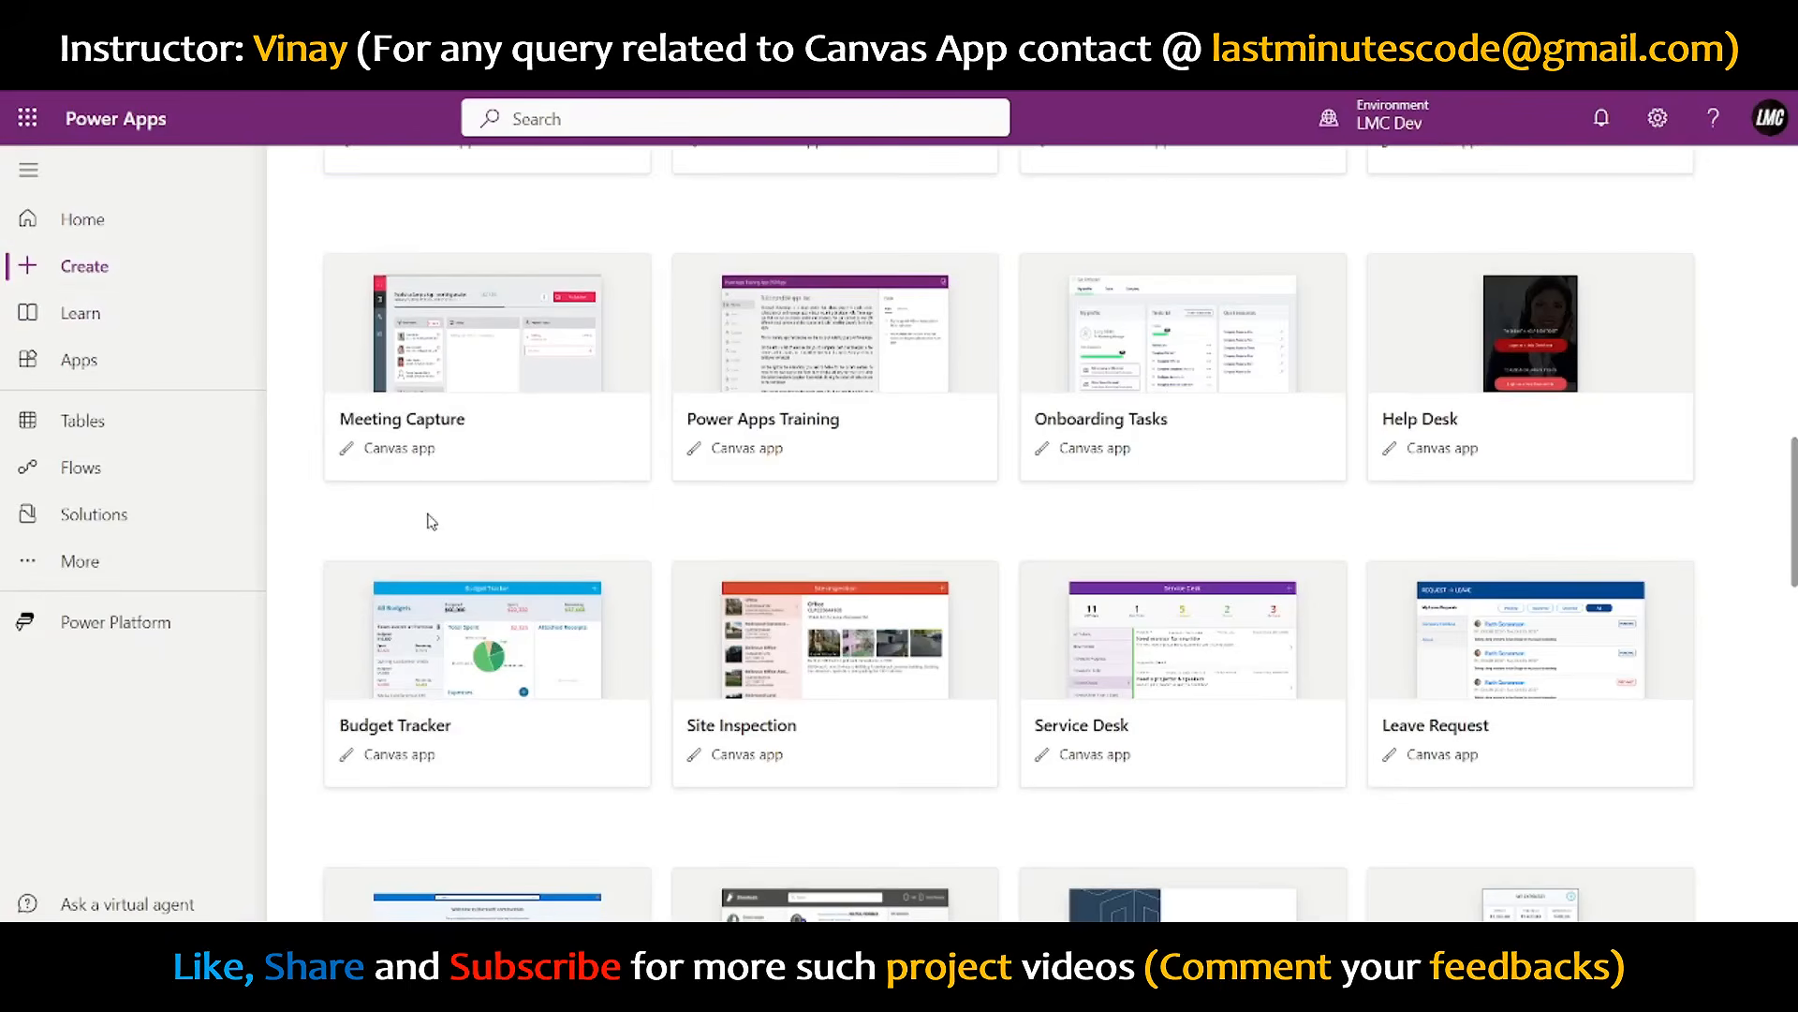
- Browse the canvas app templates available for creating an app and open the Service Desk template
{"action": "scroll", "coordinate": [526, 514], "scroll_direction": "up", "scroll_amount": 10}
{"action": "left_click", "coordinate": [82, 219]}
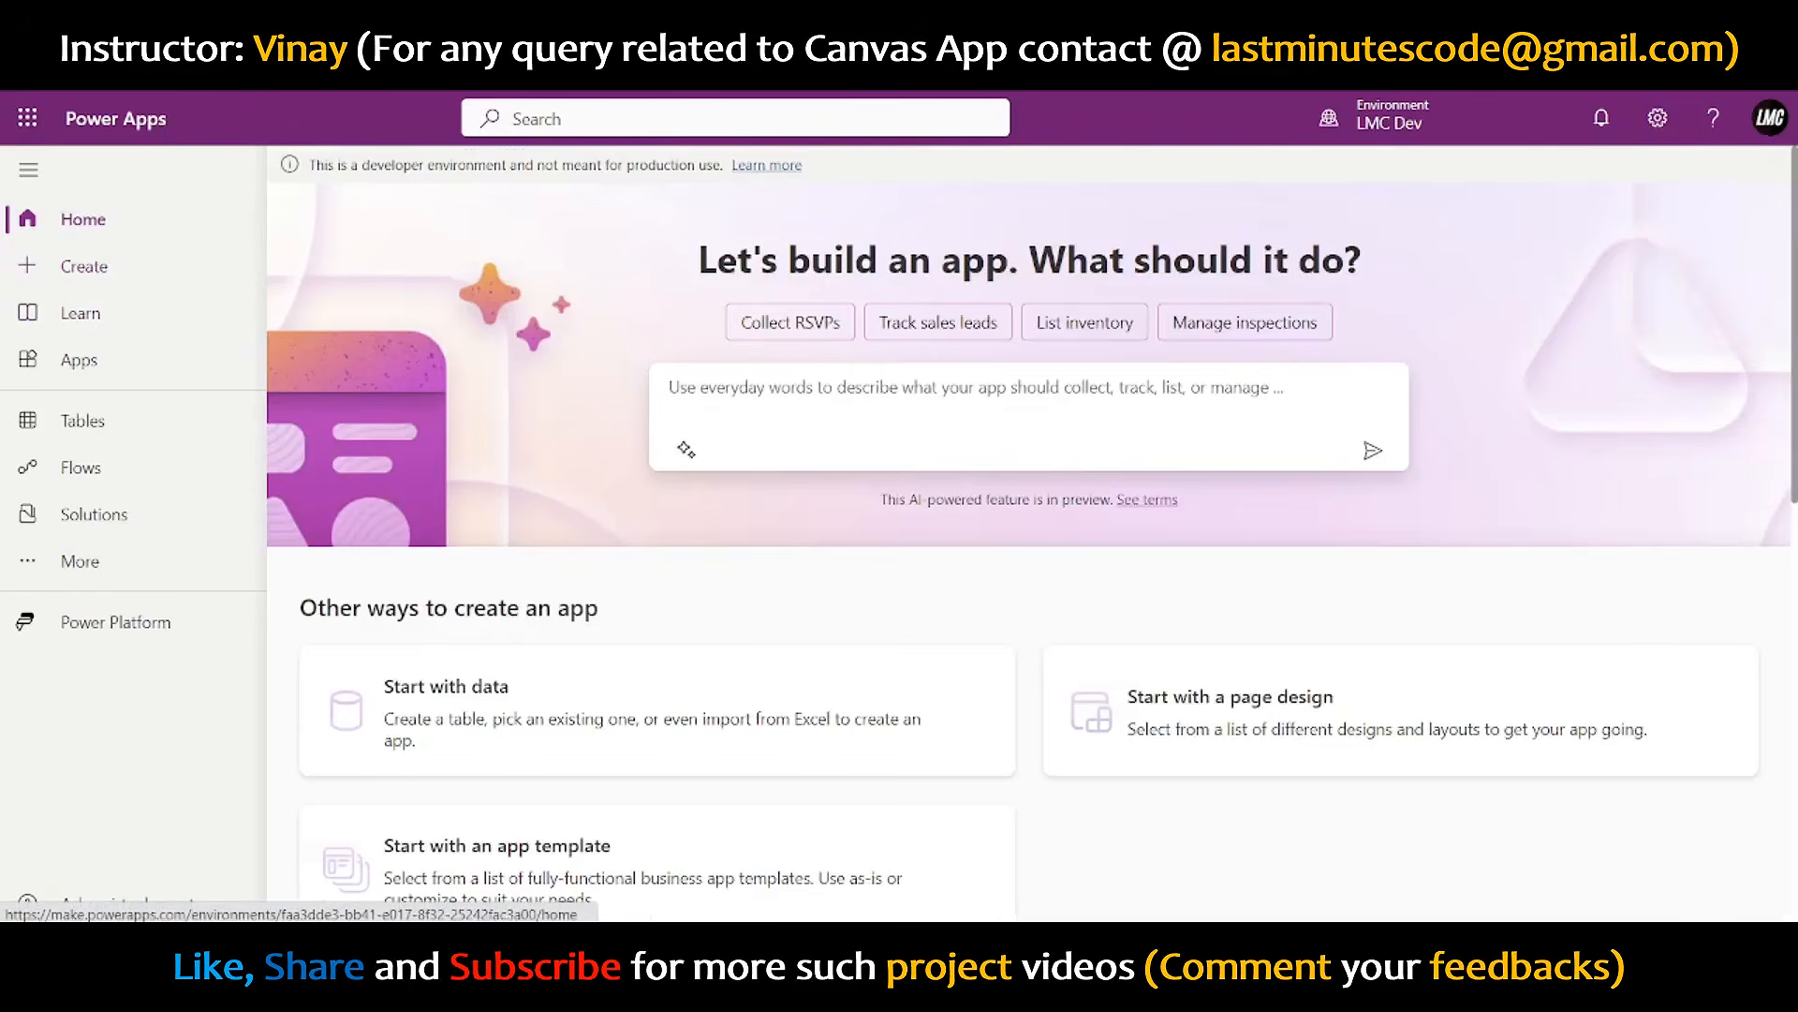
{"action": "left_click", "coordinate": [101, 281]}
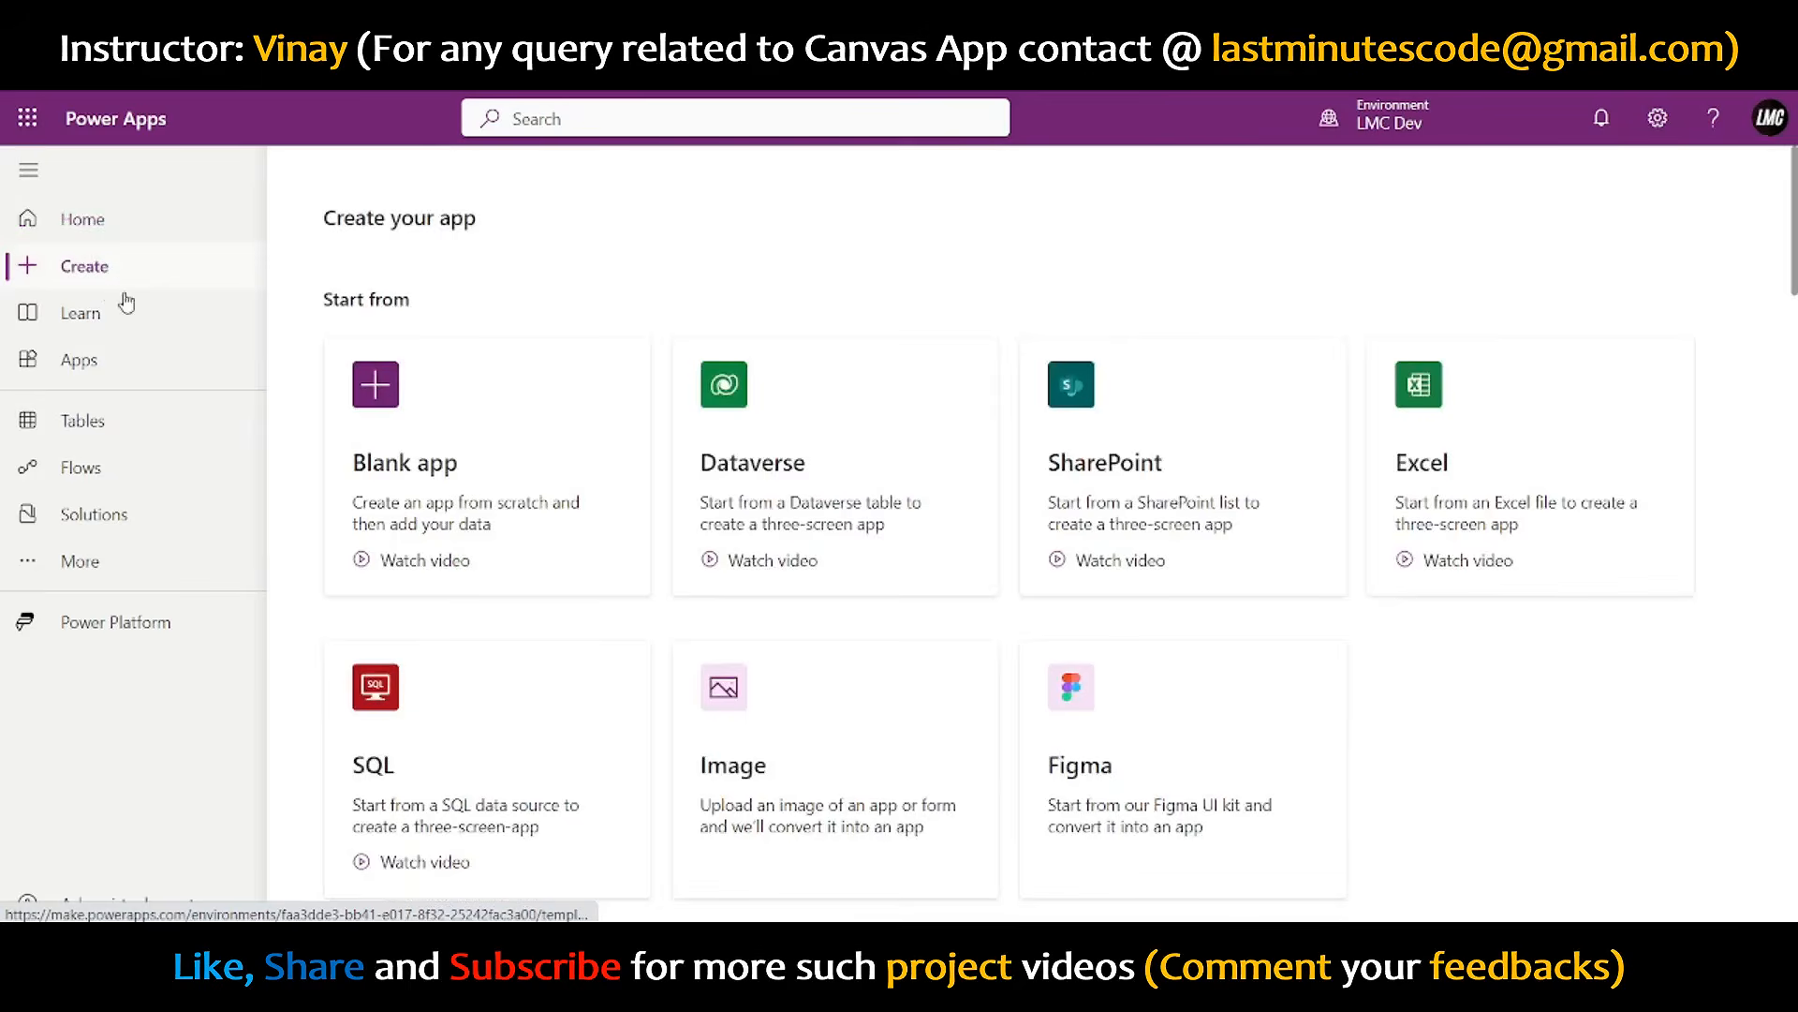
{"action": "scroll", "coordinate": [299, 435], "scroll_direction": "down", "scroll_amount": 10}
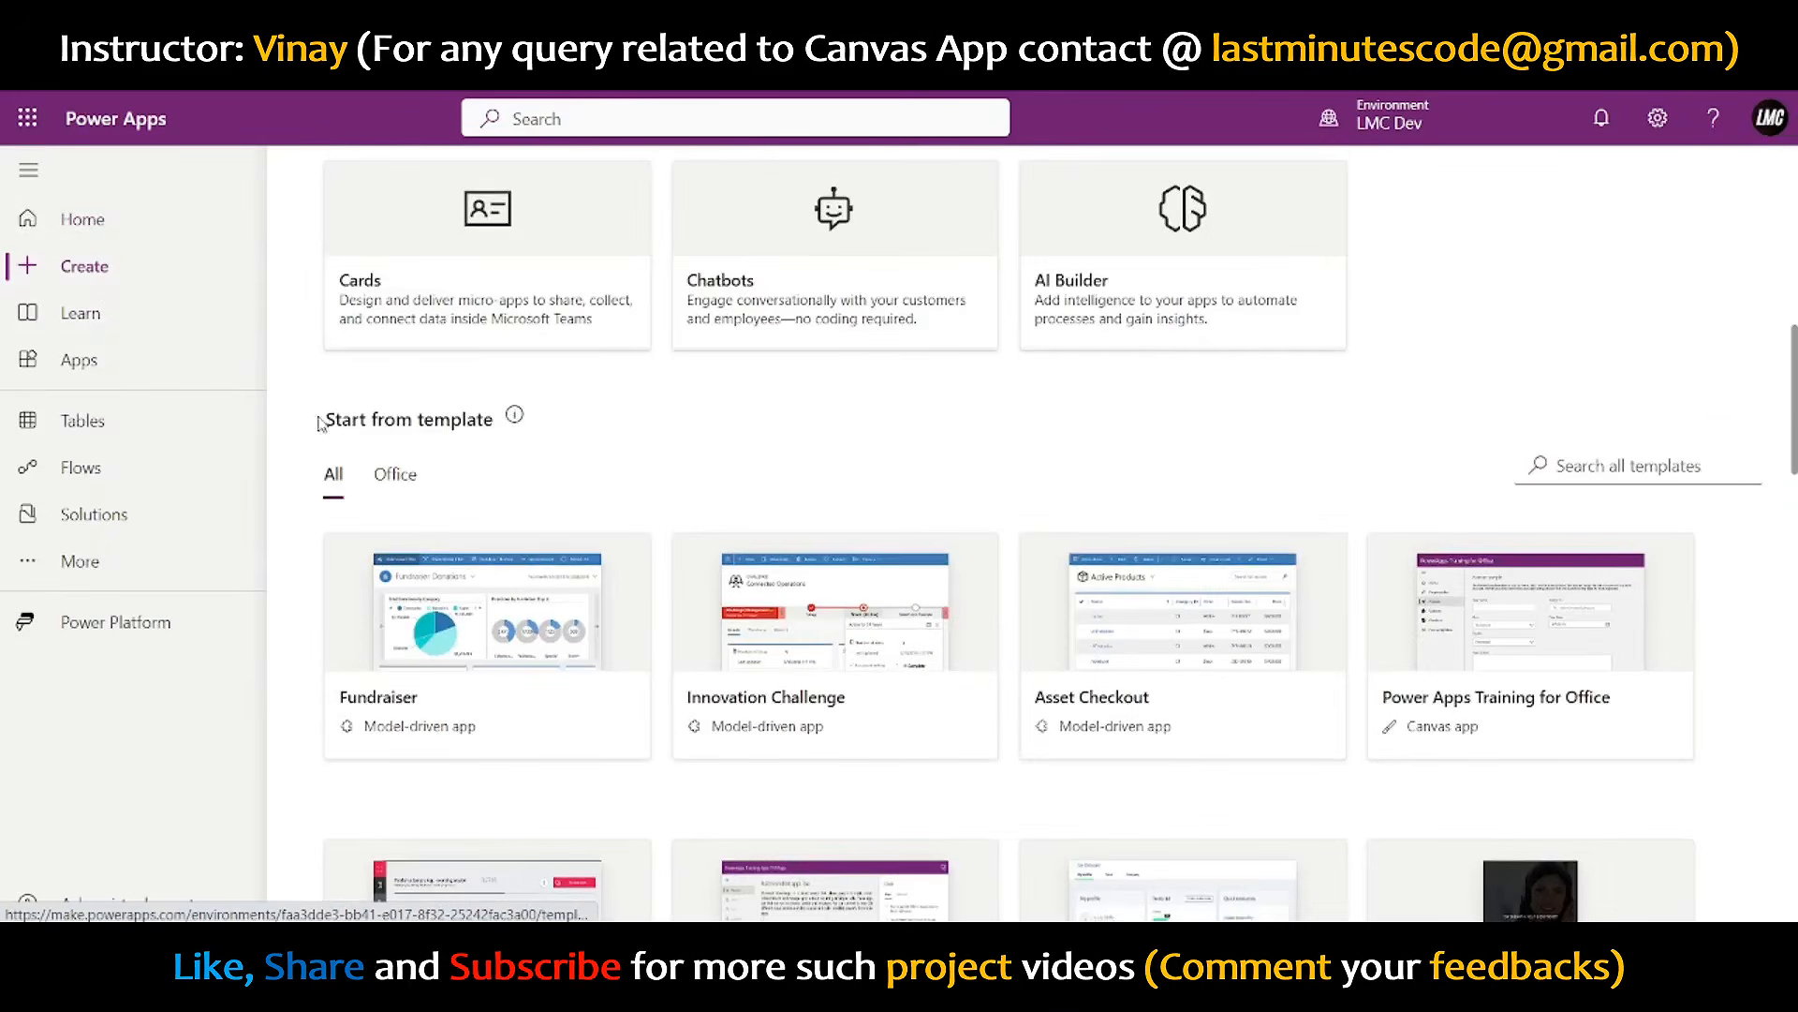
{"action": "scroll", "coordinate": [524, 453], "scroll_direction": "down", "scroll_amount": 7}
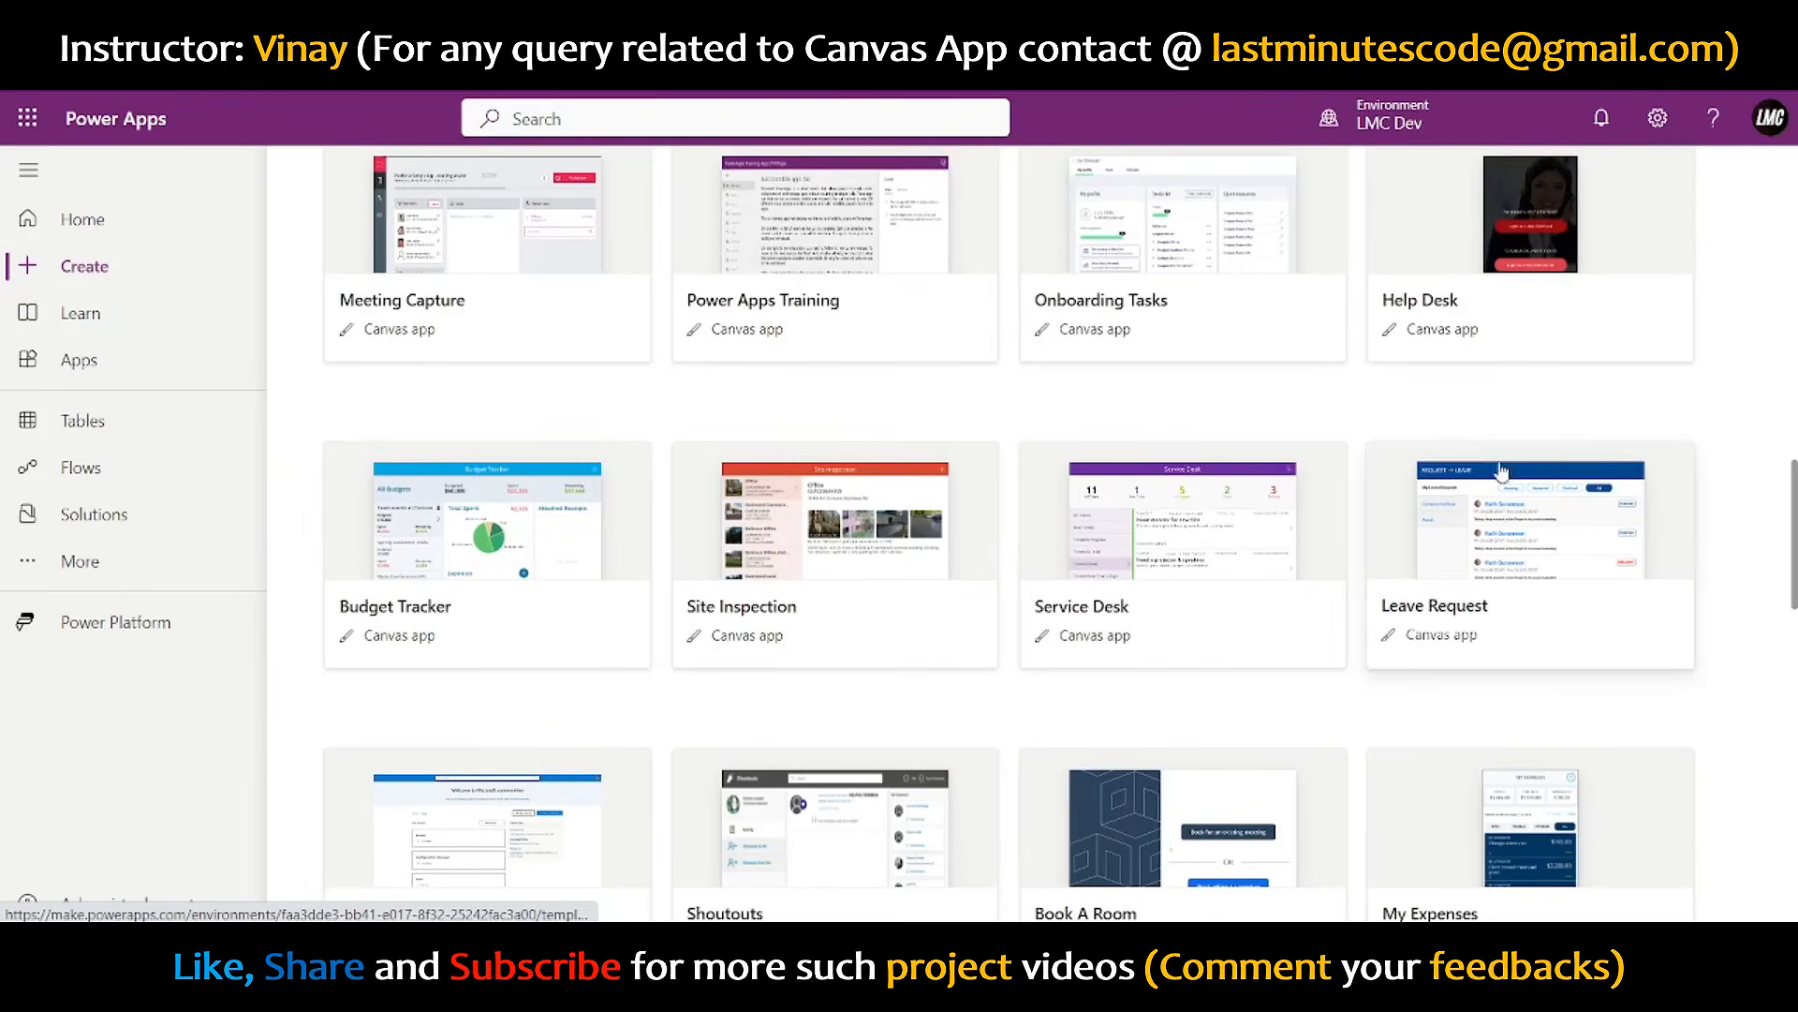
{"action": "scroll", "coordinate": [1115, 561], "scroll_direction": "up", "scroll_amount": 2}
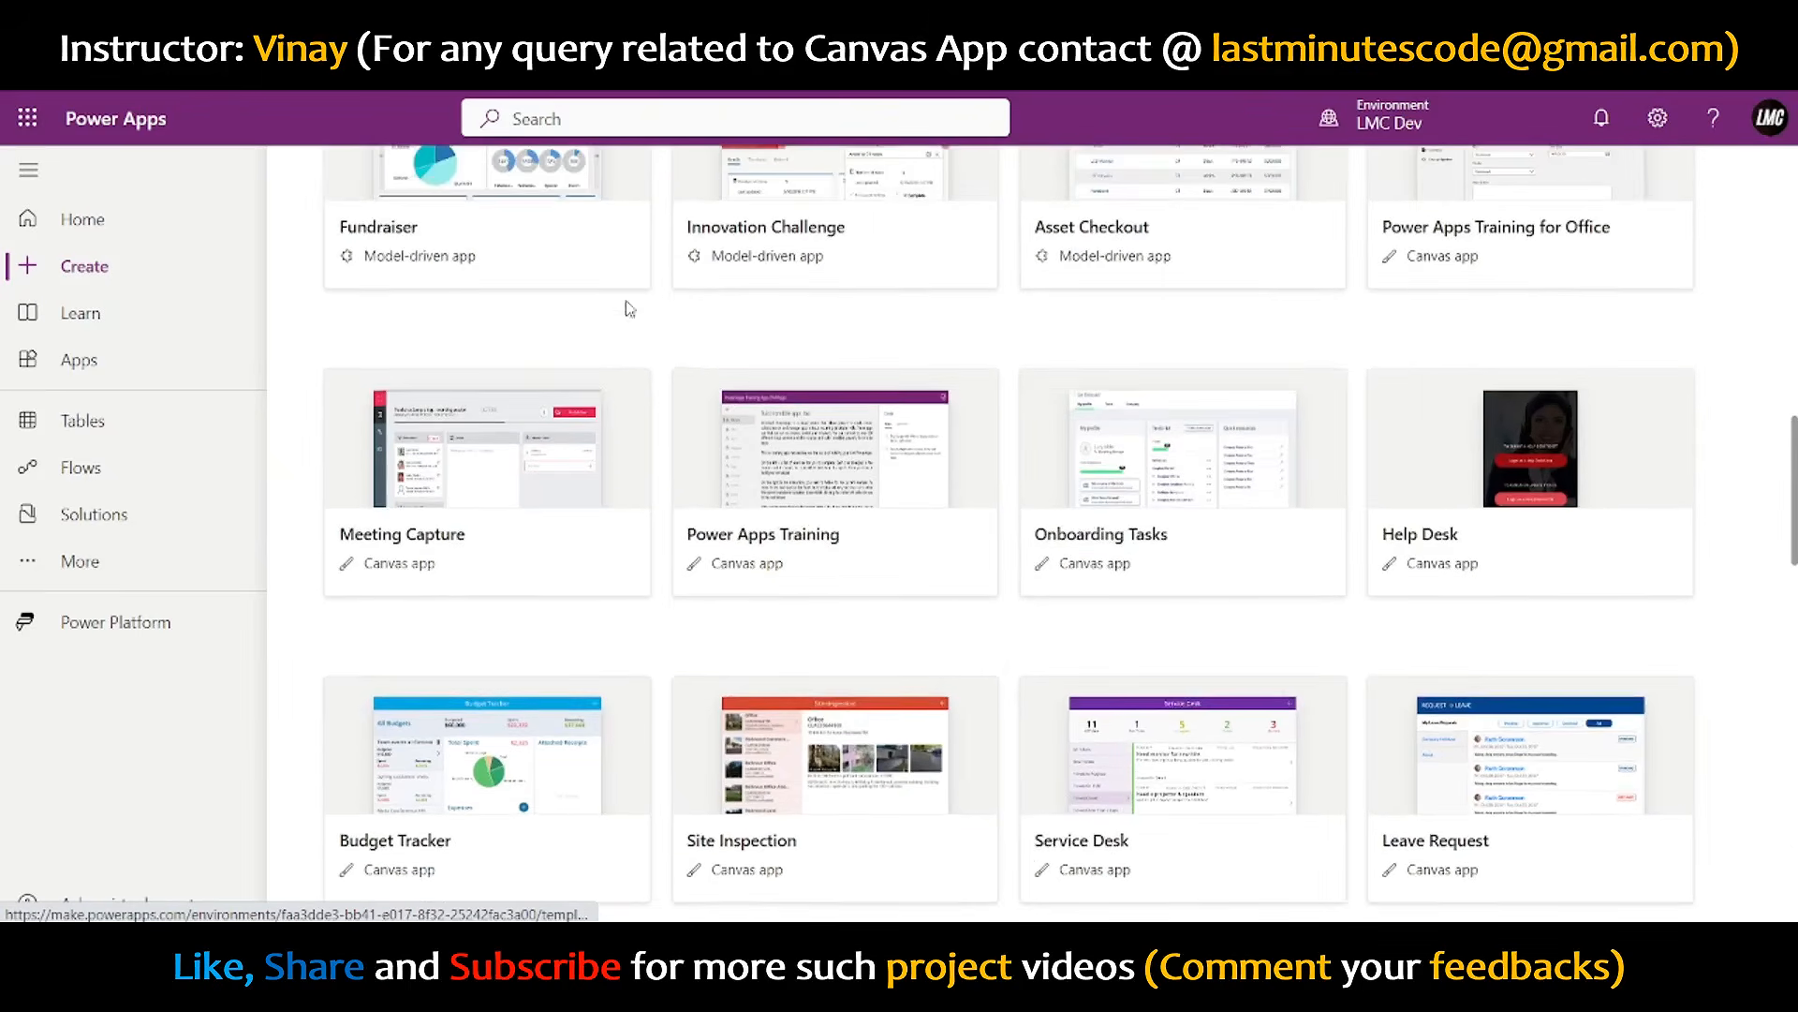
{"action": "scroll", "coordinate": [967, 543], "scroll_direction": "down", "scroll_amount": 2}
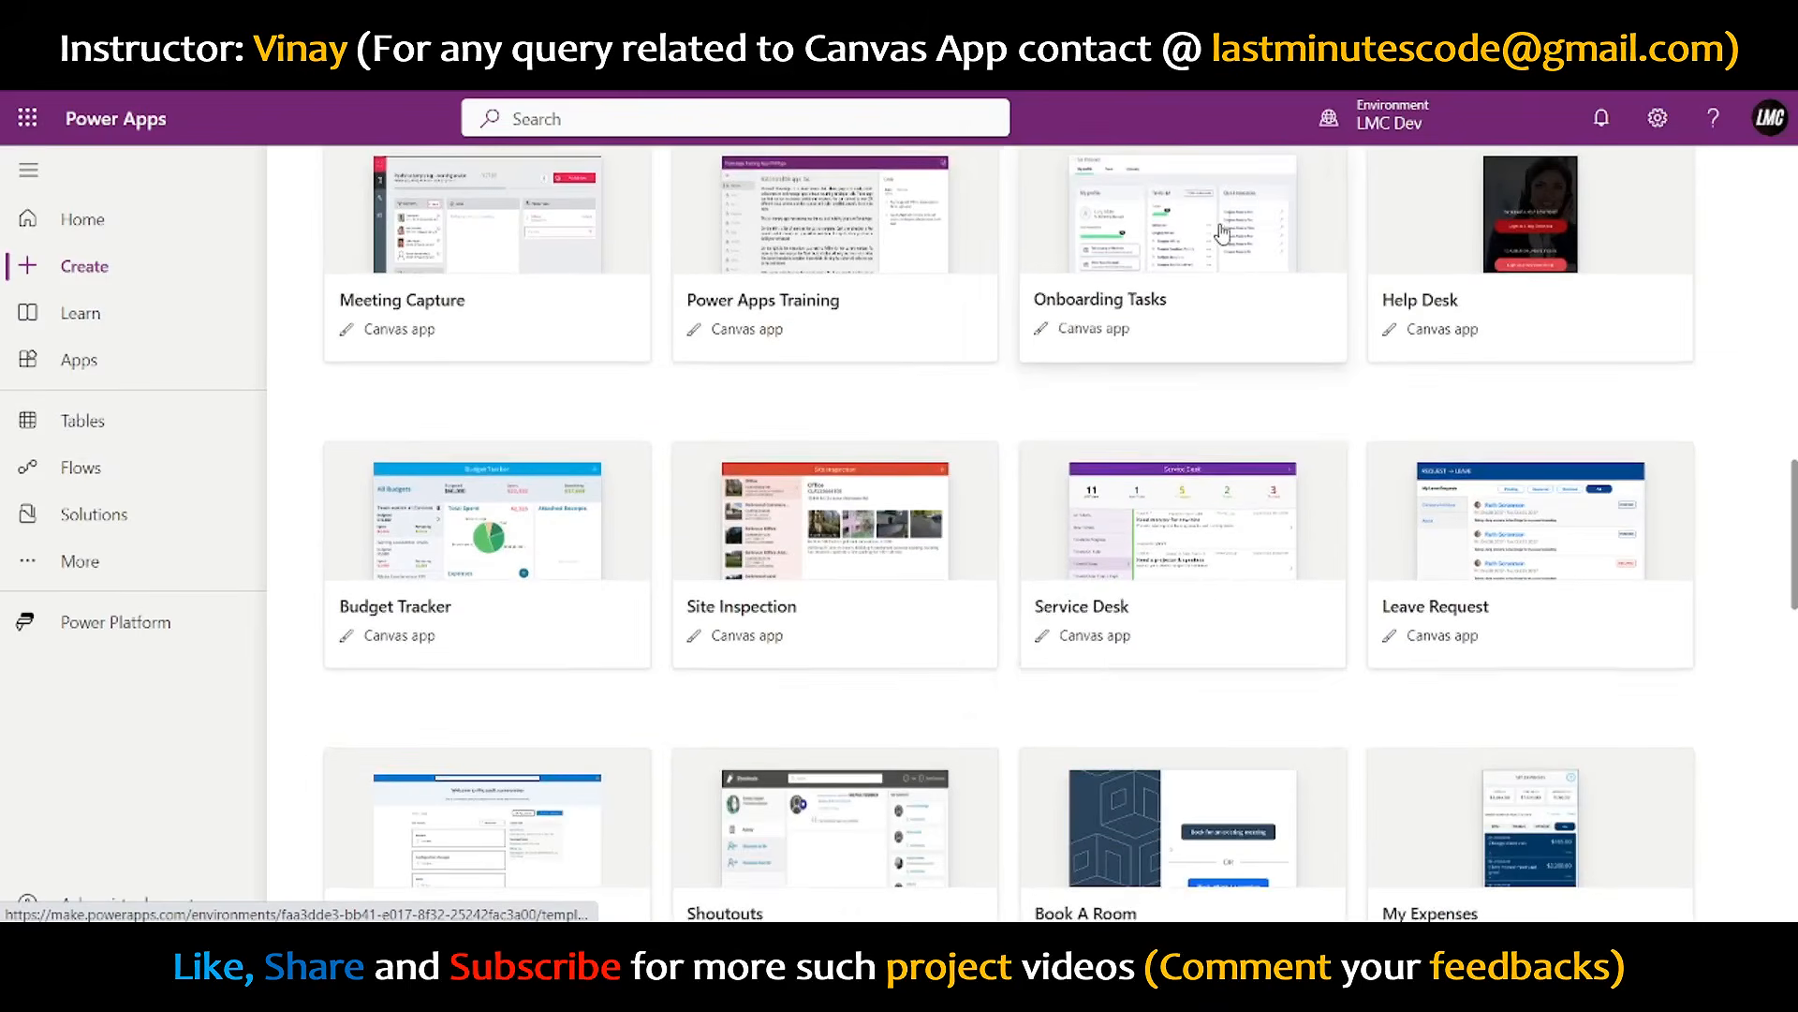
{"action": "left_click", "coordinate": [1155, 593]}
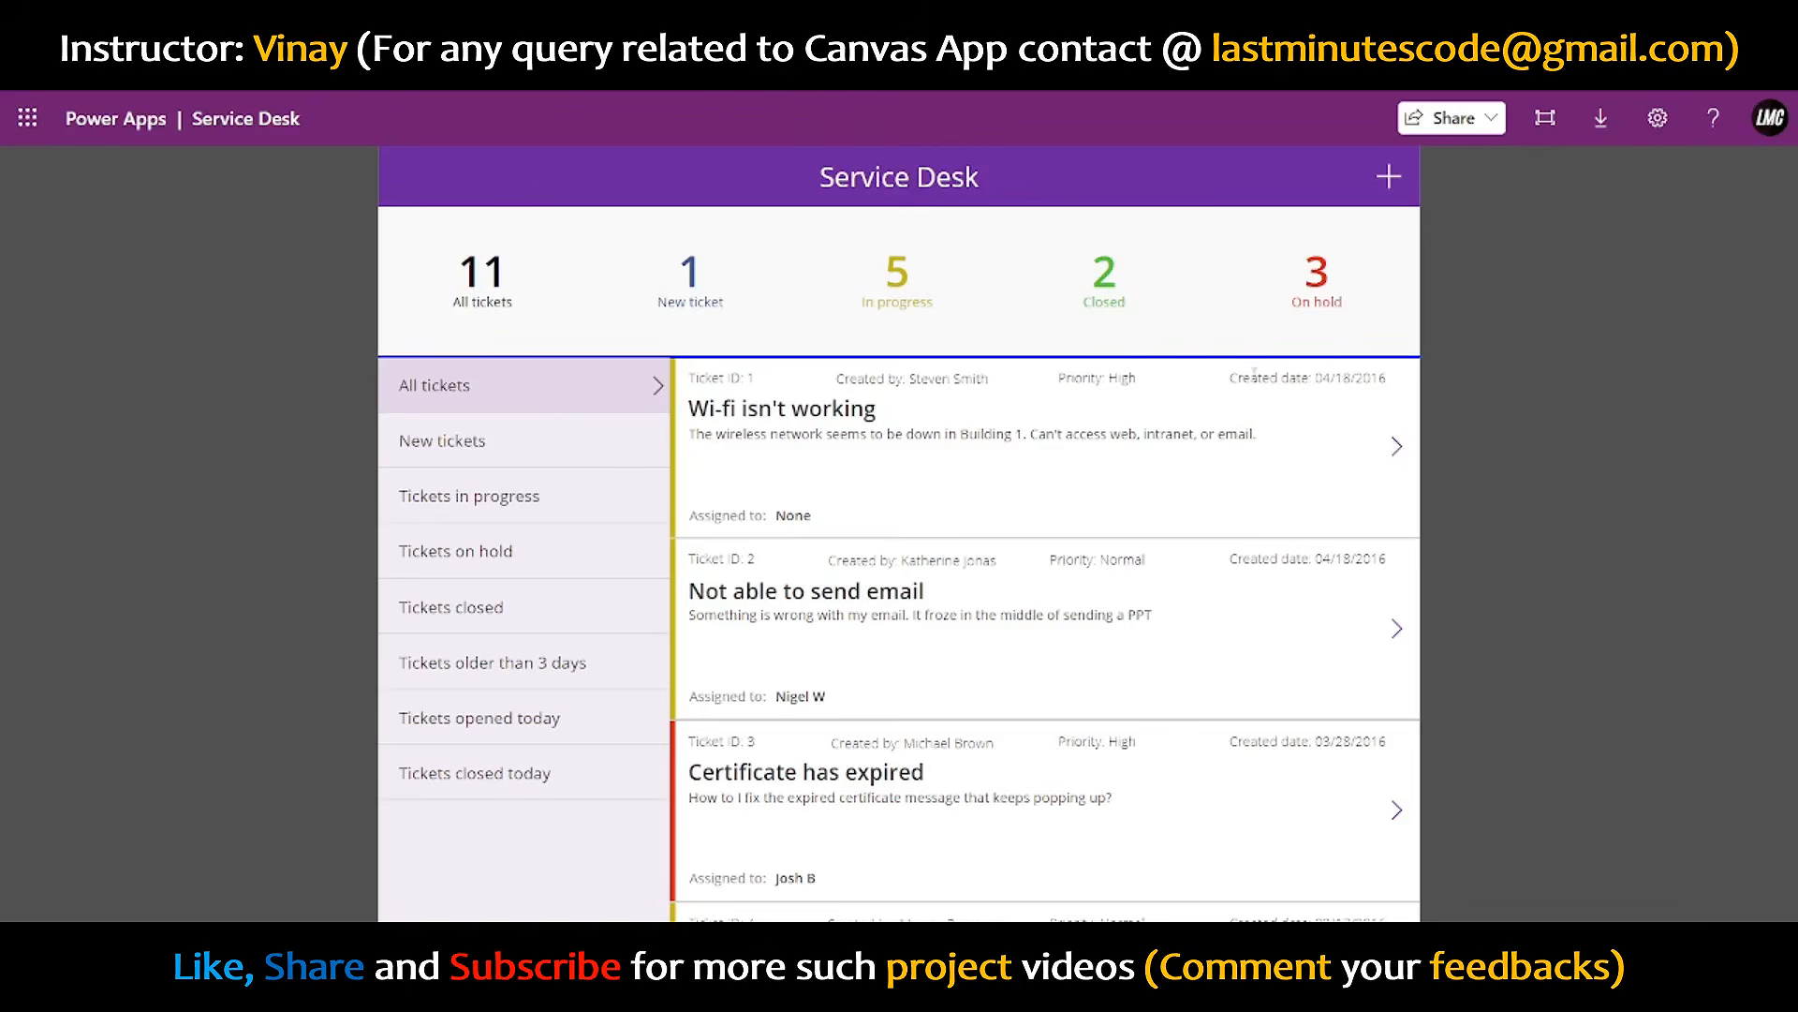
- View the details of the "Wi-fi isn't working" ticket, return to the Service Desk list and look through its tickets
{"action": "left_click_drag", "start_coordinate": [1254, 373], "coordinate": [1177, 425]}
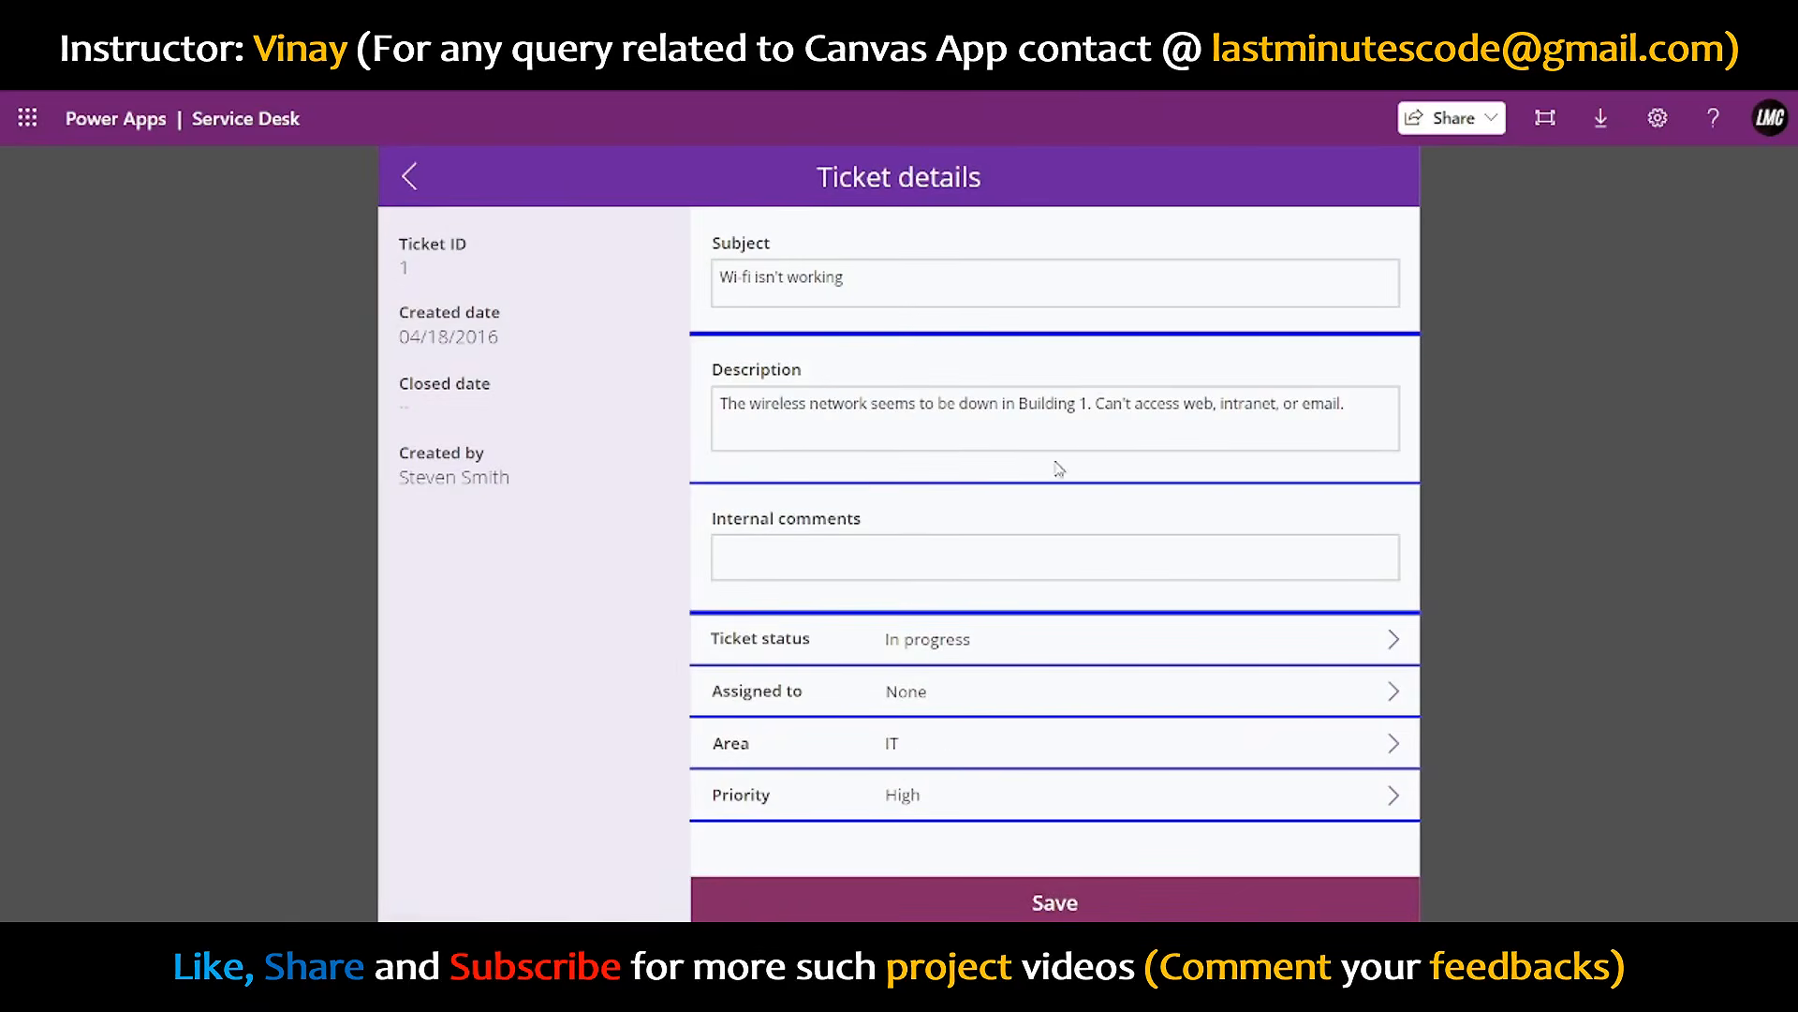
{"action": "left_click", "coordinate": [410, 177]}
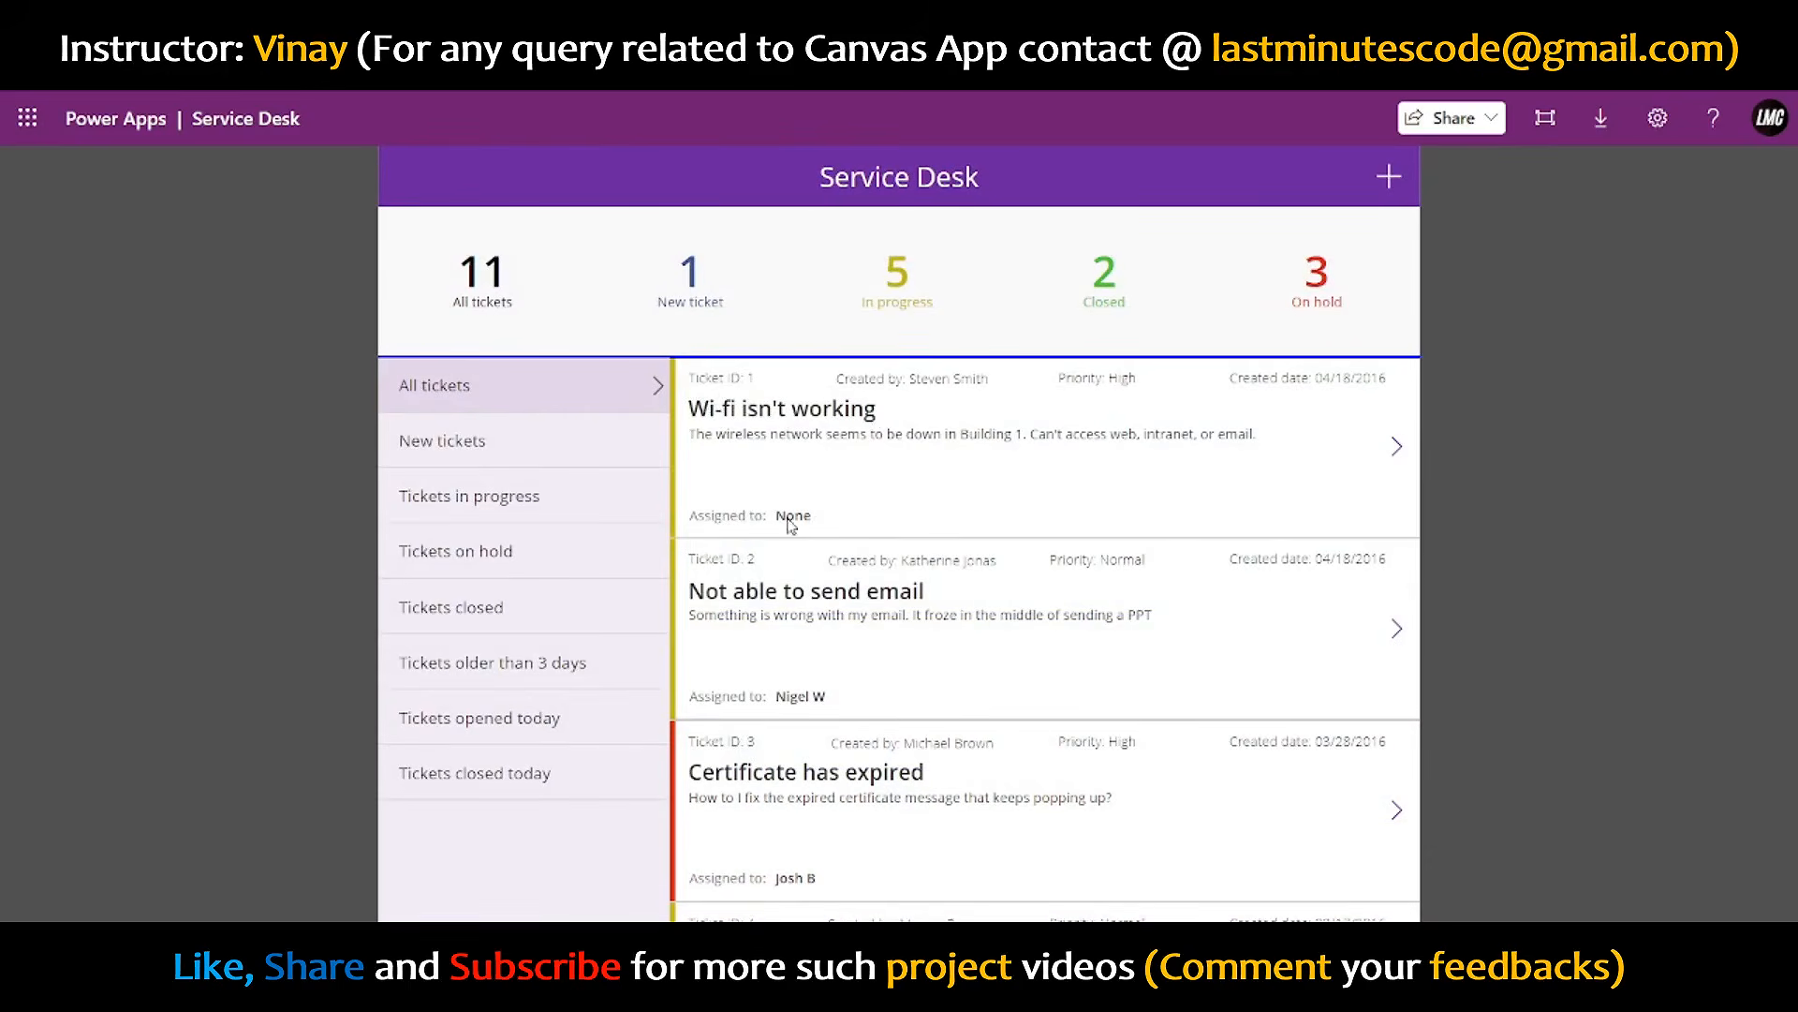
{"action": "scroll", "coordinate": [790, 524], "scroll_direction": "down", "scroll_amount": 2}
{"action": "scroll", "coordinate": [785, 529], "scroll_direction": "up", "scroll_amount": 2}
{"action": "scroll", "coordinate": [957, 605], "scroll_direction": "down", "scroll_amount": 2}
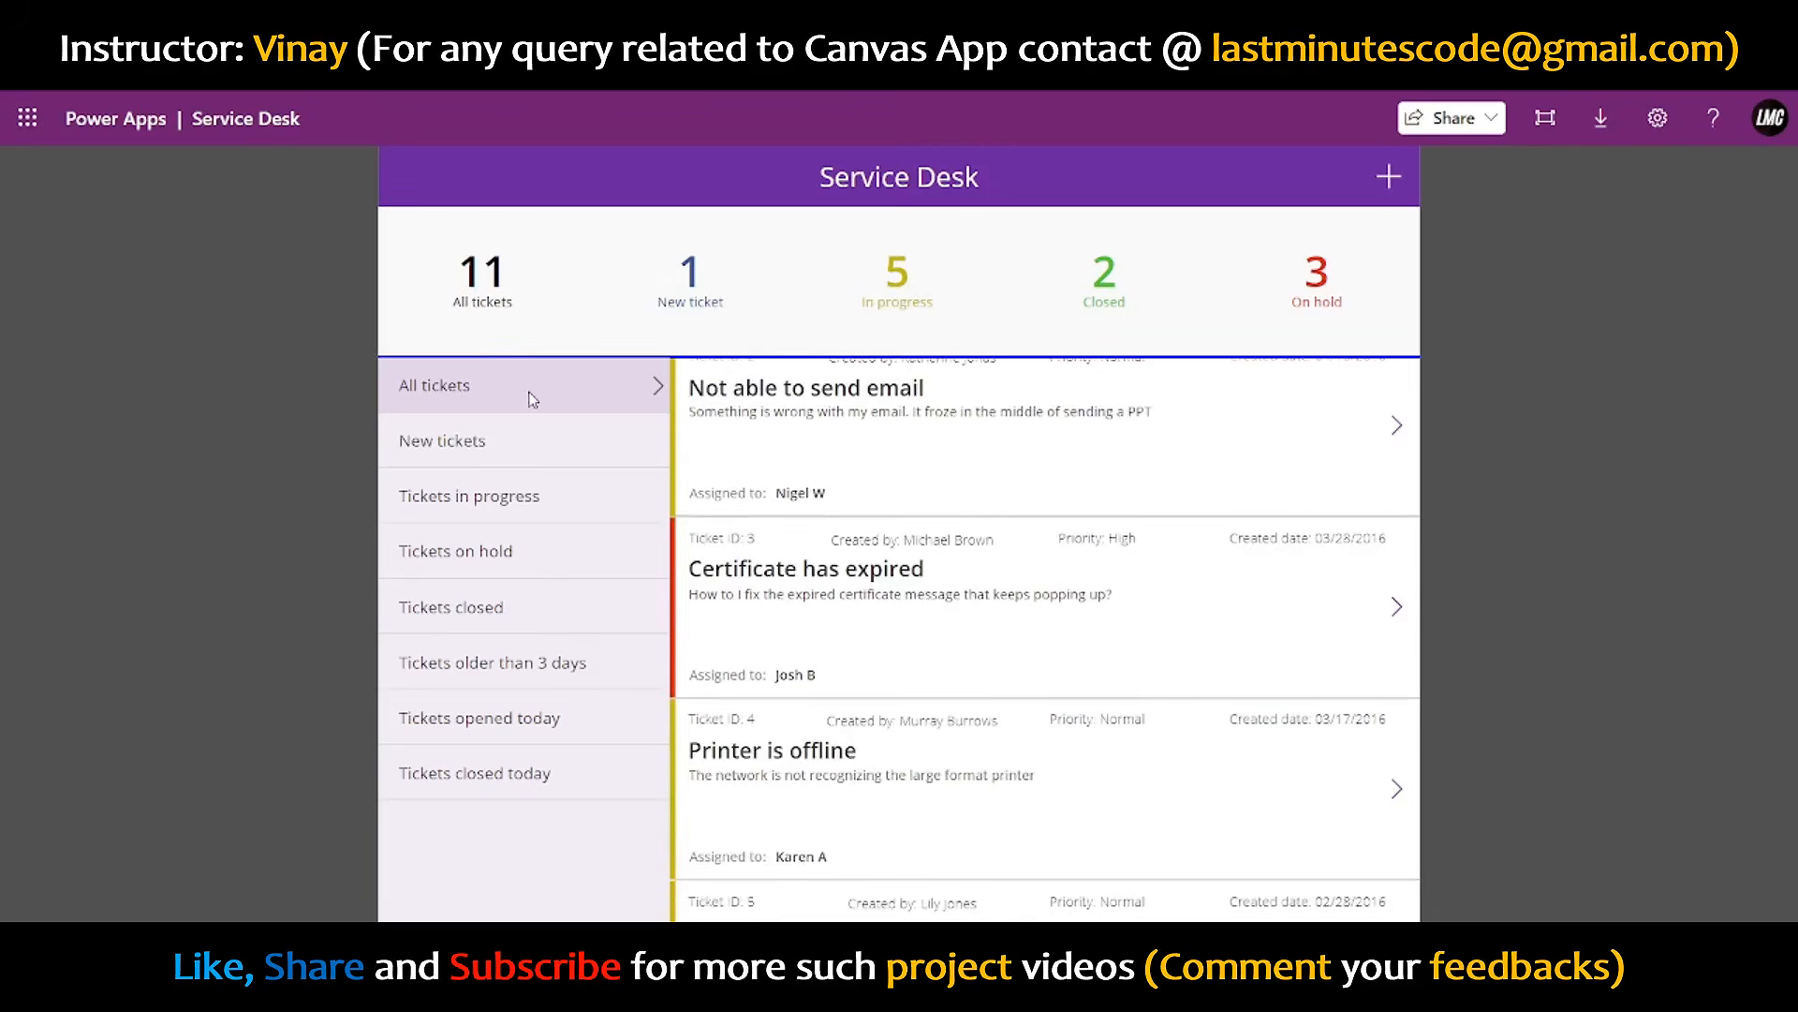
- Review the ticket list under the different status and age filters, then look at the form for creating a new ticket
{"action": "left_click", "coordinate": [449, 436]}
{"action": "left_click", "coordinate": [484, 501]}
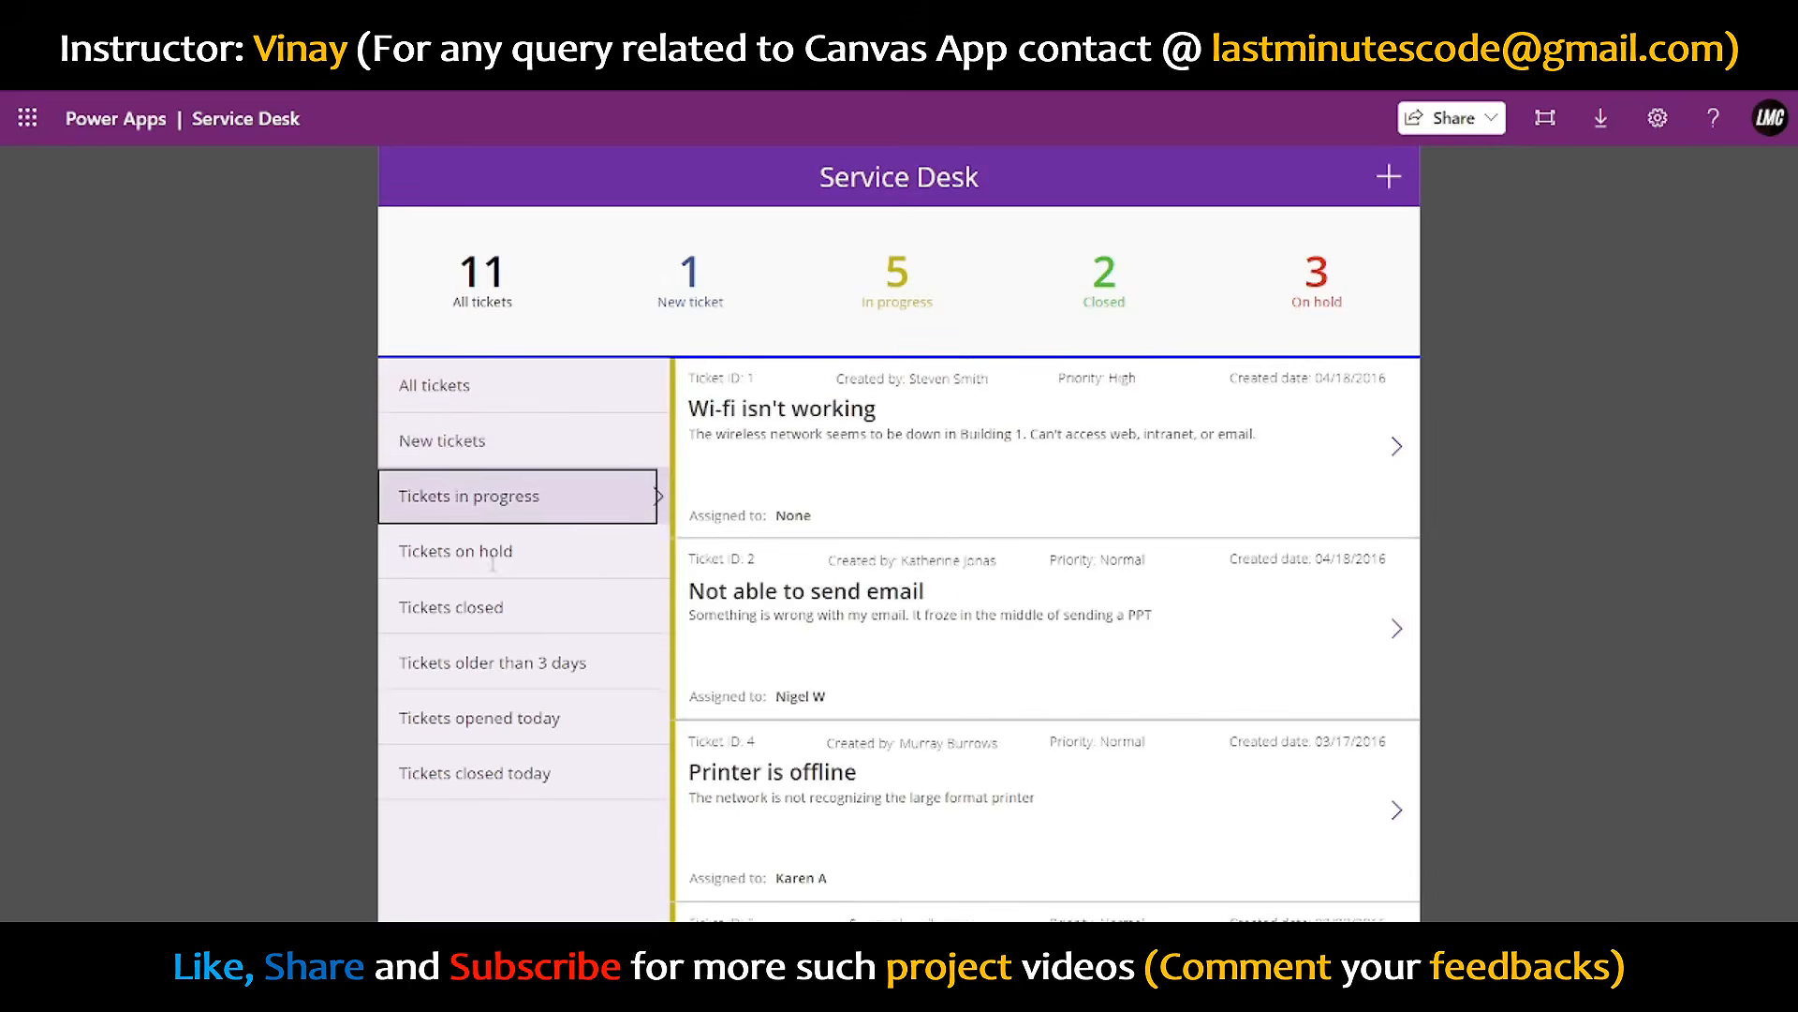
{"action": "left_click", "coordinate": [494, 554]}
{"action": "left_click", "coordinate": [495, 607]}
{"action": "left_click", "coordinate": [507, 663]}
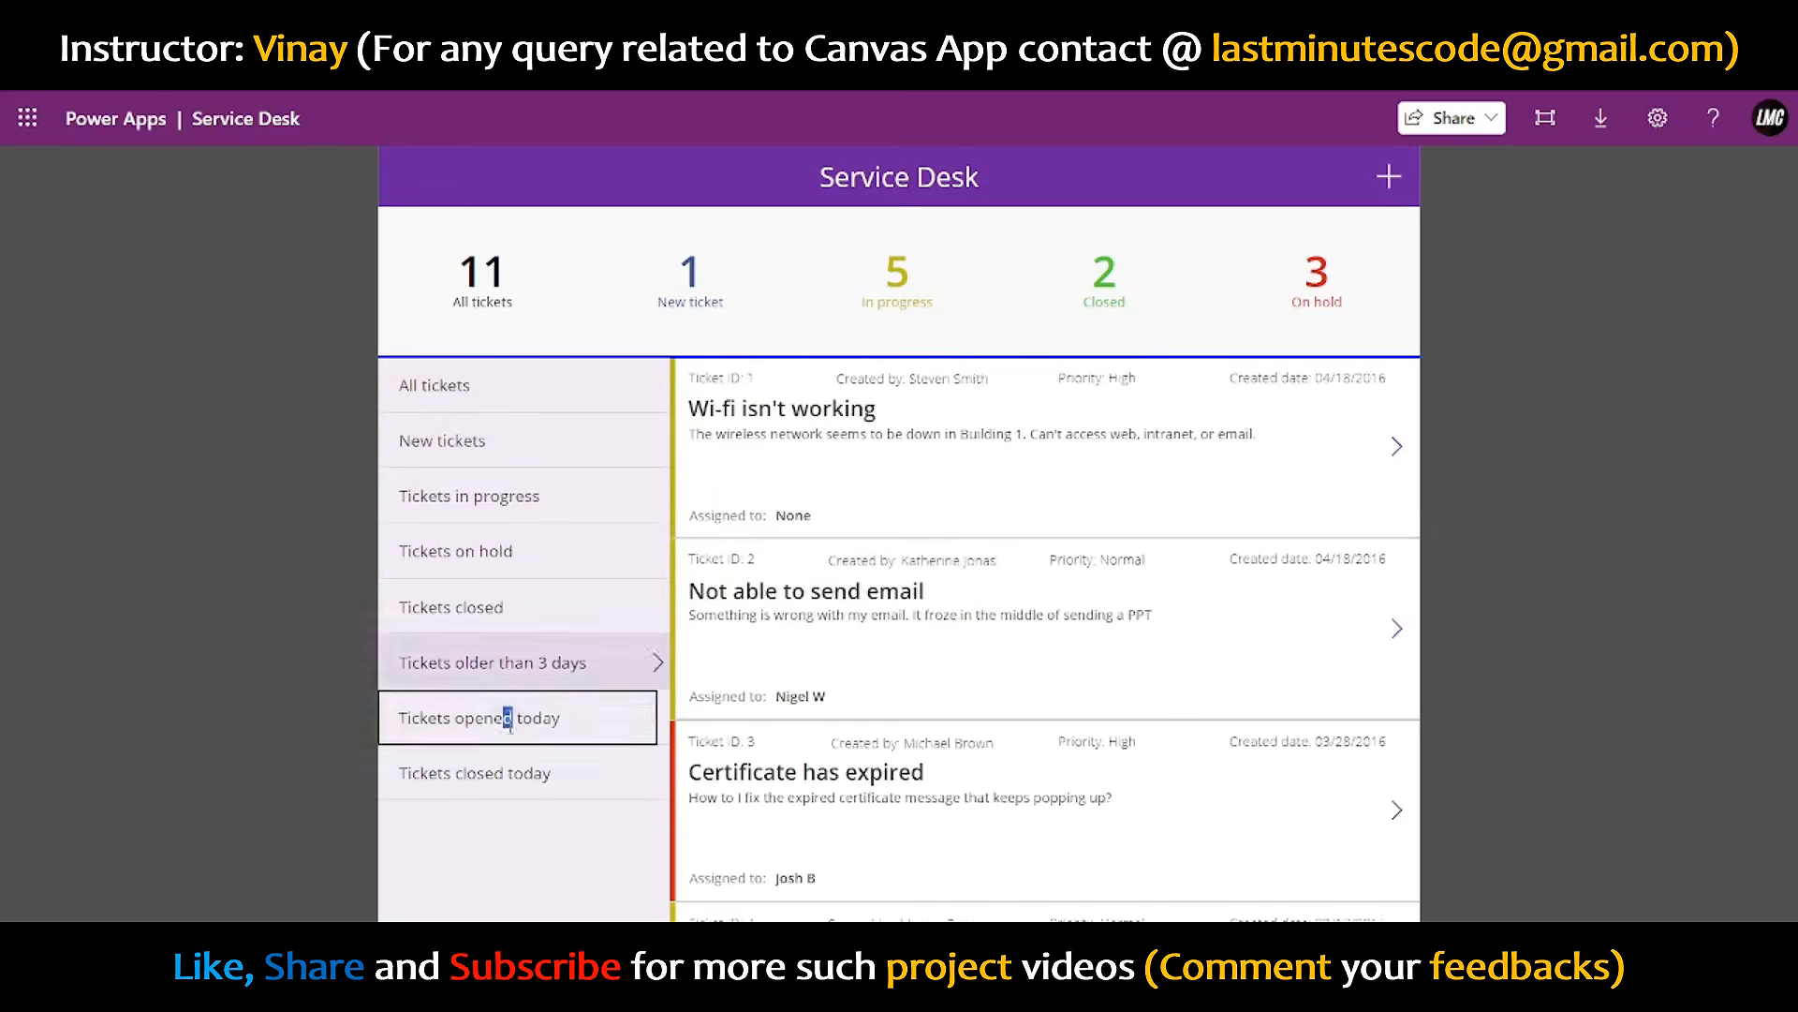
{"action": "left_click", "coordinate": [476, 716]}
{"action": "left_click", "coordinate": [488, 386]}
{"action": "left_click", "coordinate": [499, 480]}
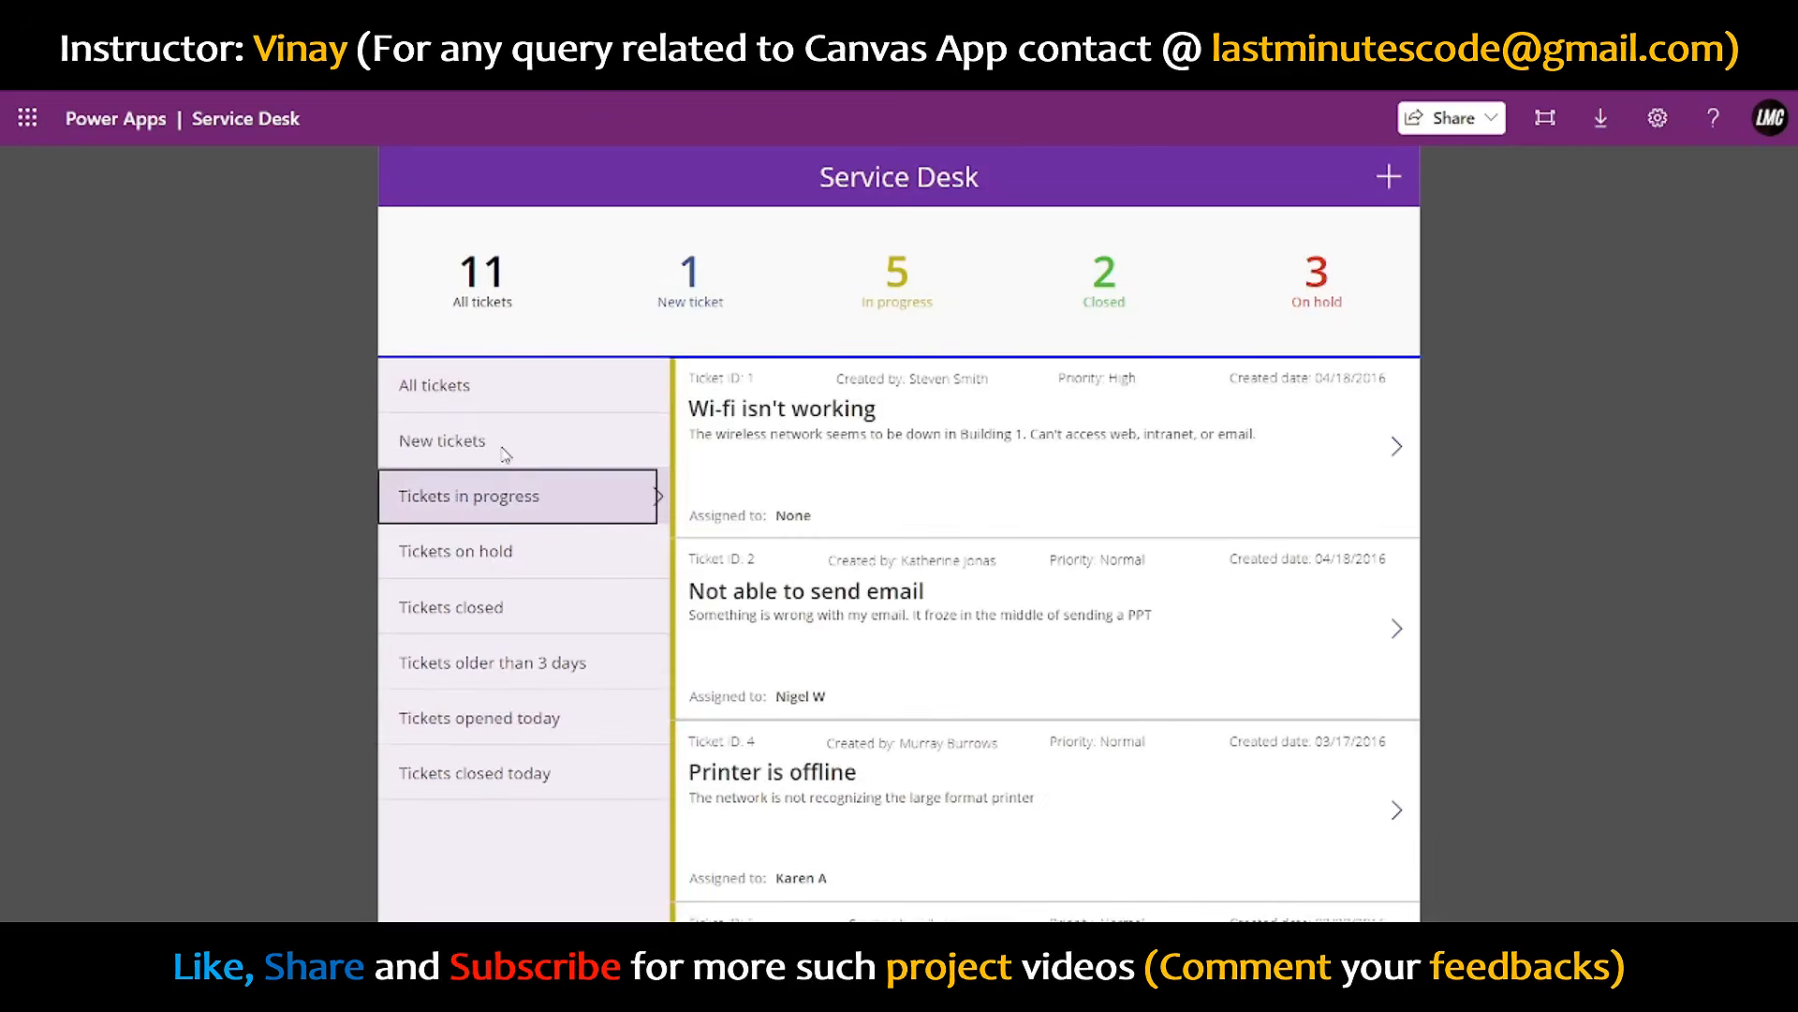
{"action": "left_click", "coordinate": [507, 446]}
{"action": "left_click", "coordinate": [521, 394]}
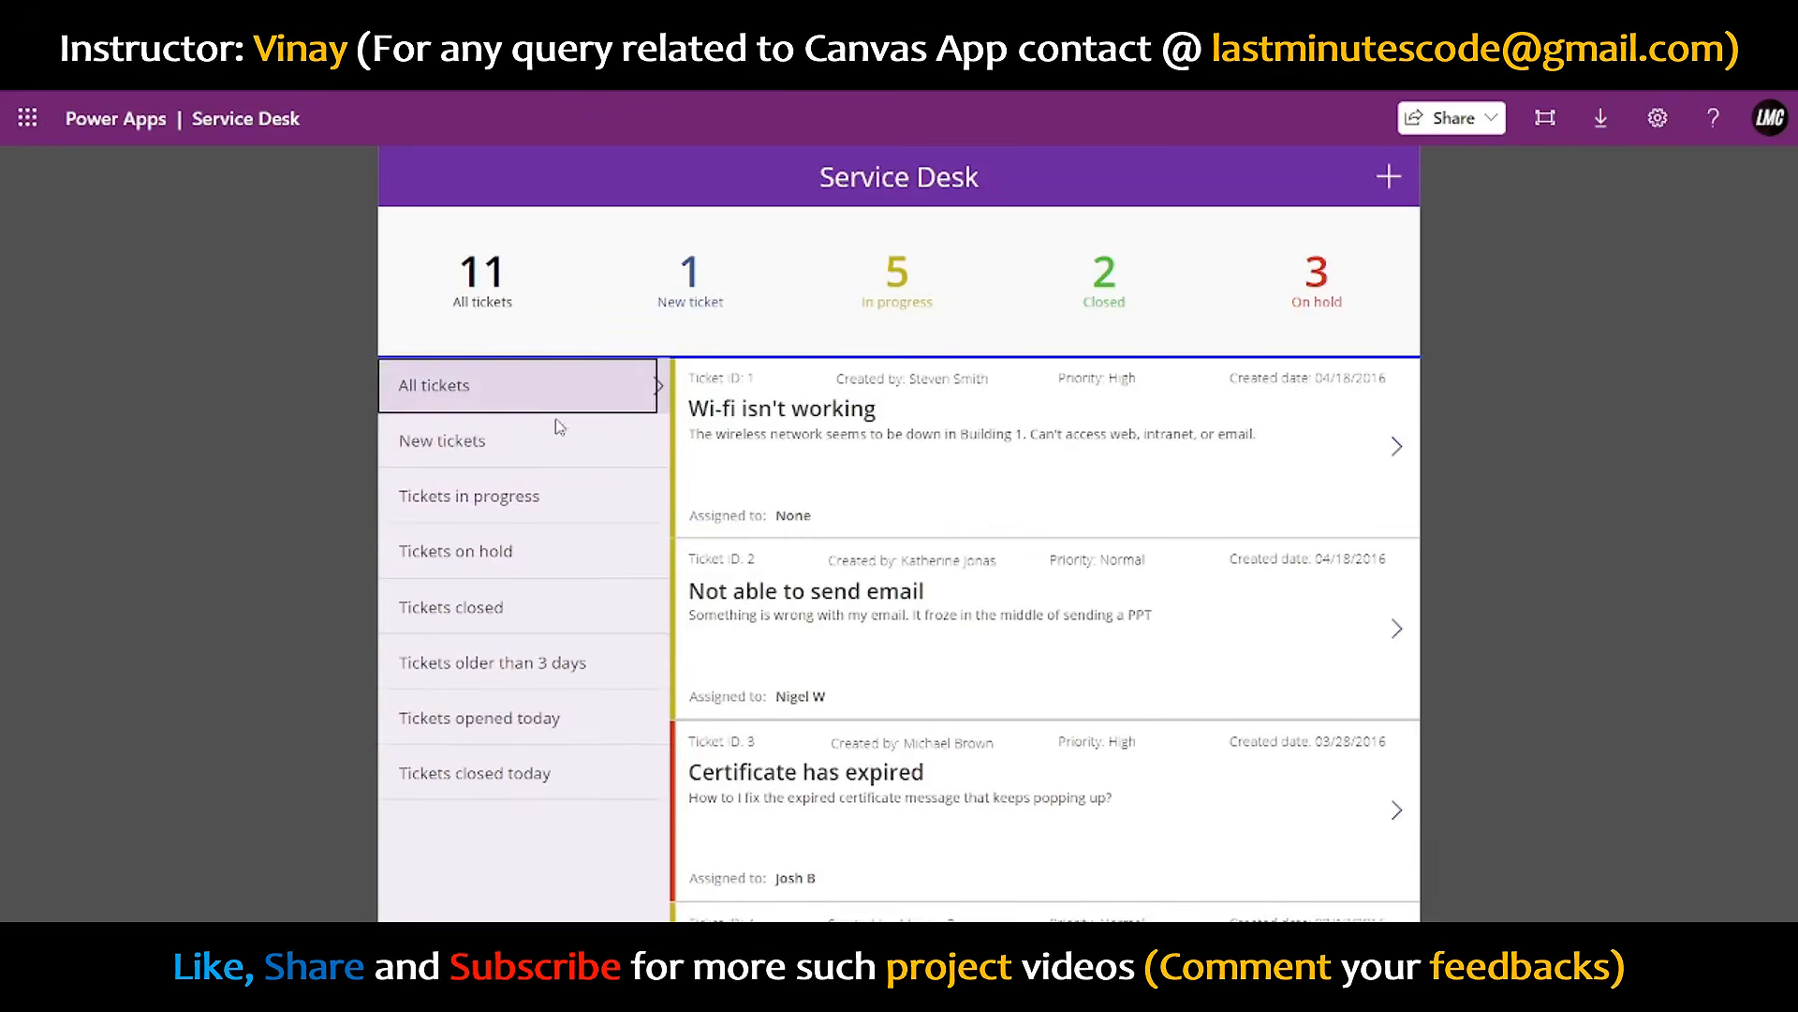
{"action": "left_click", "coordinate": [1384, 183]}
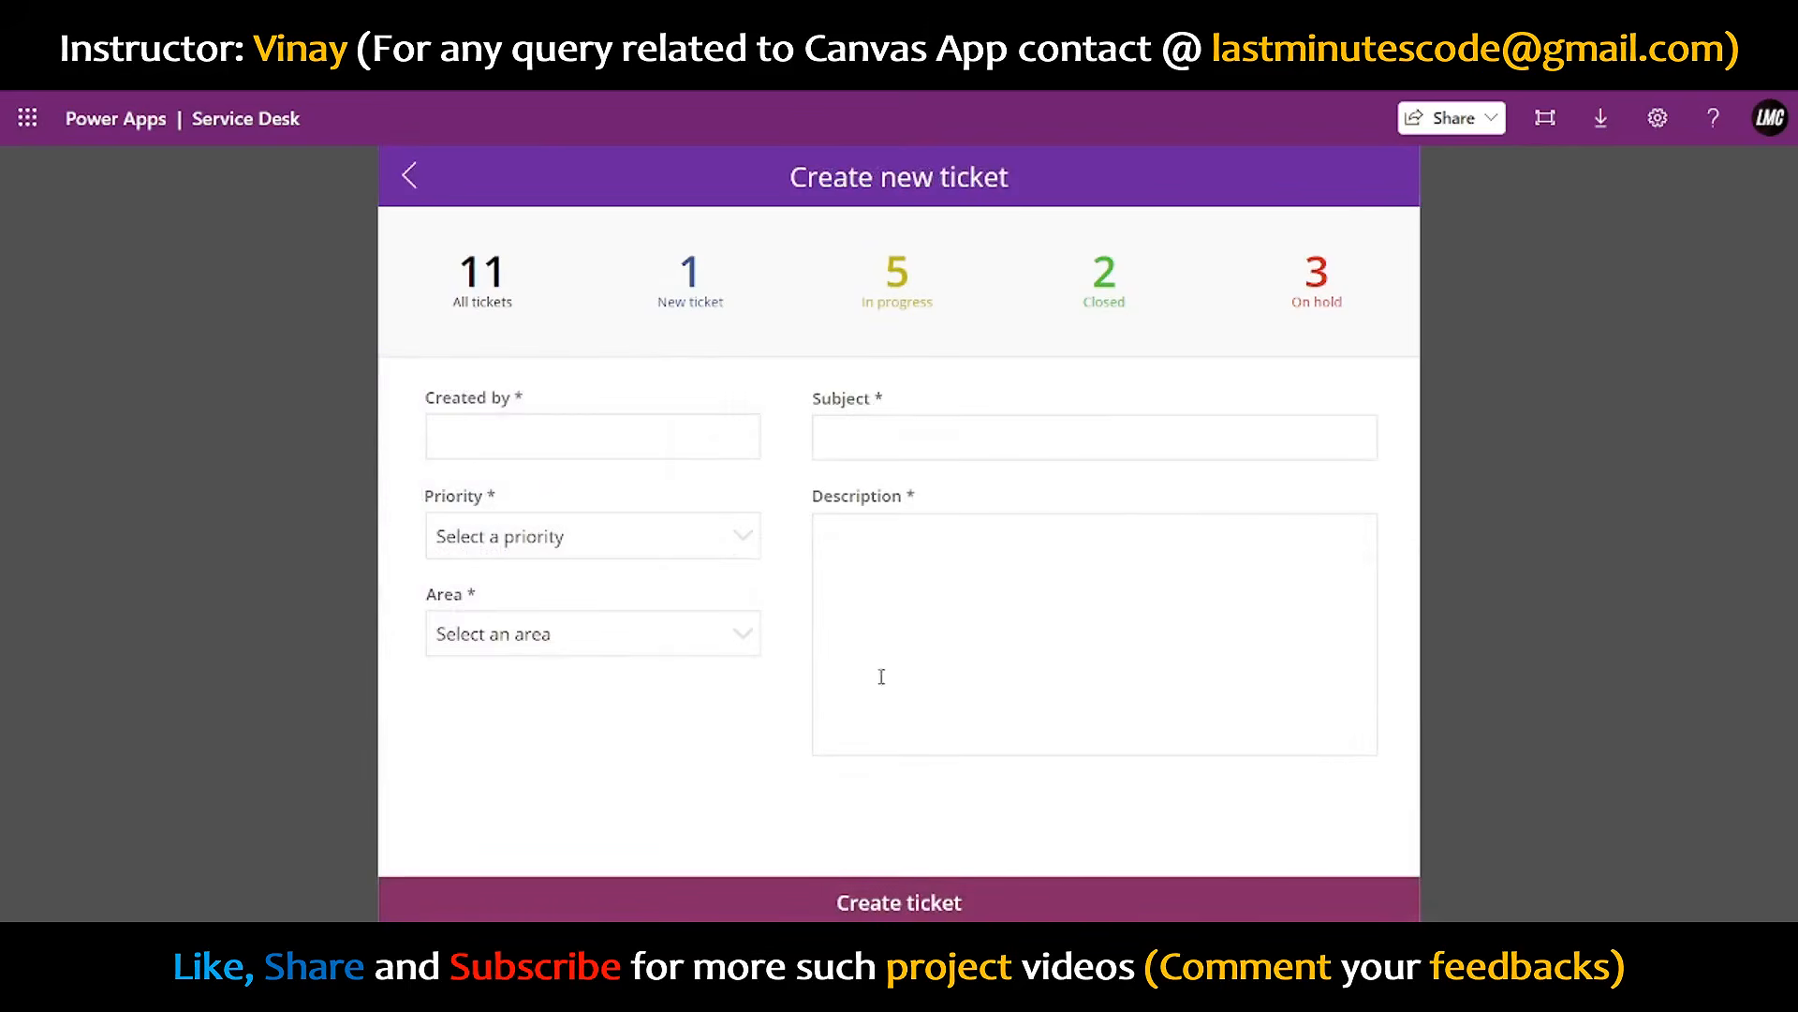
{"action": "left_click", "coordinate": [409, 176]}
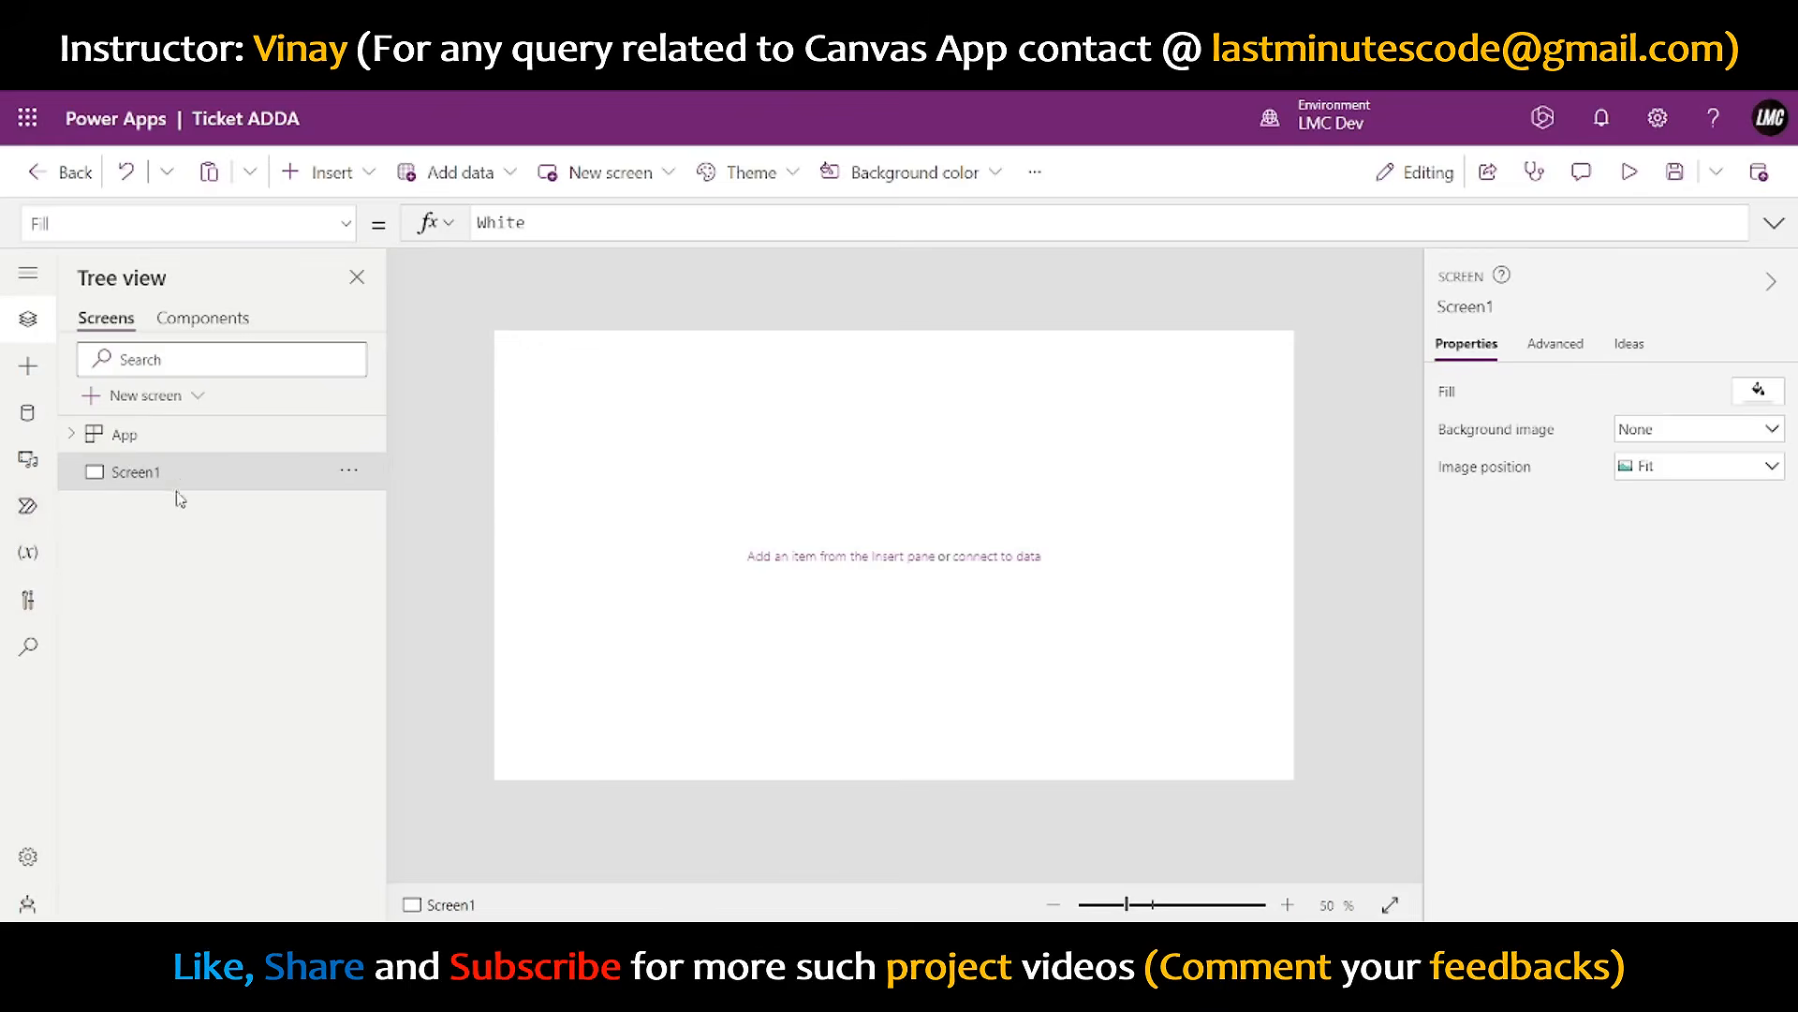
- Insert a container on Screen1 and stretch it across the full width at the top edge, about 1366 by 92
{"action": "left_click", "coordinate": [318, 172]}
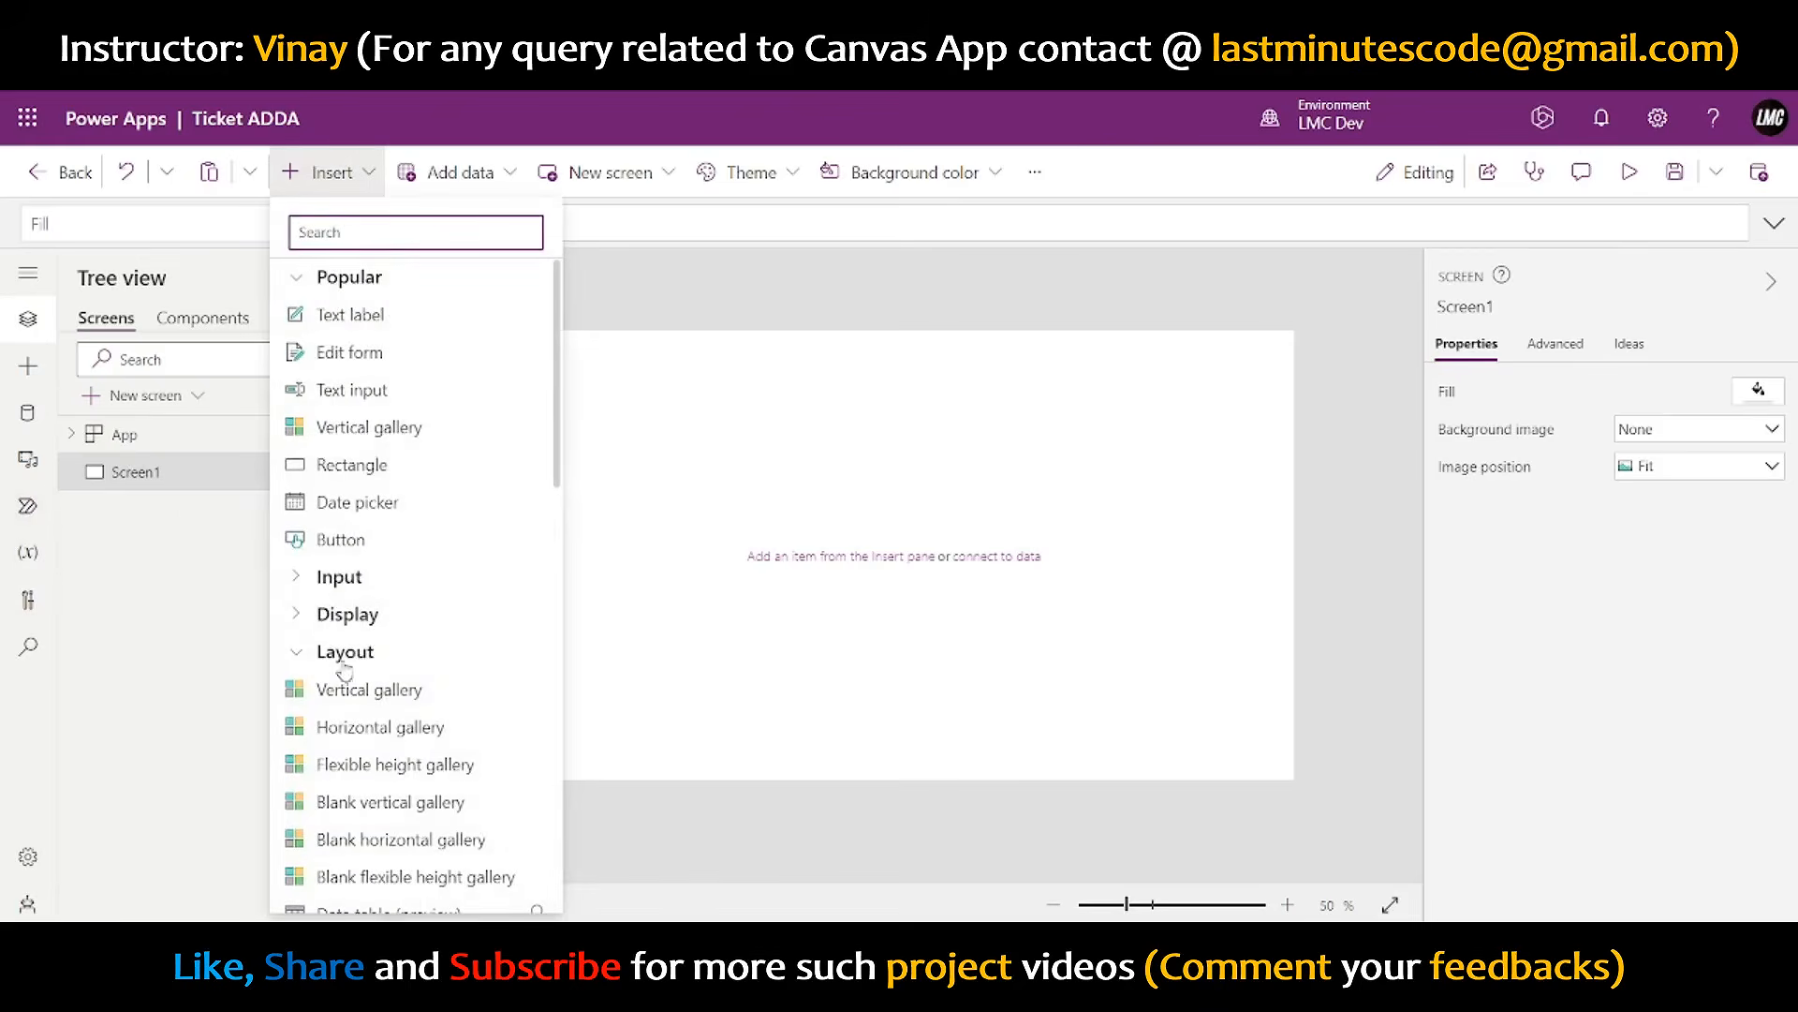
{"action": "scroll", "coordinate": [356, 615], "scroll_direction": "down", "scroll_amount": 3}
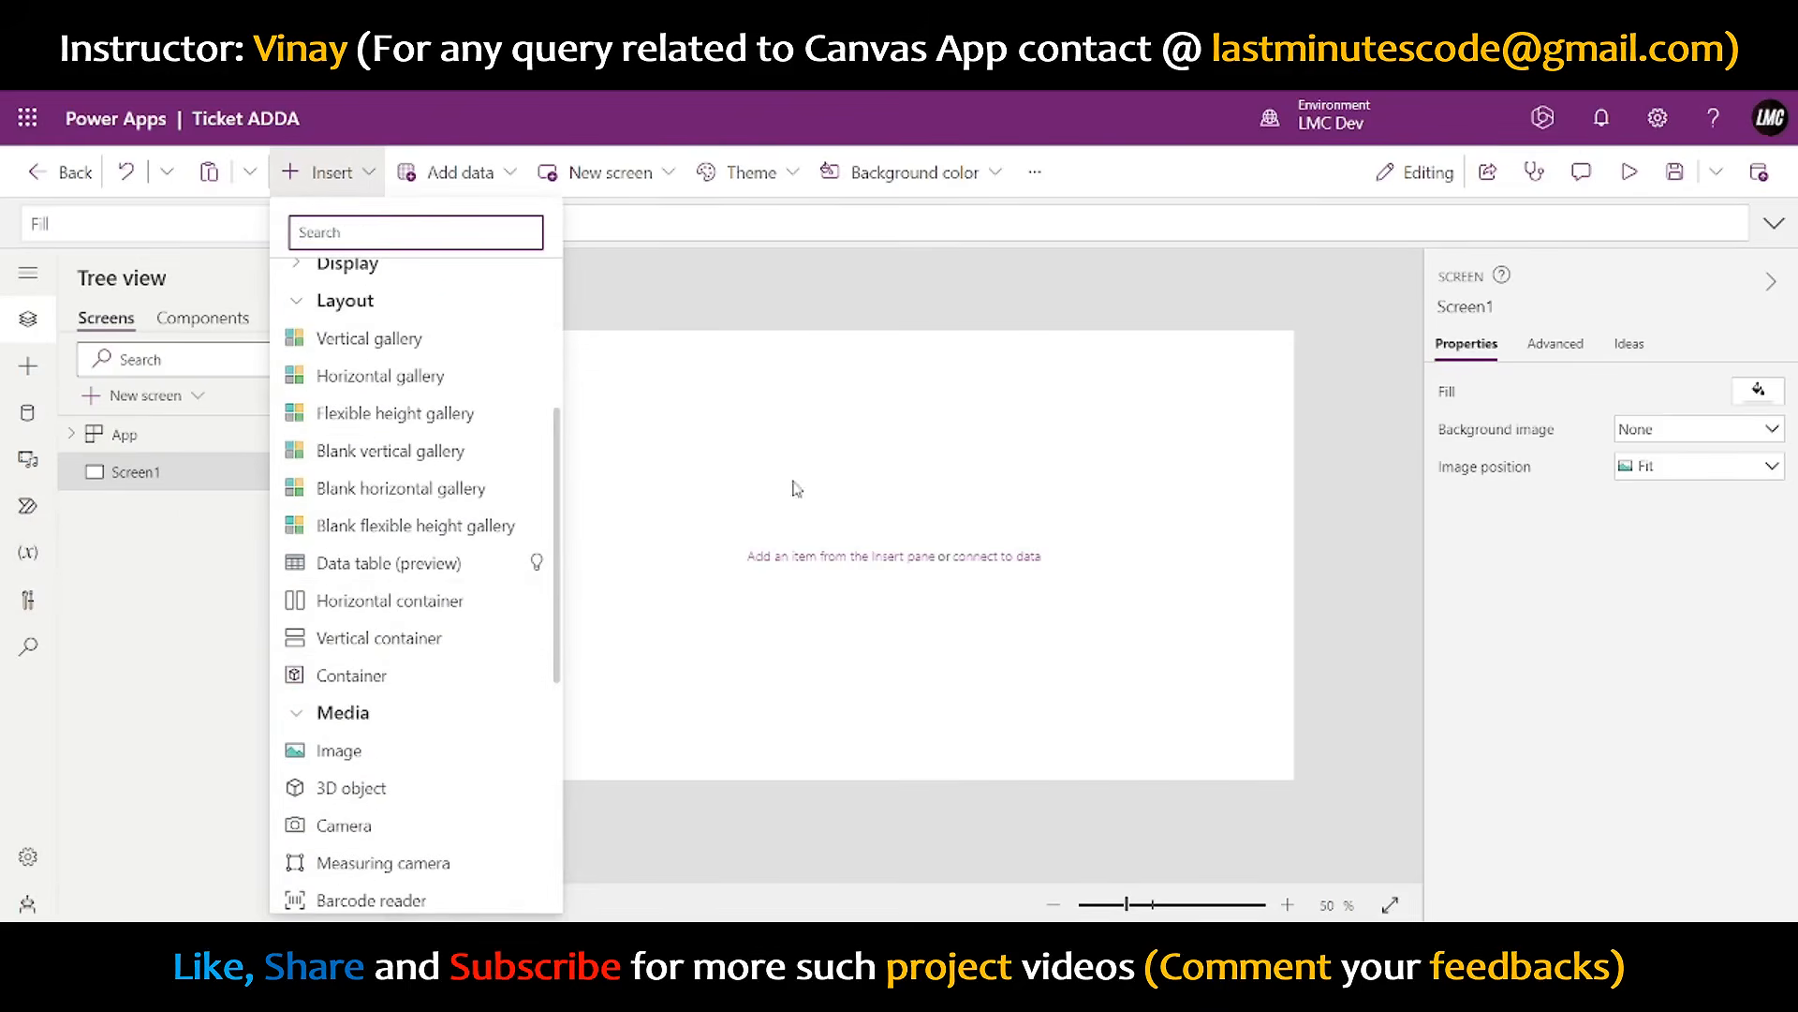
{"action": "left_click", "coordinate": [371, 676]}
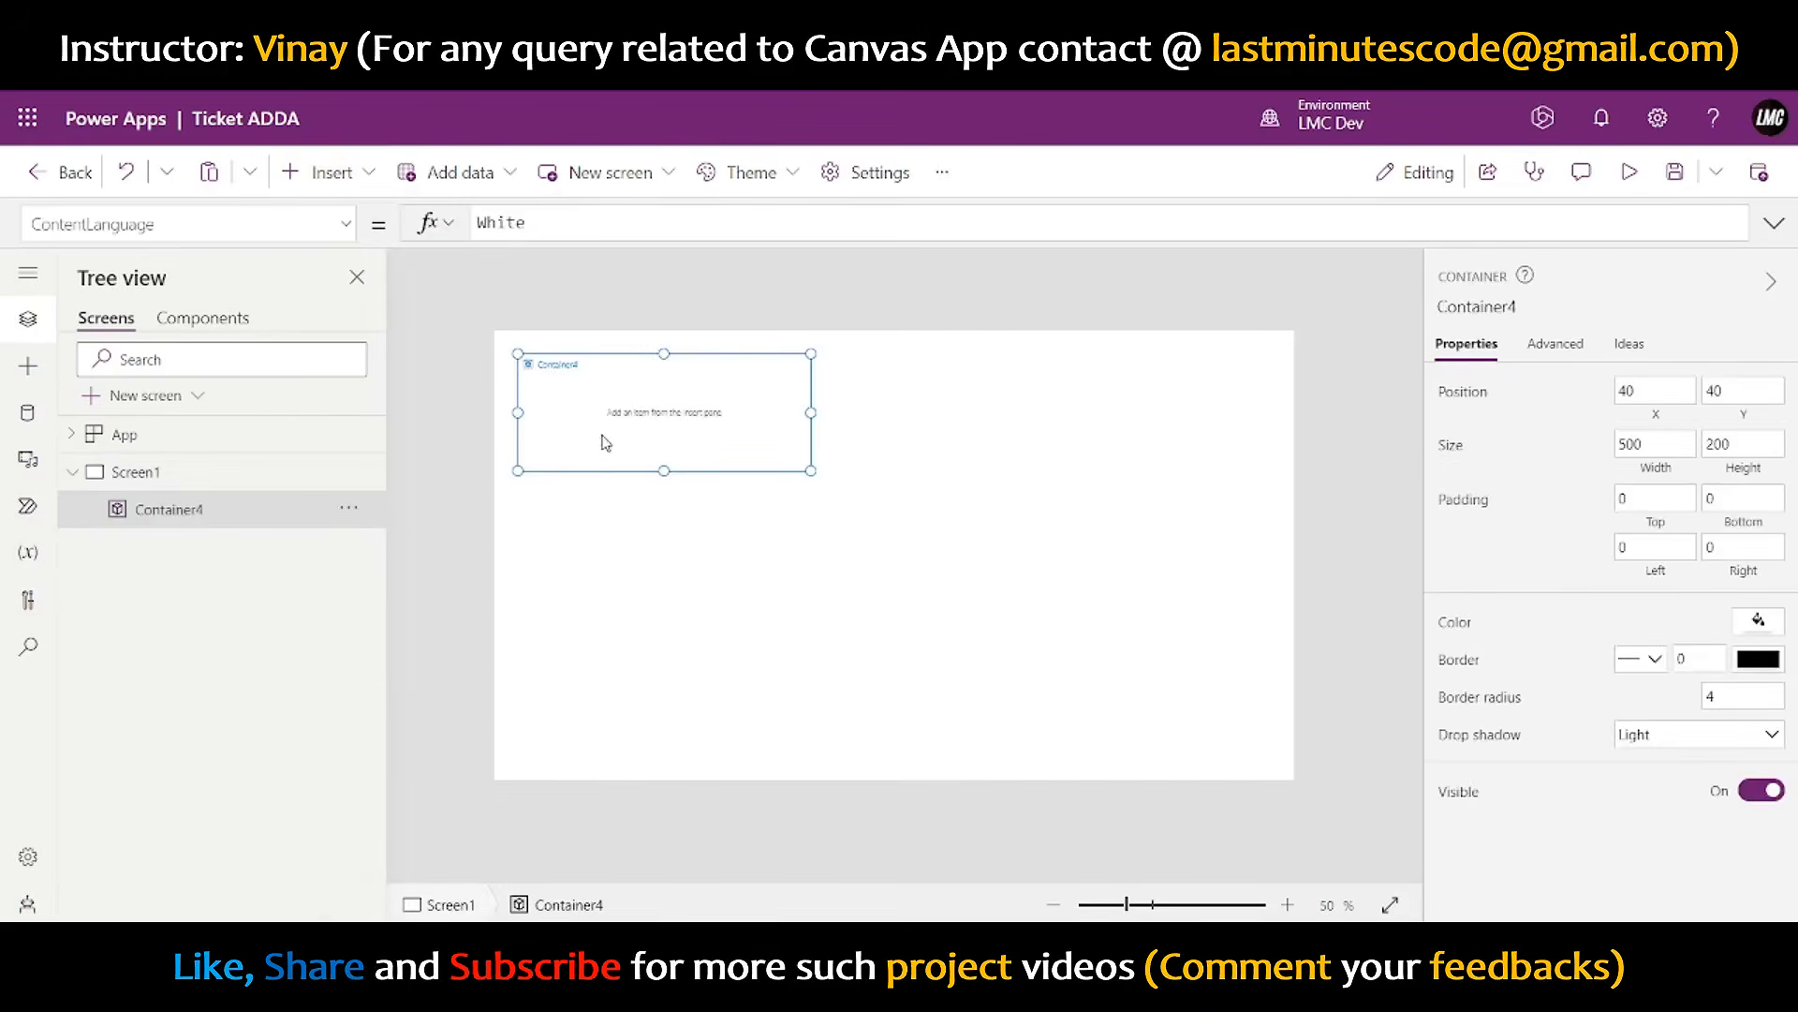
{"action": "left_click_drag", "start_coordinate": [517, 353], "coordinate": [493, 328]}
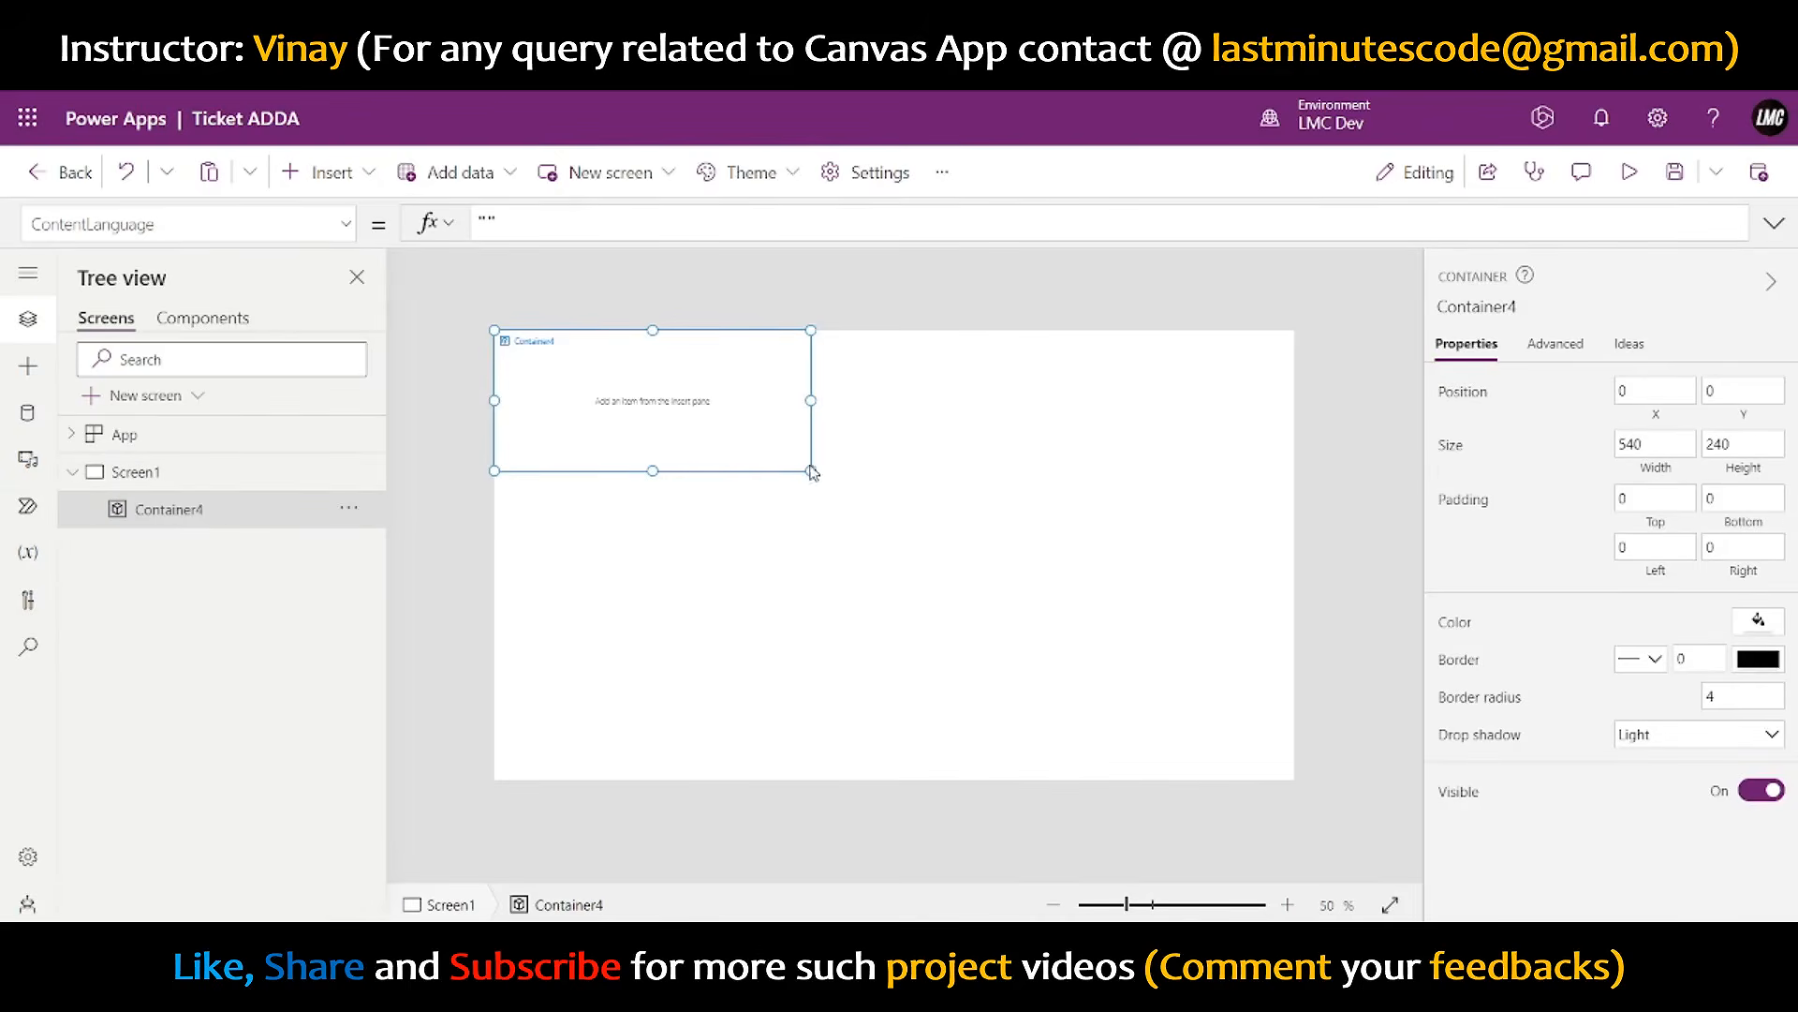
{"action": "left_click_drag", "start_coordinate": [811, 469], "coordinate": [1311, 394]}
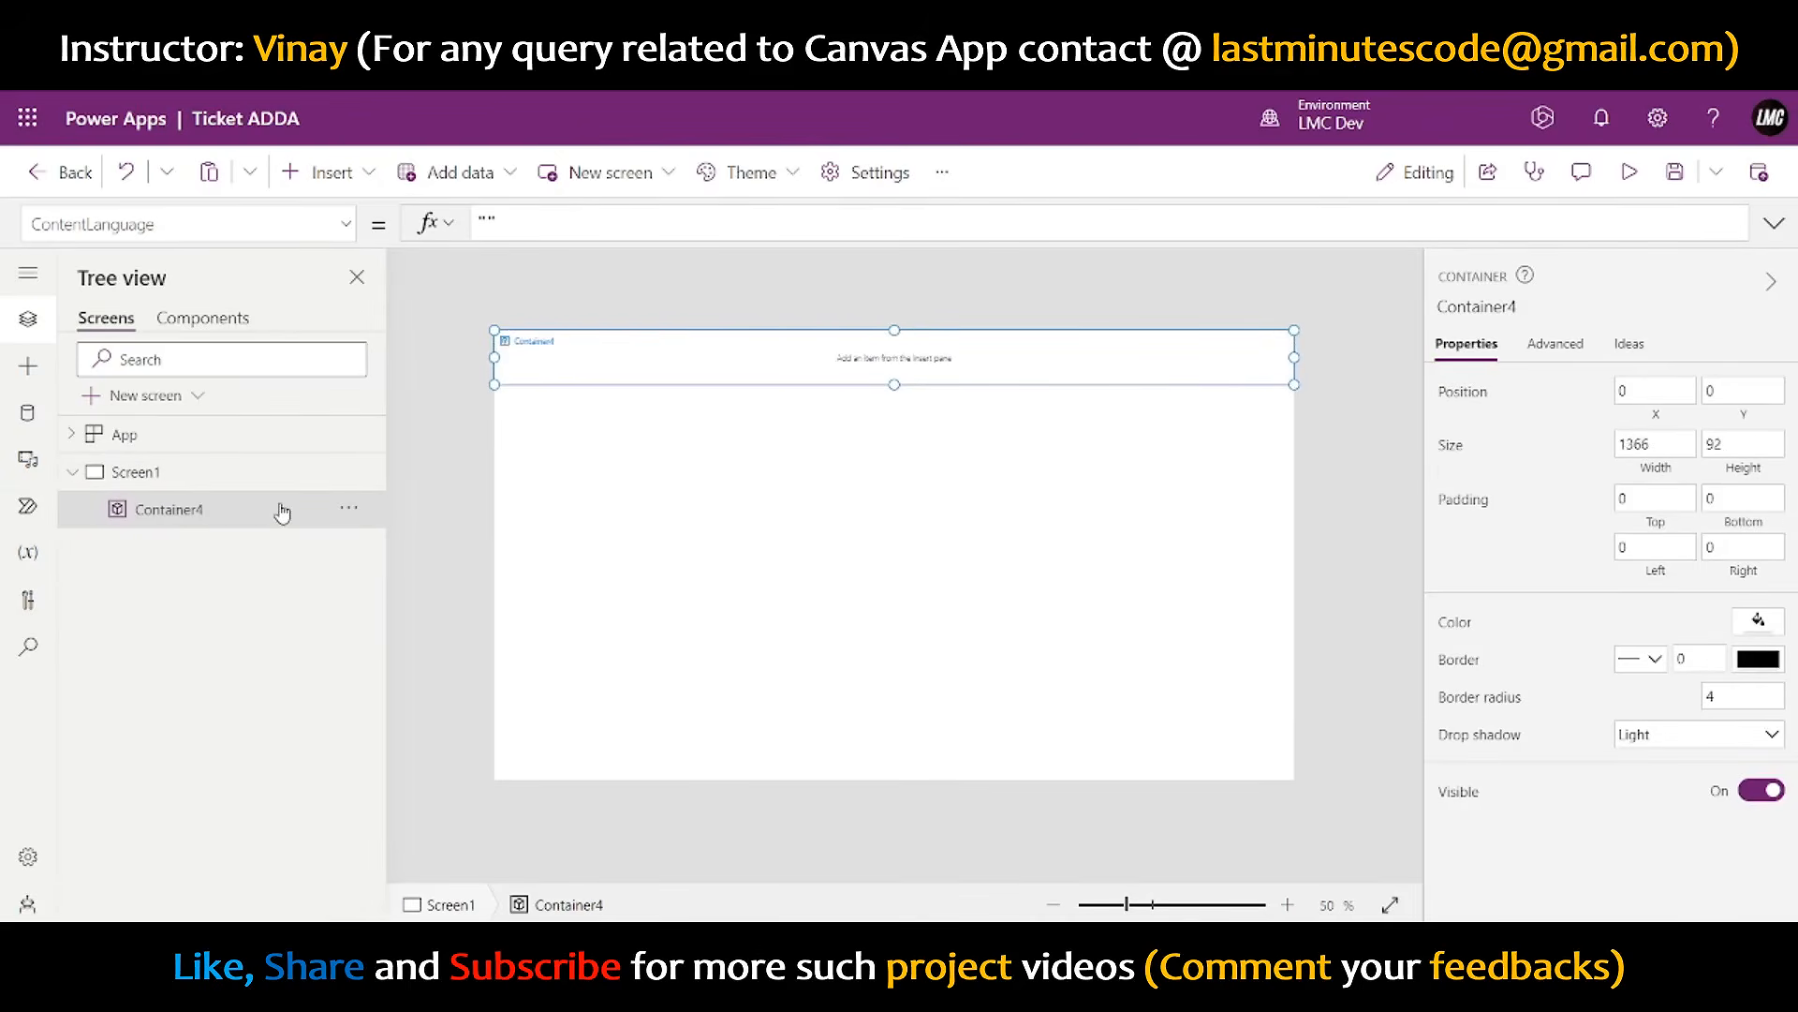
- Add a copy of the header container to Screen1 and resize it to fill the area below, about 1366 by 676
{"action": "left_click", "coordinate": [97, 475]}
{"action": "key", "text": "ctrl+v"}
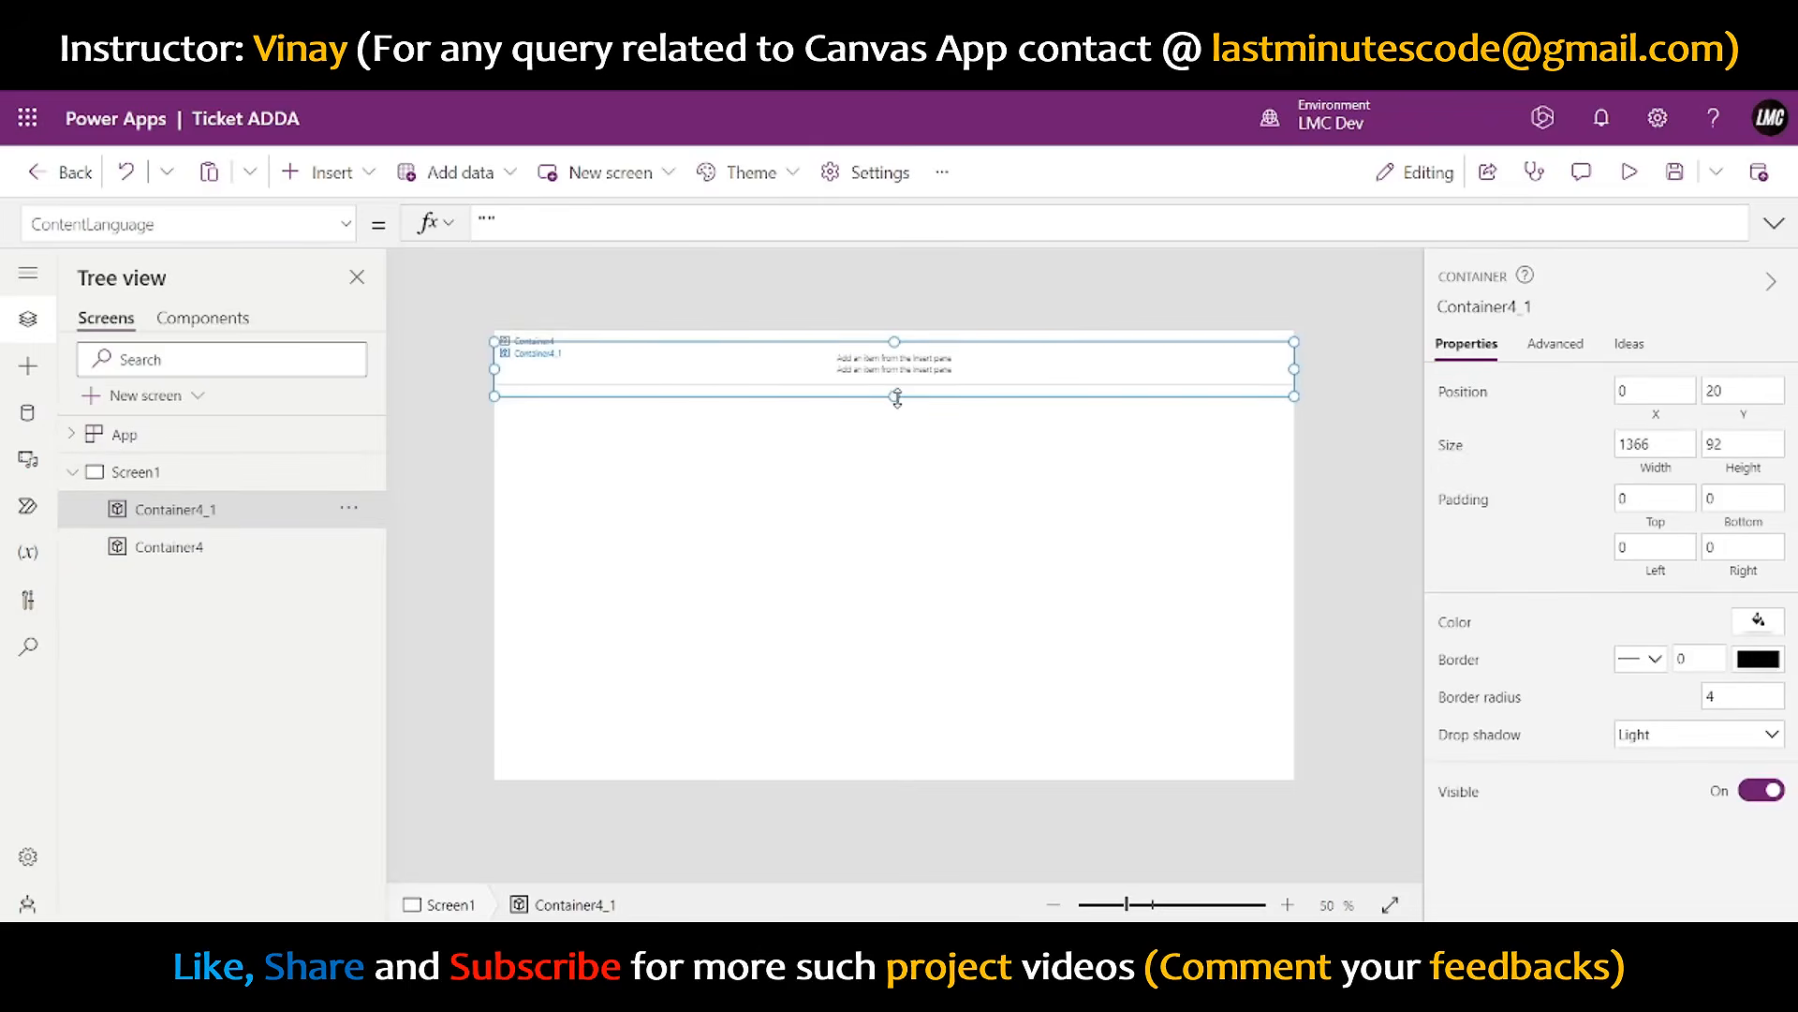
{"action": "left_click_drag", "start_coordinate": [894, 395], "coordinate": [964, 834]}
{"action": "left_click_drag", "start_coordinate": [891, 343], "coordinate": [906, 381]}
{"action": "left_click", "coordinate": [1322, 389]}
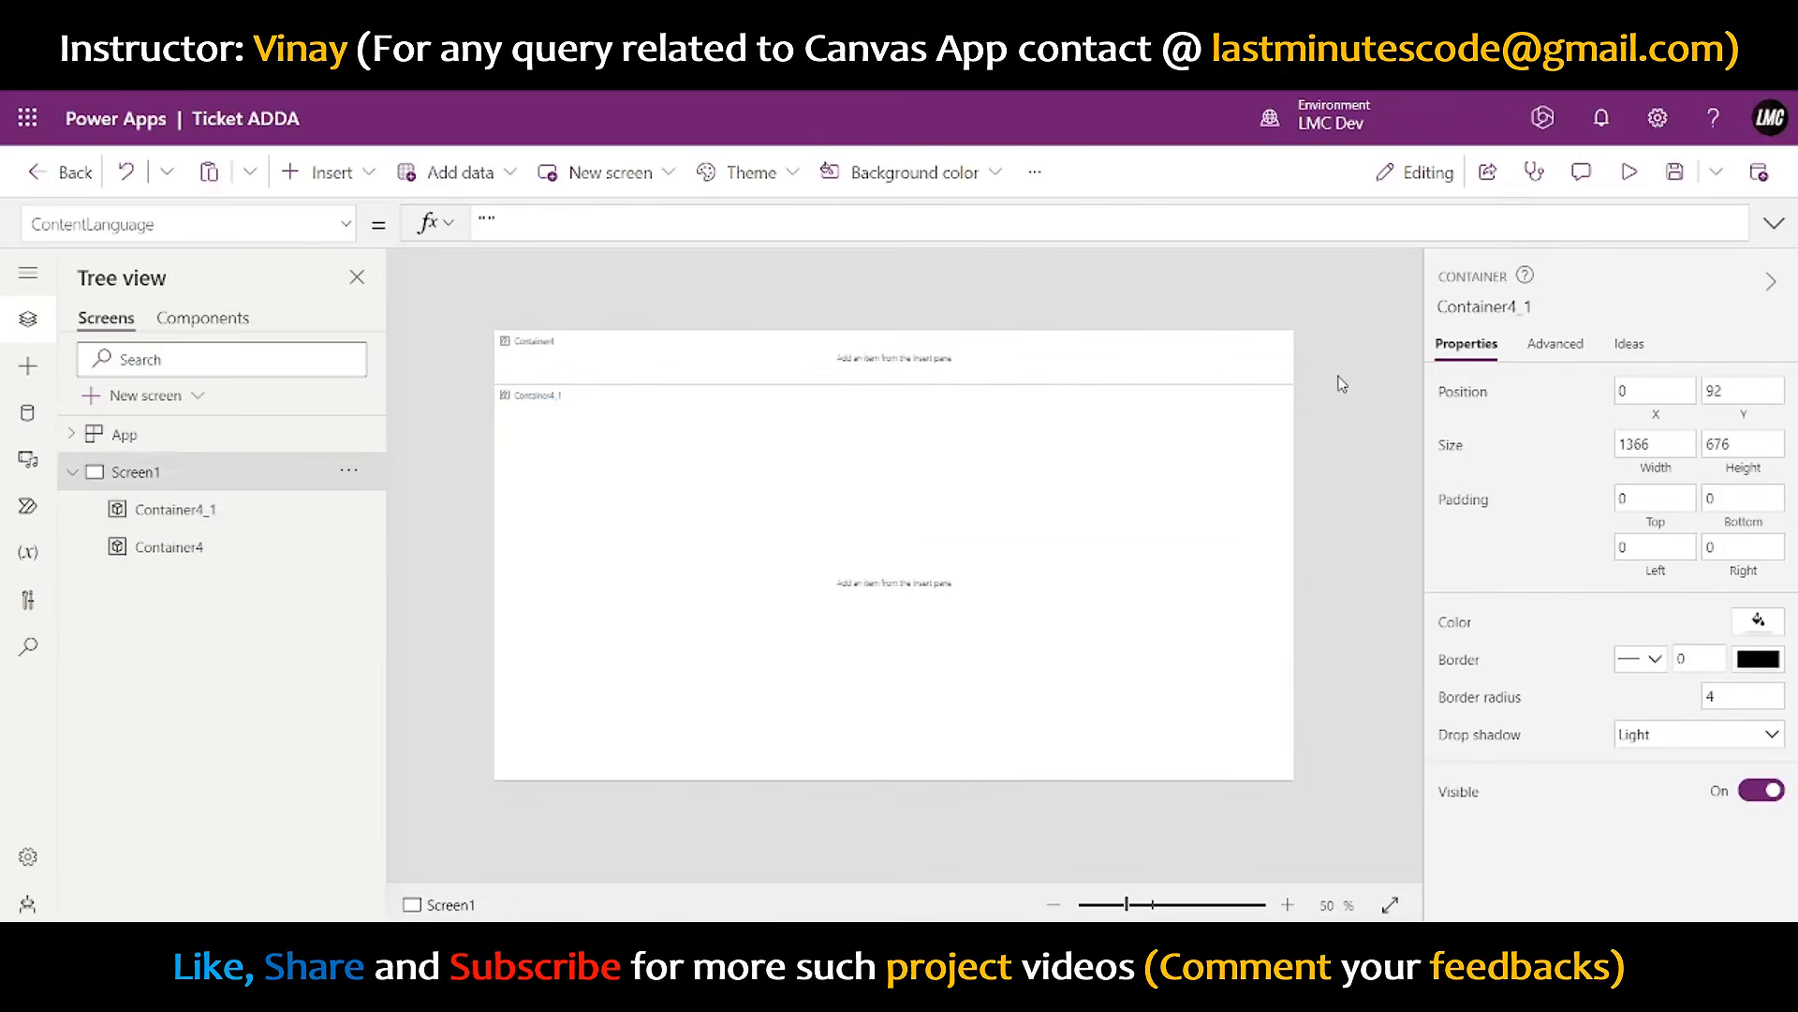
- Set the header container's height to 80 and extend the lower container upward to meet it at Y 80
{"action": "left_click", "coordinate": [852, 365]}
{"action": "left_click", "coordinate": [1750, 448]}
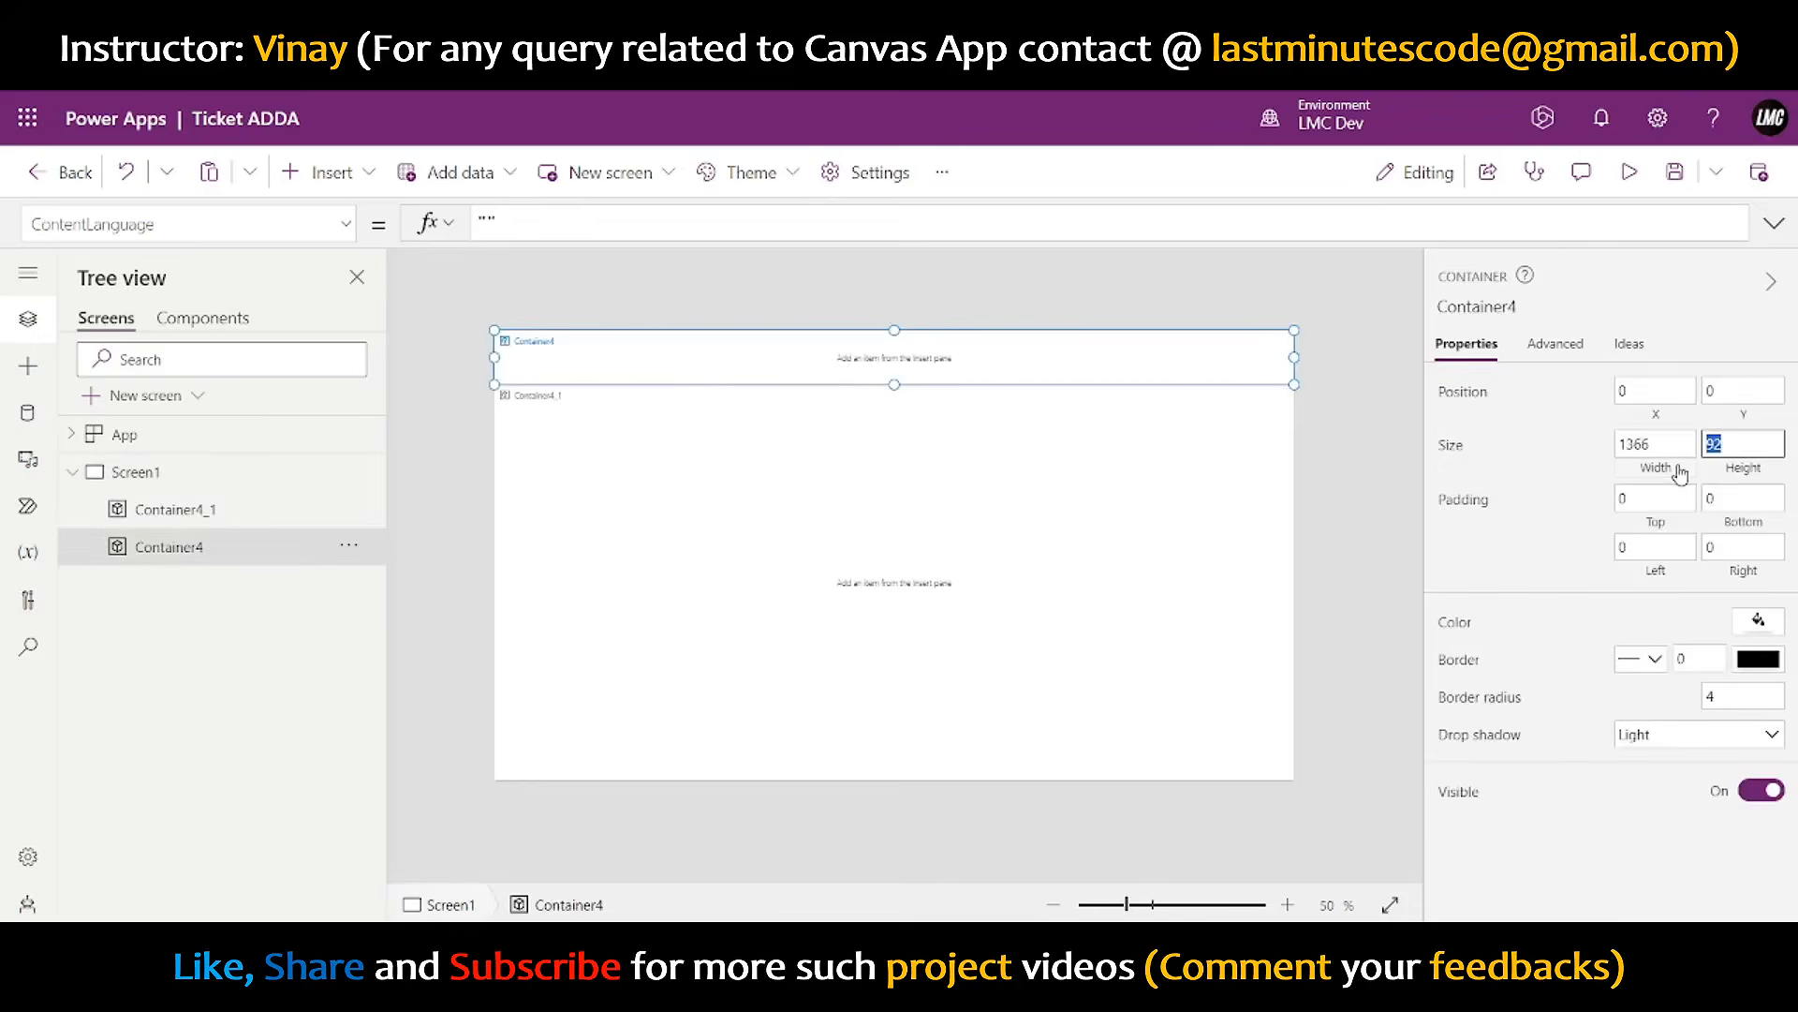
{"action": "type", "text": "80"}
{"action": "key", "text": "Return"}
{"action": "left_click", "coordinate": [892, 389]}
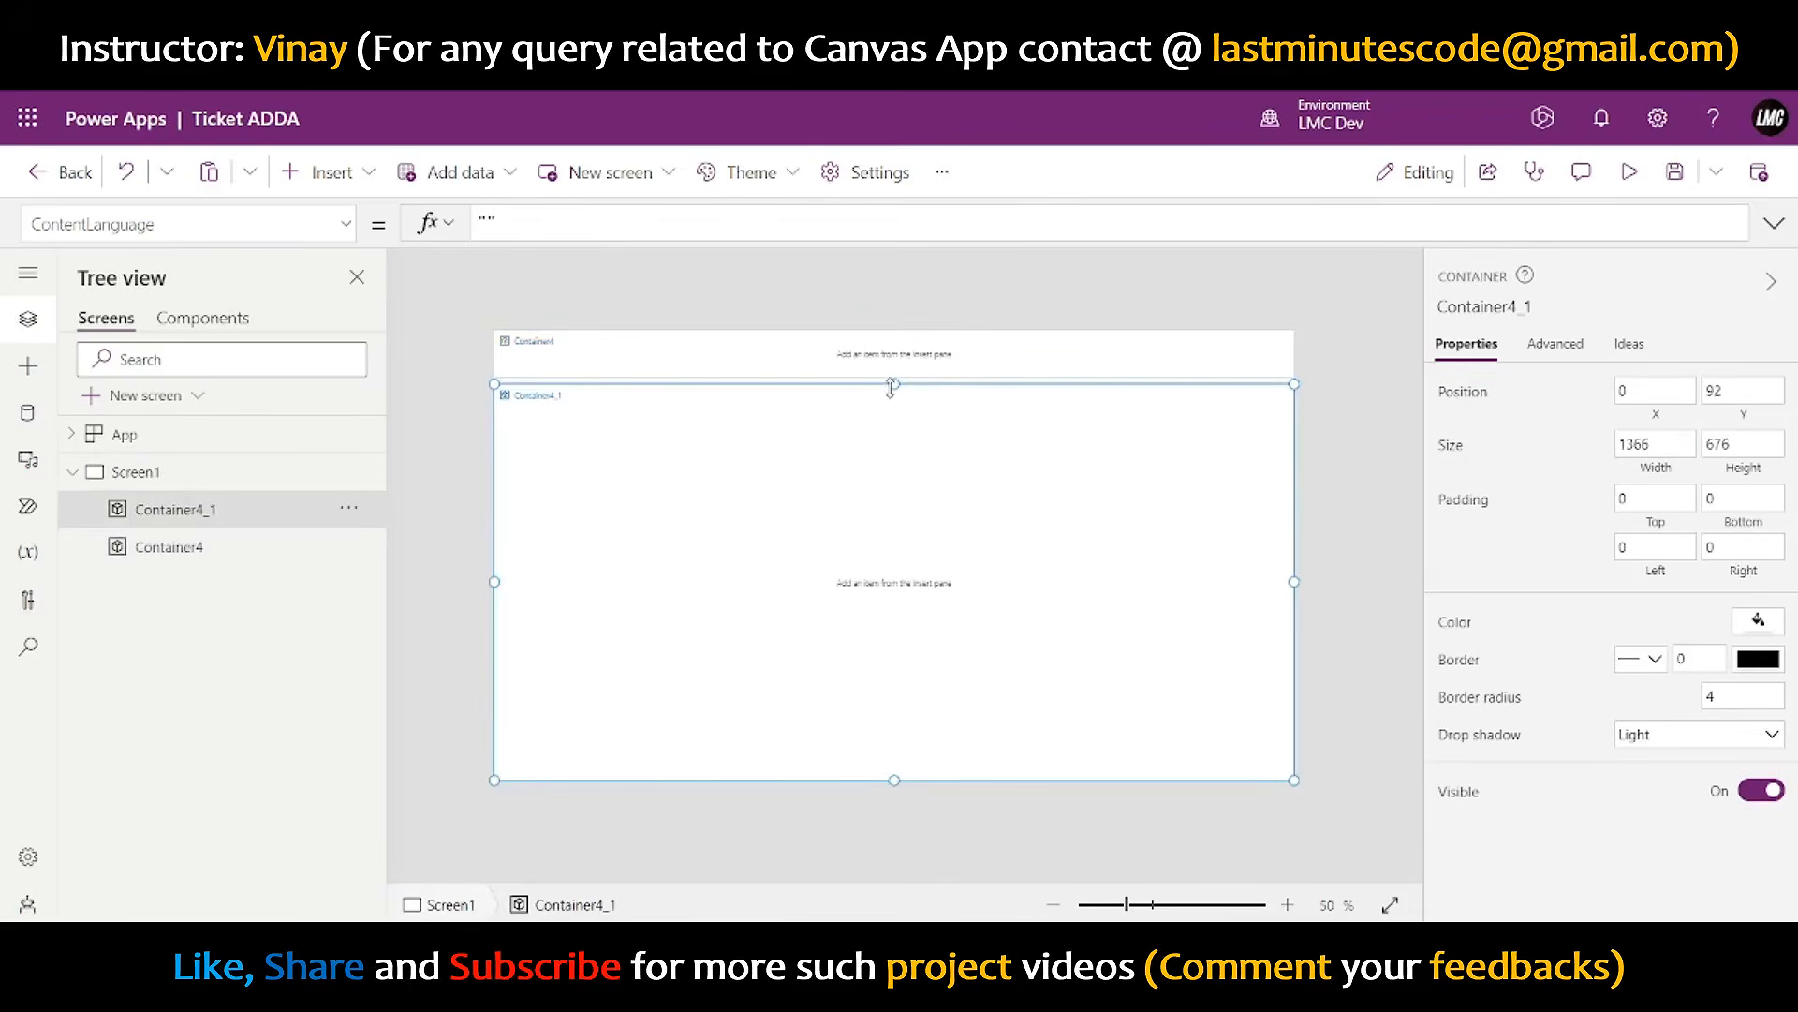
{"action": "left_click_drag", "start_coordinate": [890, 386], "coordinate": [892, 376]}
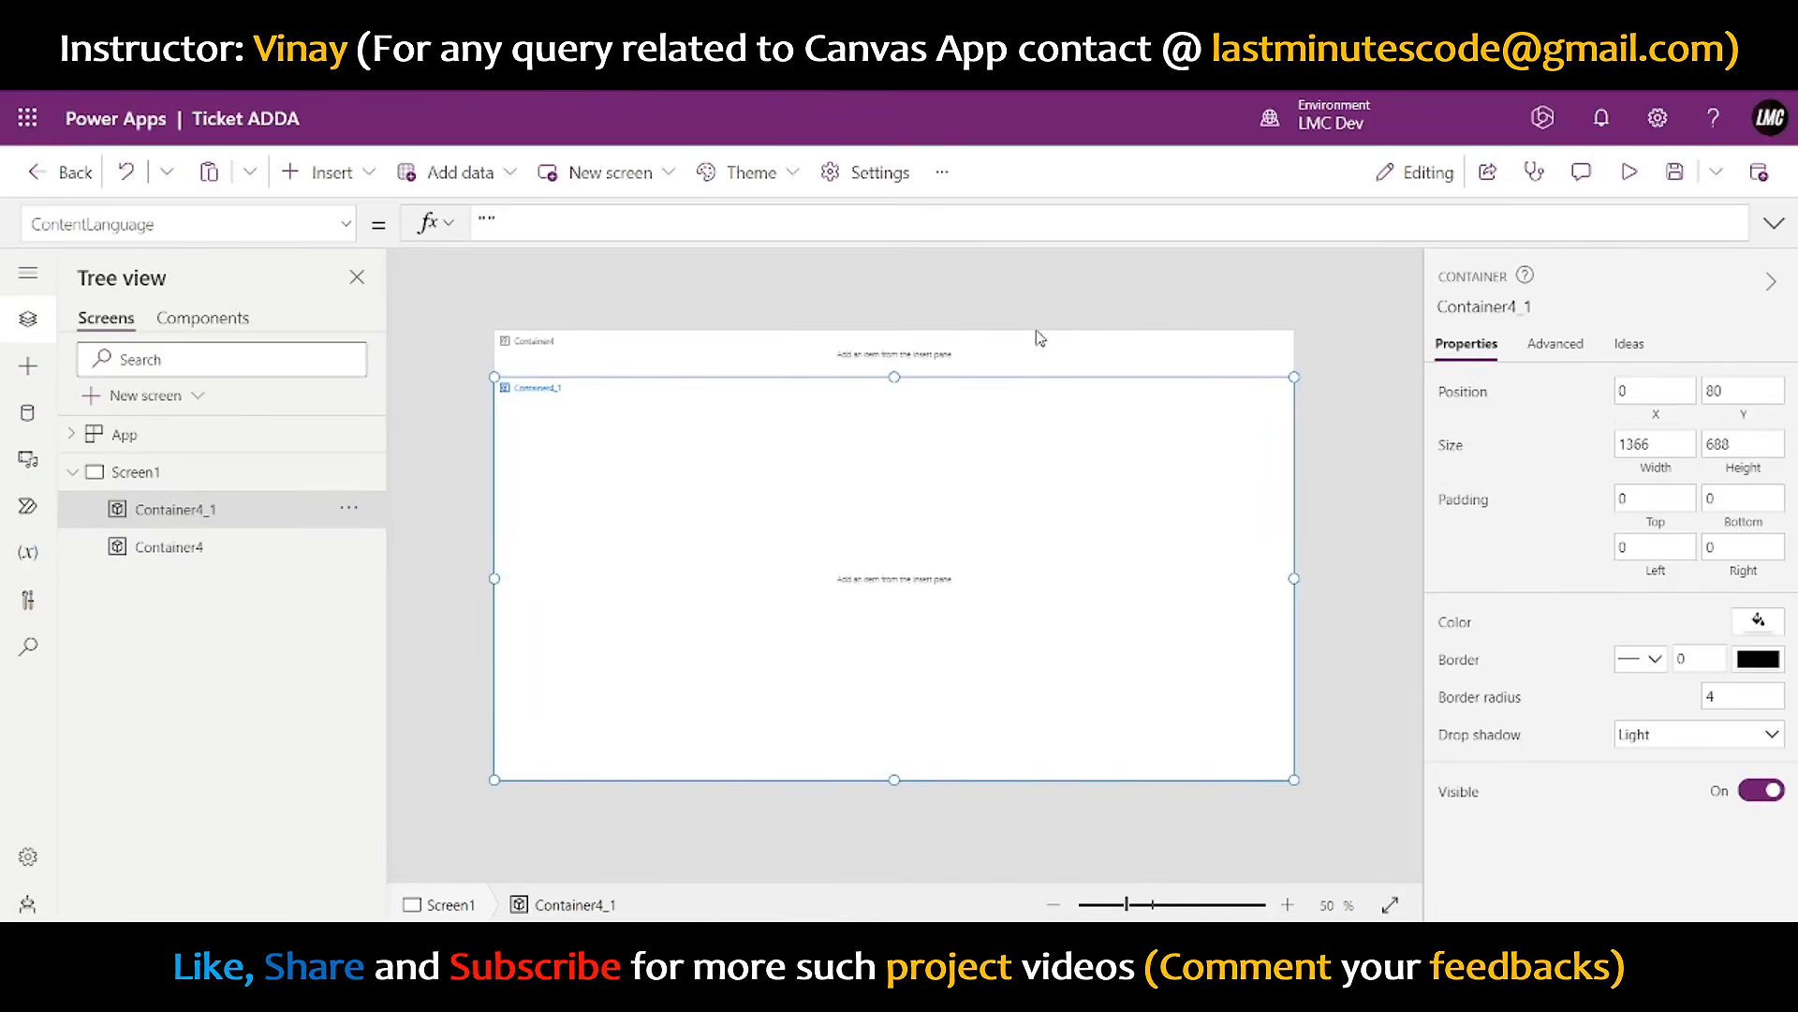
- Set the header container's Width formula to Parent.Width
{"action": "left_click", "coordinate": [1043, 361]}
{"action": "left_click", "coordinate": [1054, 498]}
{"action": "left_click", "coordinate": [970, 354]}
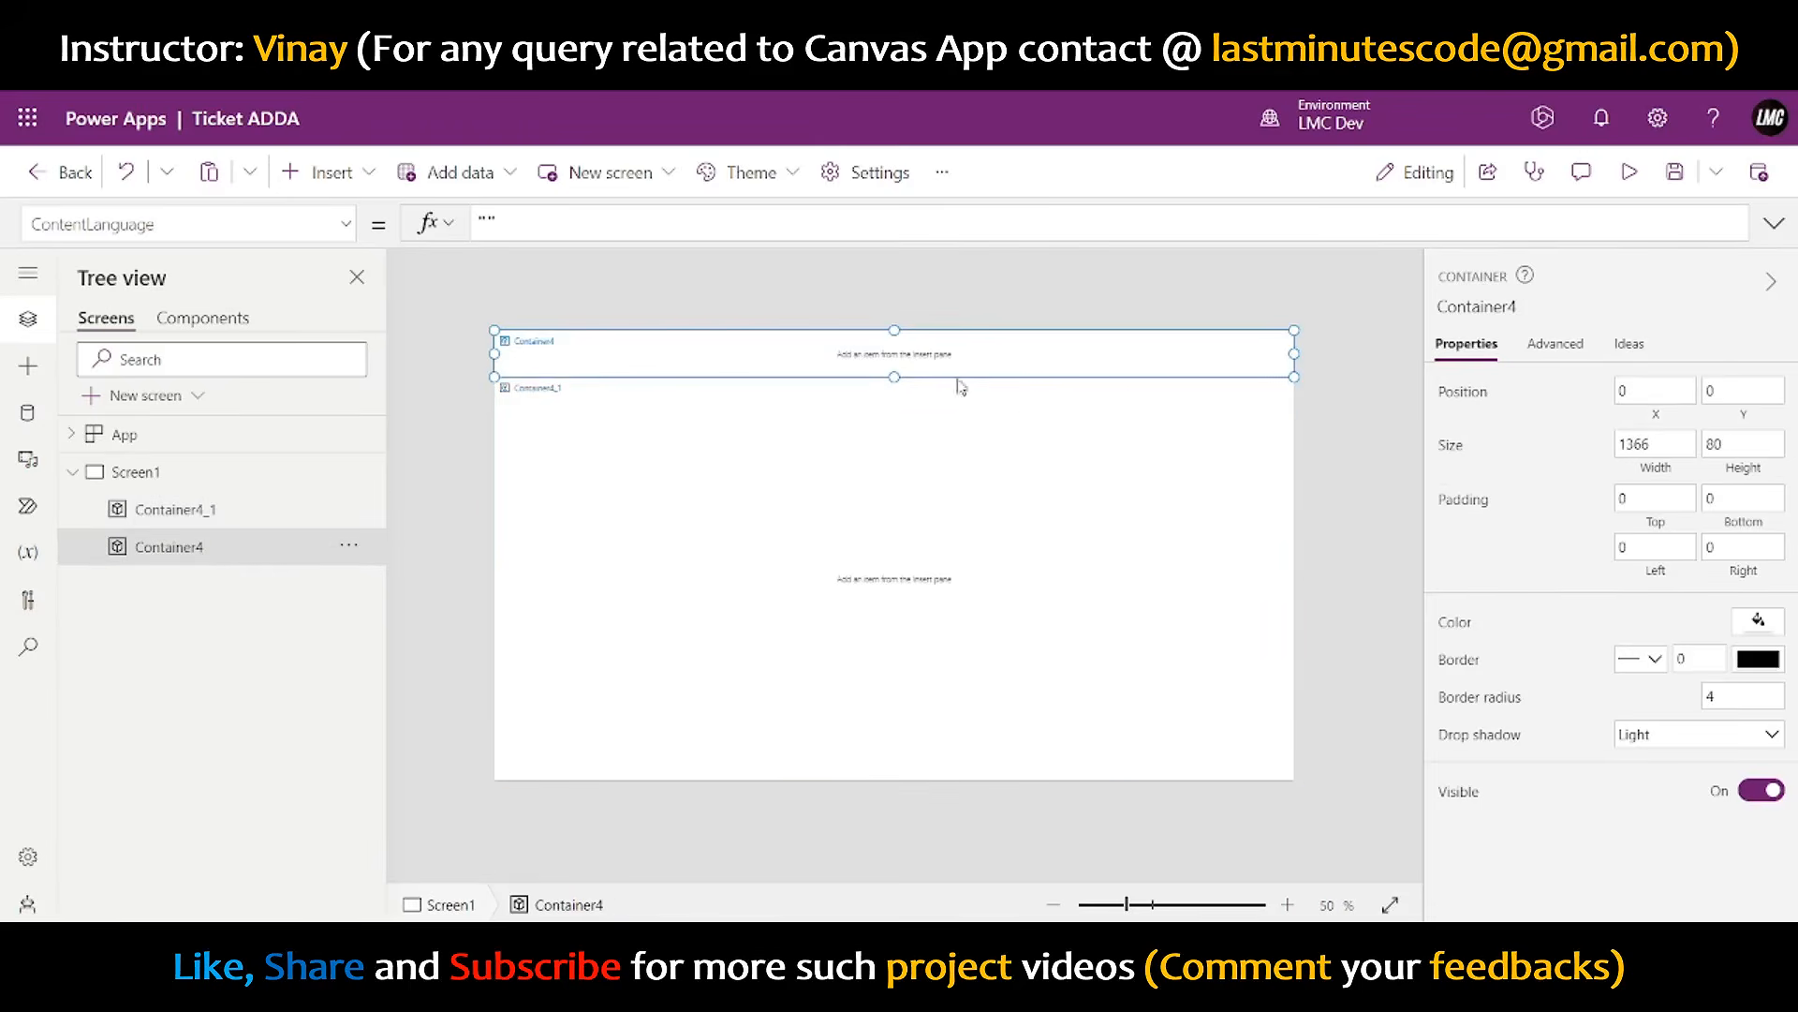
{"action": "left_click", "coordinate": [1655, 471]}
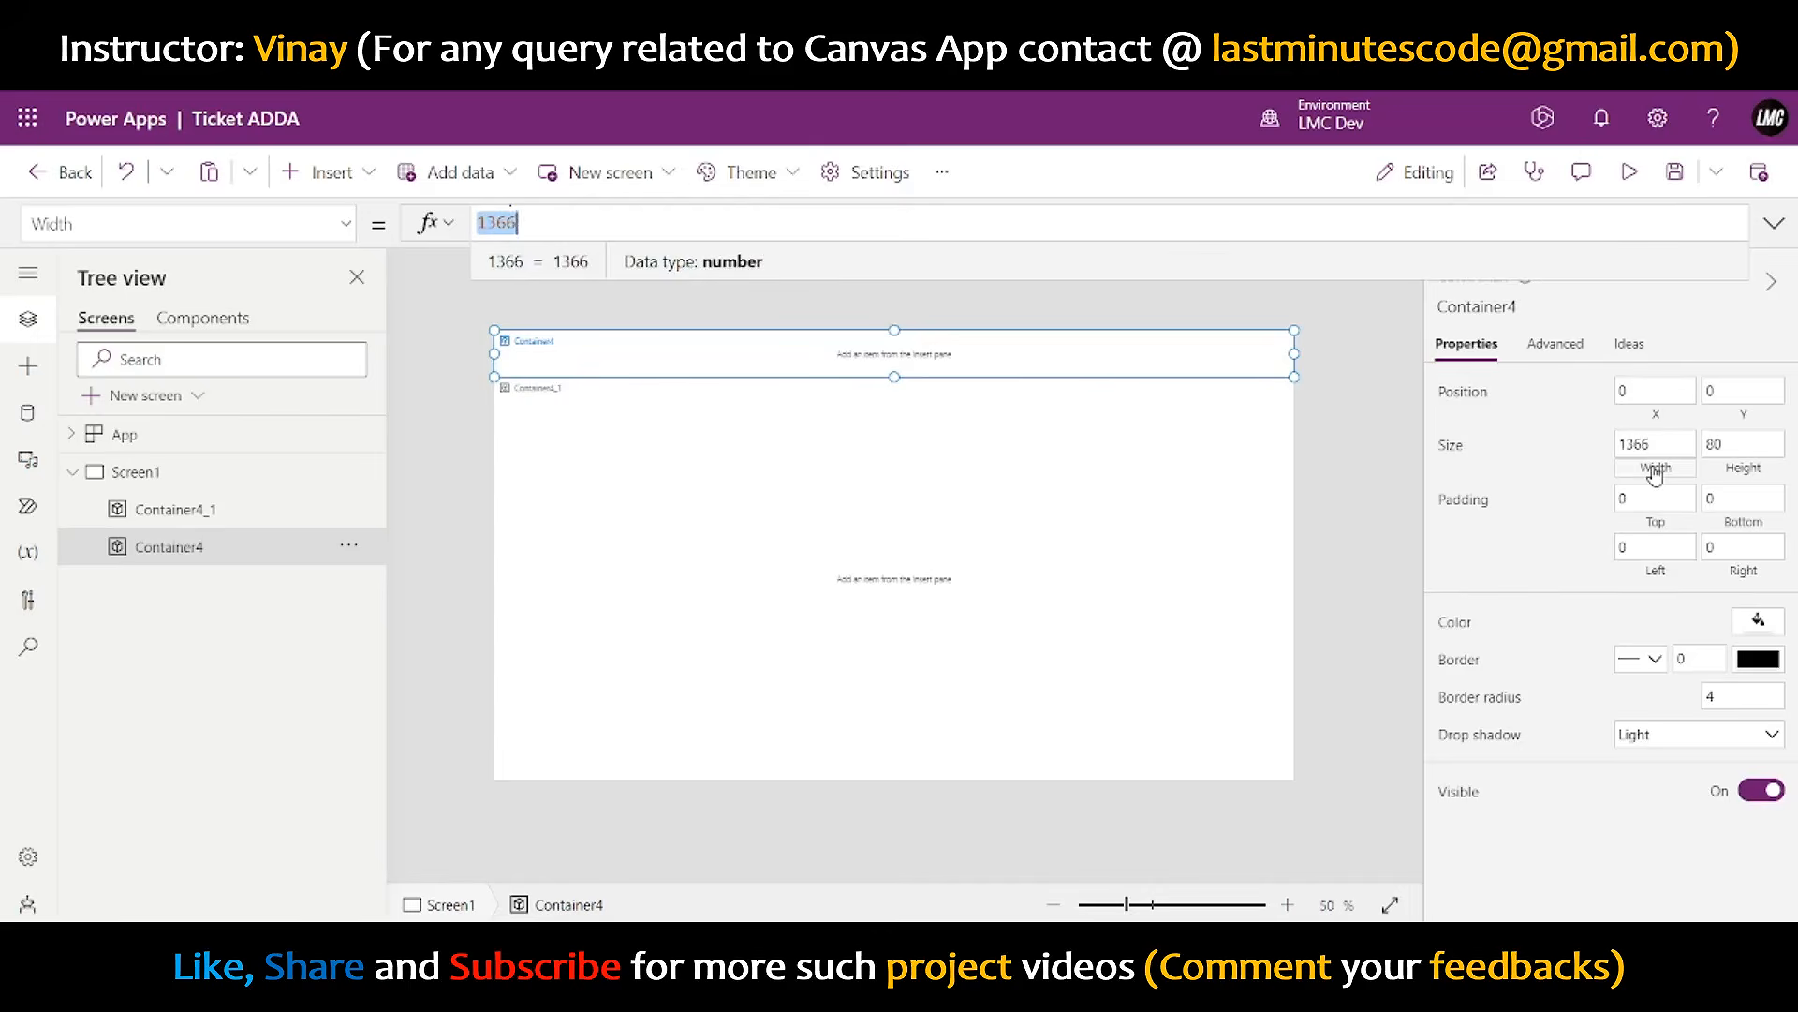
{"action": "type", "text": "Parent.H"}
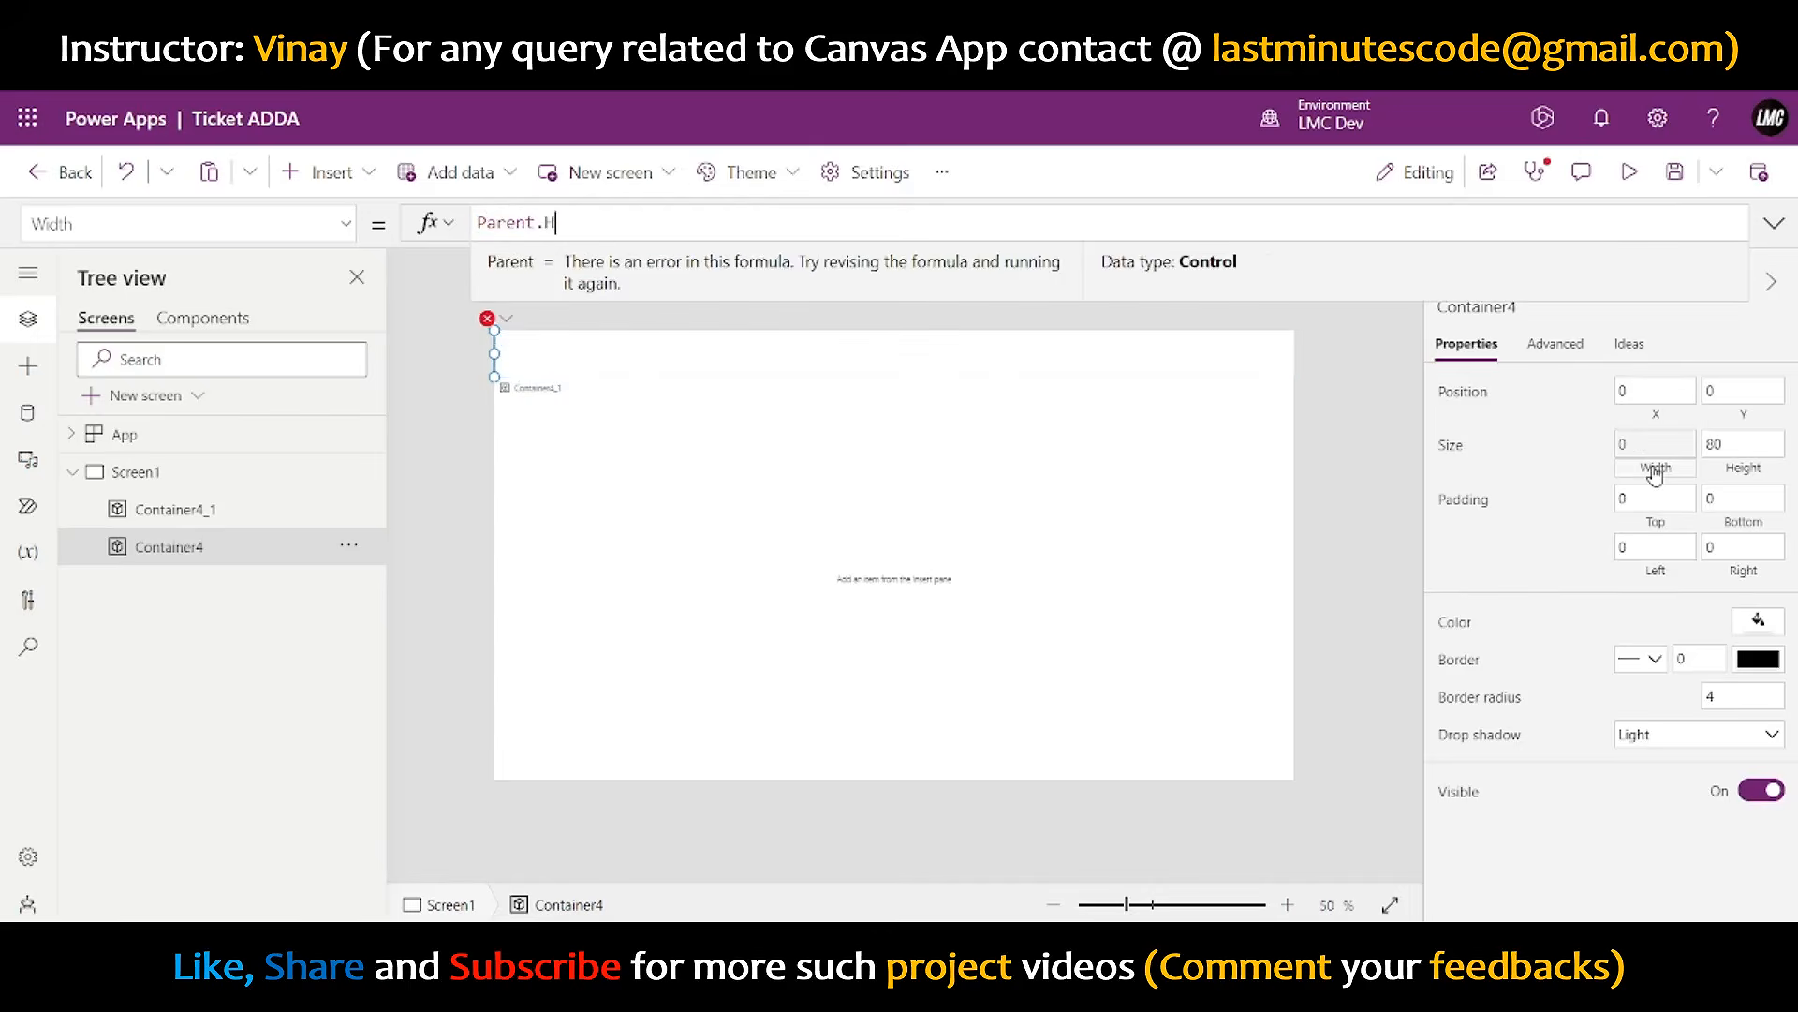
{"action": "key", "text": "BackSpace"}
{"action": "type", "text": "Width"}
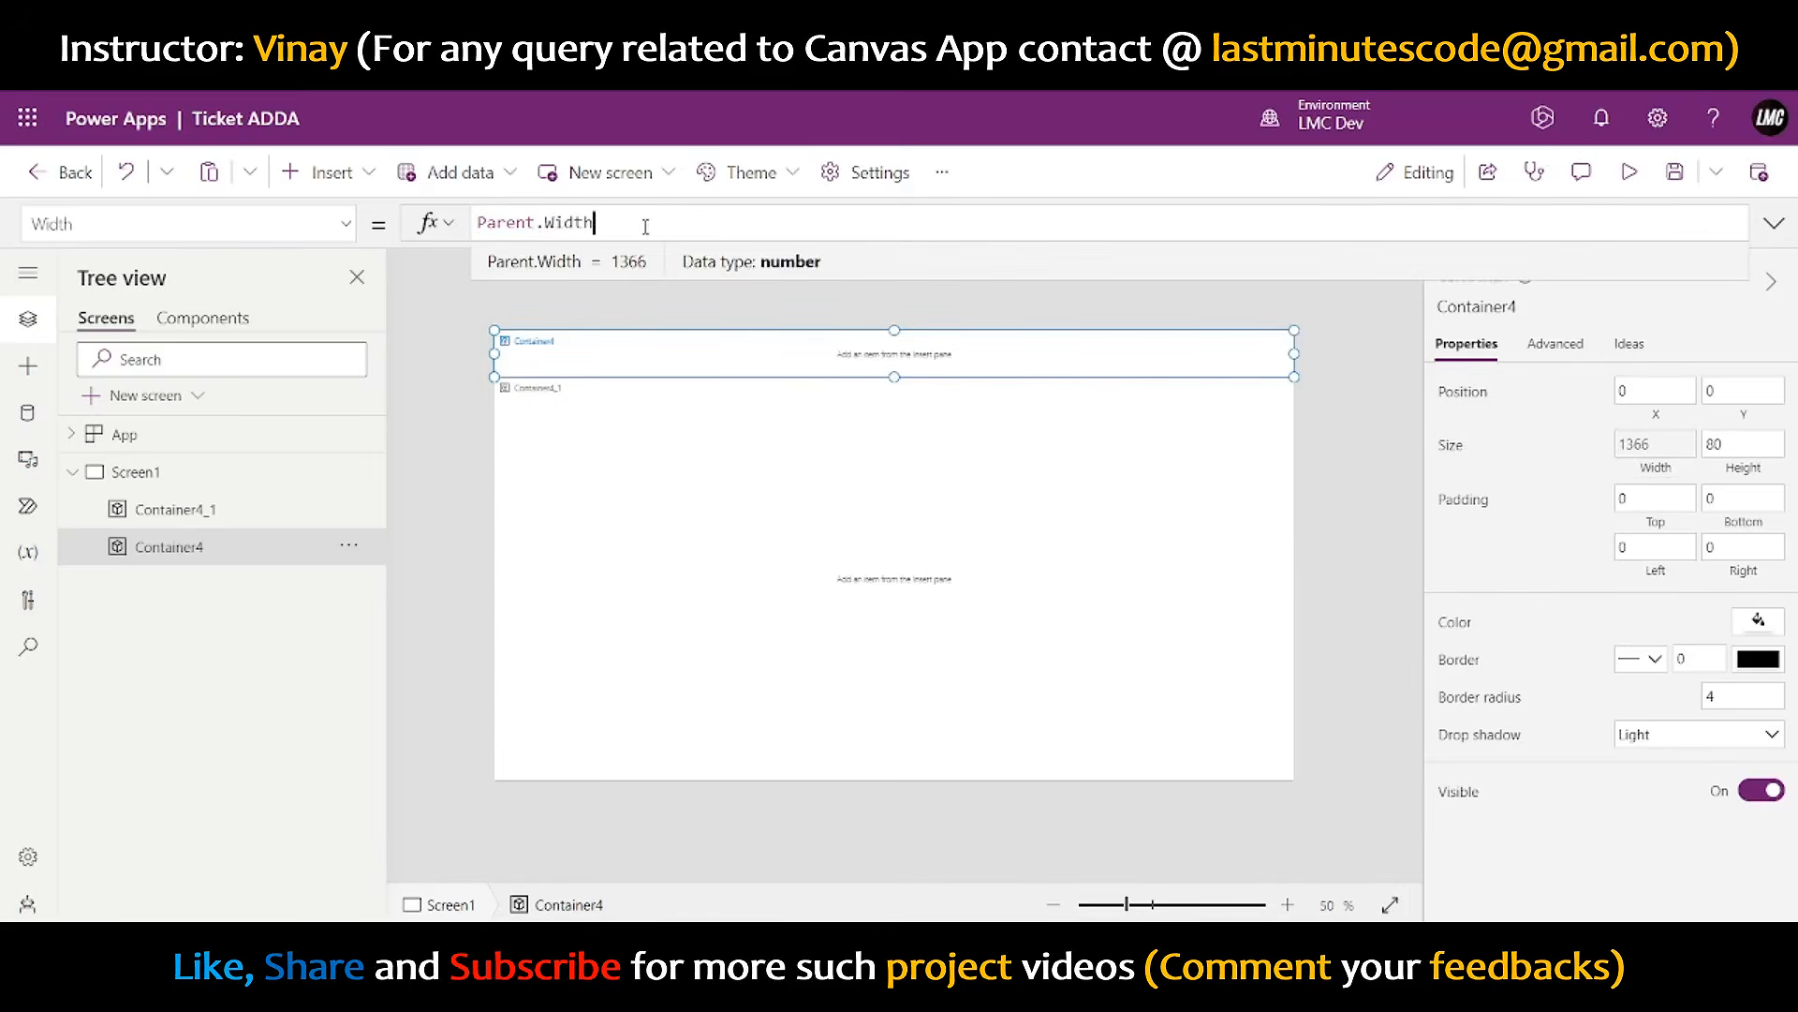
- Copy the Parent.Width formula from the header container into the lower container's Width property
{"action": "key", "text": "ctrl+a"}
{"action": "key", "text": "ctrl+c"}
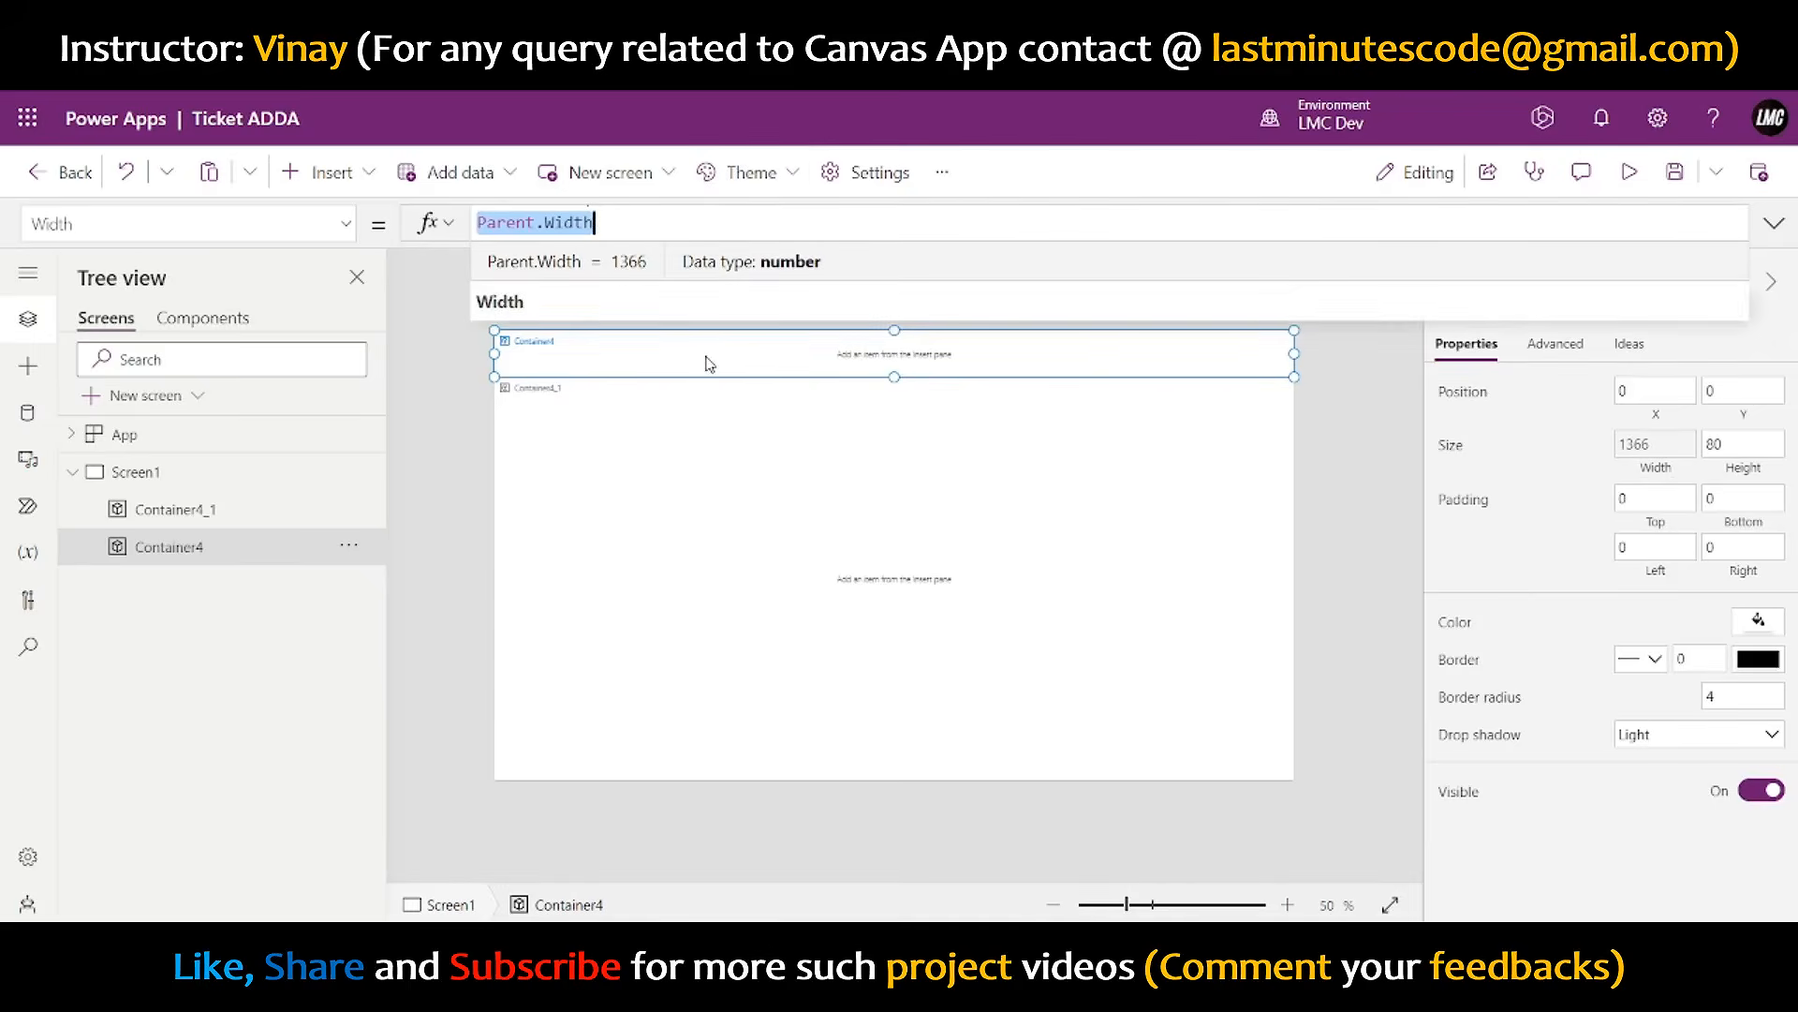
{"action": "left_click", "coordinate": [745, 497]}
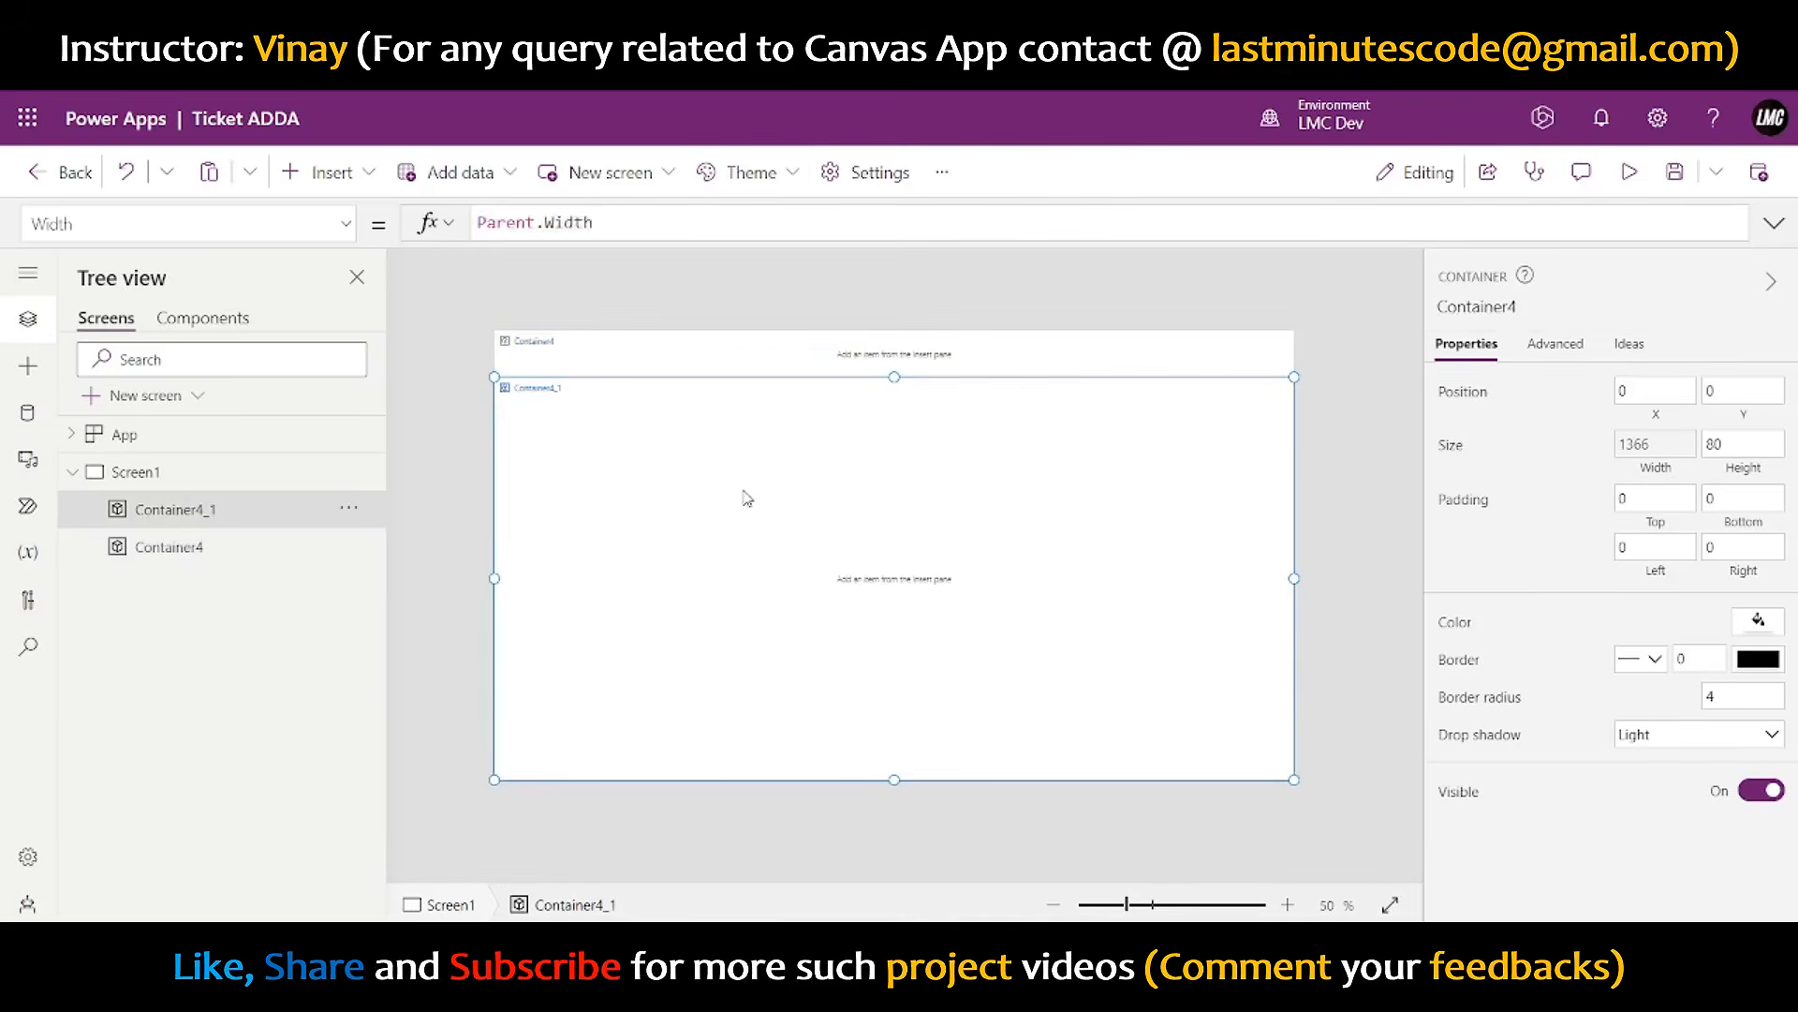
{"action": "left_click", "coordinate": [1674, 469]}
{"action": "key", "text": "ctrl+v"}
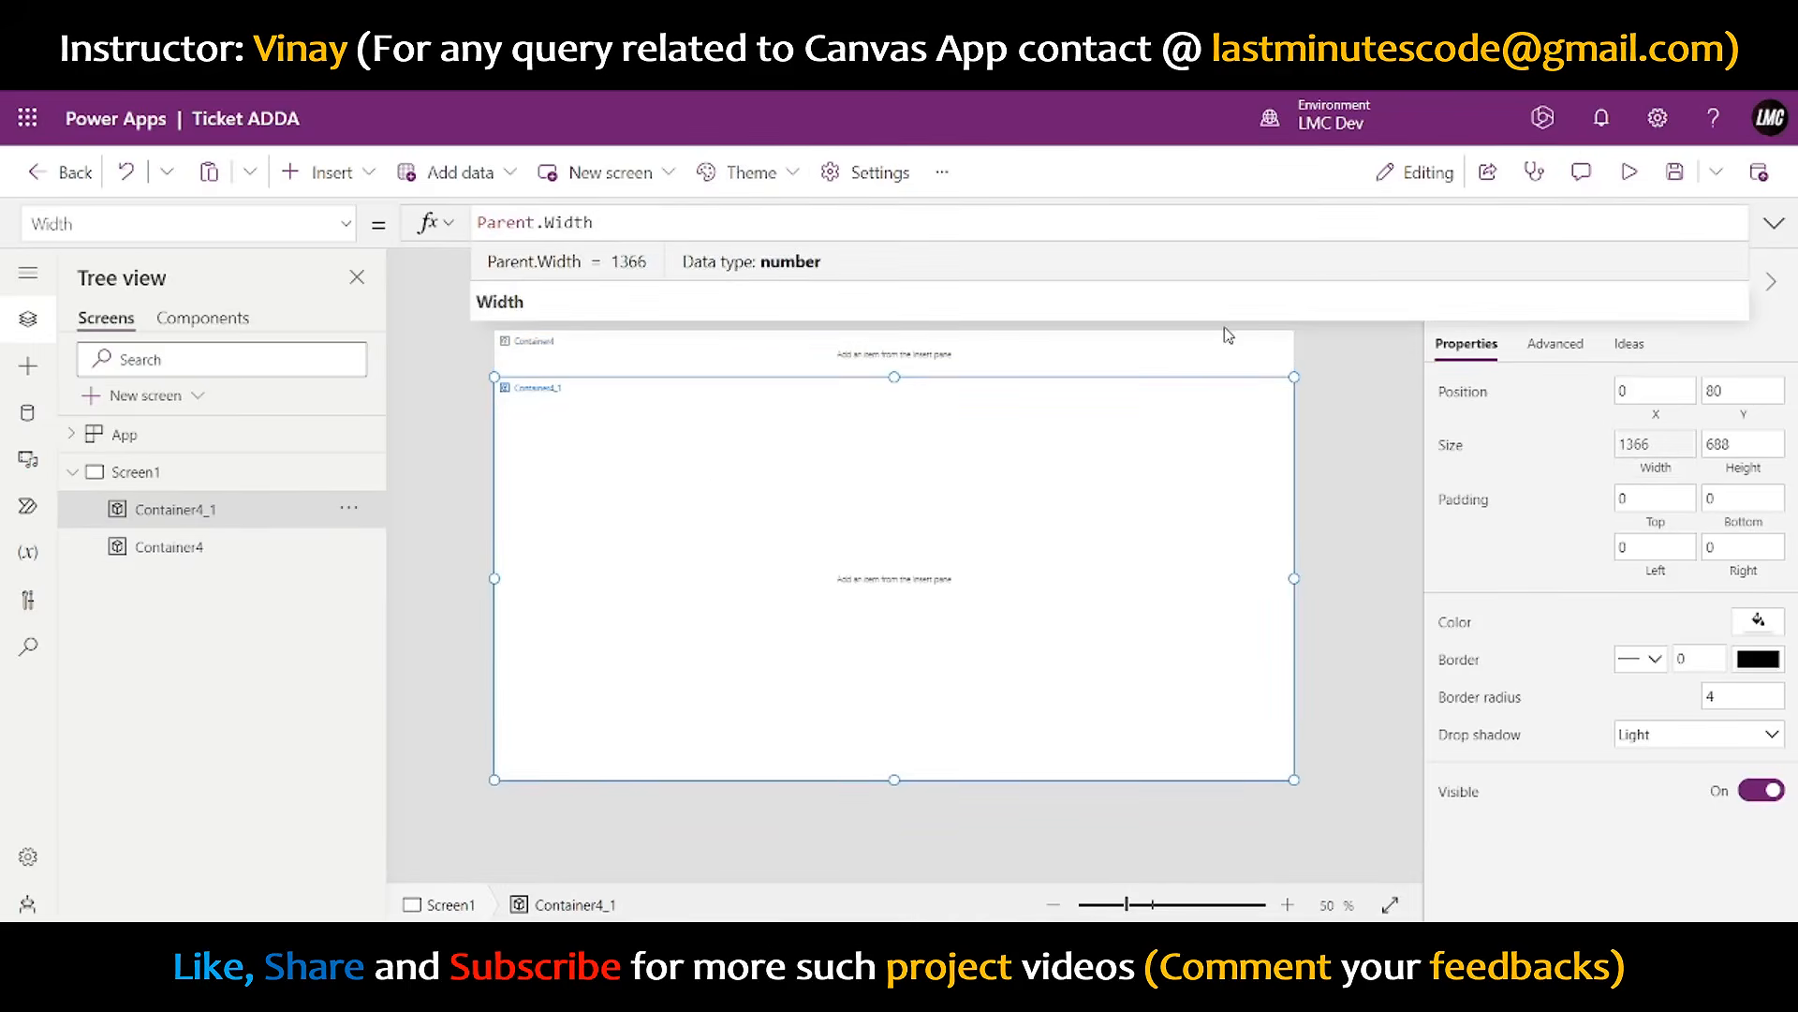
- Set the lower container's Height formula to Parent.Height-Self.Y
{"action": "left_click", "coordinate": [1758, 471]}
{"action": "key", "text": "BackSpace"}
{"action": "key", "text": "BackSpace"}
{"action": "key", "text": "BackSpace"}
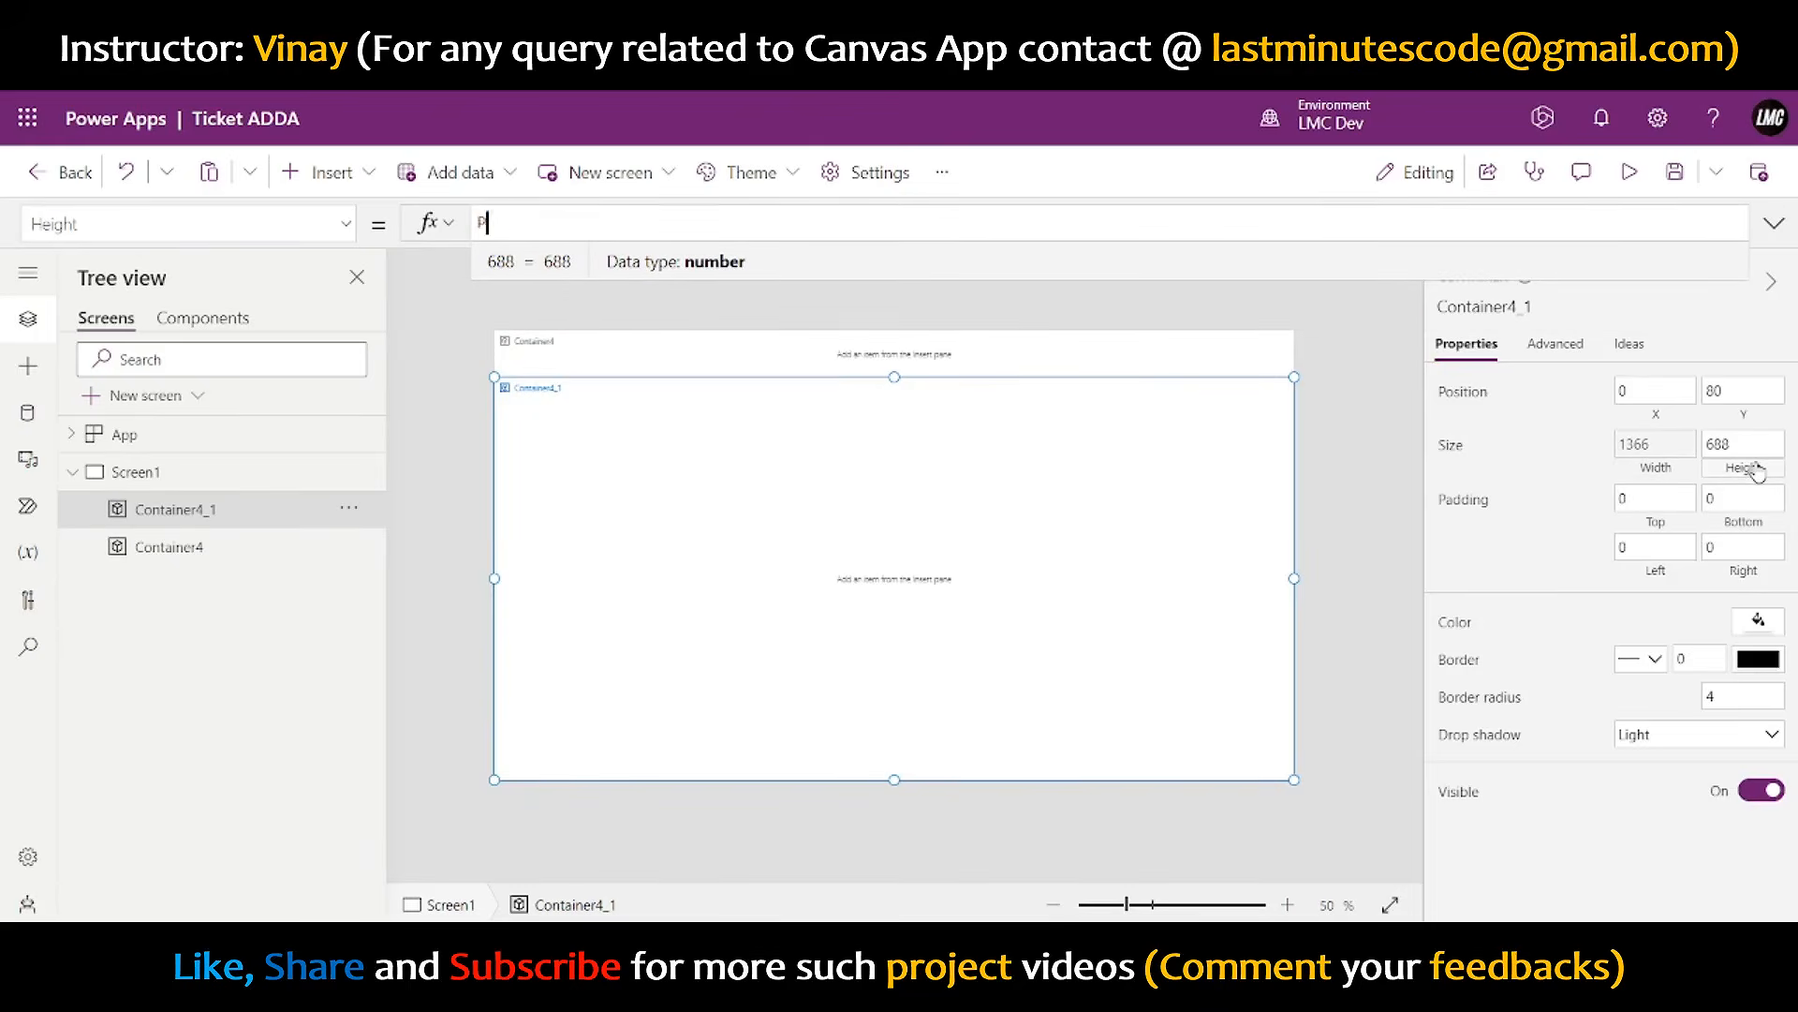
{"action": "type", "text": "Parent"}
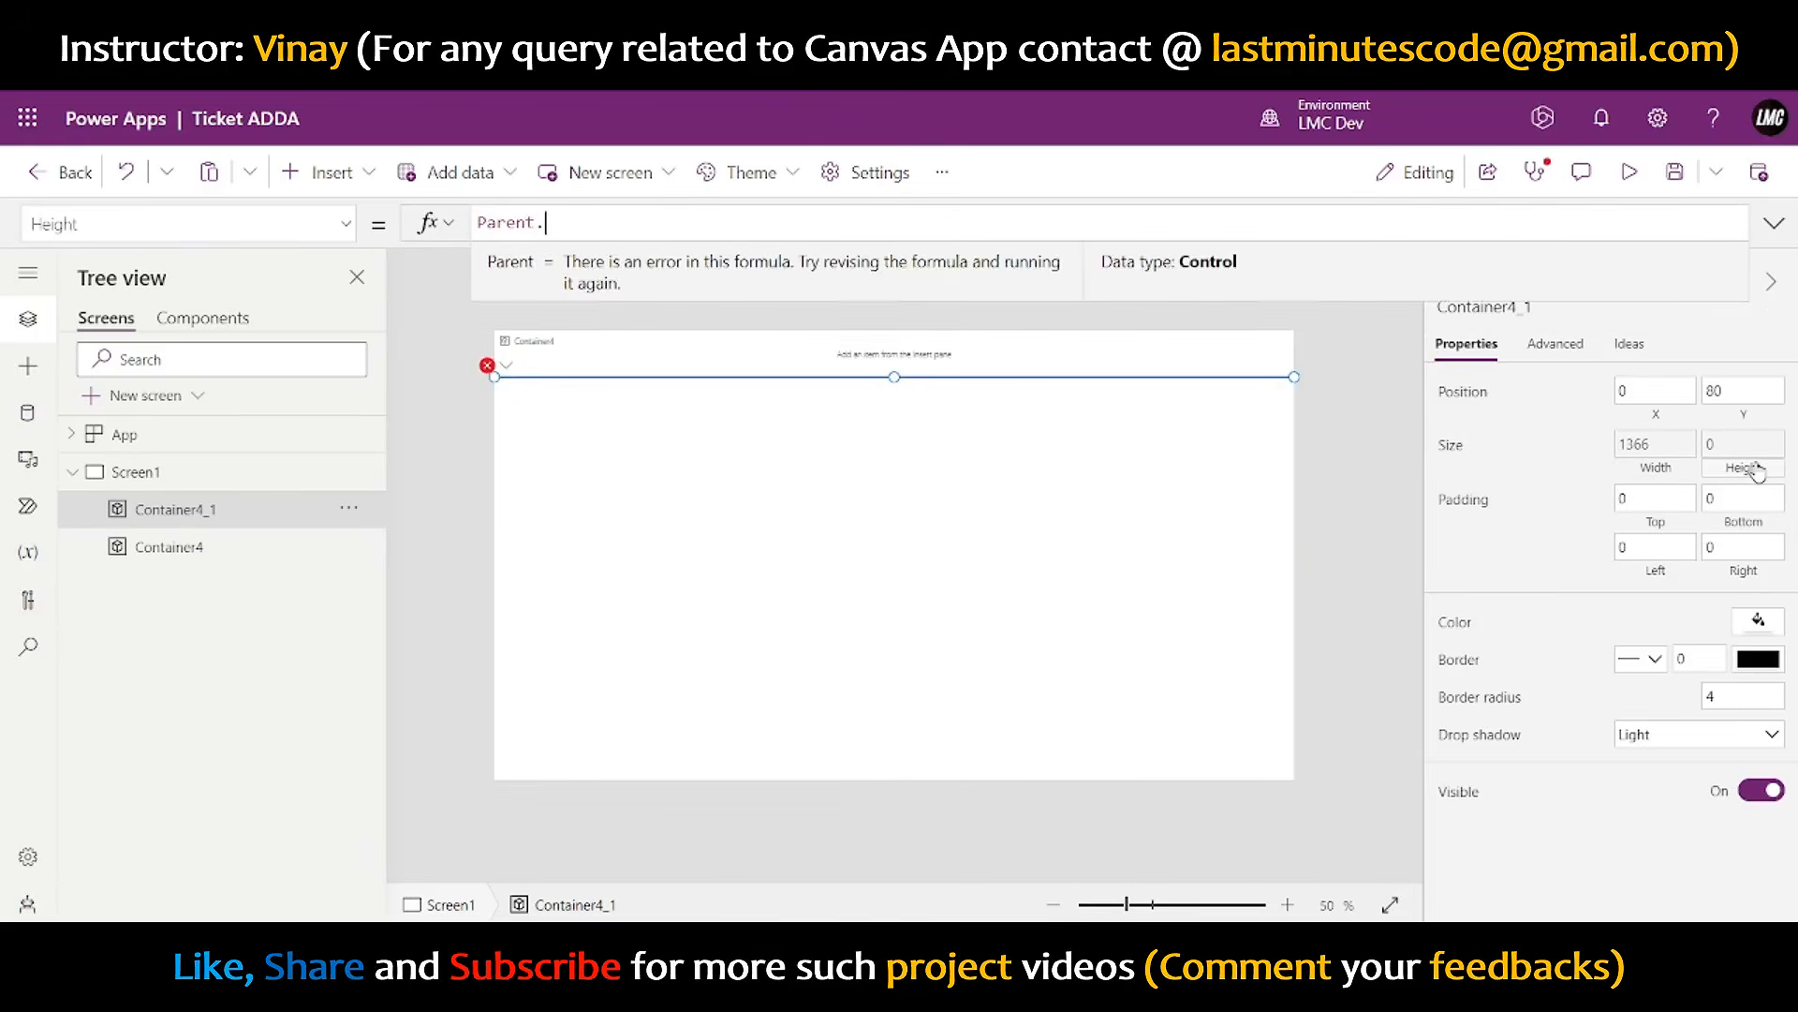
{"action": "type", "text": ".Height-Self.Y"}
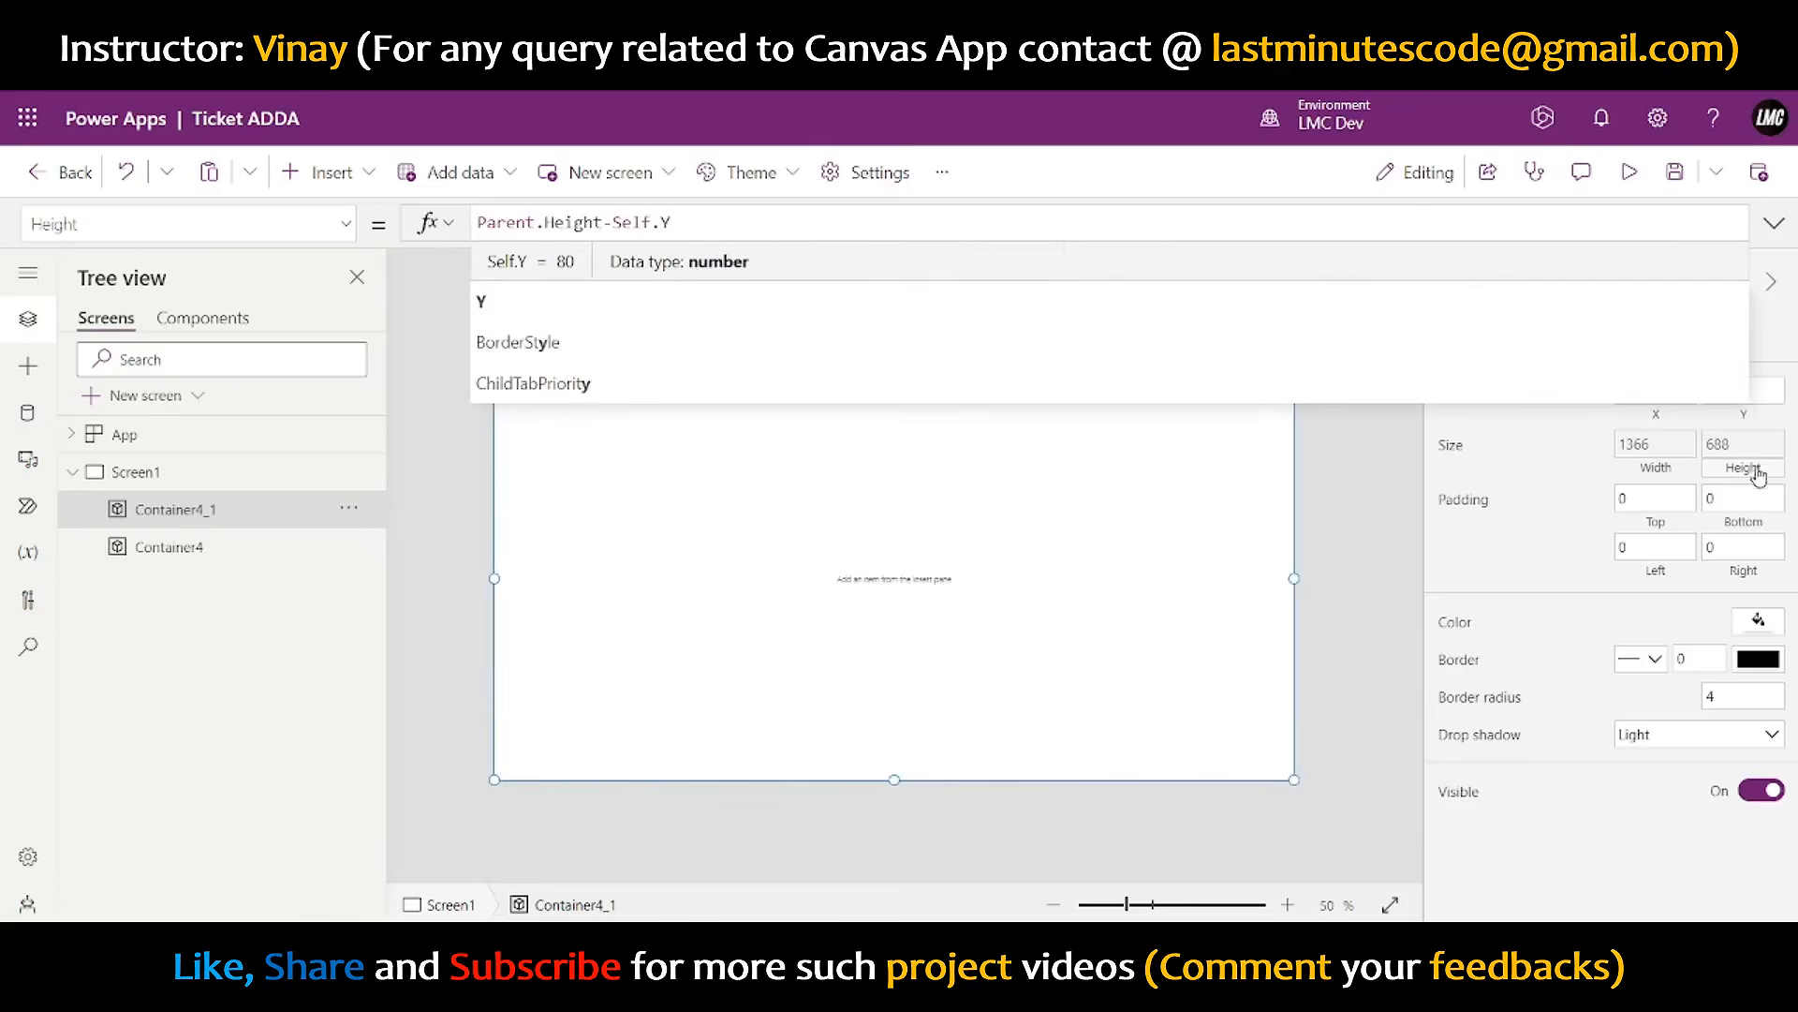
{"action": "left_click", "coordinate": [1376, 522]}
- Rename the header container Container4 as Header_Container
{"action": "left_click", "coordinate": [1007, 356]}
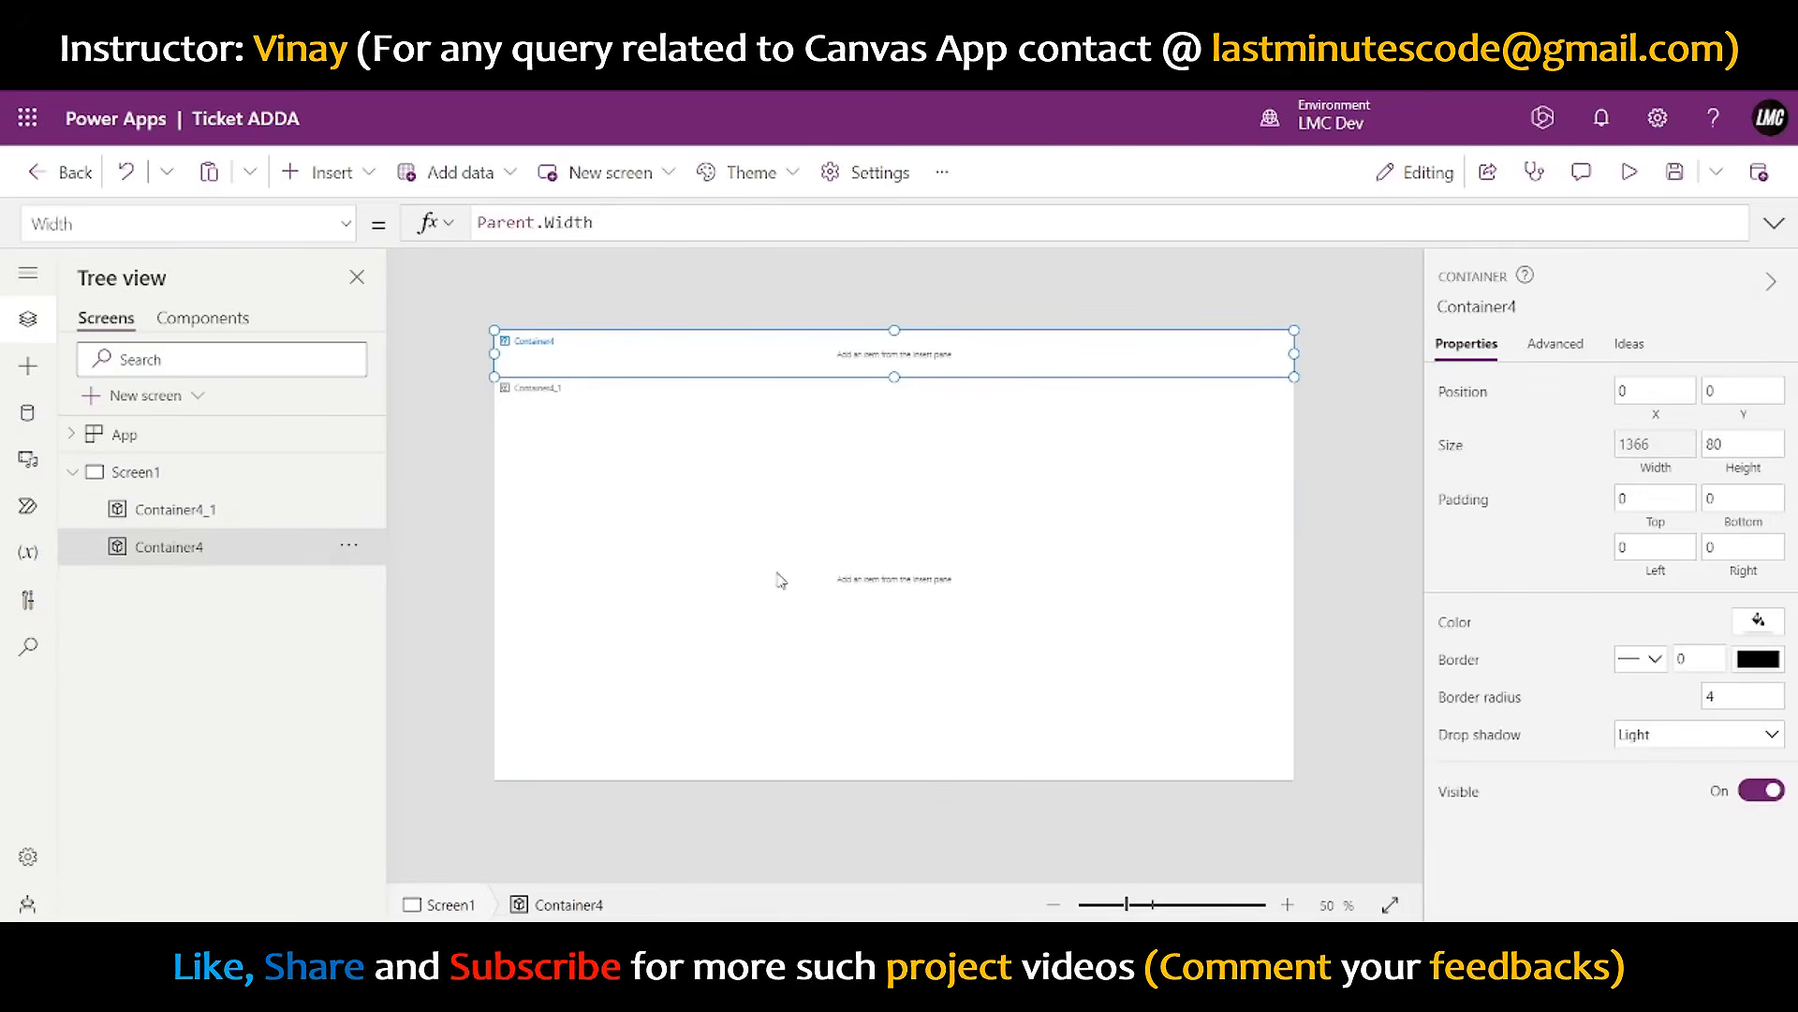
{"action": "left_click", "coordinate": [553, 412]}
{"action": "left_click", "coordinate": [246, 551]}
{"action": "double_click", "coordinate": [245, 549]}
{"action": "type", "text": "Header_CO"}
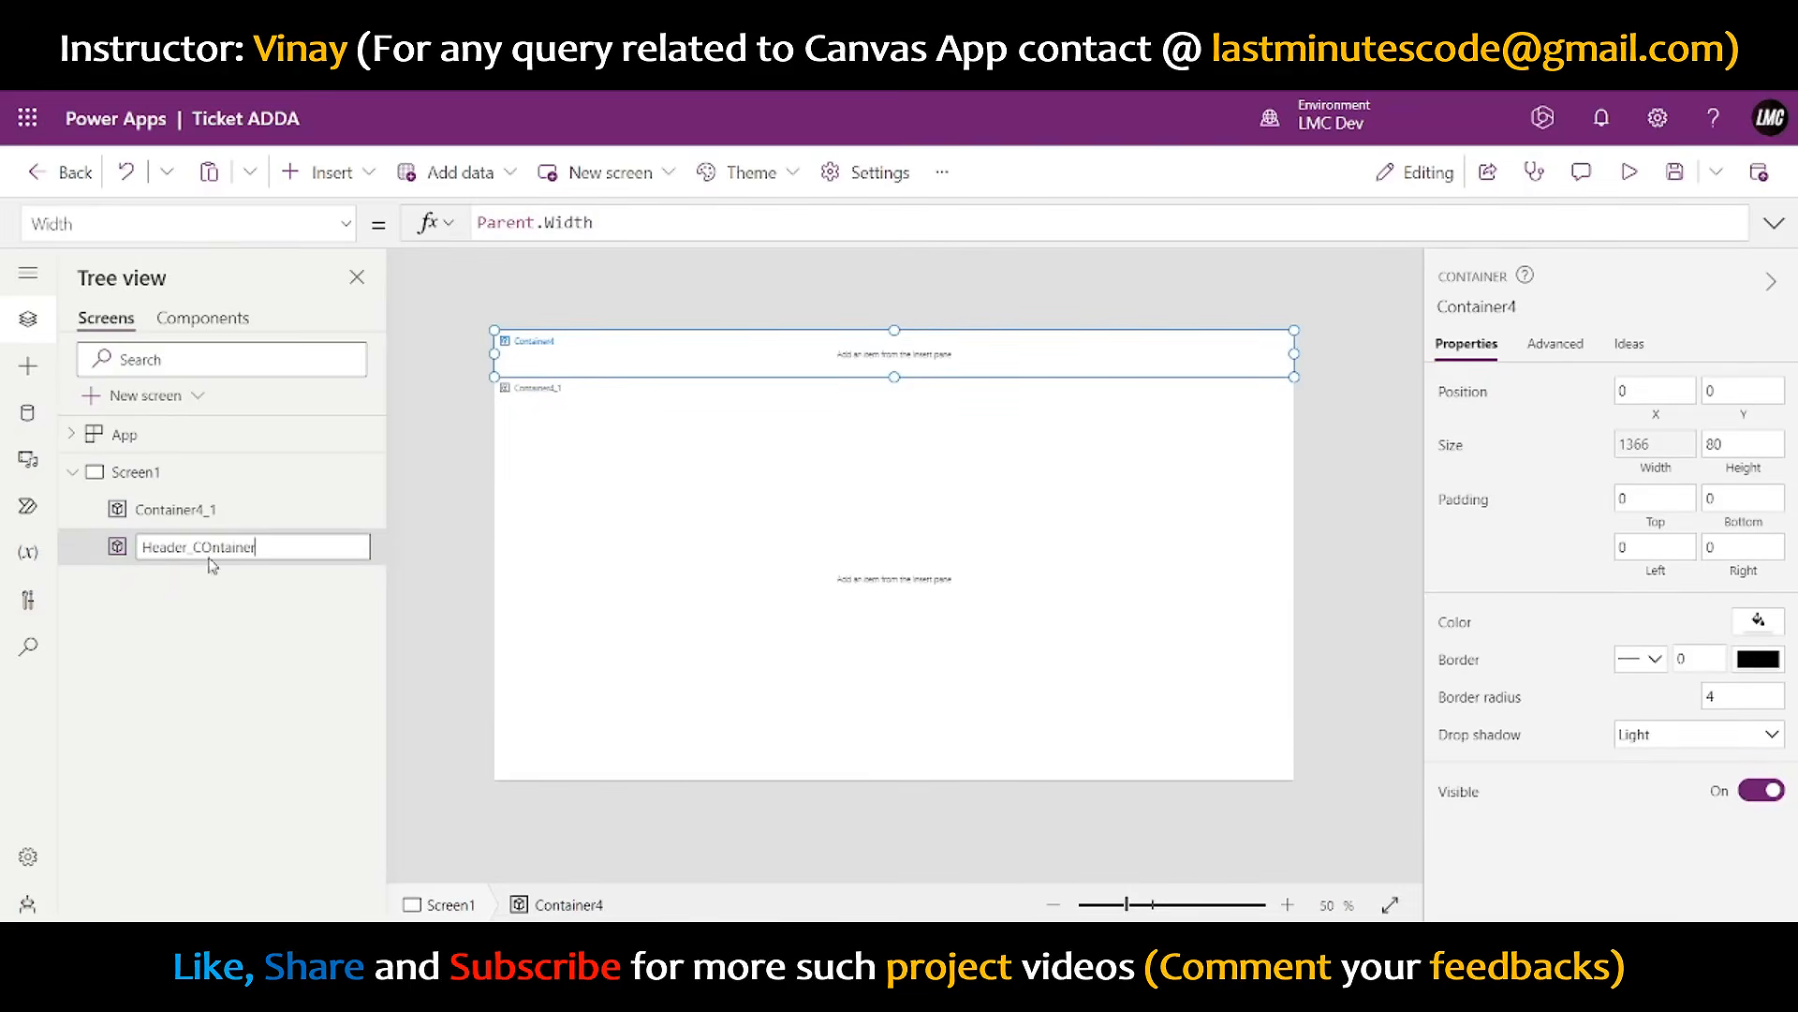
{"action": "key", "text": "BackSpace"}
{"action": "type", "text": "o"}
- Rename the lower container Container4_1 as Body_Container
{"action": "double_click", "coordinate": [222, 508]}
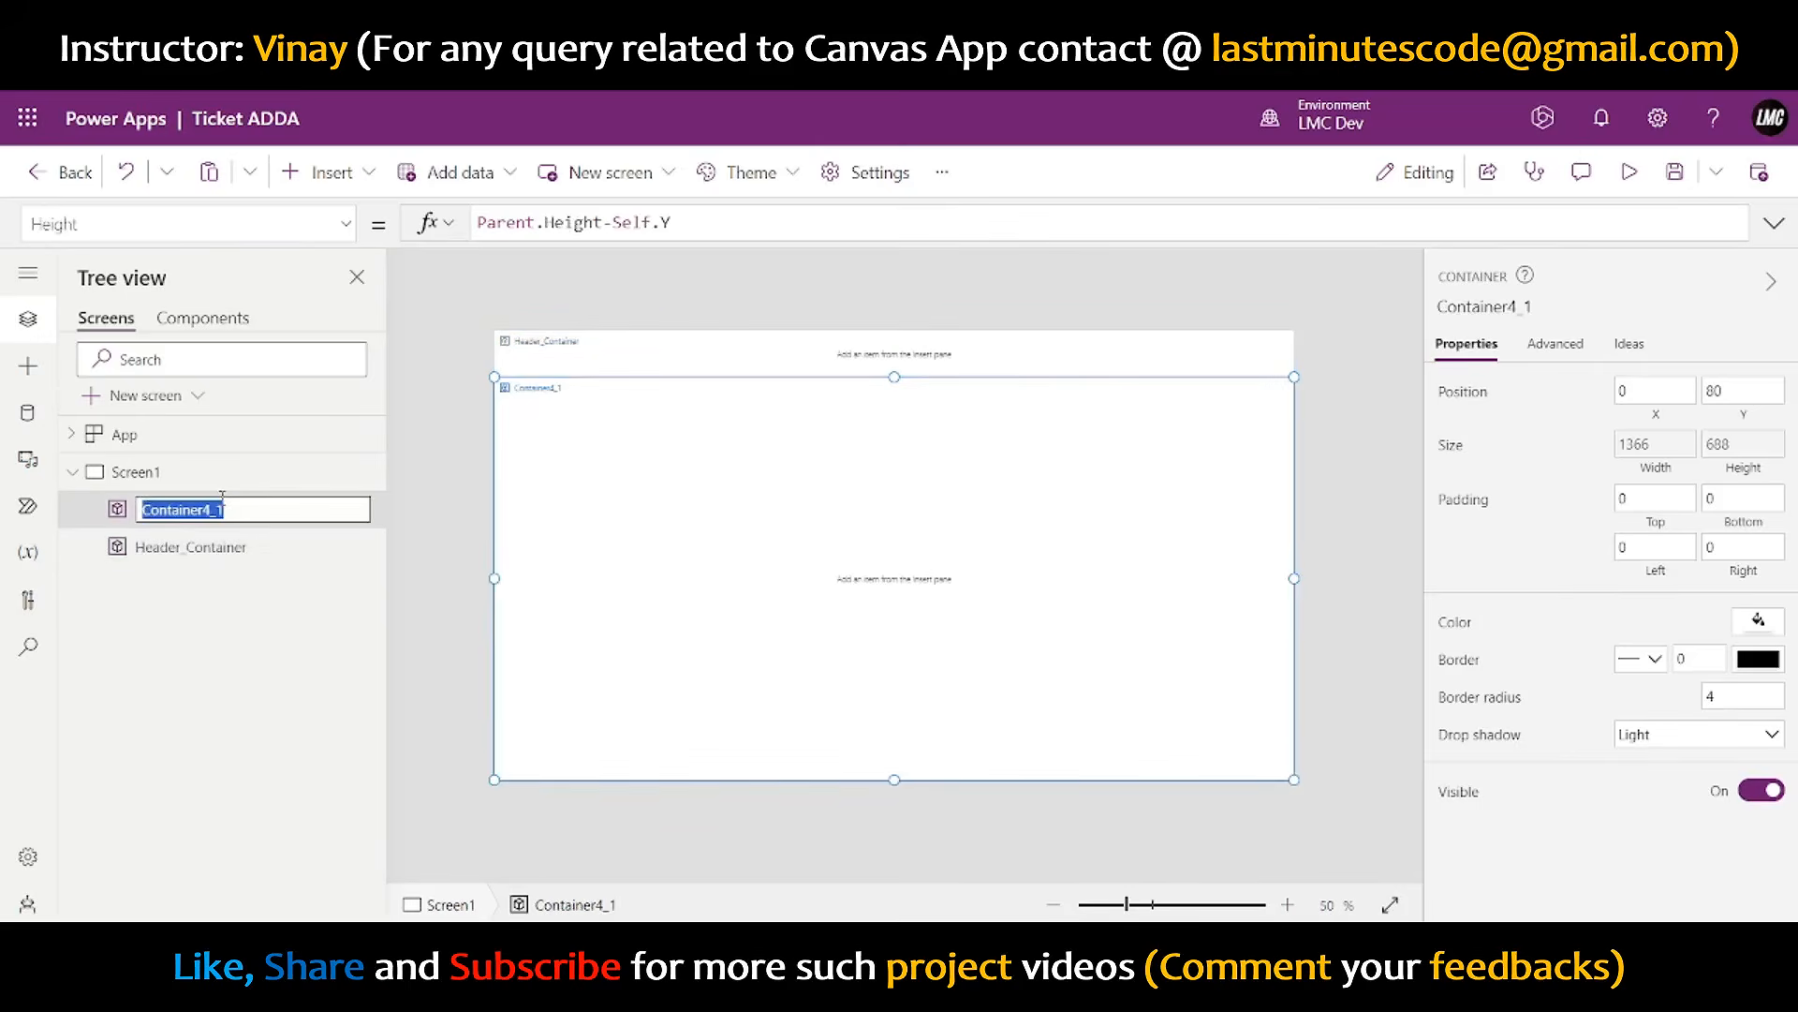
{"action": "type", "text": "Body_"}
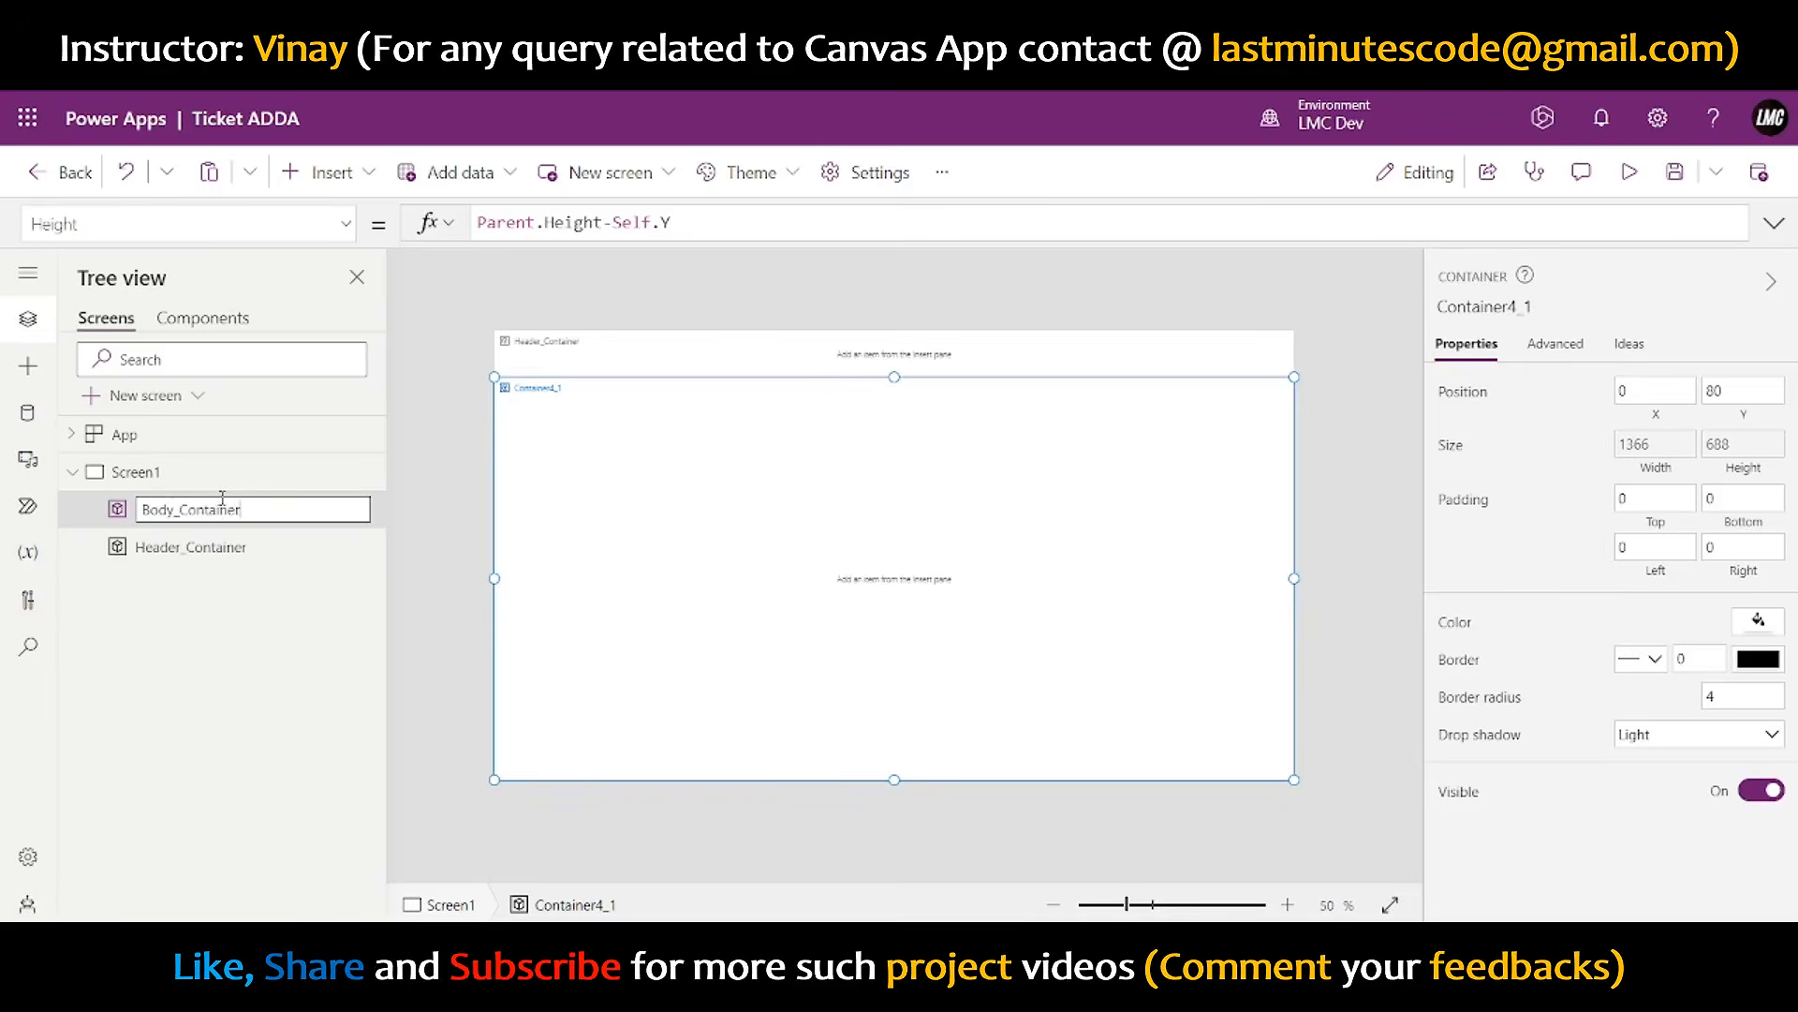
{"action": "key", "text": "Return"}
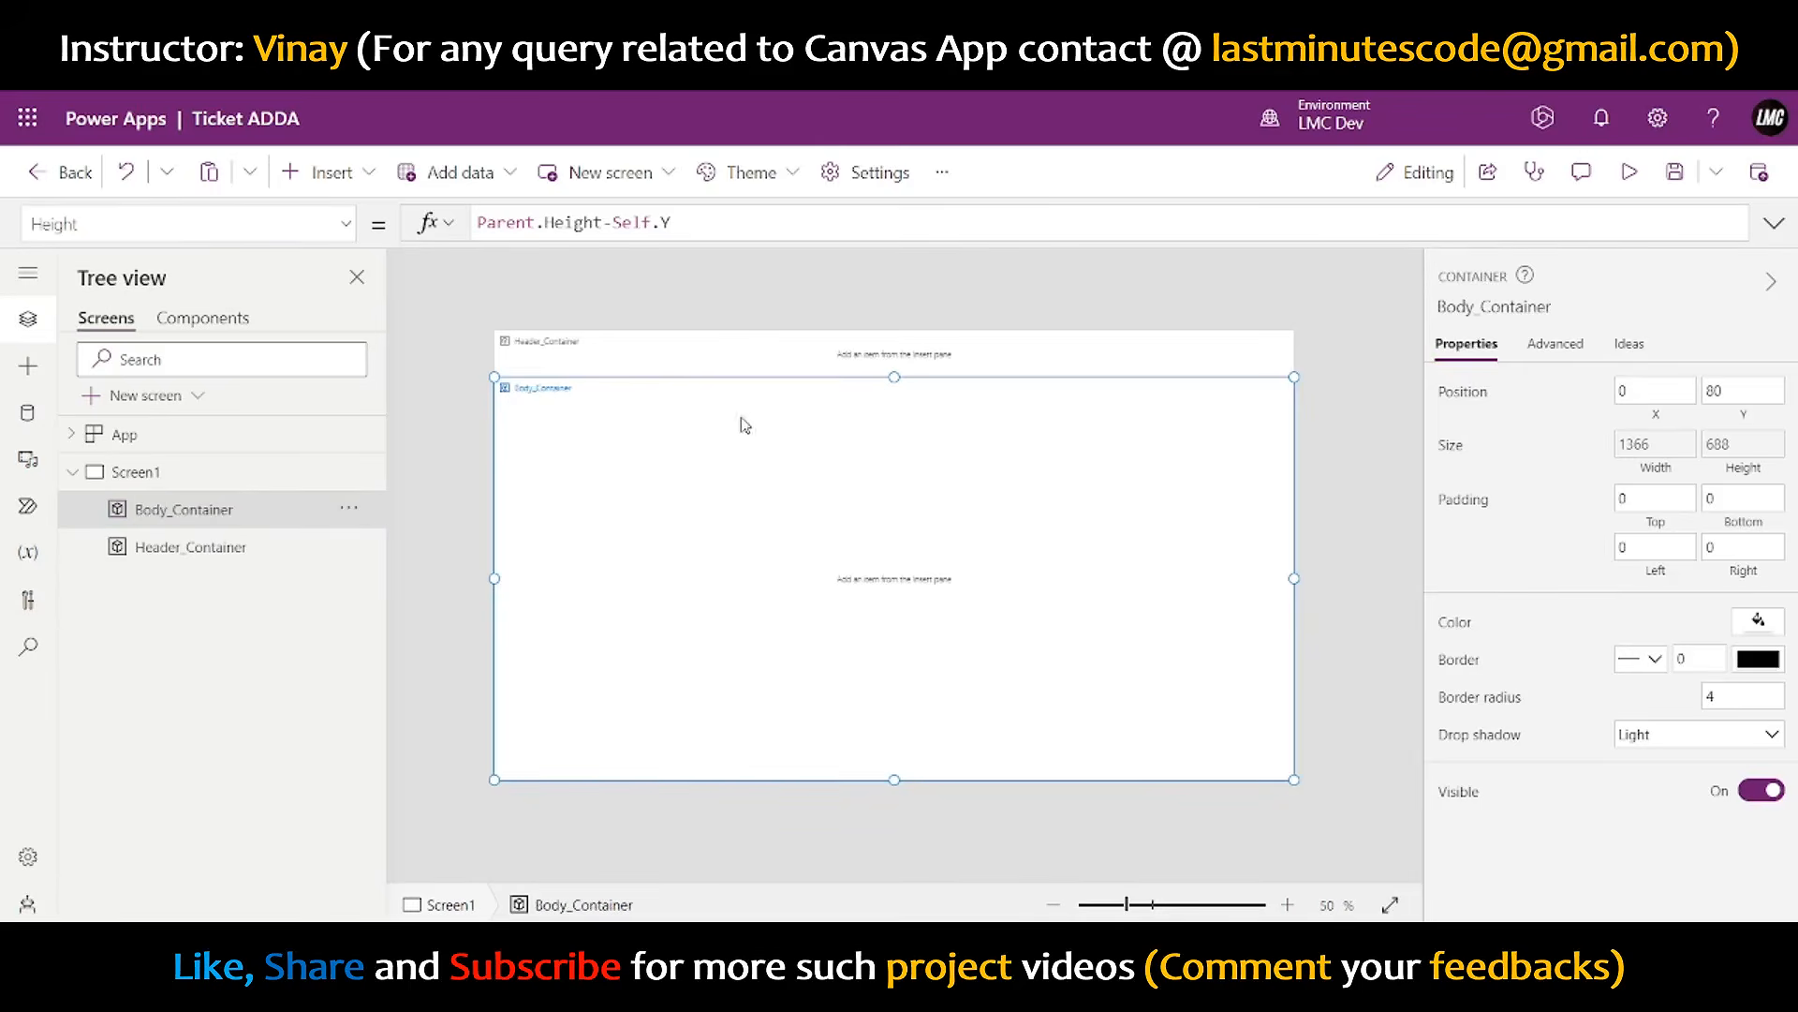
- Insert a text label in Header_Container and stretch it to fill the container, 1366 by 80 at position 0, 0
{"action": "left_click", "coordinate": [202, 546]}
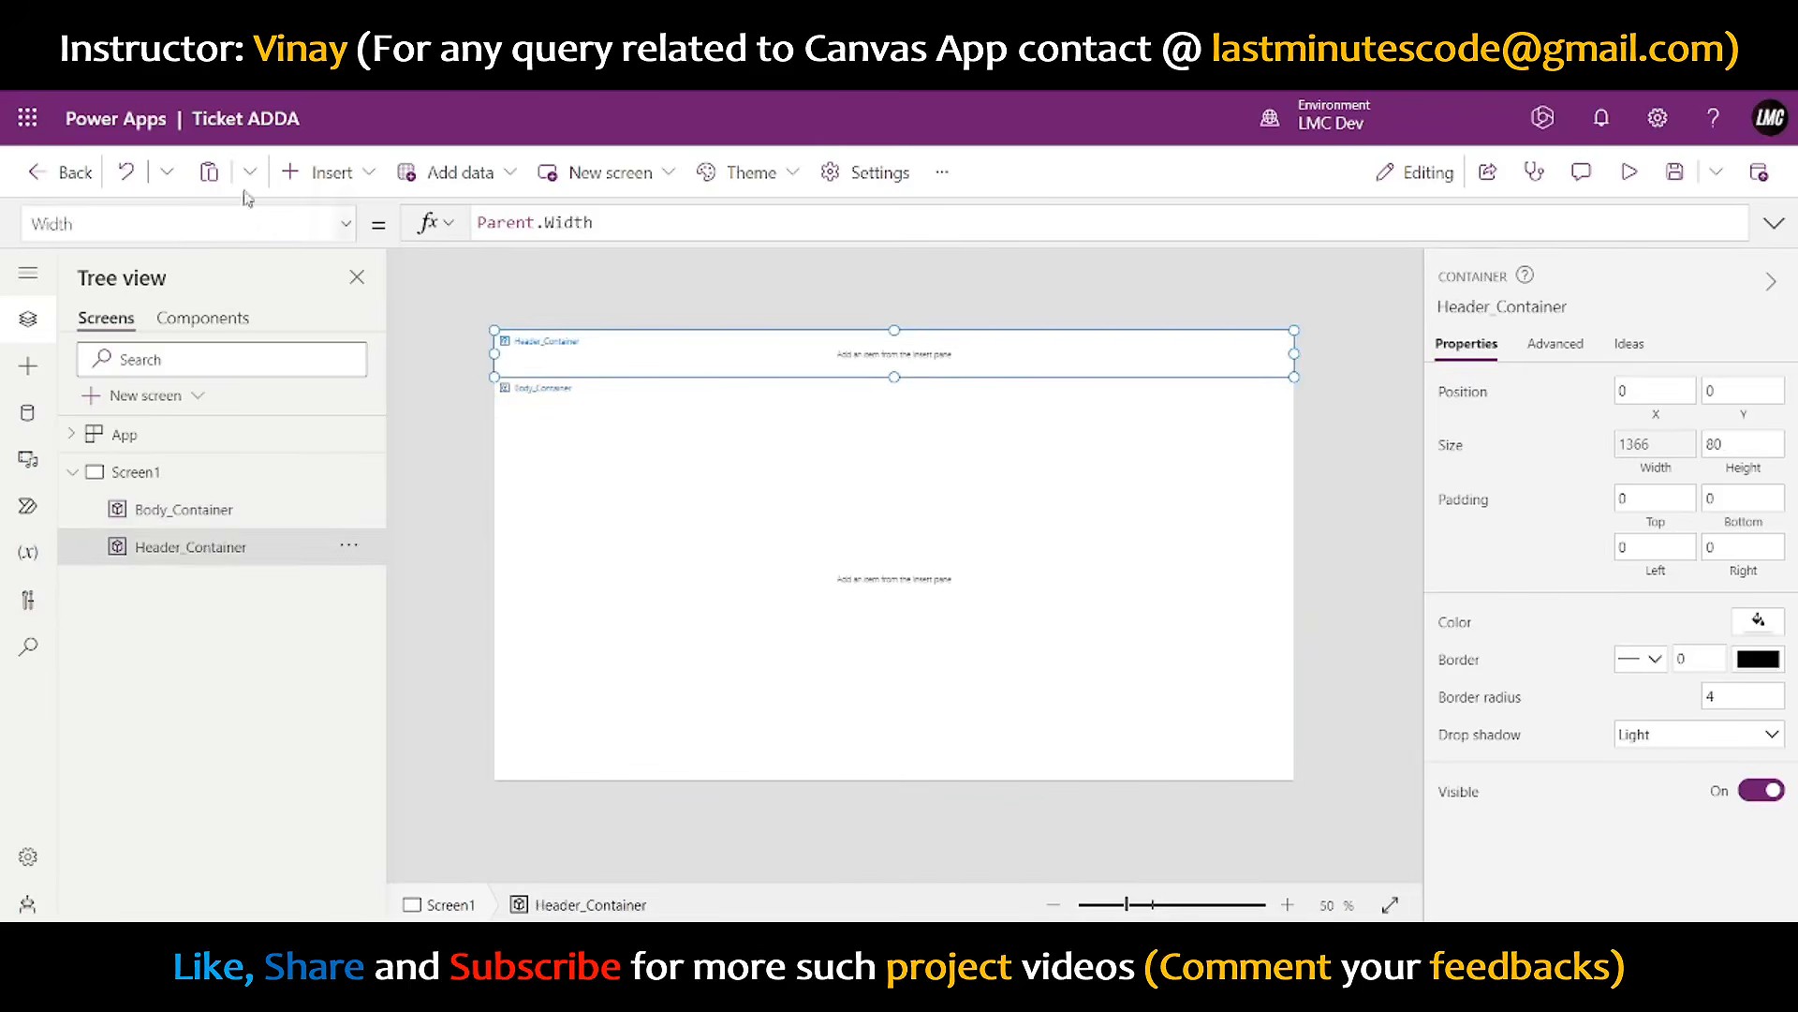
{"action": "left_click", "coordinate": [464, 173]}
{"action": "left_click", "coordinate": [333, 173]}
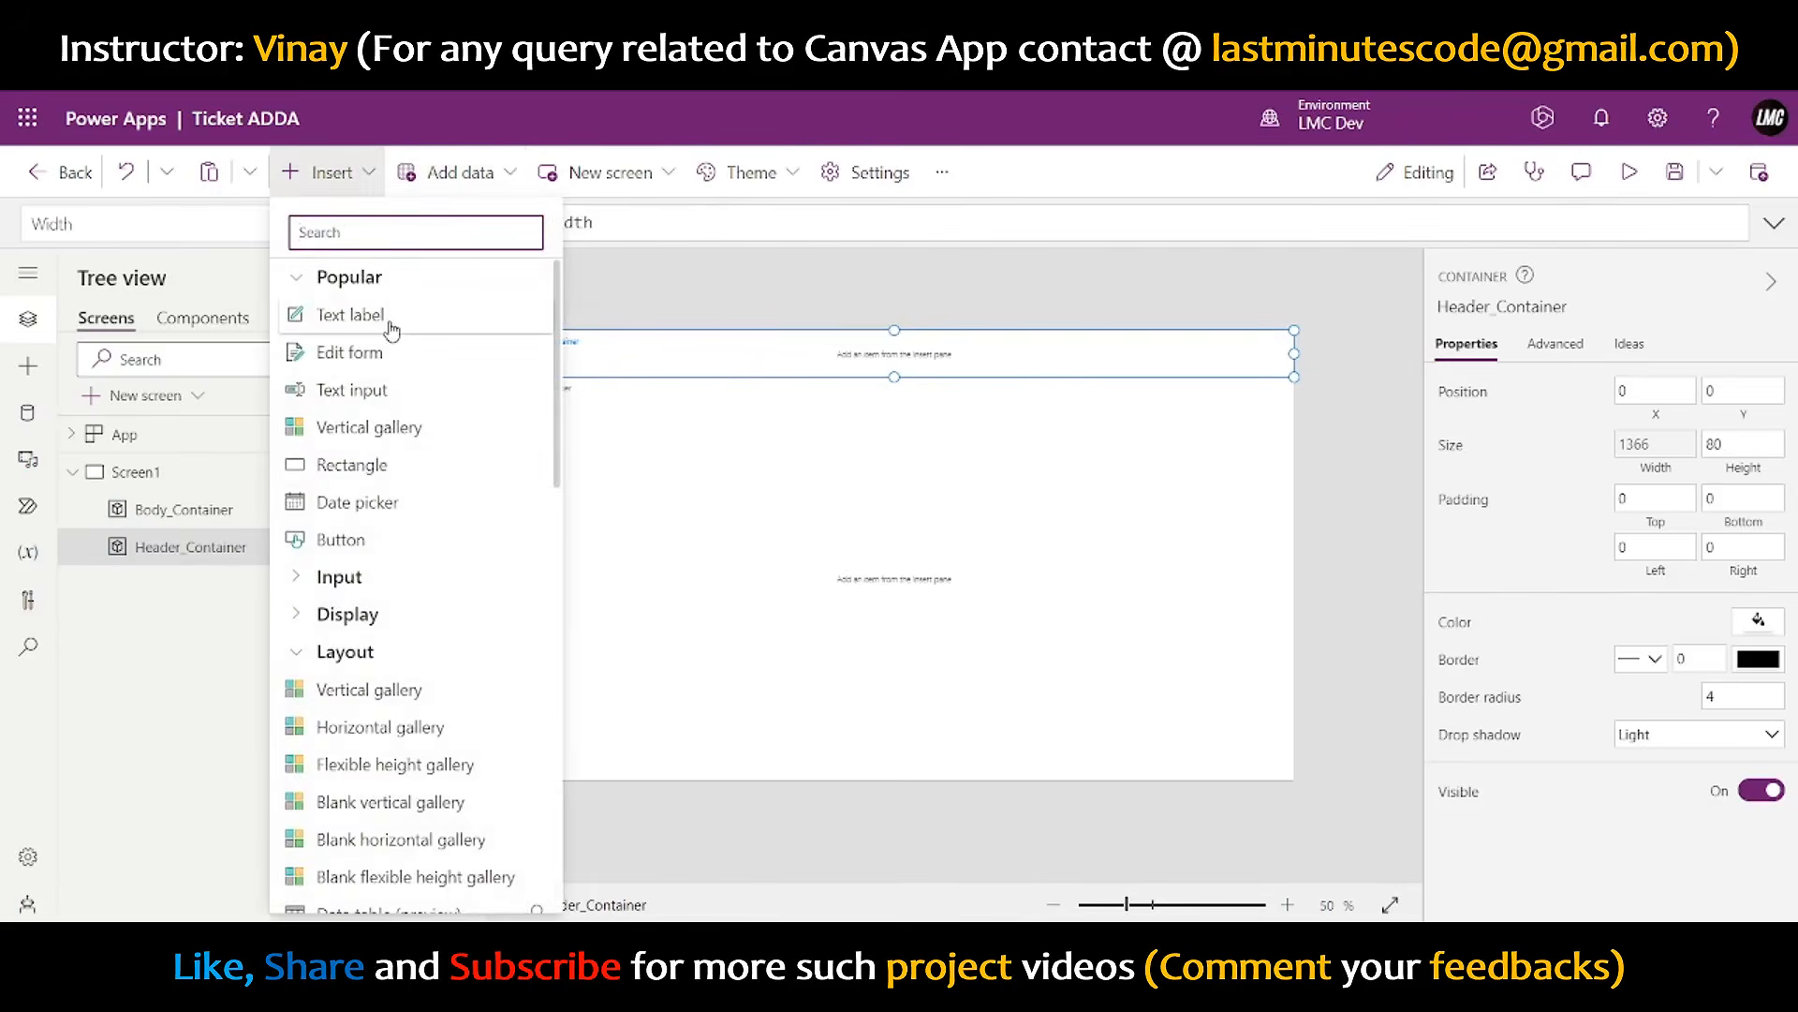
{"action": "left_click", "coordinate": [585, 351]}
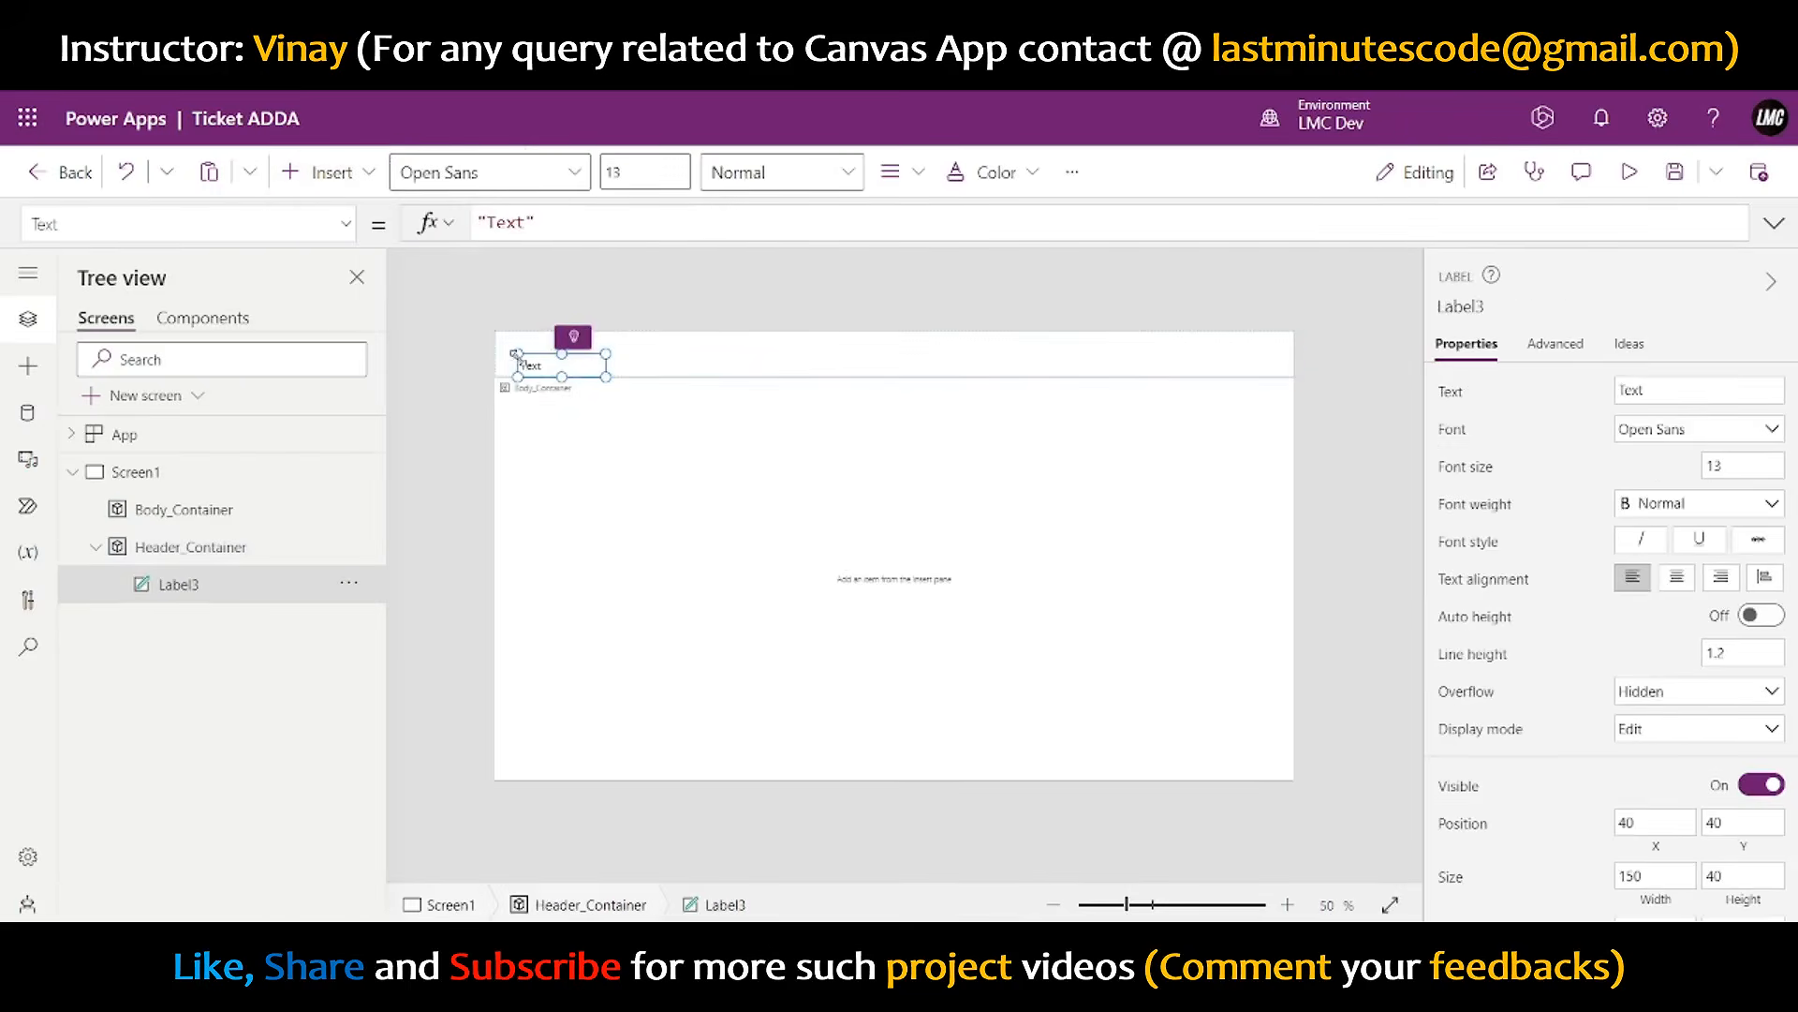
{"action": "left_click_drag", "start_coordinate": [516, 354], "coordinate": [454, 321]}
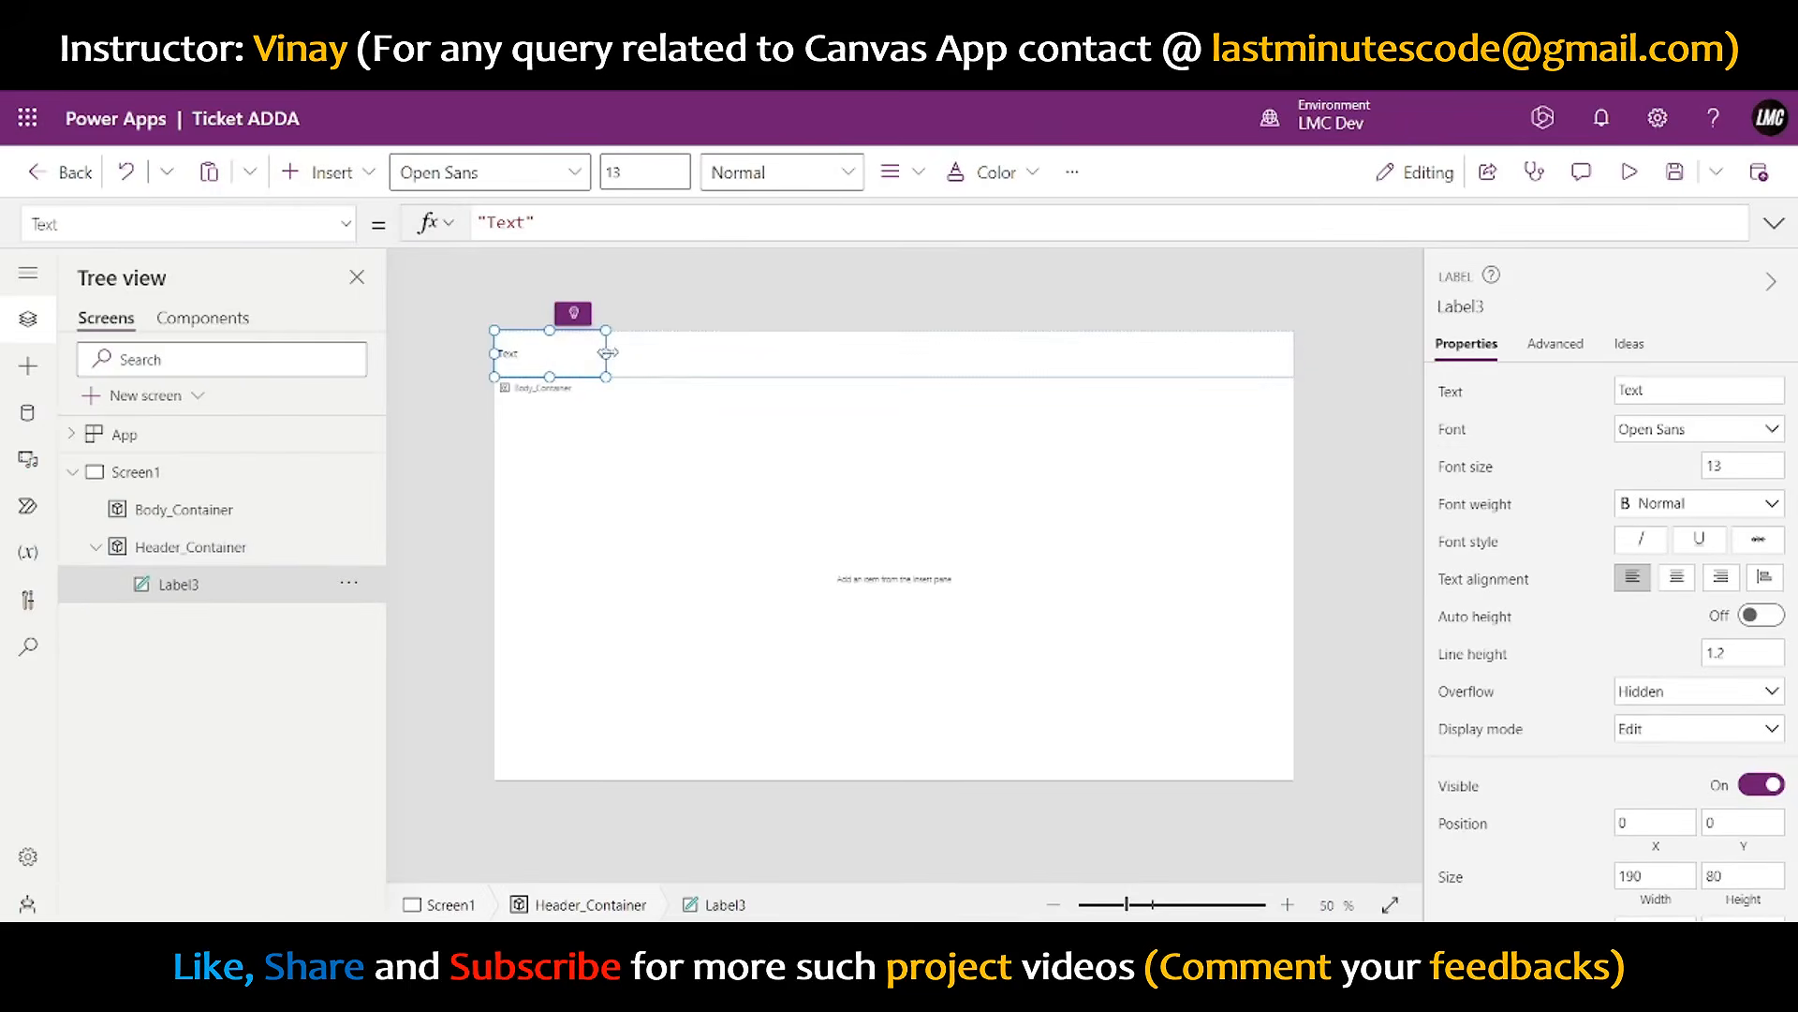
{"action": "left_click_drag", "start_coordinate": [607, 353], "coordinate": [1293, 353]}
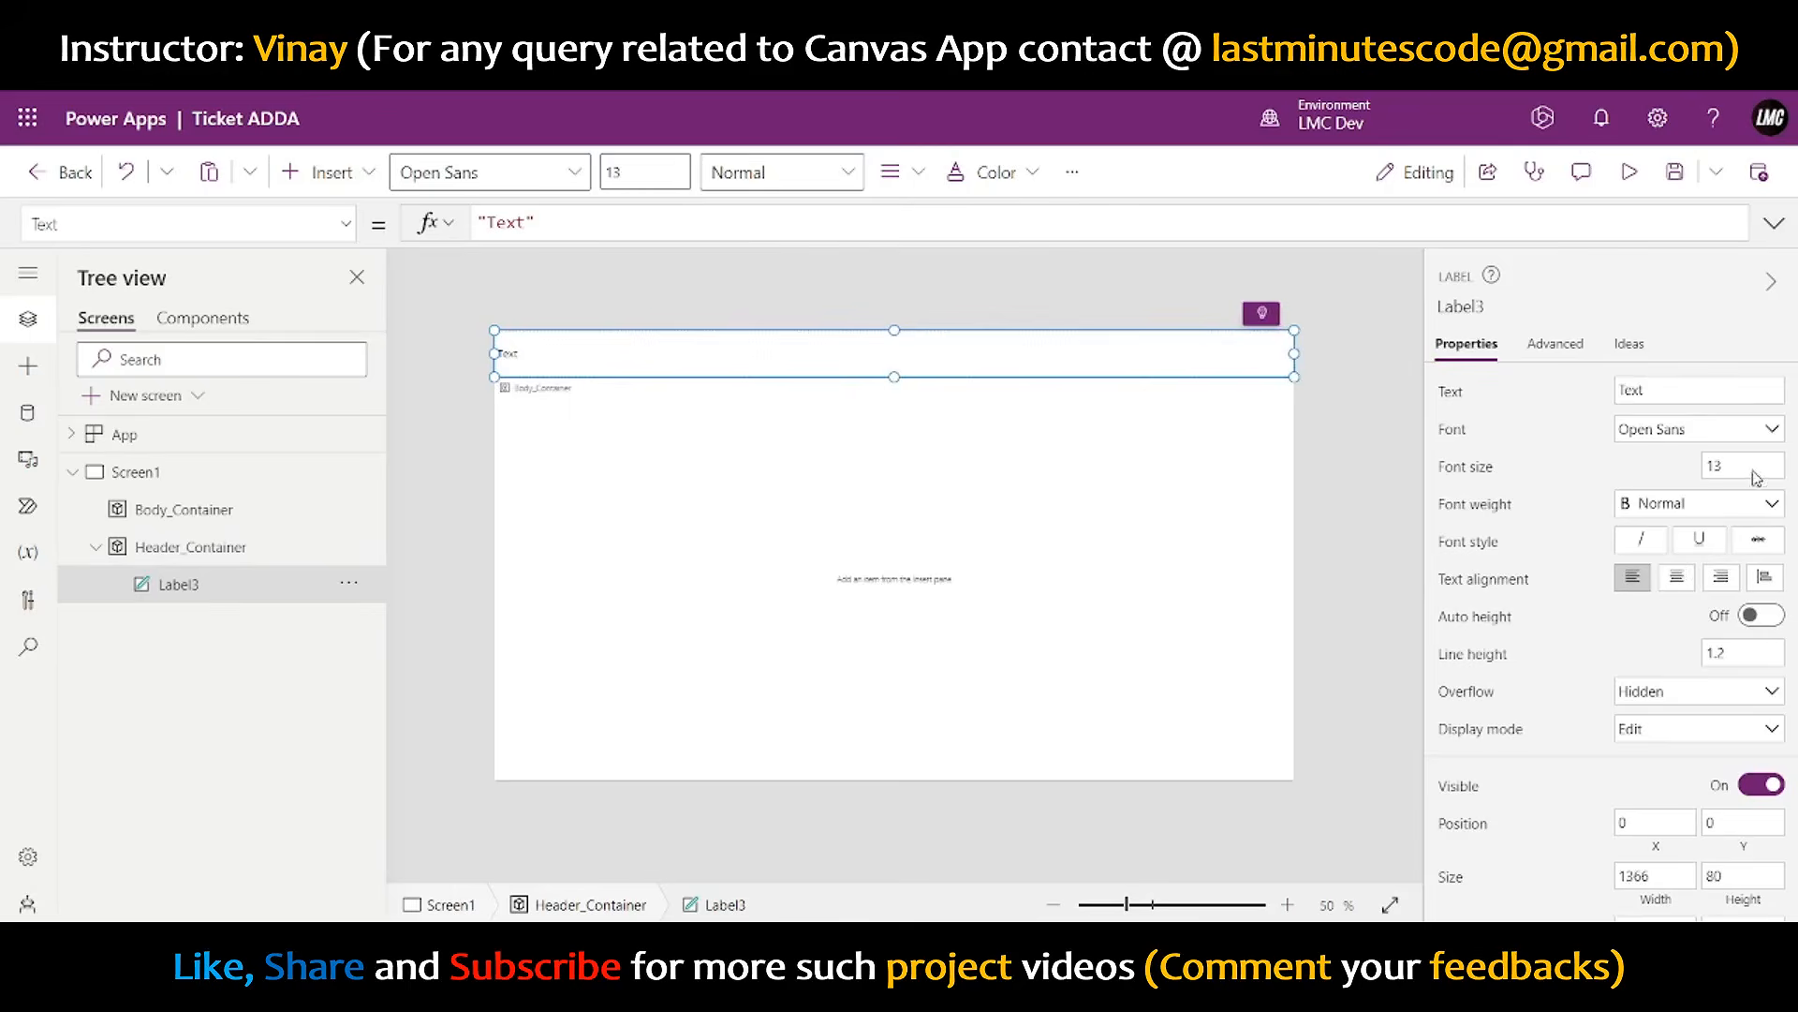
- Center the header label's text at font size 24 and change the text to "Ticket ADDA"
{"action": "left_click_drag", "start_coordinate": [1753, 471], "coordinate": [1671, 464]}
{"action": "type", "text": "24"}
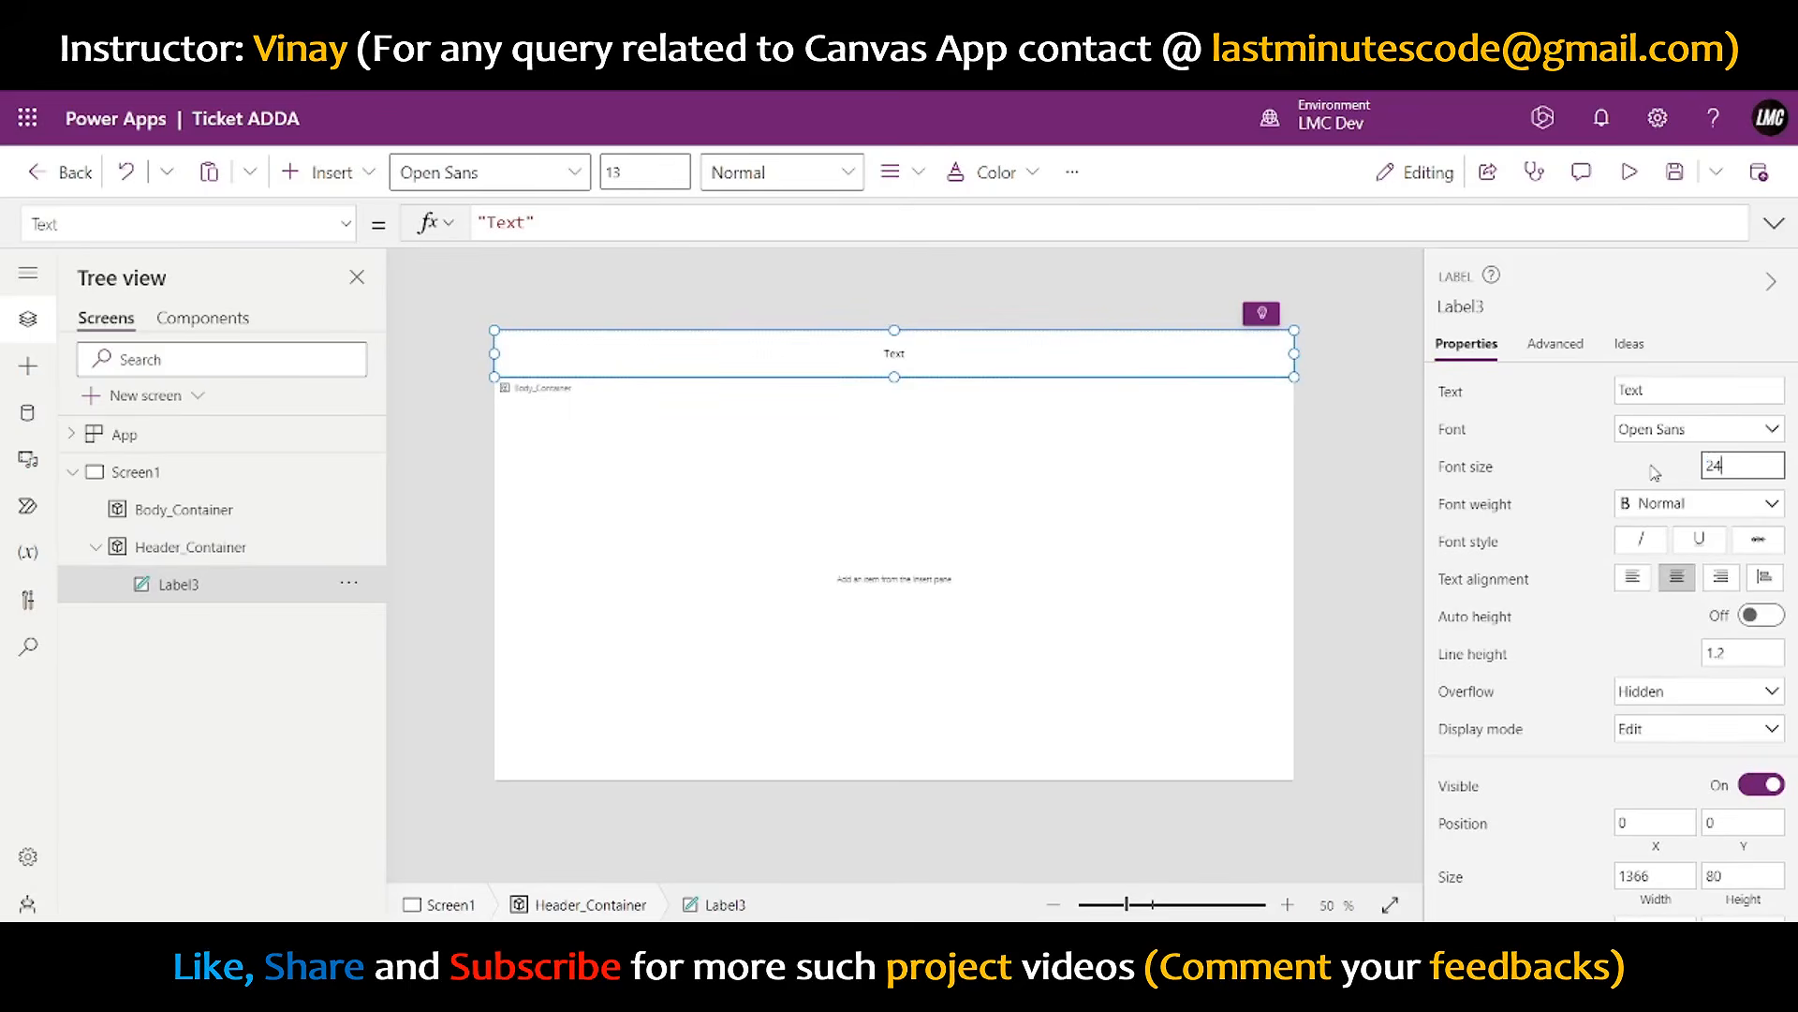
{"action": "left_click", "coordinate": [1648, 467]}
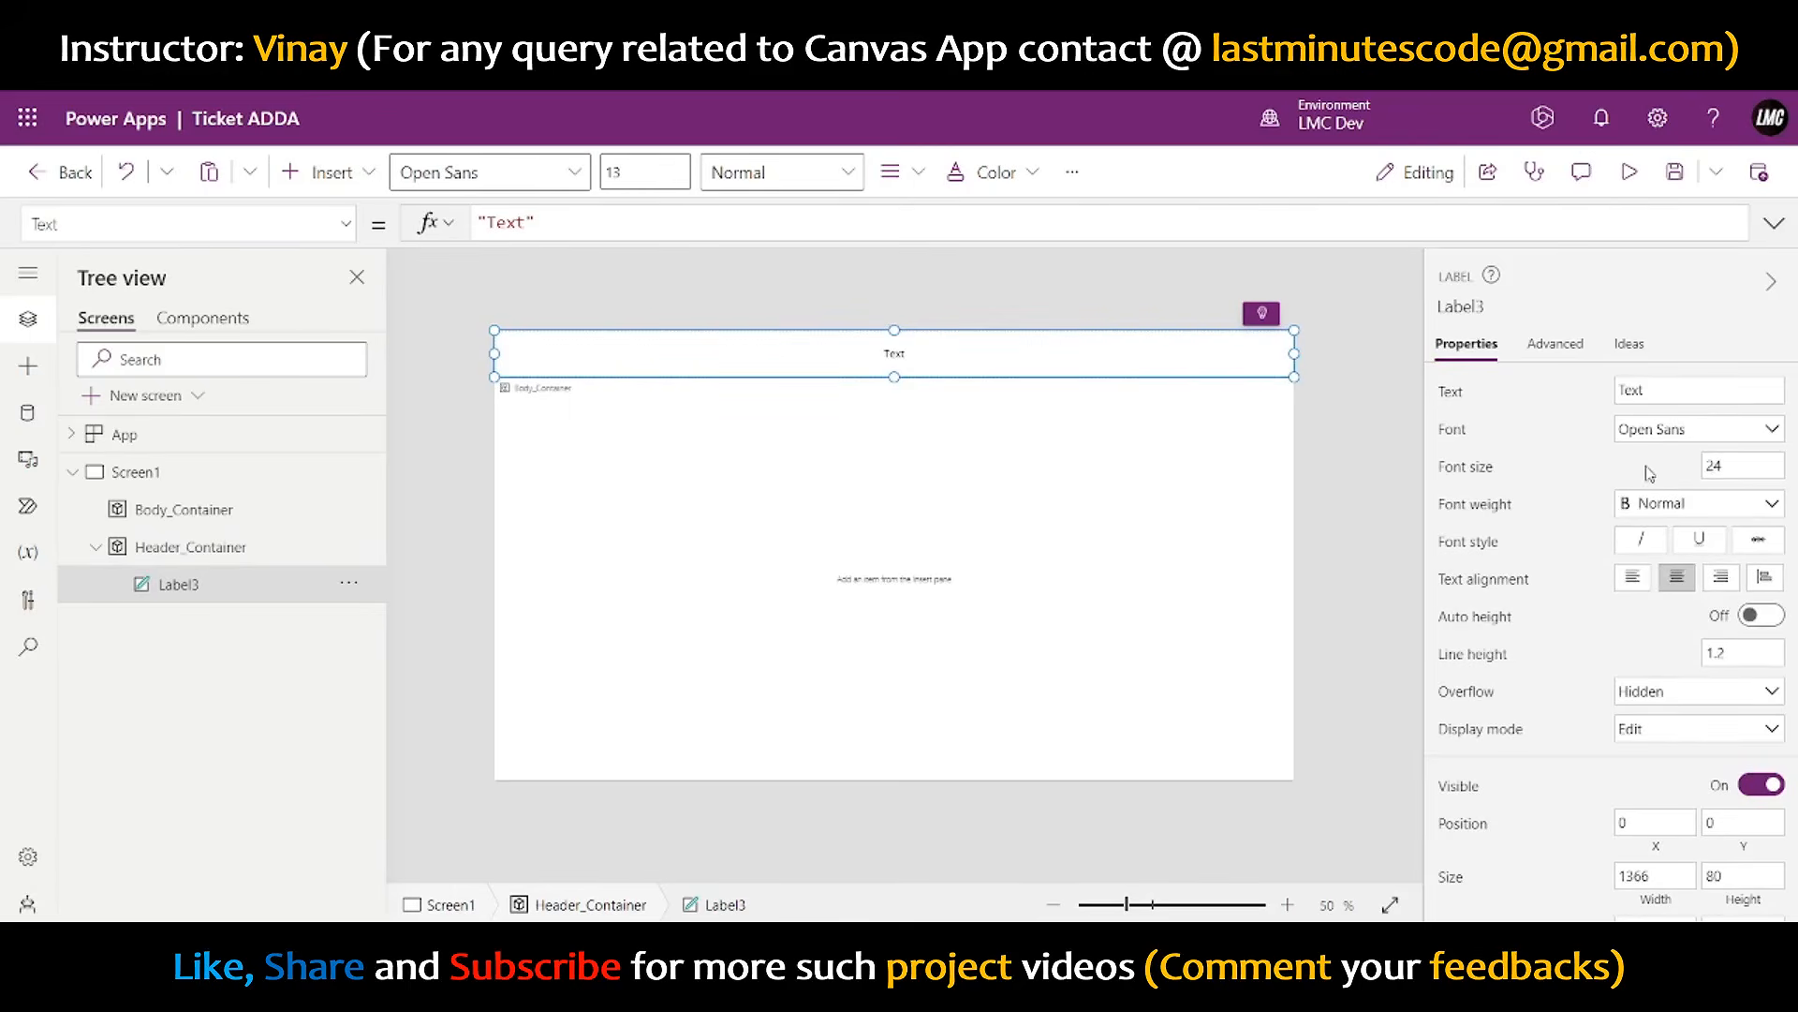
{"action": "double_click", "coordinate": [1625, 391]}
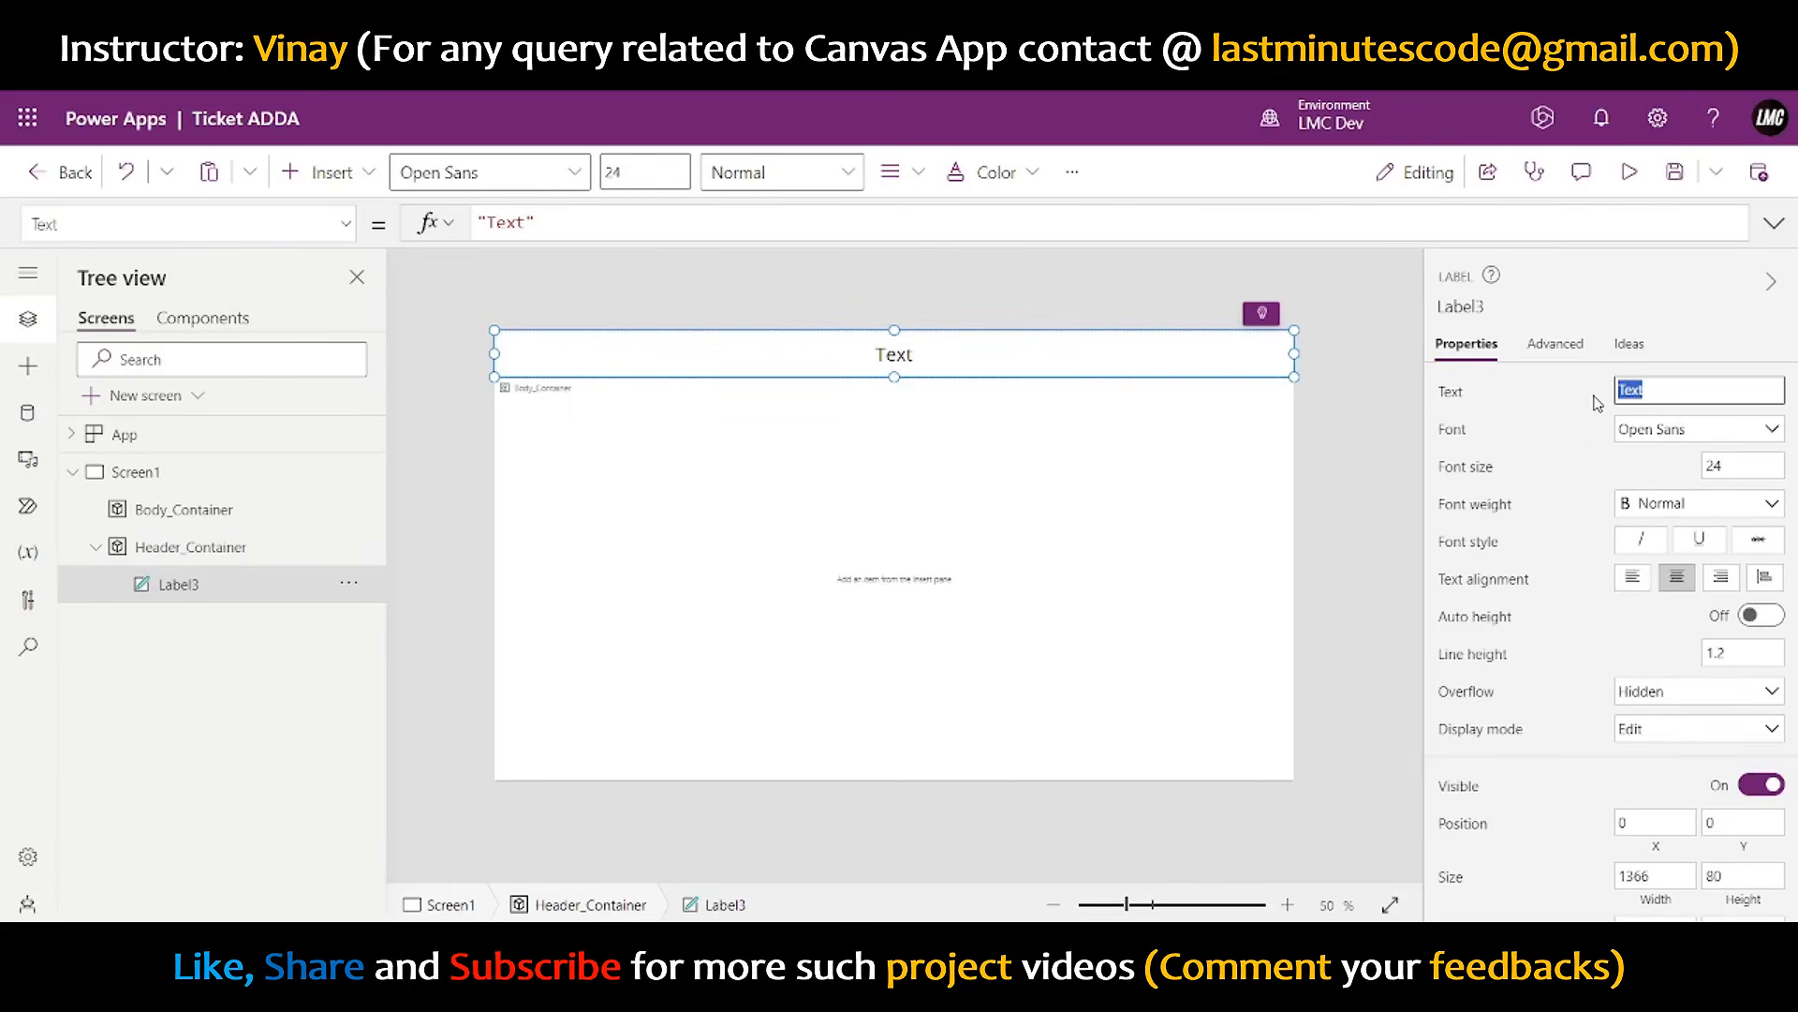
{"action": "type", "text": "T"}
{"action": "left_click", "coordinate": [1539, 474]}
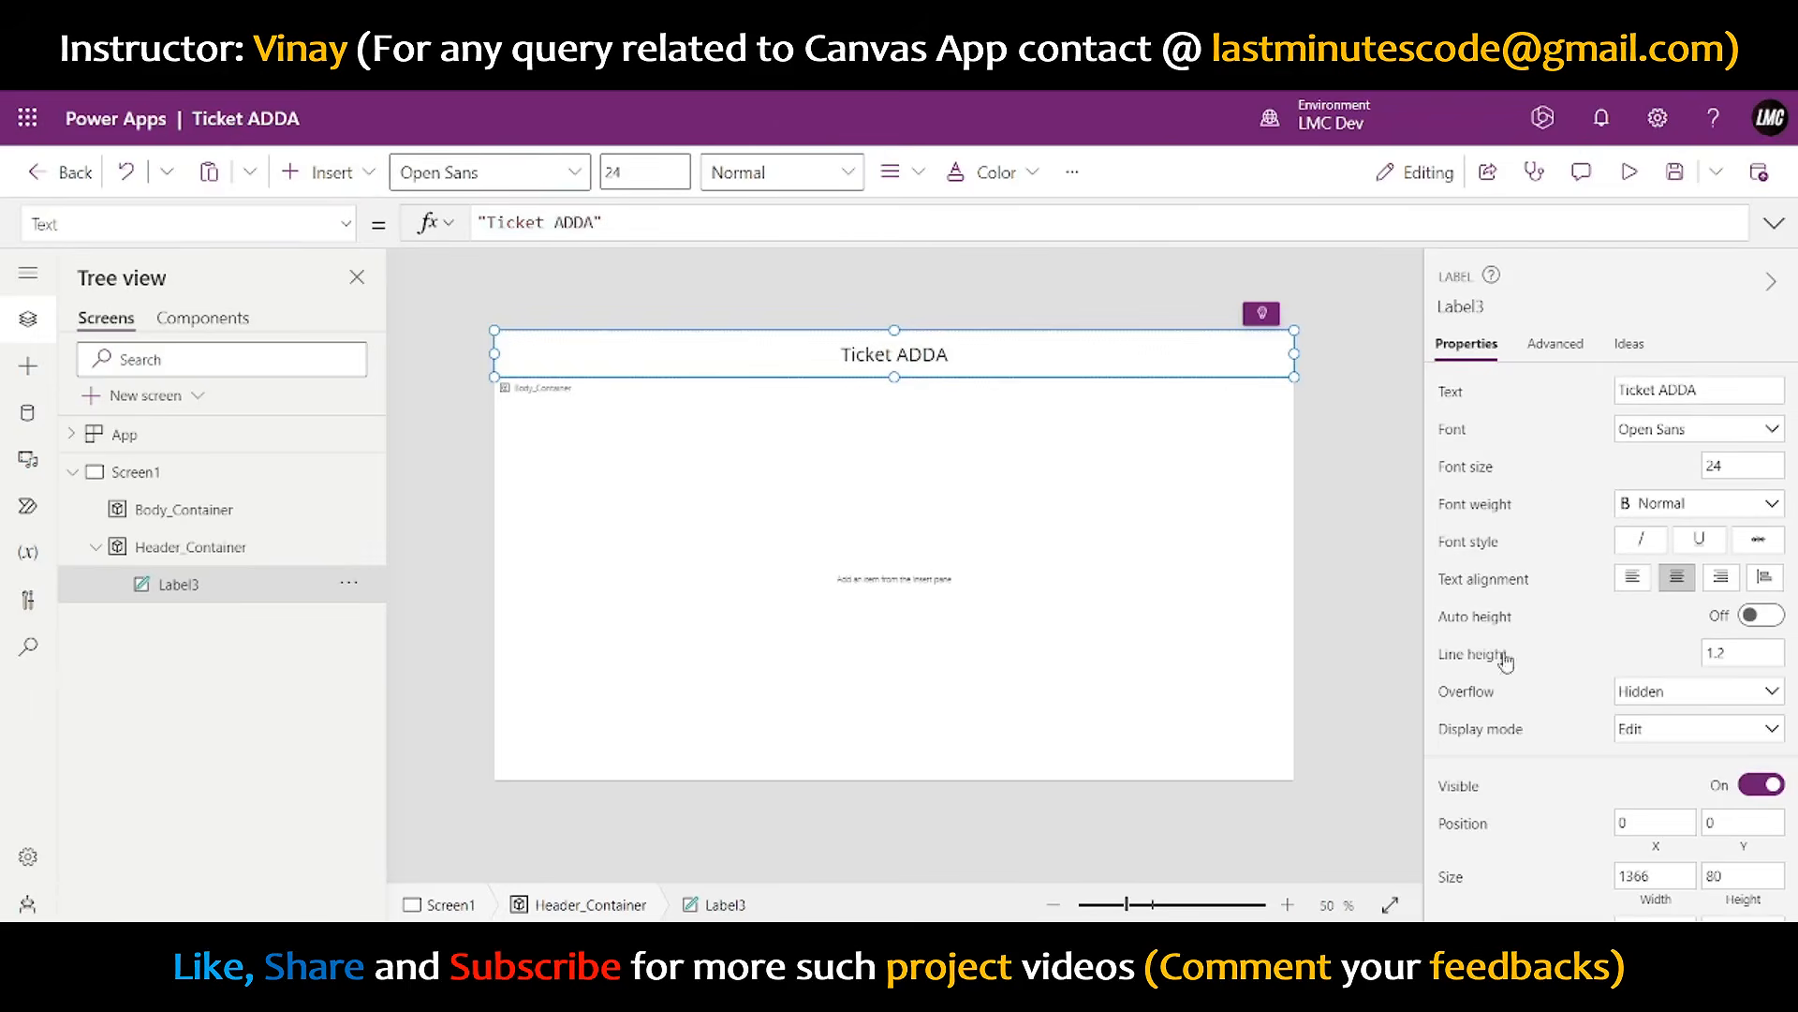
- Set the Ticket ADDA label's font weight to Semibold and its text color to white
{"action": "left_click", "coordinate": [1684, 510]}
{"action": "left_click", "coordinate": [1704, 557]}
{"action": "scroll", "coordinate": [1714, 519], "scroll_direction": "down", "scroll_amount": 3}
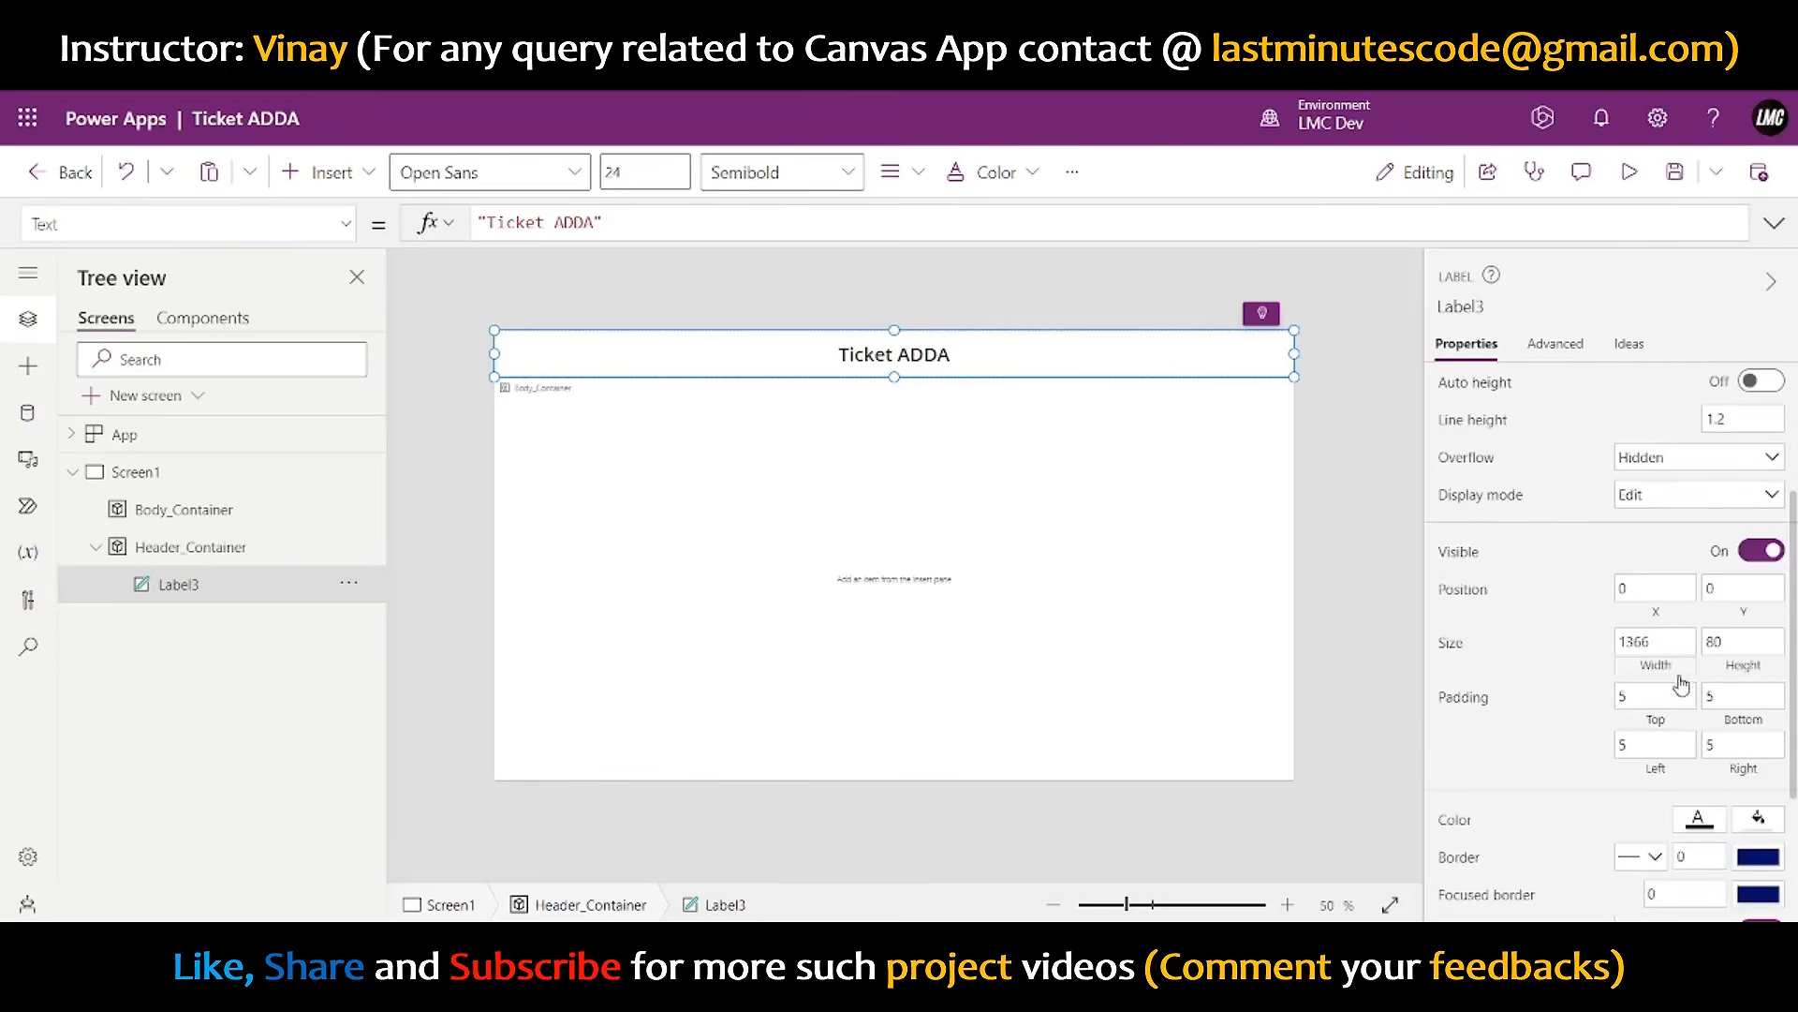
{"action": "scroll", "coordinate": [1624, 817], "scroll_direction": "down", "scroll_amount": 3}
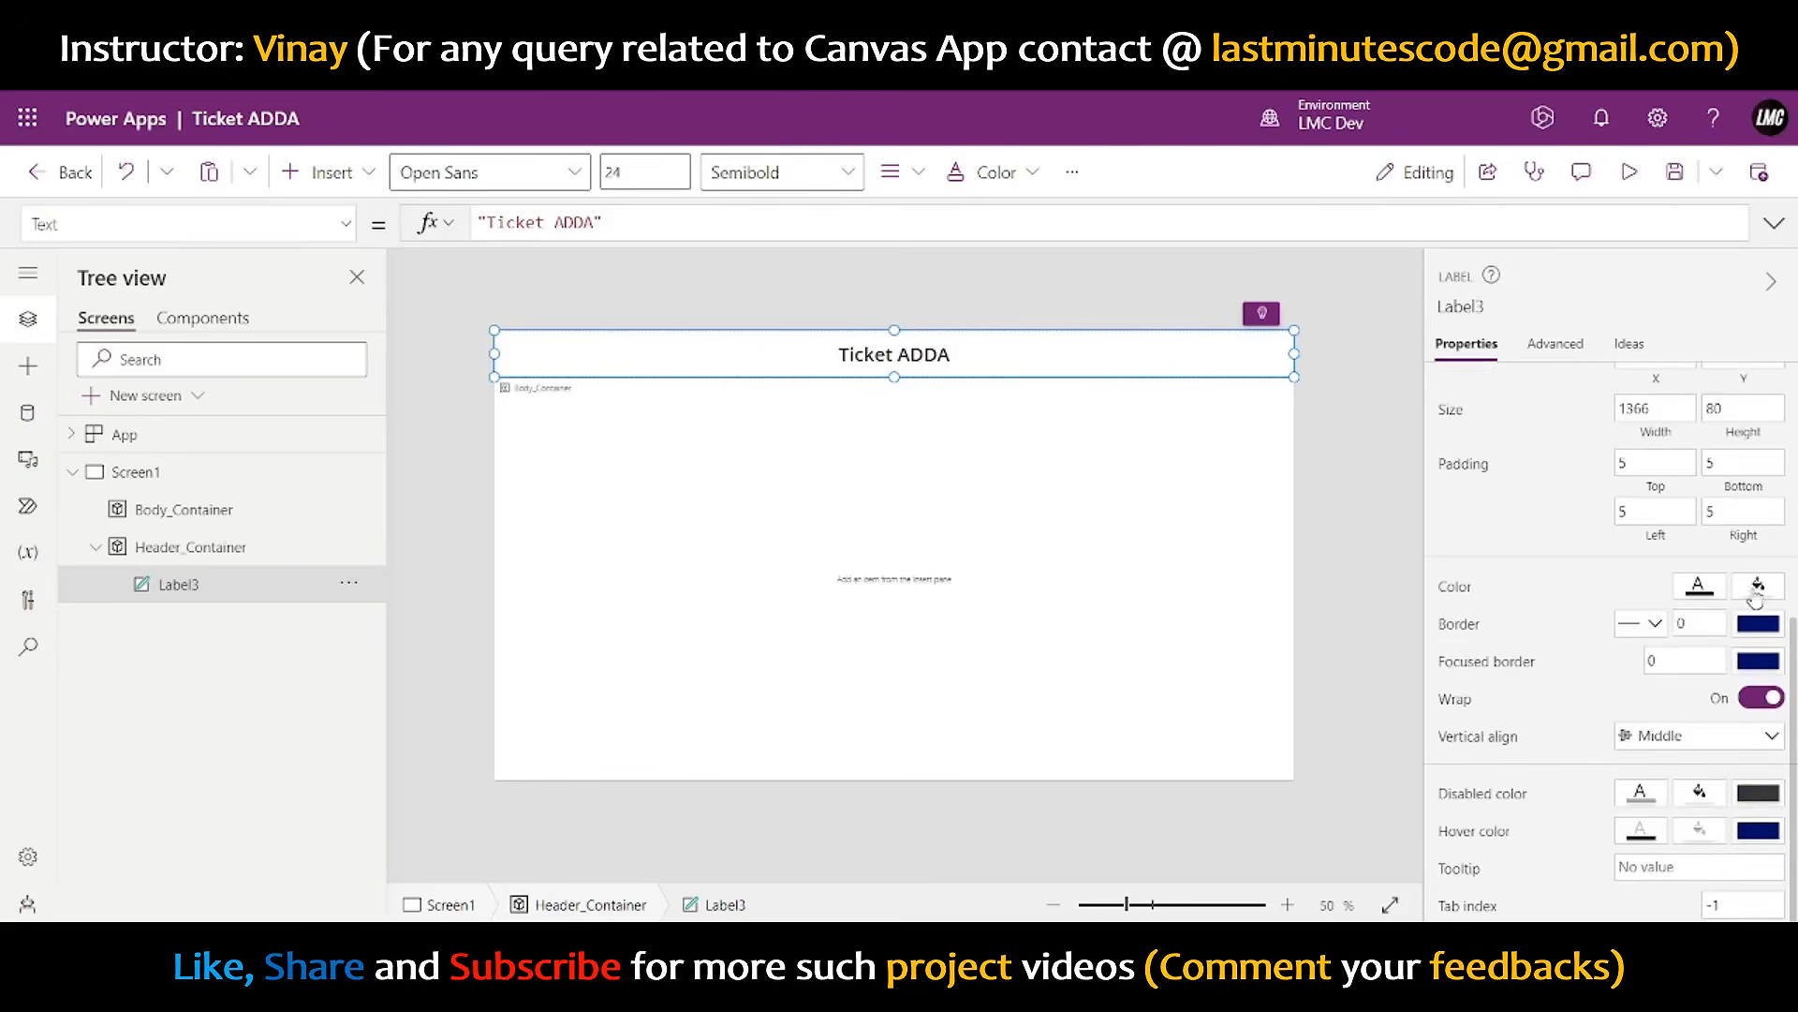
{"action": "left_click", "coordinate": [1699, 586]}
{"action": "left_click", "coordinate": [1600, 298]}
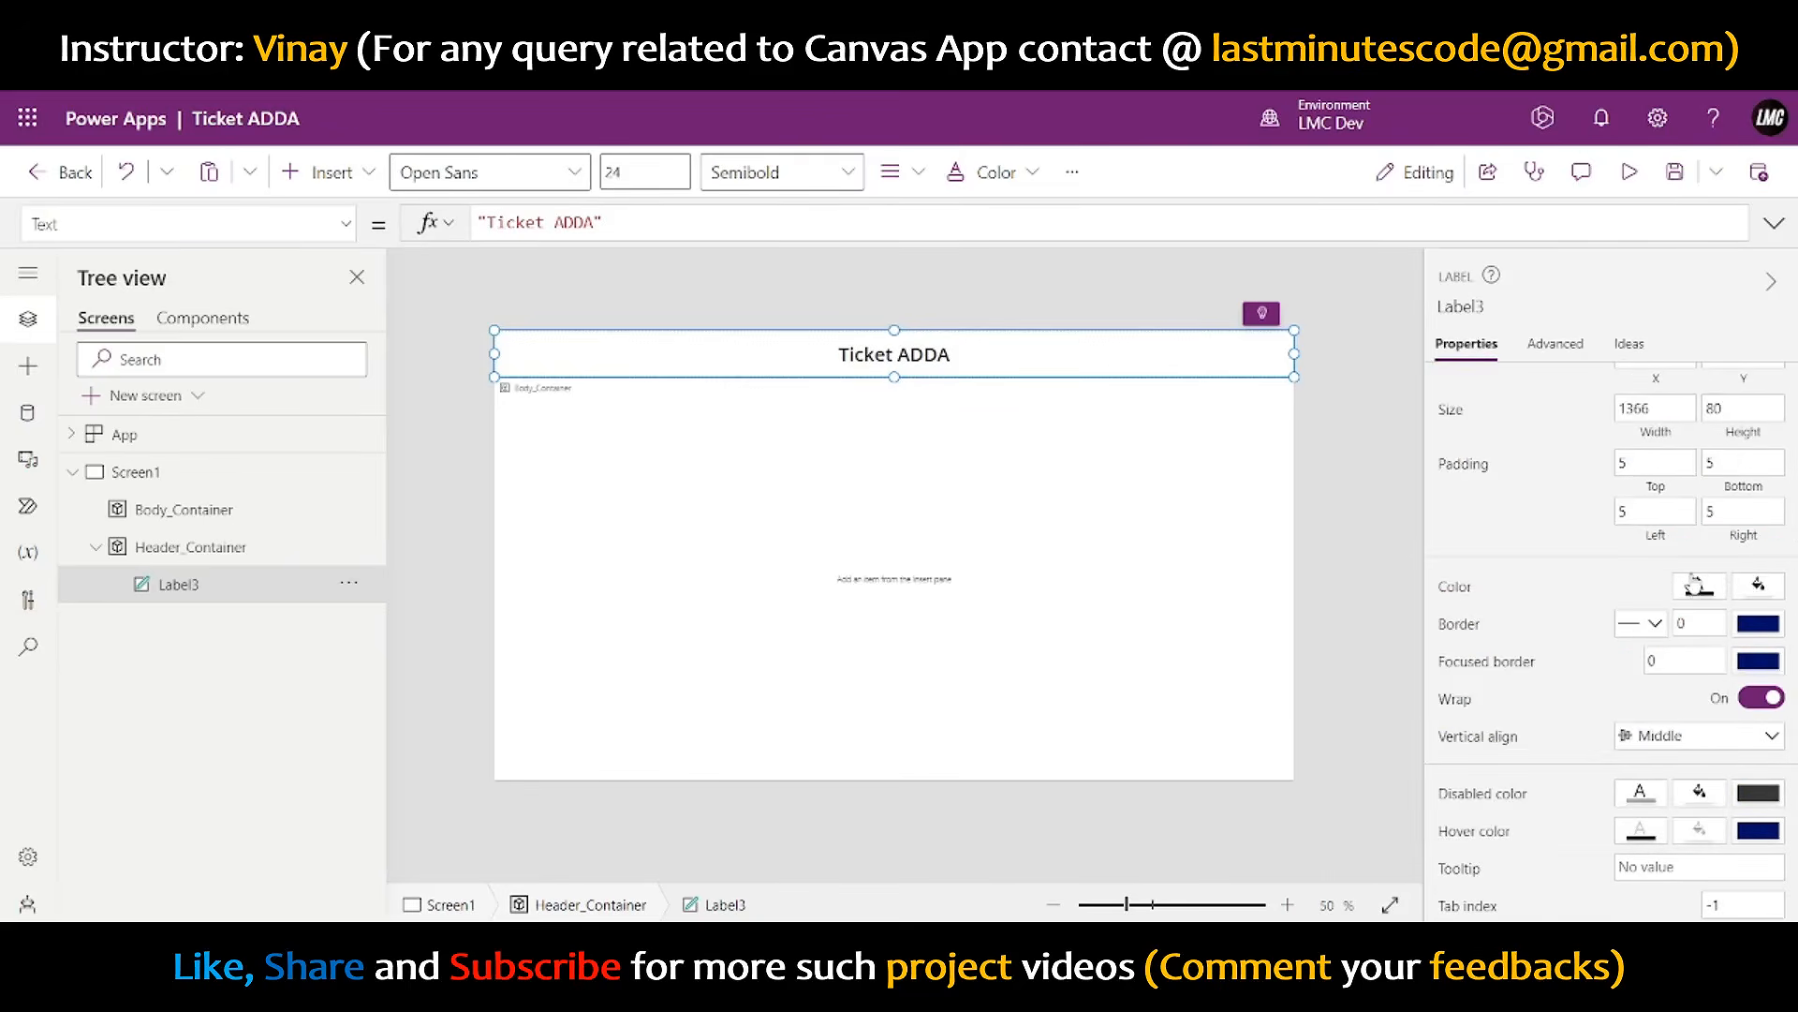
{"action": "left_click", "coordinate": [1699, 586]}
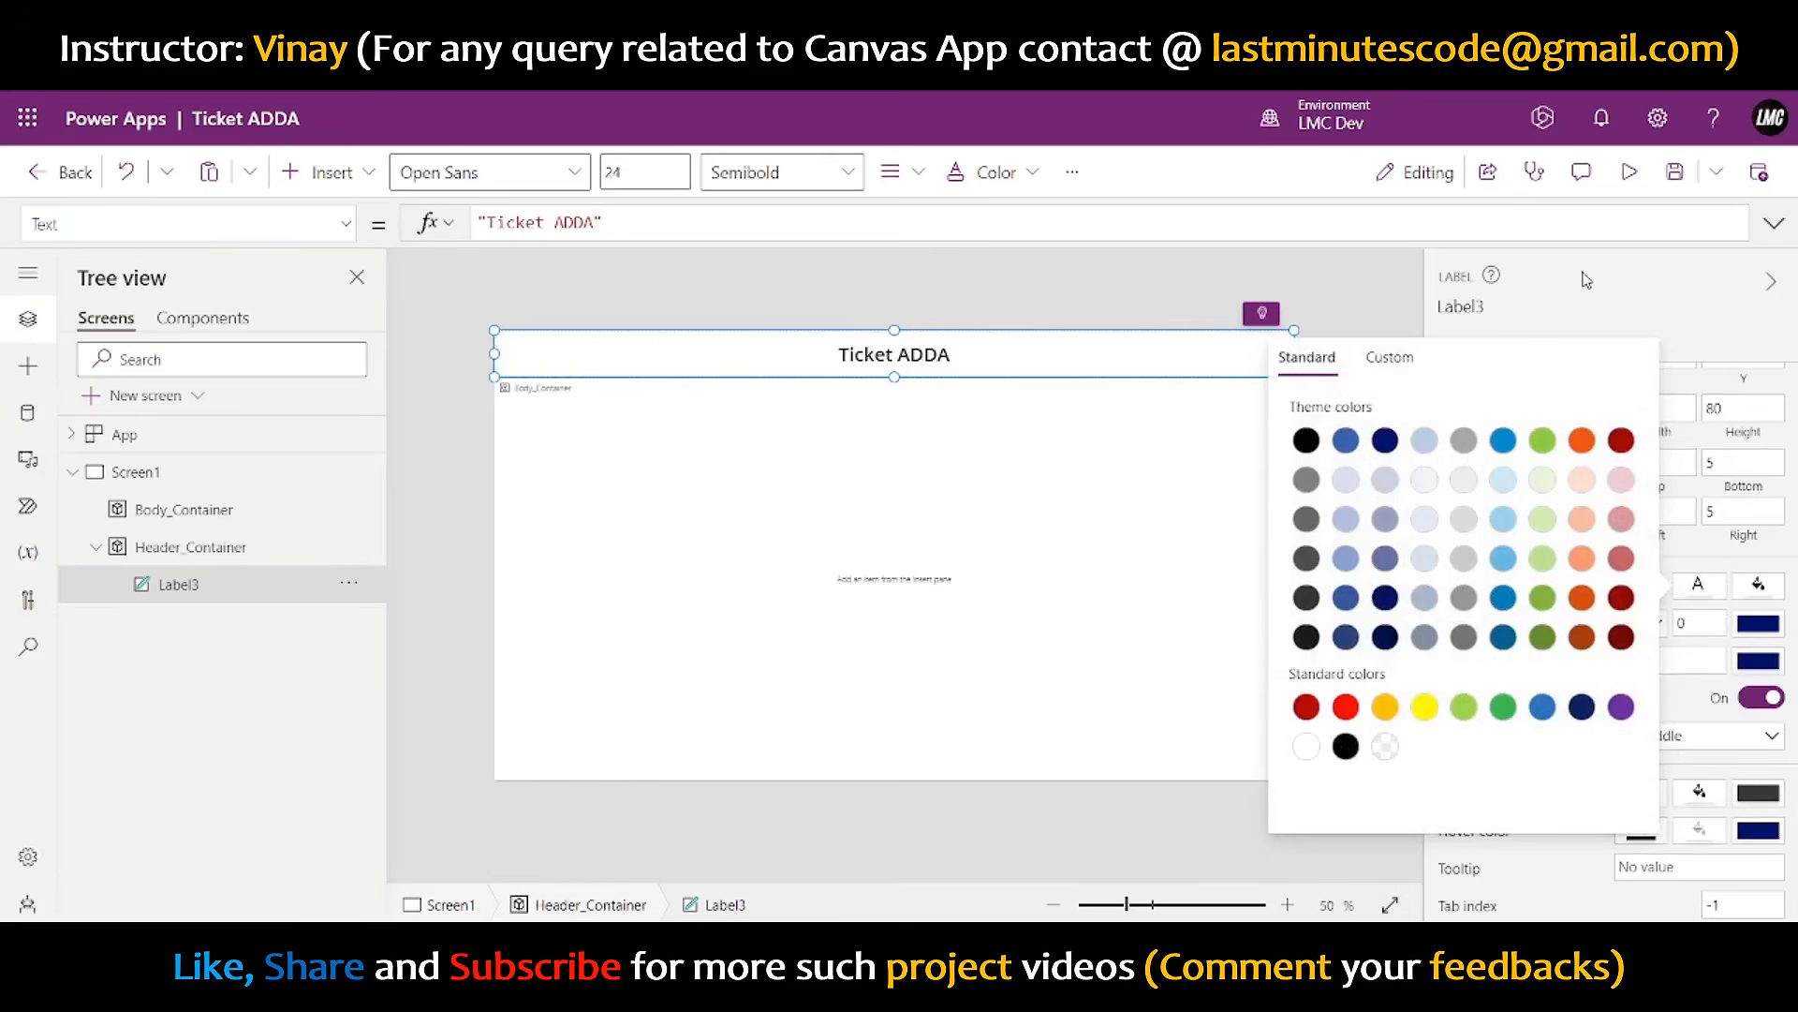
{"action": "left_click", "coordinate": [1309, 746]}
- Fill Header_Container with the bright blue theme color
{"action": "left_click", "coordinate": [202, 554]}
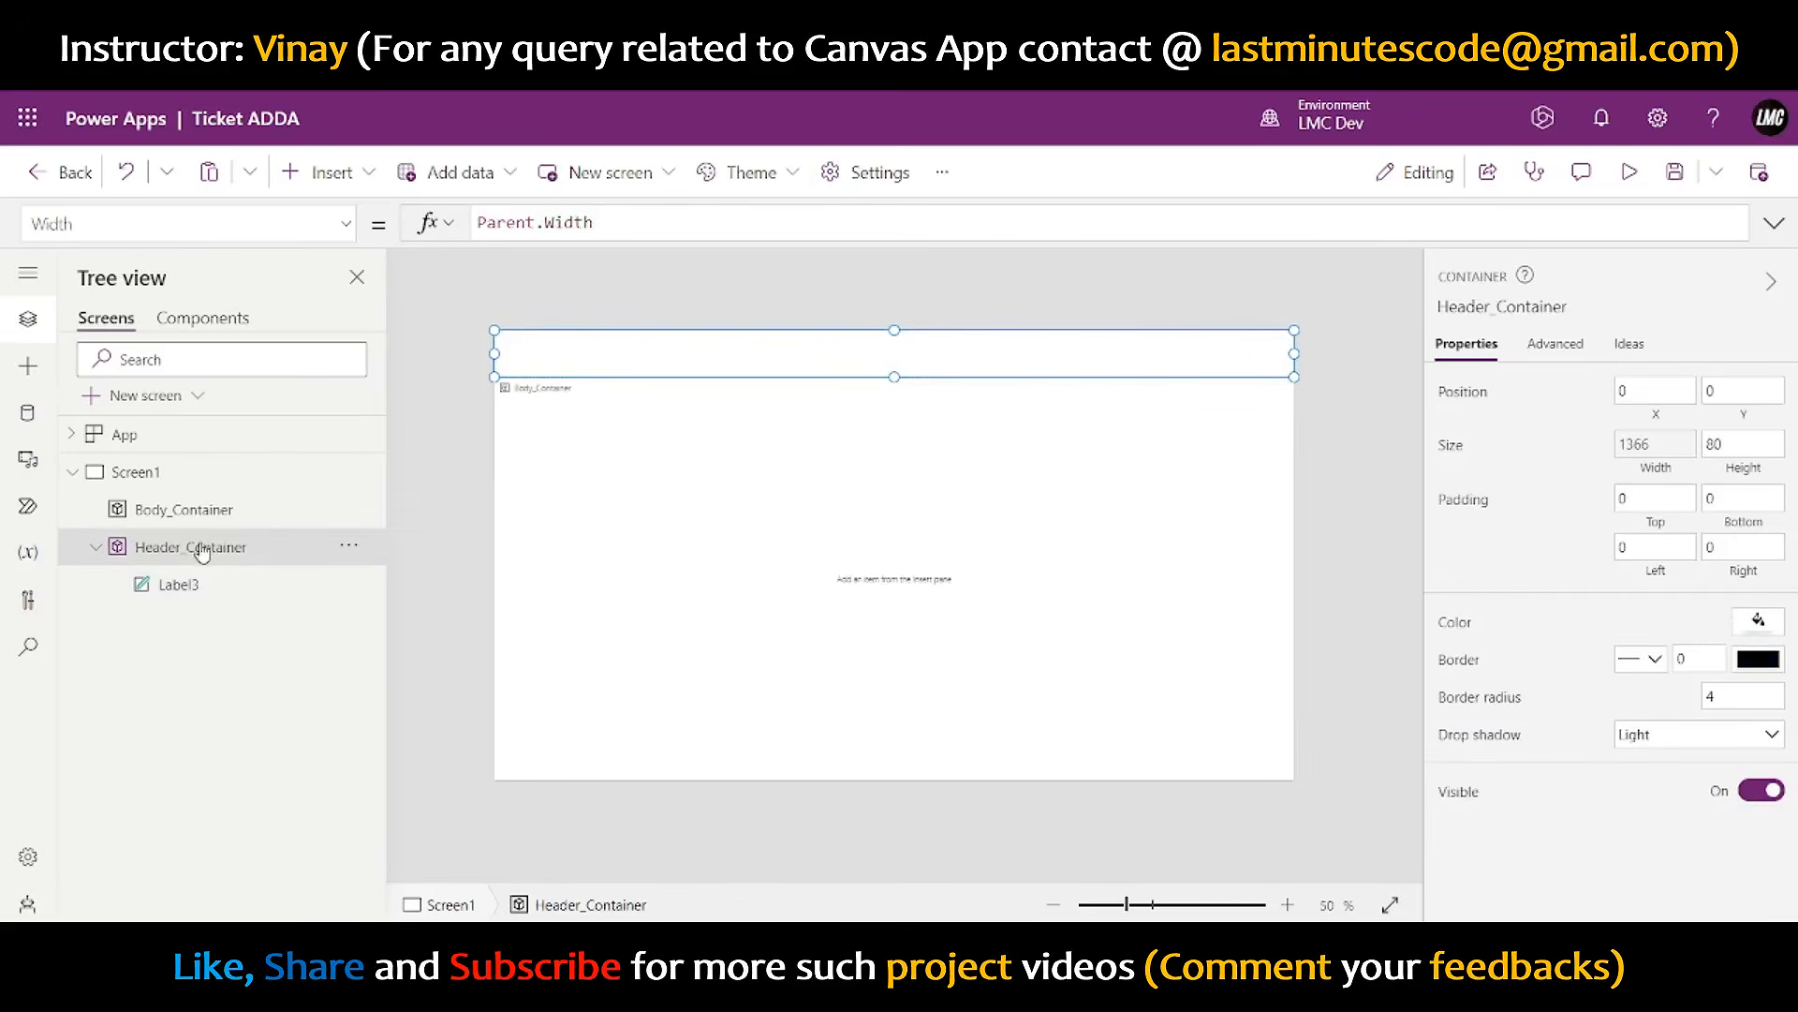
{"action": "left_click", "coordinate": [1756, 629]}
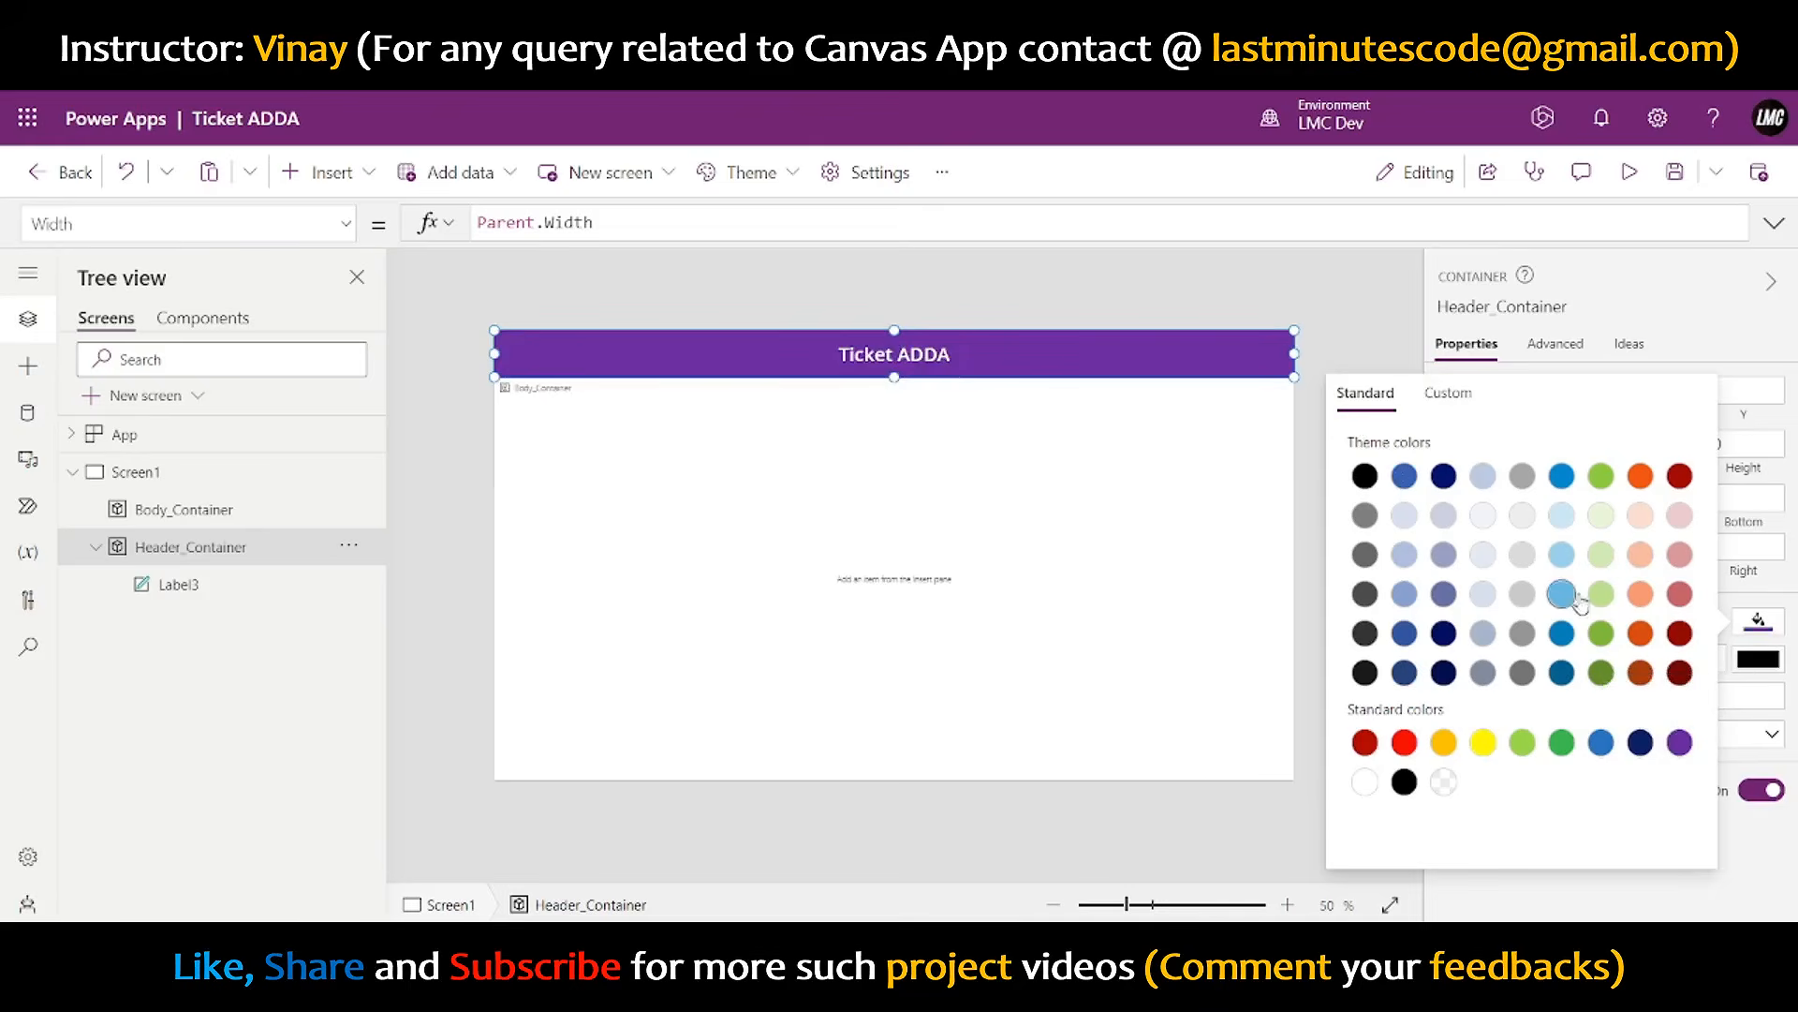
{"action": "left_click", "coordinate": [1568, 478]}
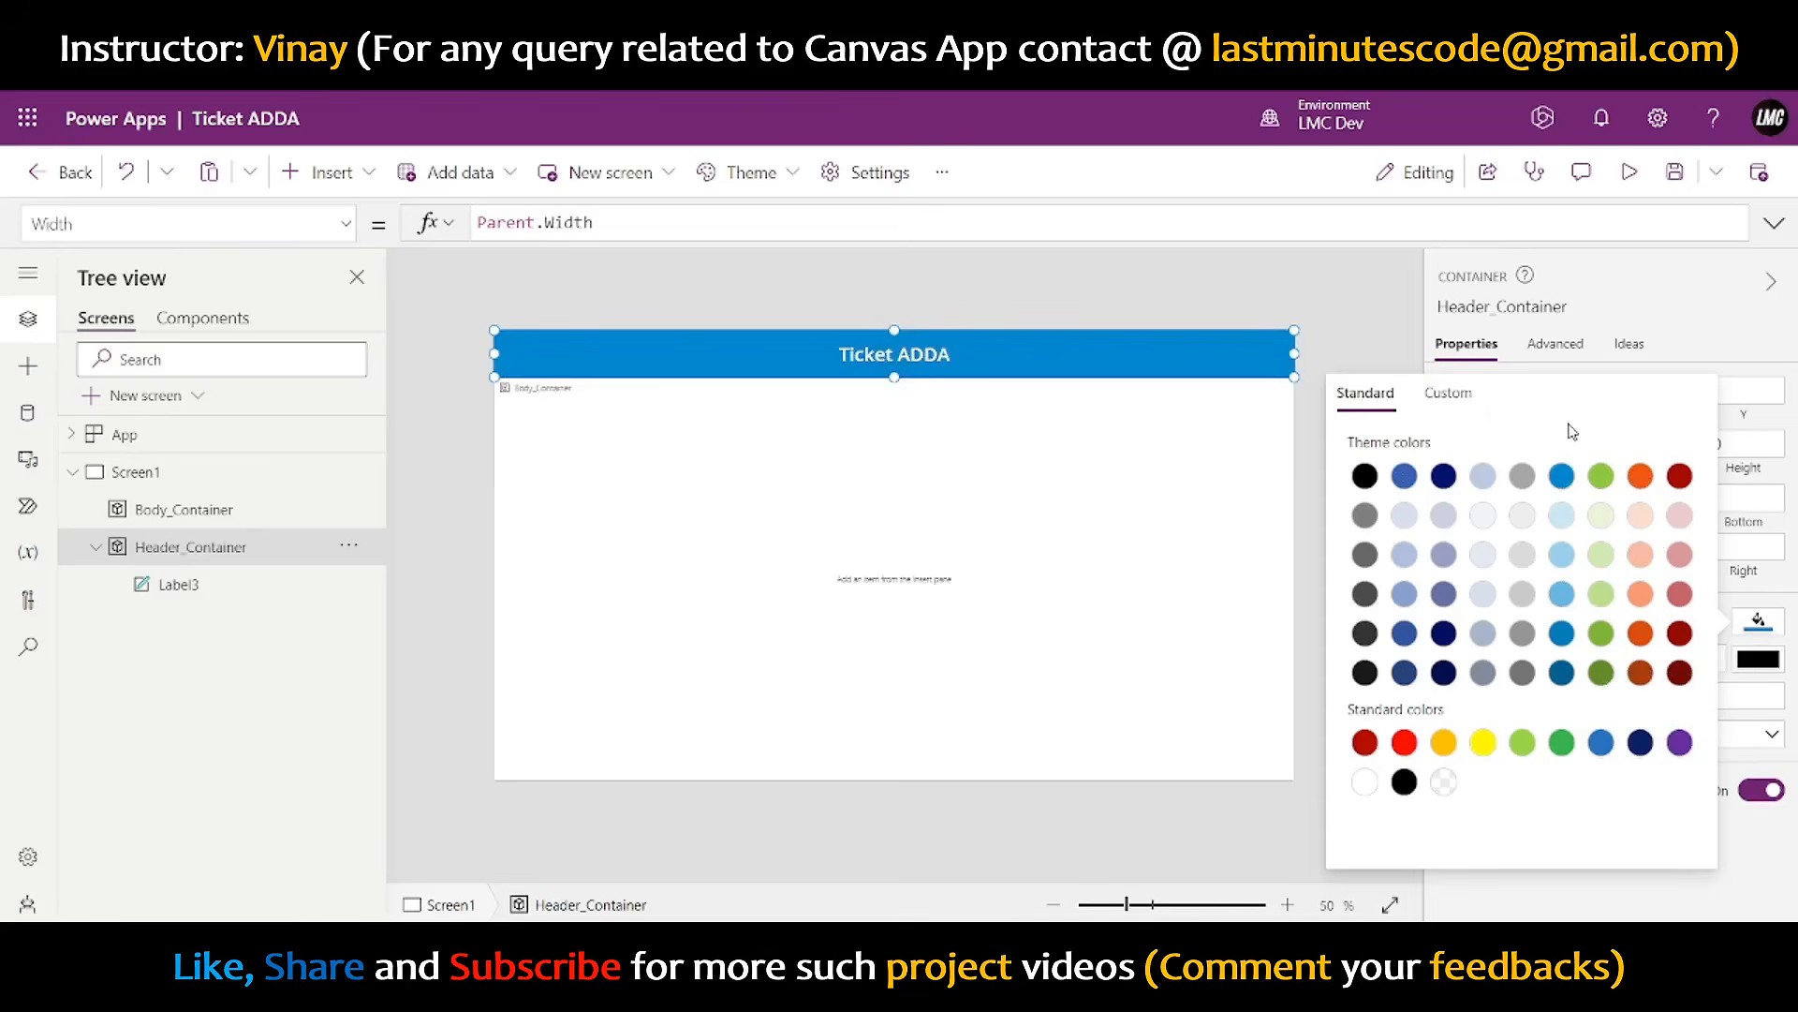
{"action": "left_click", "coordinate": [1312, 274]}
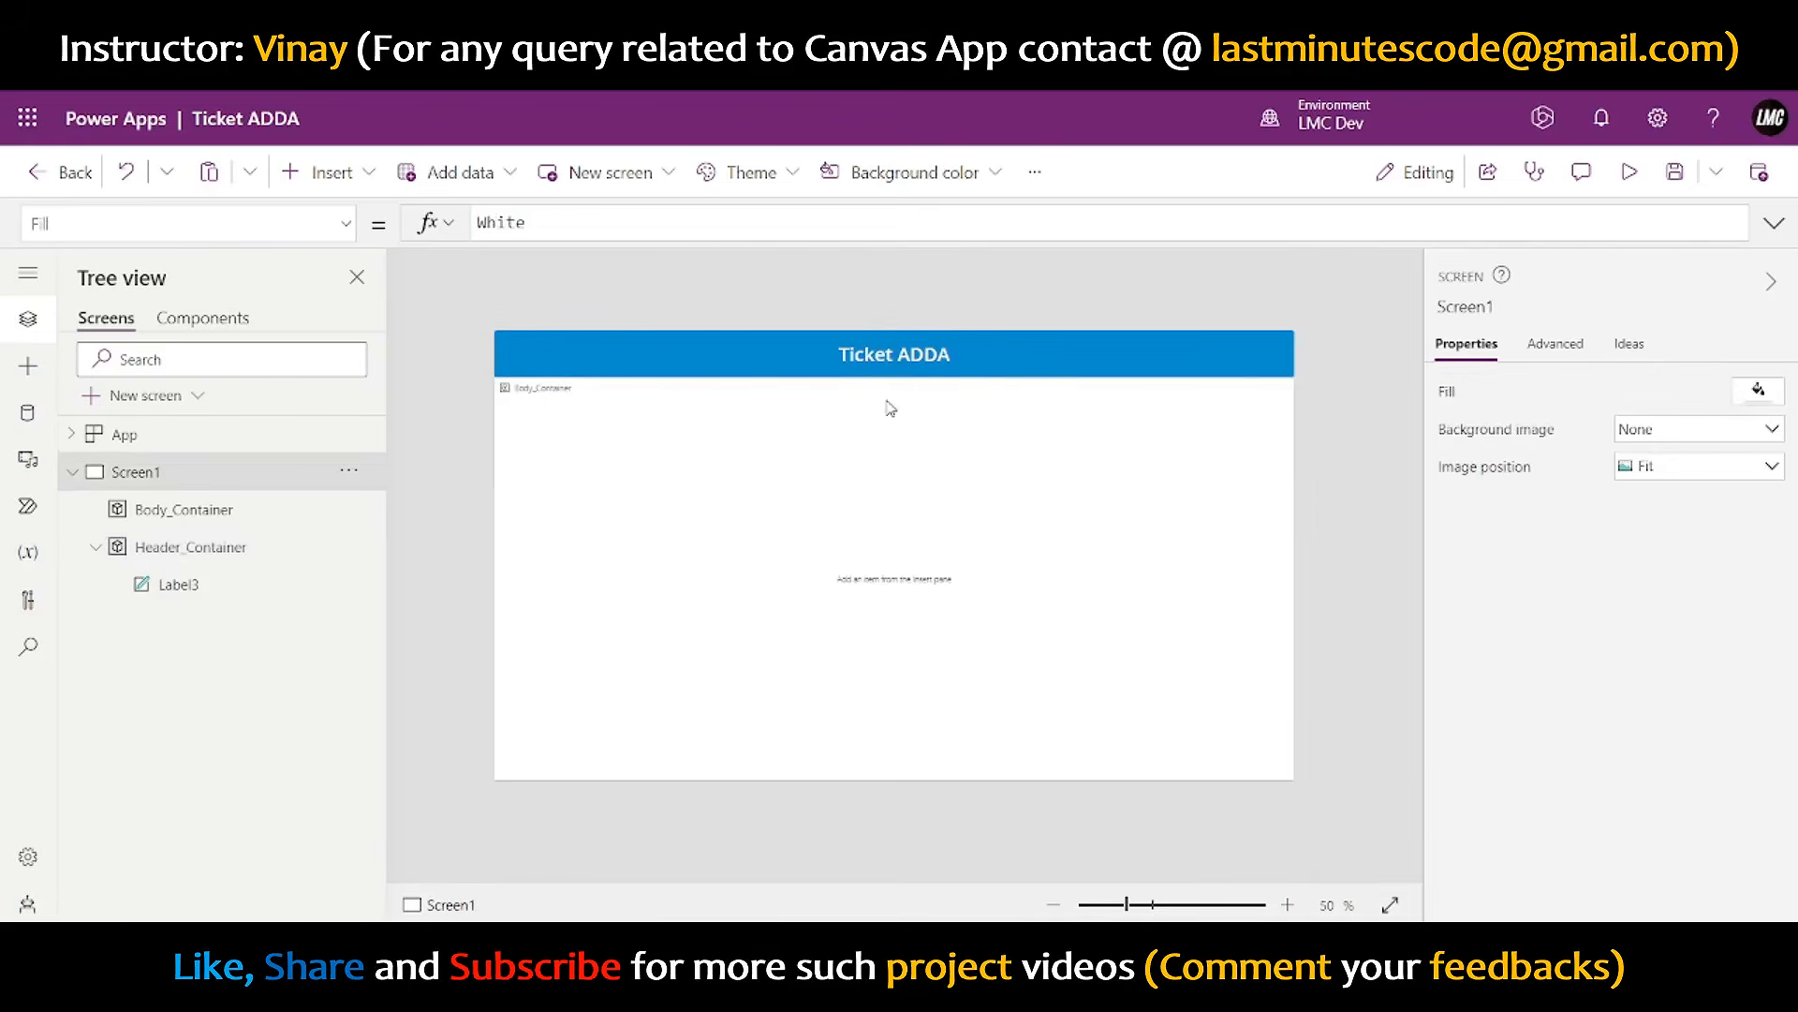
- Insert an image control in Header_Container at position 0, 0 and make it 80 wide by 80 high
{"action": "left_click", "coordinate": [190, 547]}
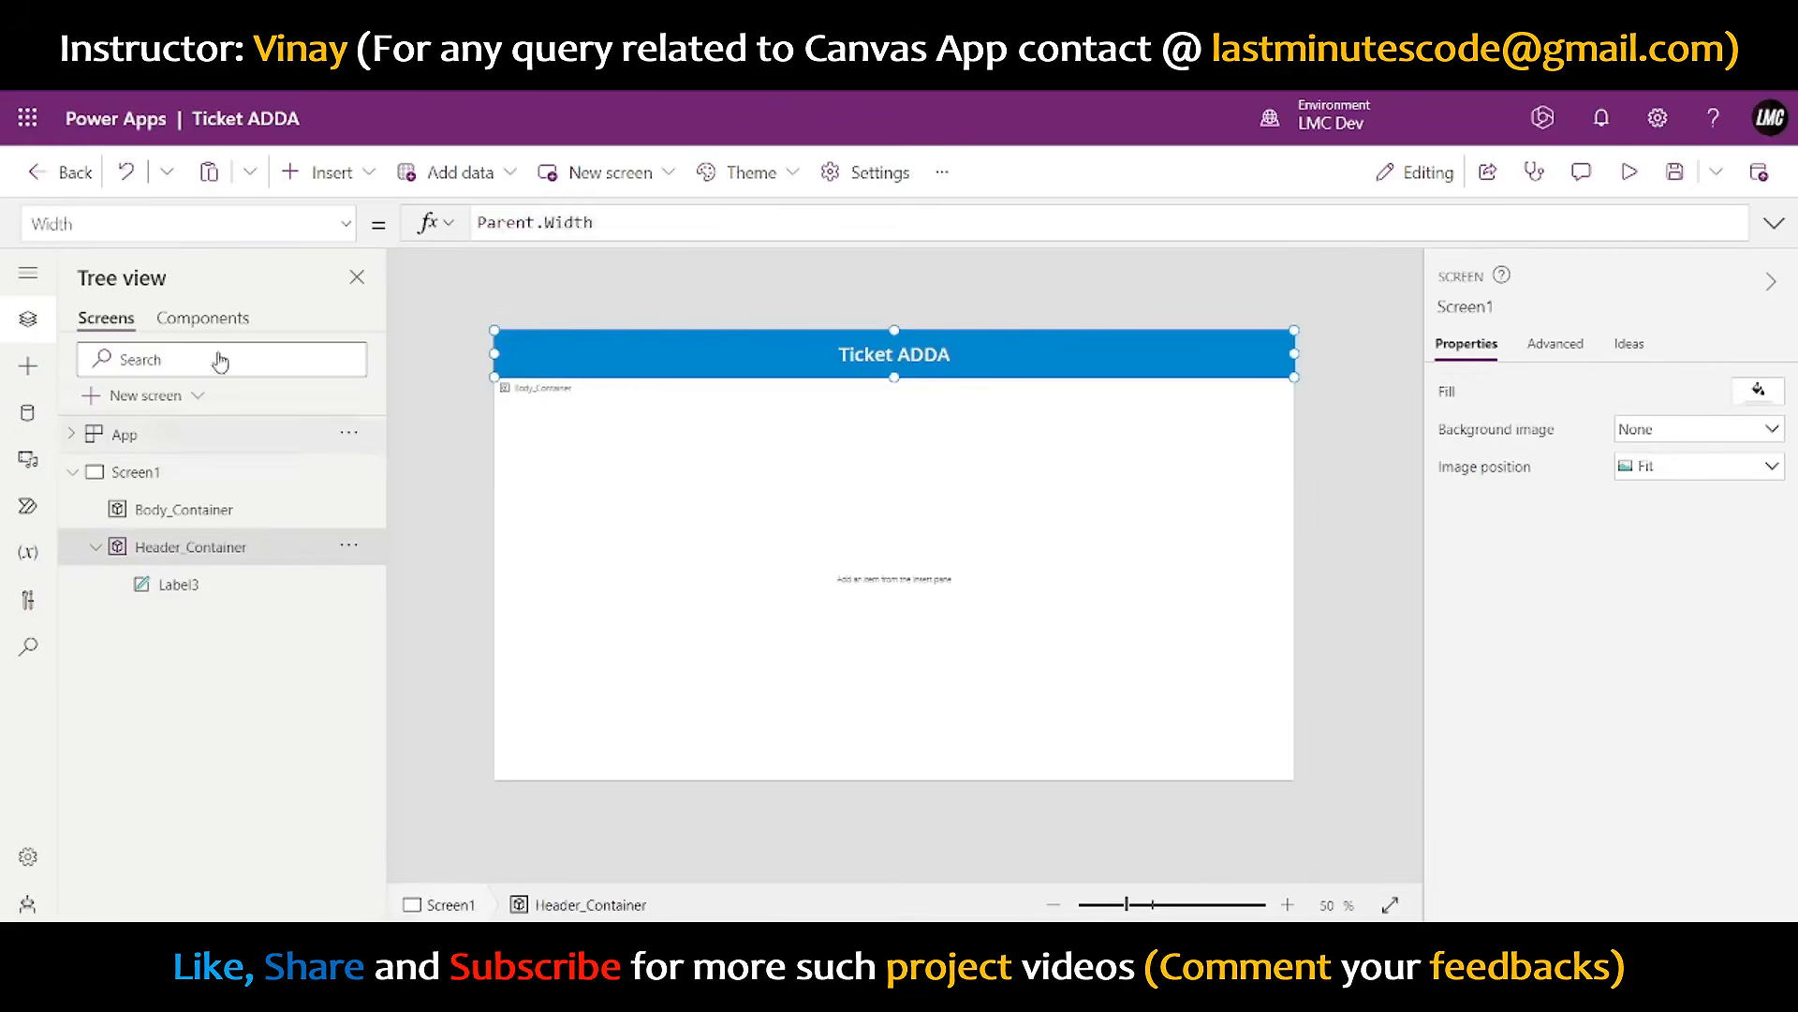
{"action": "left_click", "coordinate": [351, 177]}
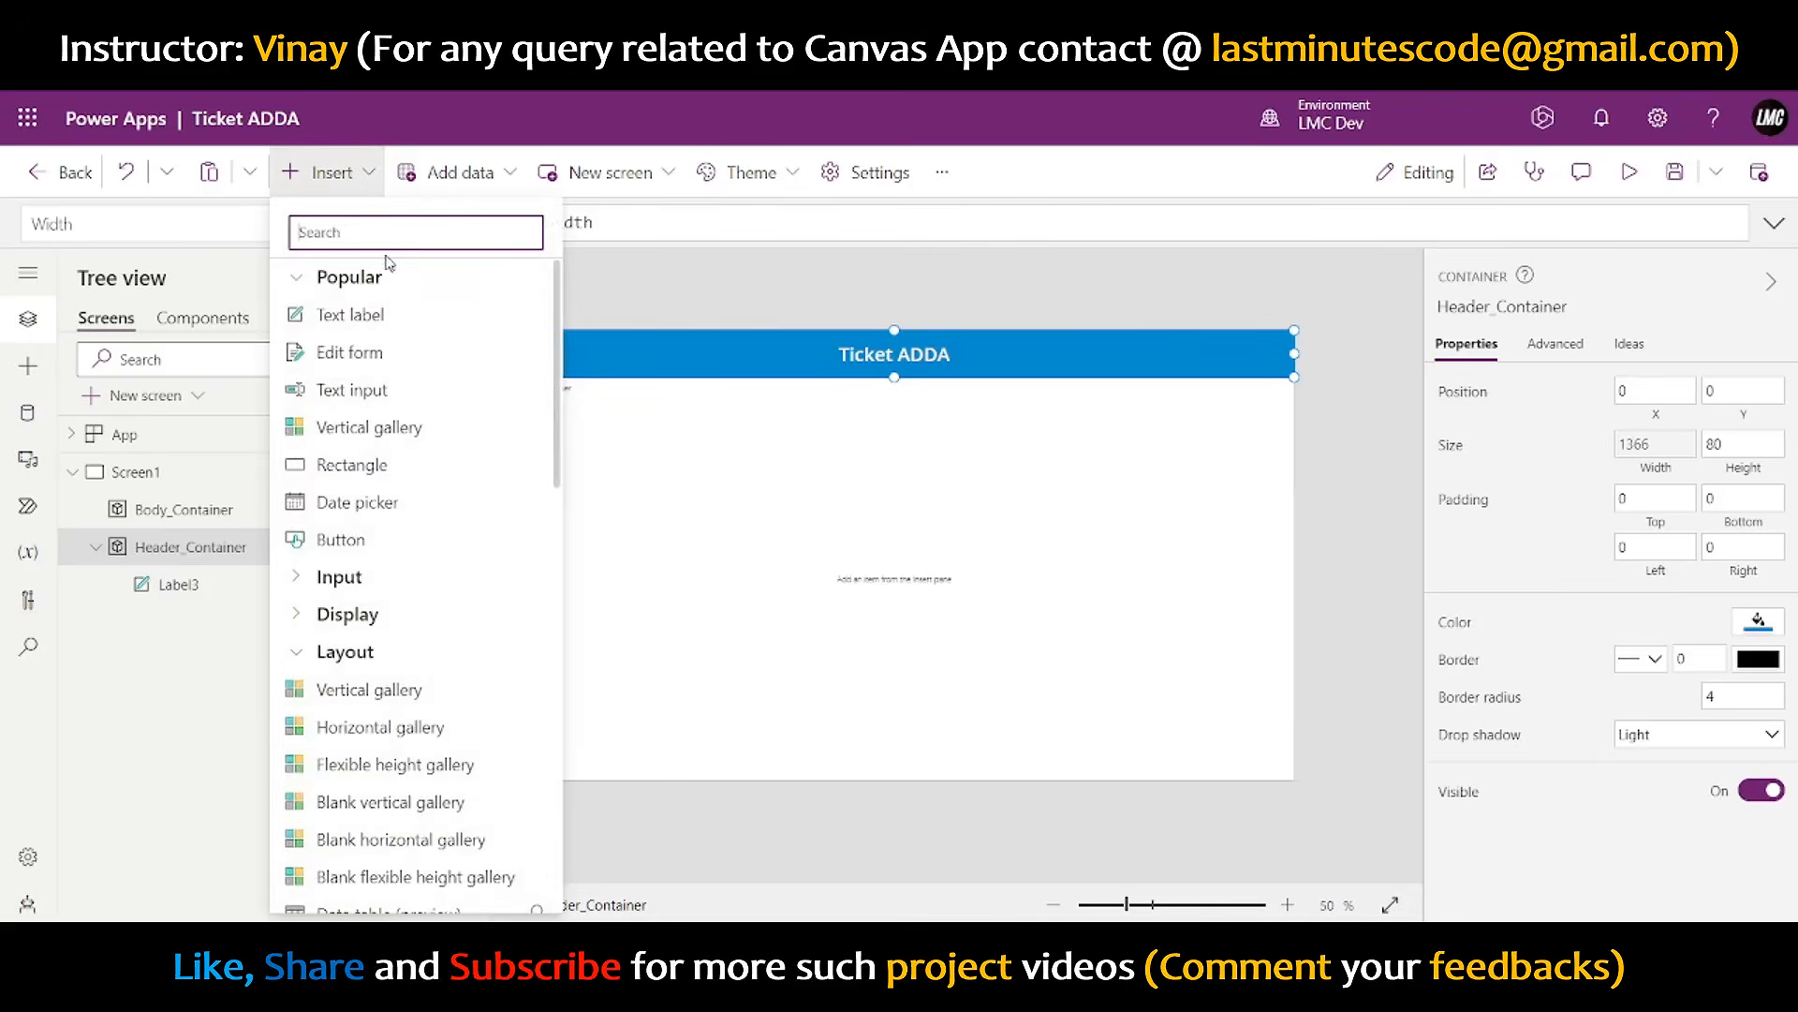
{"action": "type", "text": "image"}
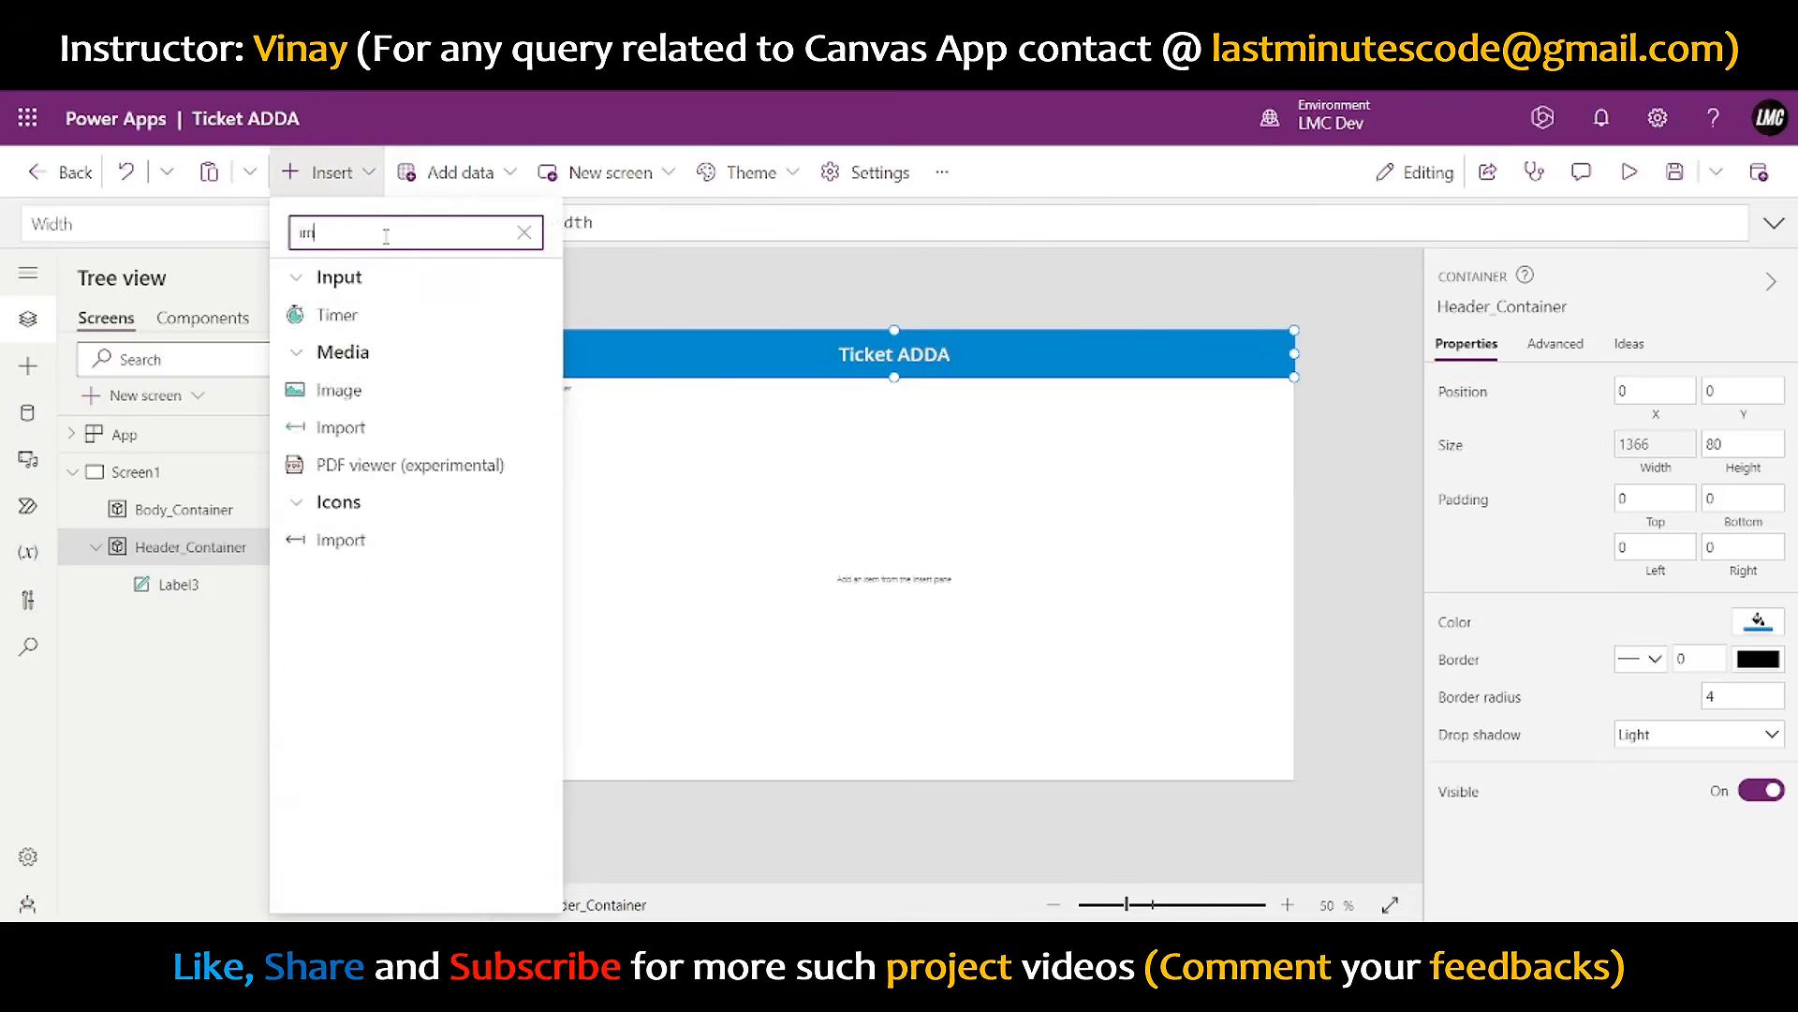
{"action": "left_click", "coordinate": [388, 311]}
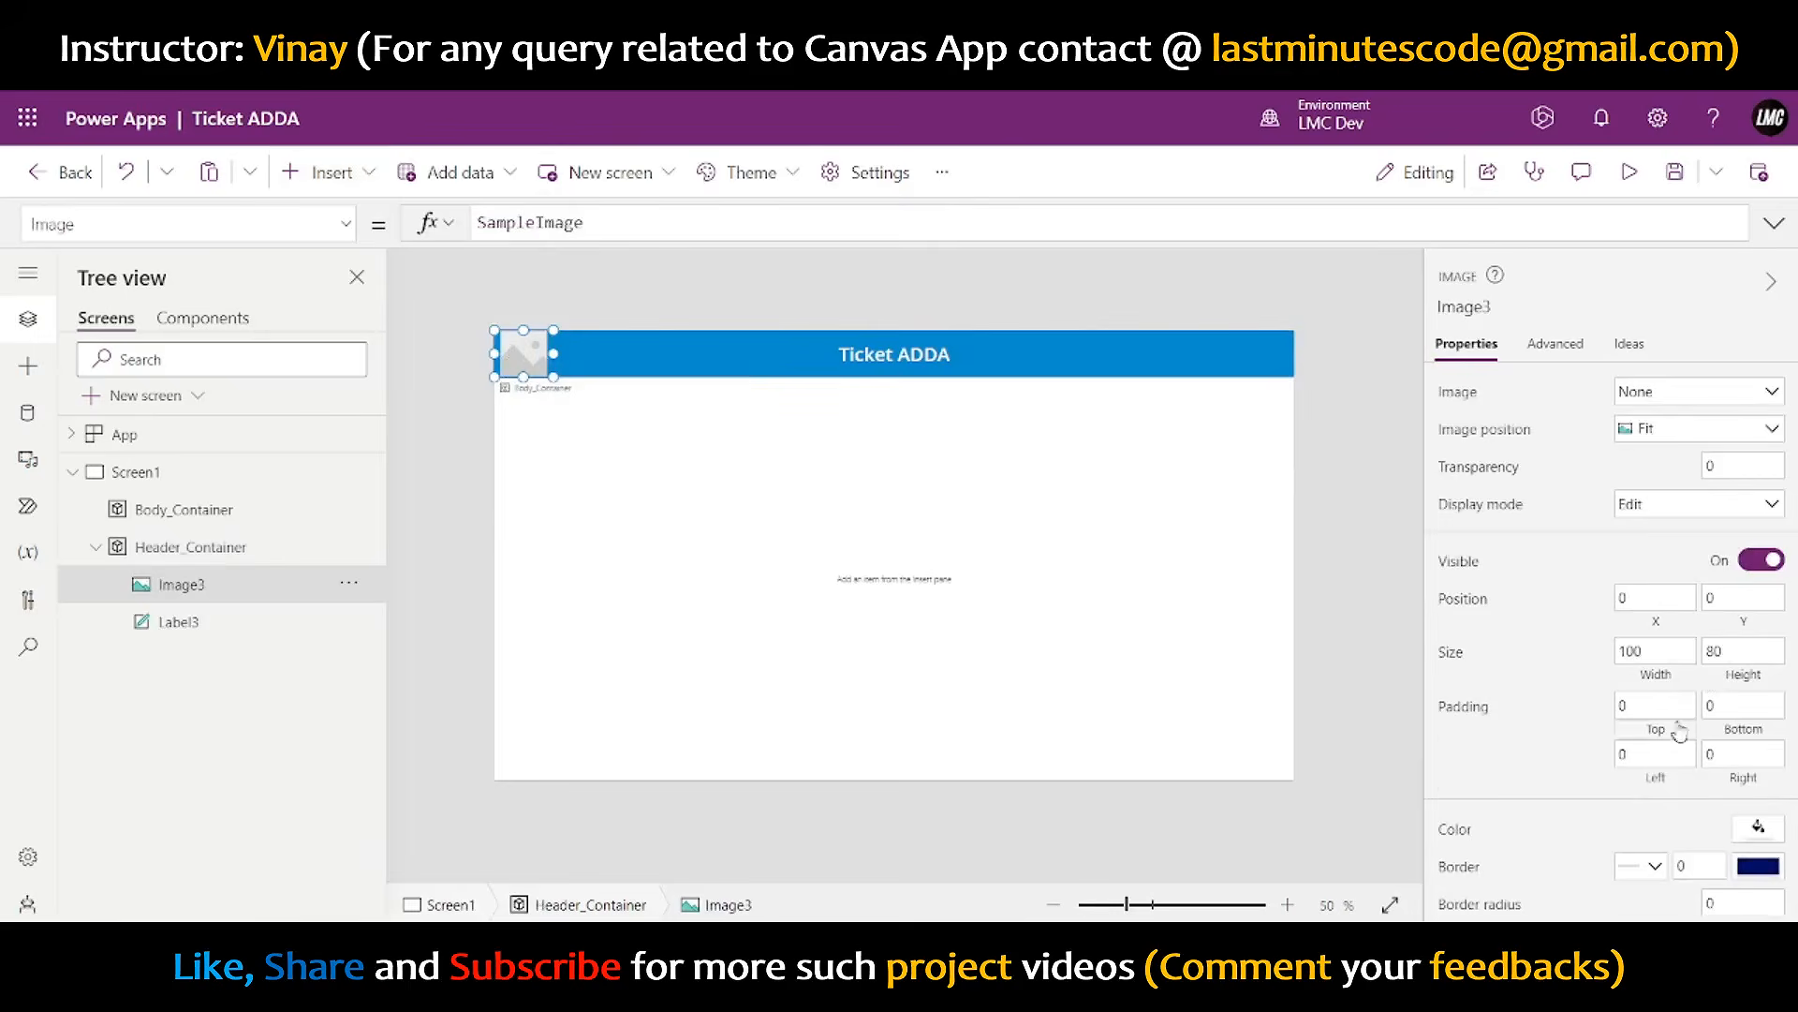
{"action": "left_click", "coordinate": [1629, 651]}
{"action": "type", "text": "80"}
{"action": "left_click", "coordinate": [1604, 667]}
{"action": "left_click", "coordinate": [1120, 342]}
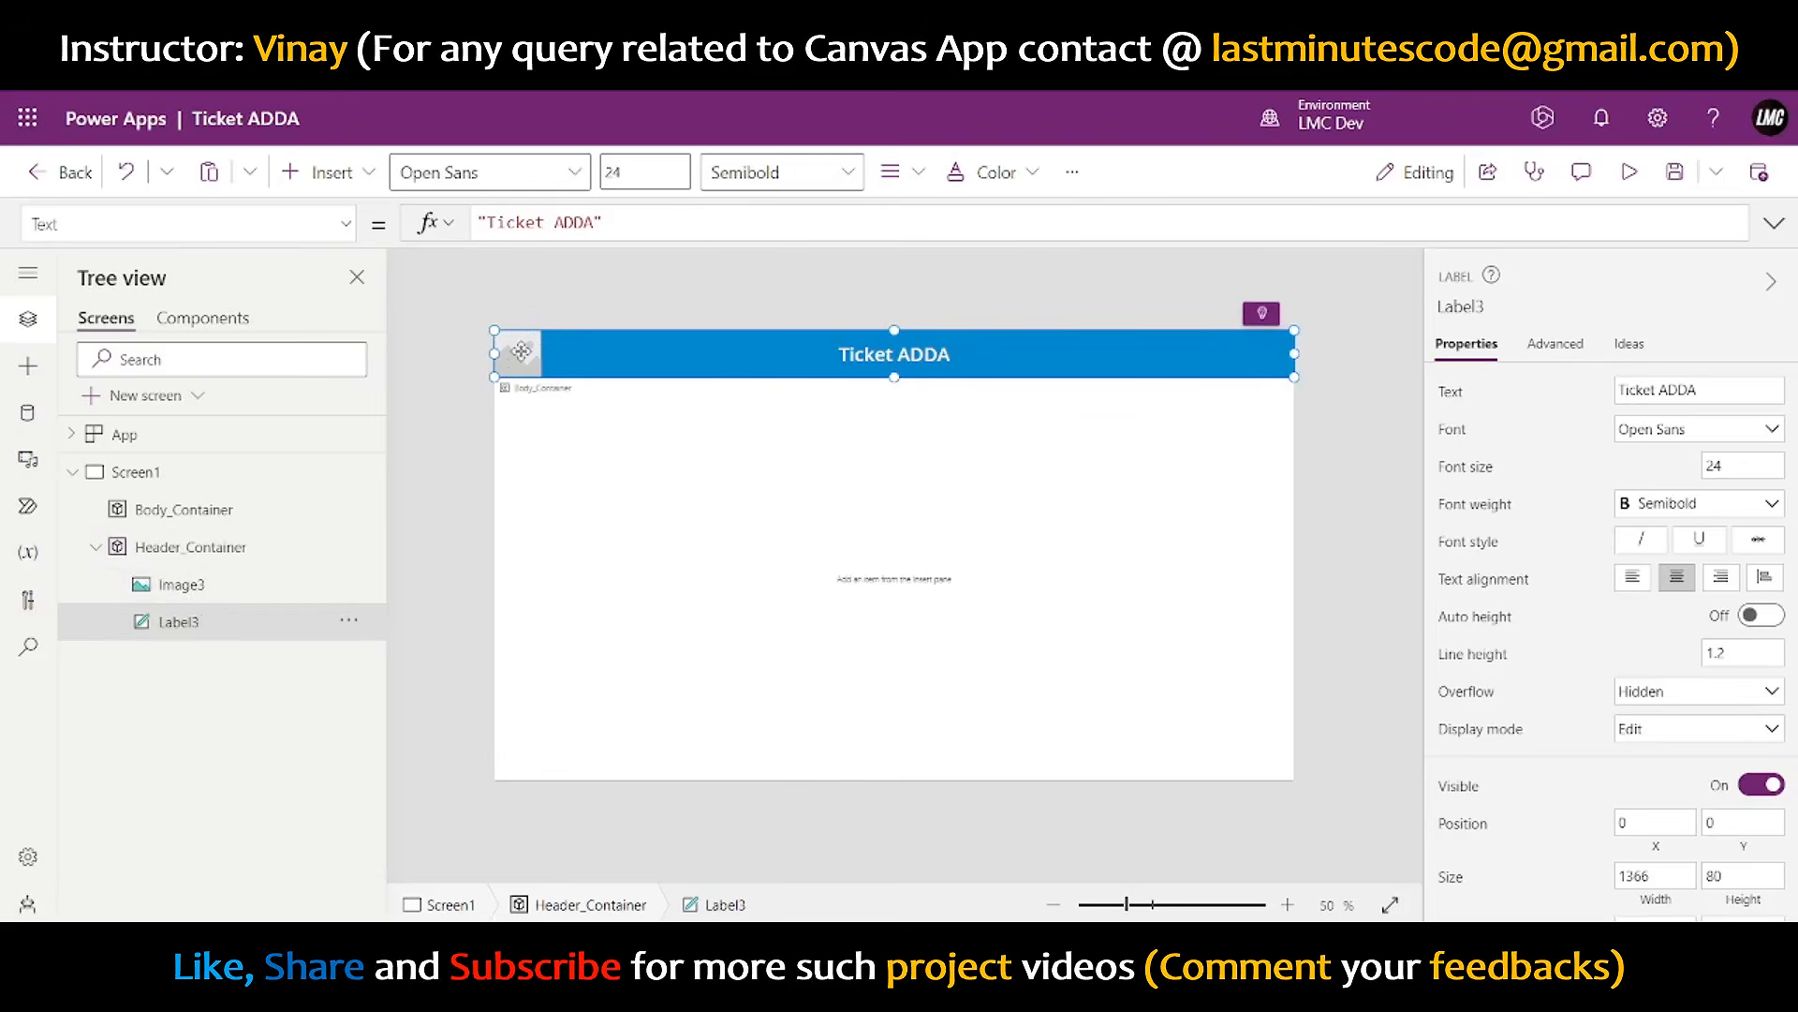
- Set the header image control's source to the uploaded lmc-removebg-preview file
{"action": "left_click", "coordinate": [159, 588]}
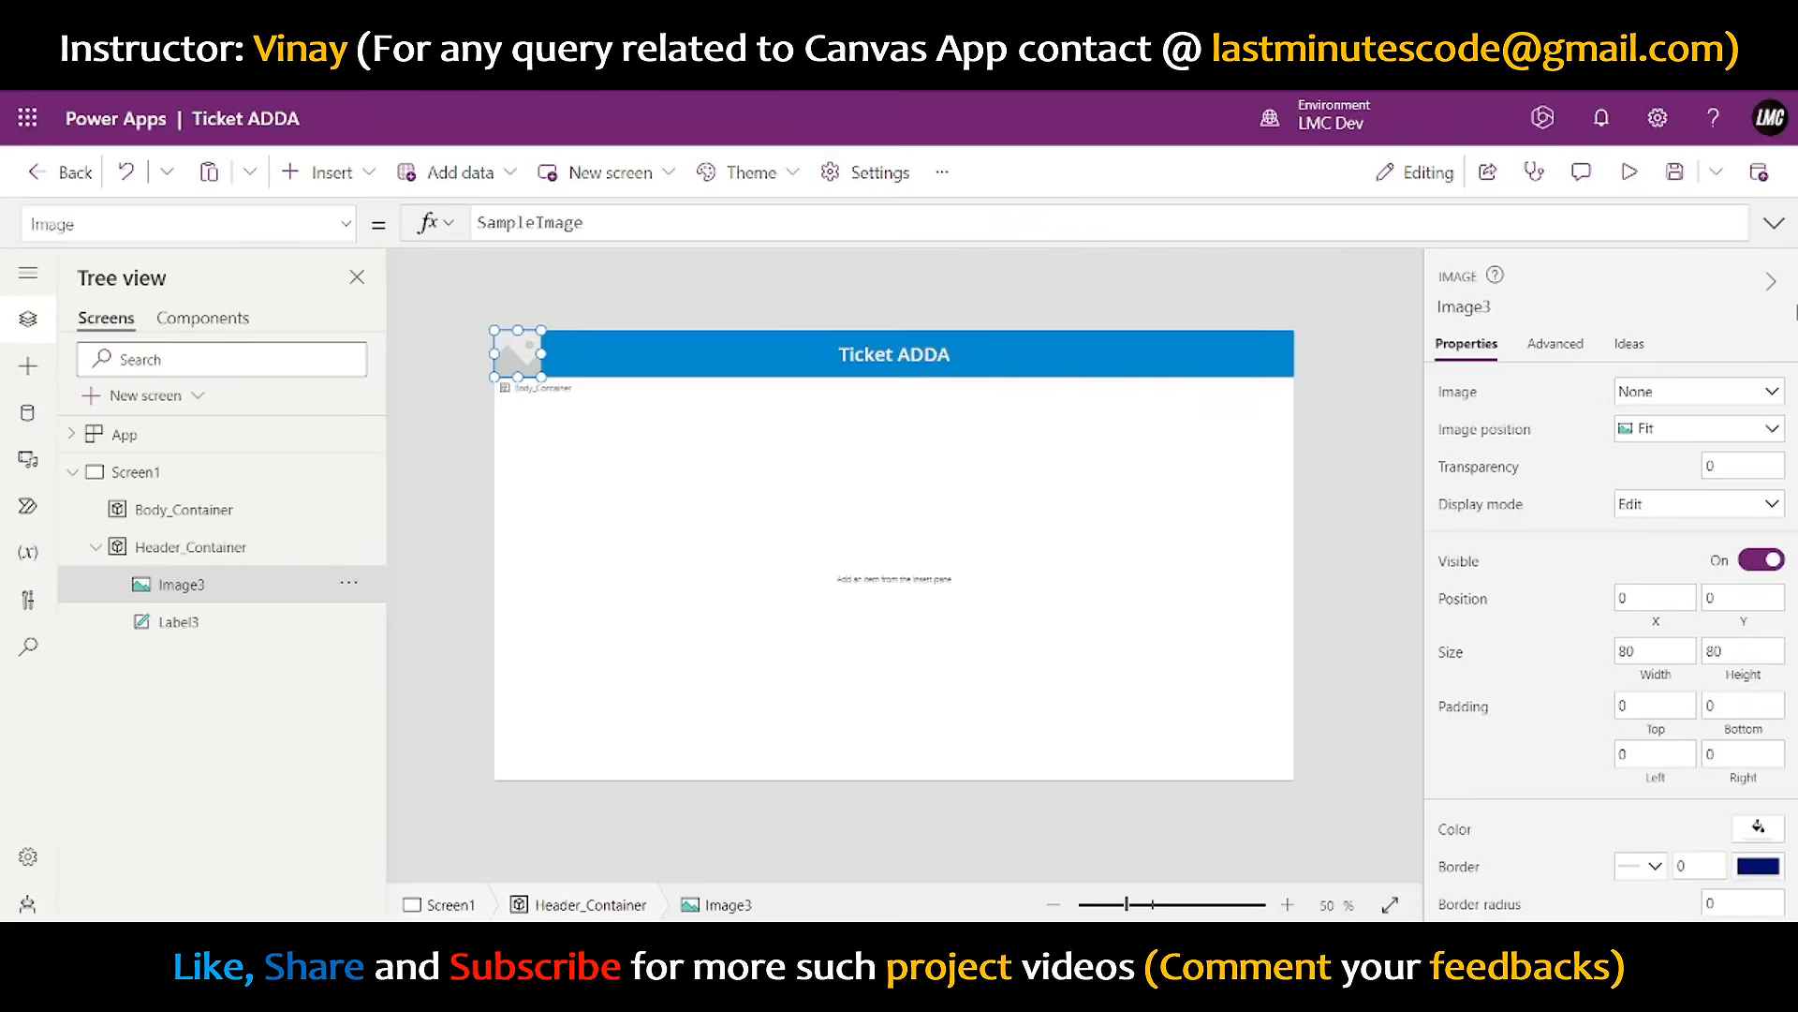
{"action": "left_click", "coordinate": [1674, 388]}
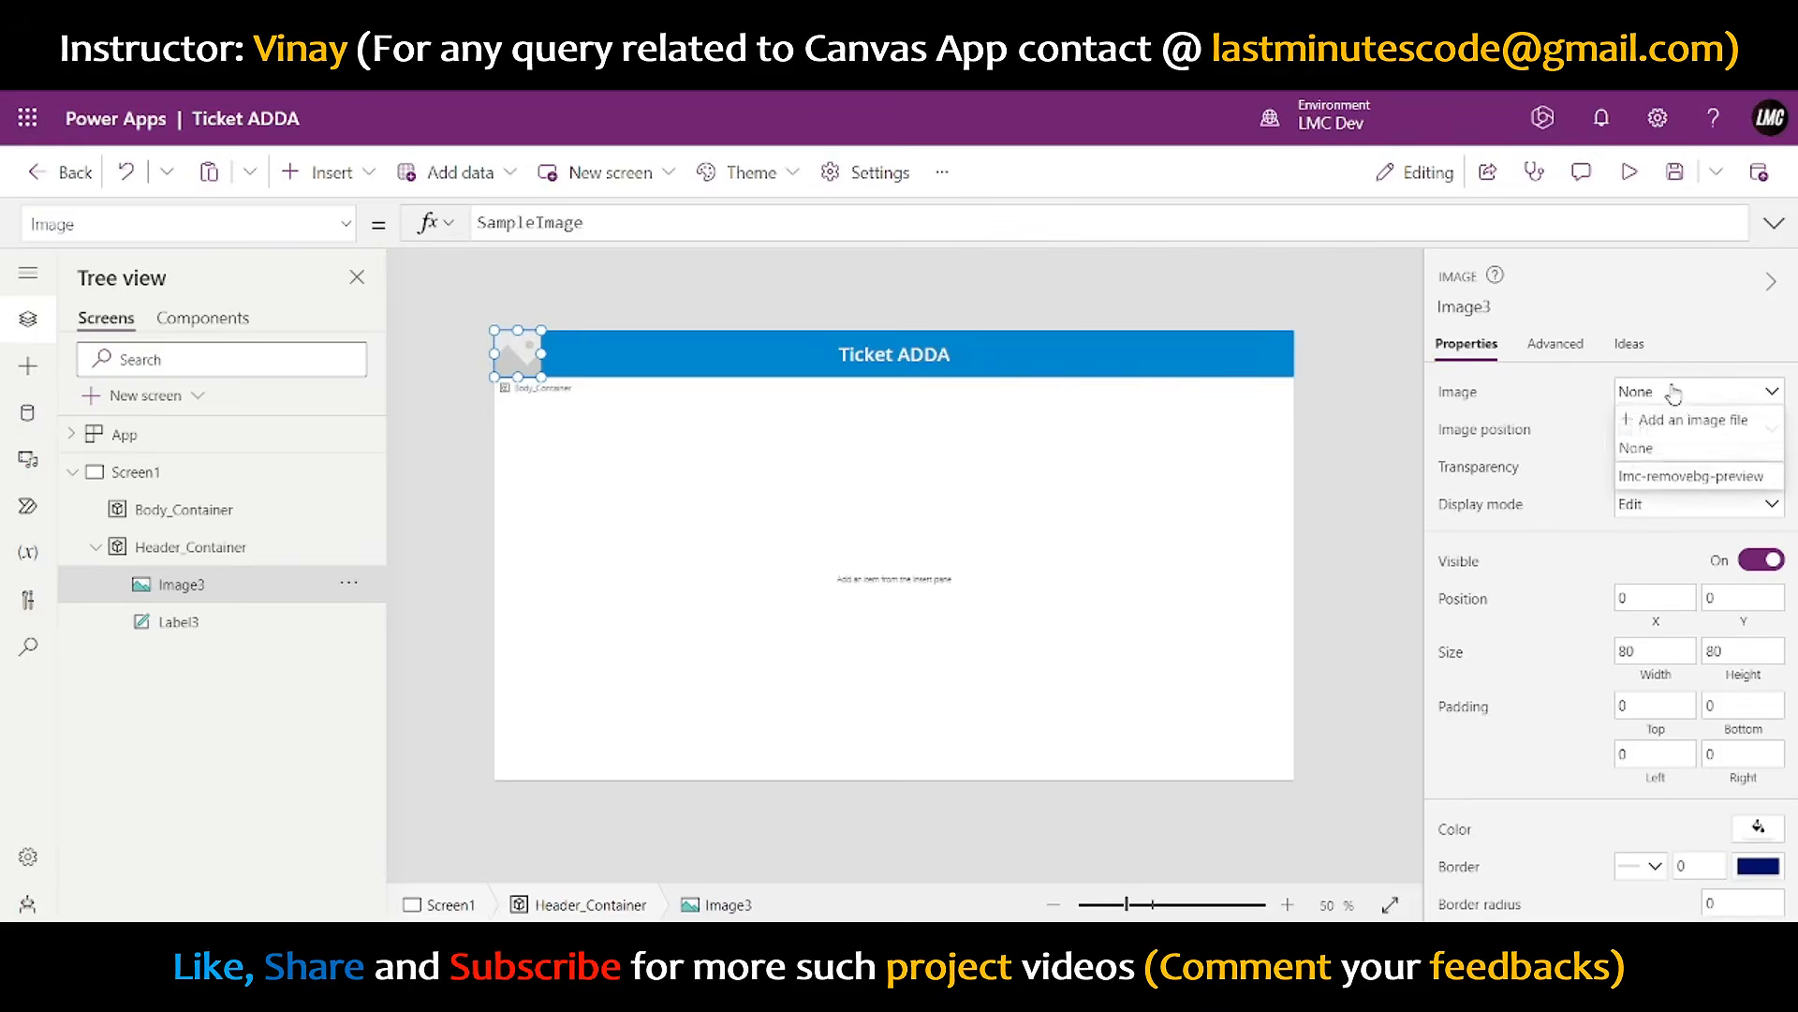
{"action": "left_click", "coordinate": [1665, 479]}
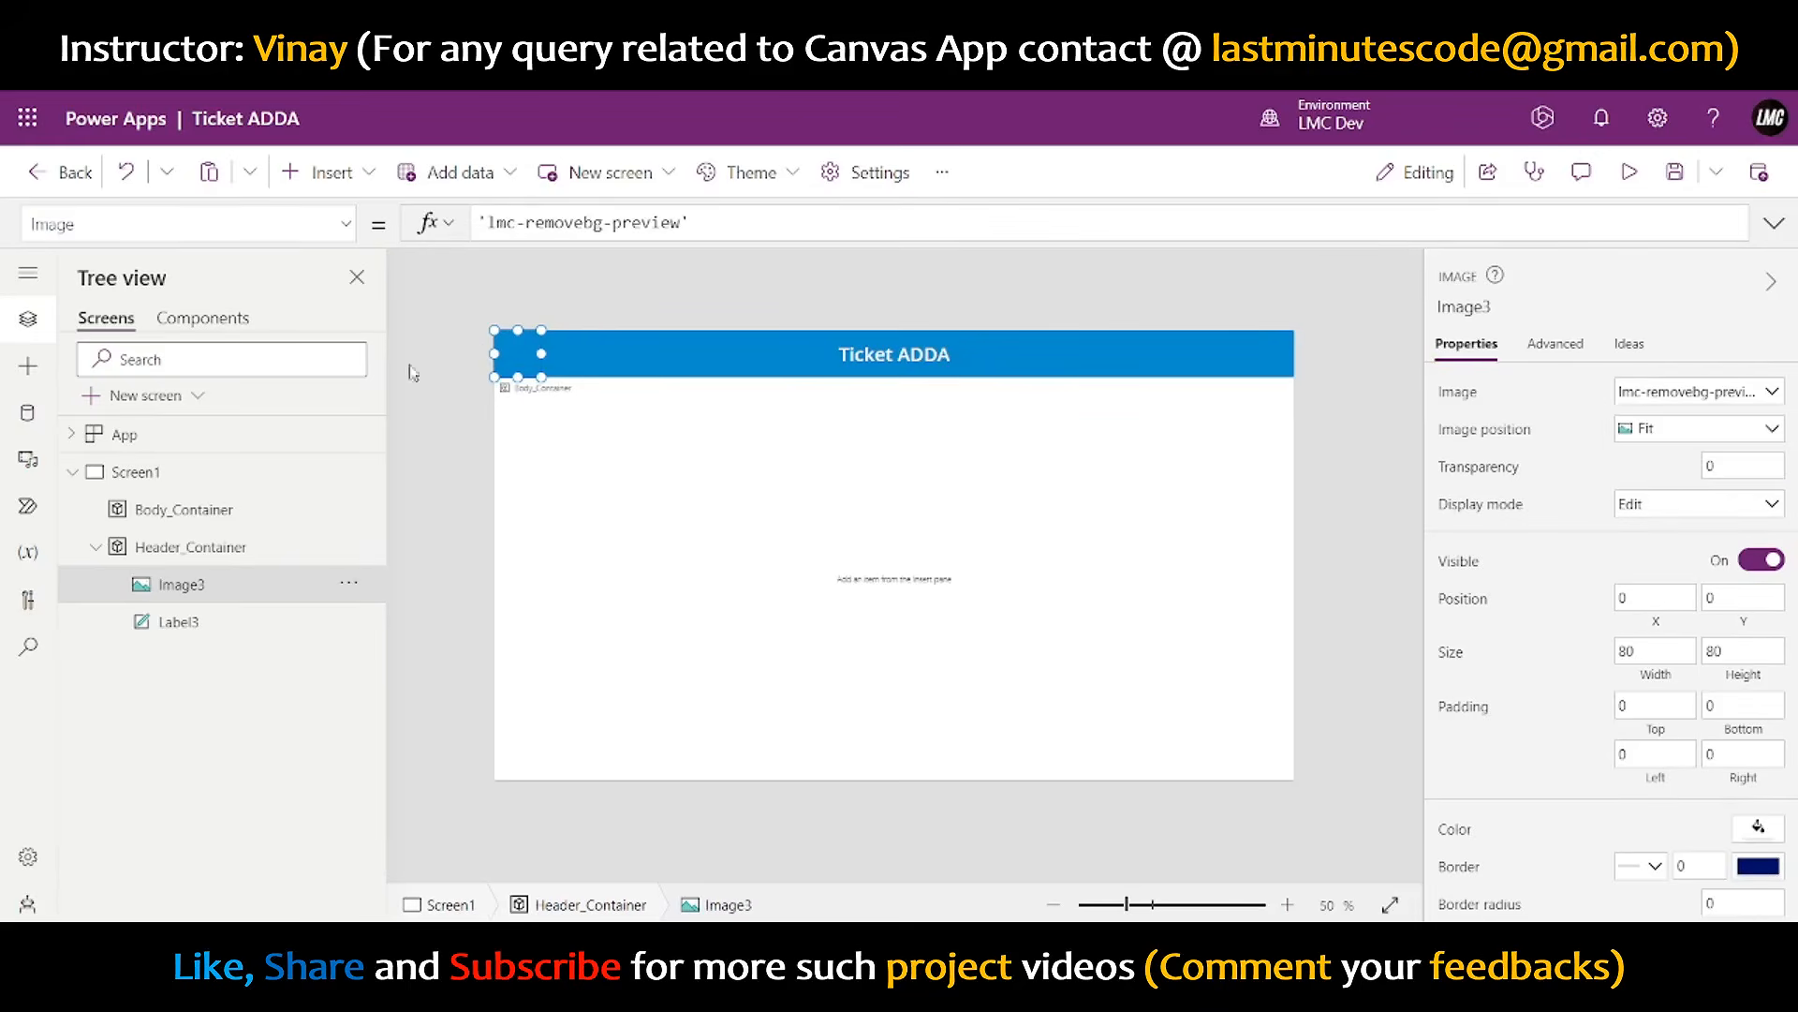
{"action": "left_click", "coordinate": [1366, 388]}
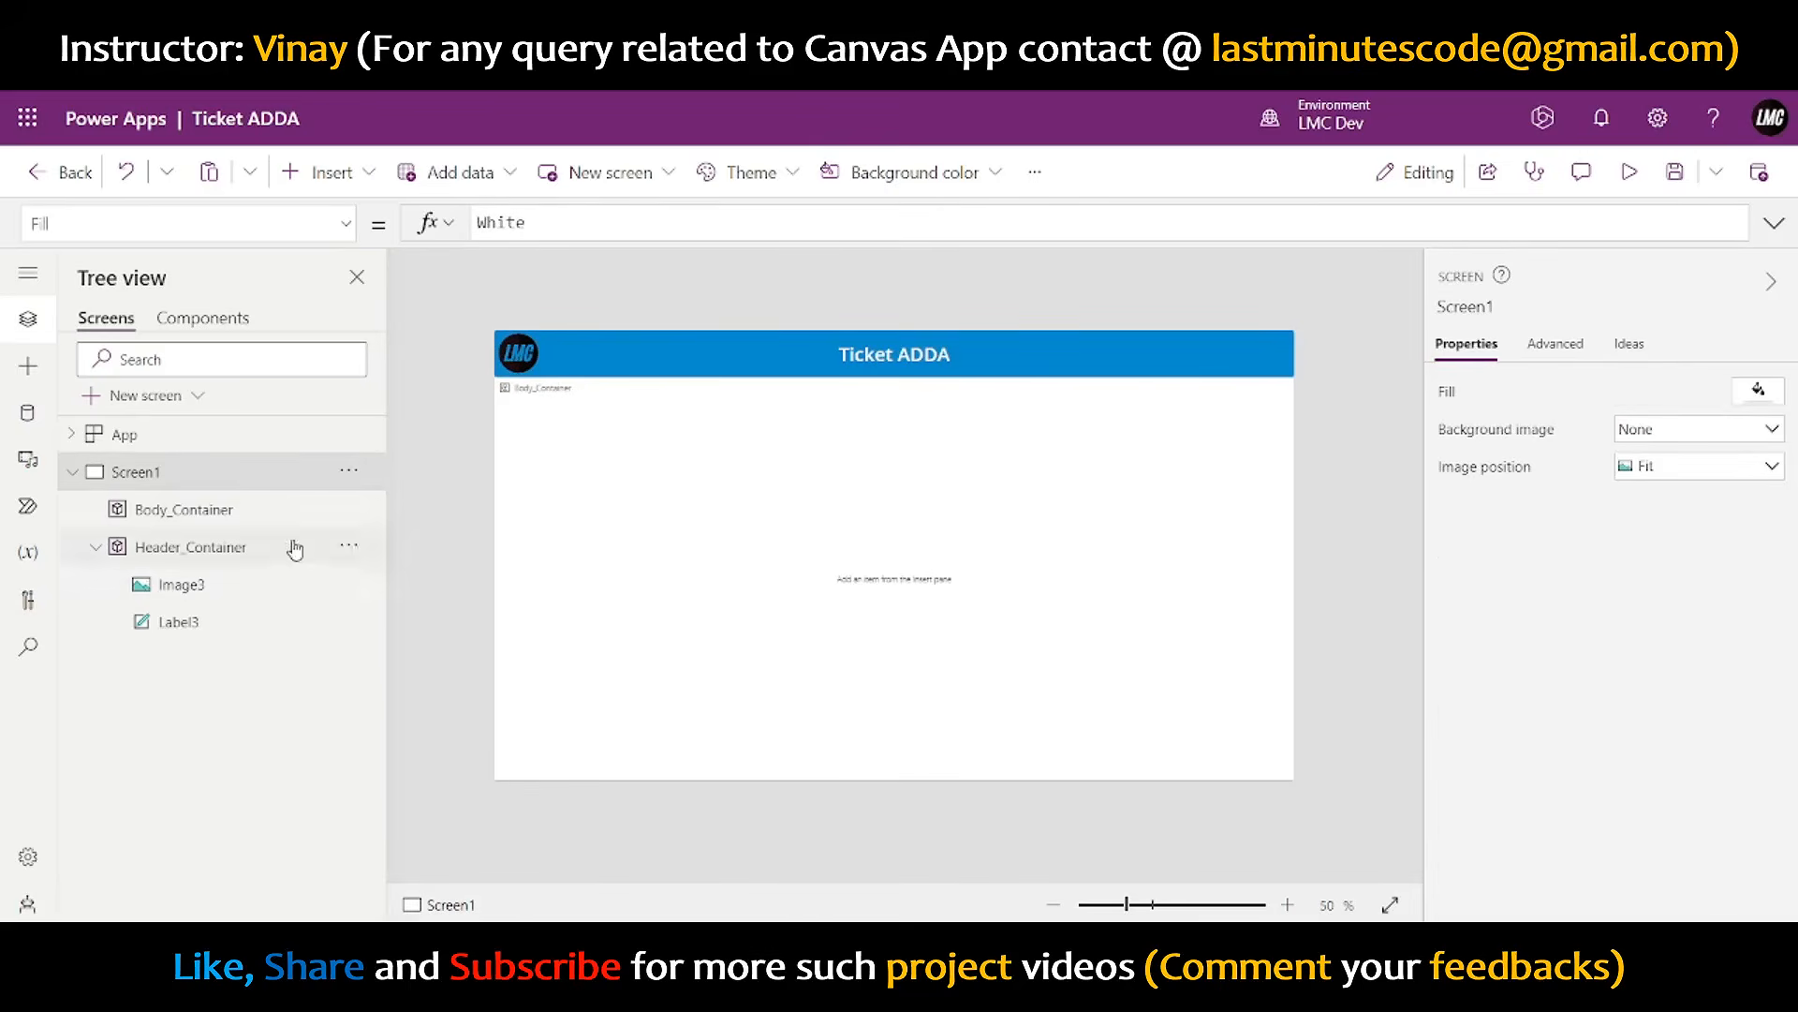
{"action": "left_click", "coordinate": [529, 356]}
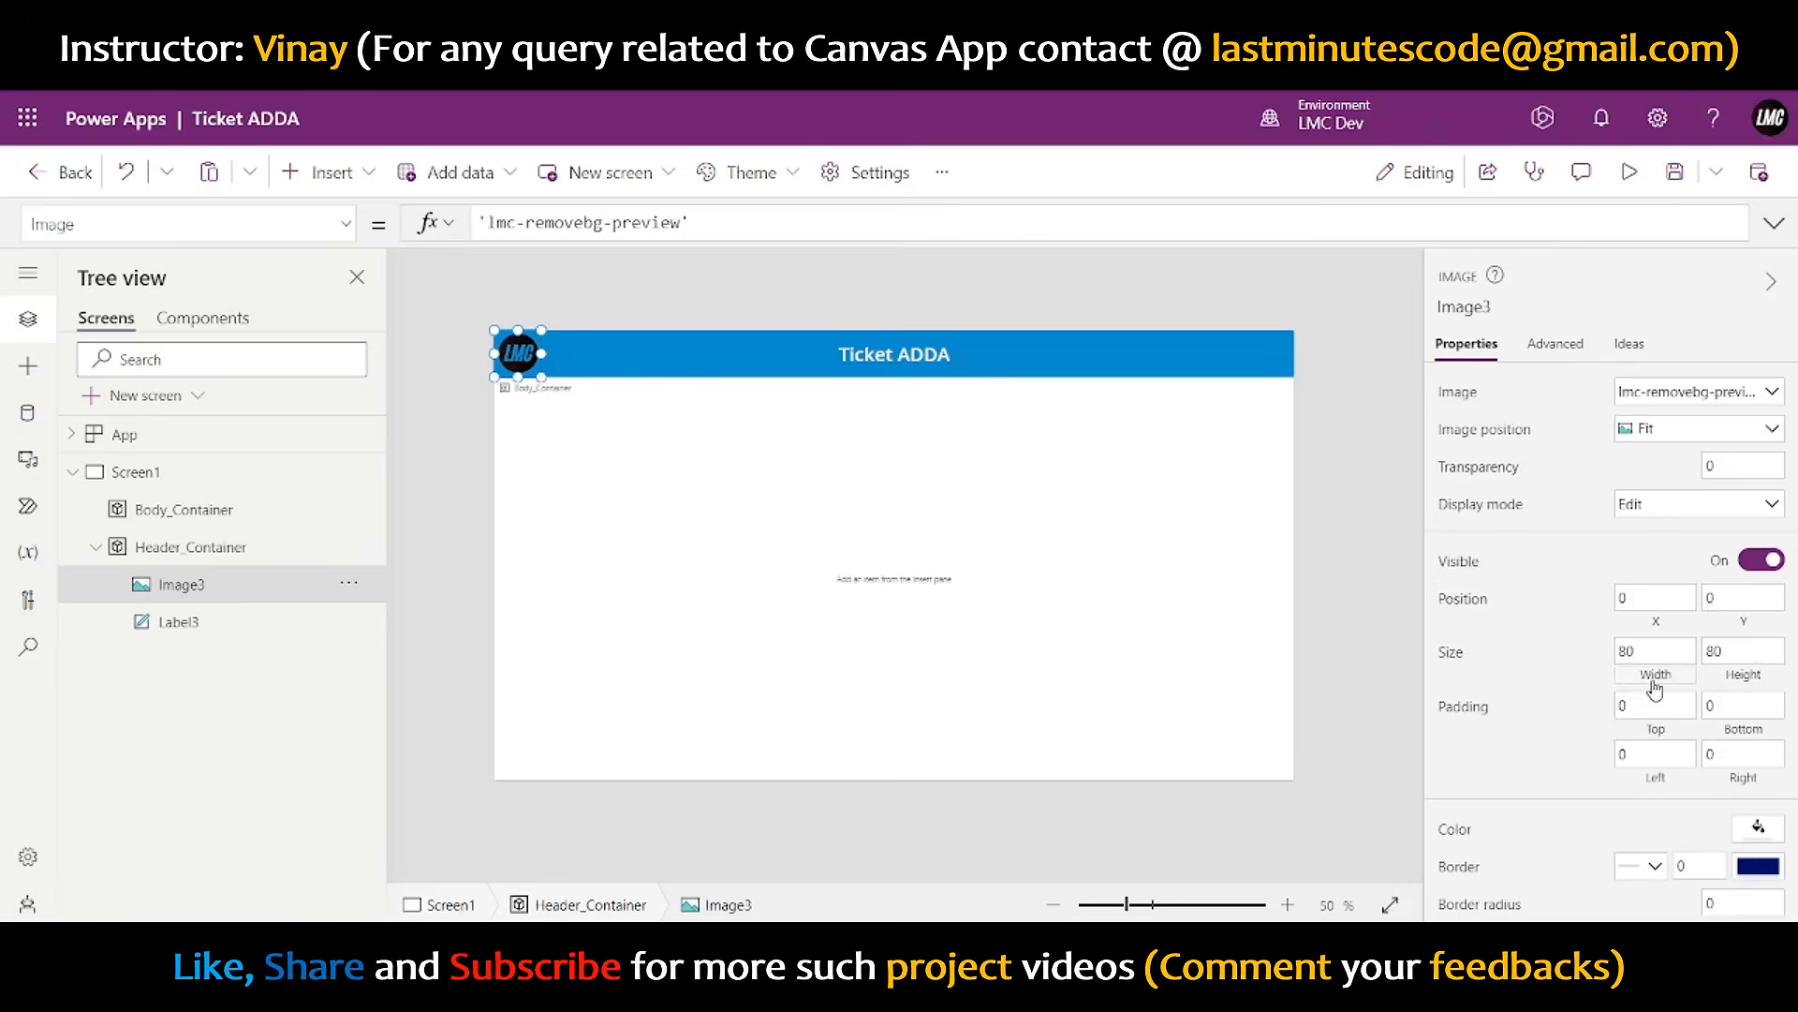
{"action": "scroll", "coordinate": [1765, 691], "scroll_direction": "down", "scroll_amount": 3}
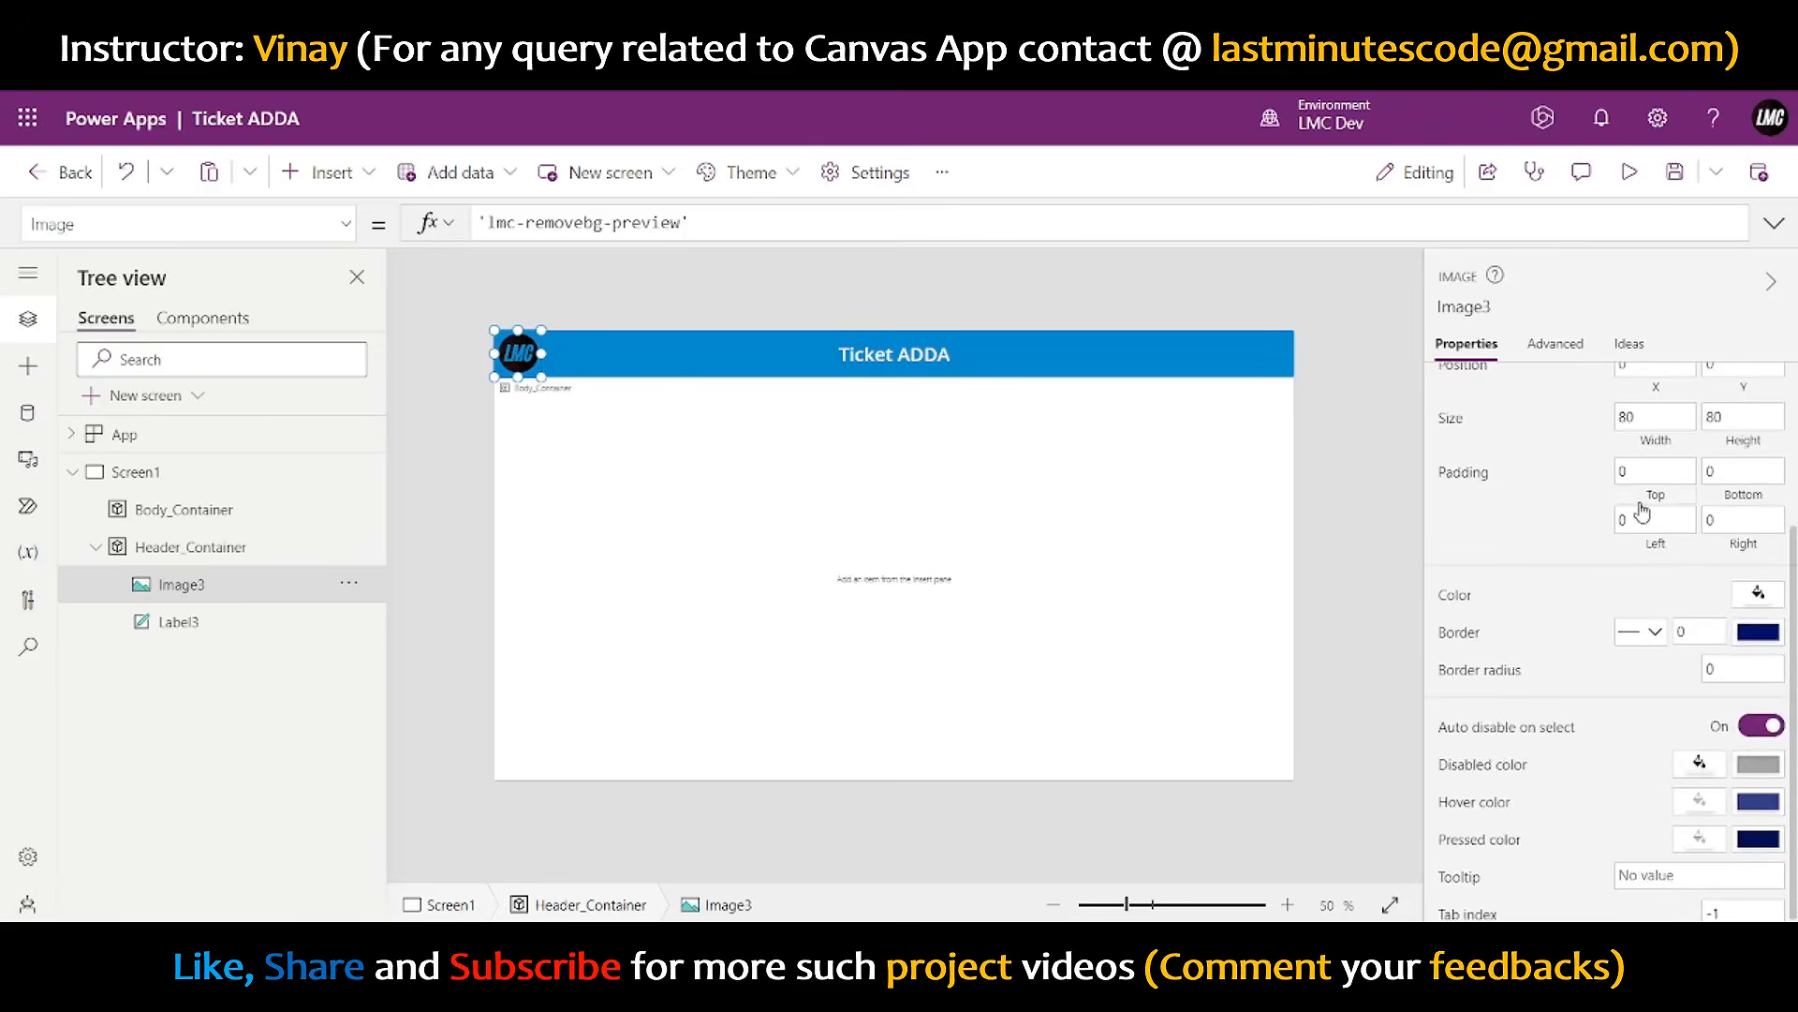
{"action": "left_click", "coordinate": [1709, 667]}
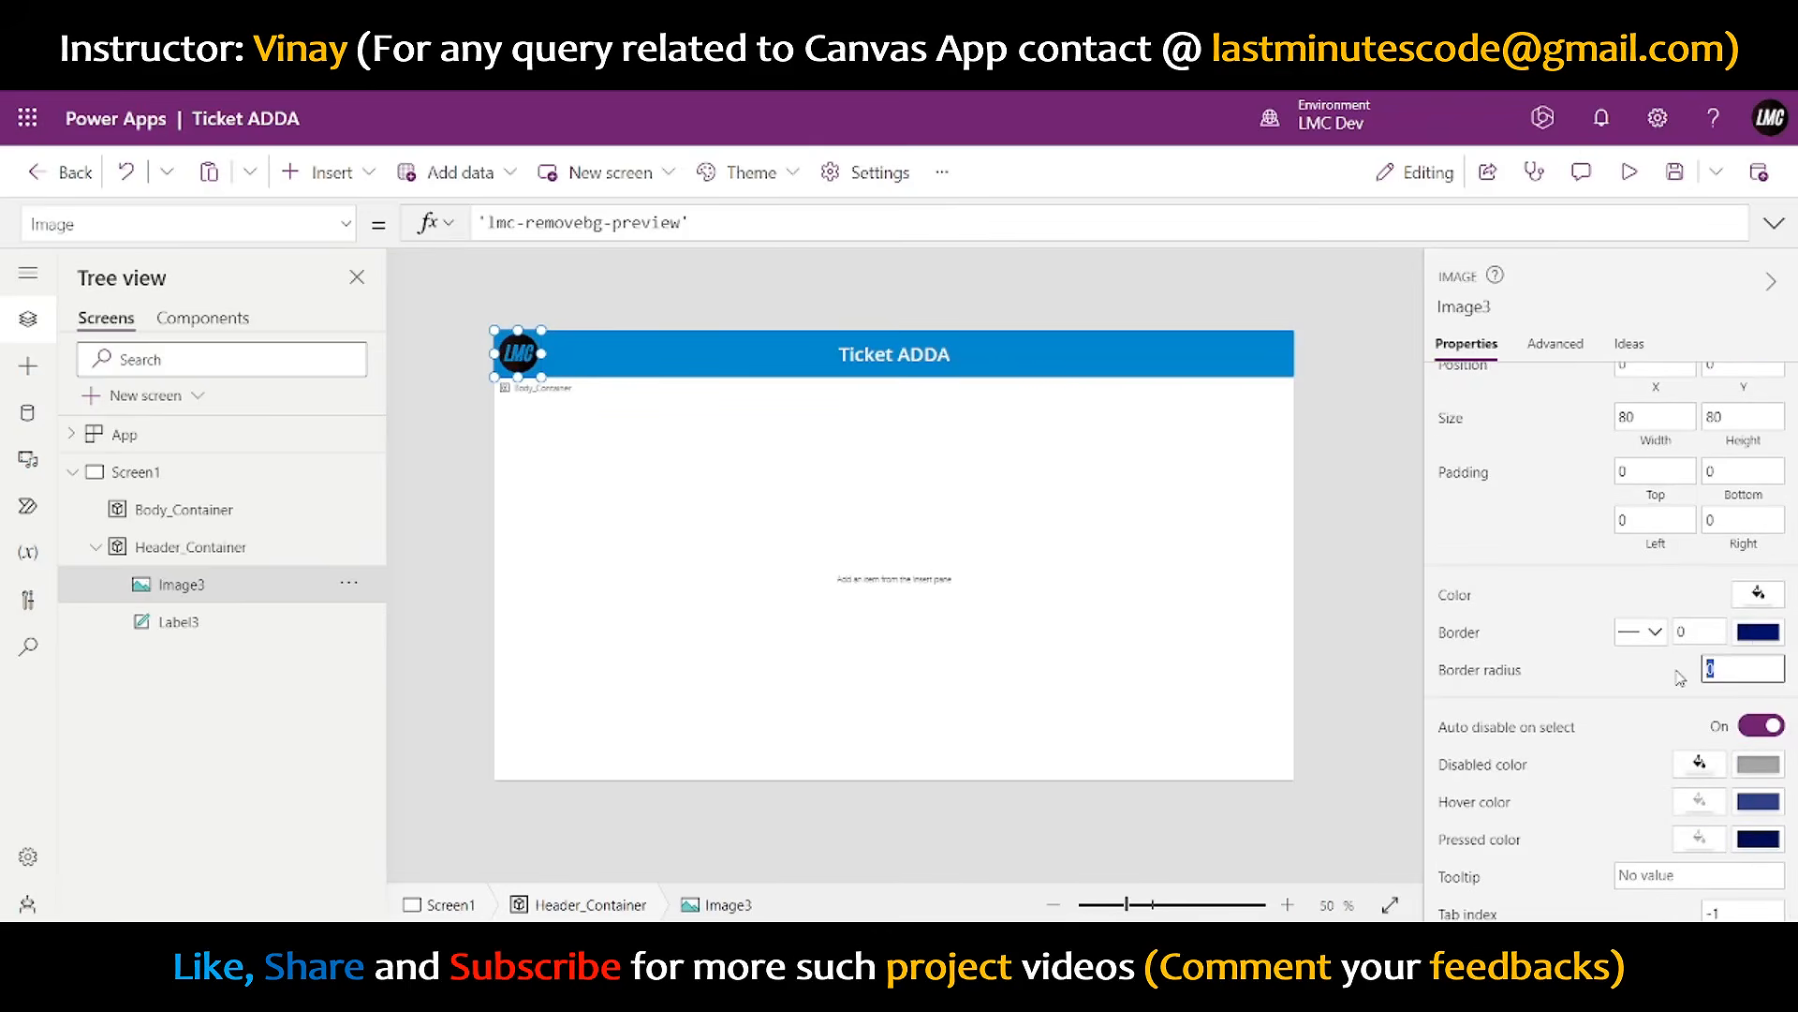
{"action": "key", "text": "Return"}
{"action": "left_click", "coordinate": [1331, 490]}
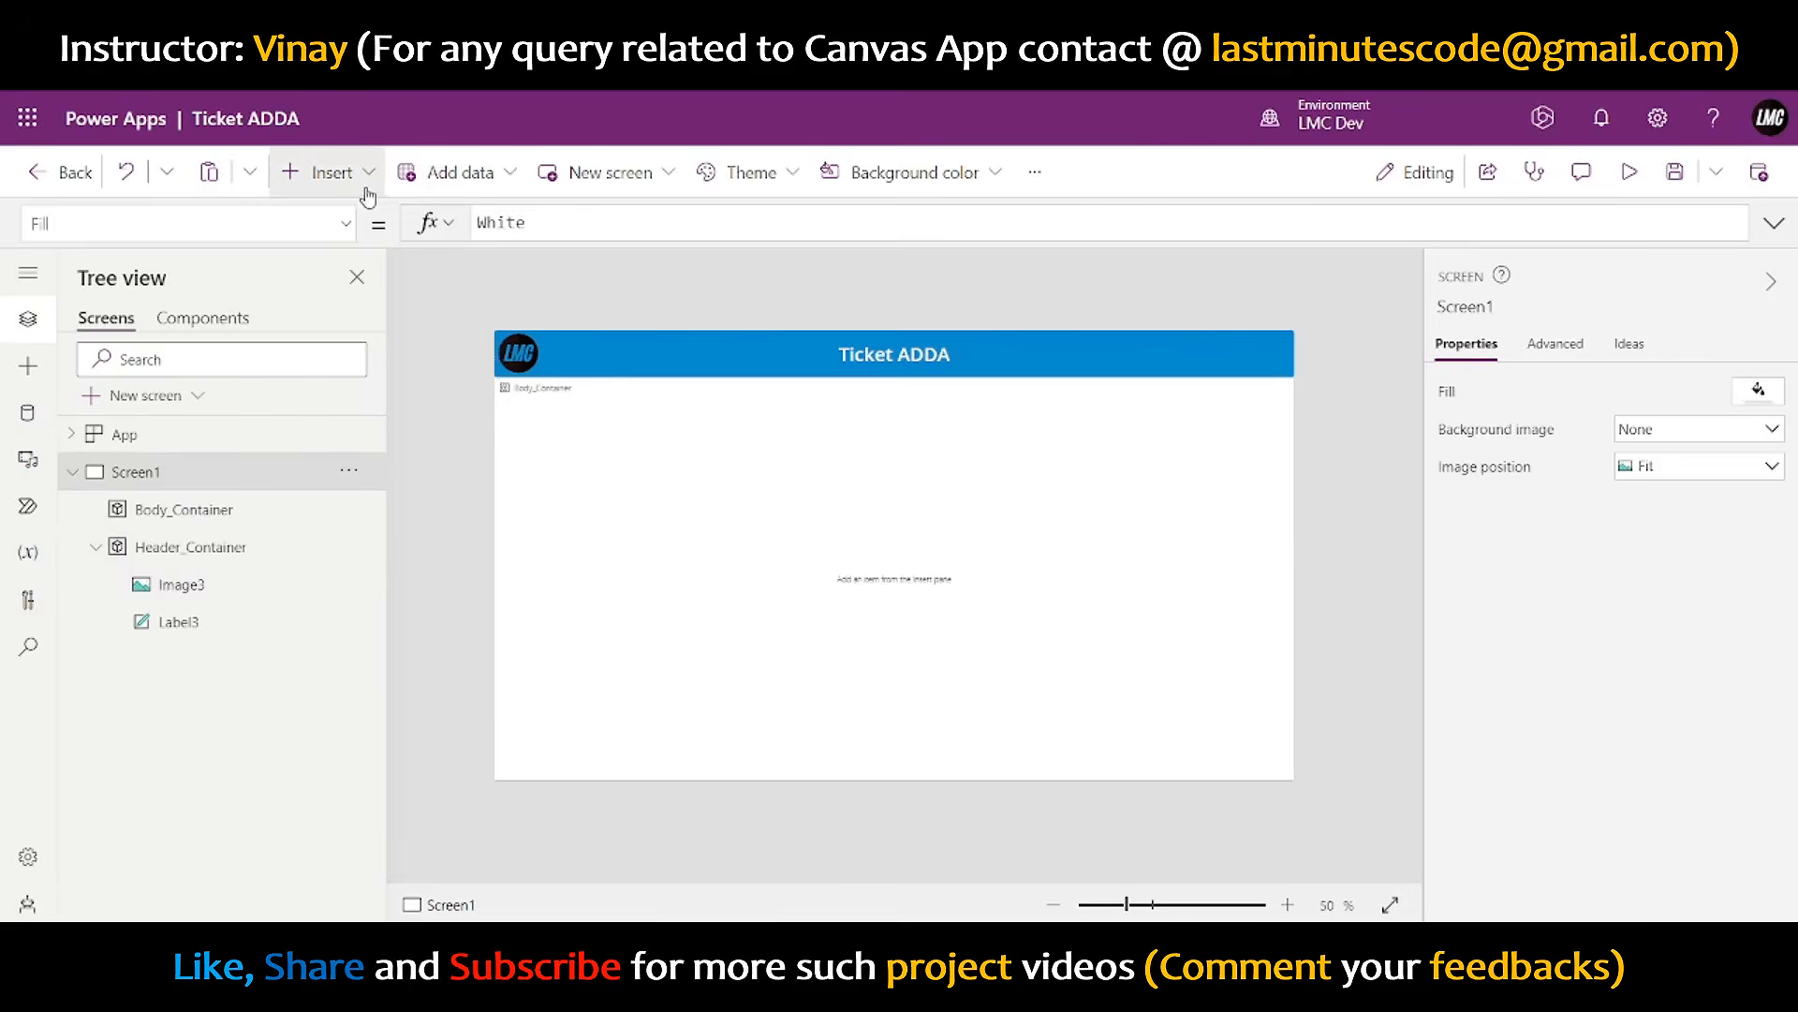
- Insert an Add icon in Header_Container and place it at the header's right end, at about X 1302, Y 16
{"action": "left_click", "coordinate": [328, 172]}
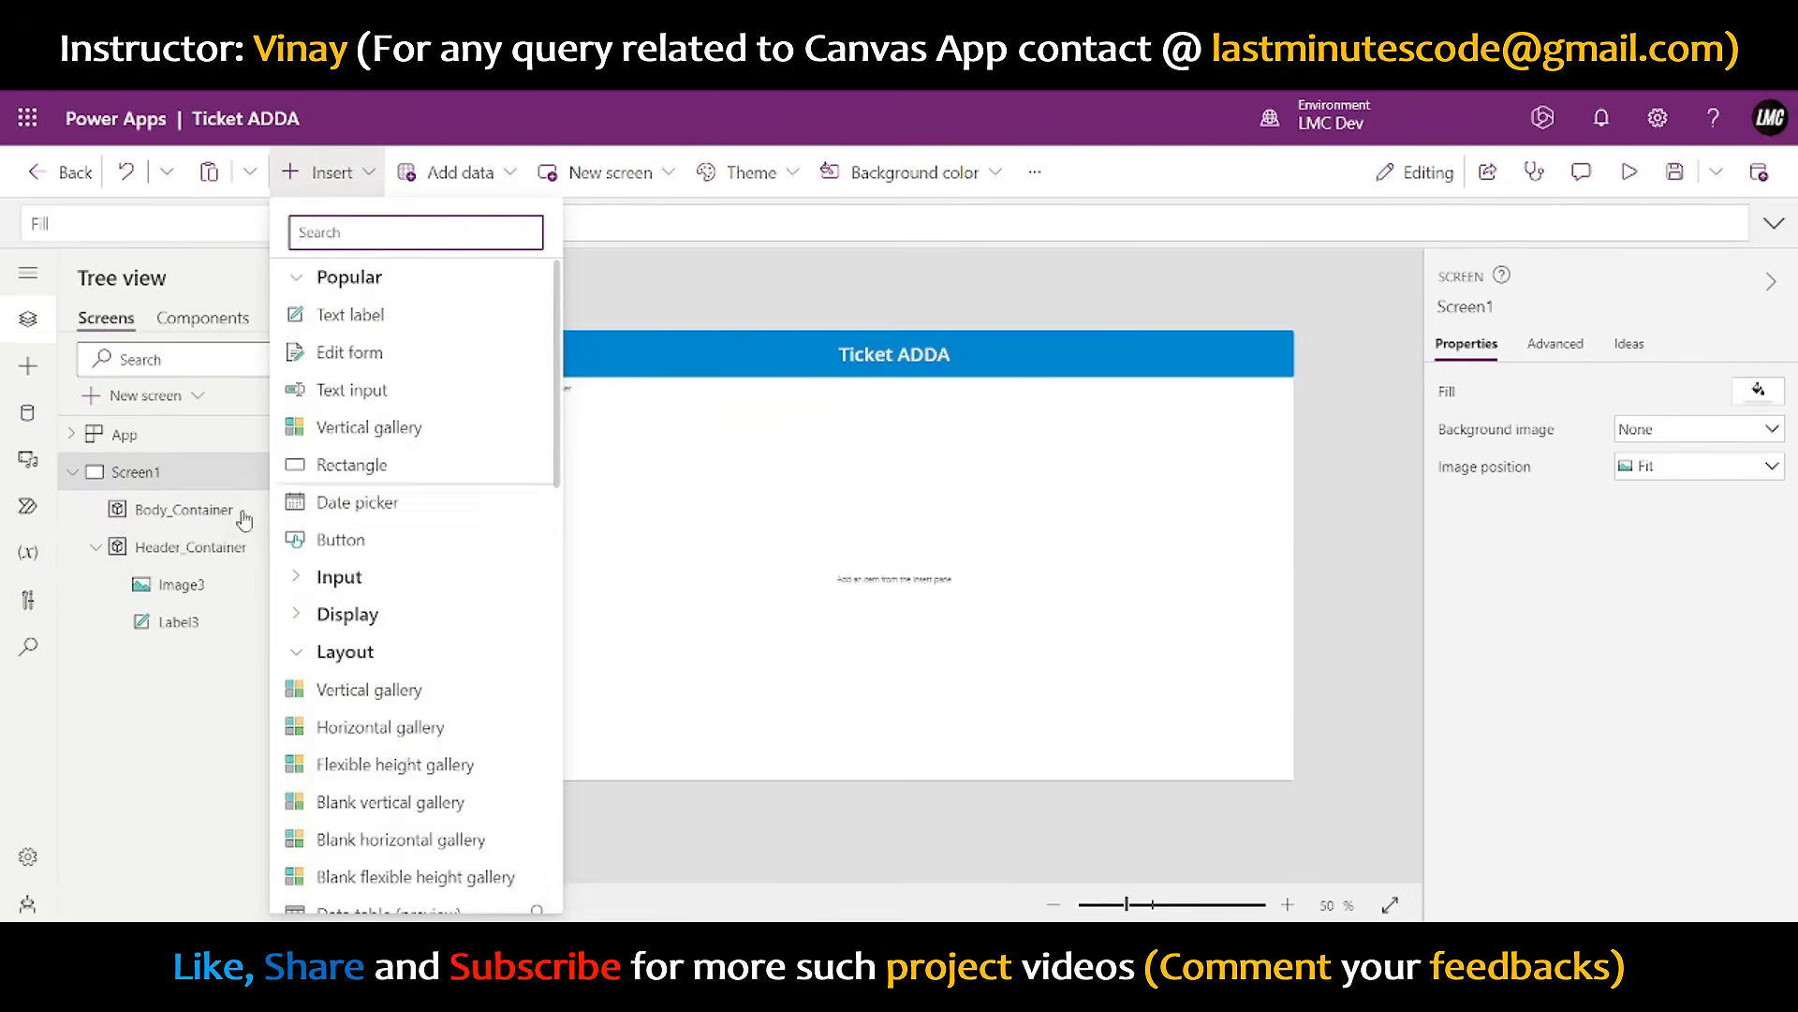
{"action": "left_click", "coordinate": [192, 548]}
{"action": "left_click", "coordinate": [328, 172]}
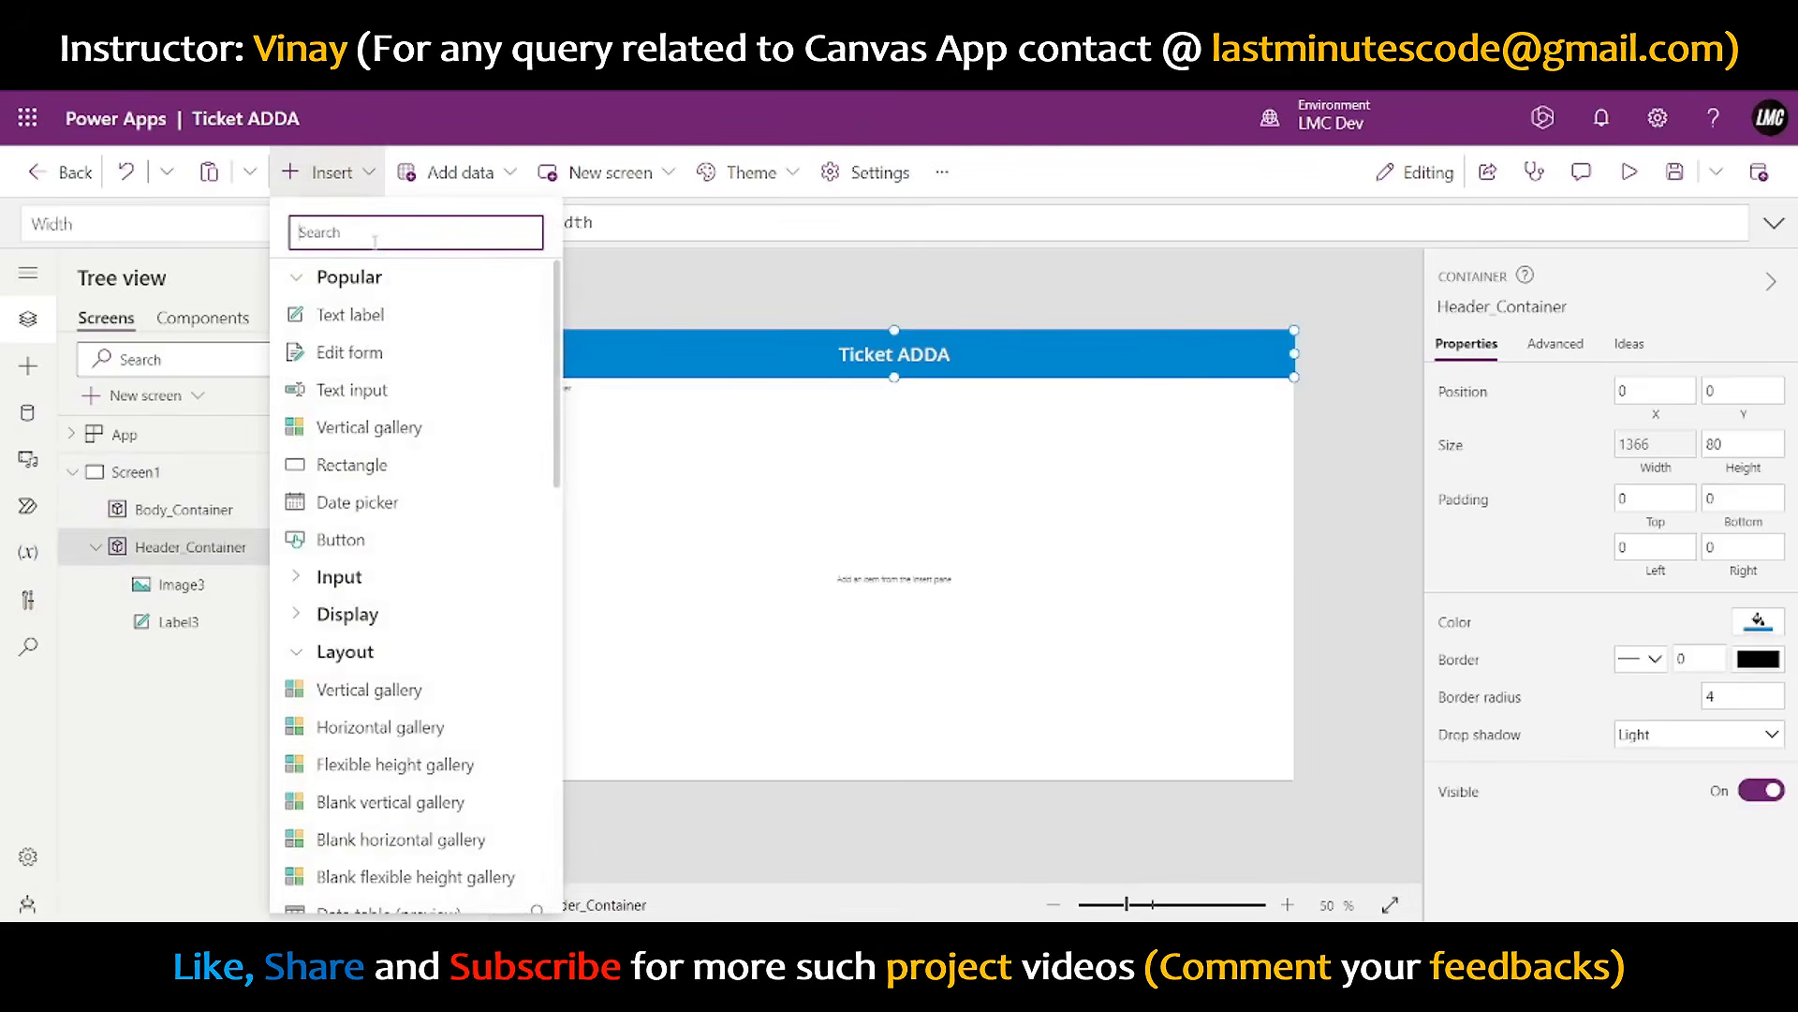
{"action": "type", "text": "plus"}
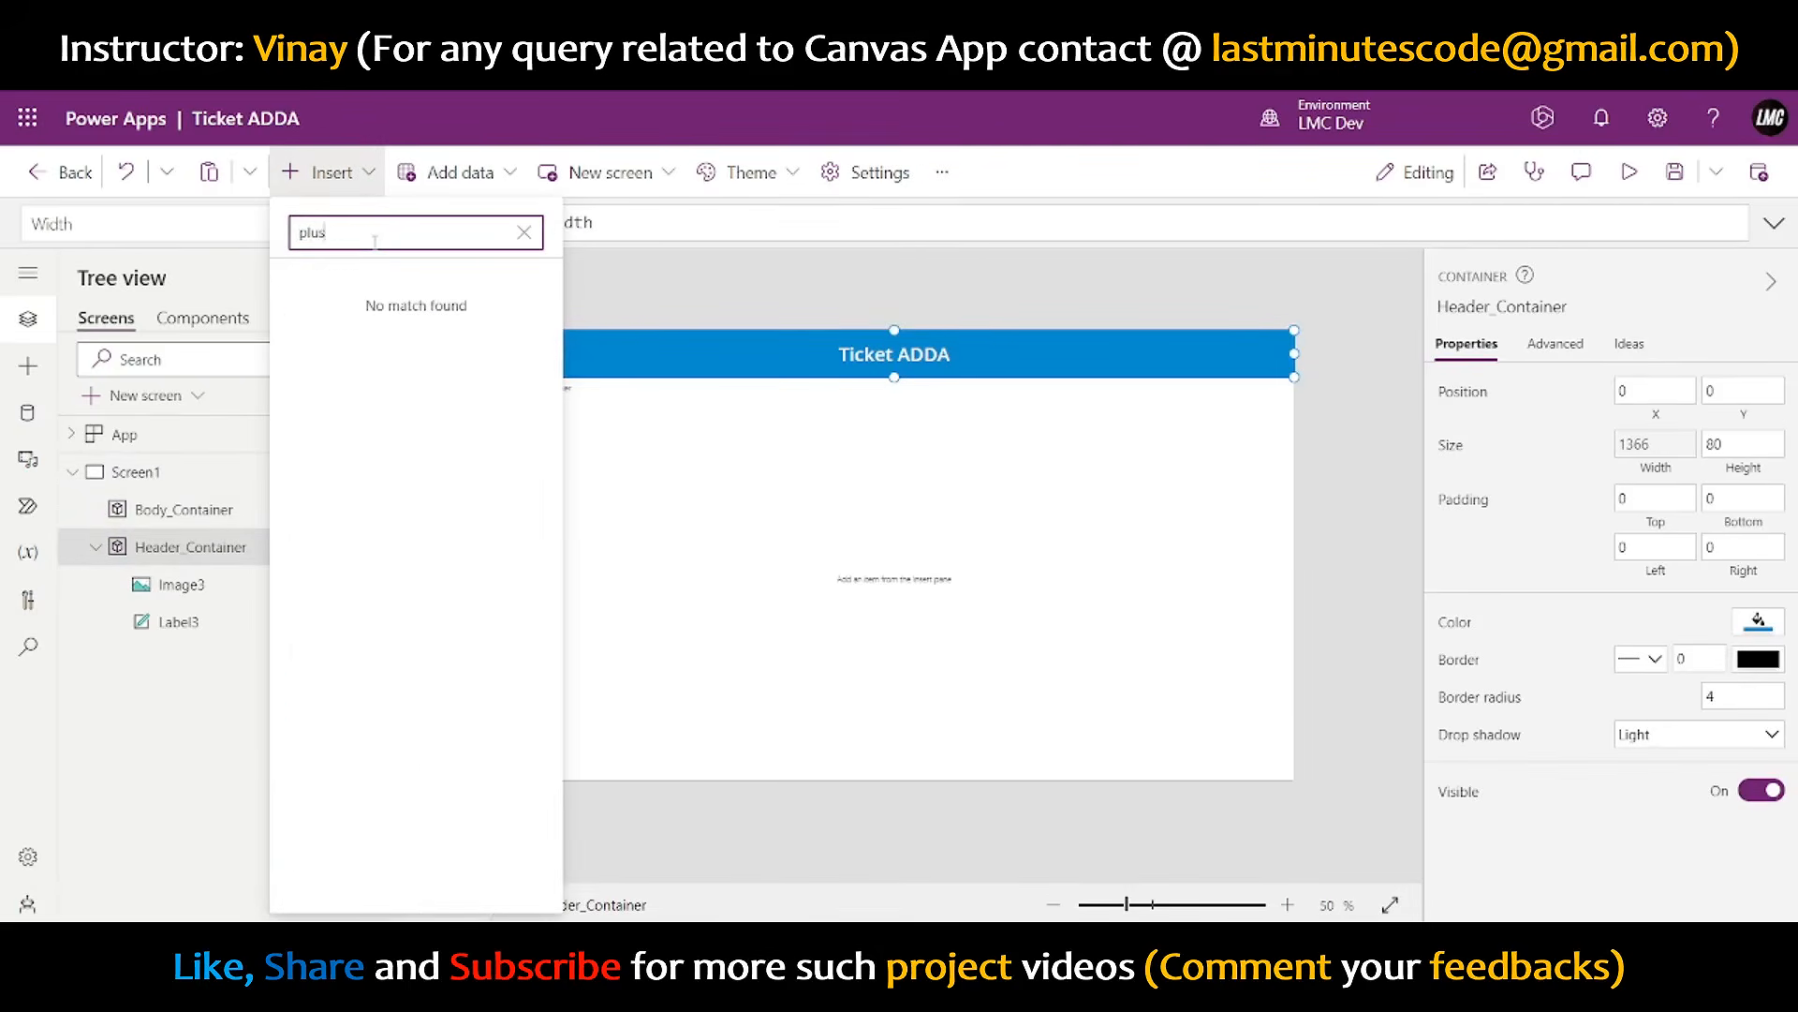
{"action": "key", "text": "BackSpace"}
{"action": "key", "text": "BackSpace"}
{"action": "key", "text": "BackSpace"}
{"action": "key", "text": "BackSpace"}
{"action": "type", "text": "add"}
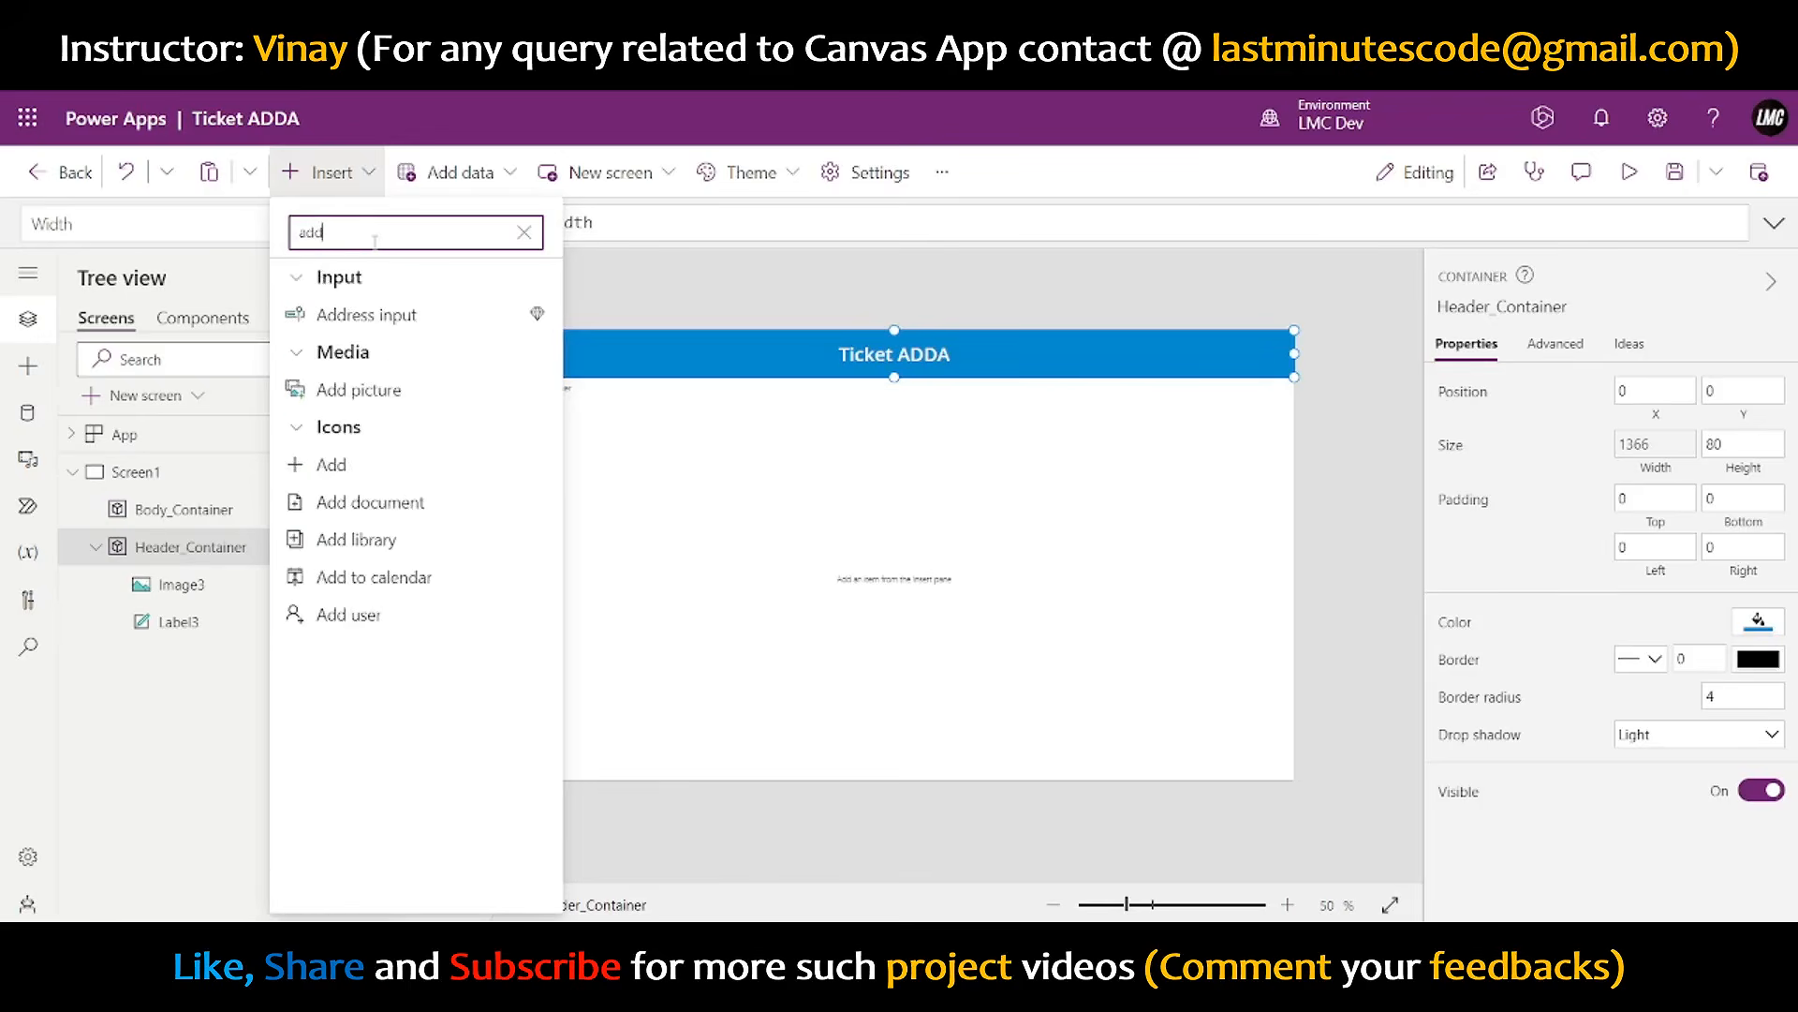
{"action": "left_click", "coordinate": [397, 465]}
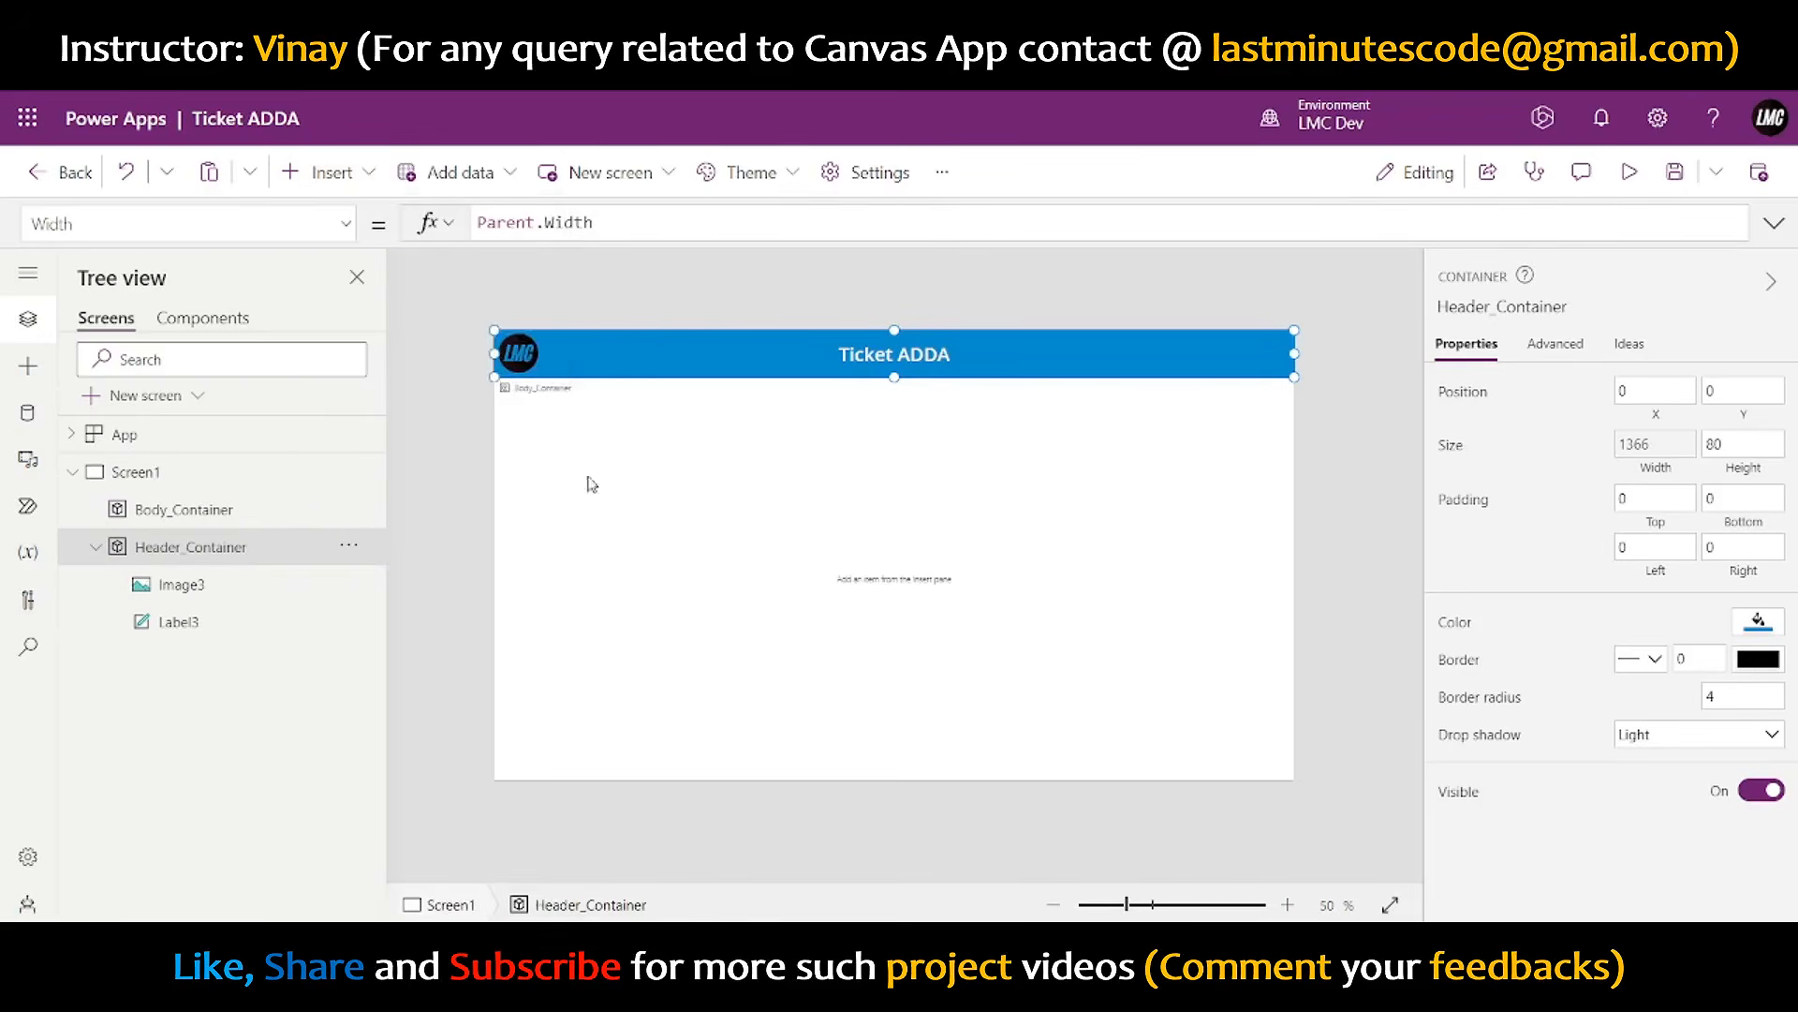
{"action": "left_click_drag", "start_coordinate": [547, 352], "coordinate": [1294, 377]}
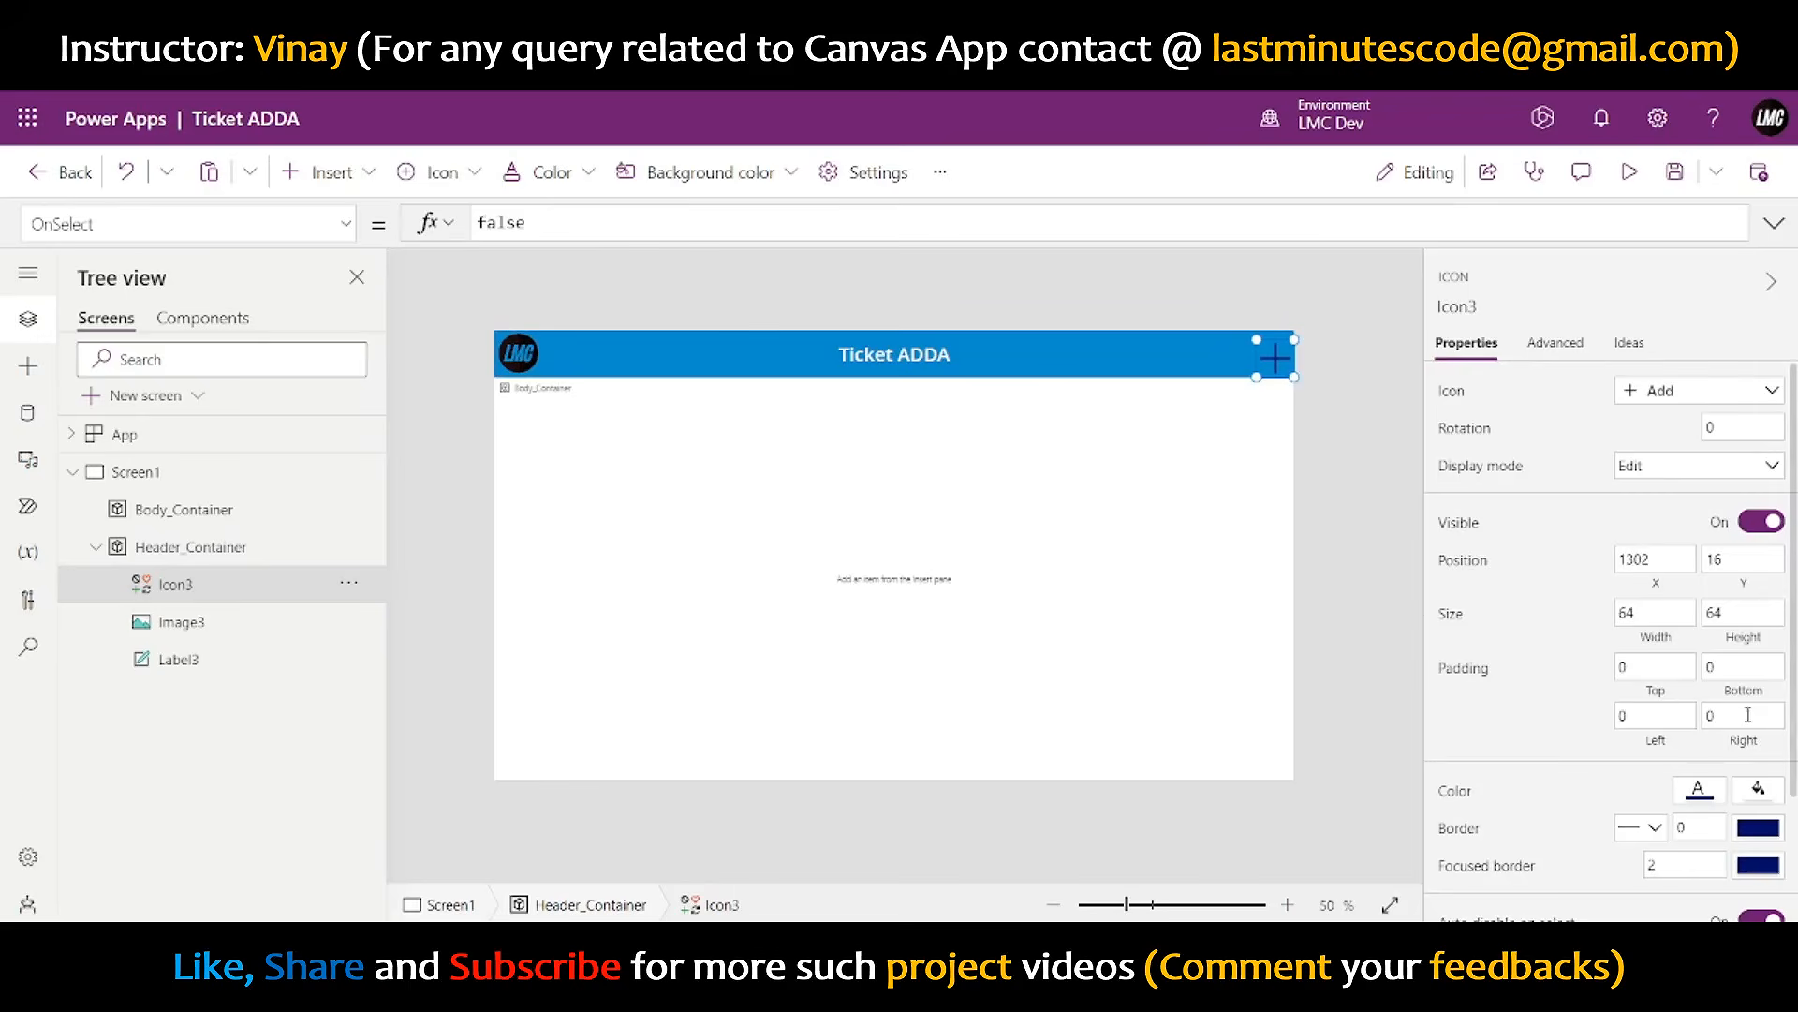
- Set the header's Add icon to 80 wide by 80 high
{"action": "left_click", "coordinate": [1672, 614]}
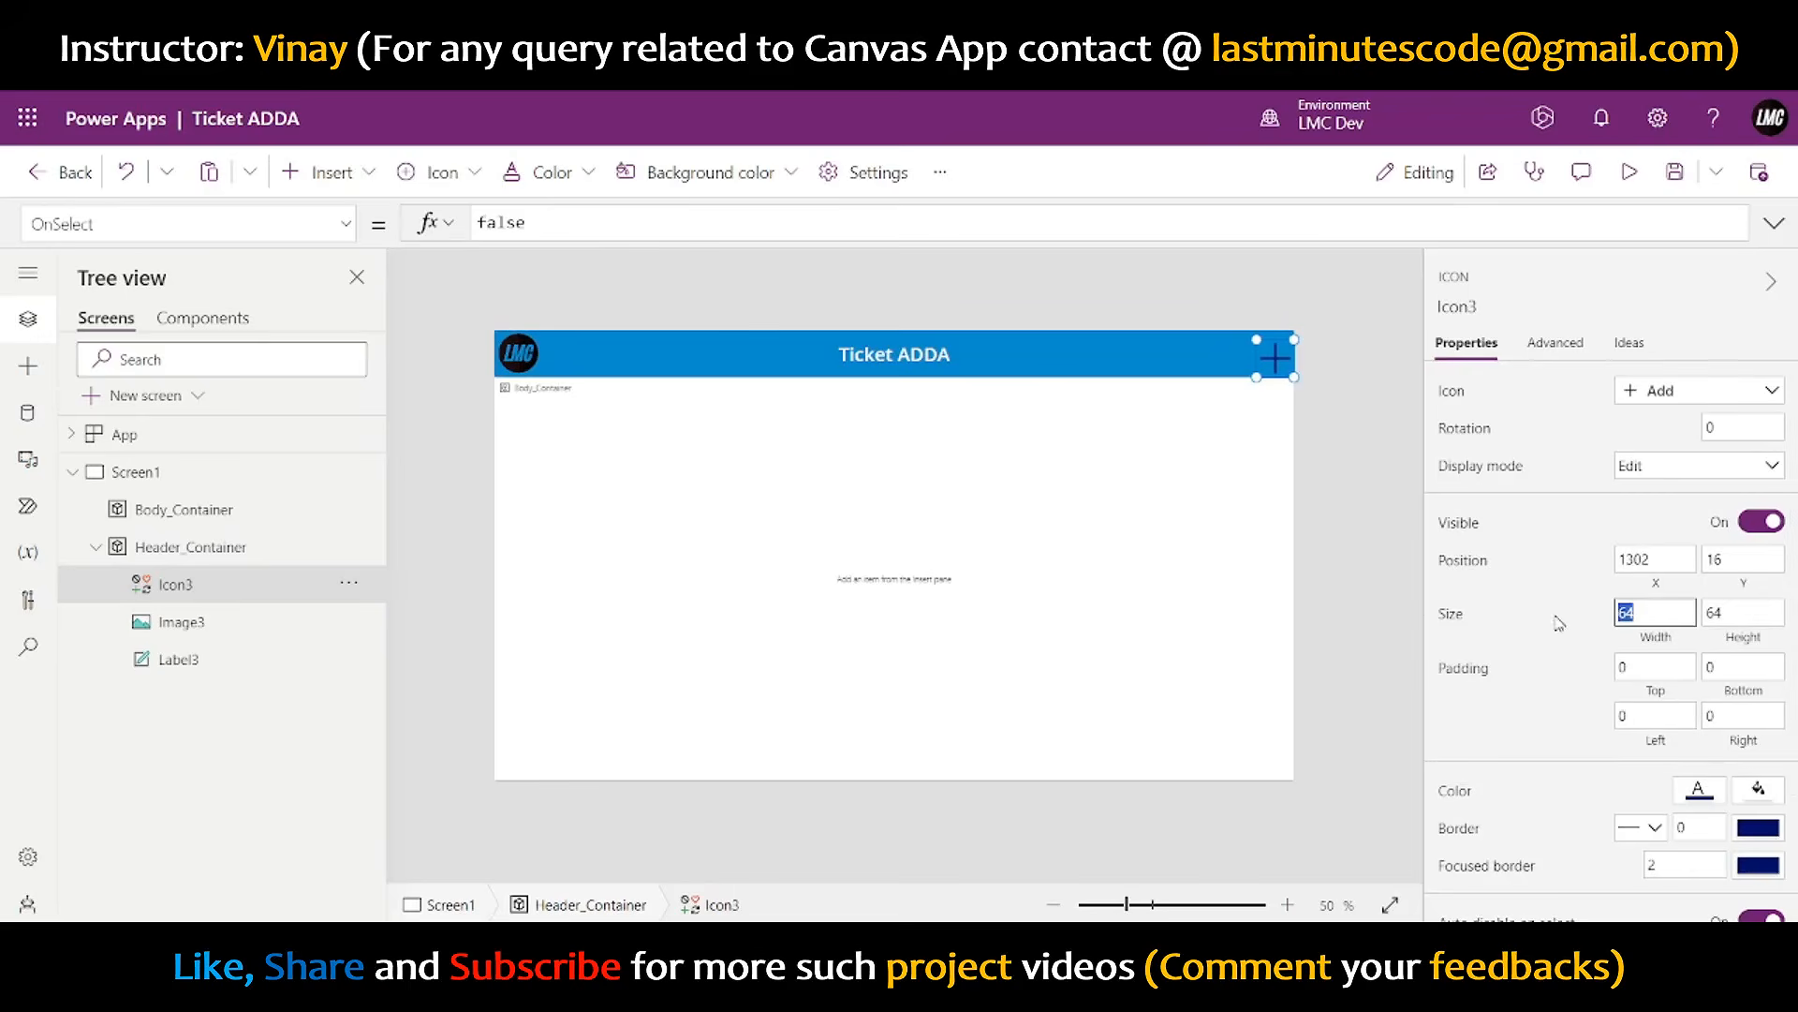
{"action": "type", "text": "80"}
{"action": "key", "text": "Tab"}
{"action": "type", "text": "640"}
{"action": "double_click", "coordinate": [1733, 610]}
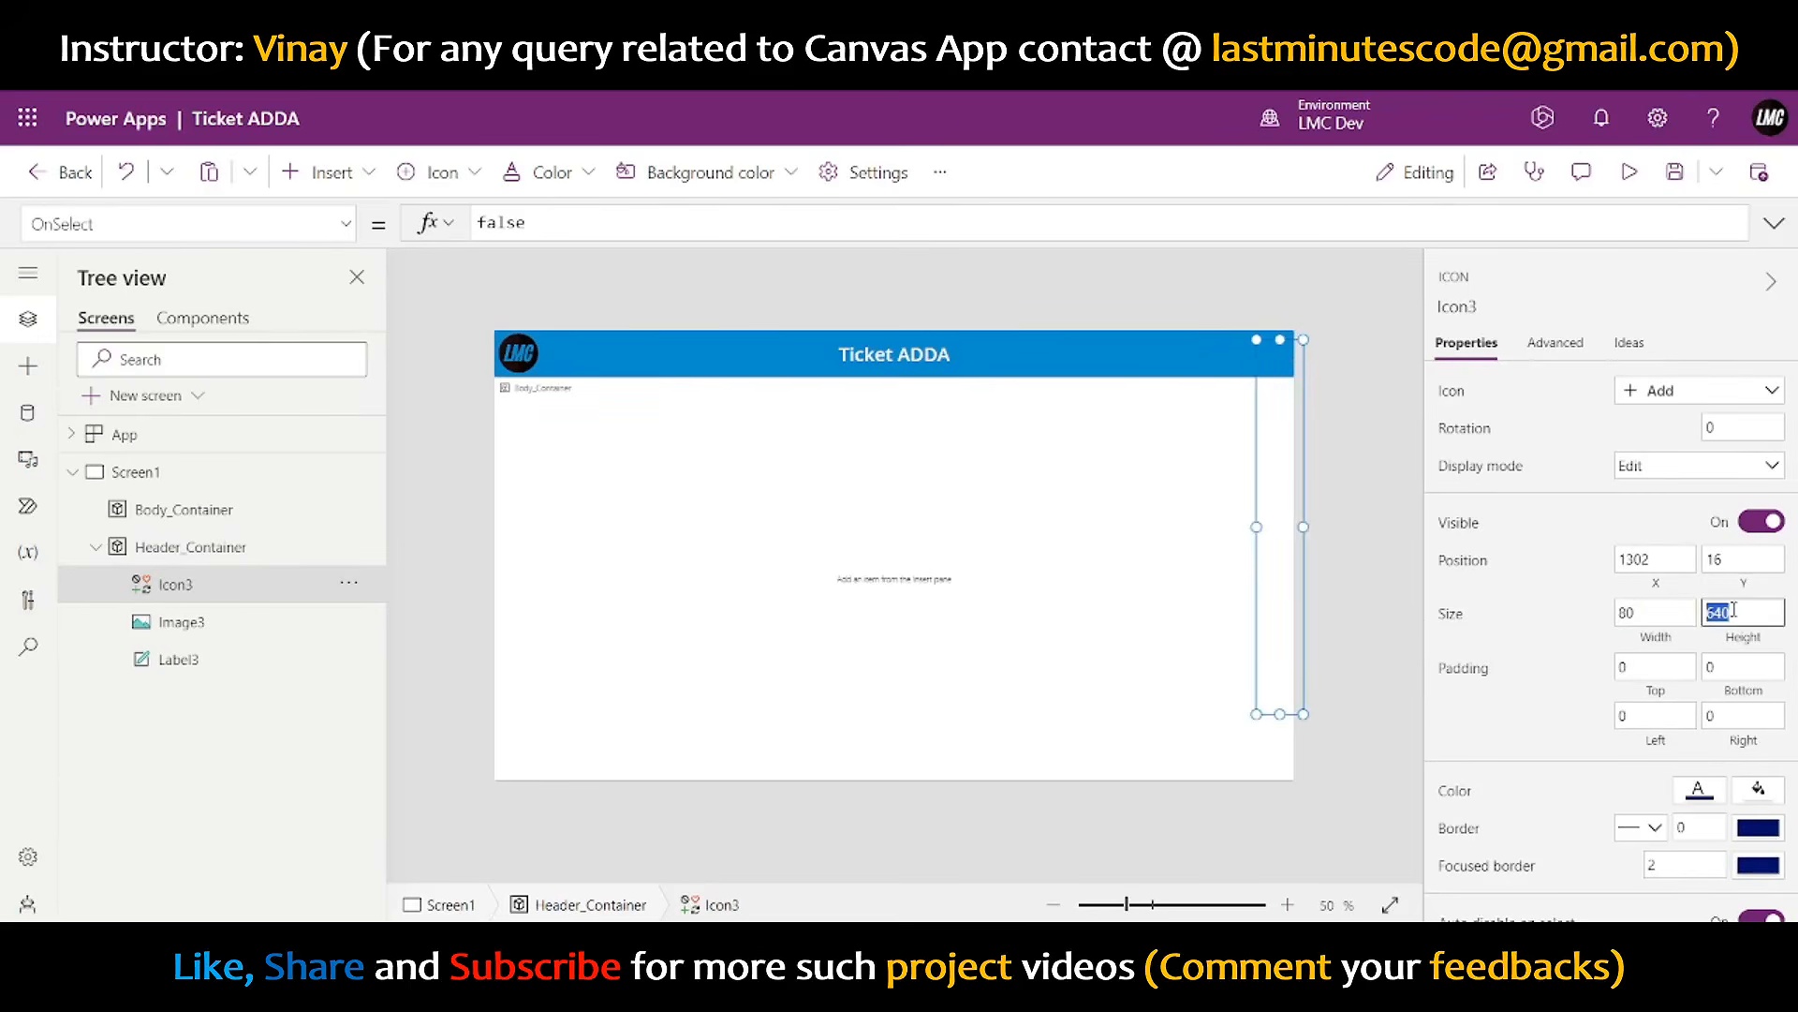
{"action": "type", "text": "80"}
- Set the Add icon's top, bottom, left and right padding to 10 each
{"action": "left_click", "coordinate": [1647, 667]}
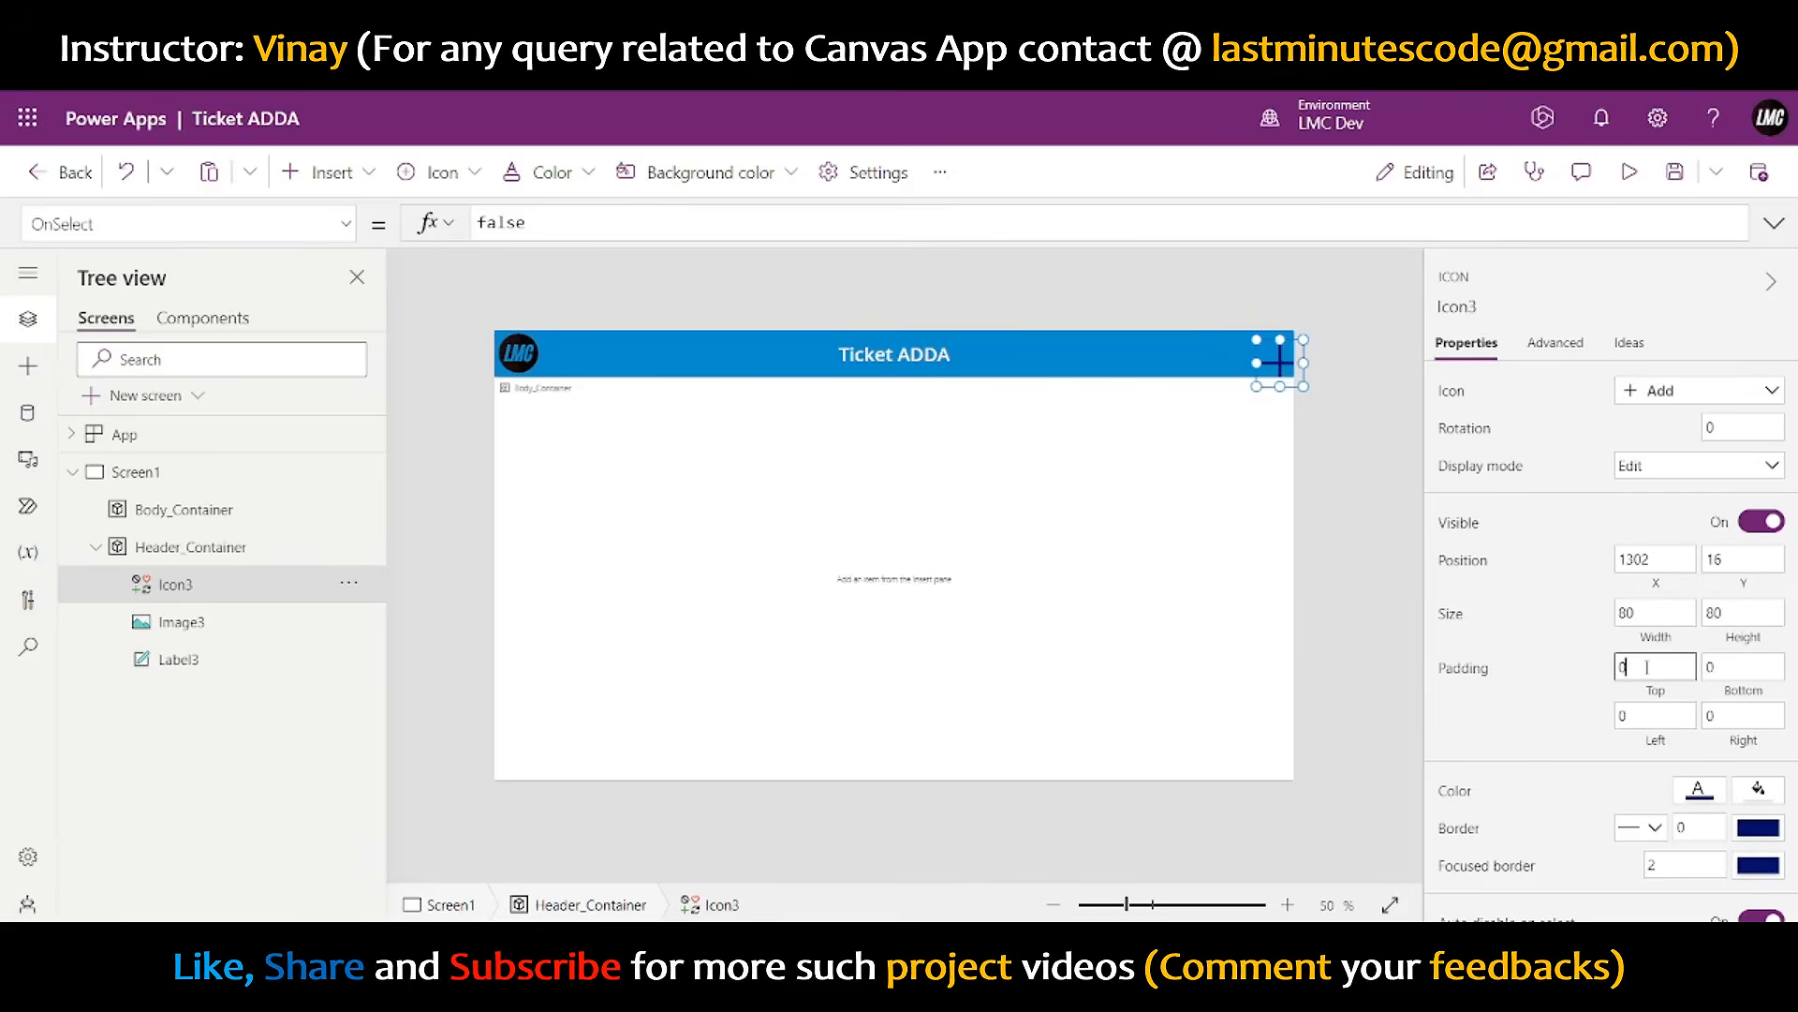
{"action": "type", "text": "10"}
{"action": "key", "text": "Tab"}
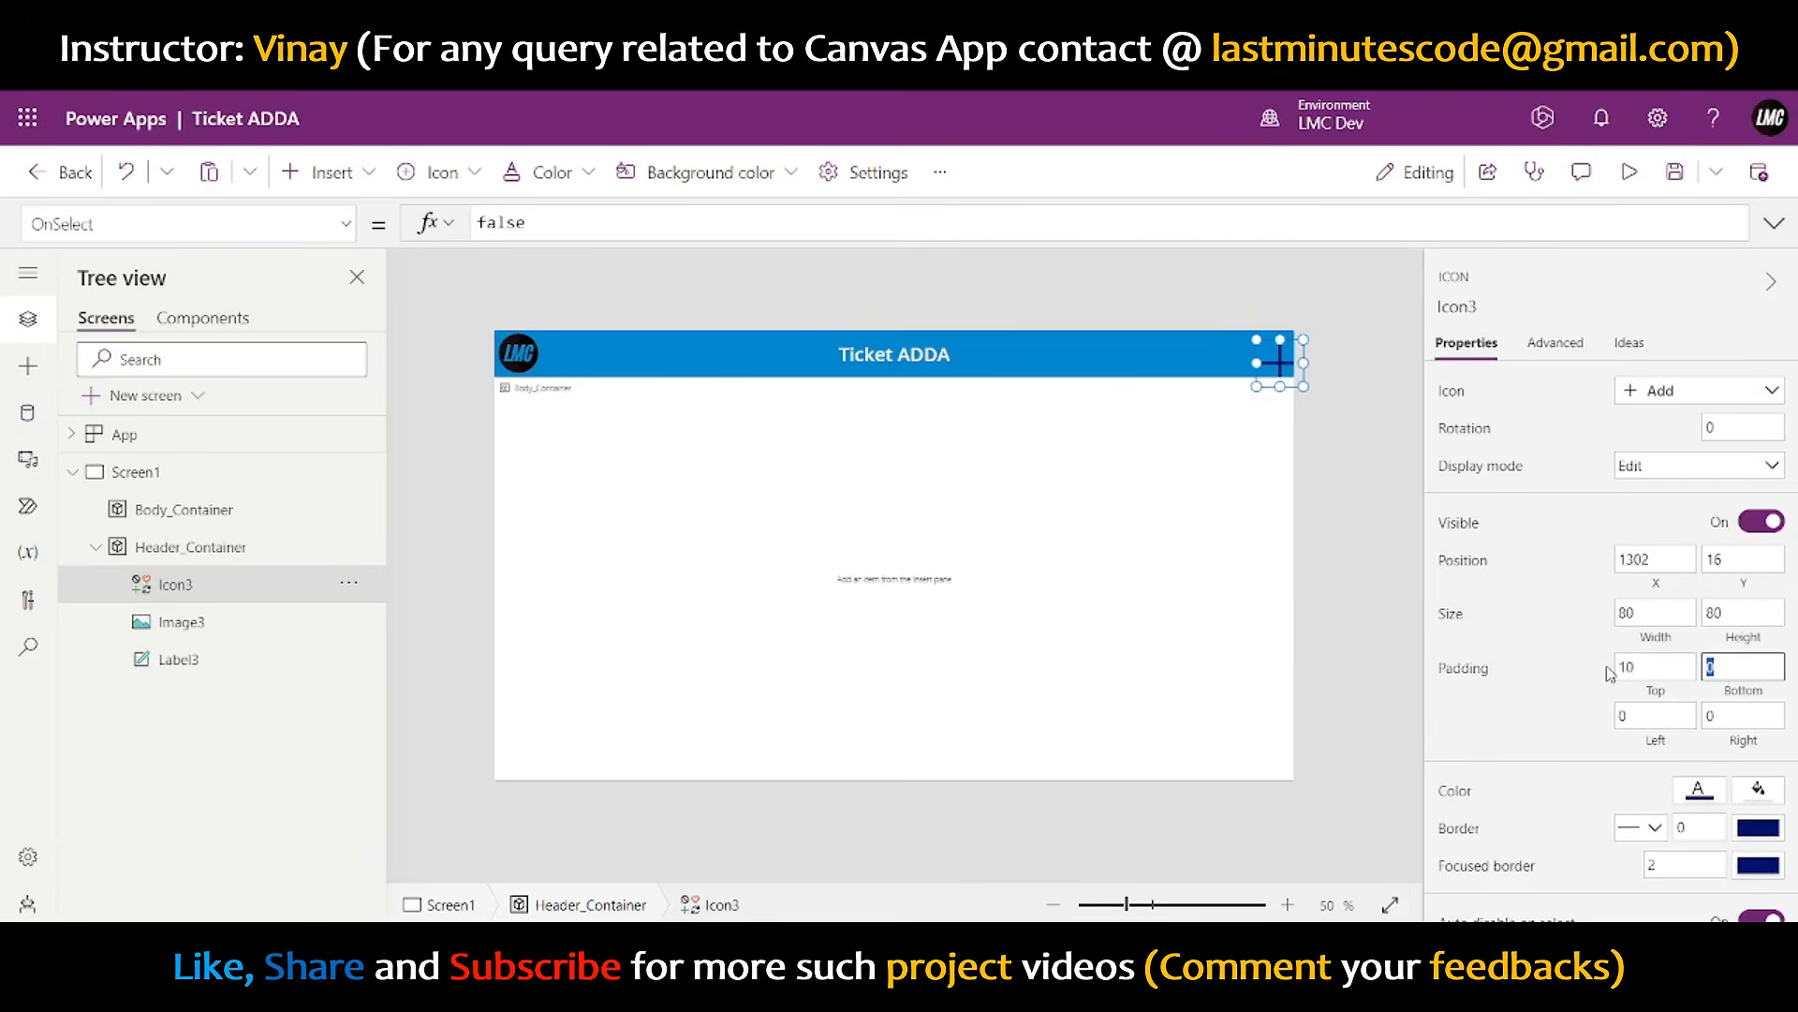
{"action": "type", "text": "10"}
{"action": "key", "text": "Tab"}
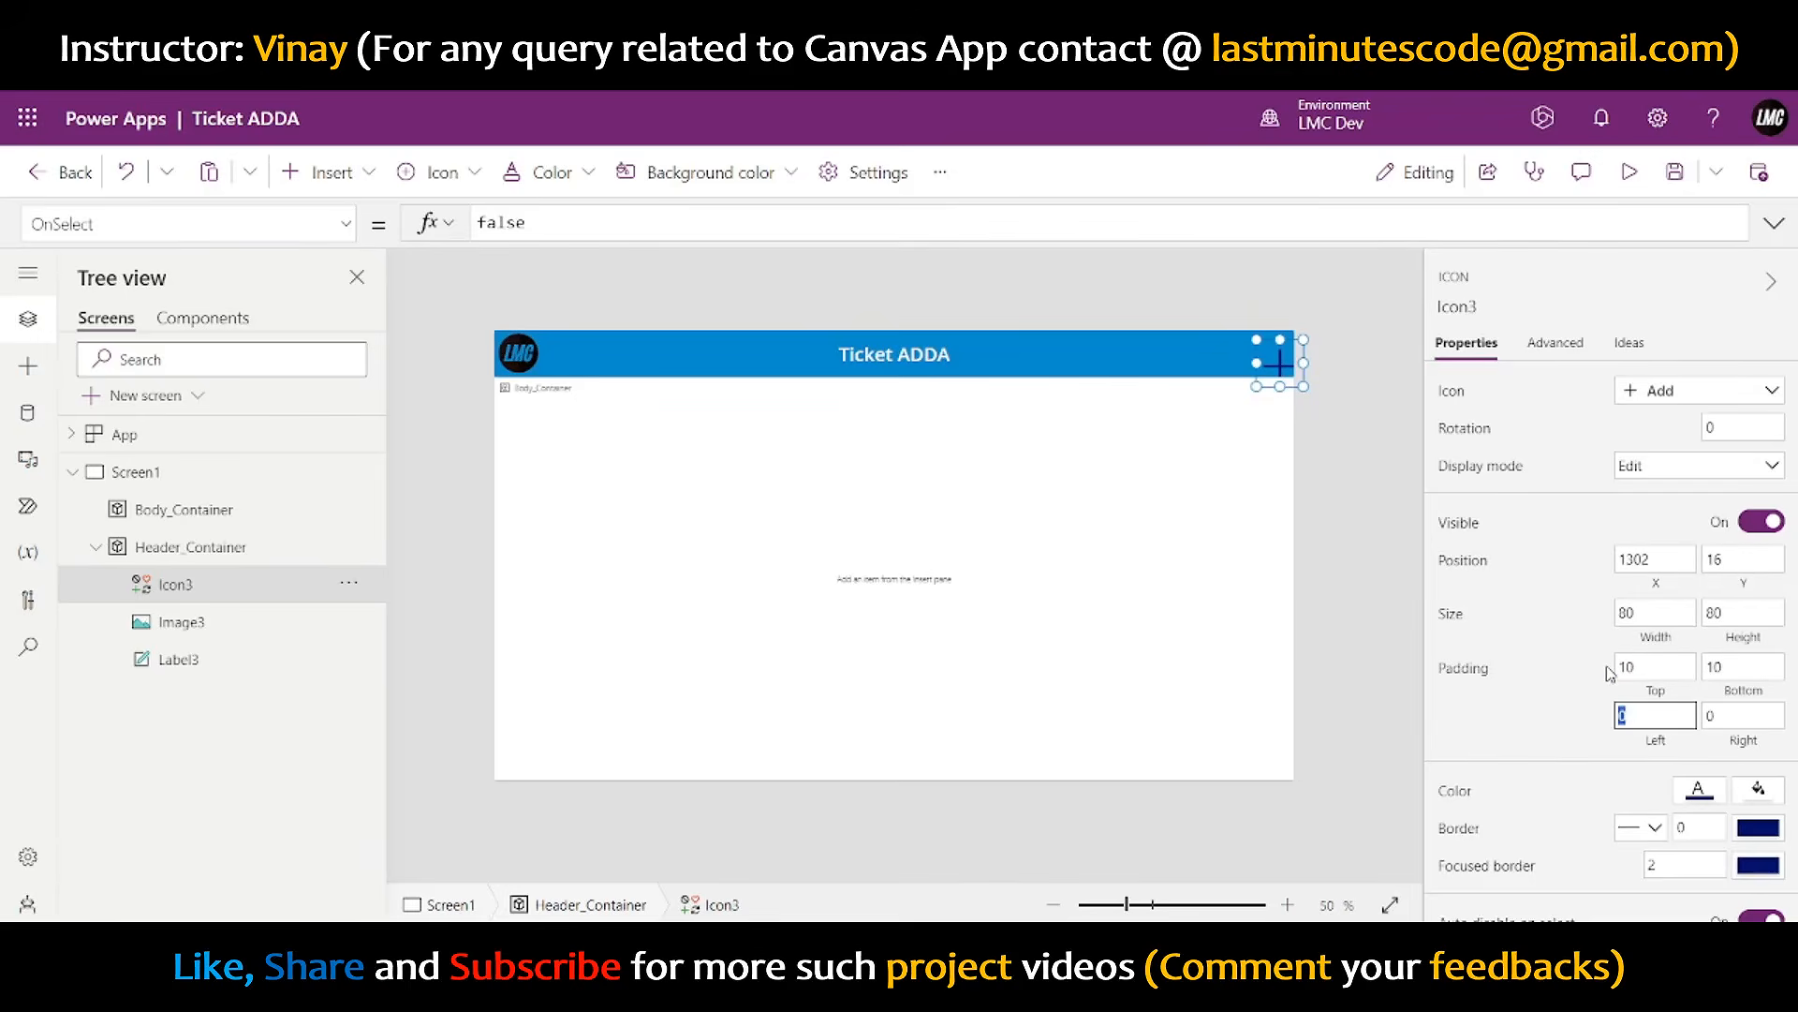
{"action": "key", "text": "BackSpace"}
{"action": "key", "text": "Tab"}
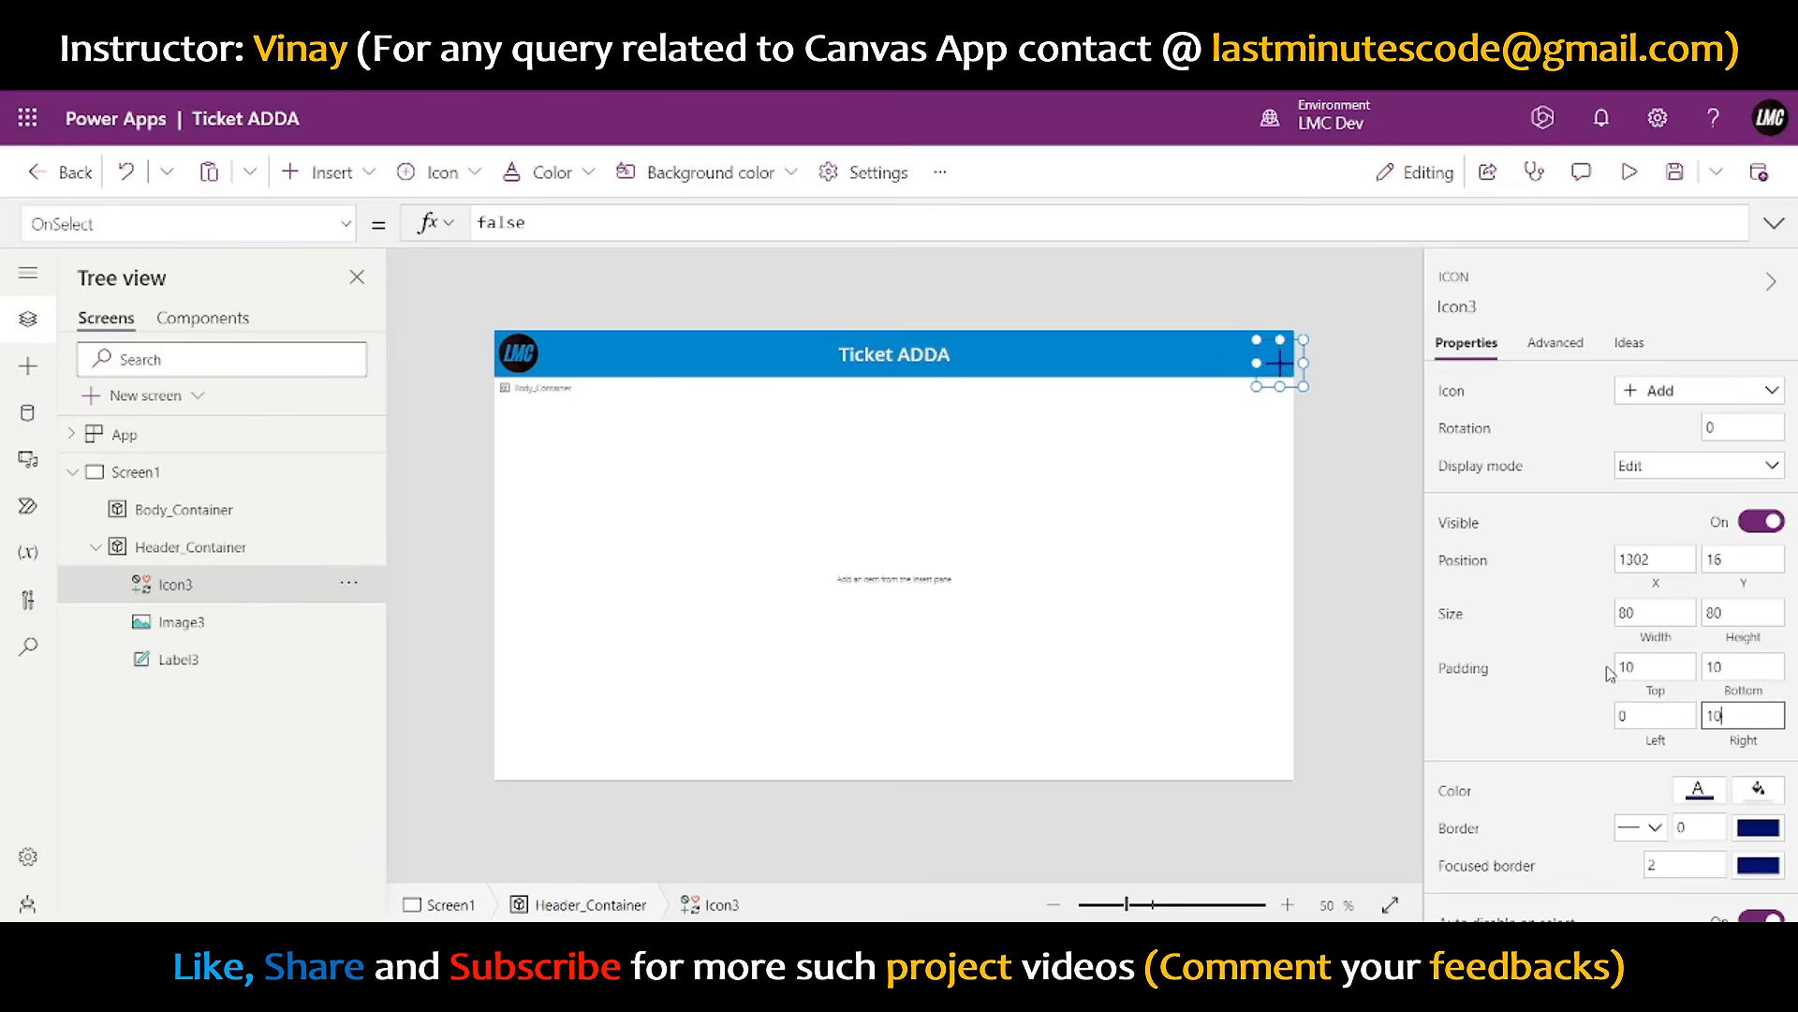
{"action": "double_click", "coordinate": [1659, 718]}
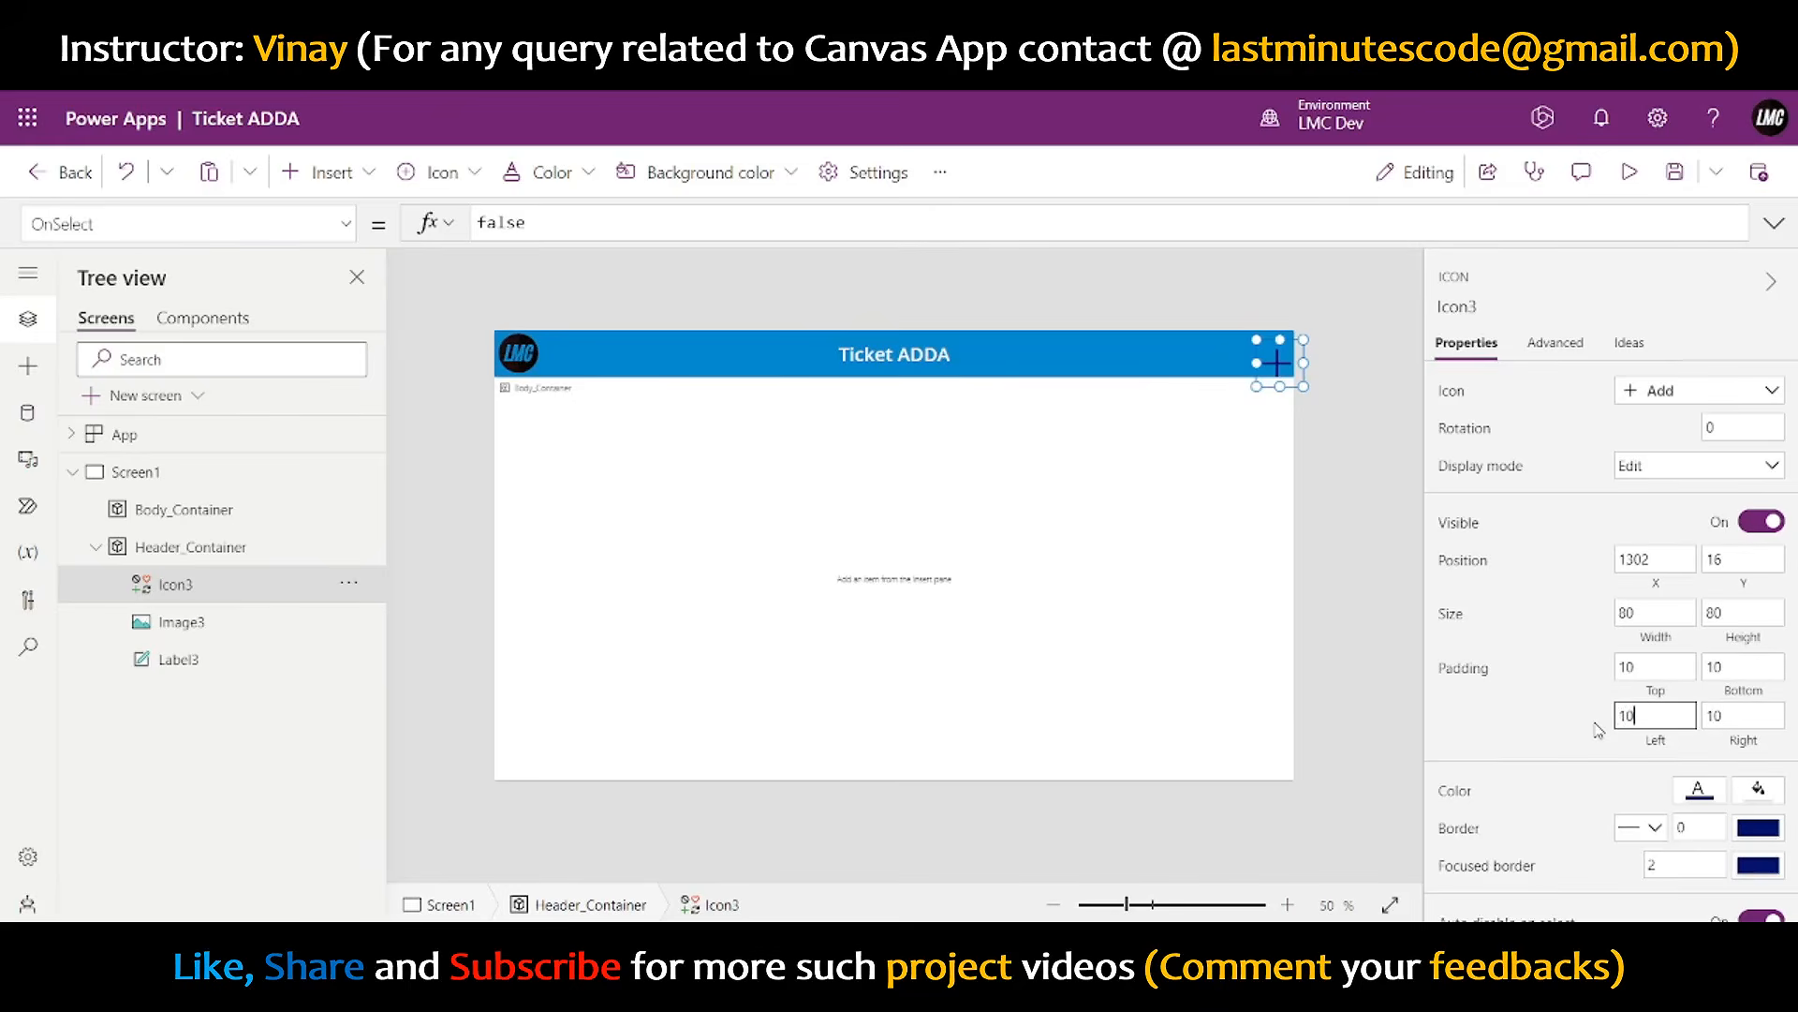
{"action": "left_click", "coordinate": [1598, 731]}
- Set the Add icon's Y position to 0 and its X position to the formula Parent.Width-Self.Width
{"action": "double_click", "coordinate": [1719, 559]}
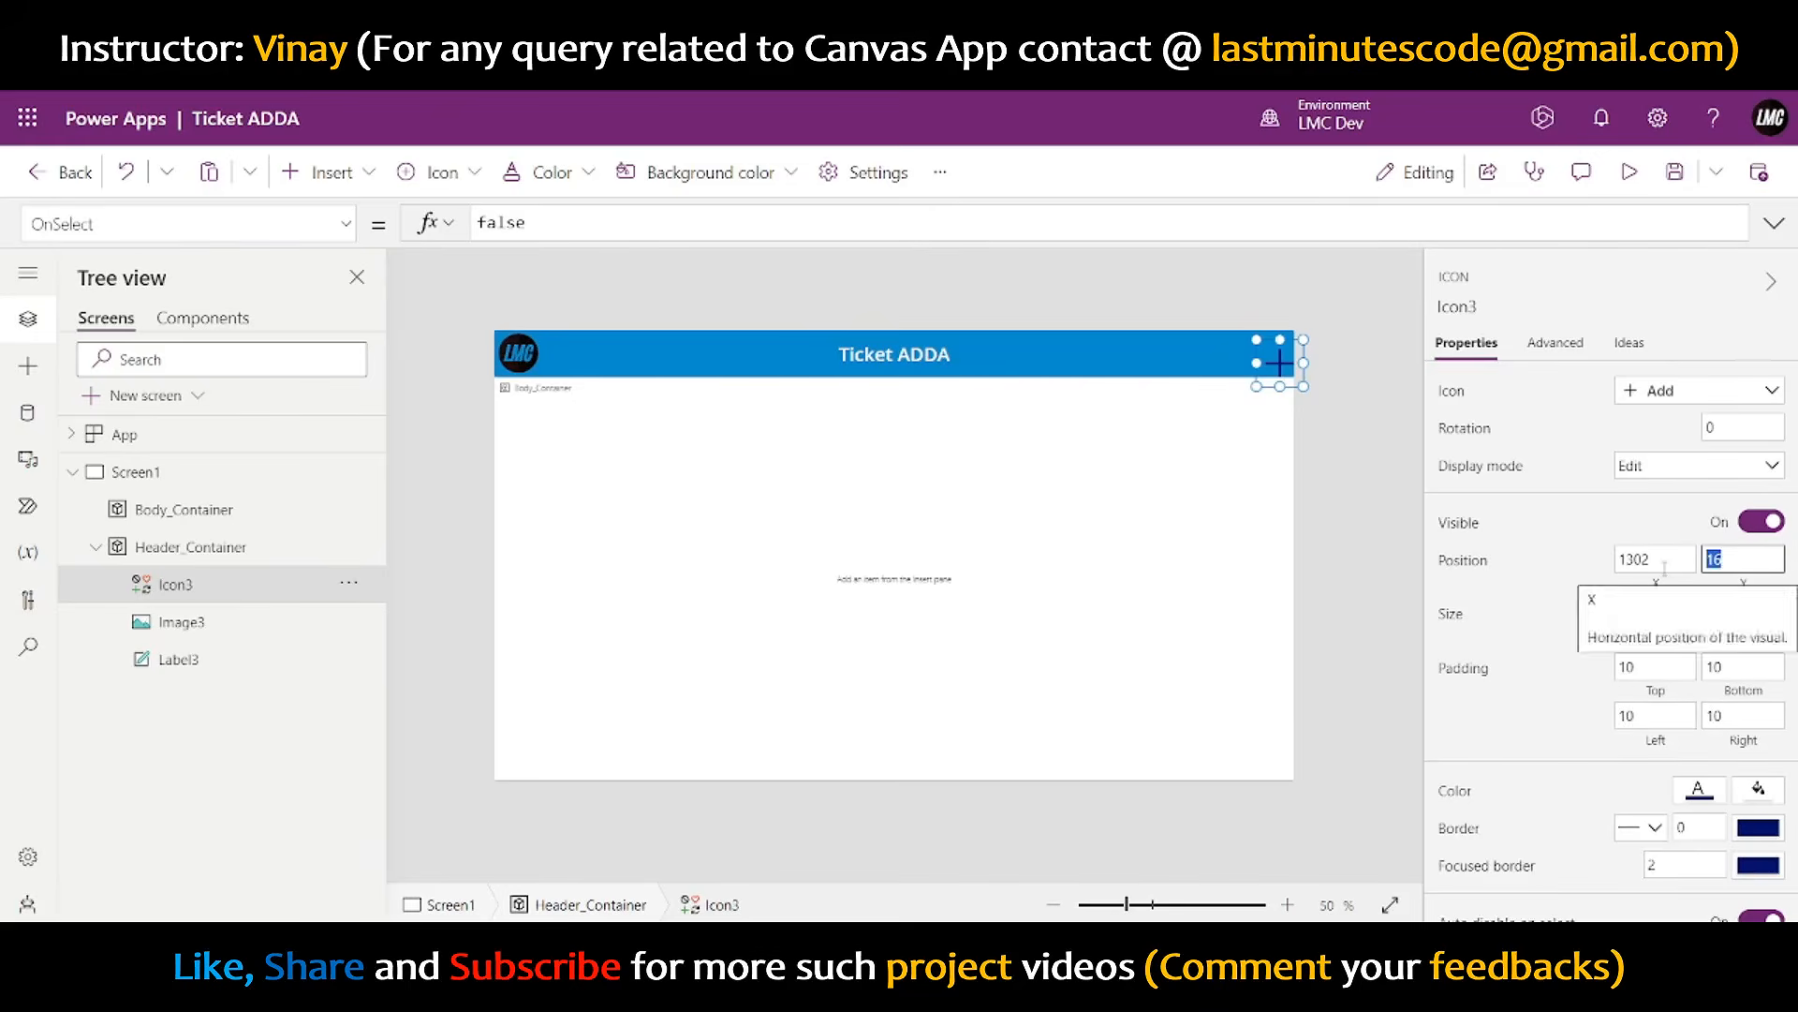
{"action": "type", "text": "0"}
{"action": "left_click", "coordinate": [1569, 575]}
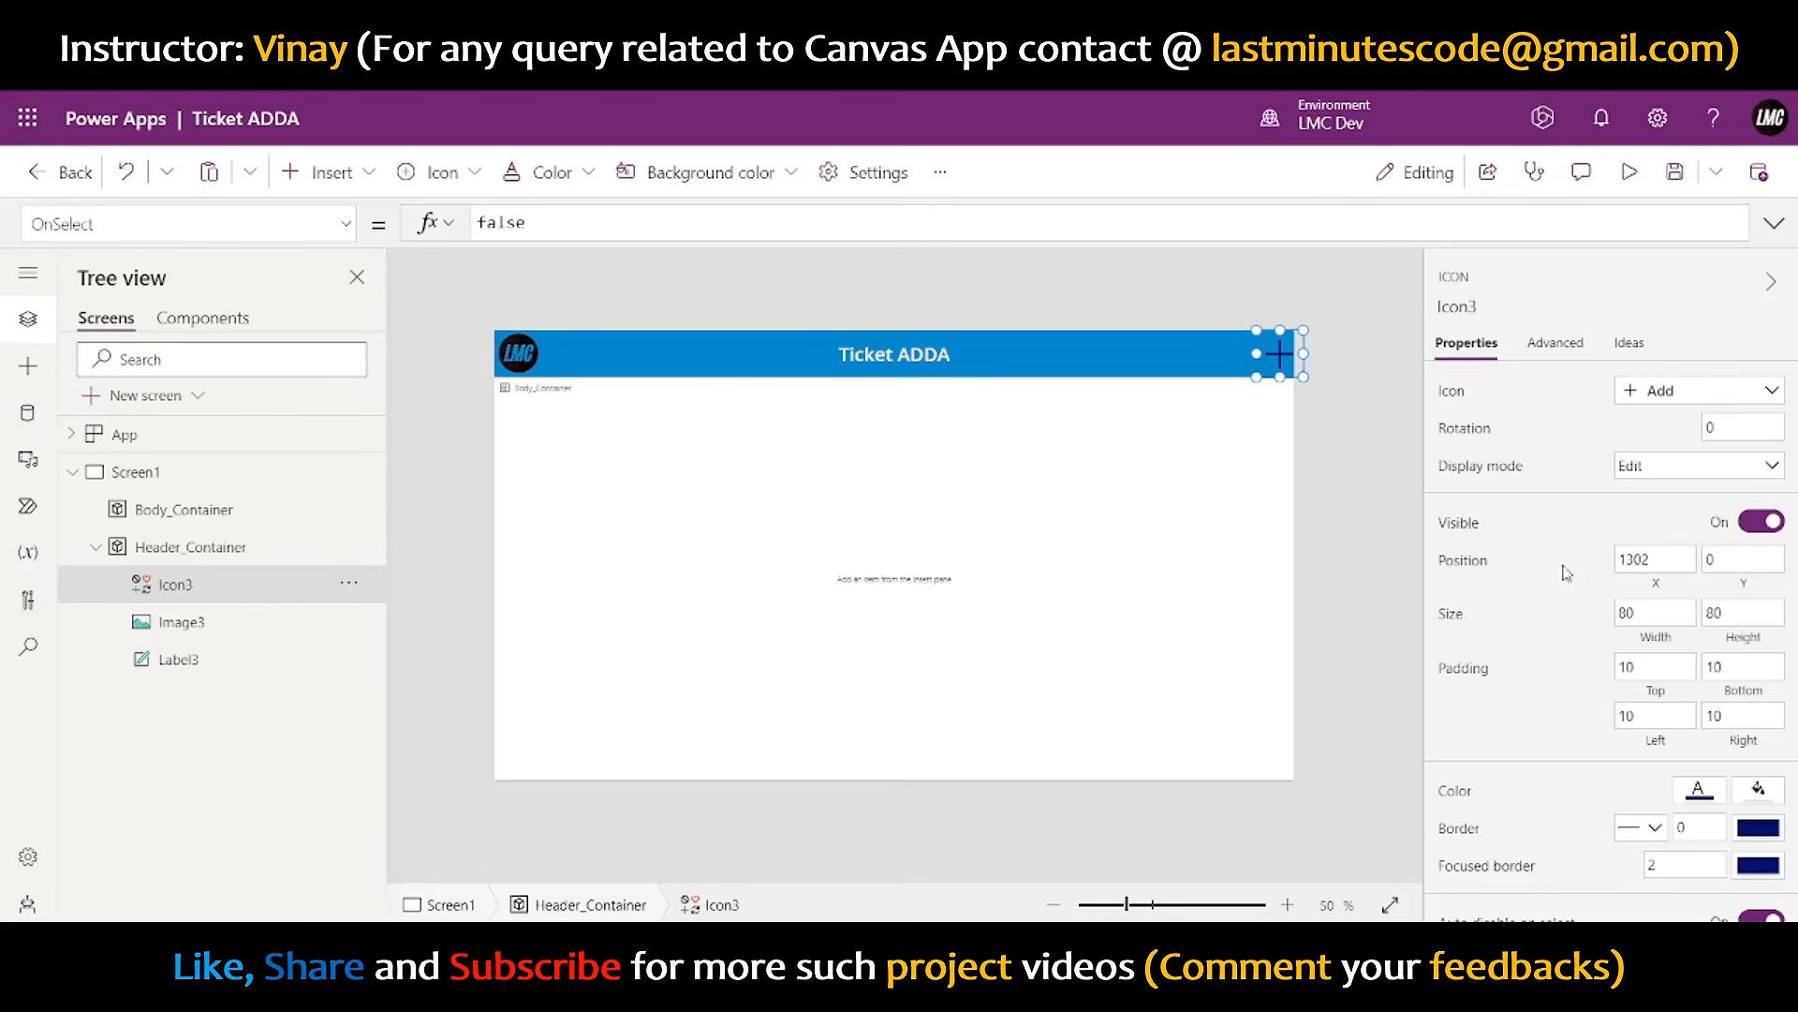
{"action": "left_click", "coordinate": [1660, 585]}
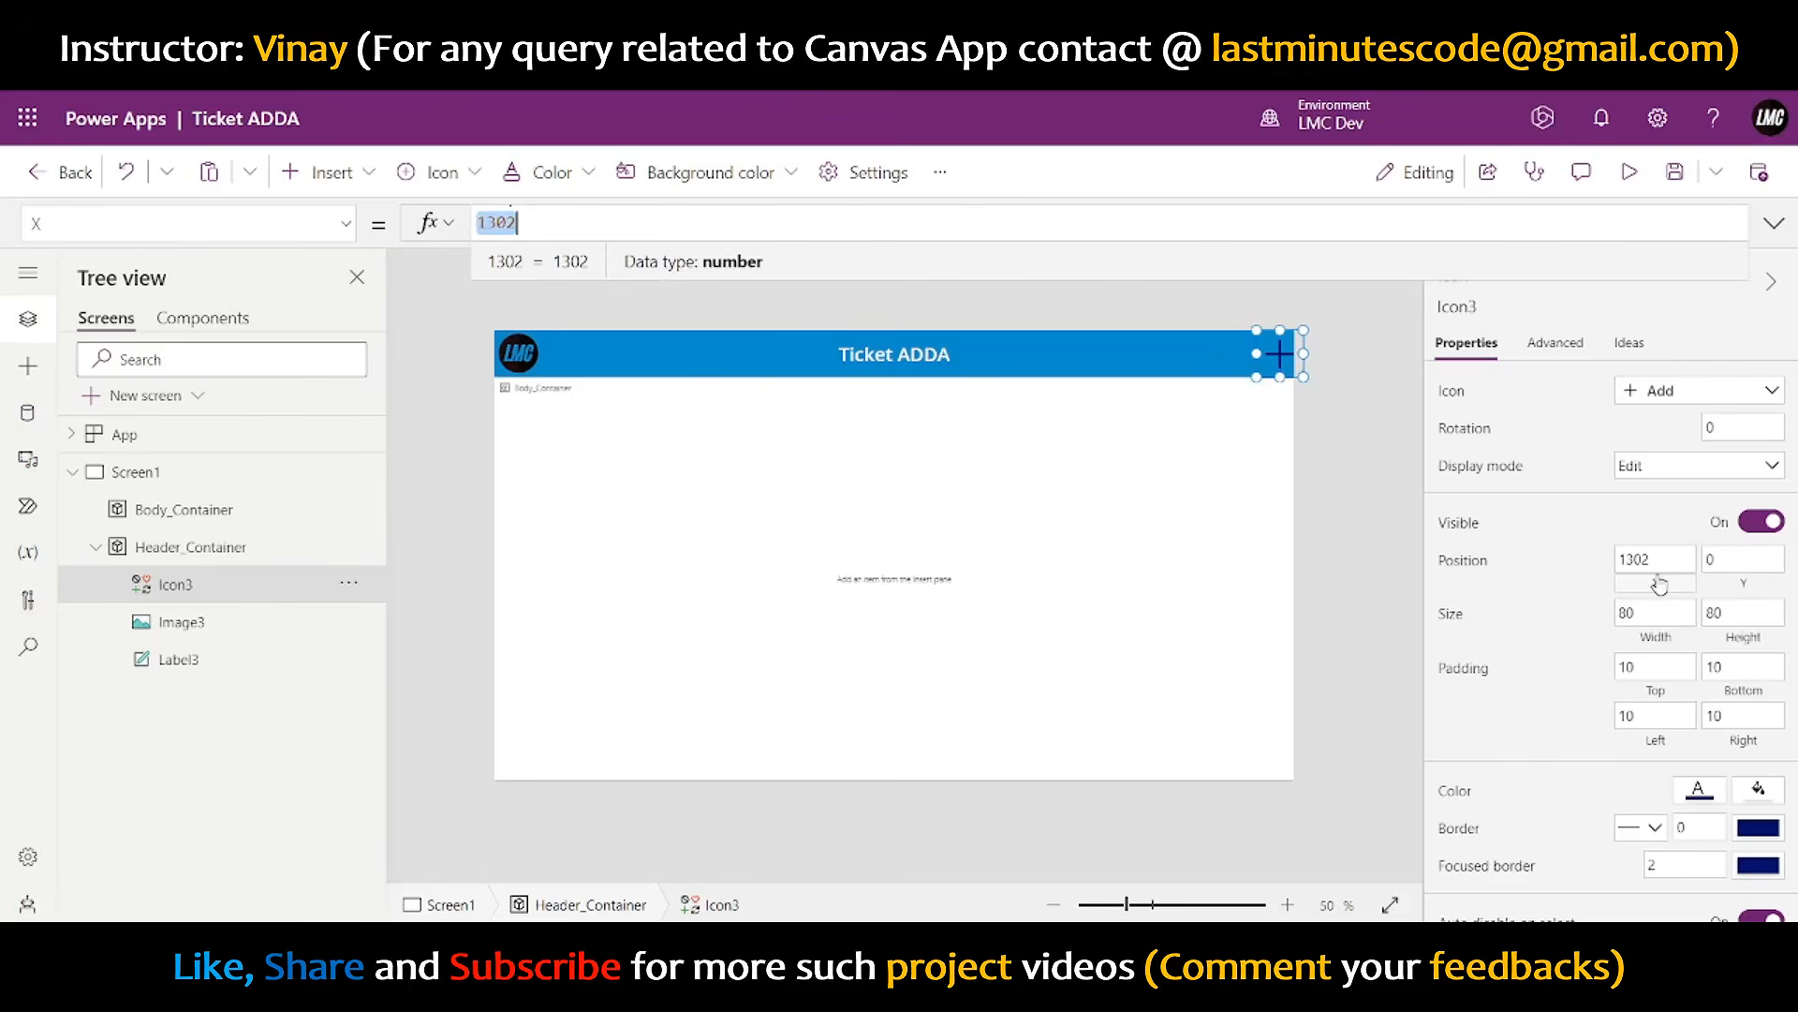
{"action": "type", "text": "Parent.Width"}
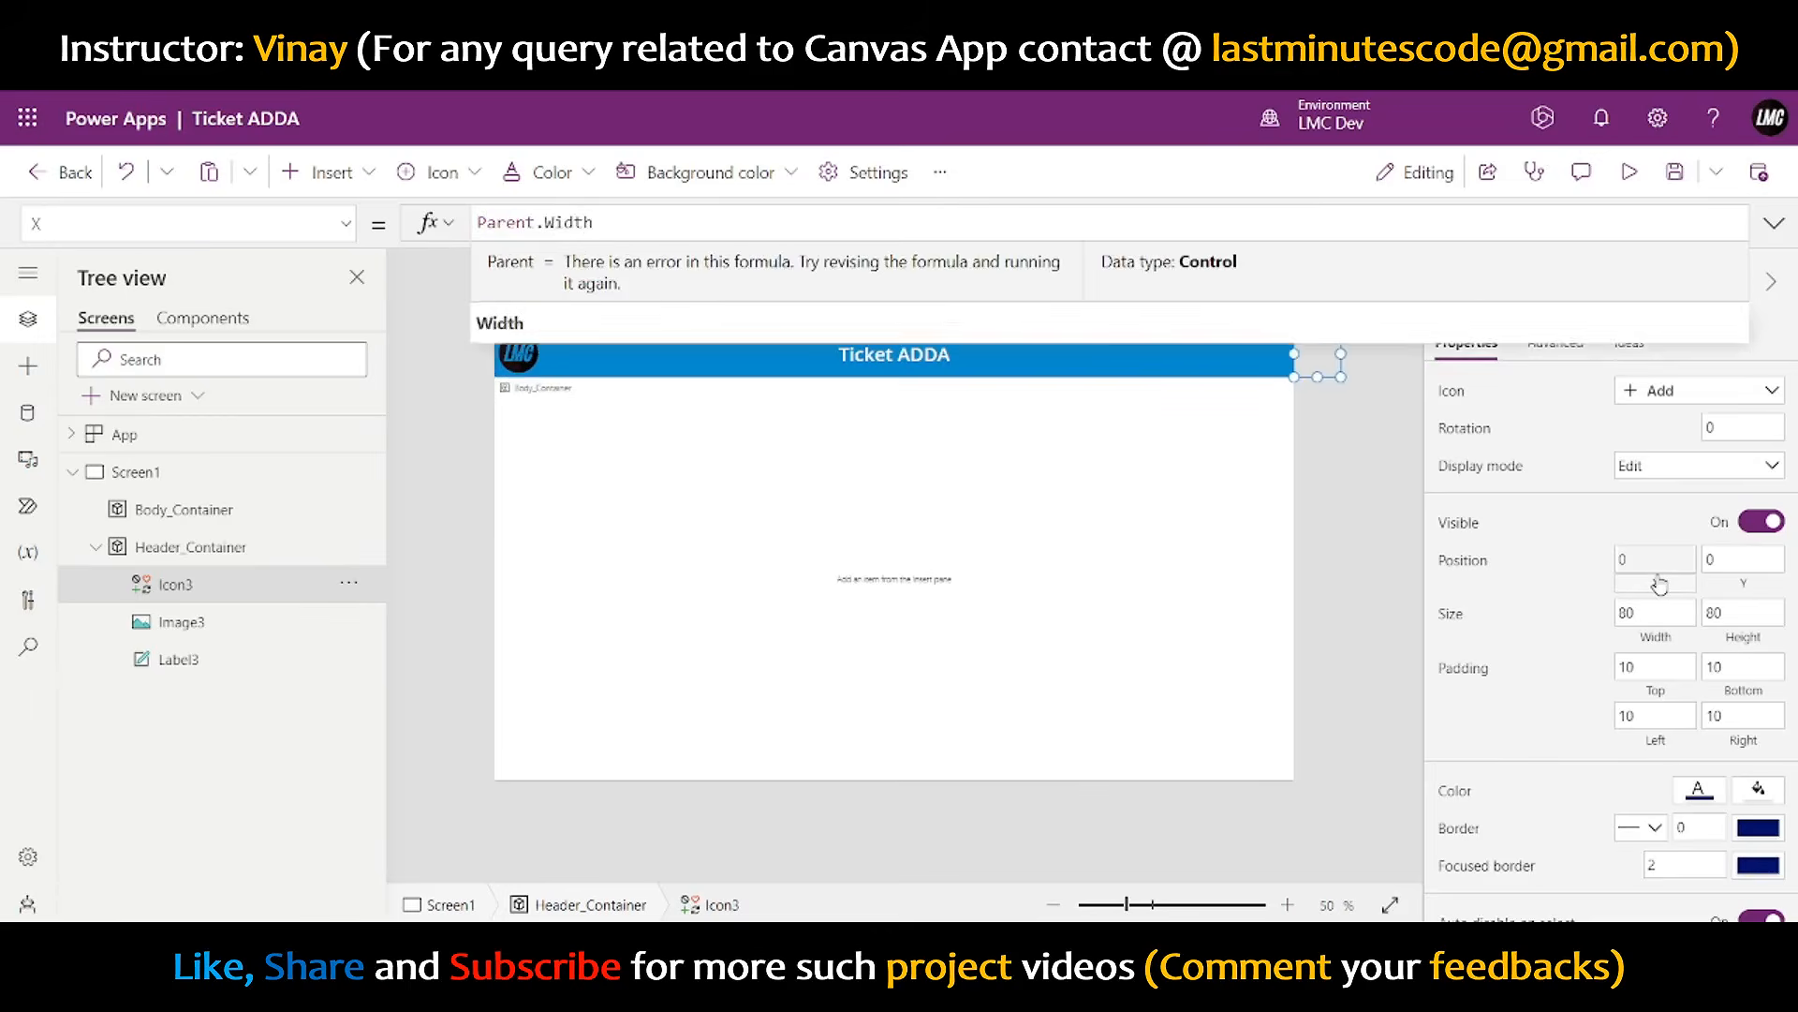
{"action": "type", "text": "-Self.Width"}
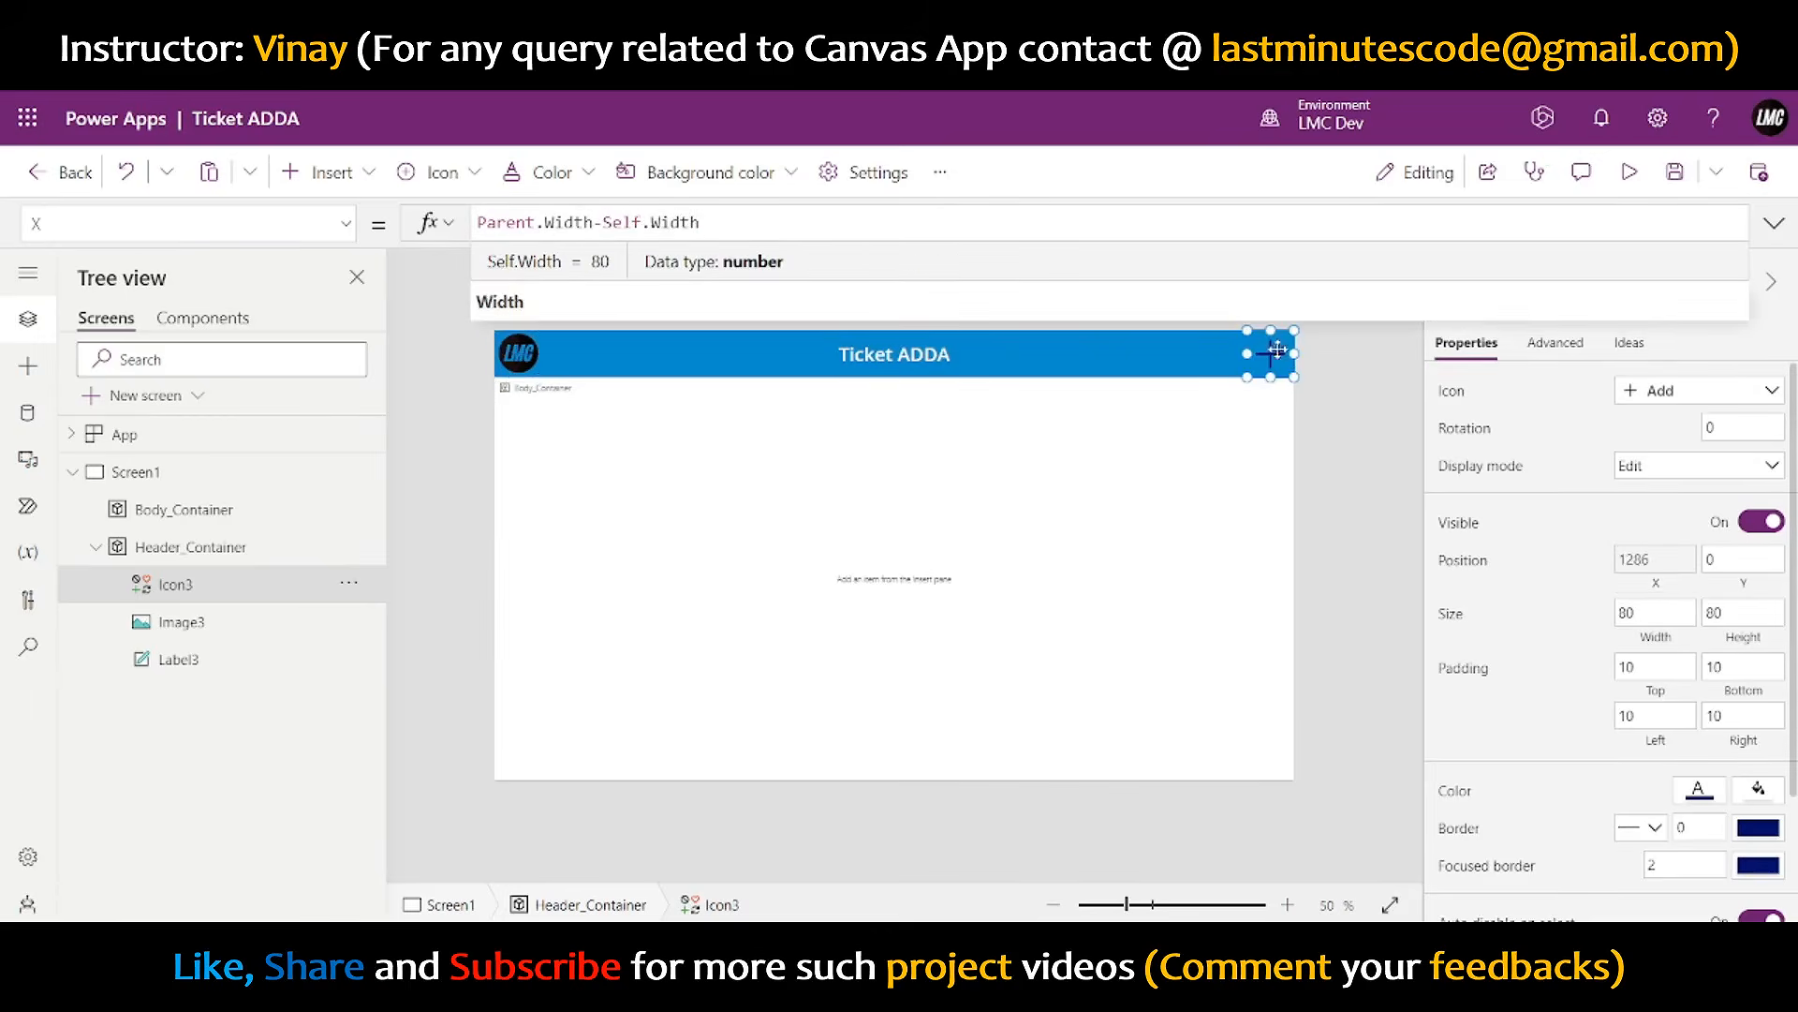
- Set the Add icon's color to white, preview the app to check the header, and return to editing
{"action": "scroll", "coordinate": [1526, 448], "scroll_direction": "down", "scroll_amount": 3}
{"action": "left_click", "coordinate": [1697, 626]}
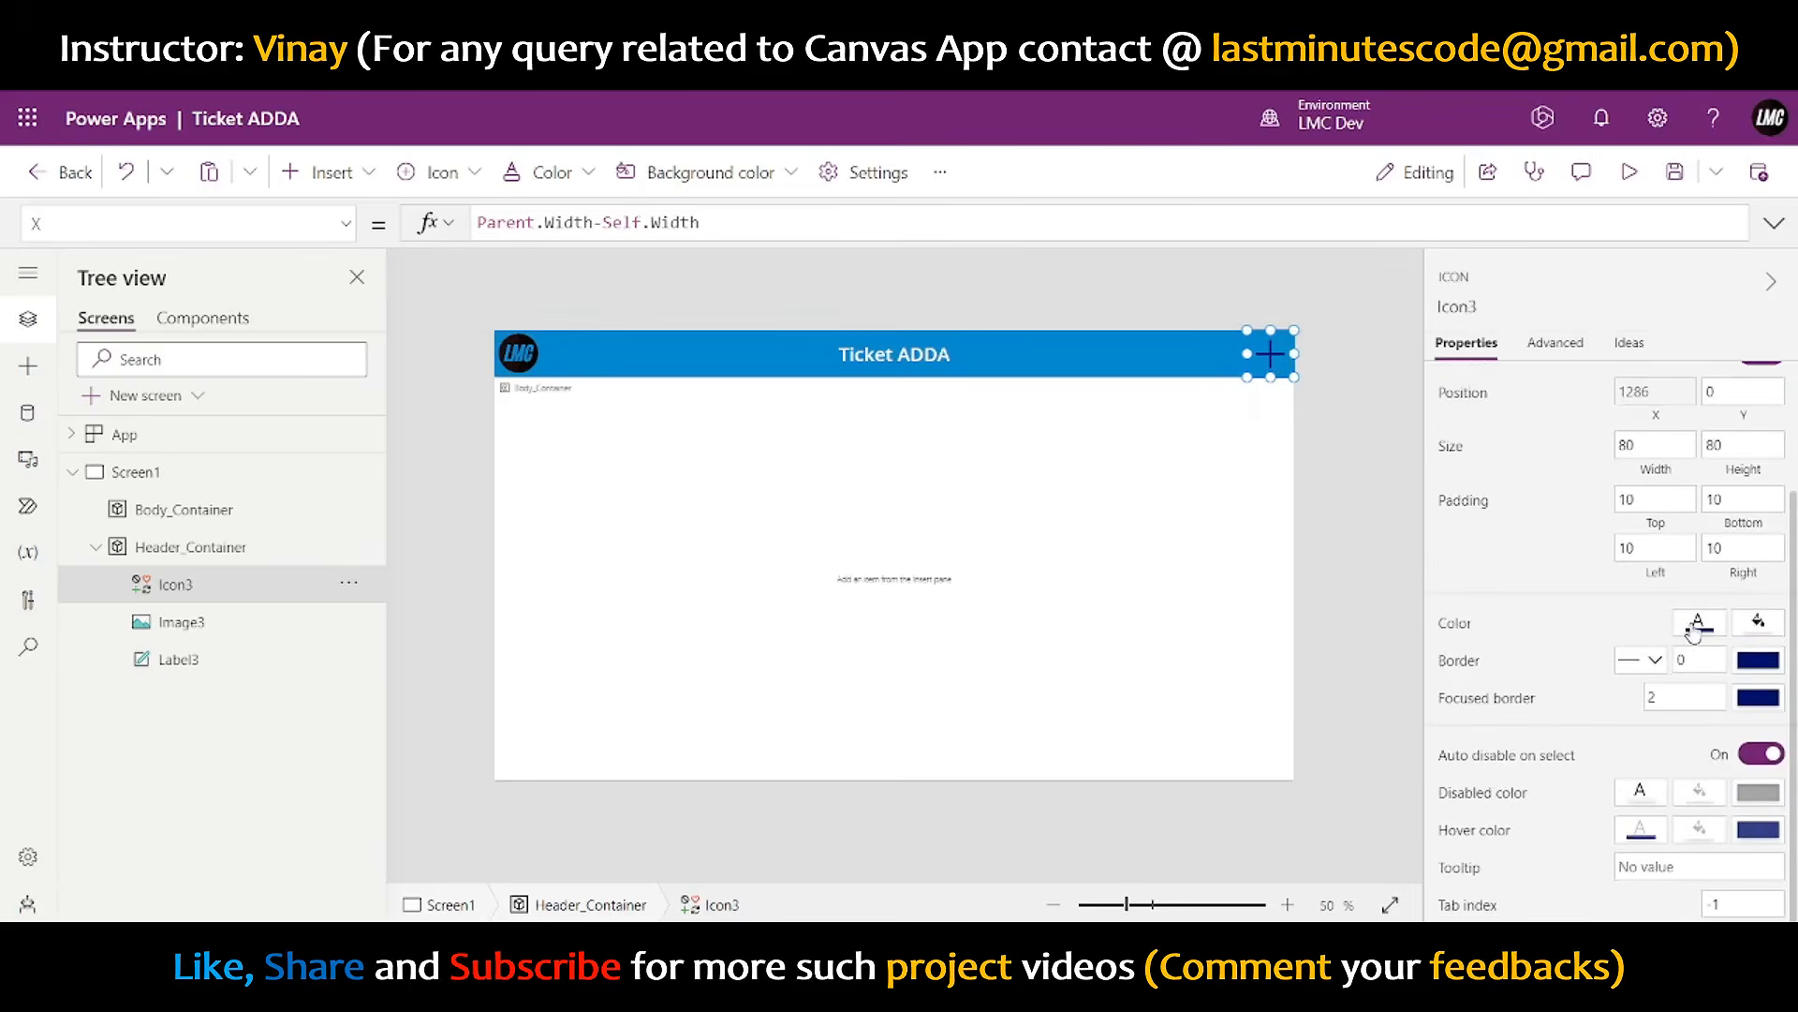
{"action": "left_click", "coordinate": [1305, 782]}
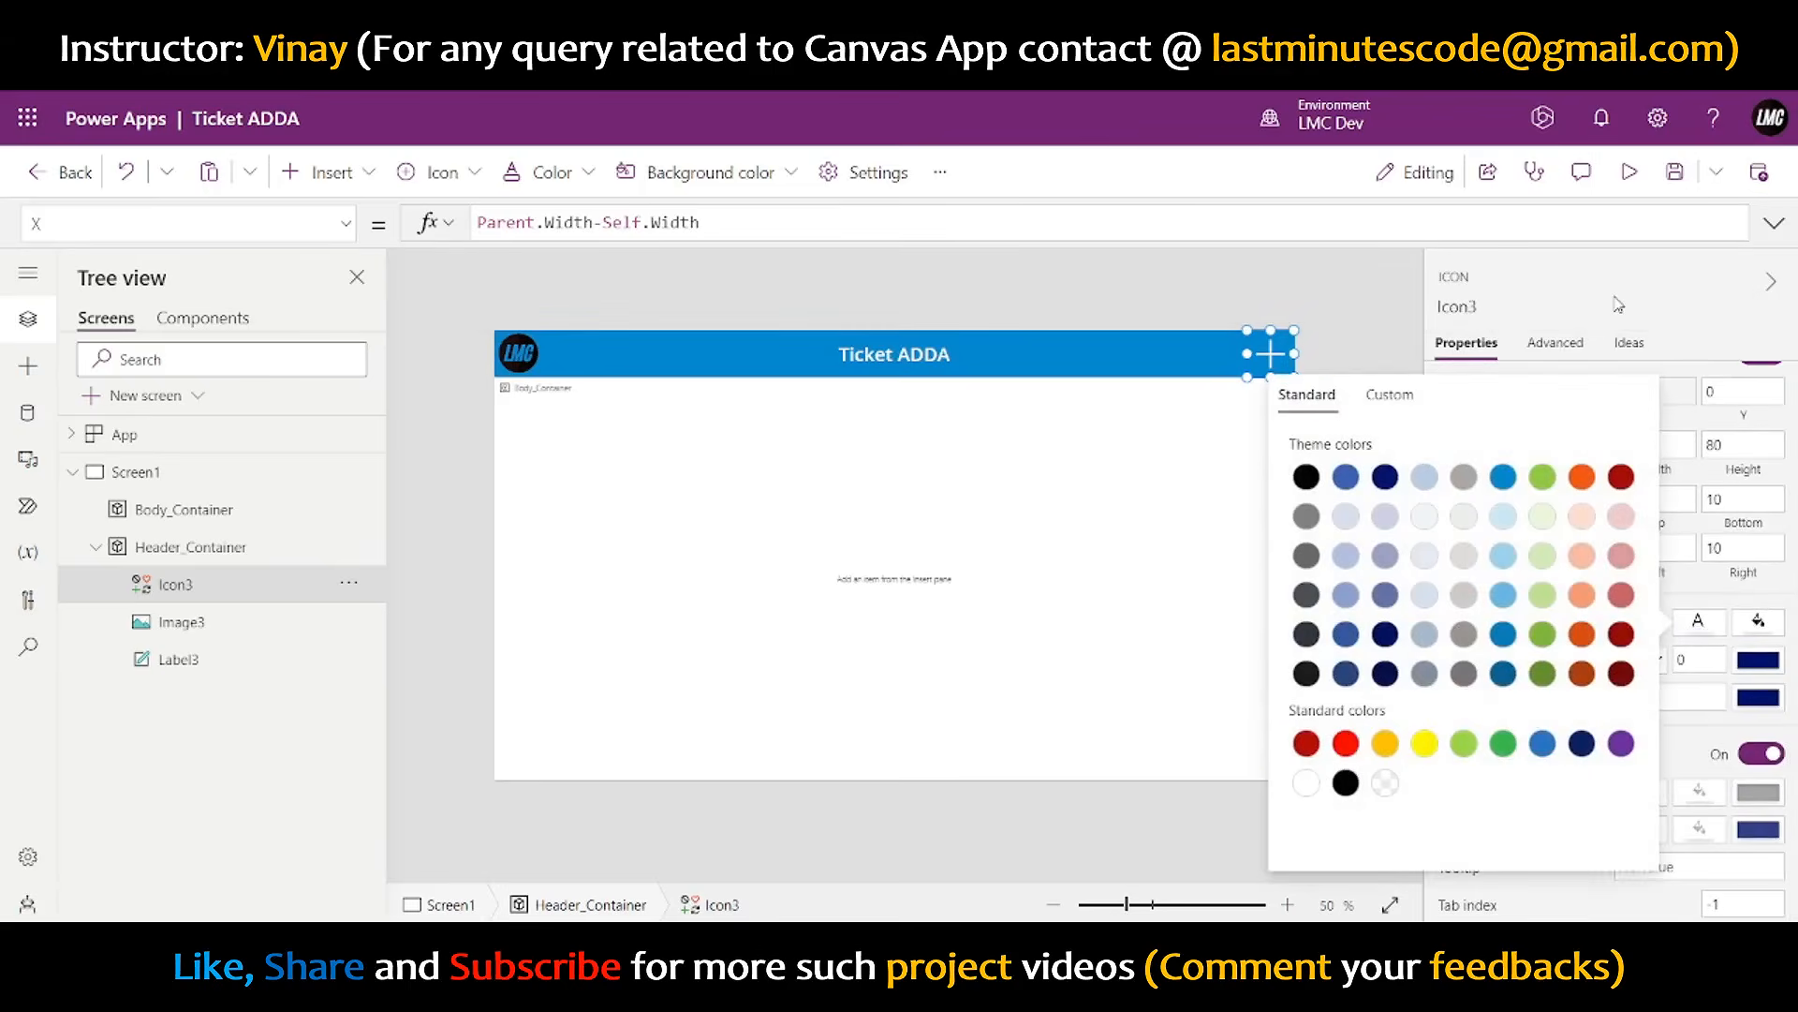
{"action": "left_click", "coordinate": [1626, 364]}
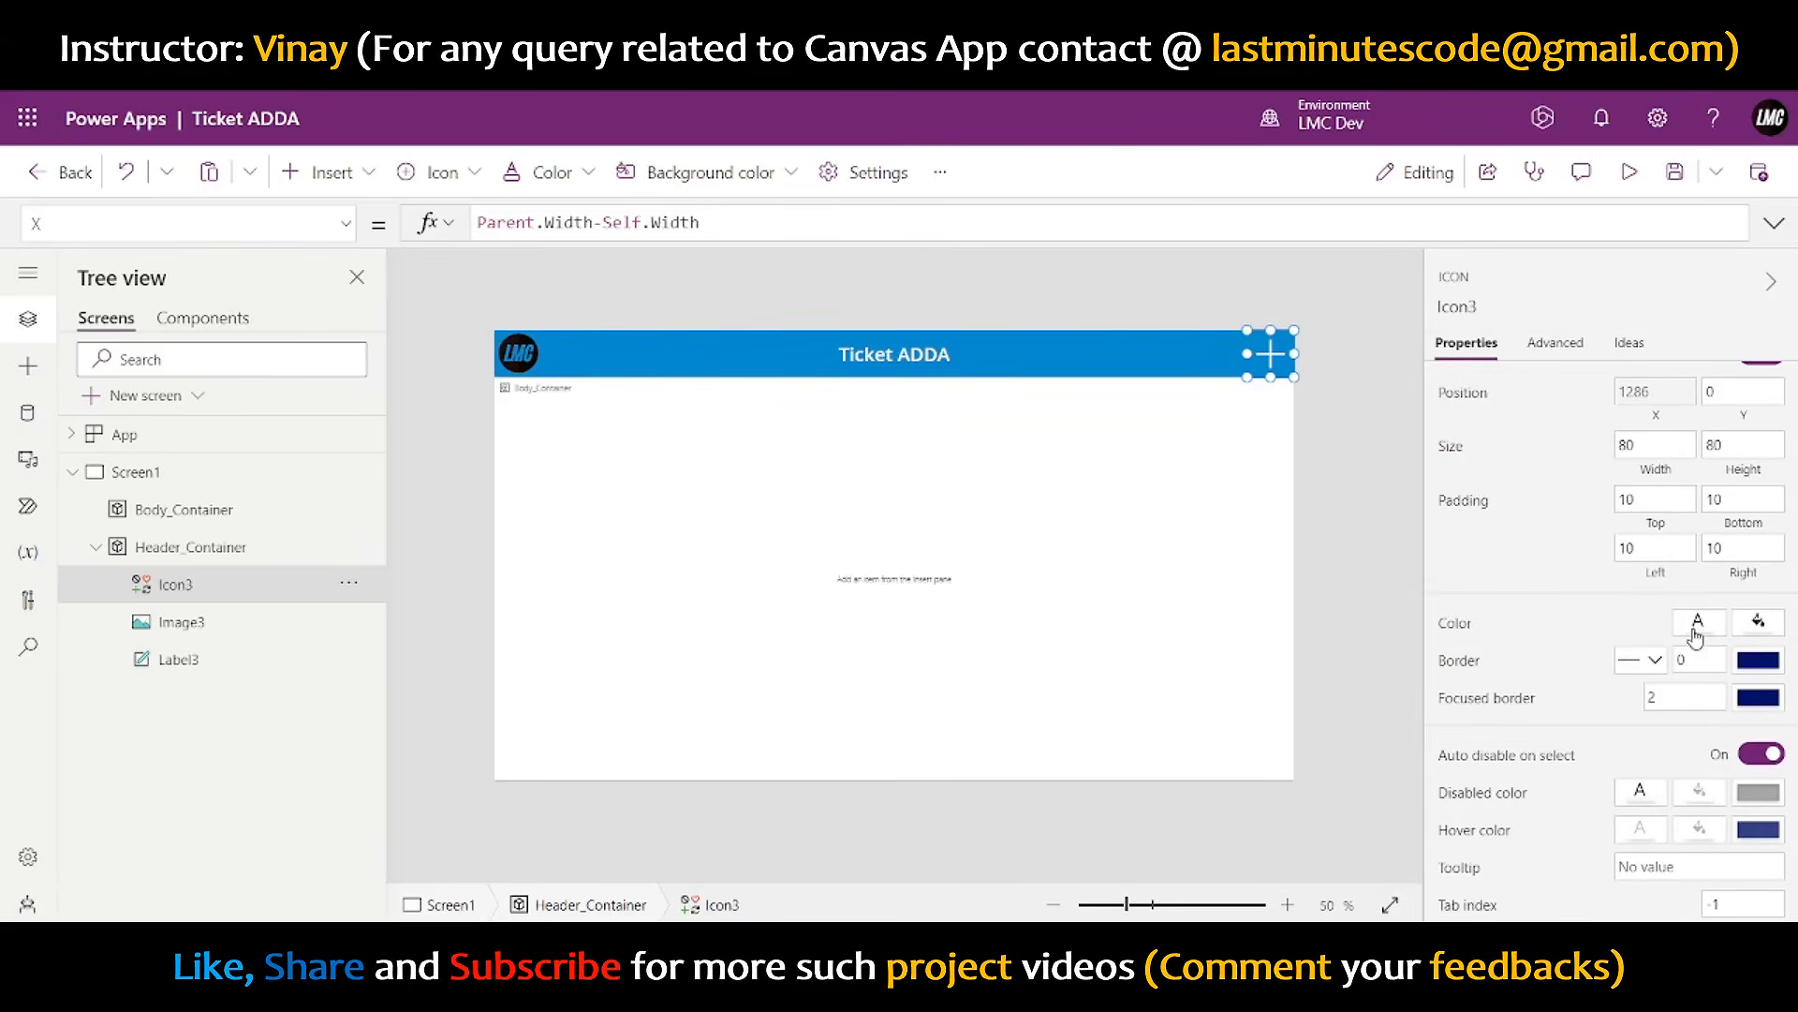
{"action": "left_click", "coordinate": [1629, 172]}
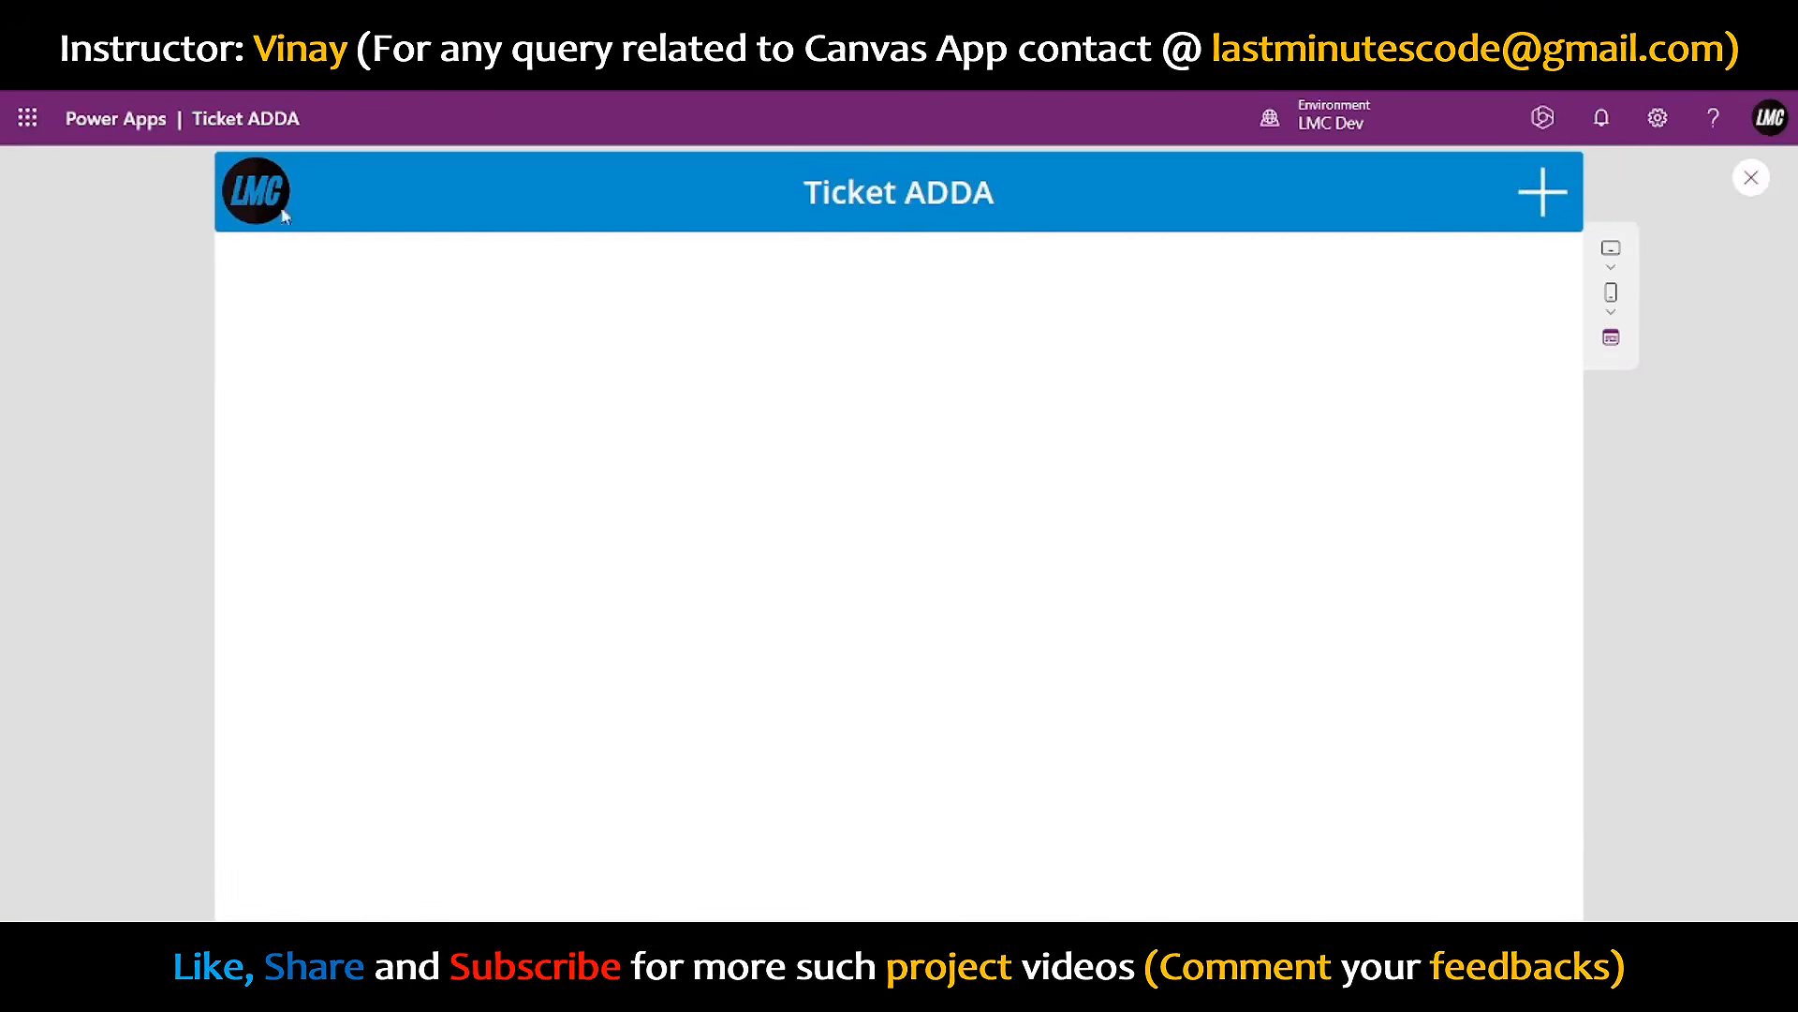
{"action": "left_click", "coordinate": [1751, 177]}
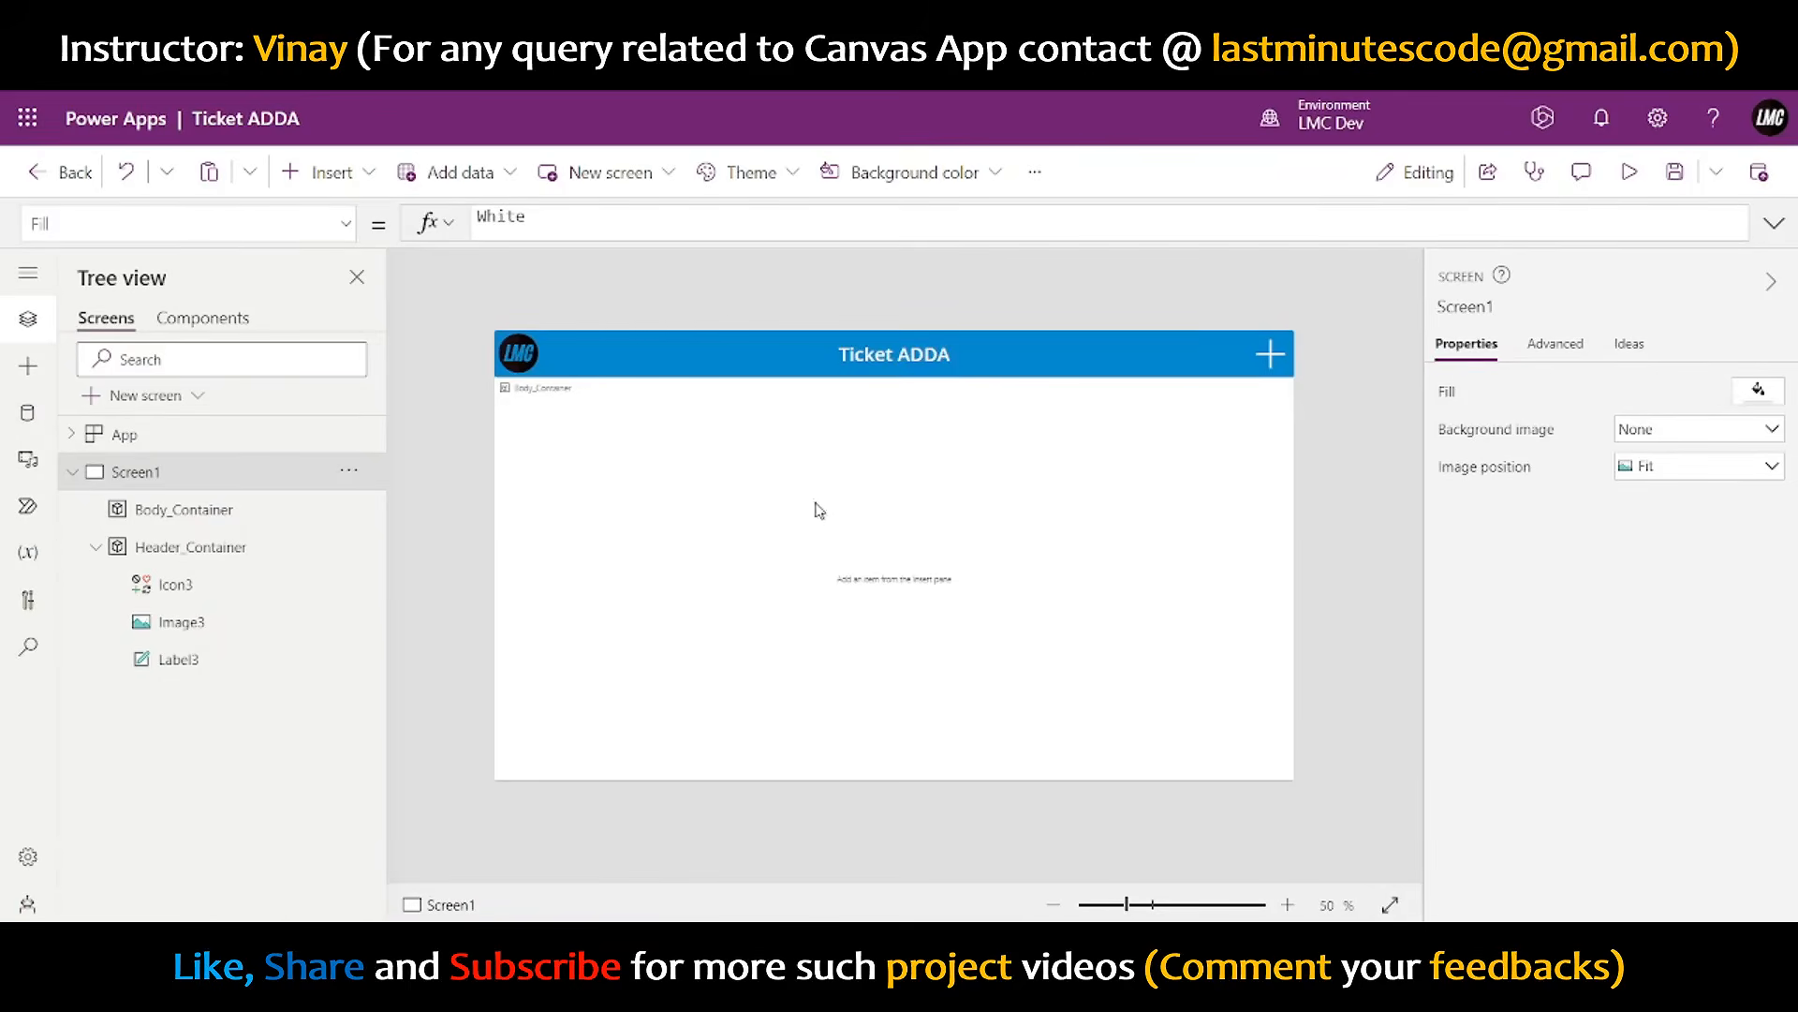
- Insert a plain container in Body_Container at position 0, 0 and stretch it to 1366 wide by about 198 high
{"action": "left_click", "coordinate": [95, 546]}
{"action": "left_click", "coordinate": [181, 509]}
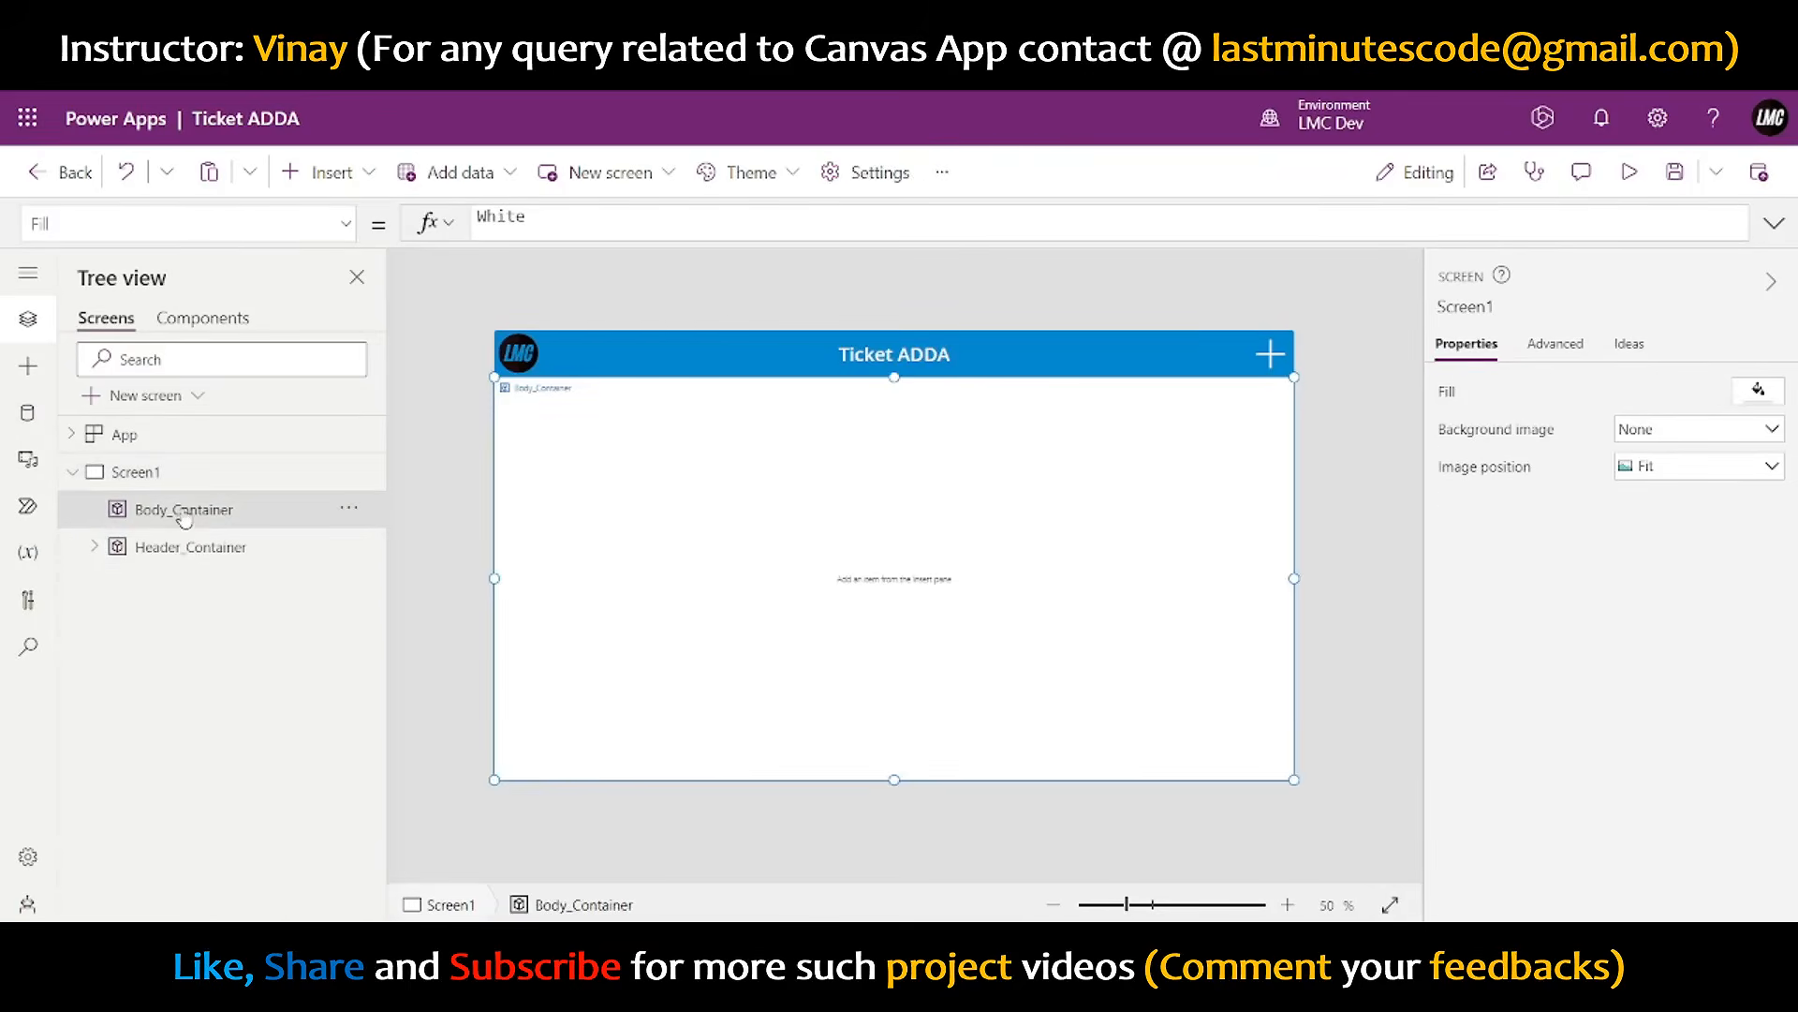
{"action": "left_click", "coordinate": [309, 178]}
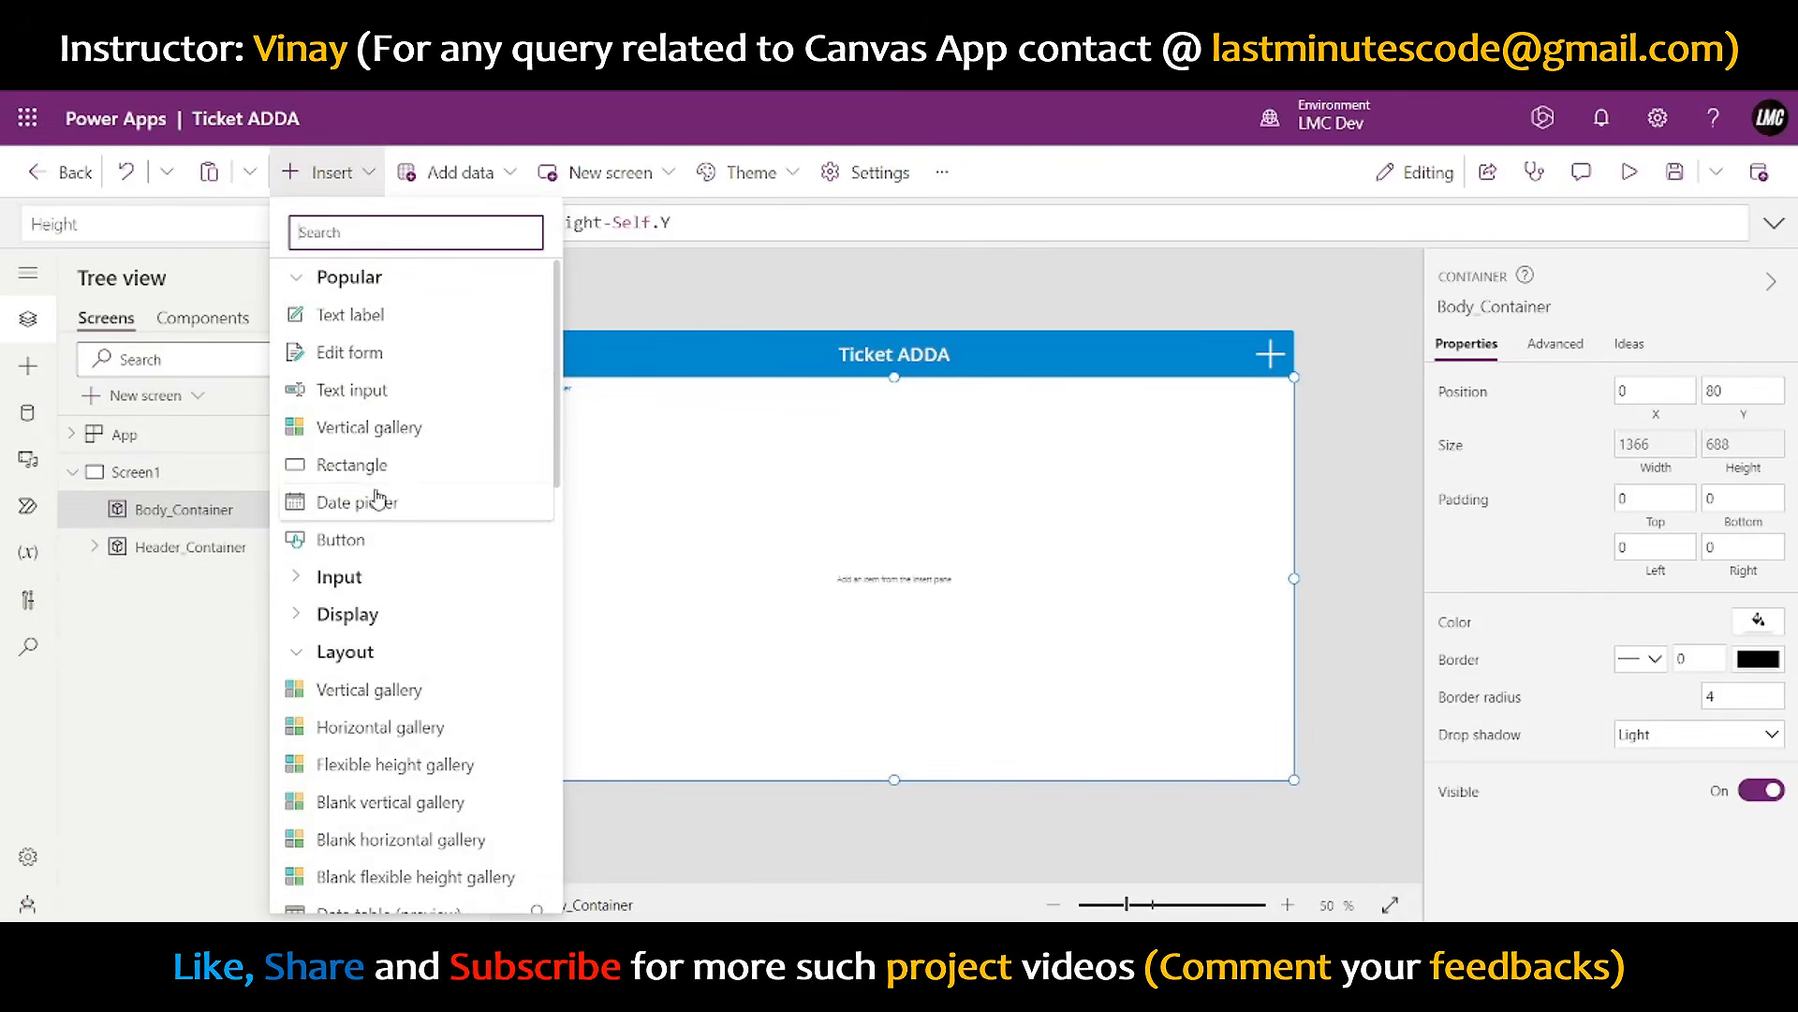
{"action": "scroll", "coordinate": [350, 802], "scroll_direction": "down", "scroll_amount": 2}
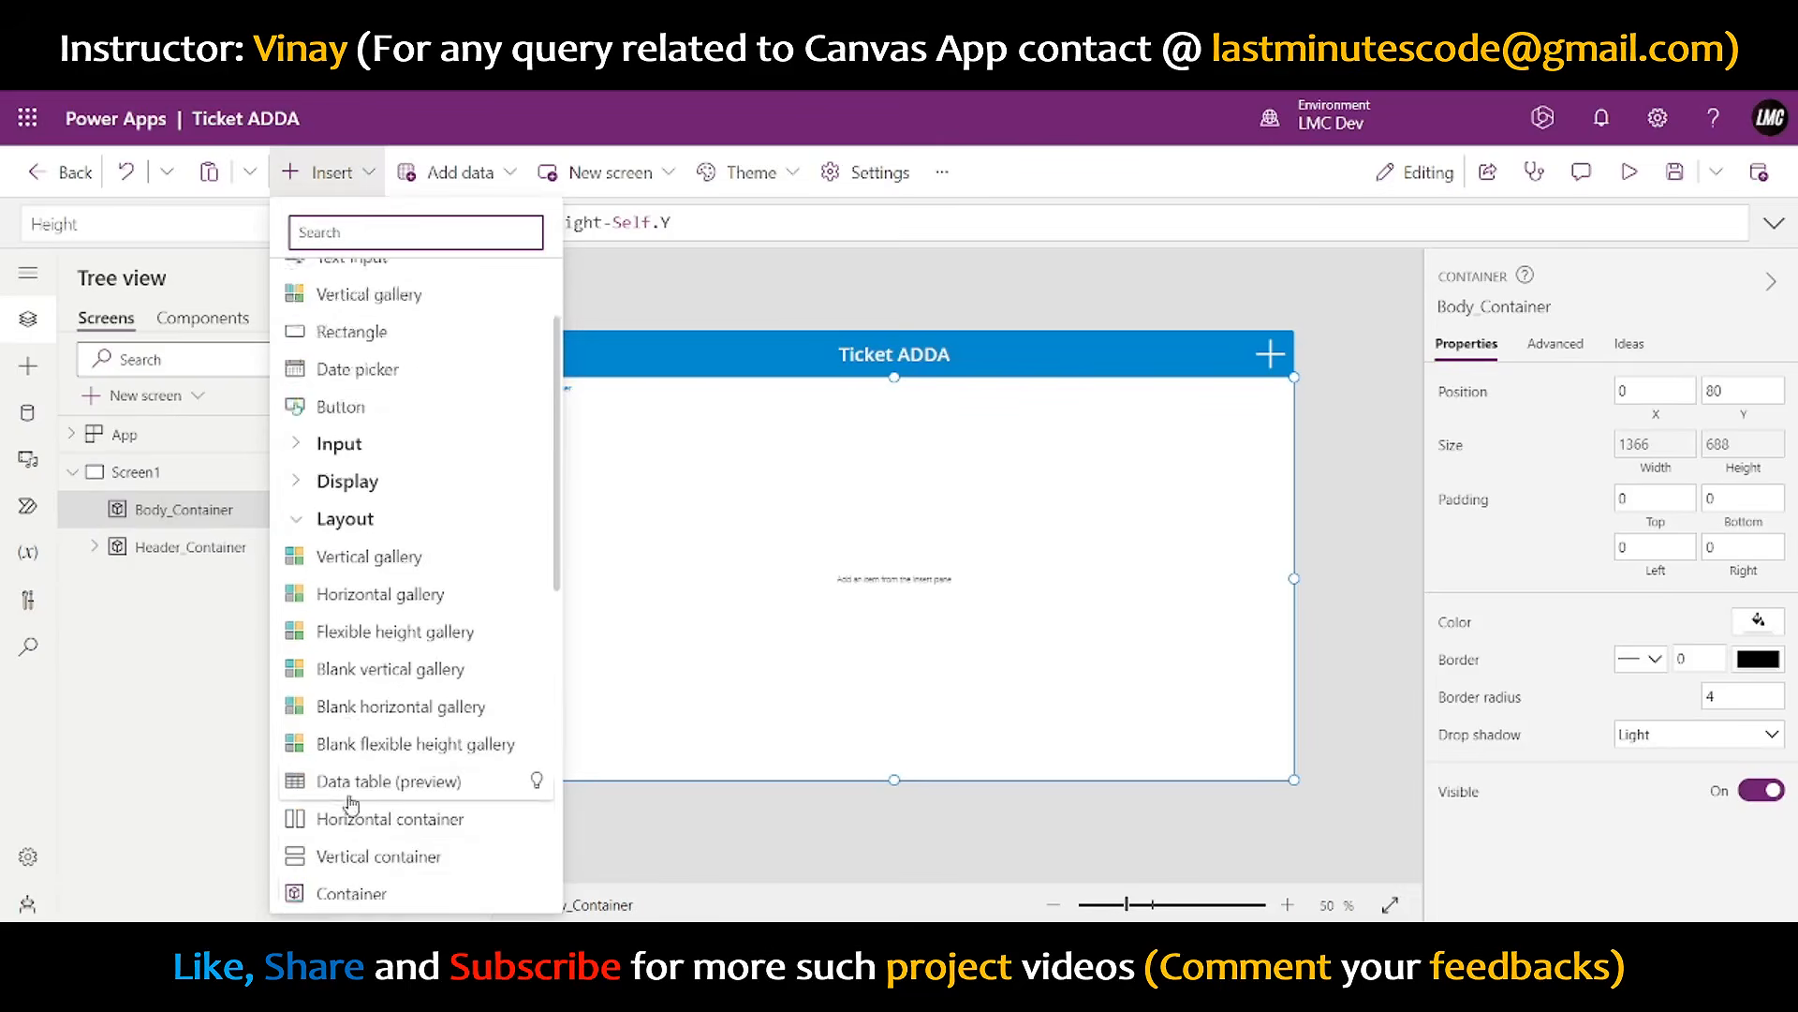
{"action": "left_click", "coordinate": [356, 791]}
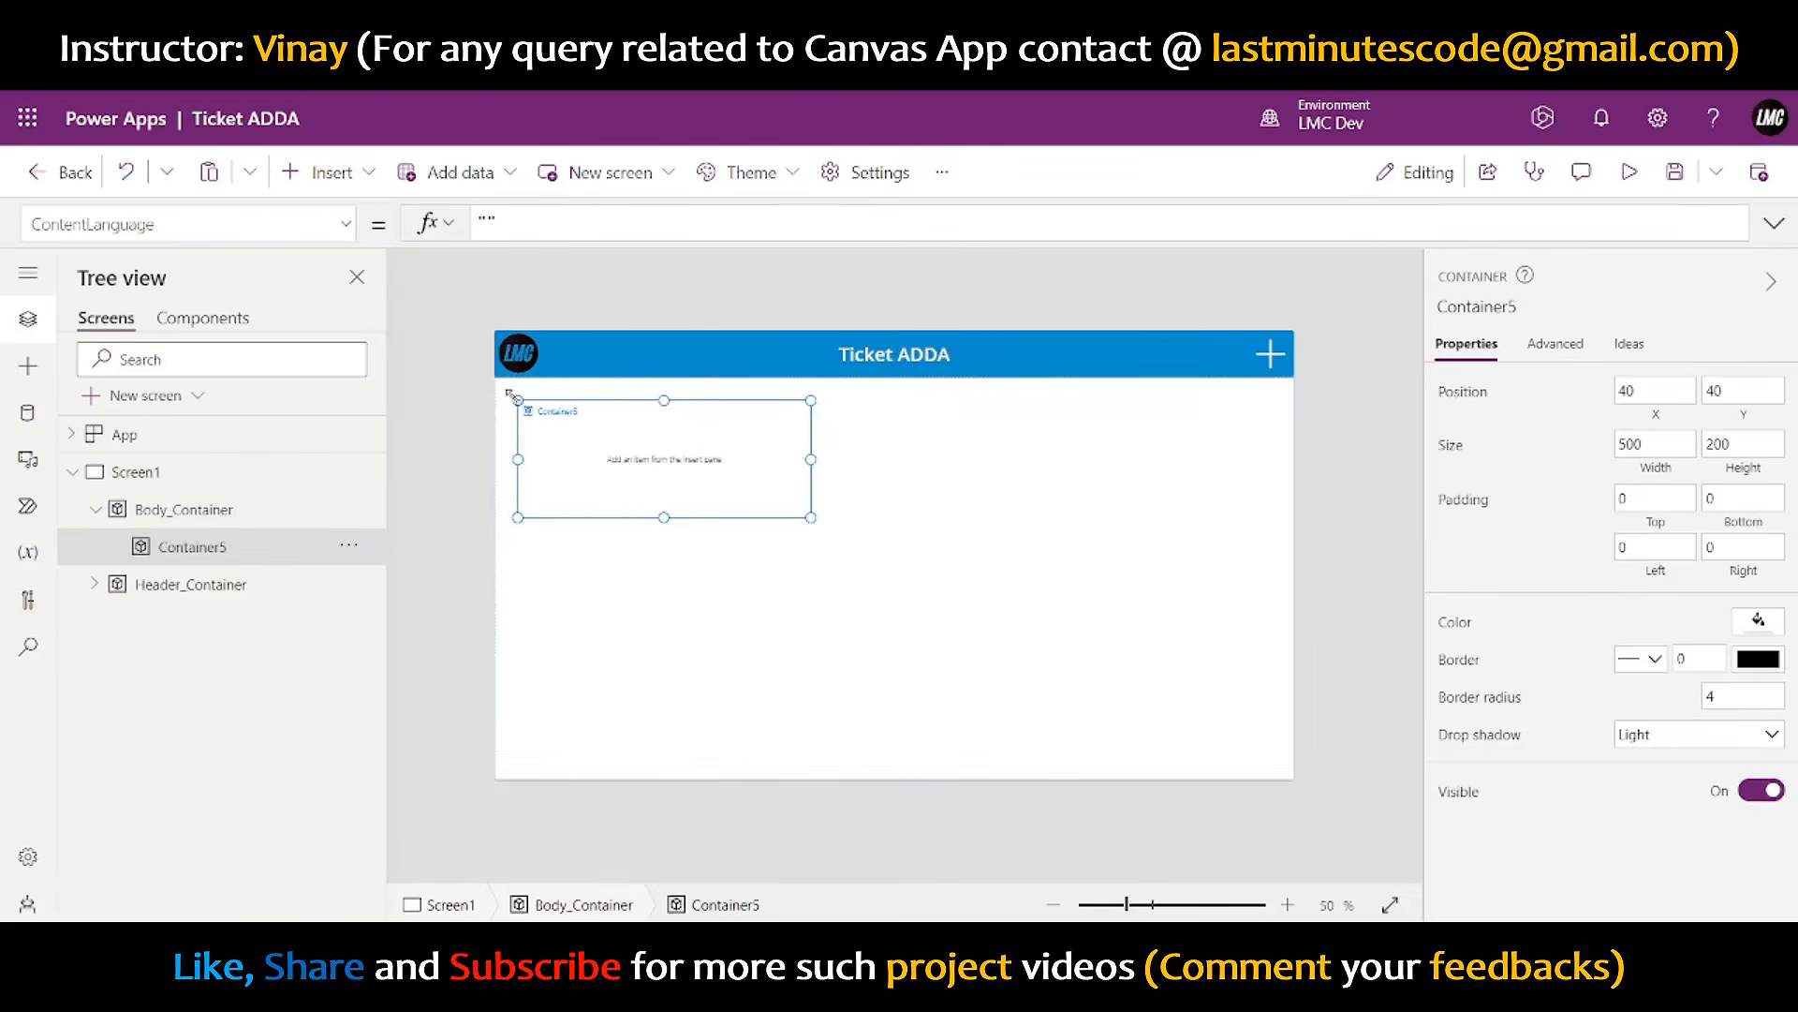
{"action": "left_click_drag", "start_coordinate": [517, 400], "coordinate": [494, 378]}
{"action": "left_click_drag", "start_coordinate": [811, 517], "coordinate": [1365, 502]}
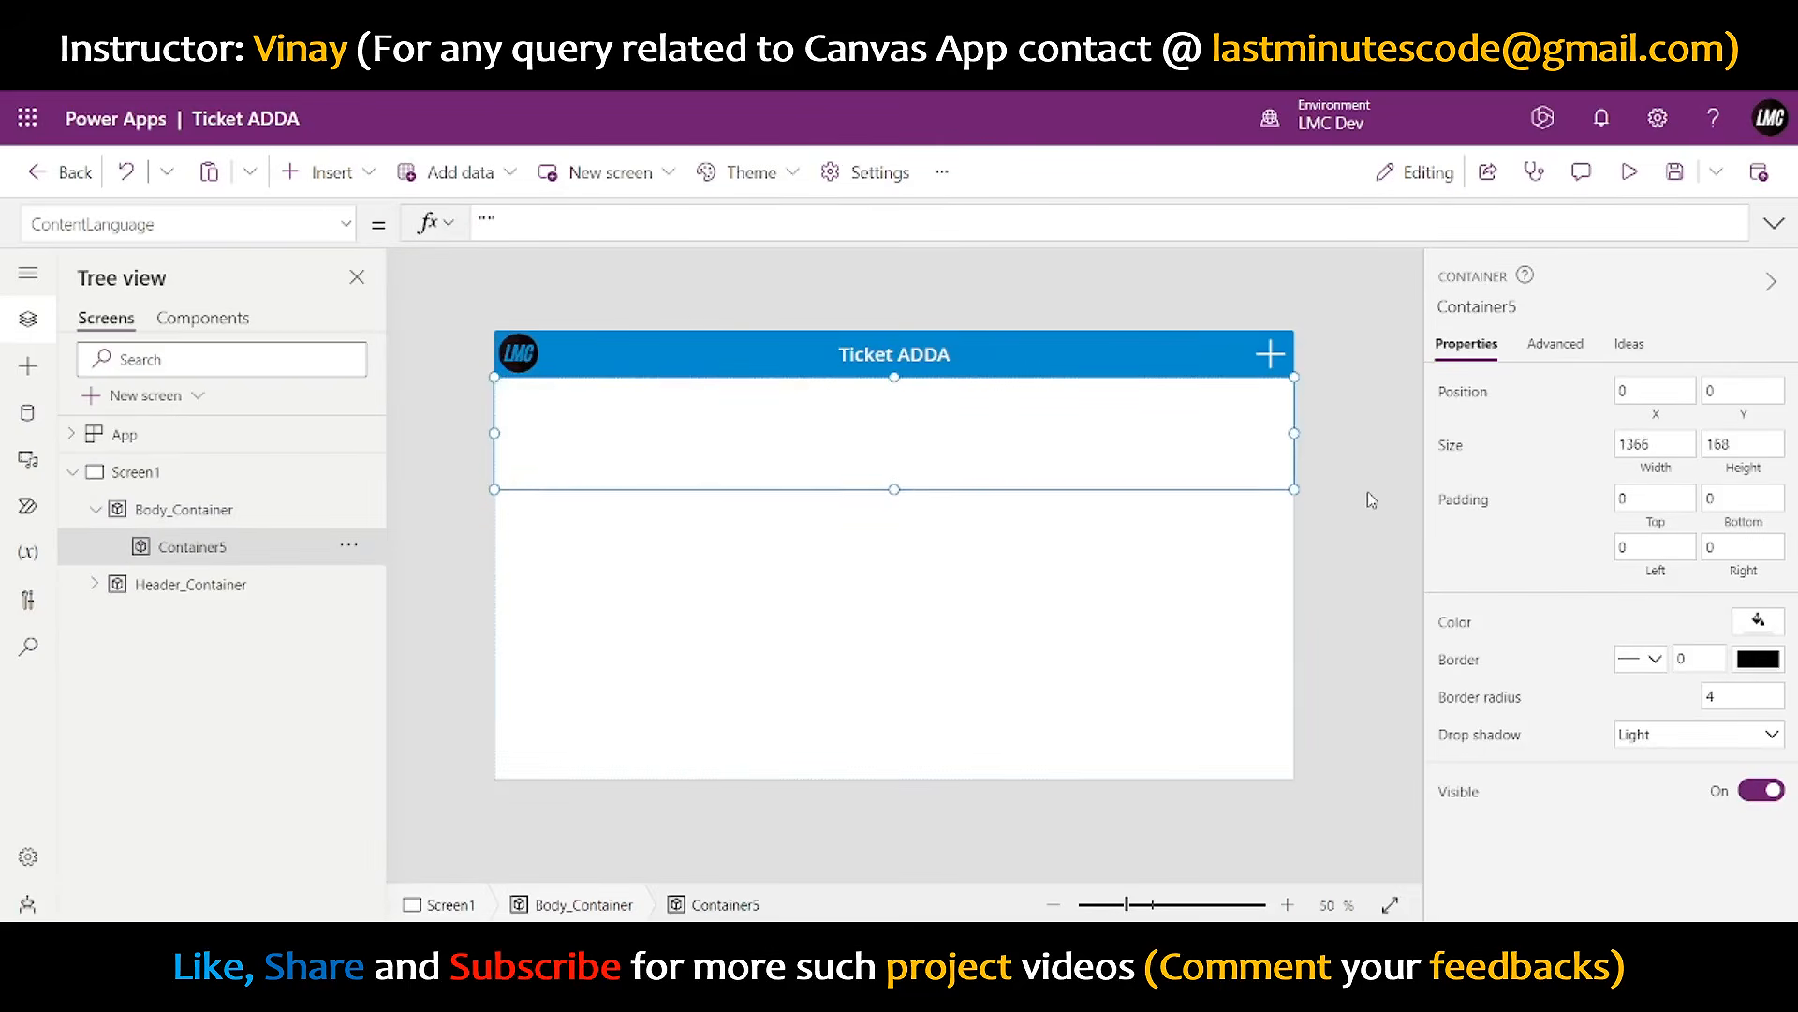
- Fill the new container inside Body_Container with the light gray theme color, leaving Body_Container selected
{"action": "left_click", "coordinate": [1758, 621]}
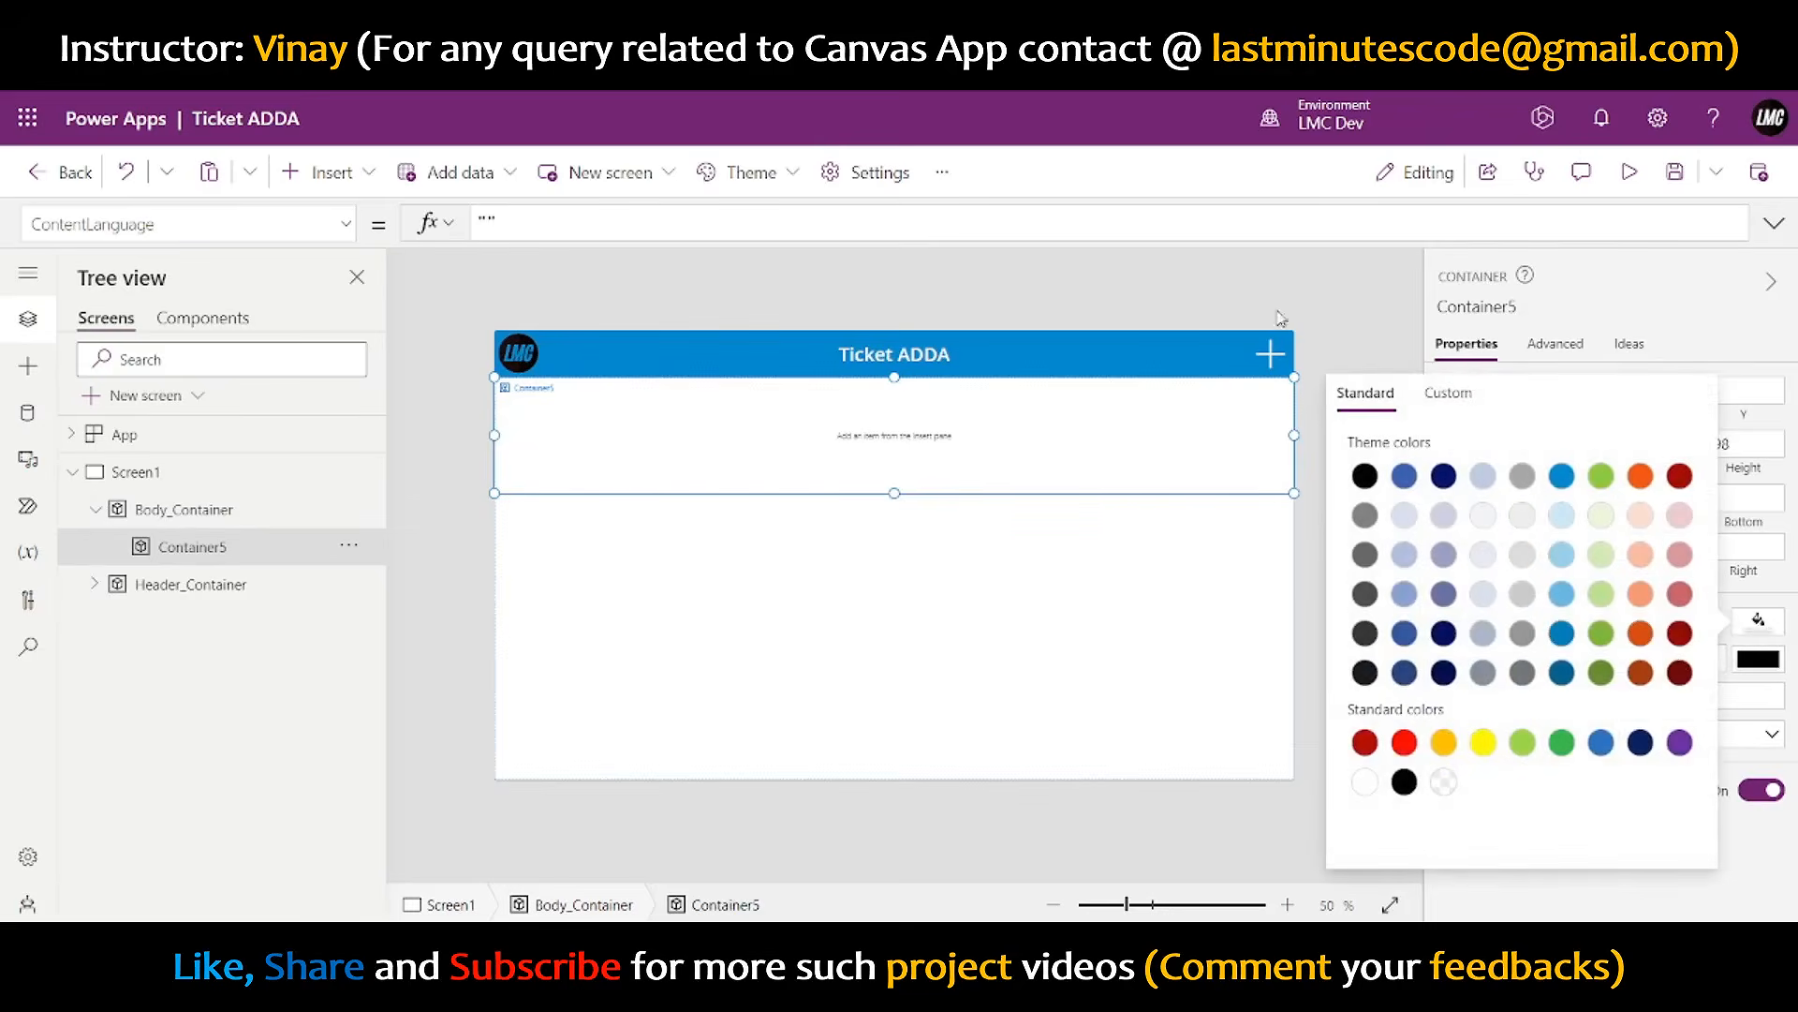
{"action": "left_click", "coordinate": [1318, 317]}
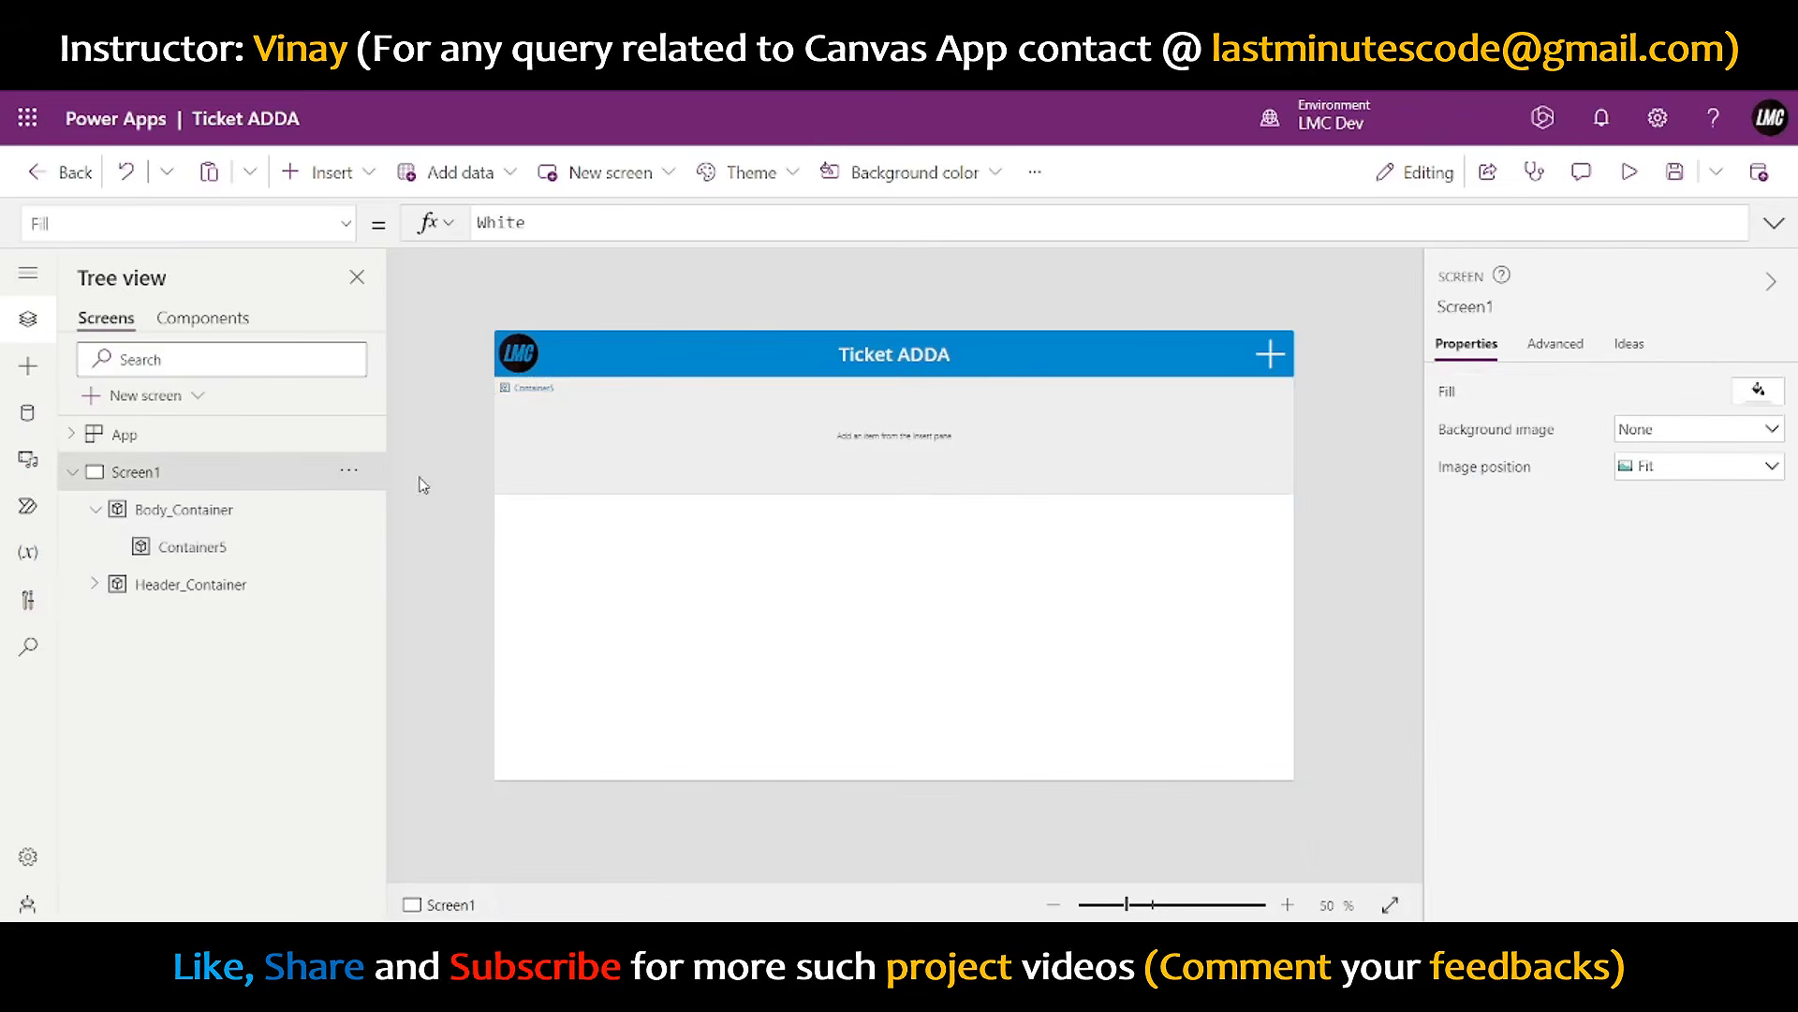
{"action": "left_click", "coordinate": [190, 511]}
{"action": "left_click", "coordinate": [223, 557]}
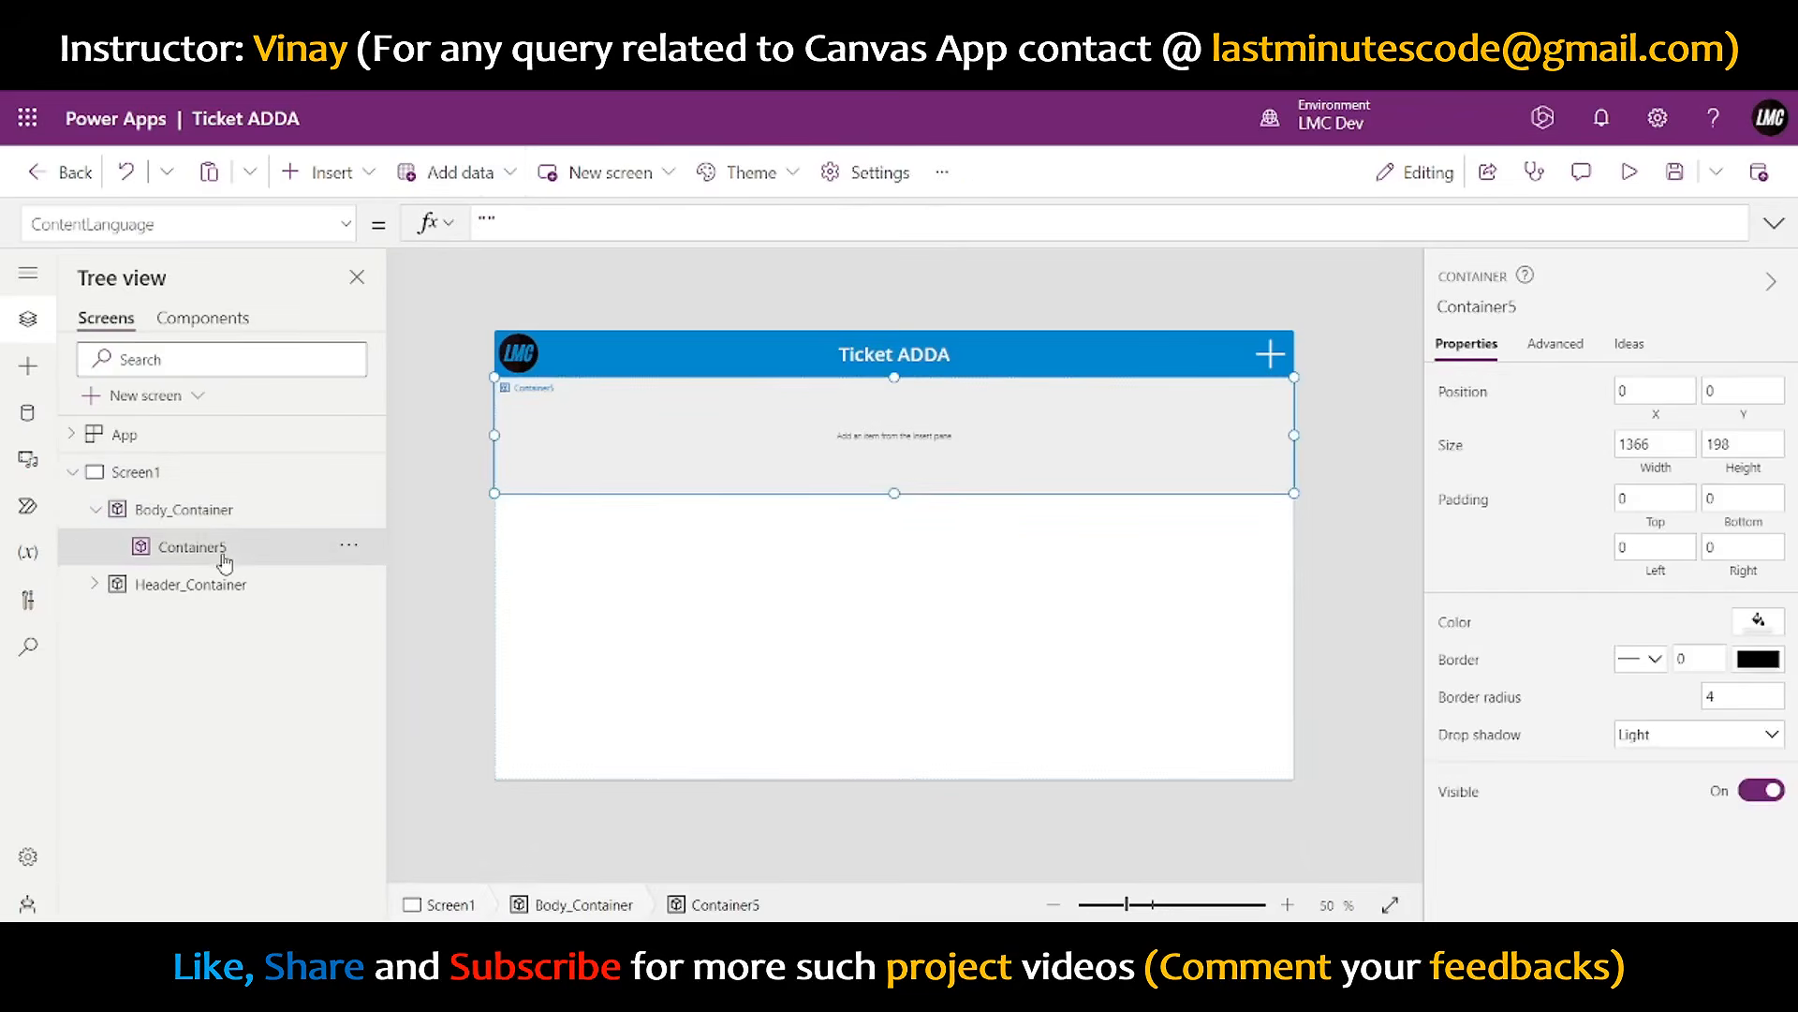
{"action": "left_click", "coordinate": [223, 518]}
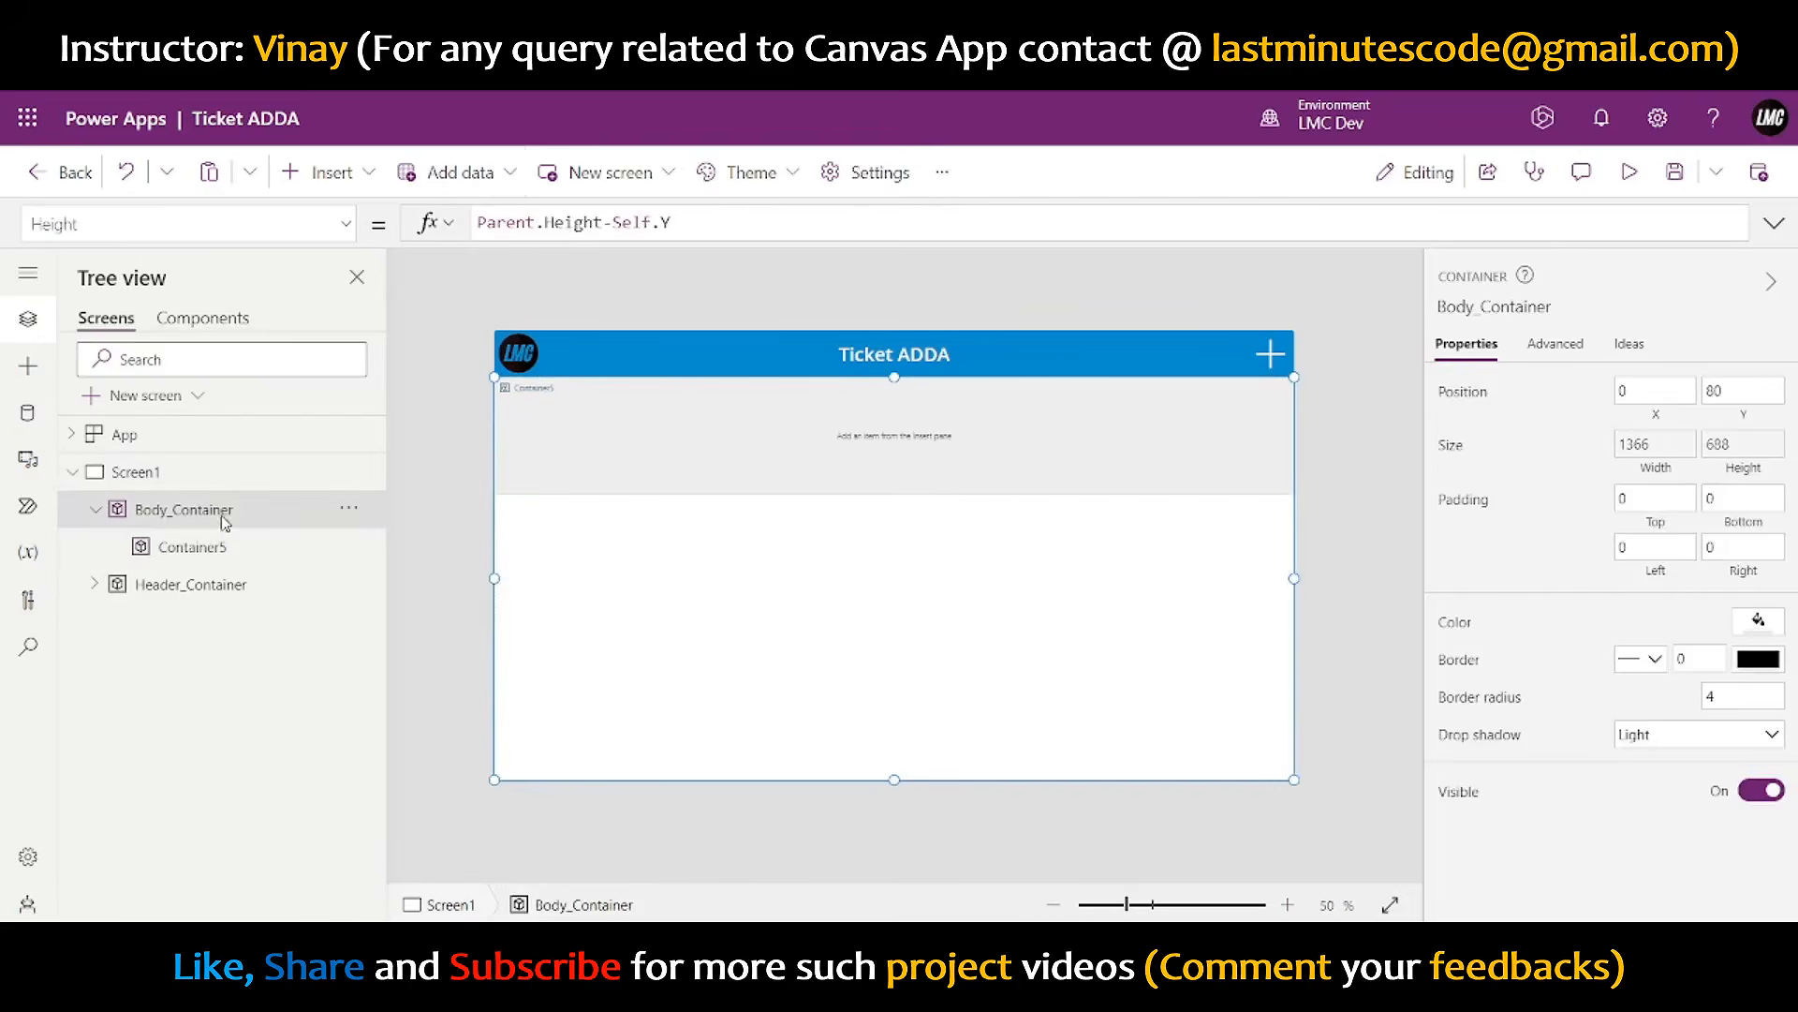
- Paste a container copy into Body_Container at 0, 198, resize it to about 430 by 490, and fill it with light green
{"action": "key", "text": "ctrl+v"}
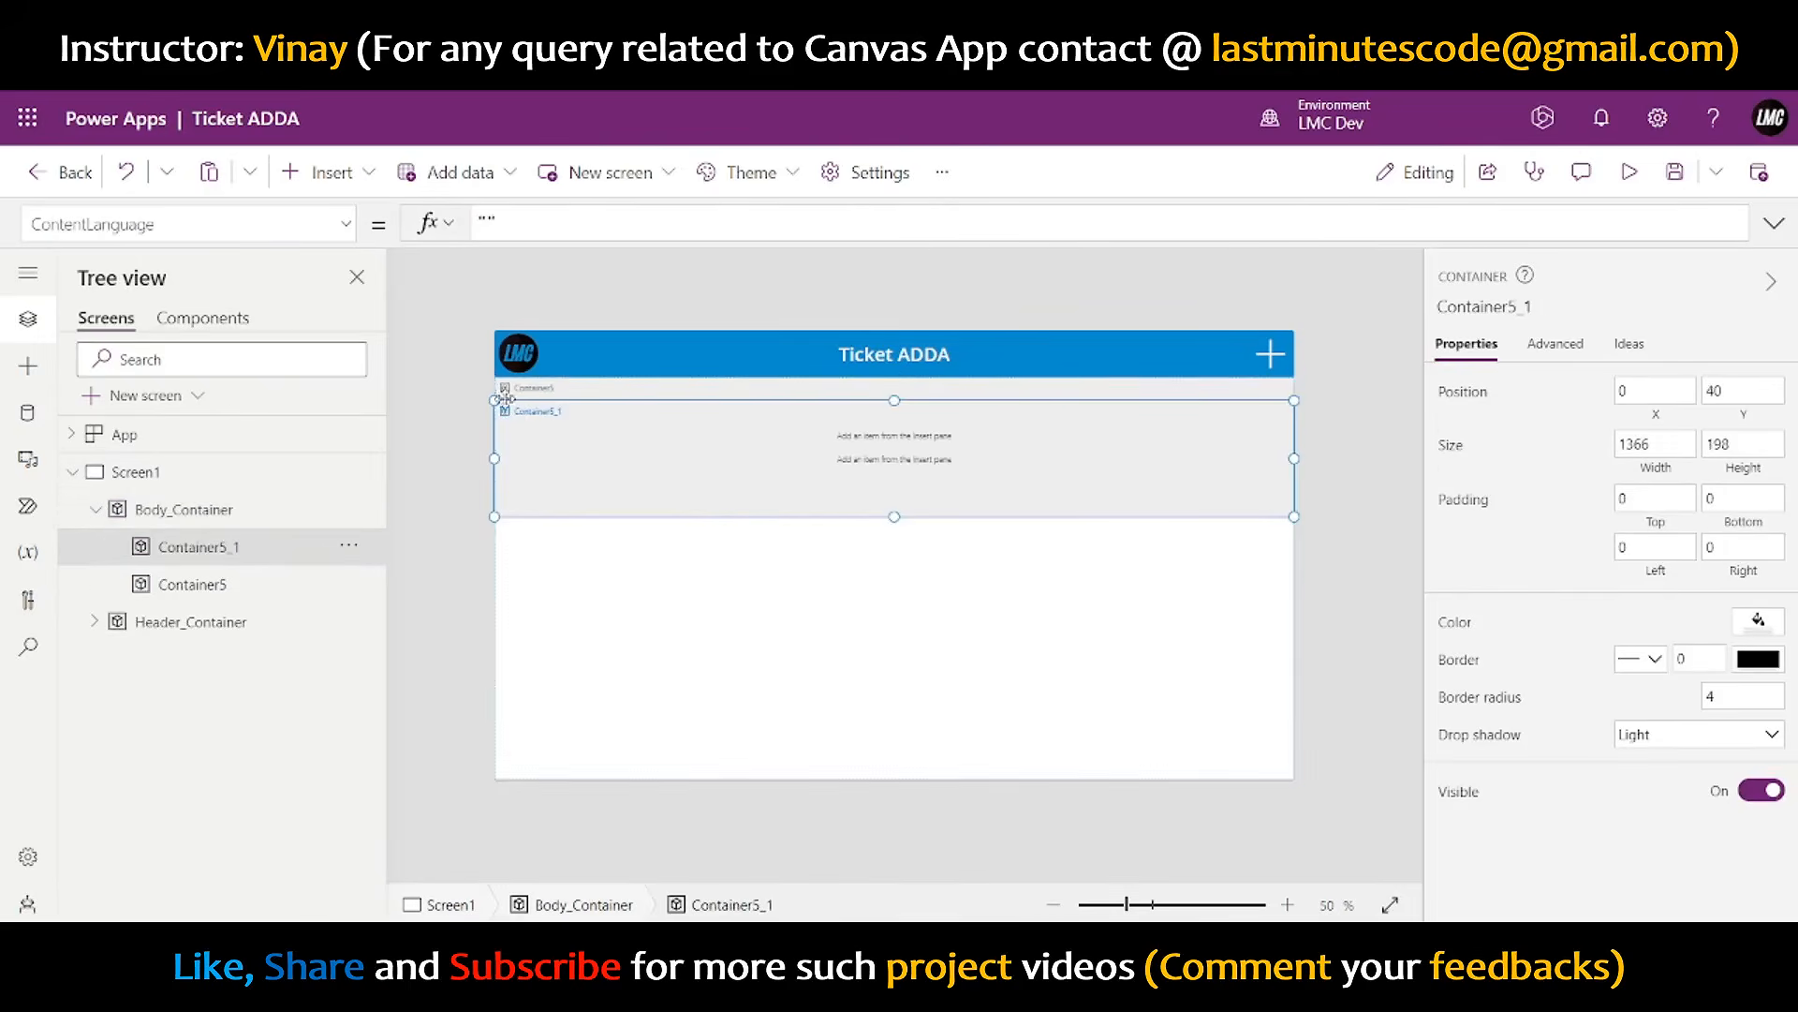
{"action": "left_click_drag", "start_coordinate": [488, 393], "coordinate": [491, 493]}
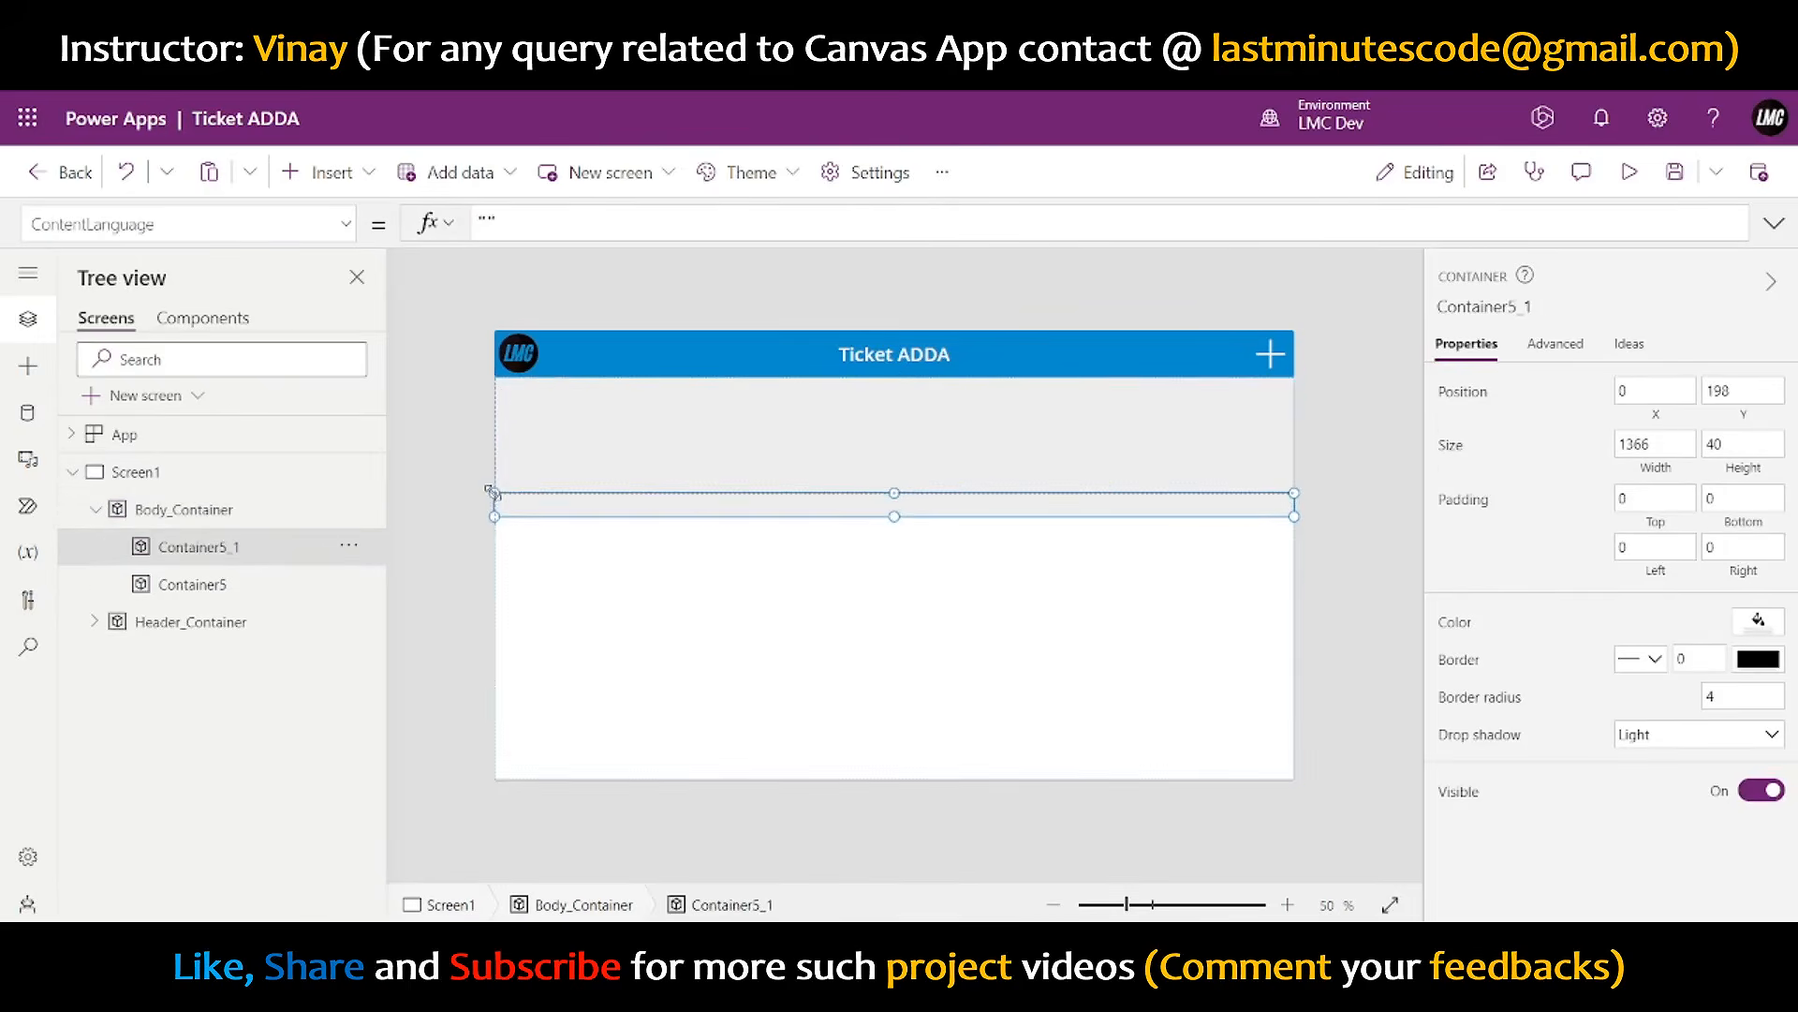
{"action": "left_click_drag", "start_coordinate": [1295, 518], "coordinate": [747, 807]}
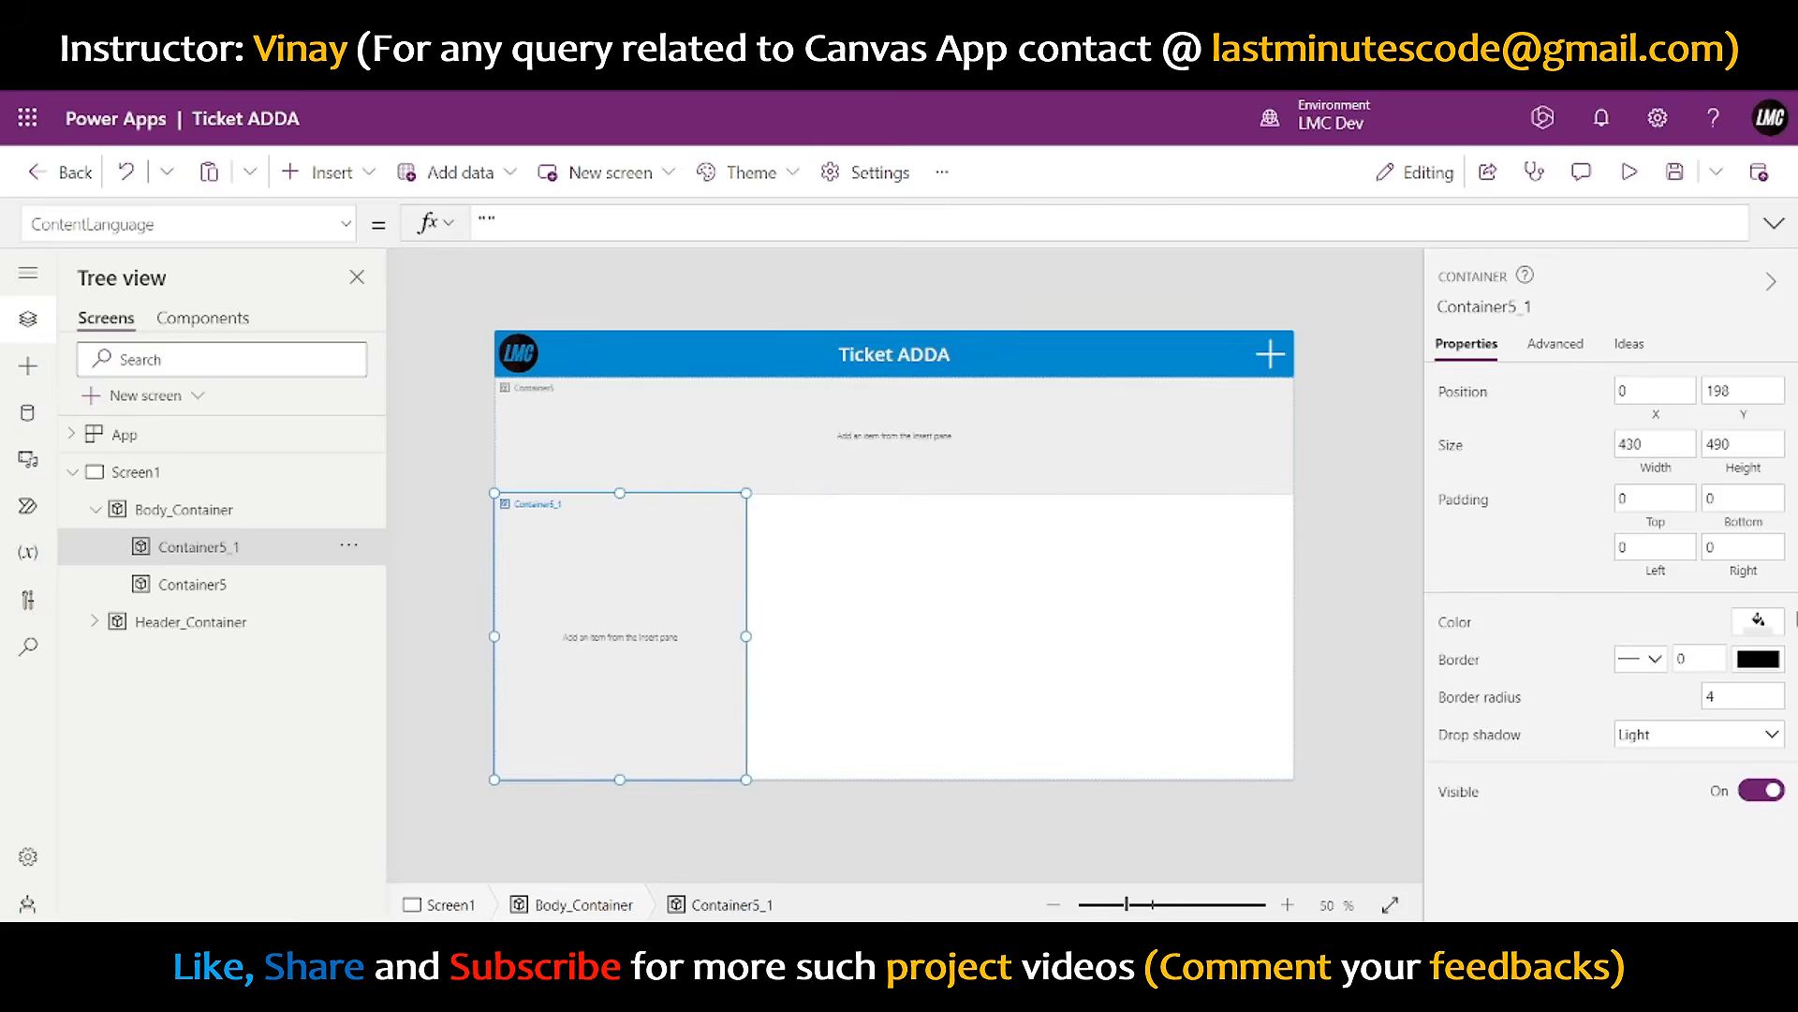
{"action": "left_click", "coordinate": [1758, 620]}
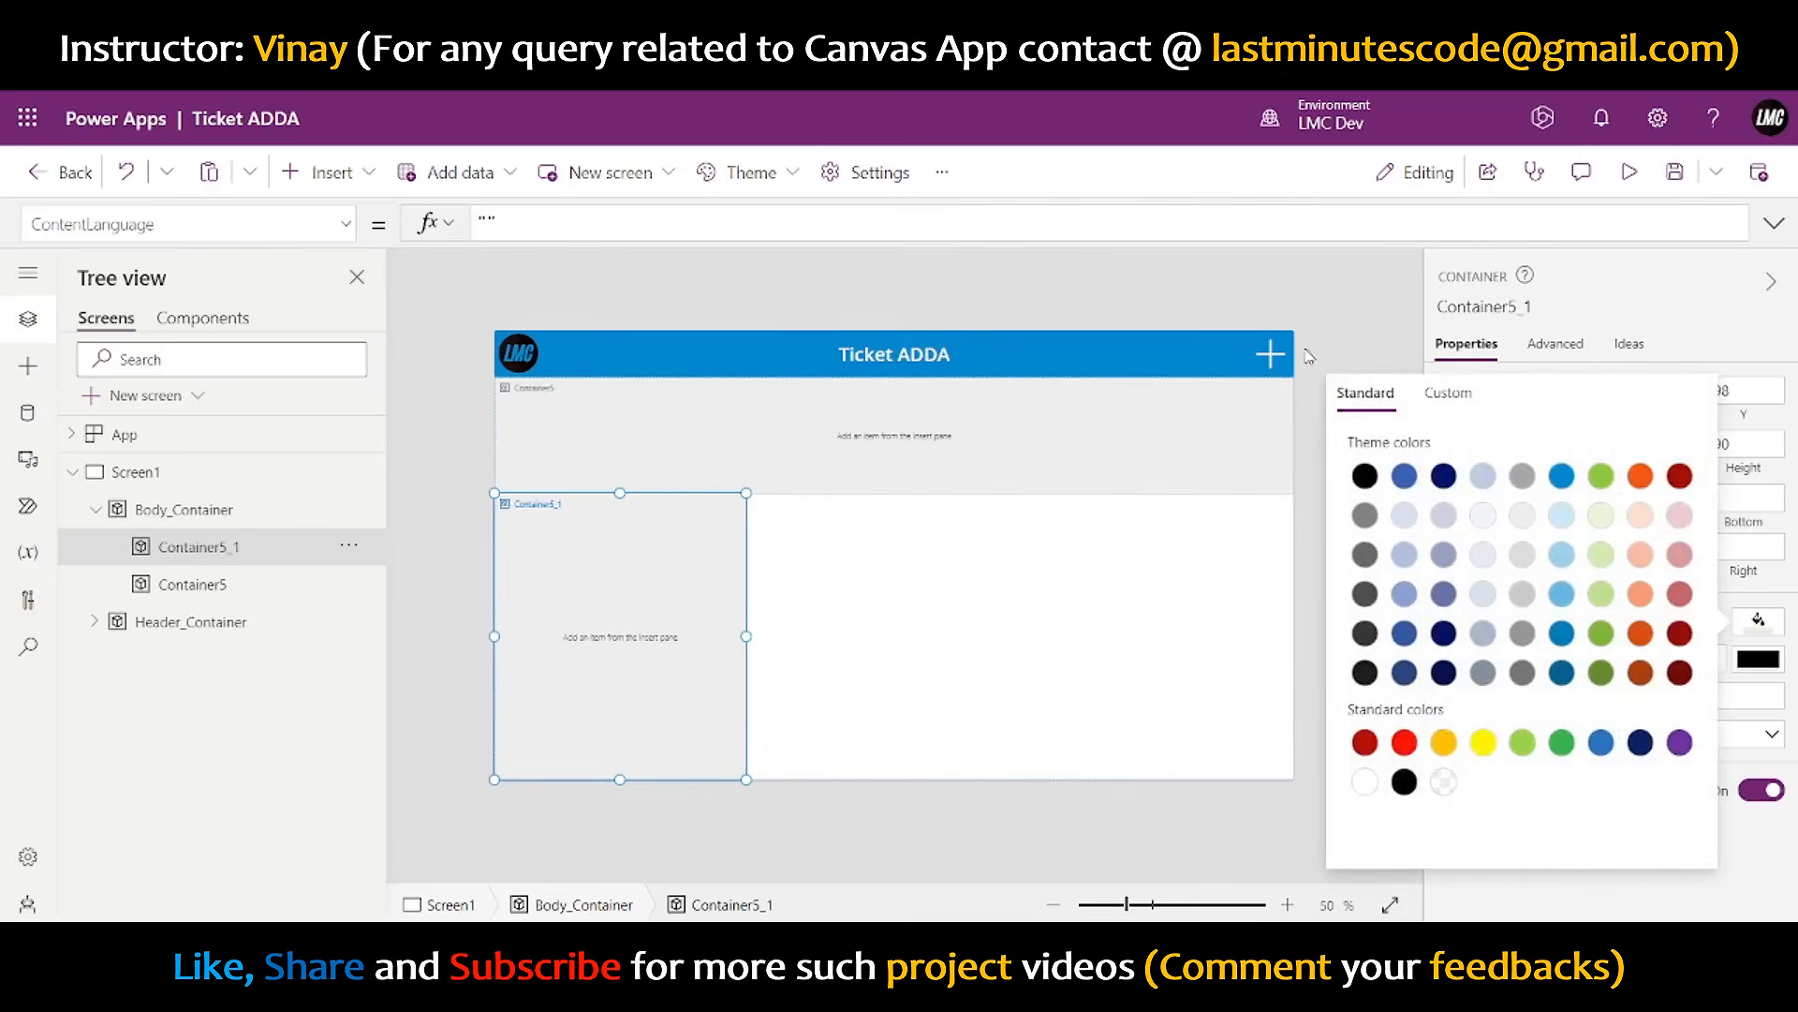
{"action": "left_click", "coordinate": [1377, 317]}
- Paste another container copy into Body_Container at 430, 198, resize it to about 936 by 490, and fill it with light orange
{"action": "left_click", "coordinate": [260, 515]}
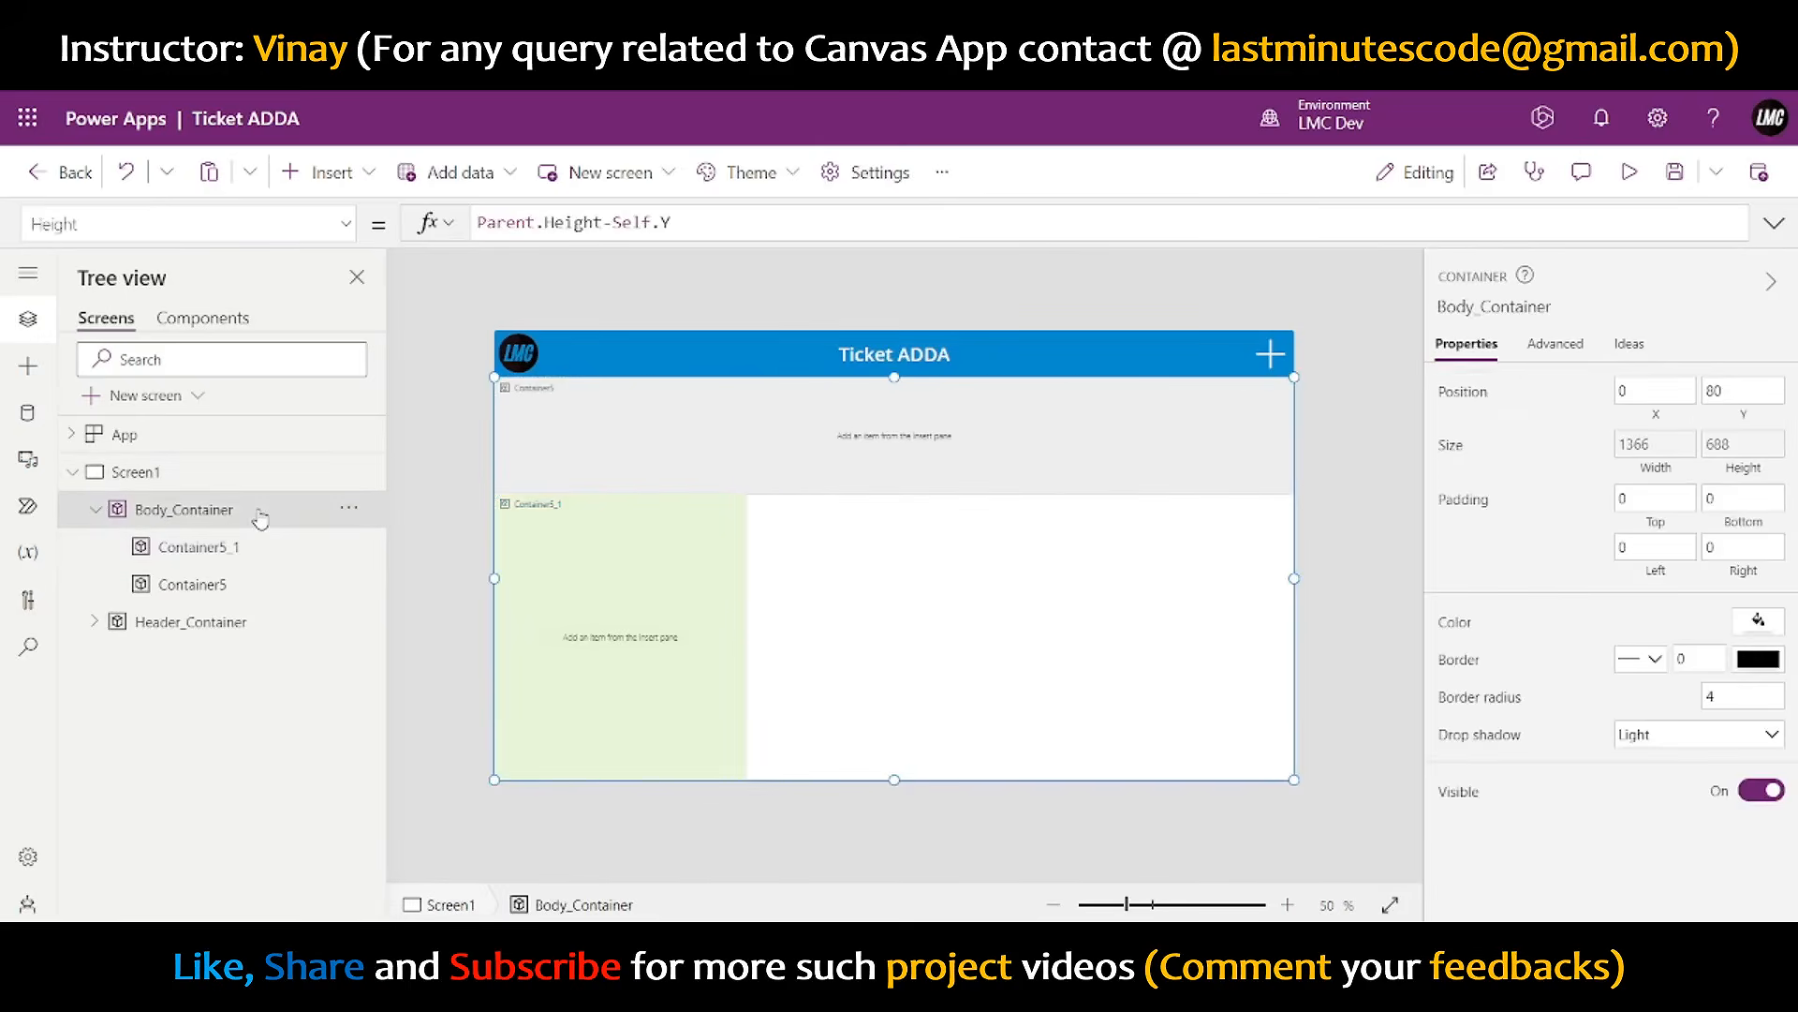
{"action": "key", "text": "ctrl+v"}
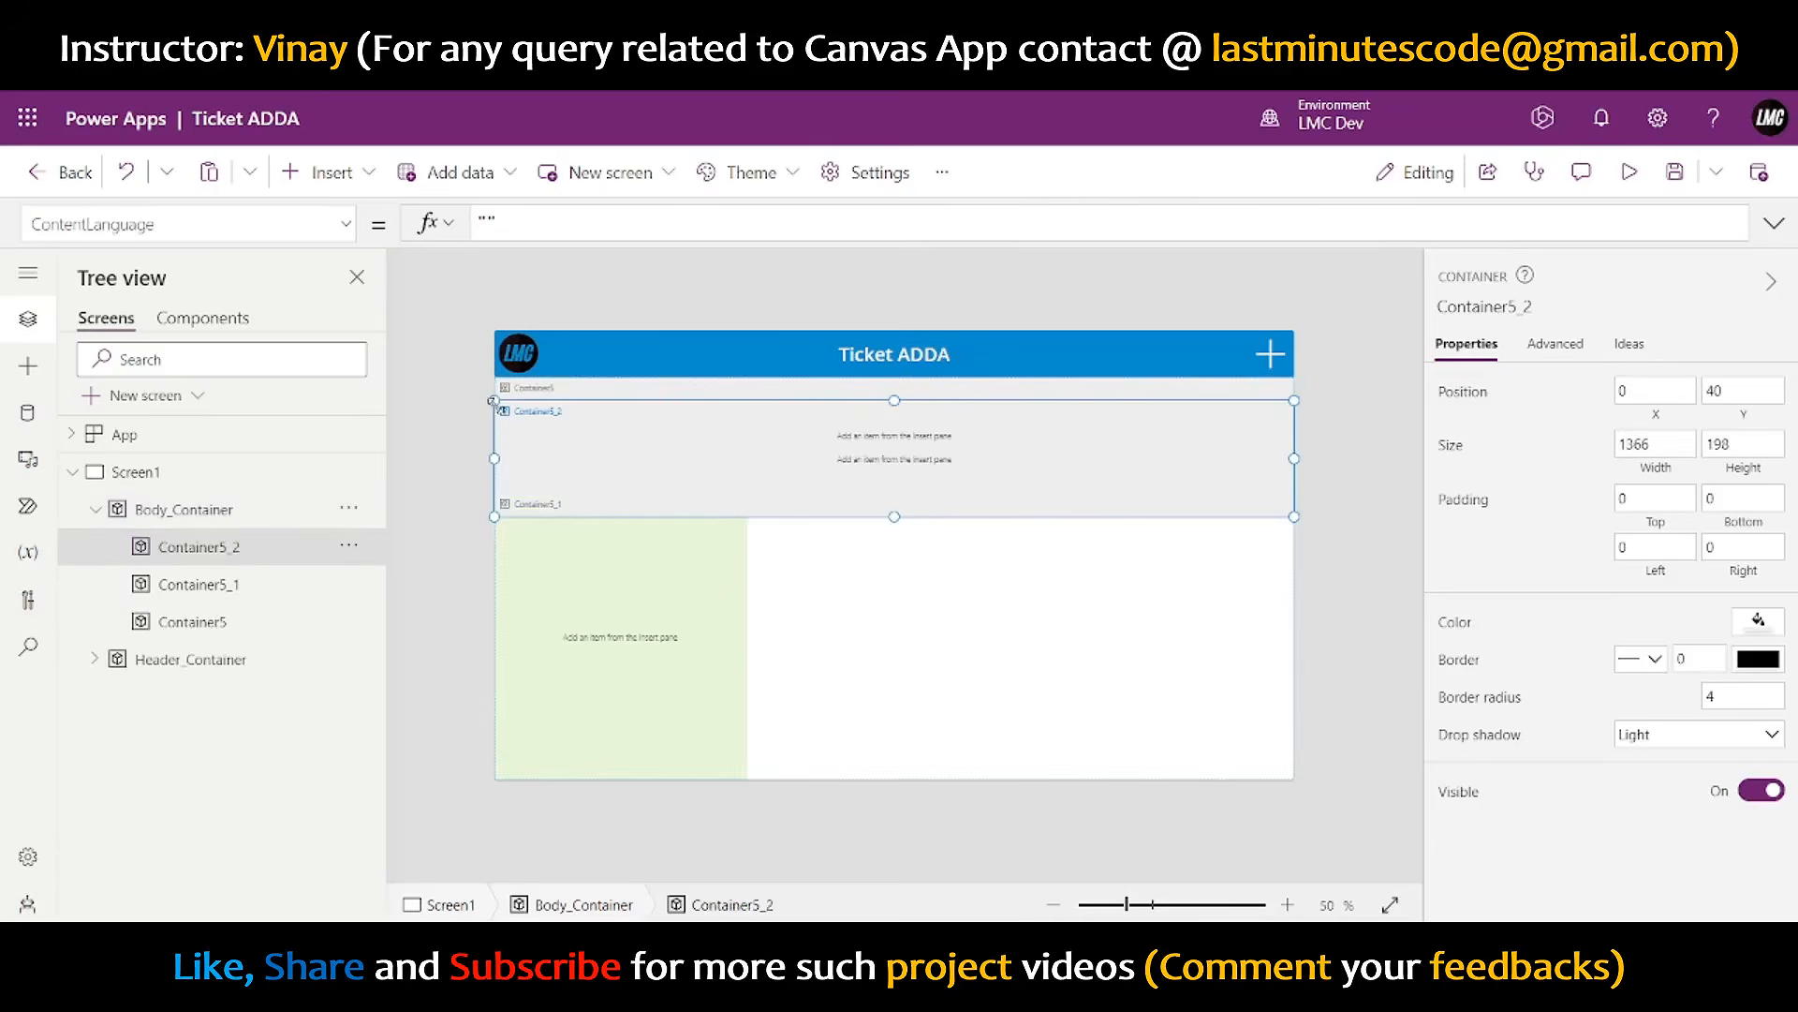
{"action": "left_click_drag", "start_coordinate": [494, 401], "coordinate": [747, 494]}
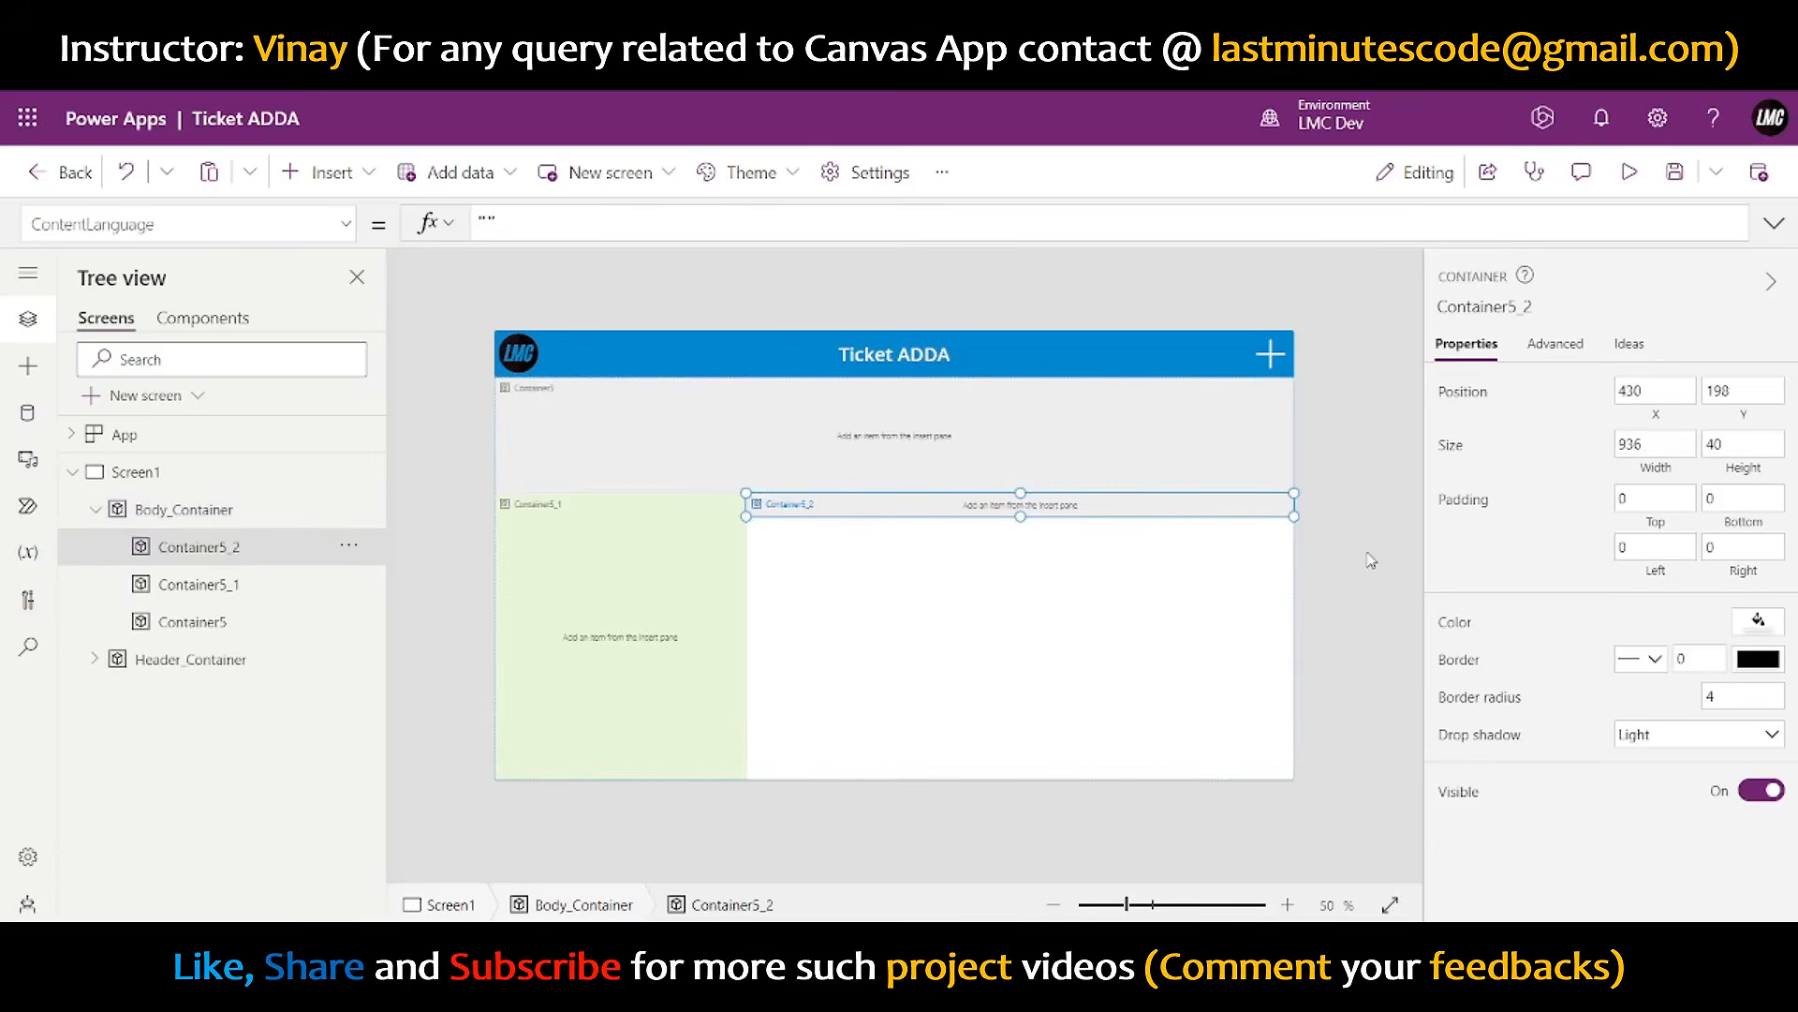
{"action": "left_click_drag", "start_coordinate": [1293, 516], "coordinate": [1338, 824]}
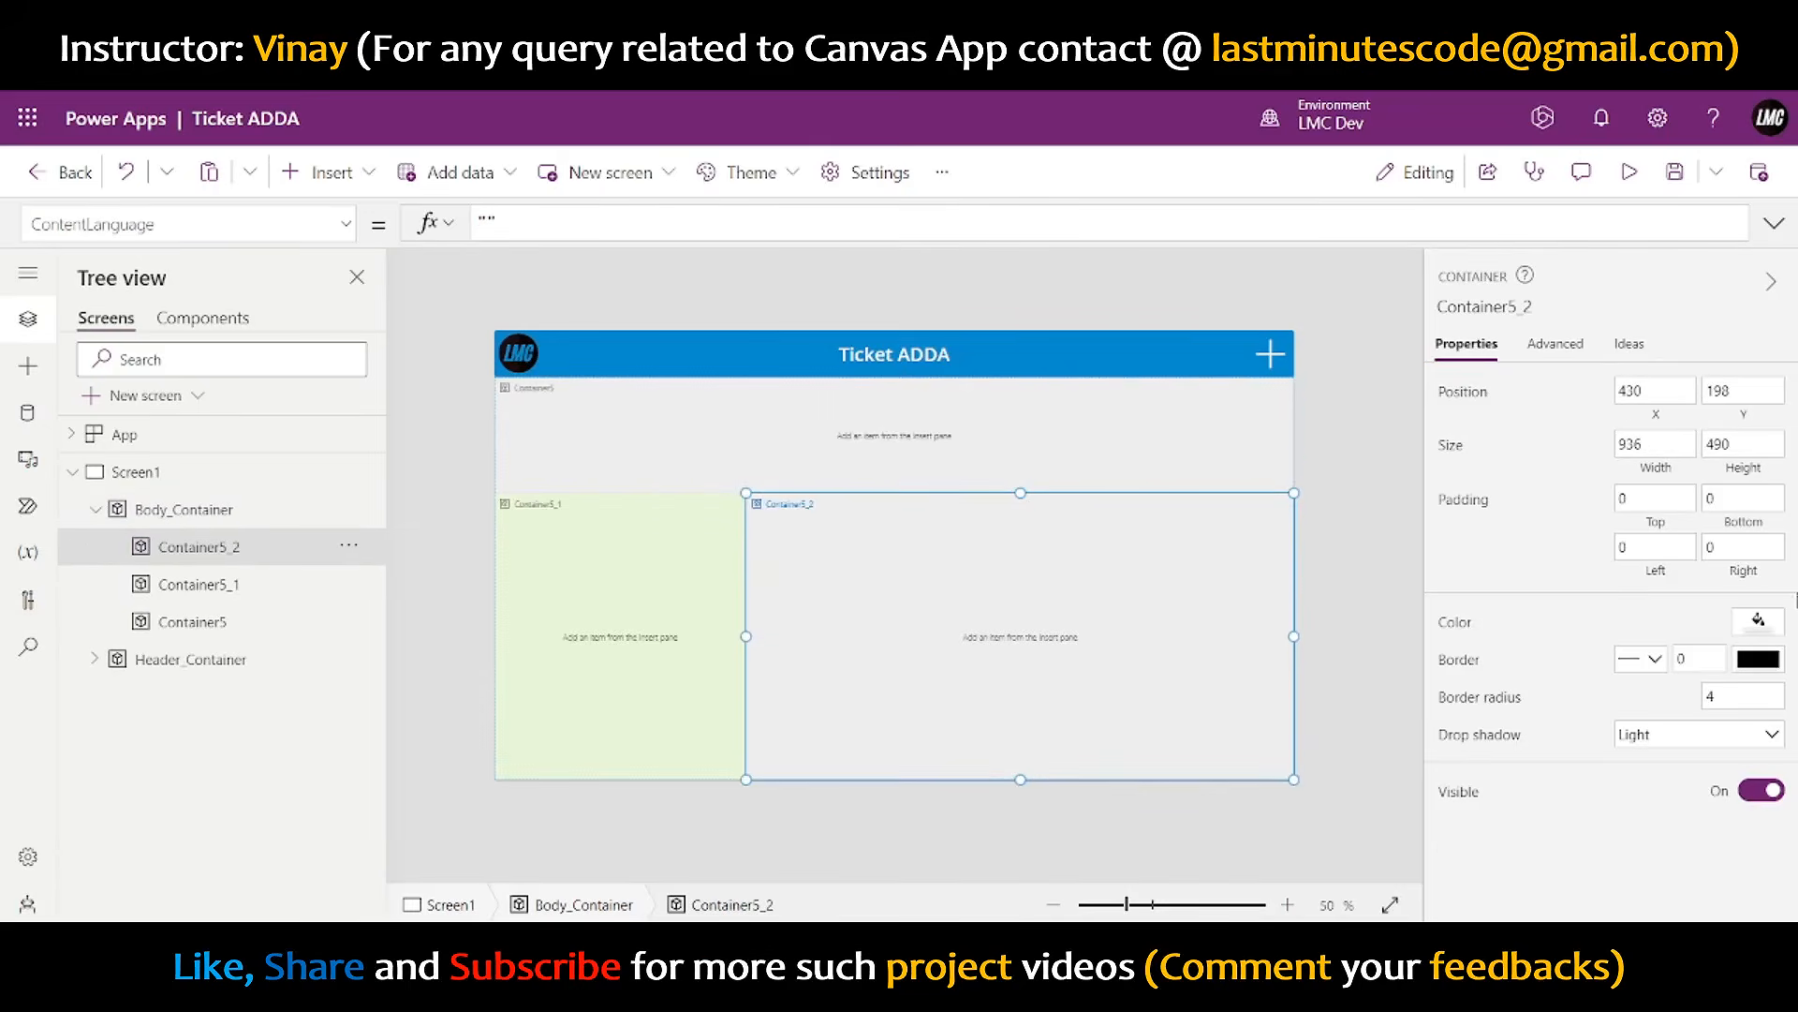
{"action": "left_click", "coordinate": [1773, 616]}
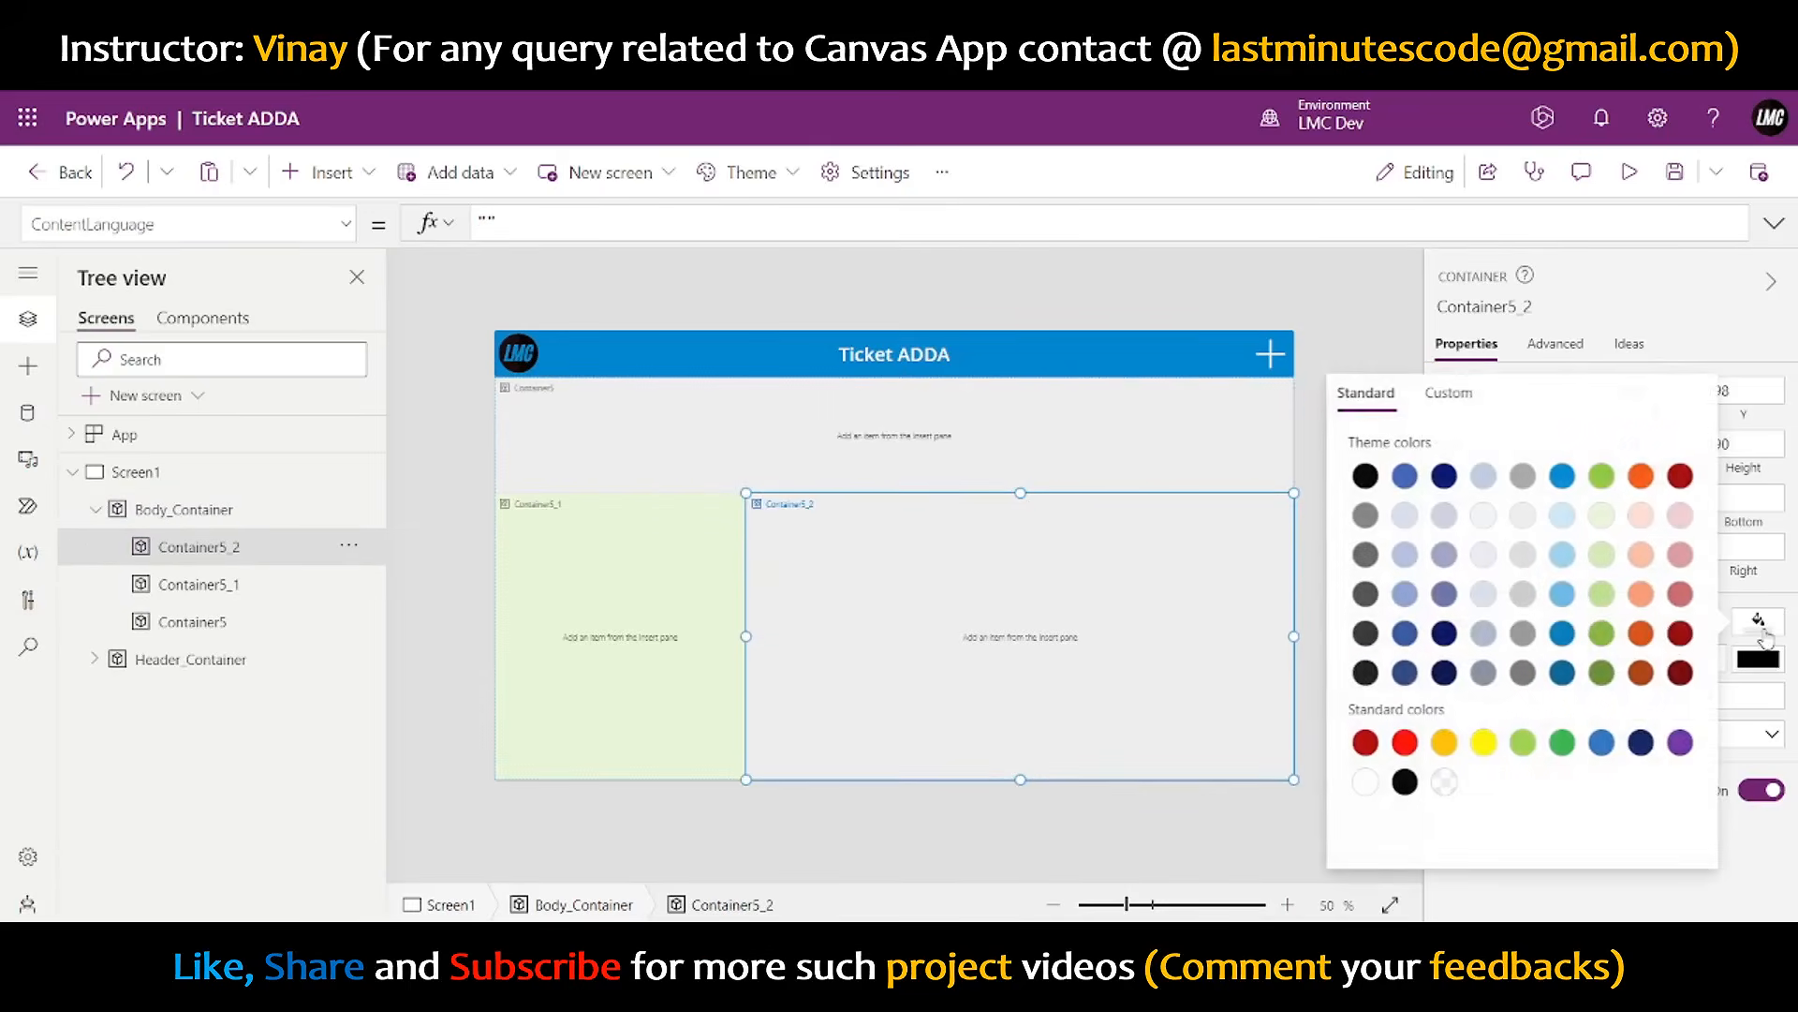
{"action": "left_click", "coordinate": [1640, 515]}
{"action": "left_click", "coordinate": [1369, 332]}
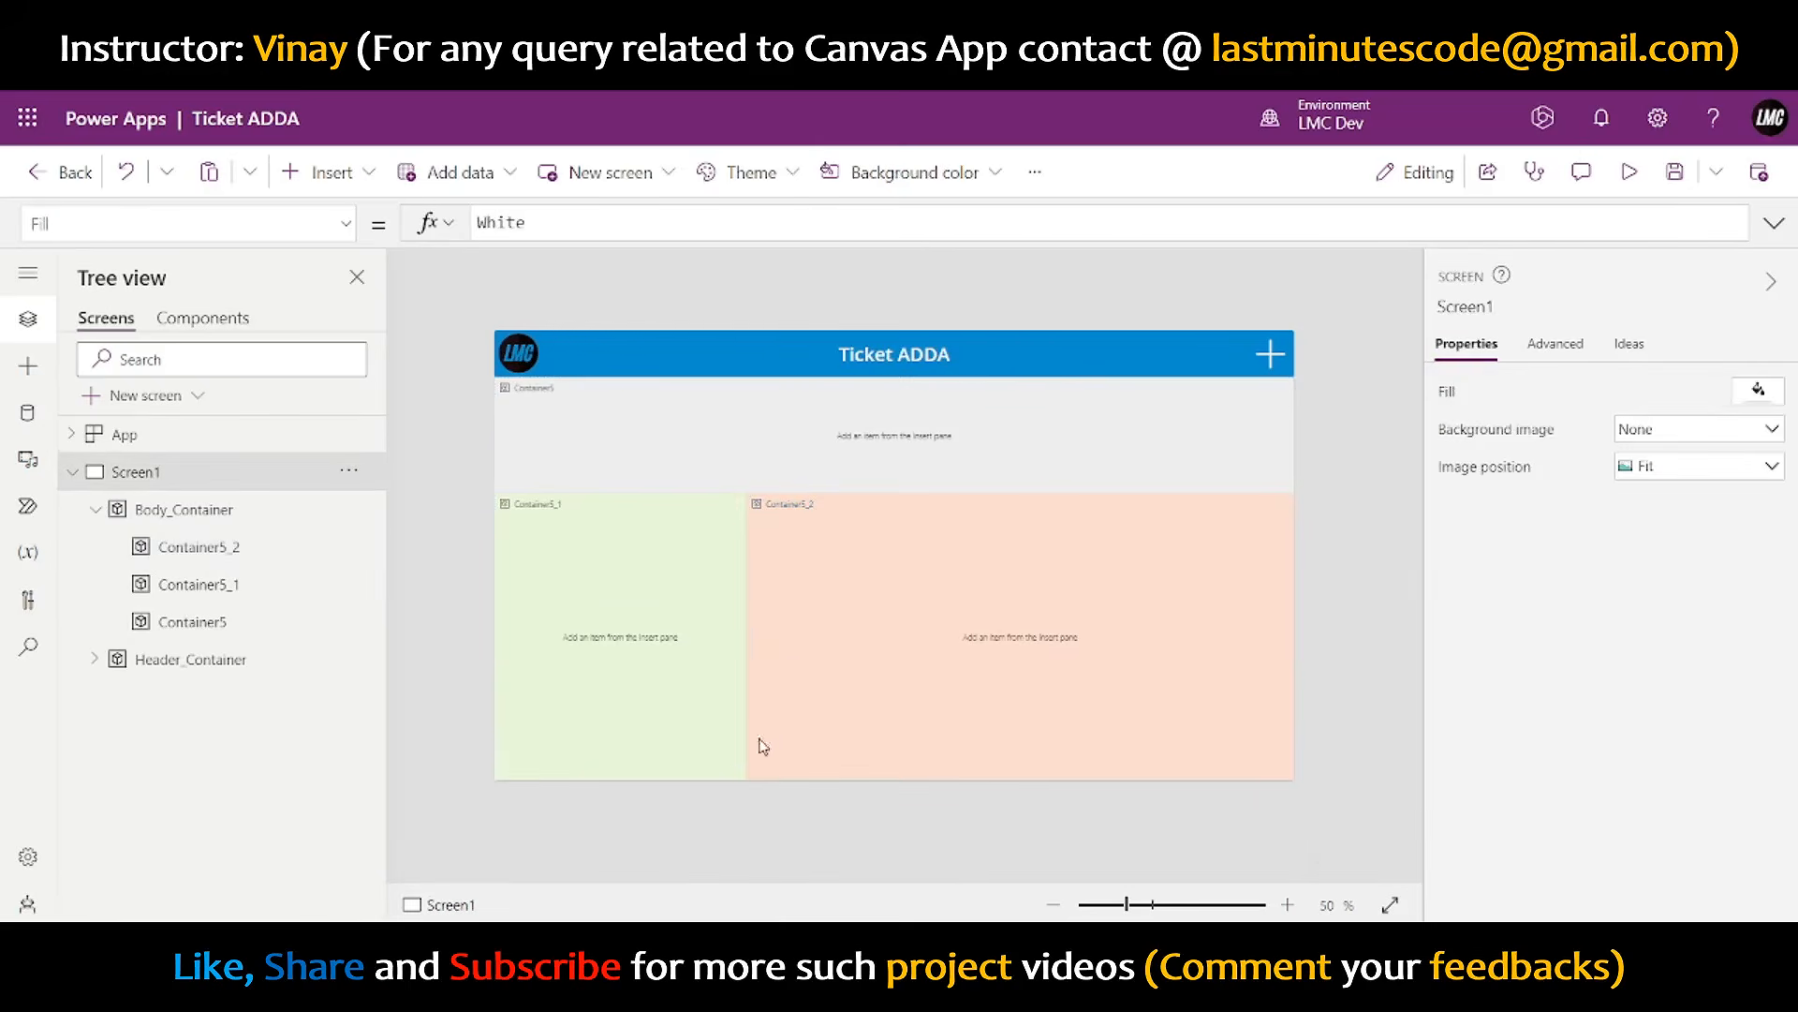
- Shorten the light gray upper container to about 152 high and set its width to the formula Parent.Width
{"action": "left_click", "coordinate": [856, 440]}
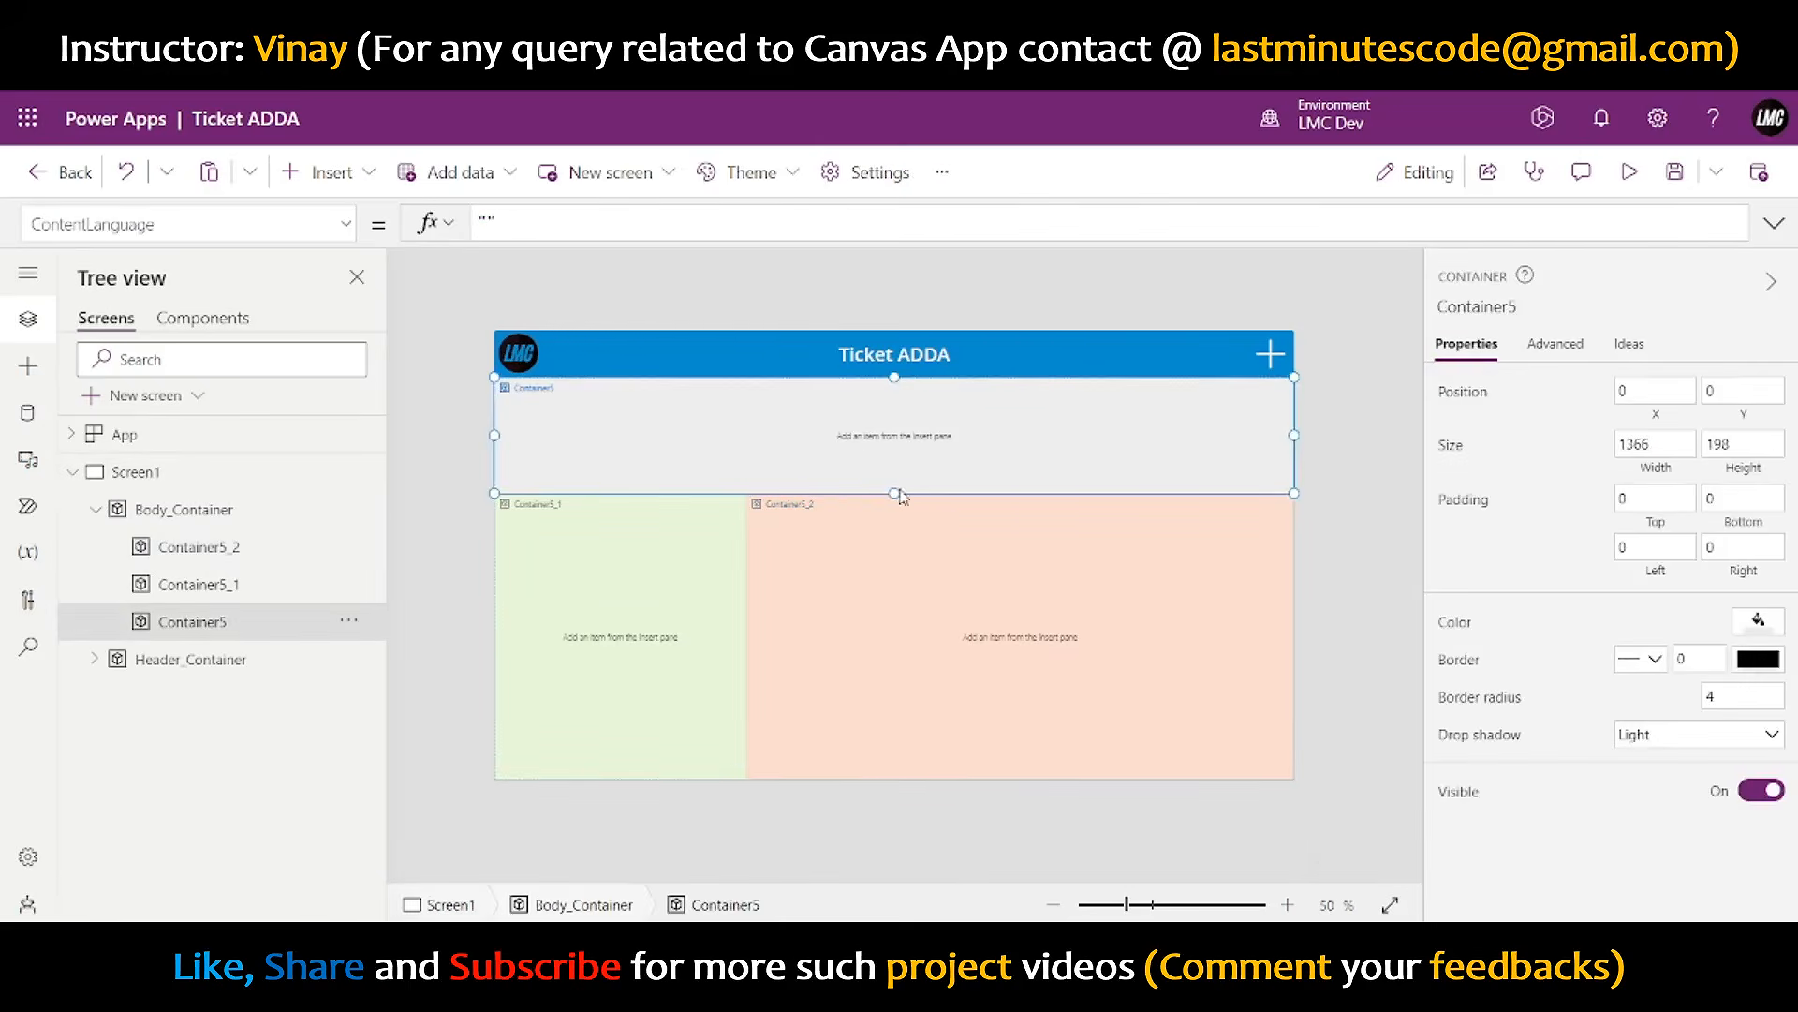
{"action": "left_click_drag", "start_coordinate": [897, 493], "coordinate": [901, 465]}
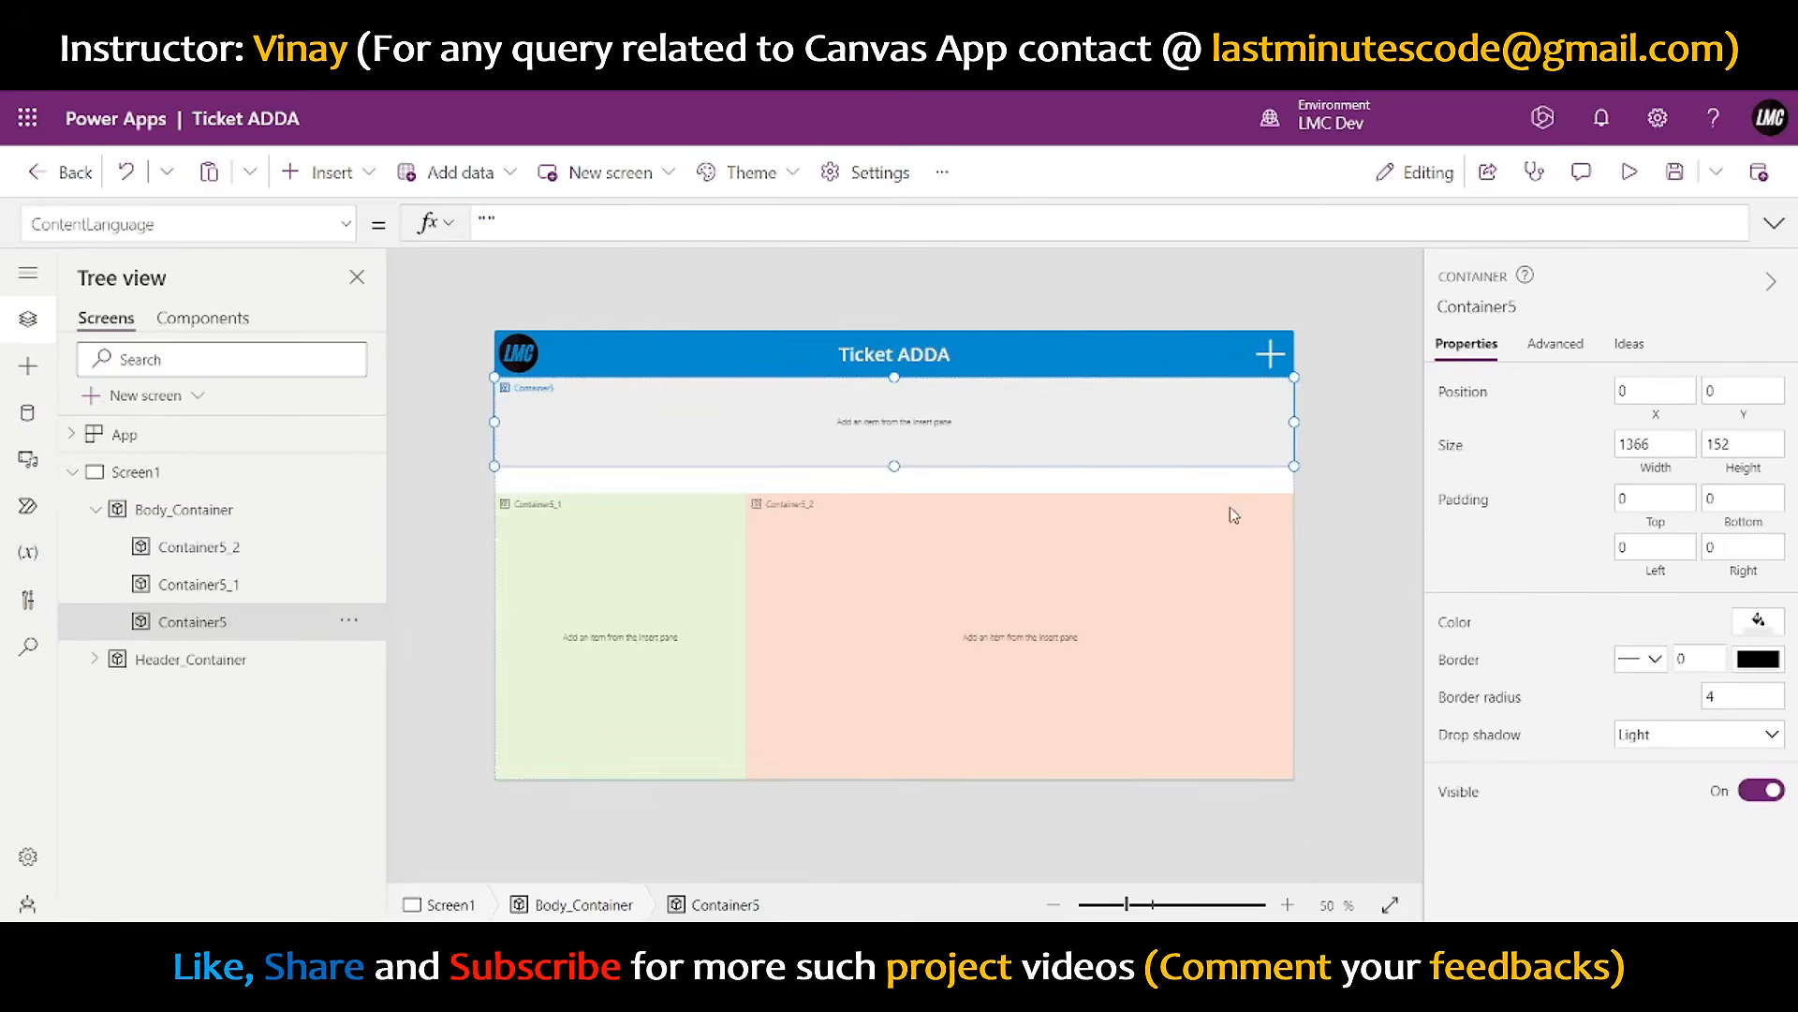
{"action": "left_click", "coordinate": [1352, 463]}
{"action": "left_click", "coordinate": [1203, 437]}
{"action": "left_click", "coordinate": [1666, 477]}
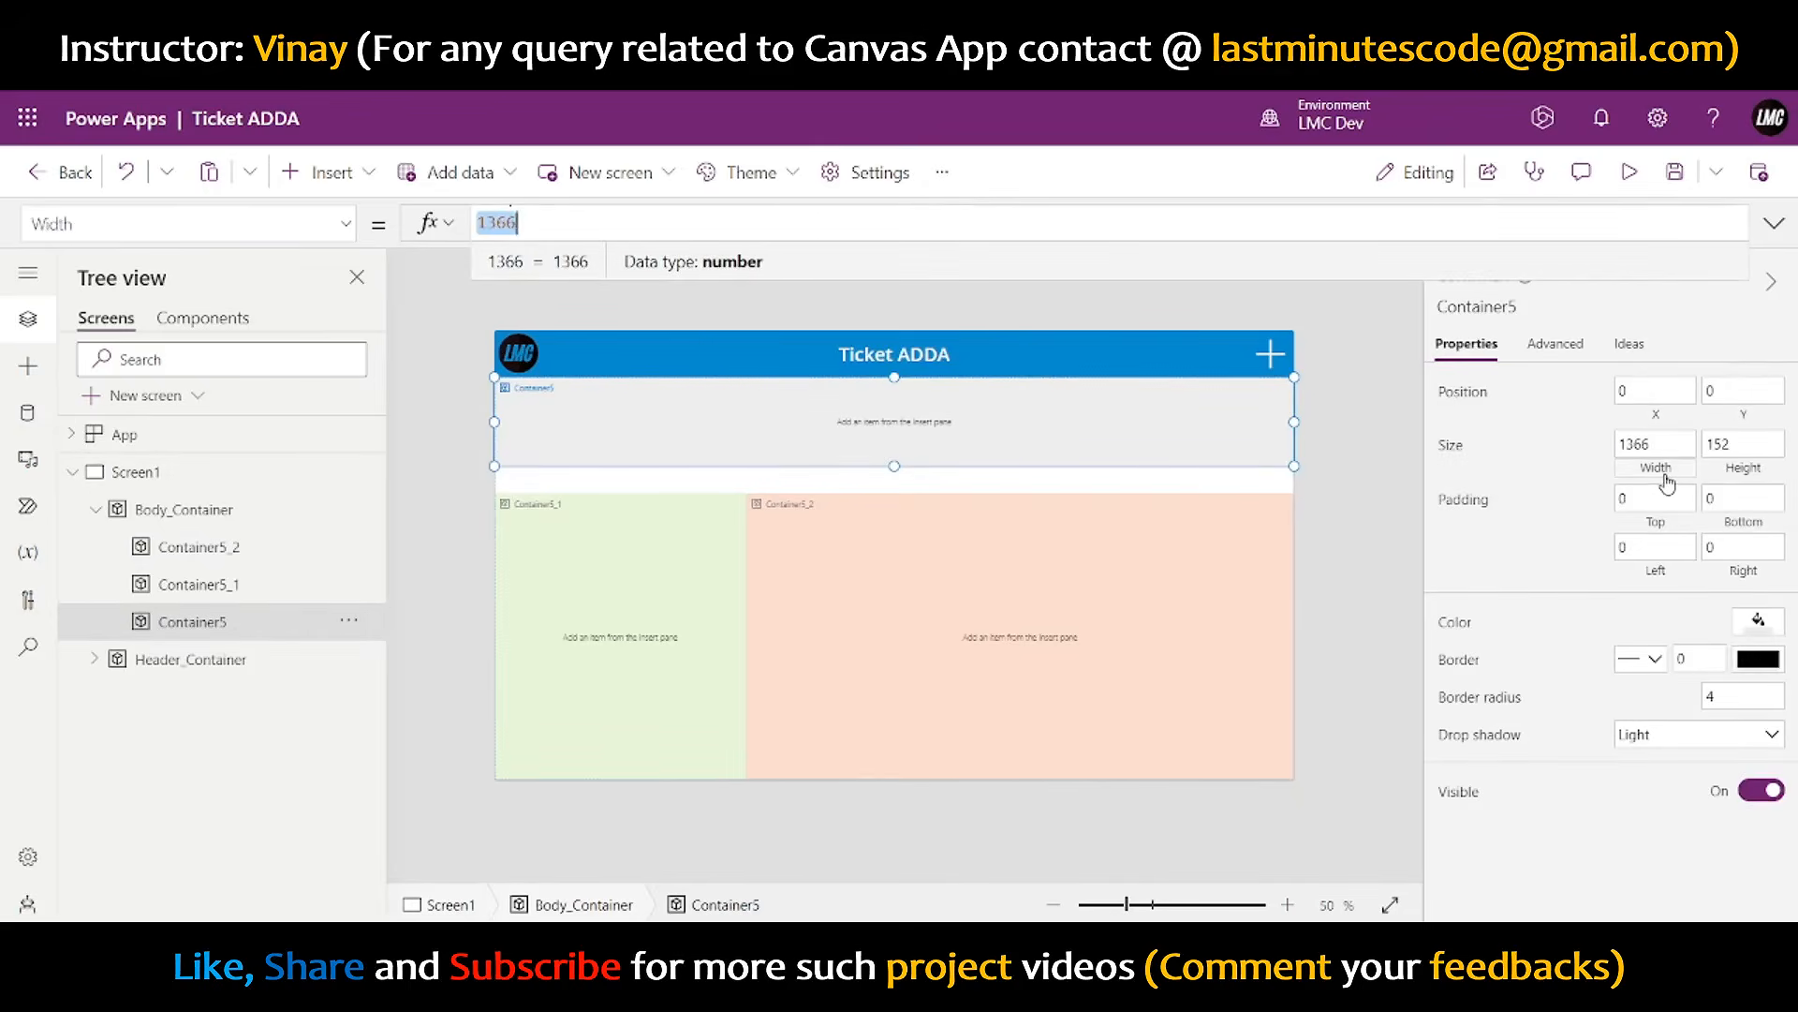
{"action": "type", "text": "Parent.W"}
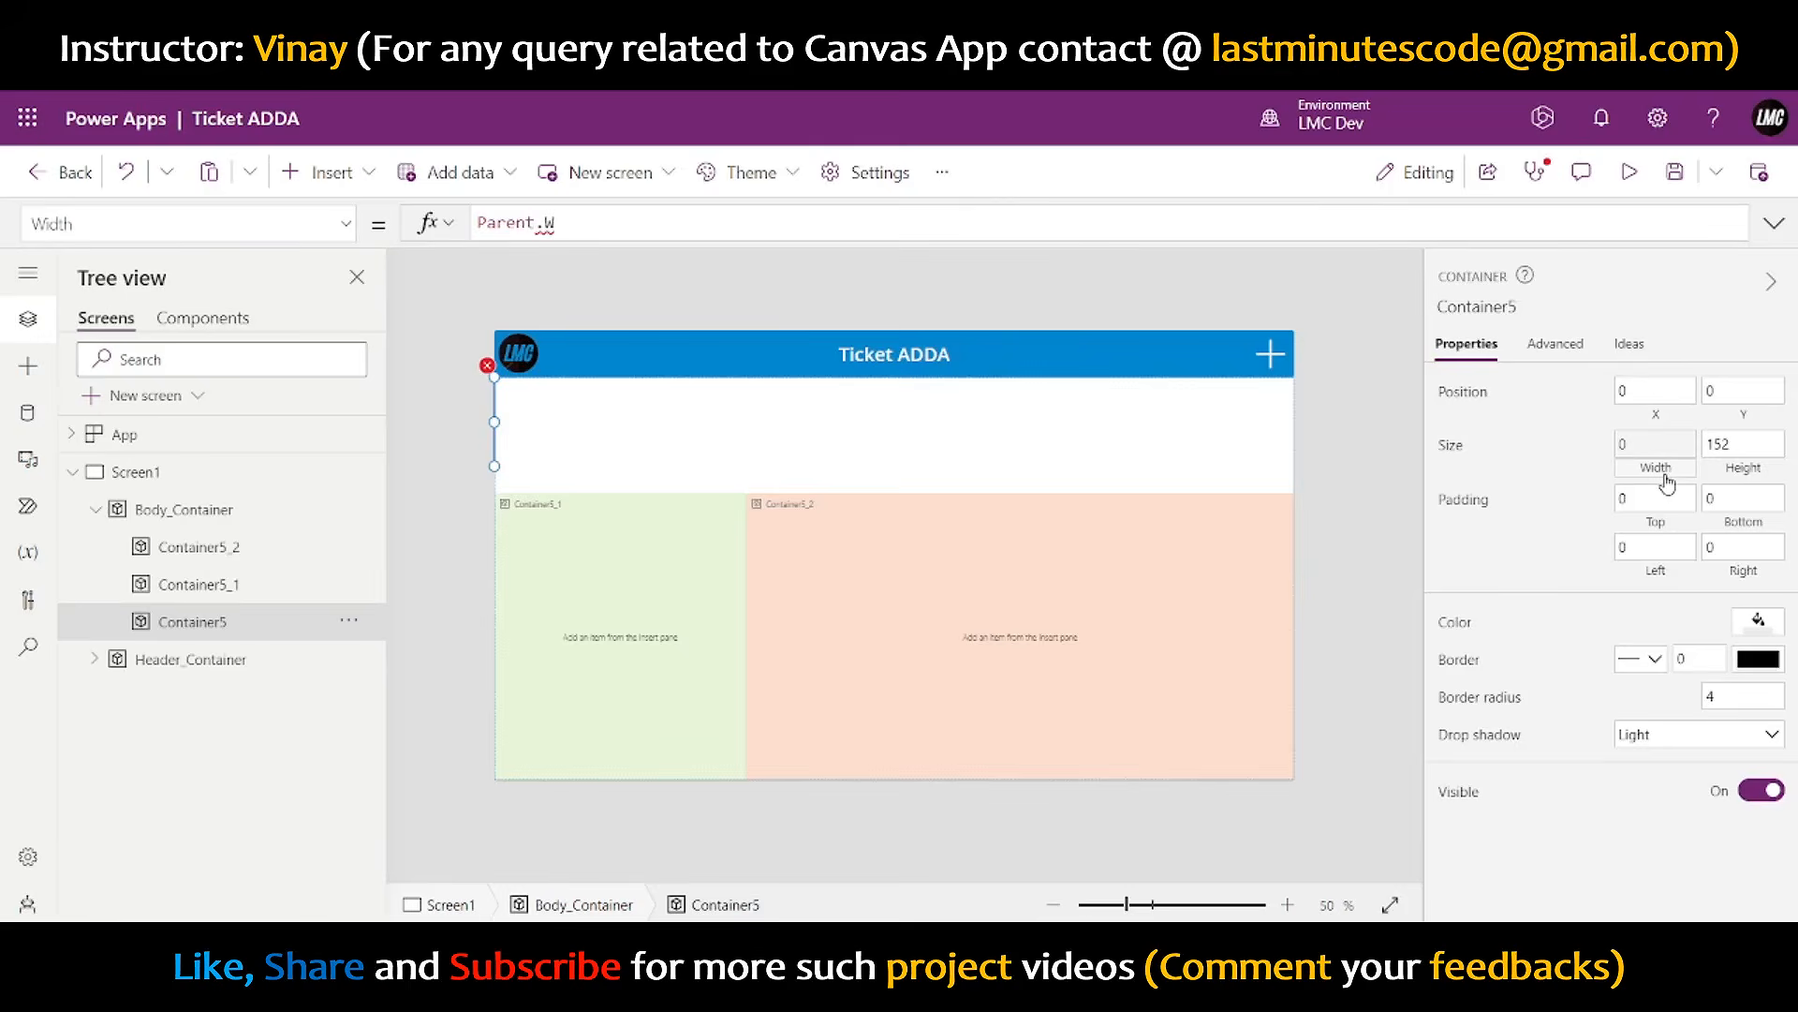
{"action": "type", "text": "idth"}
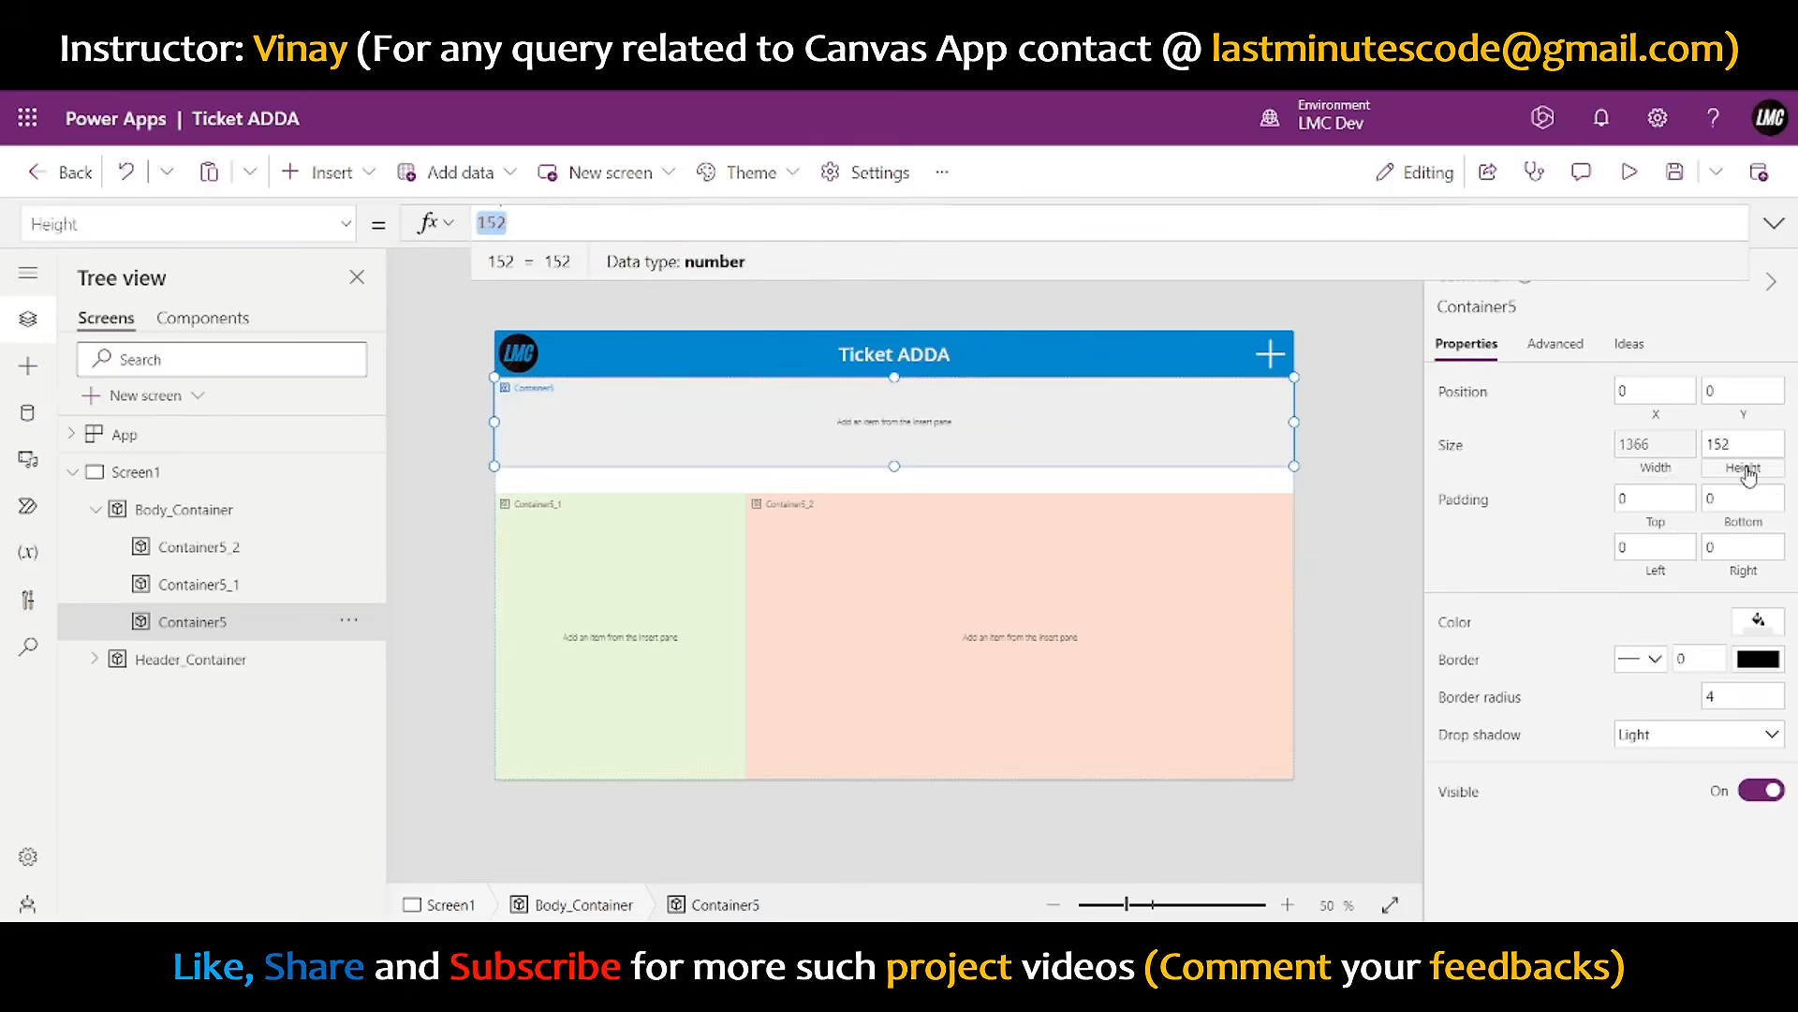
- Set the light gray upper container's height to the formula Parent.Height*.25
{"action": "type", "text": "parent.Height"}
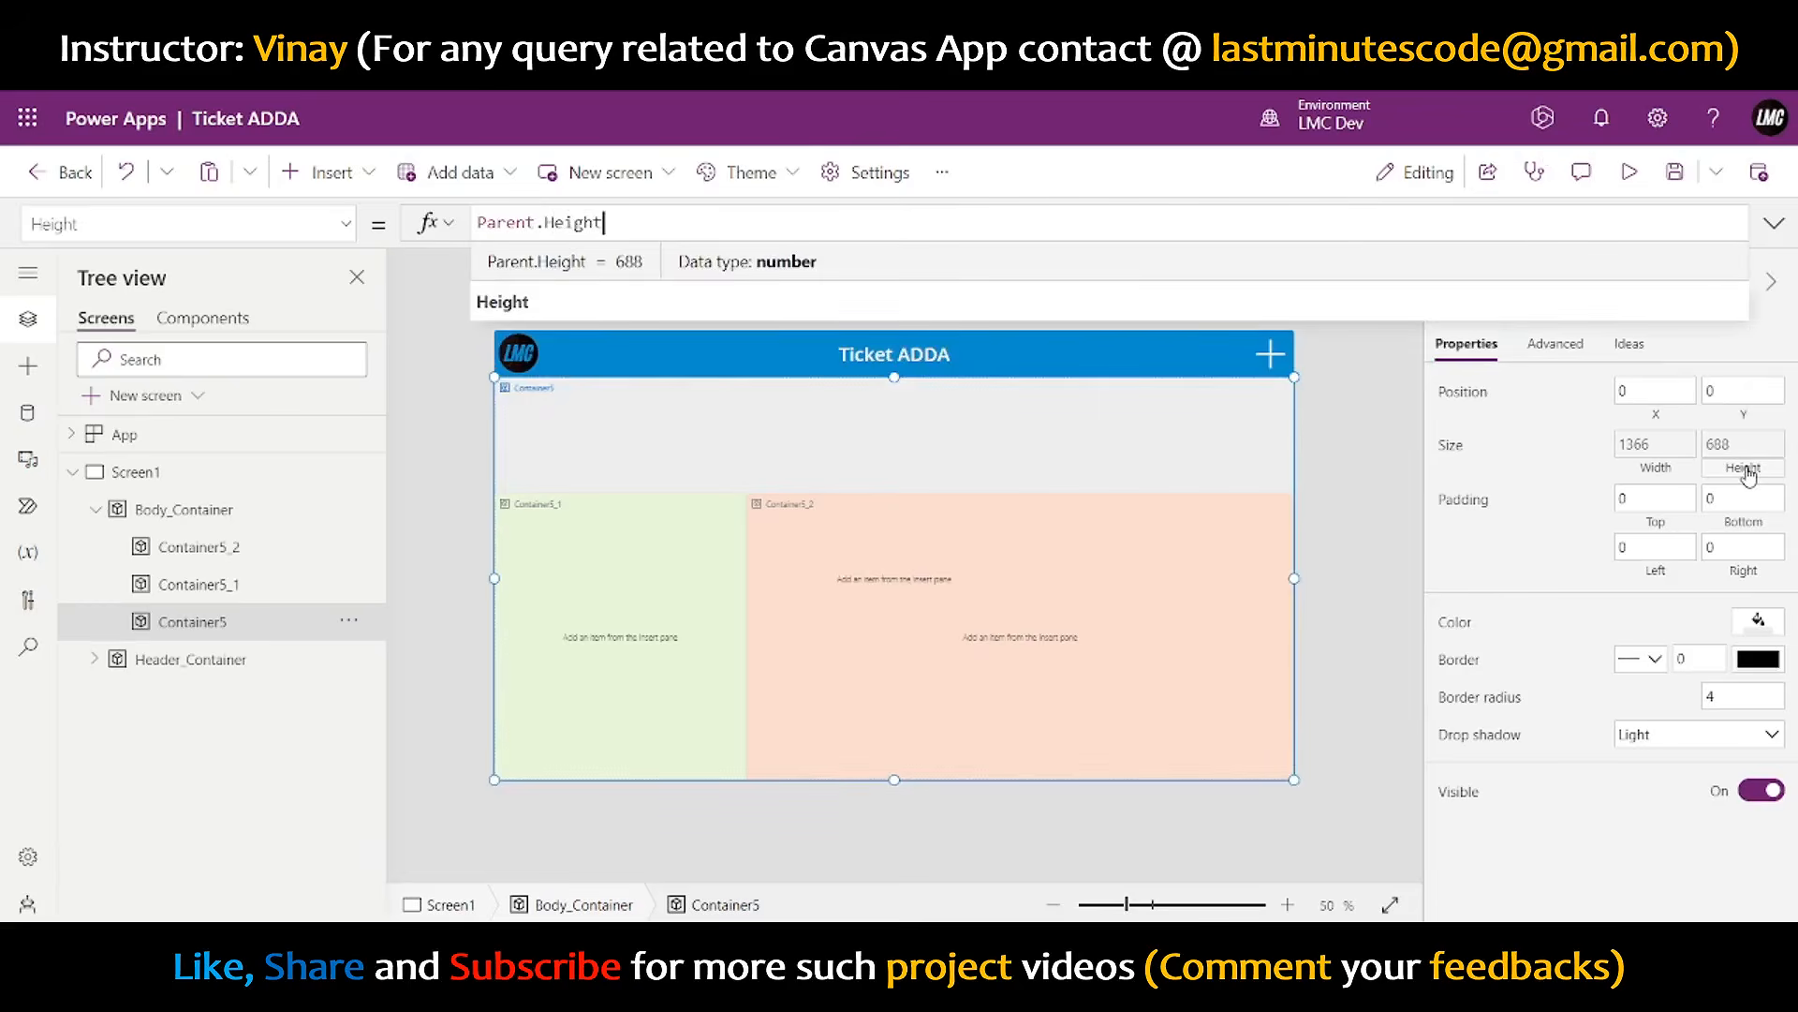
{"action": "type", "text": "*.2"}
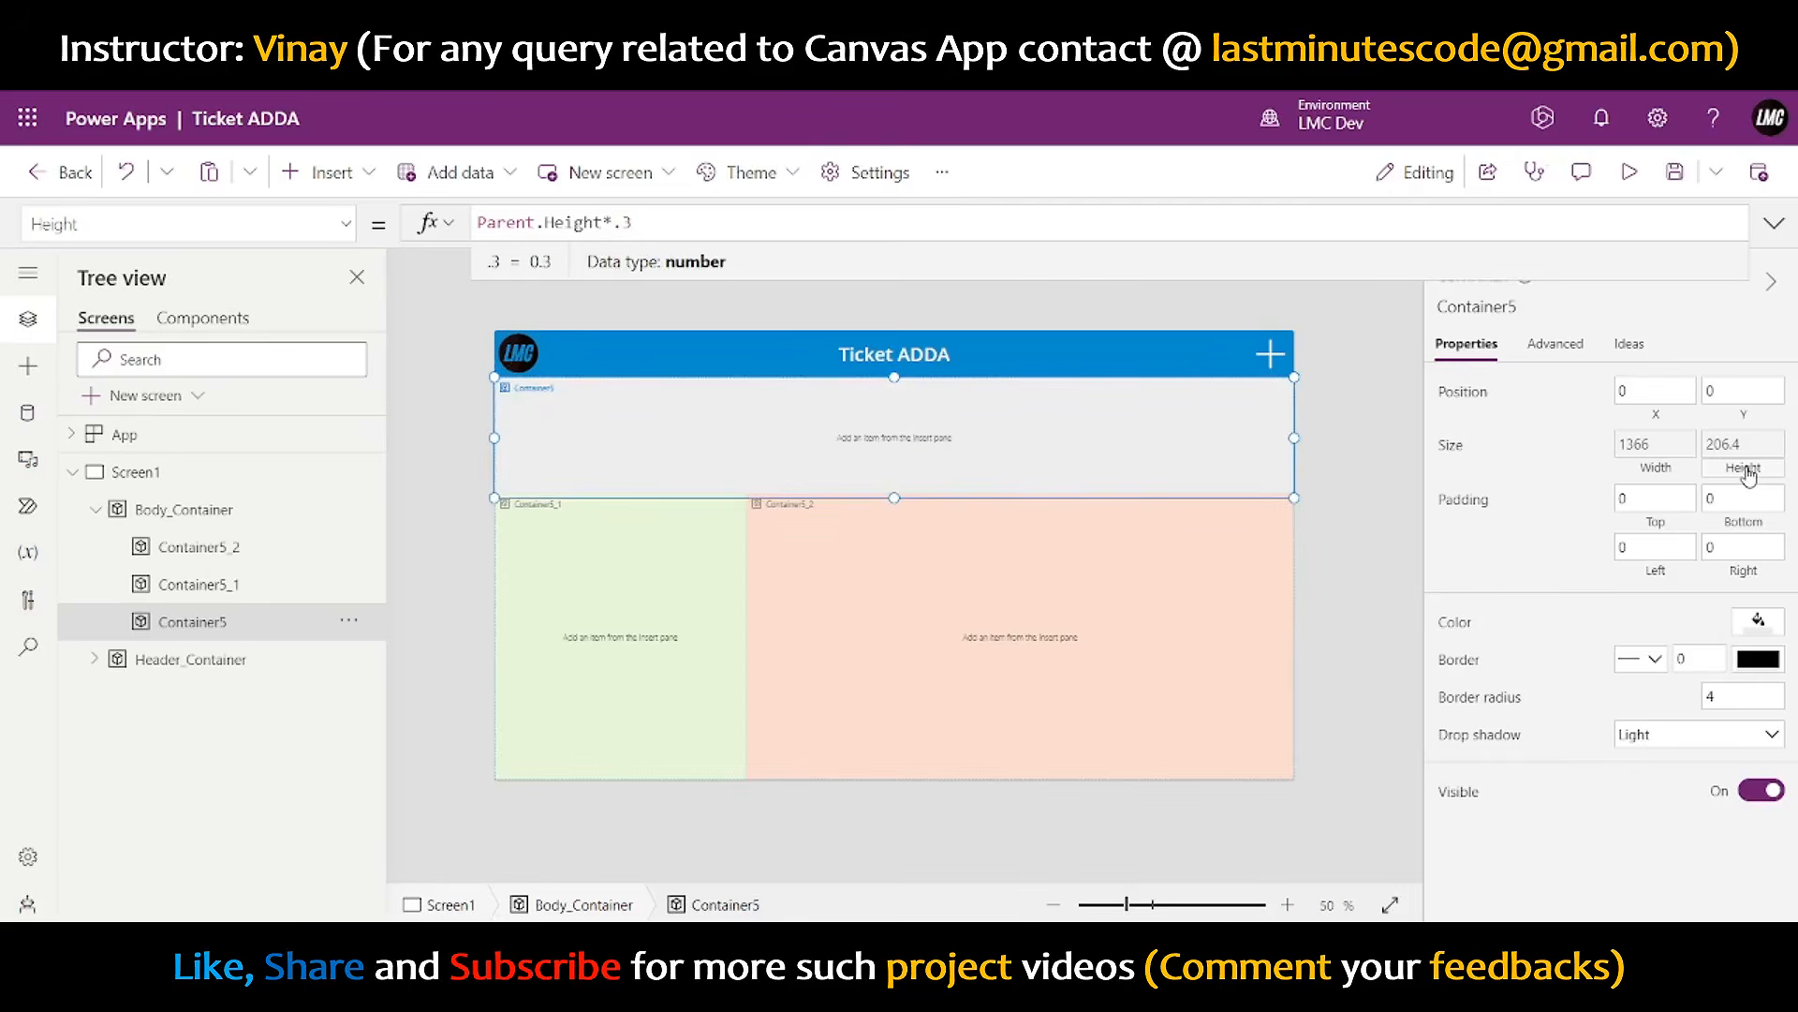
{"action": "key", "text": "BackSpace"}
{"action": "type", "text": "25"}
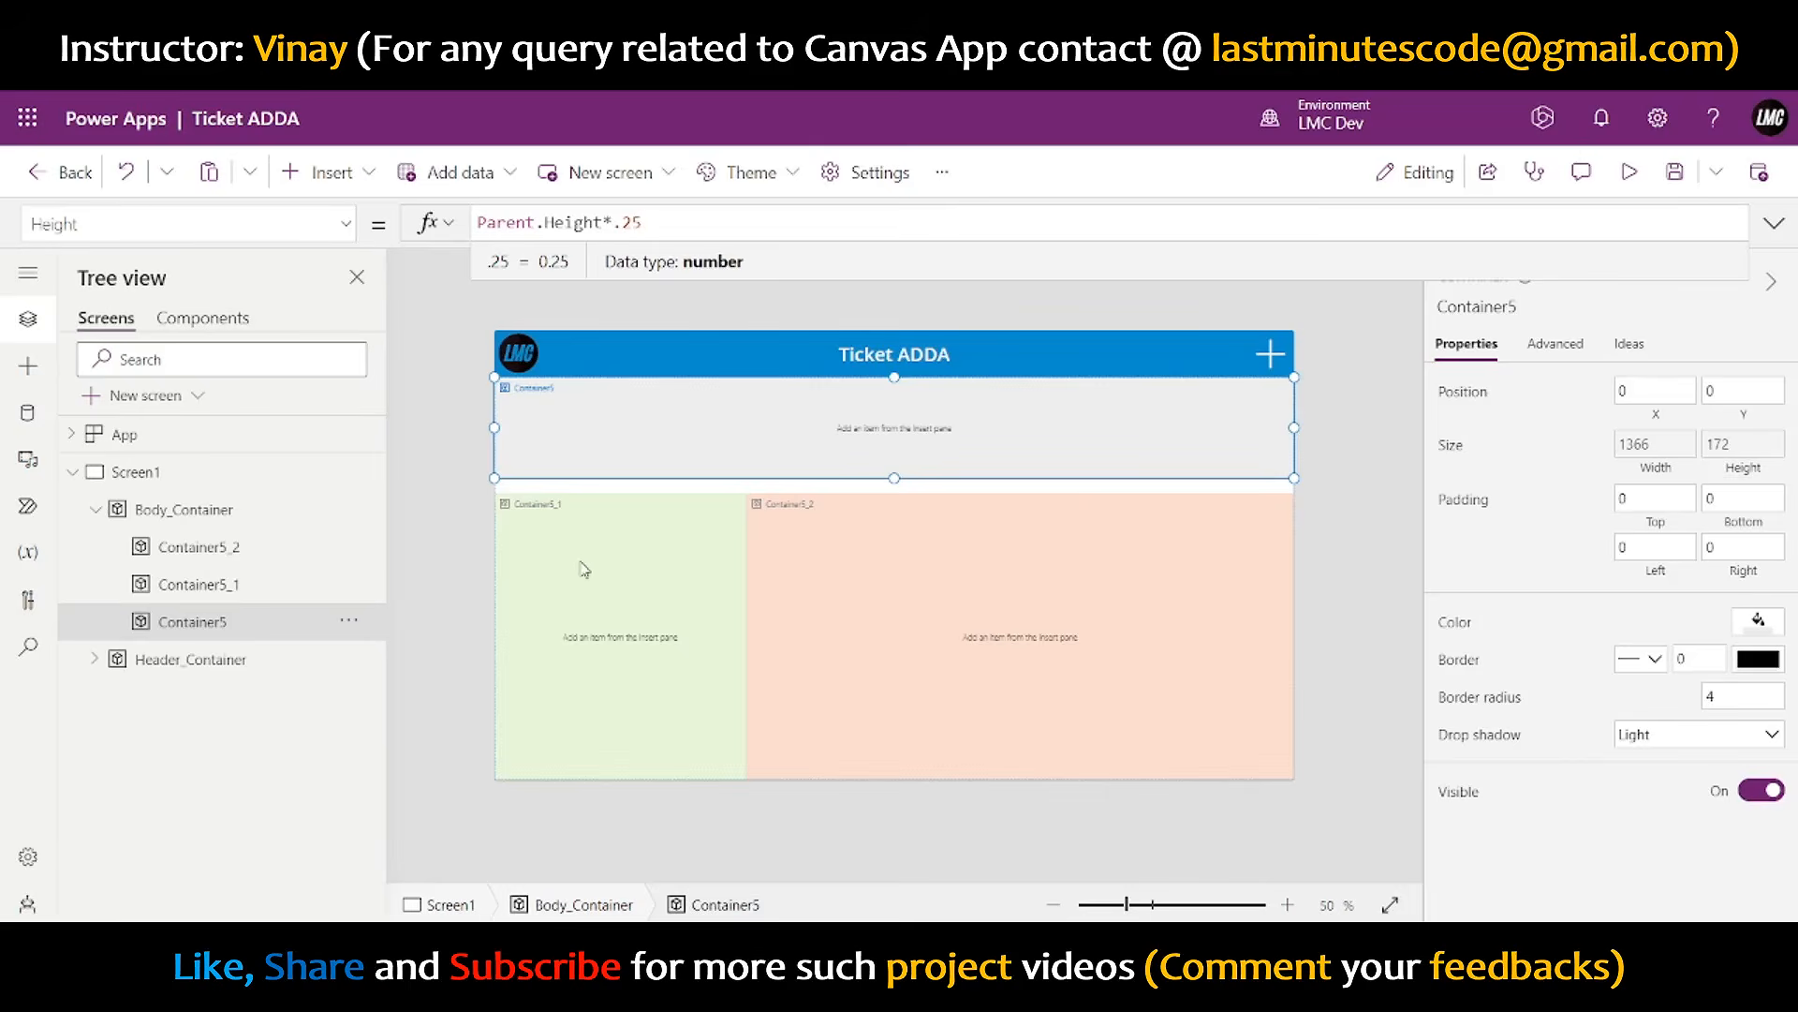
- Rename the light gray upper container in Body_Container as Card_Container
{"action": "left_click", "coordinate": [610, 600]}
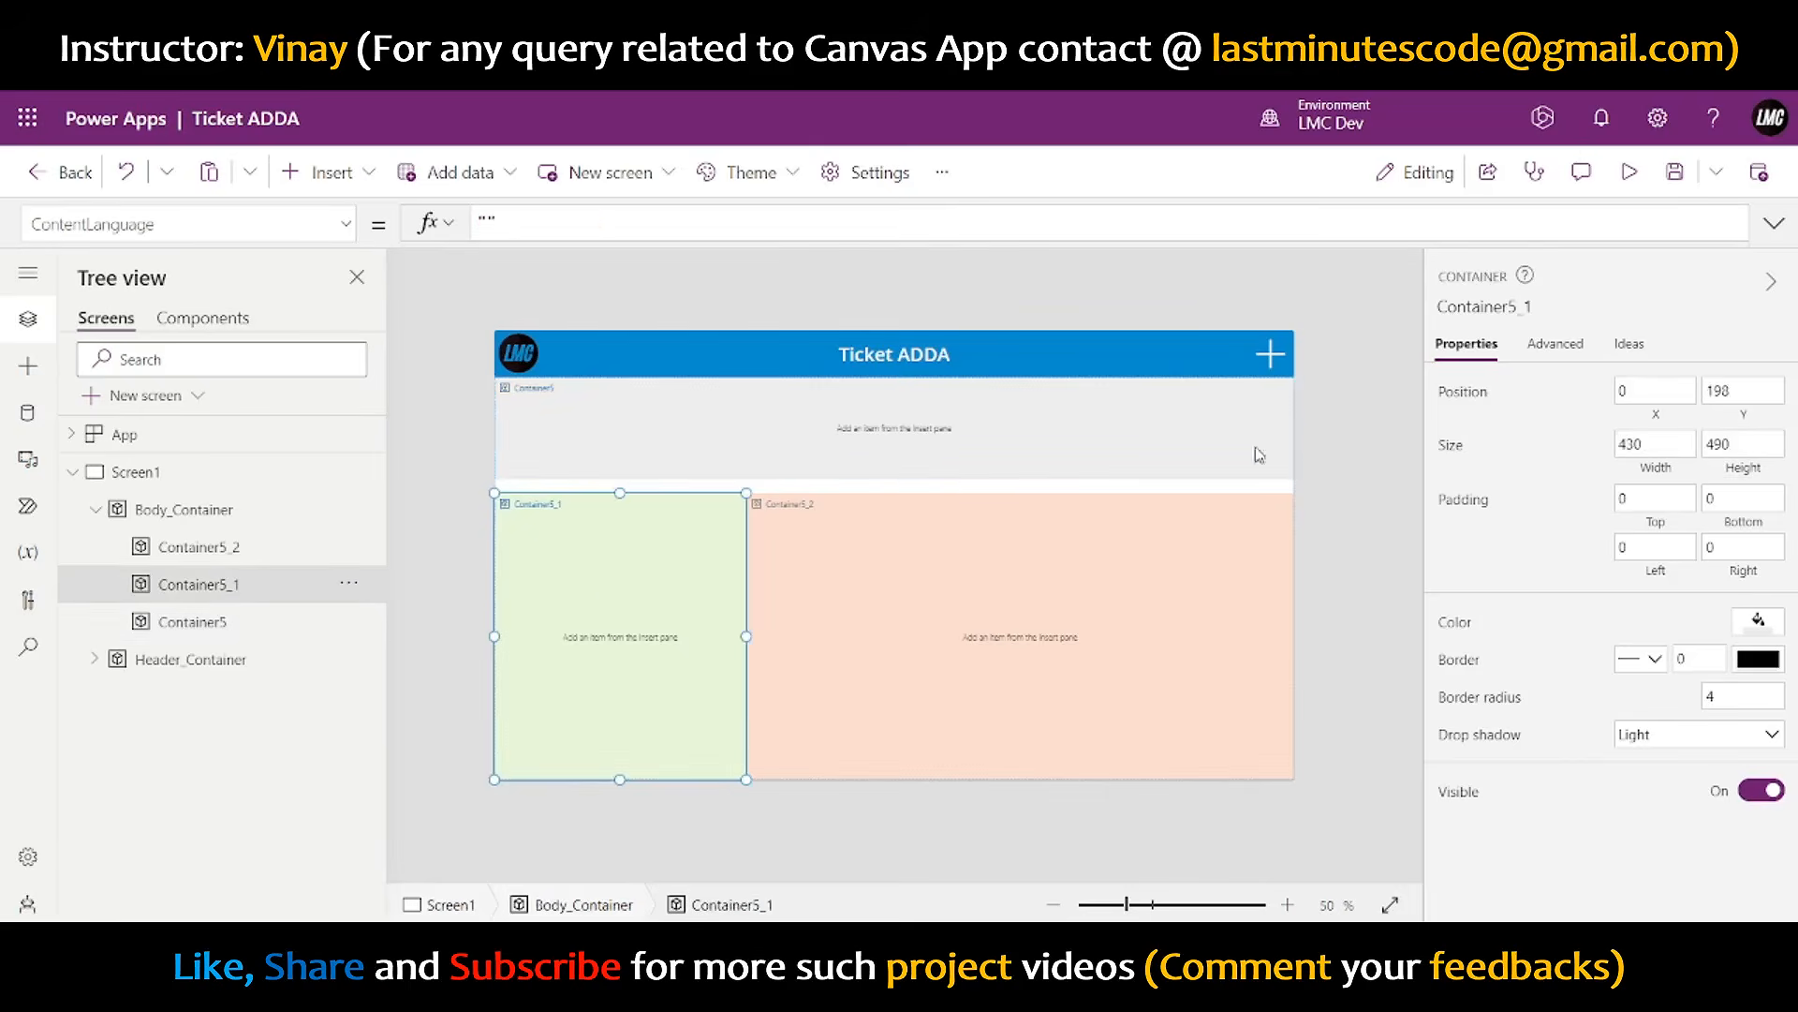
{"action": "left_click", "coordinate": [1742, 415]}
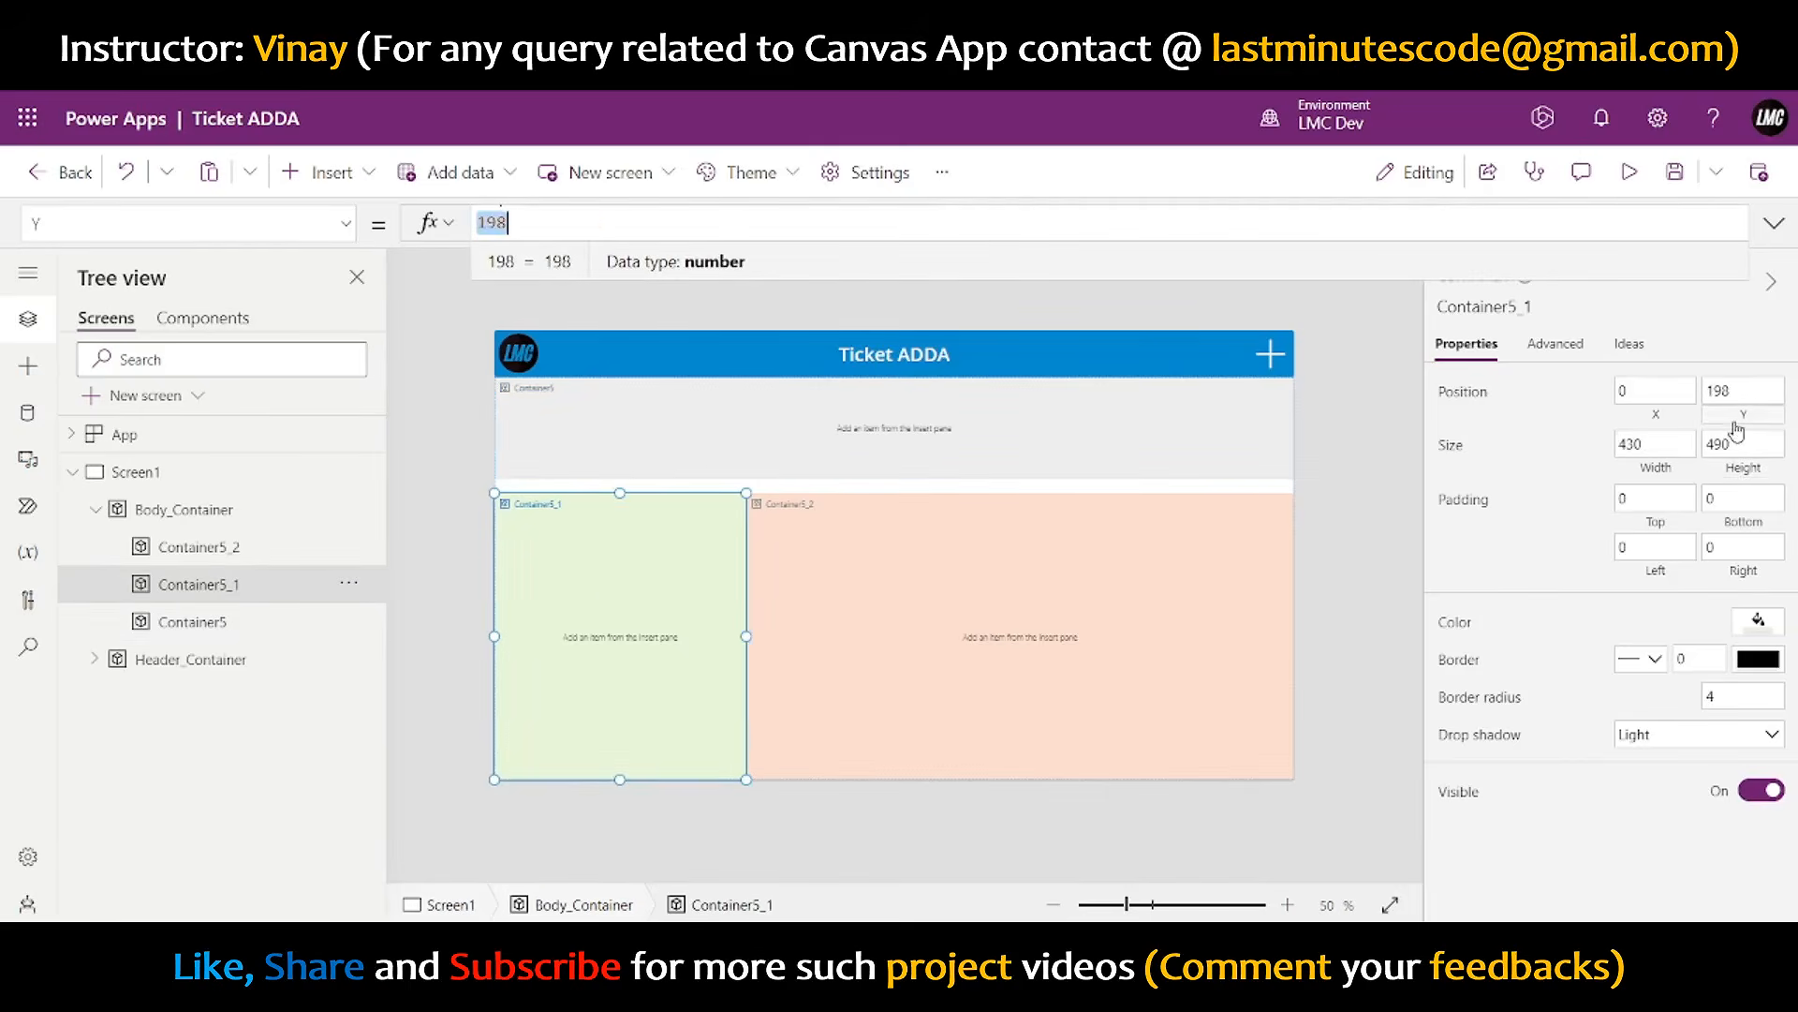
{"action": "left_click", "coordinate": [225, 623]}
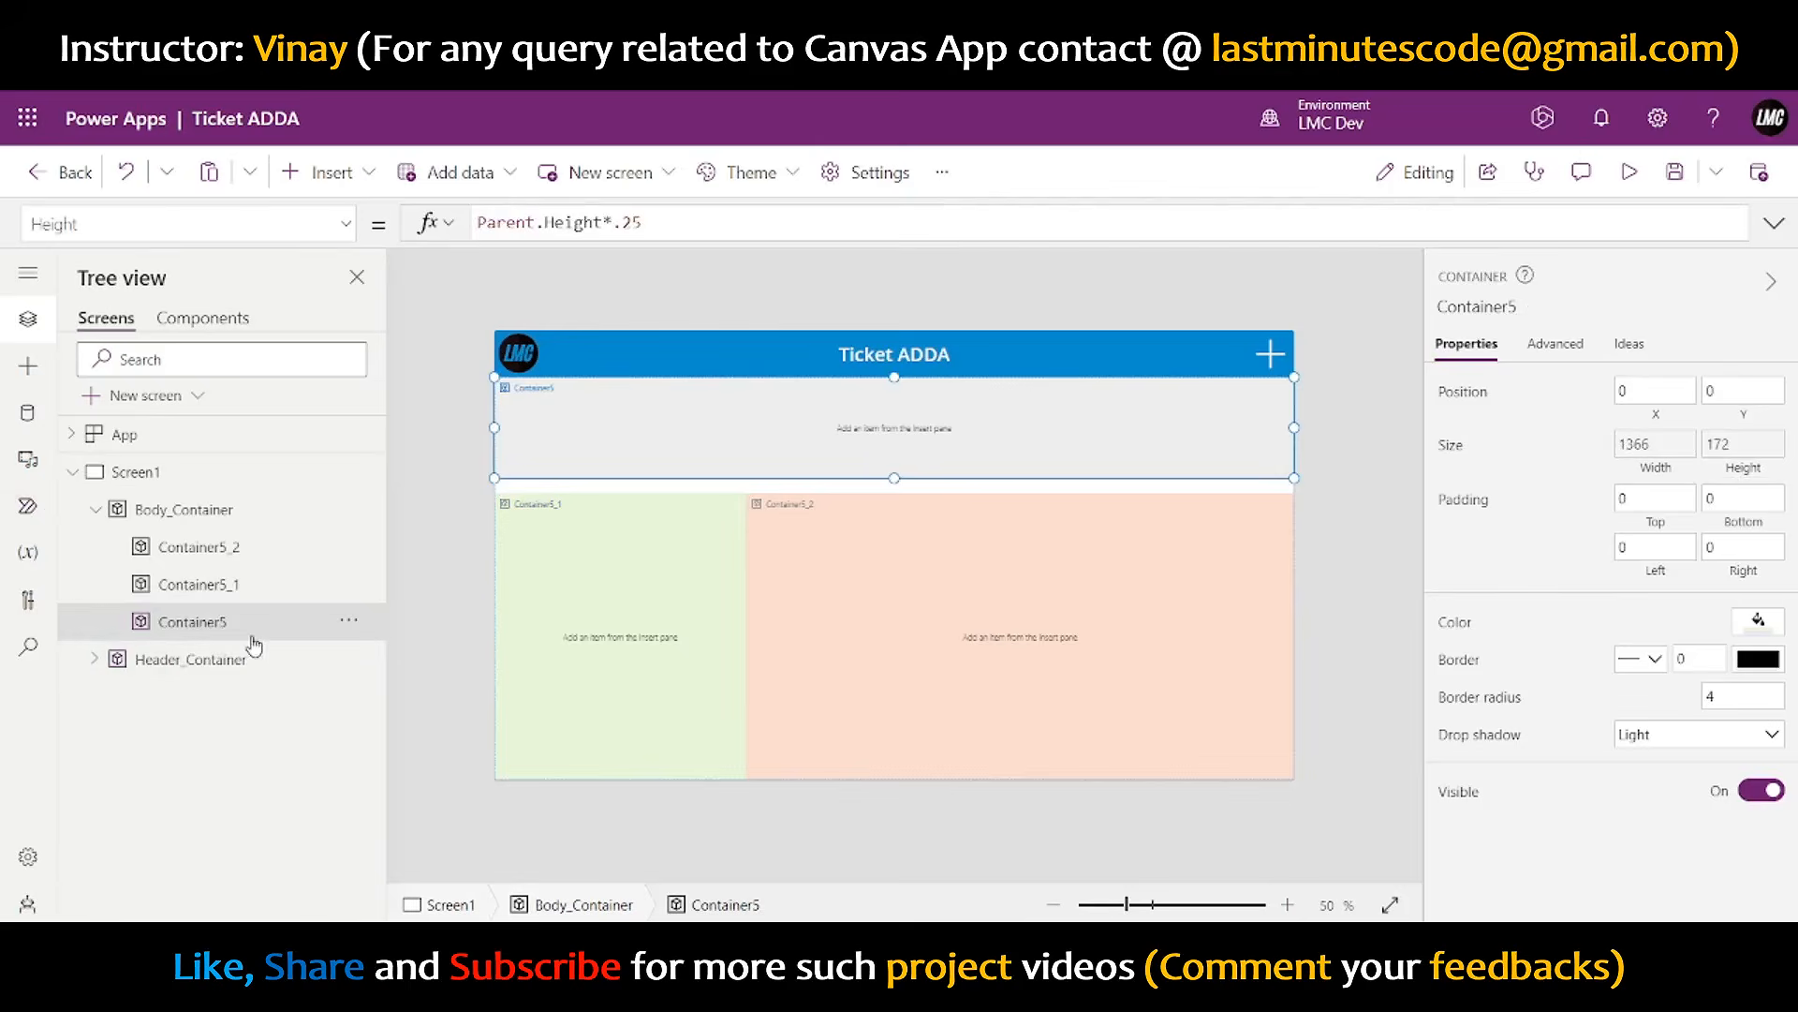
{"action": "double_click", "coordinate": [261, 625]}
{"action": "left_click", "coordinate": [261, 620]}
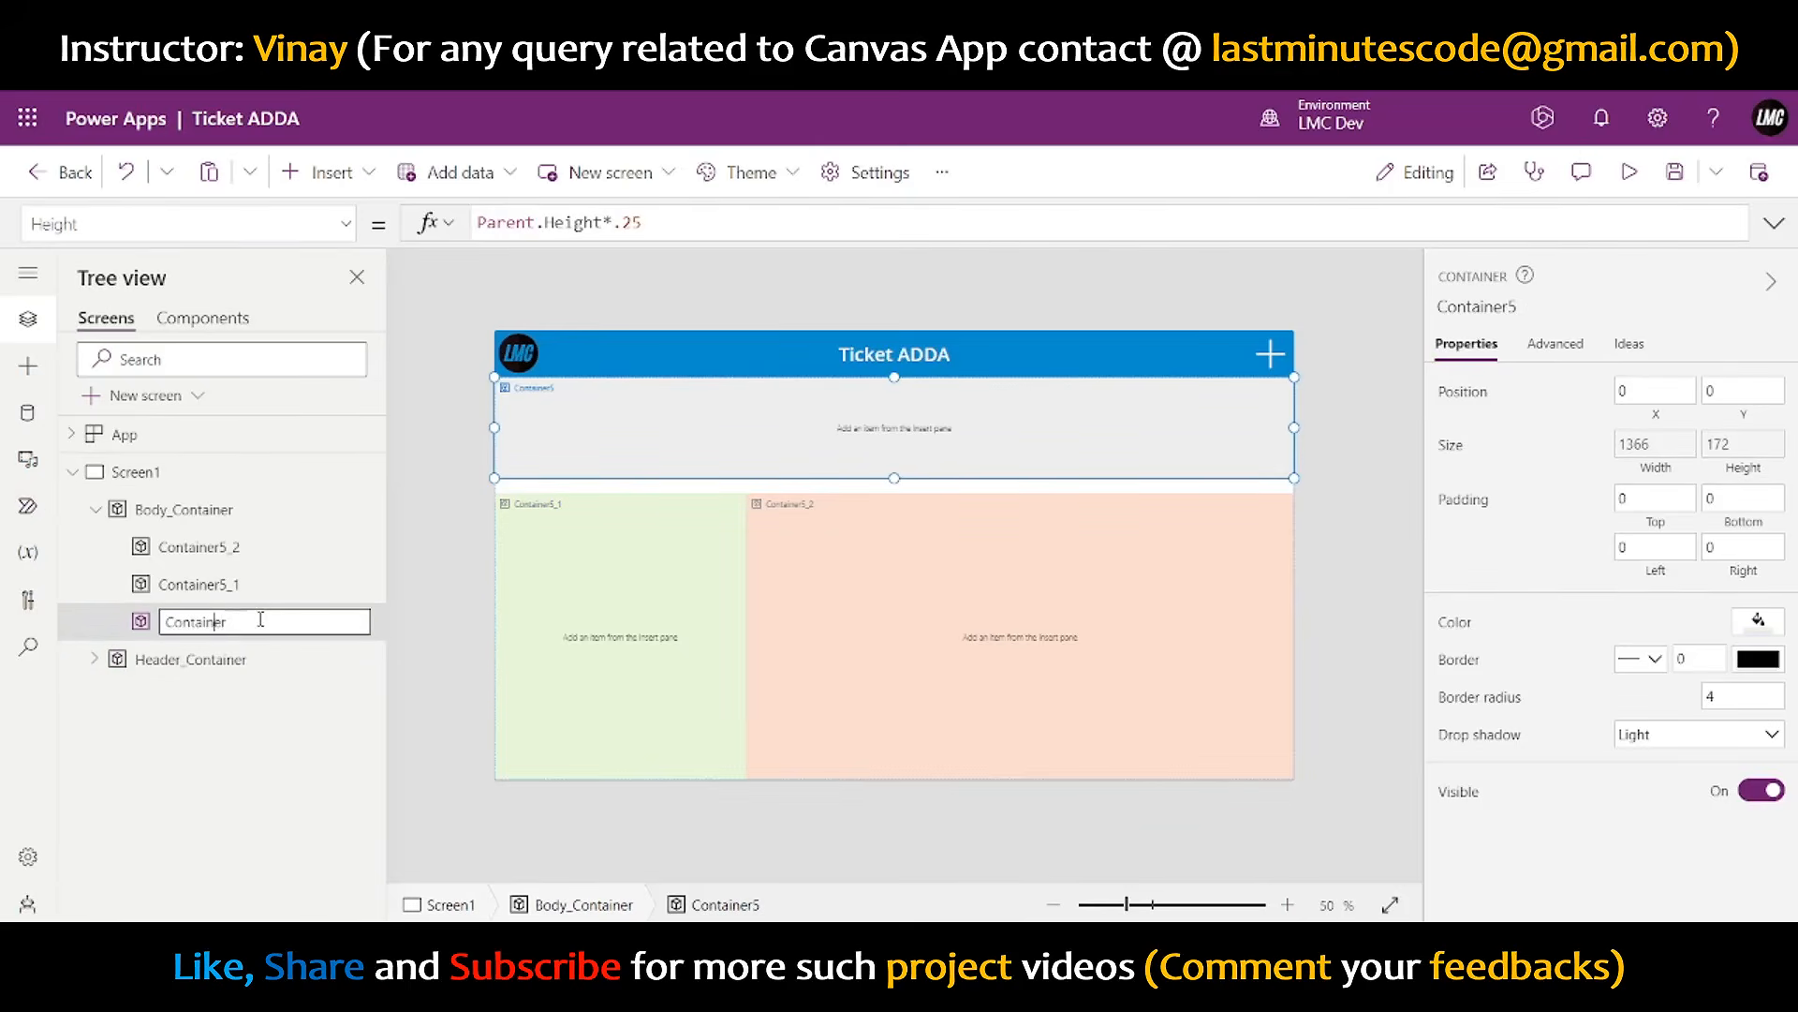
{"action": "type", "text": "Card_"}
{"action": "key", "text": "Return"}
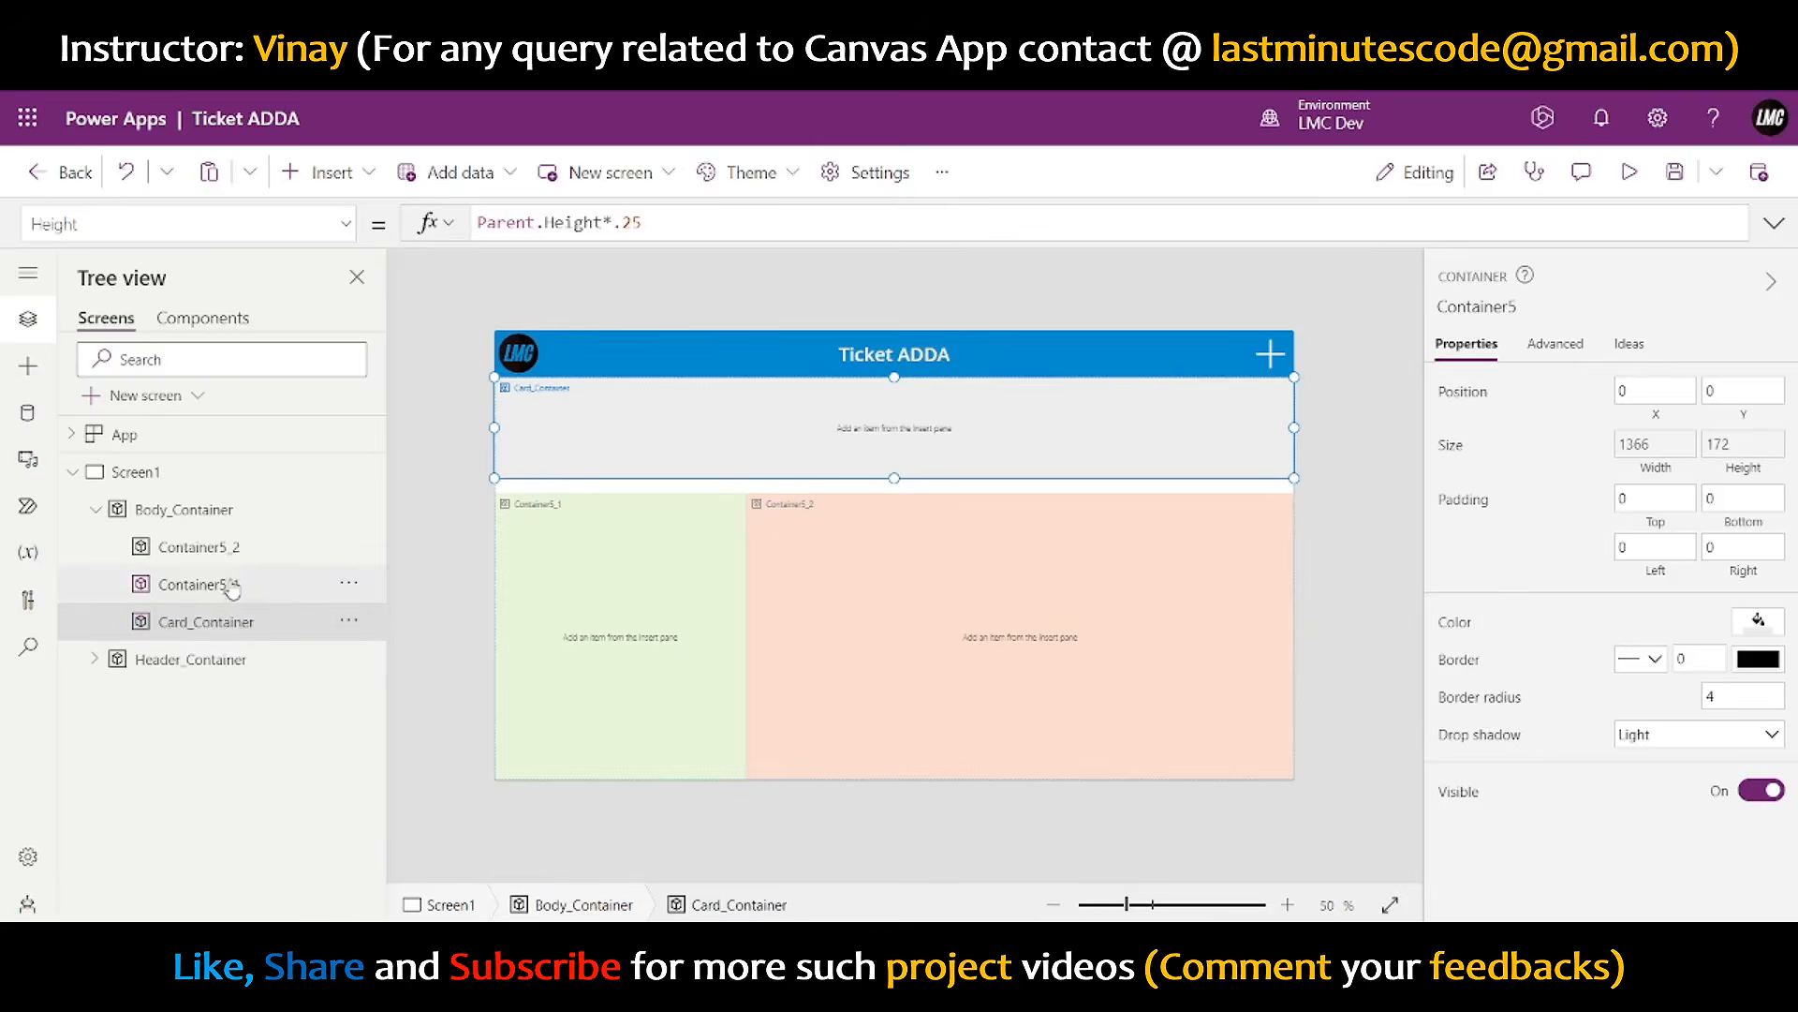
- Rename the light green container below Card_Container as Filter_Container
{"action": "double_click", "coordinate": [241, 588]}
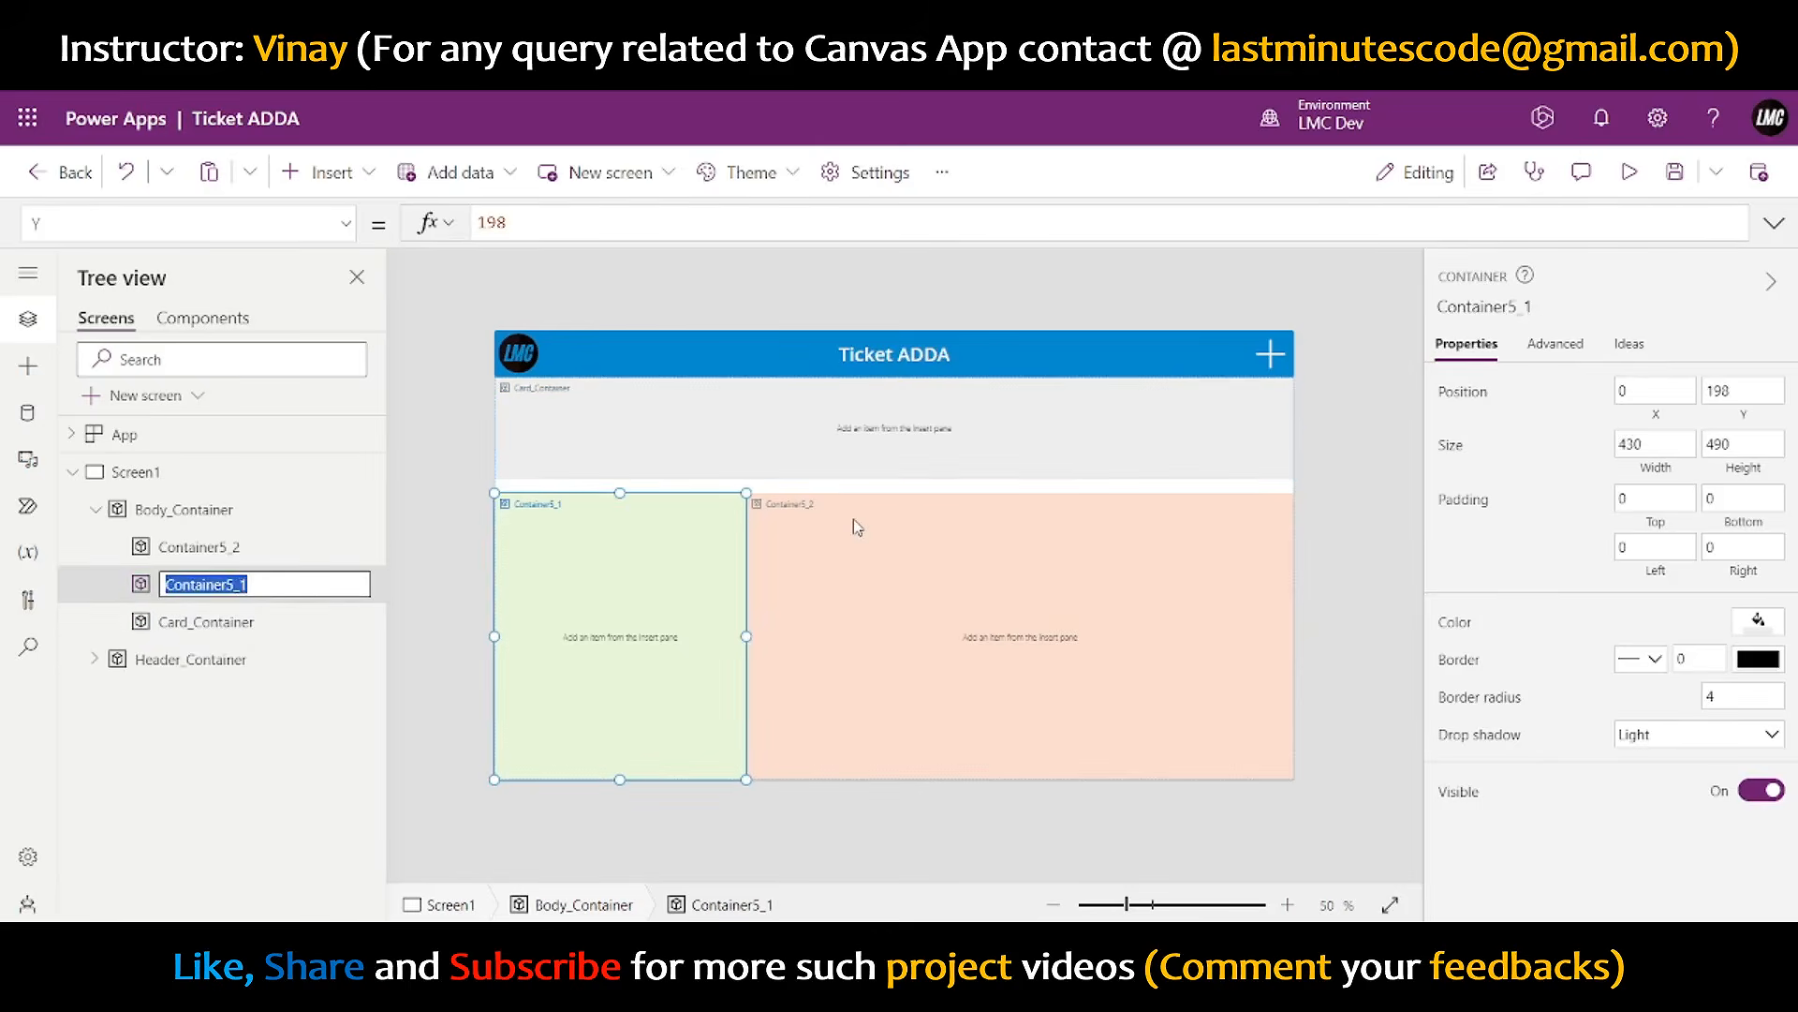
{"action": "key", "text": "Right"}
{"action": "key", "text": "BackSpace"}
{"action": "type", "text": "Nav_"}
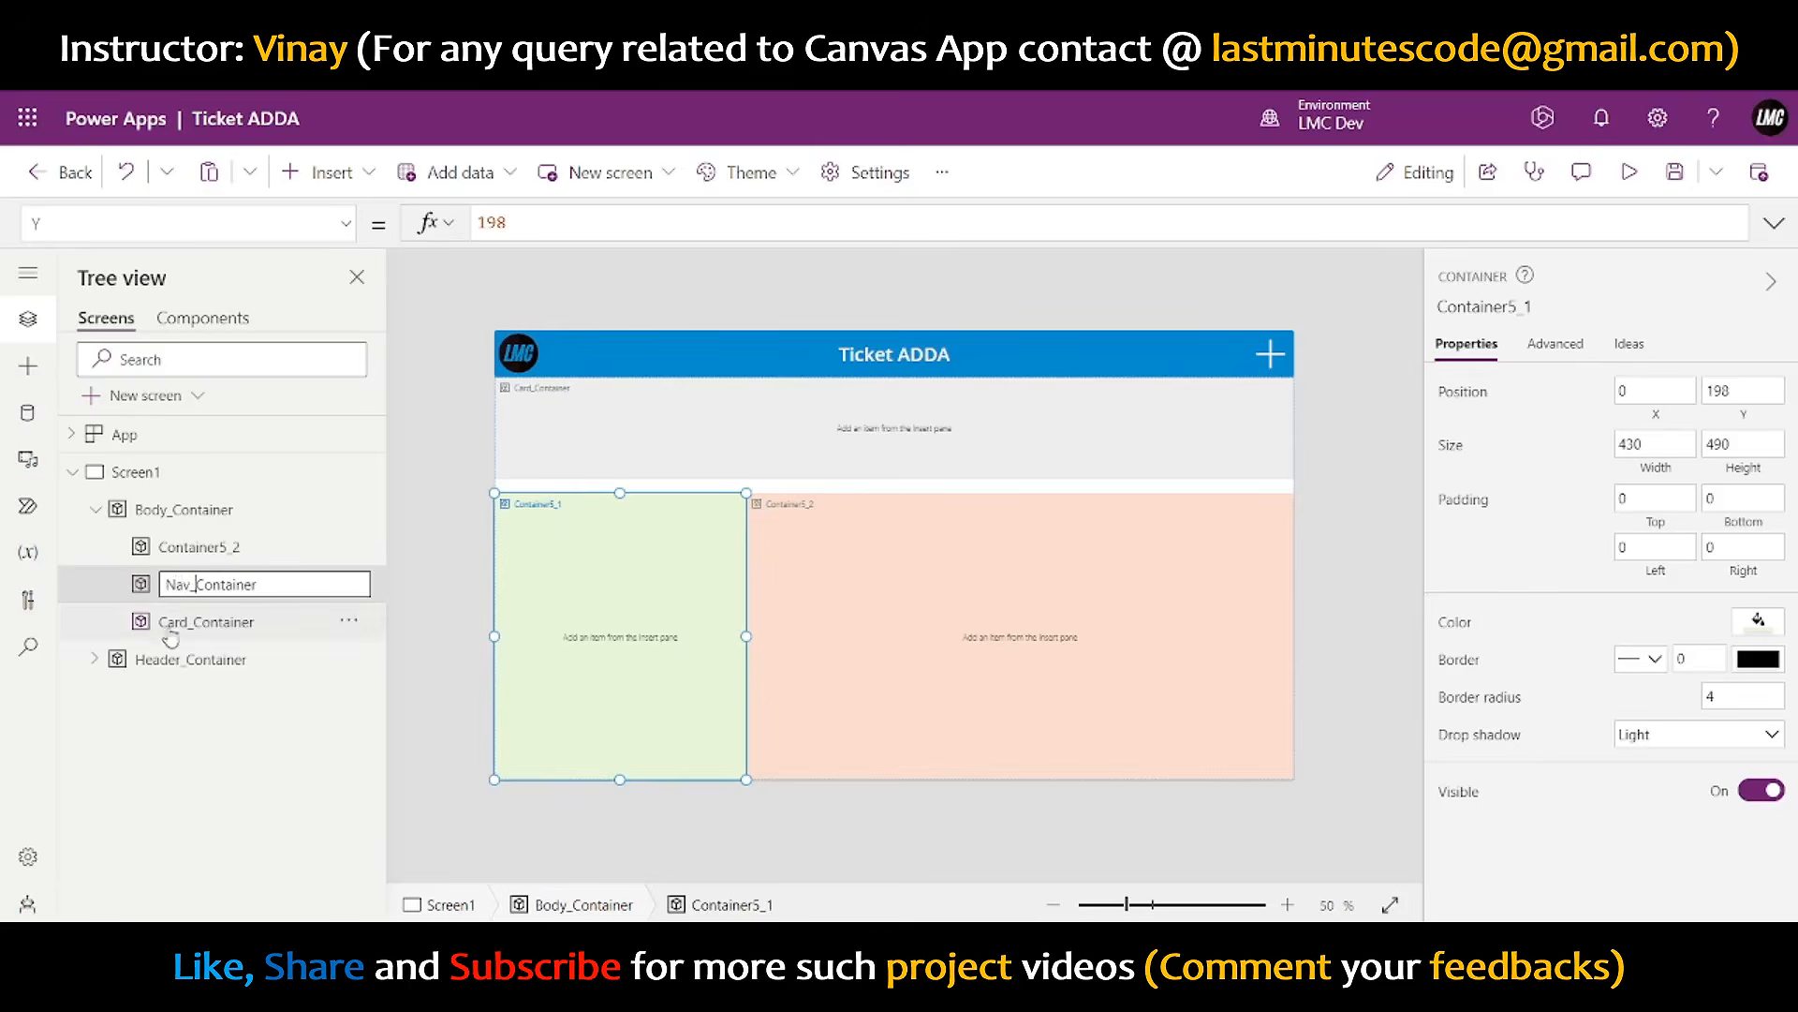
{"action": "key", "text": "shift+Left"}
{"action": "key", "text": "shift+Left"}
{"action": "key", "text": "shift+Left"}
{"action": "key", "text": "shift+Left"}
{"action": "type", "text": "Filter"}
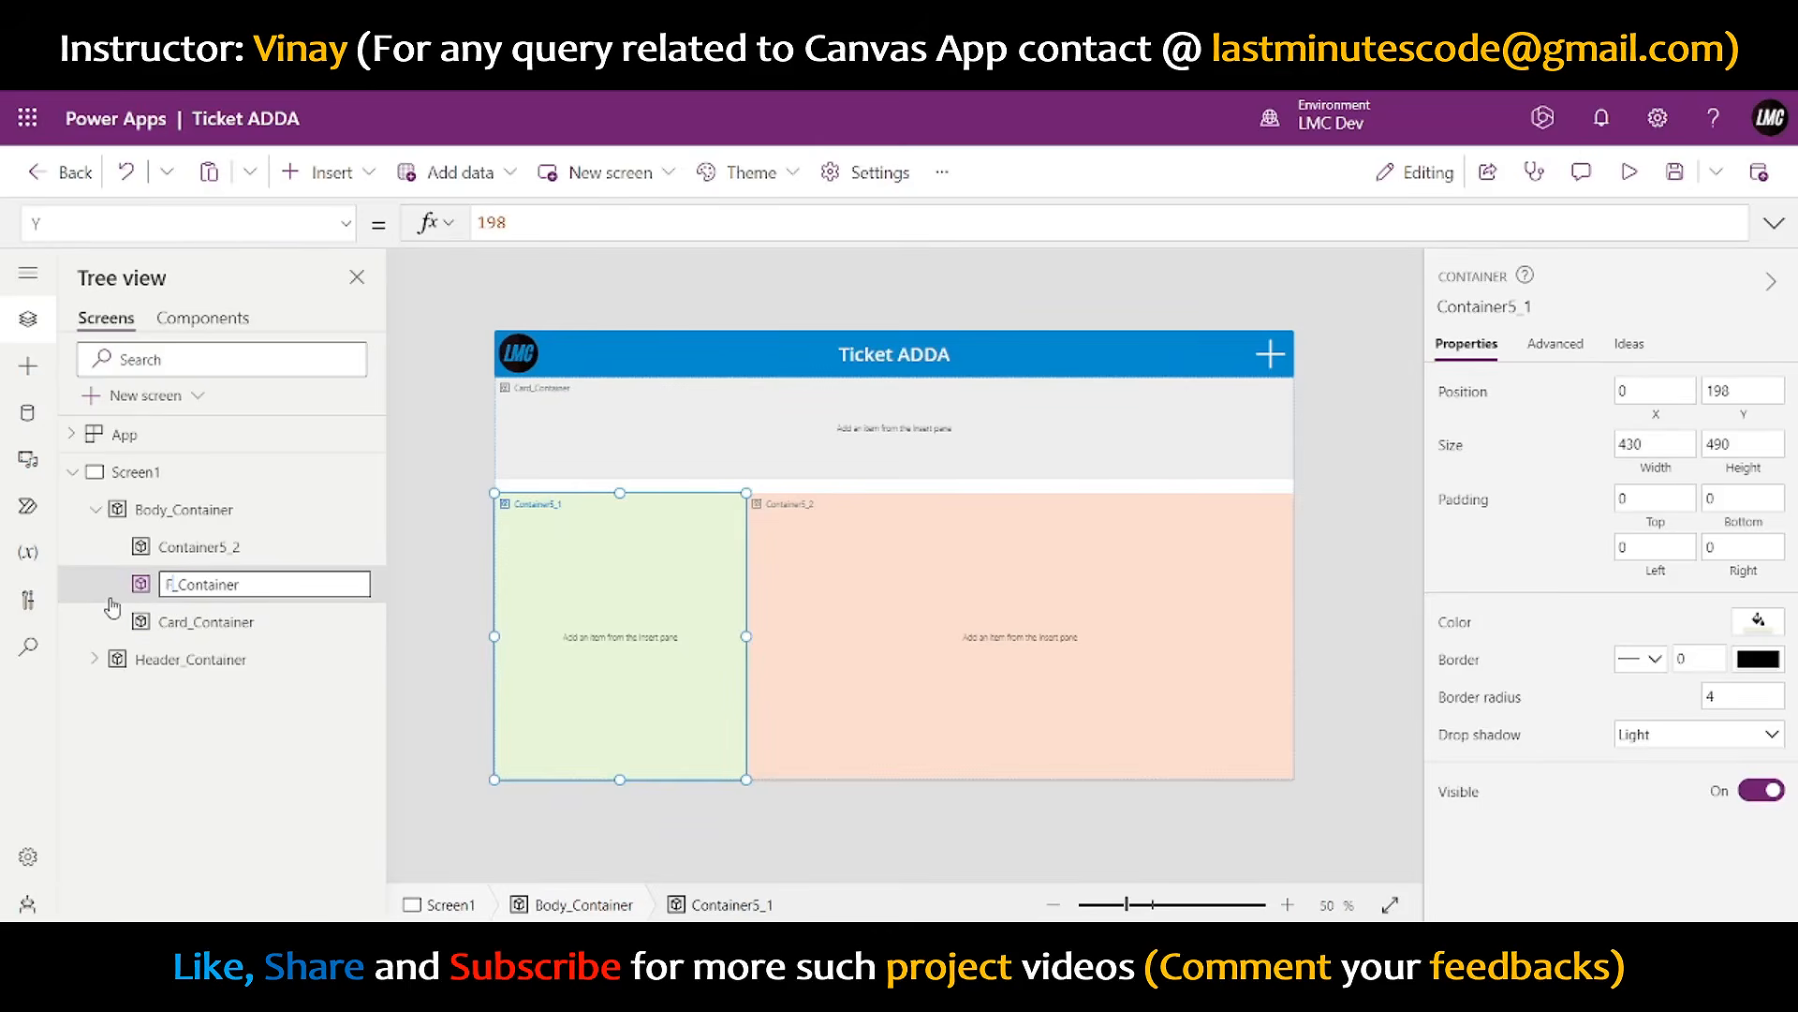
{"action": "key", "text": "Return"}
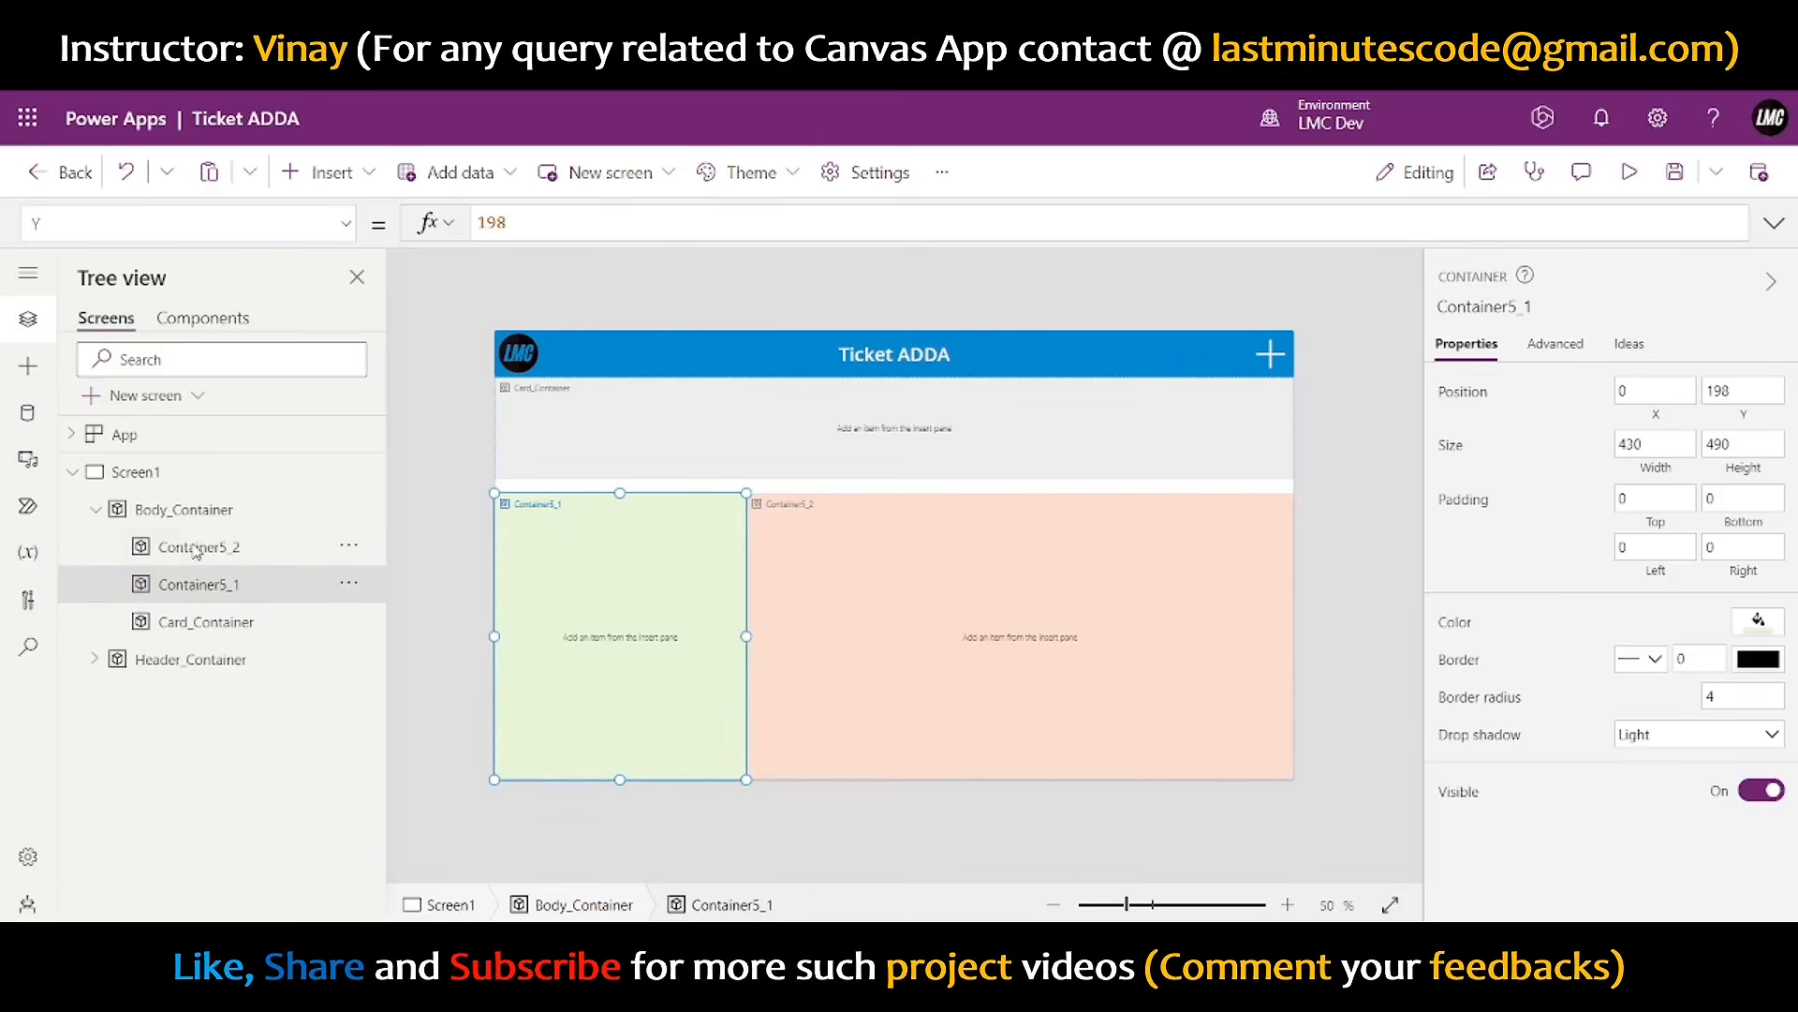
- Rename the light orange container beside Filter_Container as Gallery_Container
{"action": "double_click", "coordinate": [195, 548]}
{"action": "type", "text": "Gallery_"}
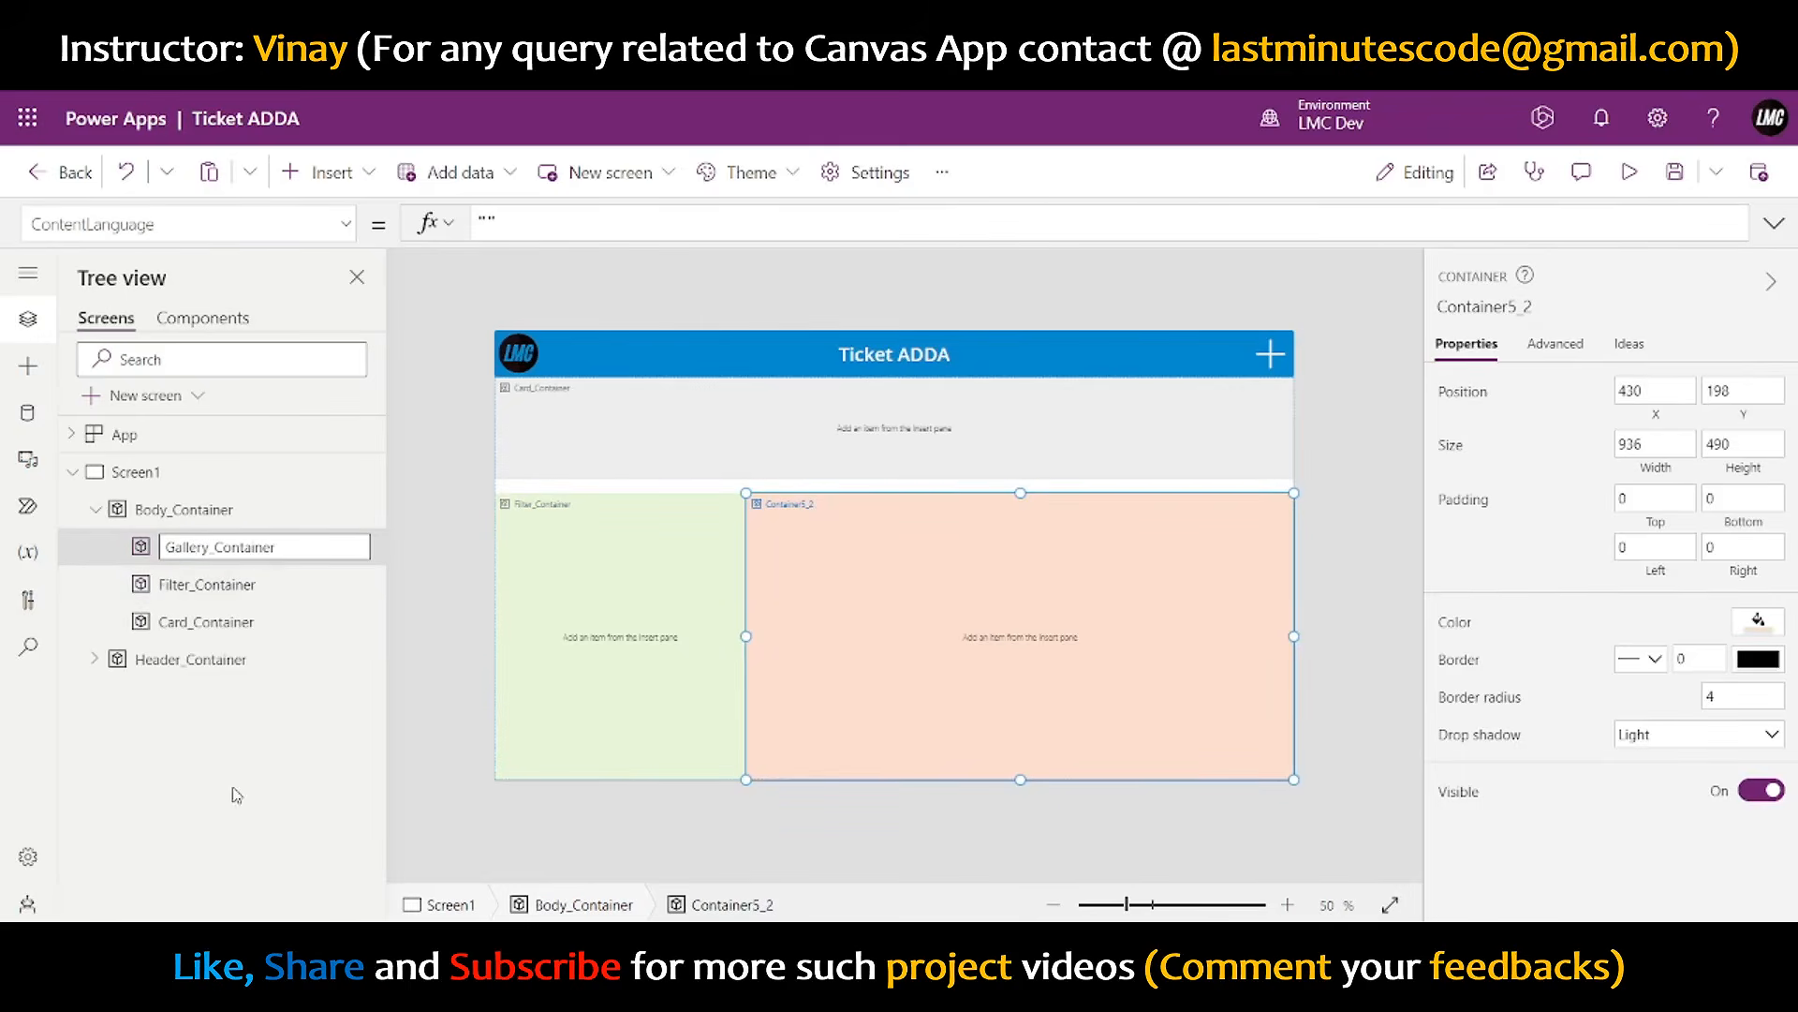
{"action": "type", "text": "Container"}
{"action": "key", "text": "Return"}
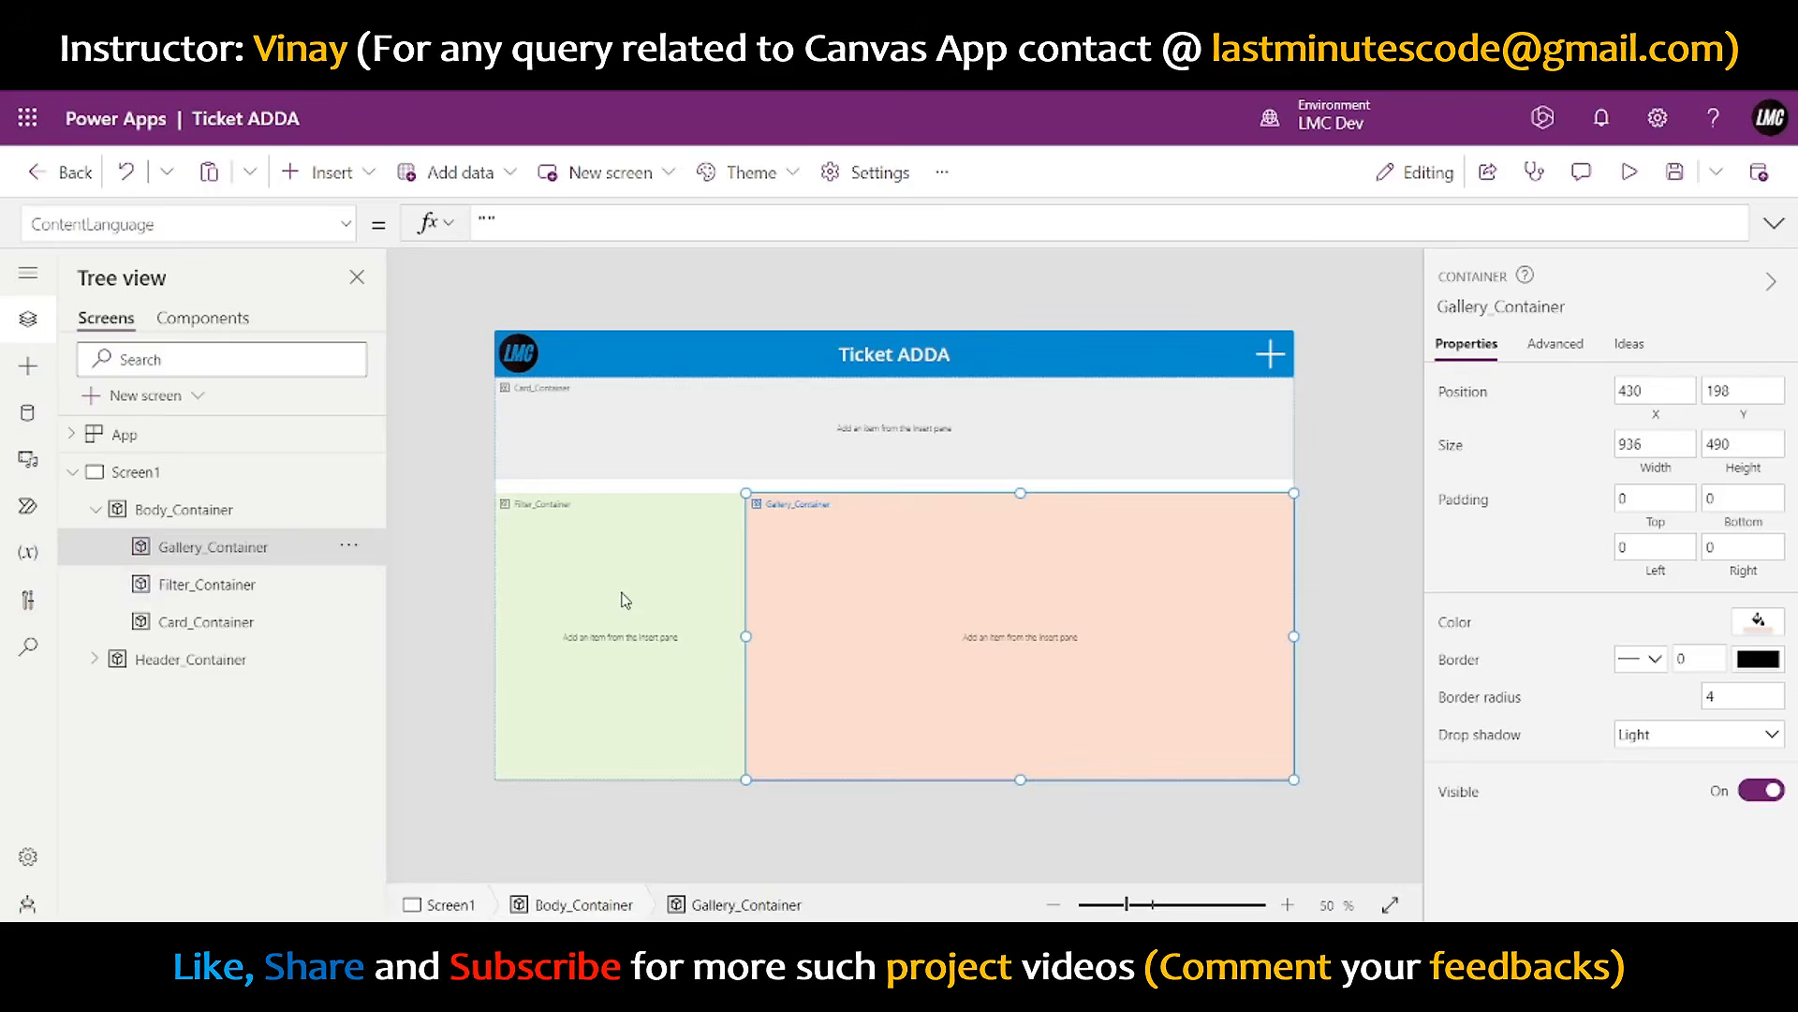
- Set Filter_Container's Y position to the formula Card_Container.Height
{"action": "left_click", "coordinate": [625, 600]}
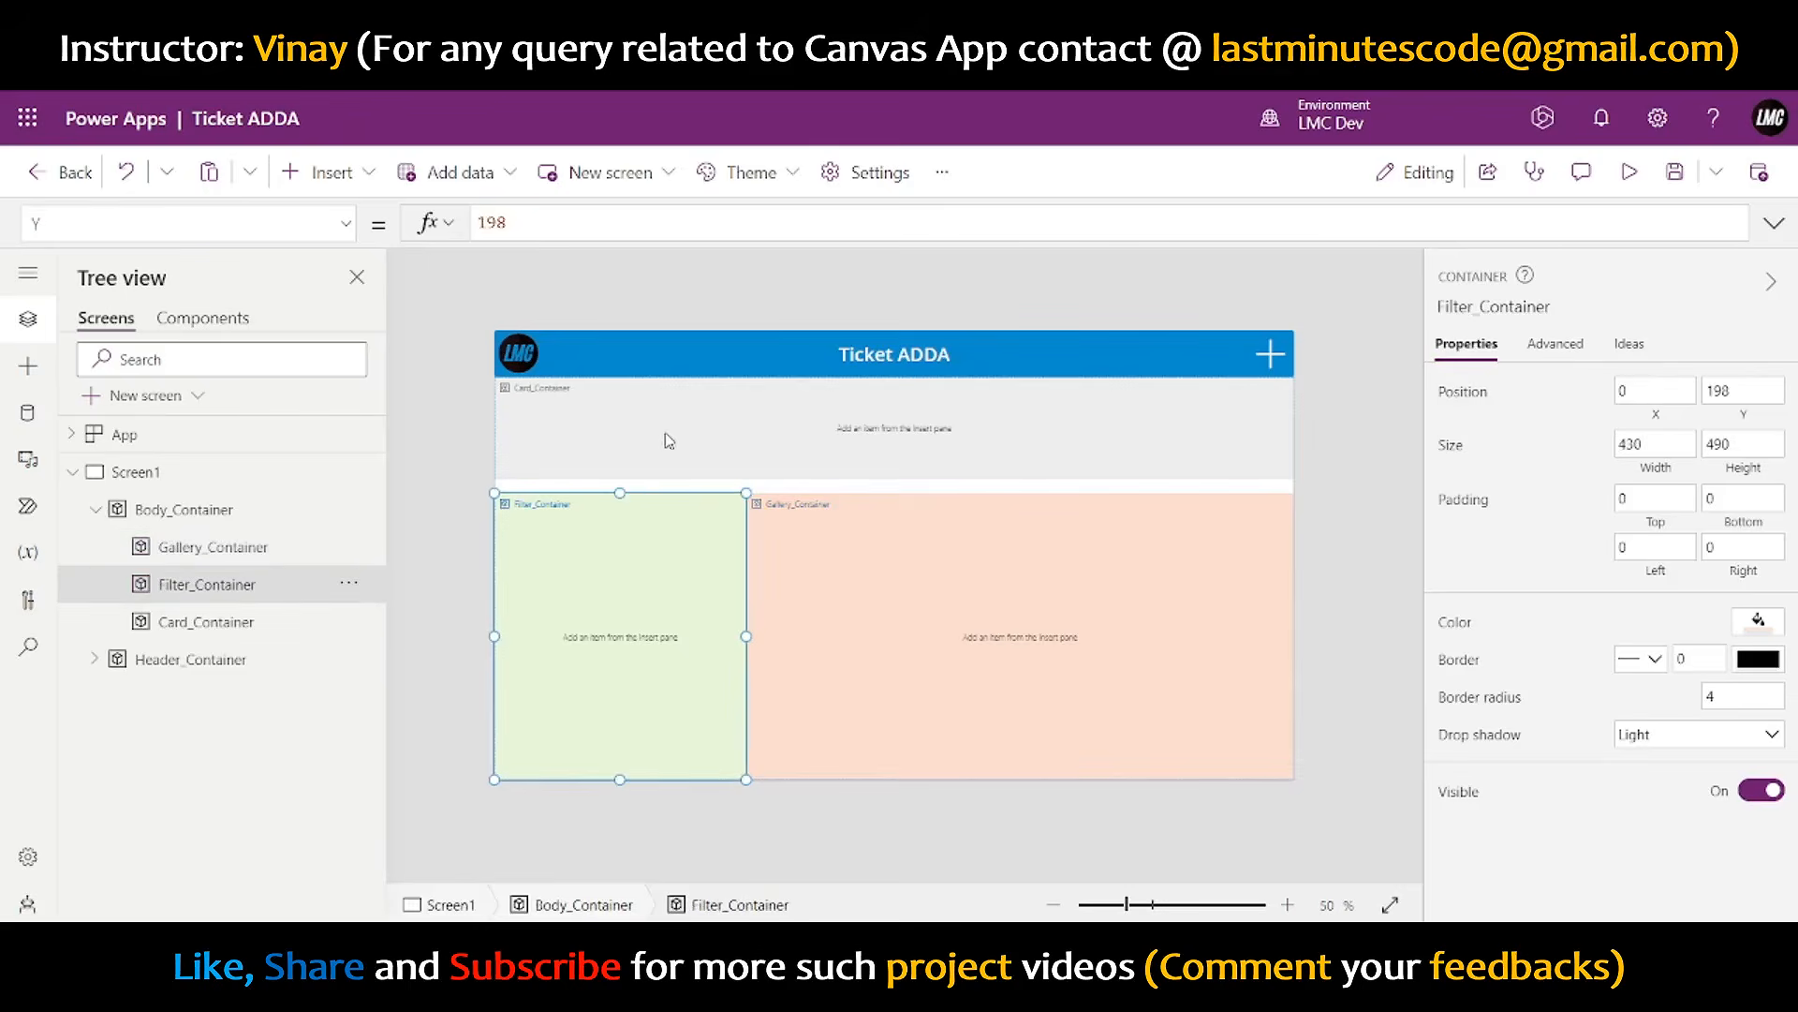
{"action": "left_click", "coordinate": [1726, 421]}
{"action": "key", "text": "ctrl+a"}
{"action": "type", "text": "C"}
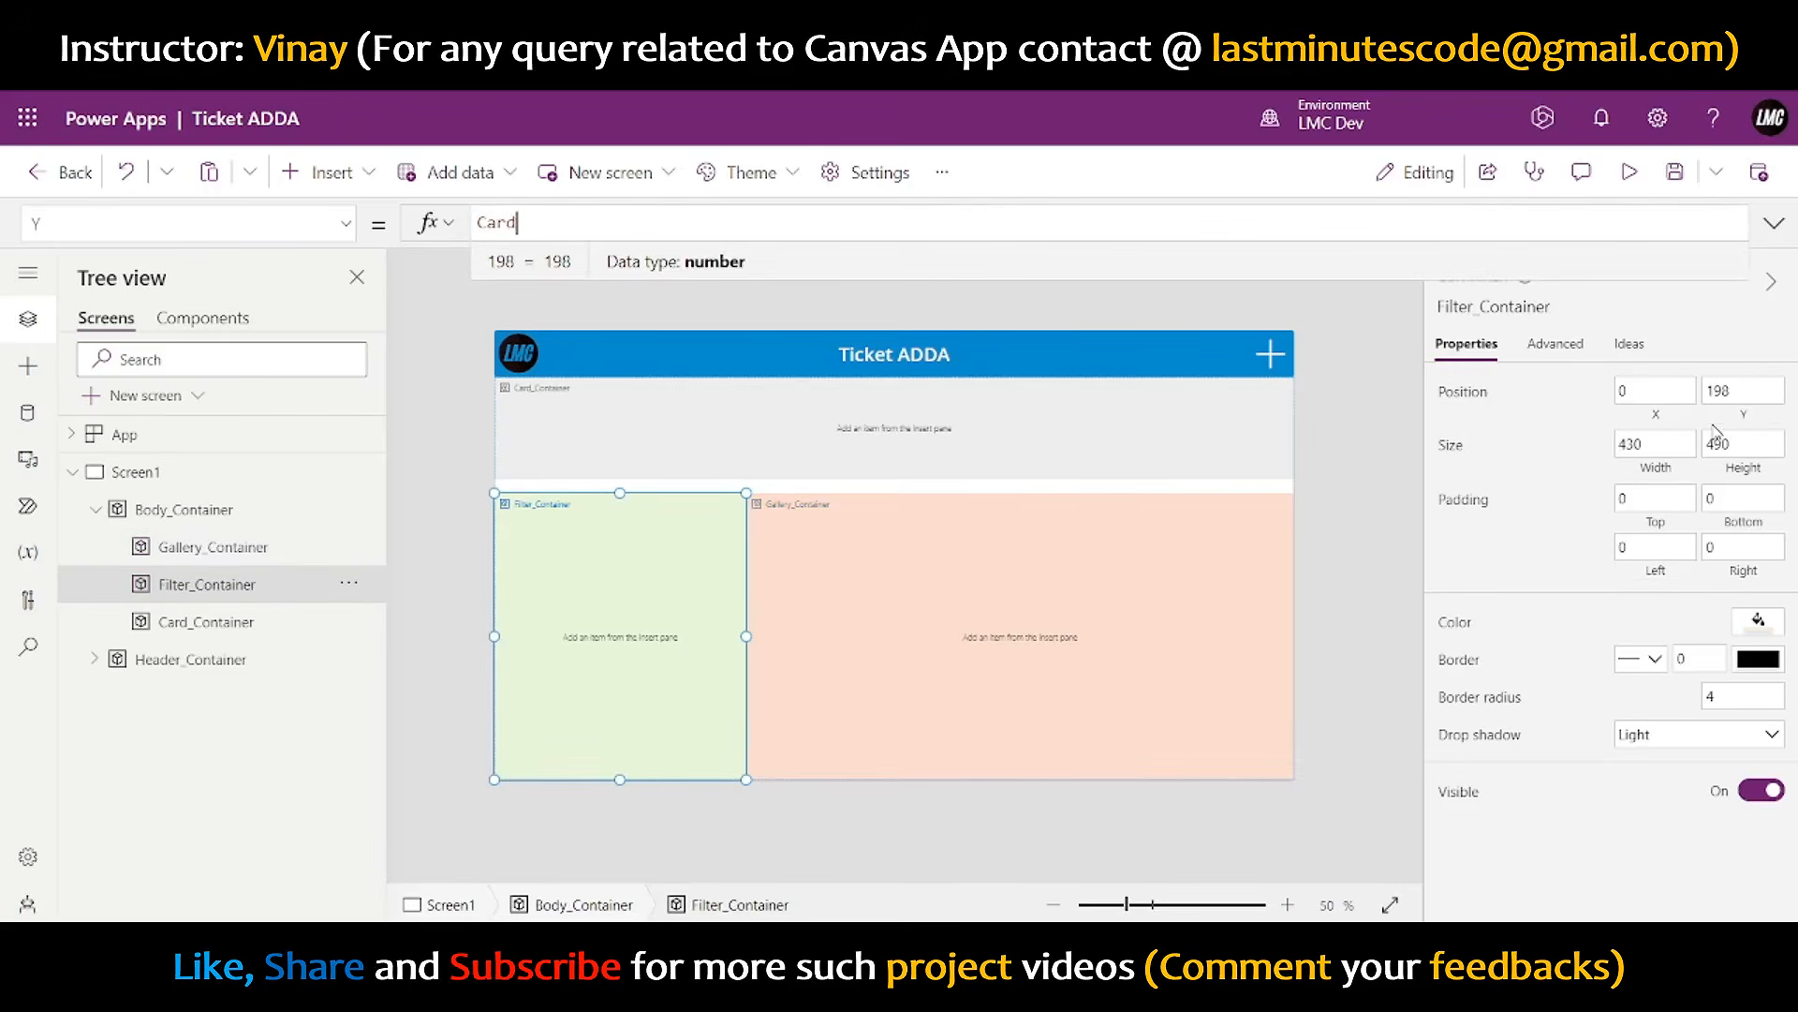
{"action": "type", "text": "ard_Container"}
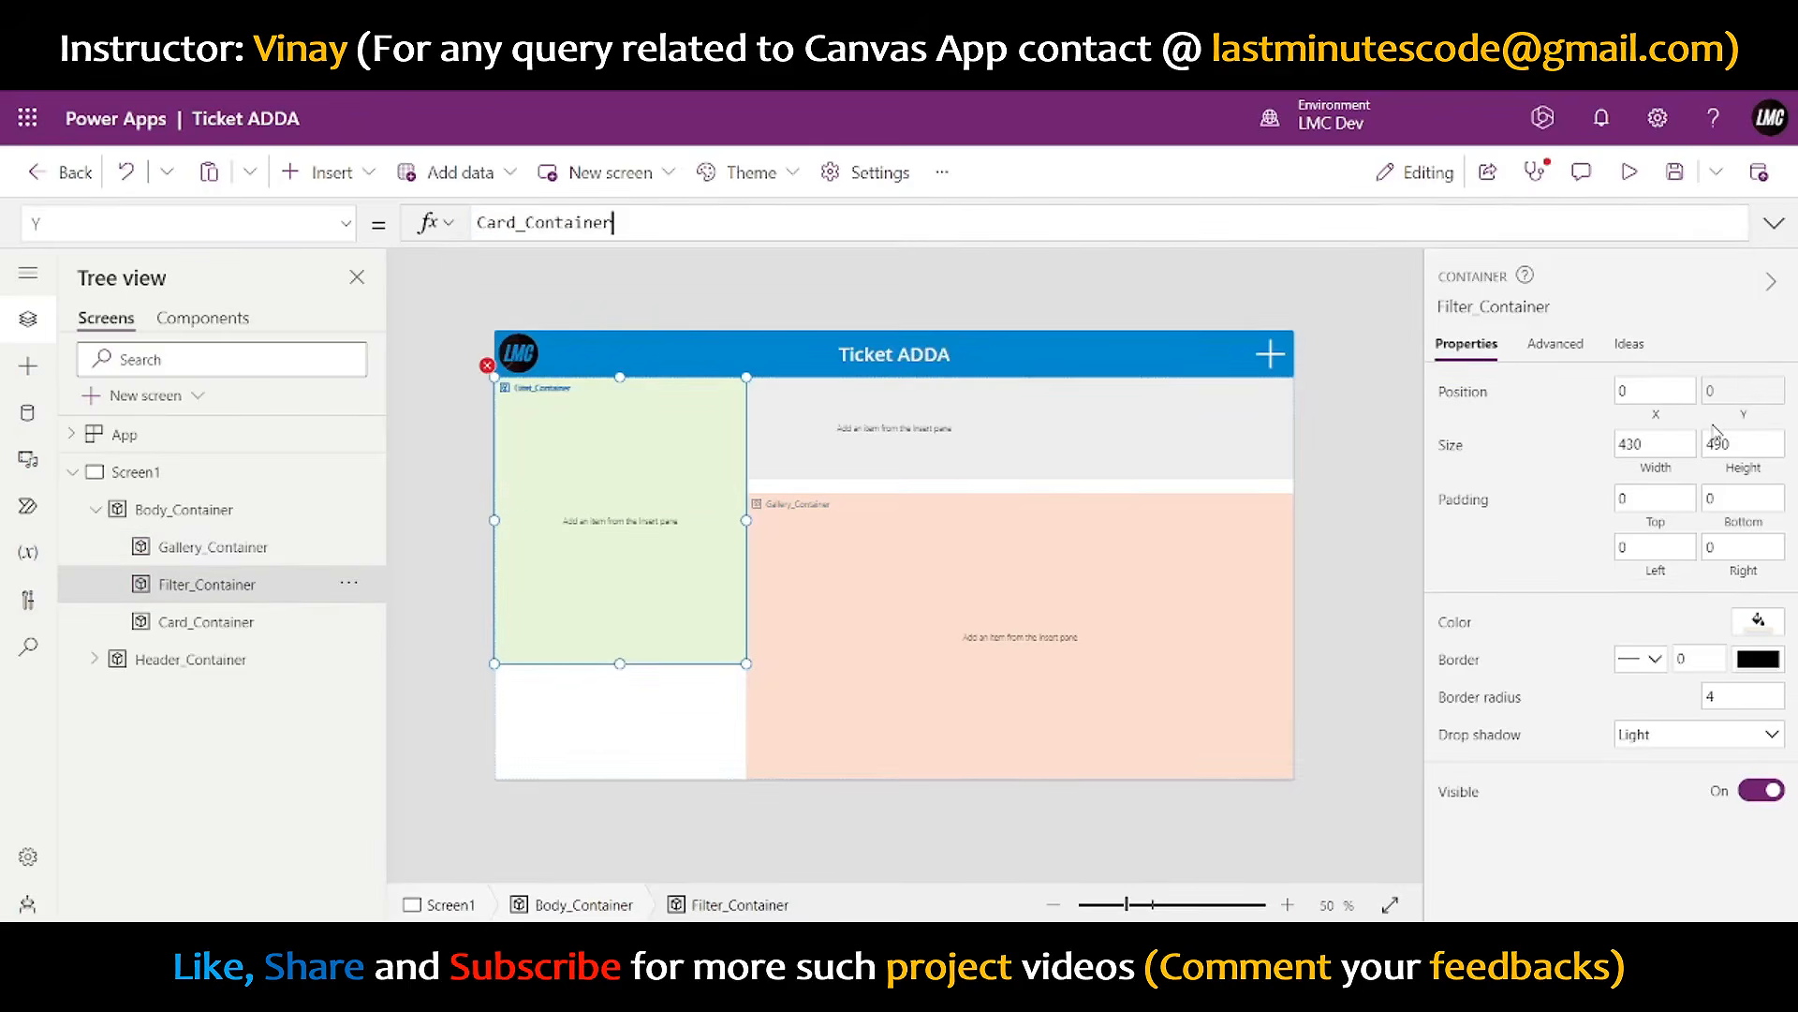
{"action": "type", "text": ".Height"}
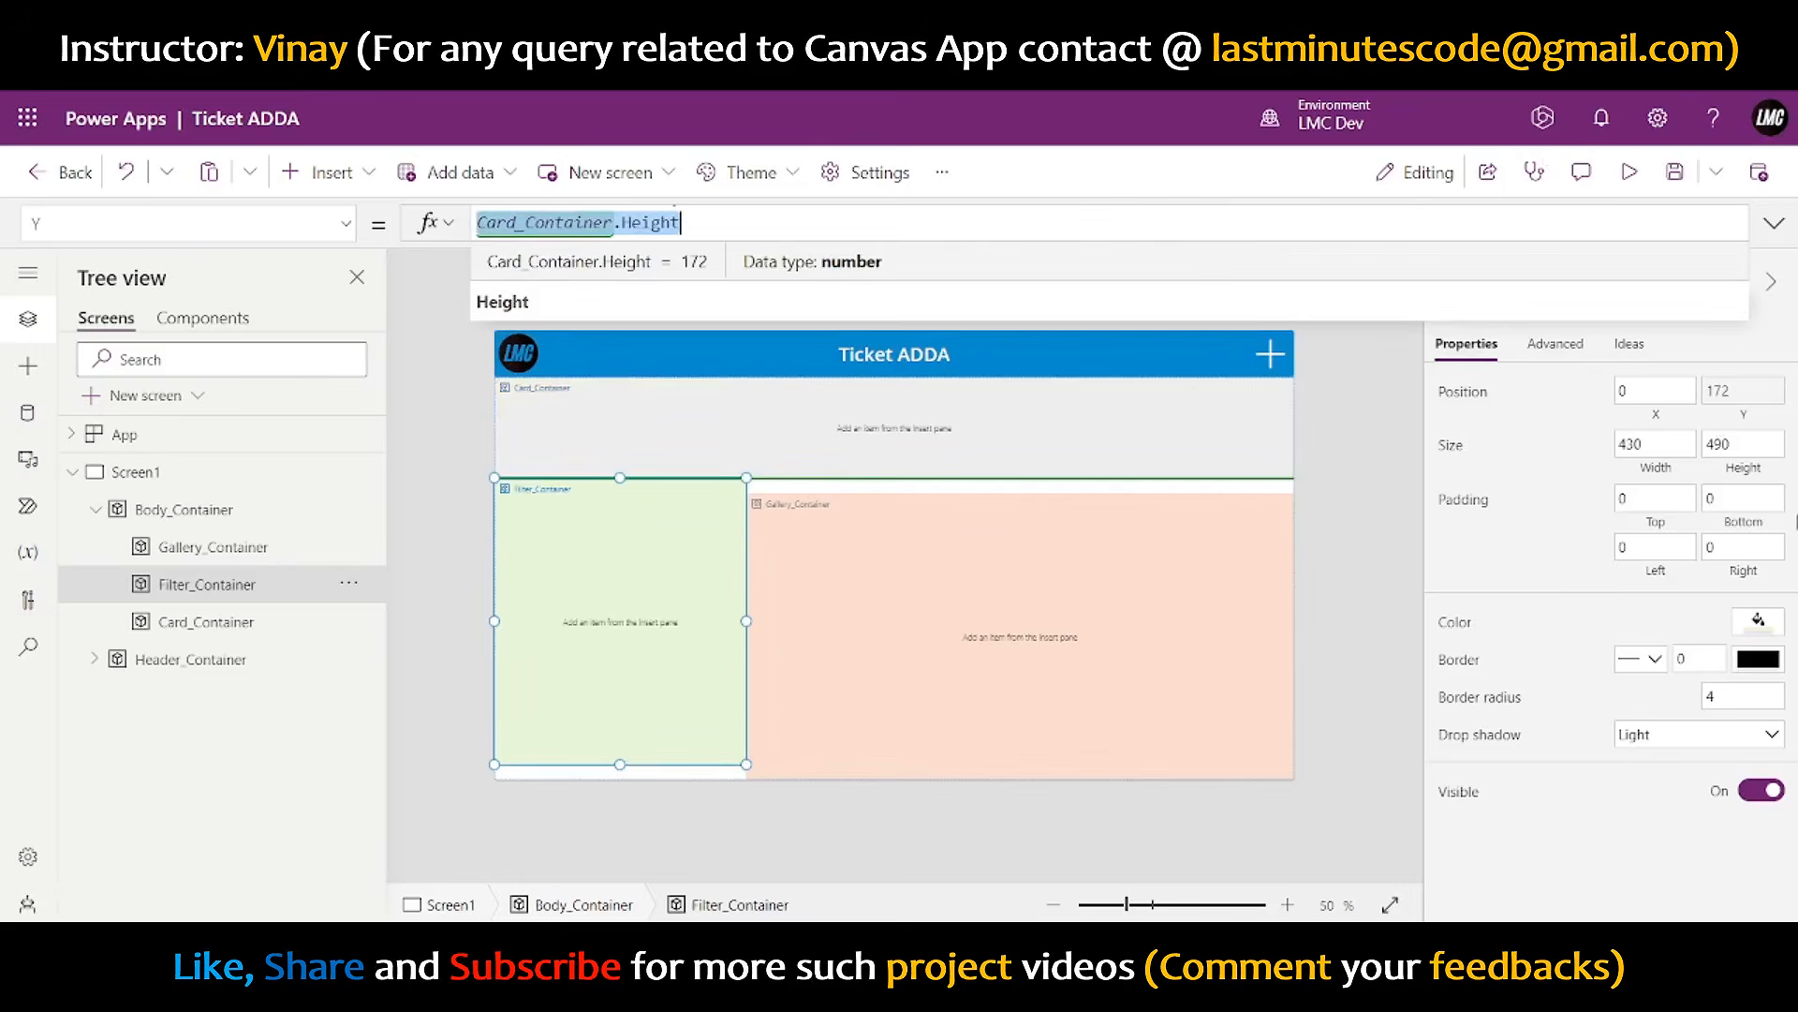
- Set Gallery_Container's Y position to the formula Card_Container.Height
{"action": "left_click", "coordinate": [1187, 579]}
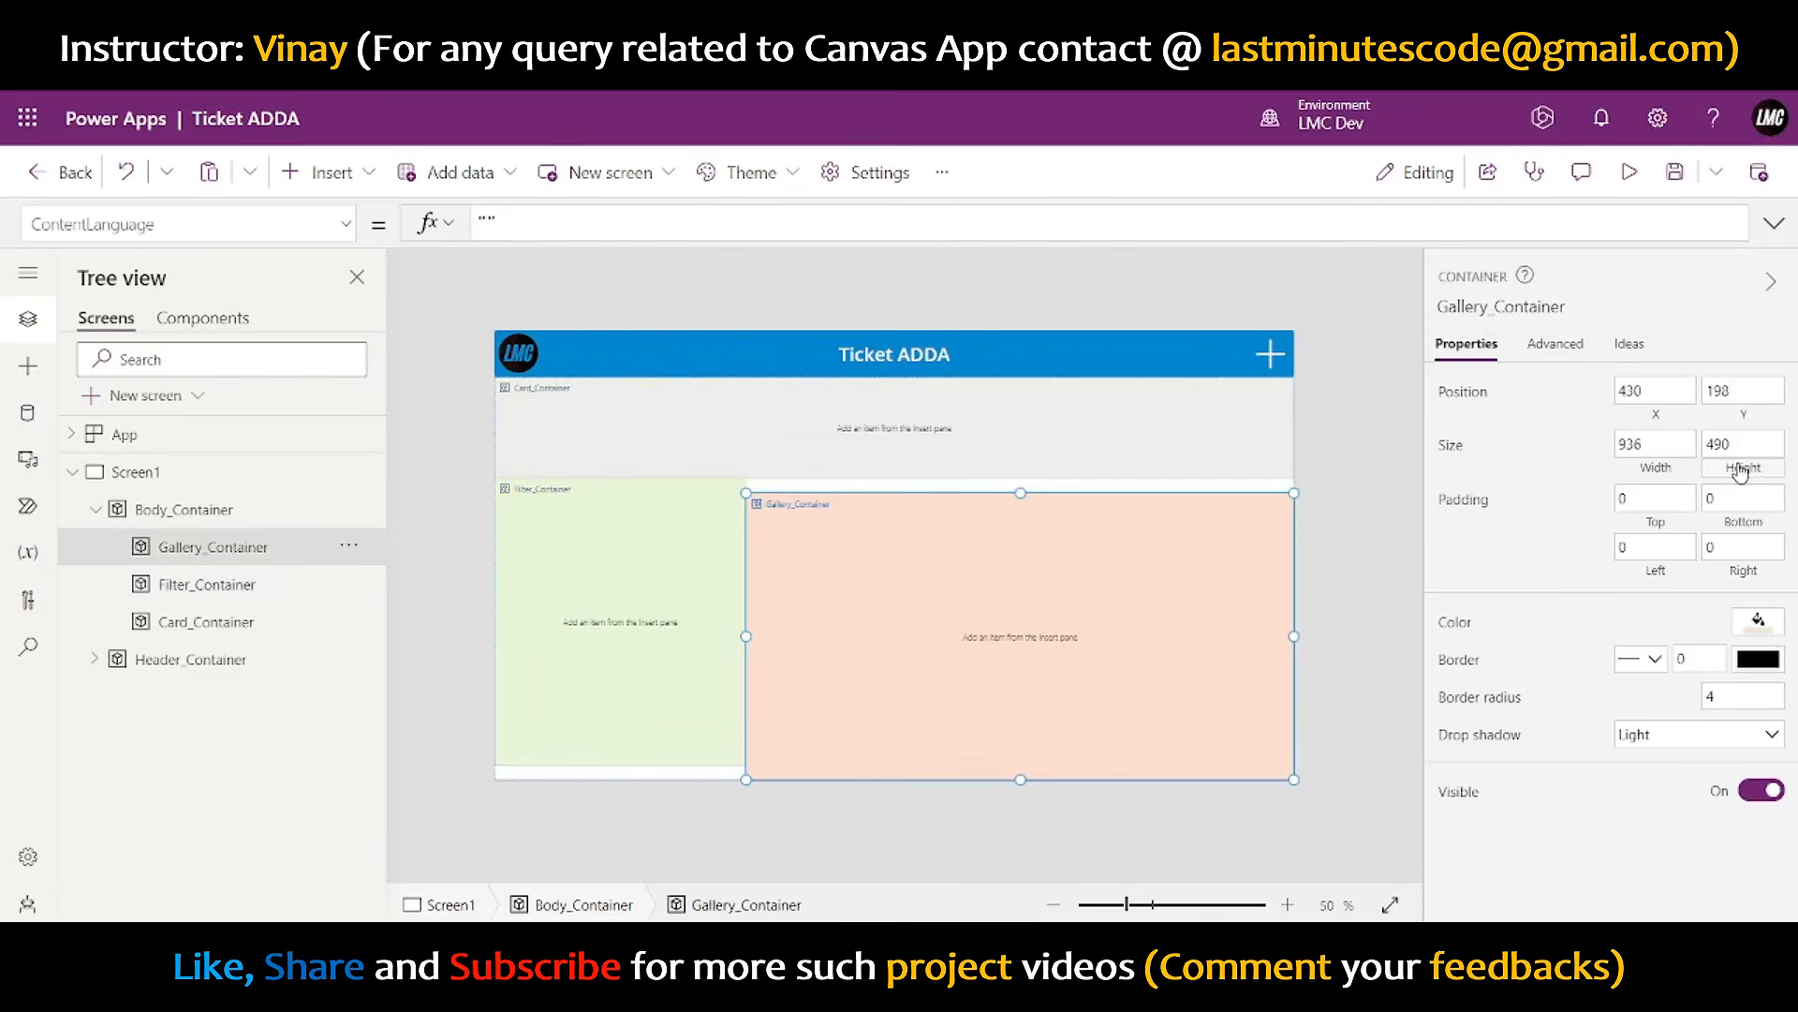
{"action": "left_click", "coordinate": [1740, 426]}
{"action": "type", "text": "Card_Container.Height"}
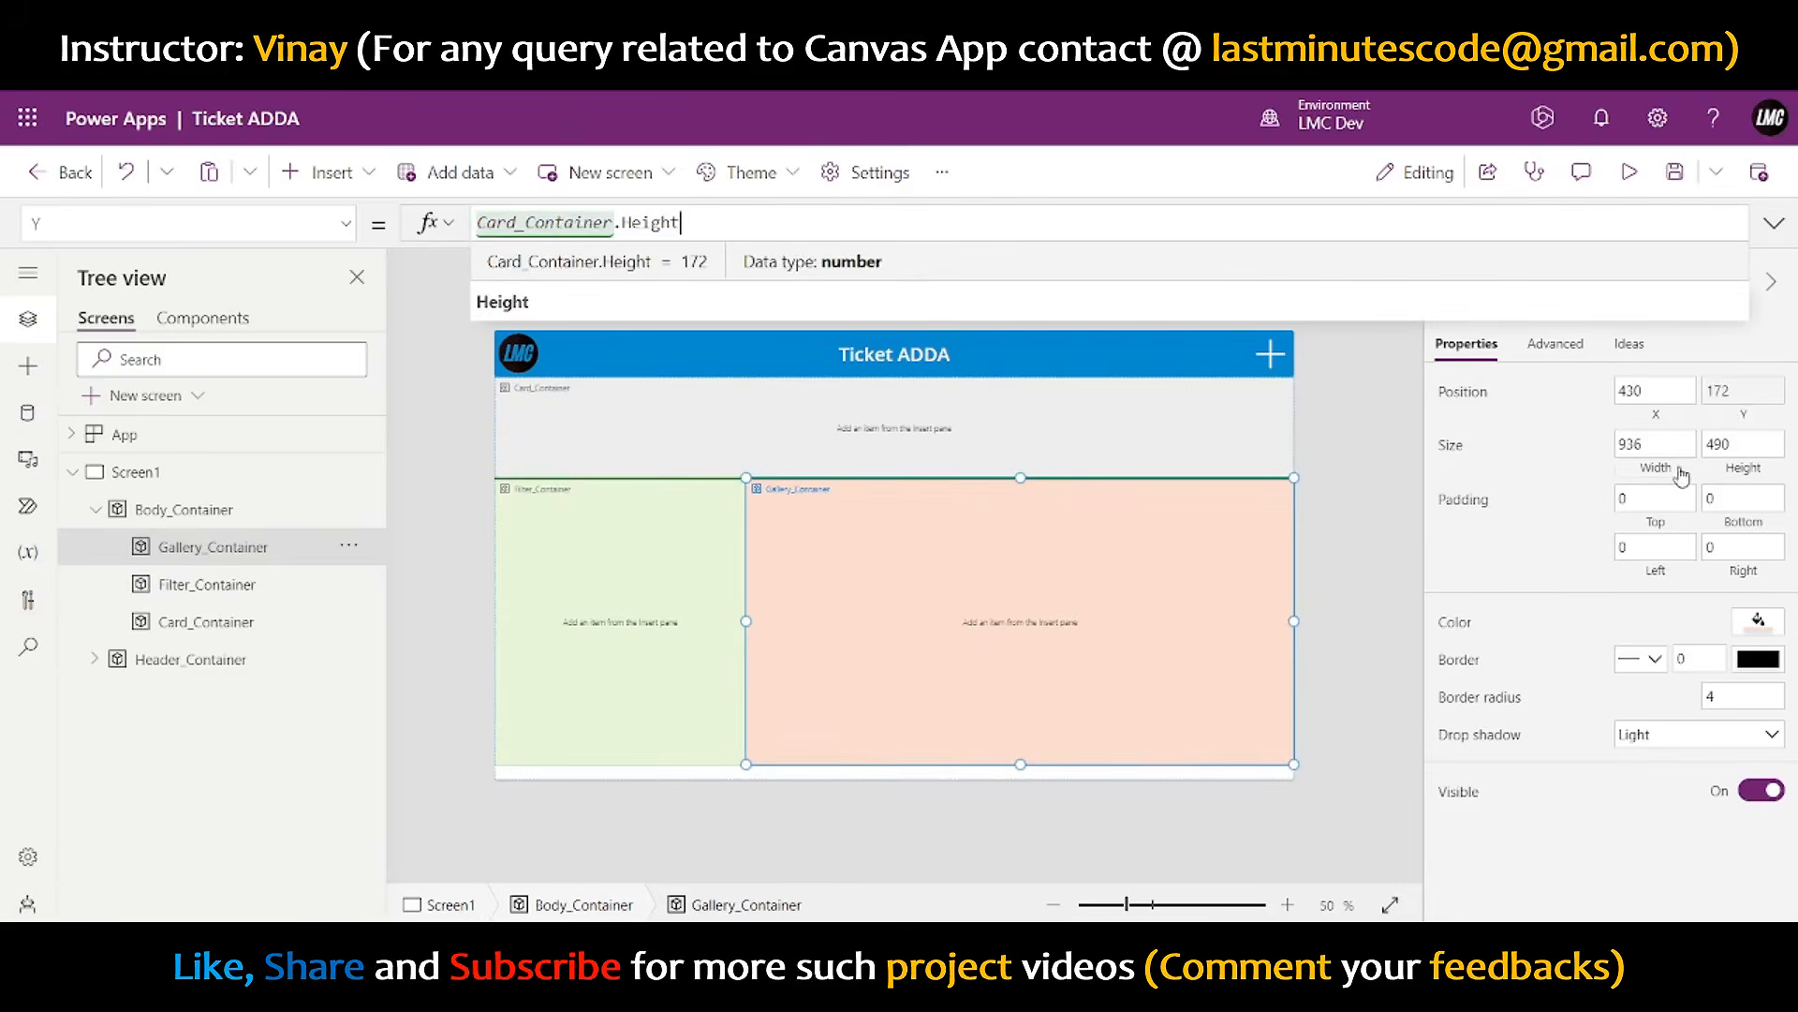
- Set Gallery_Container's height to the formula Parent.Height-Self.Y
{"action": "left_click", "coordinate": [1740, 473]}
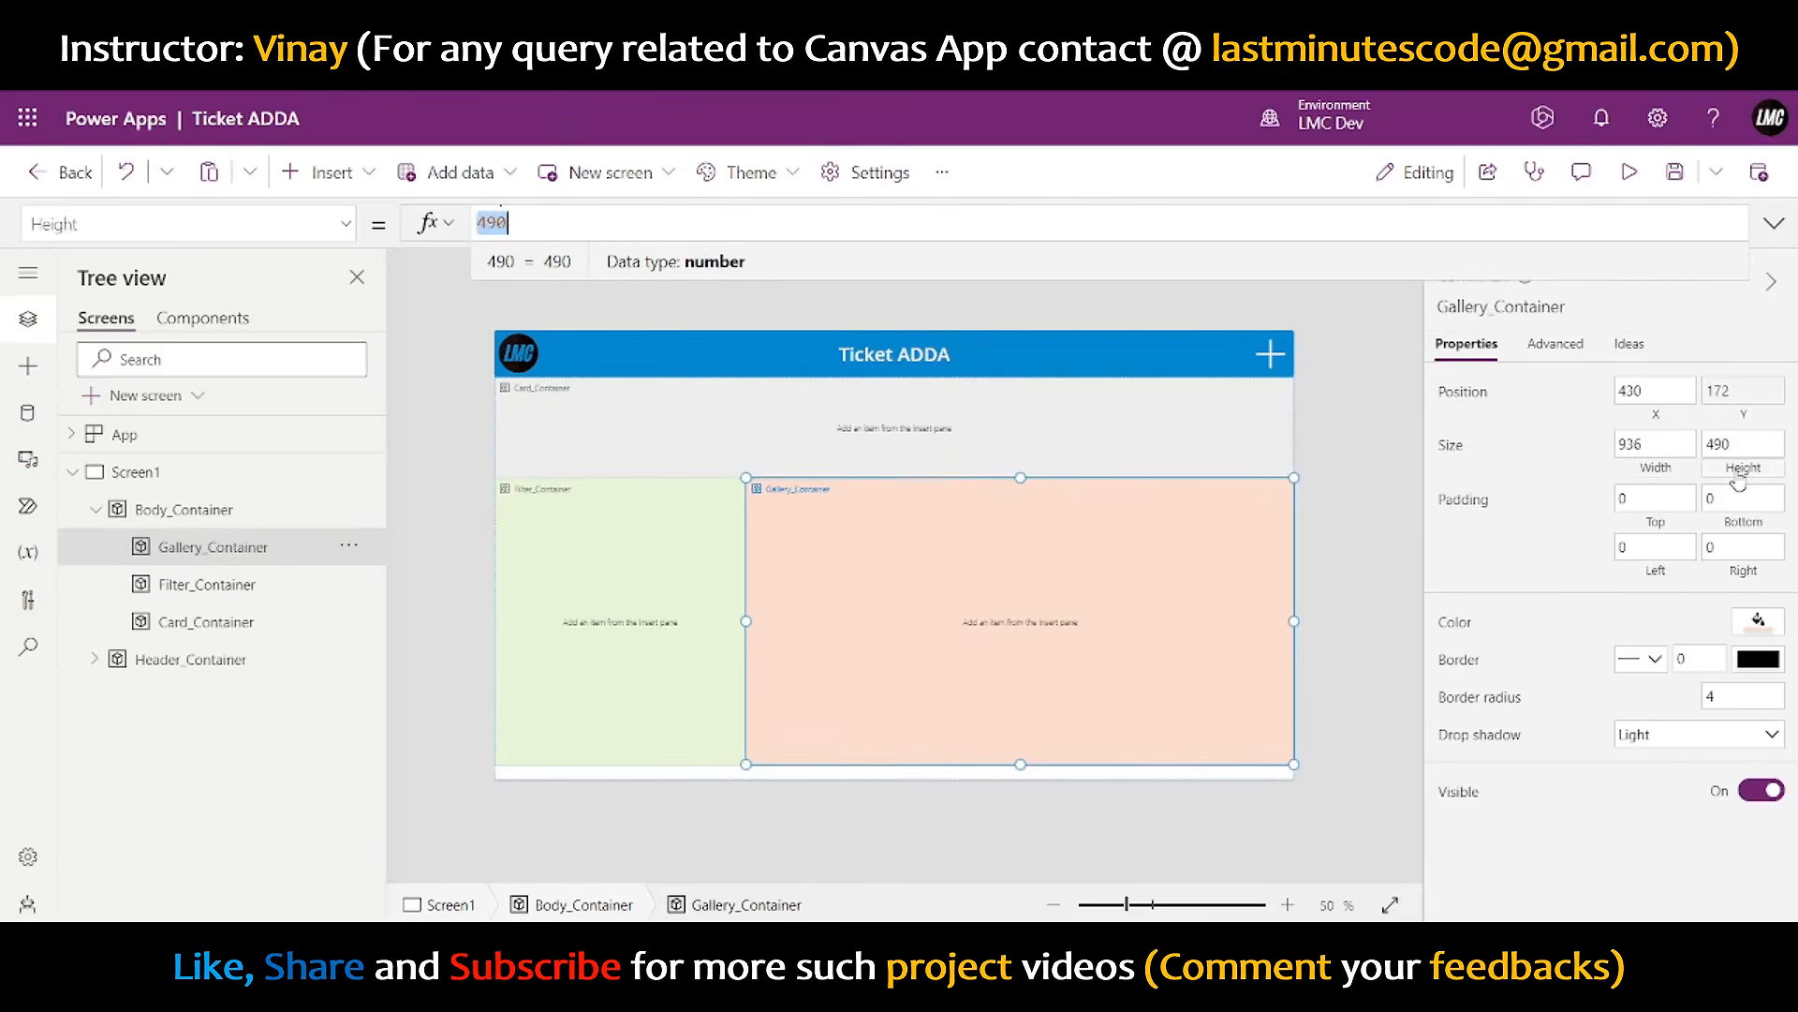
{"action": "type", "text": "Parent.Height"}
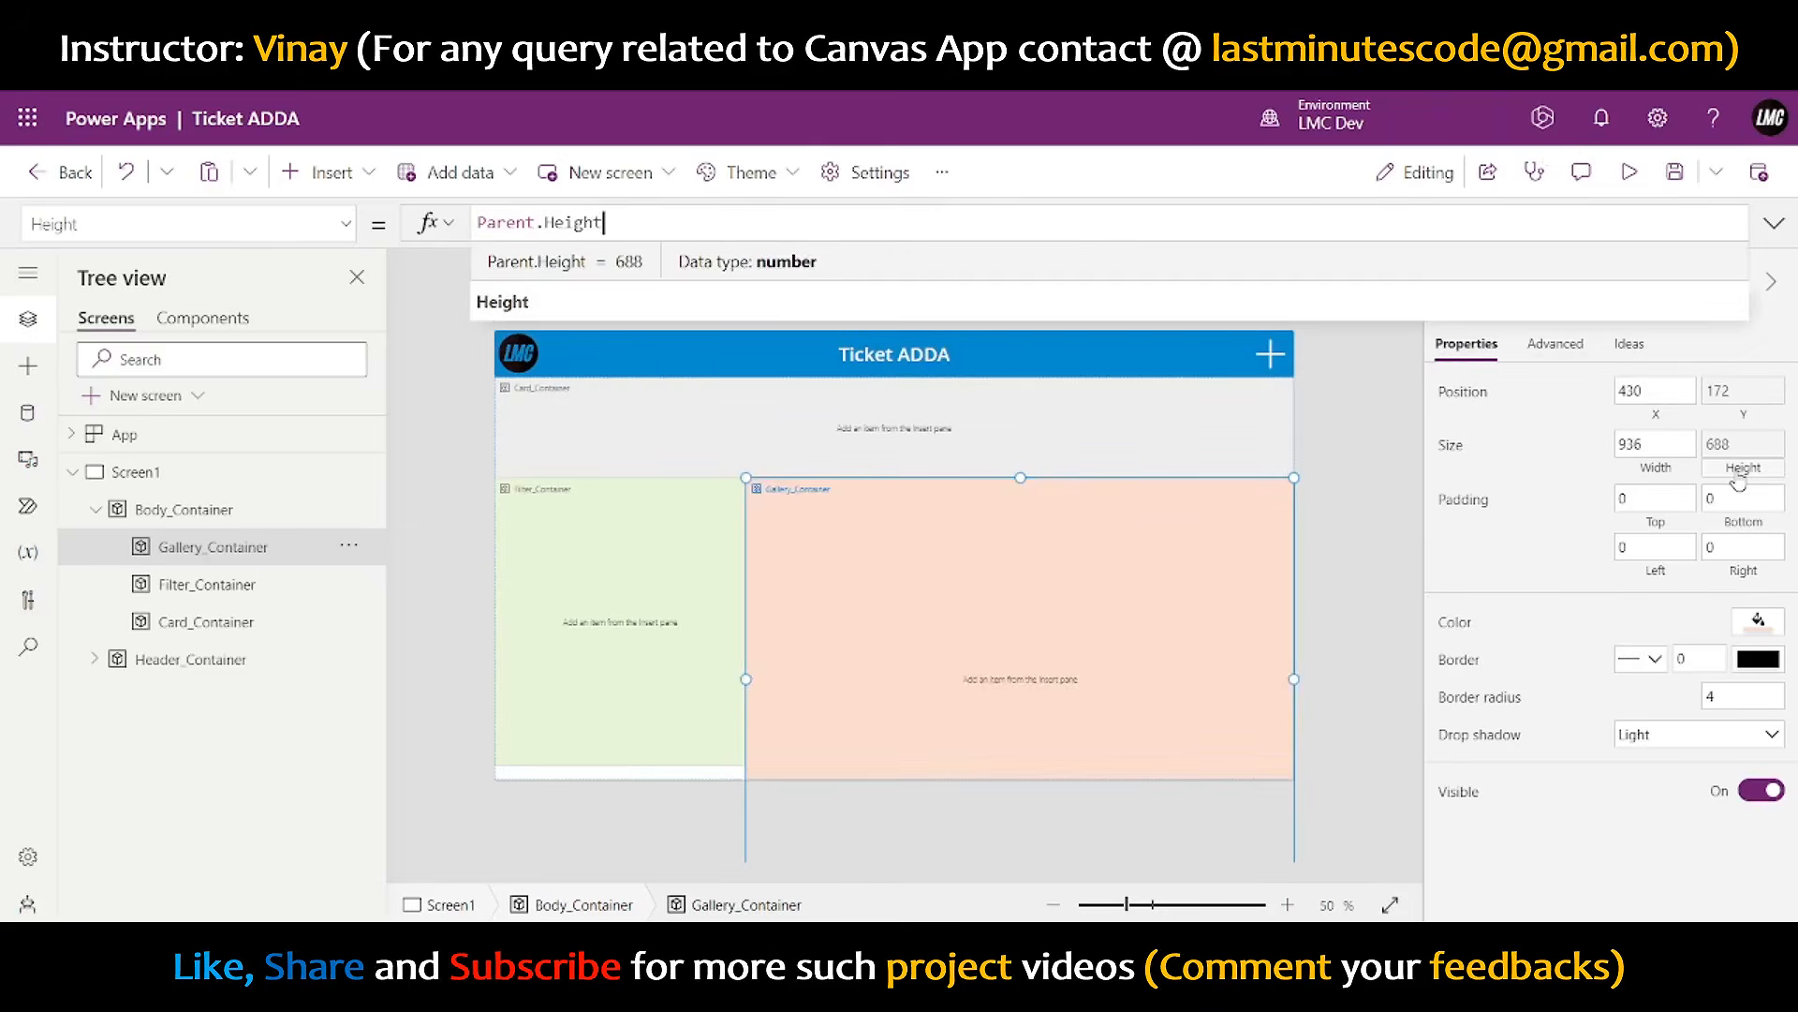
{"action": "type", "text": "-Self.Y"}
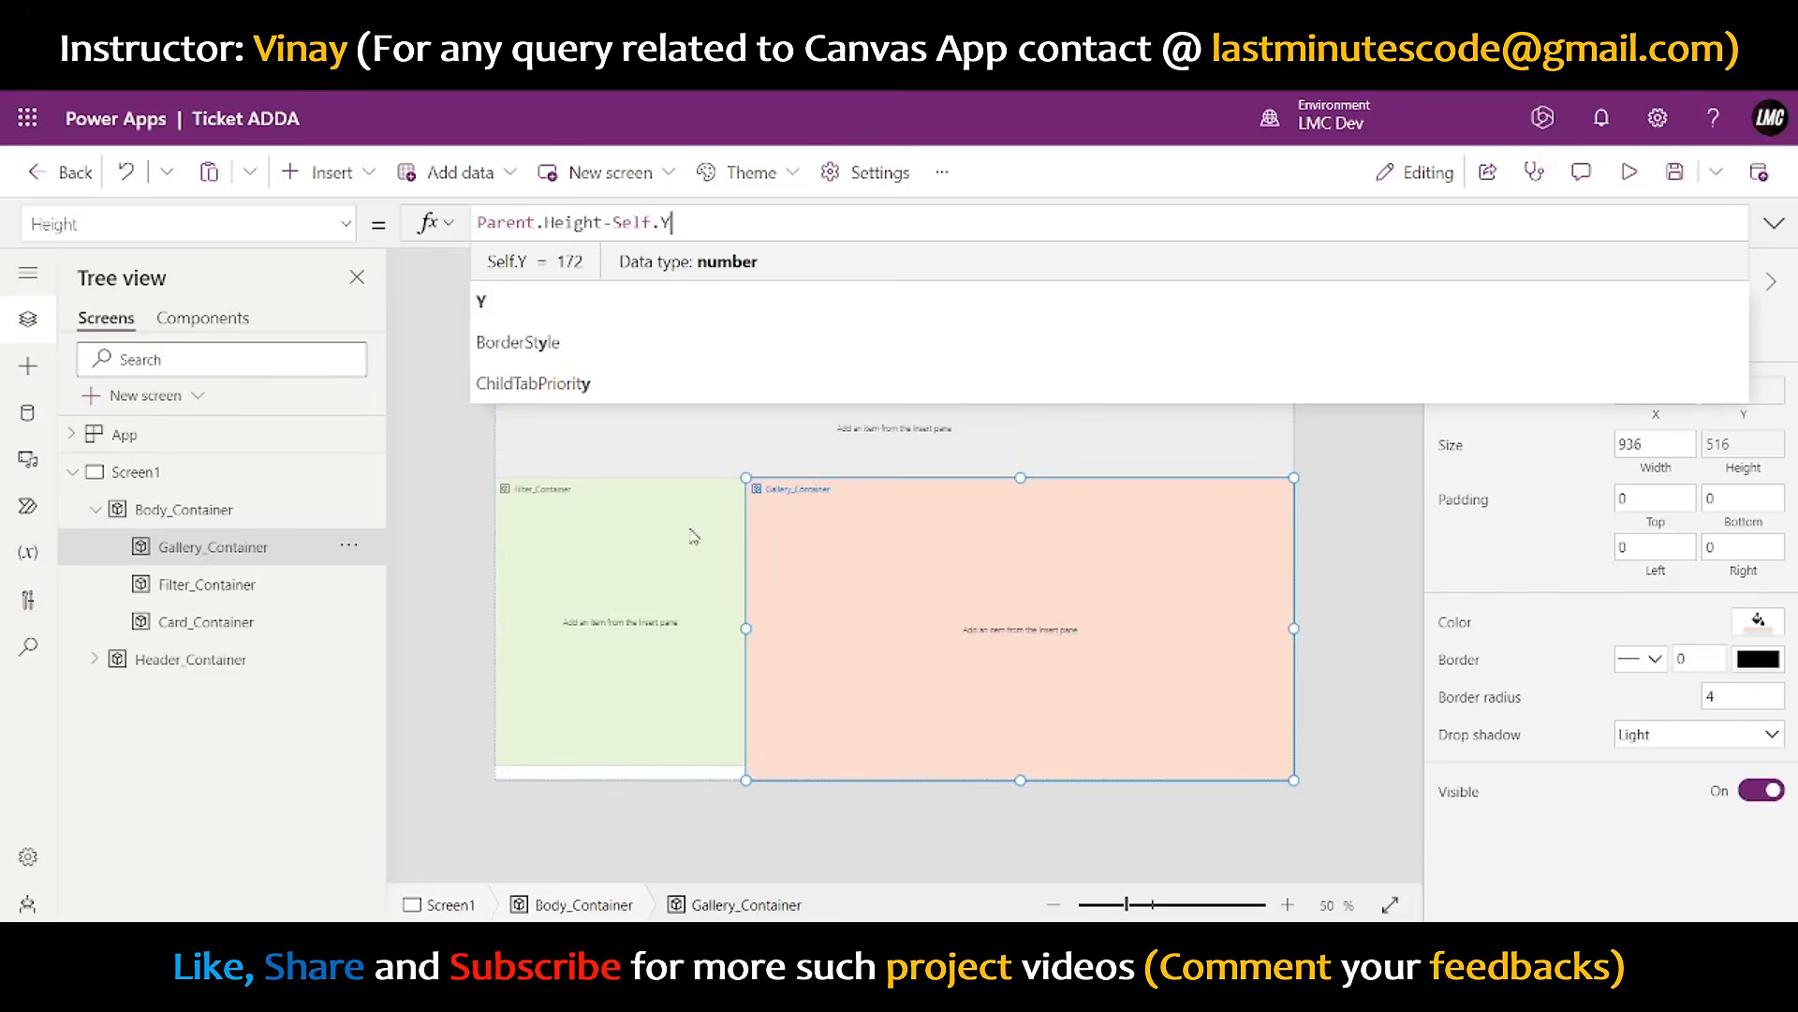
- Set Filter_Container's height to the formula Parent.Height-Self.Y
{"action": "left_click", "coordinate": [591, 620]}
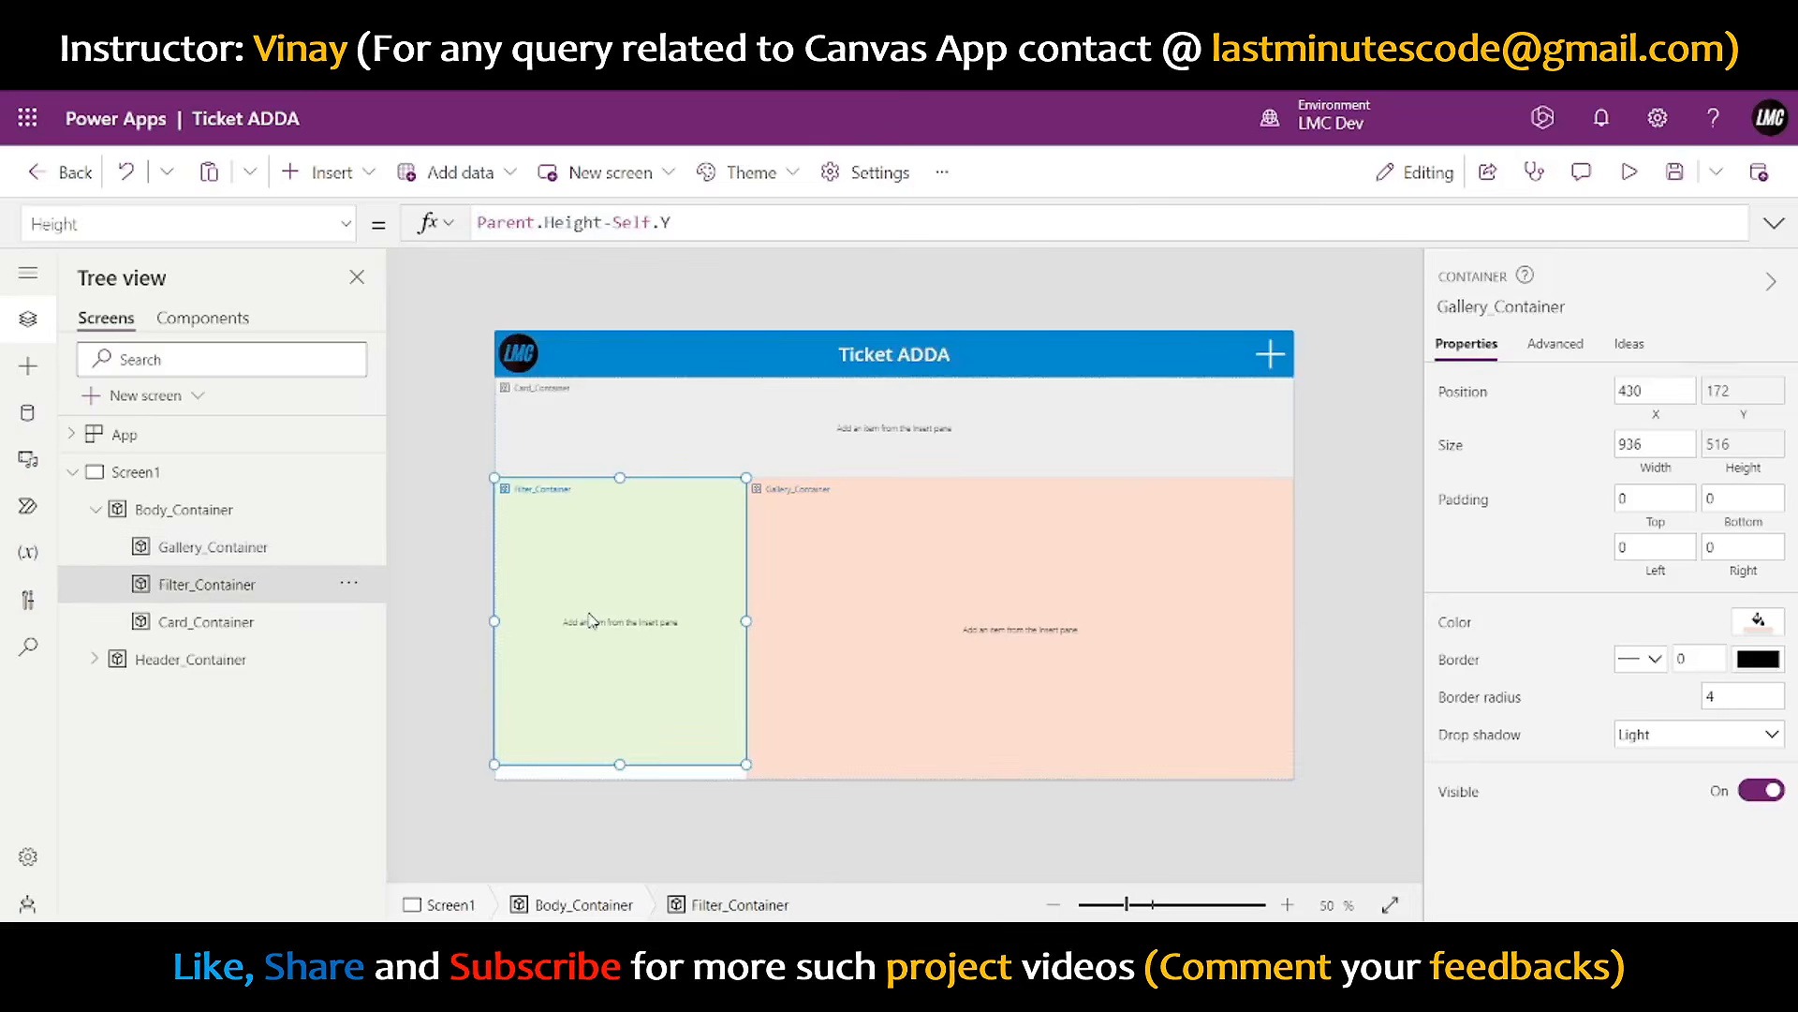
{"action": "left_click", "coordinate": [1753, 471]}
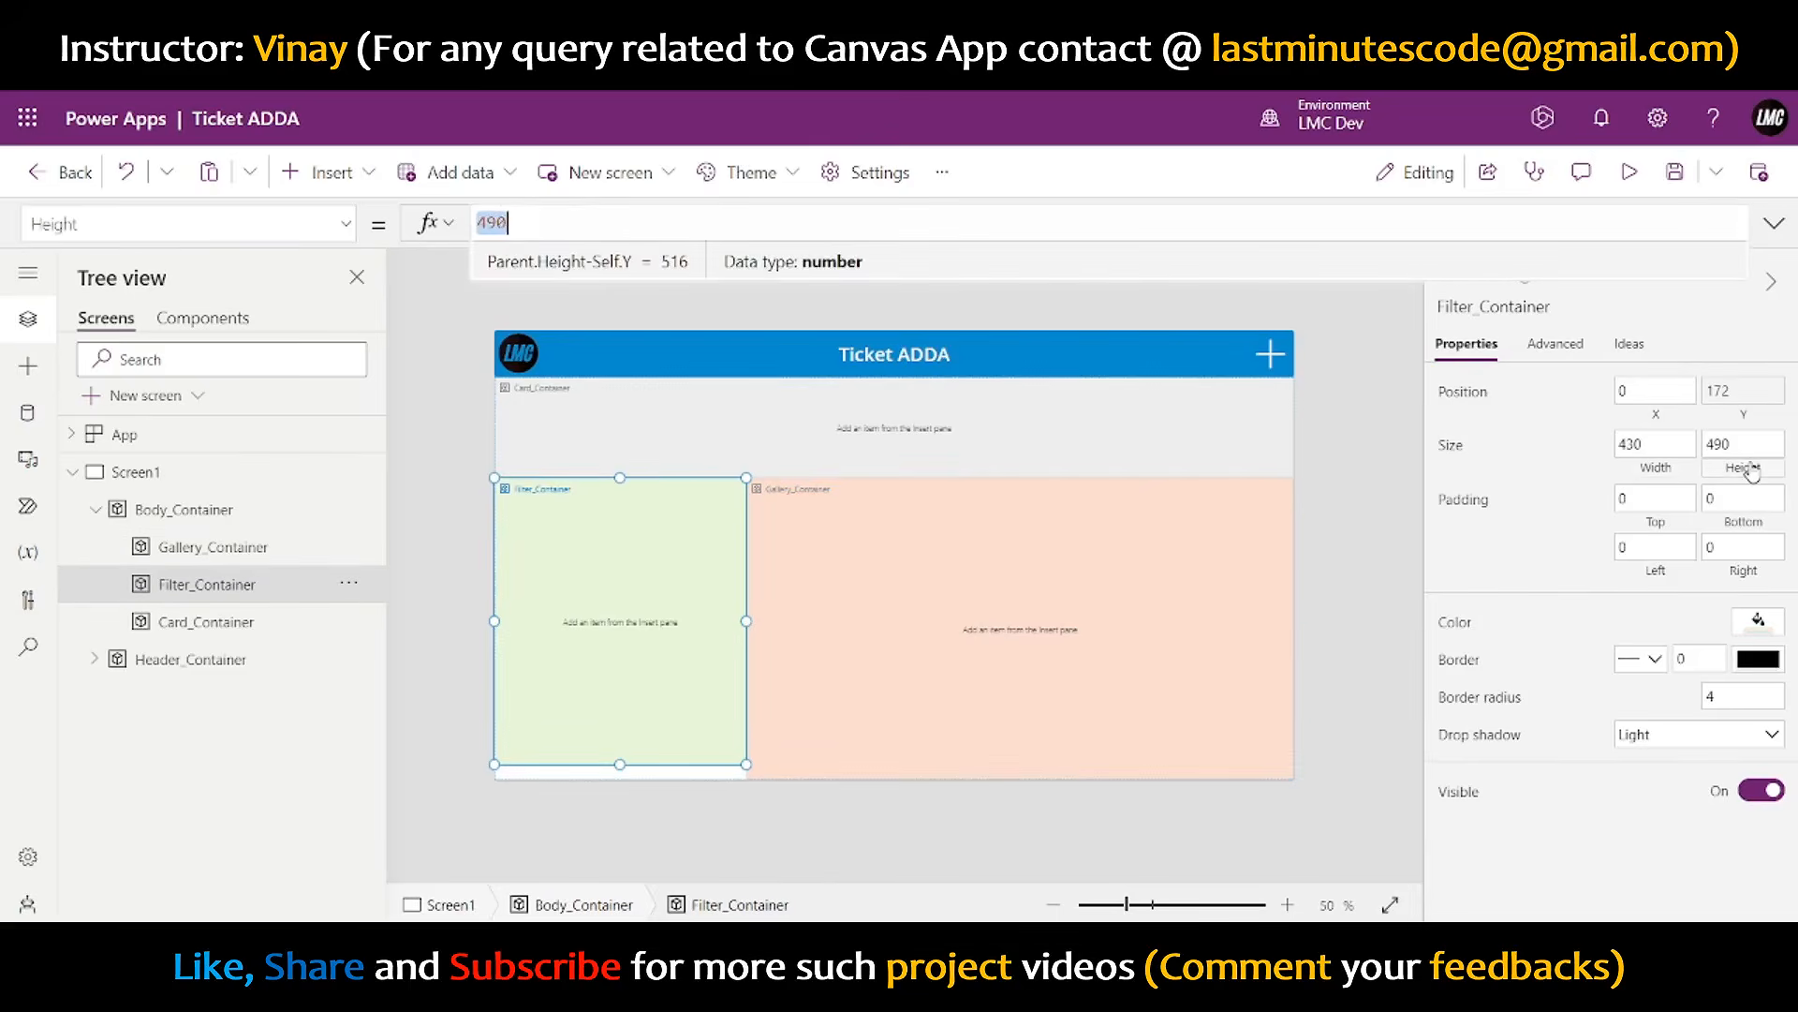
{"action": "type", "text": "Parent.Height-Self.Y"}
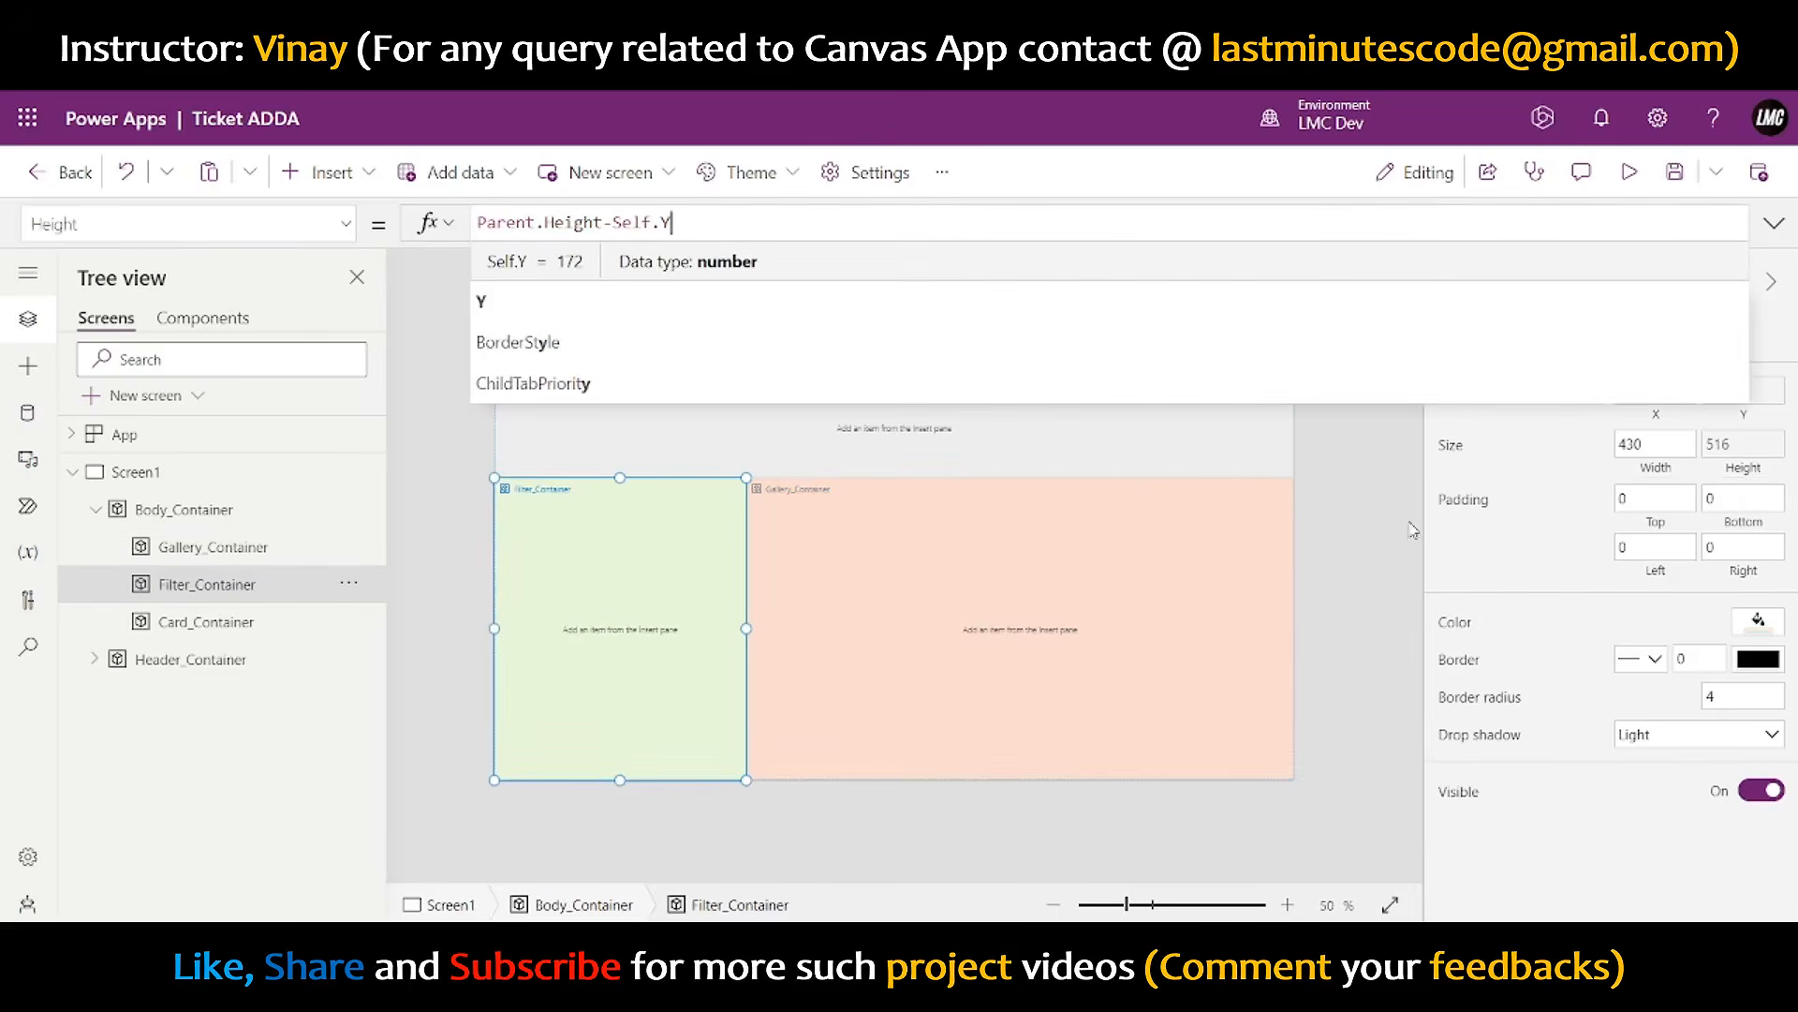
{"action": "left_click", "coordinate": [1324, 526]}
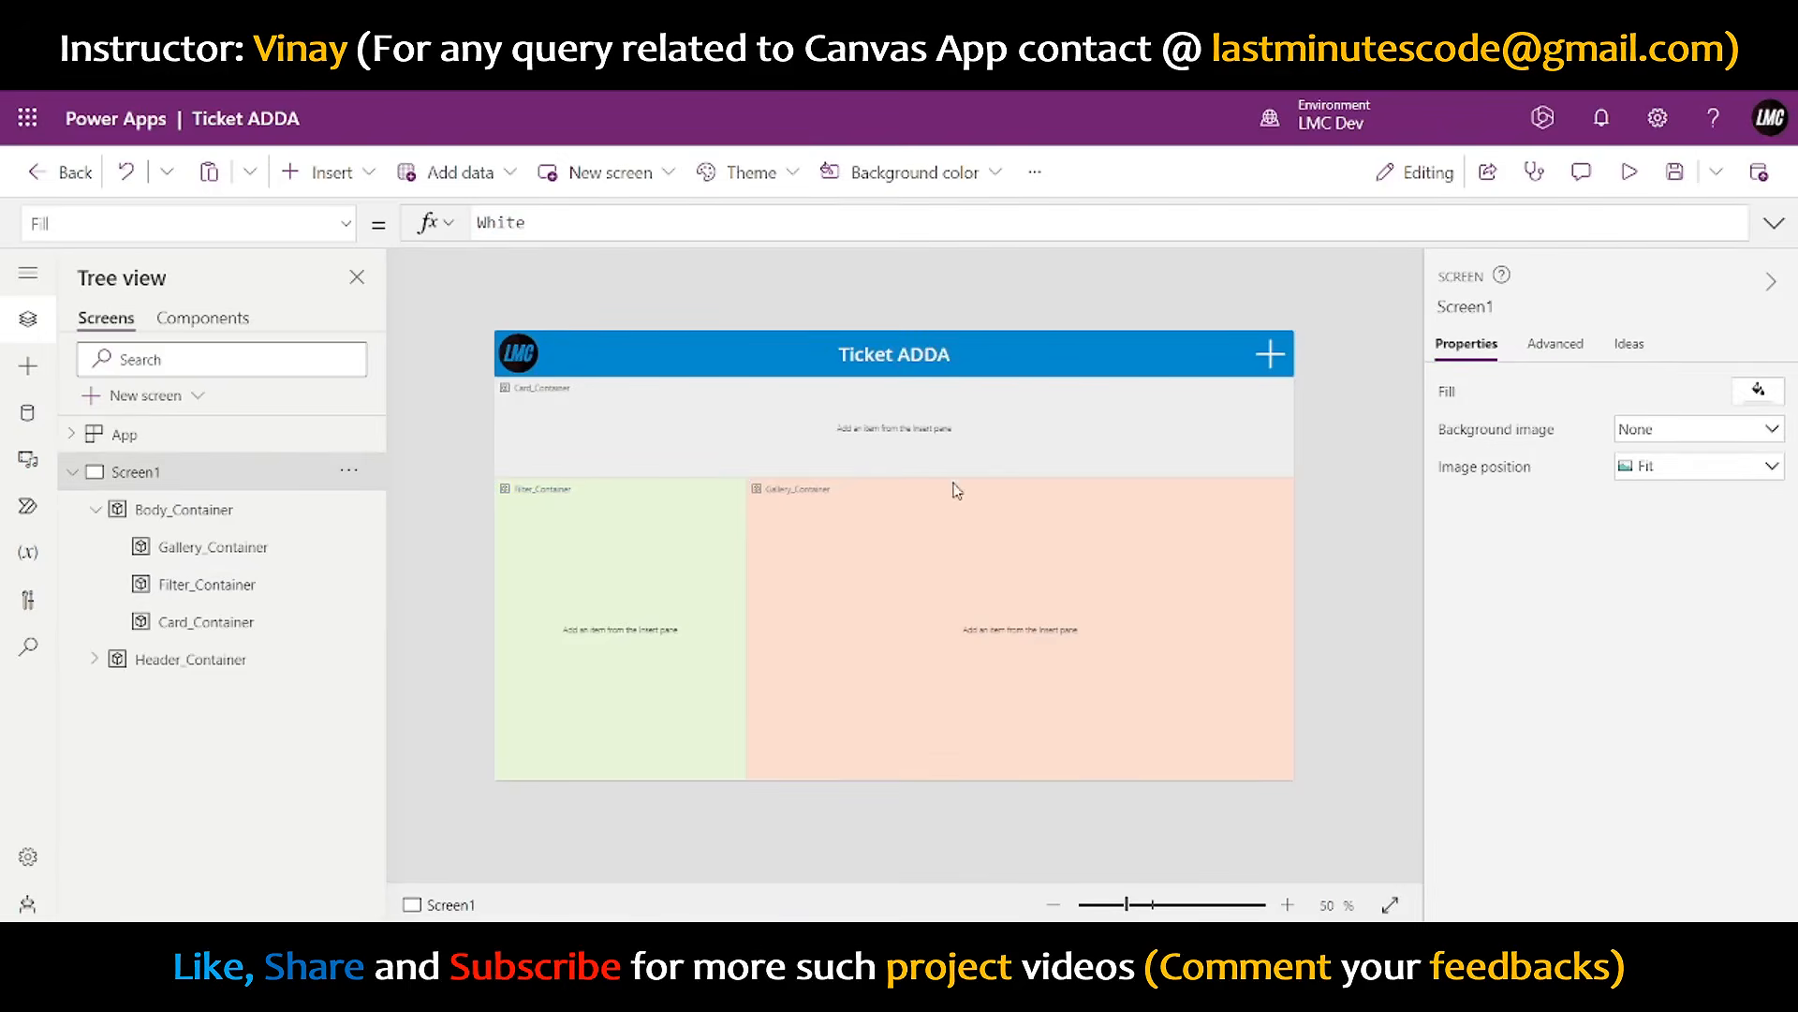
- Set Filter_Container's width to the formula Parent.Width*.3
{"action": "left_click", "coordinate": [683, 594]}
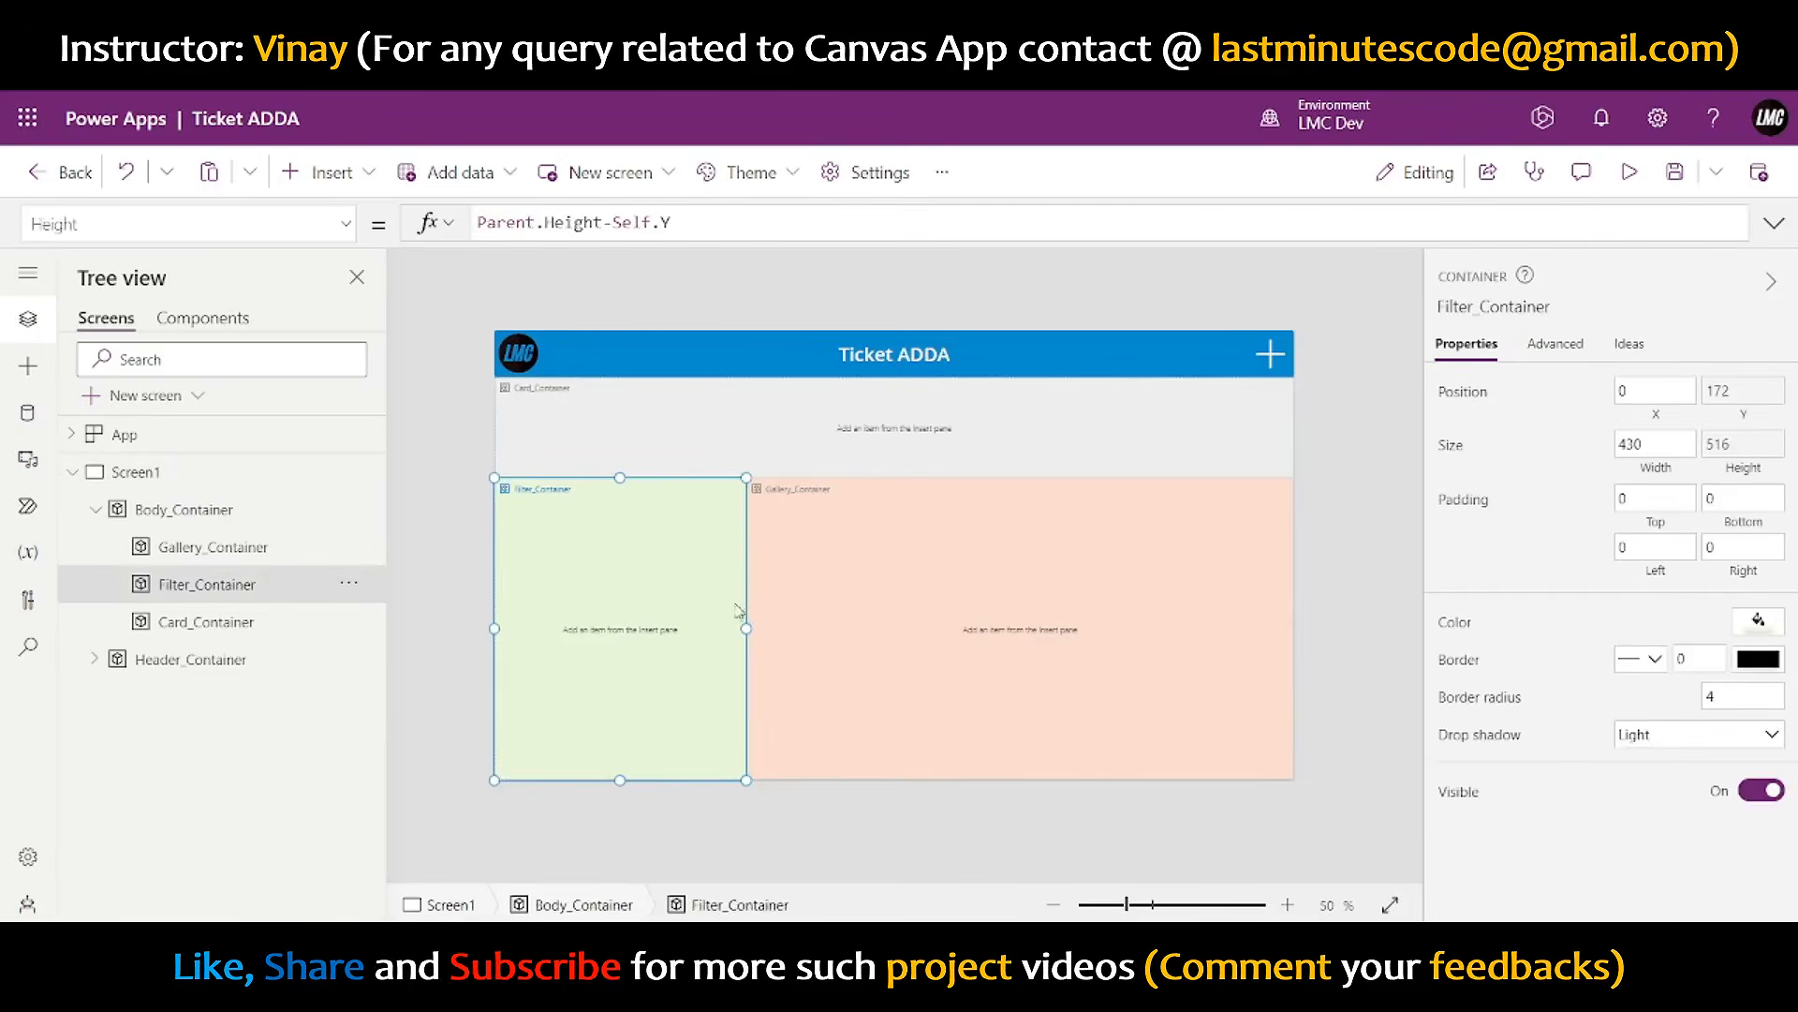
{"action": "left_click", "coordinate": [1658, 459]}
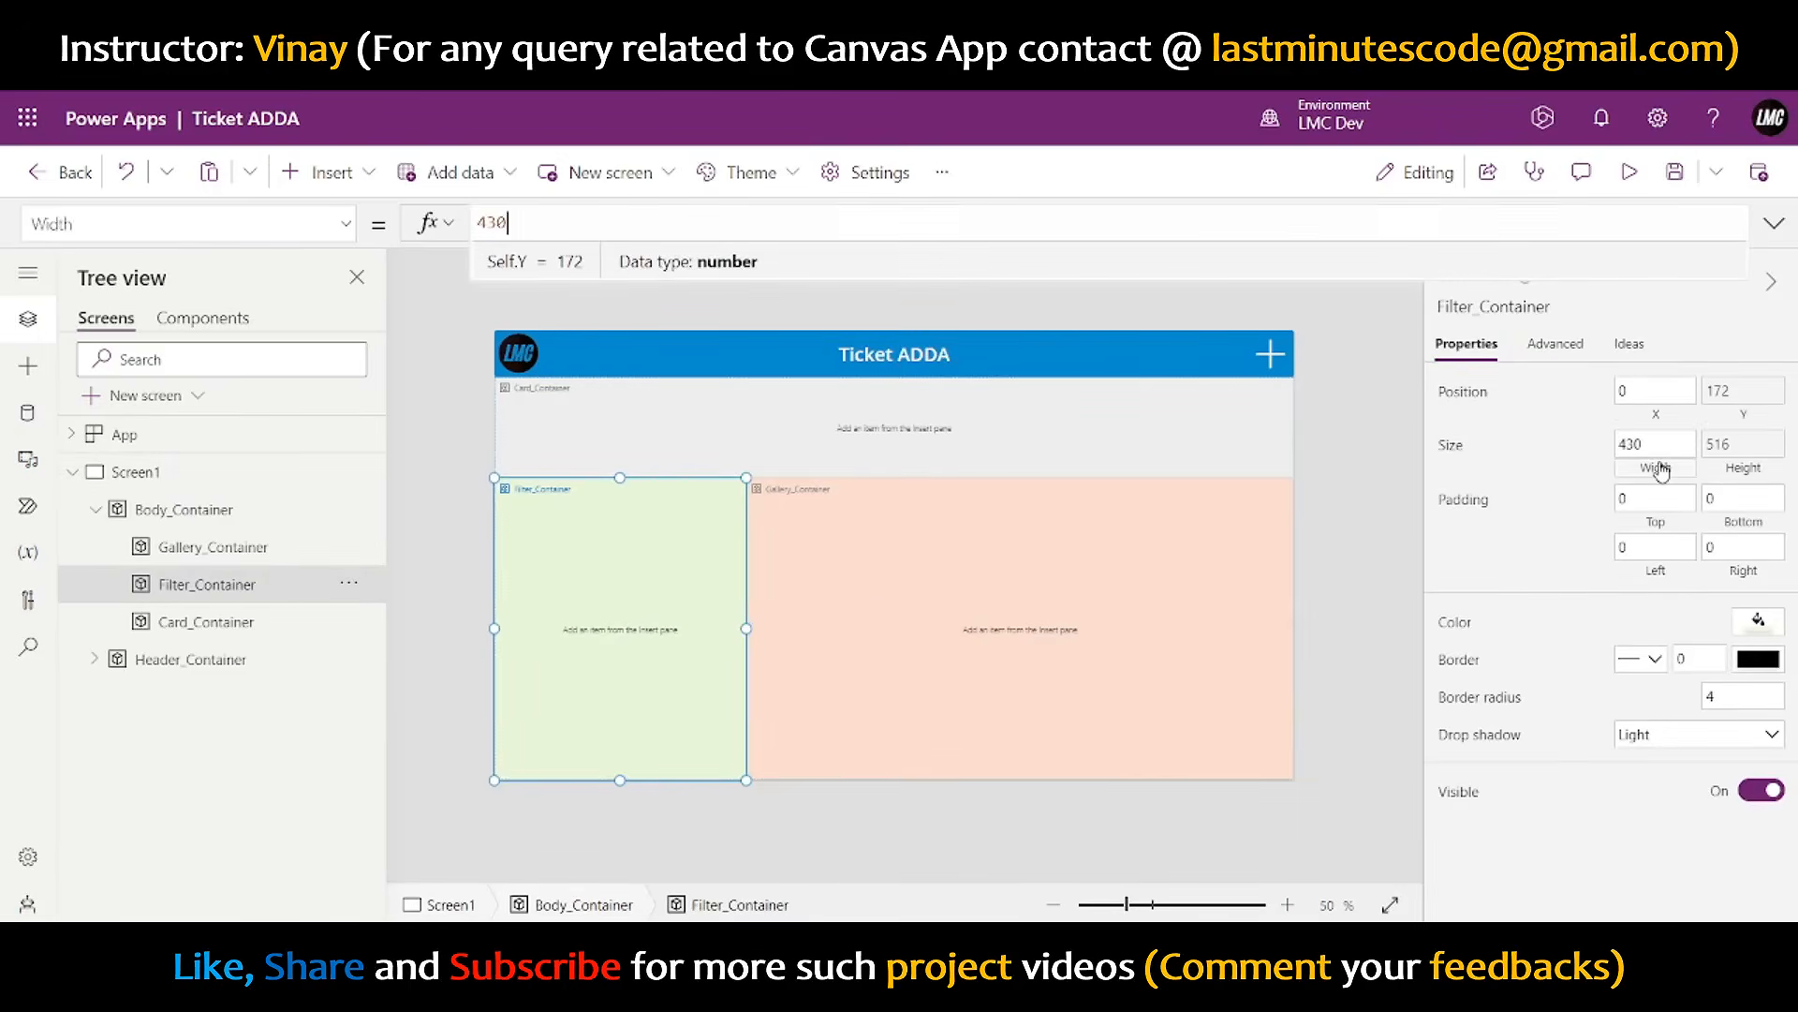
{"action": "type", "text": "parent"}
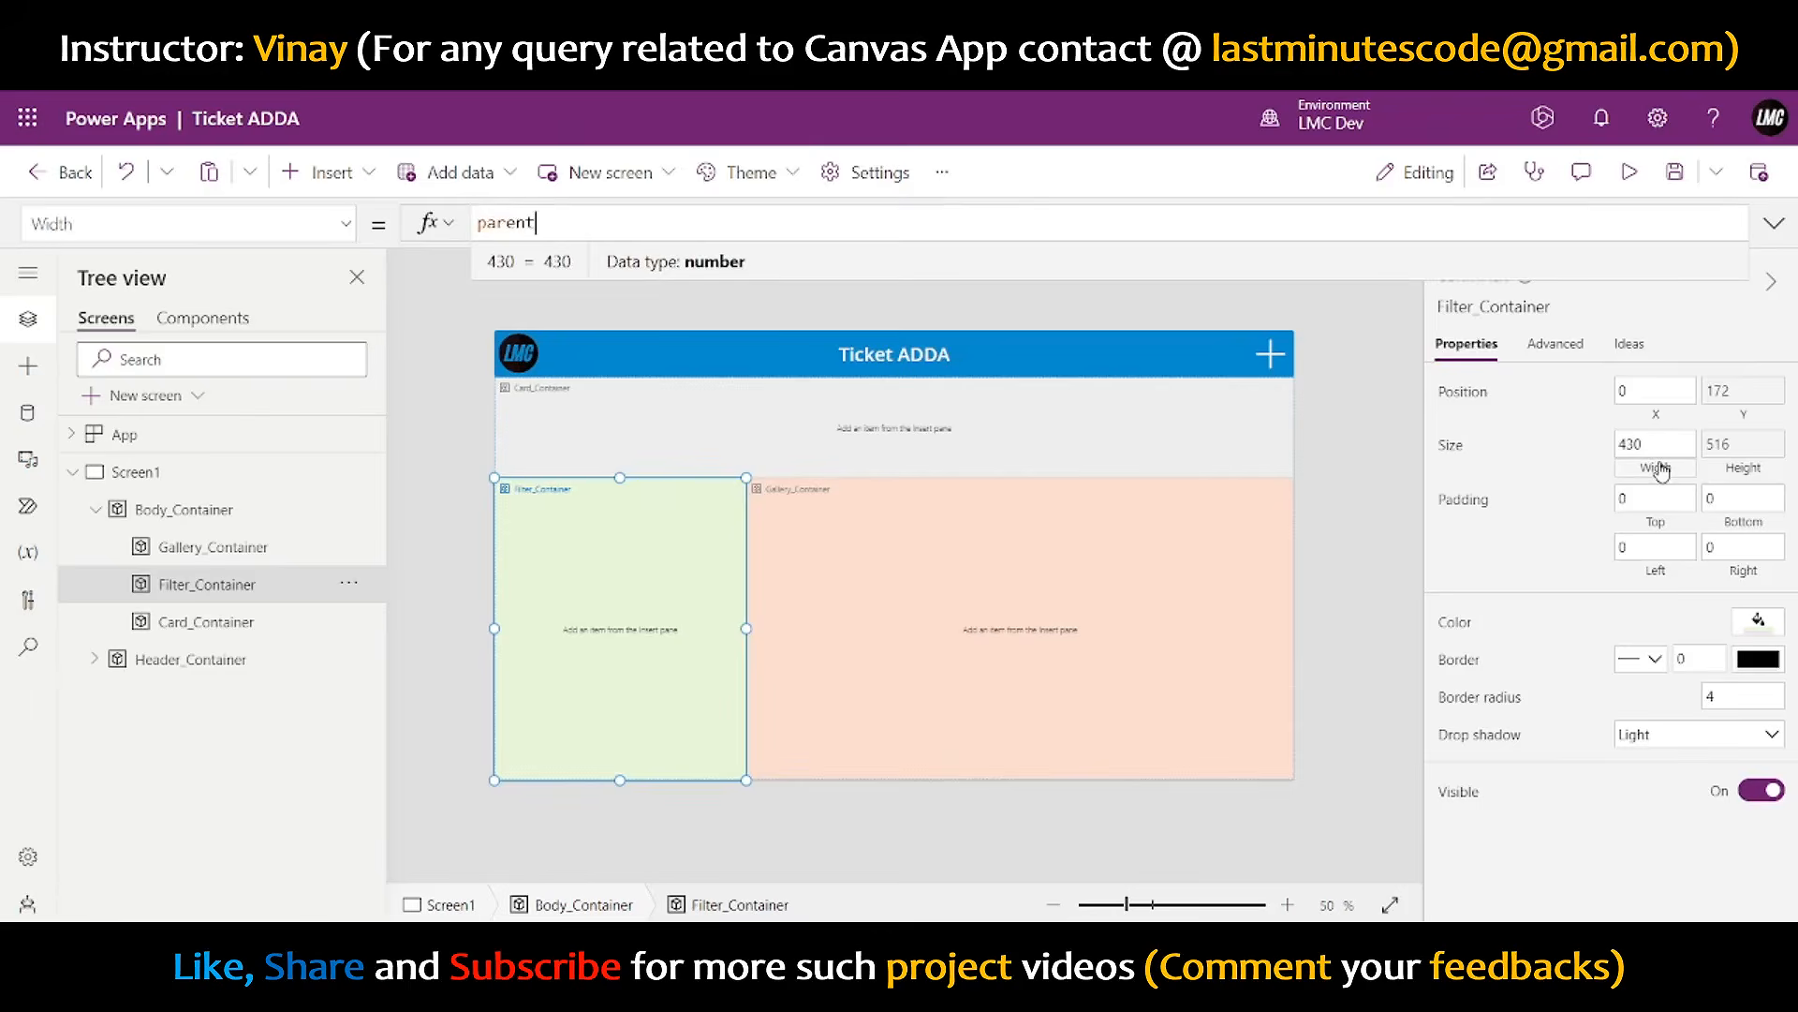
{"action": "type", "text": "."}
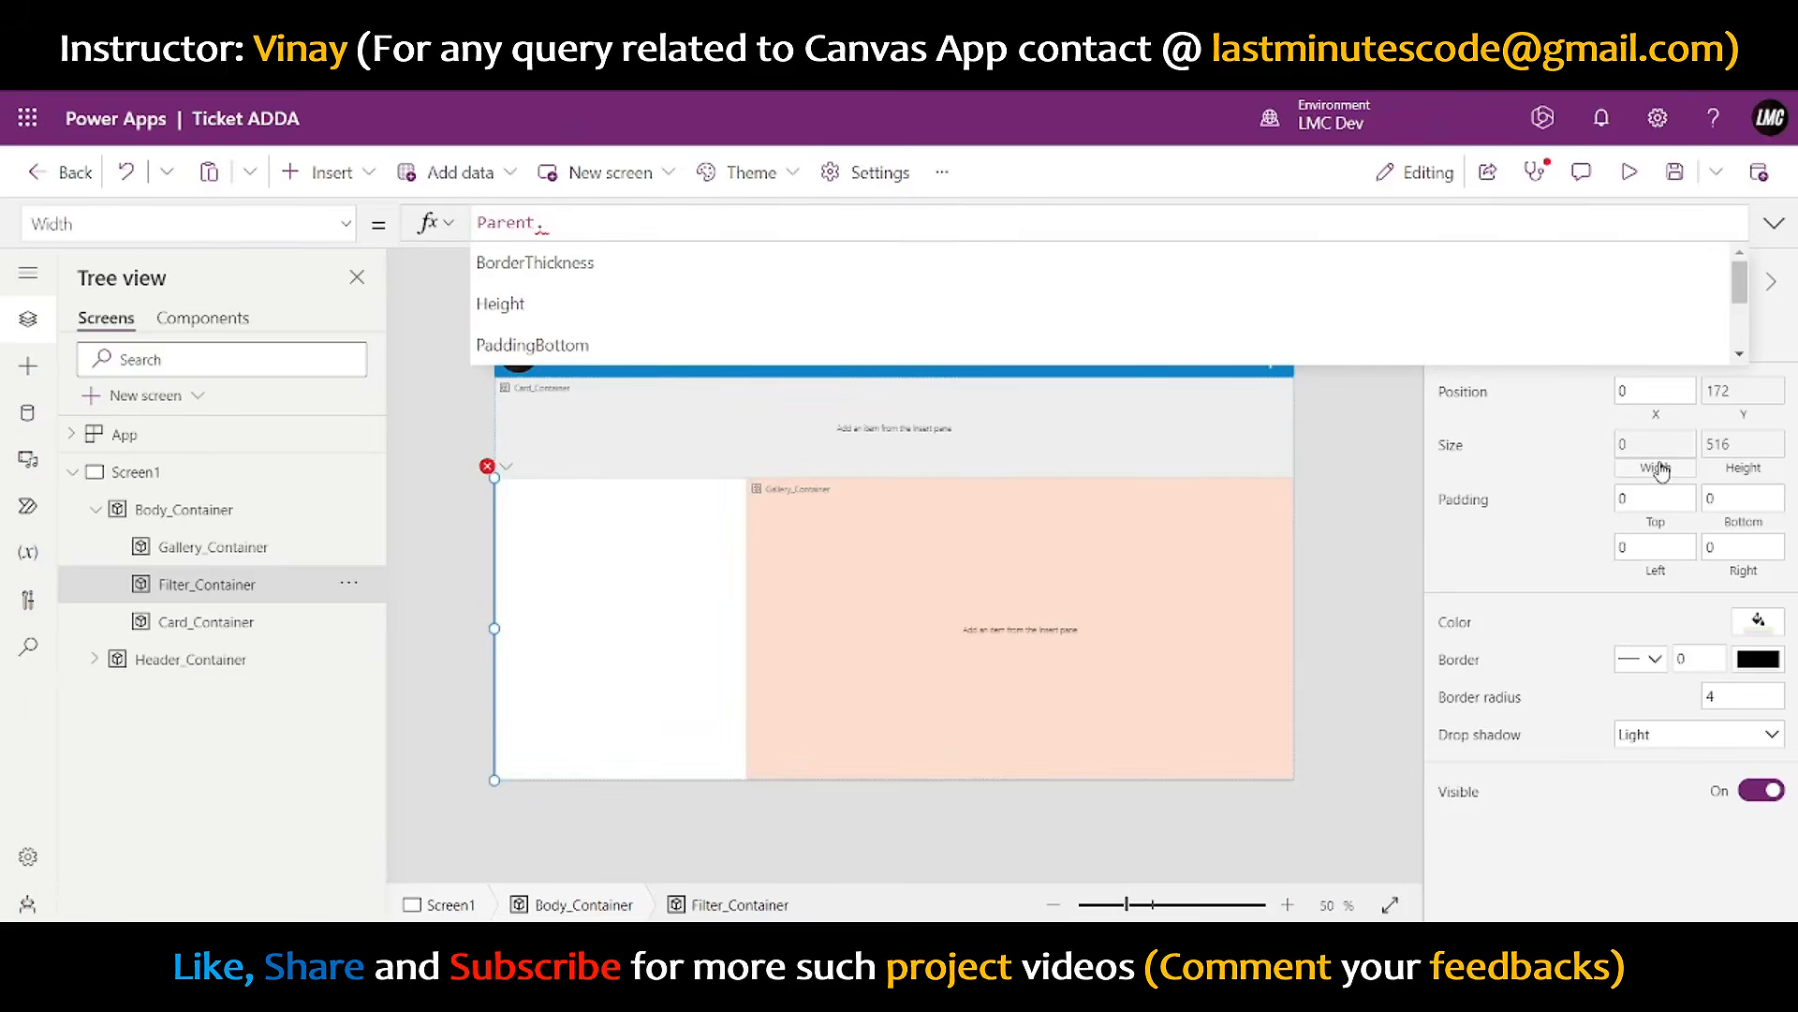
{"action": "type", "text": "Width"}
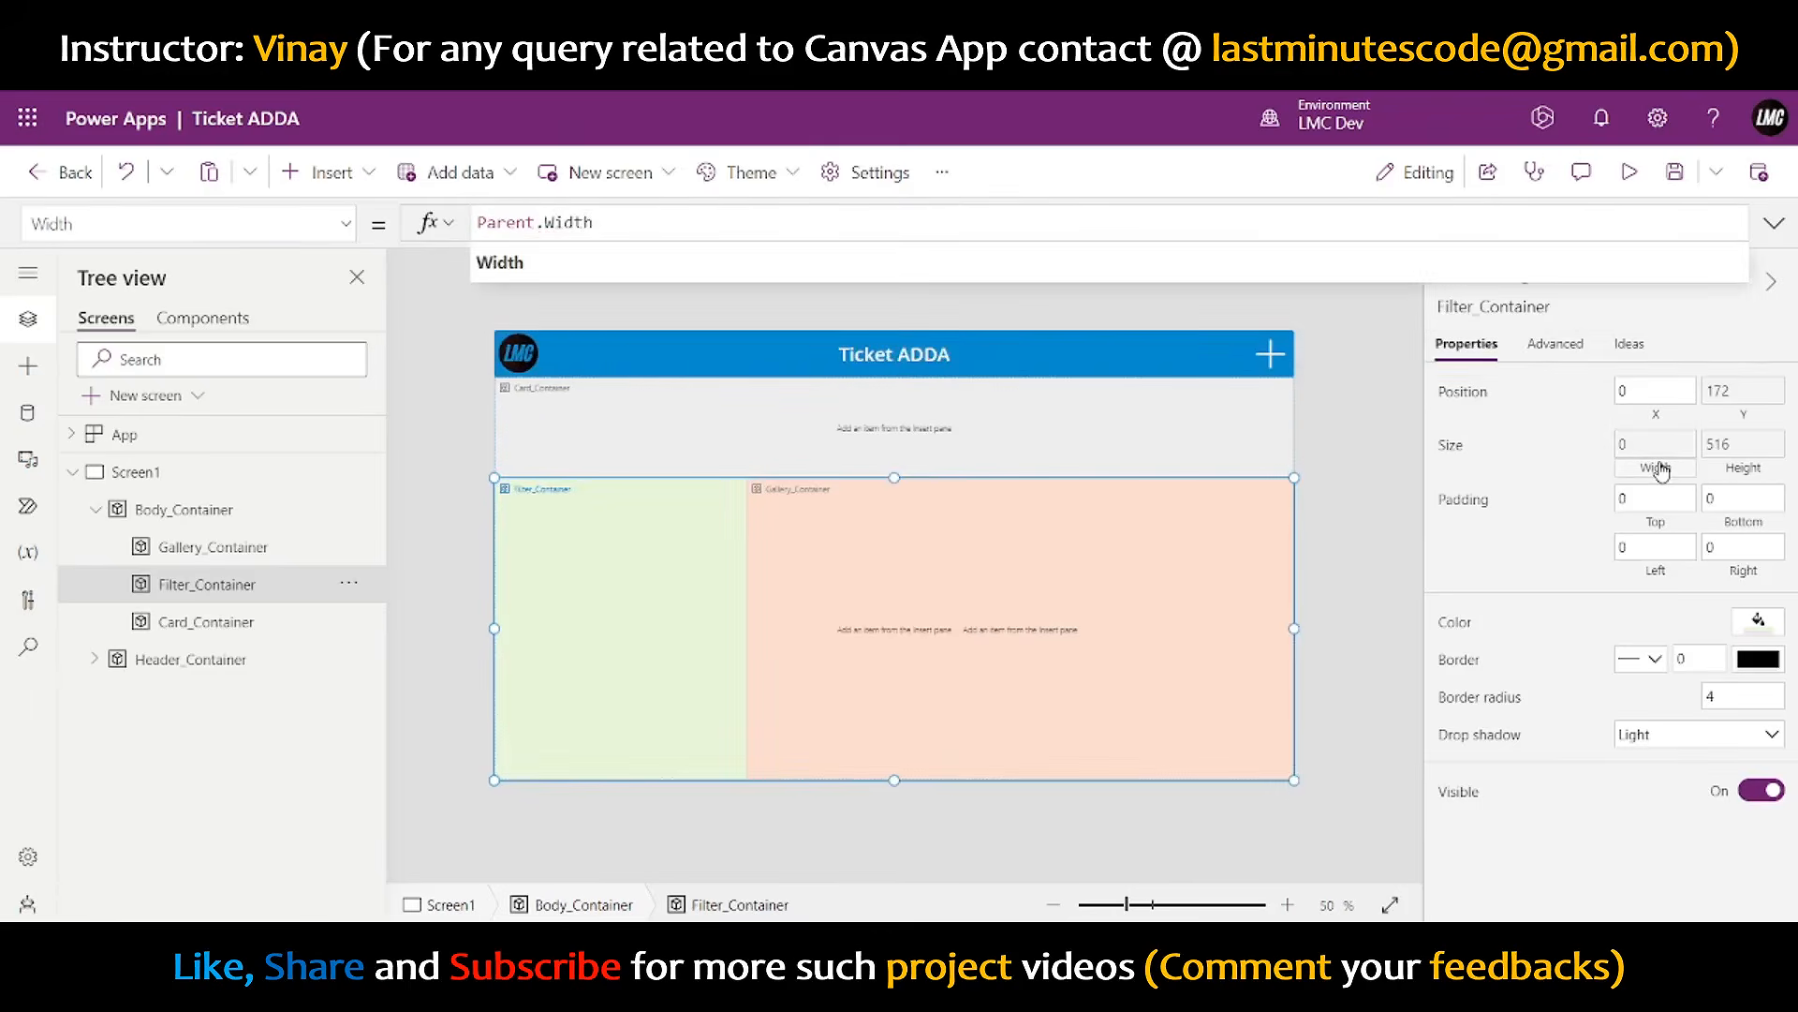
{"action": "type", "text": "*.3"}
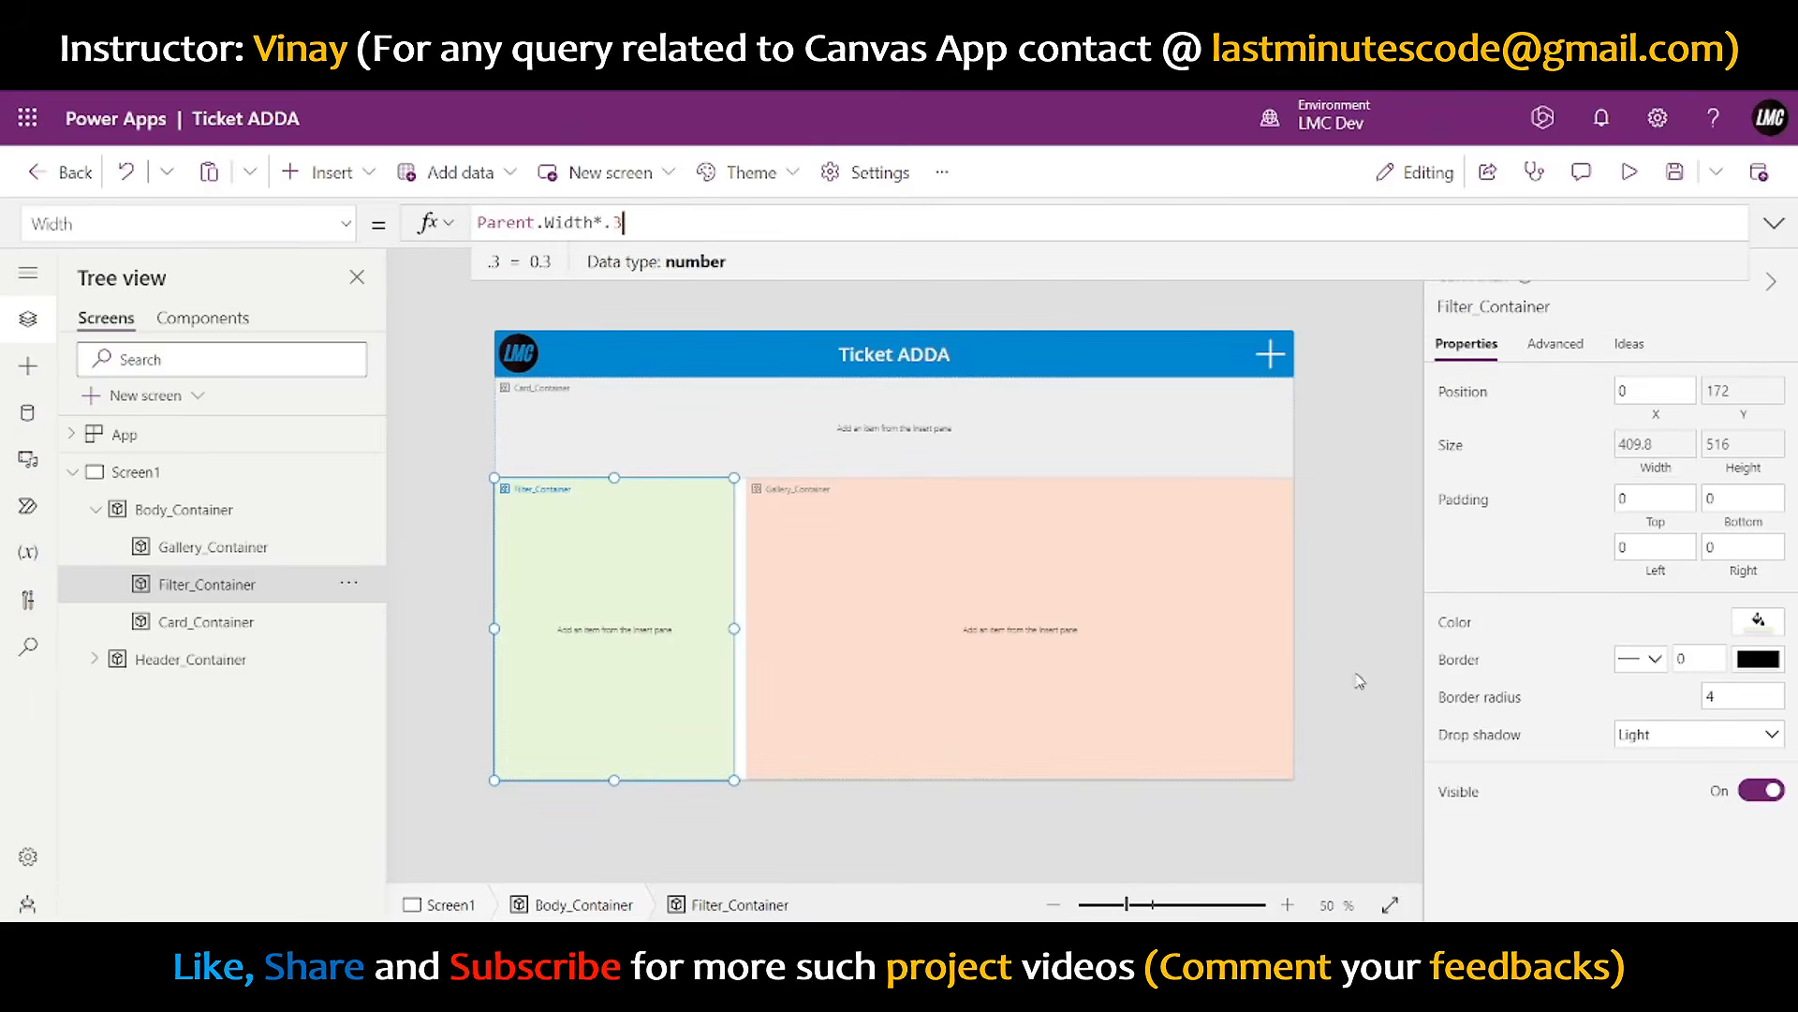
- Set Gallery_Container's X position to the formula Filter_Container.Width
{"action": "left_click", "coordinate": [943, 660]}
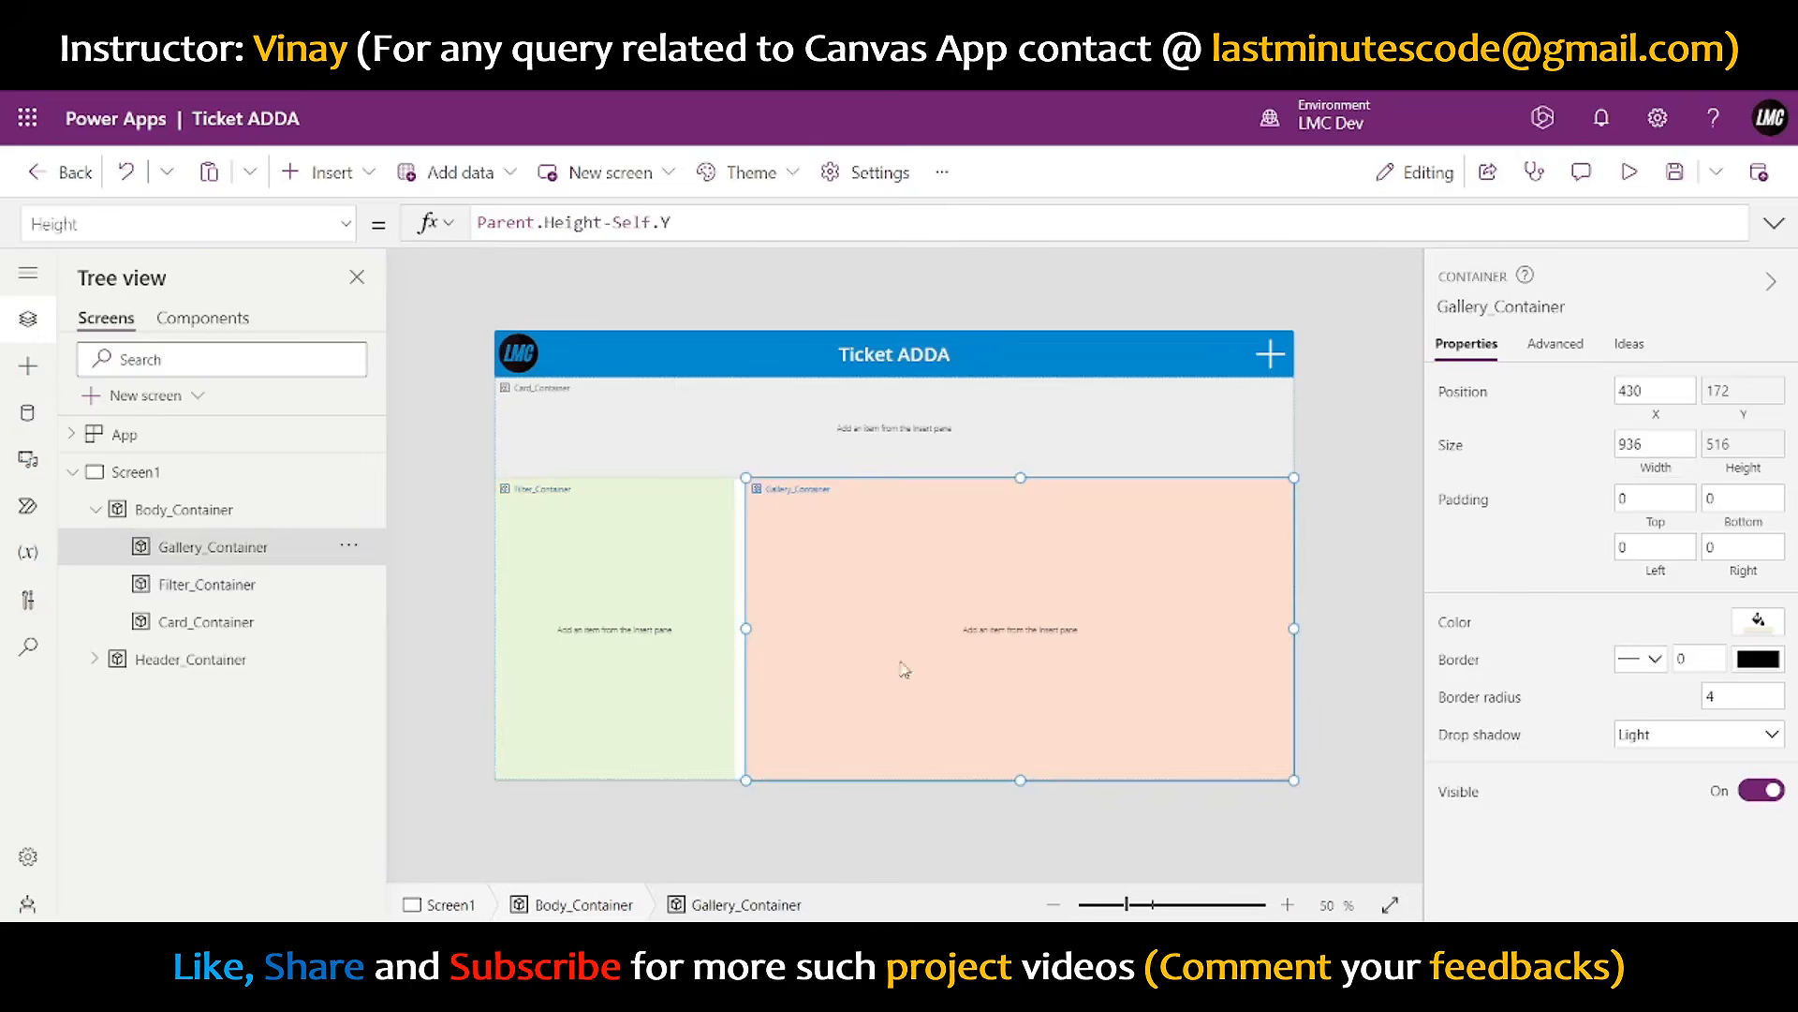
{"action": "left_click", "coordinate": [1658, 412]}
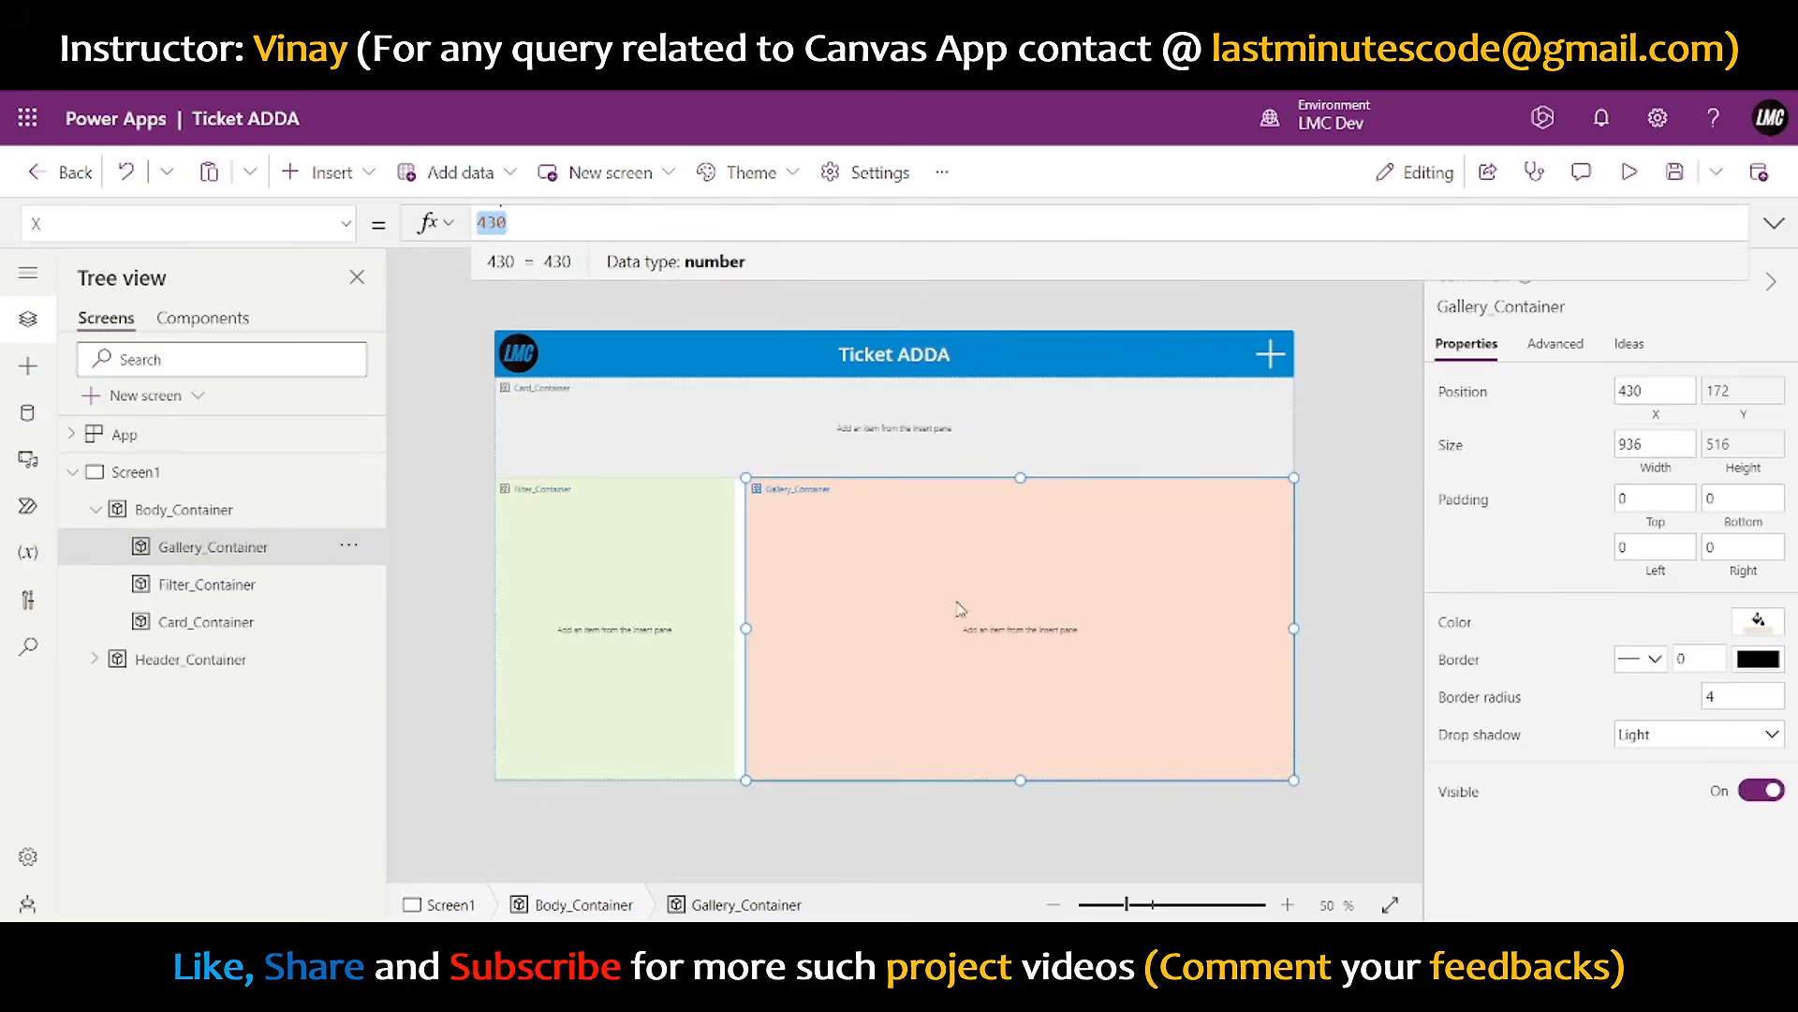
{"action": "left_click", "coordinate": [661, 592]}
{"action": "left_click", "coordinate": [1511, 303]}
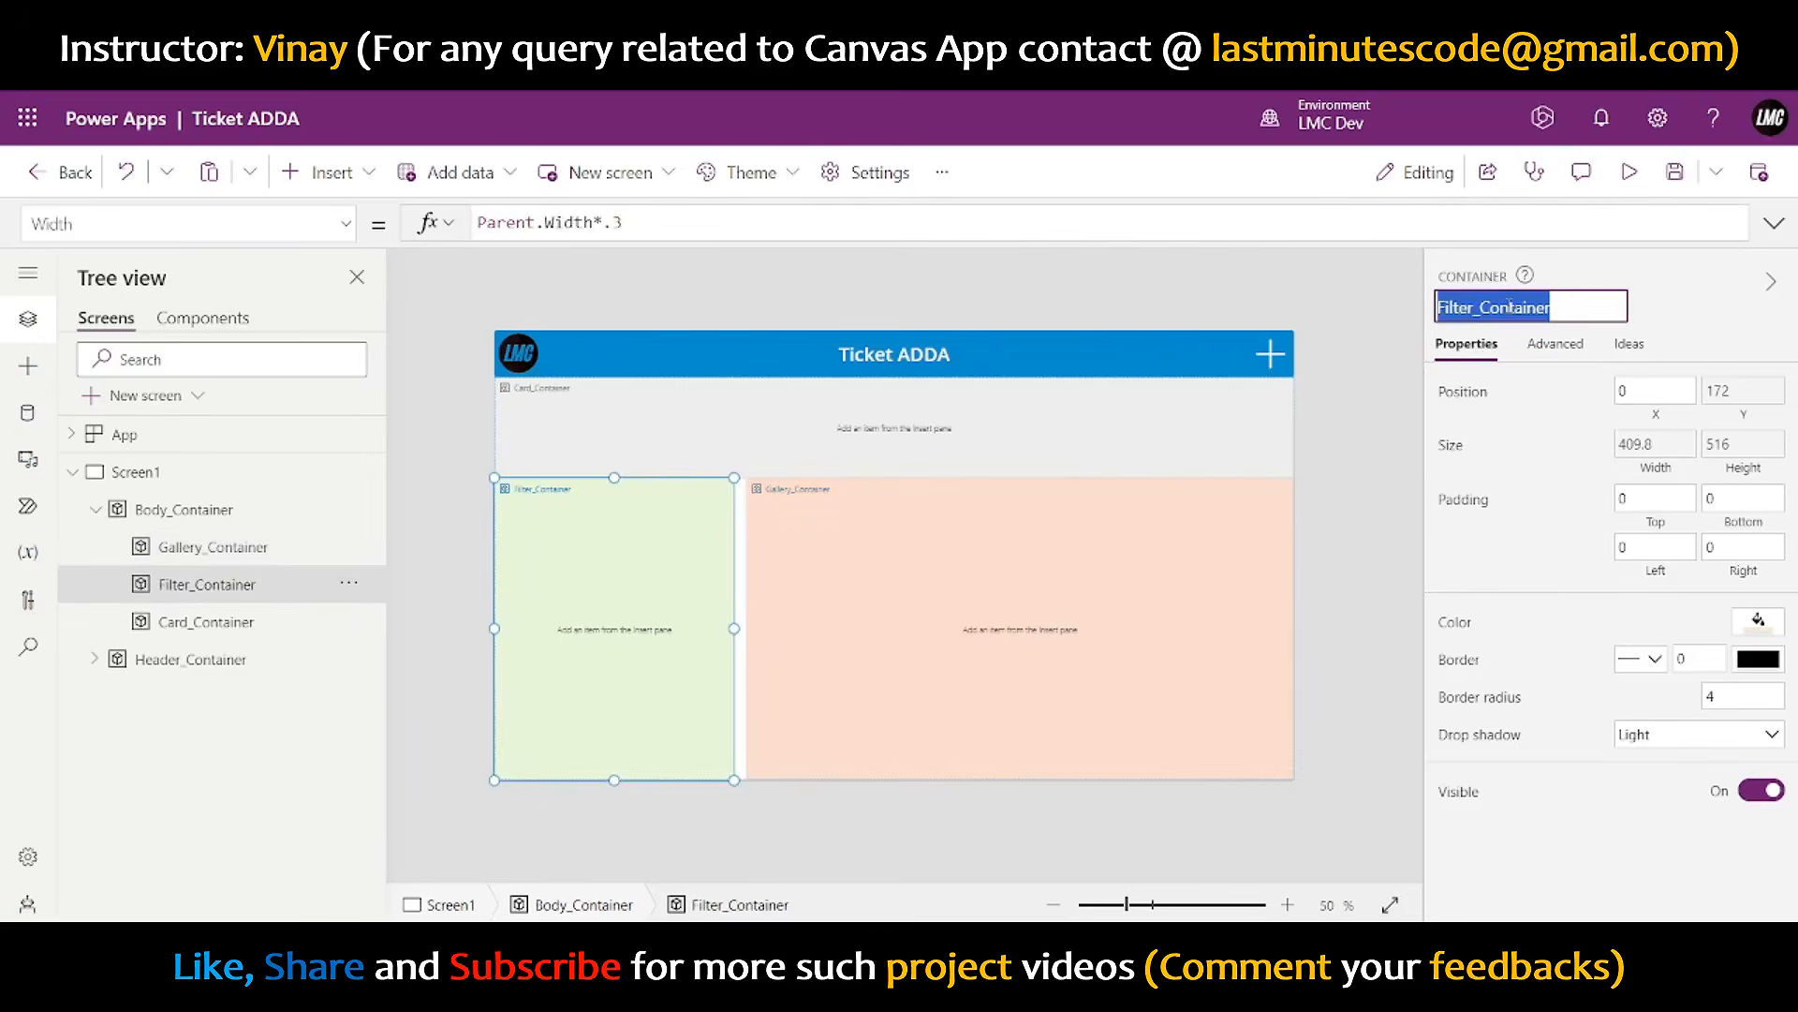
{"action": "left_click", "coordinate": [1064, 655]}
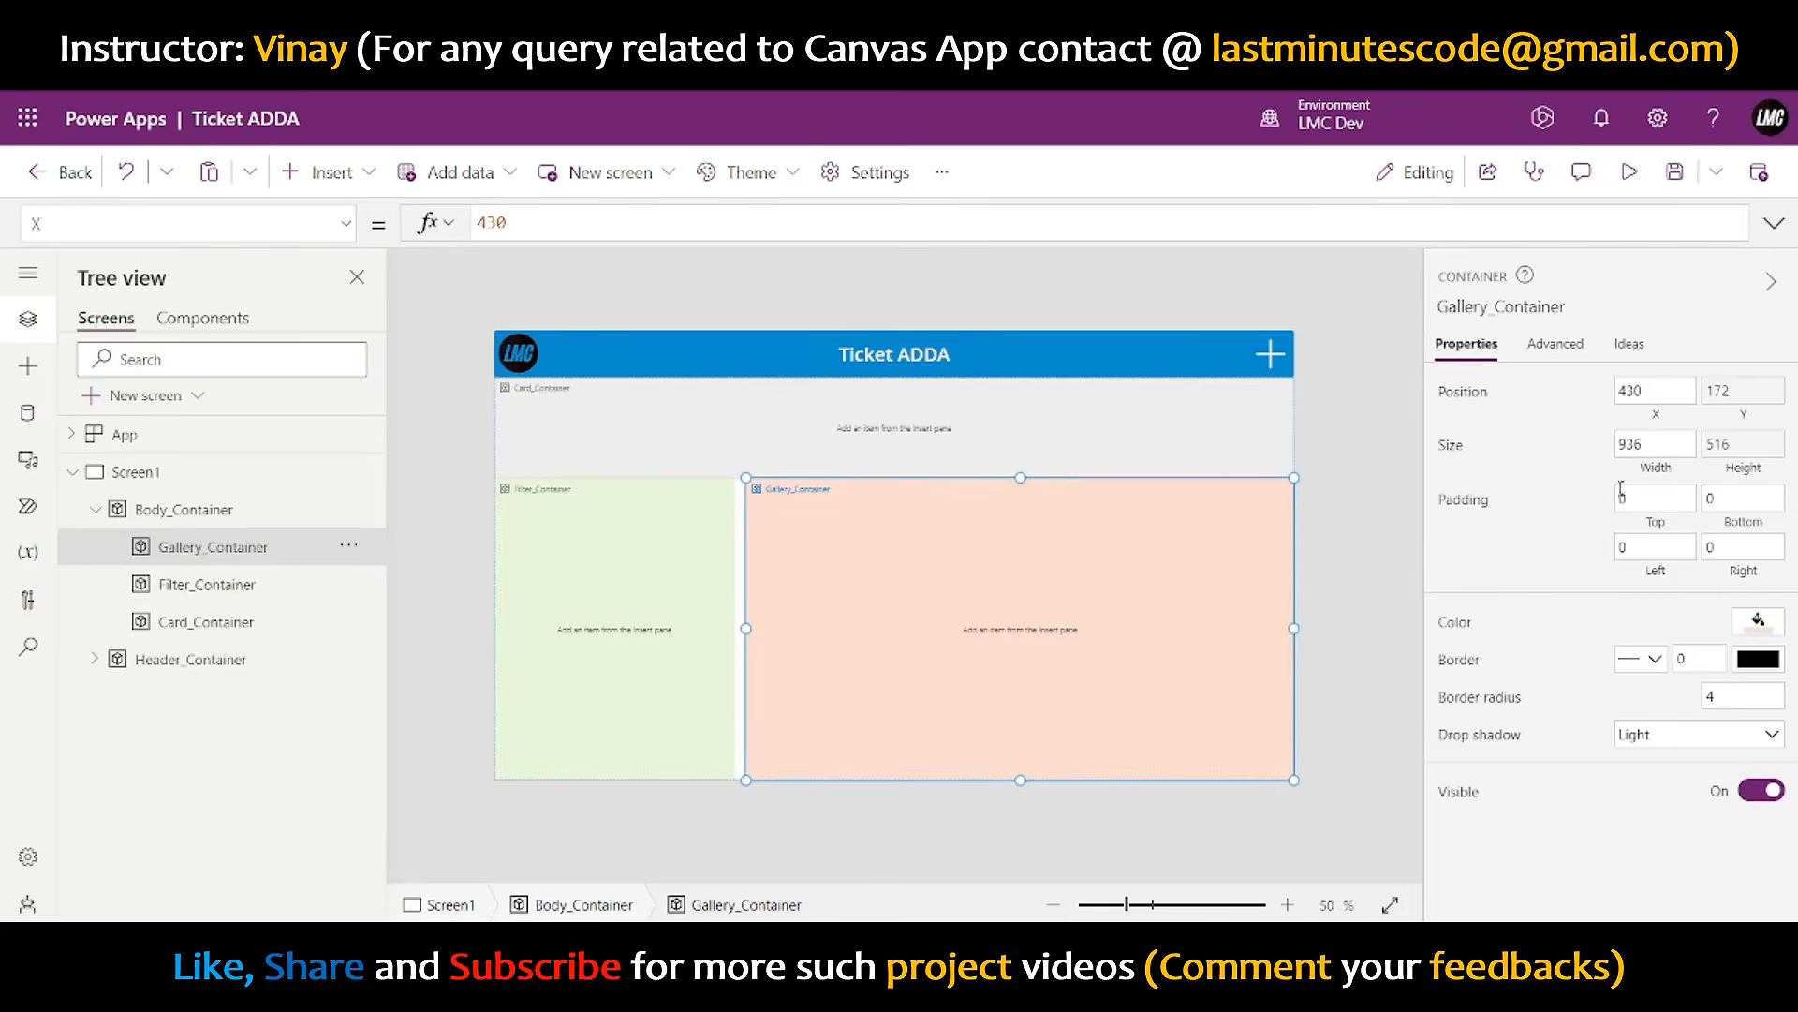
{"action": "left_click", "coordinate": [1676, 423]}
{"action": "type", "text": "Filter_Container"}
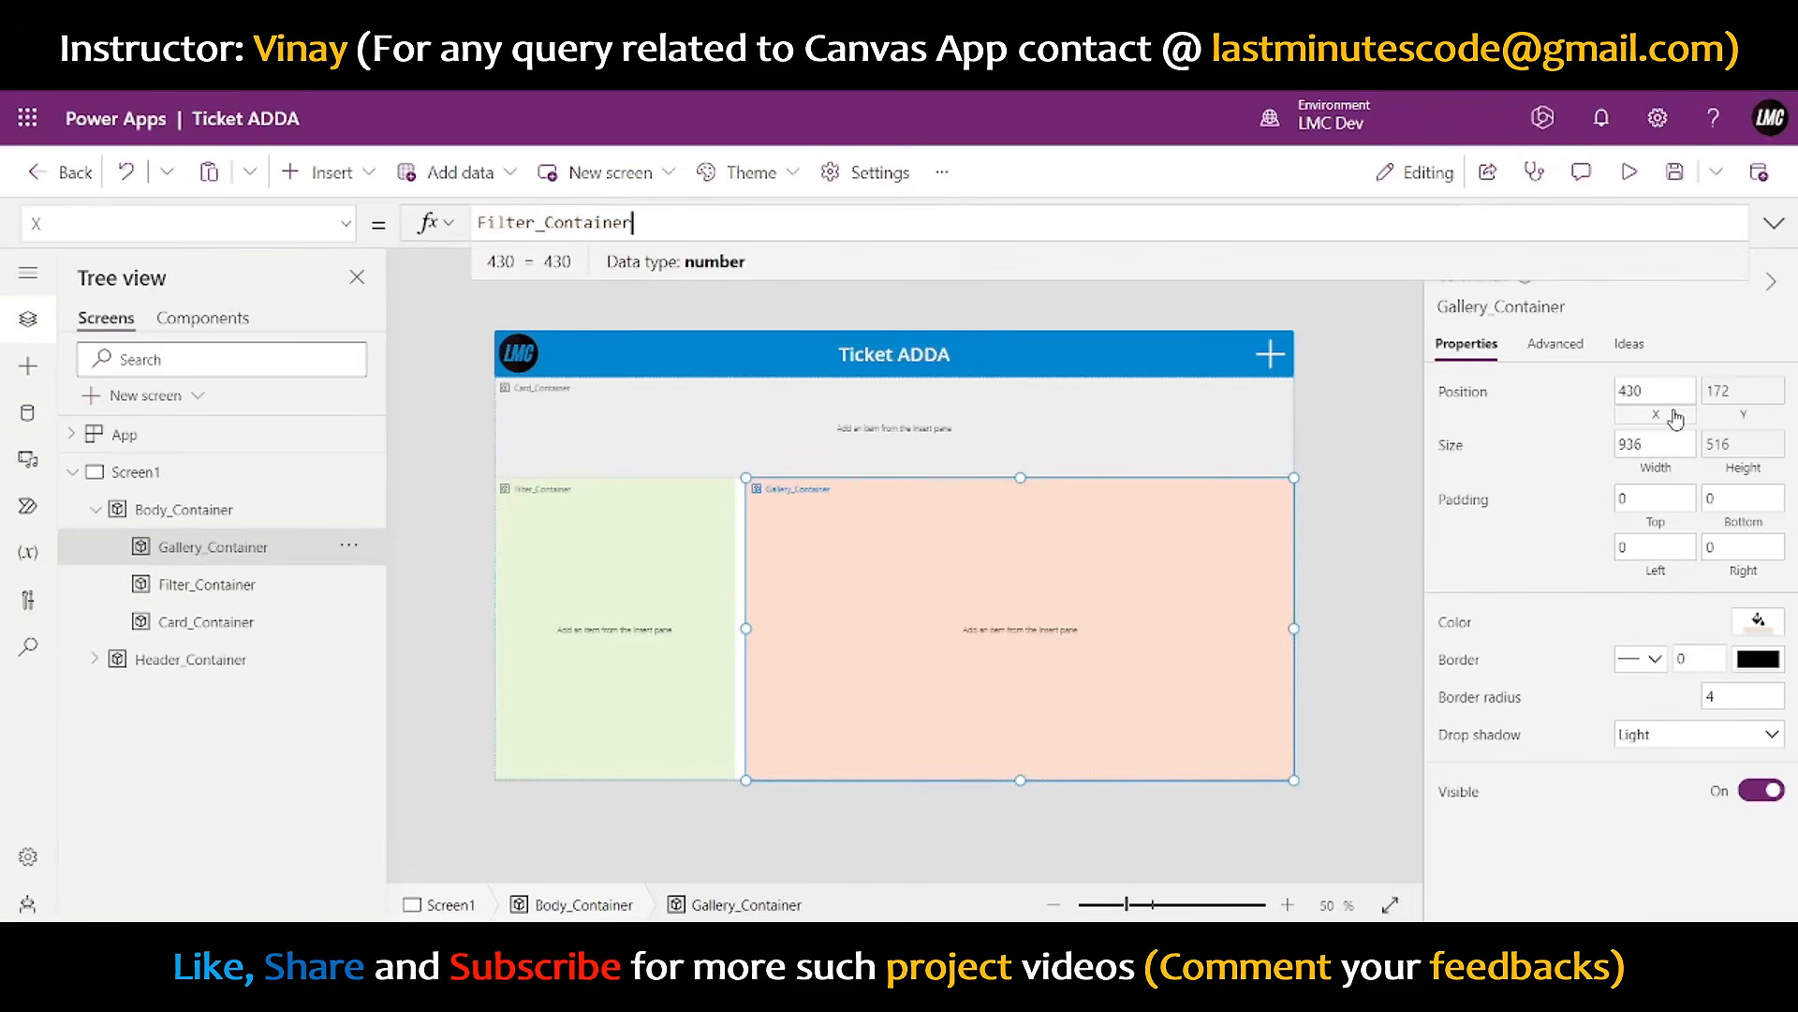
{"action": "type", "text": ".Width"}
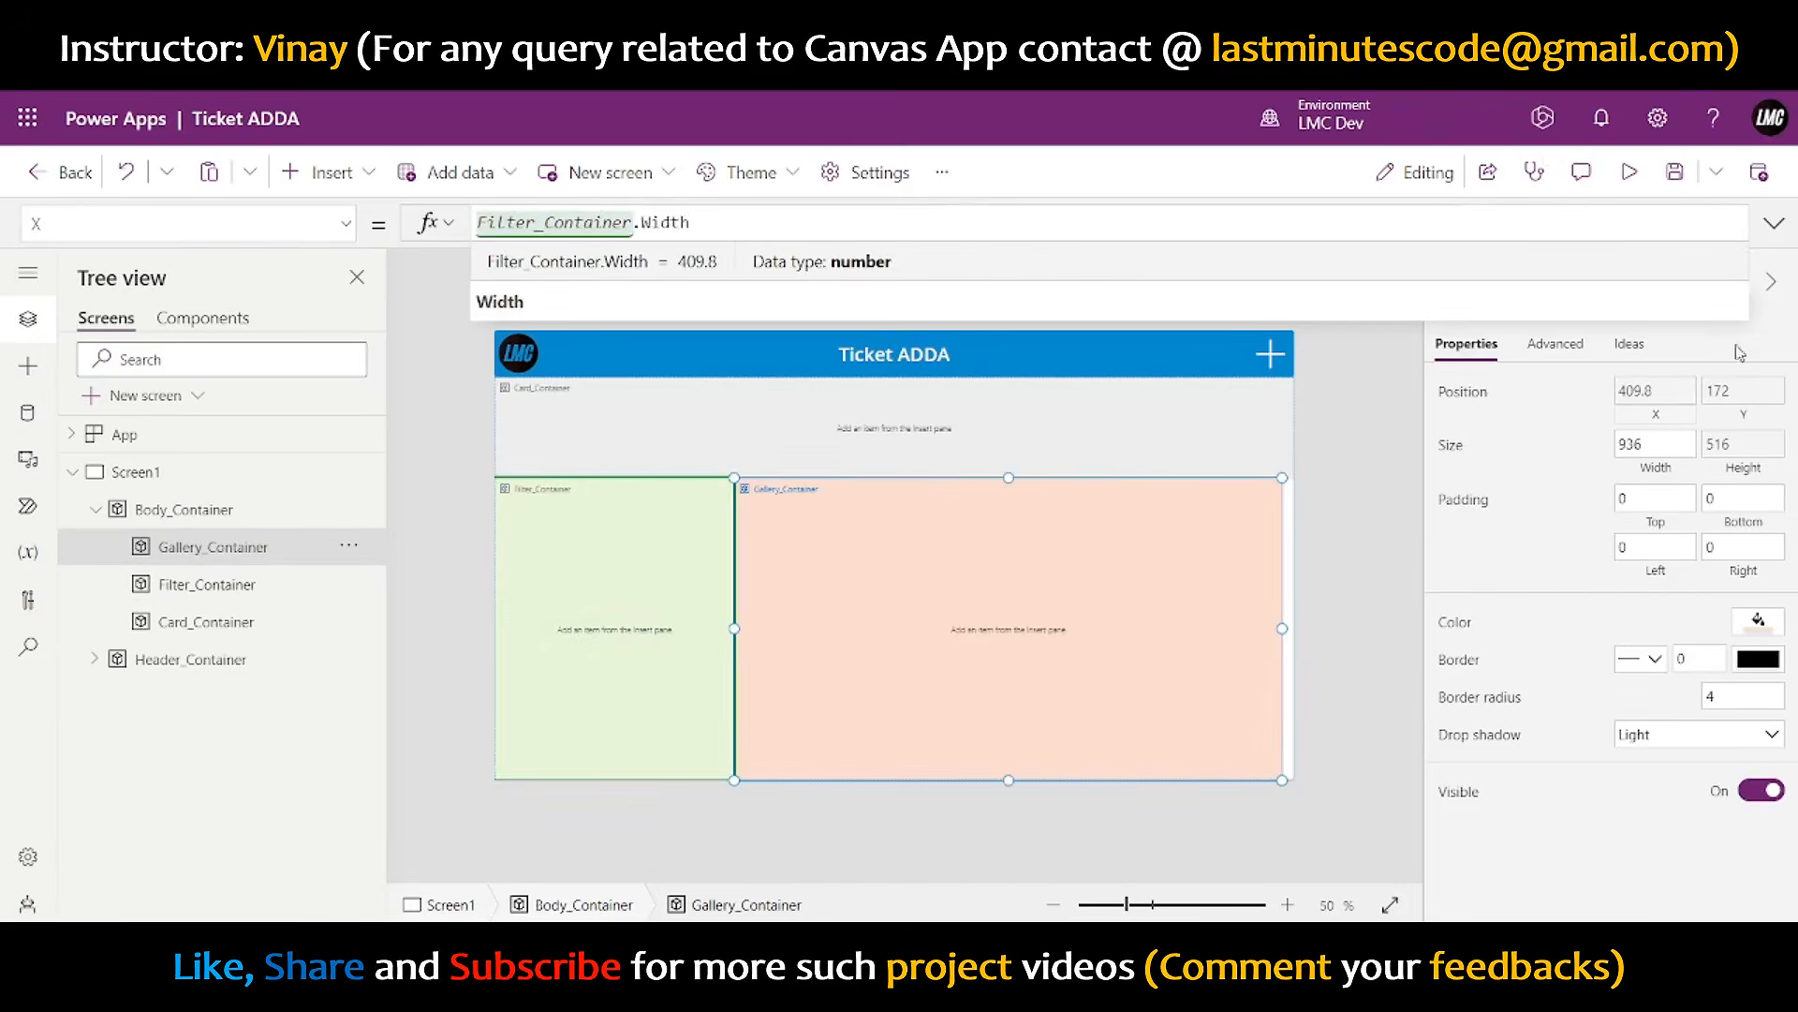
- Set Gallery_Container's width to the formula Parent.Width*.7
{"action": "left_click", "coordinate": [1665, 475]}
{"action": "key", "text": "ctrl+a"}
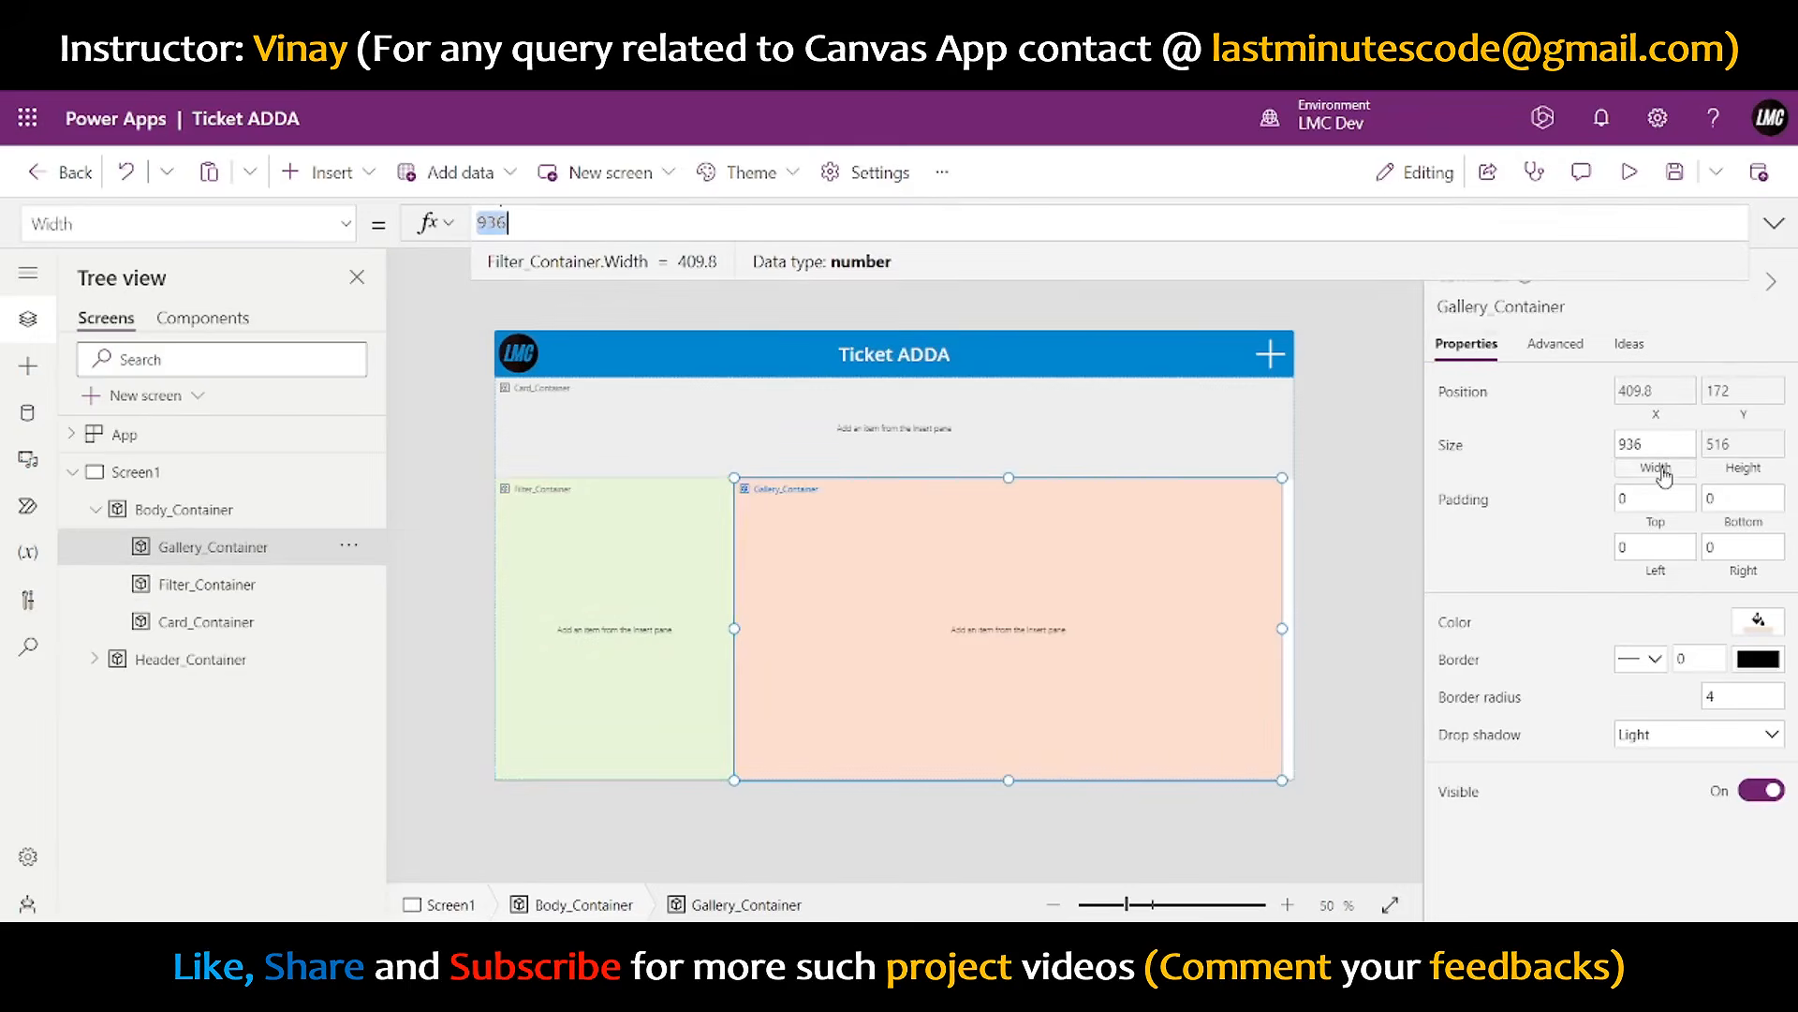
{"action": "type", "text": "Parent"}
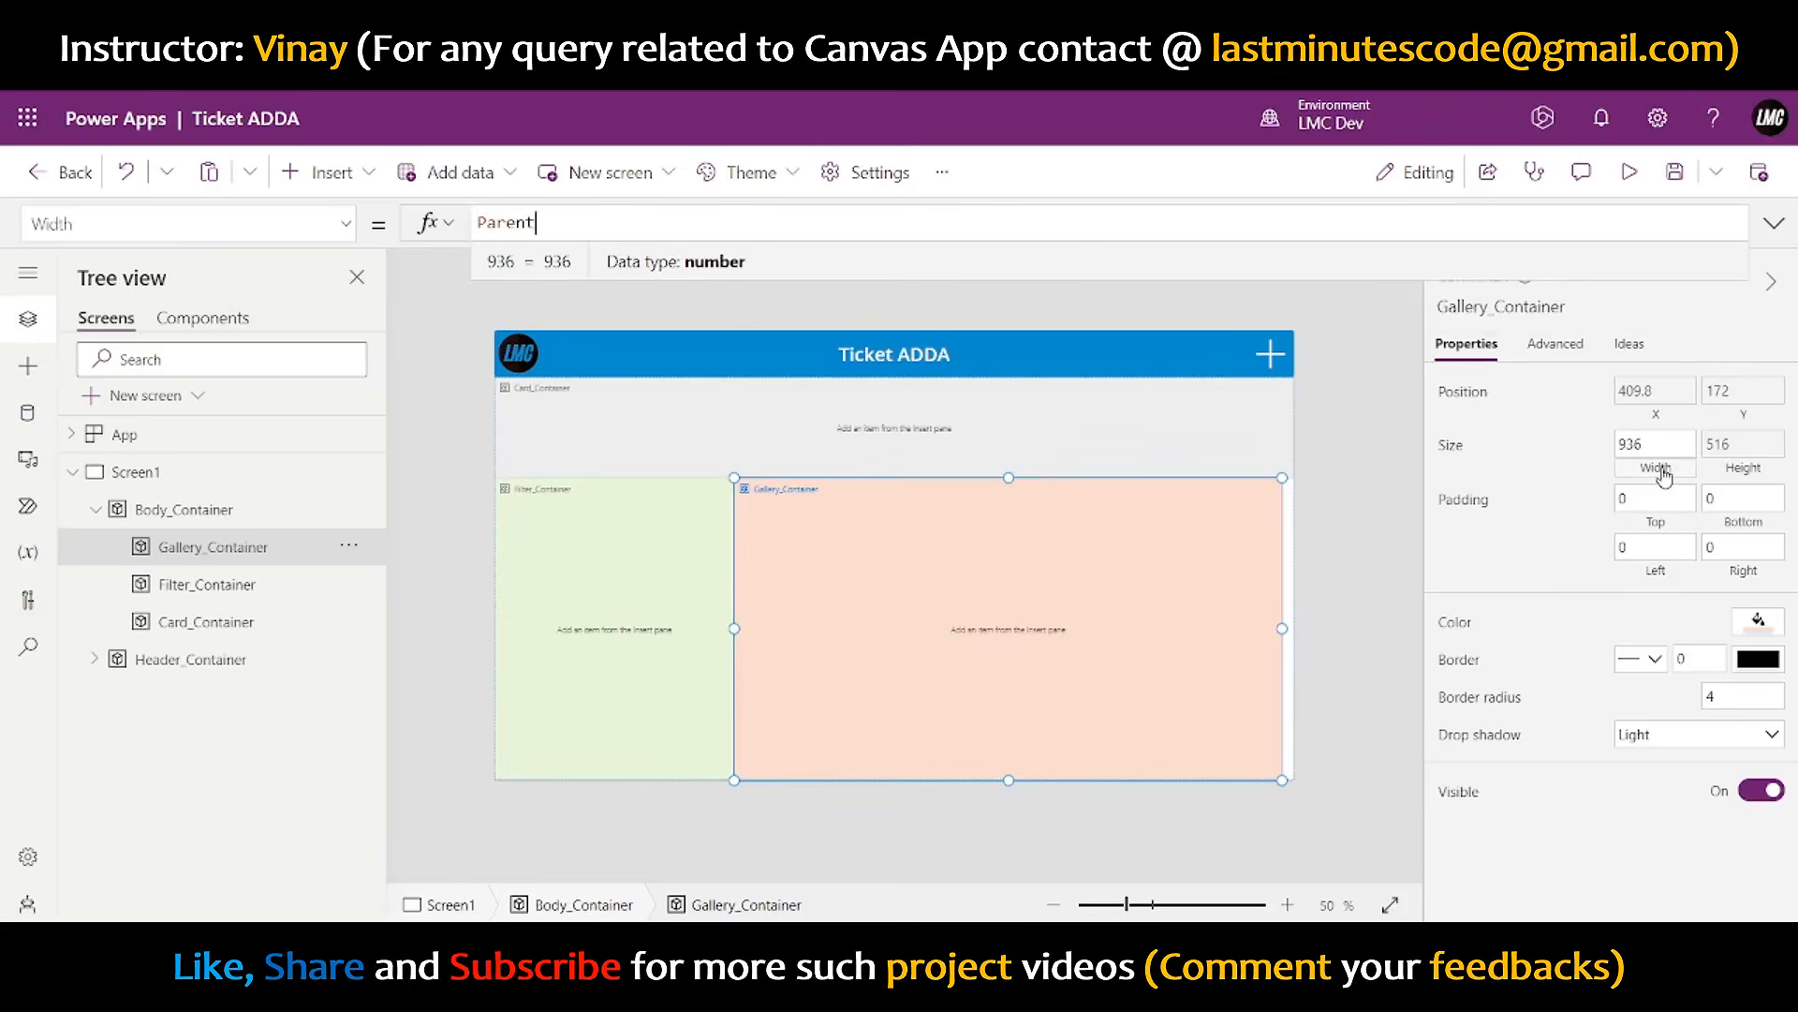
{"action": "type", "text": ".Width"}
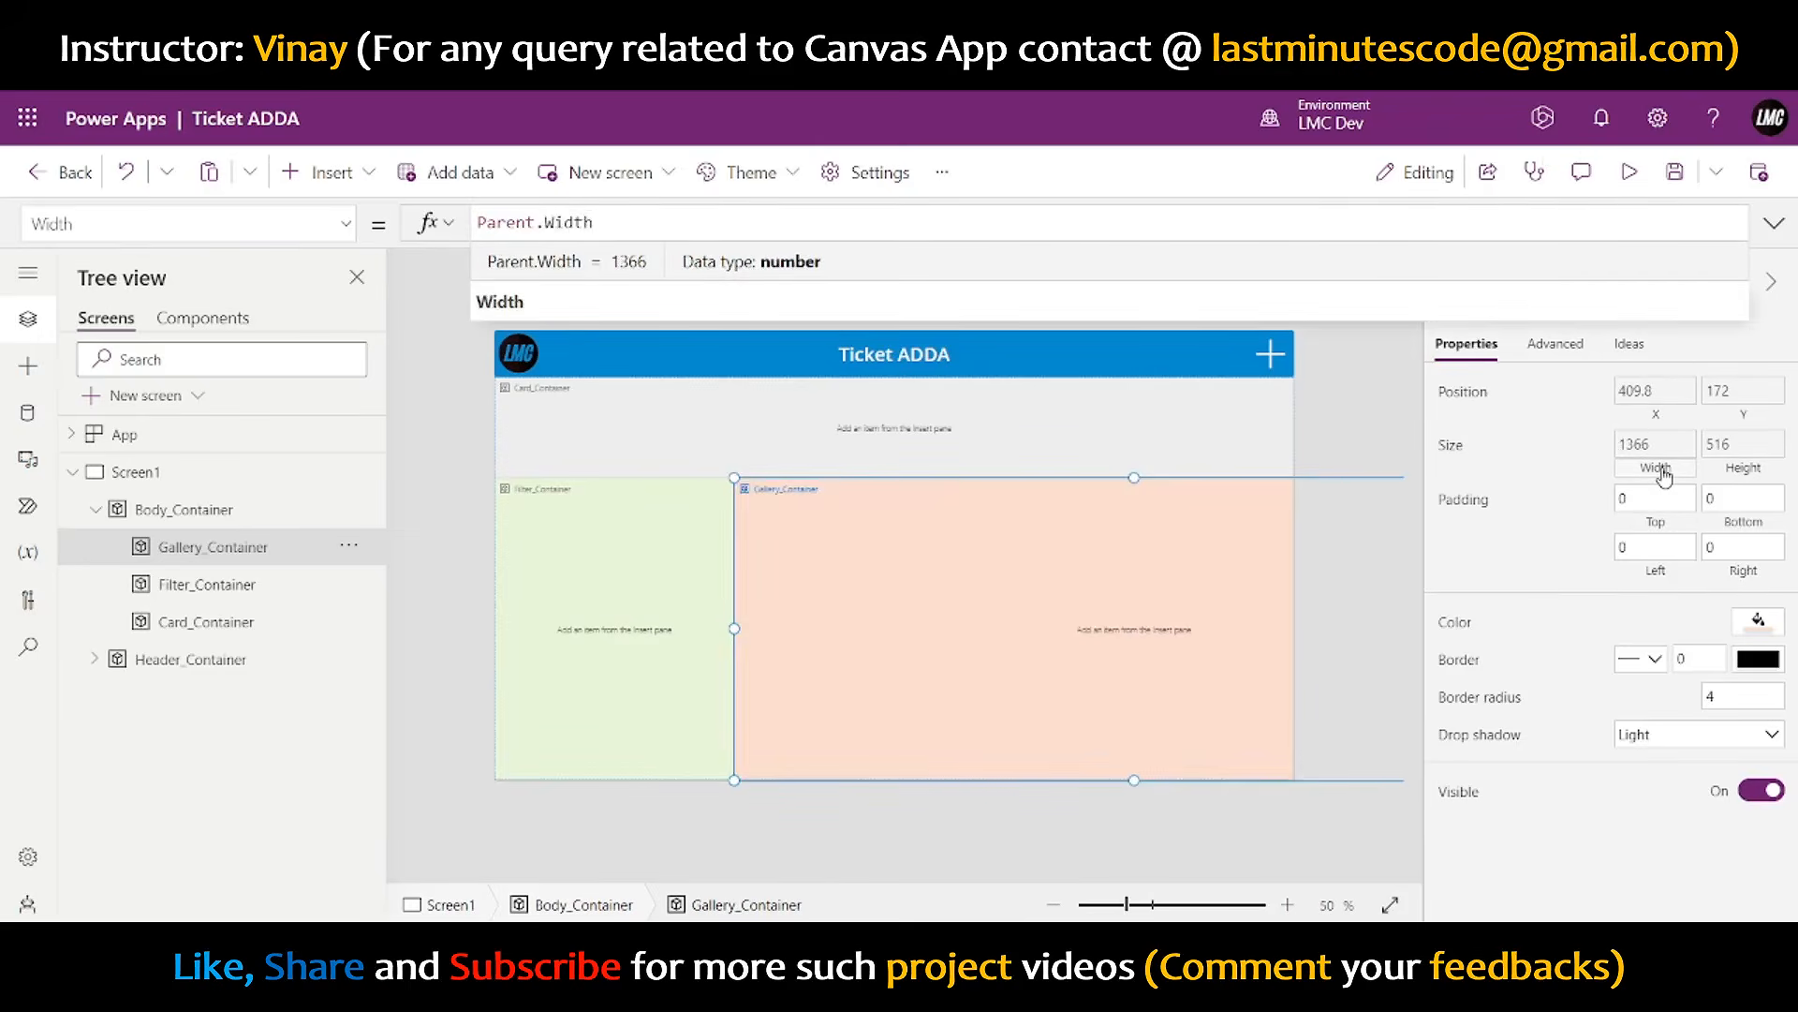
{"action": "type", "text": "*.7"}
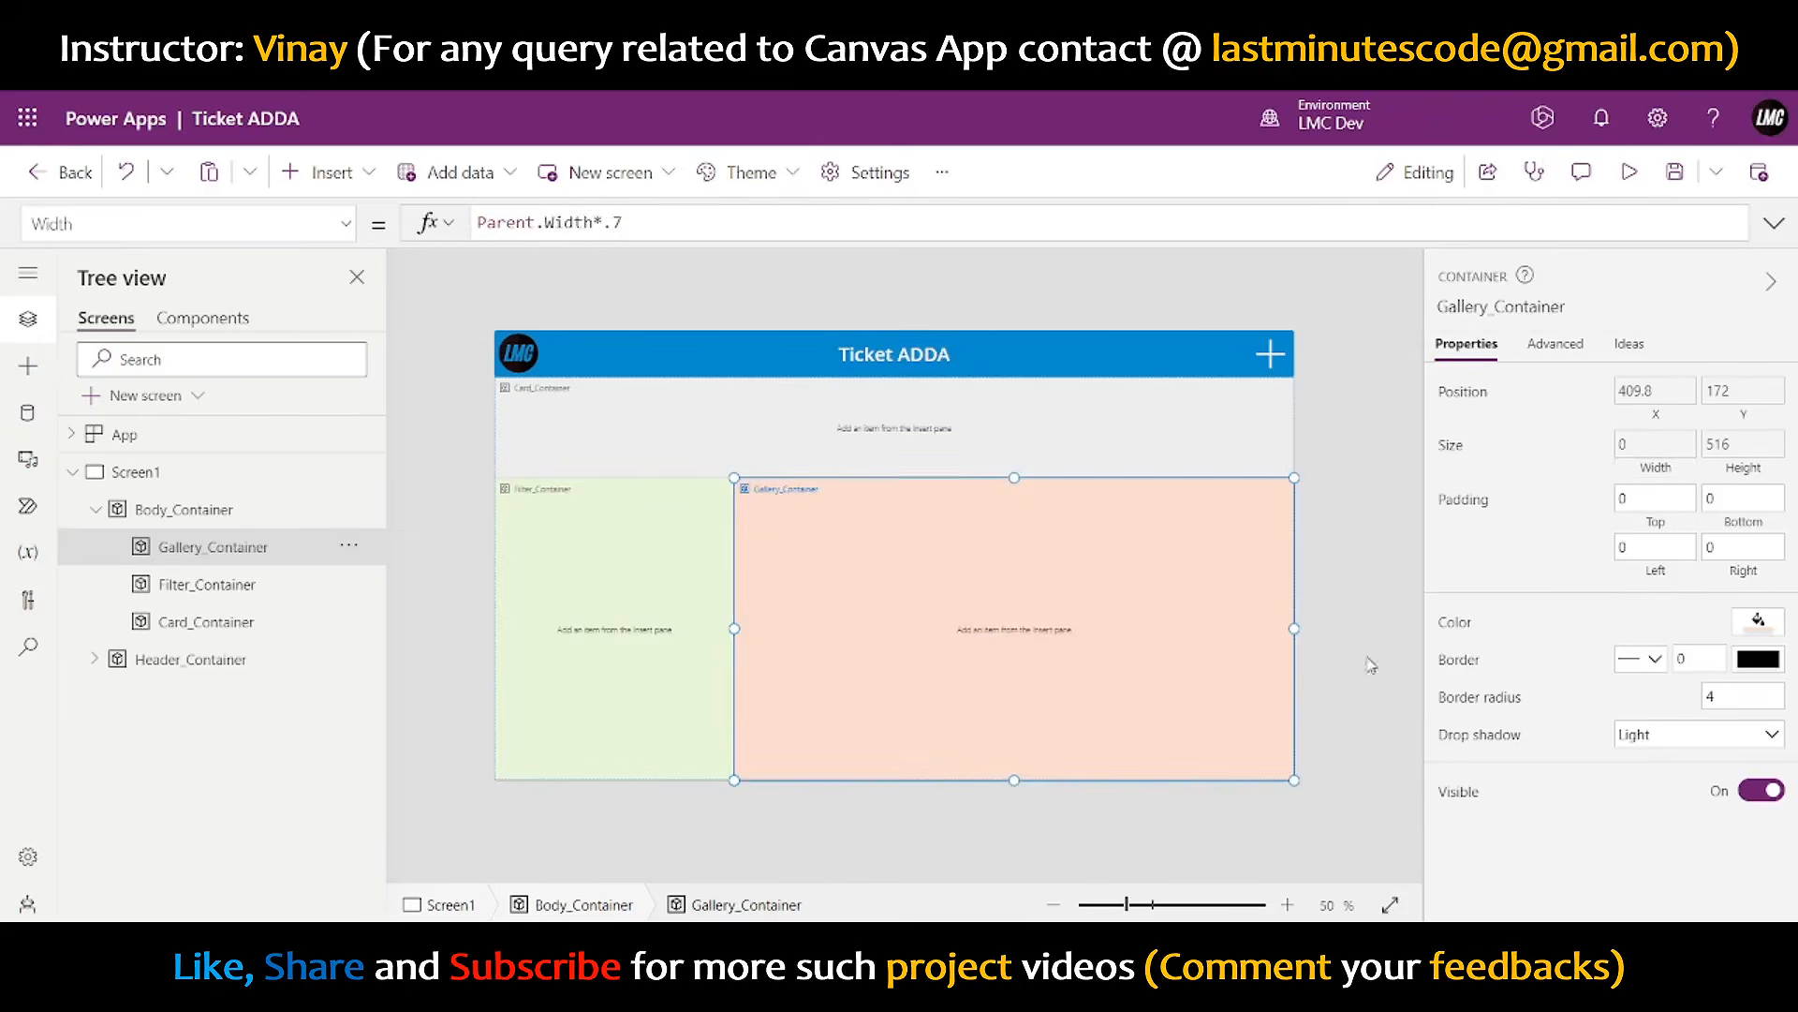
- Review the layout and size formulas of the filter, gallery and card containers and the header title label
{"action": "left_click", "coordinate": [679, 632]}
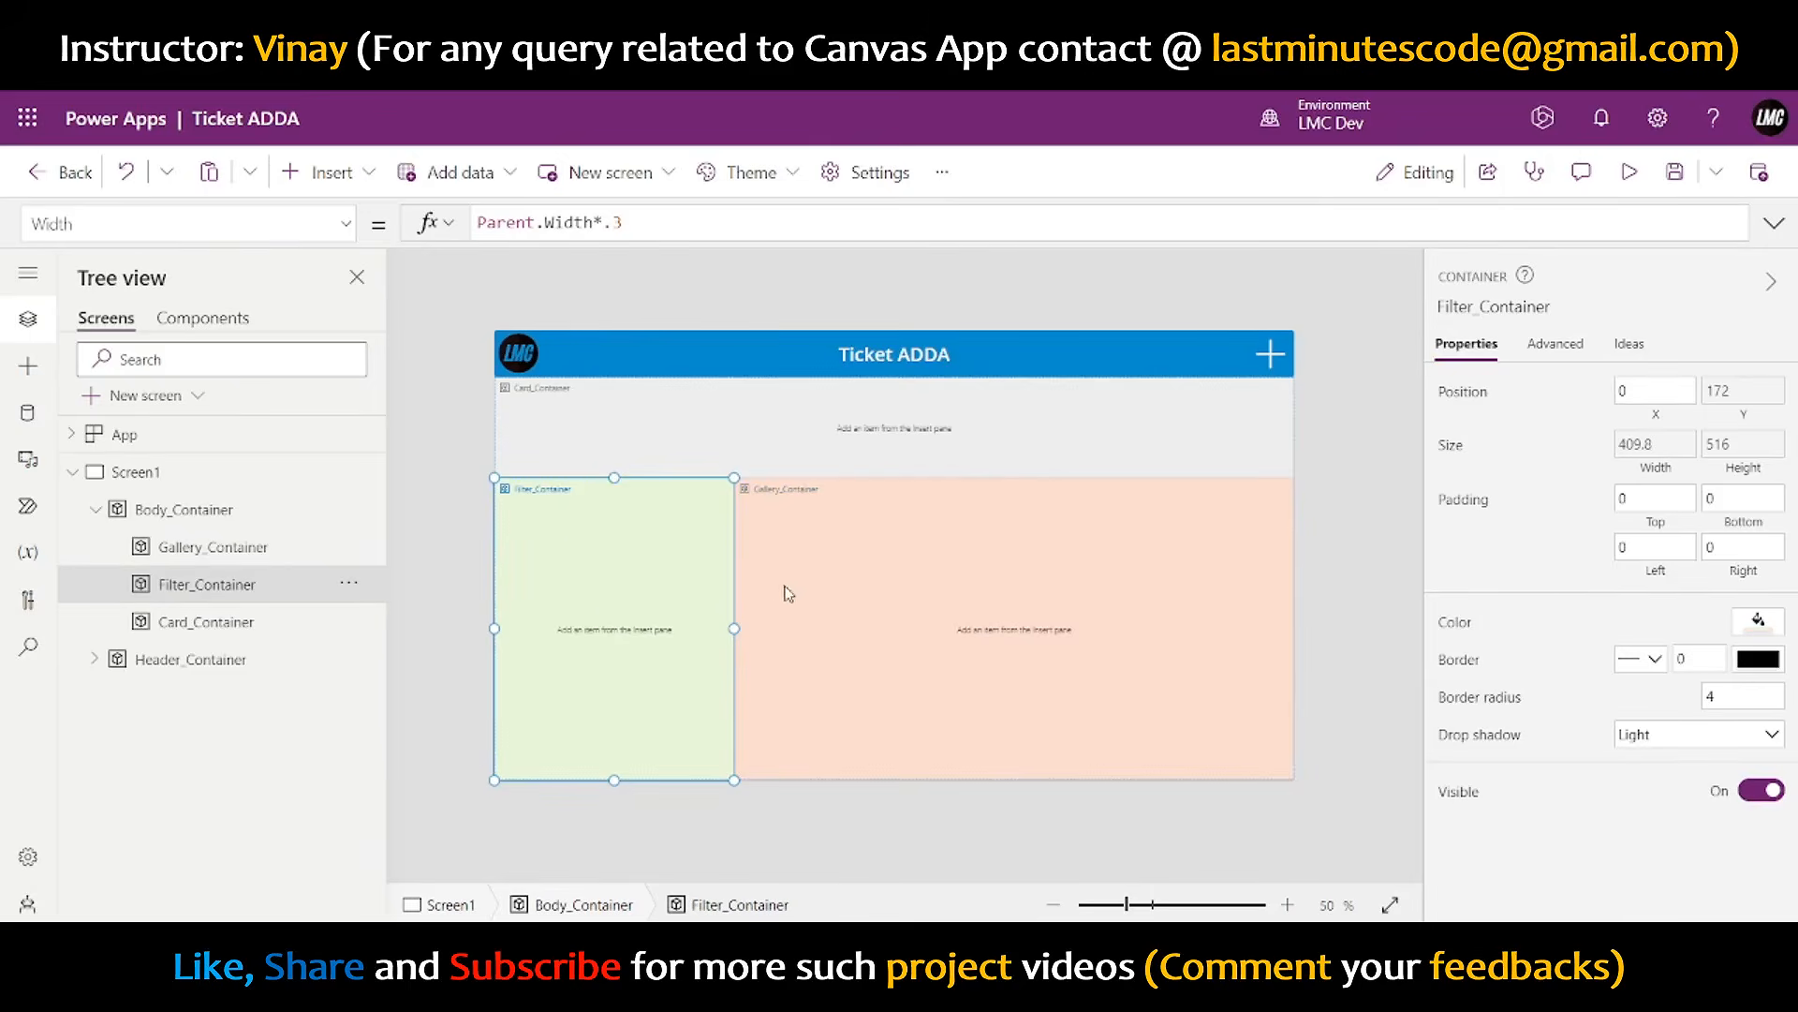
{"action": "left_click", "coordinate": [898, 613]}
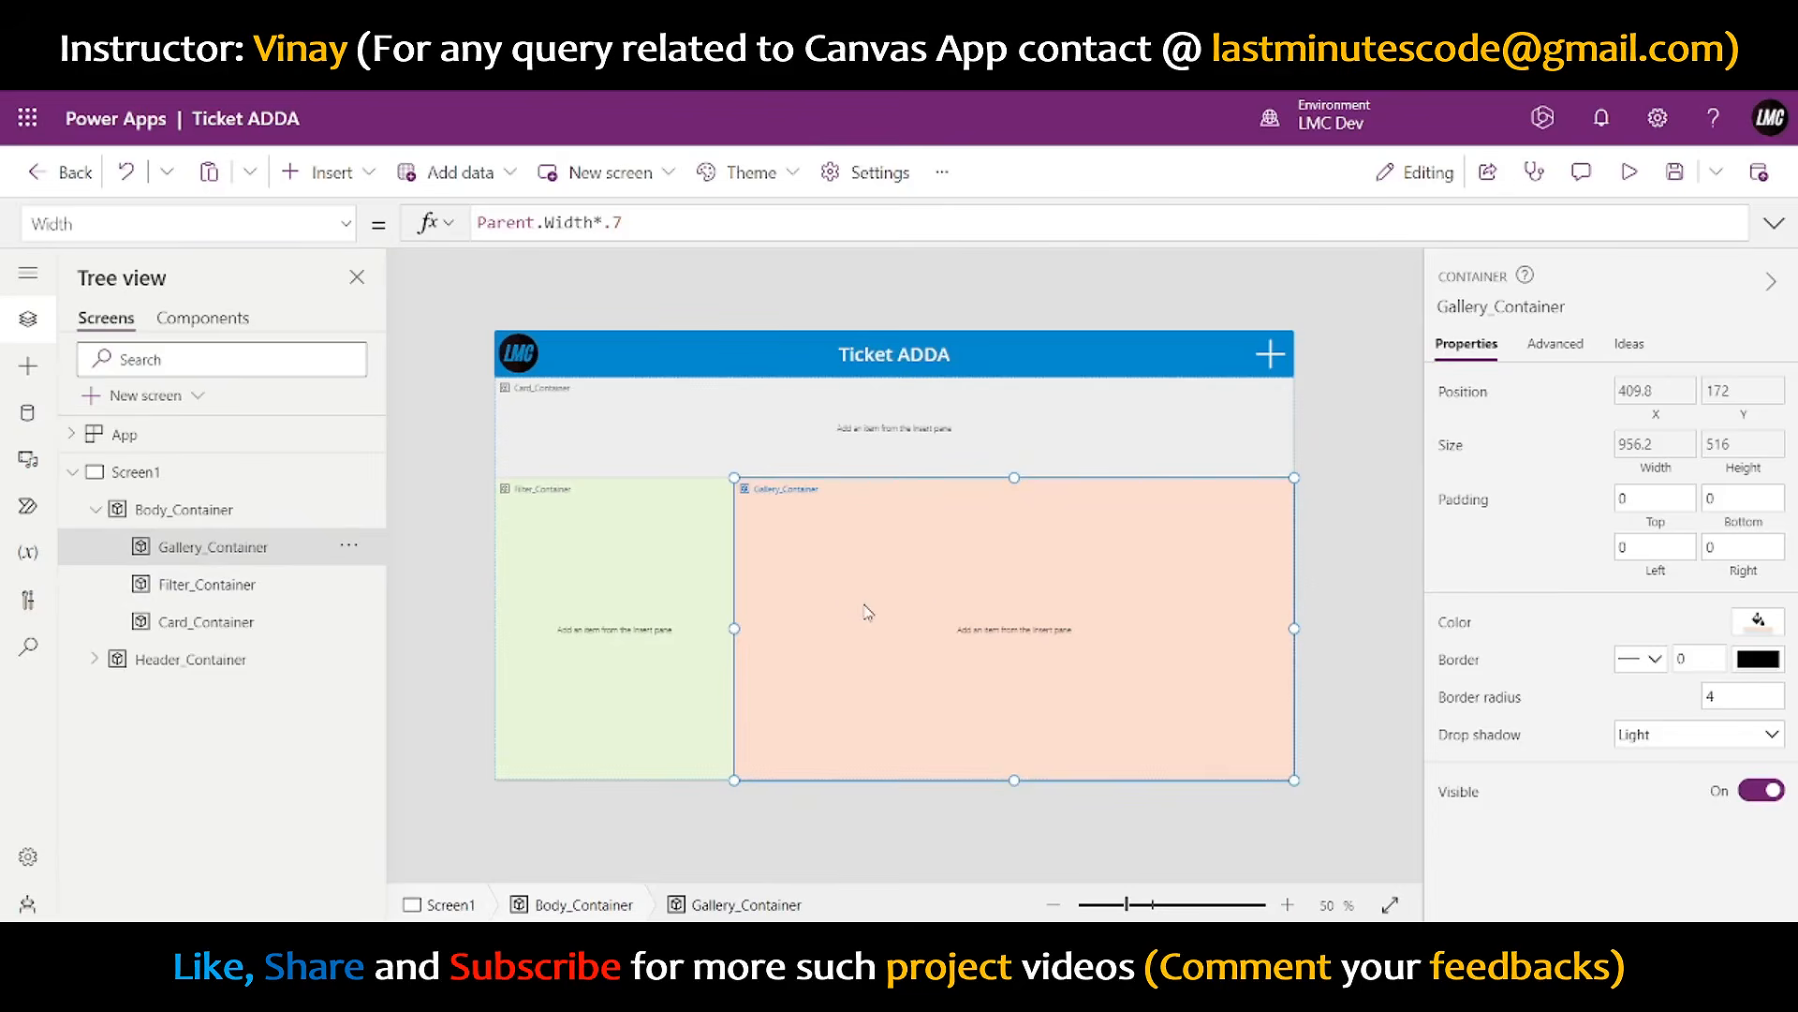
{"action": "left_click", "coordinate": [573, 603]}
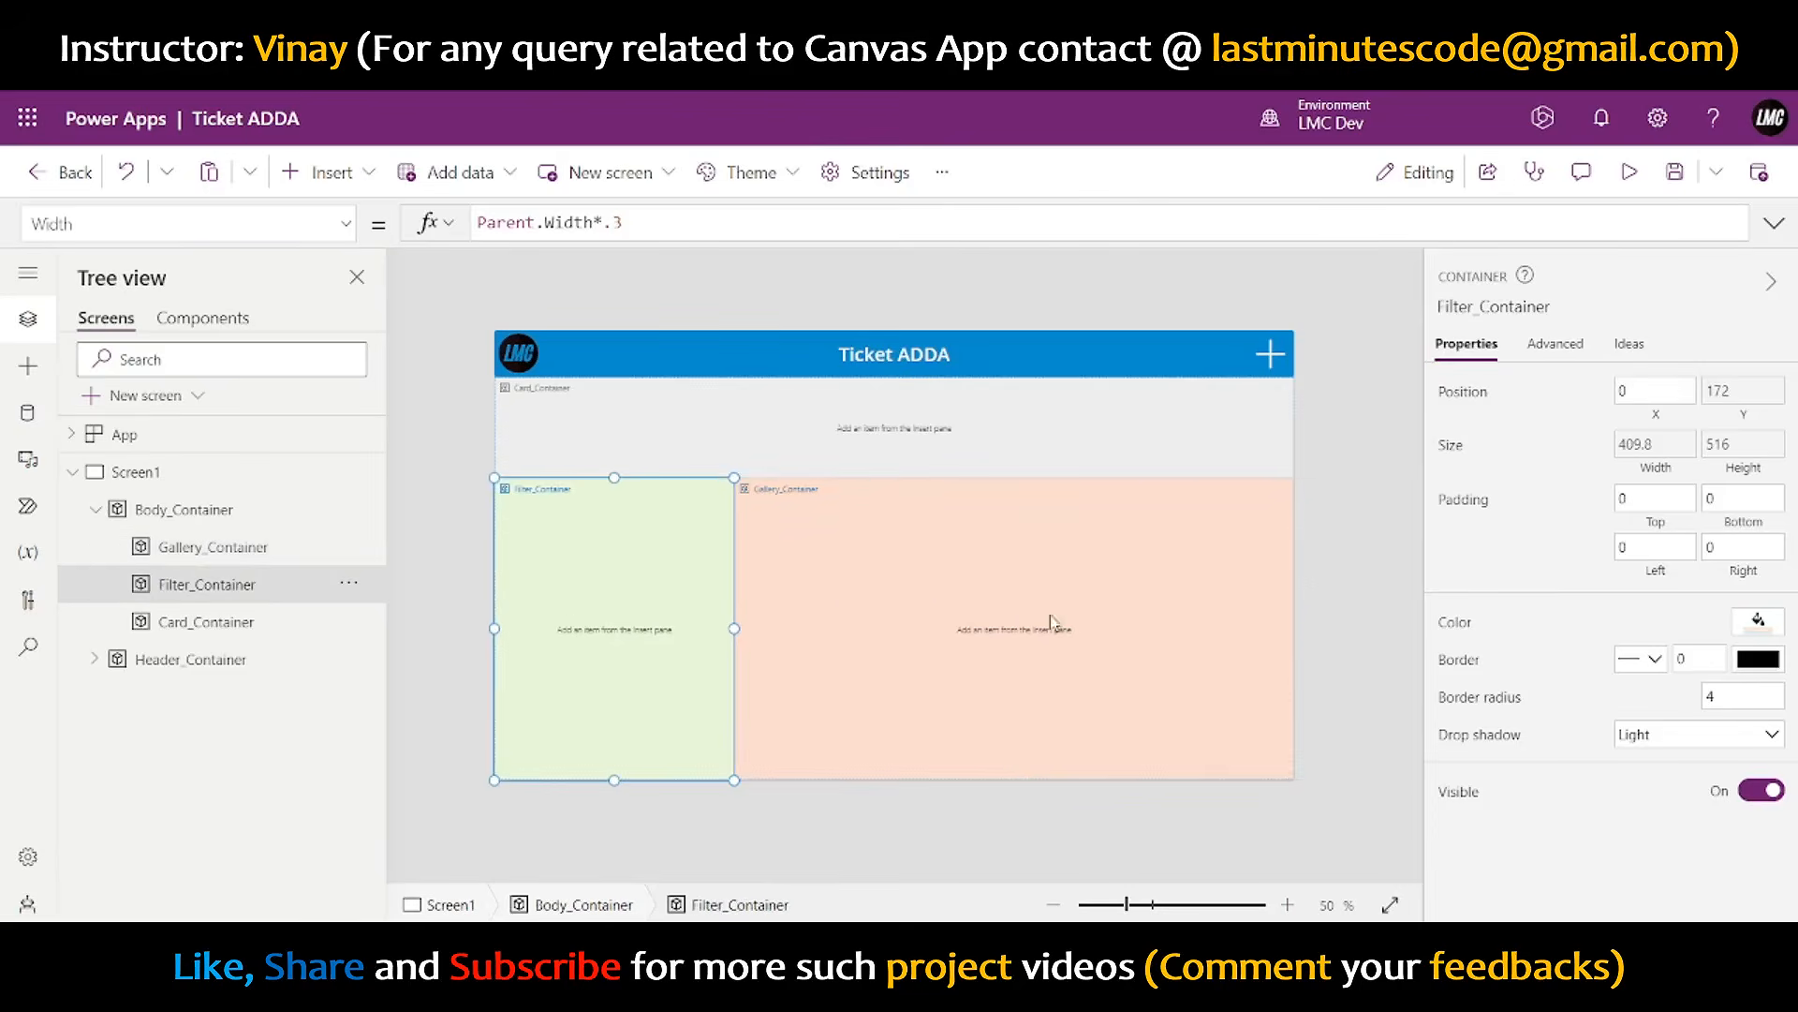
{"action": "left_click", "coordinate": [1033, 445]}
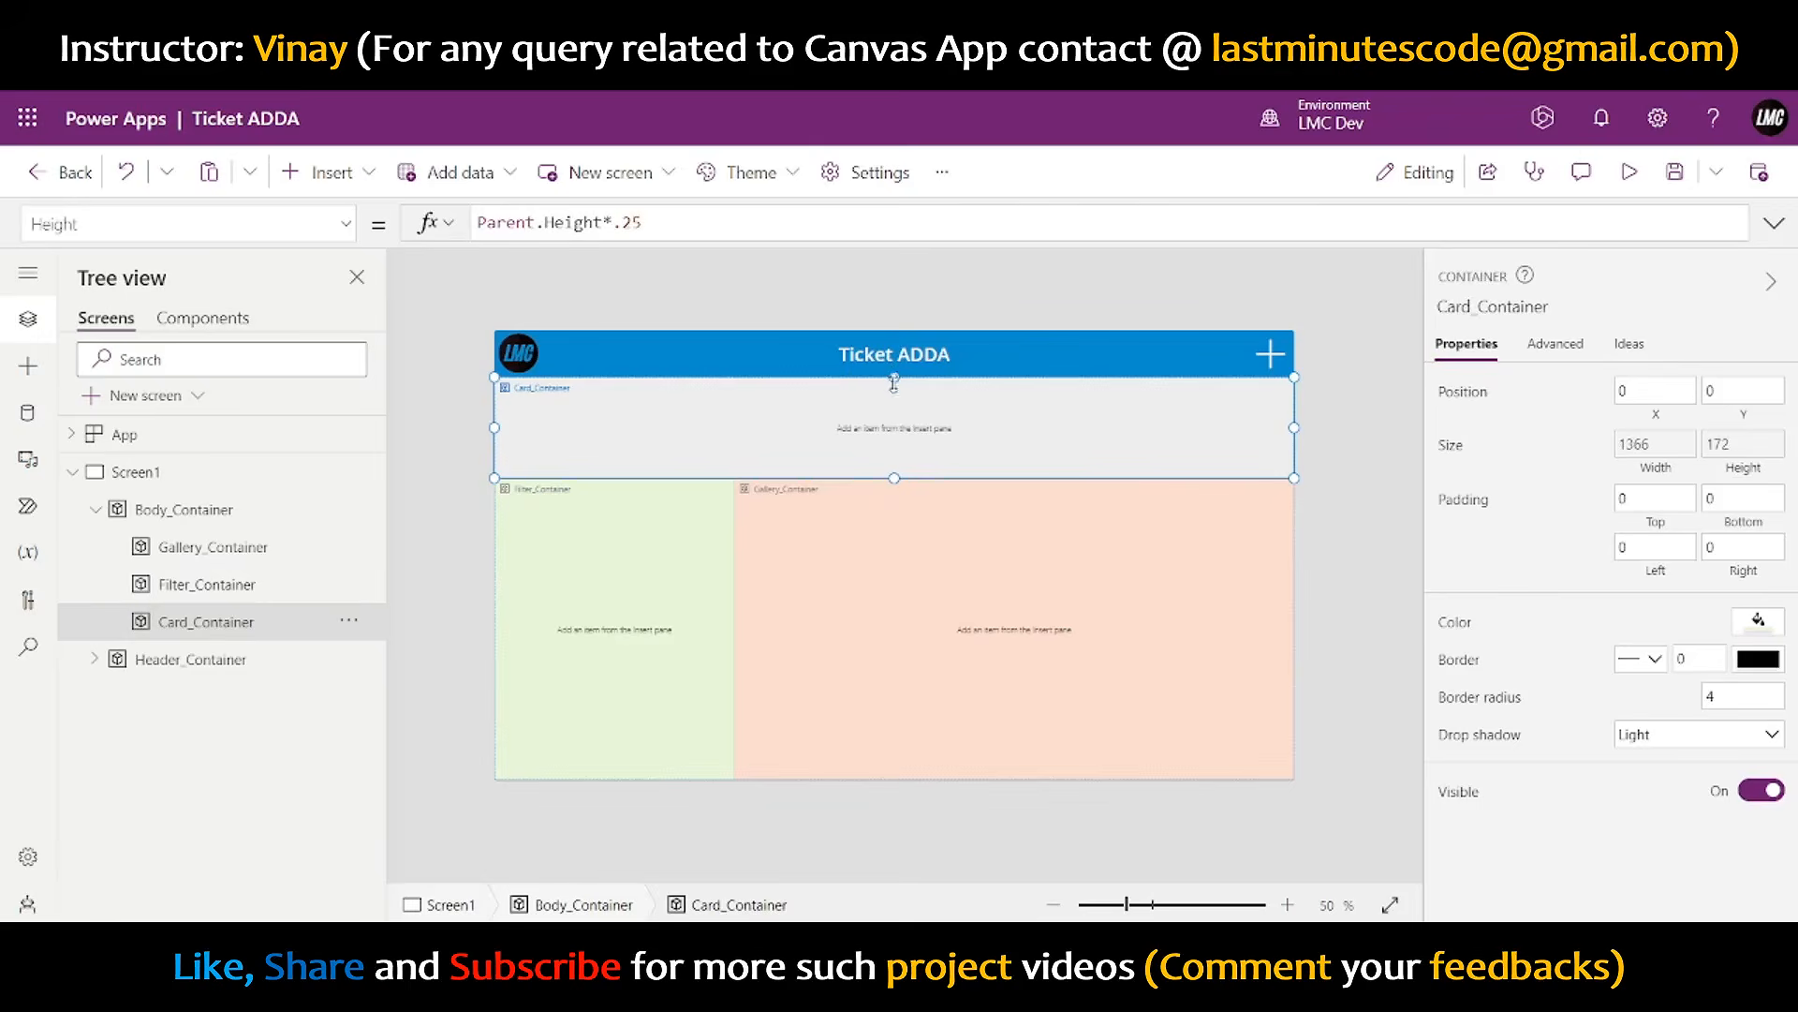
{"action": "left_click", "coordinate": [1038, 366]}
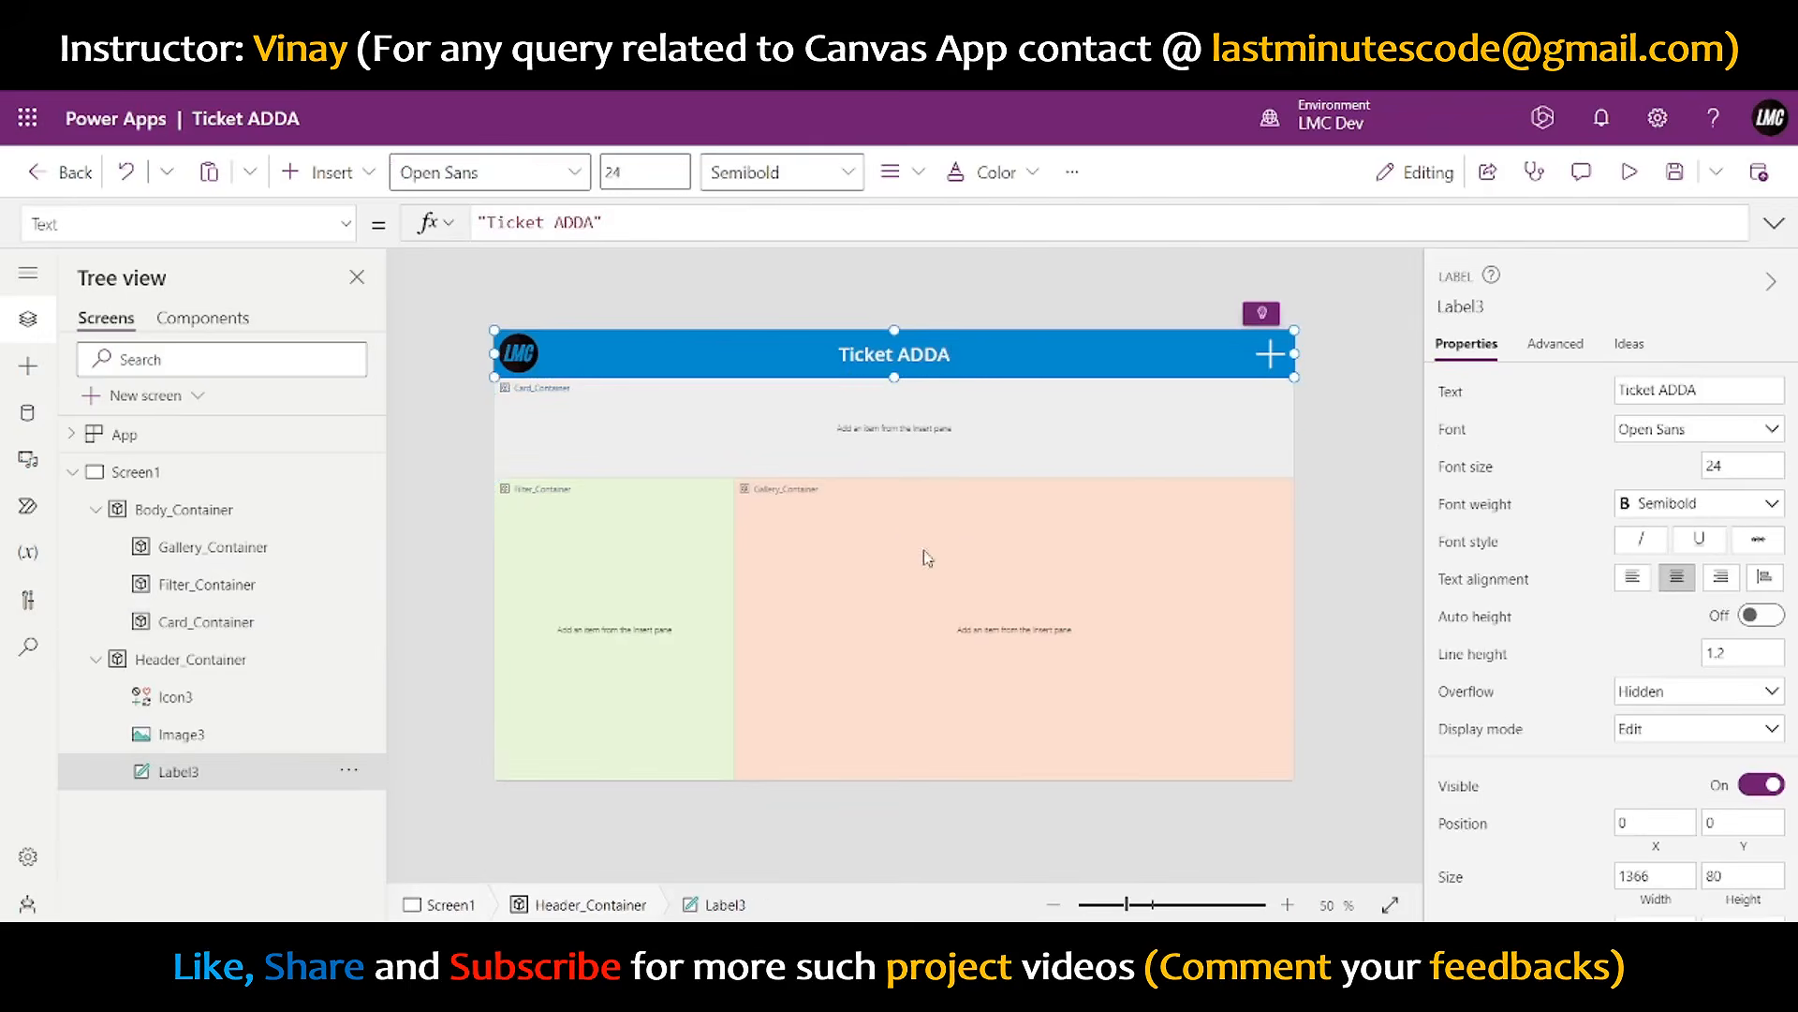
{"action": "left_click", "coordinate": [896, 518]}
{"action": "left_click", "coordinate": [693, 604]}
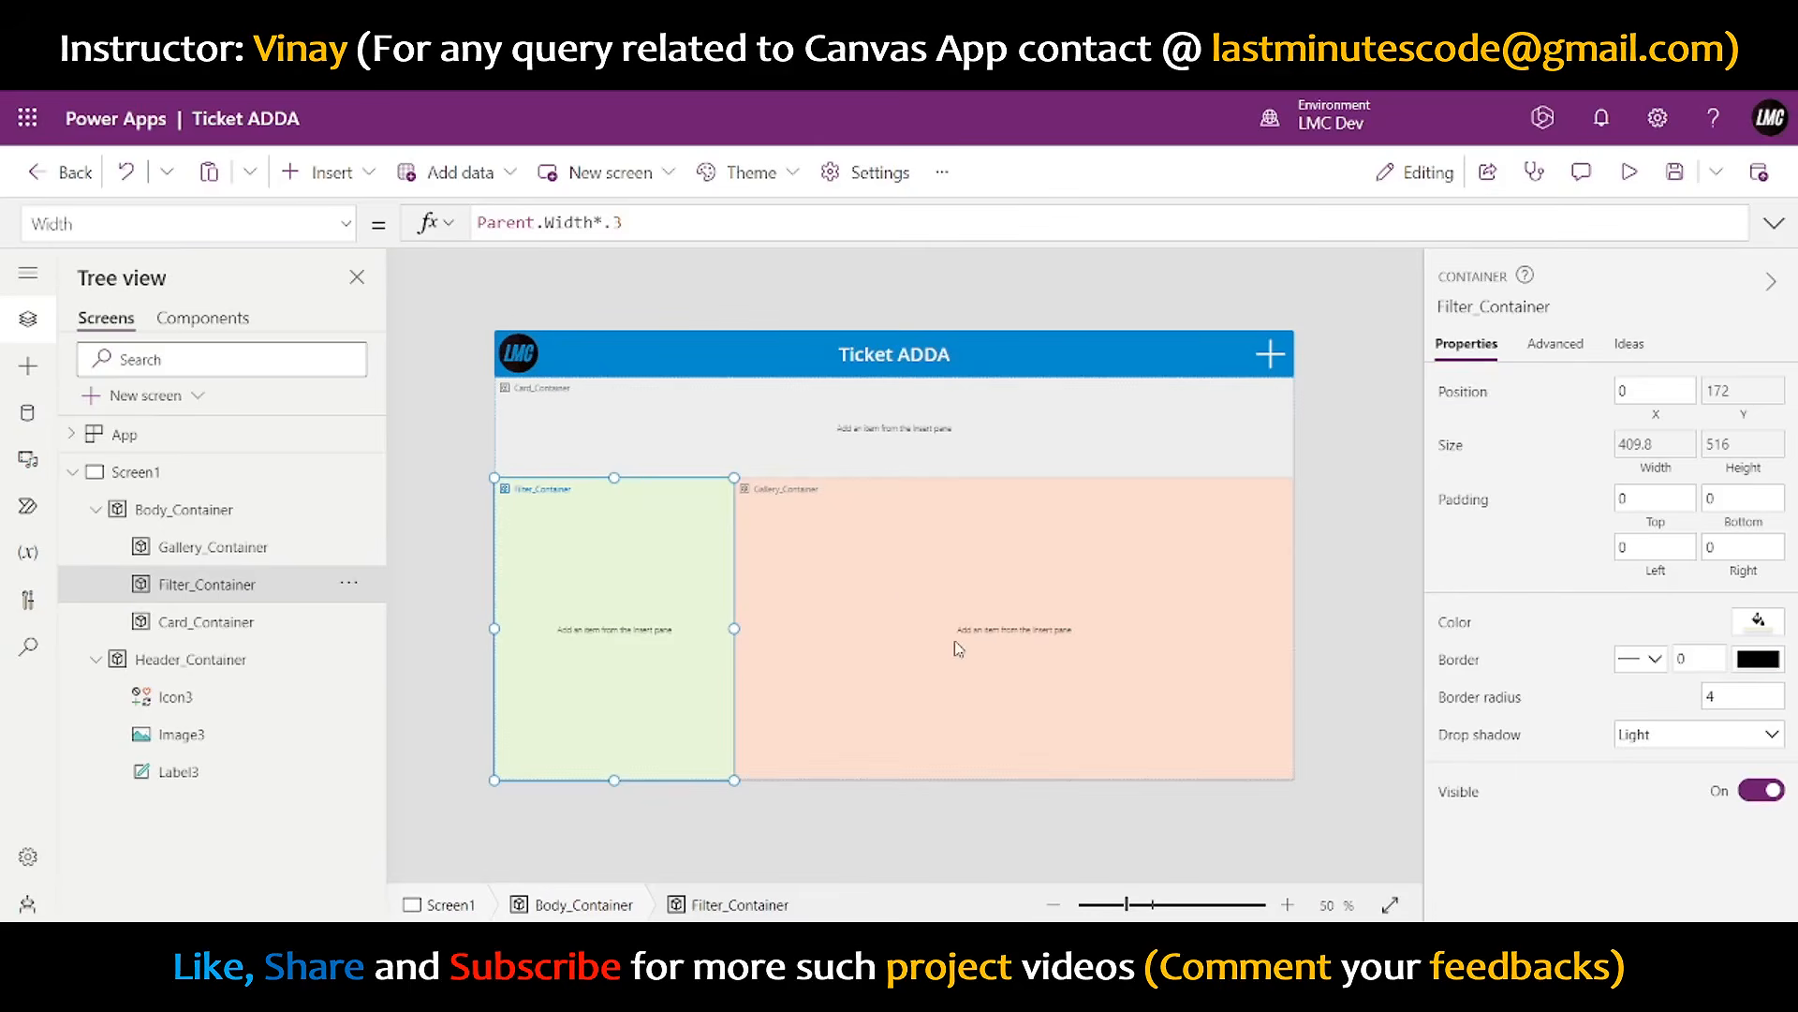
{"action": "left_click", "coordinate": [1349, 568]}
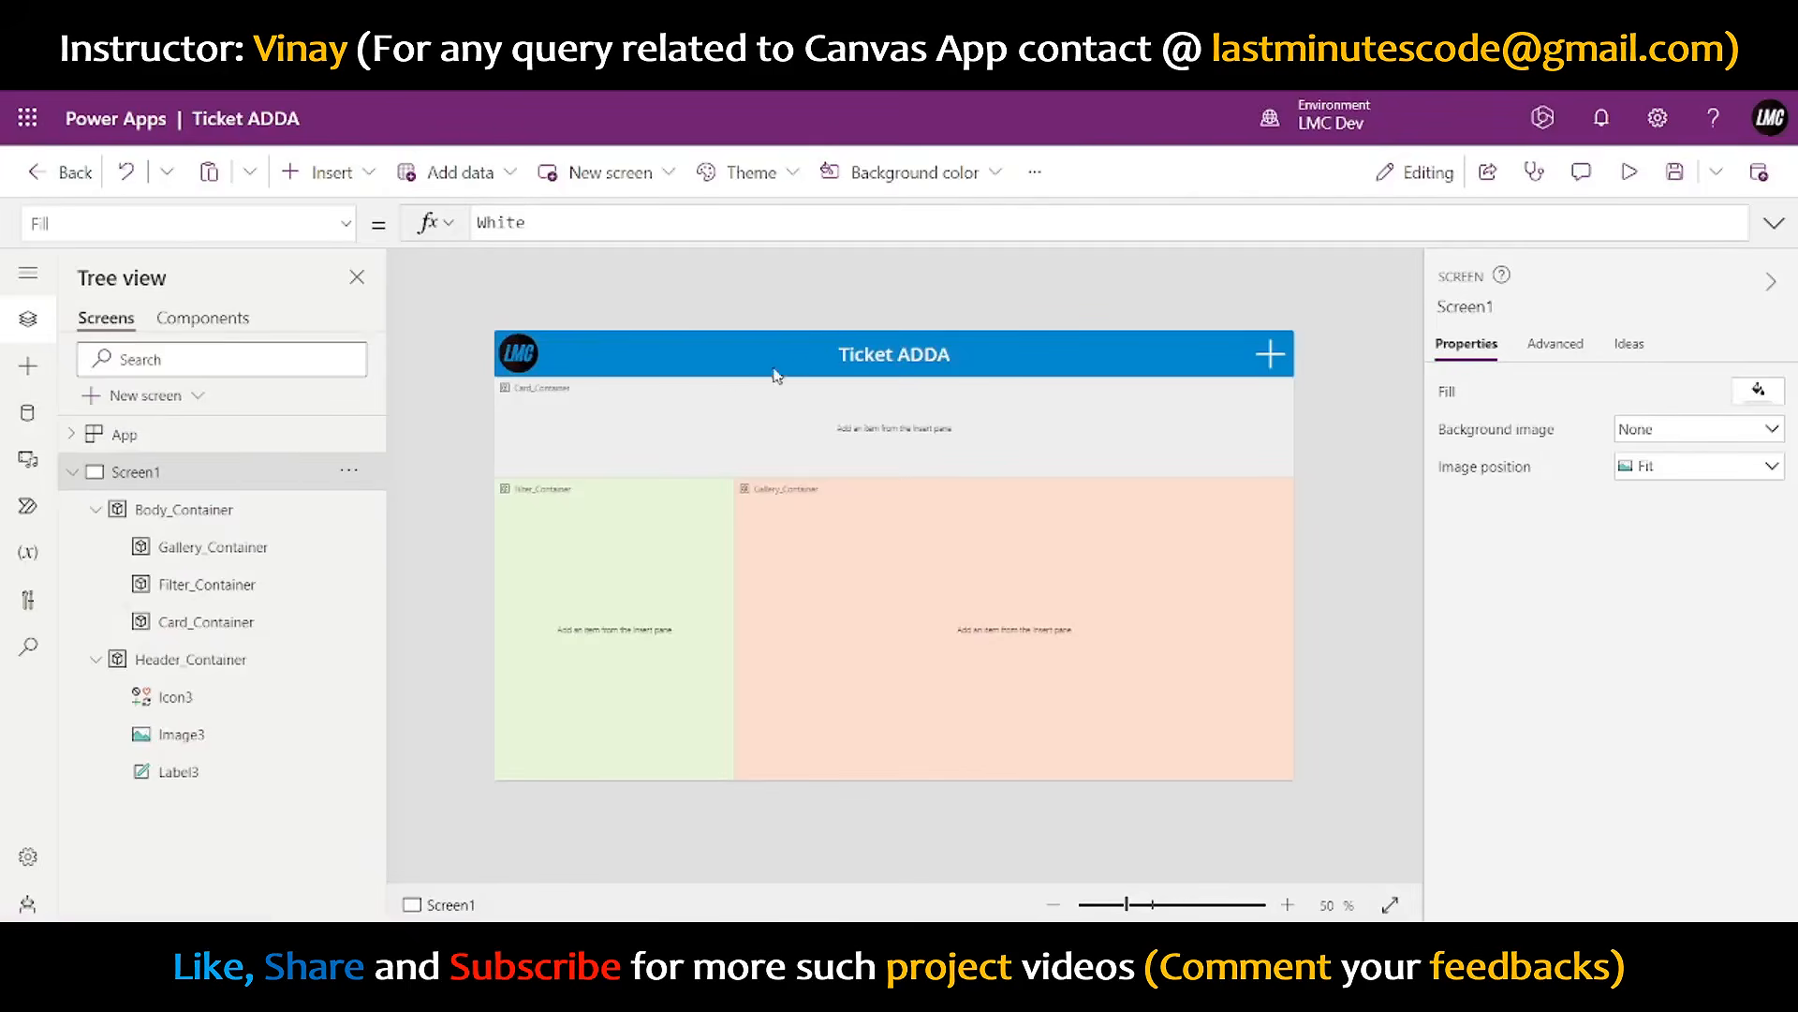
- Insert a button on Screen1 and move it into Card_Container
{"action": "left_click", "coordinate": [461, 173]}
{"action": "left_click", "coordinate": [325, 172]}
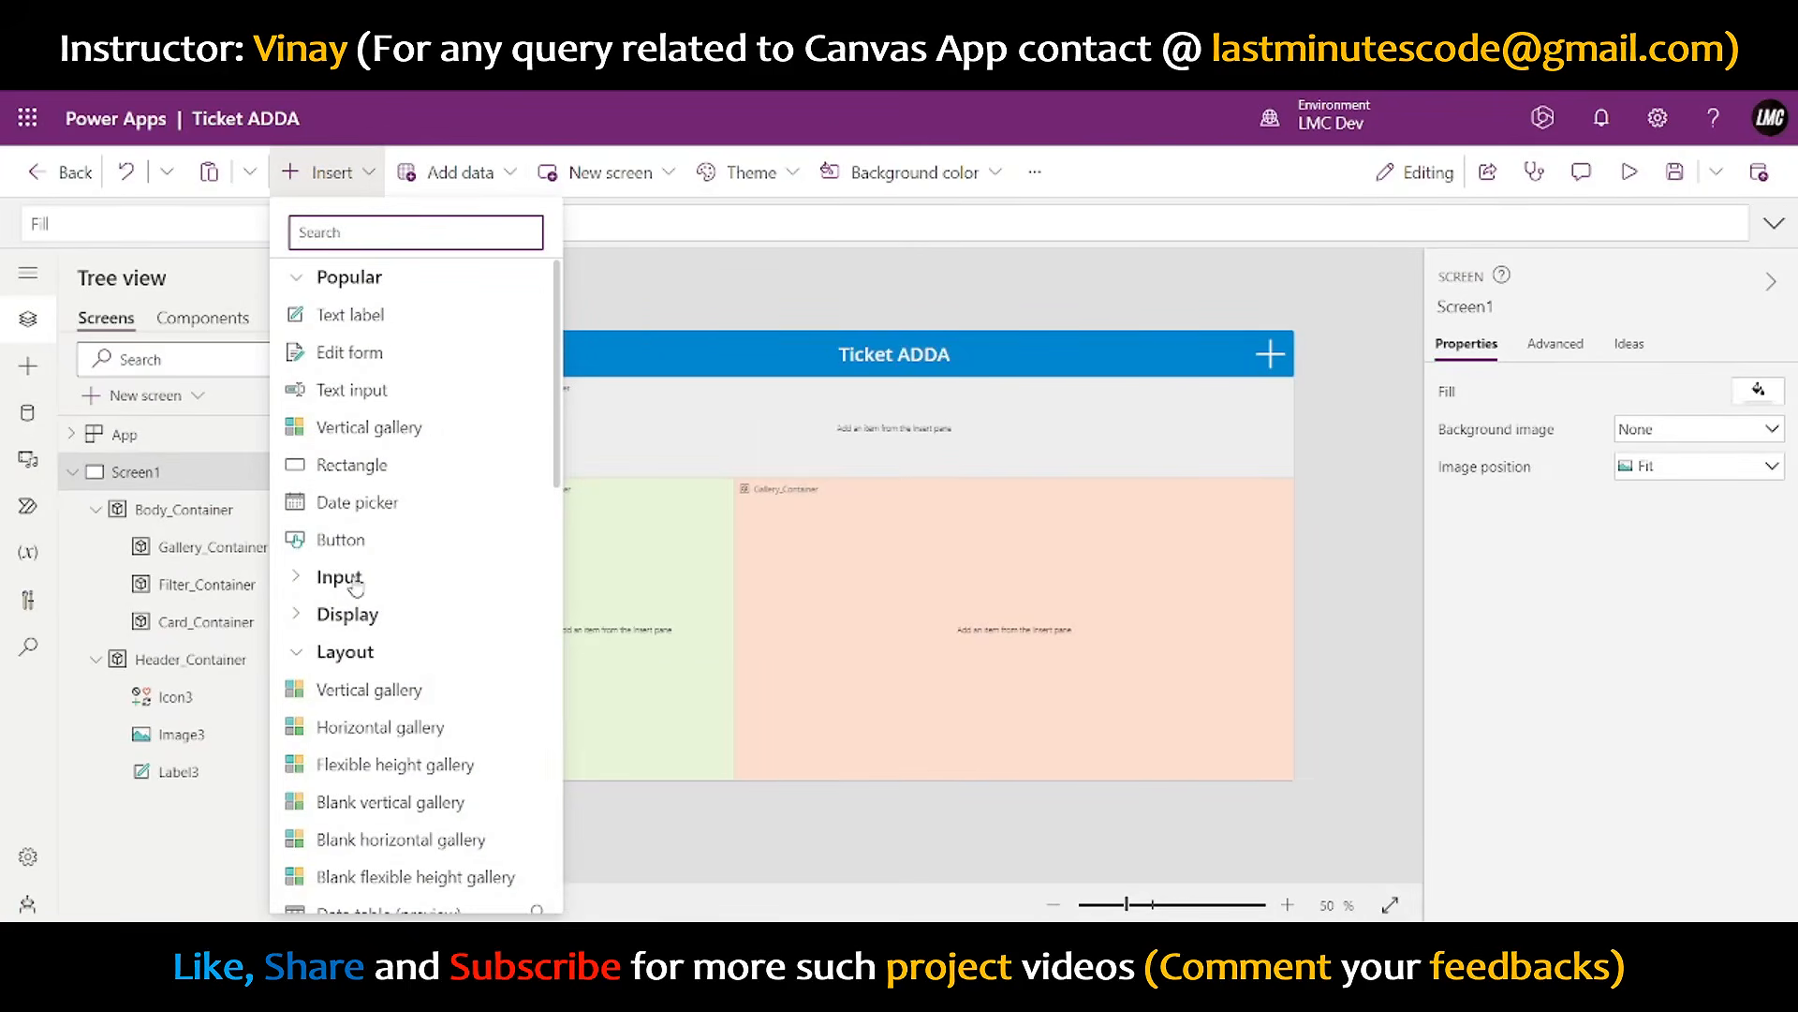
{"action": "left_click", "coordinate": [356, 544]}
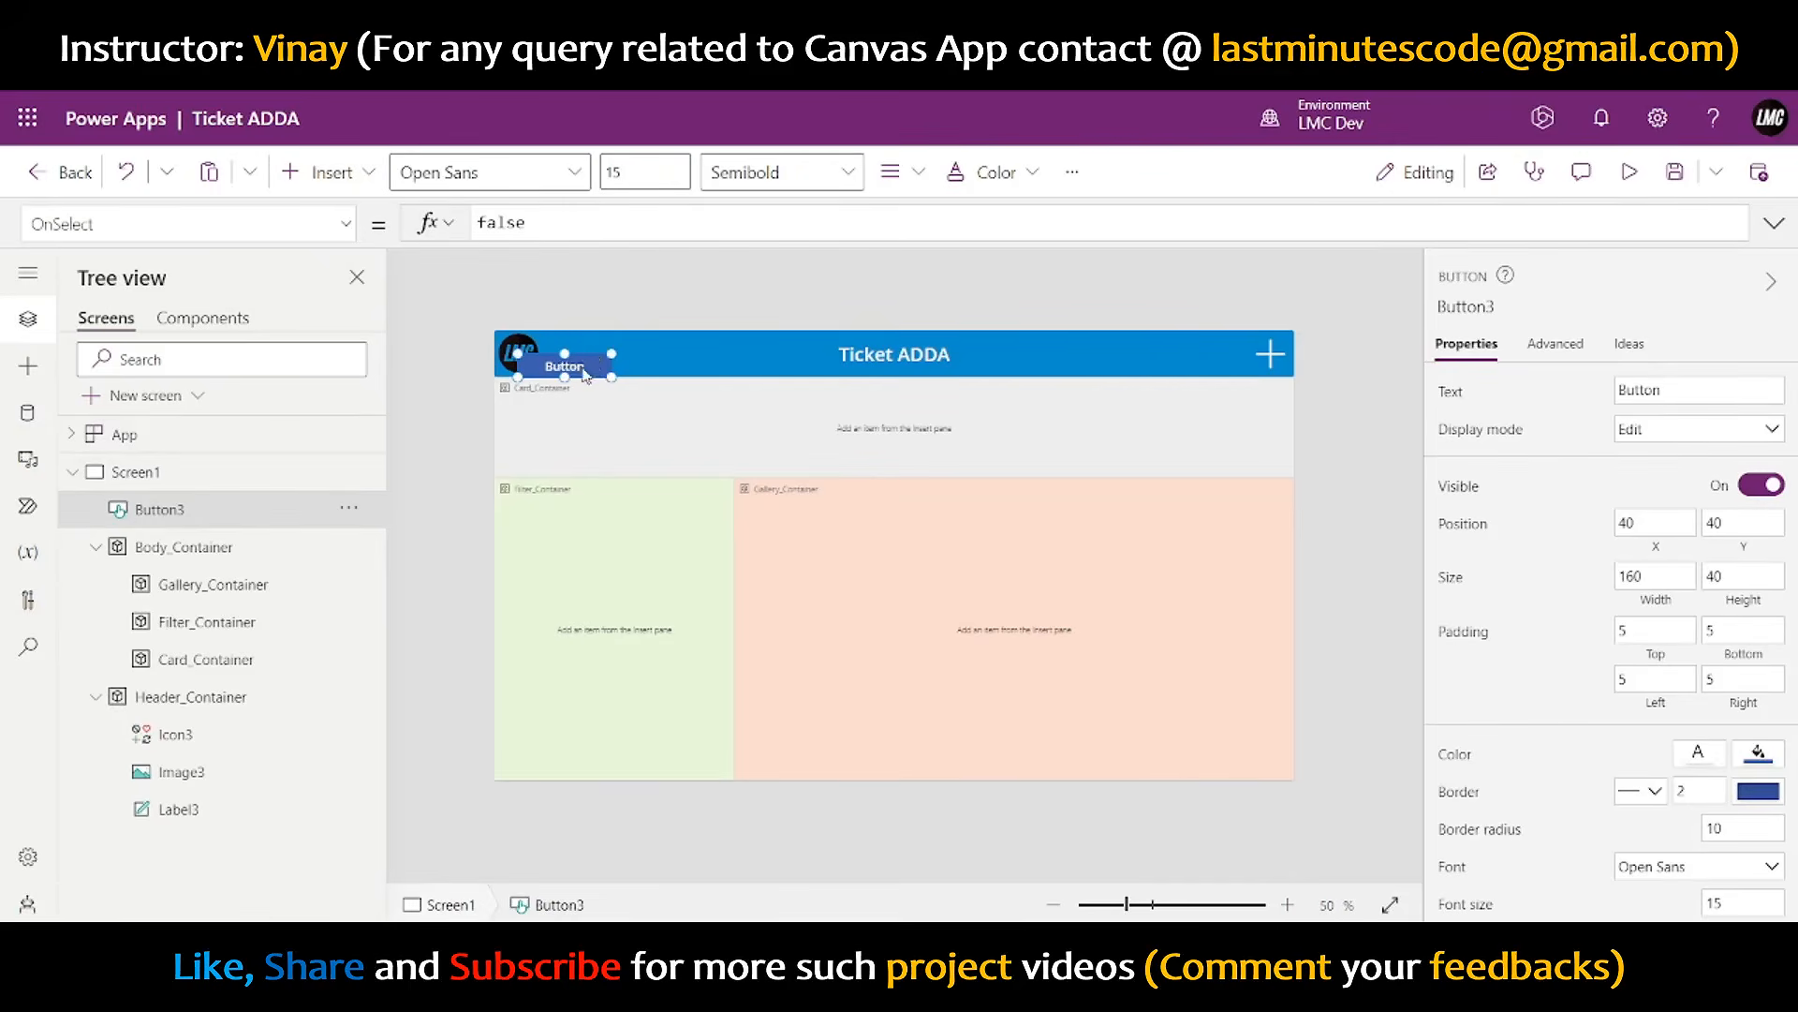
{"action": "key", "text": "Delete"}
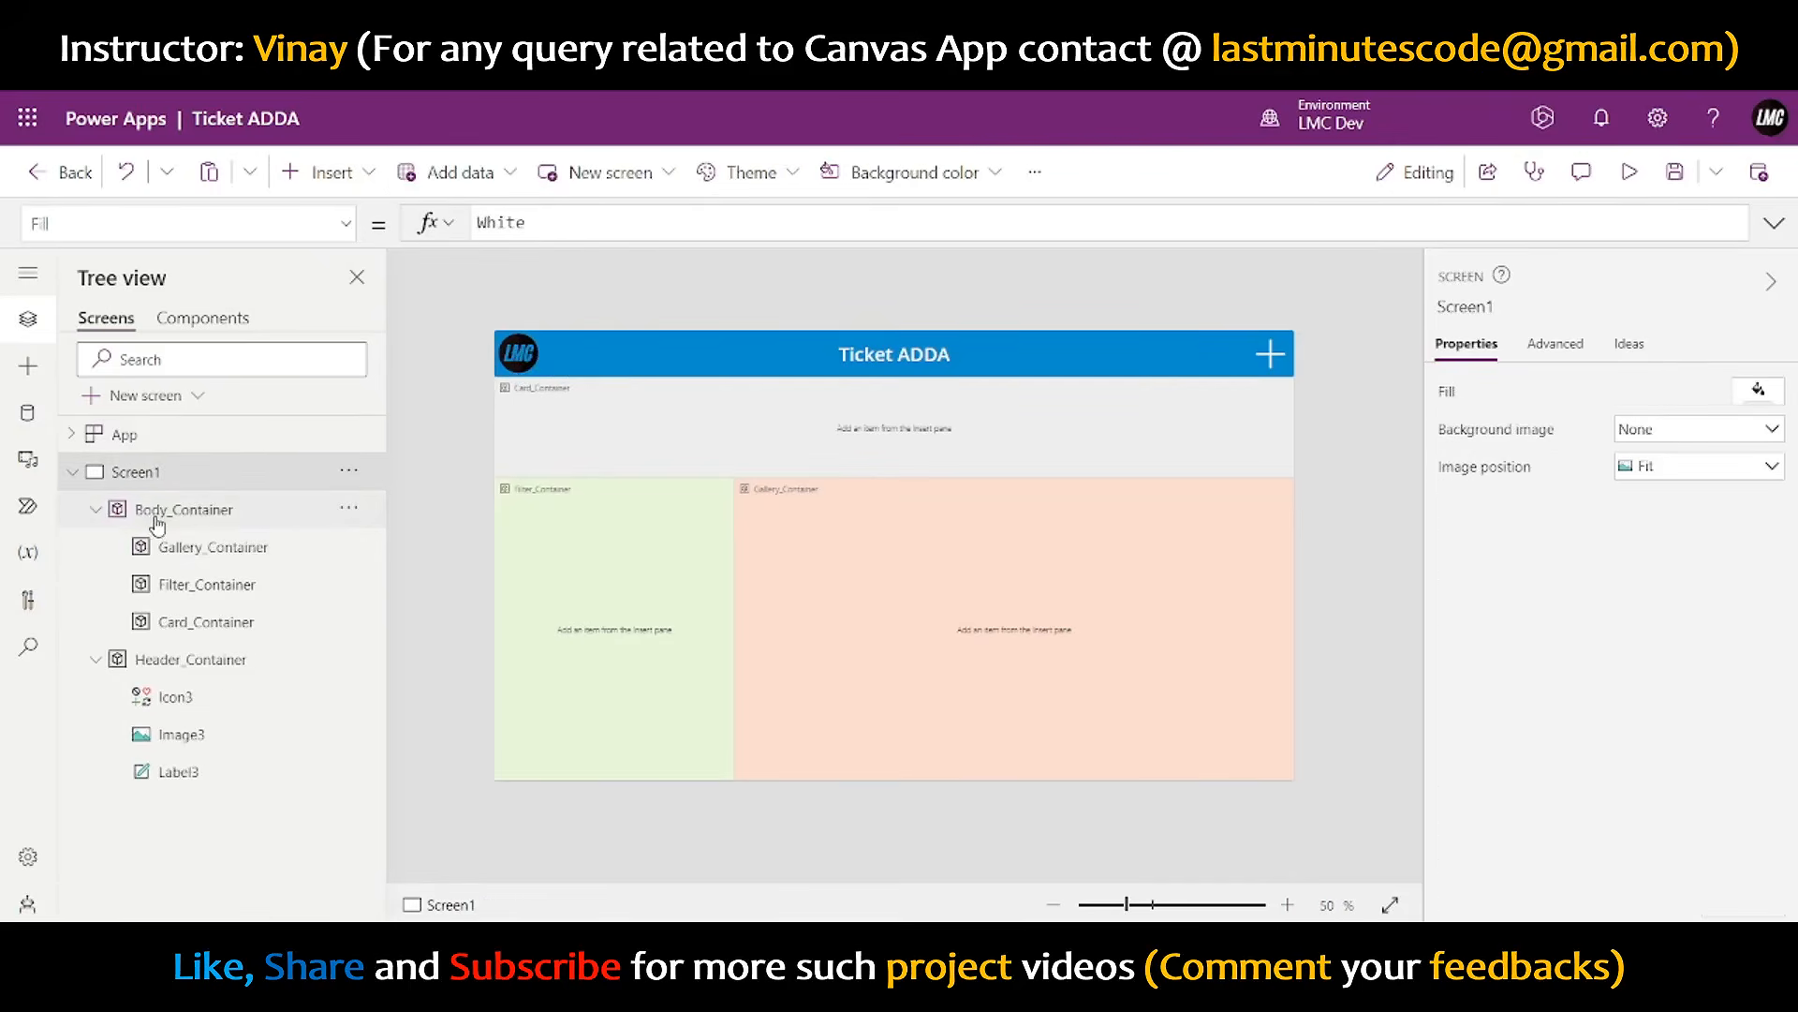
{"action": "left_click", "coordinate": [233, 625]}
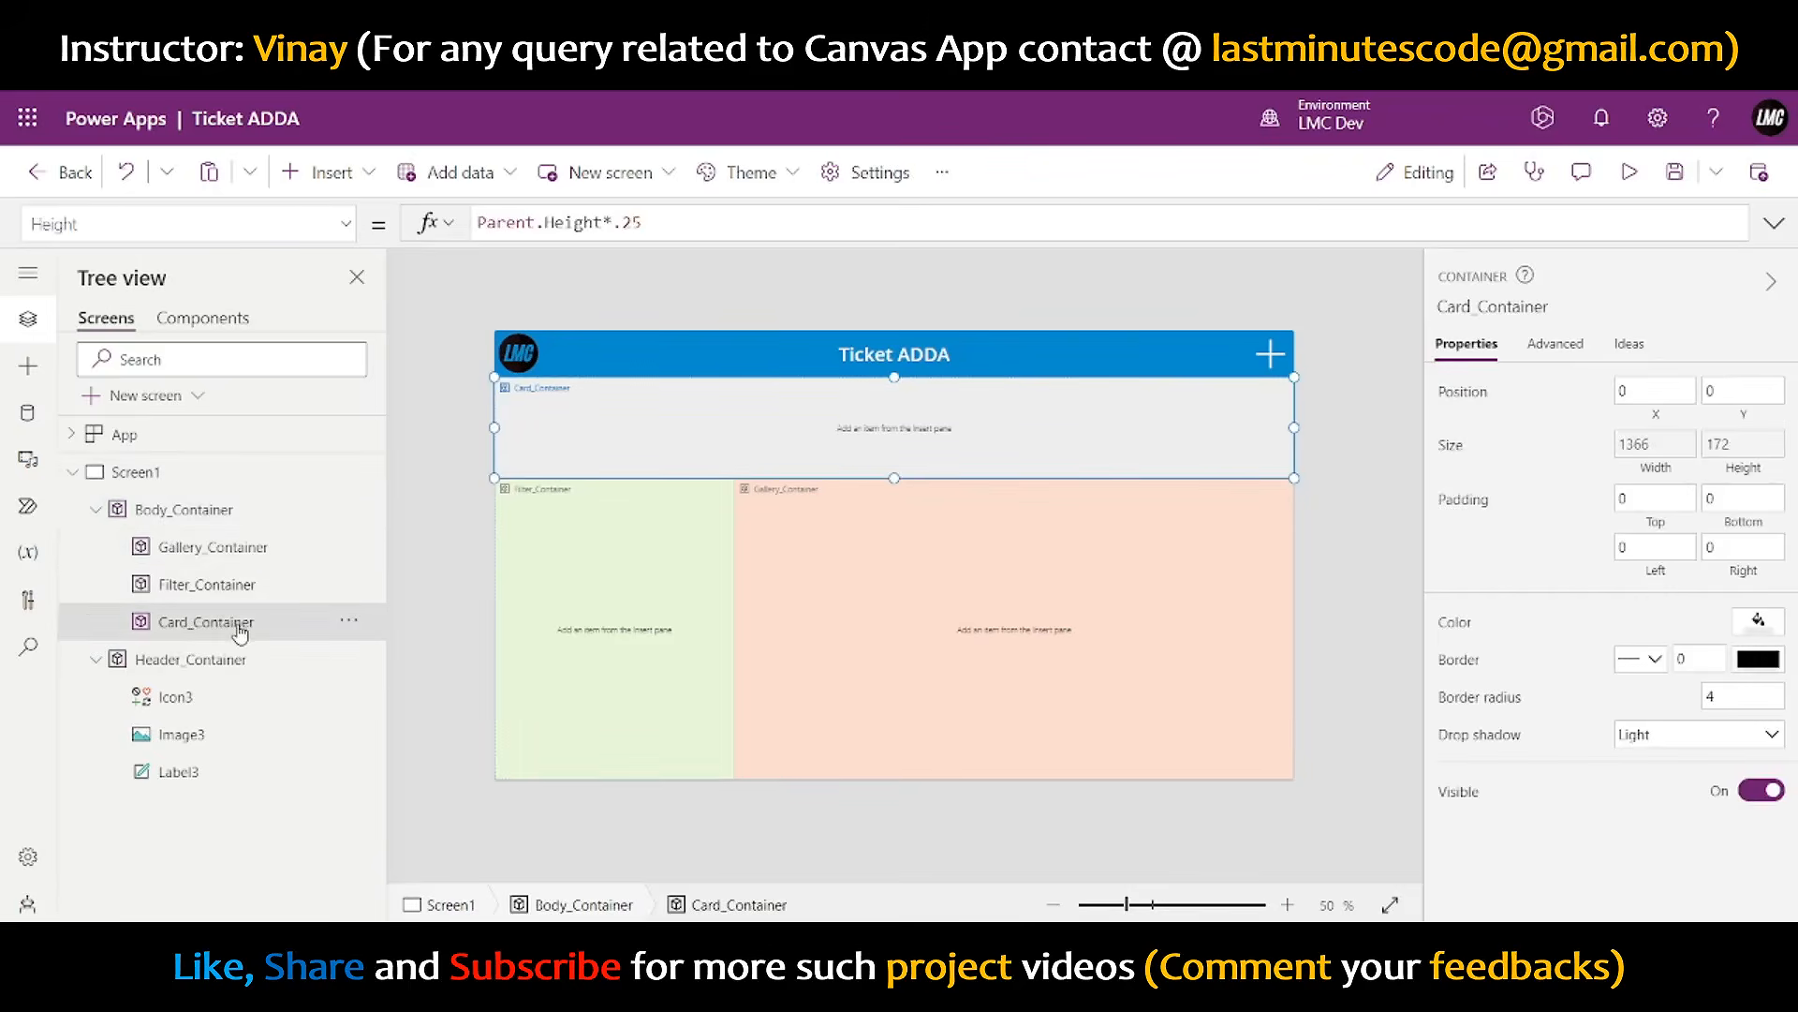
{"action": "key", "text": "ctrl+v"}
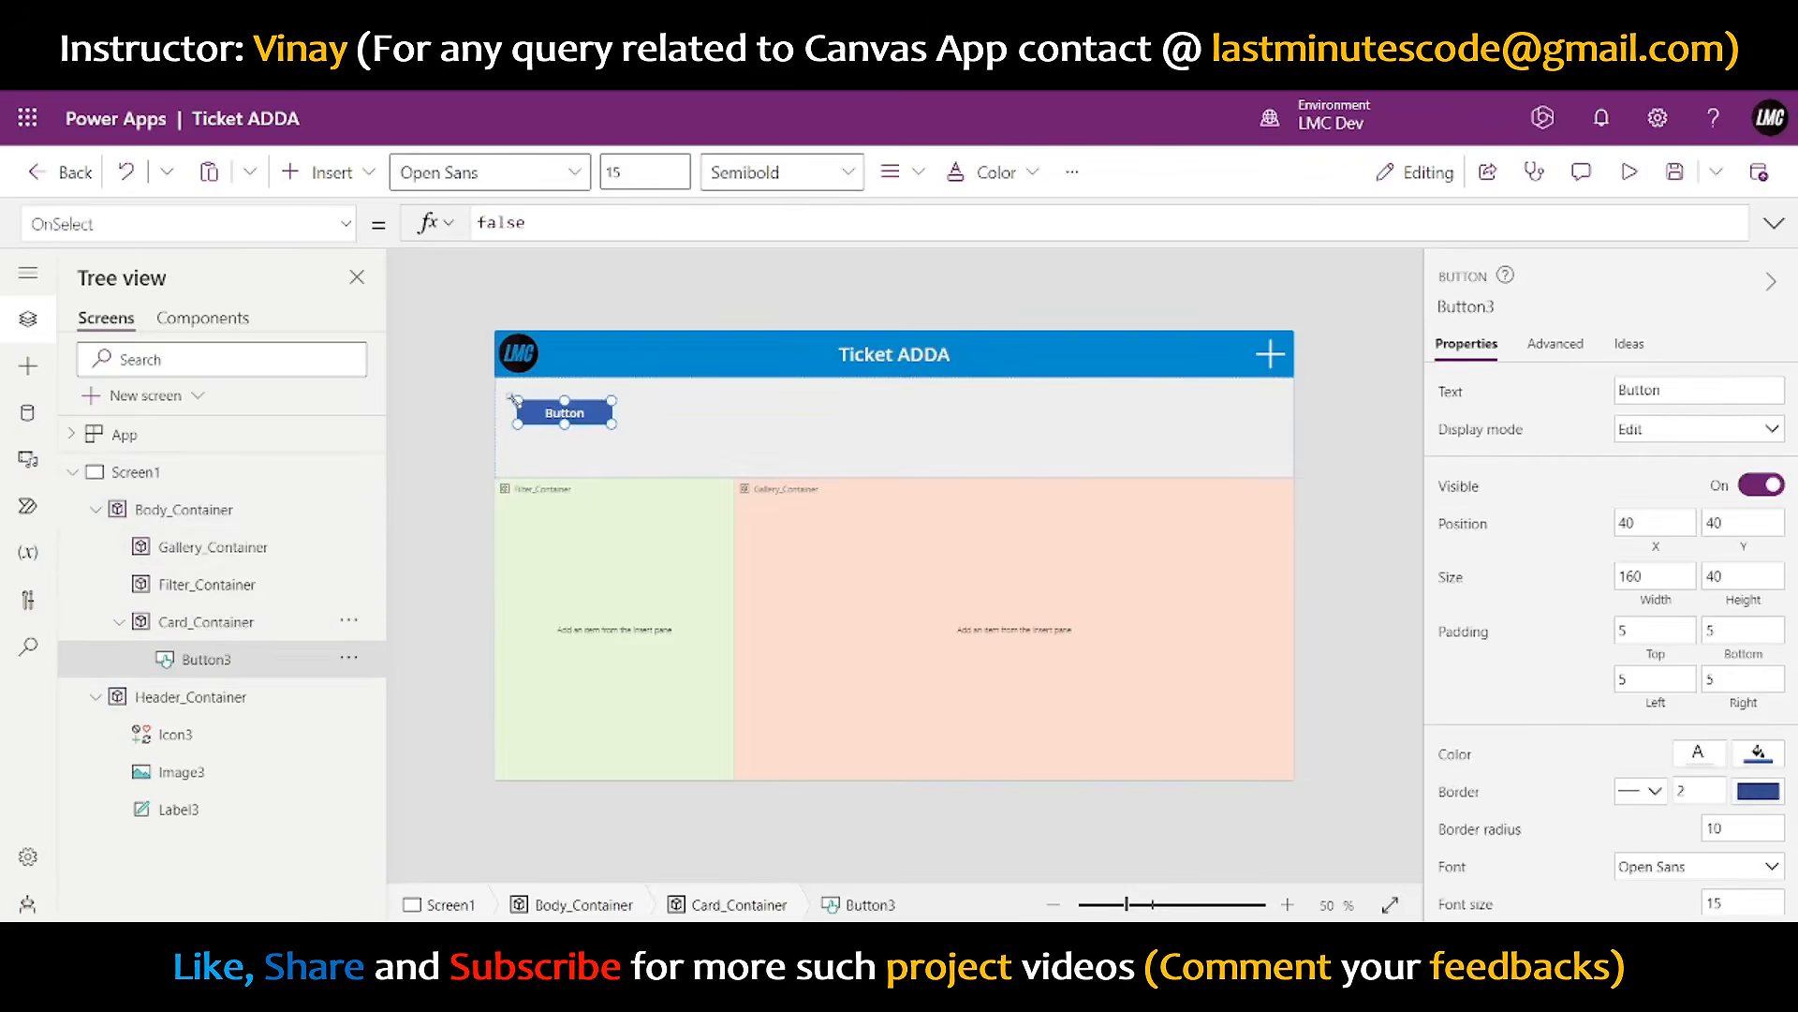
- Resize Button3 to about 204 by 136 near Card_Container's upper-left corner and place a copy of it alongside
{"action": "left_click_drag", "start_coordinate": [518, 401], "coordinate": [506, 384]}
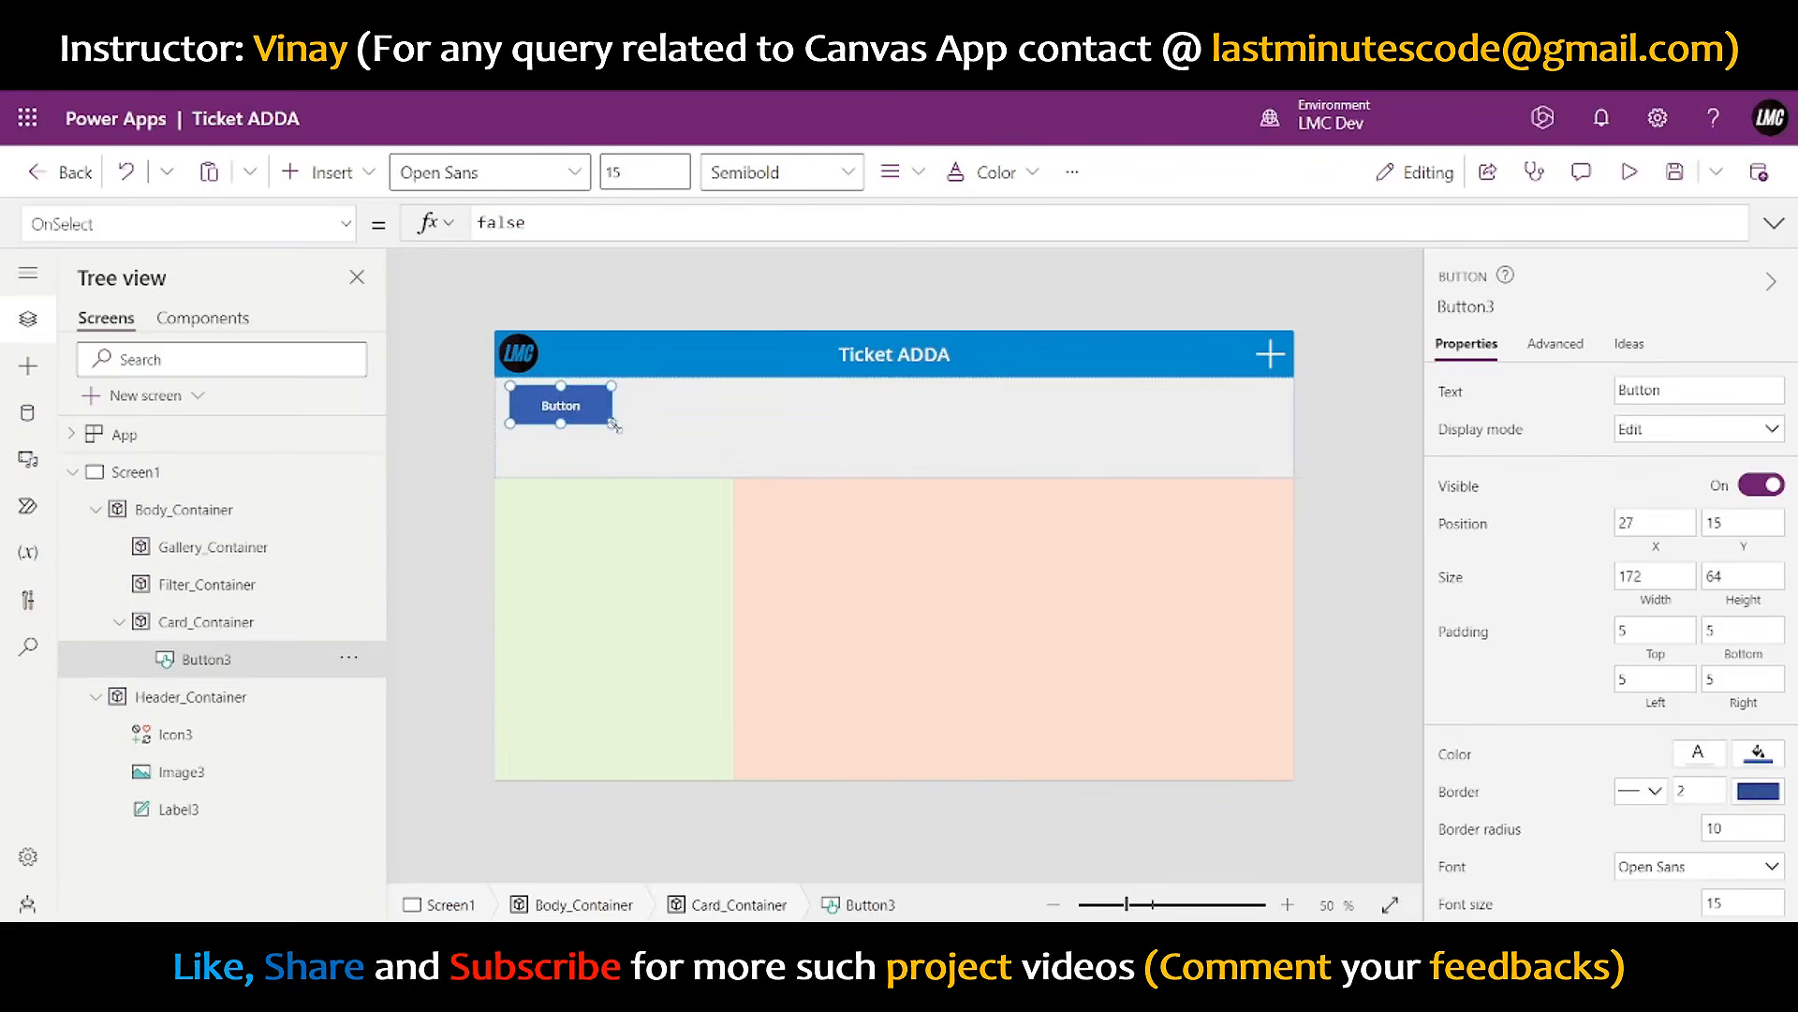
{"action": "left_click_drag", "start_coordinate": [611, 424], "coordinate": [630, 466]}
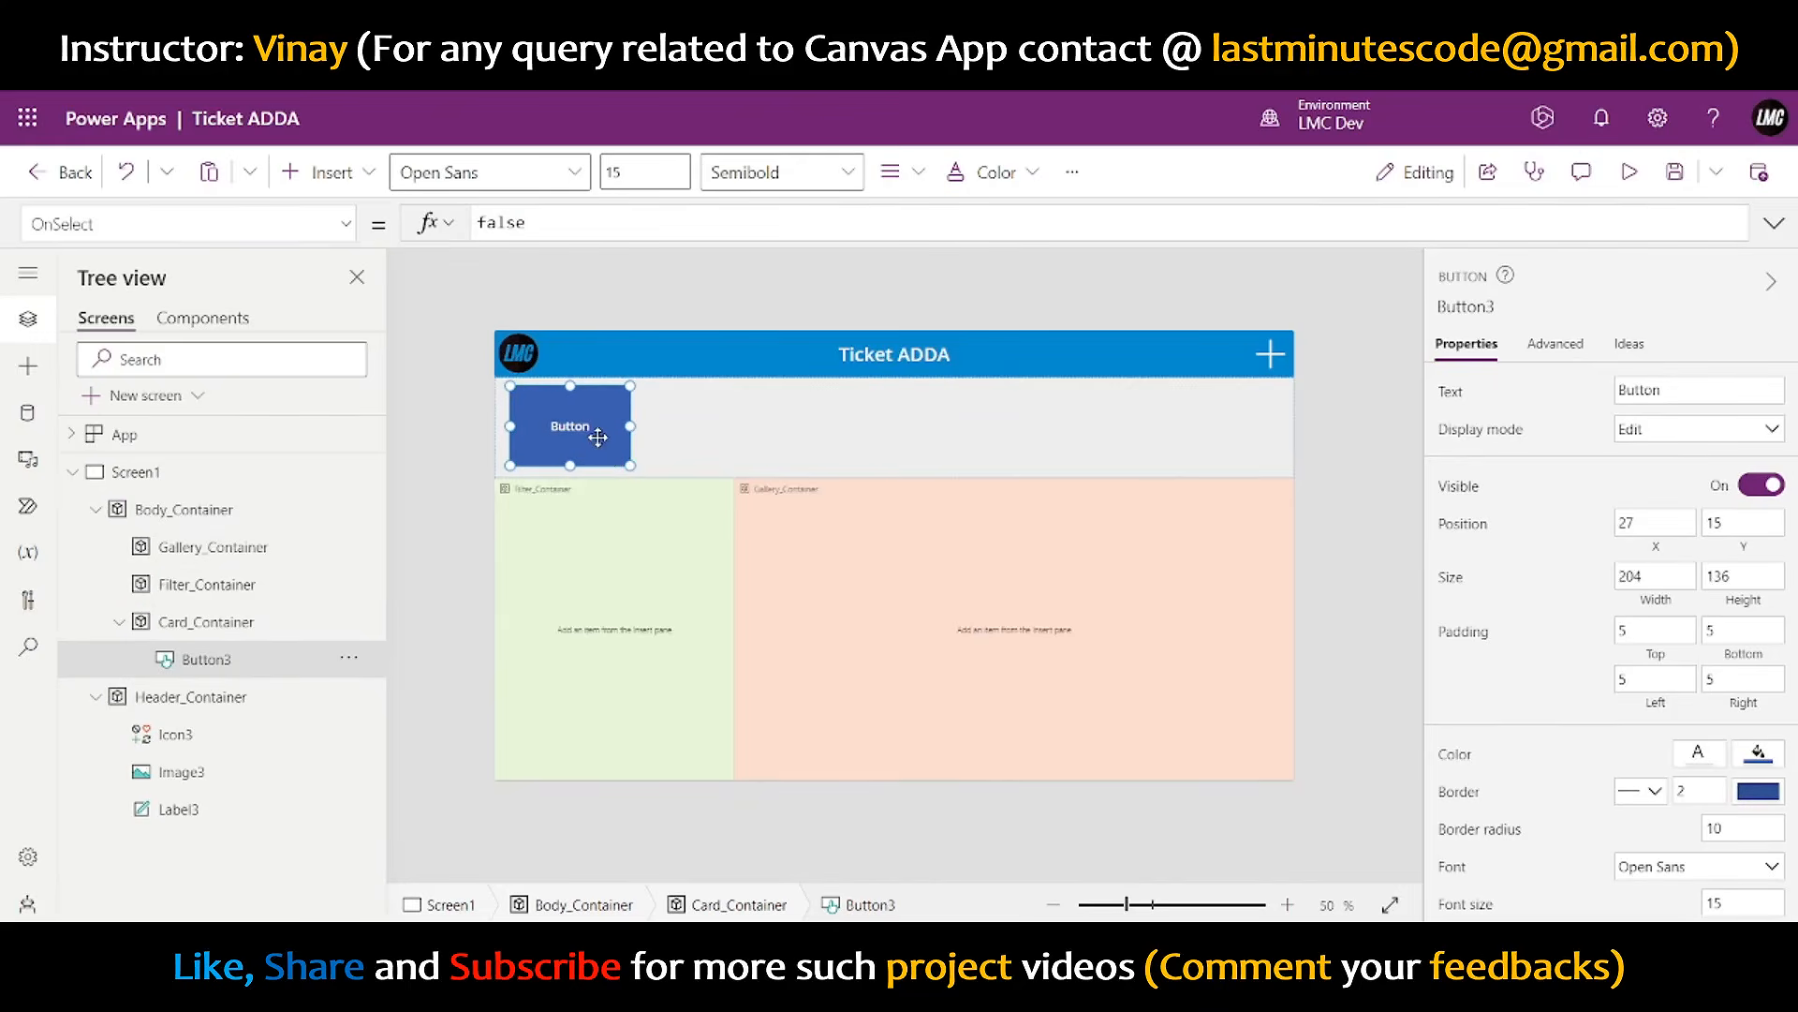
{"action": "key", "text": "ctrl+c"}
{"action": "key", "text": "ctrl+v"}
{"action": "left_click_drag", "start_coordinate": [597, 435], "coordinate": [705, 426]}
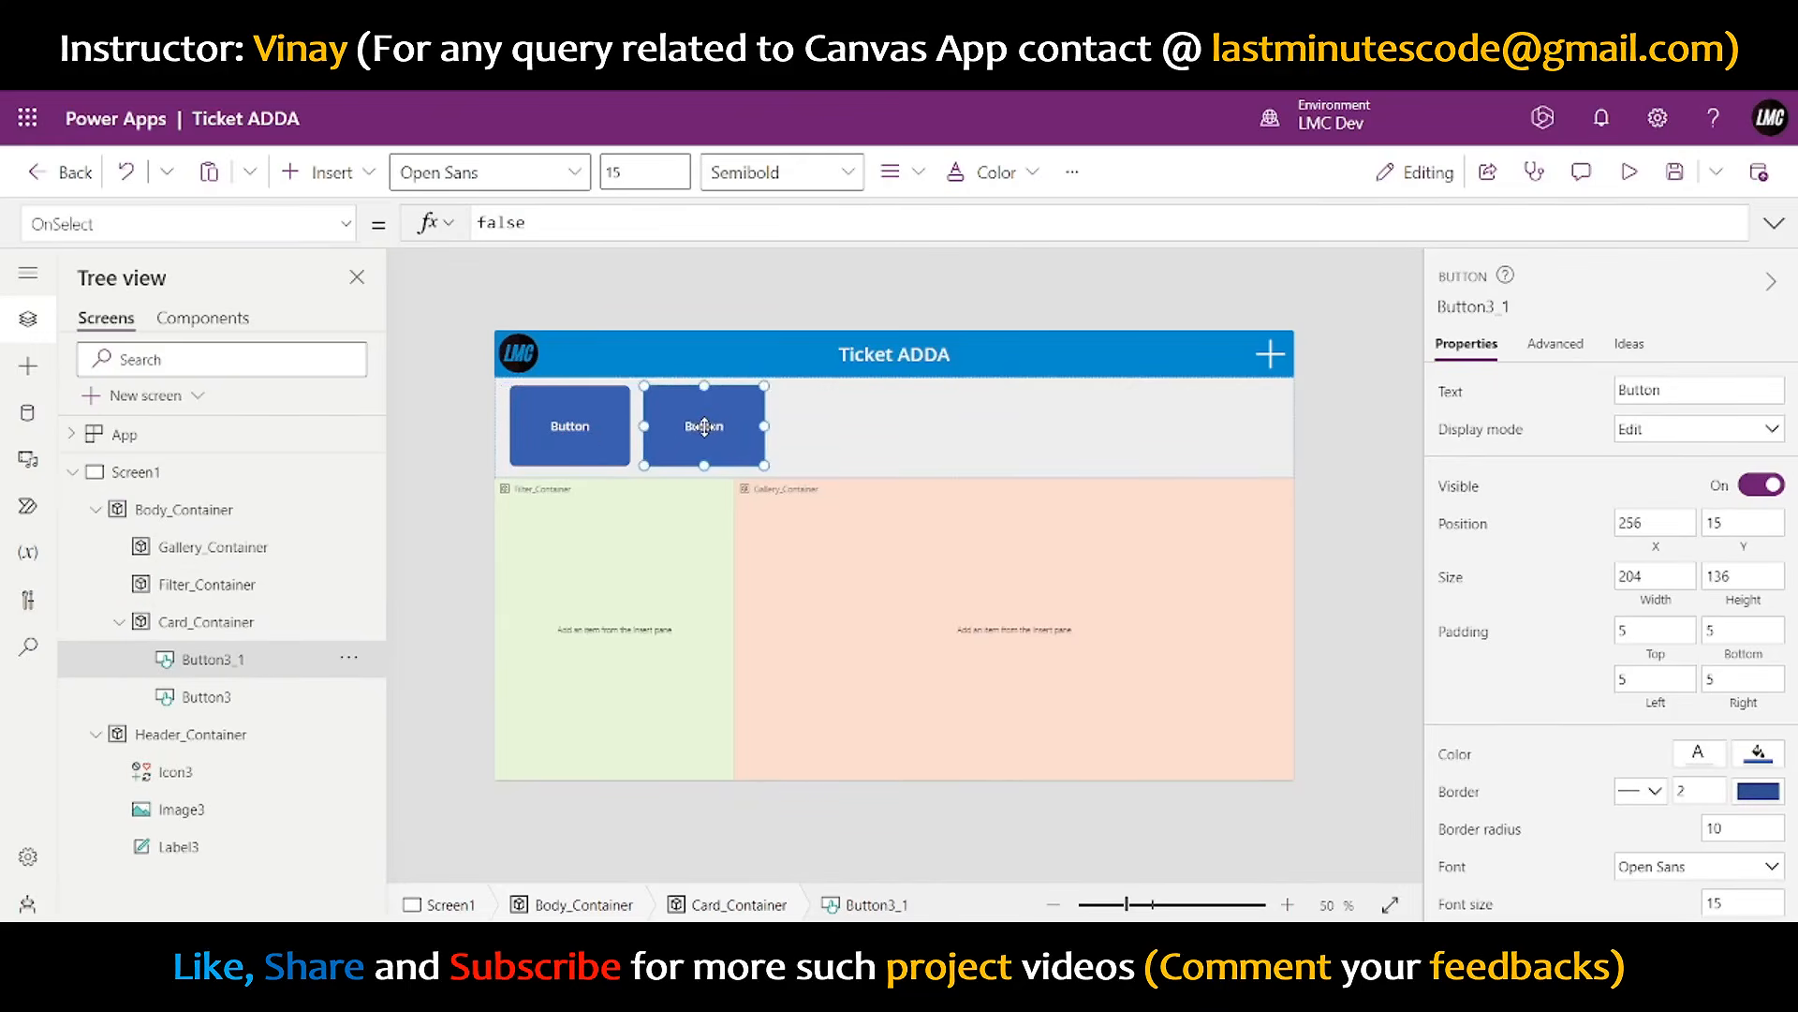
- Add three more copies of the card button, spaced out along the same row in Card_Container
{"action": "key", "text": "ctrl+v"}
{"action": "left_click_drag", "start_coordinate": [560, 442], "coordinate": [829, 436]}
{"action": "key", "text": "ctrl+v"}
{"action": "left_click_drag", "start_coordinate": [604, 435], "coordinate": [1155, 422]}
{"action": "key", "text": "ctrl+v"}
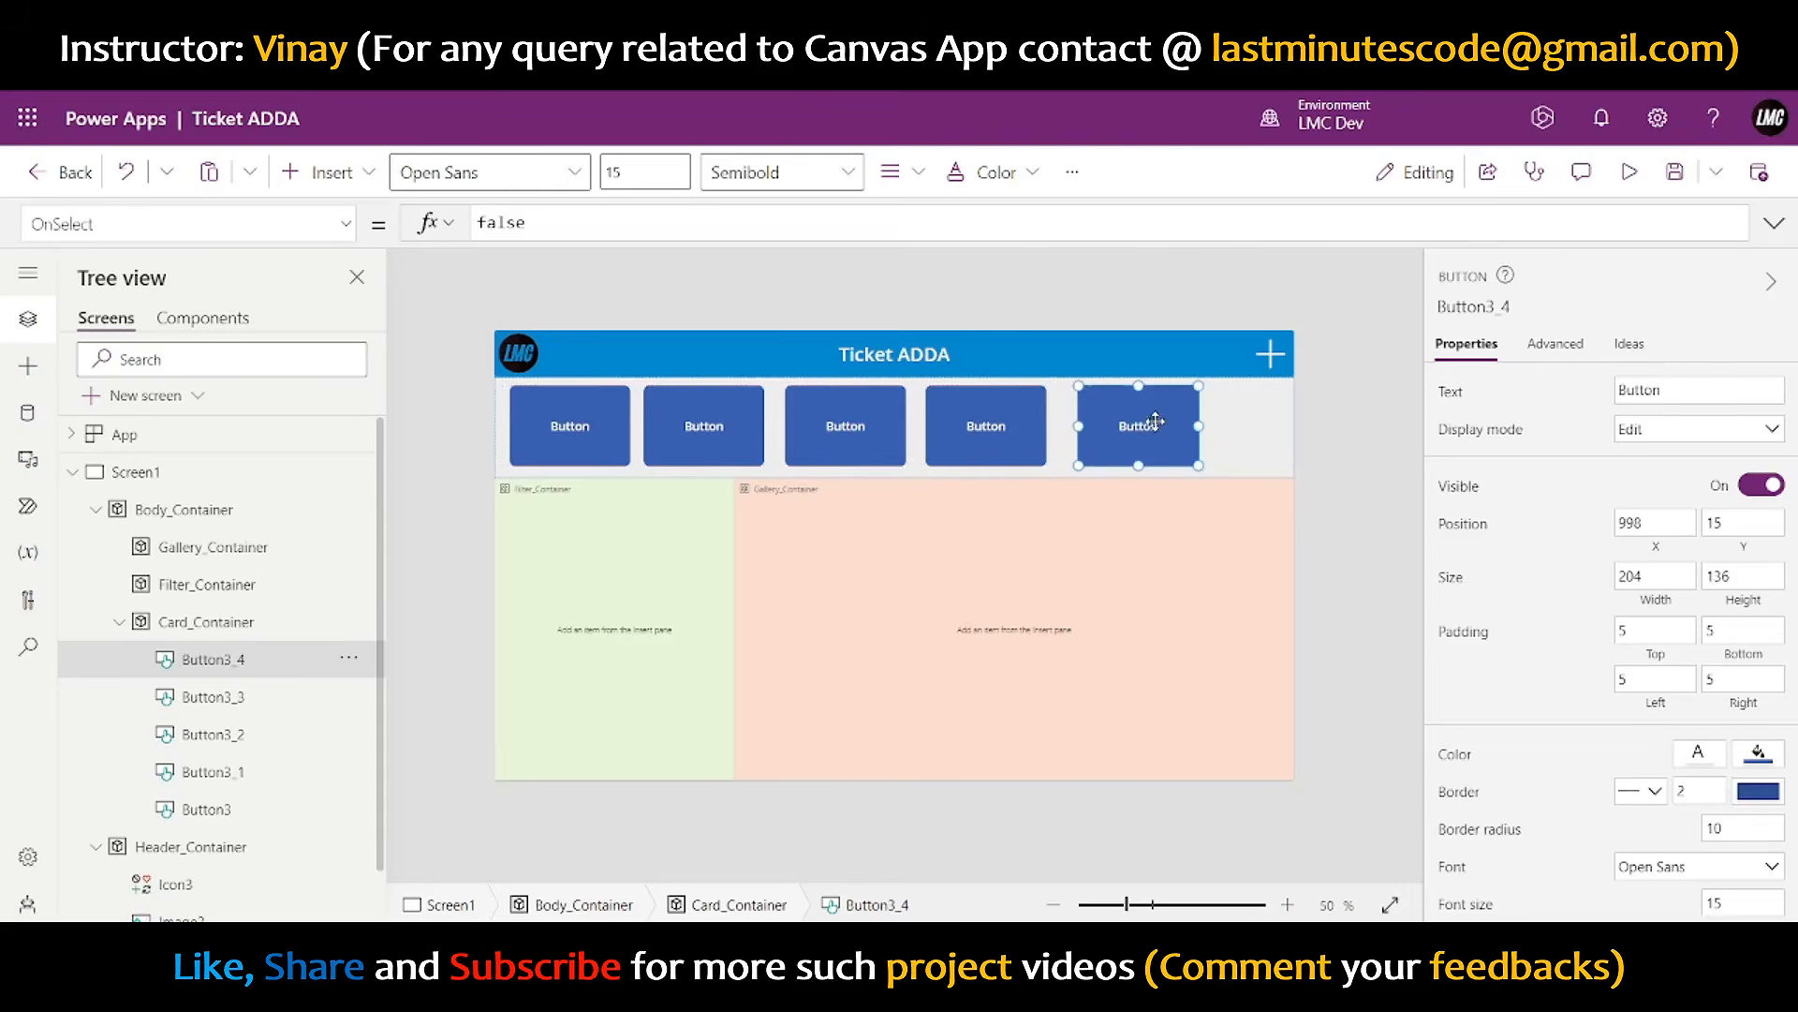
{"action": "left_click", "coordinate": [562, 433]}
{"action": "left_click", "coordinate": [721, 433], "text": "shift"}
{"action": "left_click", "coordinate": [852, 429], "text": "shift"}
{"action": "left_click", "coordinate": [1012, 424], "text": "shift"}
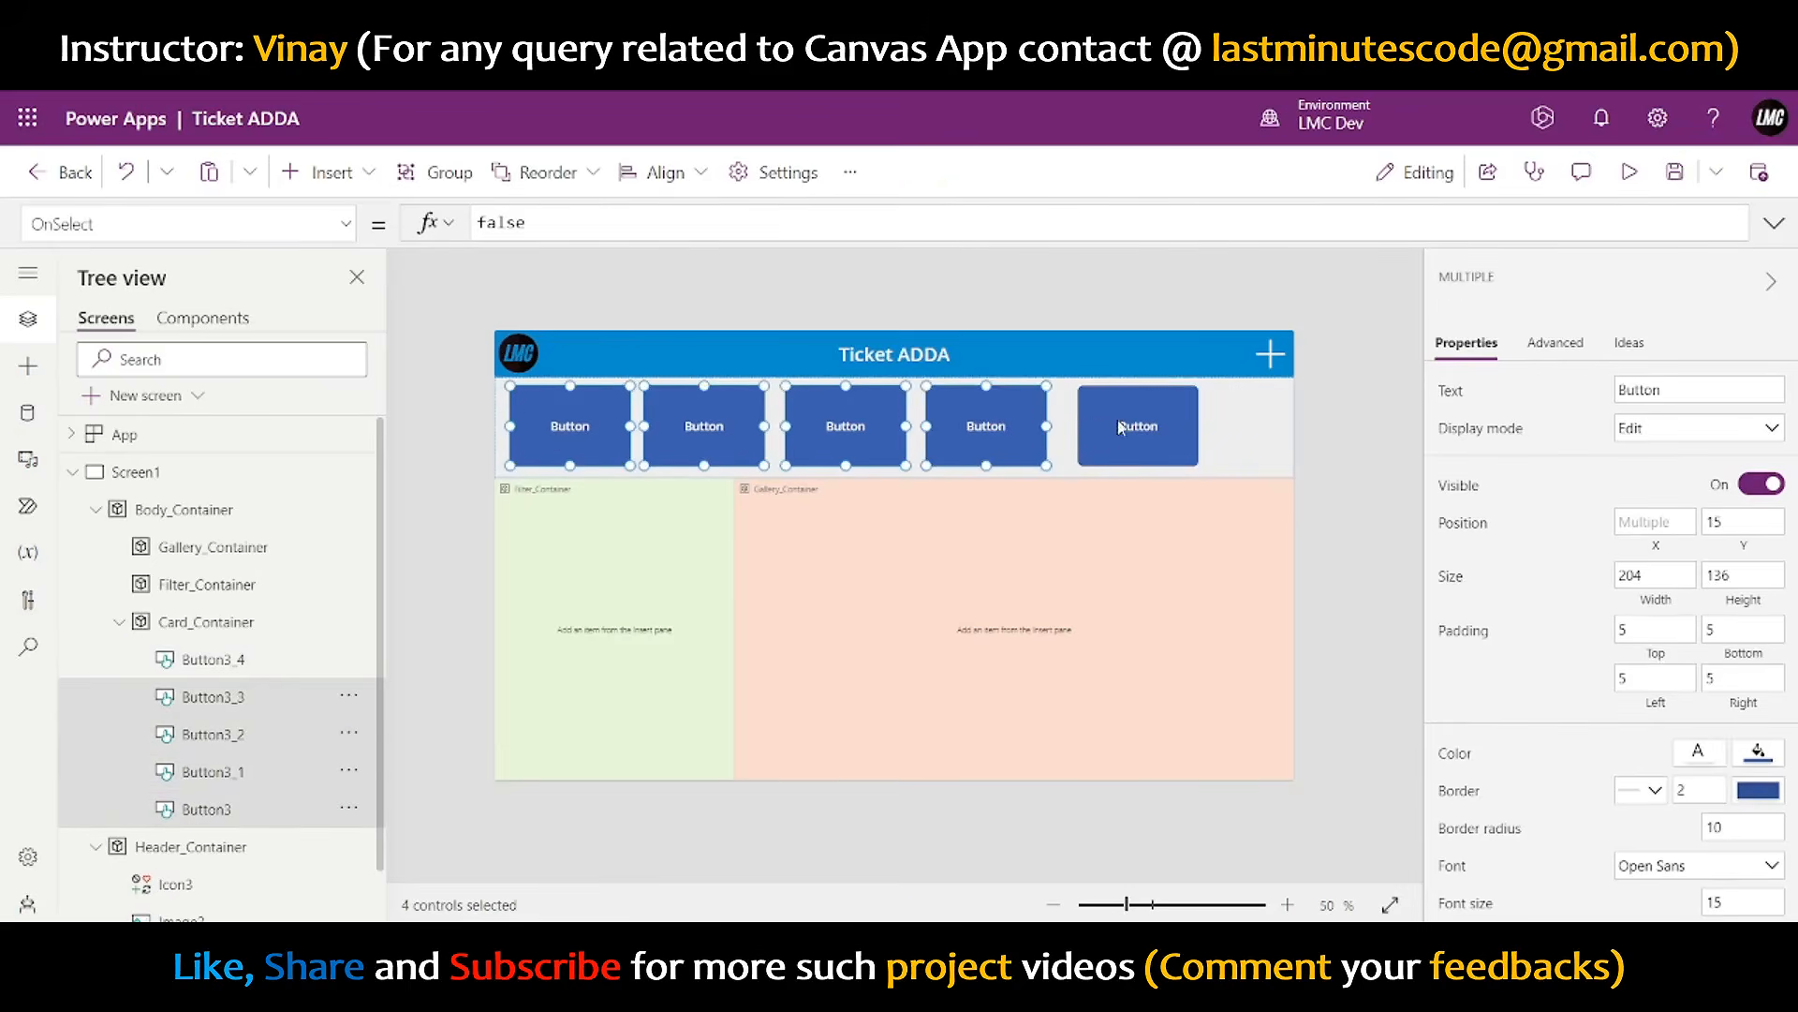
{"action": "left_click", "coordinate": [1122, 426], "text": "shift"}
{"action": "left_click", "coordinate": [1377, 427]}
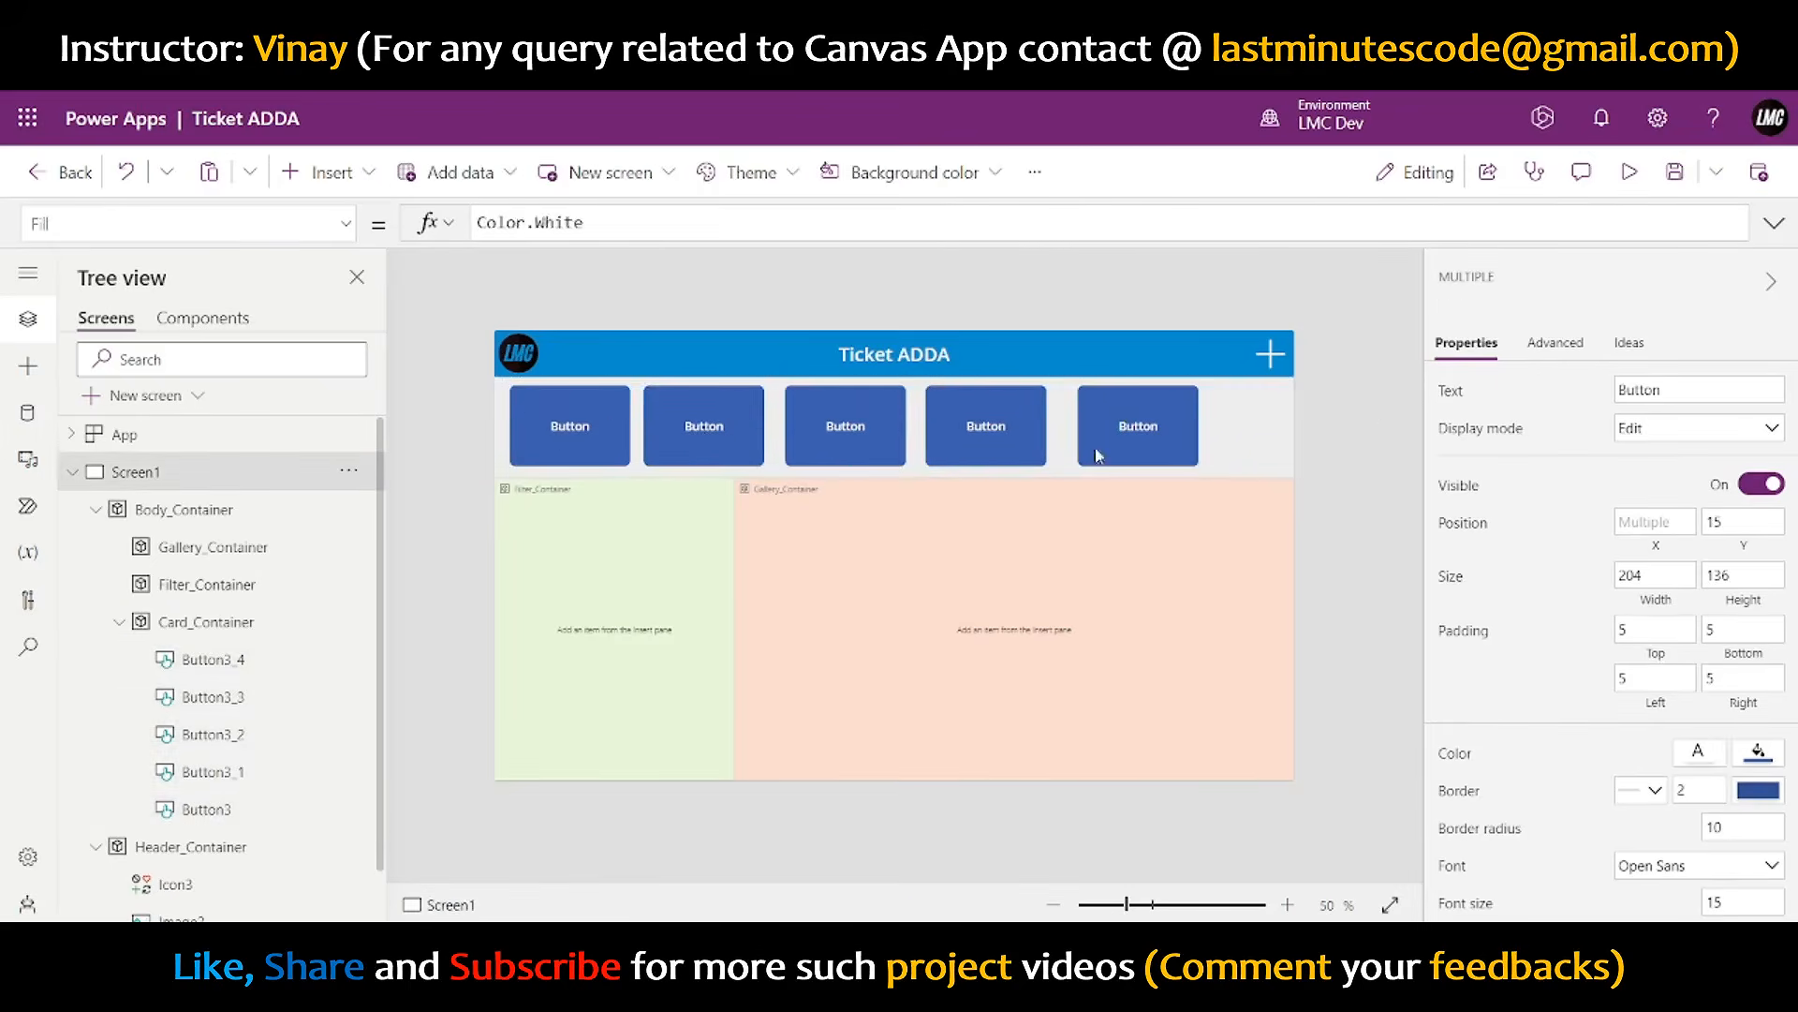
- Set the X position of Button3, the first card button, to the formula Parent.Width*.02
{"action": "left_click", "coordinate": [604, 419]}
{"action": "left_click", "coordinate": [1677, 549]}
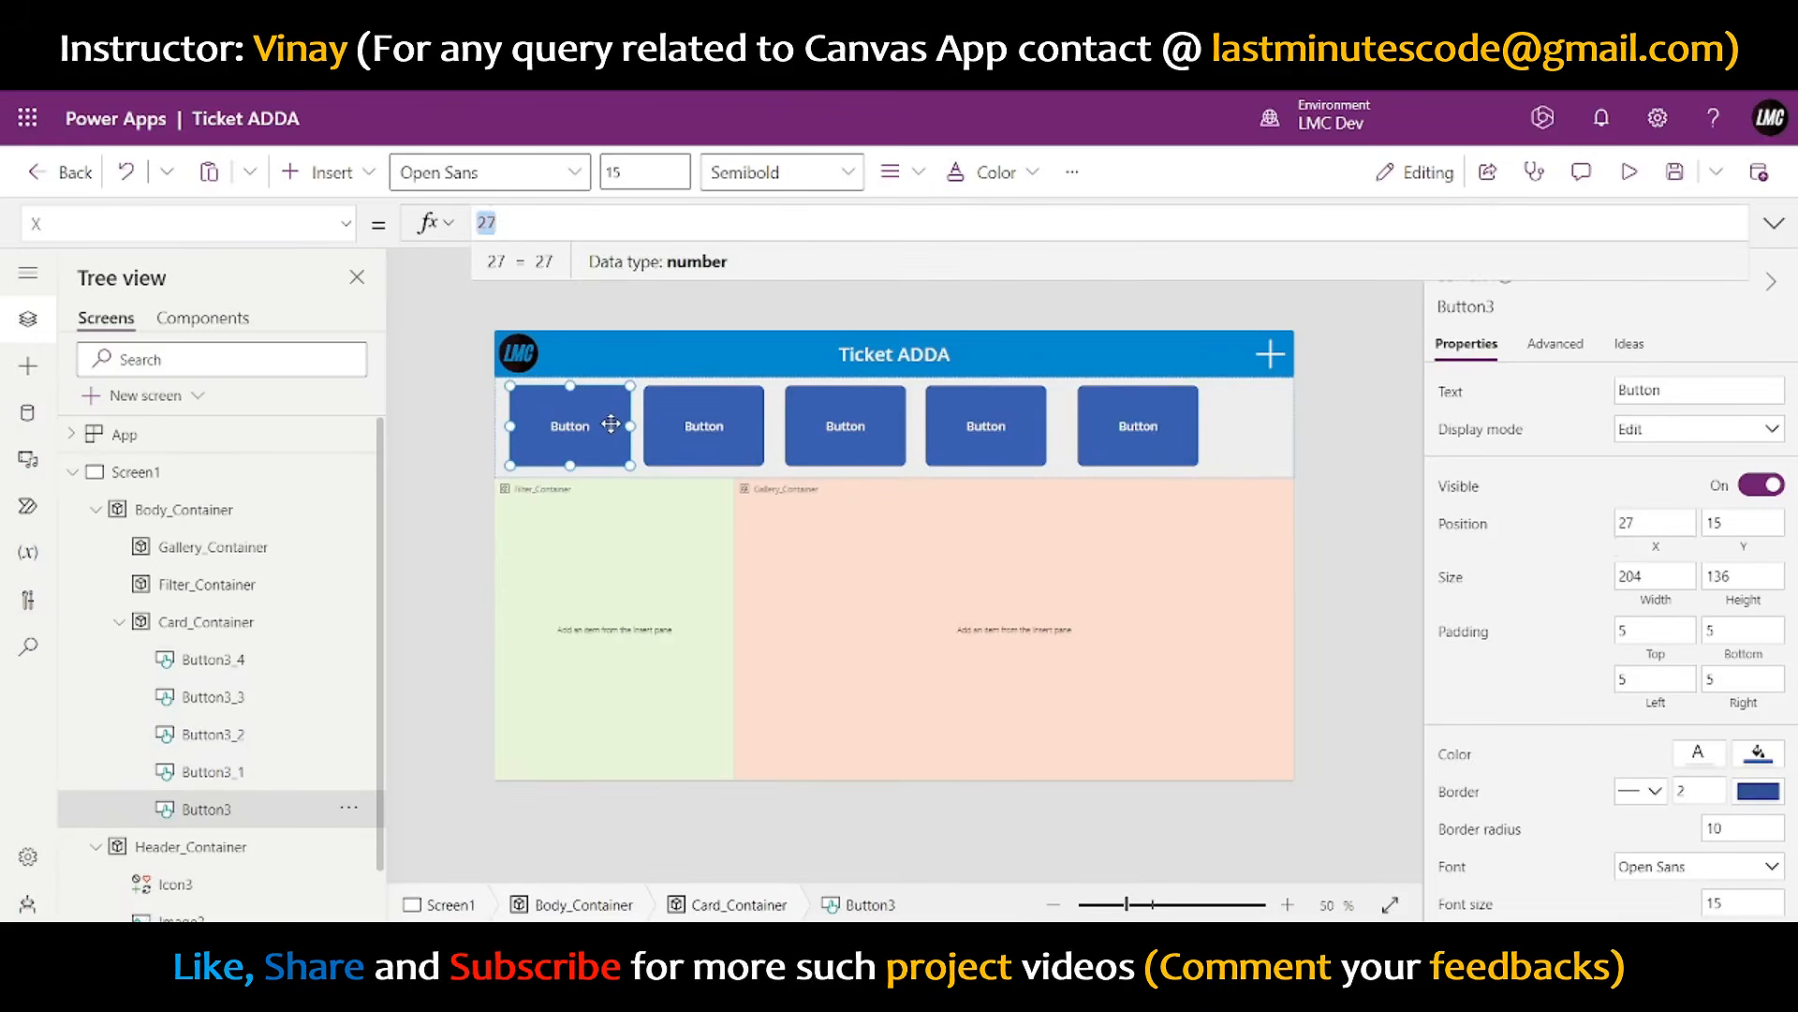
{"action": "type", "text": "PArent.Width"}
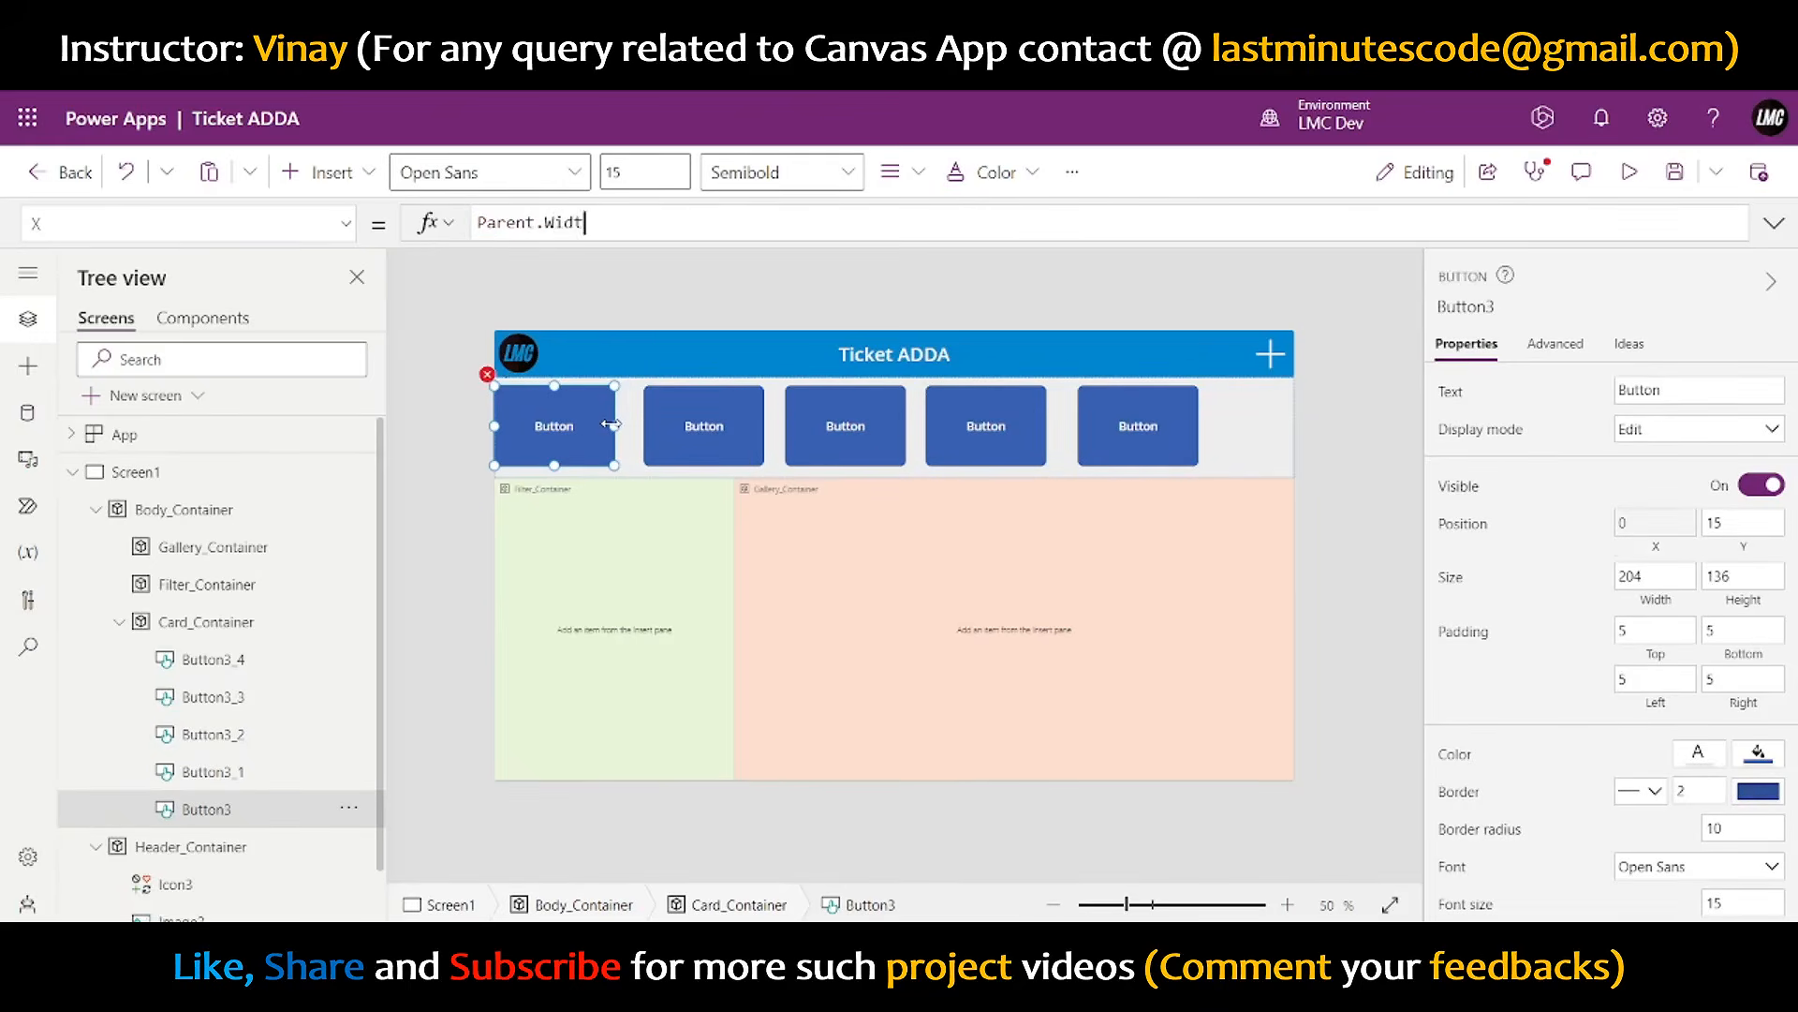
{"action": "type", "text": ".05"}
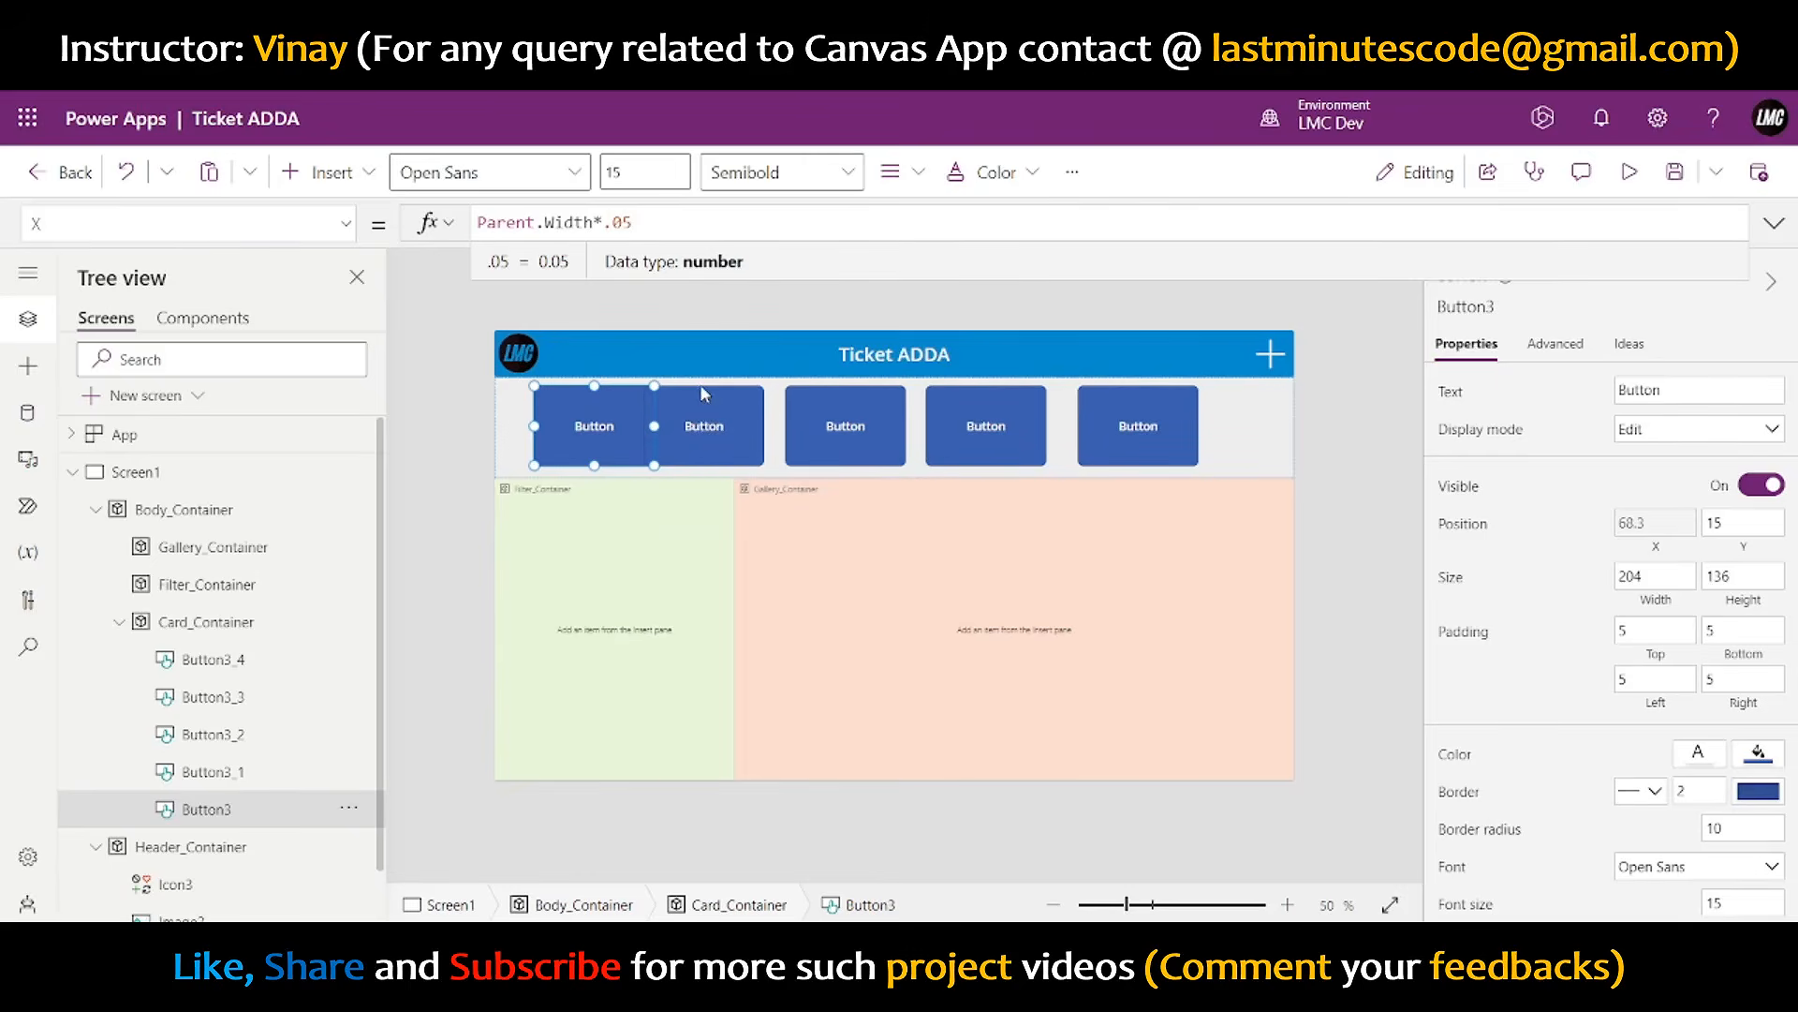
{"action": "key", "text": "BackSpace"}
{"action": "type", "text": "2"}
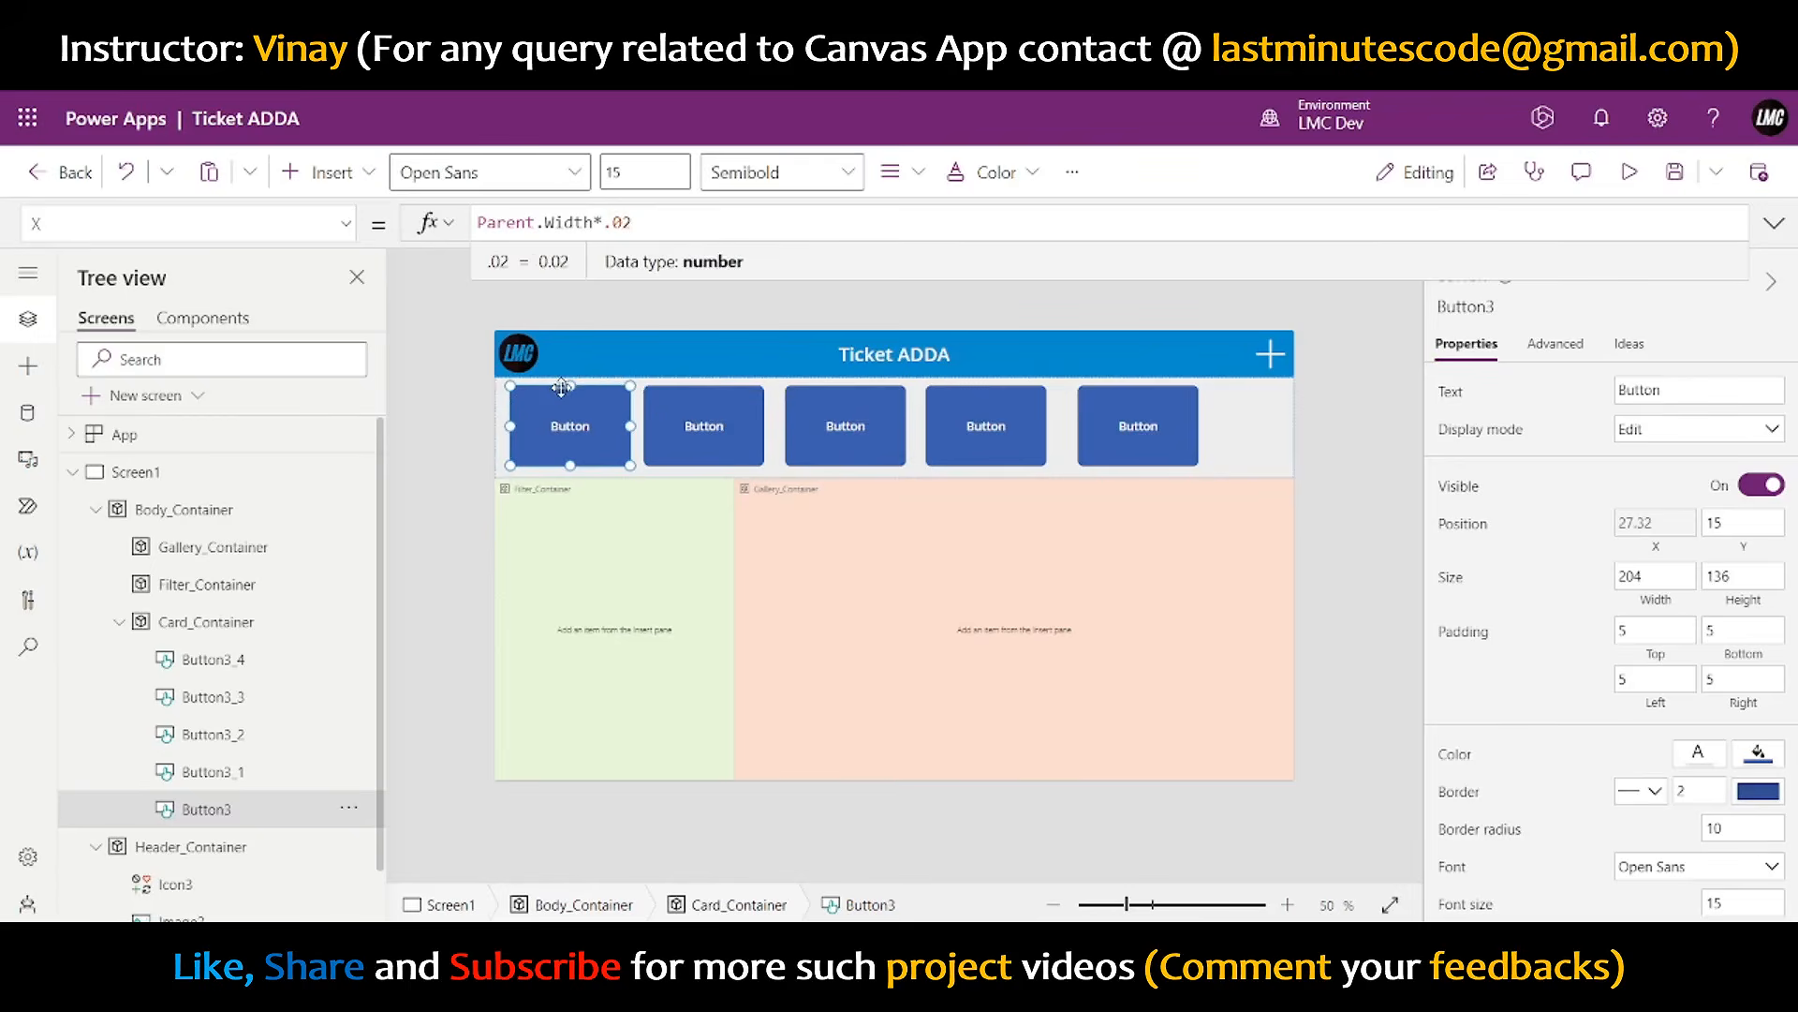
- Set Button3_1's X position to the formula Button3.X+Button3.Width+Parent.Width*.02, reusing Button3's offset
{"action": "key", "text": "ctrl+a"}
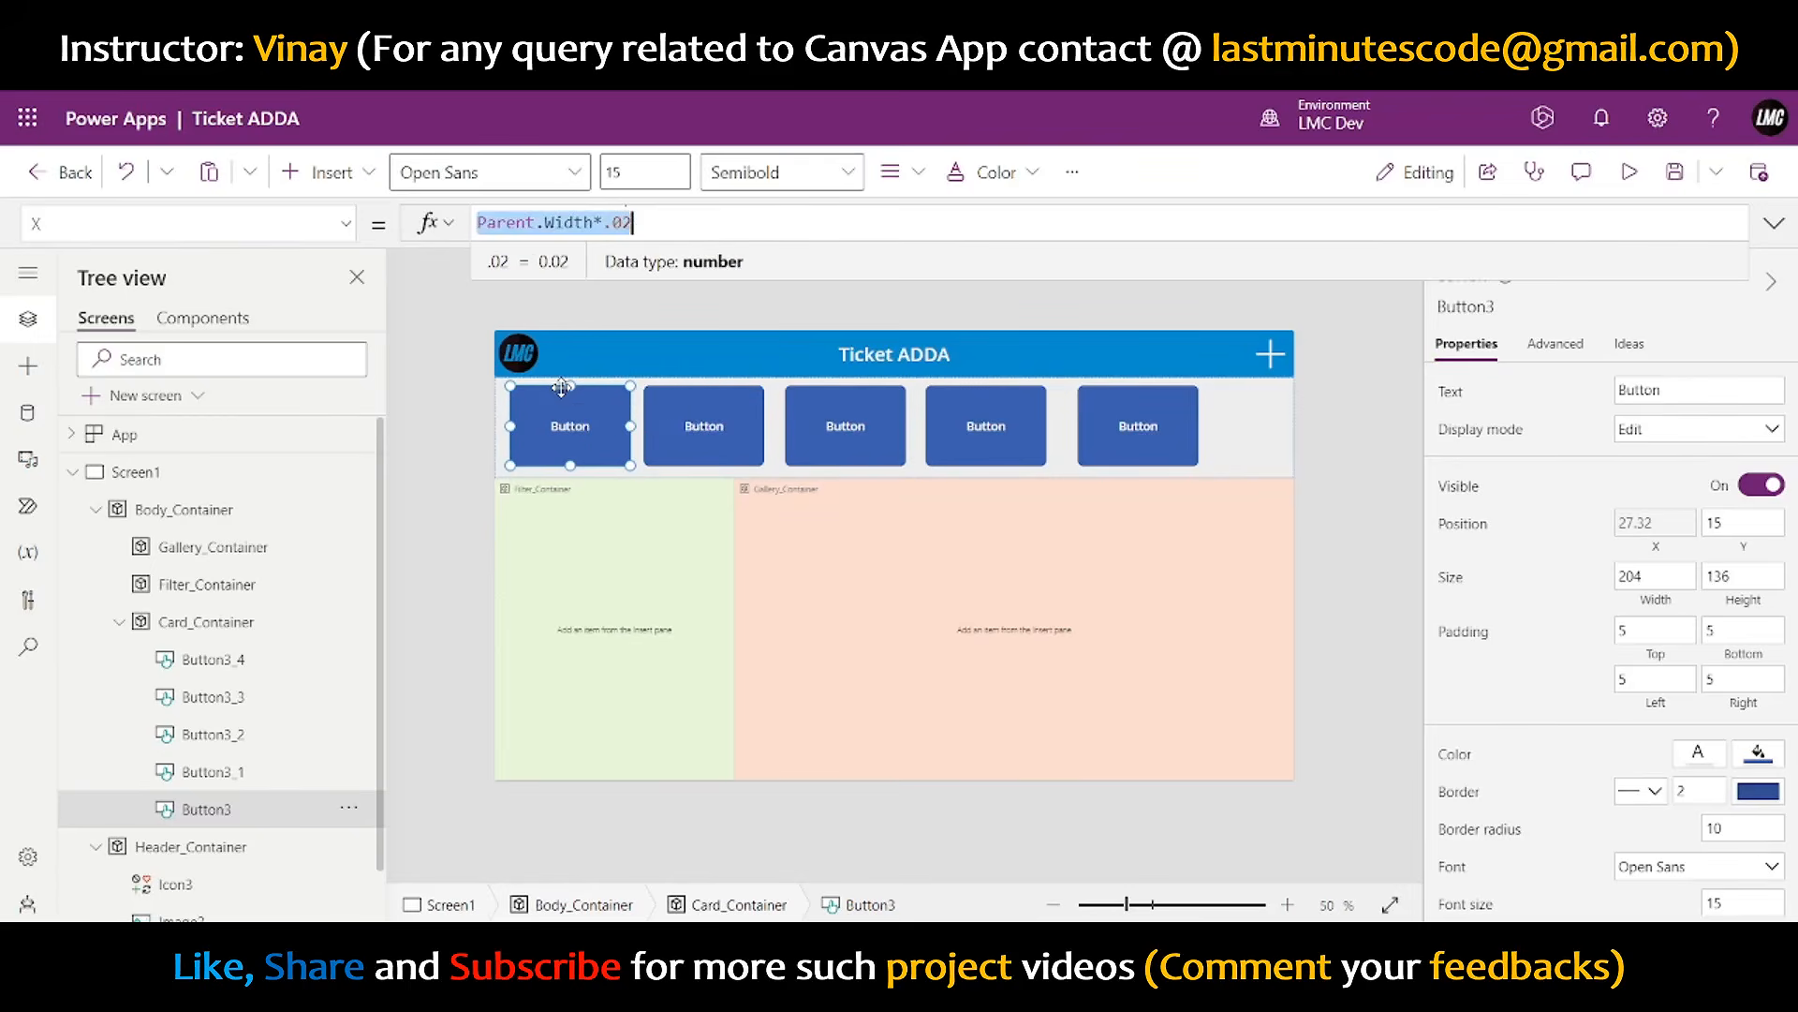
{"action": "left_click", "coordinate": [705, 431]}
{"action": "left_click", "coordinate": [581, 412]}
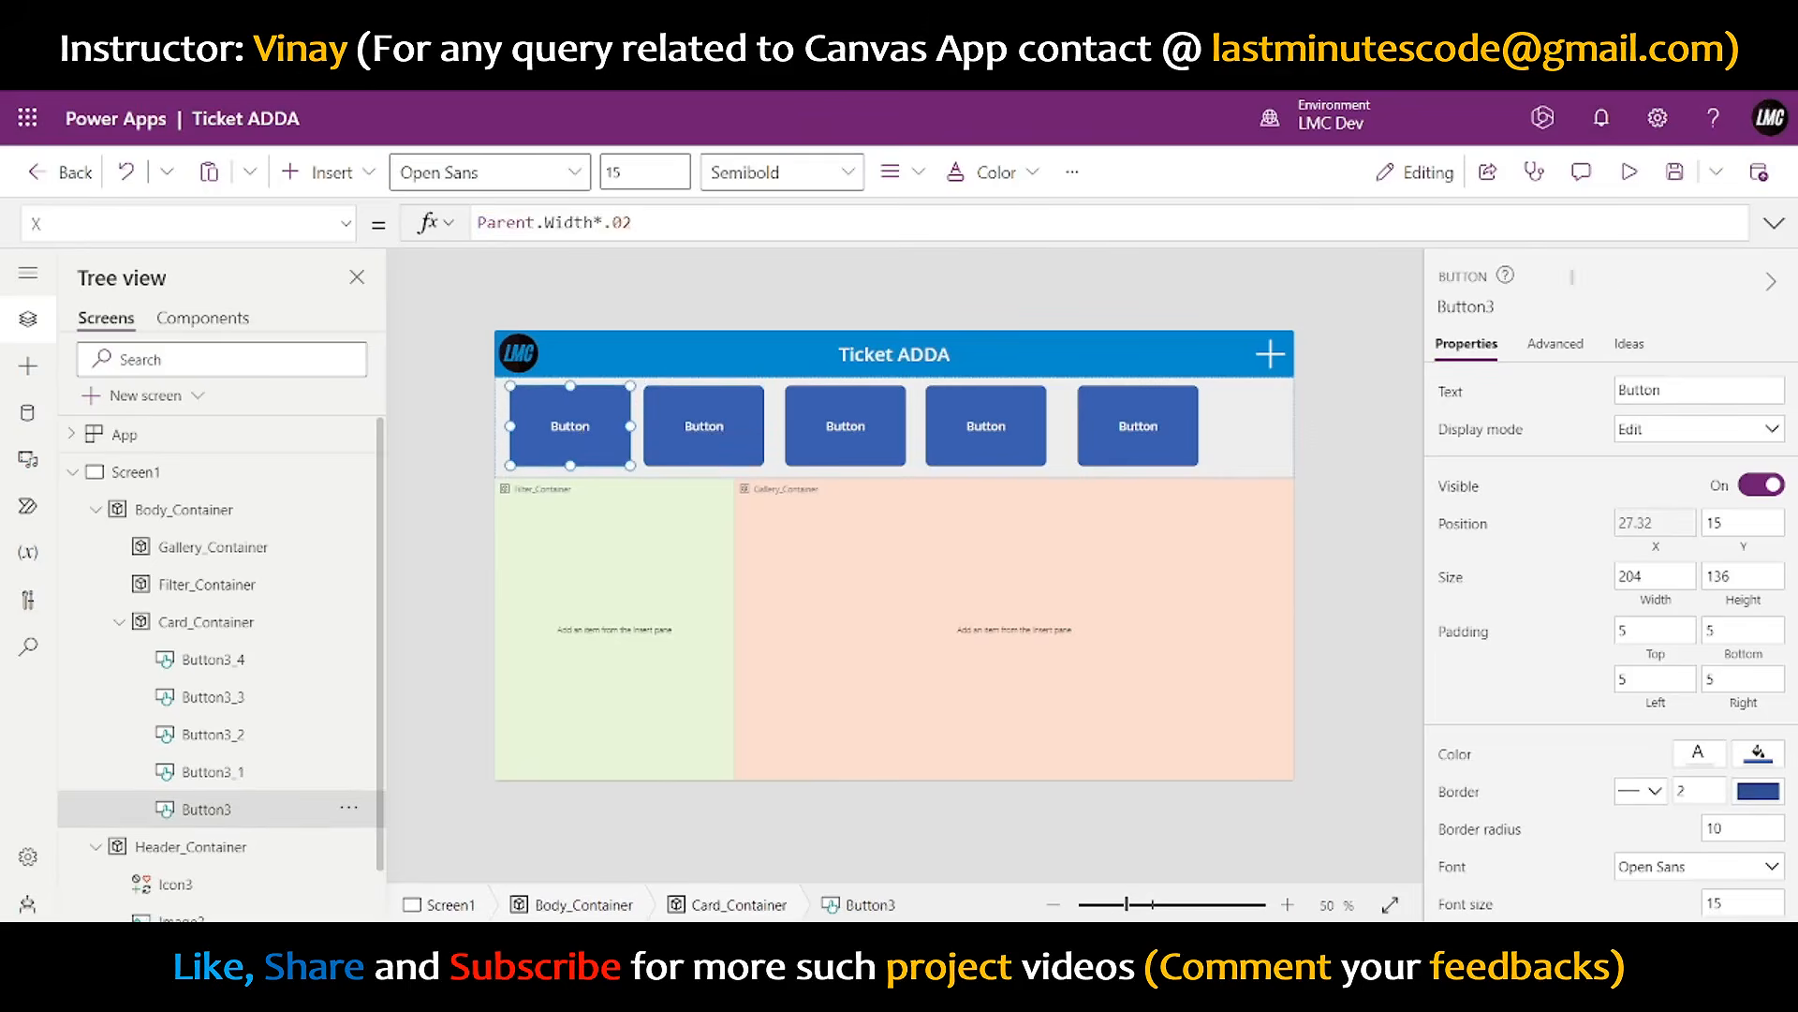
{"action": "left_click", "coordinate": [750, 422]}
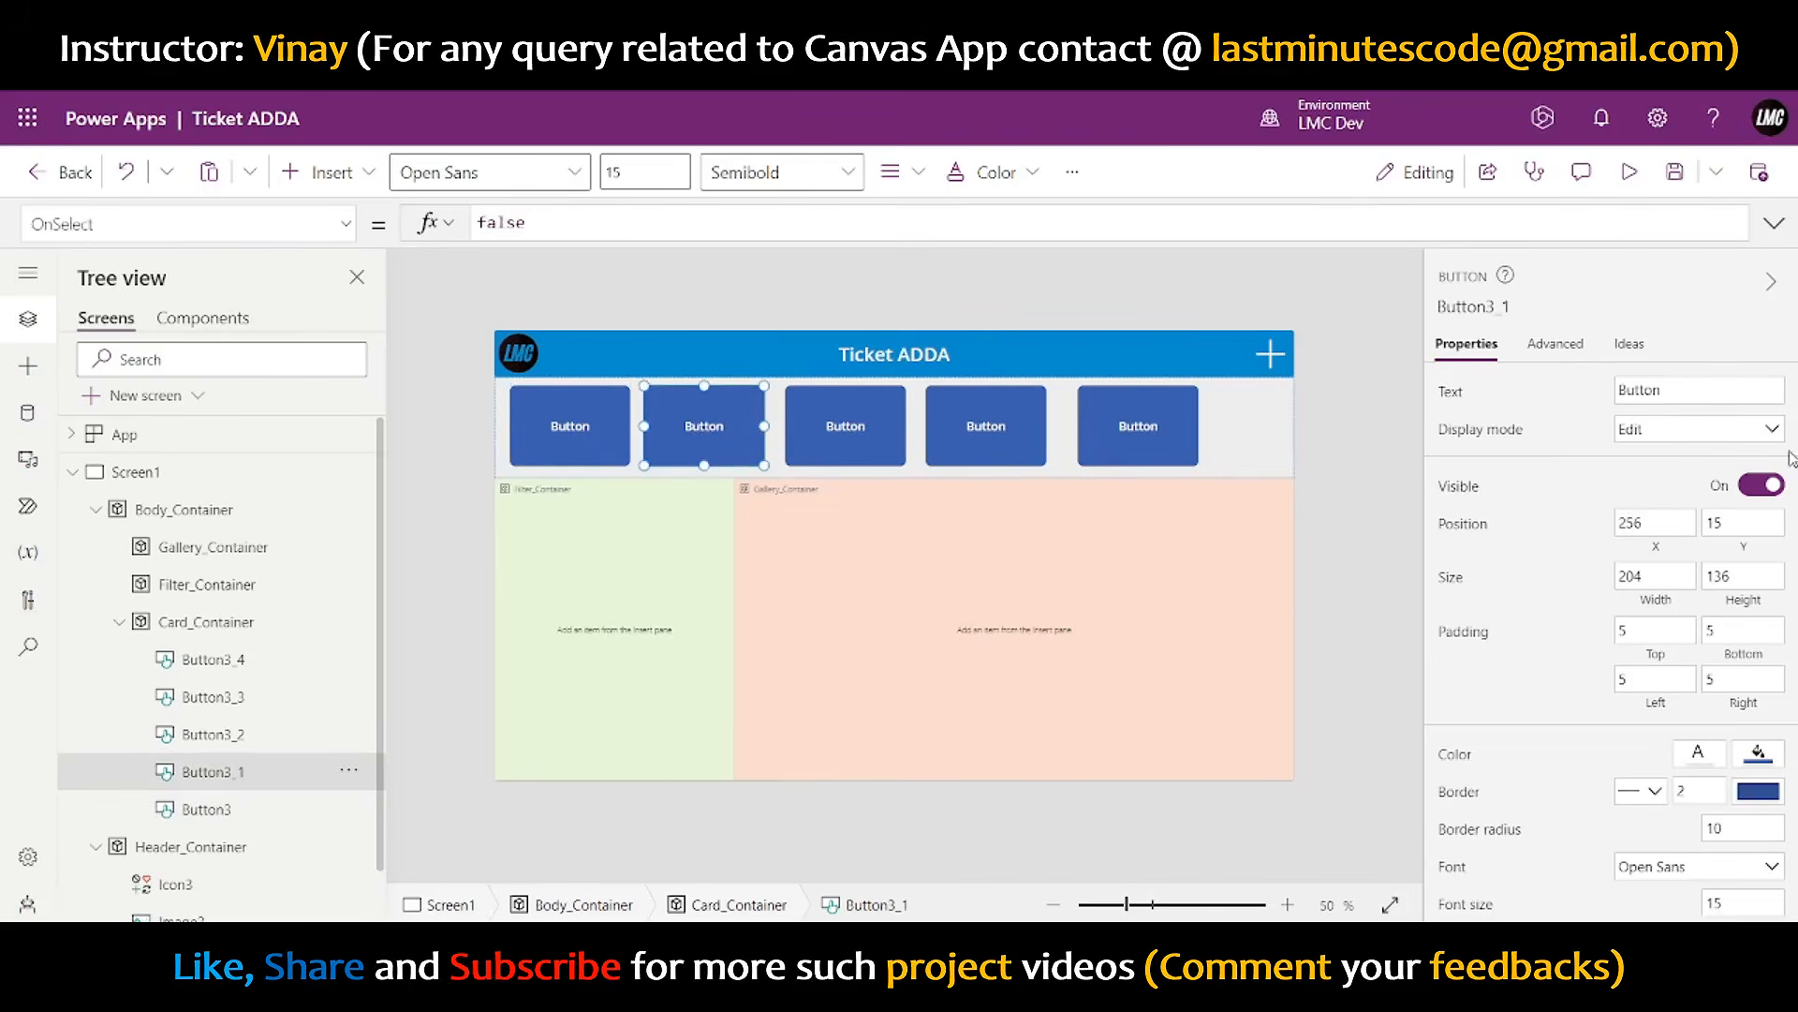
{"action": "left_click", "coordinate": [1668, 534]}
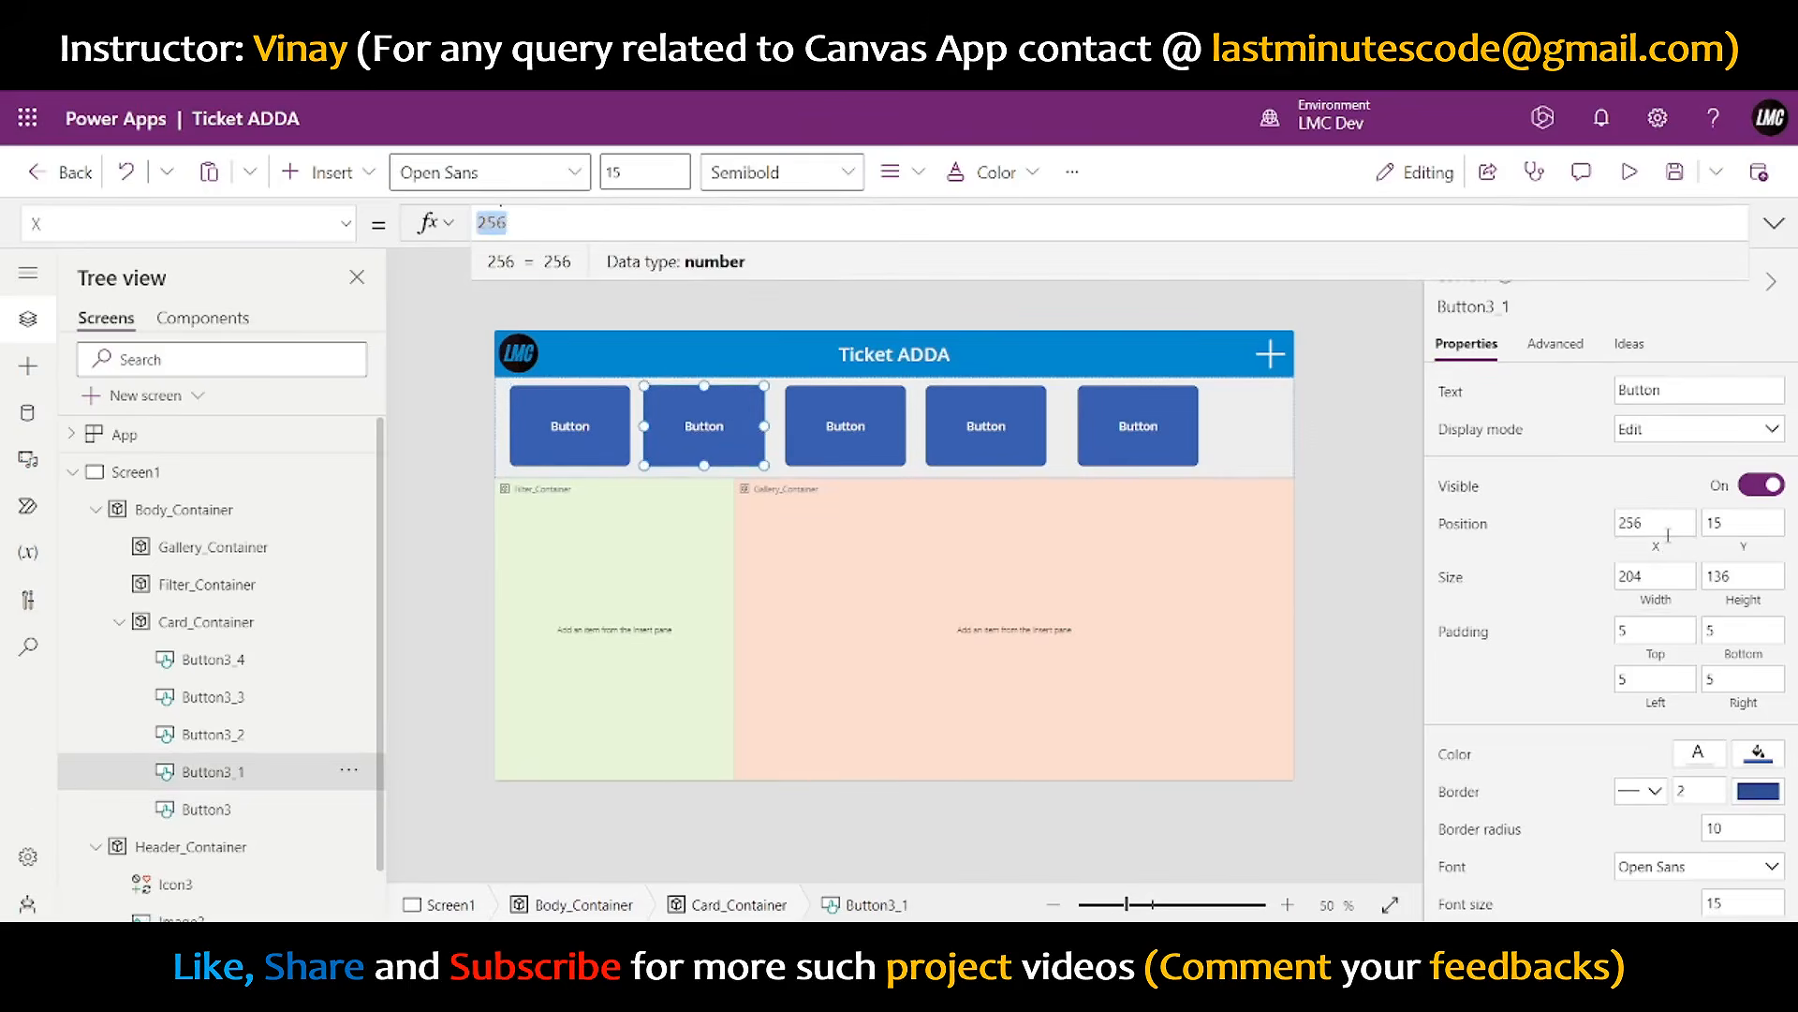
{"action": "type", "text": "Button3"}
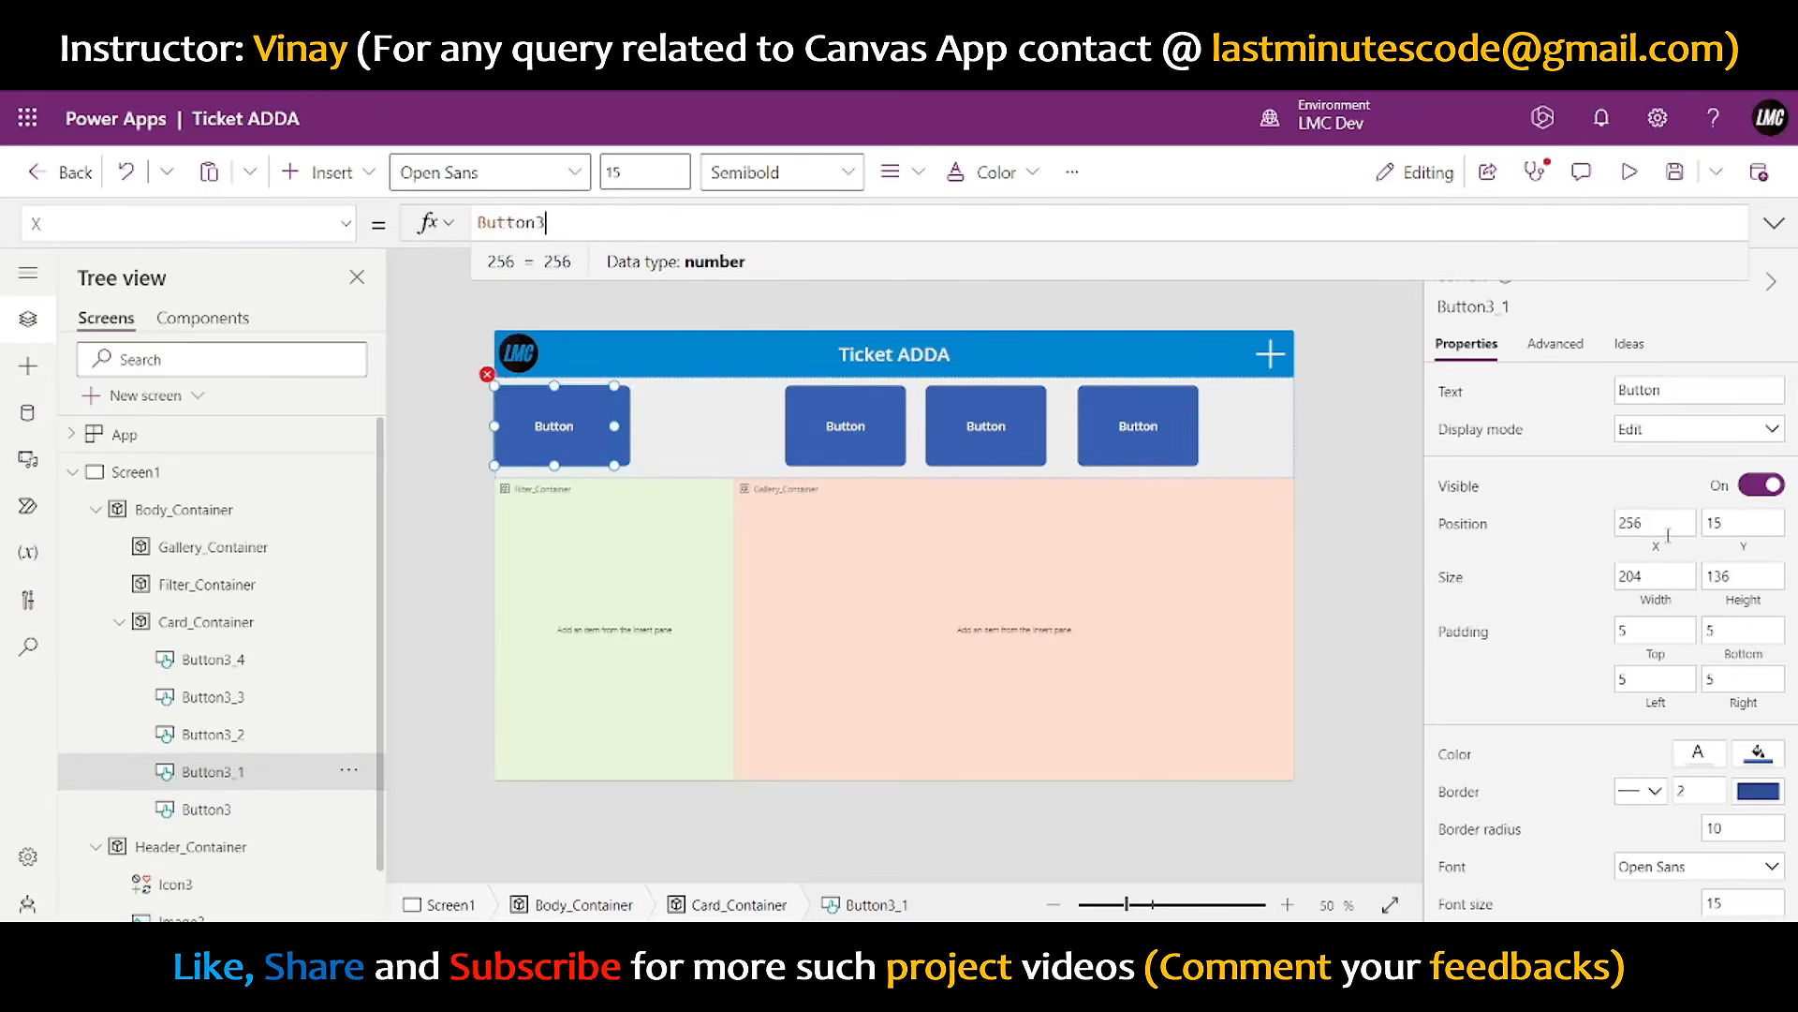
{"action": "type", "text": ".X+"}
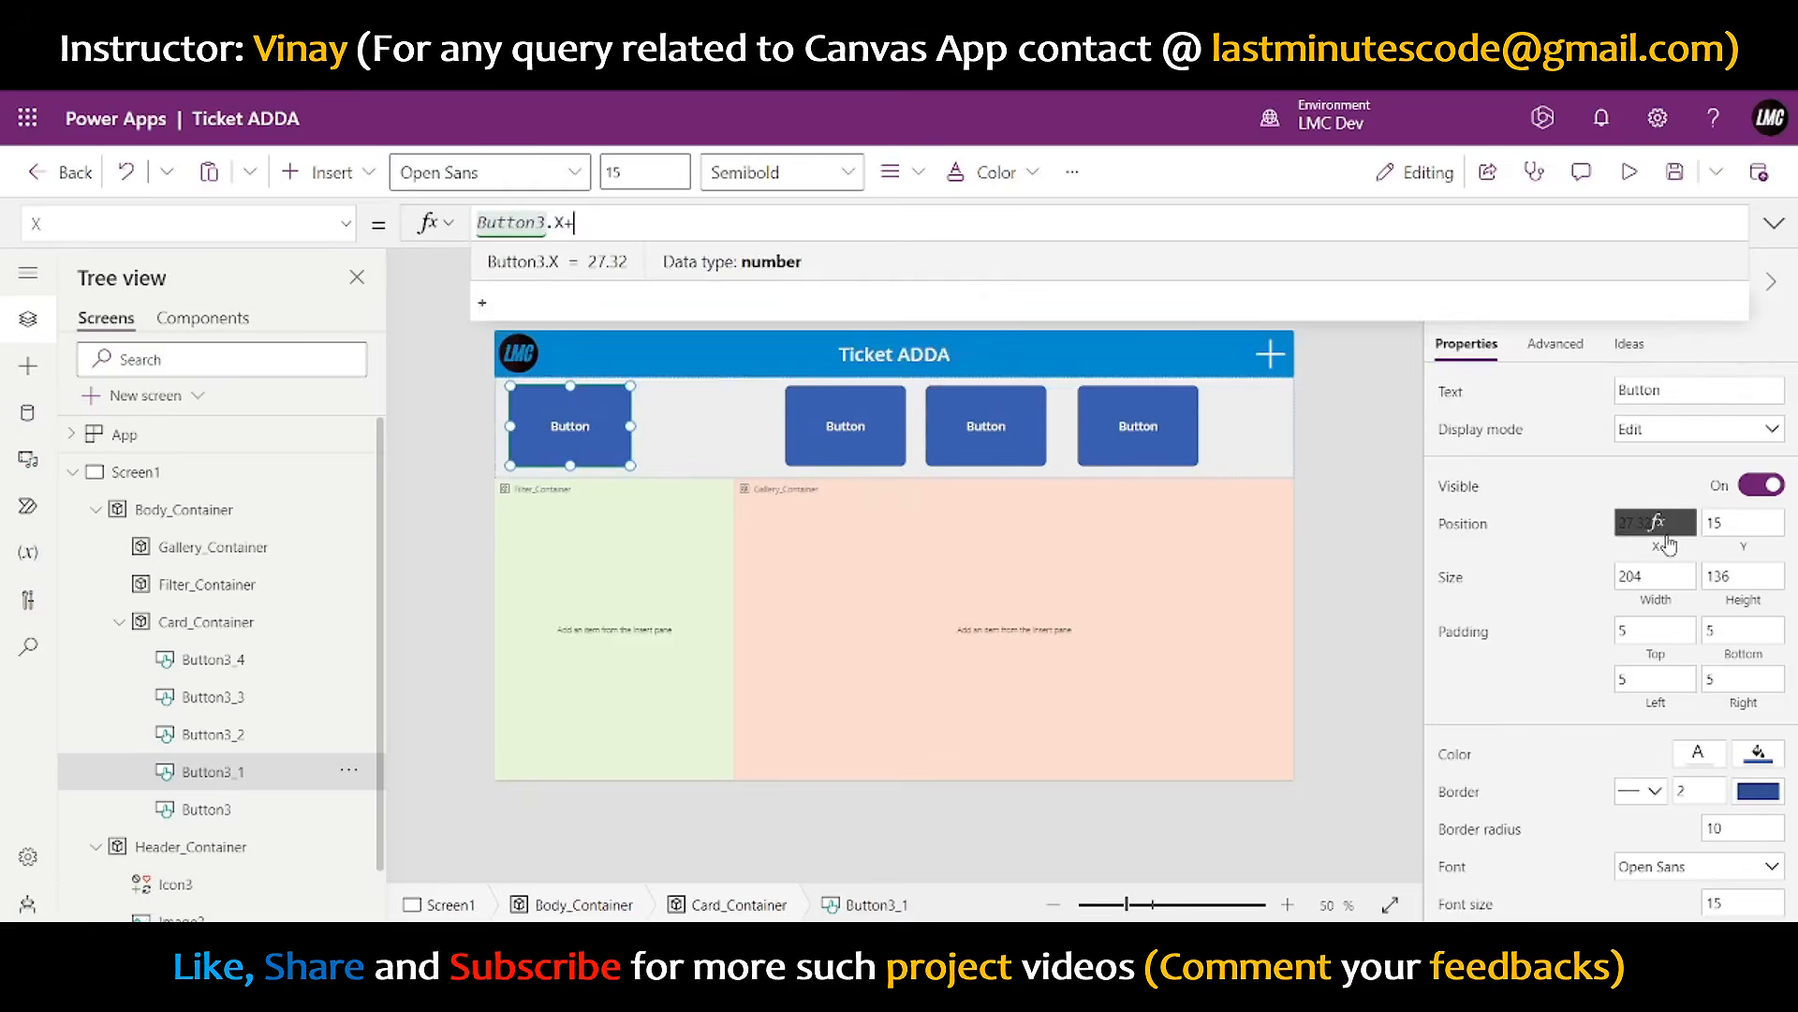
{"action": "type", "text": "Button3"}
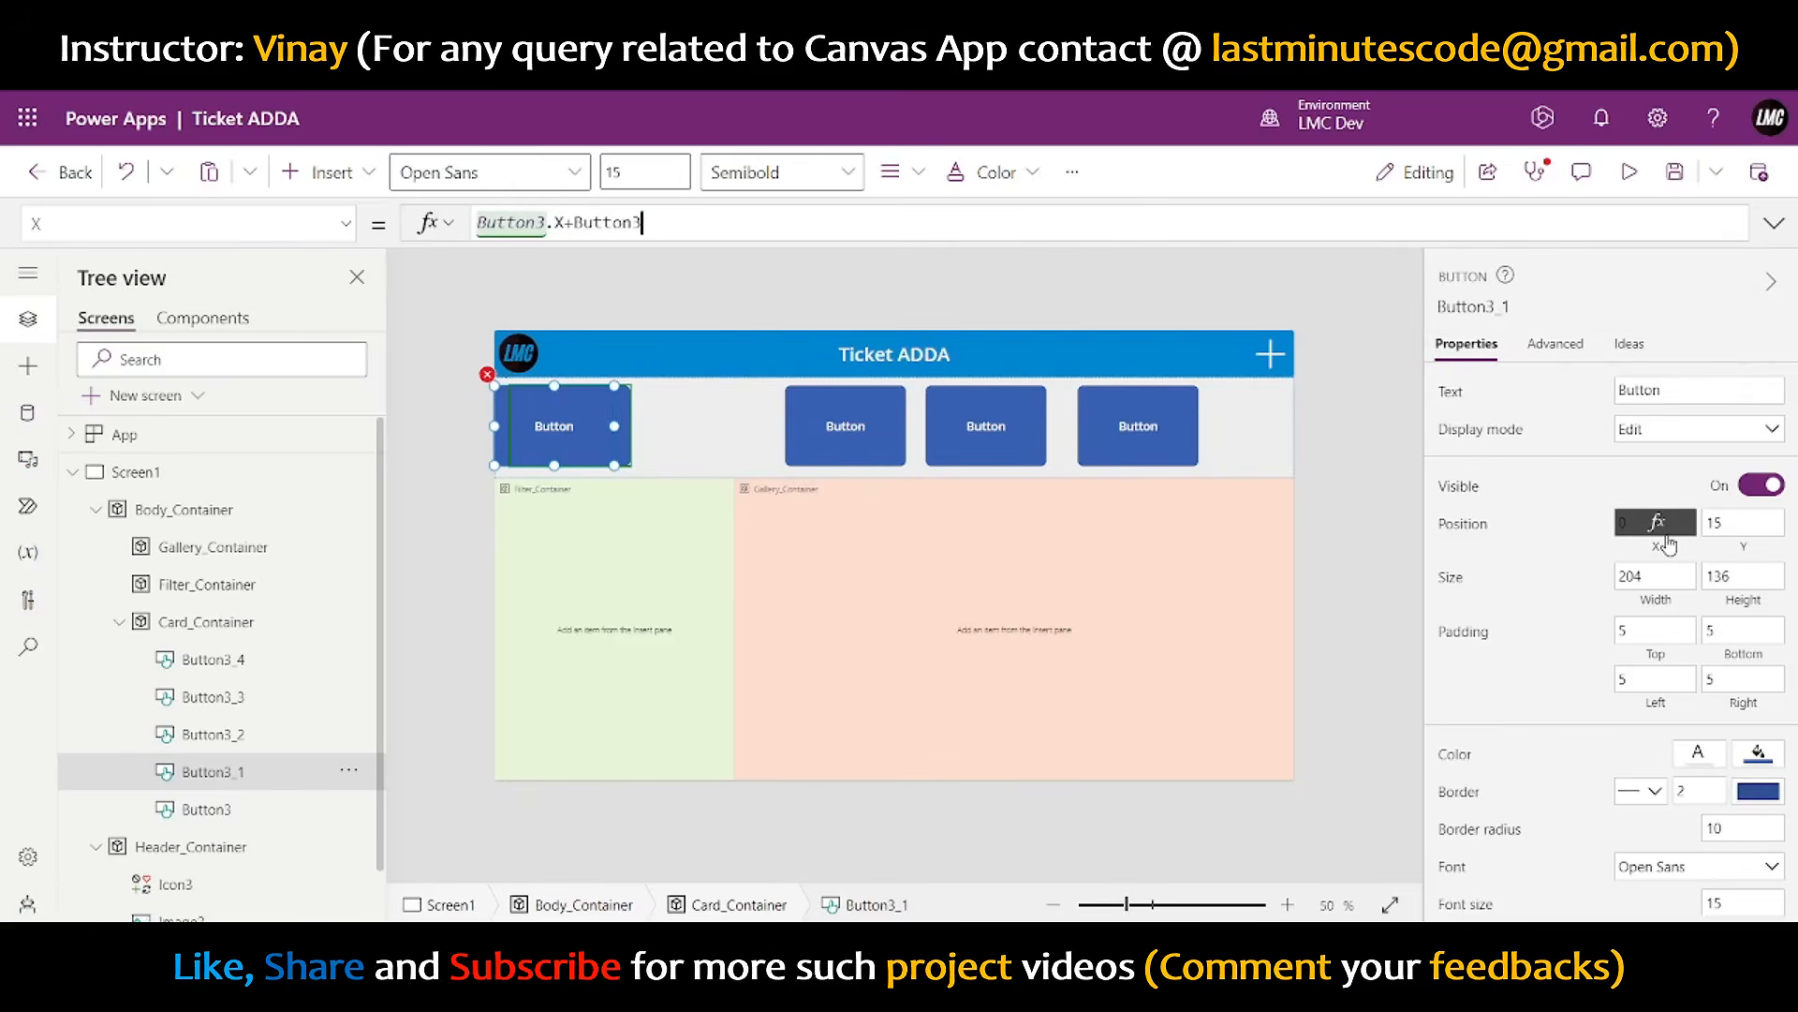
{"action": "type", "text": ".Width"}
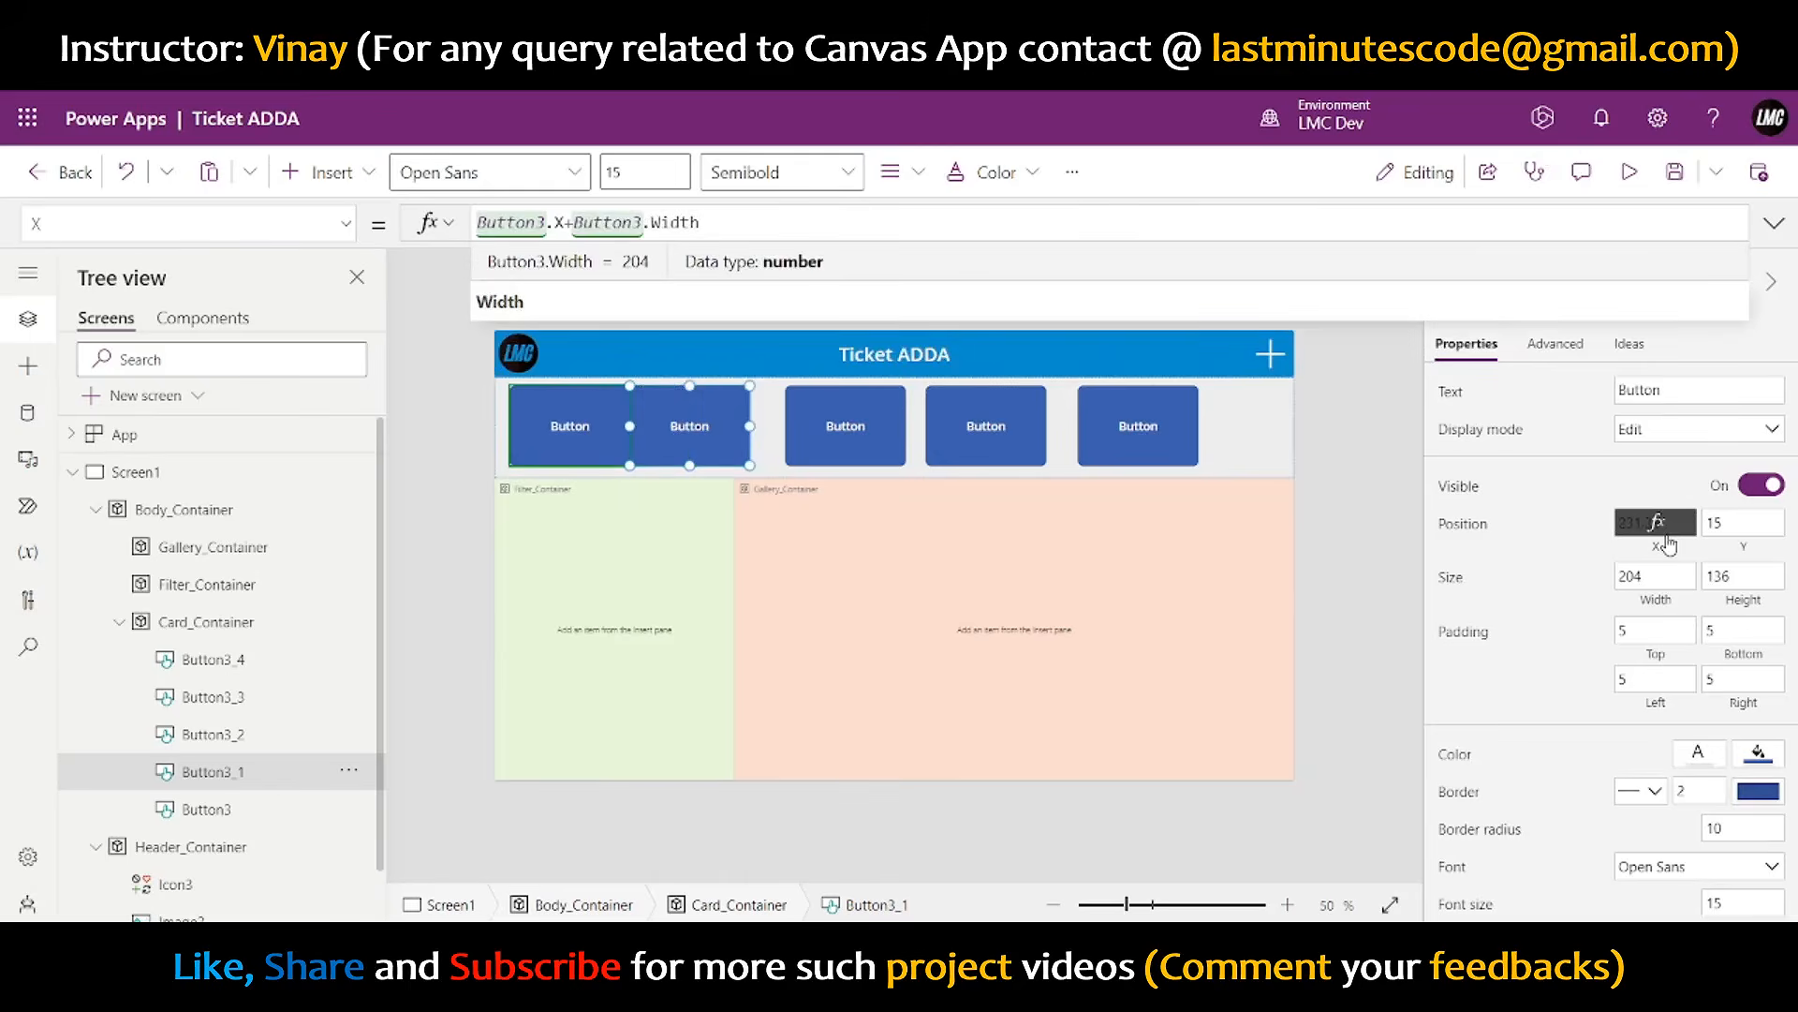
{"action": "type", "text": "+Parent.Width*.02"}
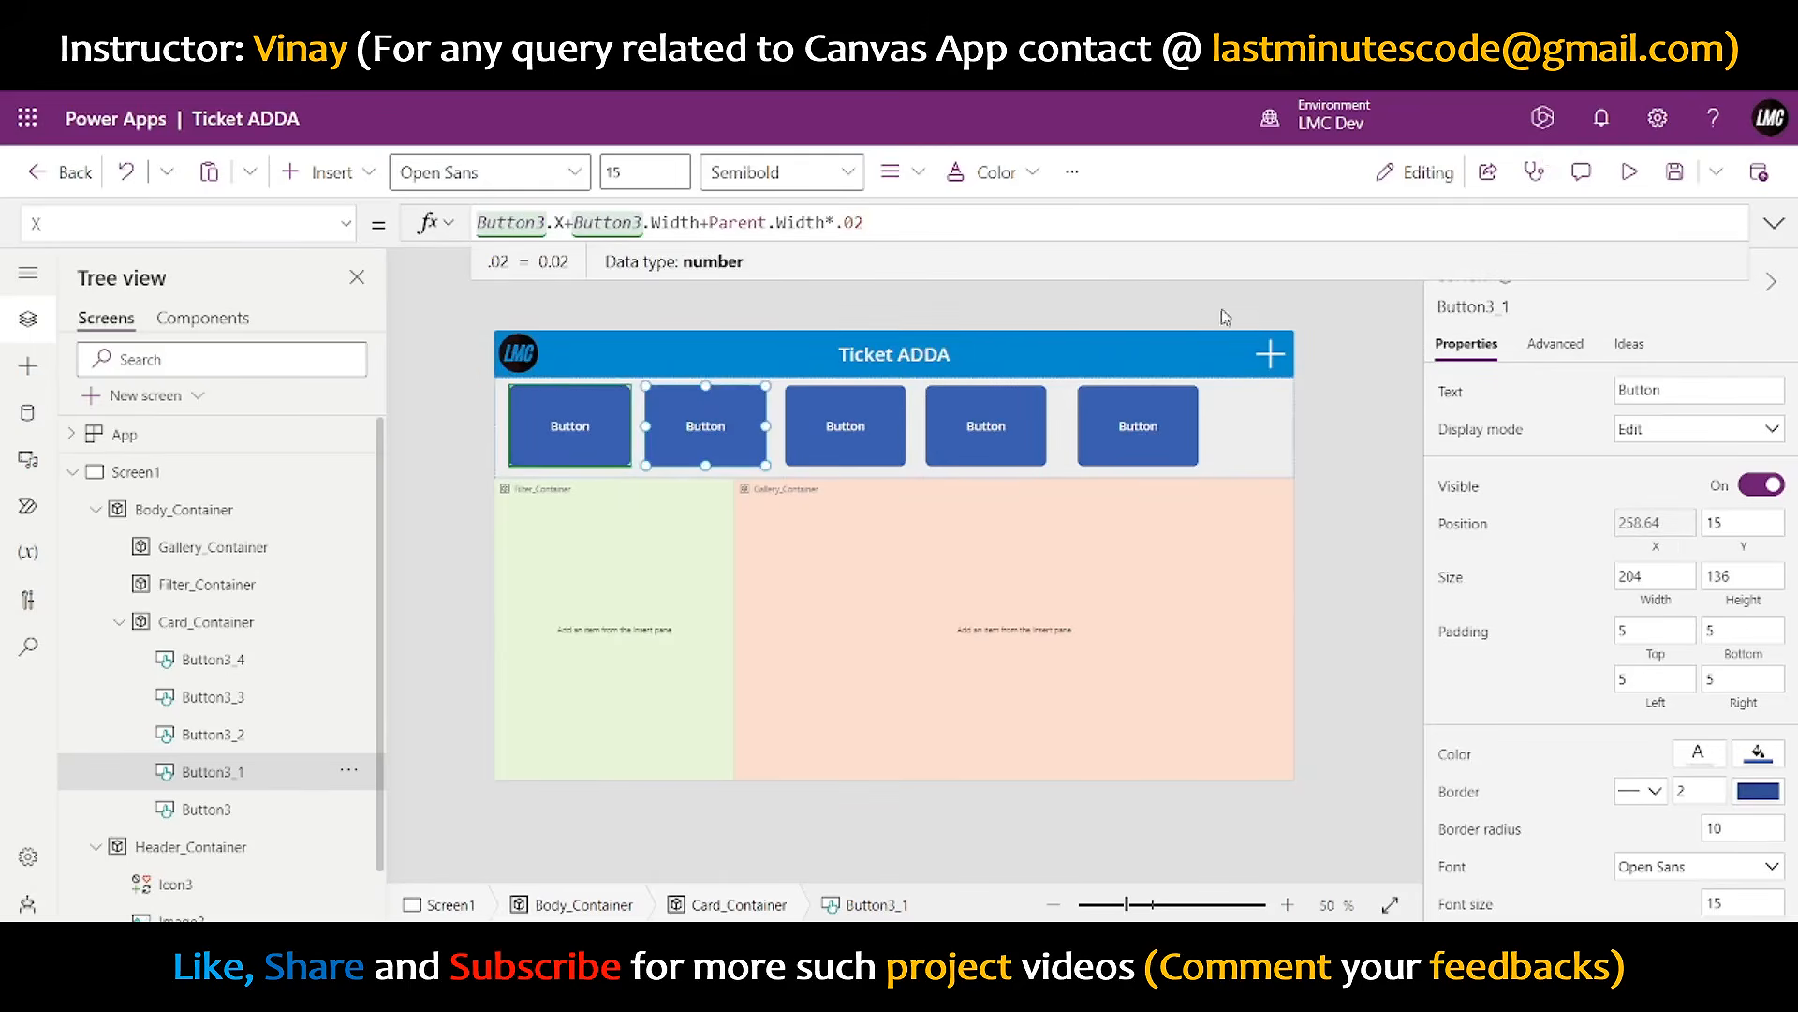
- Reuse Button3_1's X formula for Button3_2, adapted to Button3_1.X+Button3_1.Width+Parent.Width*.02
{"action": "key", "text": "ctrl+a"}
{"action": "key", "text": "ctrl+c"}
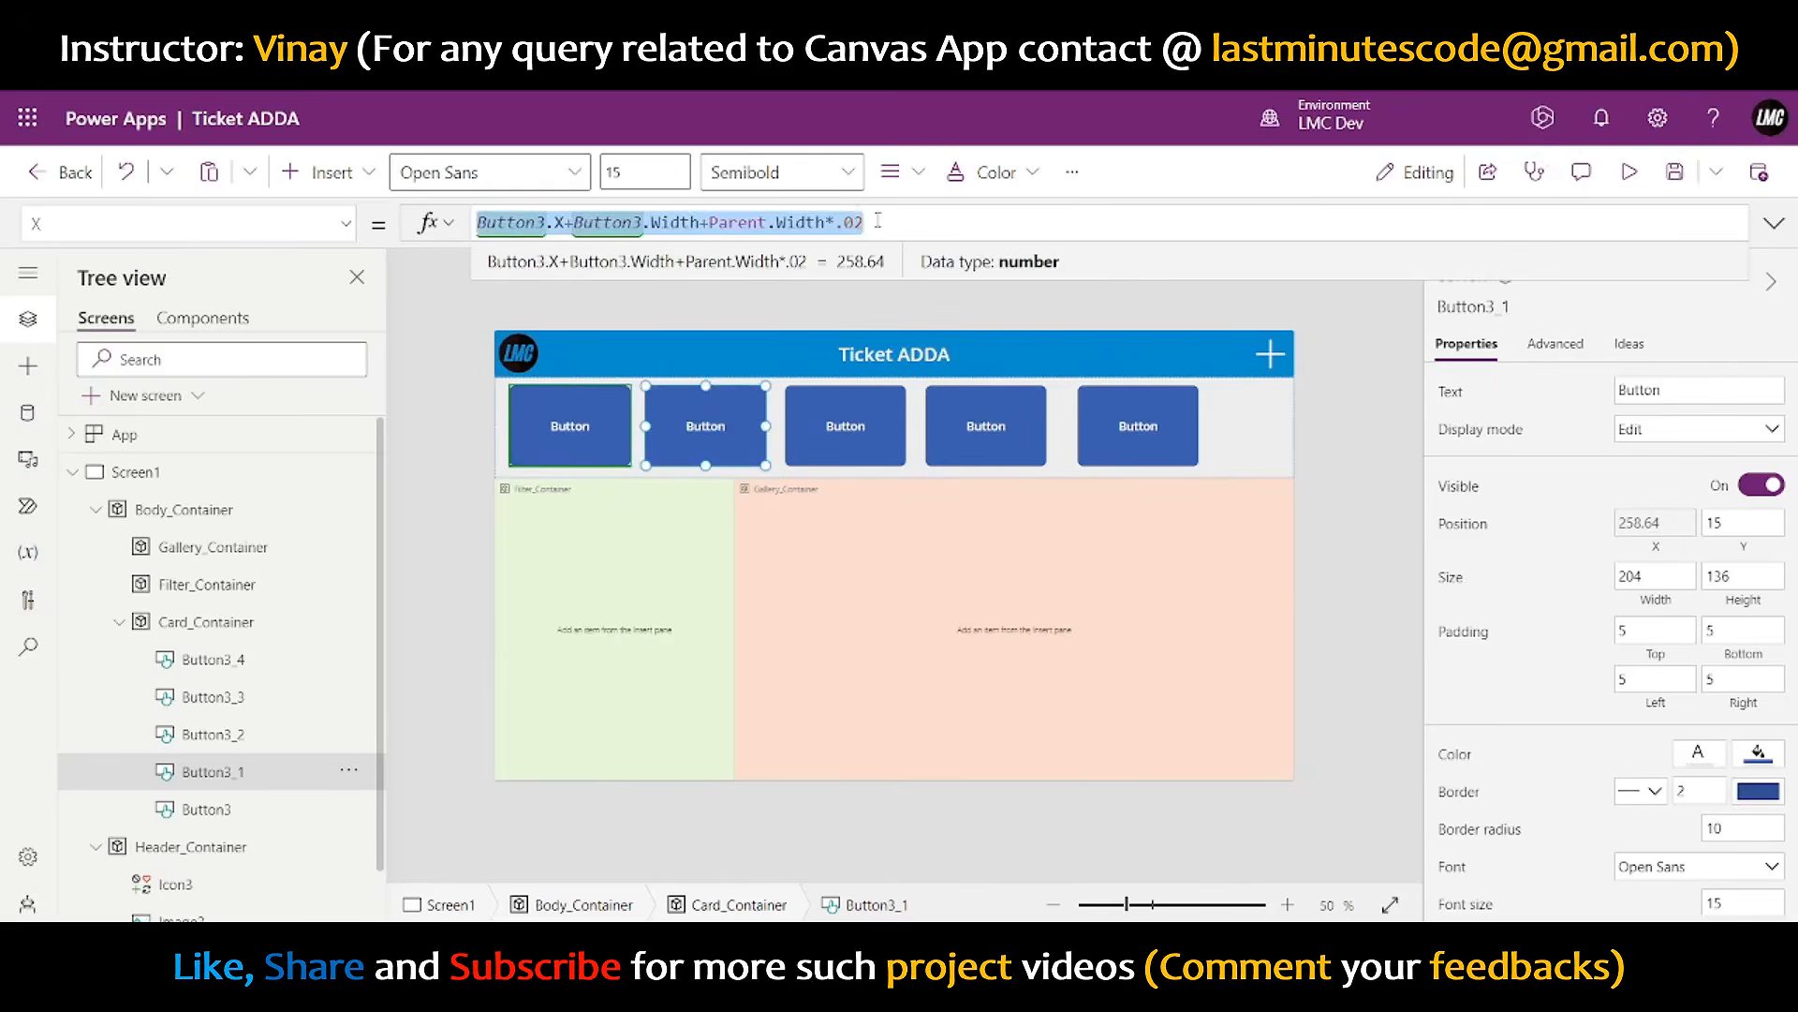
{"action": "left_click", "coordinate": [890, 424]}
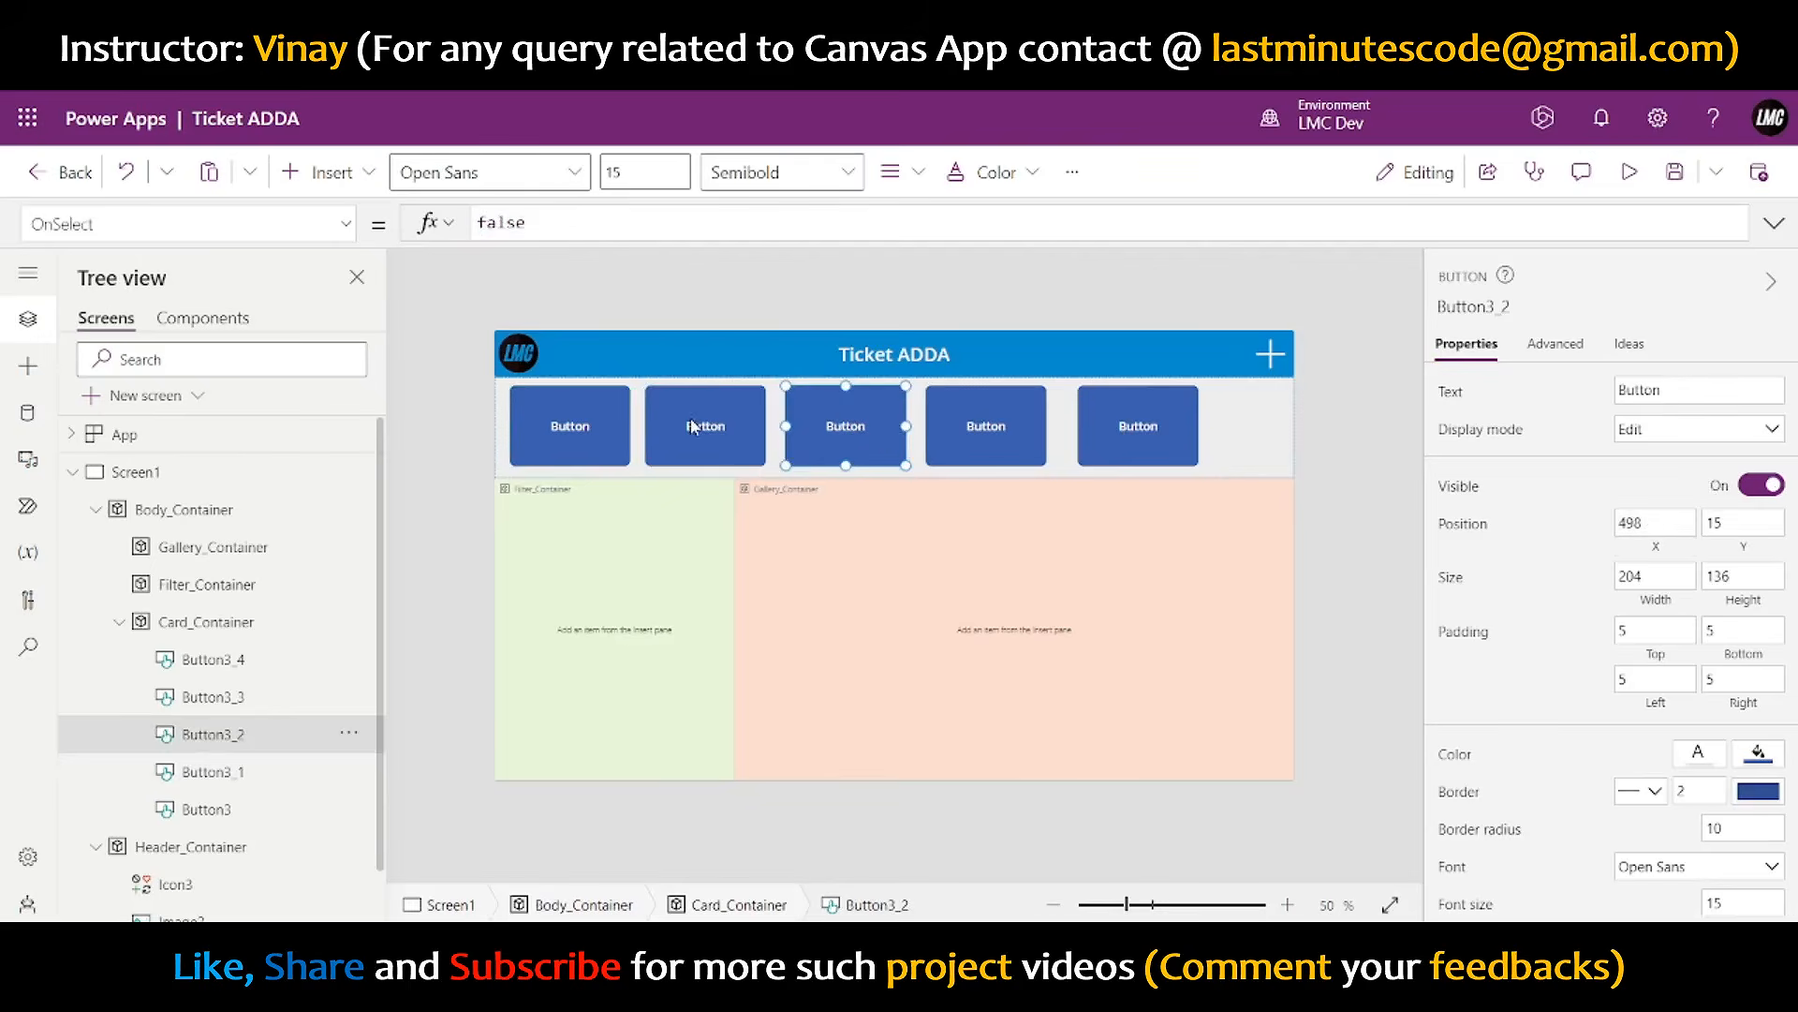
{"action": "left_click", "coordinate": [718, 457]}
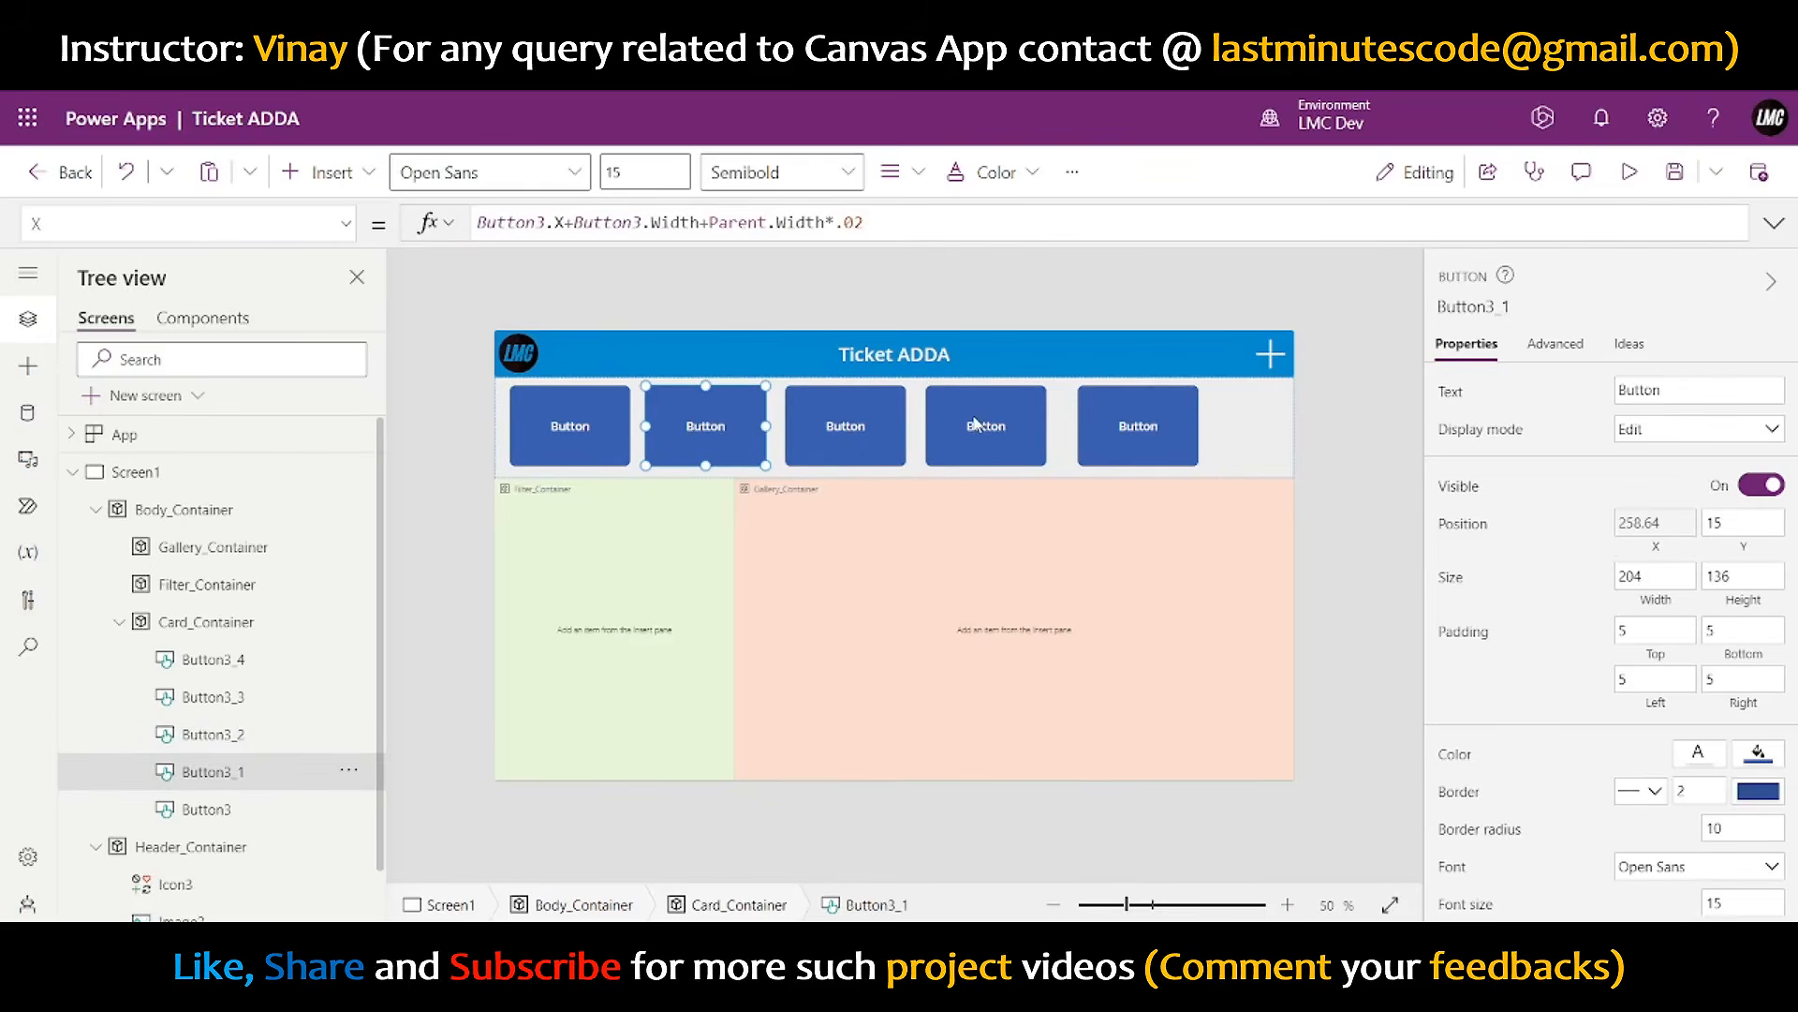
{"action": "left_click", "coordinate": [847, 453]}
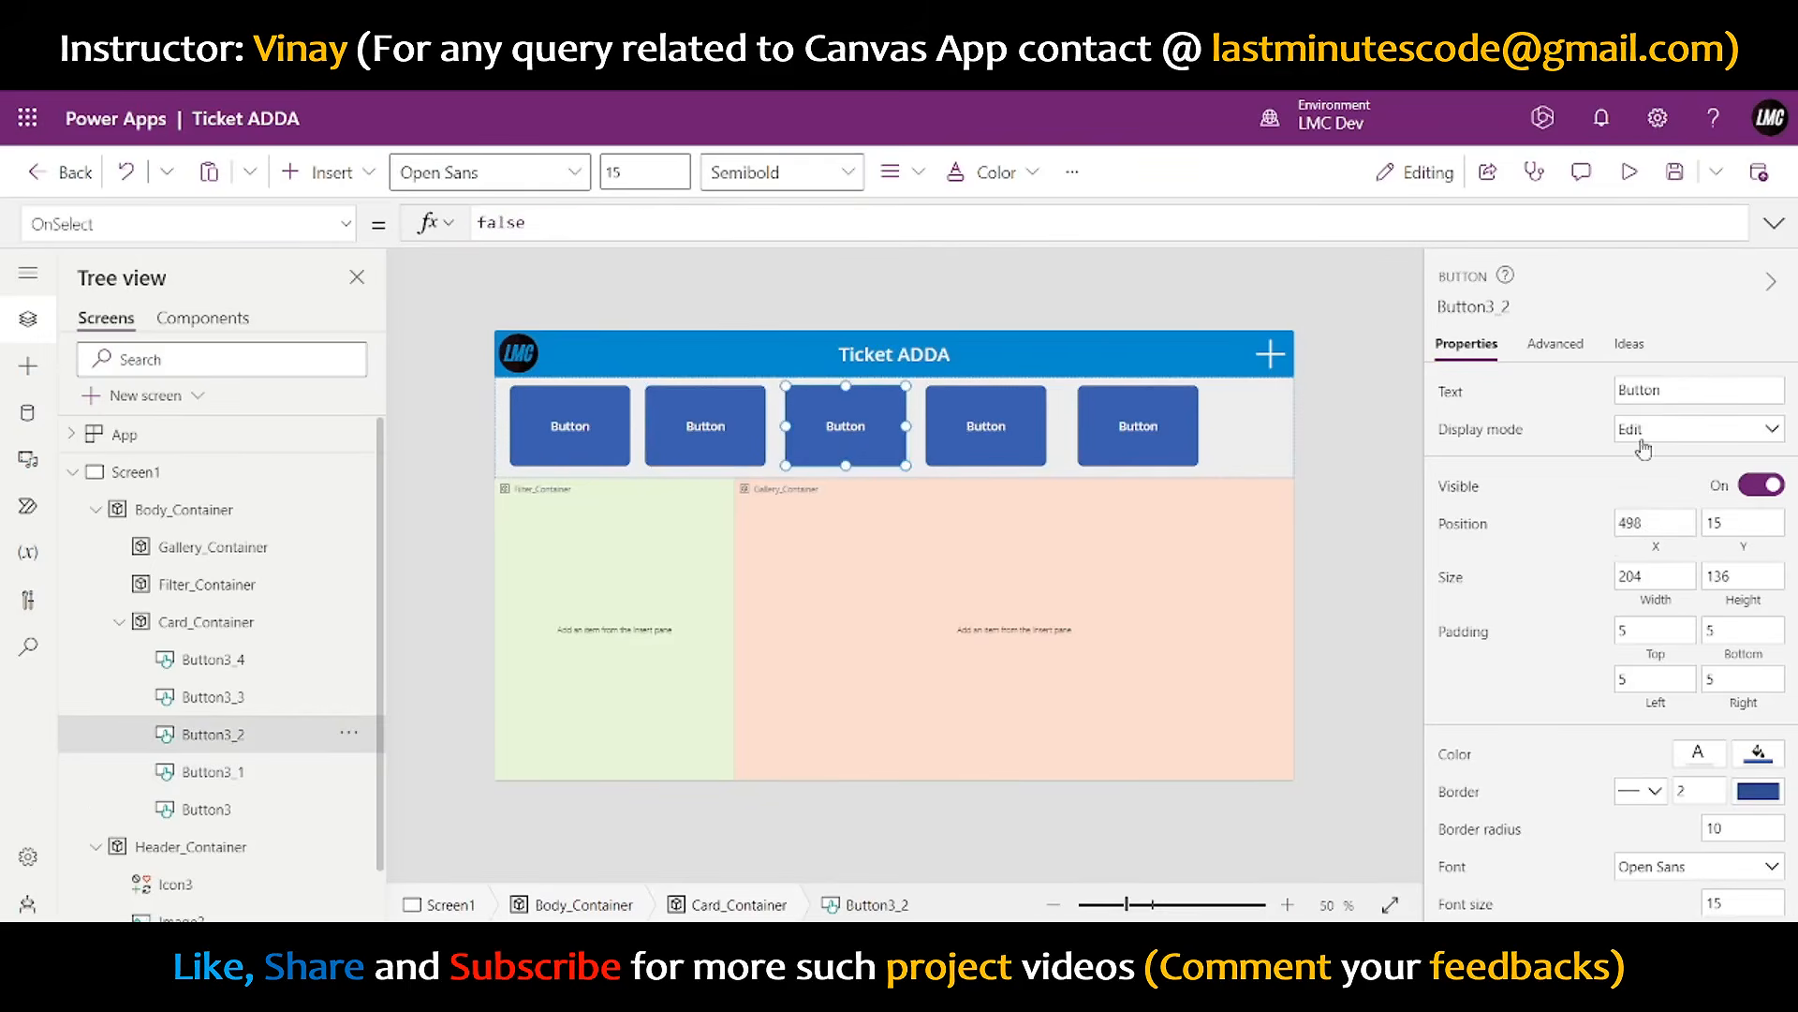
{"action": "left_click", "coordinate": [1675, 564]}
{"action": "key", "text": "ctrl+v"}
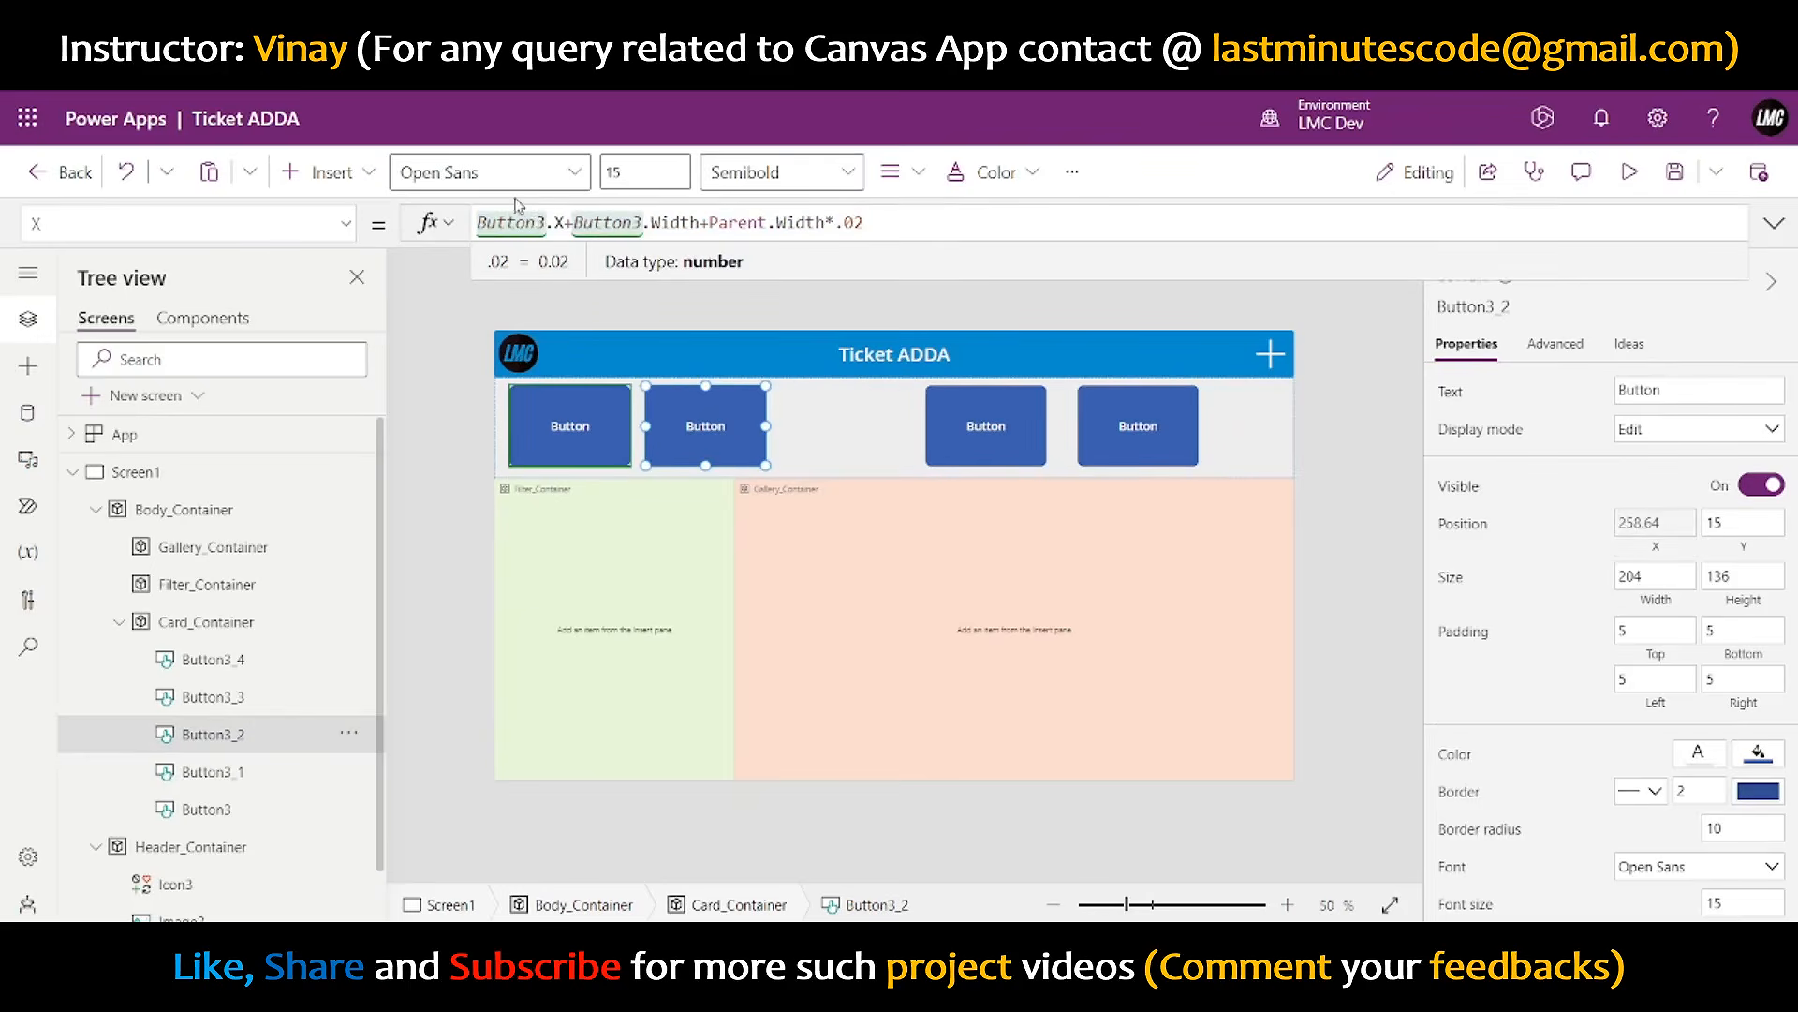
{"action": "left_click", "coordinate": [550, 222]}
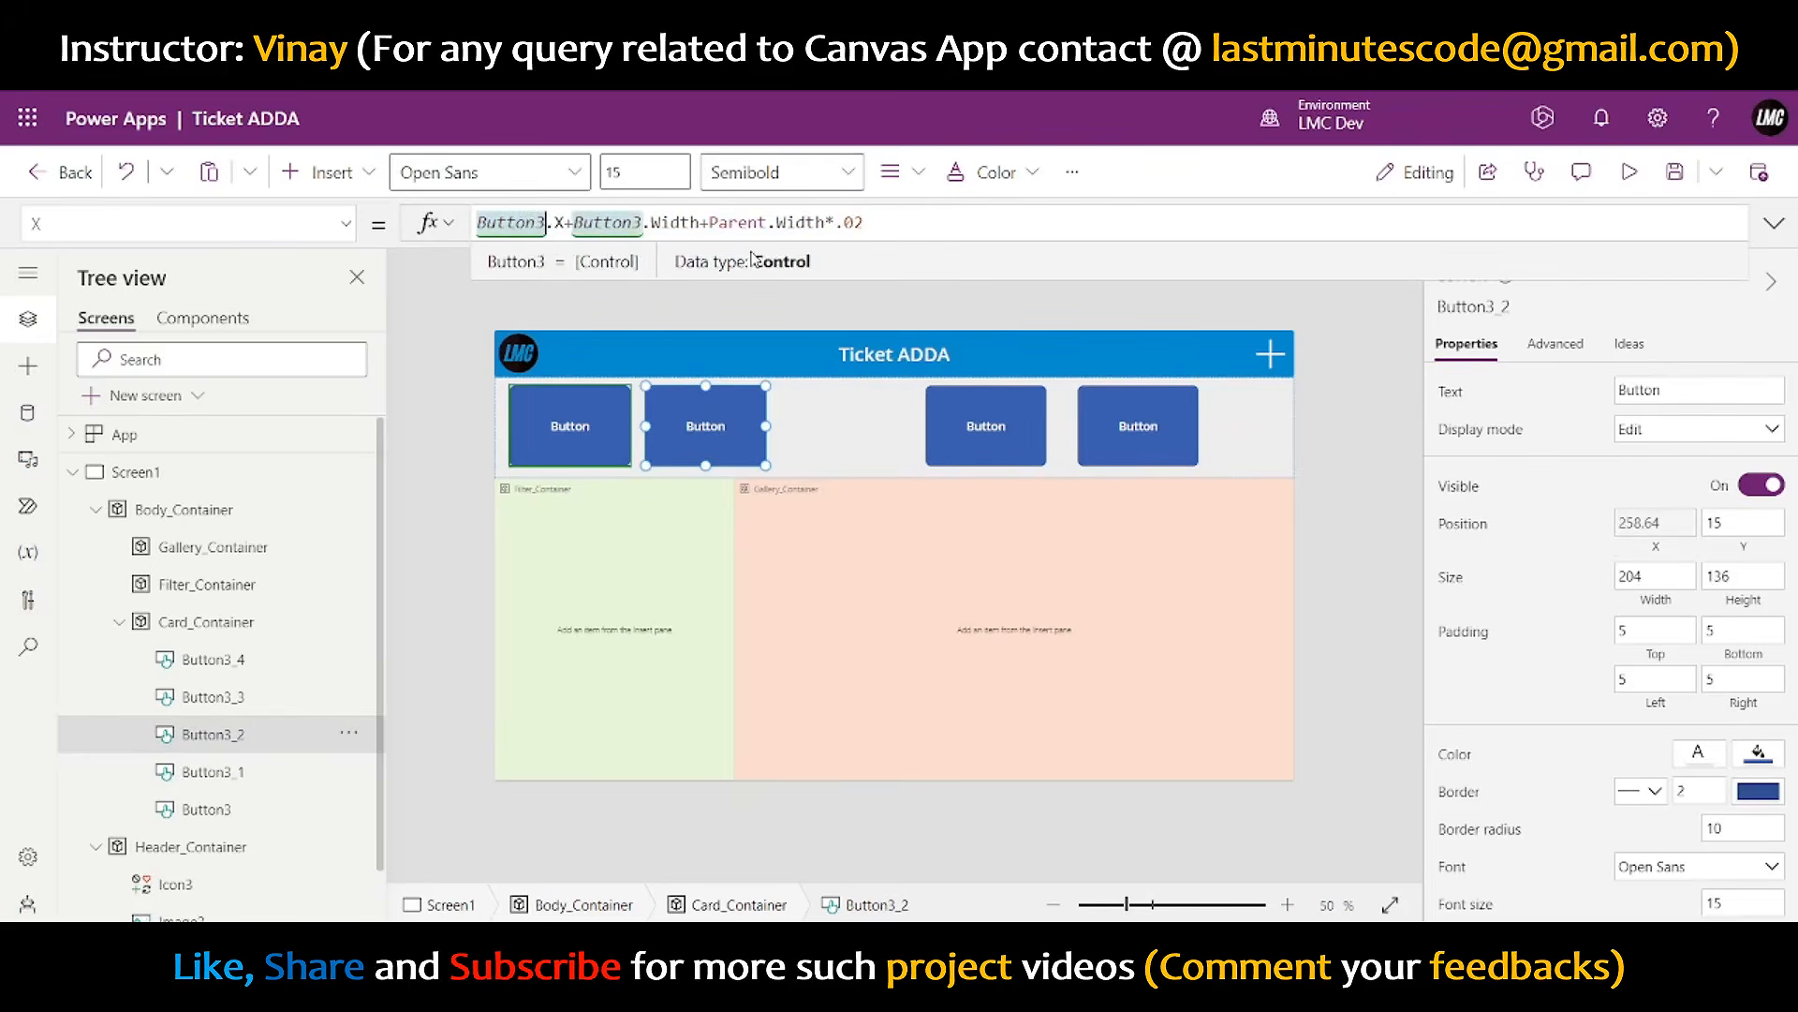
{"action": "type", "text": "_1"}
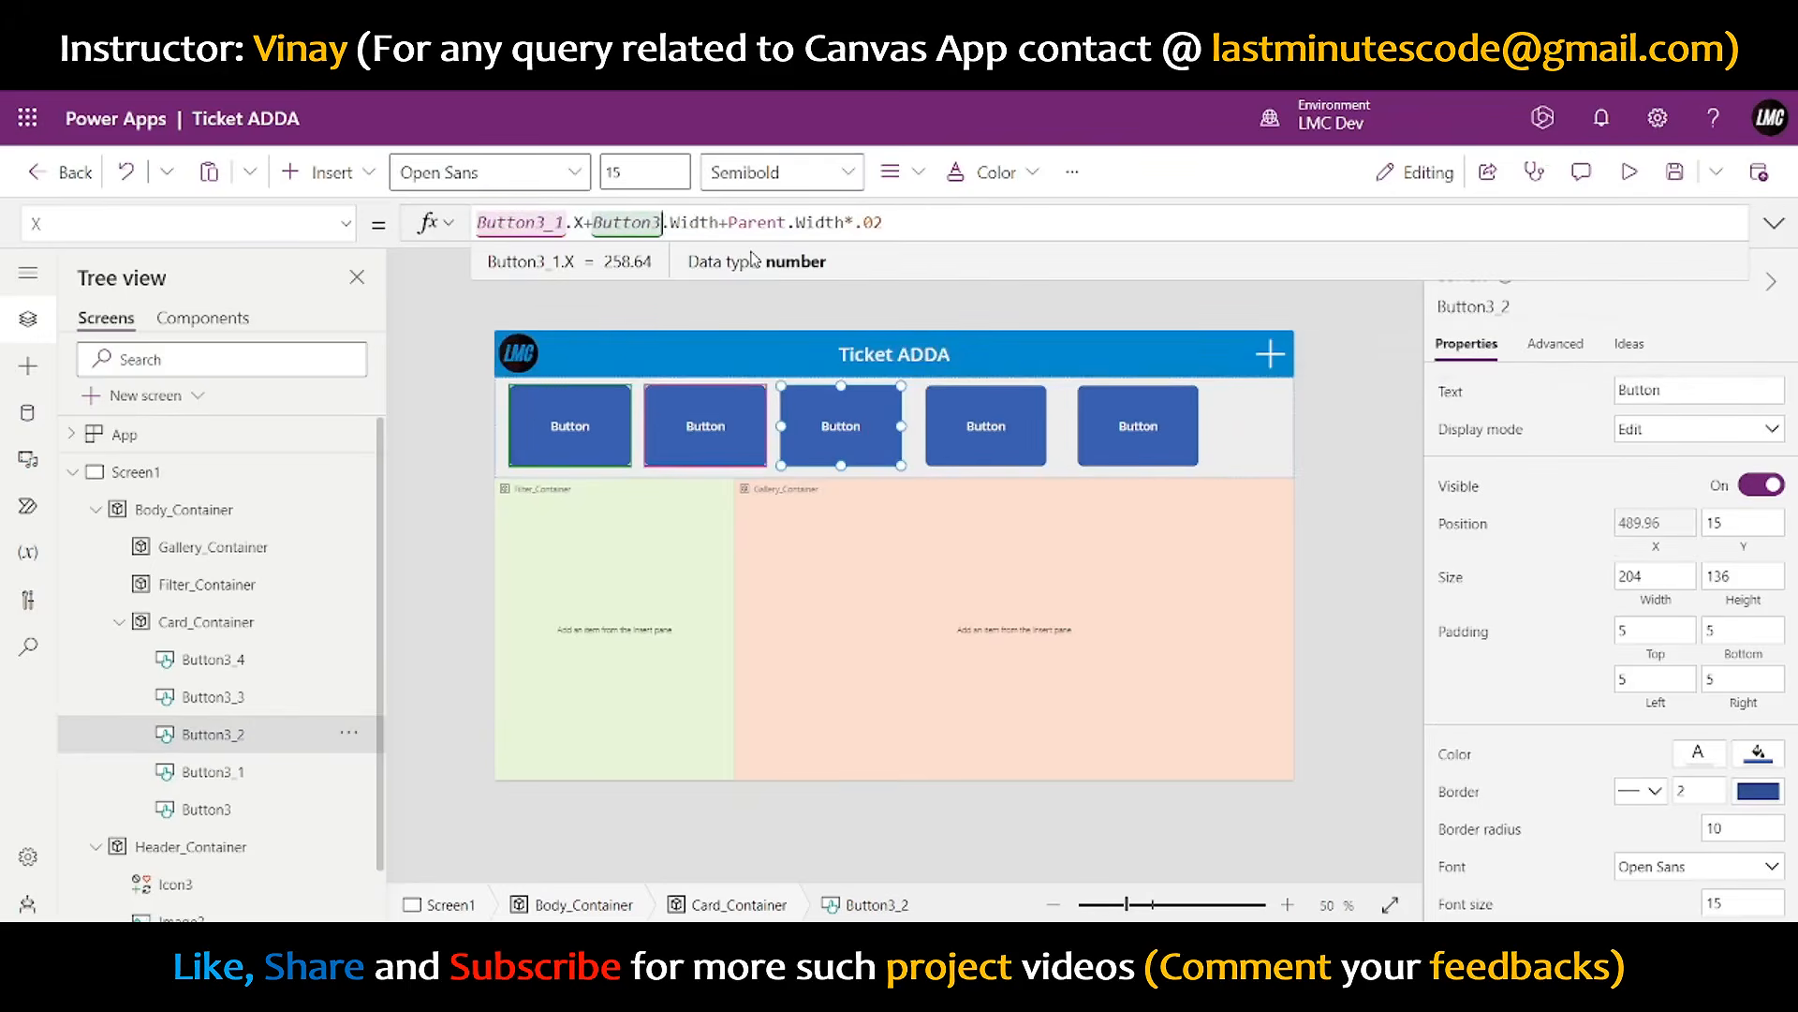
{"action": "key", "text": "Left"}
{"action": "type", "text": "_1"}
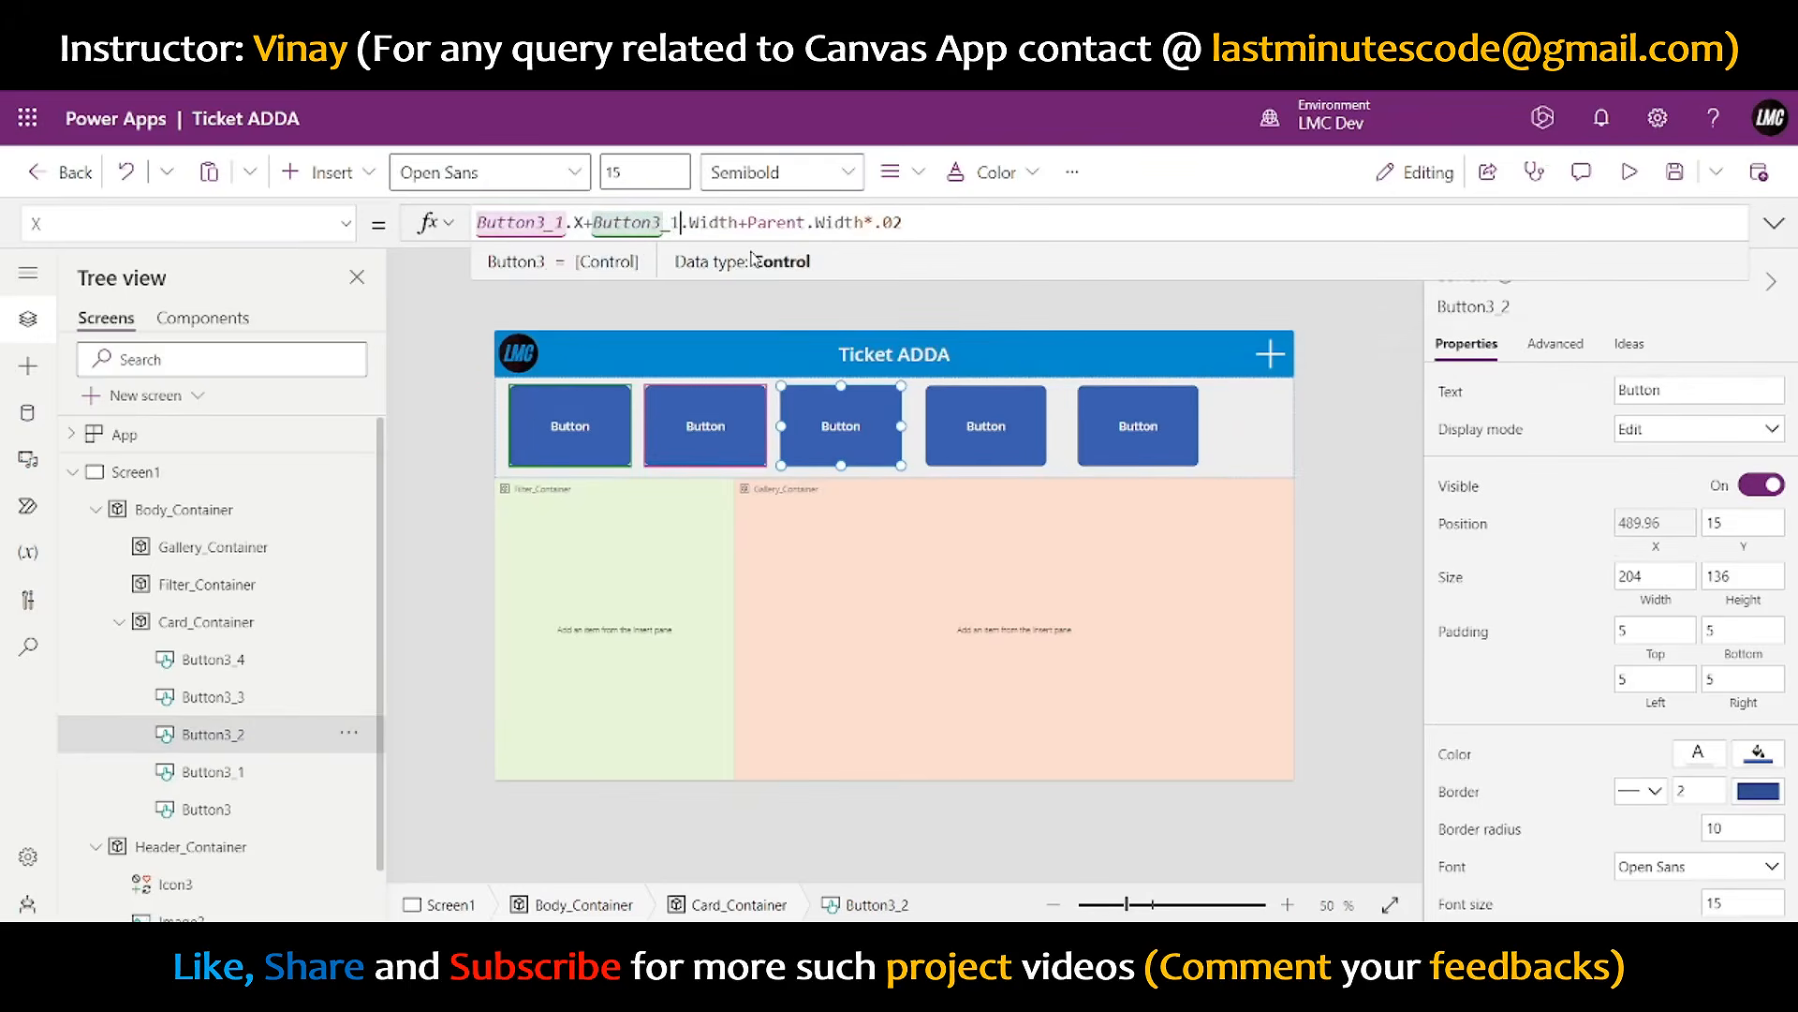
- Reuse Button3_2's X formula for Button3_3, adapted to Button3_2.X+Button3_2.Width+Parent.Width*.02
{"action": "key", "text": "ctrl+a"}
{"action": "key", "text": "ctrl+c"}
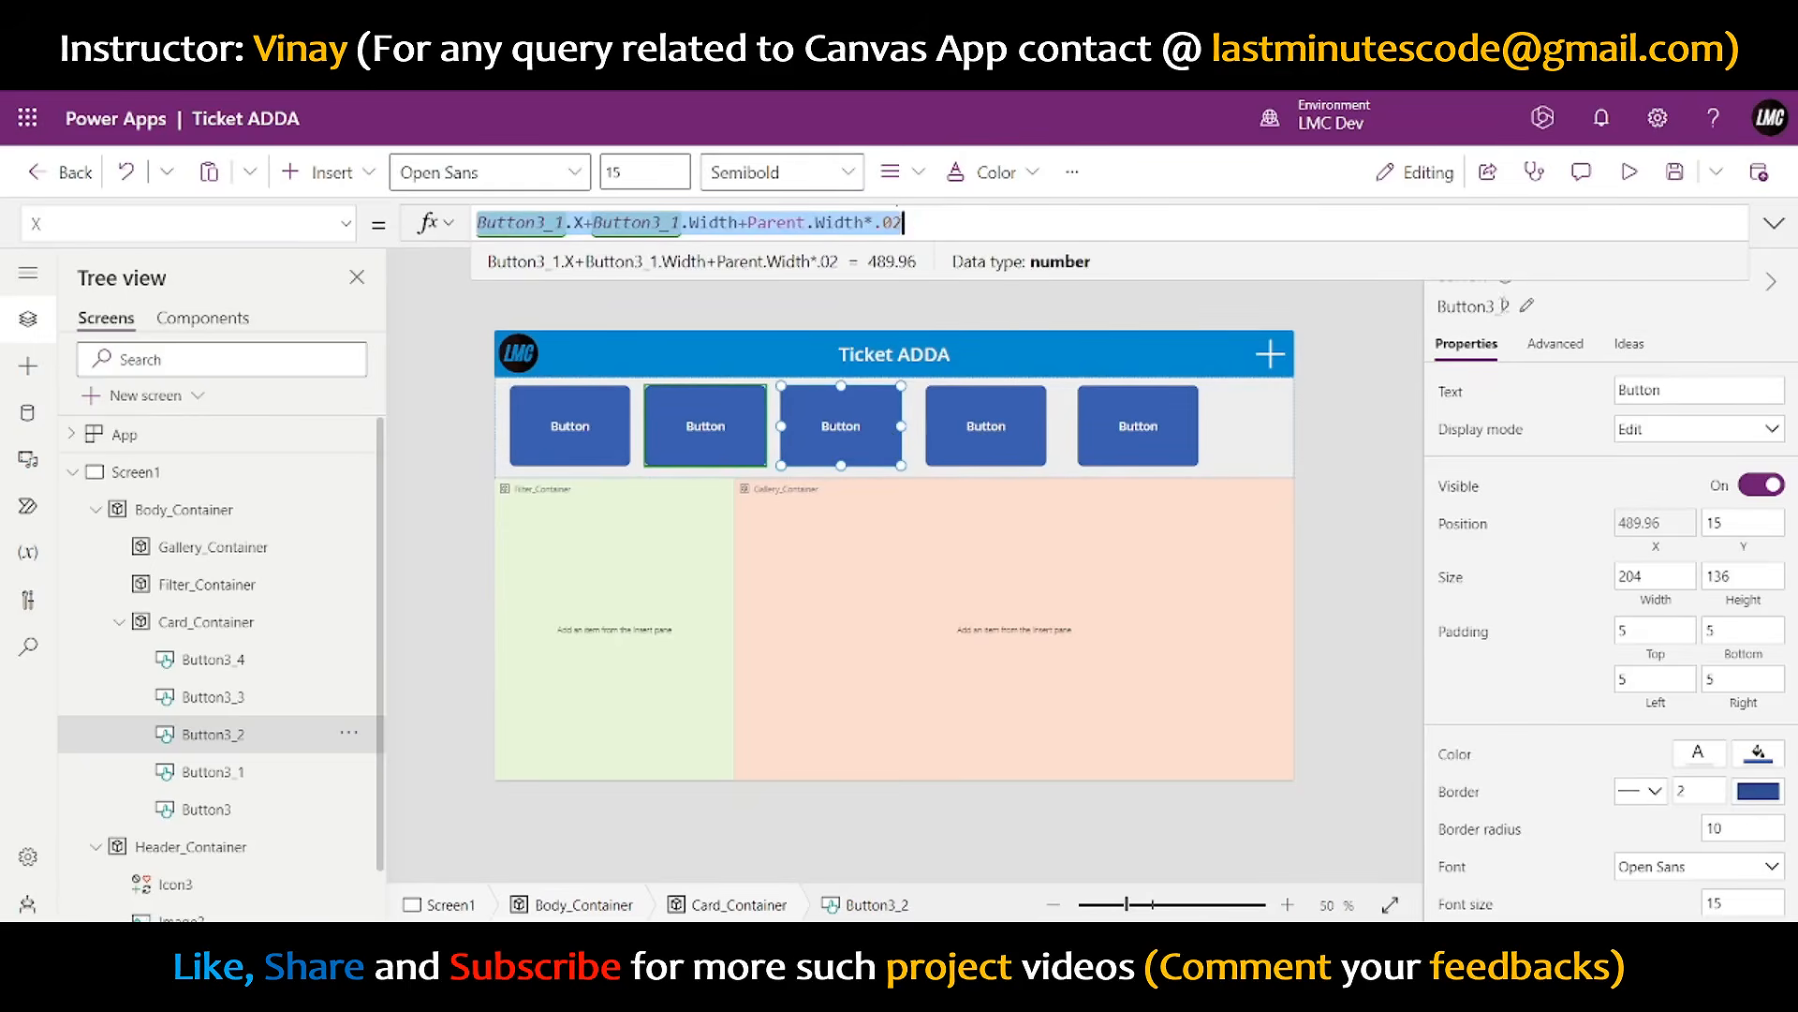
{"action": "left_click", "coordinate": [990, 425]}
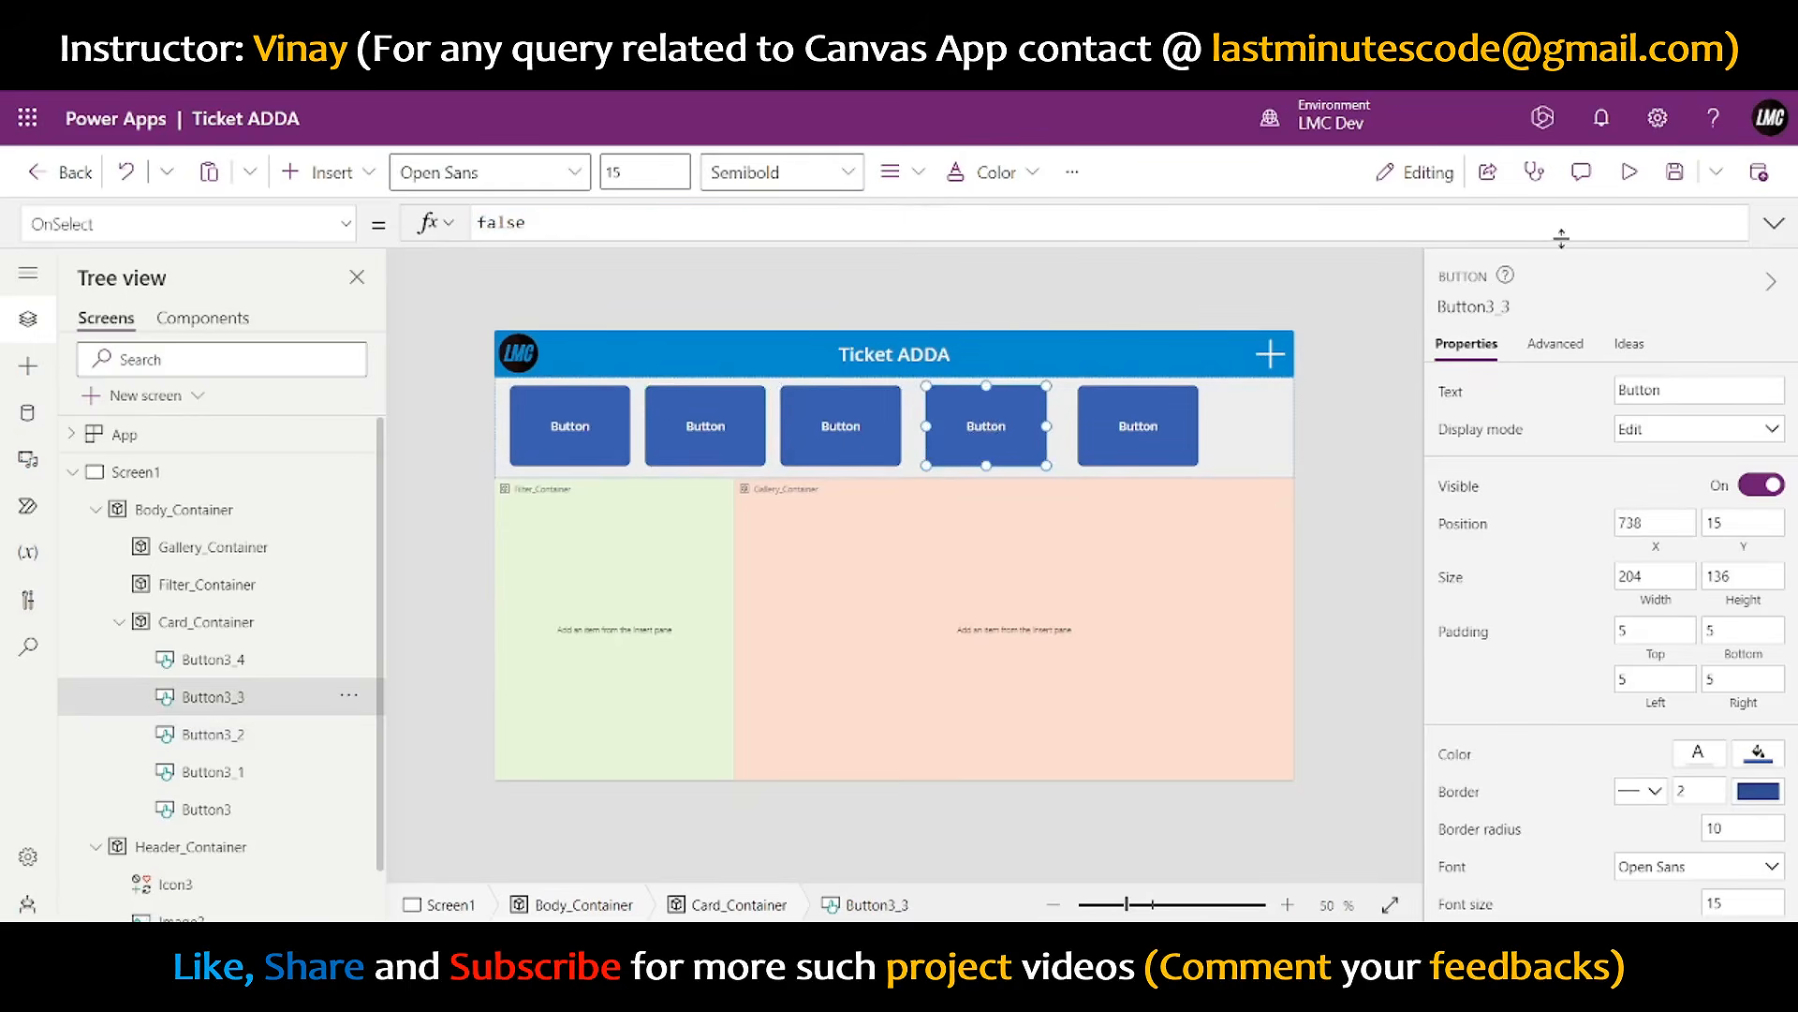
{"action": "left_click", "coordinate": [840, 426]}
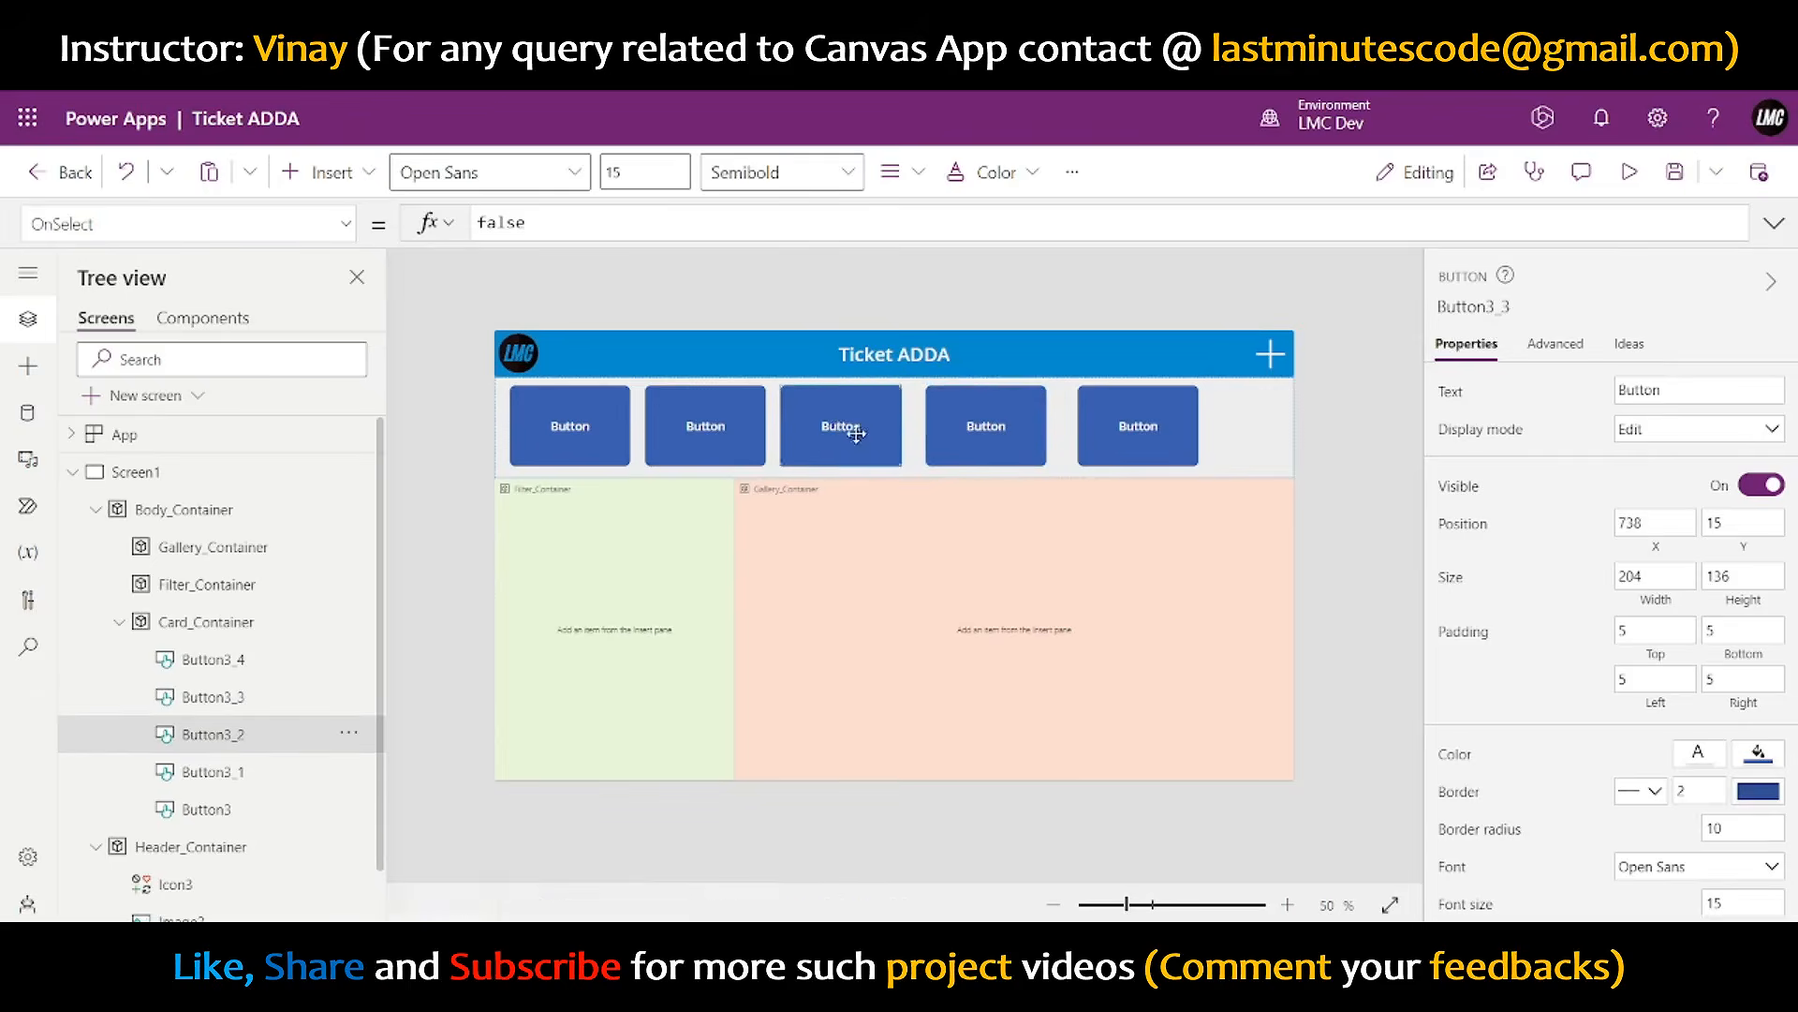
{"action": "left_click", "coordinate": [989, 441]}
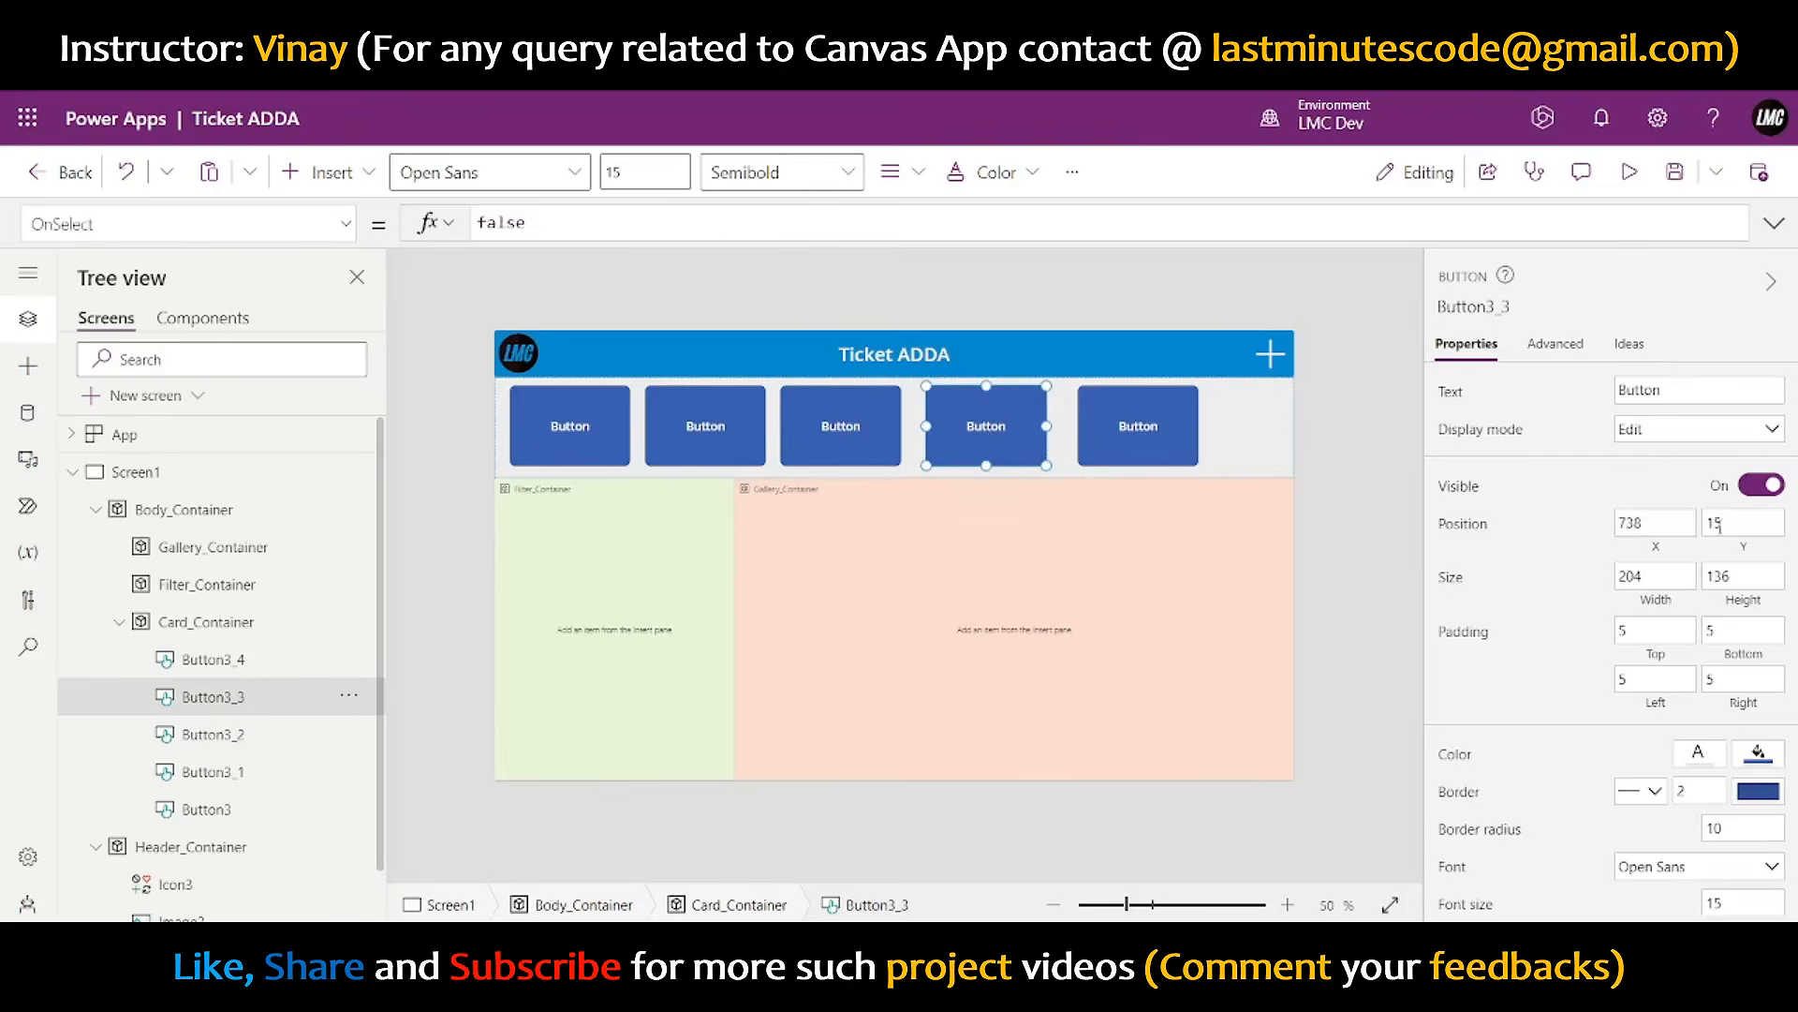
{"action": "left_click", "coordinate": [1659, 538]}
{"action": "key", "text": "ctrl+v"}
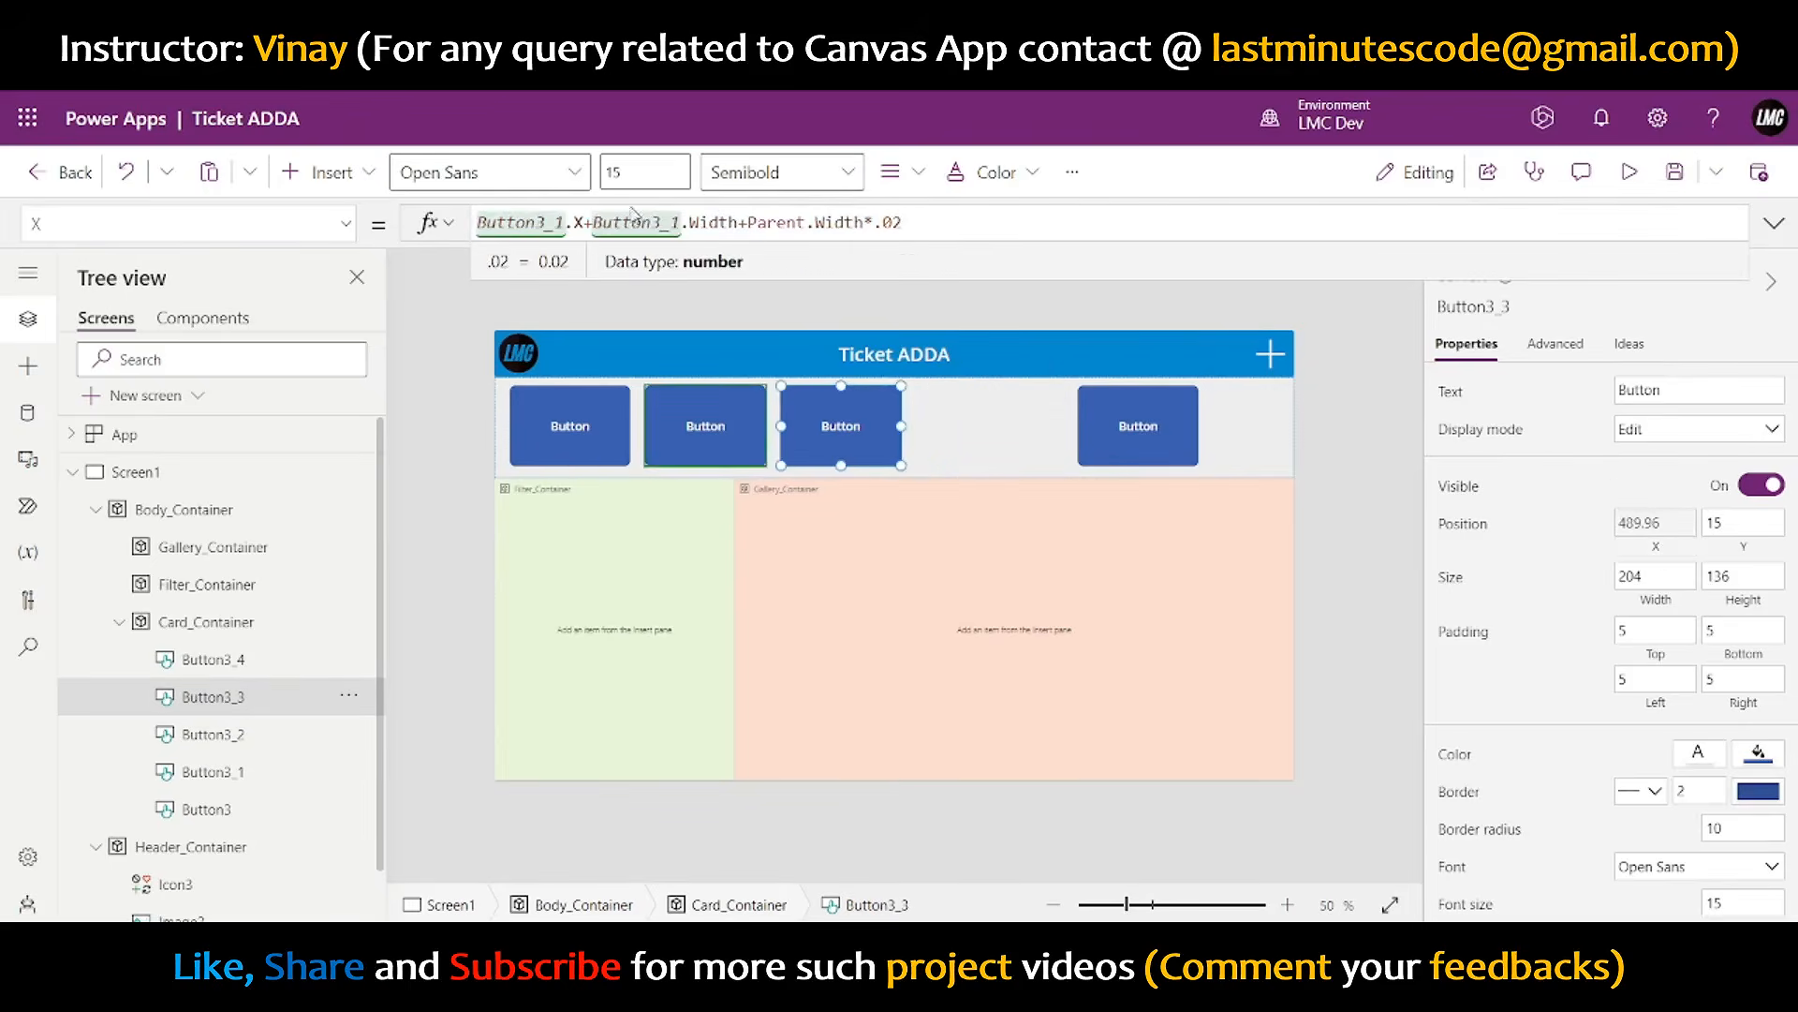
{"action": "key", "text": "BackSpace"}
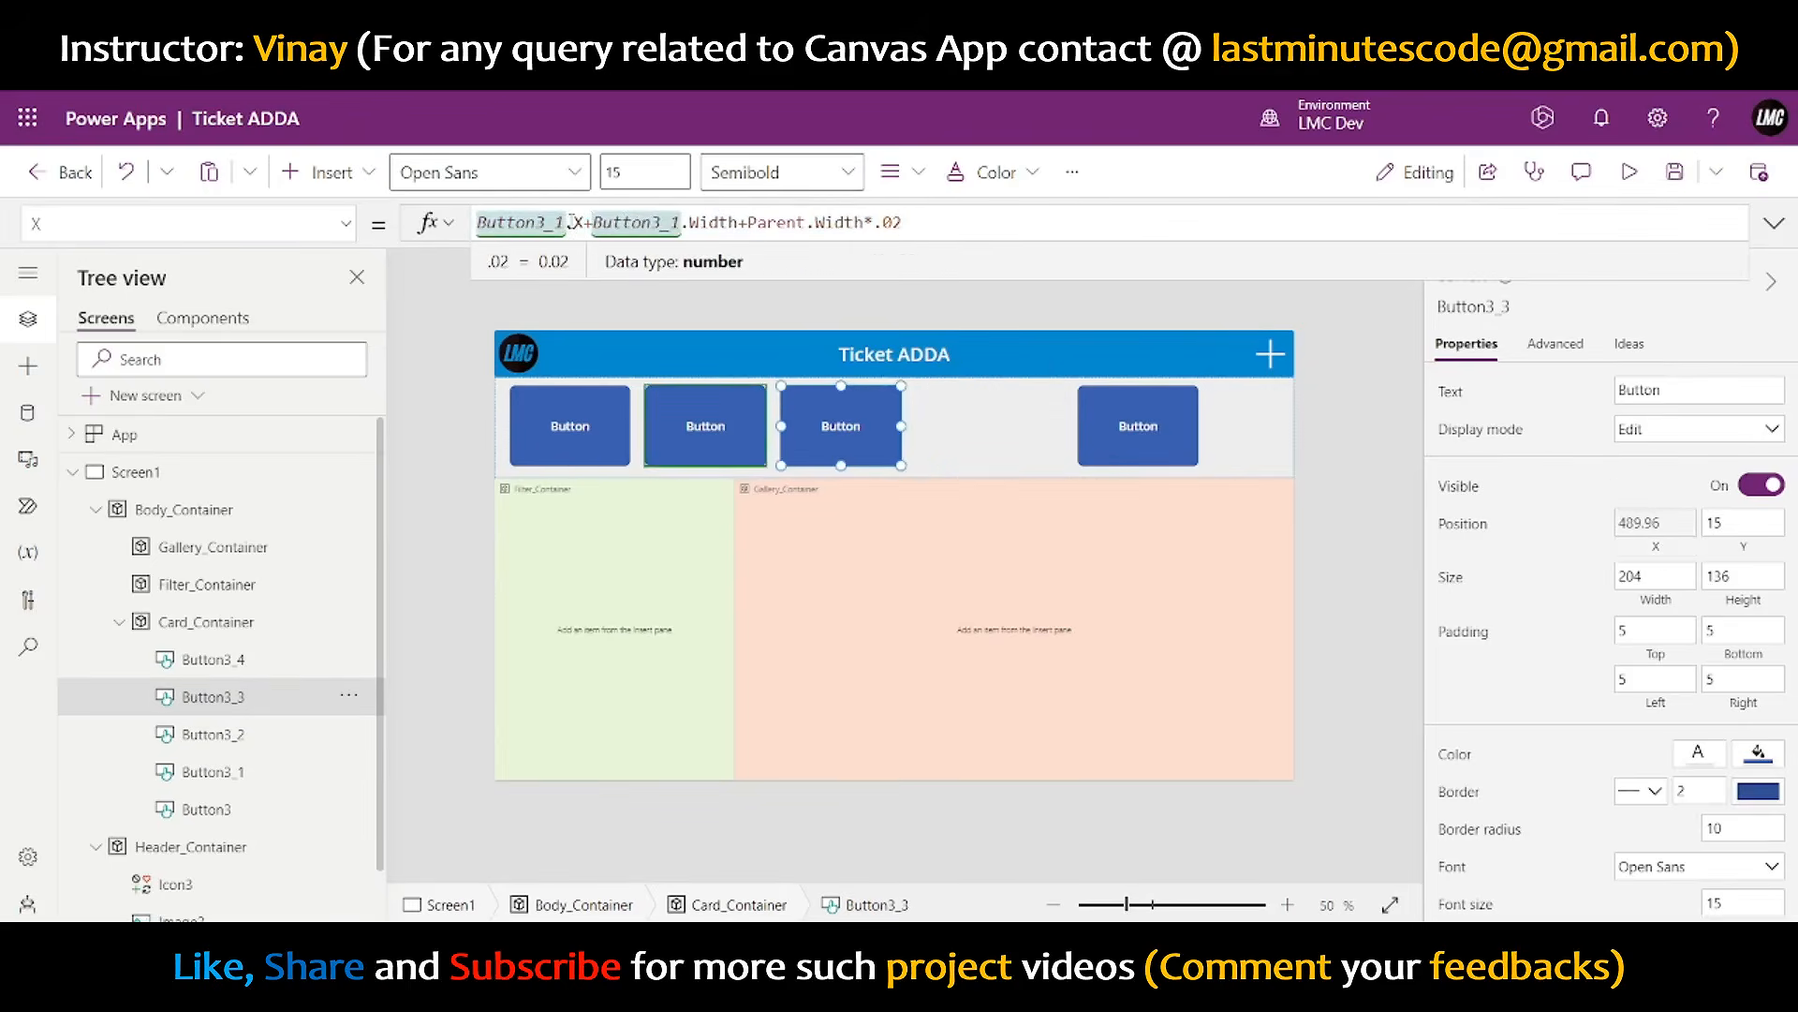
{"action": "type", "text": "2"}
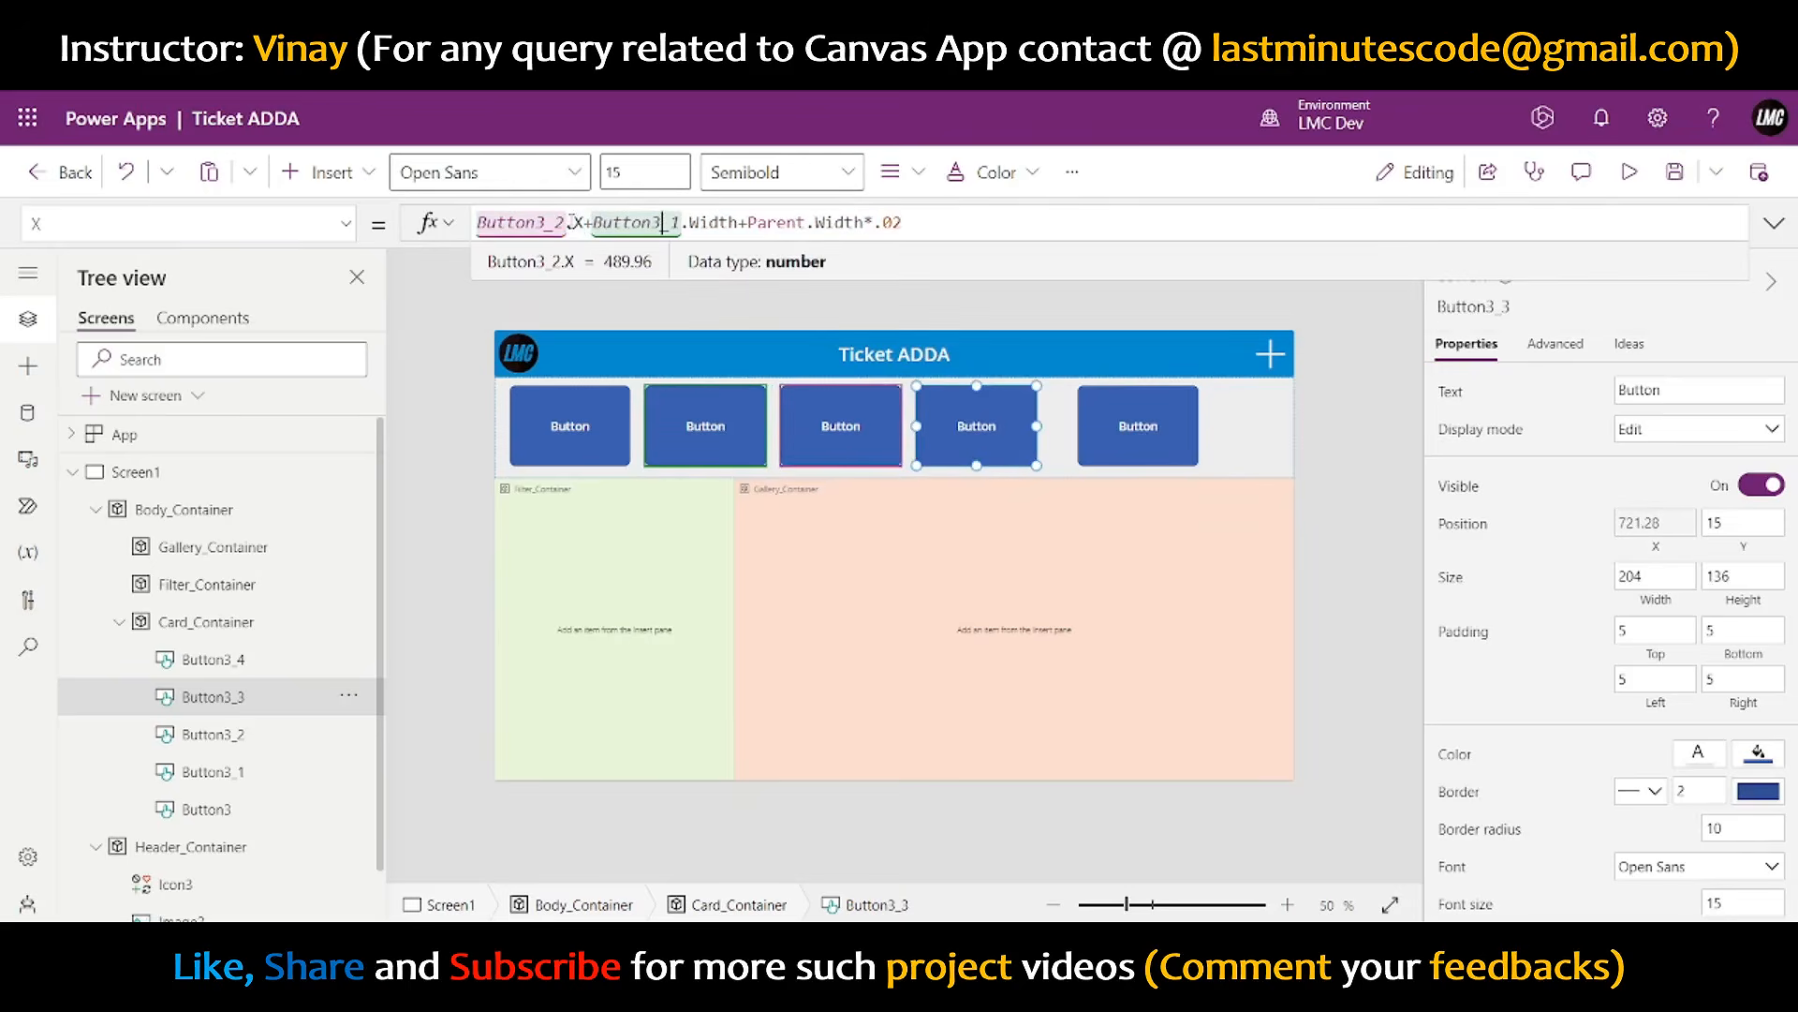
{"action": "key", "text": "BackSpace"}
{"action": "type", "text": "2"}
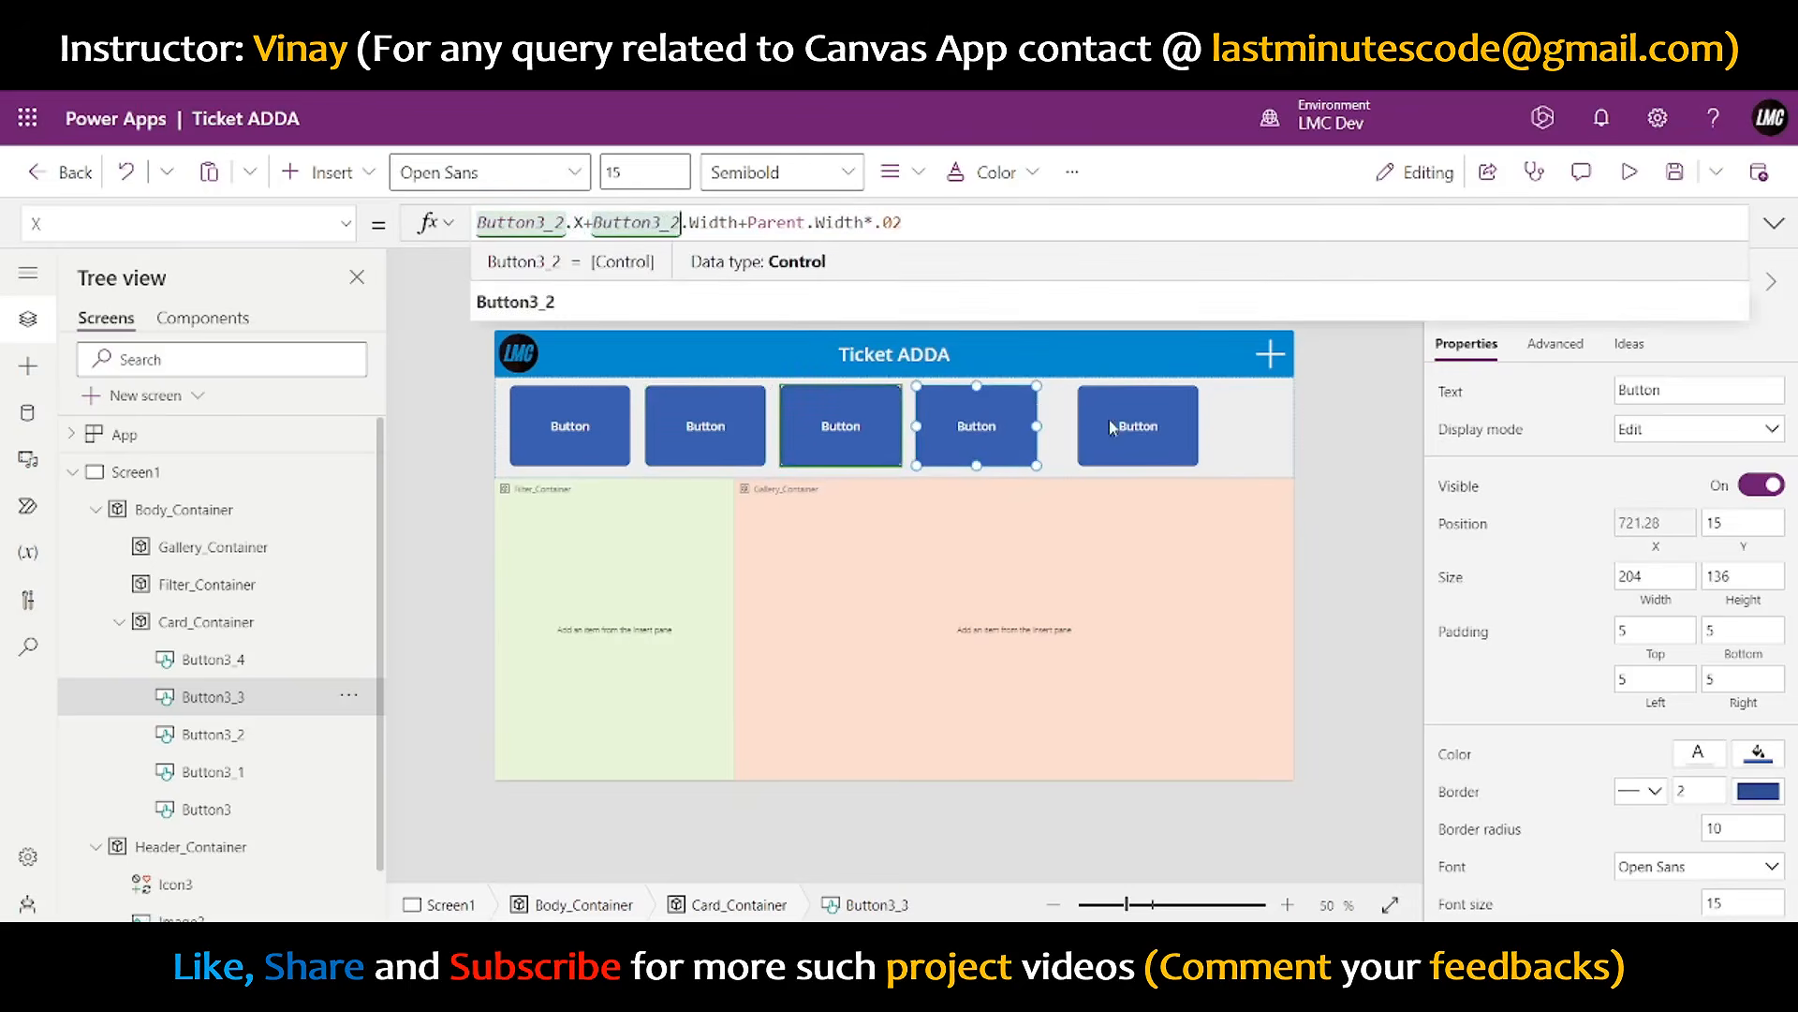
- Reuse the copied X formula for Button3_4, the last card button, adapted to Button3_3.X+Button3_3.Width+Parent.Width*.02
{"action": "left_click", "coordinate": [1112, 427]}
{"action": "left_click", "coordinate": [1651, 548]}
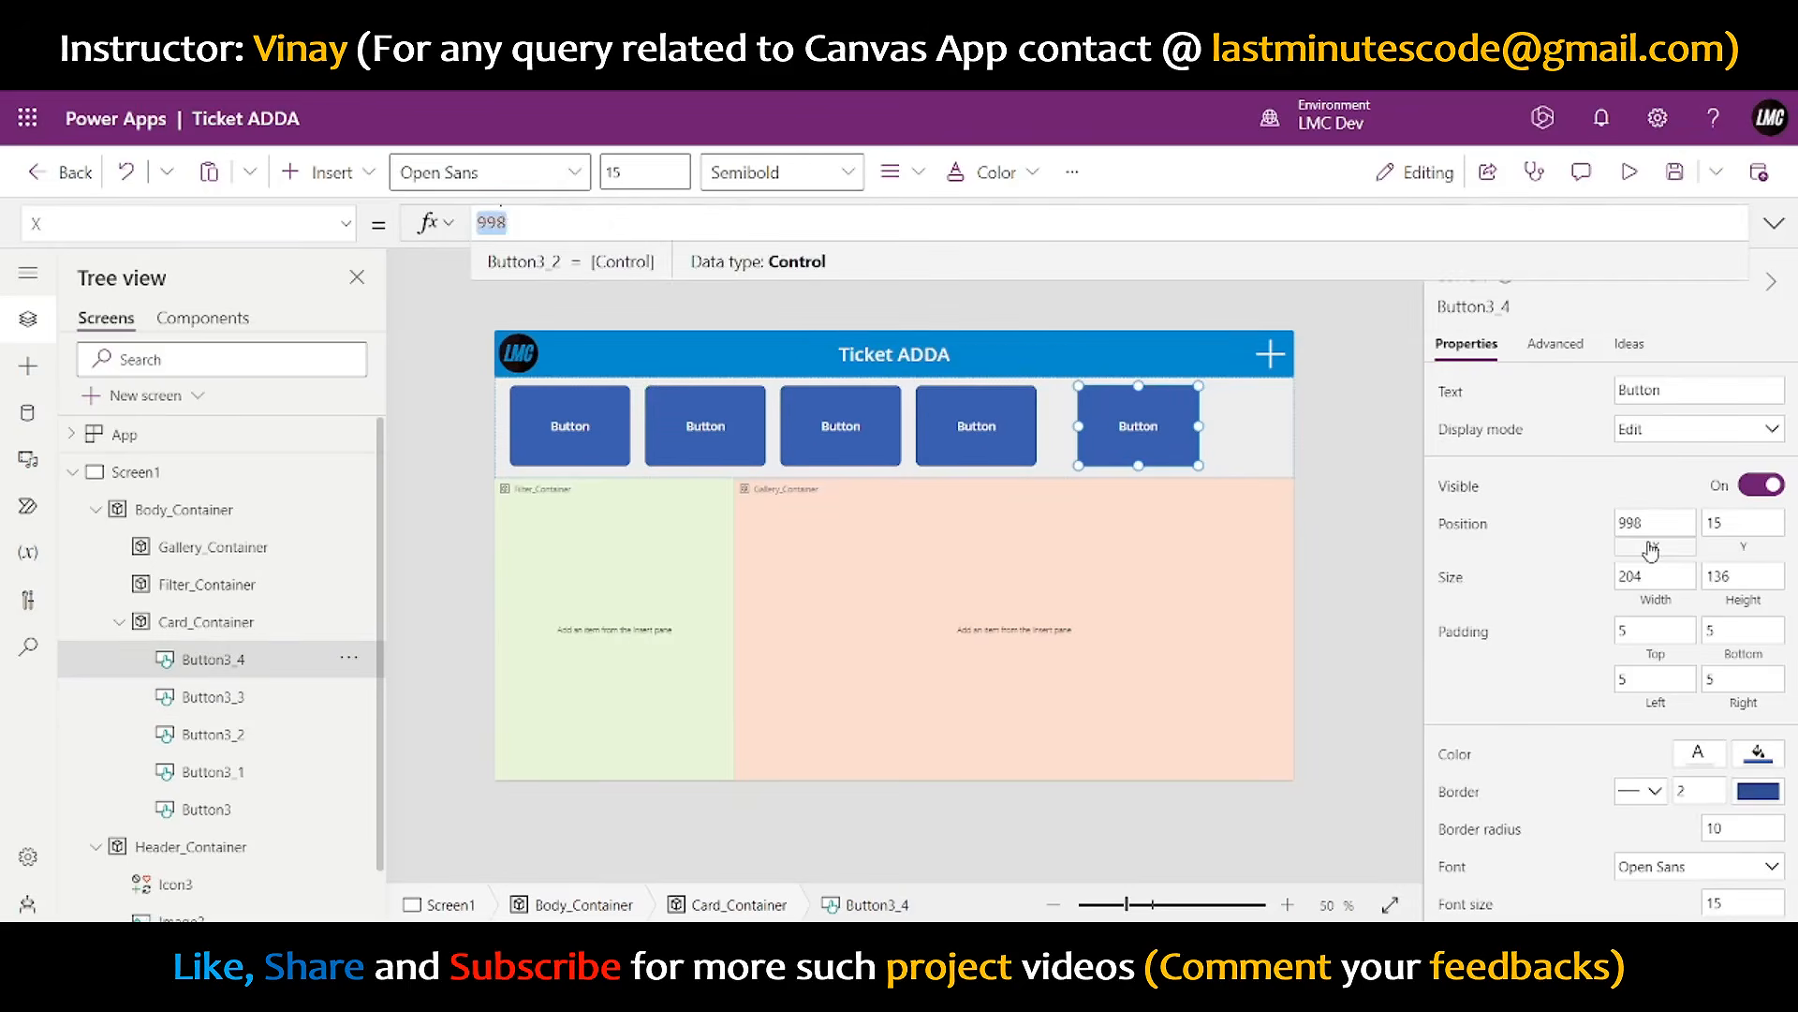
{"action": "key", "text": "ctrl+v"}
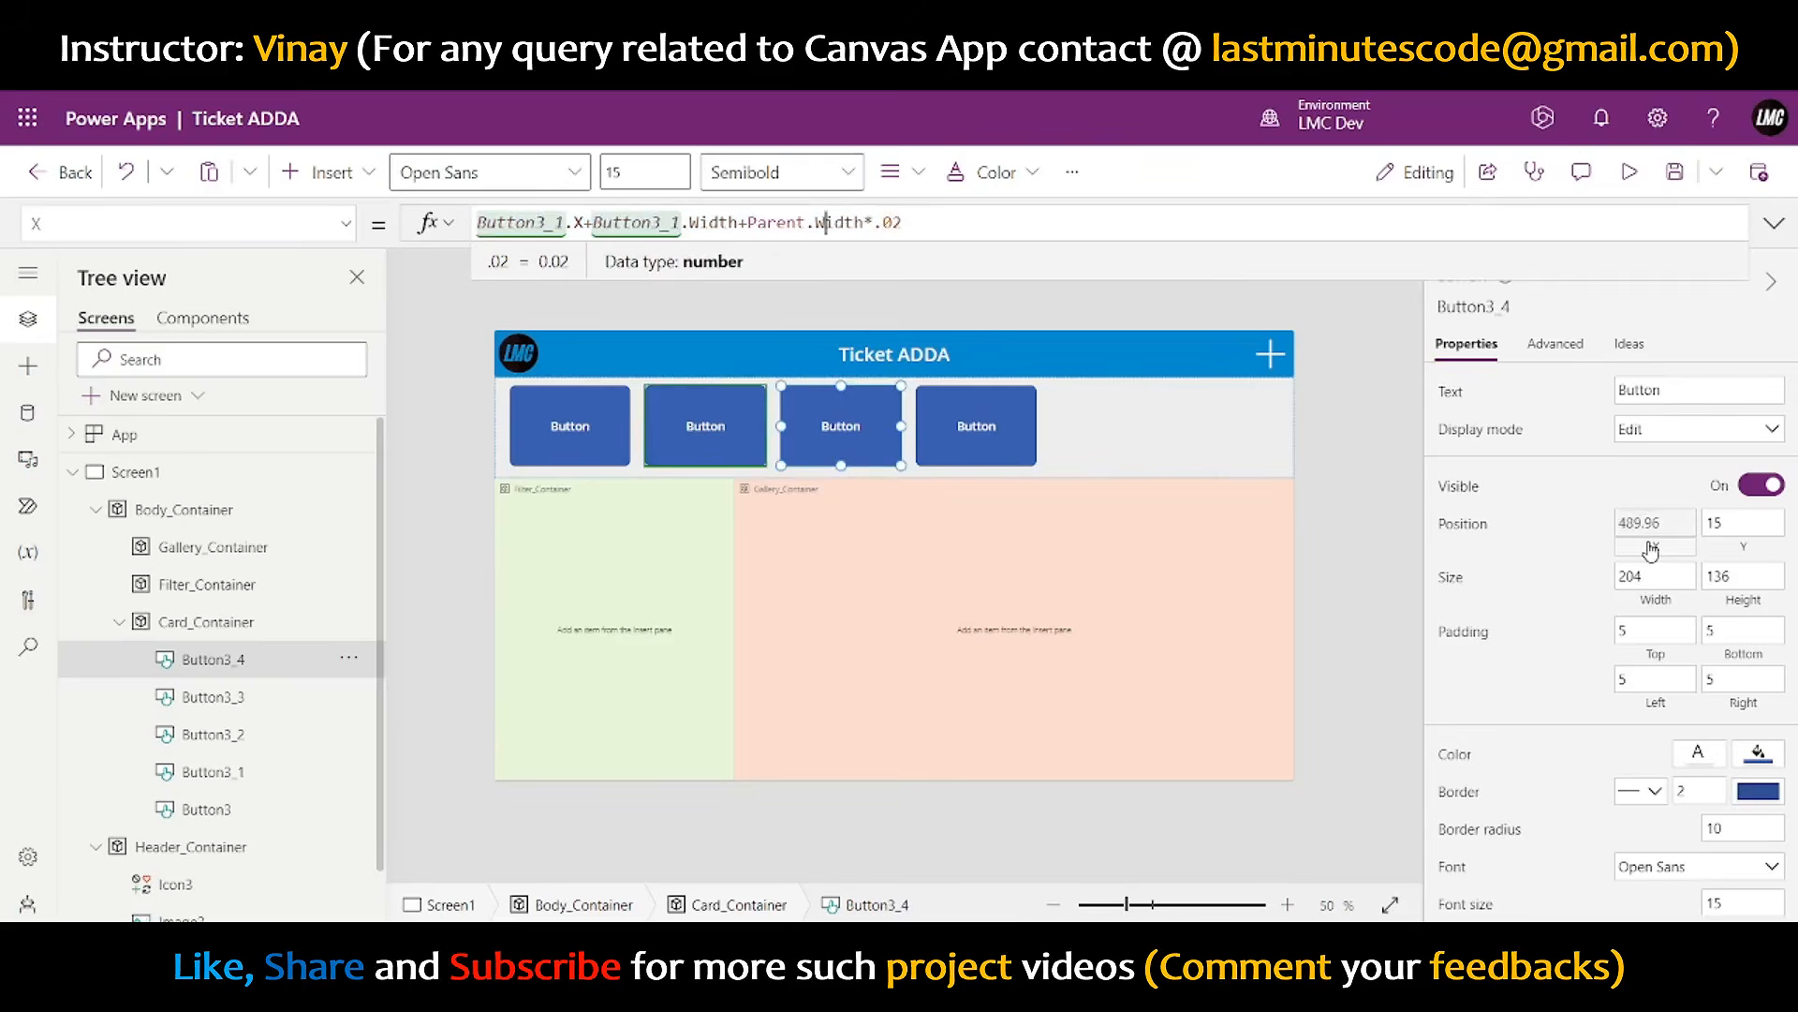
{"action": "key", "text": "Left"}
{"action": "key", "text": "BackSpace"}
{"action": "type", "text": "3"}
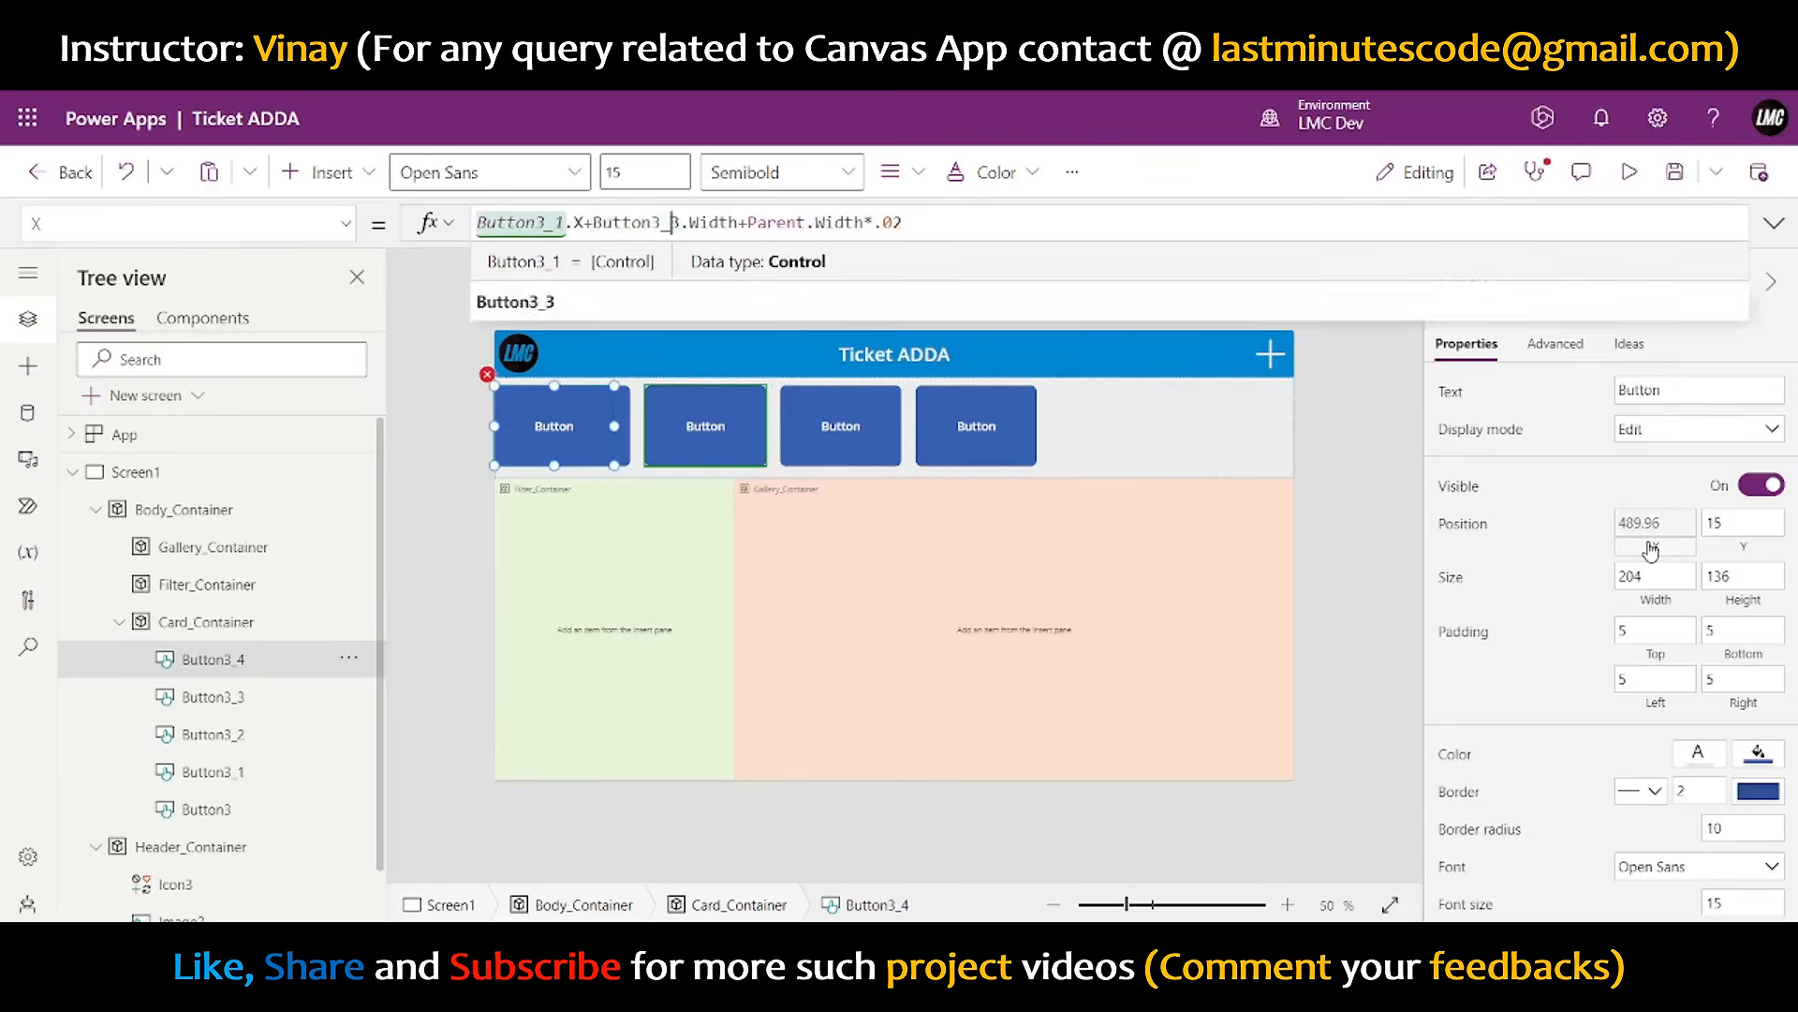
{"action": "key", "text": "Left"}
{"action": "key", "text": "Left"}
{"action": "key", "text": "Left"}
{"action": "key", "text": "Left"}
{"action": "key", "text": "Left"}
{"action": "key", "text": "Left"}
{"action": "key", "text": "Left"}
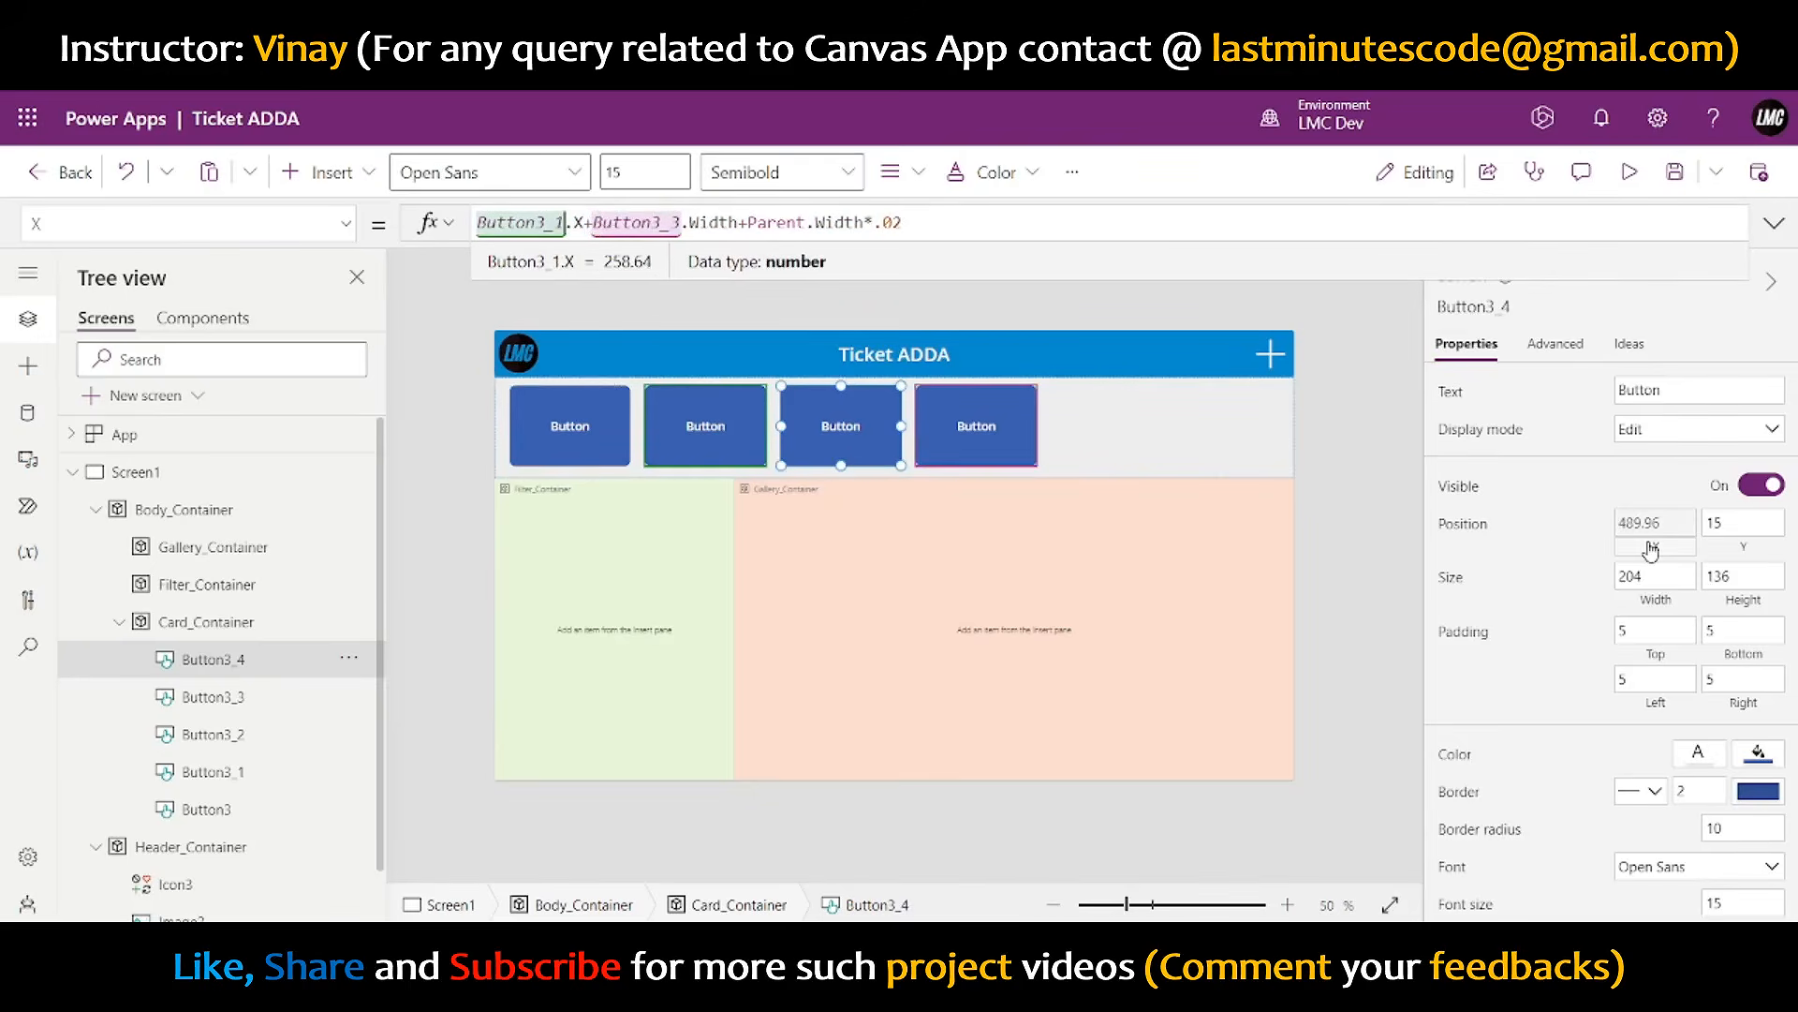
{"action": "key", "text": "BackSpace"}
{"action": "type", "text": "3"}
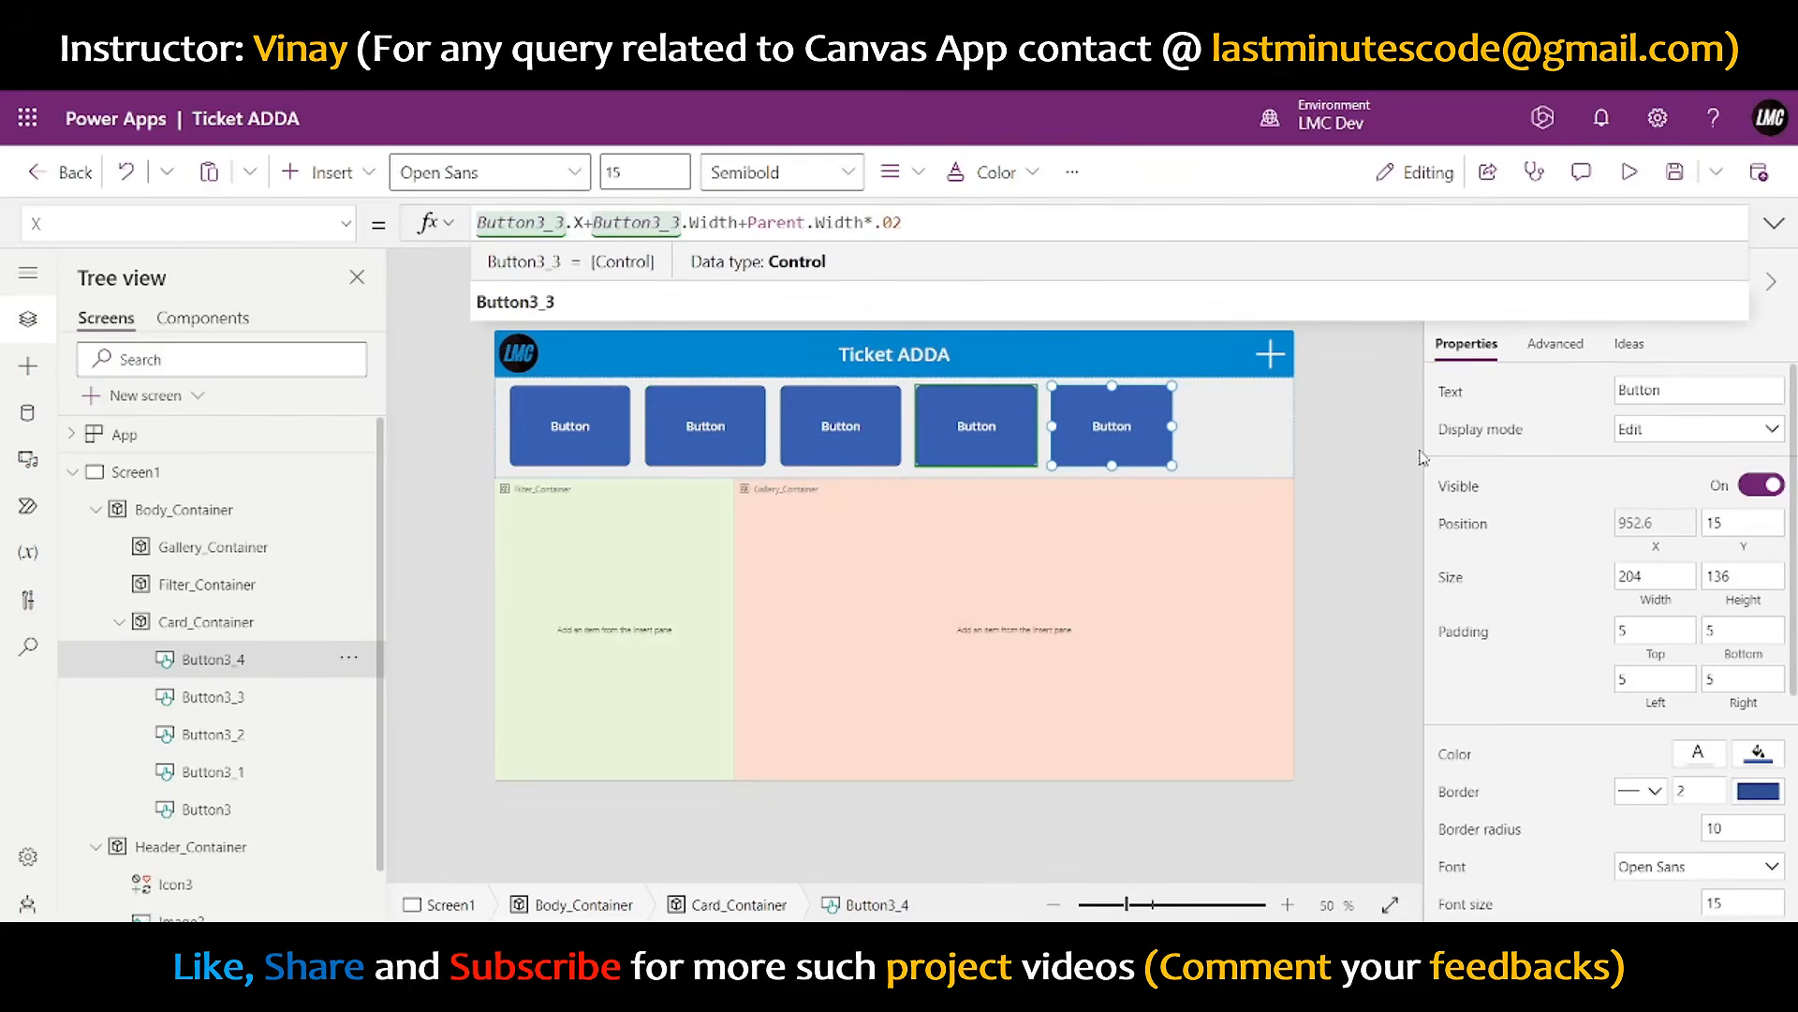
{"action": "left_click", "coordinate": [1312, 463]}
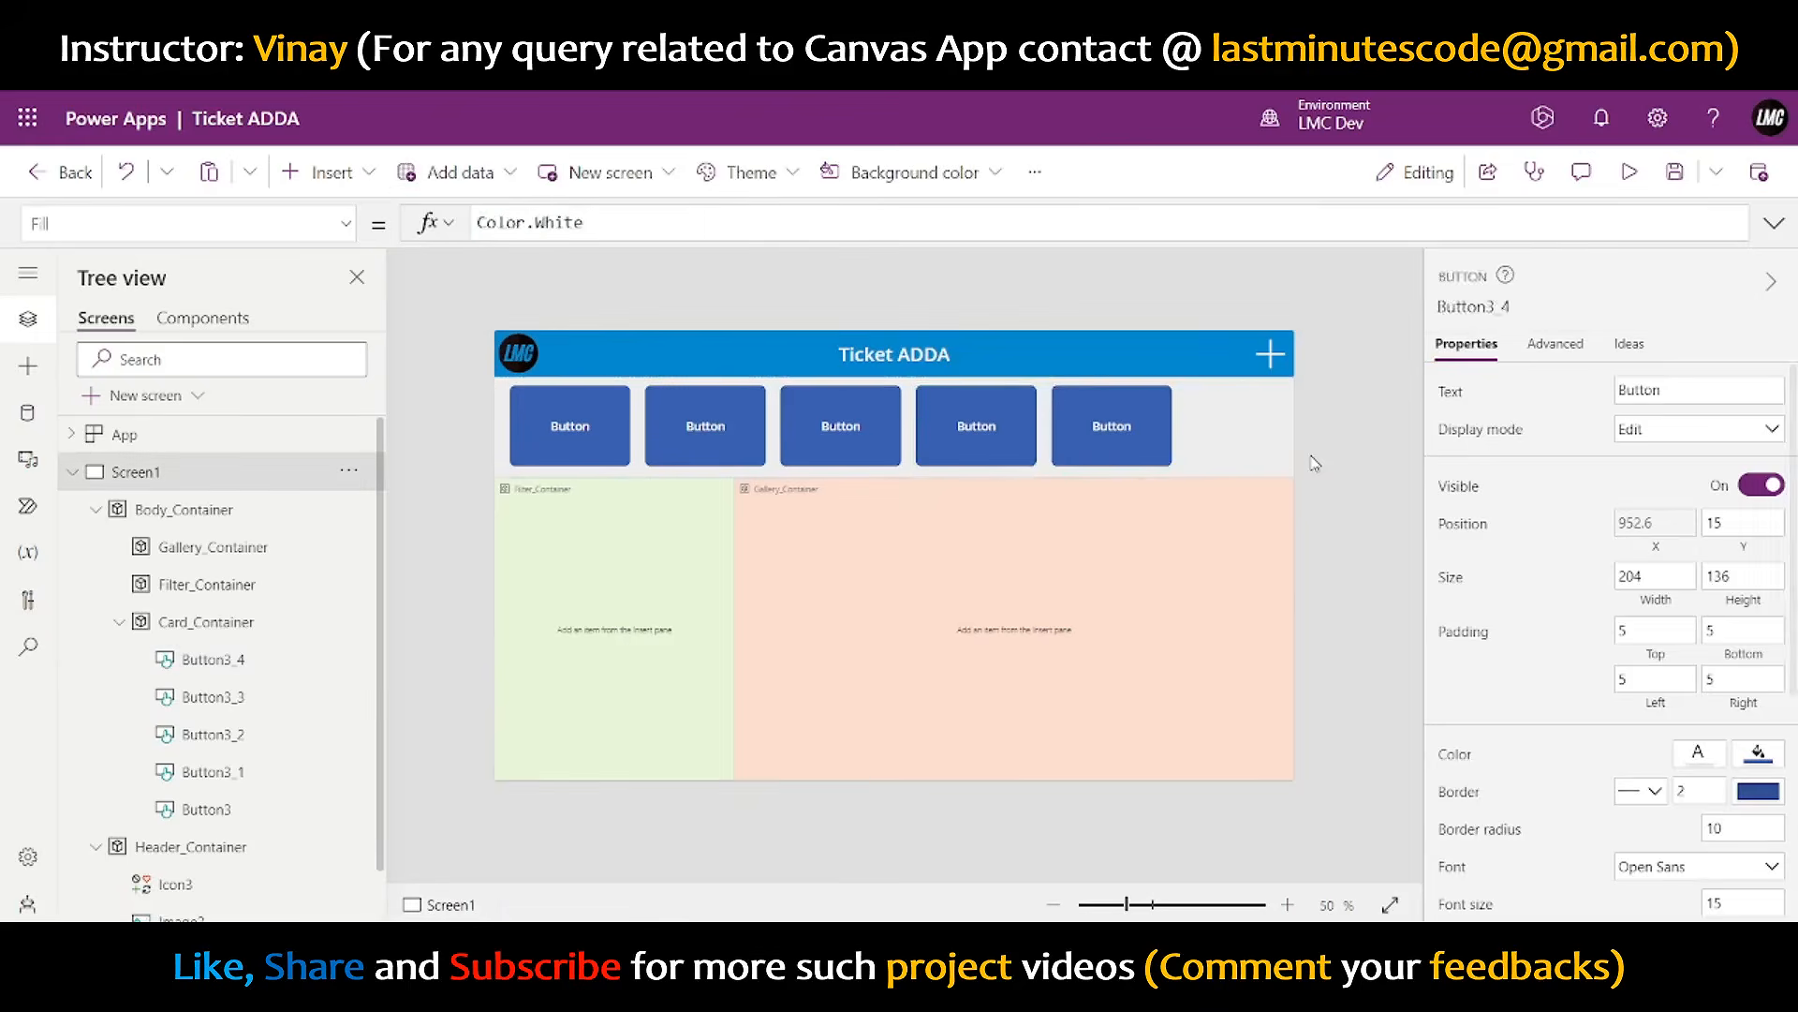
- Set the width of all five card buttons to the formula Parent.Width/5 - Parent.Width*.024 and preview the app
{"action": "left_click", "coordinate": [614, 445]}
{"action": "left_click", "coordinate": [720, 441], "text": "shift"}
{"action": "left_click", "coordinate": [841, 440], "text": "shift"}
{"action": "left_click", "coordinate": [976, 441], "text": "shift"}
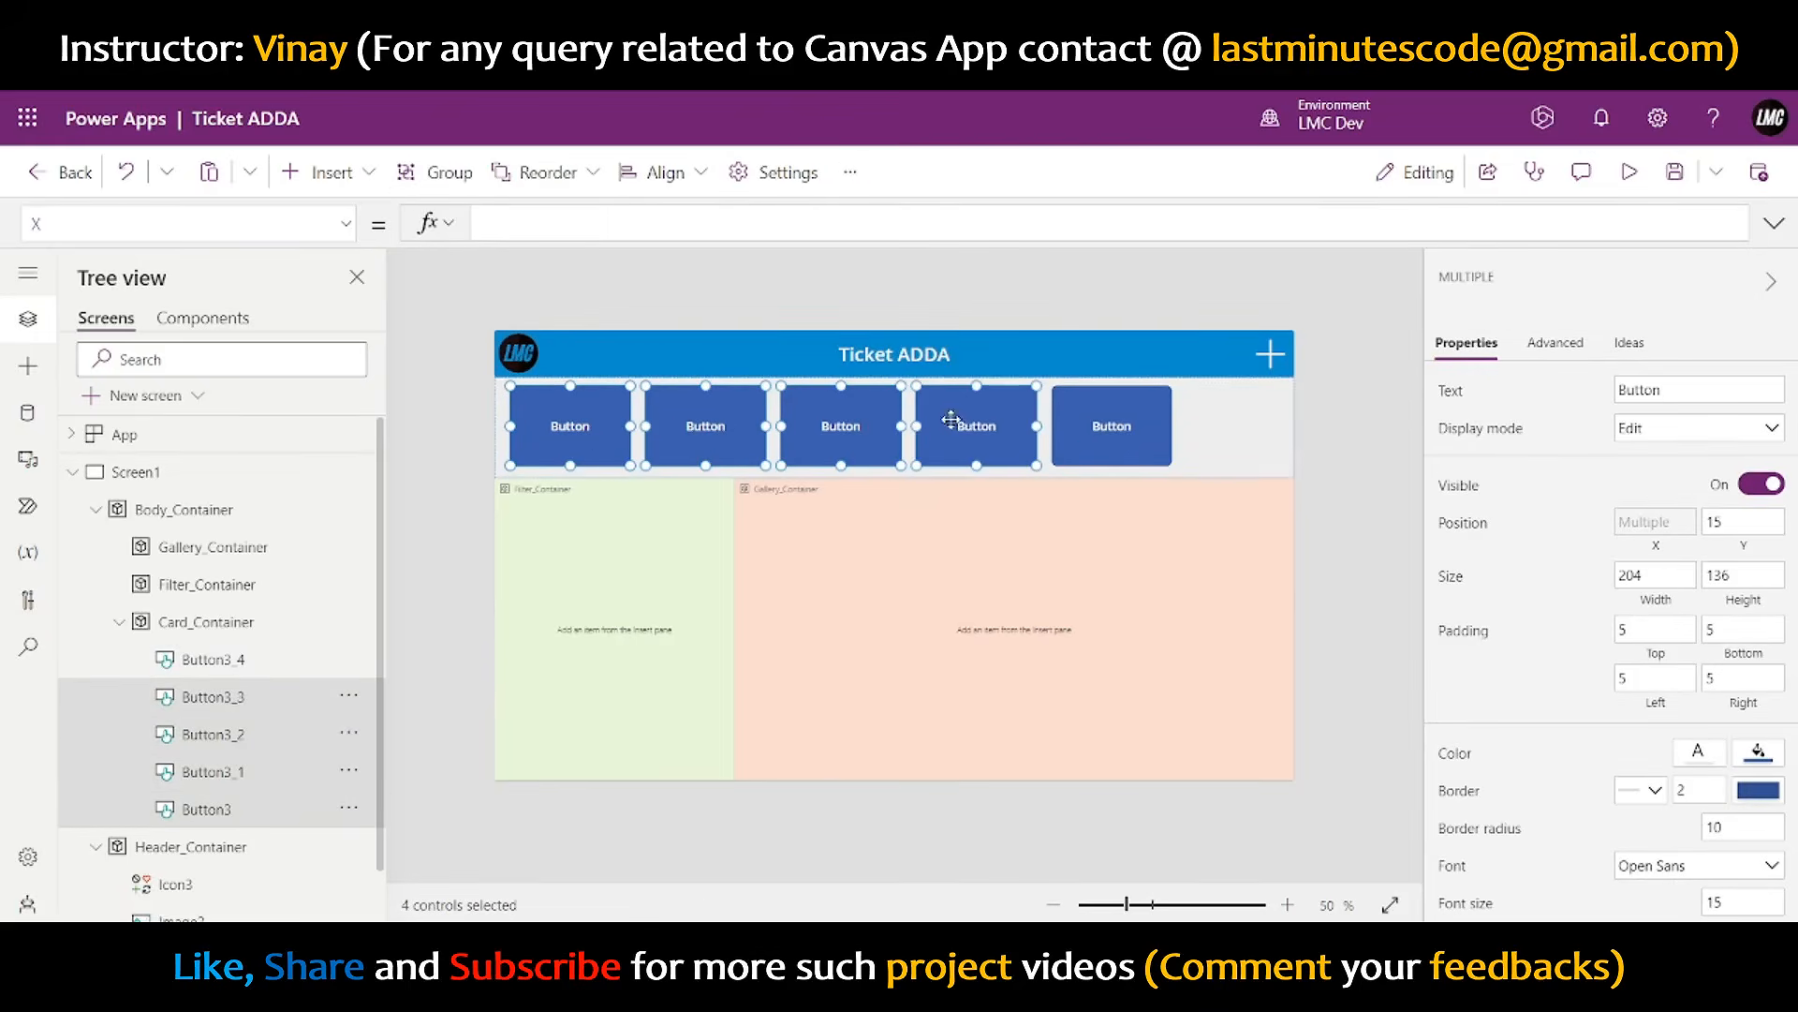
{"action": "left_click", "coordinate": [1085, 430], "text": "shift"}
{"action": "left_click", "coordinate": [1672, 604]}
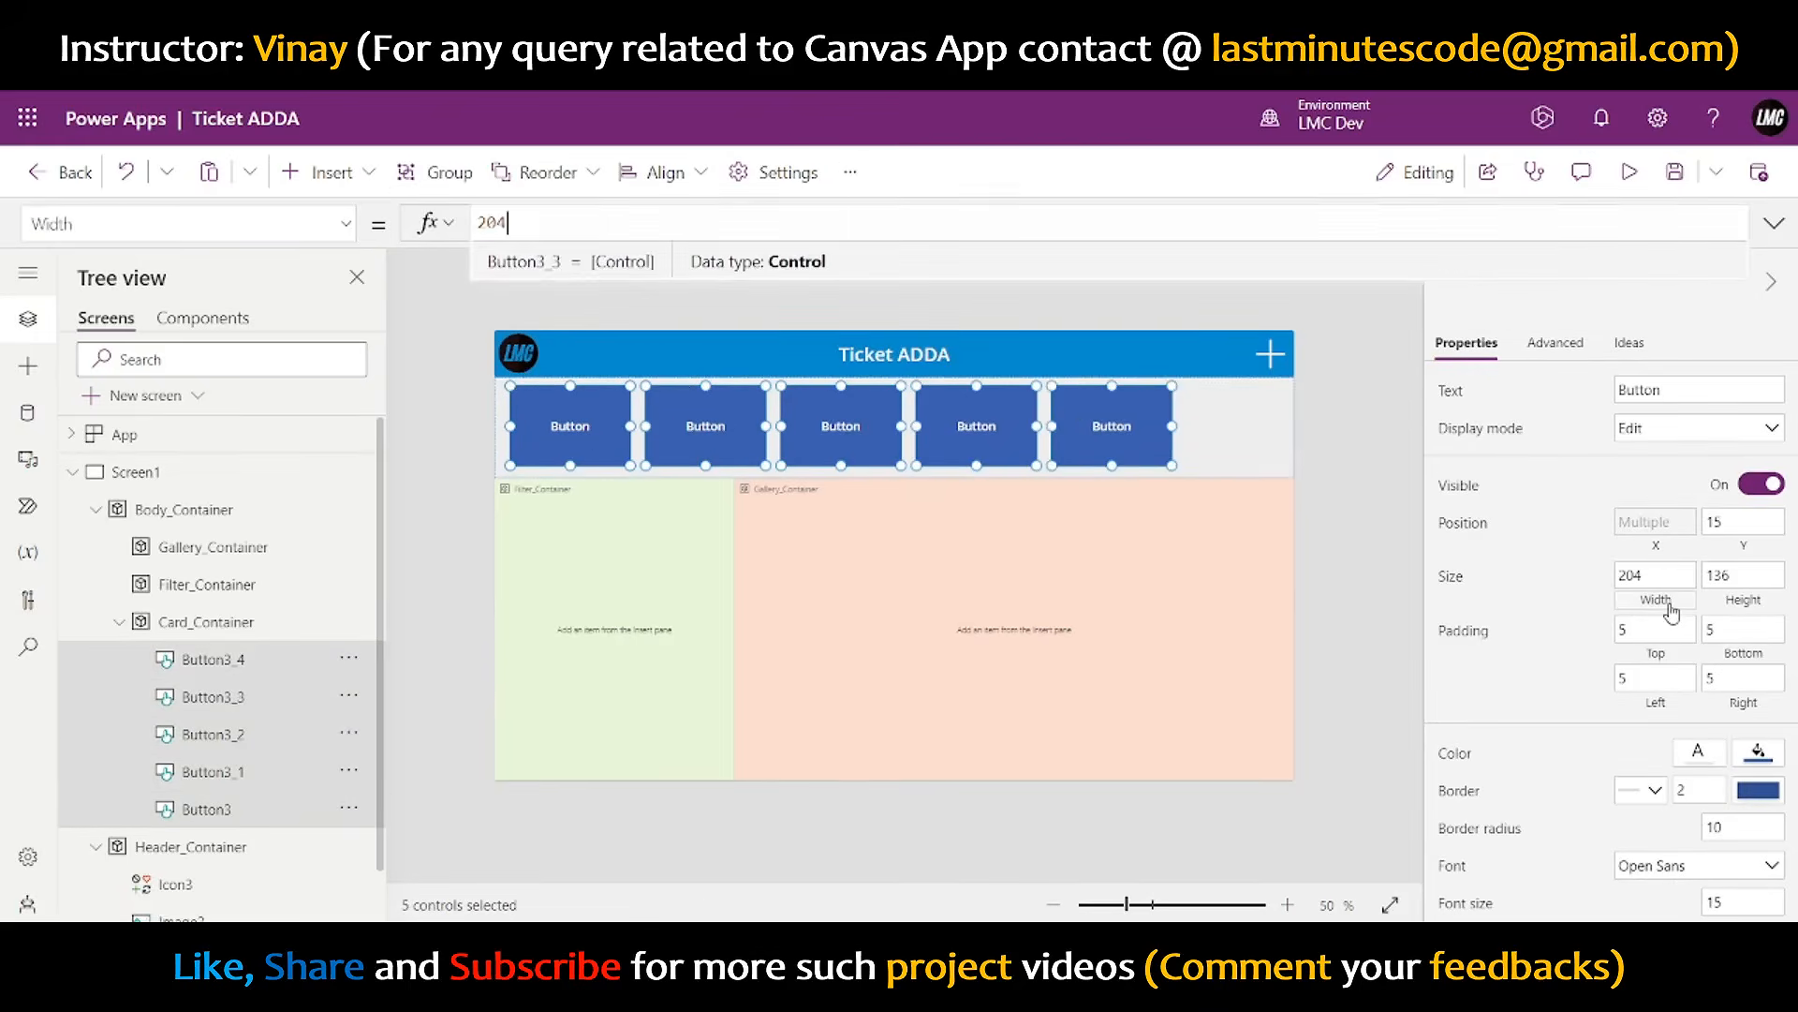
{"action": "key", "text": "BackSpace"}
{"action": "key", "text": "BackSpace"}
{"action": "key", "text": "BackSpace"}
{"action": "type", "text": "parent"}
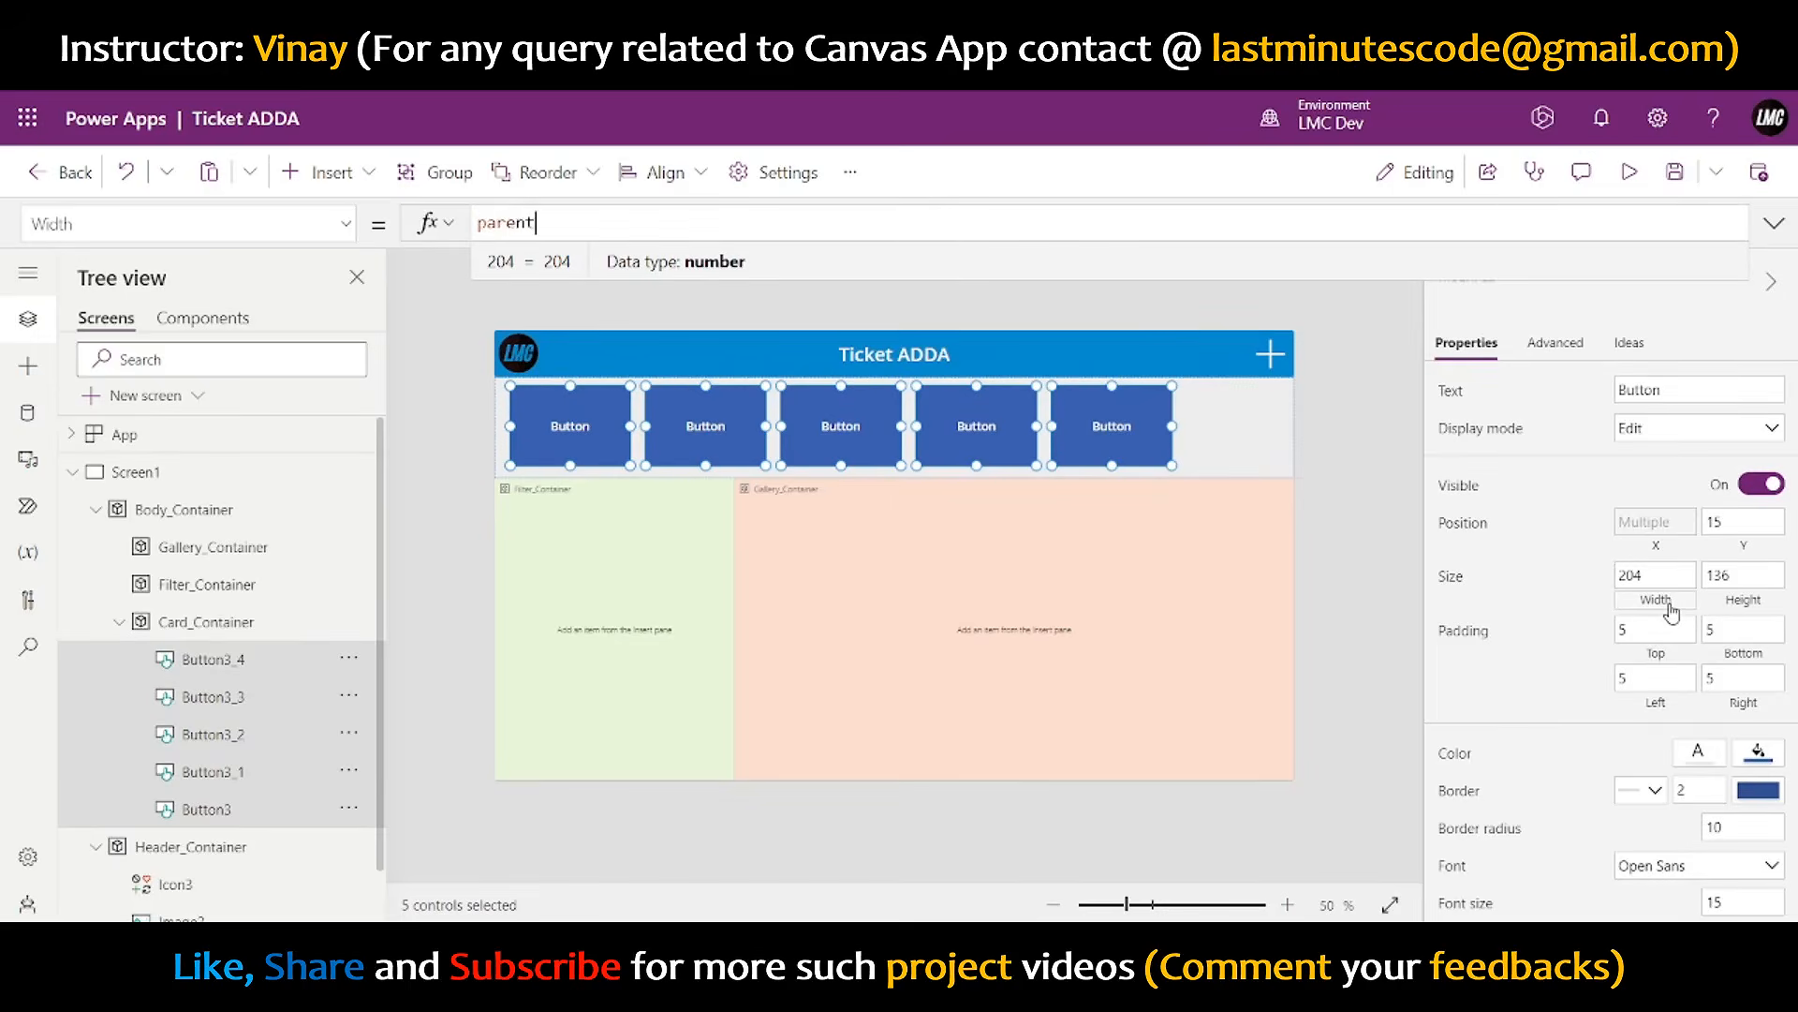
{"action": "type", "text": ".Width"}
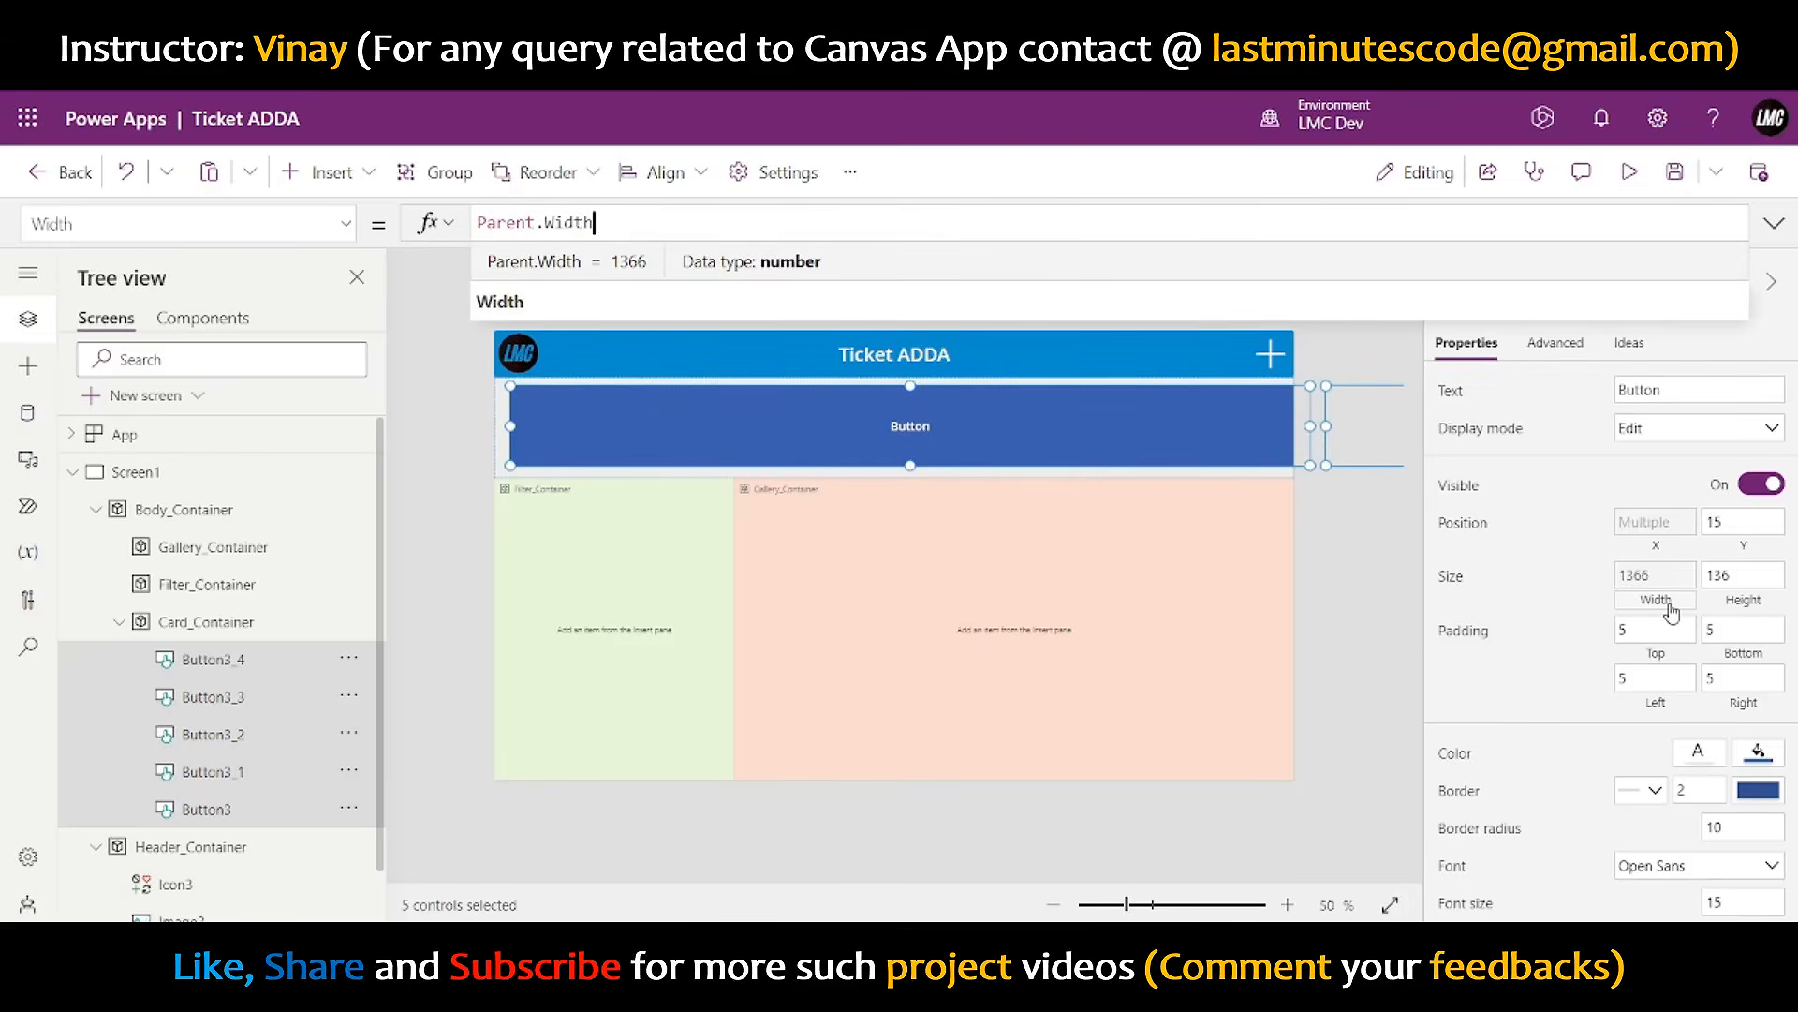
{"action": "type", "text": "/5"}
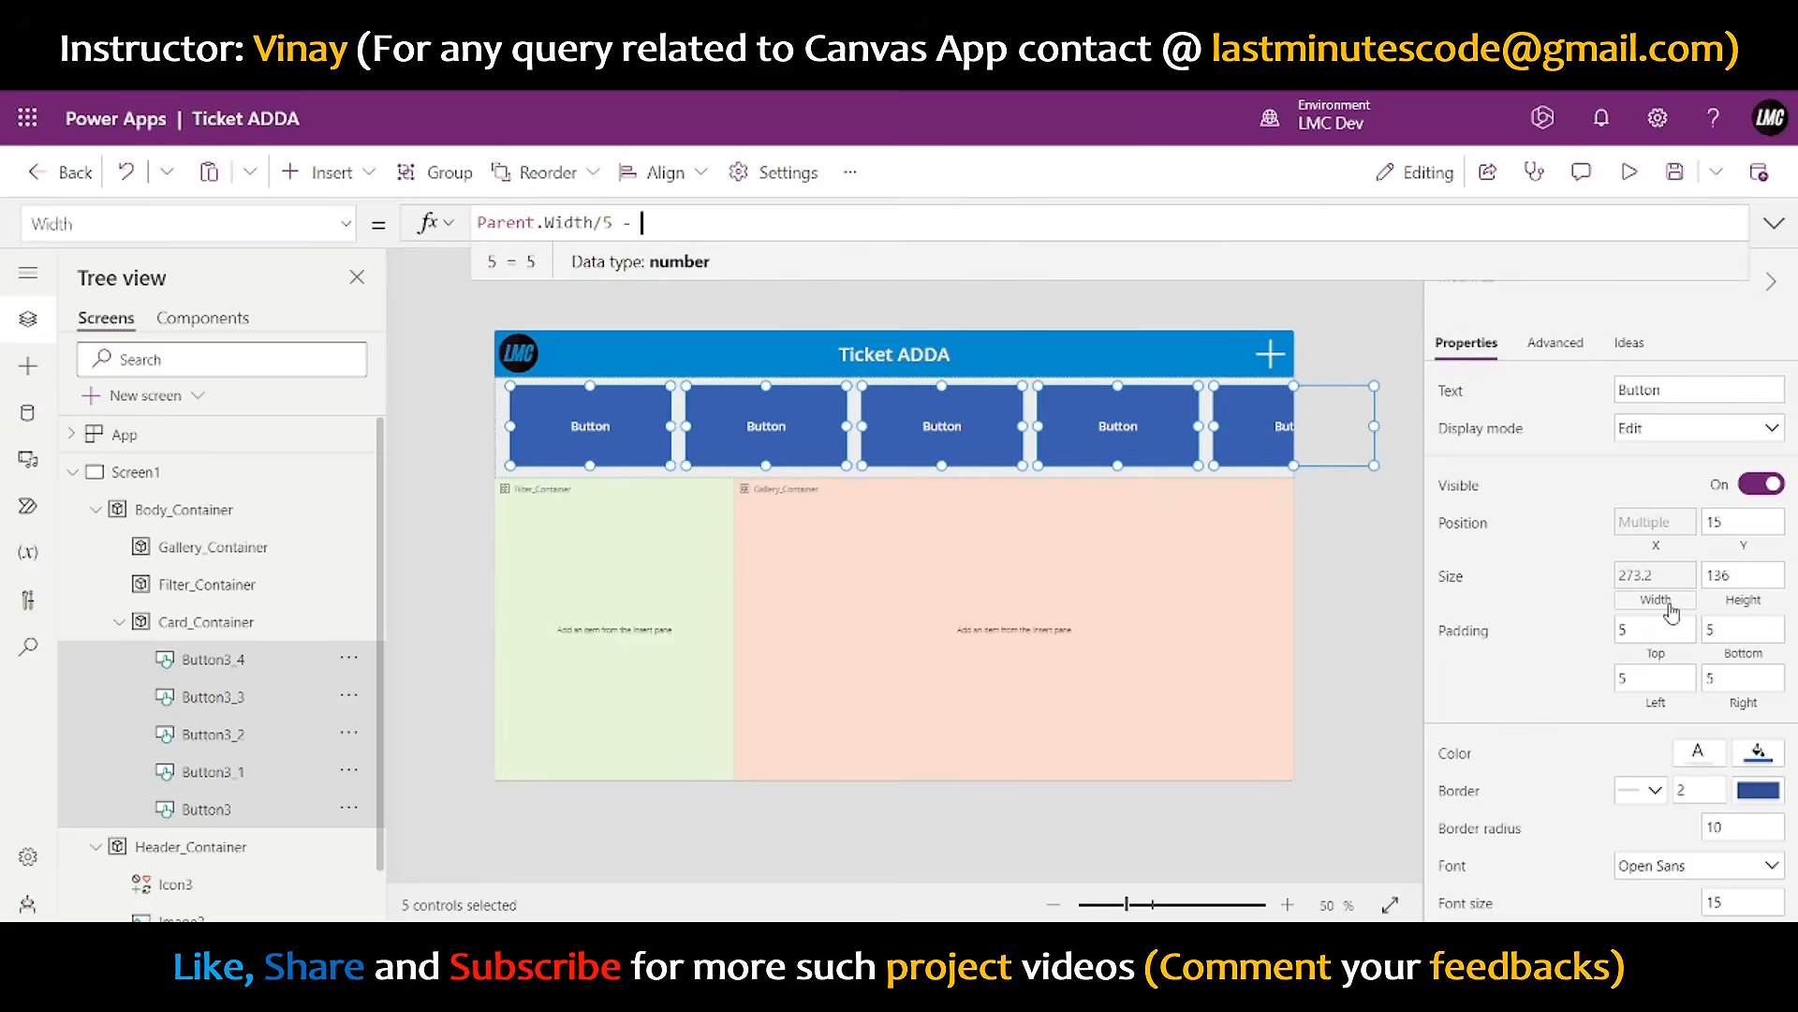
{"action": "type", "text": " - {arent"}
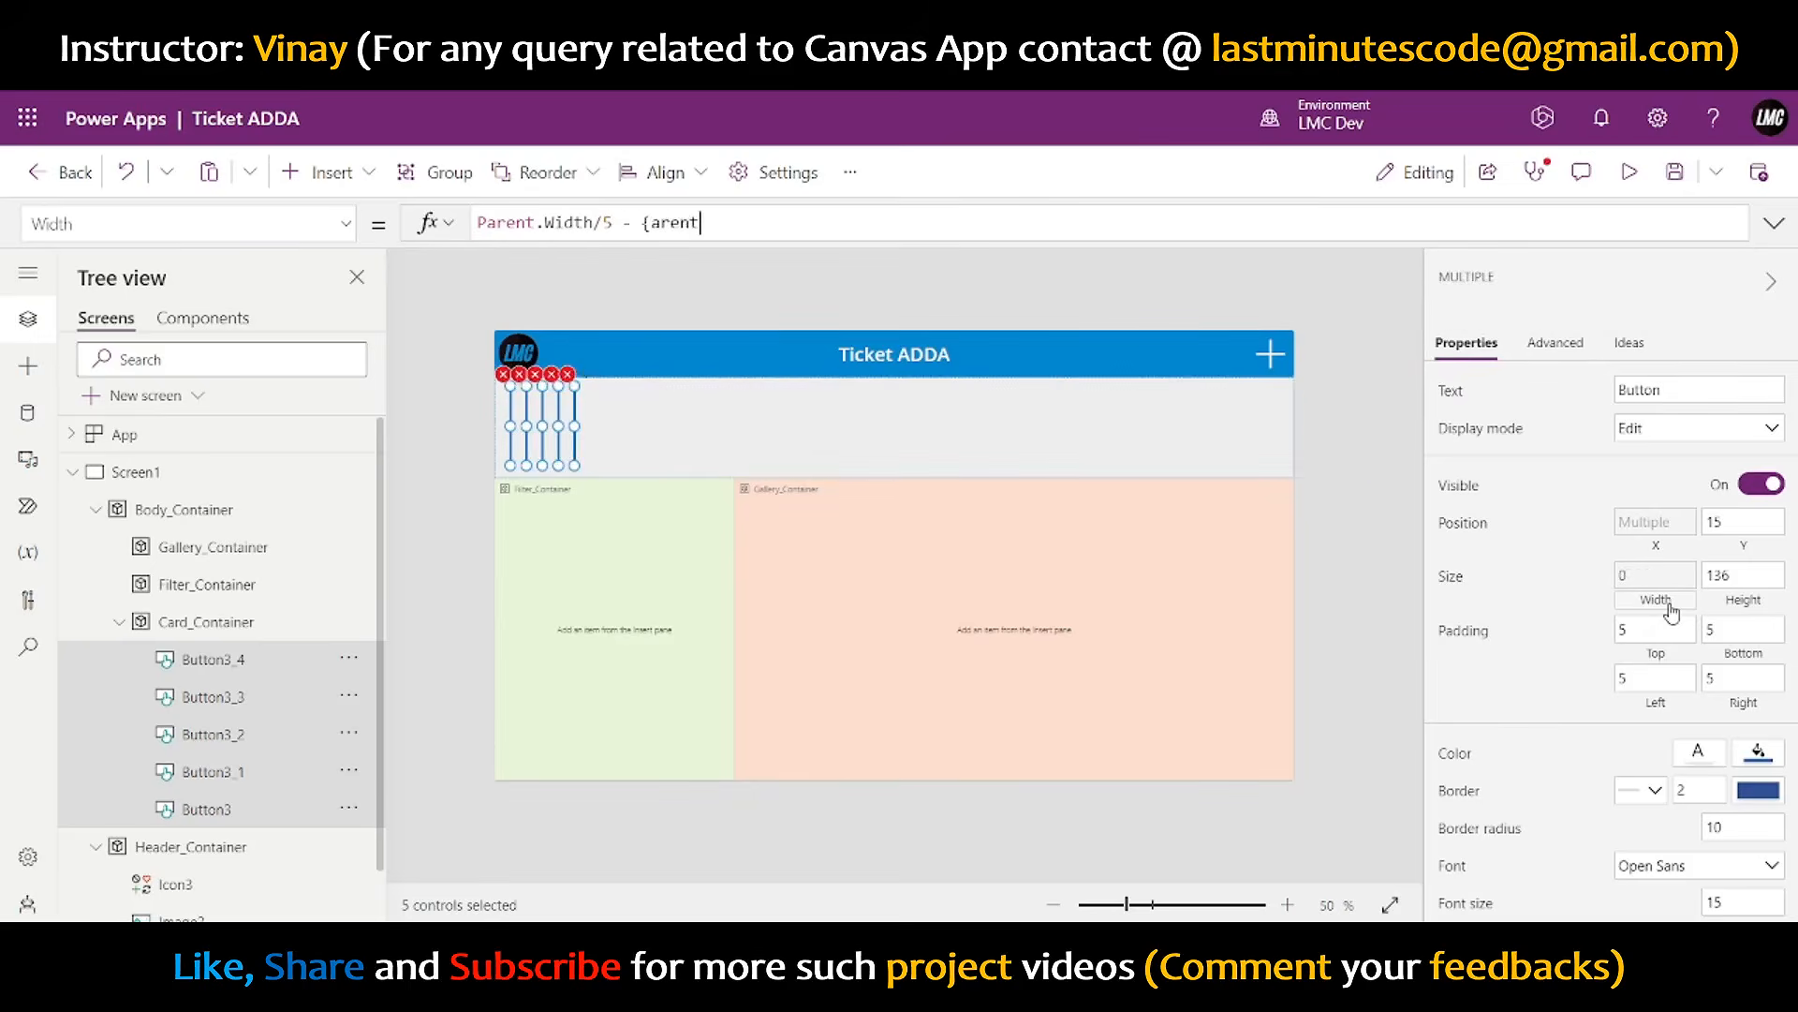
{"action": "type", "text": ".Width*.02"}
{"action": "key", "text": "BackSpace"}
{"action": "type", "text": "P"}
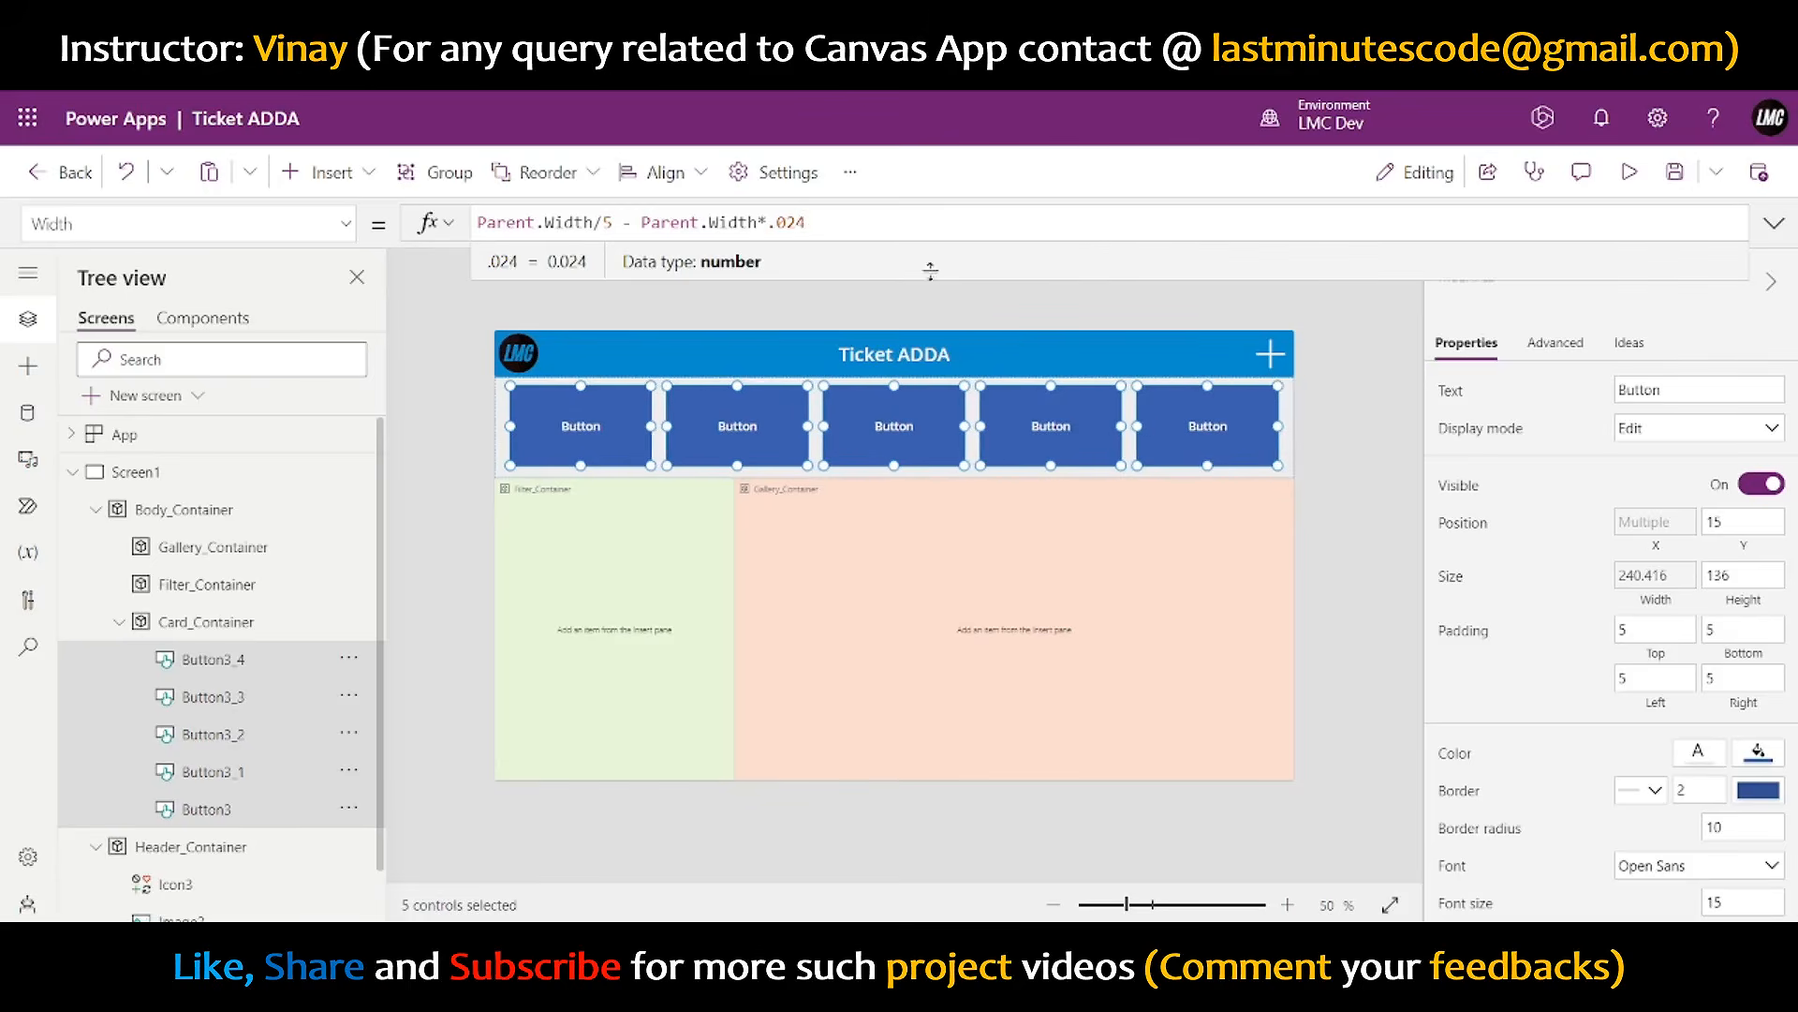
{"action": "left_click", "coordinate": [1375, 483]}
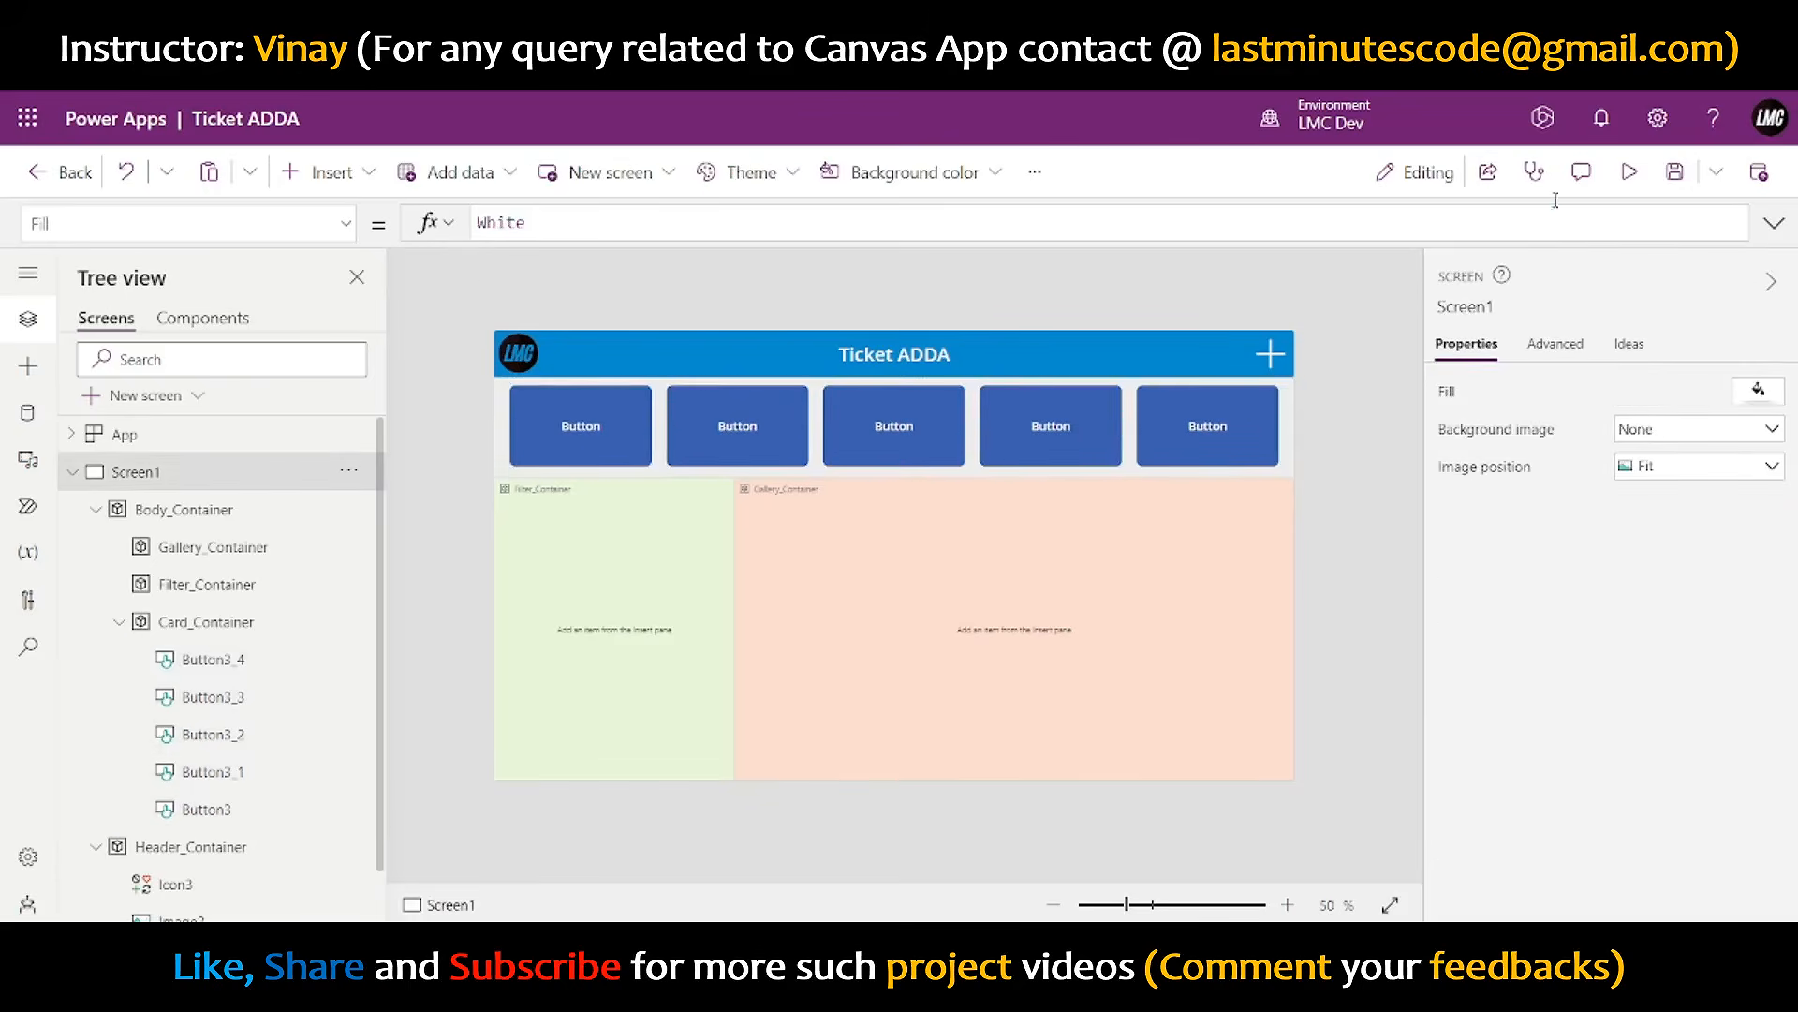
{"action": "left_click", "coordinate": [1629, 172]}
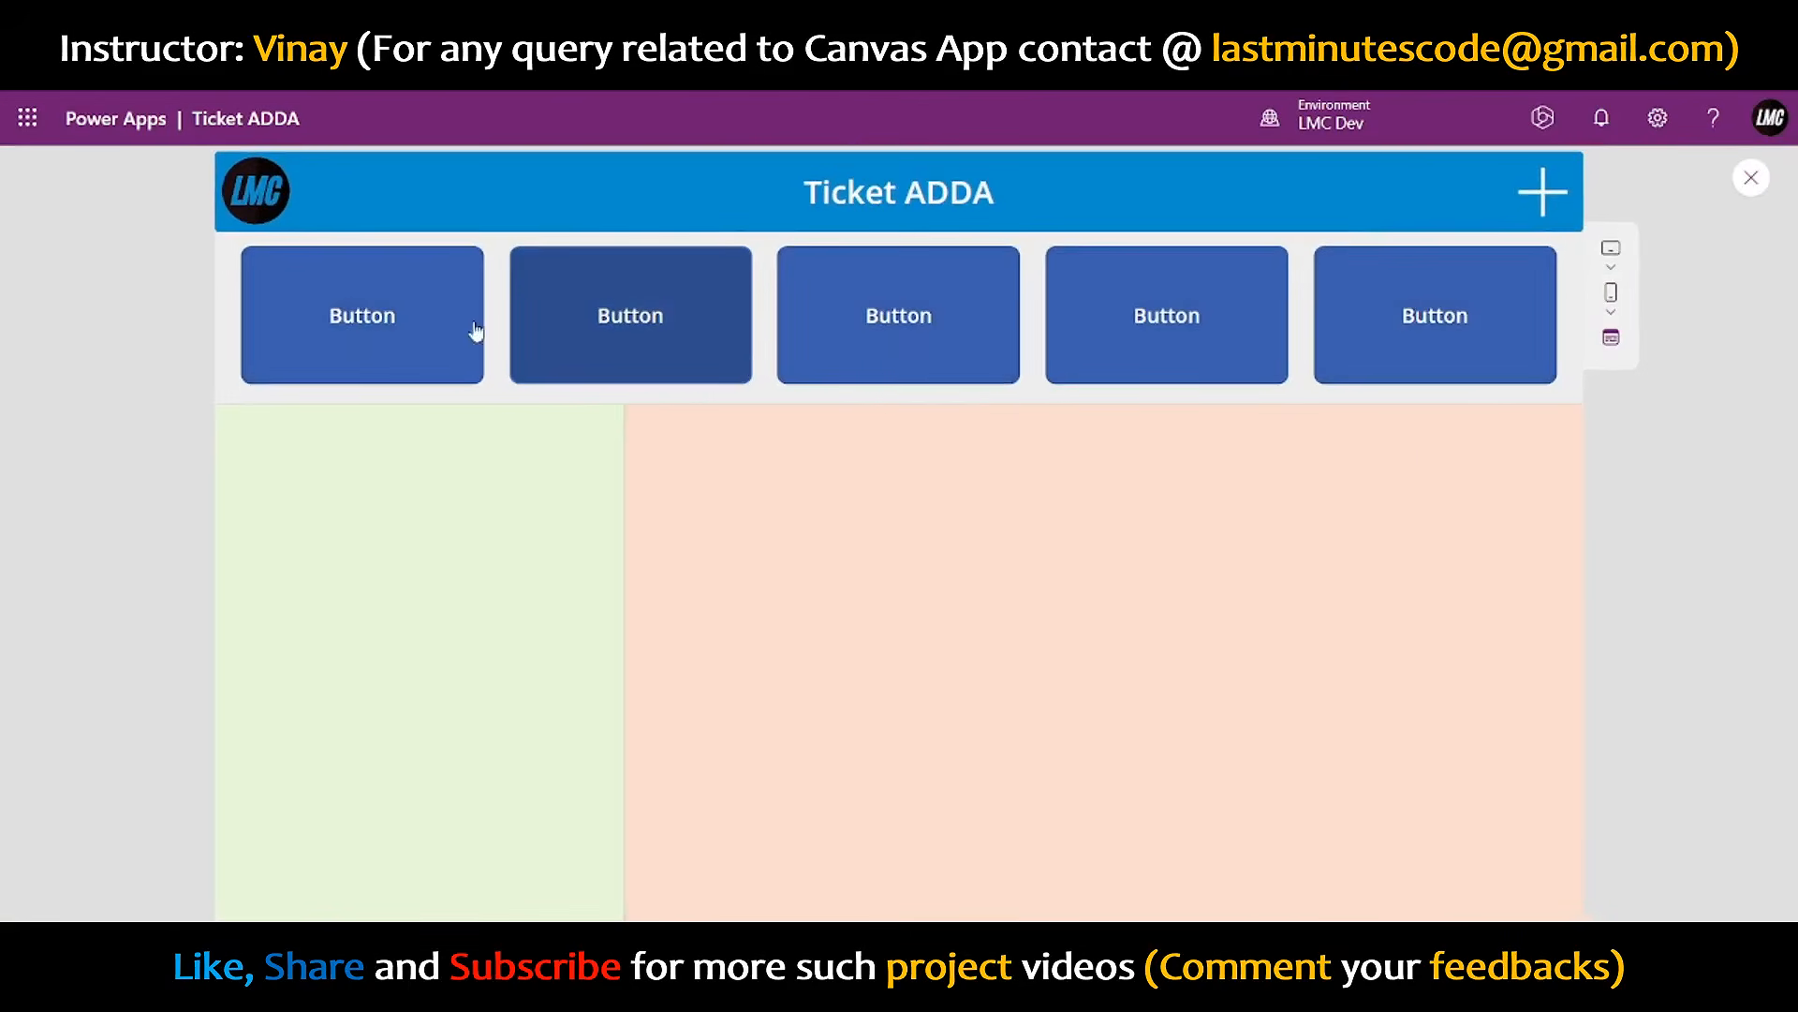
{"action": "left_click", "coordinate": [1747, 178]}
{"action": "left_click", "coordinate": [1150, 463]}
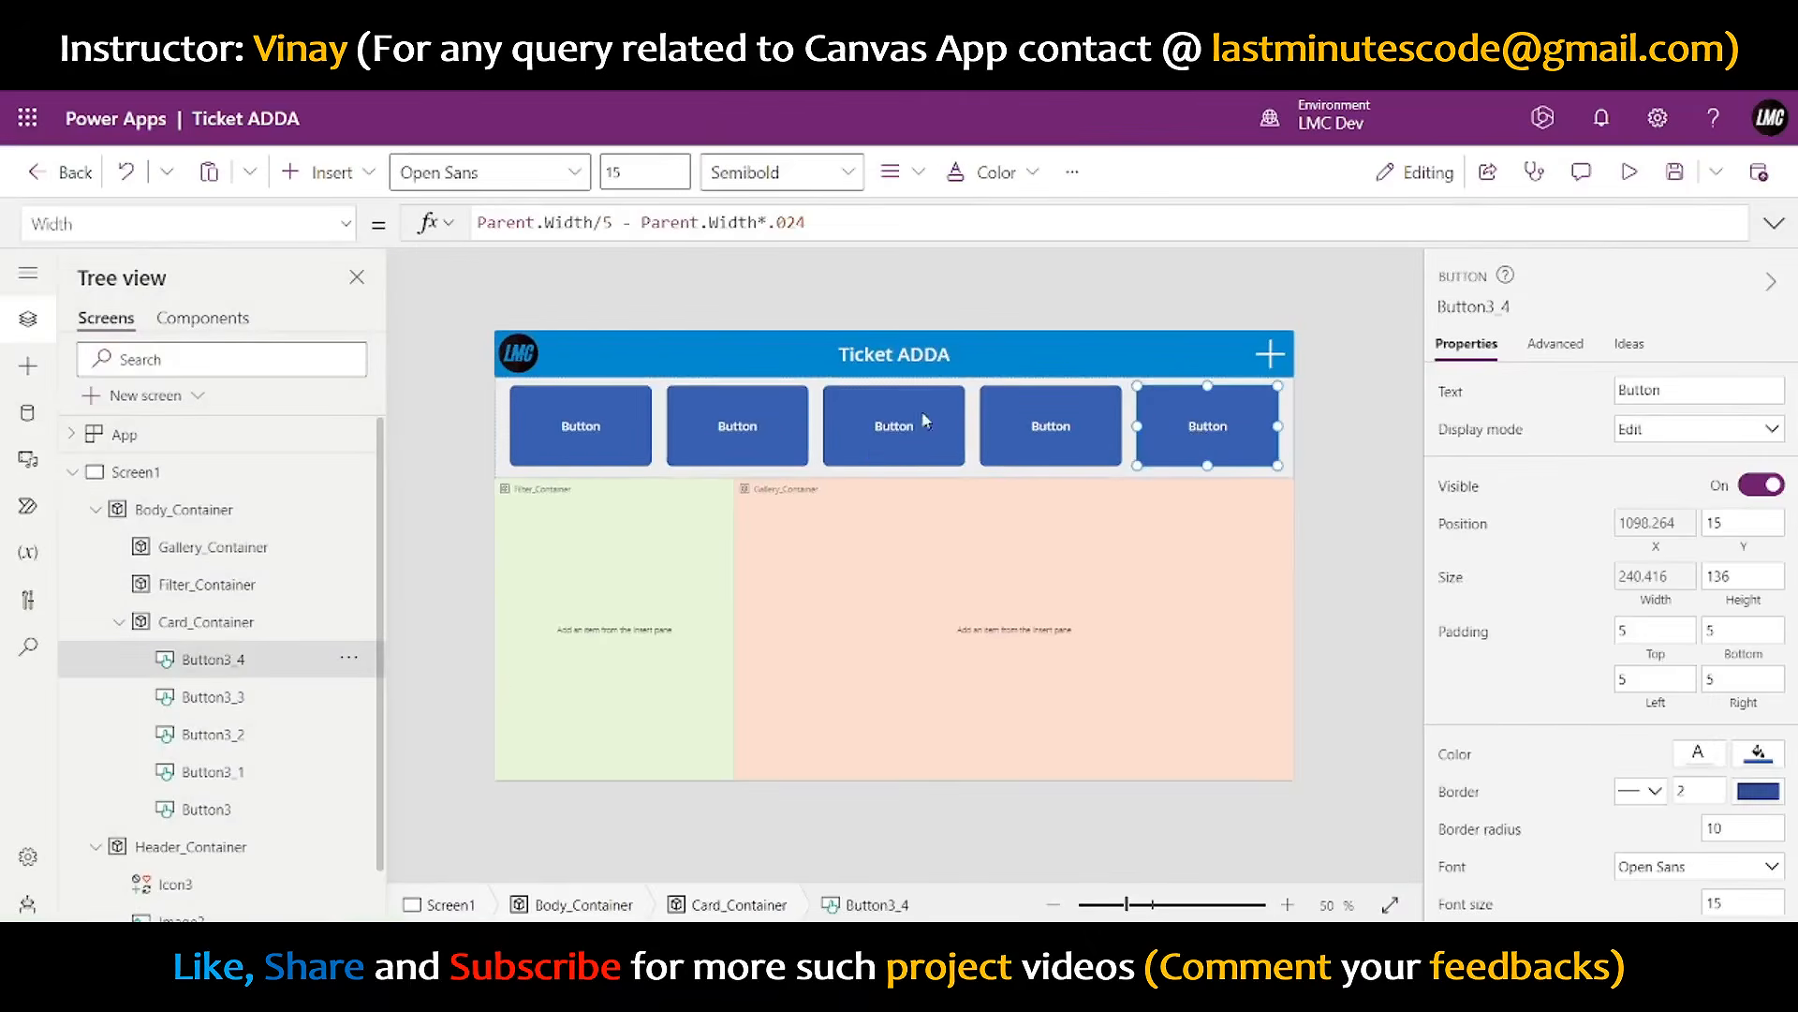
{"action": "left_click", "coordinate": [1012, 423], "text": "shift"}
{"action": "left_click", "coordinate": [894, 426], "text": "shift"}
{"action": "left_click", "coordinate": [717, 426], "text": "shift"}
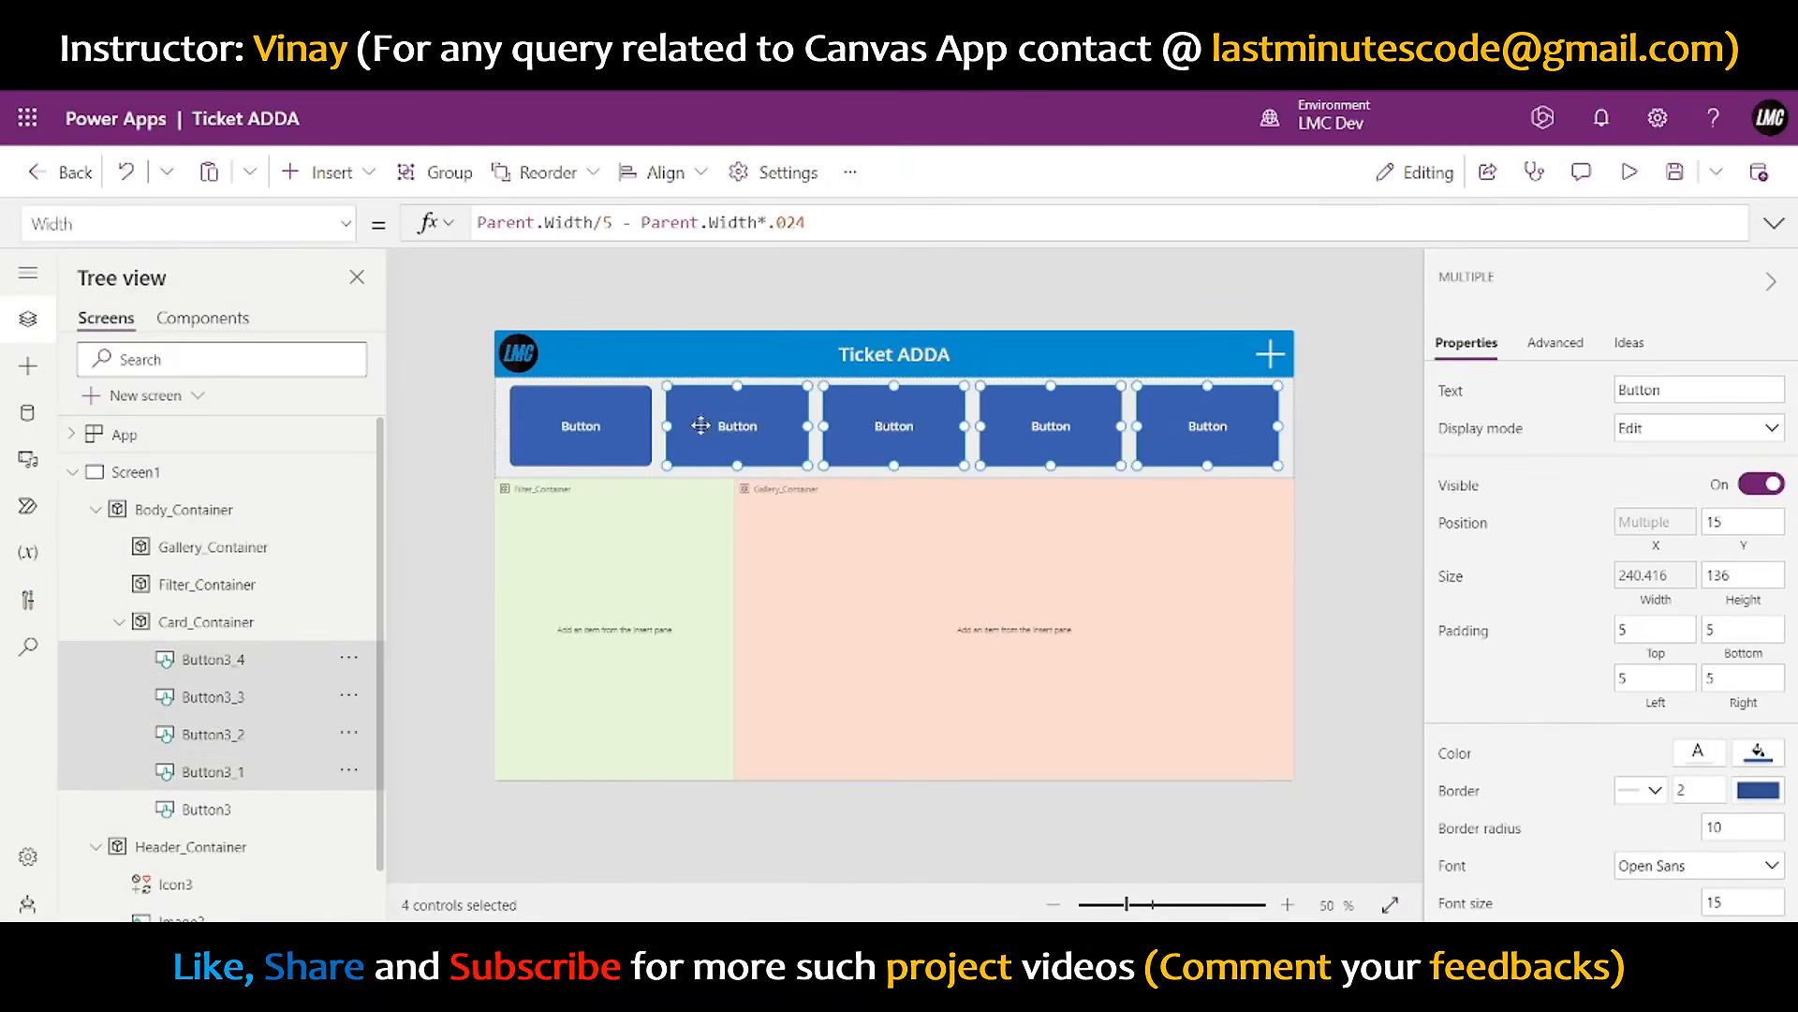
{"action": "left_click", "coordinate": [590, 427], "text": "shift"}
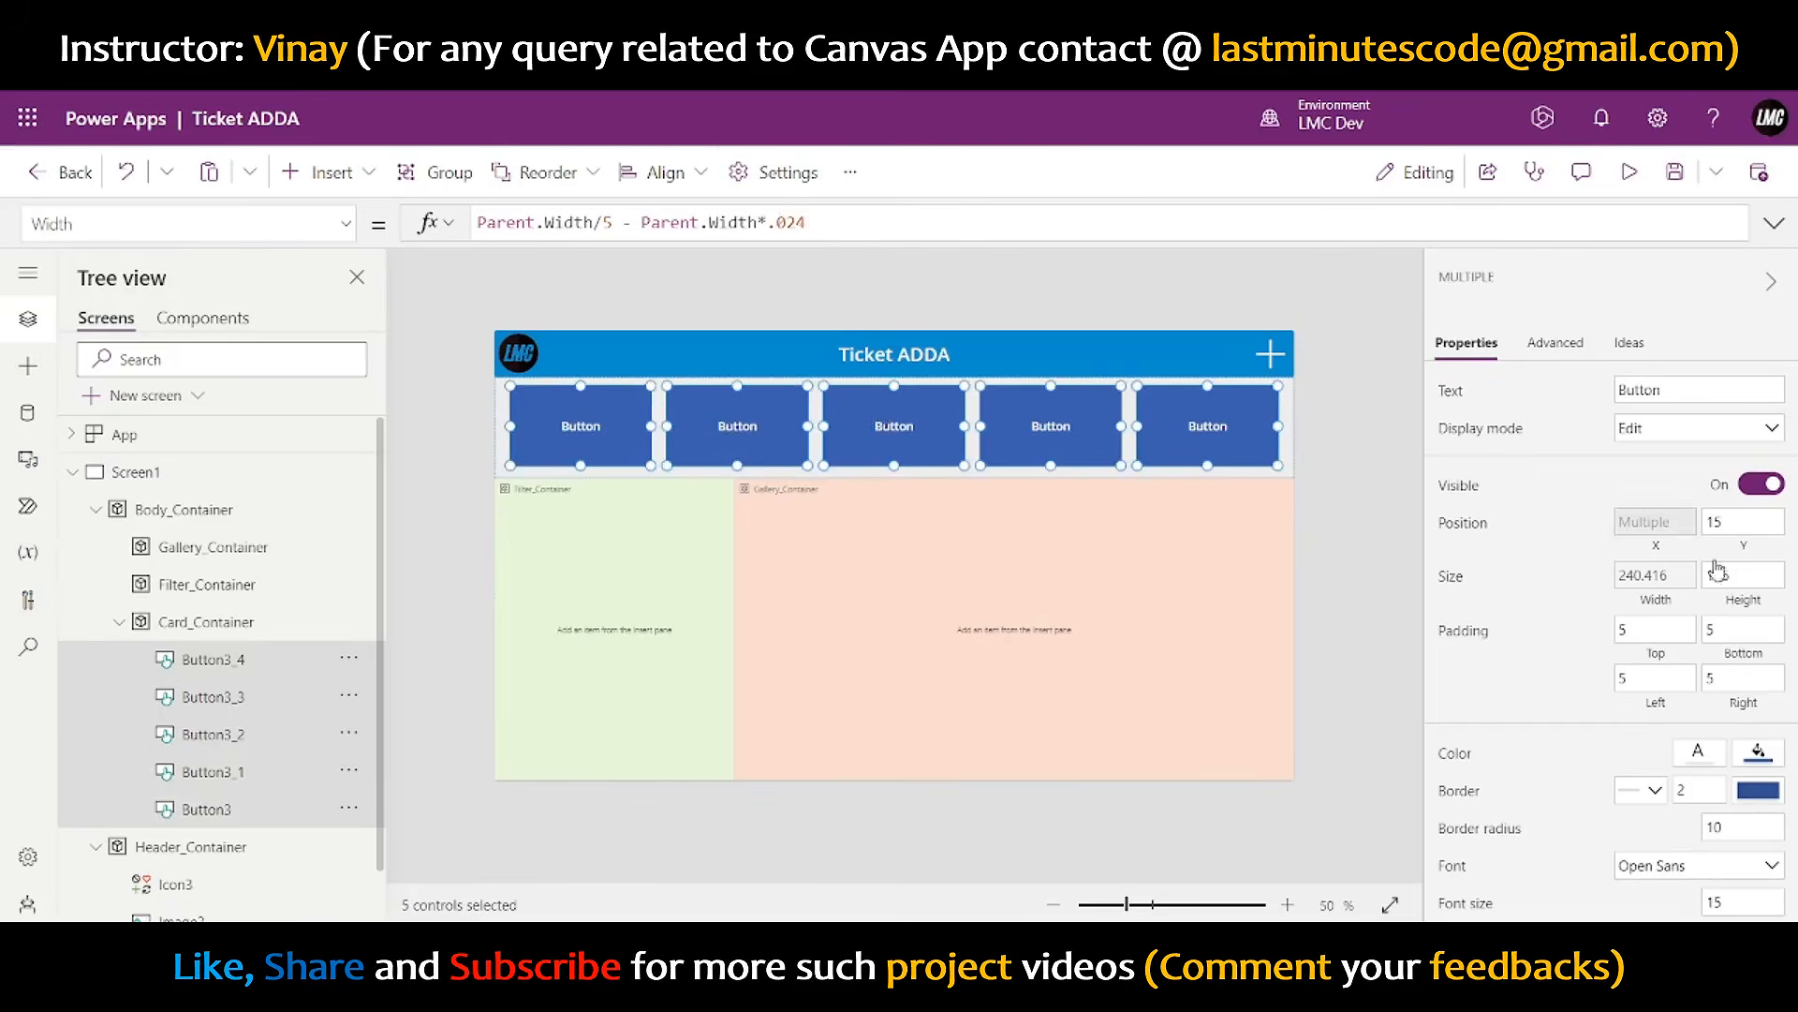
{"action": "left_click", "coordinate": [1349, 433]}
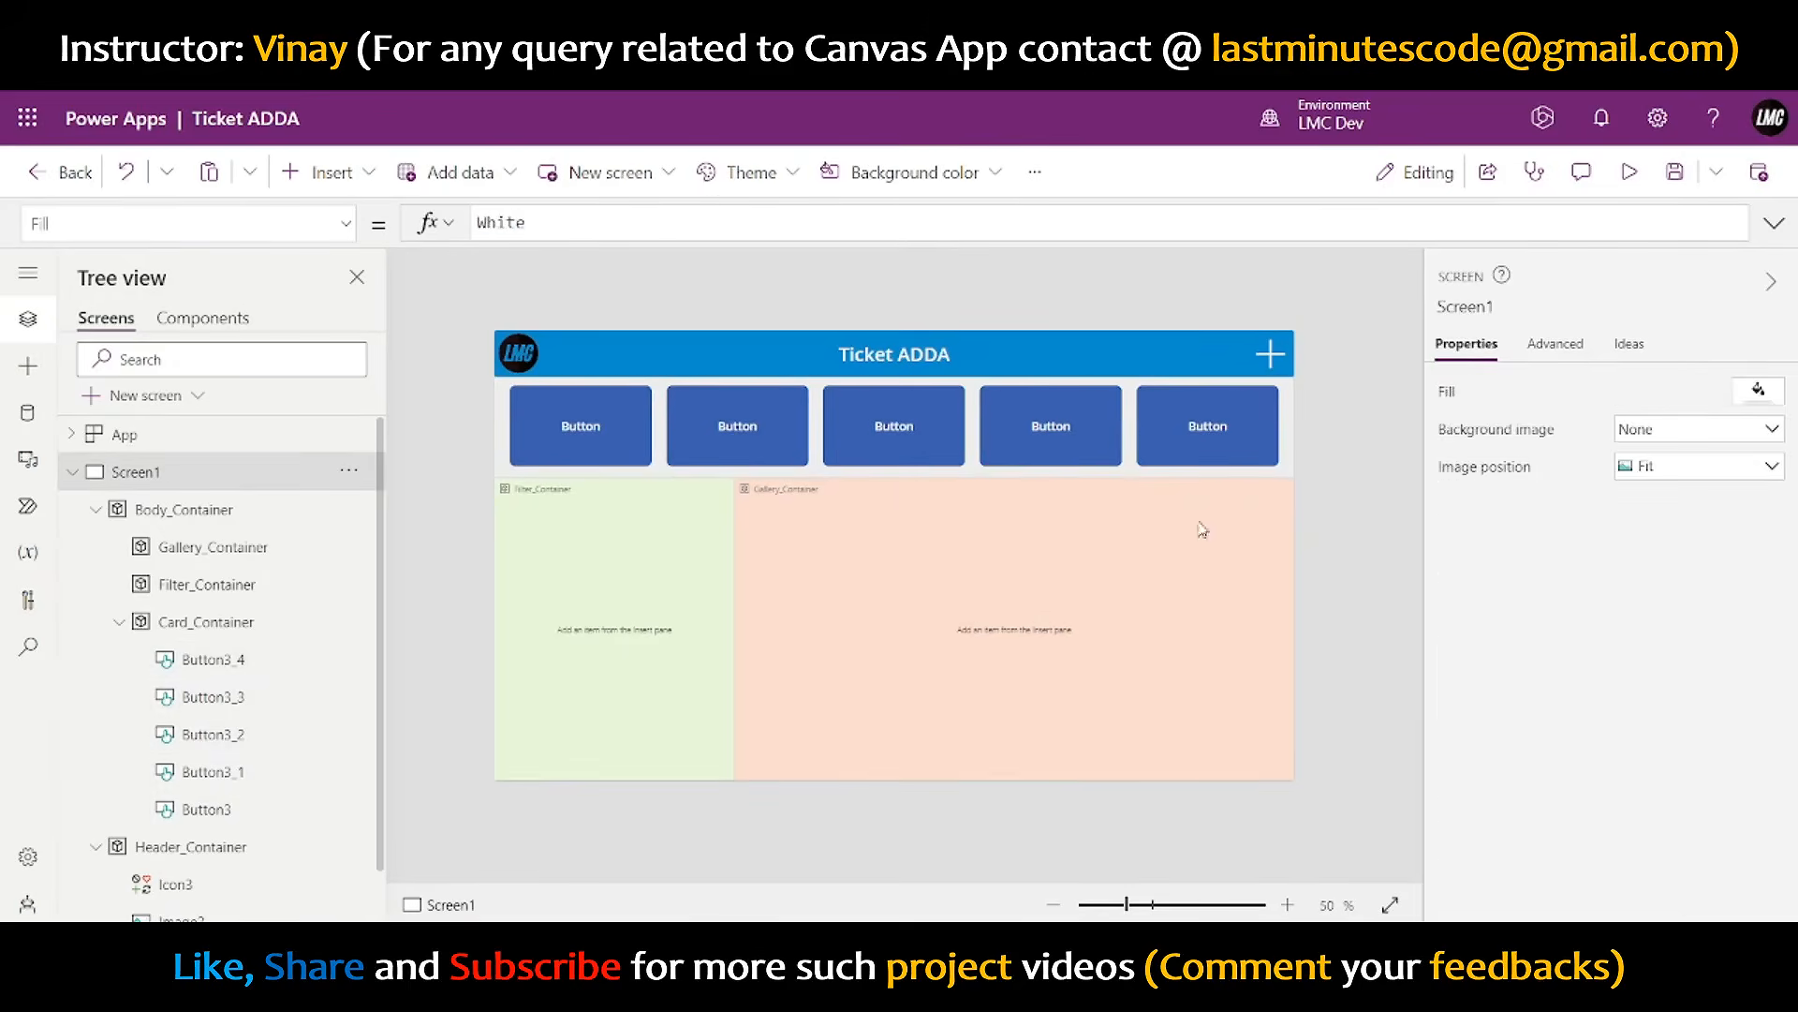
- Set the text of Button3, the first card button, to "All Tickets"
{"action": "left_click", "coordinate": [597, 442]}
{"action": "left_click", "coordinate": [1449, 392]}
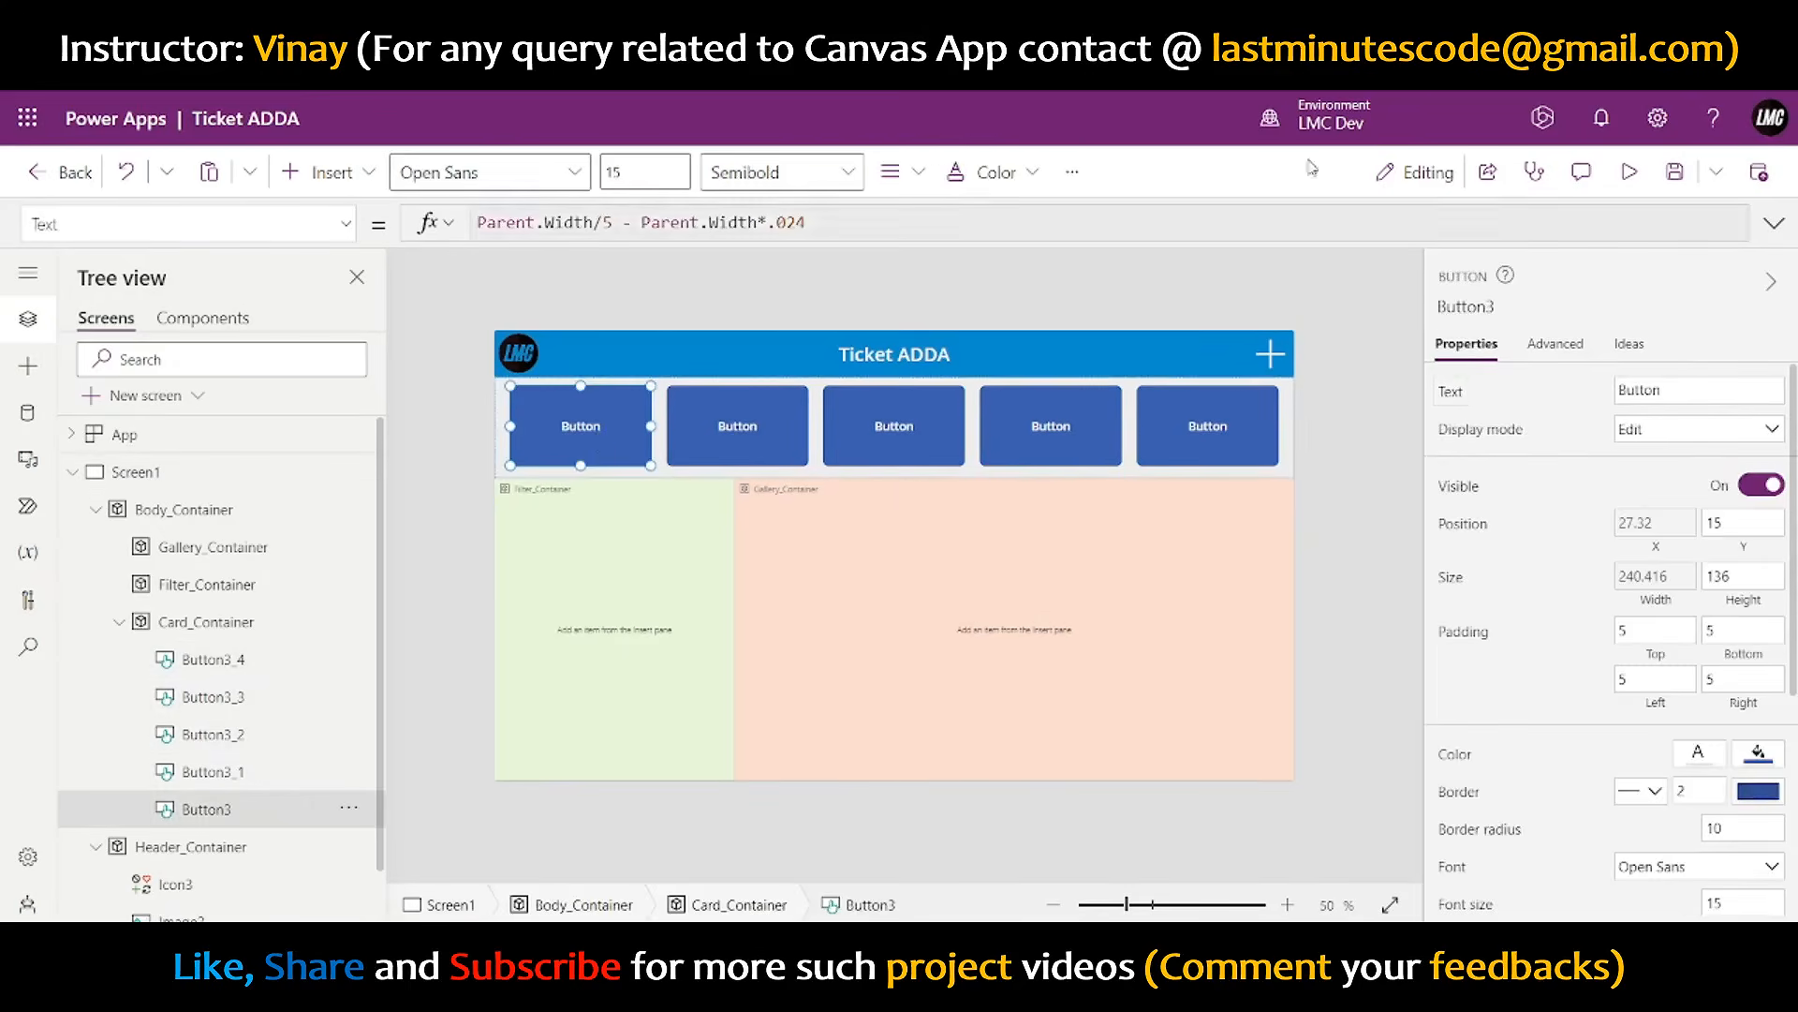
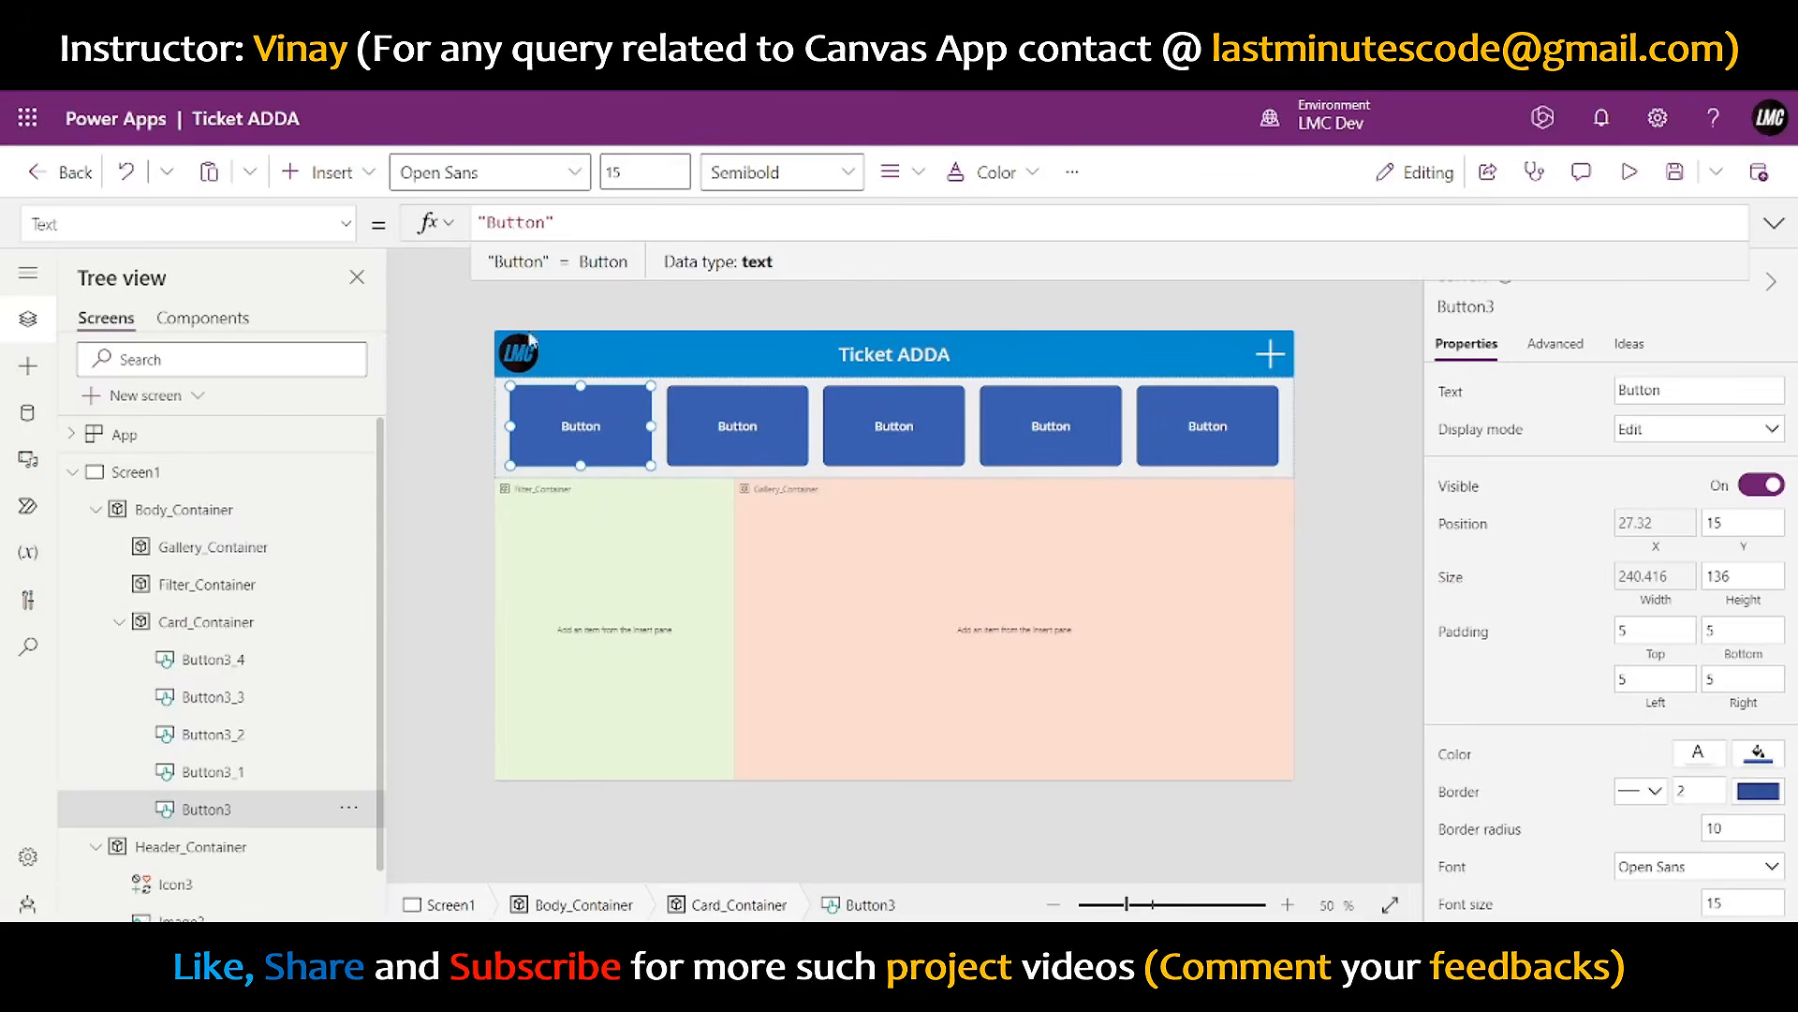
{"action": "left_click", "coordinate": [542, 239]}
{"action": "double_click", "coordinate": [510, 222]}
{"action": "type", "text": "All Tickets"}
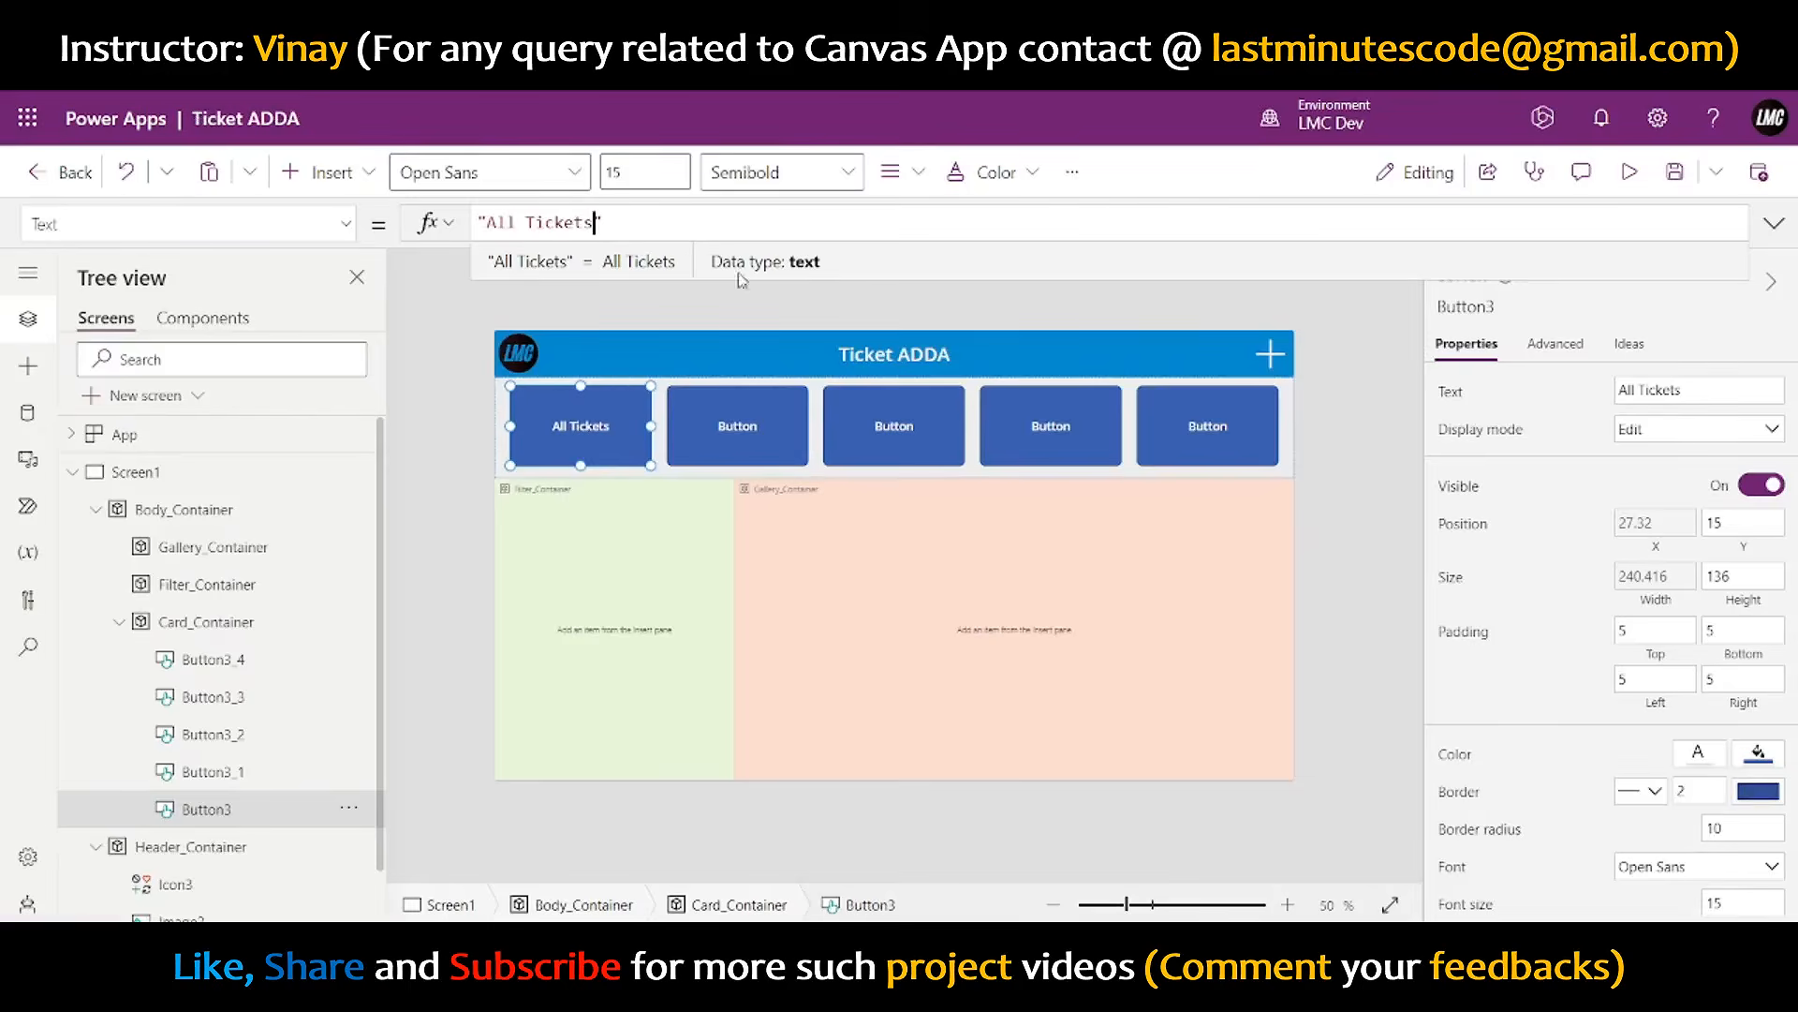
- Set the text of the other four card buttons, Button3_1 through Button3_4, to "New Tickets" all at once
{"action": "left_click", "coordinate": [698, 417]}
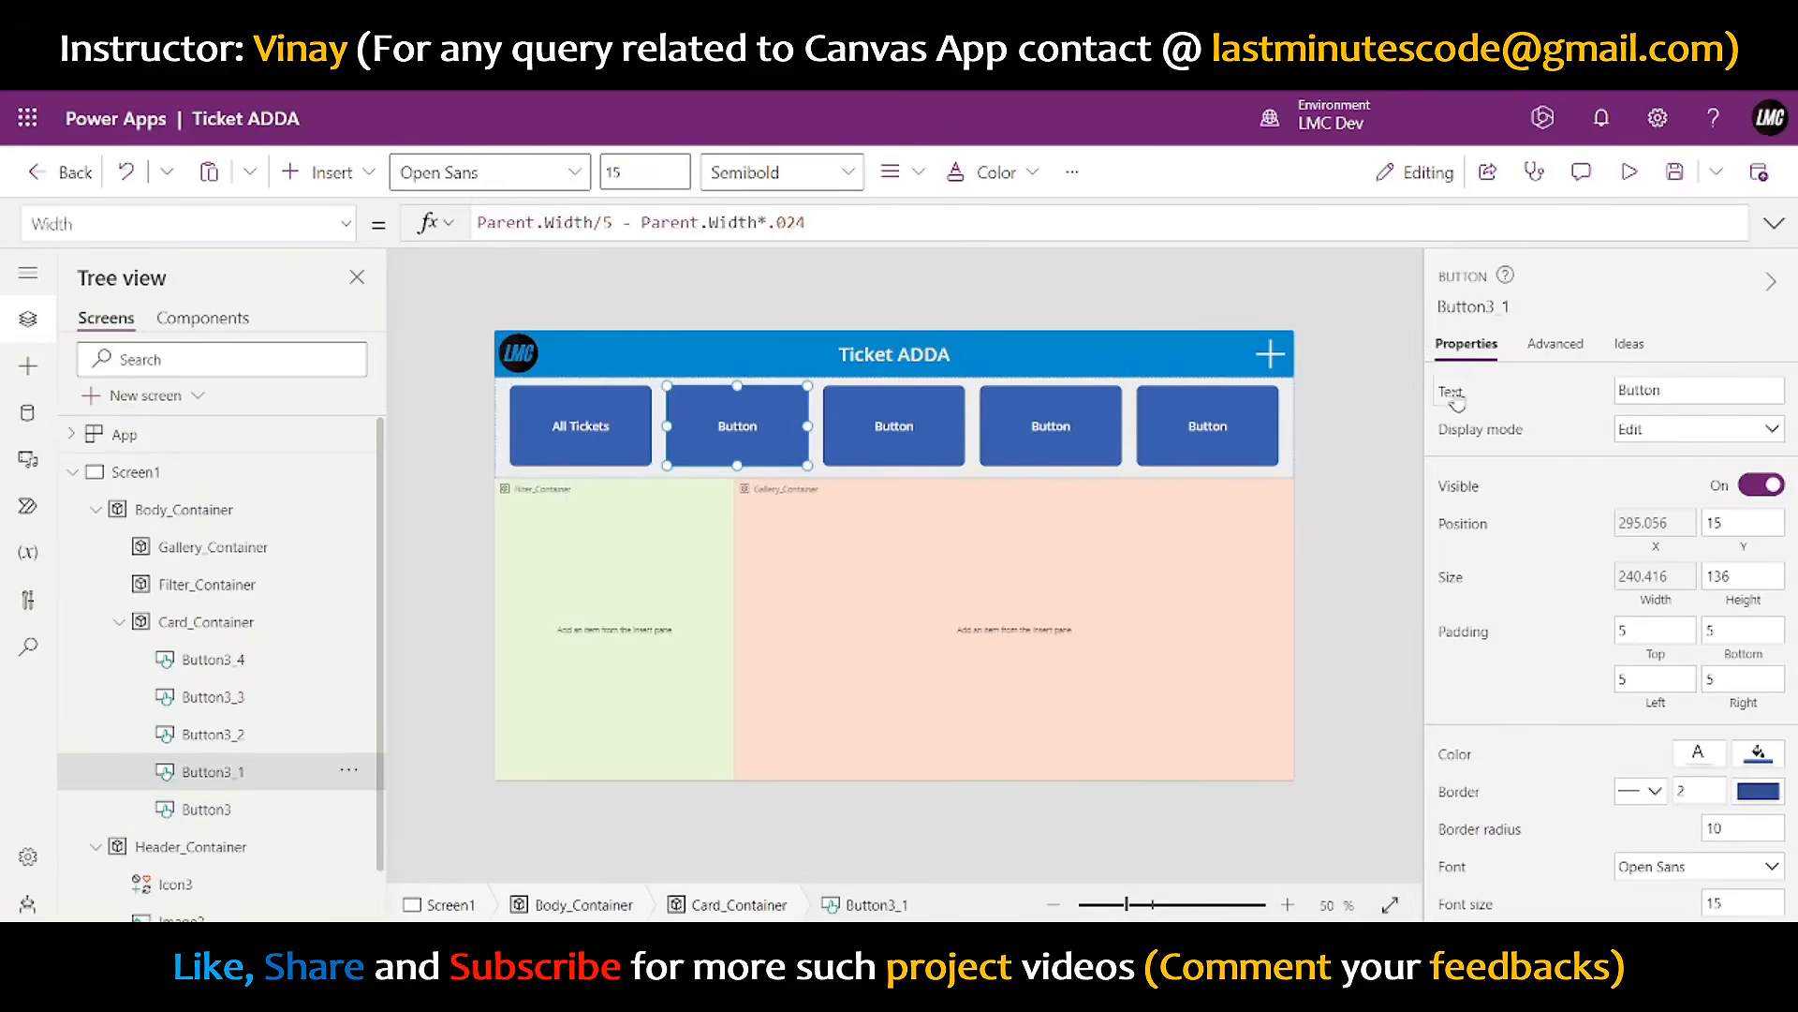
{"action": "left_click", "coordinate": [866, 435], "text": "shift"}
{"action": "left_click", "coordinate": [1104, 429], "text": "shift"}
{"action": "left_click", "coordinate": [1204, 427], "text": "shift"}
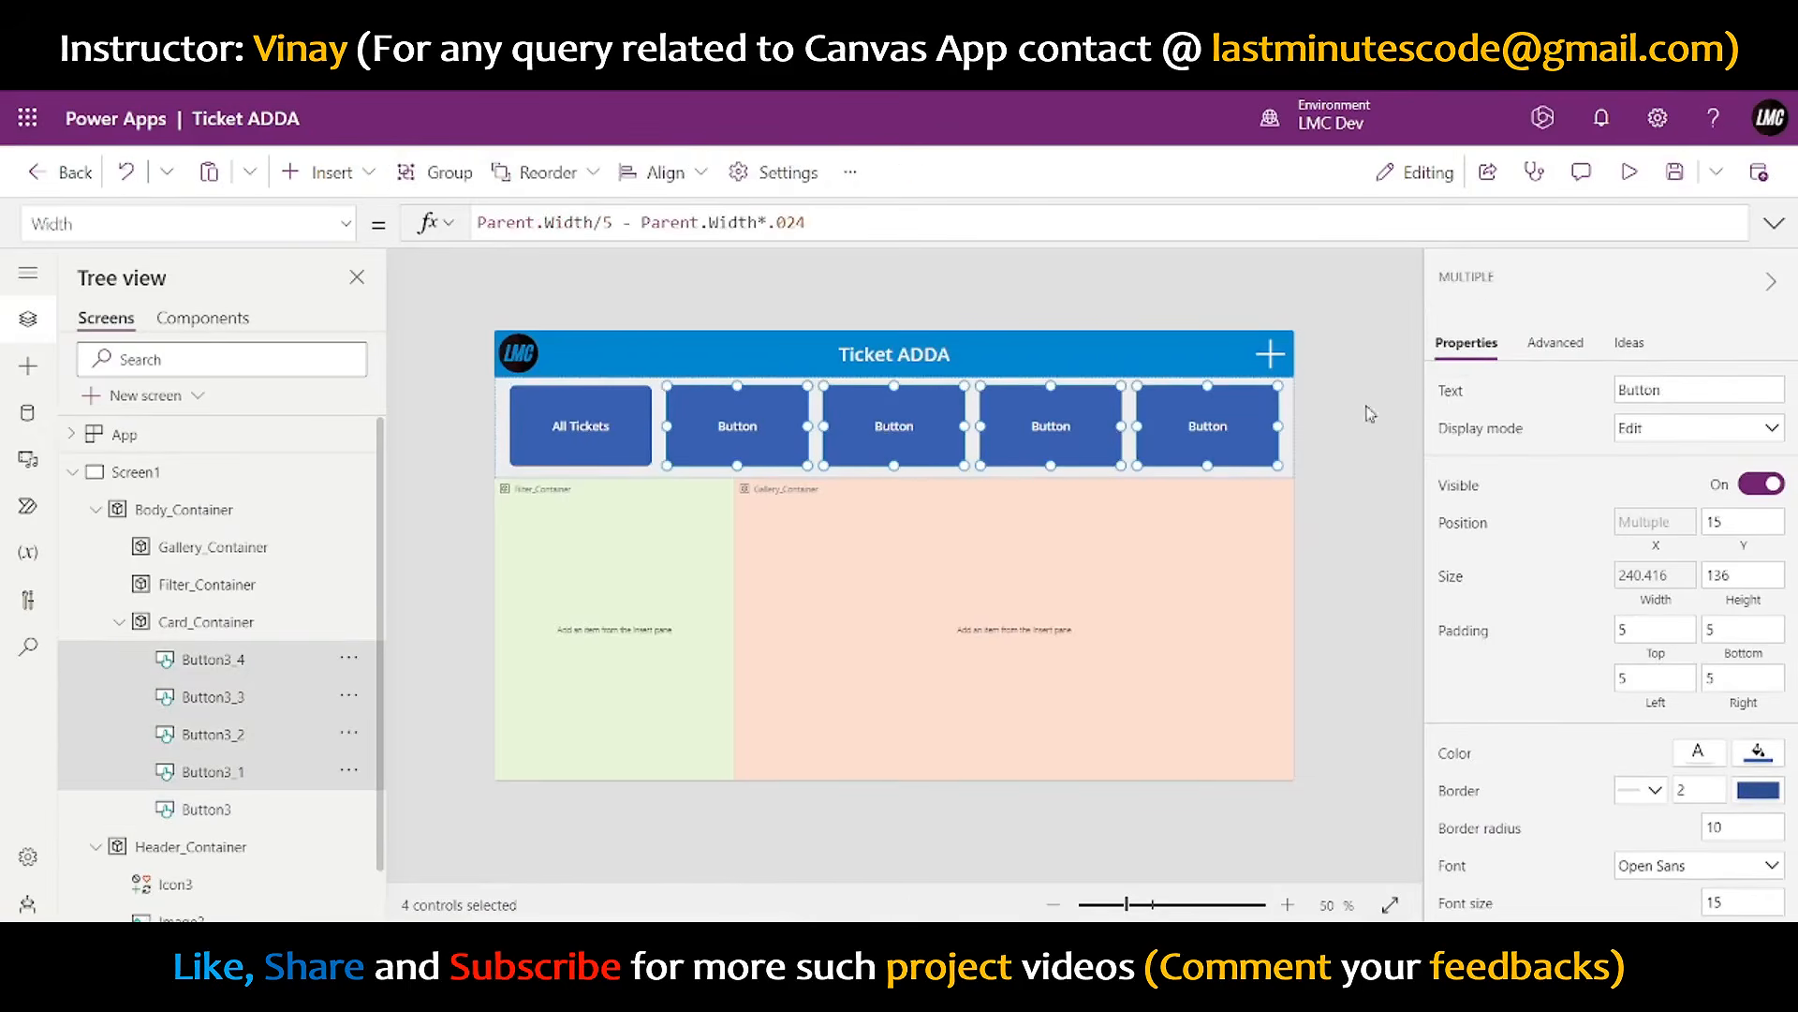
{"action": "left_click", "coordinate": [1451, 390]}
{"action": "left_click", "coordinate": [656, 225]}
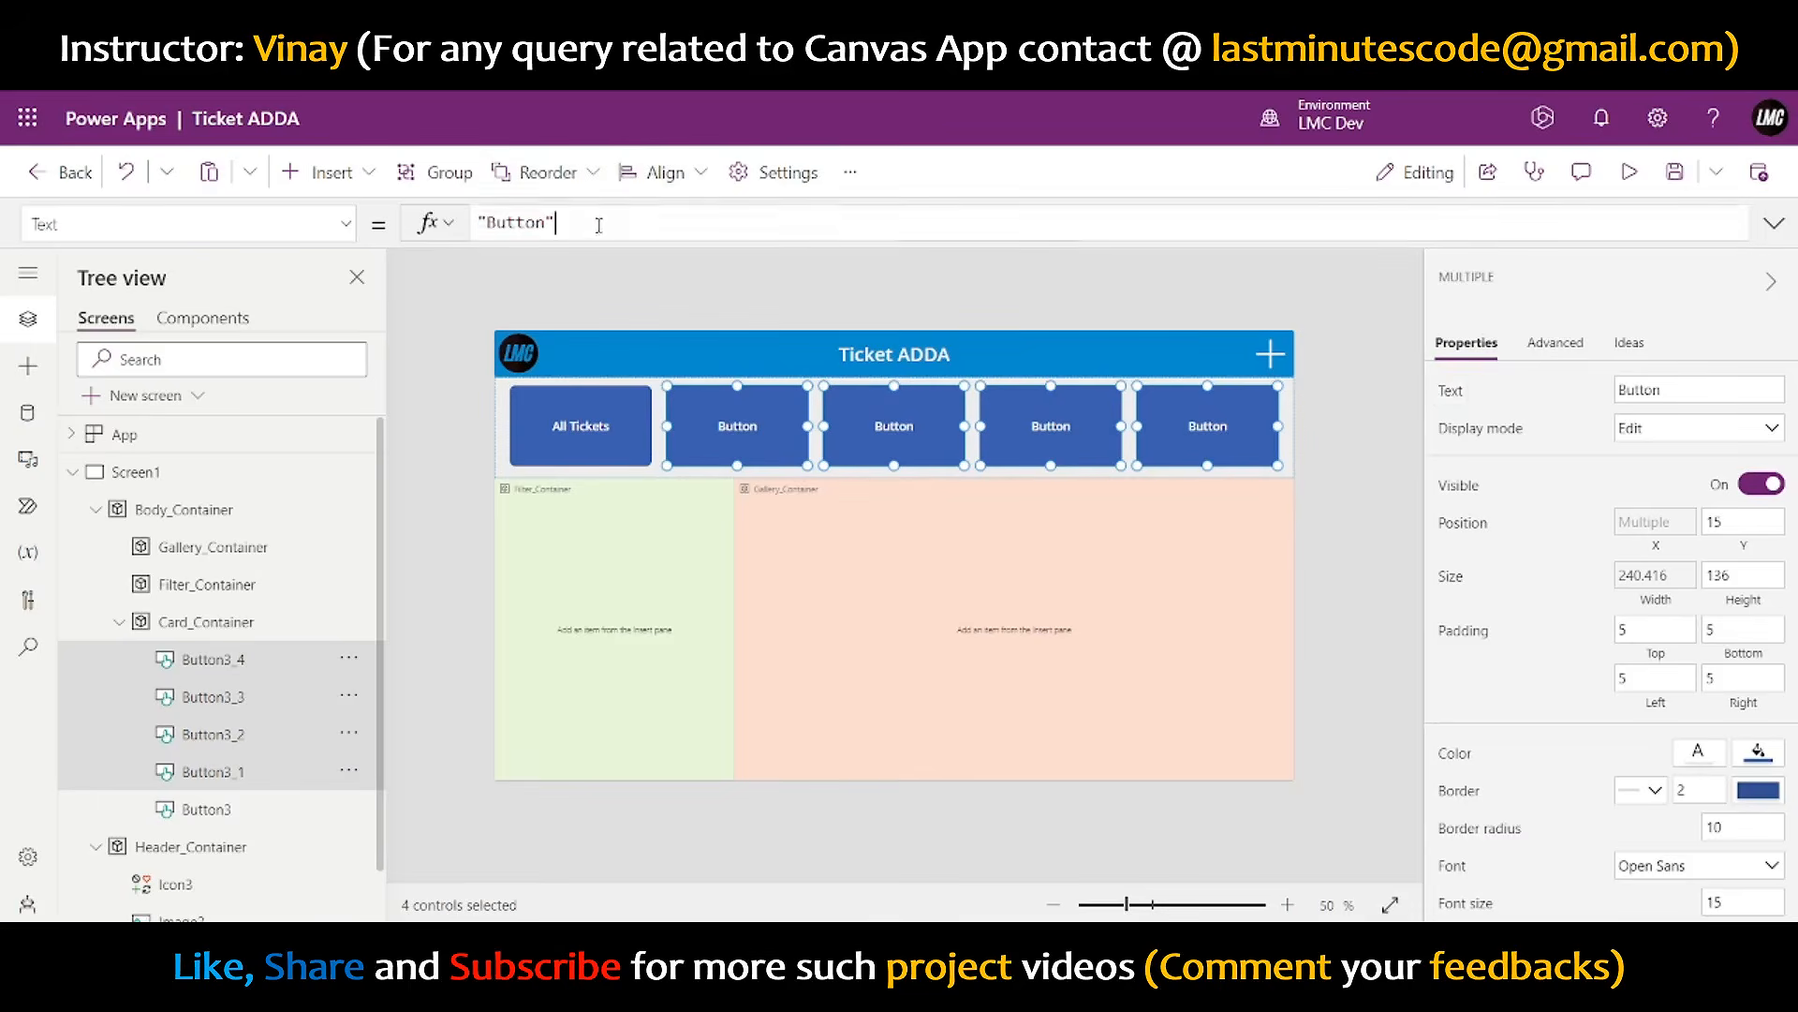
{"action": "double_click", "coordinate": [507, 224]}
{"action": "type", "text": "New Tiocket"}
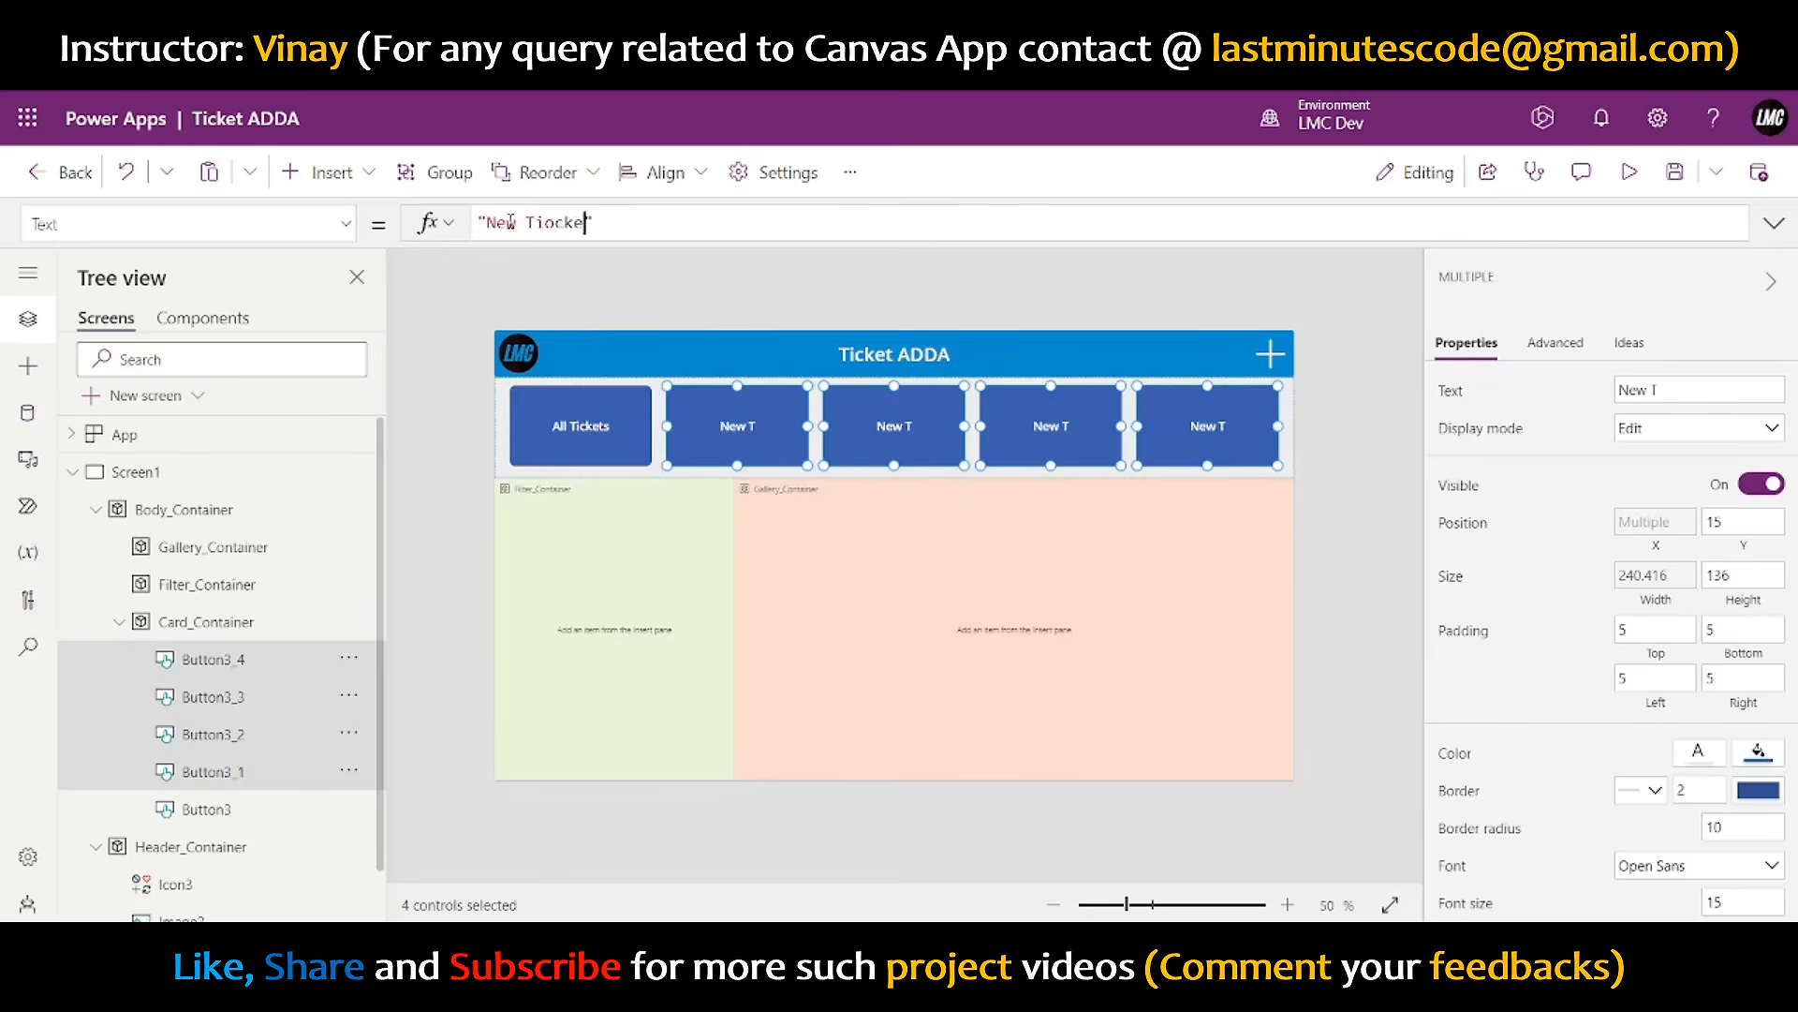
{"action": "key", "text": "BackSpace"}
{"action": "key", "text": "BackSpace"}
{"action": "key", "text": "BackSpace"}
{"action": "key", "text": "BackSpace"}
{"action": "key", "text": "BackSpace"}
{"action": "type", "text": "cket"}
{"action": "left_click", "coordinate": [1360, 459]}
- Change the text of Button3_2, the middle card button, to "In Progress"
{"action": "left_click", "coordinate": [902, 431]}
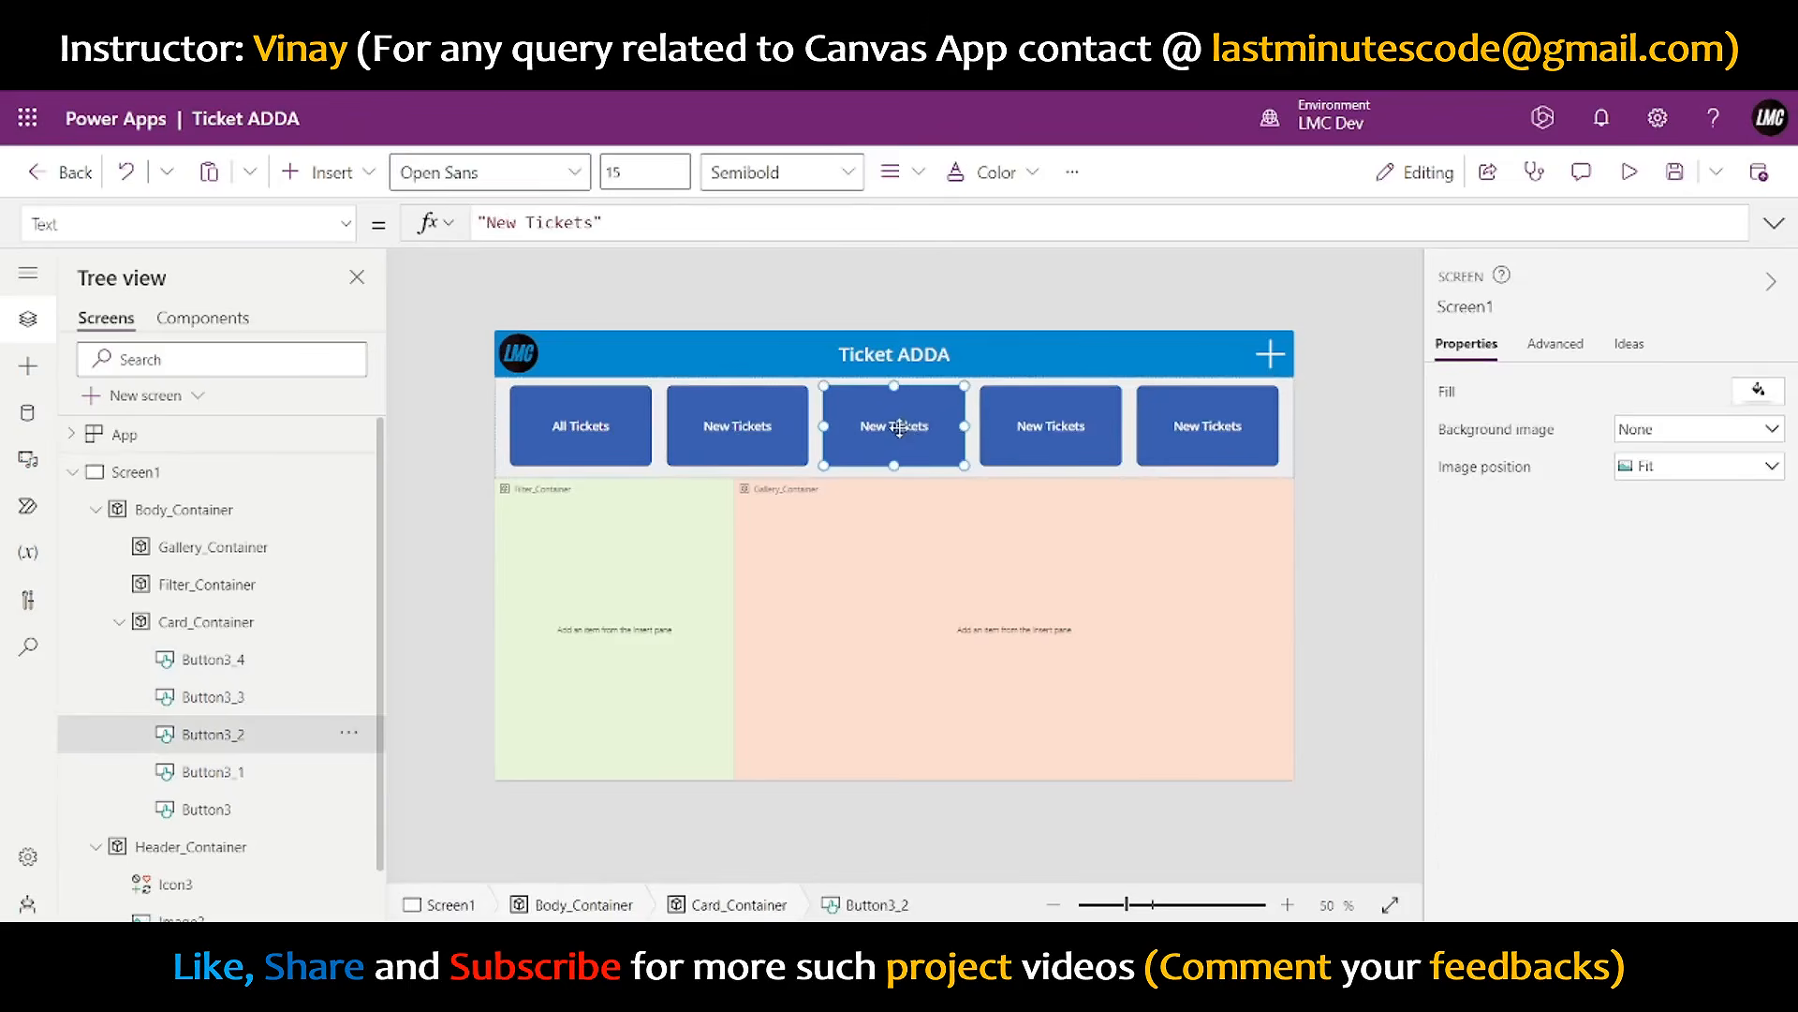
{"action": "left_click_drag", "start_coordinate": [1705, 391], "coordinate": [1528, 393]}
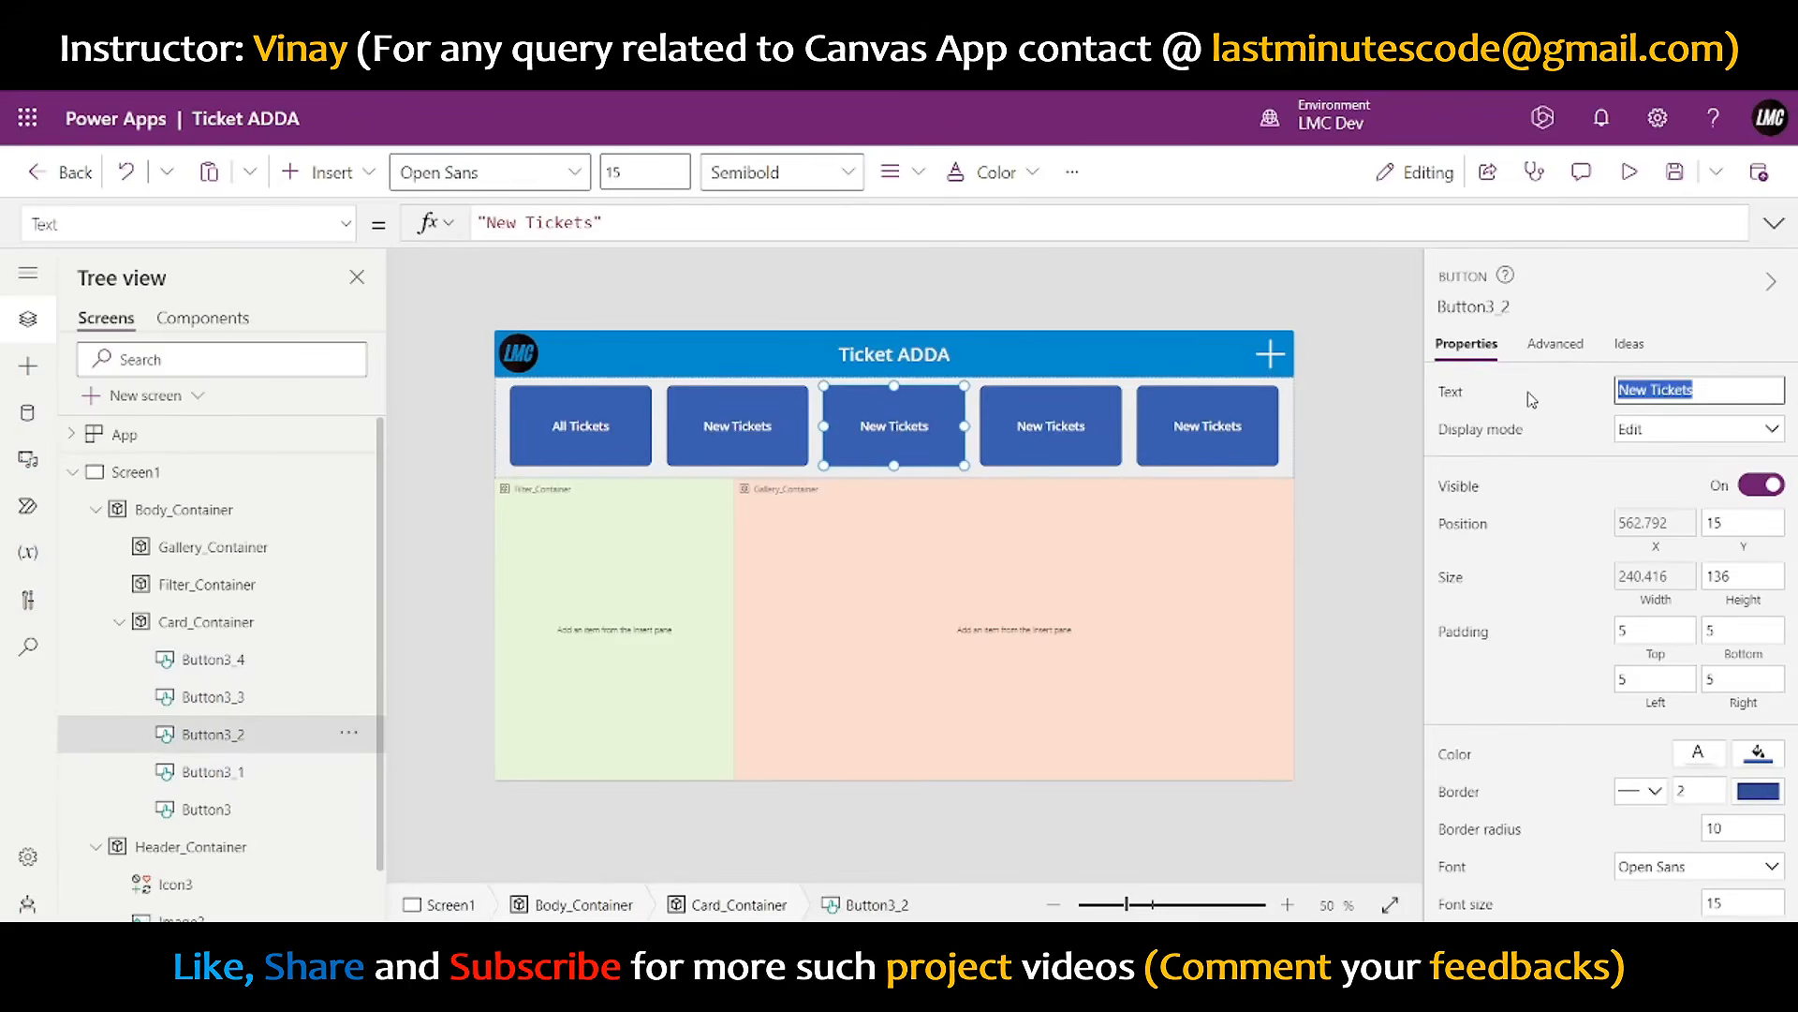
{"action": "type", "text": "In Progress"}
{"action": "left_click", "coordinate": [1570, 400]}
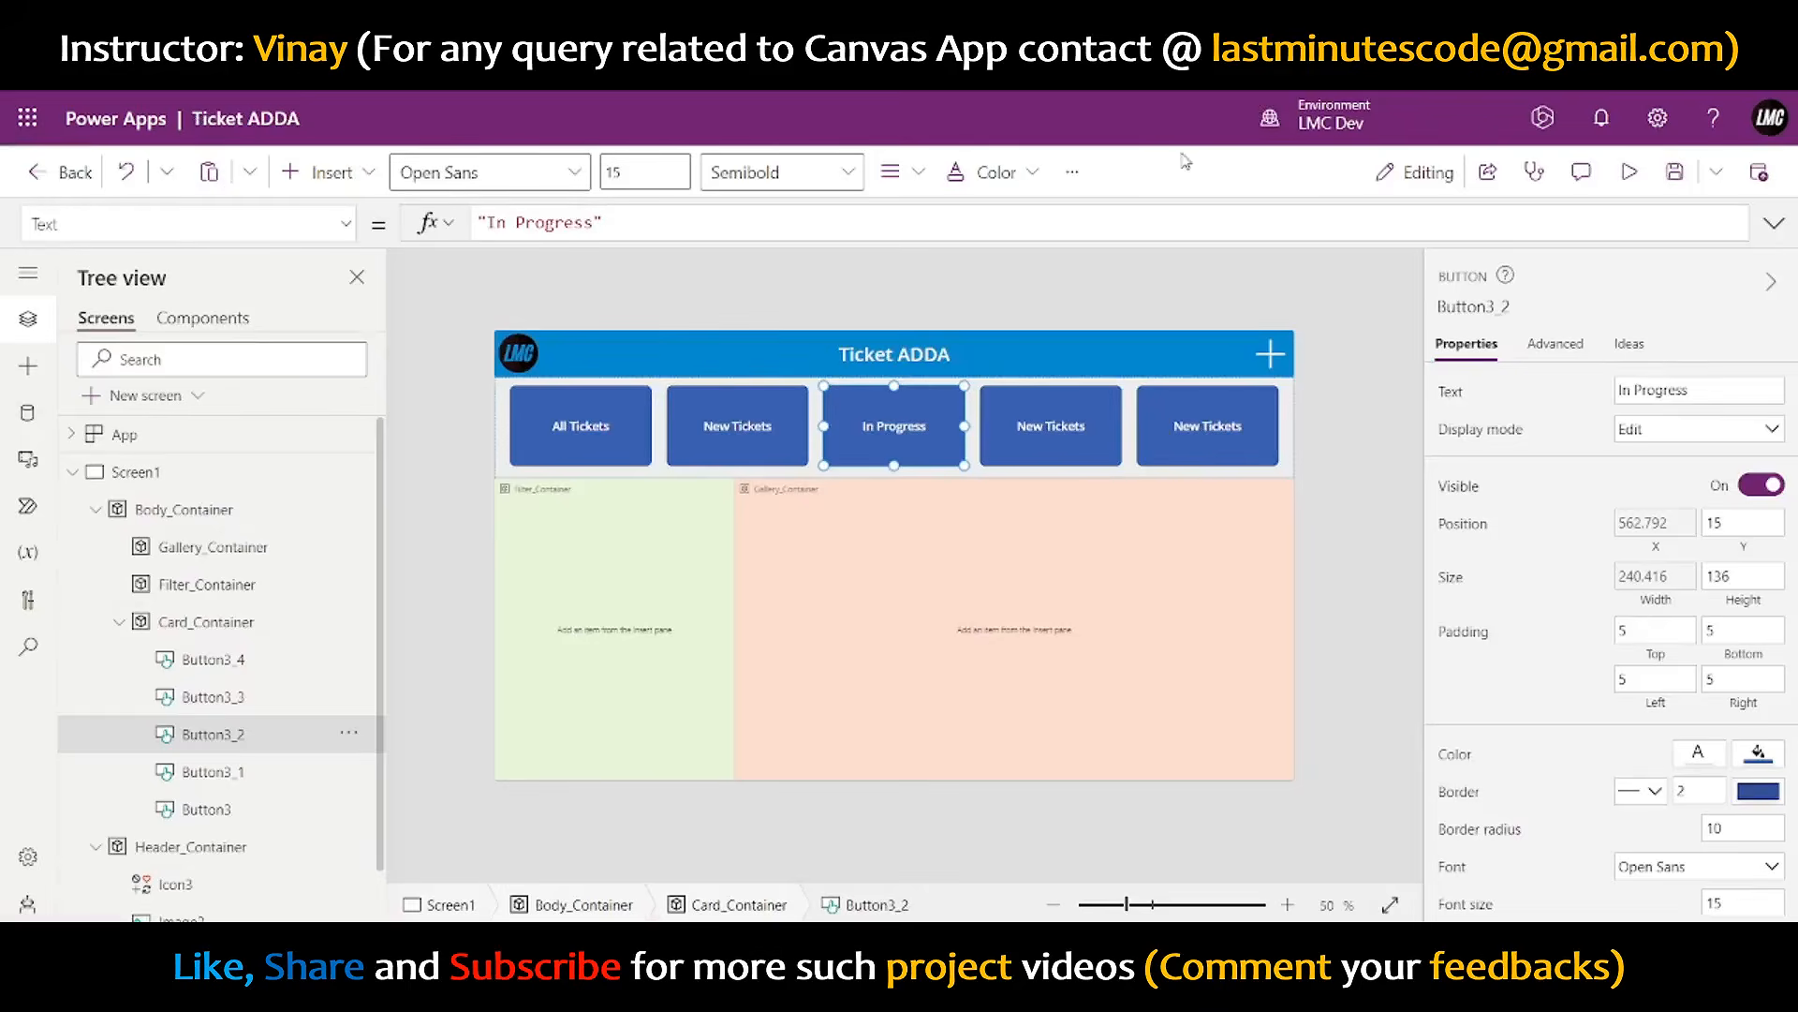
- Change the text of Button3_3, the fourth card button, to "Closed"
{"action": "left_click", "coordinate": [1037, 424]}
{"action": "left_click_drag", "start_coordinate": [1698, 392], "coordinate": [1609, 401]}
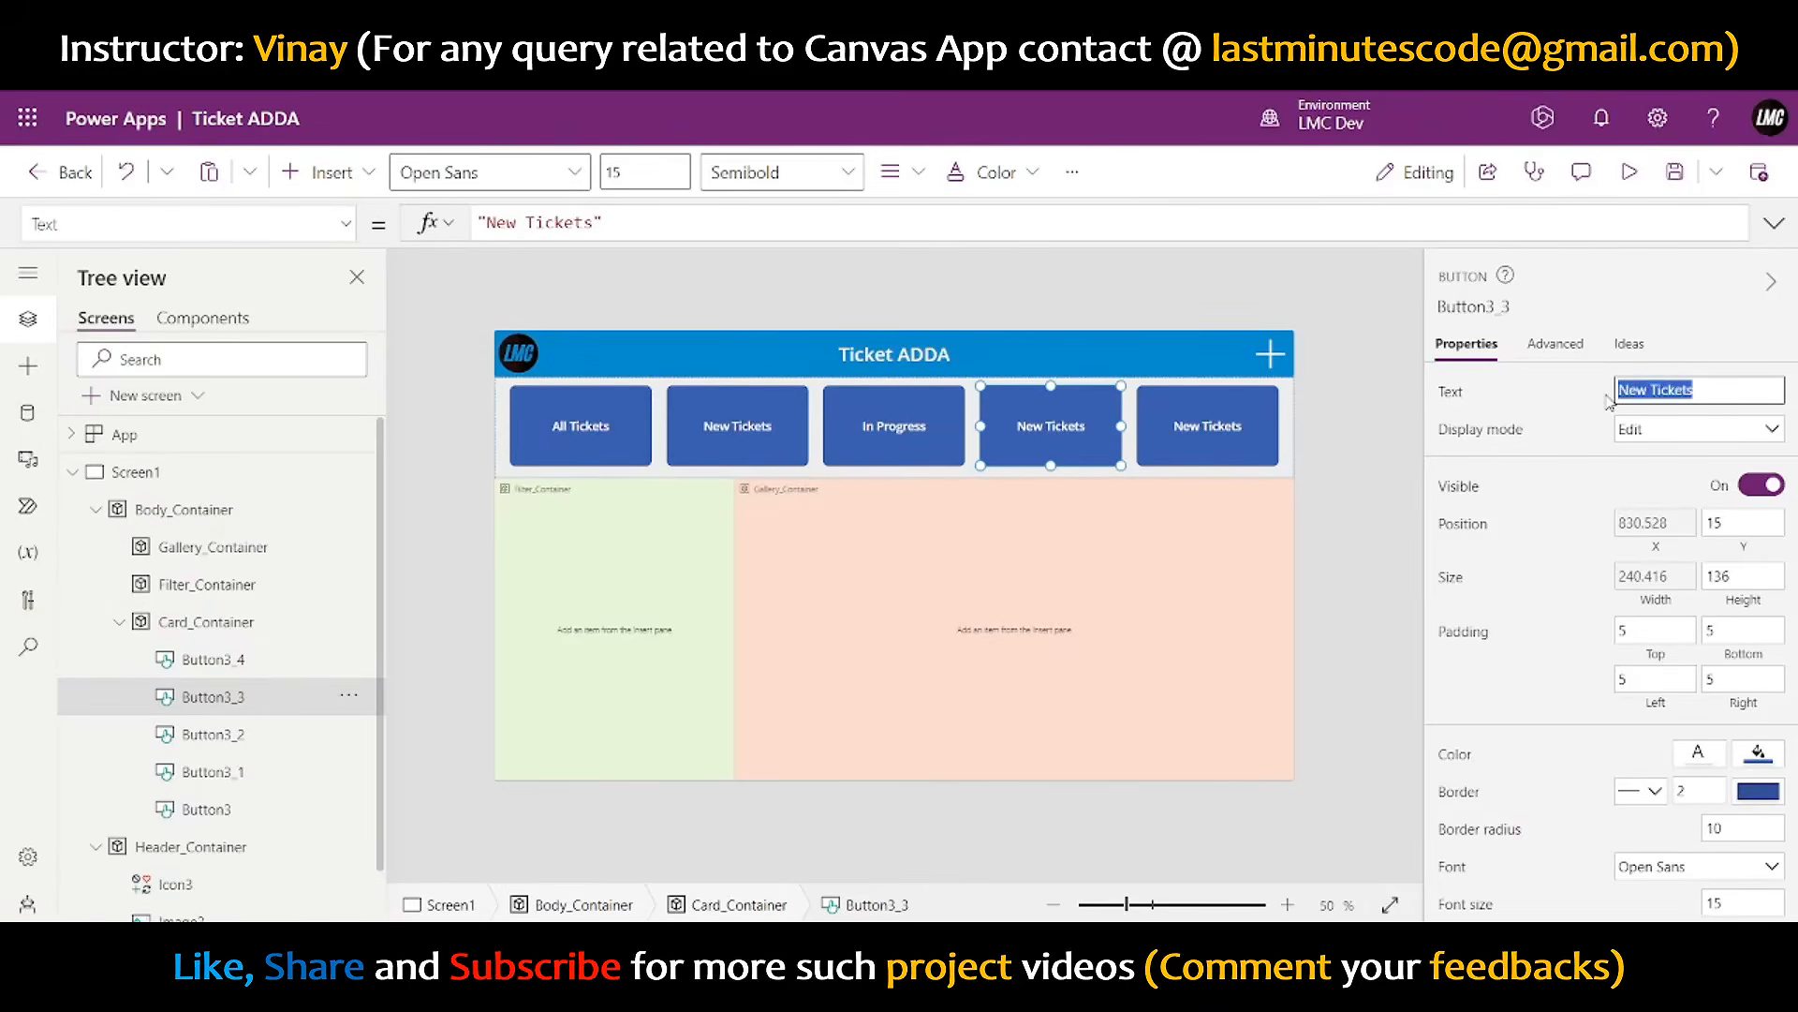
{"action": "type", "text": "Closed"}
- Change the text of Button3_4, the last card button, to "On Hold" and preview the labelled cards in the running app
{"action": "left_click", "coordinate": [1188, 442]}
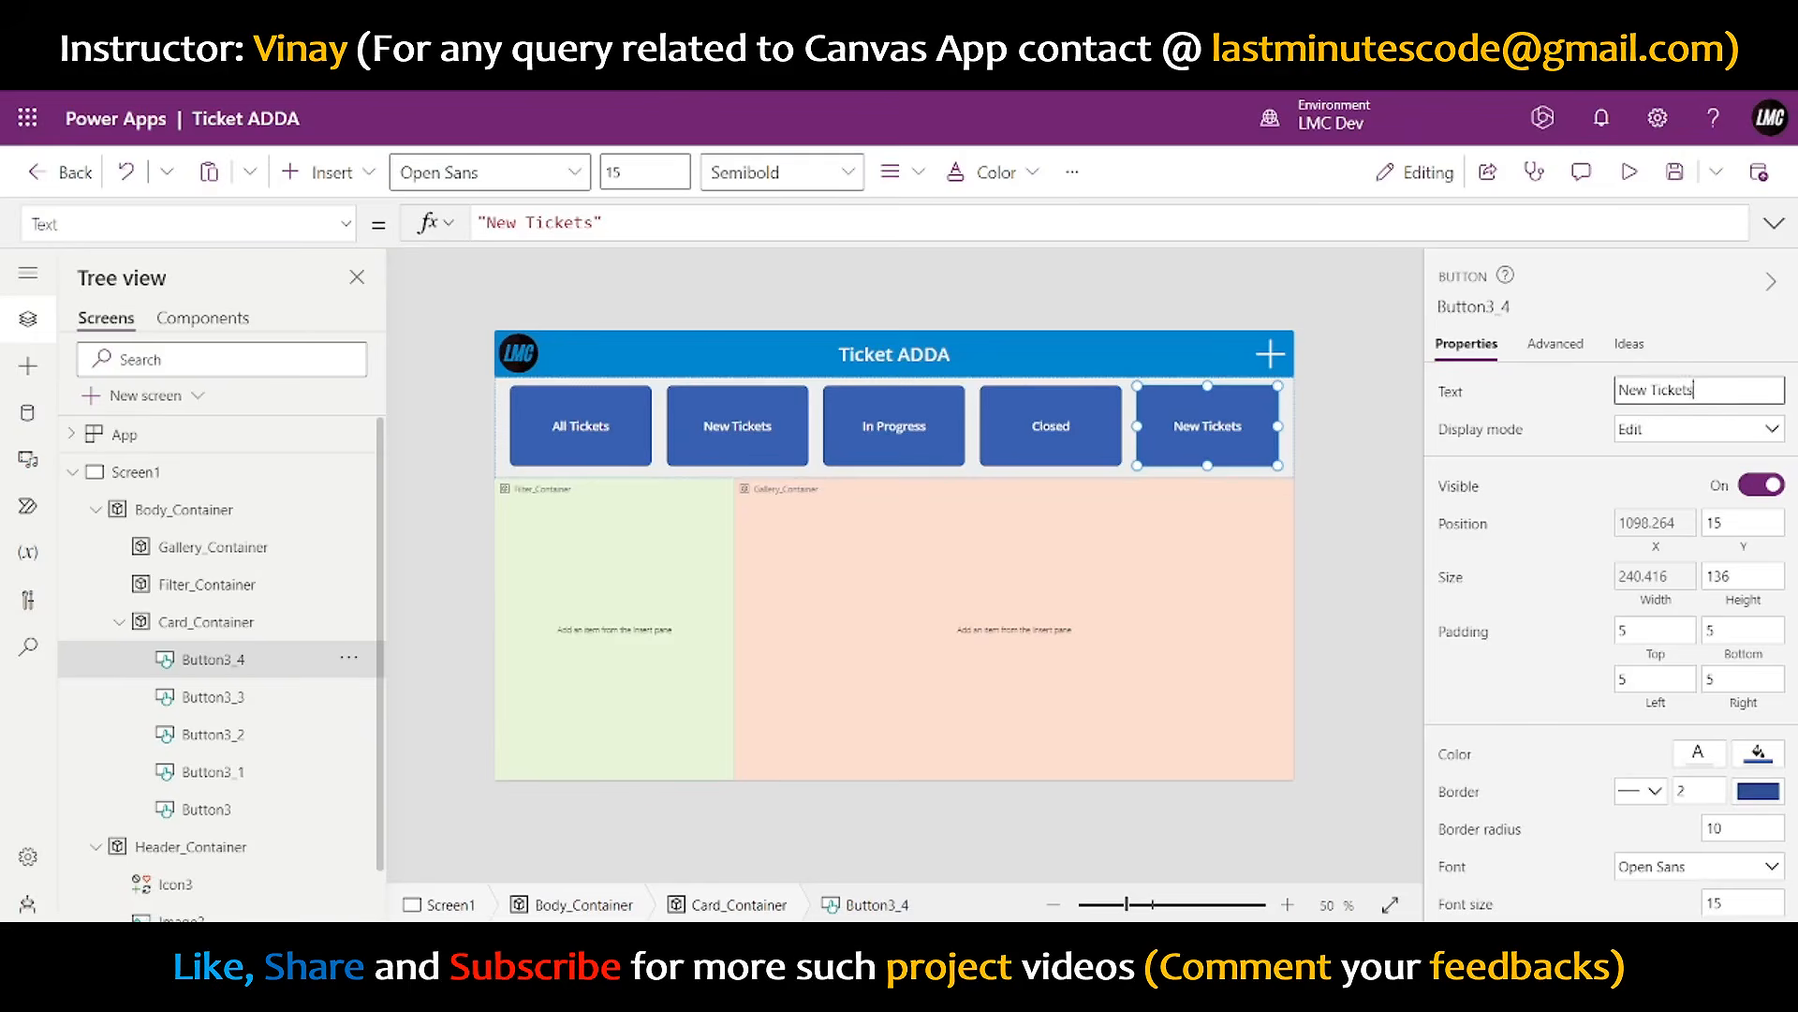
{"action": "left_click_drag", "start_coordinate": [1694, 389], "coordinate": [1573, 398]}
{"action": "type", "text": "On Hold"}
{"action": "left_click", "coordinate": [1574, 412]}
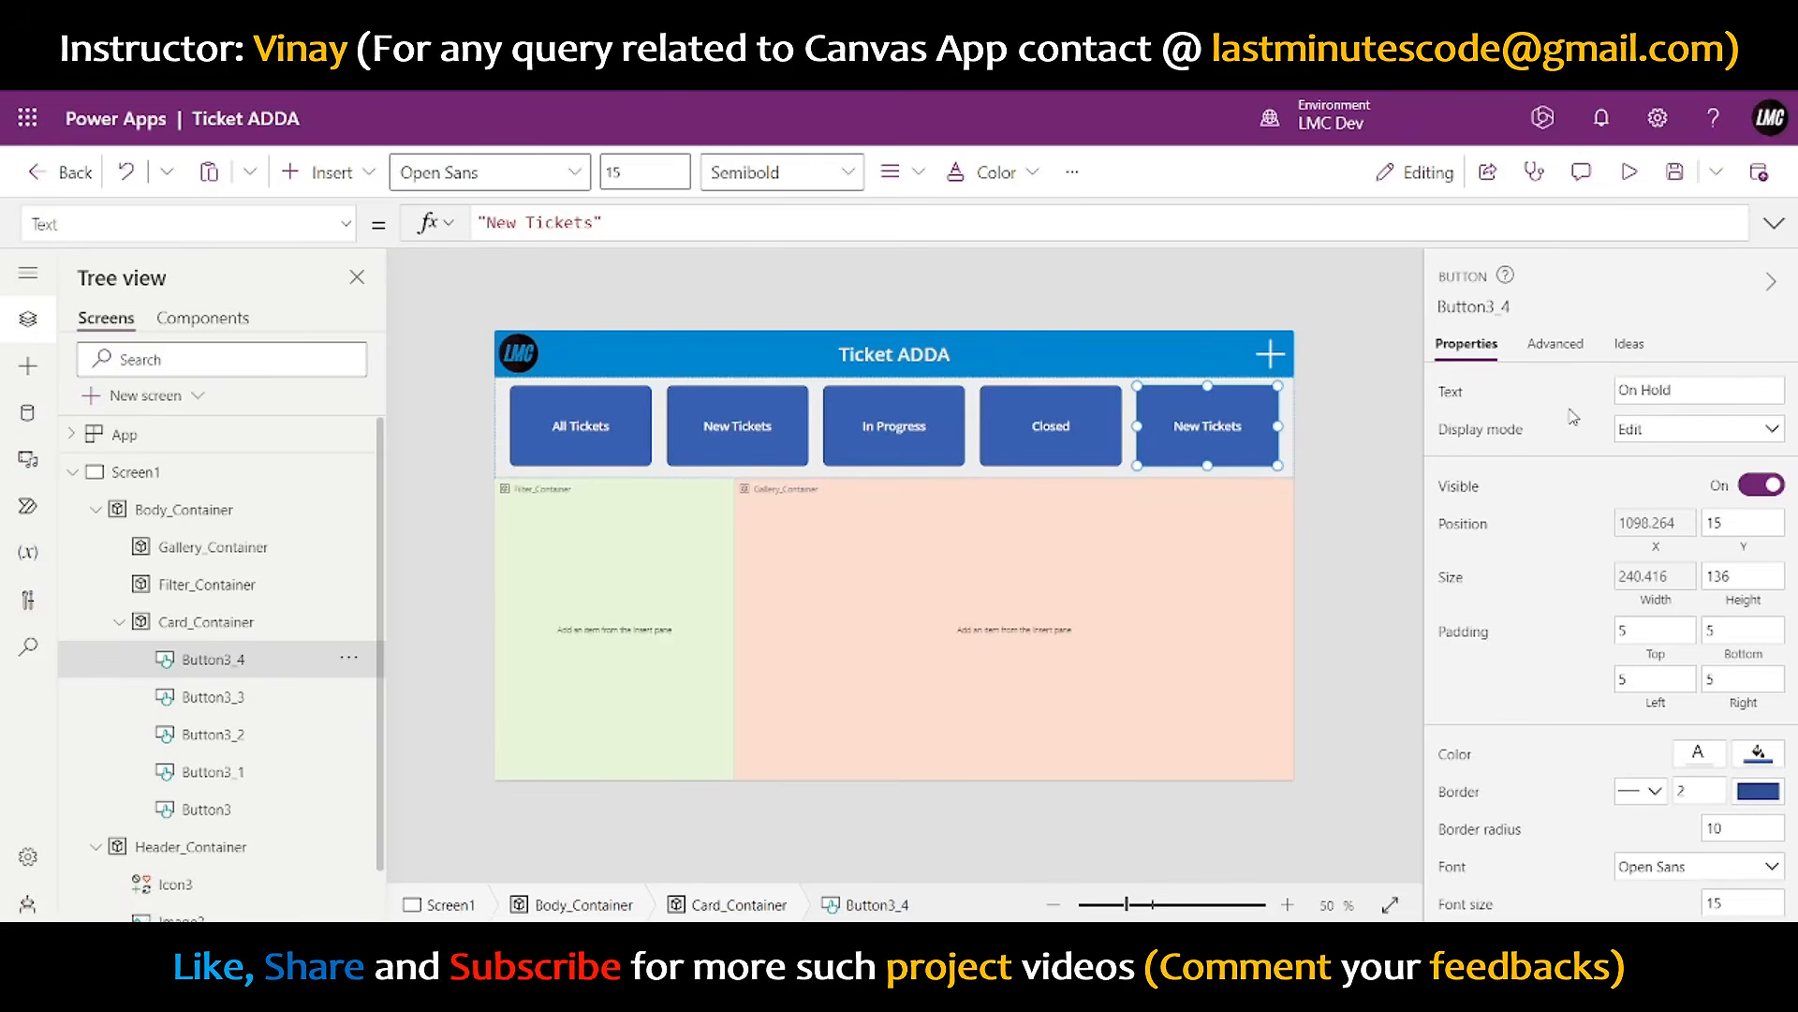
{"action": "left_click", "coordinate": [1629, 171]}
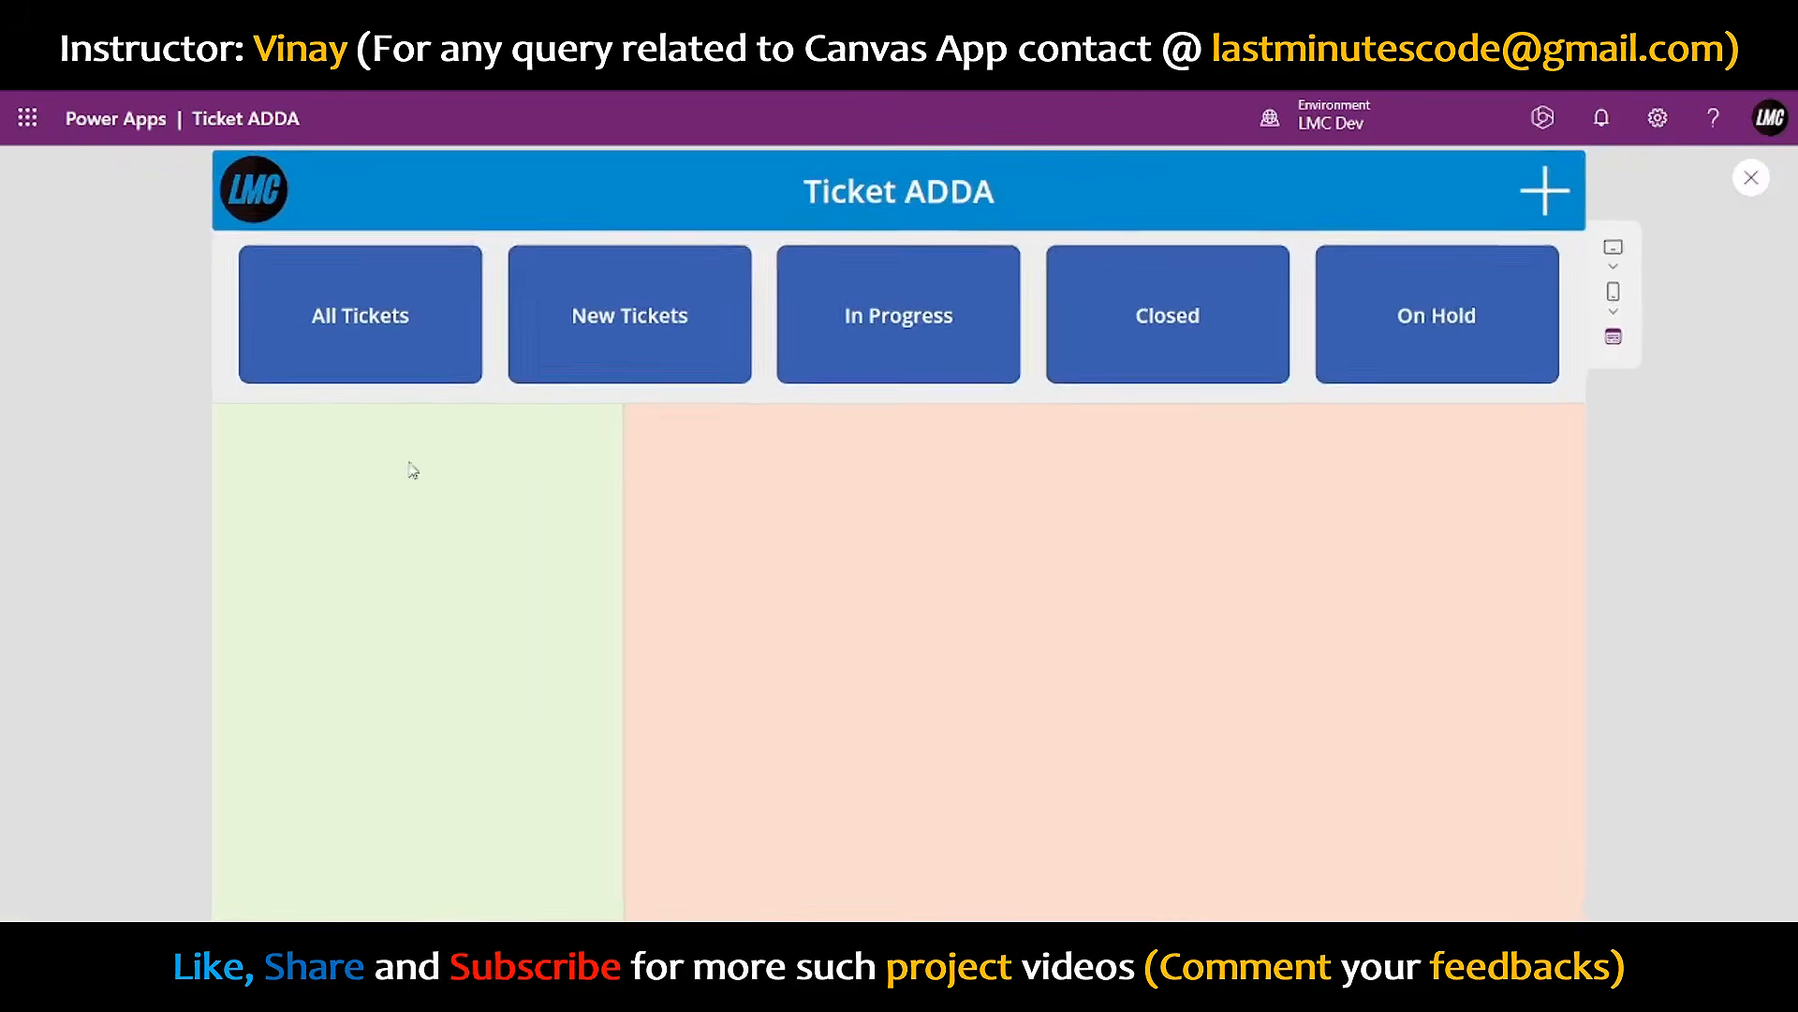
{"action": "left_click", "coordinate": [1751, 177]}
- Set the display mode of all five card buttons to View and preview the running app
{"action": "left_click", "coordinate": [1236, 399]}
{"action": "left_click", "coordinate": [1003, 458], "text": "shift"}
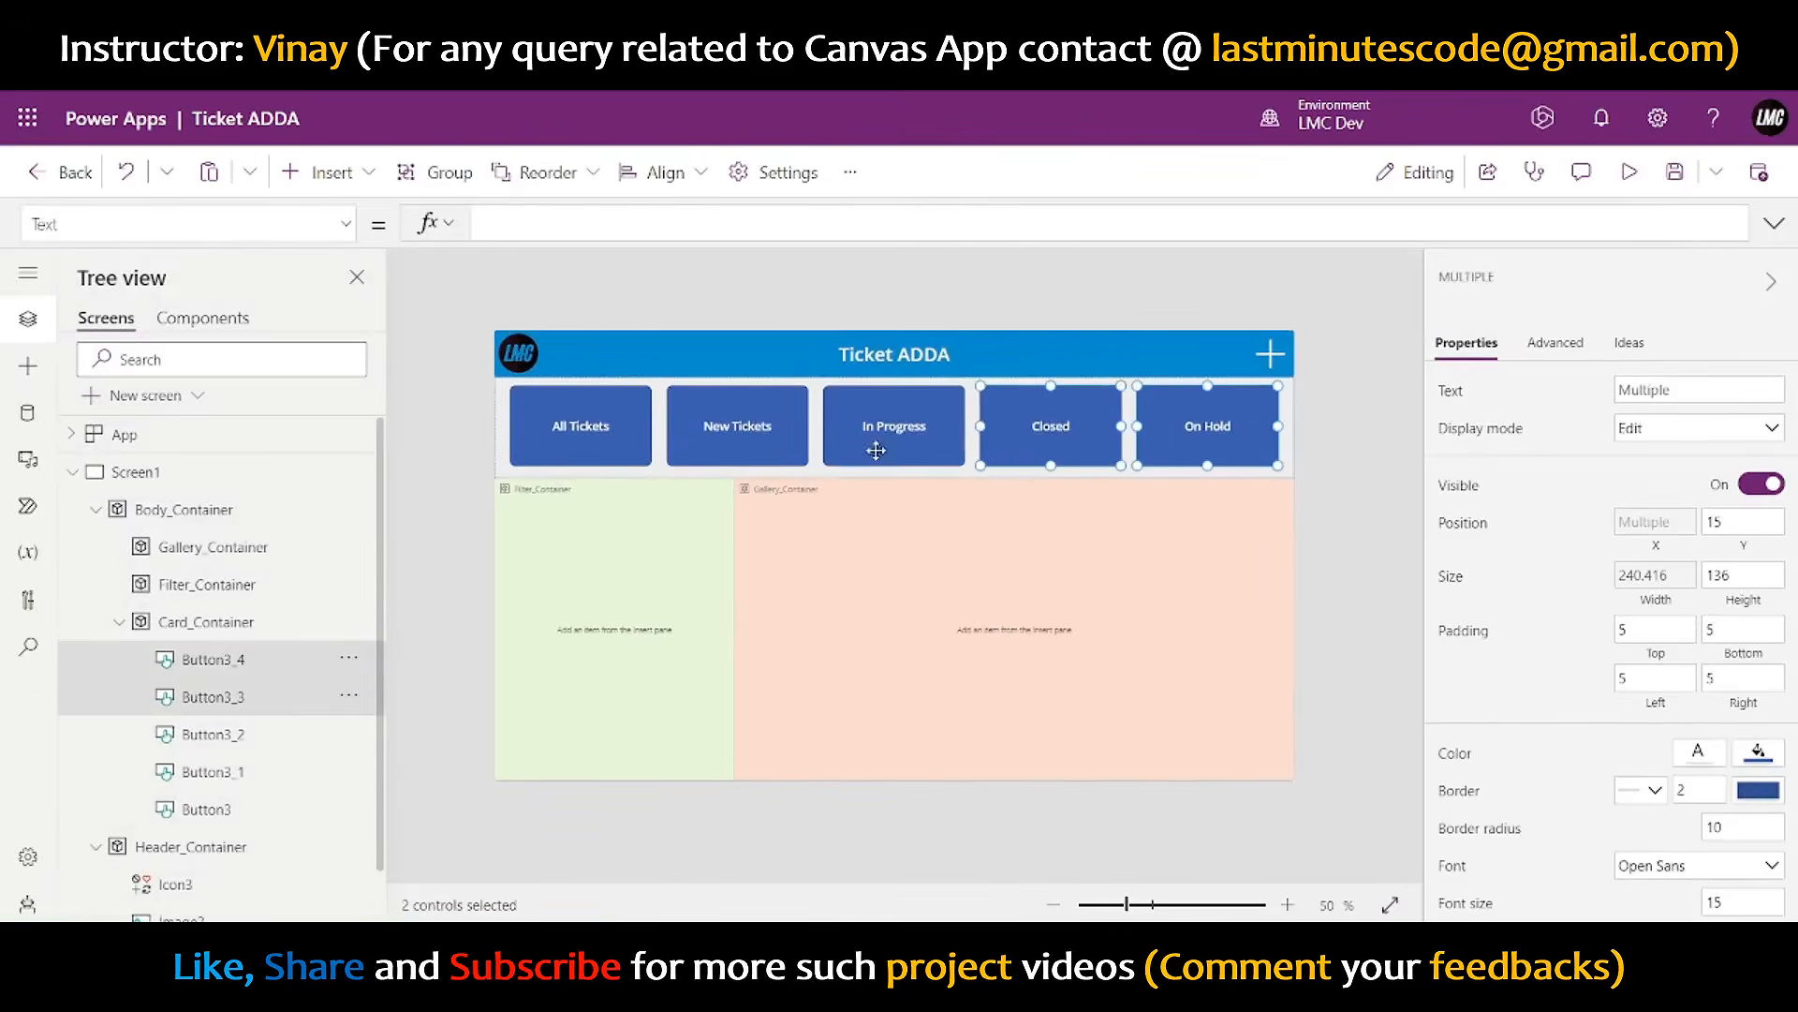
{"action": "left_click", "coordinate": [885, 450], "text": "shift"}
{"action": "left_click", "coordinate": [737, 448], "text": "shift"}
{"action": "left_click", "coordinate": [576, 436], "text": "shift"}
{"action": "left_click", "coordinate": [1730, 437]}
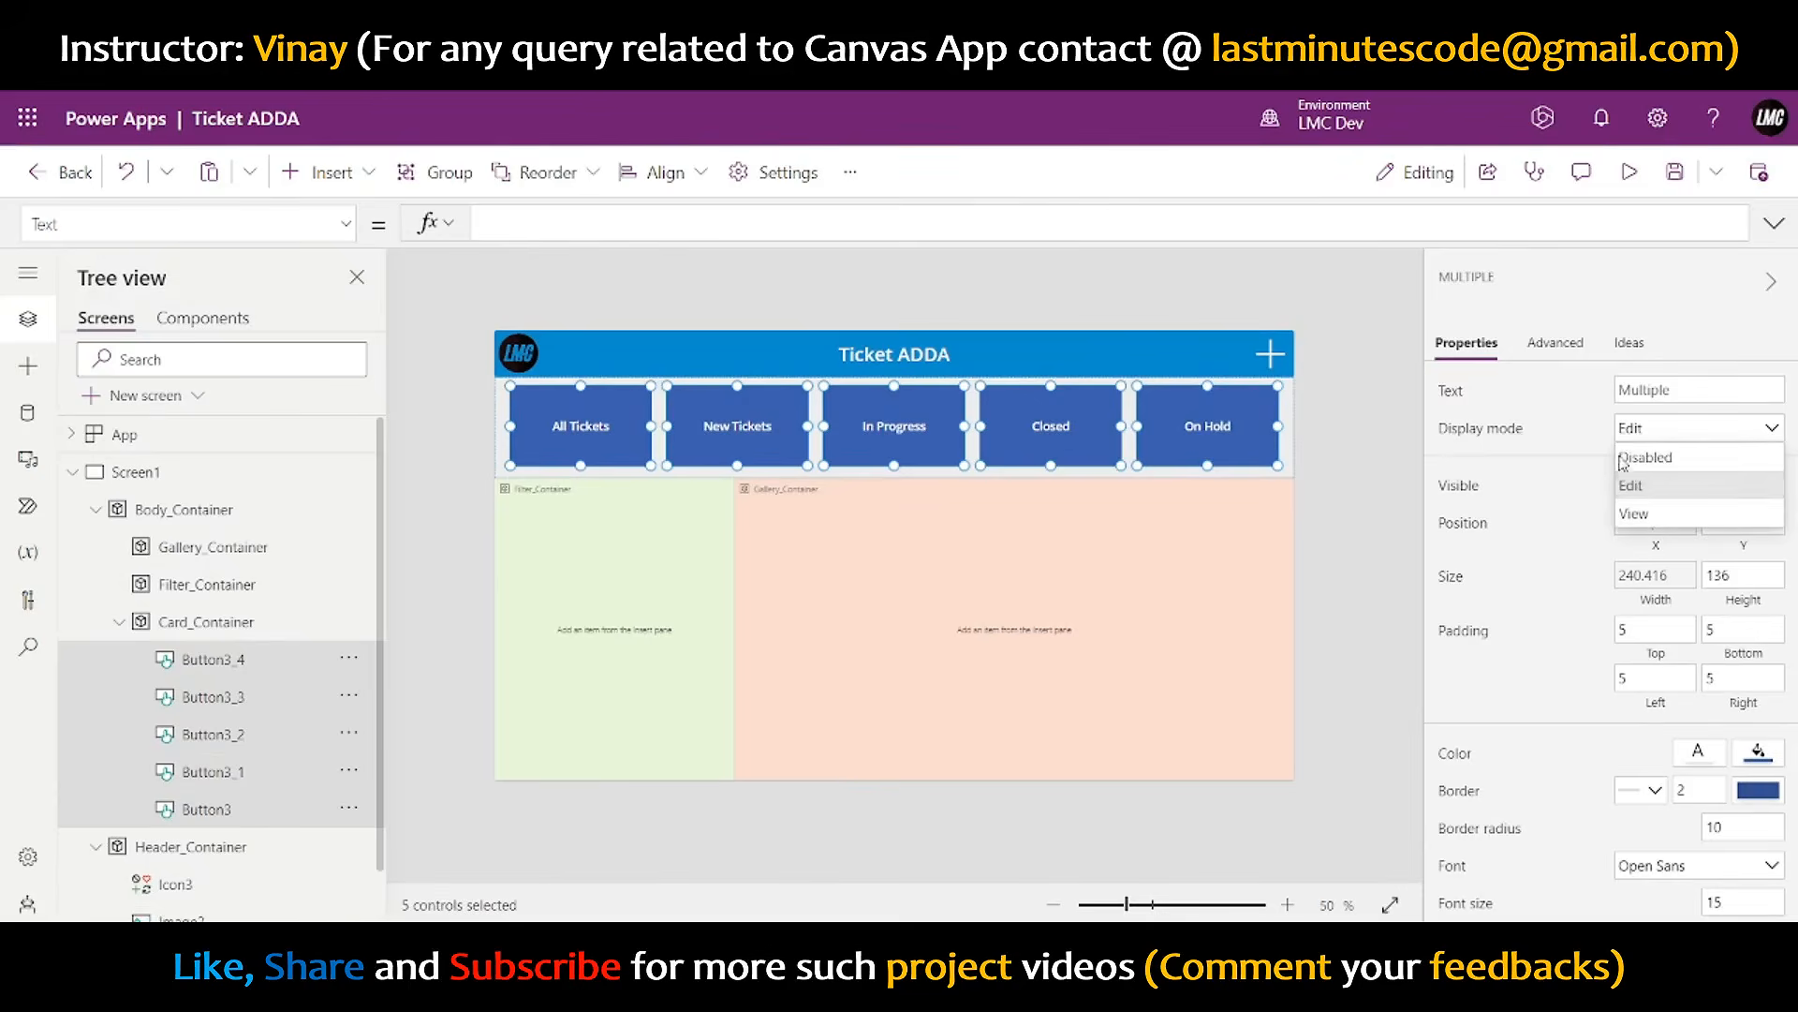
{"action": "left_click", "coordinate": [1683, 514]}
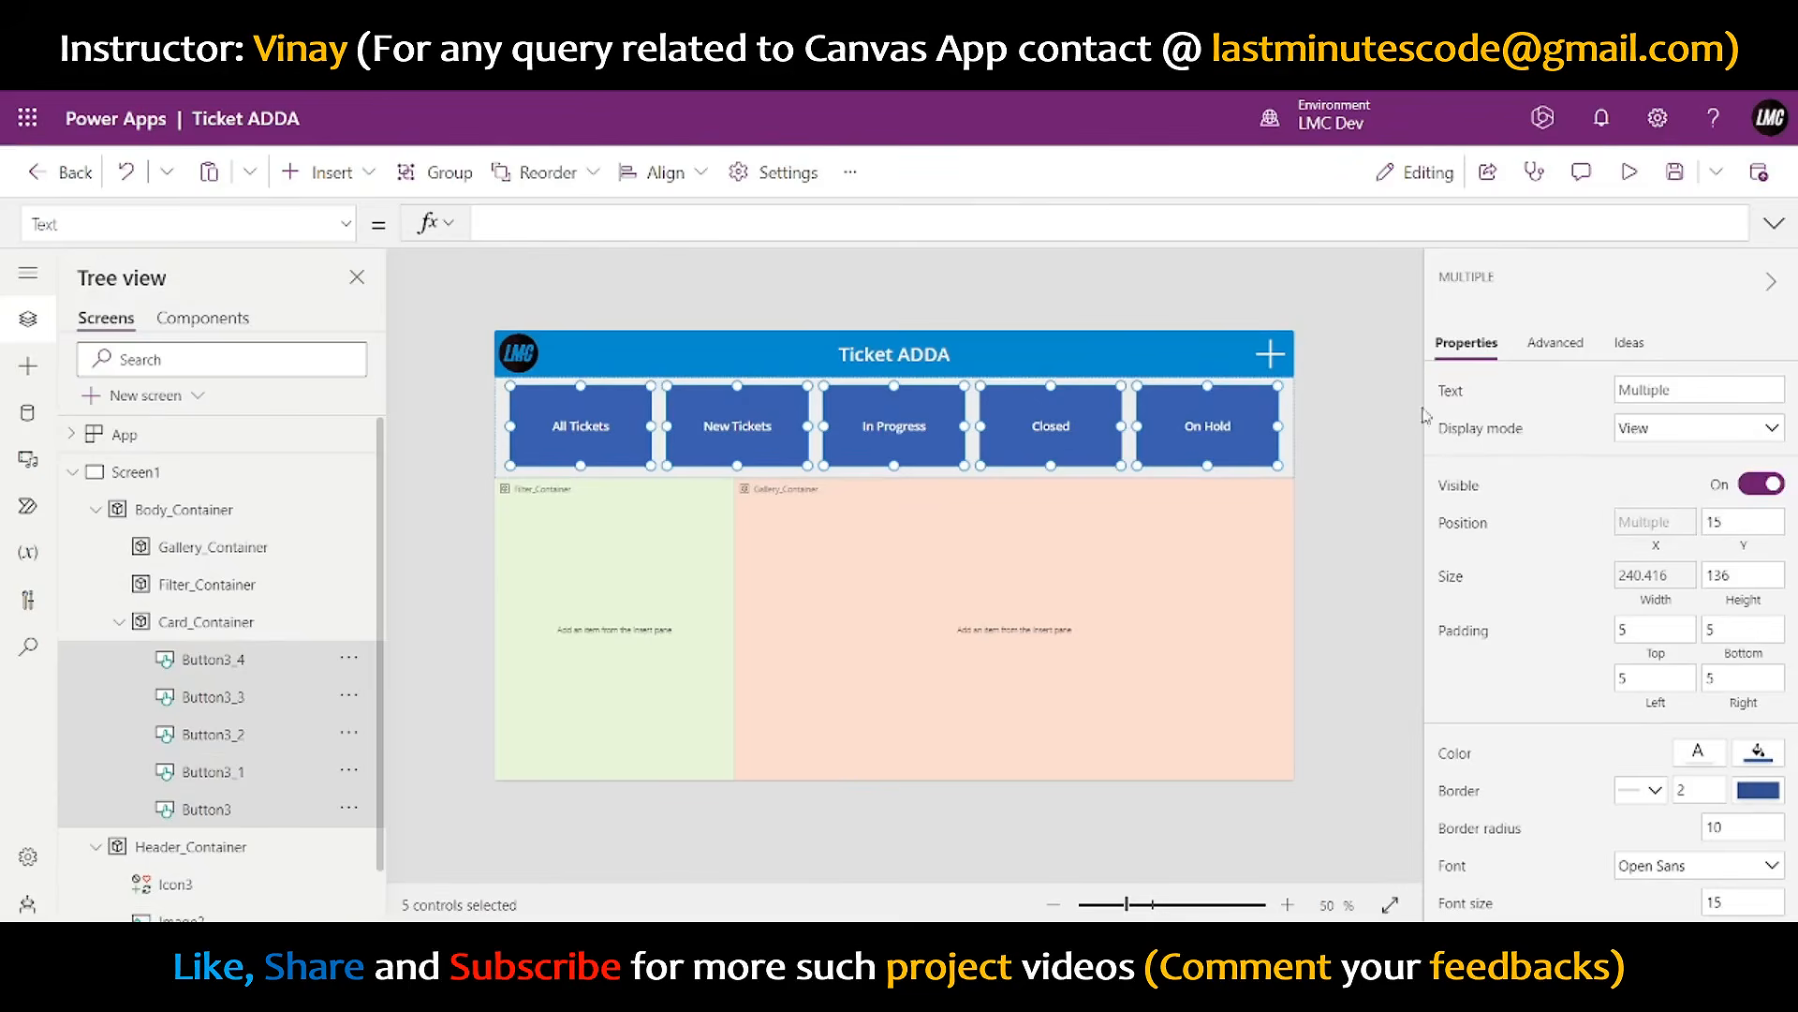
{"action": "left_click", "coordinate": [1629, 172]}
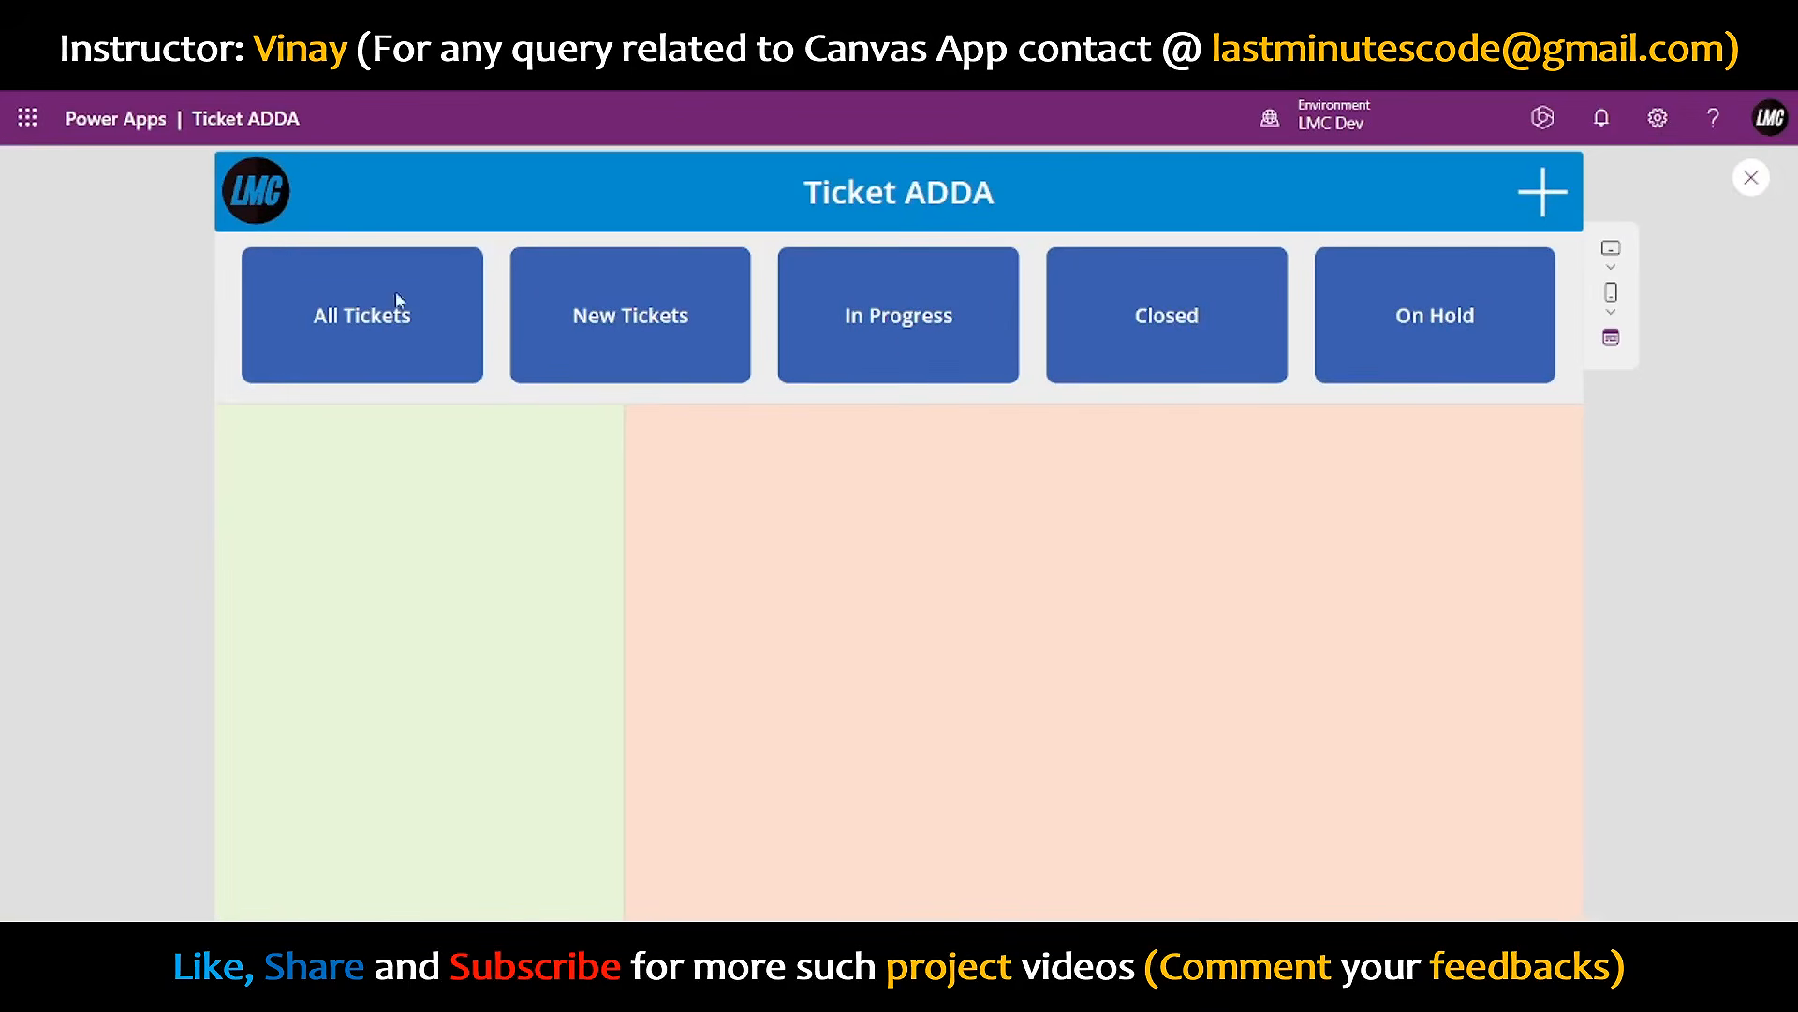
{"action": "left_click", "coordinate": [1751, 177]}
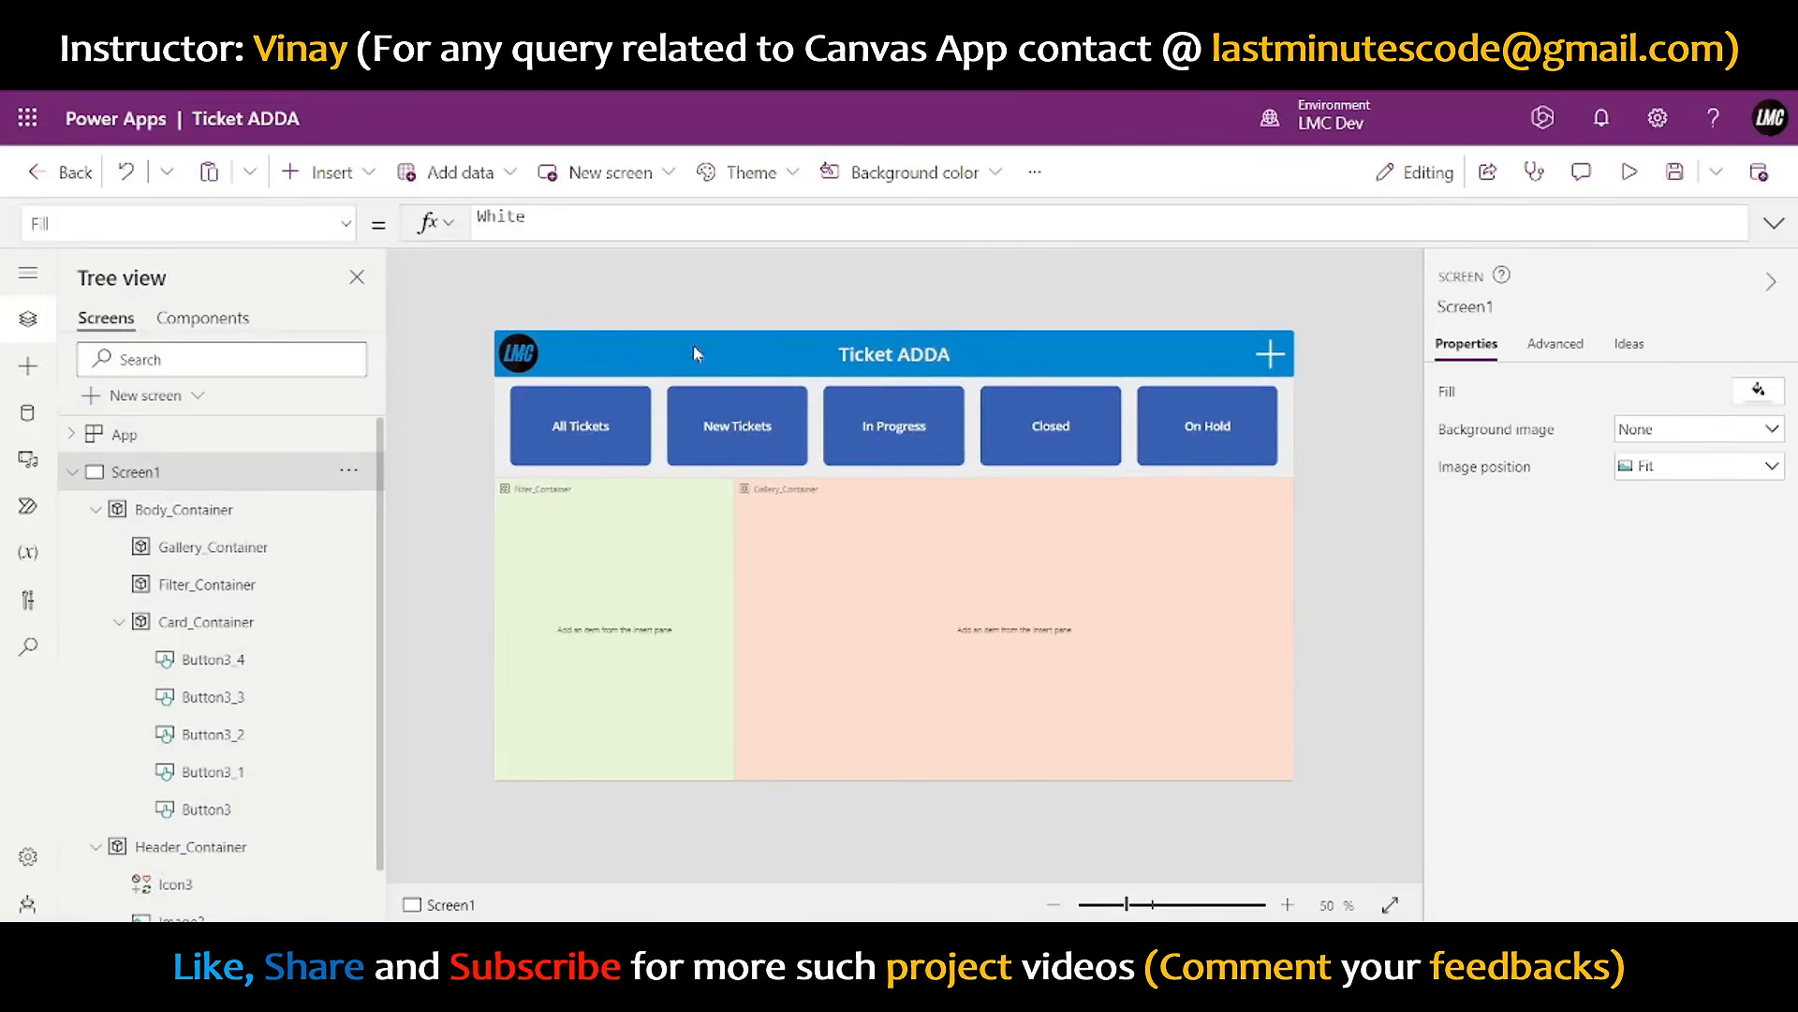
- Make the fill of all five card buttons in Card_Container transparent
{"action": "left_click", "coordinate": [573, 412]}
{"action": "left_click", "coordinate": [787, 454], "text": "shift"}
{"action": "left_click", "coordinate": [899, 427], "text": "shift"}
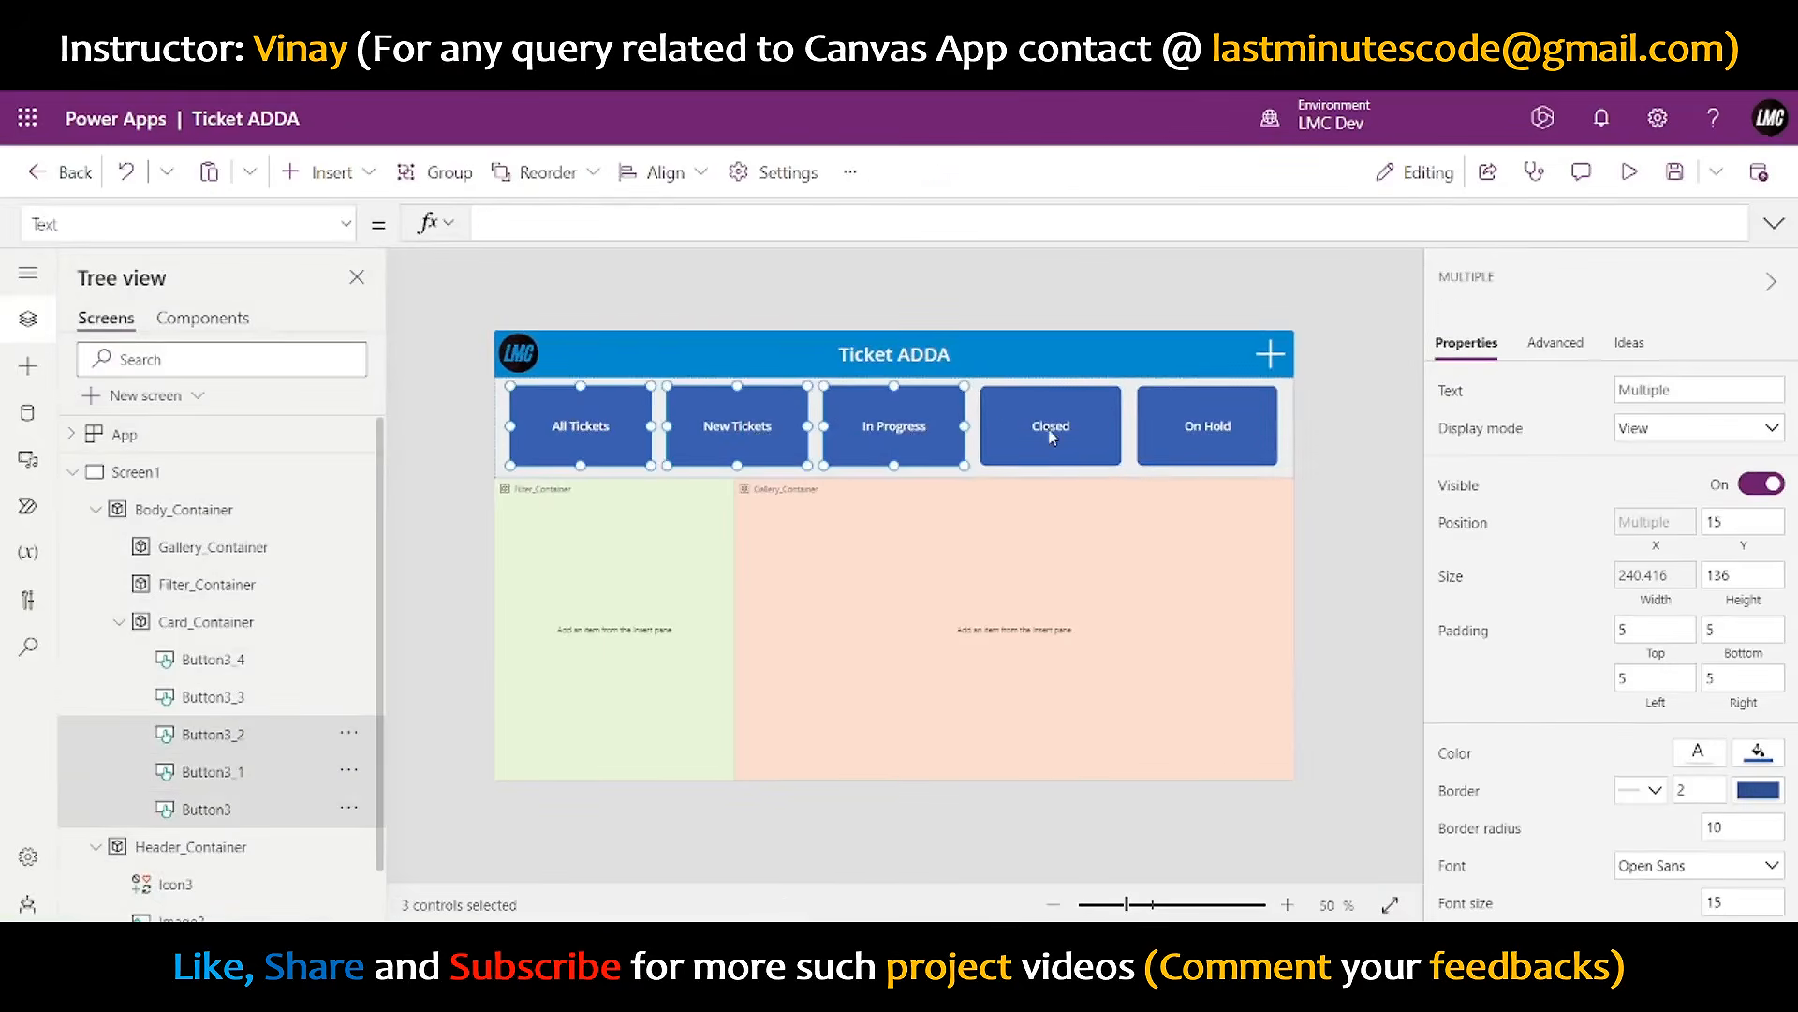
{"action": "left_click", "coordinate": [1051, 431], "text": "shift"}
{"action": "left_click", "coordinate": [1212, 427], "text": "shift"}
{"action": "scroll", "coordinate": [1601, 501], "scroll_direction": "down", "scroll_amount": 5}
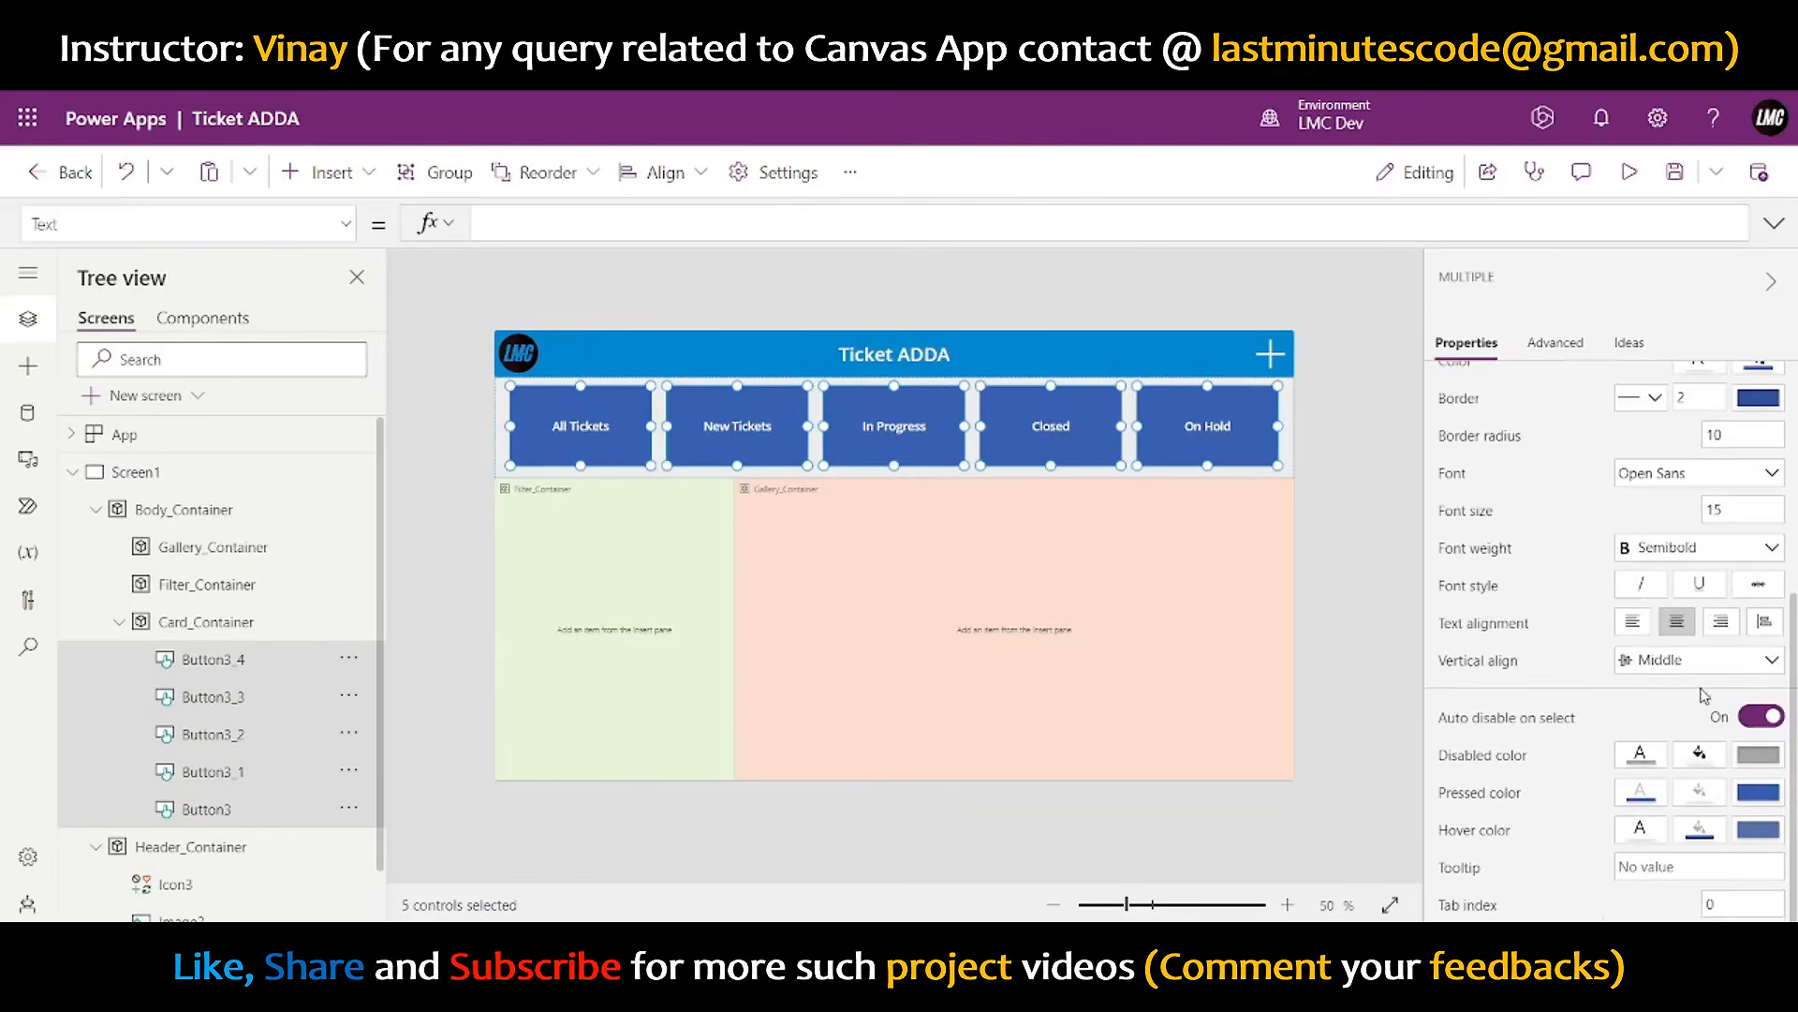
{"action": "scroll", "coordinate": [1705, 695], "scroll_direction": "up", "scroll_amount": 3}
{"action": "left_click", "coordinate": [1756, 478]}
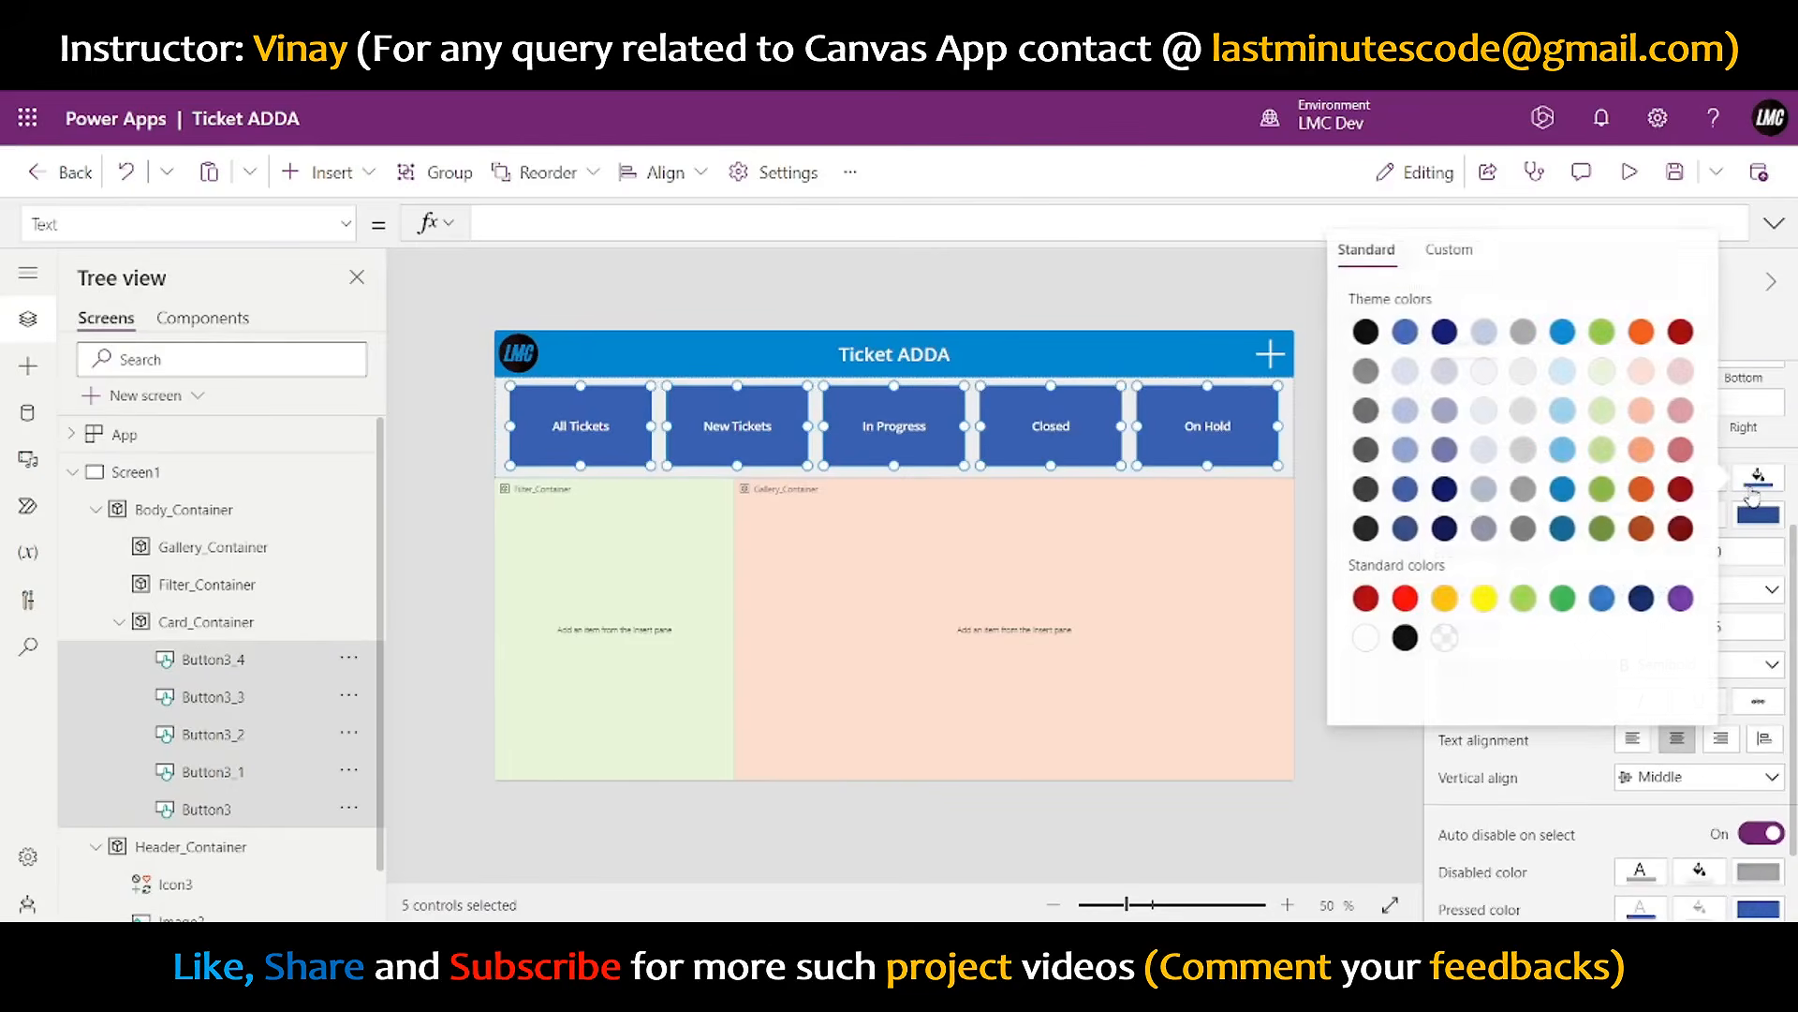
{"action": "left_click", "coordinate": [1445, 639]}
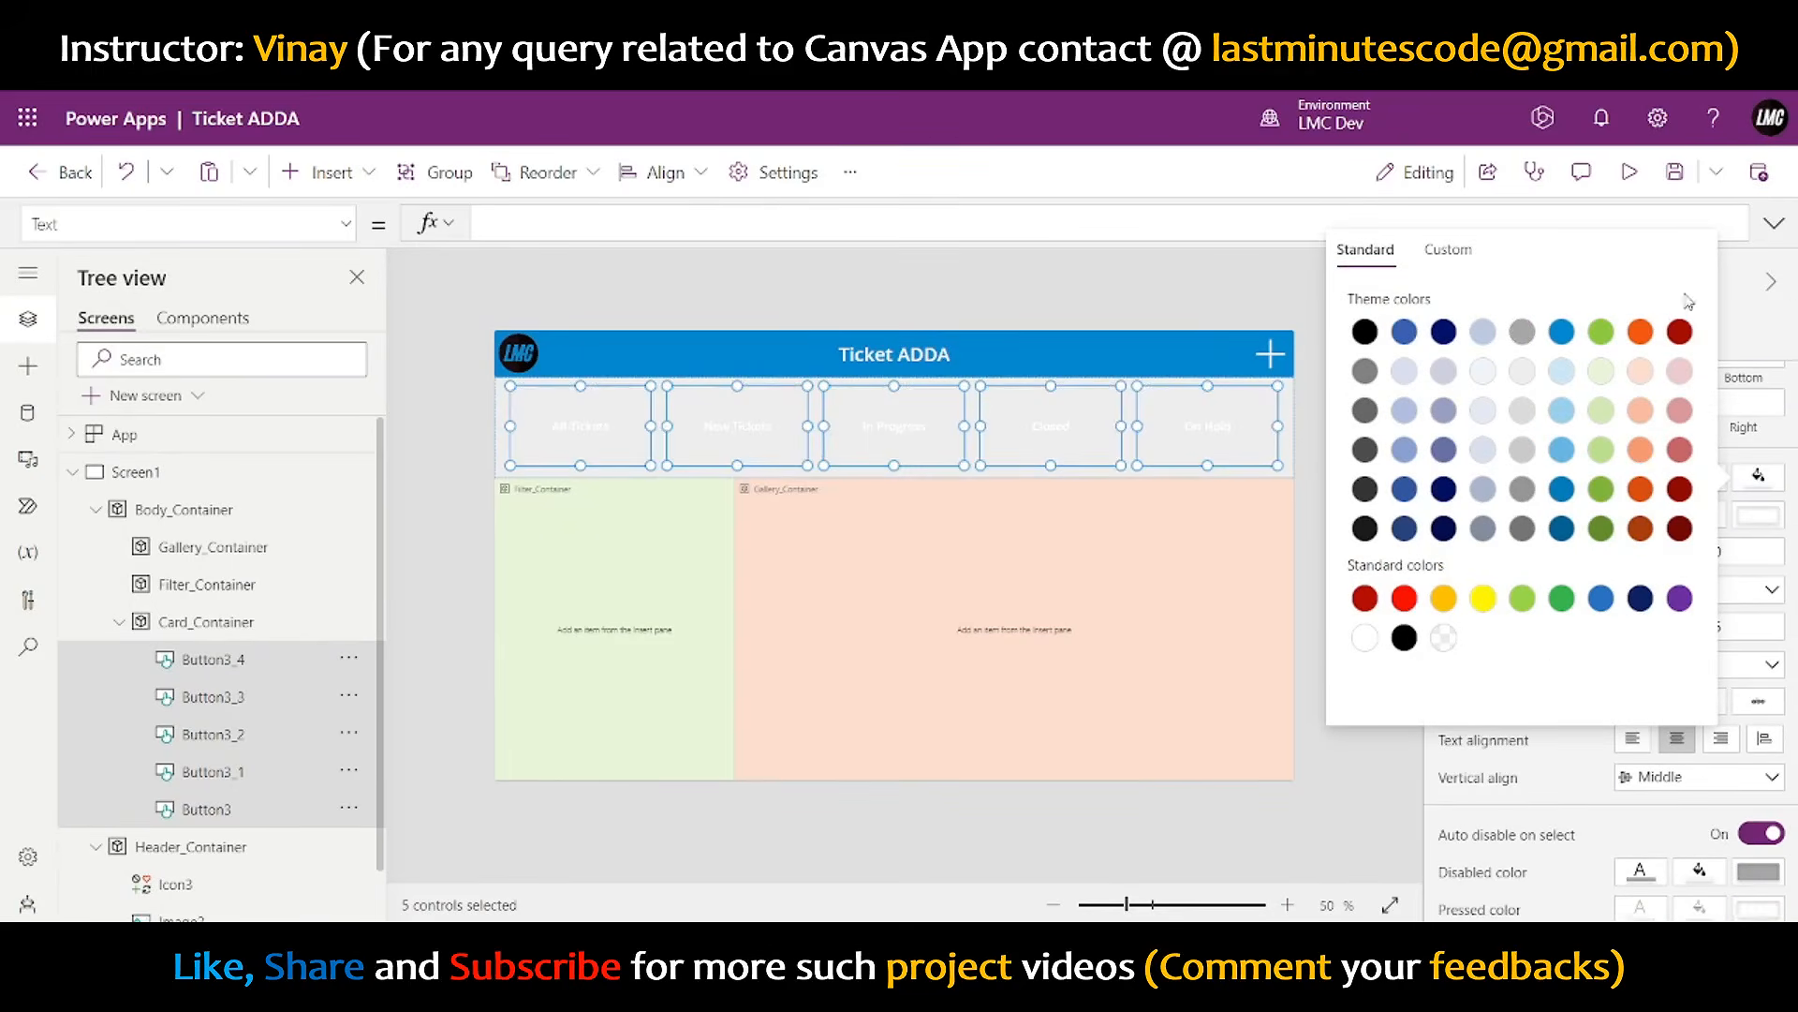
{"action": "left_click", "coordinate": [1778, 326]}
- Set the text colour of the five card buttons to black
{"action": "left_click", "coordinate": [1710, 479]}
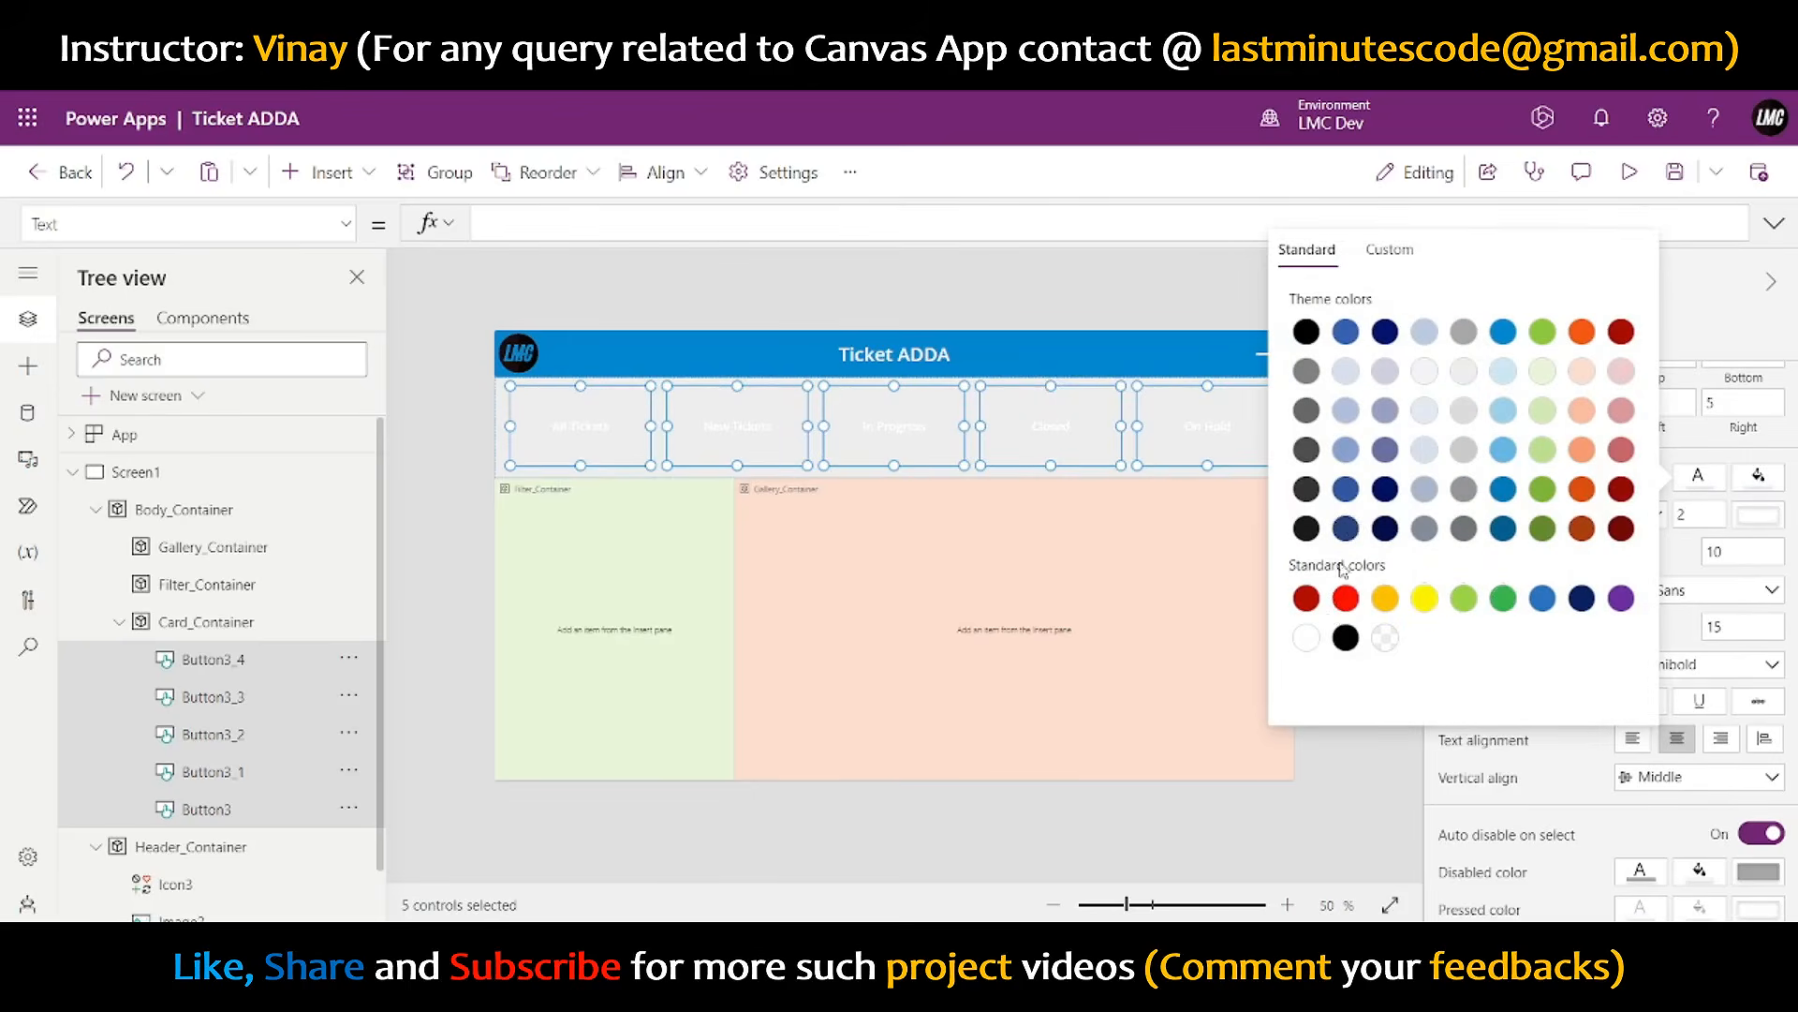
{"action": "left_click", "coordinate": [1305, 332]}
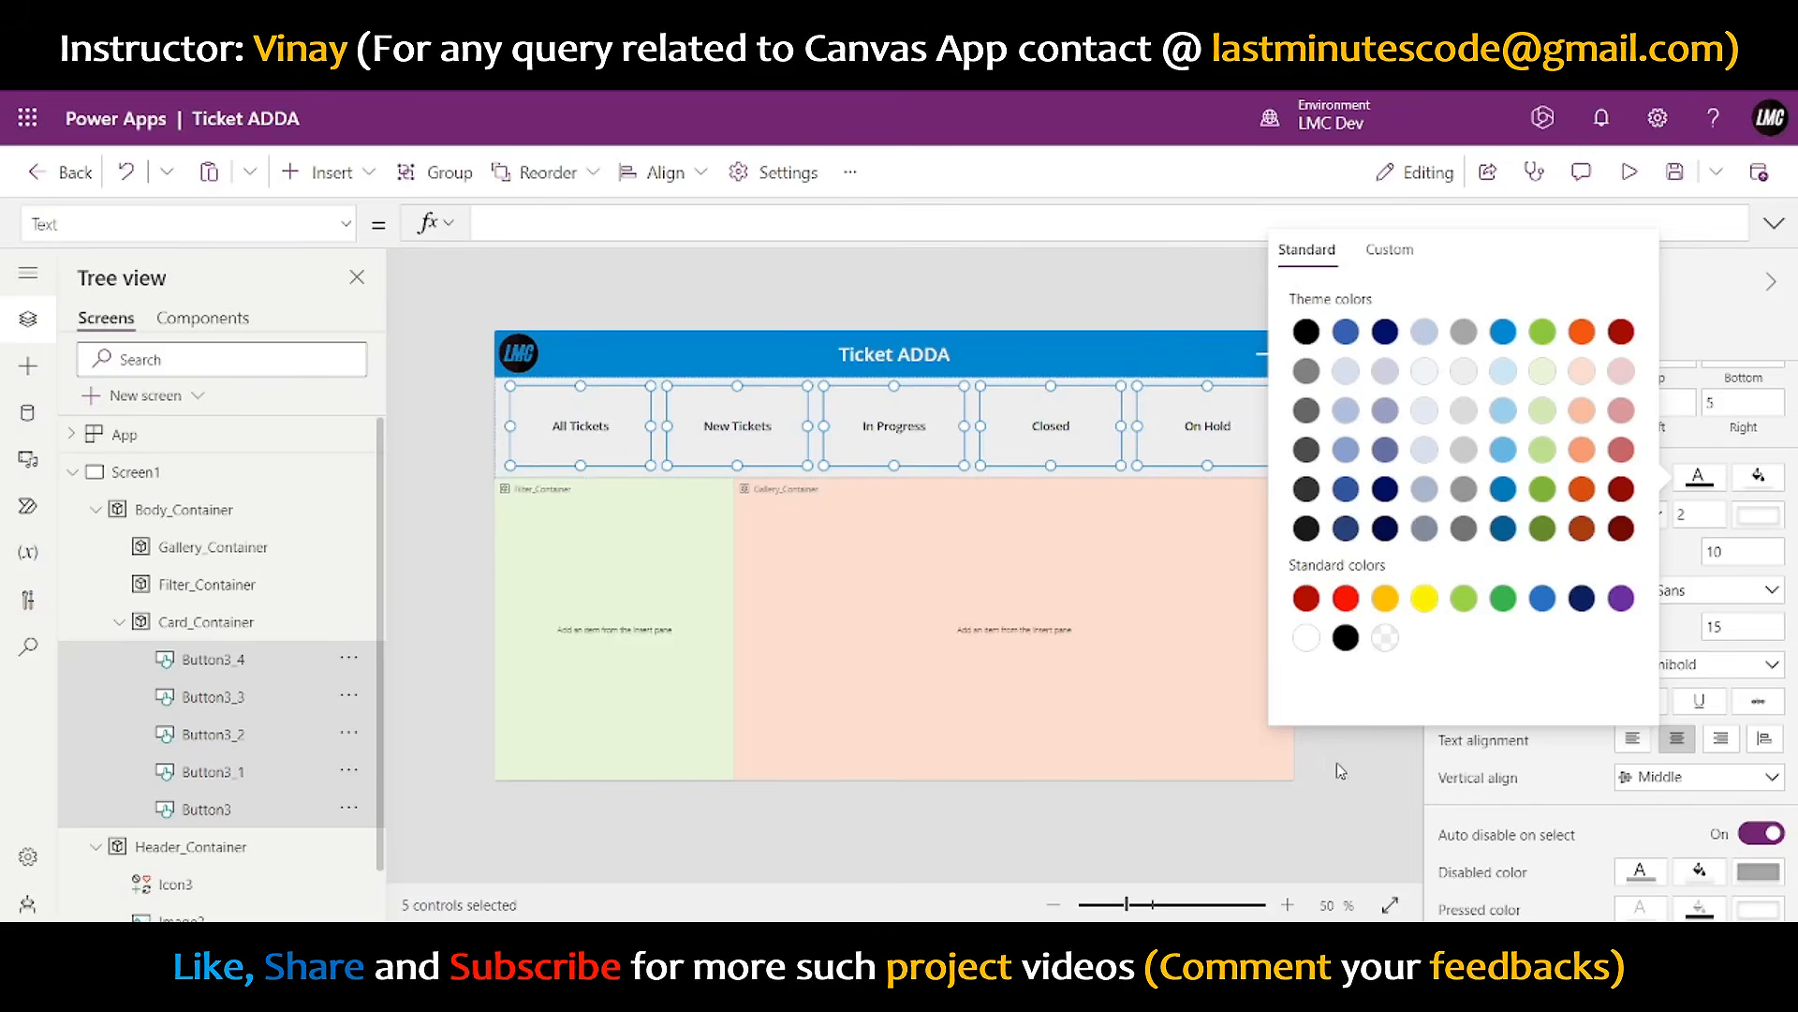
{"action": "left_click", "coordinate": [1363, 776]}
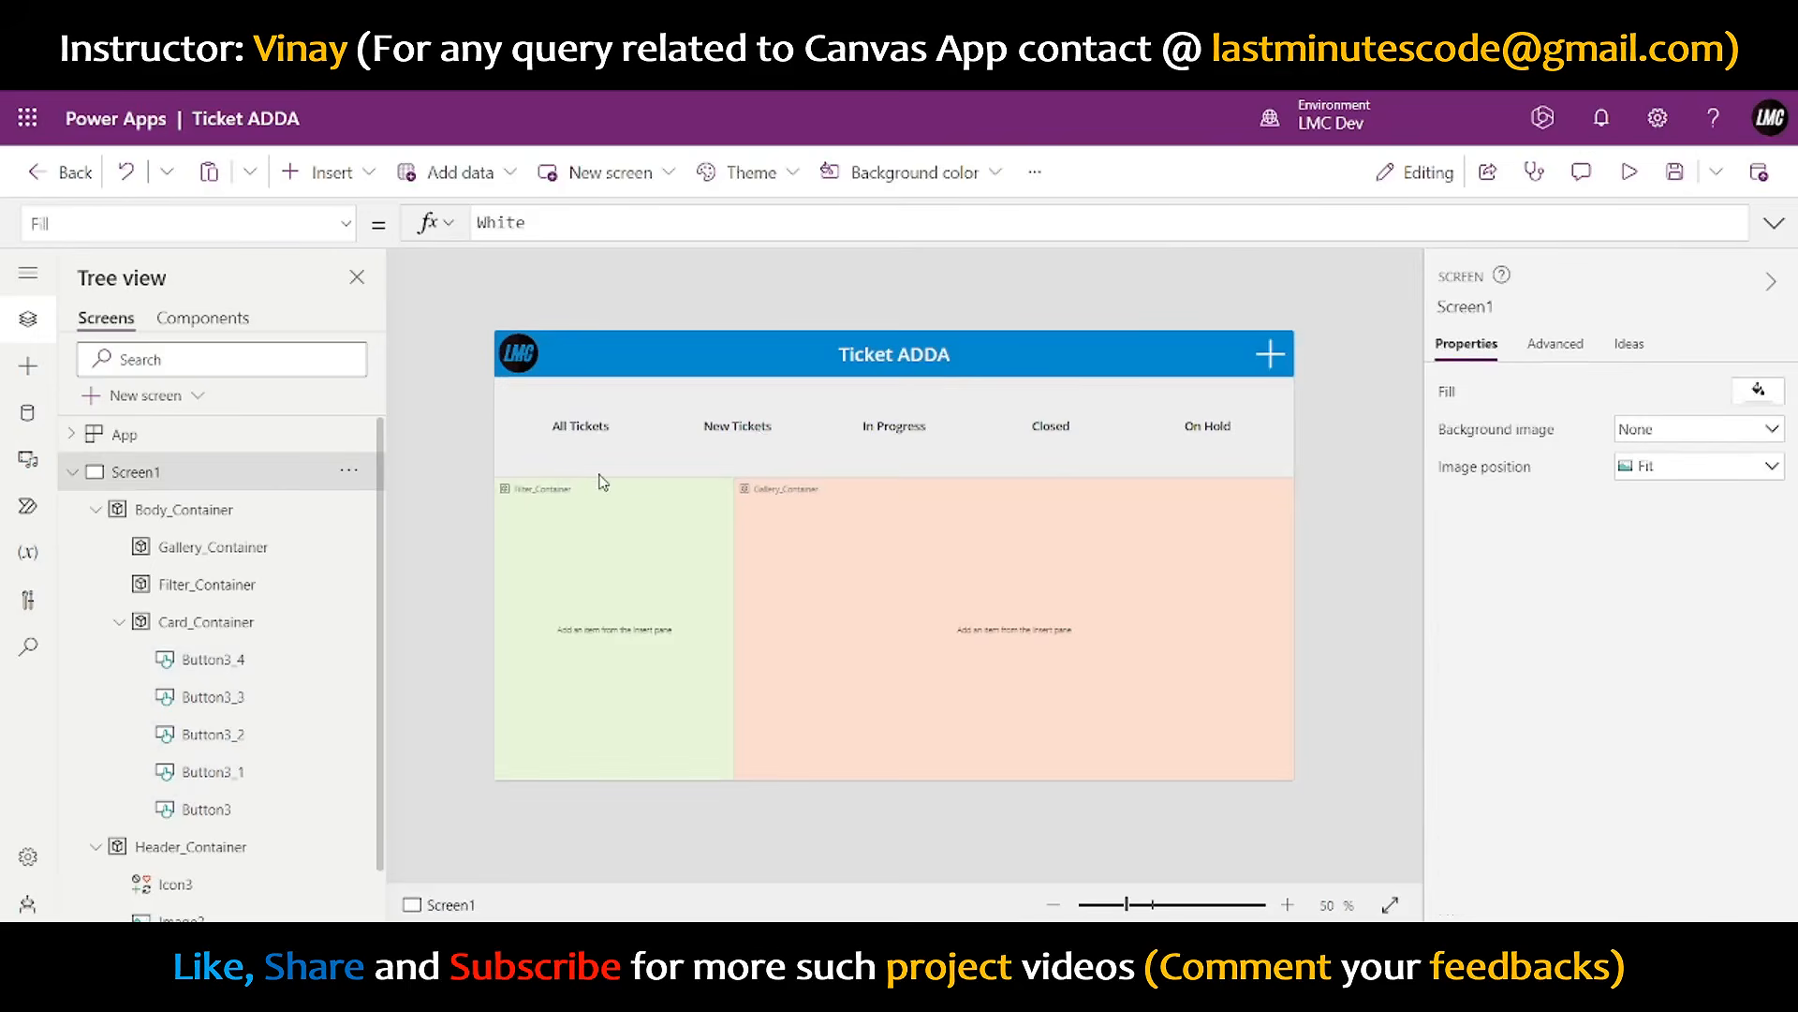
- Clear the BorderColor formula of all five card buttons at once
{"action": "left_click", "coordinate": [585, 450]}
{"action": "left_click", "coordinate": [740, 448], "text": "shift"}
{"action": "left_click", "coordinate": [882, 442], "text": "shift"}
{"action": "left_click", "coordinate": [1051, 445], "text": "shift"}
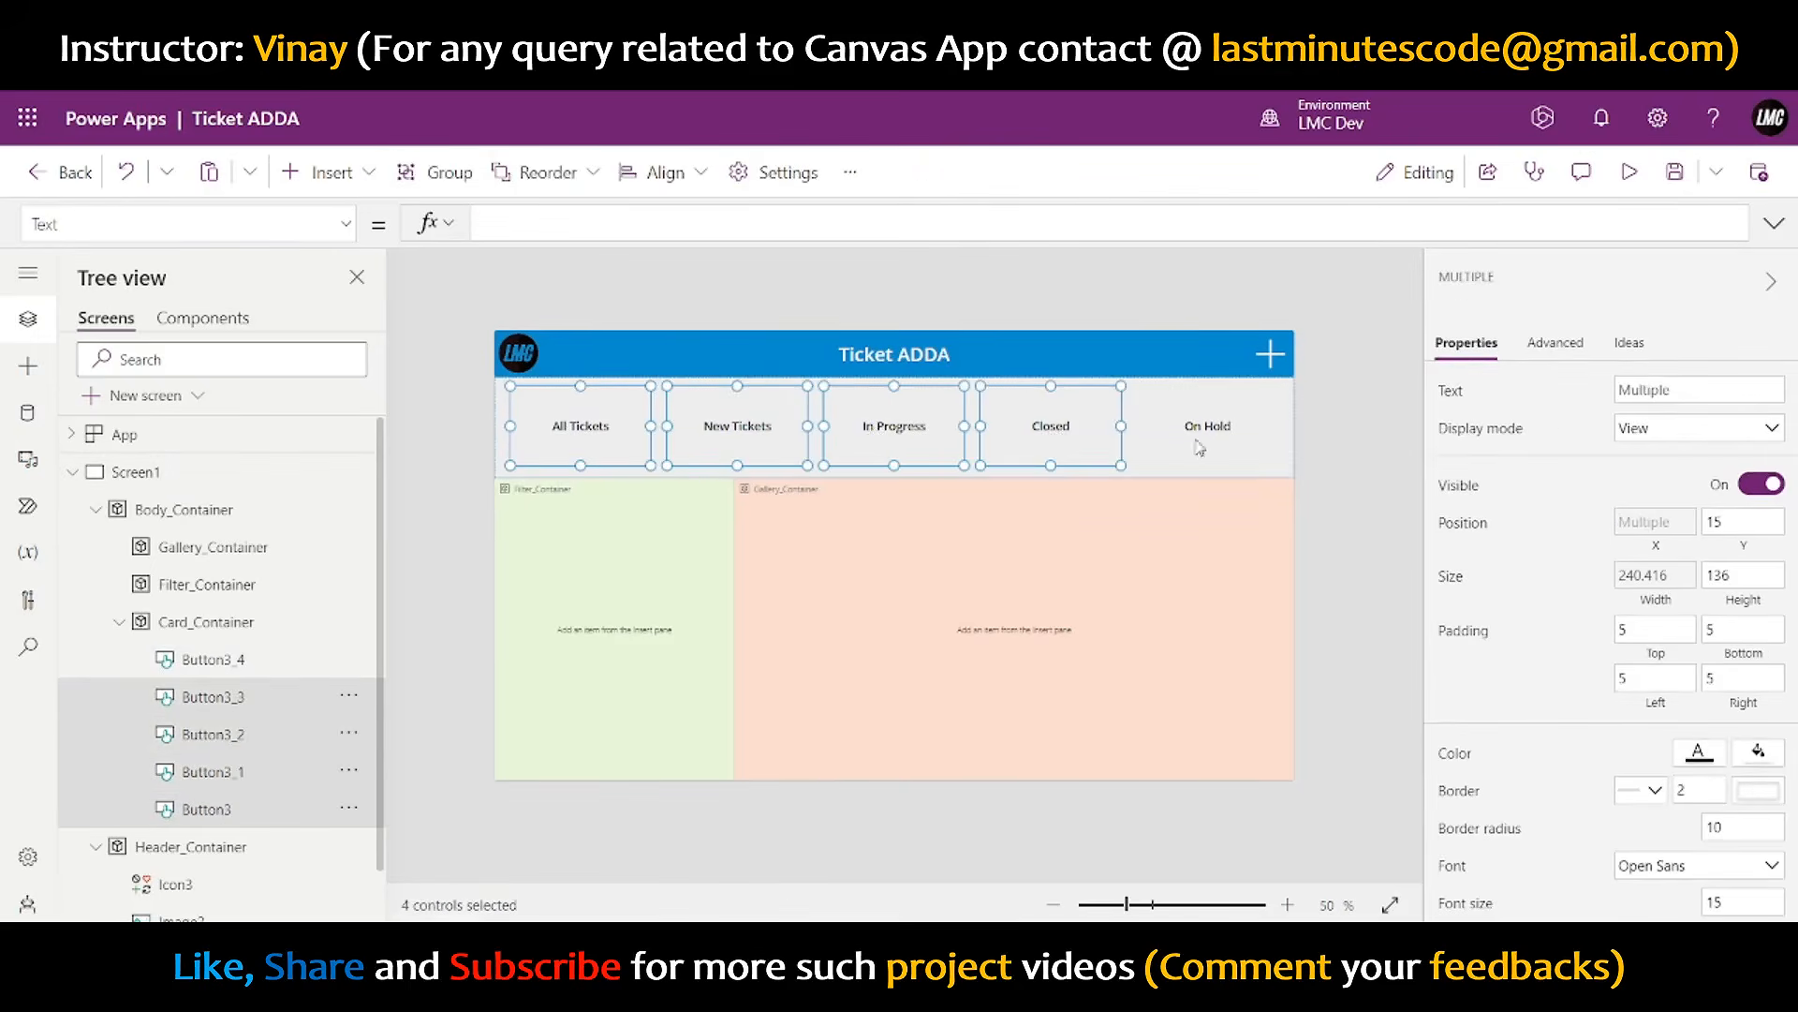
{"action": "left_click", "coordinate": [1199, 448], "text": "shift"}
{"action": "scroll", "coordinate": [1698, 621], "scroll_direction": "down", "scroll_amount": 4}
{"action": "left_click", "coordinate": [1742, 448]}
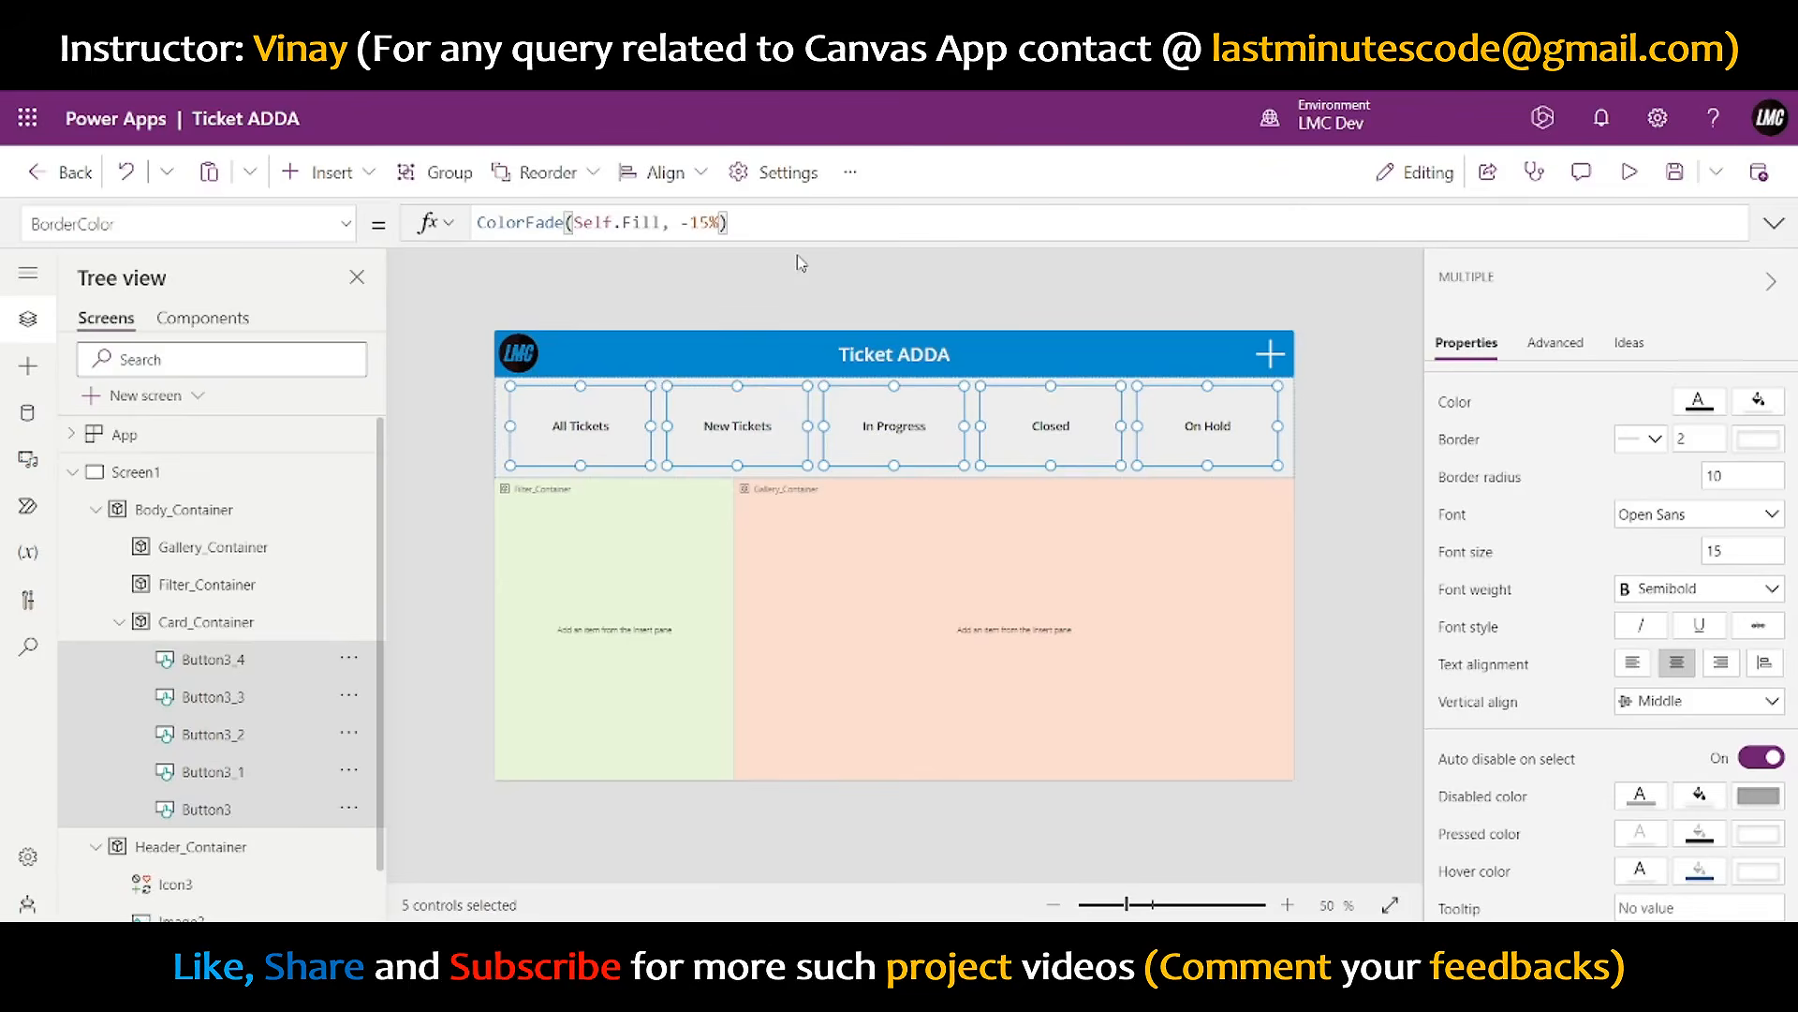
{"action": "key", "text": "ctrl+a"}
{"action": "key", "text": "BackSpace"}
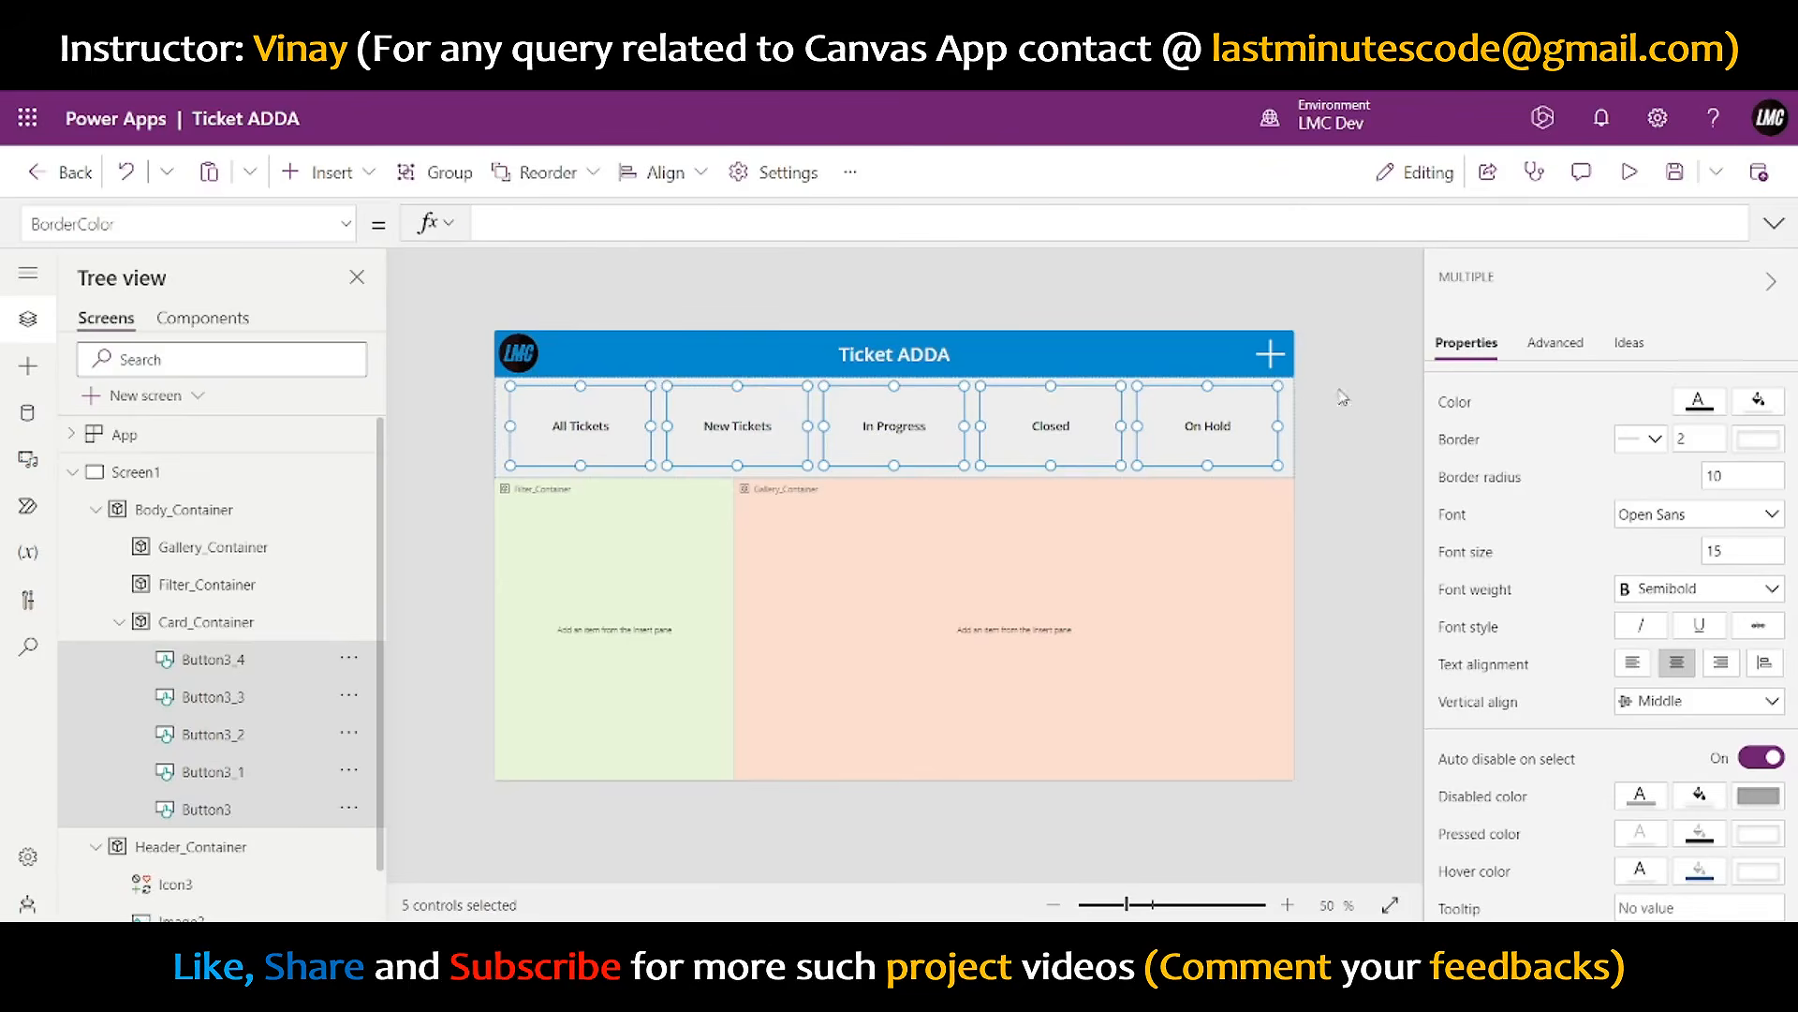
- Set the border colour of the five card buttons to grey, RGBA(166, 166, 166, 1), and preview the app
{"action": "left_click", "coordinate": [1758, 439]}
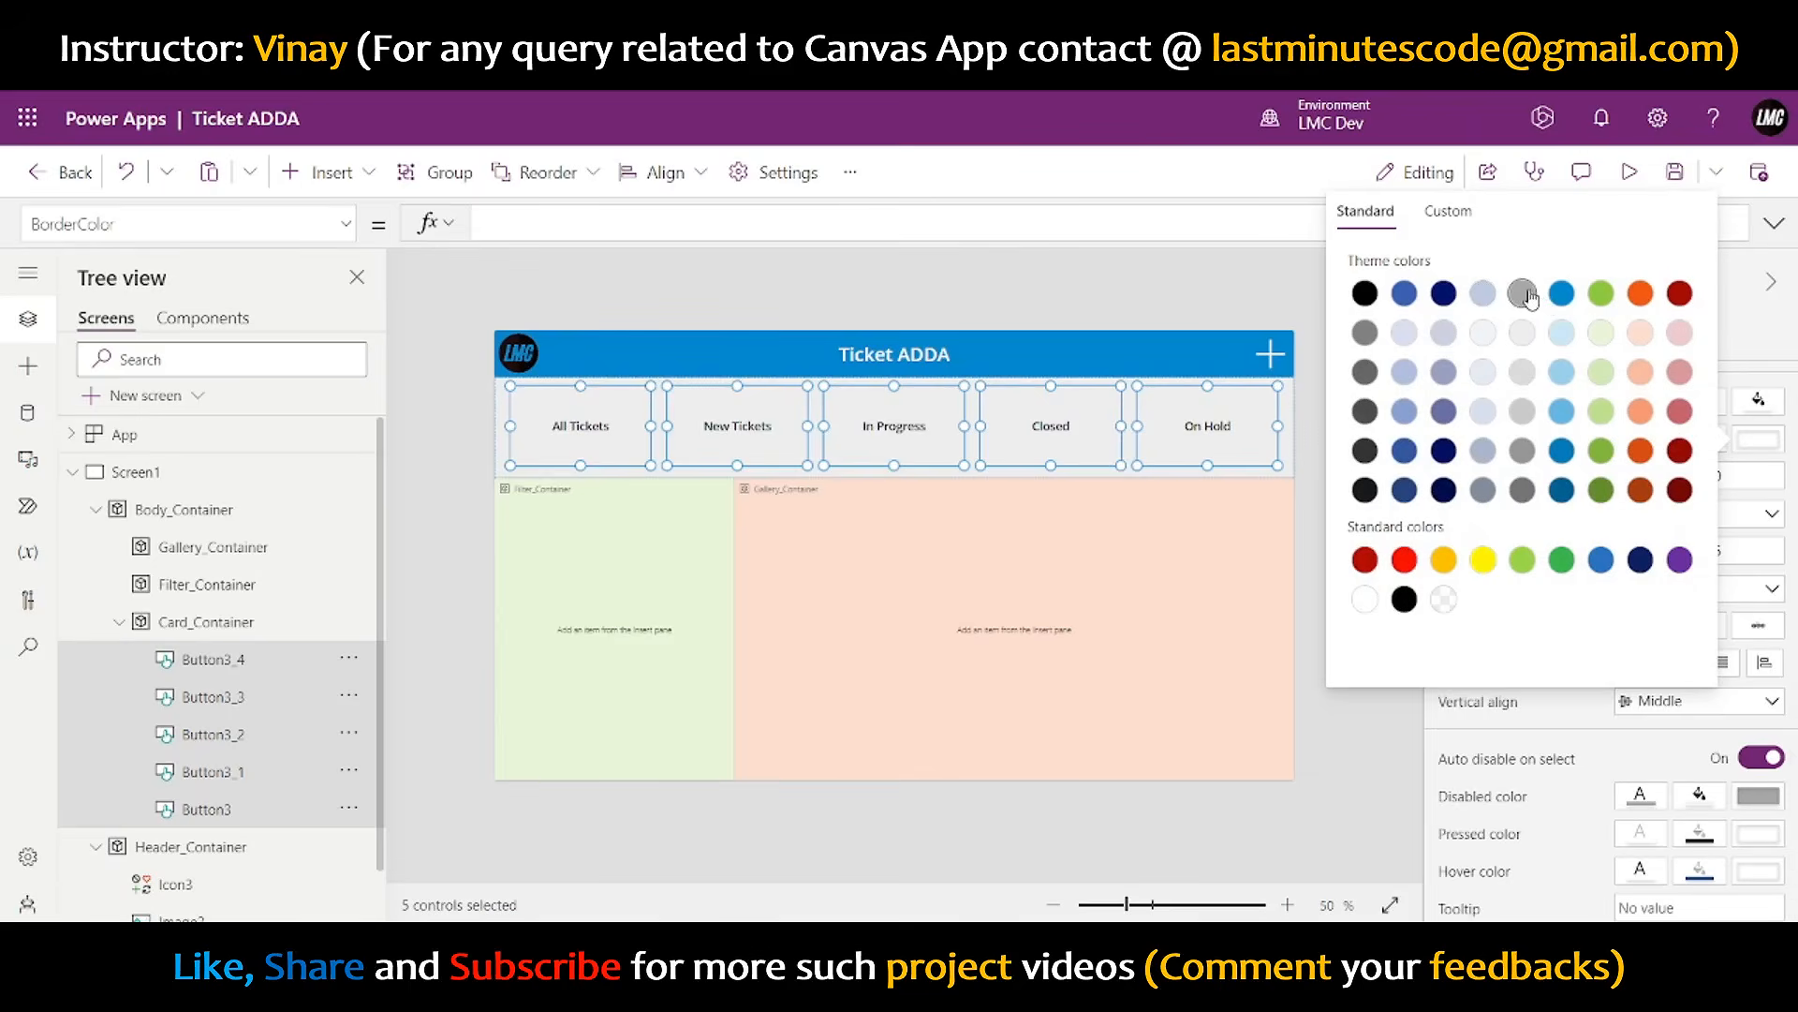
{"action": "left_click", "coordinate": [1523, 295]}
{"action": "left_click", "coordinate": [1274, 307]}
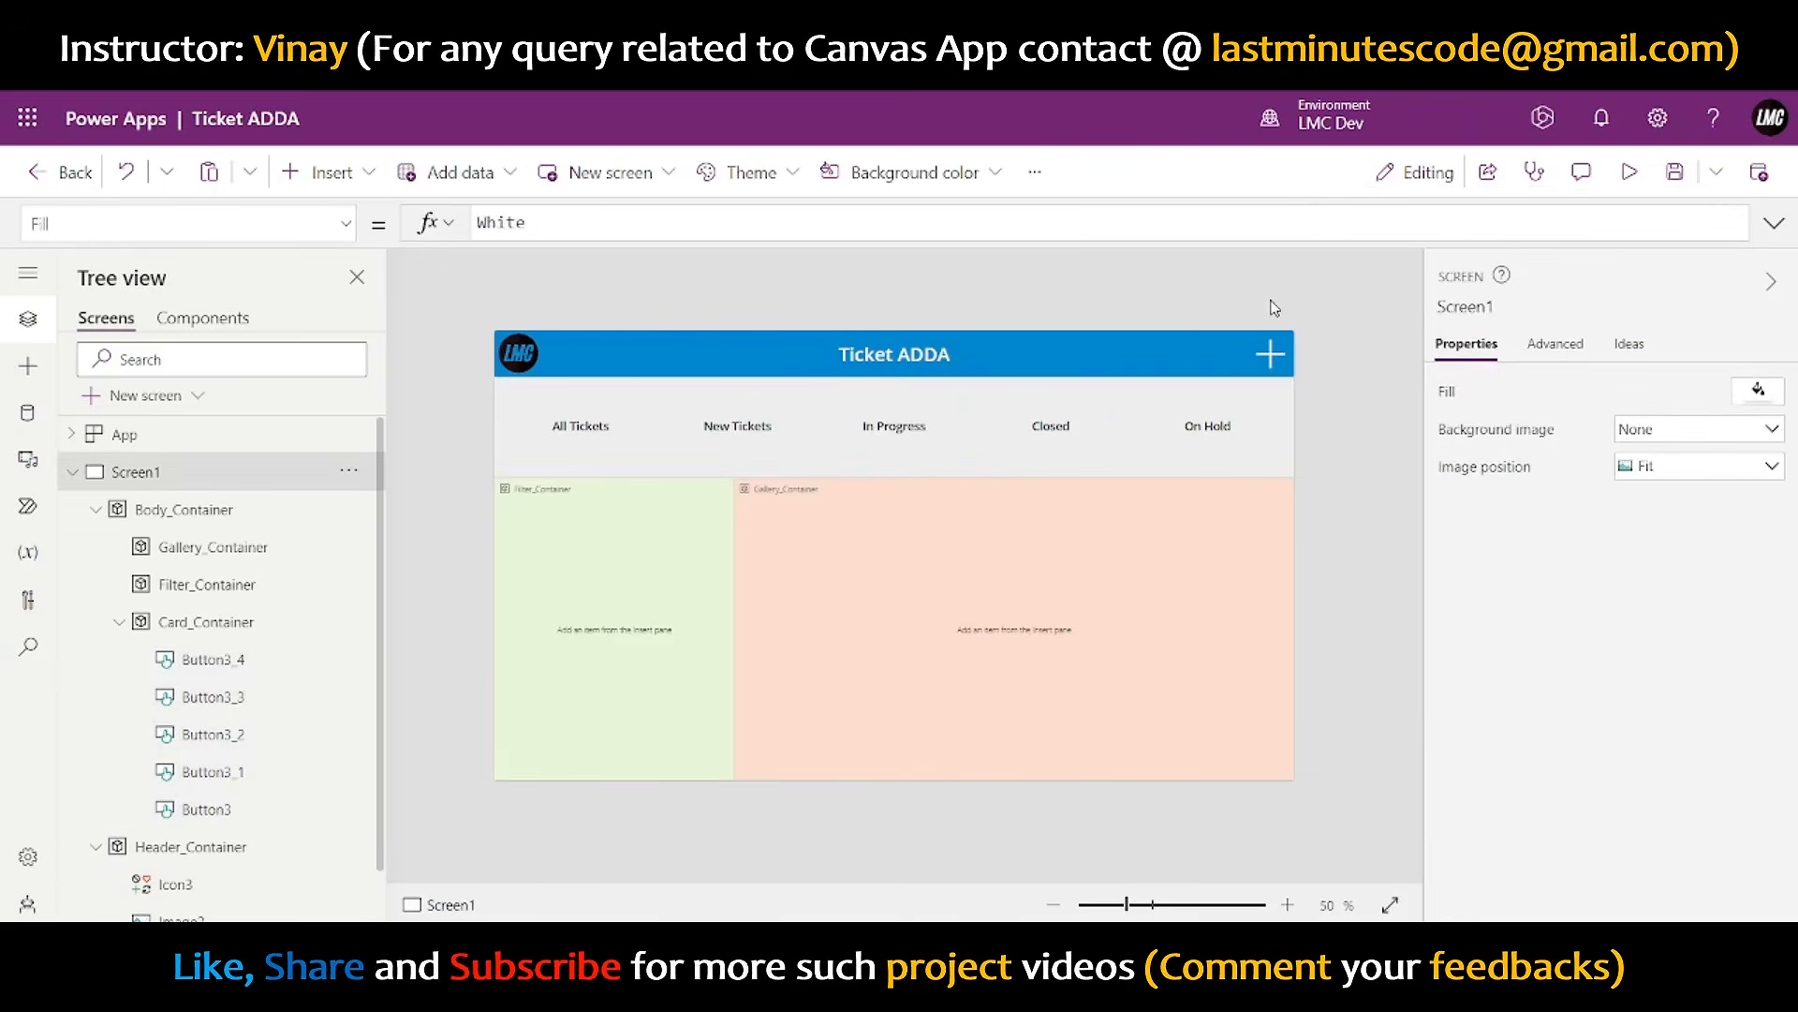
{"action": "left_click", "coordinate": [1630, 172]}
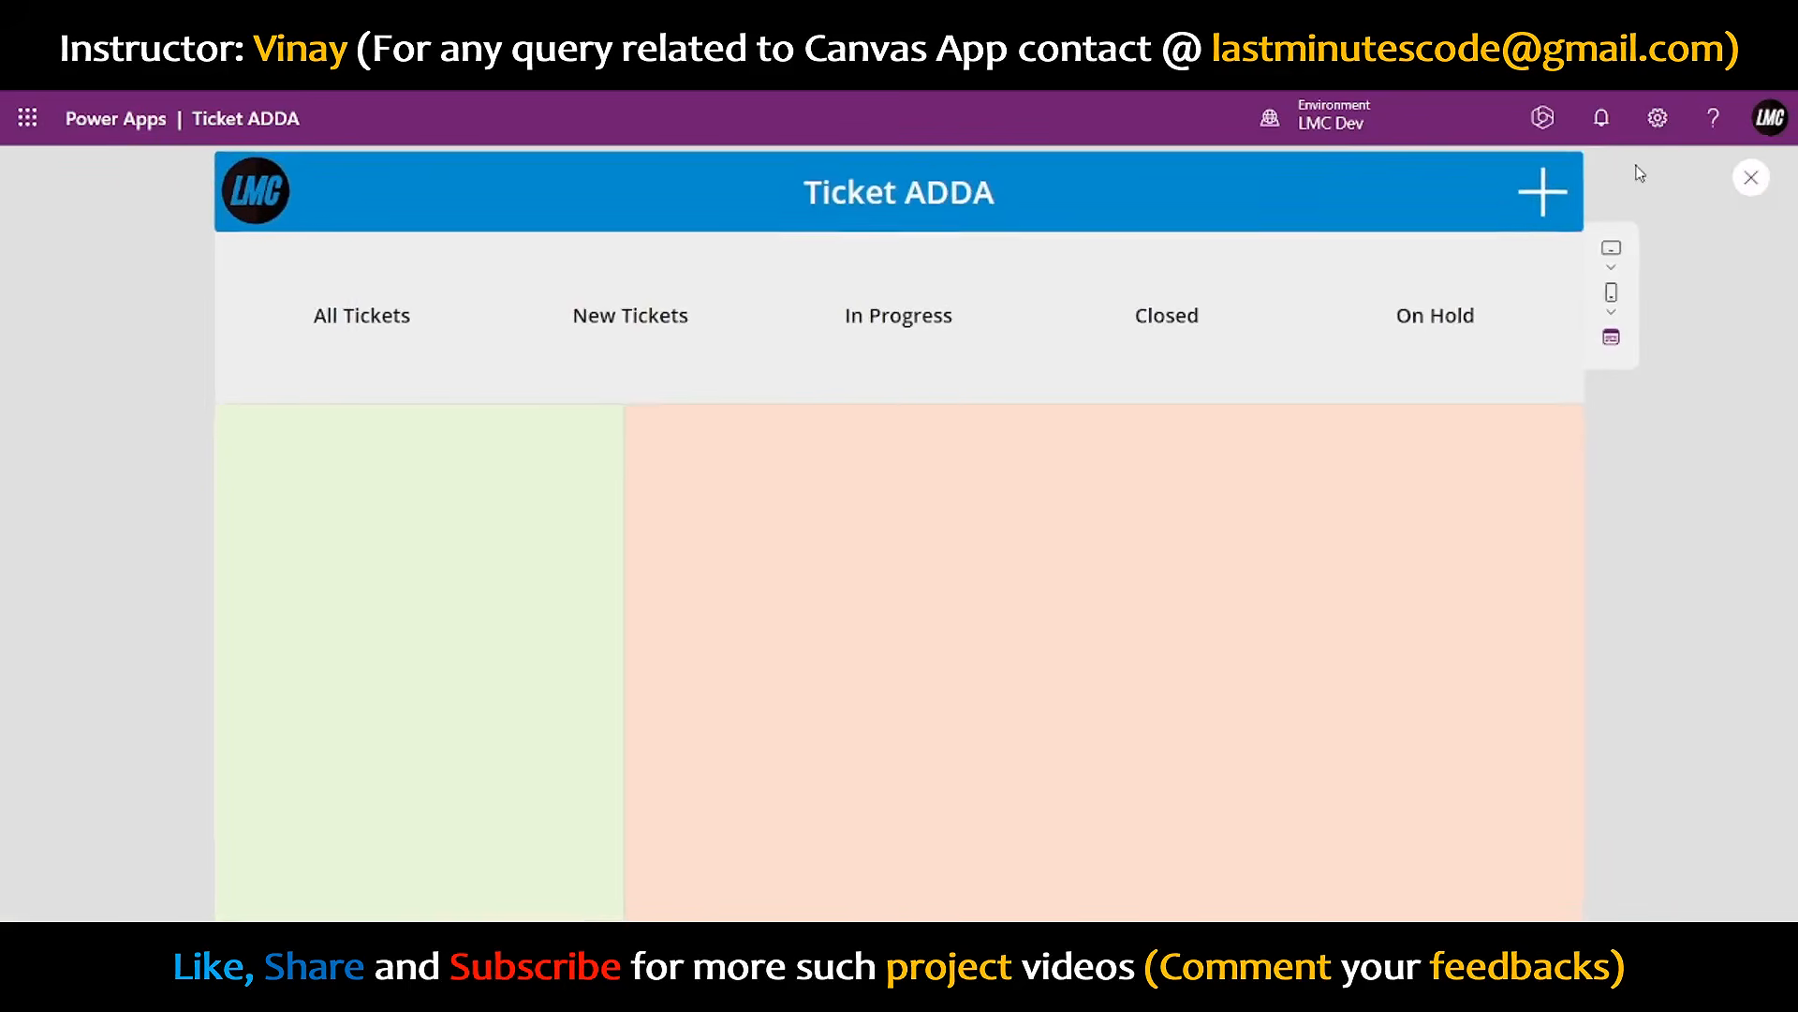
{"action": "left_click", "coordinate": [1748, 178]}
- Set the border colour of all five card buttons to dark grey, RGBA(116, 116, 116, 1)
{"action": "left_click", "coordinate": [1208, 429]}
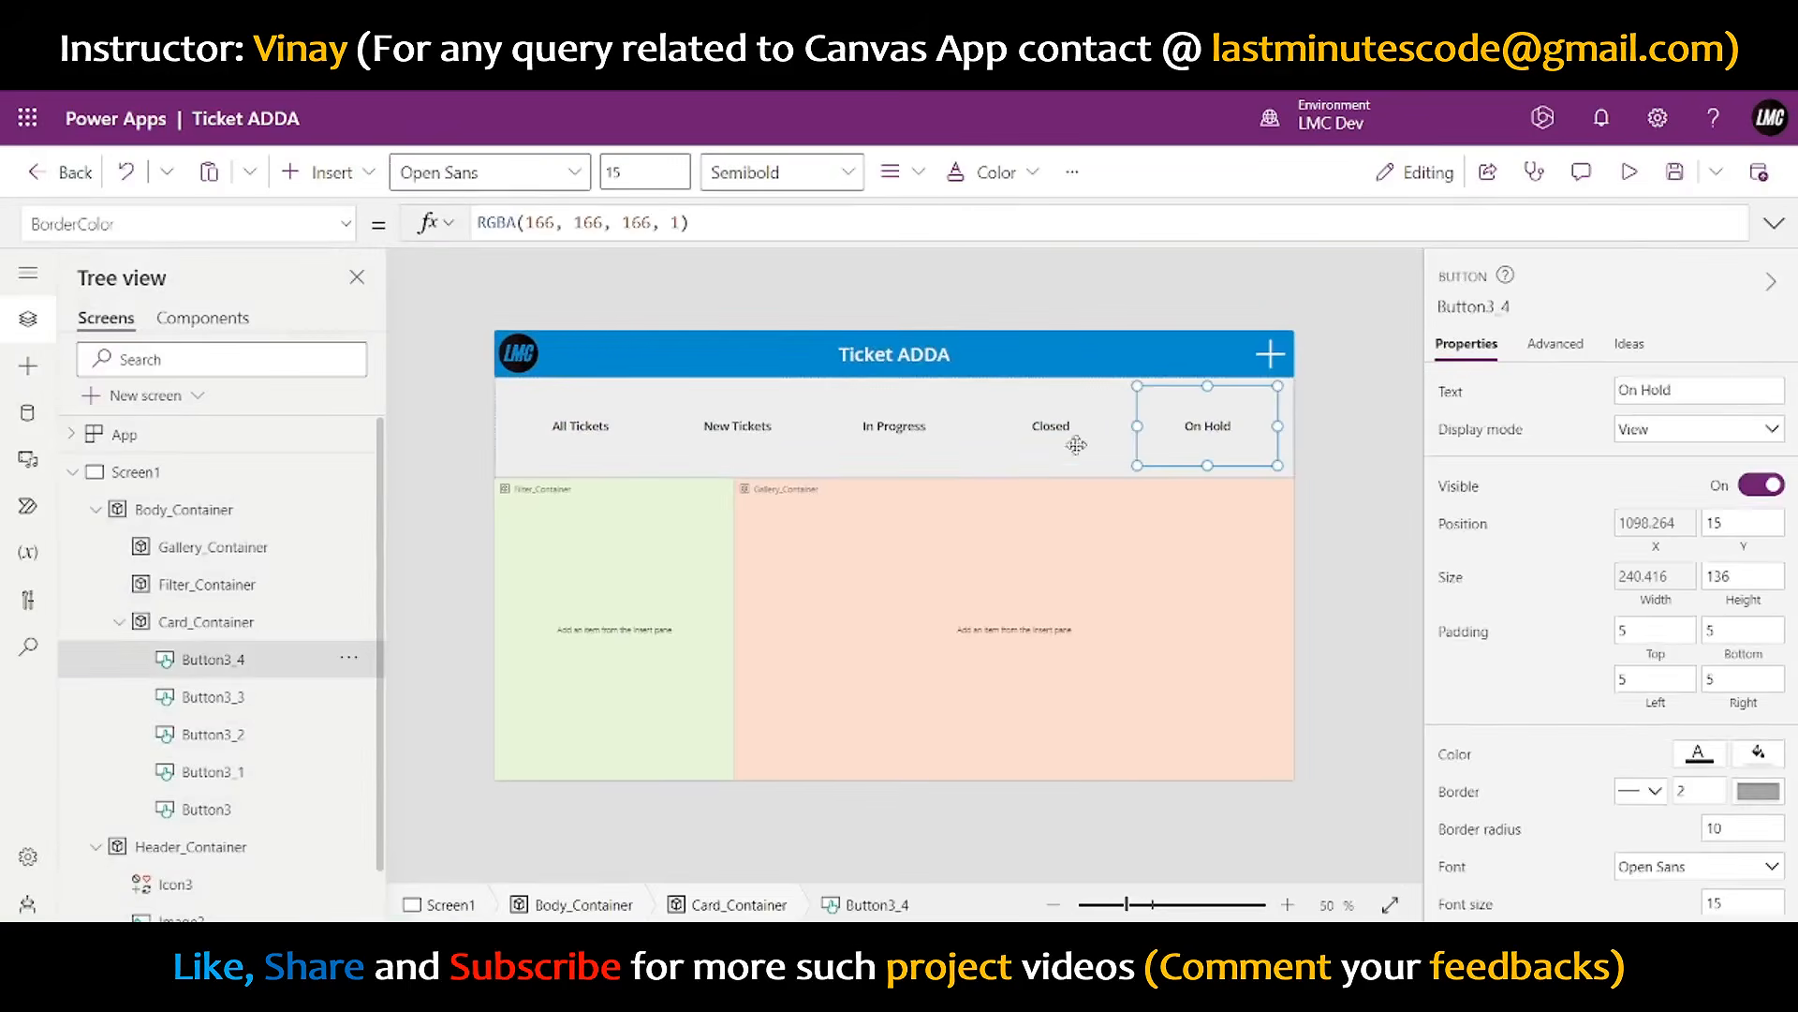
{"action": "left_click", "coordinate": [1072, 441], "text": "shift"}
{"action": "left_click", "coordinate": [858, 448], "text": "shift"}
{"action": "left_click", "coordinate": [745, 449], "text": "shift"}
{"action": "left_click", "coordinate": [573, 426], "text": "shift"}
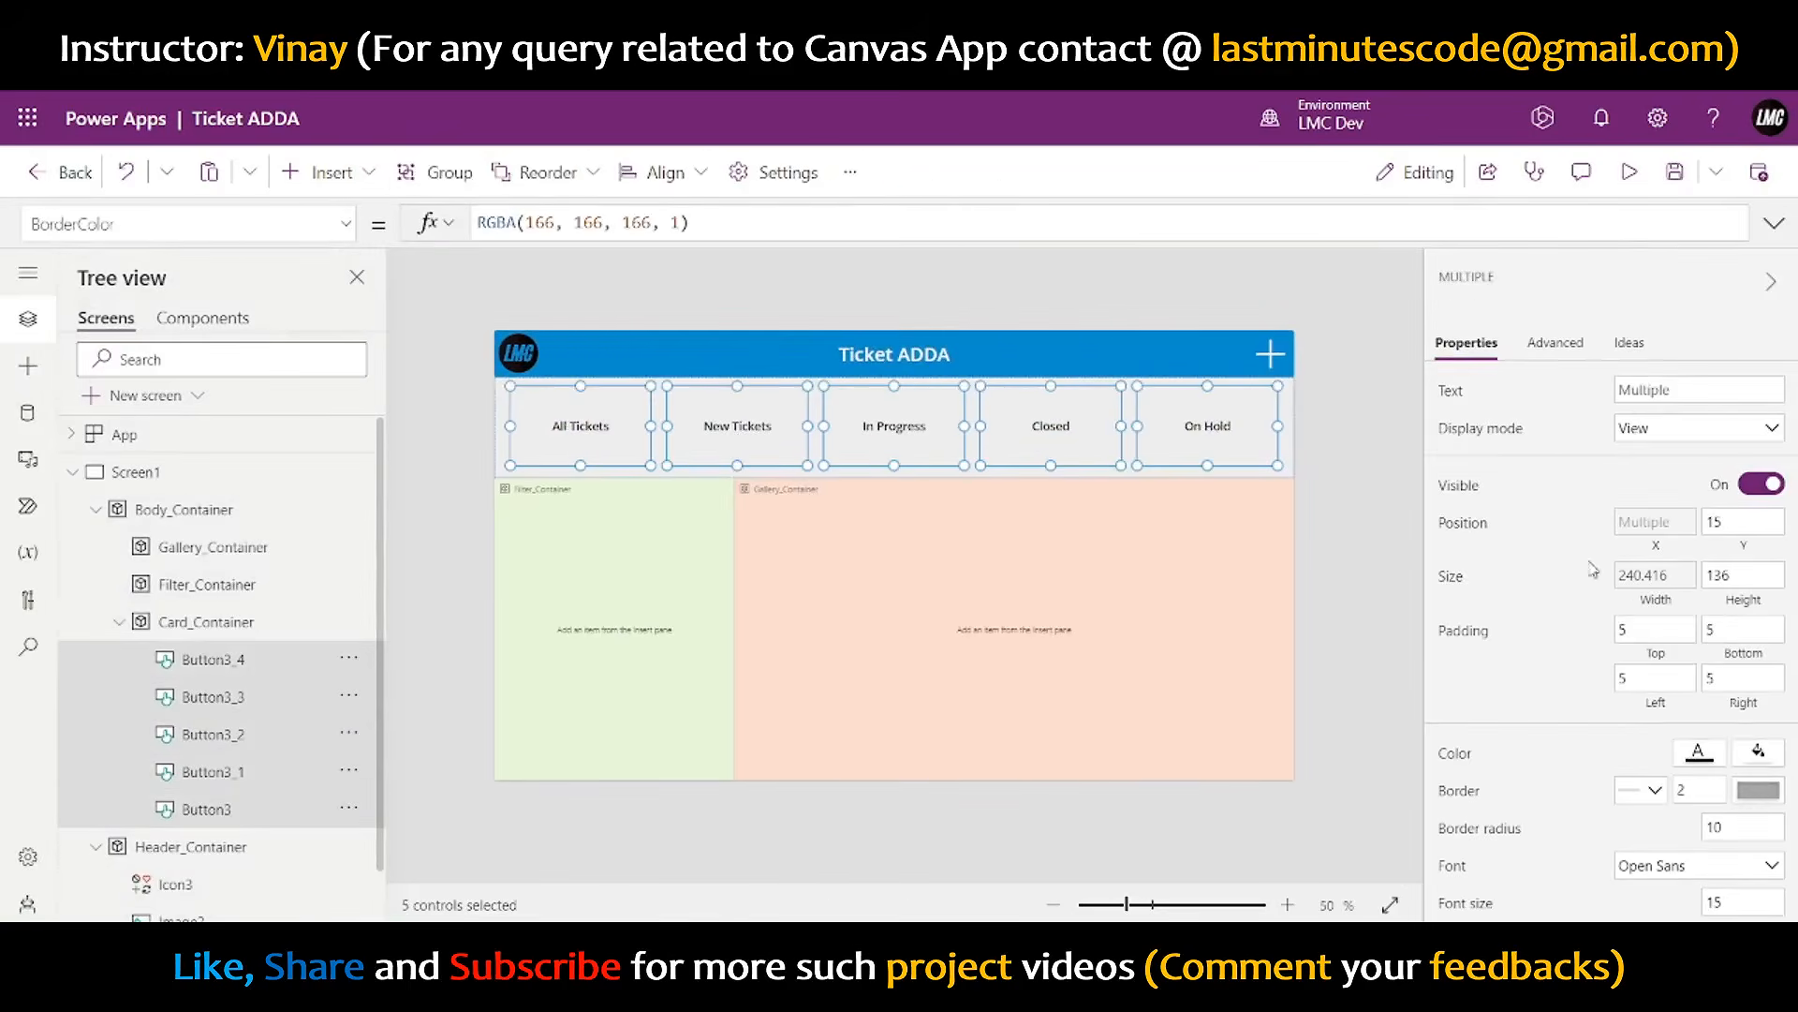
{"action": "left_click", "coordinate": [1757, 797]}
{"action": "left_click", "coordinate": [1522, 720]}
{"action": "left_click", "coordinate": [1382, 342]}
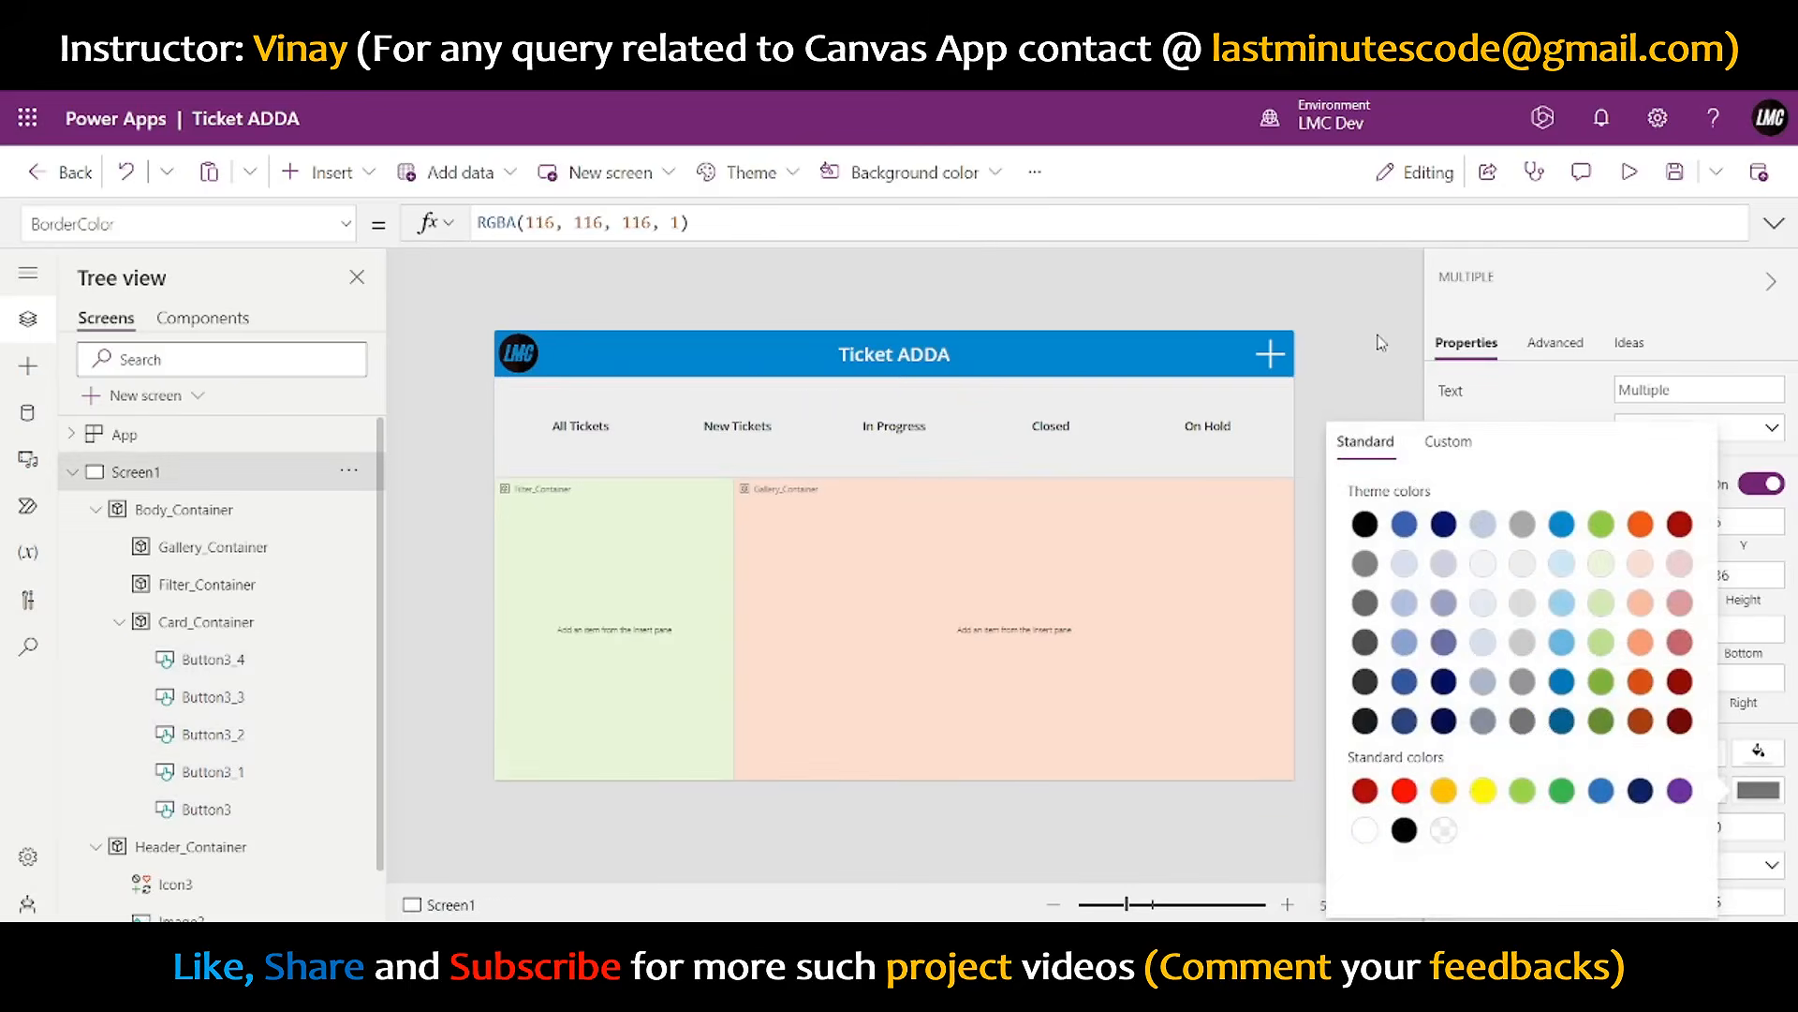
- Check the BorderColor value across all five card buttons and preview how their borders look in the running app
{"action": "left_click", "coordinate": [1182, 454]}
{"action": "left_click", "coordinate": [1076, 449], "text": "shift"}
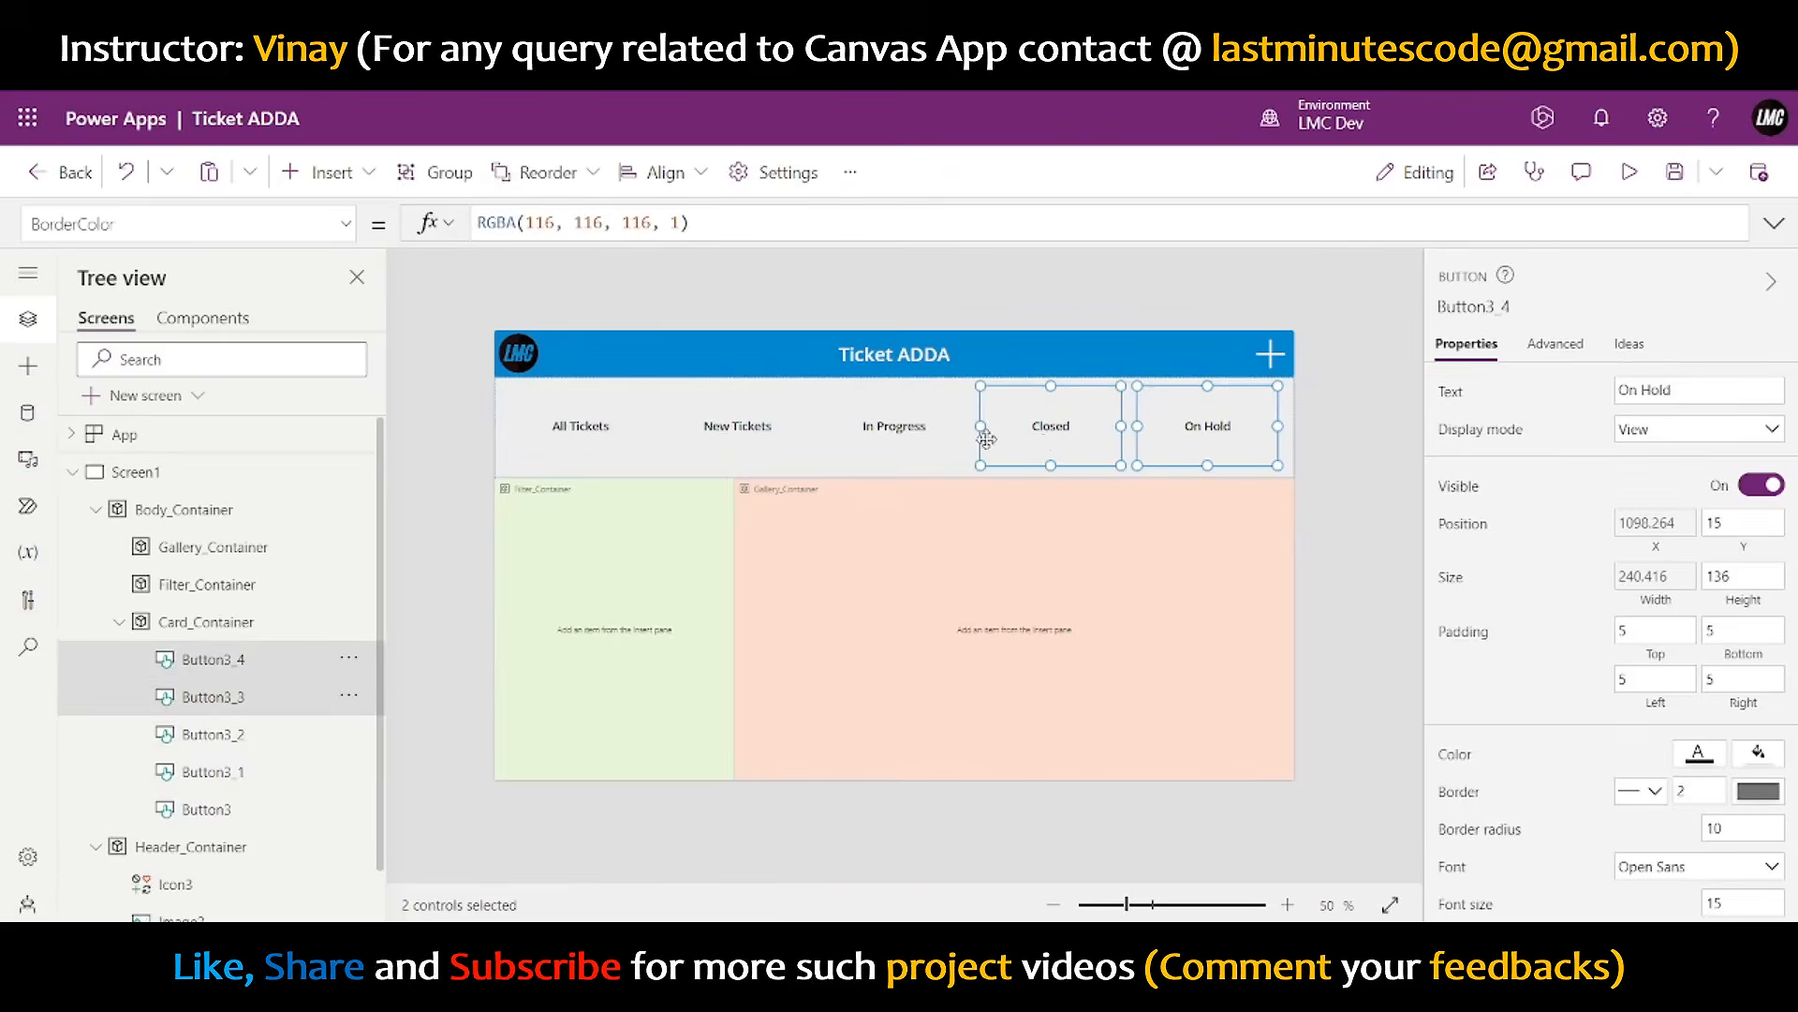
{"action": "left_click", "coordinate": [888, 436], "text": "shift"}
{"action": "left_click", "coordinate": [719, 444], "text": "shift"}
{"action": "left_click", "coordinate": [606, 445], "text": "shift"}
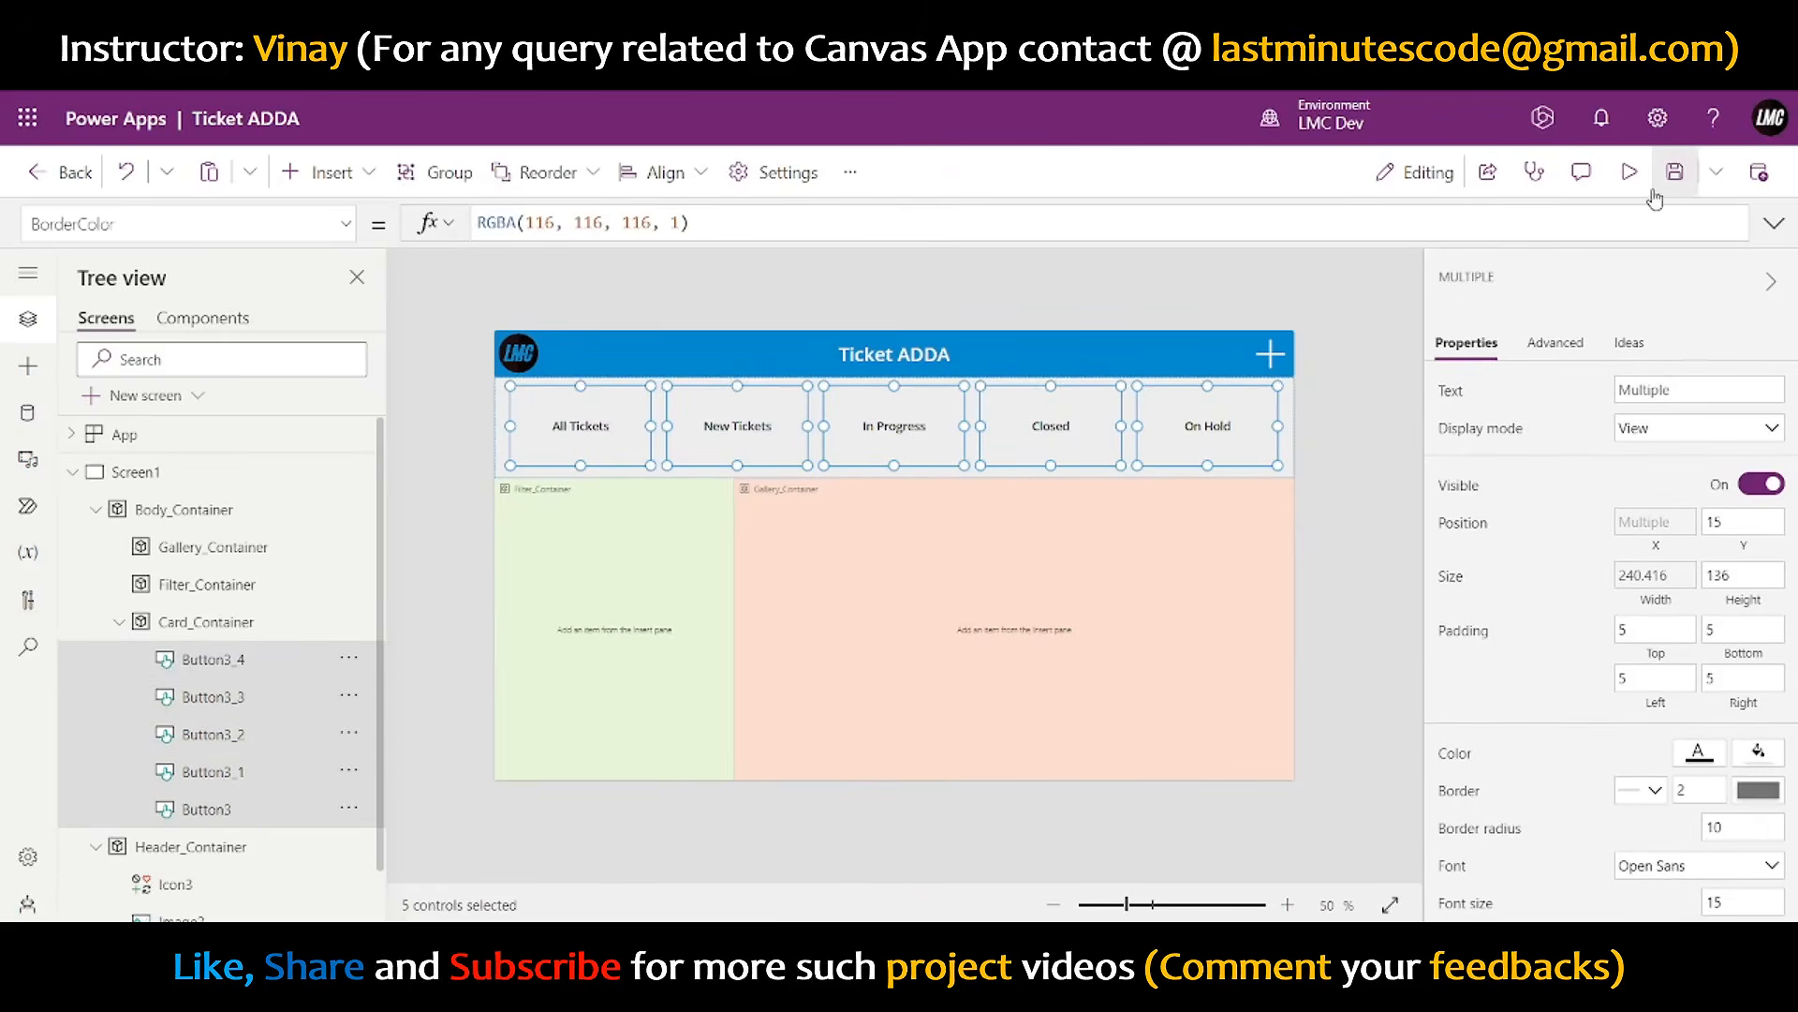
{"action": "left_click", "coordinate": [1629, 171]}
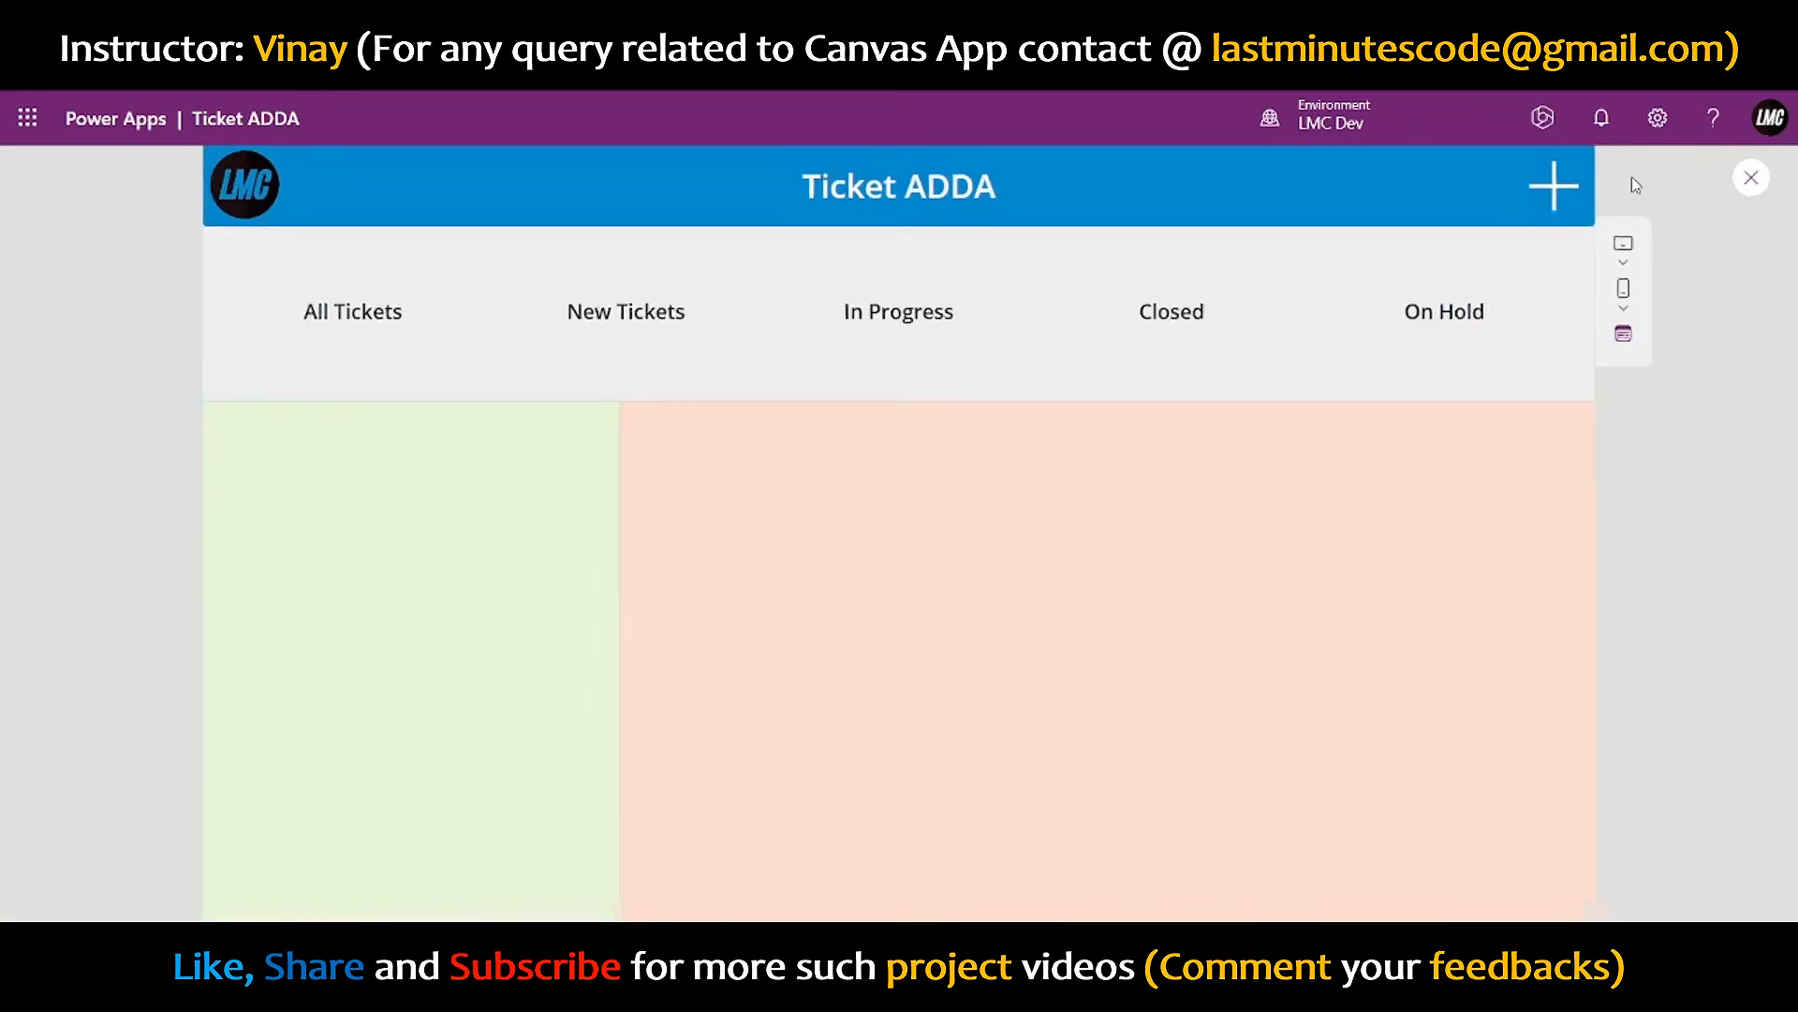
{"action": "left_click", "coordinate": [1750, 177]}
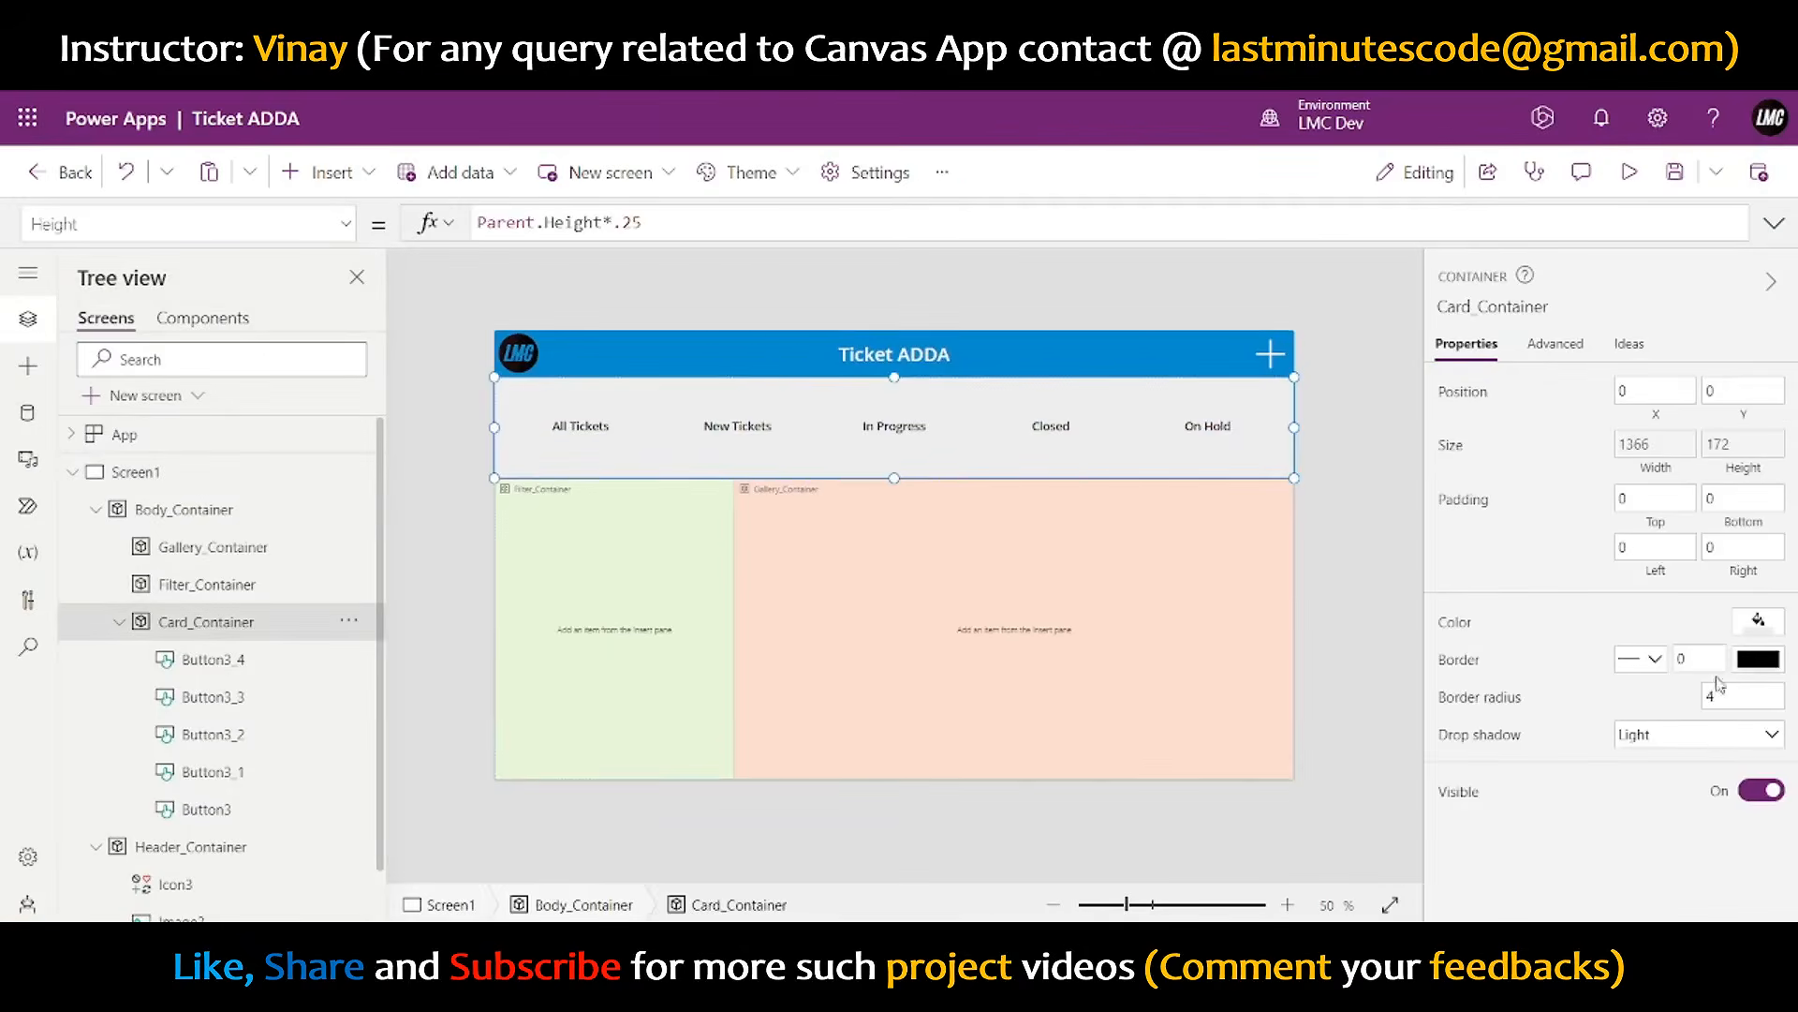
- Set Card_Container's border radius to 0 and its drop shadow to None, and preview the app
{"action": "left_click", "coordinate": [1725, 698]}
{"action": "type", "text": "0"}
{"action": "left_click", "coordinate": [1668, 736]}
{"action": "left_click", "coordinate": [1644, 535]}
{"action": "left_click", "coordinate": [1323, 456]}
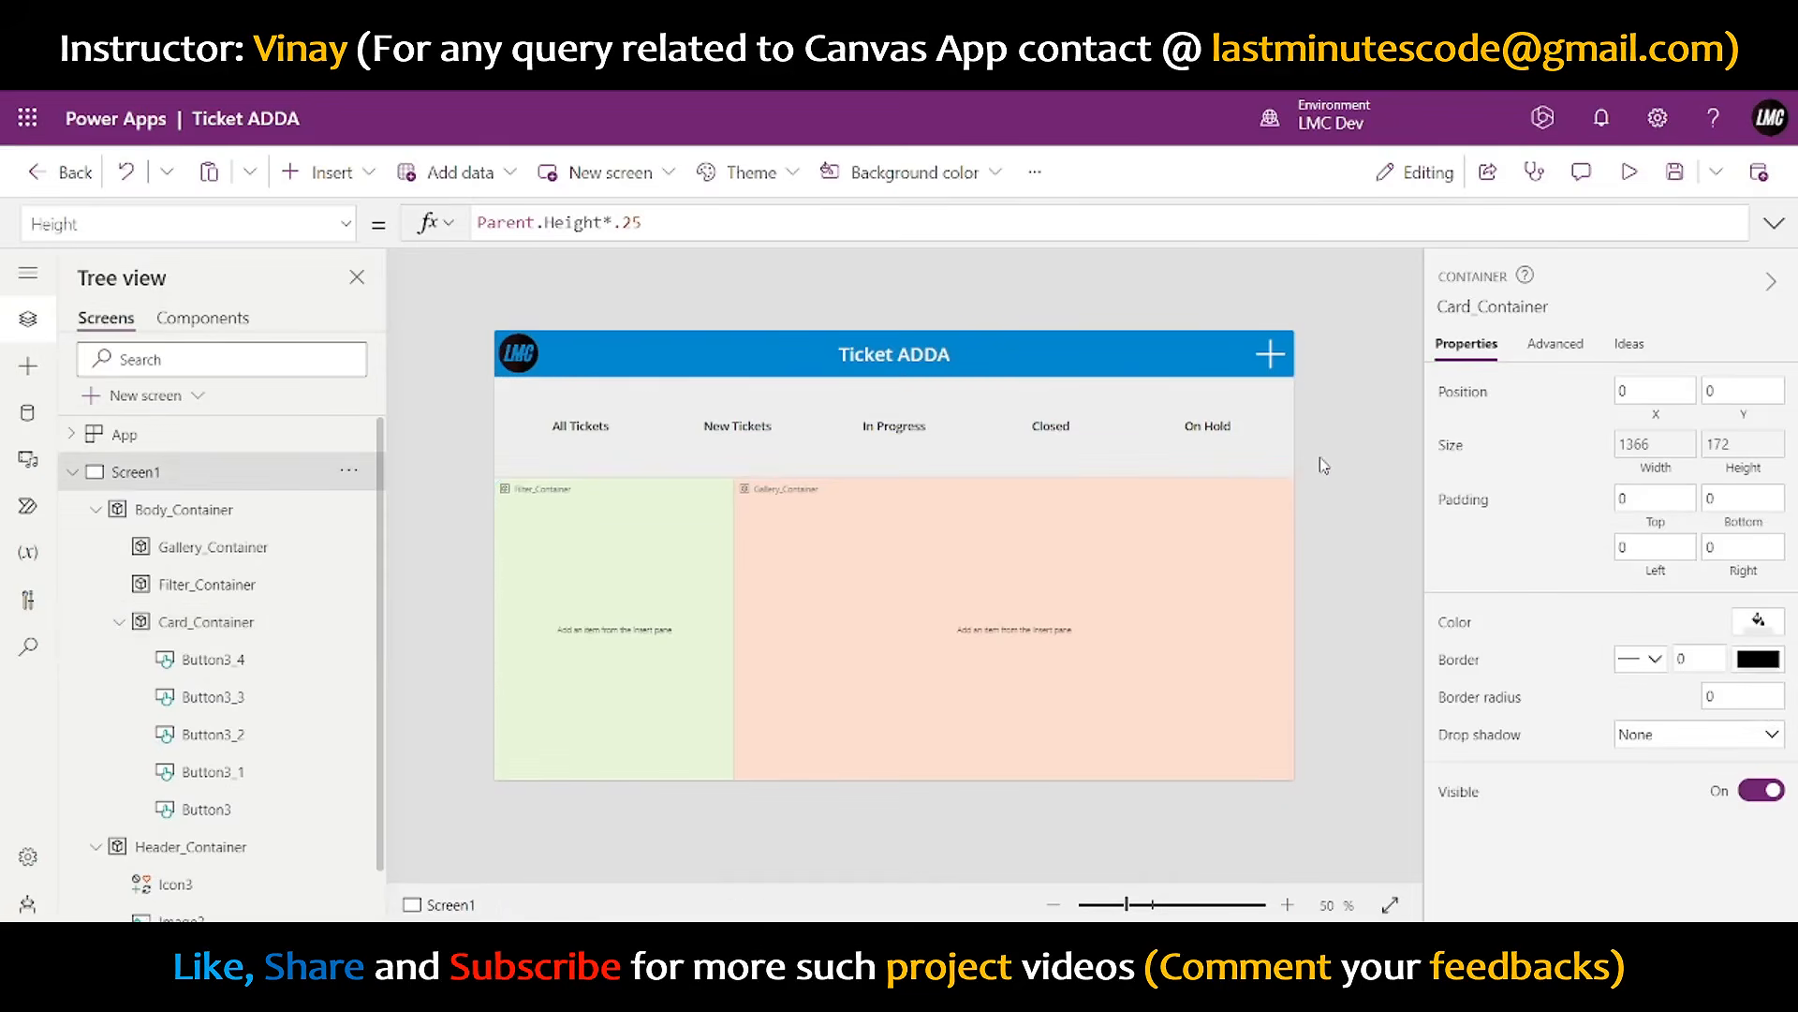
{"action": "left_click", "coordinate": [1627, 174]}
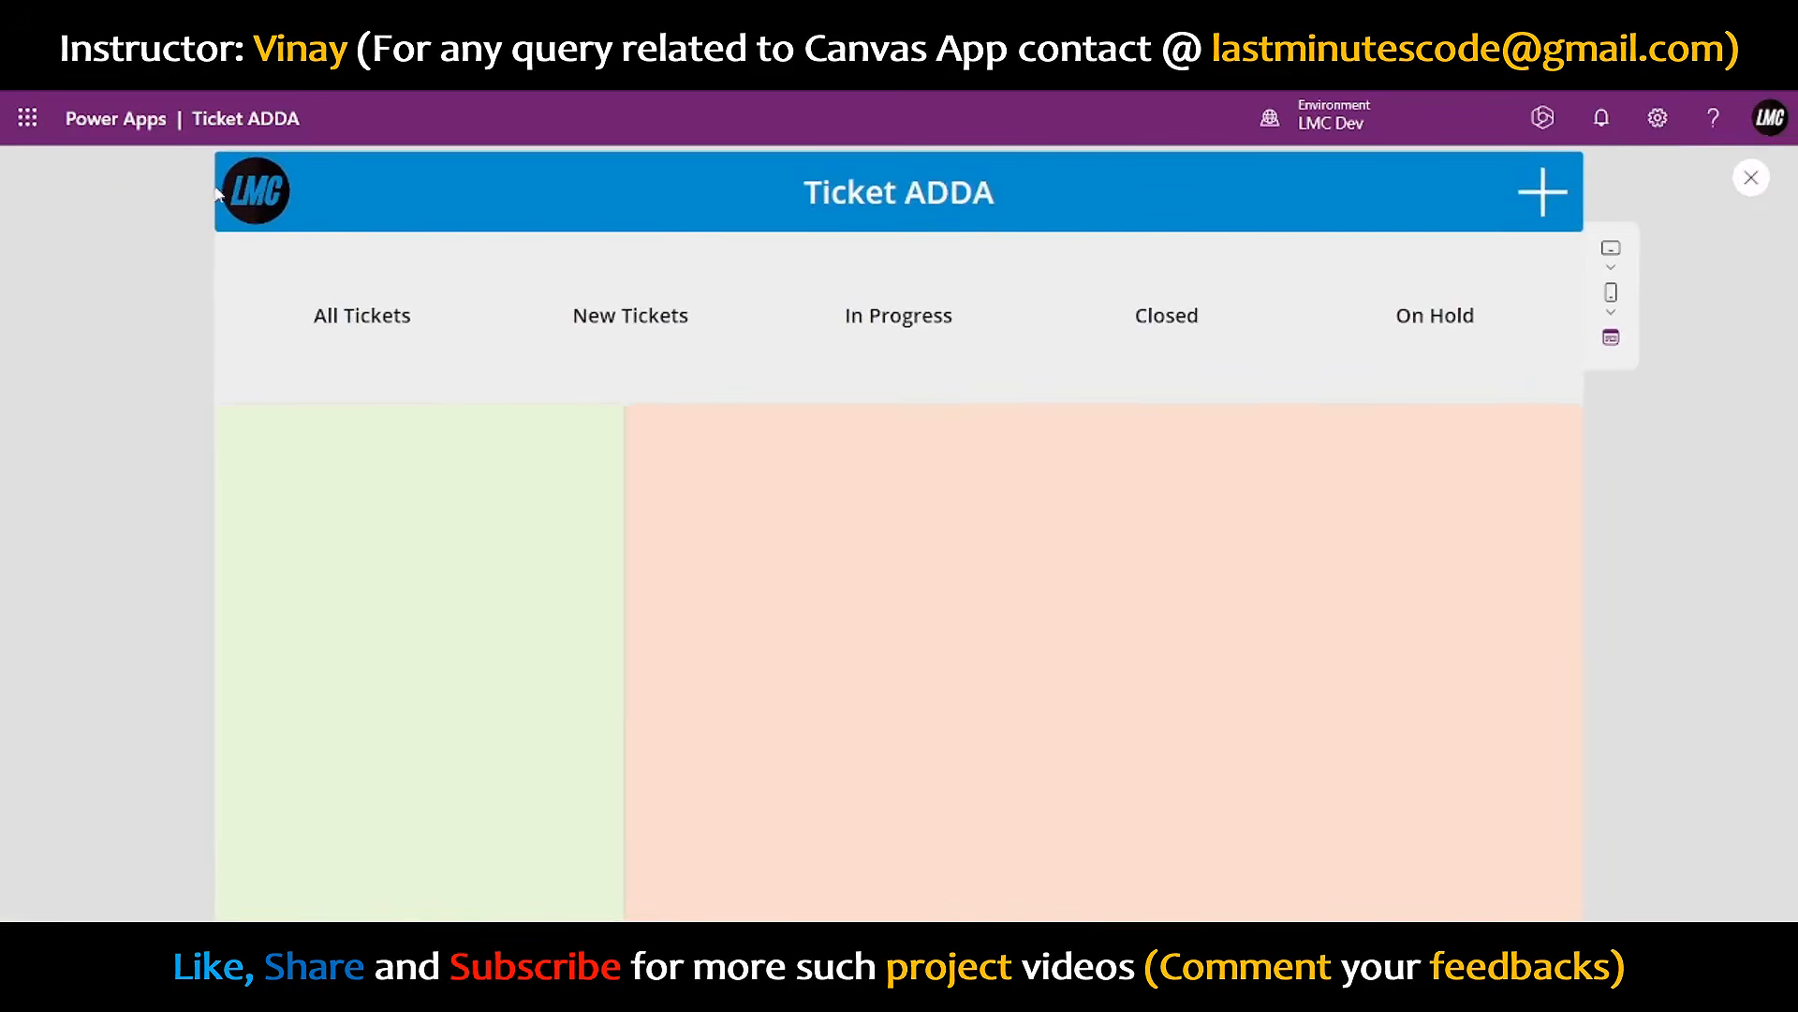
{"action": "left_click", "coordinate": [1750, 177]}
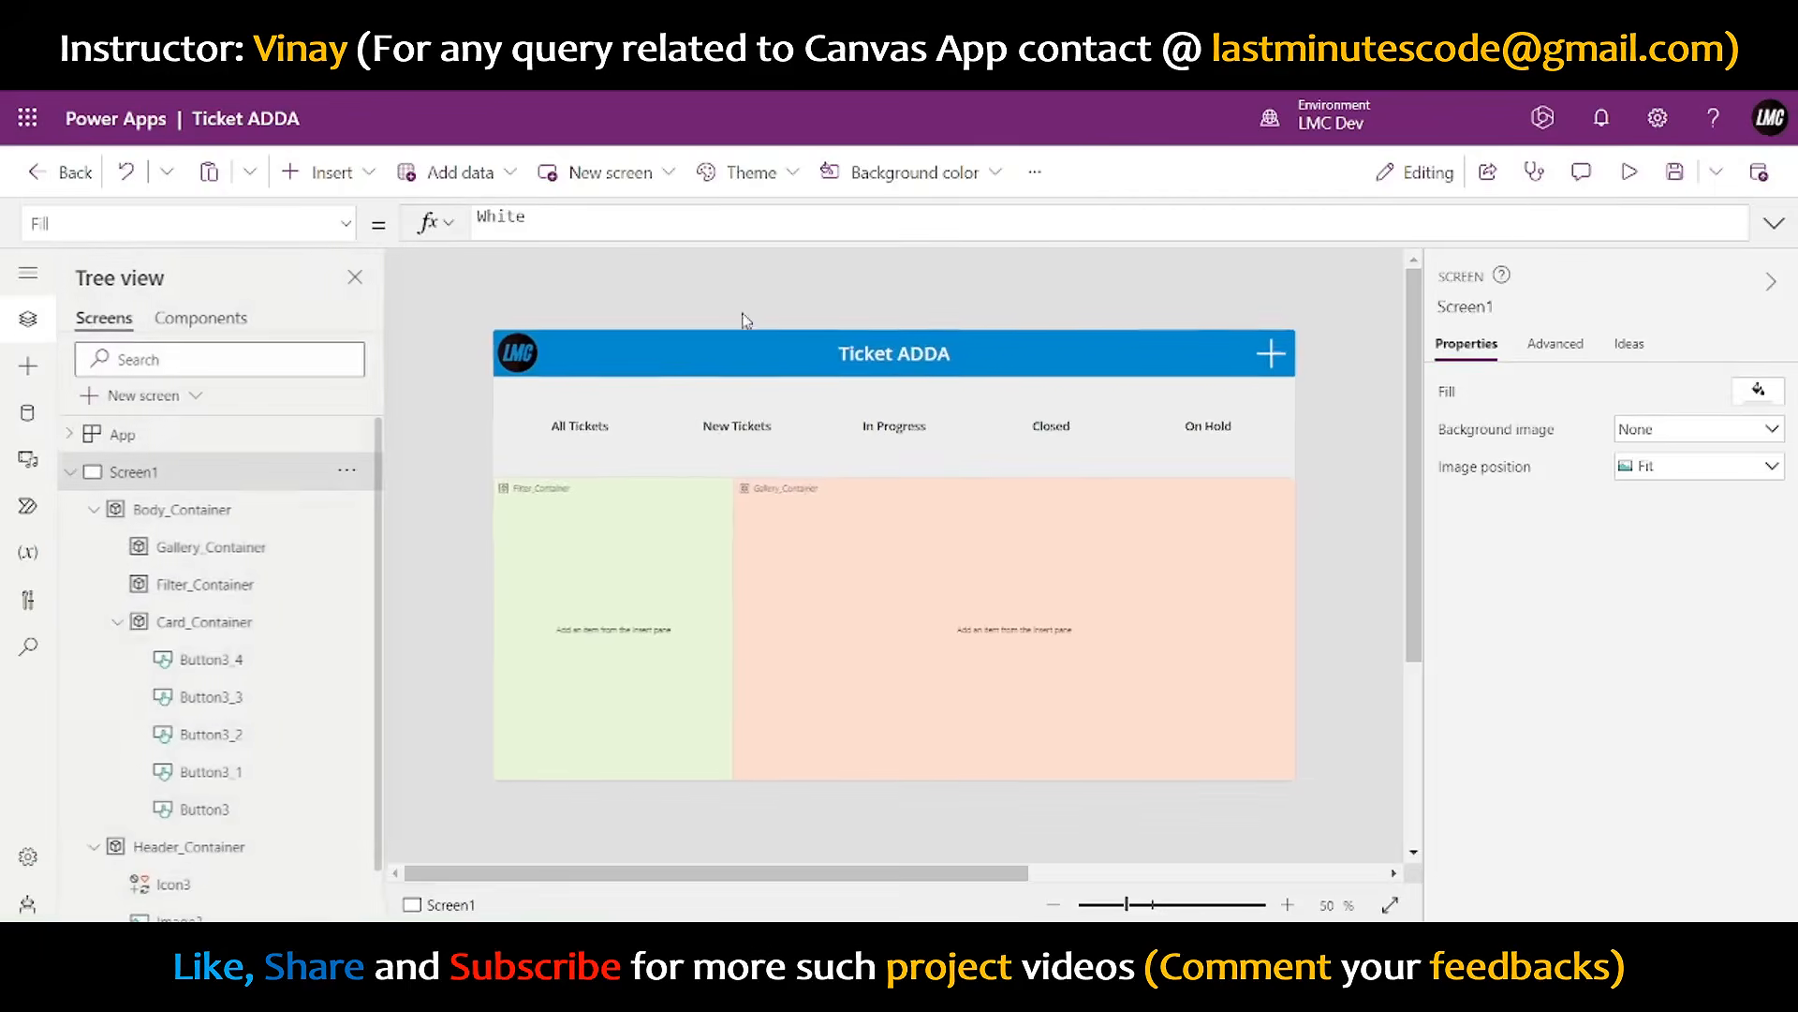
- Set Header_Container's border radius to 0 and its drop shadow to Bold, and preview the app
{"action": "scroll", "coordinate": [278, 731], "scroll_direction": "down", "scroll_amount": 1}
{"action": "left_click", "coordinate": [215, 784]}
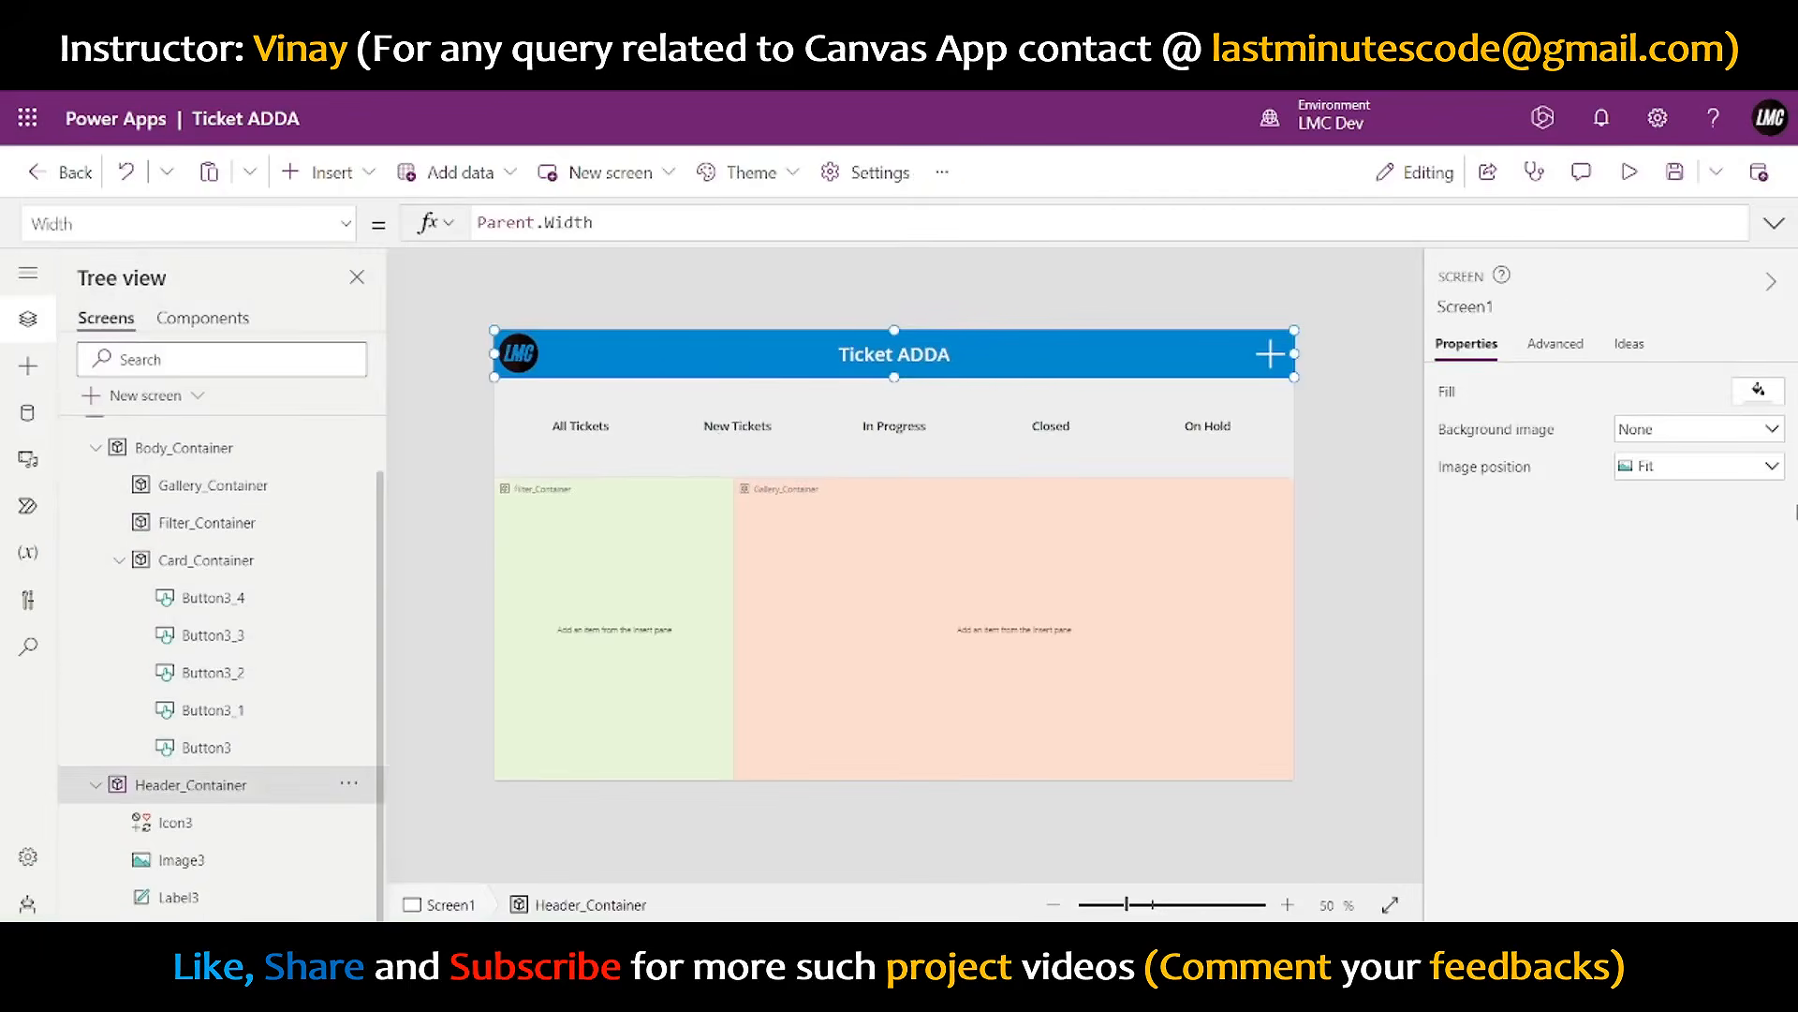
{"action": "left_click", "coordinate": [1747, 700]}
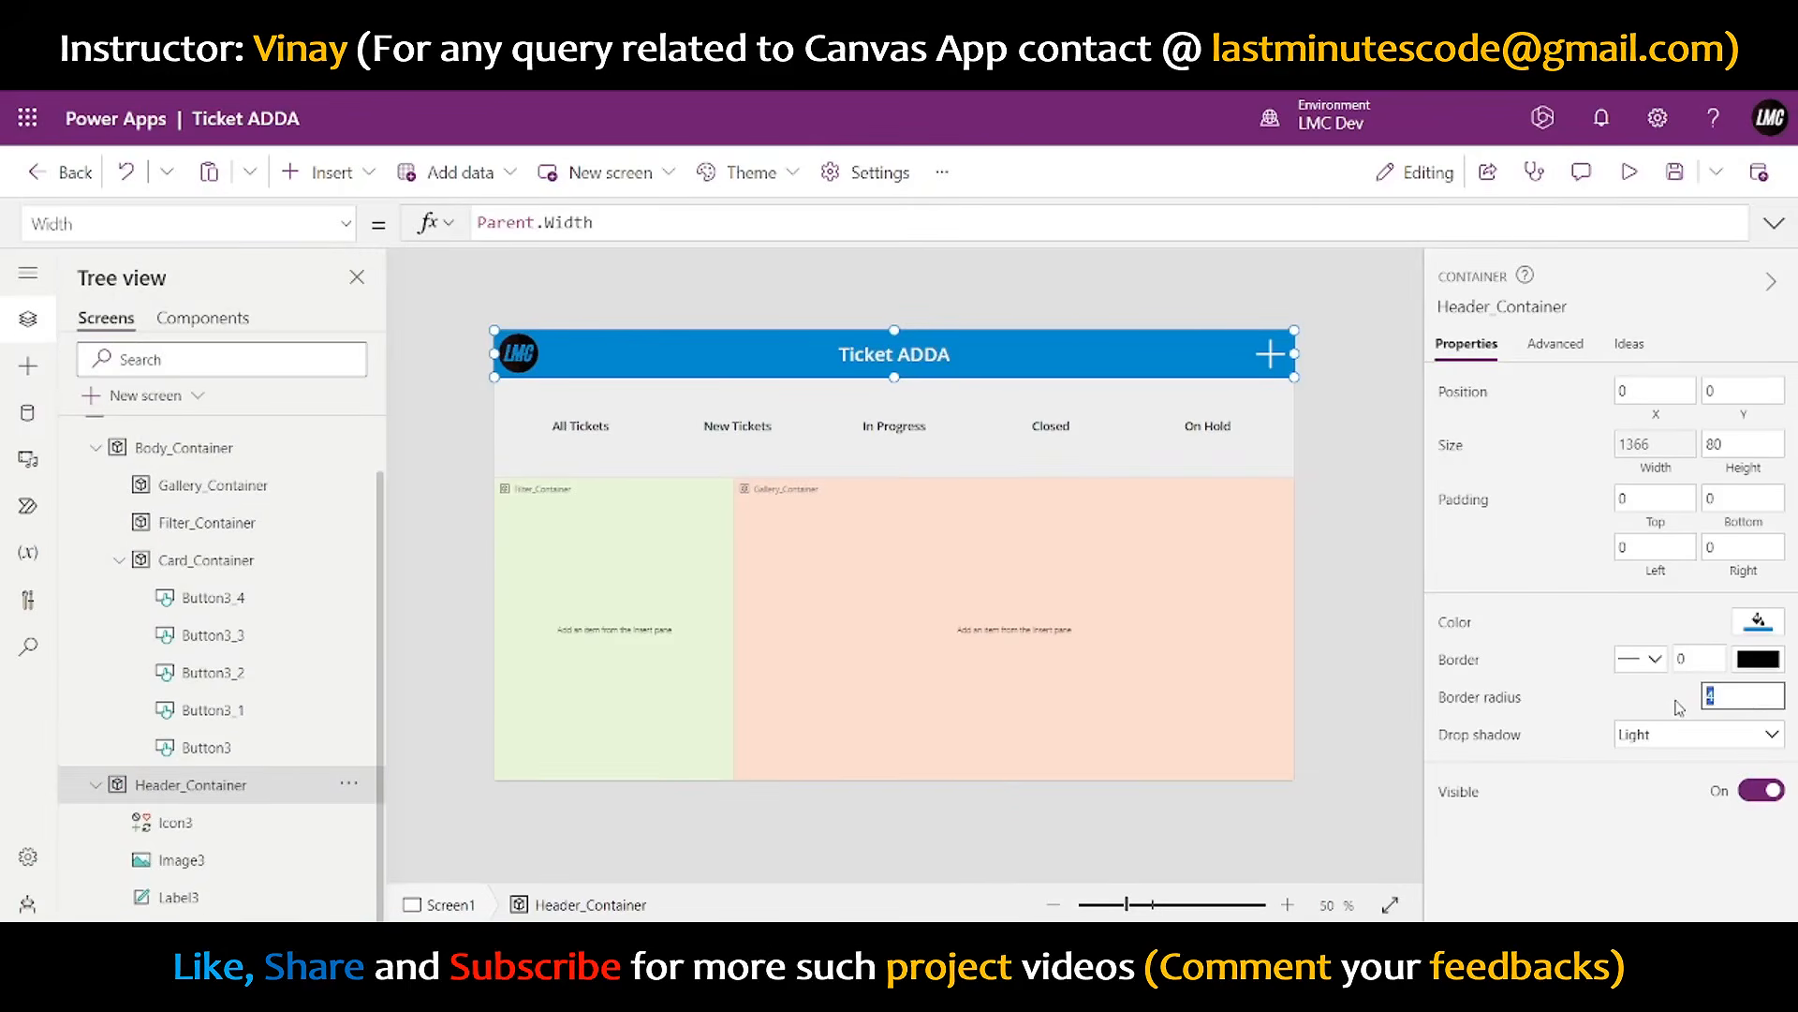
{"action": "left_click", "coordinate": [1649, 740]}
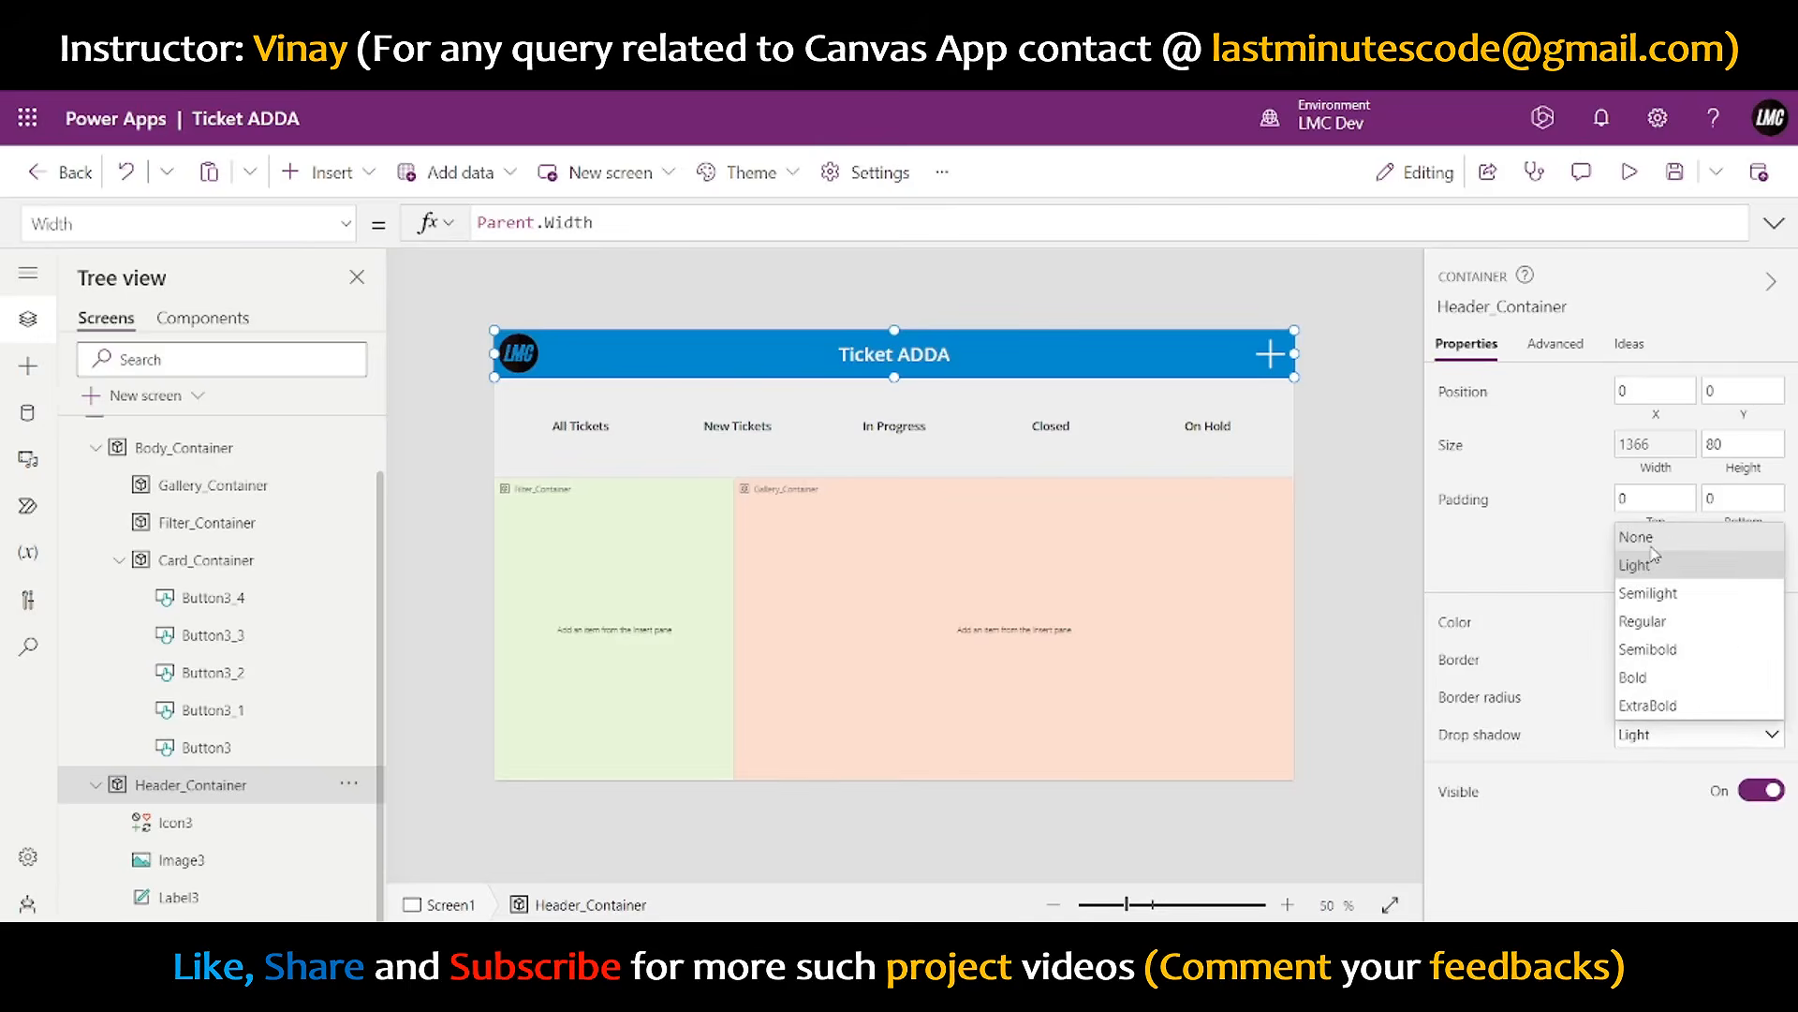
{"action": "left_click", "coordinate": [1678, 680]}
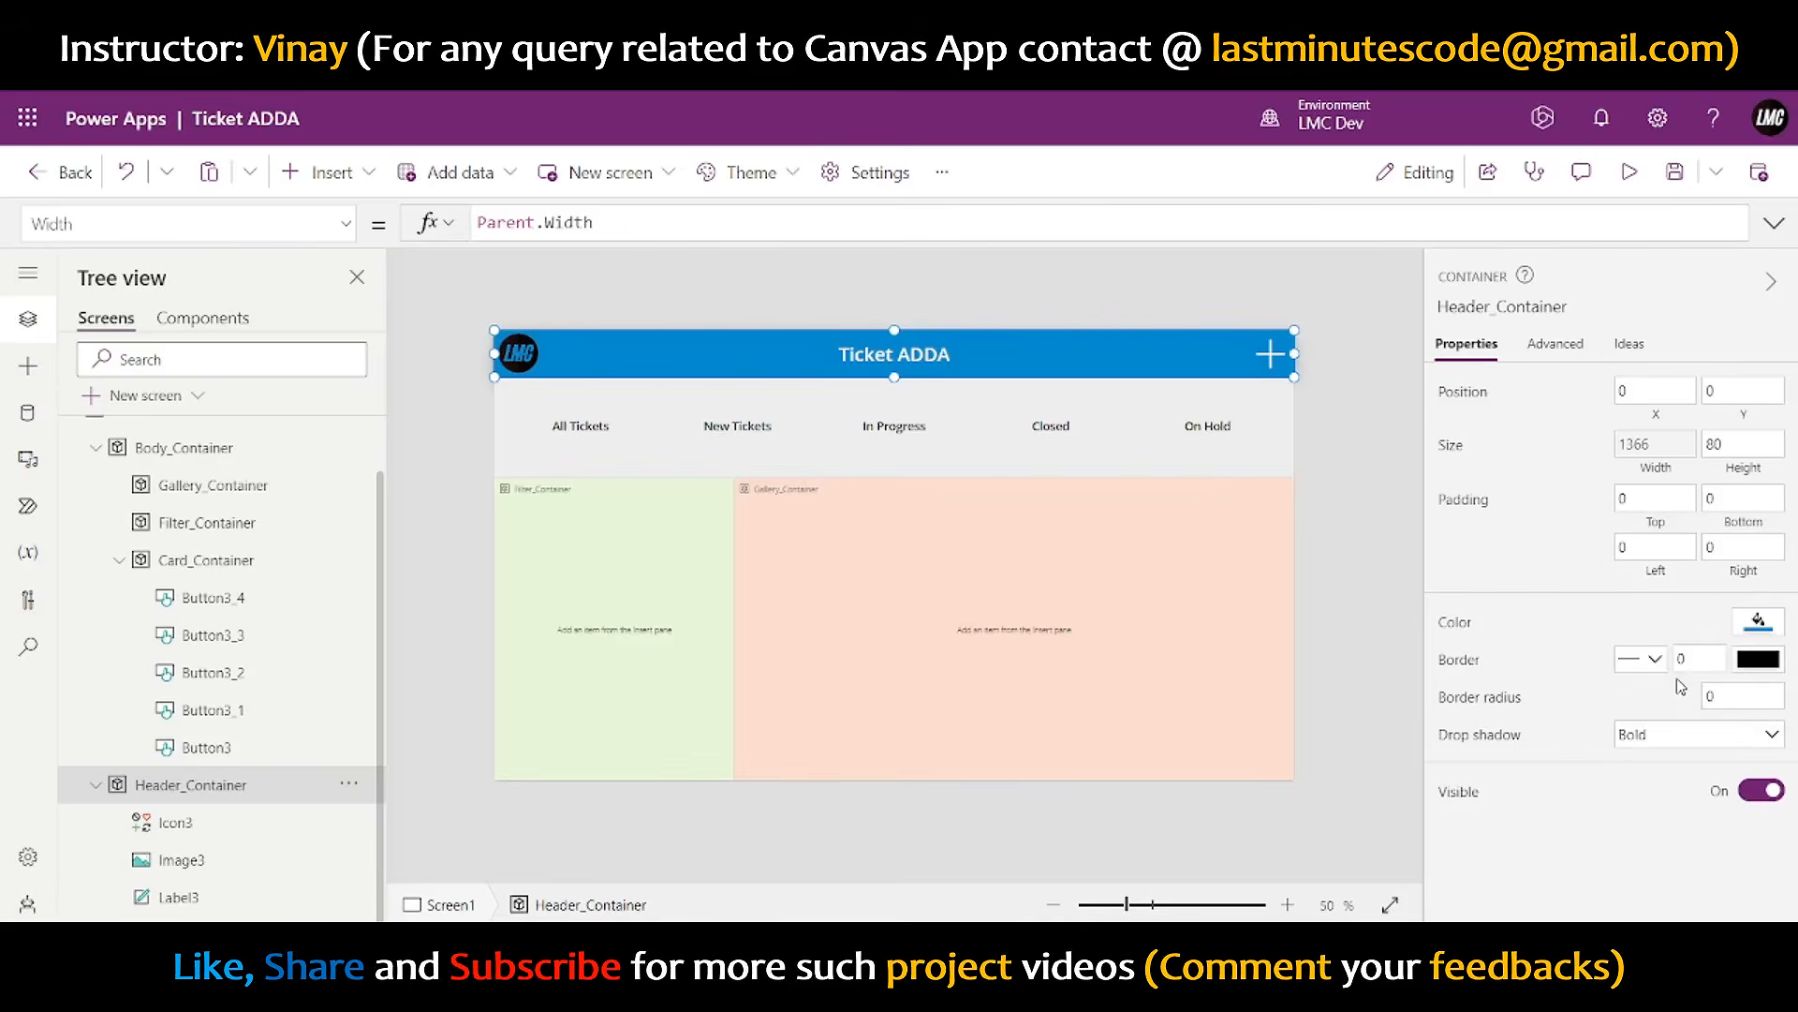
{"action": "left_click", "coordinate": [1274, 404]}
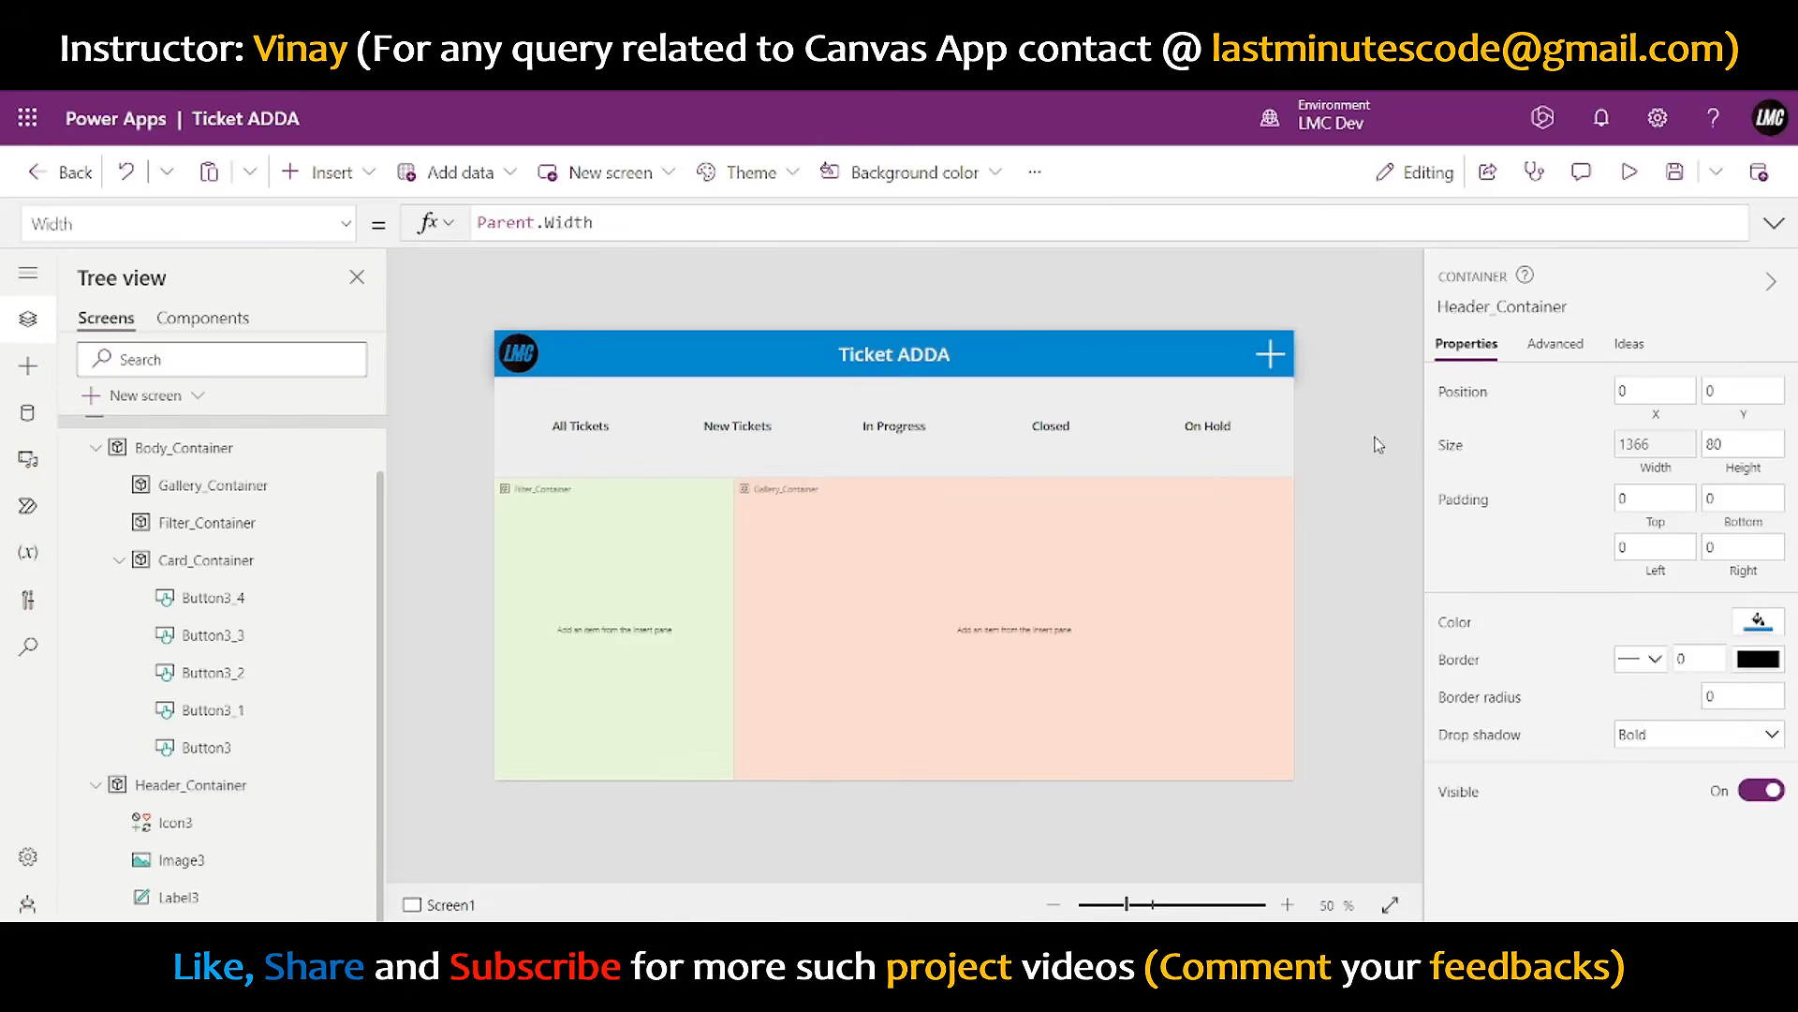
{"action": "left_click", "coordinate": [1630, 172]}
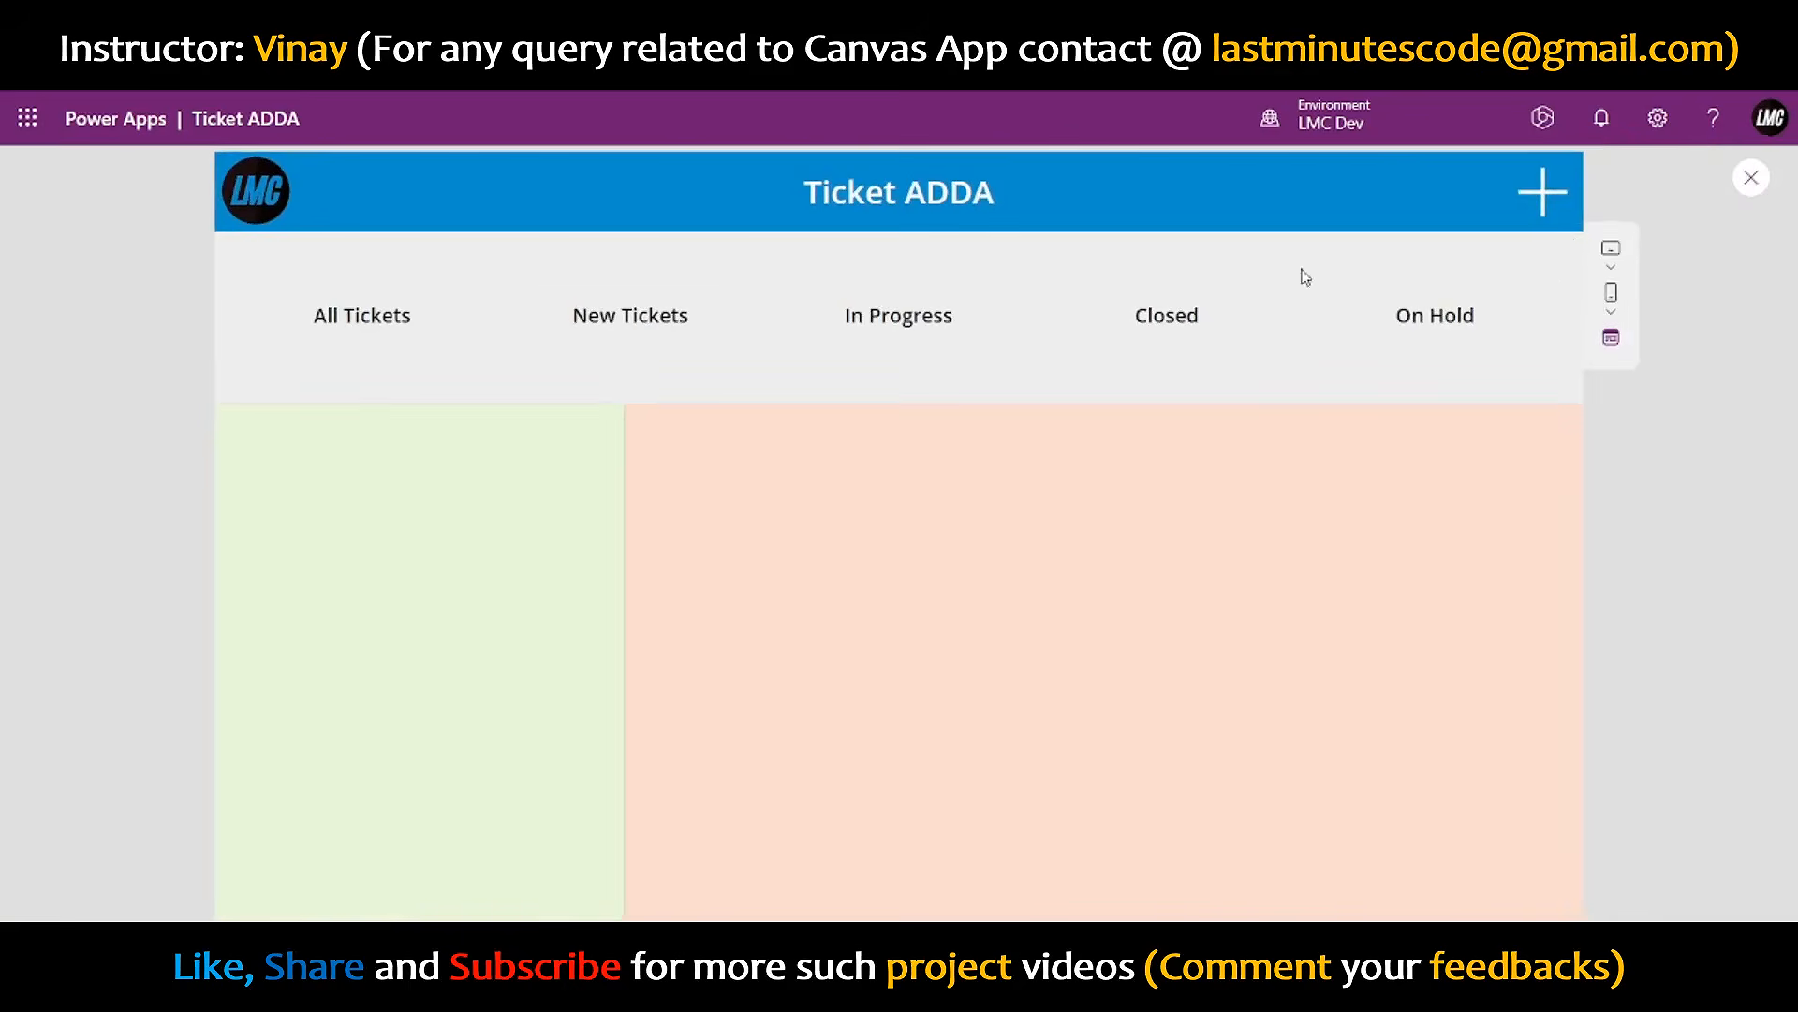
{"action": "left_click", "coordinate": [1751, 178]}
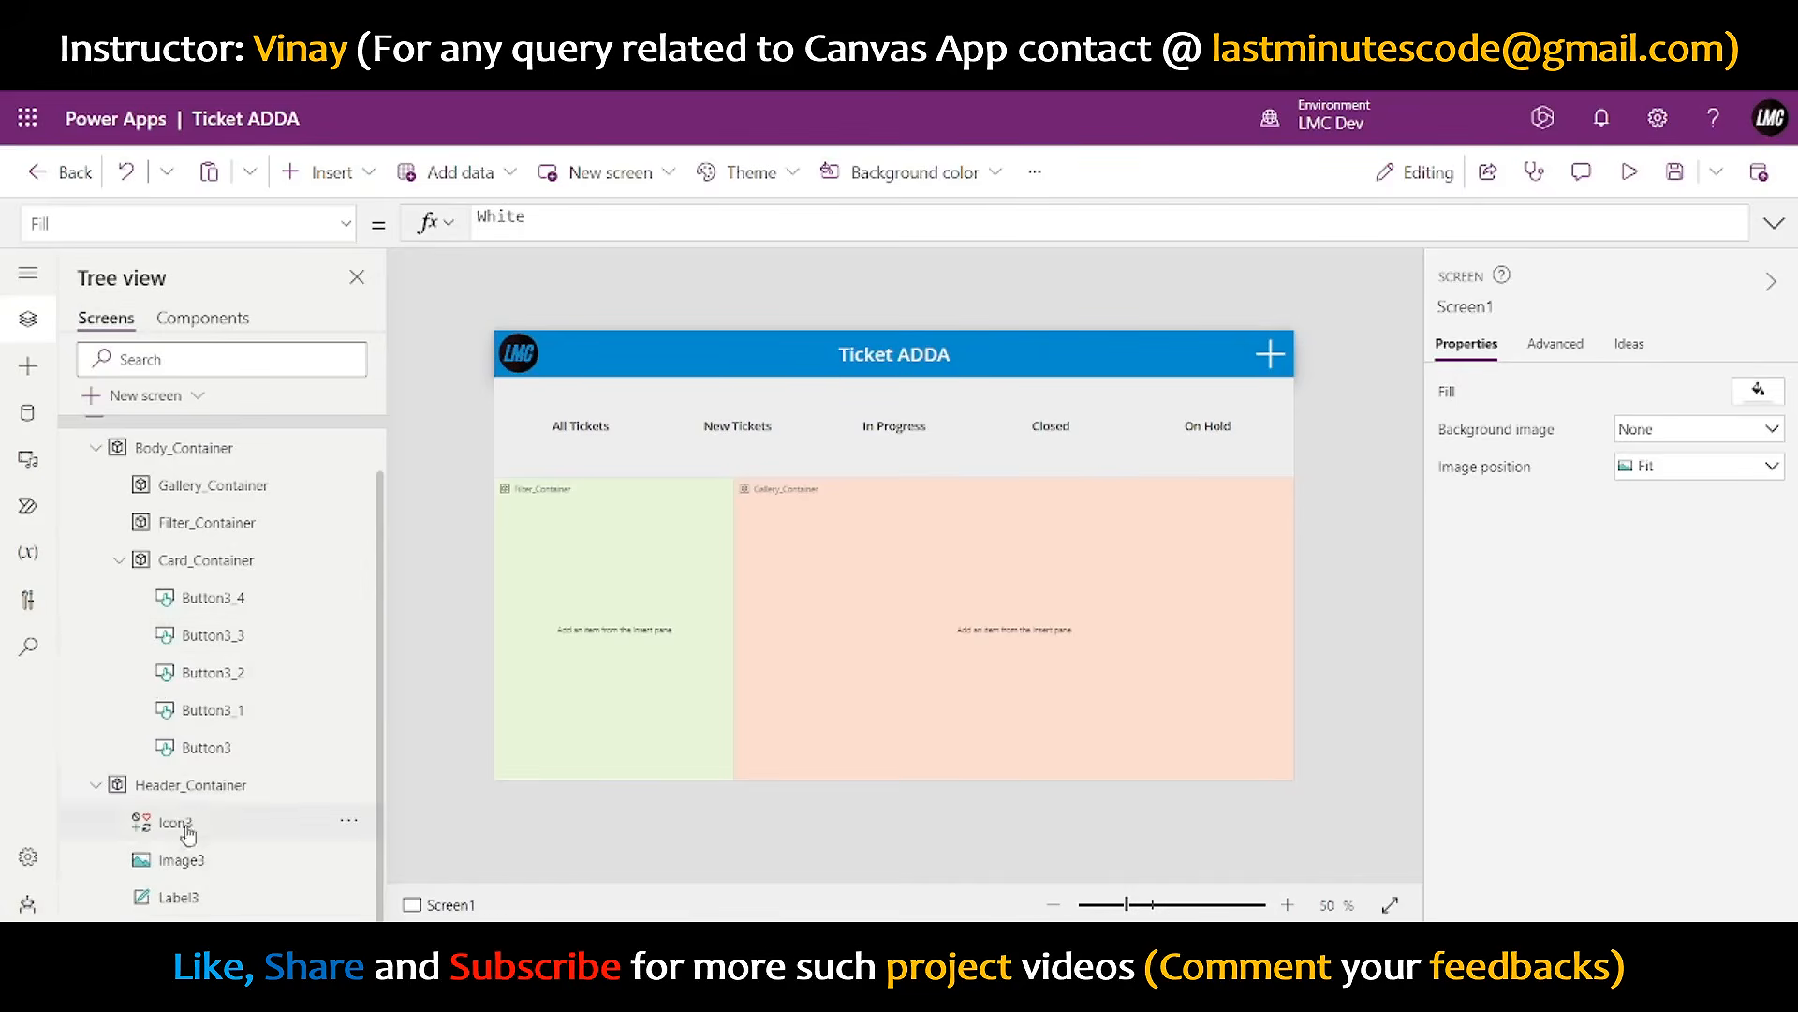
- Set the fill colour of Card_Container to white
{"action": "left_click", "coordinate": [192, 784]}
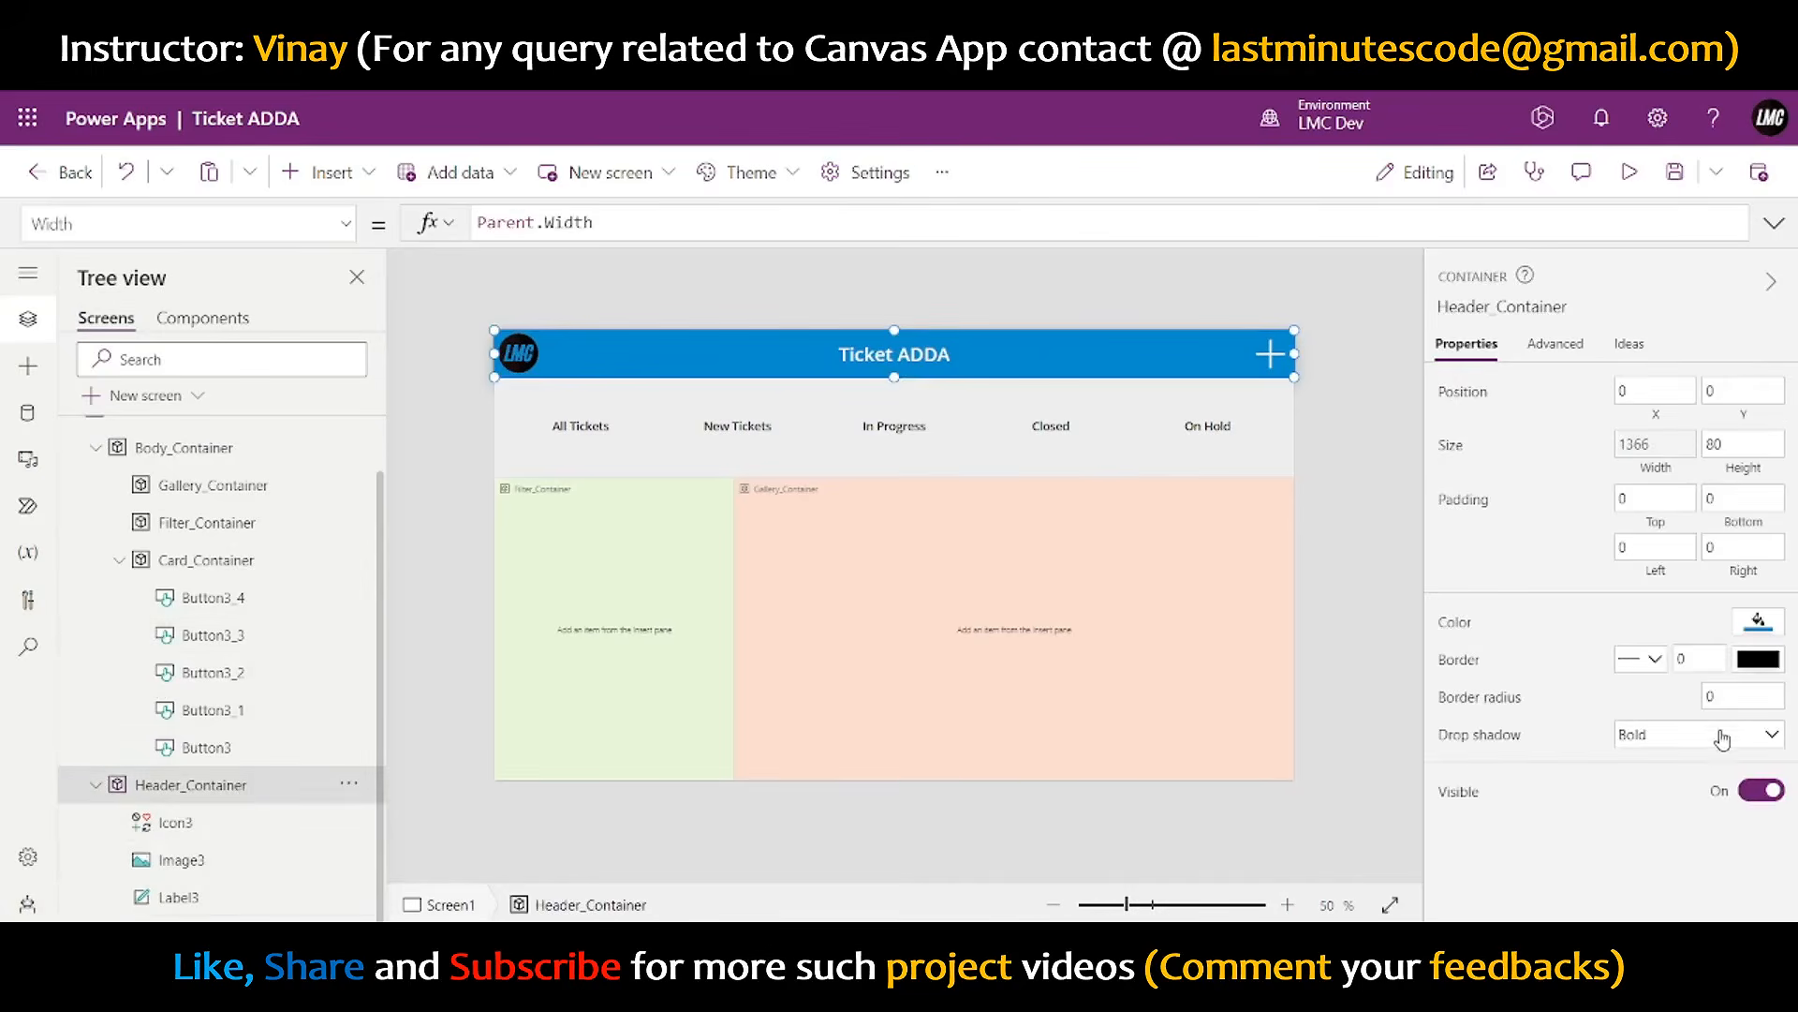
{"action": "left_click", "coordinate": [1410, 506]}
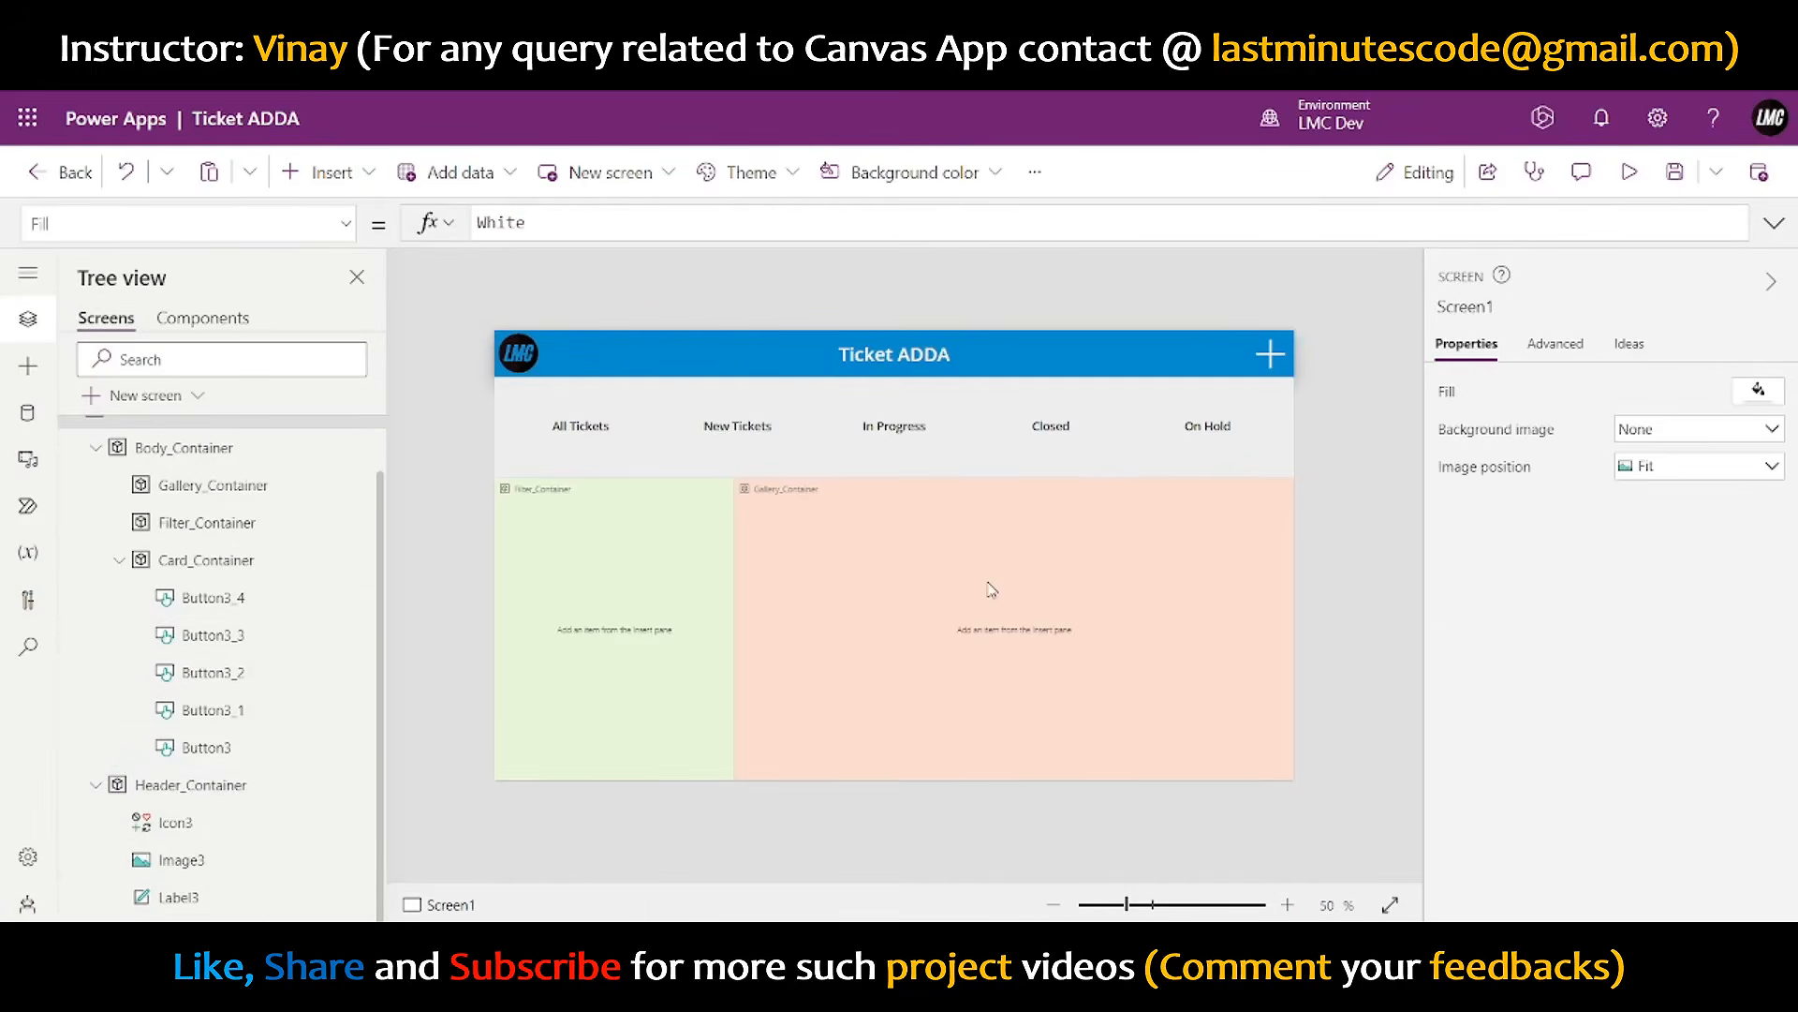
{"action": "left_click", "coordinate": [892, 459]}
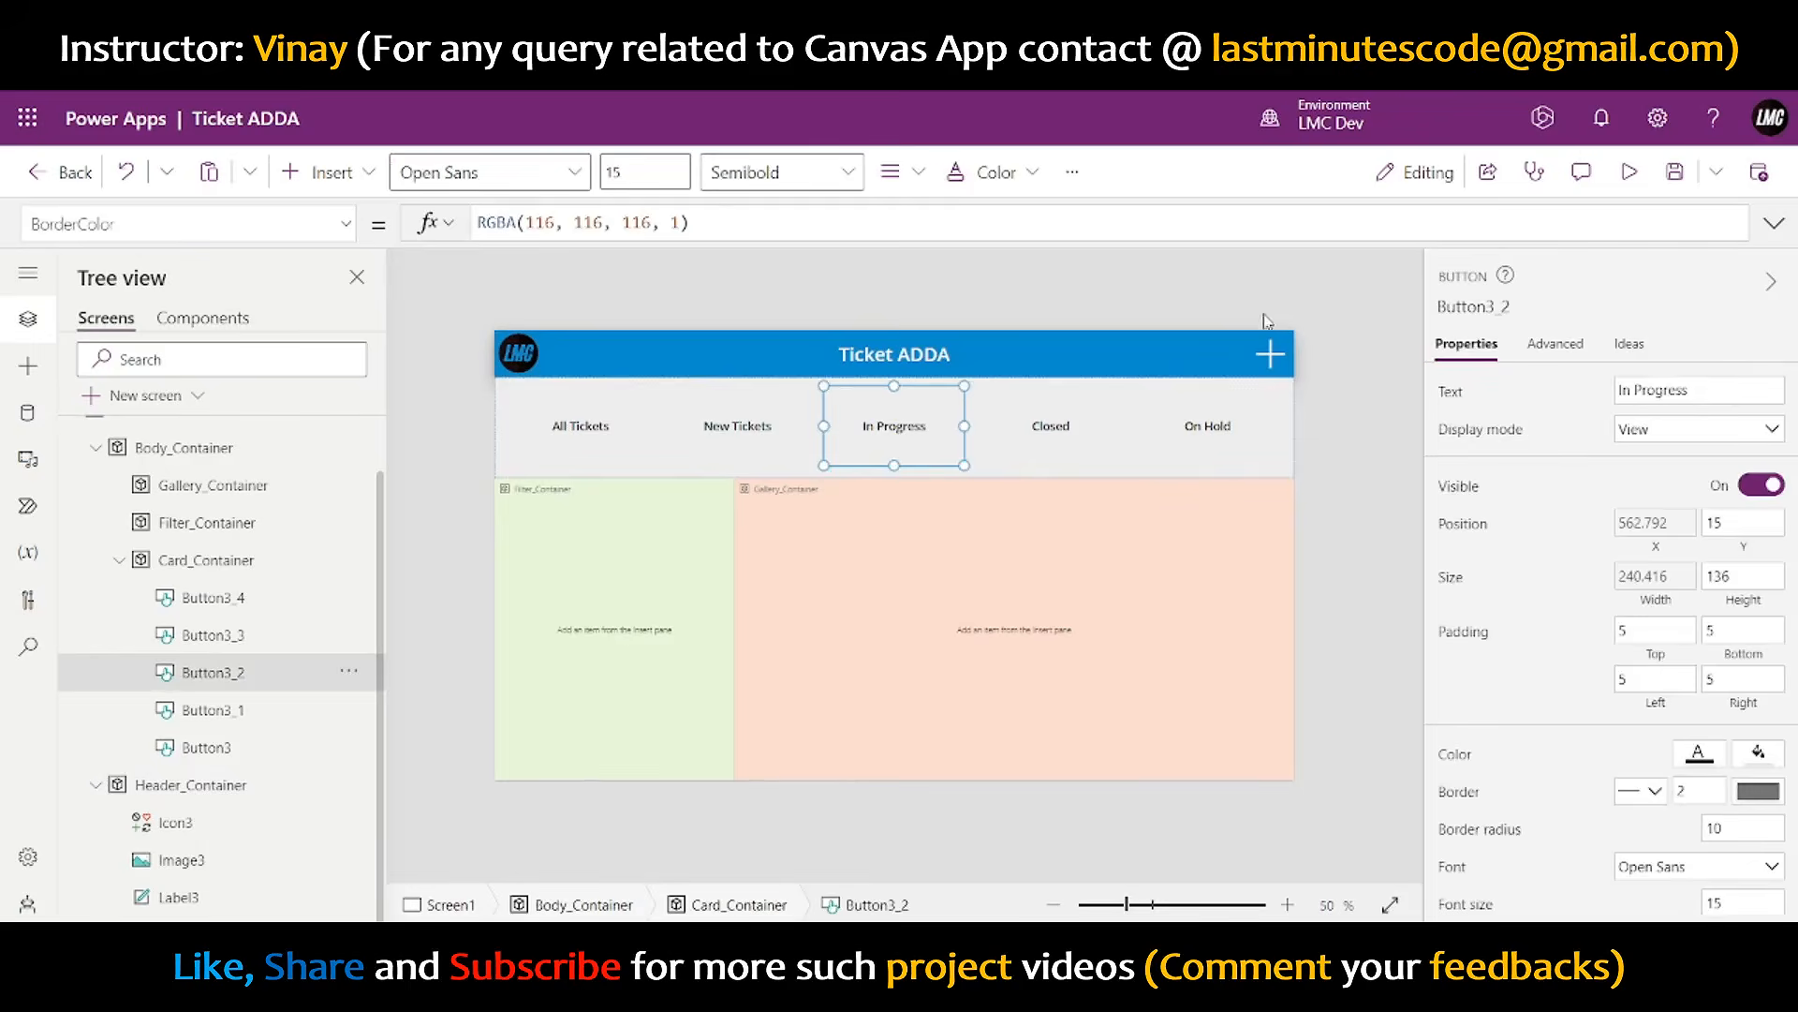
{"action": "left_click", "coordinate": [192, 560]}
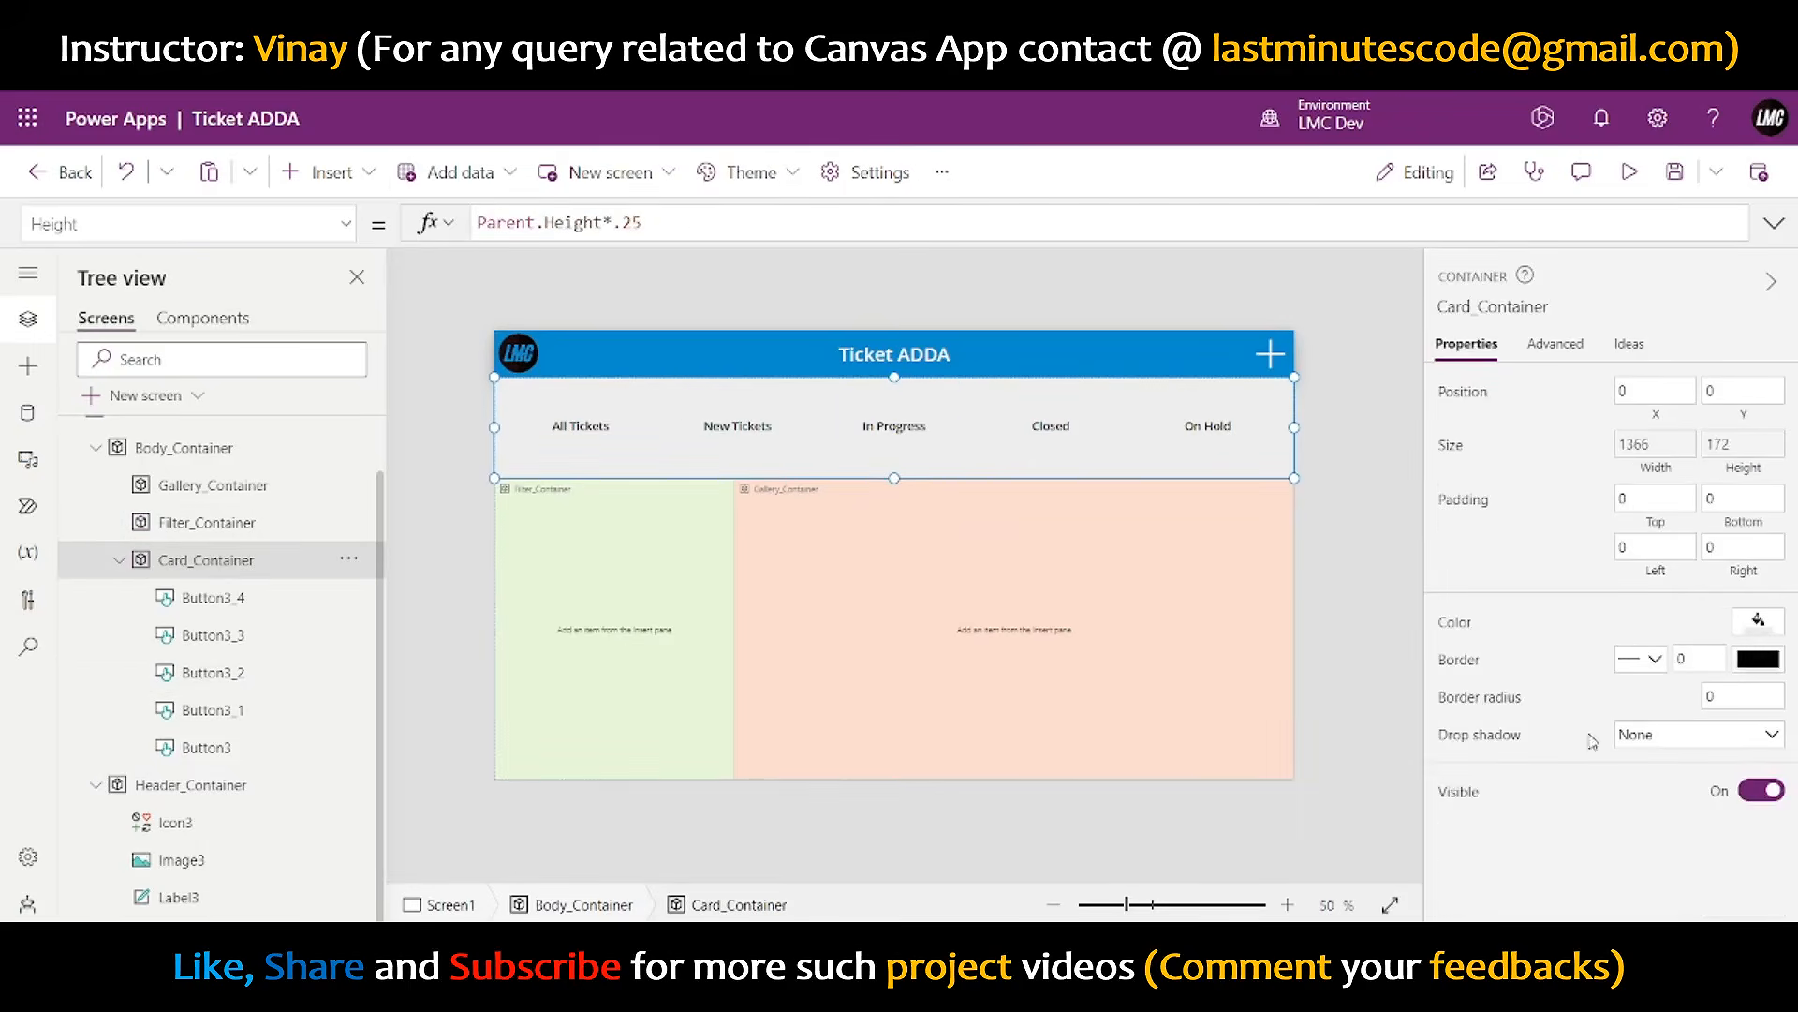
{"action": "left_click", "coordinate": [1773, 625]}
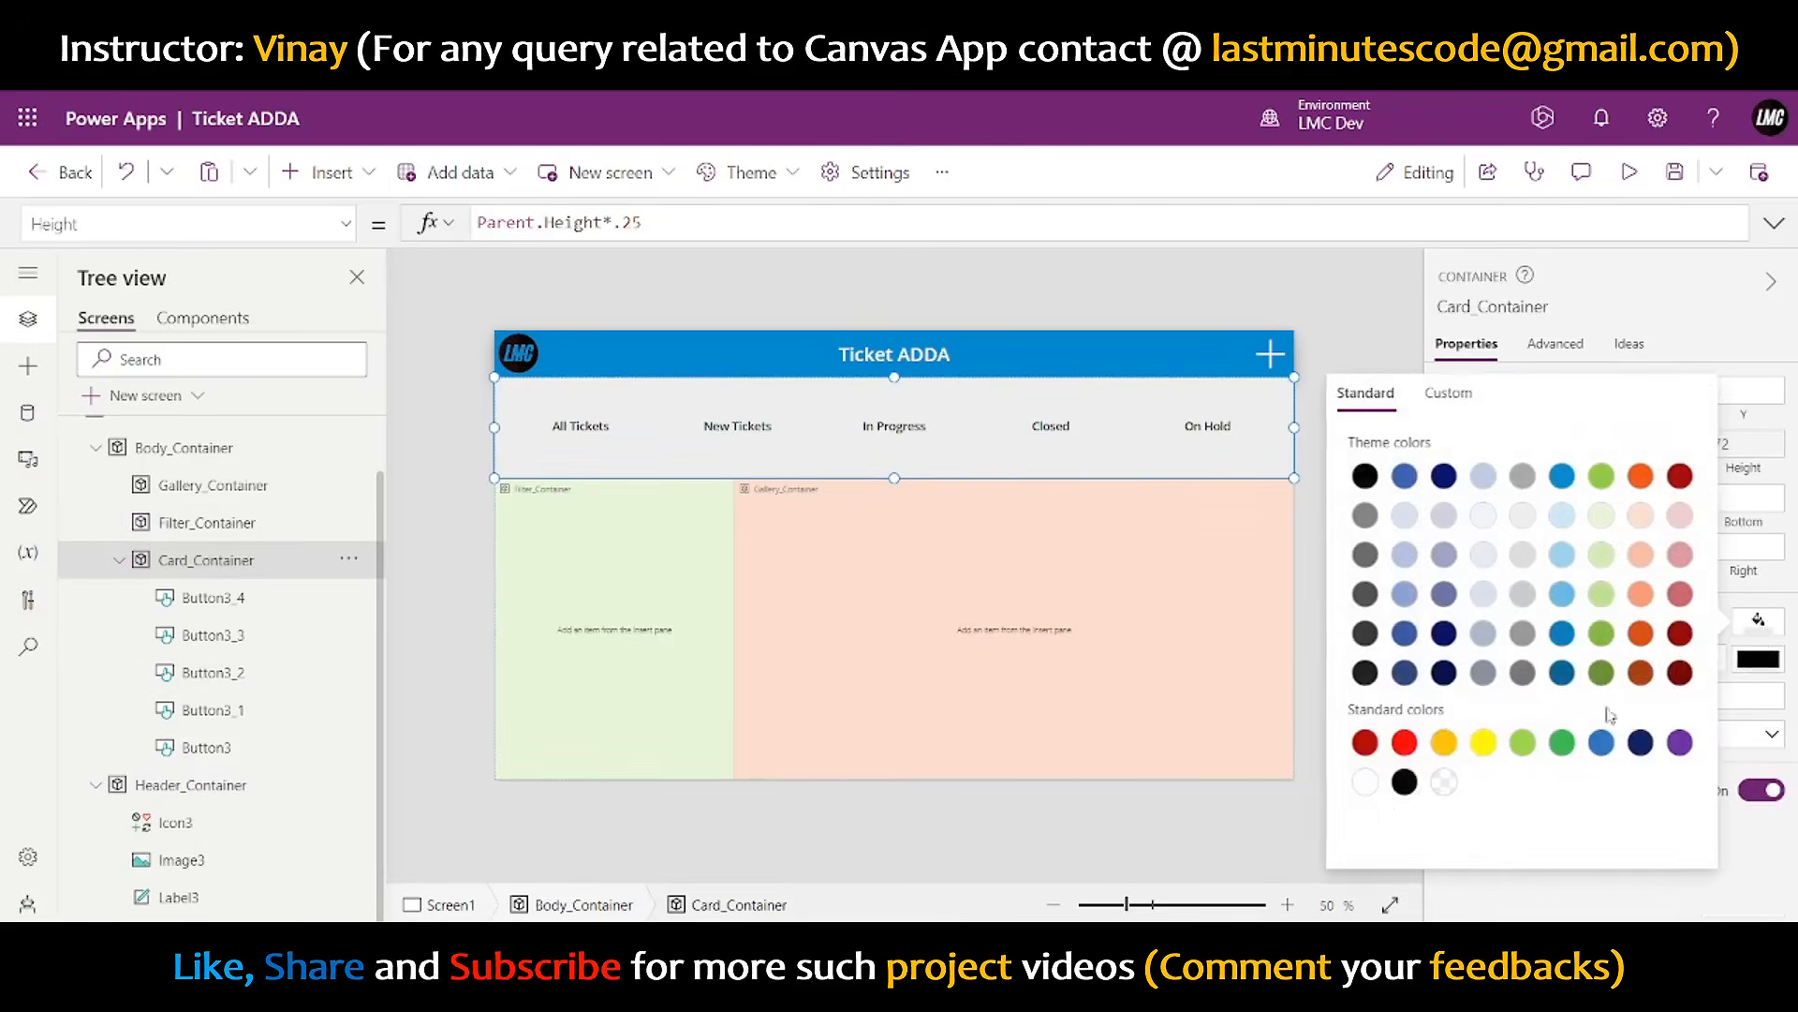
{"action": "left_click", "coordinate": [1363, 785]}
{"action": "left_click", "coordinate": [1386, 323]}
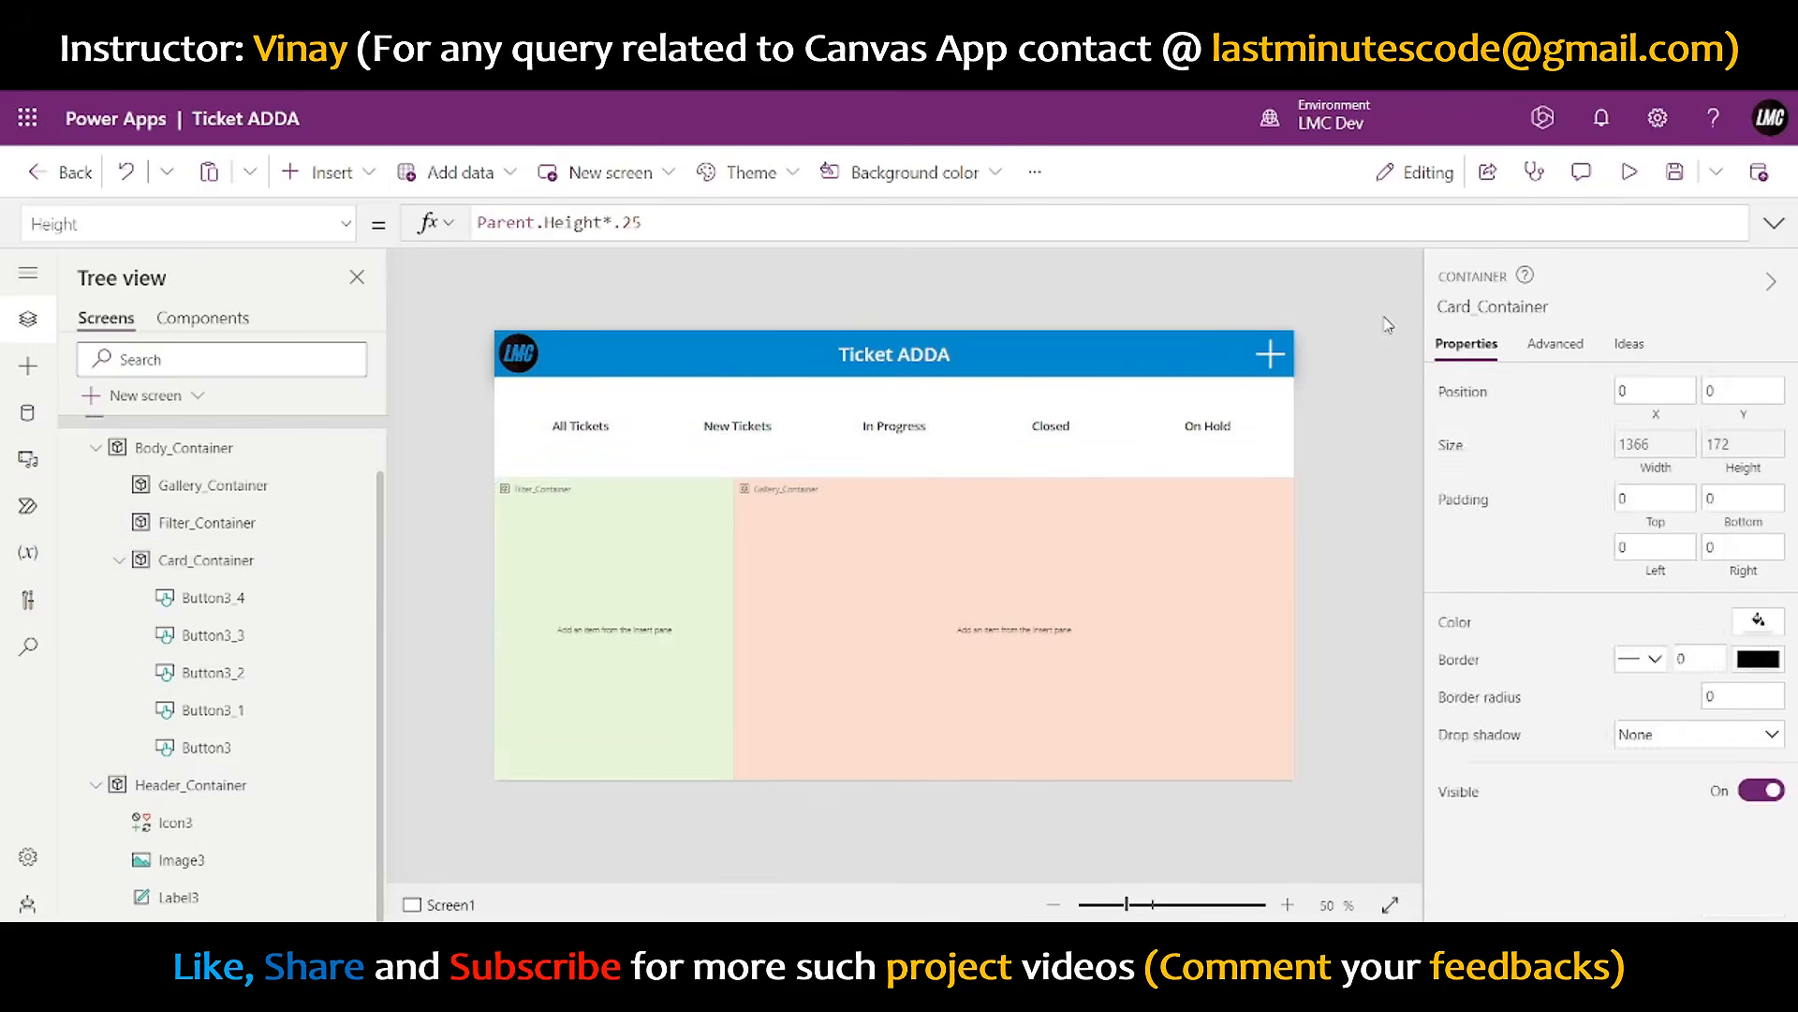
- Try the Edit display mode on all five card buttons and preview the app
{"action": "left_click", "coordinate": [606, 439]}
{"action": "left_click", "coordinate": [712, 435], "text": "shift"}
{"action": "left_click", "coordinate": [919, 423], "text": "shift"}
{"action": "left_click", "coordinate": [1056, 415], "text": "shift"}
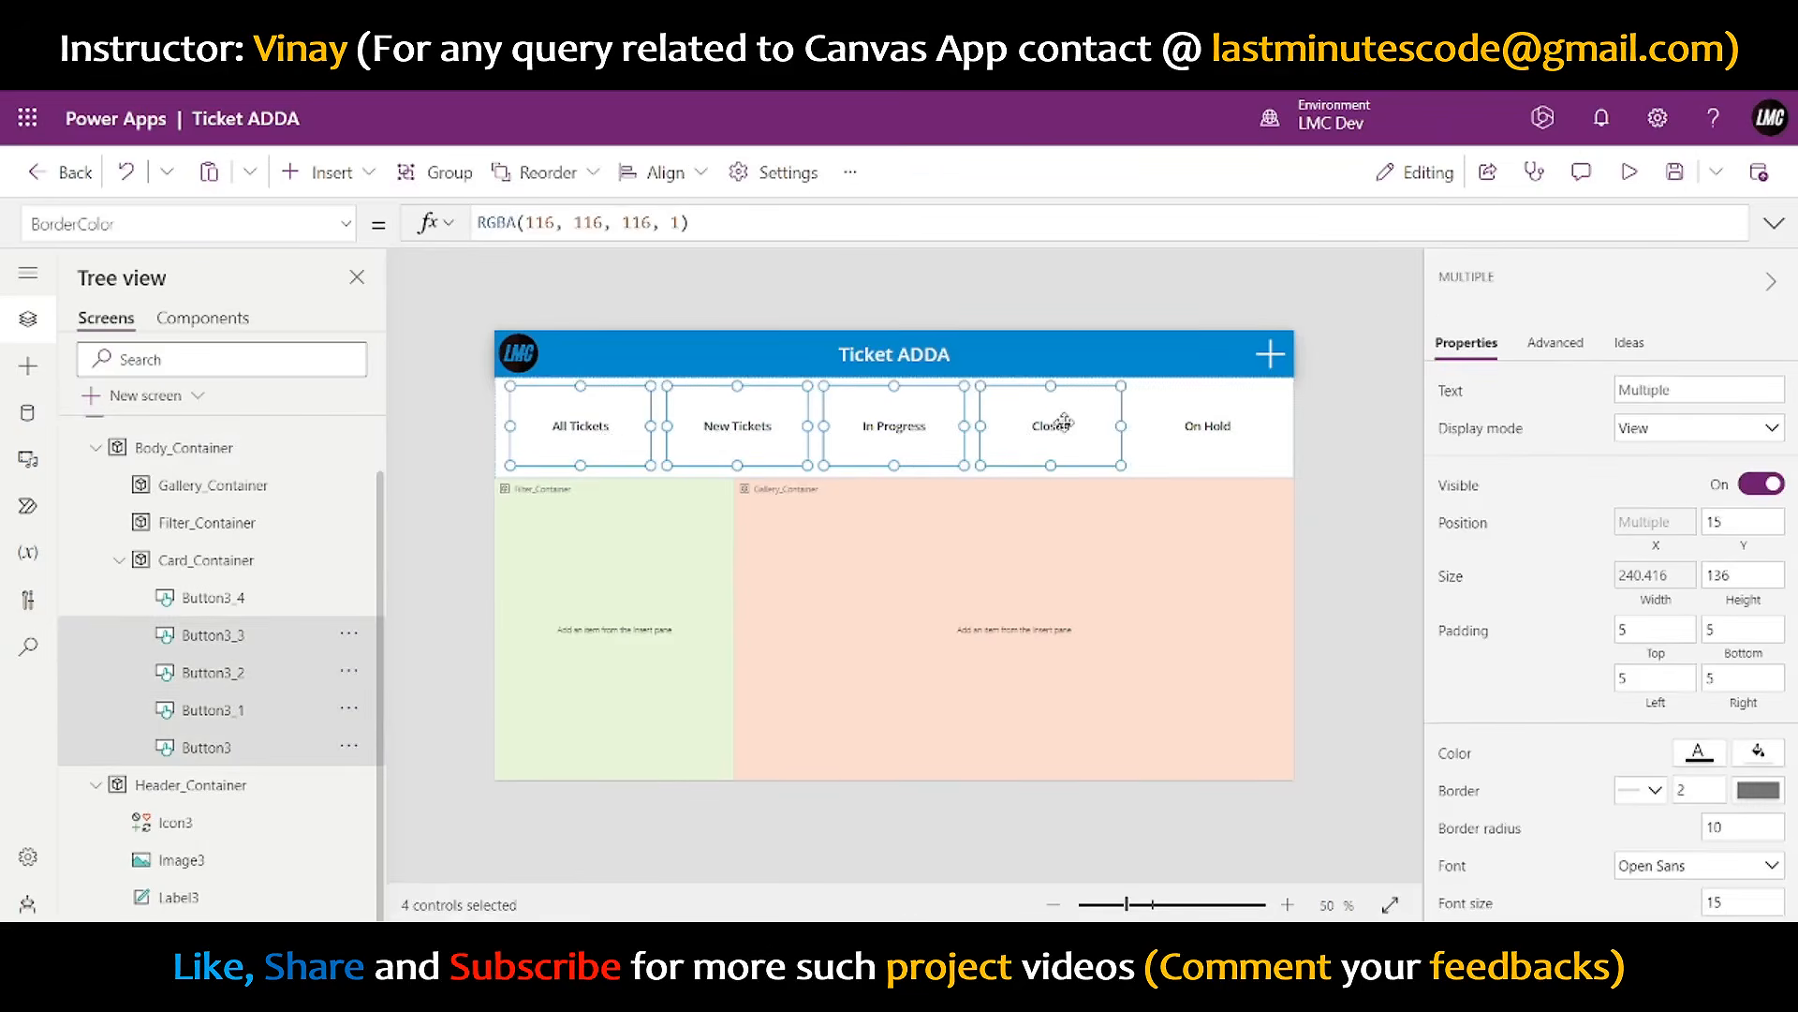
{"action": "left_click", "coordinate": [1185, 426], "text": "shift"}
{"action": "left_click", "coordinate": [1672, 447]}
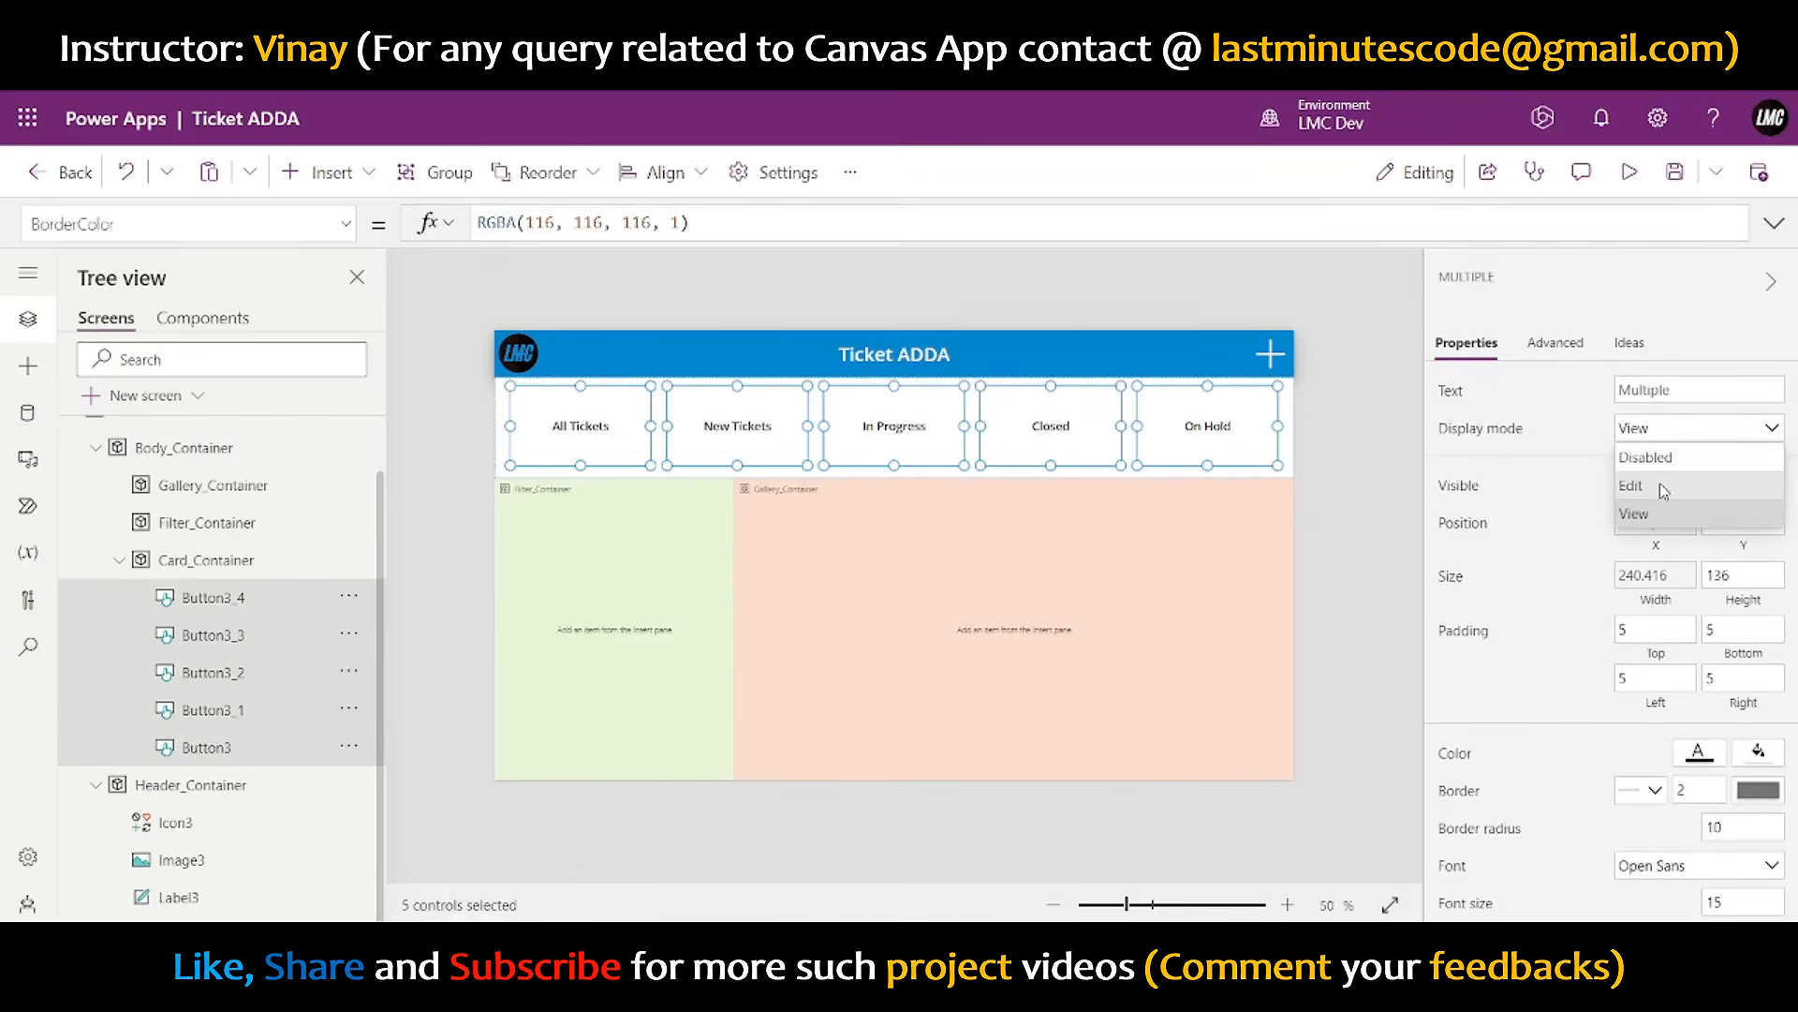
{"action": "left_click", "coordinate": [1664, 487]}
{"action": "left_click", "coordinate": [1634, 184]}
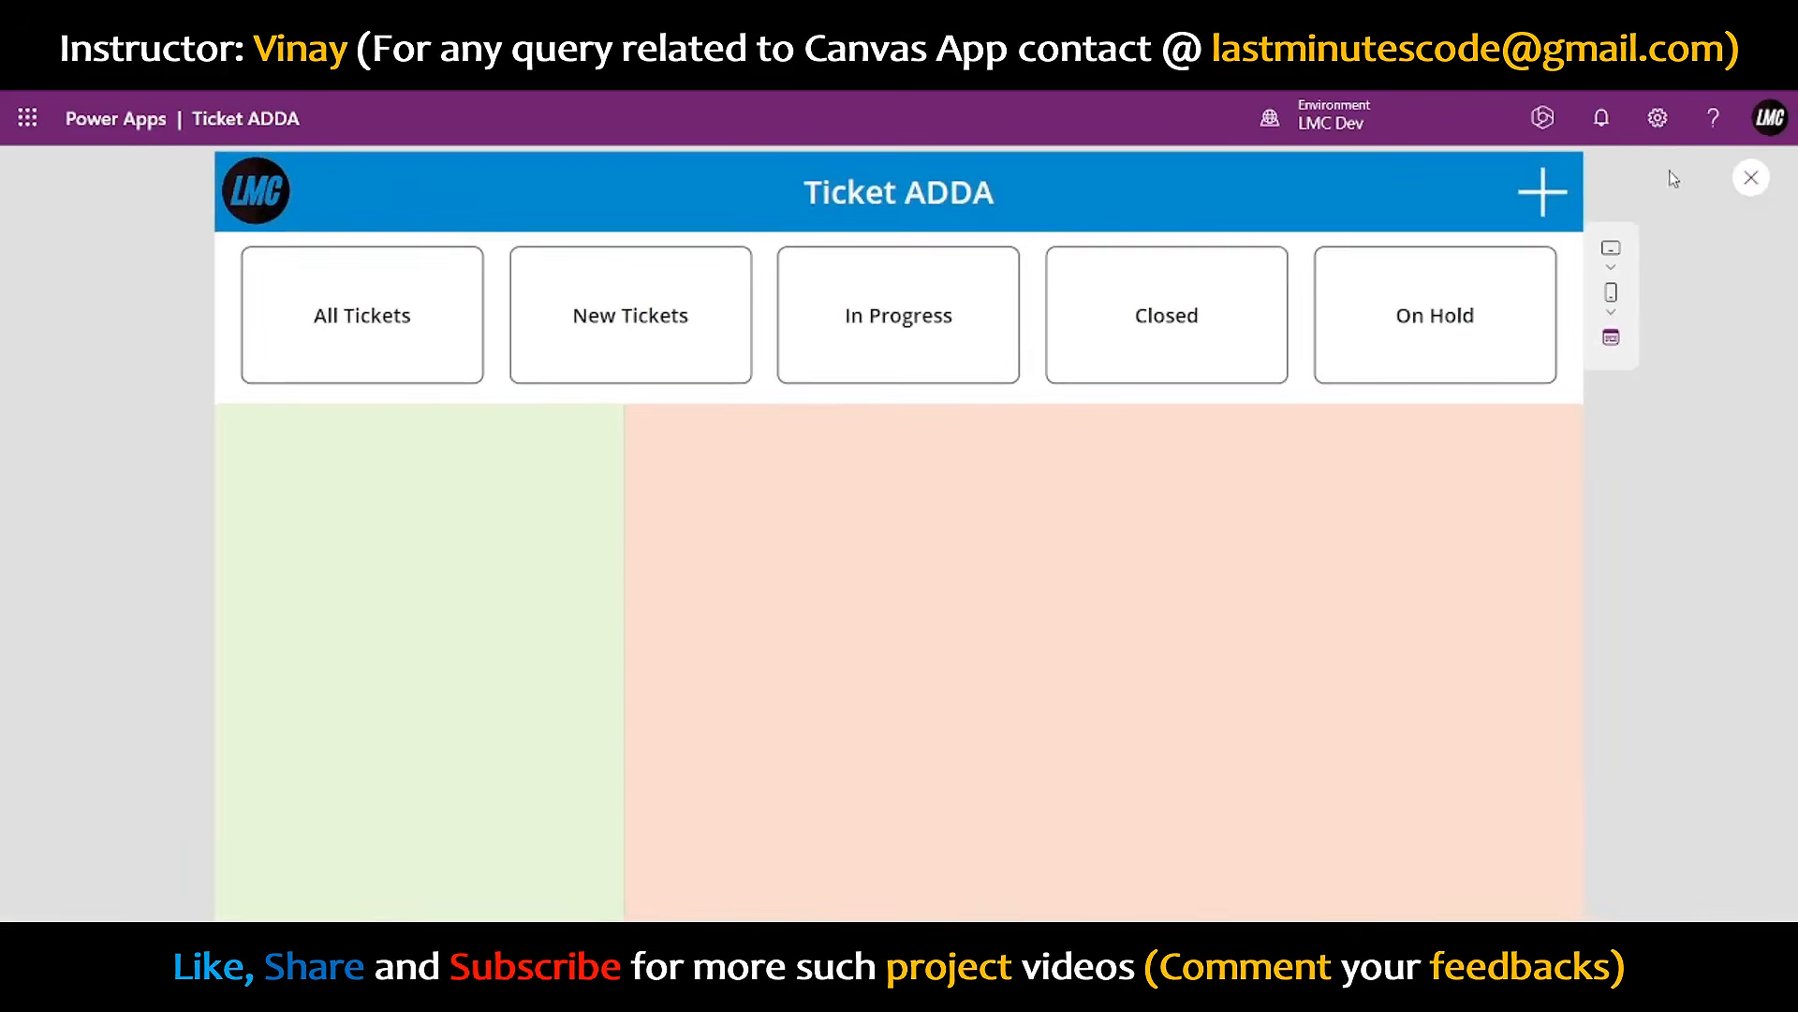
{"action": "left_click", "coordinate": [1750, 178]}
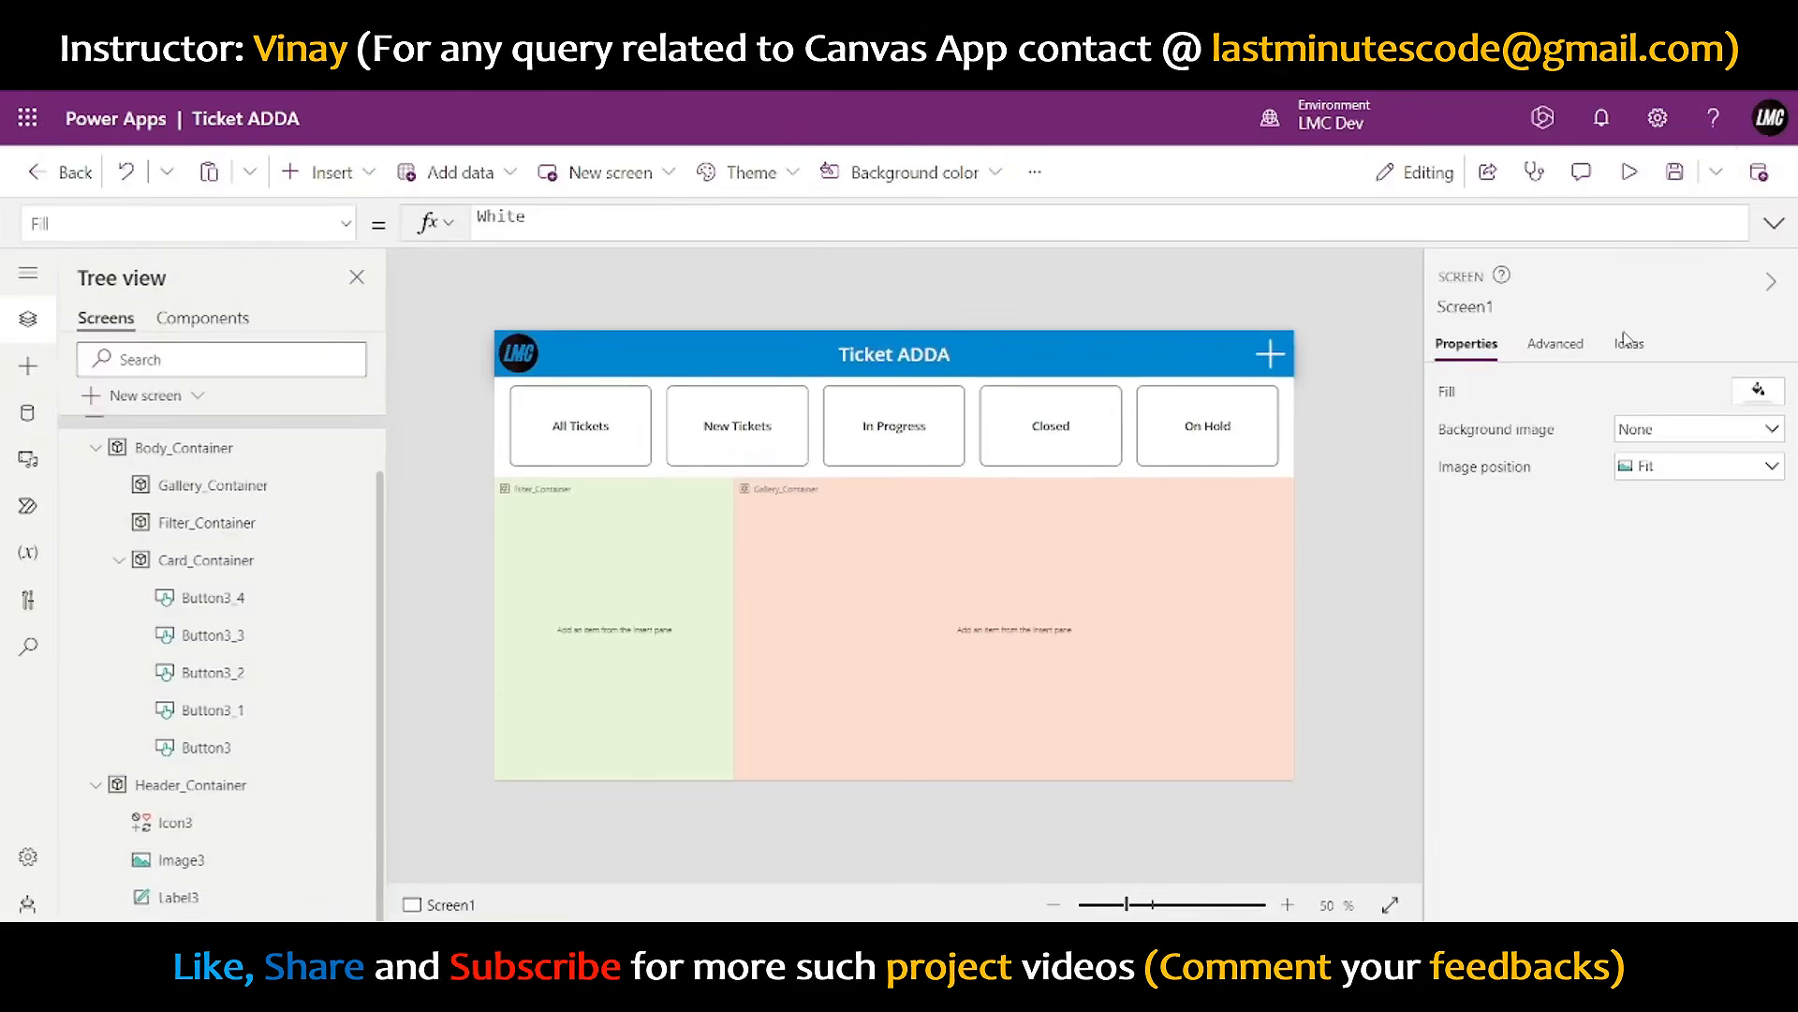
- Set the display mode of all five card buttons back to View and preview the app
{"action": "left_click", "coordinate": [1217, 448]}
{"action": "left_click", "coordinate": [1067, 445], "text": "shift"}
{"action": "left_click", "coordinate": [871, 453], "text": "shift"}
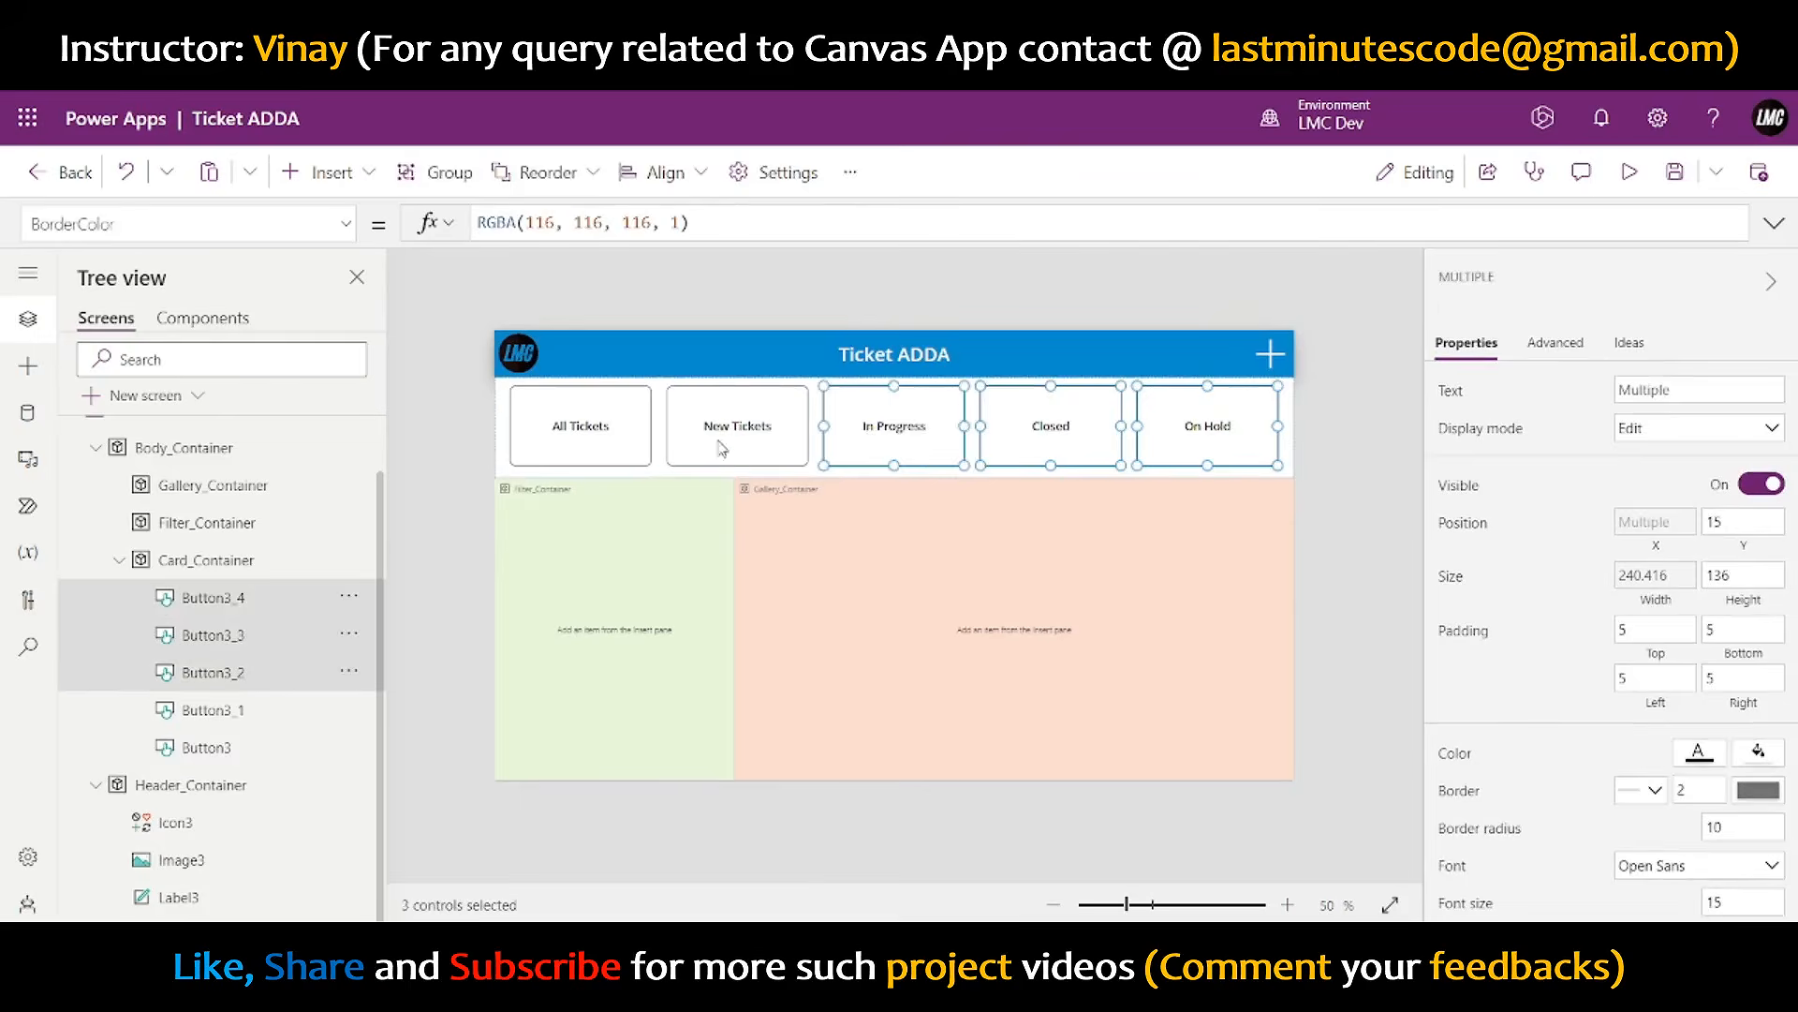
{"action": "left_click", "coordinate": [723, 449], "text": "shift"}
{"action": "left_click", "coordinate": [588, 444], "text": "shift"}
{"action": "left_click", "coordinate": [1704, 432]}
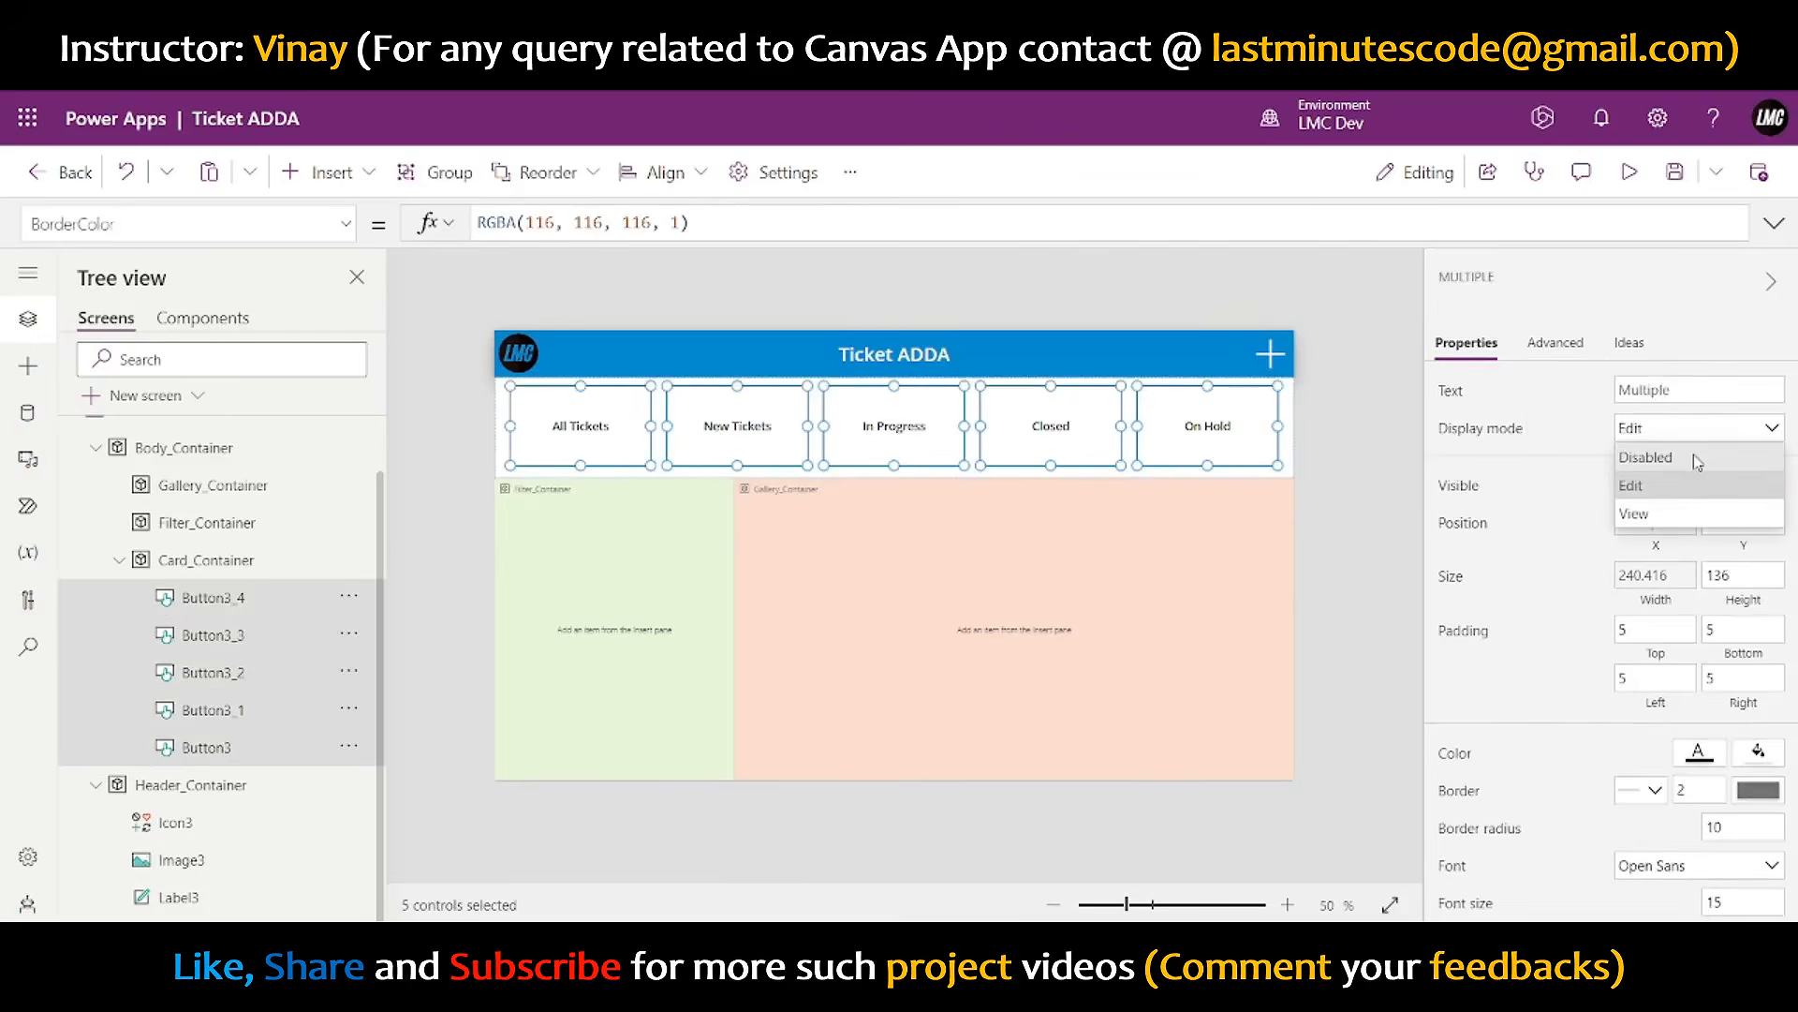
{"action": "left_click", "coordinate": [1681, 513]}
{"action": "scroll", "coordinate": [1658, 562], "scroll_direction": "down", "scroll_amount": 2}
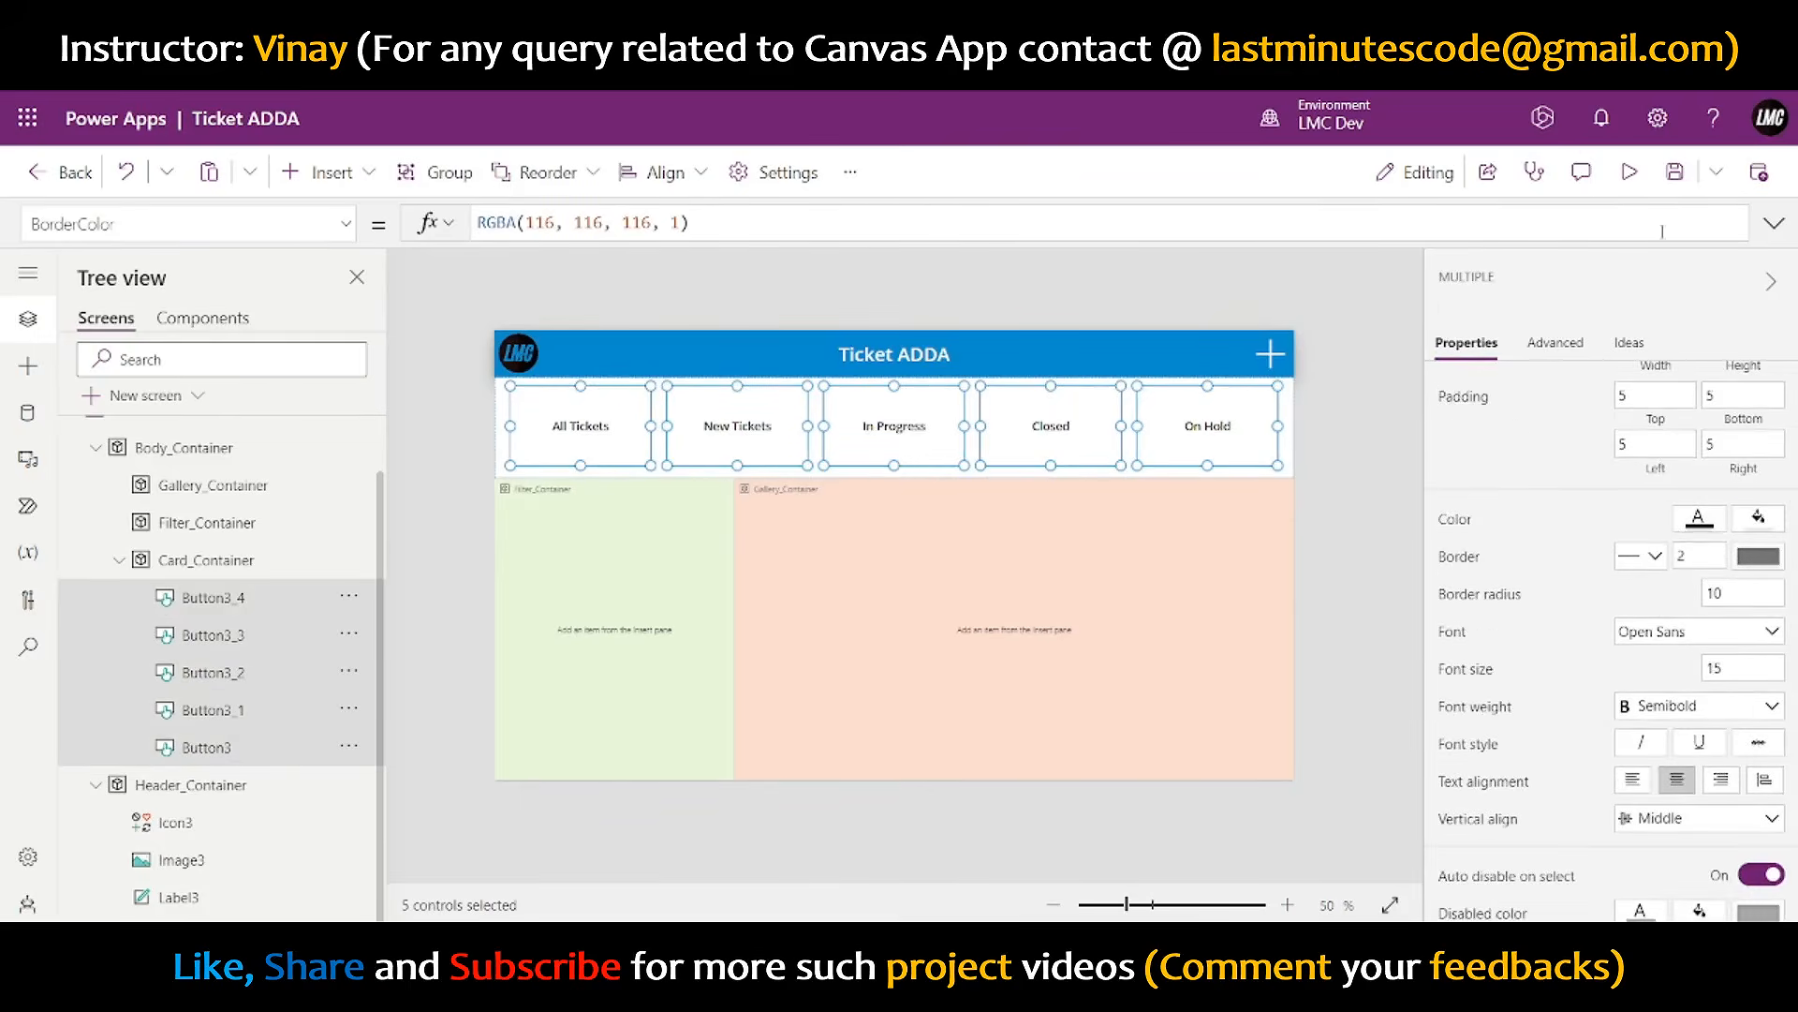
{"action": "left_click", "coordinate": [1630, 171]}
{"action": "left_click", "coordinate": [1751, 178]}
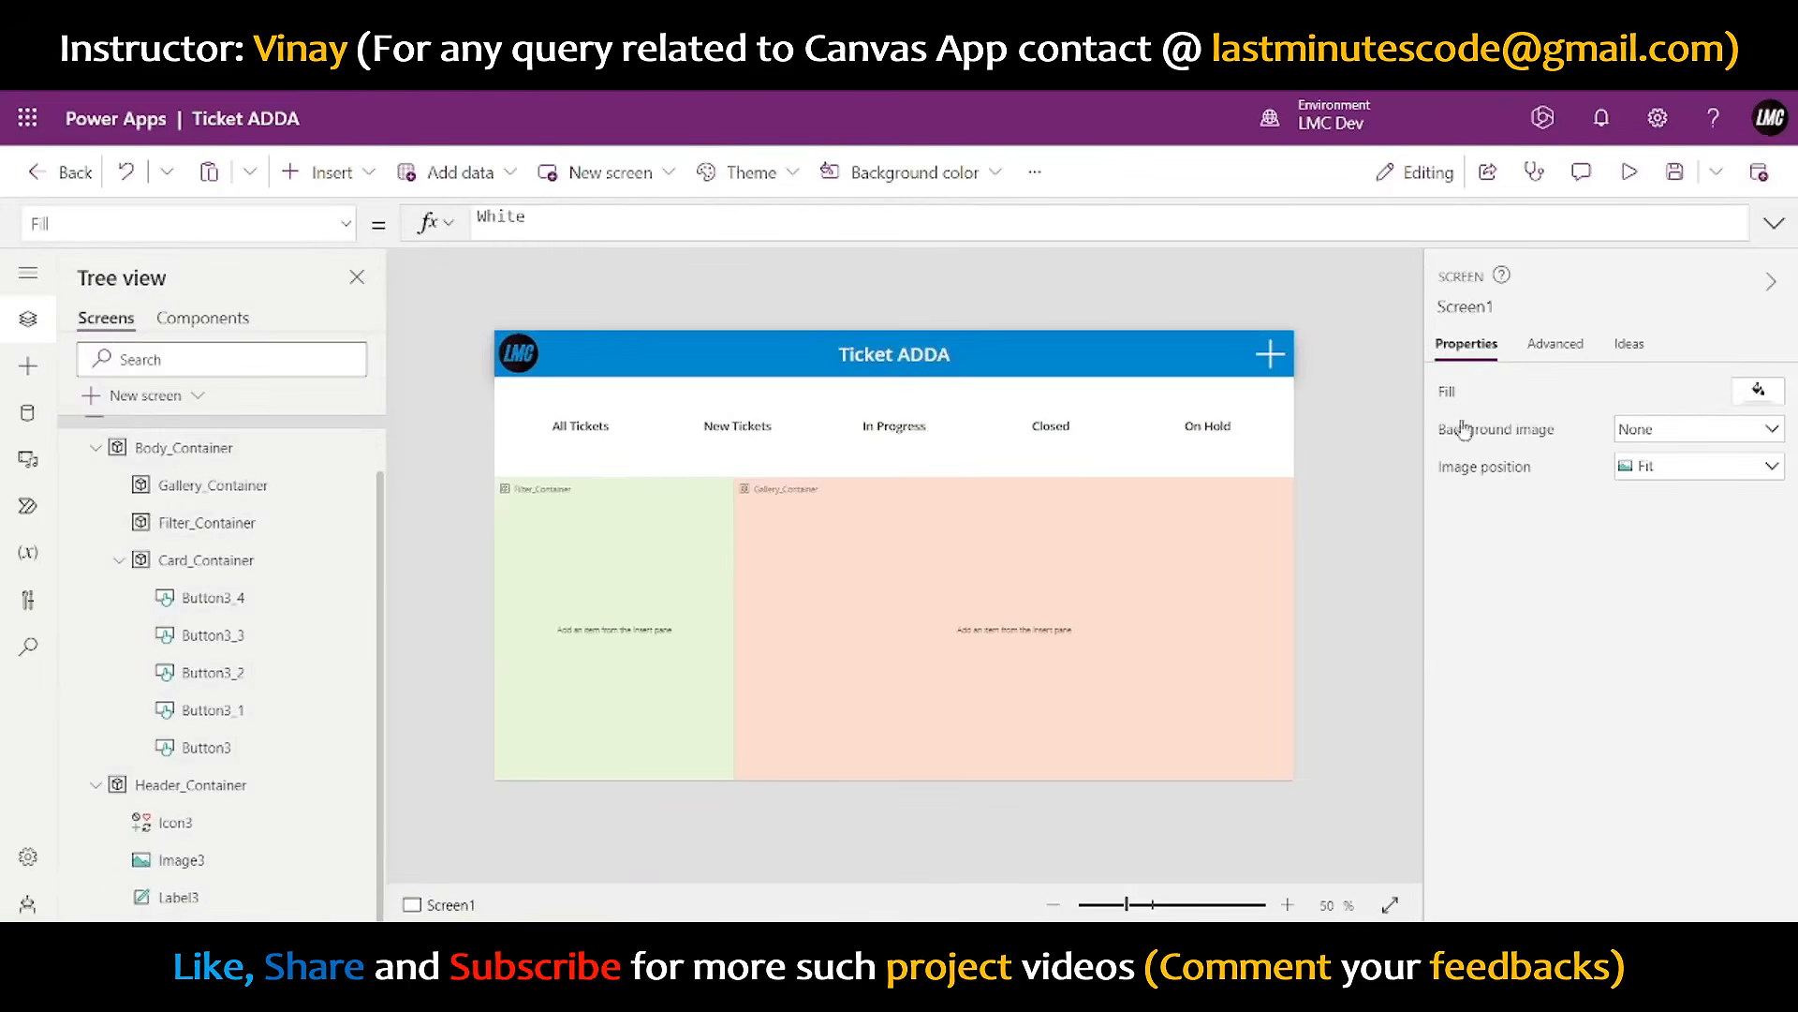
- Select all five card buttons and look through their available properties for settings that control the border
{"action": "left_click", "coordinate": [1197, 450]}
{"action": "left_click", "coordinate": [1050, 450], "text": "shift"}
{"action": "left_click", "coordinate": [895, 449], "text": "shift"}
{"action": "left_click", "coordinate": [740, 450], "text": "shift"}
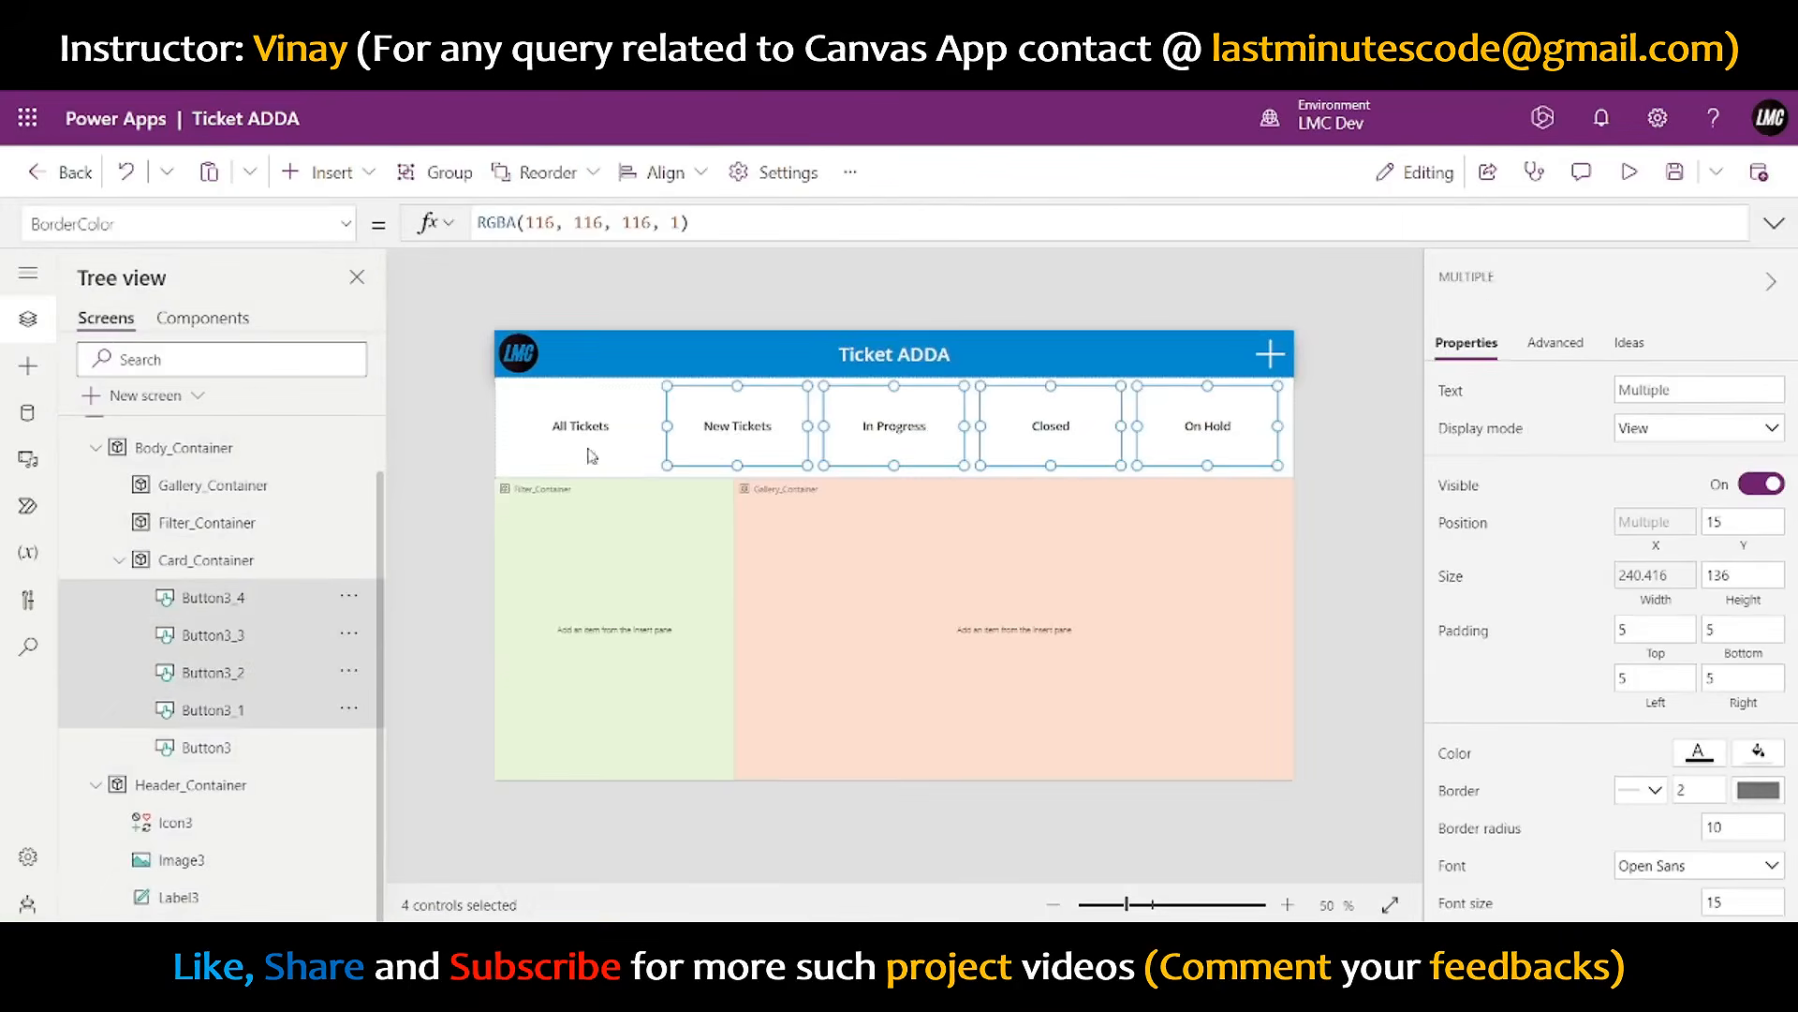
{"action": "left_click", "coordinate": [553, 449], "text": "shift"}
{"action": "left_click", "coordinate": [343, 223]}
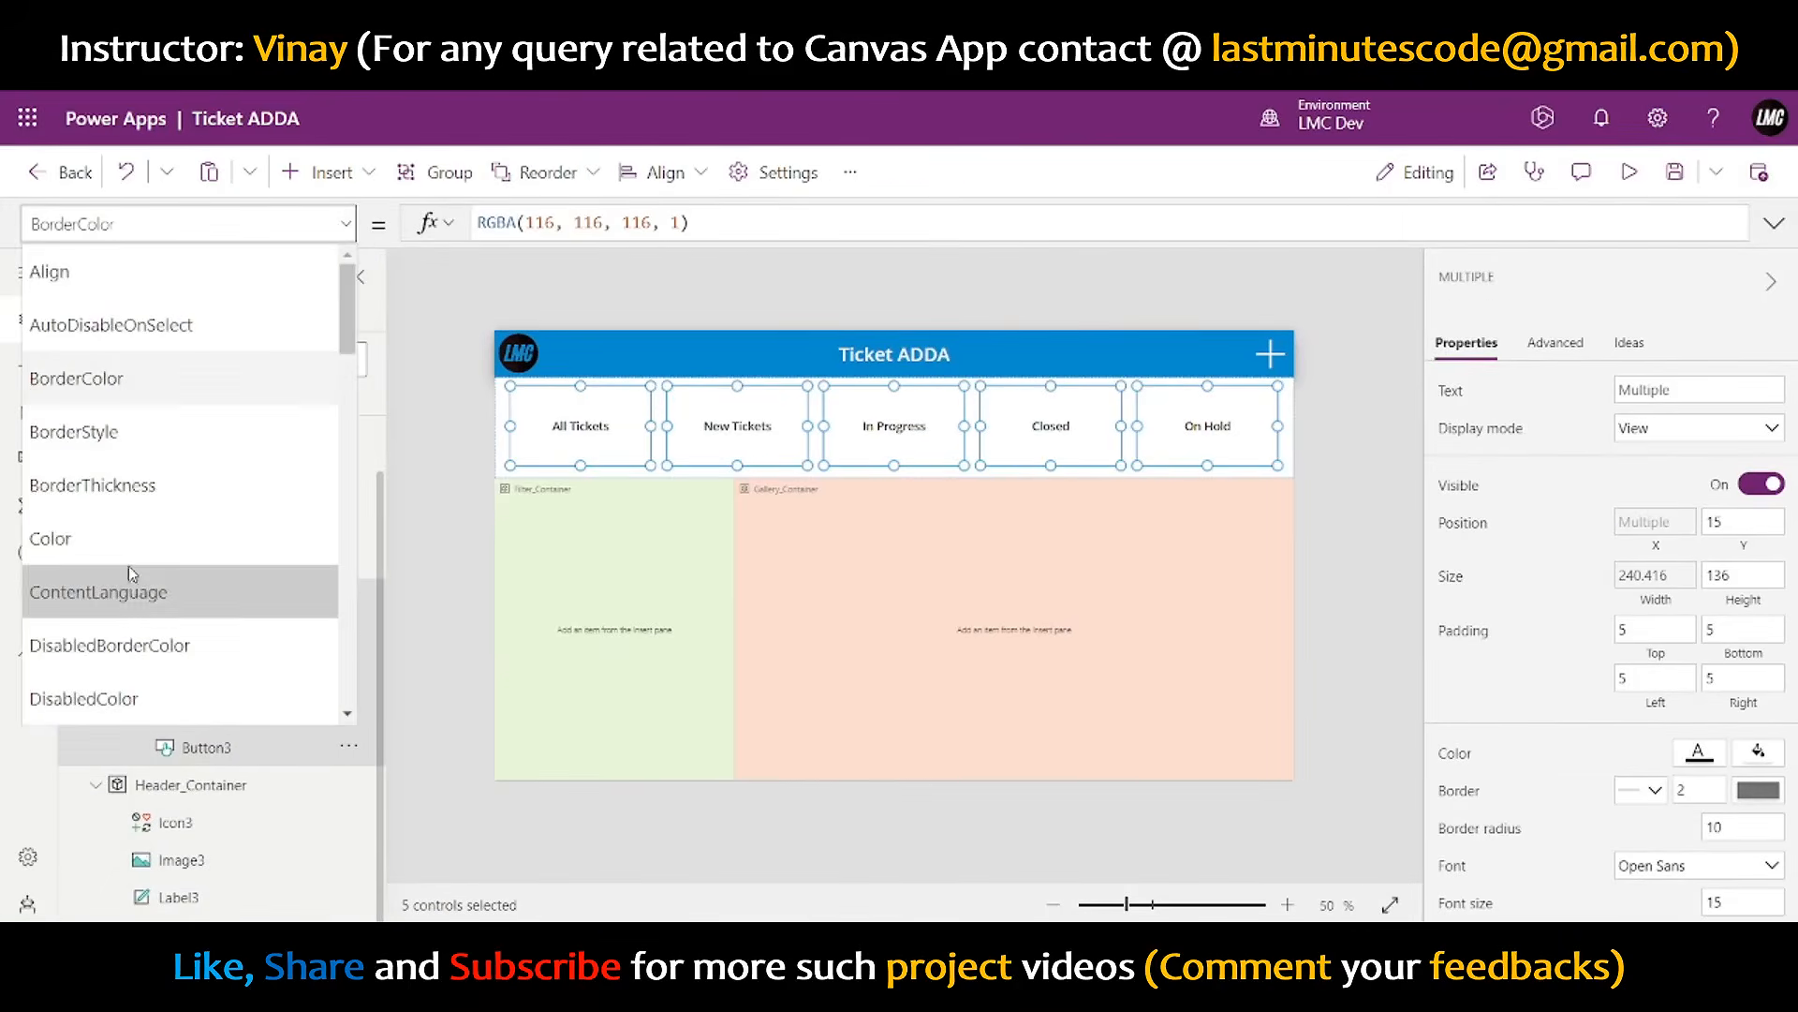
{"action": "scroll", "coordinate": [150, 682], "scroll_direction": "down", "scroll_amount": 5}
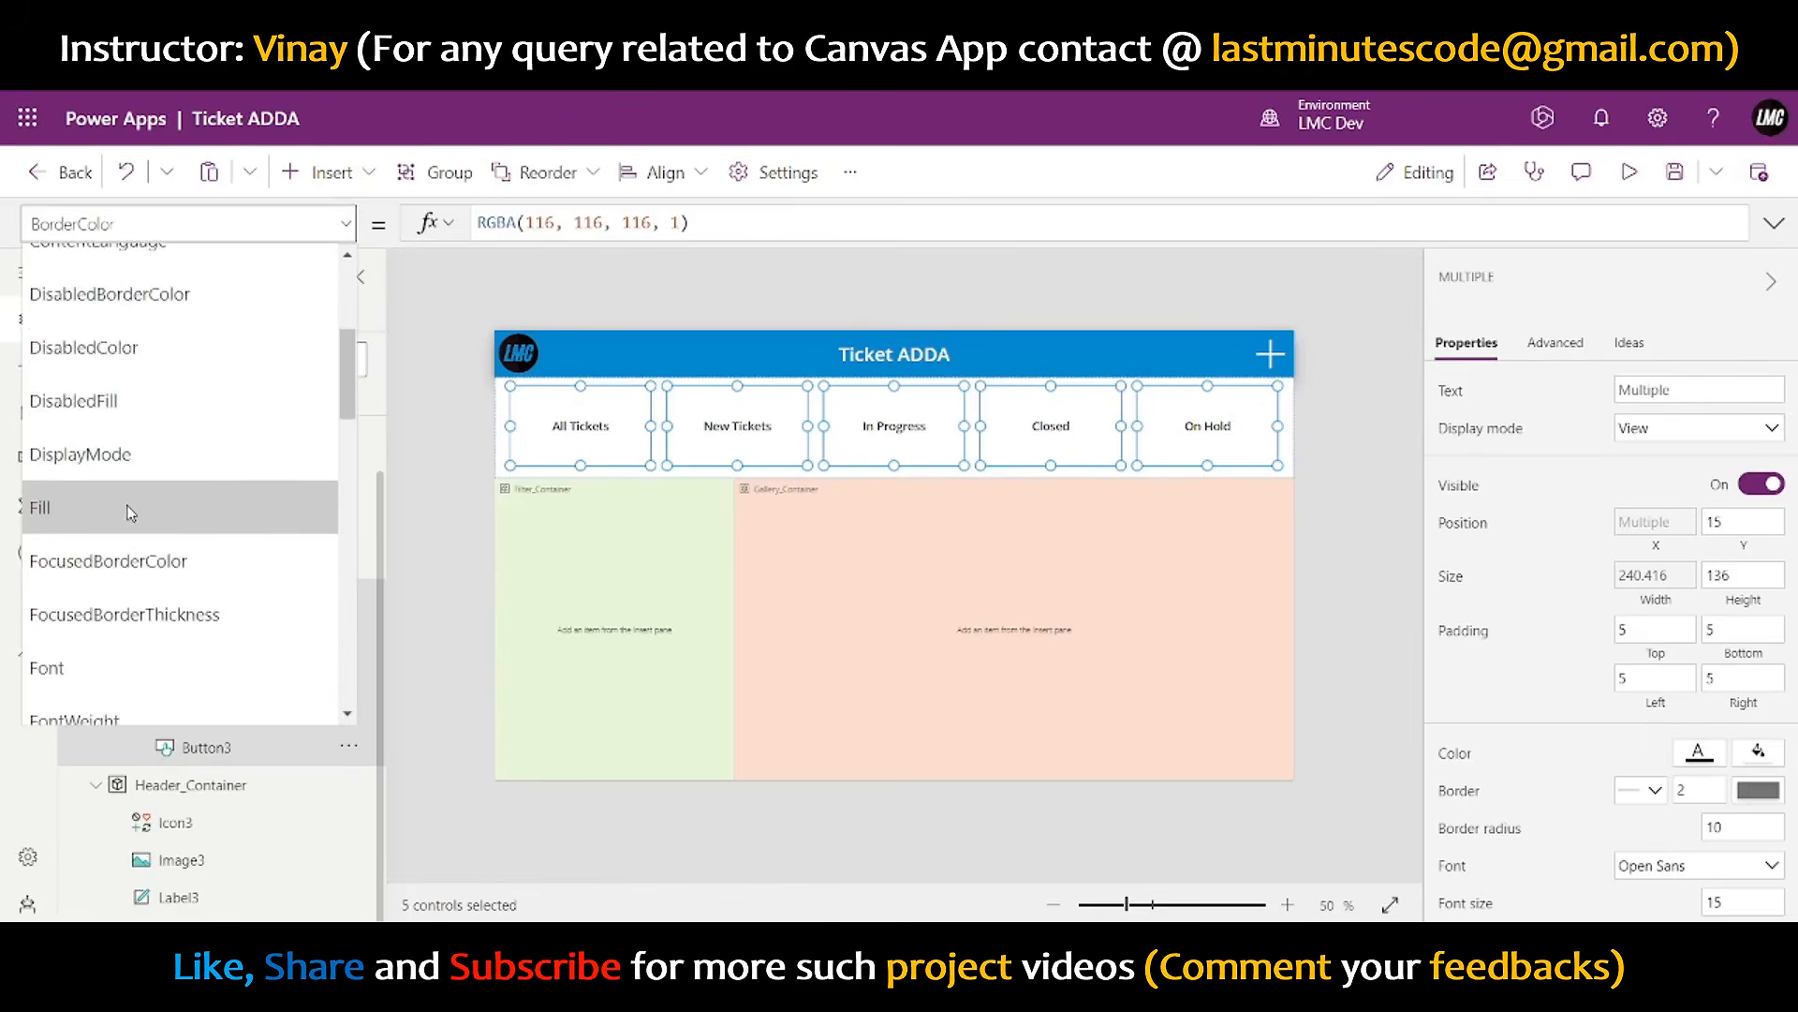
{"action": "scroll", "coordinate": [116, 463], "scroll_direction": "down", "scroll_amount": 7}
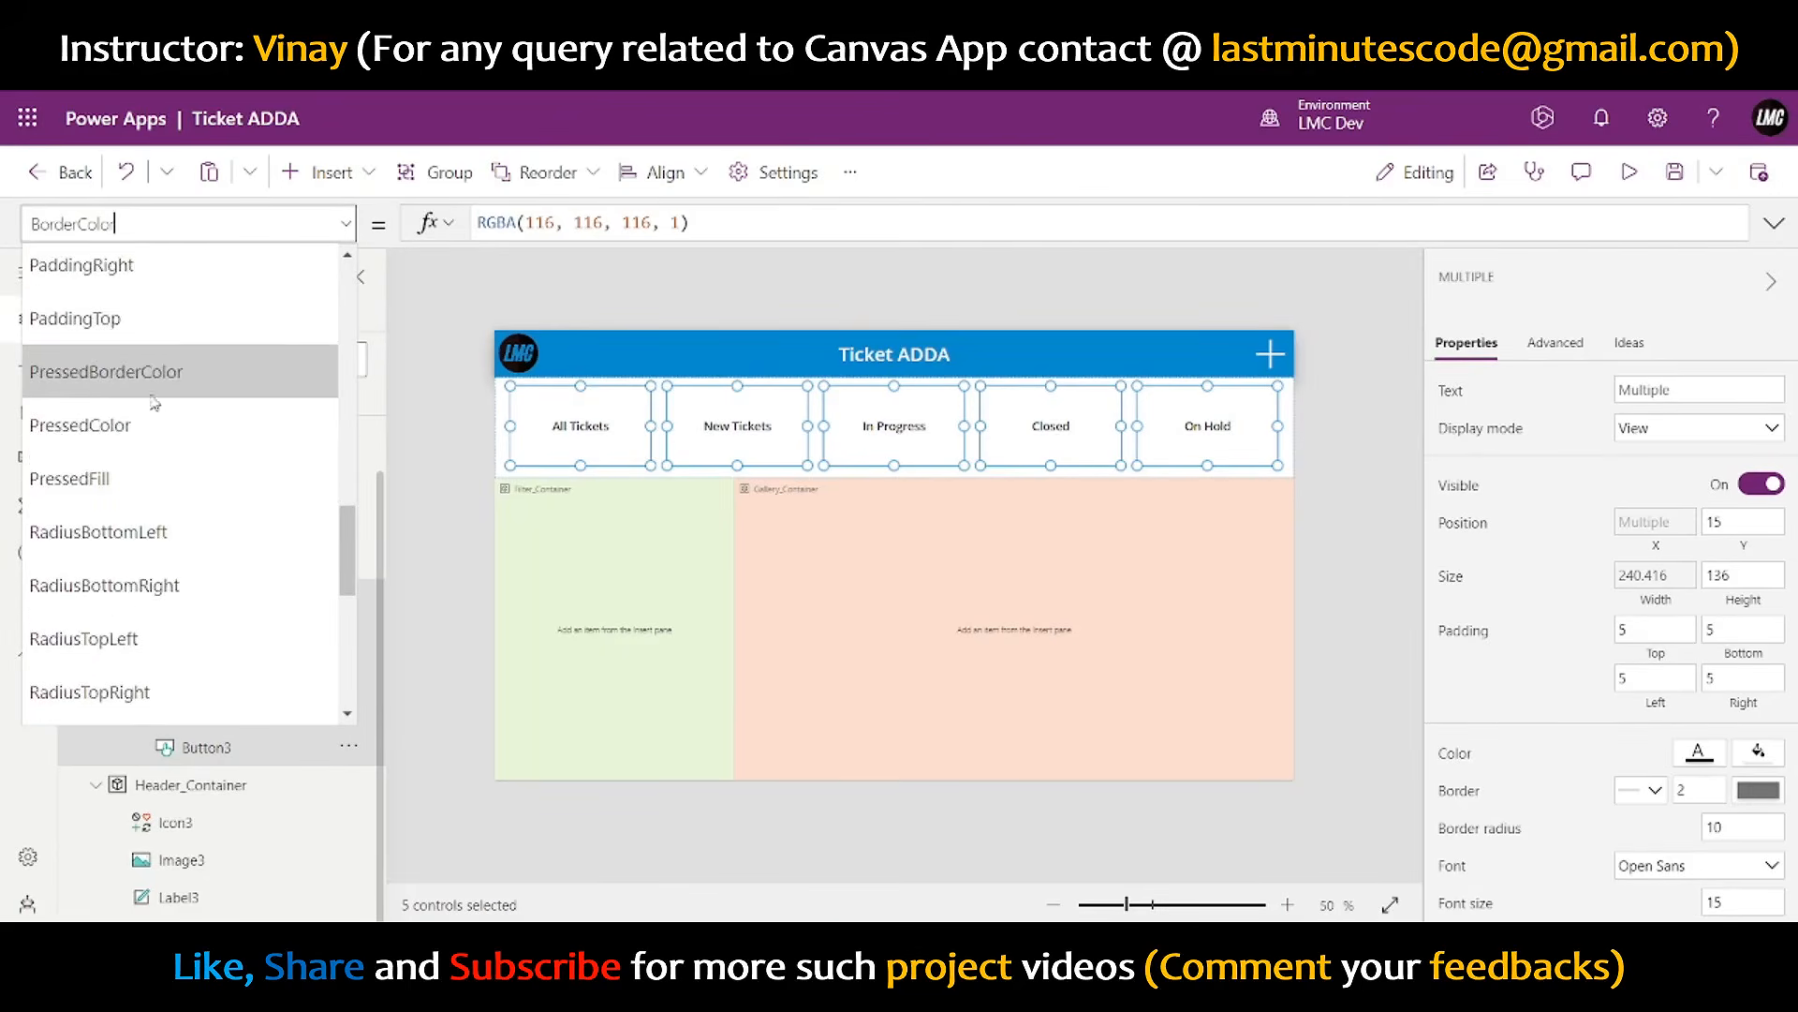
{"action": "left_click_drag", "start_coordinate": [114, 223], "coordinate": [77, 223]}
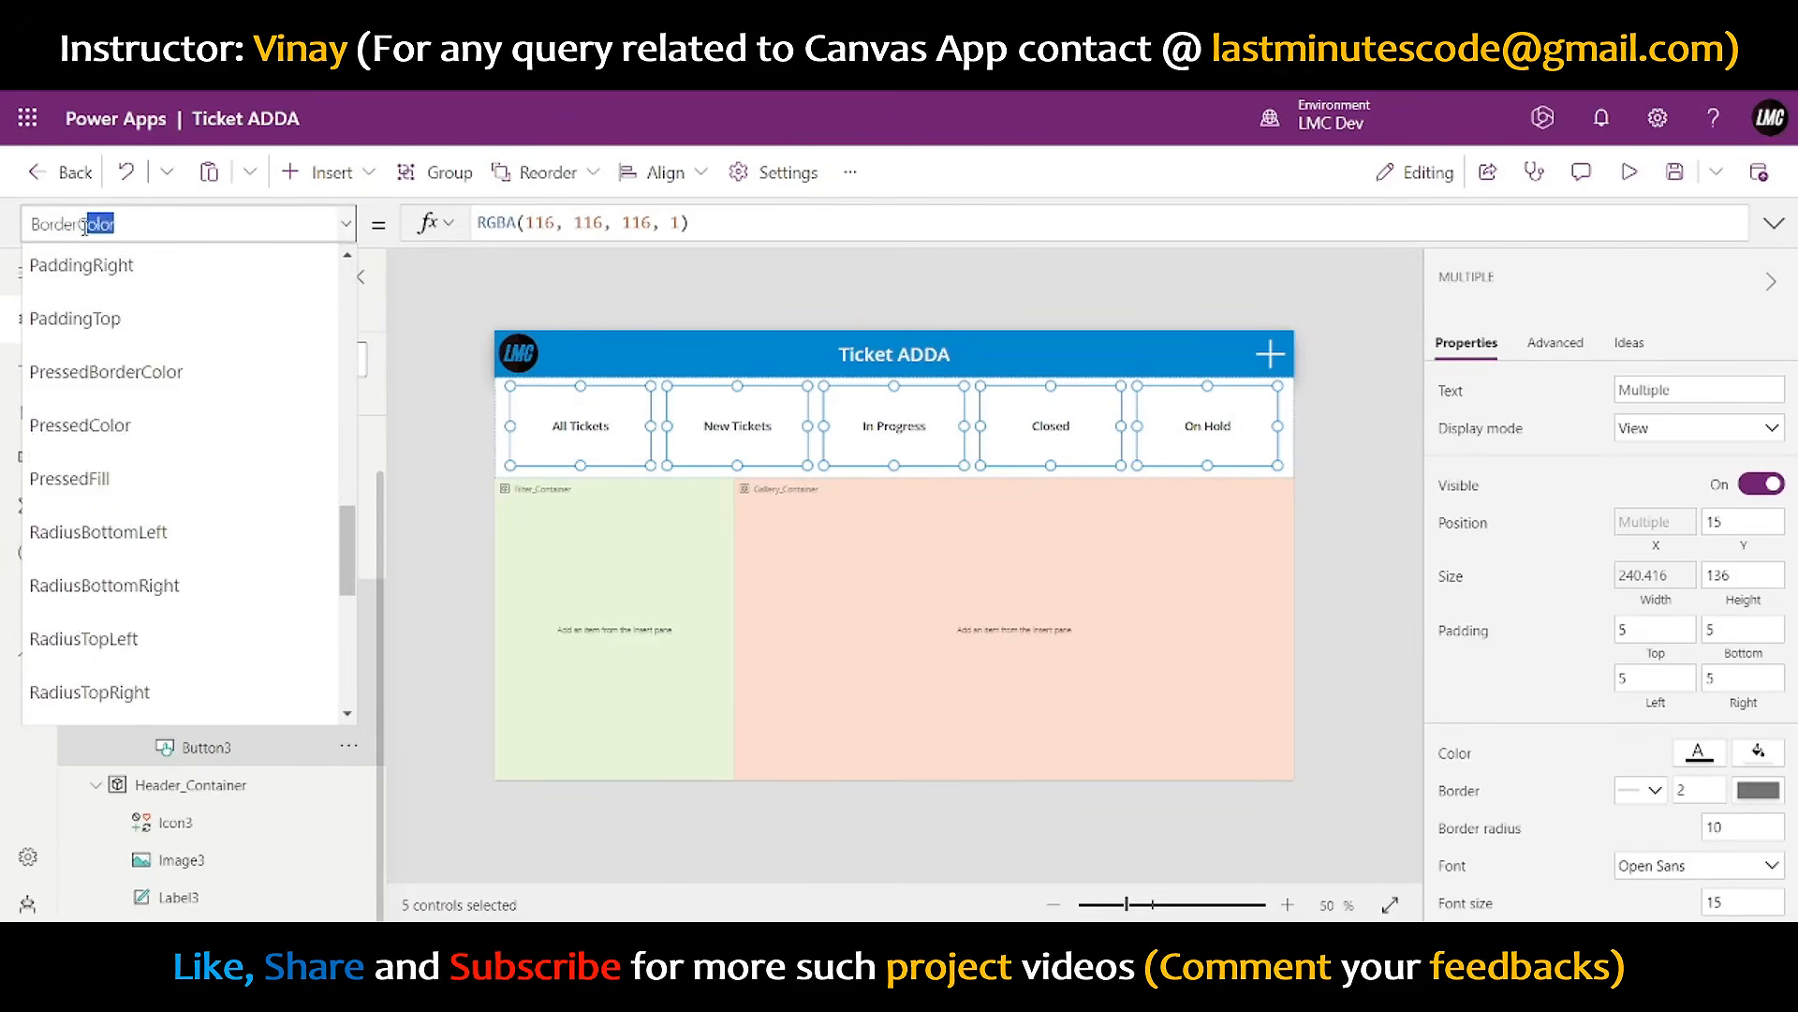
{"action": "key", "text": "BackSpace"}
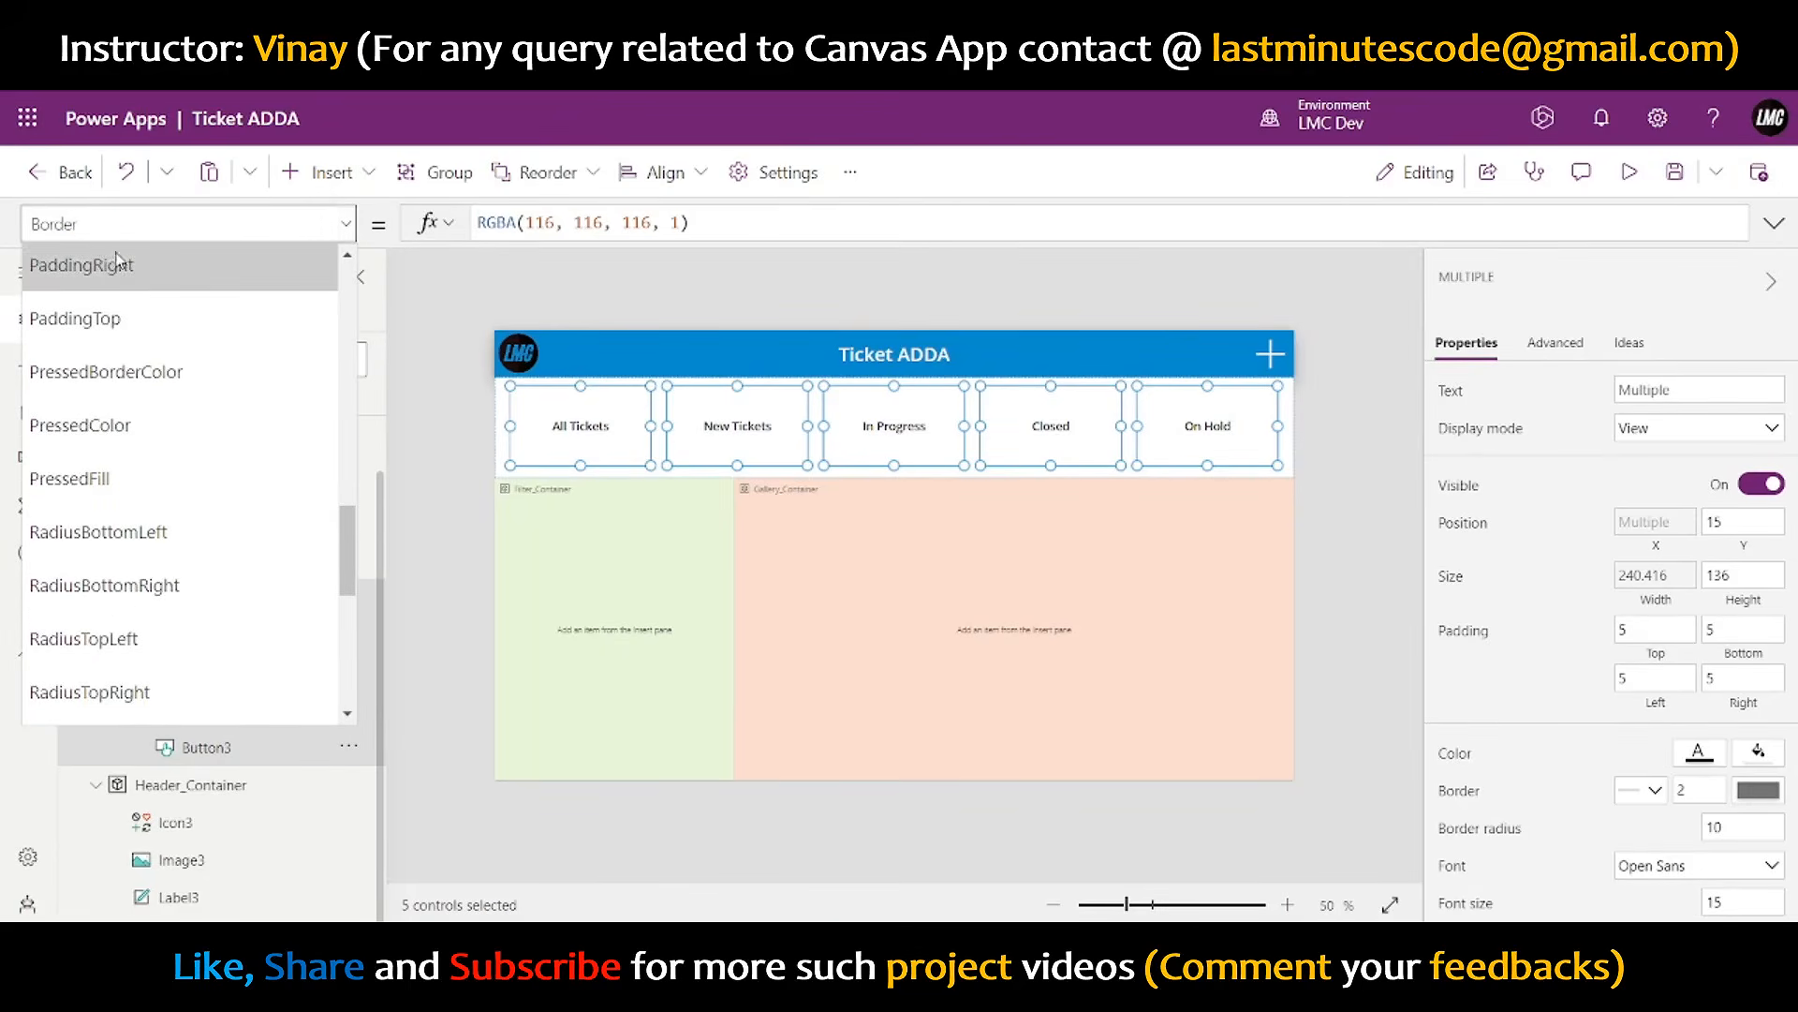
{"action": "scroll", "coordinate": [194, 519], "scroll_direction": "down", "scroll_amount": 6}
{"action": "scroll", "coordinate": [194, 519], "scroll_direction": "up", "scroll_amount": 5}
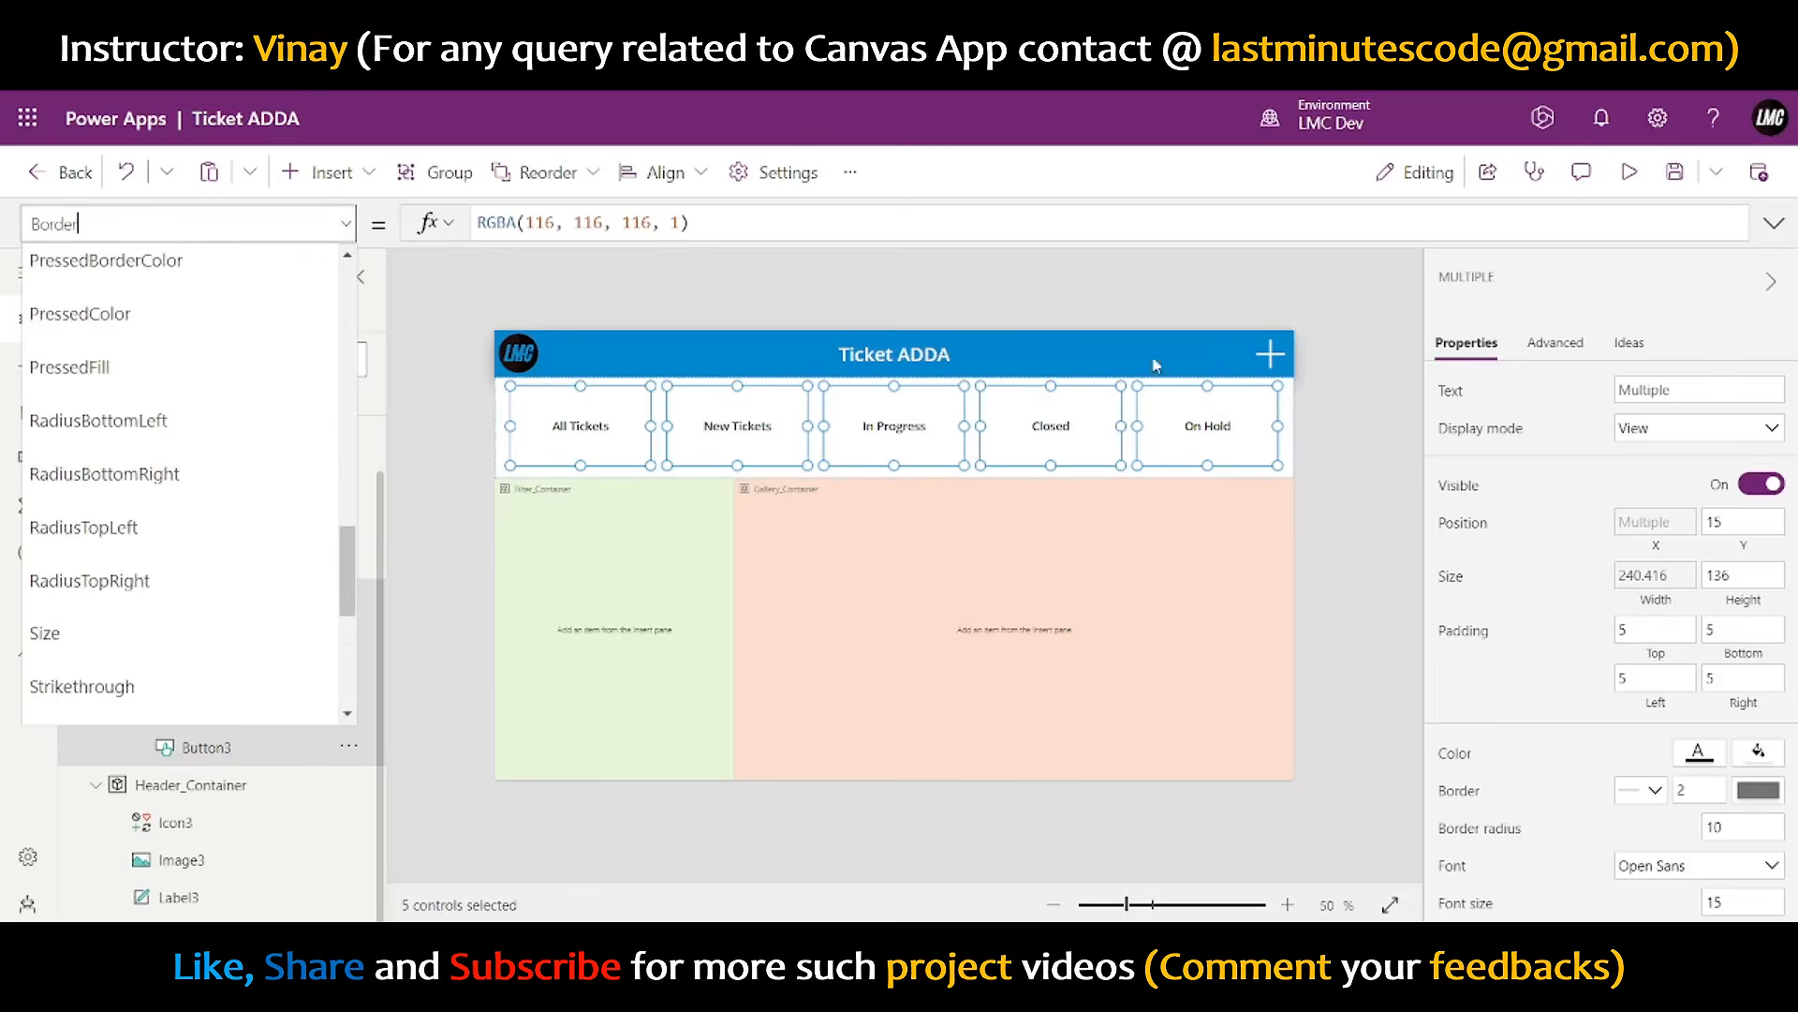
- Set the FocusedBorderThickness of all five card buttons to 2
{"action": "left_click", "coordinate": [1550, 345]}
{"action": "scroll", "coordinate": [1507, 485], "scroll_direction": "down", "scroll_amount": 15}
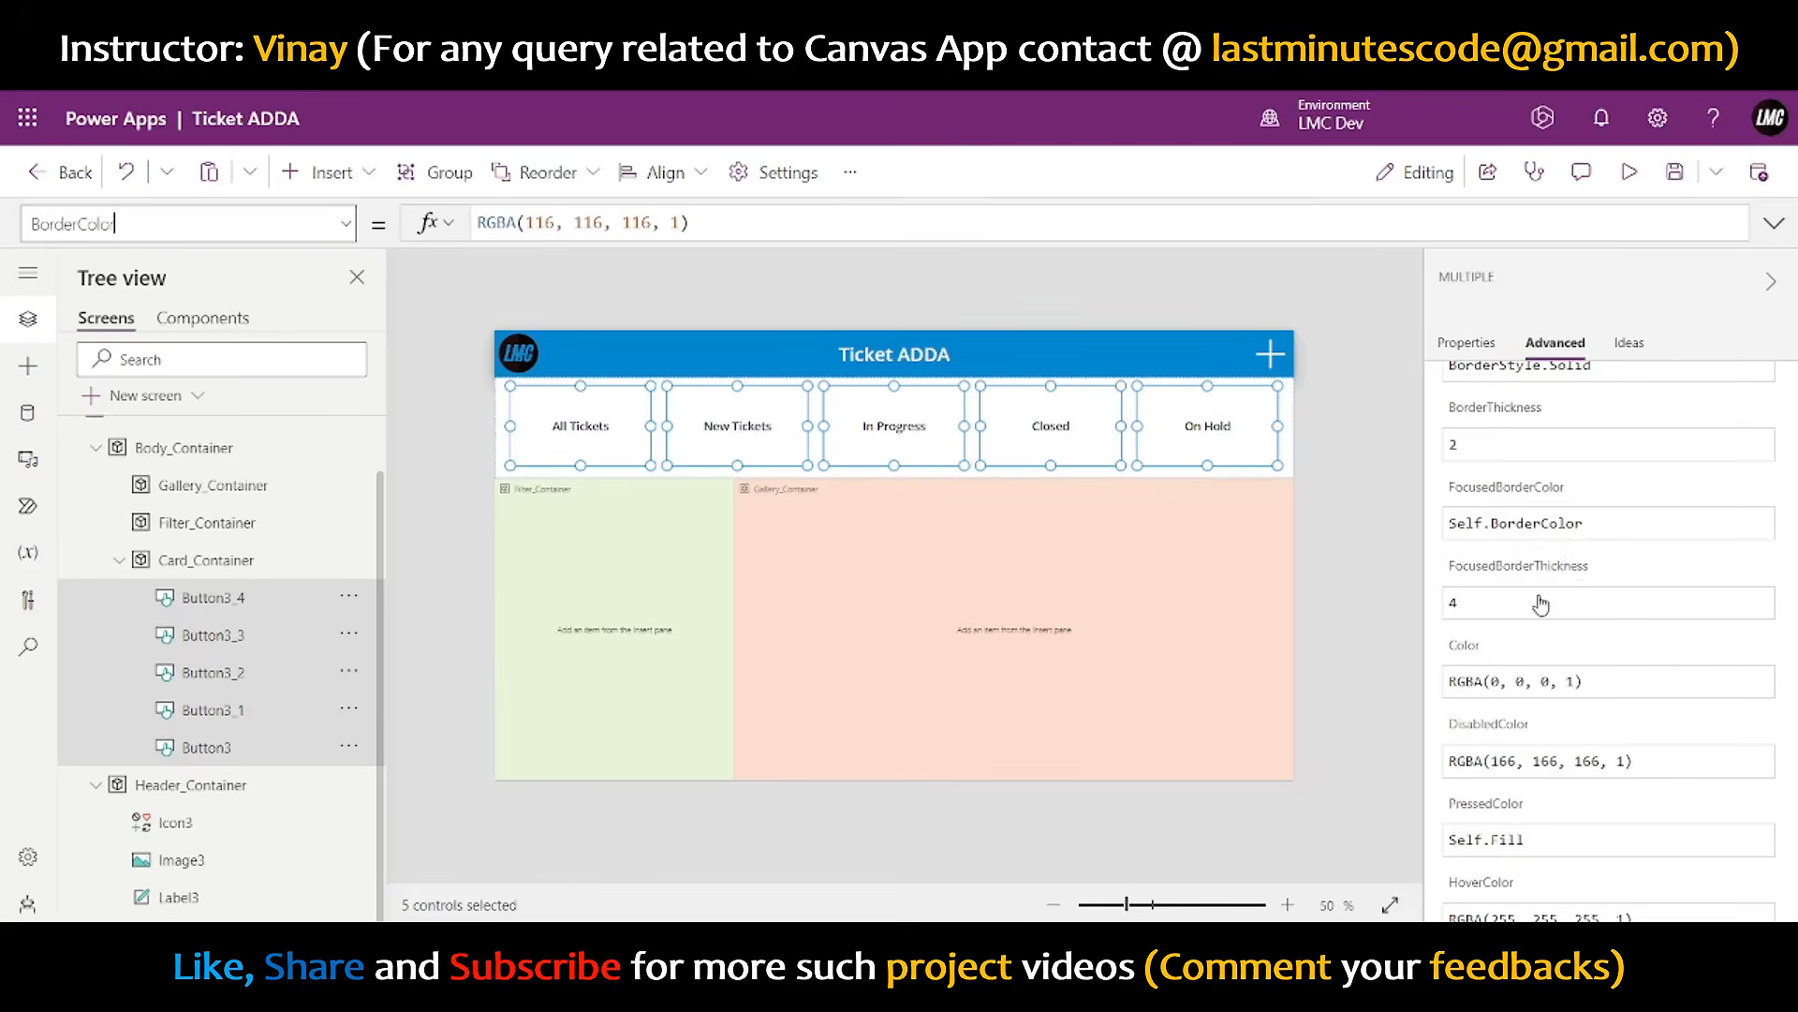
{"action": "left_click", "coordinate": [1518, 605]}
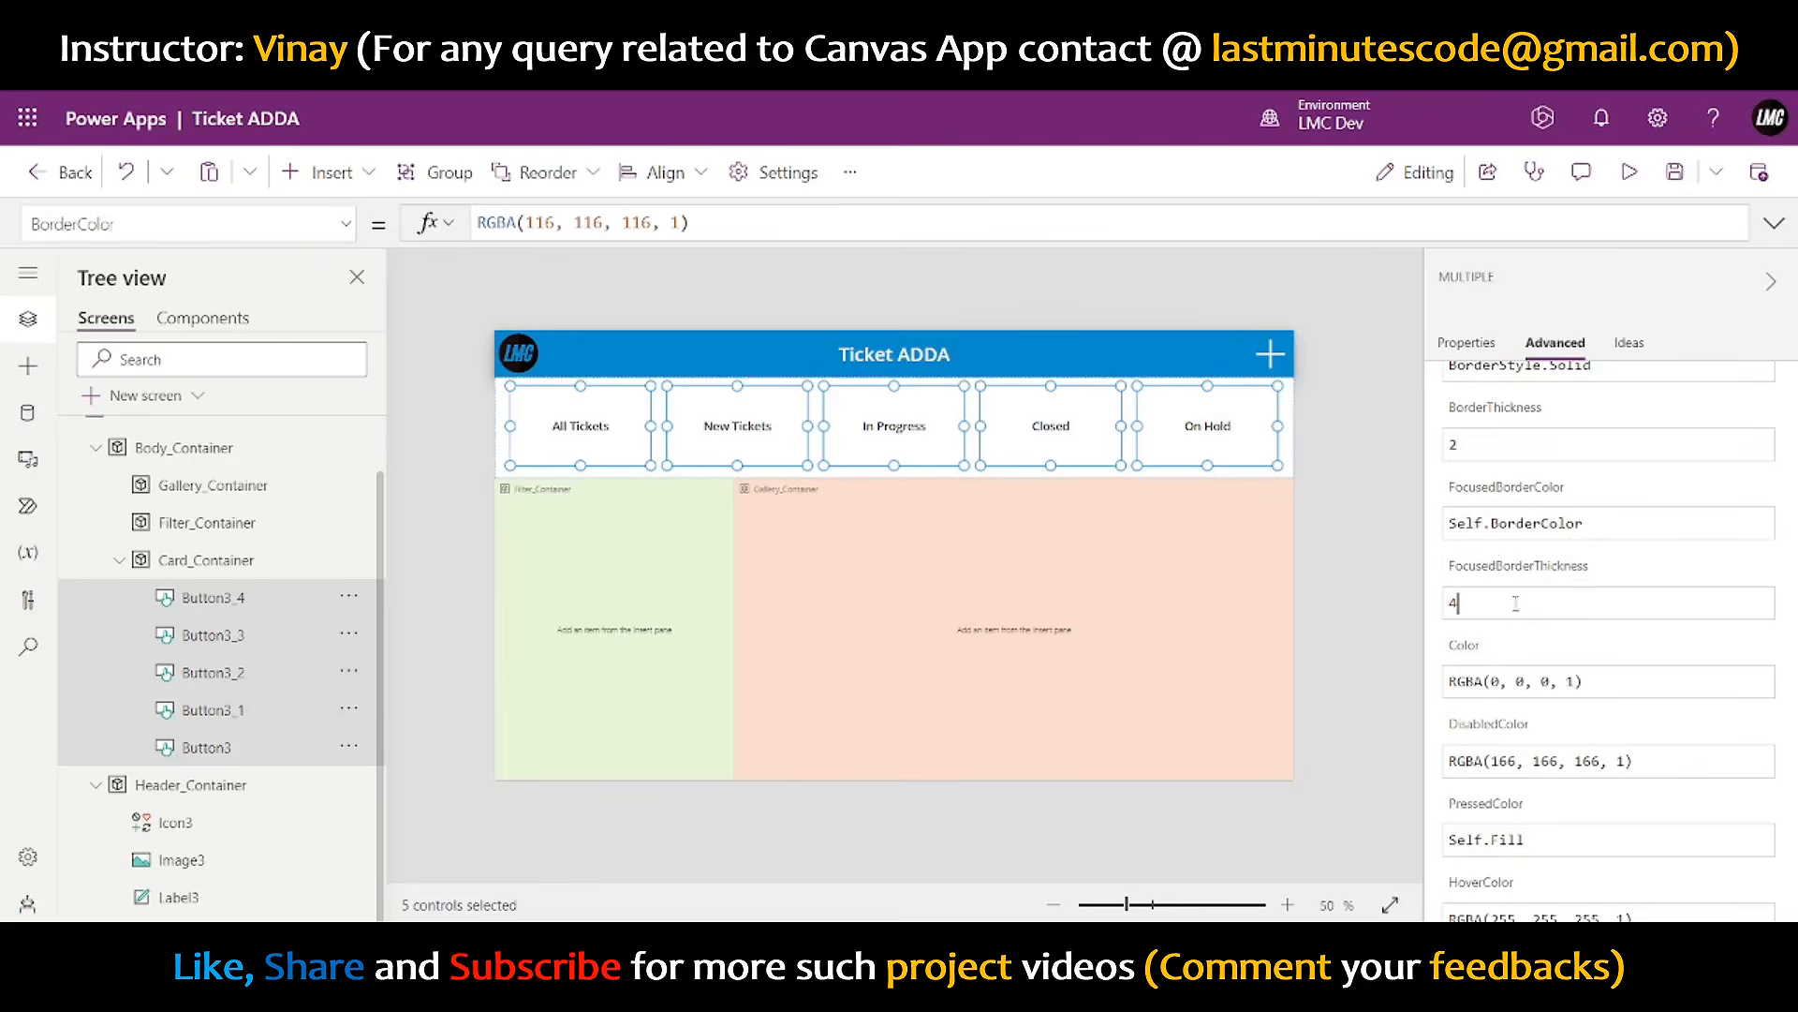
{"action": "type", "text": "2"}
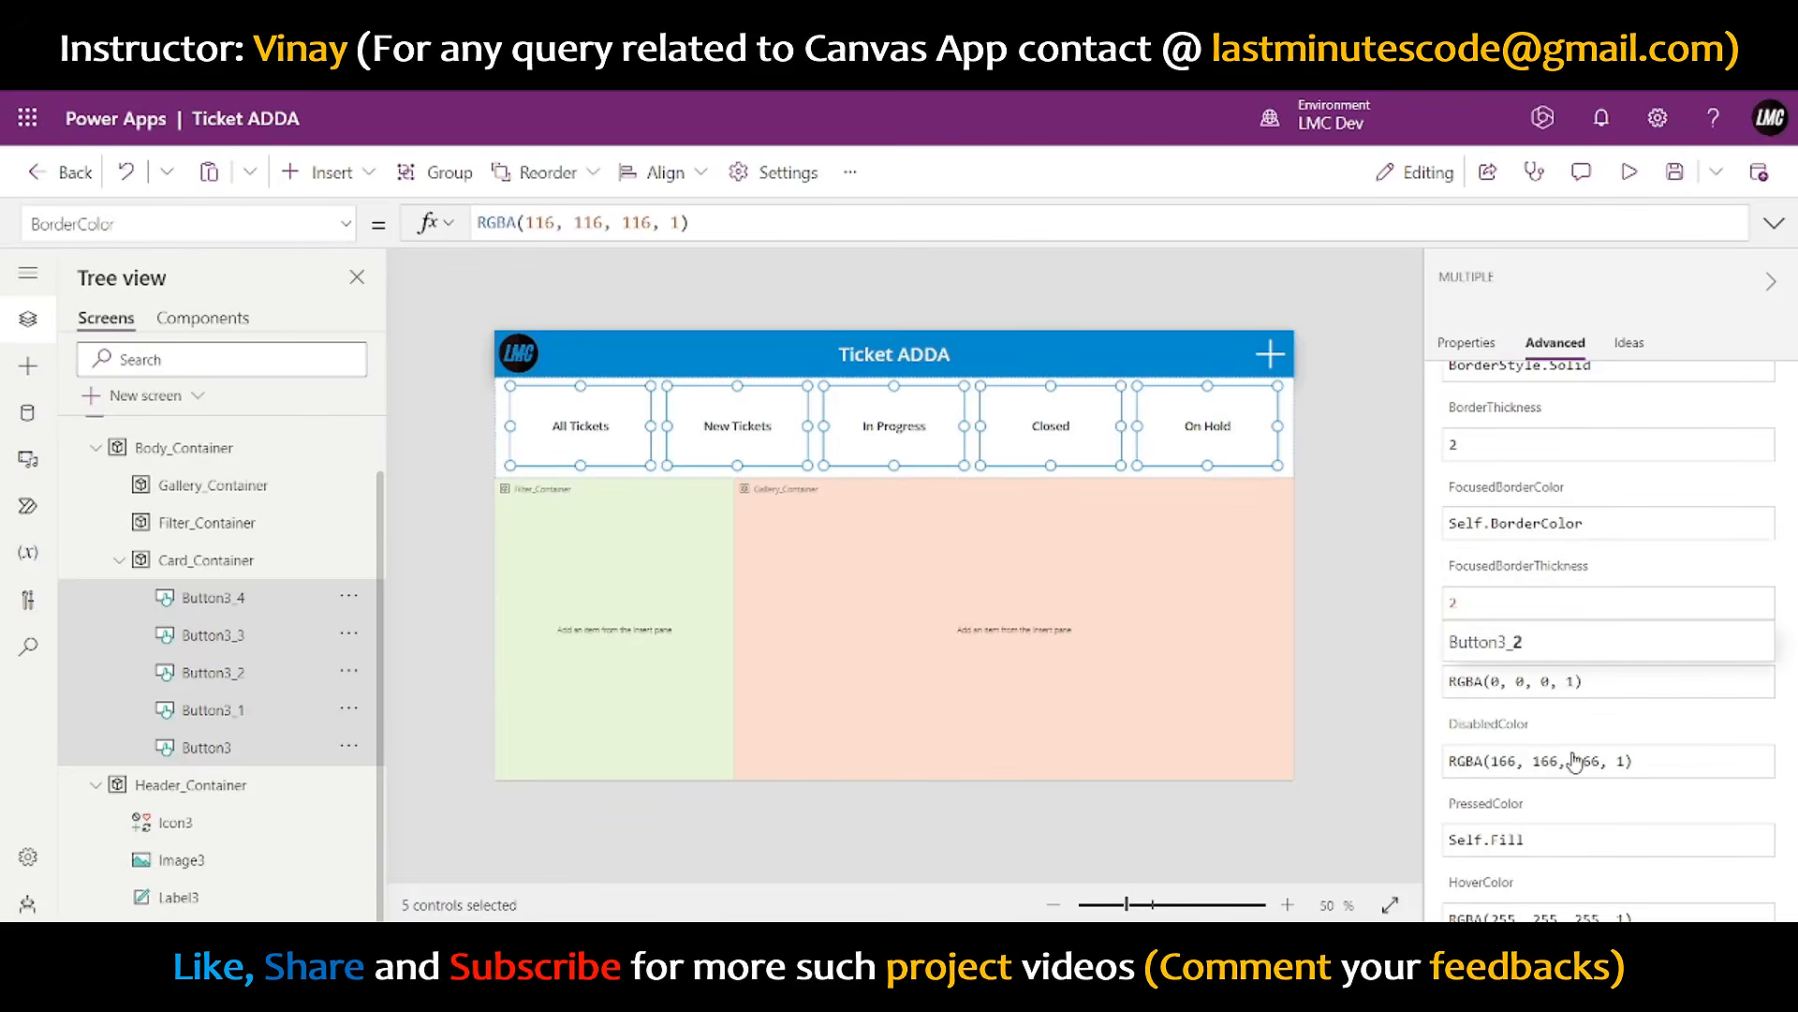
- Examine the border, radius, colour and display mode values in the card buttons' advanced properties
{"action": "scroll", "coordinate": [1575, 760], "scroll_direction": "down", "scroll_amount": 1}
{"action": "scroll", "coordinate": [1555, 778], "scroll_direction": "down", "scroll_amount": 2}
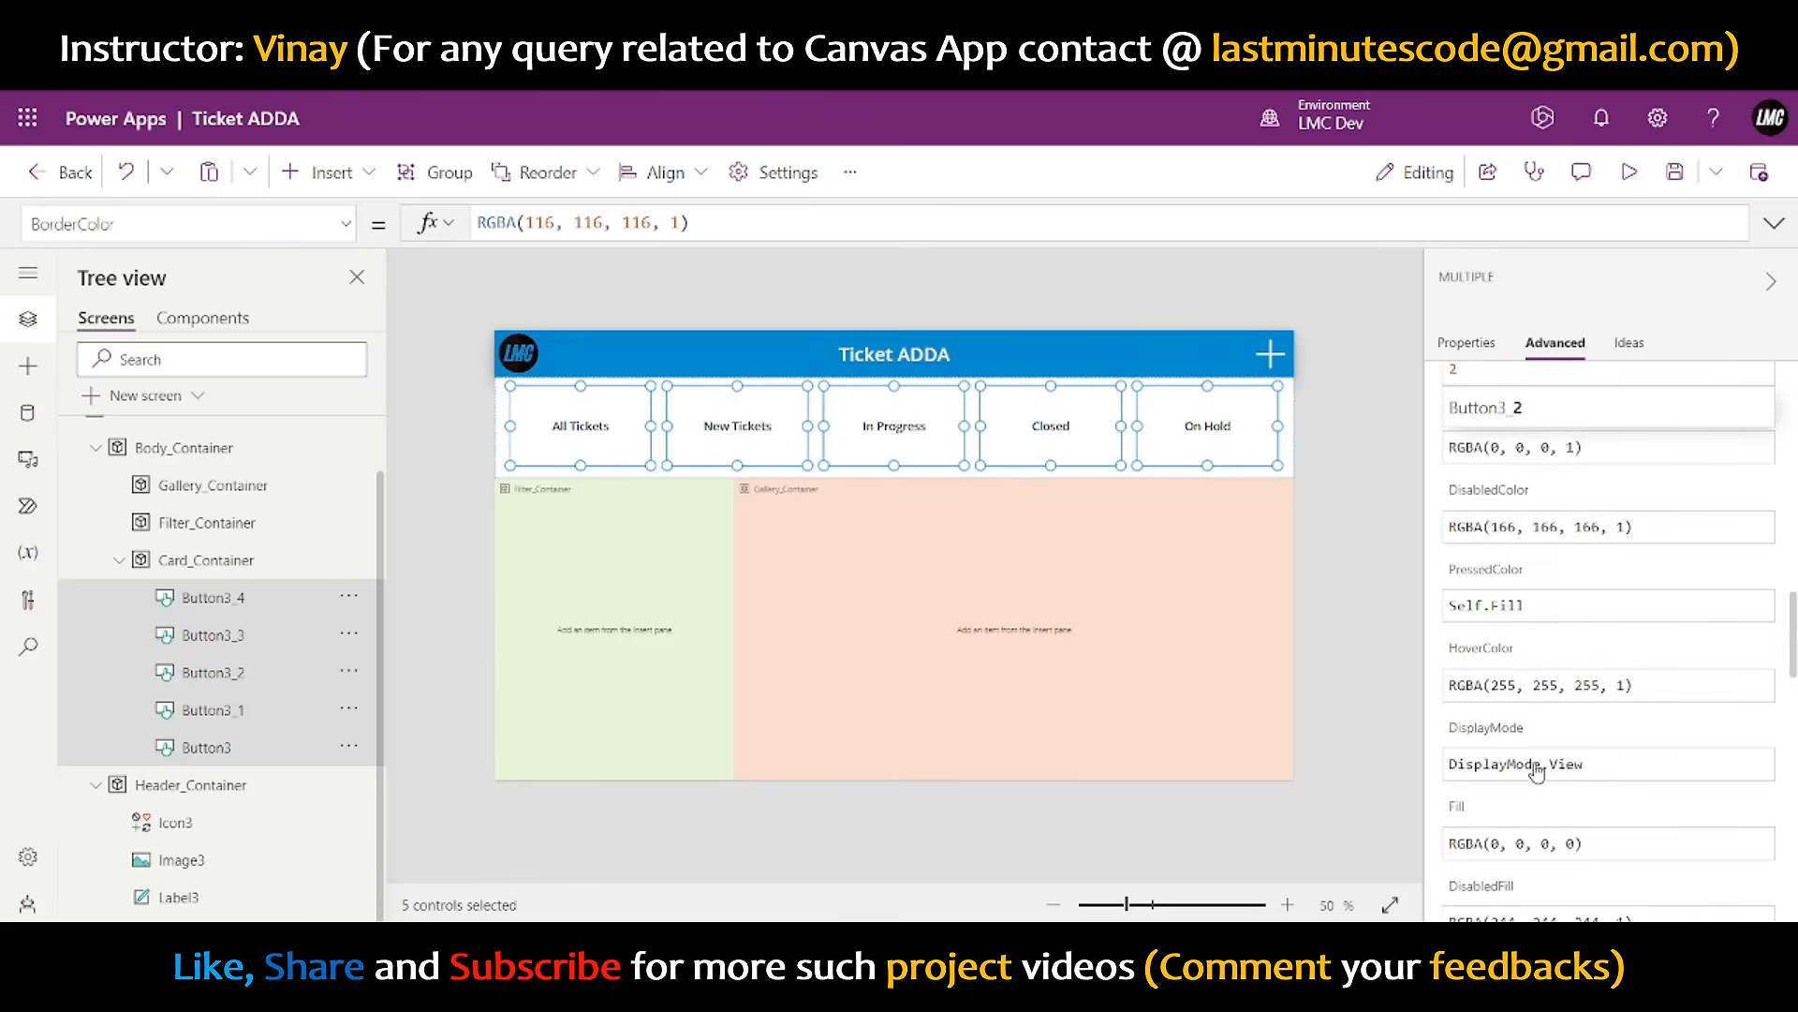
{"action": "scroll", "coordinate": [1536, 764], "scroll_direction": "up", "scroll_amount": 7}
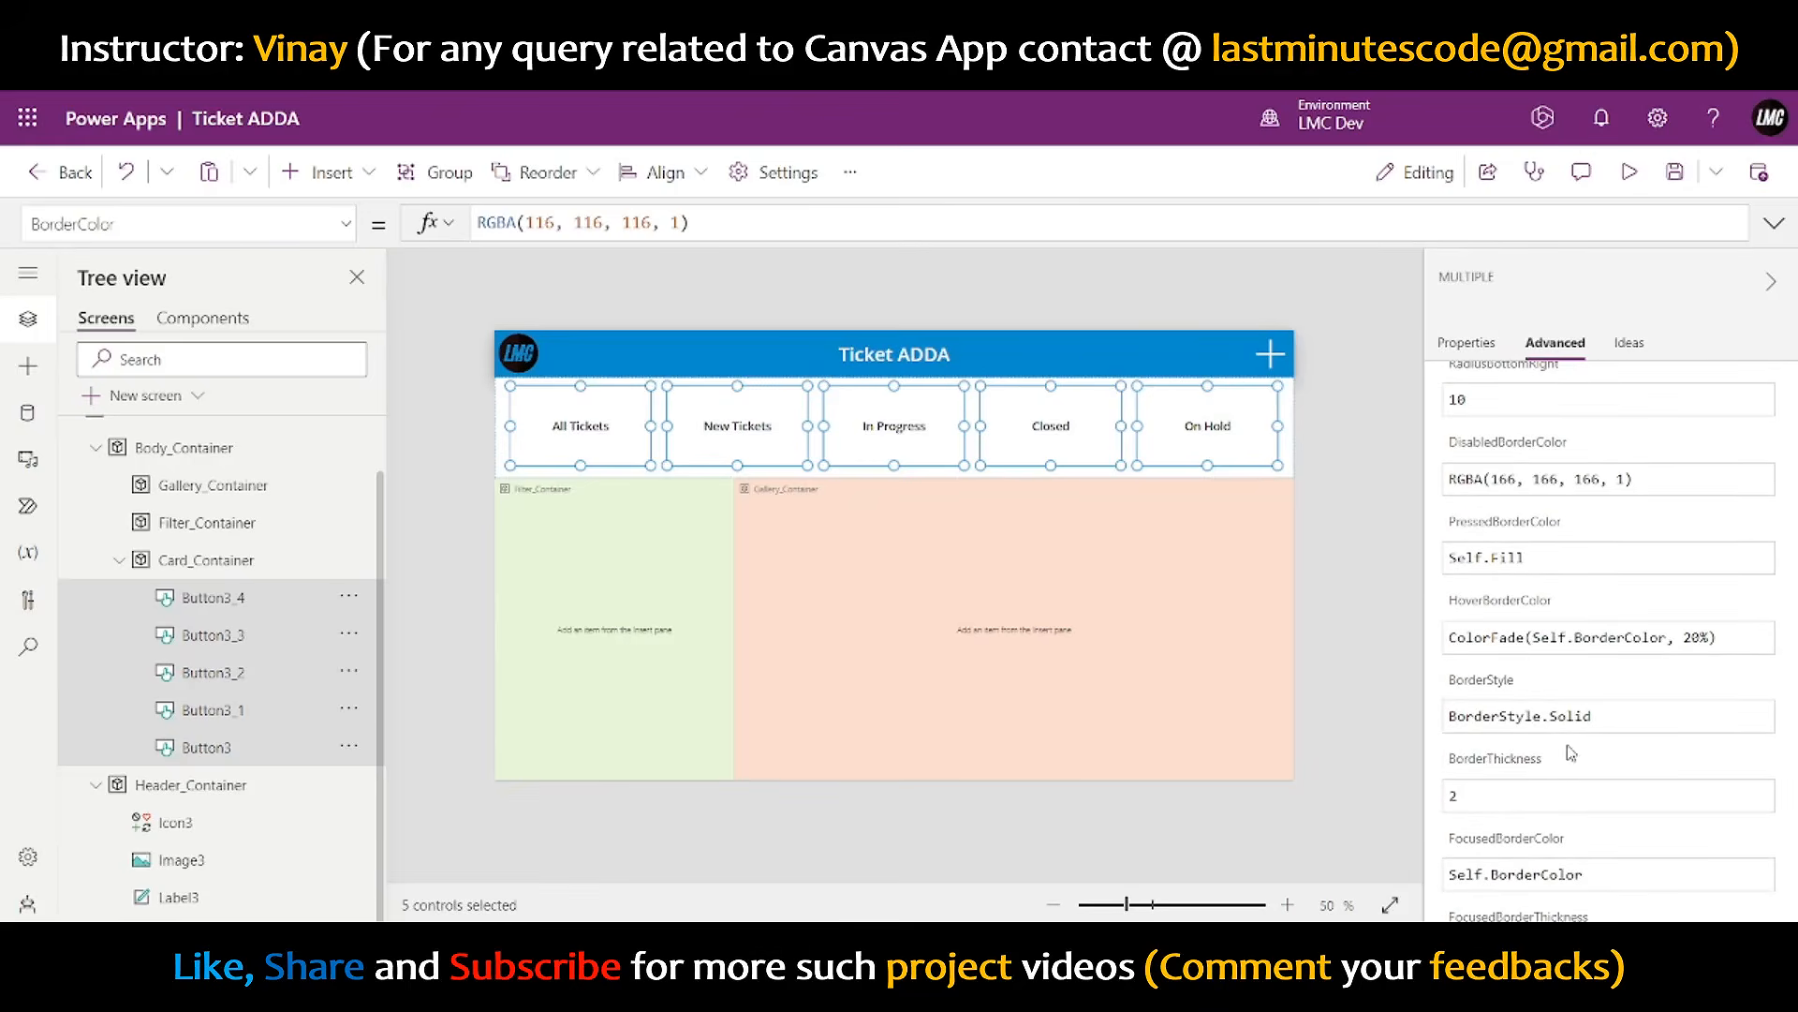
{"action": "scroll", "coordinate": [1522, 623], "scroll_direction": "up", "scroll_amount": 2}
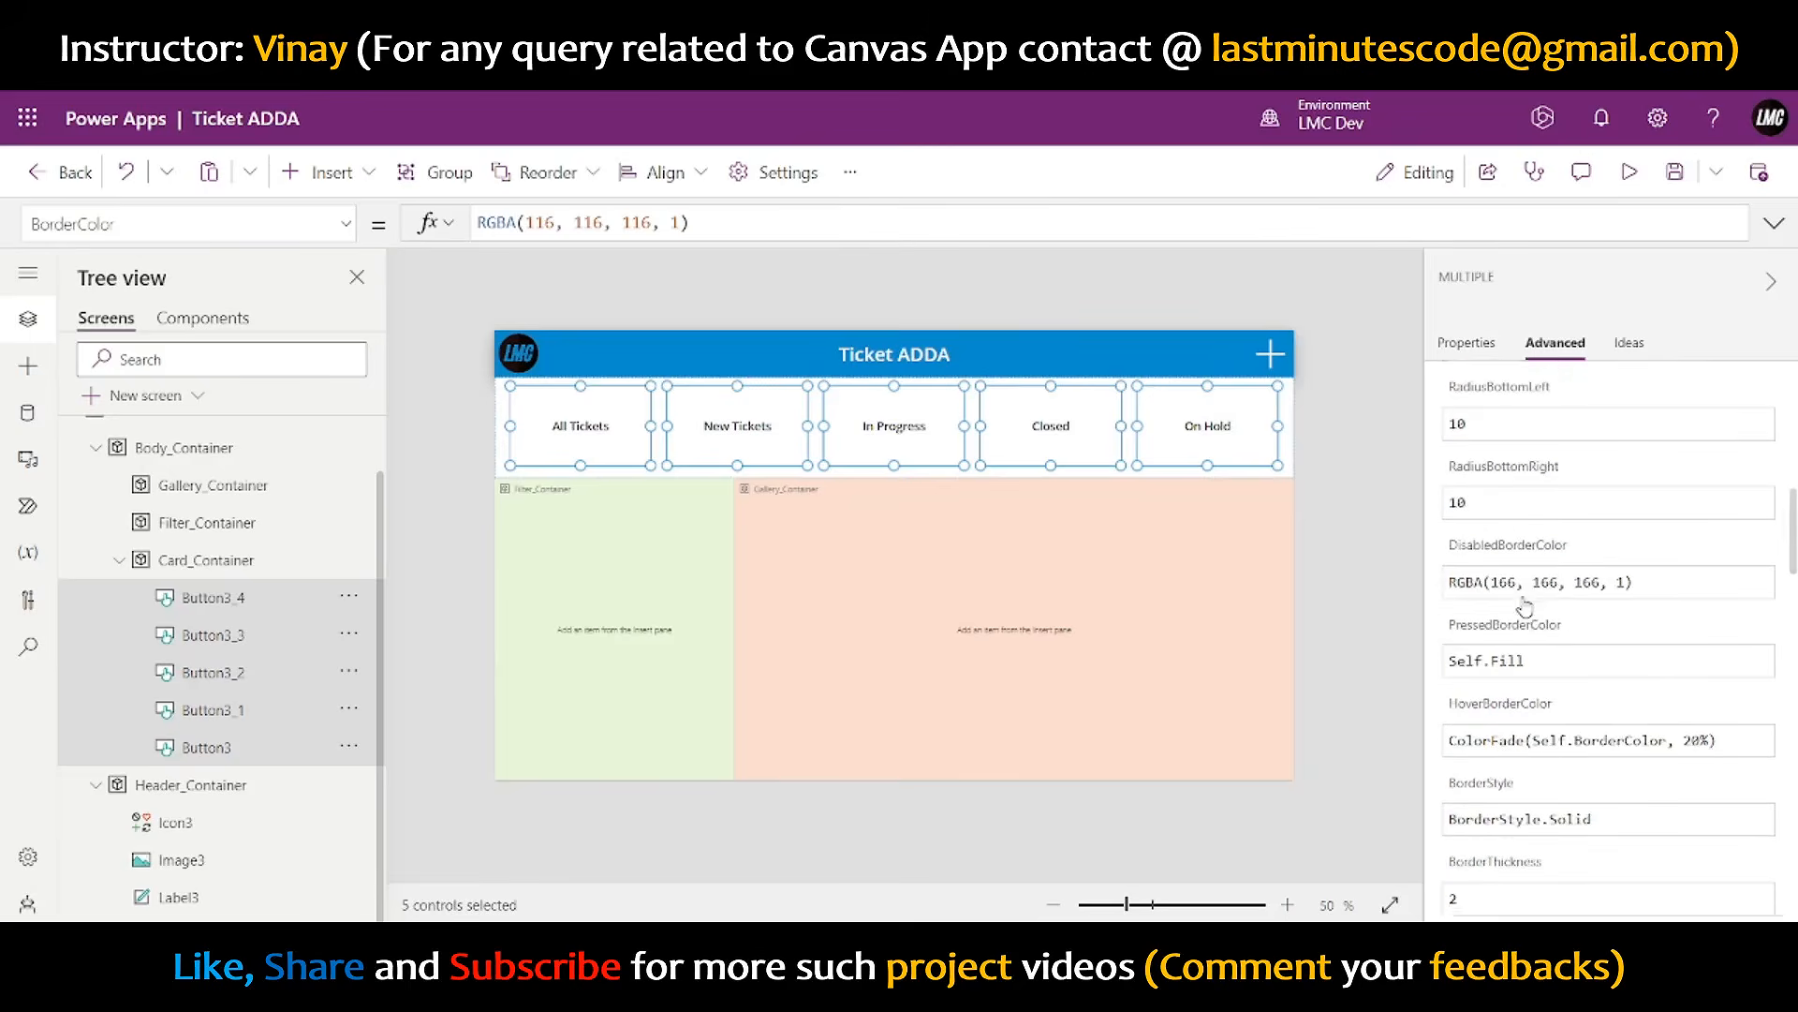
{"action": "scroll", "coordinate": [1519, 629], "scroll_direction": "up", "scroll_amount": 6}
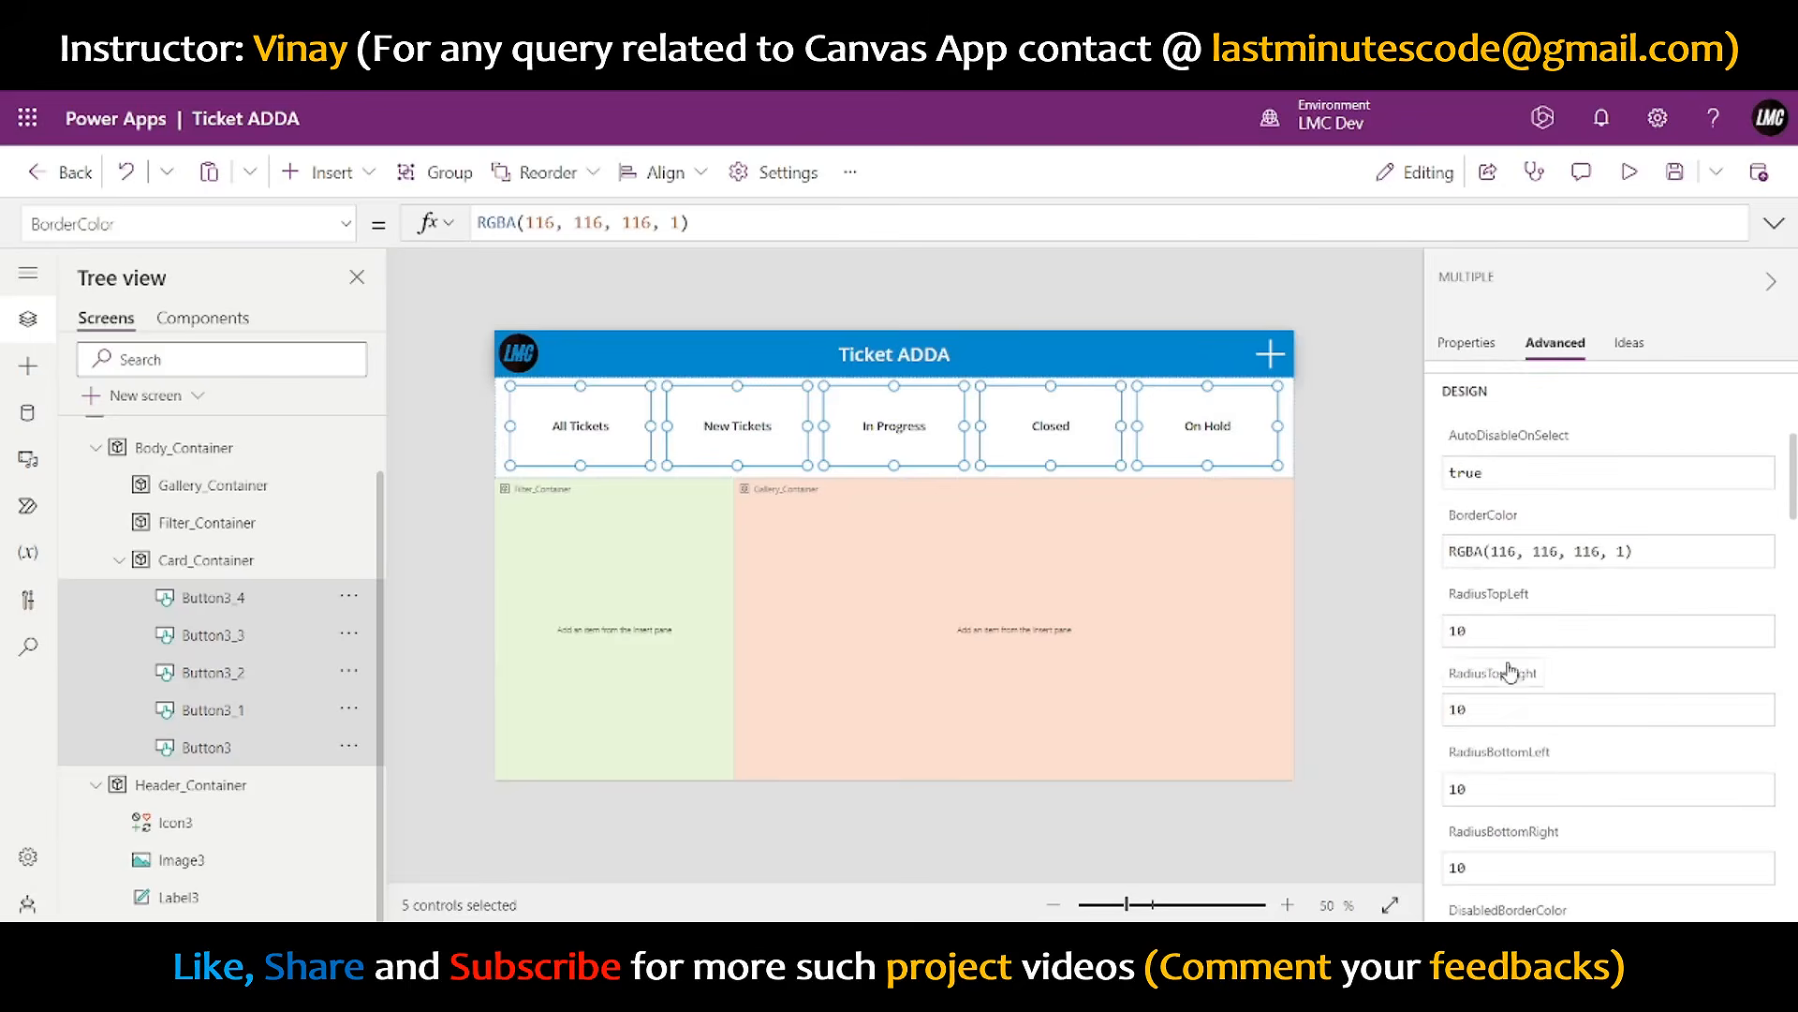
{"action": "scroll", "coordinate": [1507, 688], "scroll_direction": "up", "scroll_amount": 5}
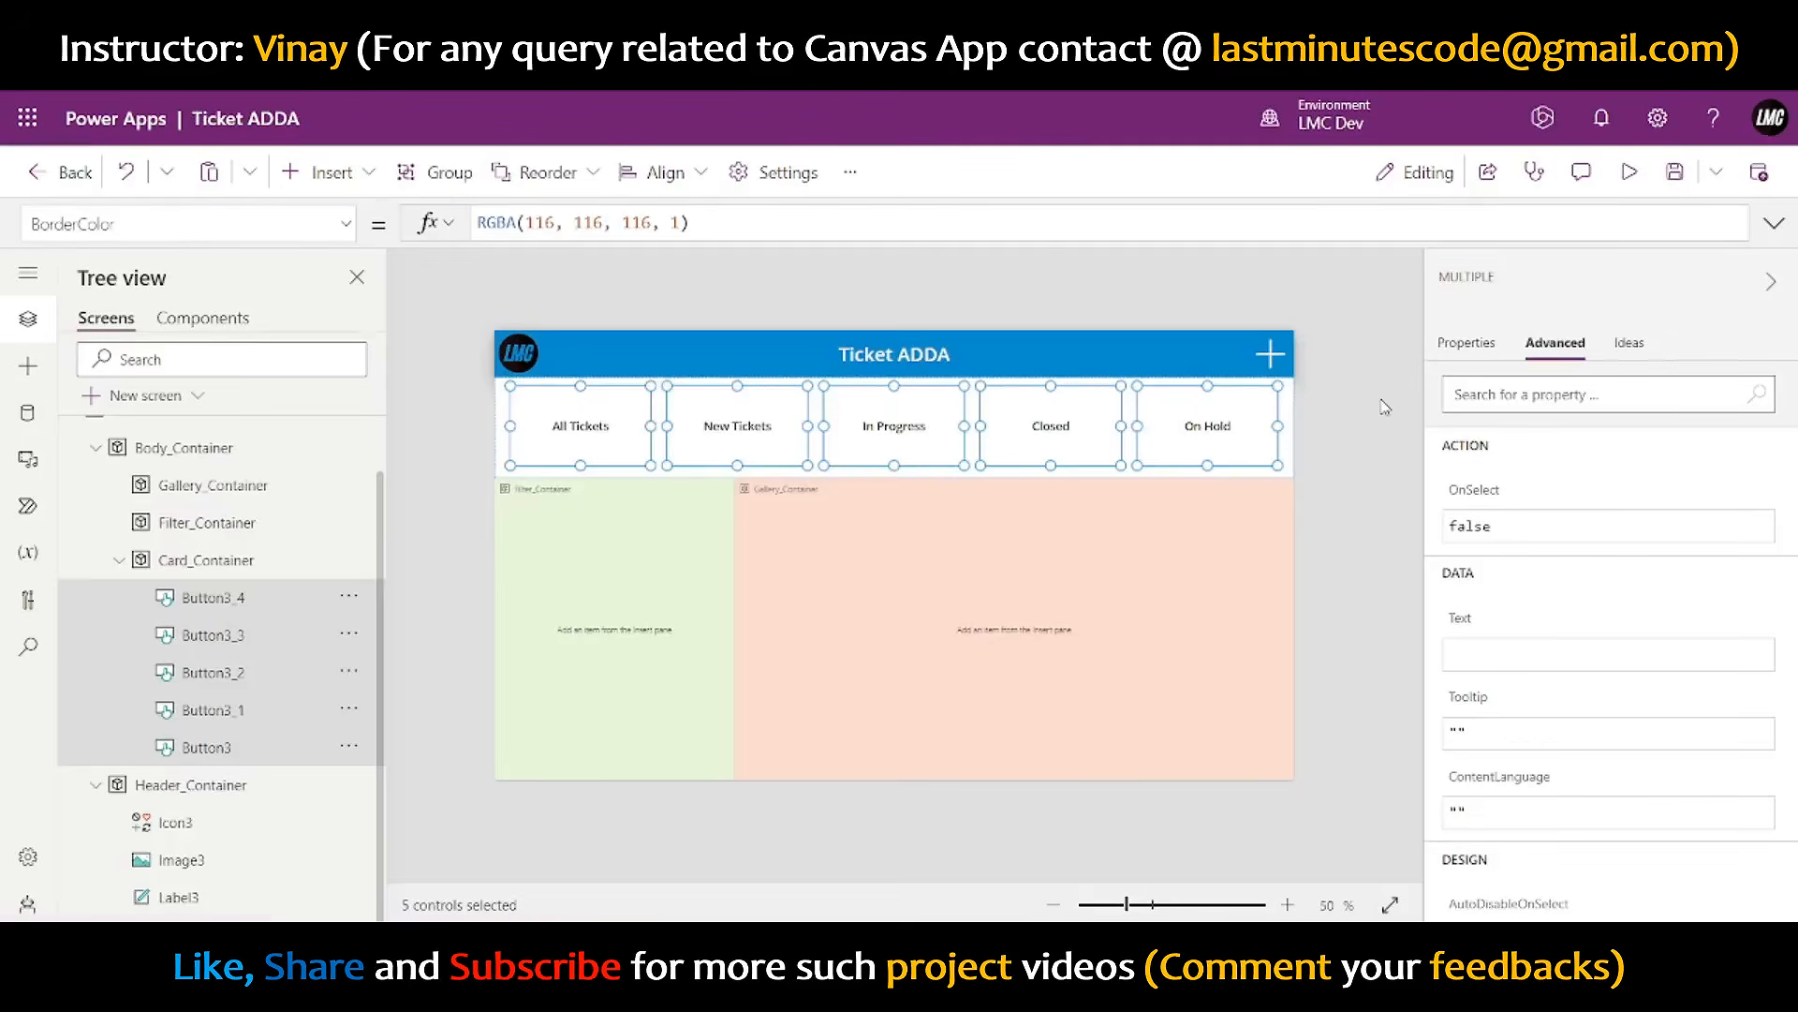
{"action": "left_click", "coordinate": [1382, 428]}
{"action": "left_click", "coordinate": [602, 452]}
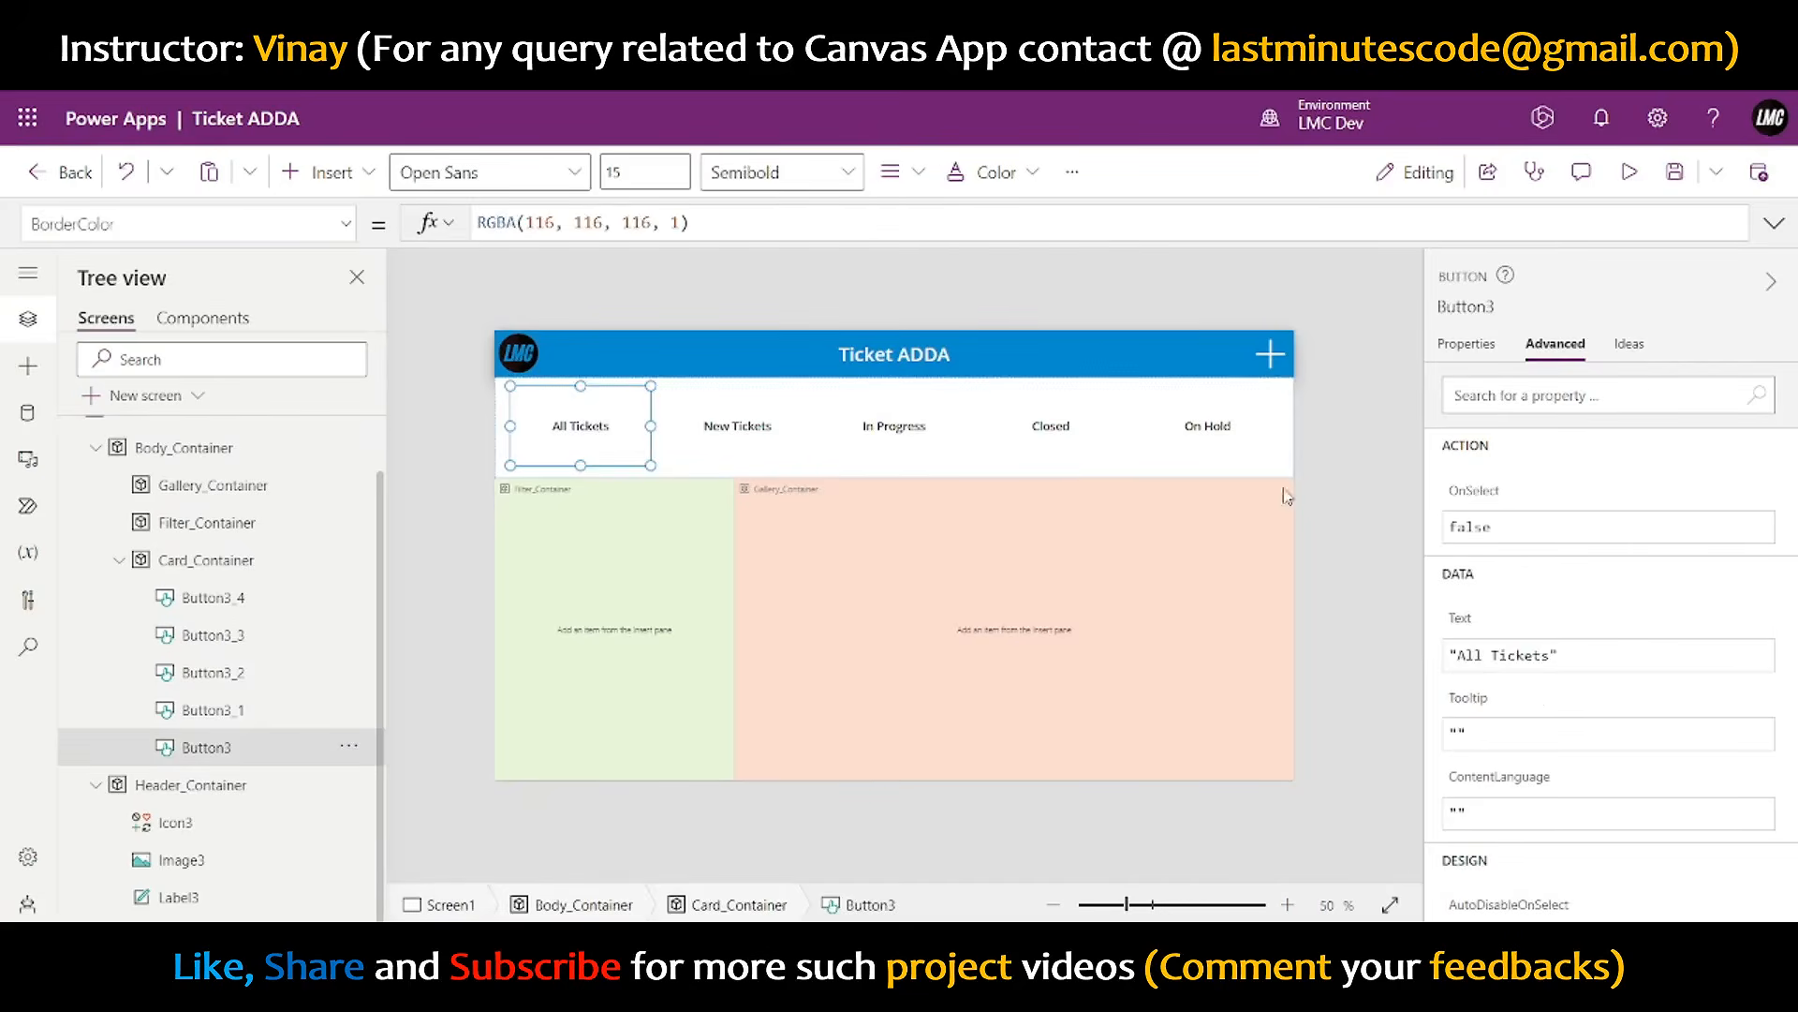
{"action": "left_click", "coordinate": [1343, 397]}
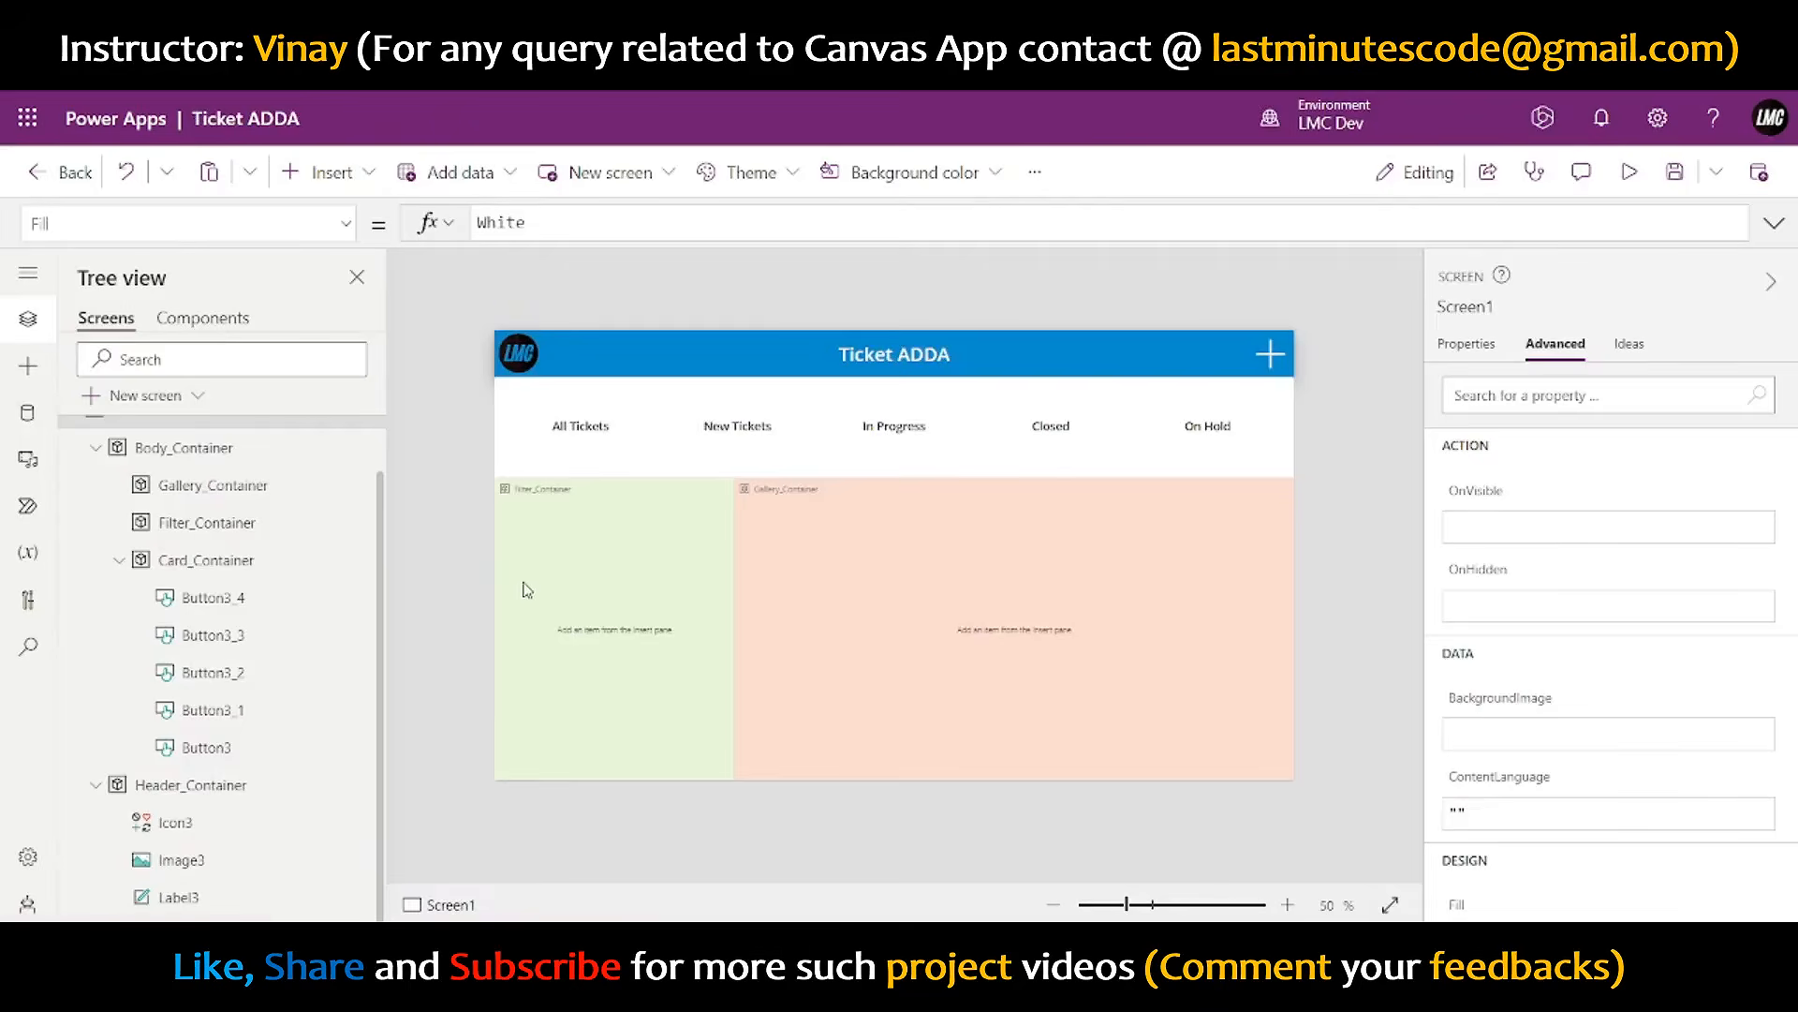
- Collapse Body_Container and Header_Container under Screen1
{"action": "scroll", "coordinate": [120, 587], "scroll_direction": "up", "scroll_amount": 2}
{"action": "left_click", "coordinate": [95, 508]}
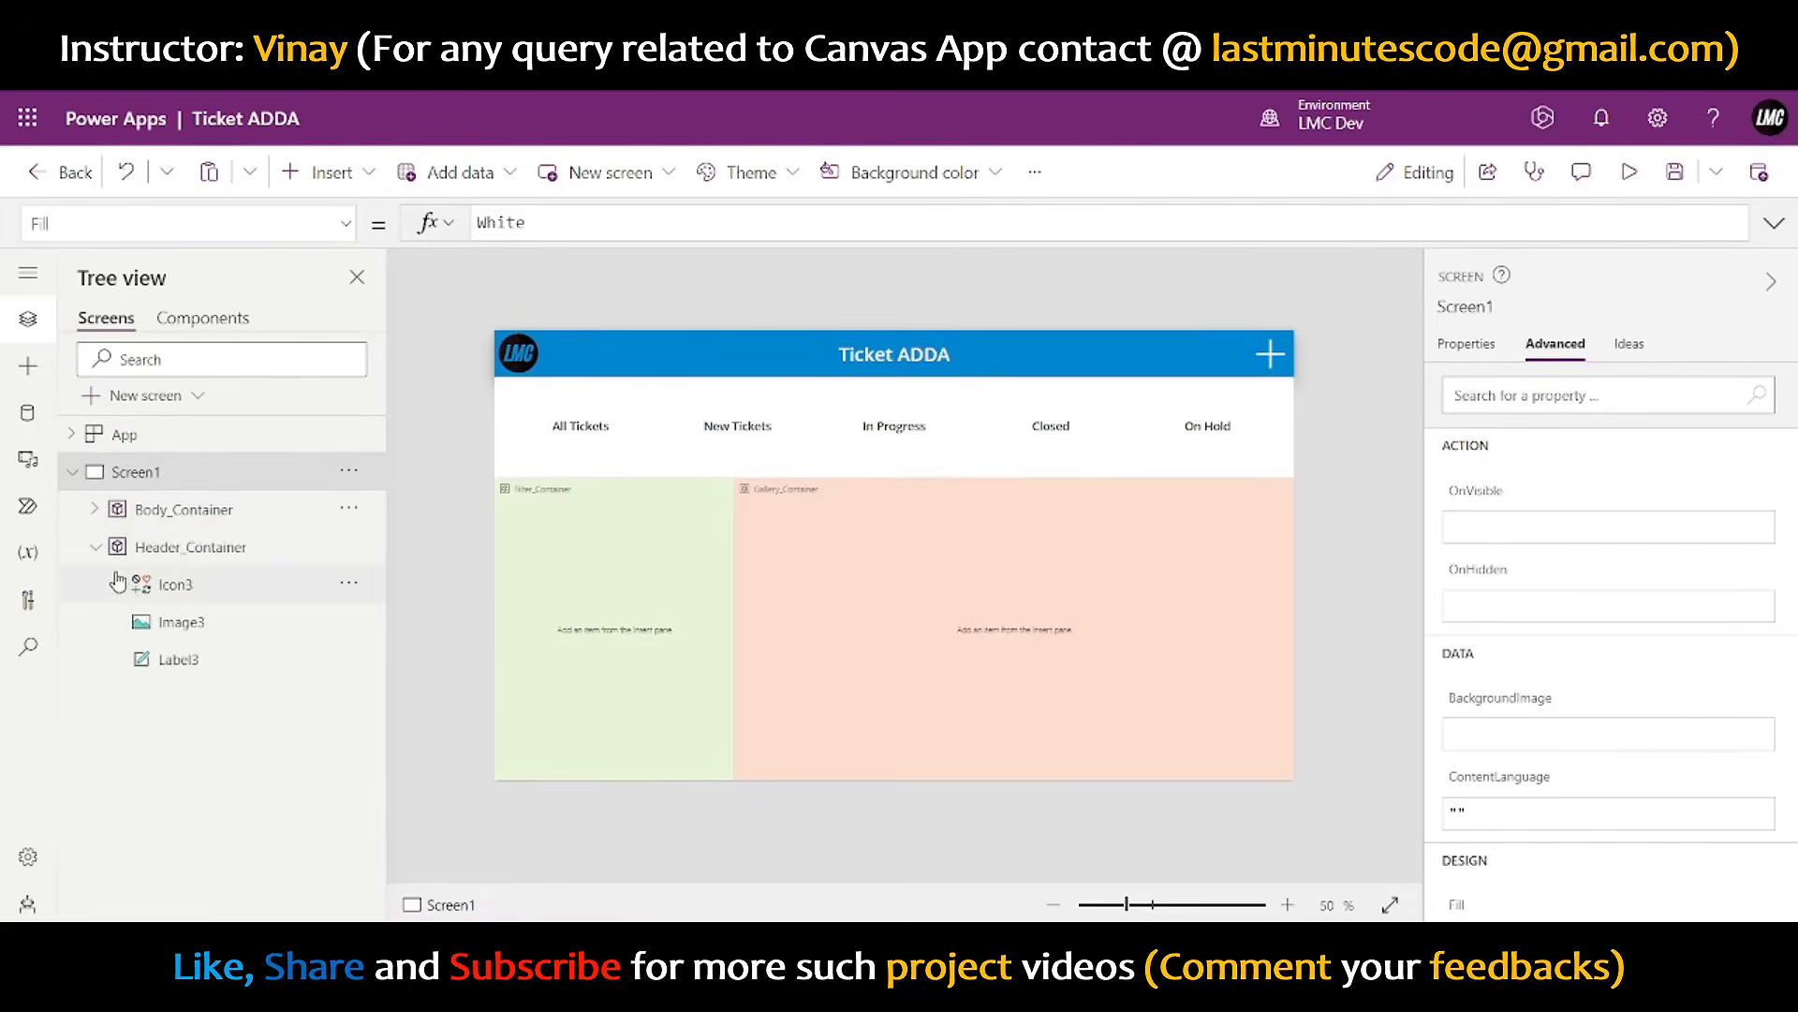
{"action": "left_click", "coordinate": [94, 546]}
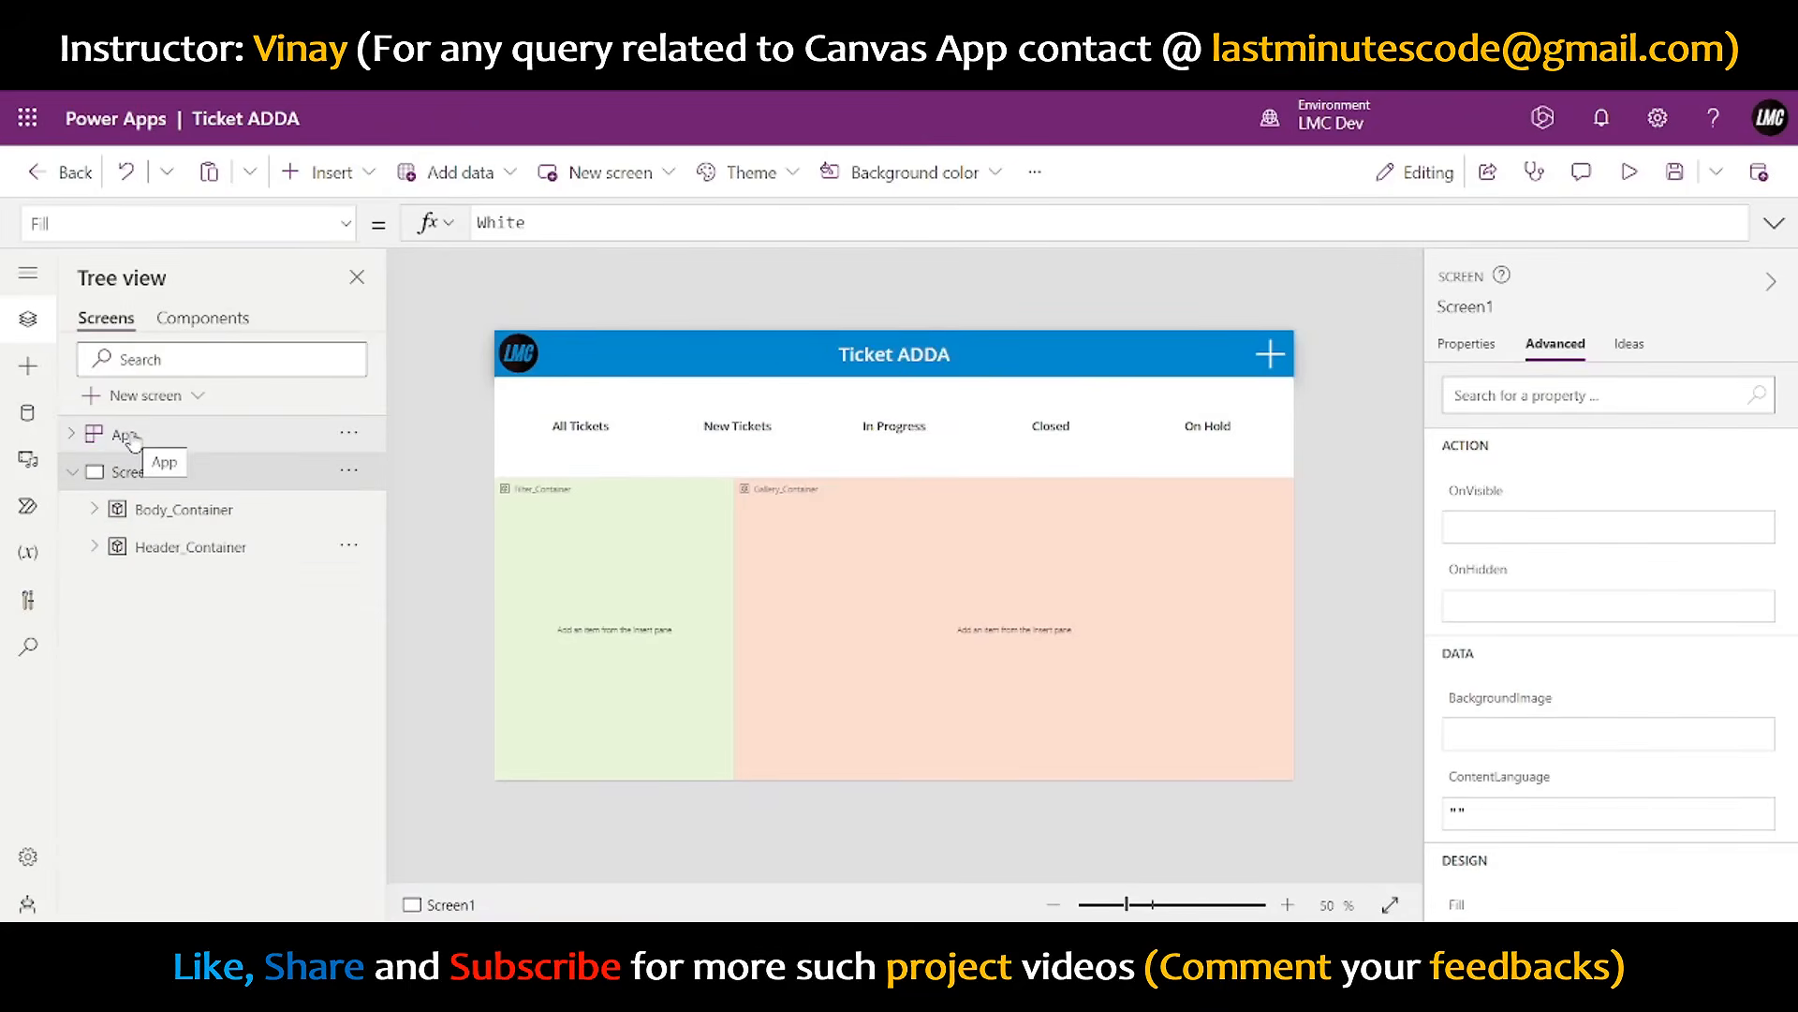
- Delete the ClearCollect(col_Tickets,Tickets) line from the App's OnStart formula, keeping only the col_TicketTypes collection
{"action": "left_click", "coordinate": [132, 438]}
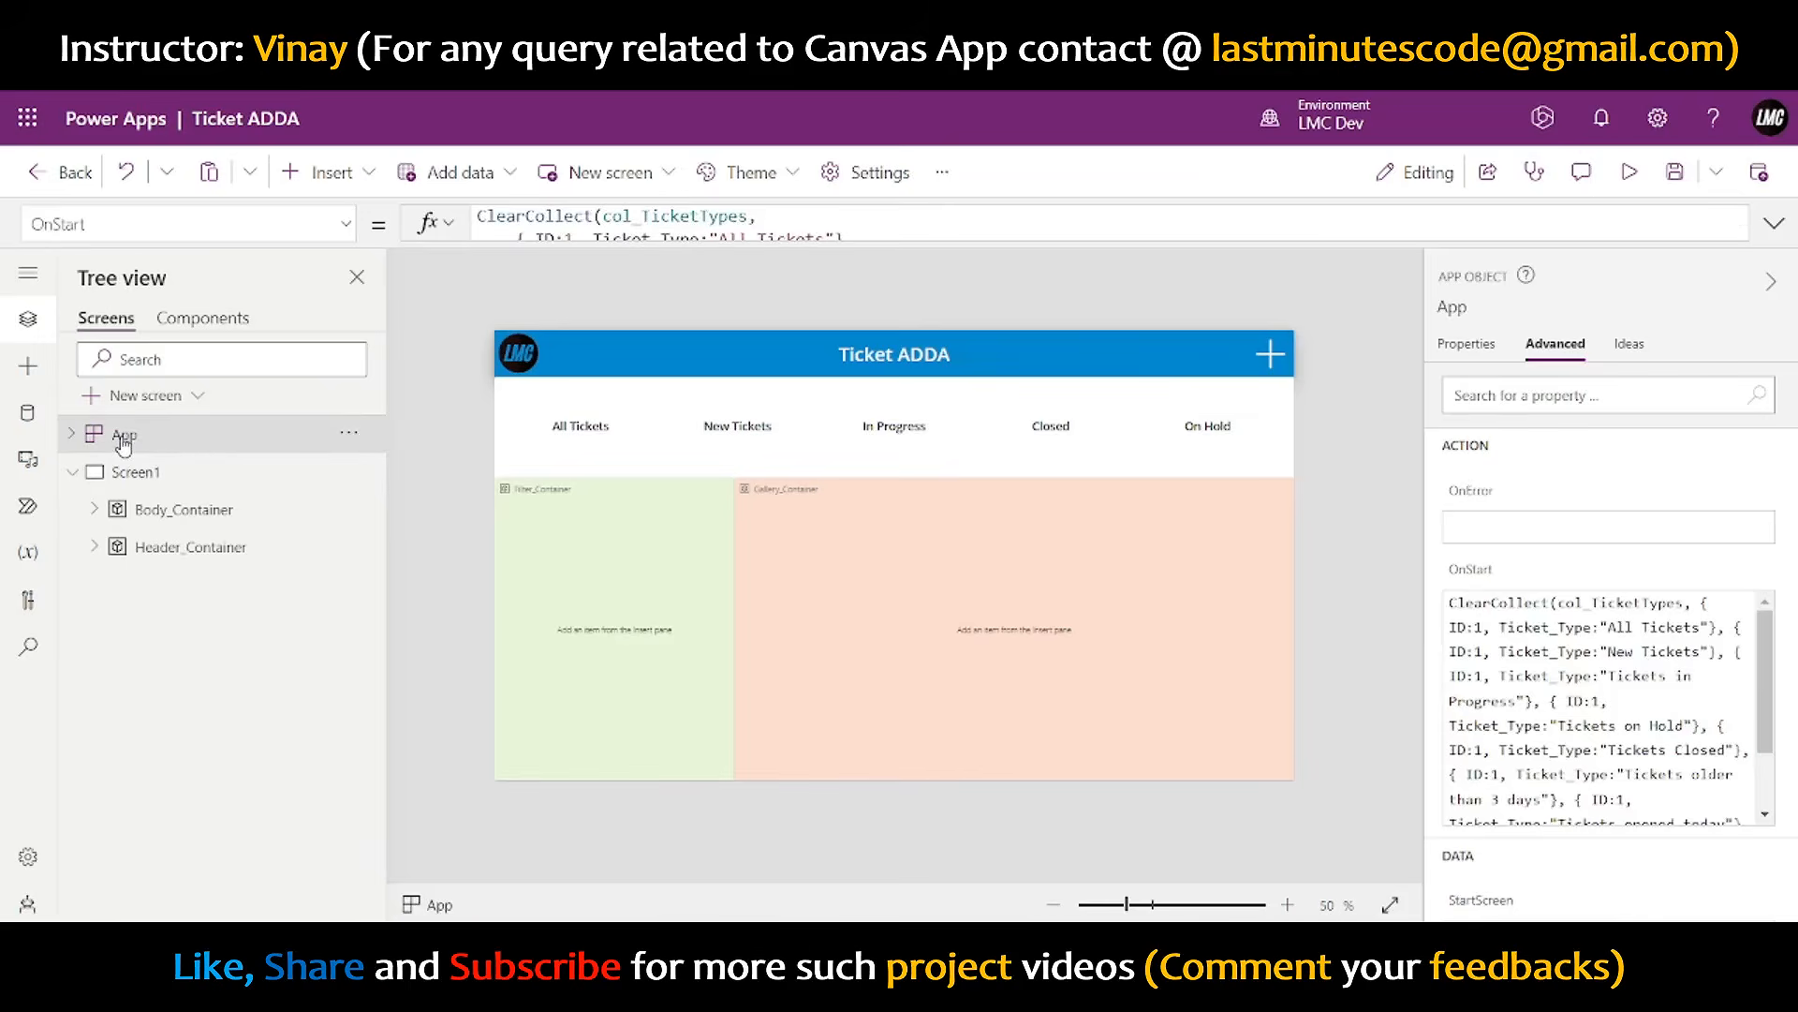
{"action": "left_click", "coordinate": [905, 222]}
{"action": "key", "text": "ctrl+a"}
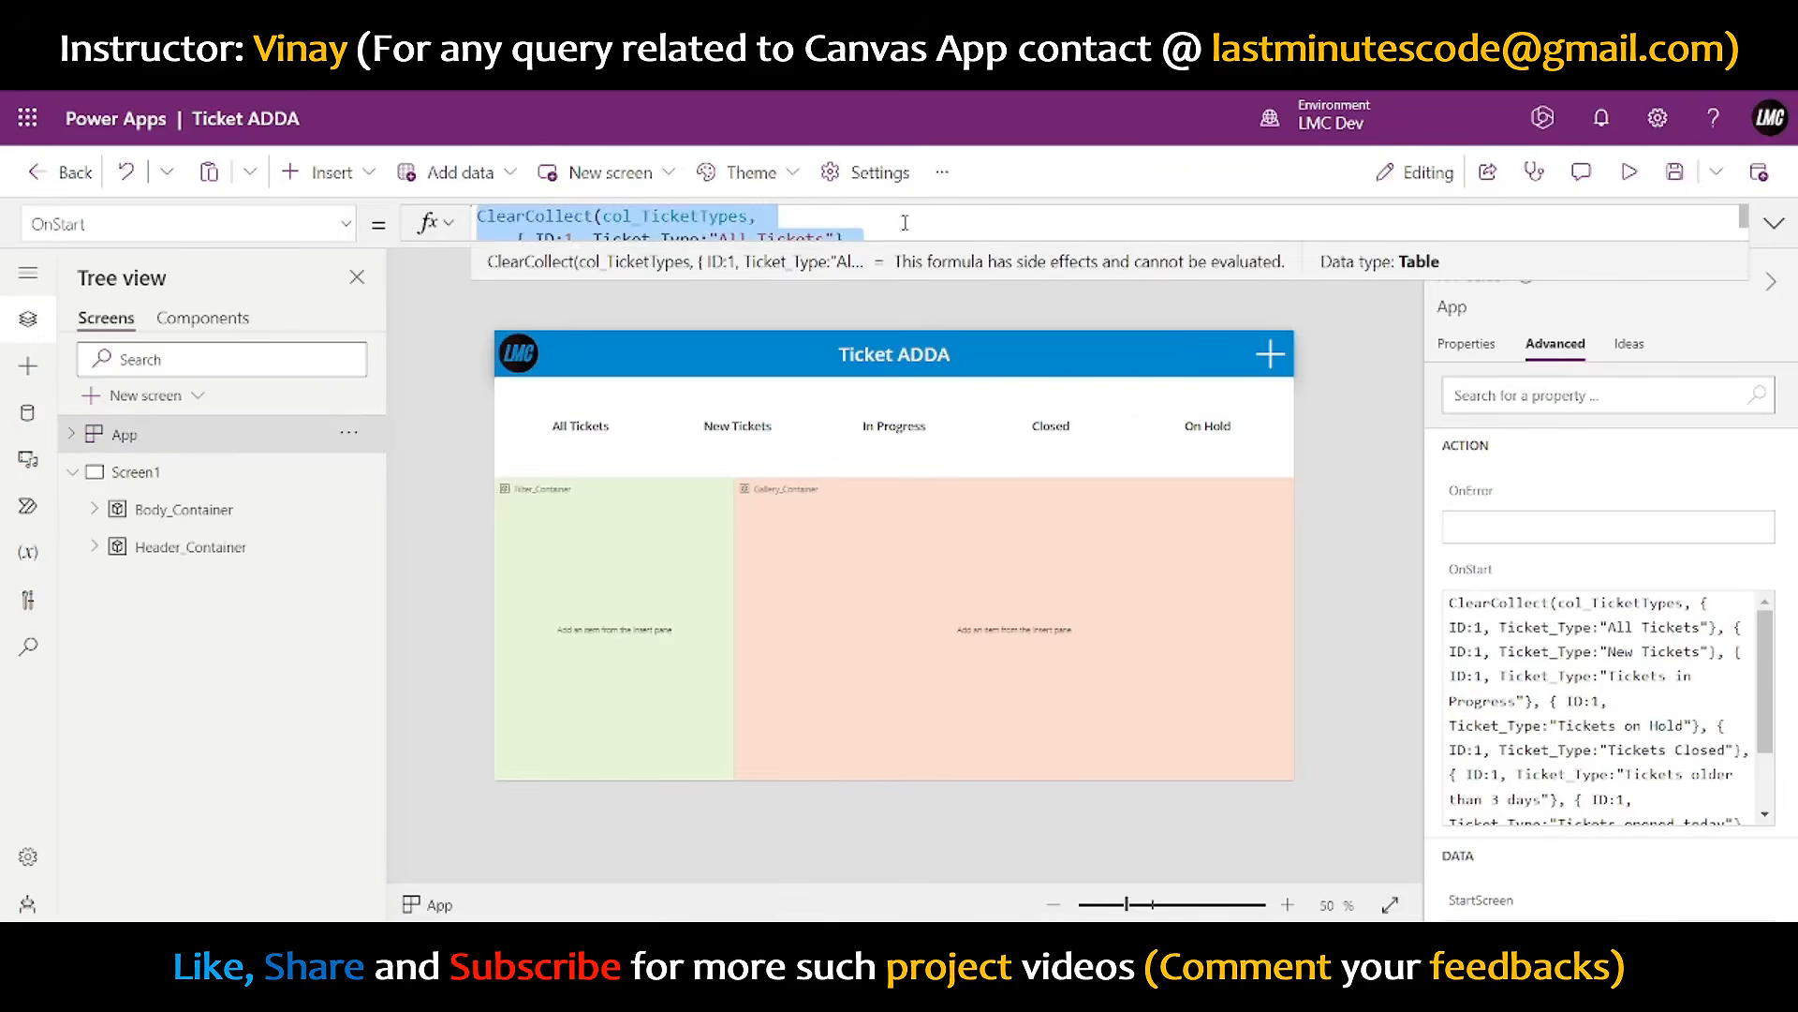
{"action": "left_click", "coordinate": [1774, 222]}
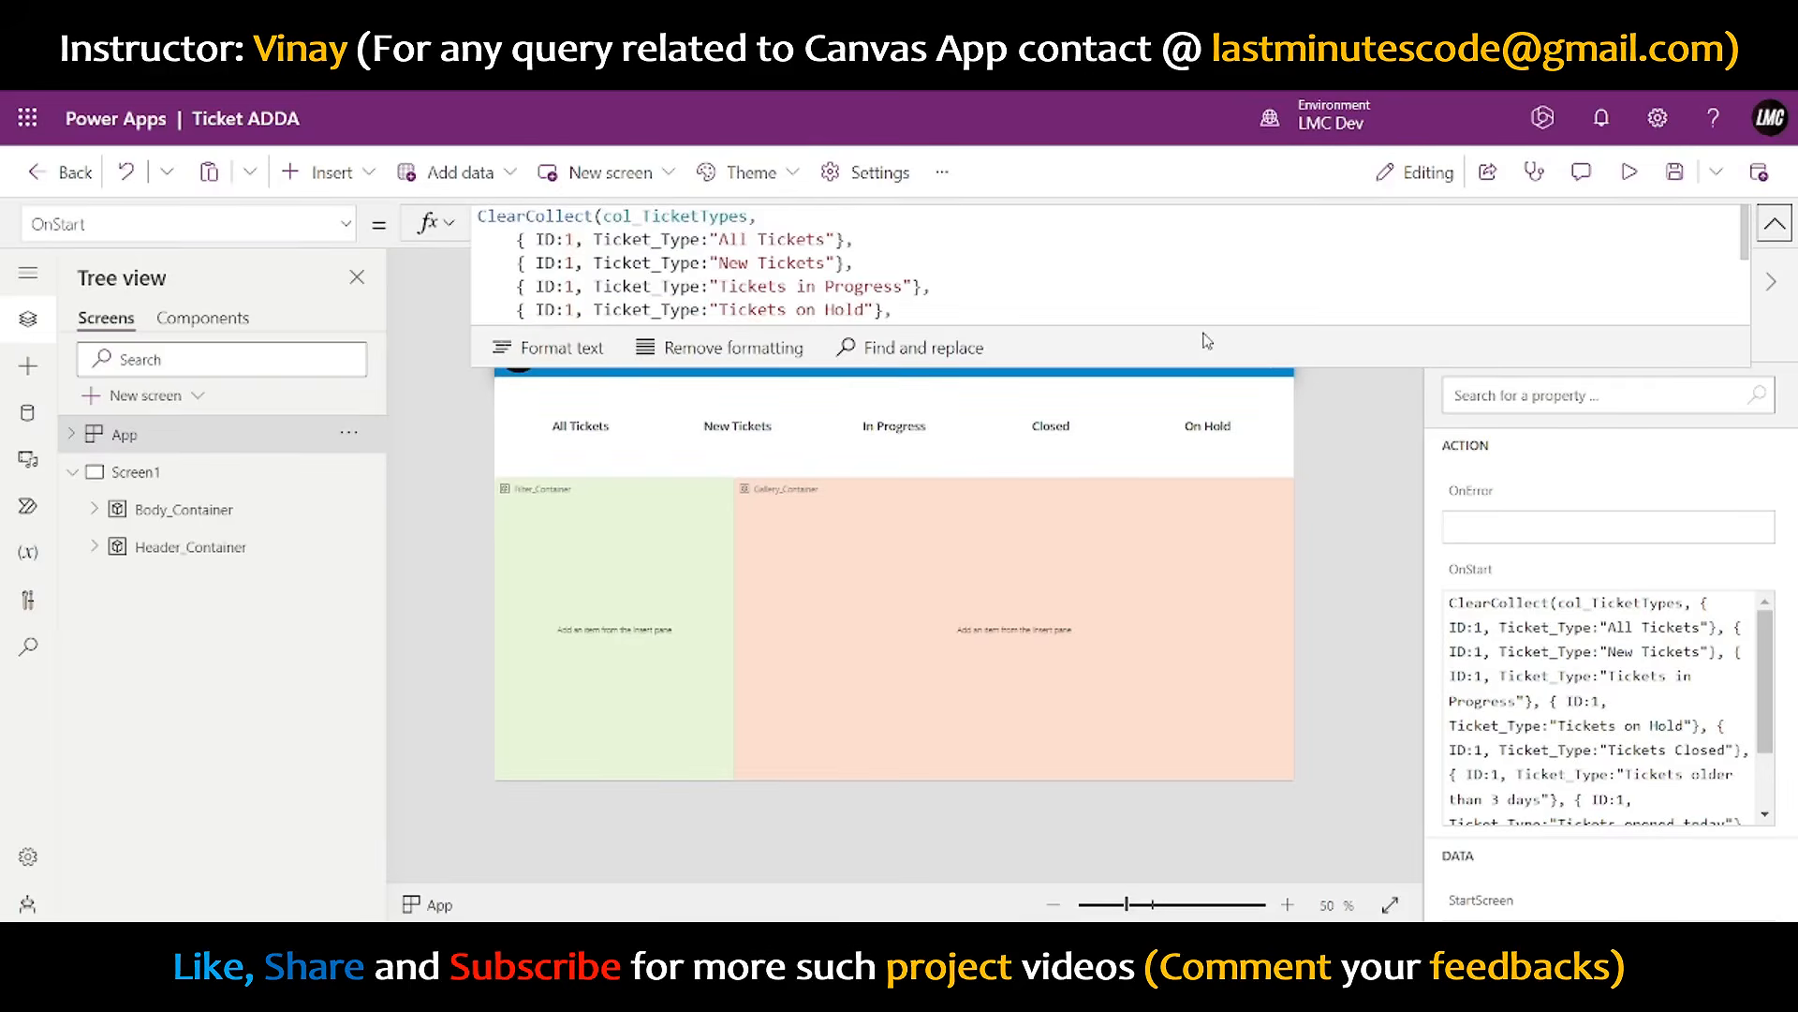
{"action": "left_click_drag", "start_coordinate": [1291, 359], "coordinate": [1311, 399]}
{"action": "key", "text": "ctrl+a"}
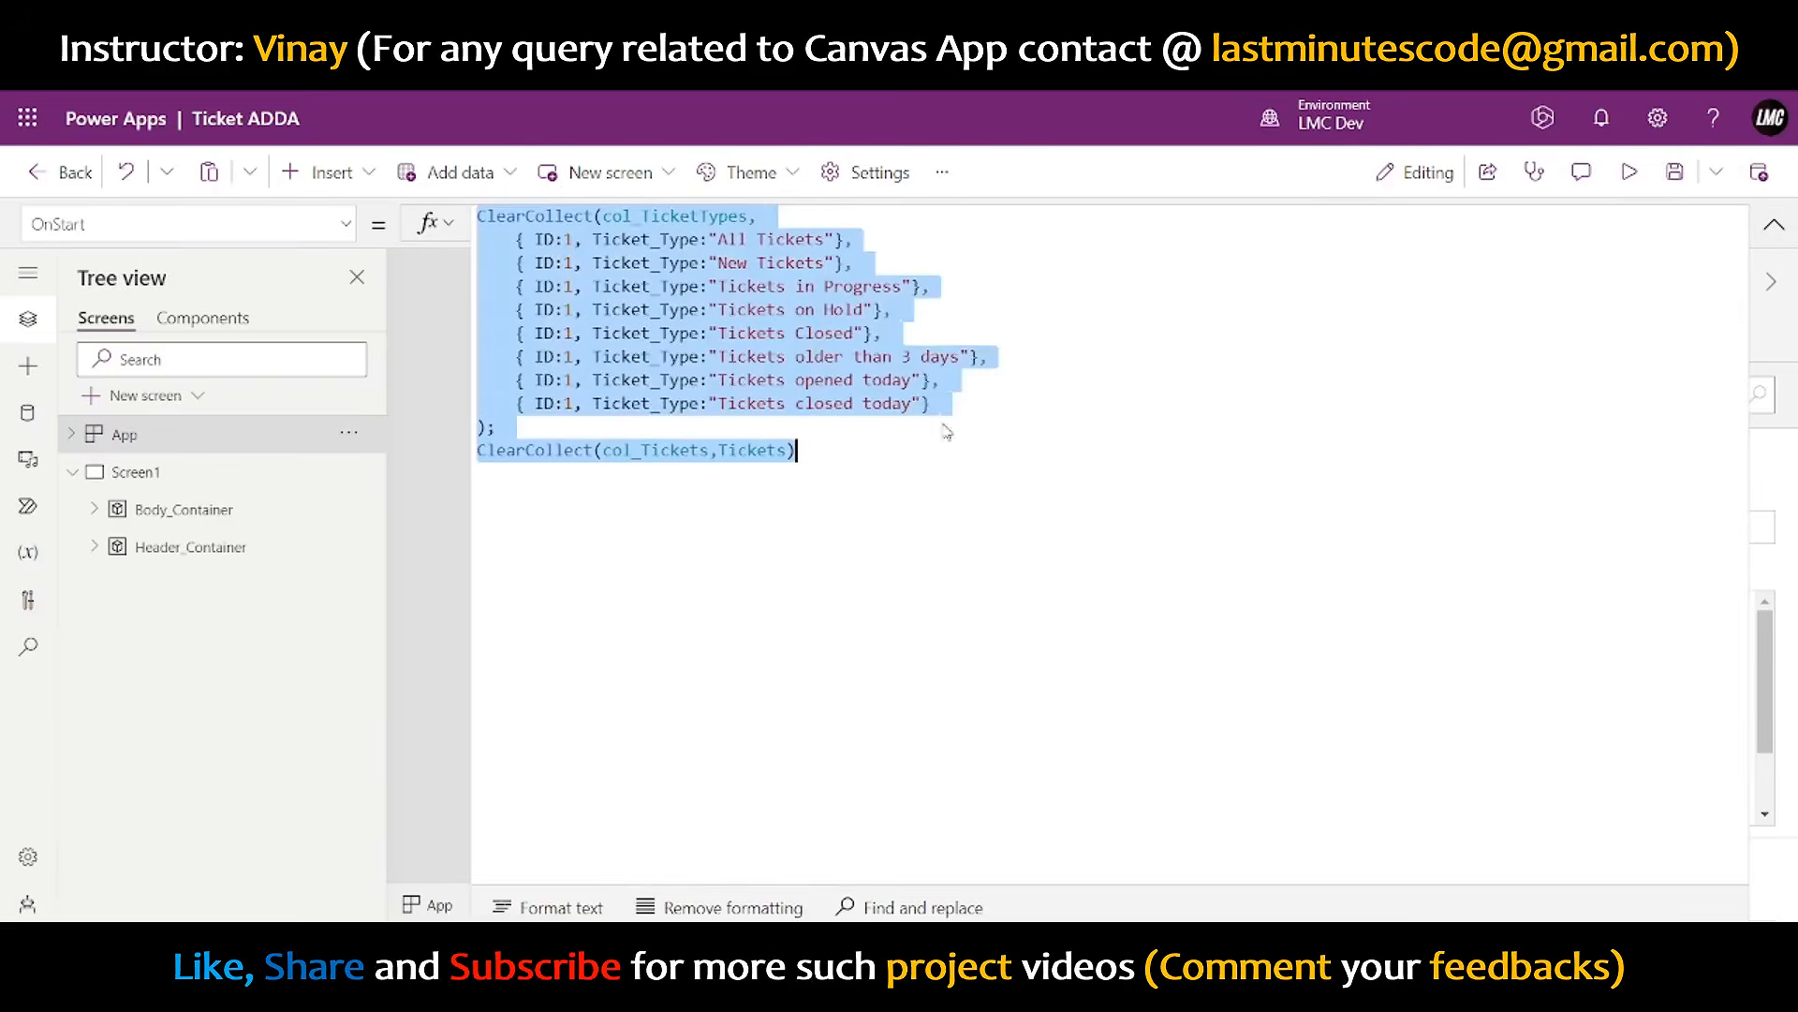
{"action": "left_click", "coordinate": [866, 473]}
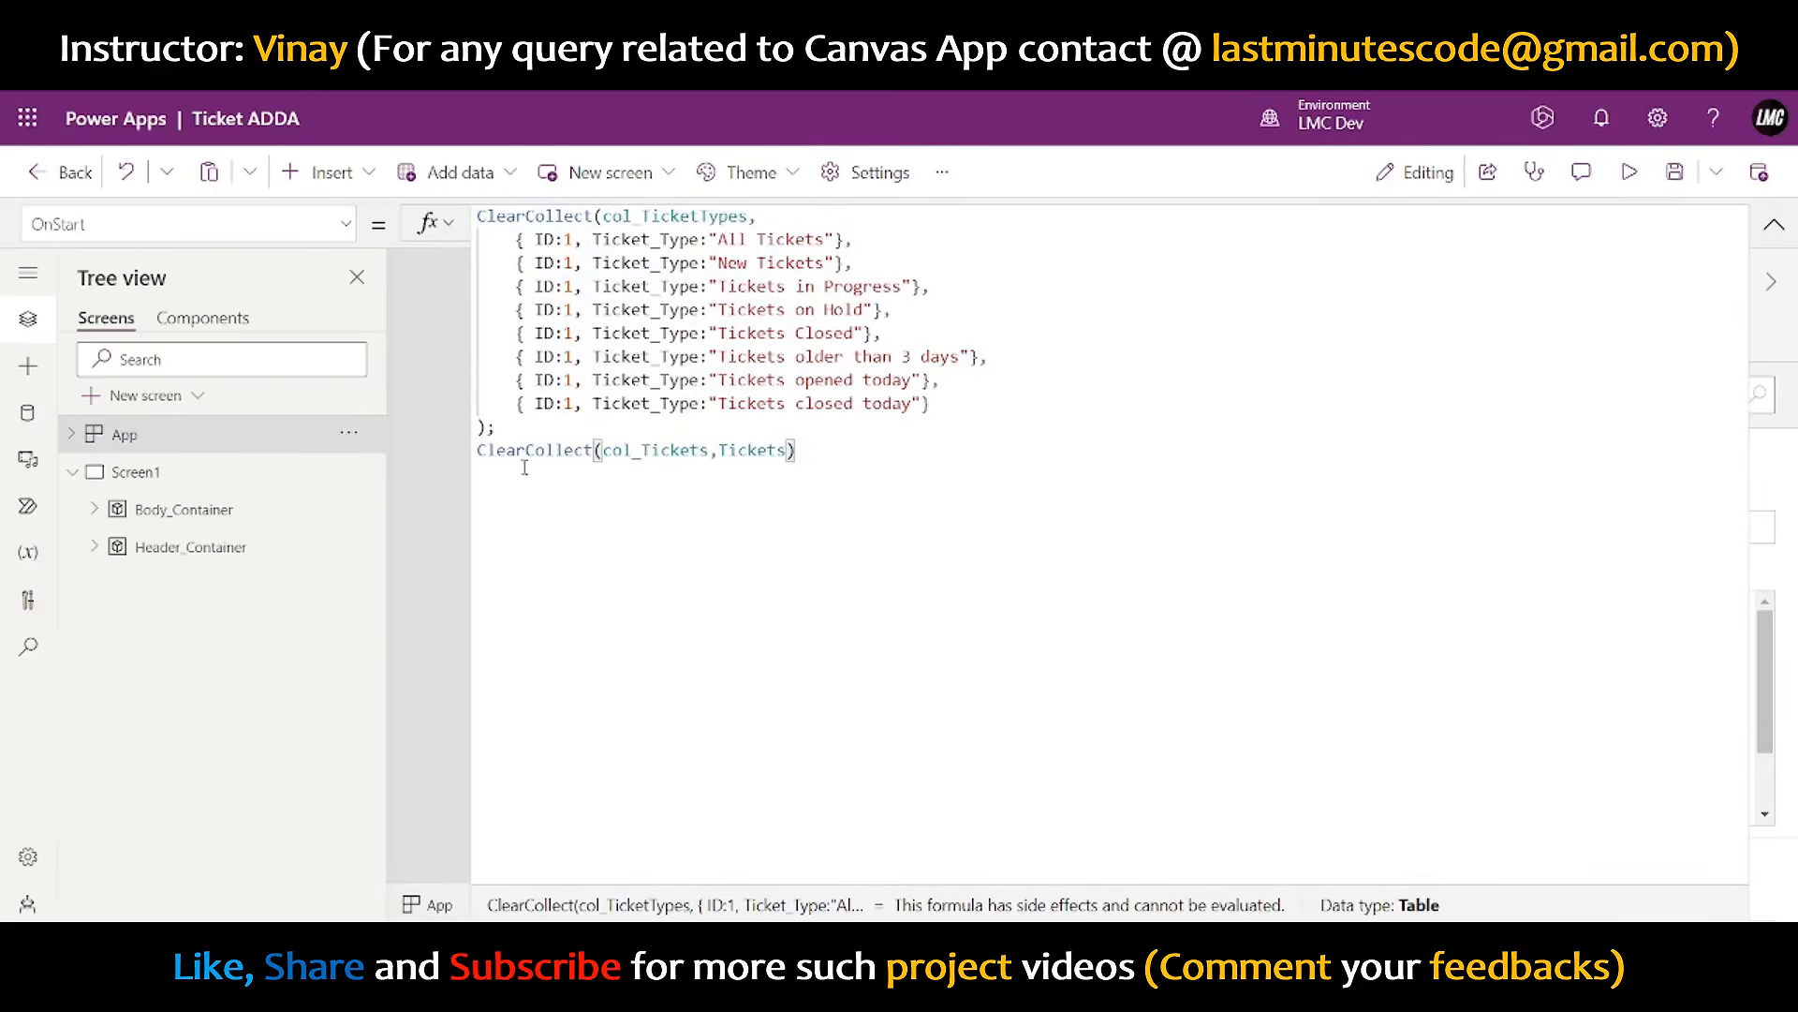
{"action": "left_click_drag", "start_coordinate": [524, 467], "coordinate": [447, 457]}
{"action": "key", "text": "BackSpace"}
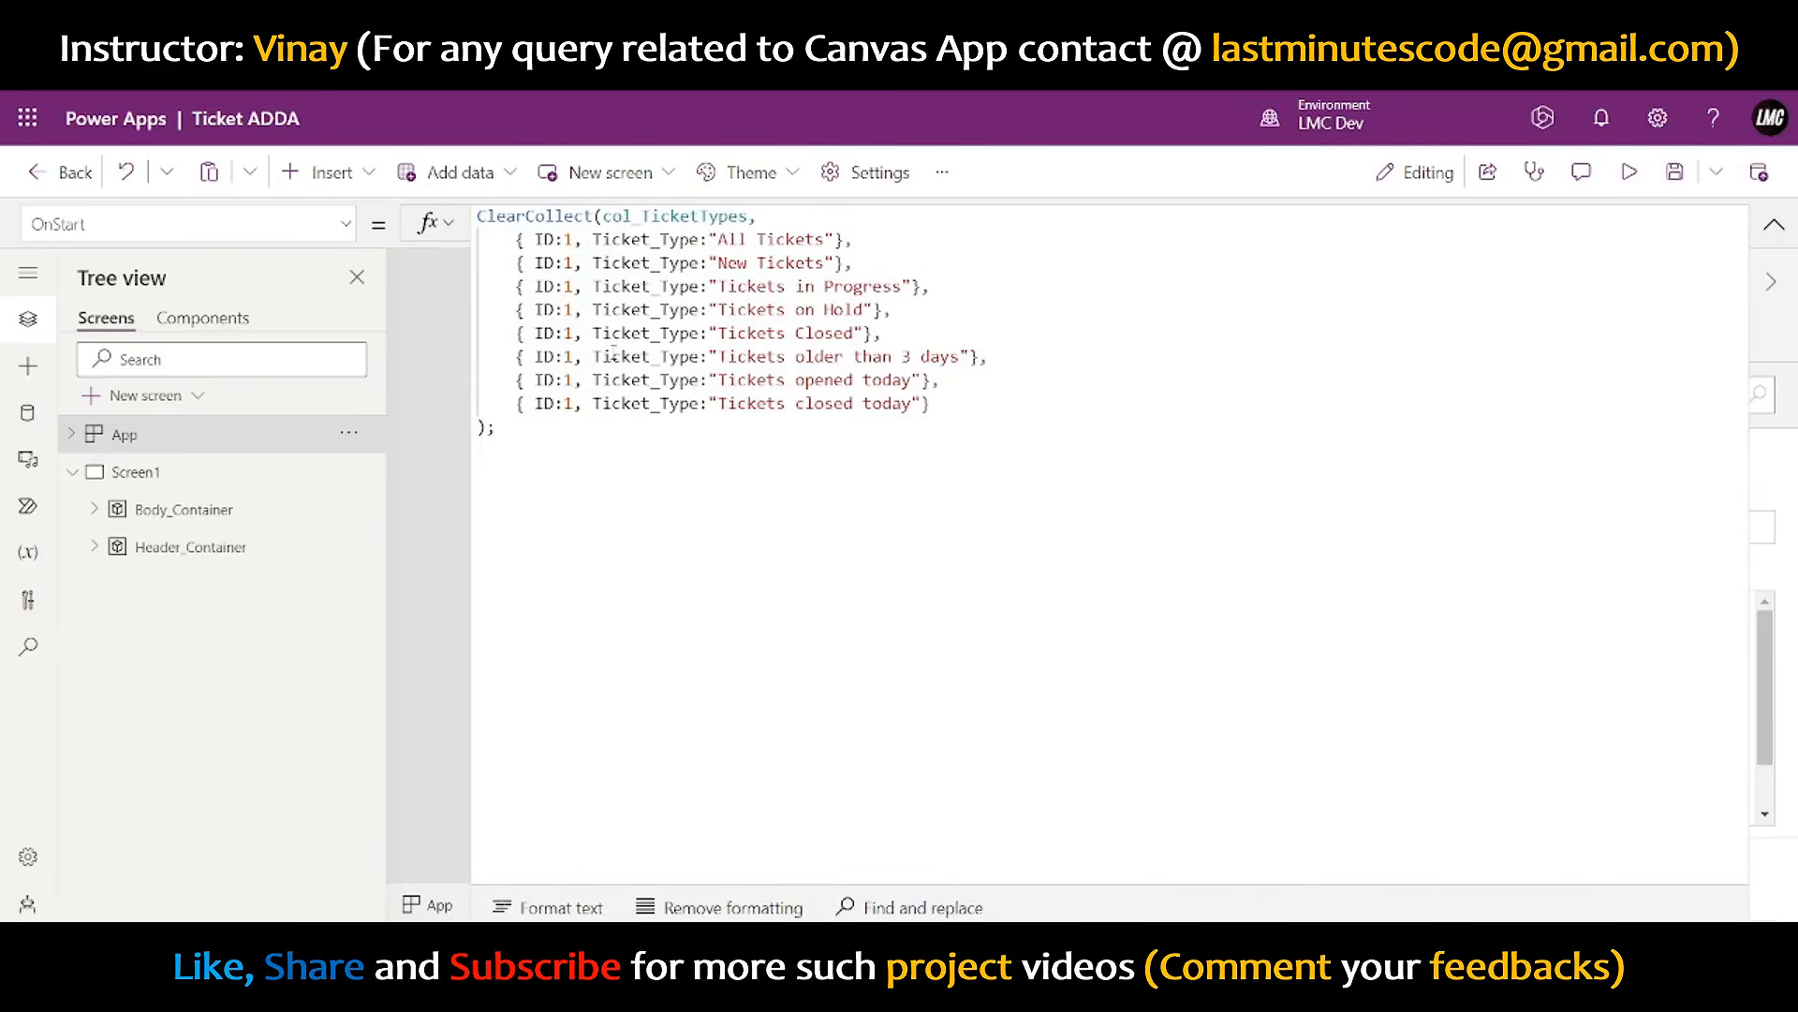
- Run the App's OnStart and inspect the records of the col_TicketTypes collection
{"action": "left_click", "coordinate": [350, 432]}
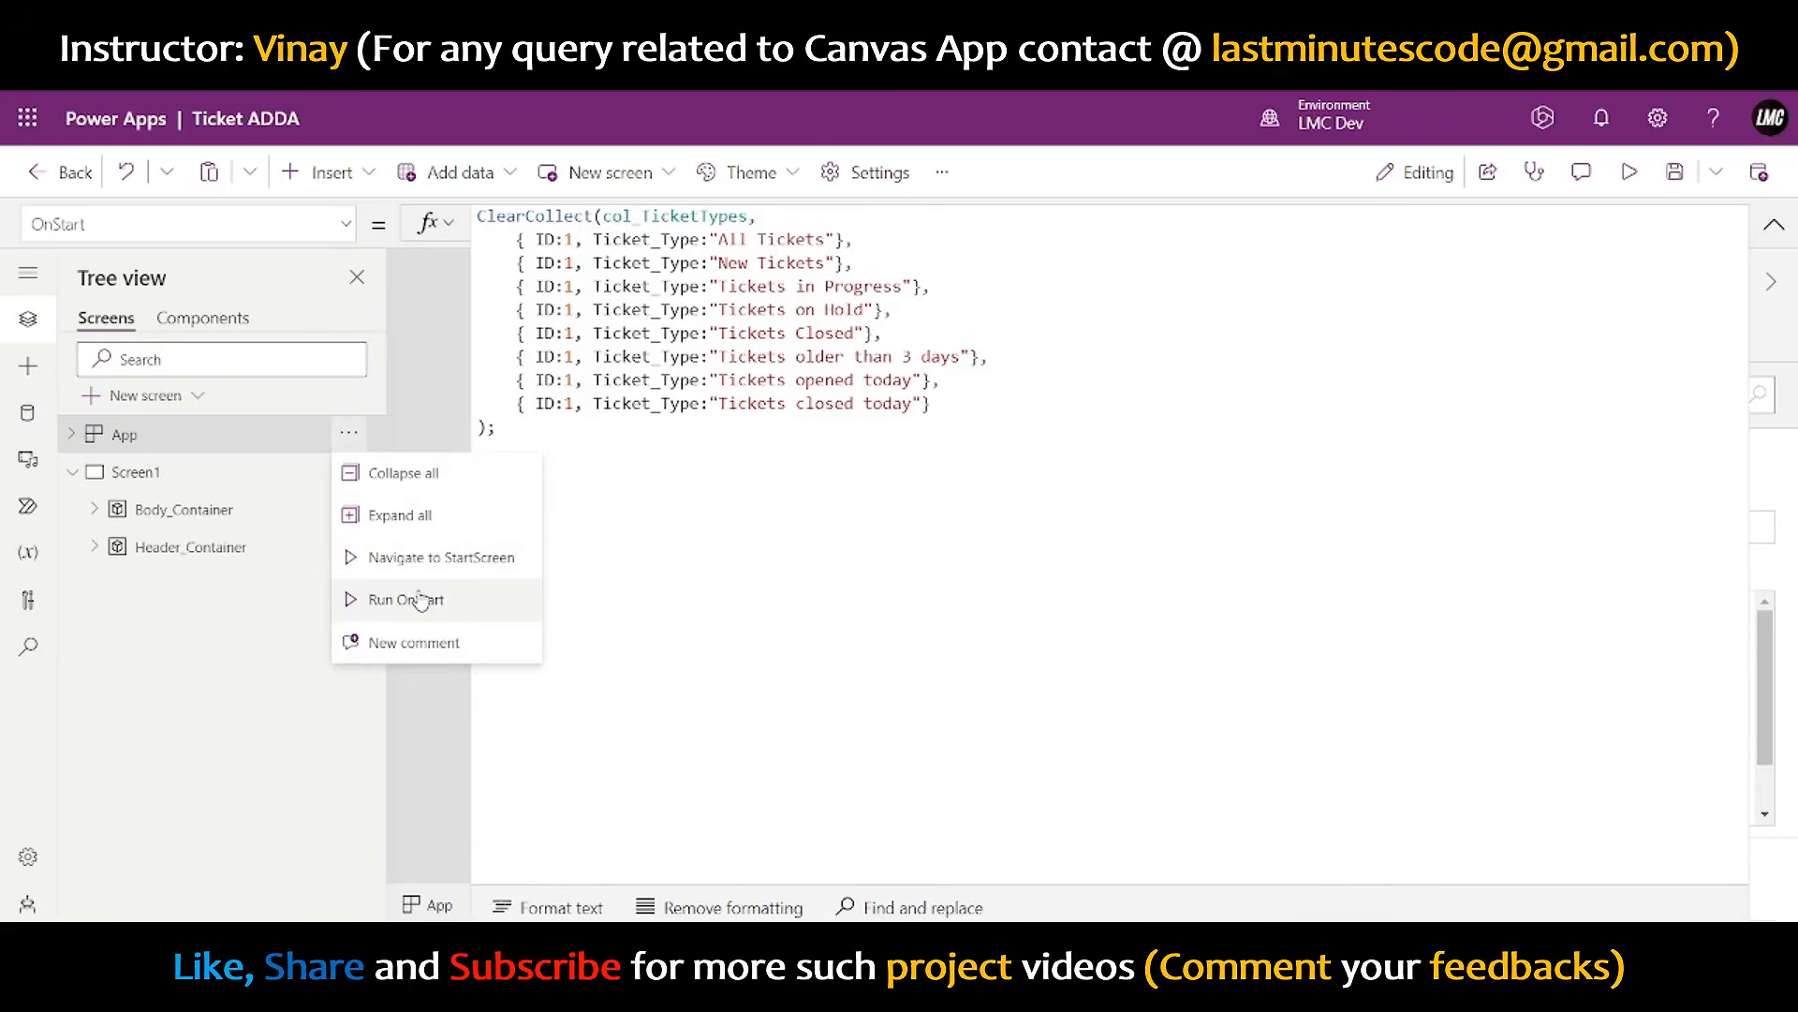
{"action": "left_click", "coordinate": [367, 594]}
{"action": "double_click", "coordinate": [681, 223]}
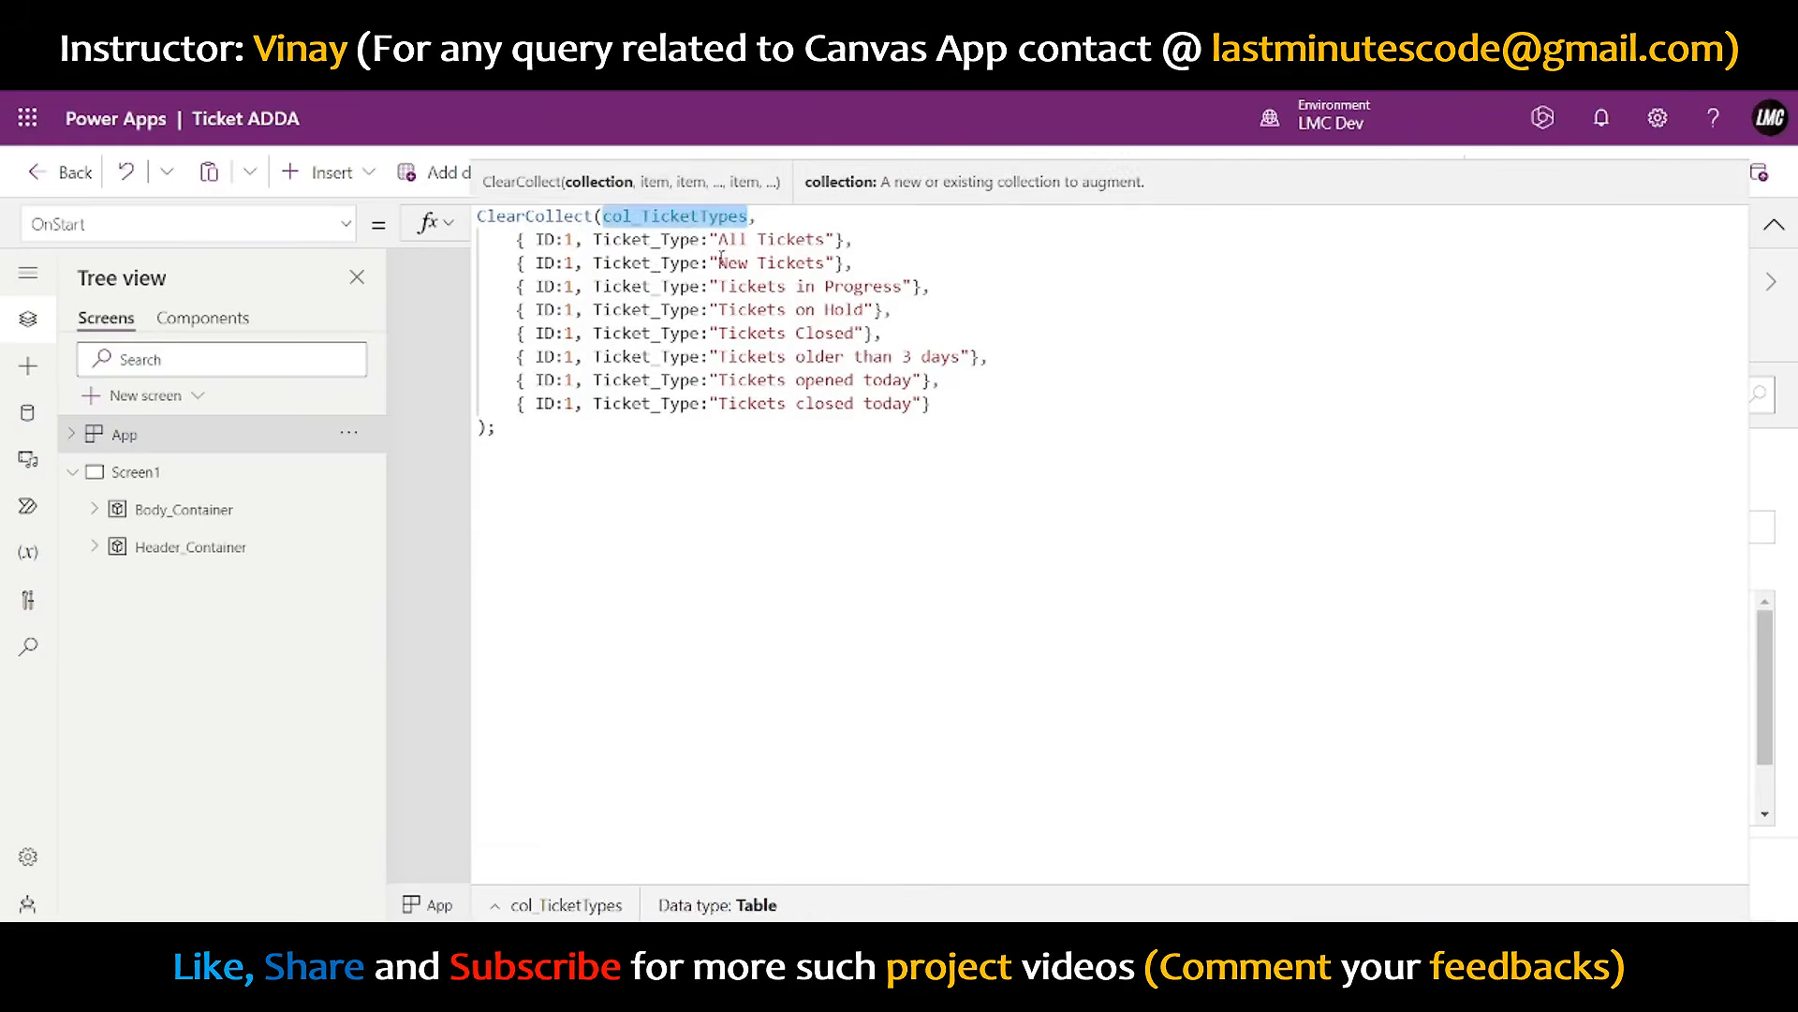
{"action": "left_click", "coordinate": [788, 440]}
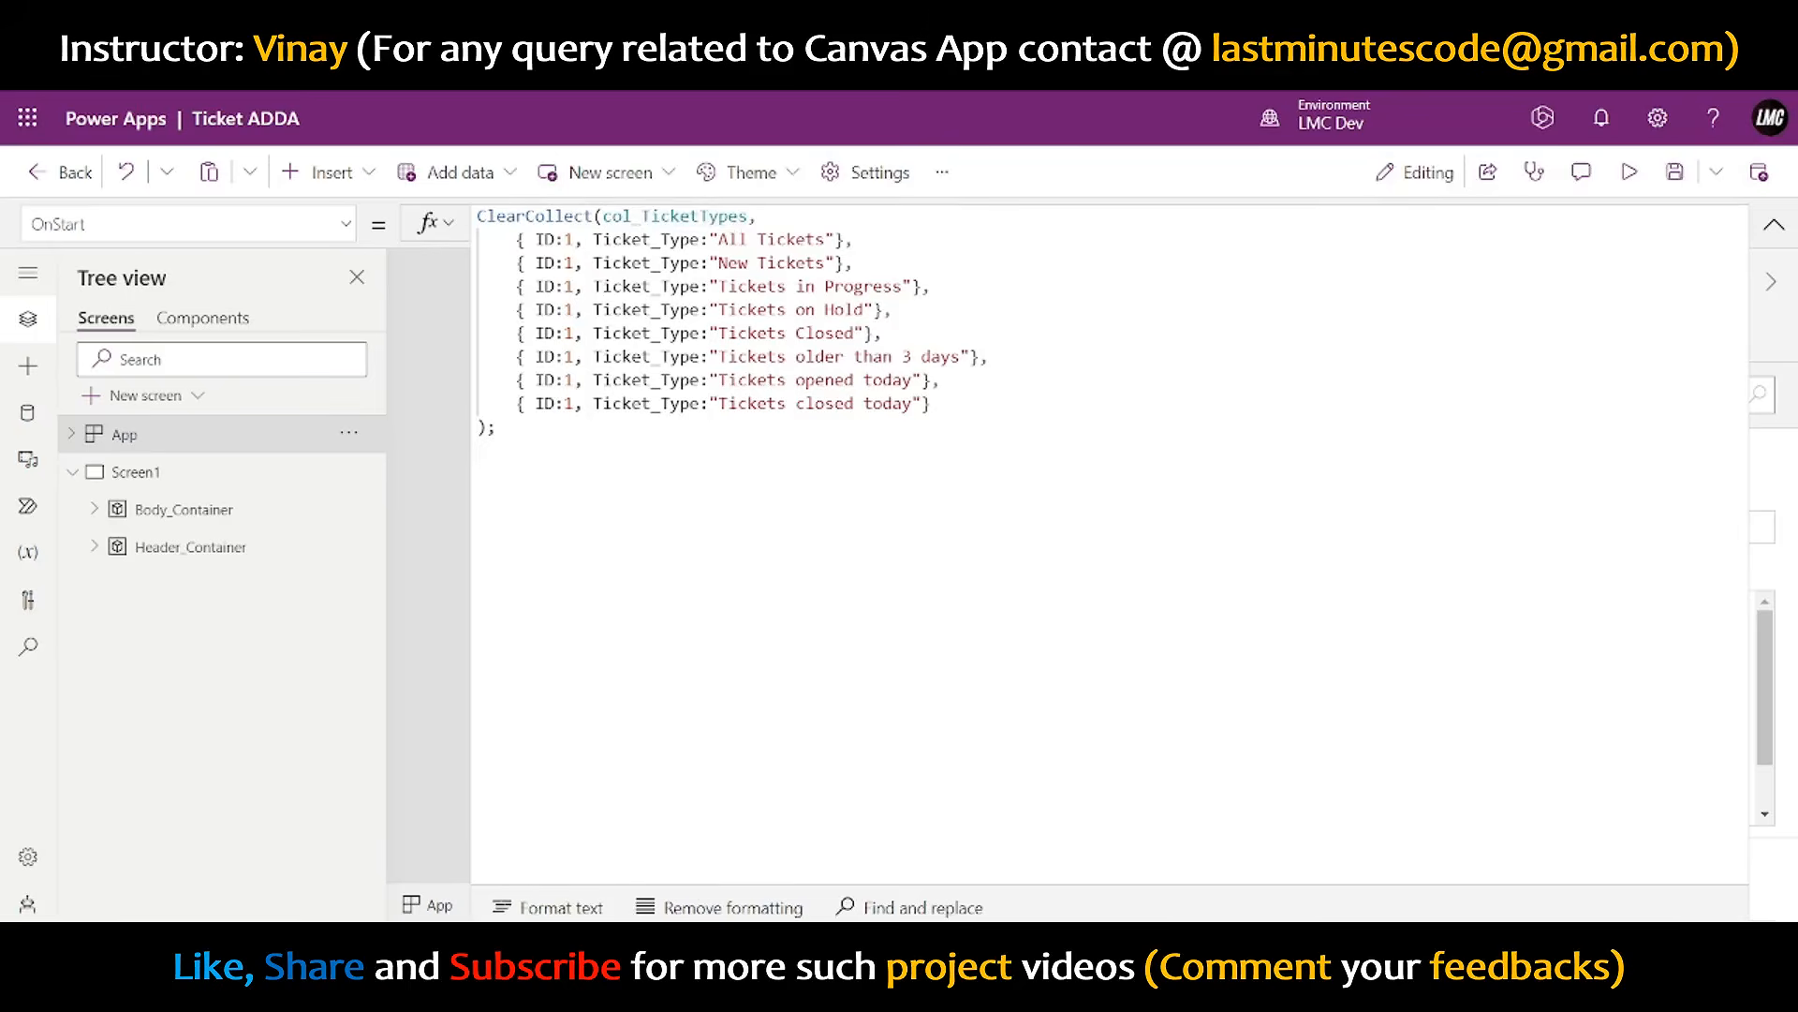
{"action": "left_click_drag", "start_coordinate": [1173, 916], "coordinate": [1174, 458]}
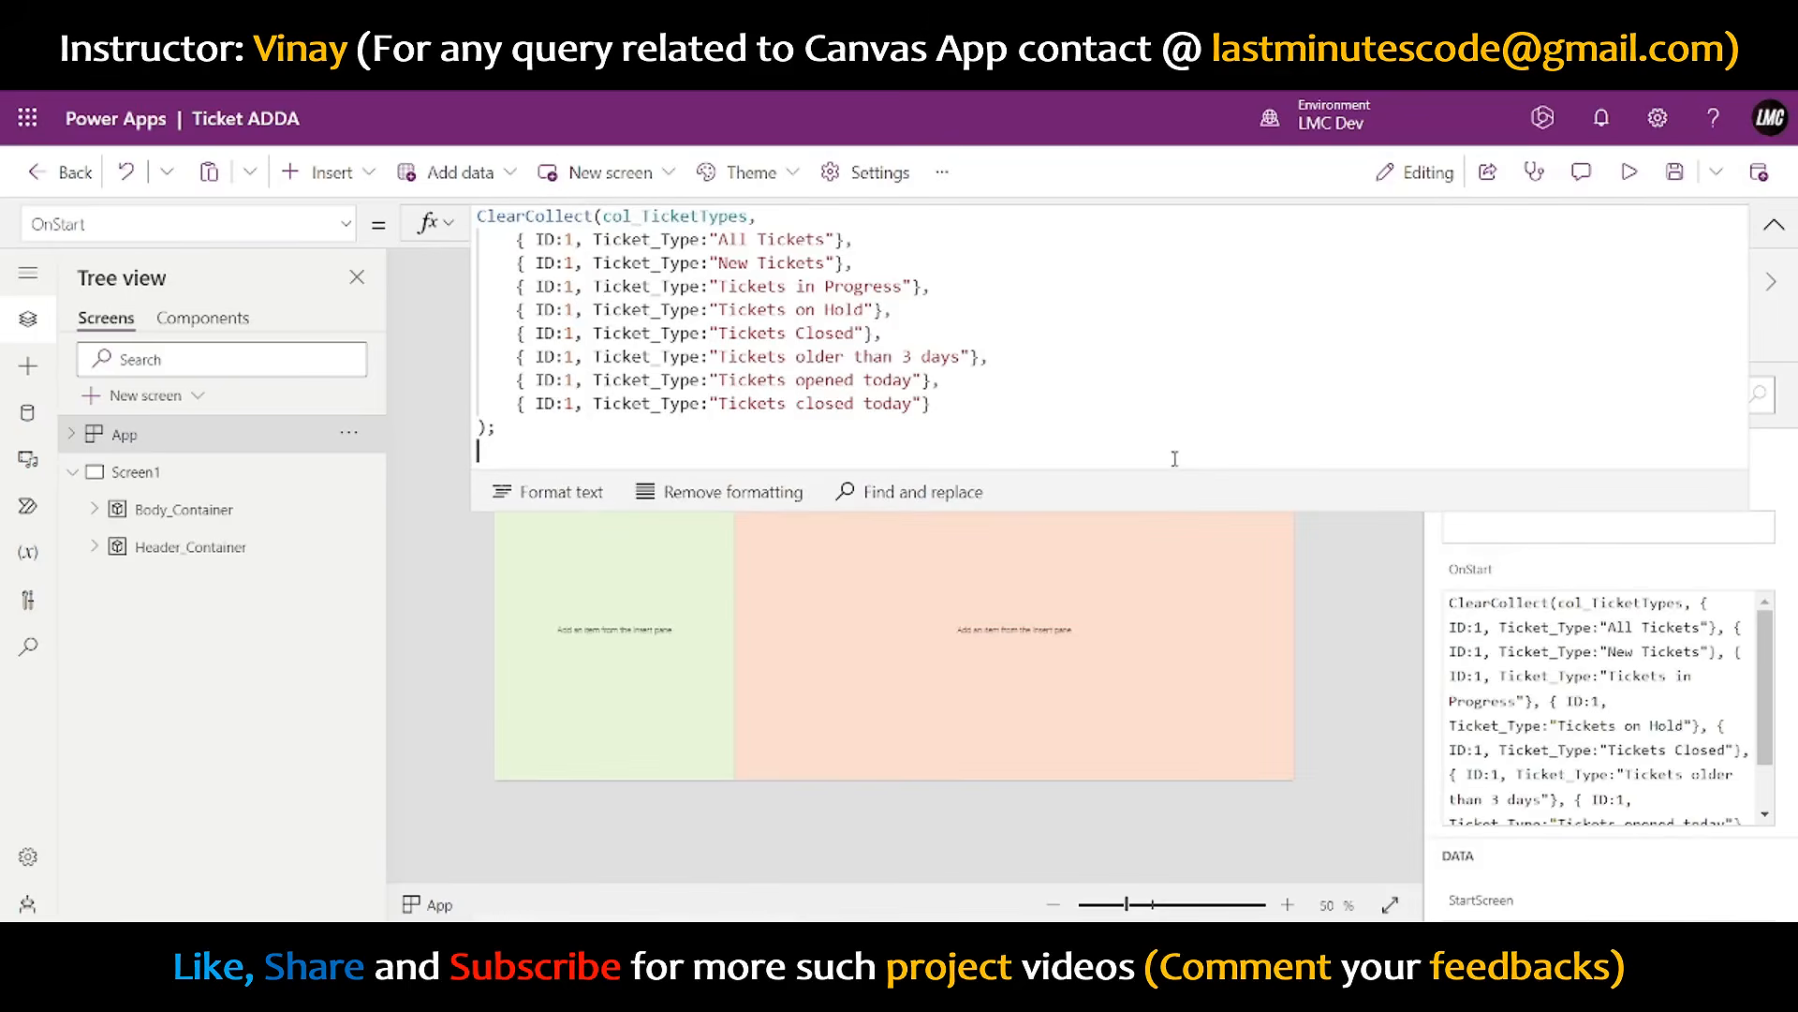
{"action": "left_click", "coordinate": [700, 216]}
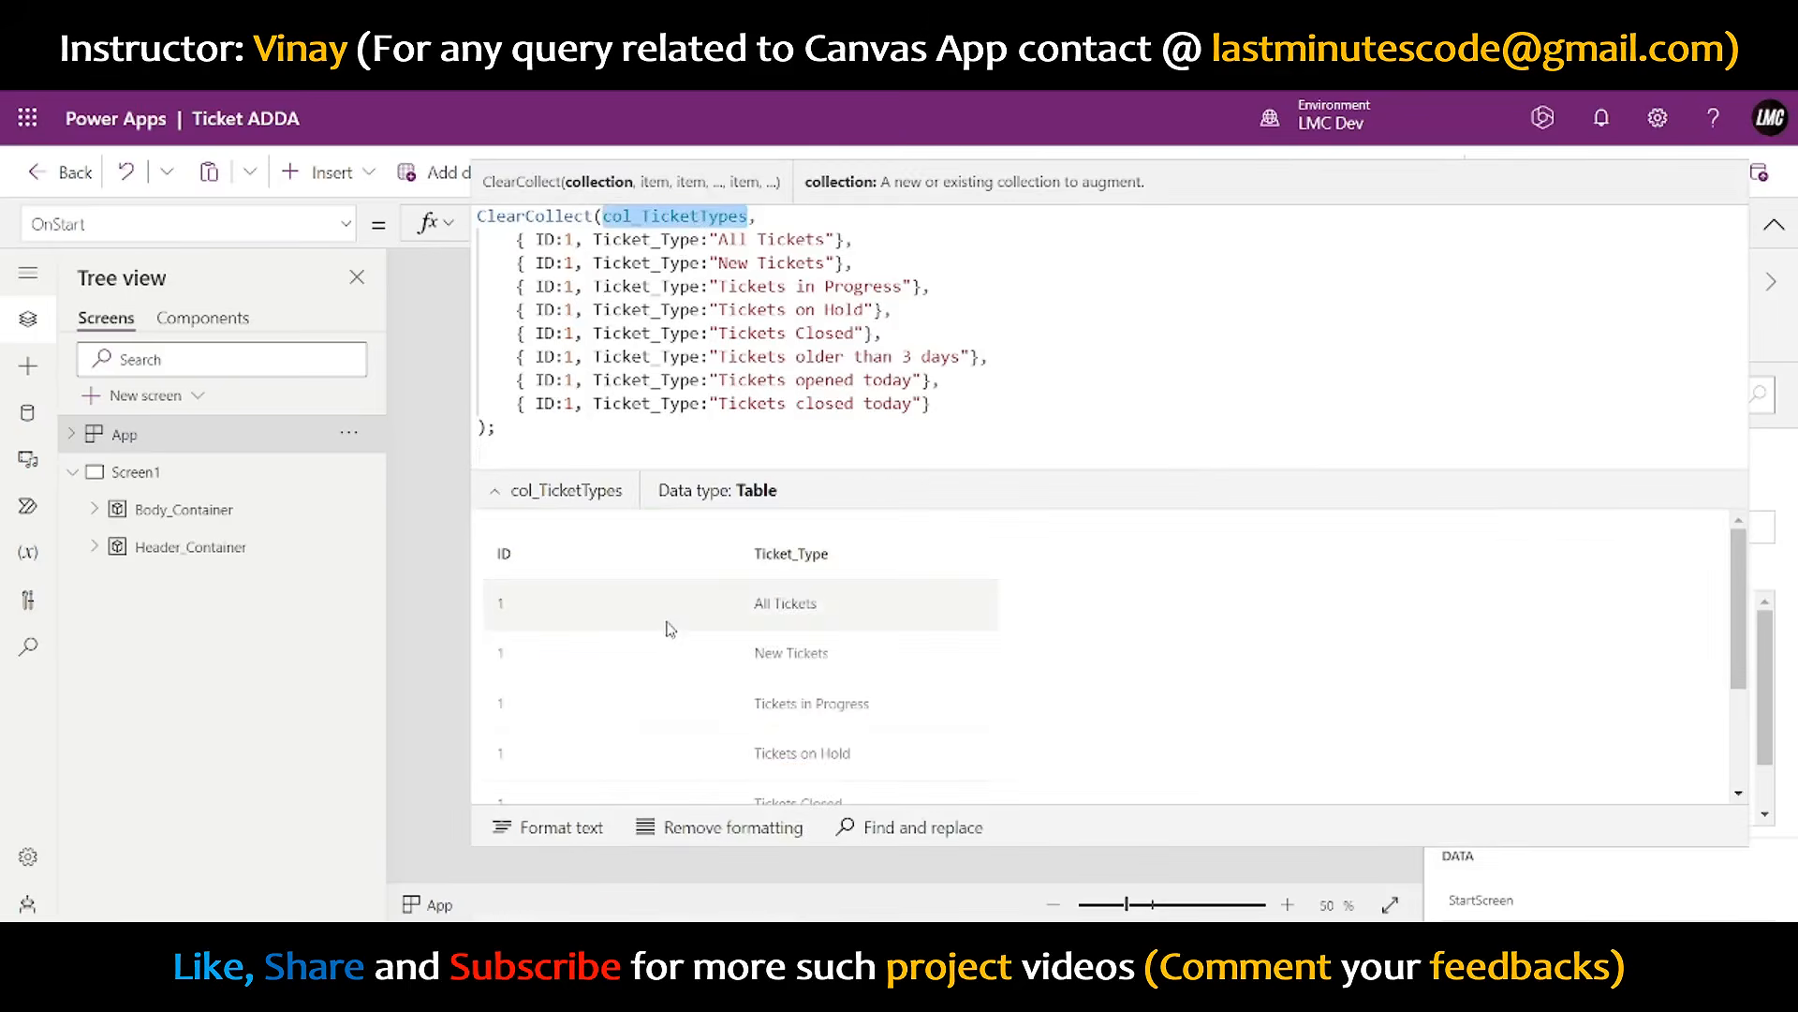
{"action": "scroll", "coordinate": [846, 676], "scroll_direction": "down", "scroll_amount": 2}
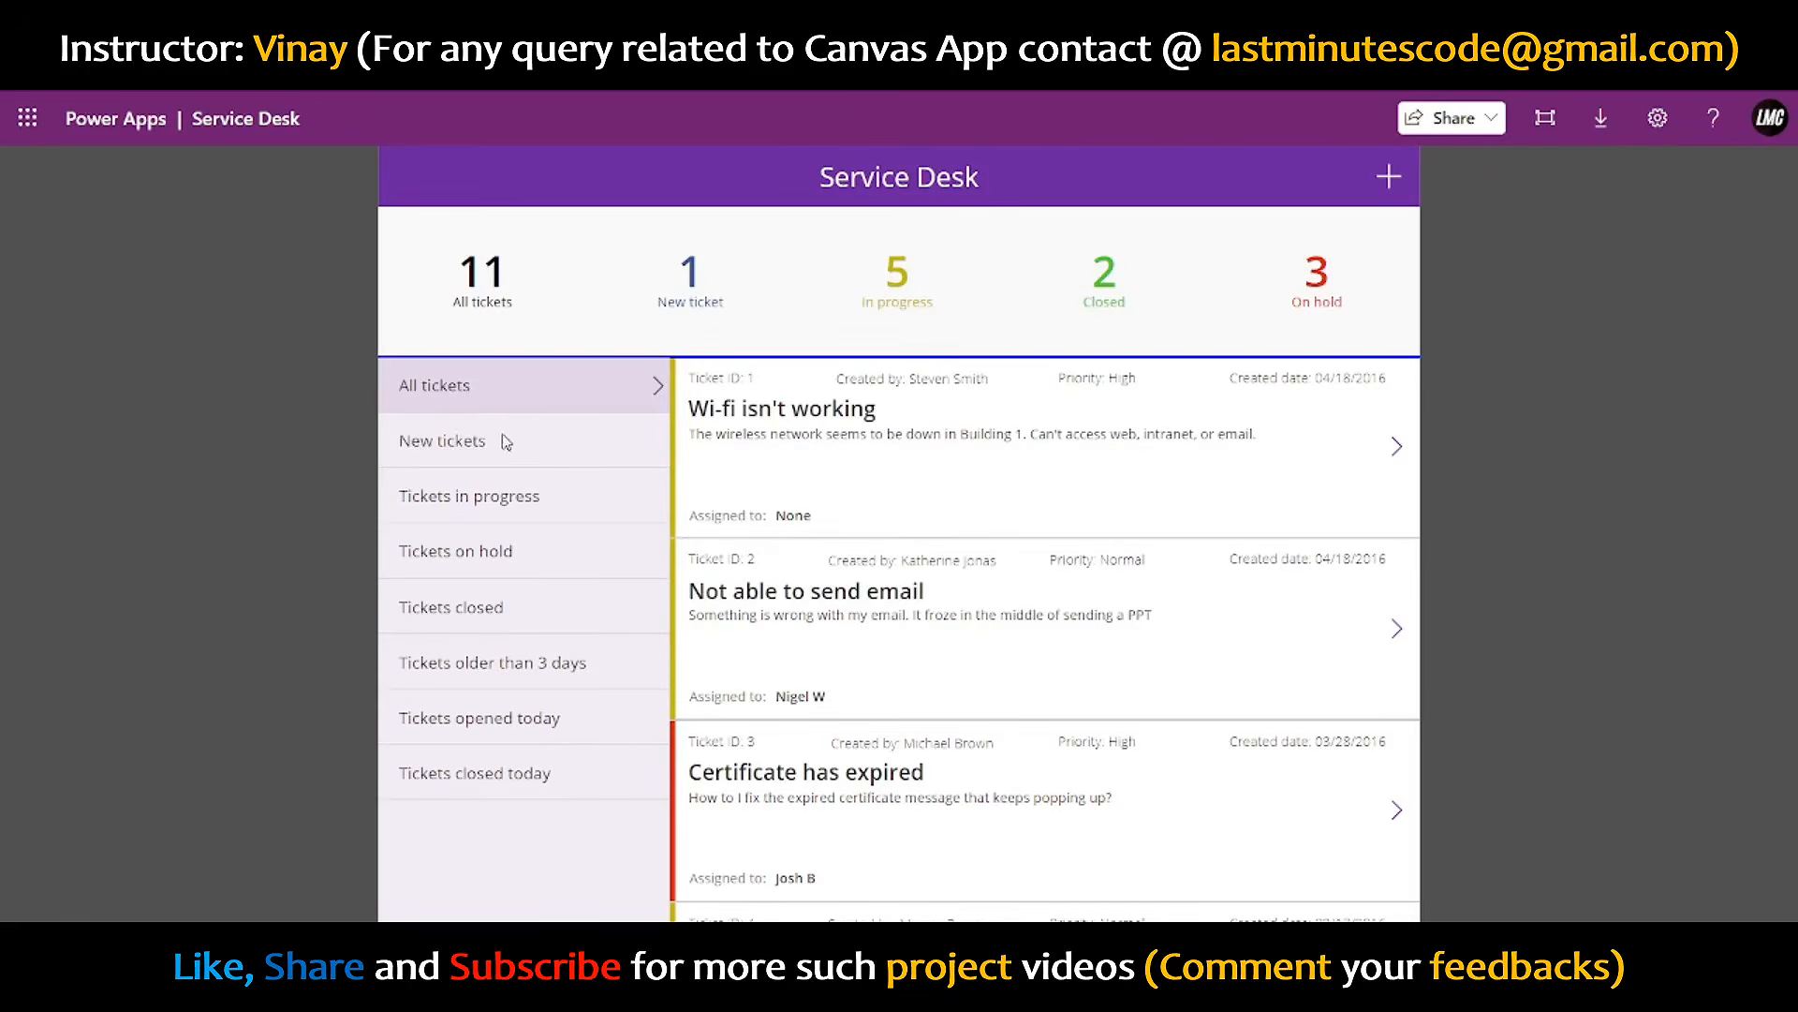
- Switch to the Service Desk app and try its New tickets, Tickets on hold and Tickets older than 3 days filters
{"action": "left_click", "coordinate": [505, 441]}
{"action": "left_click", "coordinate": [468, 551]}
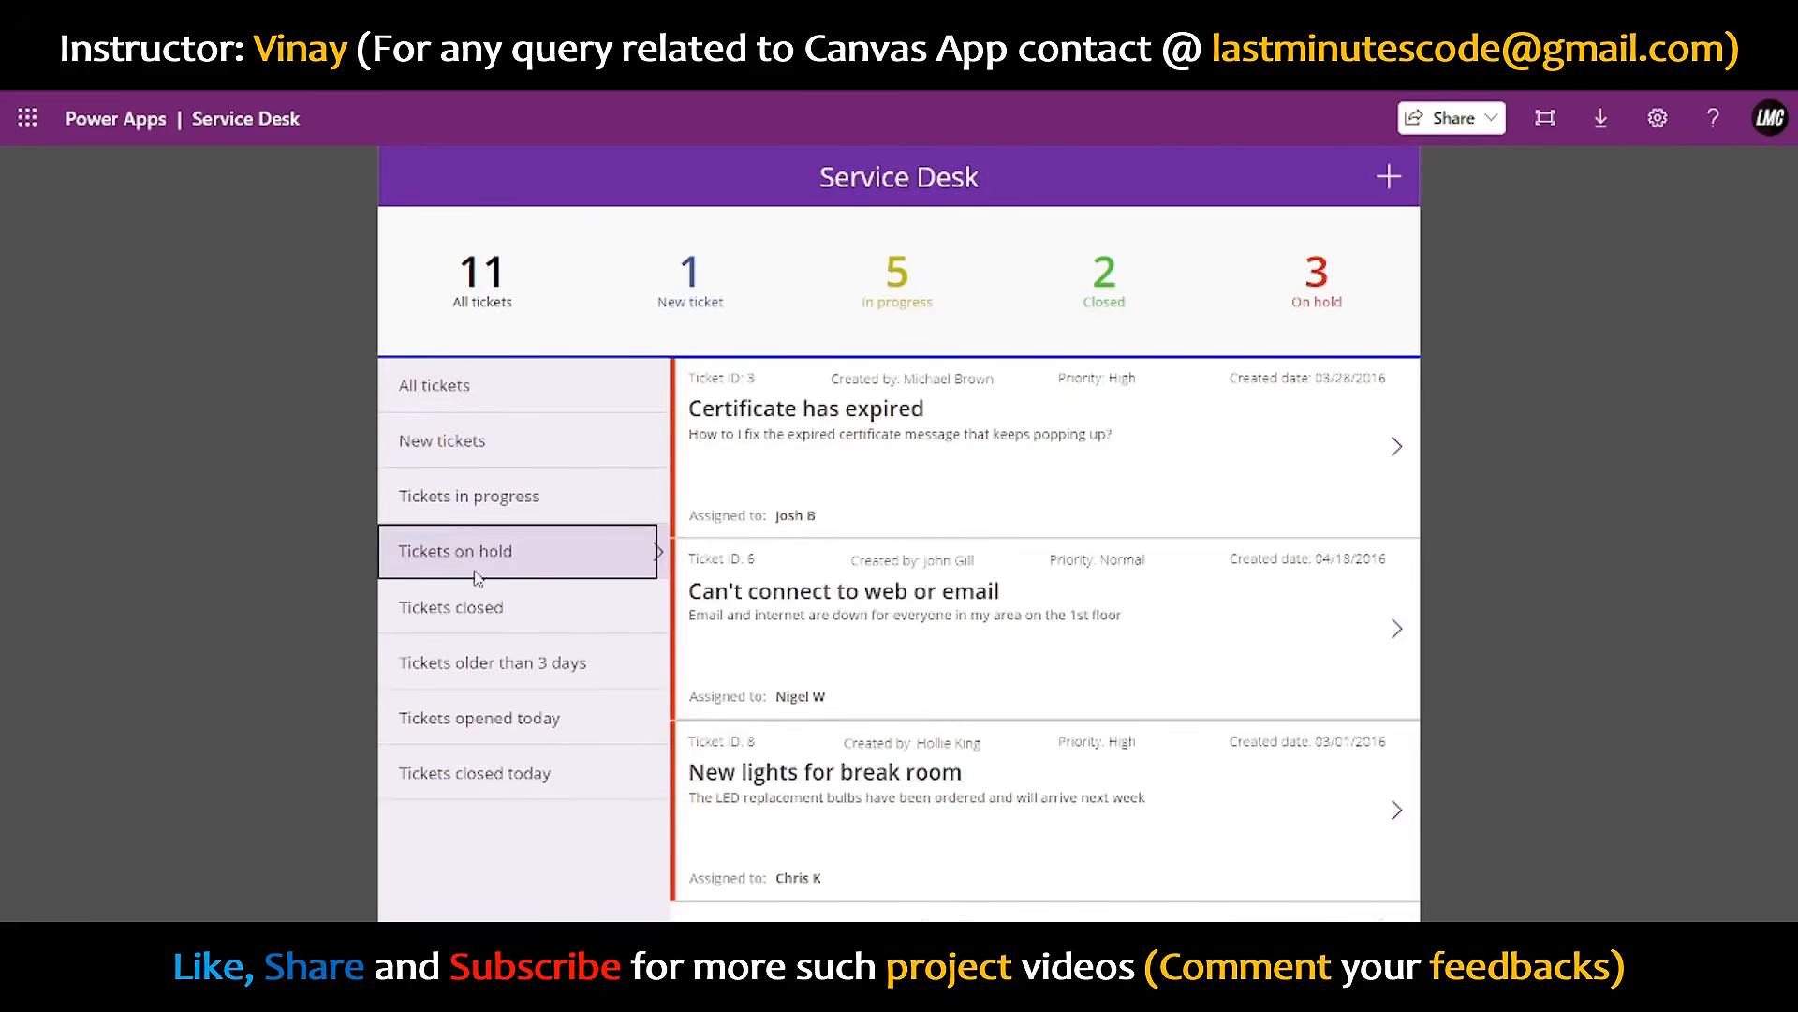
{"action": "left_click", "coordinate": [464, 662]}
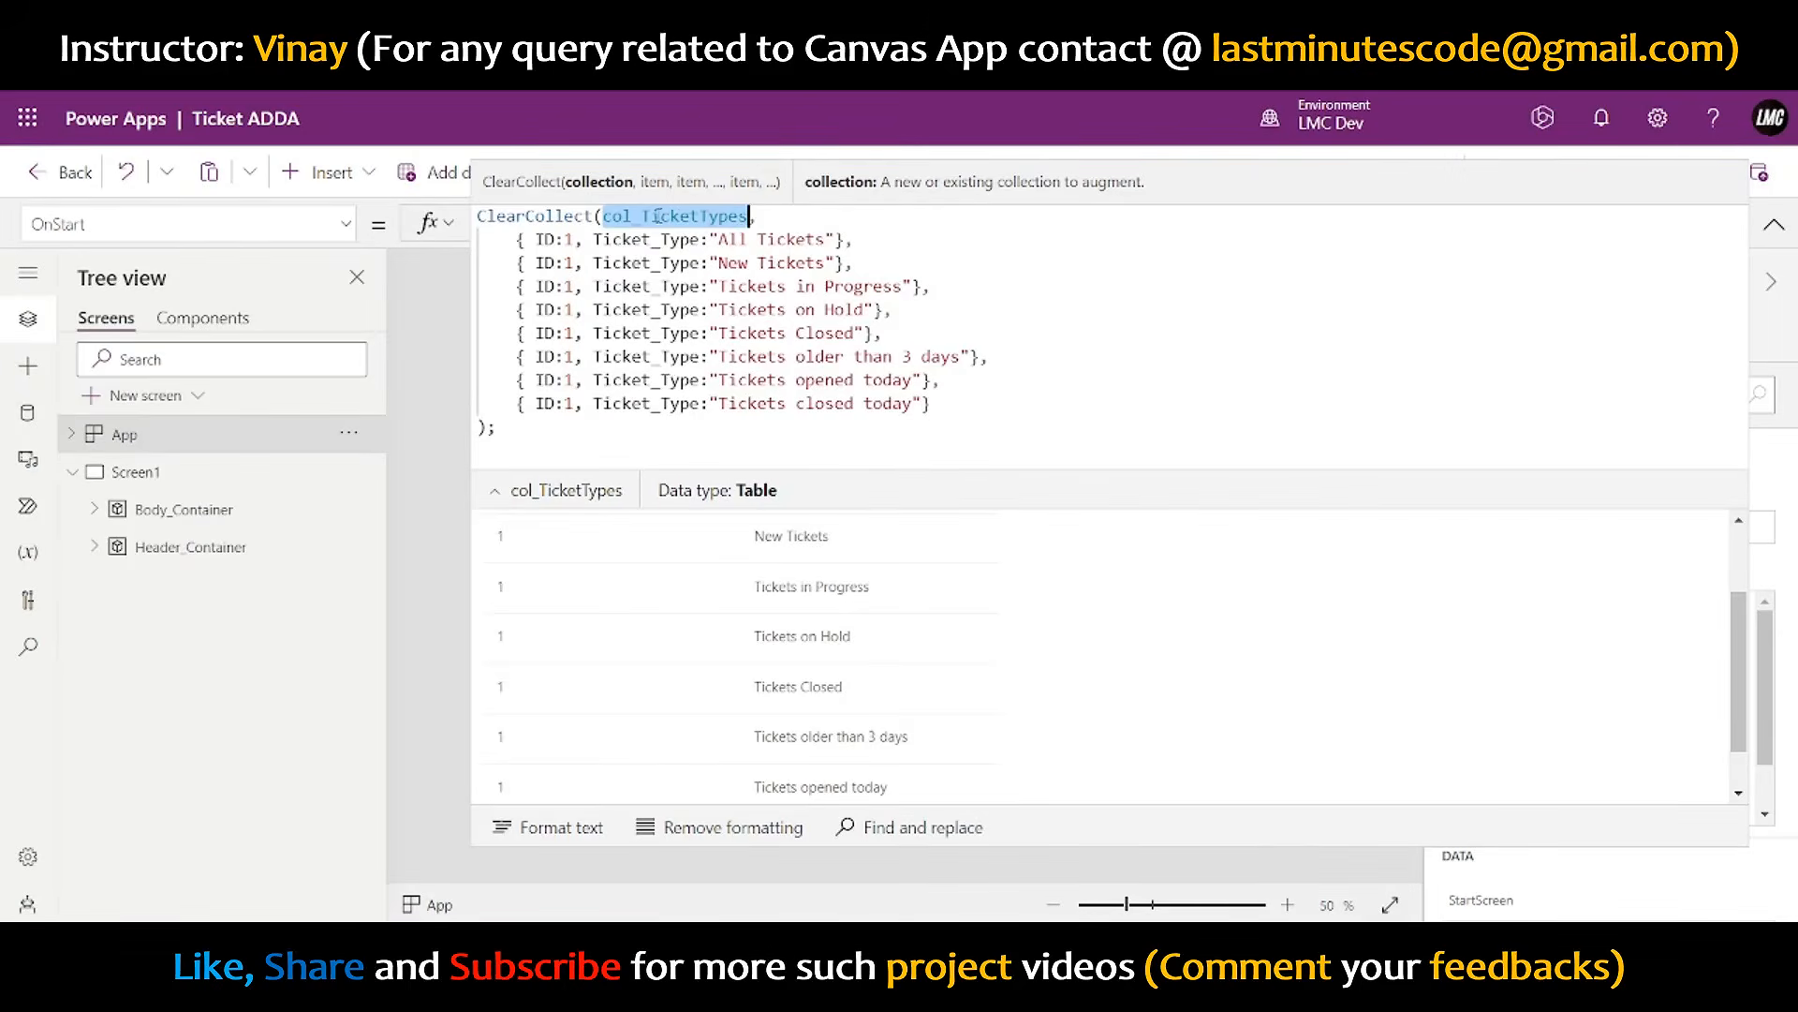
- Review the full ClearCollect formula for col_TicketTypes in Ticket ADDA's OnStart property
{"action": "left_click", "coordinate": [1774, 223]}
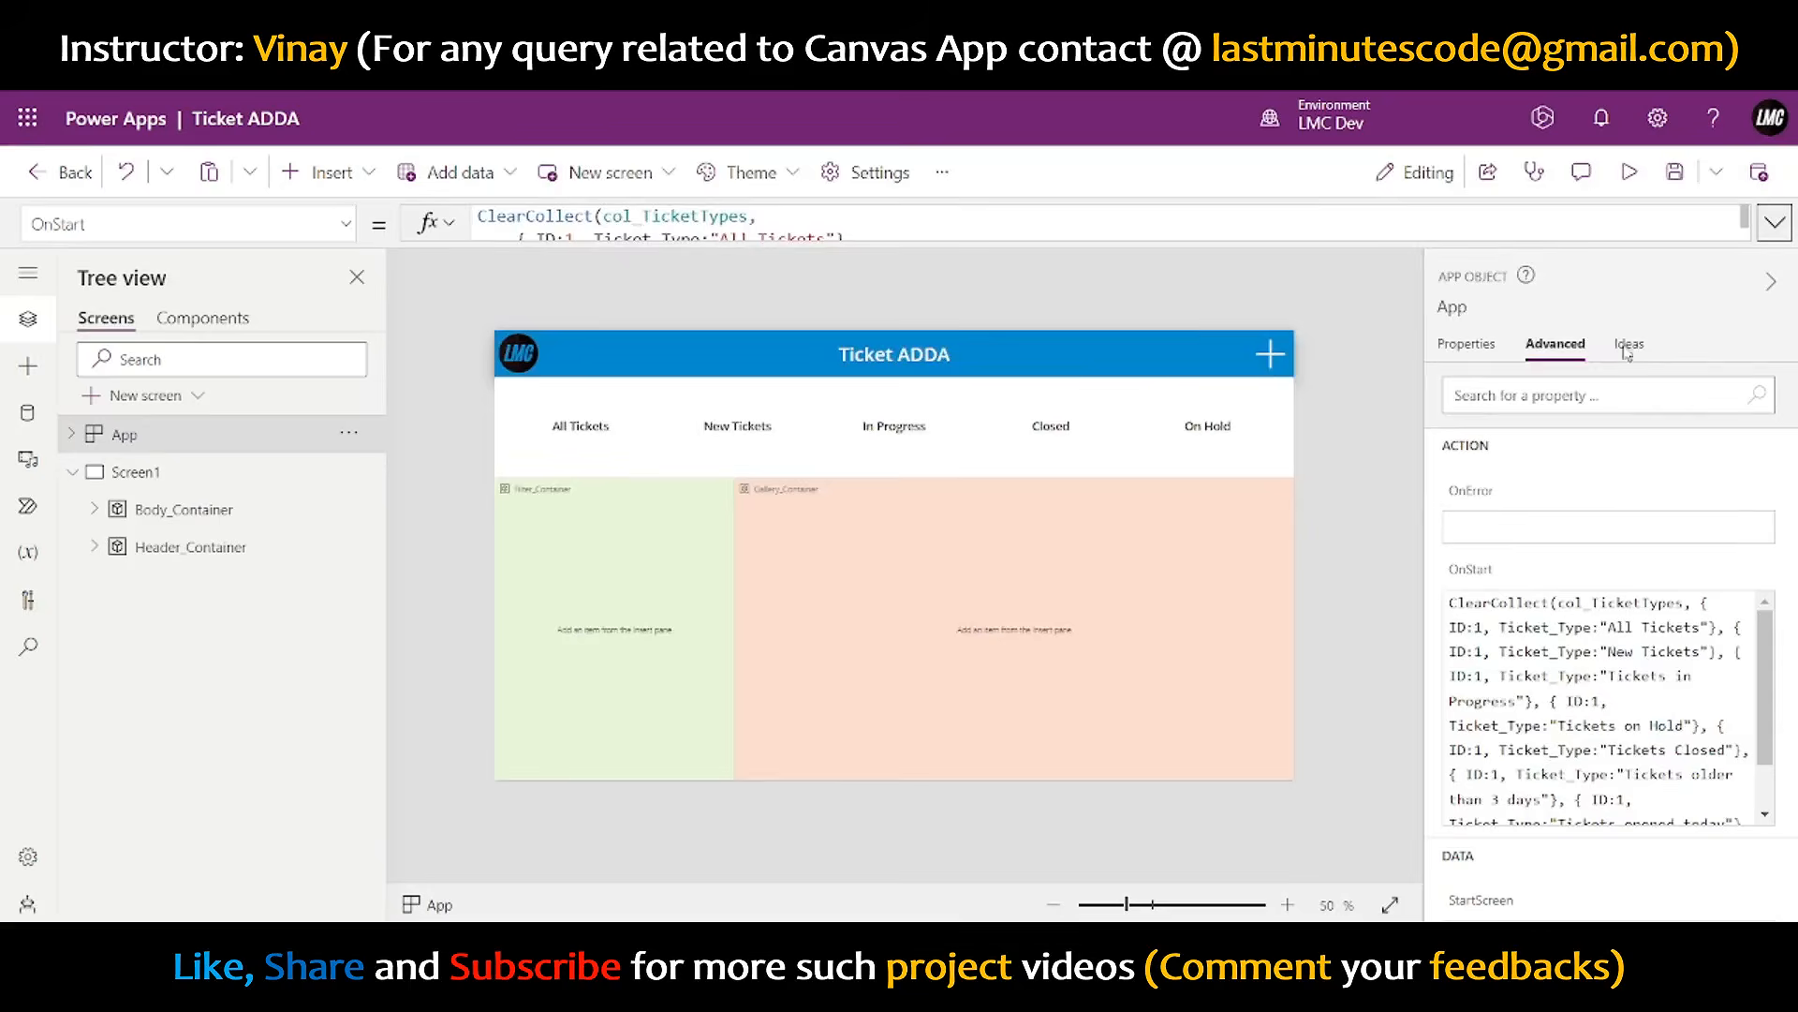
{"action": "left_click", "coordinate": [1774, 224]}
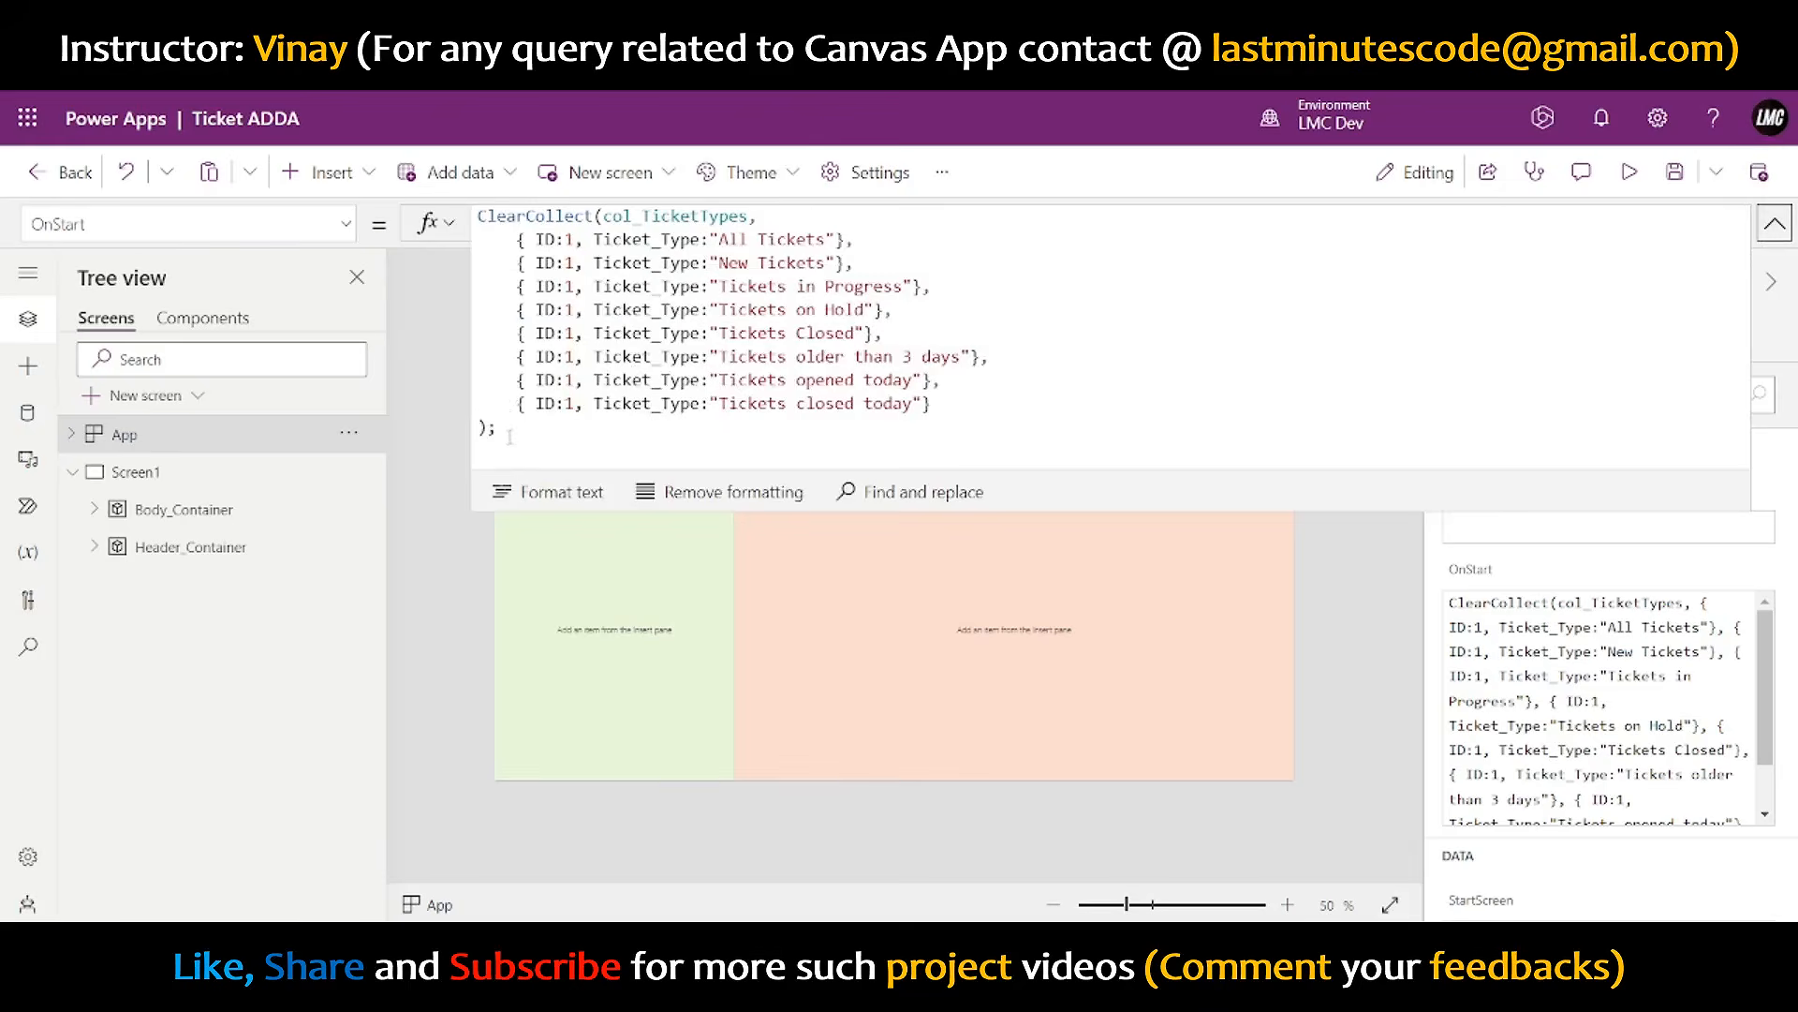
{"action": "left_click_drag", "start_coordinate": [517, 429], "coordinate": [478, 213]}
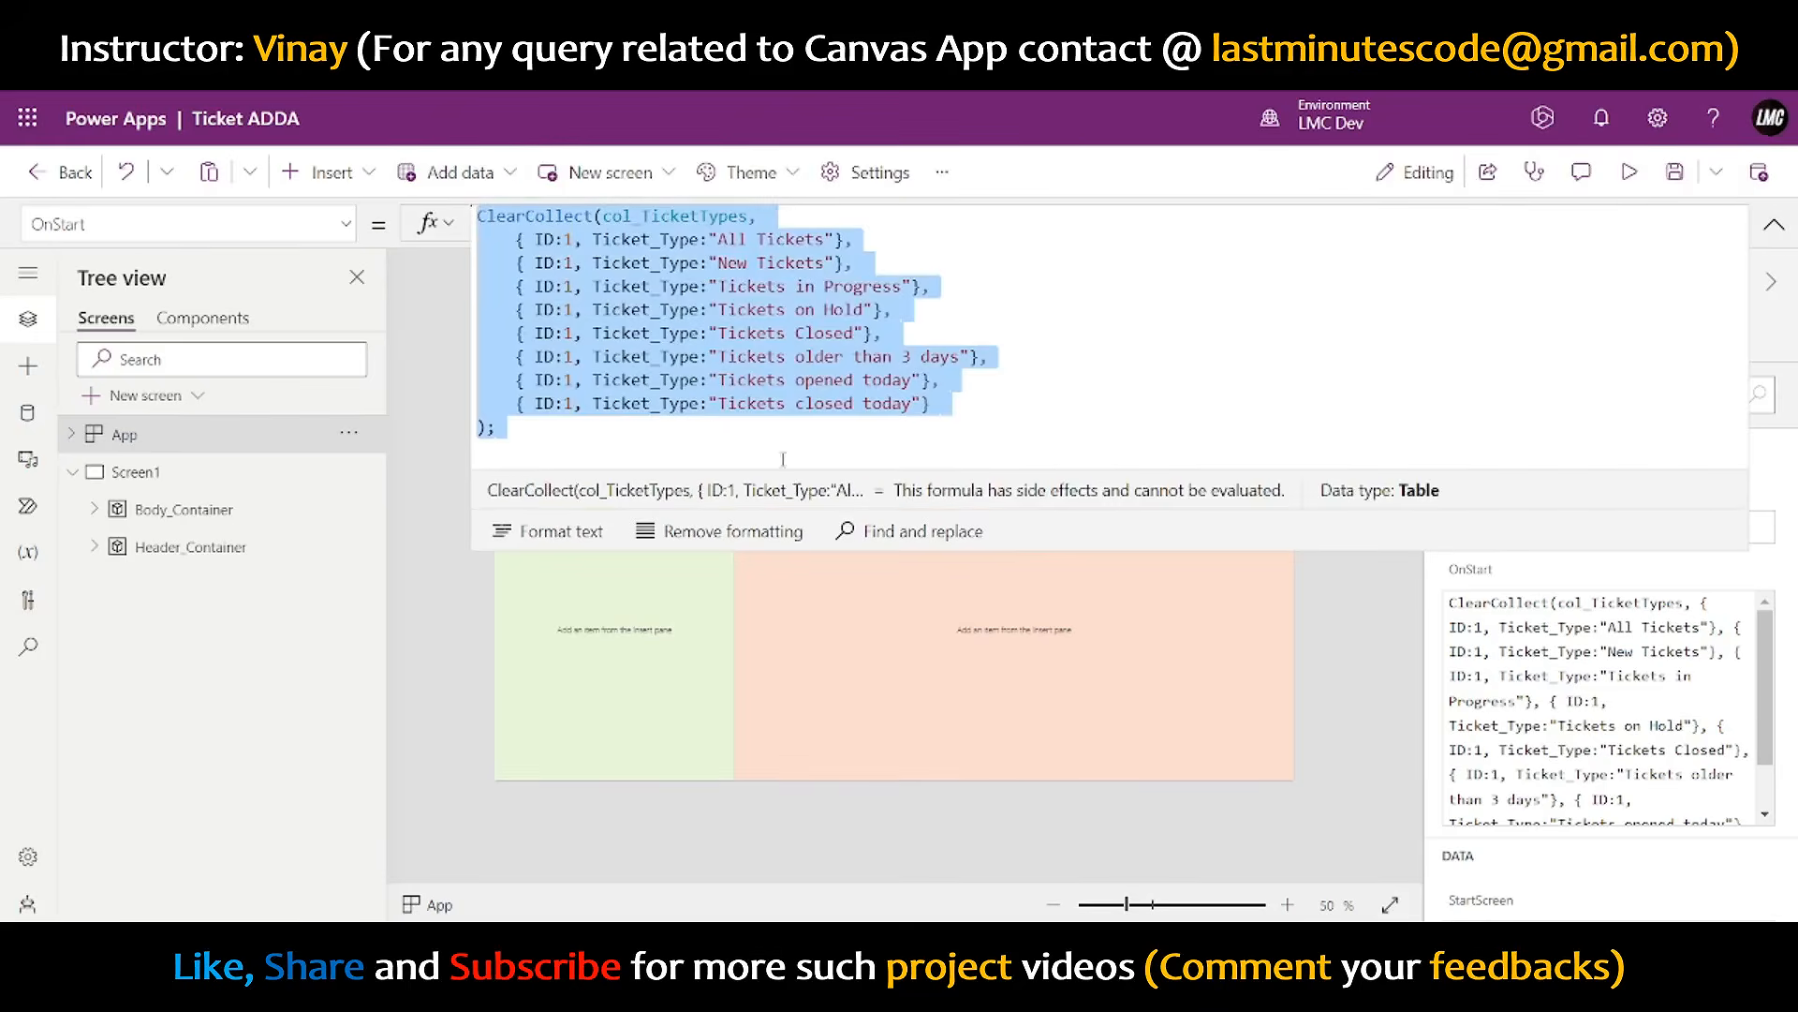
{"action": "left_click", "coordinate": [1774, 223]}
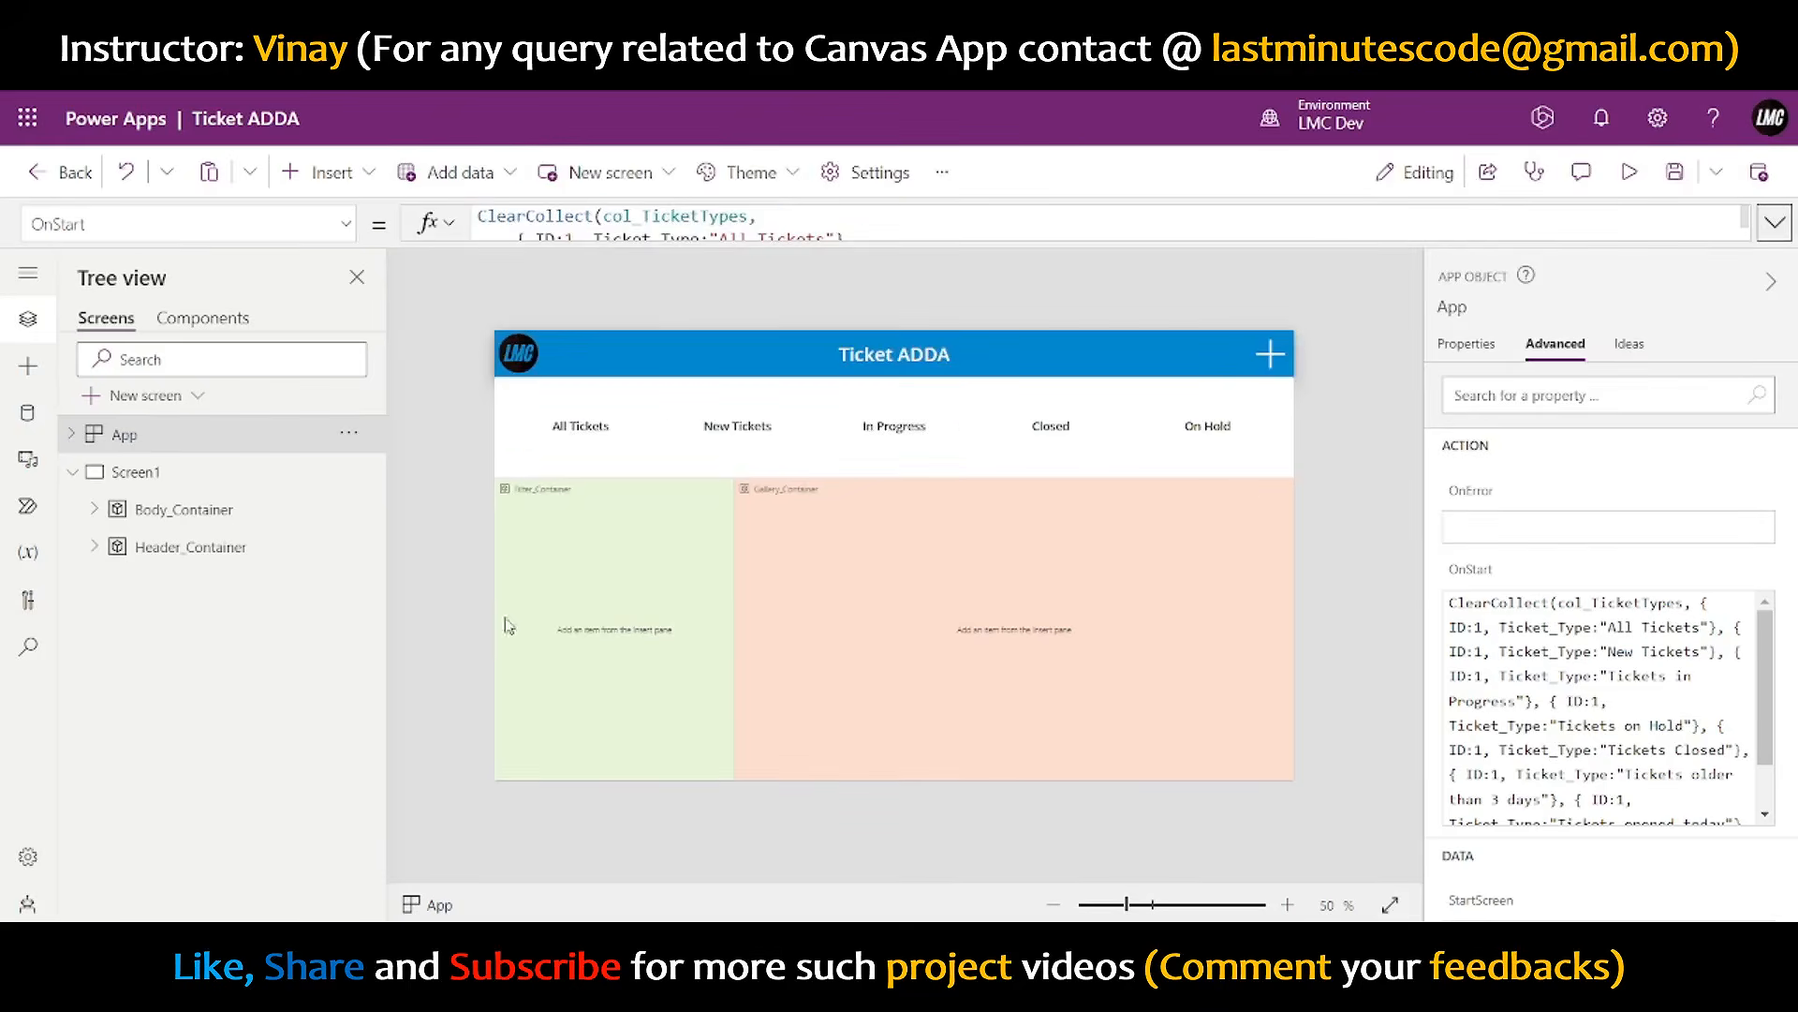
- Set the height of Card_Container to Parent.Height*.2
{"action": "left_click", "coordinate": [643, 703]}
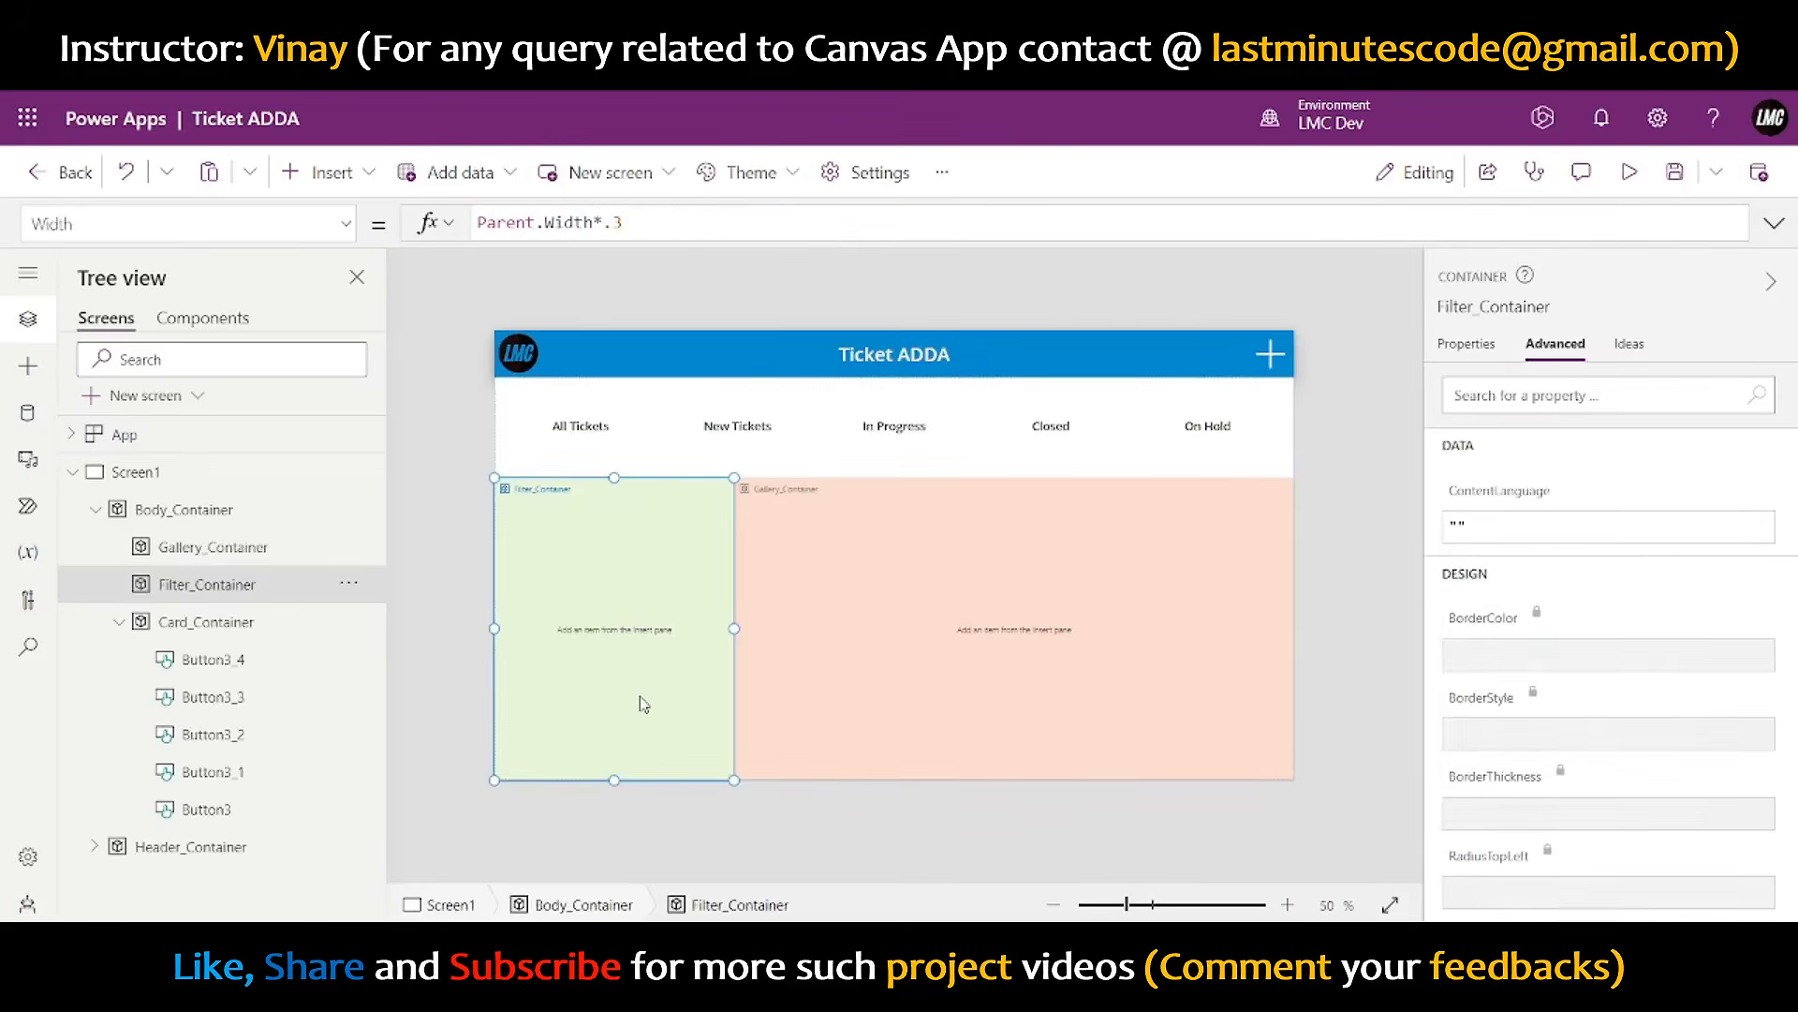
{"action": "left_click", "coordinate": [833, 466]}
{"action": "left_click", "coordinate": [803, 468]}
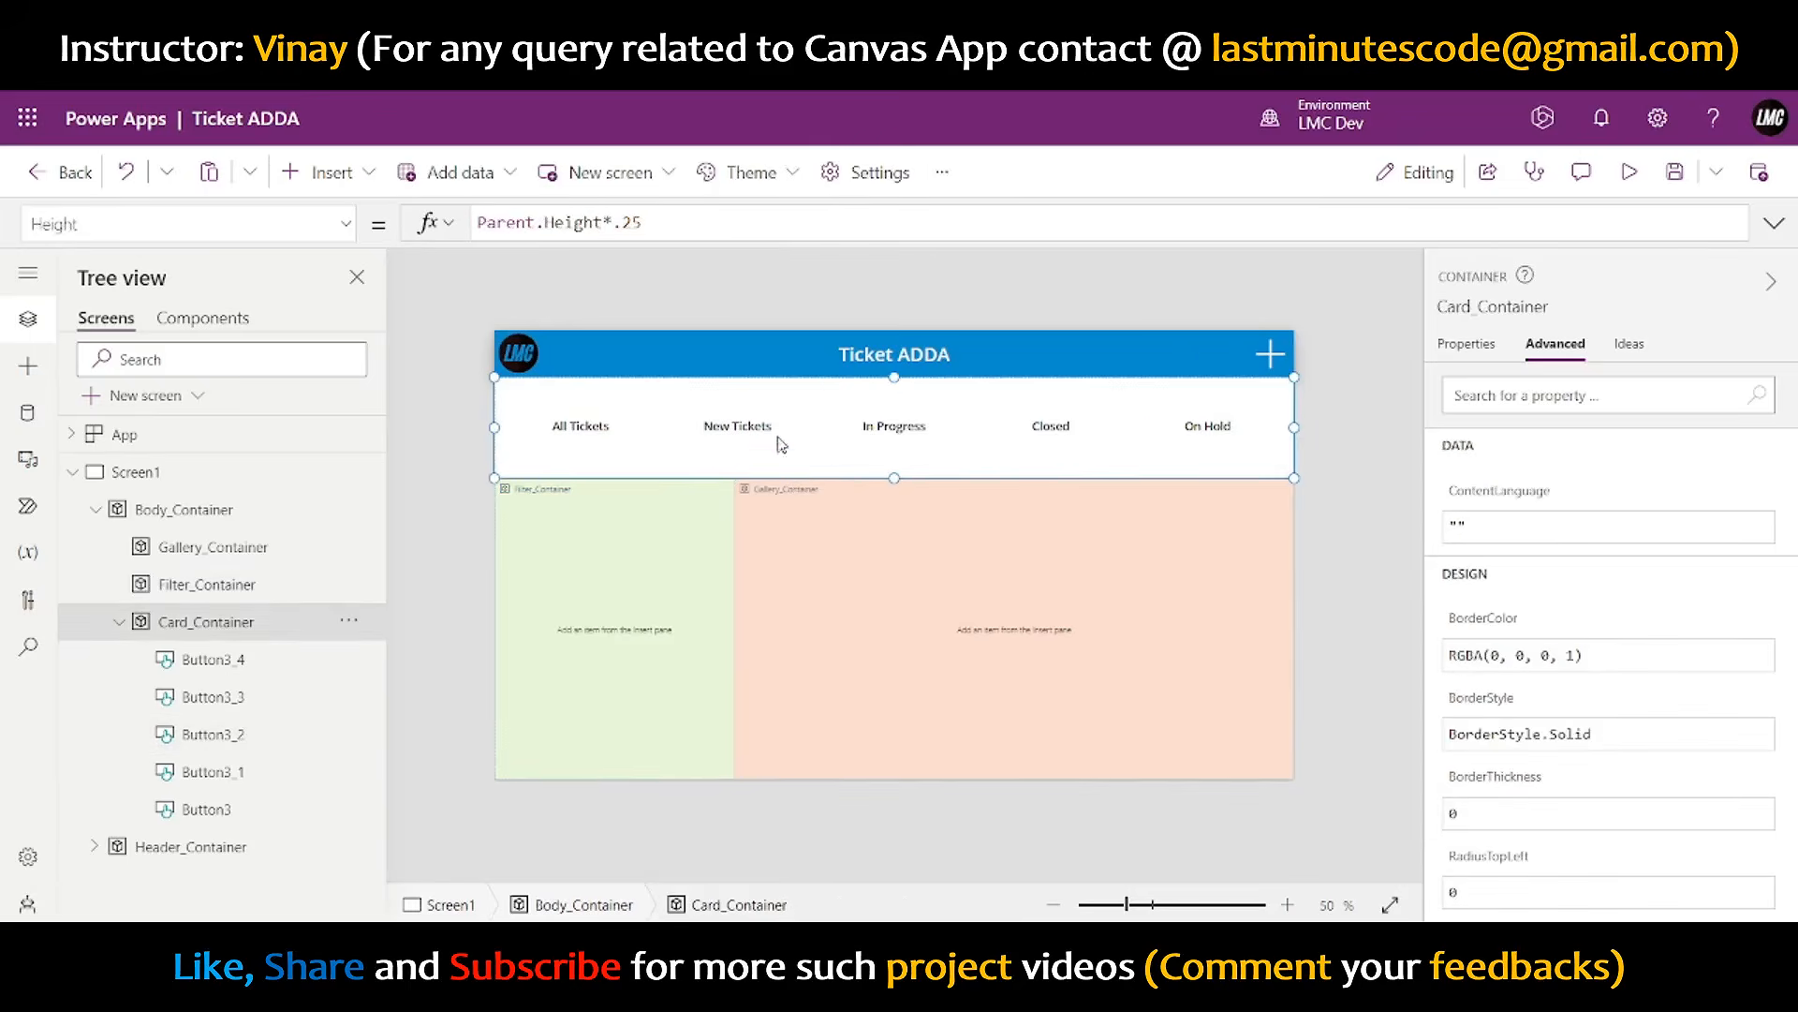
{"action": "left_click", "coordinate": [683, 224]}
{"action": "key", "text": "BackSpace"}
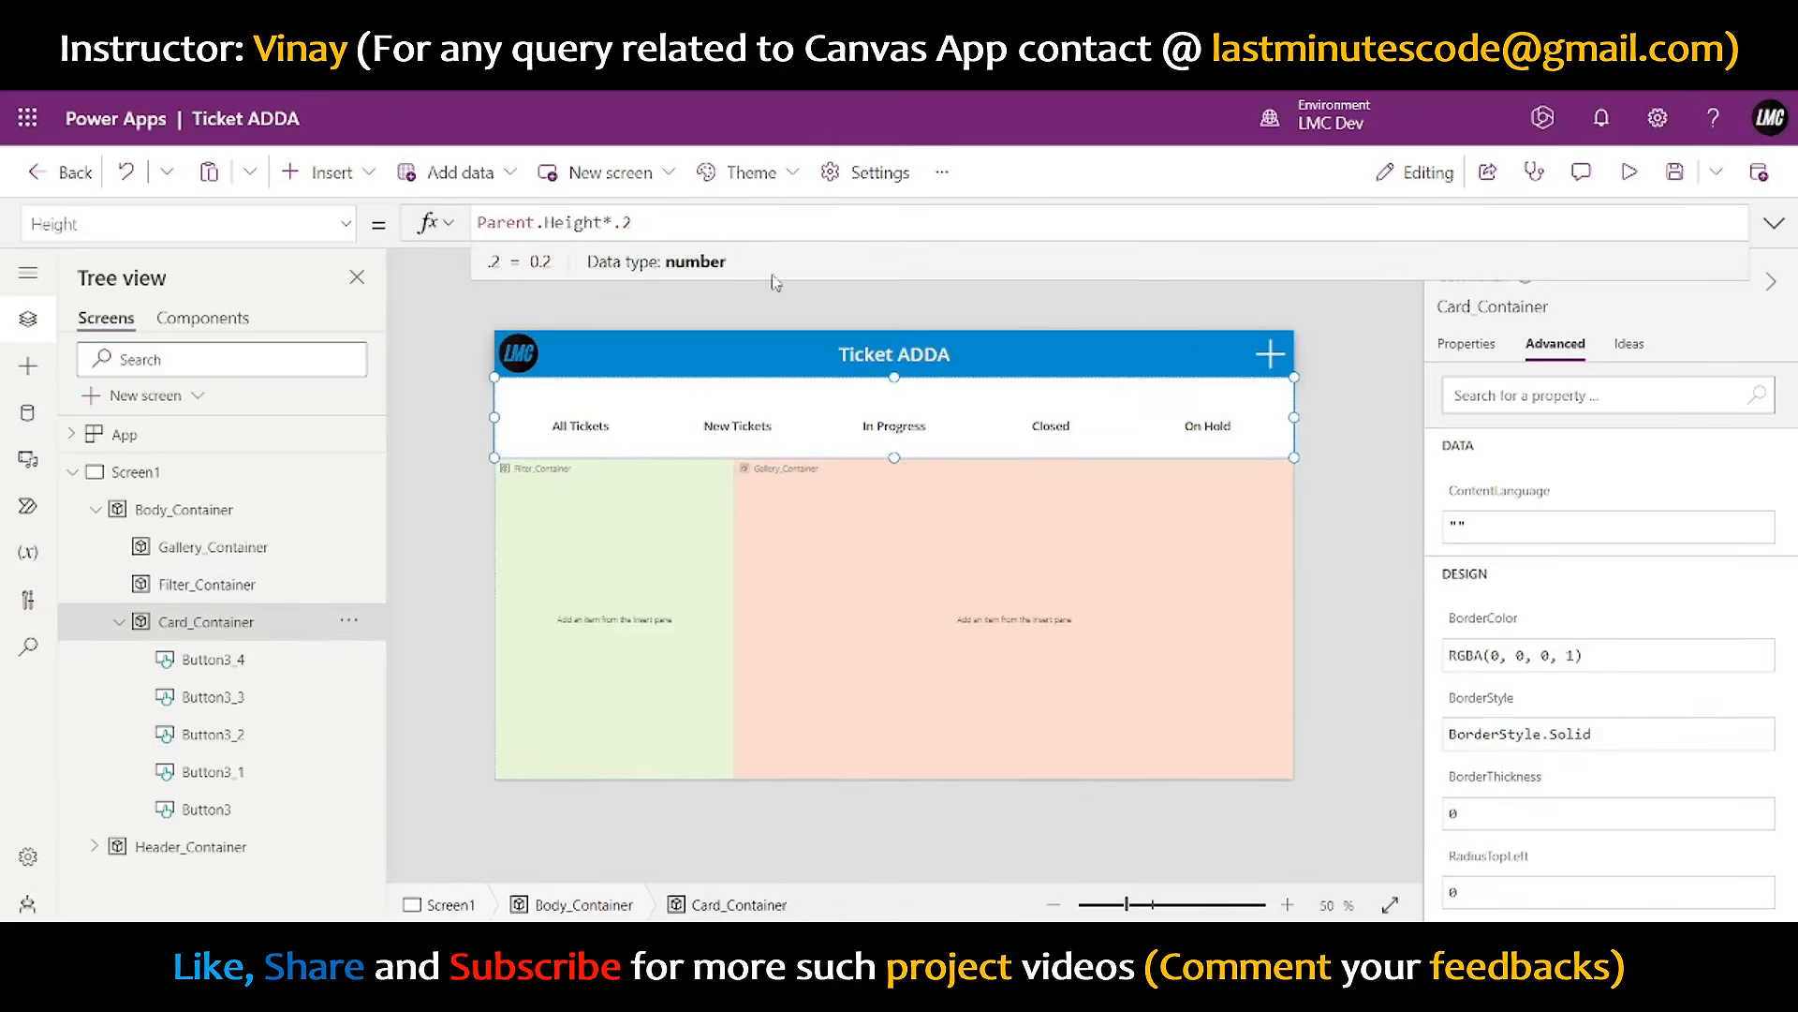
- Set the height of all five card buttons to 100
{"action": "left_click", "coordinate": [567, 450]}
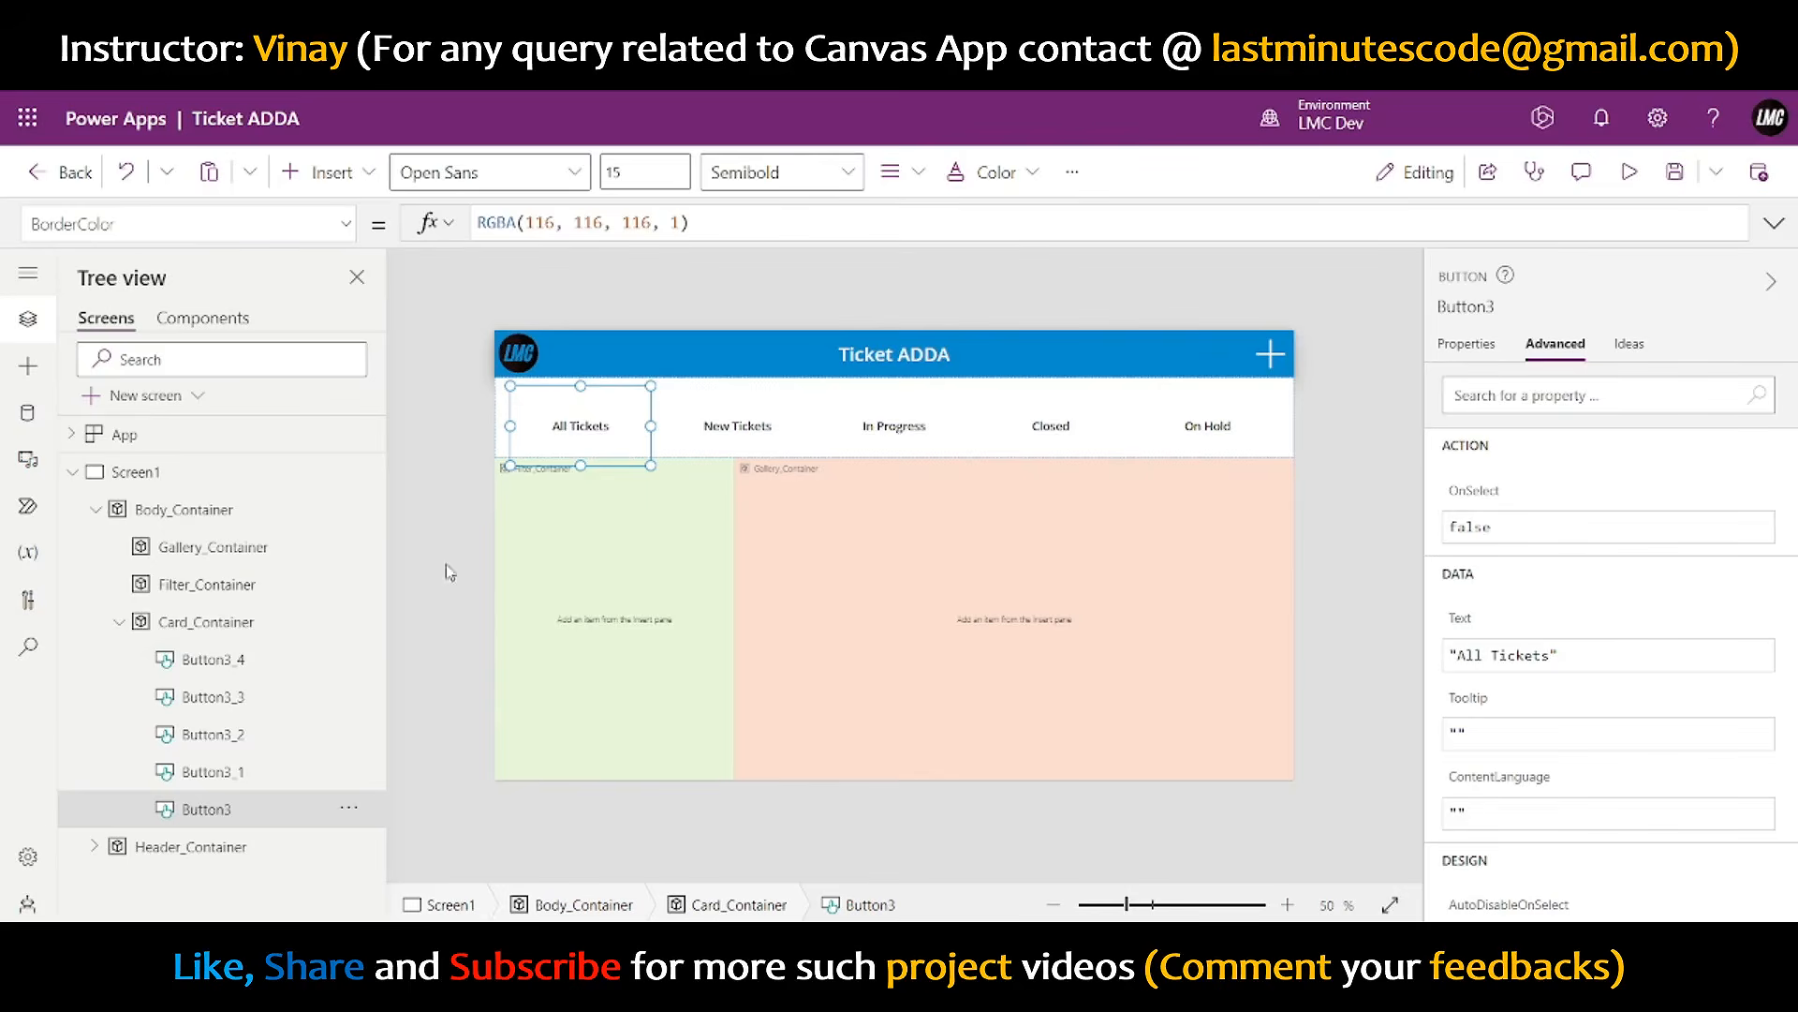
{"action": "left_click", "coordinate": [221, 774], "text": "ctrl"}
{"action": "left_click", "coordinate": [227, 736], "text": "ctrl"}
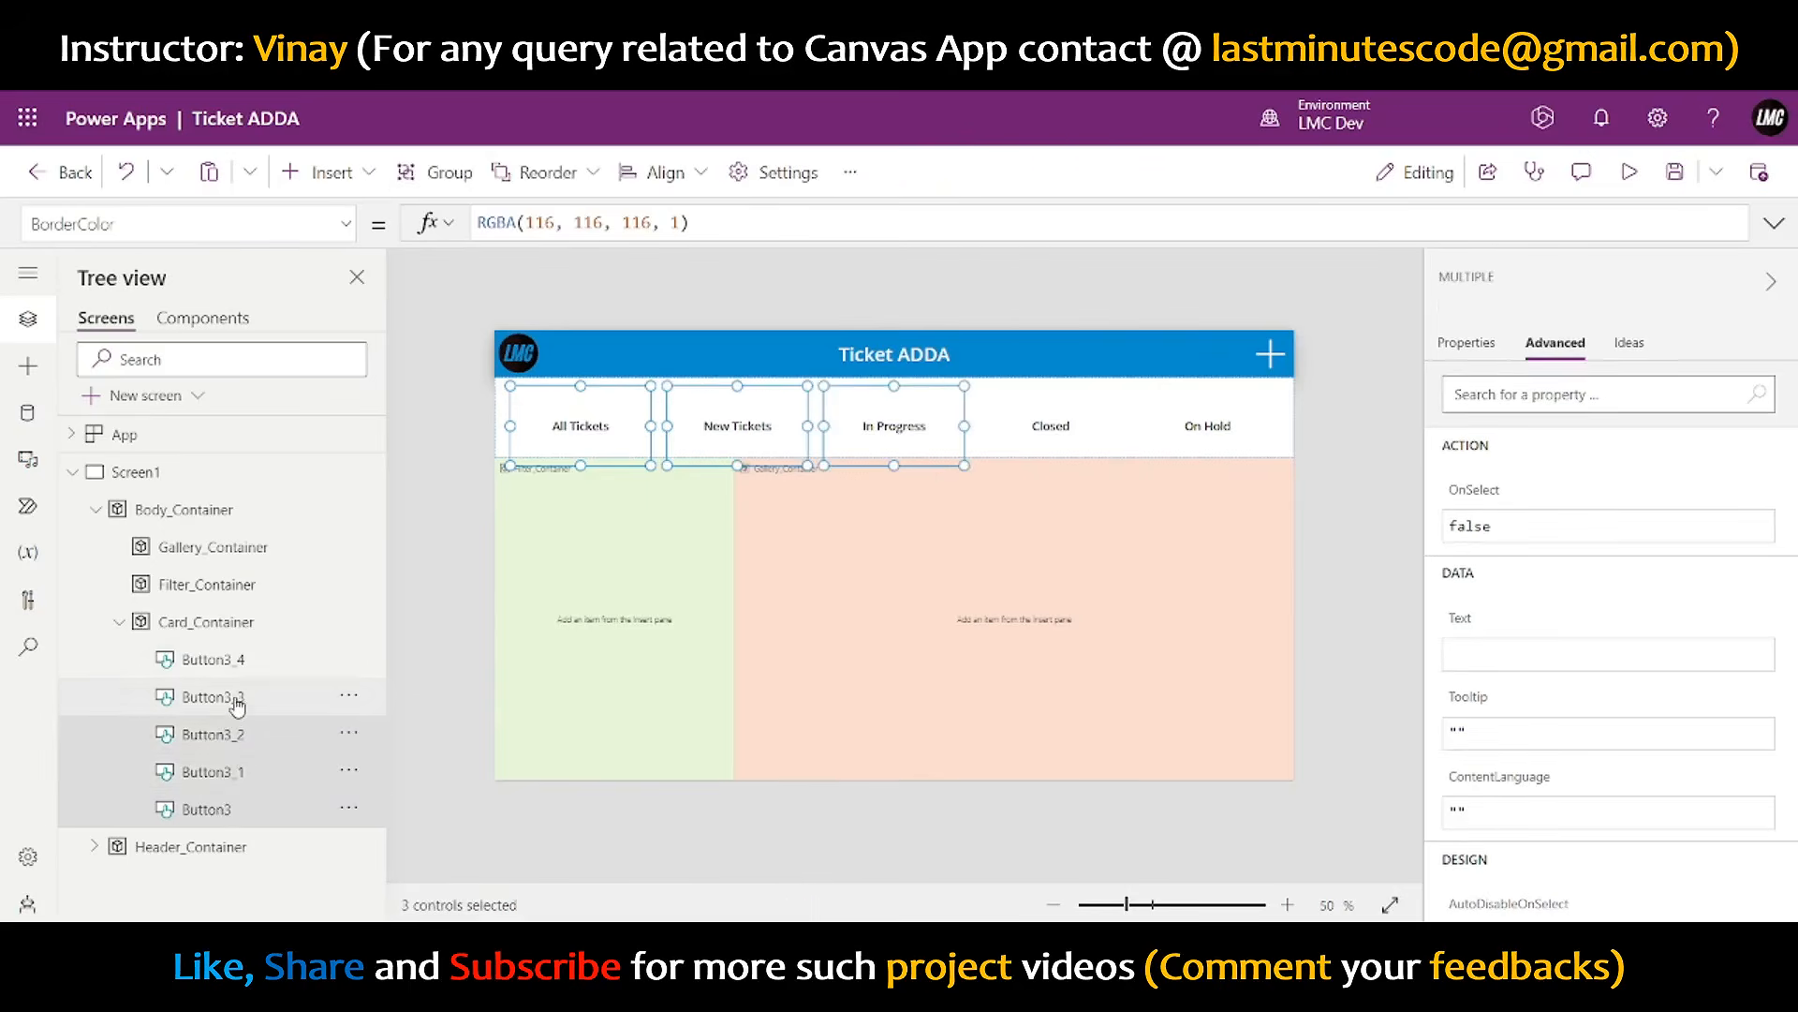
{"action": "left_click", "coordinate": [237, 704], "text": "ctrl"}
{"action": "left_click", "coordinate": [213, 660], "text": "ctrl"}
{"action": "left_click", "coordinate": [1471, 345]}
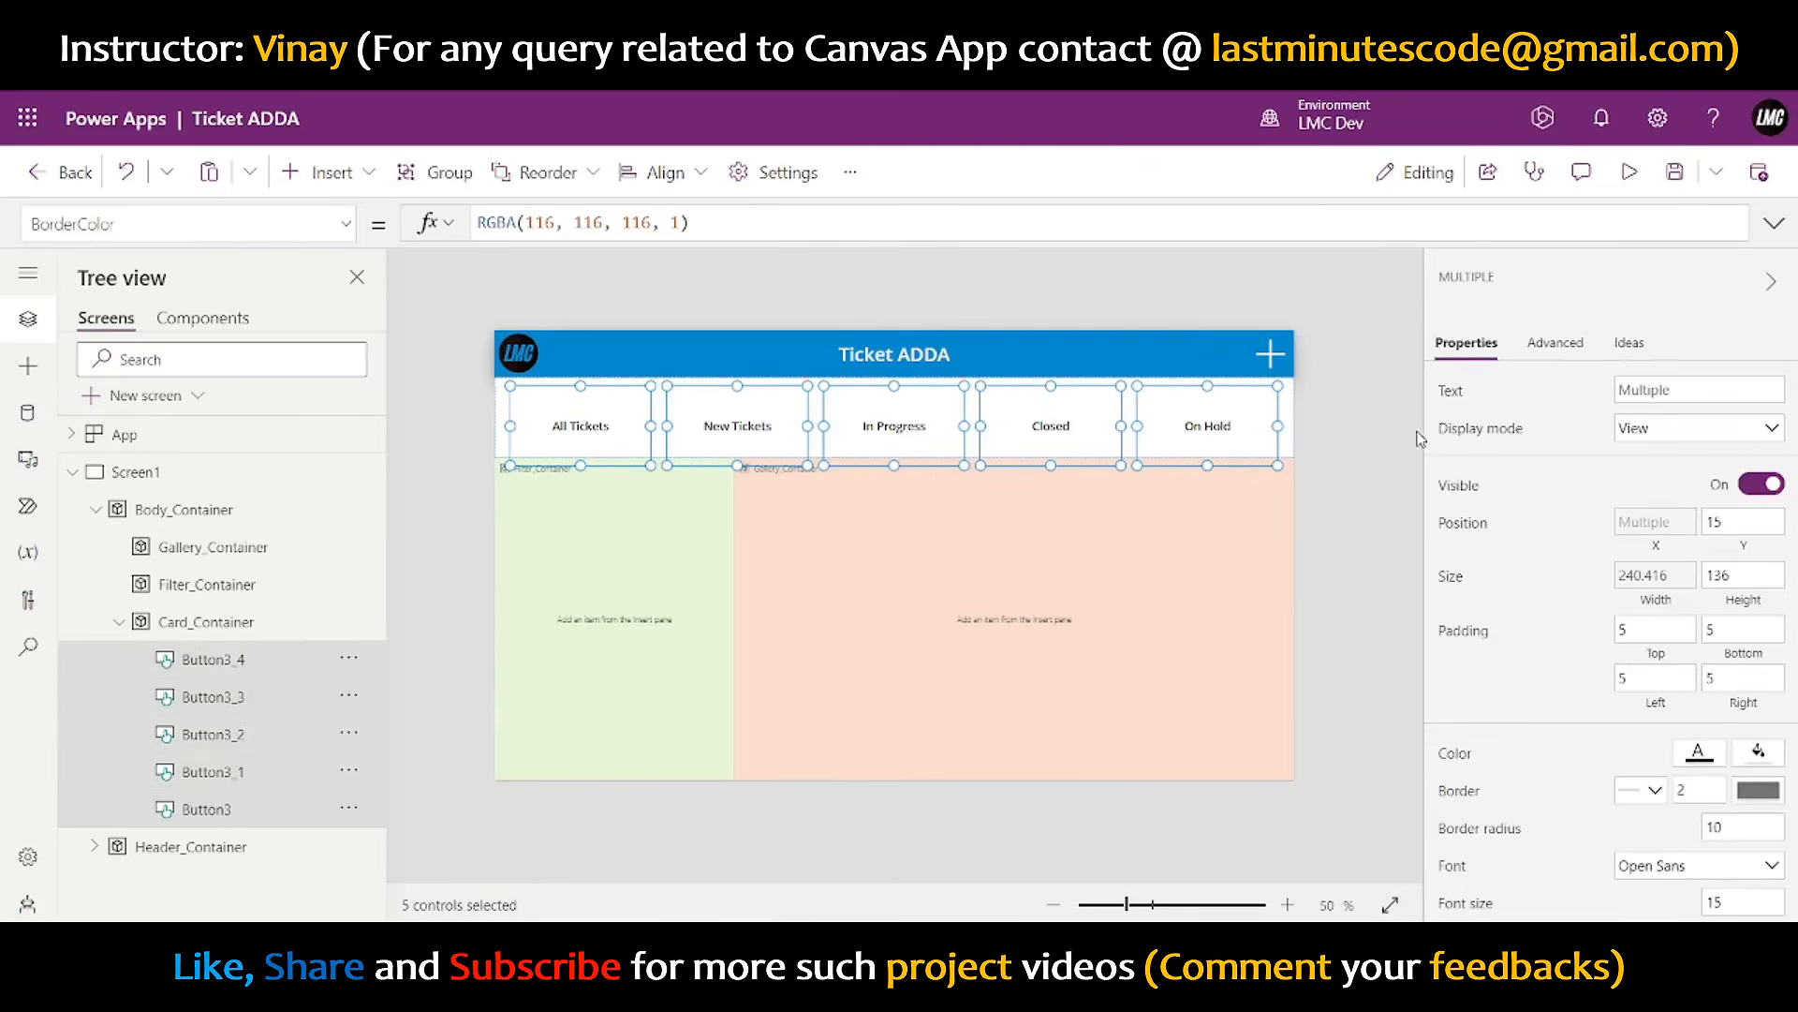
{"action": "double_click", "coordinate": [1752, 575]}
{"action": "type", "text": "100"}
{"action": "left_click", "coordinate": [1577, 625]}
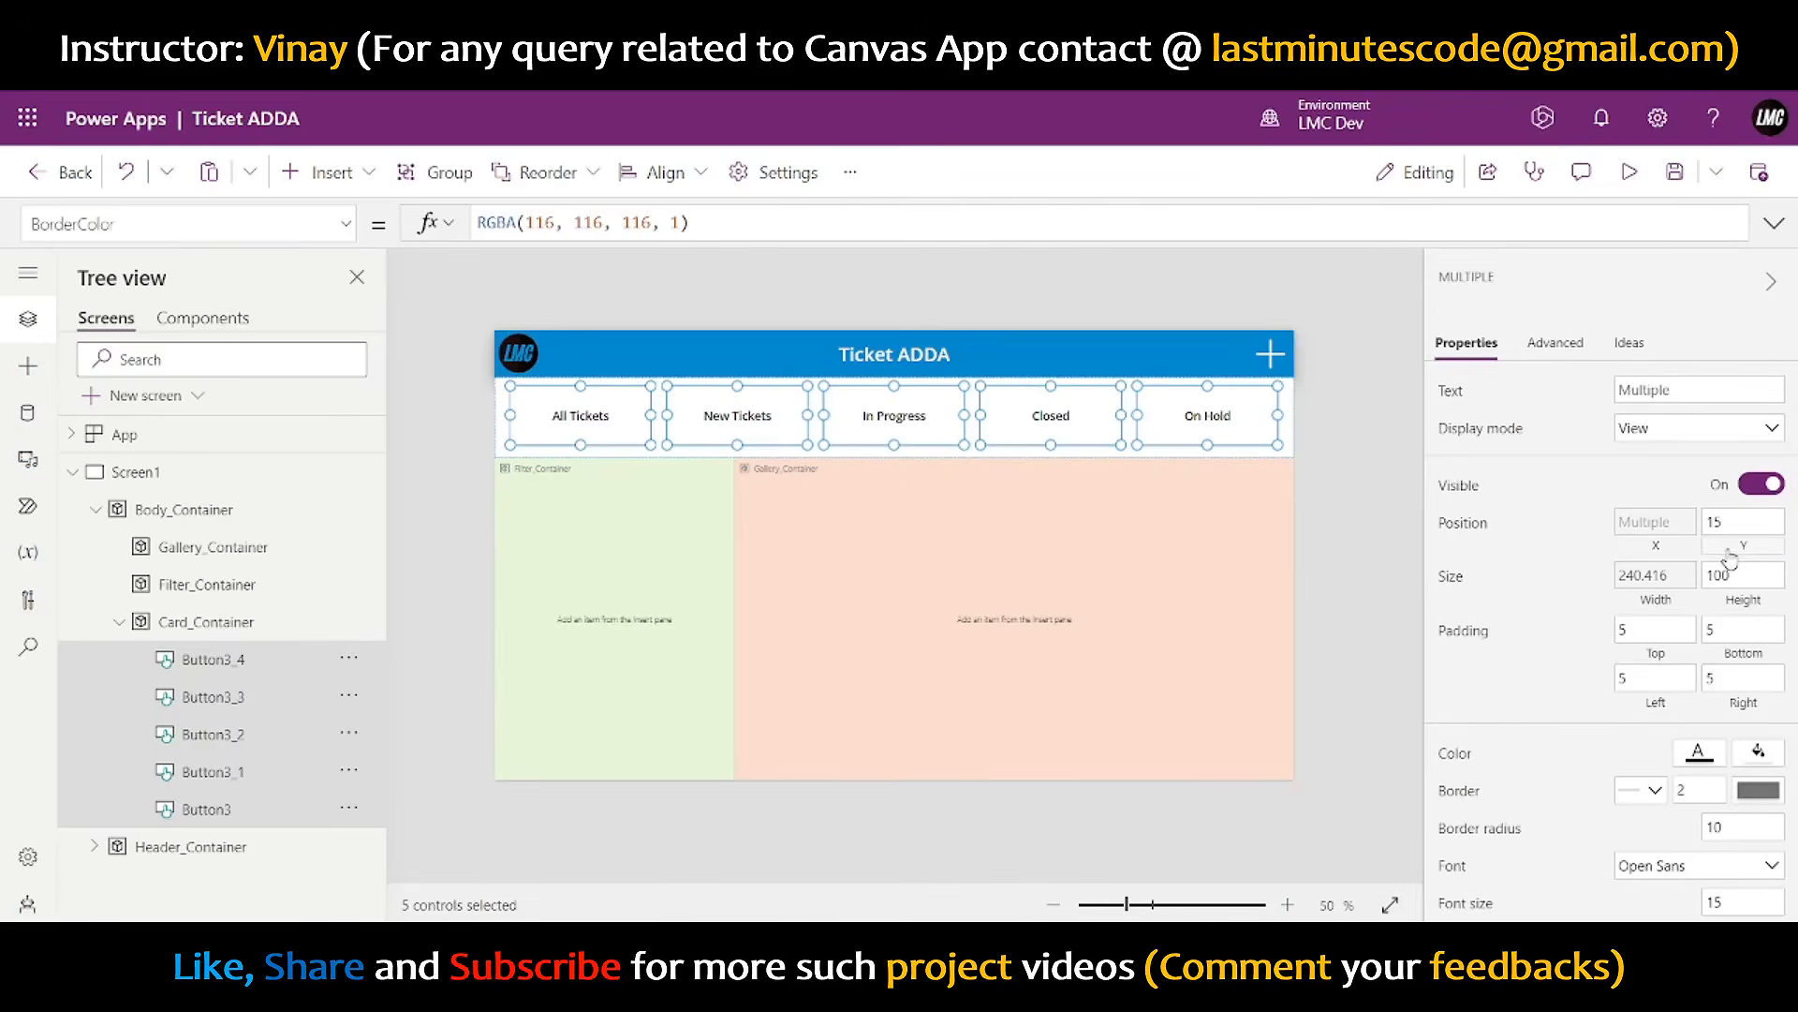
- Try the formula Parent.Height/2-Self.Height/2 as the height of all five card buttons
{"action": "left_click", "coordinate": [1748, 601]}
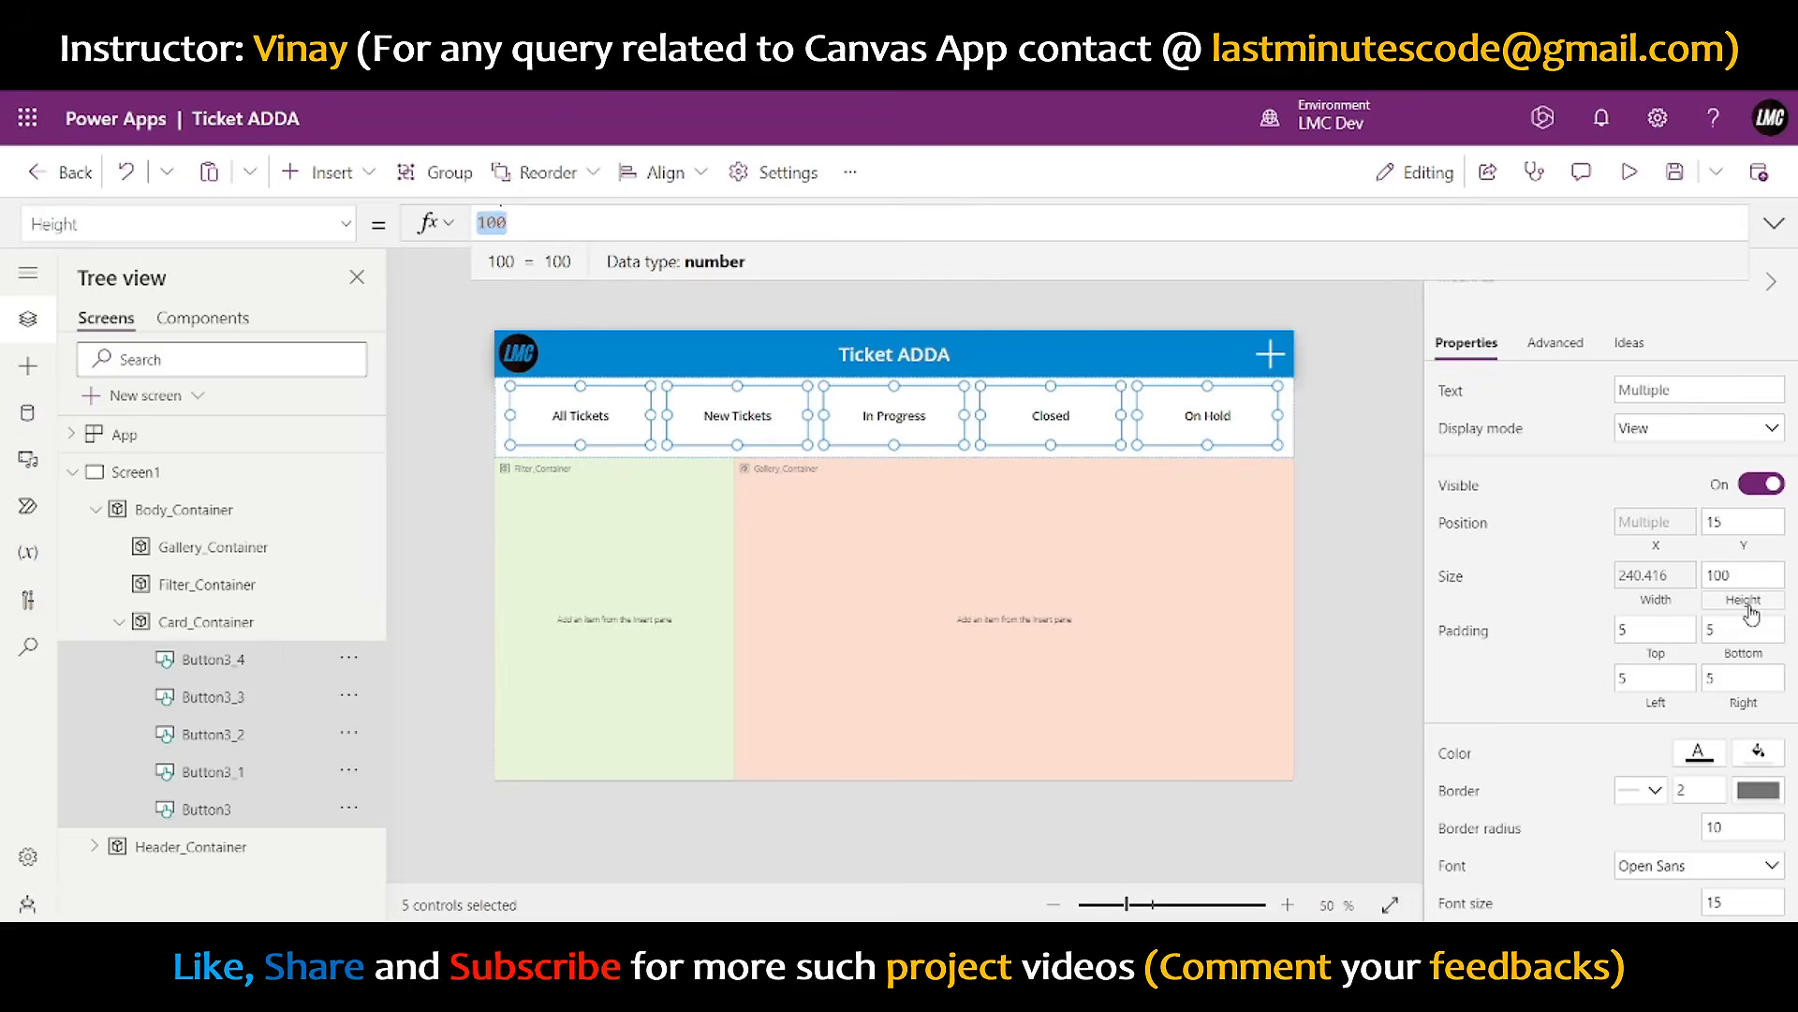
{"action": "type", "text": "parent.W"}
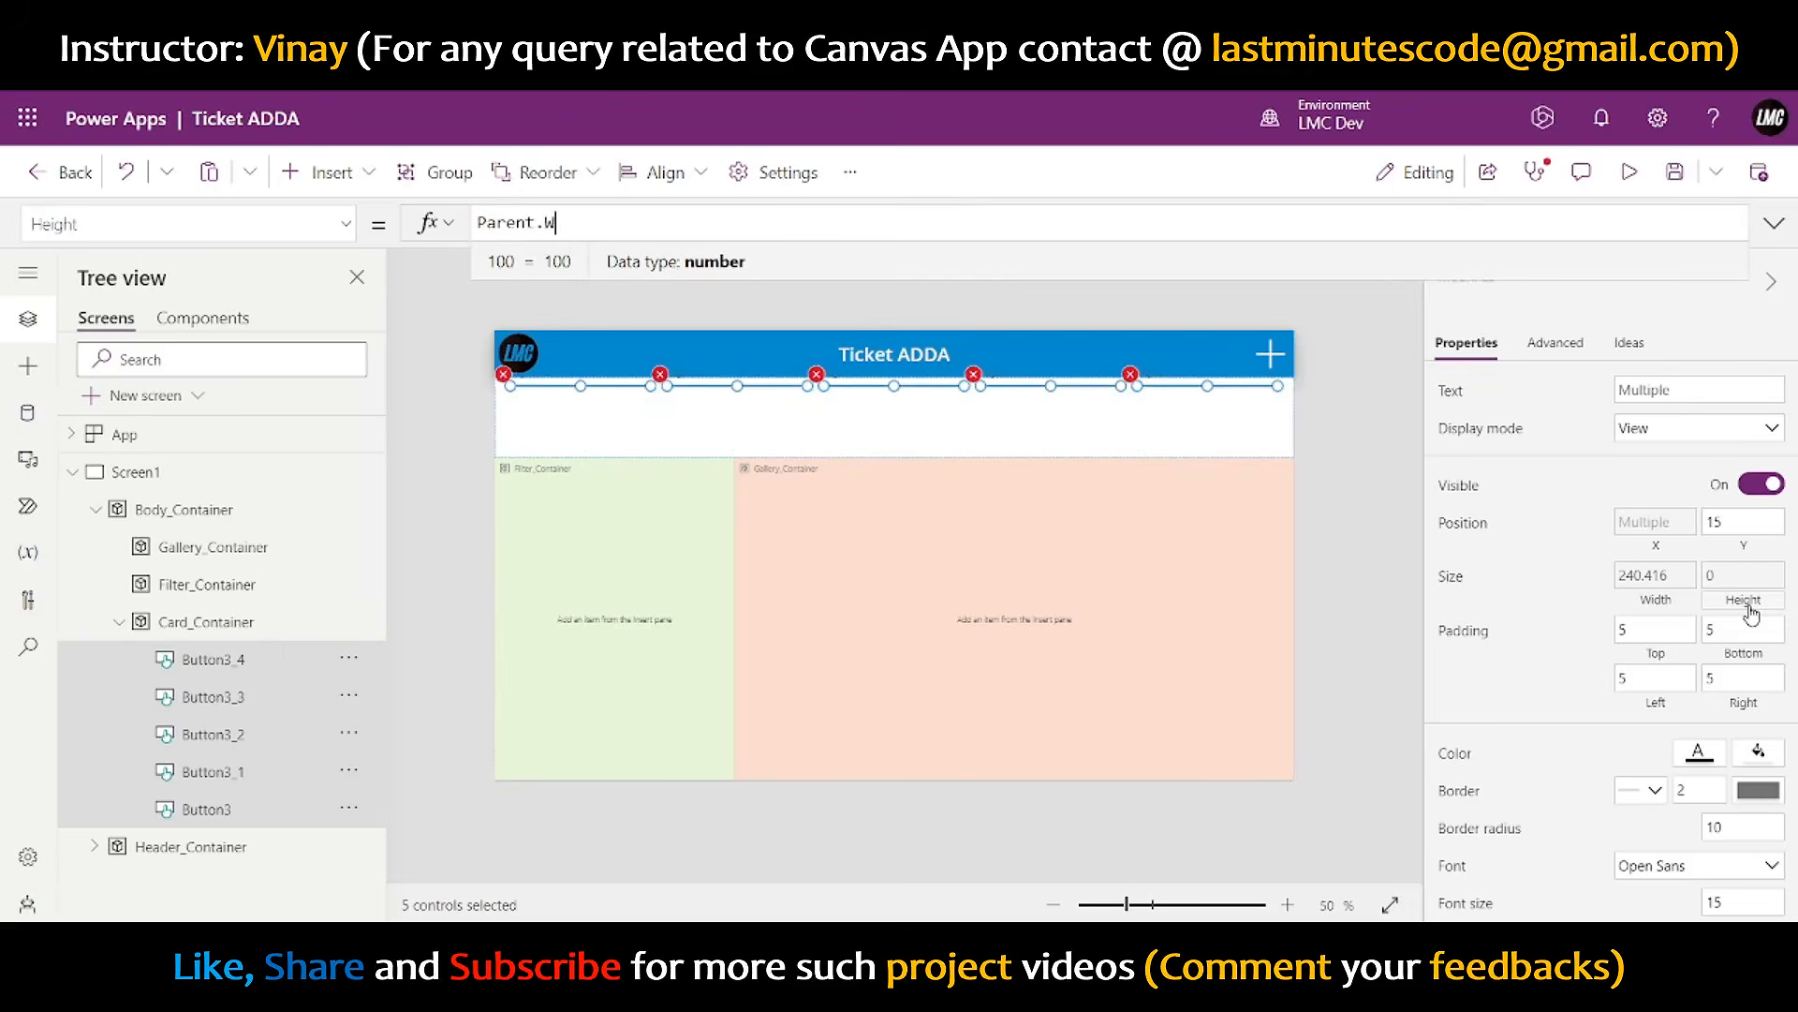
{"action": "key", "text": "BackSpace"}
{"action": "type", "text": "Heioght"}
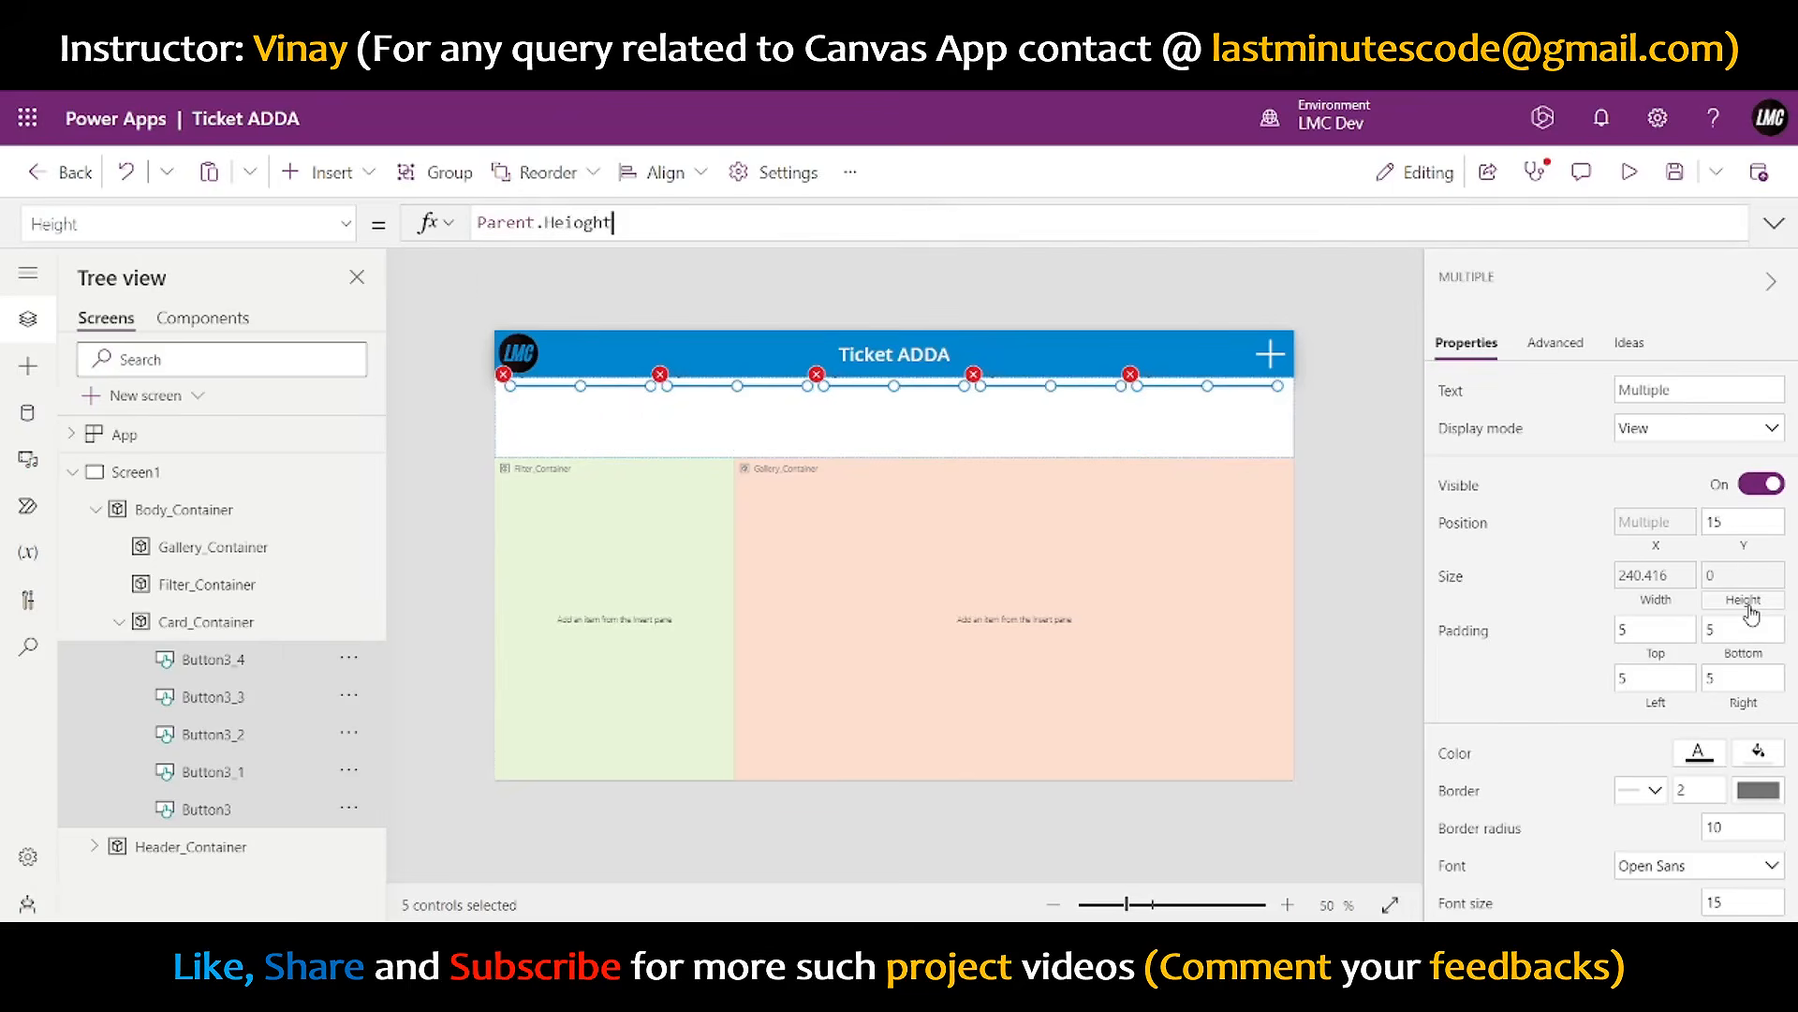
{"action": "key", "text": "BackSpace"}
{"action": "key", "text": "BackSpace"}
{"action": "key", "text": "BackSpace"}
{"action": "type", "text": "ght"}
{"action": "type", "text": "/2-5"}
{"action": "type", "text": "elf.Height"}
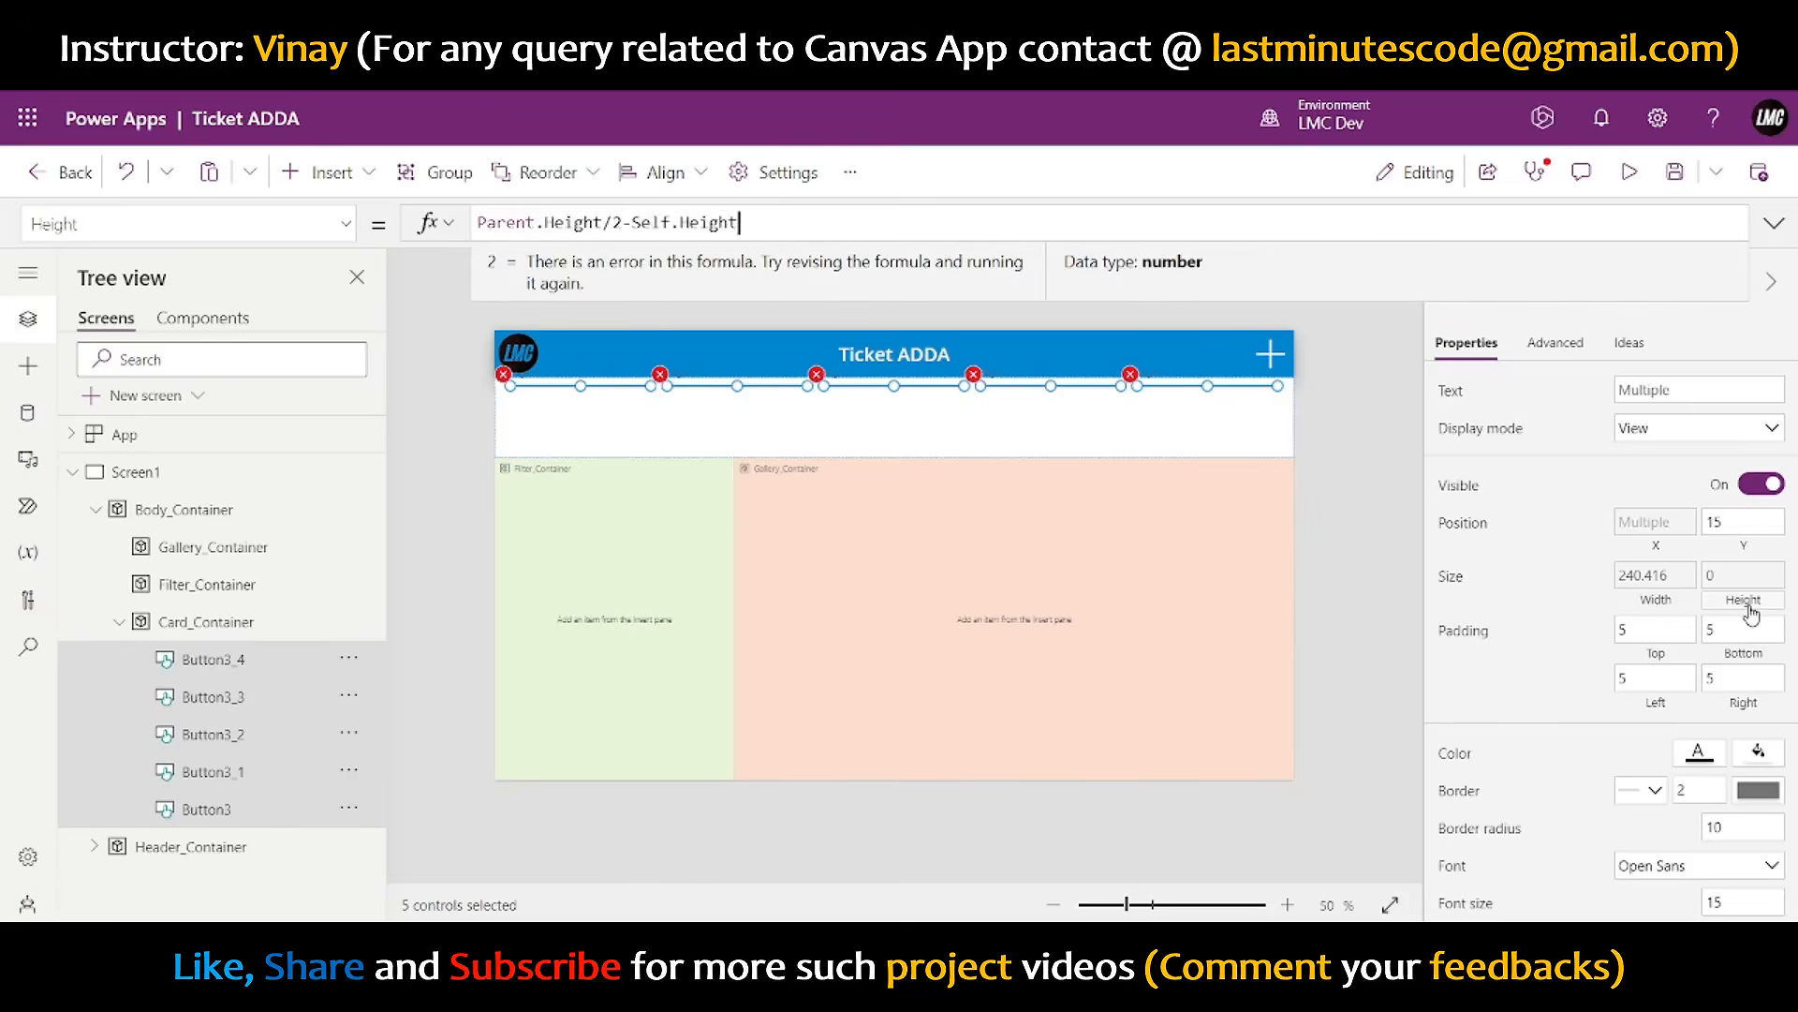
{"action": "type", "text": "/2"}
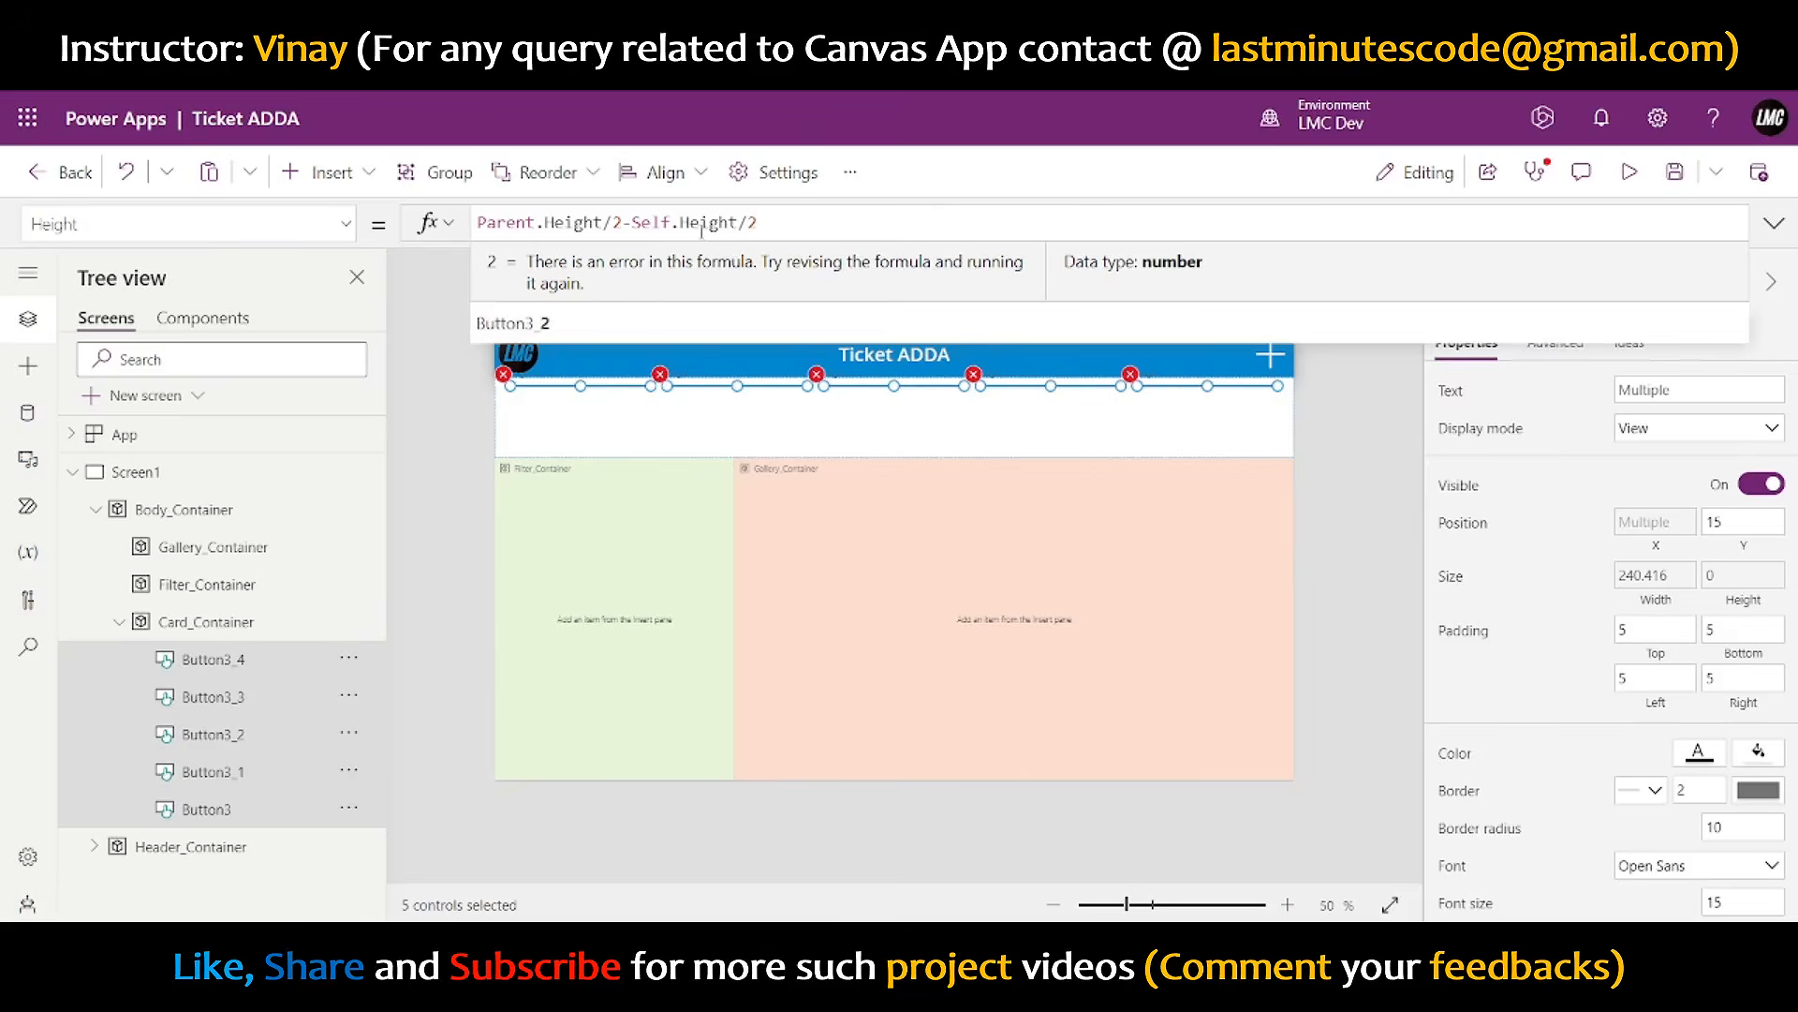
- Copy the Parent.Height/2-Self.Height/2 formula, clear it from Height and restore the five card buttons' height to 100
{"action": "key", "text": "ctrl+a"}
{"action": "key", "text": "ctrl+c"}
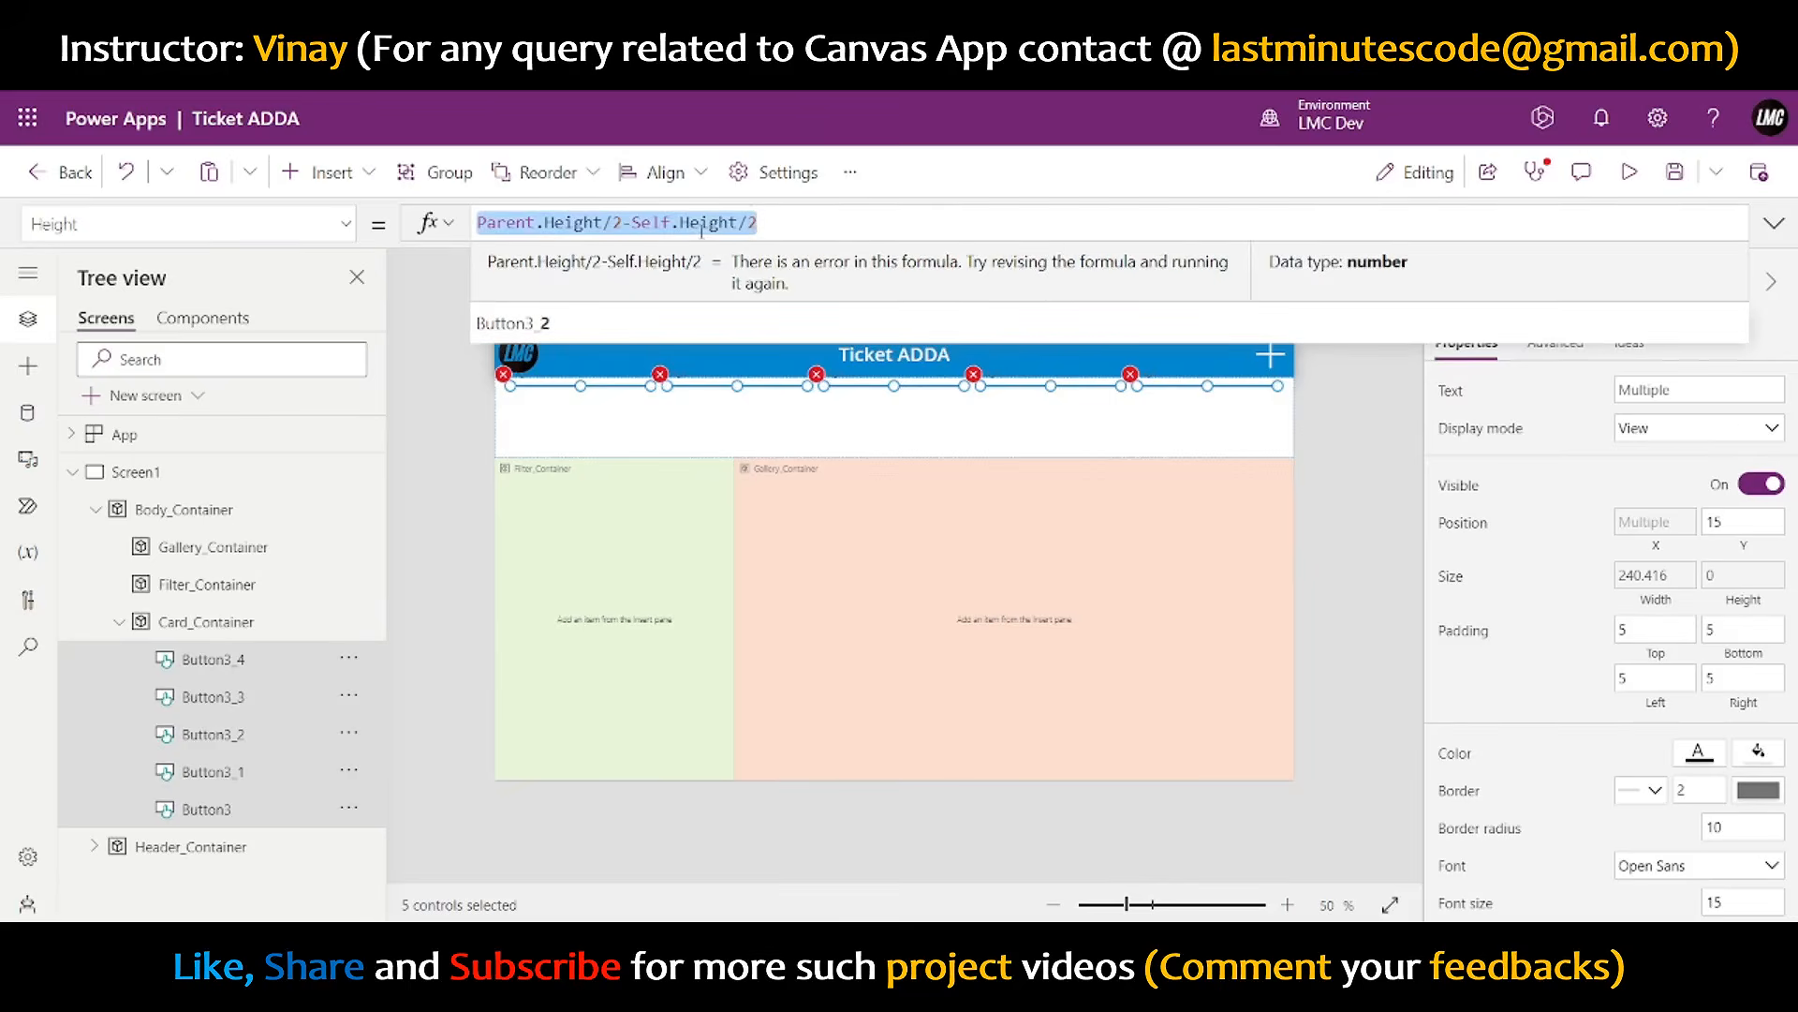
{"action": "key", "text": "BackSpace"}
{"action": "left_click", "coordinate": [1719, 574]}
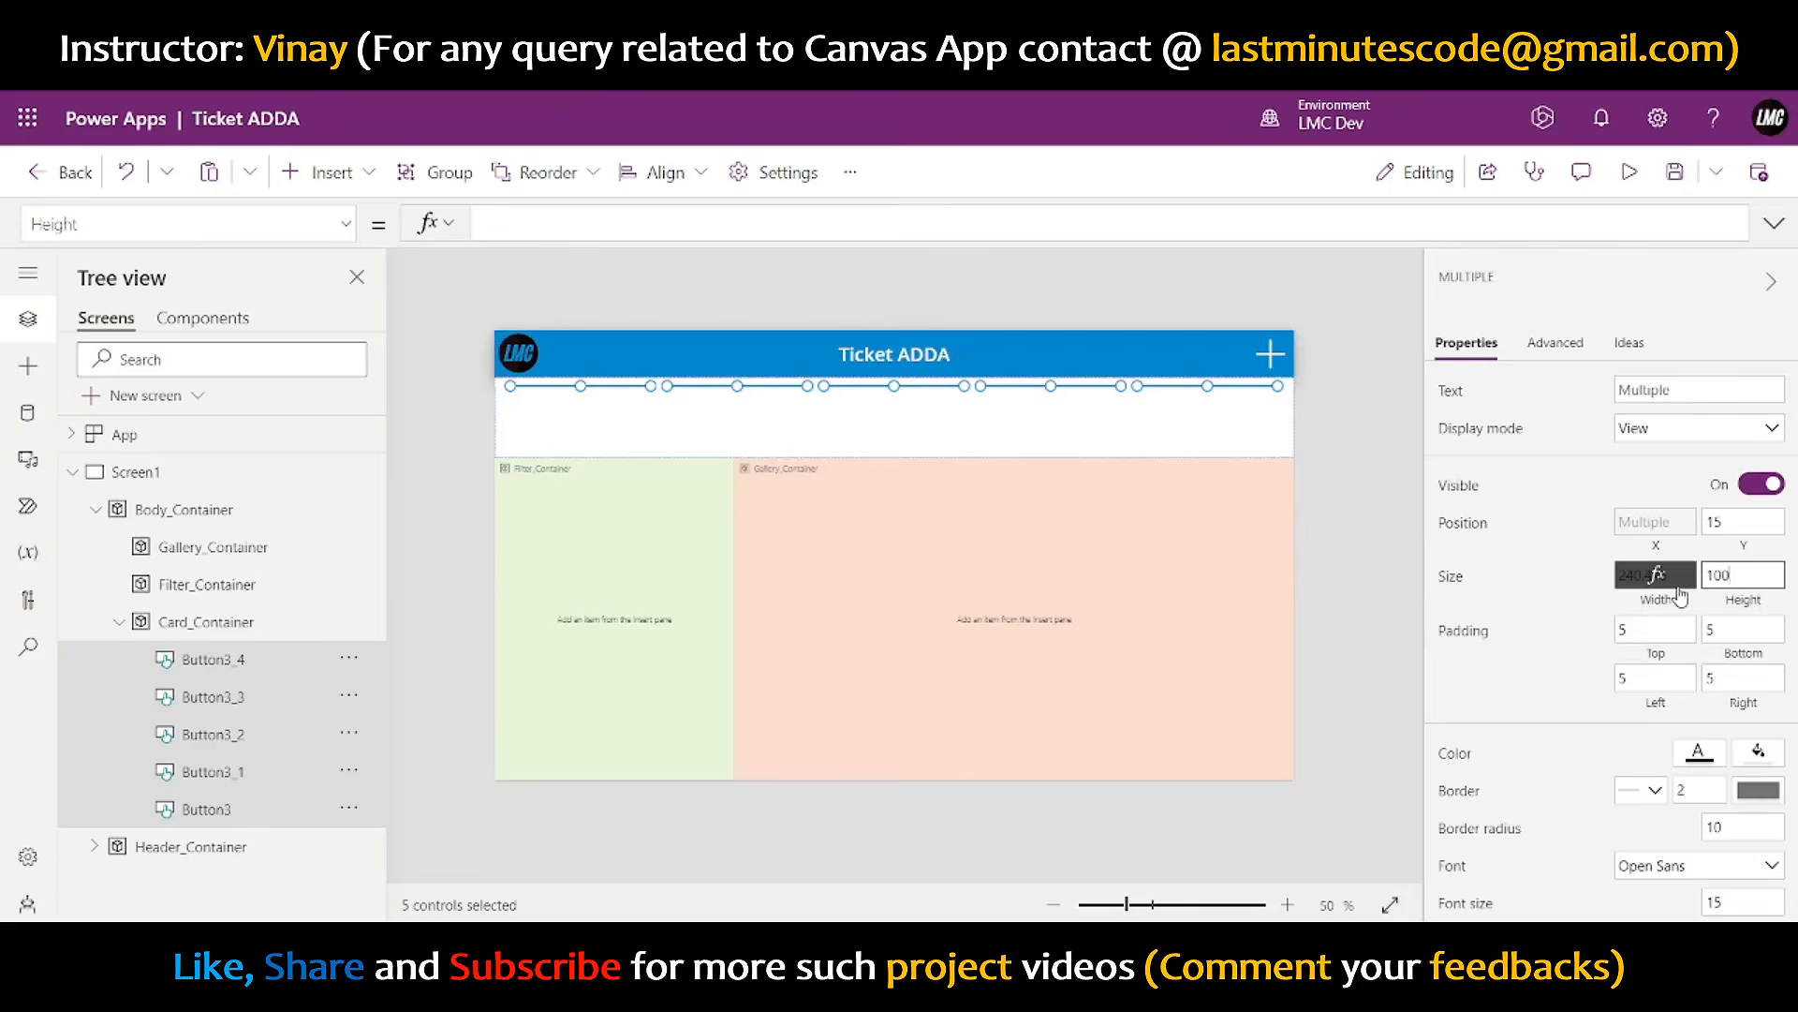
{"action": "type", "text": "100"}
{"action": "left_click", "coordinate": [1754, 552]}
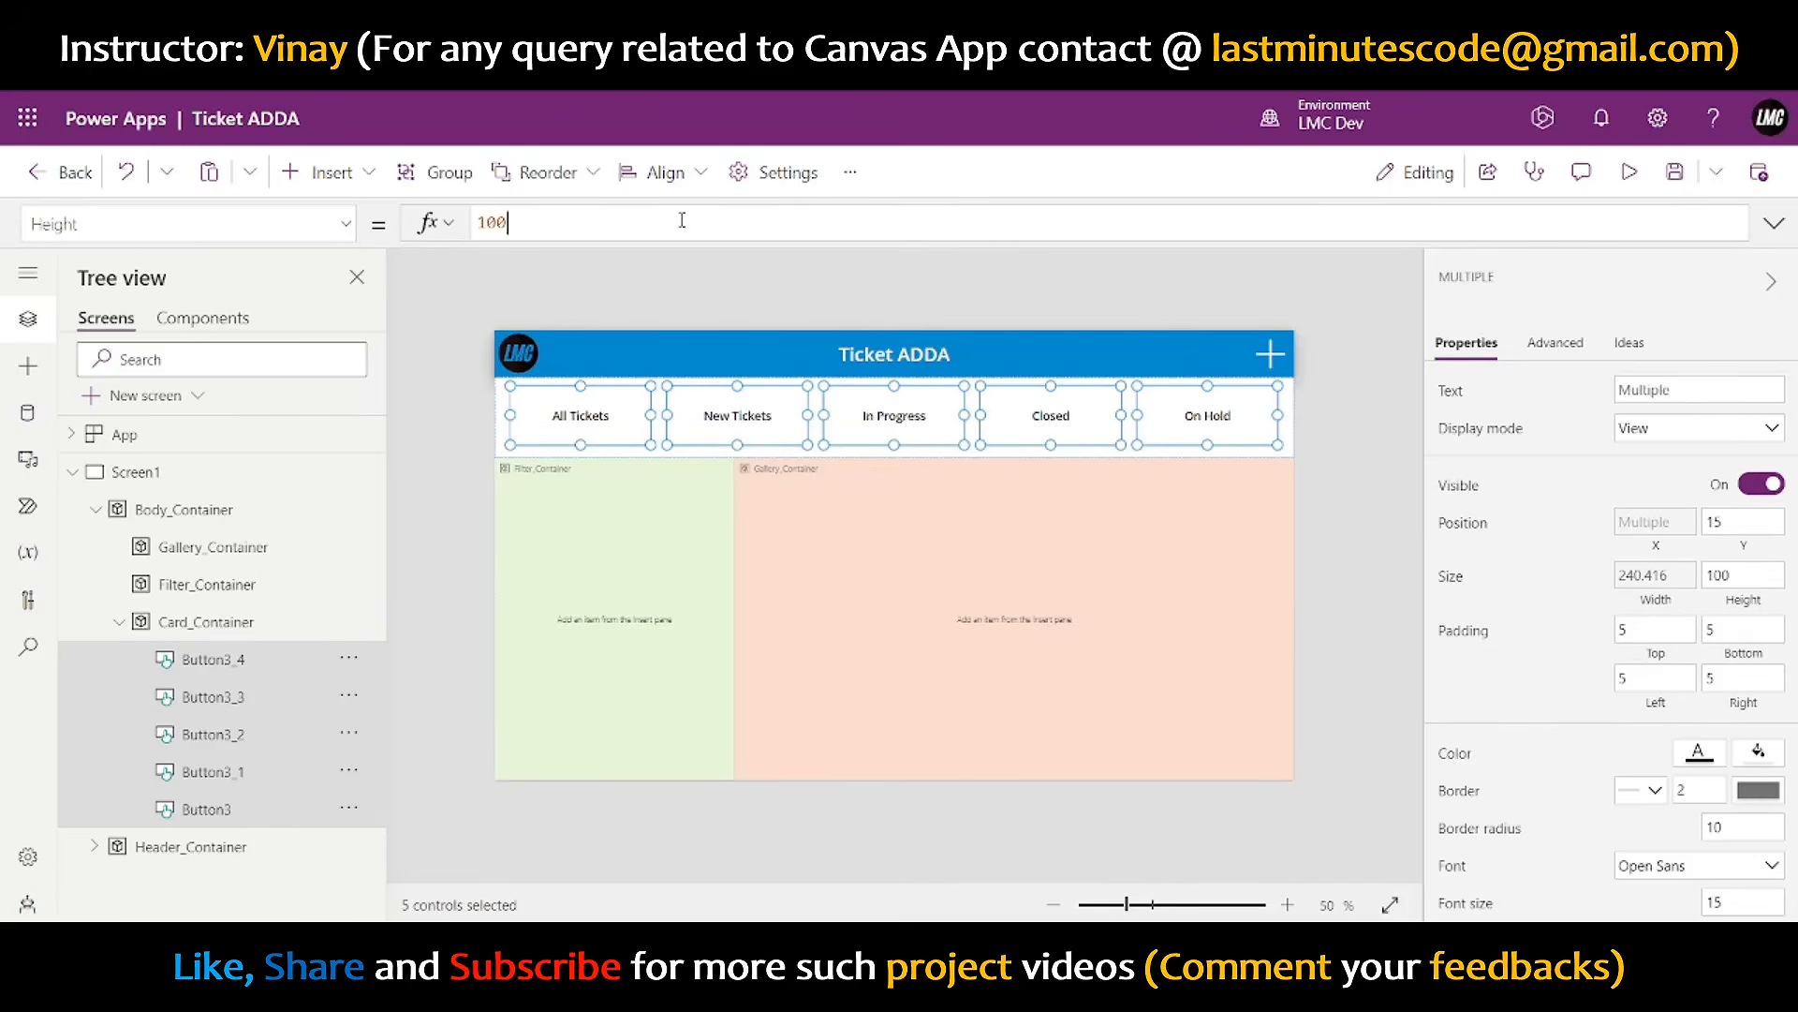
- Set the Y position of all five card buttons to Parent.Height/2-Self.Height/2 and reset their height to 100
{"action": "key", "text": "ctrl+a"}
{"action": "key", "text": "ctrl+v"}
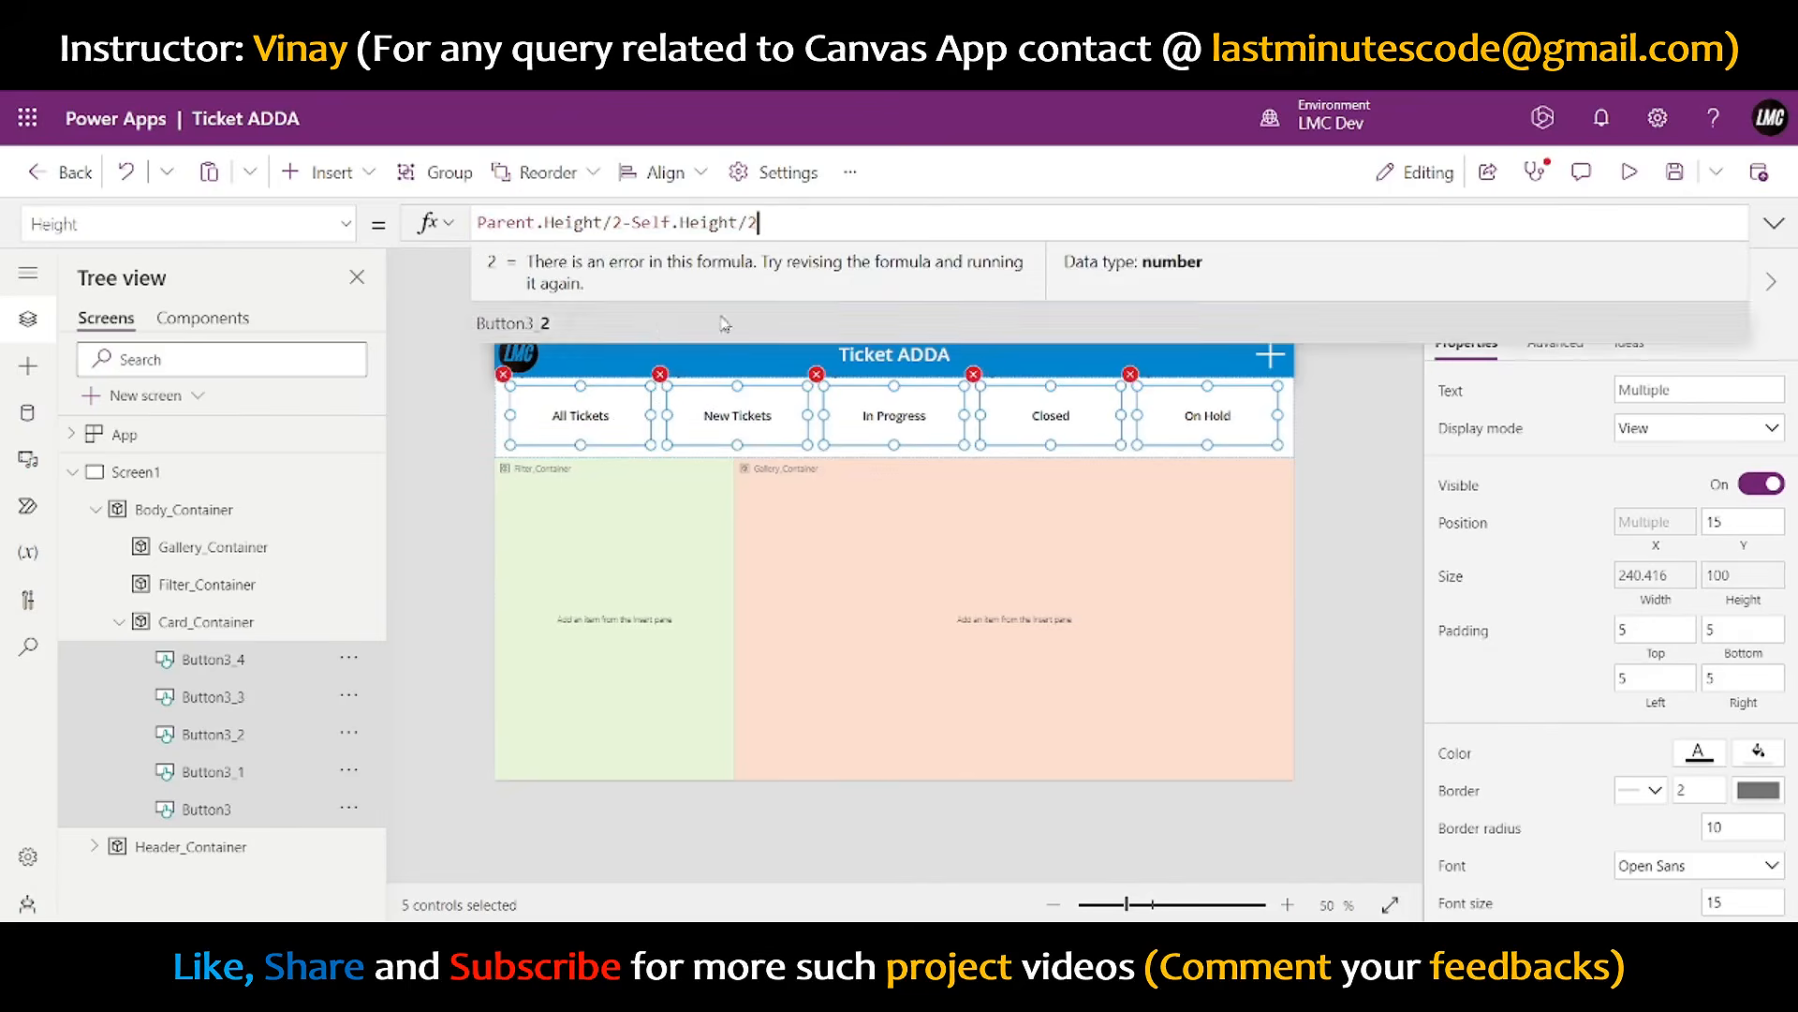
{"action": "left_click", "coordinate": [1754, 556]}
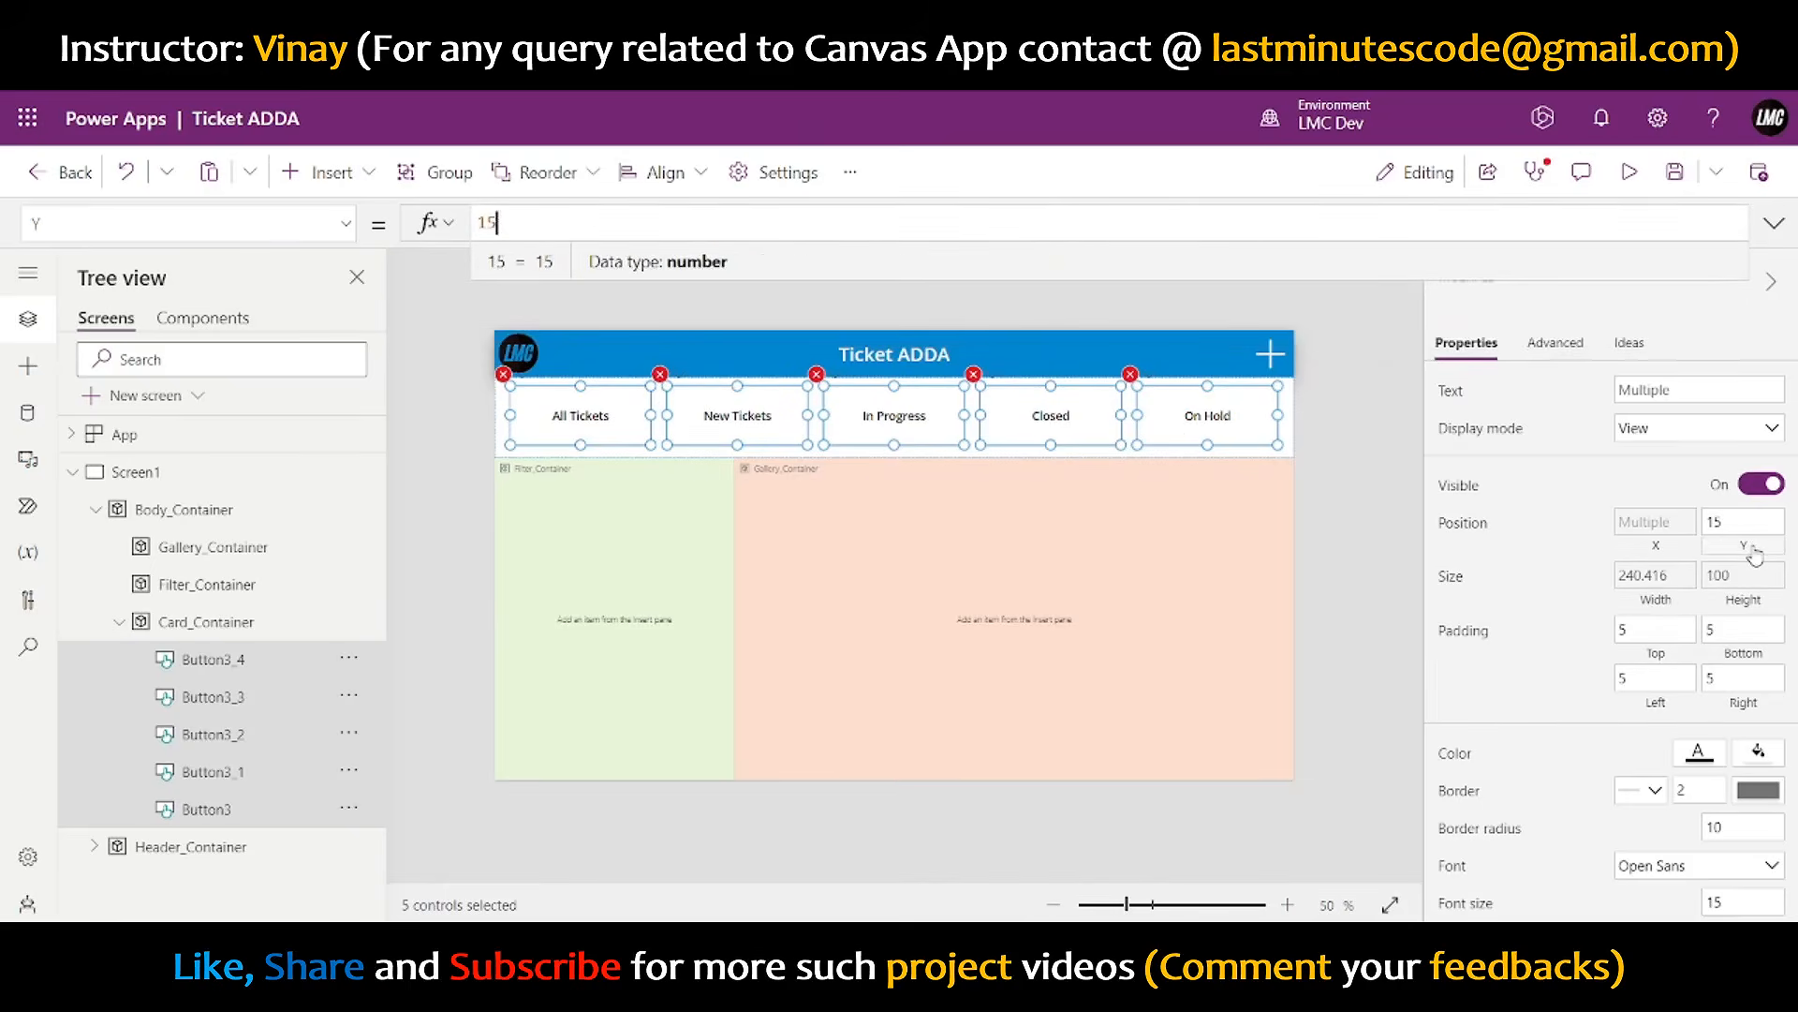
{"action": "key", "text": "ctrl+a"}
{"action": "key", "text": "ctrl+v"}
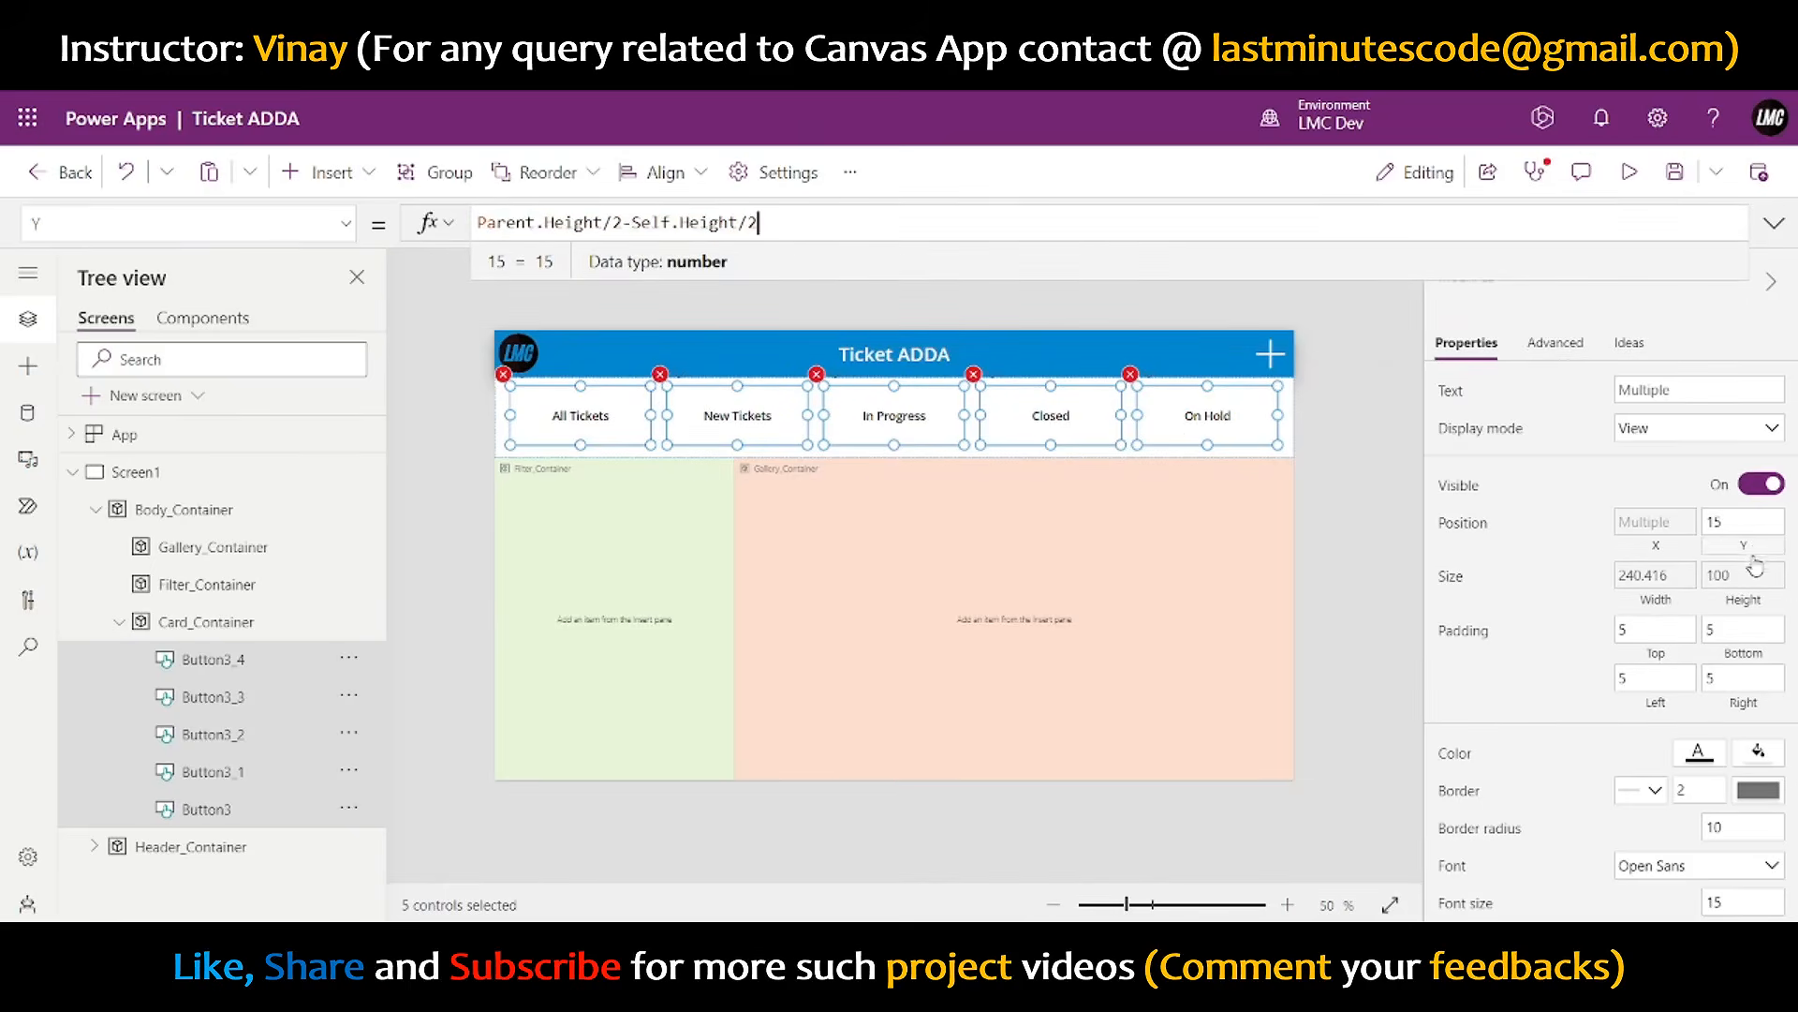
{"action": "left_click", "coordinate": [1745, 599]}
{"action": "key", "text": "ctrl+a"}
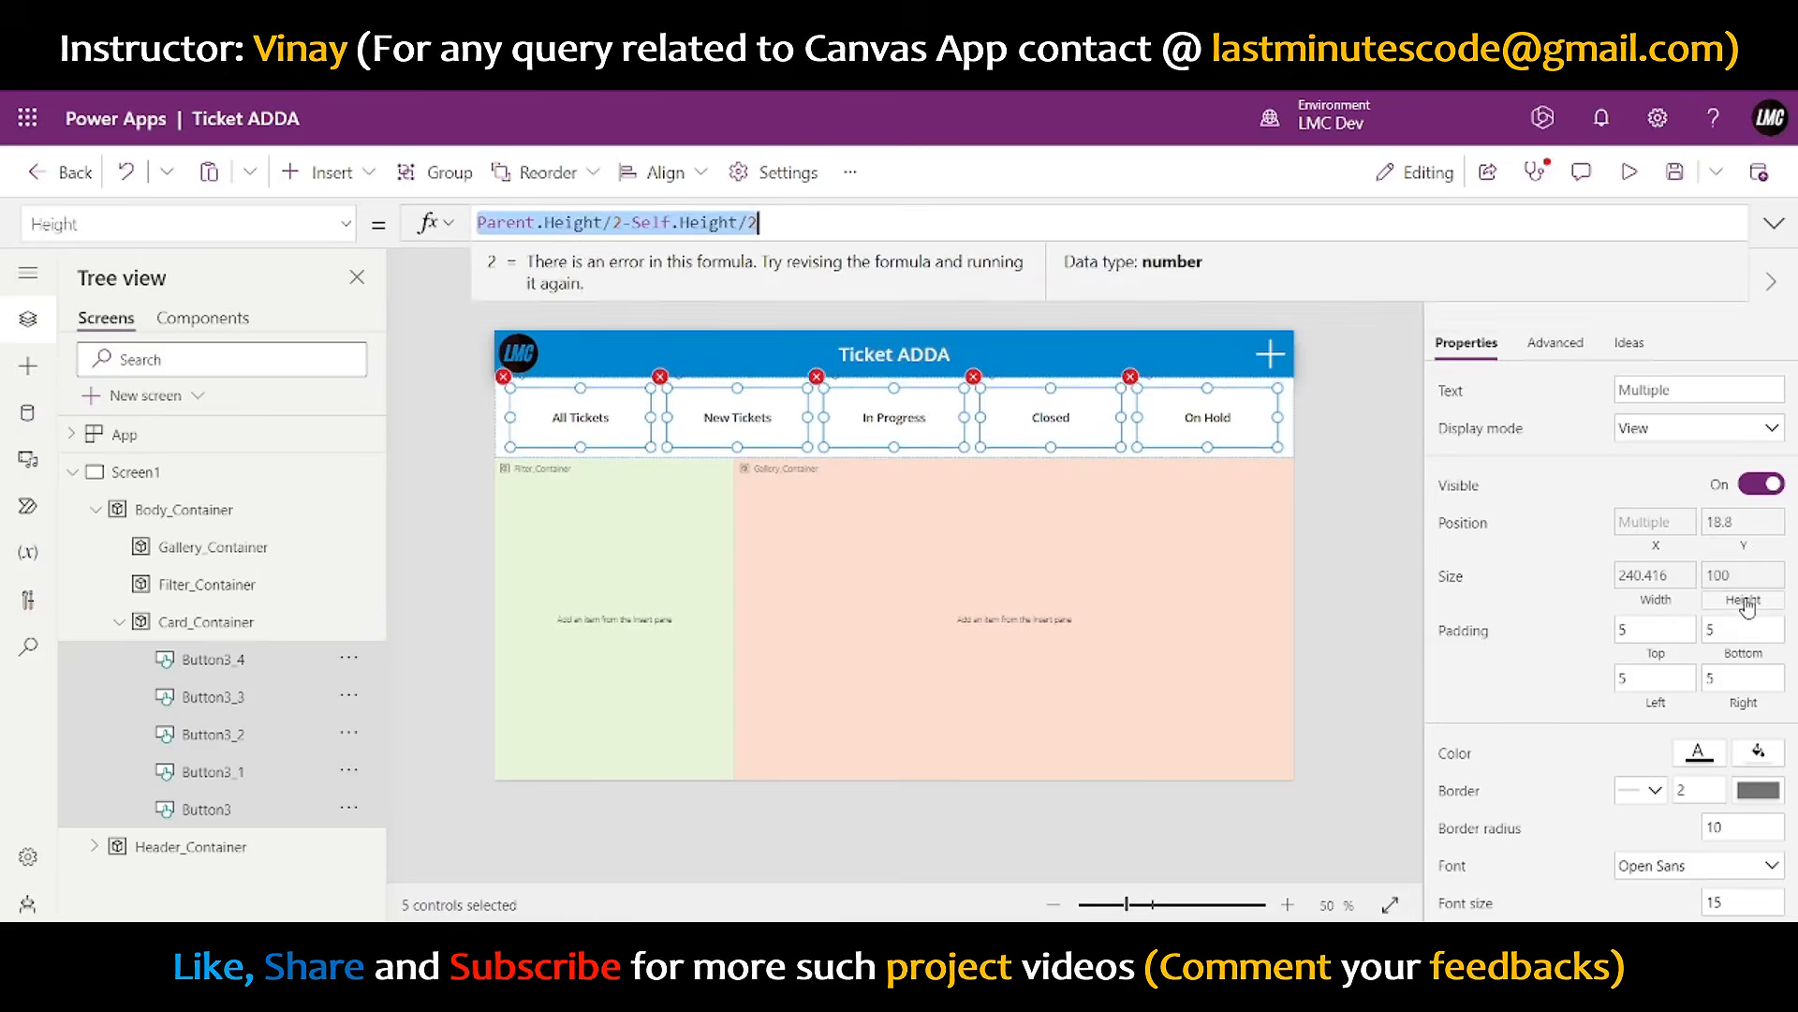
{"action": "type", "text": "100"}
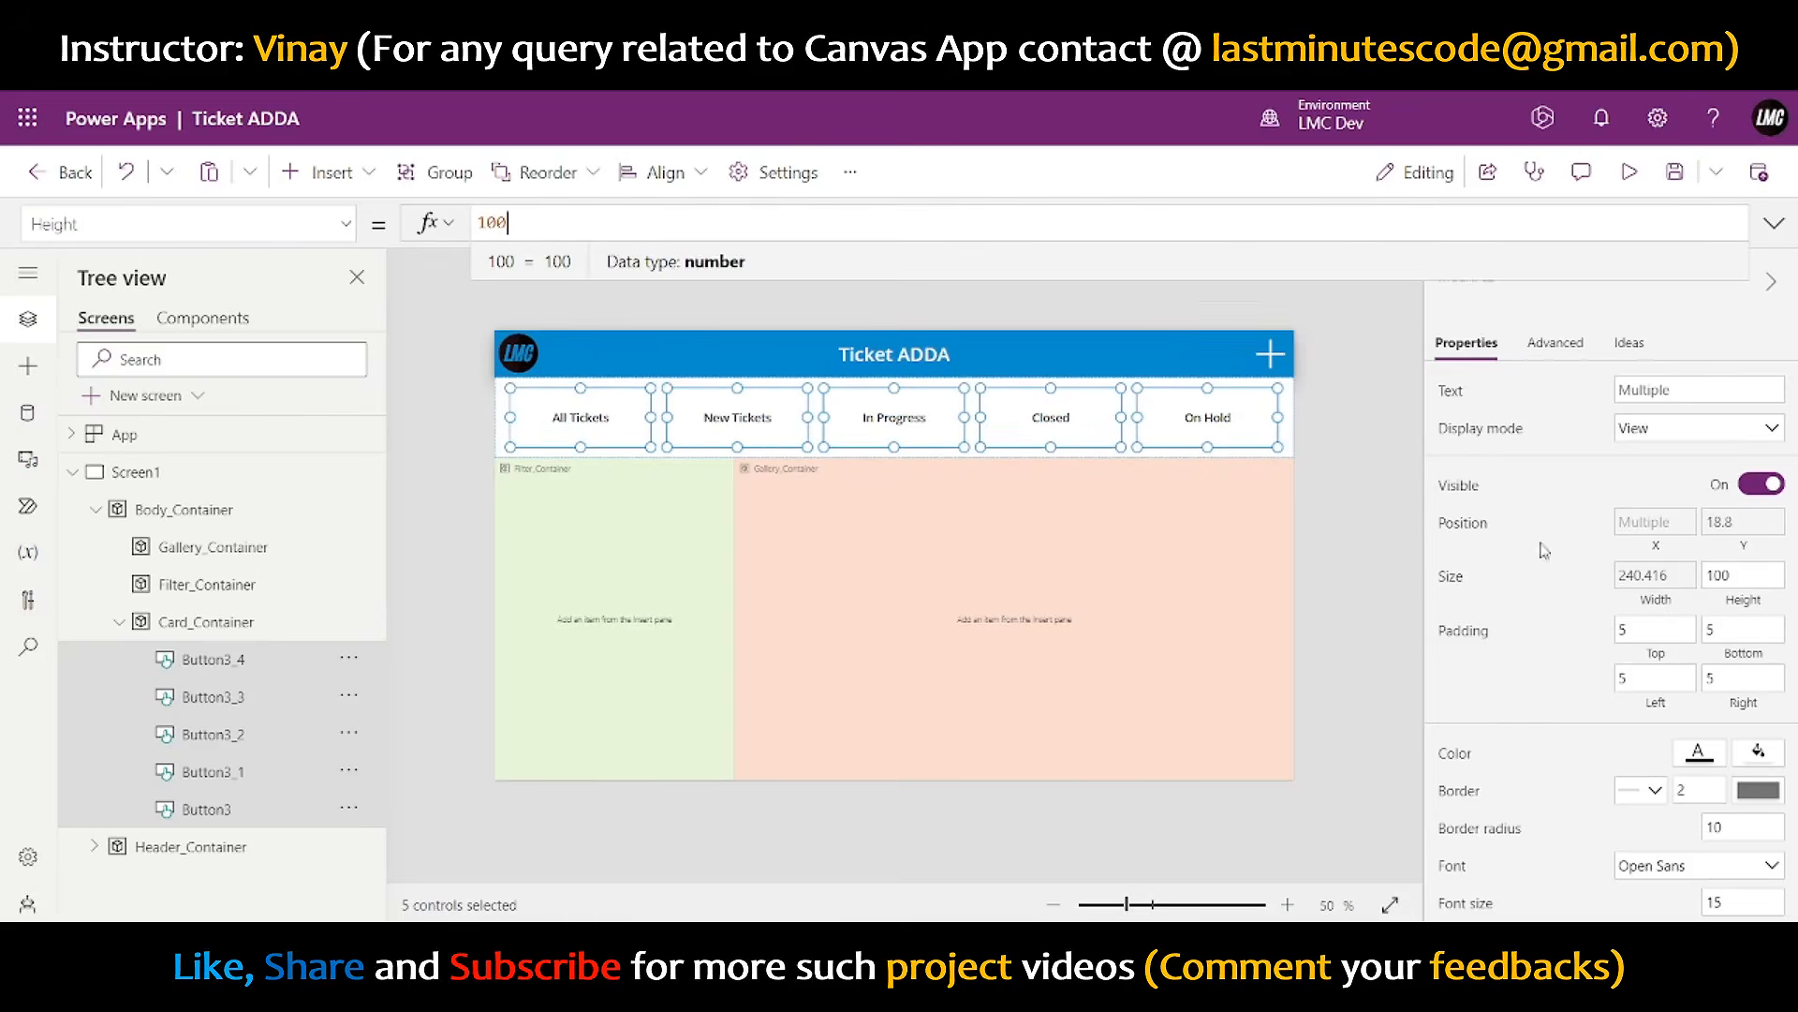
- Check the Y formula shared by the All Tickets, New Tickets, In Progress and Closed card buttons
{"action": "left_click", "coordinate": [1351, 458]}
{"action": "left_click", "coordinate": [590, 418]}
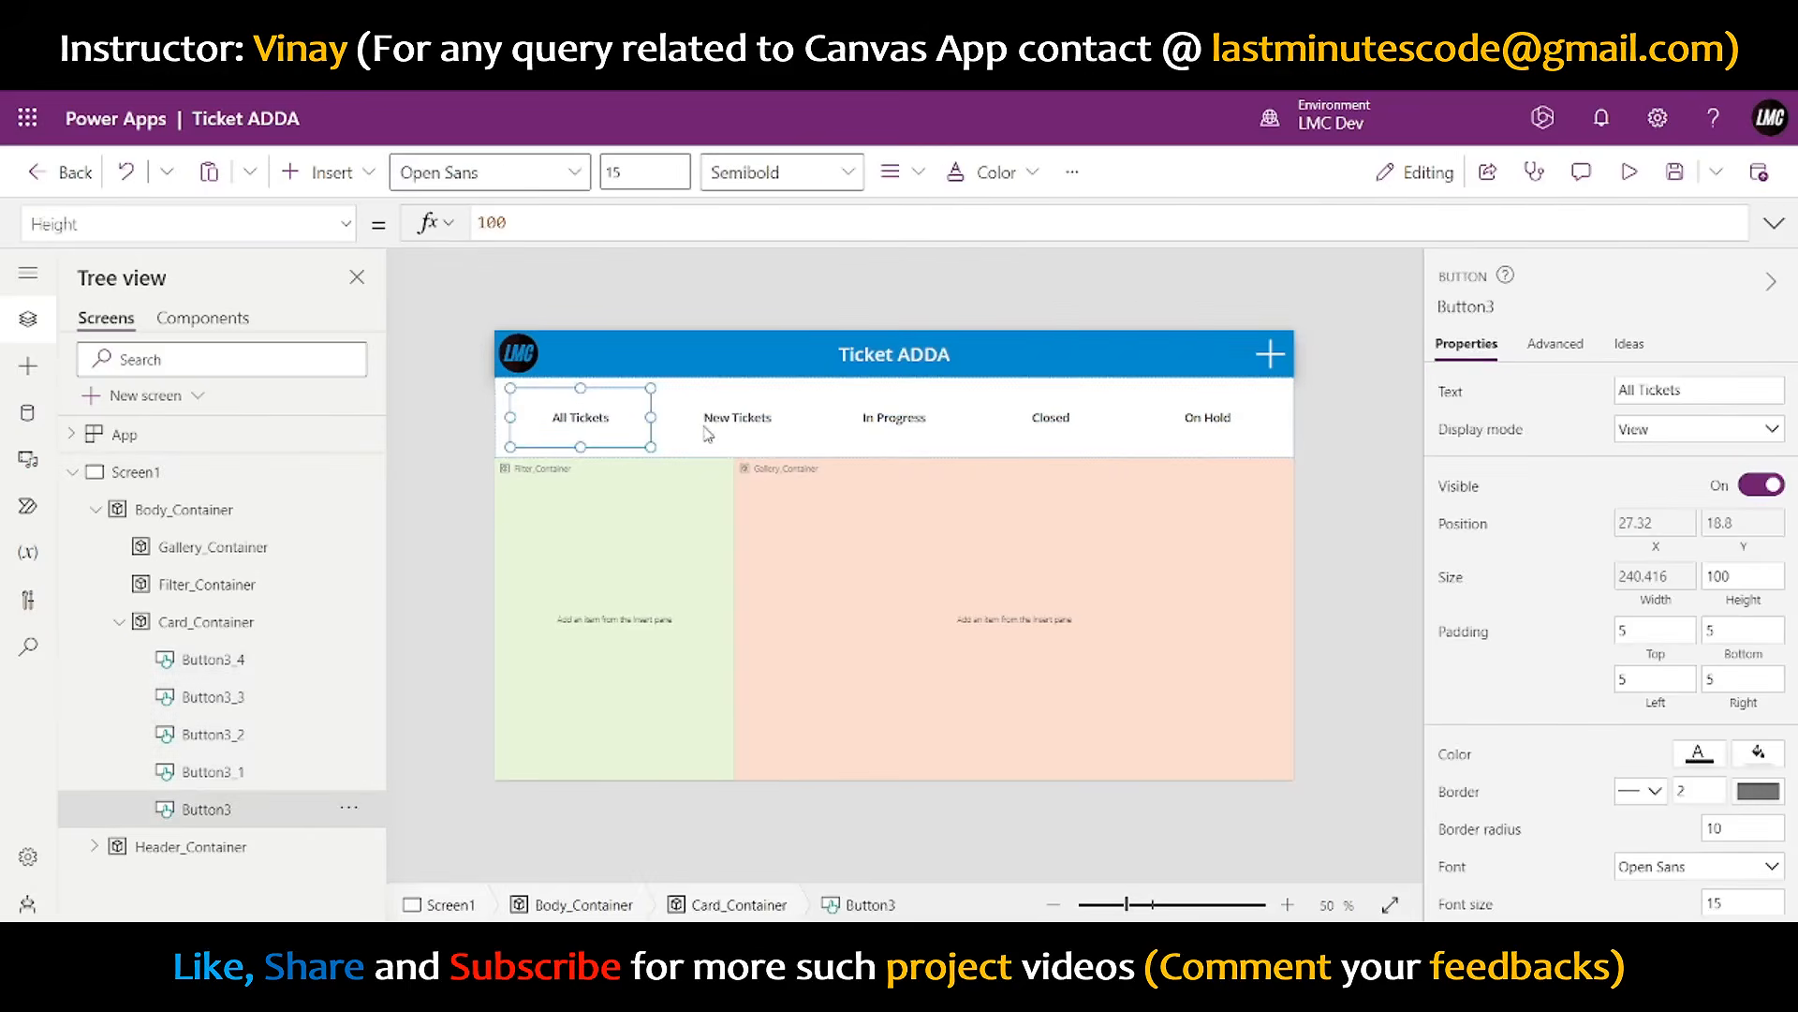
{"action": "left_click", "coordinate": [740, 417], "text": "shift"}
{"action": "left_click", "coordinate": [899, 418], "text": "shift"}
{"action": "left_click", "coordinate": [1006, 419], "text": "shift"}
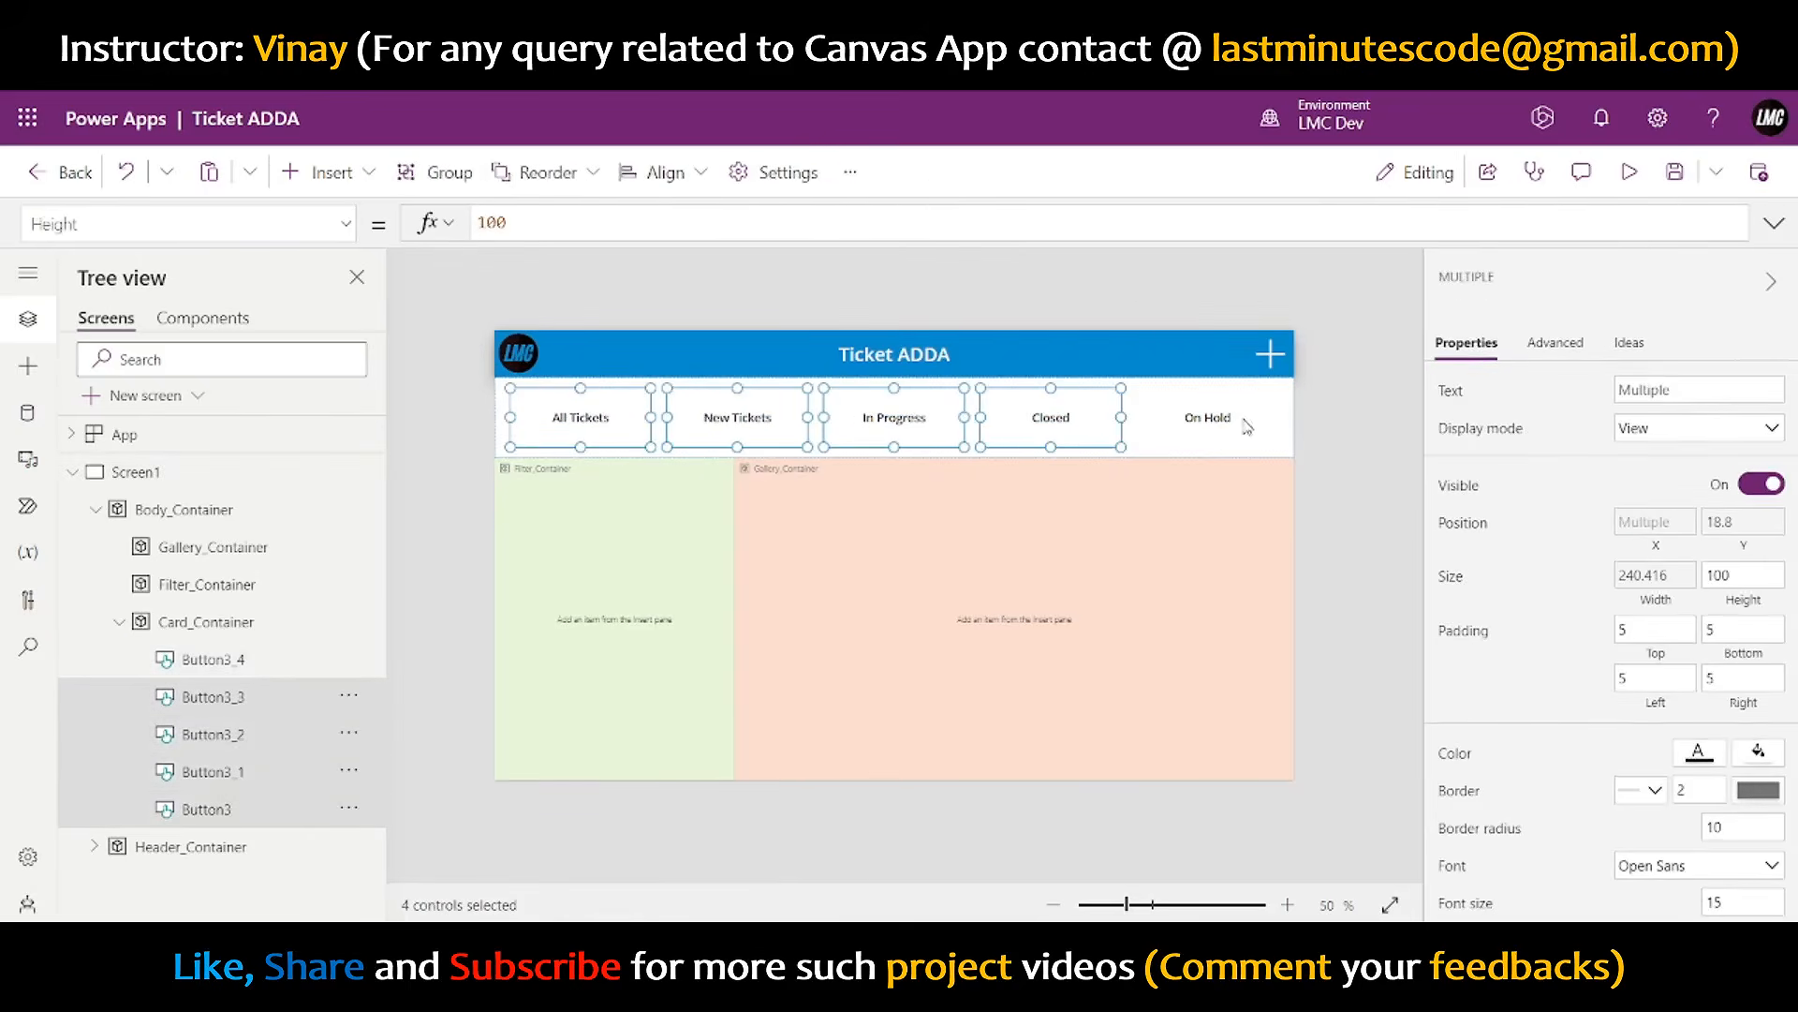
{"action": "left_click", "coordinate": [1735, 536]}
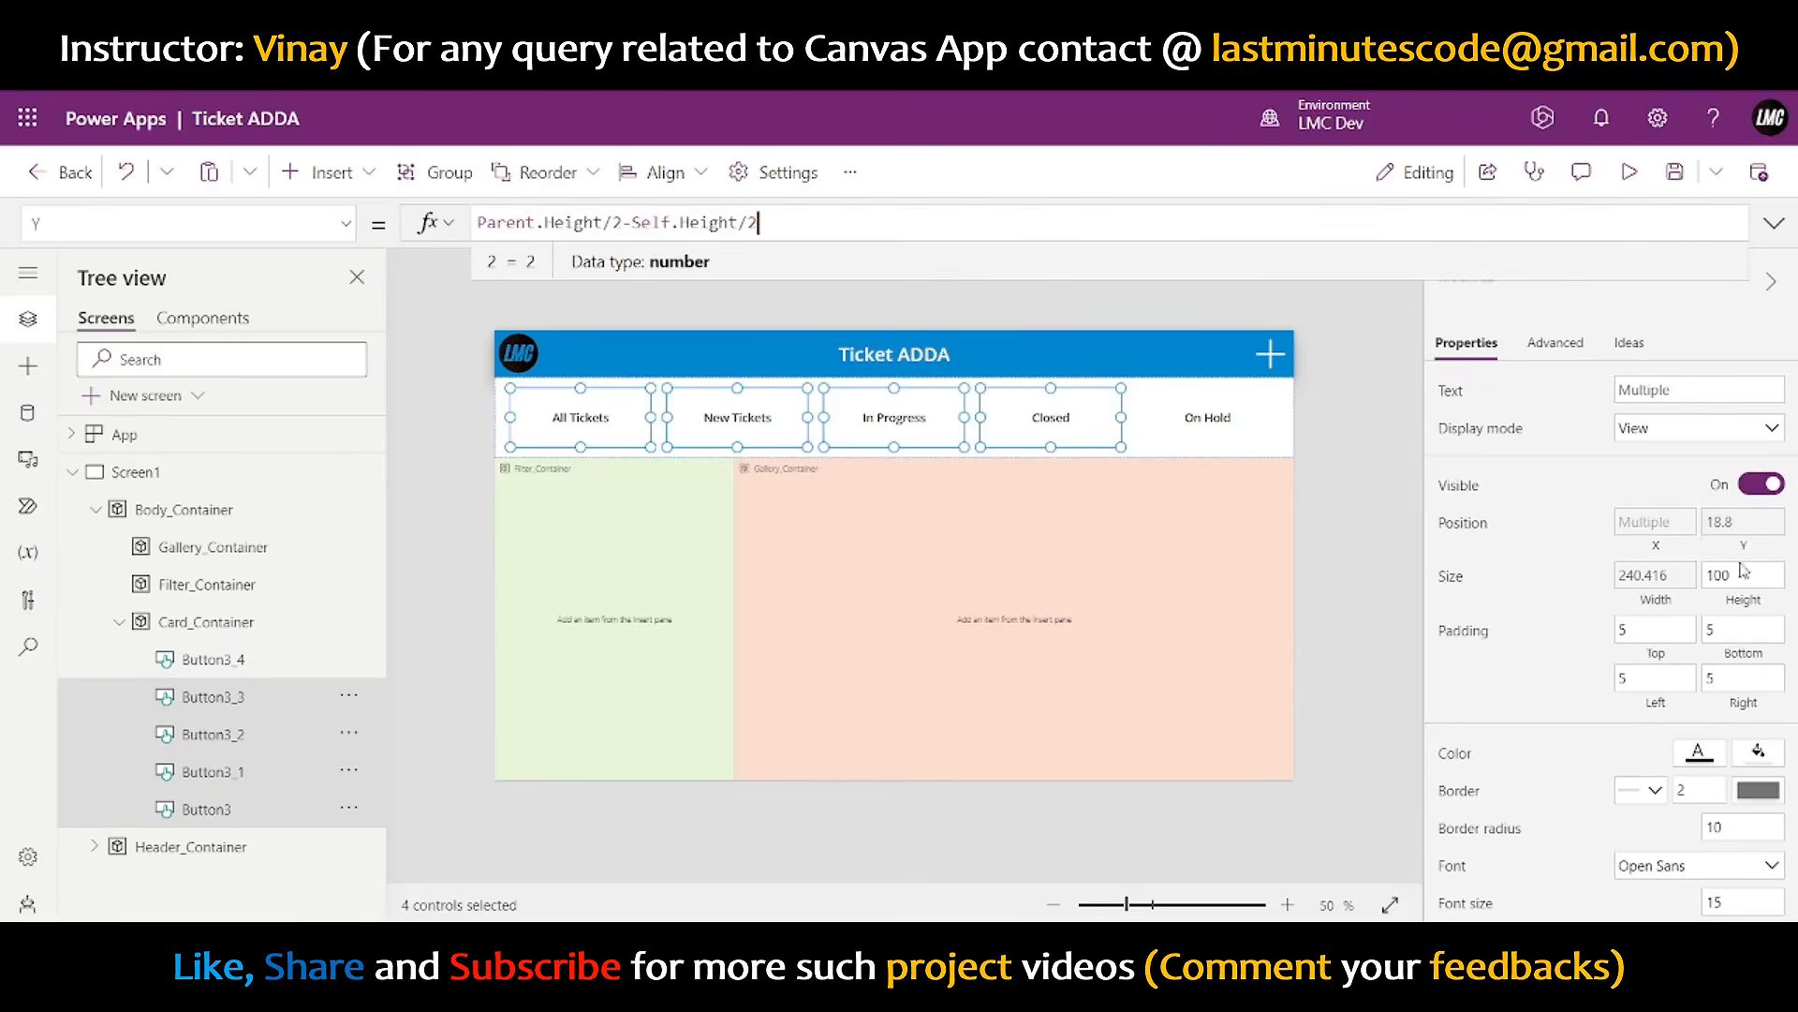
{"action": "left_click", "coordinate": [1382, 495]}
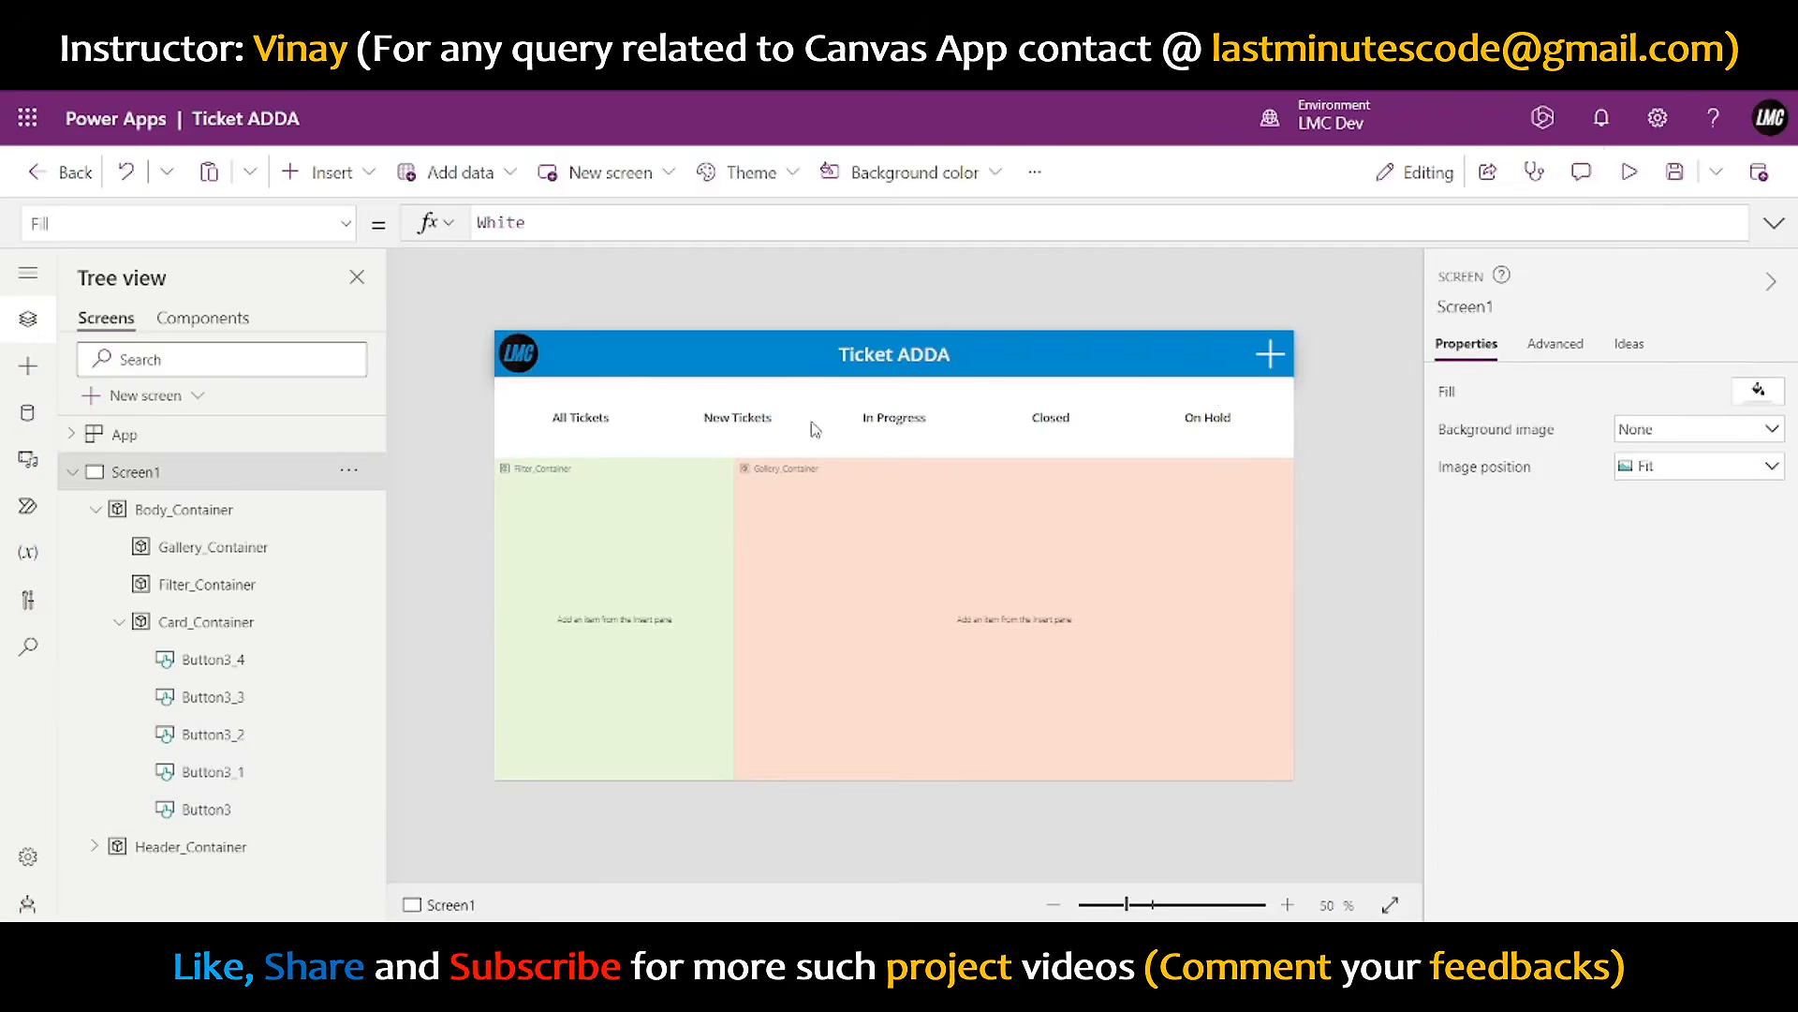
- Insert a blank gallery into Filter_Container
{"action": "left_click", "coordinate": [581, 557]}
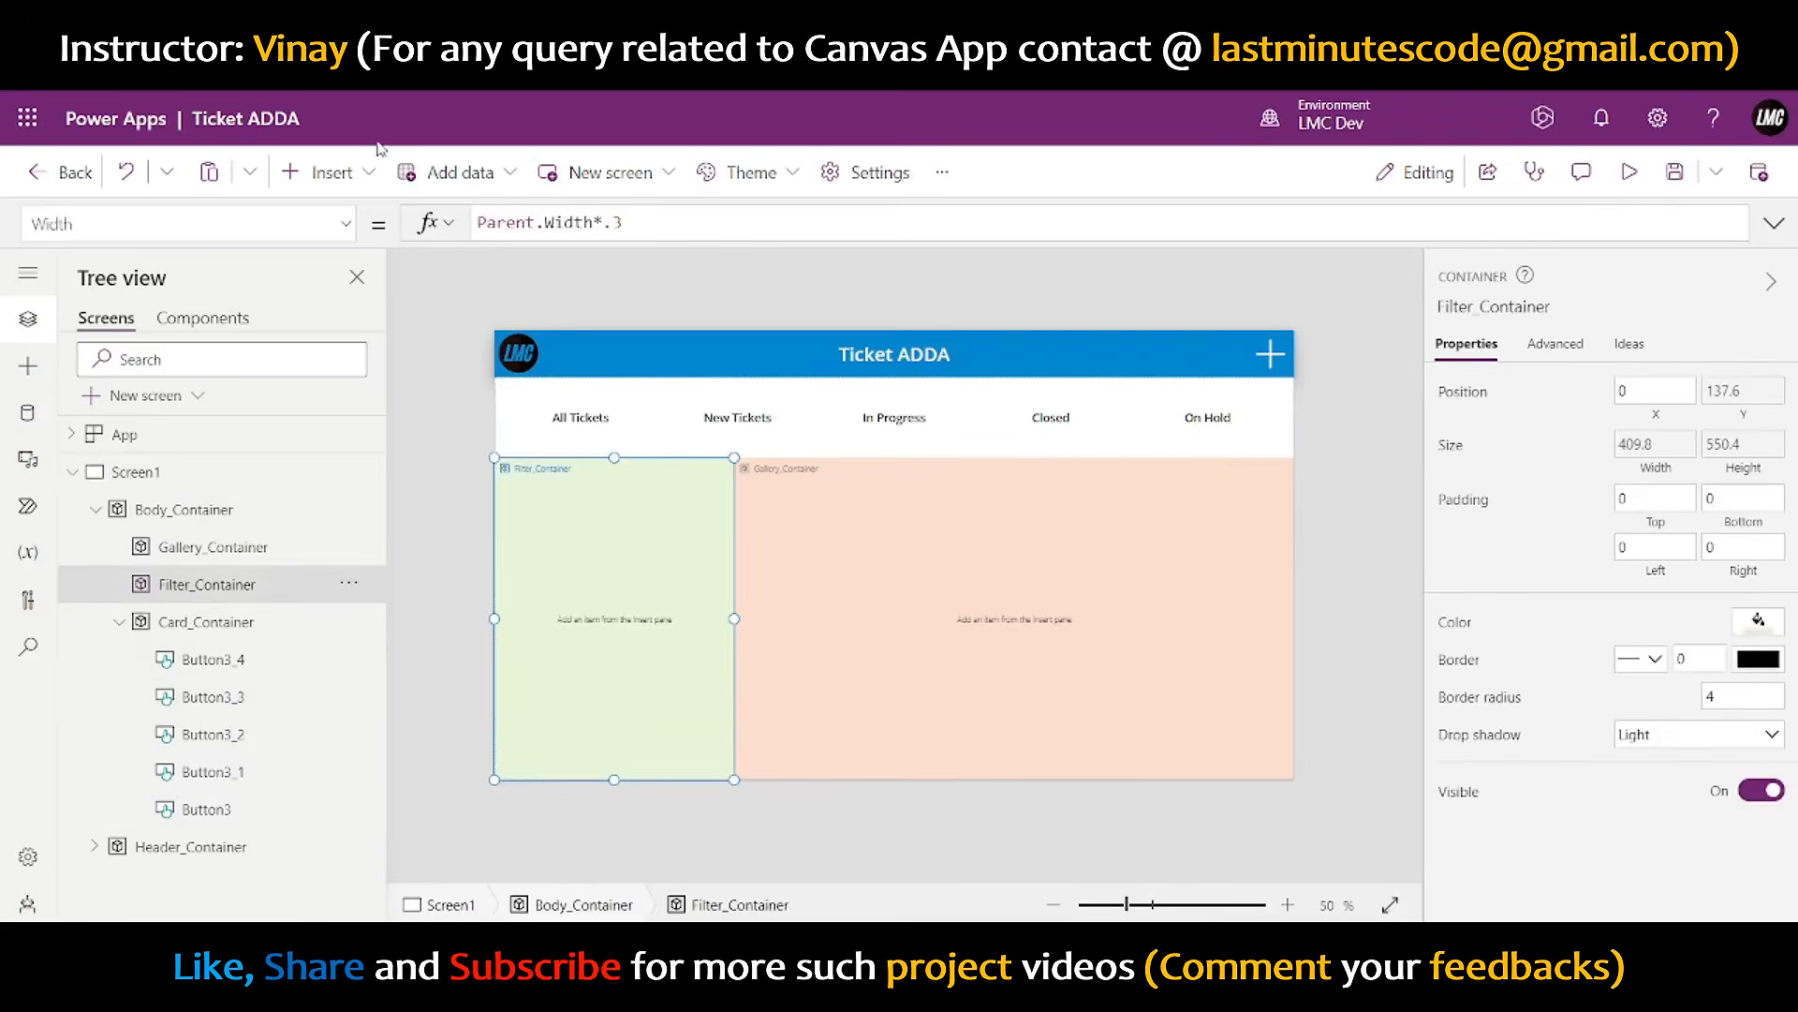
{"action": "left_click", "coordinate": [335, 172]}
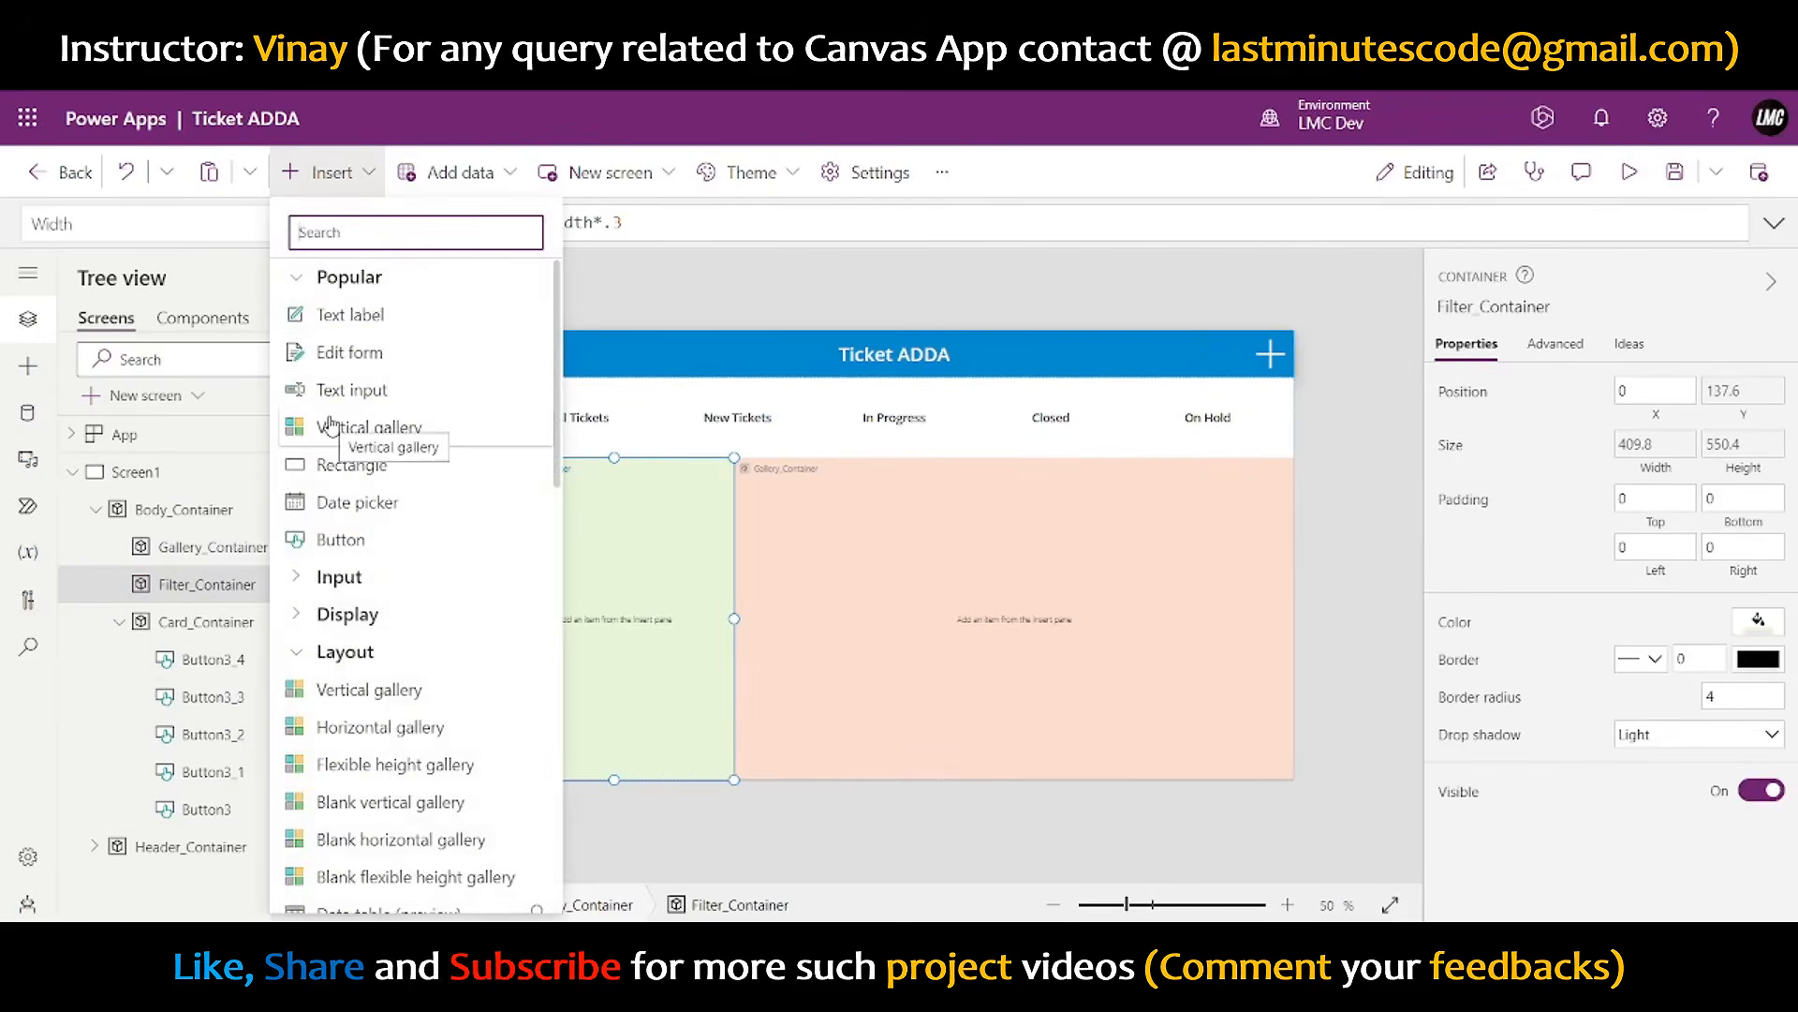
{"action": "scroll", "coordinate": [354, 445], "scroll_direction": "down", "scroll_amount": 4}
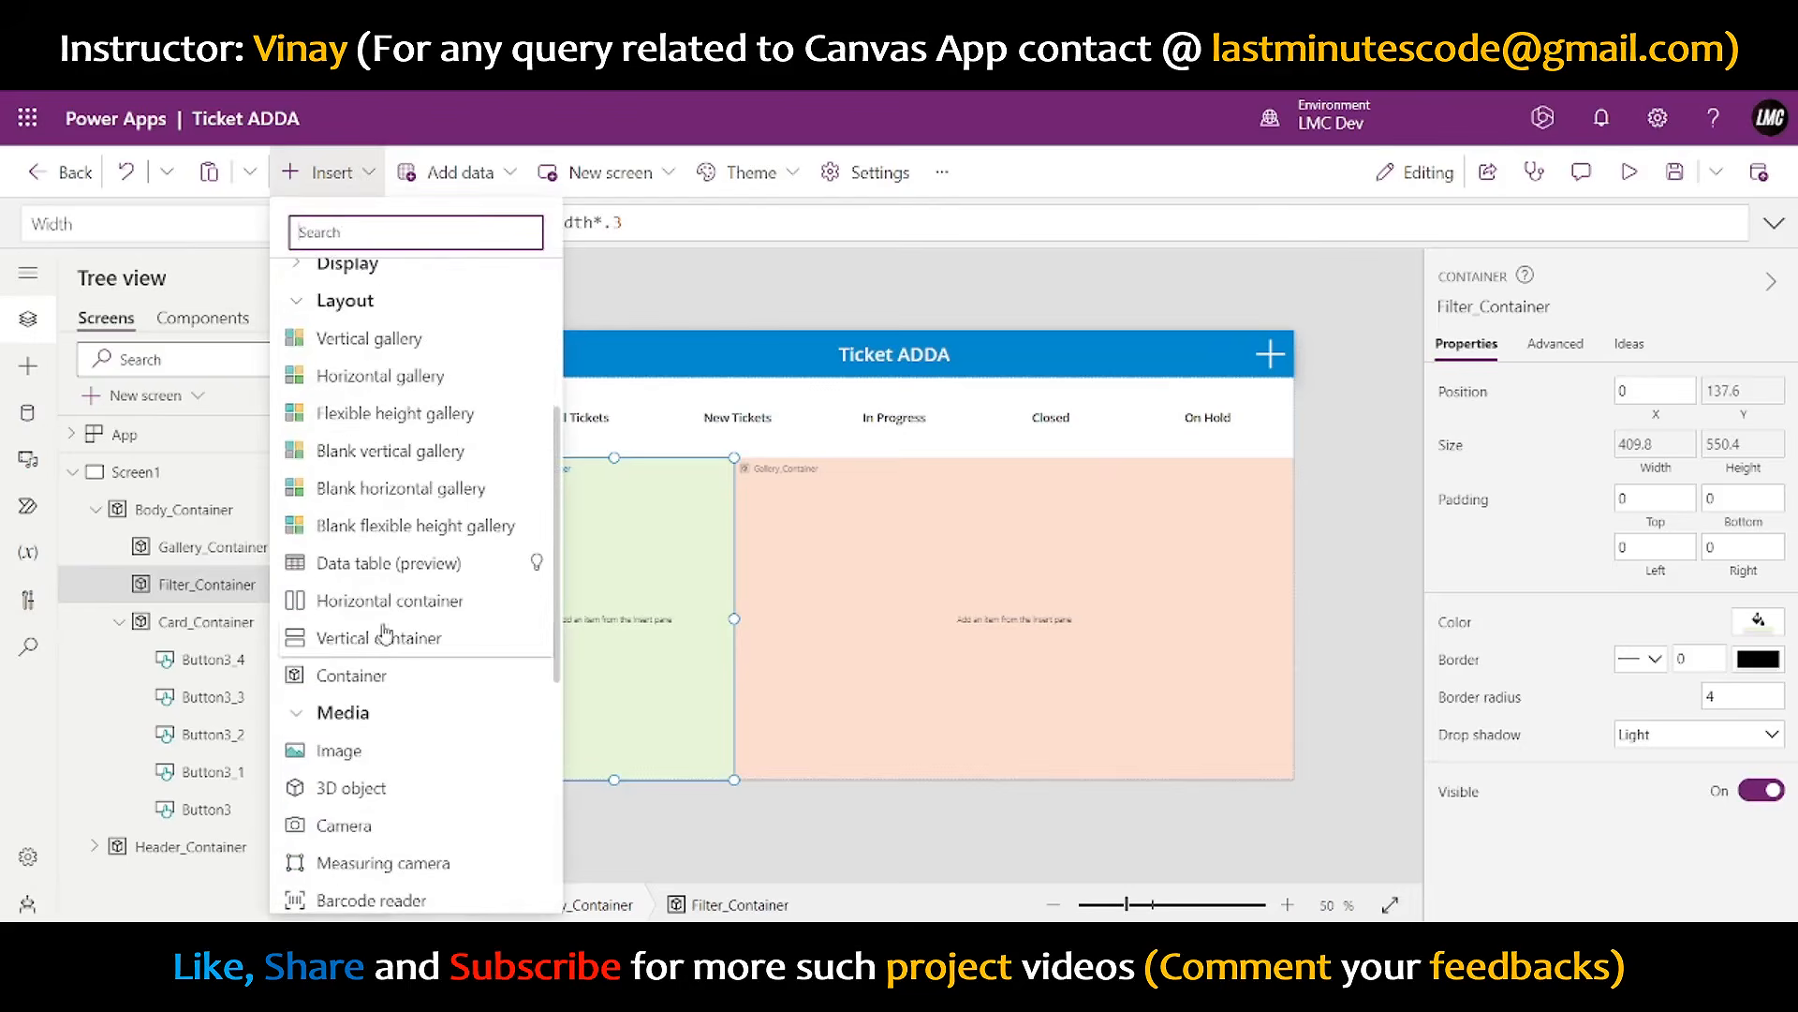
{"action": "left_click", "coordinate": [353, 534]}
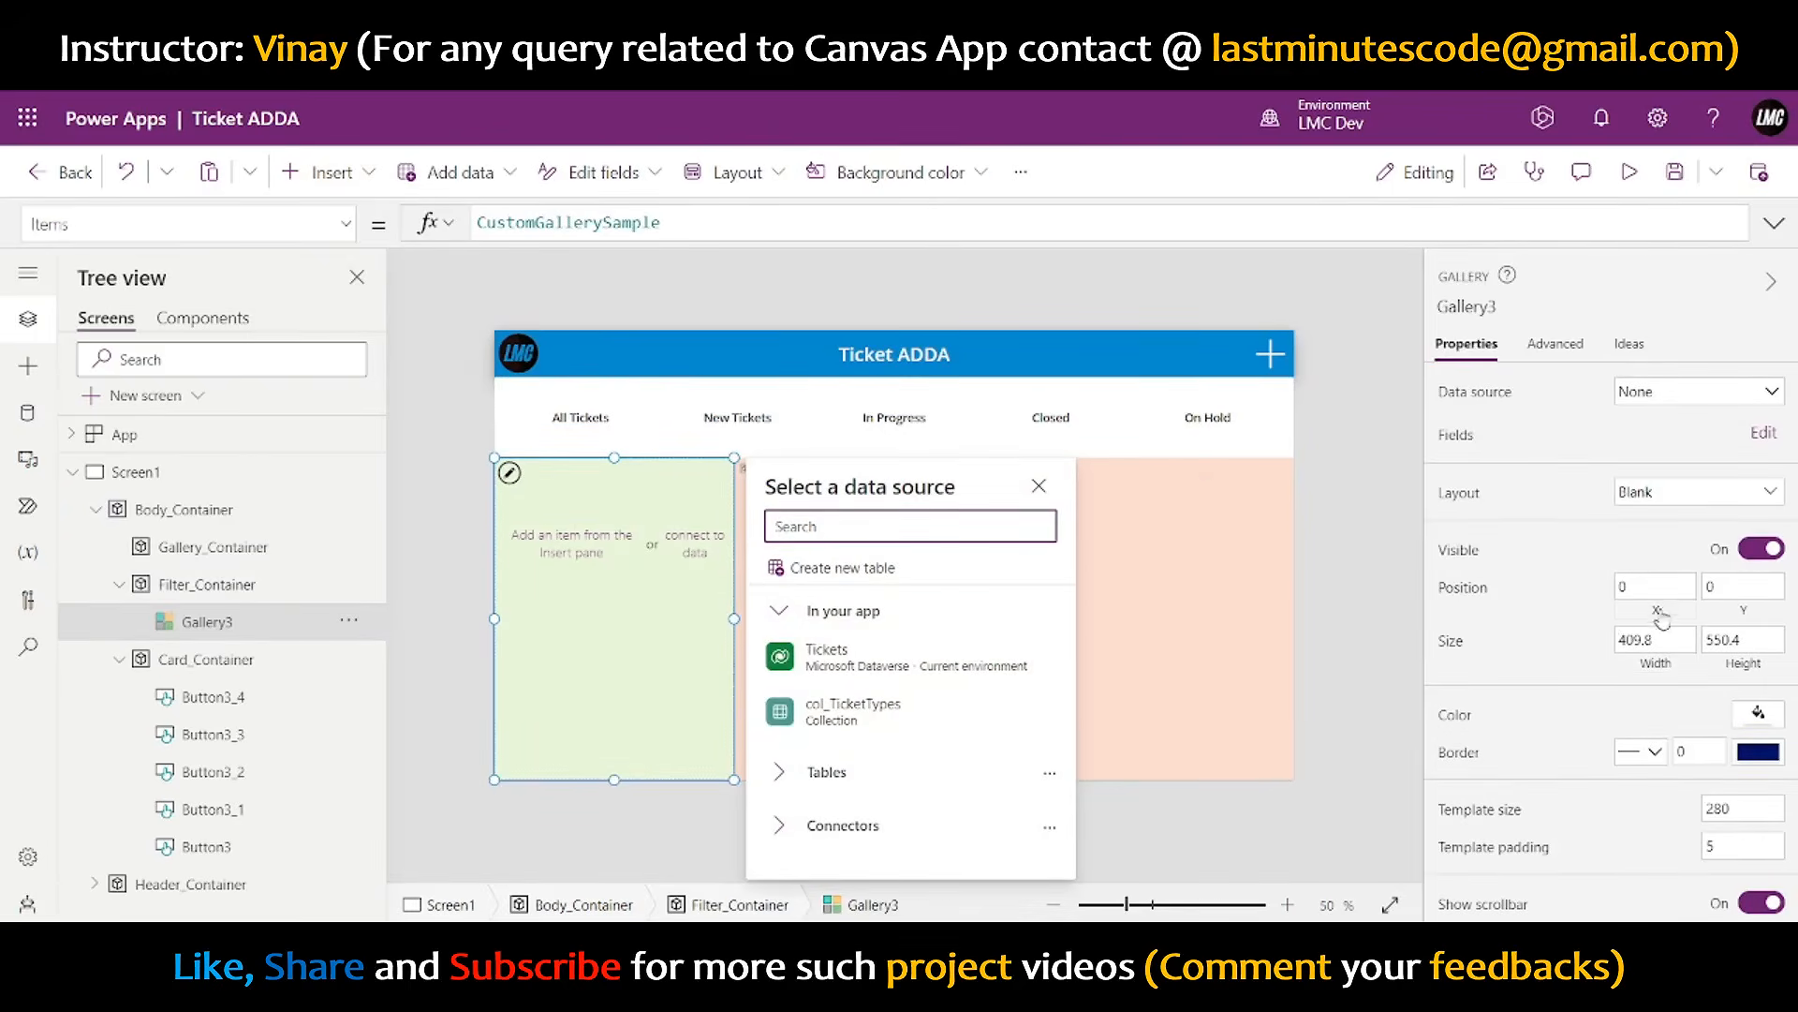
- Size the new gallery to Parent.Width by Parent.Height and set its data source to the col_TicketTypes collection
{"action": "left_click", "coordinate": [1657, 655]}
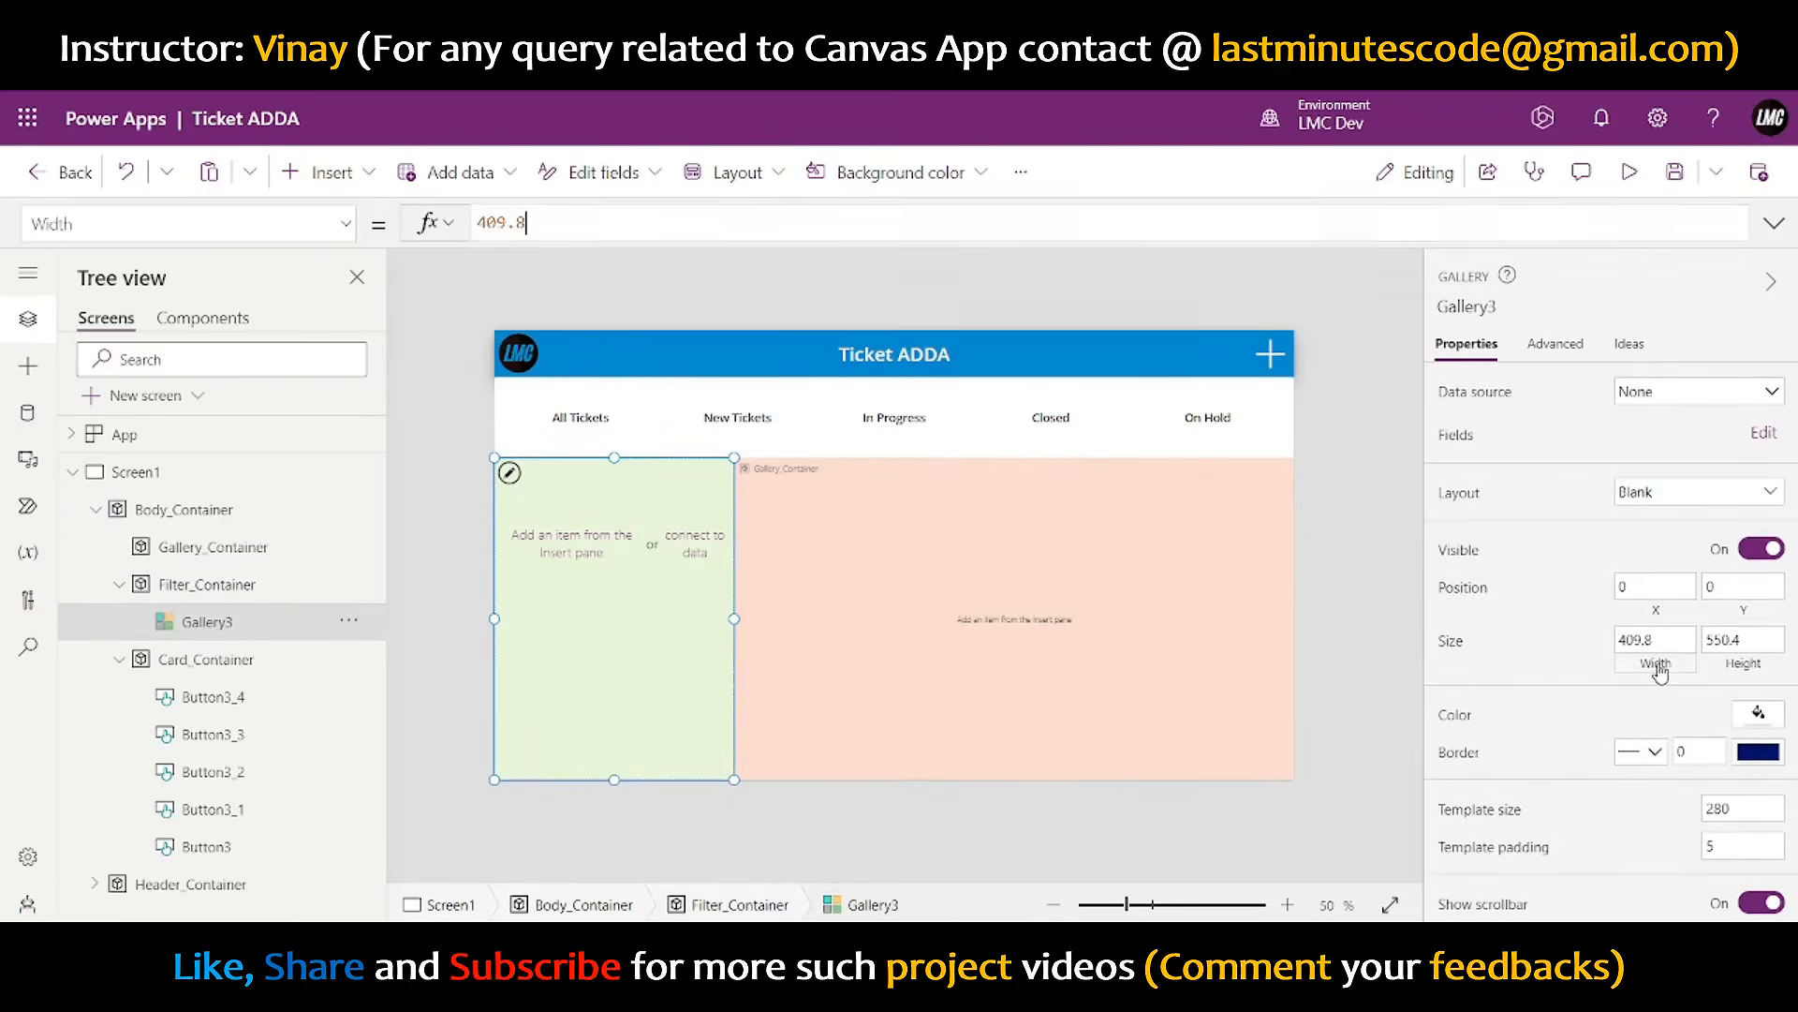
{"action": "type", "text": "pas"}
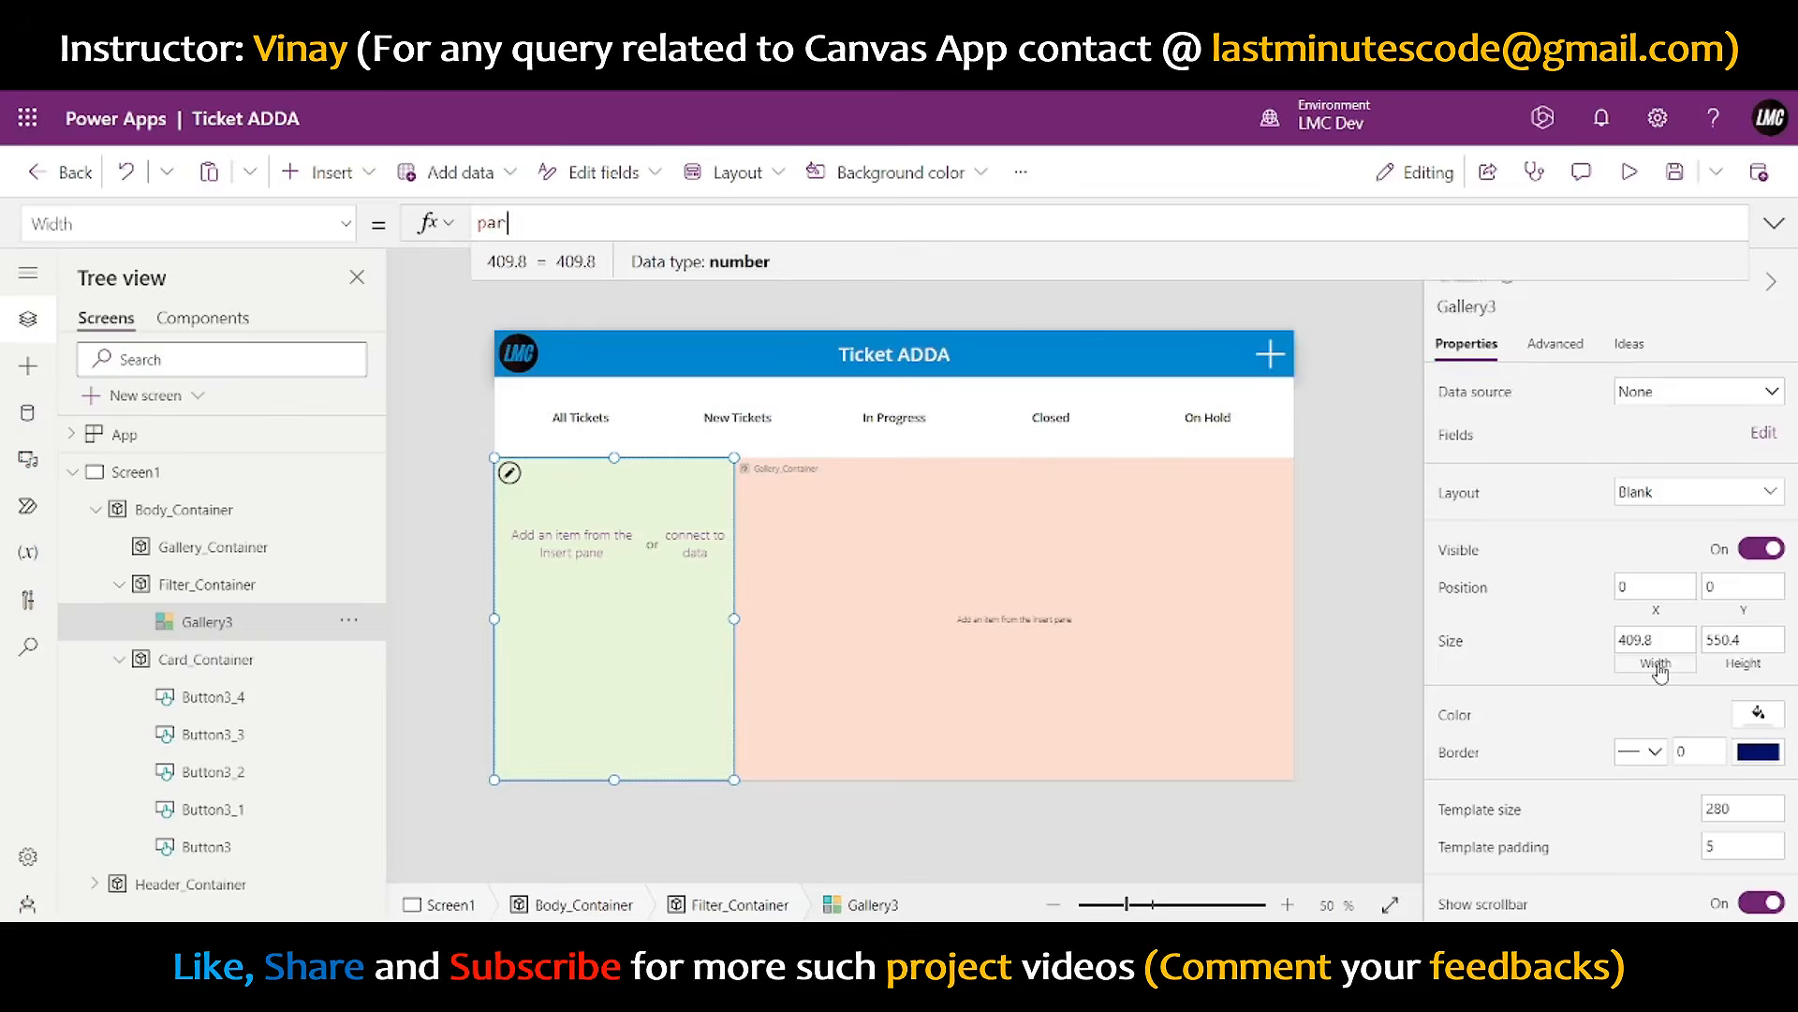
{"action": "type", "text": "ent.Width"}
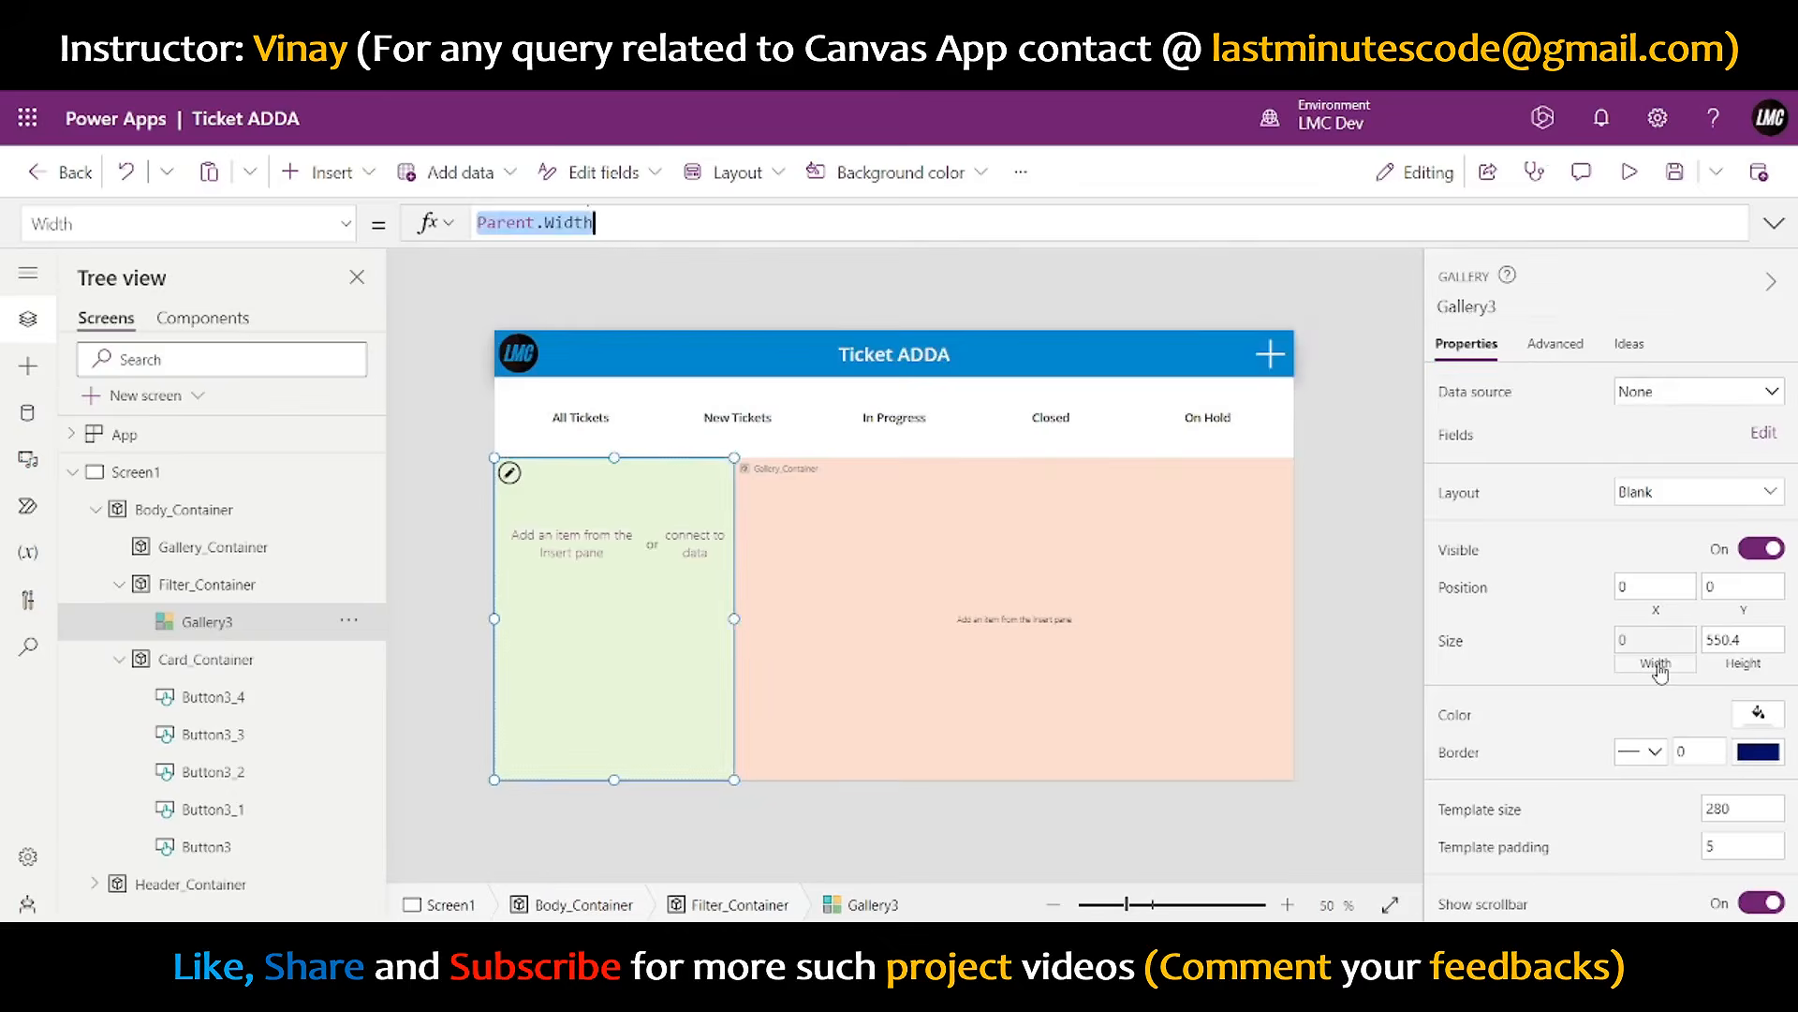
{"action": "left_click", "coordinate": [1729, 675]}
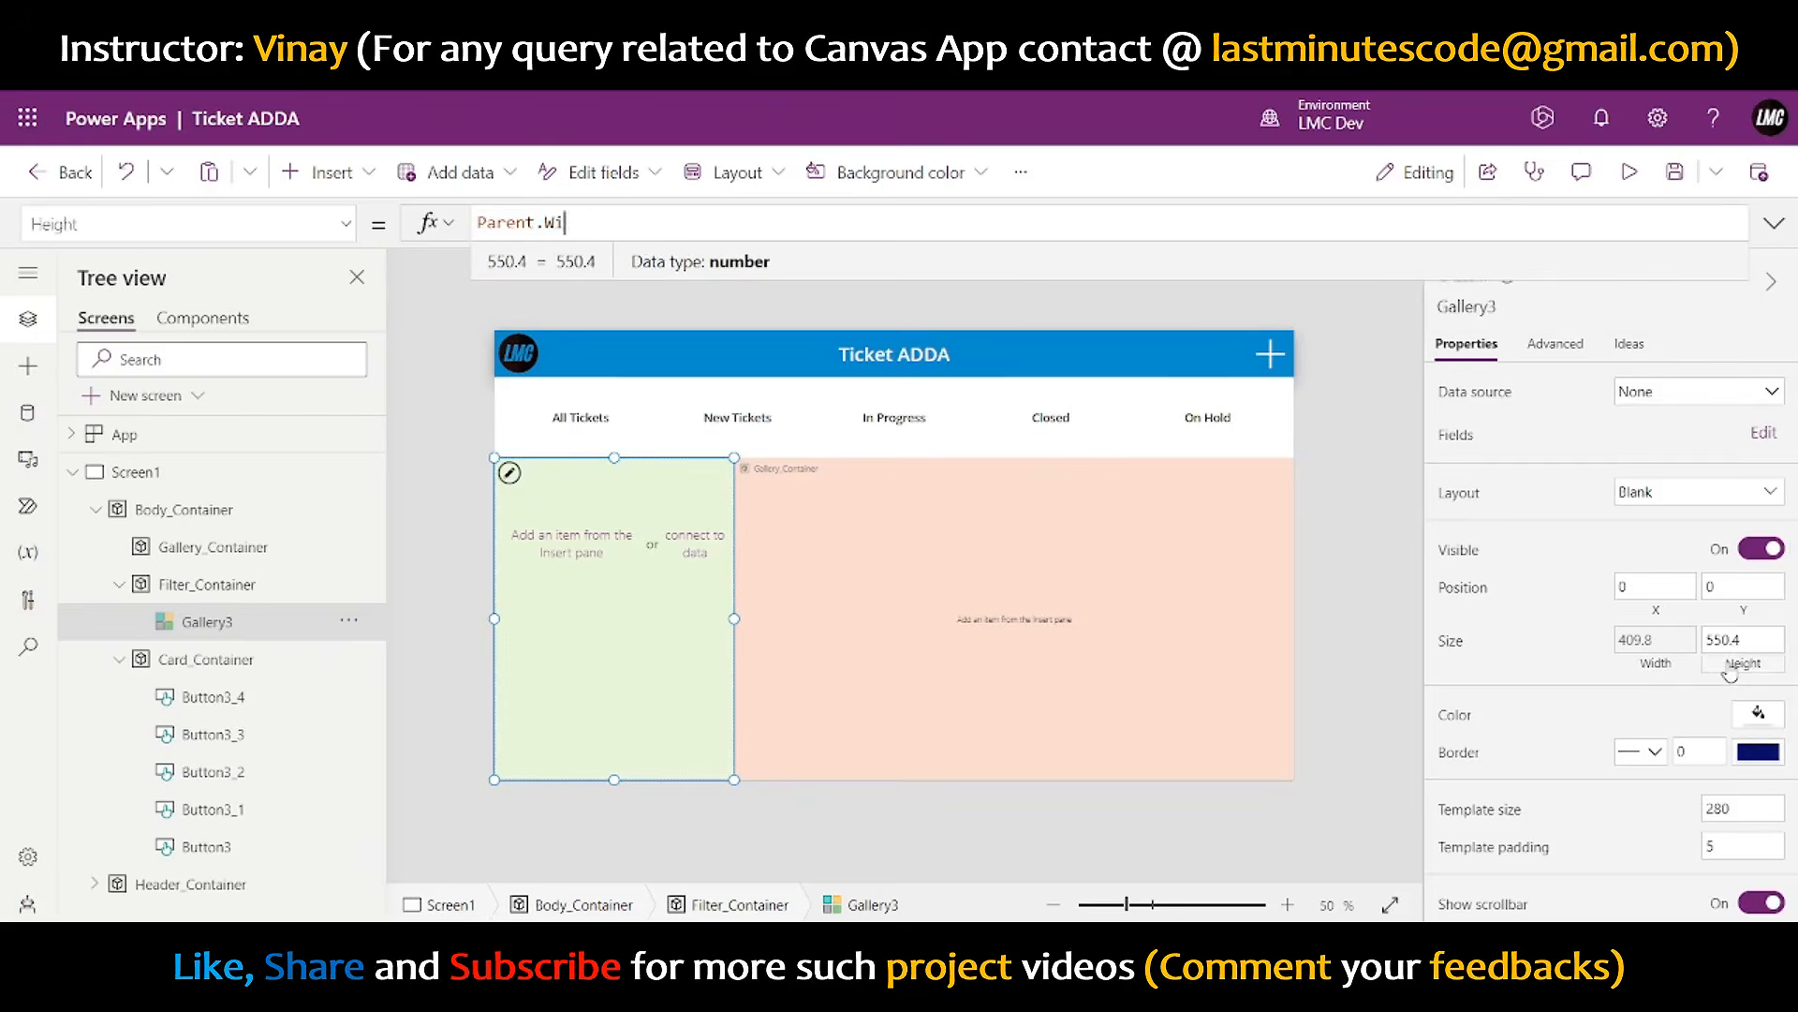
{"action": "key", "text": "BackSpace"}
{"action": "key", "text": "BackSpace"}
{"action": "type", "text": "Height"}
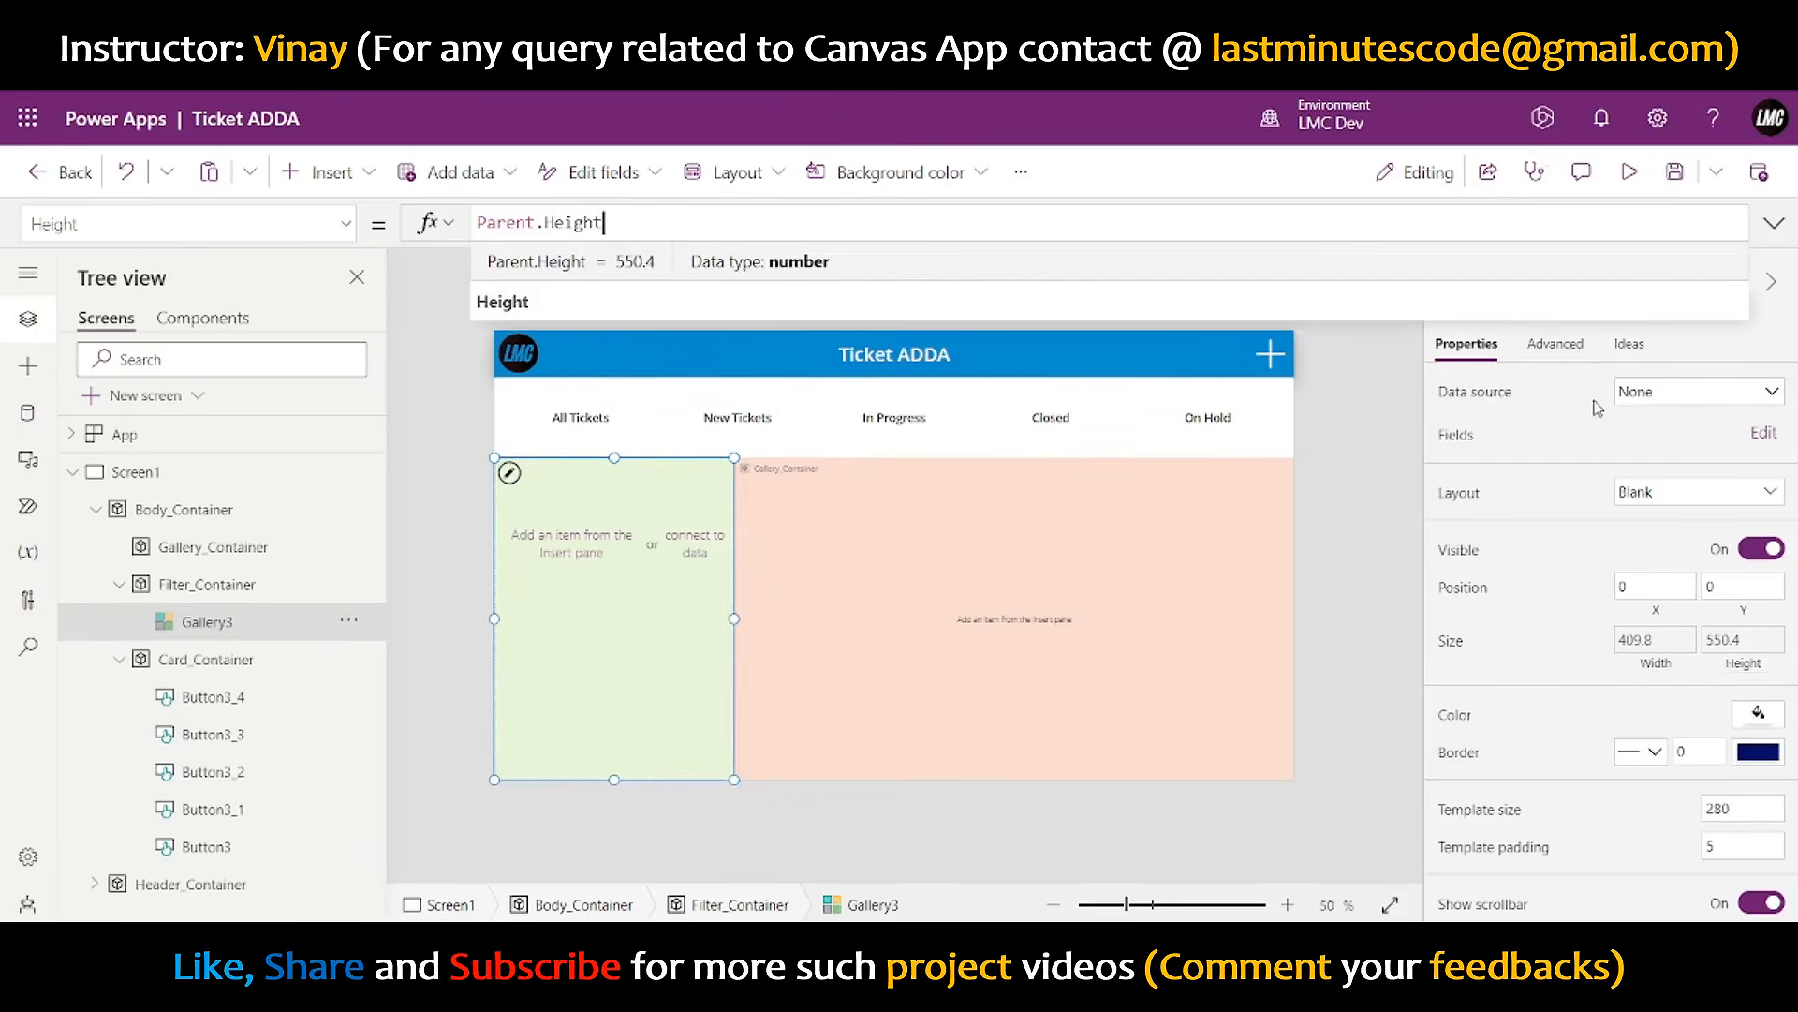
{"action": "left_click", "coordinate": [1644, 410]}
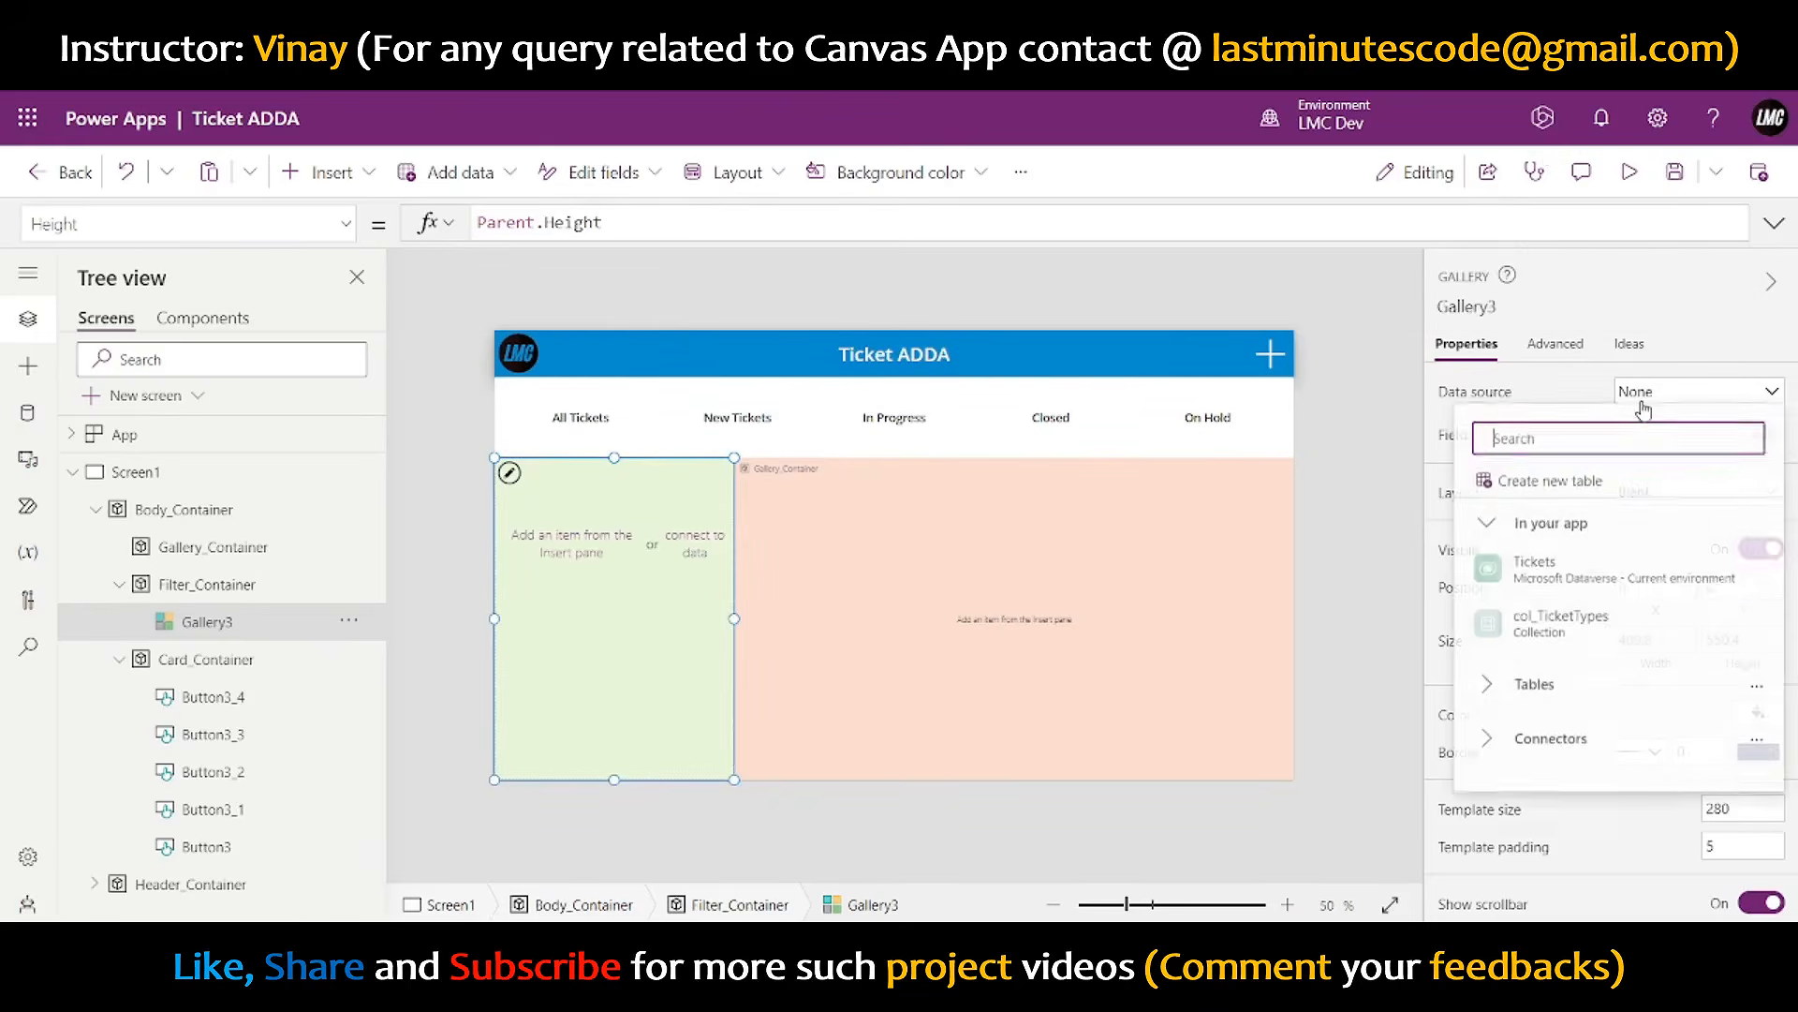
{"action": "left_click", "coordinate": [1548, 629]}
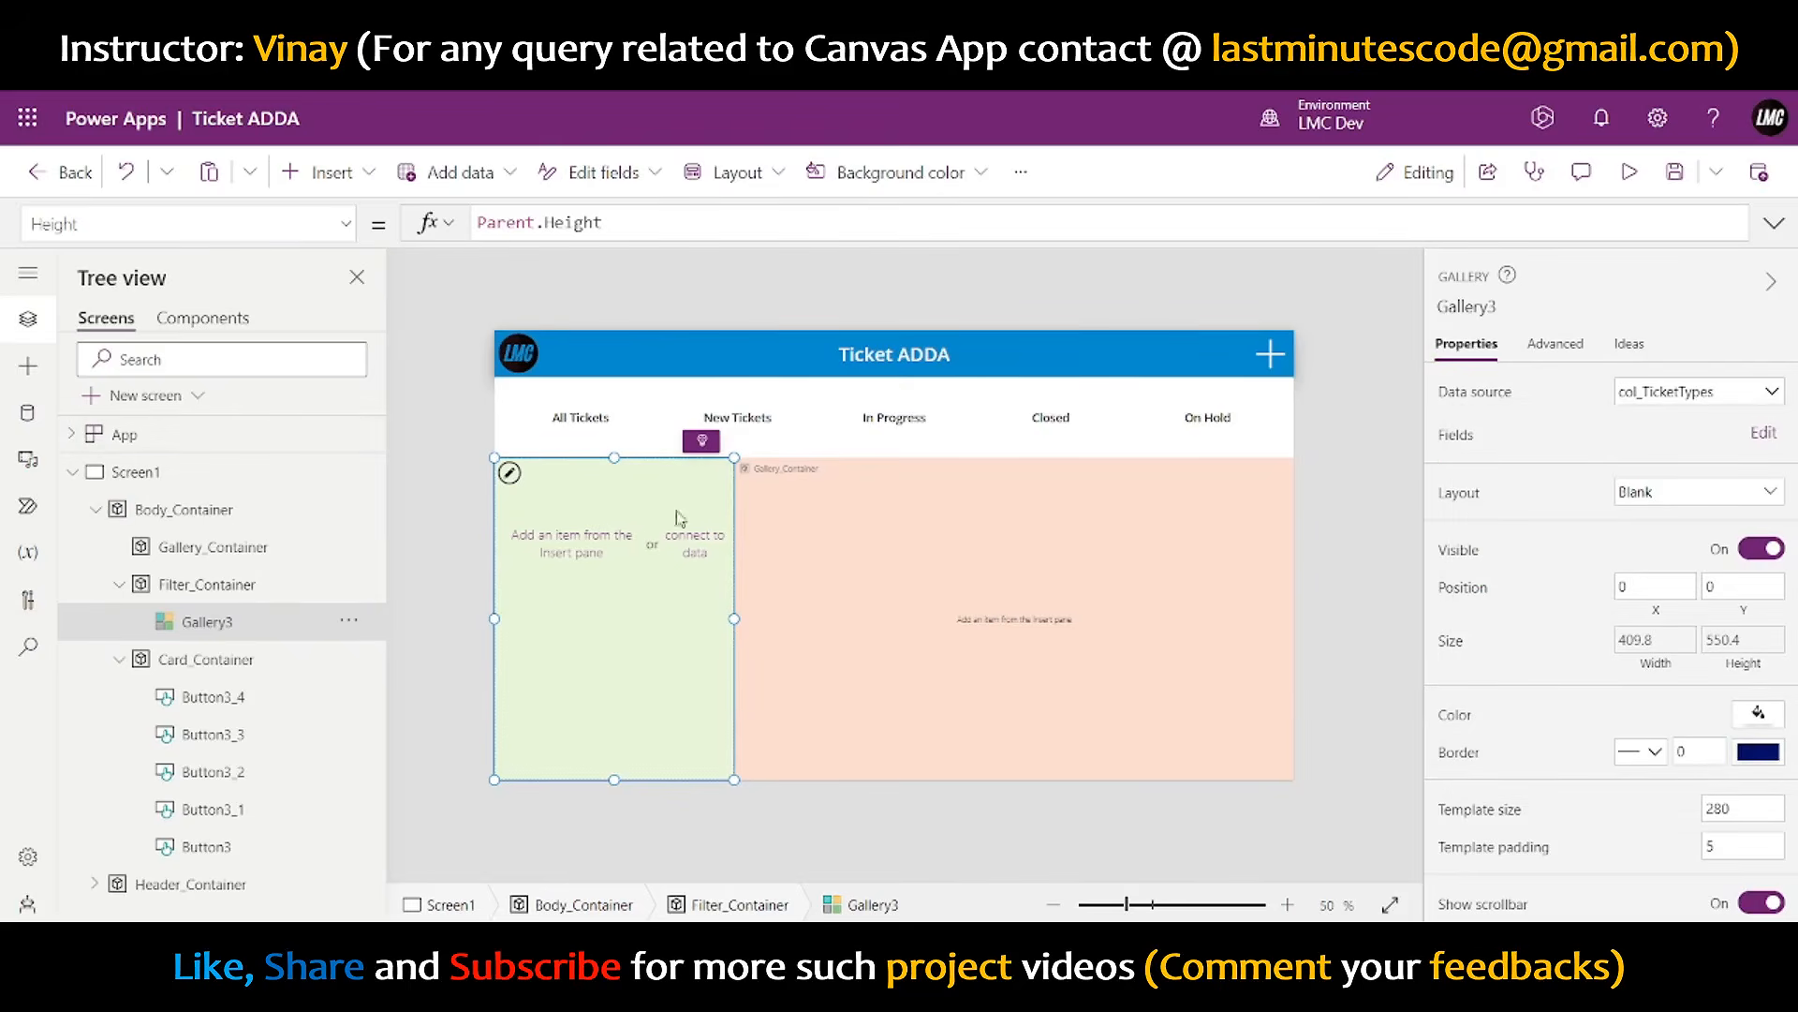
- Start editing the gallery's template in Filter_Container and bring up the controls that can be inserted into it
{"action": "left_click", "coordinate": [508, 473]}
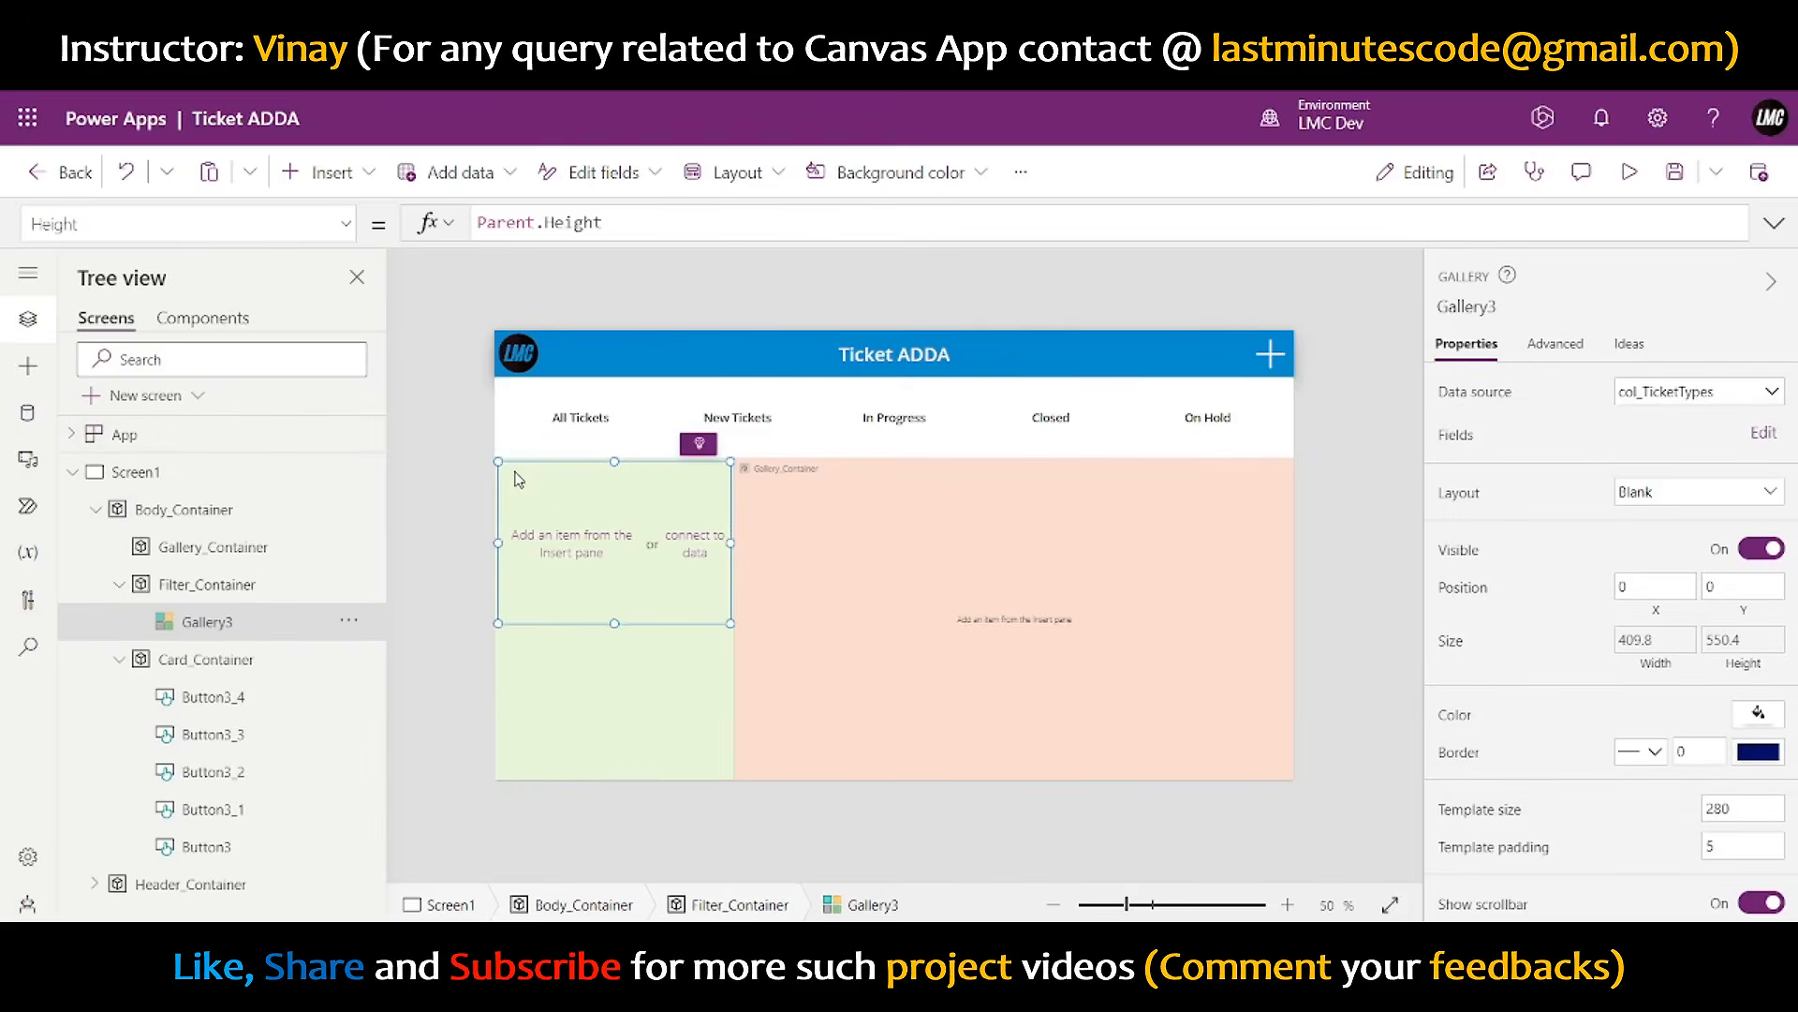
{"action": "left_click", "coordinate": [332, 173]}
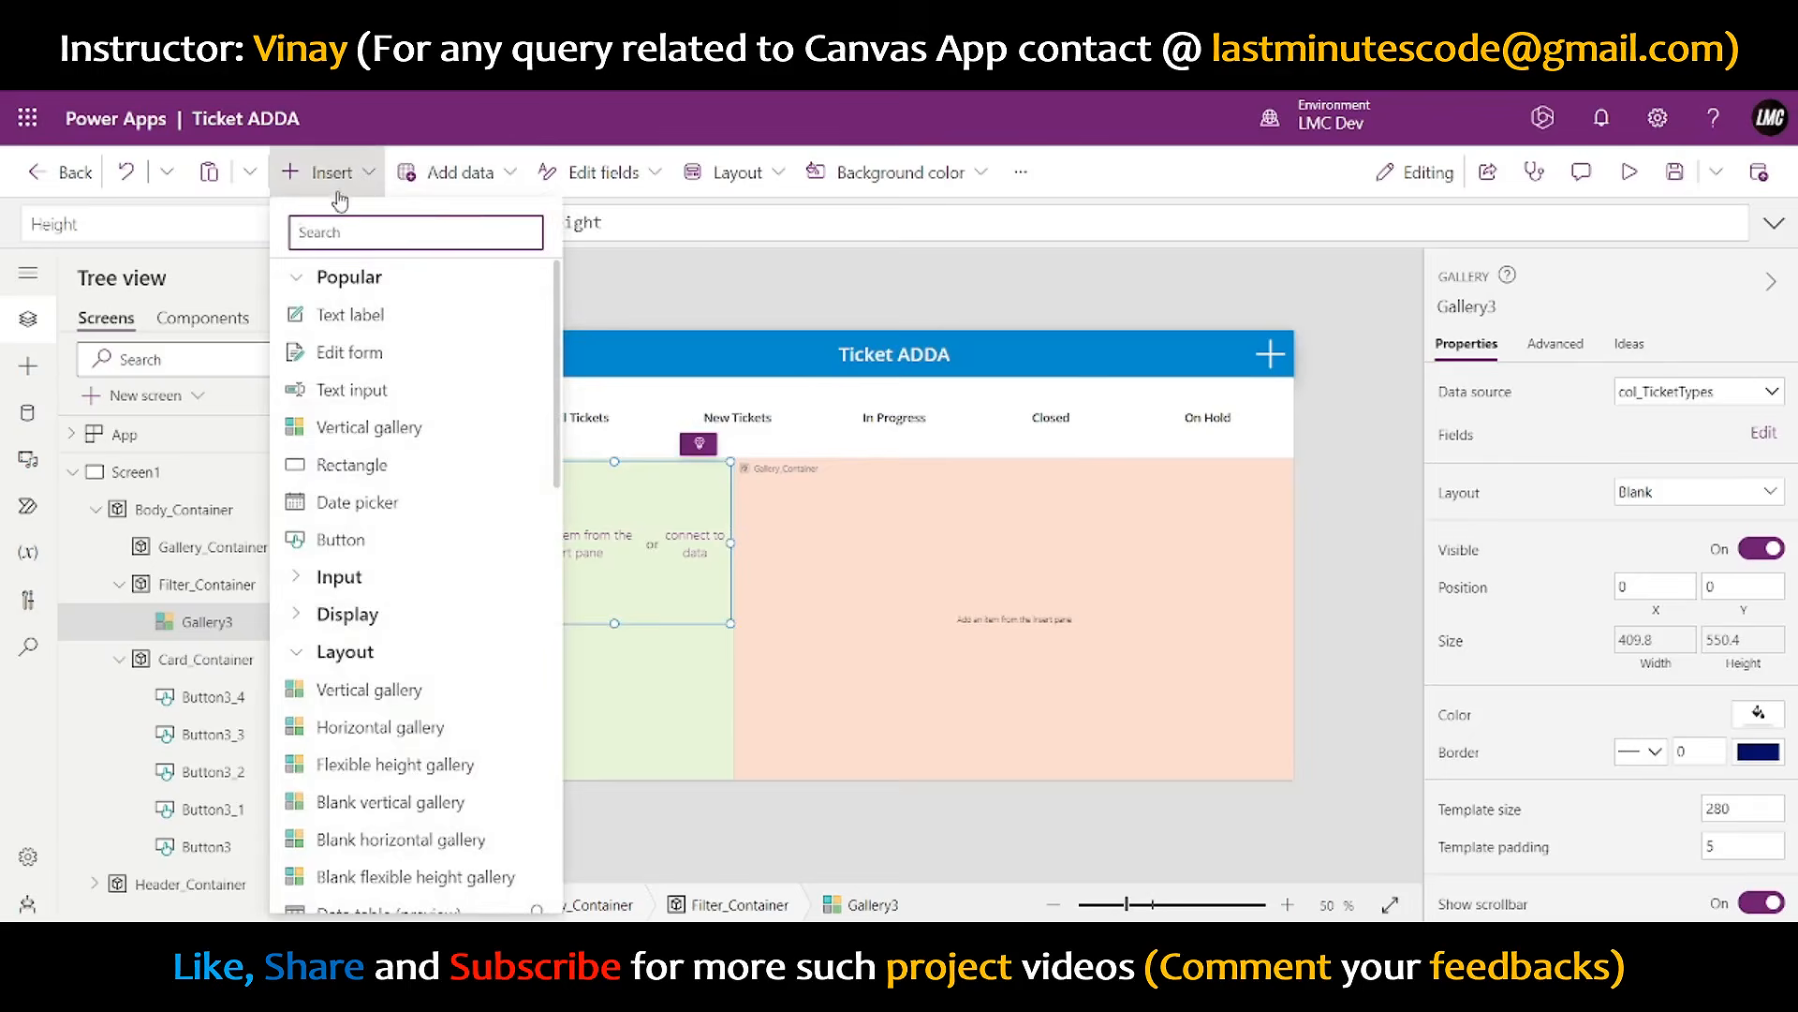
- Insert a button into the filter gallery's template at position 0, 0, sized about 400 wide by 72 high
{"action": "left_click", "coordinate": [342, 541]}
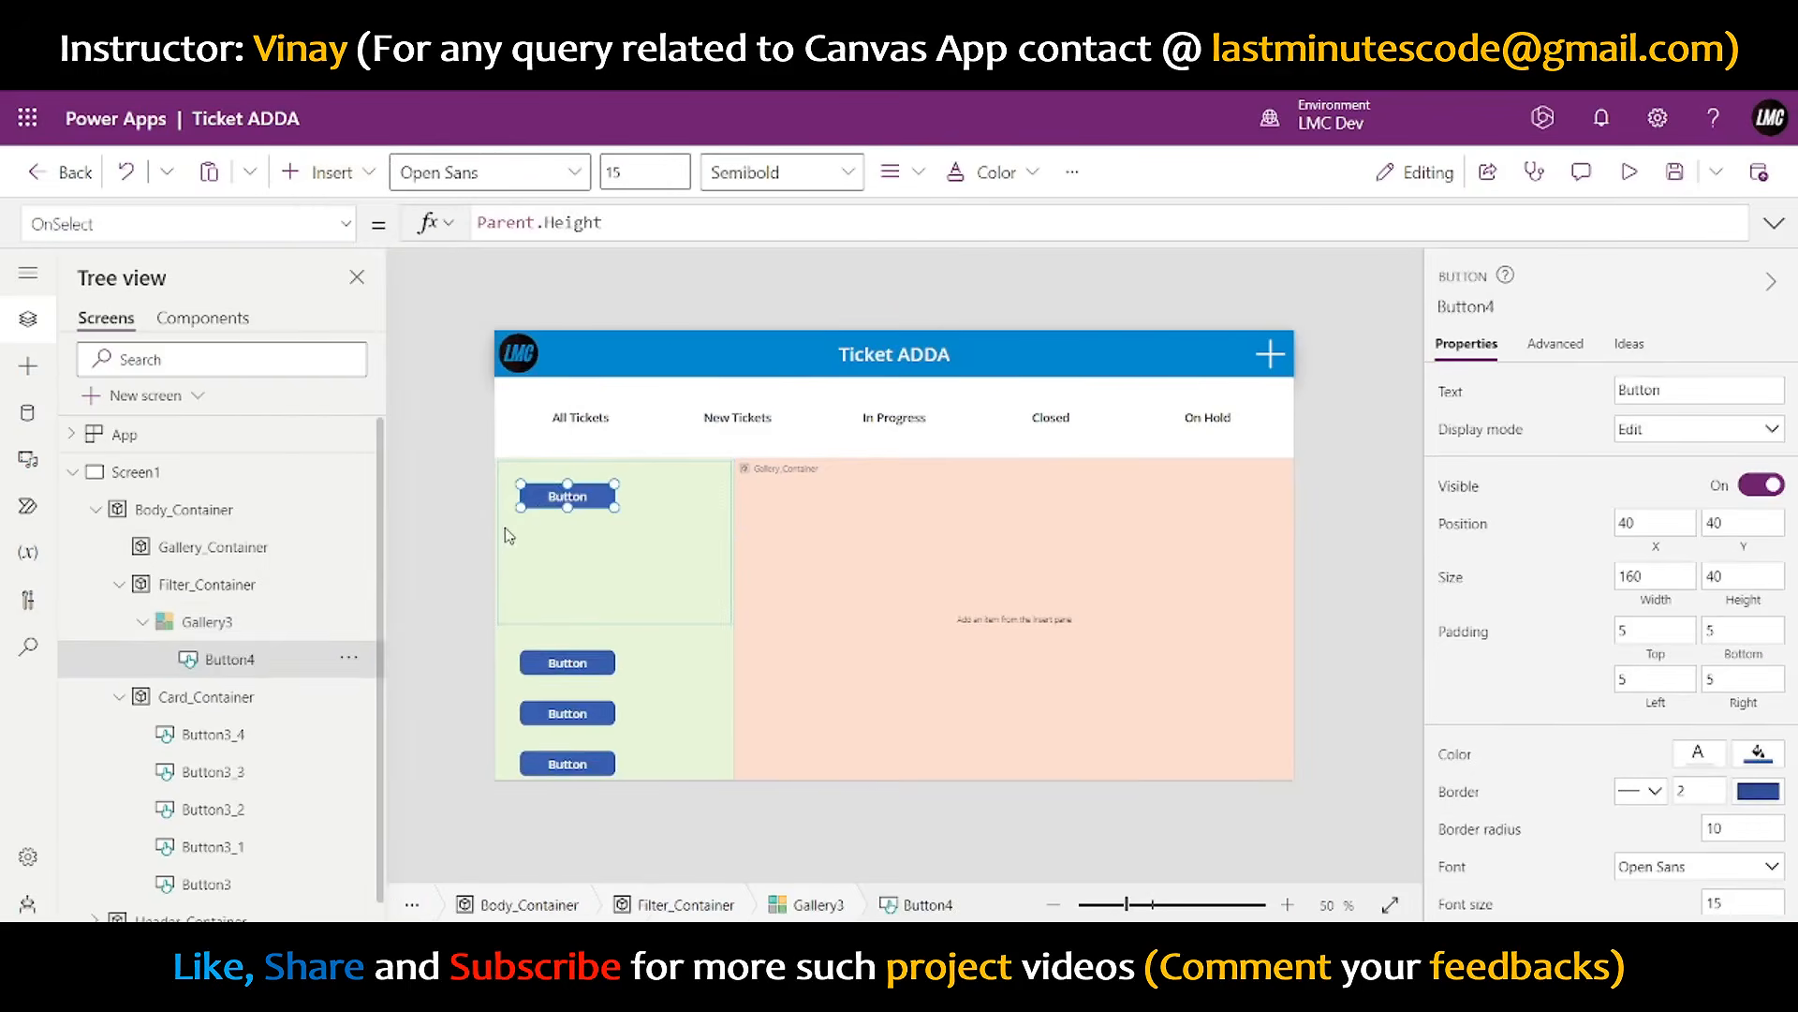
{"action": "left_click_drag", "start_coordinate": [522, 483], "coordinate": [498, 460]}
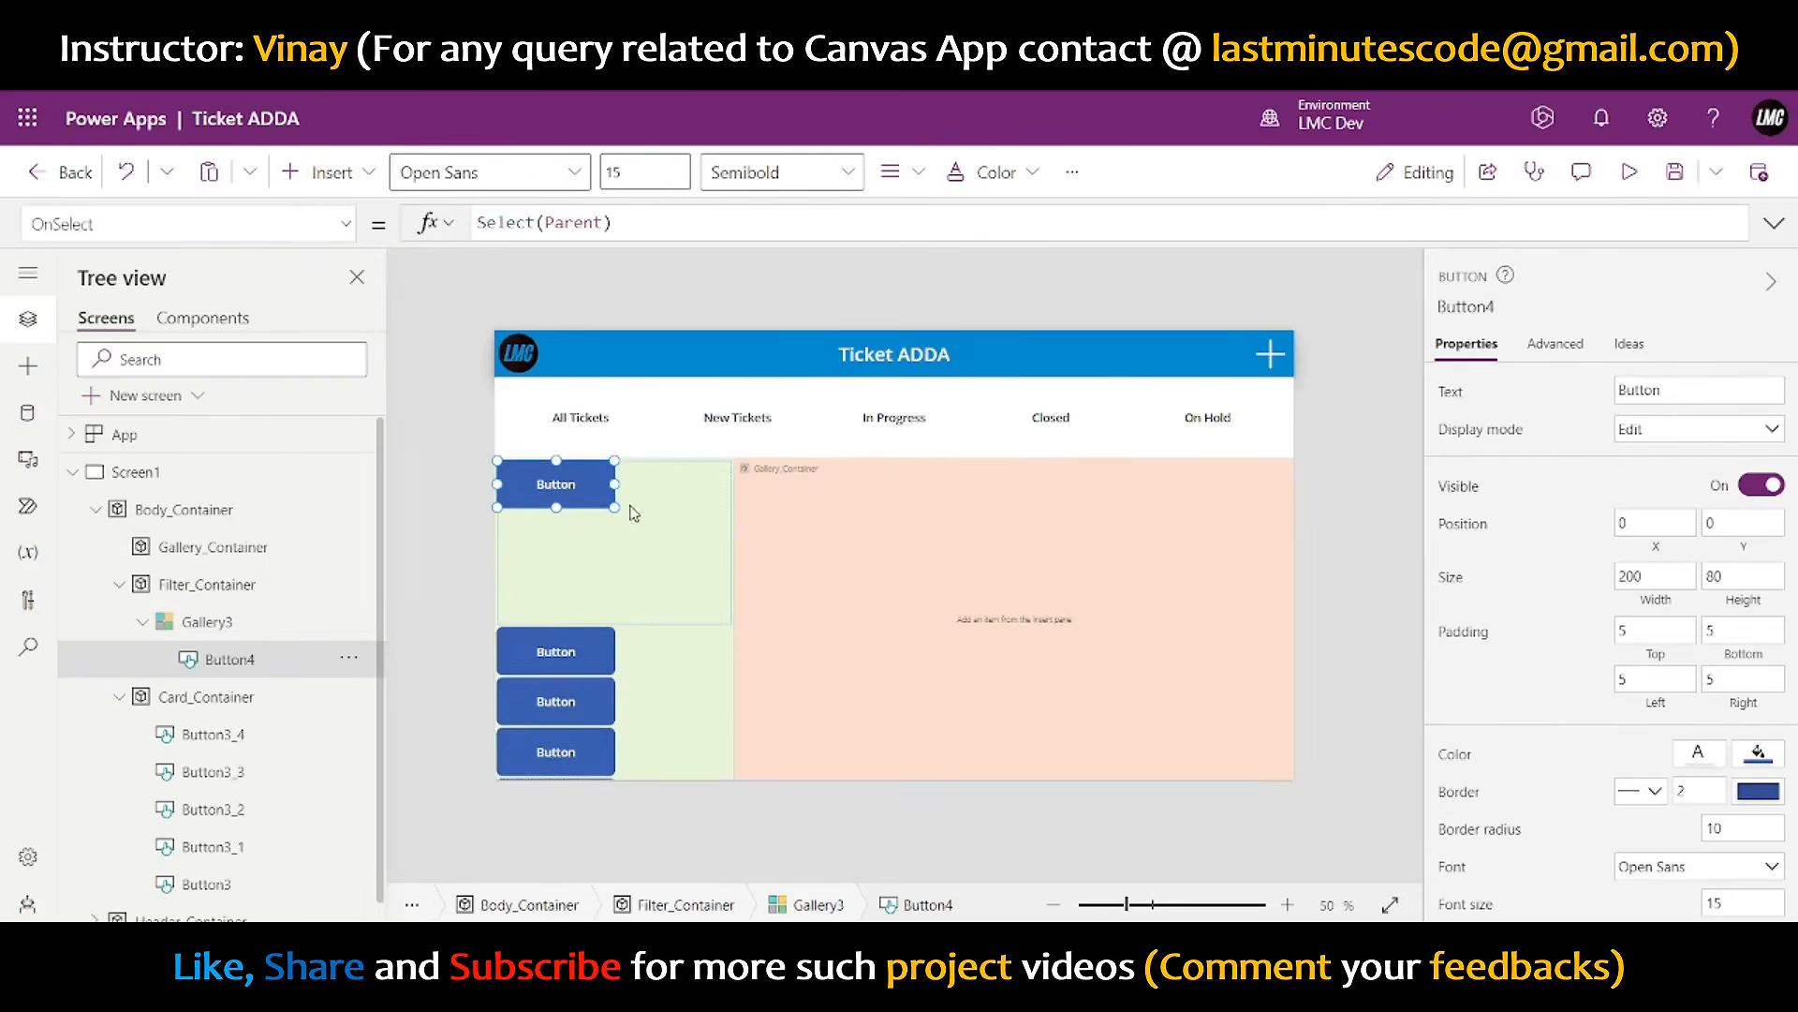
{"action": "left_click_drag", "start_coordinate": [613, 503], "coordinate": [731, 503]}
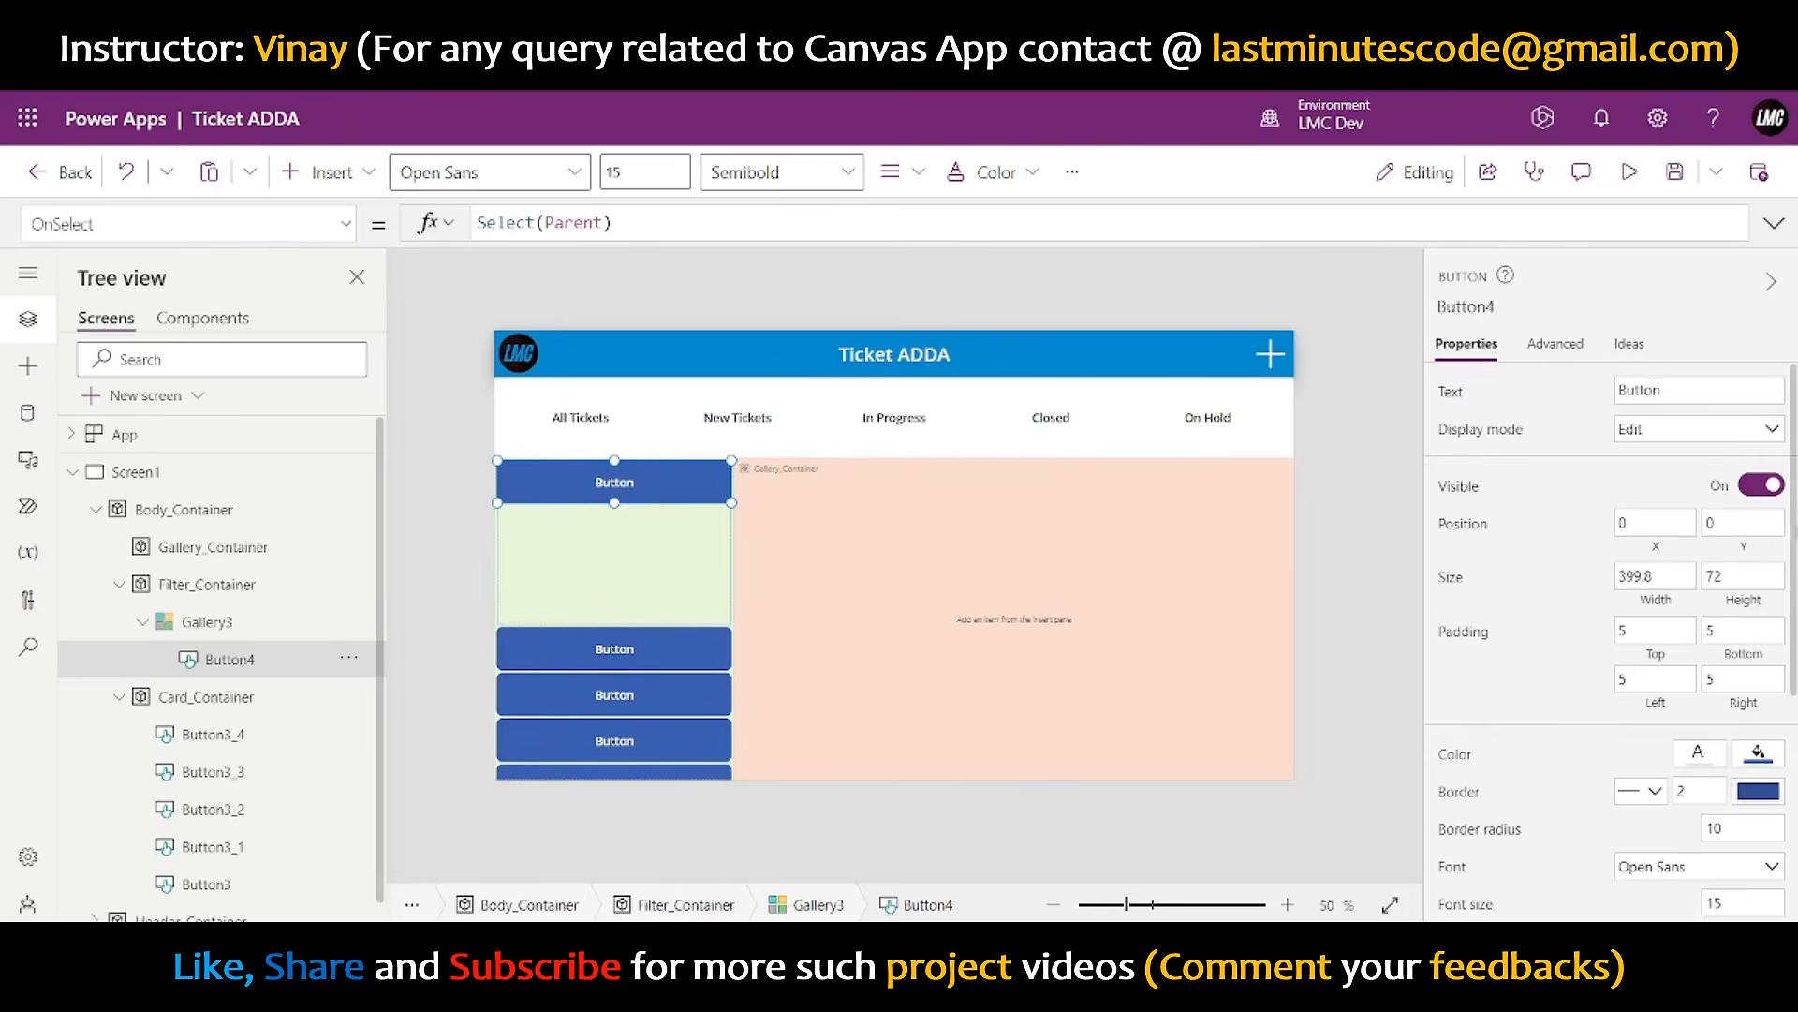
- Set the gallery button's border radius to 0 and its border thickness to 0
{"action": "left_click", "coordinate": [1734, 828]}
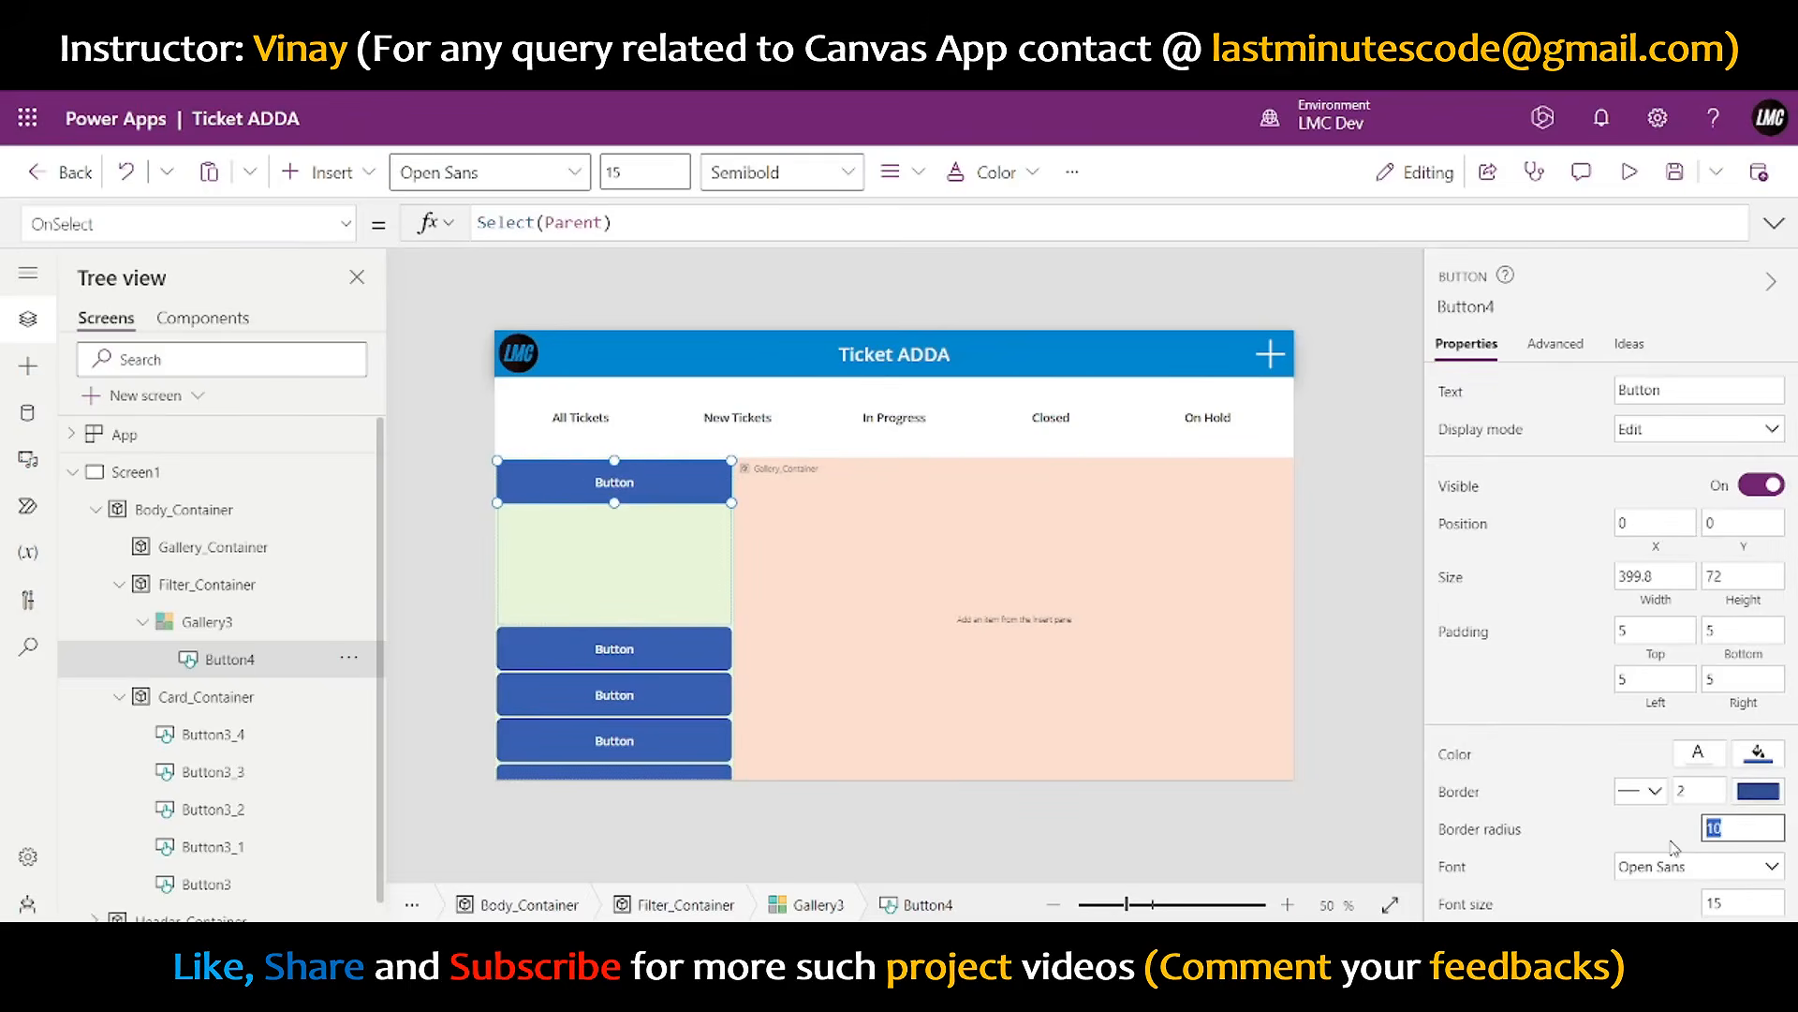
{"action": "type", "text": "0"}
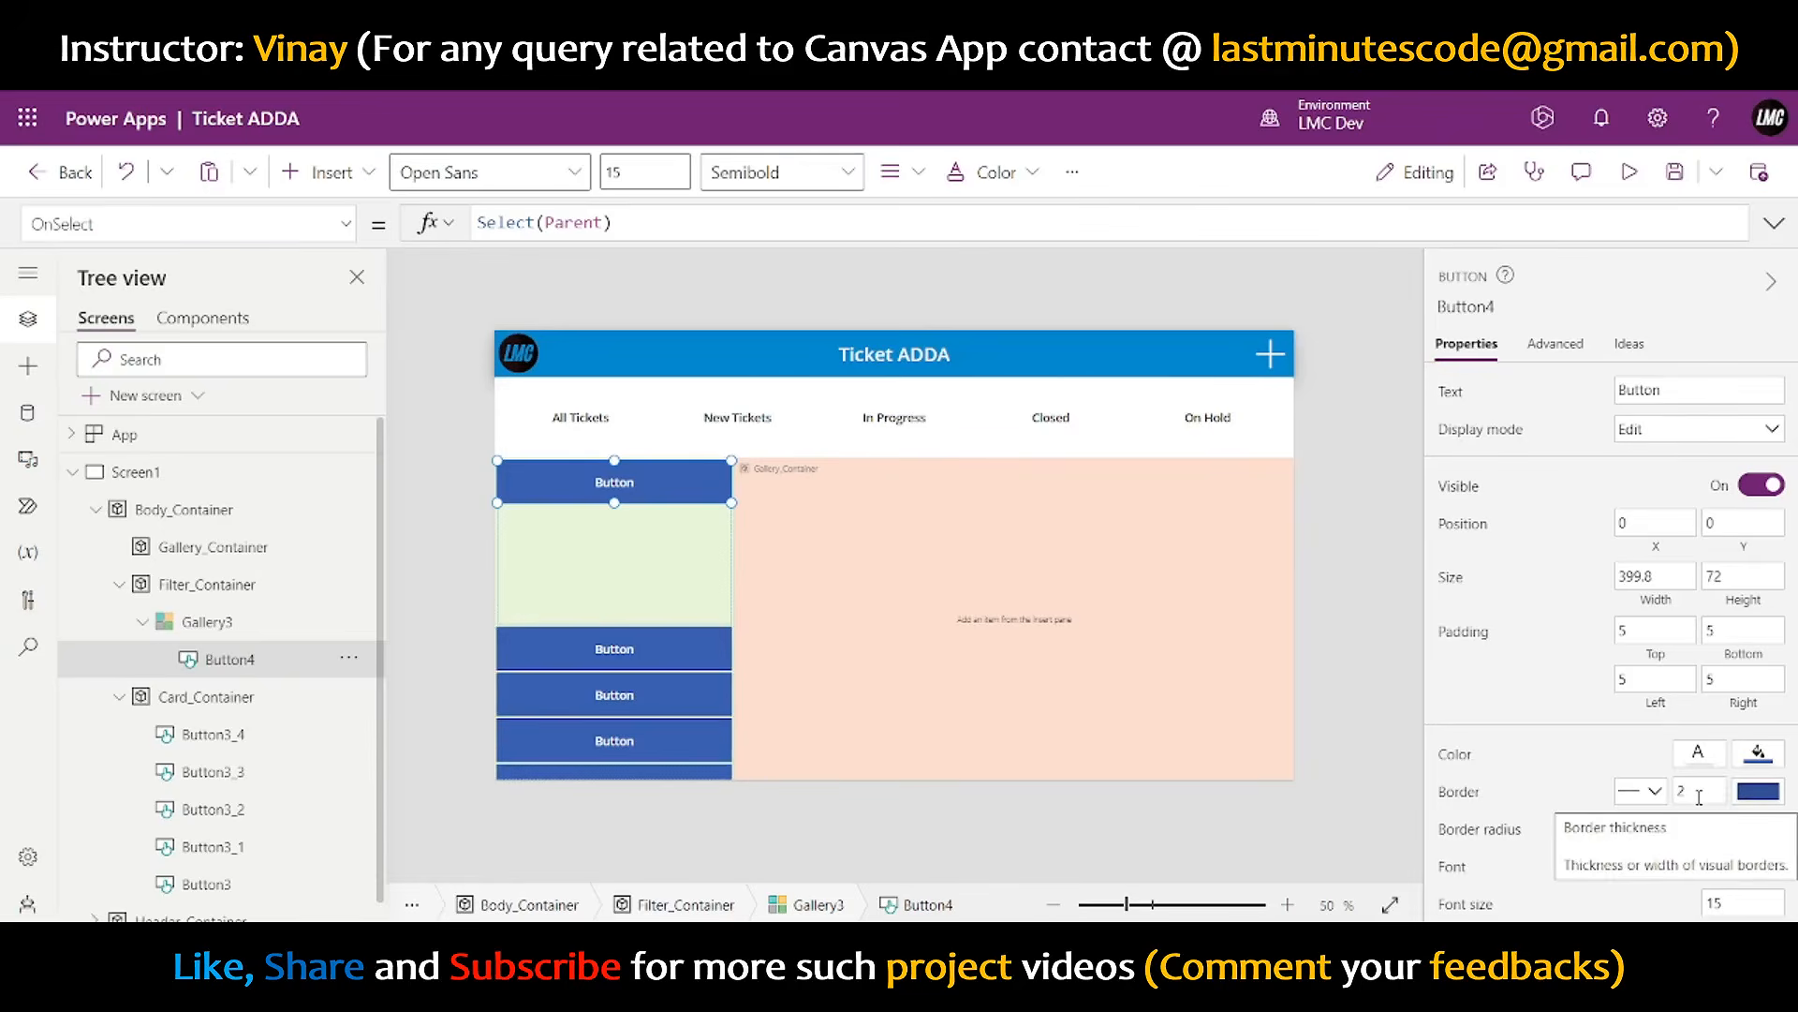
{"action": "left_click", "coordinate": [1699, 794]}
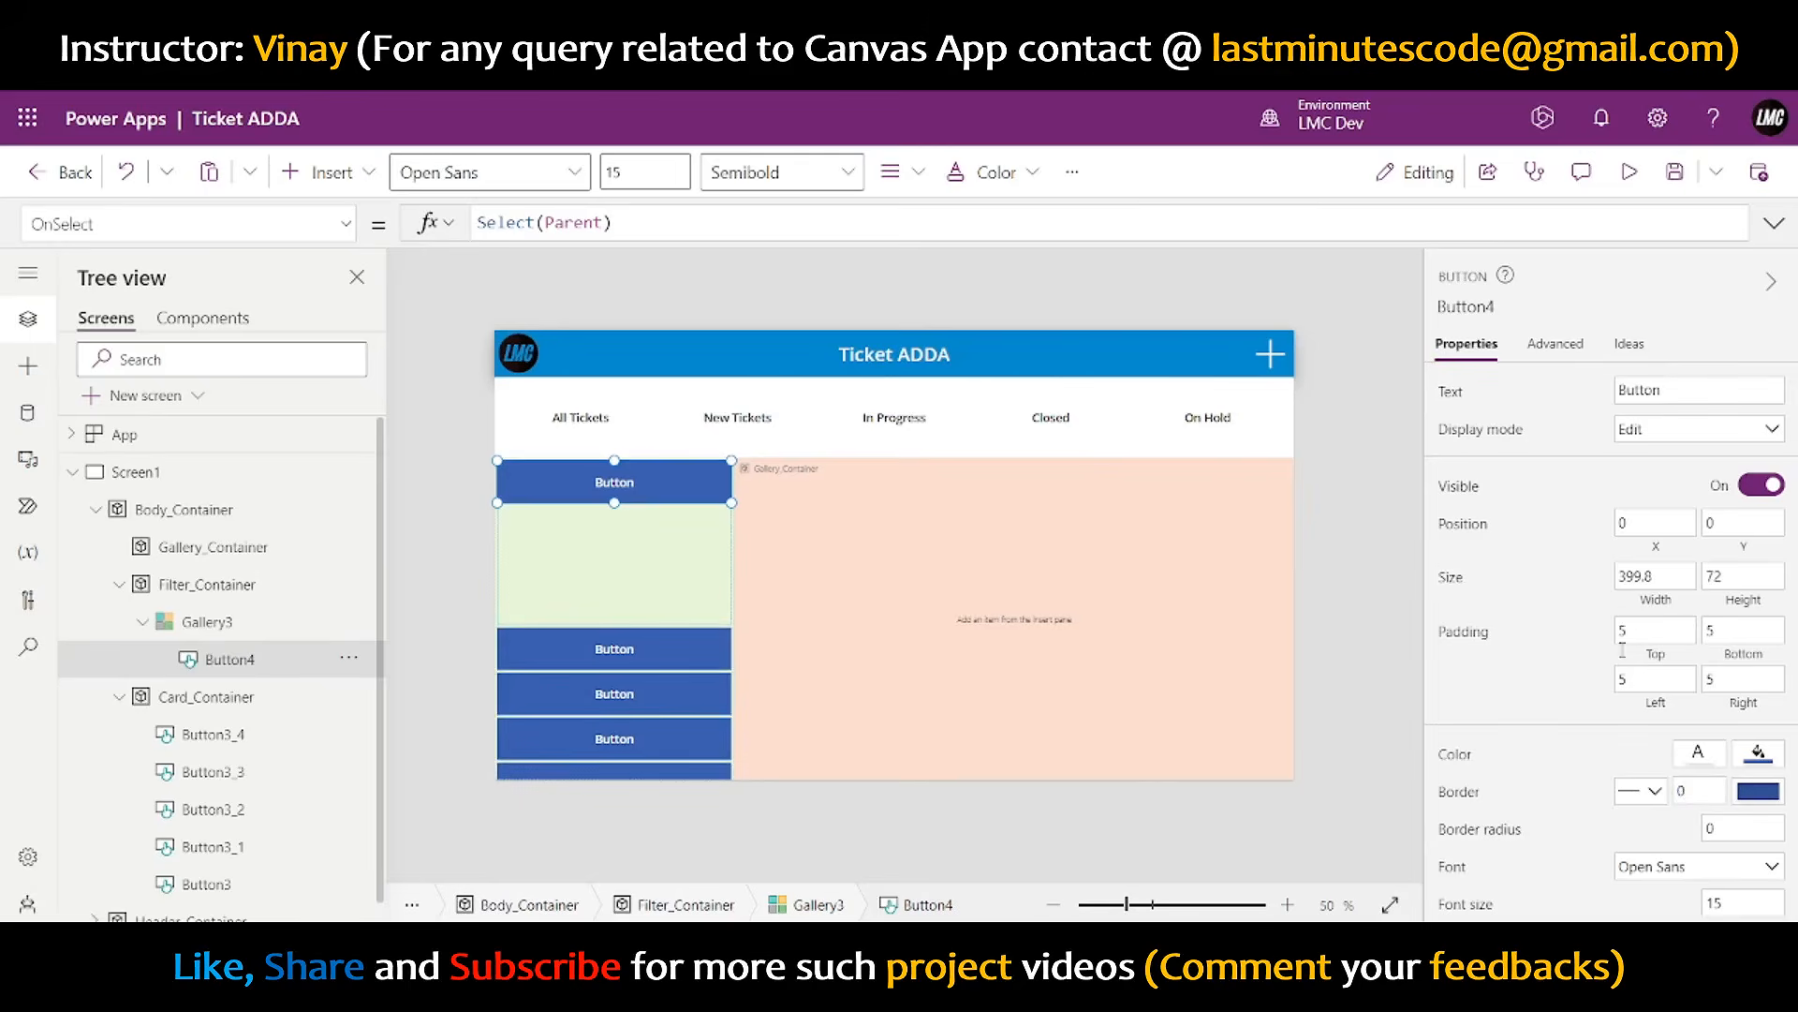
- Make the gallery button's fill transparent and its text colour black
{"action": "left_click", "coordinate": [1758, 753]}
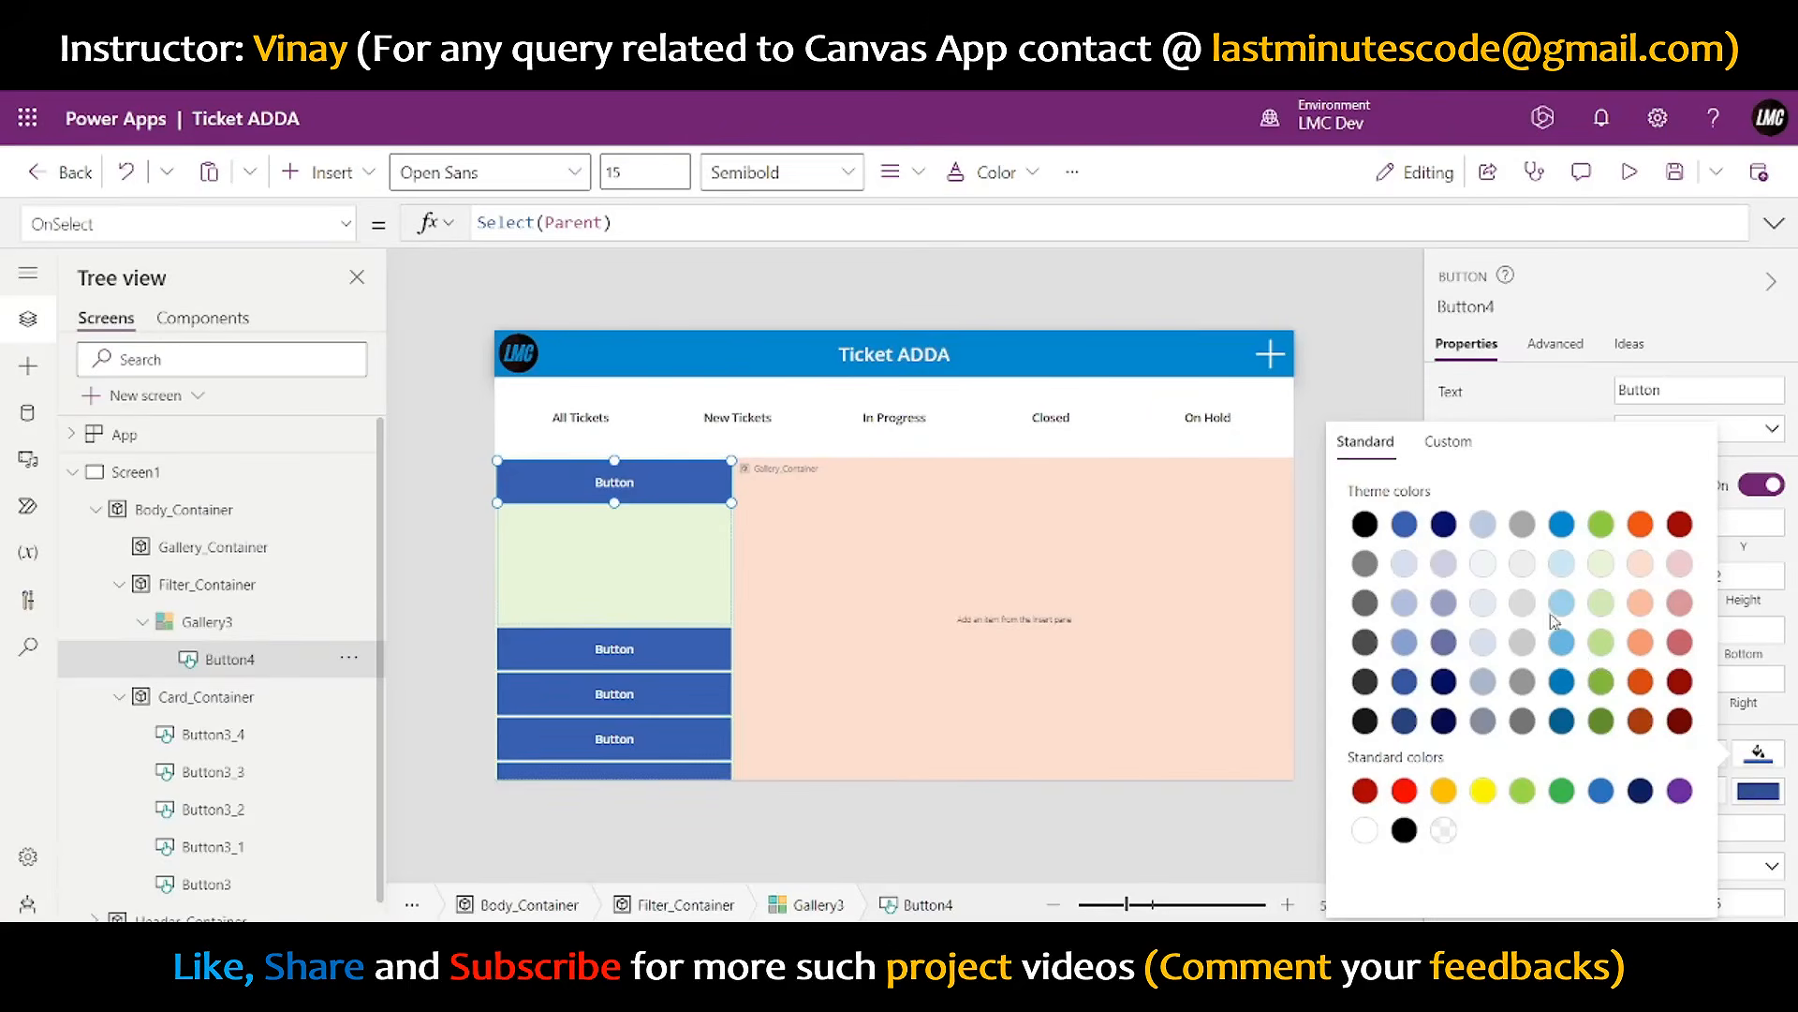
{"action": "left_click", "coordinate": [1442, 835]}
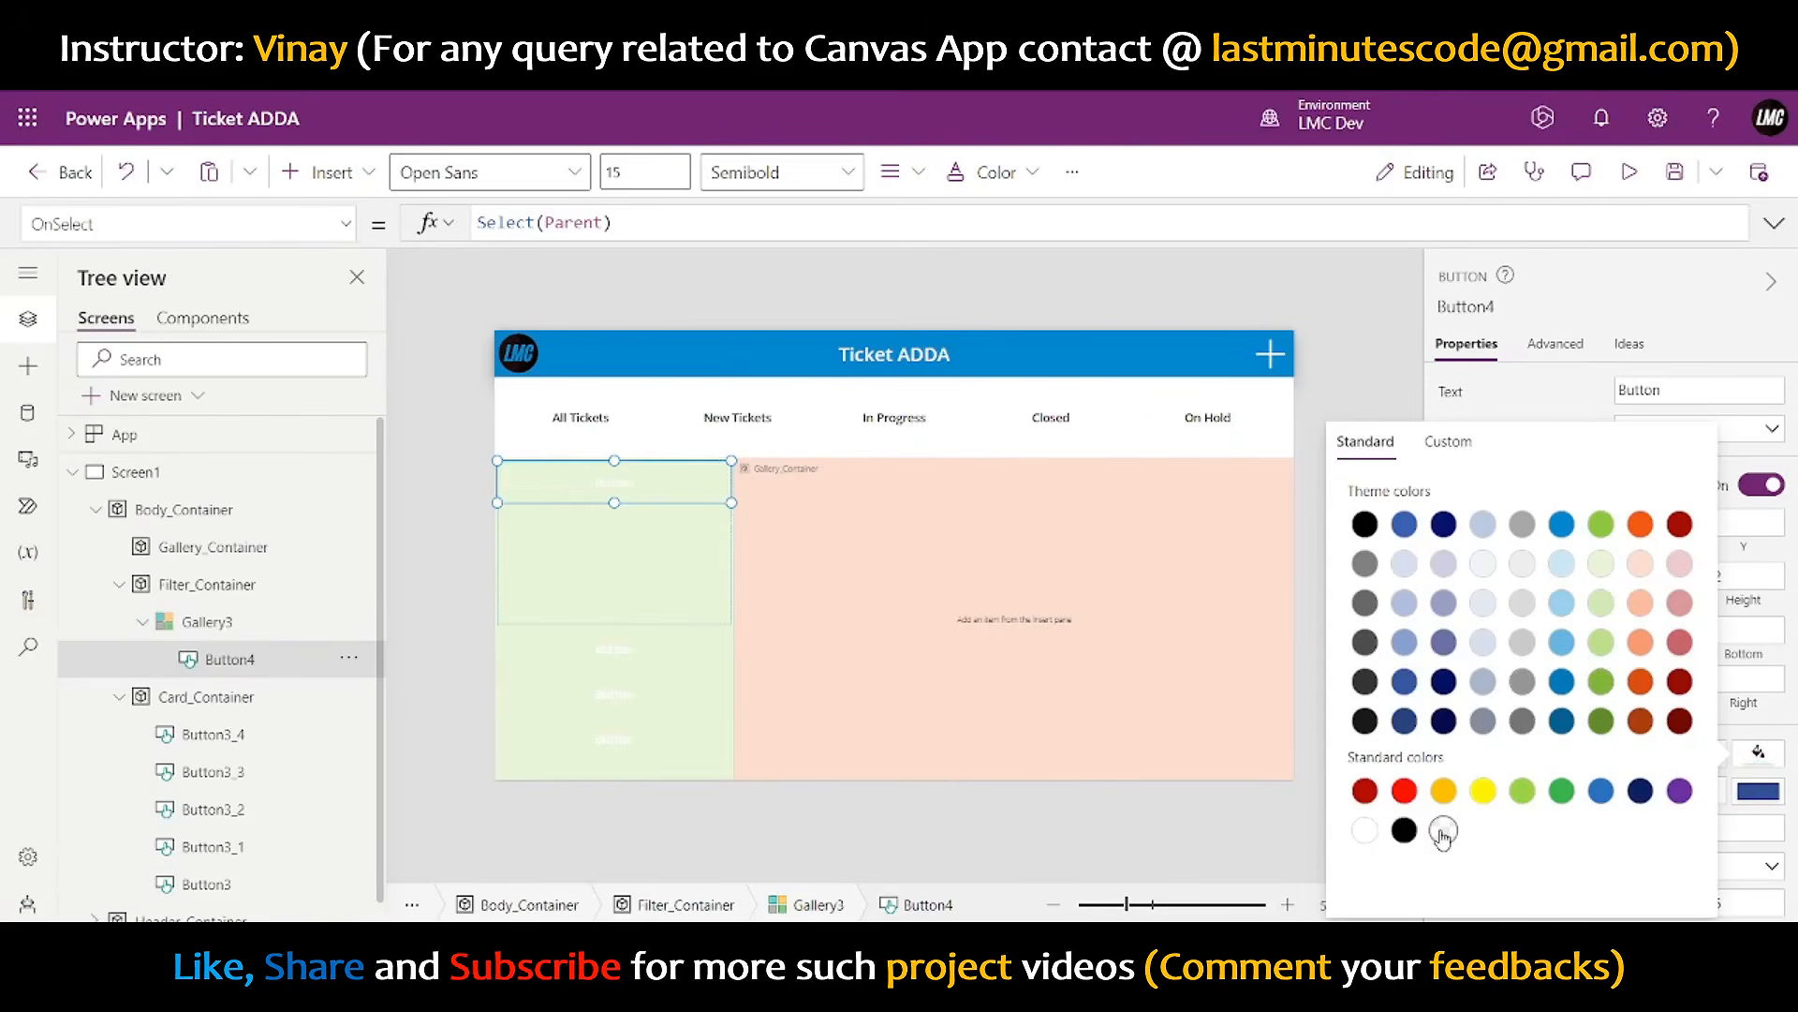
{"action": "left_click", "coordinate": [1660, 297]}
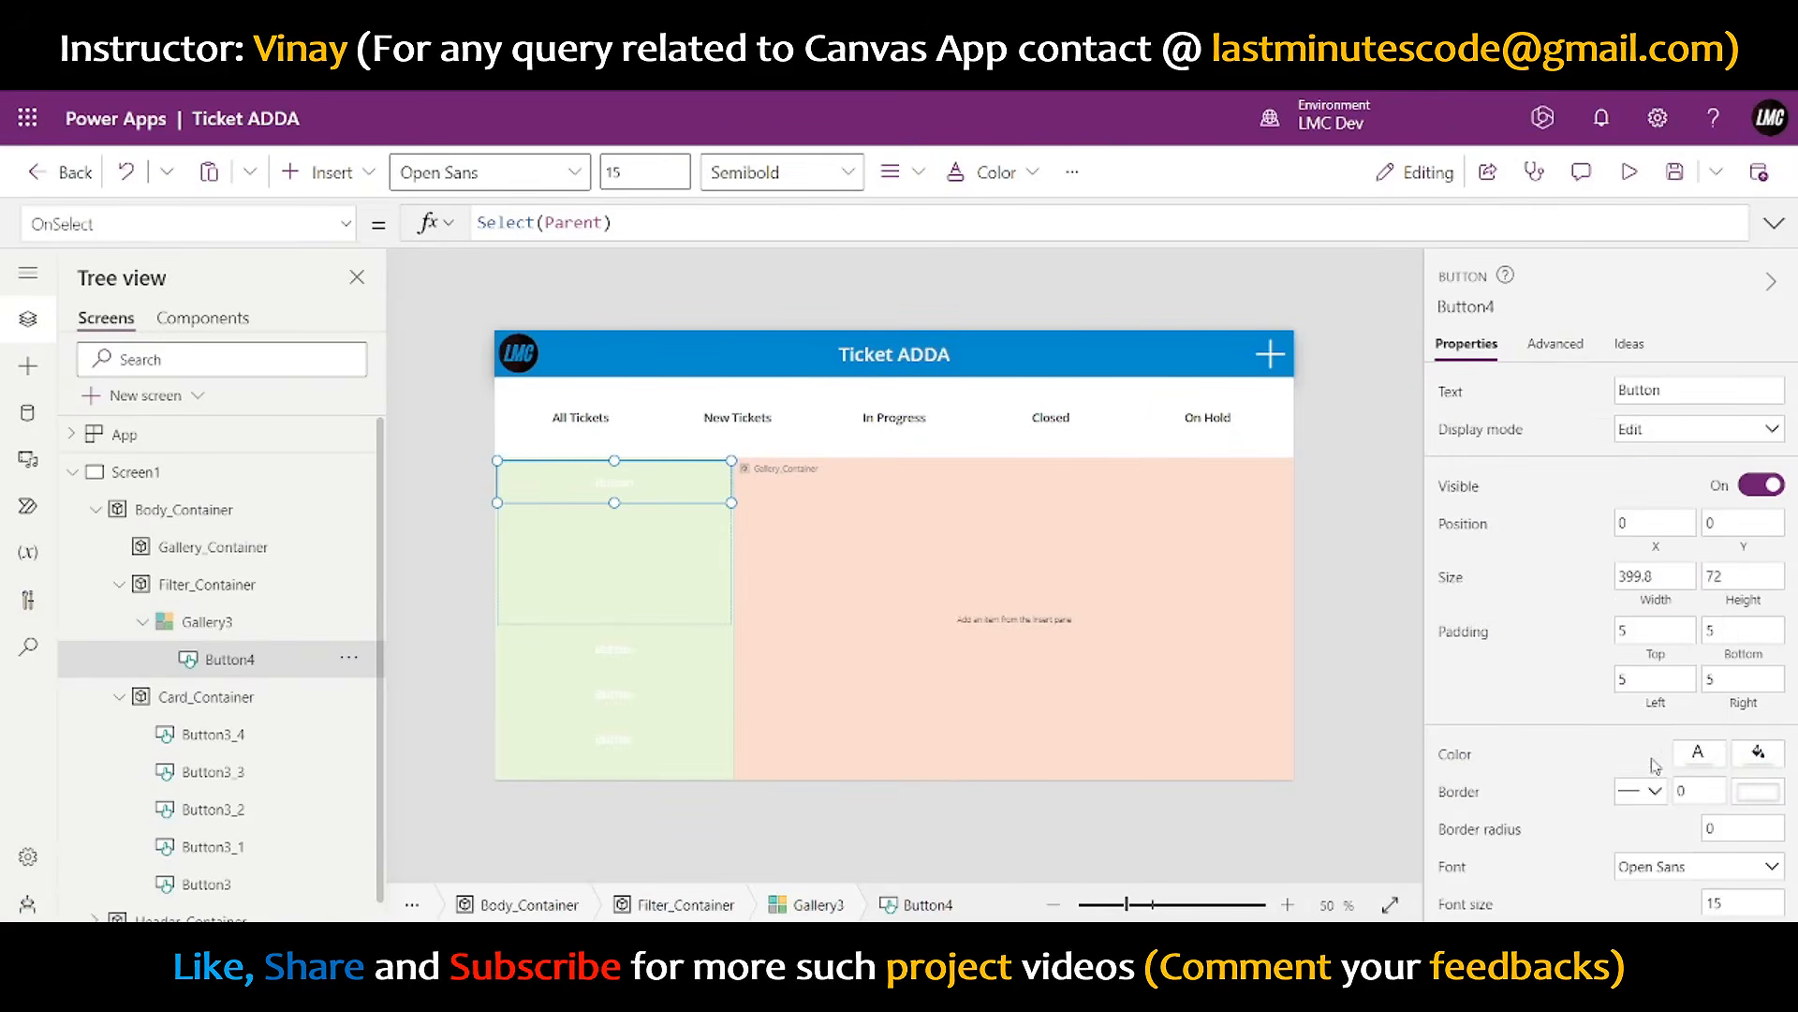
{"action": "left_click", "coordinate": [1707, 755]}
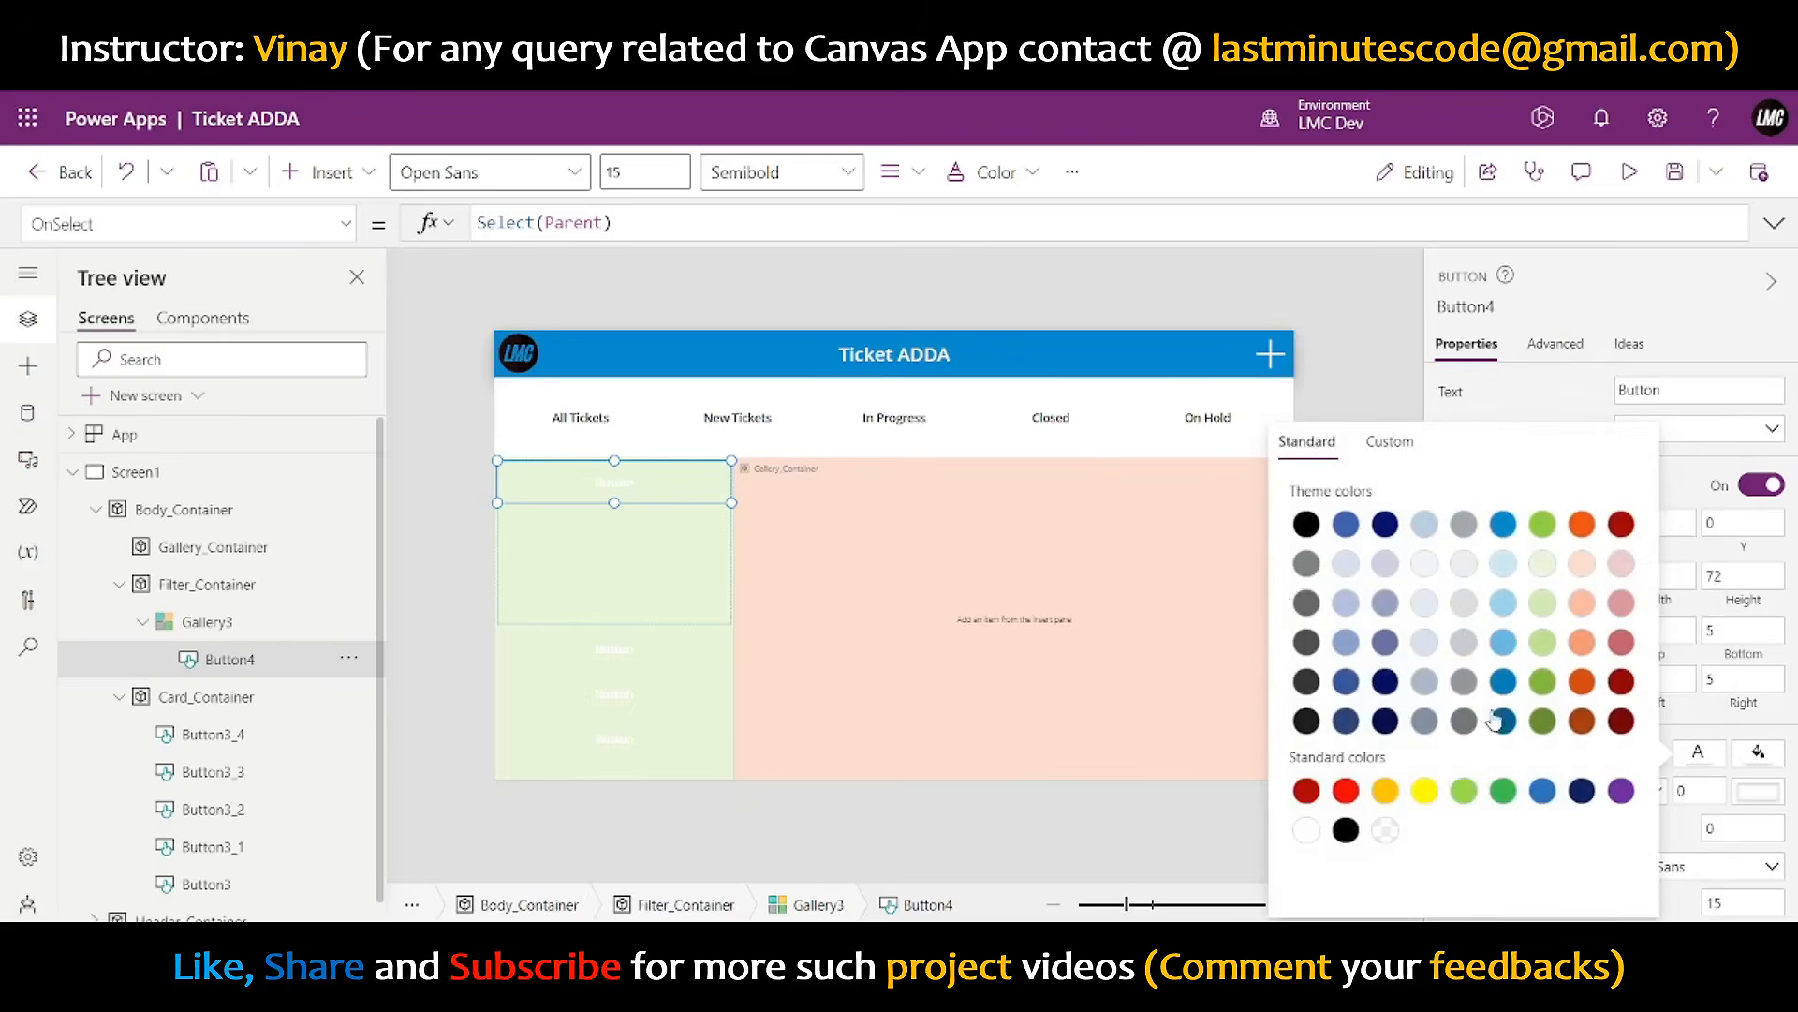
{"action": "left_click", "coordinate": [1308, 526]}
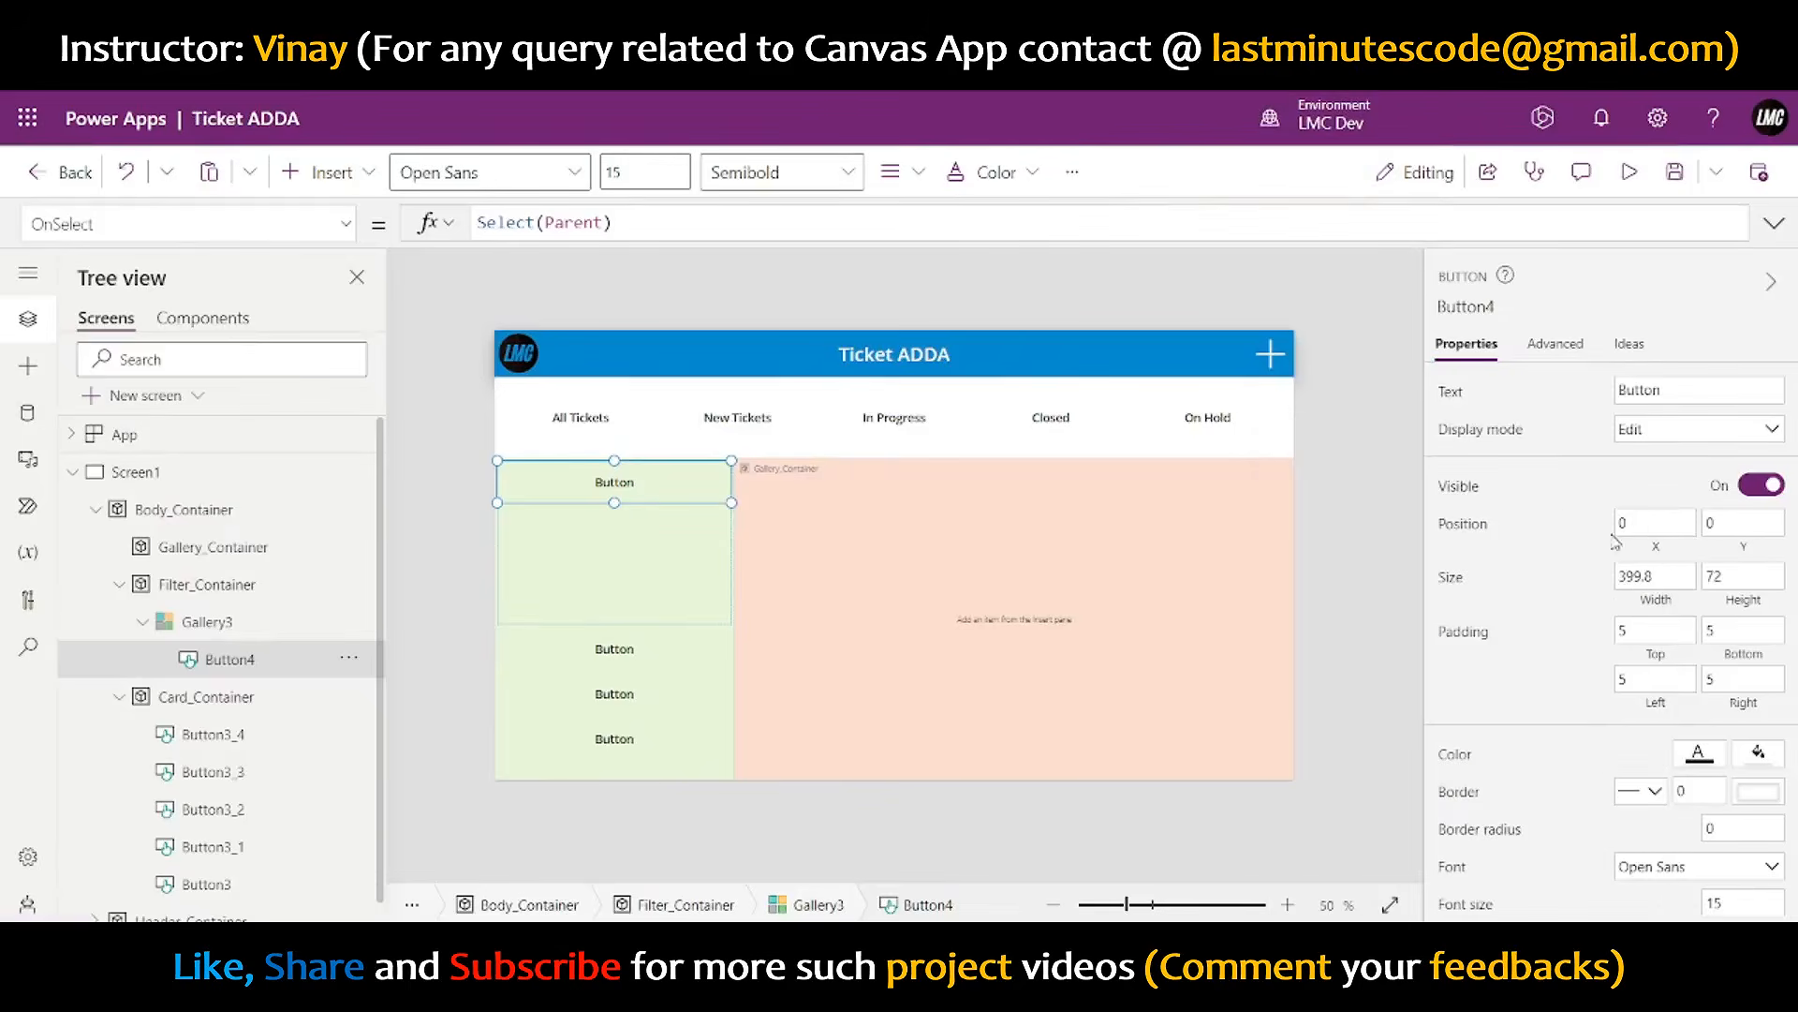
- Left-align the gallery button's text and set its left padding to 20
{"action": "scroll", "coordinate": [1601, 551], "scroll_direction": "down", "scroll_amount": 4}
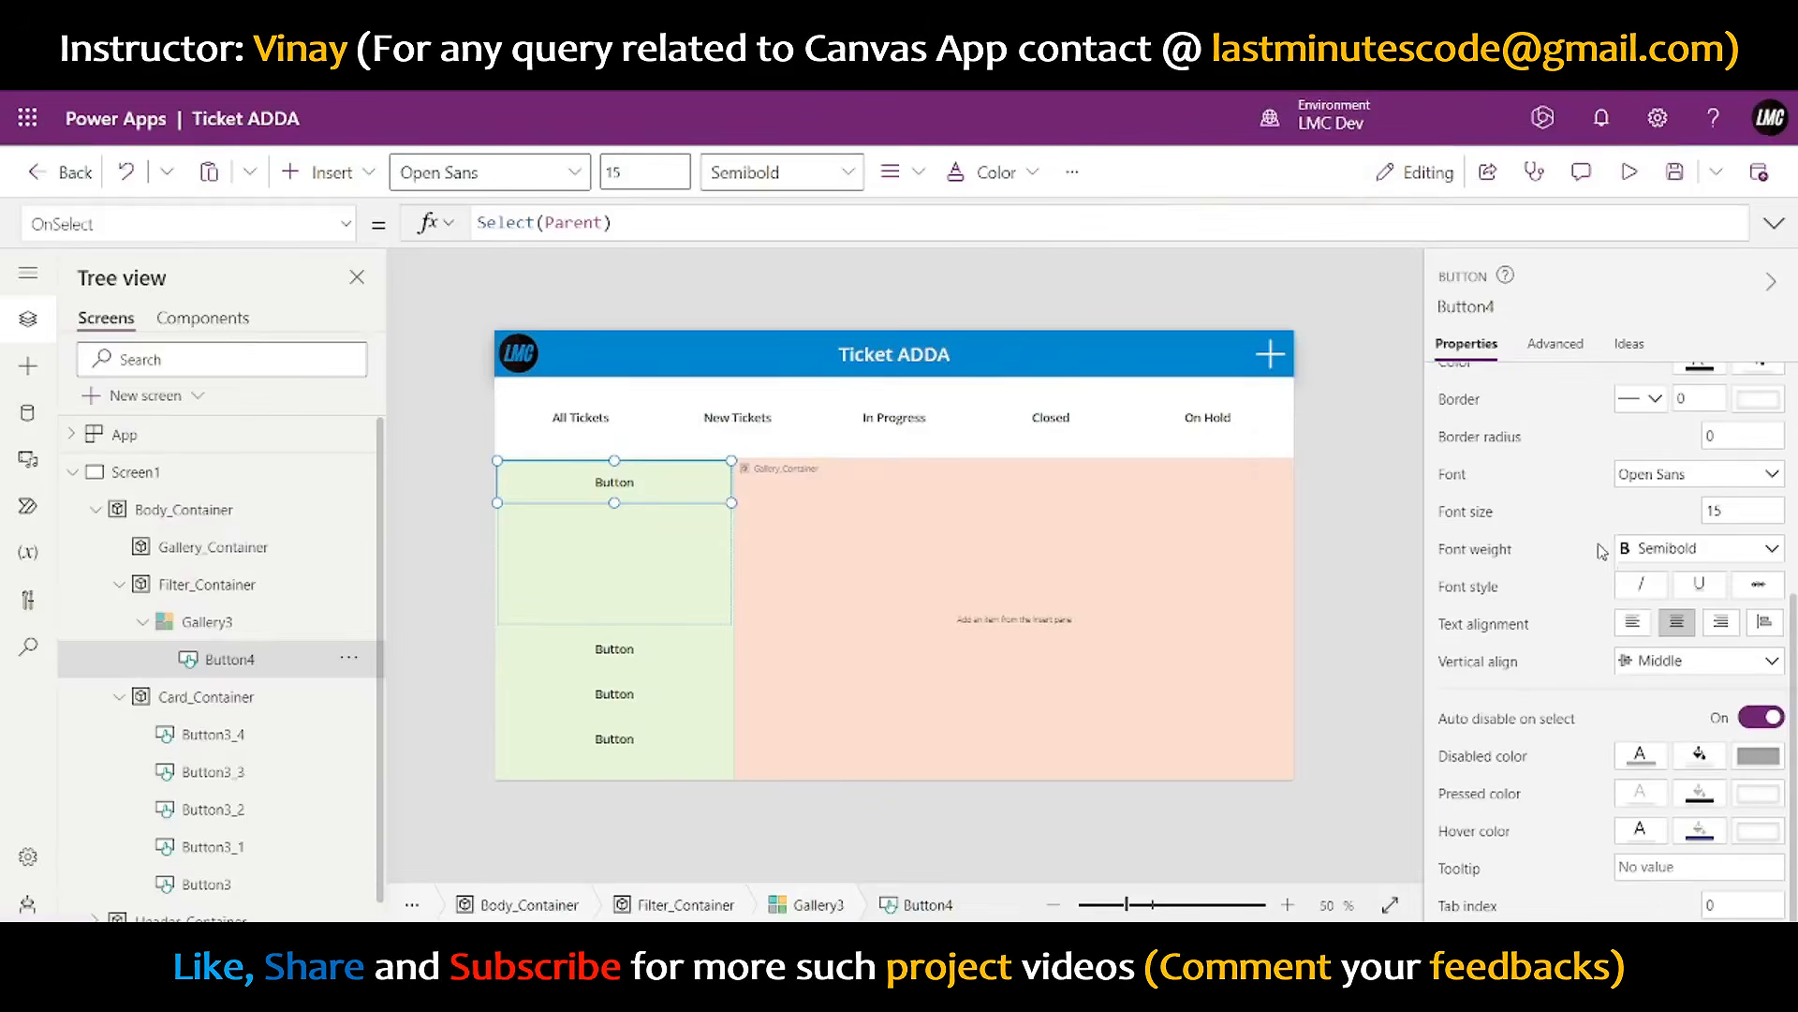
{"action": "left_click", "coordinate": [1632, 622]}
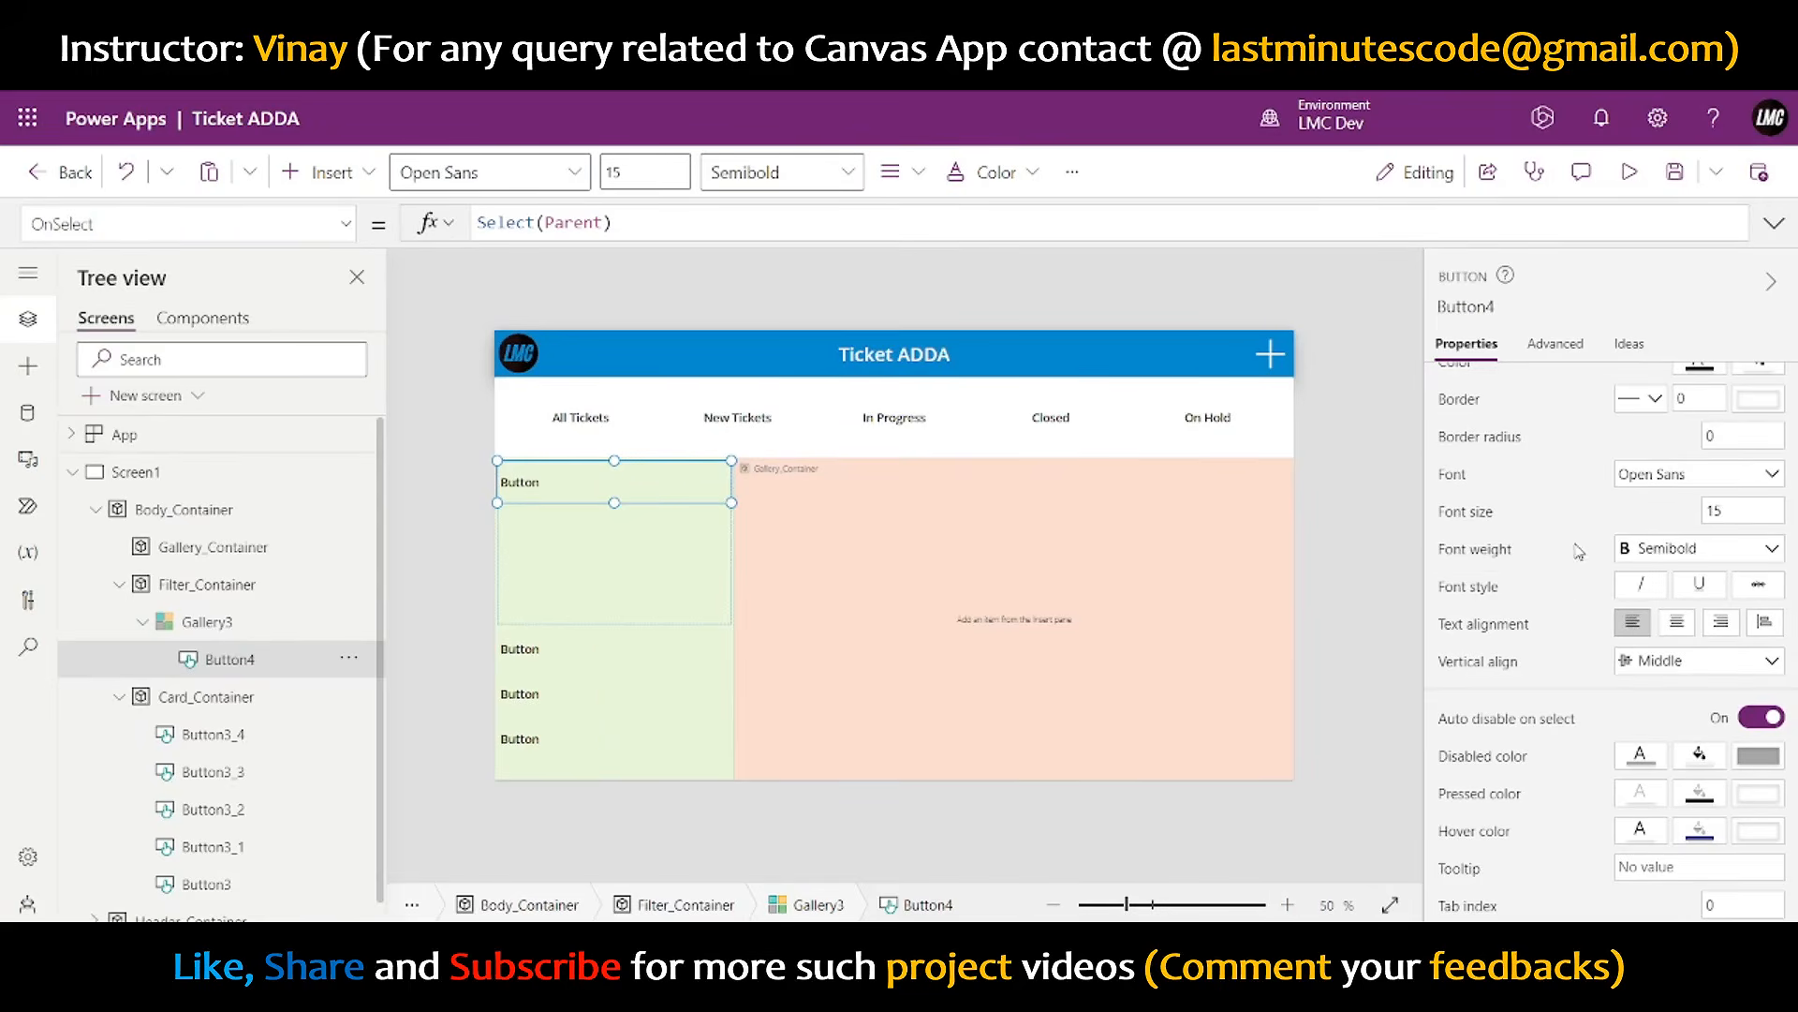
{"action": "scroll", "coordinate": [1602, 576], "scroll_direction": "up", "scroll_amount": 4}
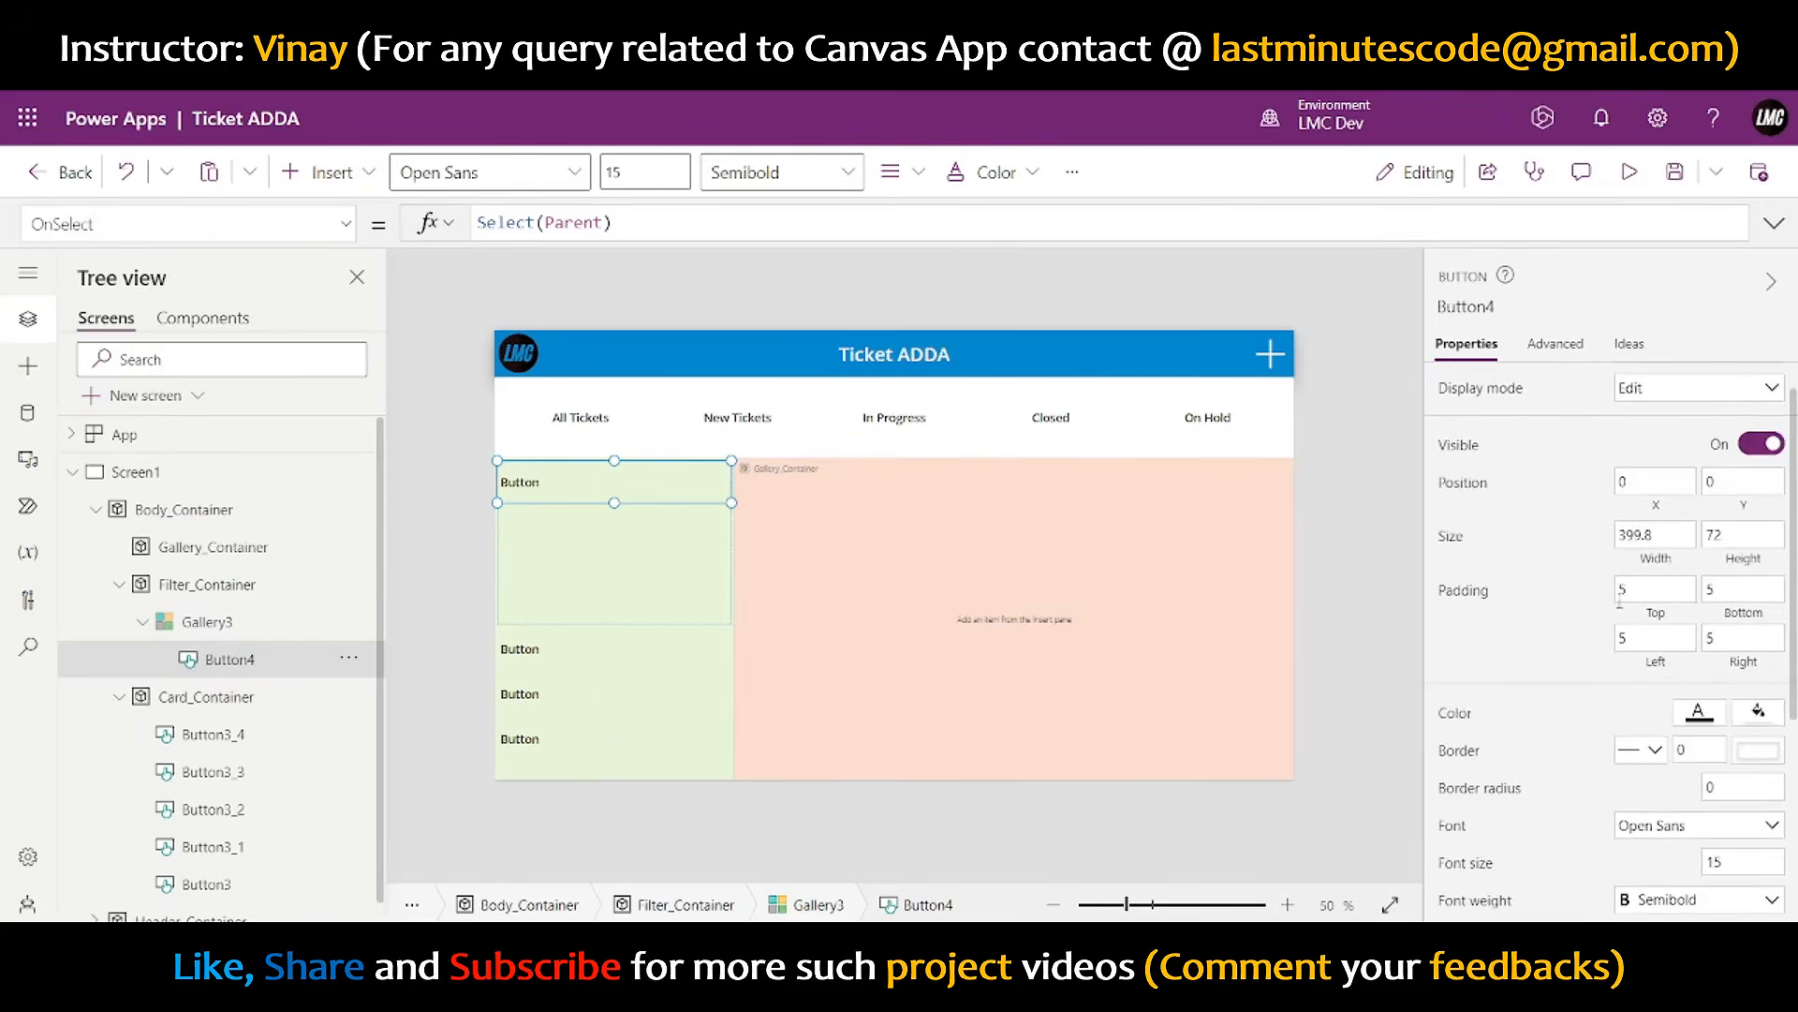
{"action": "left_click", "coordinate": [1653, 638]}
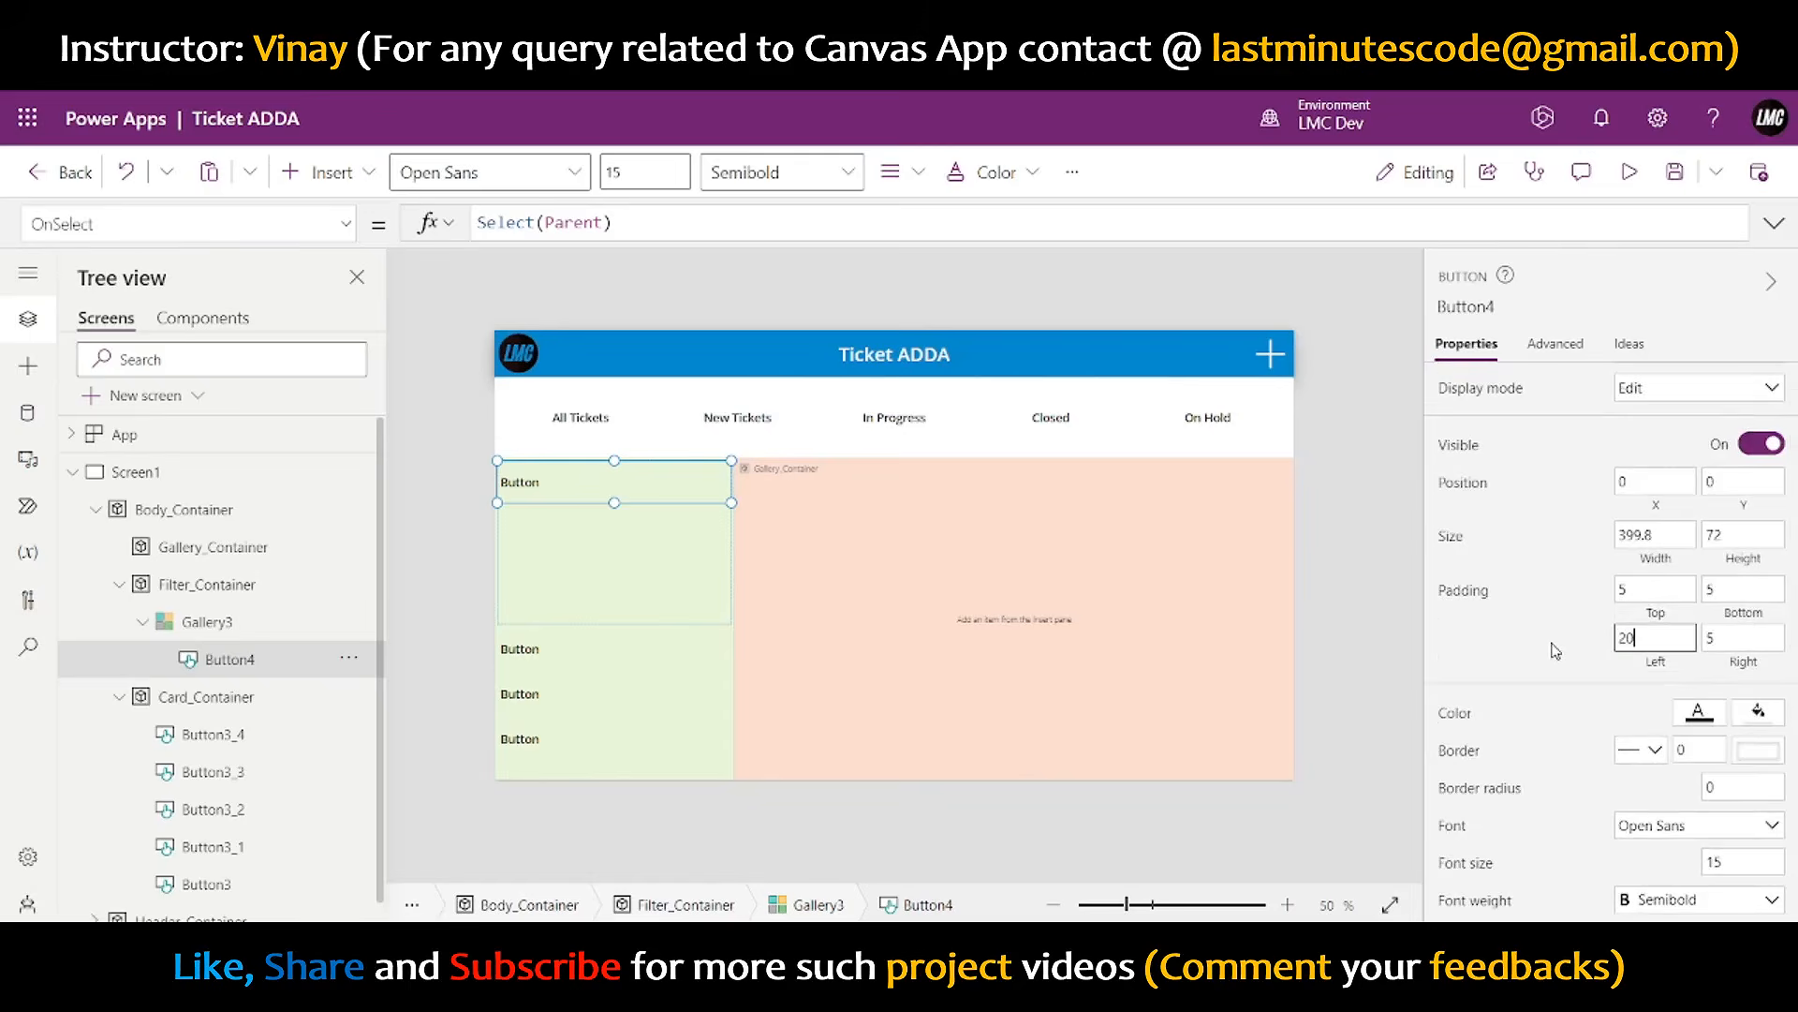
{"action": "left_click", "coordinate": [1555, 650]}
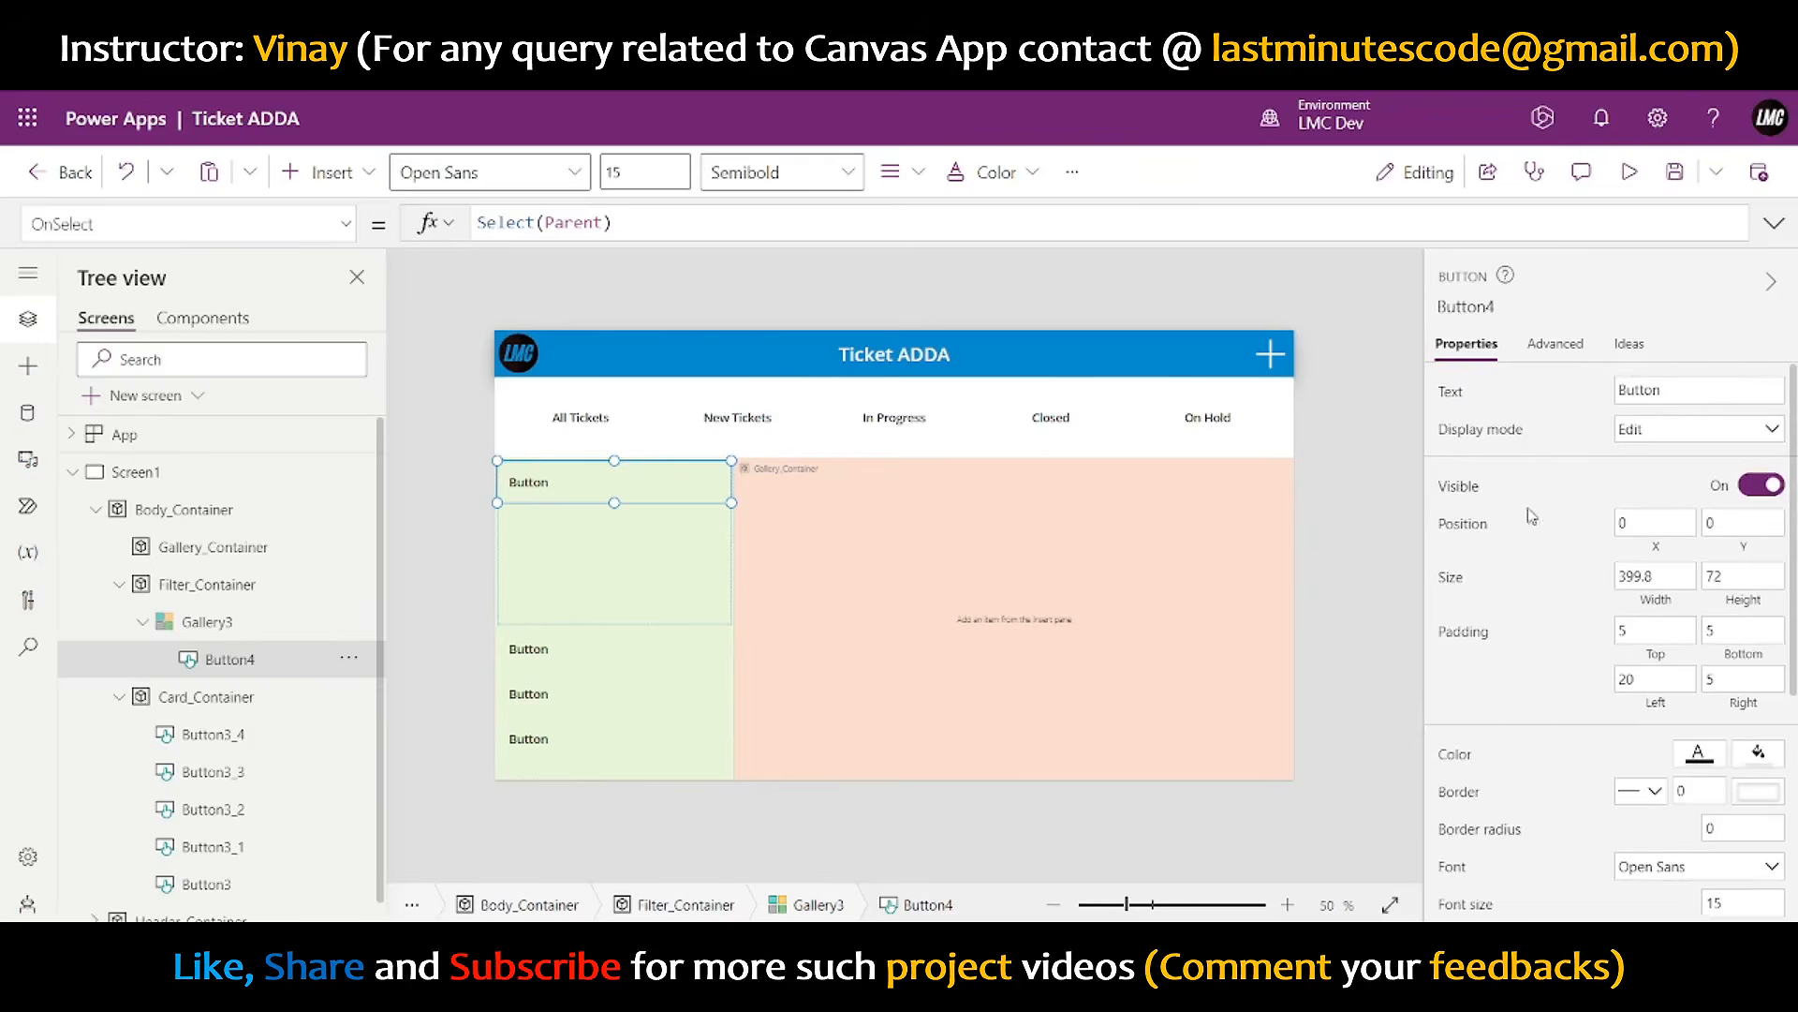
- Set the gallery button's Text formula to ThisItem.Ticket_Type
{"action": "left_click", "coordinate": [1450, 397]}
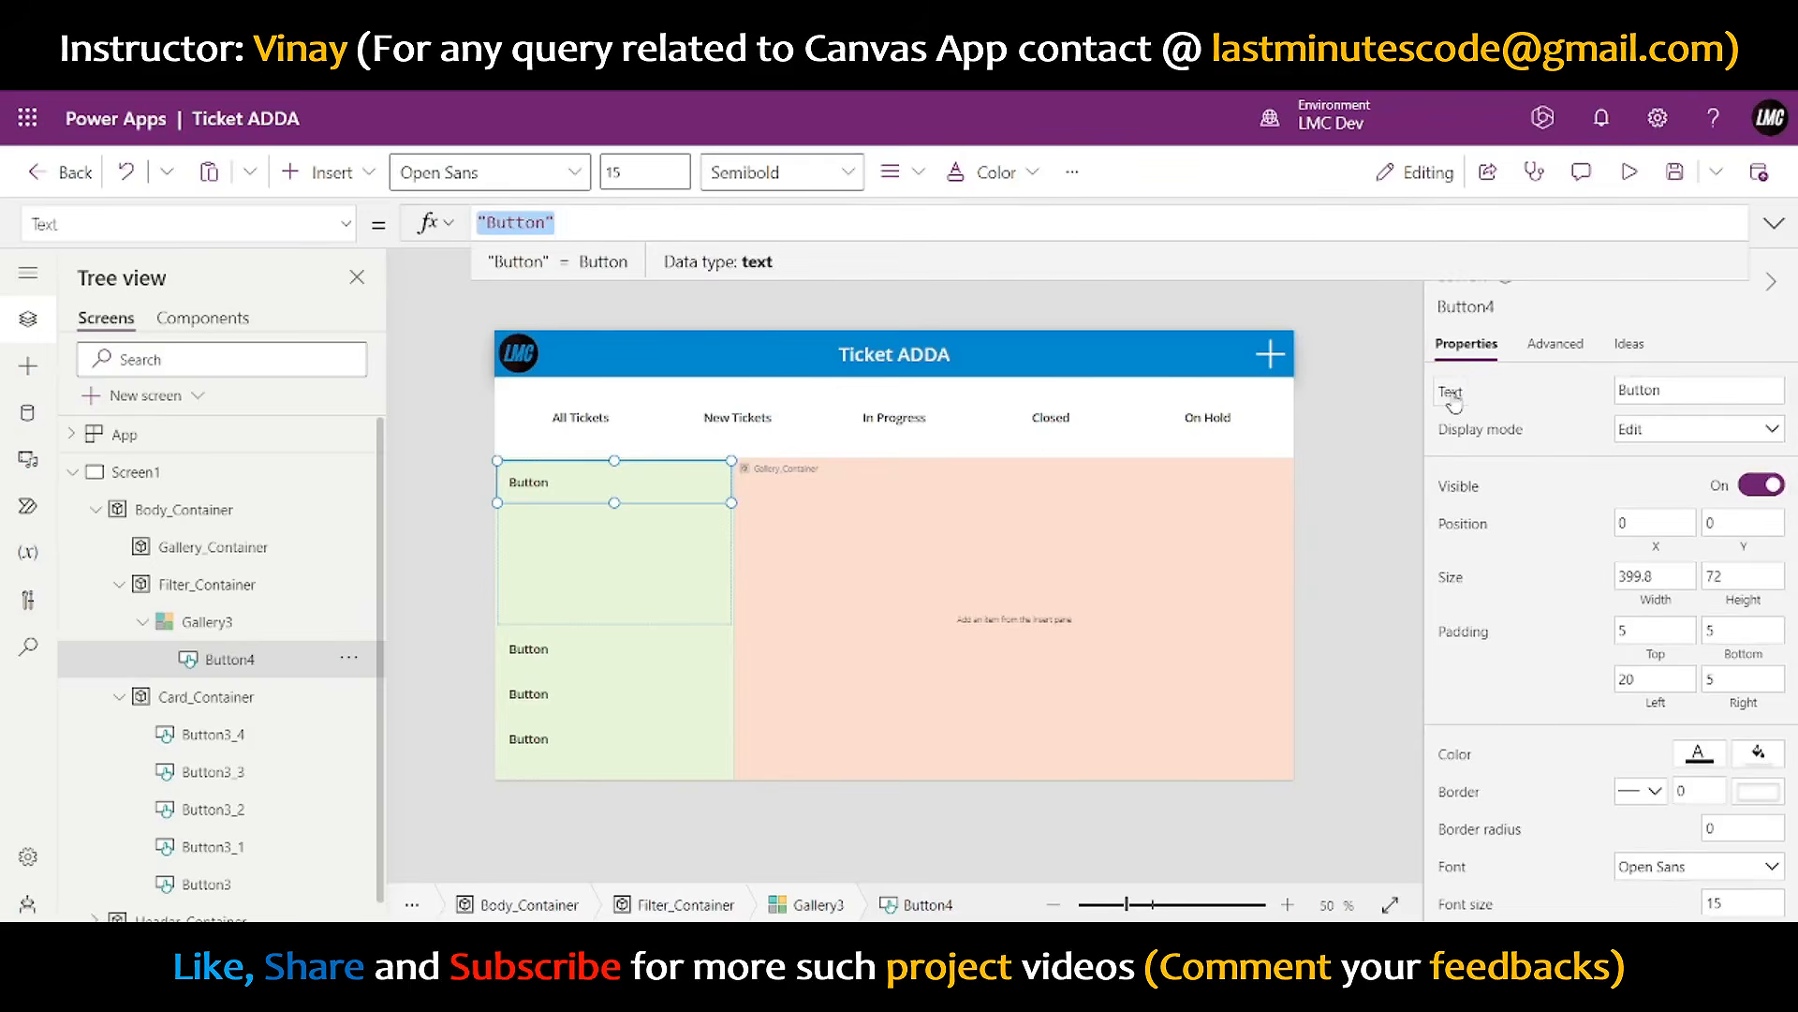
{"action": "type", "text": "ThisItem"}
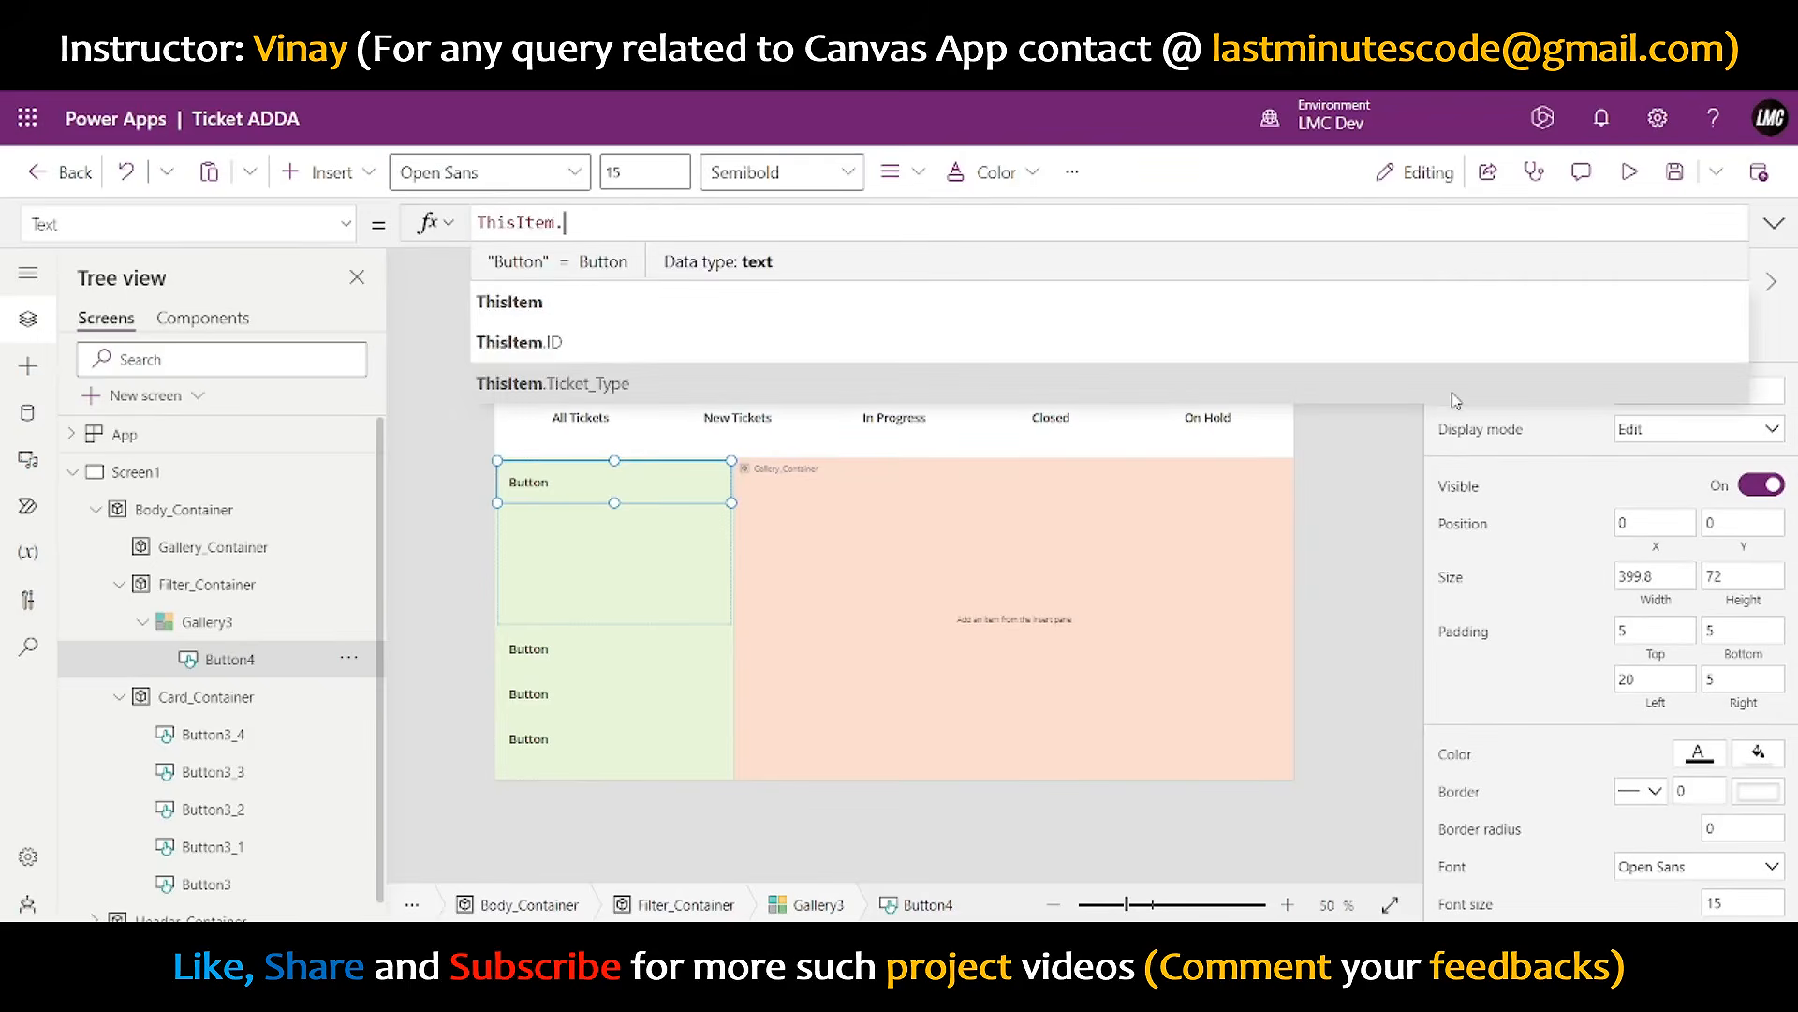
{"action": "type", "text": "."}
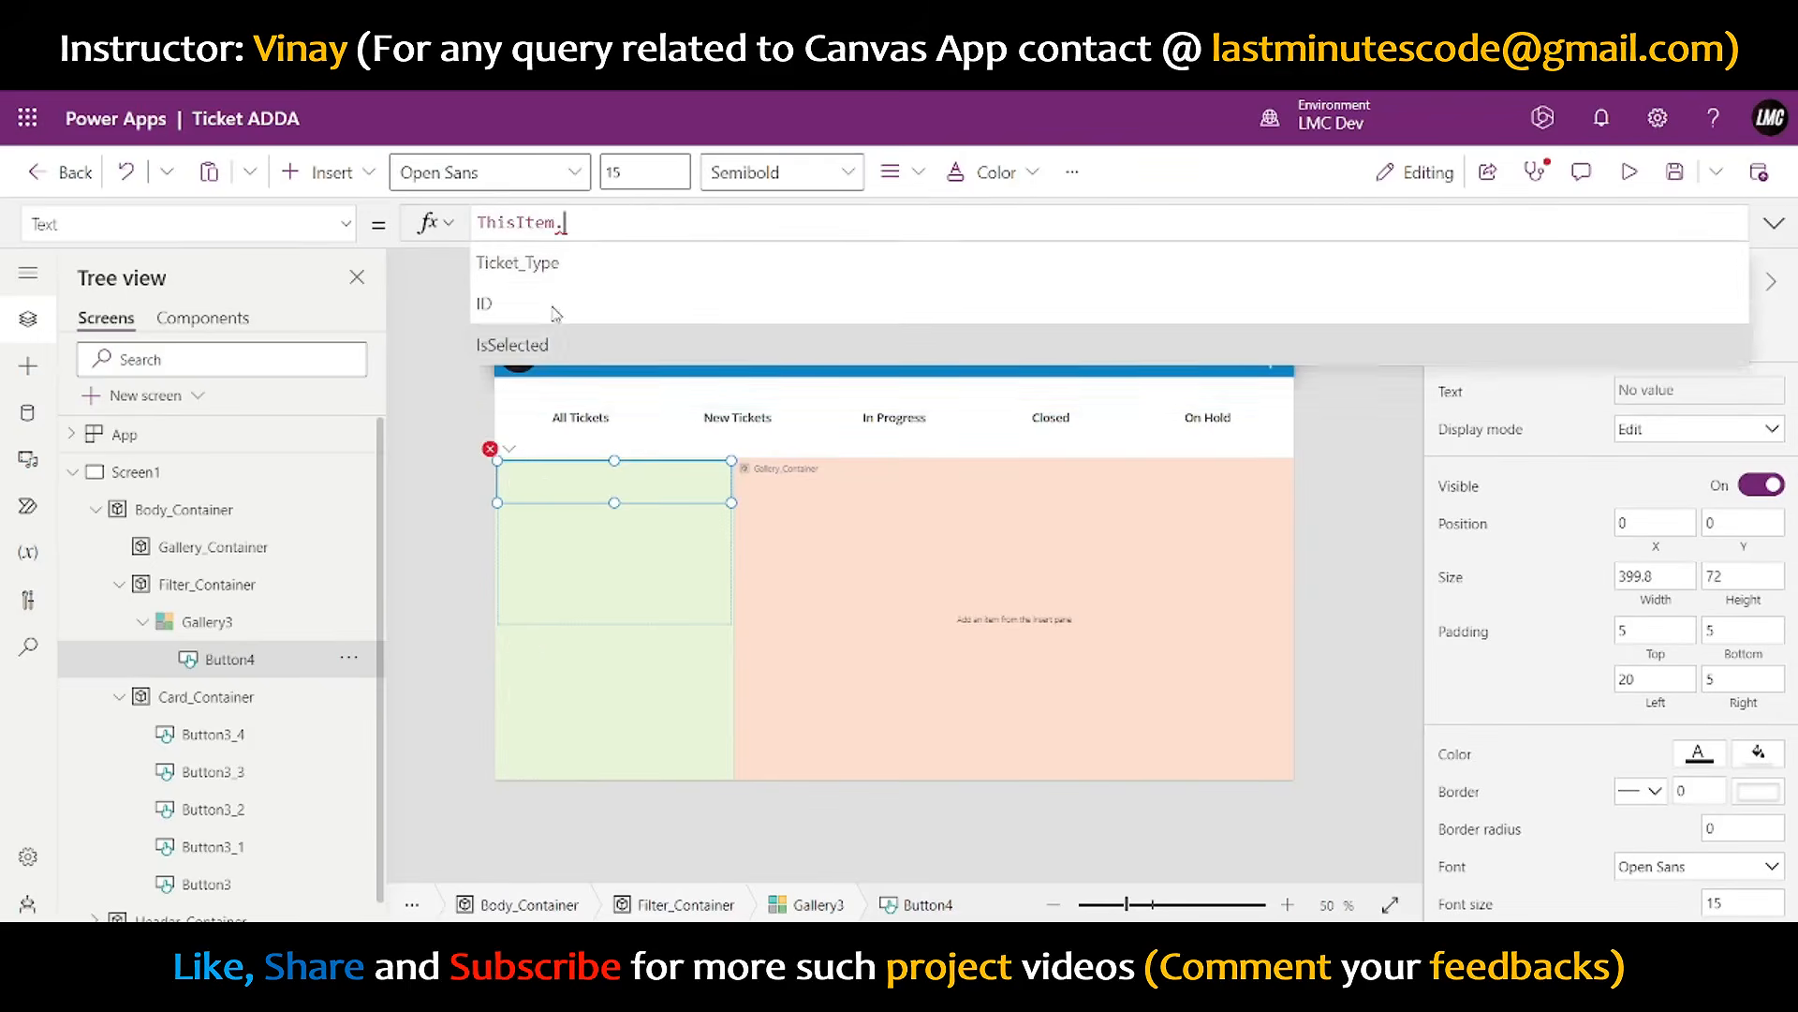
{"action": "left_click", "coordinate": [550, 266]}
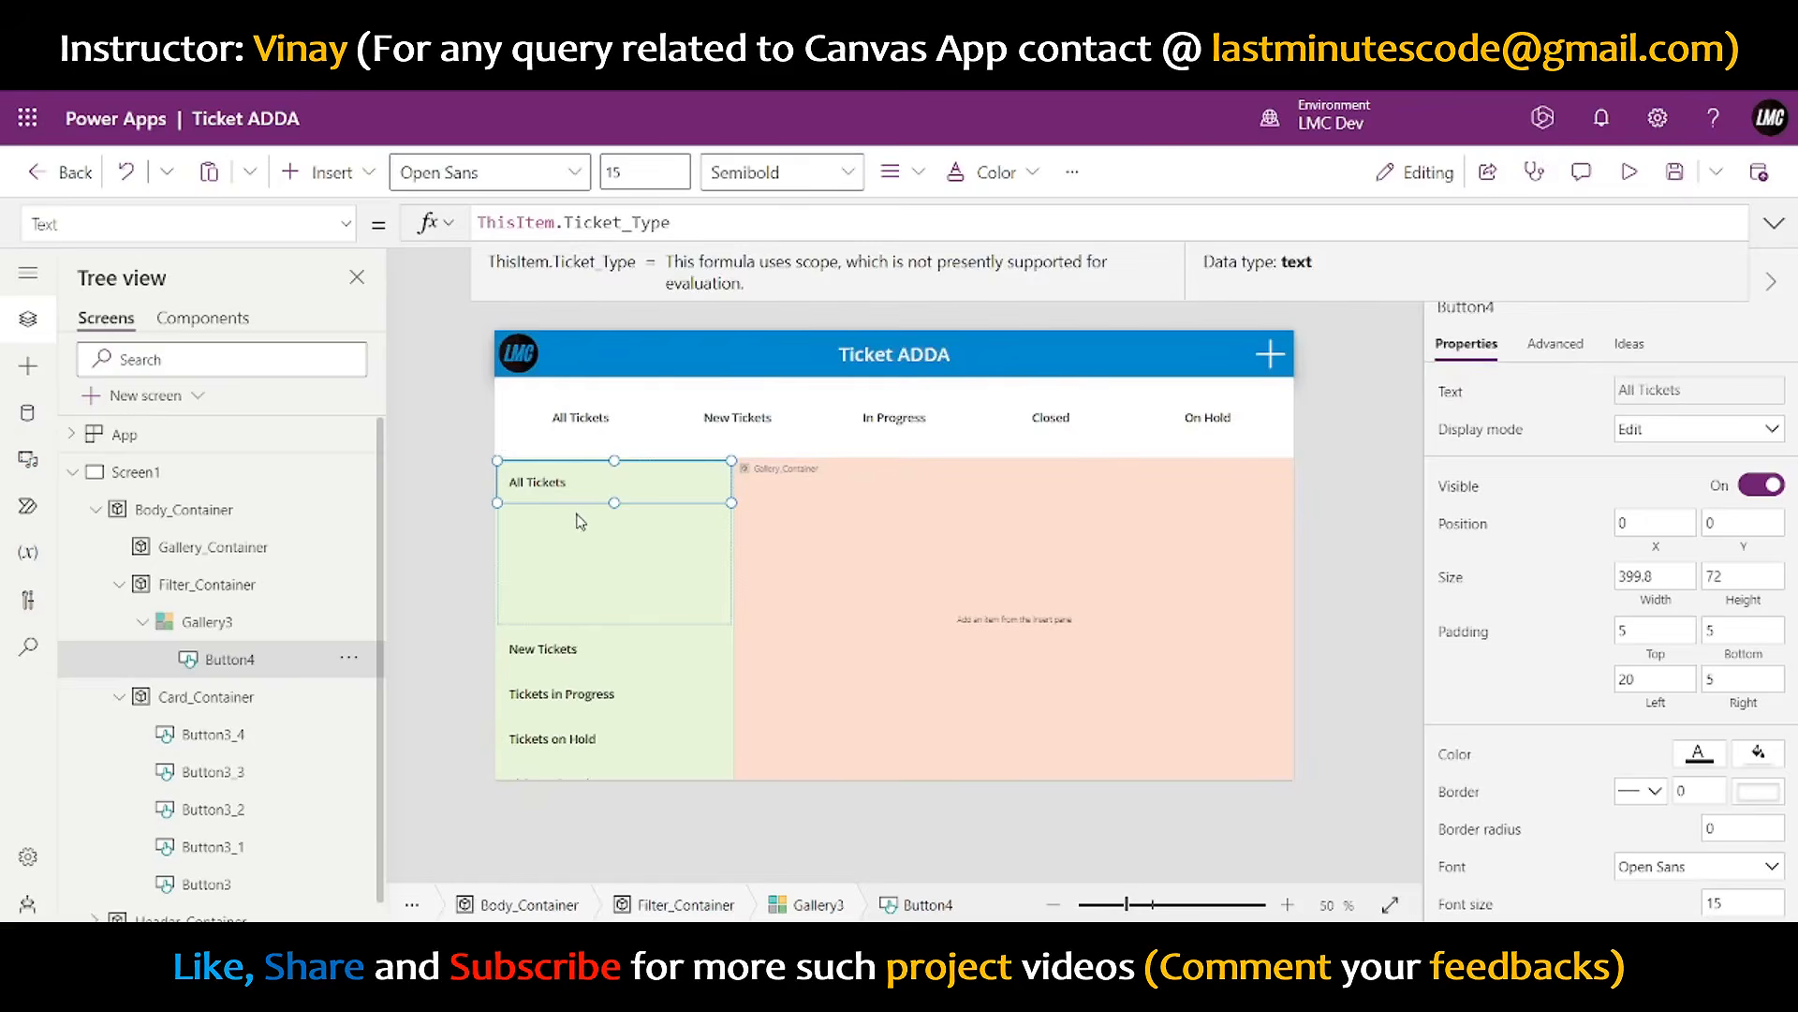
- Set the template size of Gallery3 to the formula Button4.Height+Button4.Y
{"action": "left_click", "coordinate": [637, 613]}
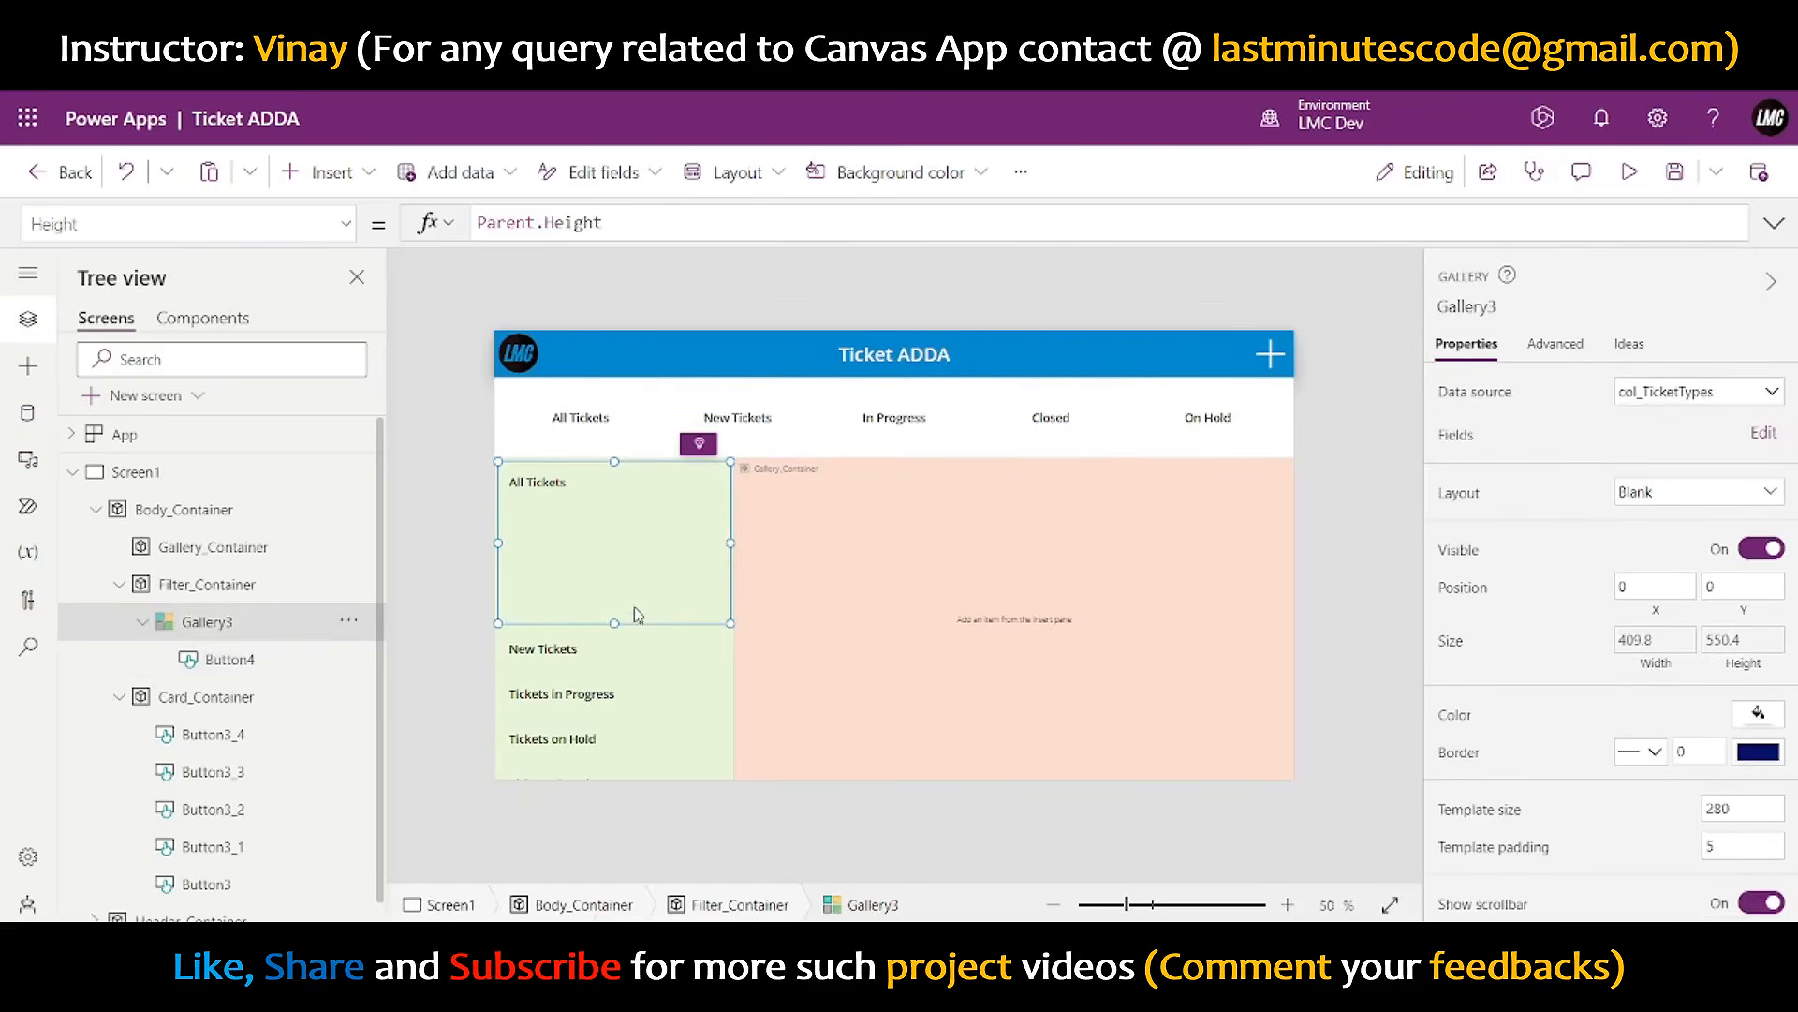
{"action": "left_click", "coordinate": [615, 494]}
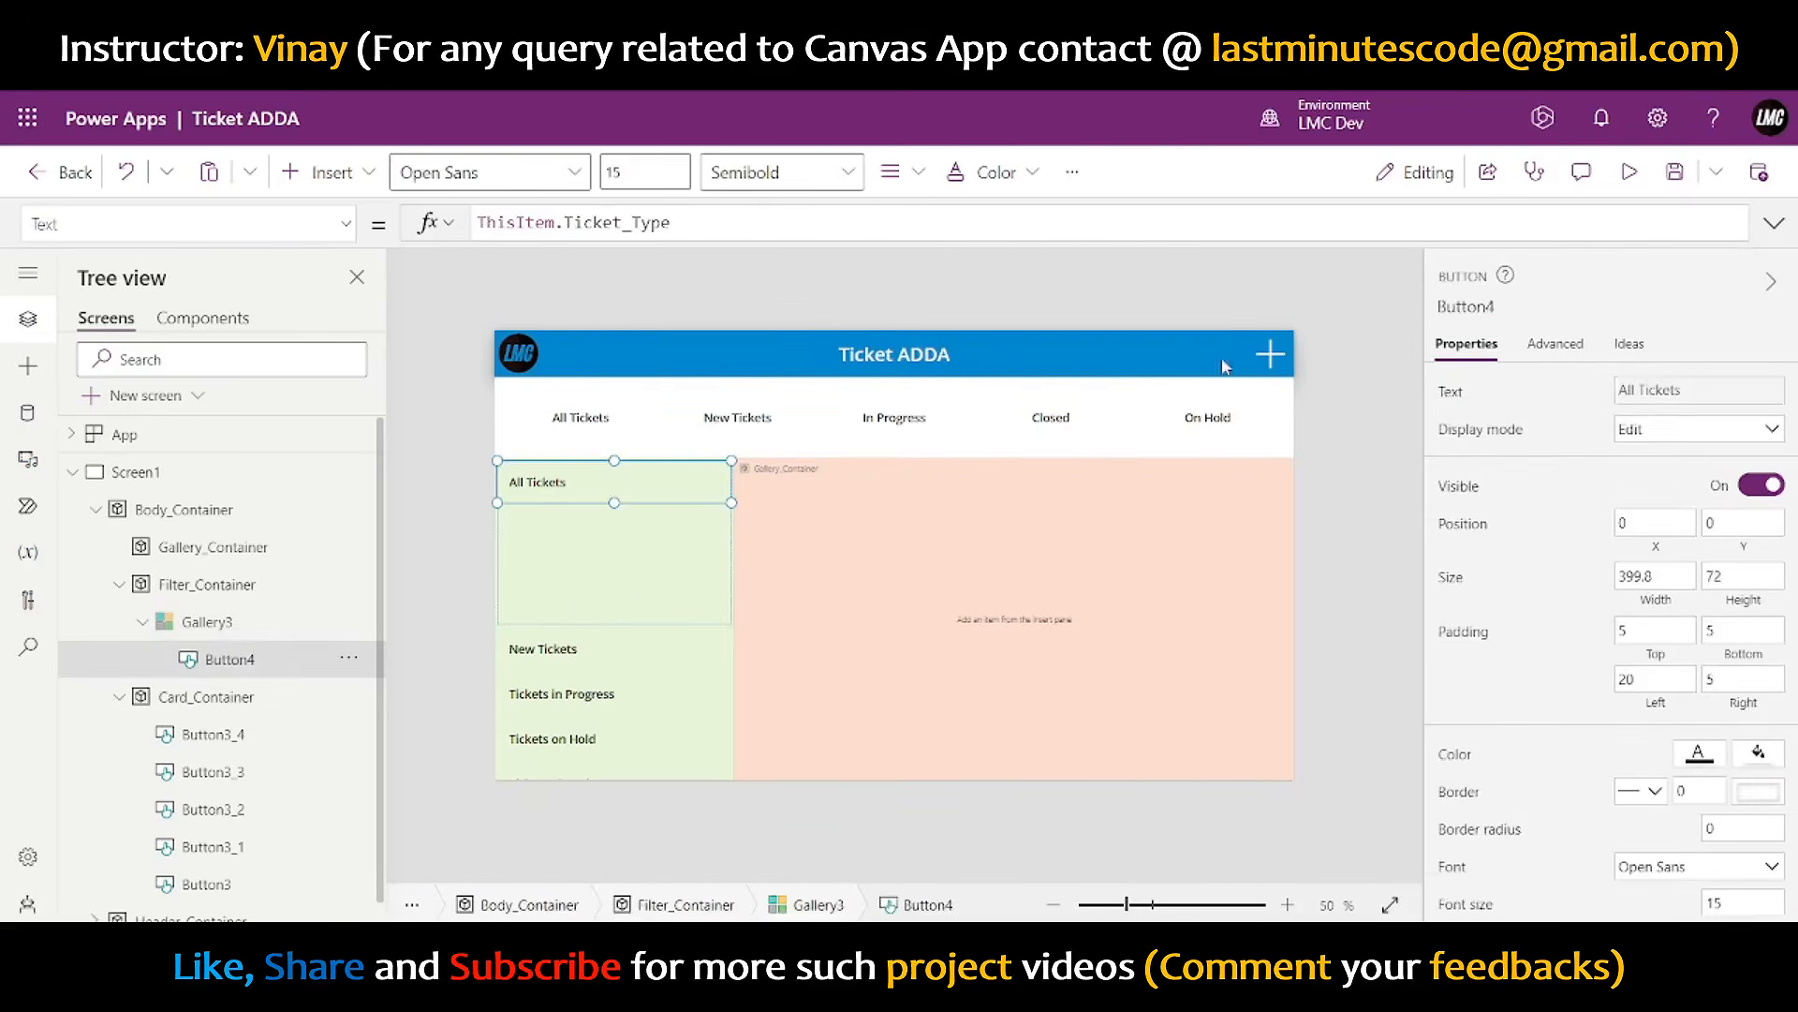
{"action": "left_click", "coordinate": [1483, 309]}
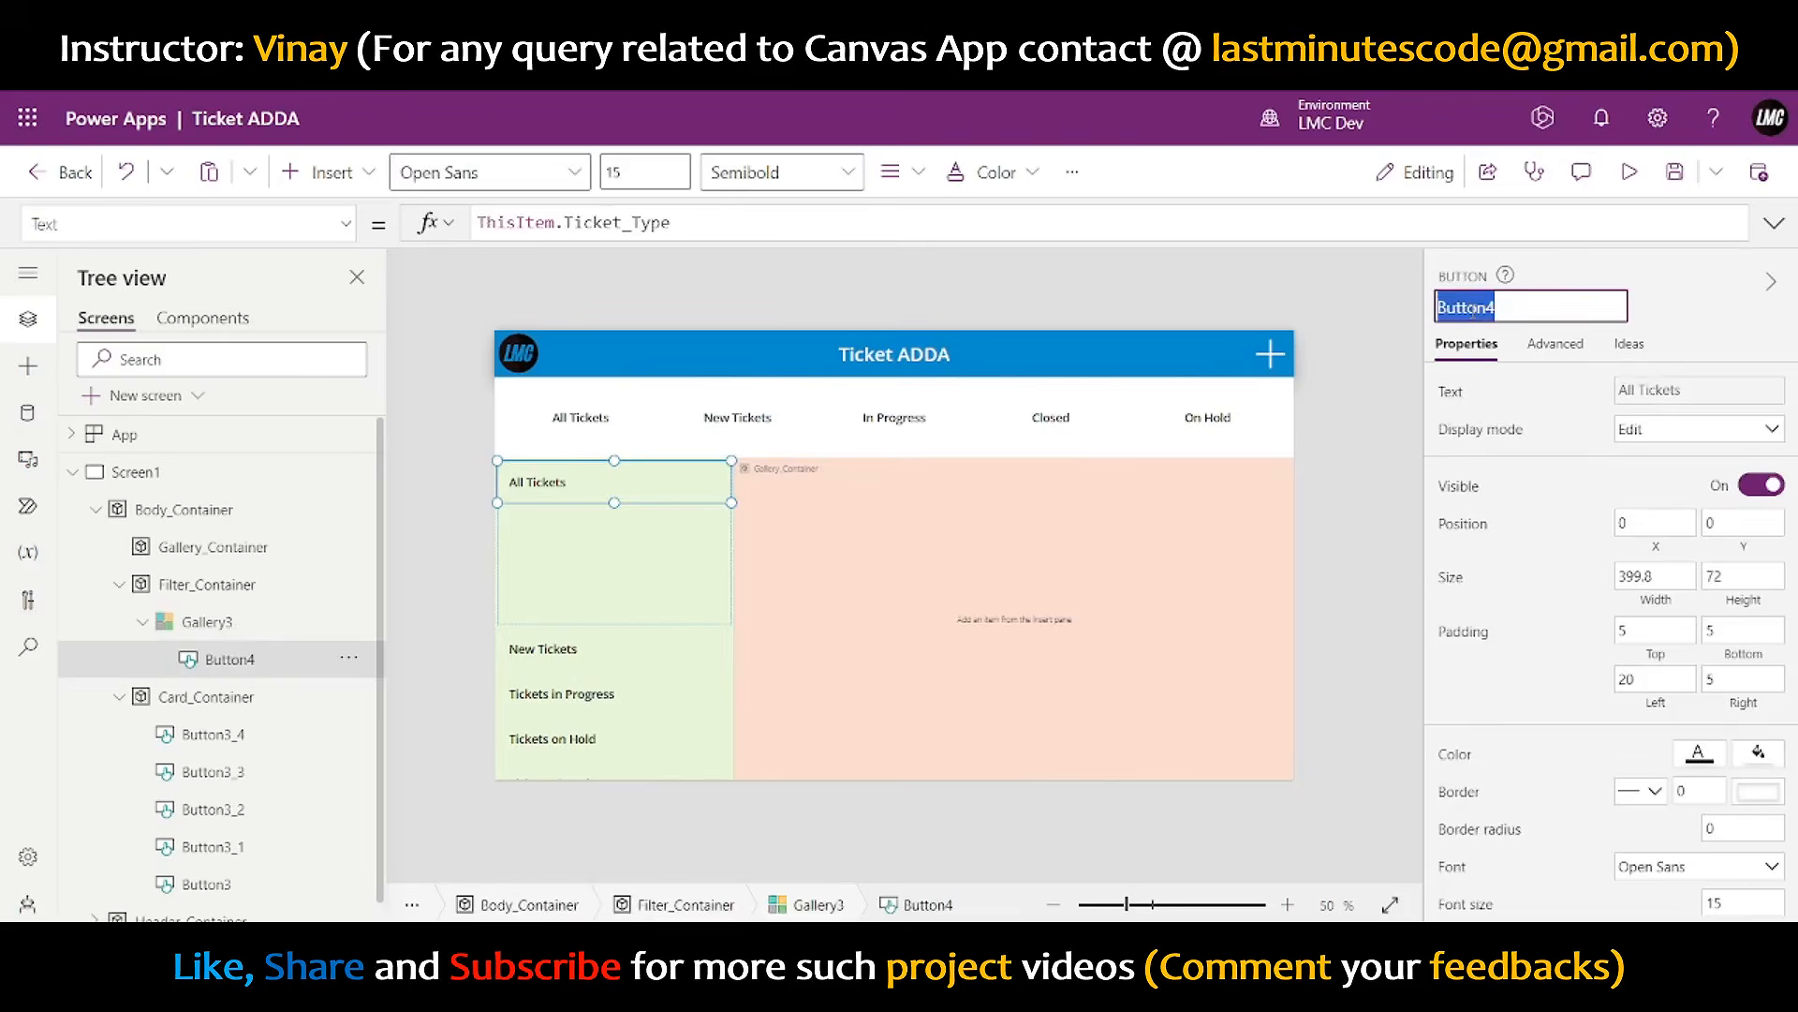
{"action": "left_click", "coordinate": [633, 588]}
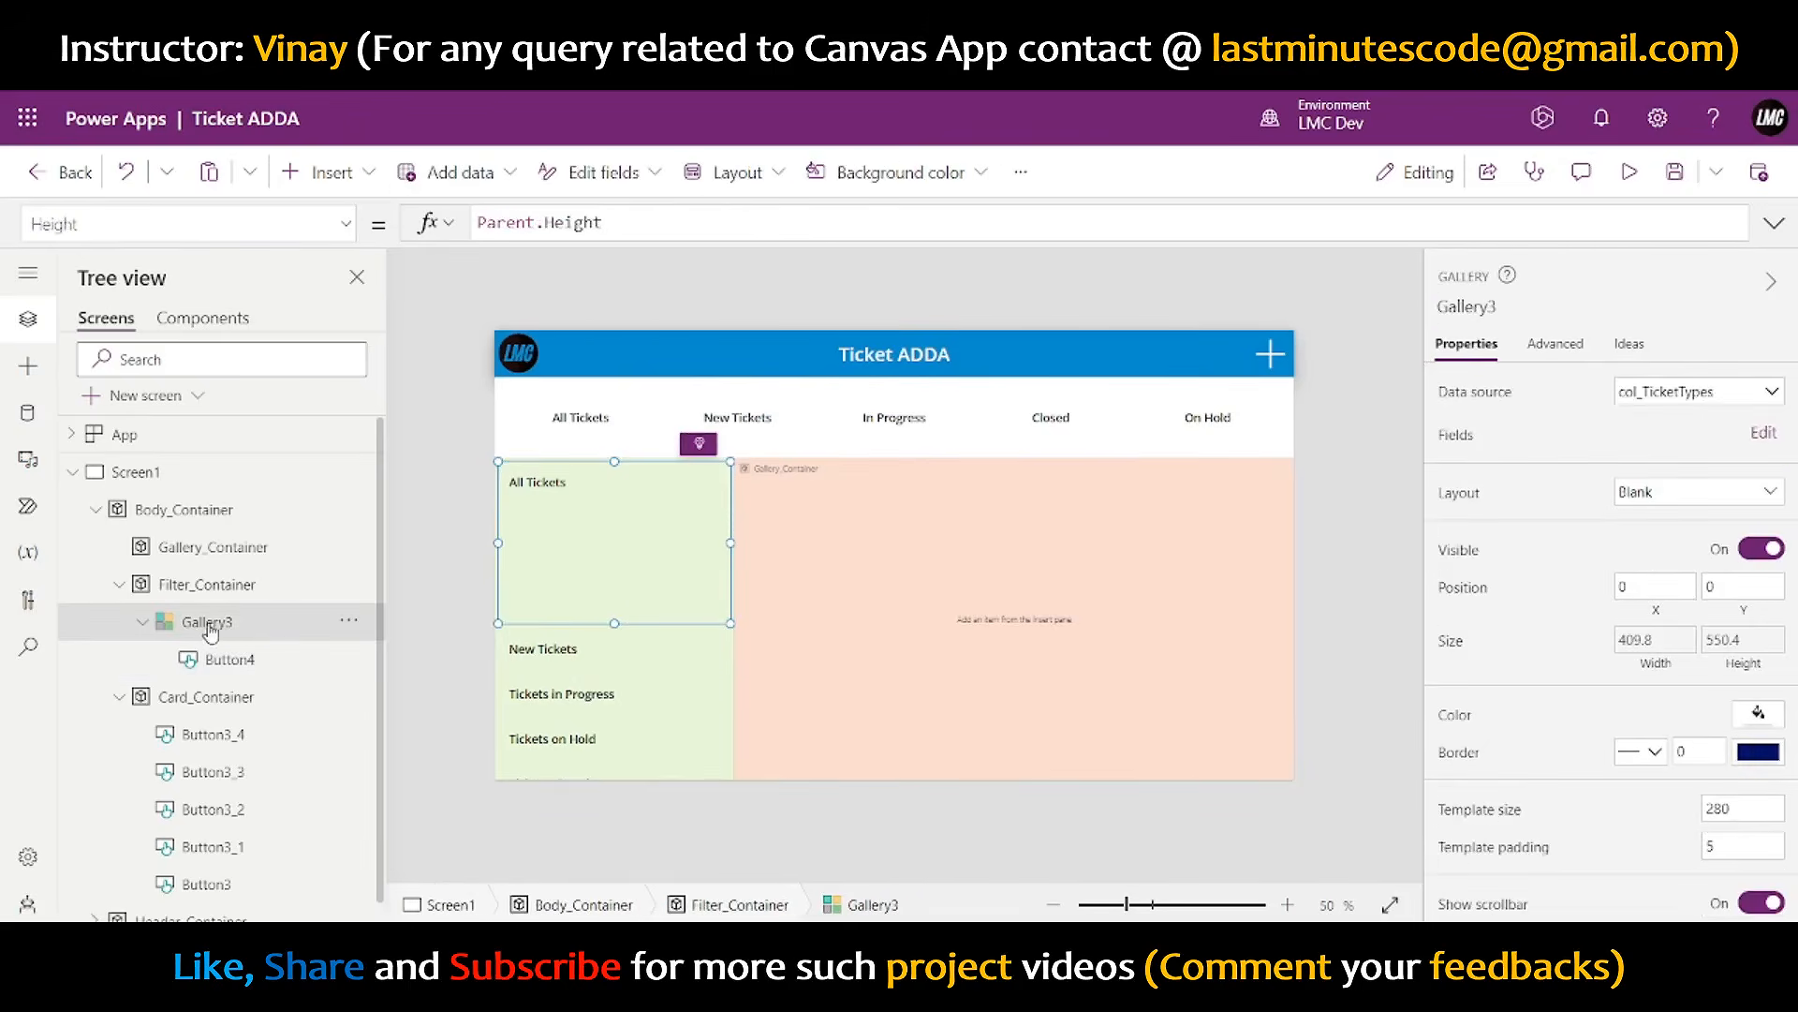
{"action": "scroll", "coordinate": [1517, 655], "scroll_direction": "down", "scroll_amount": 2}
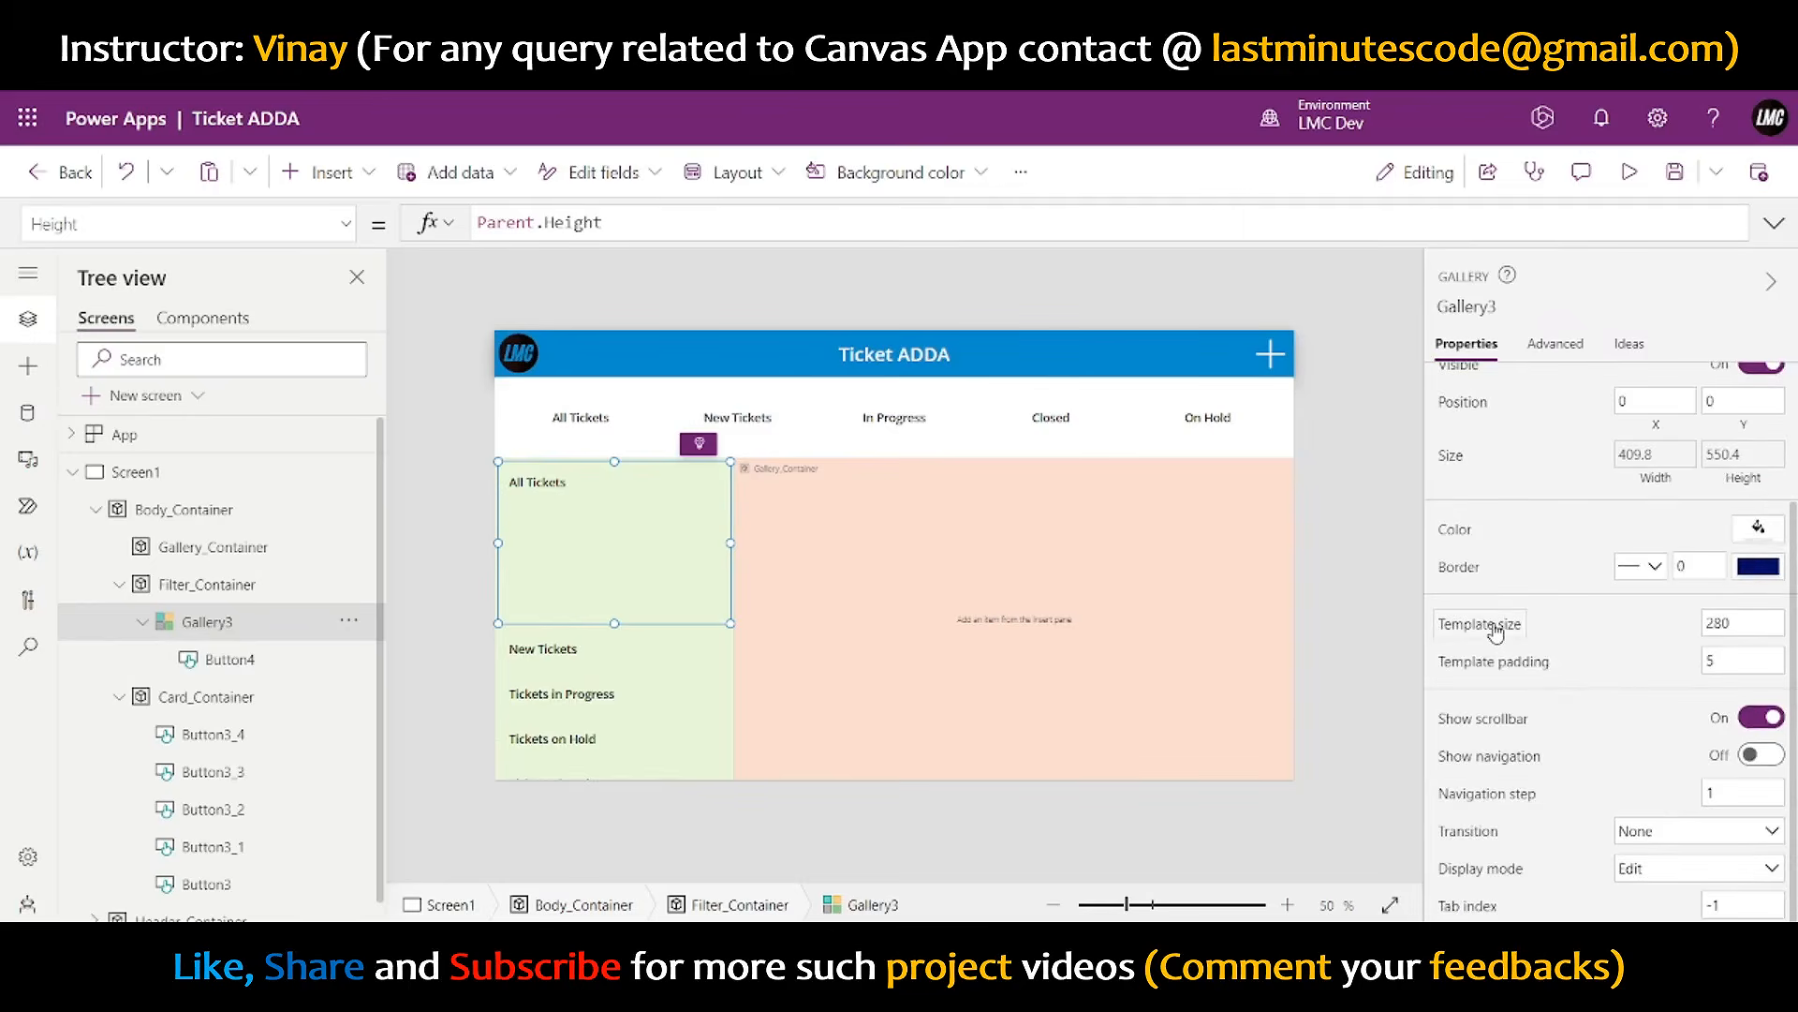
{"action": "left_click", "coordinate": [1506, 635]}
{"action": "type", "text": "Button4.Heig"}
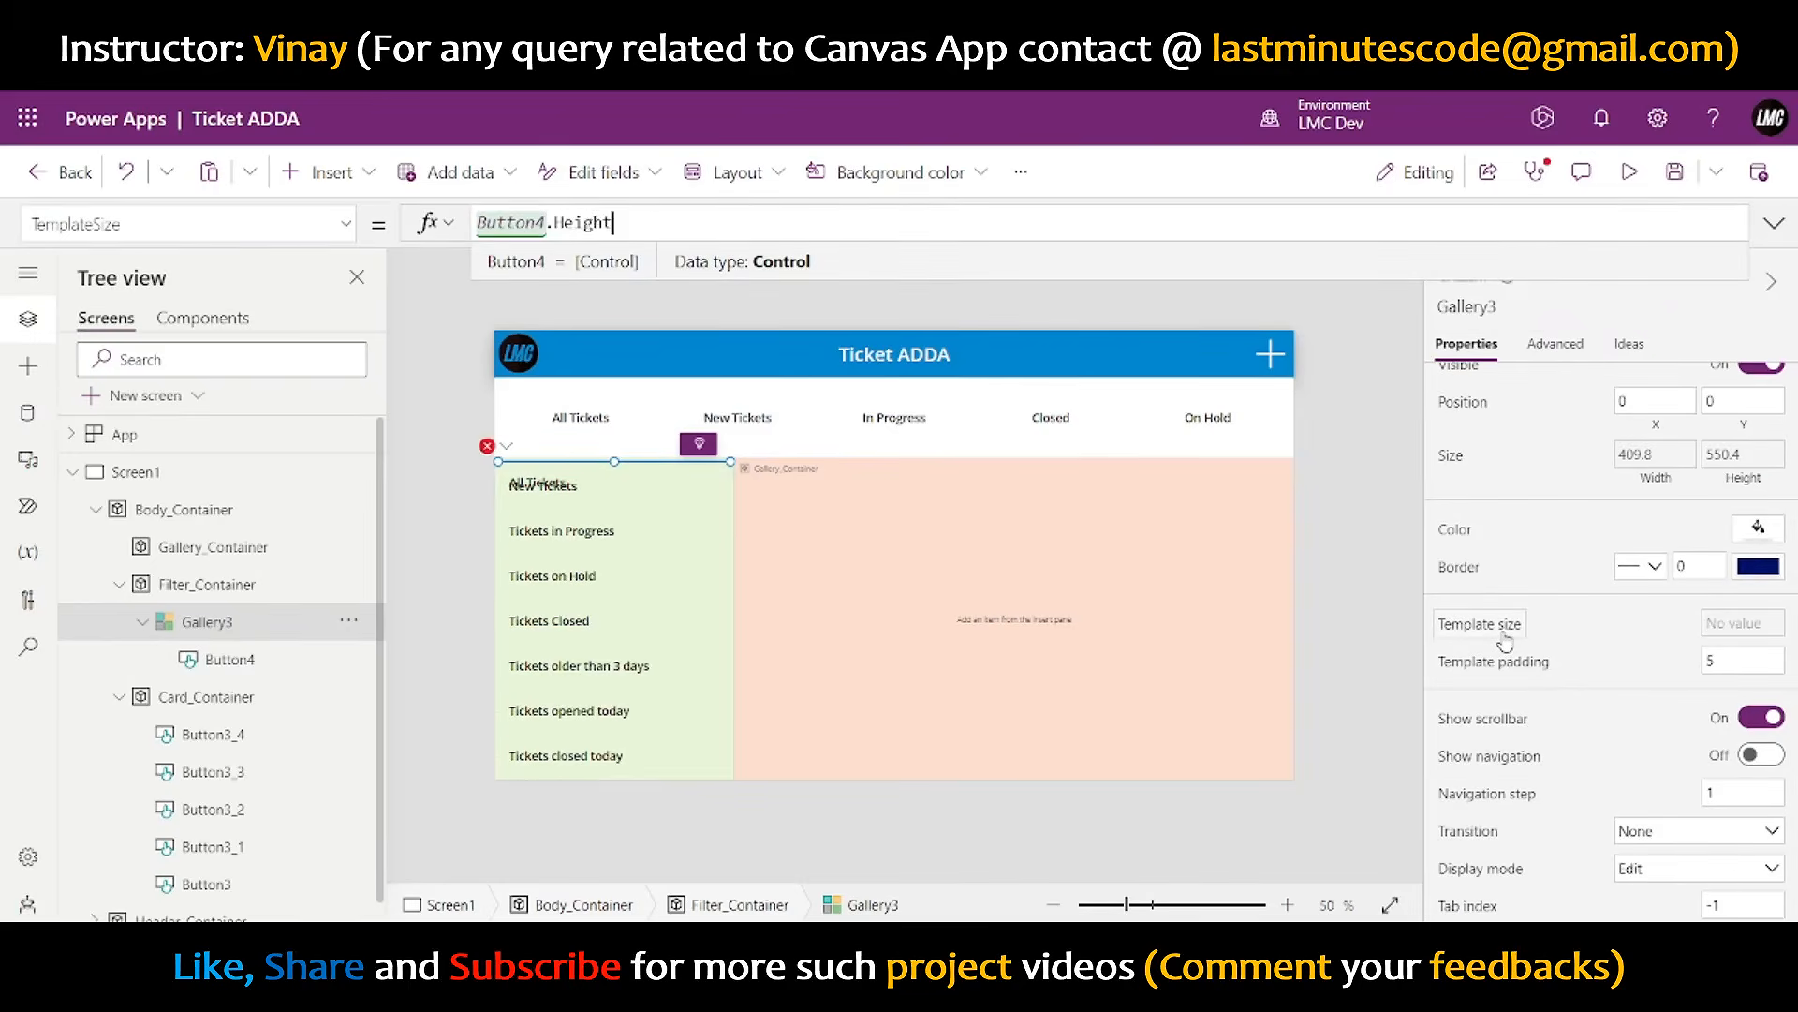
{"action": "type", "text": "ht+Button4.Y"}
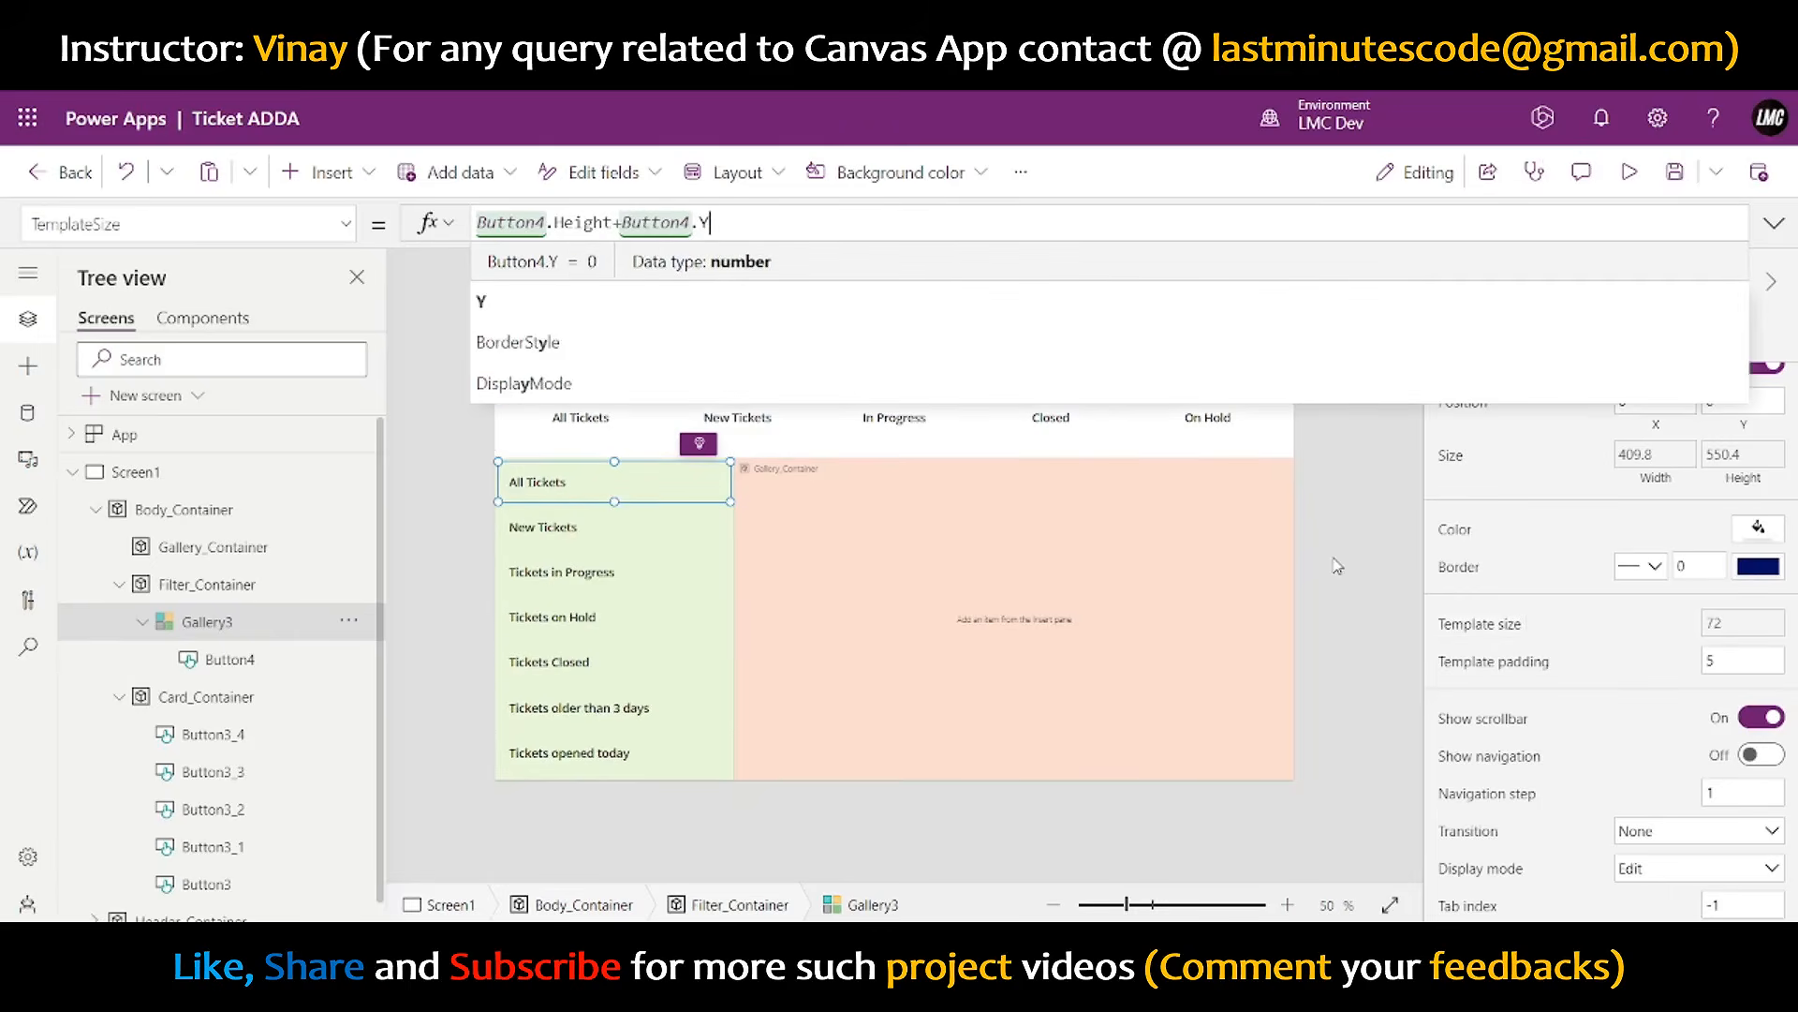
- Preview the app, look through the full ticket type list in the filter gallery, and return to editing
{"action": "left_click", "coordinate": [1629, 171]}
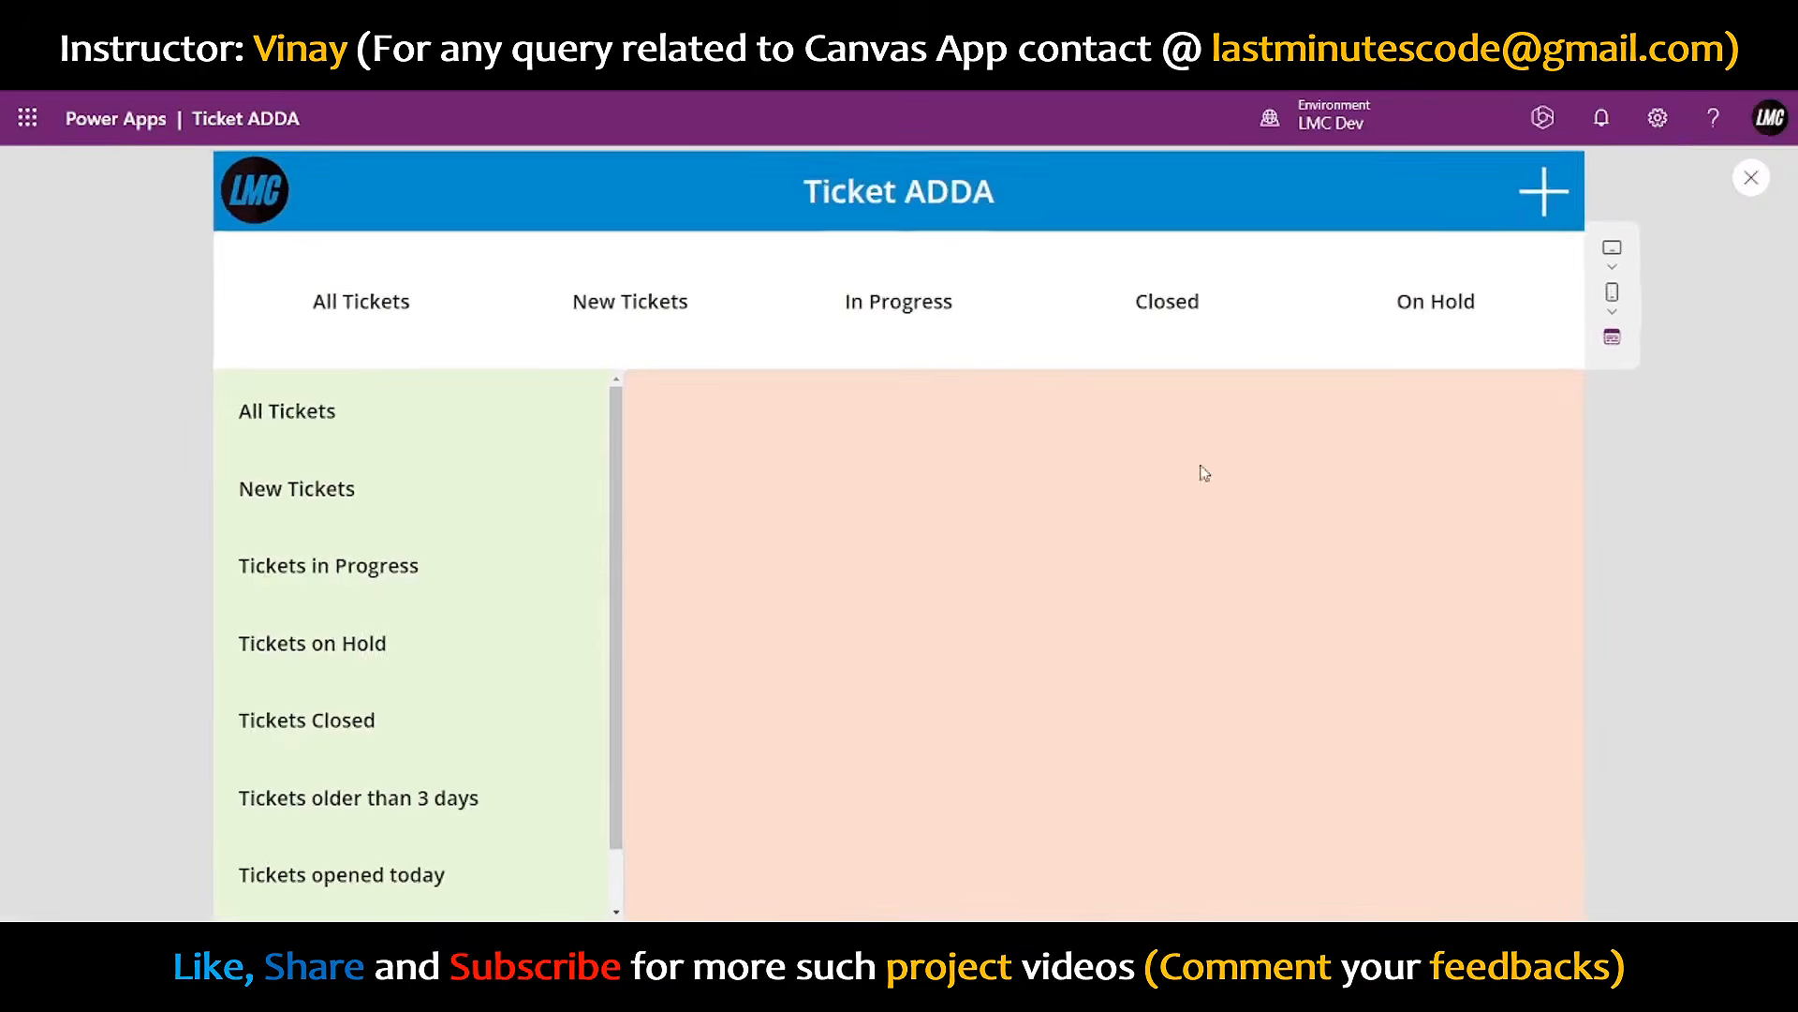
{"action": "scroll", "coordinate": [593, 719], "scroll_direction": "down", "scroll_amount": 1}
{"action": "scroll", "coordinate": [594, 719], "scroll_direction": "up", "scroll_amount": 1}
{"action": "scroll", "coordinate": [594, 719], "scroll_direction": "down", "scroll_amount": 1}
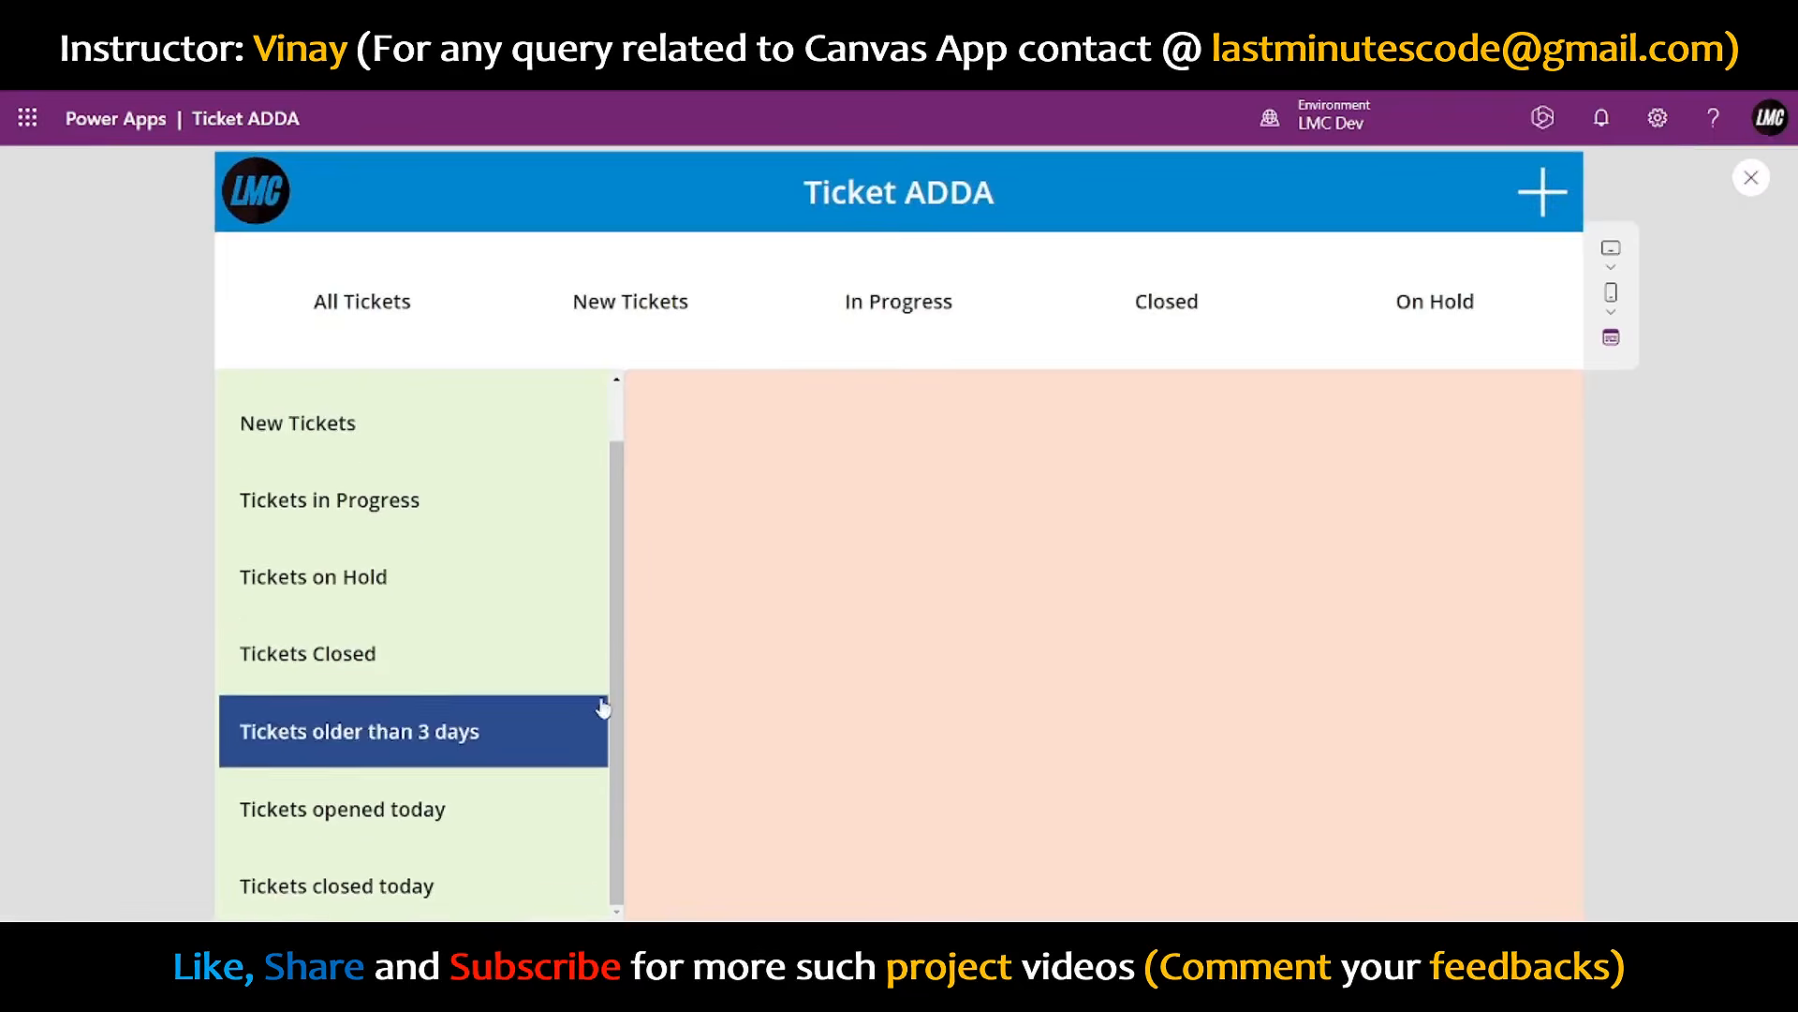
{"action": "scroll", "coordinate": [575, 680], "scroll_direction": "up", "scroll_amount": 1}
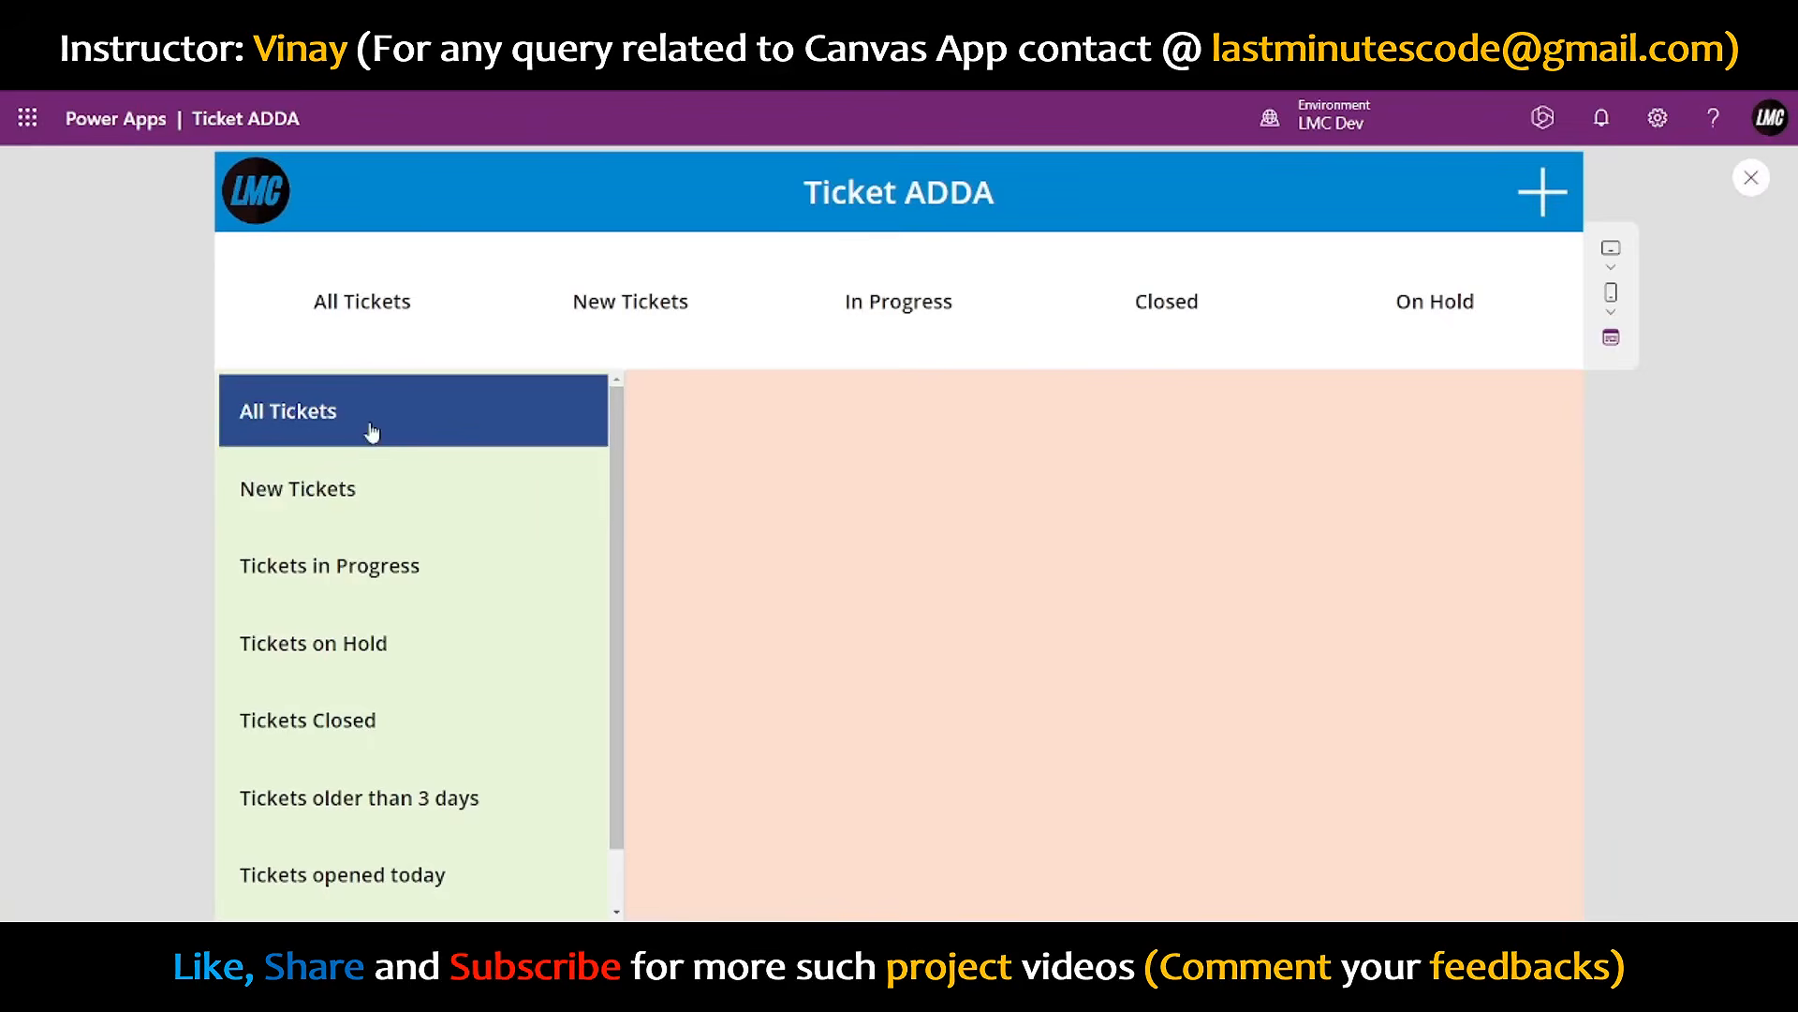
{"action": "scroll", "coordinate": [543, 721], "scroll_direction": "down", "scroll_amount": 1}
{"action": "scroll", "coordinate": [562, 702], "scroll_direction": "up", "scroll_amount": 1}
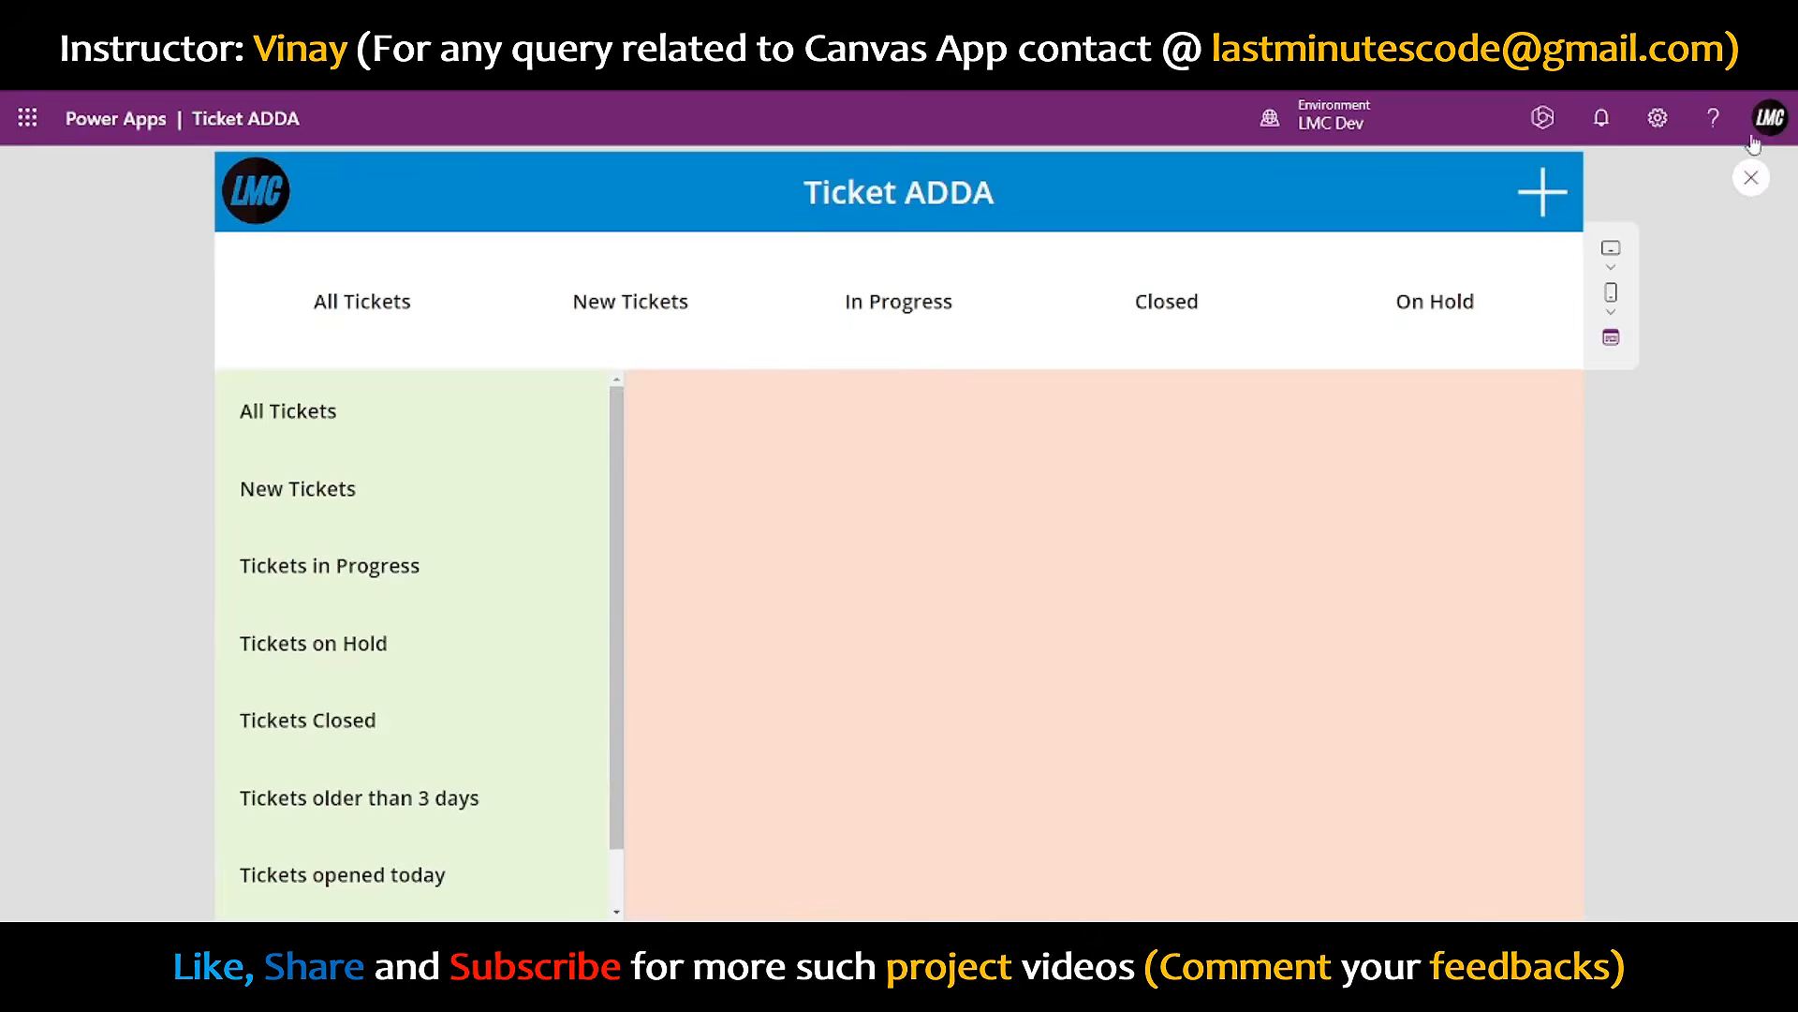
{"action": "left_click", "coordinate": [1750, 178]}
- Set the gallery button's height to 50
{"action": "left_click", "coordinate": [637, 499]}
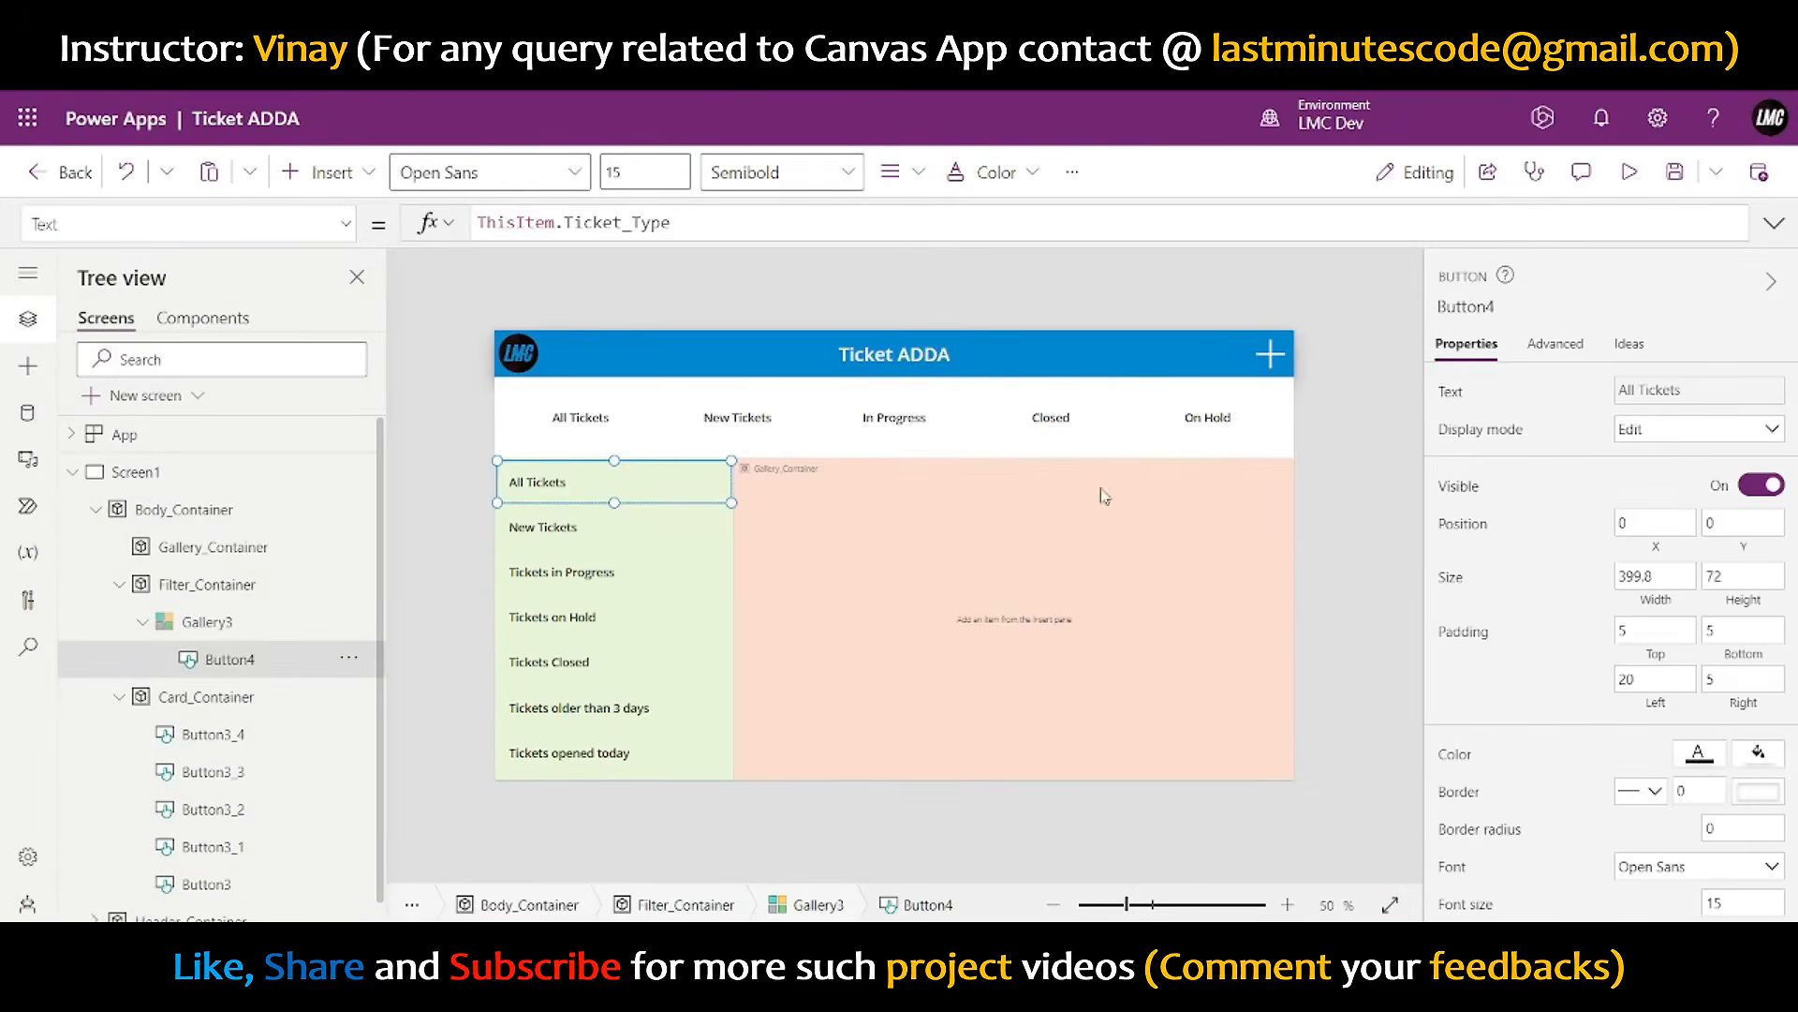
{"action": "scroll", "coordinate": [1773, 616], "scroll_direction": "down", "scroll_amount": 3}
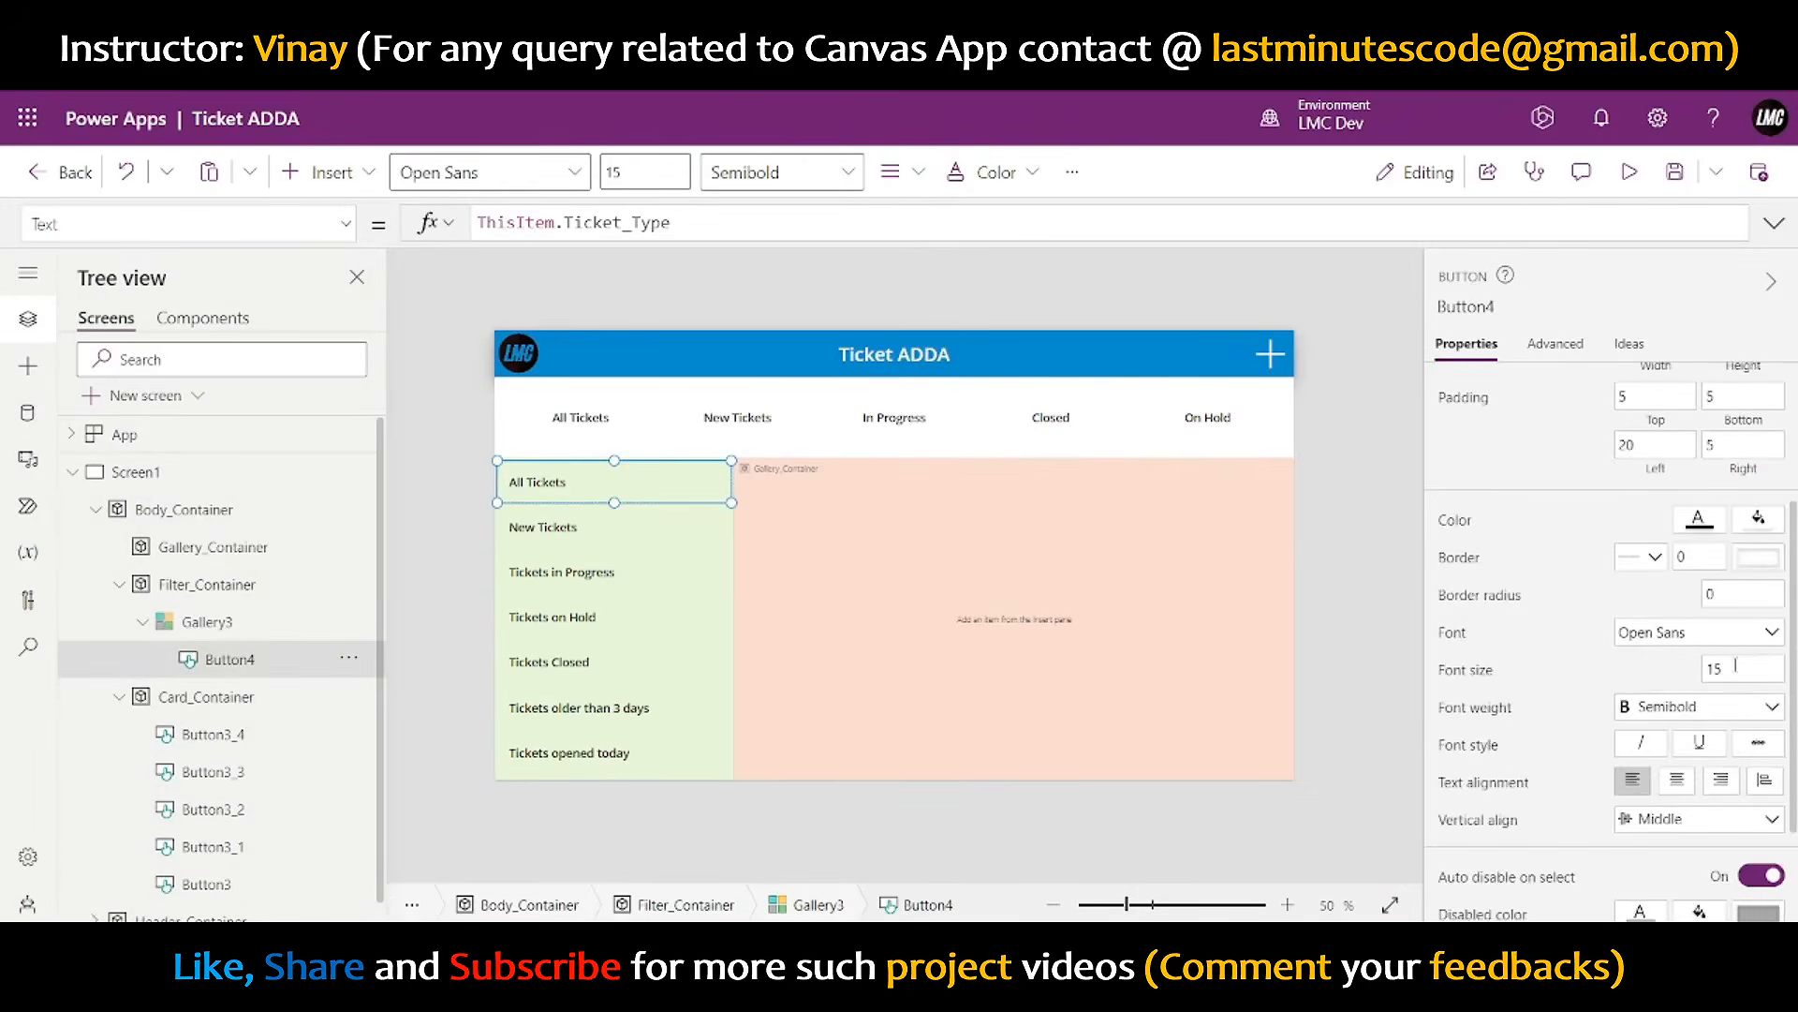
{"action": "scroll", "coordinate": [1742, 712], "scroll_direction": "up", "scroll_amount": 3}
{"action": "left_click", "coordinate": [1707, 575]}
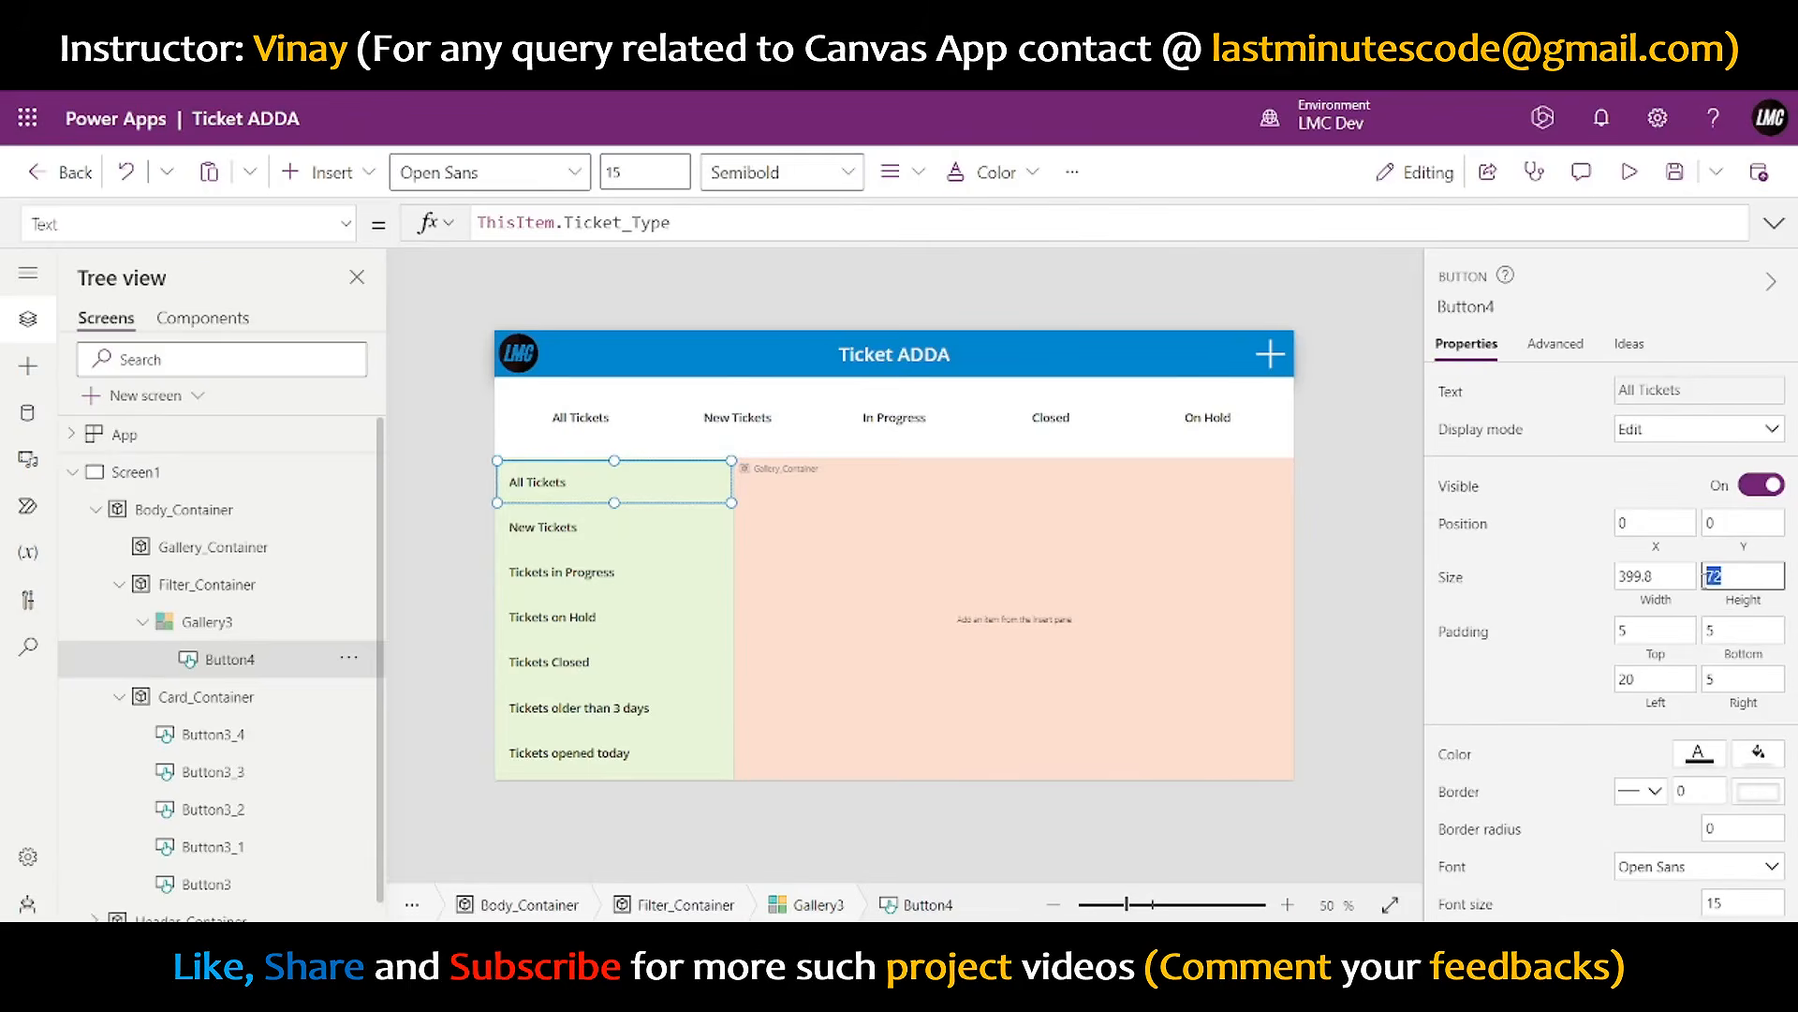
{"action": "left_click", "coordinate": [1560, 584]}
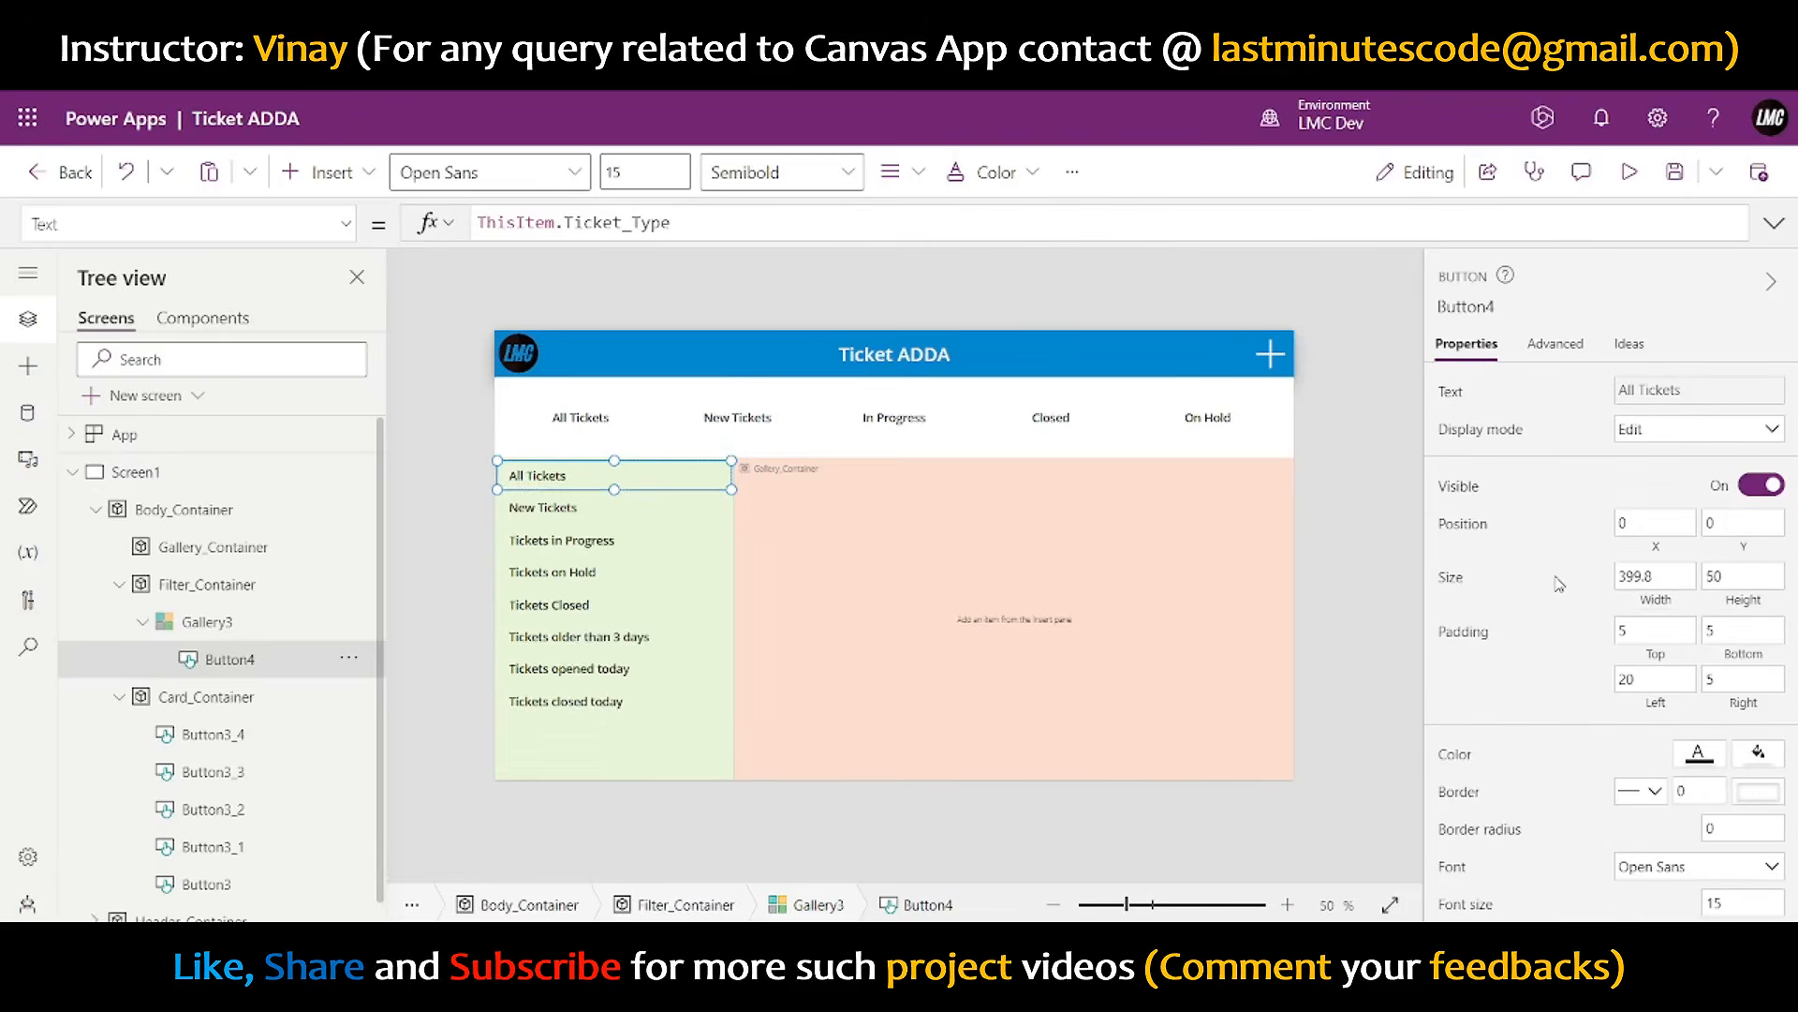
- Set the gallery button's height to 60 and check the filter list's spacing in the app preview
{"action": "left_click", "coordinate": [1724, 574]}
{"action": "type", "text": "60"}
{"action": "left_click", "coordinate": [1566, 584]}
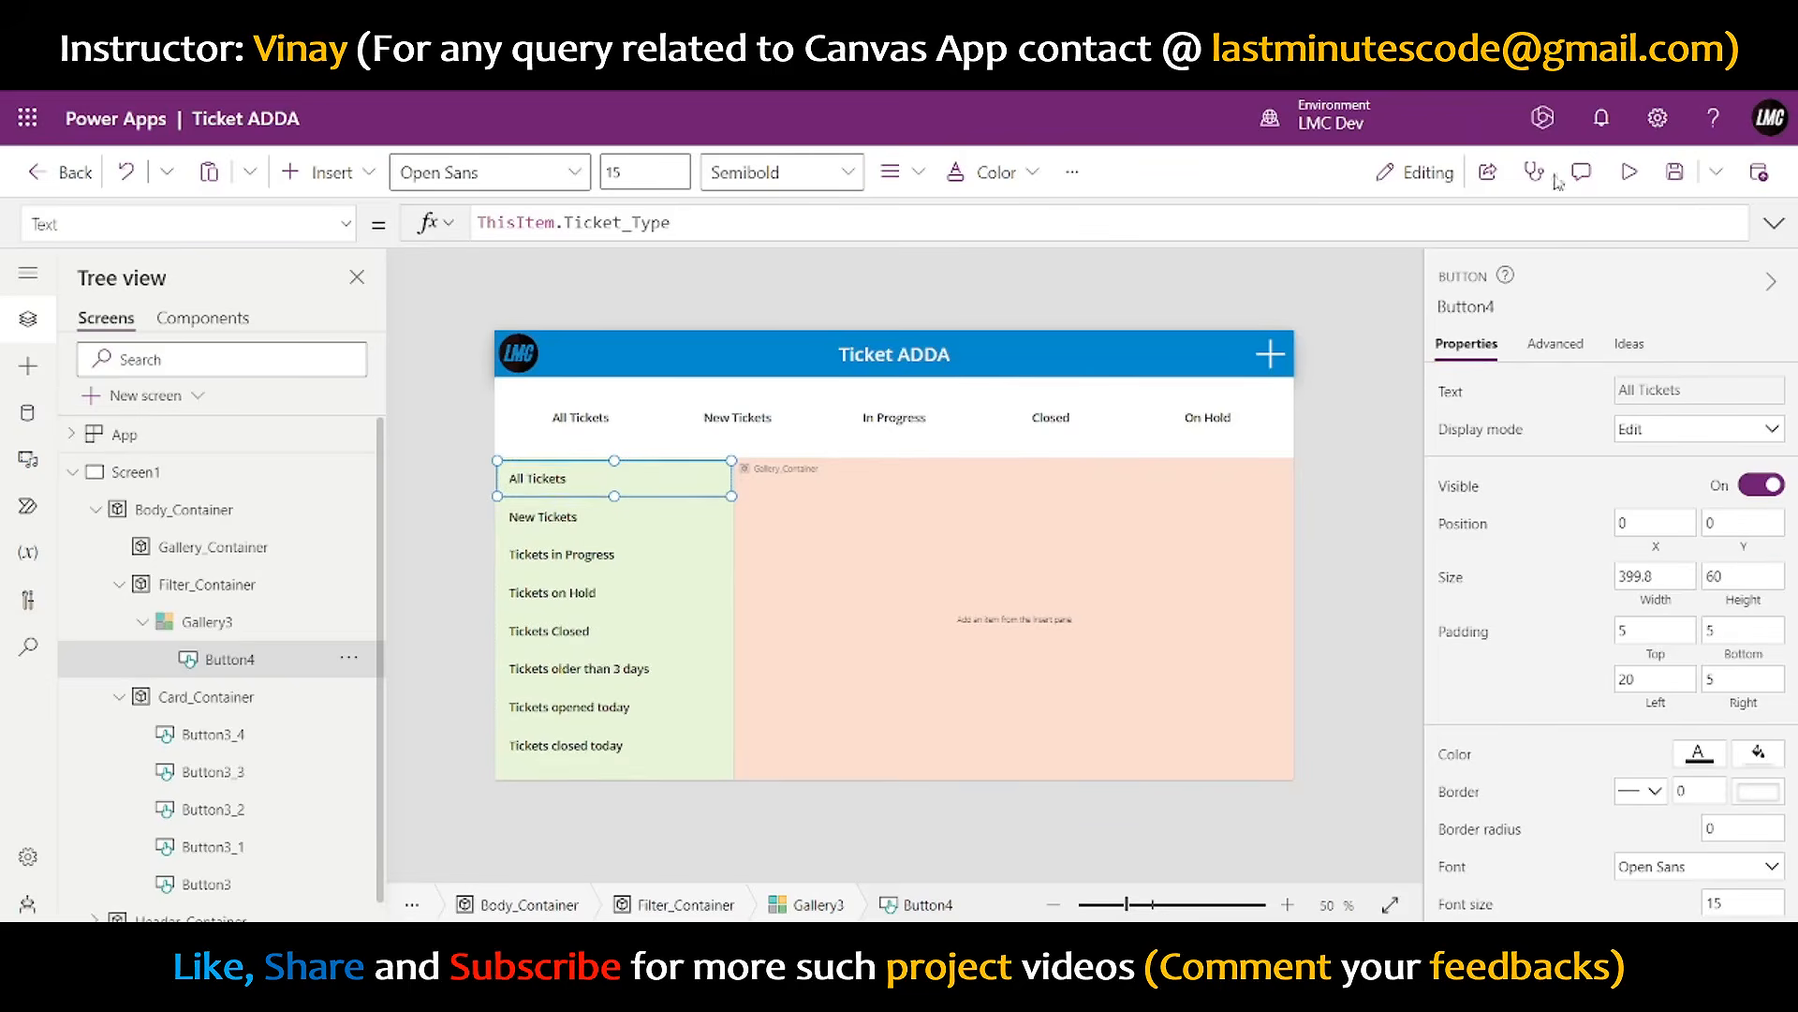
{"action": "left_click", "coordinate": [1629, 172]}
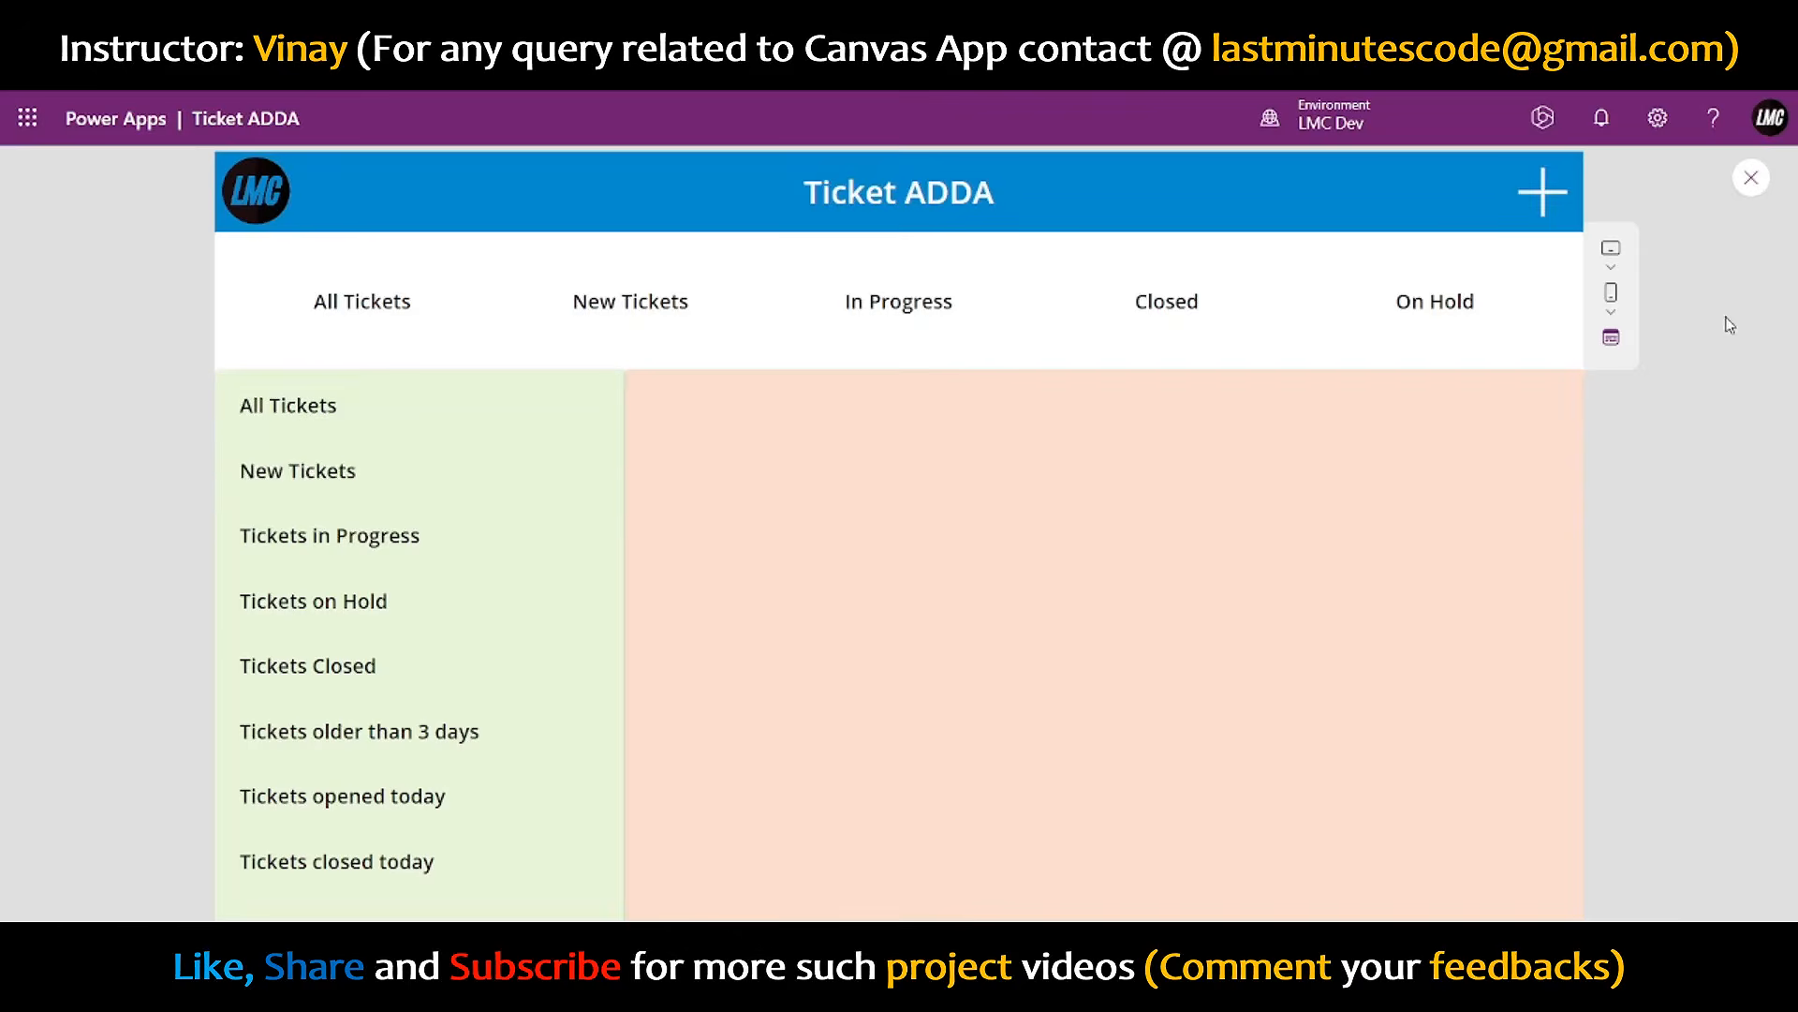
{"action": "left_click", "coordinate": [1752, 175]}
- Set the gallery button's HoverFill formula to ColorFade(Self.Fill, -20%)
{"action": "left_click", "coordinate": [576, 479]}
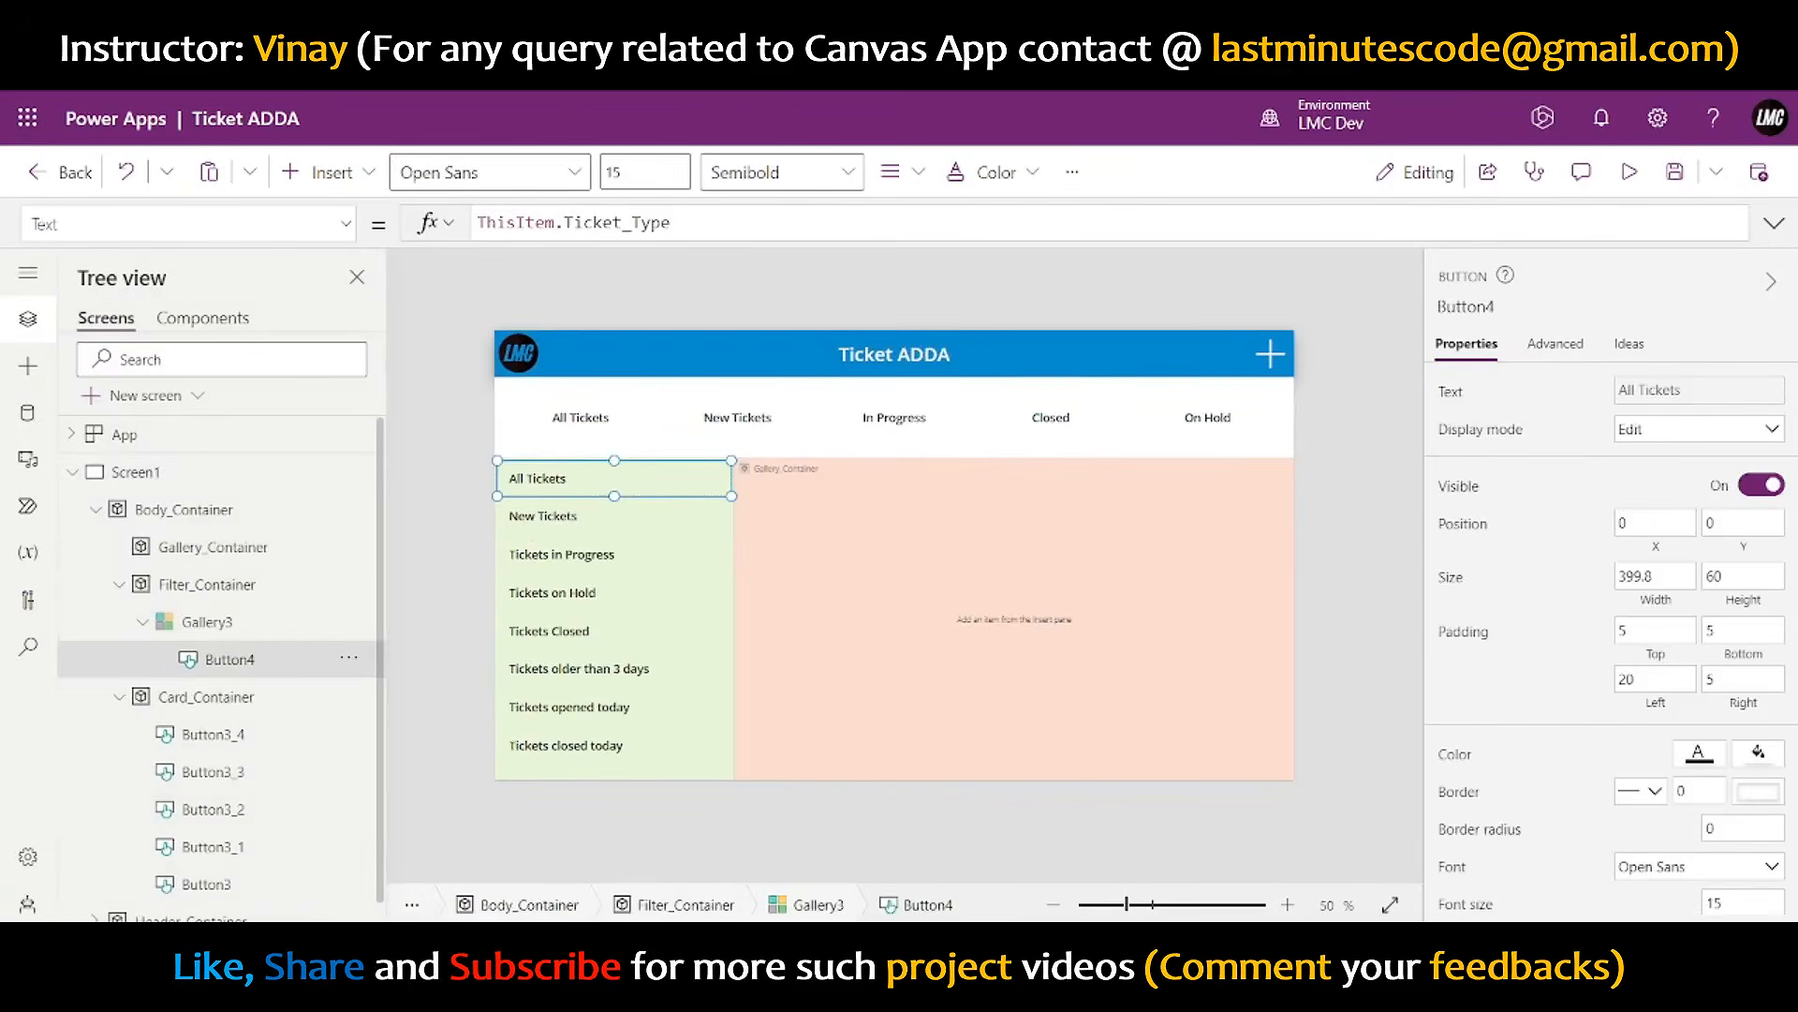
{"action": "scroll", "coordinate": [1759, 848], "scroll_direction": "down", "scroll_amount": 5}
{"action": "left_click", "coordinate": [1697, 834]}
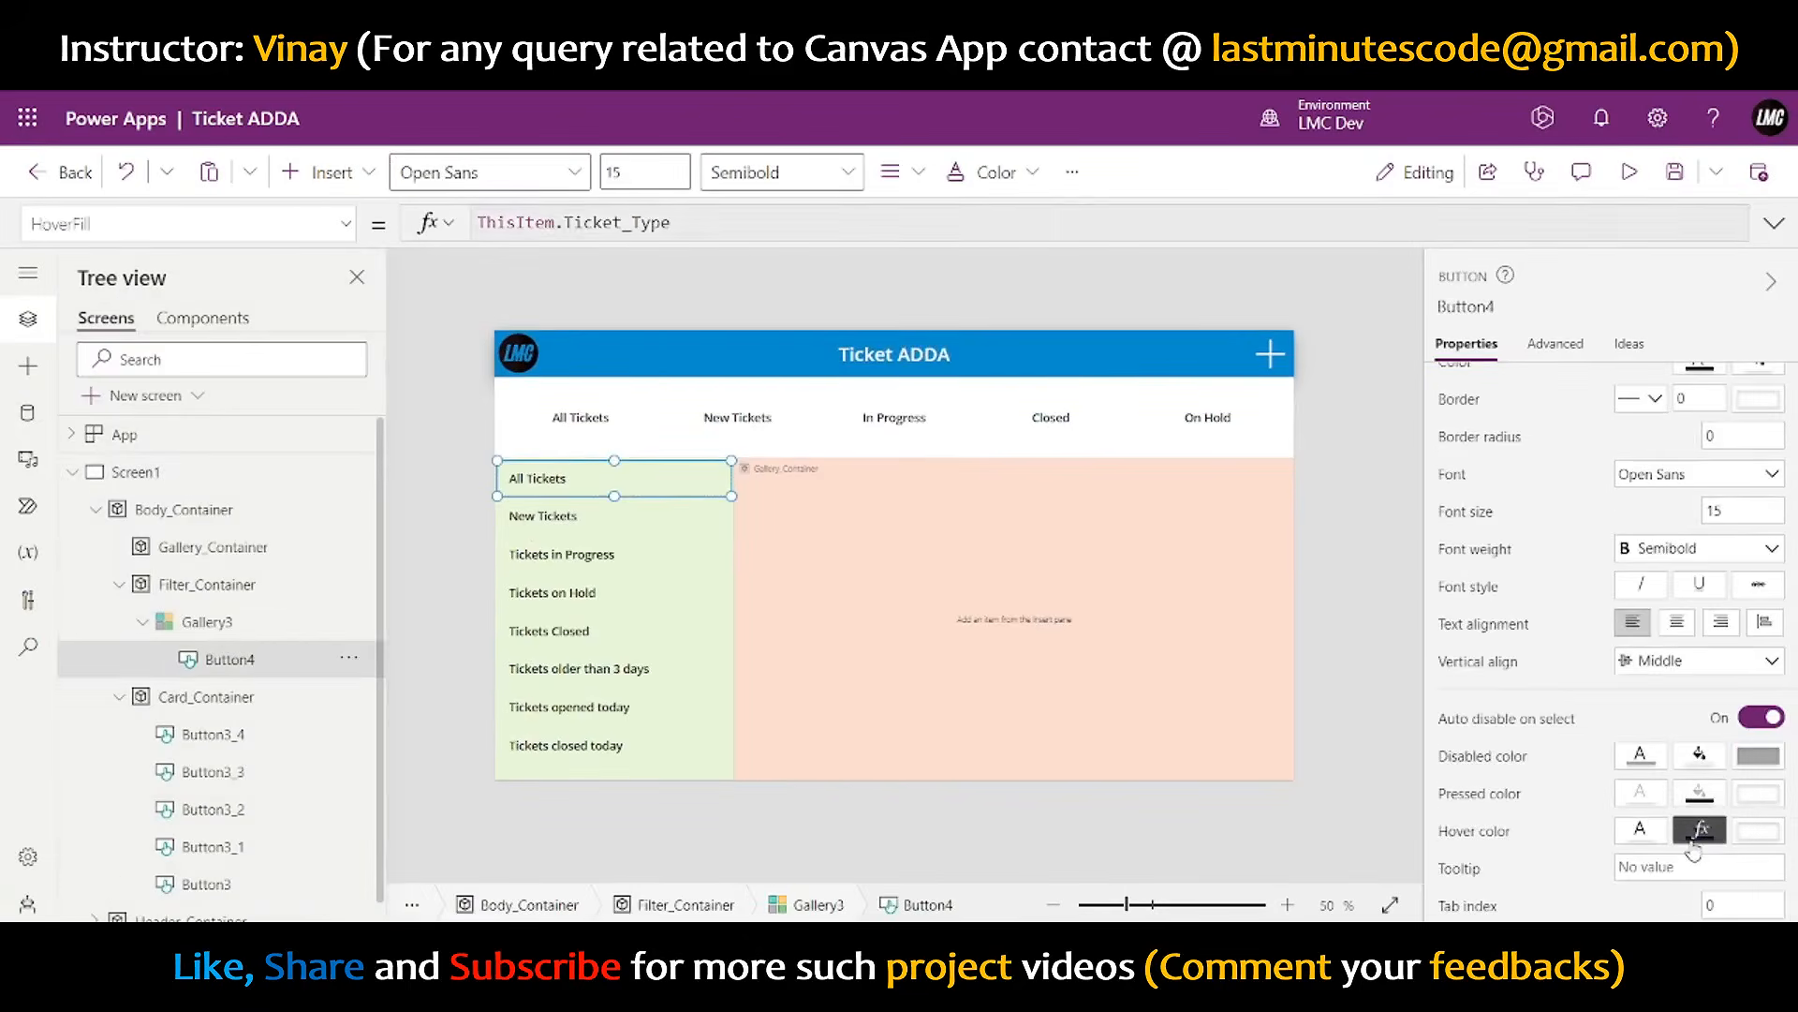
{"action": "left_click", "coordinate": [858, 225]}
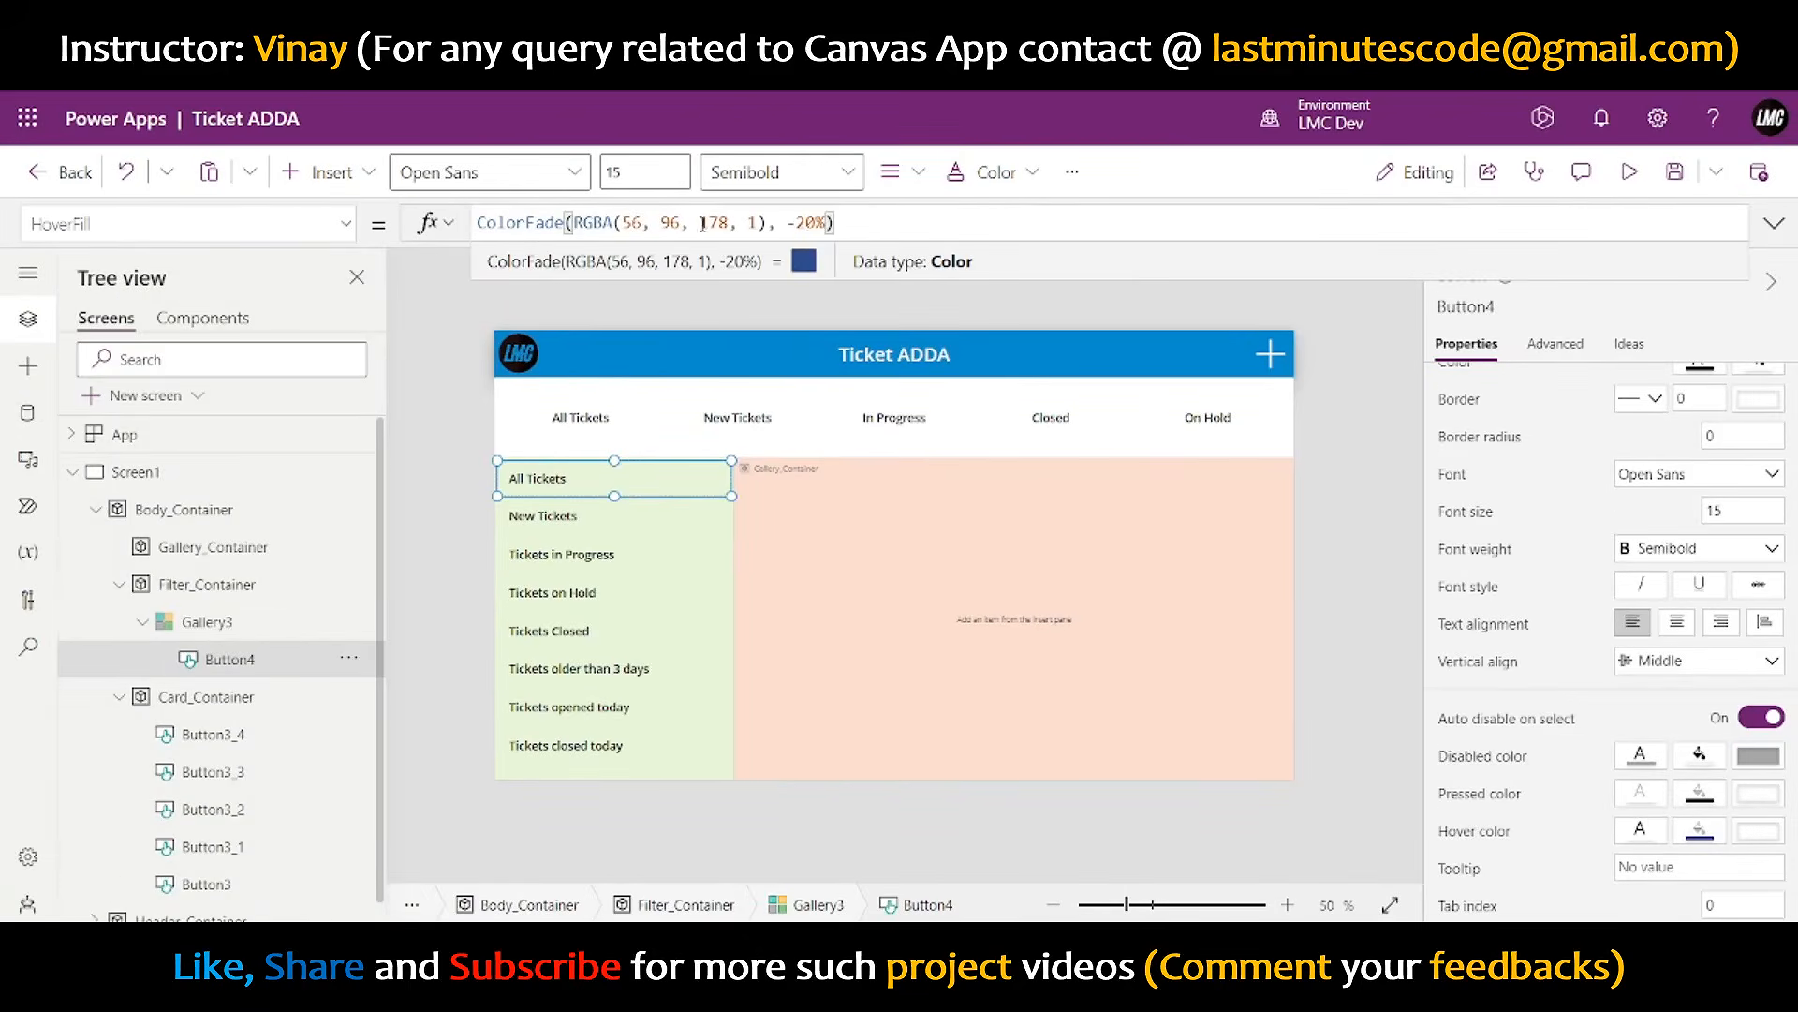
{"action": "left_click_drag", "start_coordinate": [770, 222], "coordinate": [573, 222]}
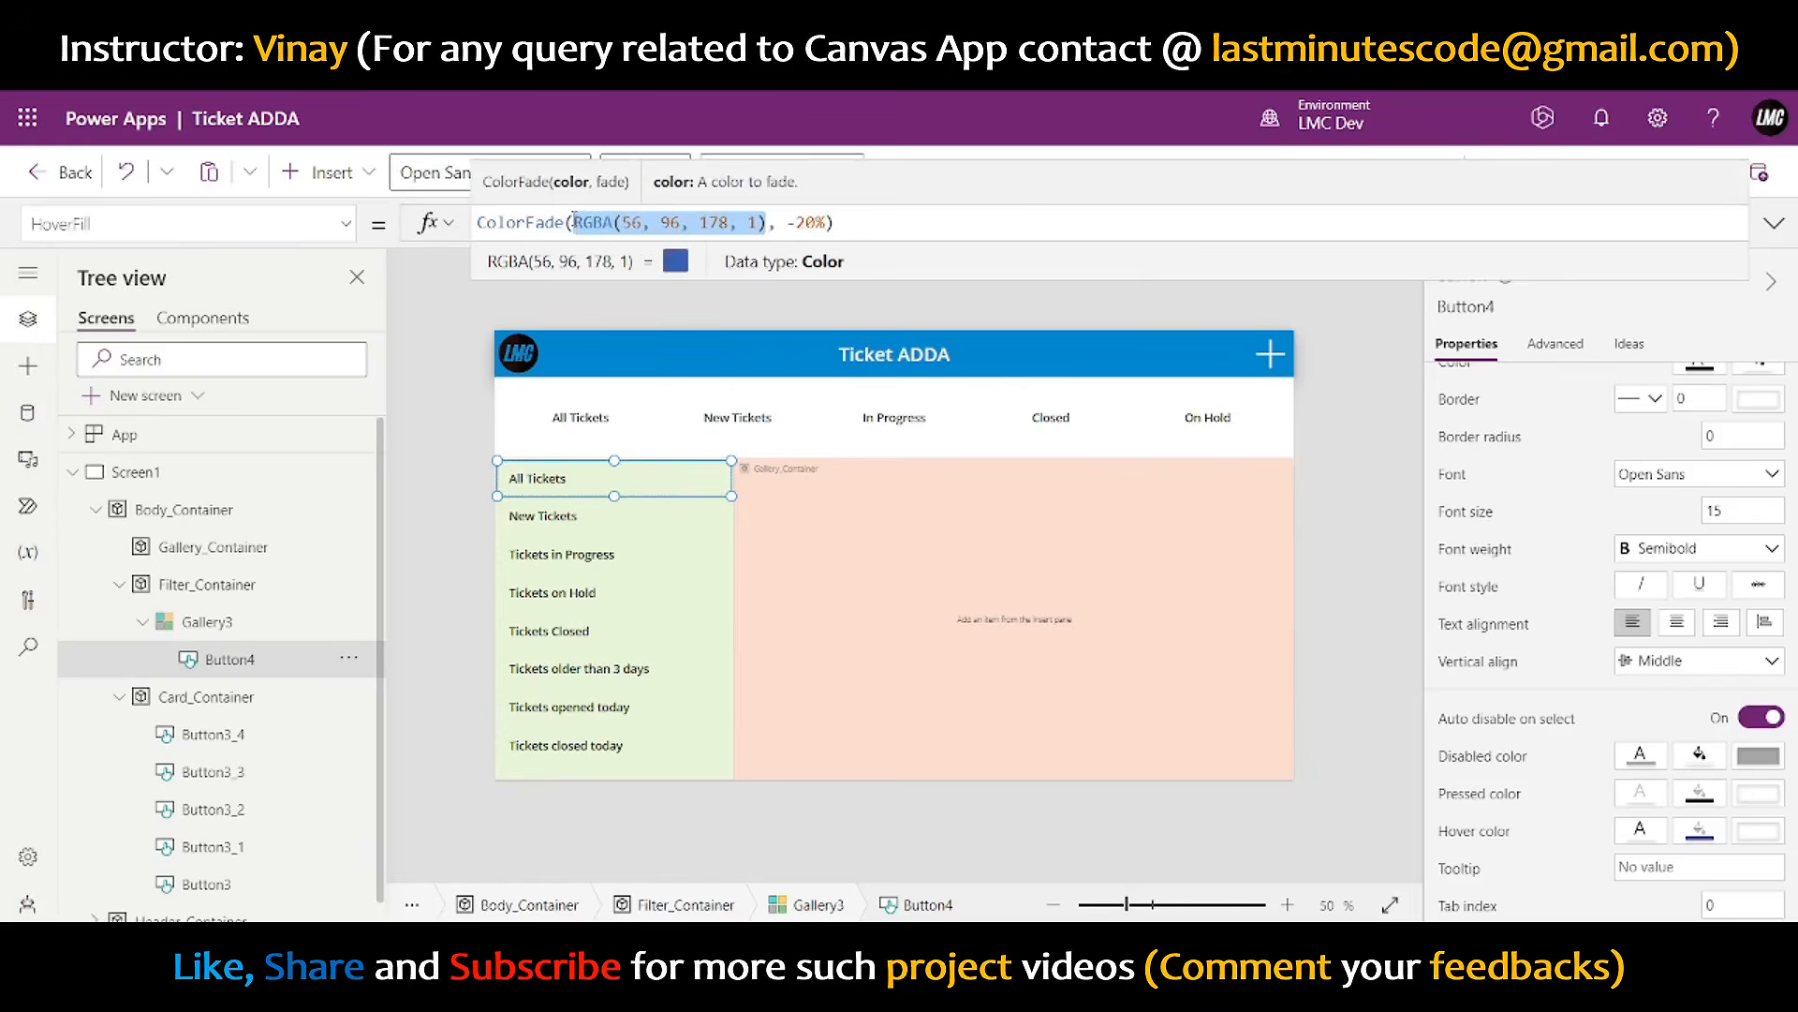
{"action": "type", "text": "Self.Fill"}
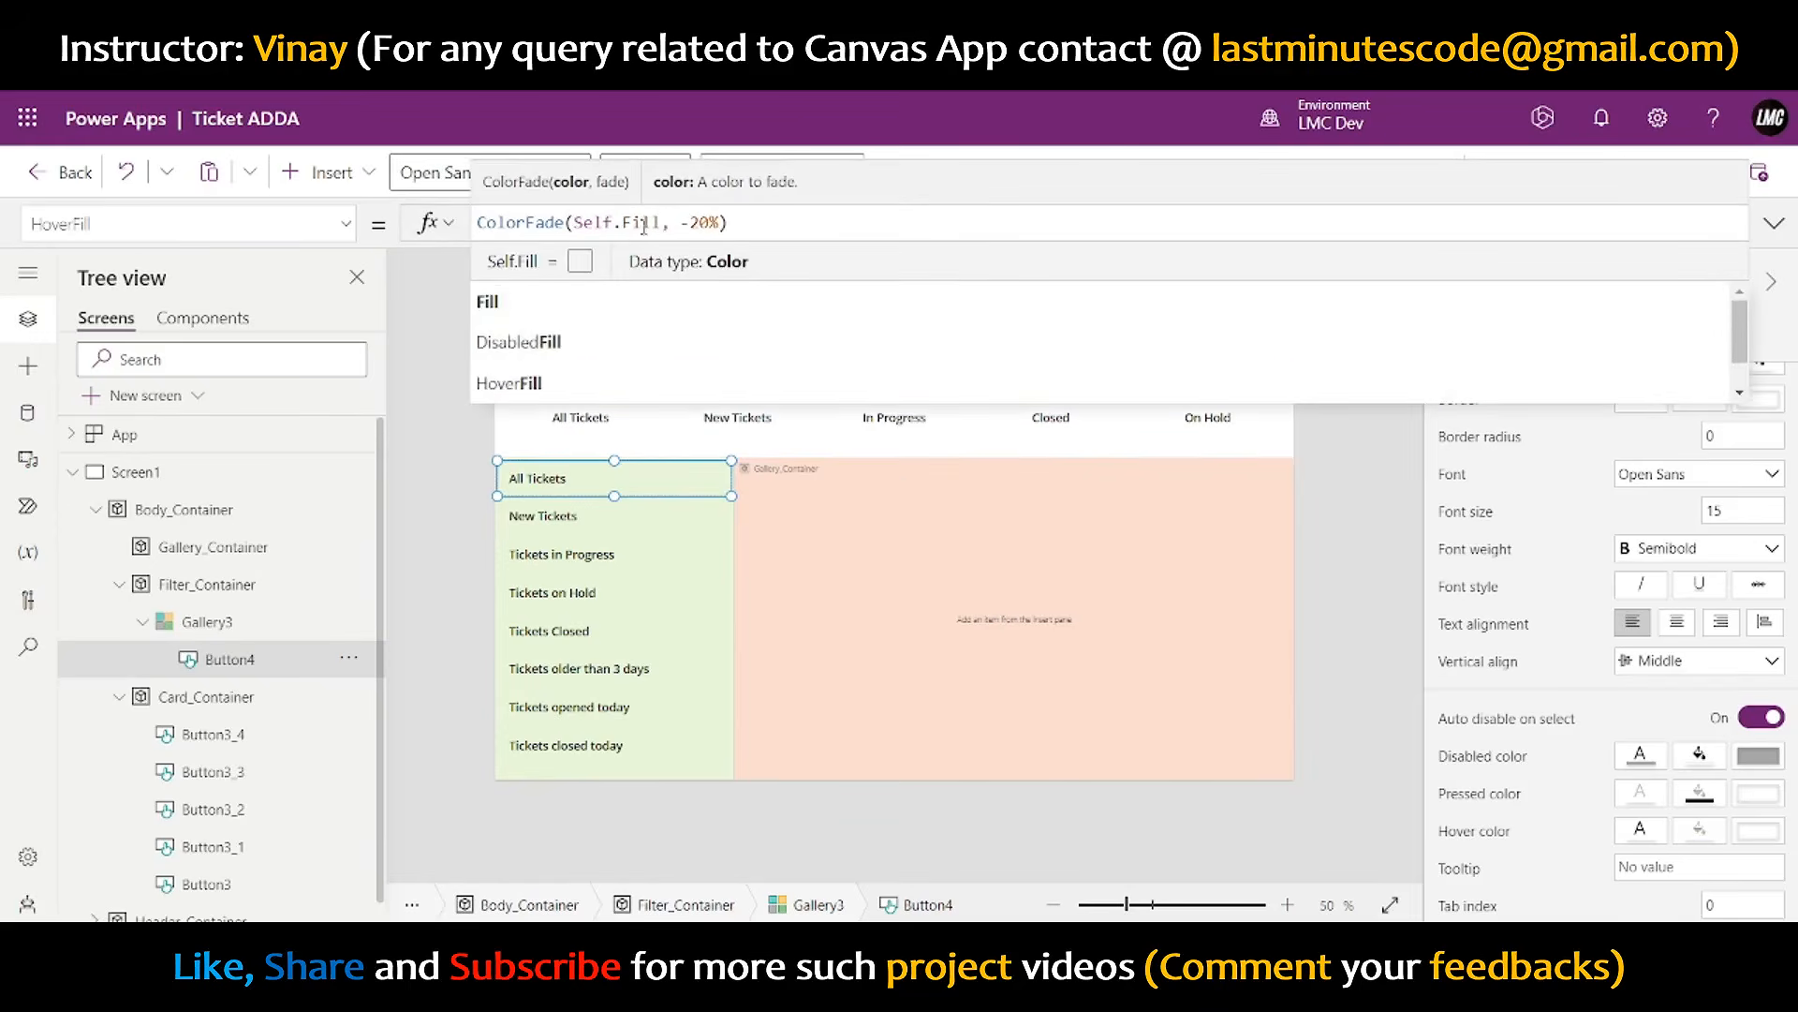
{"action": "left_click", "coordinate": [1324, 595]}
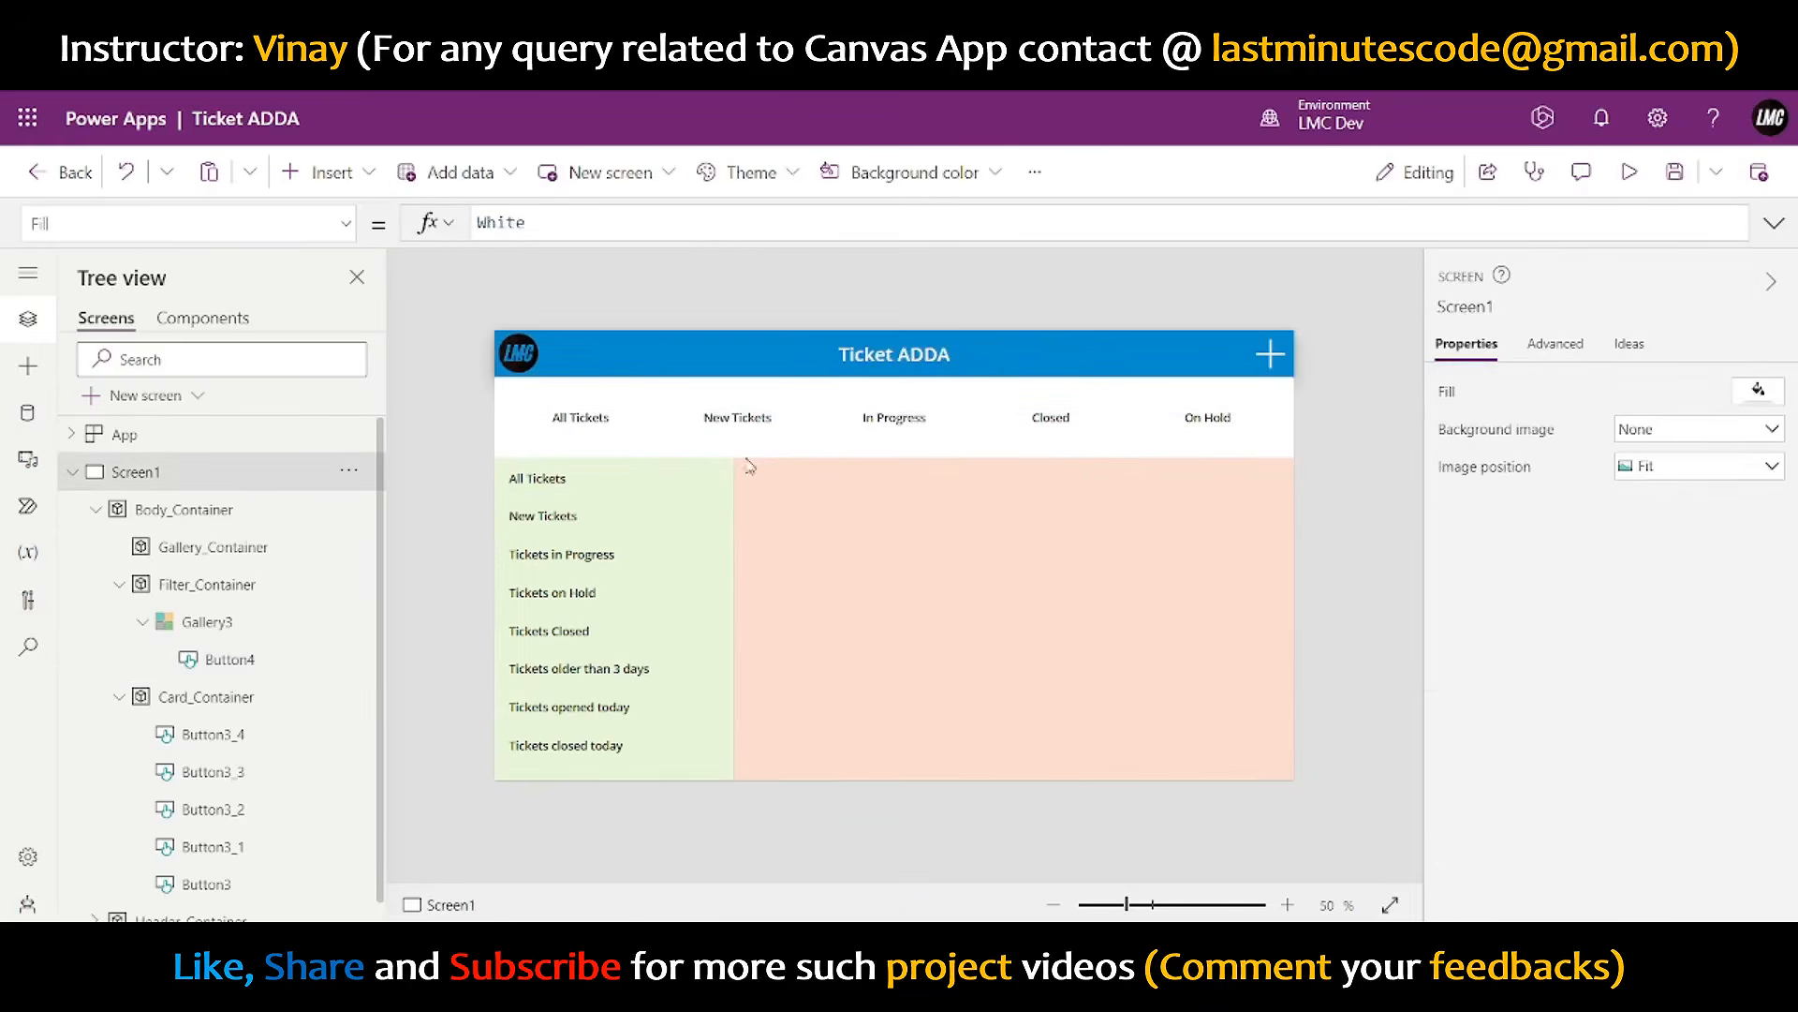
- Try the filter buttons' hover effect on the canvas and start the app preview
{"action": "left_click", "coordinate": [553, 492]}
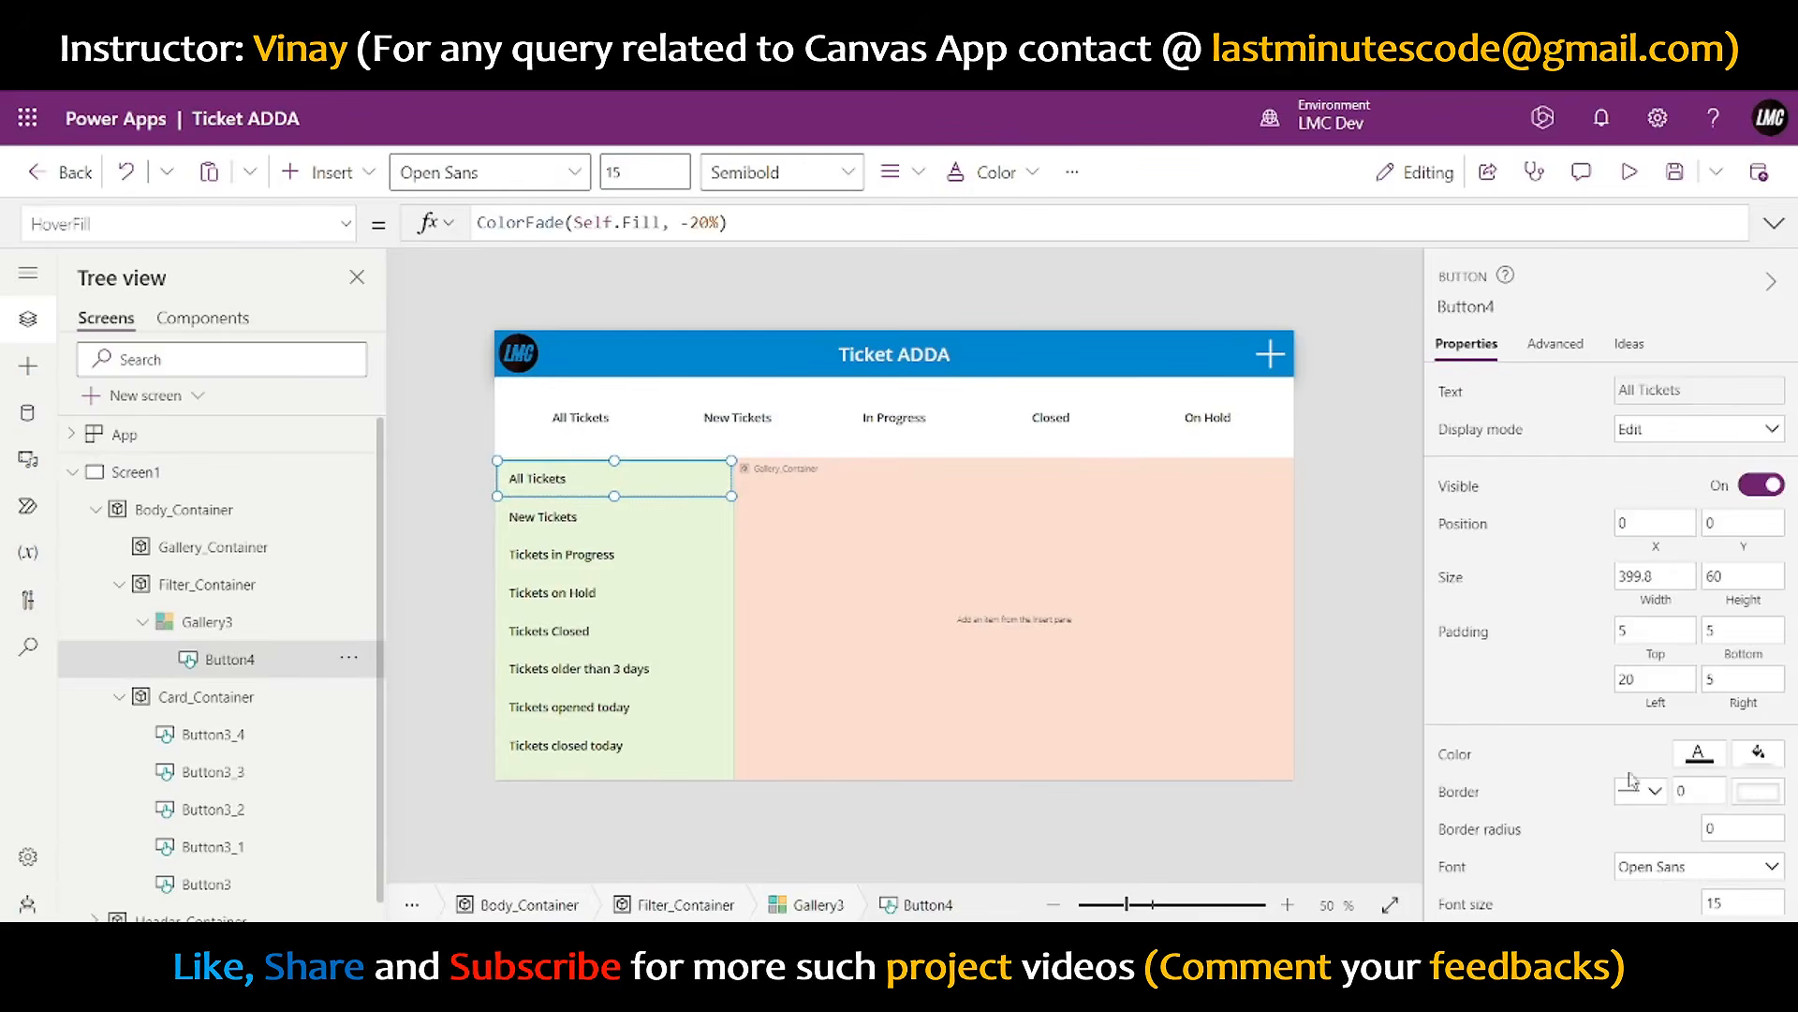
{"action": "key", "text": "alt"}
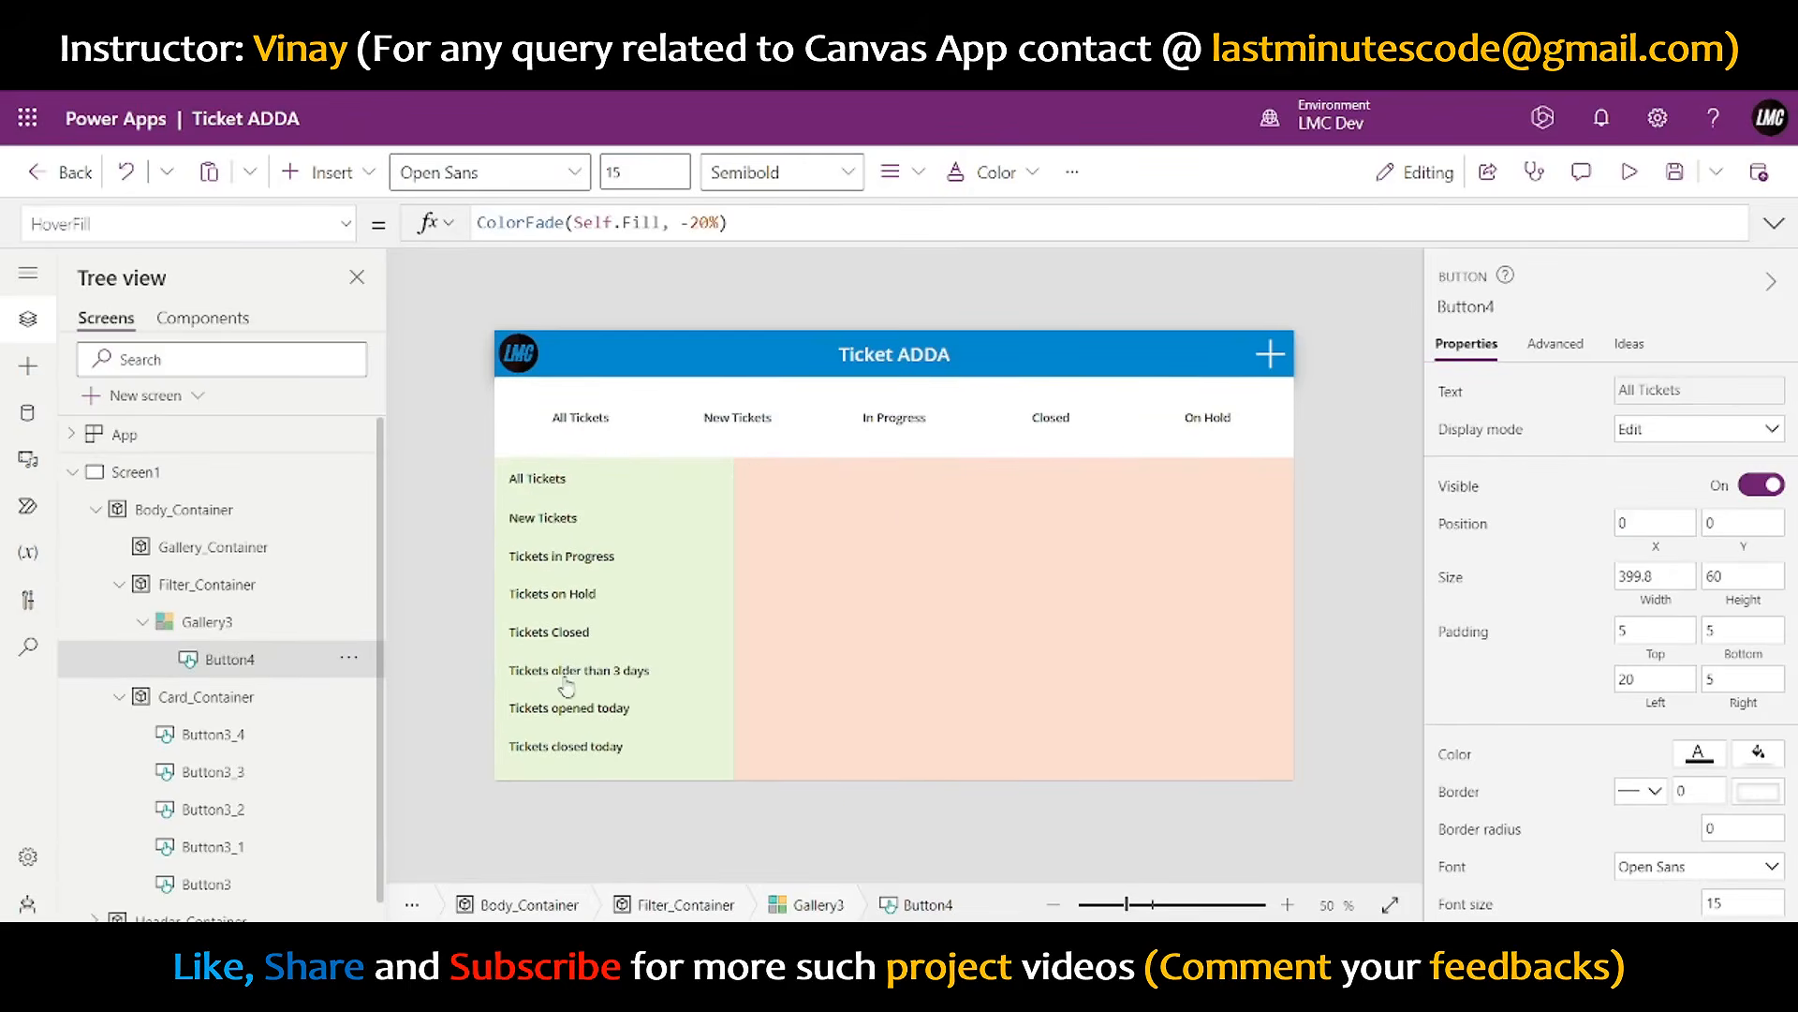
{"action": "left_click", "coordinate": [1631, 173]}
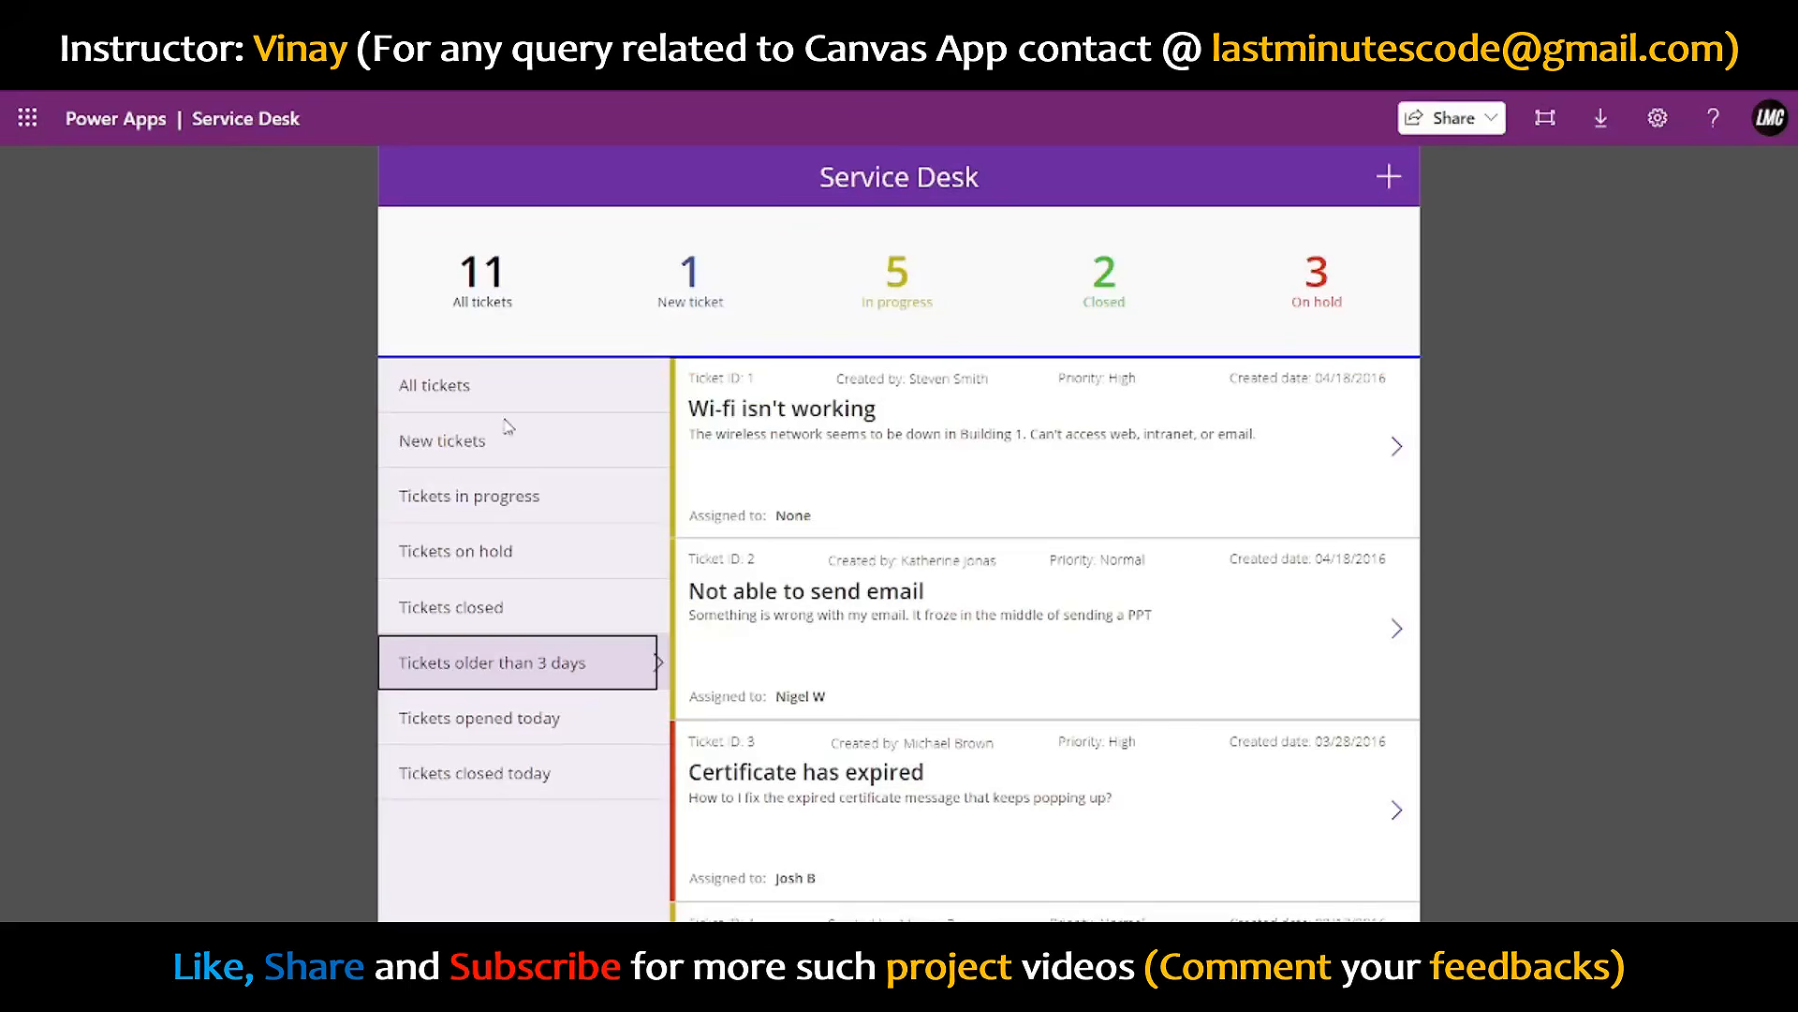
- Switch to the Service Desk app and examine how its ticket filters highlight and filter the list when selected
{"action": "left_click", "coordinate": [501, 388]}
{"action": "left_click", "coordinate": [498, 441]}
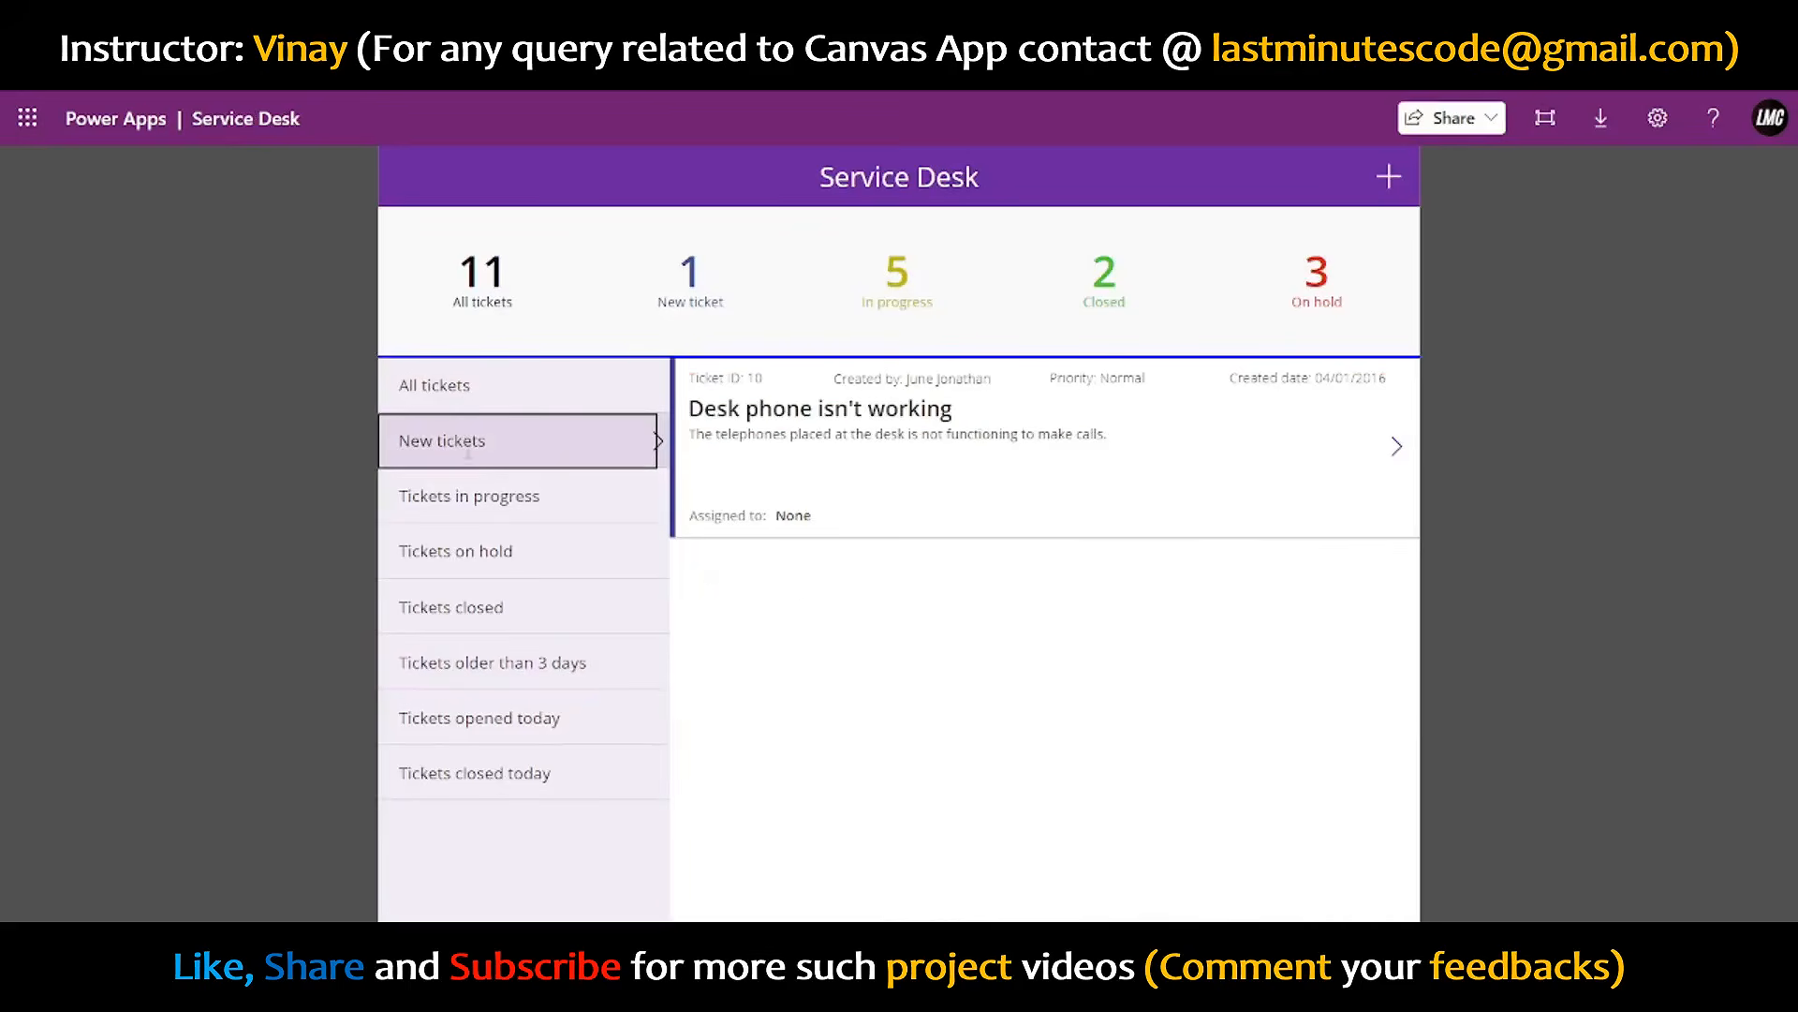
{"action": "left_click", "coordinate": [496, 497]}
{"action": "left_click", "coordinate": [492, 555]}
{"action": "left_click", "coordinate": [495, 497]}
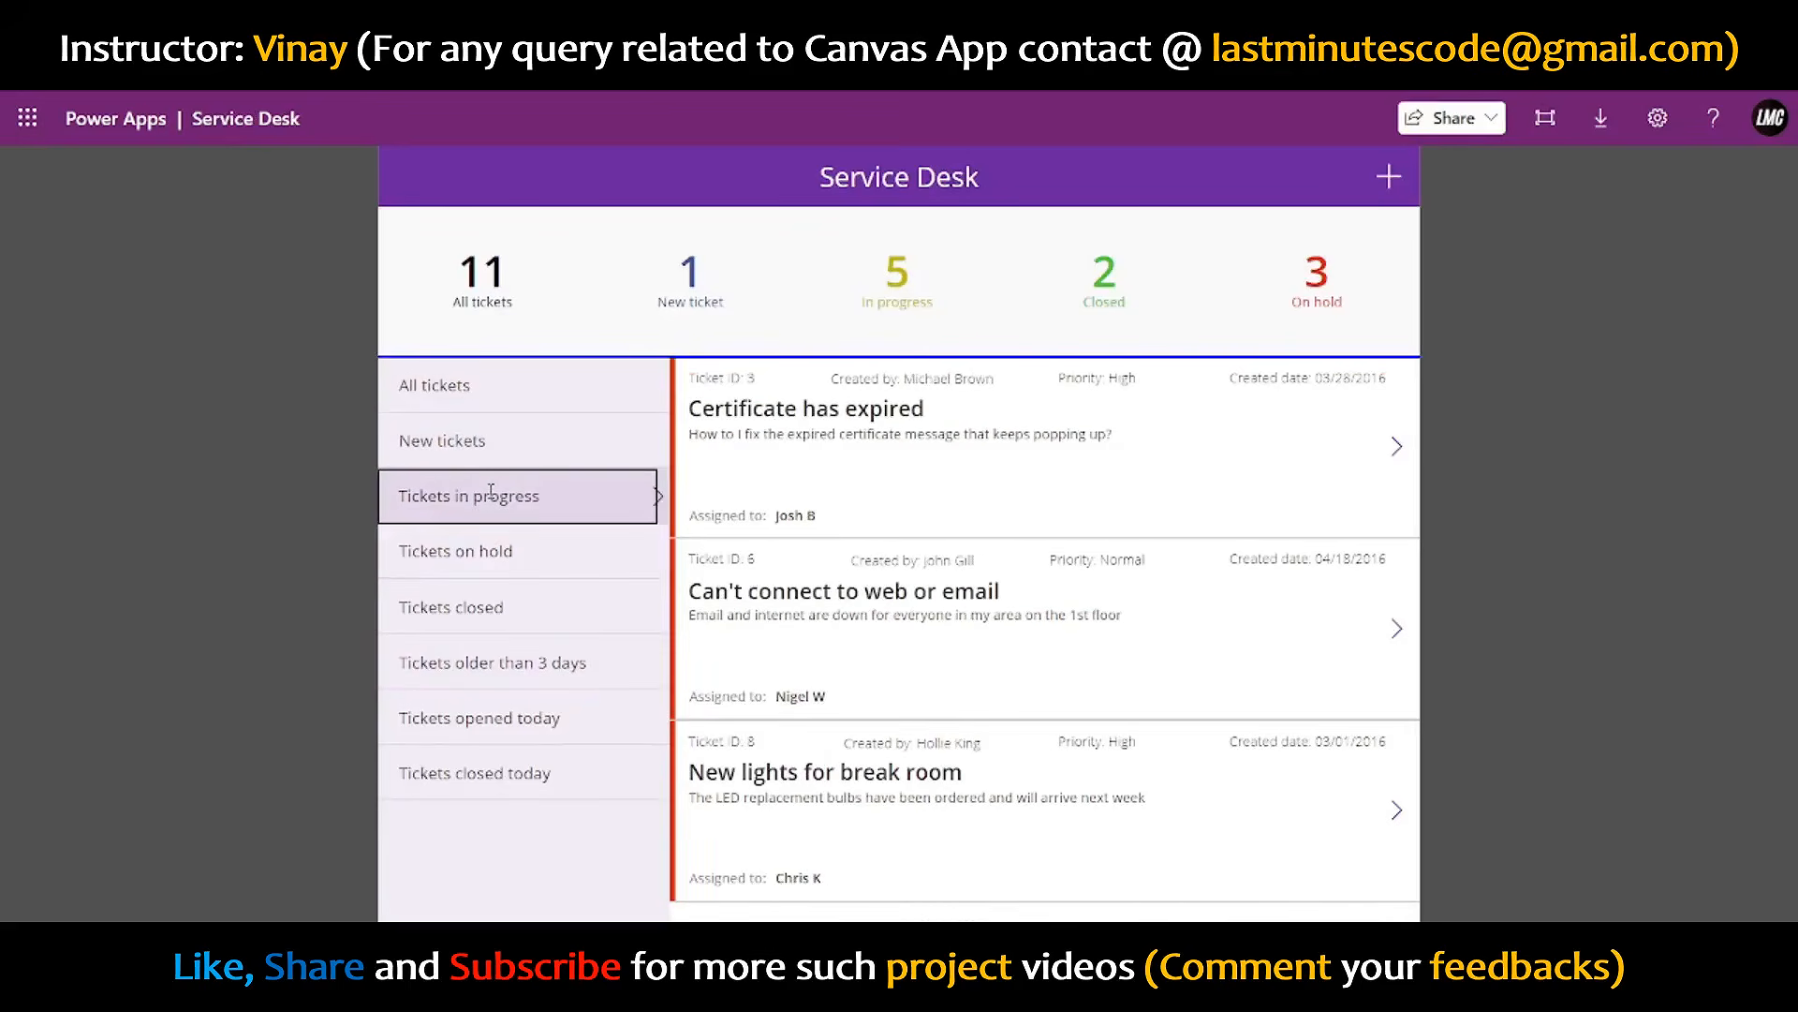
{"action": "left_click", "coordinate": [500, 441]}
{"action": "left_click", "coordinate": [504, 384]}
{"action": "left_click", "coordinate": [500, 441]}
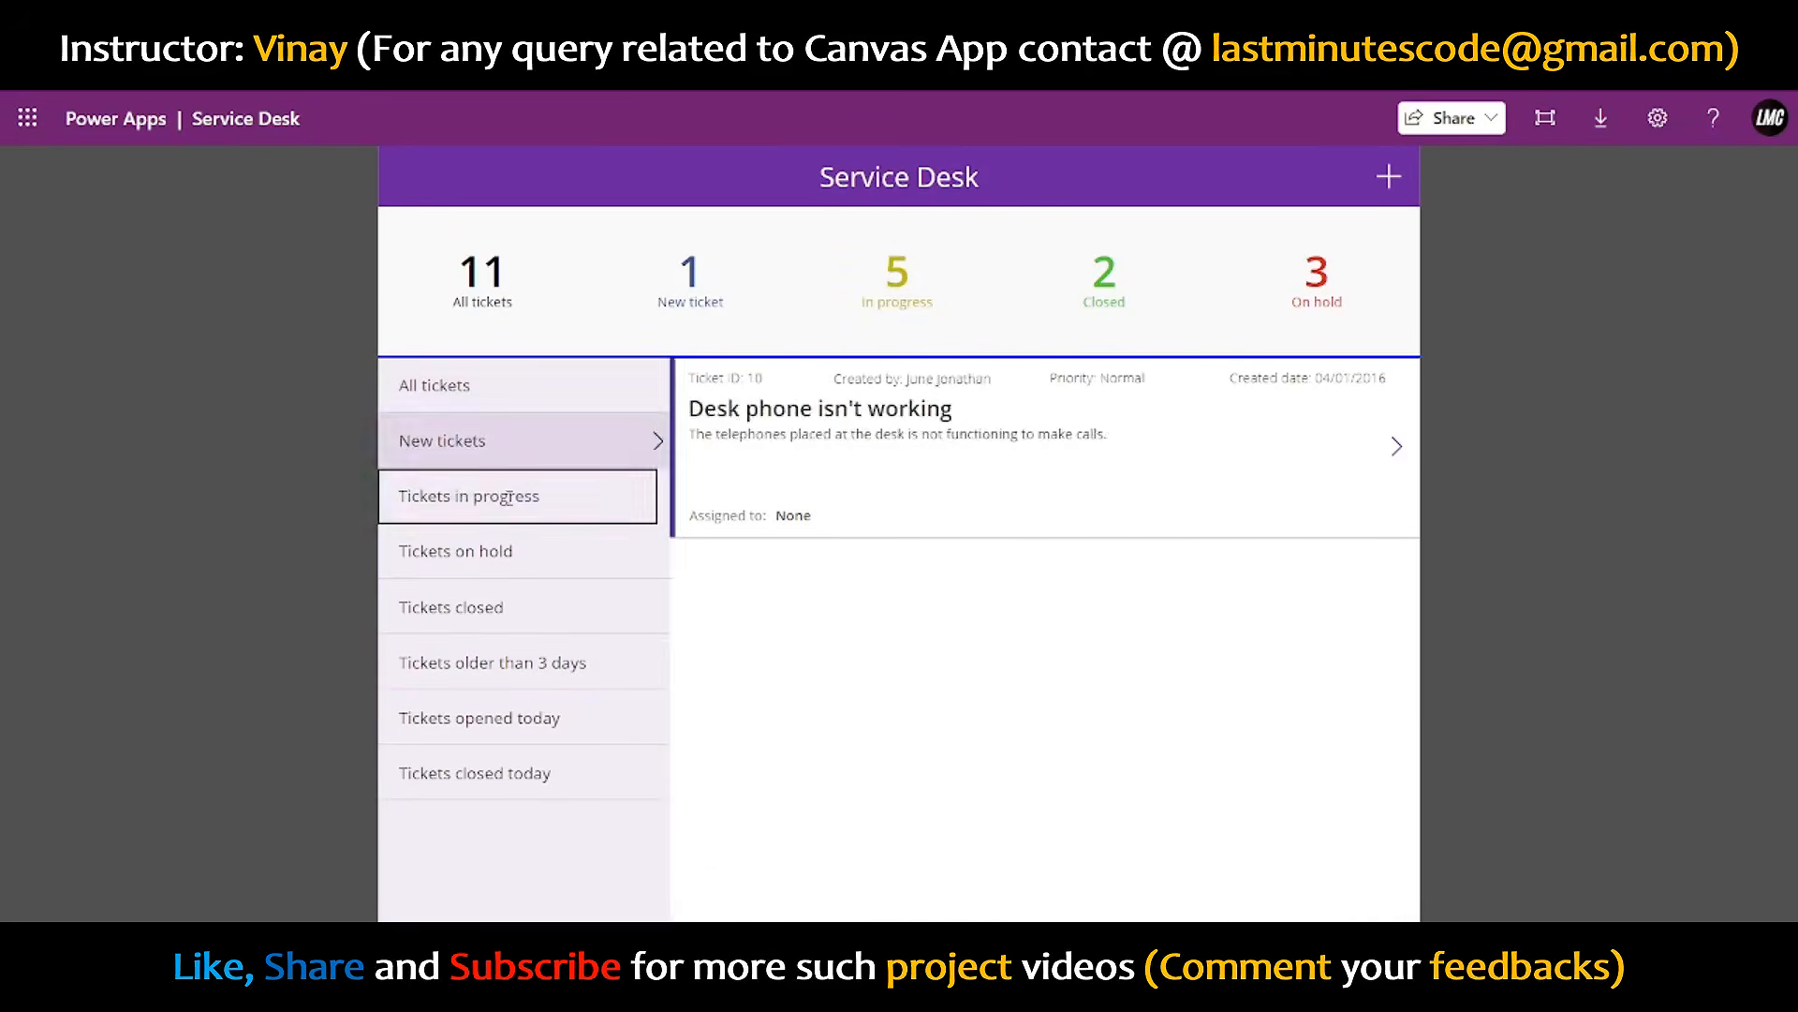
{"action": "left_click", "coordinate": [497, 497]}
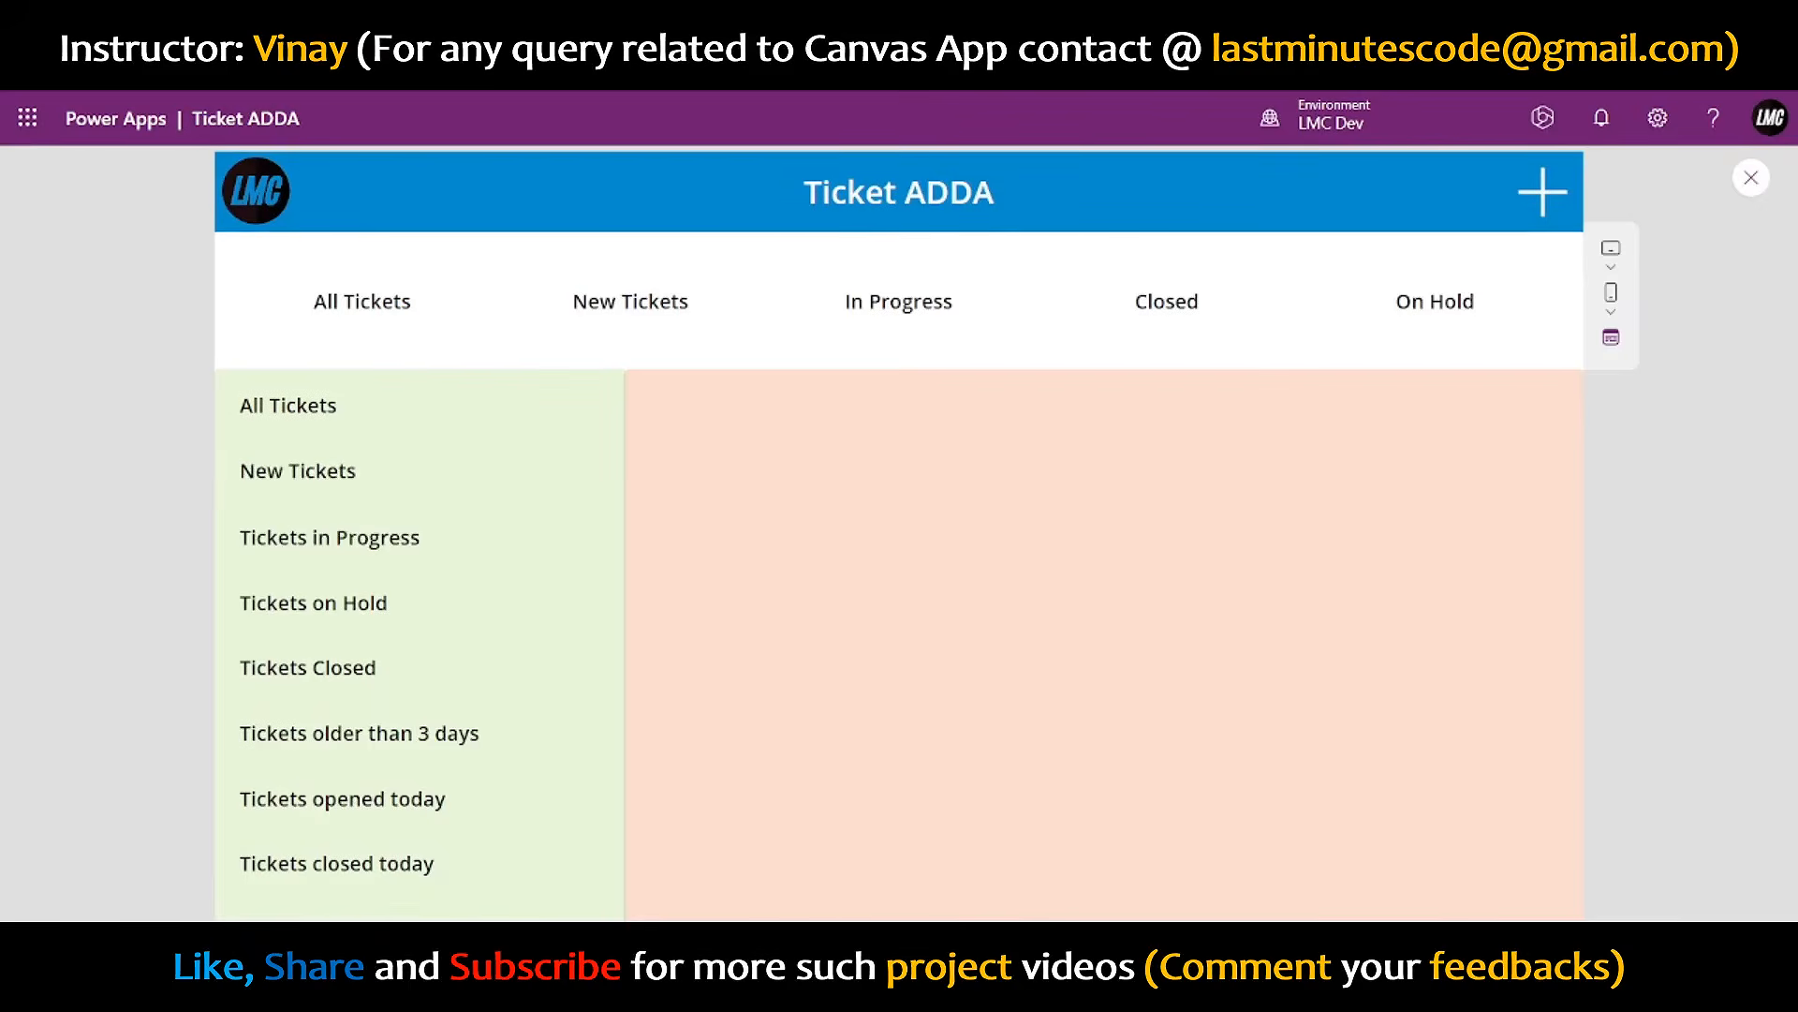
- Test the pressed look of the All Tickets filter in the Ticket ADDA preview and return to editing
{"action": "left_click", "coordinate": [320, 434]}
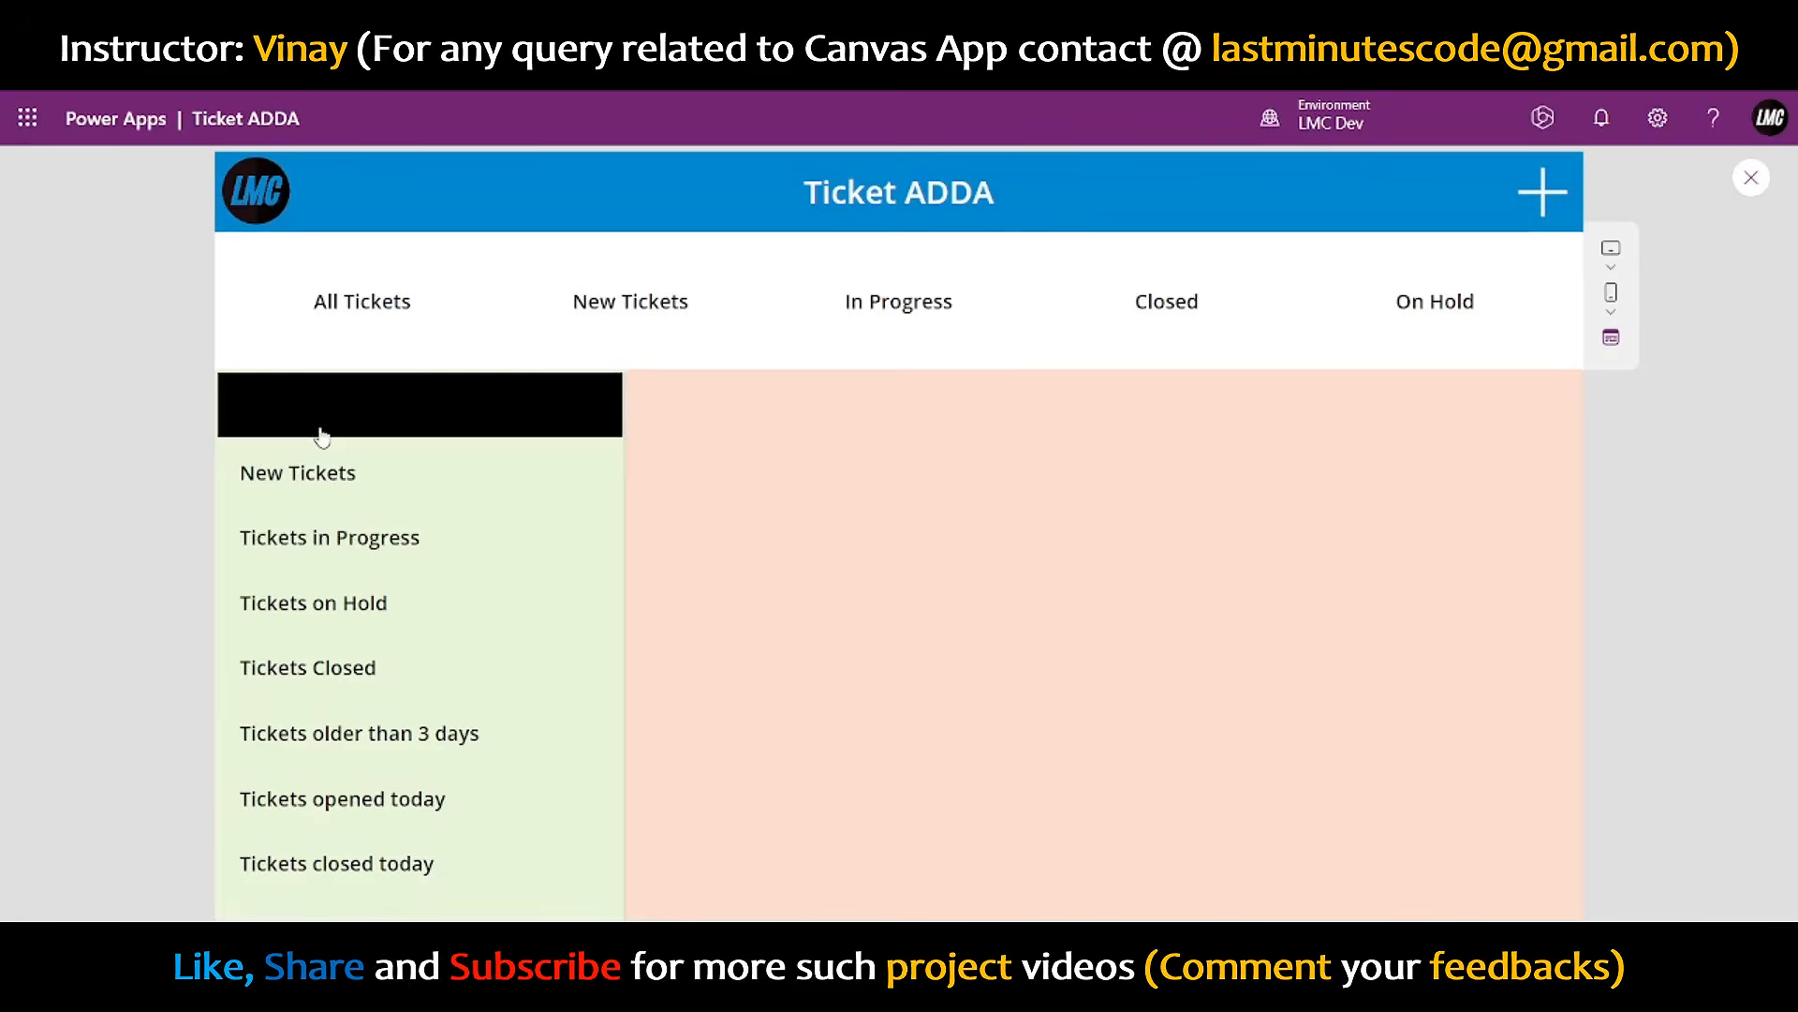
{"action": "left_click", "coordinate": [221, 490]}
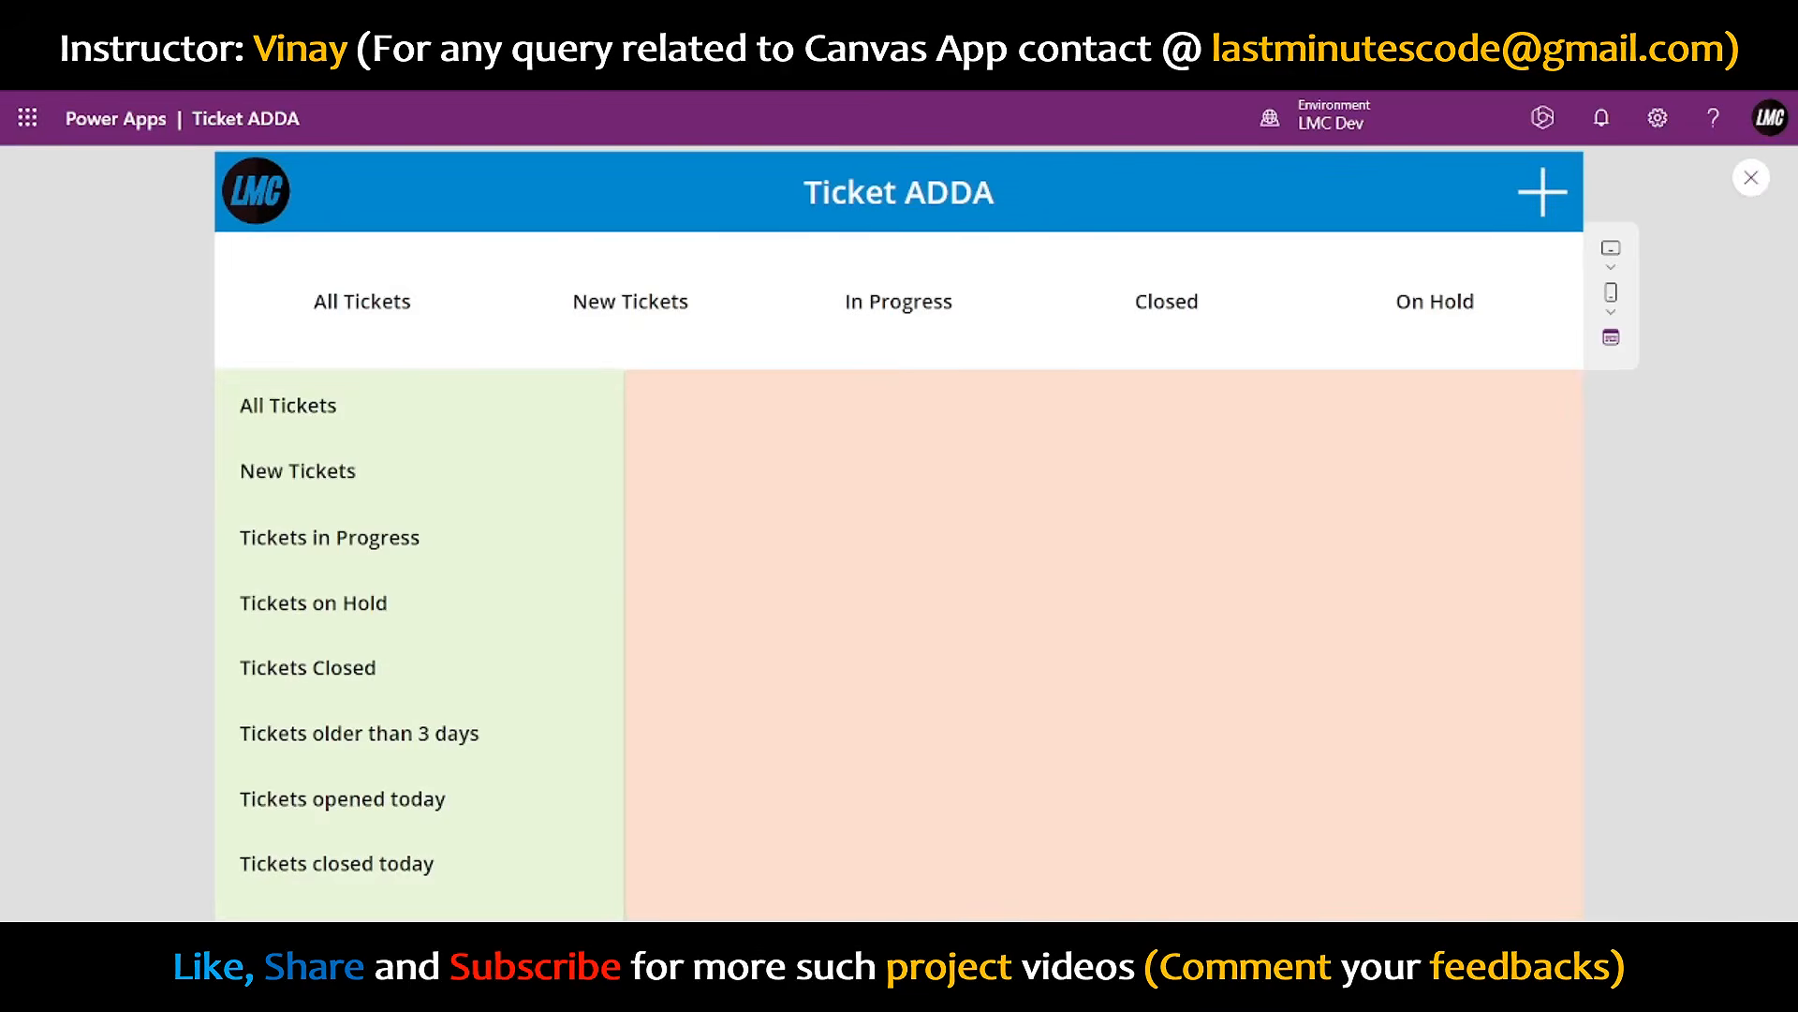
{"action": "left_click", "coordinate": [1751, 177]}
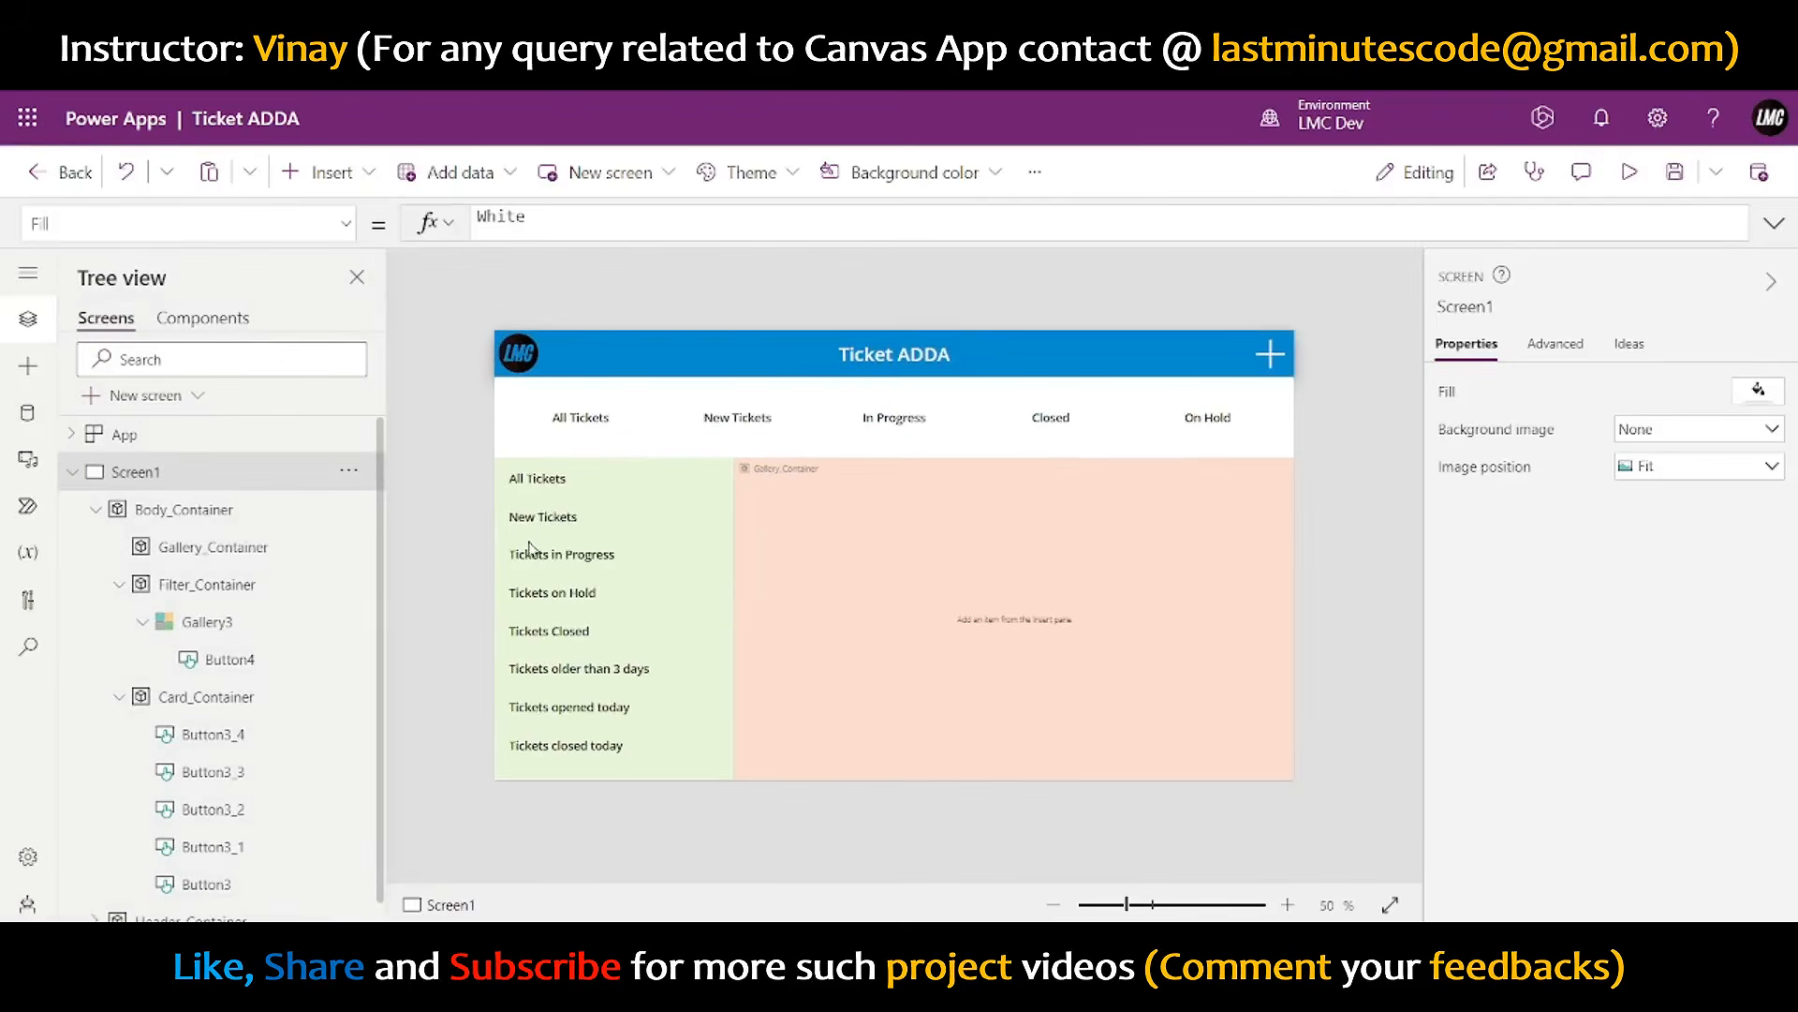
- Try to set the gallery button's PressedFill formula to Self.Fill
{"action": "left_click", "coordinate": [585, 503]}
{"action": "left_click", "coordinate": [635, 479]}
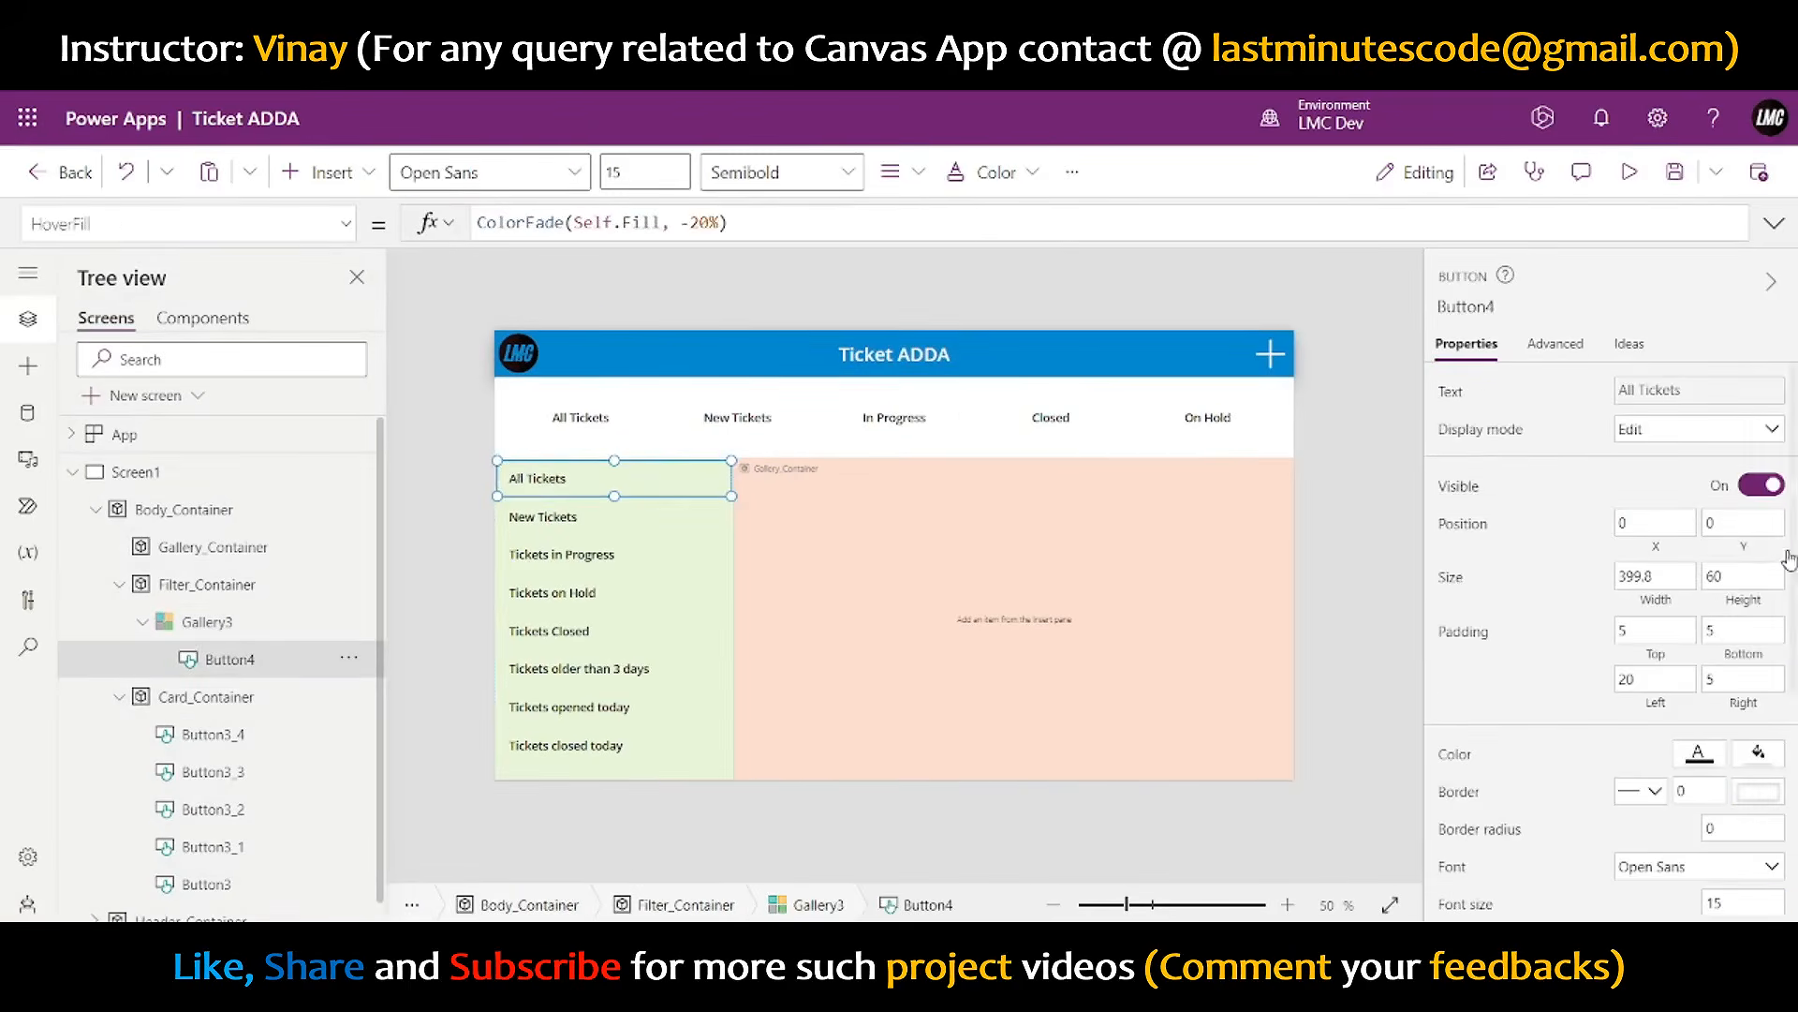
{"action": "scroll", "coordinate": [1702, 801], "scroll_direction": "down", "scroll_amount": 5}
{"action": "left_click", "coordinate": [1700, 795]}
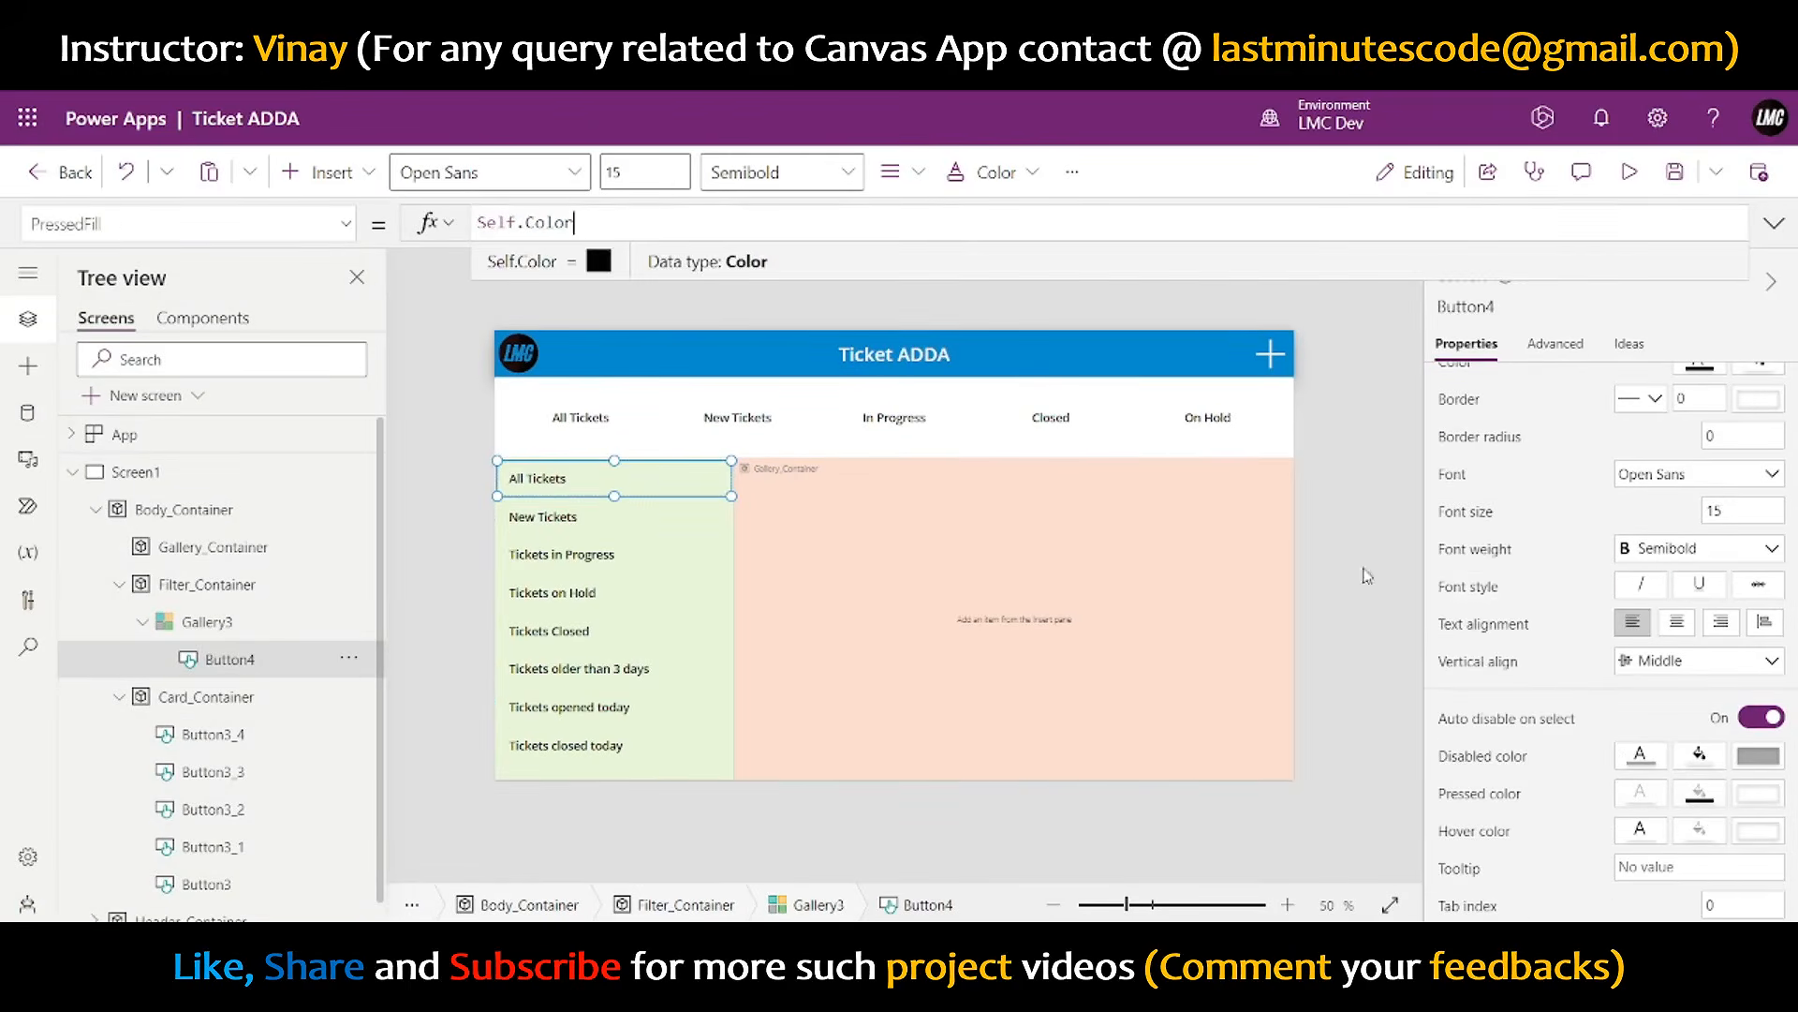
{"action": "left_click", "coordinate": [568, 222]}
{"action": "double_click", "coordinate": [569, 222]}
{"action": "type", "text": "Fill"}
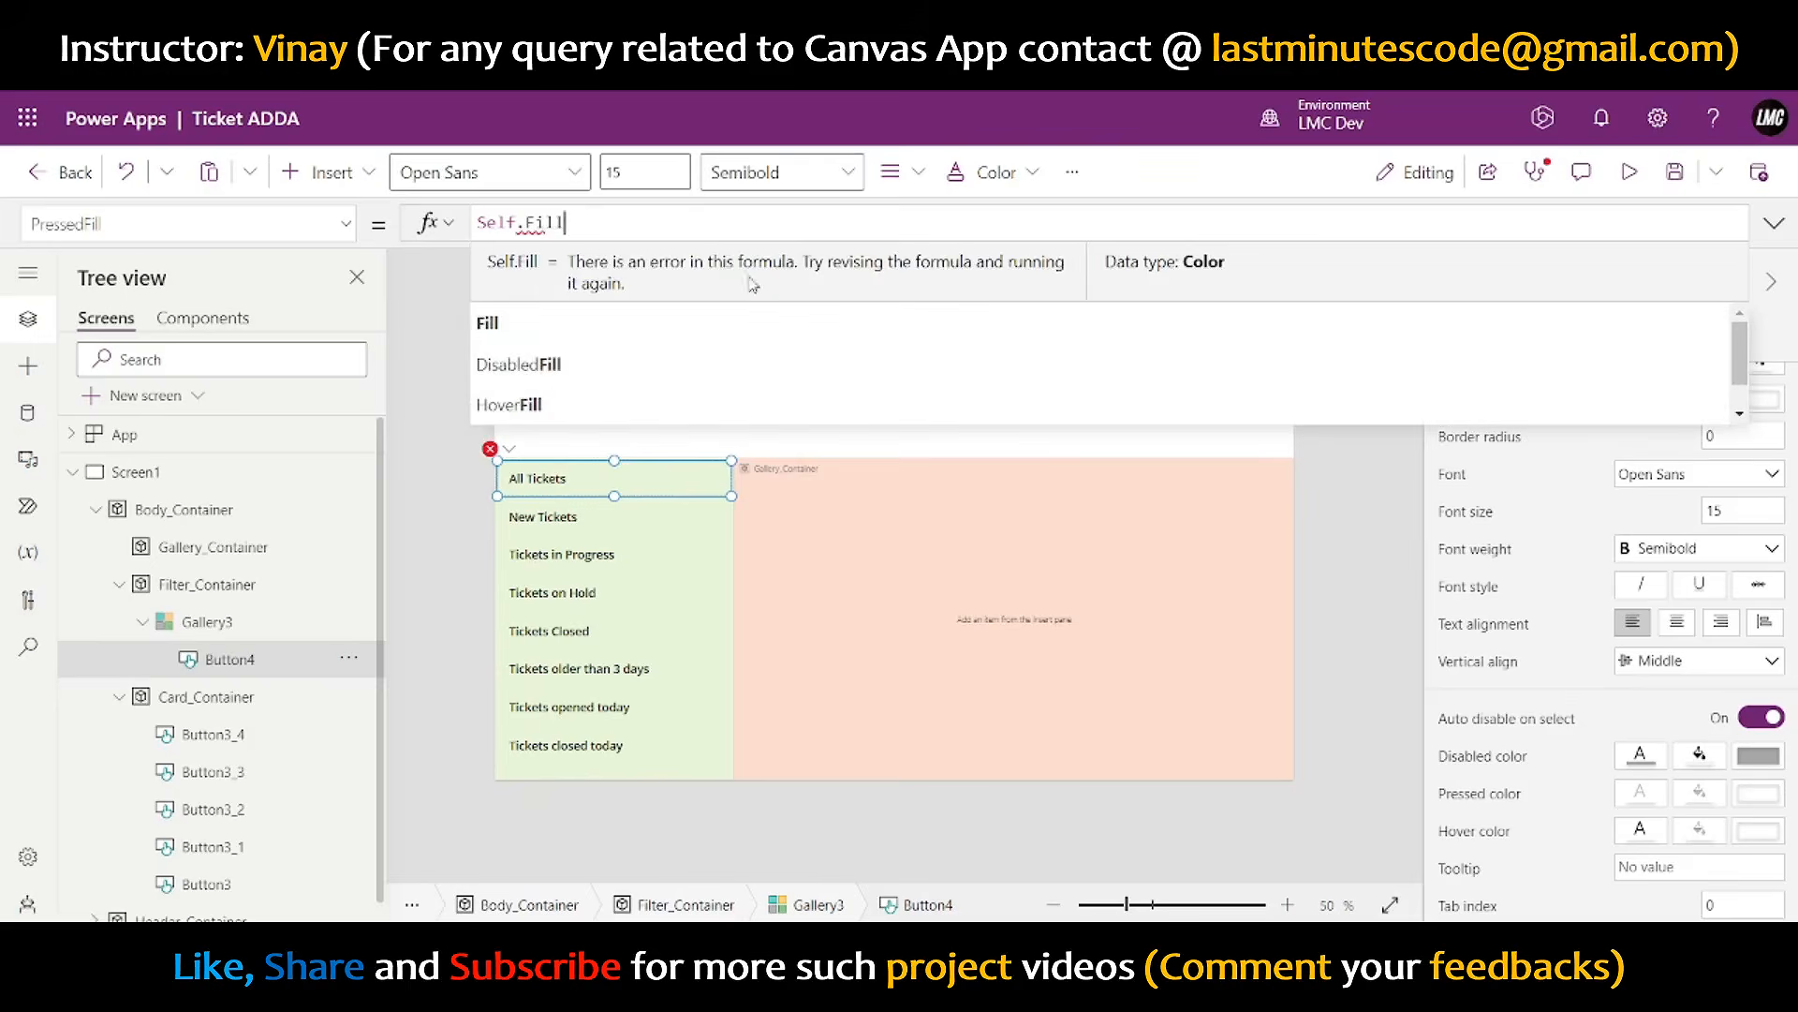
- Clear the gallery button's PressedFill formula, leaving it empty
{"action": "double_click", "coordinate": [608, 225]}
{"action": "type", "text": "Ba"}
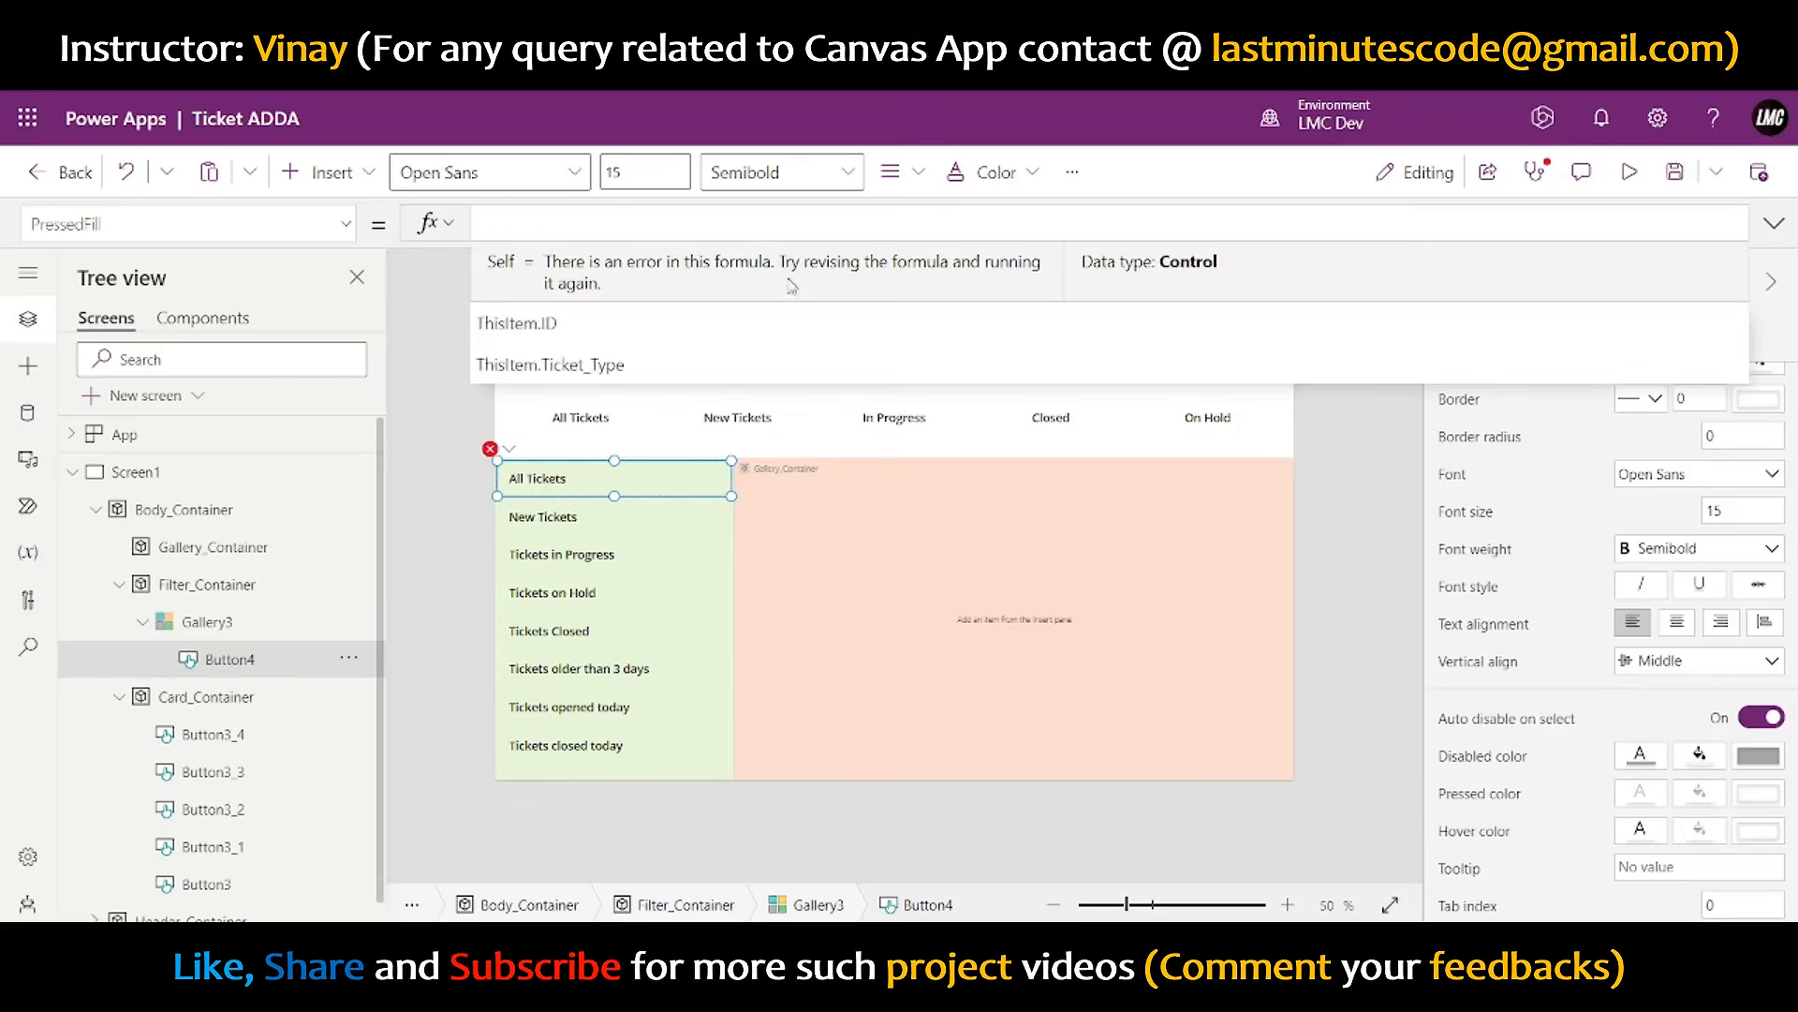
{"action": "key", "text": "BackSpace"}
{"action": "key", "text": "BackSpace"}
{"action": "key", "text": "BackSpace"}
{"action": "key", "text": "BackSpace"}
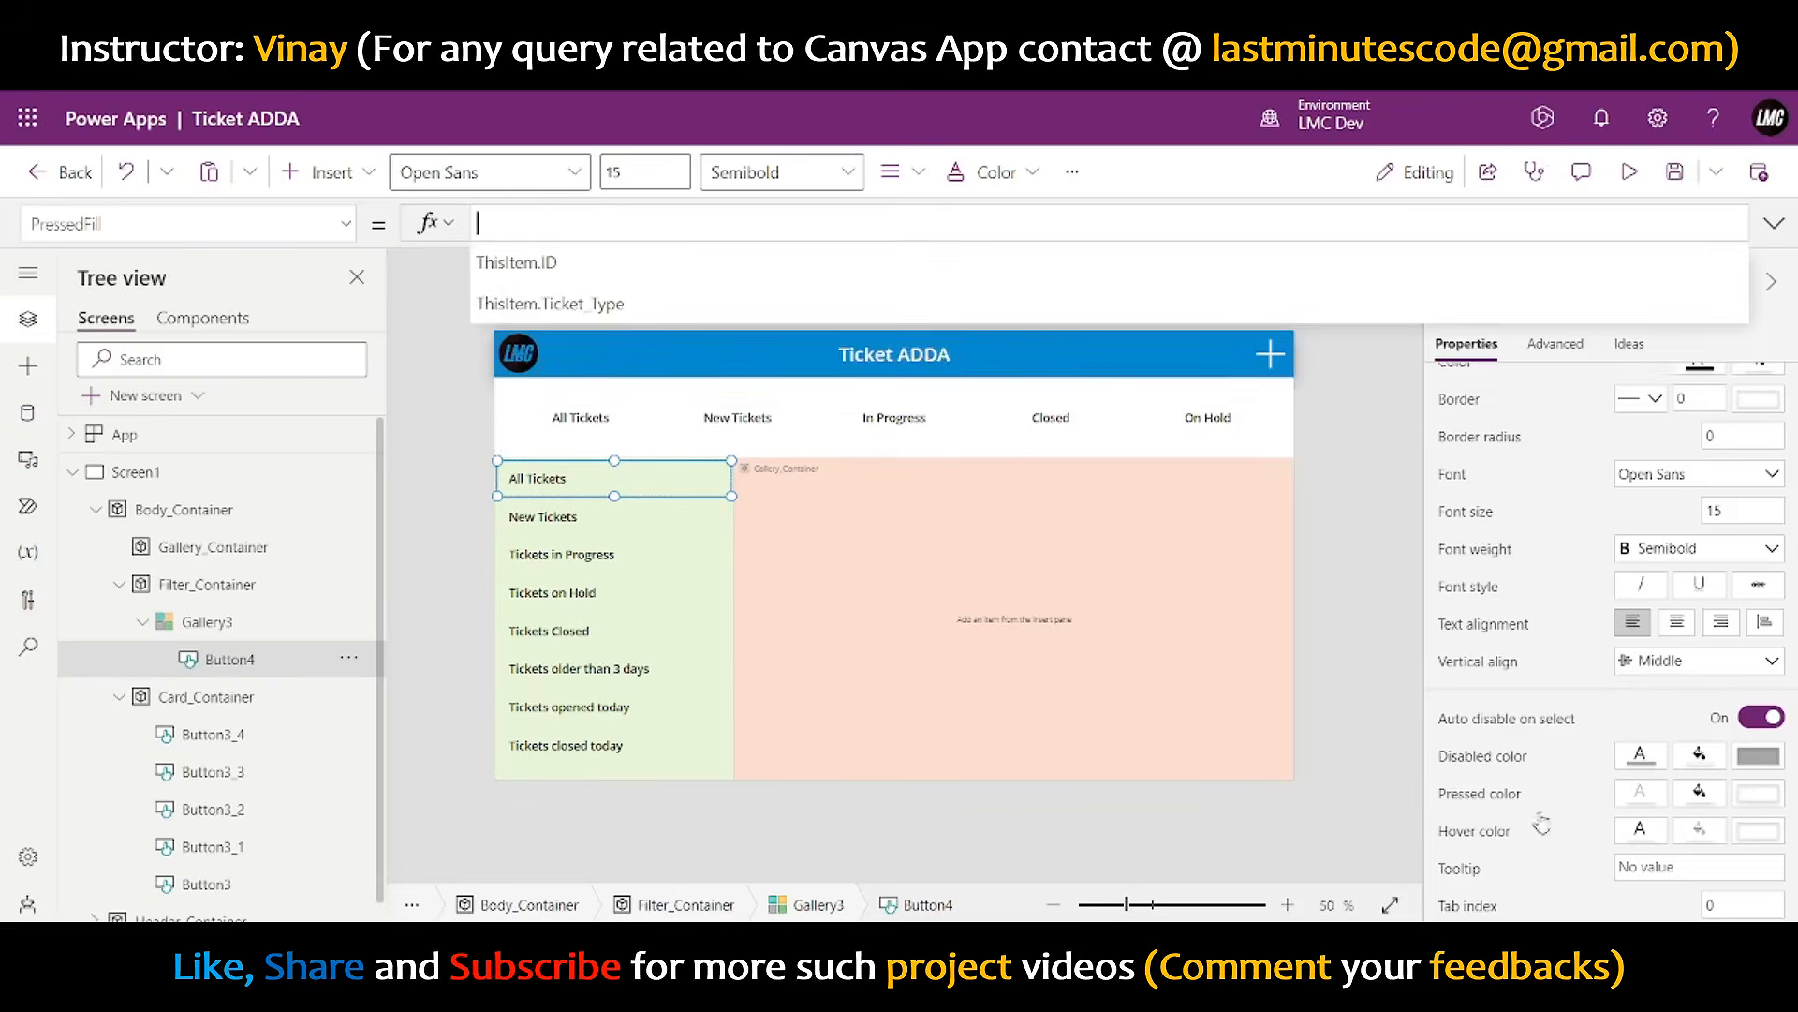
{"action": "left_click", "coordinate": [1686, 796]}
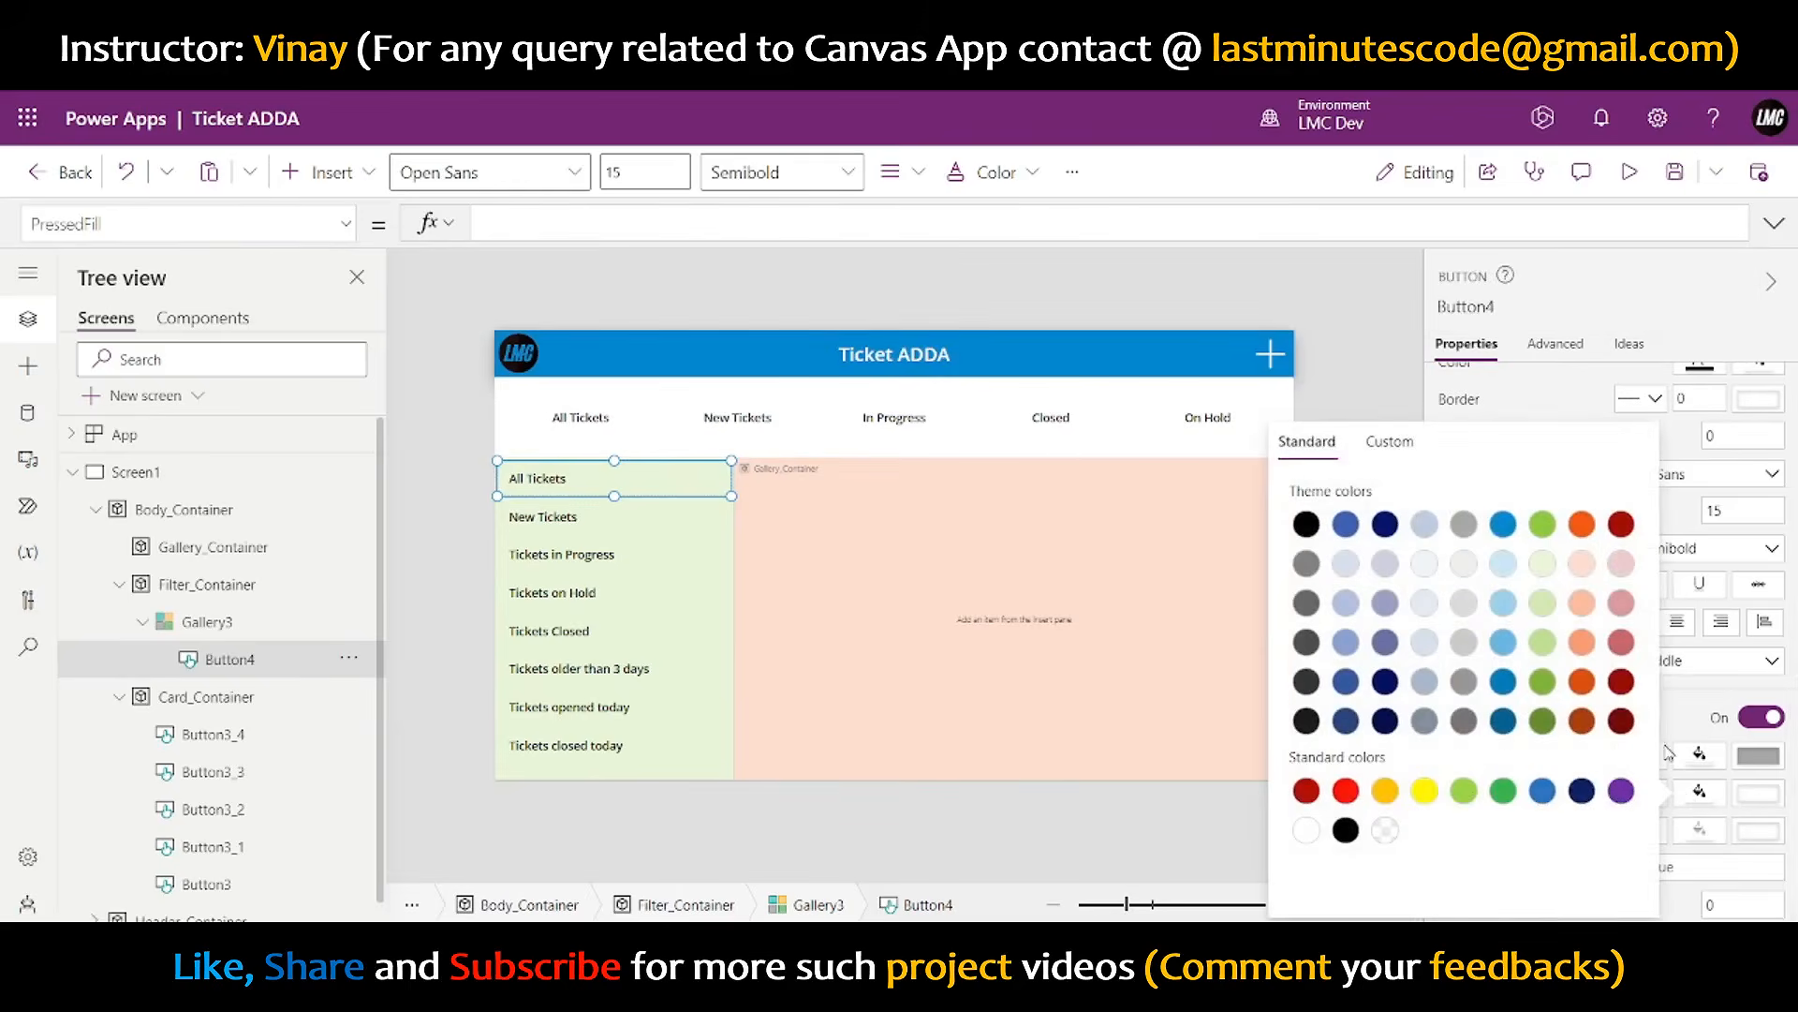
{"action": "left_click", "coordinate": [1706, 709]}
- Set the gallery button's pressed text color to RGBA(166, 166, 166, 1) and its hover text color to gray, and preview the effect
{"action": "left_click", "coordinate": [1641, 793]}
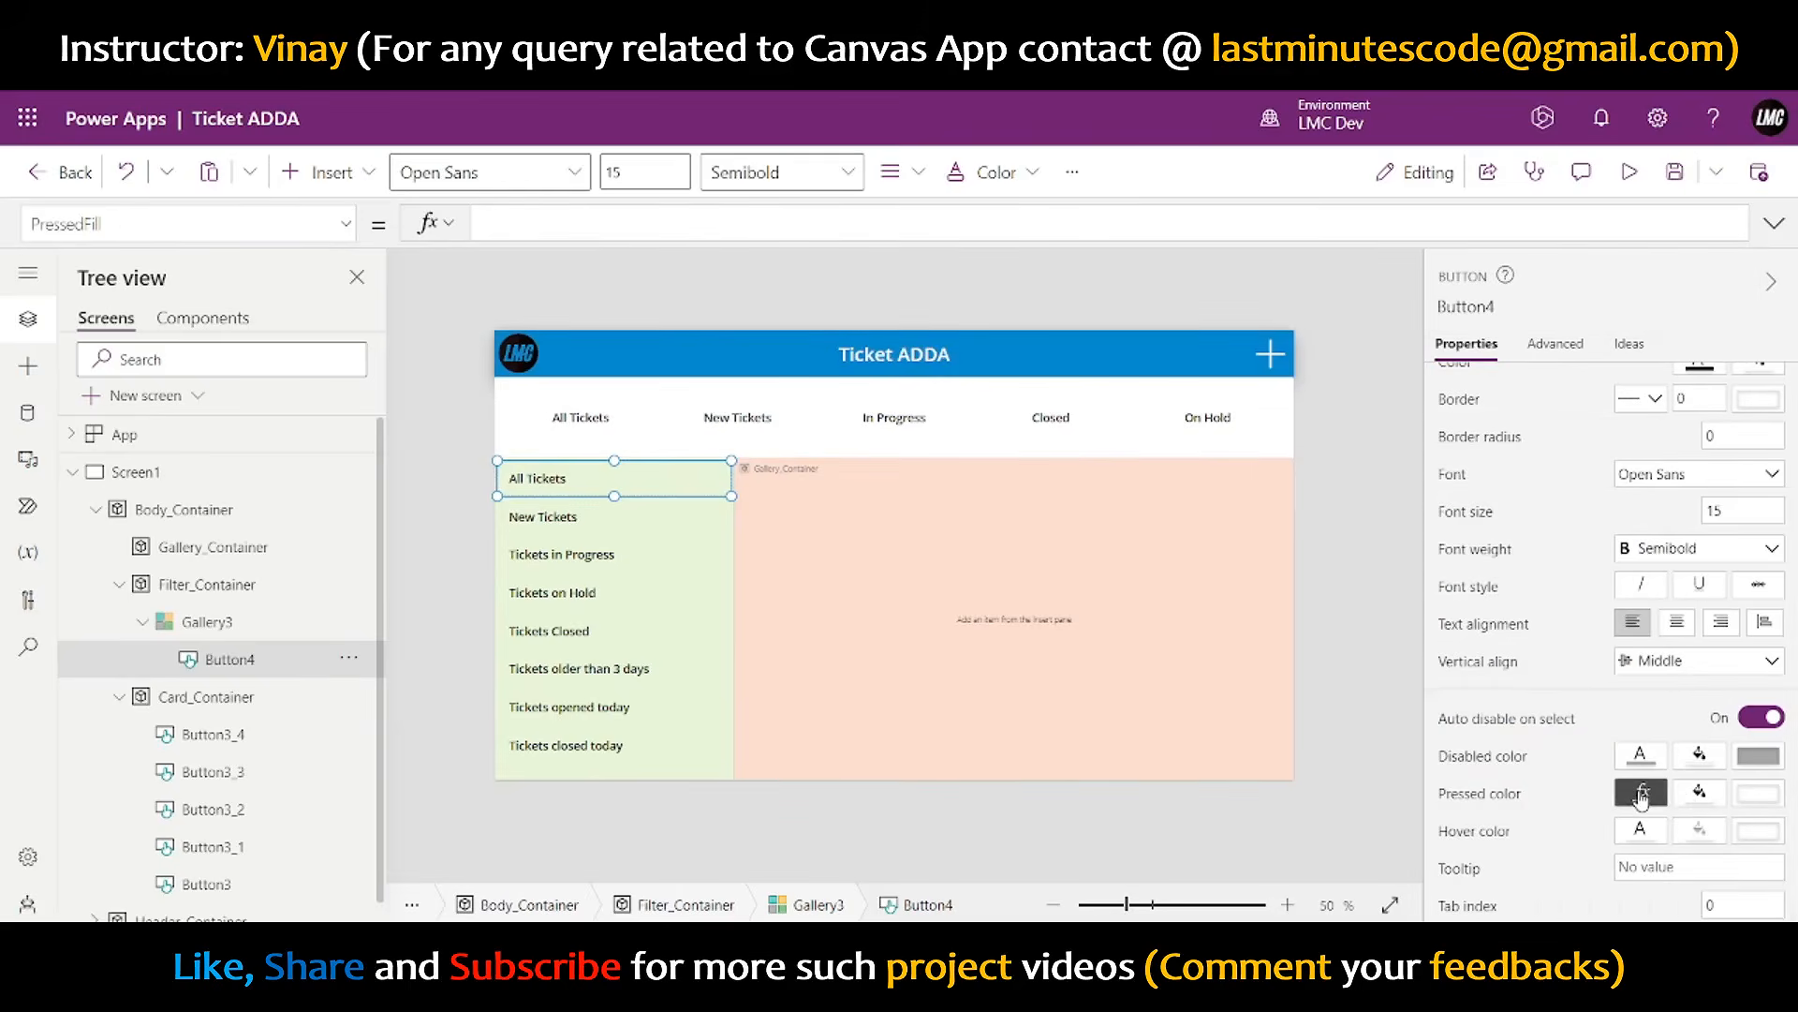
{"action": "key", "text": "ctrl+a"}
{"action": "key", "text": "BackSpace"}
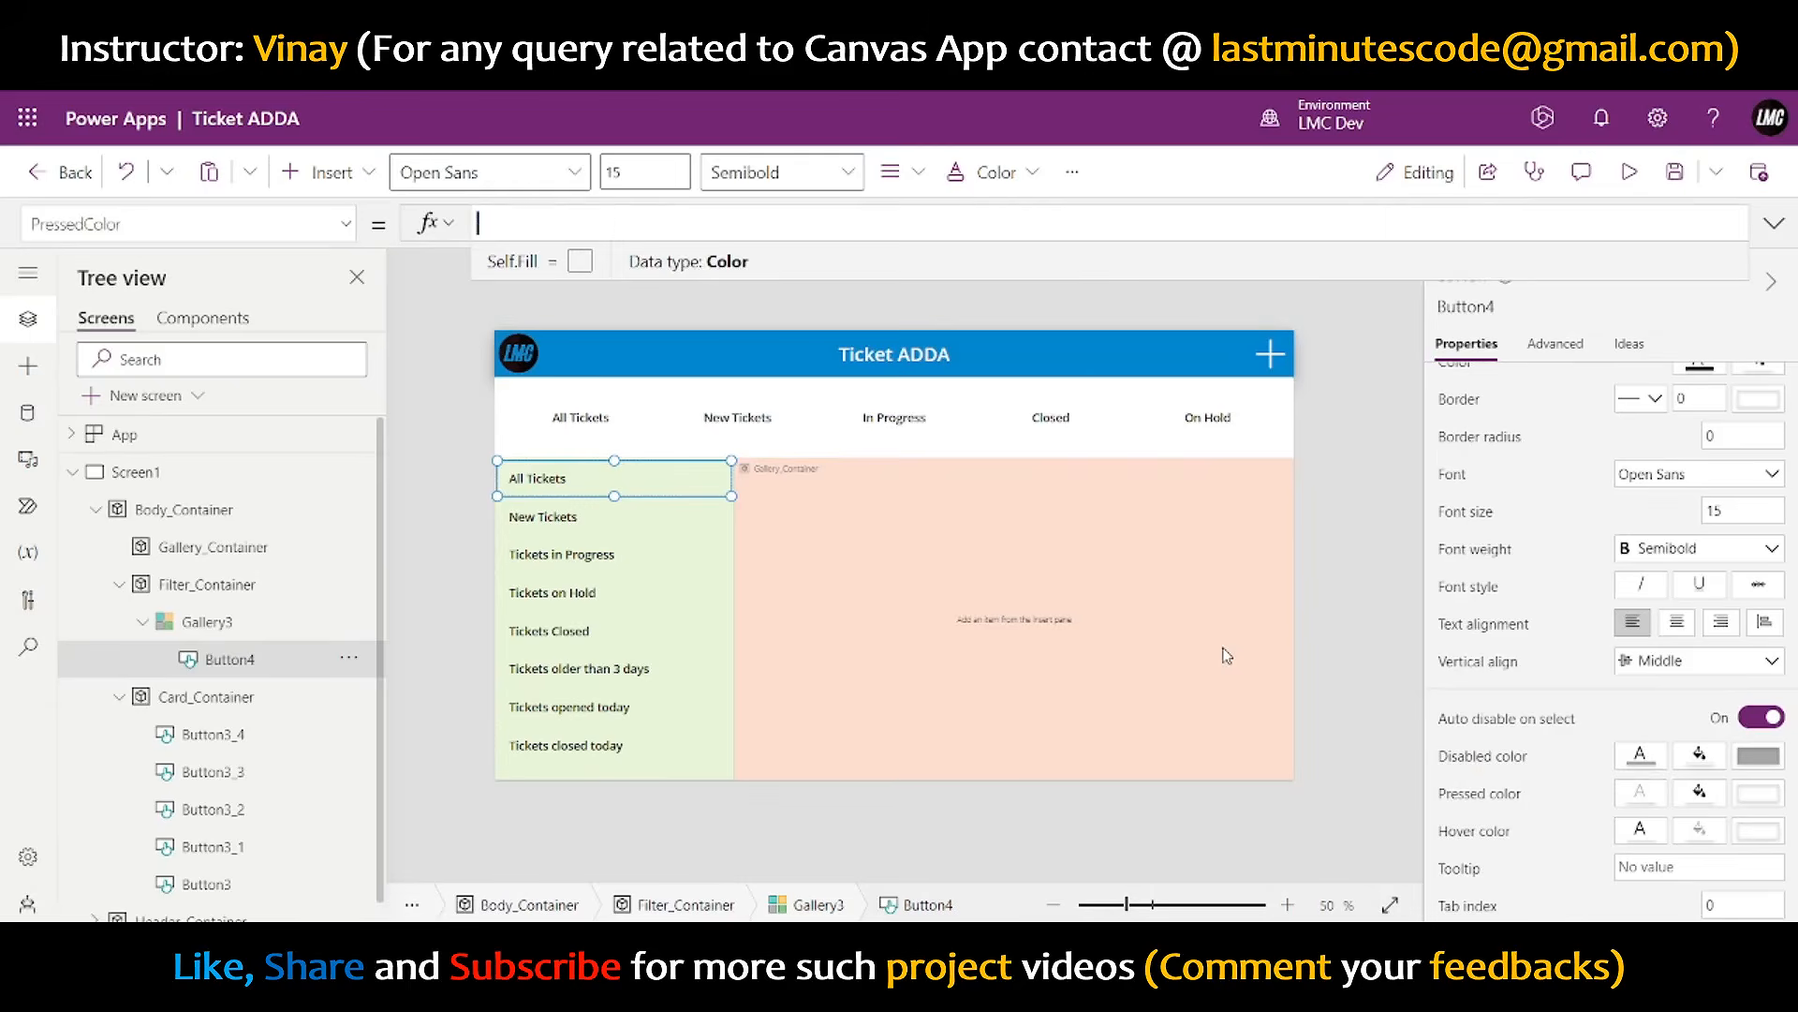
{"action": "left_click", "coordinate": [1640, 792]}
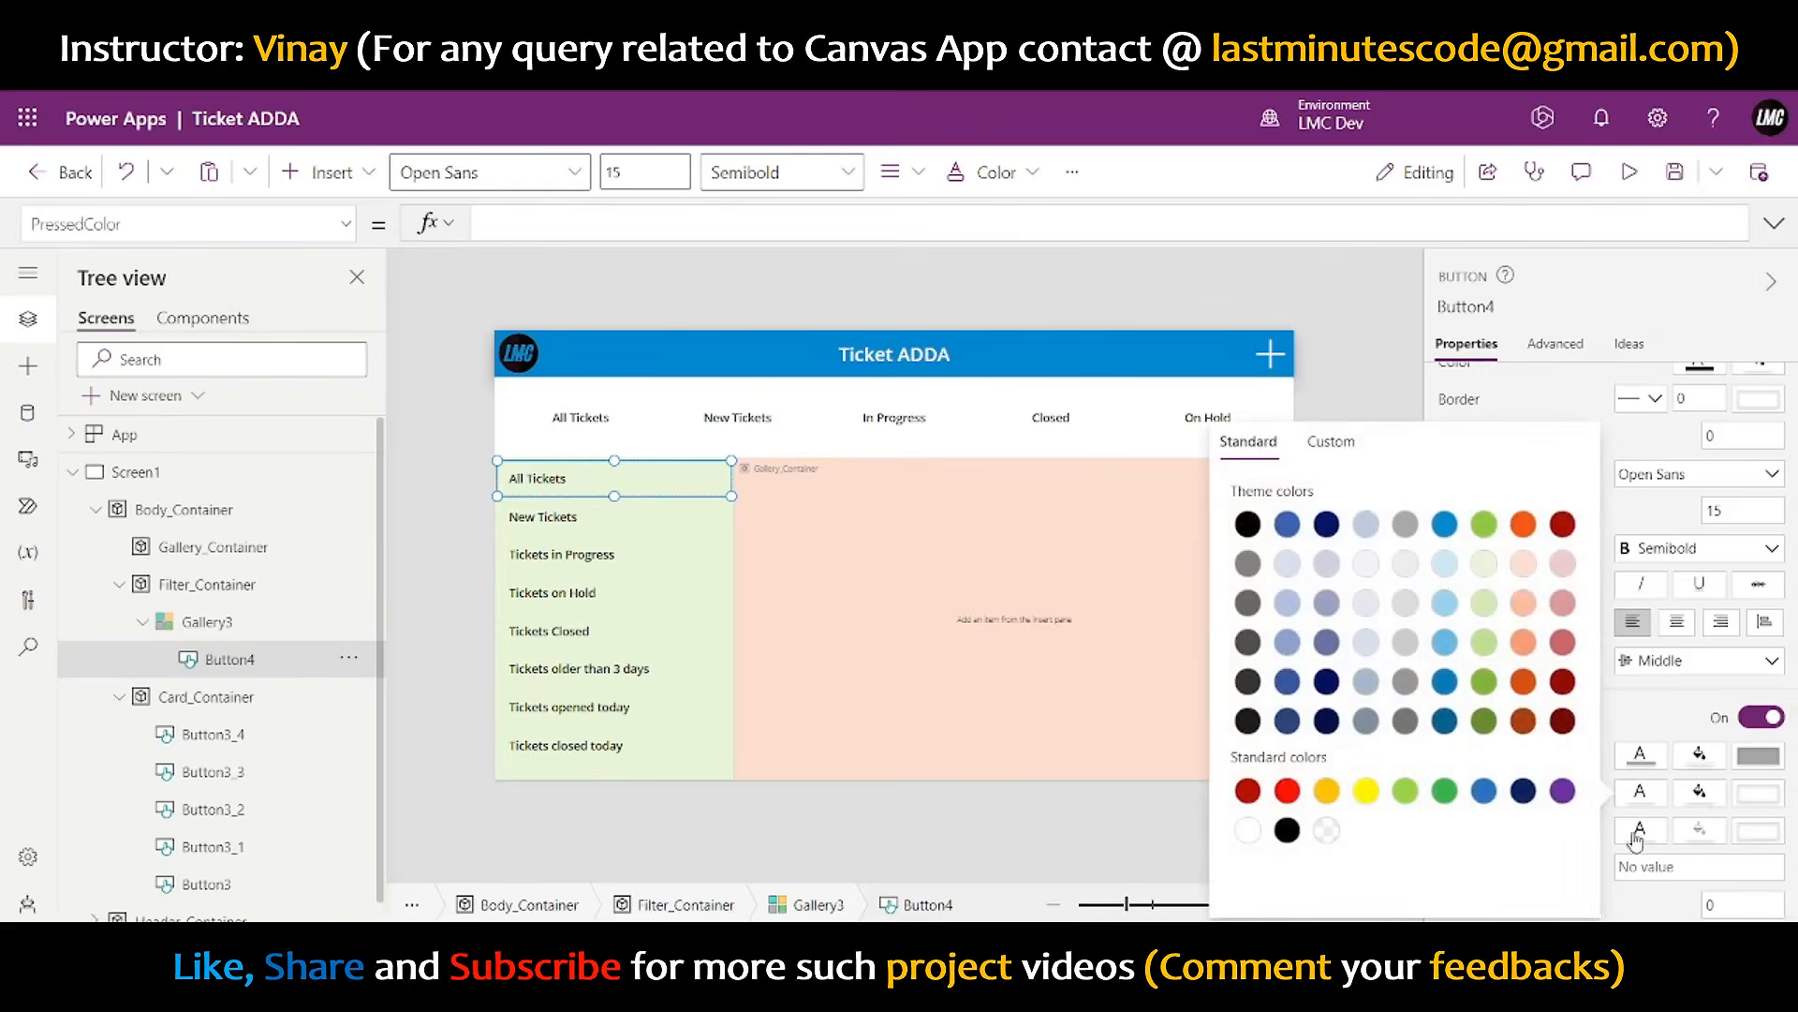
{"action": "left_click", "coordinate": [1657, 716]}
{"action": "left_click", "coordinate": [1640, 828]}
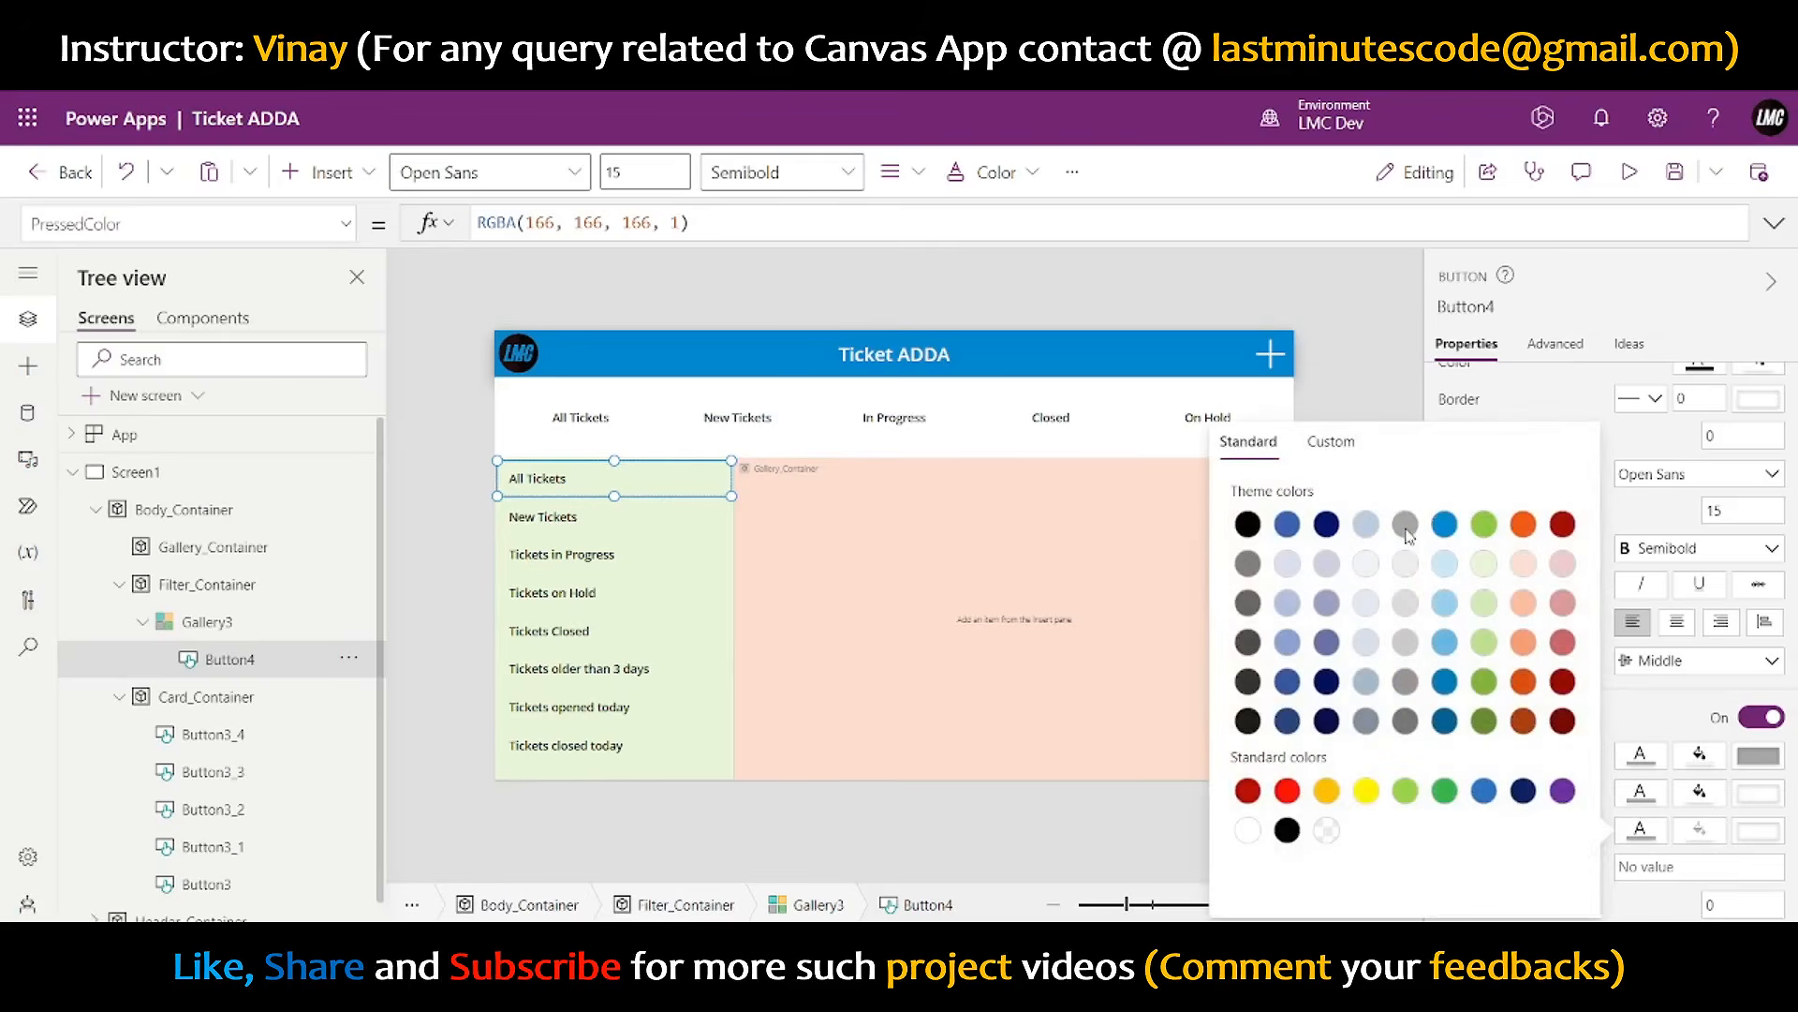
{"action": "left_click", "coordinate": [1629, 172]}
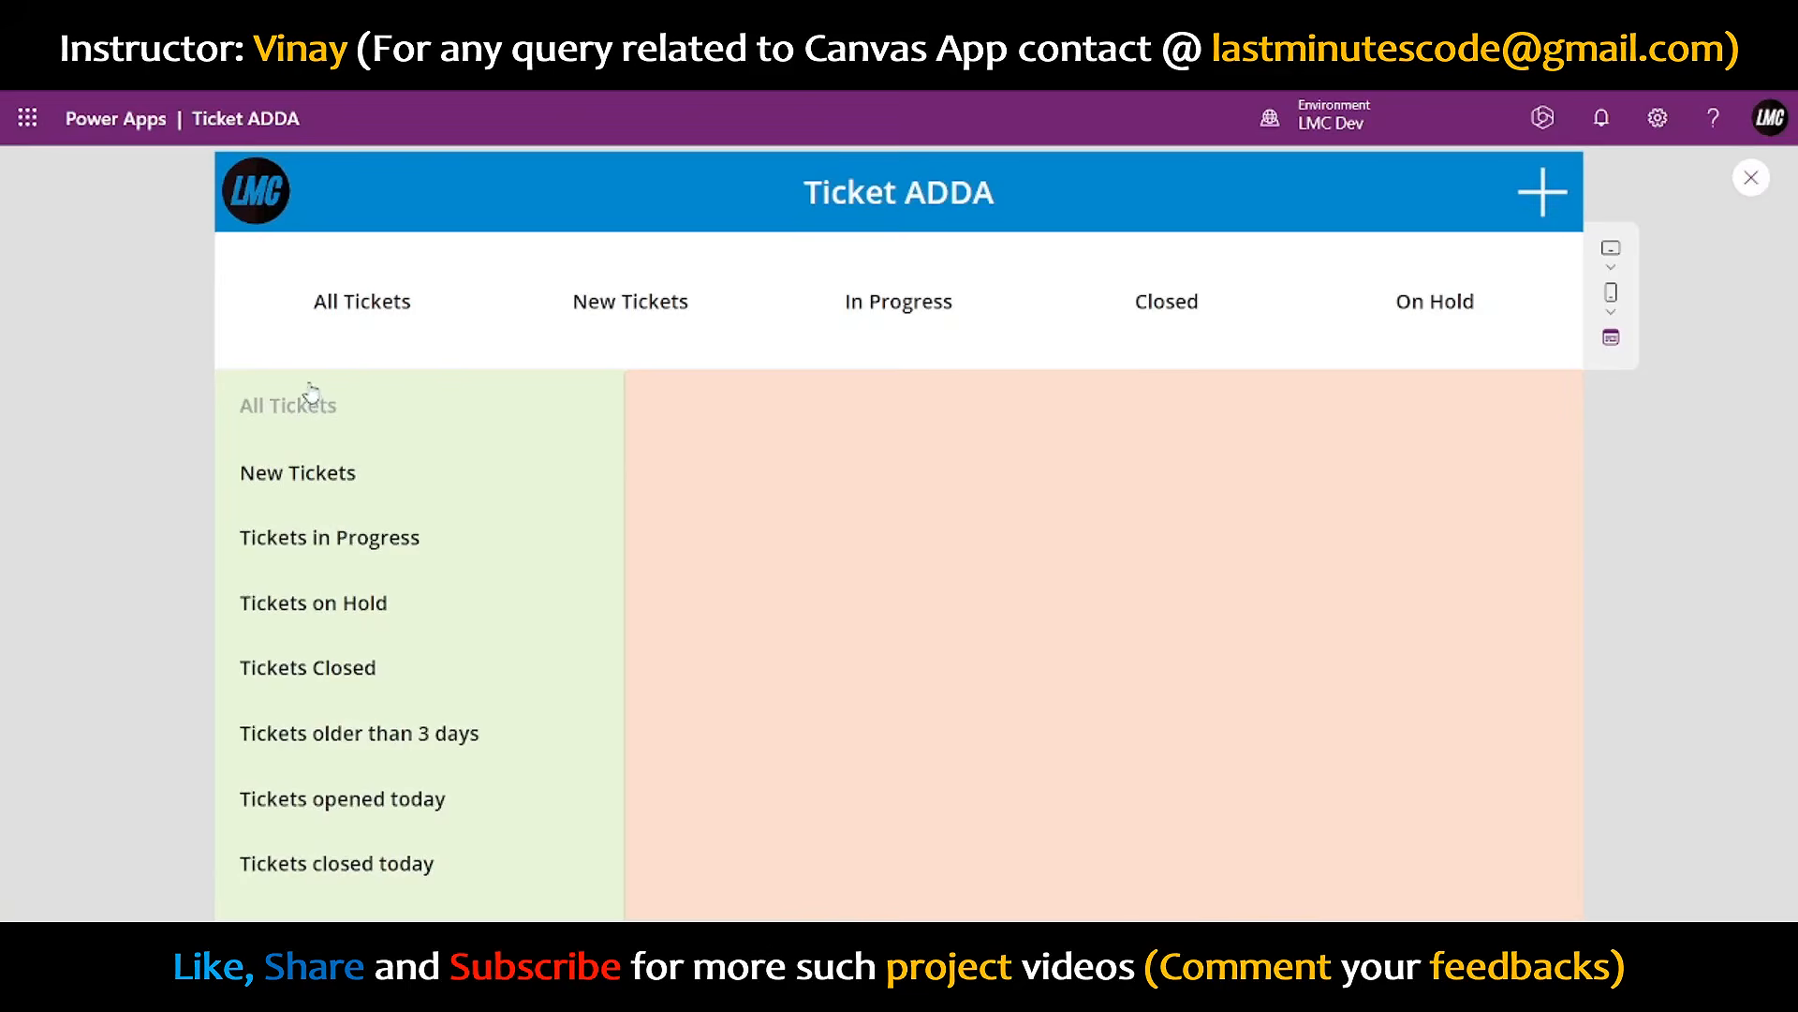
{"action": "left_click", "coordinate": [1751, 177]}
- Set Gallery3's template padding to 0 and check the filter list in the app preview
{"action": "left_click", "coordinate": [664, 713]}
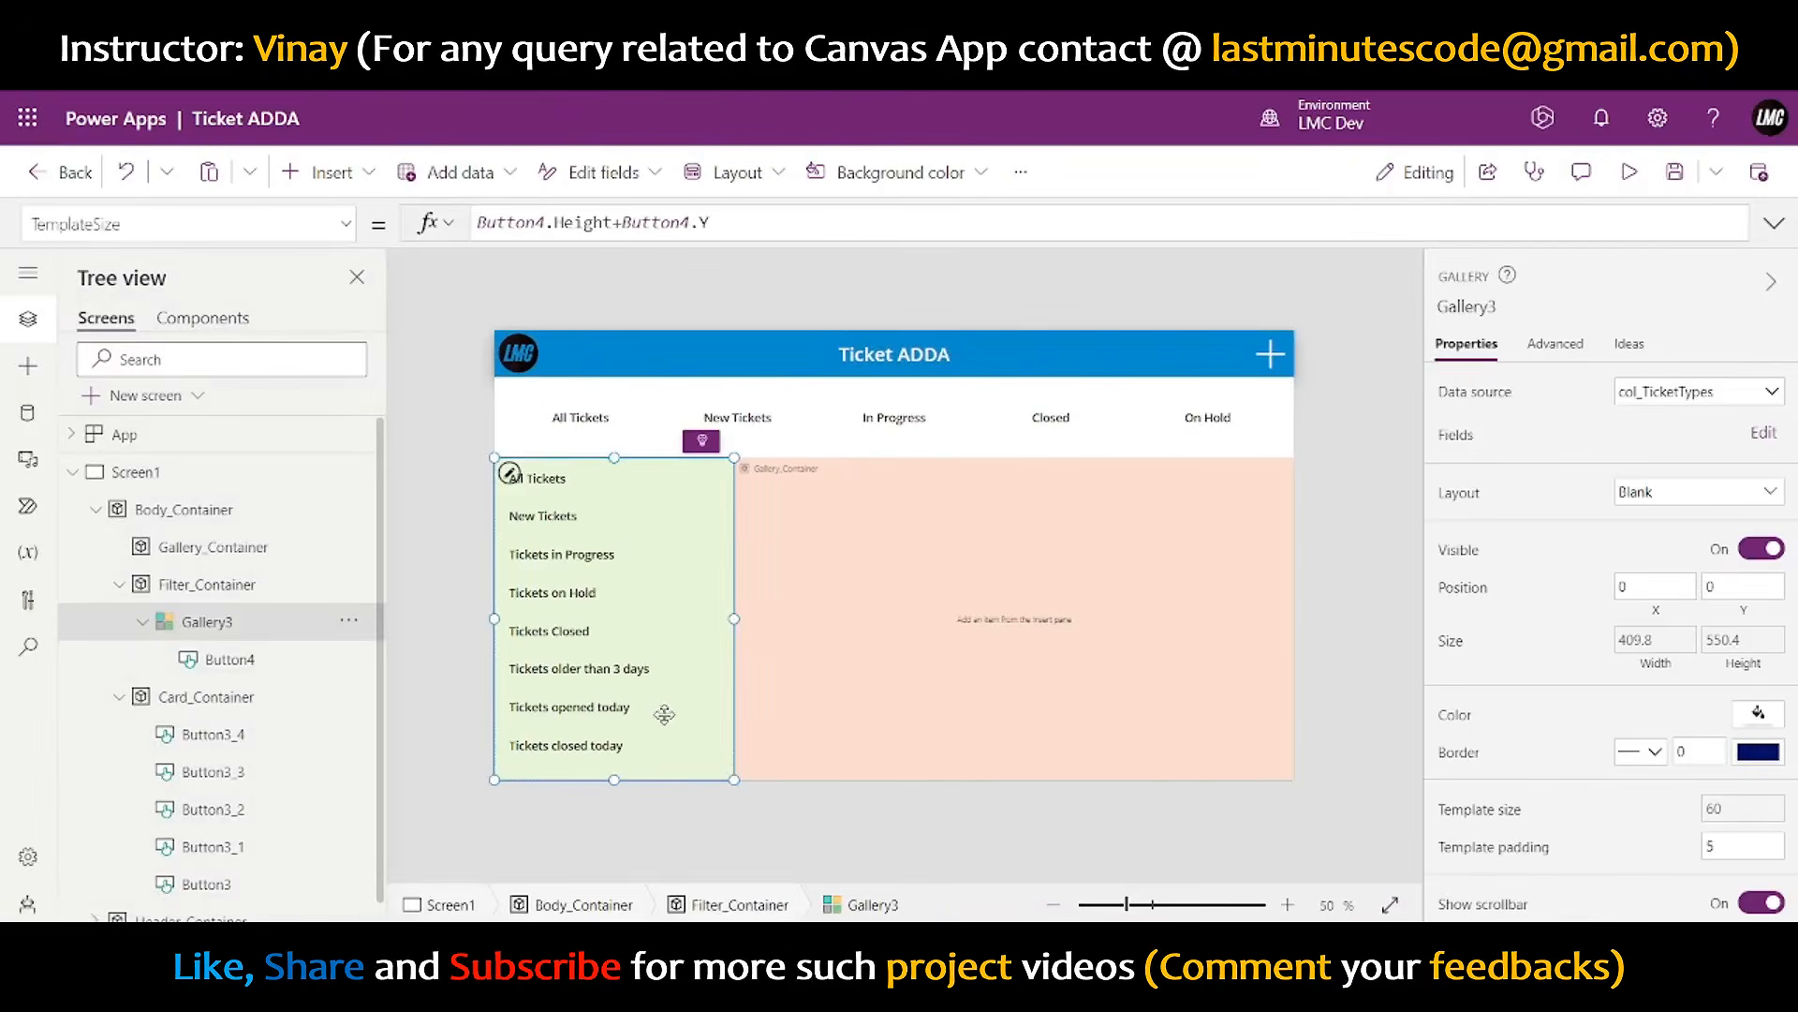
{"action": "scroll", "coordinate": [1649, 731], "scroll_direction": "down", "scroll_amount": 3}
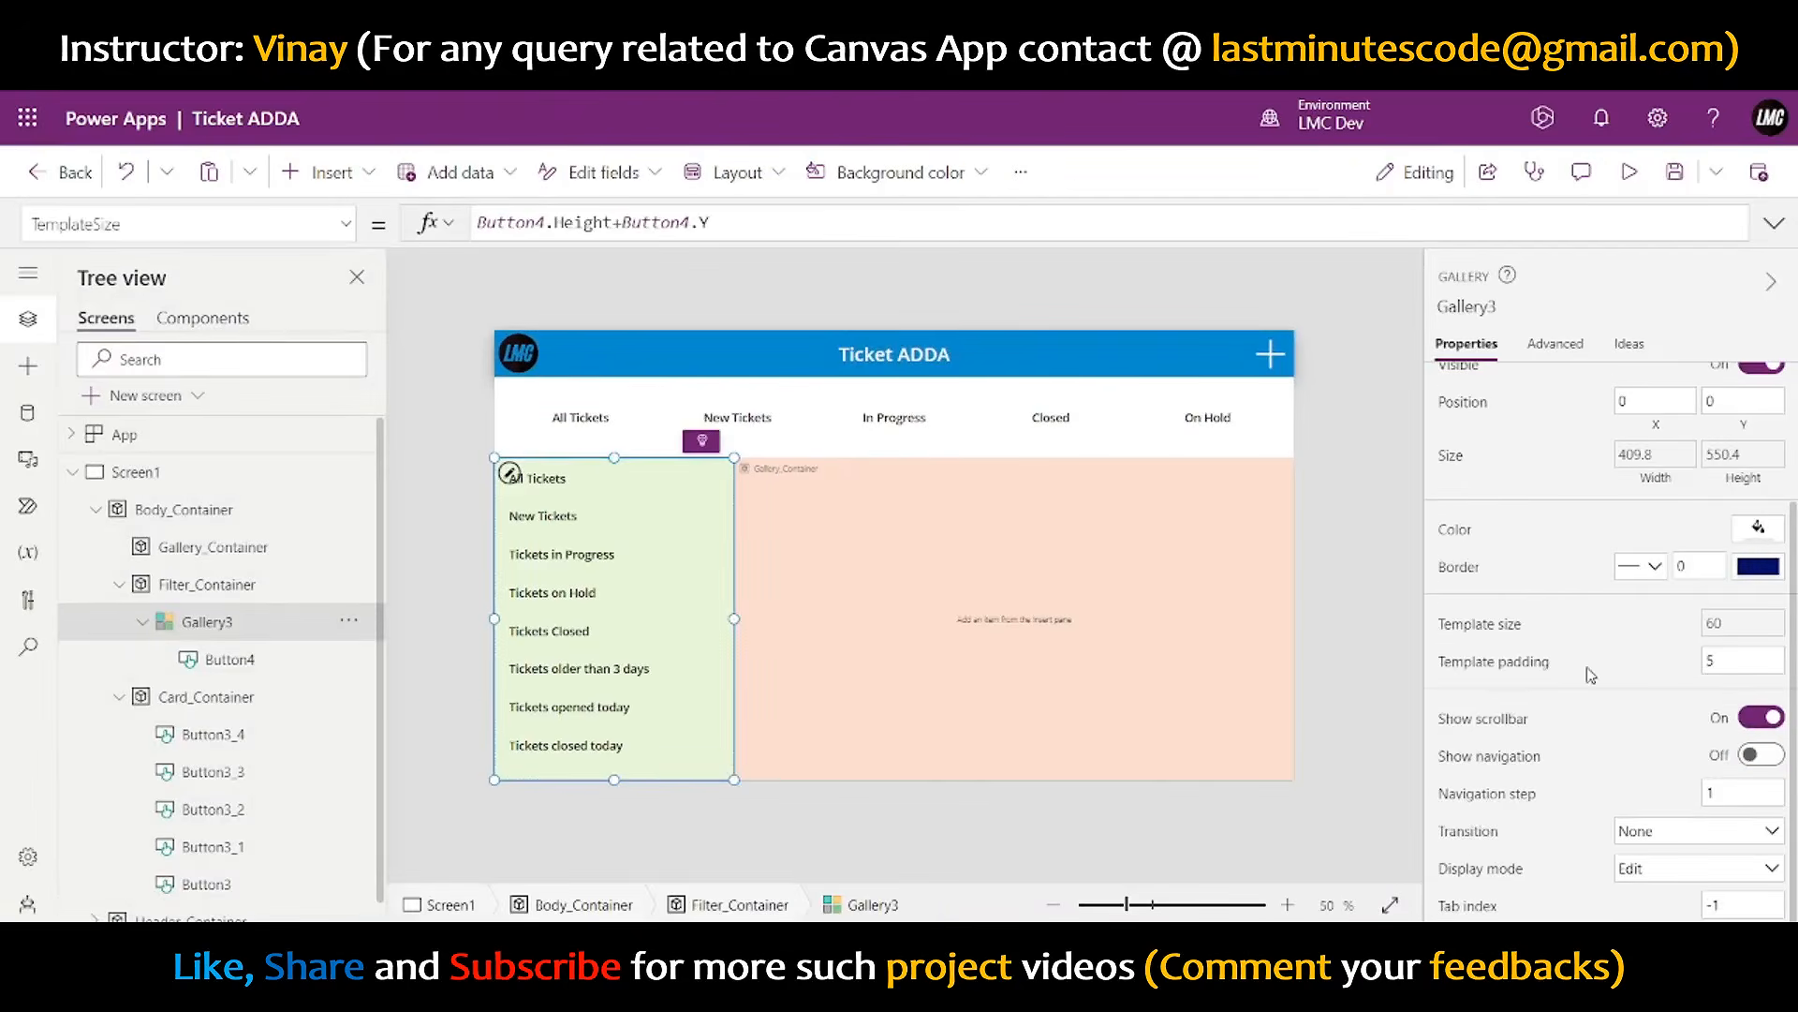
{"action": "left_click", "coordinate": [1737, 658]}
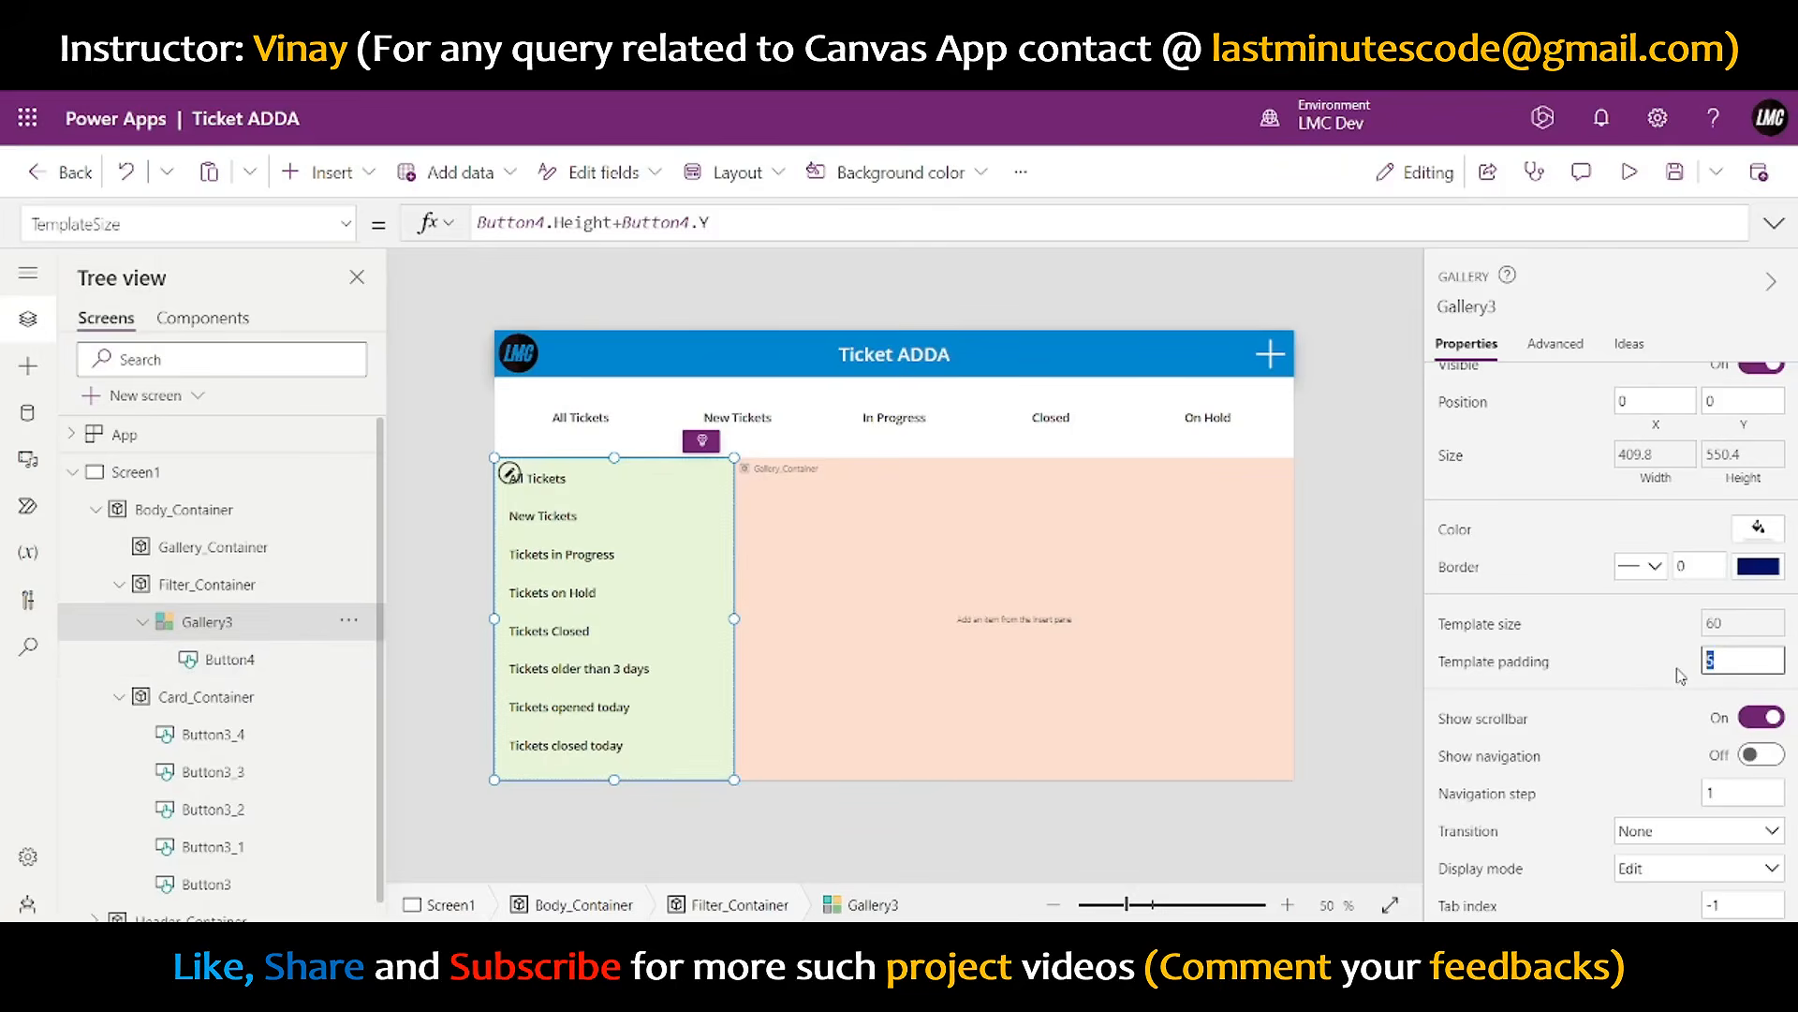
{"action": "key", "text": "Return"}
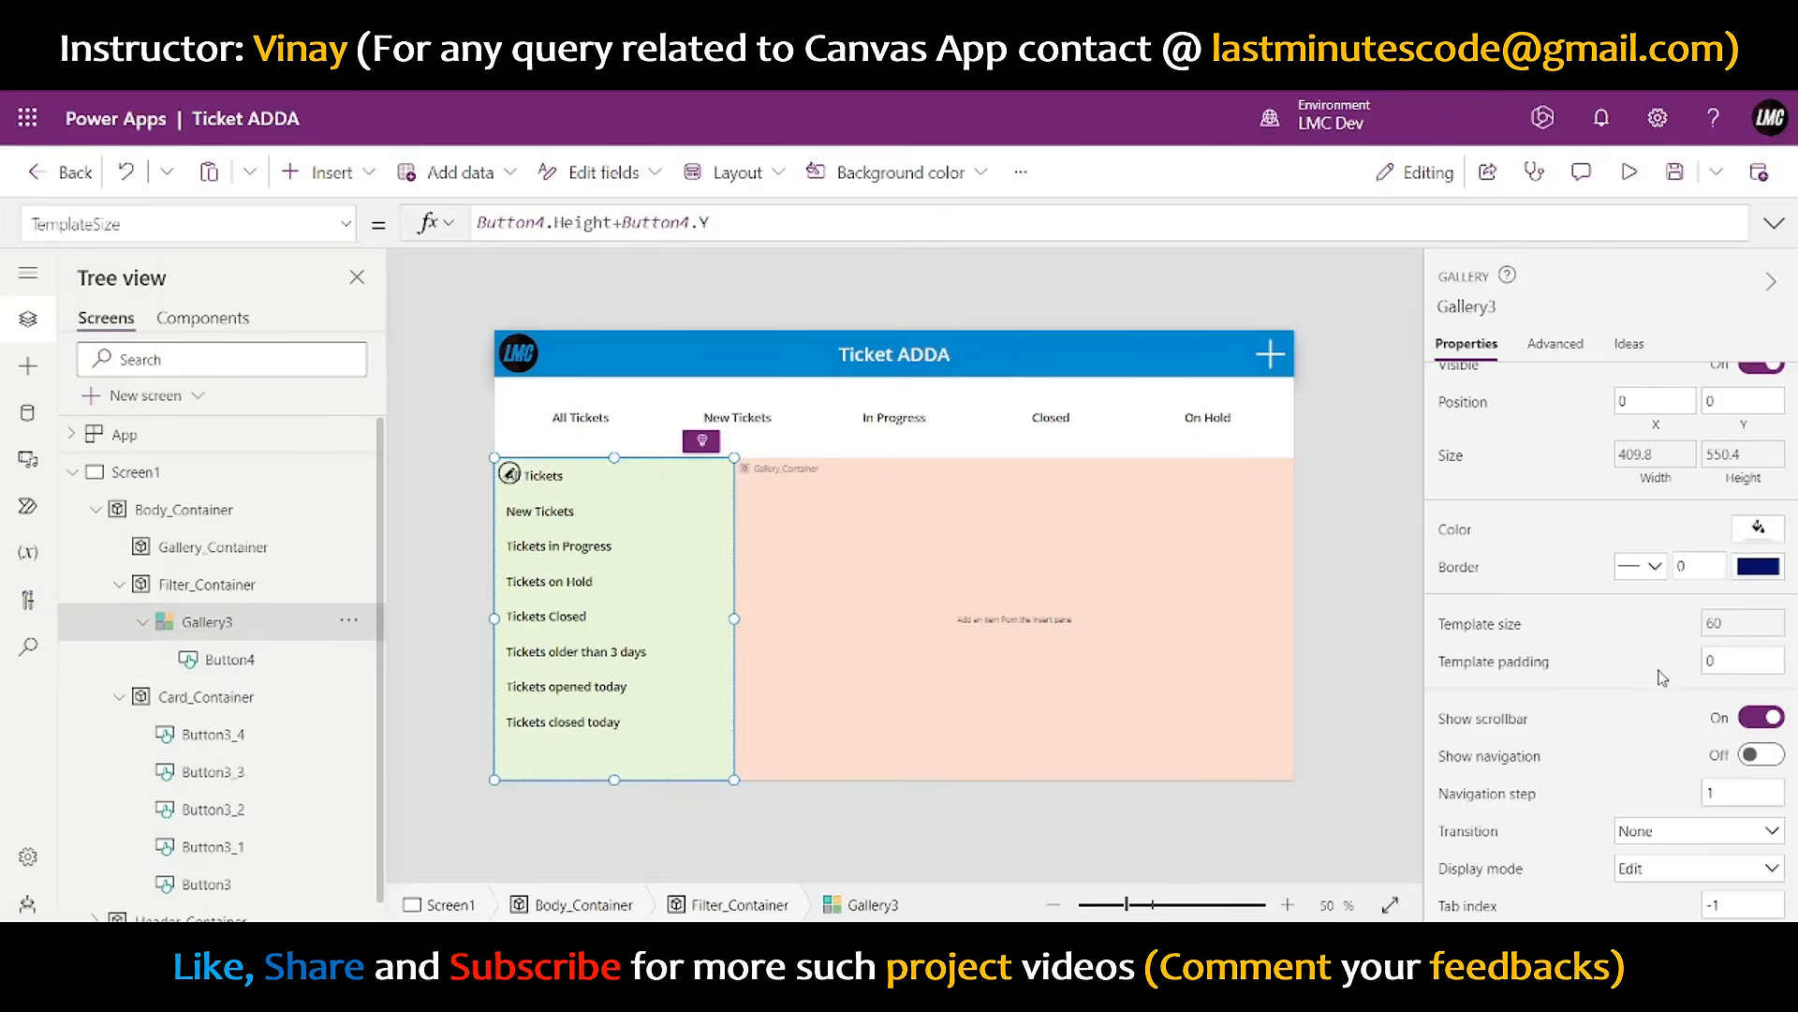
{"action": "left_click", "coordinate": [1387, 604]}
{"action": "left_click", "coordinate": [1630, 173]}
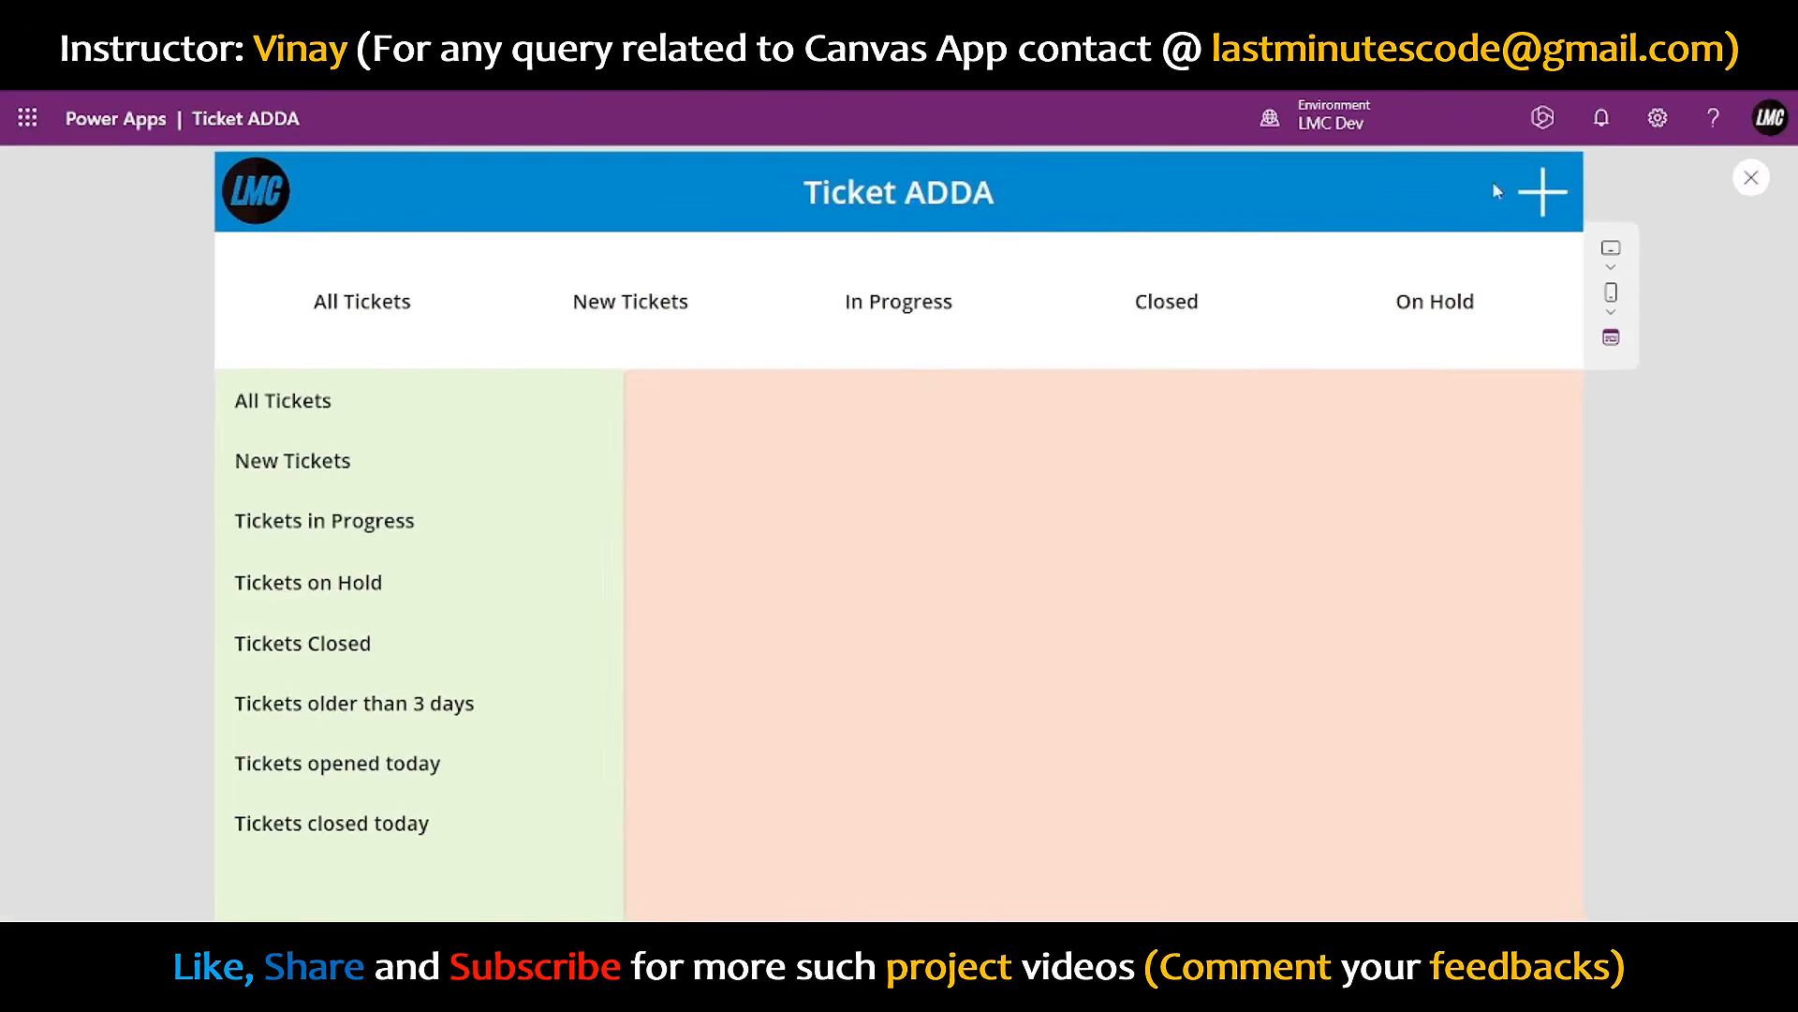
{"action": "left_click", "coordinate": [1751, 178]}
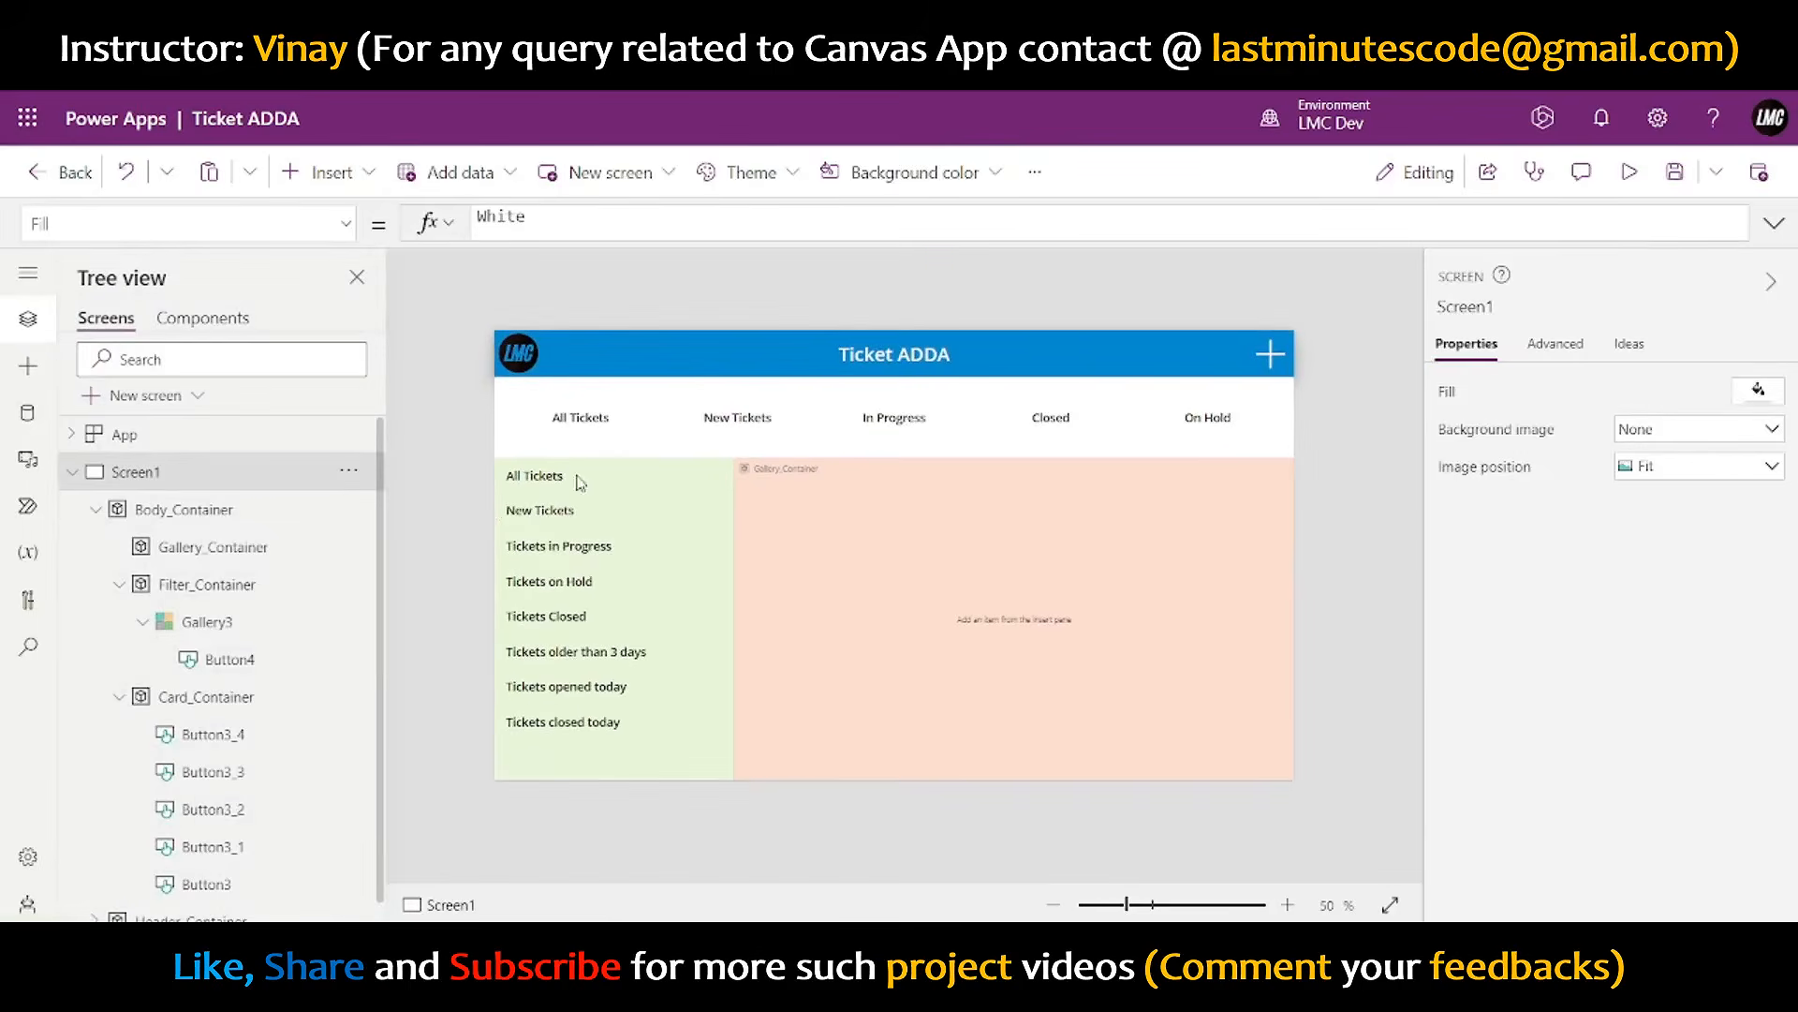
- Set the font size of the five ticket status buttons in the card row to 18
{"action": "left_click", "coordinate": [580, 482]}
{"action": "scroll", "coordinate": [1551, 593], "scroll_direction": "down", "scroll_amount": 5}
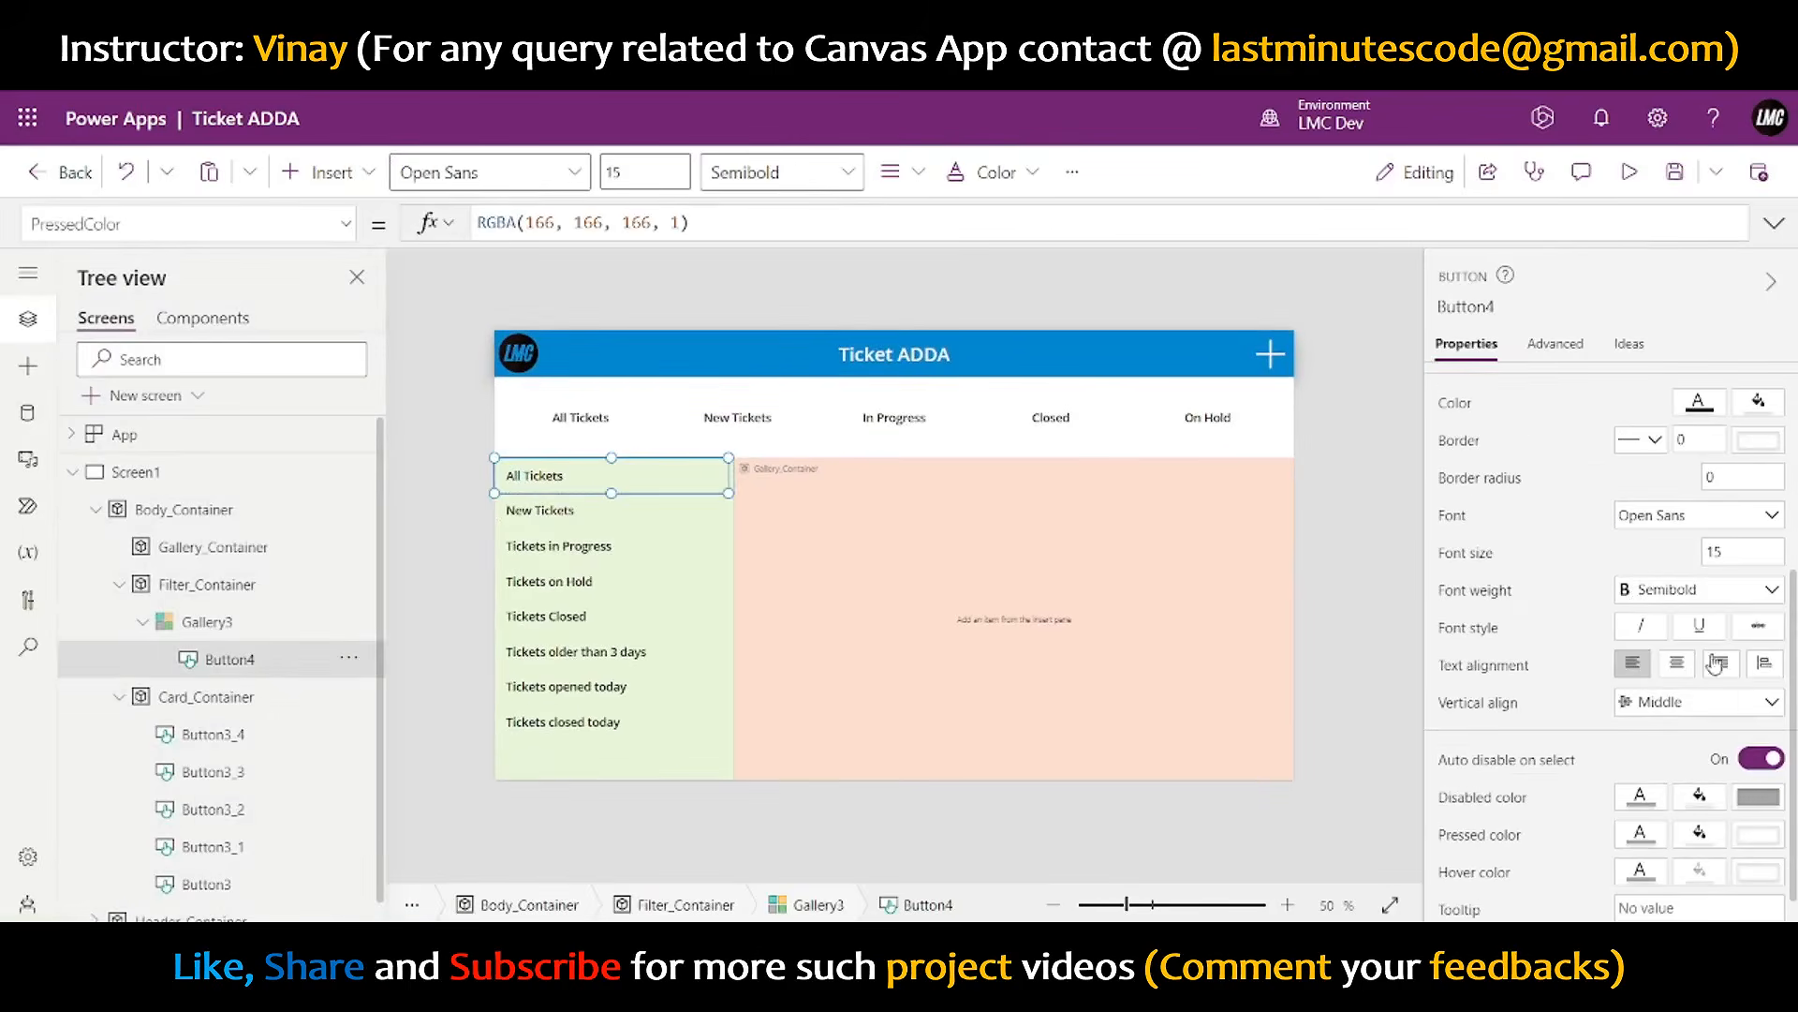
{"action": "scroll", "coordinate": [1717, 664], "scroll_direction": "up", "scroll_amount": 5}
{"action": "scroll", "coordinate": [1611, 481], "scroll_direction": "down", "scroll_amount": 3}
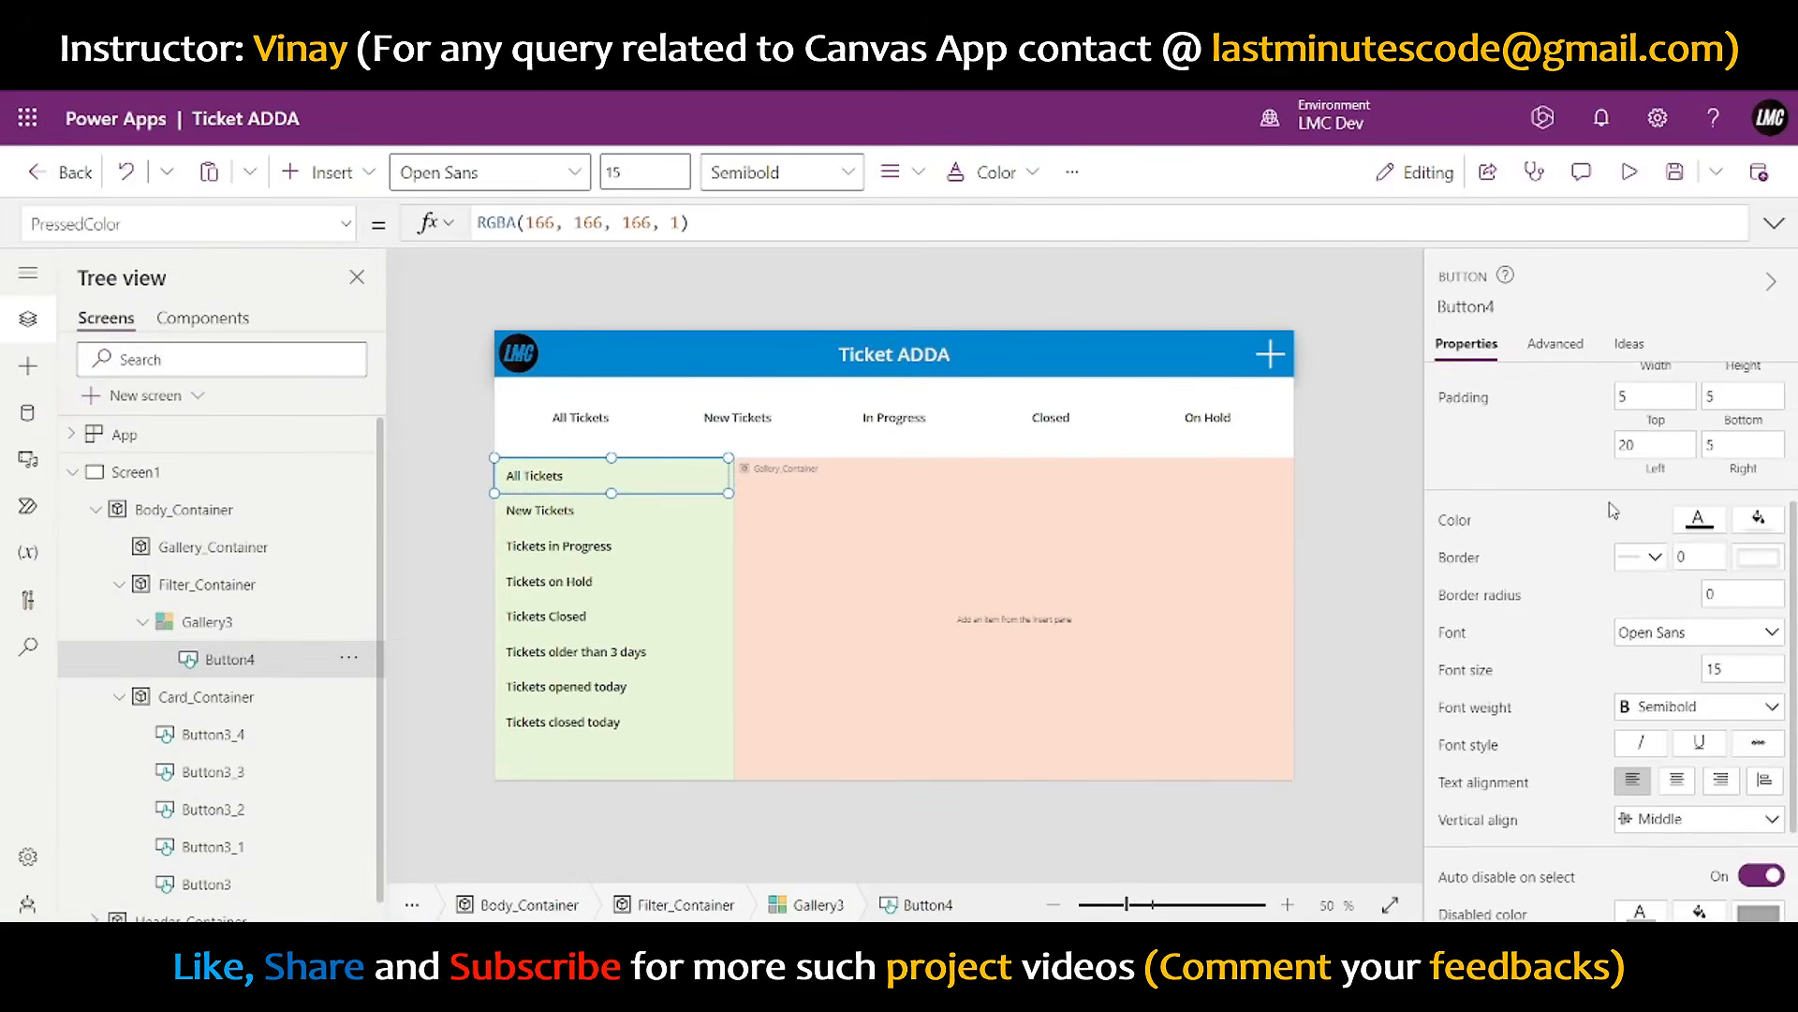
{"action": "scroll", "coordinate": [1686, 656], "scroll_direction": "down", "scroll_amount": 2}
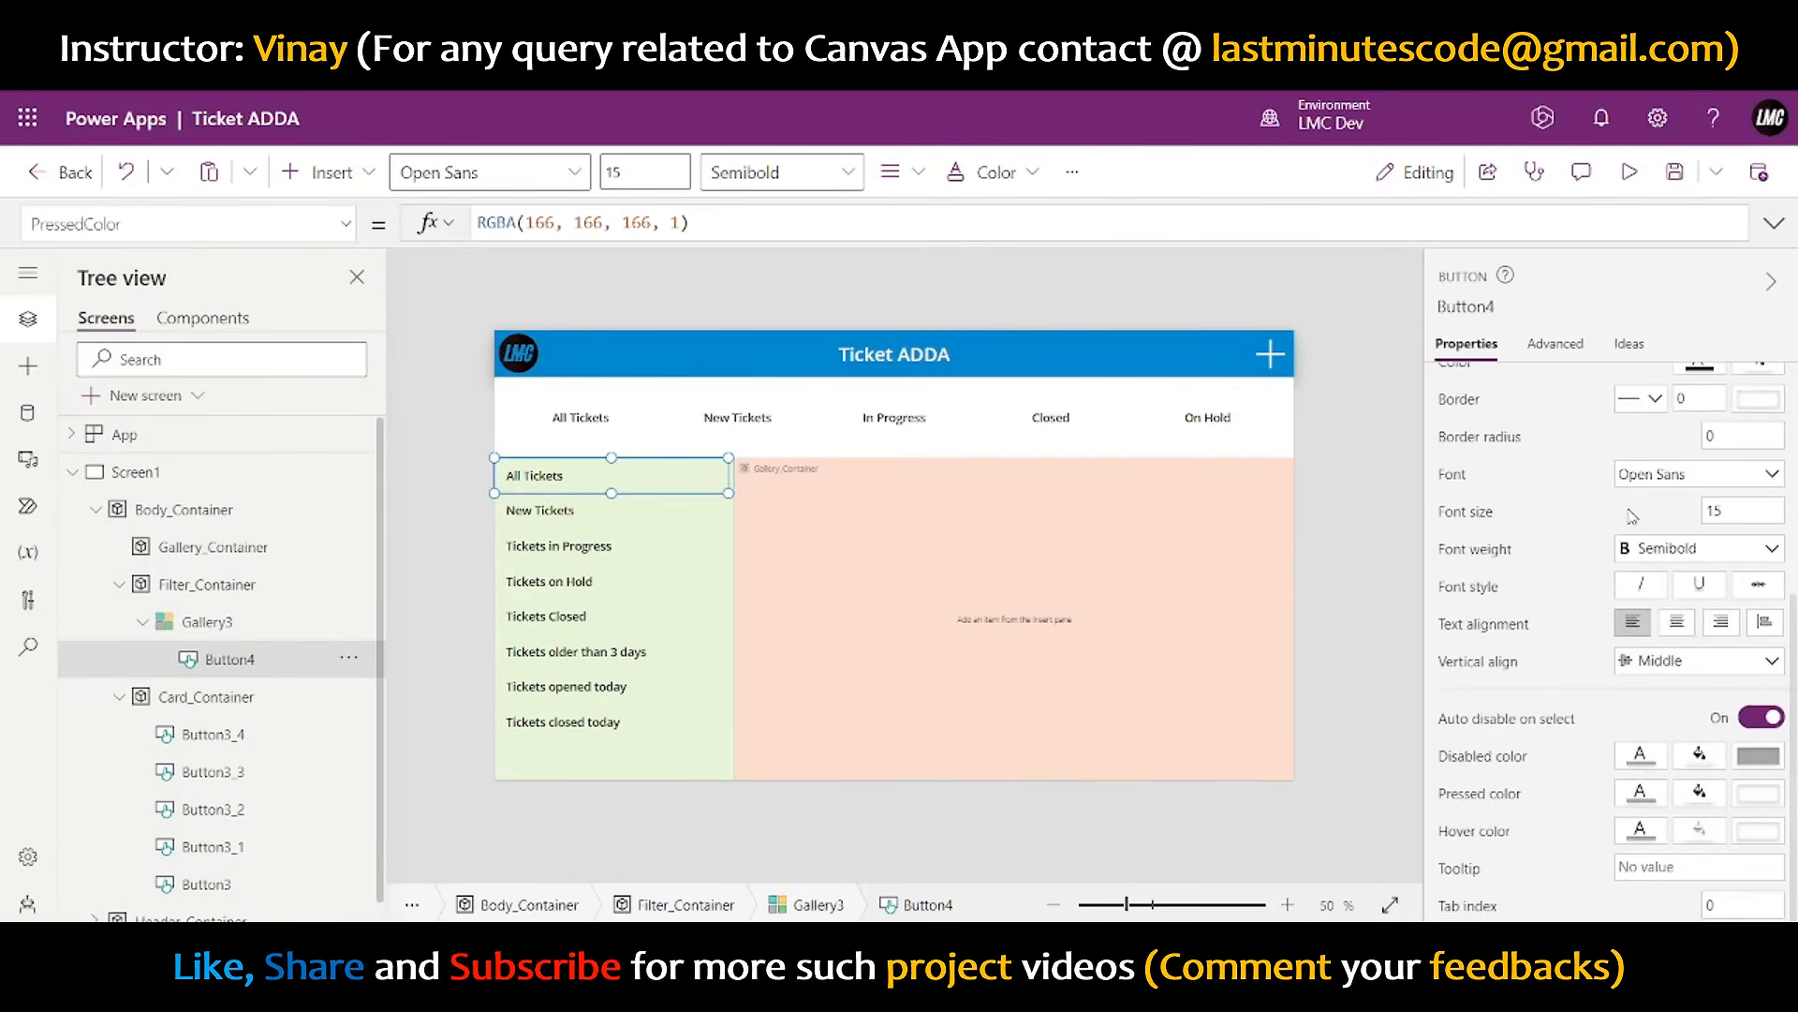
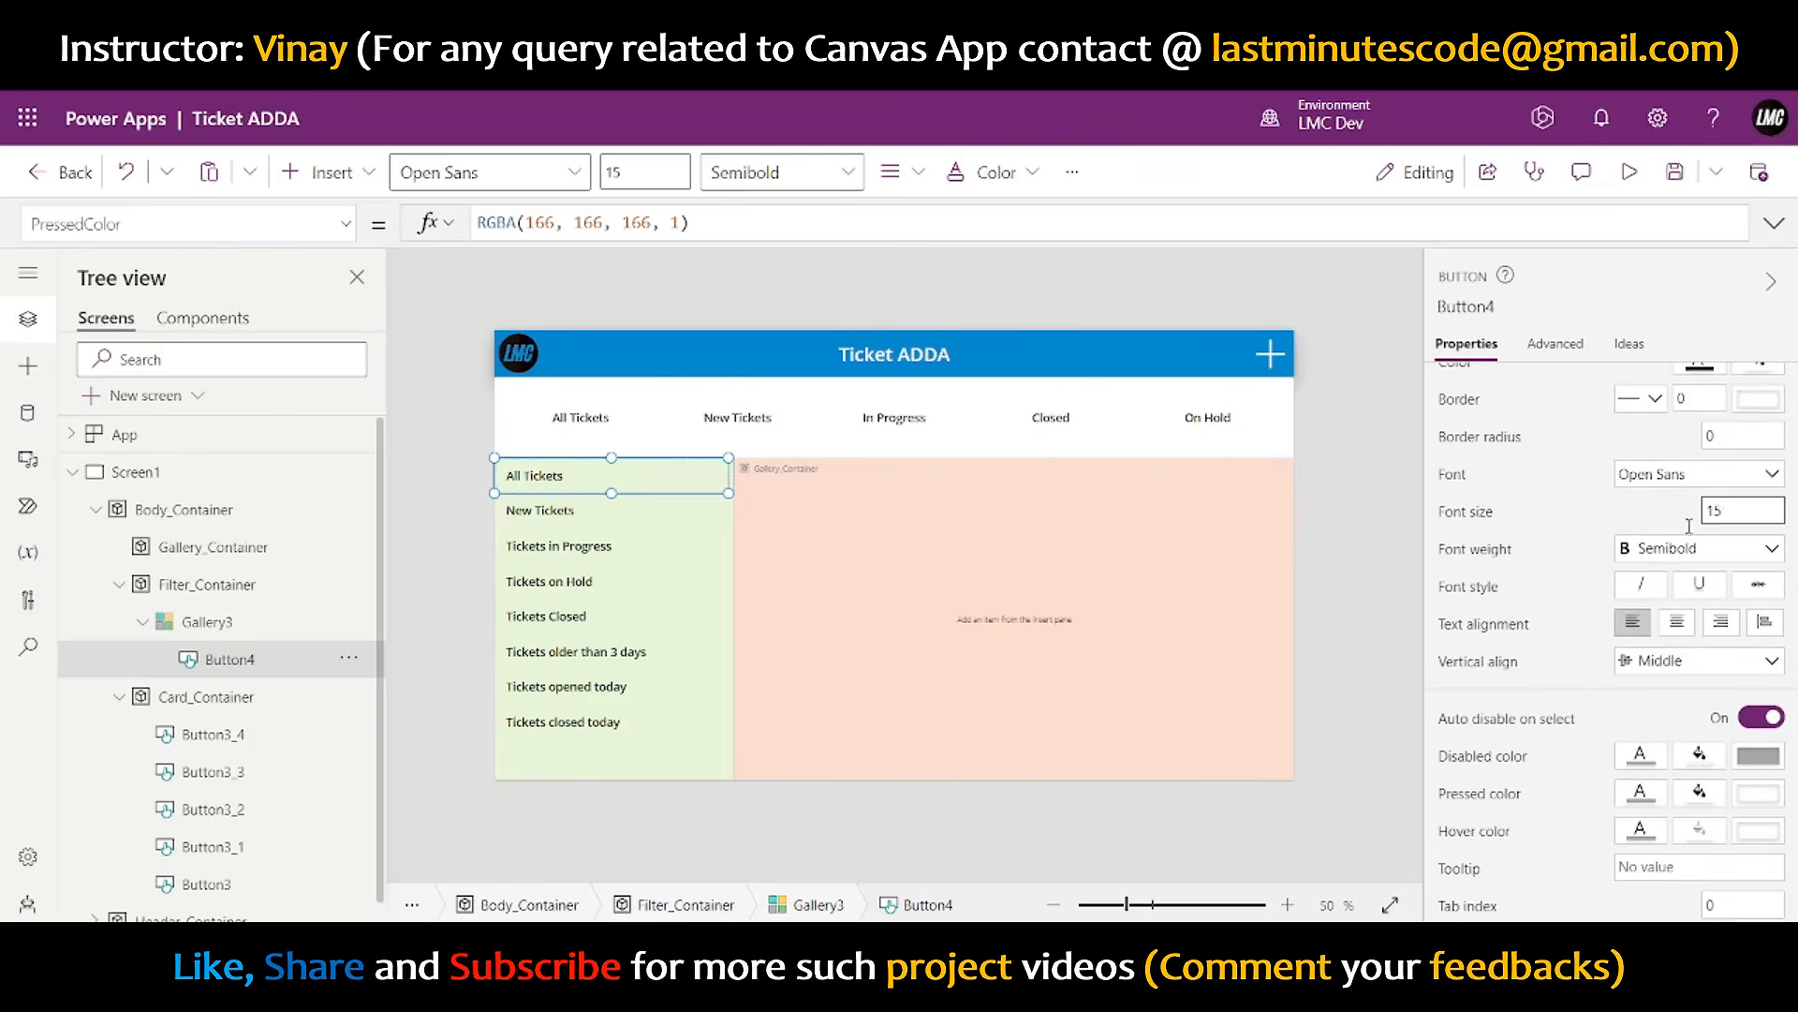
{"action": "left_click", "coordinate": [585, 418]}
{"action": "left_click", "coordinate": [737, 417], "text": "shift"}
{"action": "left_click", "coordinate": [894, 418], "text": "shift"}
{"action": "left_click", "coordinate": [1050, 417], "text": "shift"}
{"action": "left_click", "coordinate": [1200, 419], "text": "shift"}
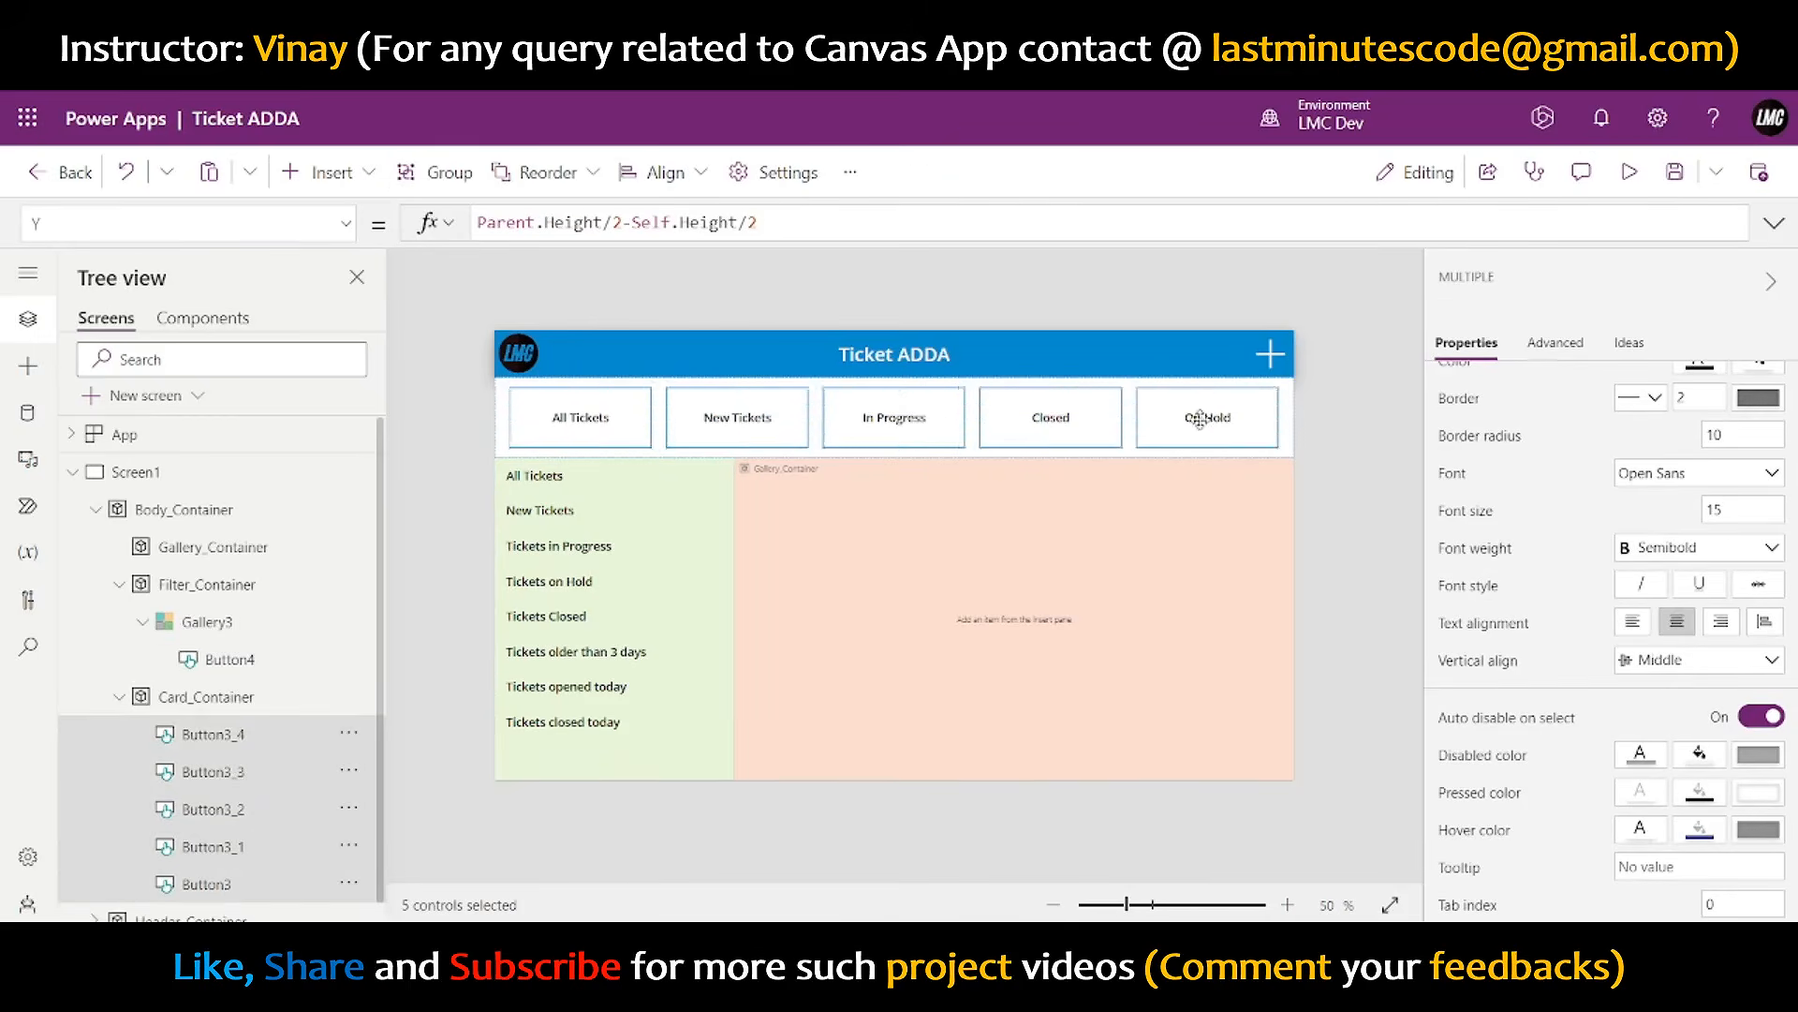
{"action": "left_click_drag", "start_coordinate": [1740, 508], "coordinate": [1715, 508]}
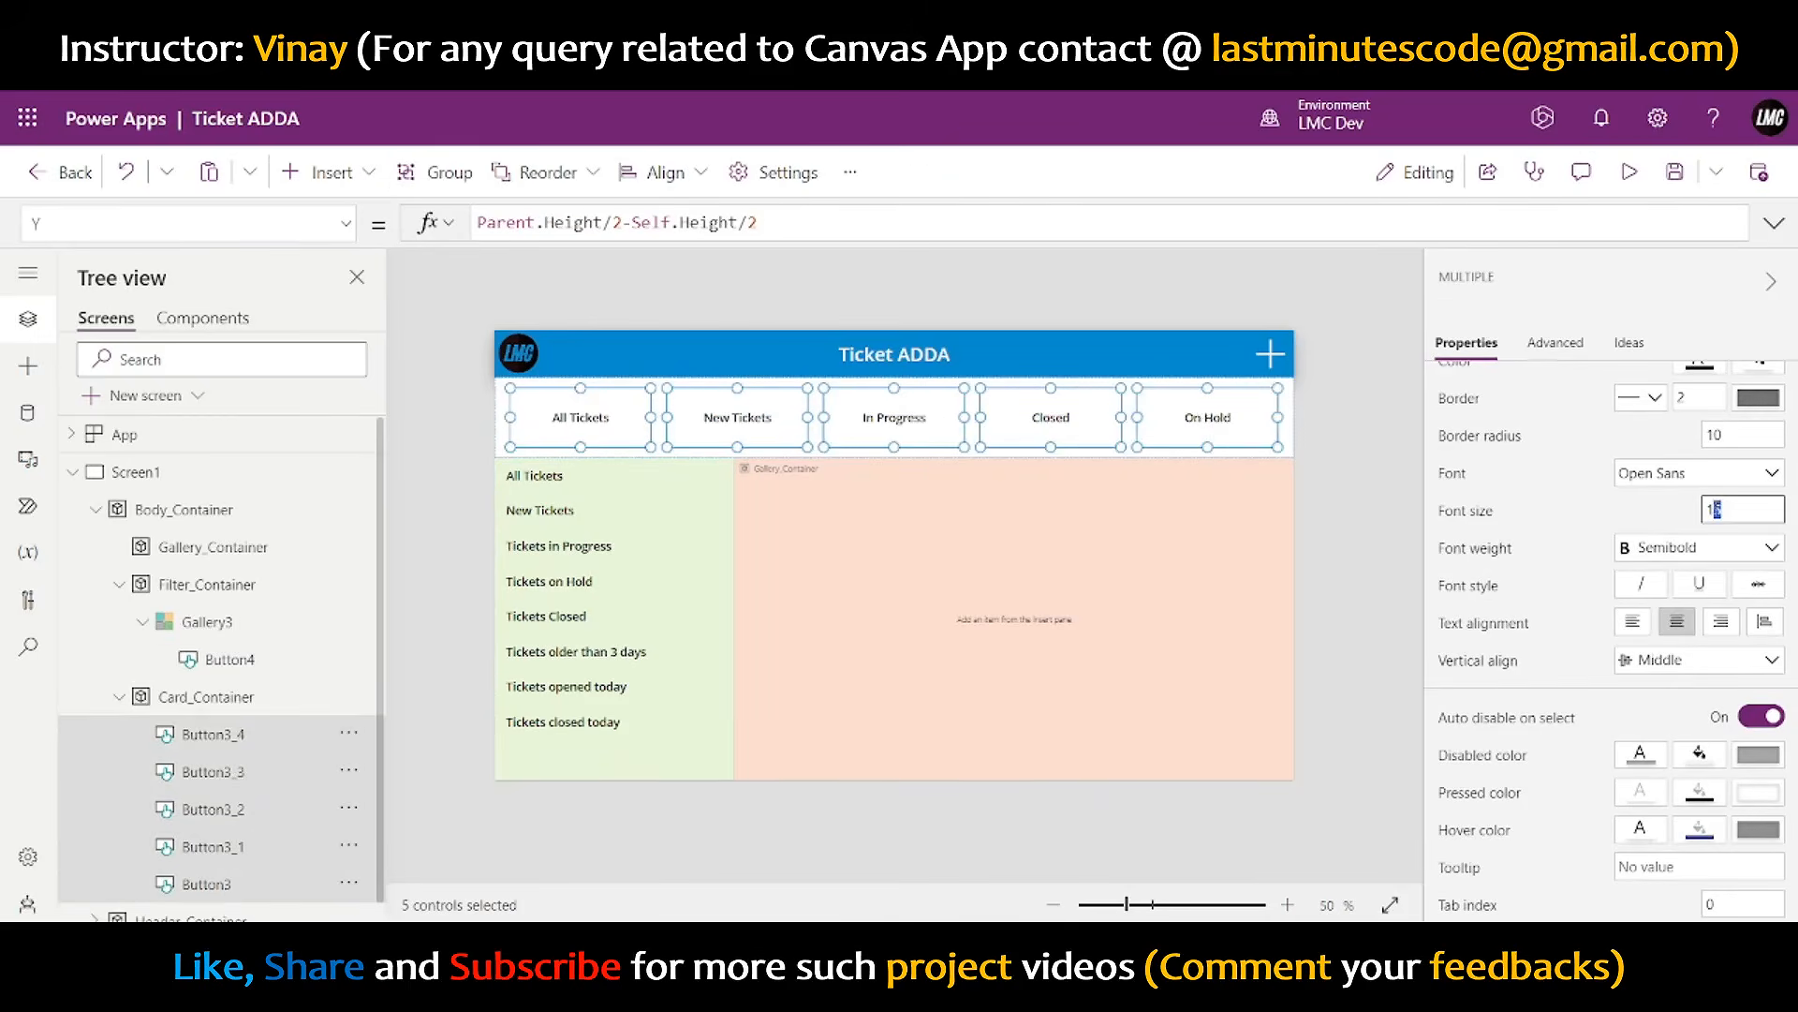
{"action": "type", "text": "8"}
{"action": "left_click", "coordinate": [1651, 515]}
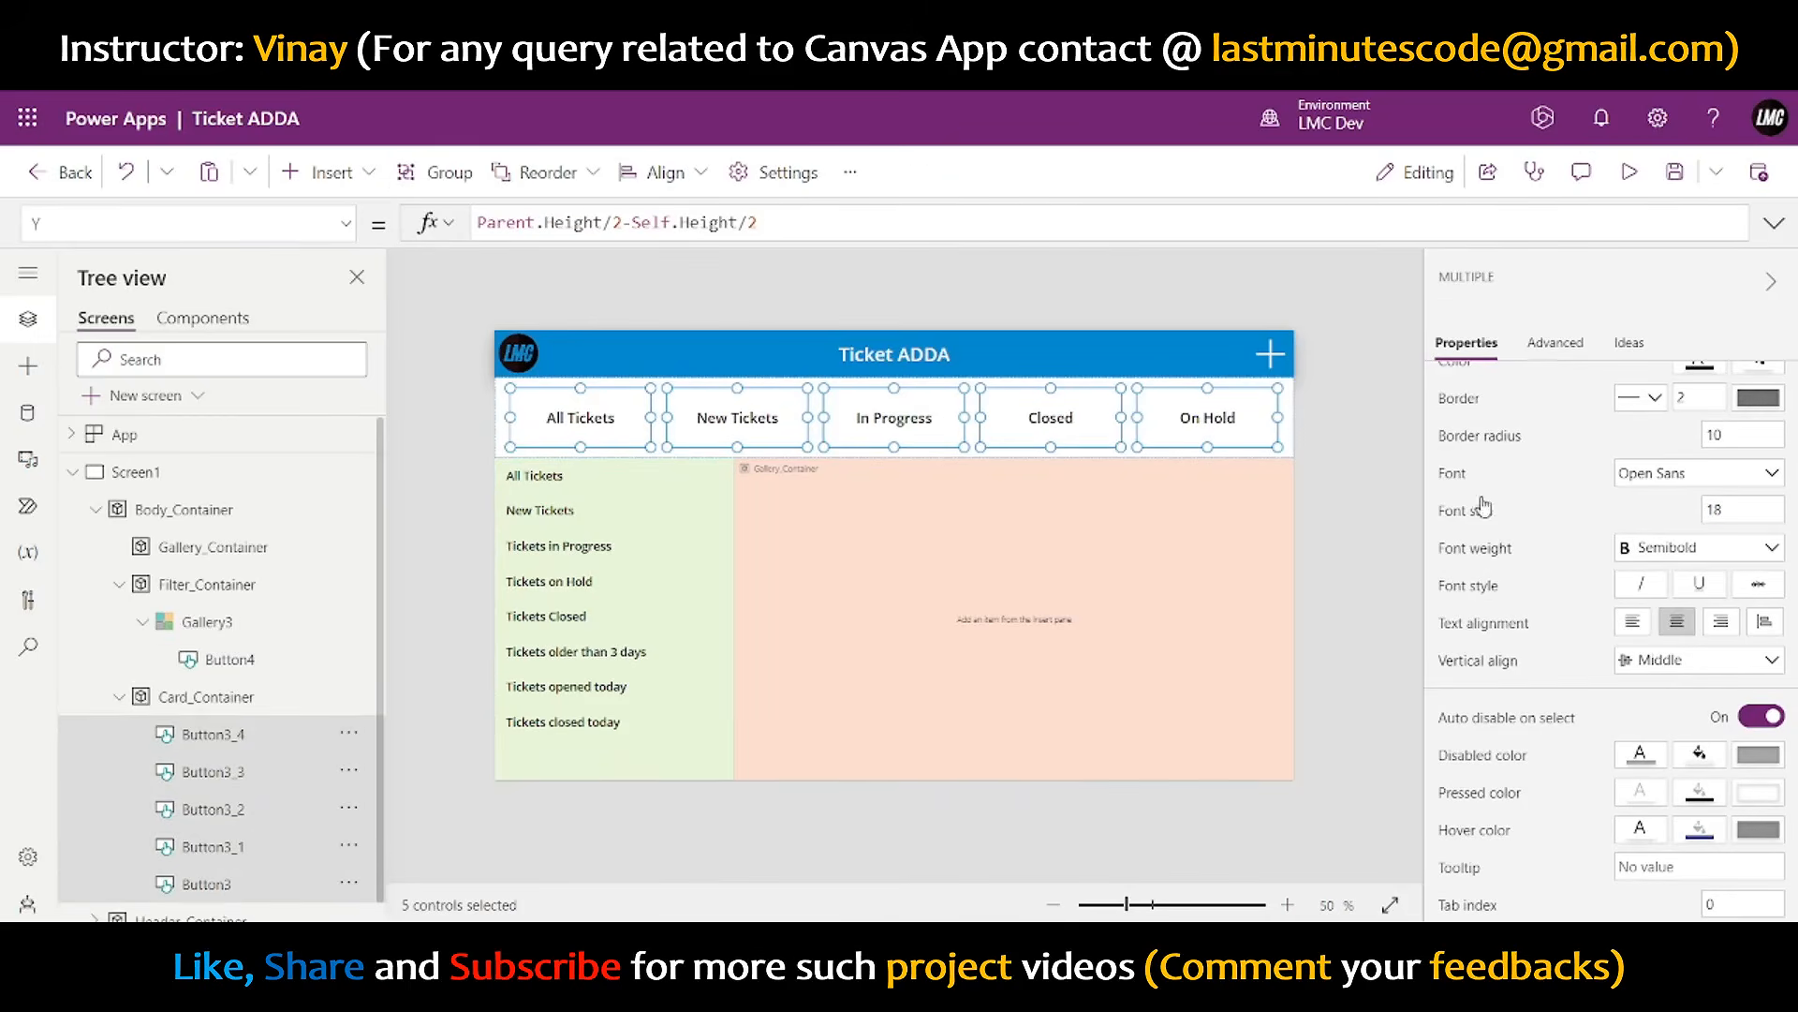
{"action": "left_click", "coordinate": [1363, 524]}
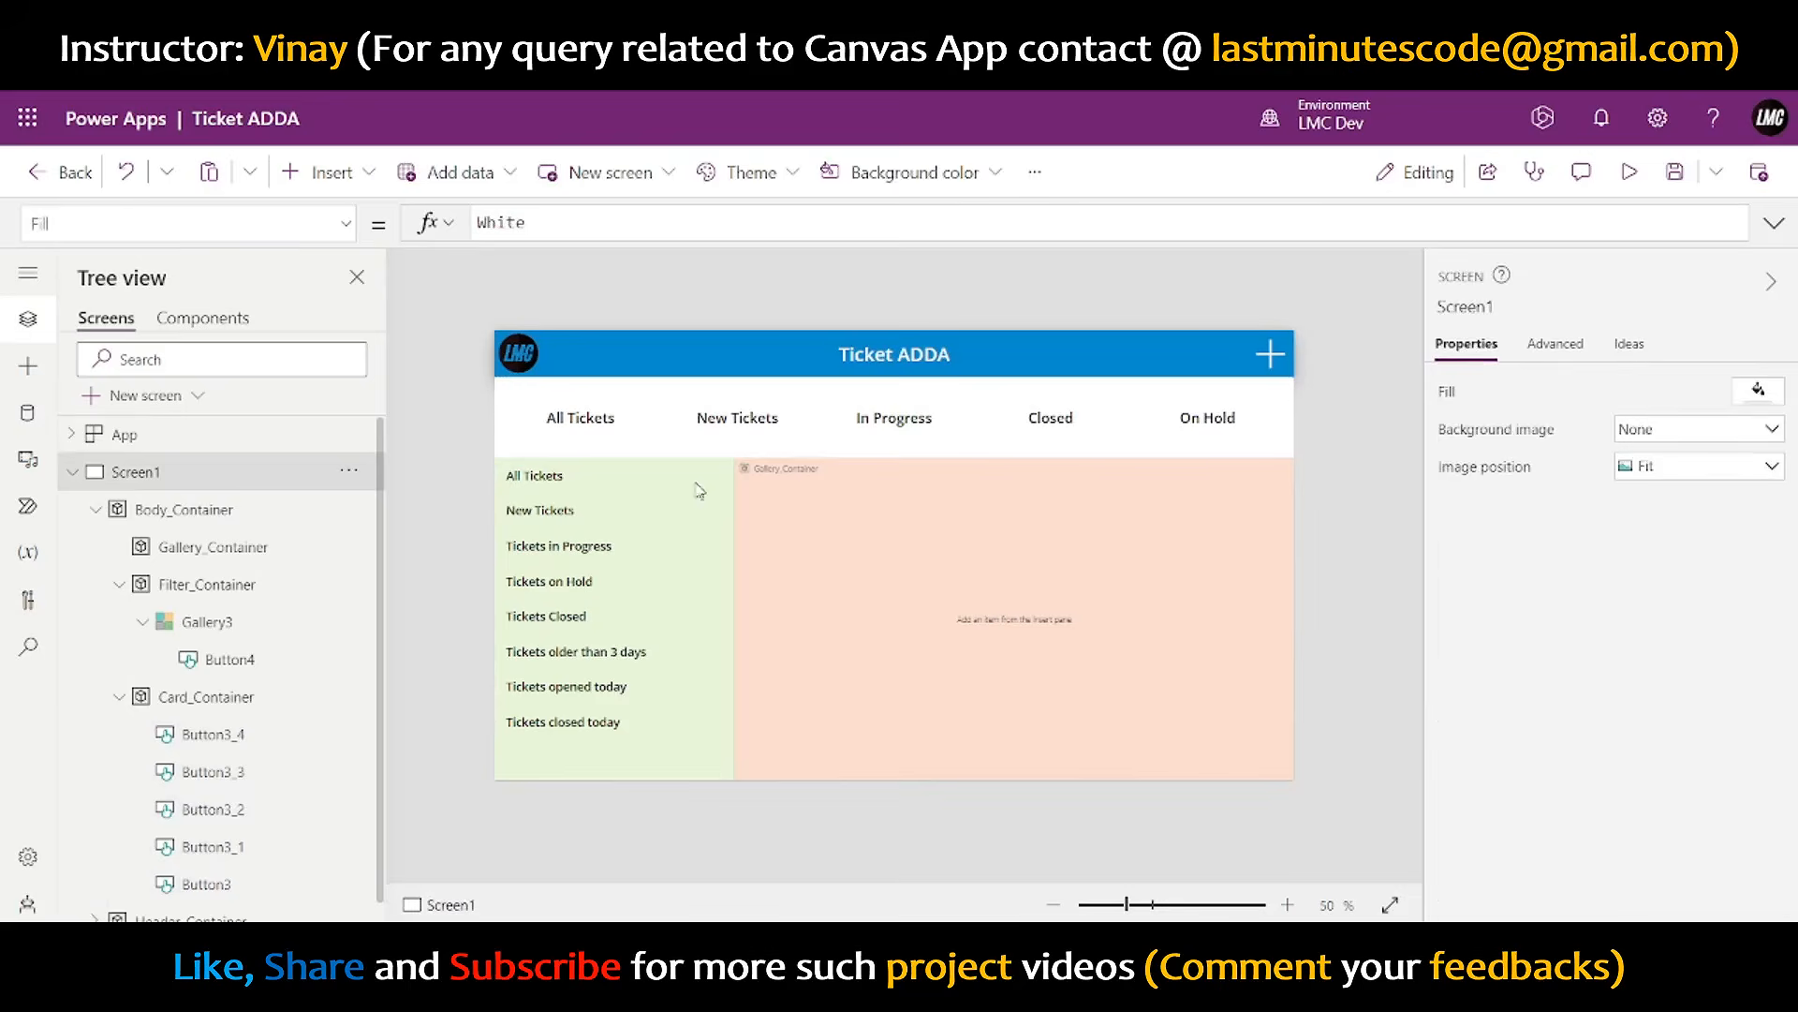
- Switch to the Service Desk sample, select the Tickets on hold filter to examine its selected-row styling, and return to Ticket ADDA
{"action": "left_click", "coordinate": [664, 484]}
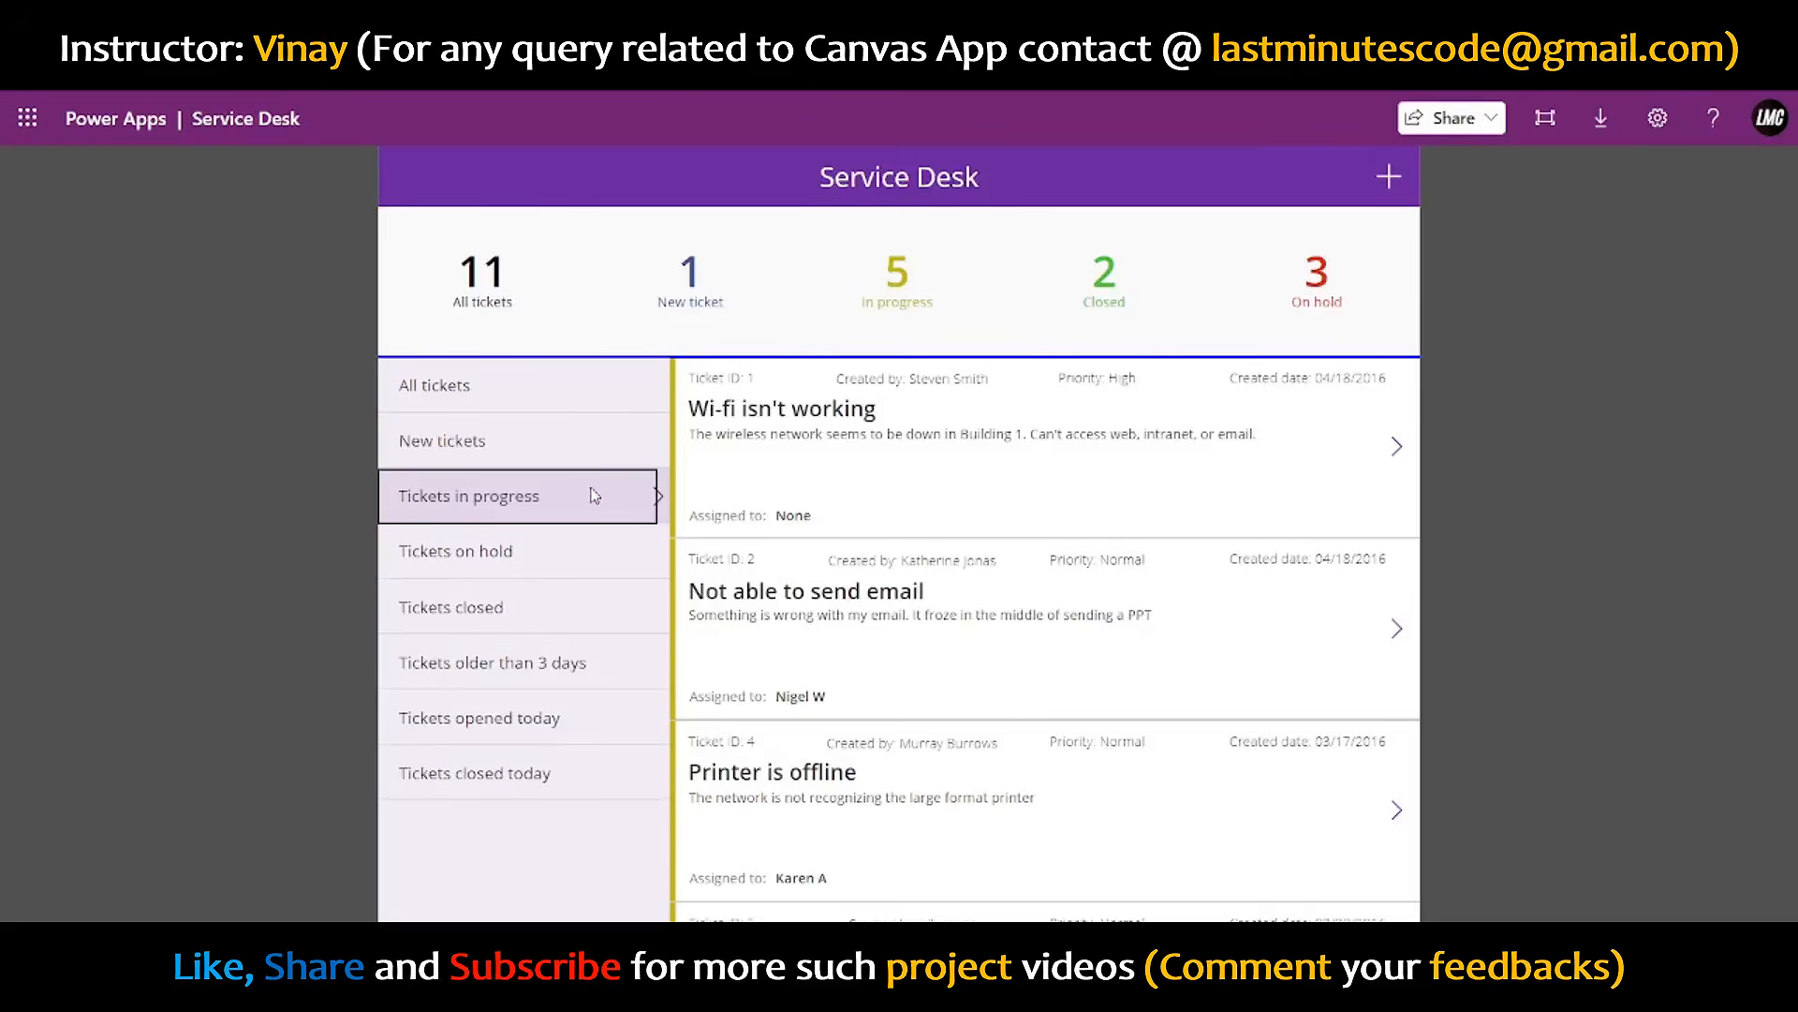
{"action": "left_click", "coordinate": [636, 550]}
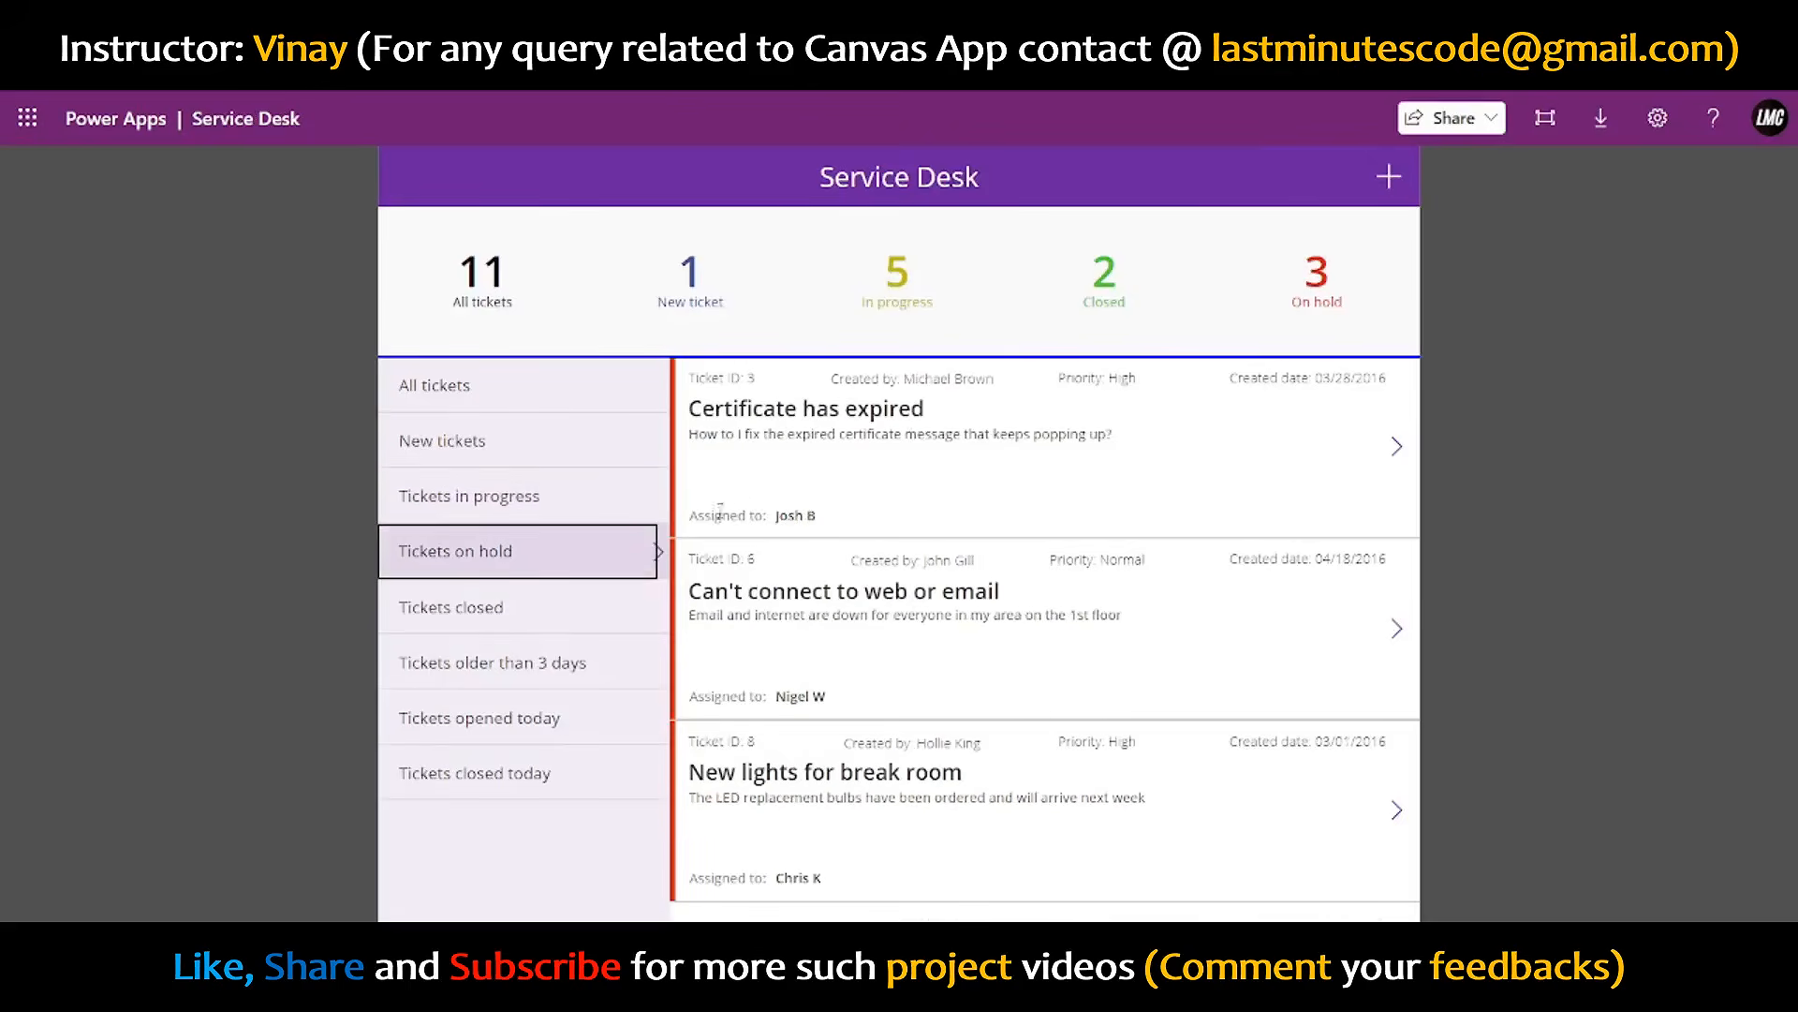
{"action": "left_click", "coordinate": [768, 485]}
{"action": "left_click", "coordinate": [410, 177]}
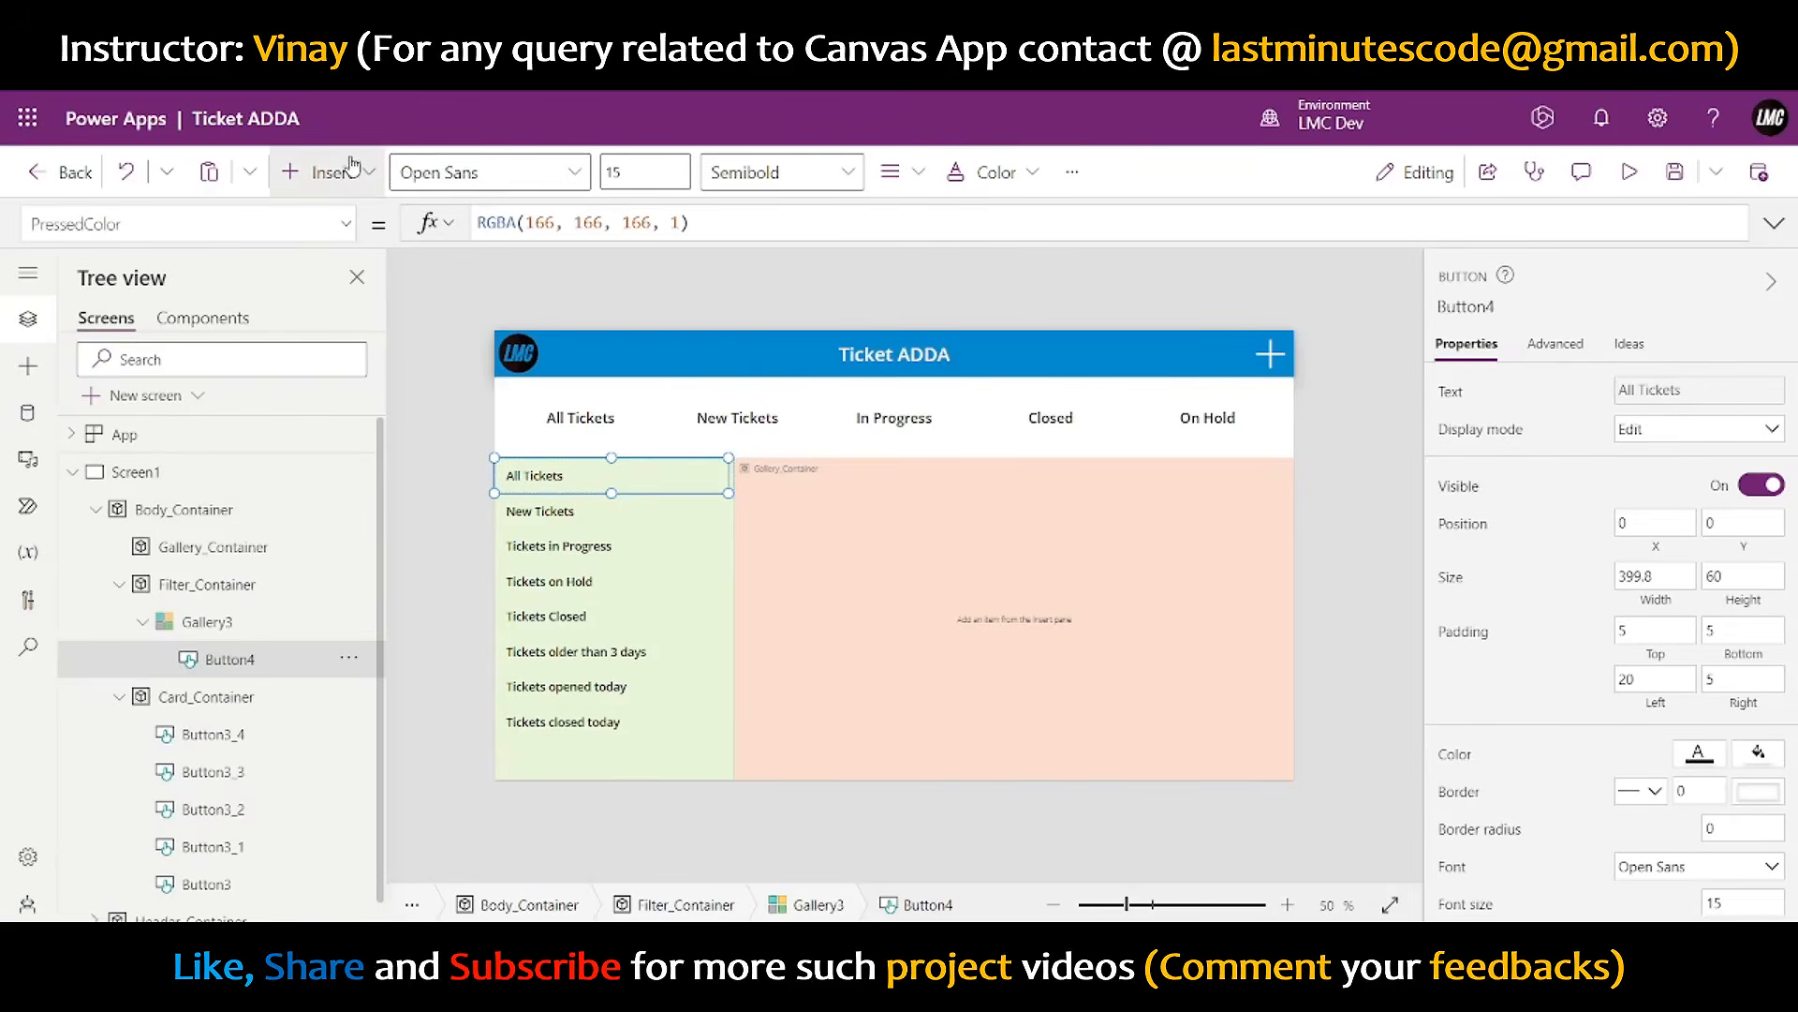
- Insert a Back arrow icon into Gallery3 in the filter container
{"action": "left_click", "coordinate": [220, 585]}
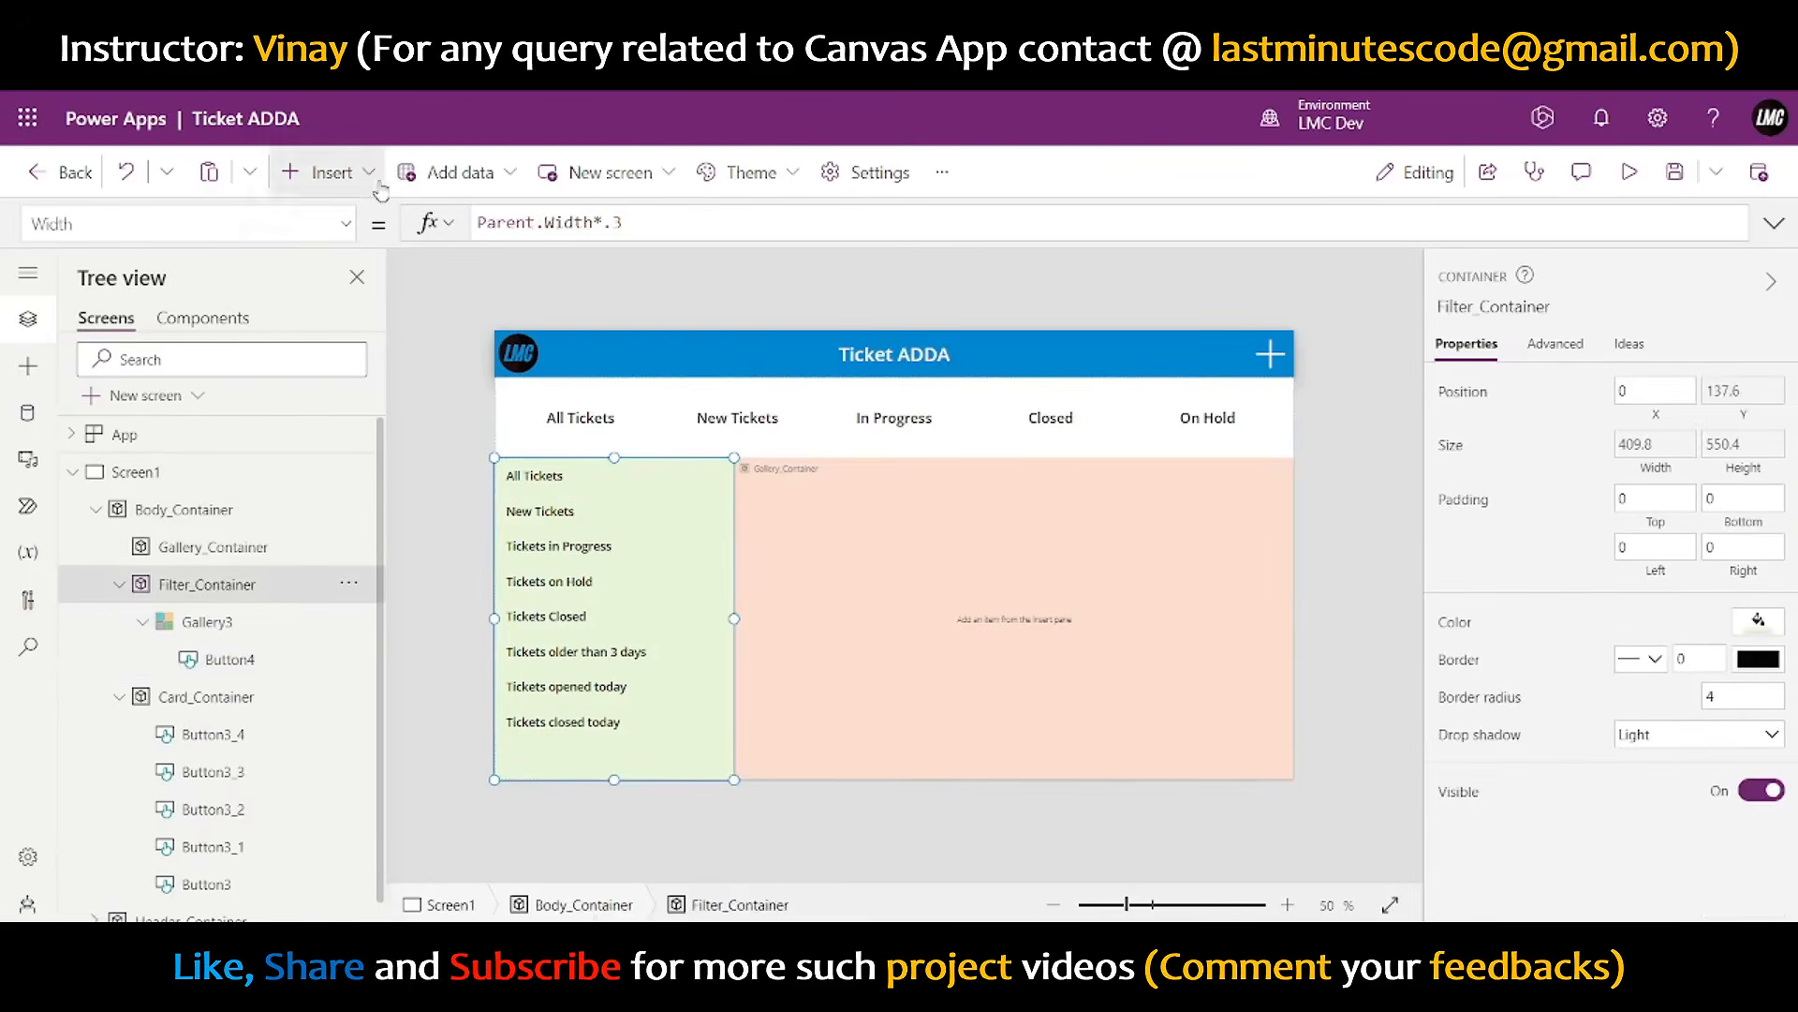
{"action": "left_click", "coordinate": [206, 622]}
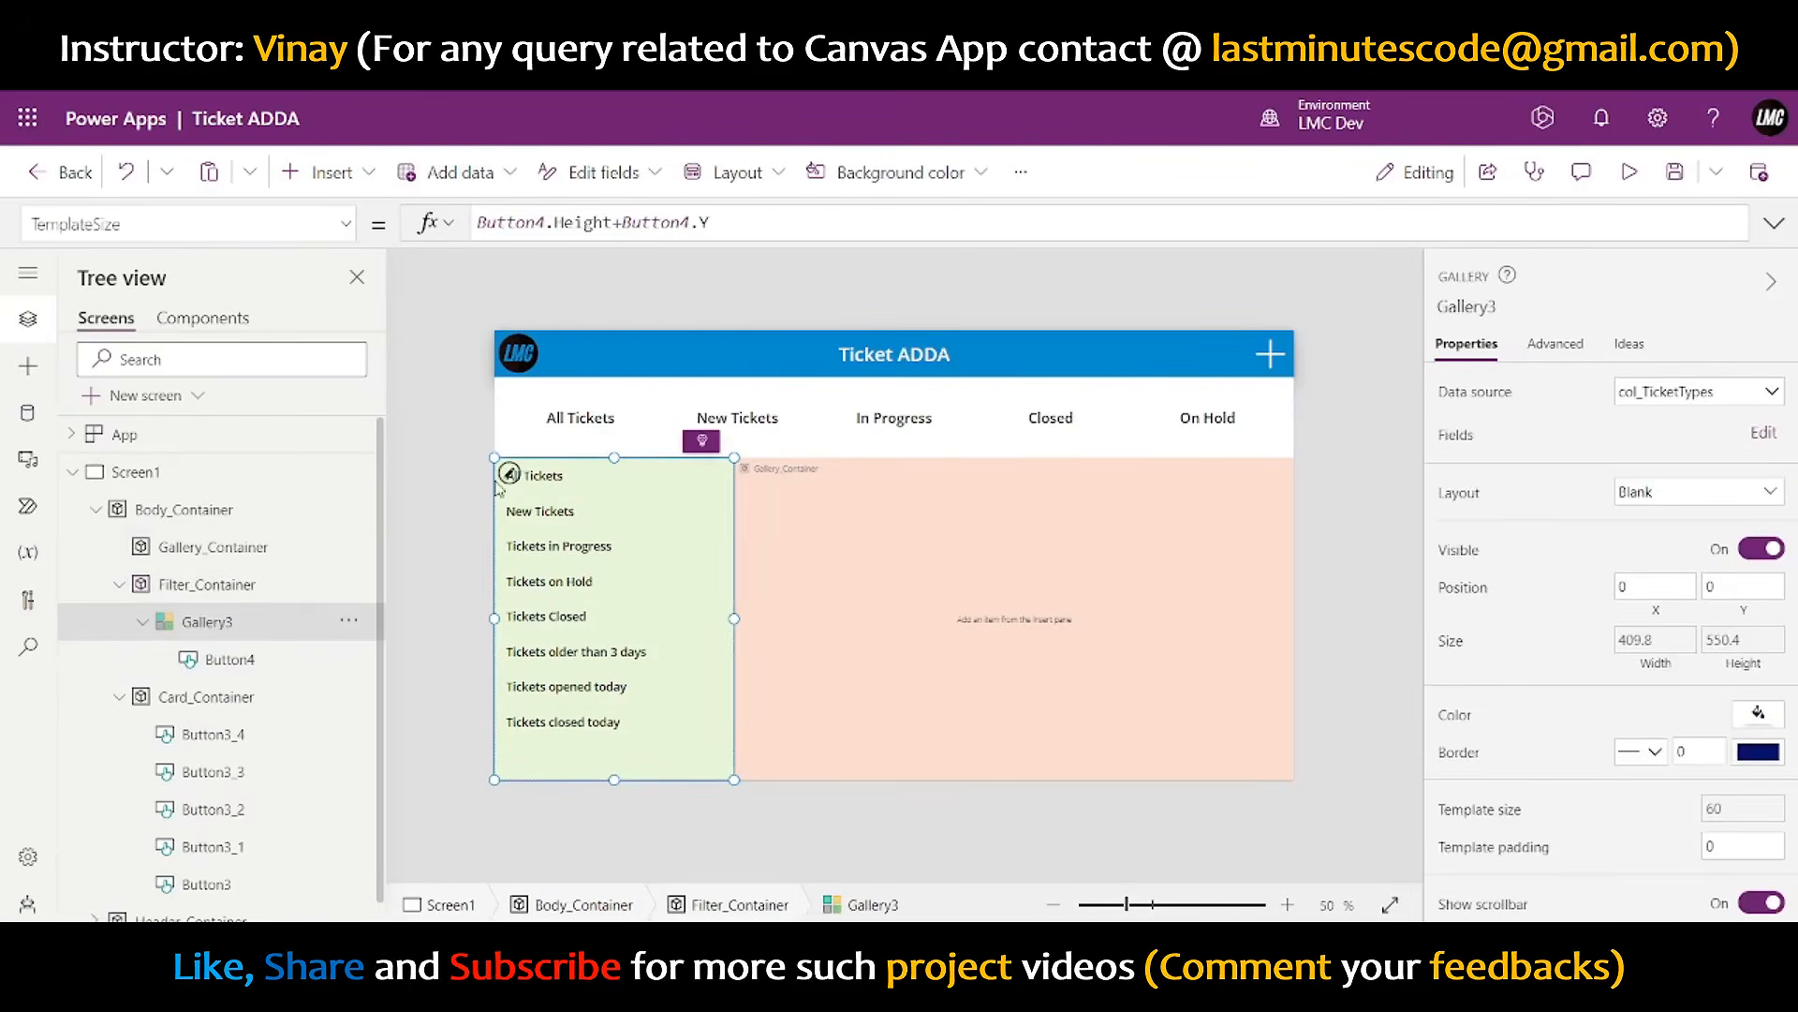
{"action": "left_click", "coordinate": [440, 173]}
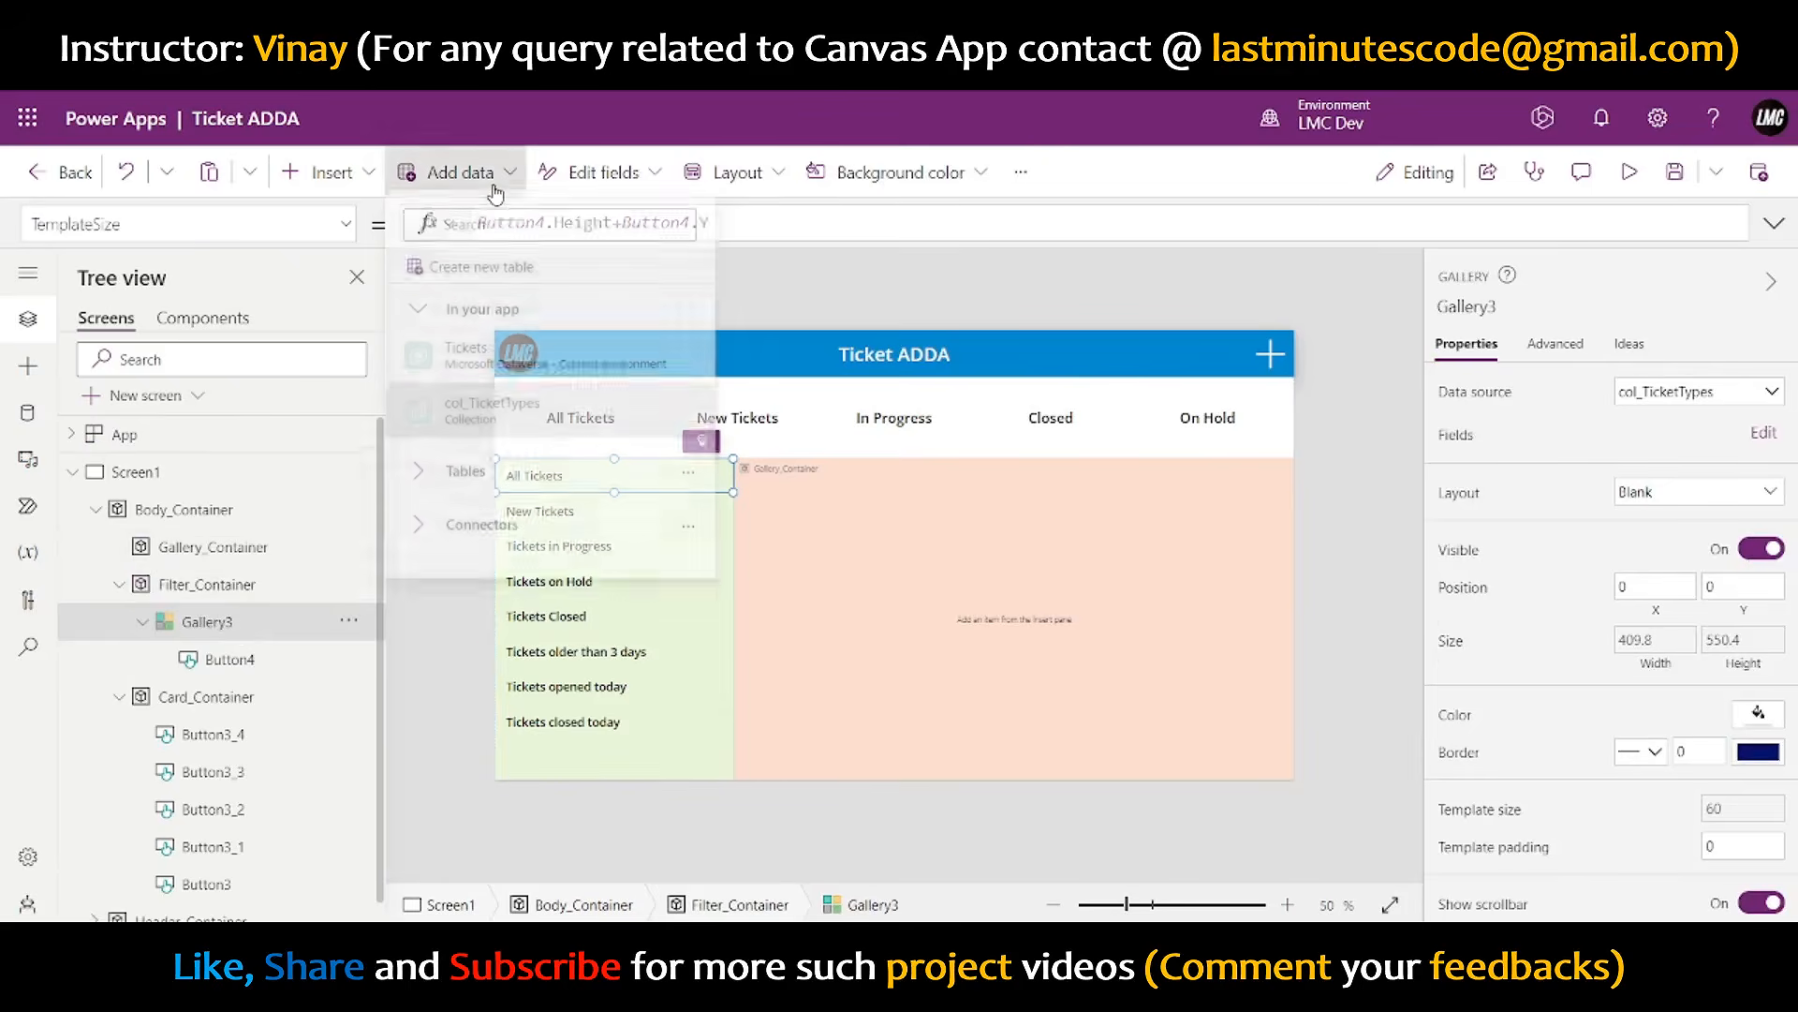
{"action": "left_click", "coordinate": [337, 172]}
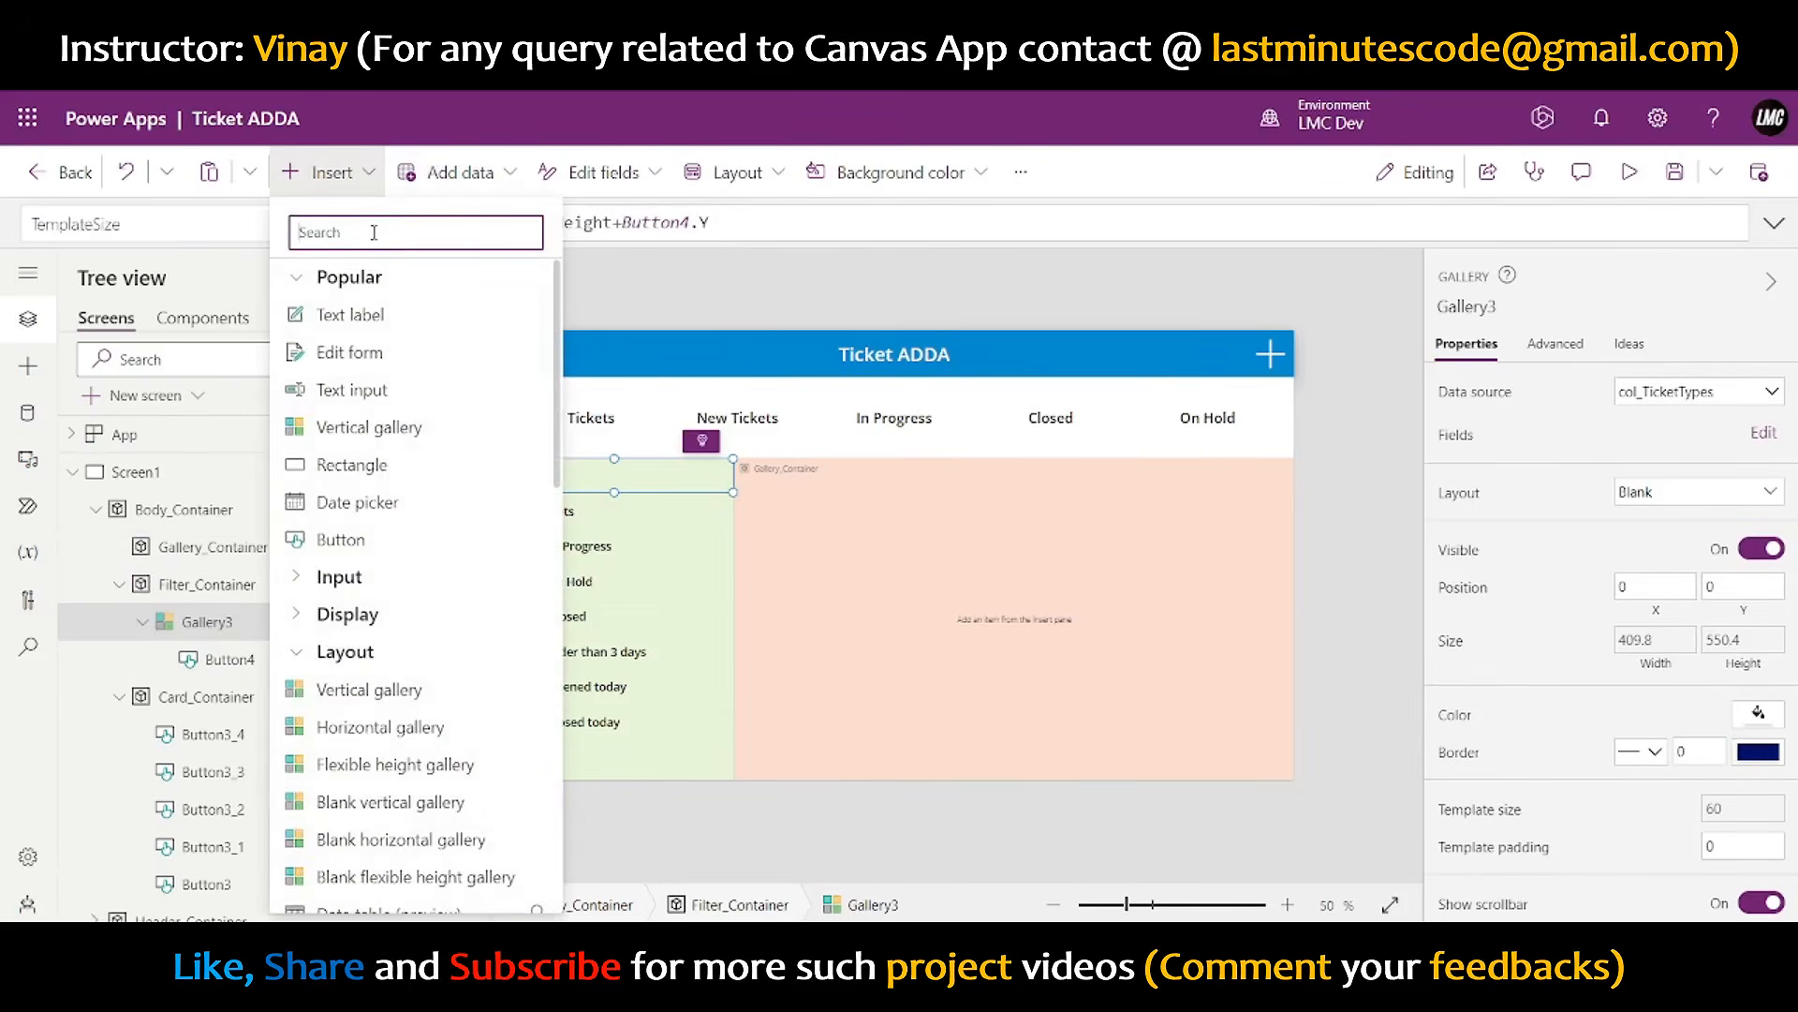
{"action": "type", "text": "icon"}
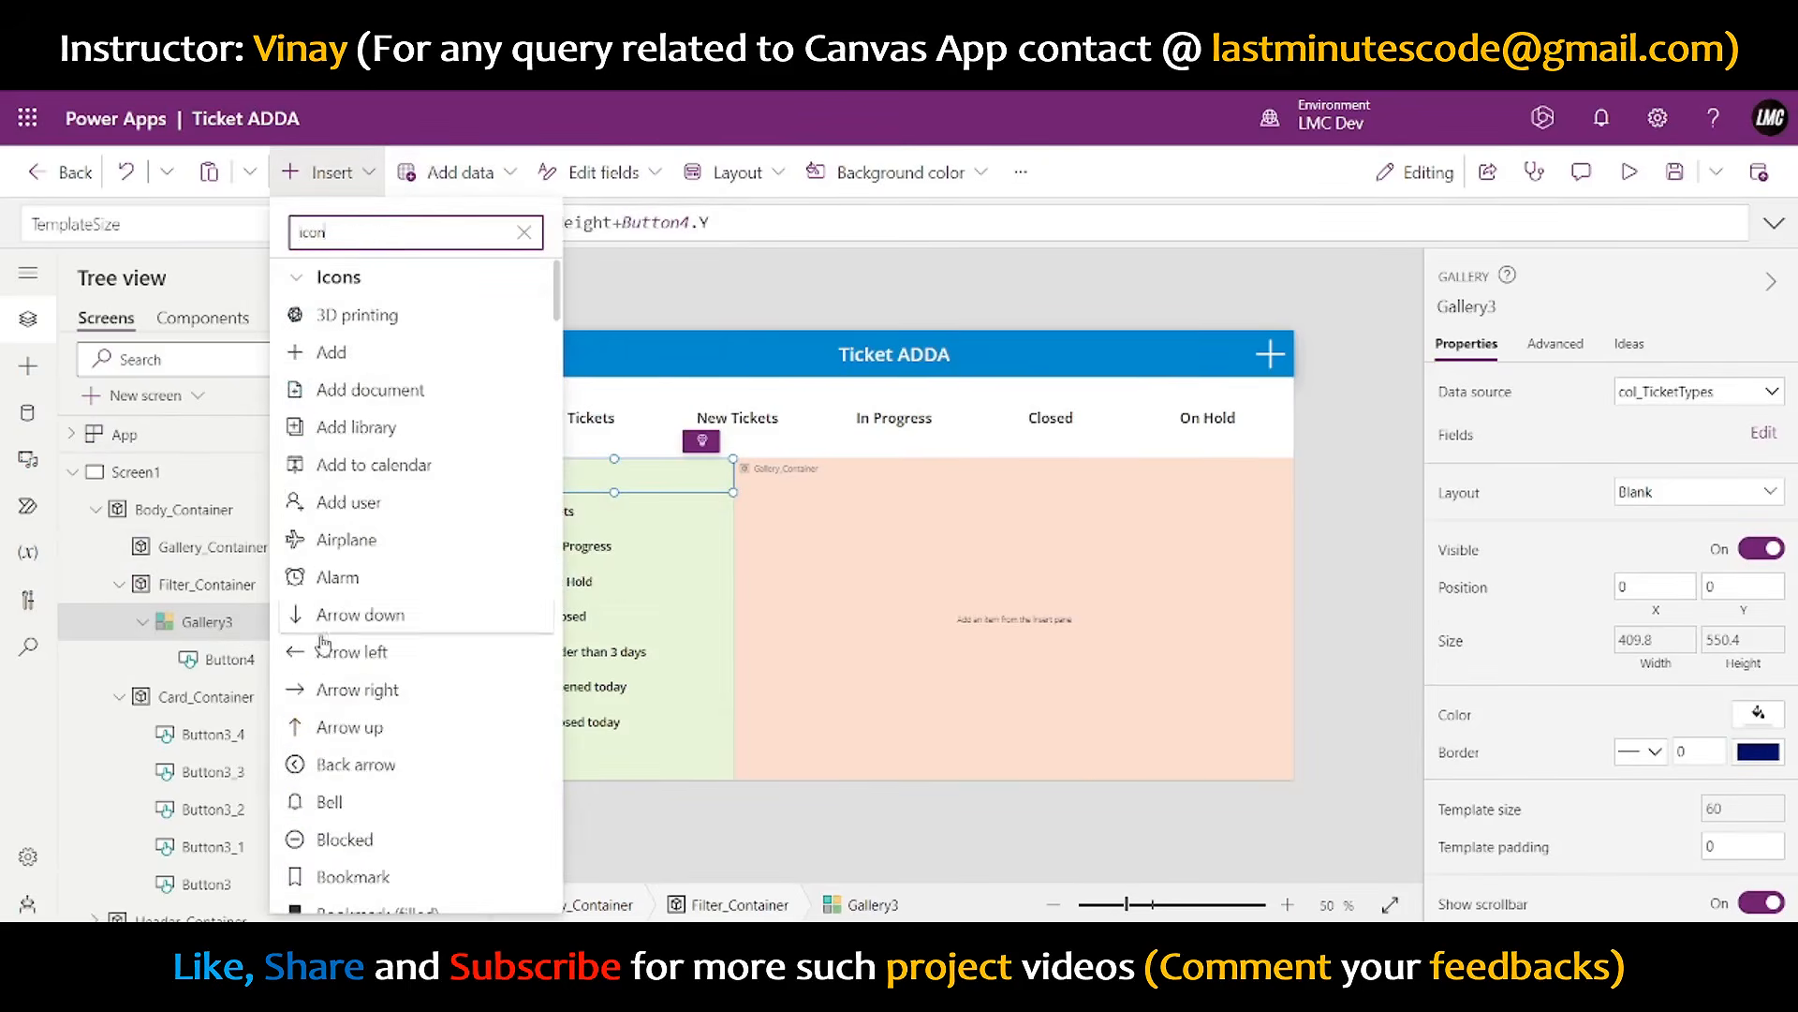
{"action": "left_click", "coordinate": [360, 777]}
- Change the gallery's new icon to the Right chevron from the Navigation icons
{"action": "left_click", "coordinate": [1677, 394]}
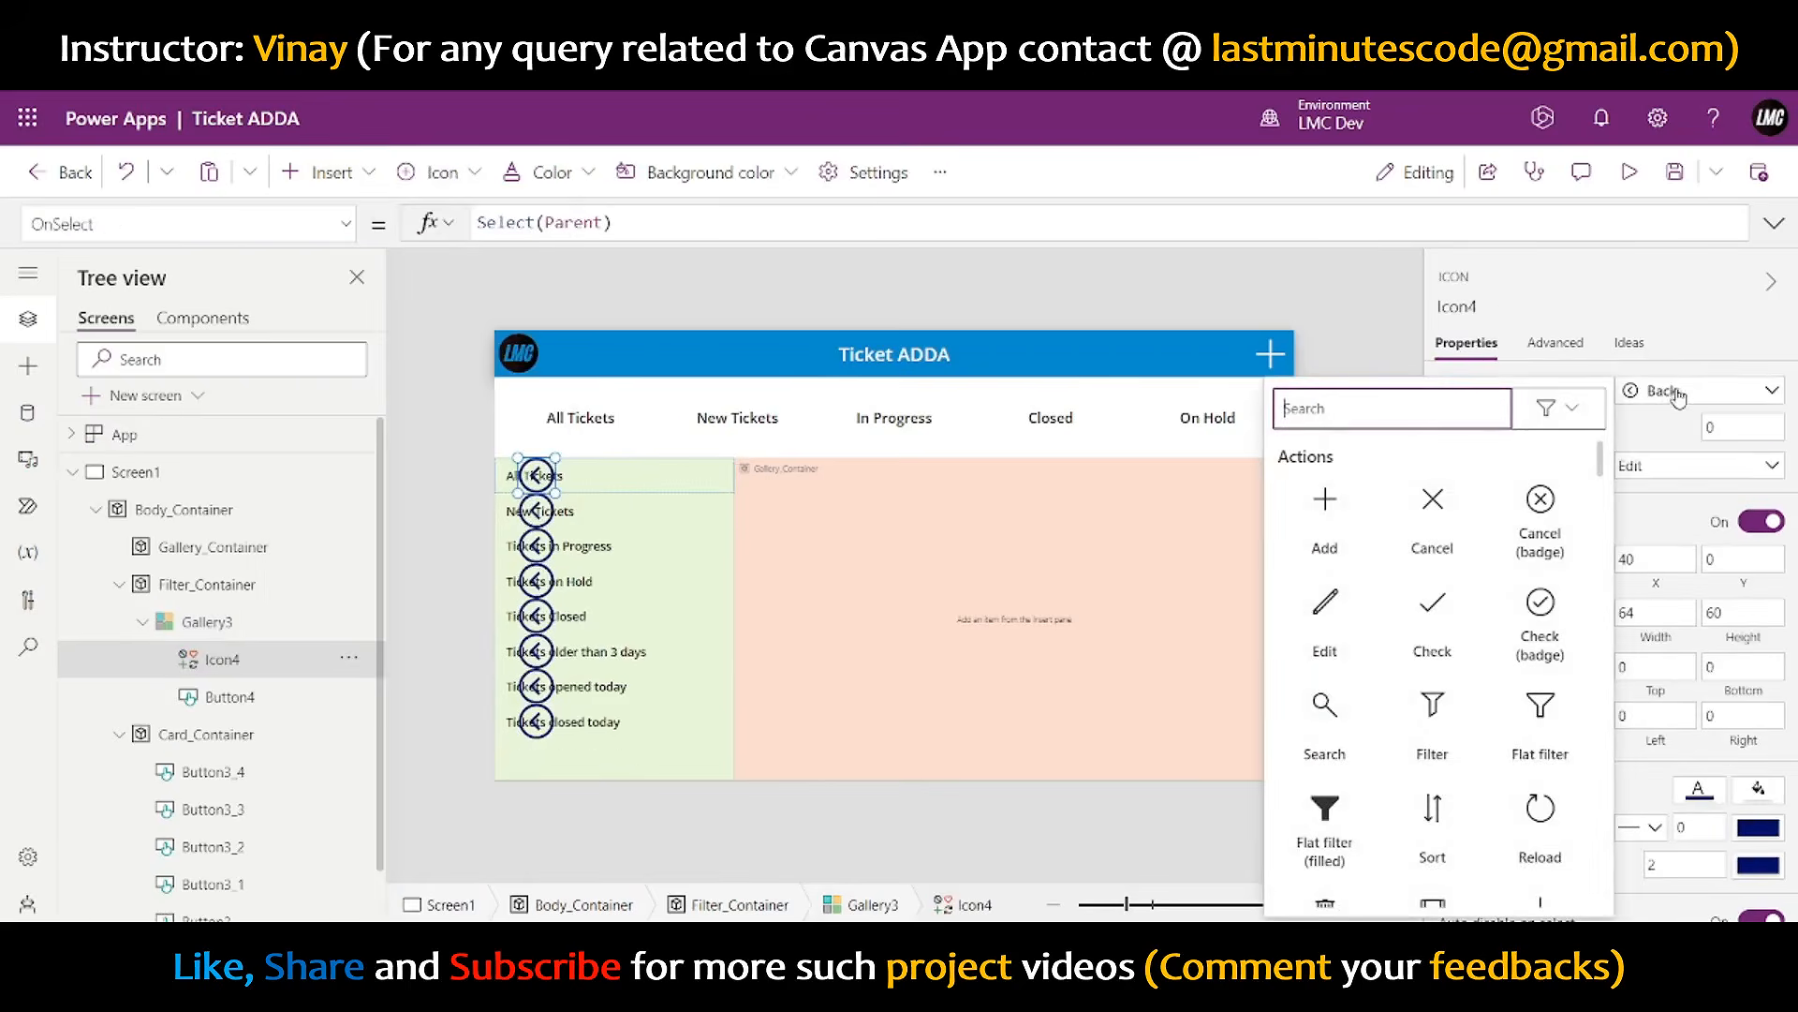
{"action": "left_click", "coordinate": [1639, 463]}
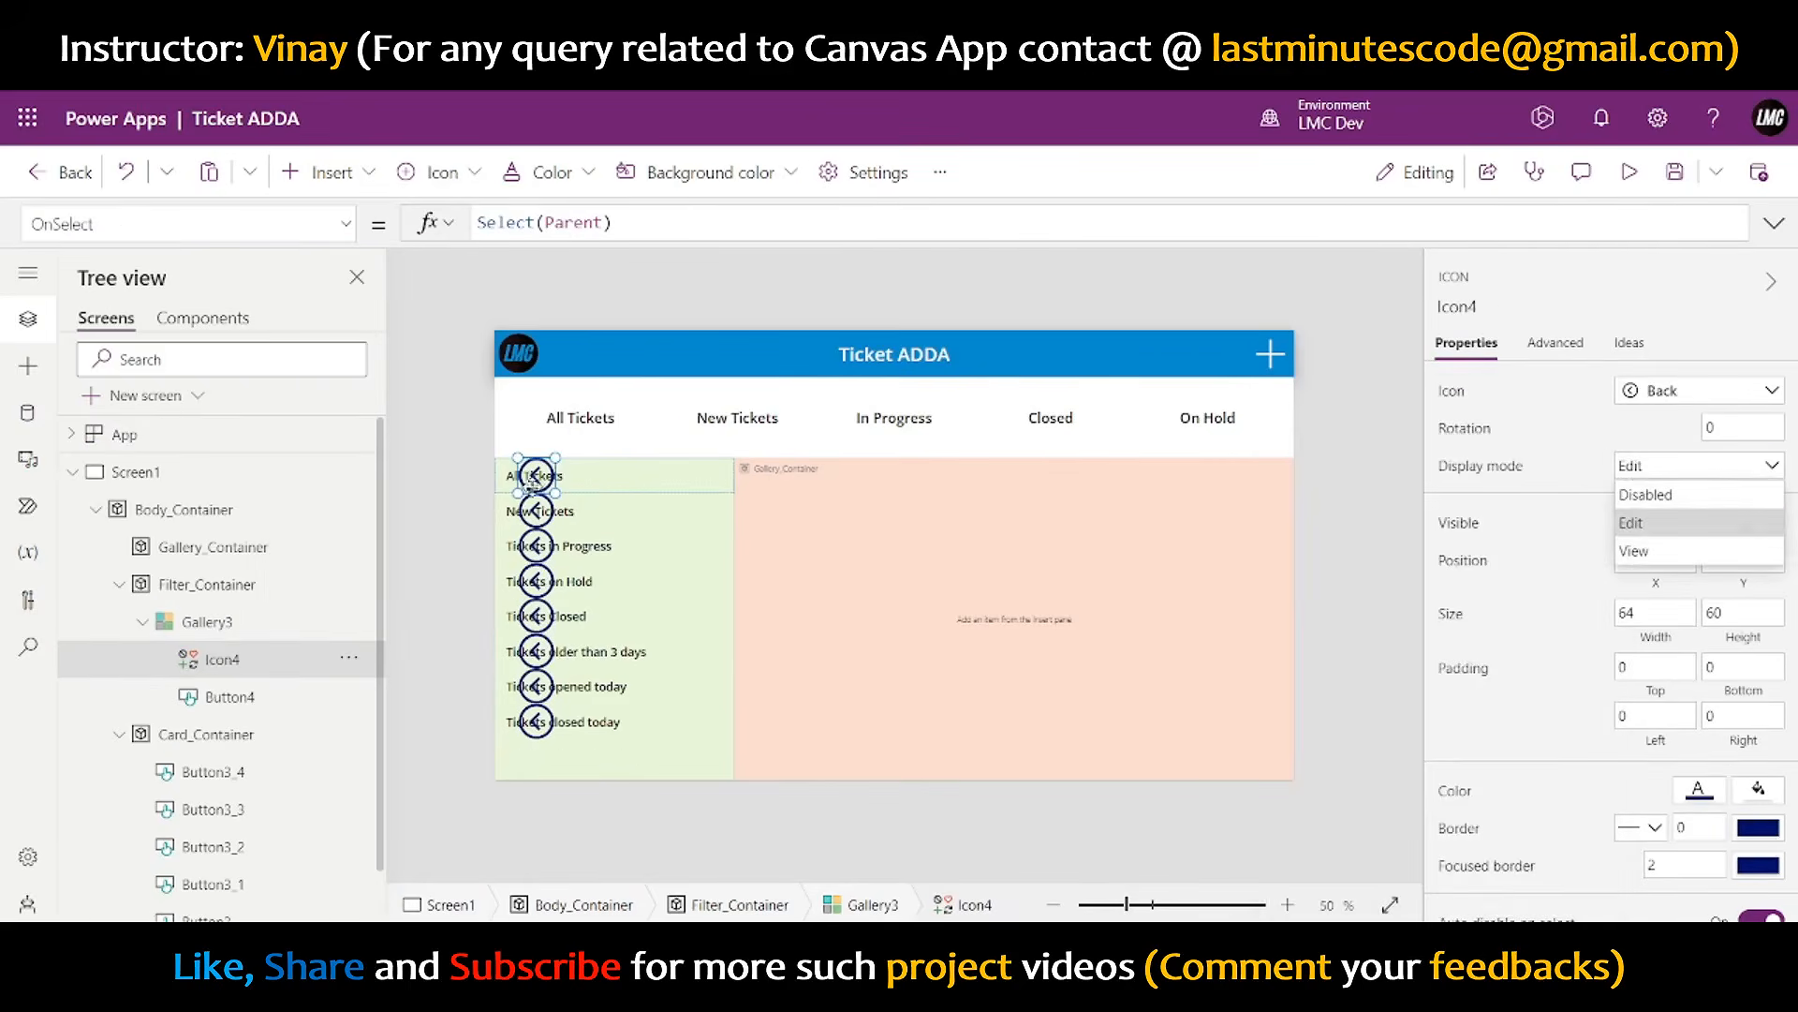
{"action": "left_click", "coordinate": [1663, 393]}
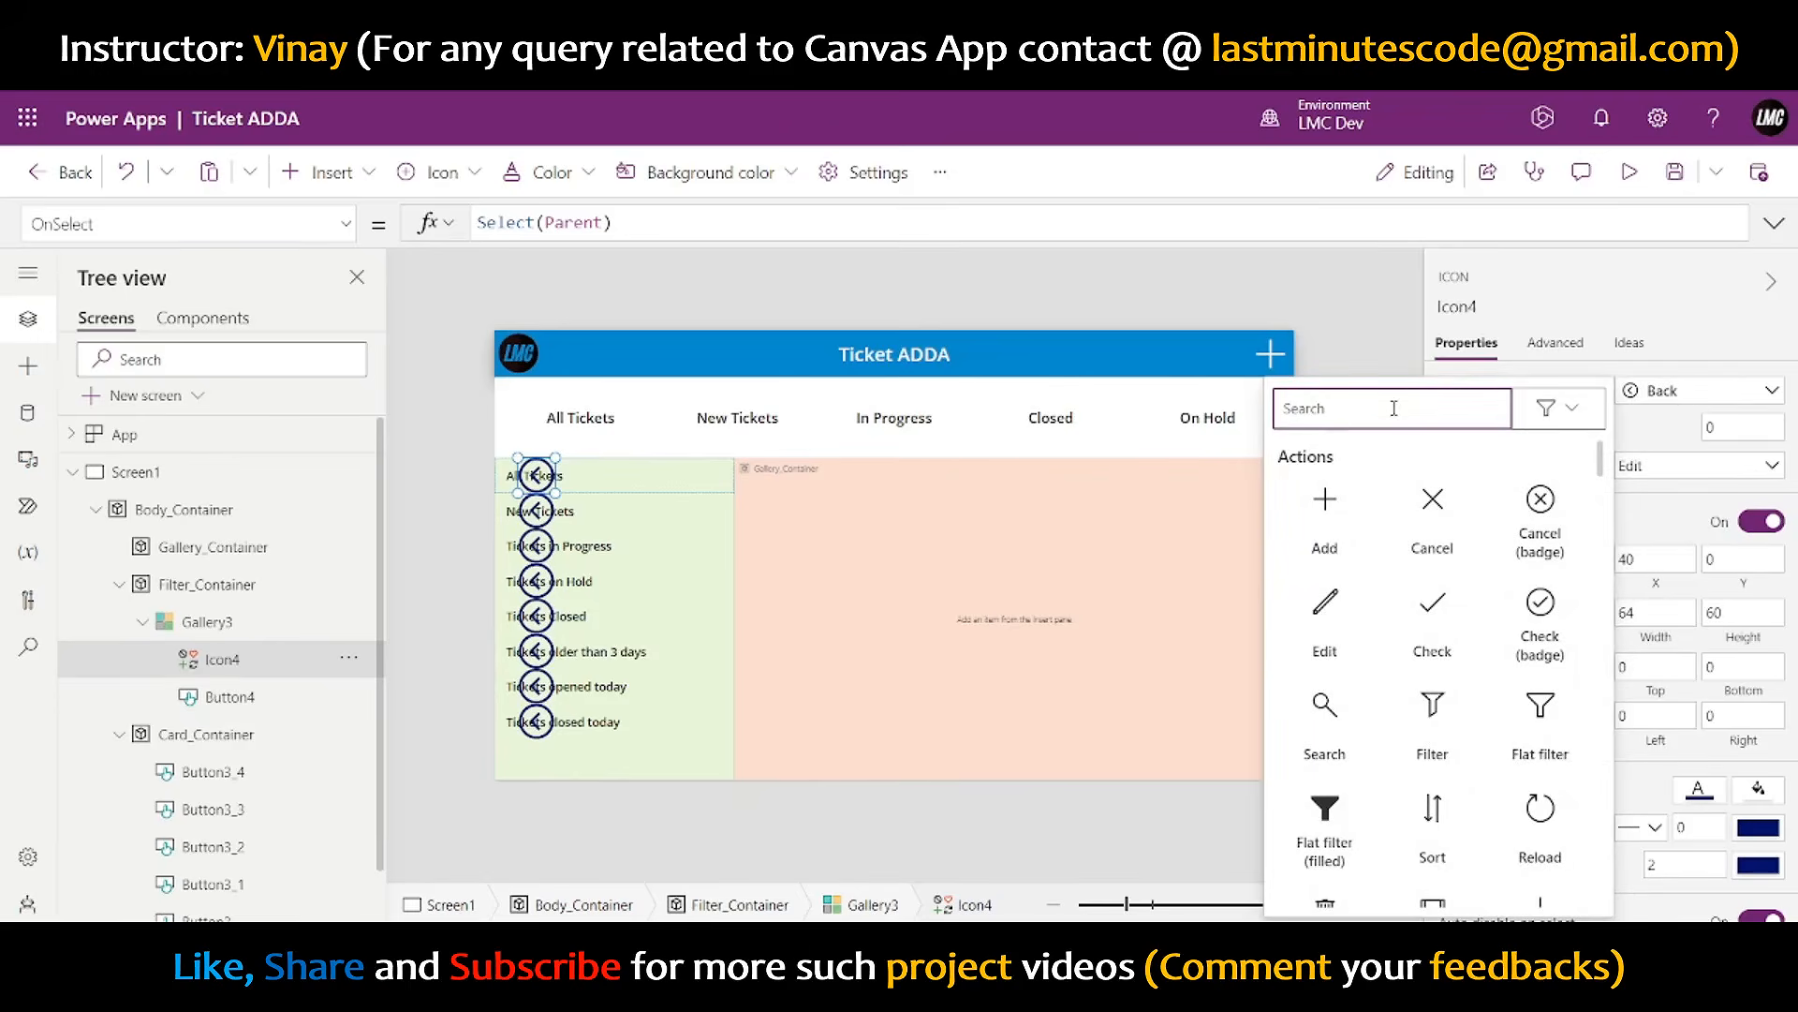
{"action": "type", "text": "arr"}
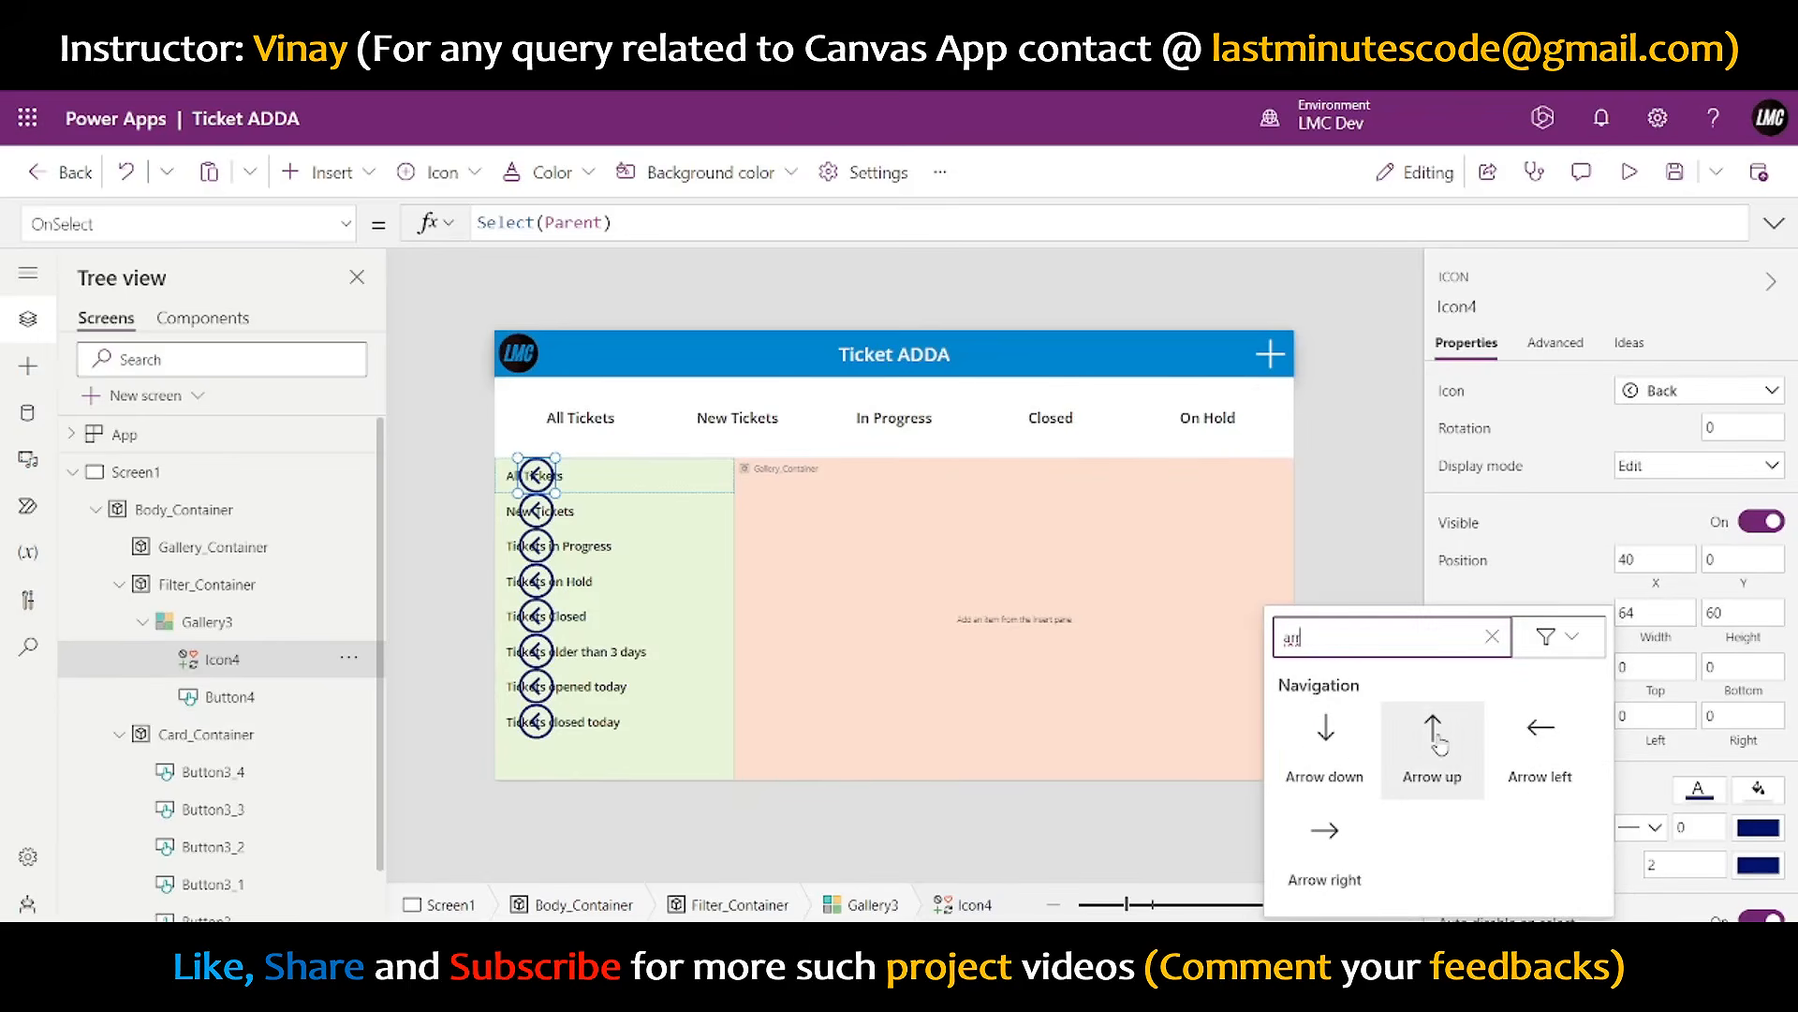
{"action": "key", "text": "BackSpace"}
{"action": "key", "text": "BackSpace"}
{"action": "key", "text": "BackSpace"}
{"action": "scroll", "coordinate": [1437, 656], "scroll_direction": "down", "scroll_amount": 2}
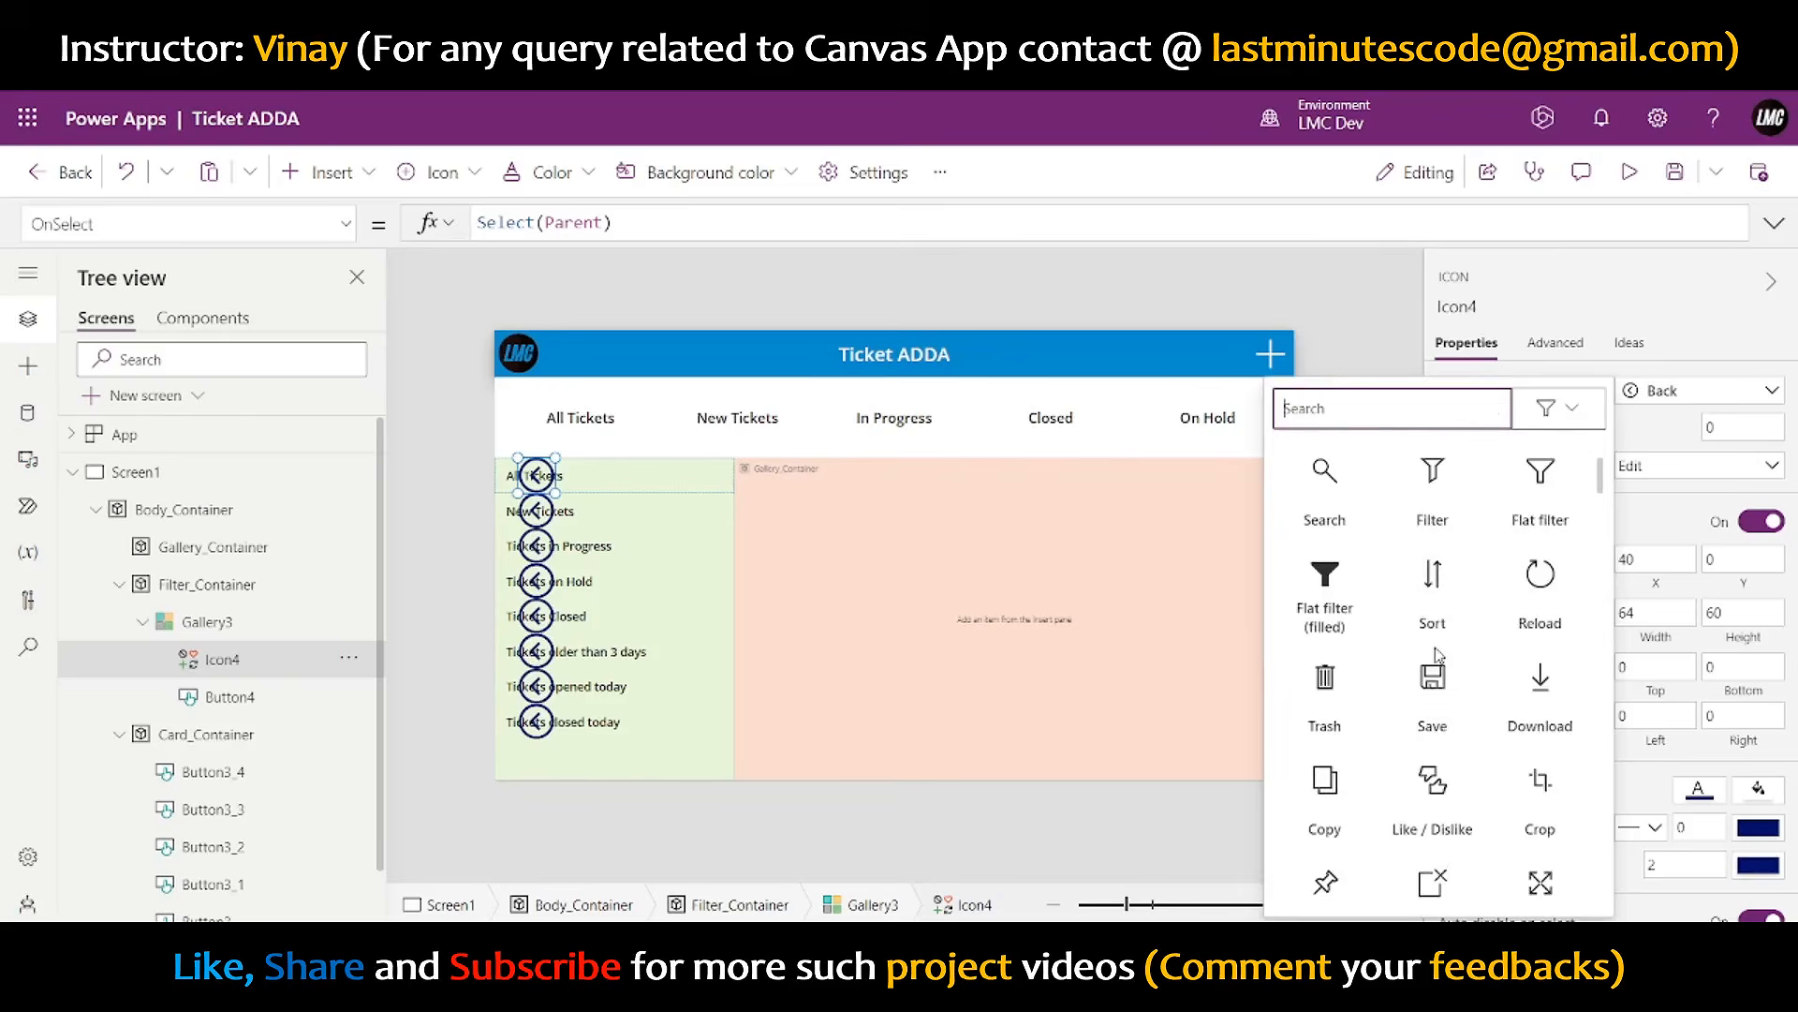
{"action": "scroll", "coordinate": [1440, 653], "scroll_direction": "down", "scroll_amount": 5}
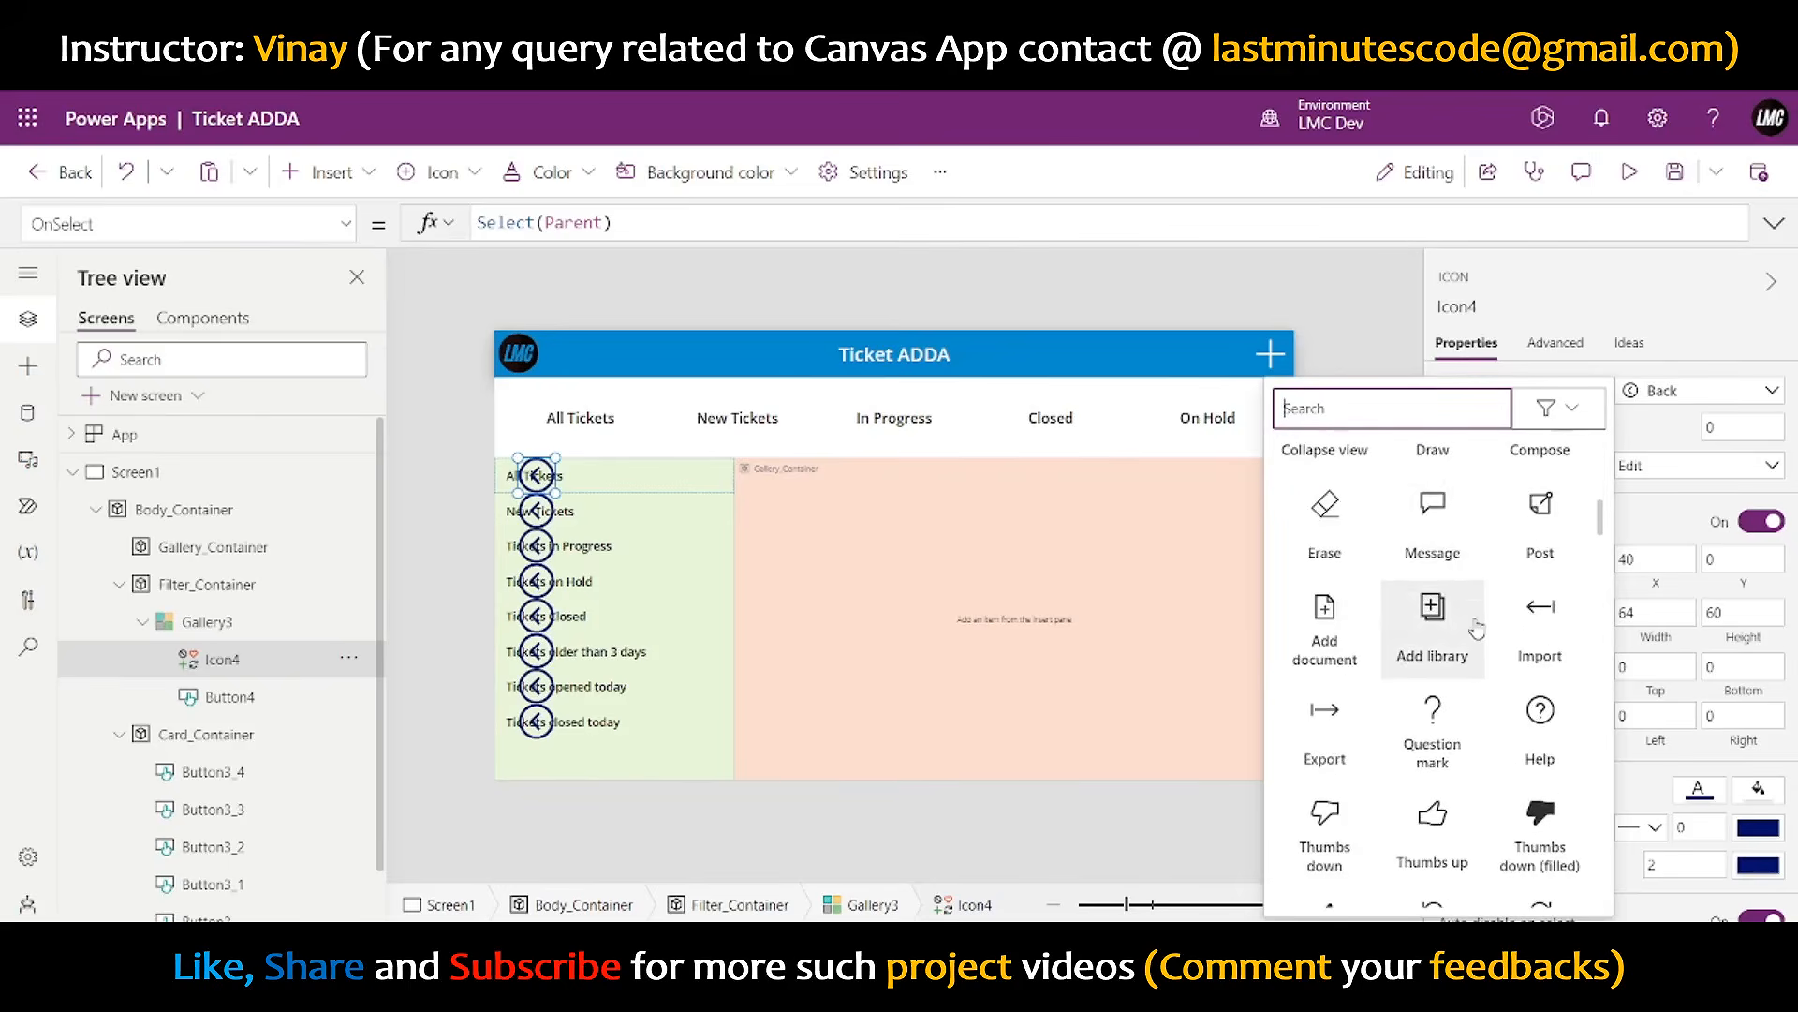
{"action": "scroll", "coordinate": [1477, 630], "scroll_direction": "down", "scroll_amount": 8}
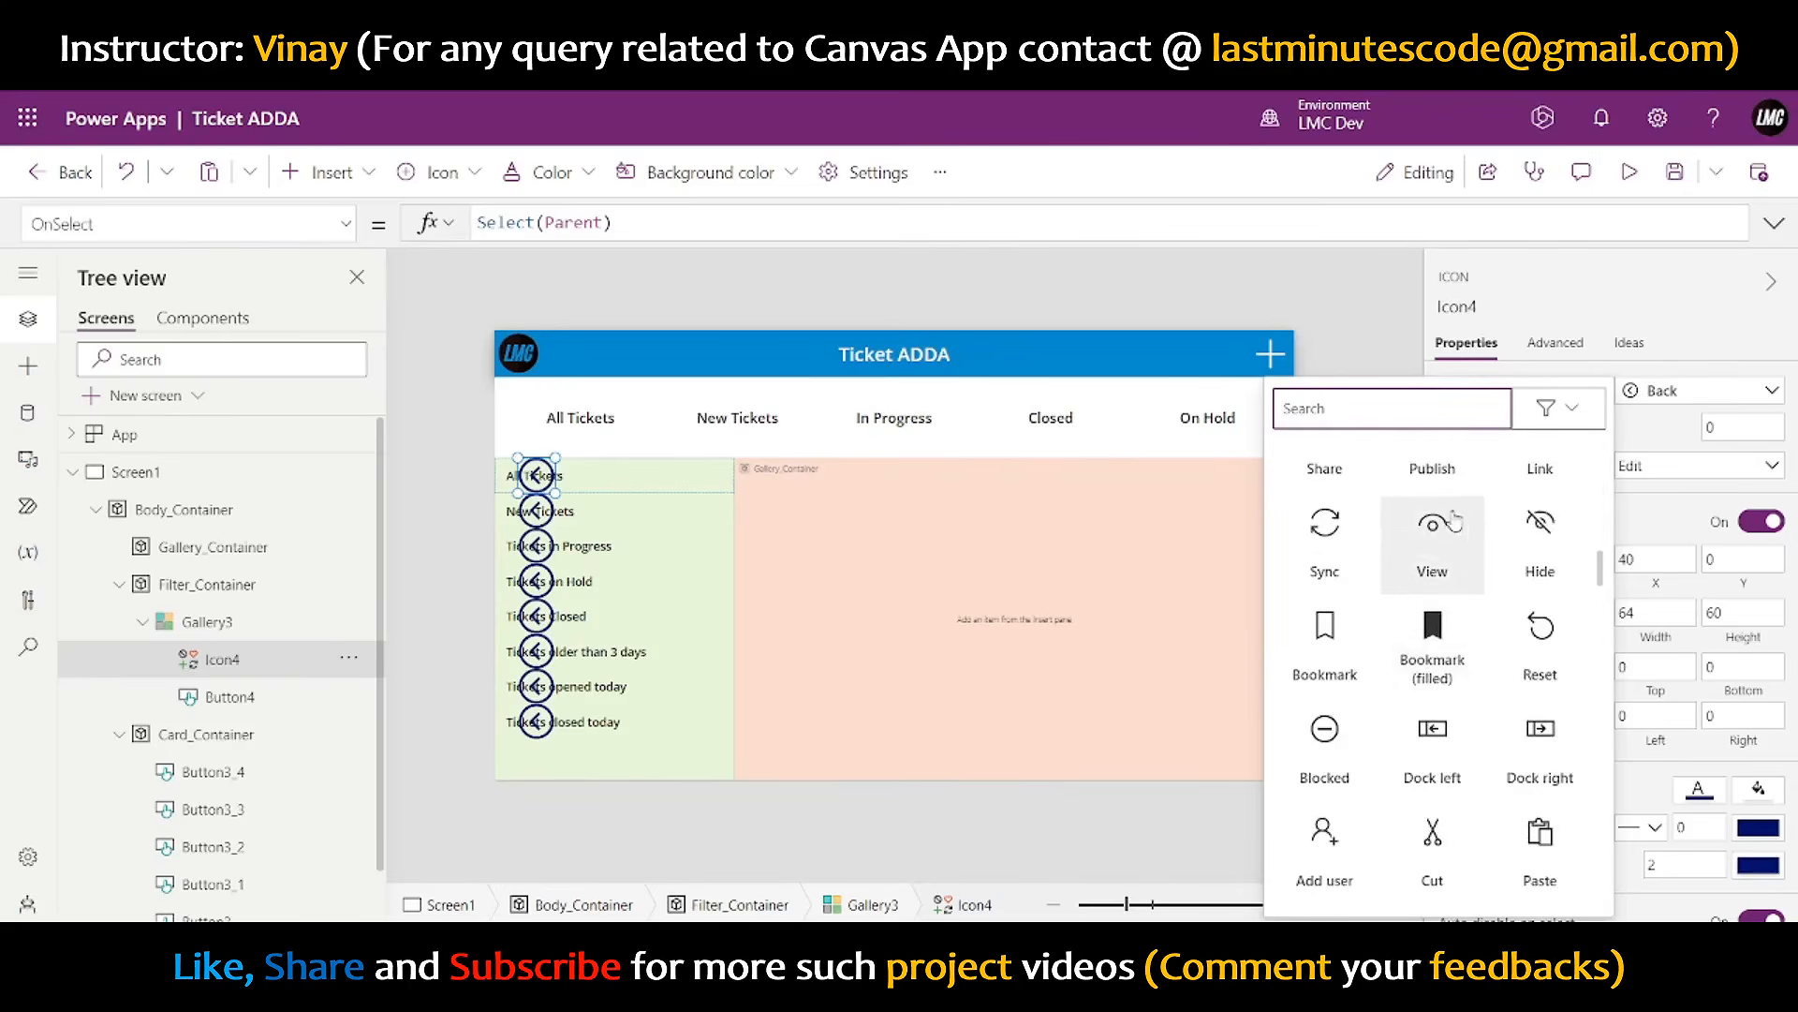
{"action": "scroll", "coordinate": [1339, 812], "scroll_direction": "down", "scroll_amount": 3}
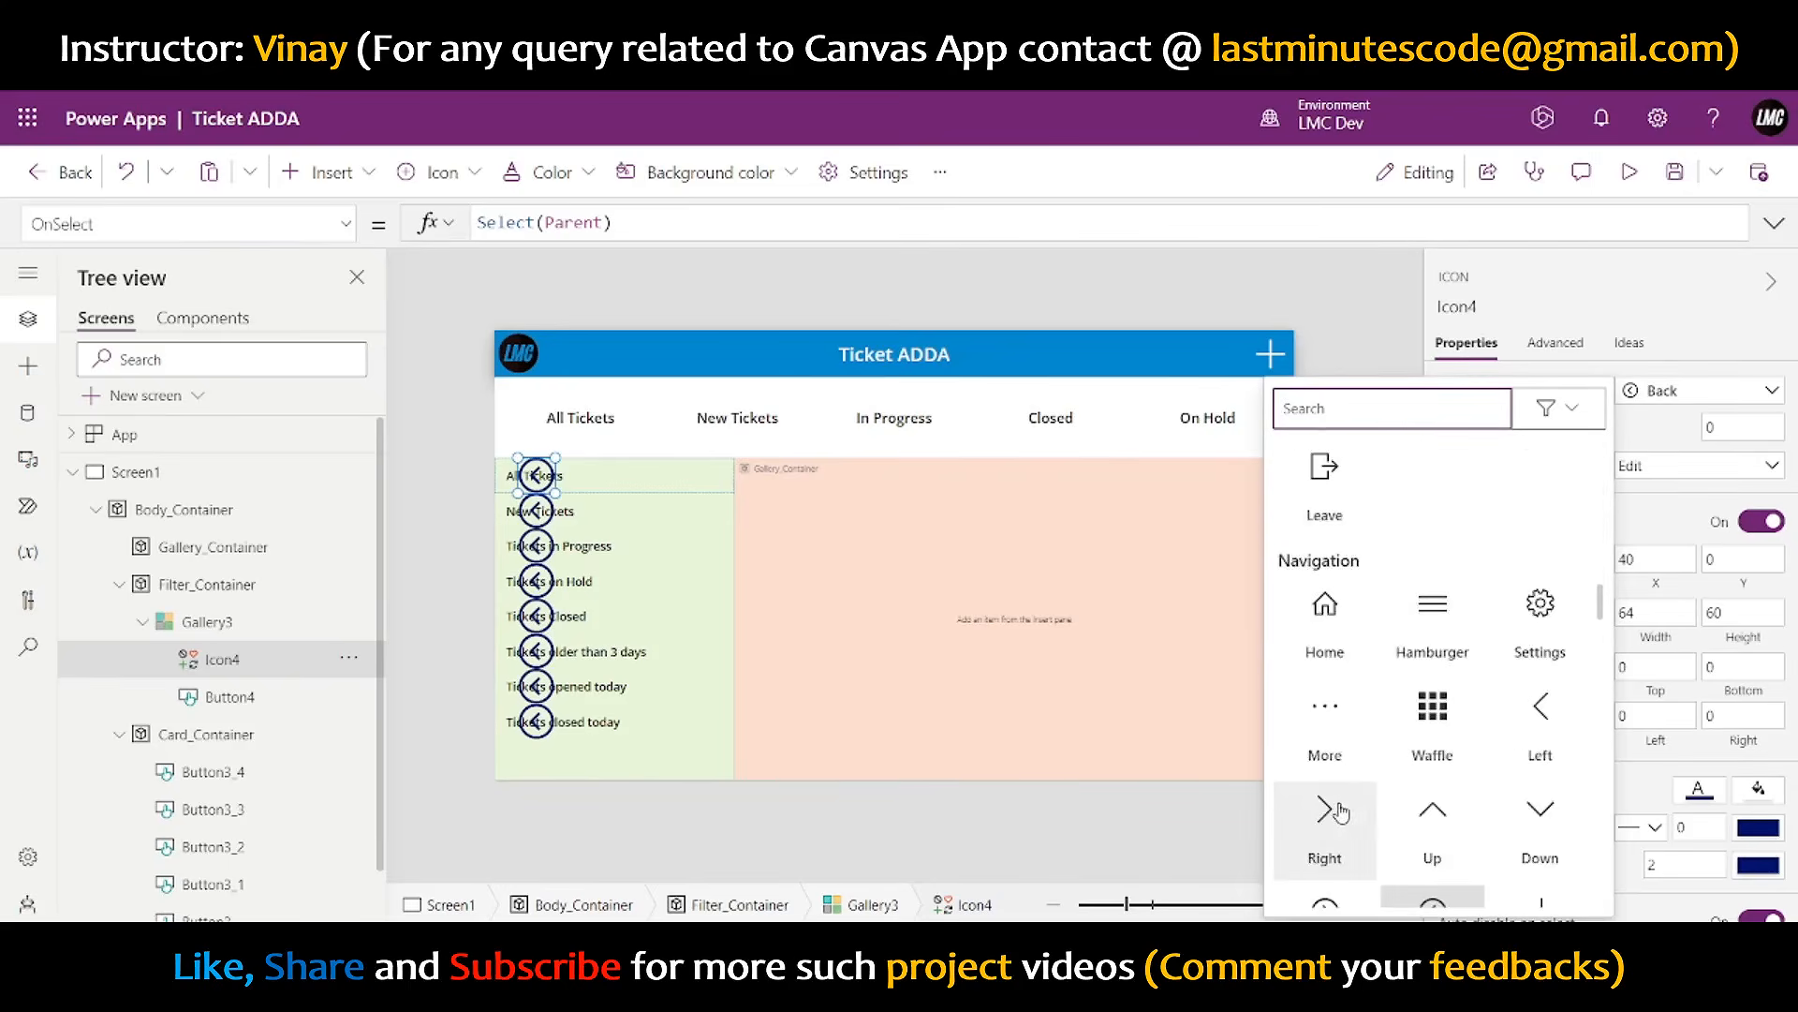
{"action": "left_click", "coordinate": [1328, 813]}
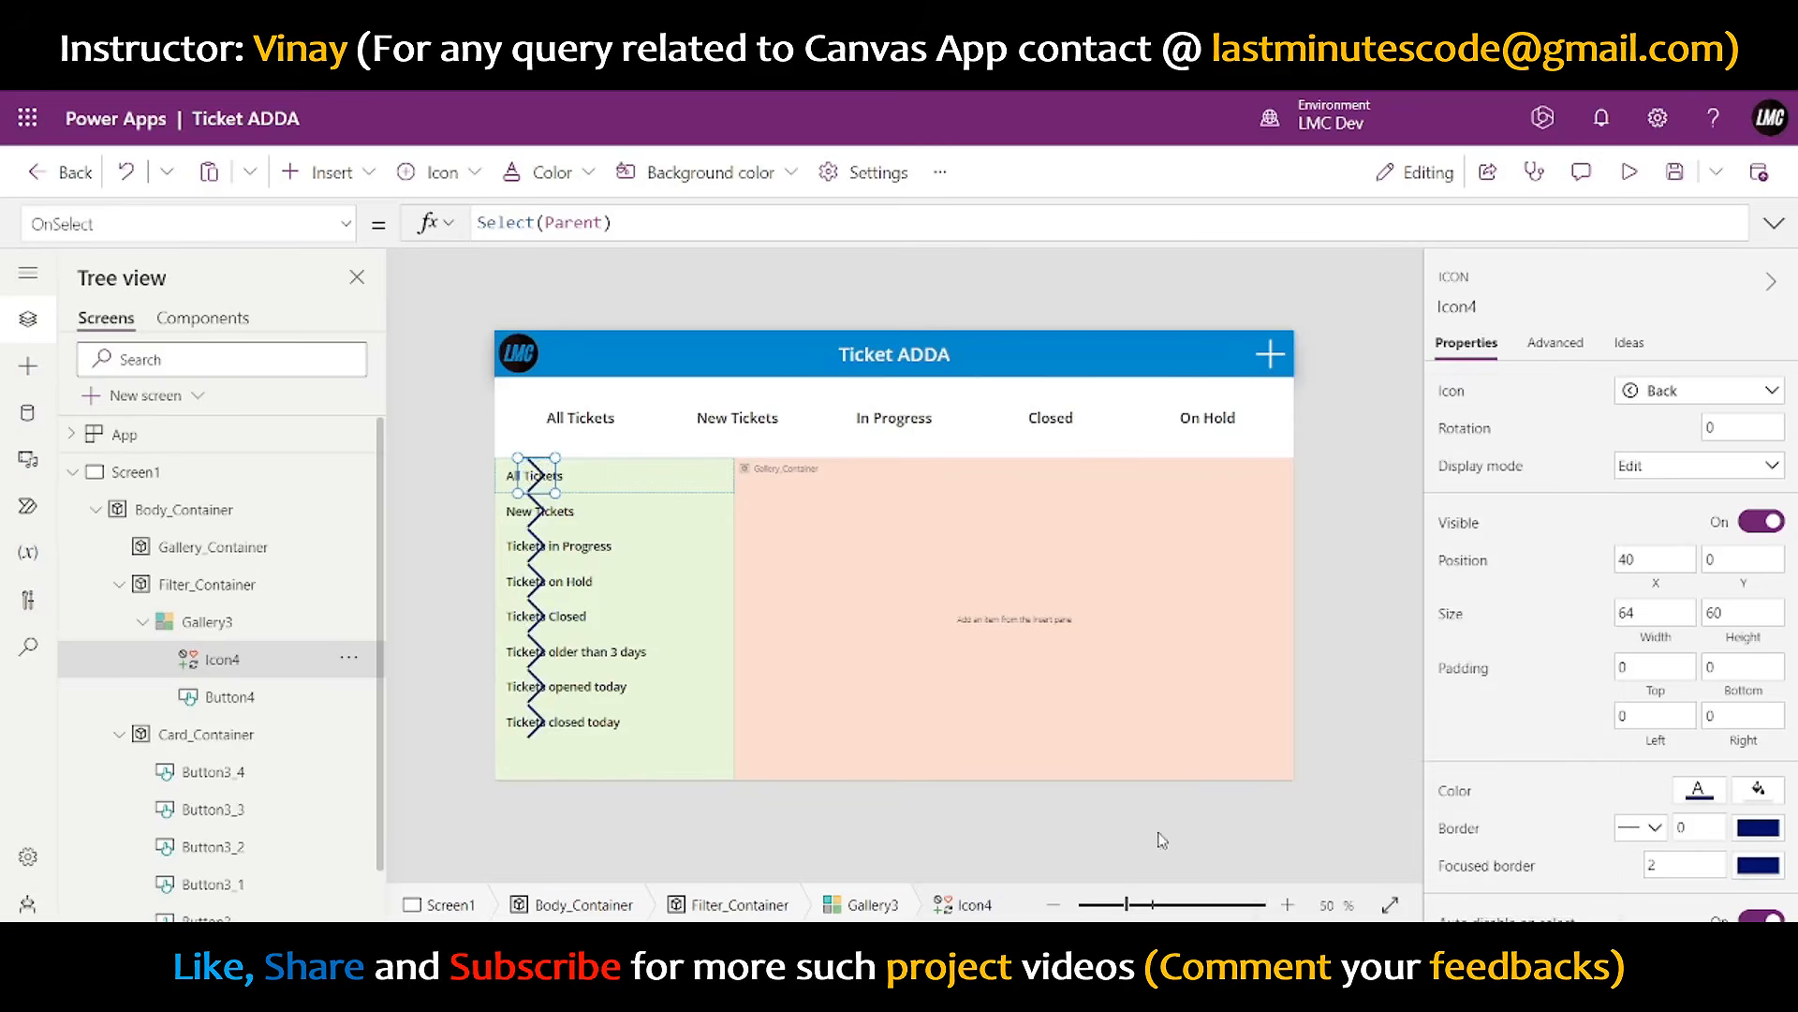
- Move the chevron to the right end of the gallery row, at about X 345, and set its height and width to Parent.TemplateHeight
{"action": "left_click_drag", "start_coordinate": [528, 480], "coordinate": [723, 487]}
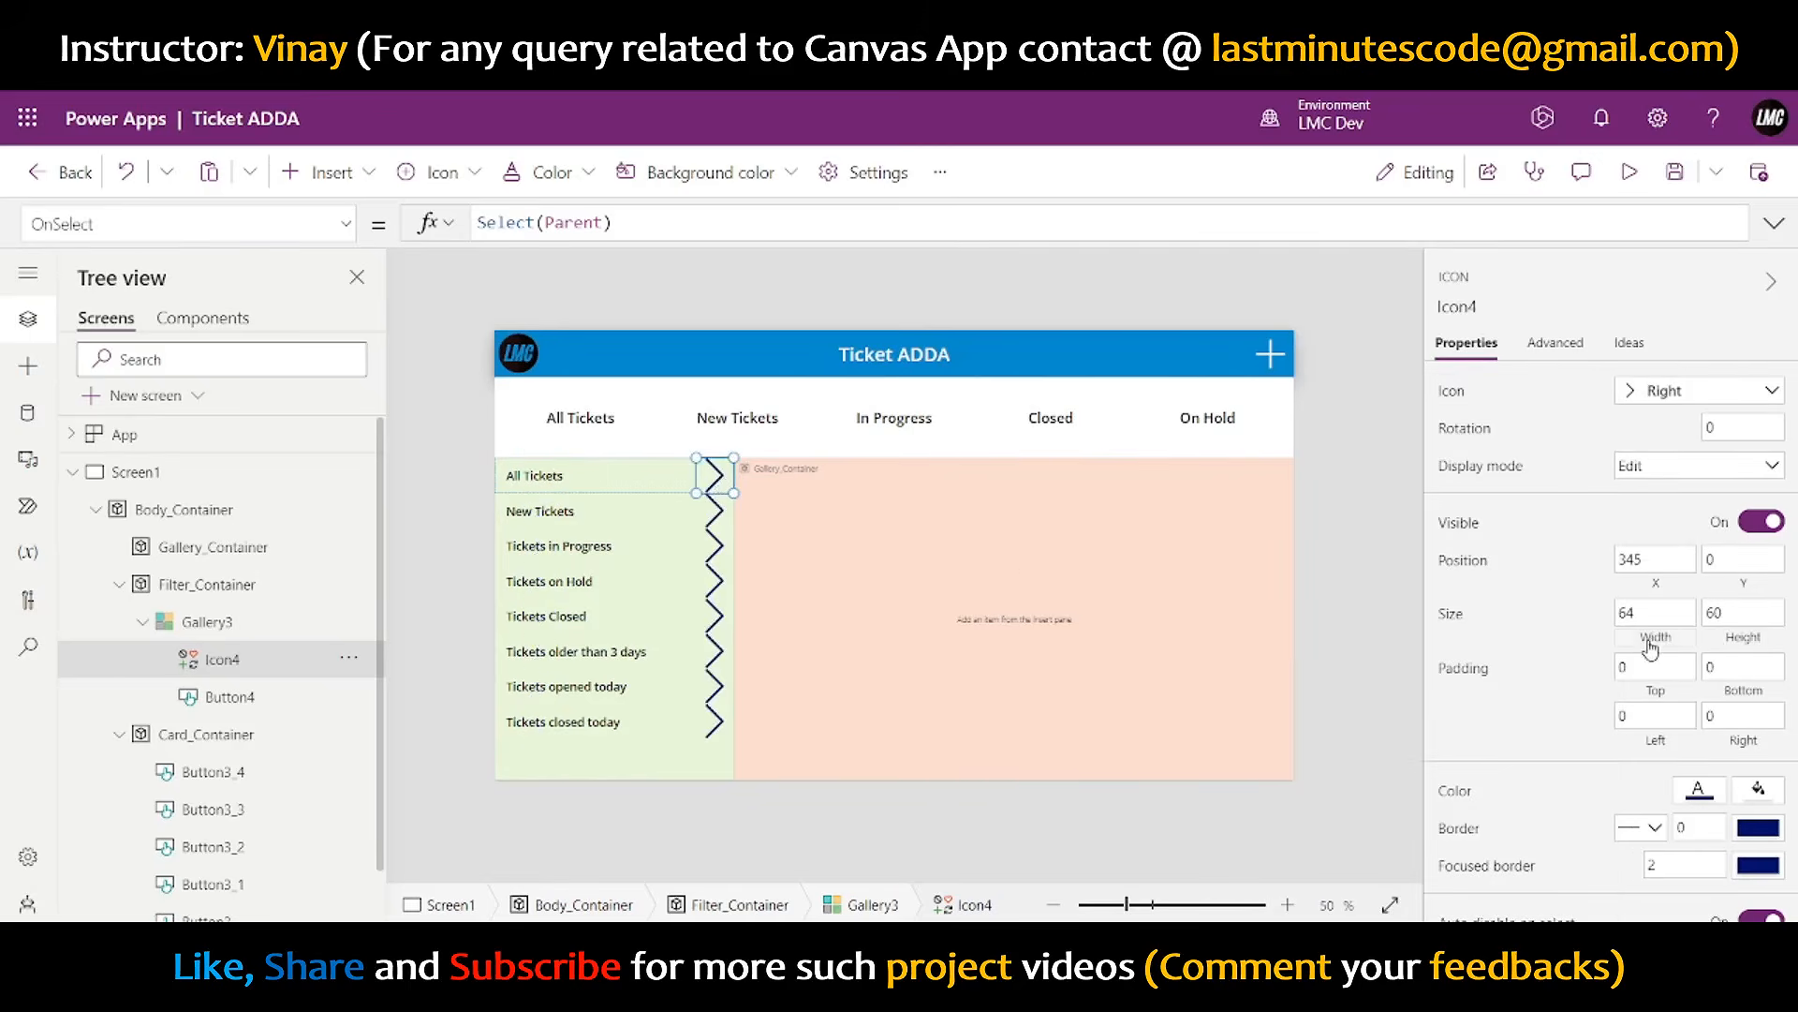
{"action": "left_click", "coordinate": [1728, 642]}
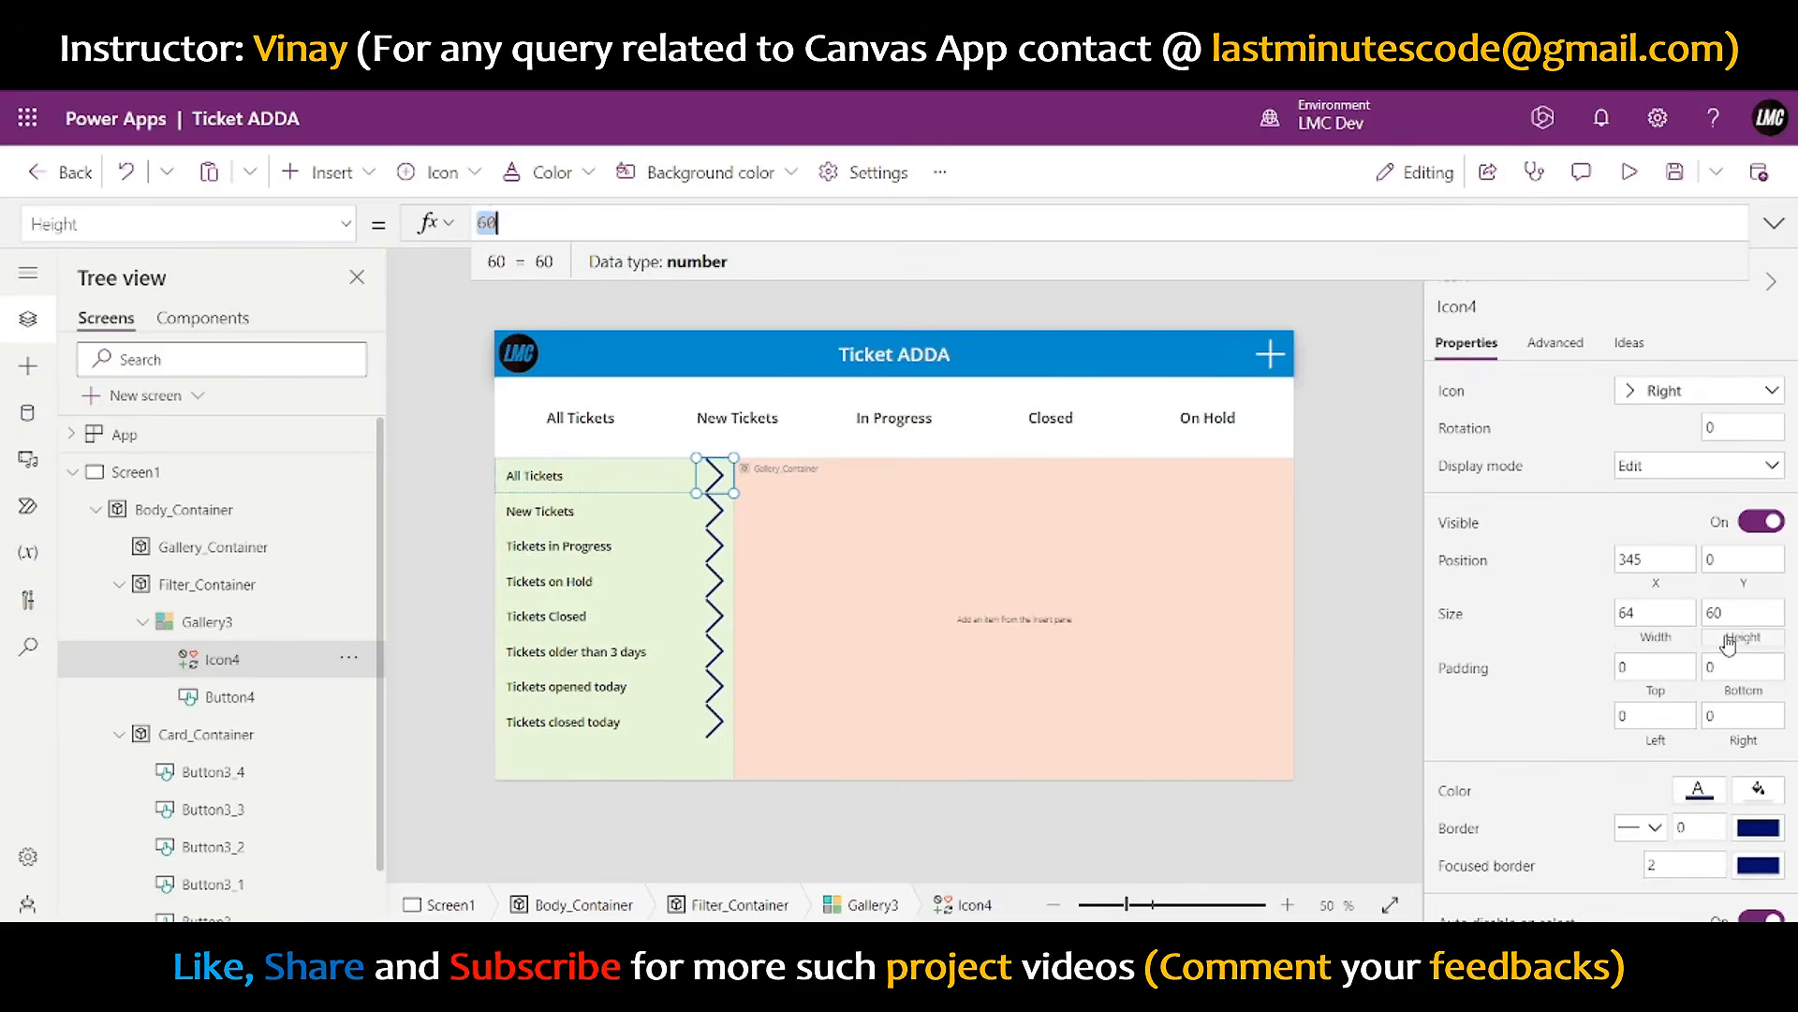
{"action": "type", "text": "Parent"}
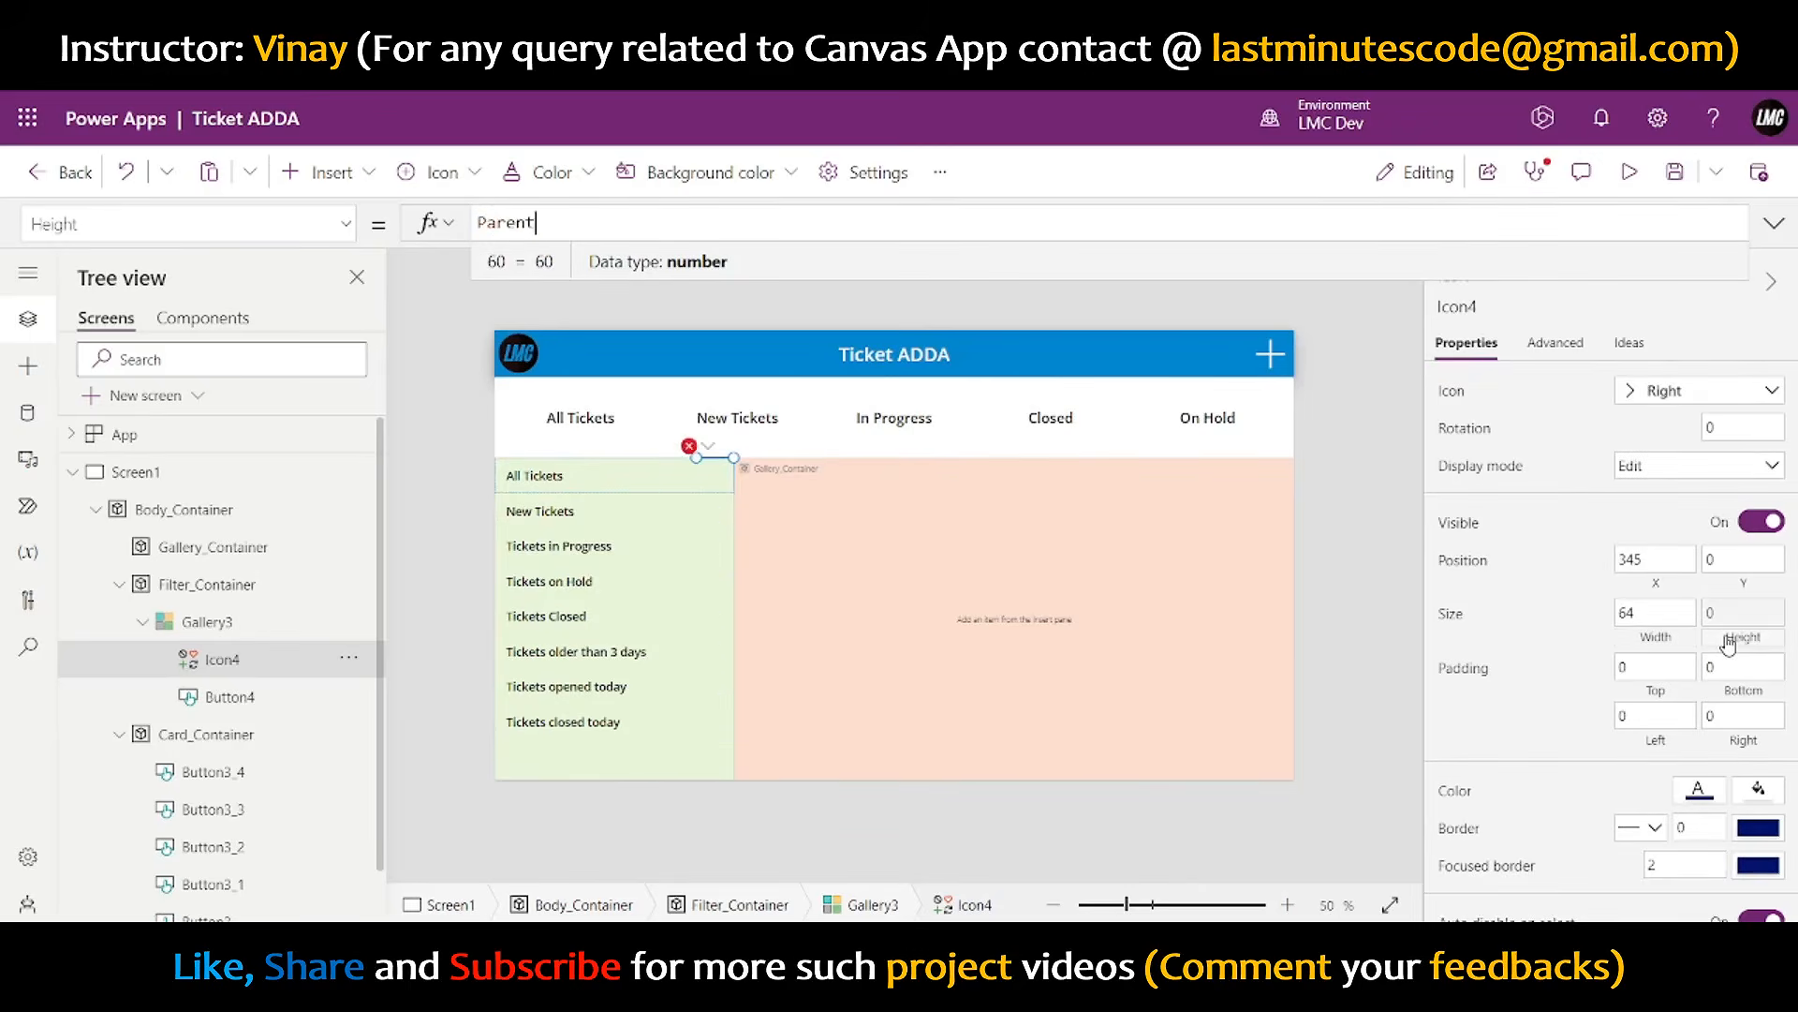
{"action": "type", "text": ".TemplateHeight"}
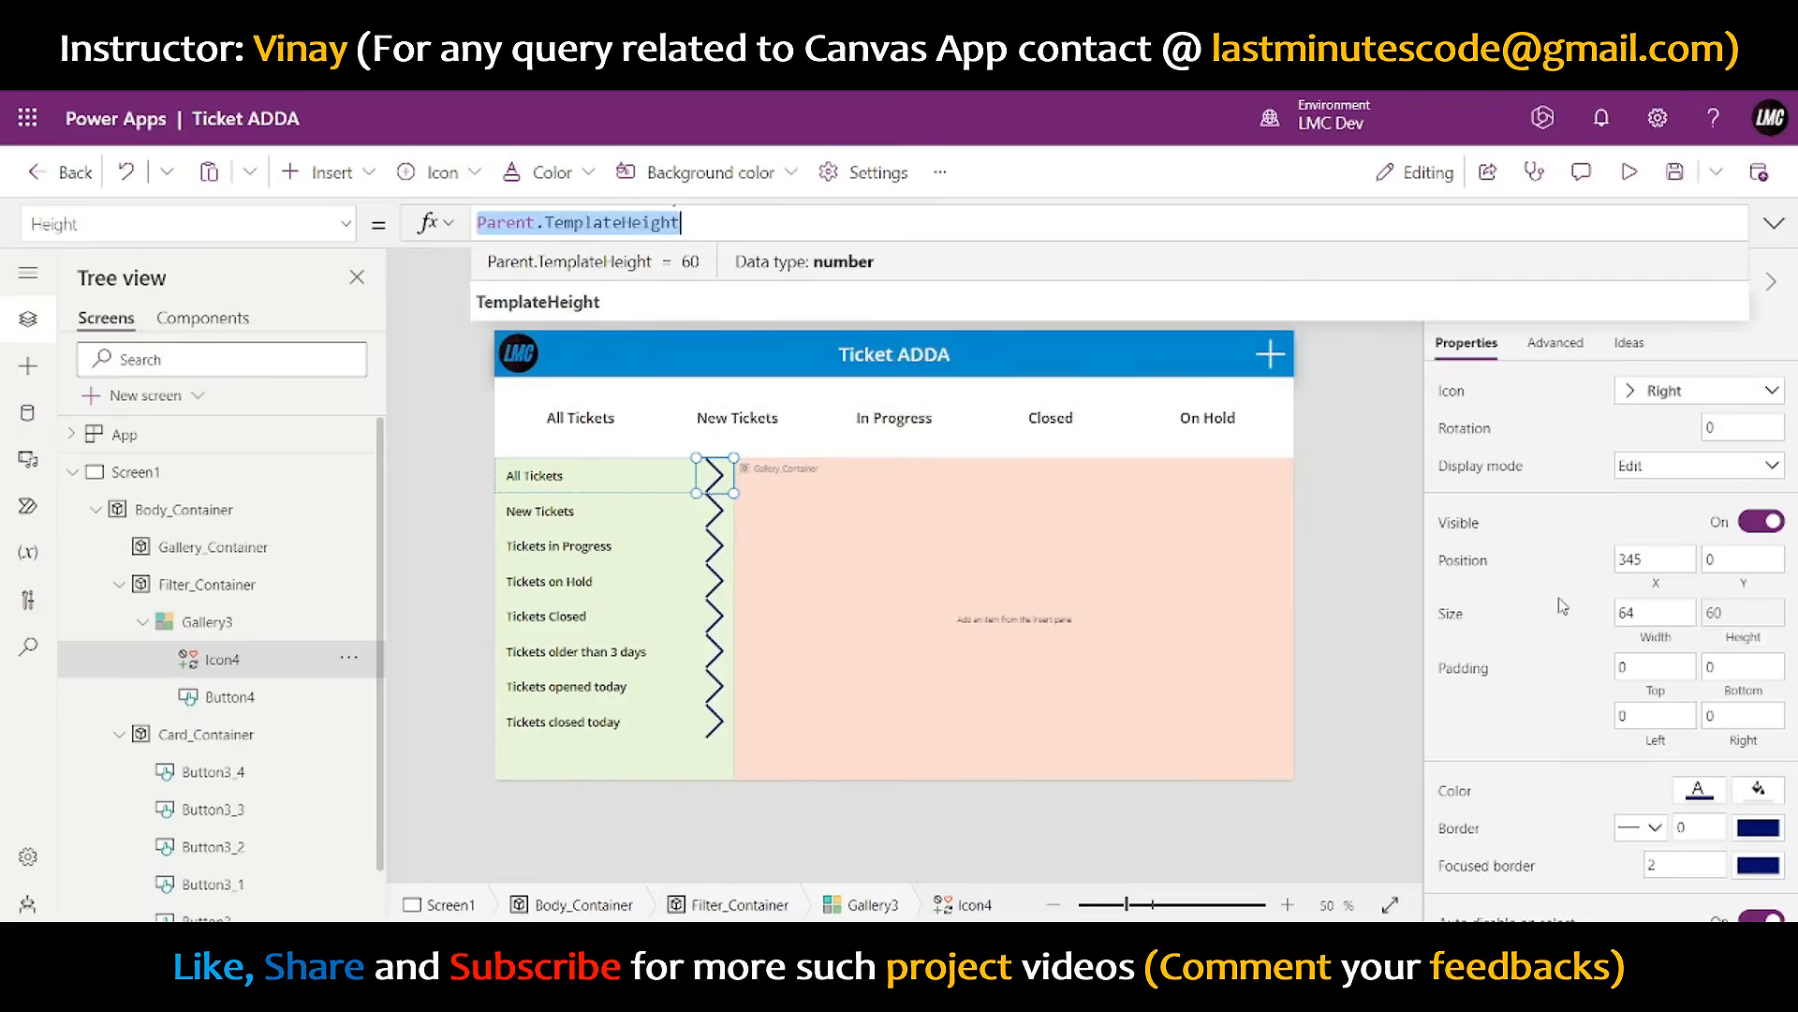
{"action": "left_click", "coordinate": [1670, 644]}
{"action": "type", "text": "Parent.TemplateHeight"}
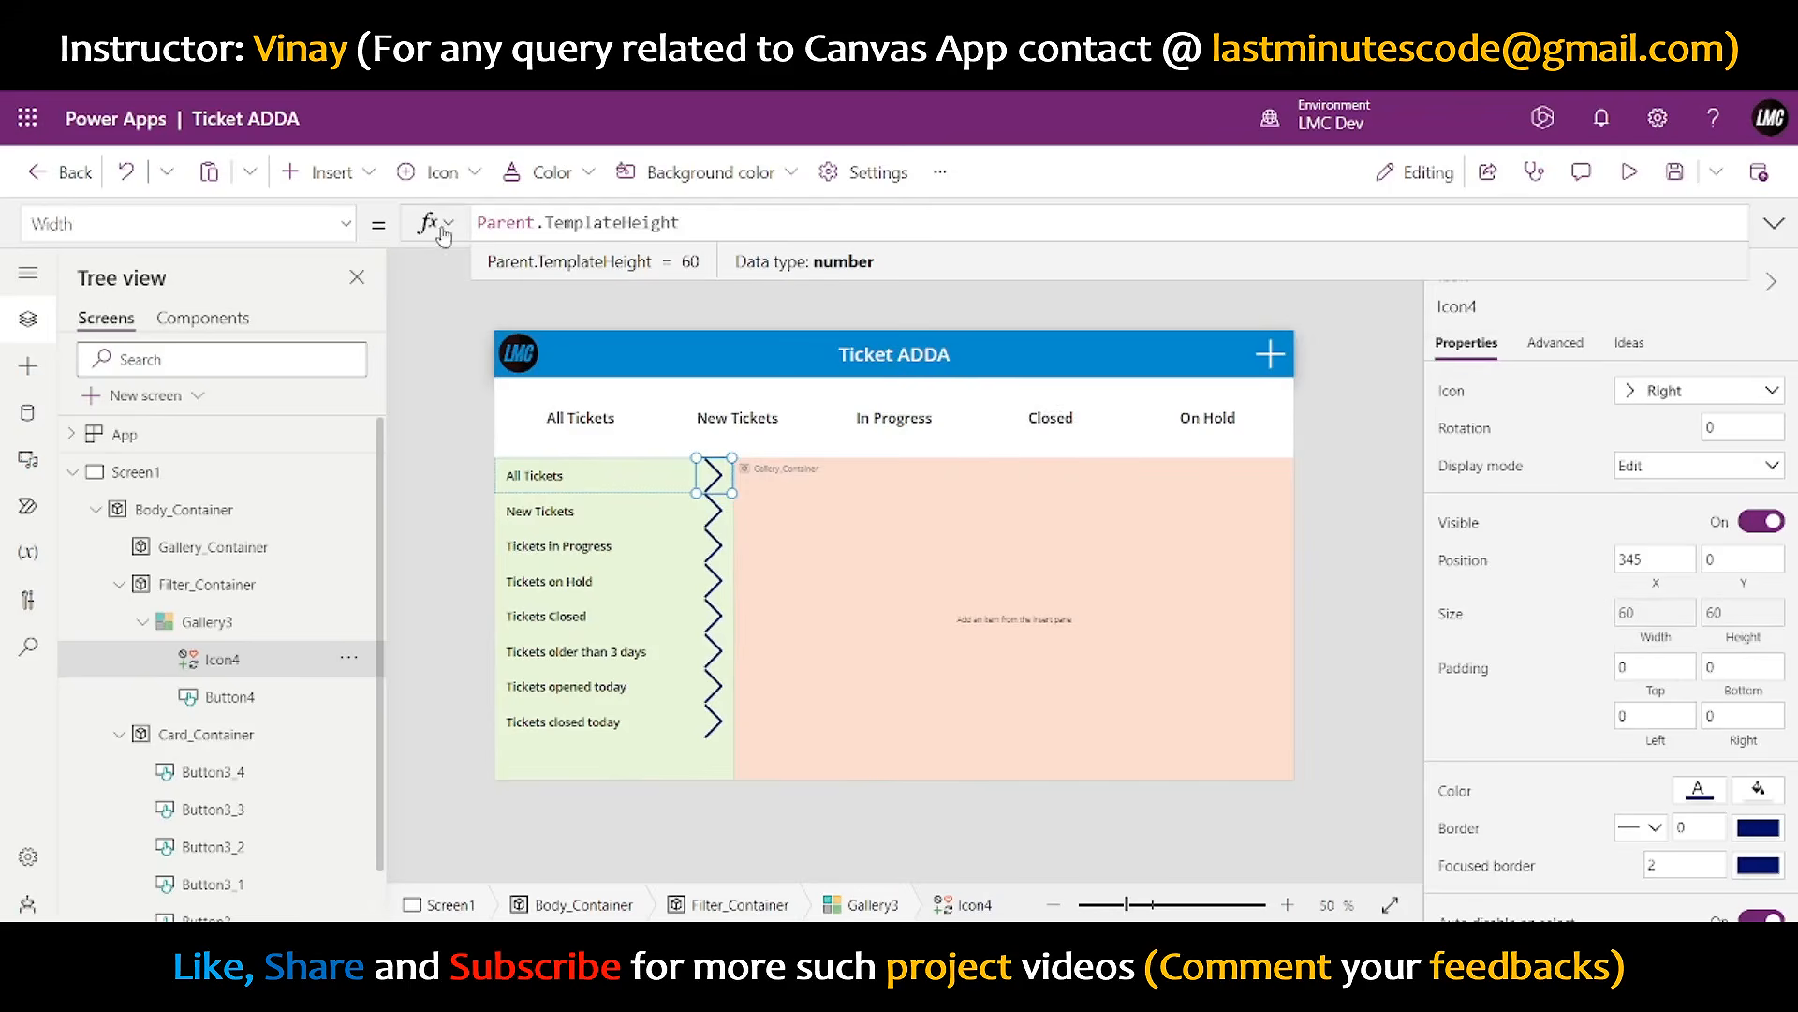
- Set the chevron icon's top, bottom, left and right padding to 10
{"action": "left_click", "coordinate": [1634, 664]}
{"action": "type", "text": "10"}
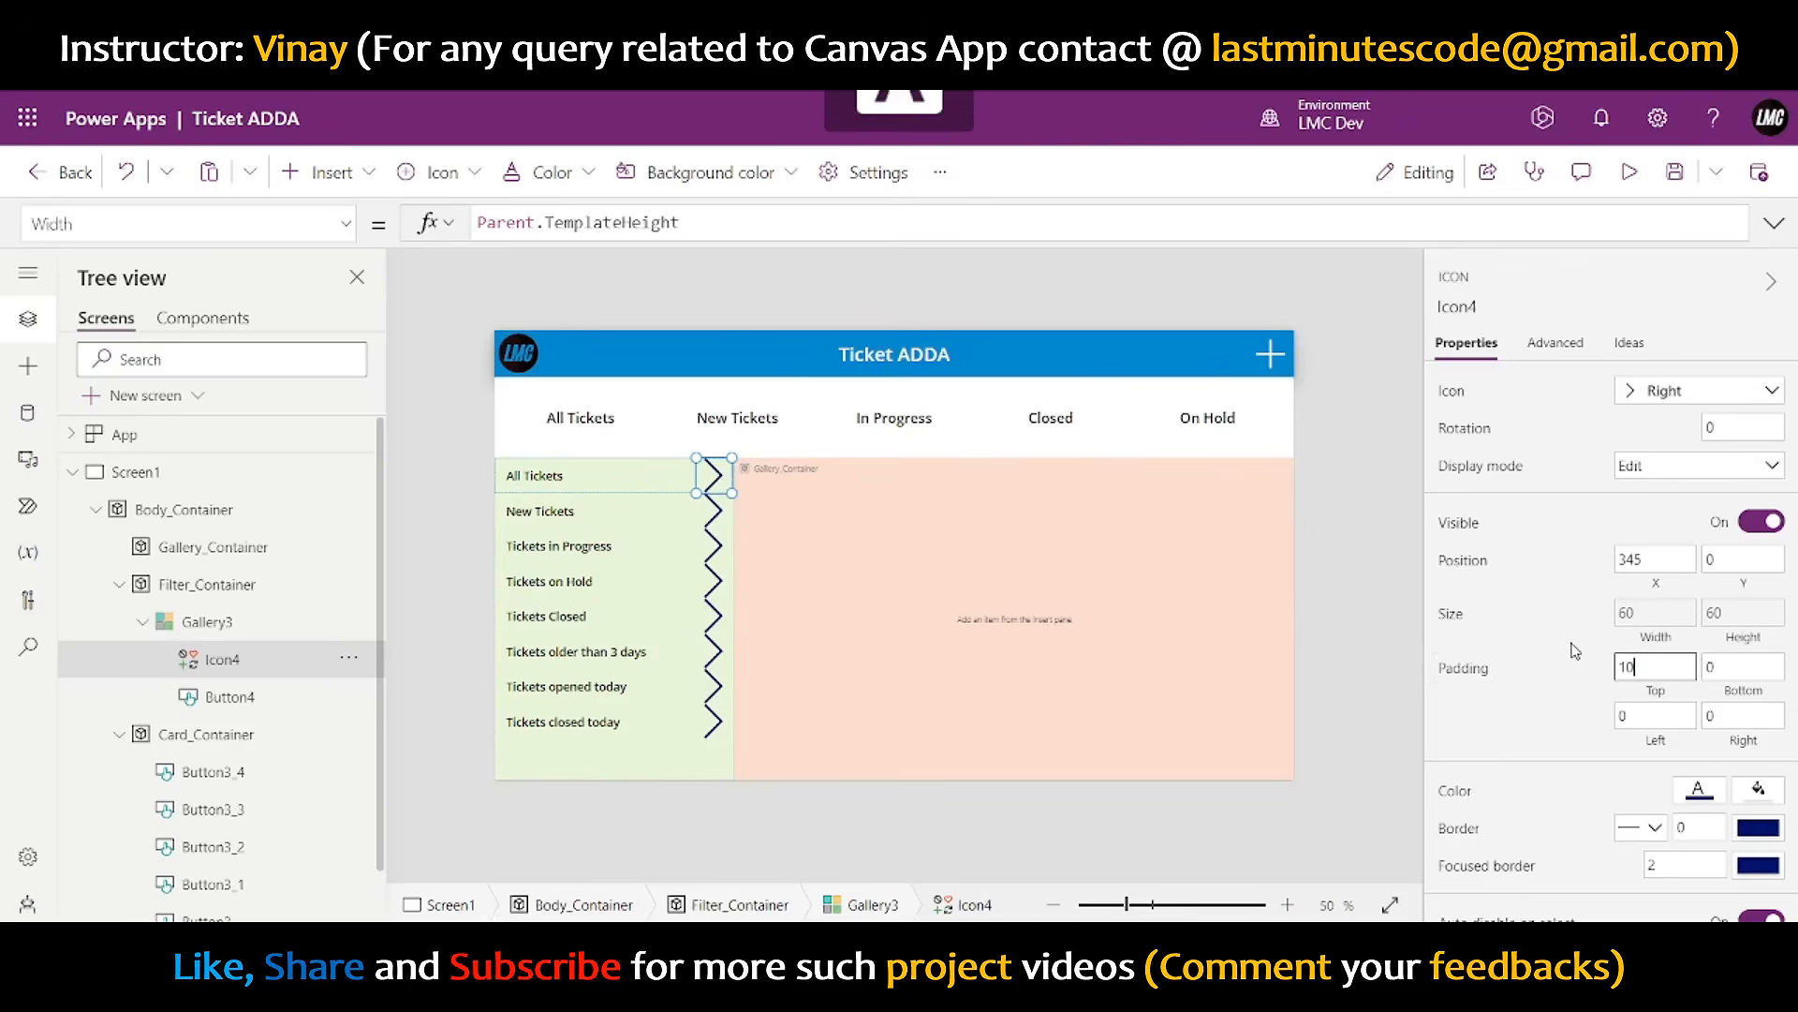
{"action": "key", "text": "Tab"}
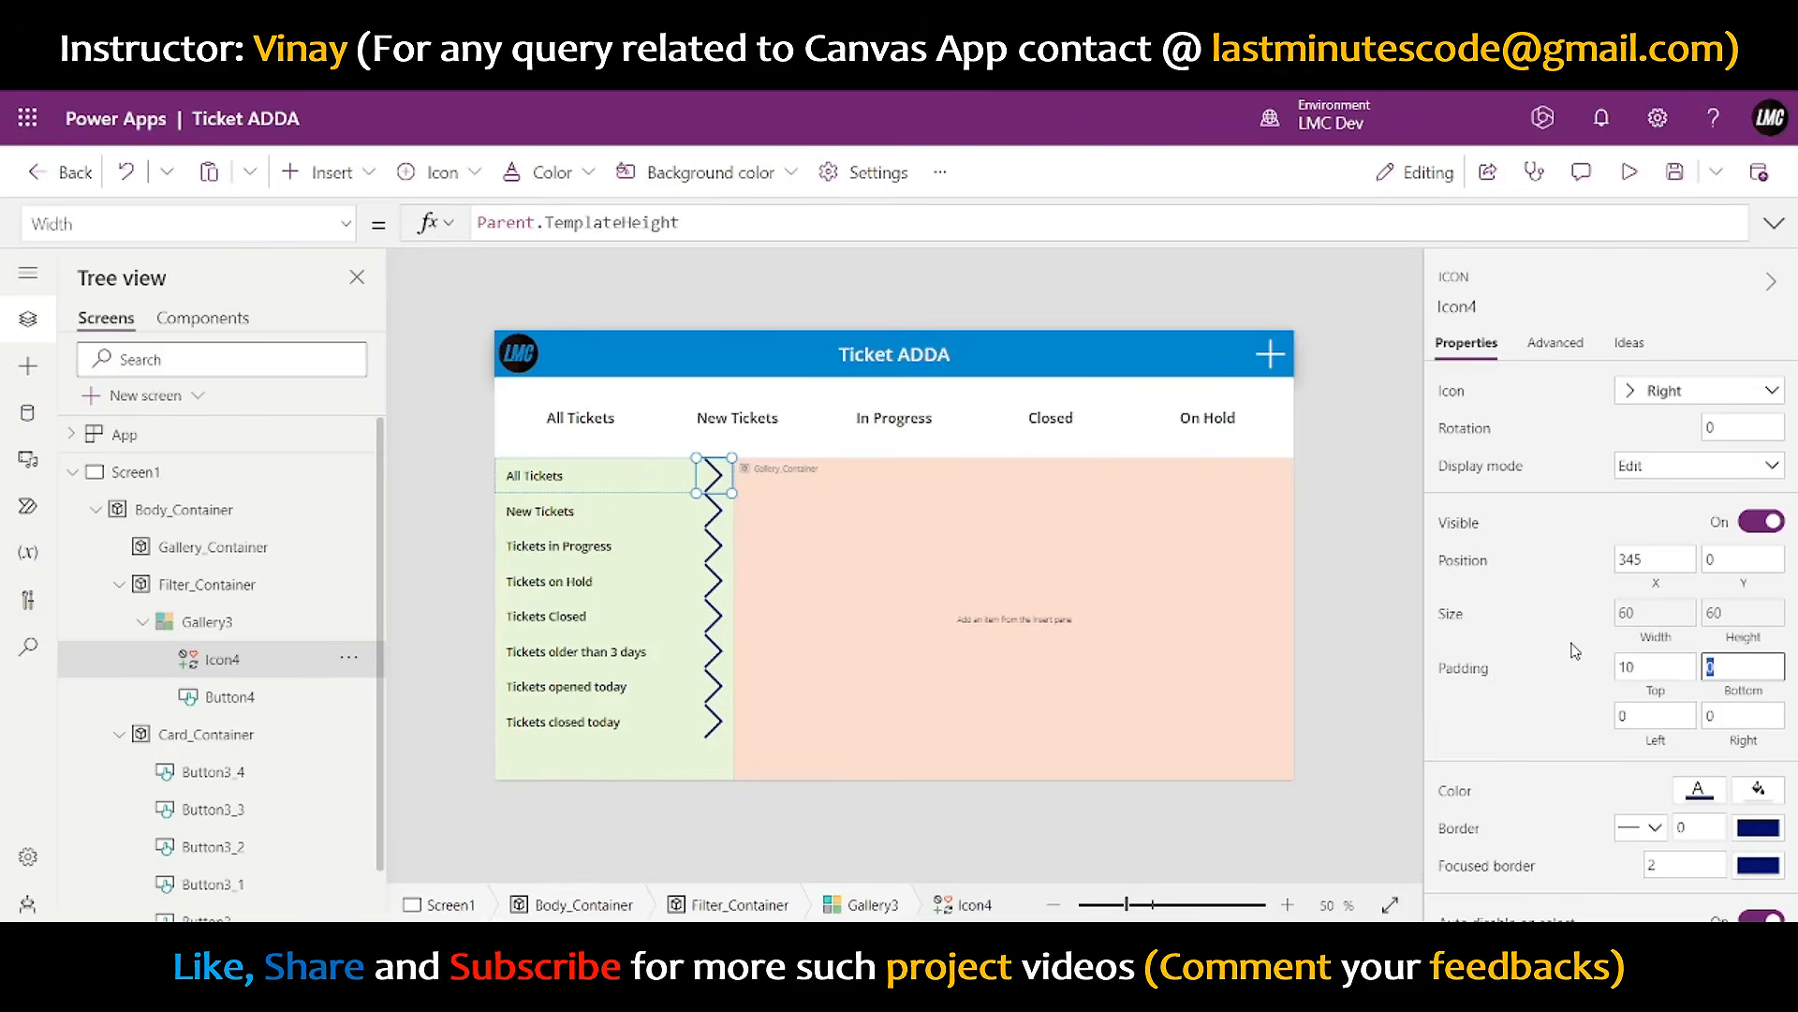
{"action": "type", "text": "10"}
{"action": "key", "text": "Tab"}
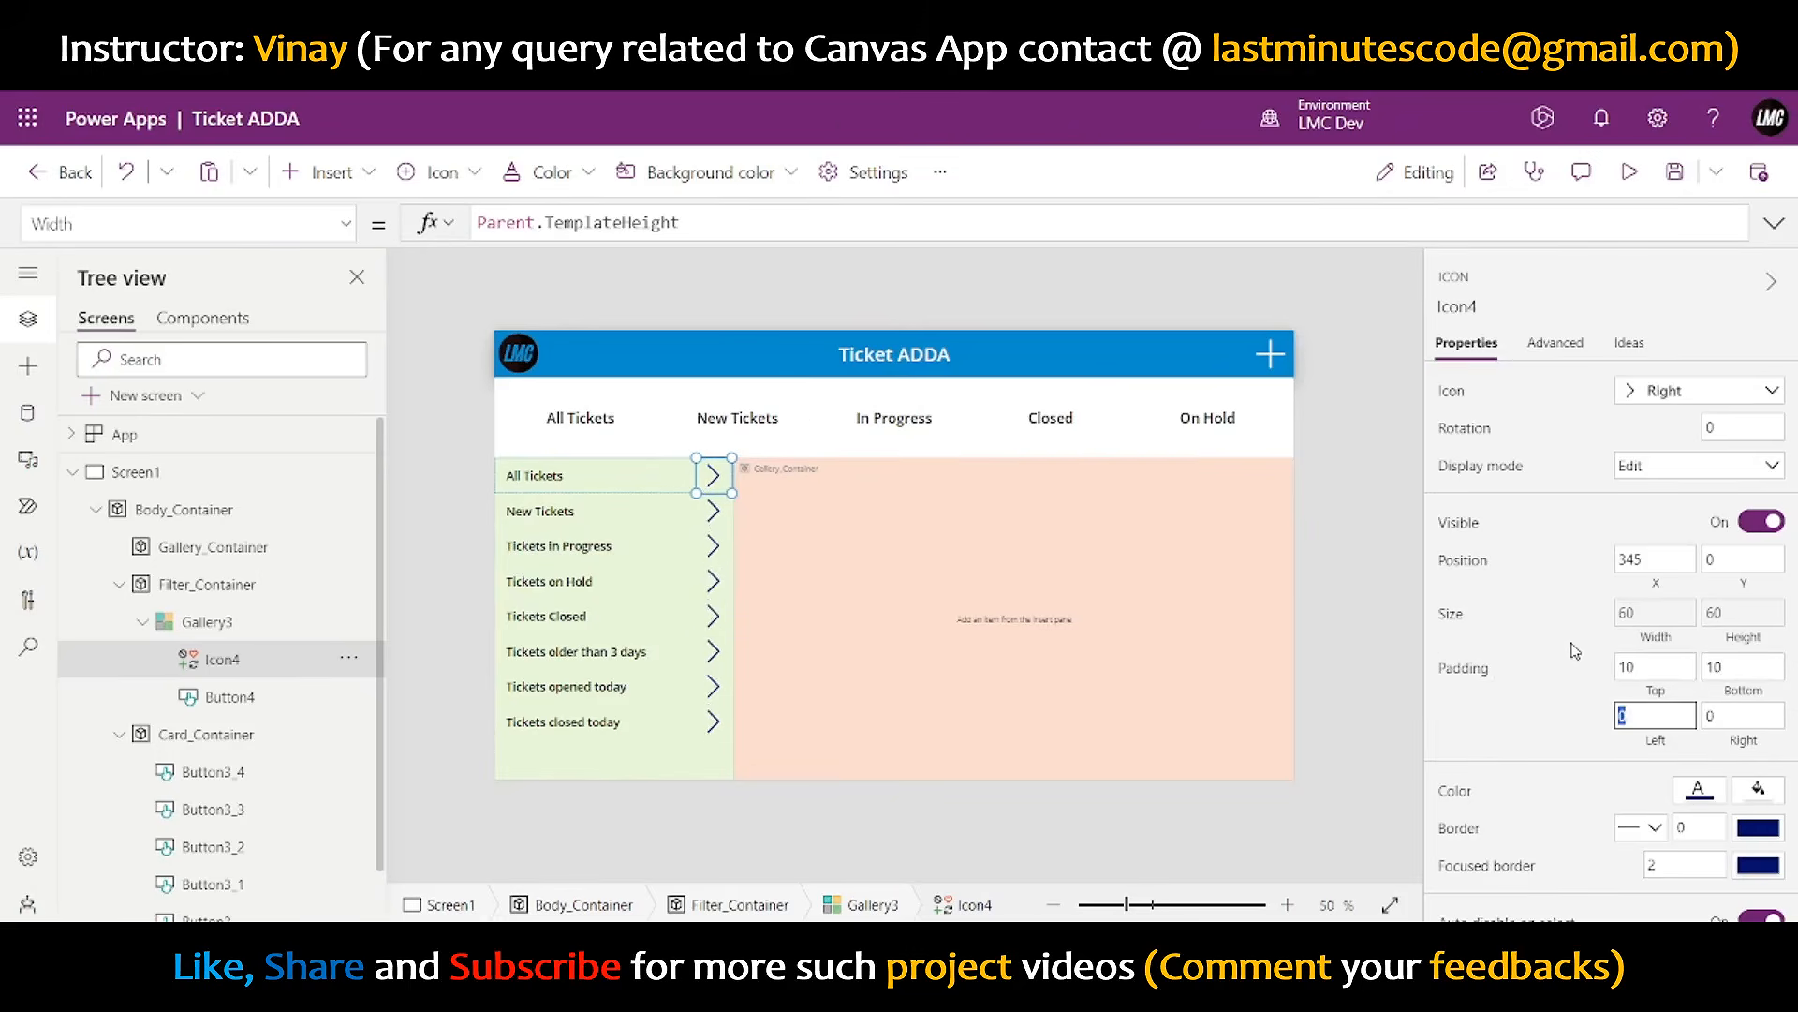
{"action": "type", "text": "10"}
{"action": "key", "text": "Tab"}
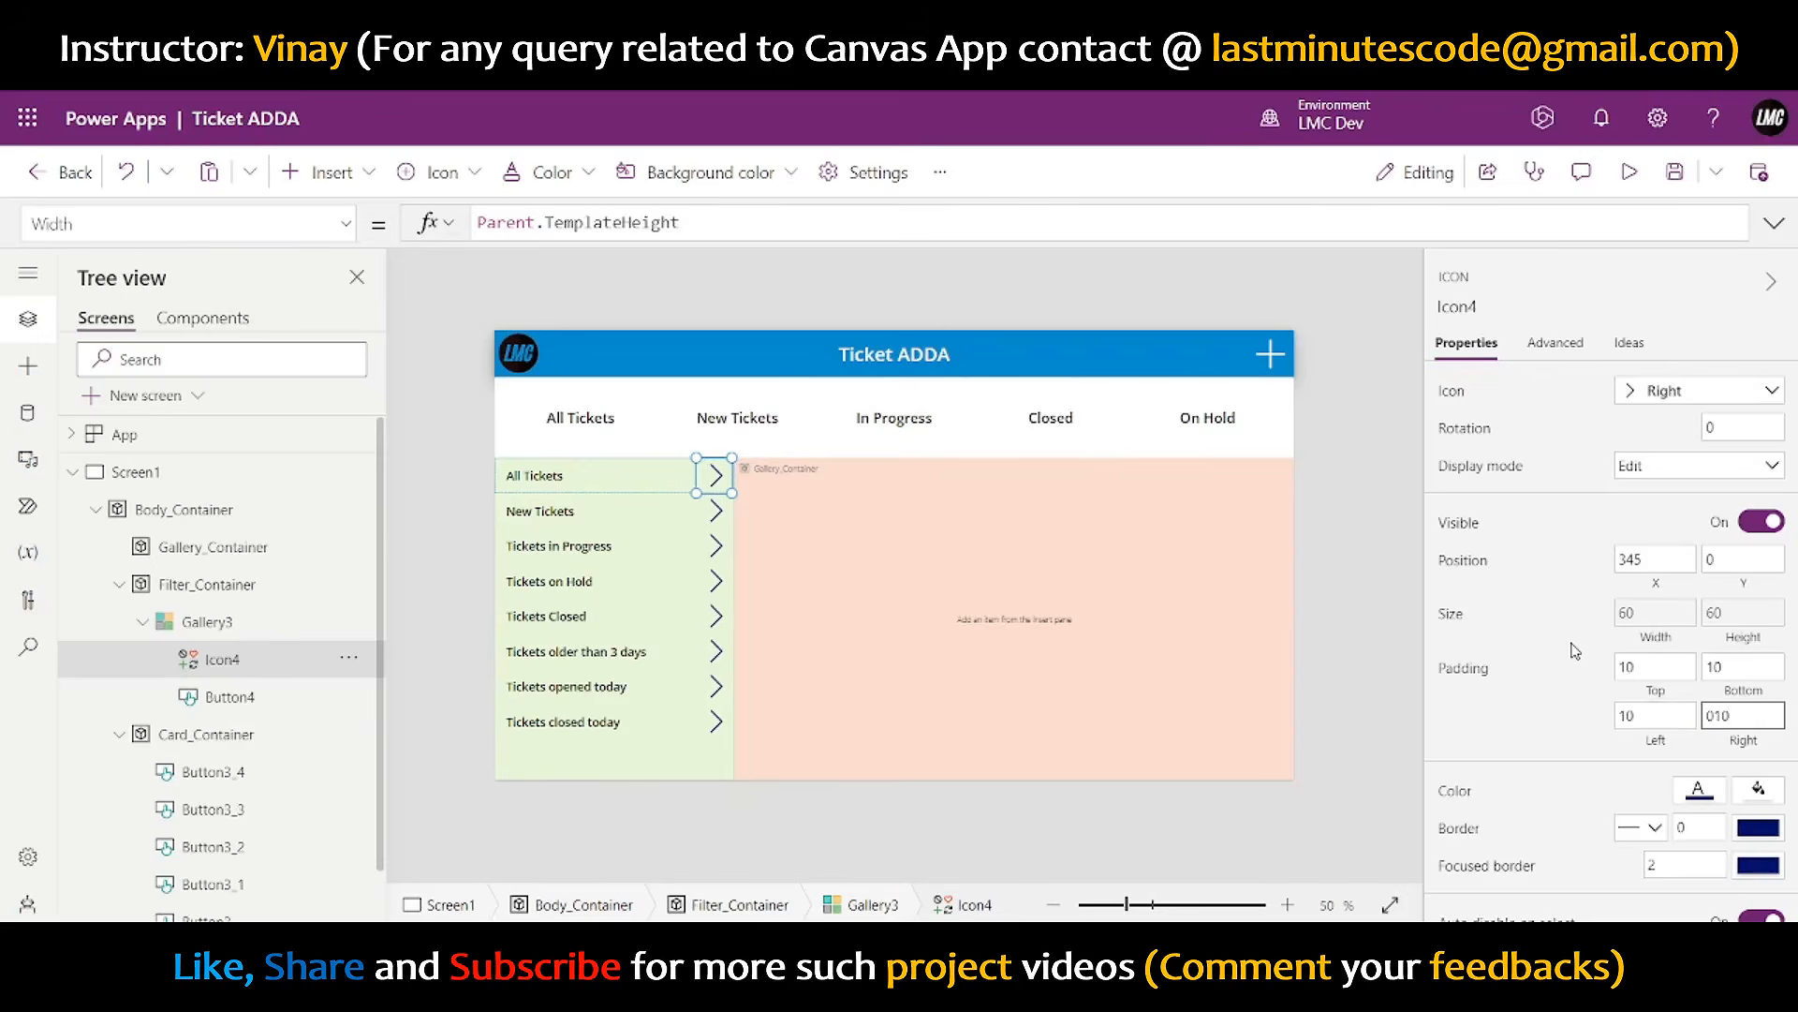
{"action": "left_click", "coordinate": [1571, 643]}
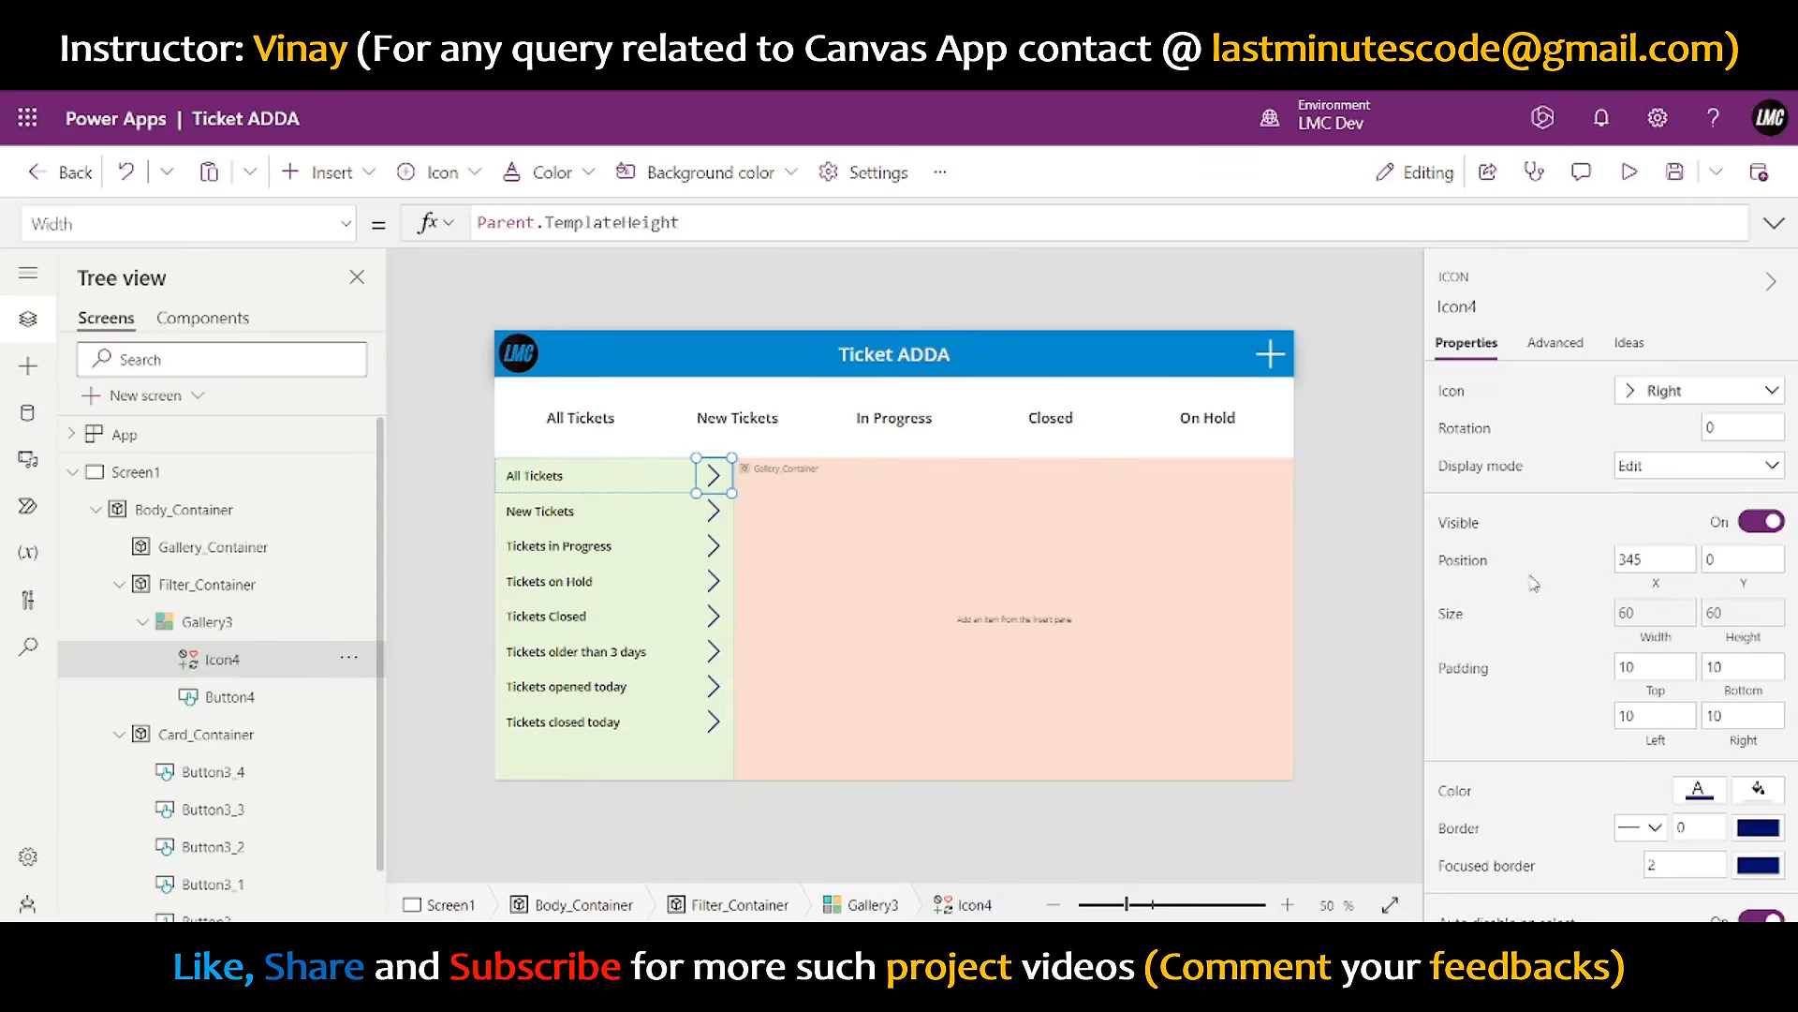
- Preview the app to check the chevrons in the filter gallery and return to editing
{"action": "left_click", "coordinate": [1402, 461]}
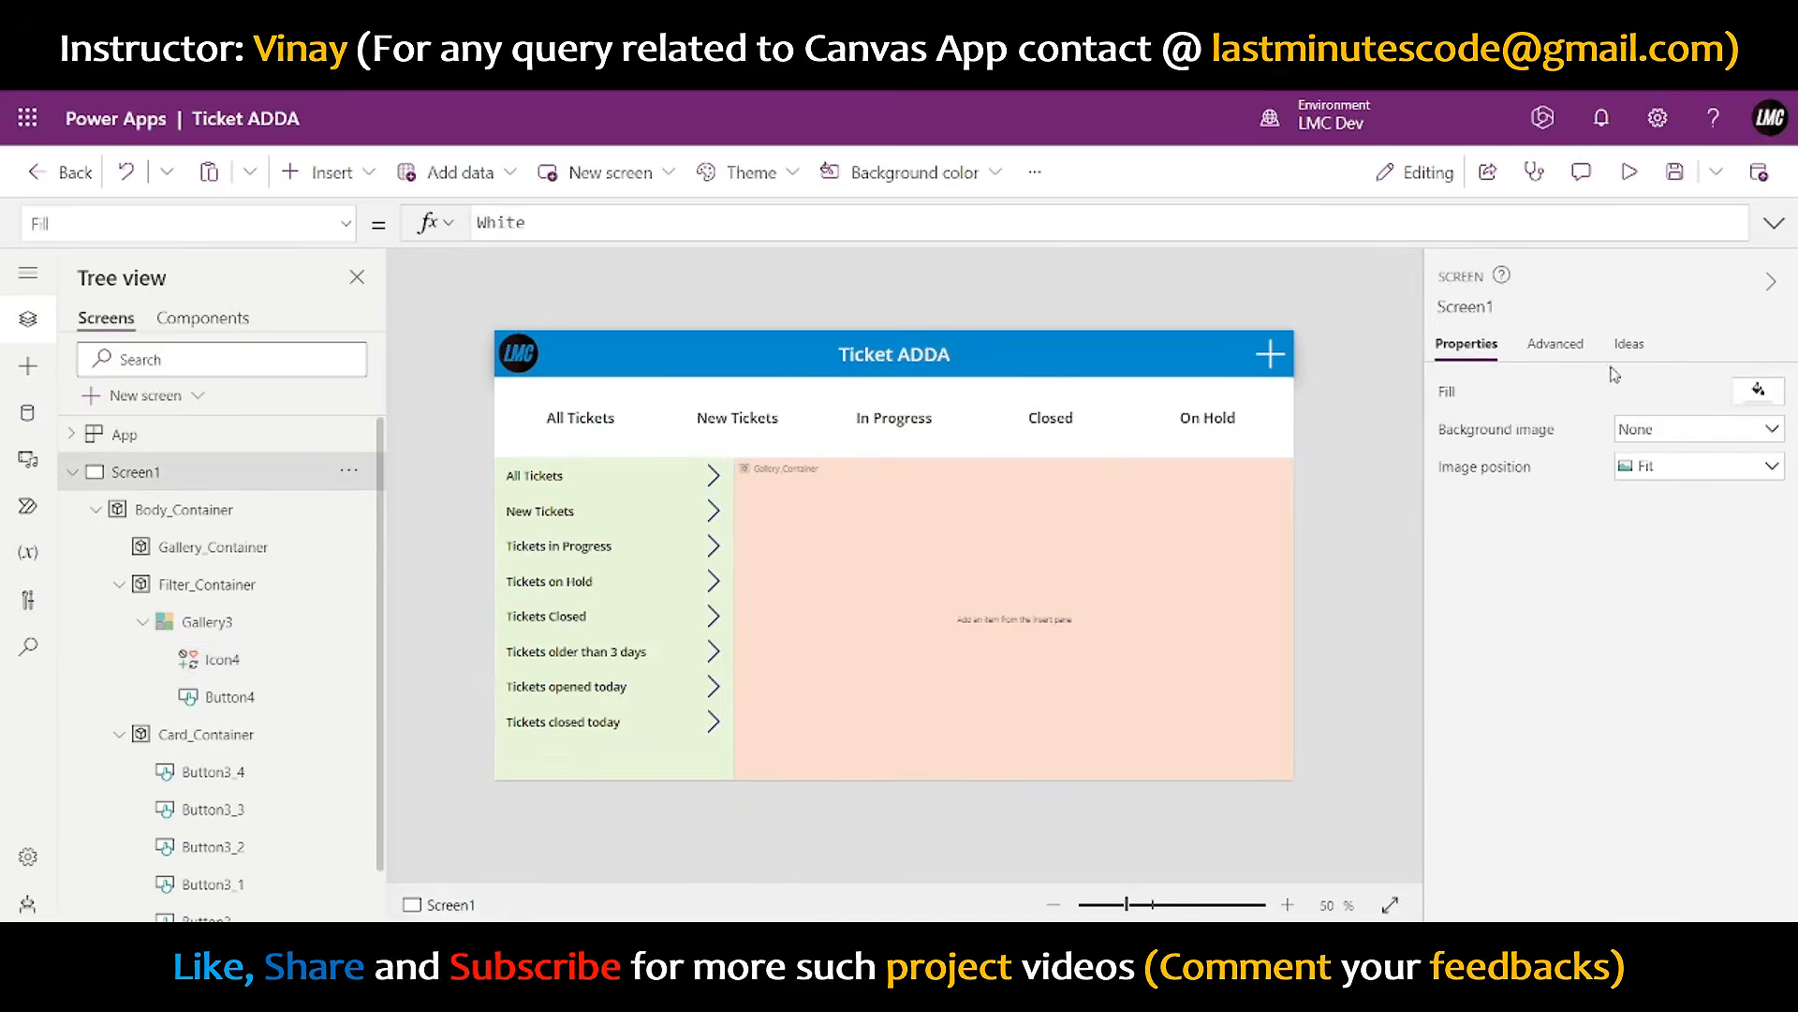
{"action": "left_click", "coordinate": [1629, 171]}
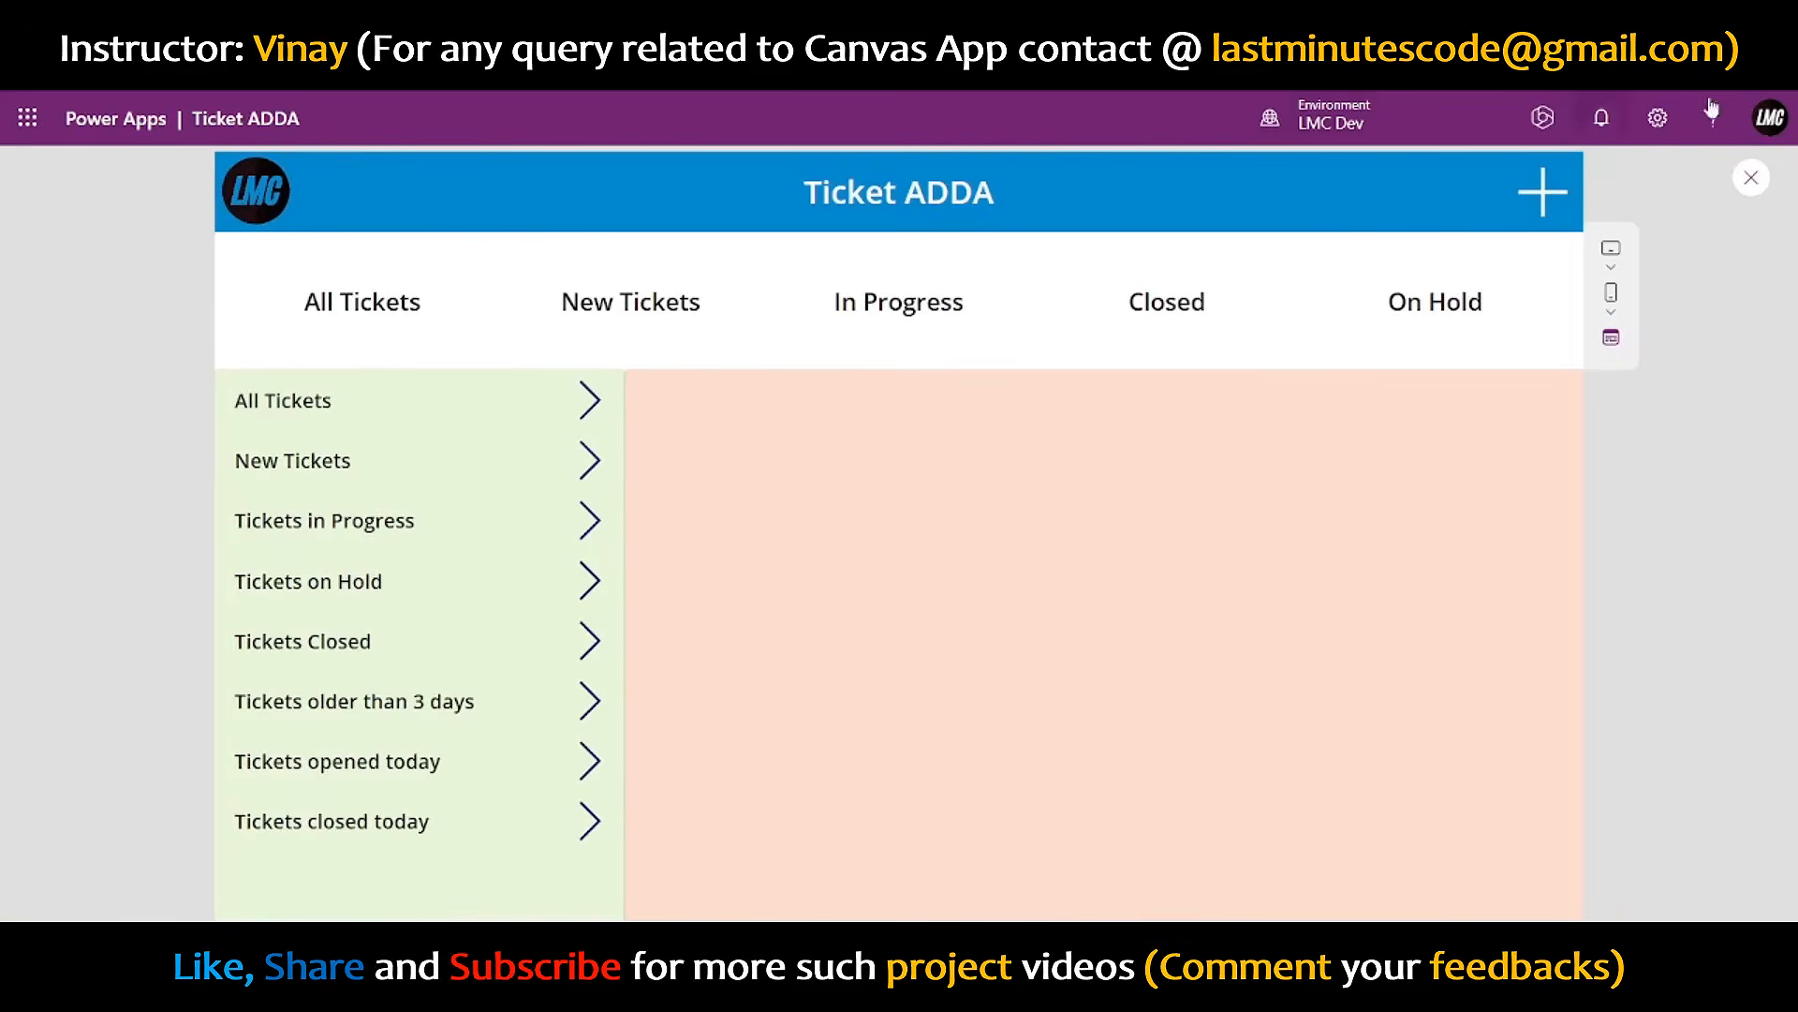
{"action": "left_click", "coordinate": [1751, 177]}
- Set the gallery chevron's color to a darker gray from the theme colors and check it in the app preview
{"action": "left_click", "coordinate": [713, 475]}
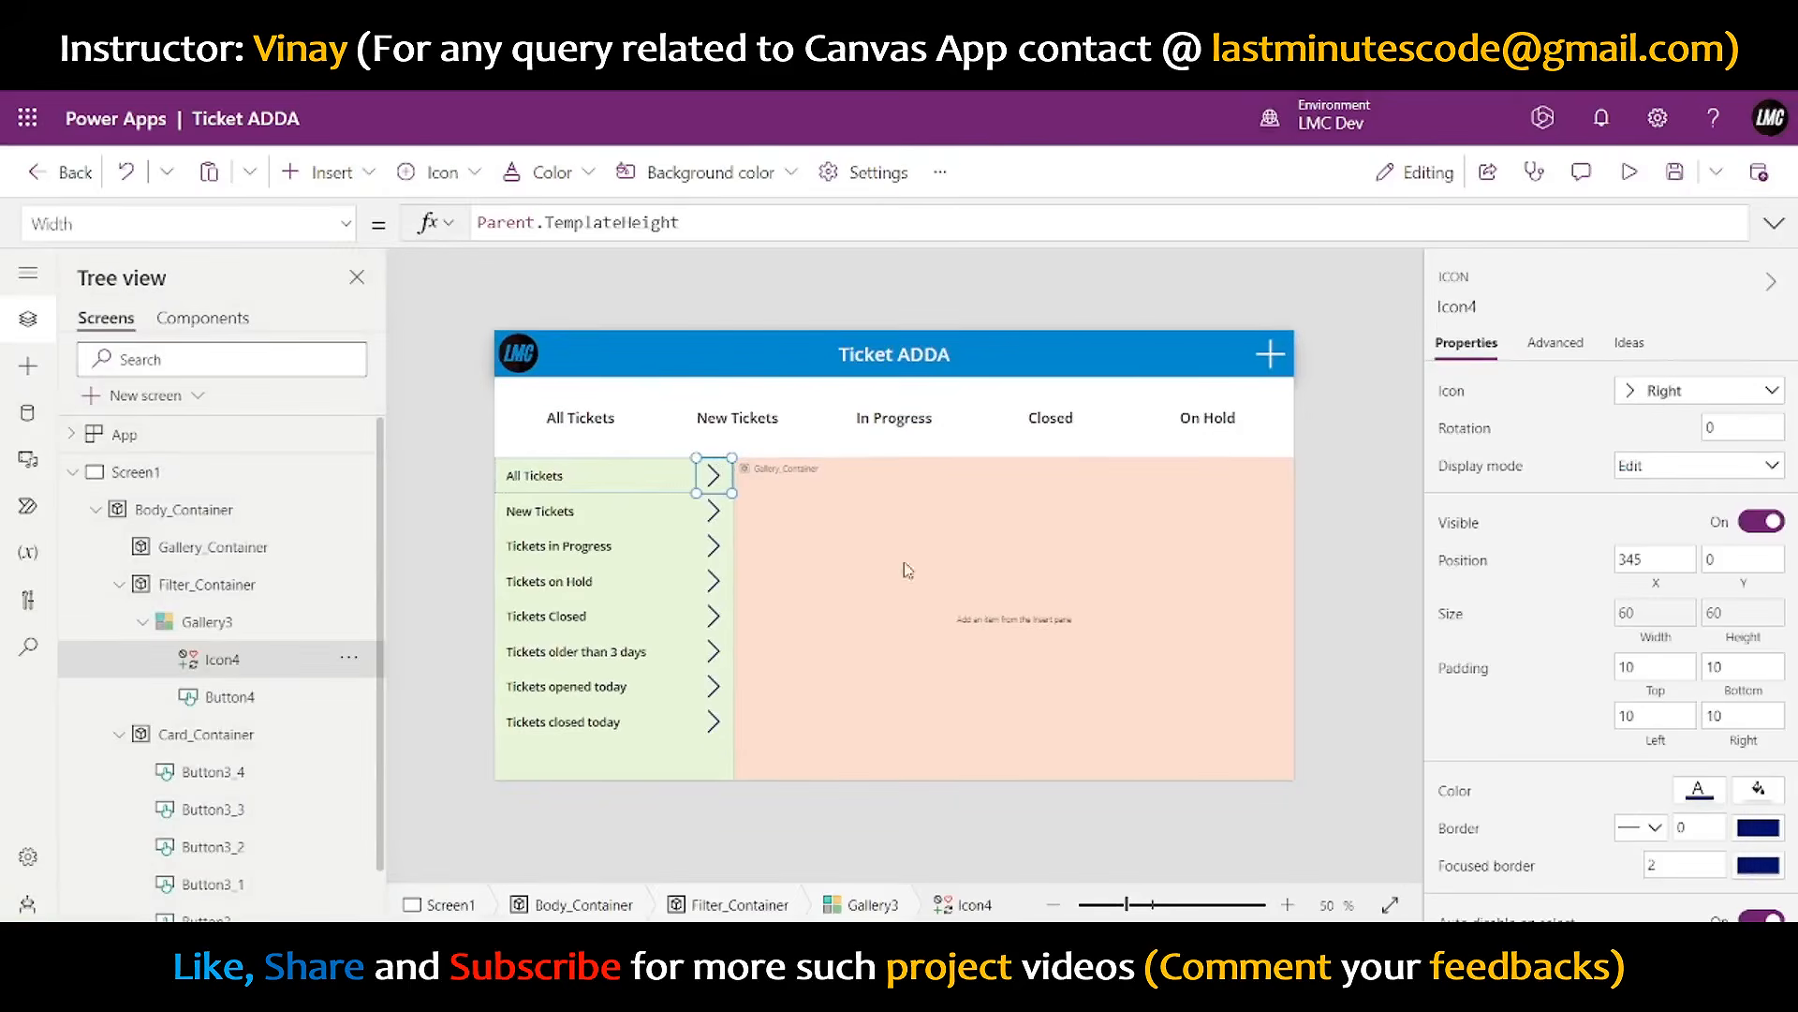
{"action": "scroll", "coordinate": [1592, 580], "scroll_direction": "down", "scroll_amount": 3}
{"action": "left_click", "coordinate": [1697, 622]}
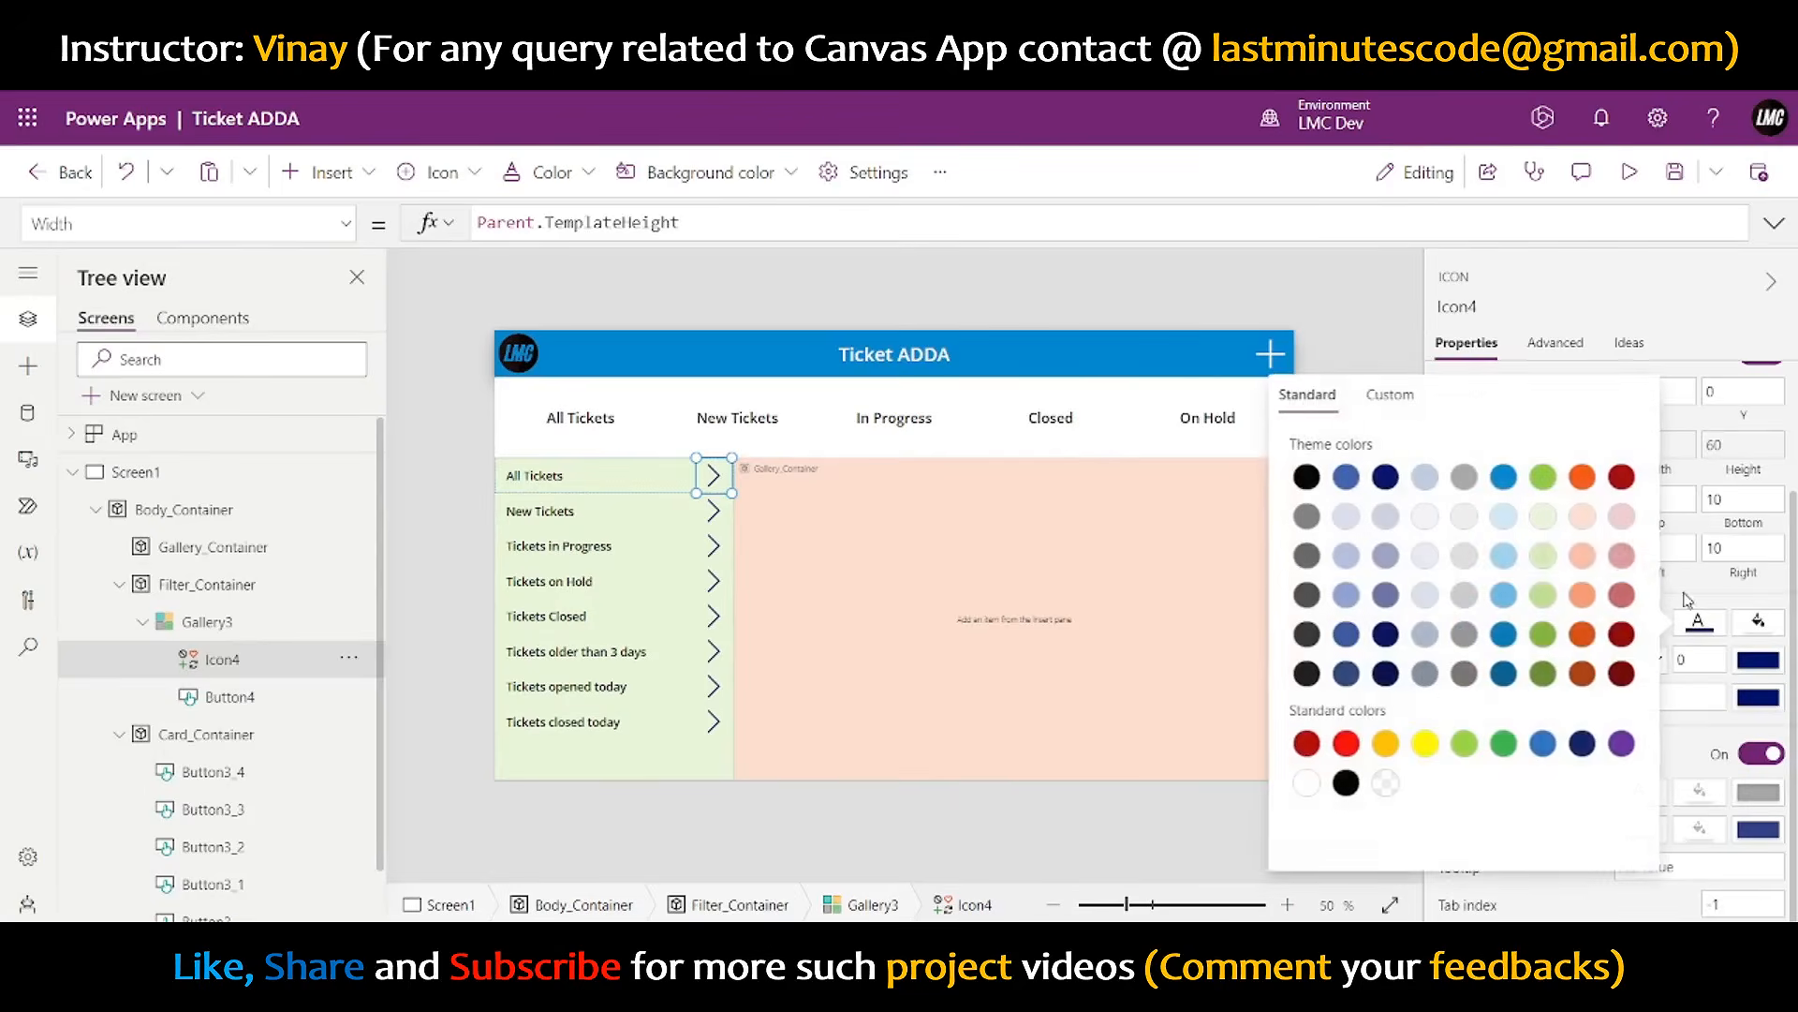
{"action": "left_click", "coordinate": [1464, 478]}
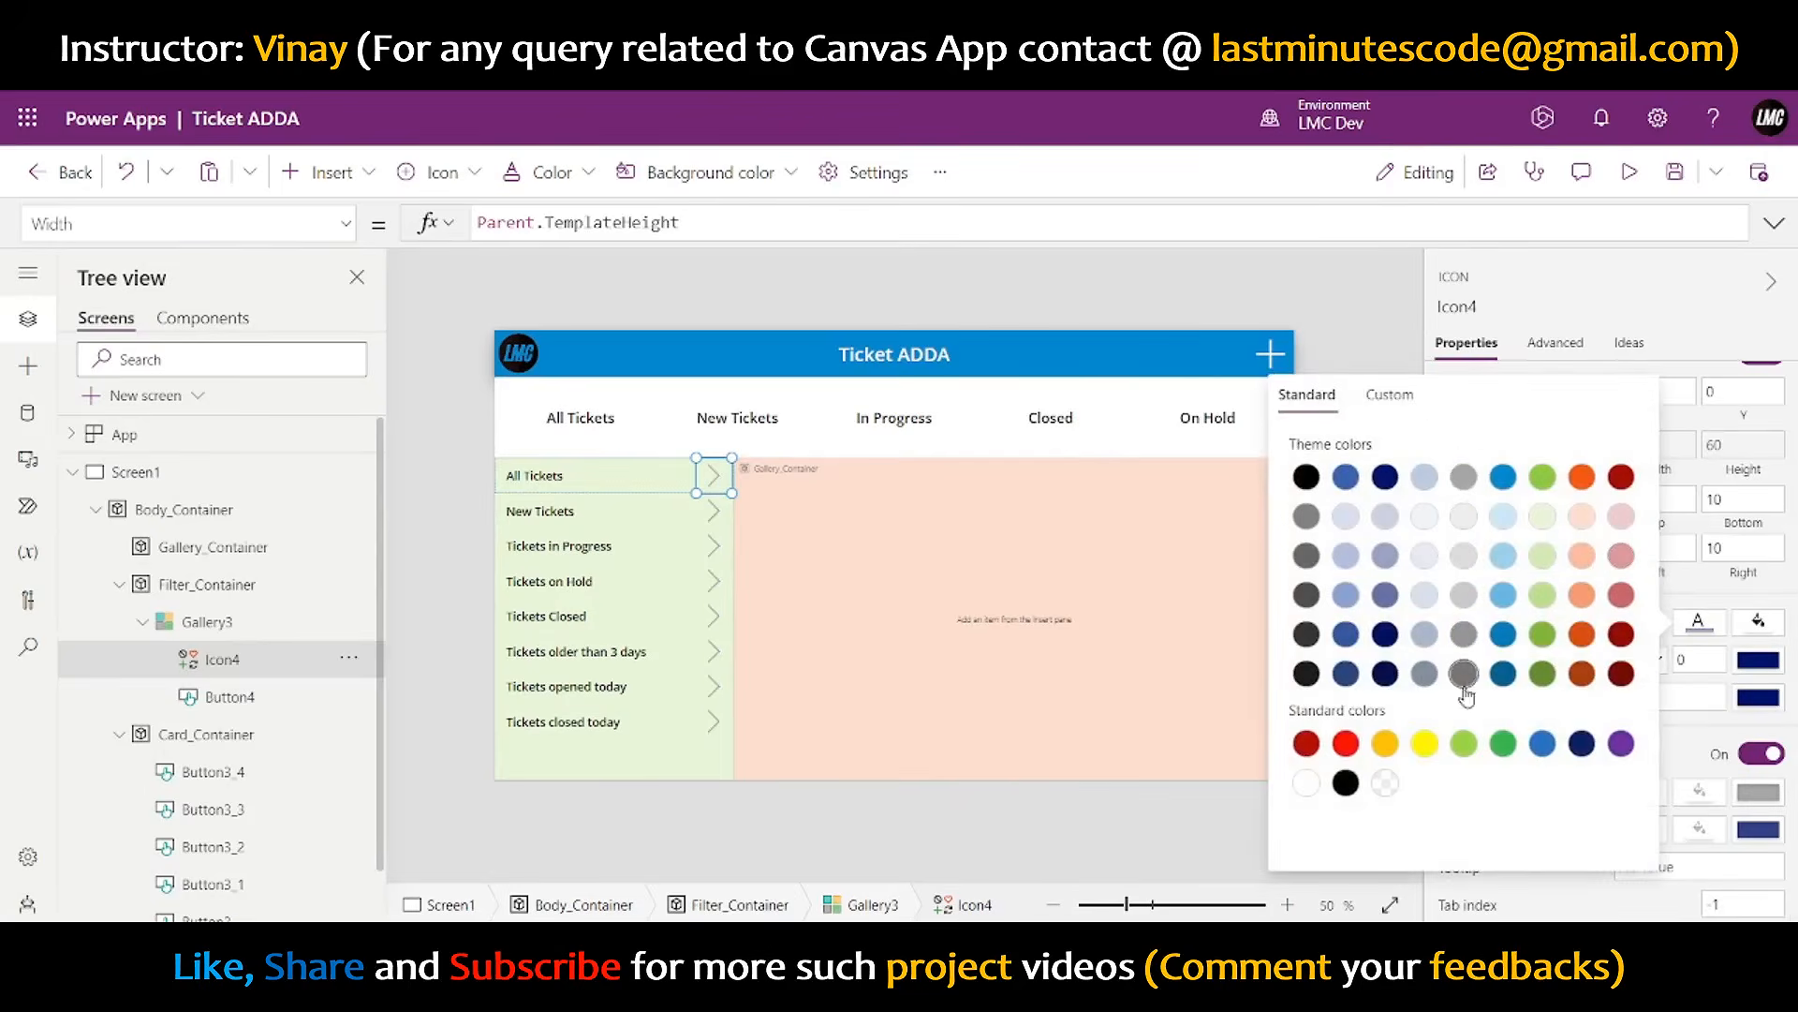
{"action": "left_click", "coordinate": [1464, 634]}
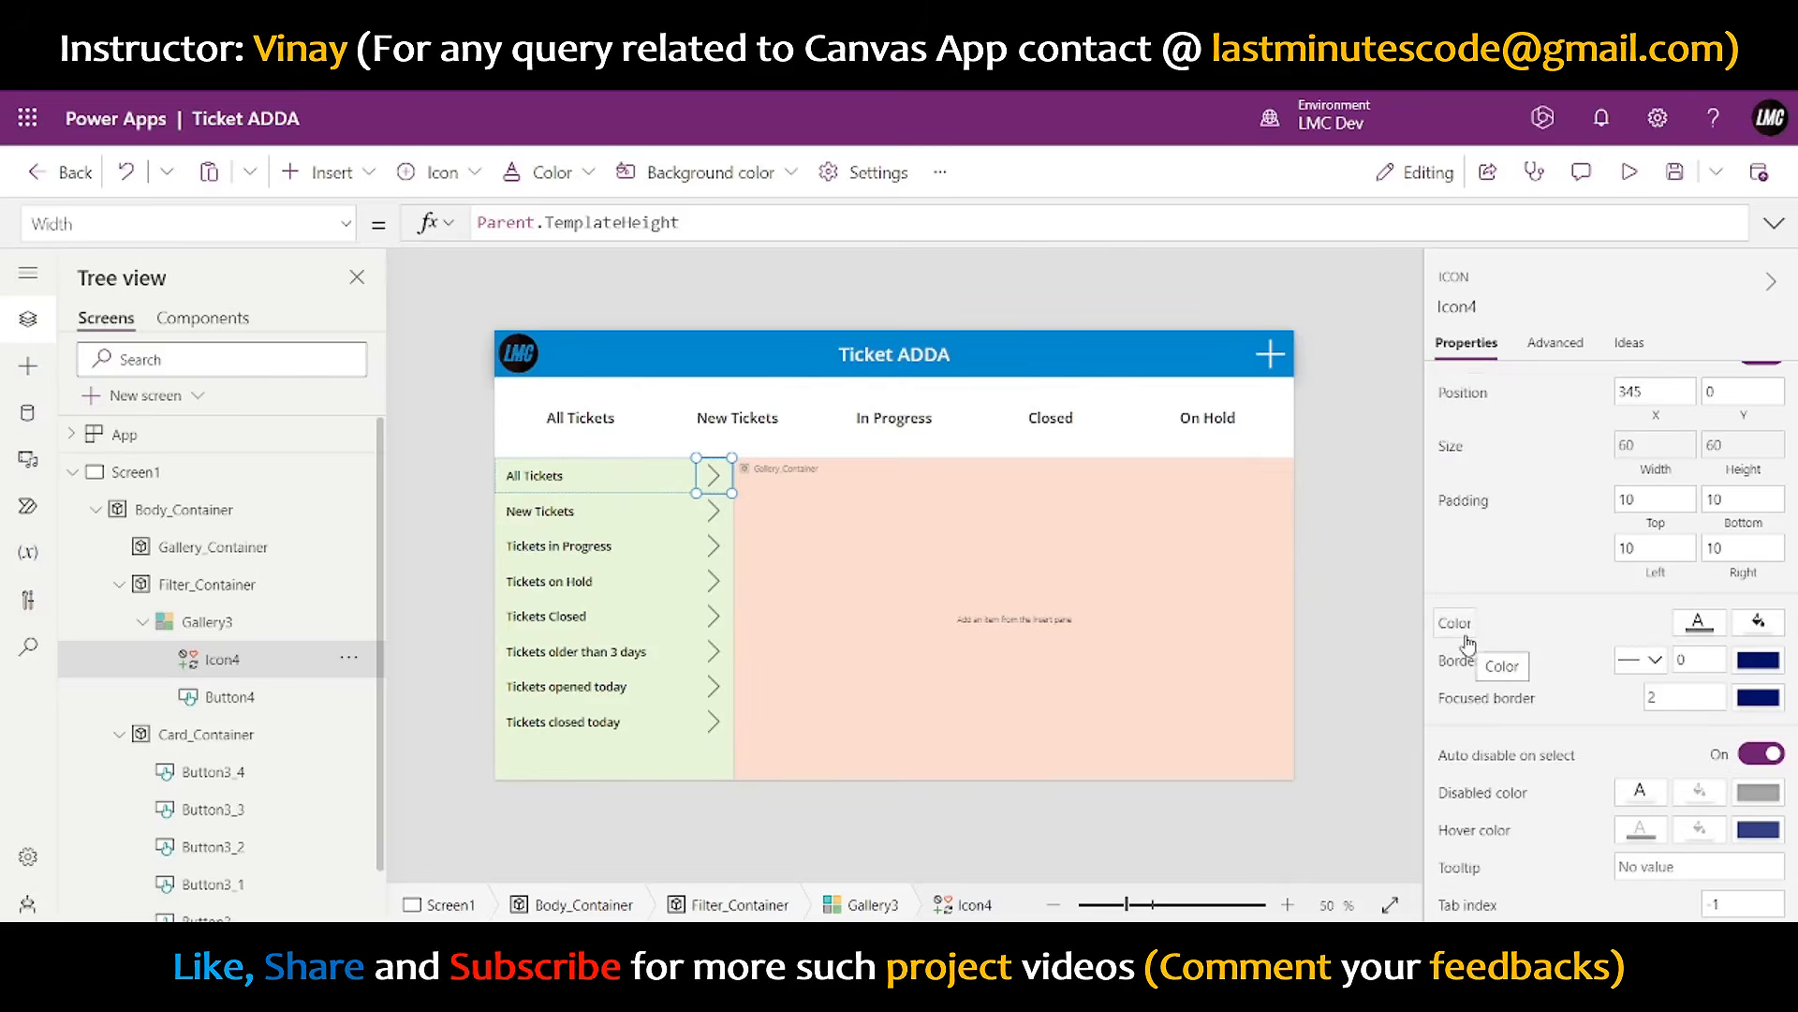
{"action": "left_click", "coordinate": [1699, 624]}
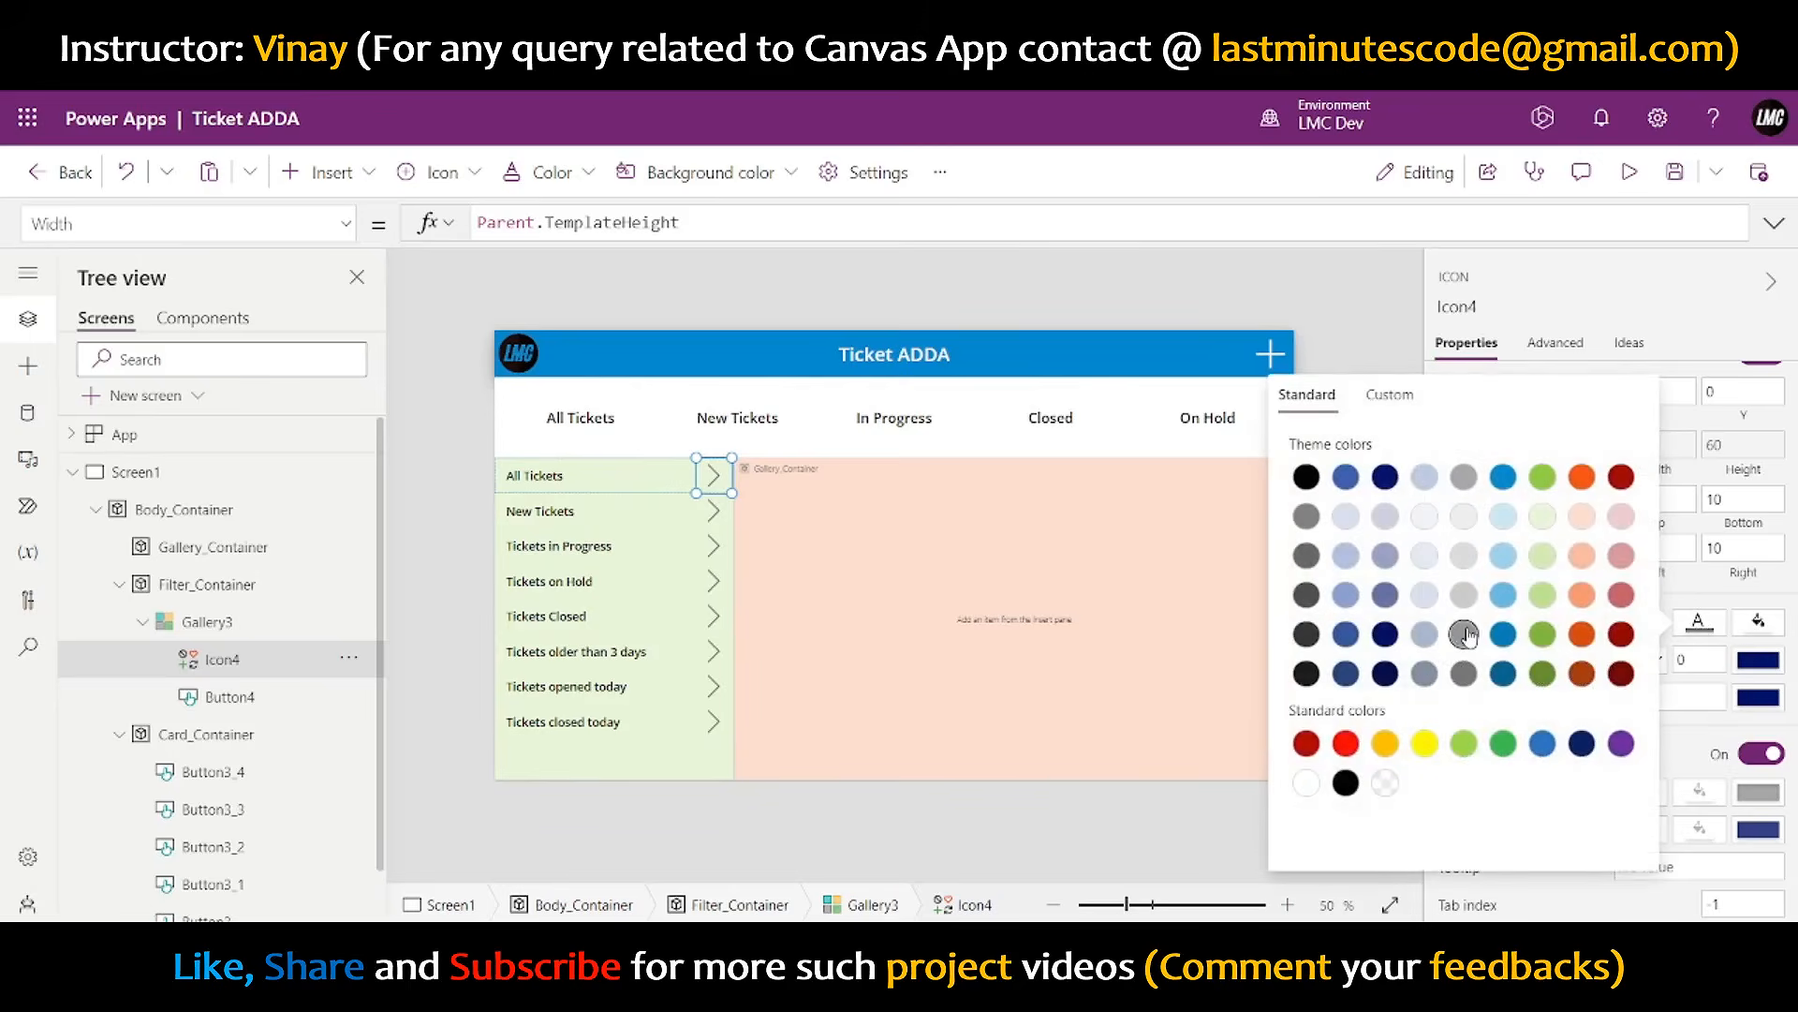
{"action": "left_click", "coordinate": [1257, 306]}
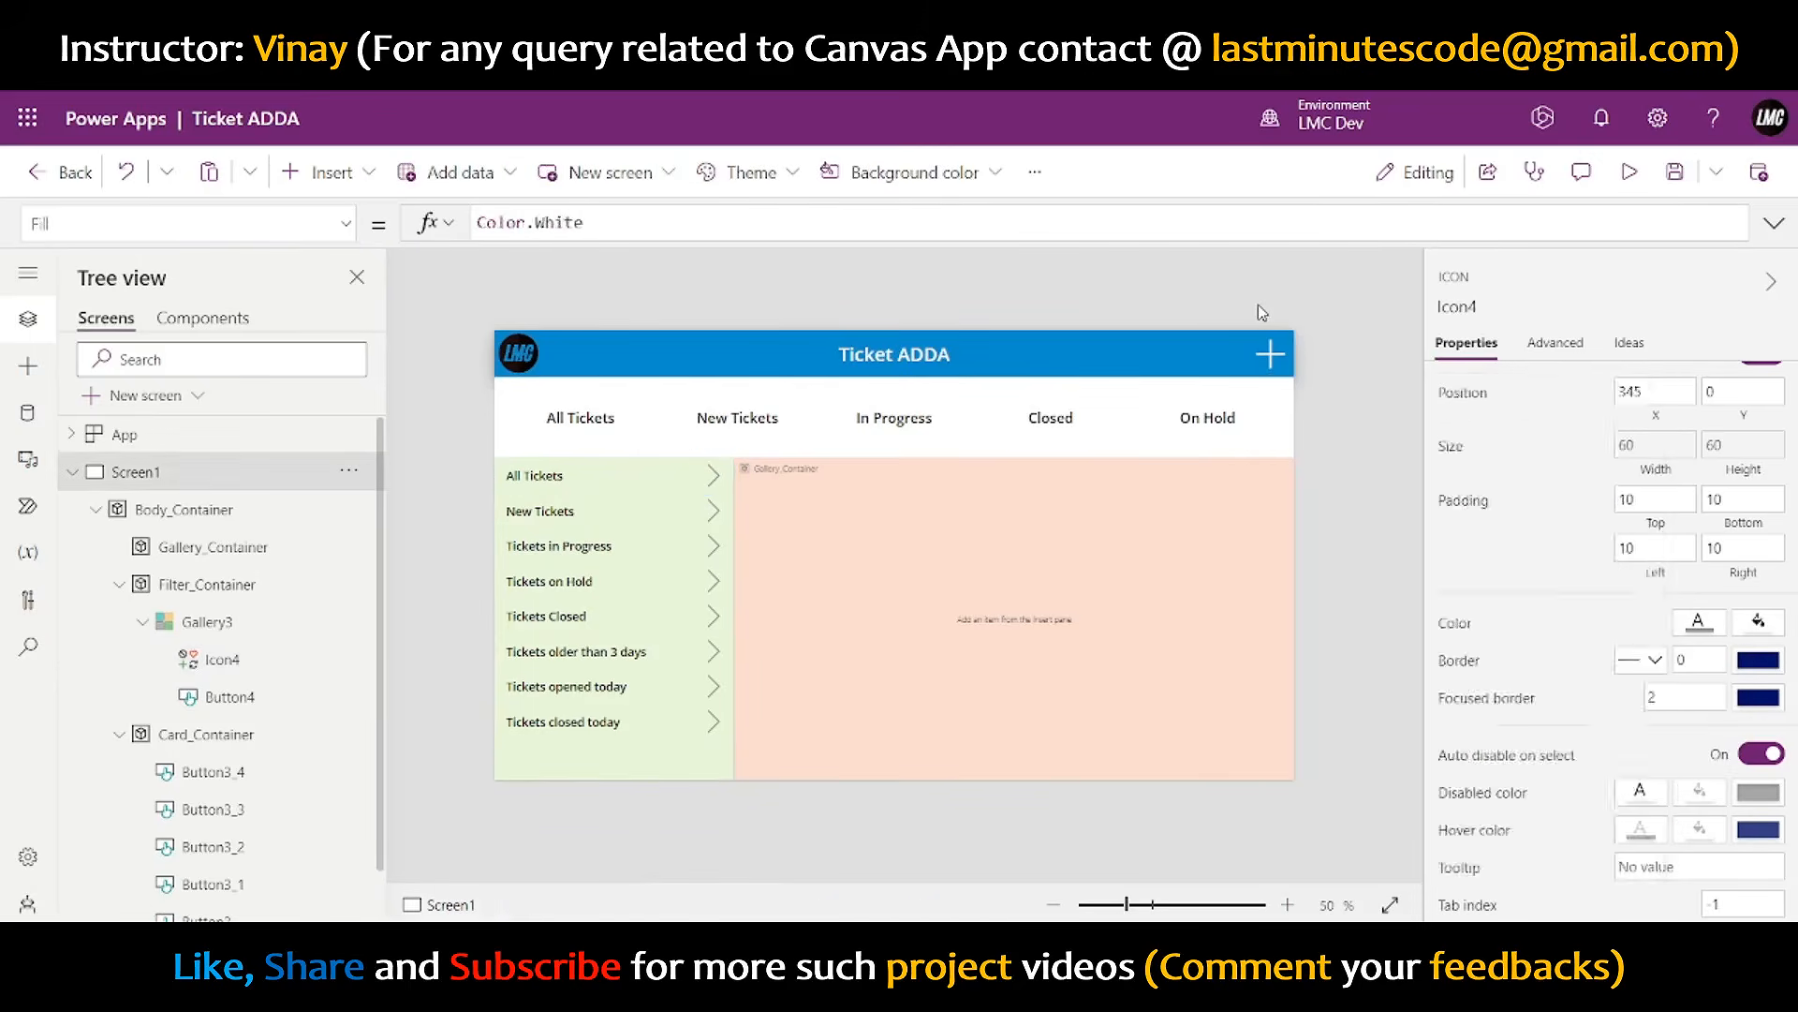
{"action": "left_click", "coordinate": [1629, 171]}
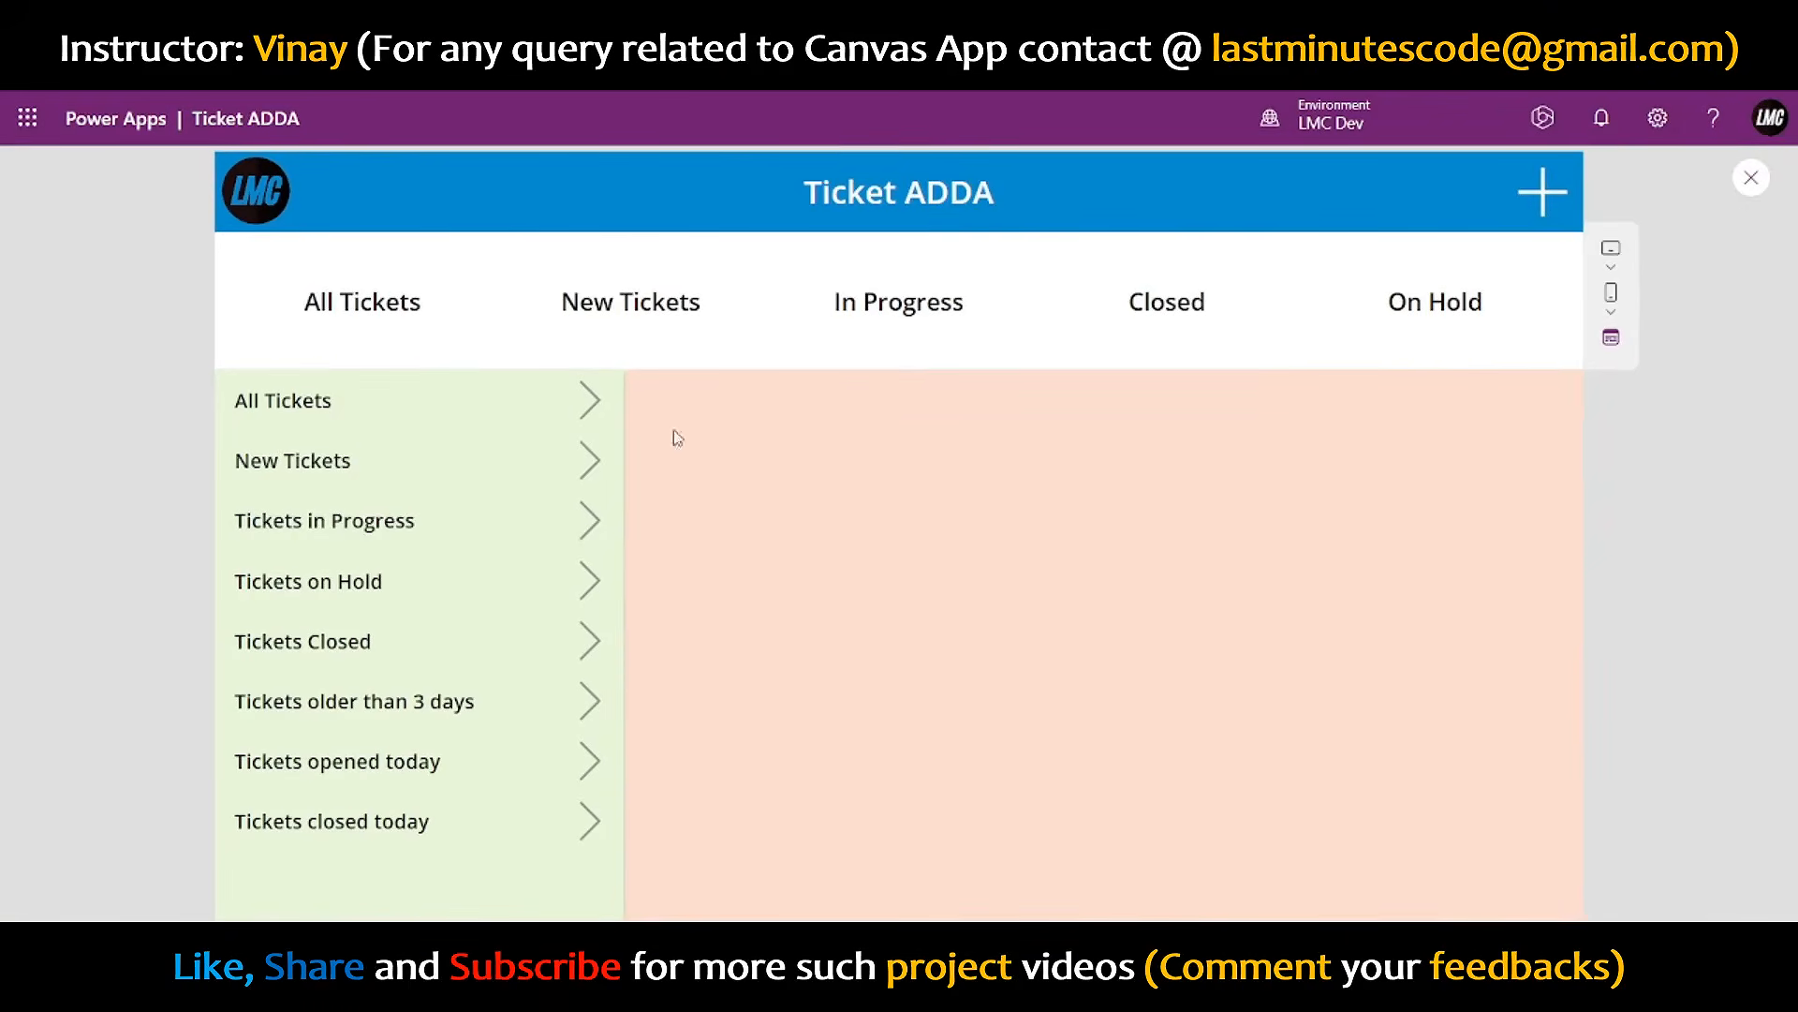
{"action": "left_click", "coordinate": [1759, 191]}
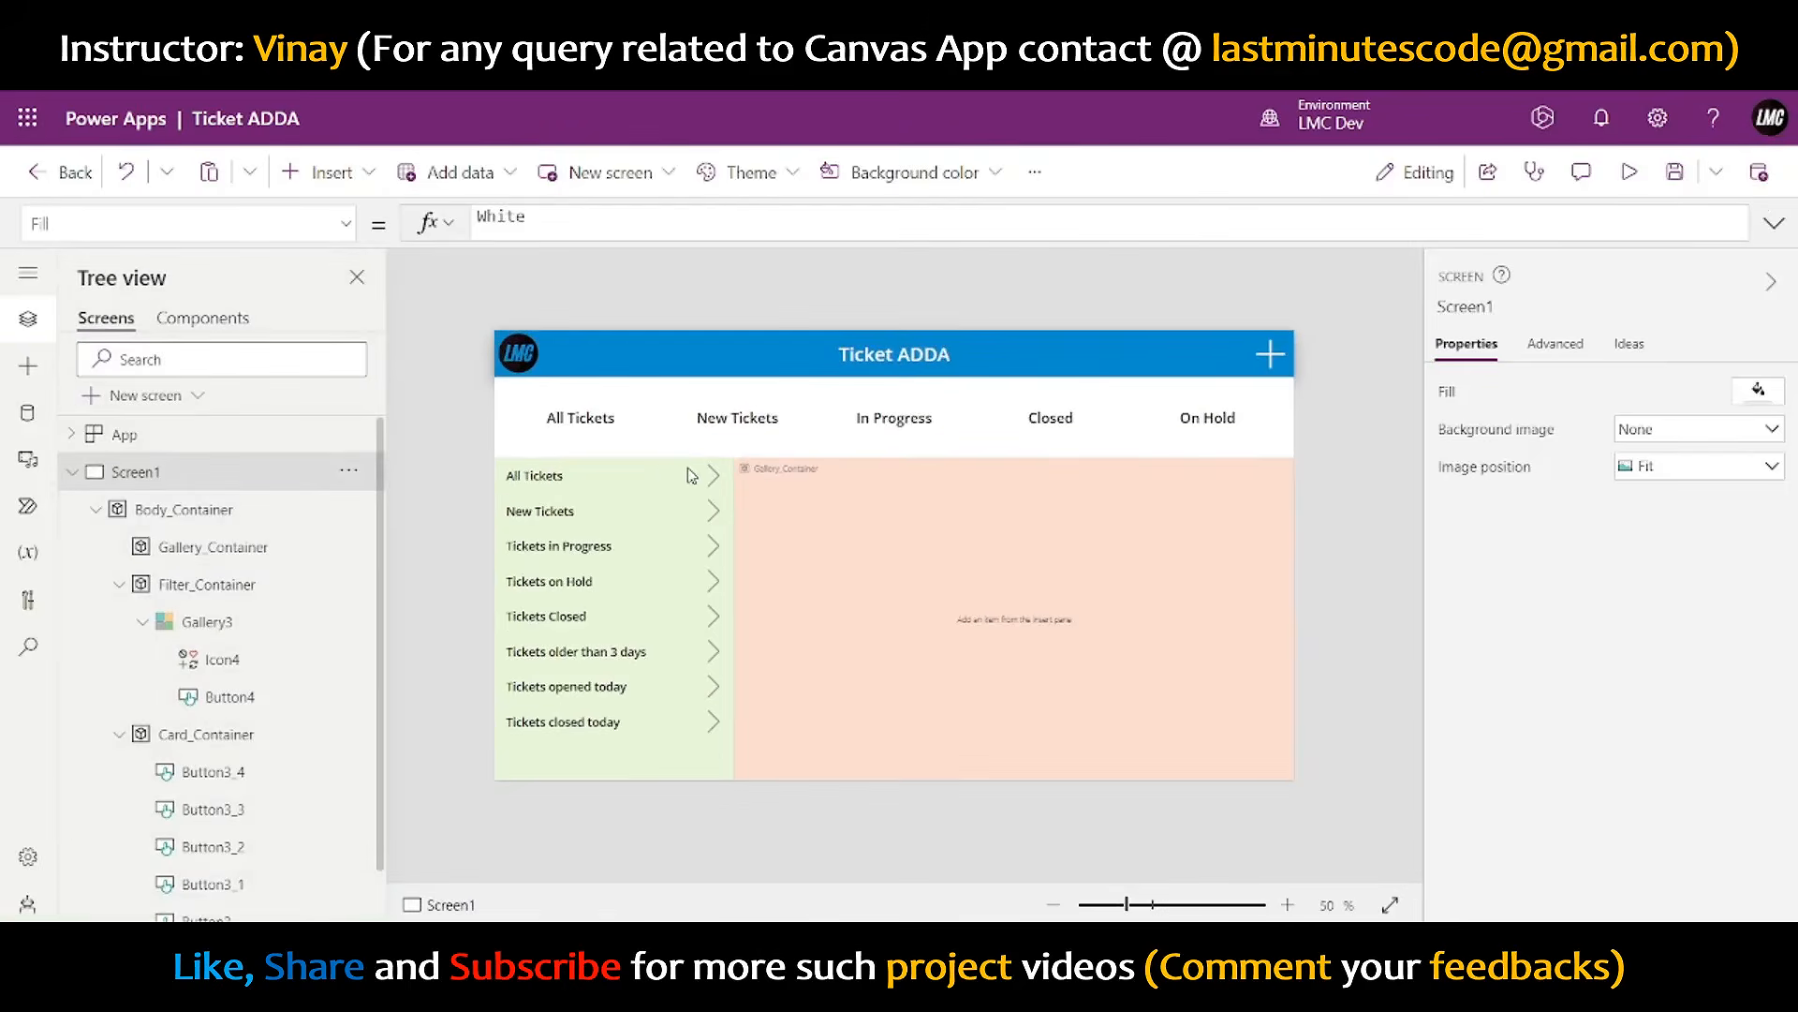
- Insert a Rectangle shape into Gallery3's row template, about 140 wide and 34 high, at X 0 and Y 26
{"action": "left_click", "coordinate": [712, 478]}
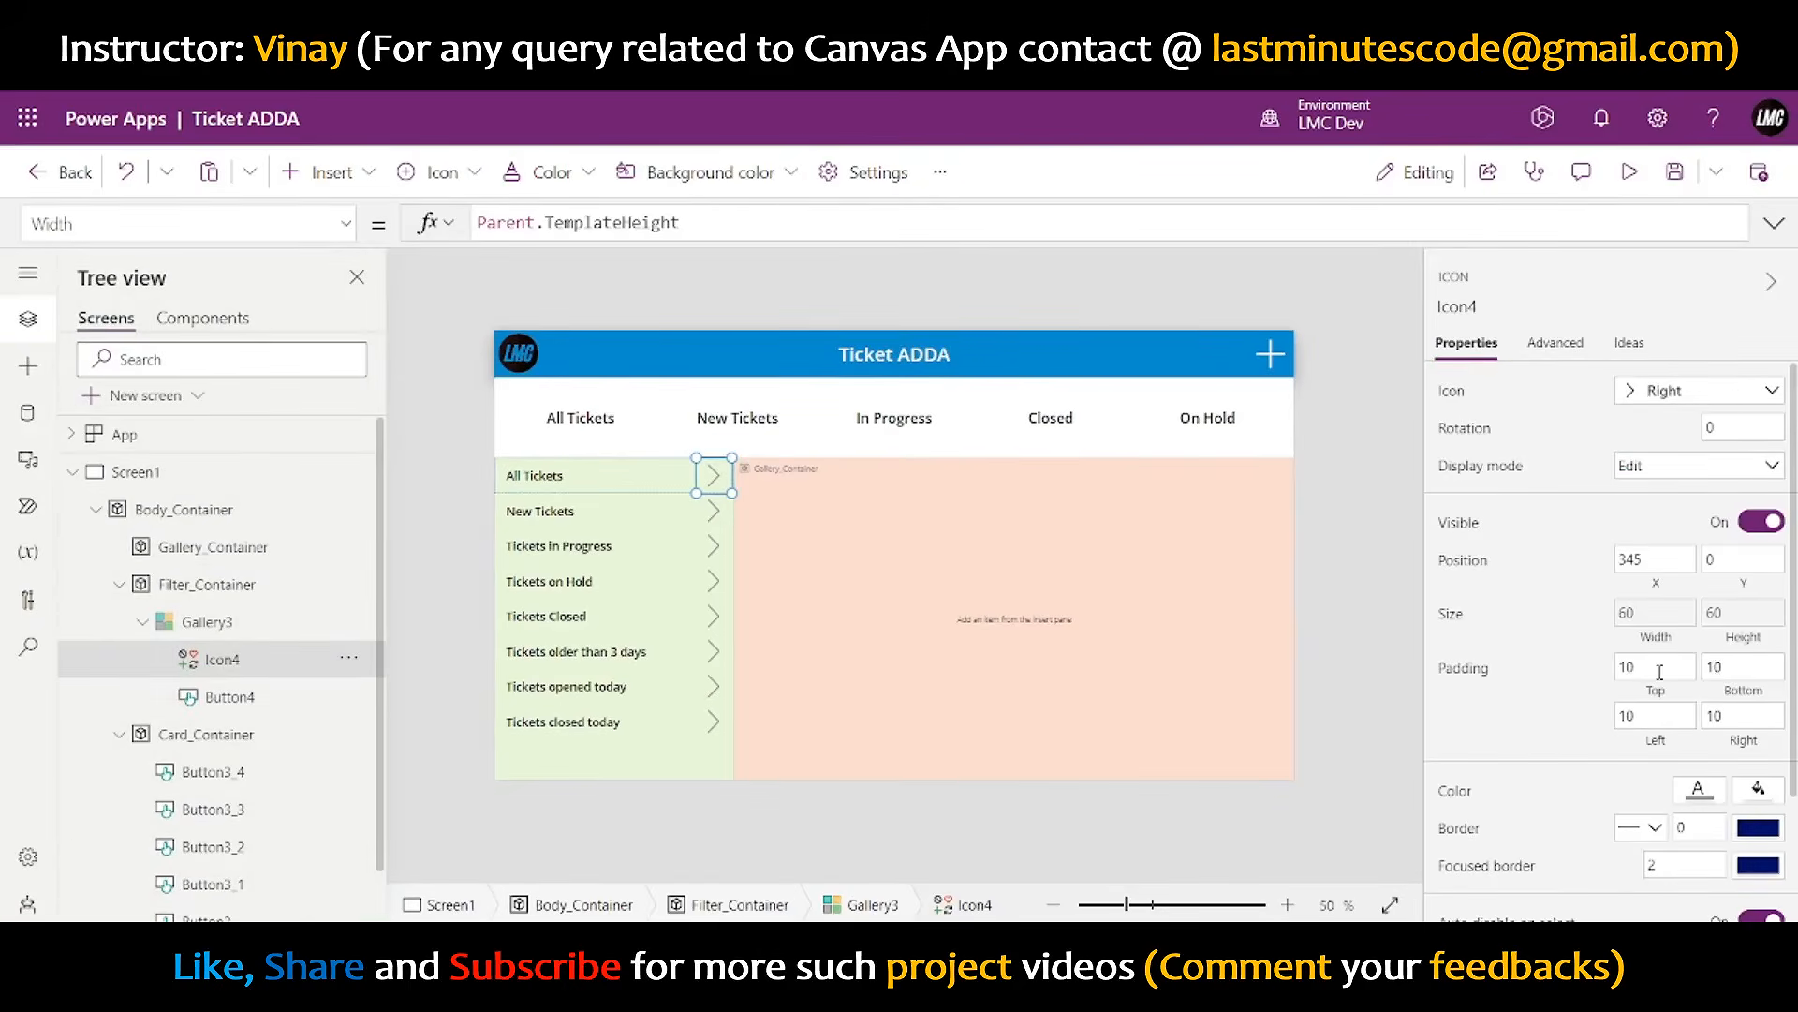
{"action": "left_click", "coordinate": [559, 535]}
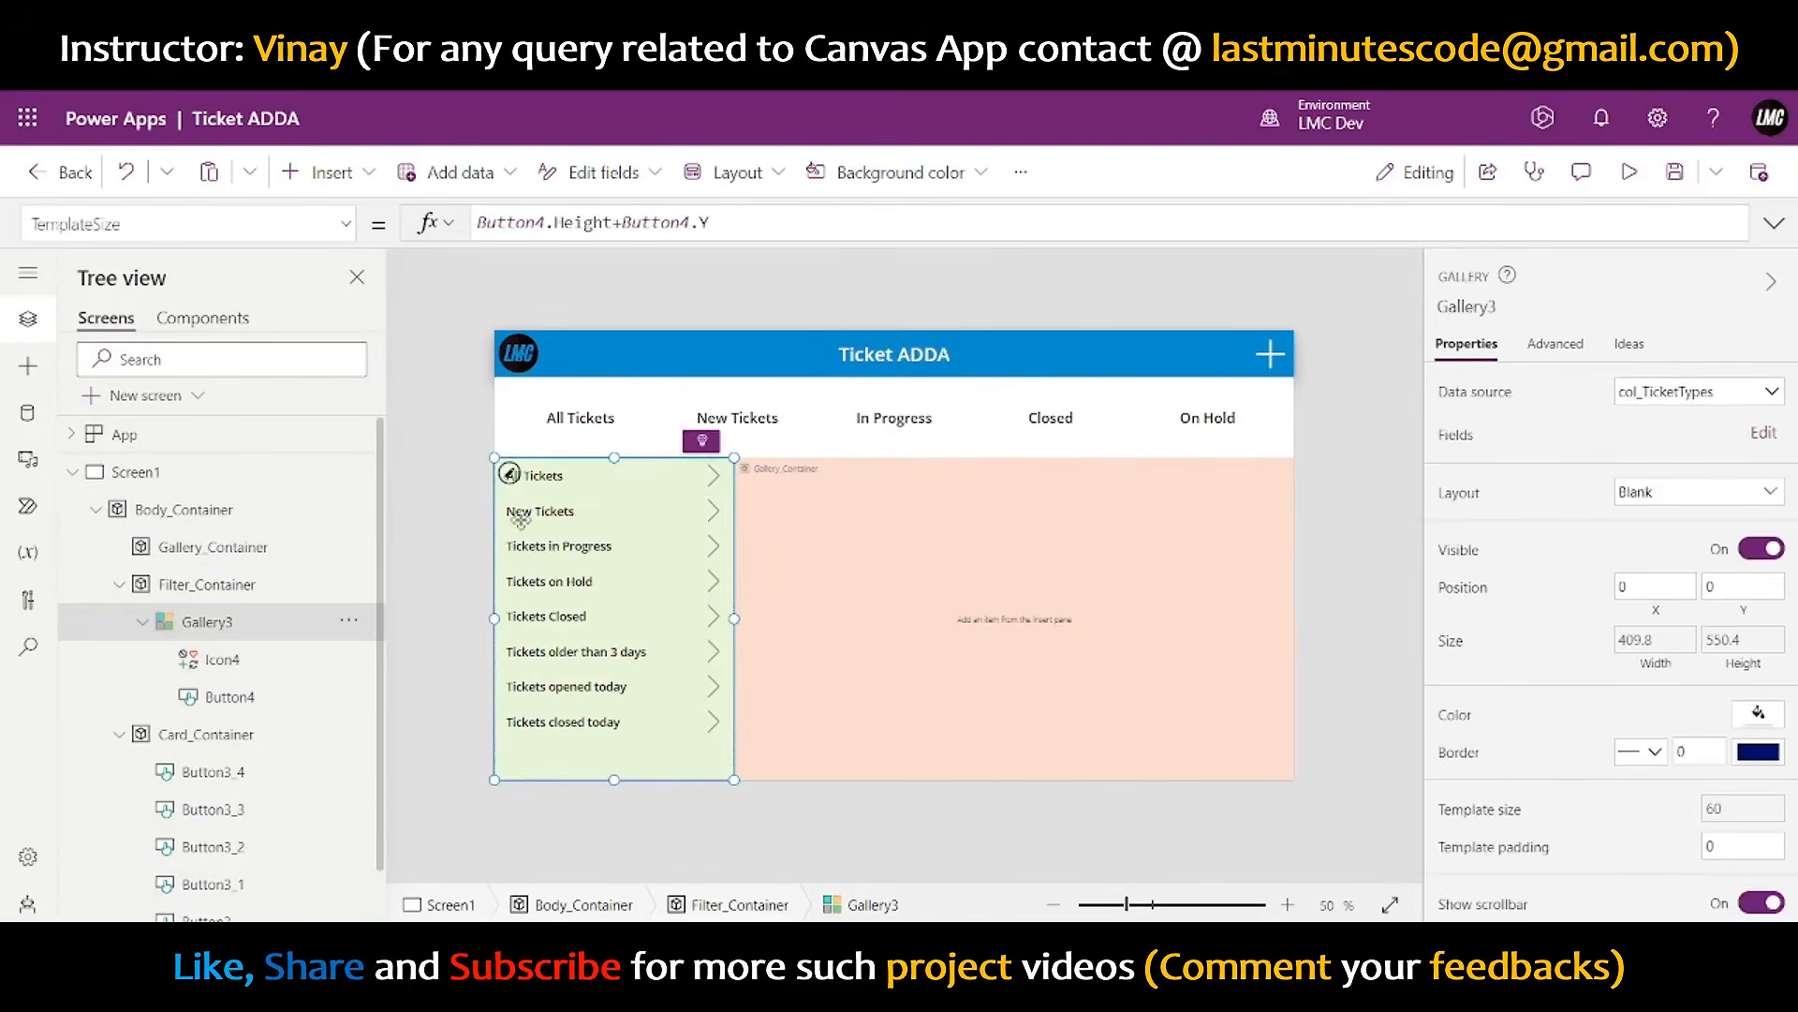
{"action": "left_click", "coordinate": [509, 474]}
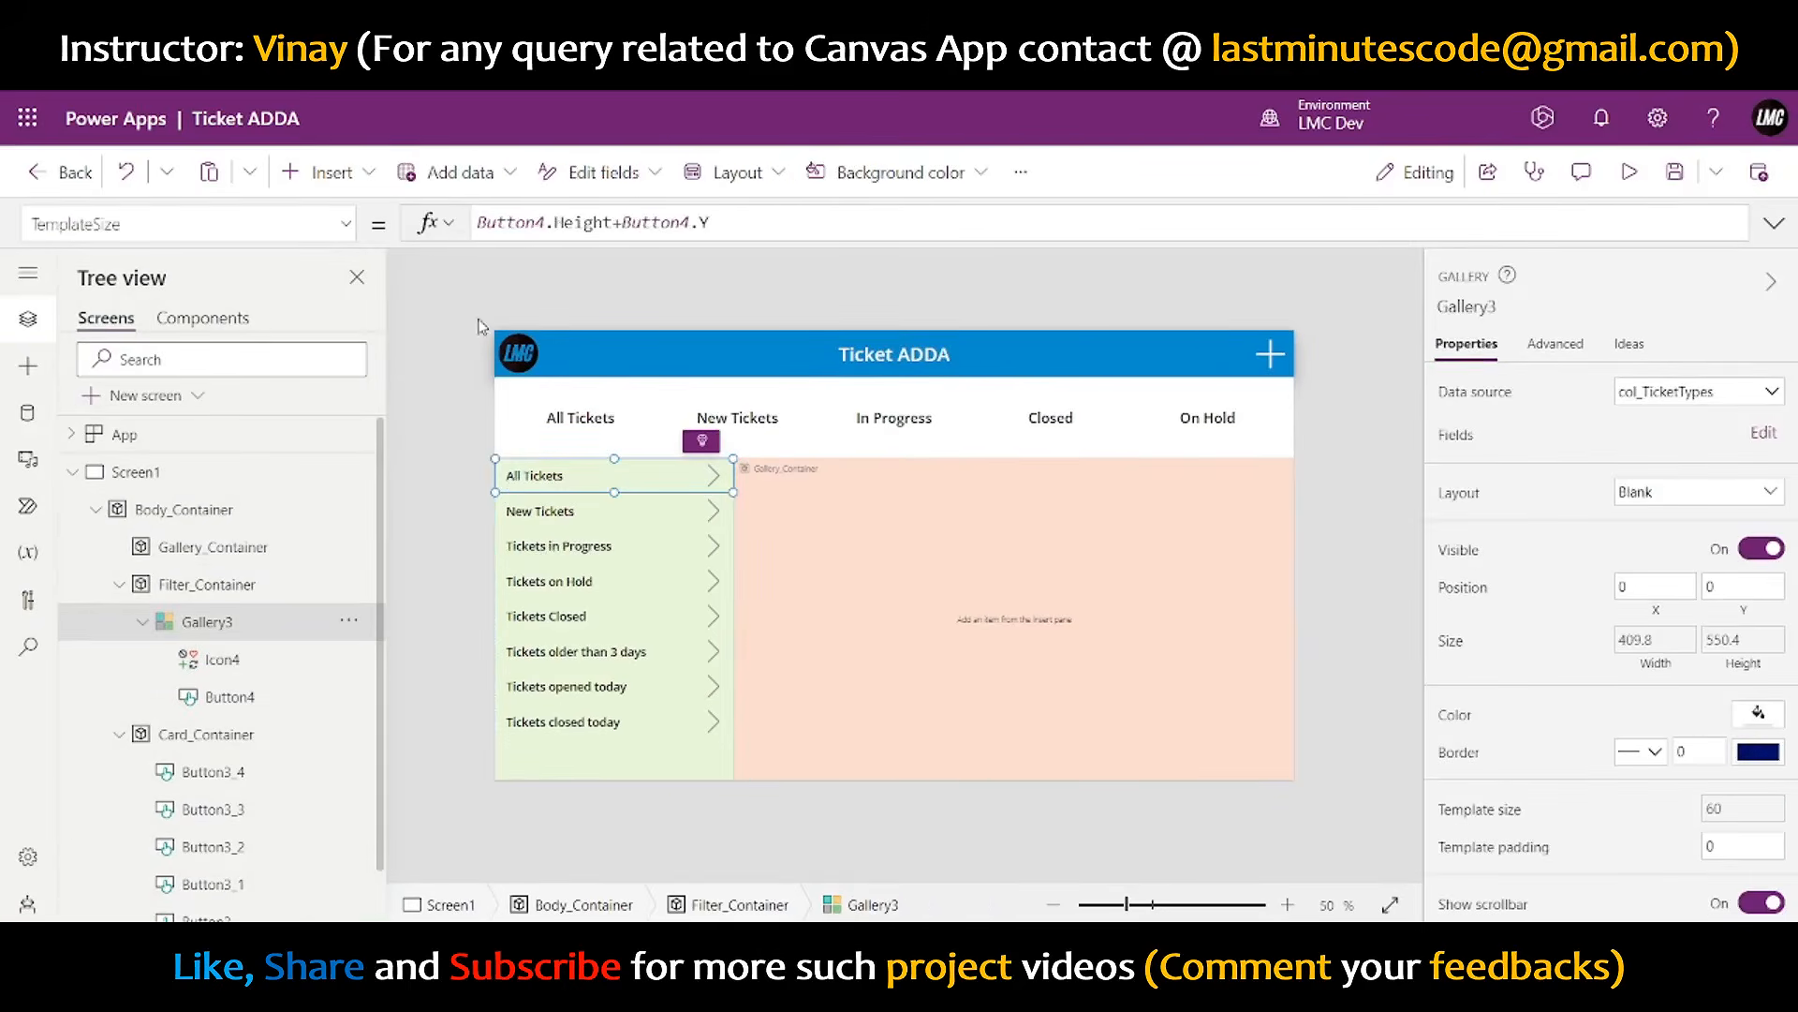
{"action": "left_click", "coordinate": [333, 173]}
{"action": "type", "text": "rec"}
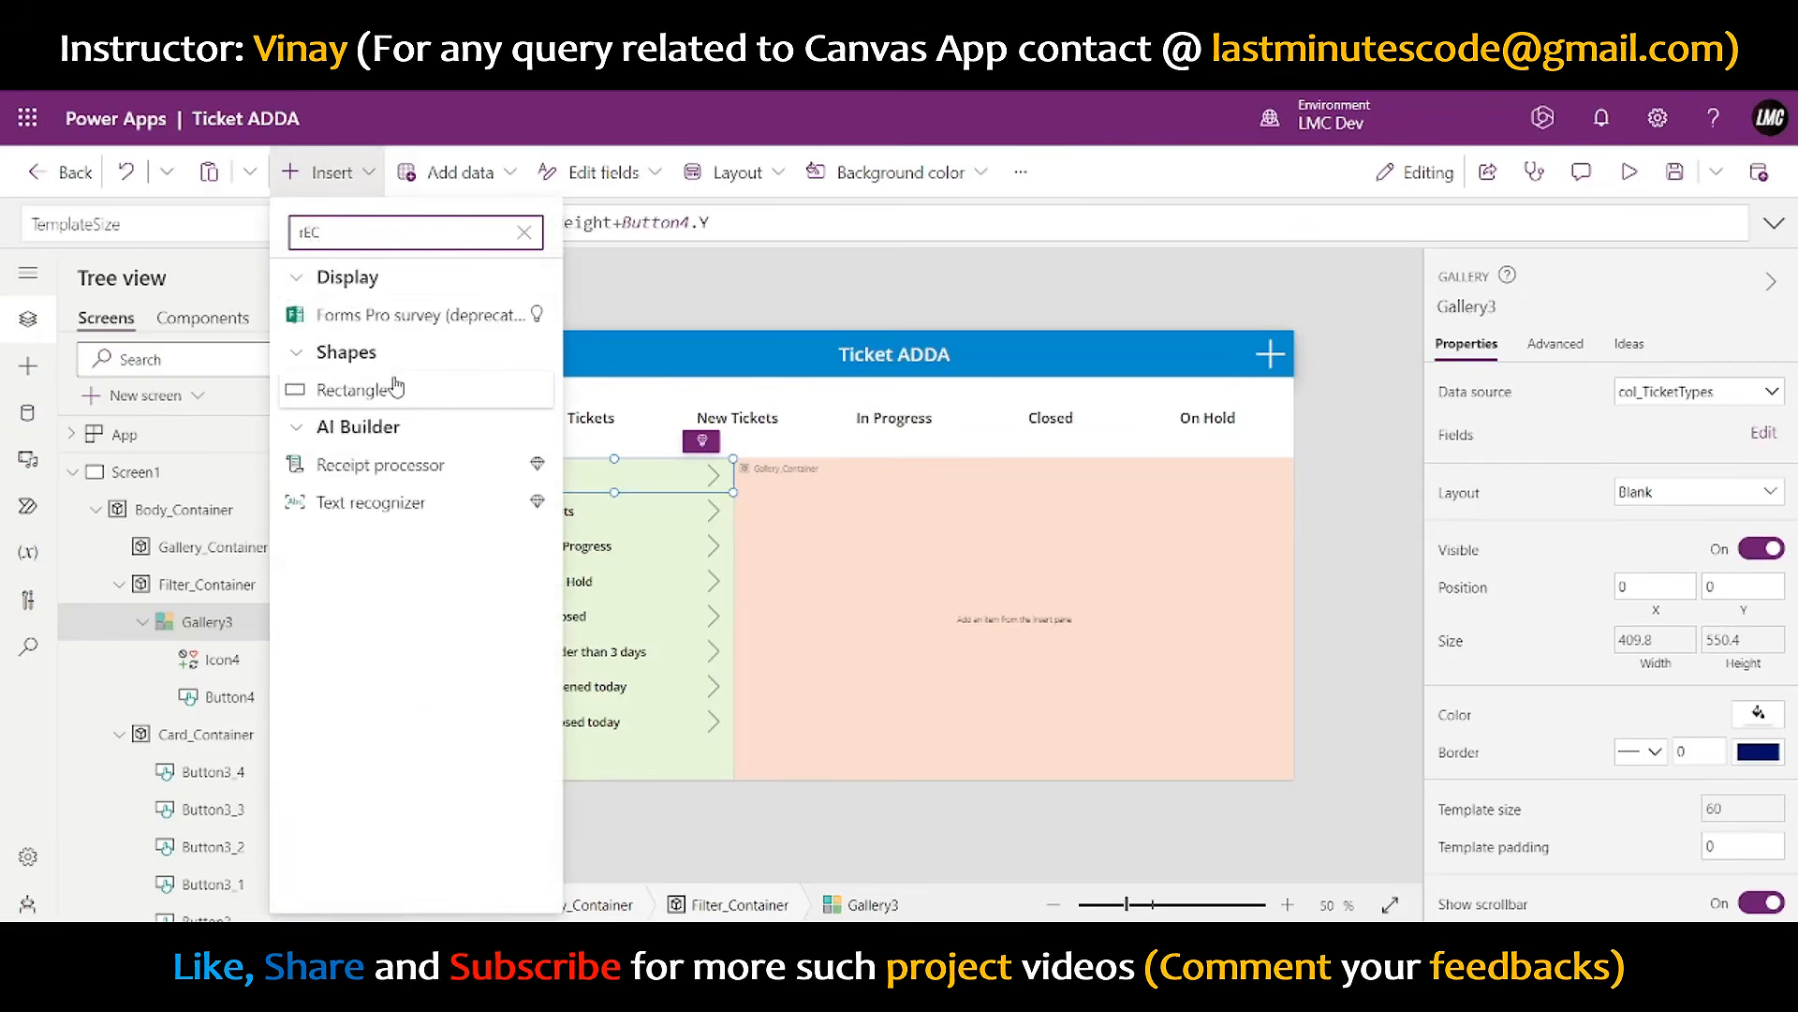
{"action": "left_click", "coordinate": [352, 390]}
{"action": "left_click_drag", "start_coordinate": [607, 457], "coordinate": [455, 493]}
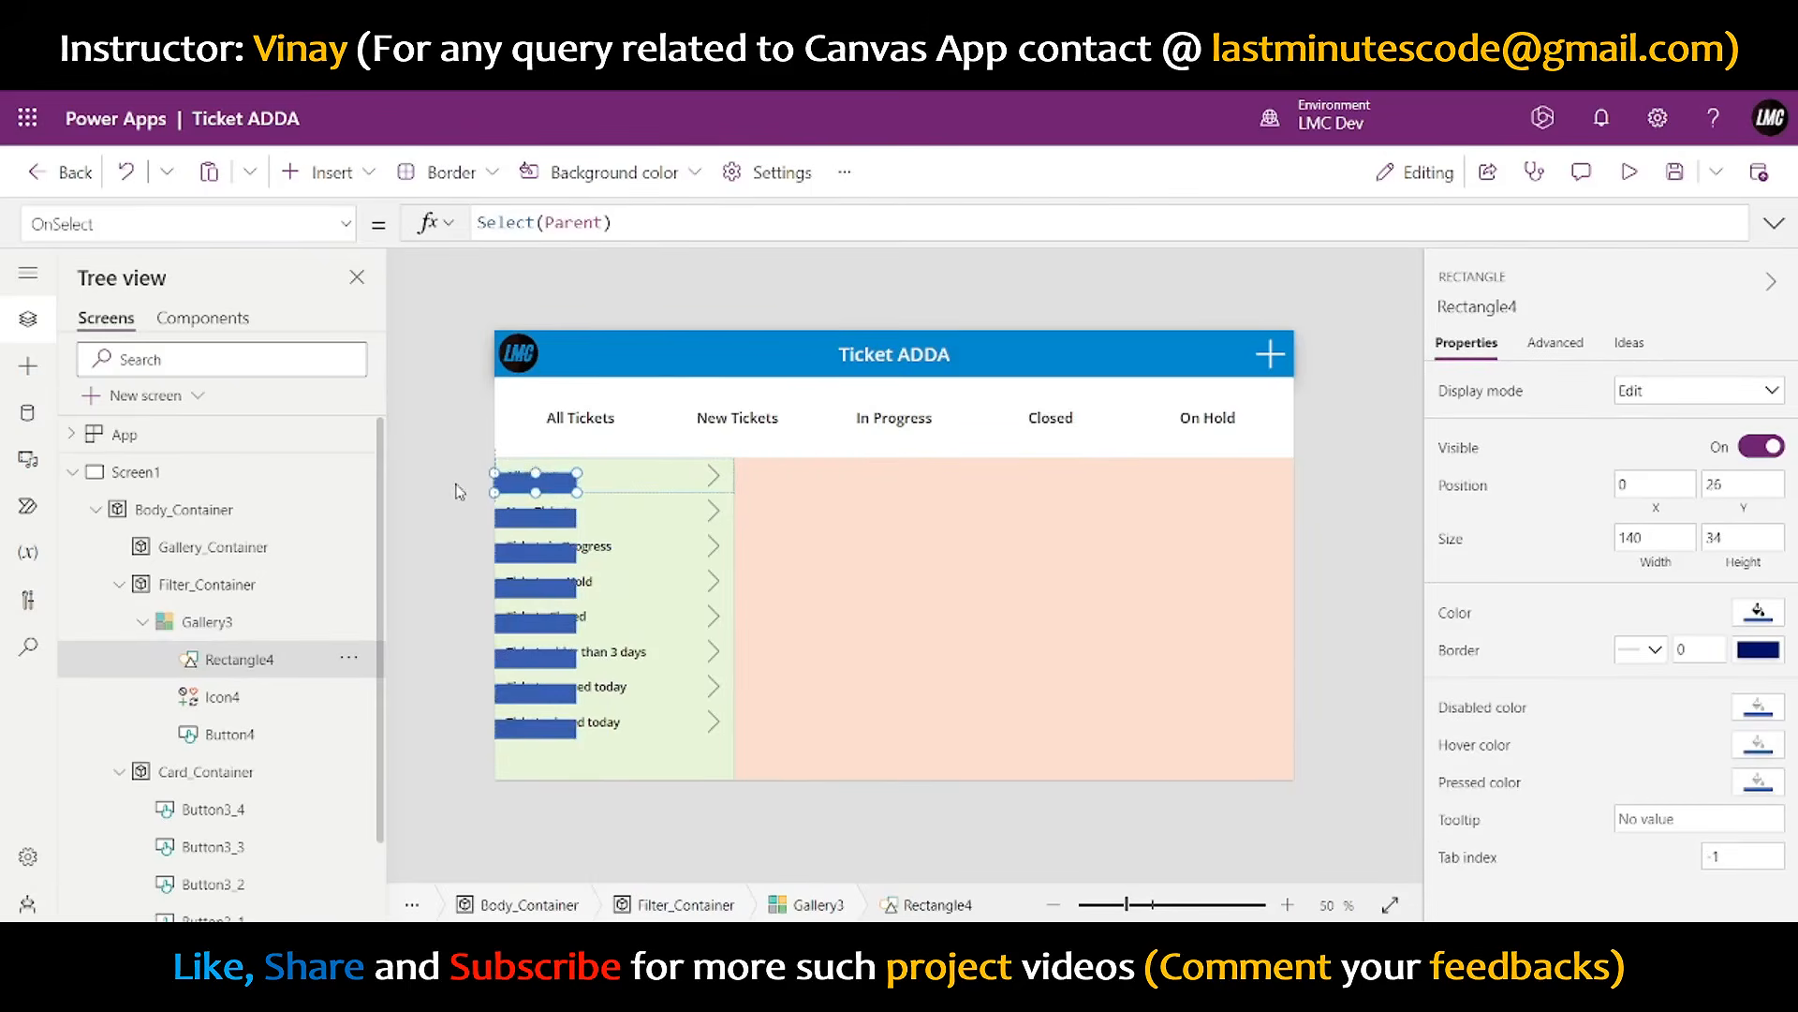
- Set the gallery rectangle's height to 2 and its width to Parent.Width
{"action": "double_click", "coordinate": [1729, 533]}
{"action": "type", "text": "2"}
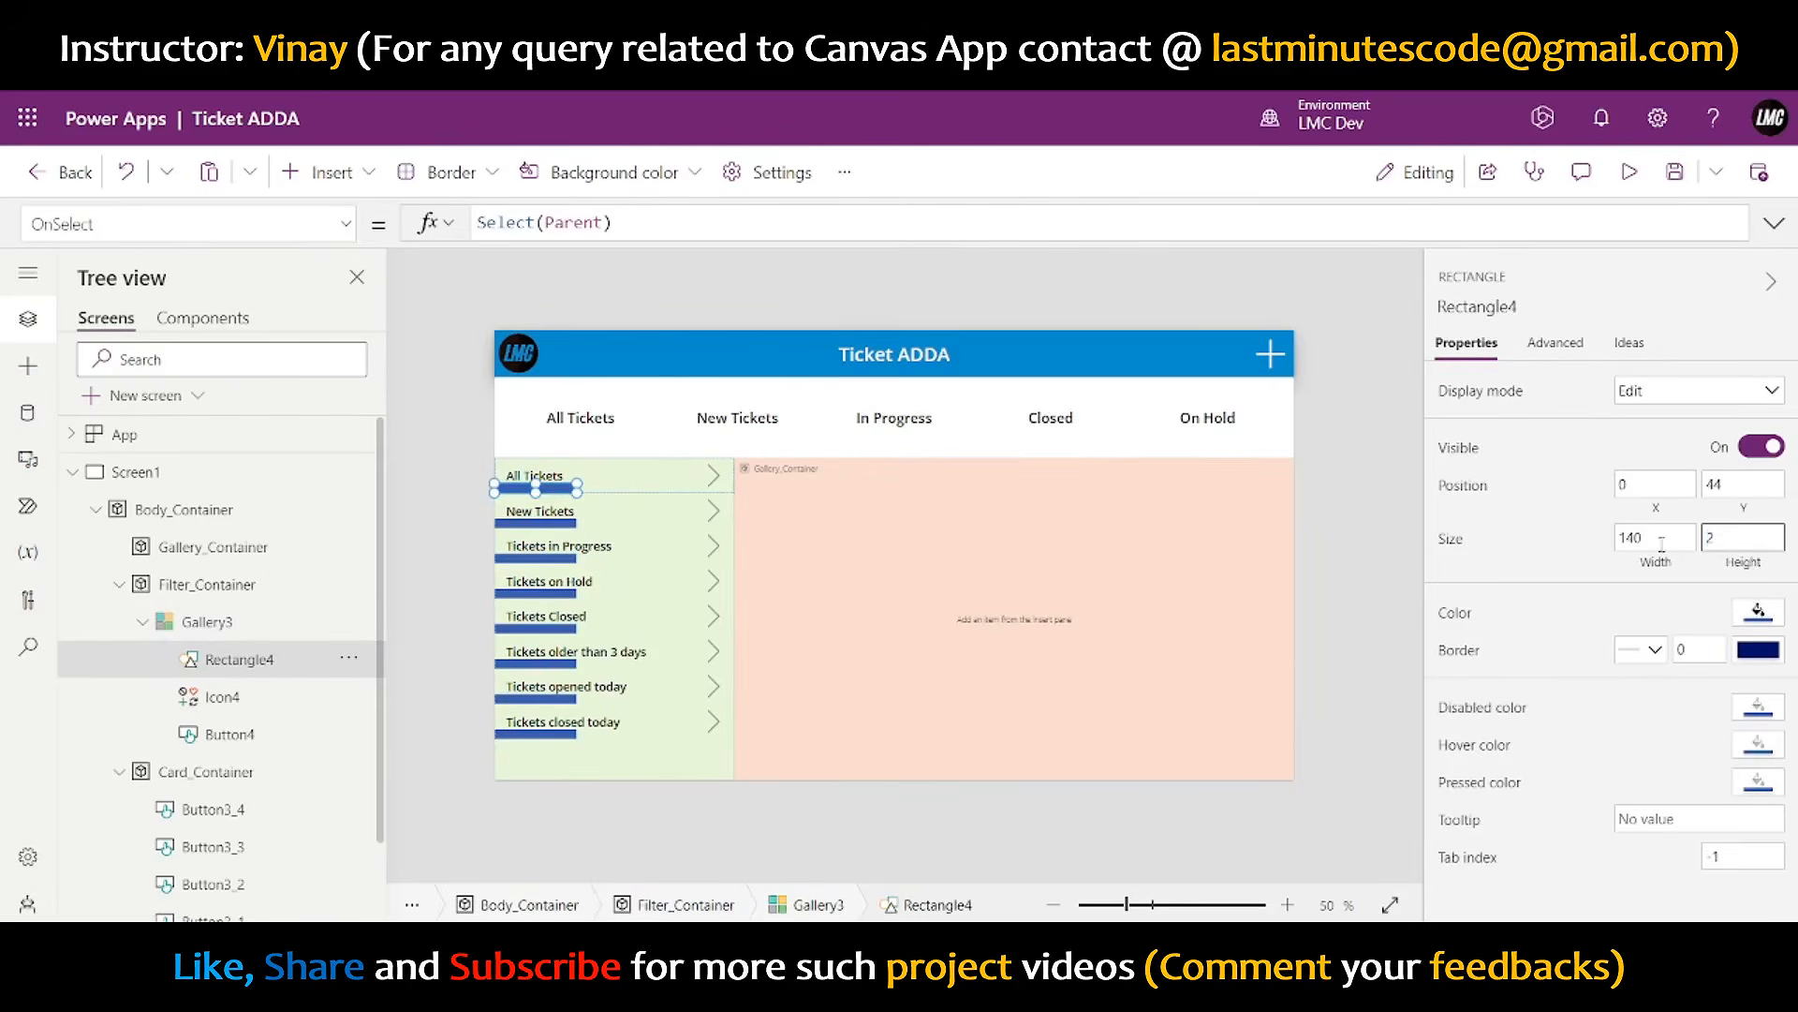
{"action": "left_click", "coordinate": [1583, 558]}
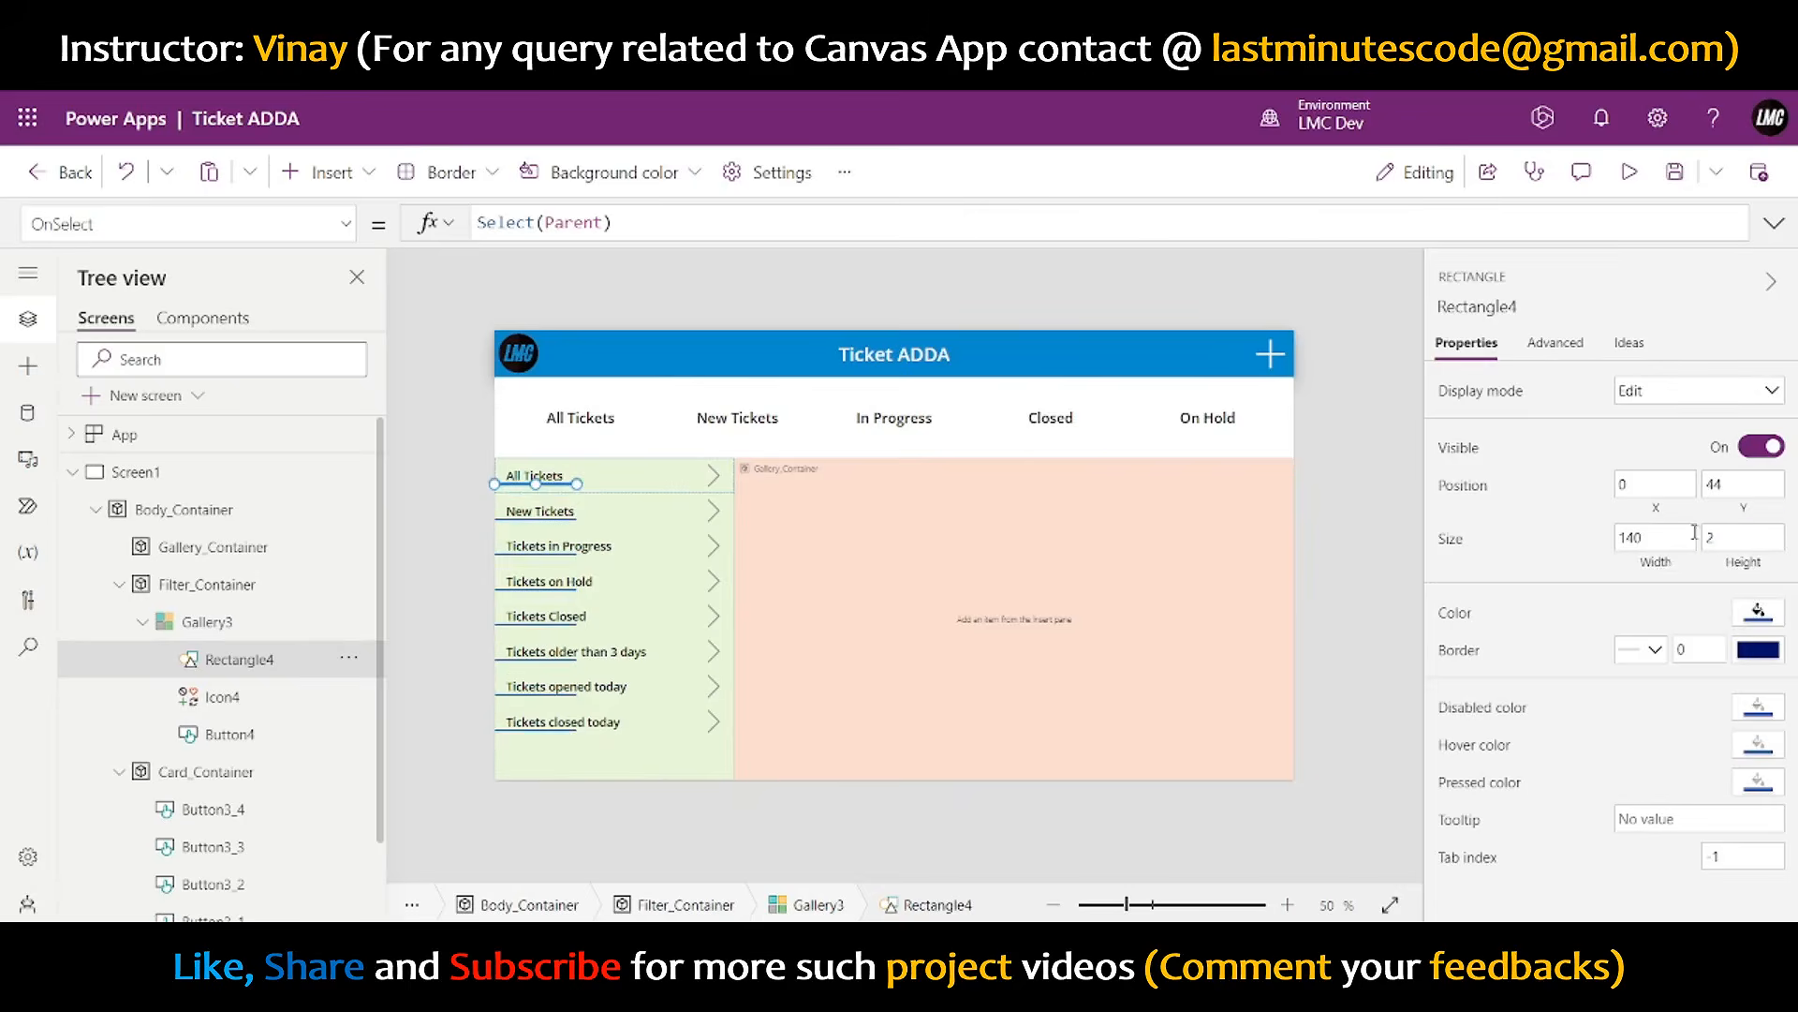
{"action": "left_click", "coordinate": [1671, 565]}
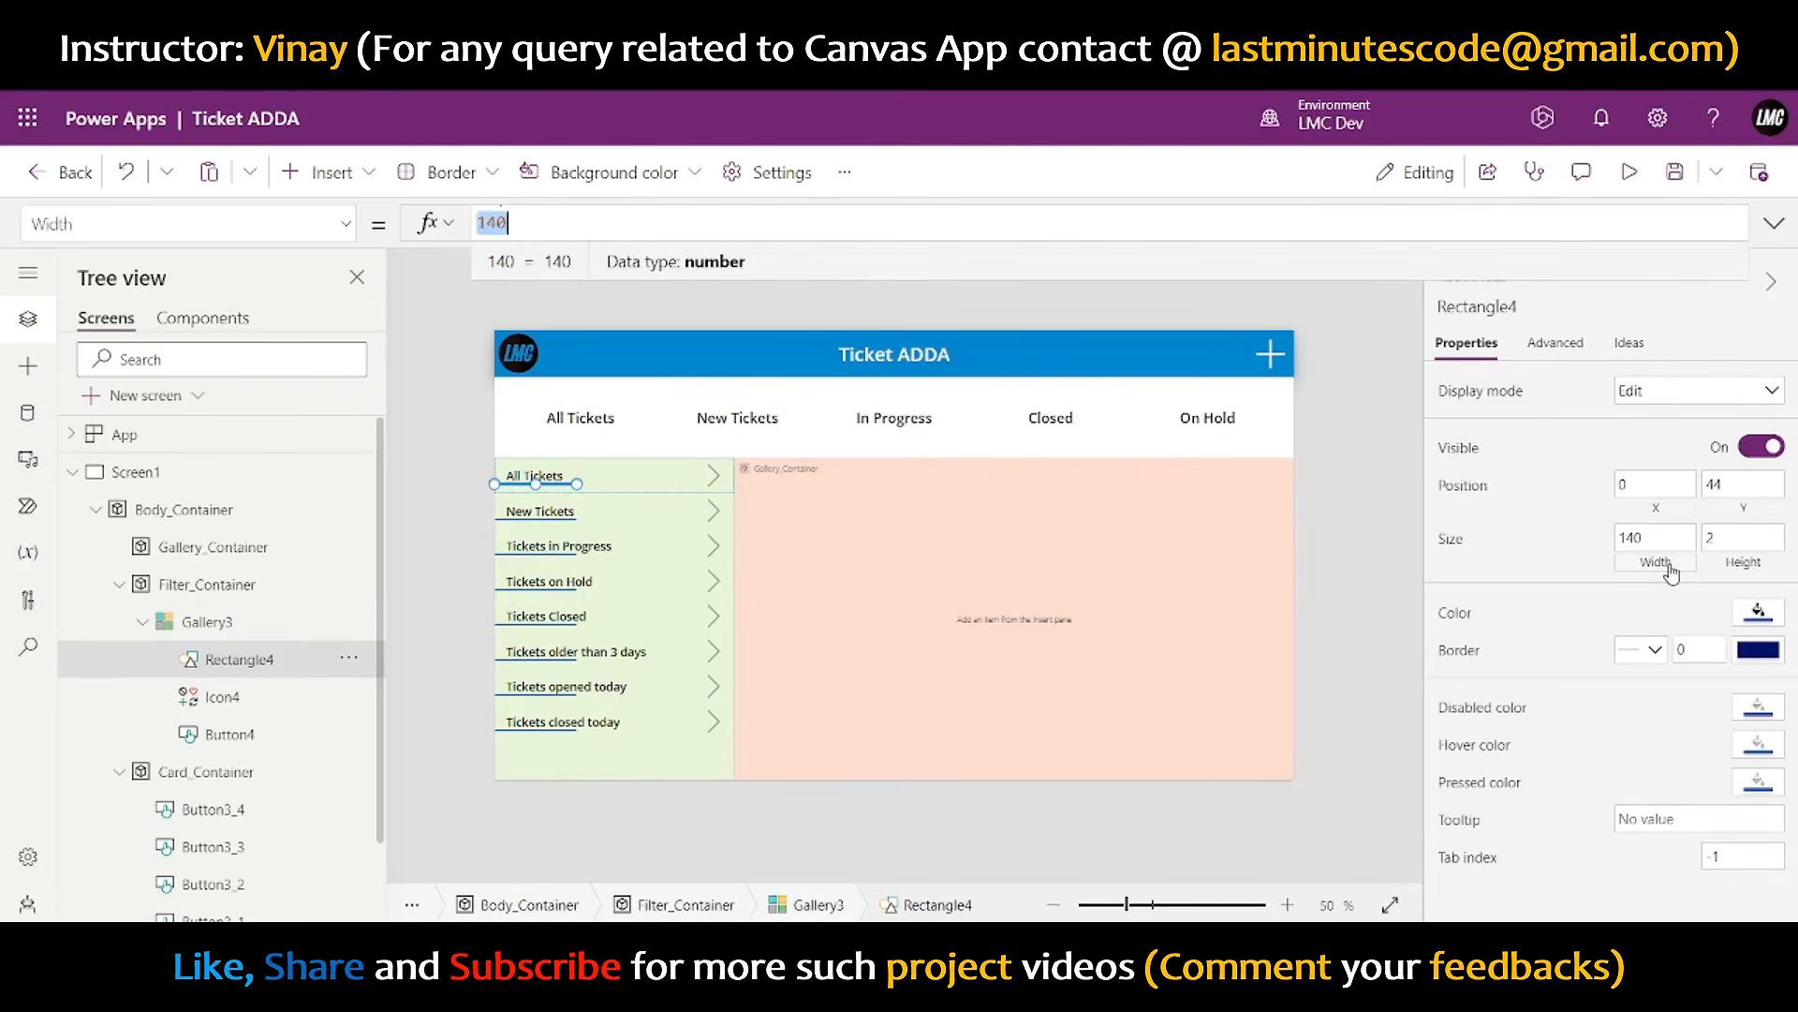
{"action": "type", "text": "pARent.Width"}
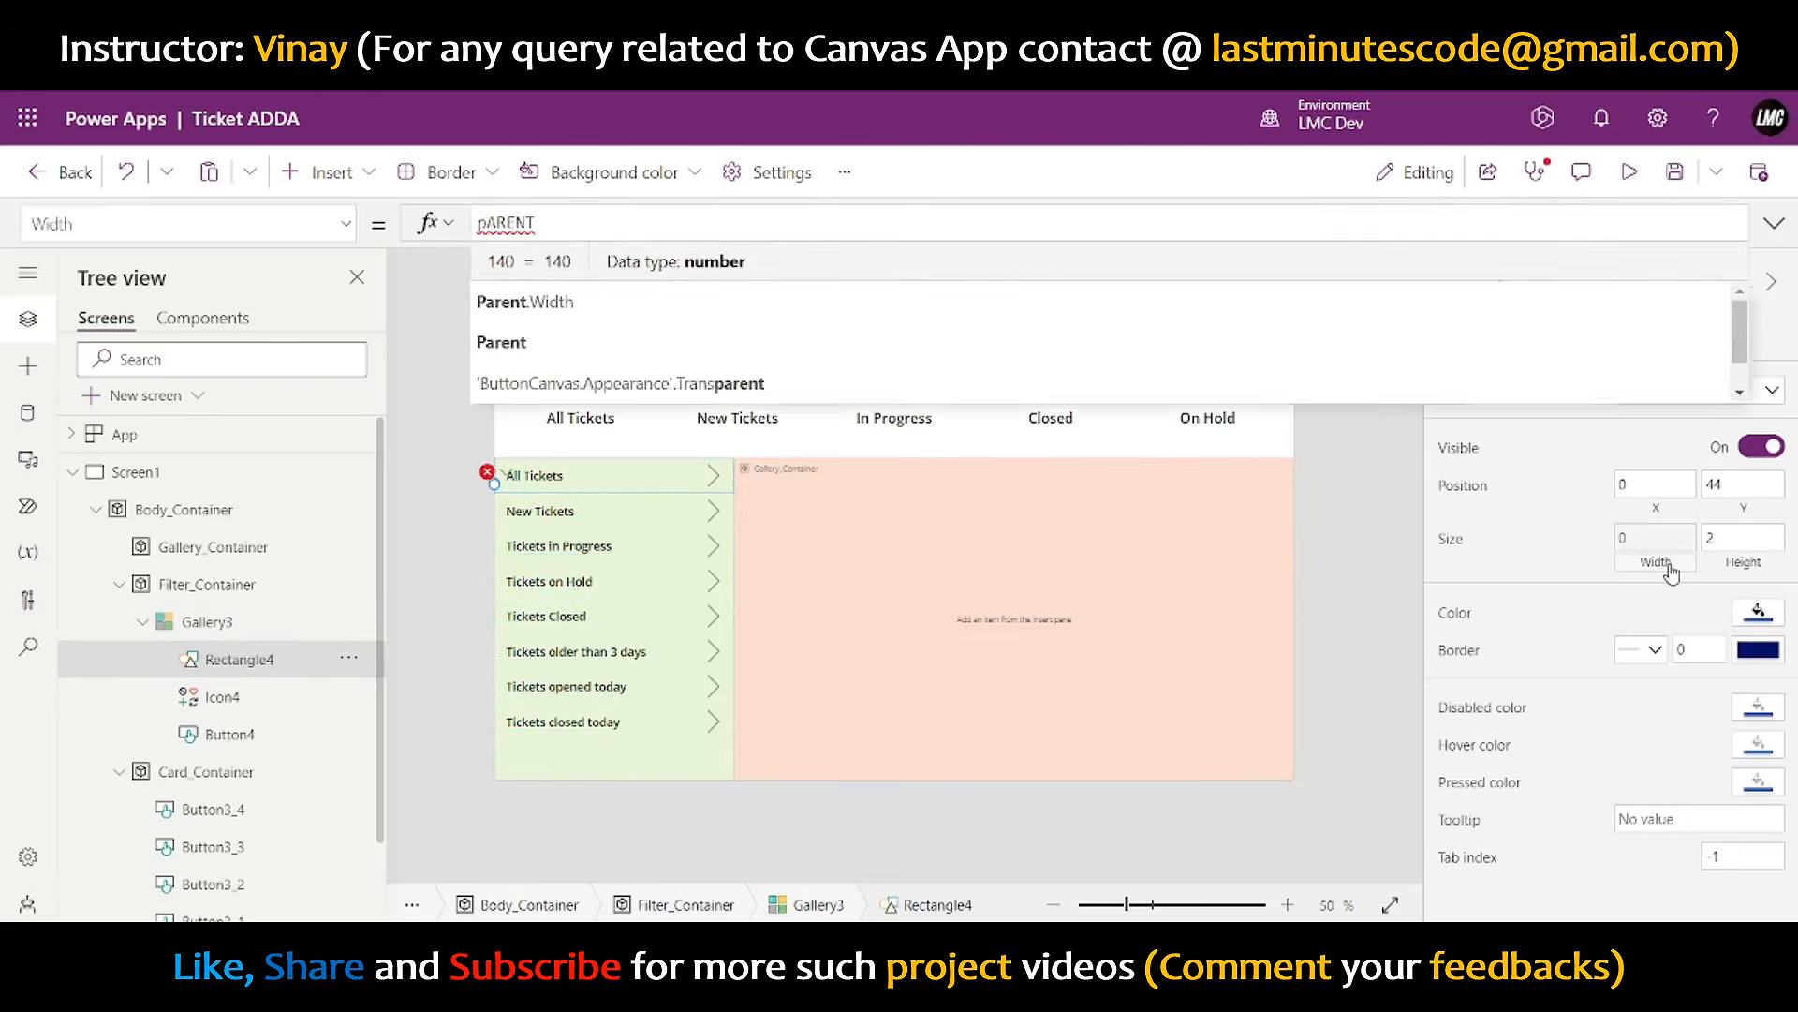
{"action": "key", "text": "Tab"}
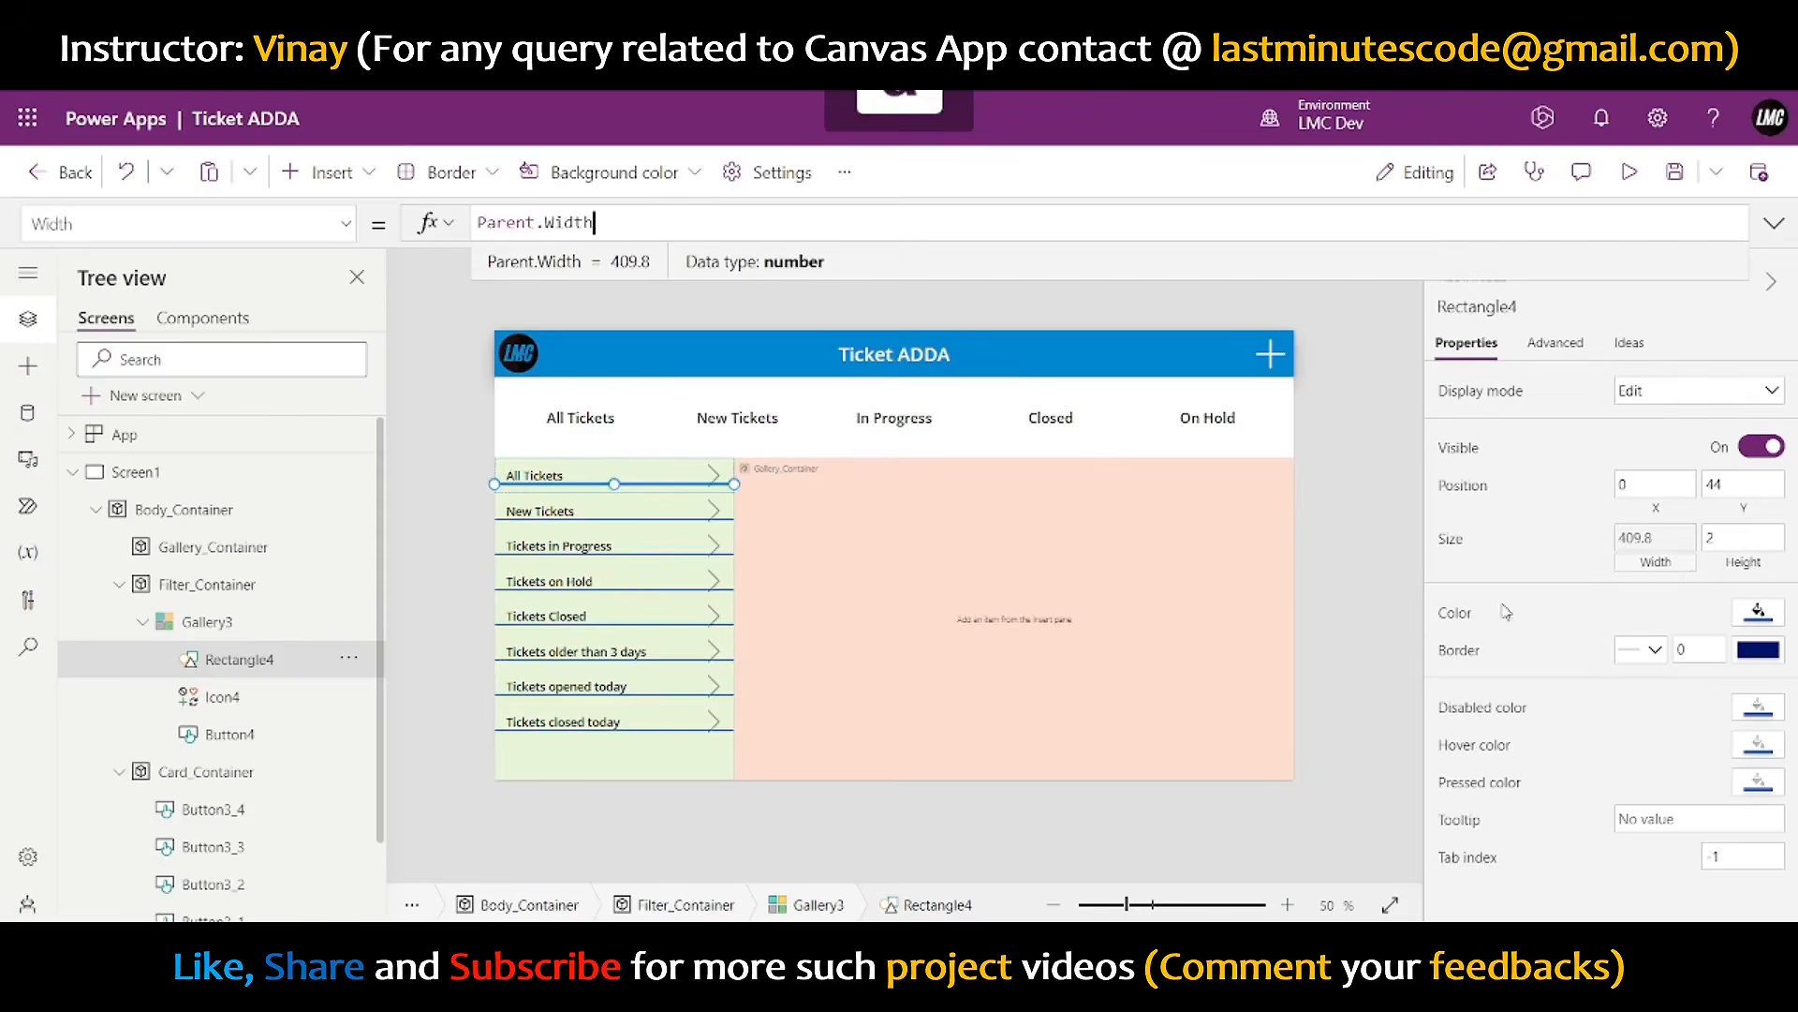
- Set the separator rectangle's Y position to Parent.TemplateHeight-Self.Height so it sits at the bottom of each row
{"action": "left_click", "coordinate": [1740, 492]}
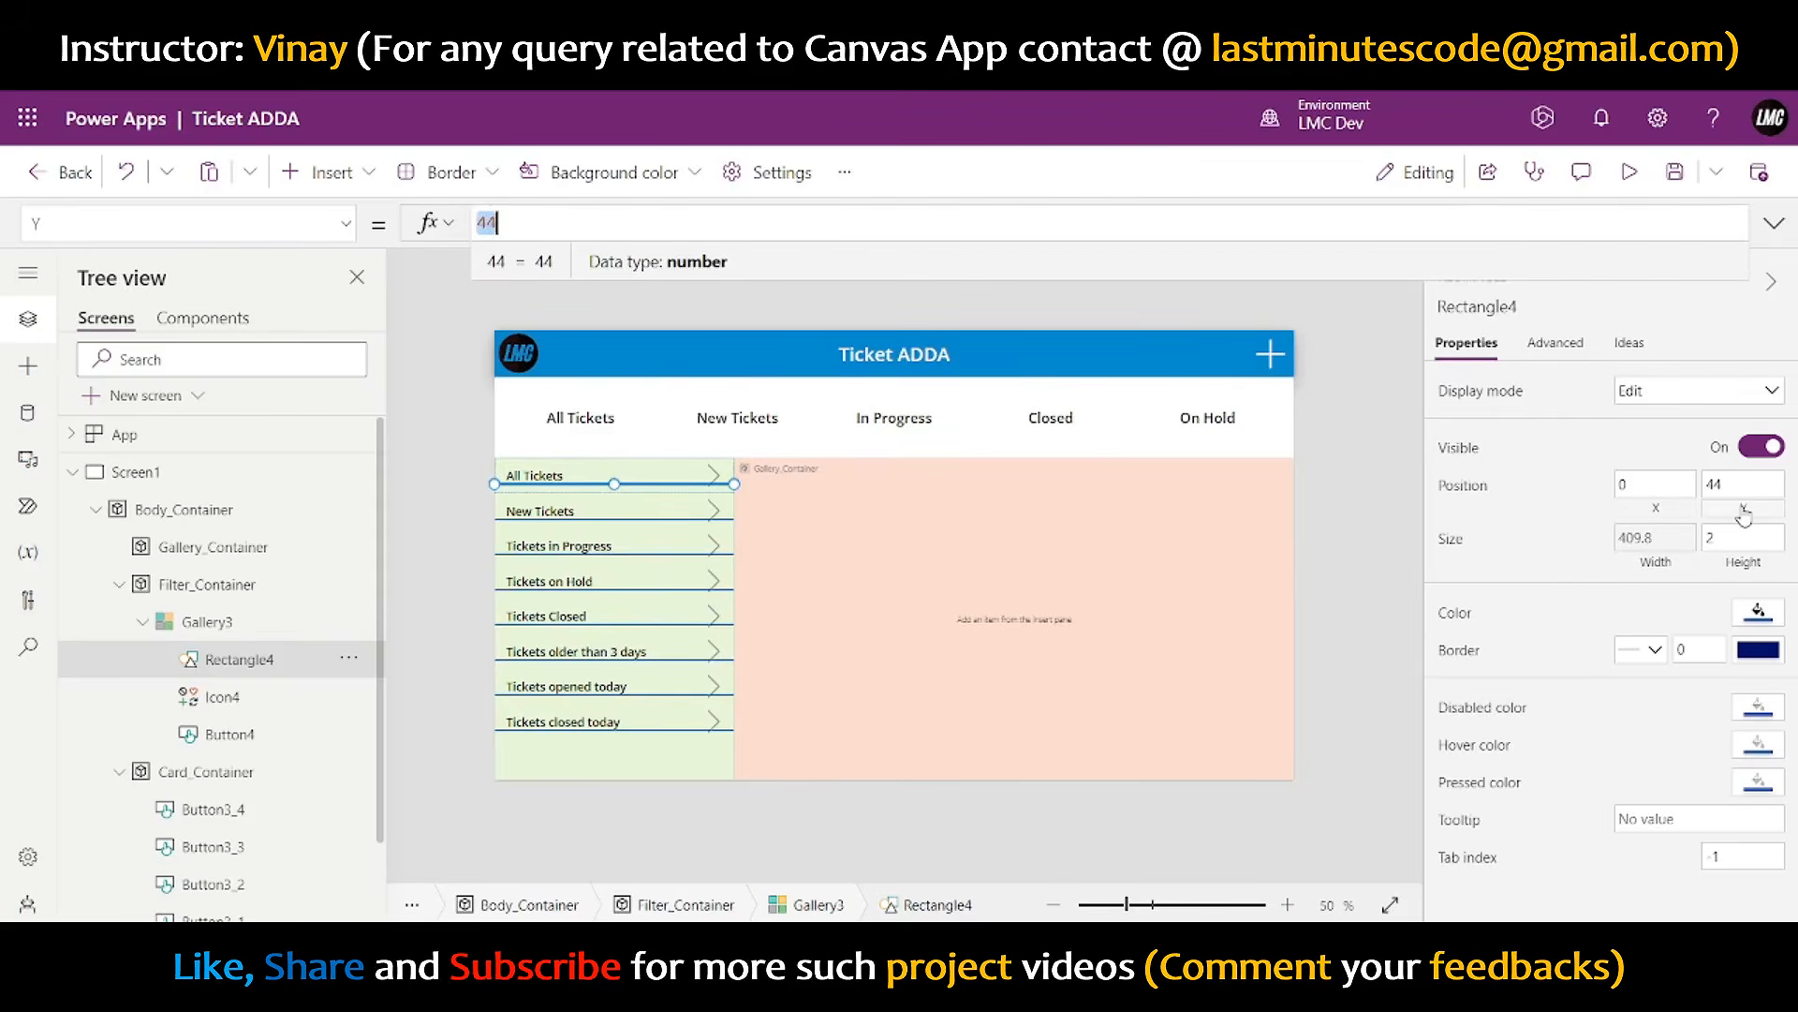
{"action": "type", "text": "Pare"}
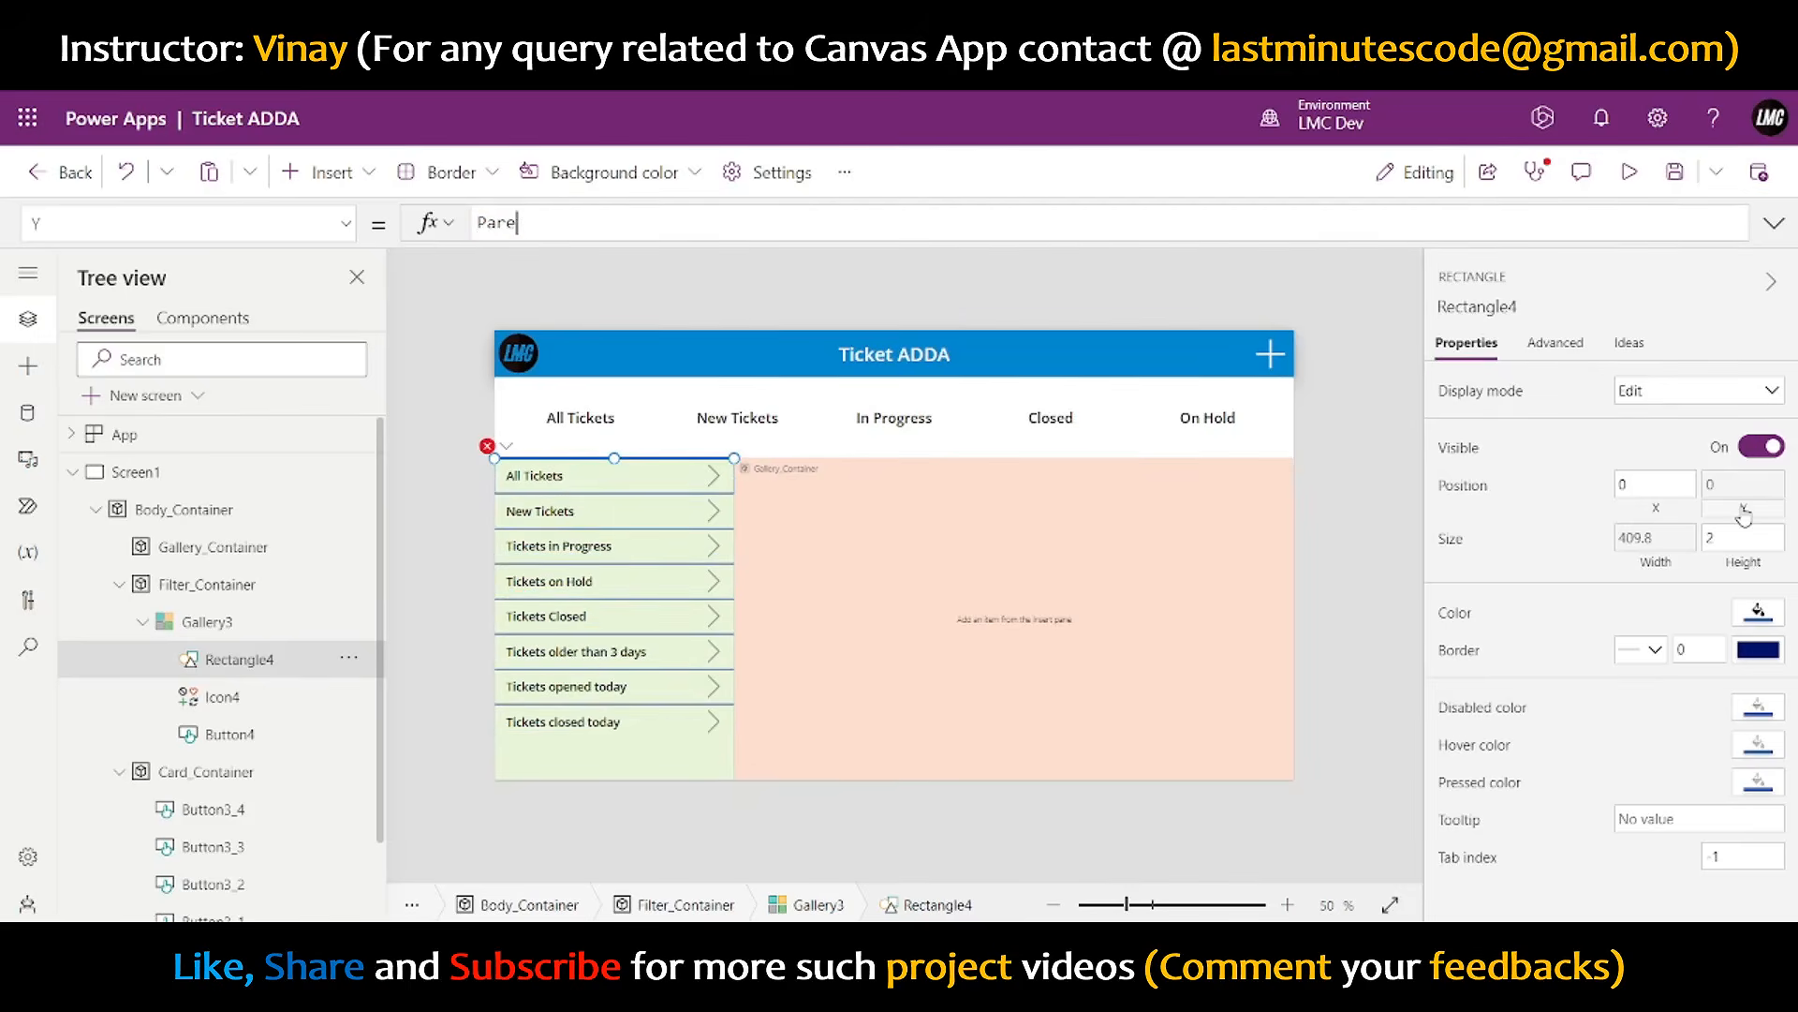
{"action": "type", "text": "nt.Te,"}
{"action": "key", "text": "Tab"}
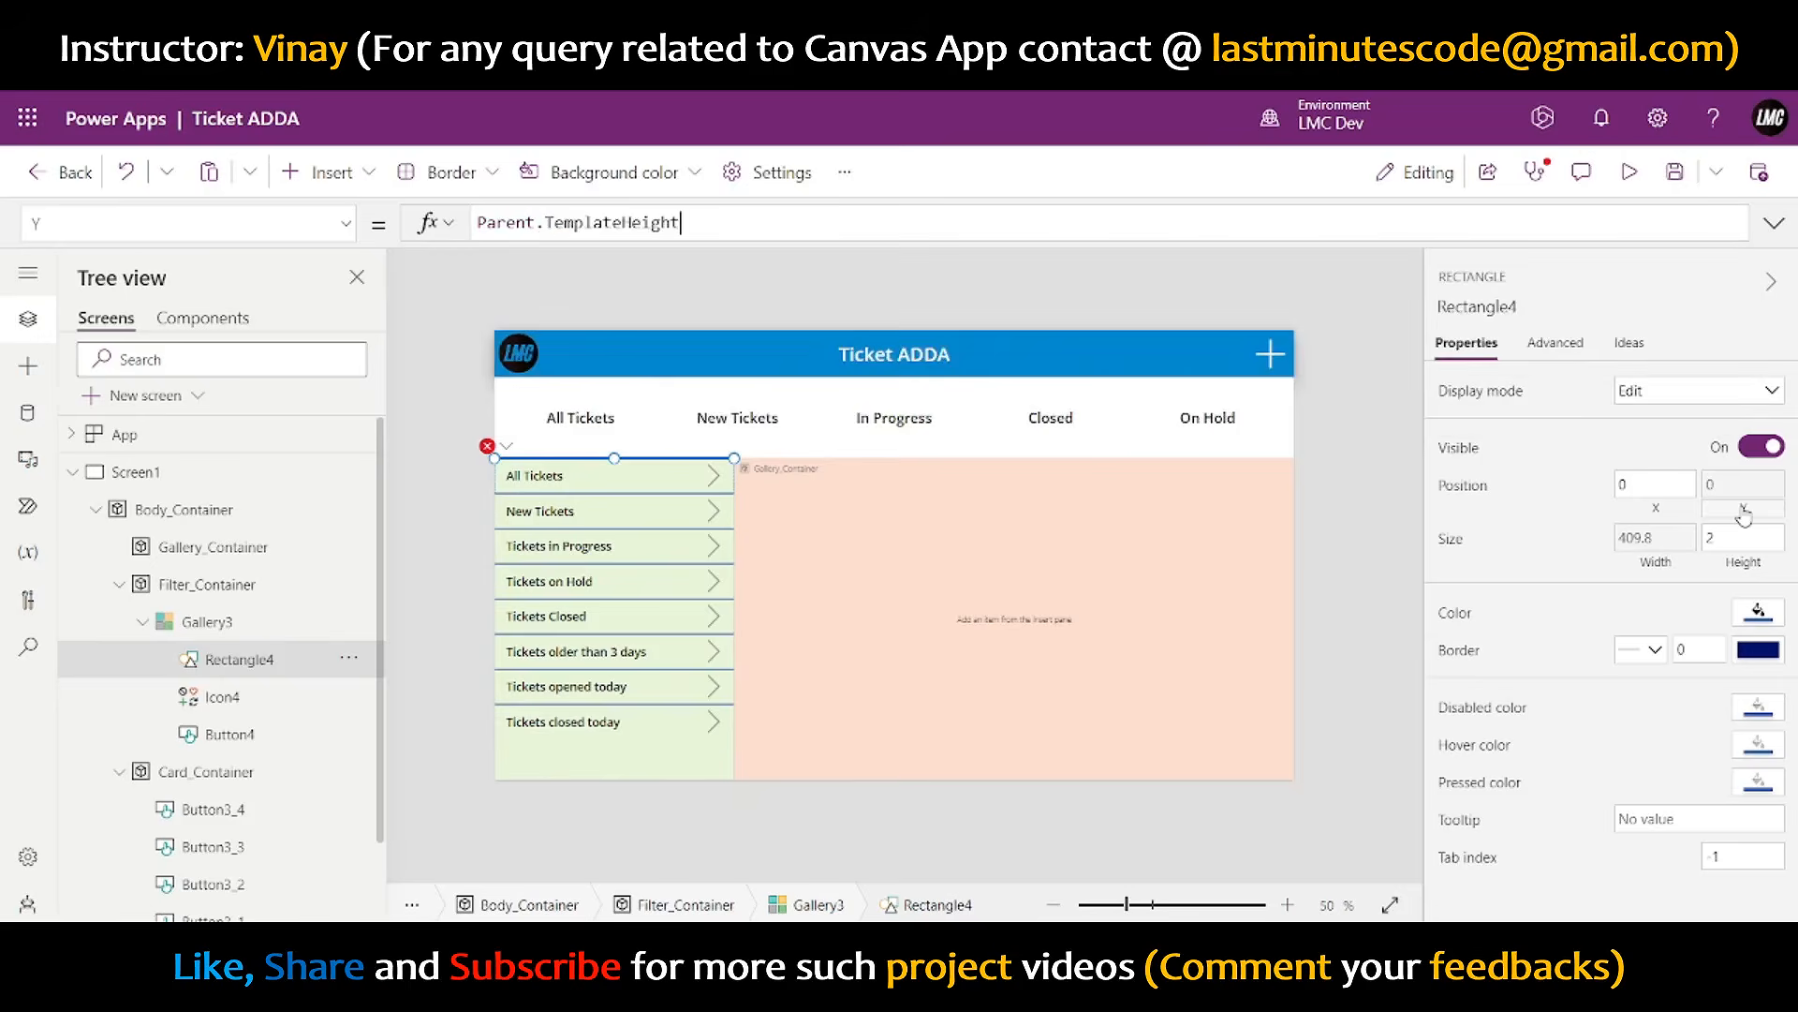
{"action": "type", "text": "-Self"}
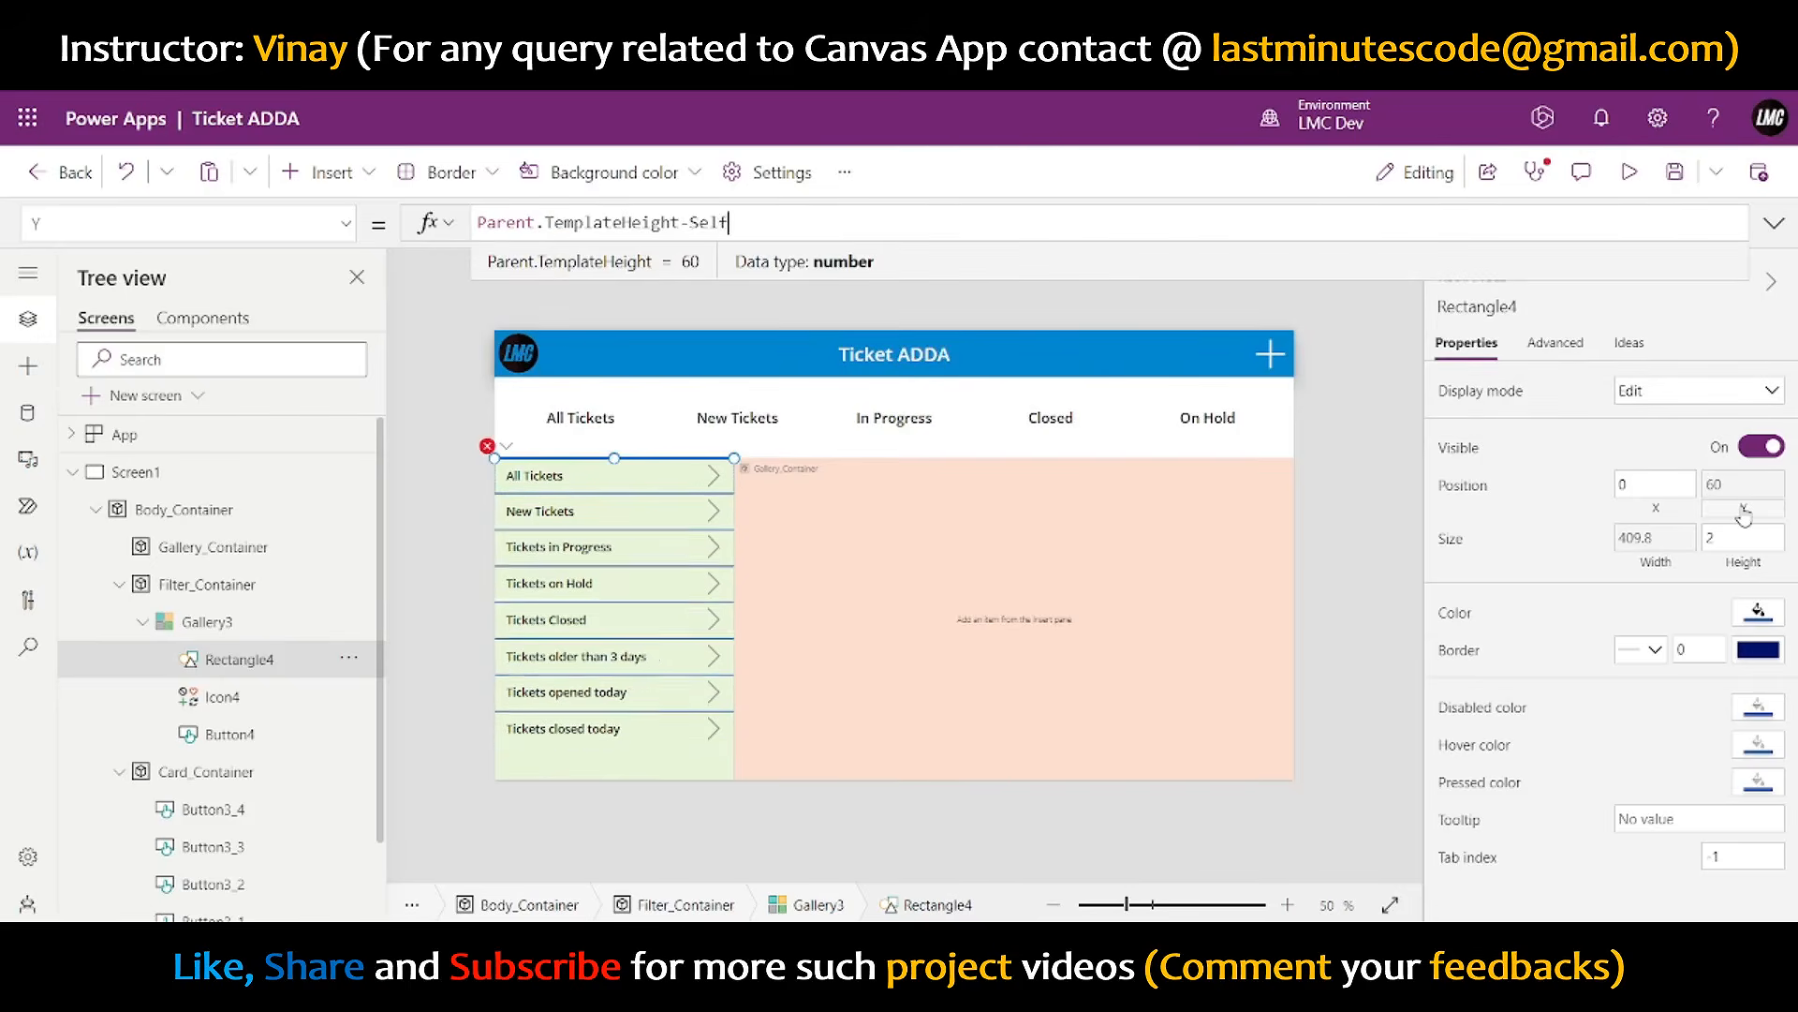
{"action": "type", "text": ".He"}
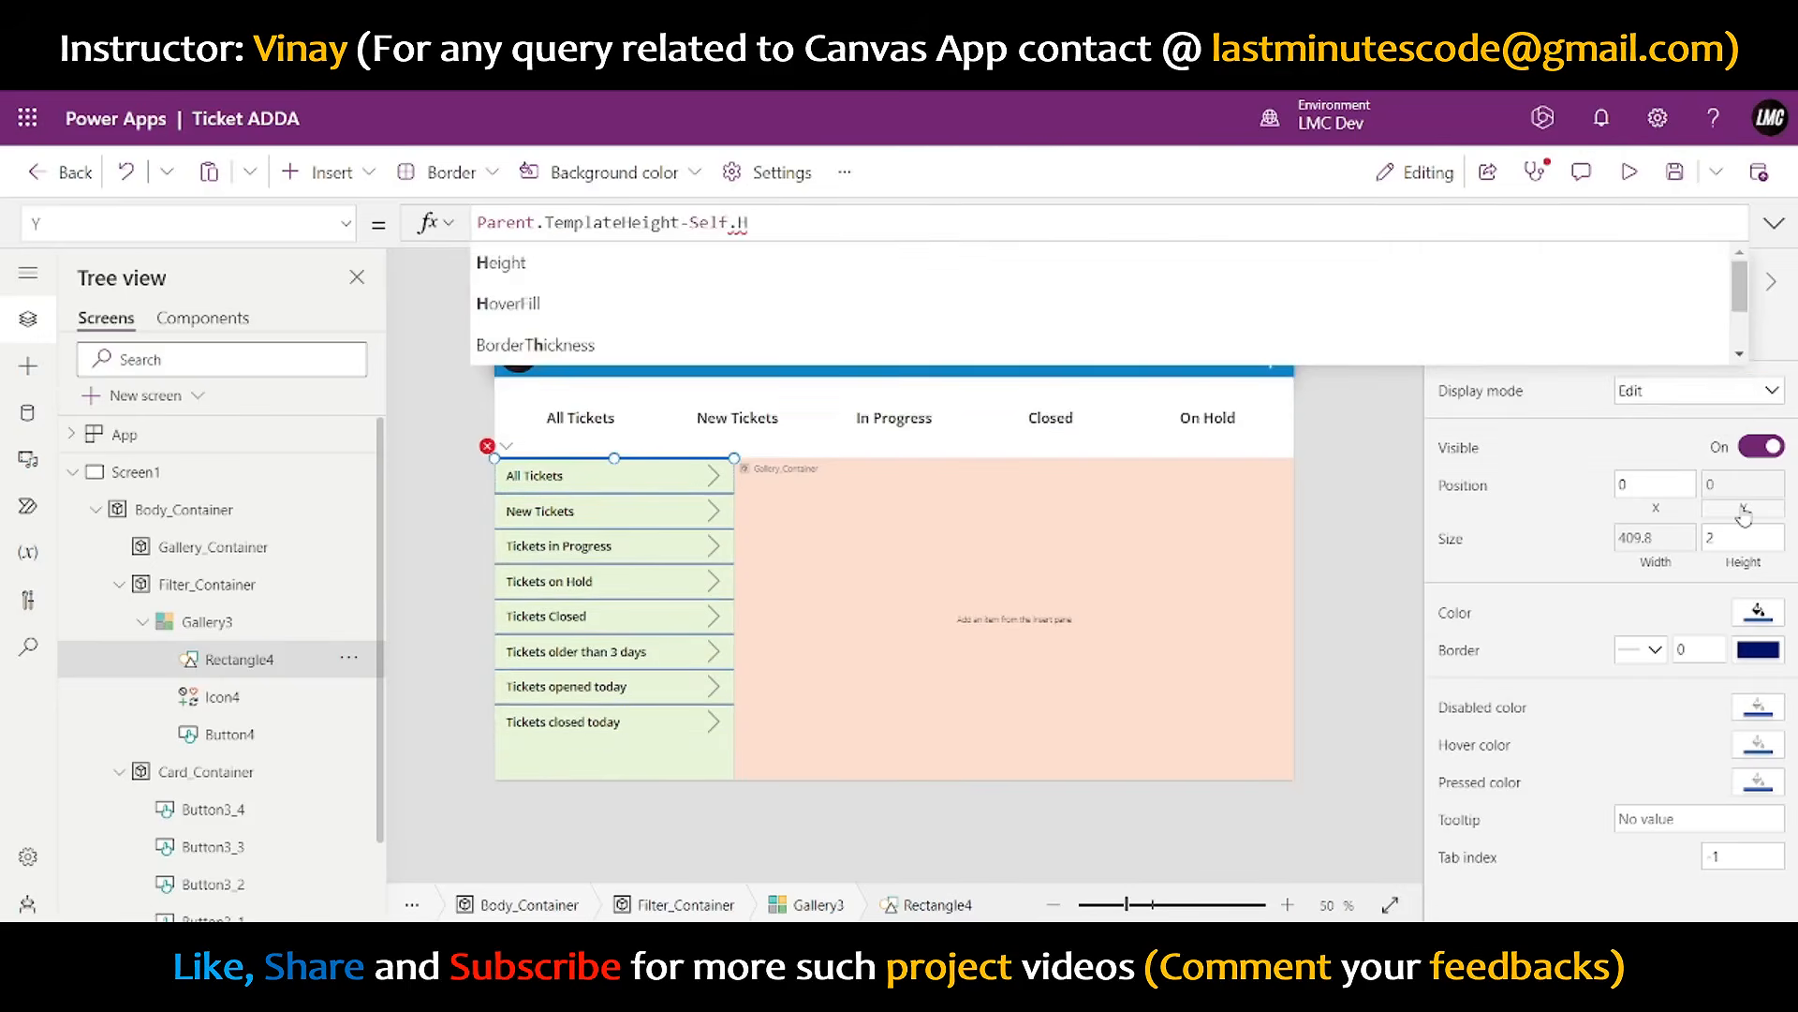
{"action": "key", "text": "Tab"}
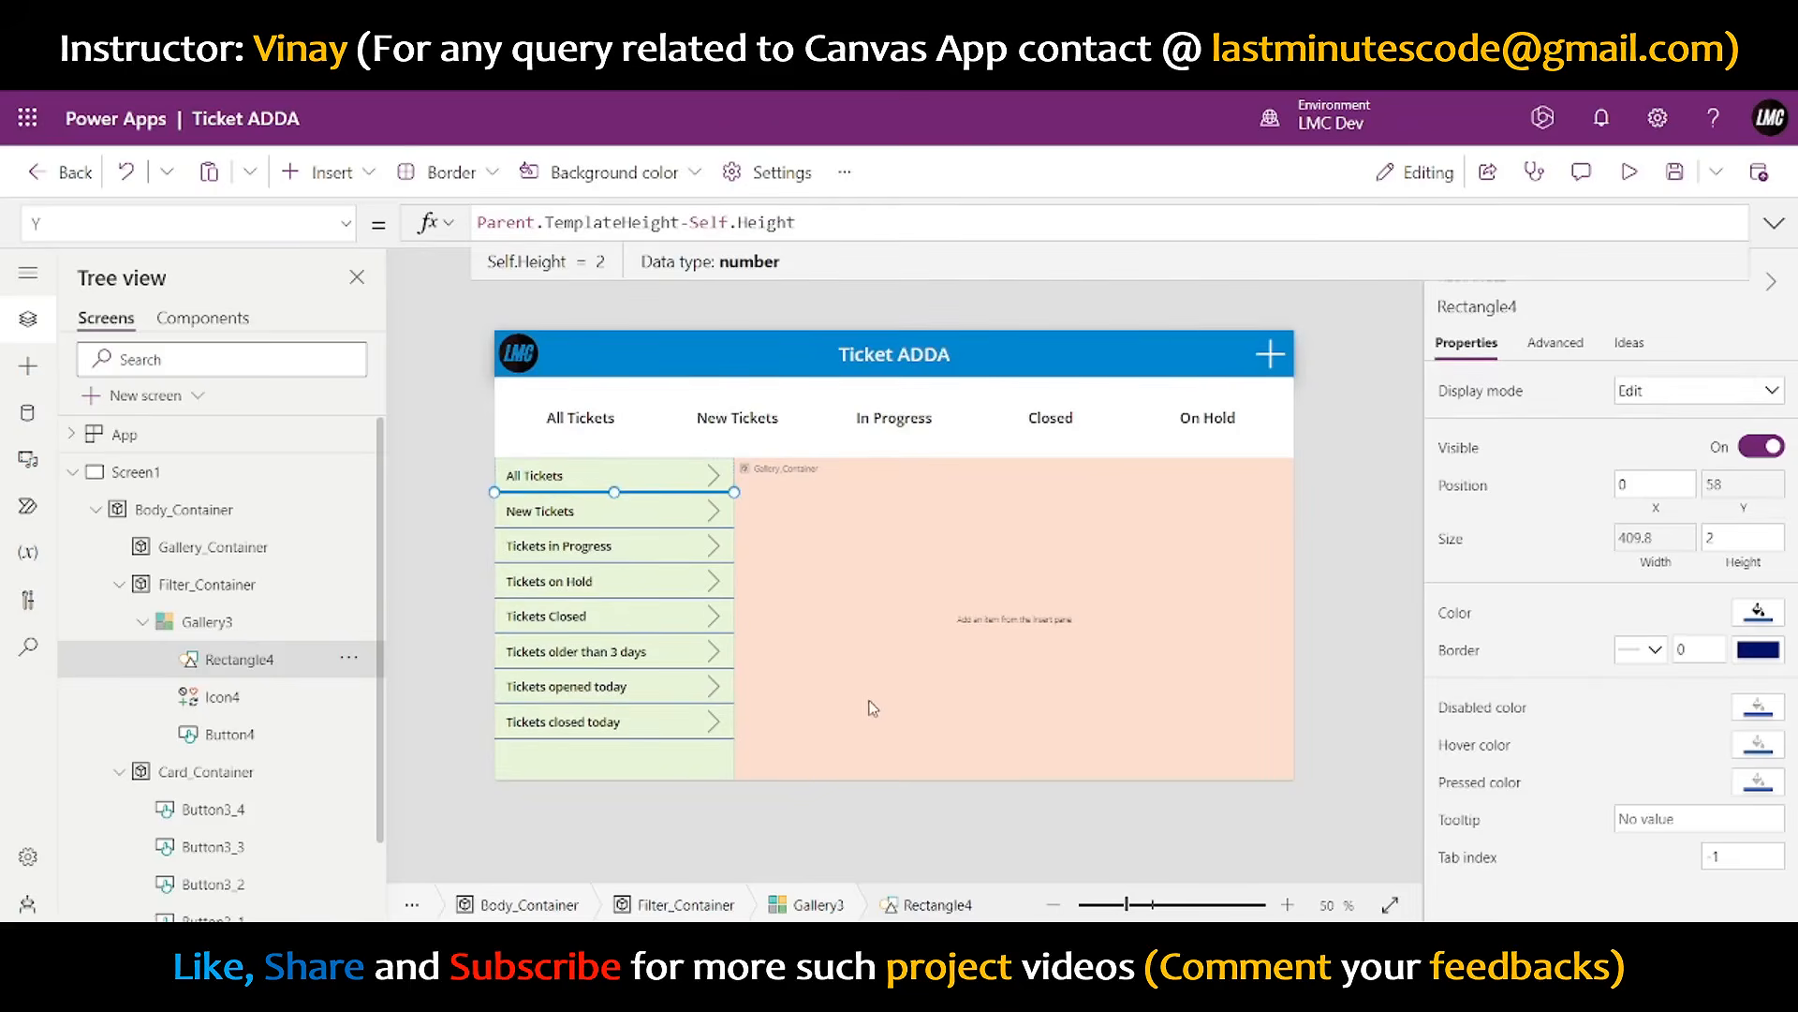
- Change the separator rectangle's fill color to gray and check the row lines in the app preview
{"action": "left_click", "coordinate": [1758, 610]}
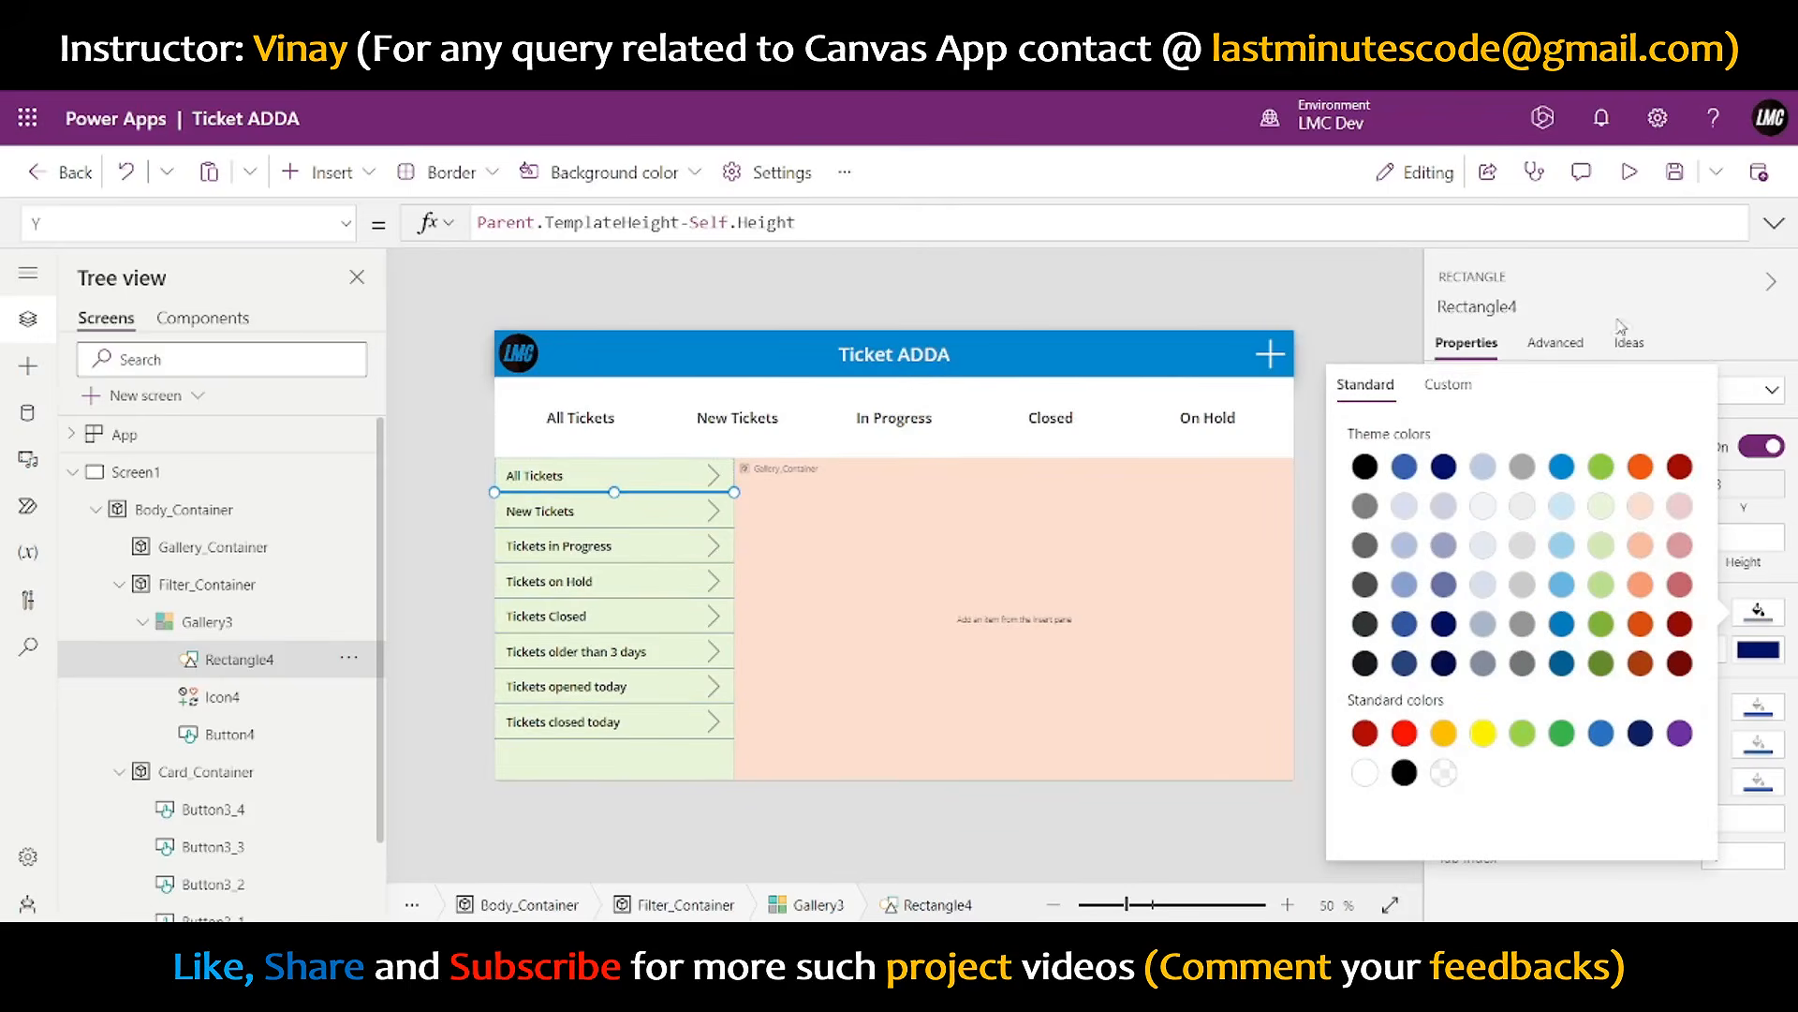
{"action": "left_click", "coordinate": [1652, 283]}
{"action": "key", "text": "Escape"}
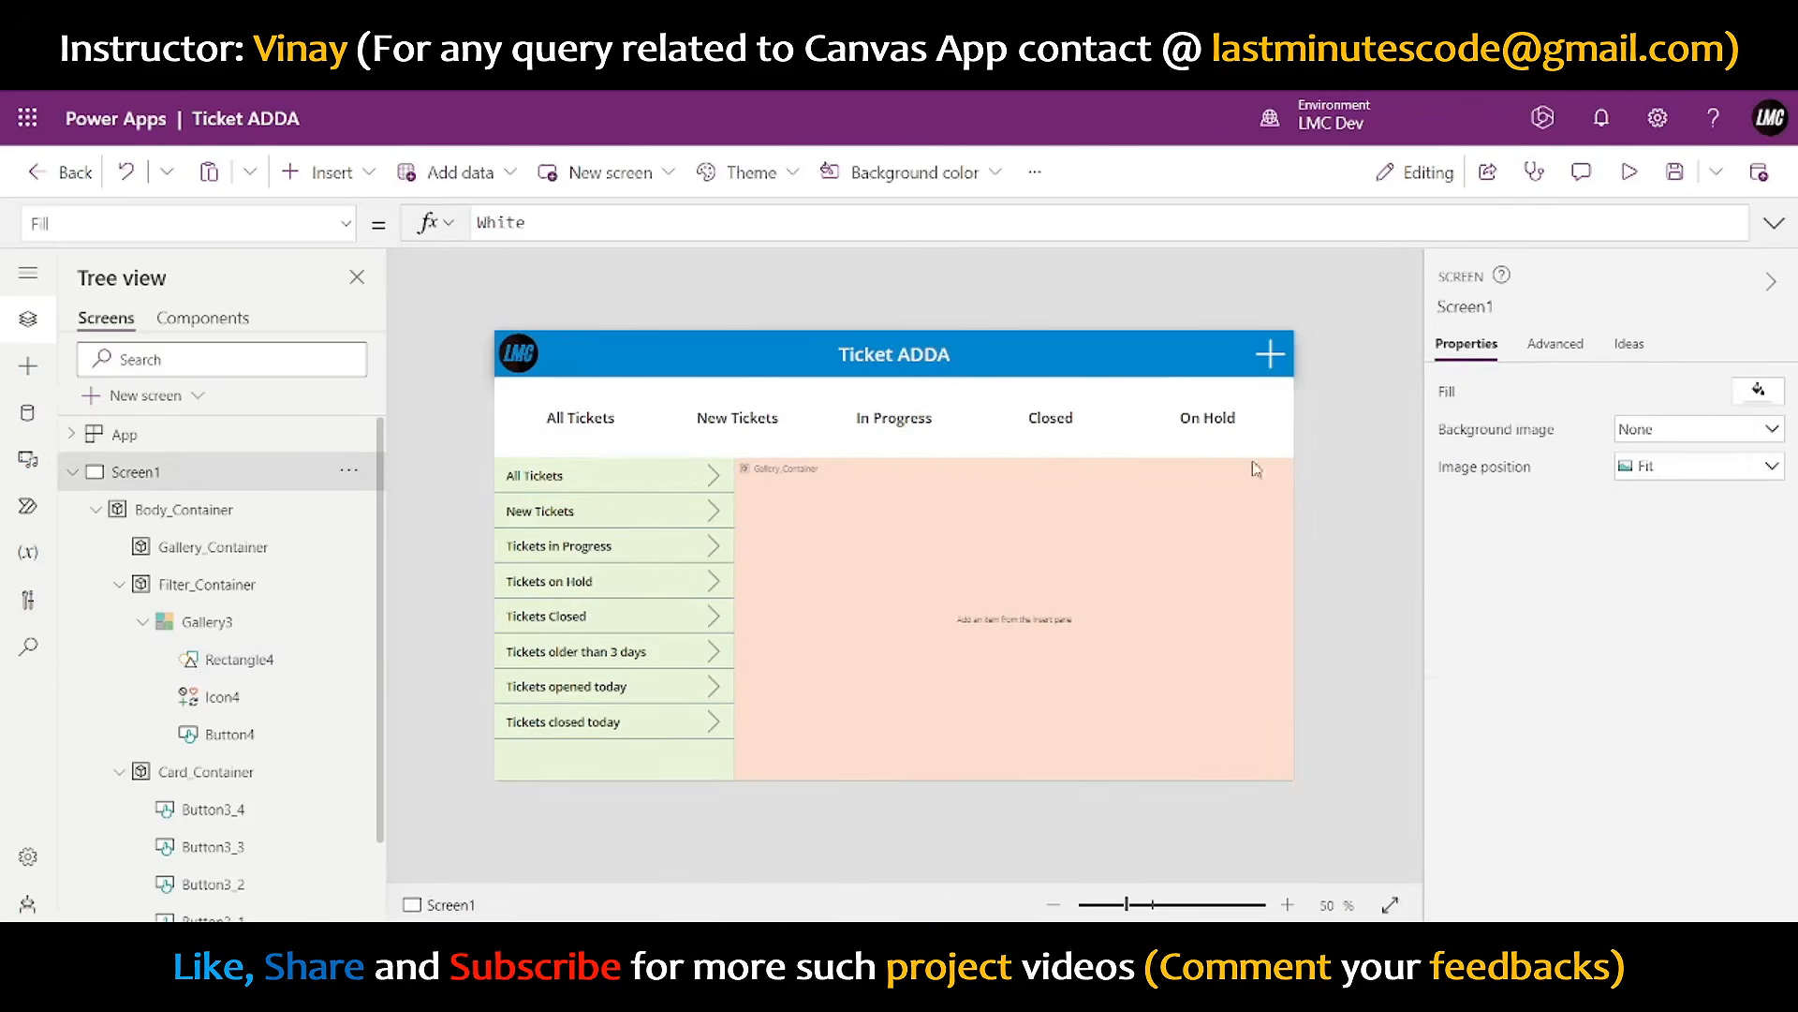
{"action": "left_click", "coordinate": [1630, 172]}
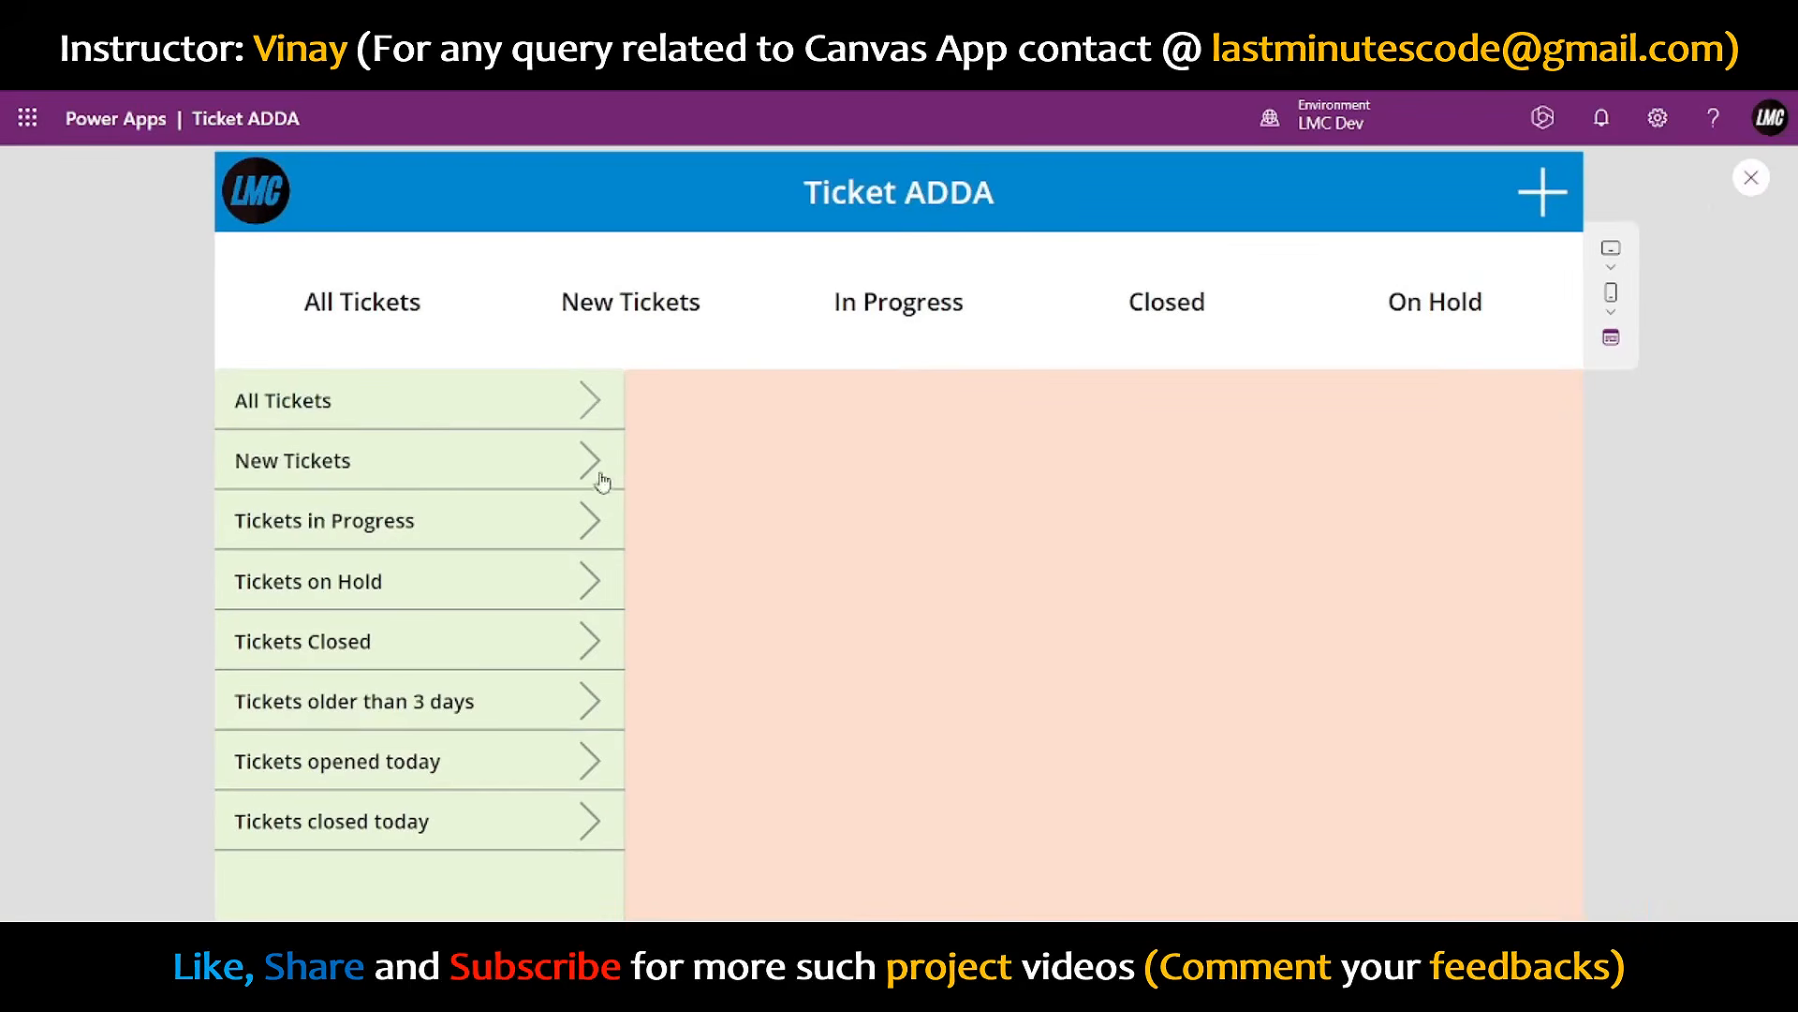
{"action": "left_click", "coordinate": [1753, 177]}
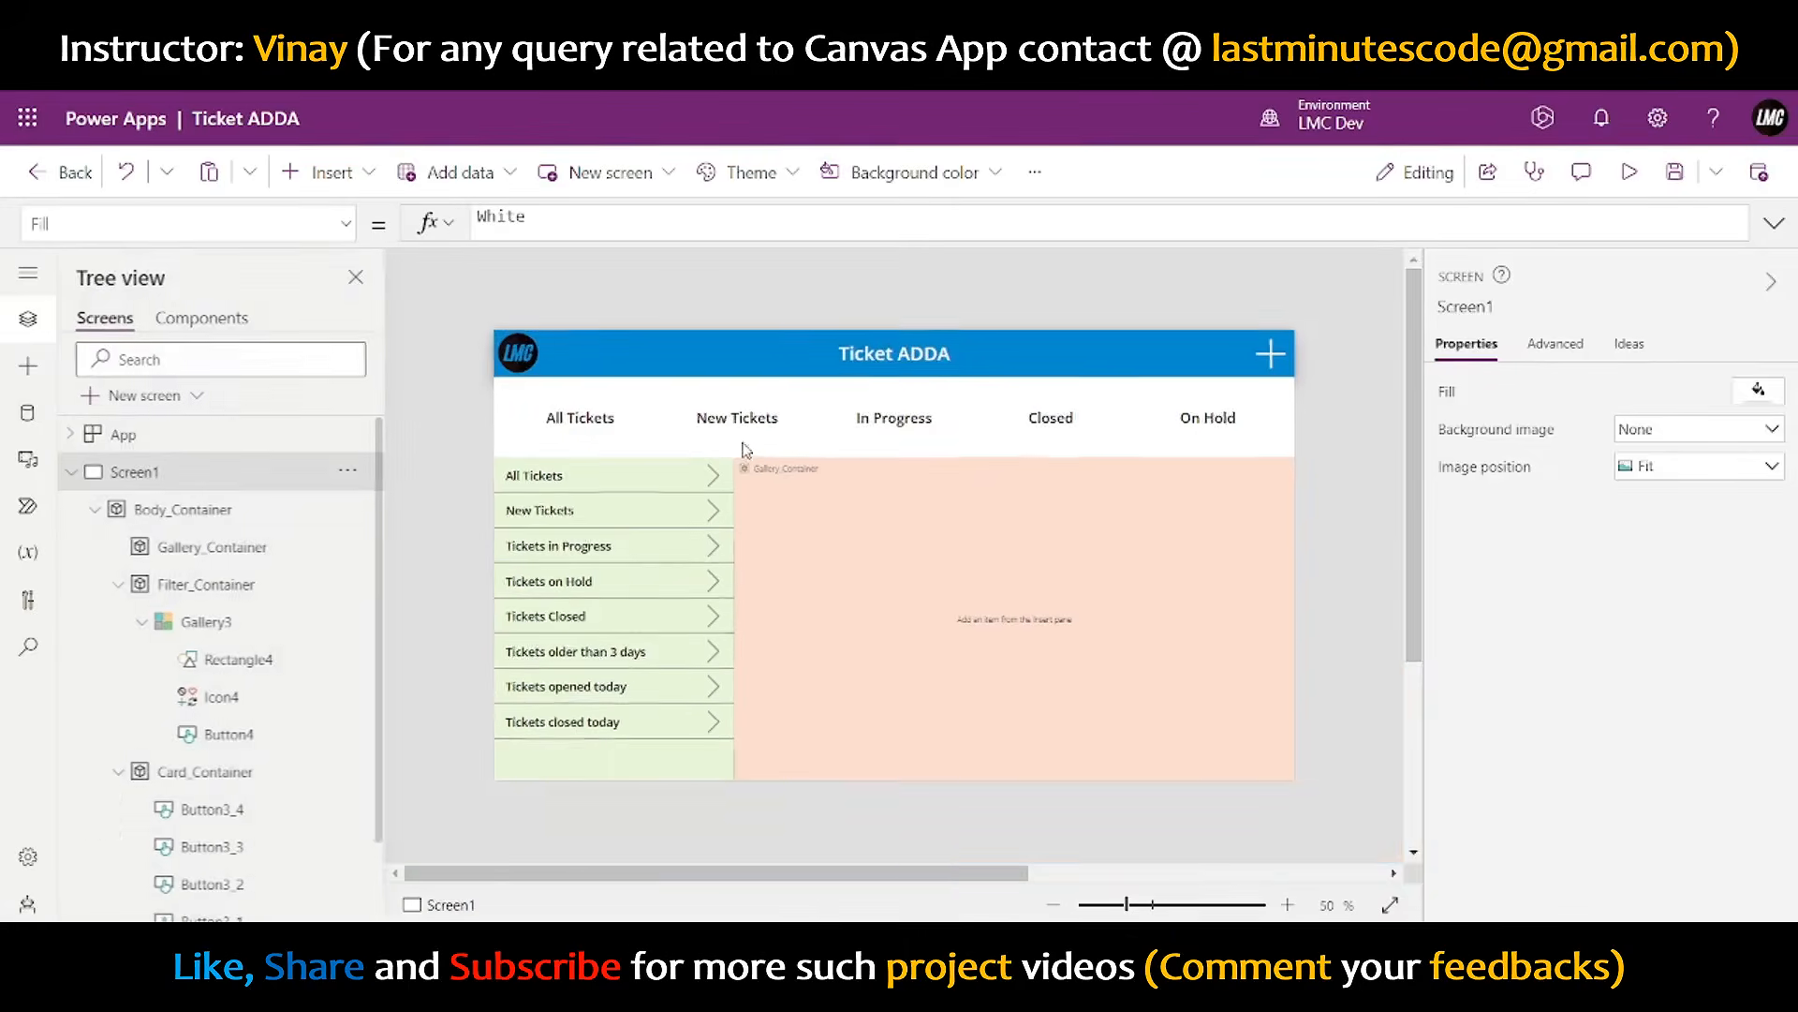
- Set the chevron icon's height and width to Parent.TemplateHeight-10
{"action": "left_click", "coordinate": [715, 482]}
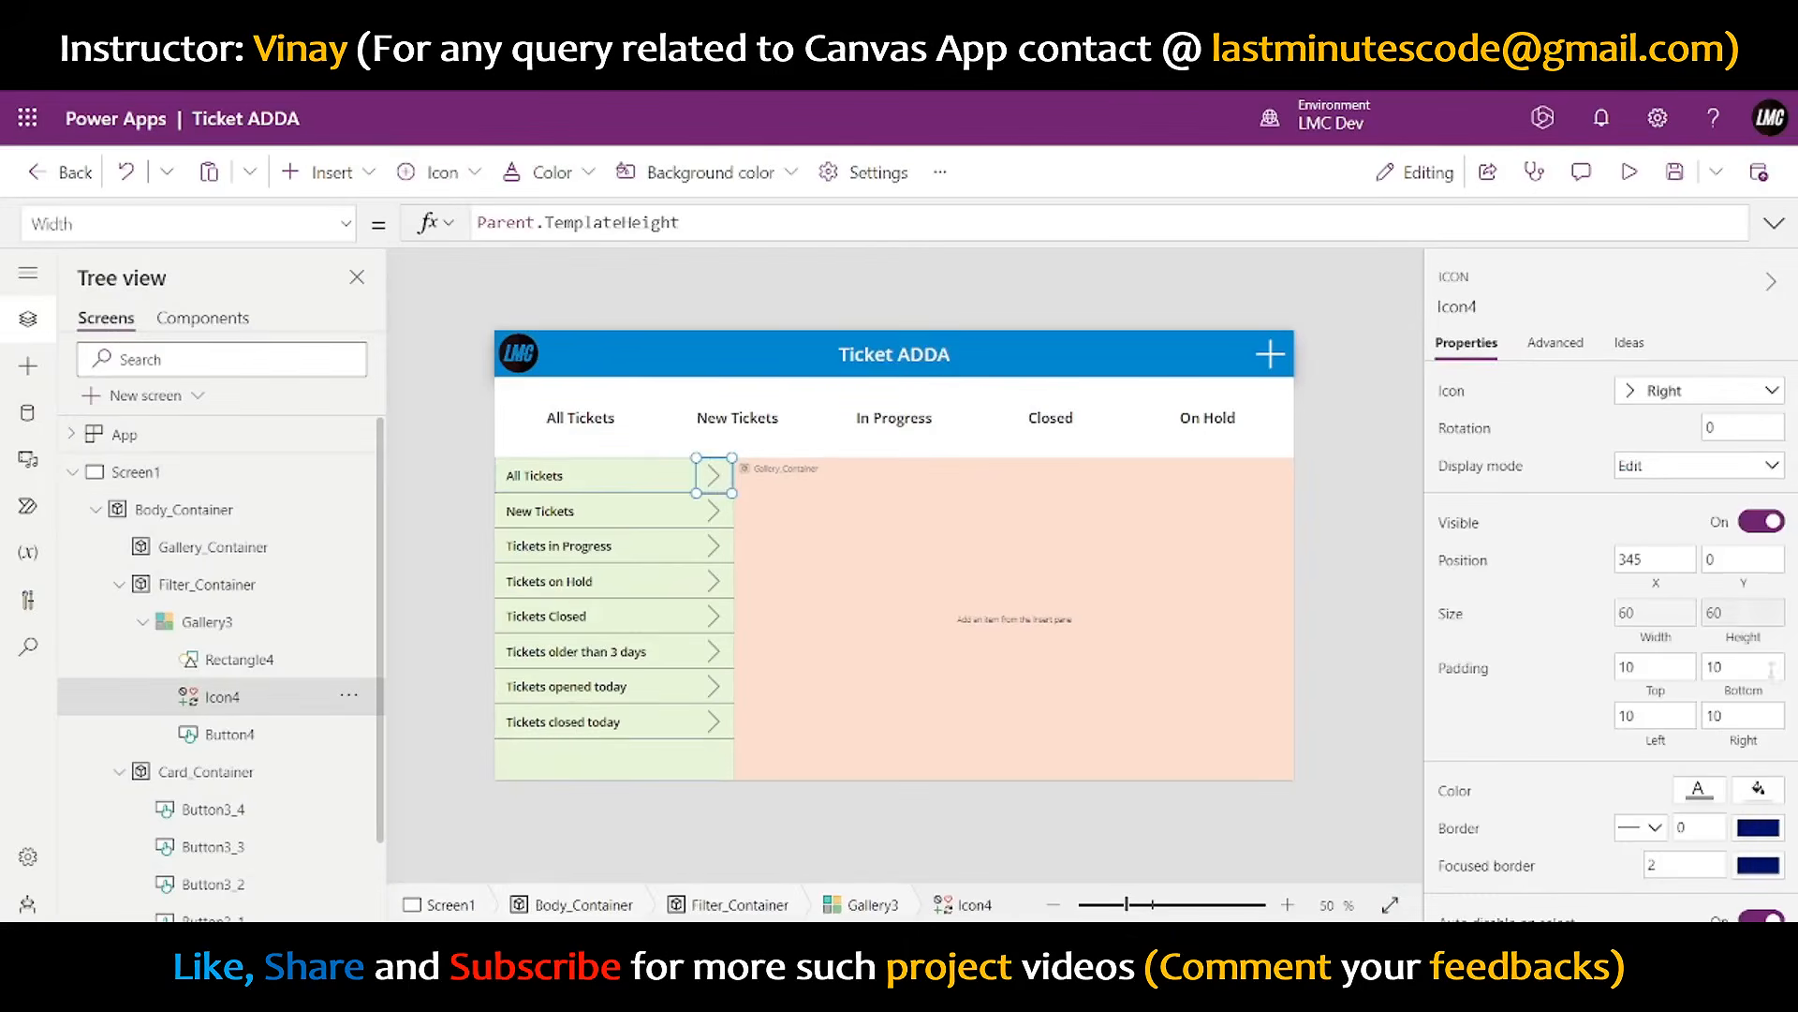
{"action": "left_click", "coordinate": [1742, 620]}
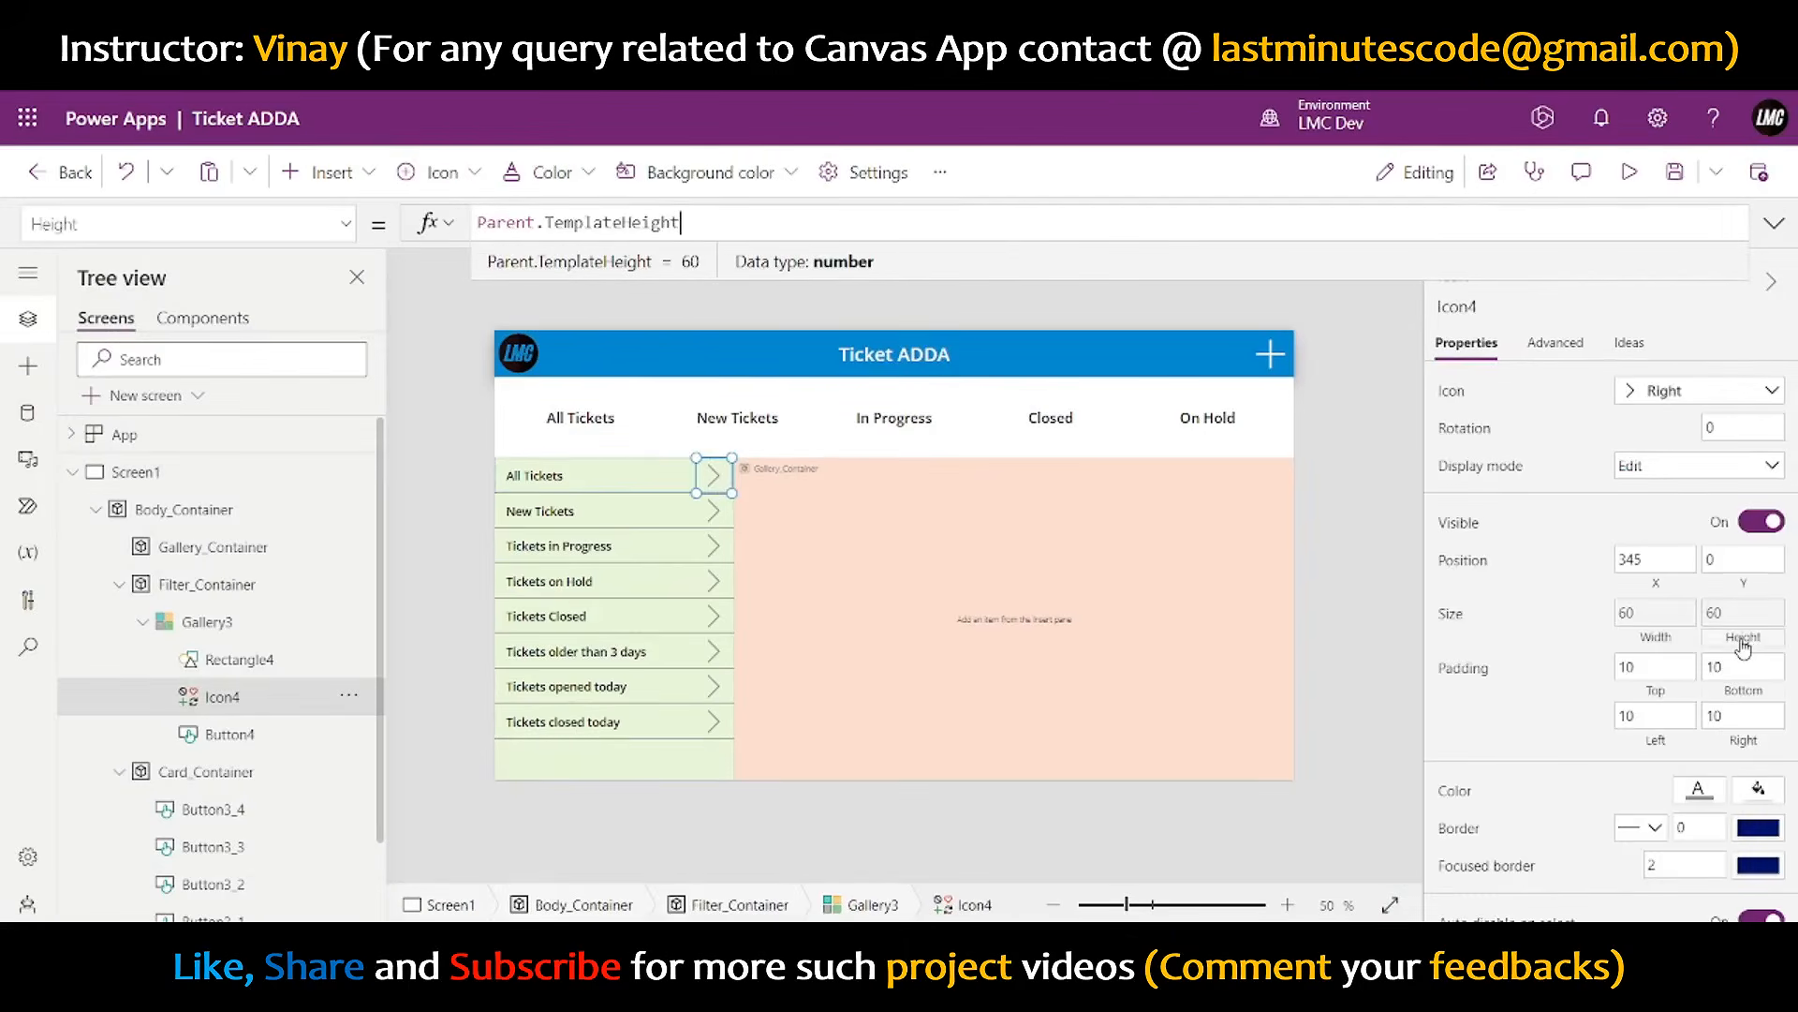
{"action": "type", "text": "-190"}
{"action": "key", "text": "BackSpace"}
{"action": "key", "text": "BackSpace"}
{"action": "type", "text": "0"}
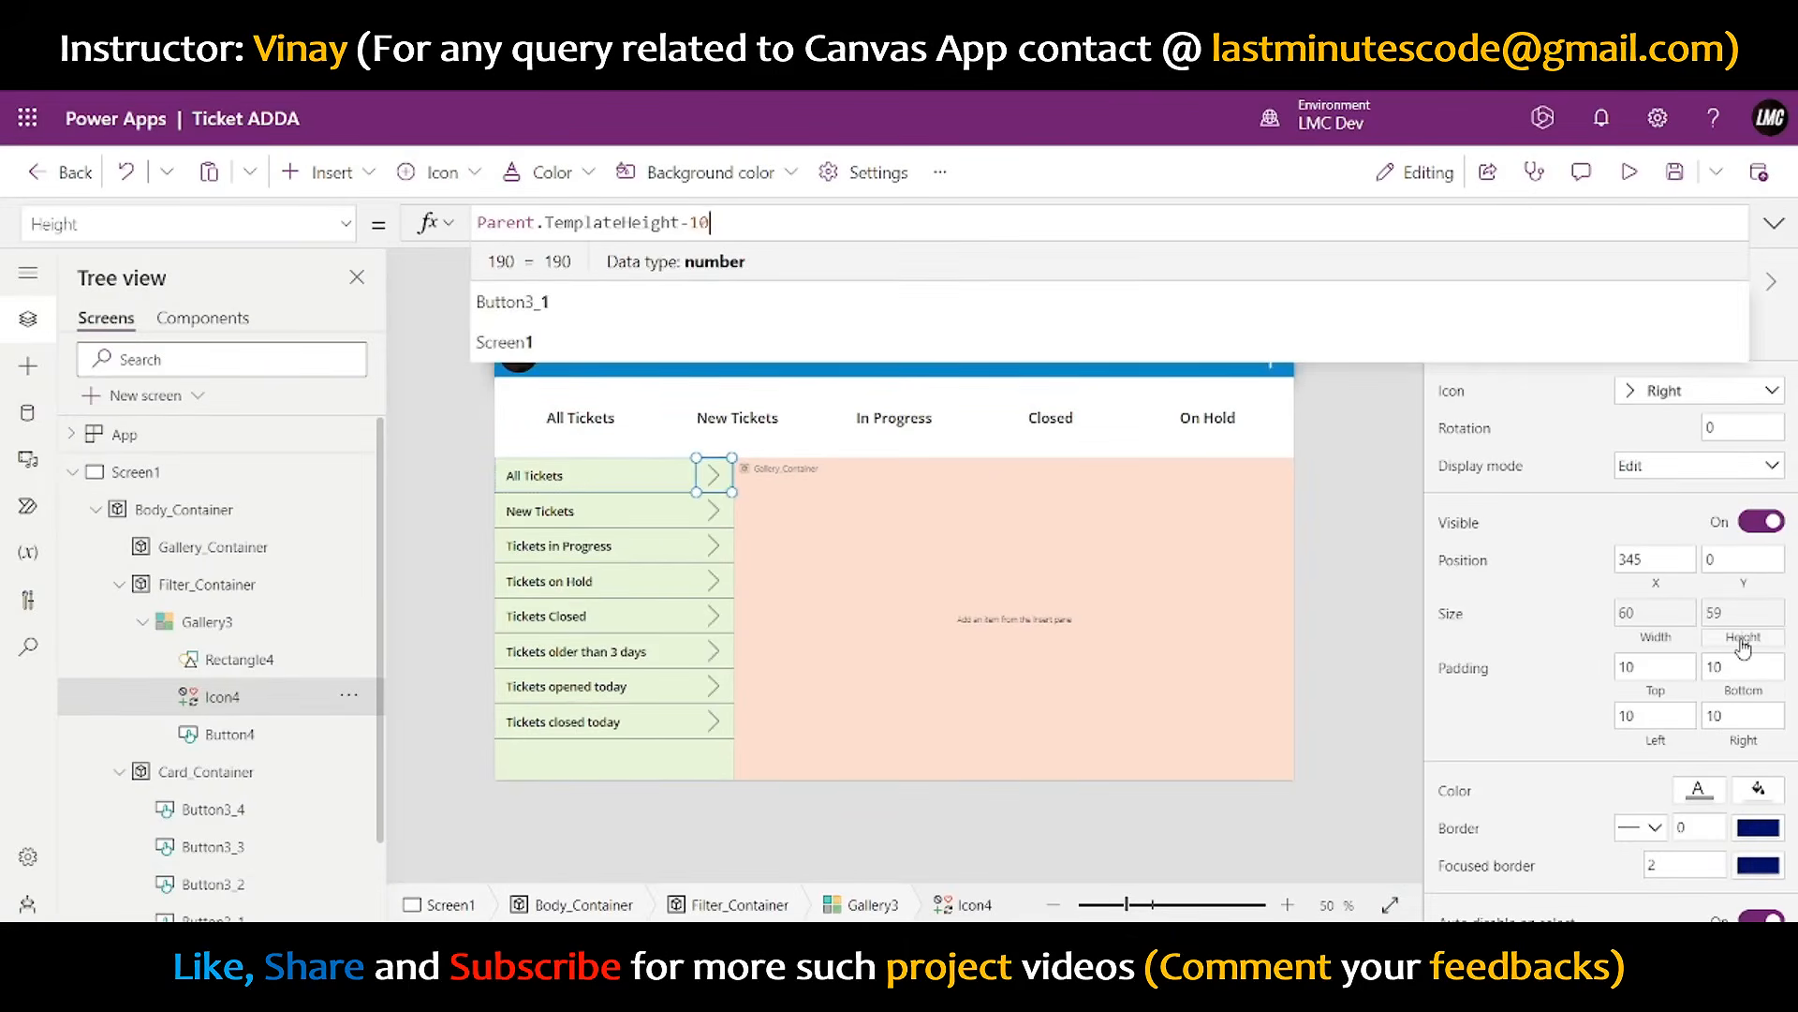
{"action": "left_click", "coordinate": [1654, 614]}
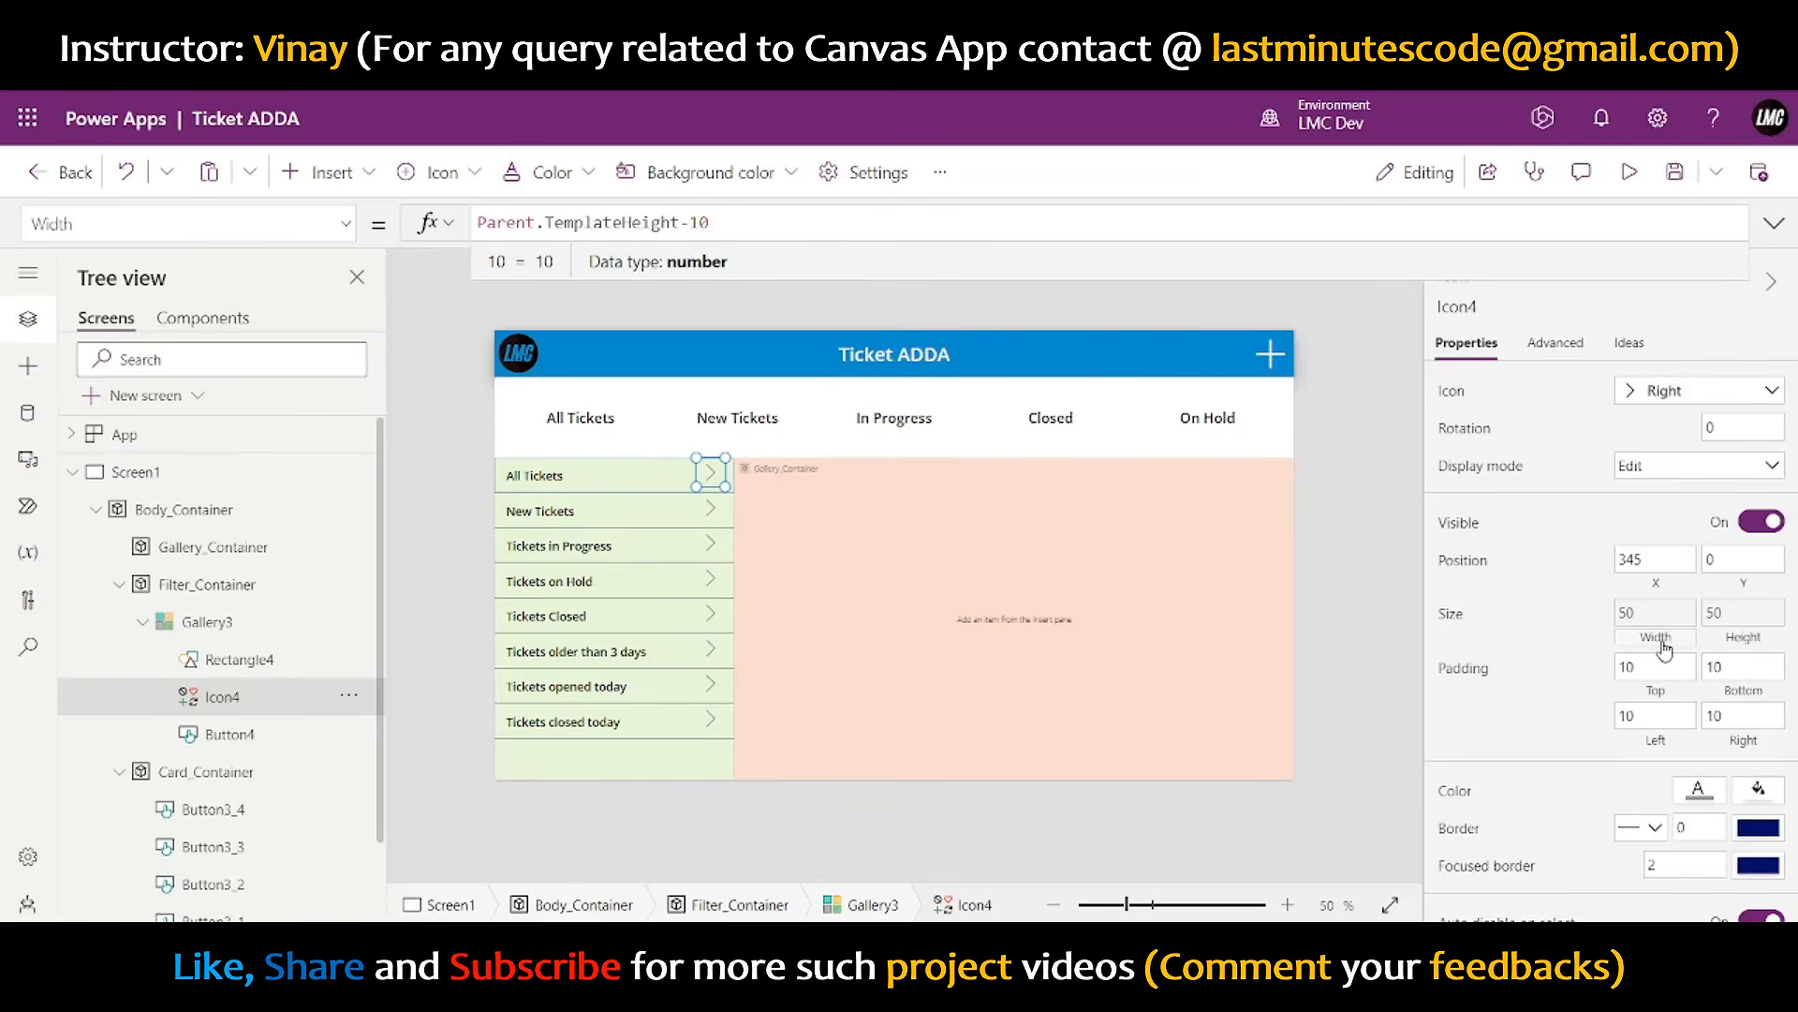
{"action": "left_click", "coordinate": [1319, 558]}
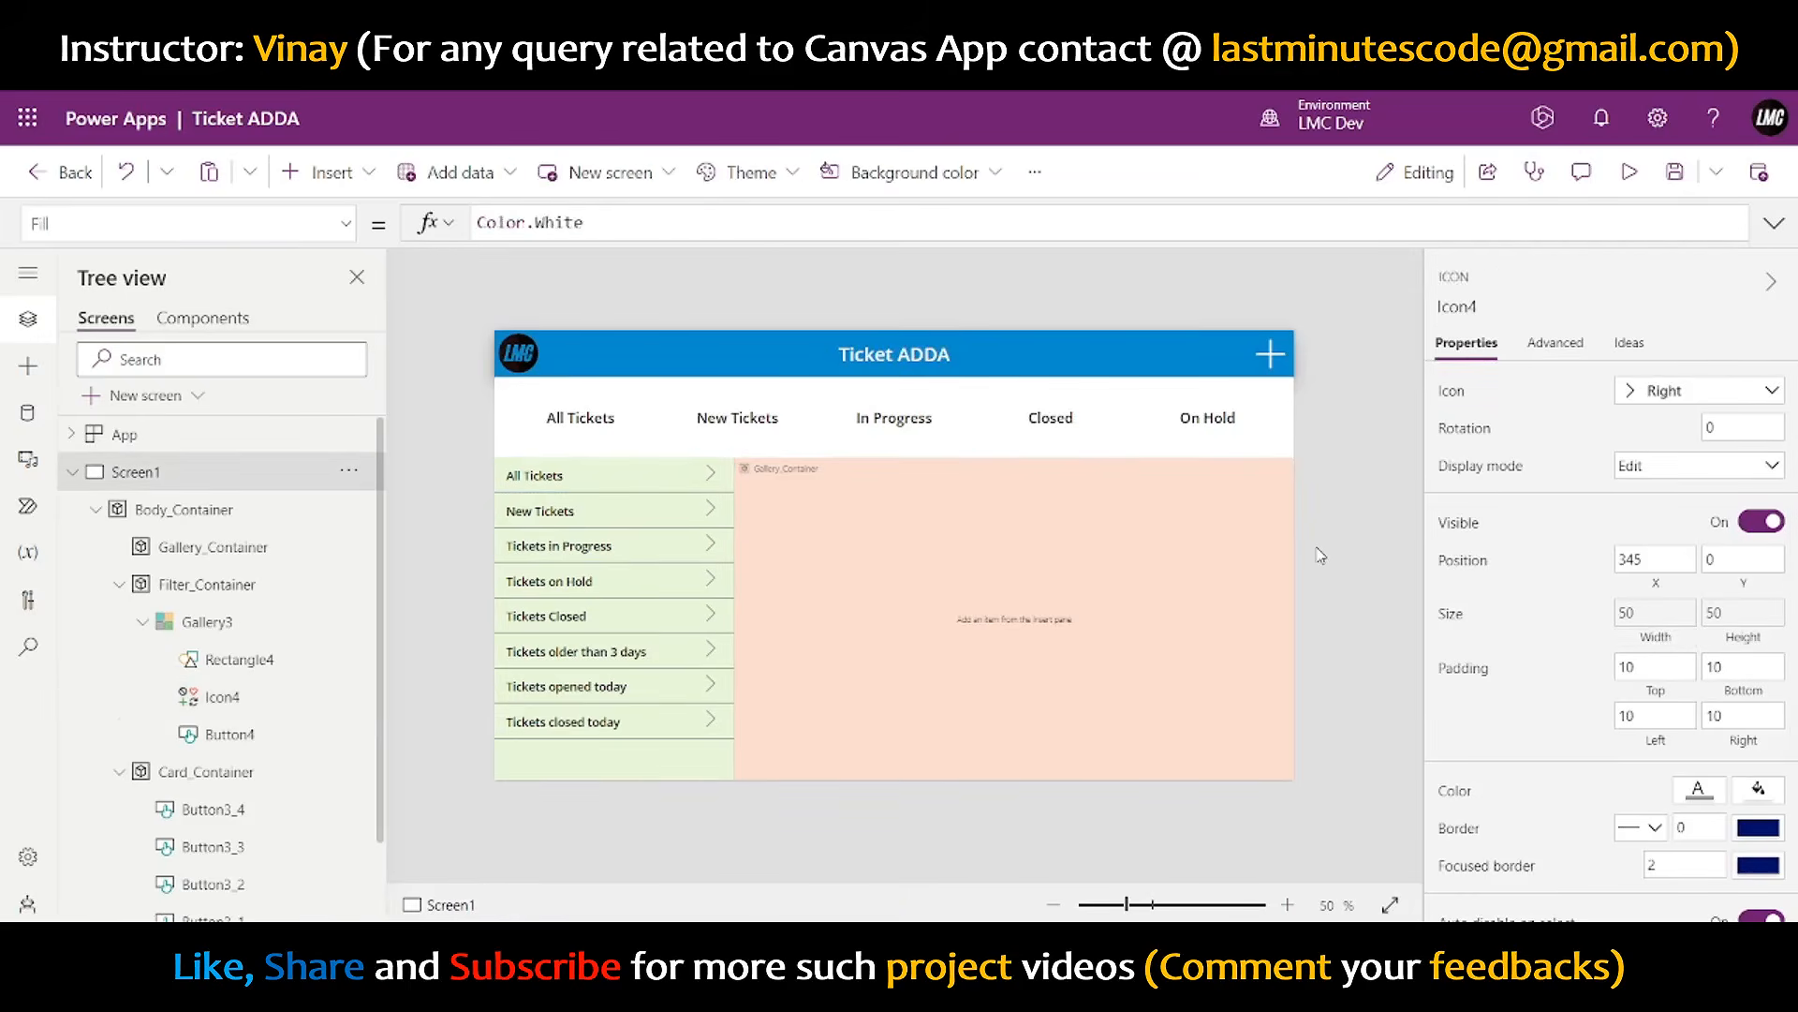
- Check the chevrons in the app preview and set the chevron icon's height and width to Parent.TemplateHeight-20
{"action": "left_click", "coordinate": [1629, 171]}
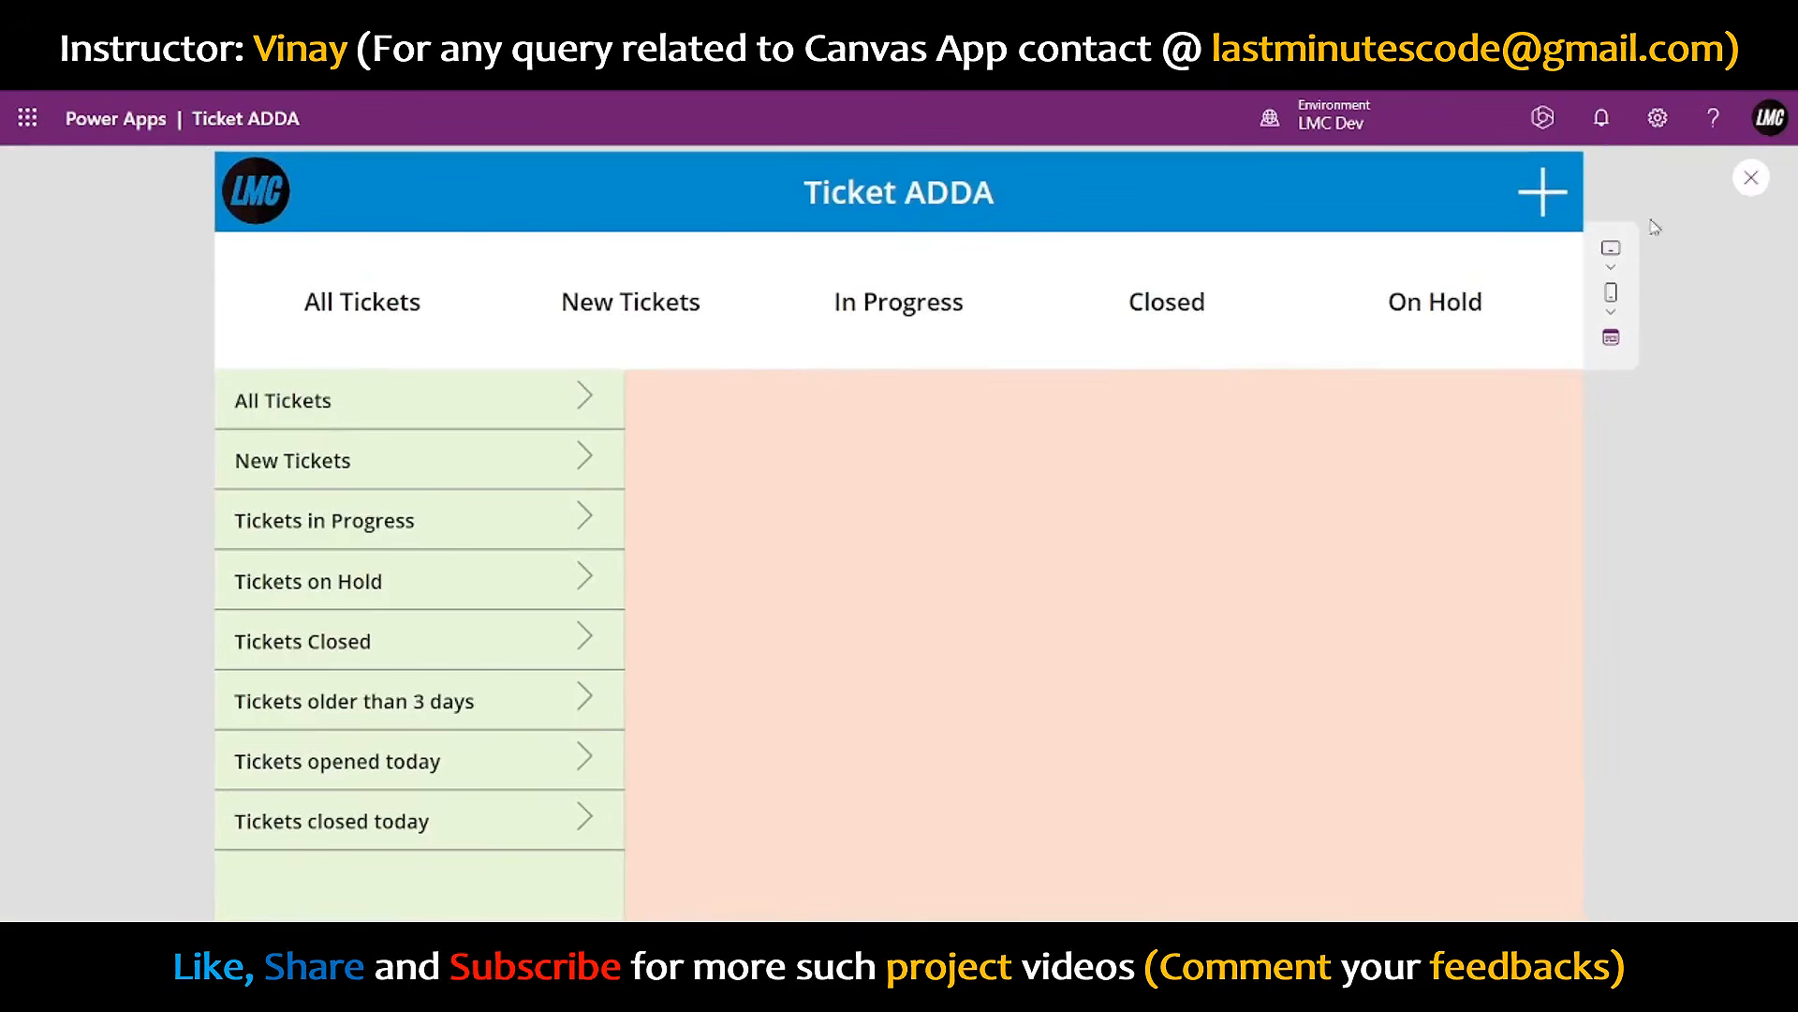
{"action": "left_click", "coordinate": [1750, 177]}
{"action": "left_click", "coordinate": [712, 473]}
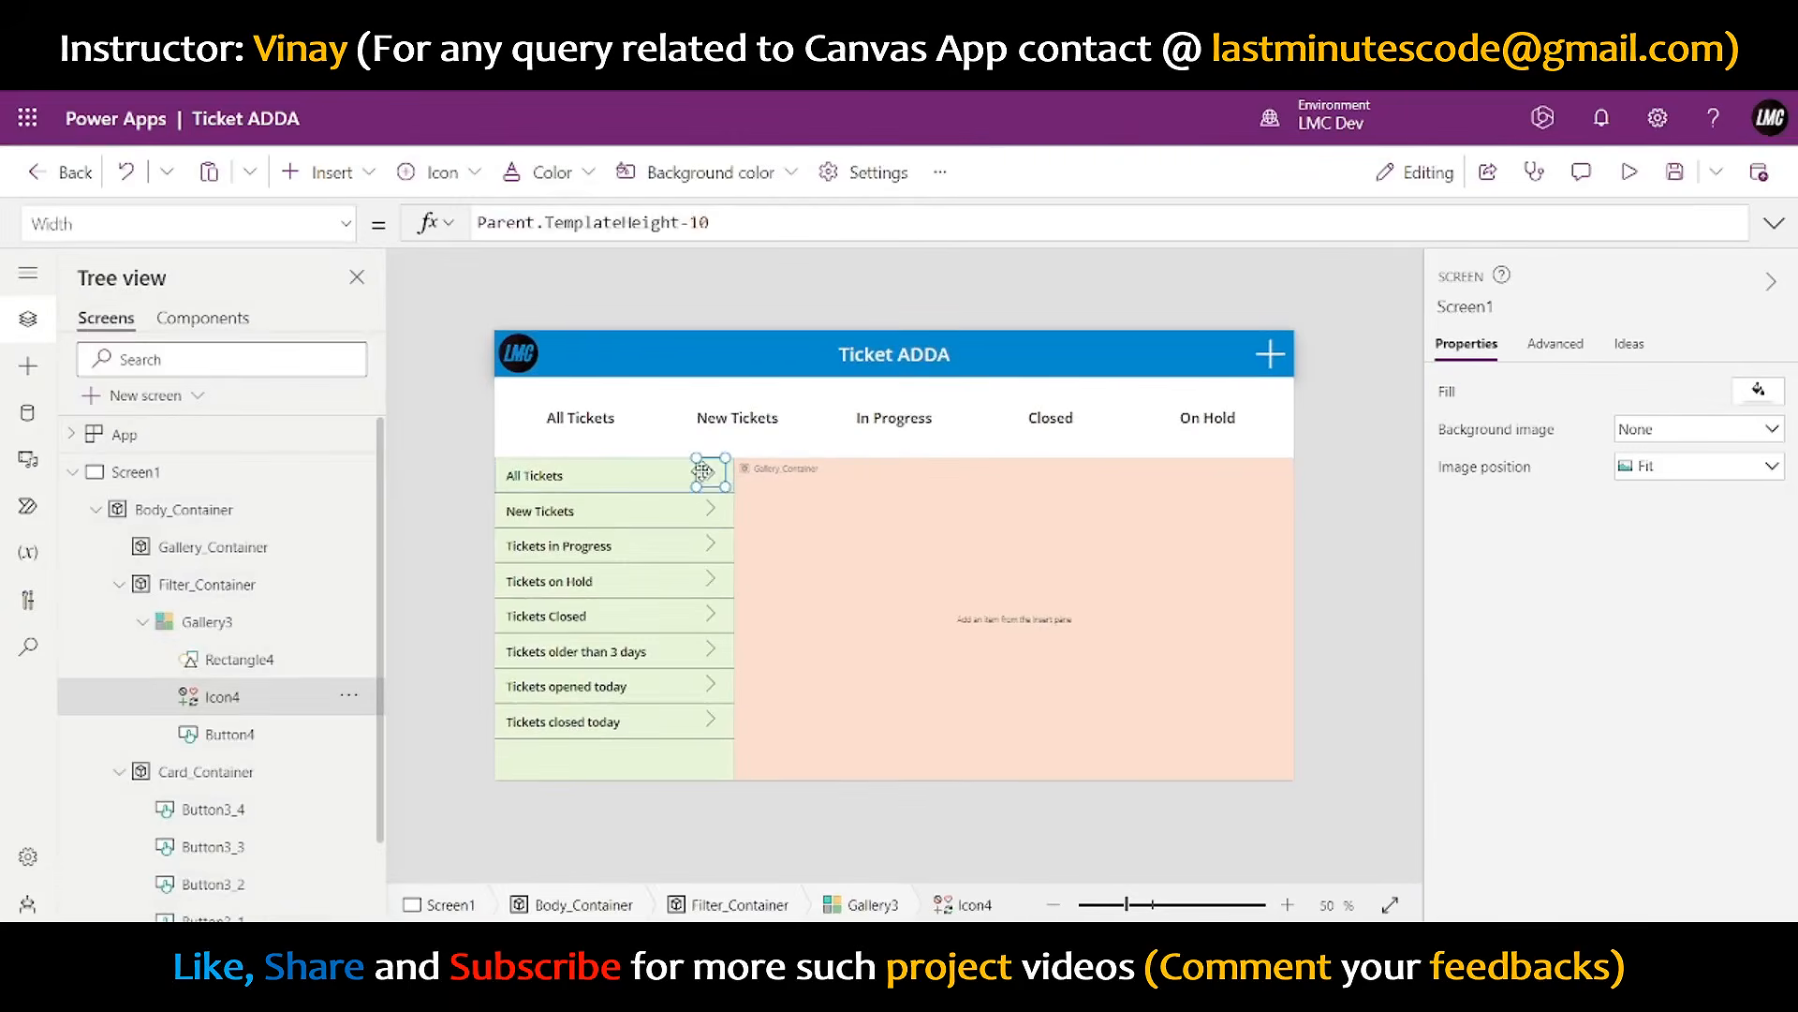
{"action": "left_click", "coordinate": [1743, 559]}
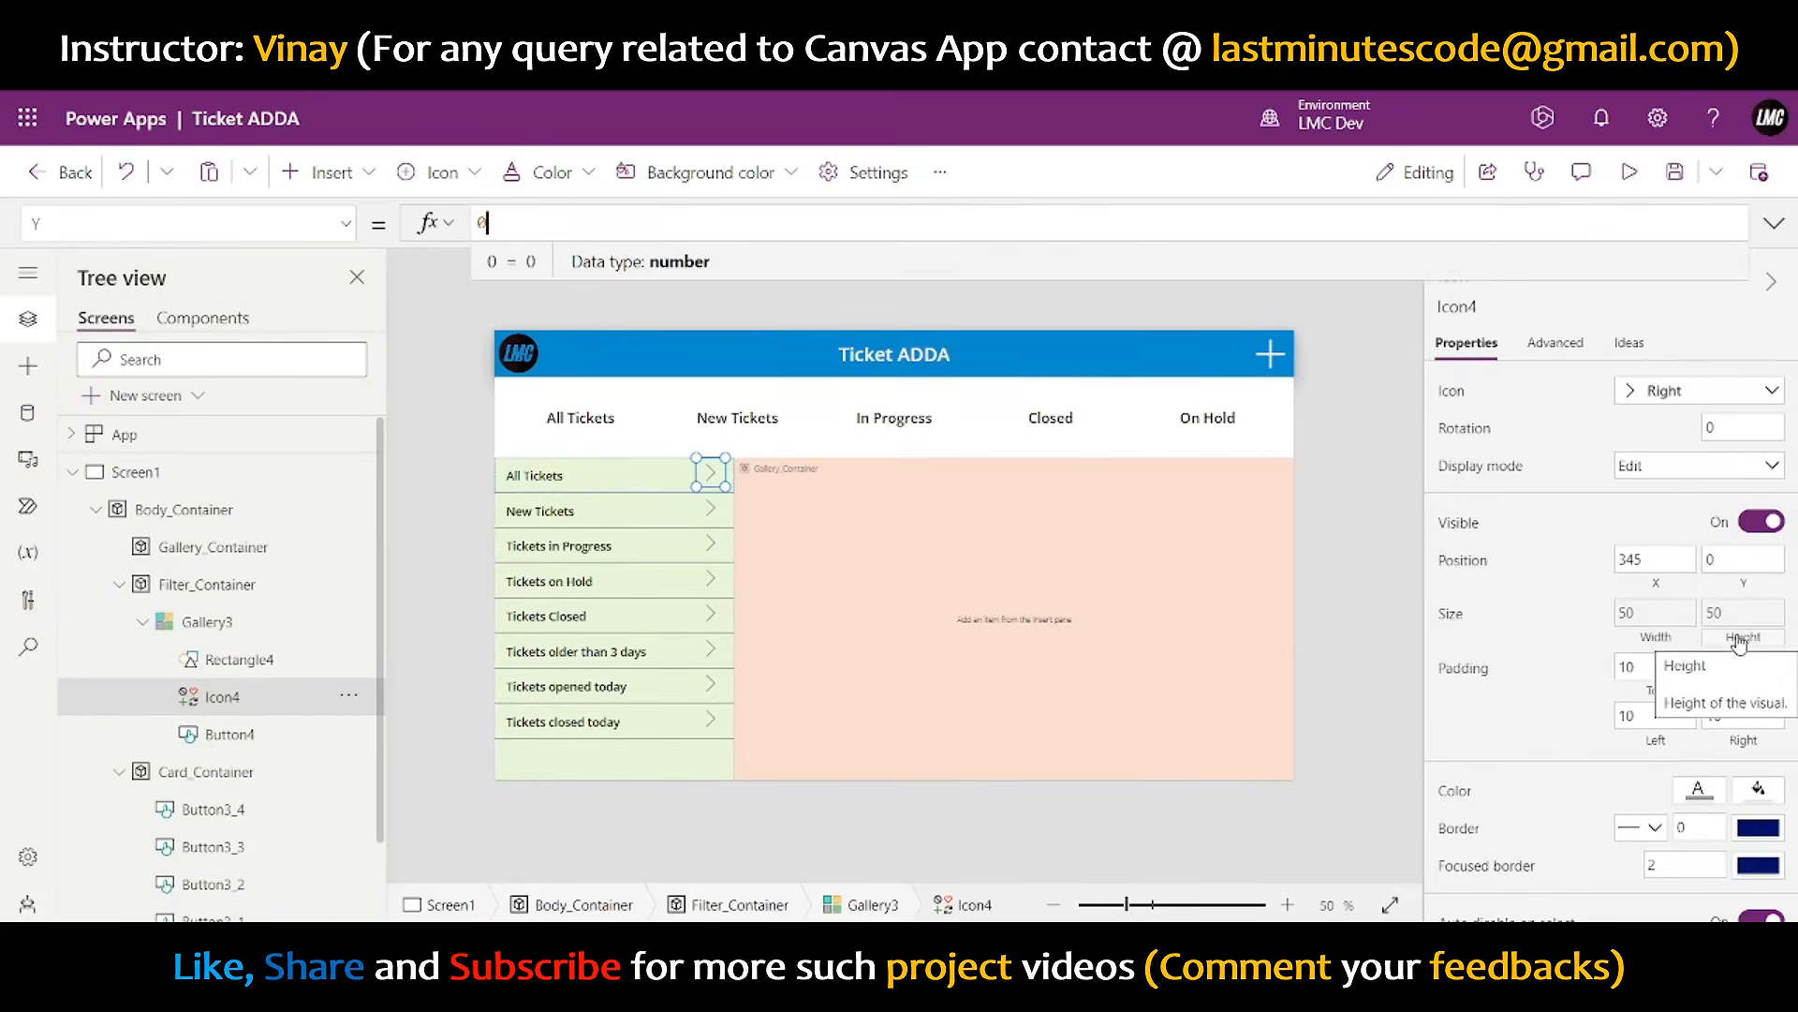
{"action": "left_click", "coordinate": [1742, 618]}
{"action": "type", "text": "20"}
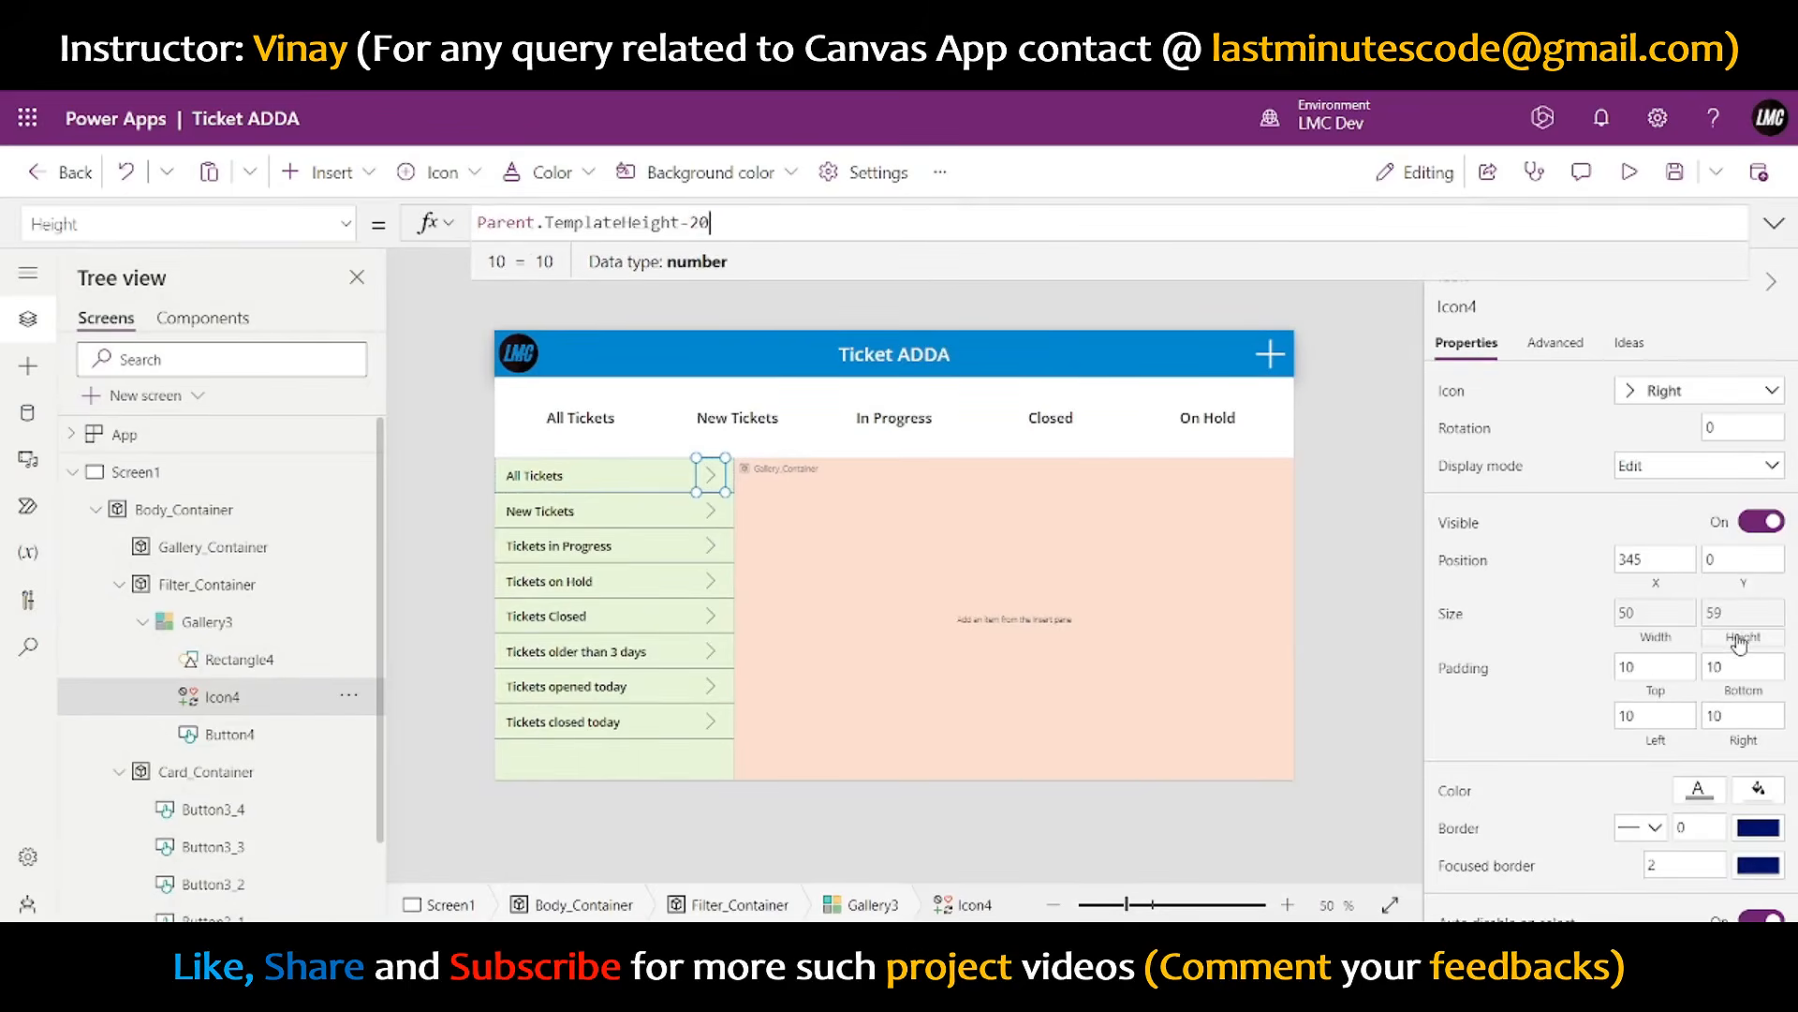
{"action": "left_click", "coordinate": [1669, 649]}
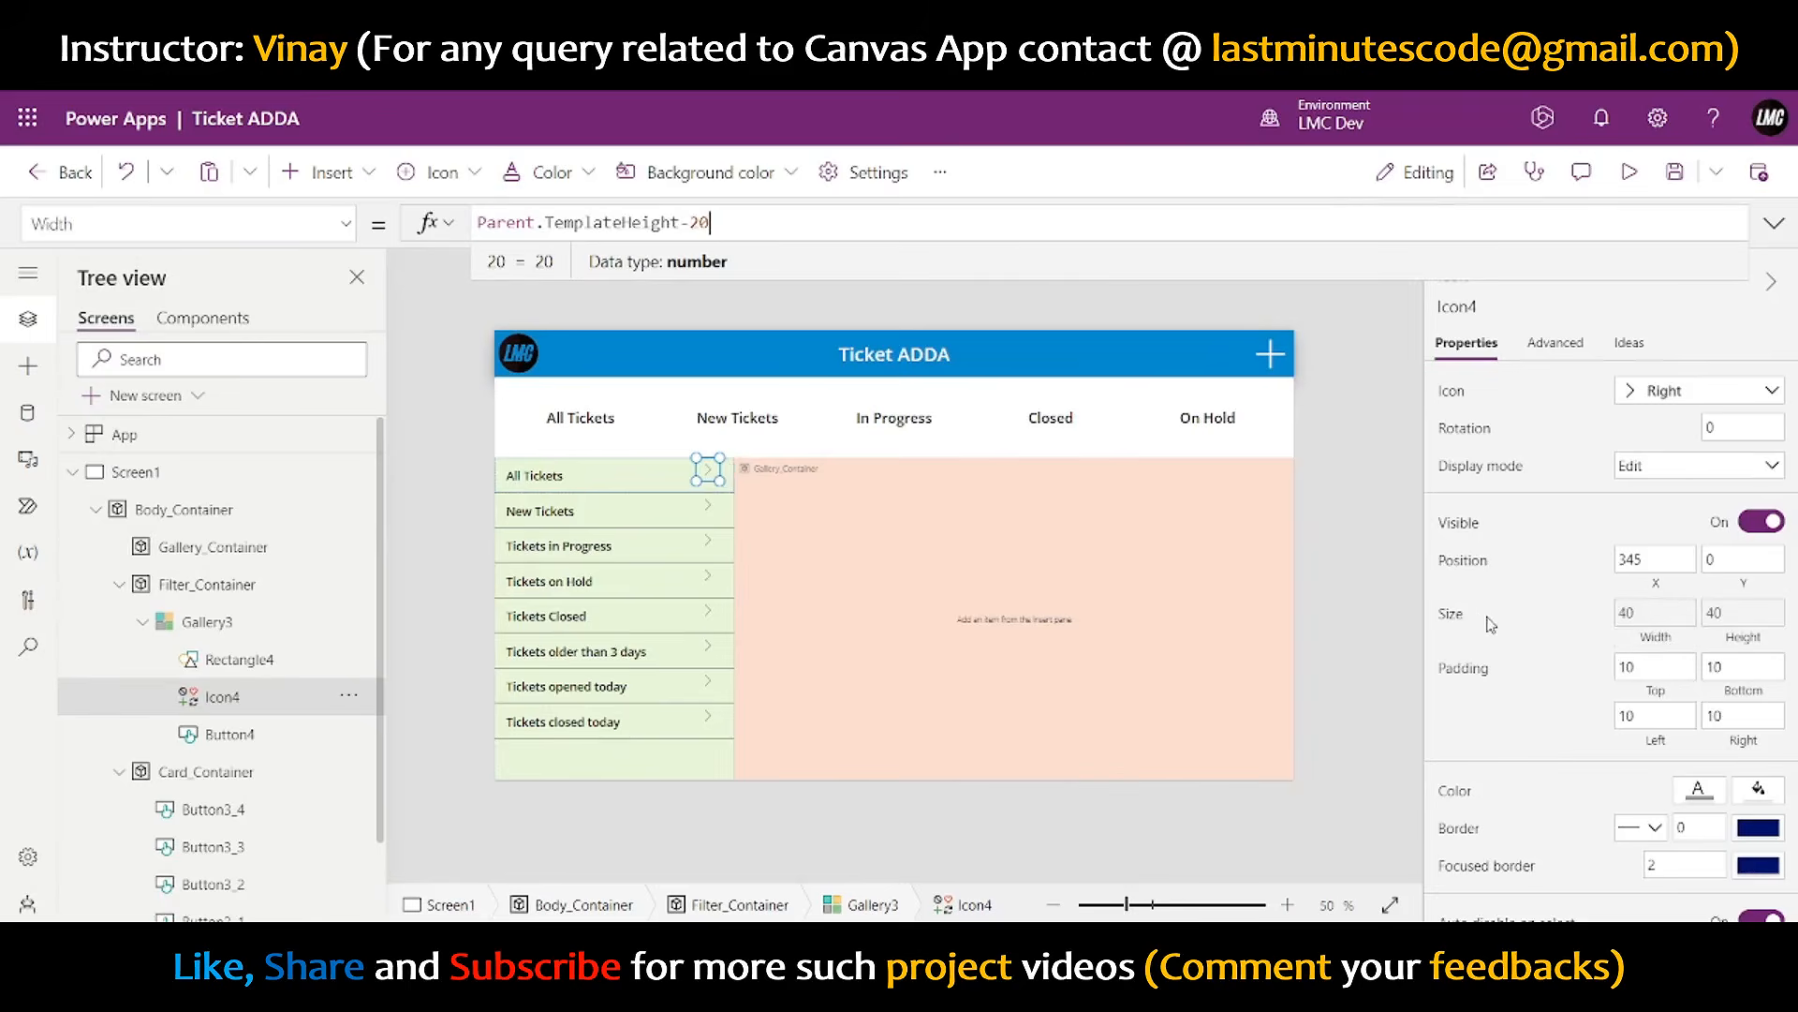
- Copy the Y formula Parent.Height/2-Self.Height/2 from the All Tickets card button to the gallery chevron's Y position
{"action": "left_click", "coordinate": [1748, 595]}
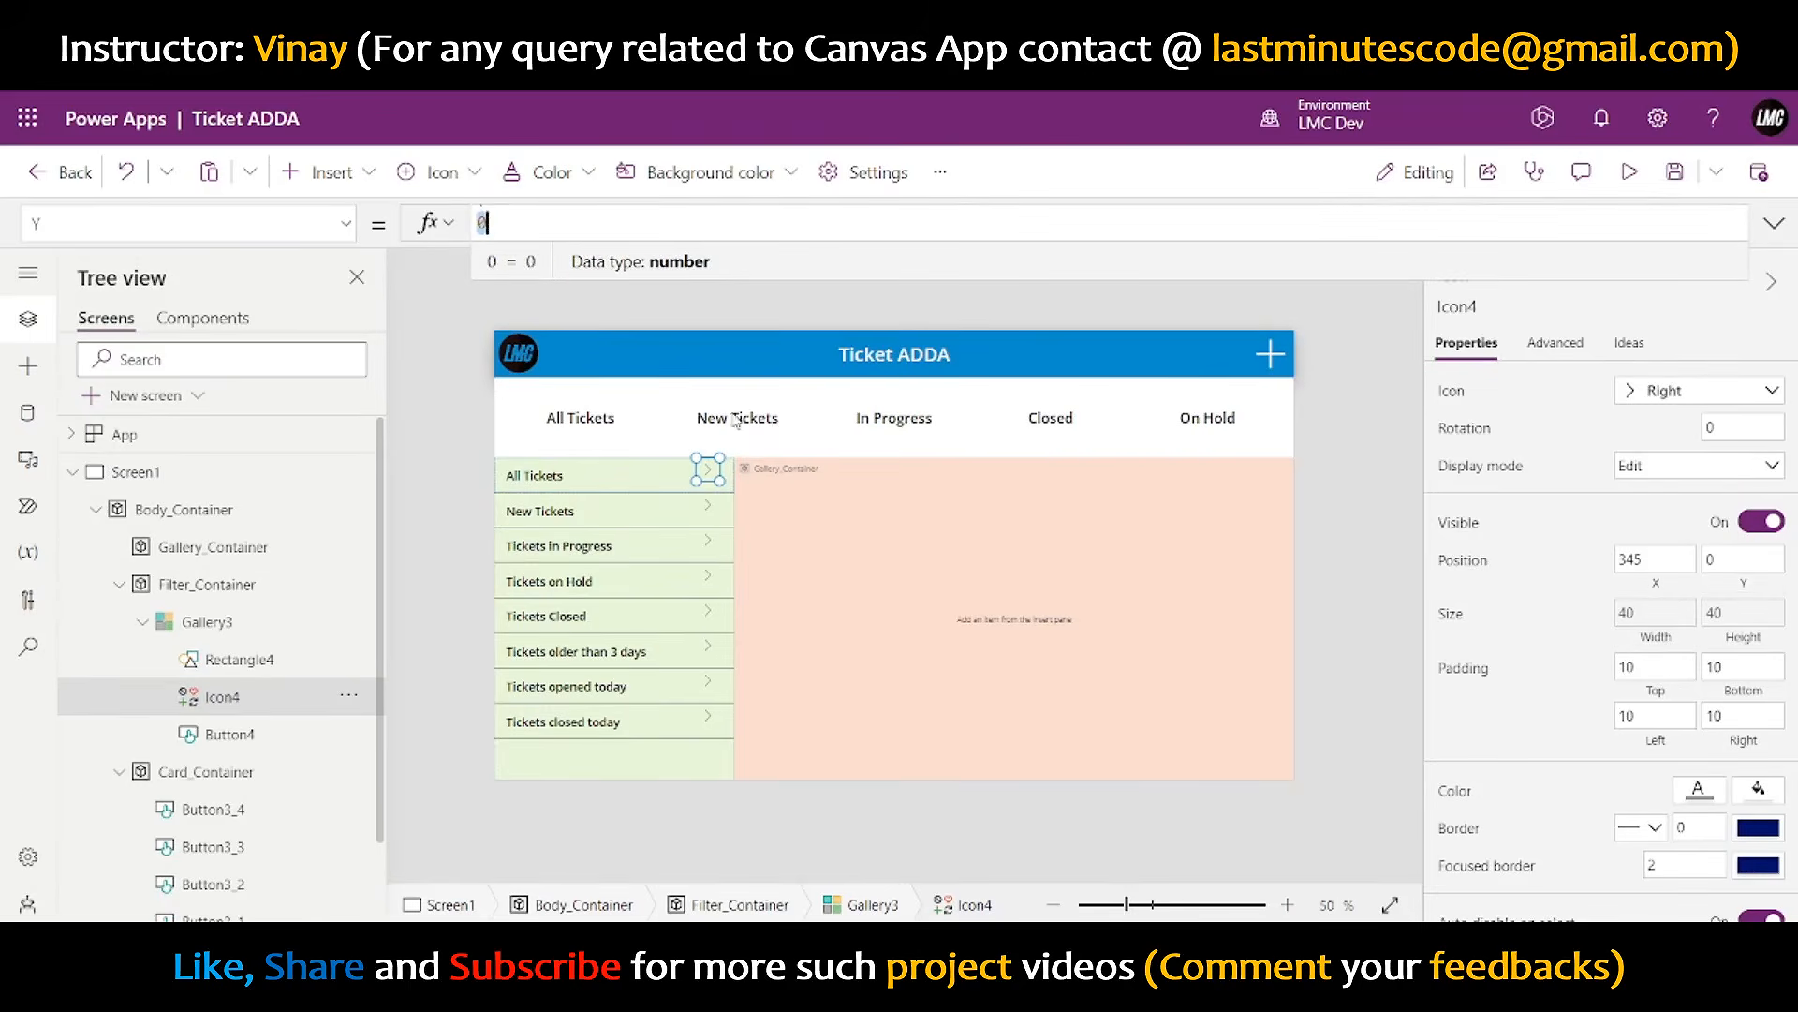
{"action": "left_click", "coordinate": [615, 418]}
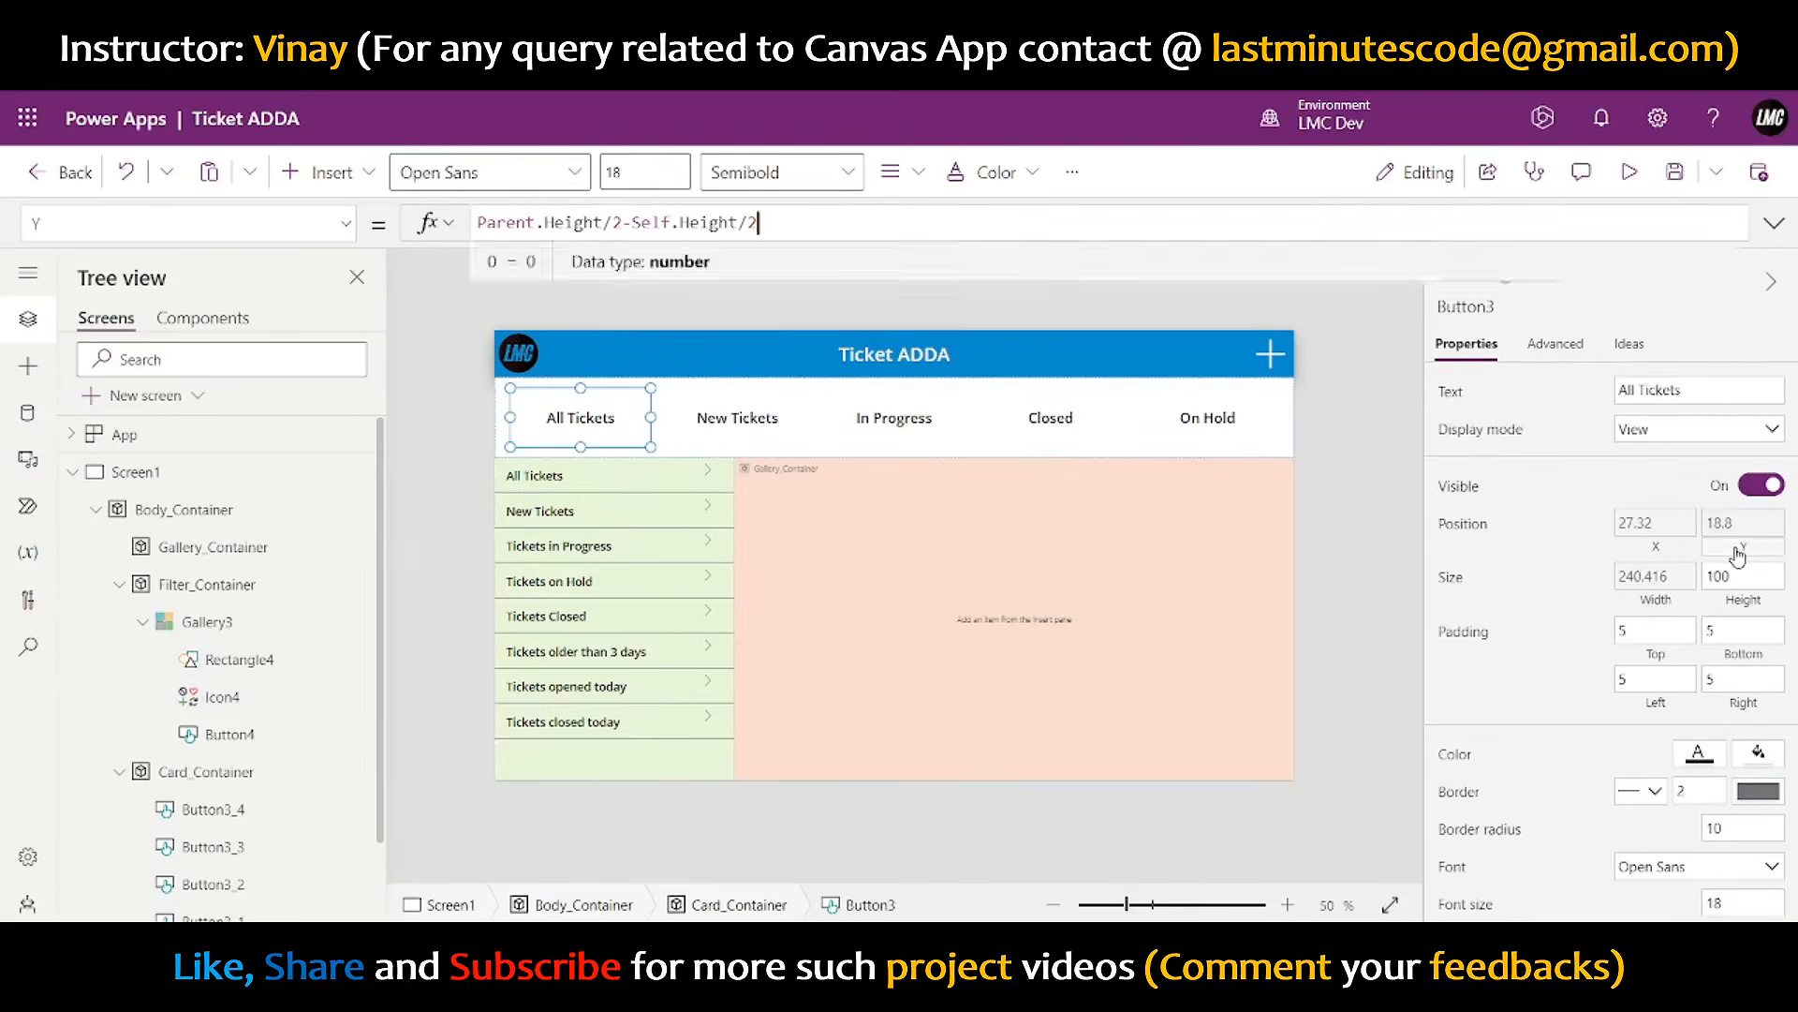
{"action": "key", "text": "ctrl+a"}
{"action": "key", "text": "ctrl+c"}
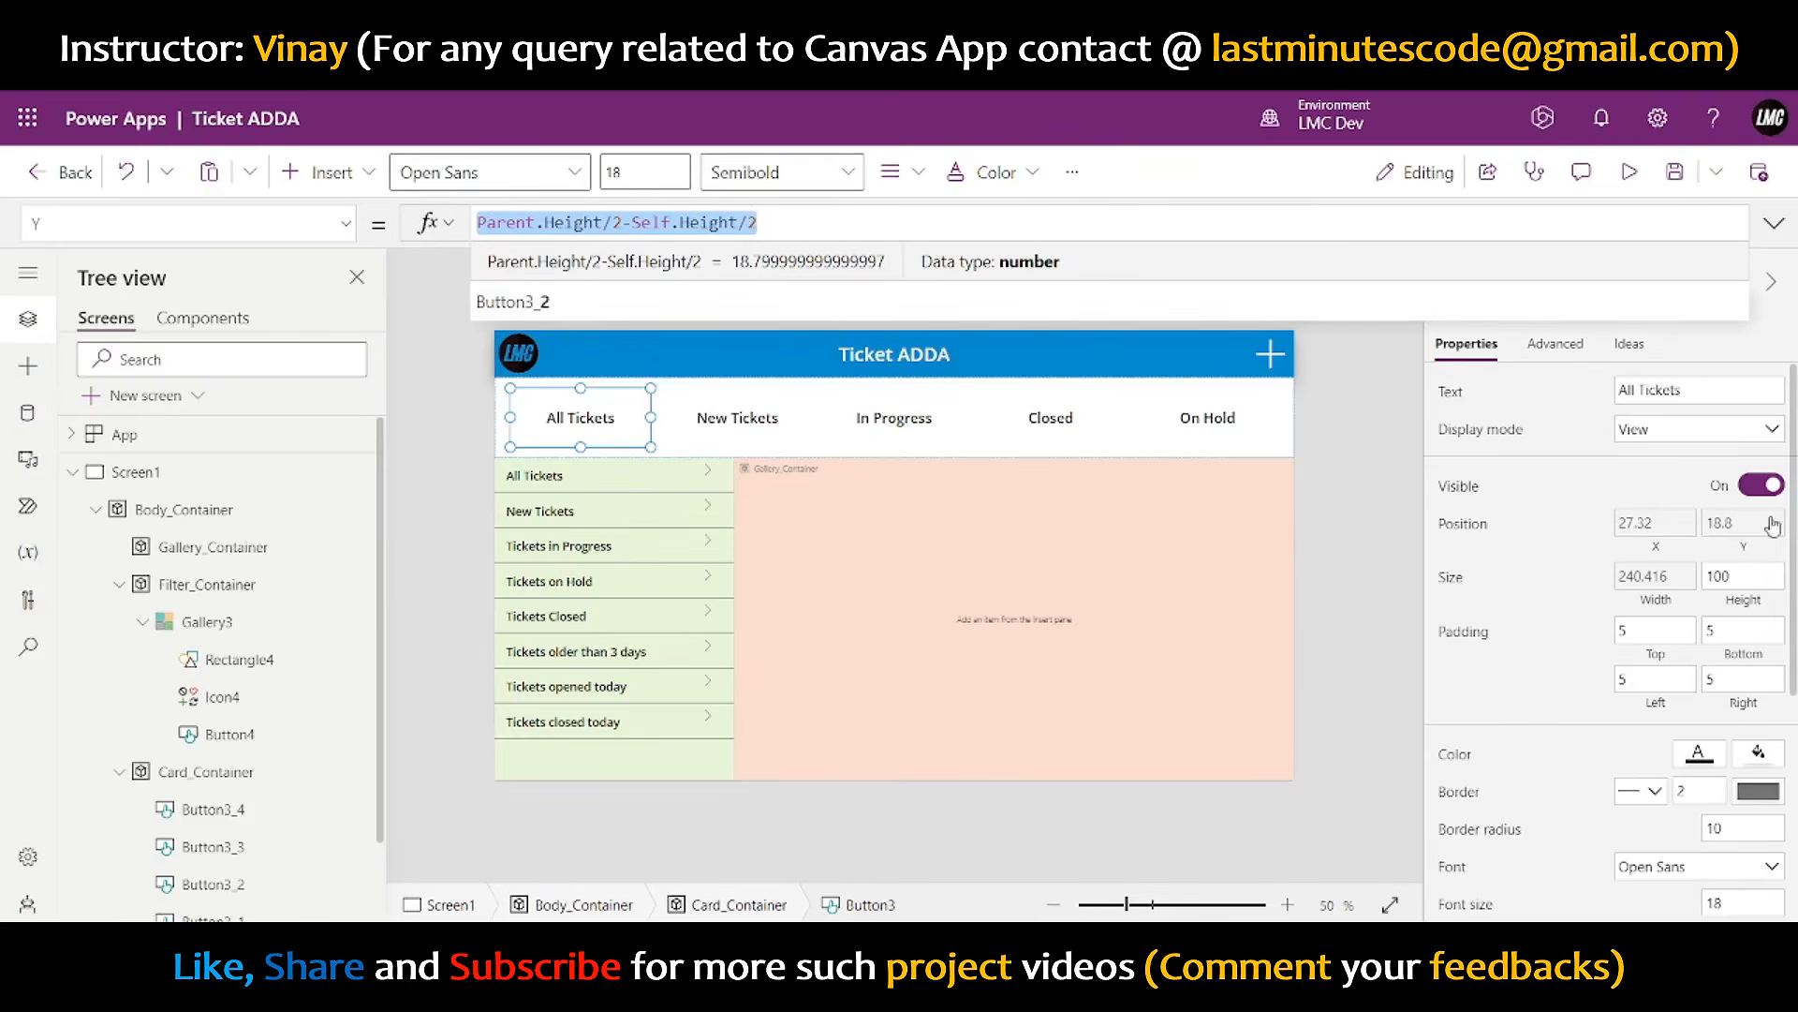
{"action": "left_click", "coordinate": [709, 471]}
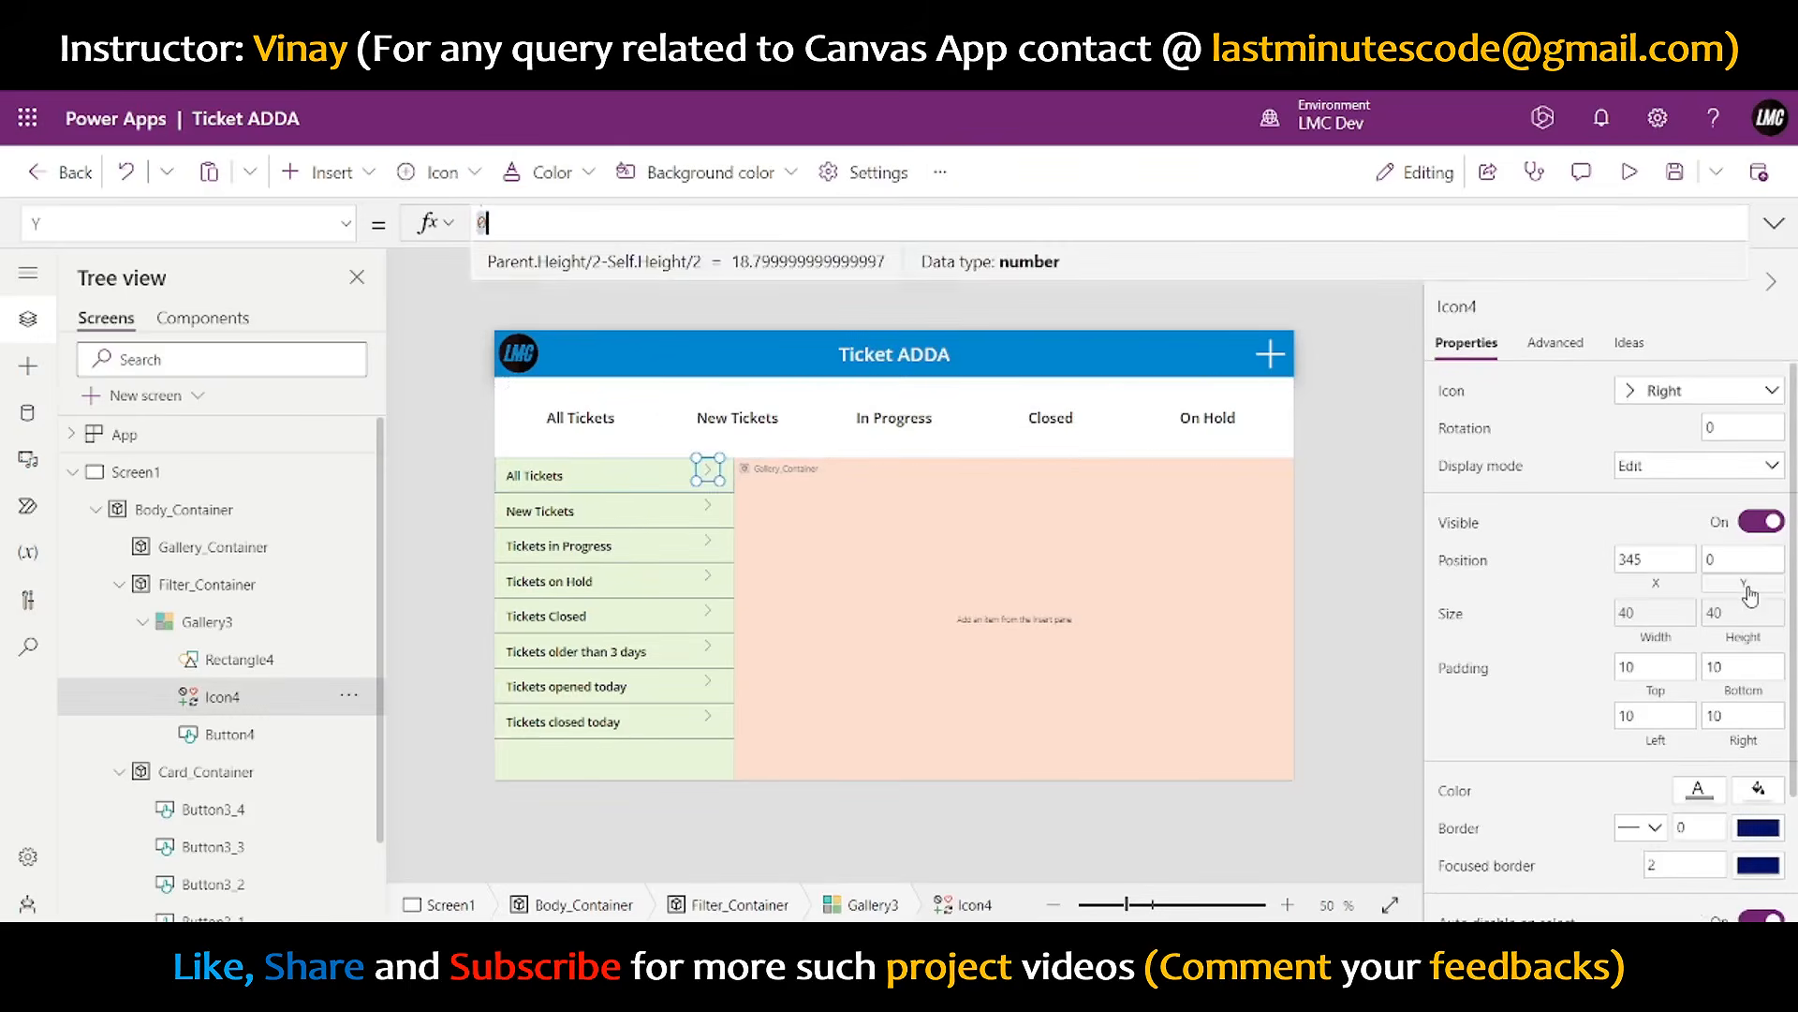
{"action": "key", "text": "BackSpace"}
{"action": "key", "text": "ctrl+v"}
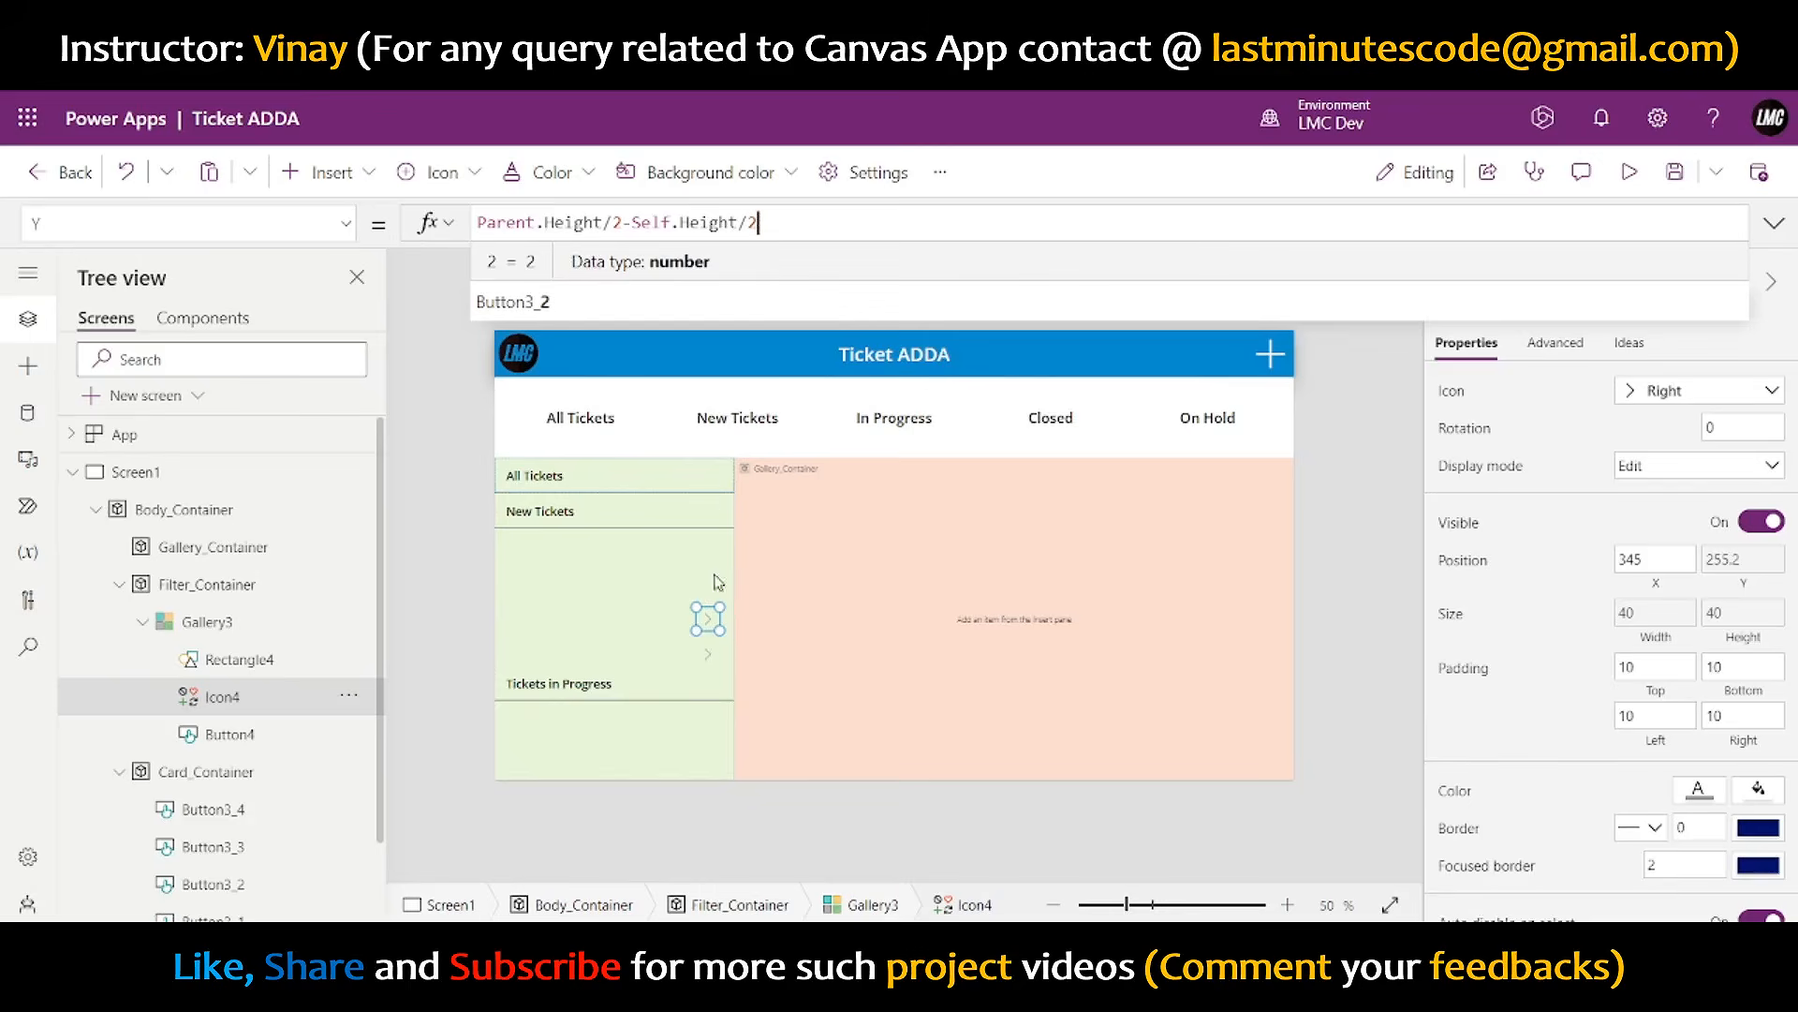
- Change the chevron's Y formula to Button4.Height/2-Self.Height/2 and check its vertical alignment in the app preview
{"action": "double_click", "coordinate": [514, 225]}
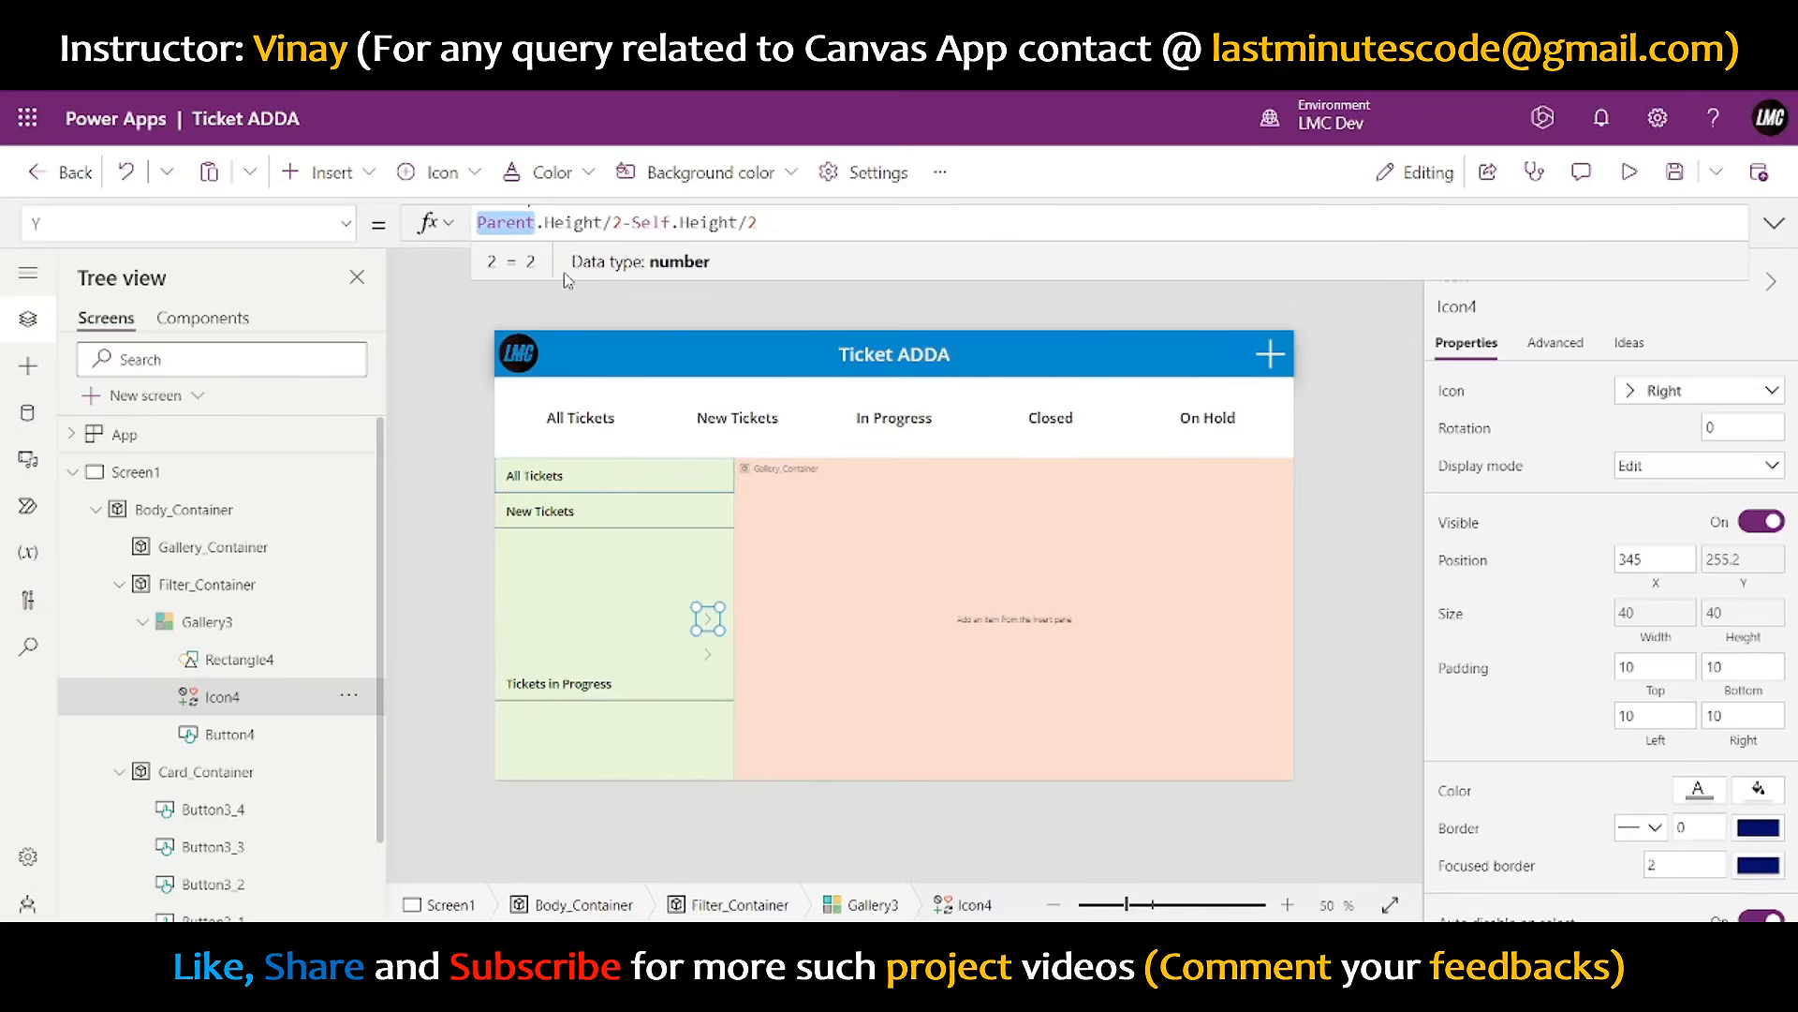
{"action": "type", "text": "Butto"}
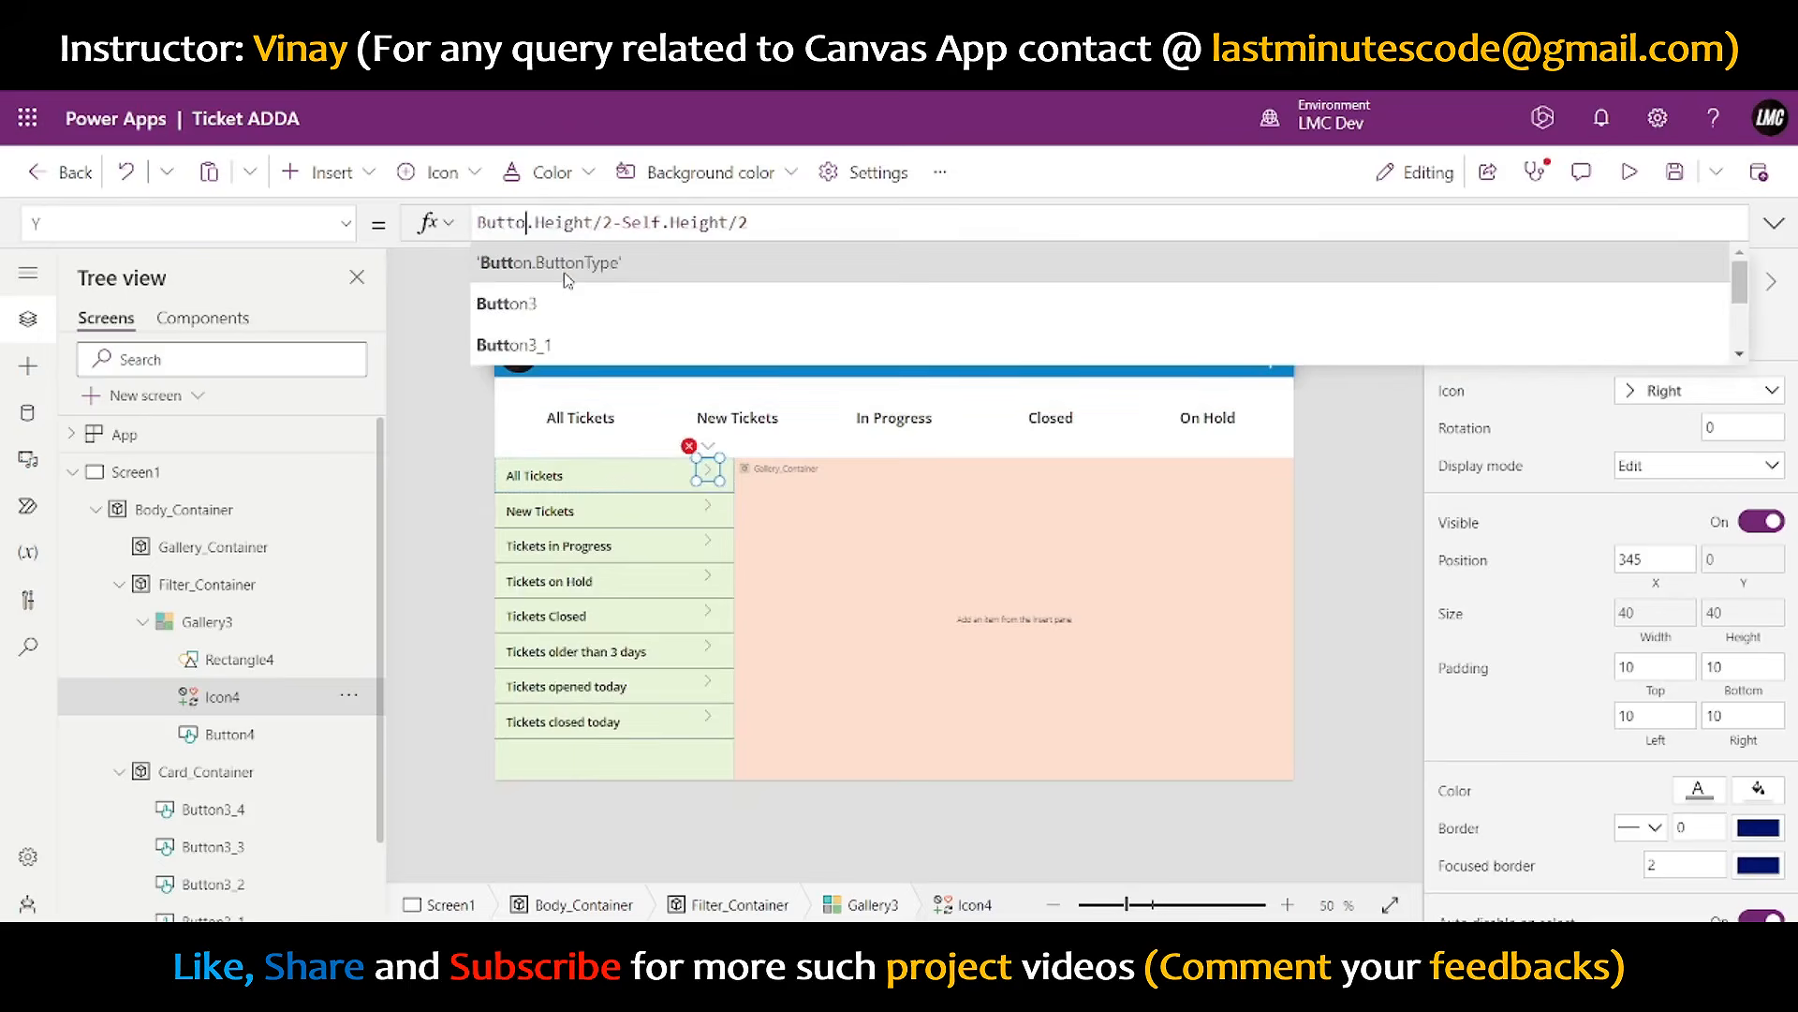
{"action": "type", "text": "n4"}
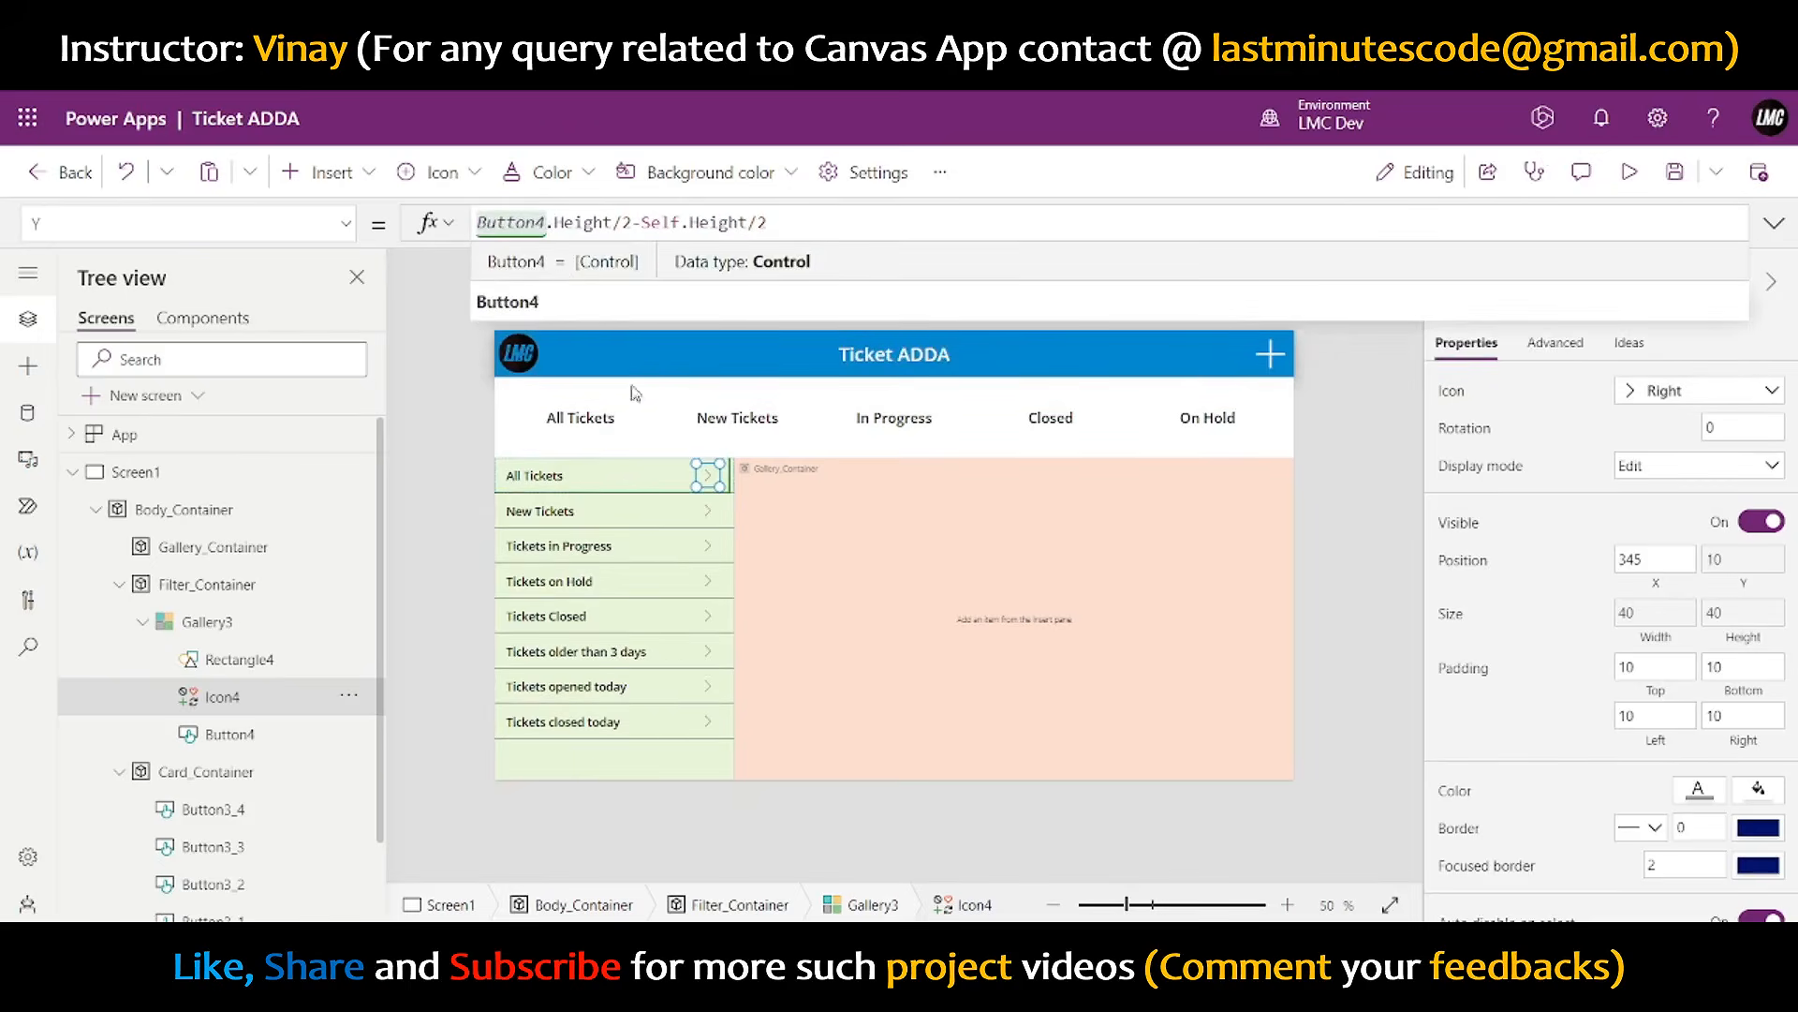
{"action": "left_click", "coordinate": [532, 477]}
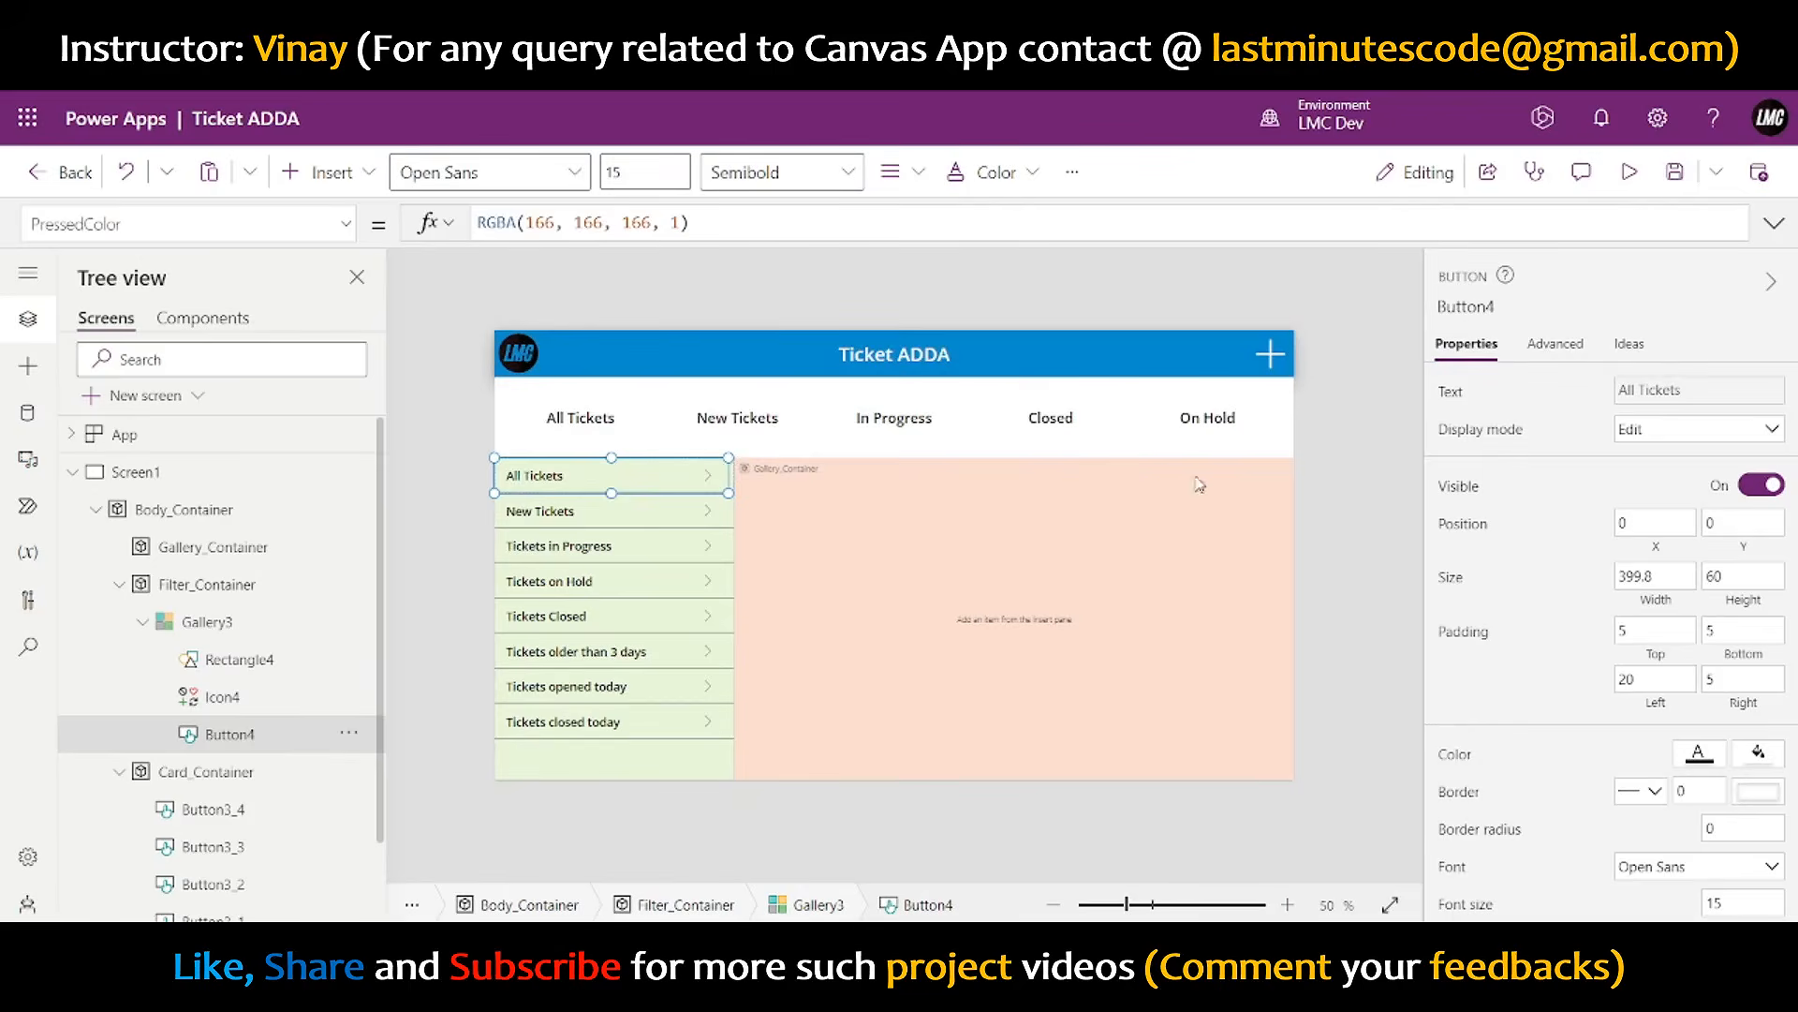
{"action": "left_click", "coordinate": [1364, 476]}
{"action": "left_click", "coordinate": [708, 475]}
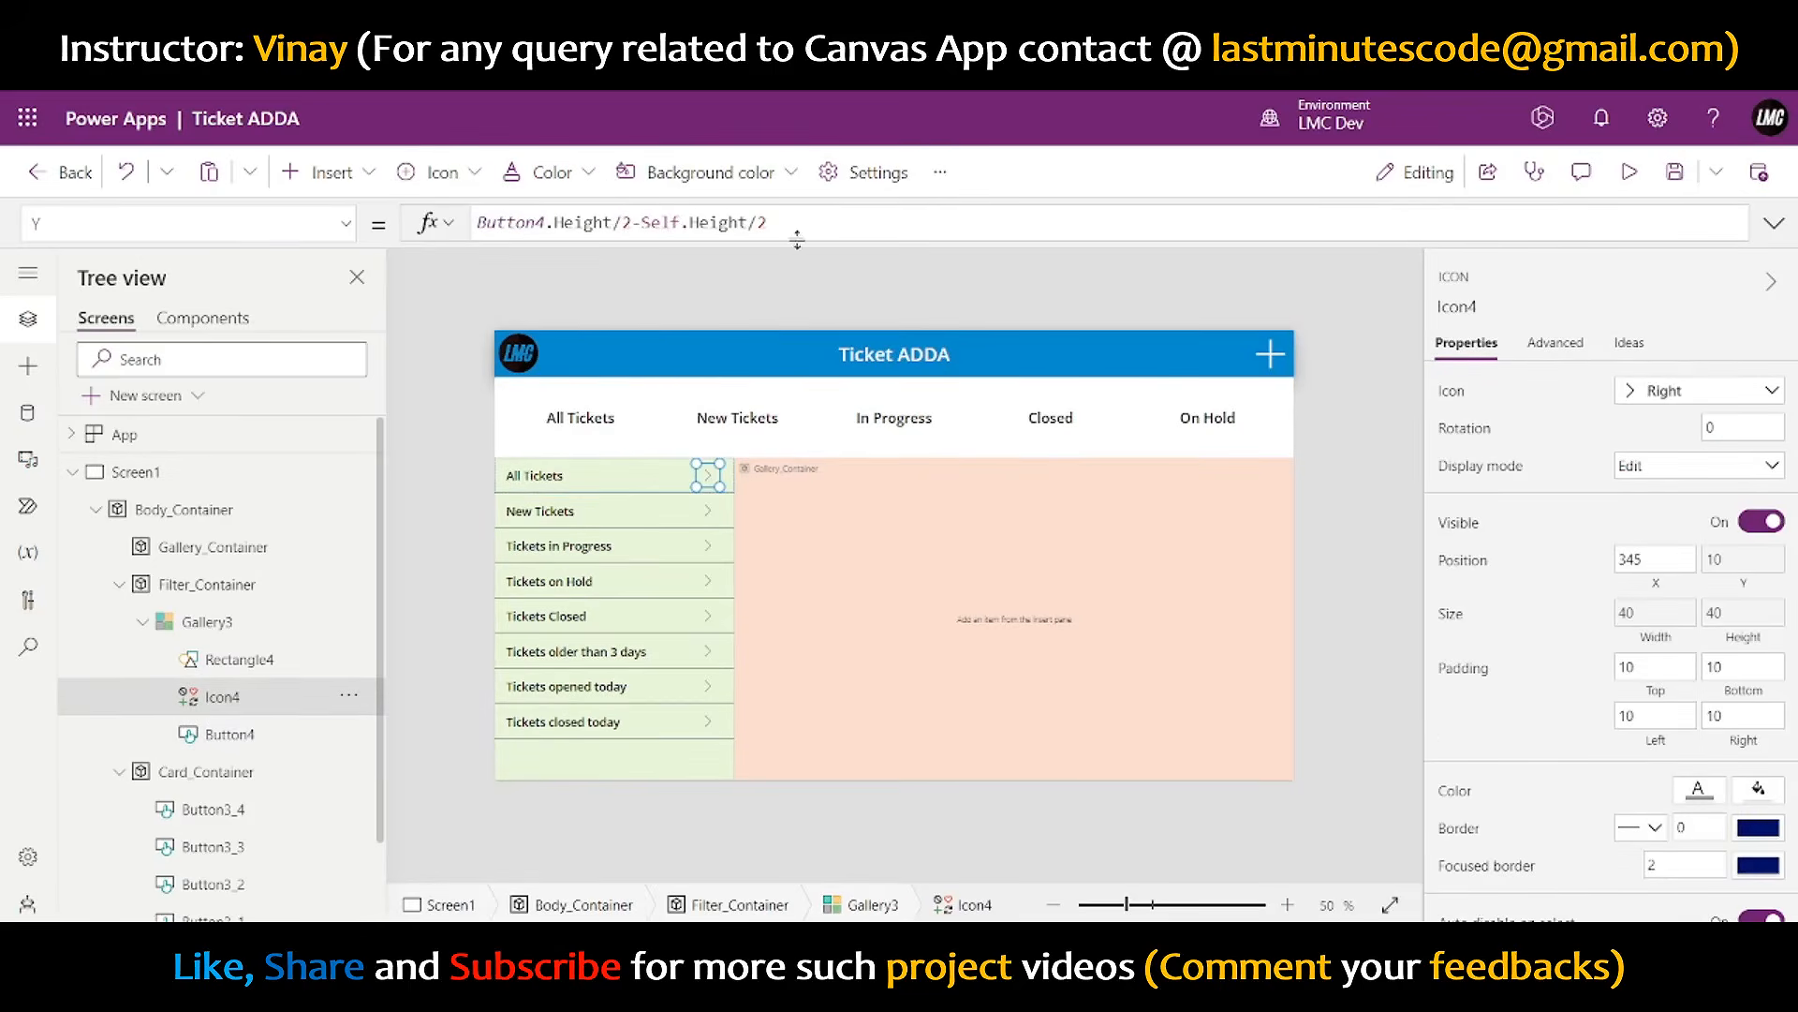
{"action": "left_click", "coordinate": [1630, 172]}
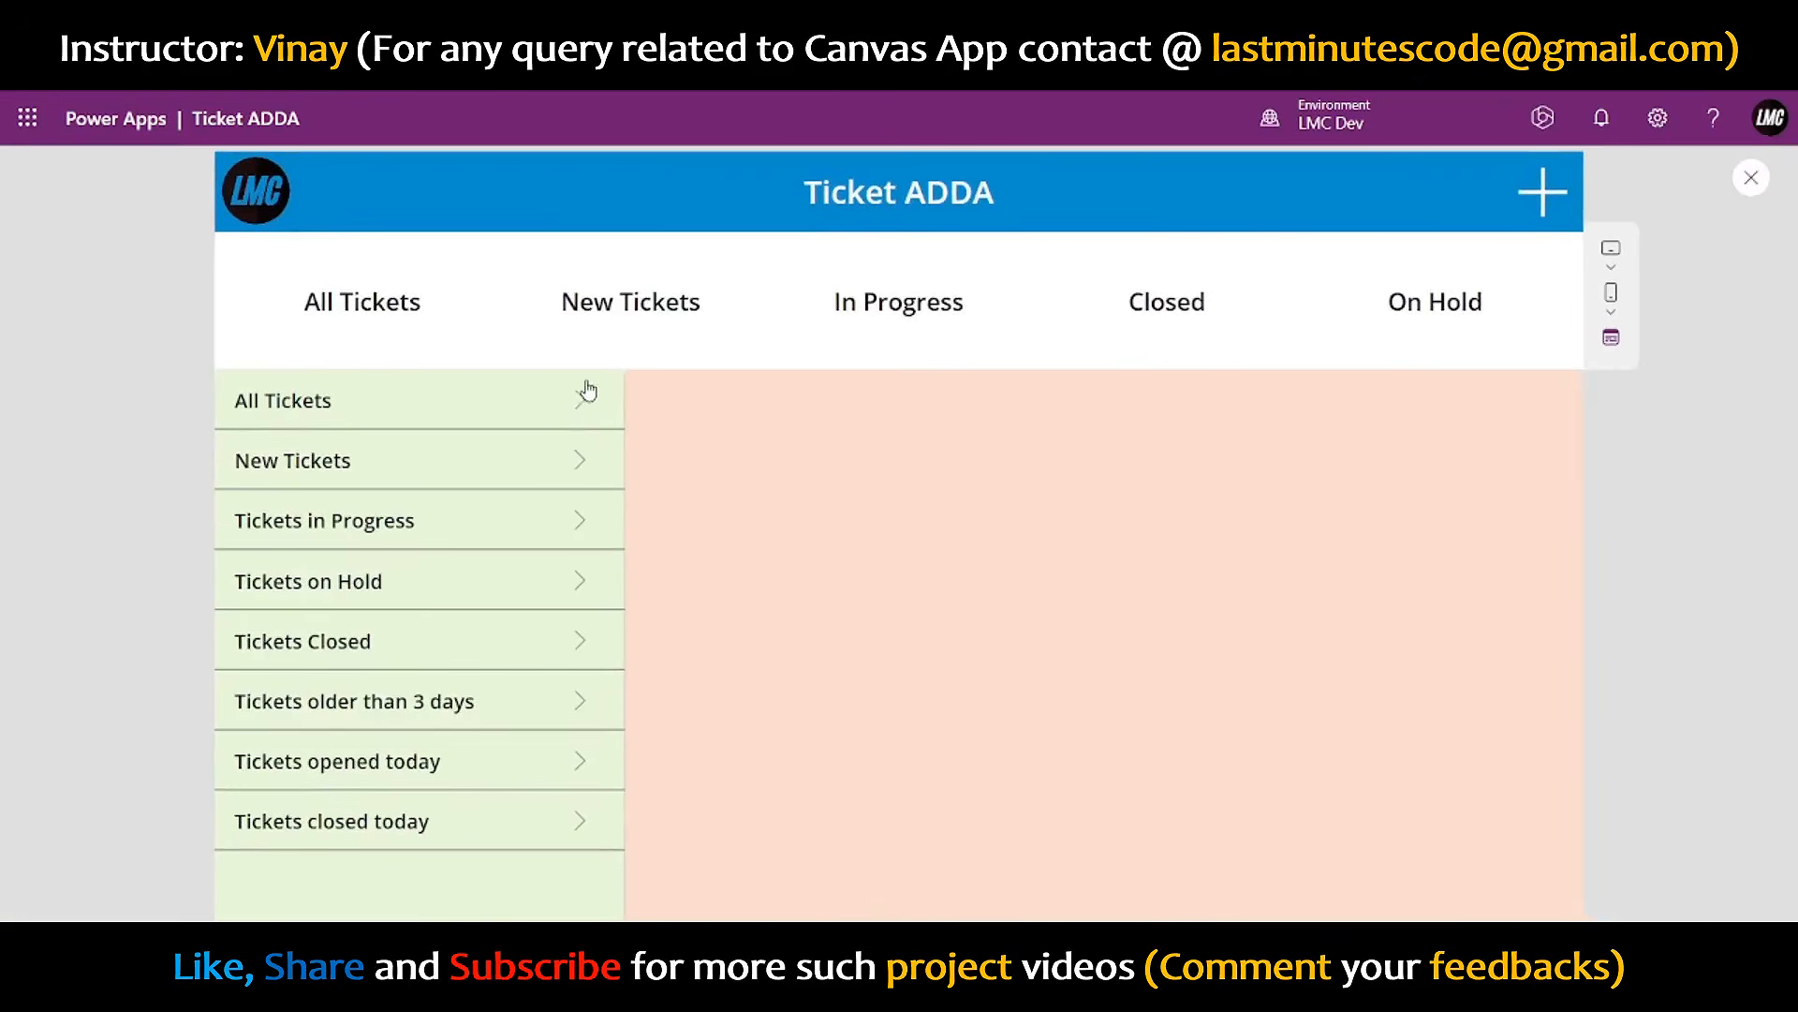
{"action": "left_click", "coordinate": [1751, 177]}
- Set the chevron icon's X position to Parent.Width-Self.Width and check the gallery in the app preview
{"action": "left_click", "coordinate": [707, 476]}
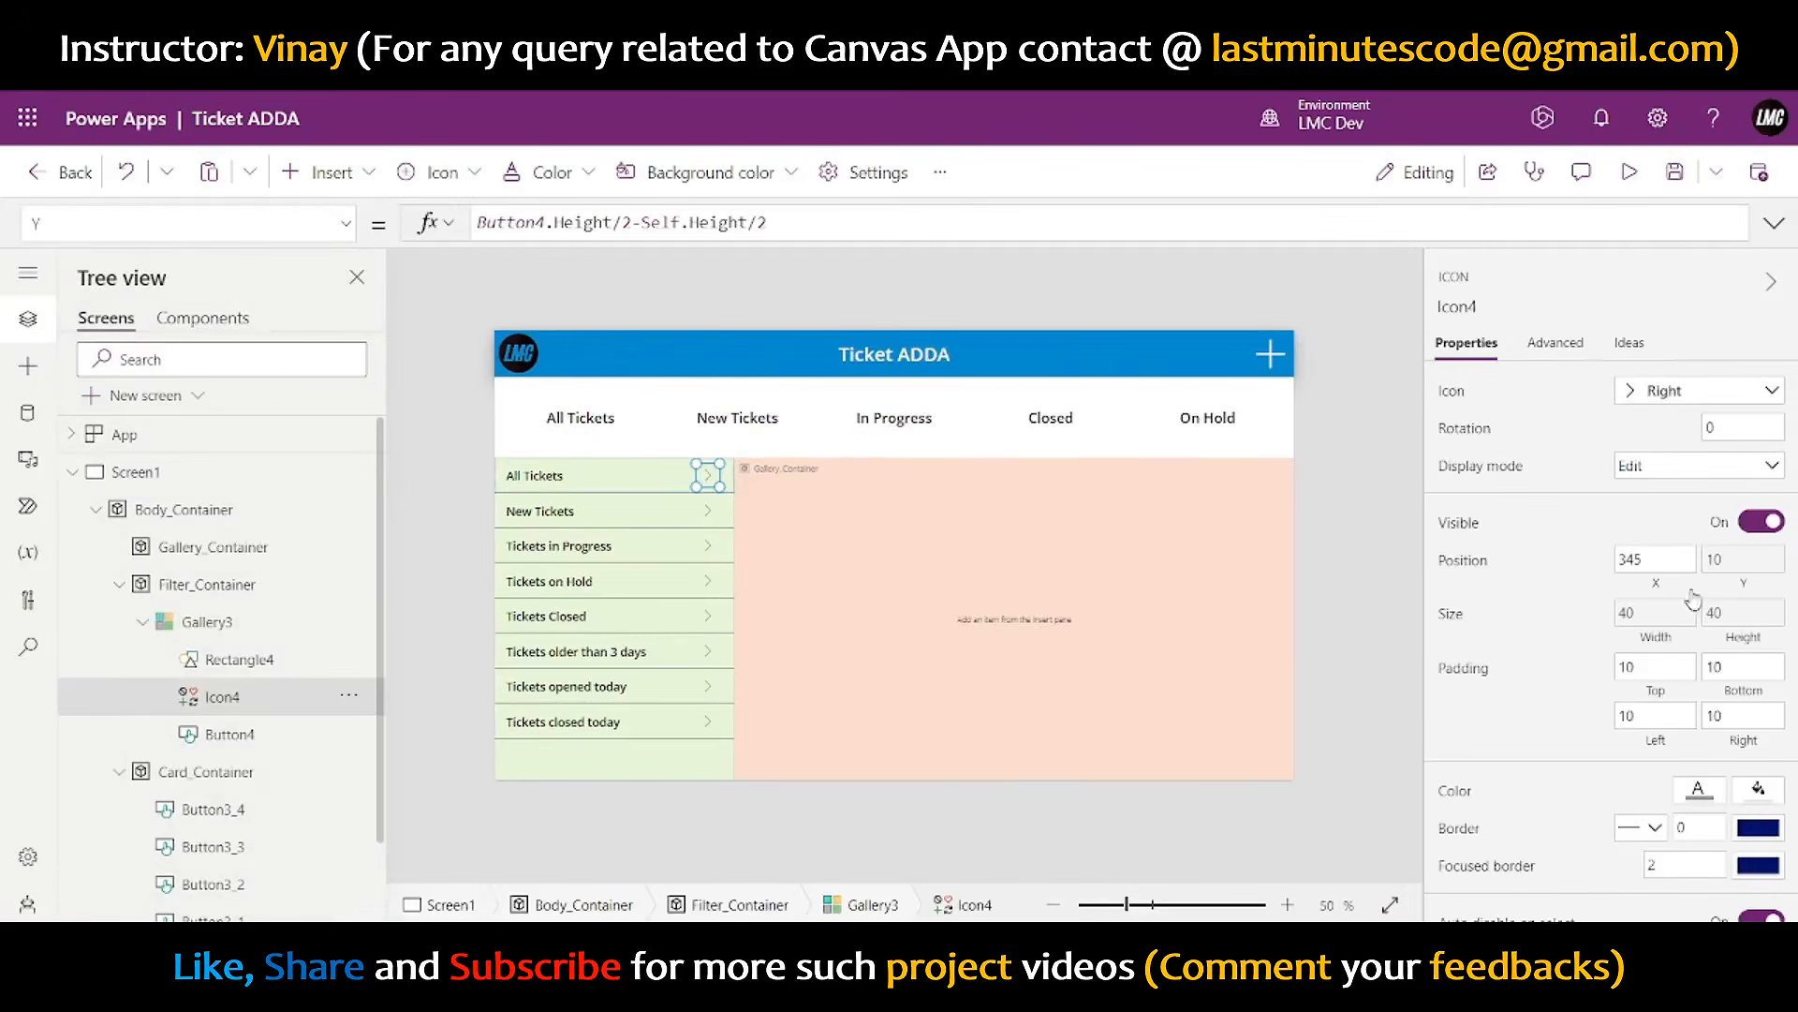
{"action": "left_click", "coordinate": [1657, 585]}
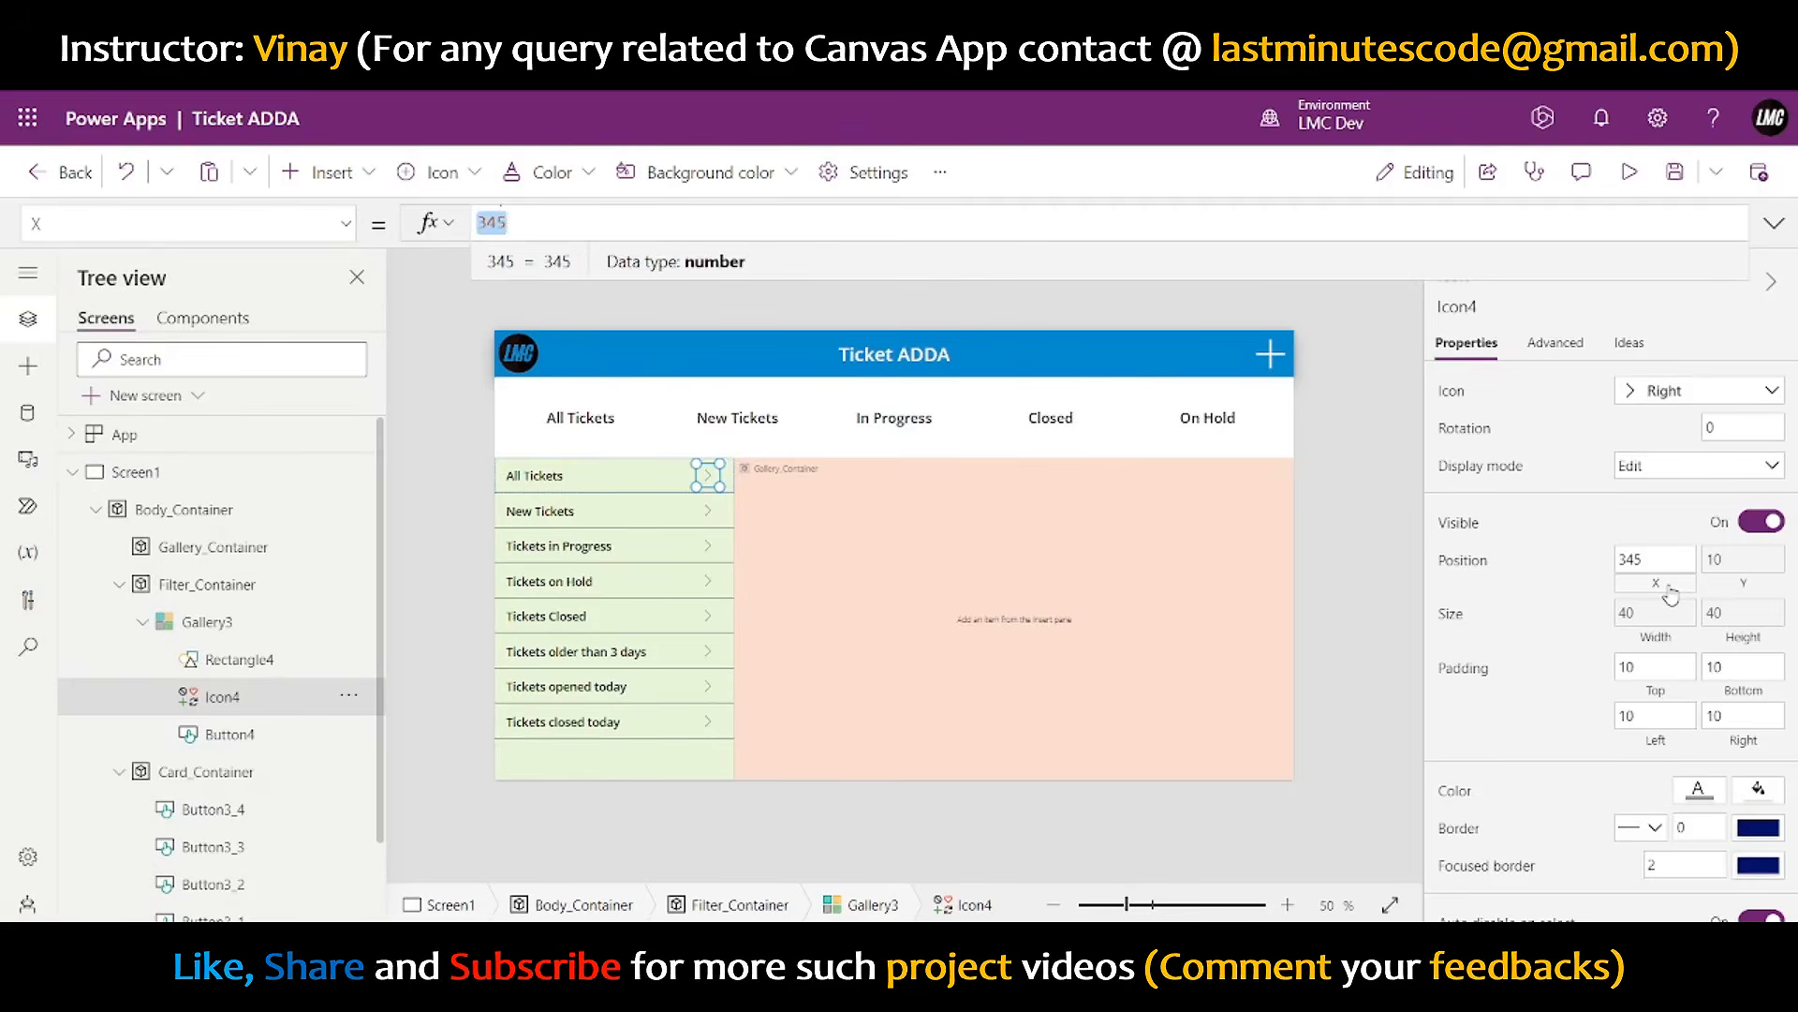
{"action": "type", "text": "parent.Width"}
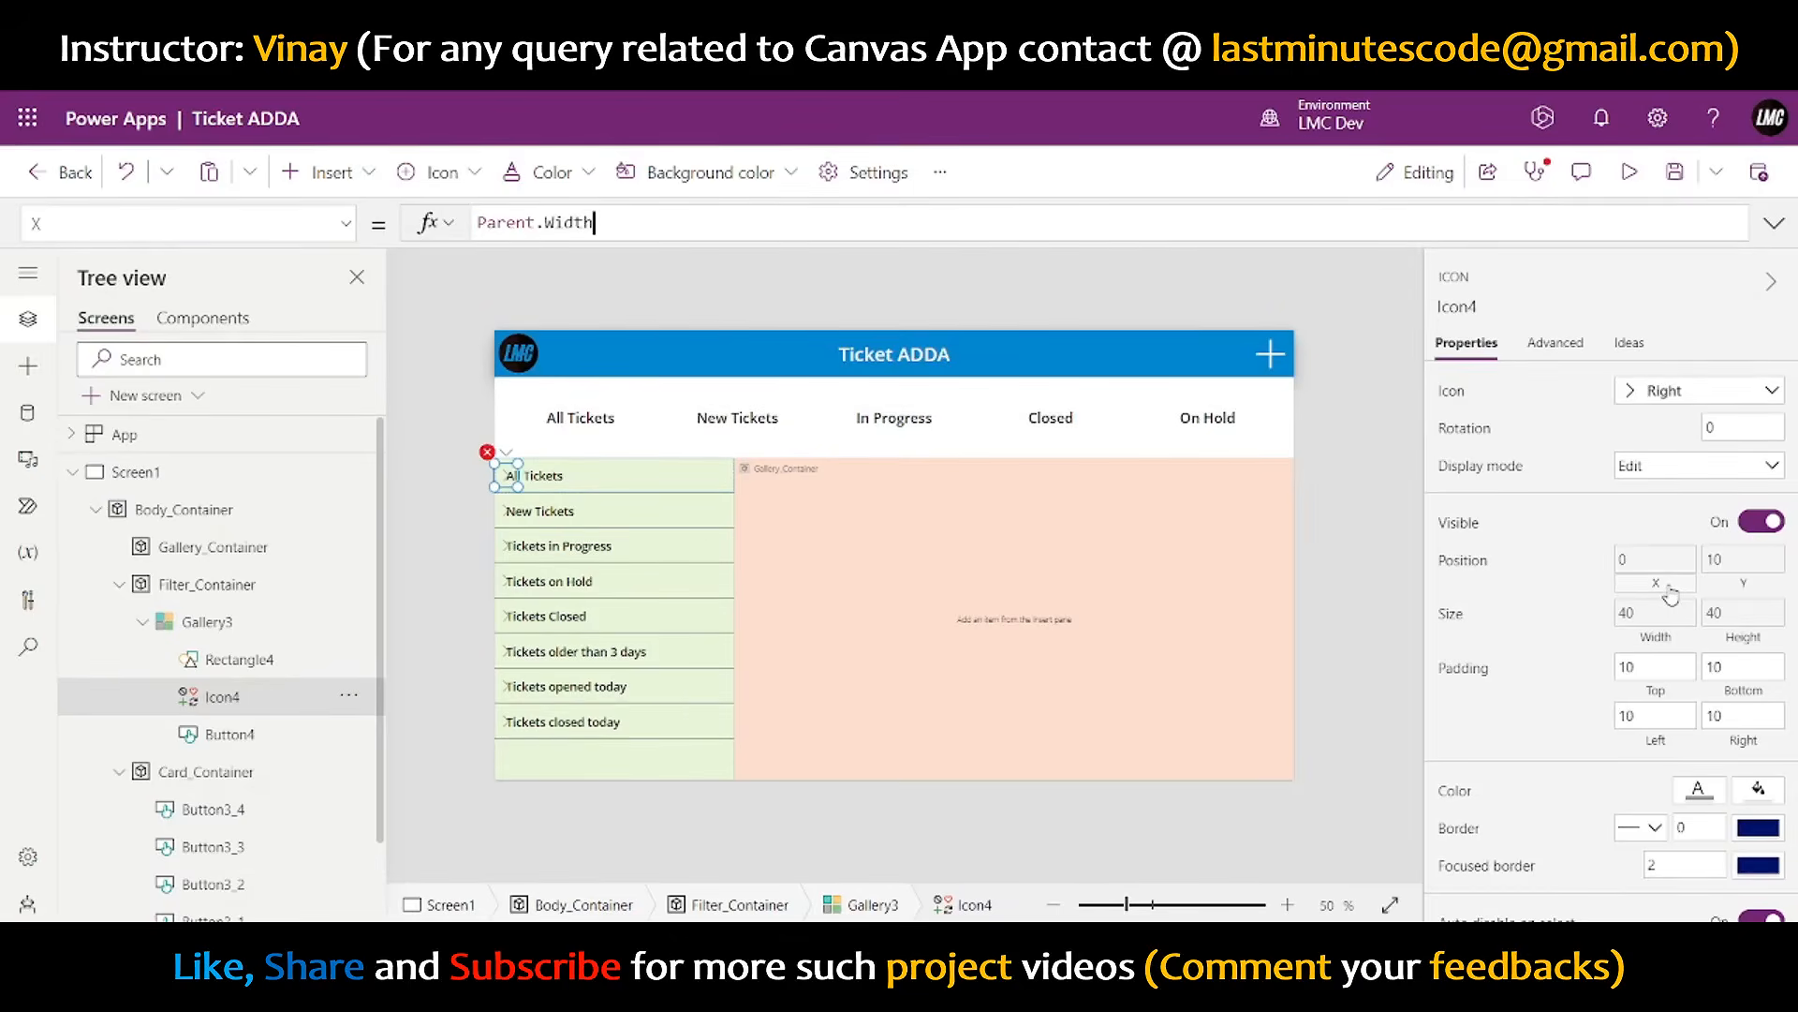
{"action": "type", "text": "-Se"}
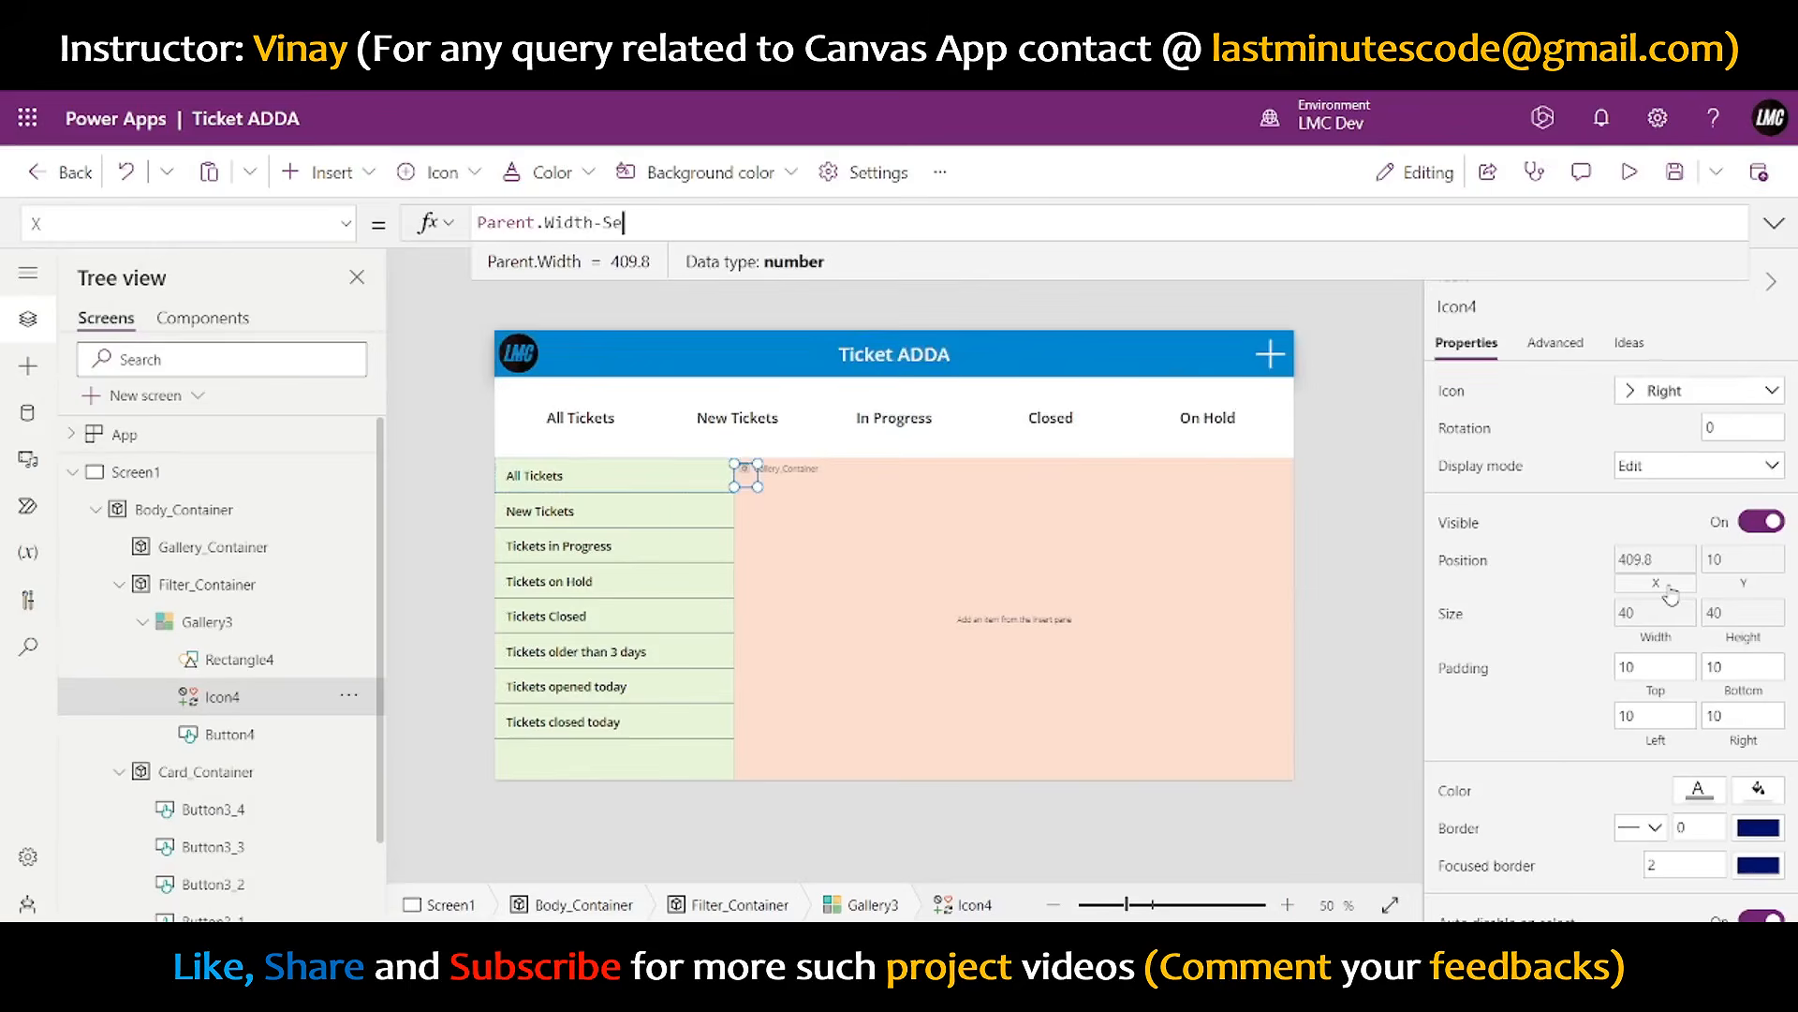
{"action": "type", "text": "lf.Width"}
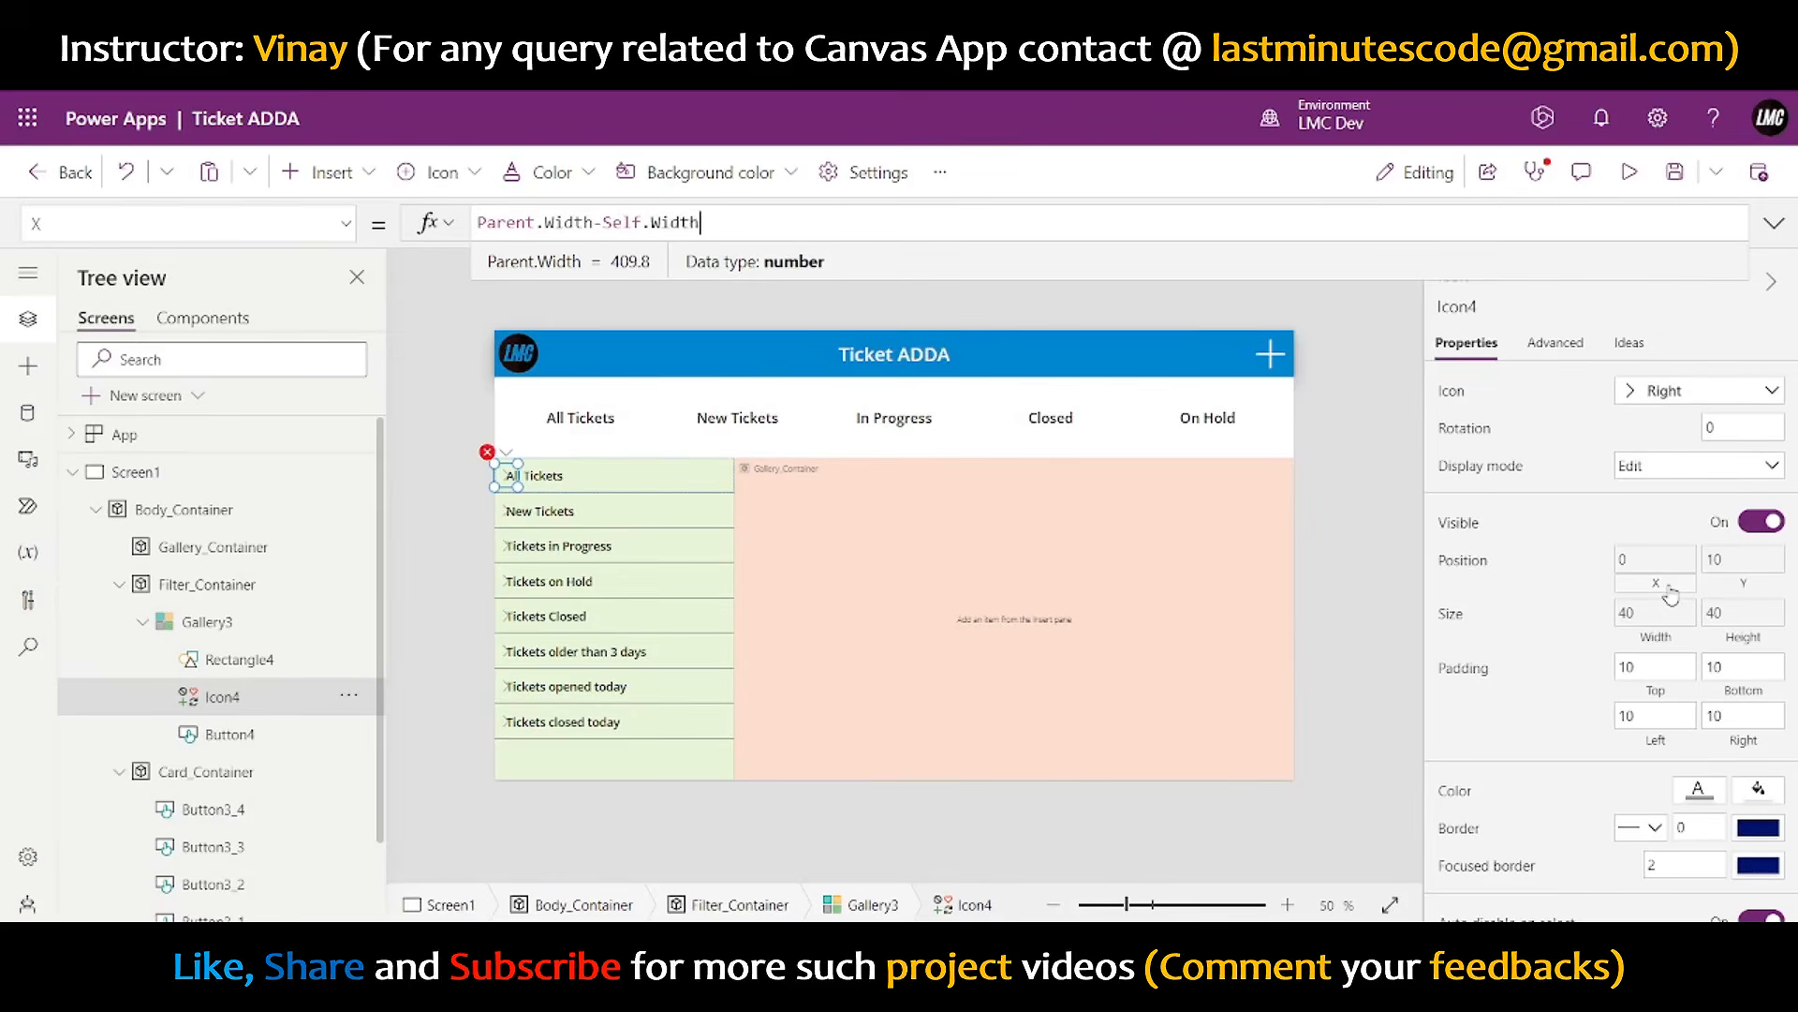
{"action": "left_click", "coordinate": [1320, 582]}
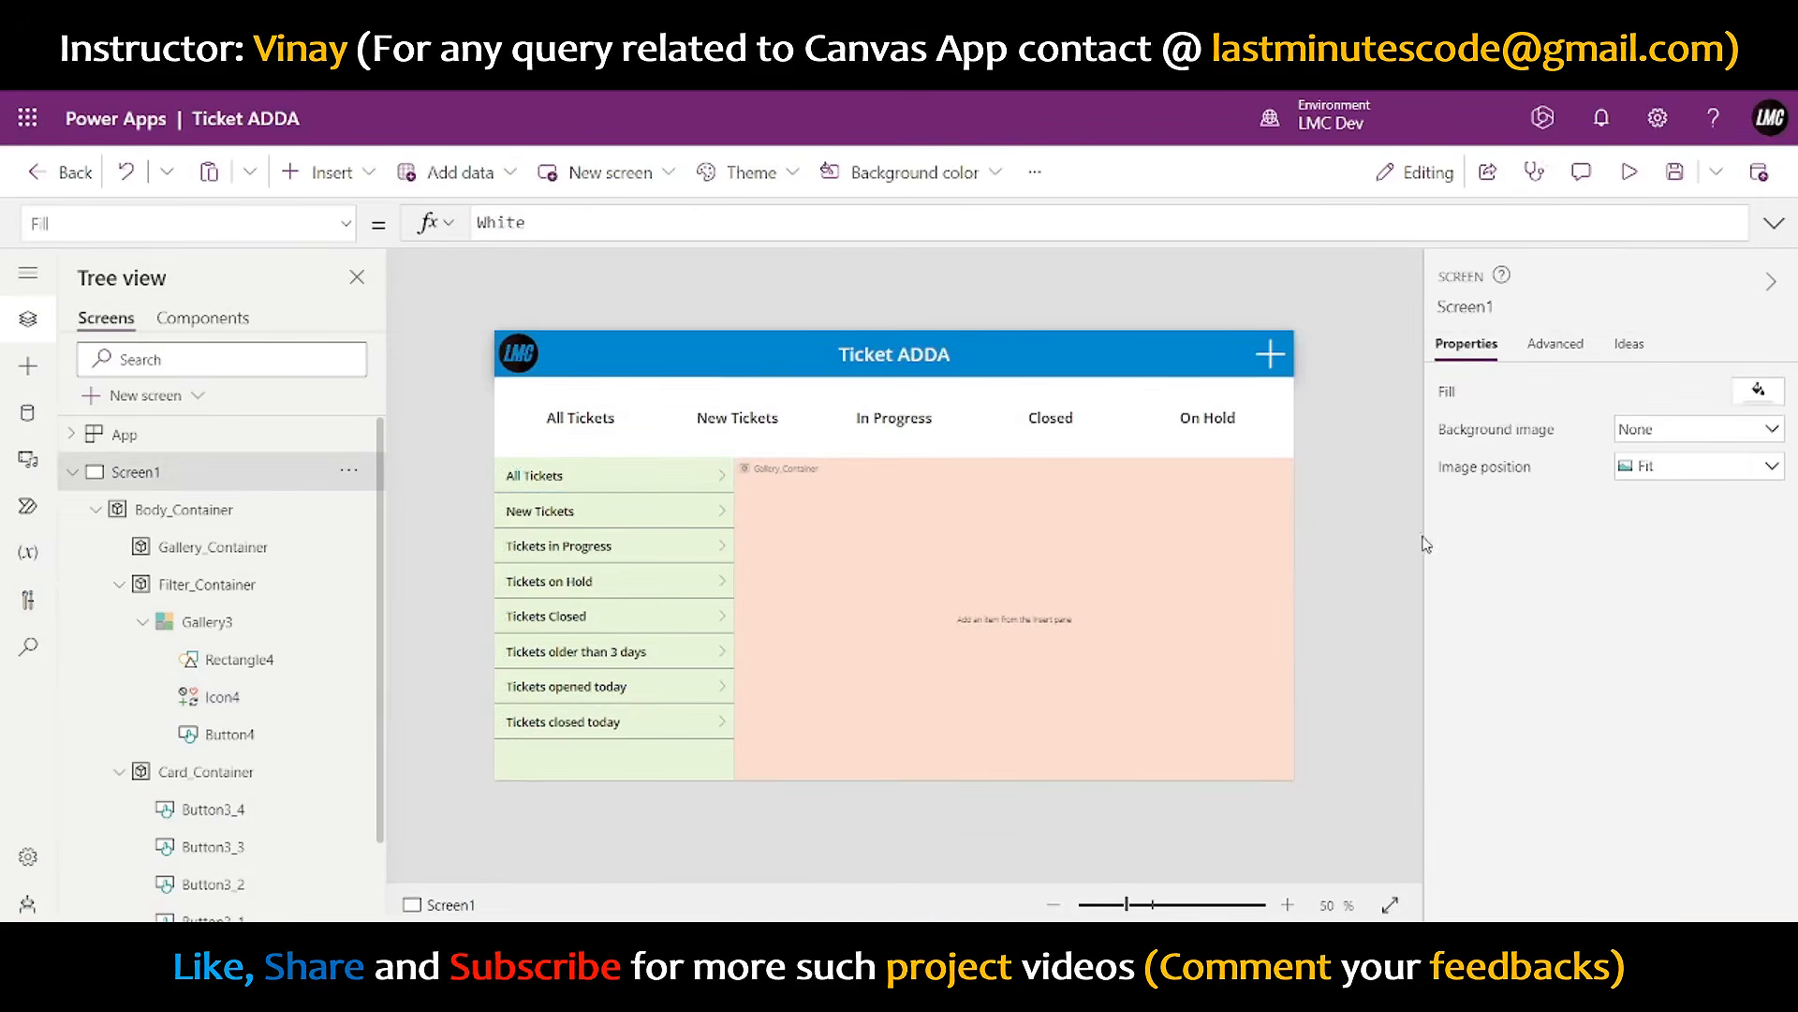
{"action": "left_click", "coordinate": [1629, 171]}
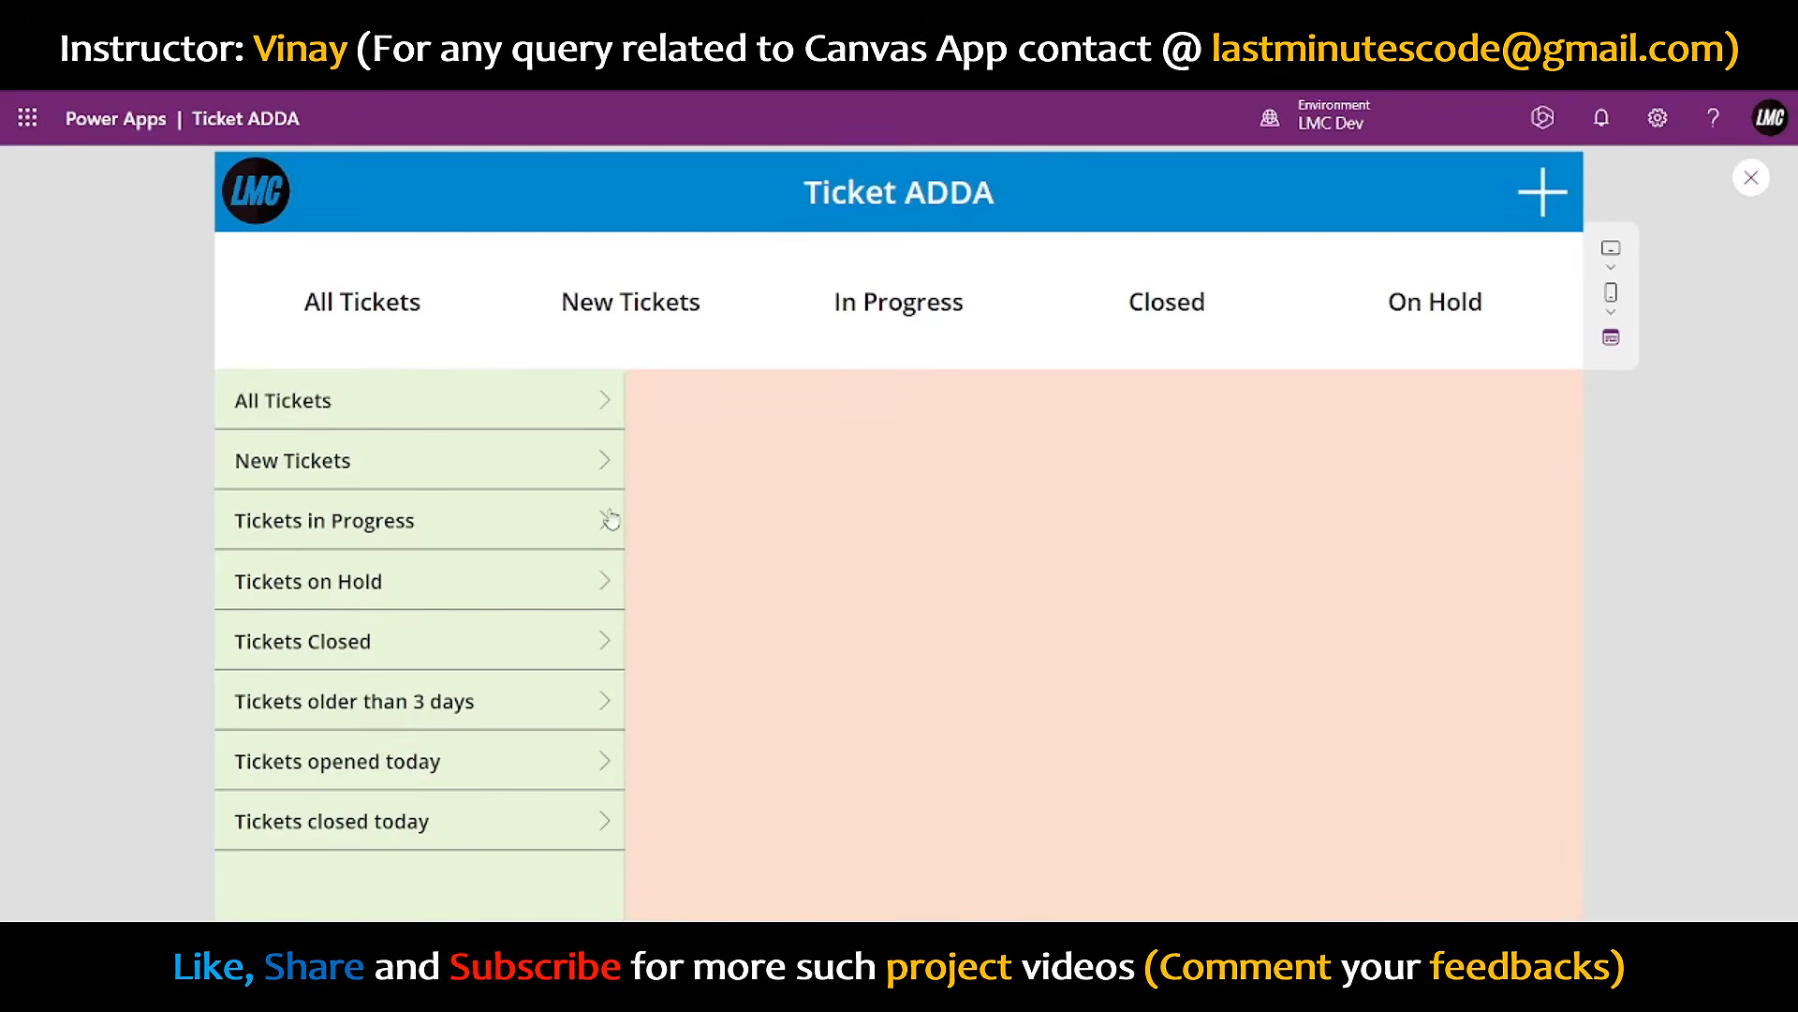
{"action": "left_click", "coordinate": [1751, 180]}
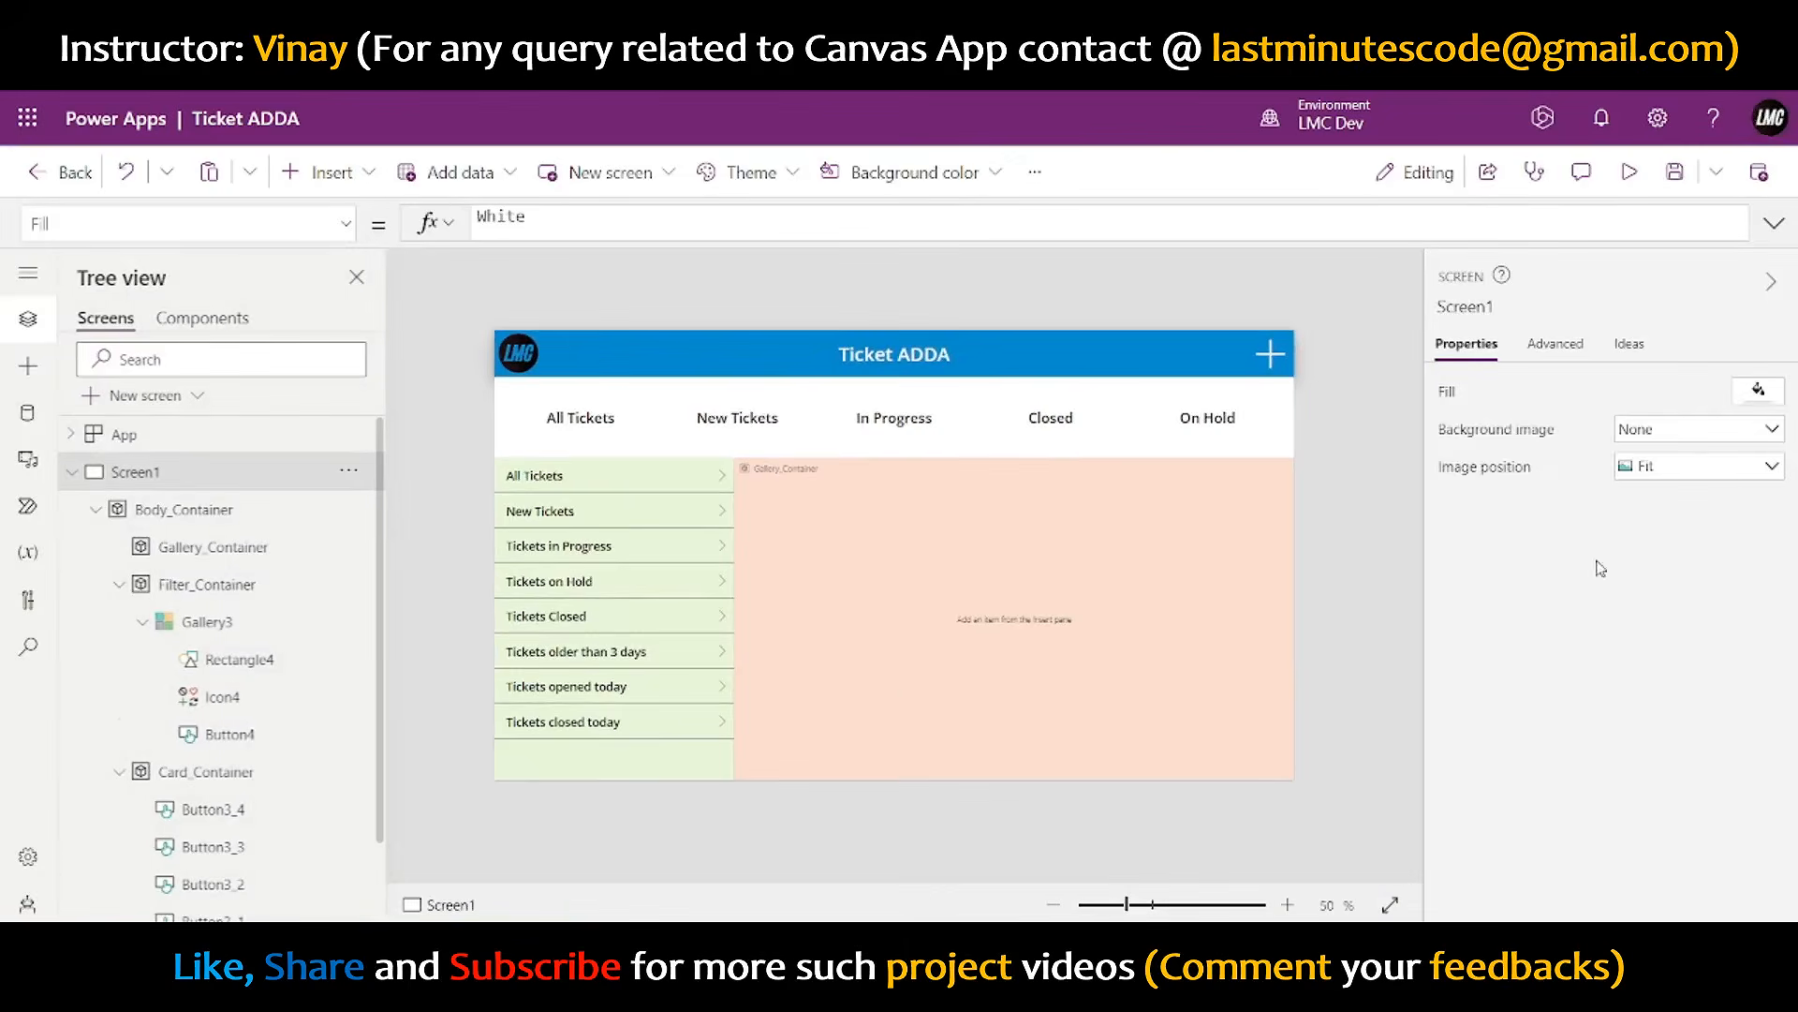
- Change the Filter_Container's fill to the very light blue custom color F5FCFF
{"action": "left_click", "coordinate": [846, 633]}
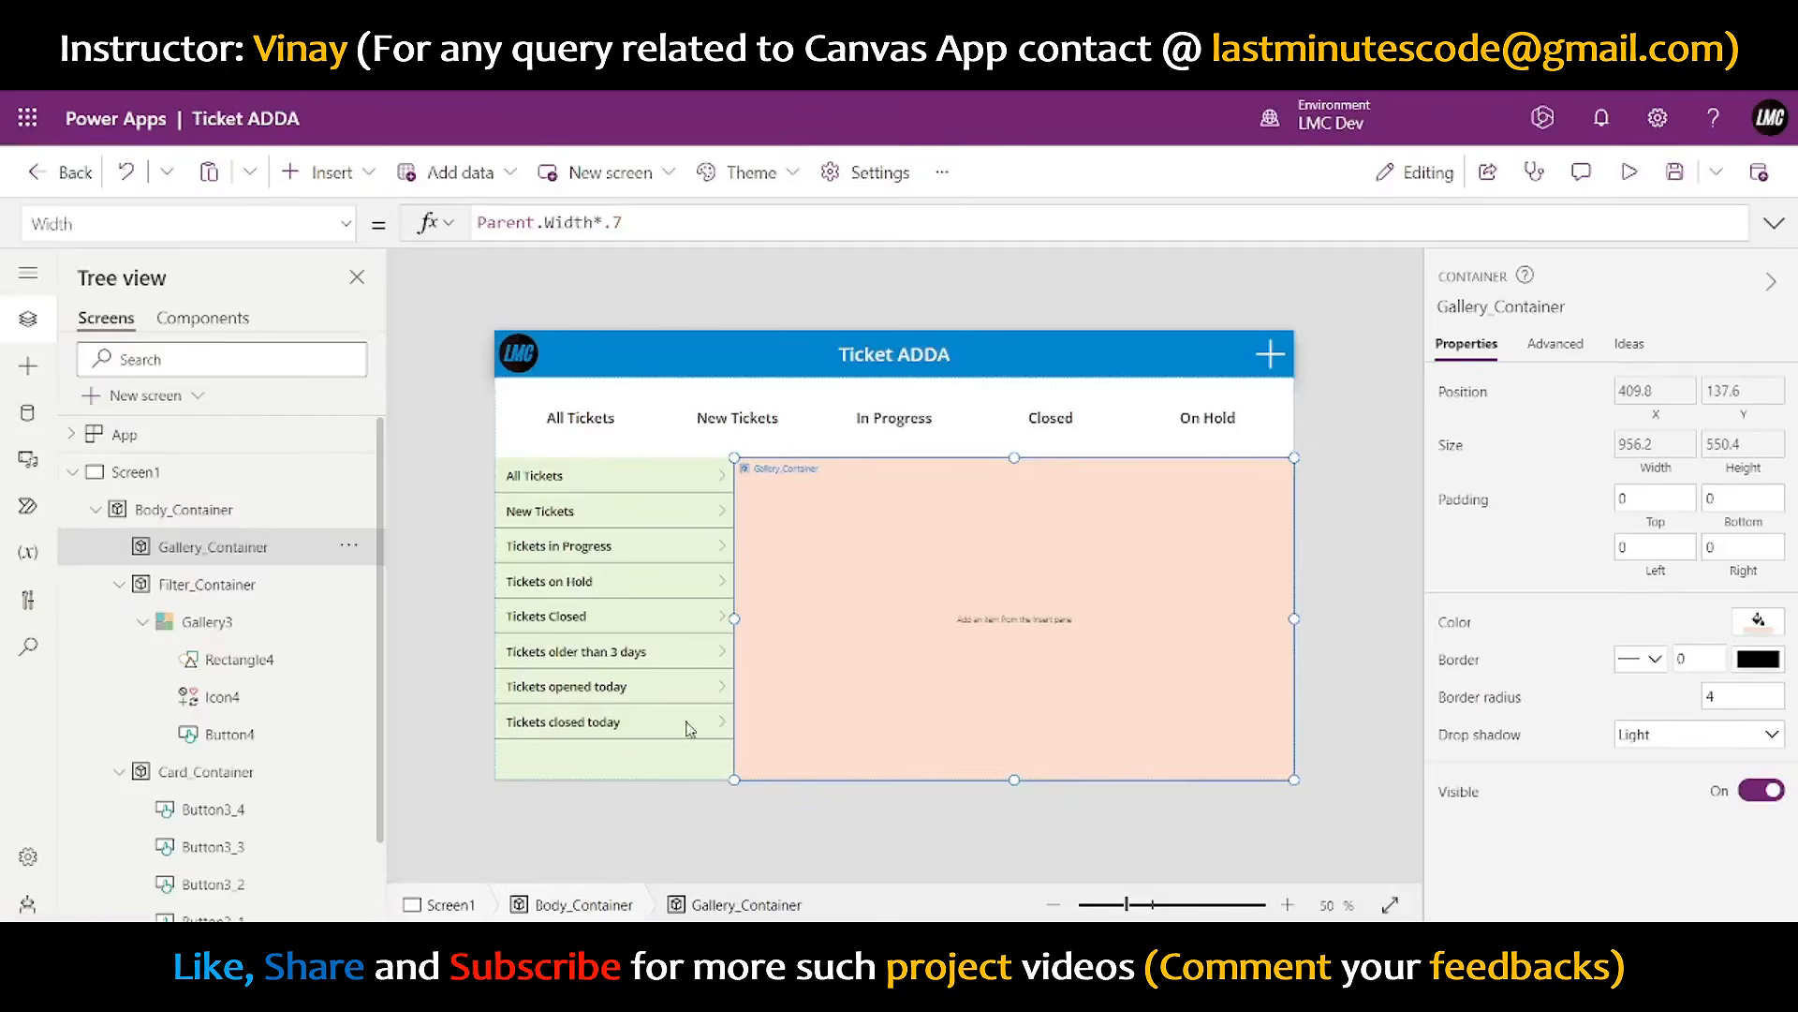
{"action": "left_click", "coordinate": [669, 777]}
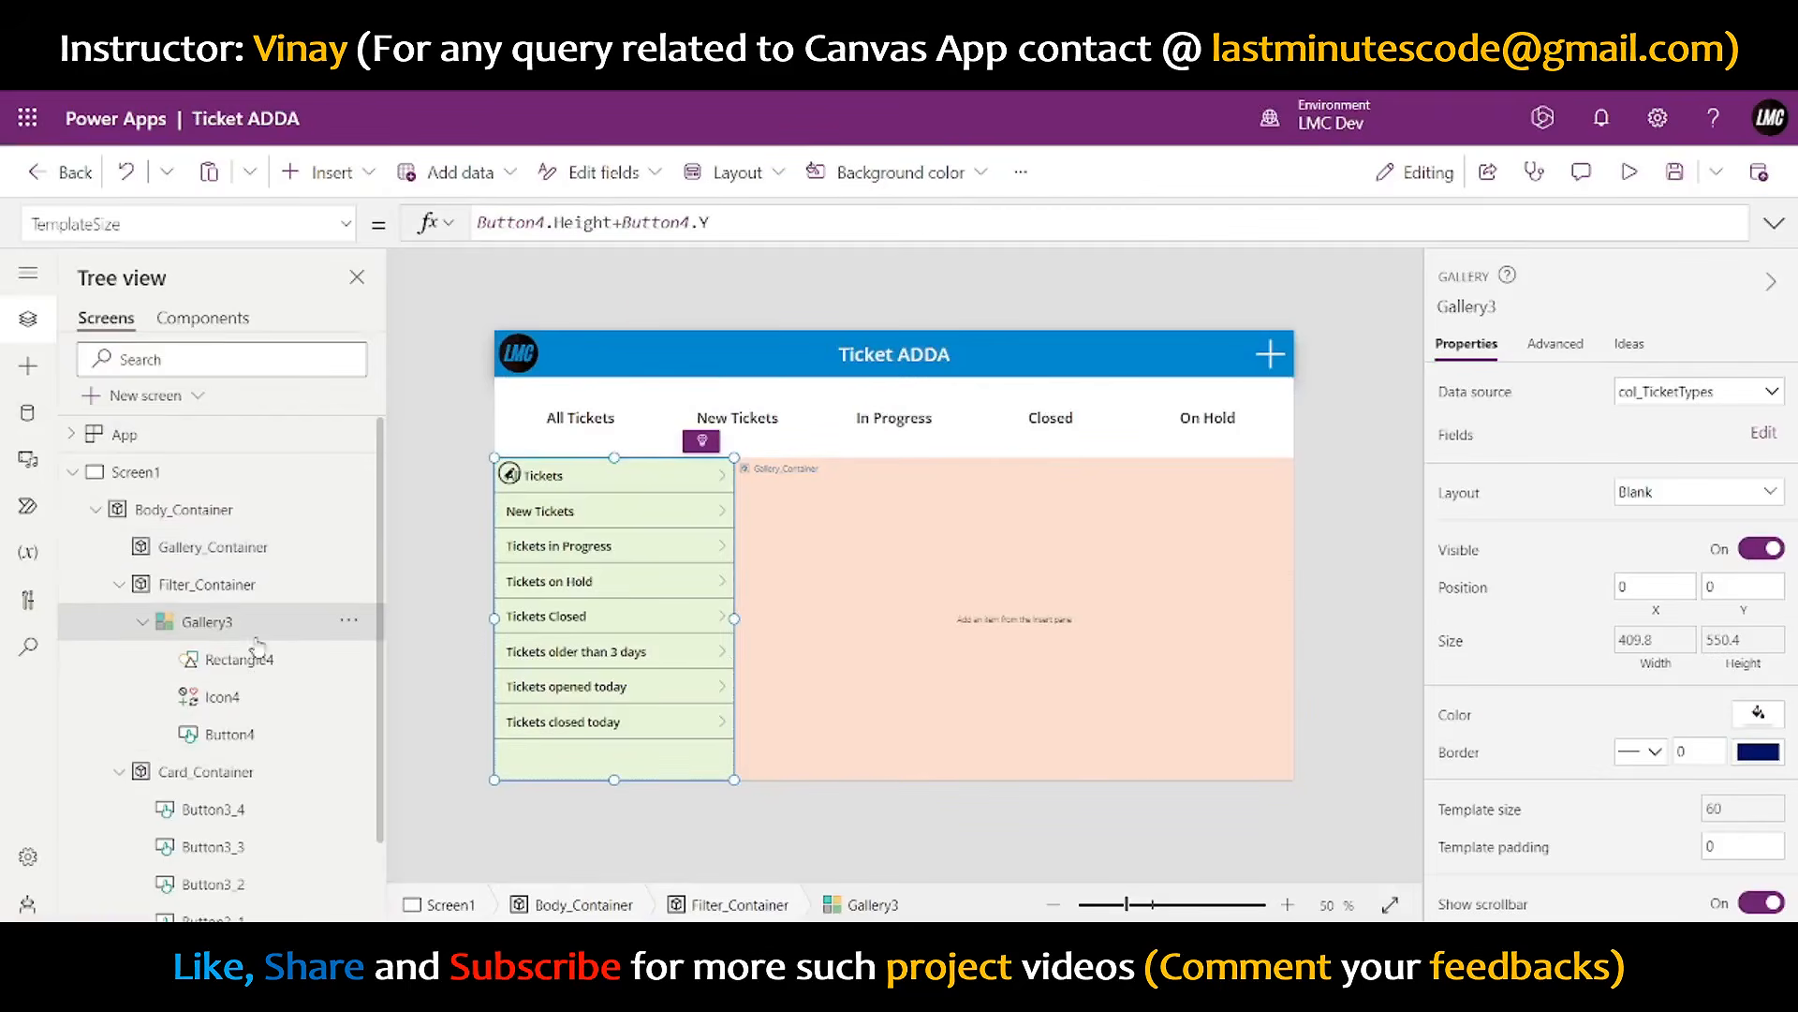
{"action": "left_click", "coordinate": [237, 583]}
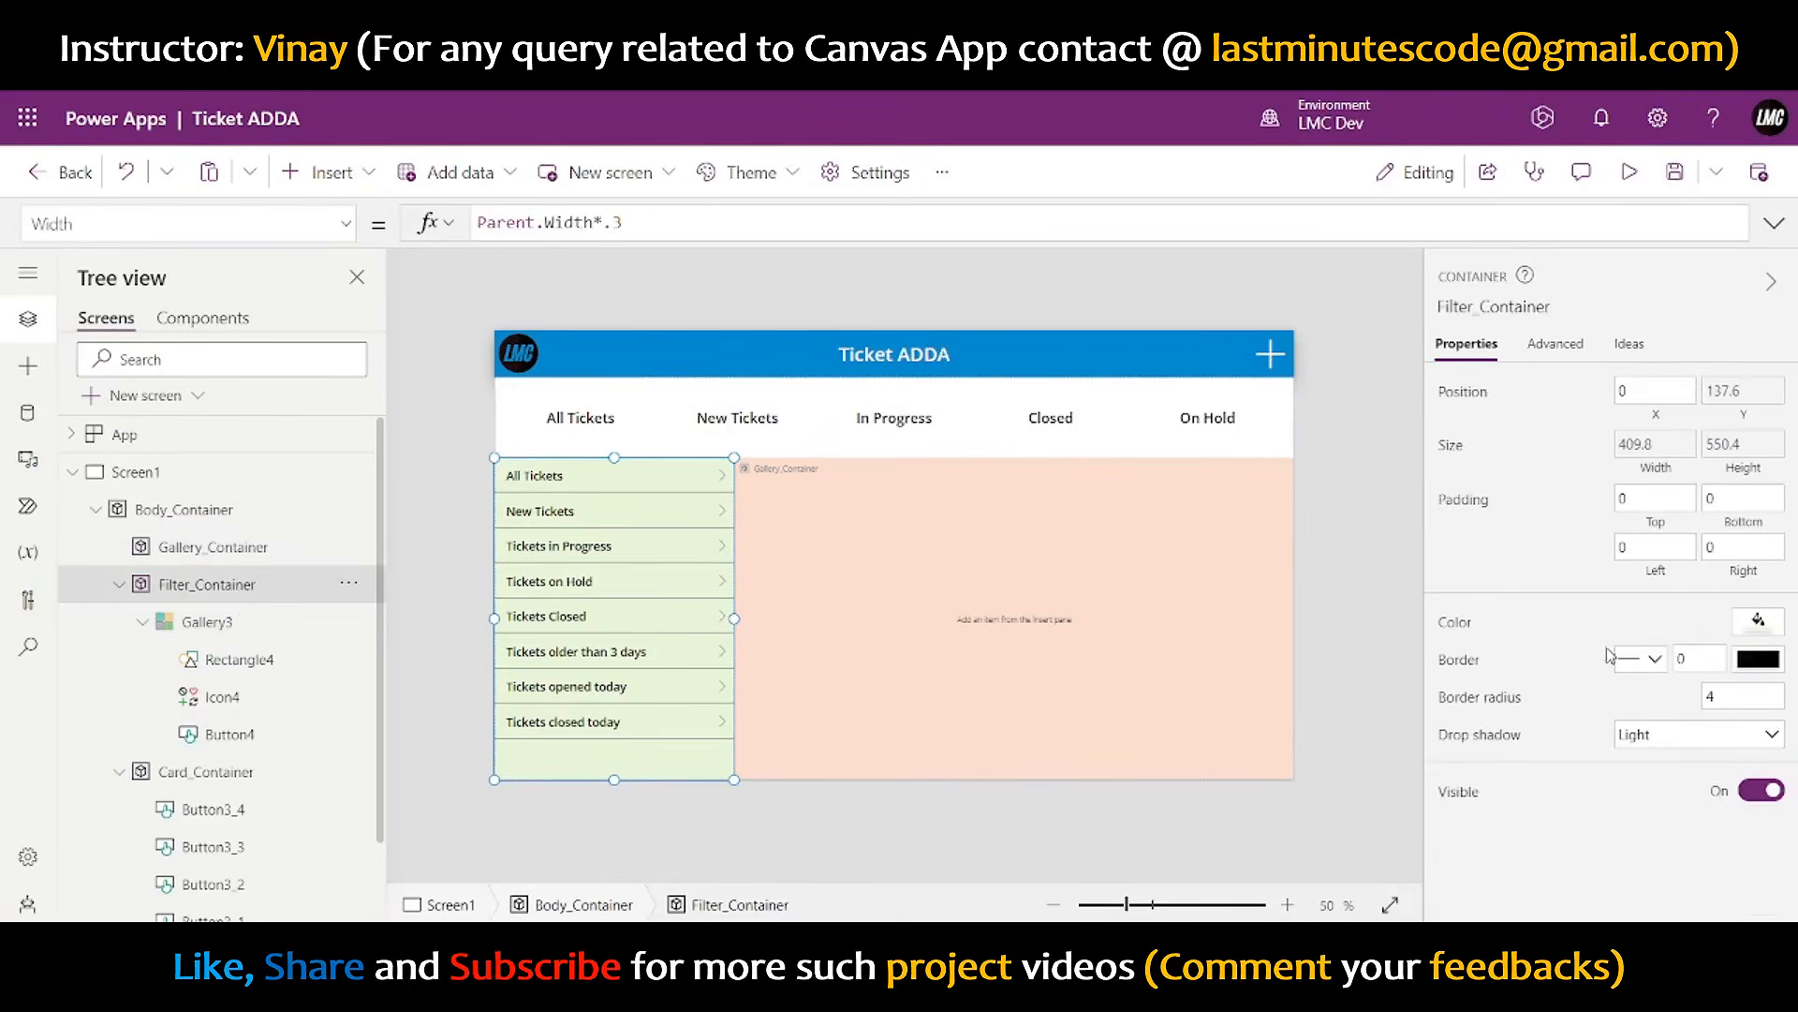
{"action": "left_click", "coordinate": [1757, 621]}
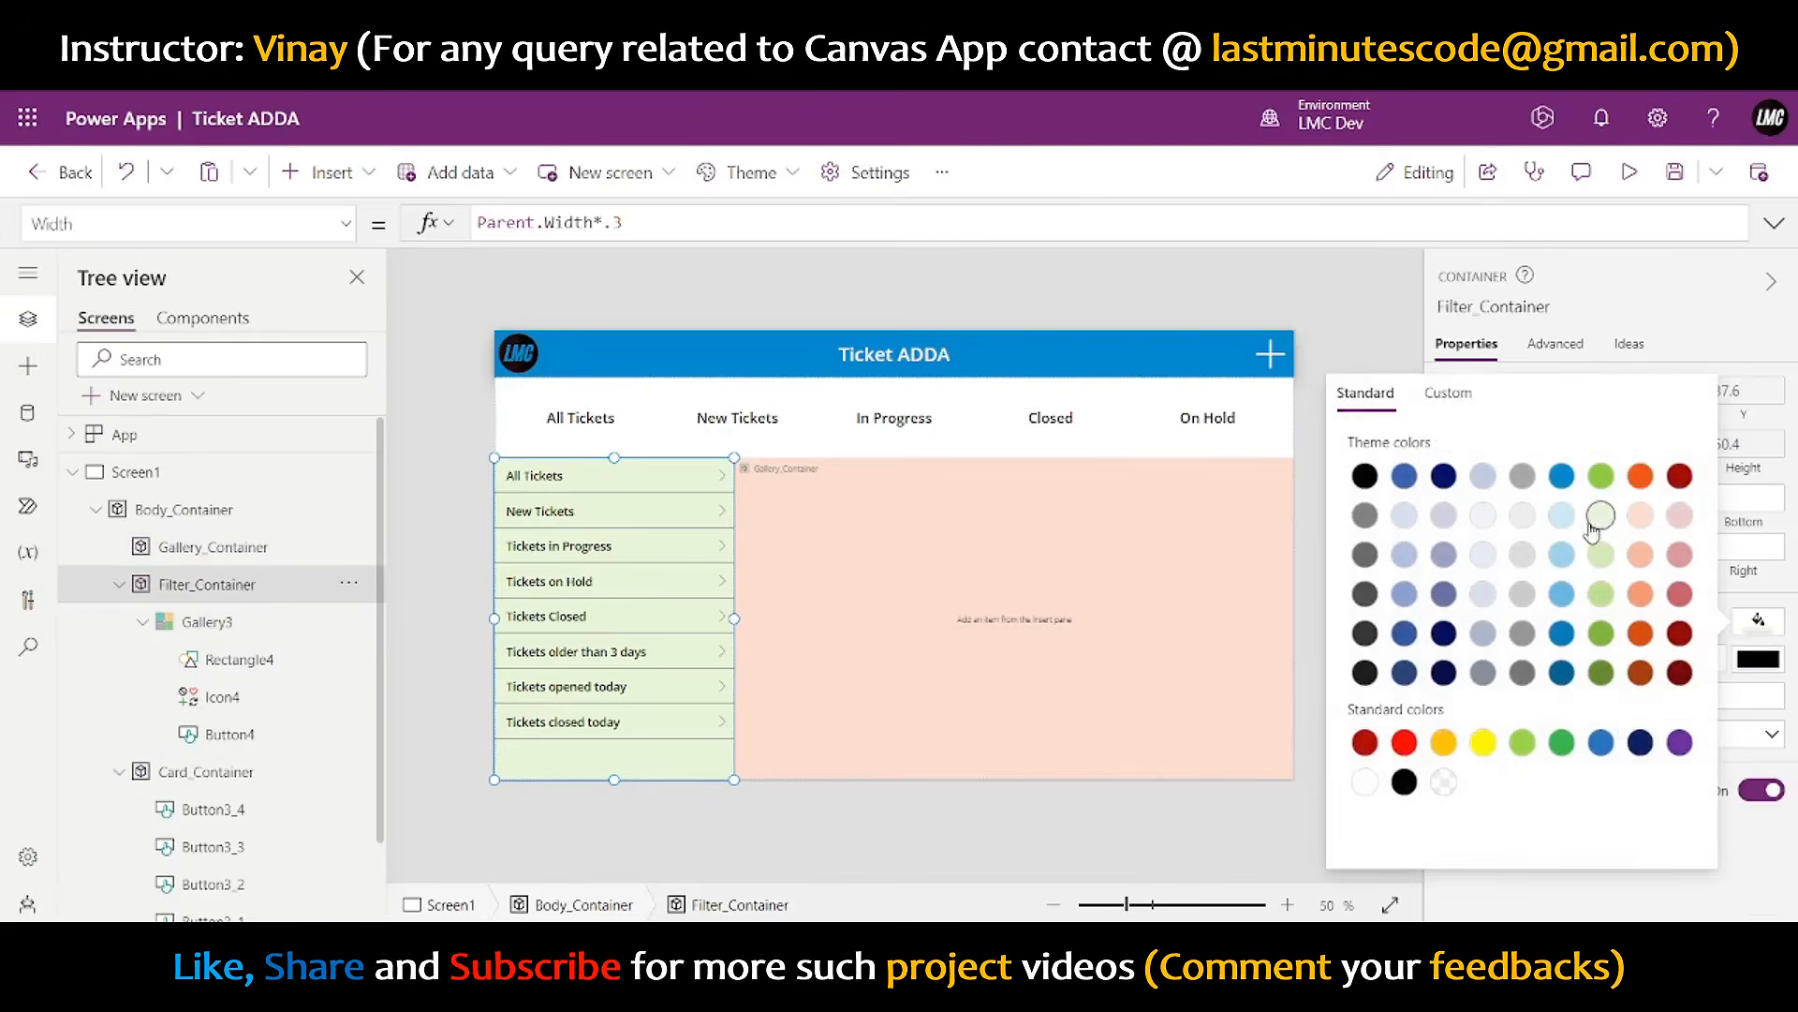
{"action": "left_click", "coordinate": [1561, 516]}
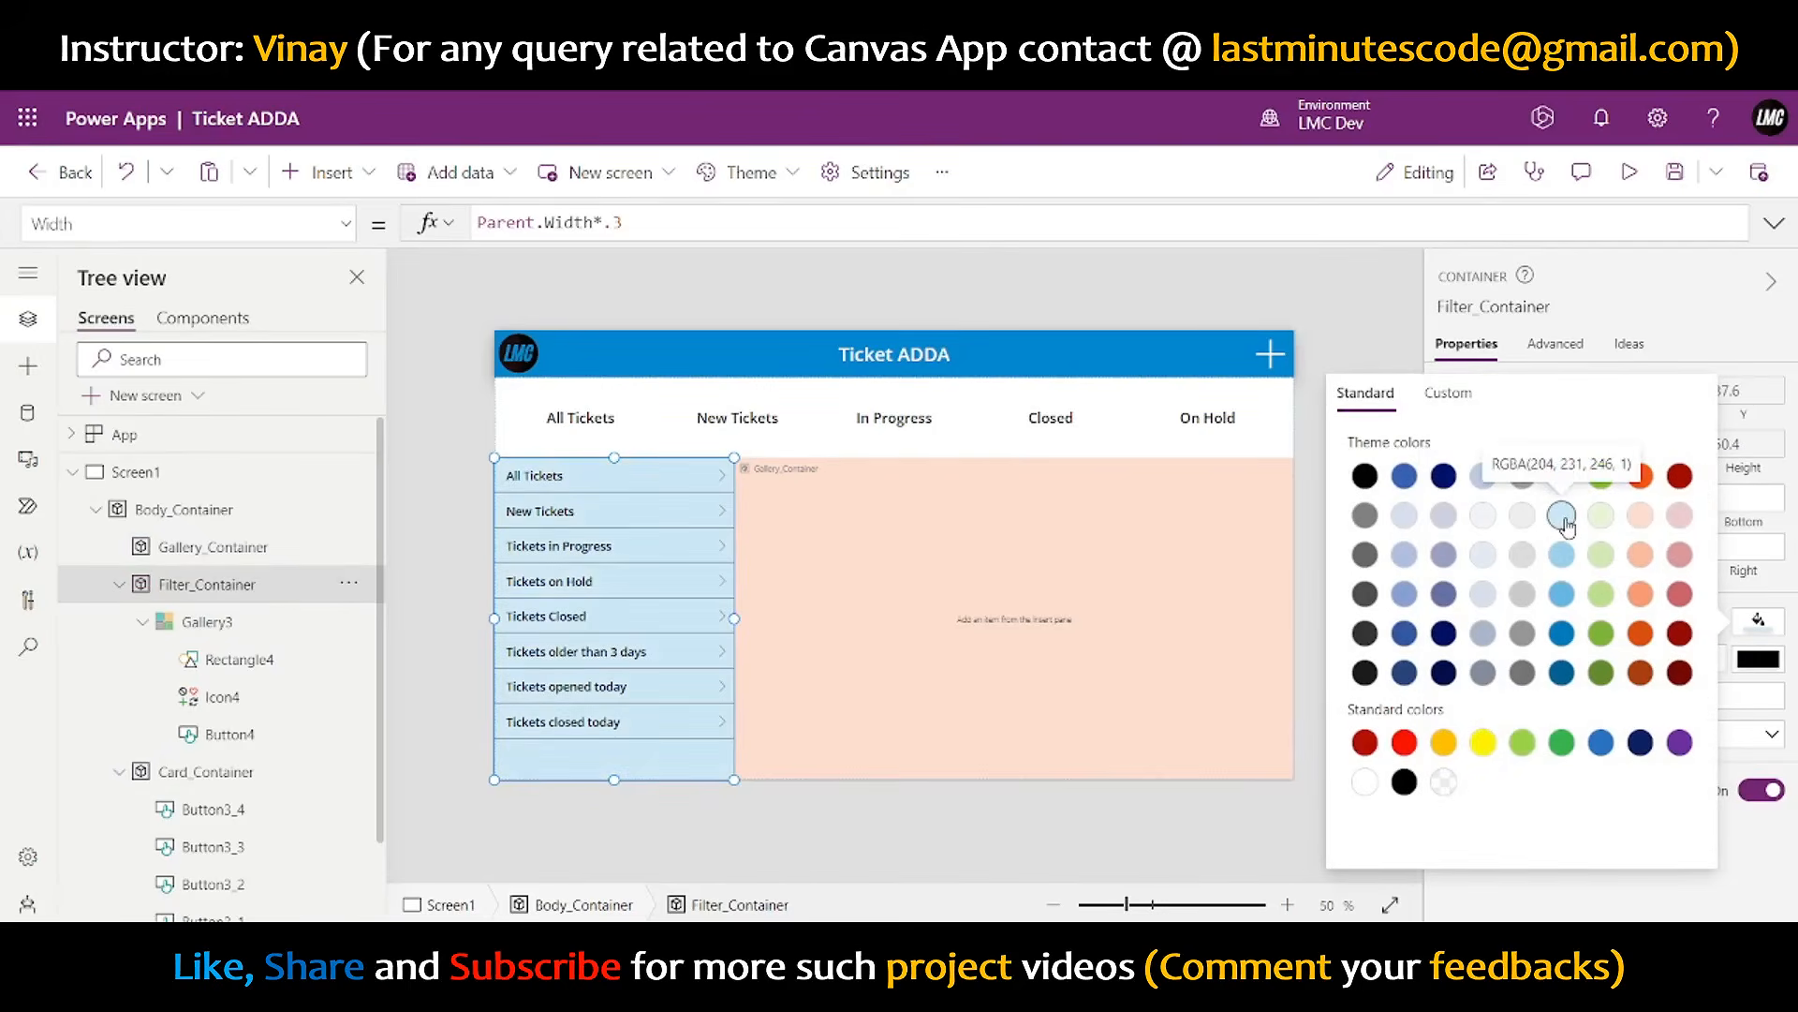
{"action": "left_click", "coordinate": [1466, 394]}
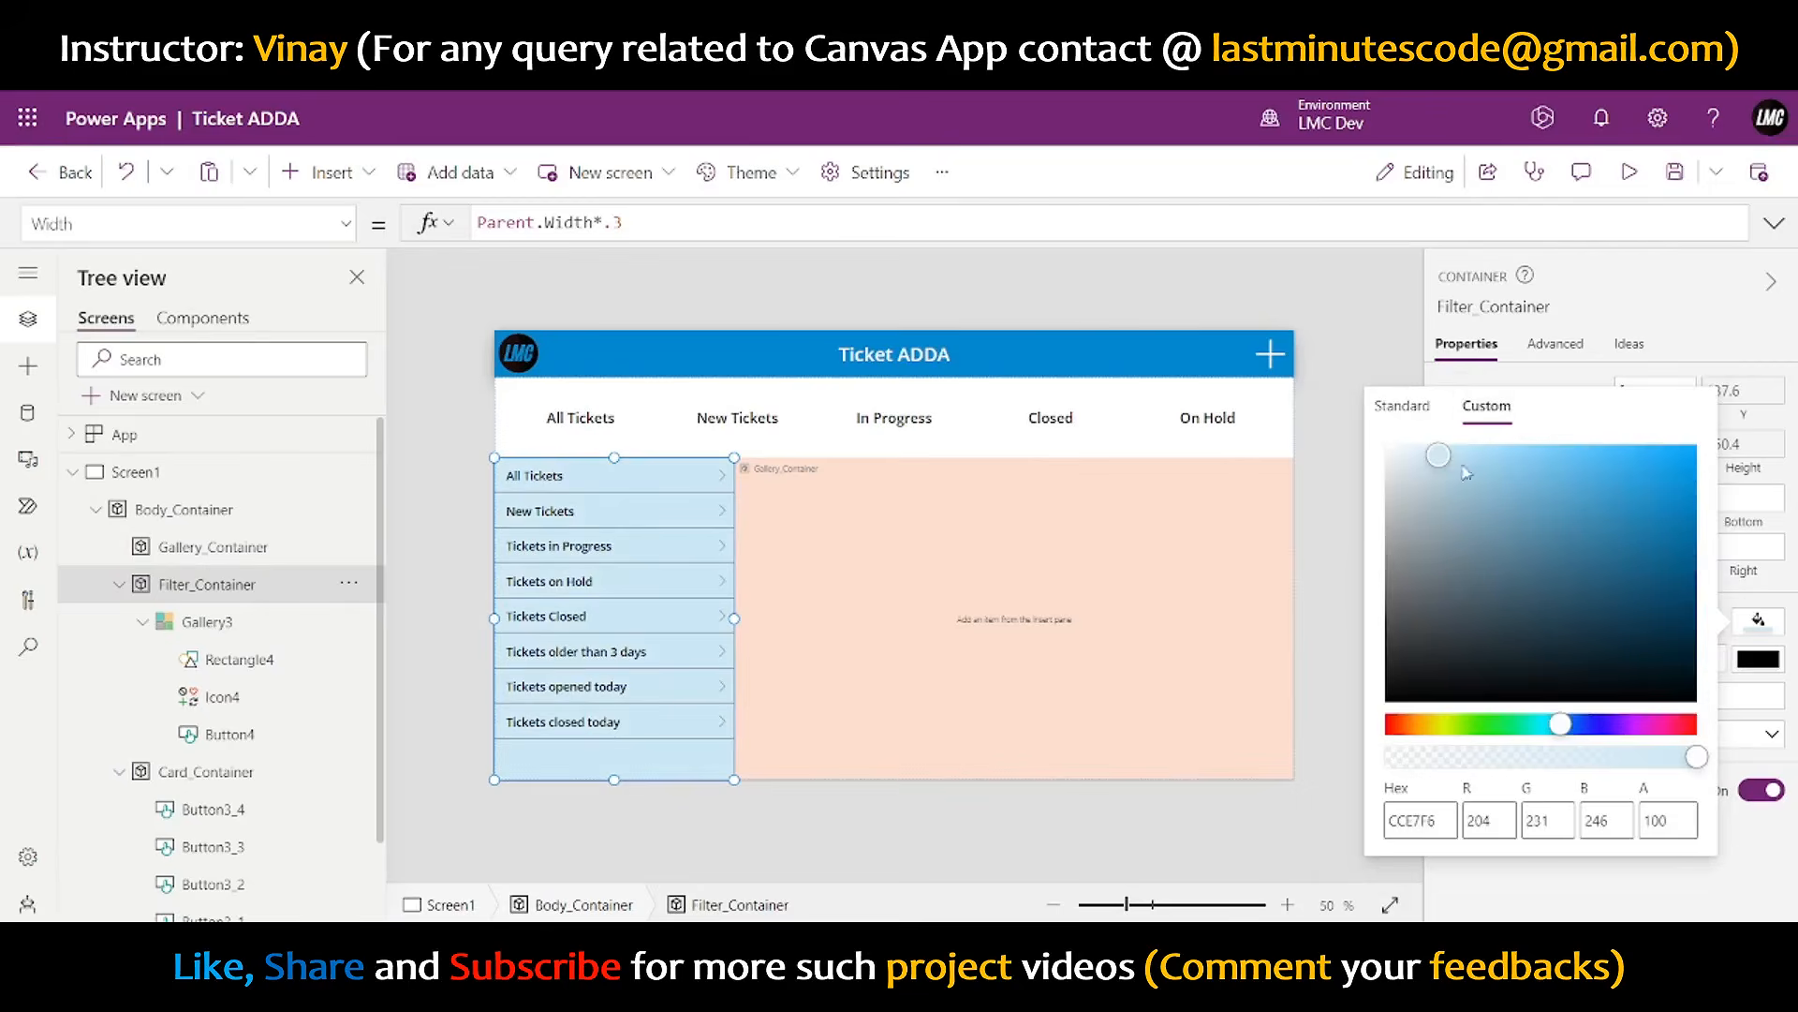
{"action": "left_click_drag", "start_coordinate": [1434, 444], "coordinate": [1399, 441]}
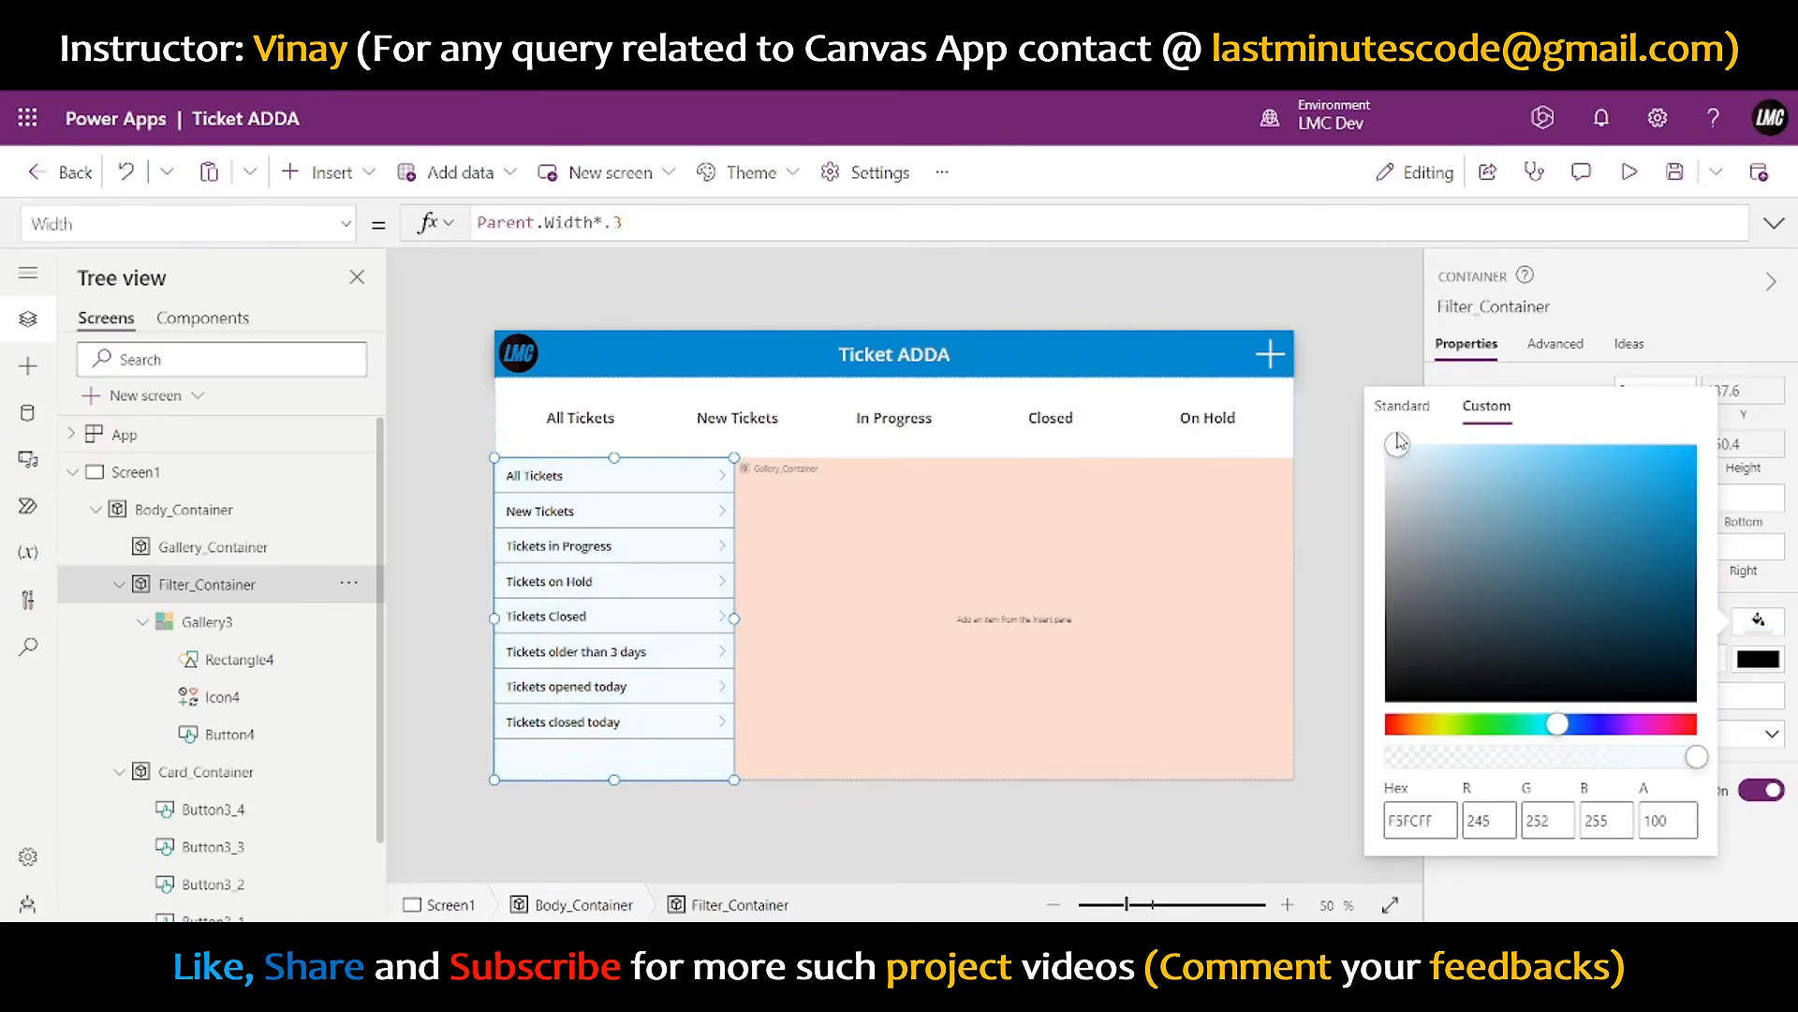
{"action": "left_click", "coordinate": [1339, 359]}
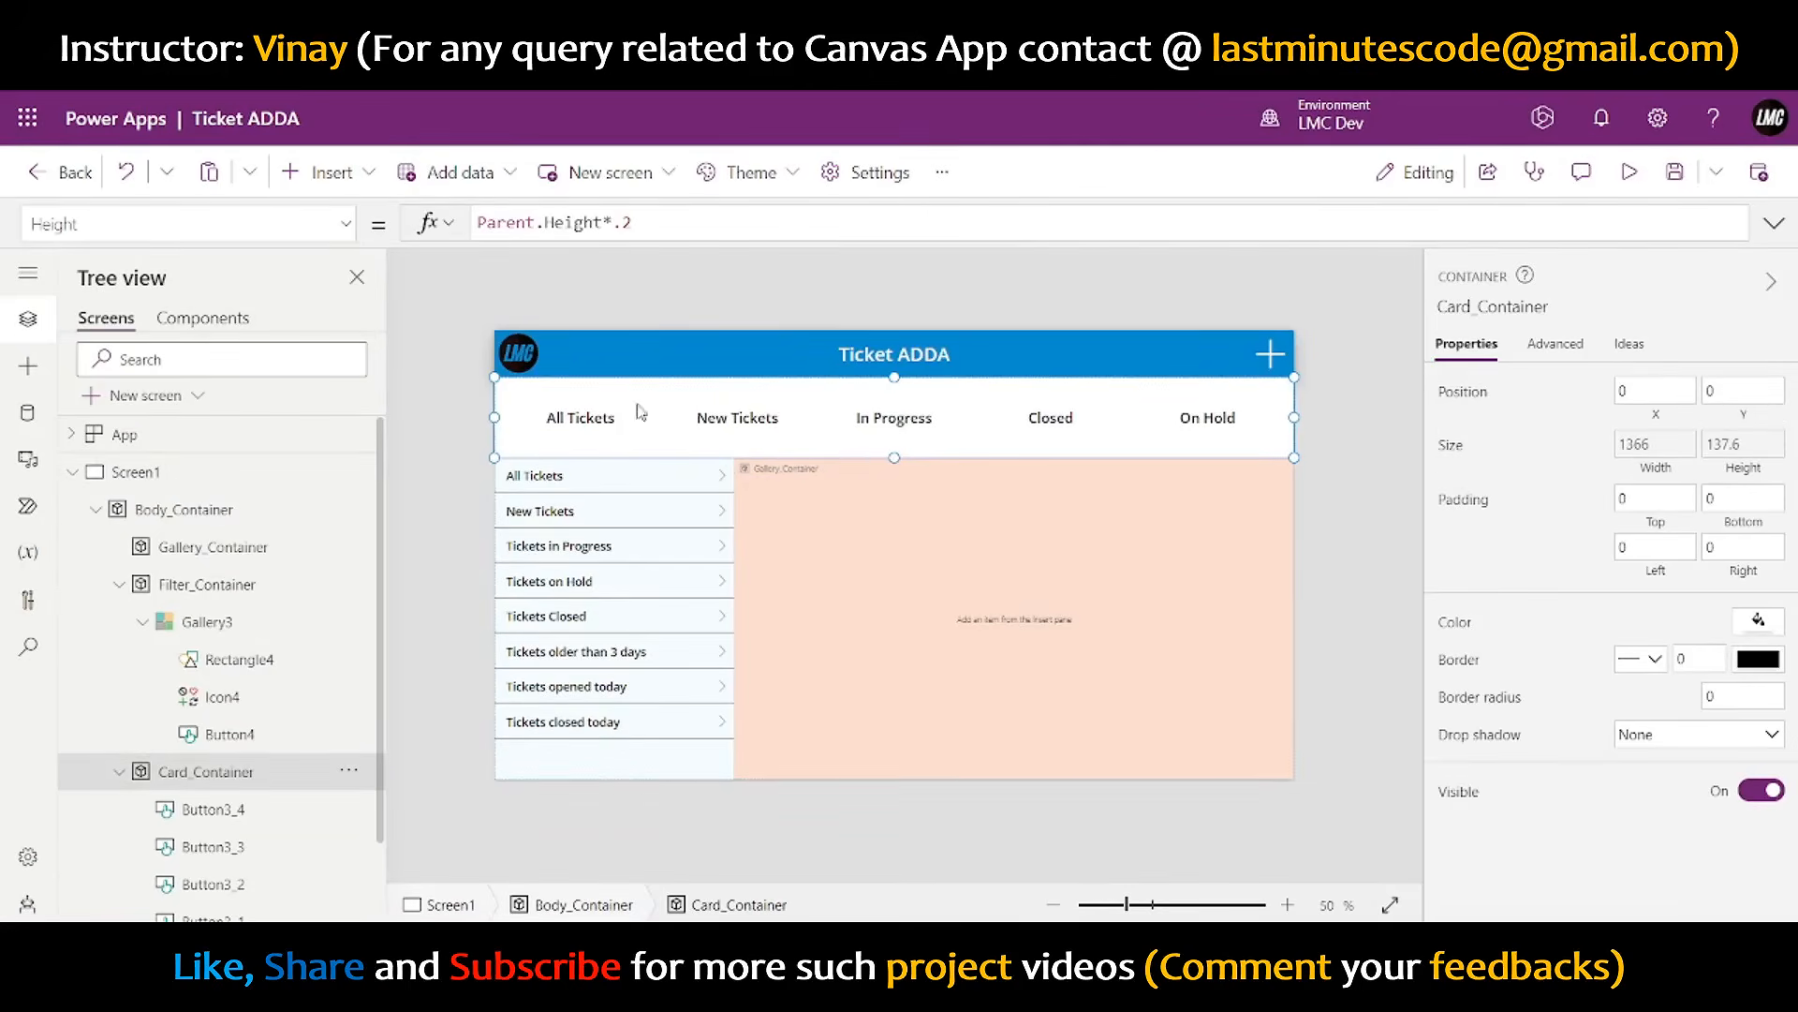
- Insert a rectangle in Card_Container and stretch it along the container's bottom edge, about 1366 wide and 17 high
{"action": "left_click", "coordinate": [435, 194]}
{"action": "left_click", "coordinate": [364, 182]}
{"action": "left_click", "coordinate": [364, 182]}
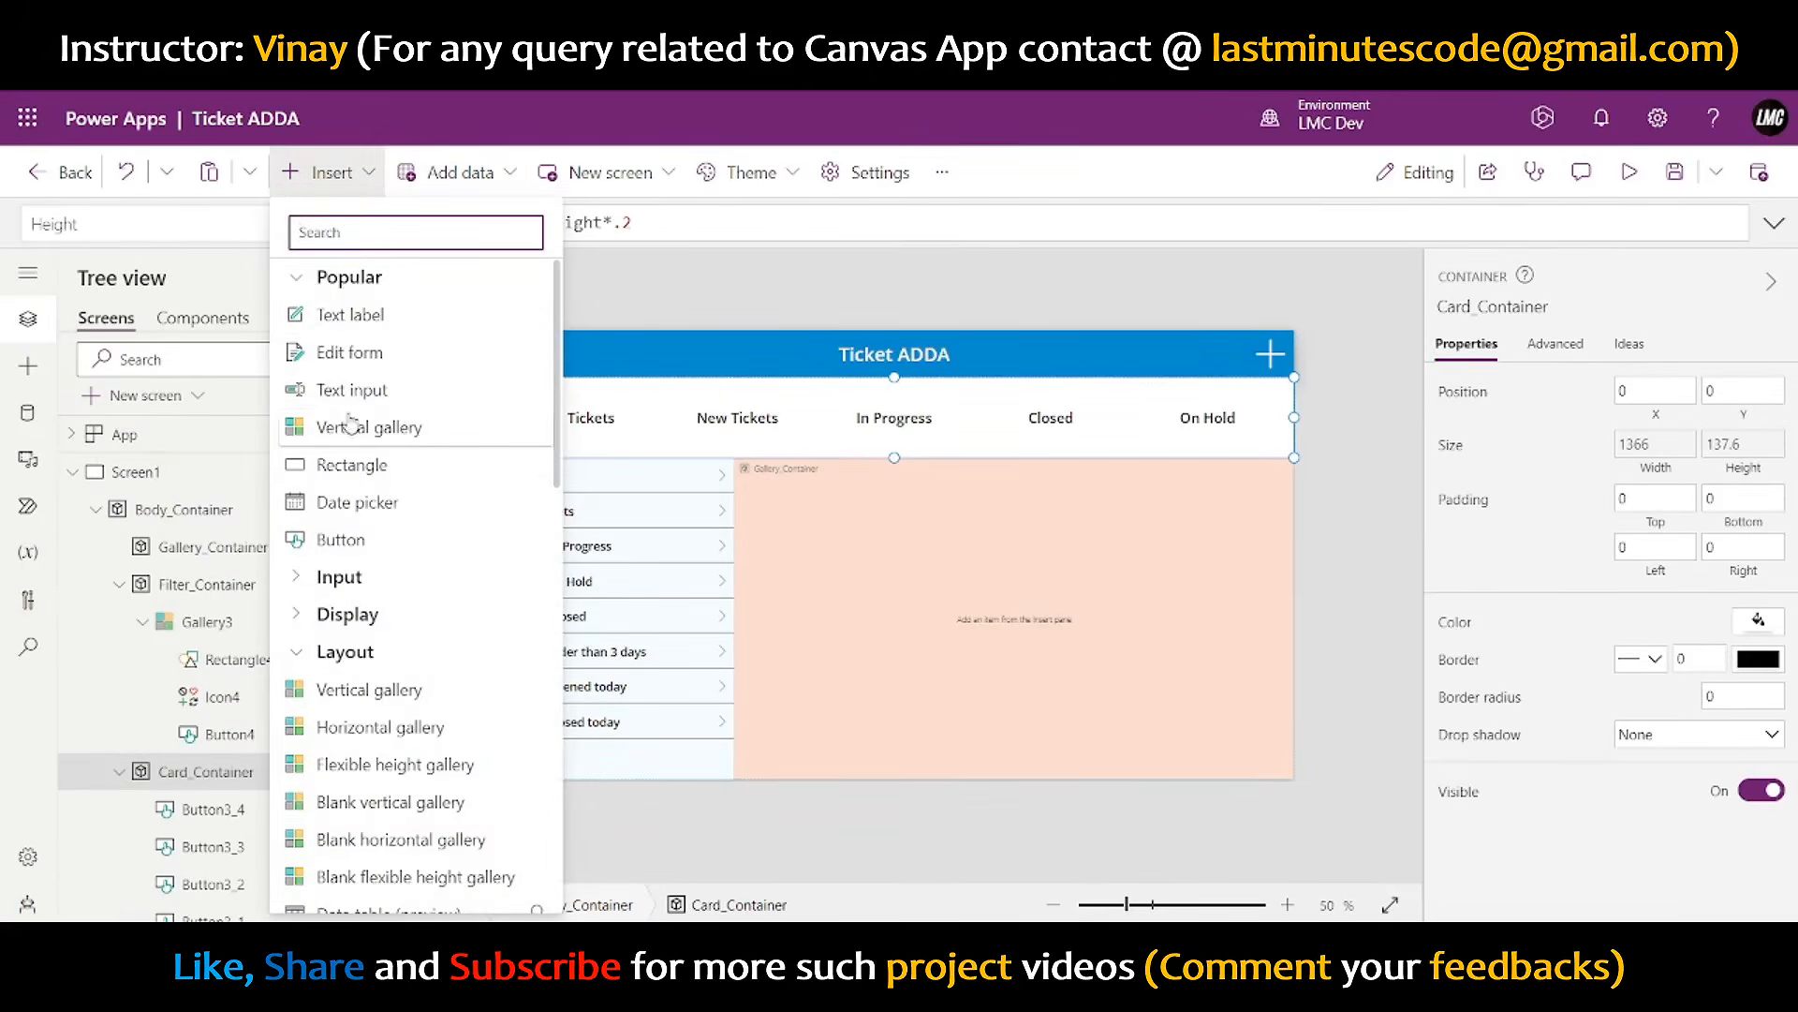
{"action": "type", "text": "kec"}
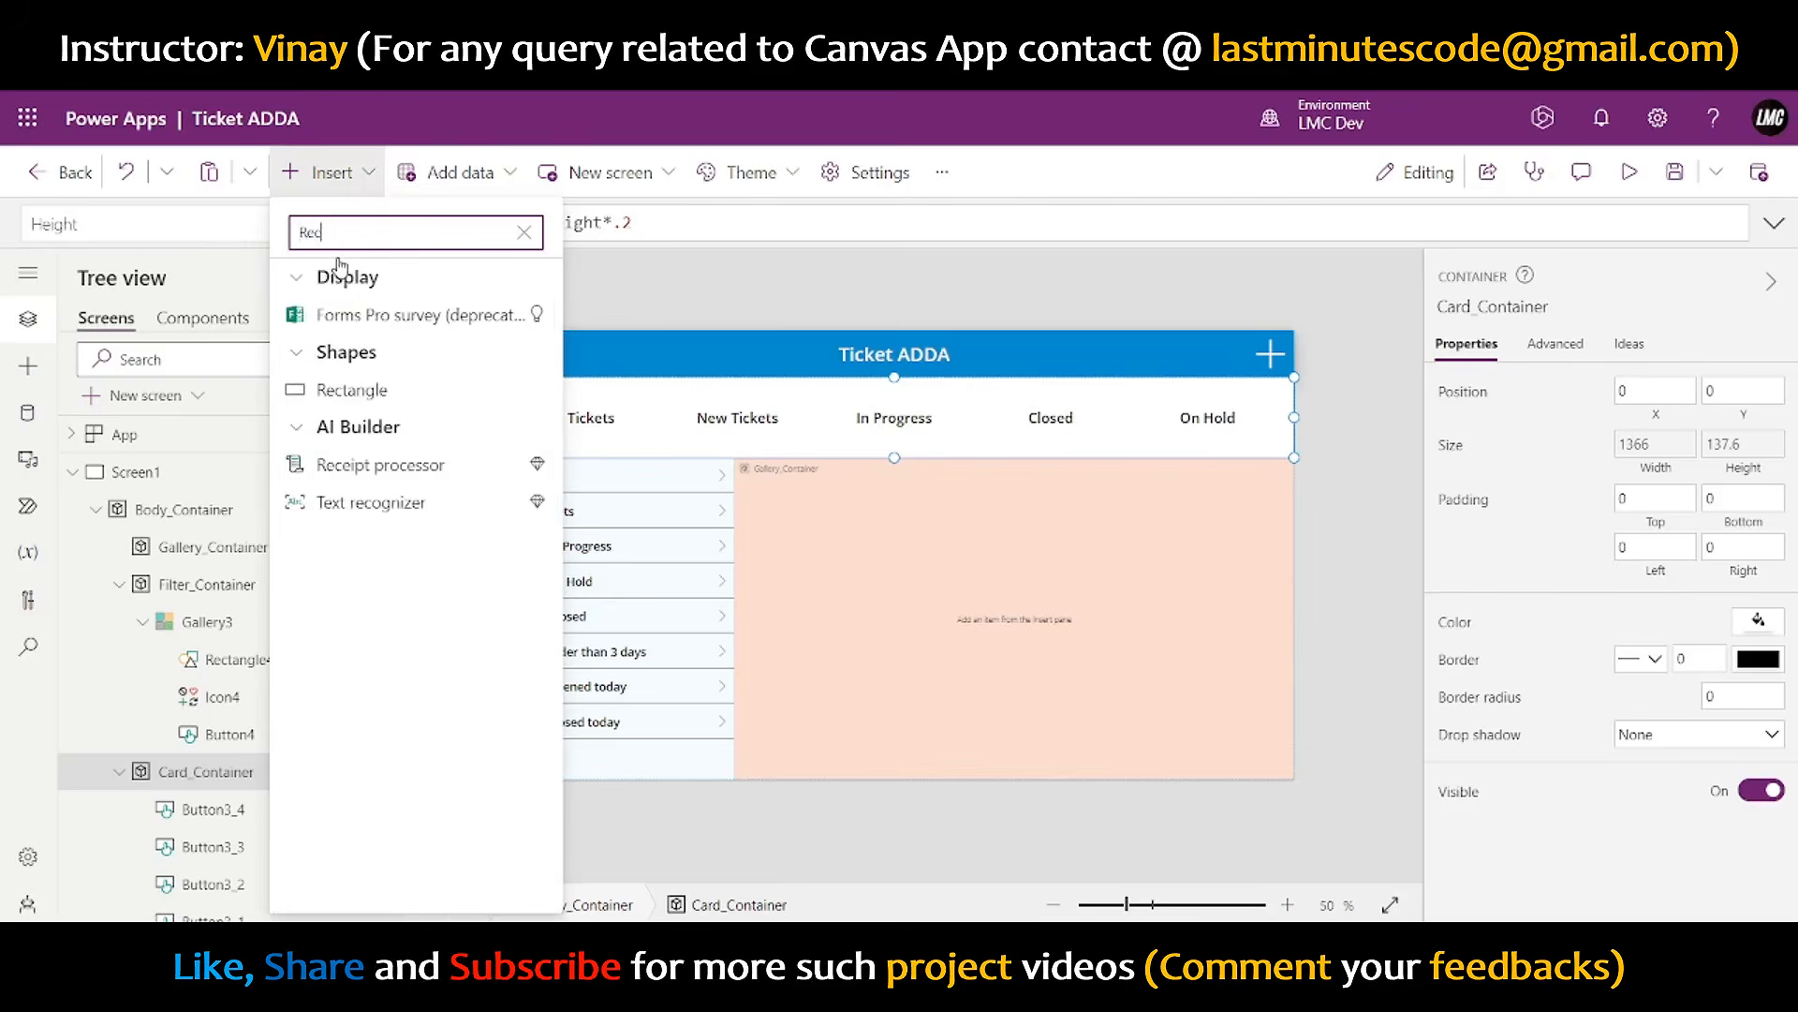
{"action": "left_click", "coordinate": [394, 400]}
{"action": "left_click_drag", "start_coordinate": [518, 399], "coordinate": [471, 451]}
{"action": "left_click_drag", "start_coordinate": [607, 447], "coordinate": [1388, 459]}
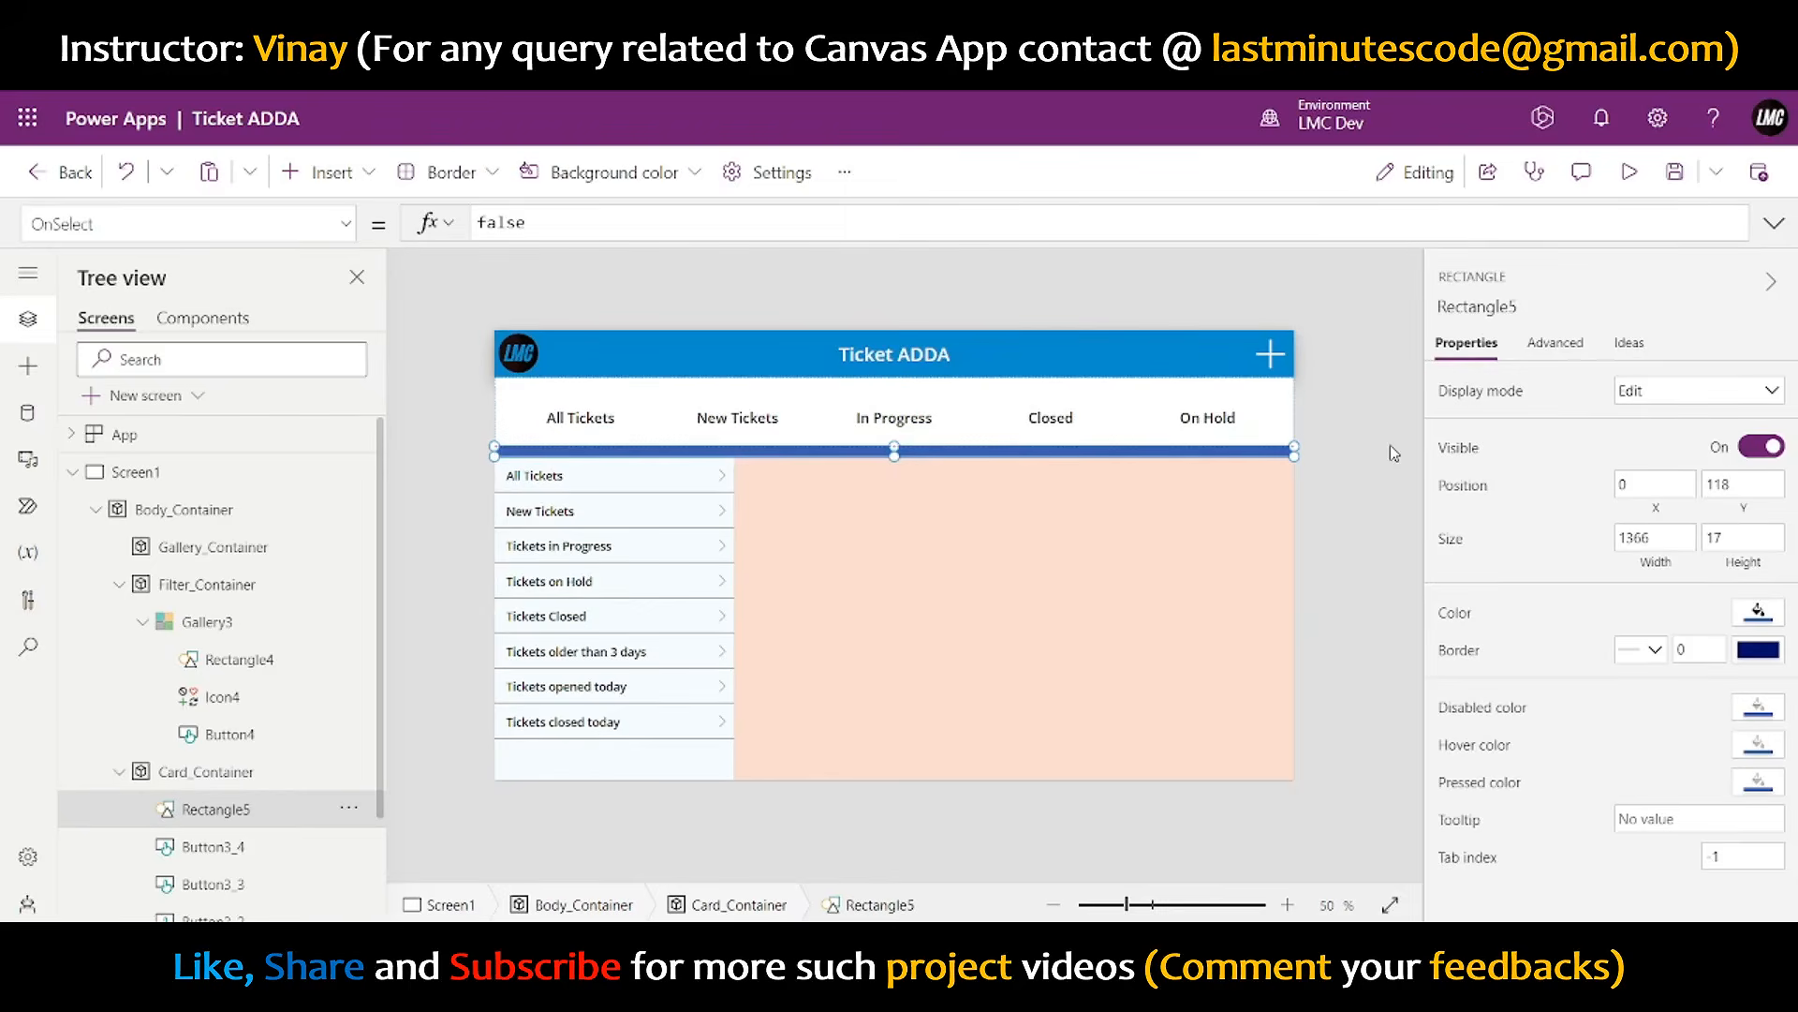
- Set the rectangle's height to 5 and its Y formula to Parent.Height-Self.Height, and check the line in the app preview
{"action": "left_click", "coordinate": [1736, 532]}
{"action": "type", "text": "5"}
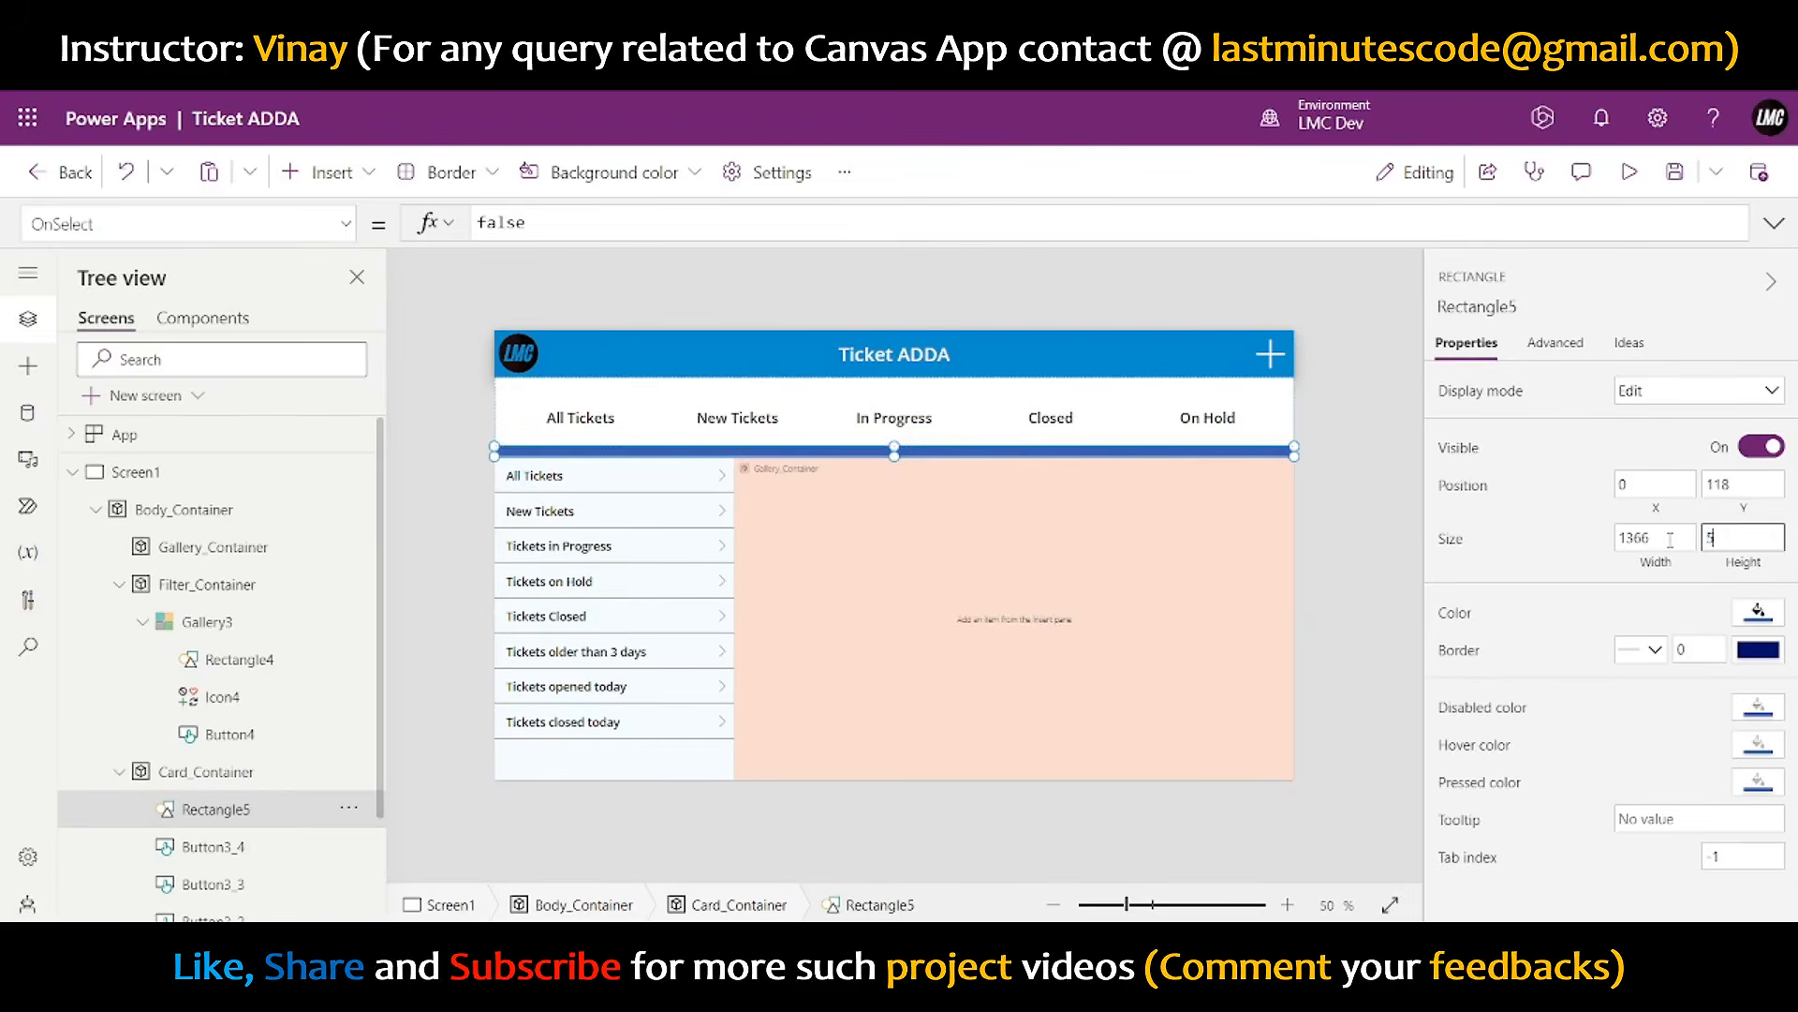
{"action": "left_click", "coordinate": [1747, 511]}
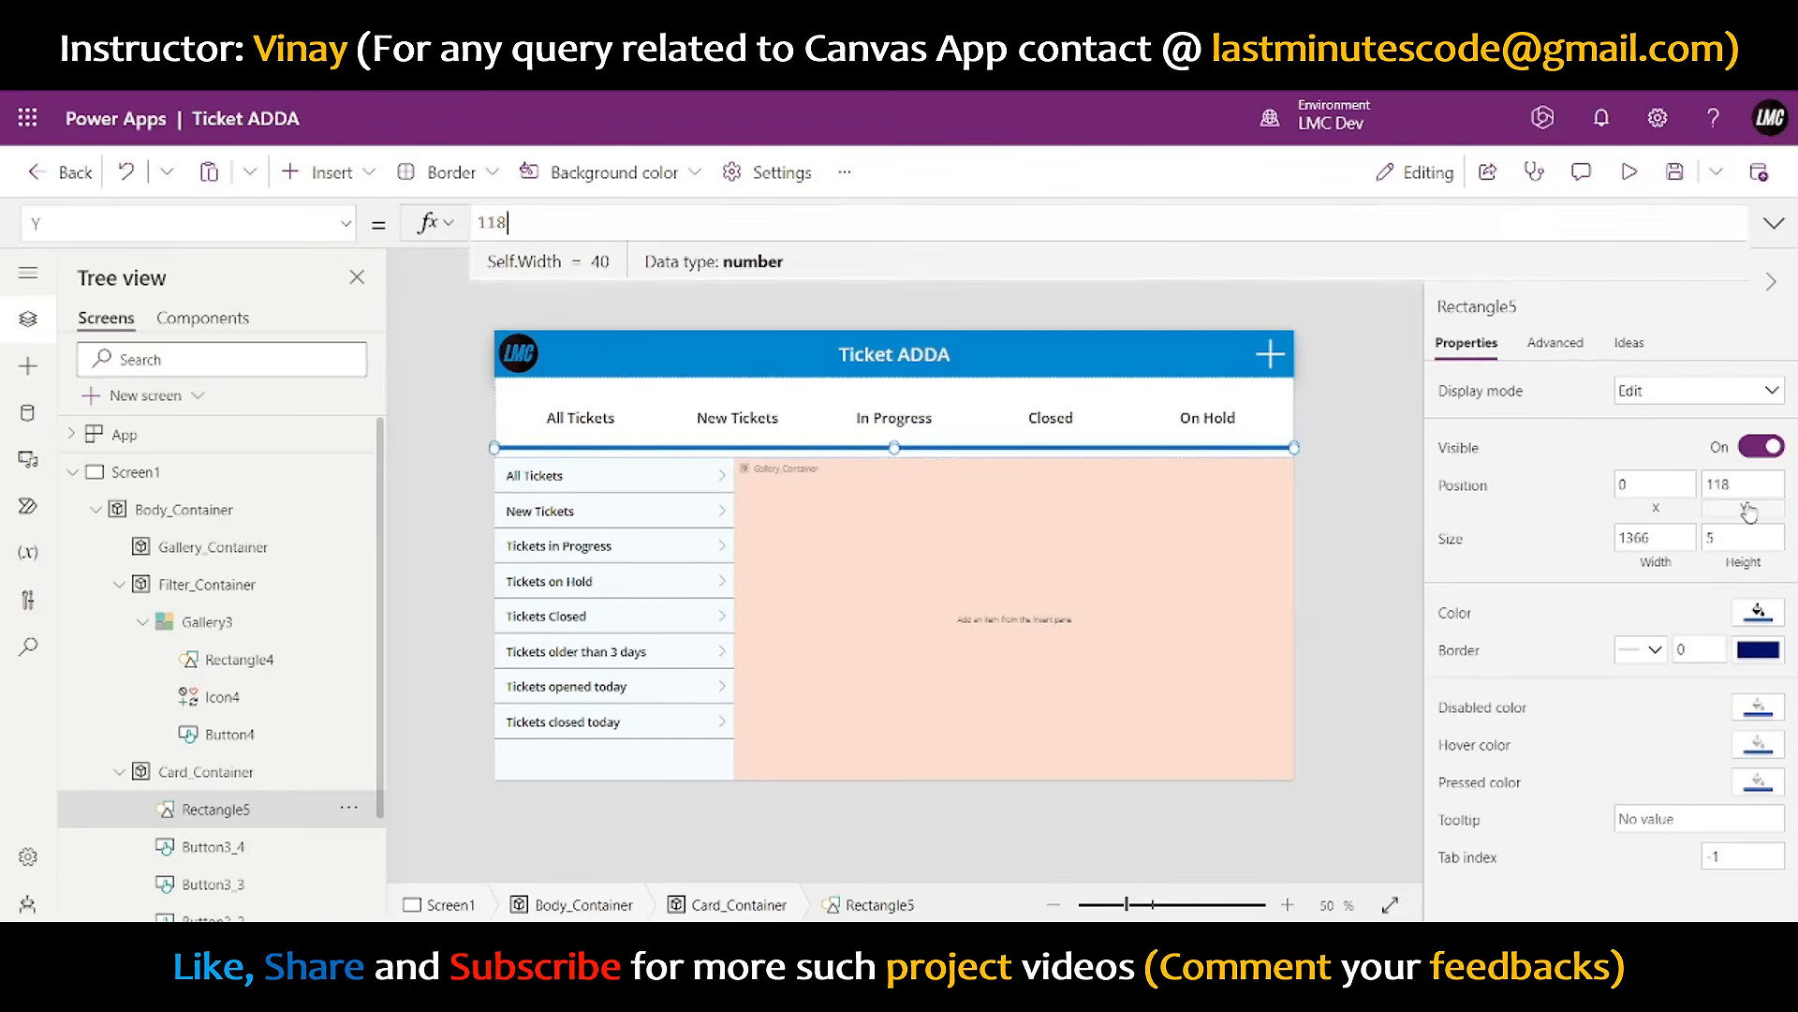
{"action": "type", "text": "Pare"}
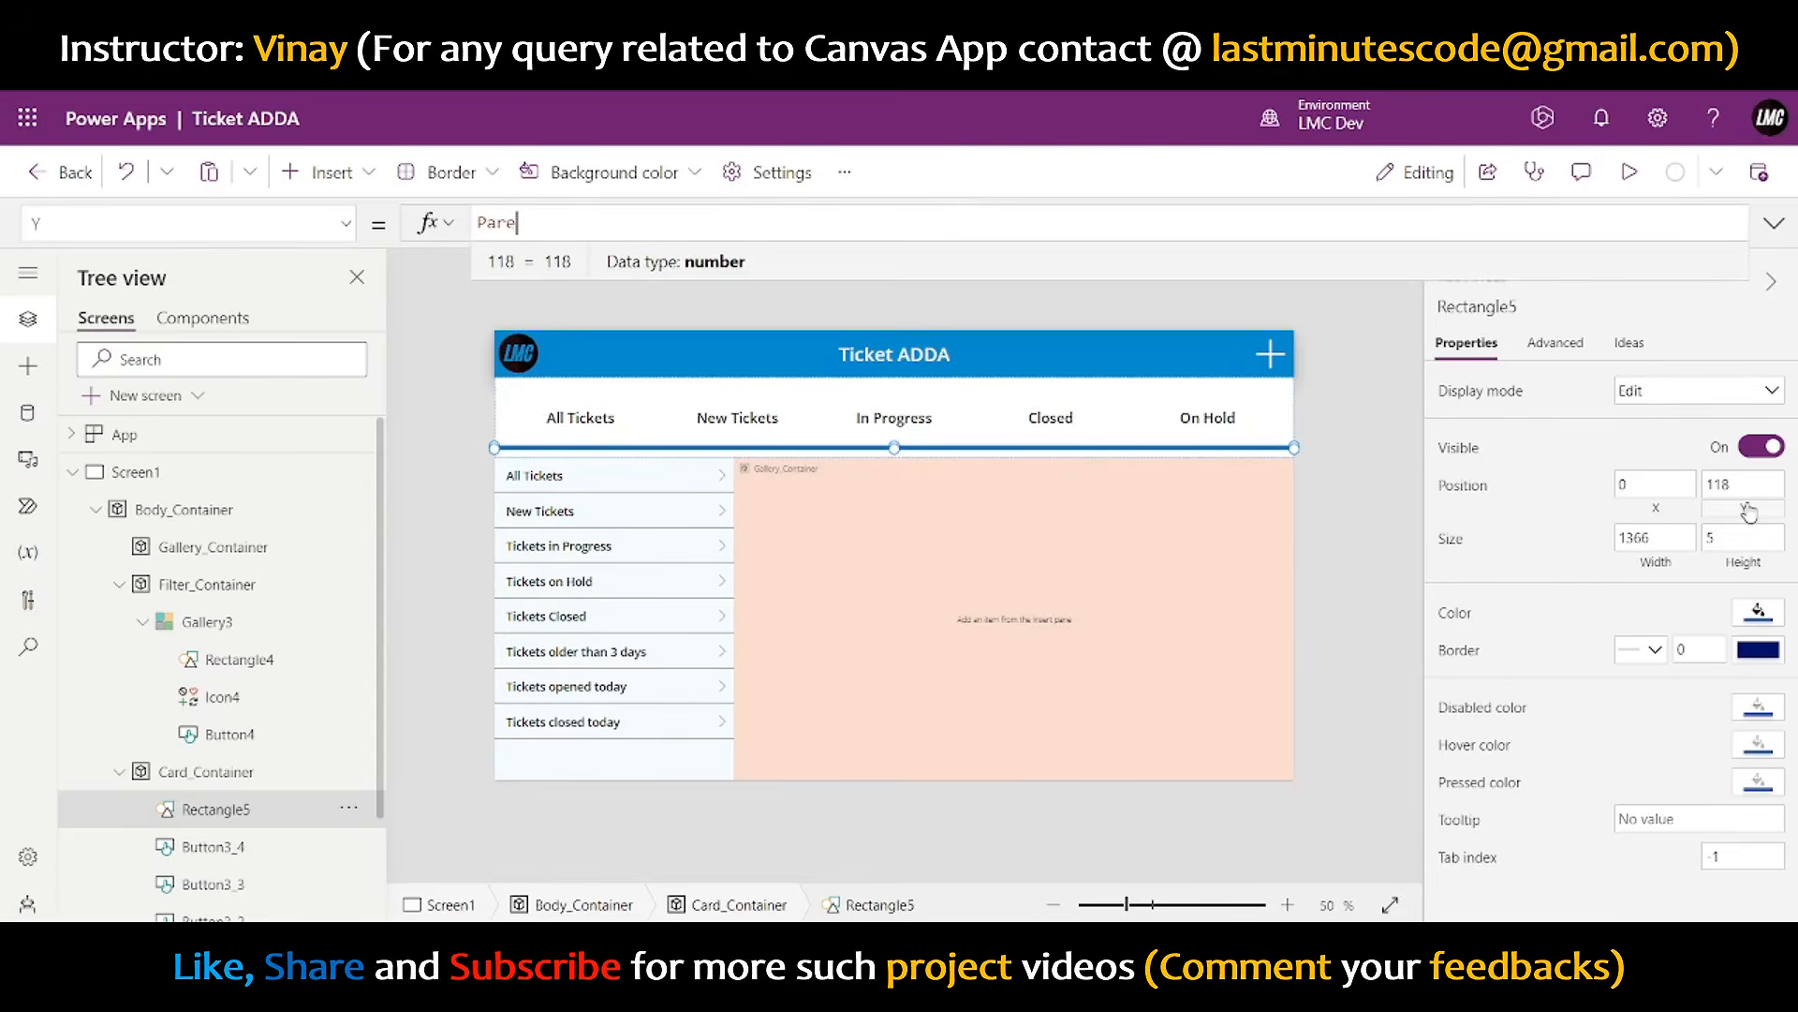
{"action": "type", "text": "nt.Height"}
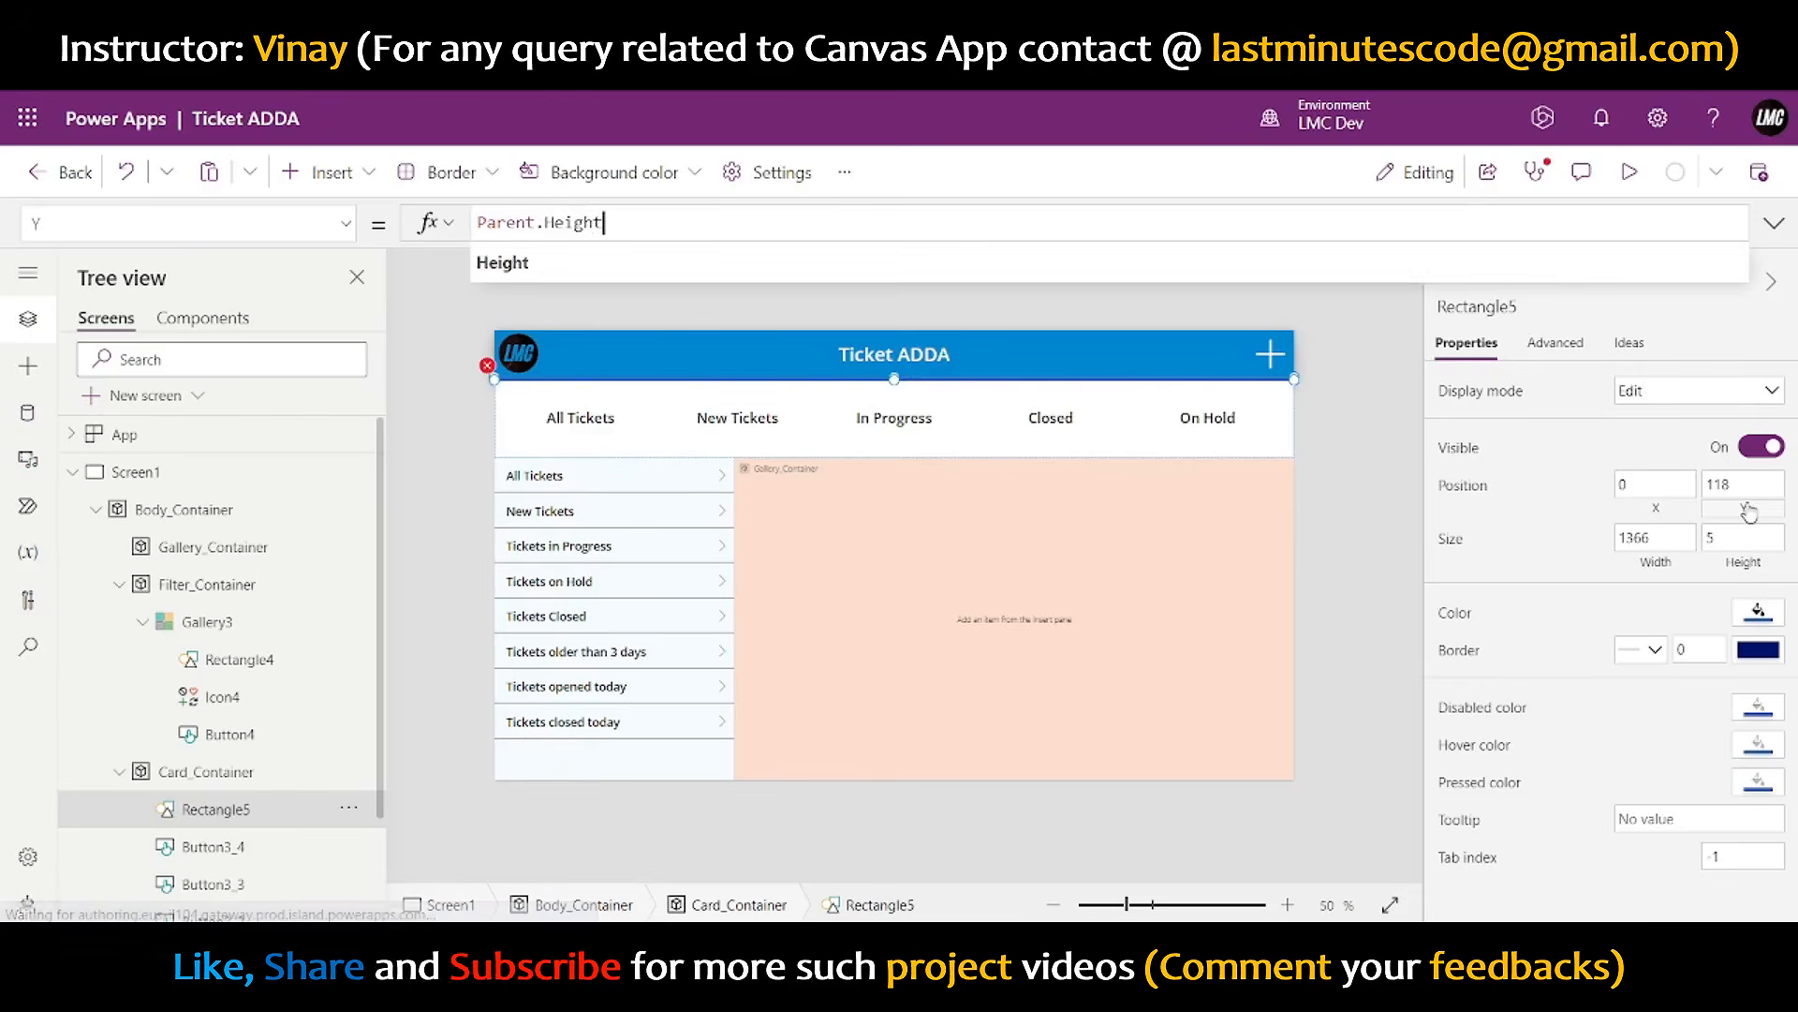
{"action": "type", "text": "-Self"}
{"action": "type", "text": ".Height"}
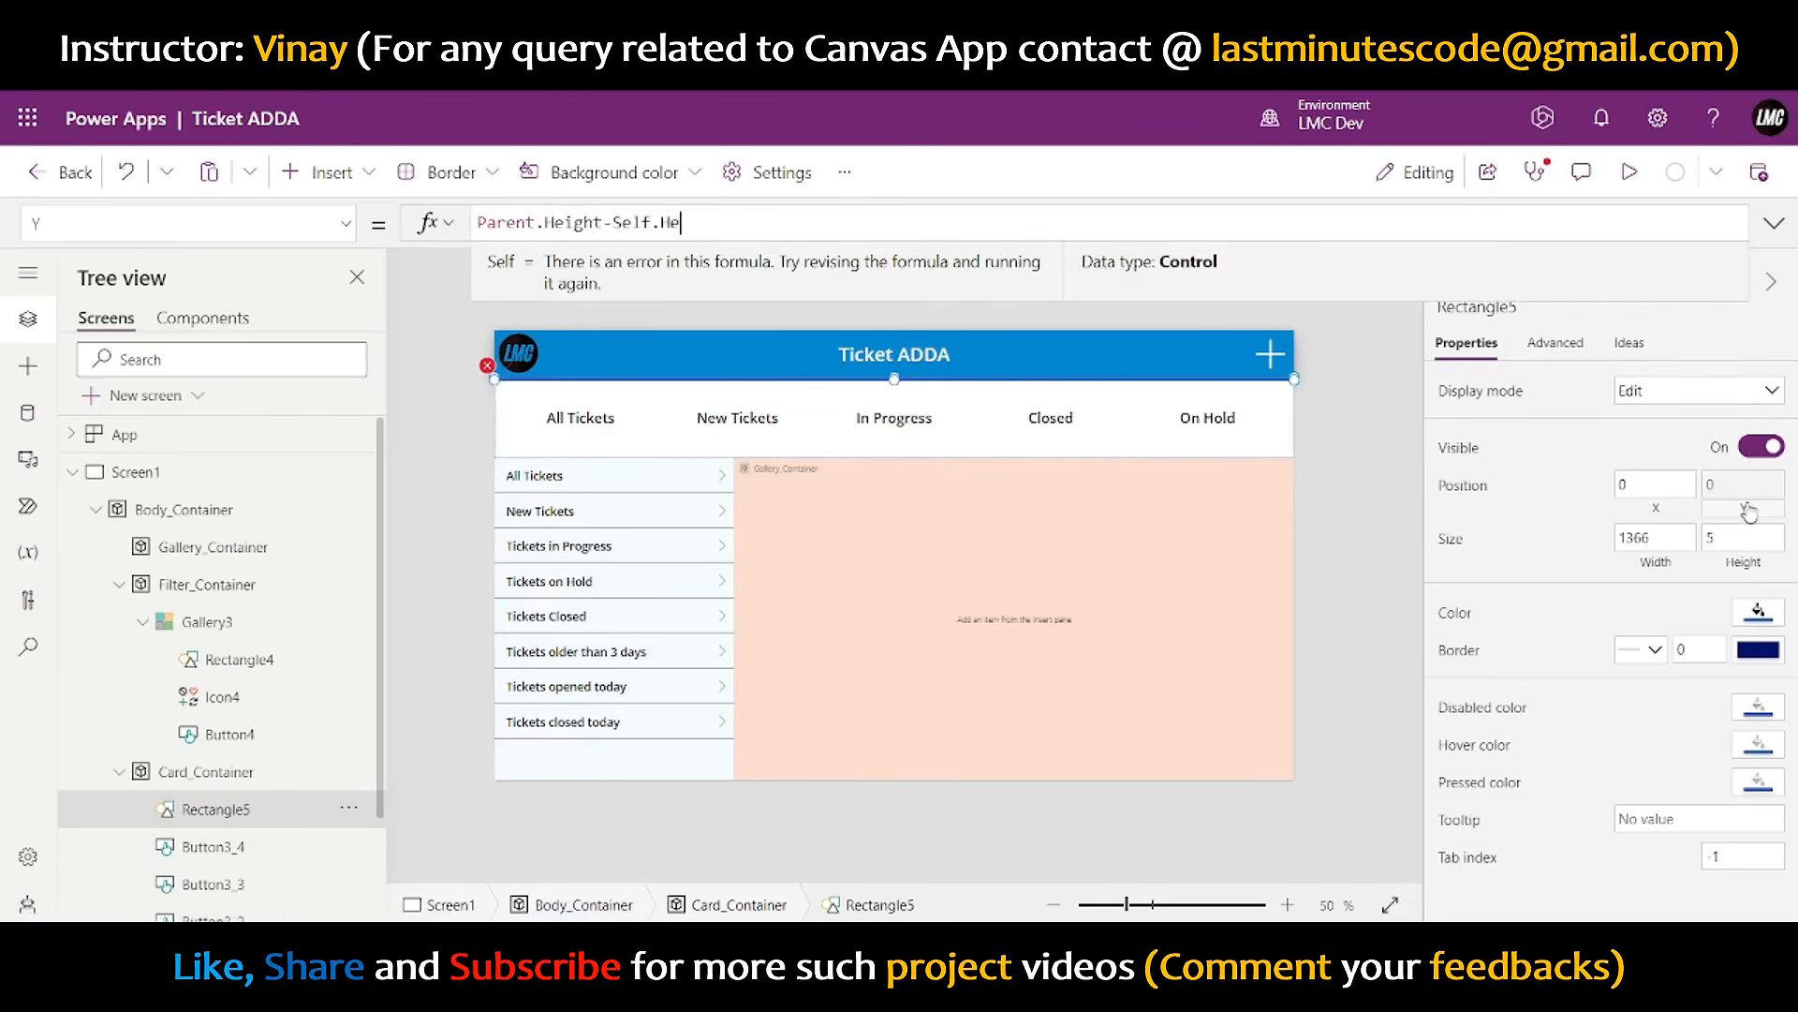
{"action": "left_click", "coordinate": [1416, 444]}
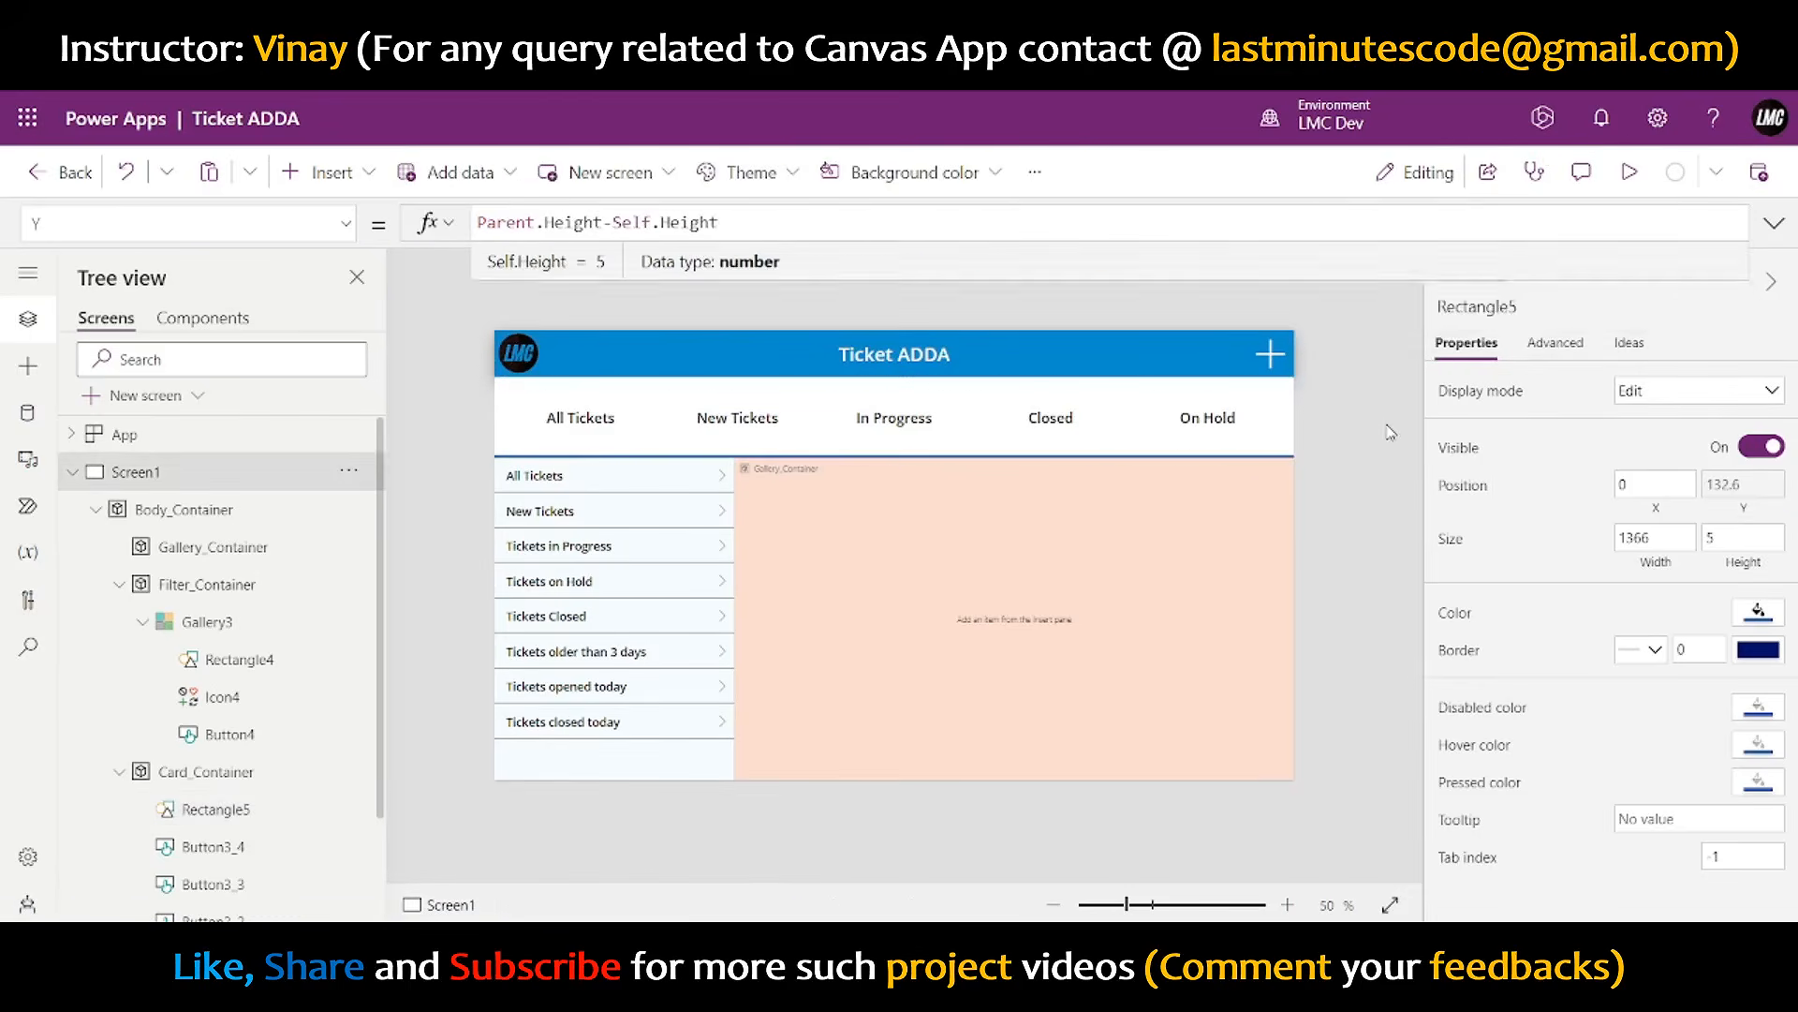
{"action": "left_click", "coordinate": [1619, 176]}
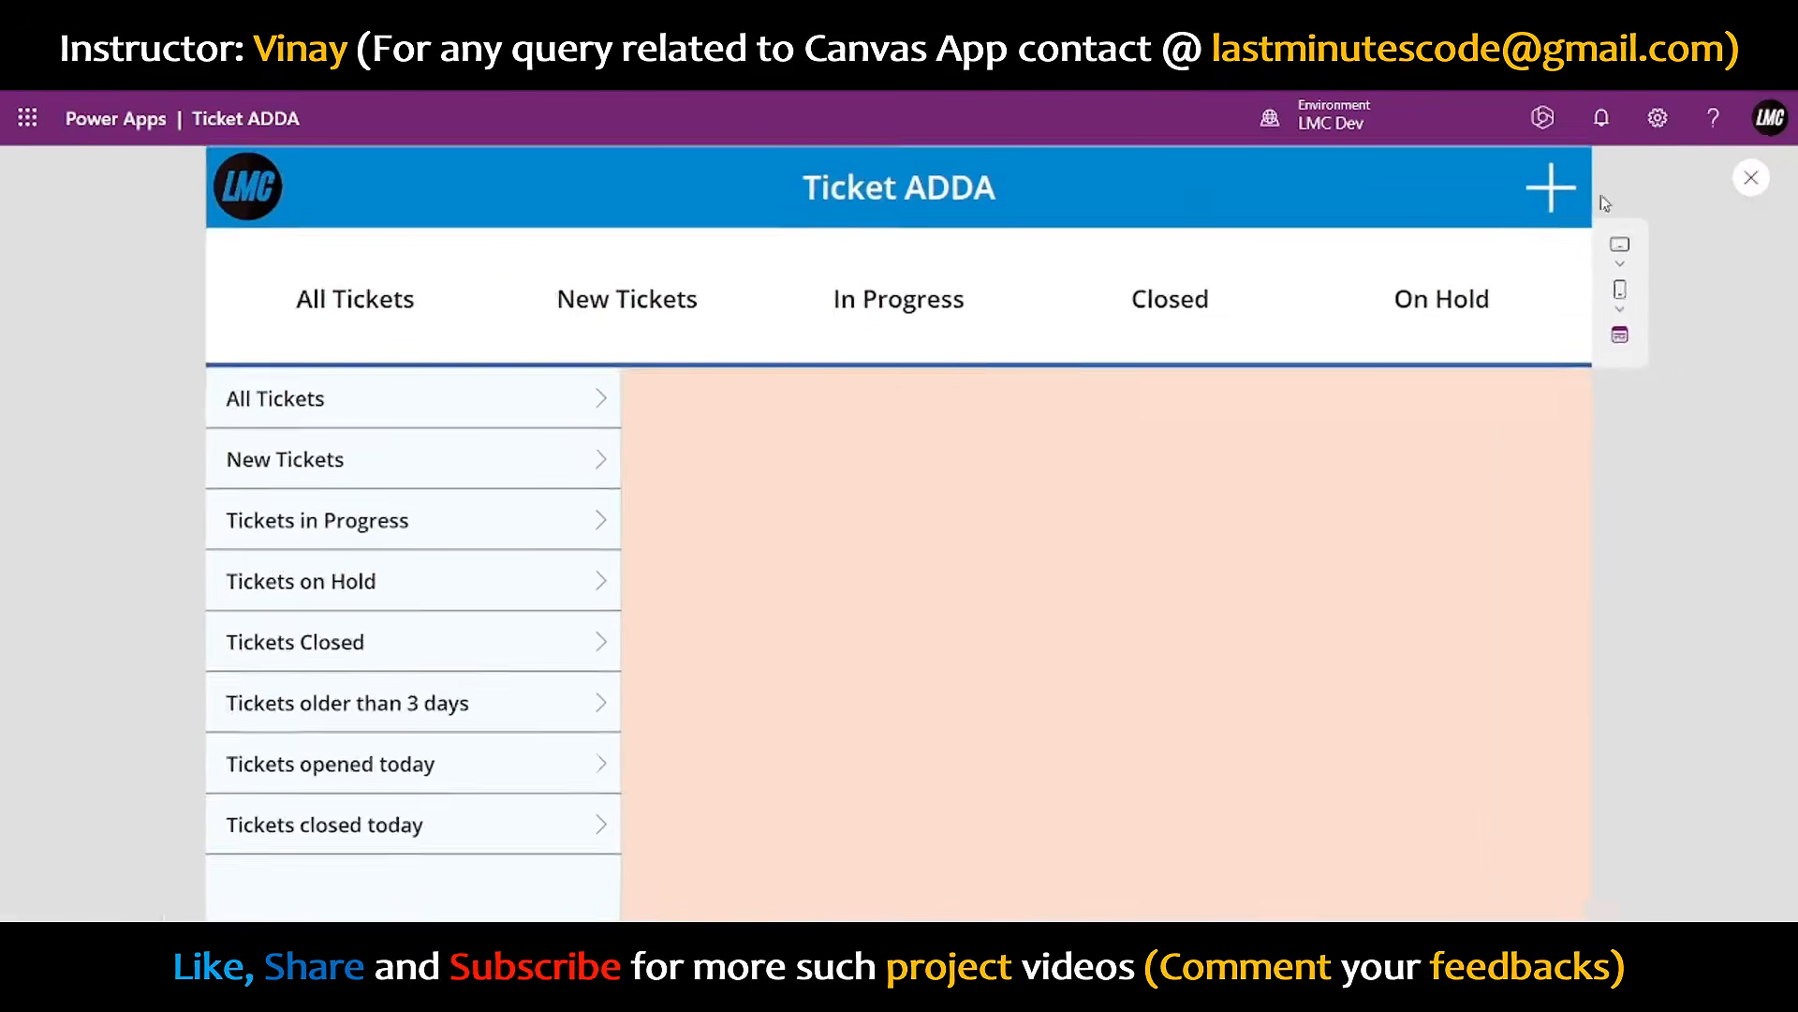
{"action": "left_click", "coordinate": [1751, 180]}
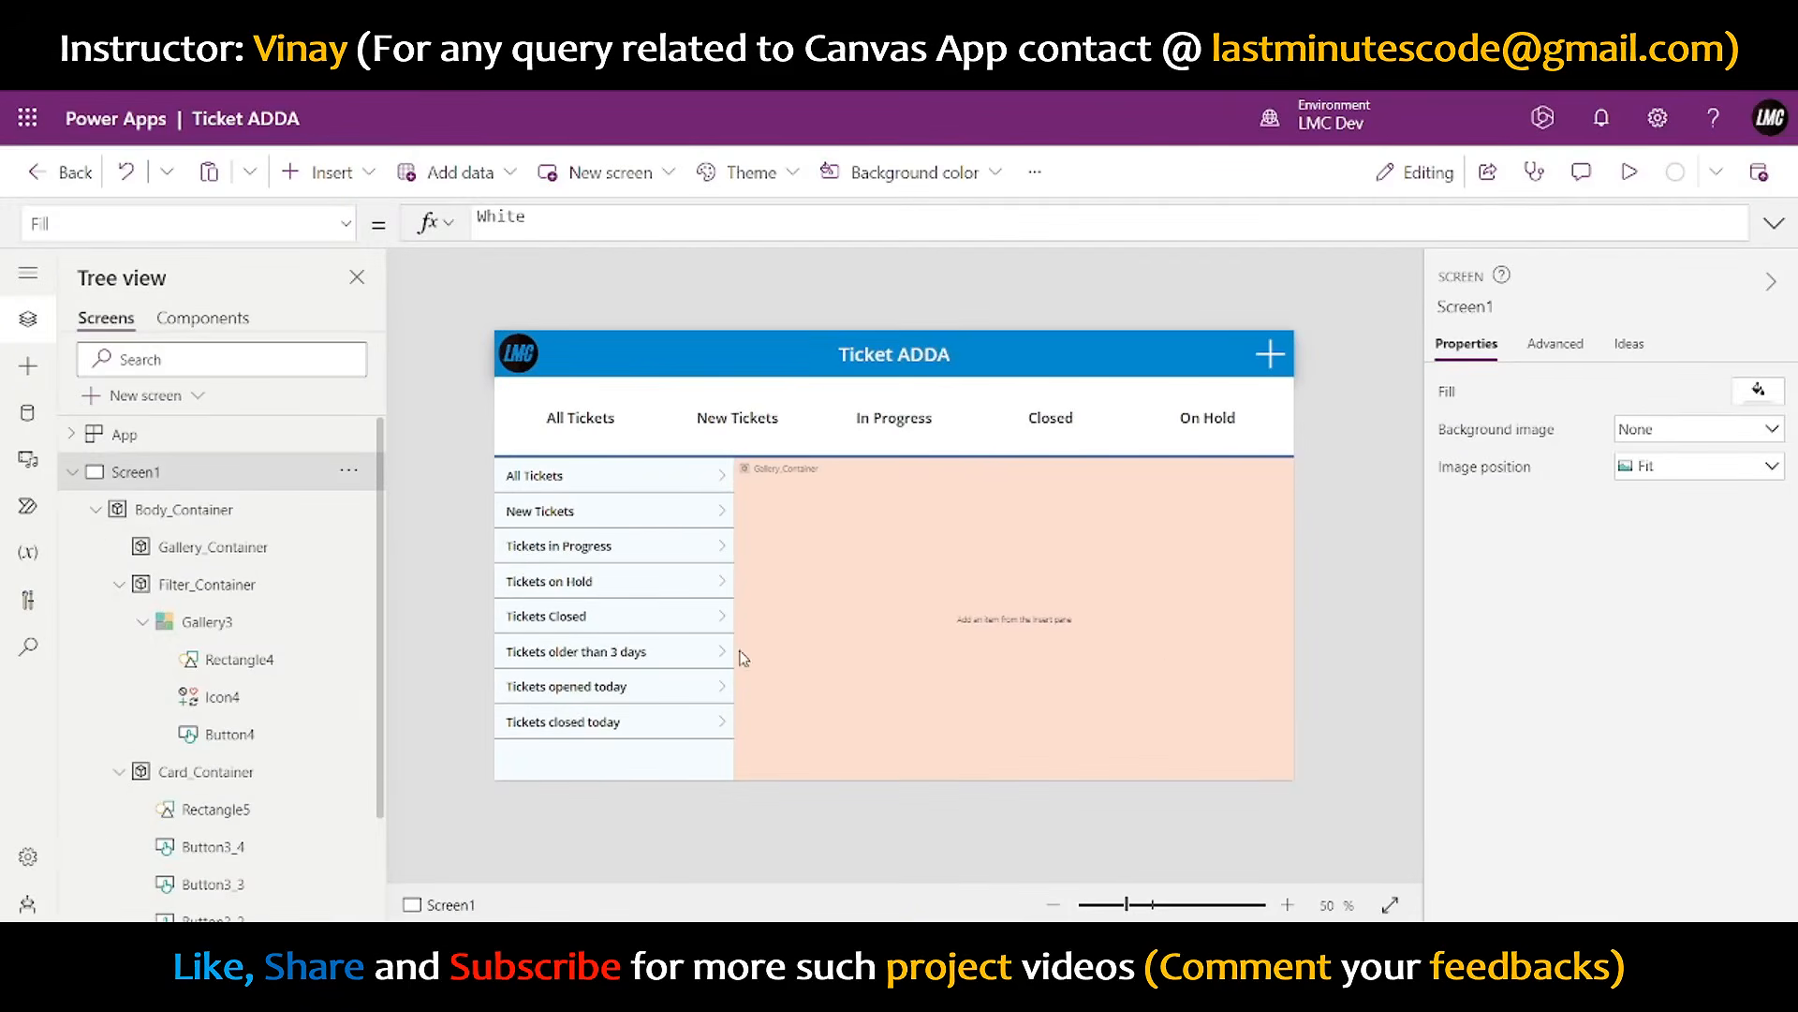
- Change the Filter_Container's width formula to Parent.Width*.25
{"action": "left_click", "coordinate": [679, 766]}
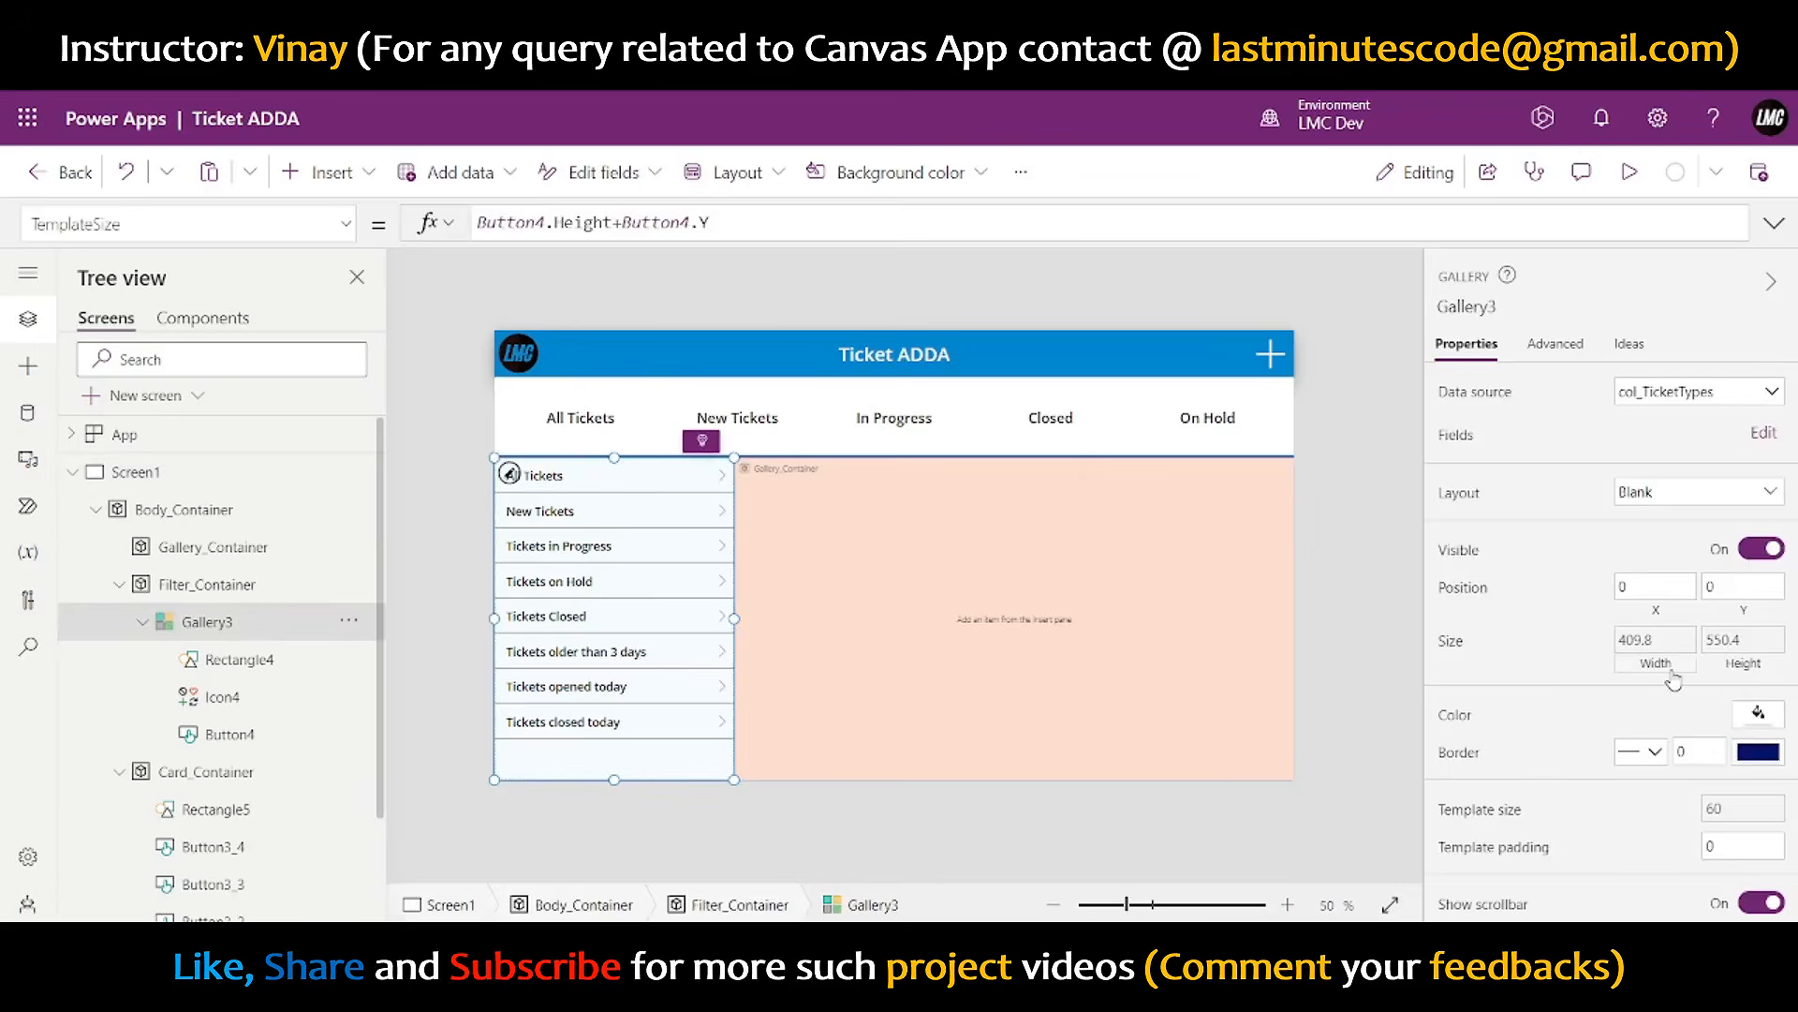
{"action": "left_click", "coordinate": [1665, 671]}
{"action": "left_click", "coordinate": [176, 585]}
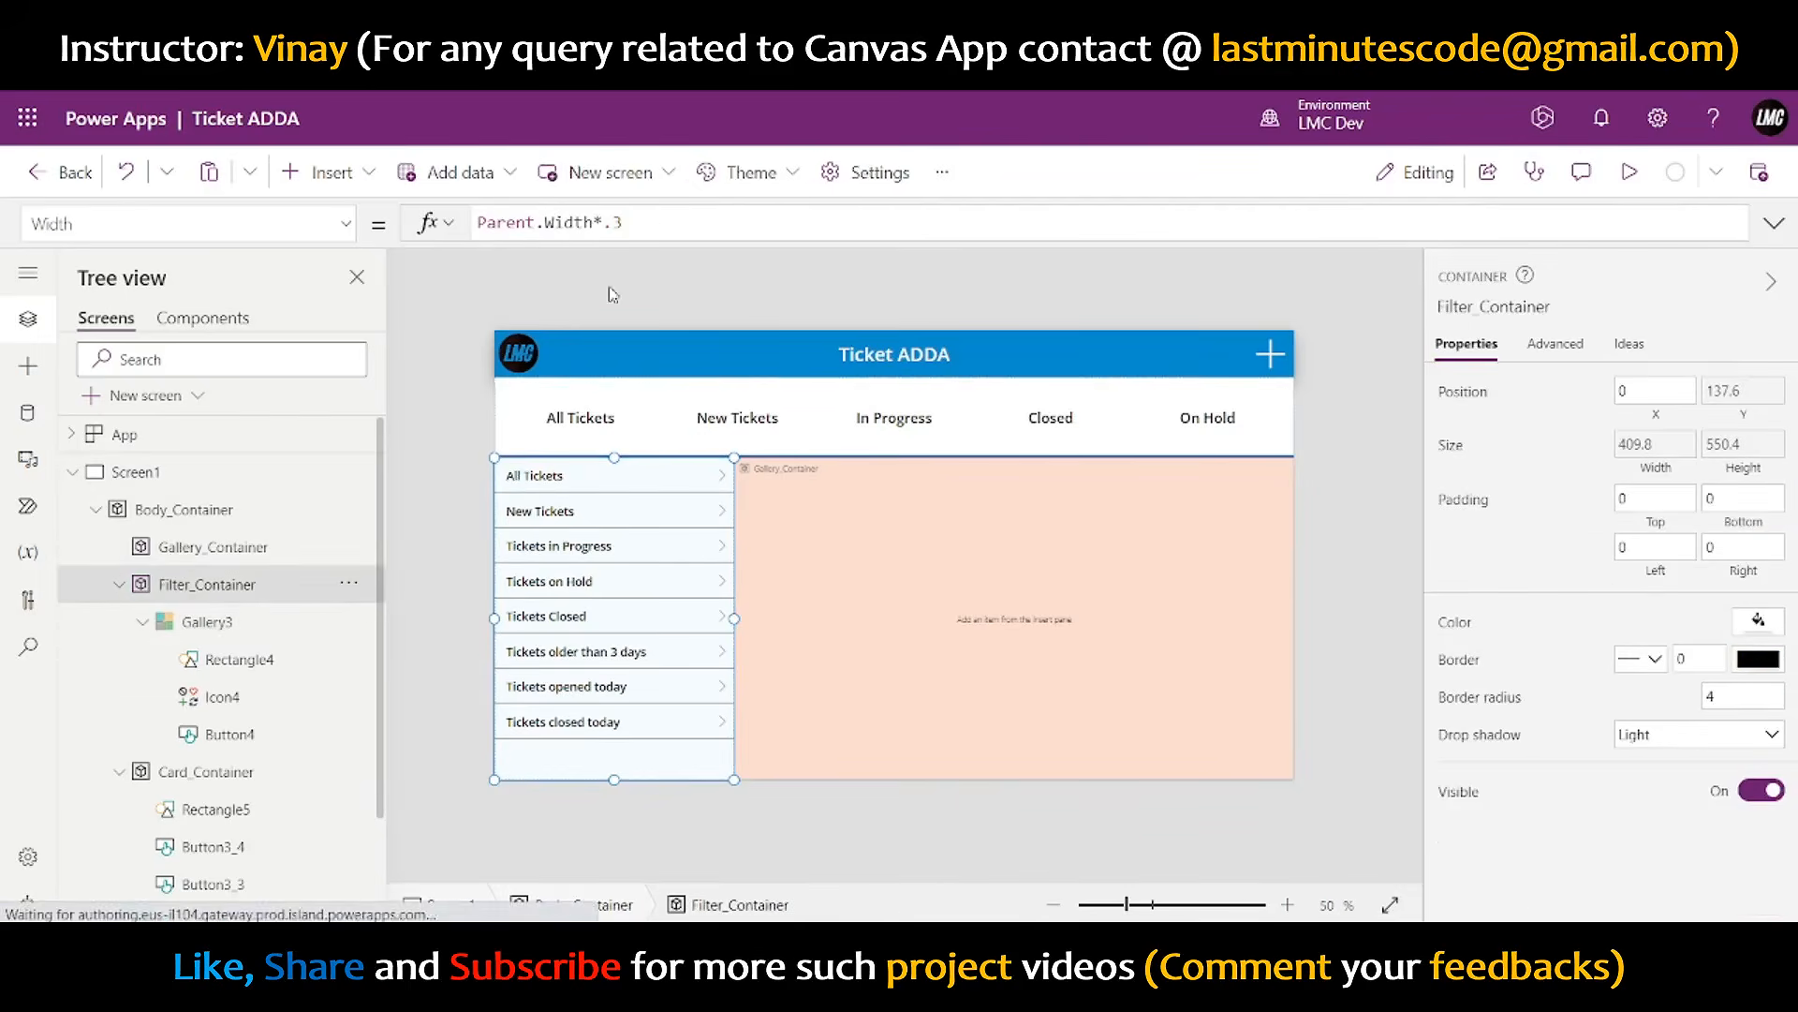
{"action": "left_click", "coordinate": [640, 222]}
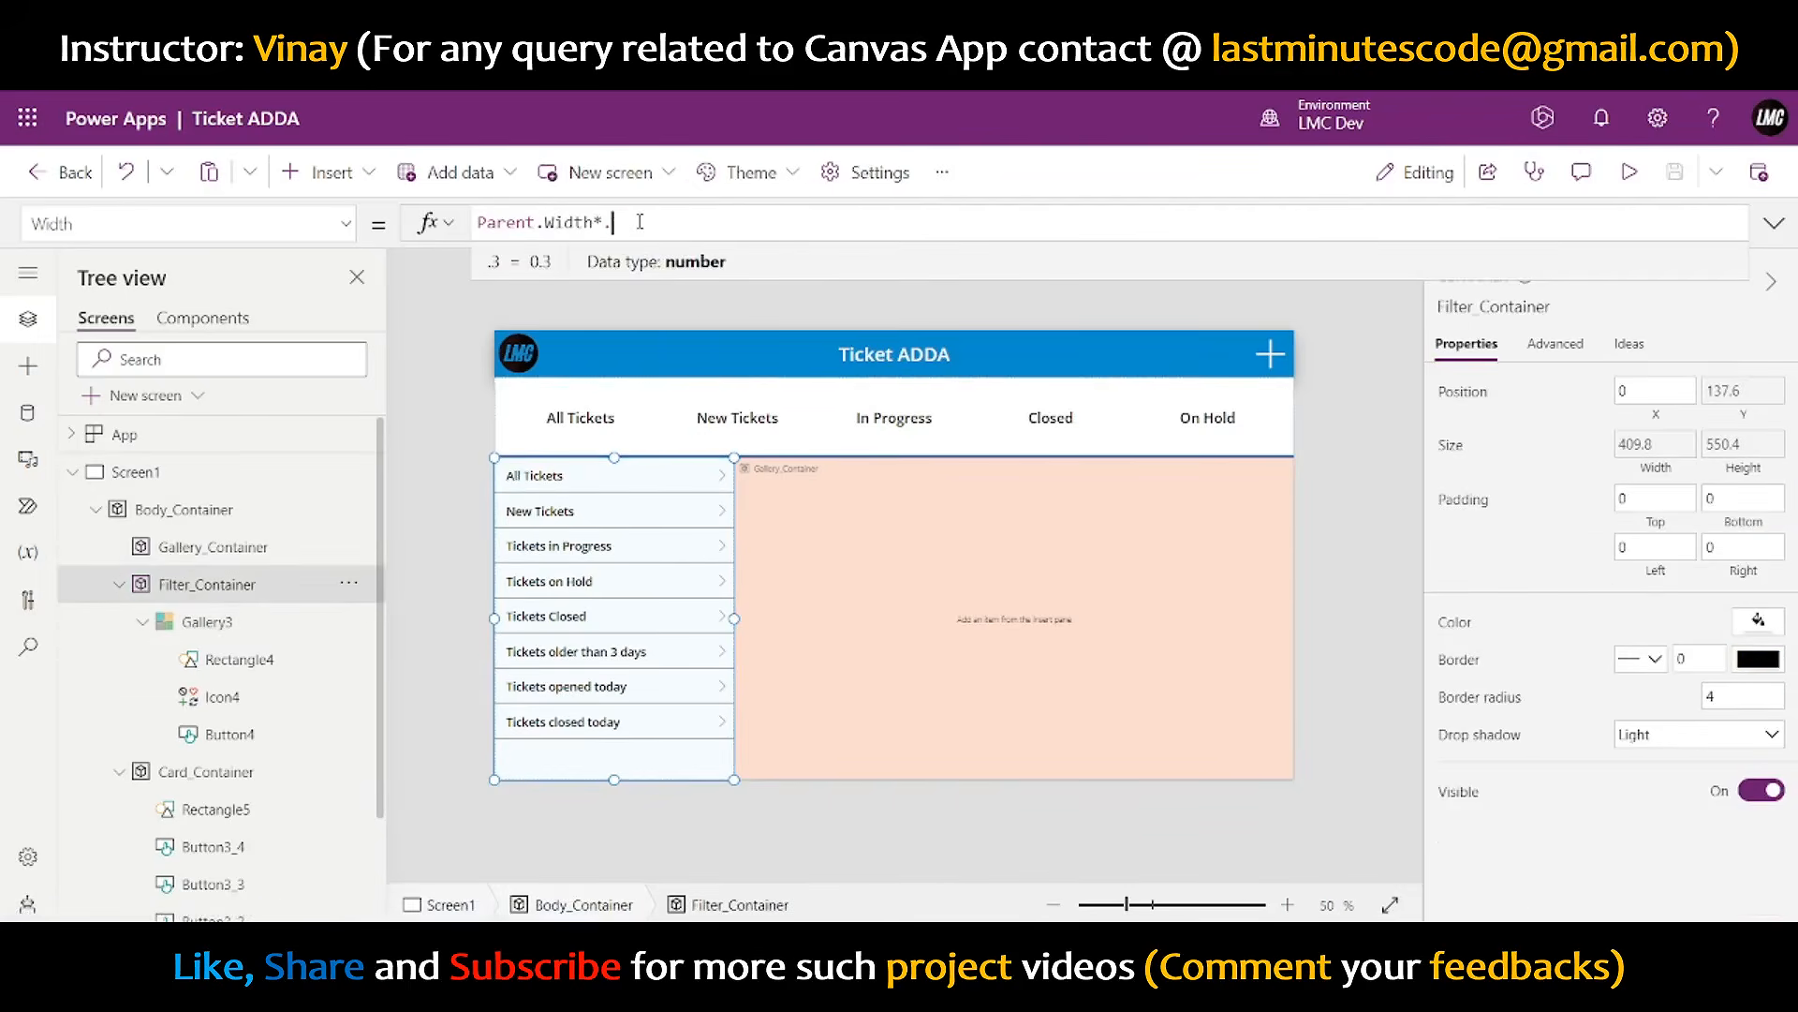
{"action": "type", "text": "25"}
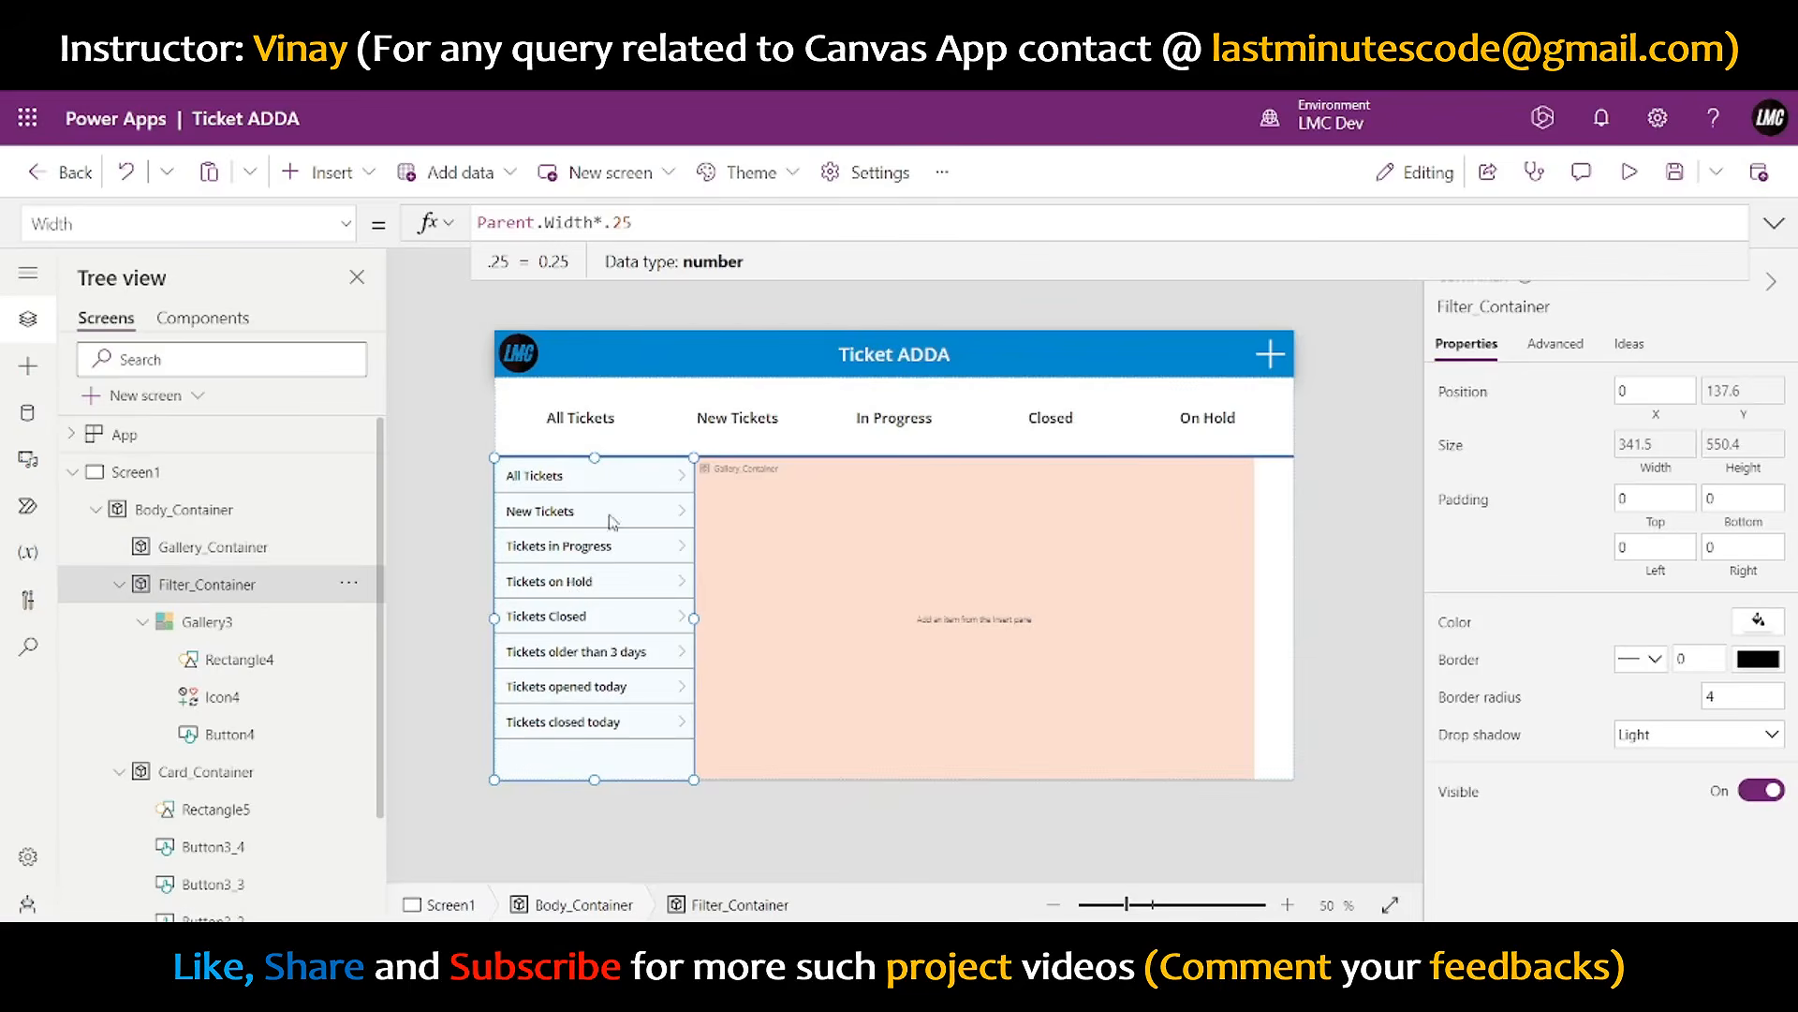
- Change the Gallery_Container's width formula to Parent.Width*.75 and check the layout in the app preview
{"action": "left_click", "coordinate": [1174, 582]}
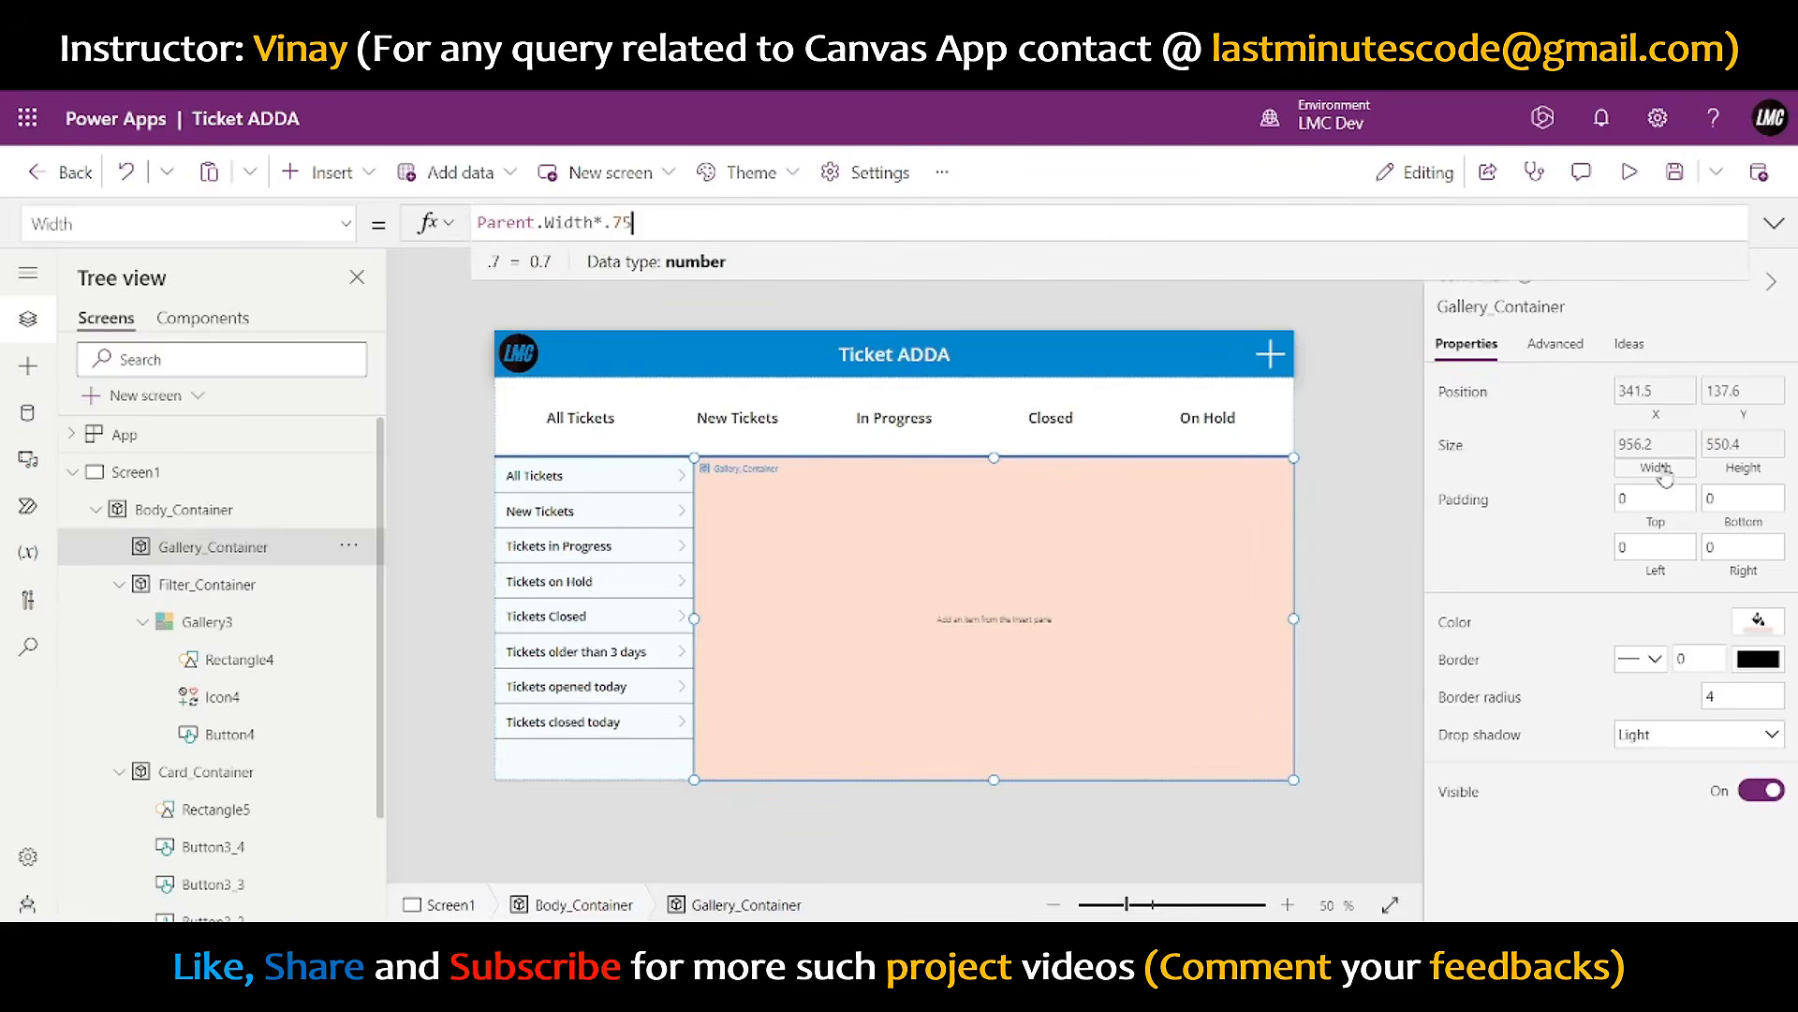
{"action": "left_click", "coordinate": [1316, 553]}
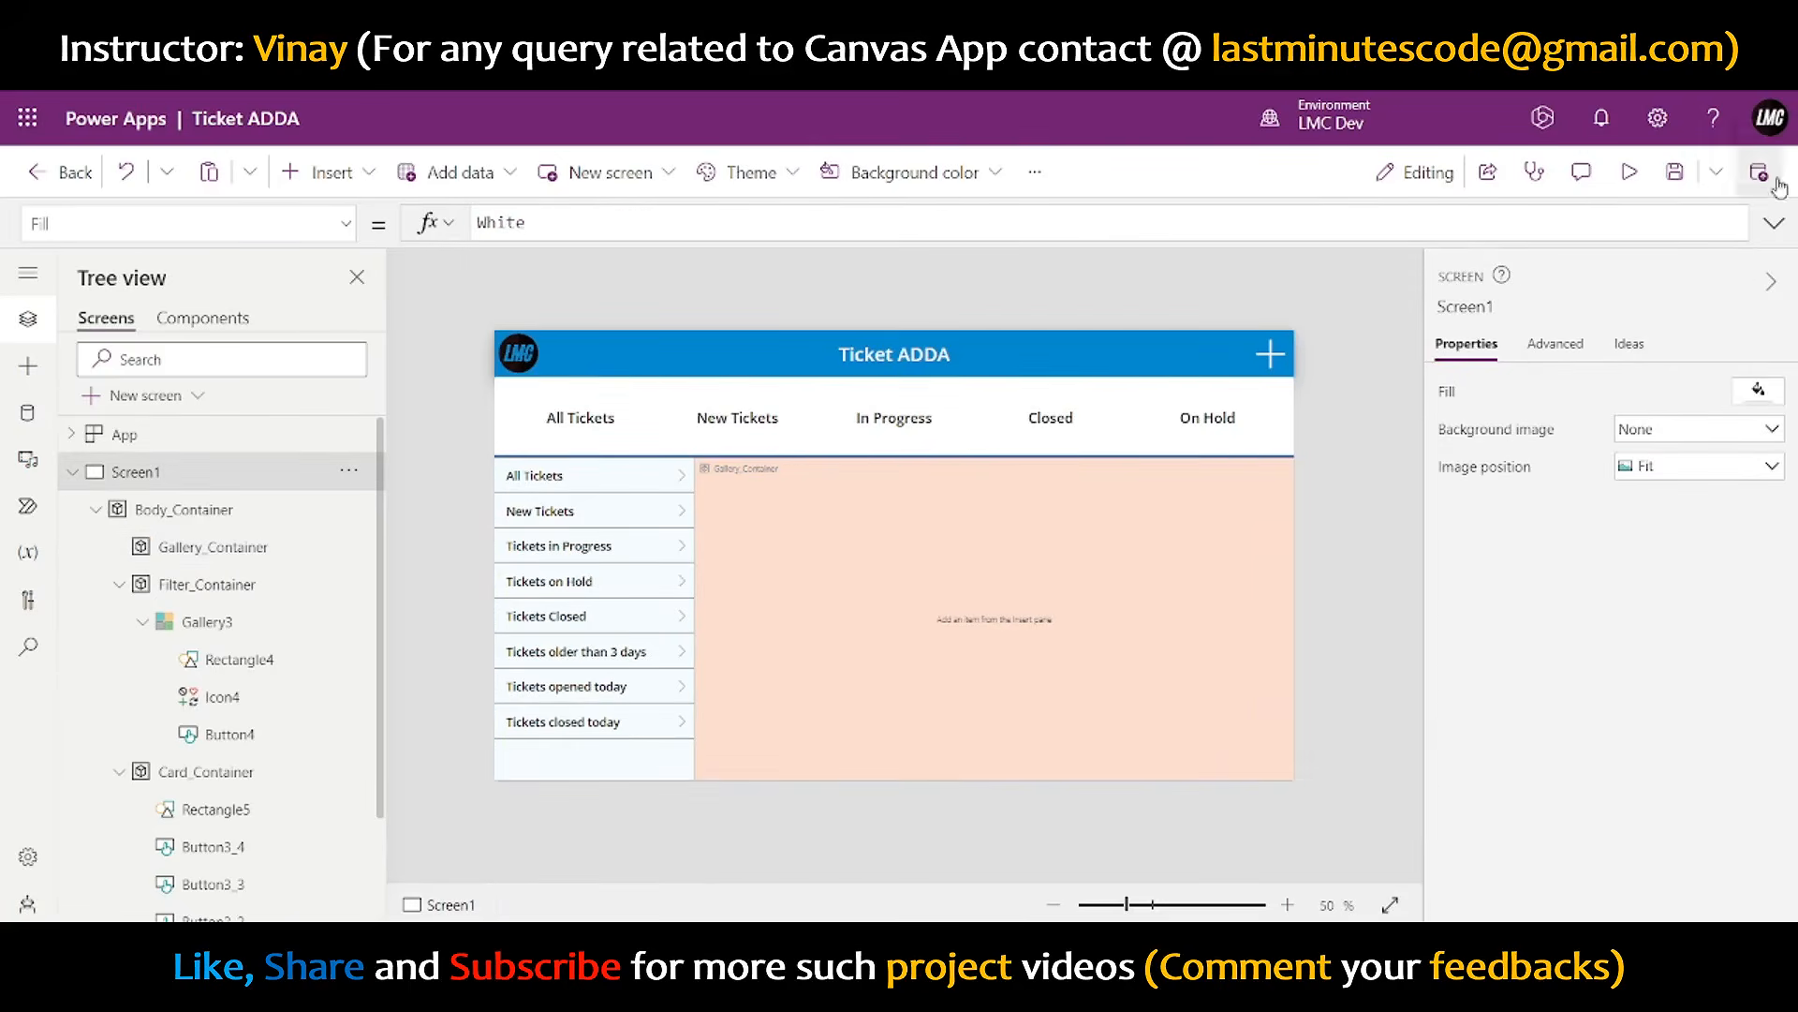
{"action": "left_click", "coordinate": [1630, 171]}
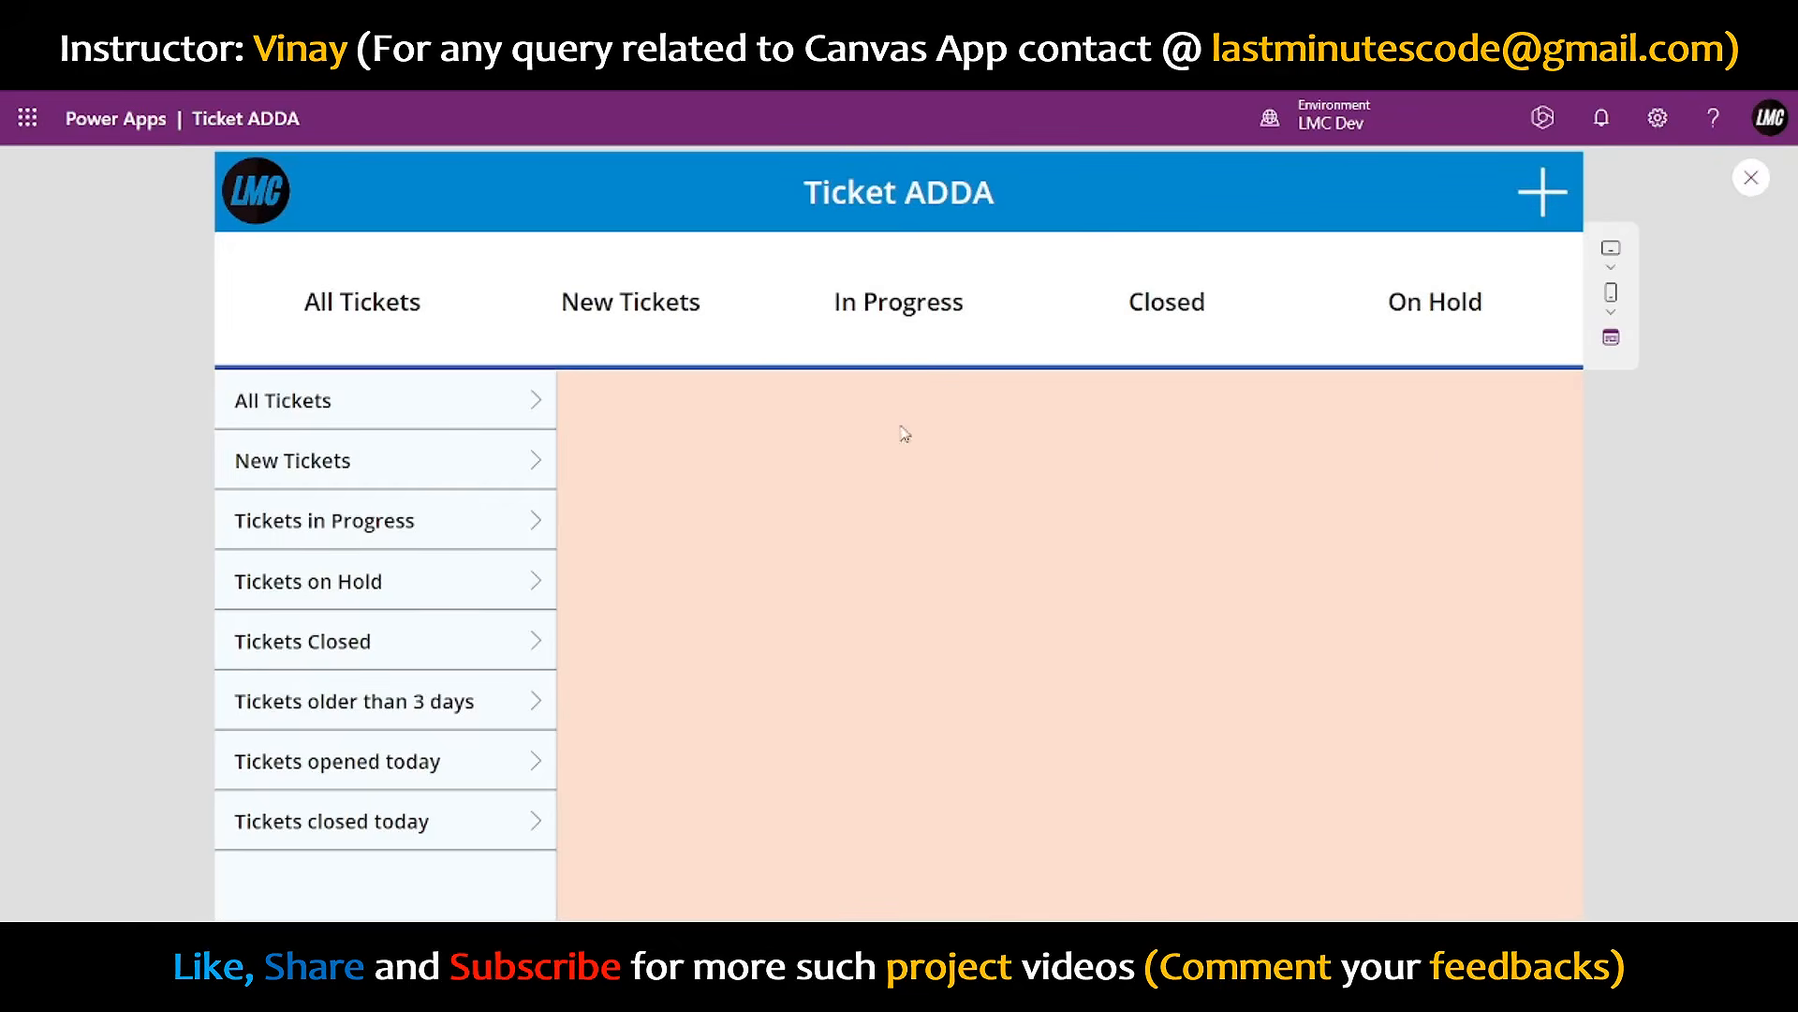
{"action": "left_click", "coordinate": [1751, 177]}
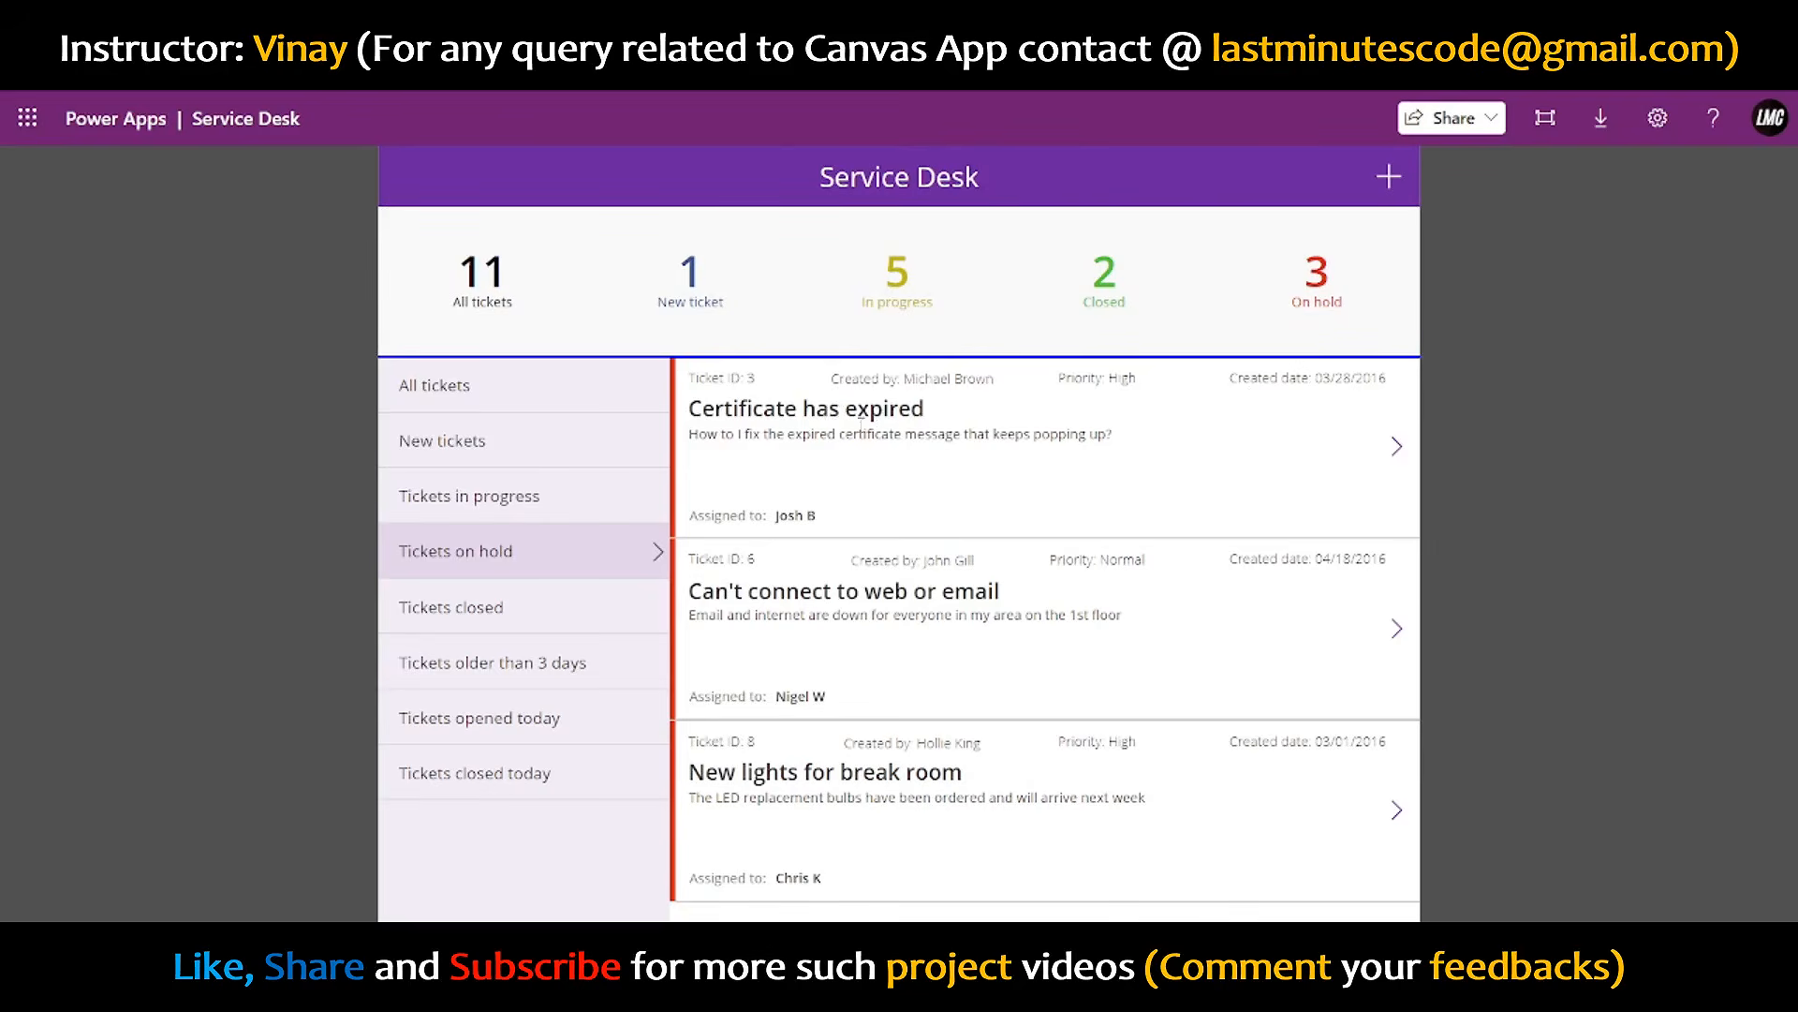
- Switch to the Service Desk sample app and examine the fields in the "Certificate has expired" ticket's details
{"action": "left_click_drag", "start_coordinate": [694, 438], "coordinate": [1160, 474]}
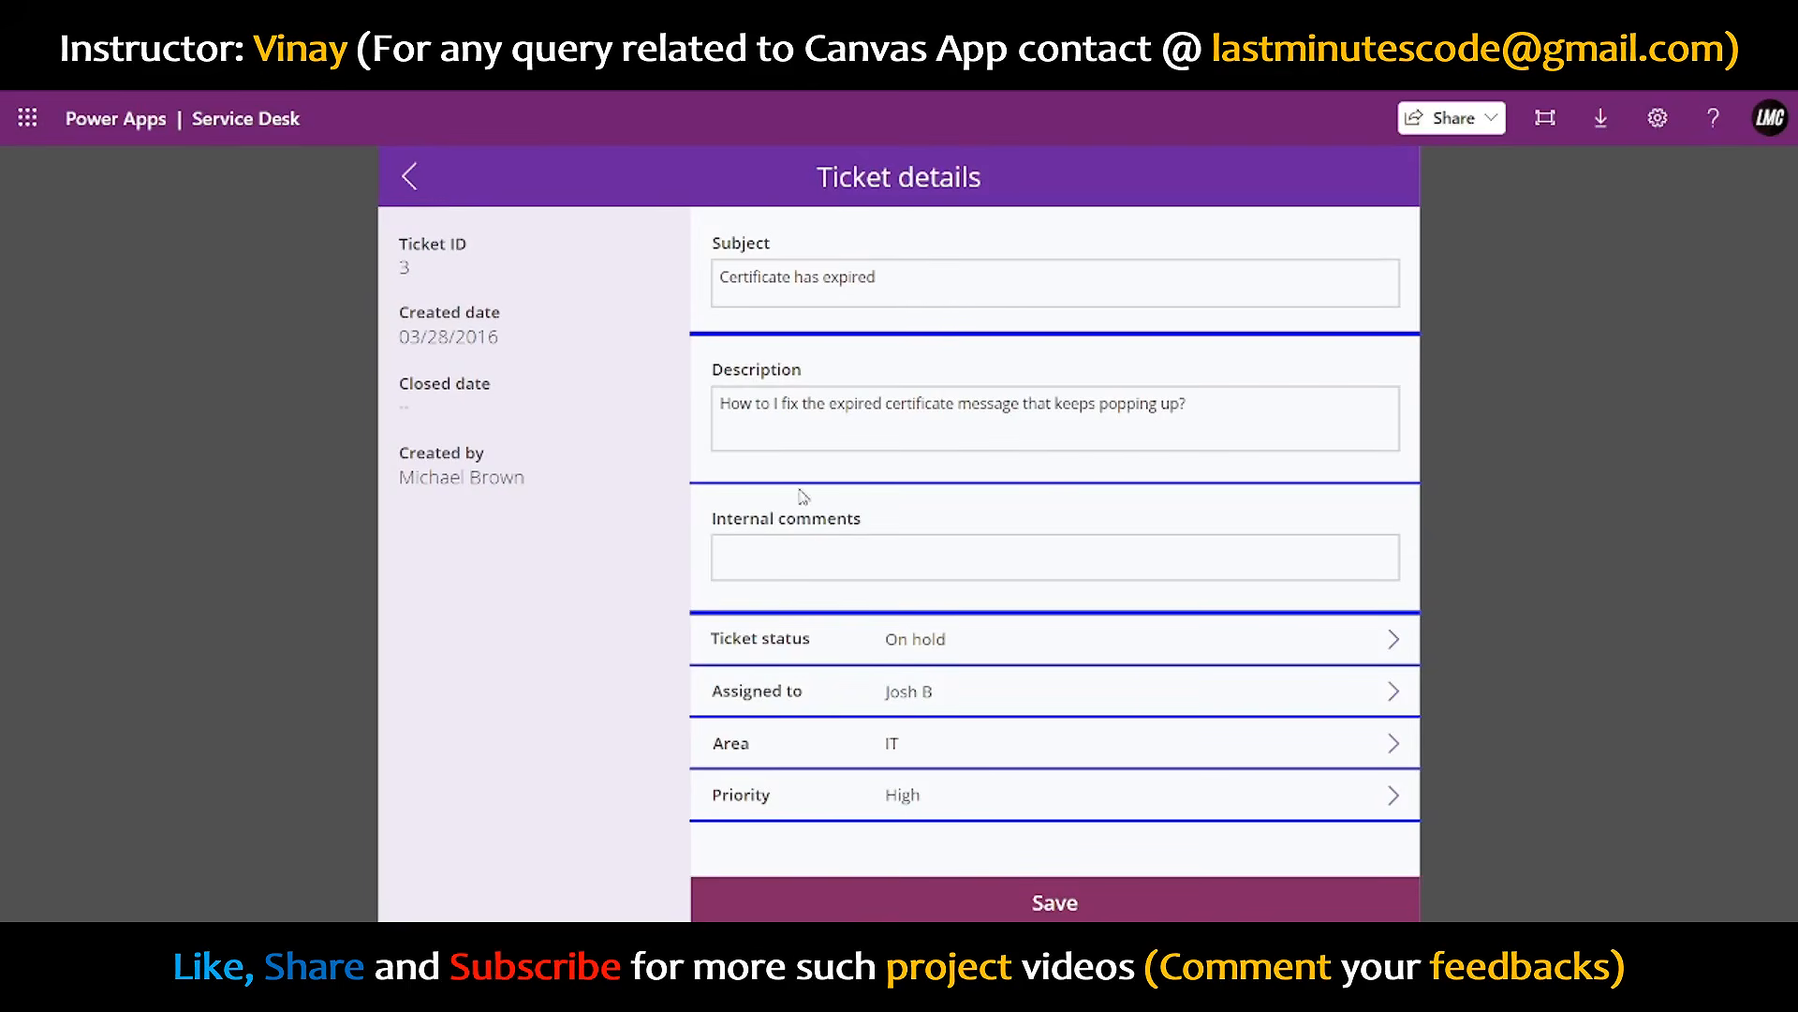
{"action": "left_click", "coordinate": [412, 177]}
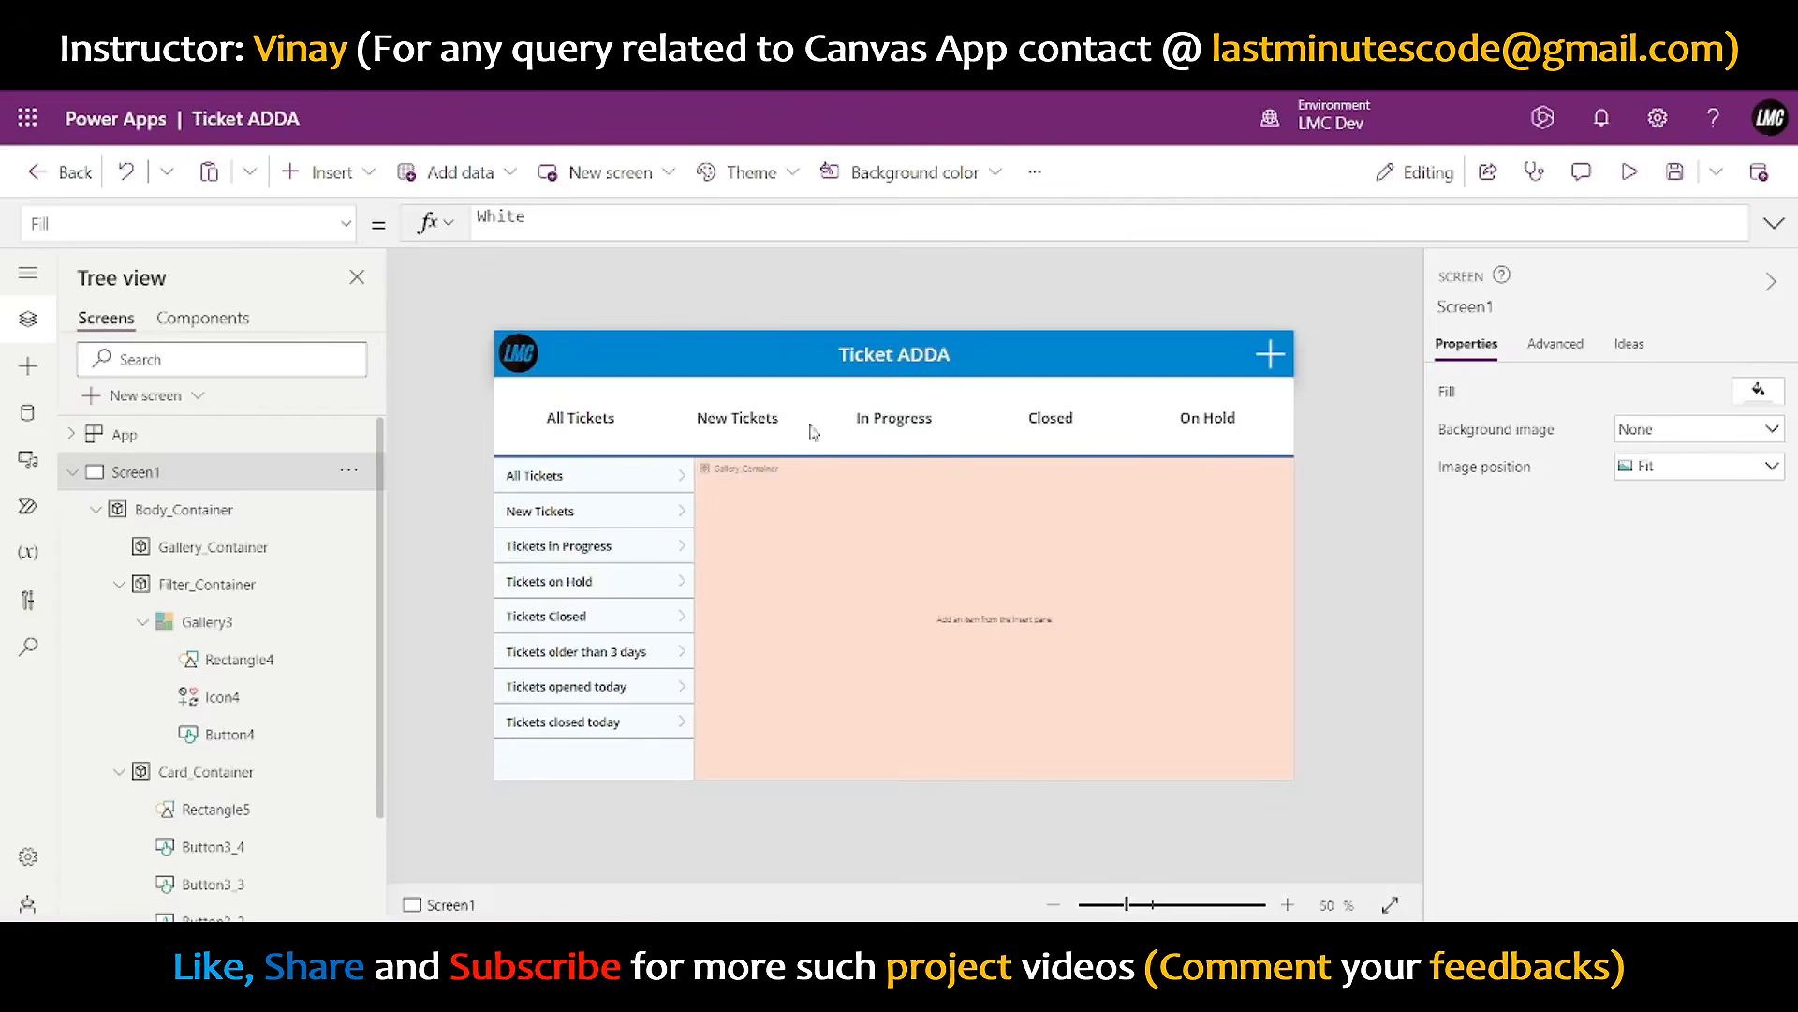
- In Ticket ADDA's App OnStart formula, add a second ClearCollect for the collection col_Tickets, containing one empty record
{"action": "left_click", "coordinate": [126, 437]}
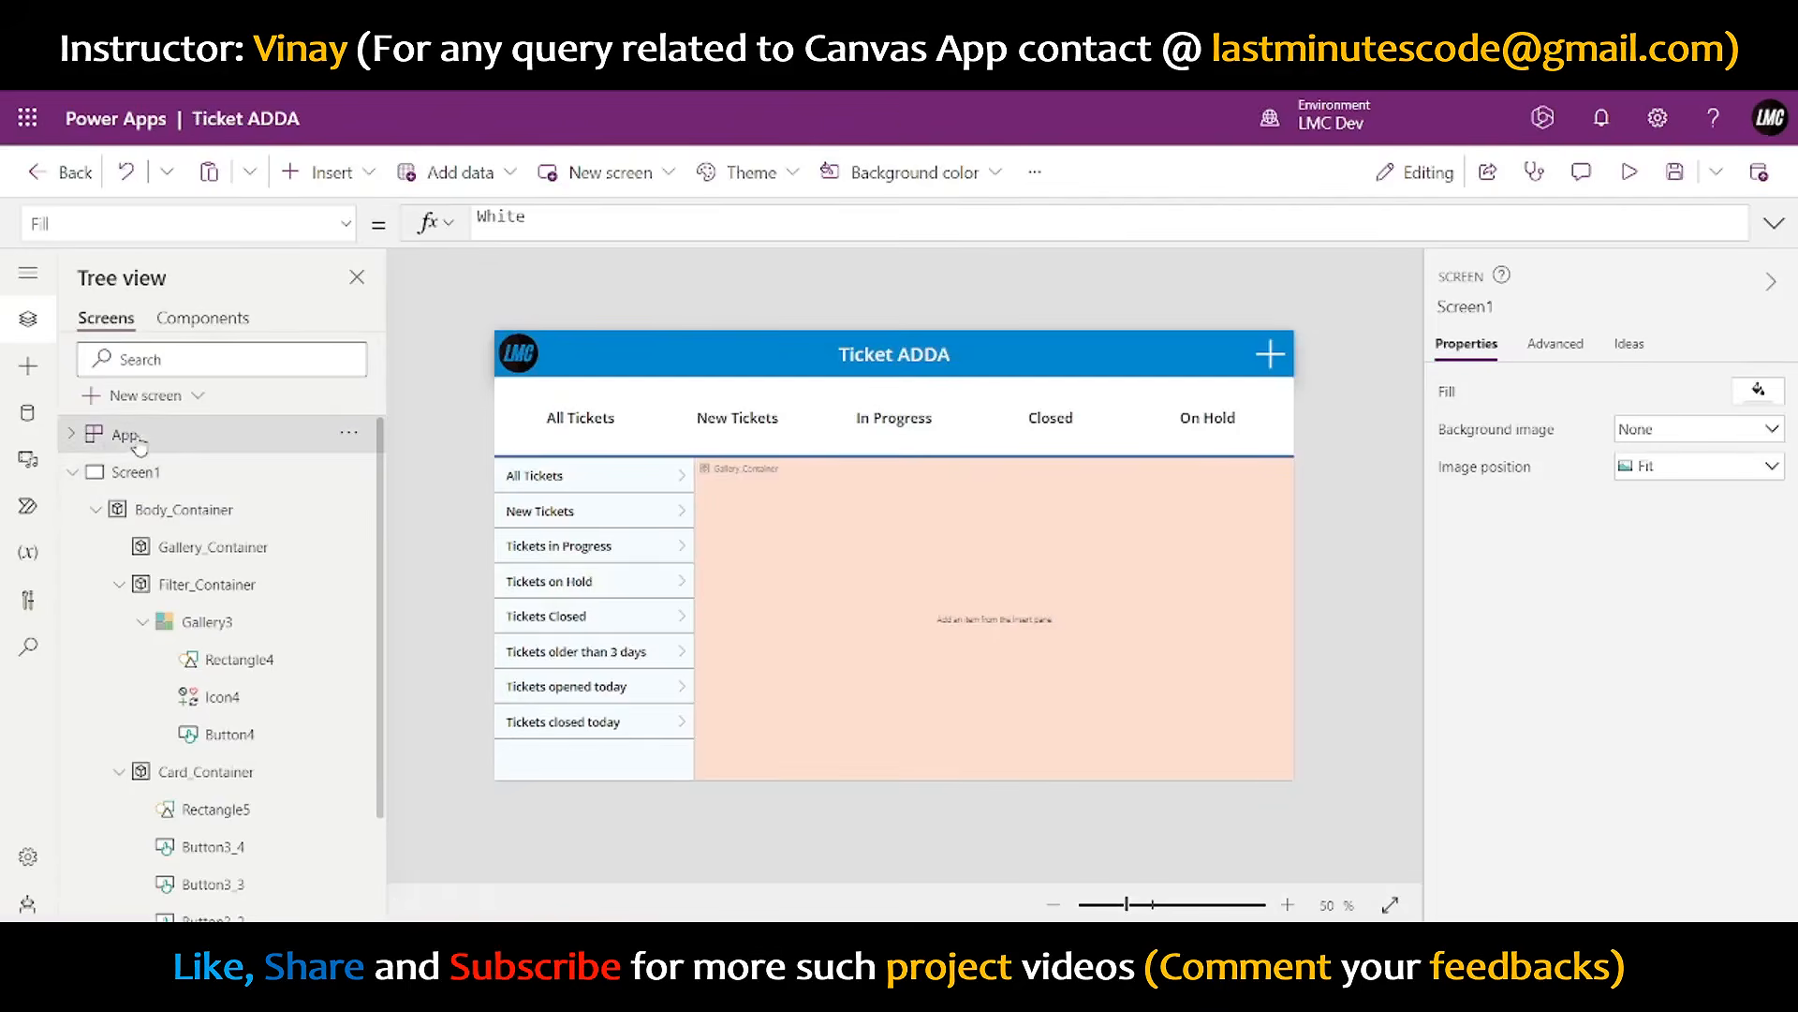
{"action": "left_click", "coordinate": [1773, 223]}
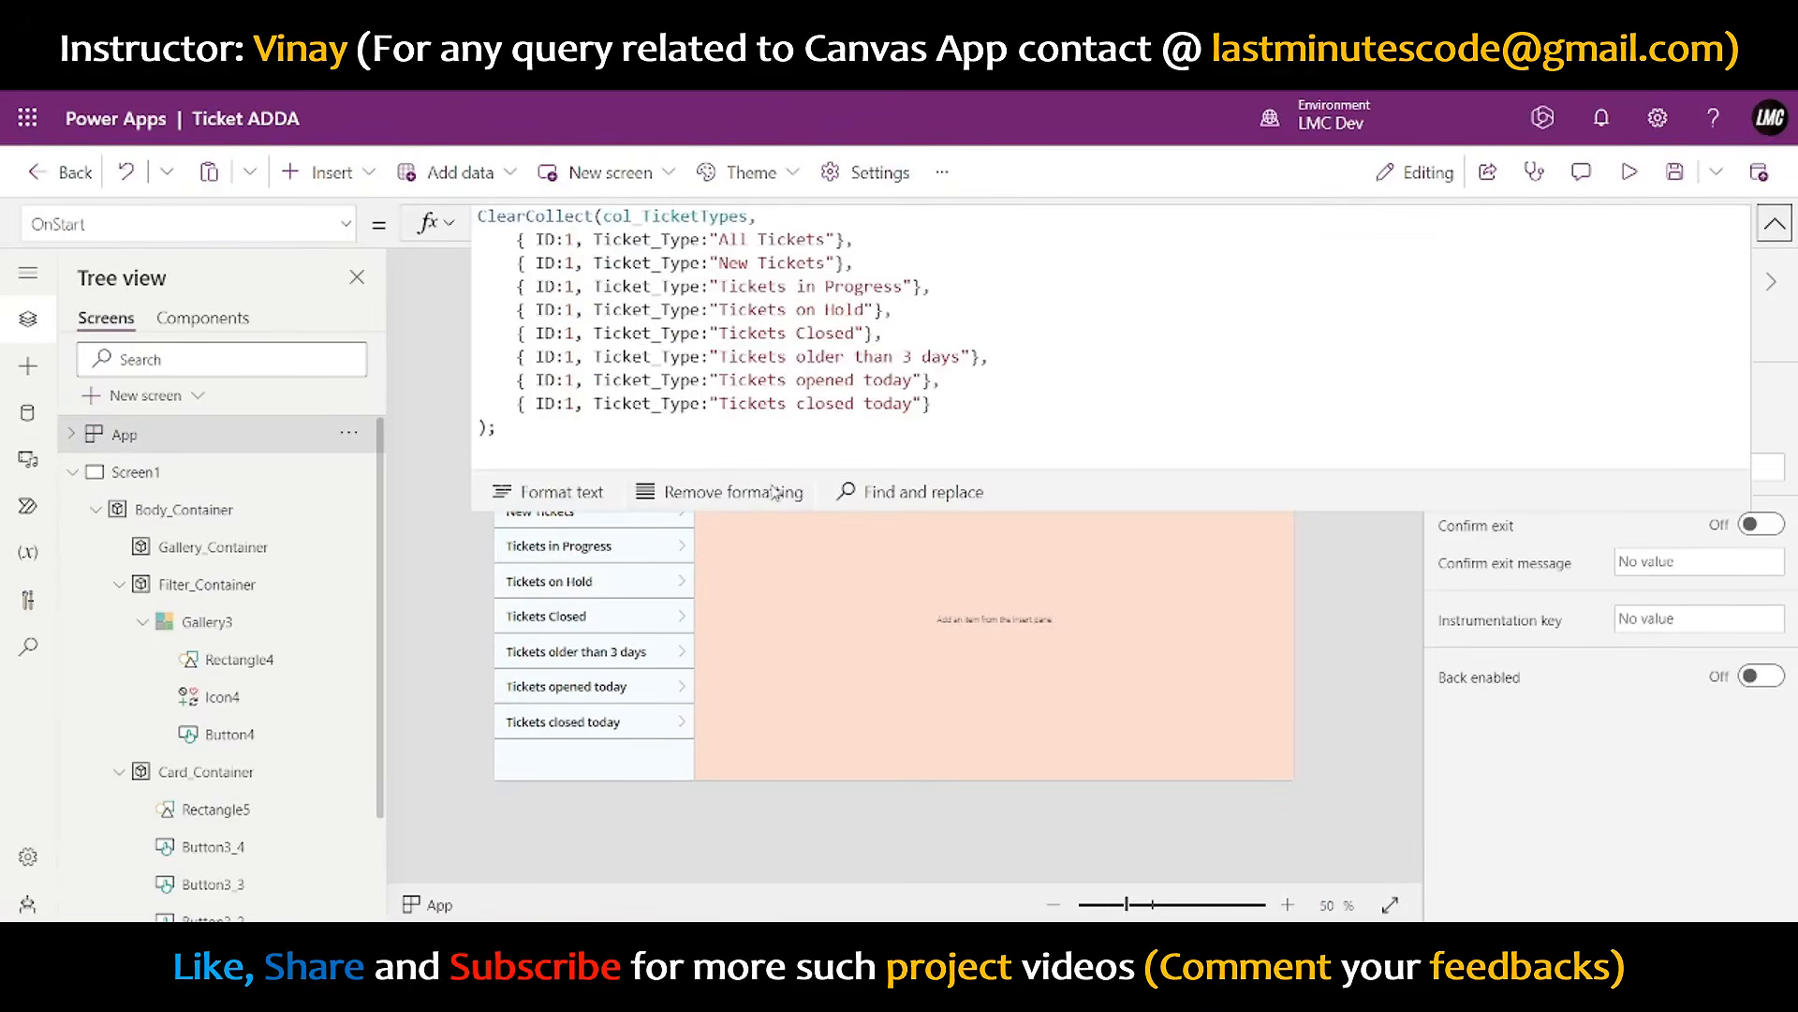
{"action": "left_click_drag", "start_coordinate": [1062, 511], "coordinate": [1068, 928]}
{"action": "left_click", "coordinate": [706, 493]}
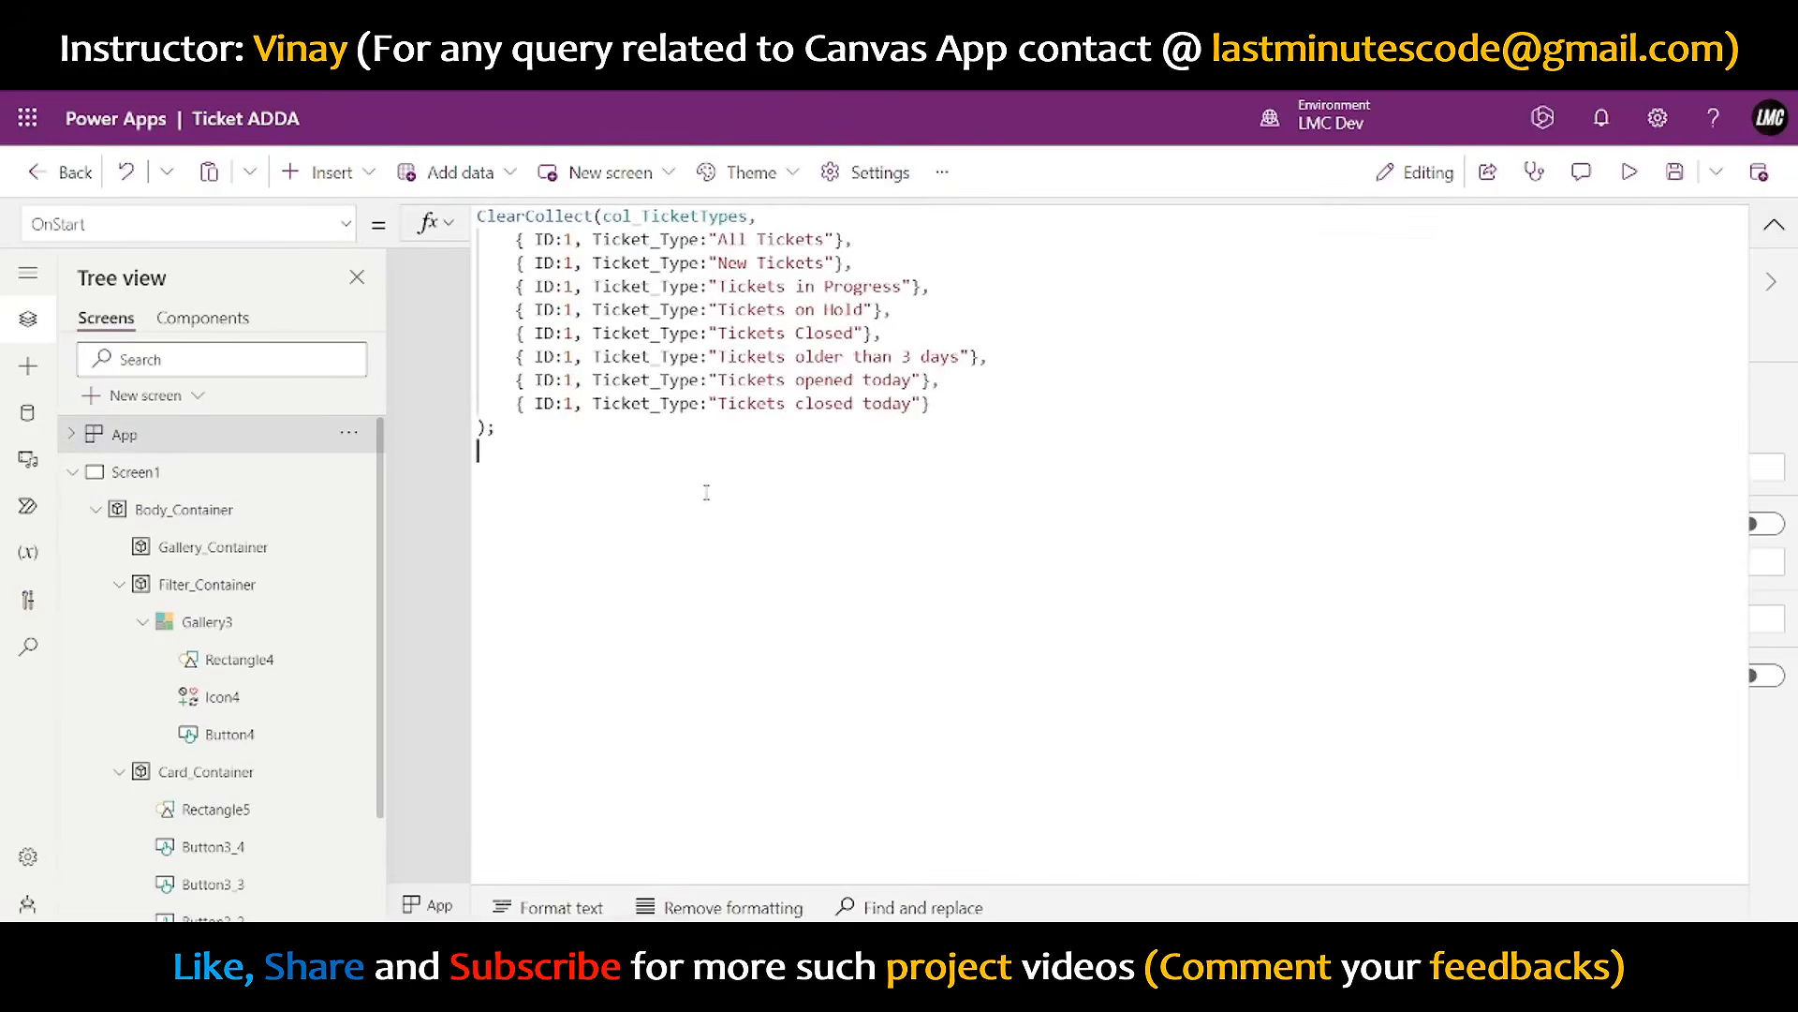
{"action": "type", "text": "ClearCollect("}
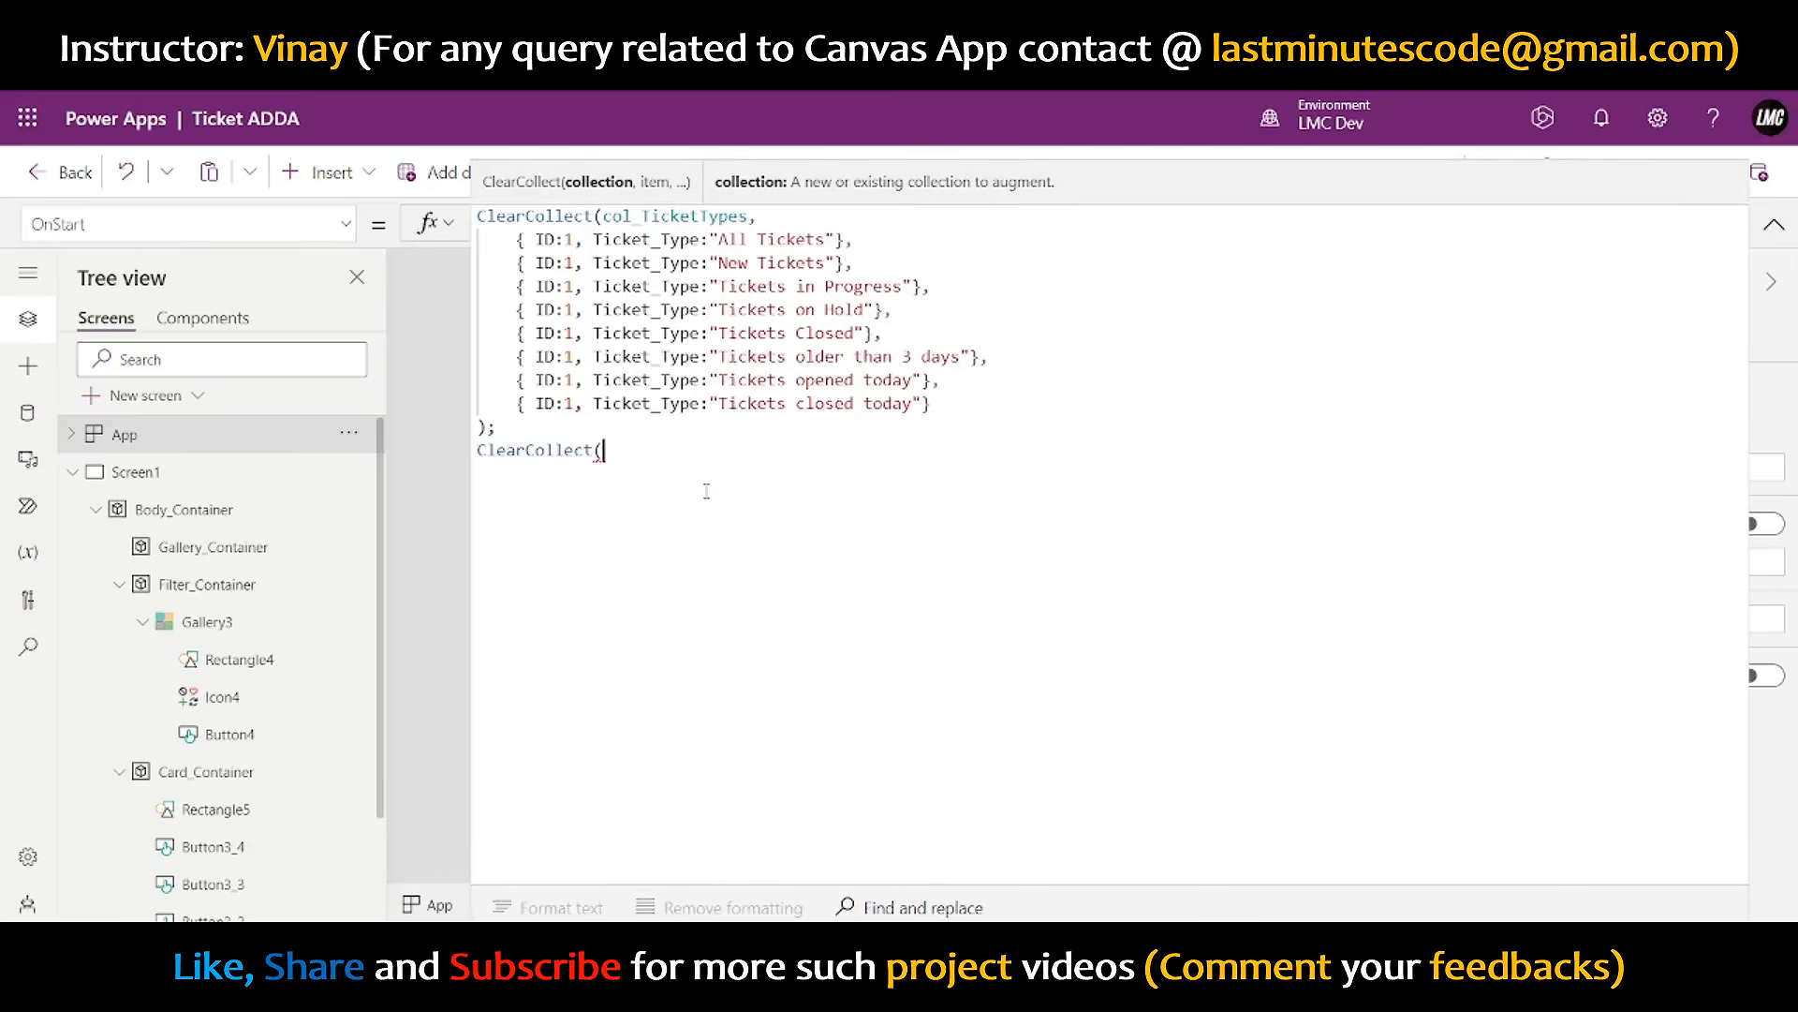
{"action": "type", "text": "ol_Tick"}
{"action": "type", "text": "ets,"}
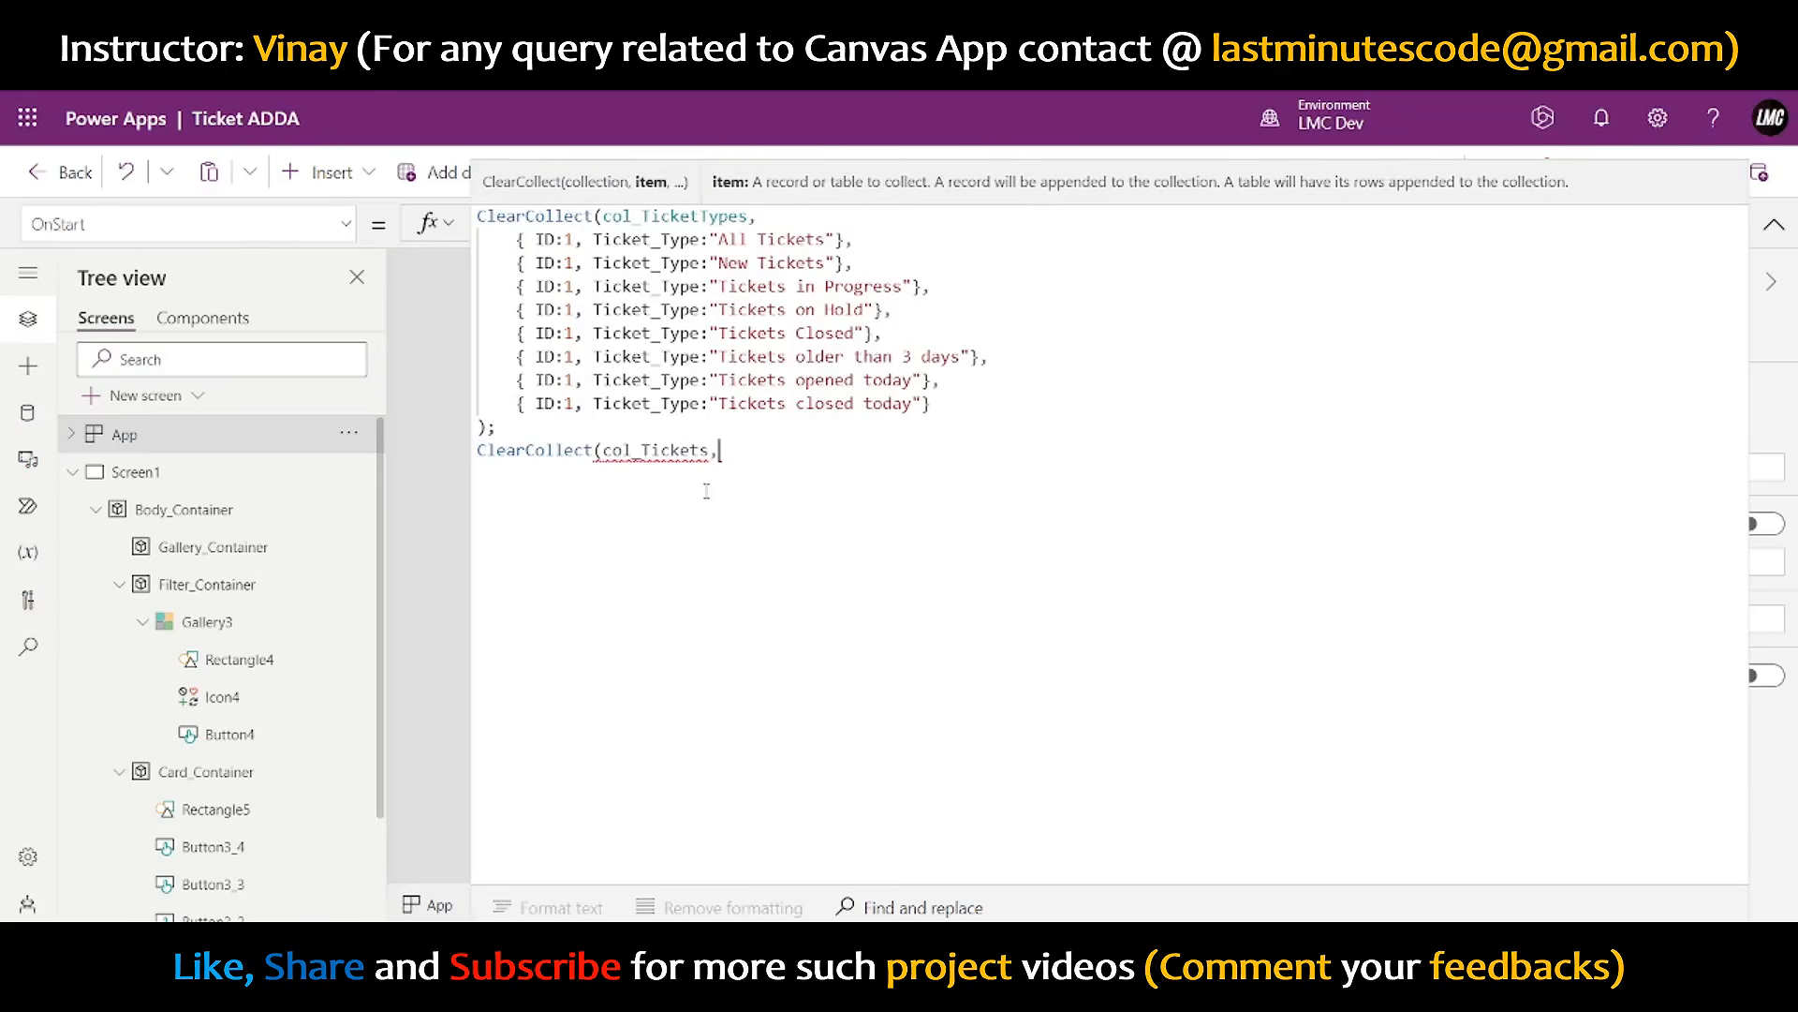
{"action": "key", "text": "shift+Return"}
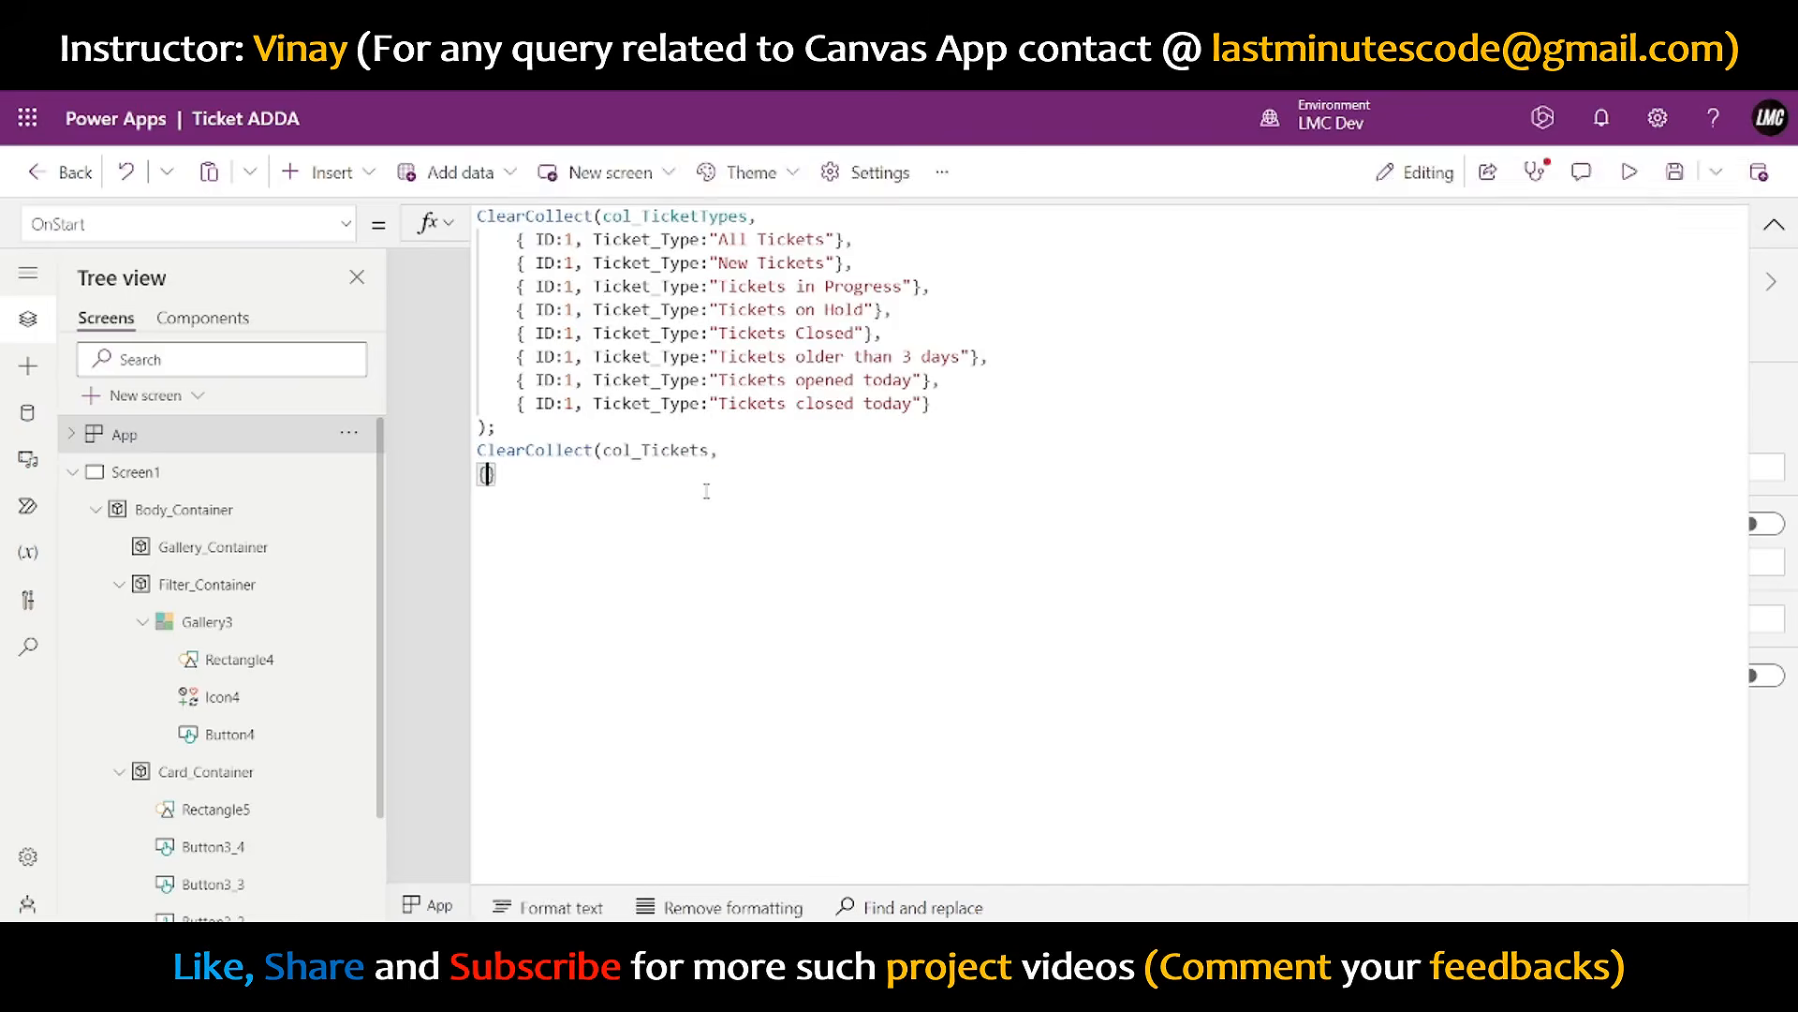
{"action": "key", "text": "Tab"}
{"action": "type", "text": "{}"}
{"action": "key", "text": "shift+Return"}
{"action": "type", "text": ")"}
- Add the field ID with the value 1 to the col_Tickets record
{"action": "key", "text": "Up"}
{"action": "key", "text": "Right"}
{"action": "key", "text": "Right"}
{"action": "key", "text": "Right"}
{"action": "key", "text": "Right"}
{"action": "type", "text": "ID:1"}
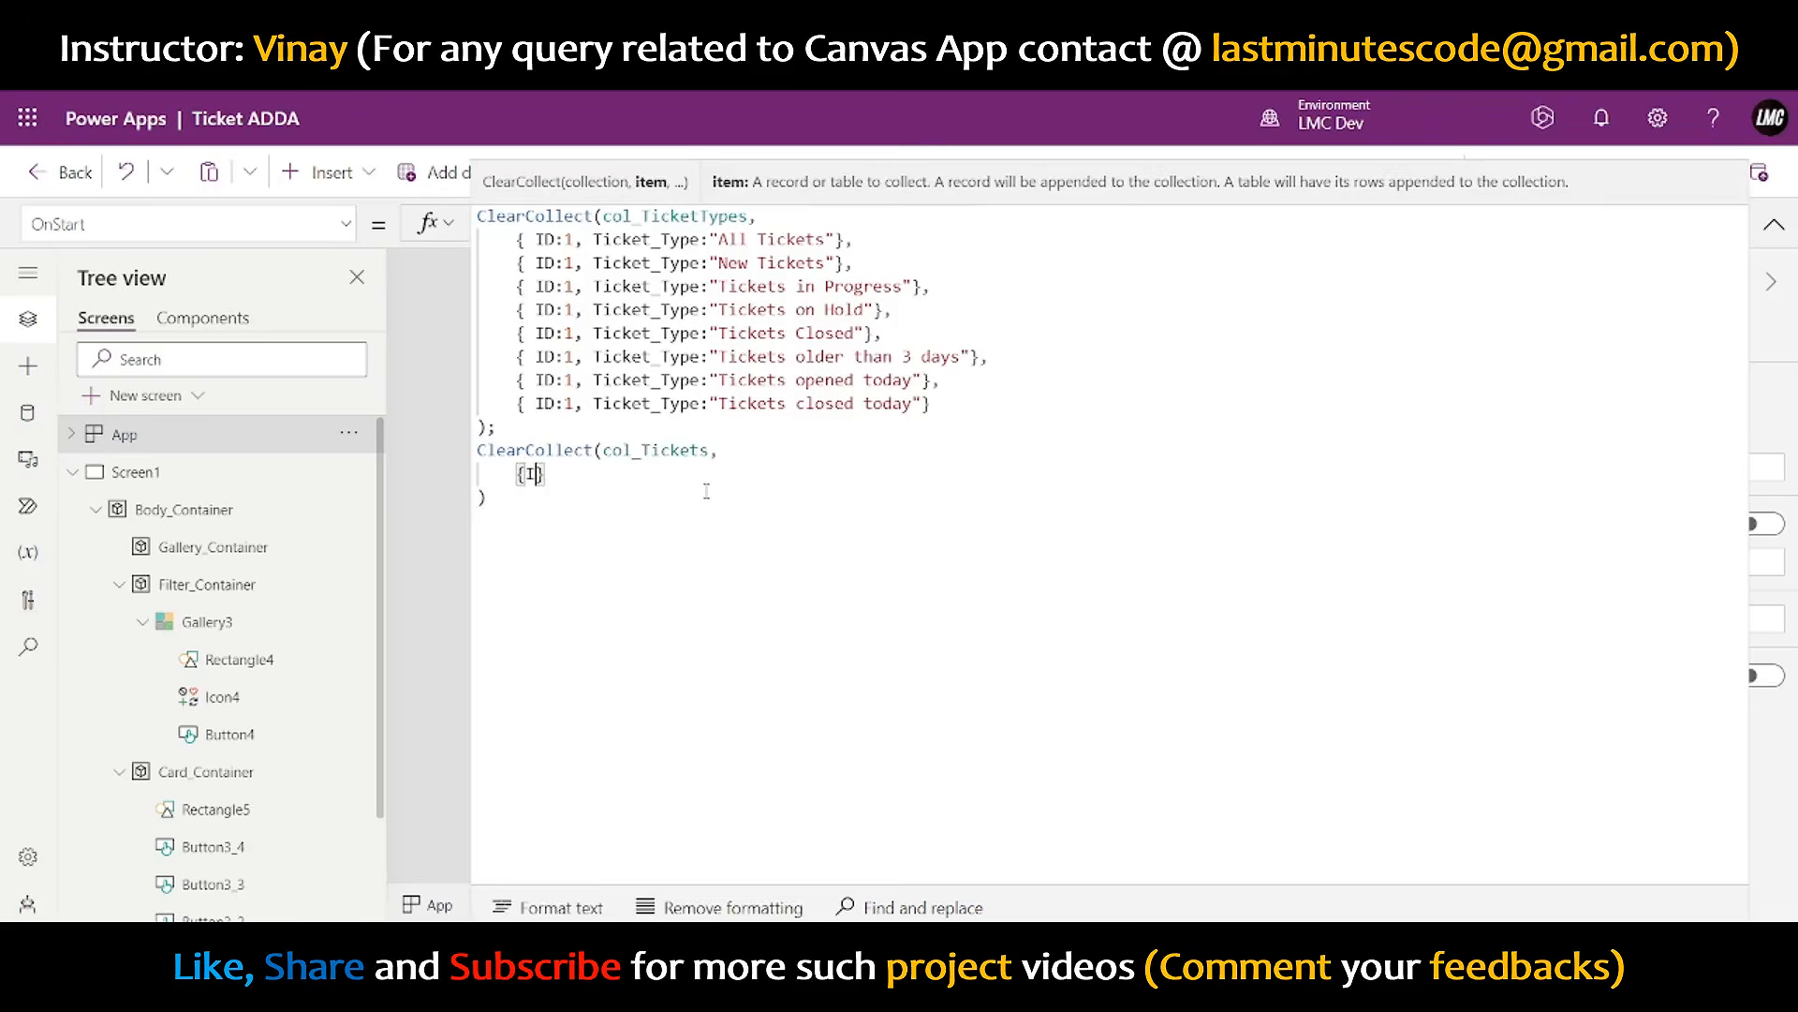
{"action": "type", "text": ", "}
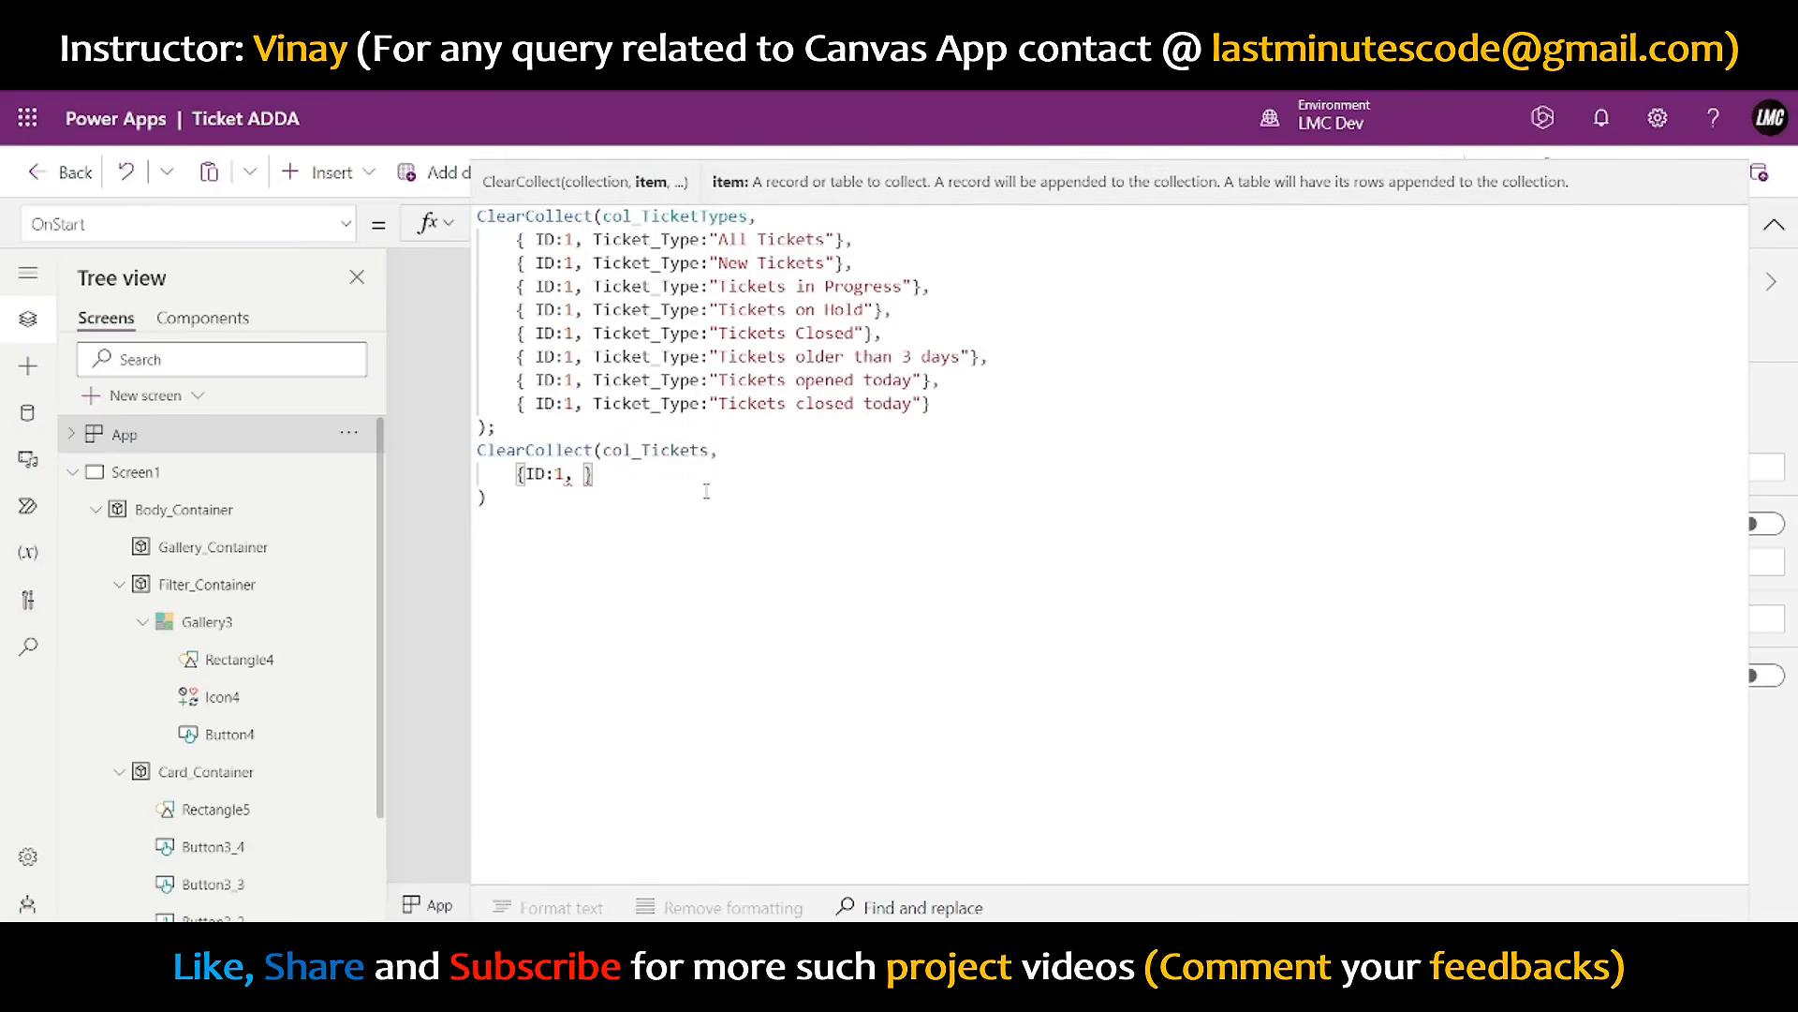
{"action": "type", "text": "Account"}
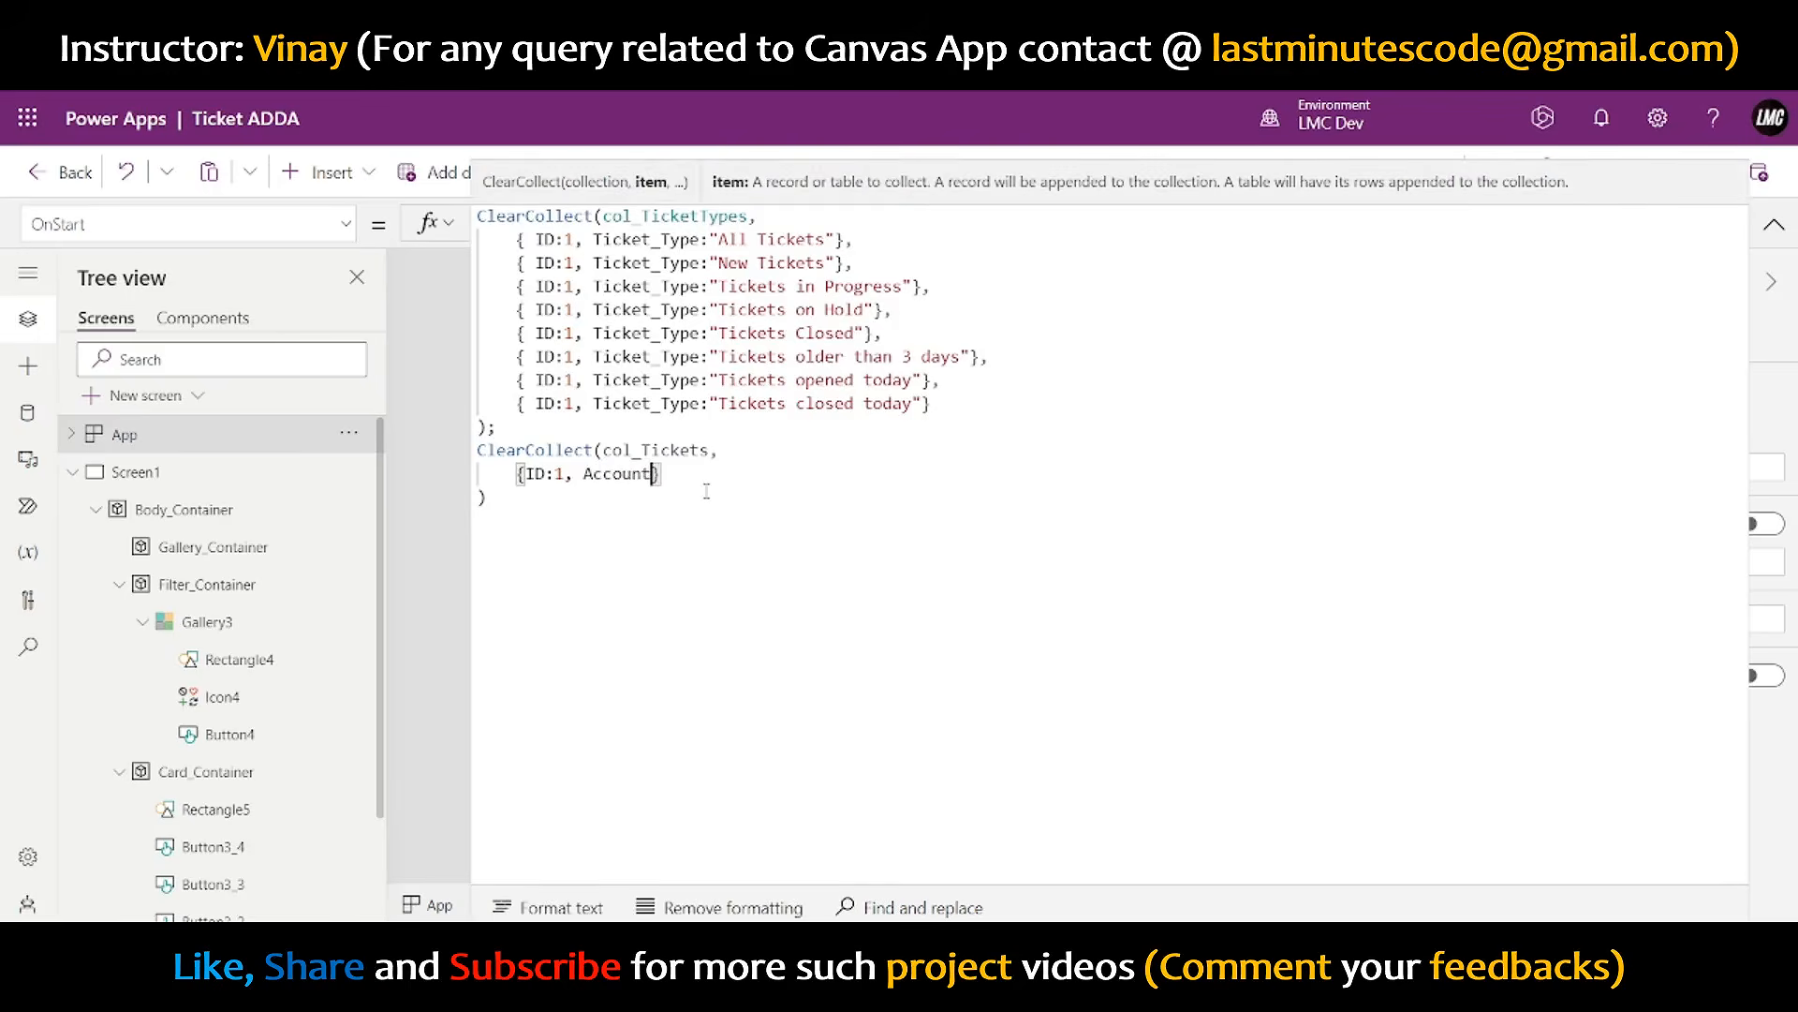
{"action": "key", "text": "BackSpace"}
{"action": "key", "text": "BackSpace"}
{"action": "key", "text": "BackSpace"}
{"action": "key", "text": "BackSpace"}
{"action": "key", "text": "BackSpace"}
{"action": "key", "text": "BackSpace"}
{"action": "key", "text": "BackSpace"}
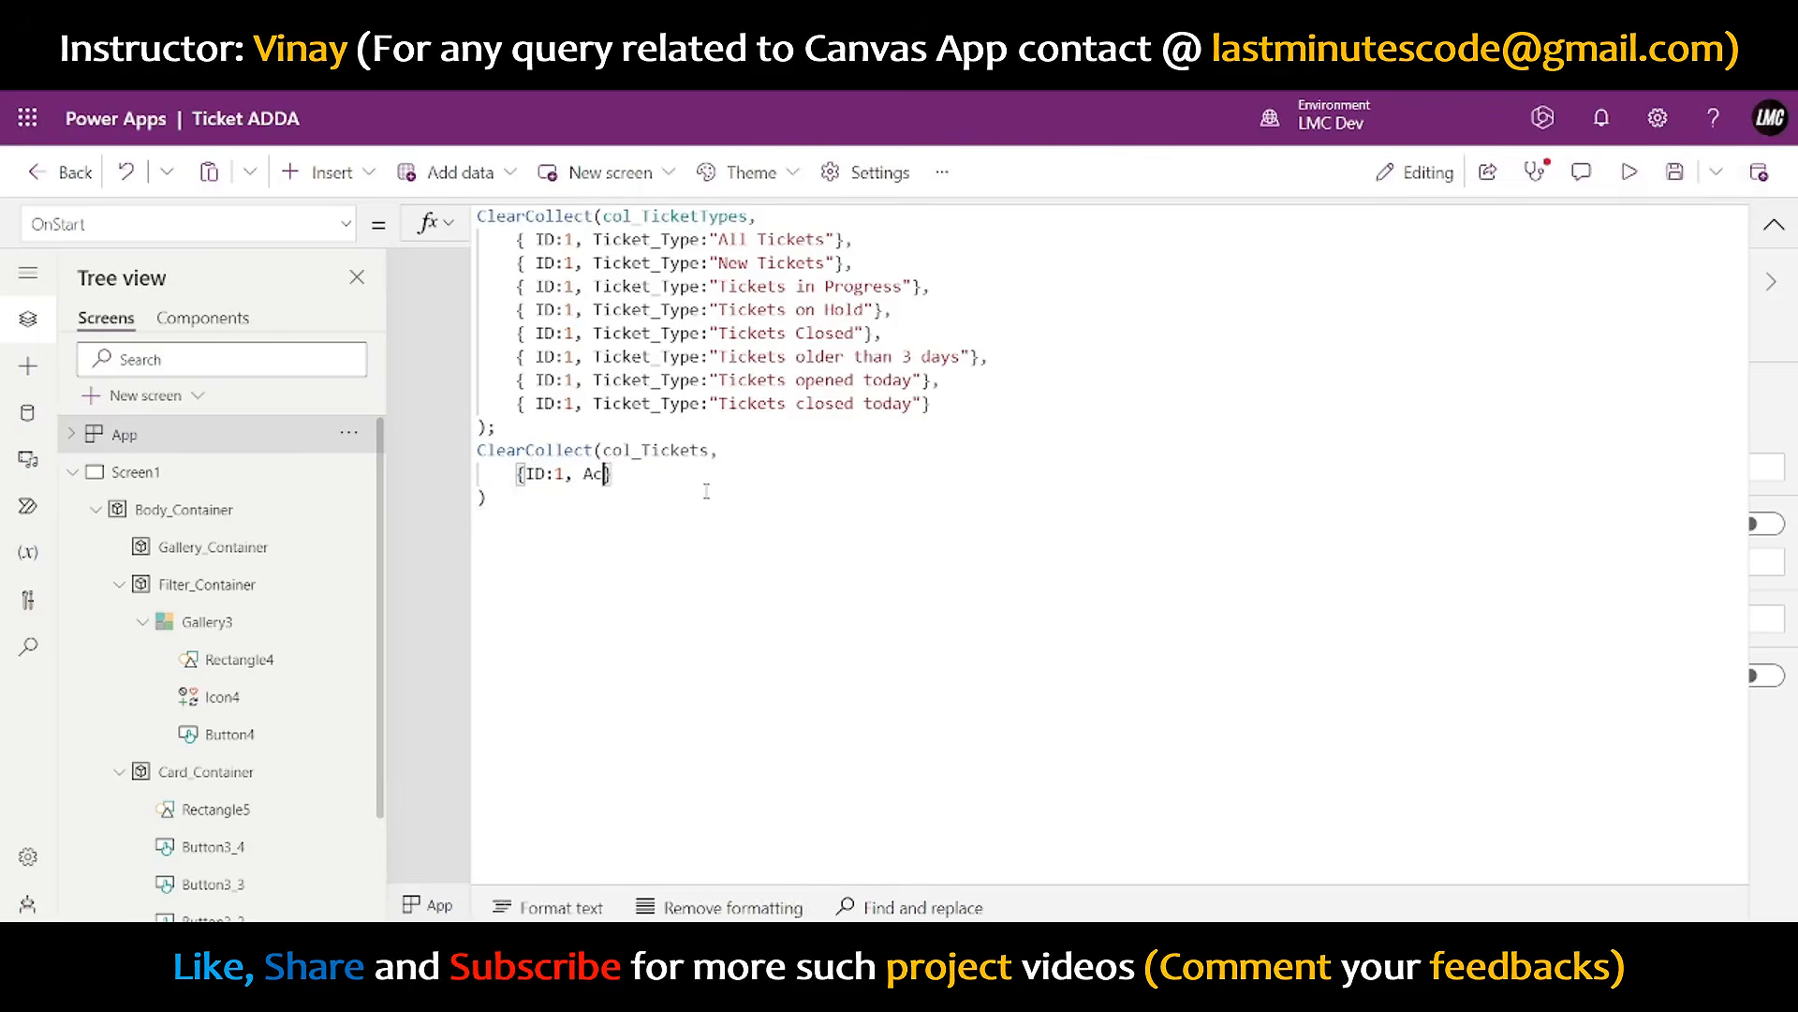
- Add the field Department with the value "IT" and the field Assigned_To with the assignee's first name to the col_Tickets record
{"action": "type", "text": "Department:\""}
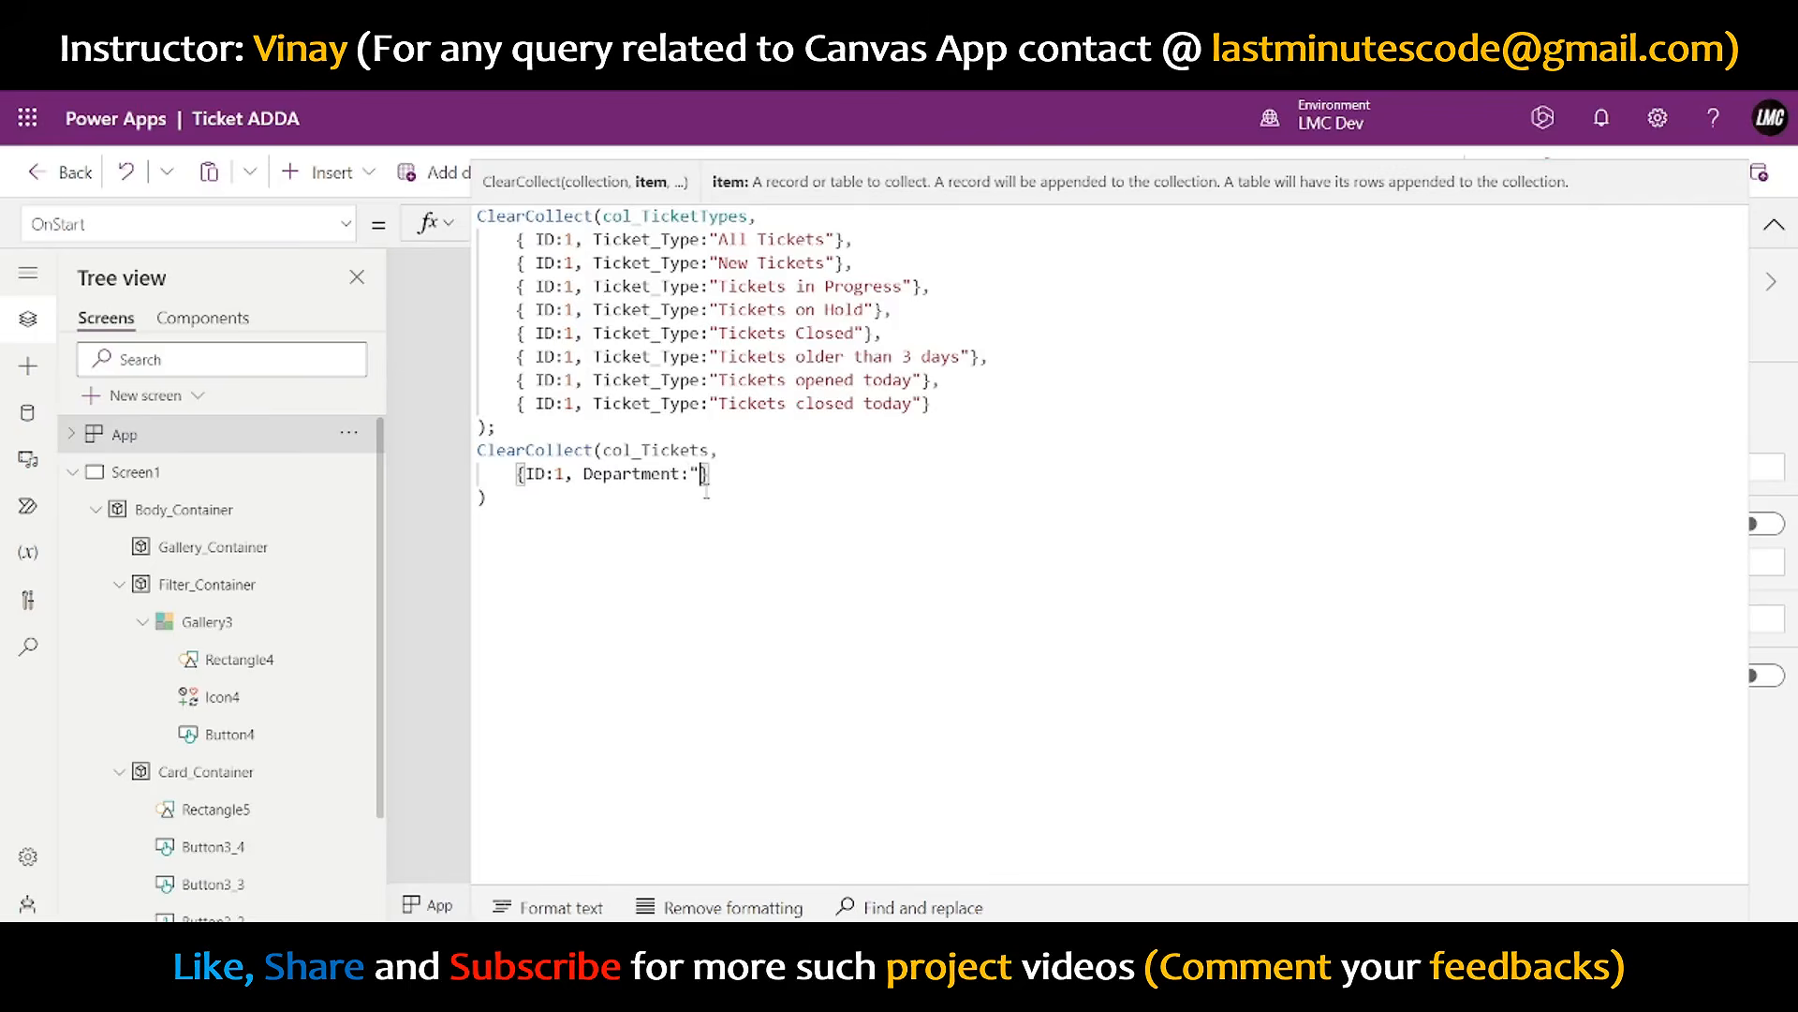
{"action": "type", "text": "IT\""}
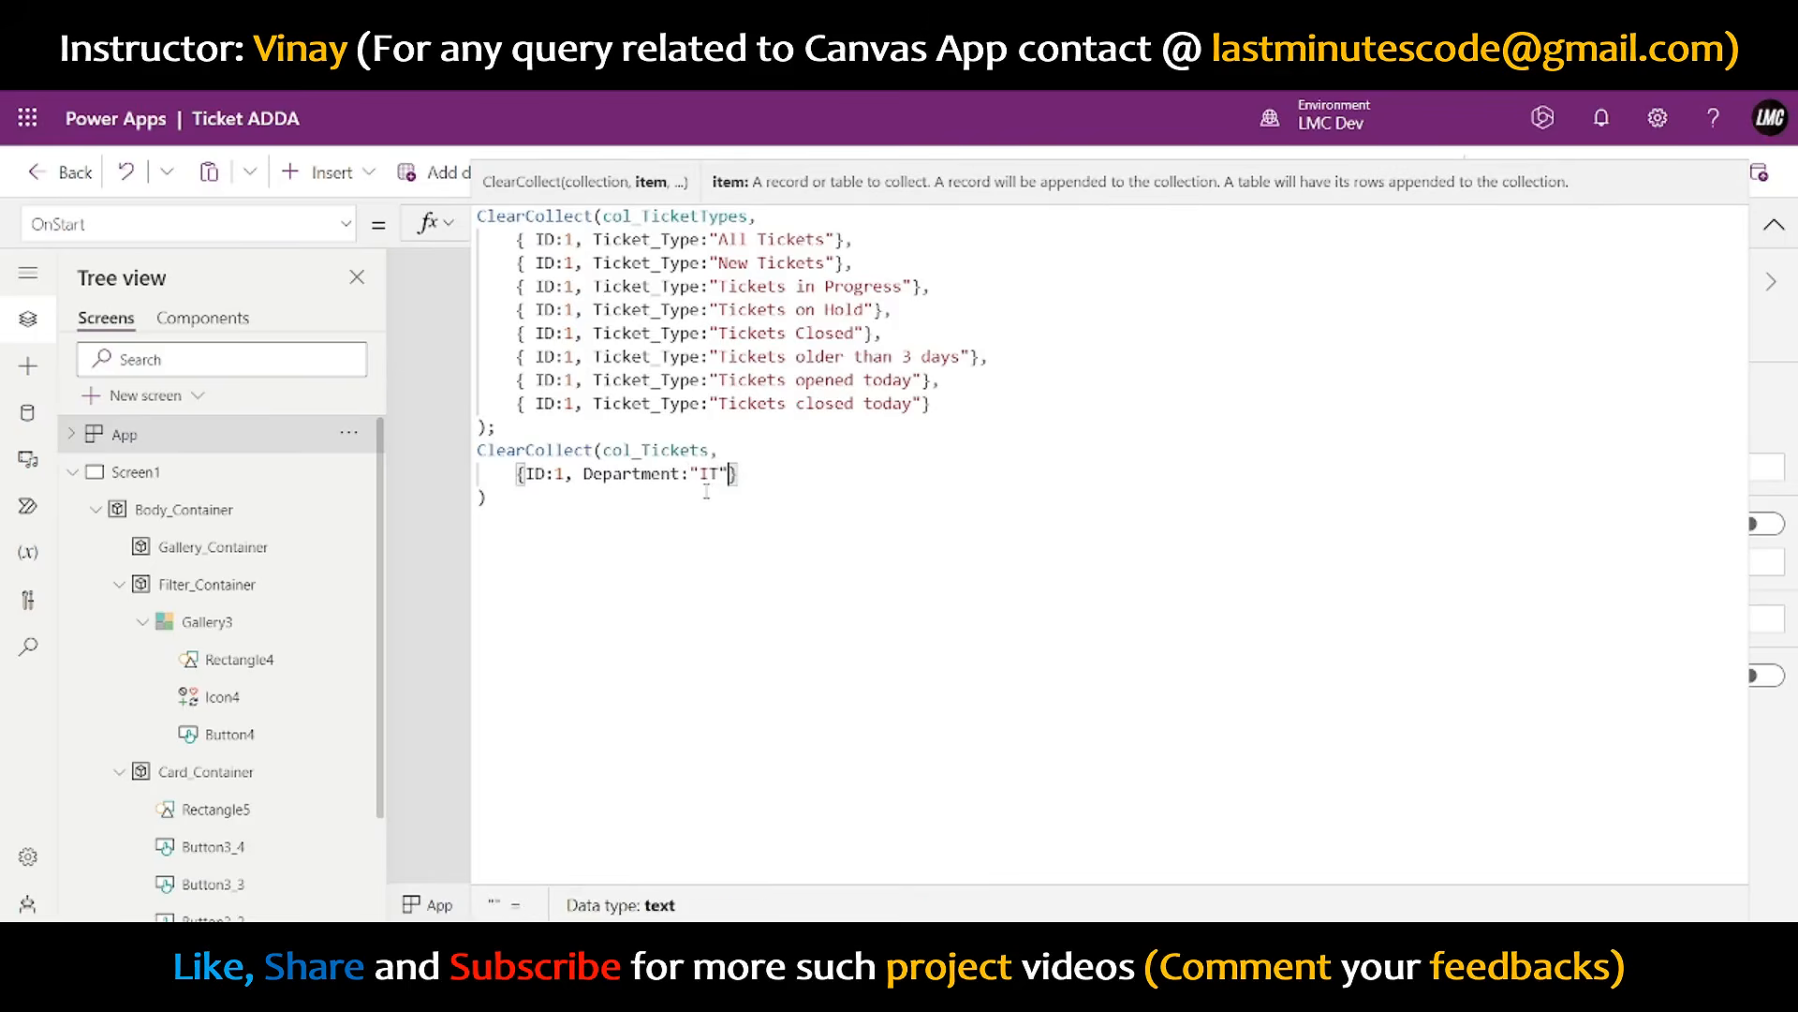
{"action": "type", "text": ","}
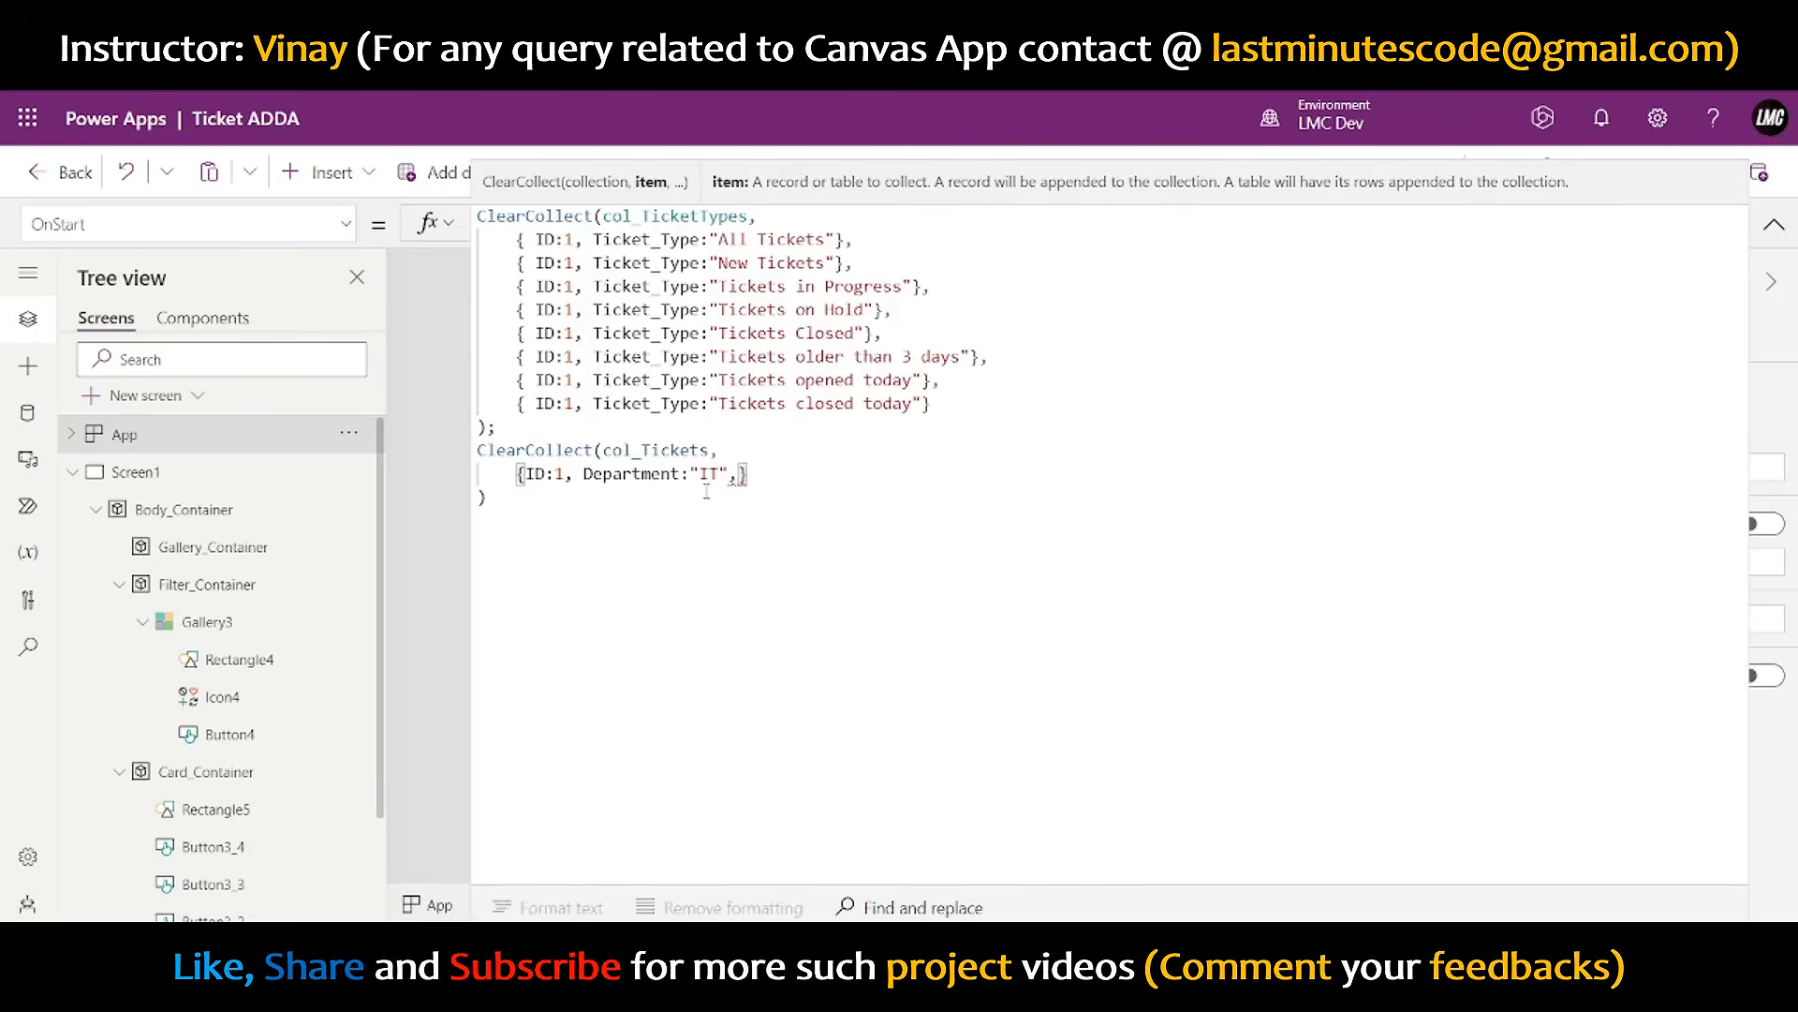
{"action": "type", "text": "Assigned"}
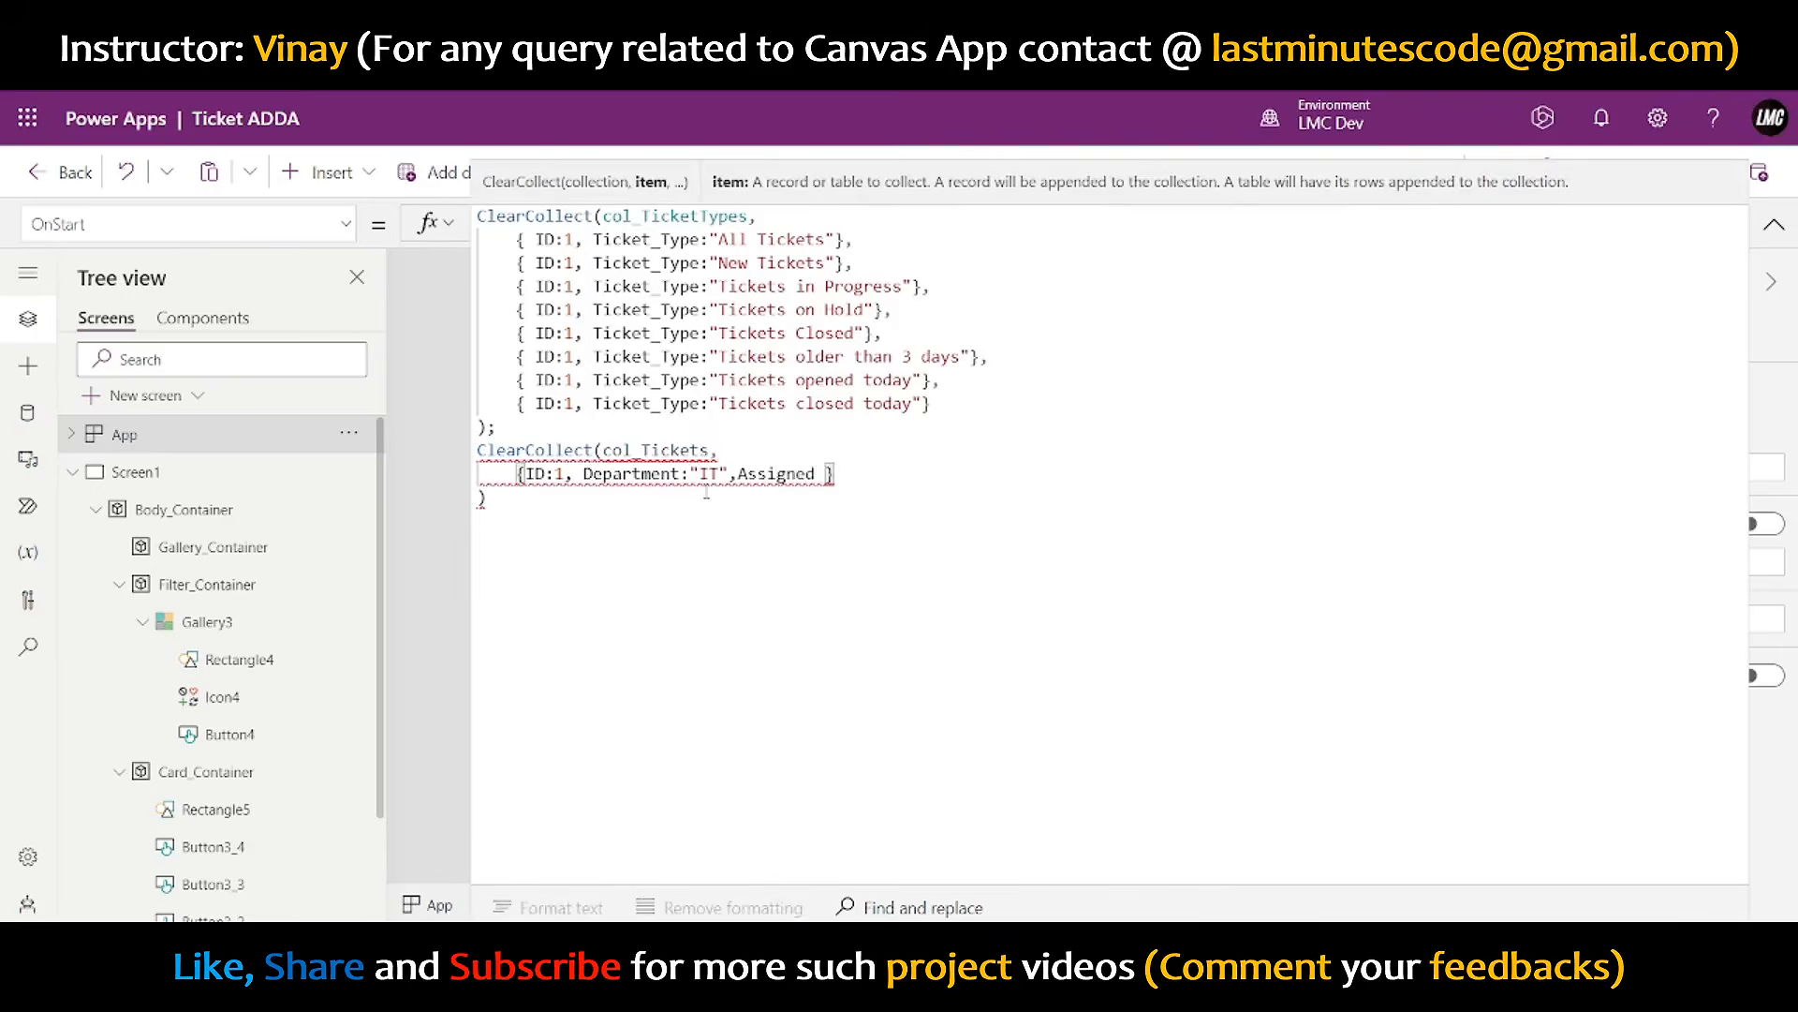
{"action": "key", "text": "BackSpace"}
{"action": "type", "text": "_To: \"V"}
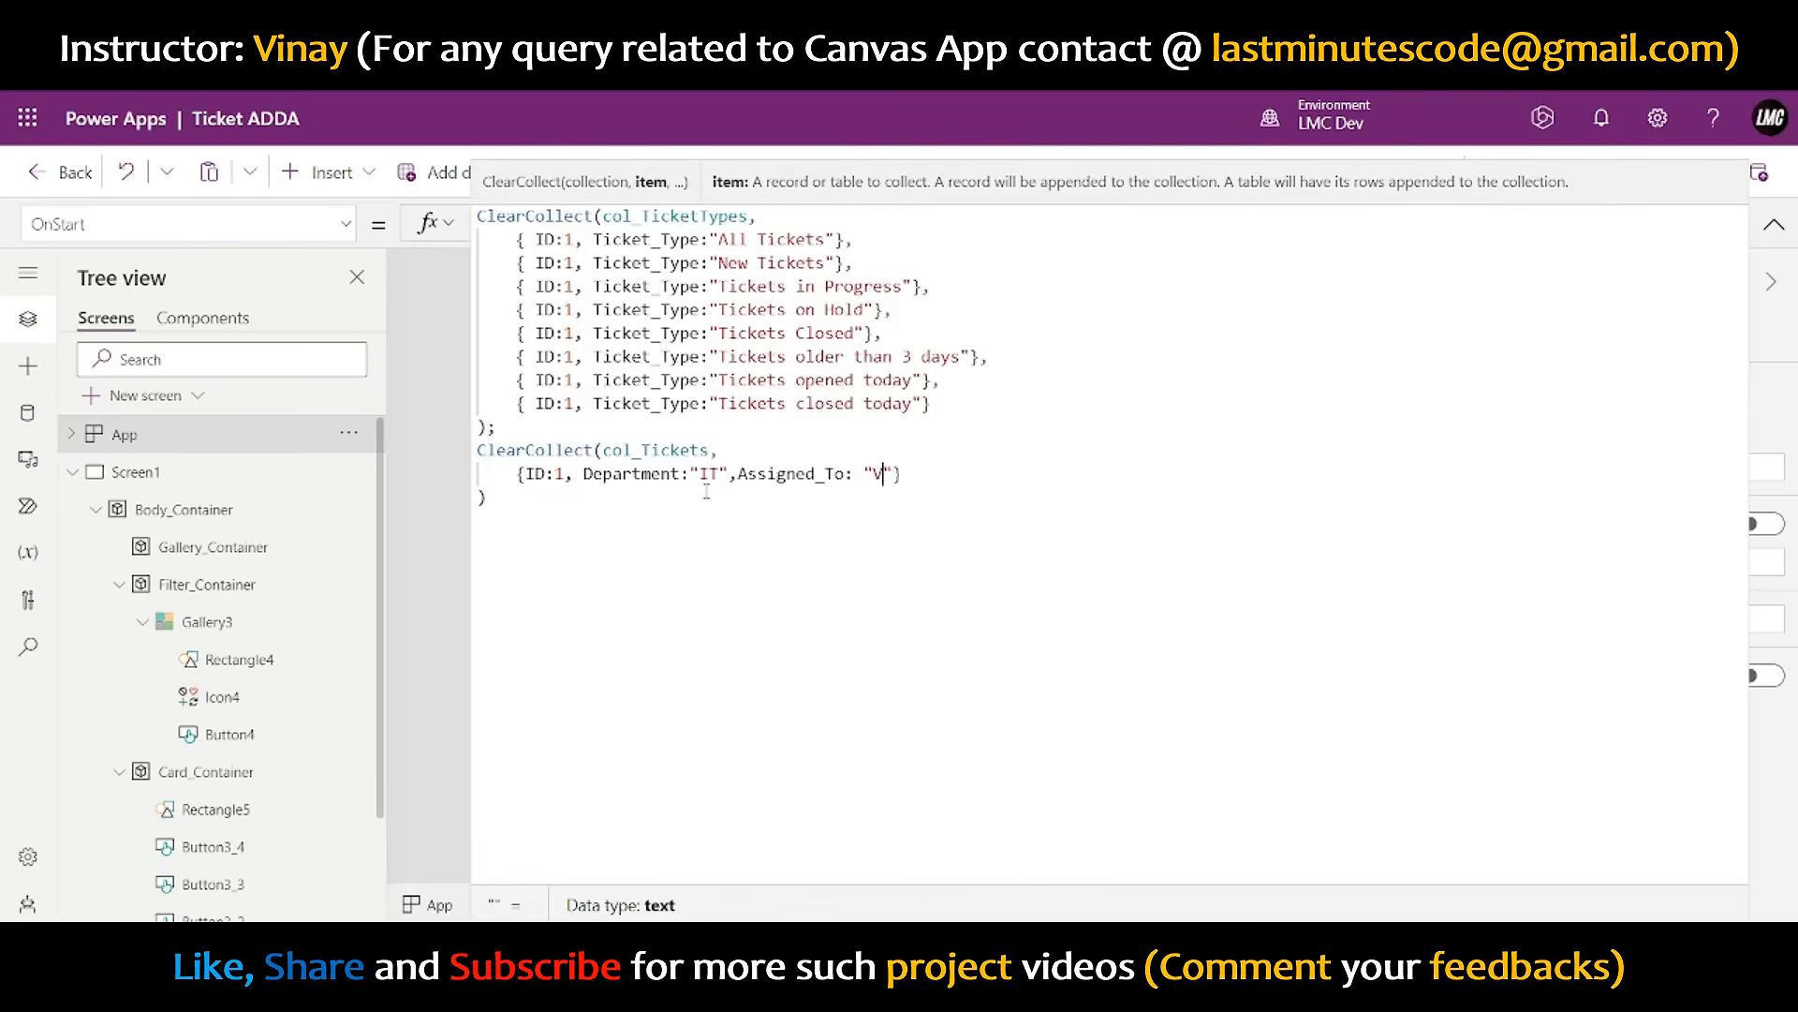
{"action": "type", "text": "inay\""}
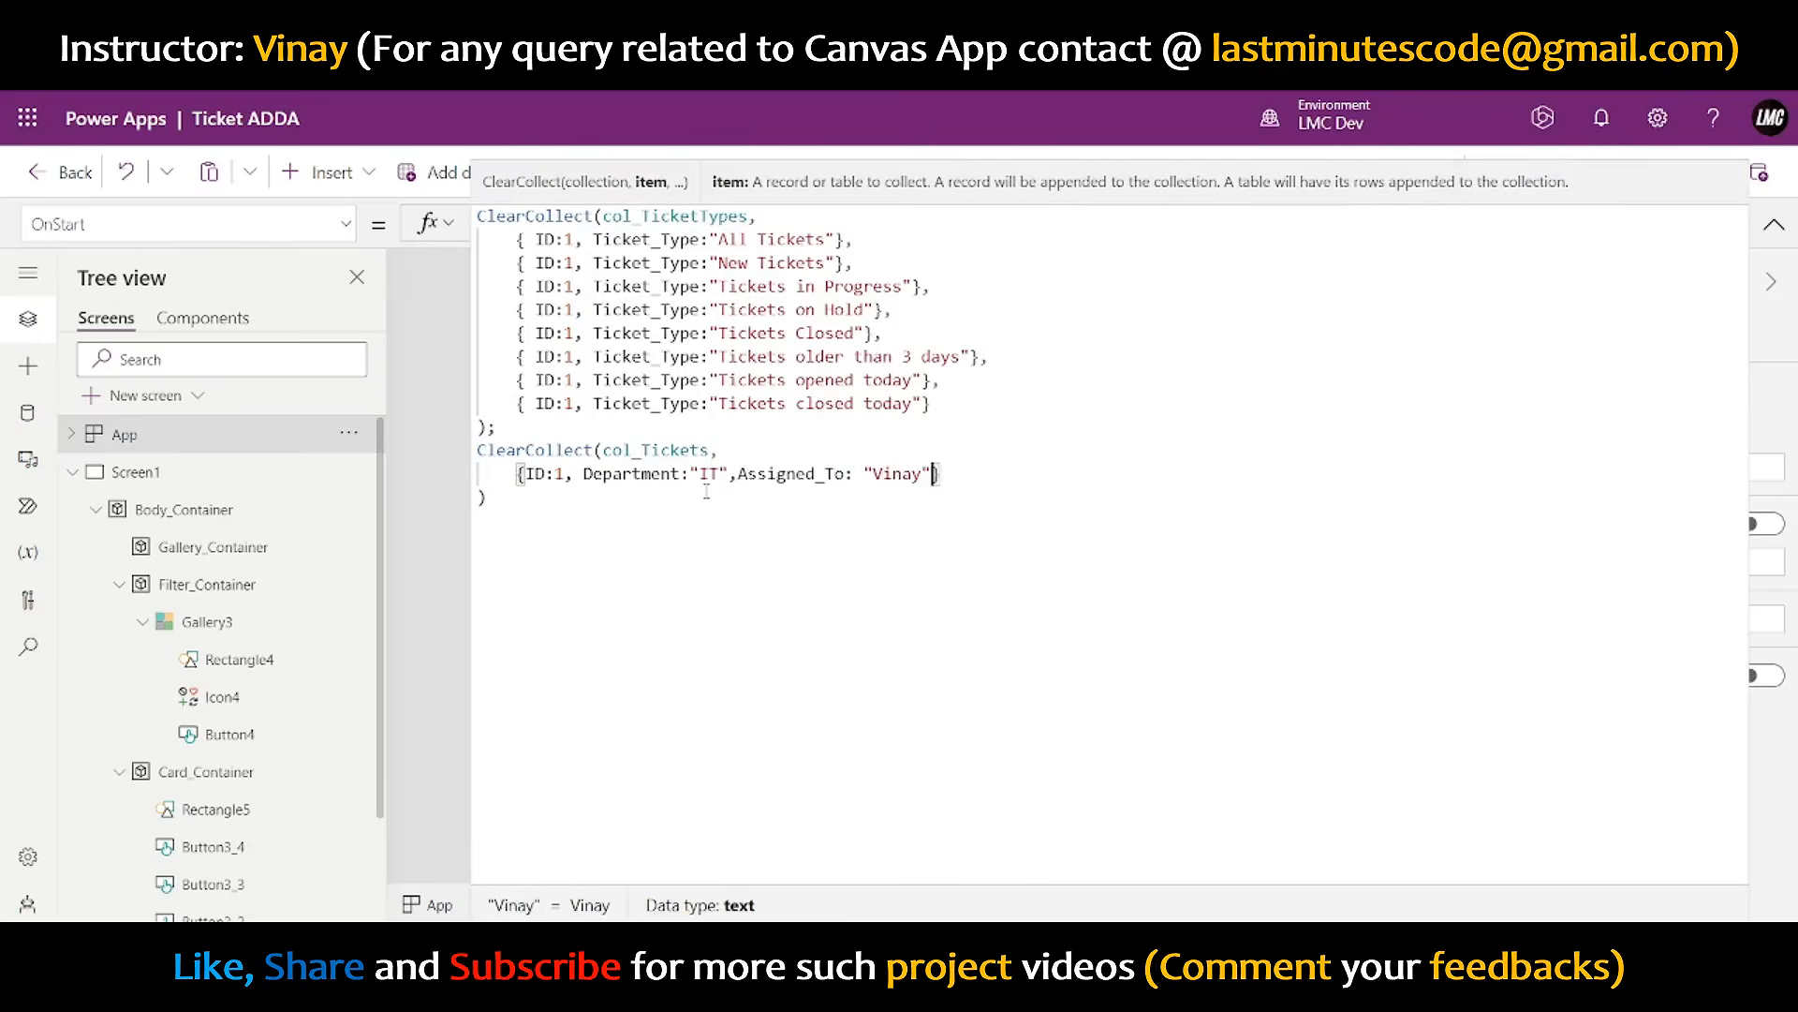
{"action": "type", "text": ","}
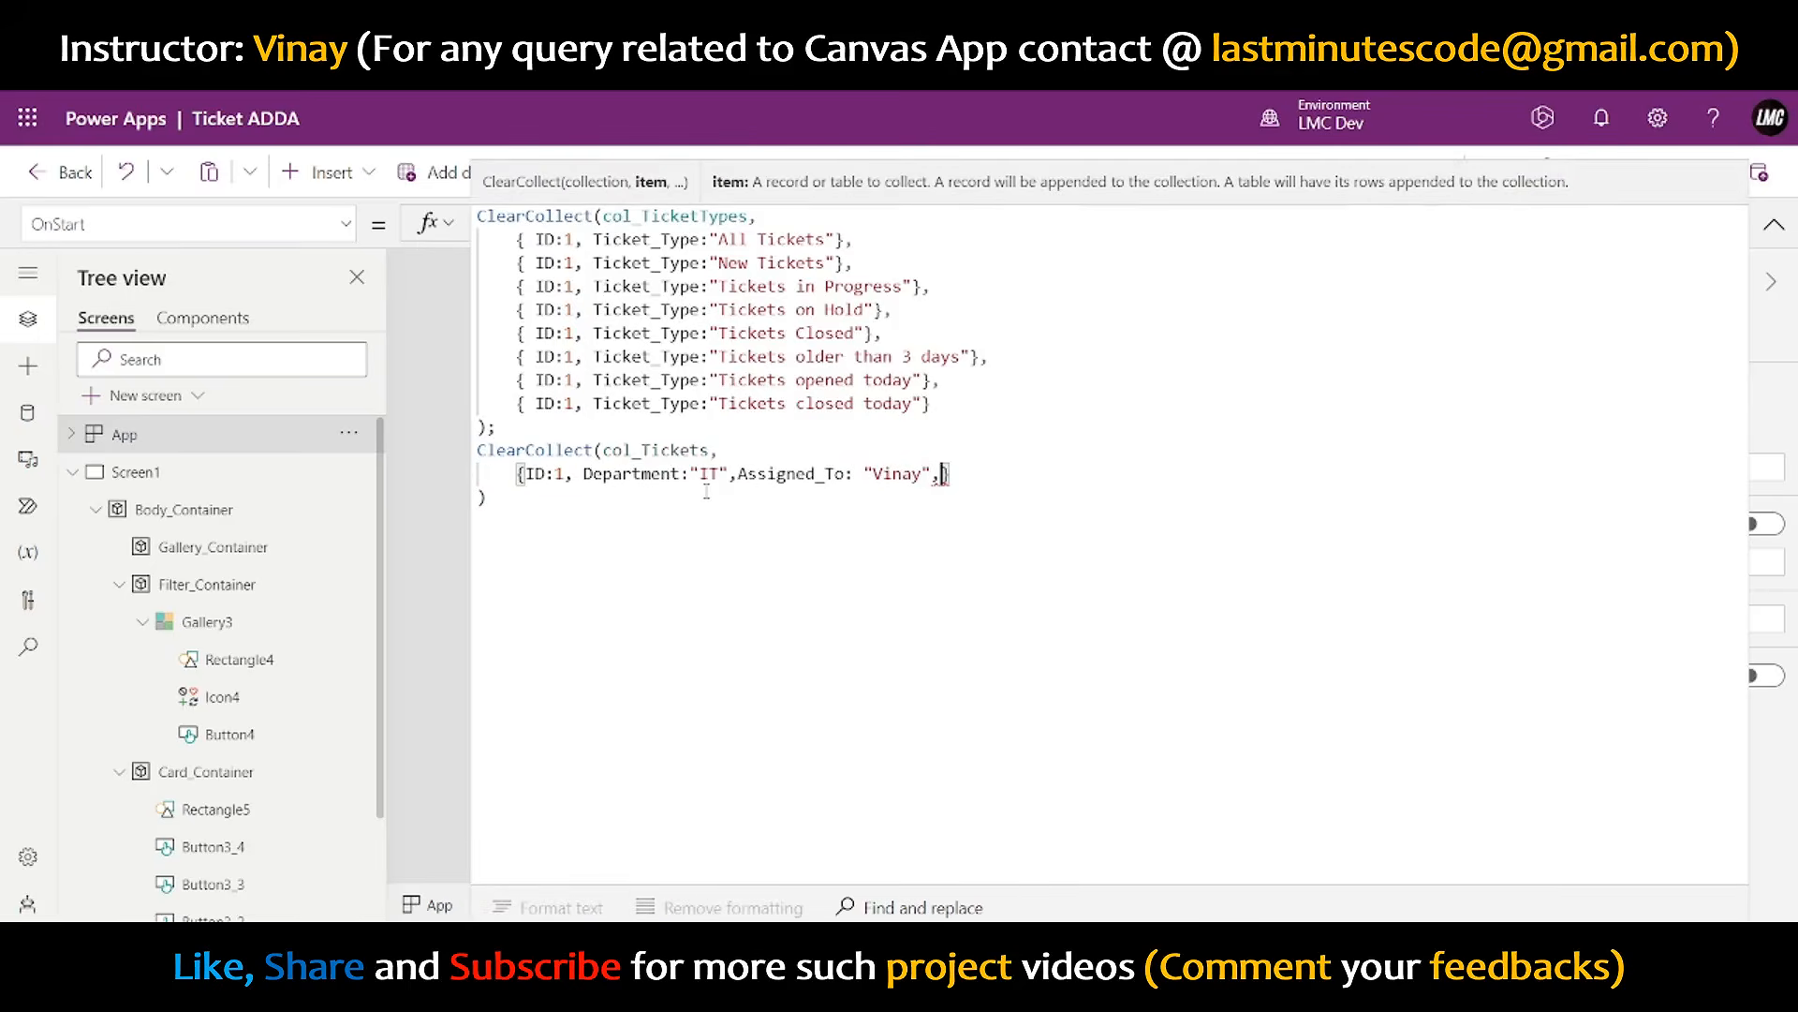
- Add the field Comment with the value "Sifi not working since yesterday" to the col_Tickets record
{"action": "type", "text": "Commen"}
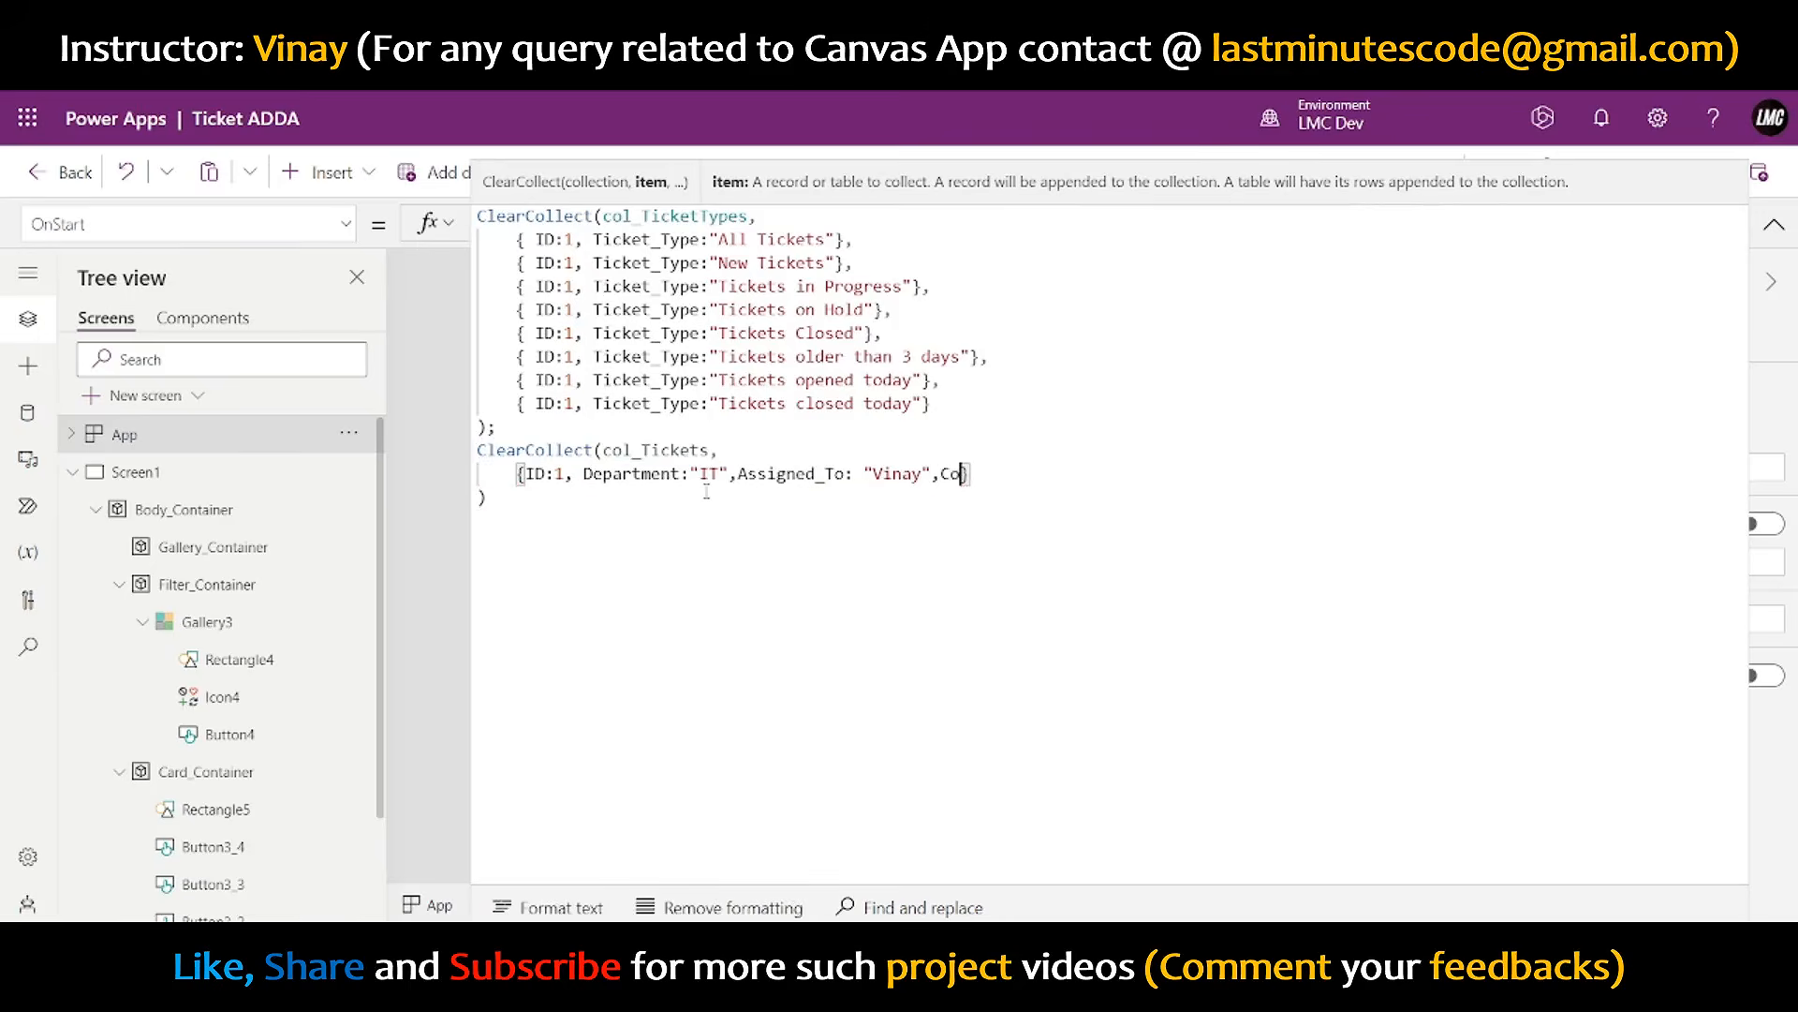
{"action": "type", "text": "t:"}
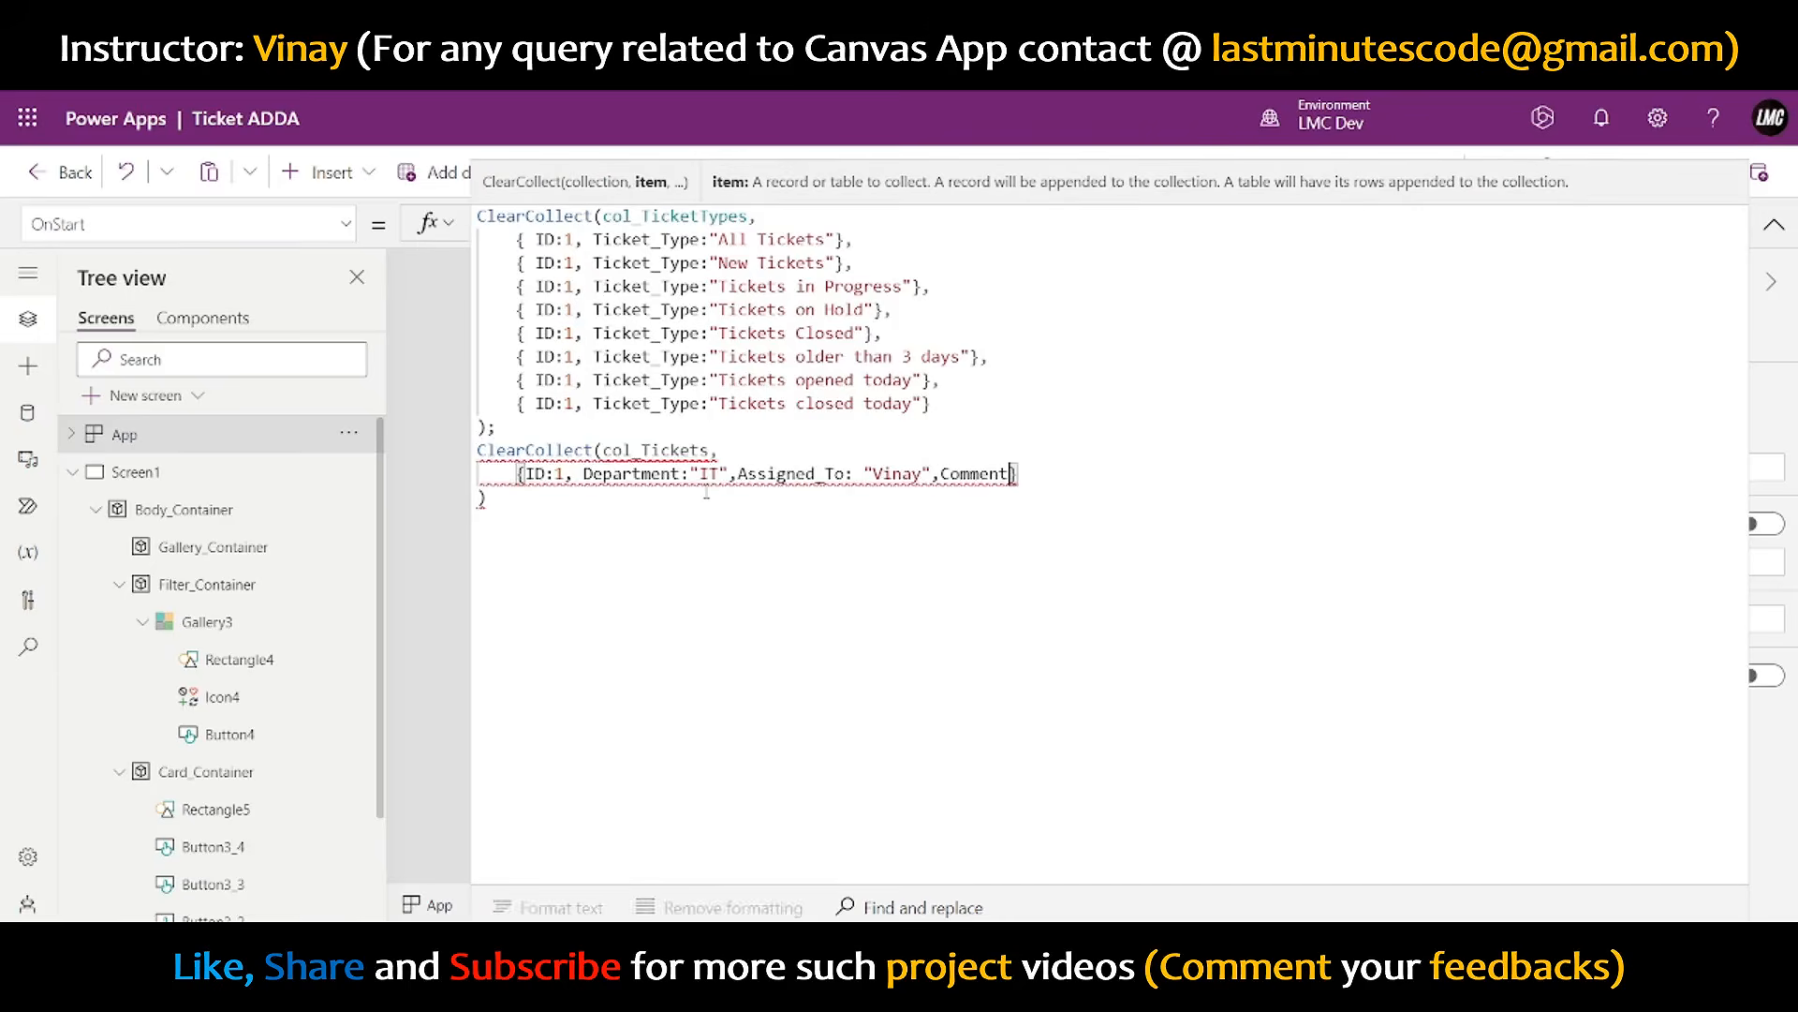
{"action": "type", "text": "\"\""}
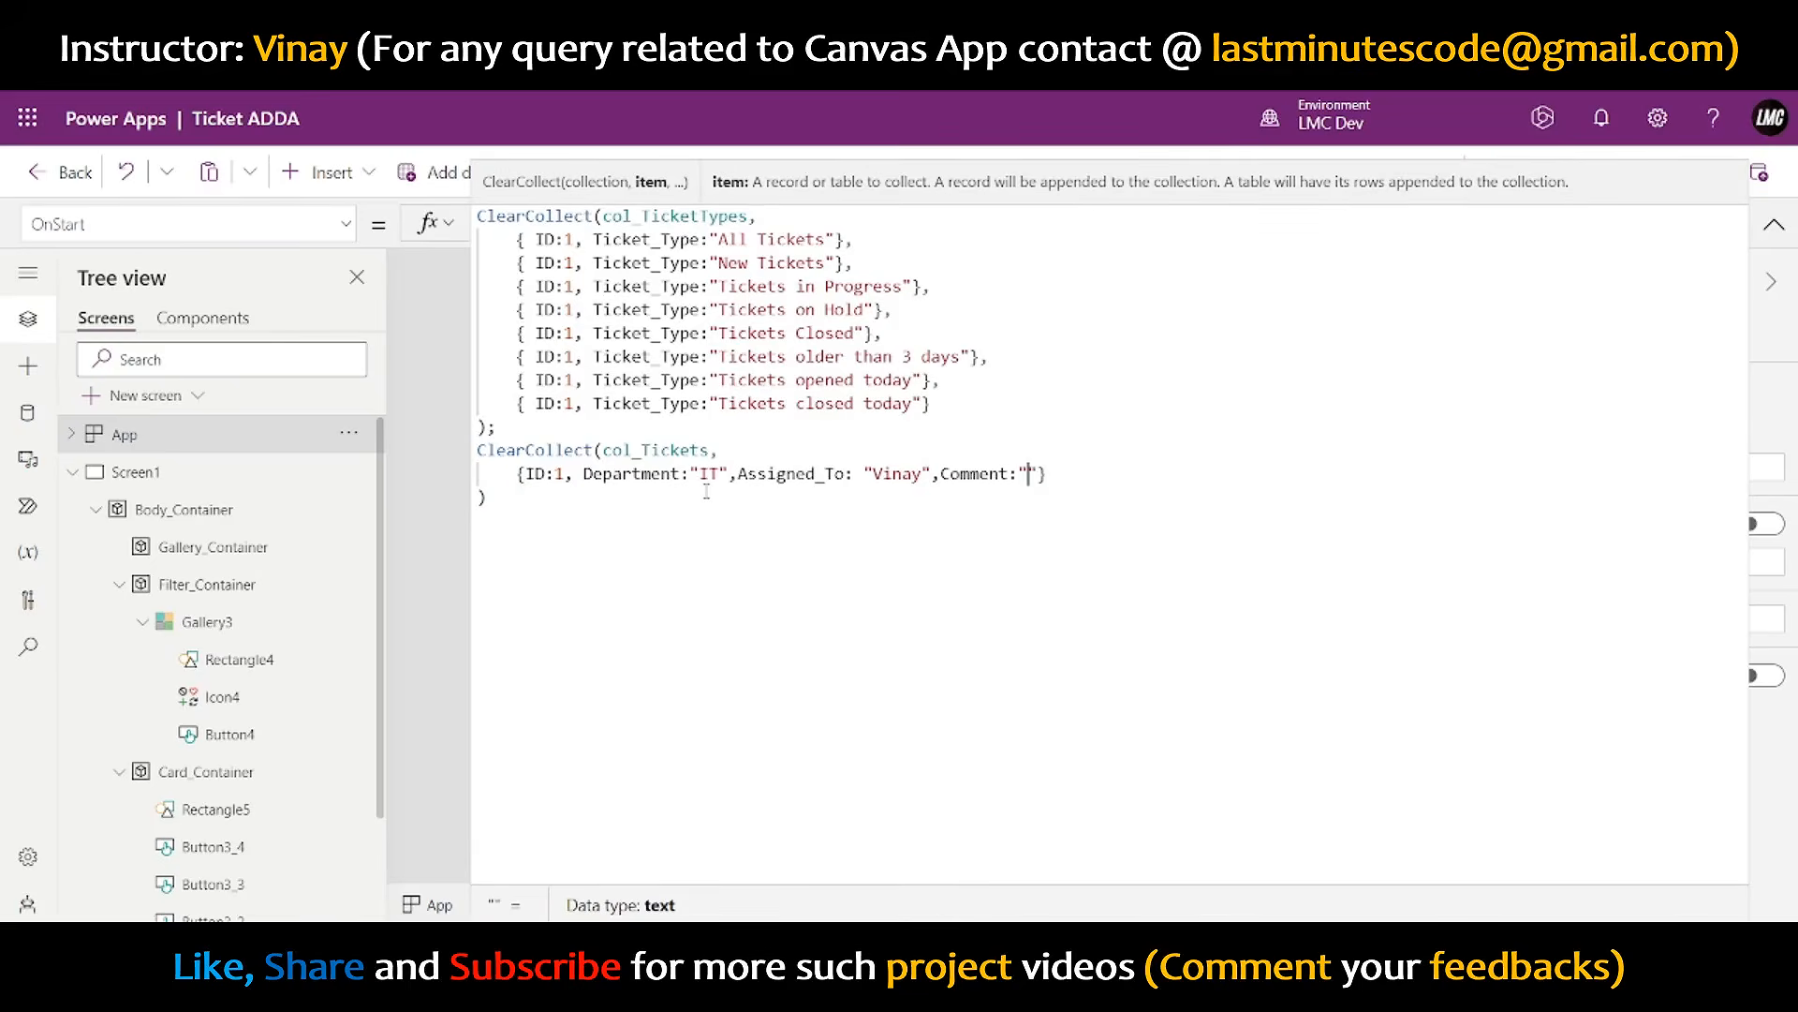
{"action": "type", "text": "Sifi not wo"}
{"action": "type", "text": "rking since "}
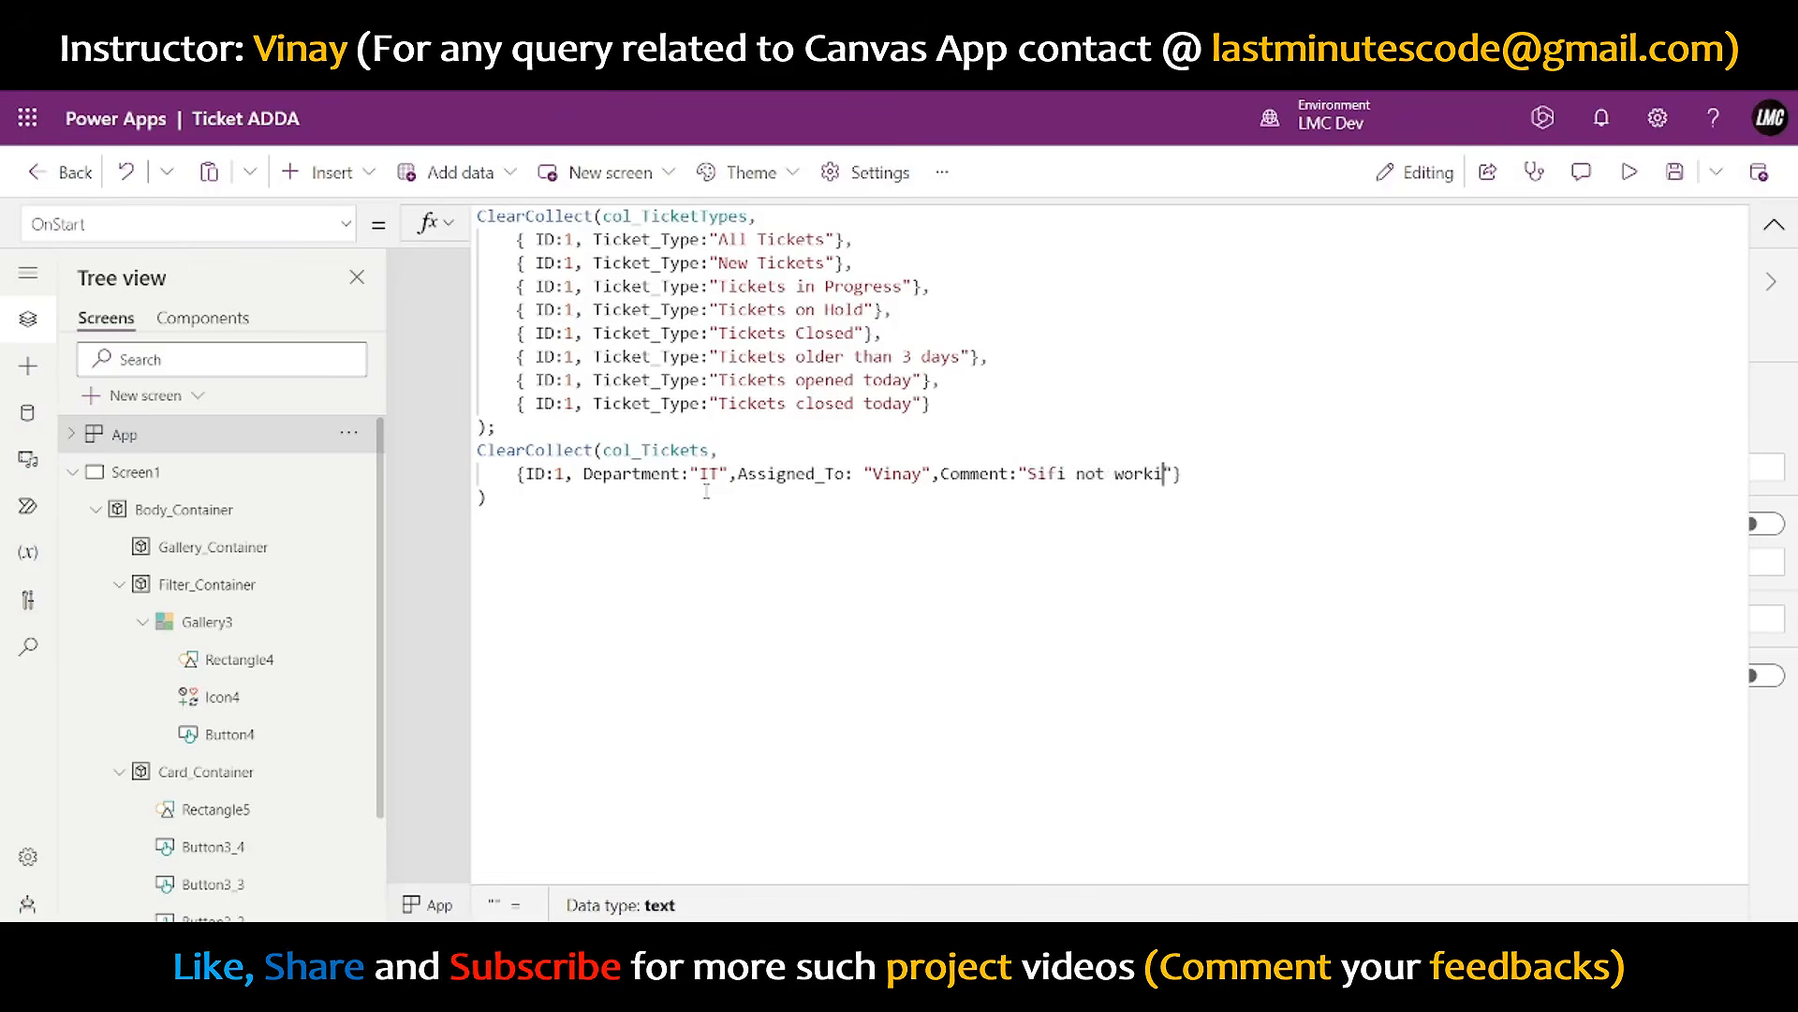
{"action": "type", "text": "la"}
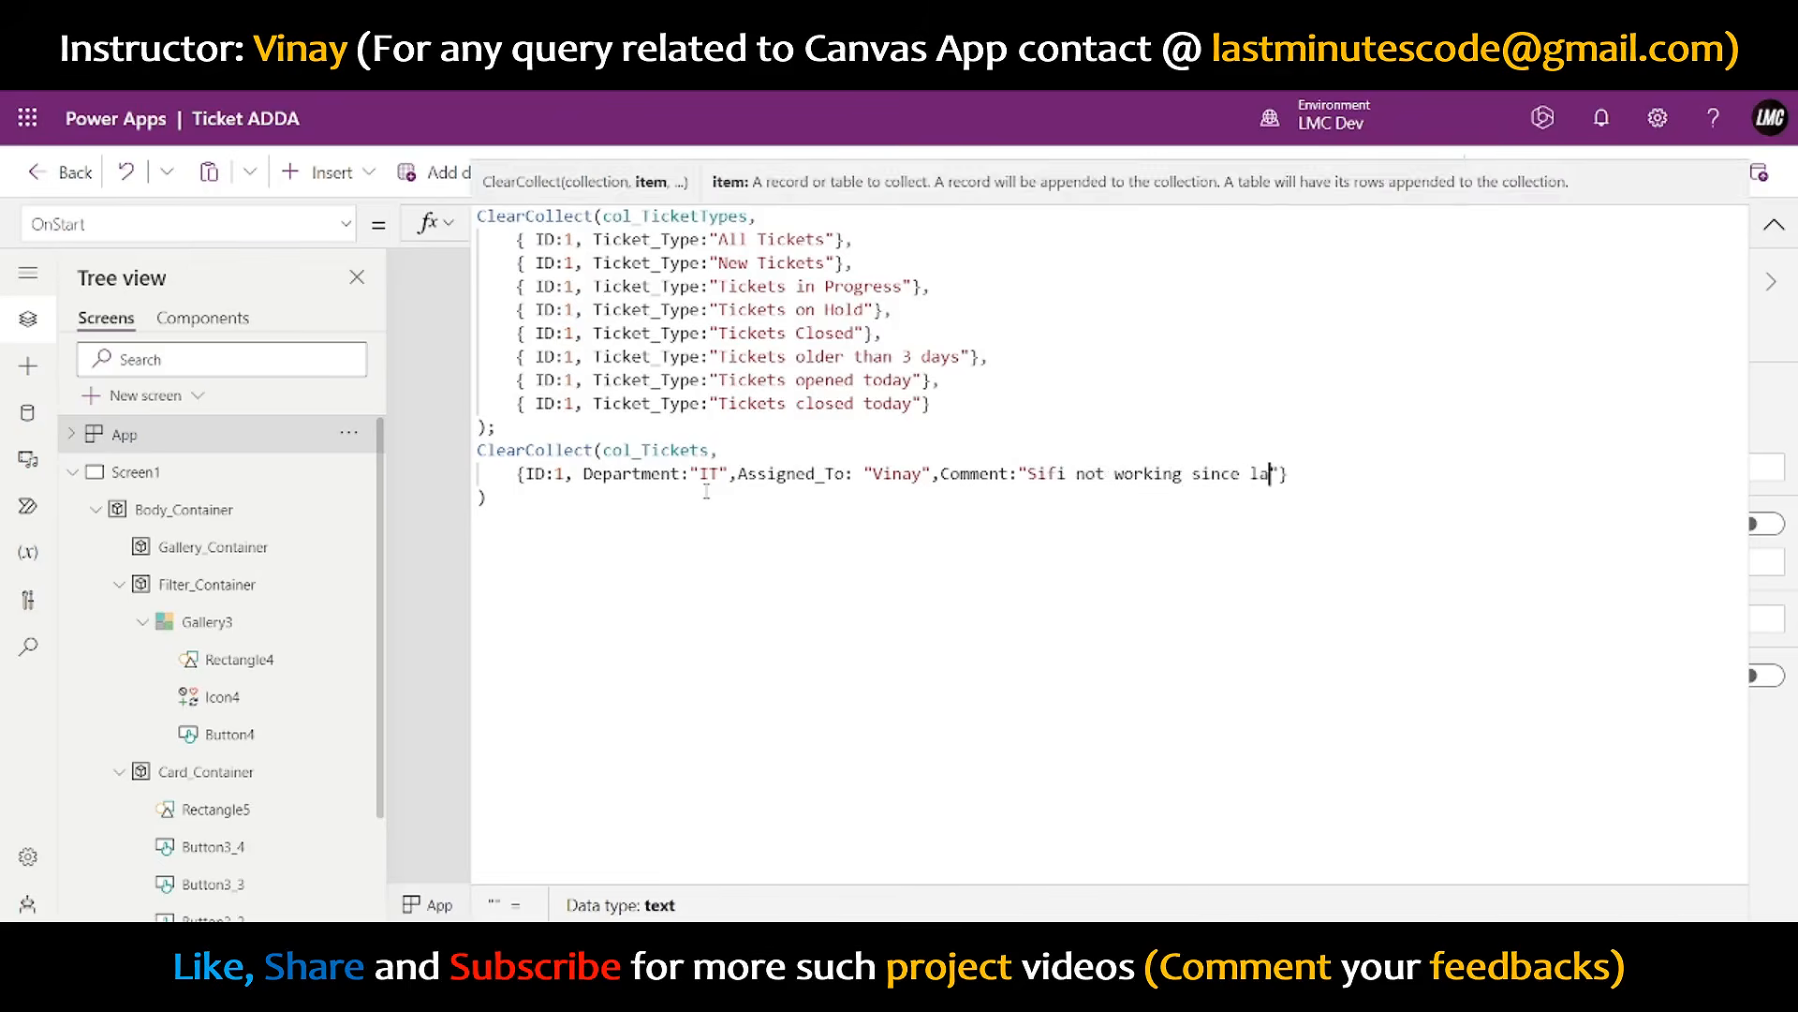
{"action": "key", "text": "BackSpace"}
{"action": "key", "text": "BackSpace"}
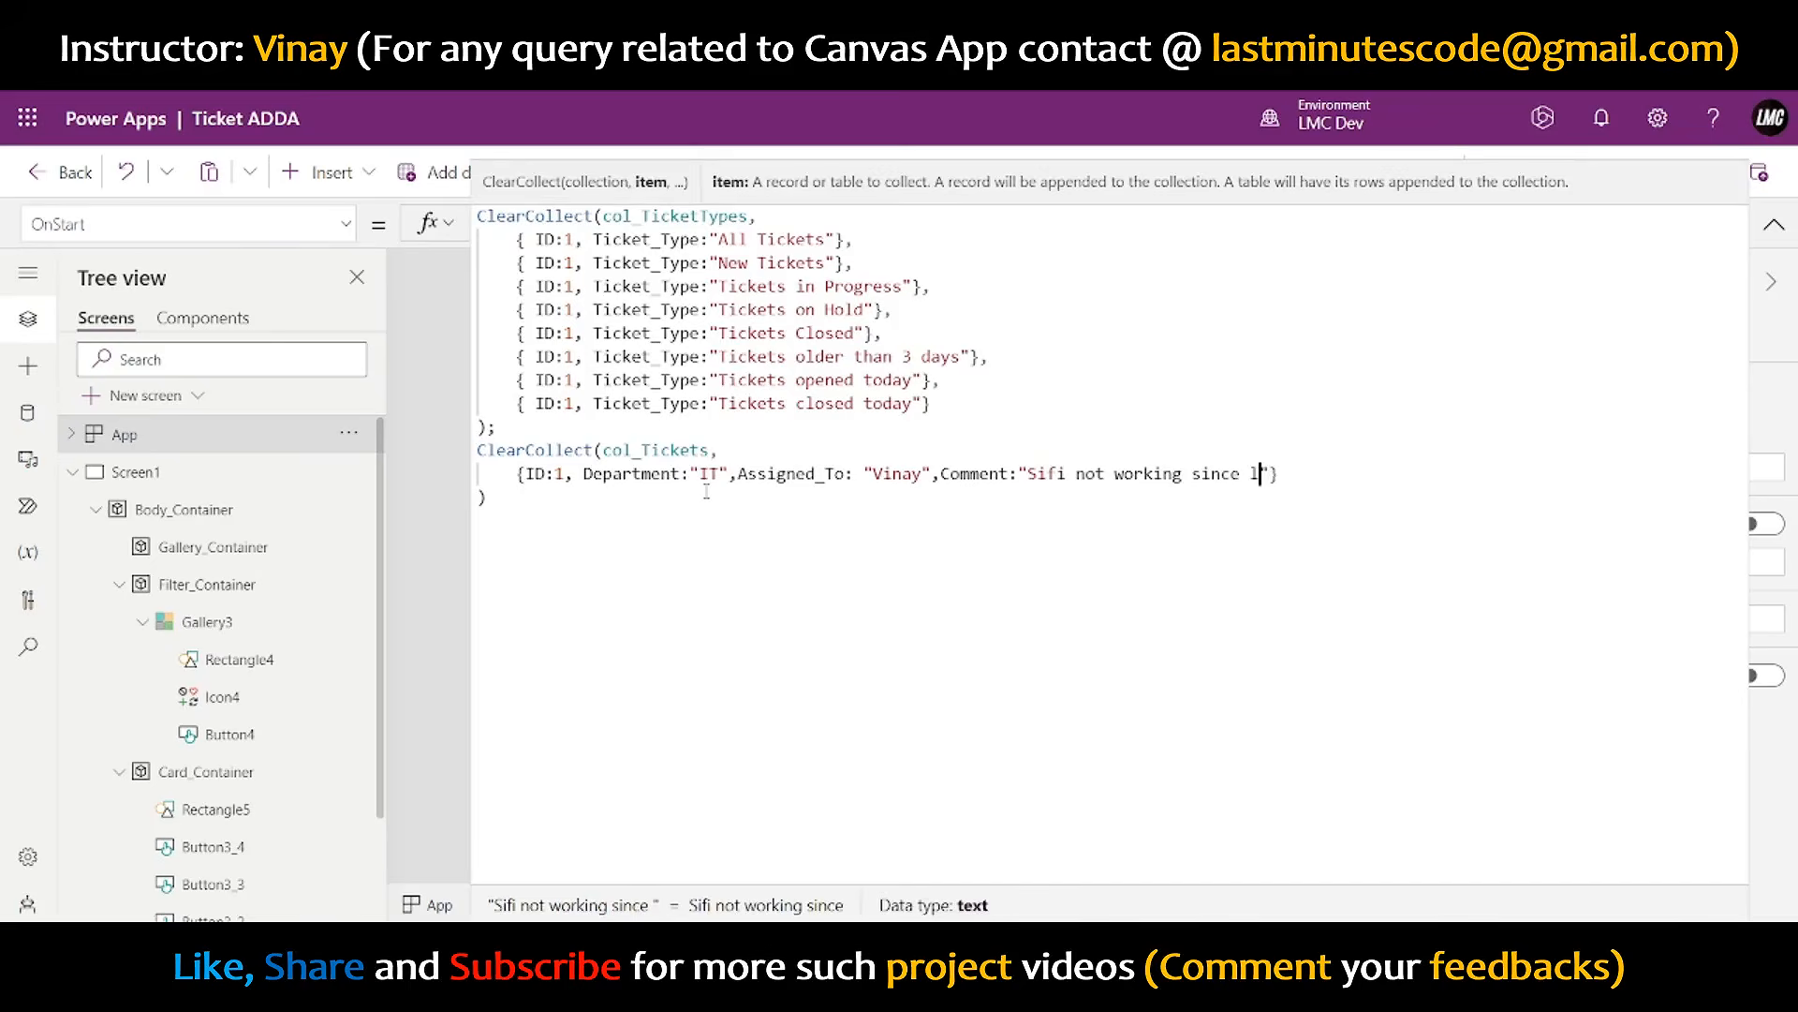
{"action": "type", "text": "yester"}
{"action": "type", "text": "da"}
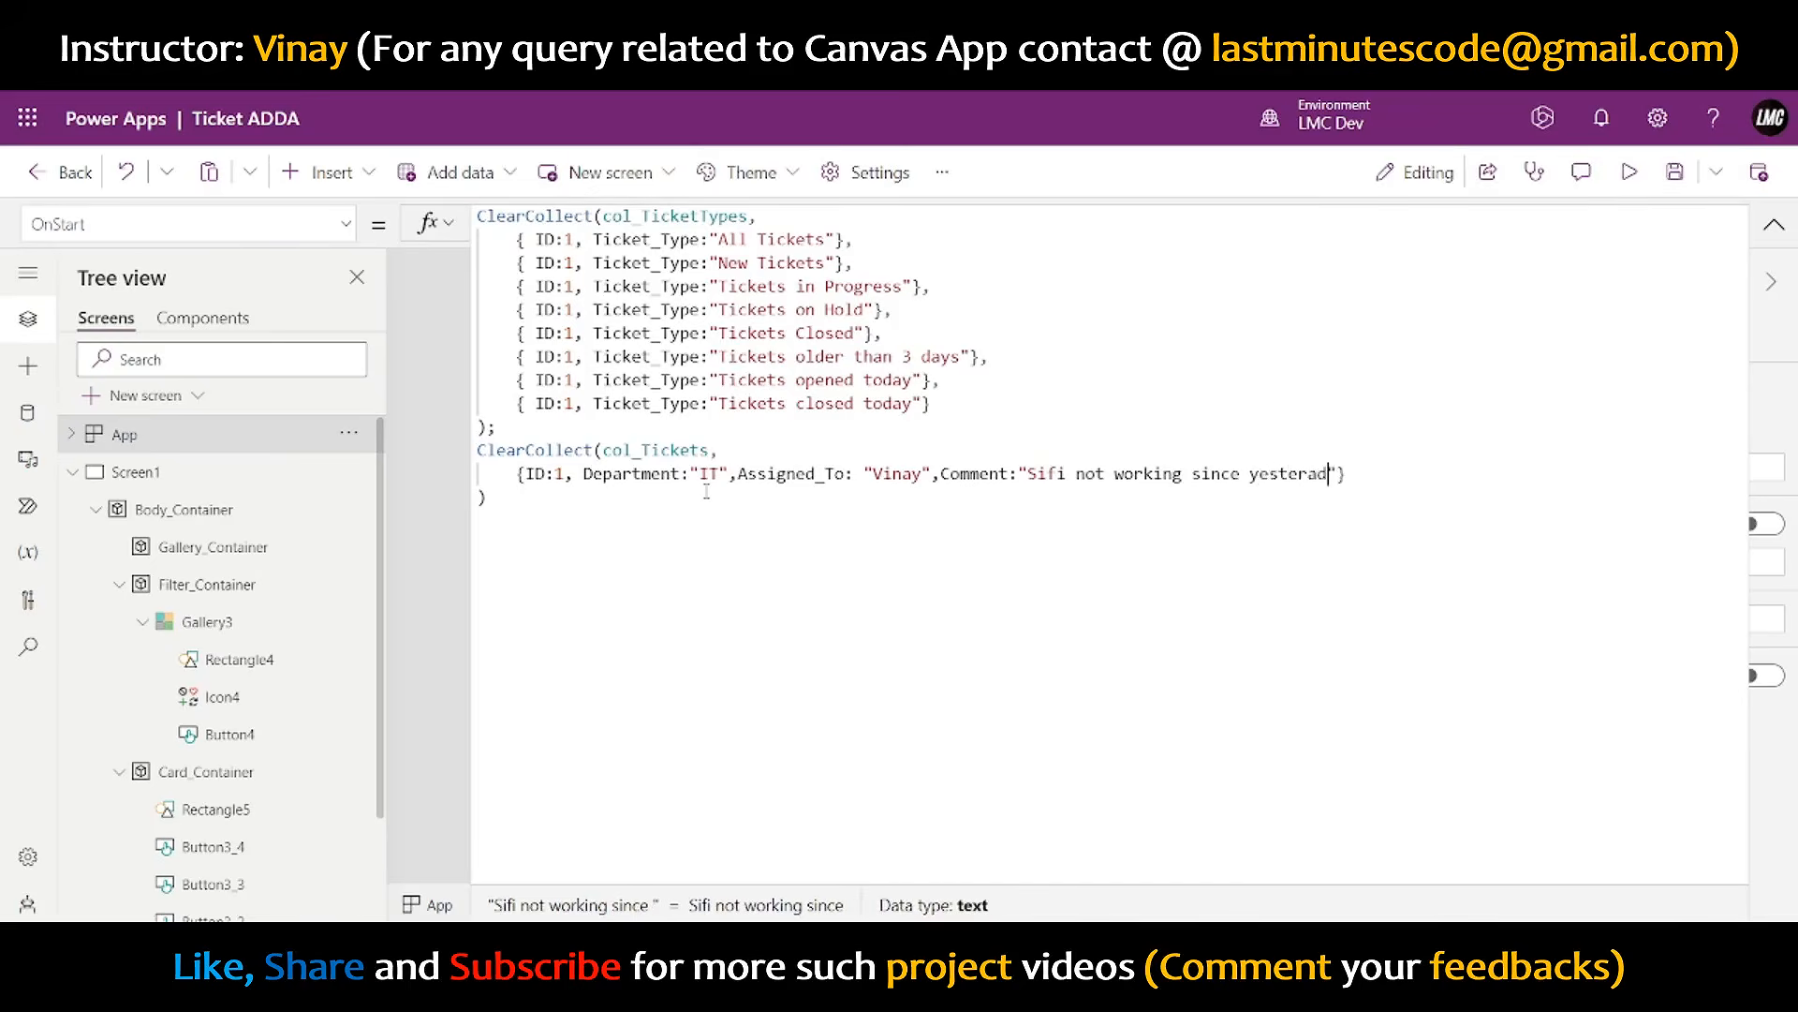
{"action": "type", "text": "y"}
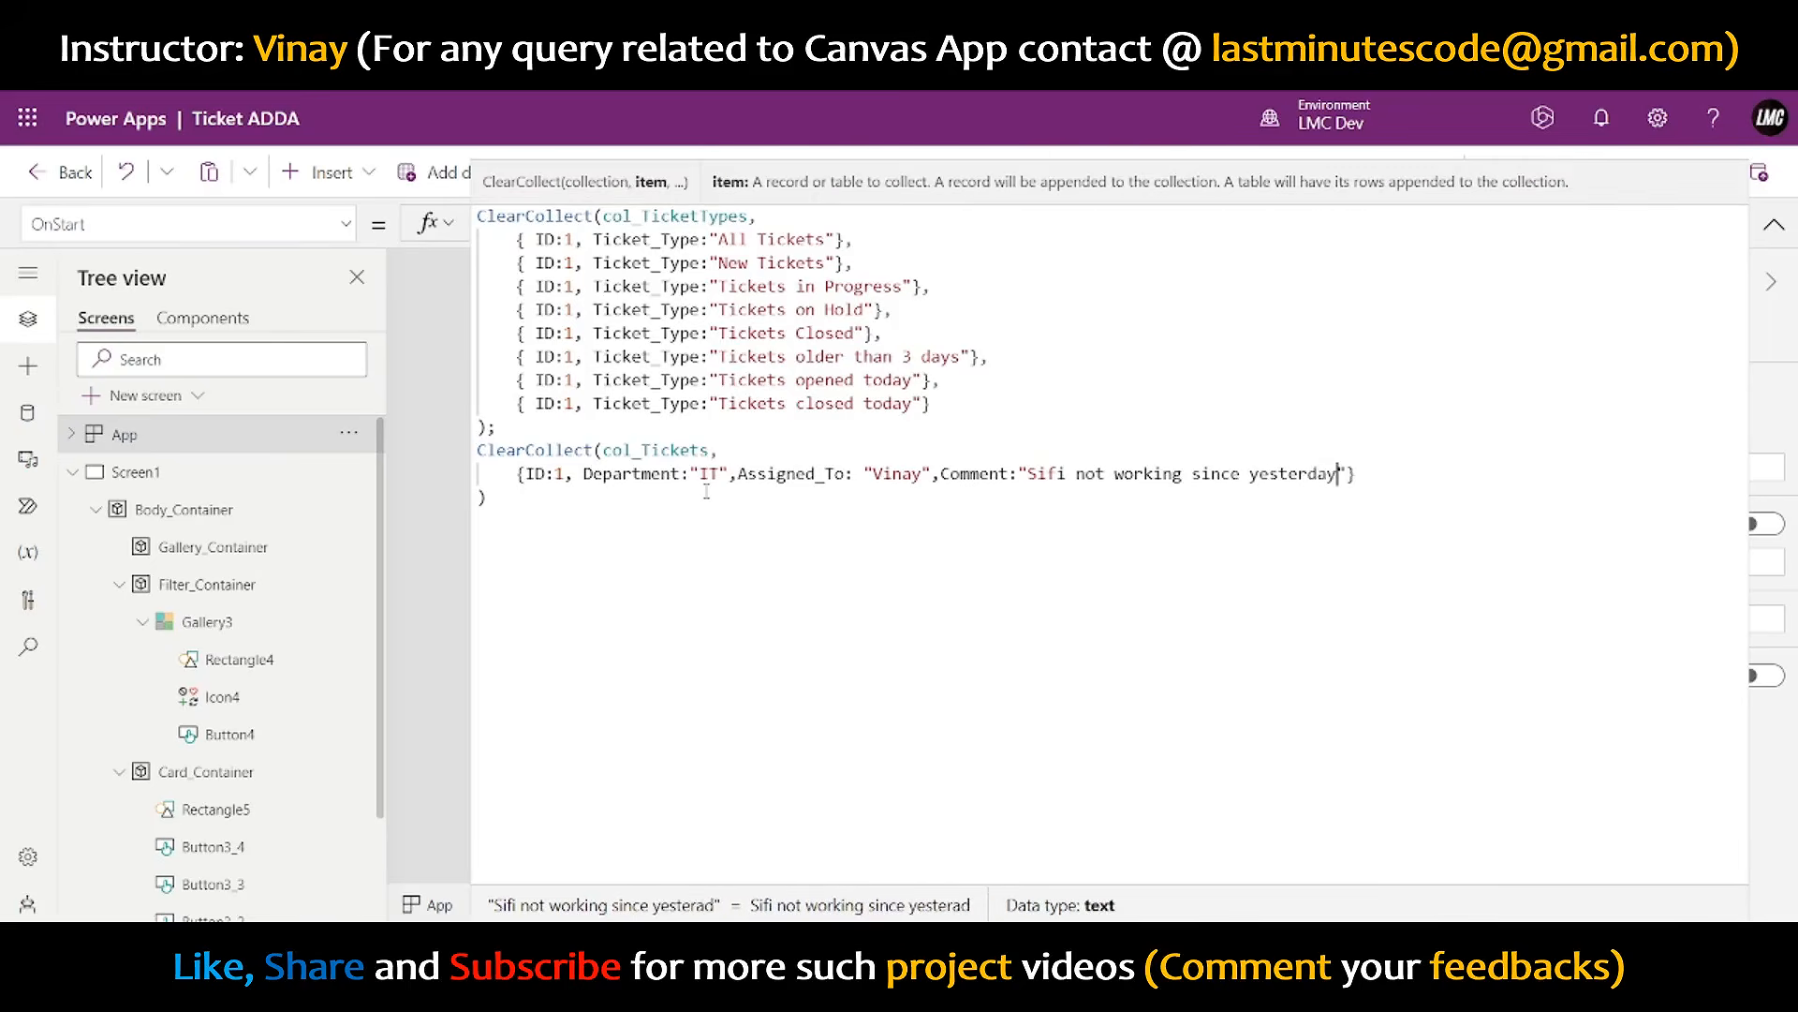
{"action": "key", "text": "Right"}
- Add the field Subject with the value "Wifi not working" to the col_Tickets record
{"action": "type", "text": ", Subject"}
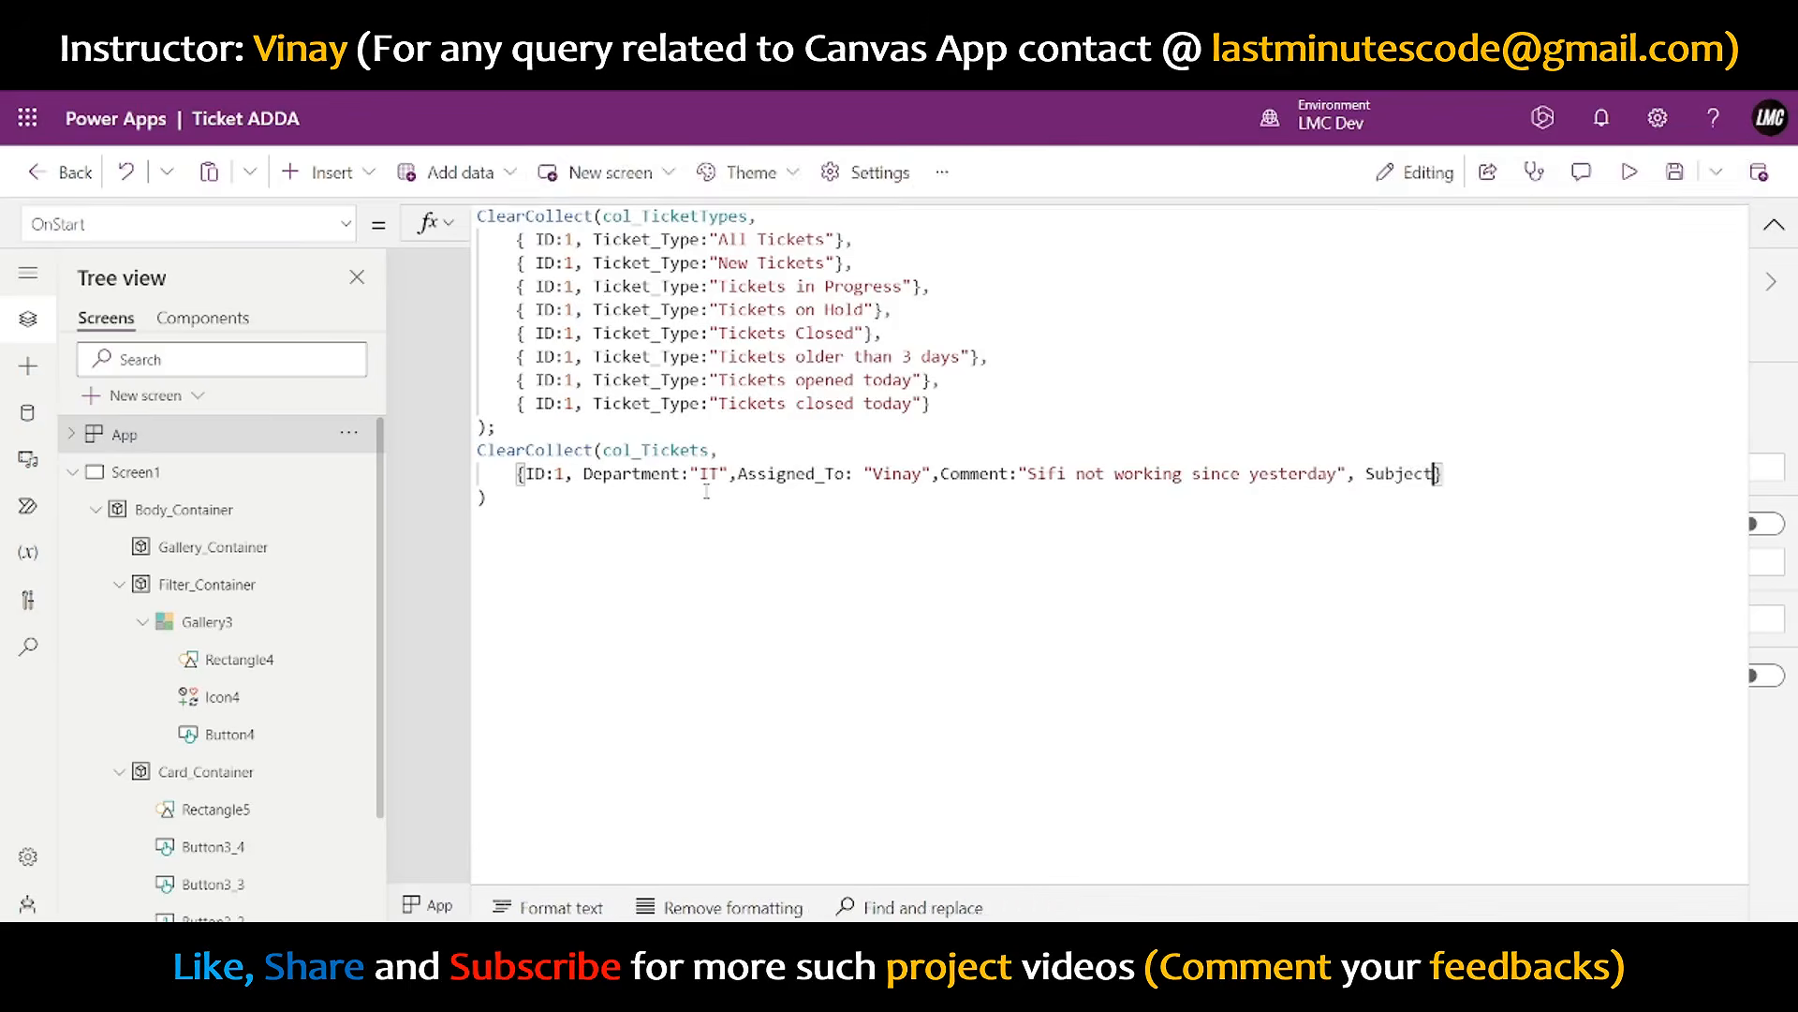
{"action": "type", "text": ":\"Wifi"}
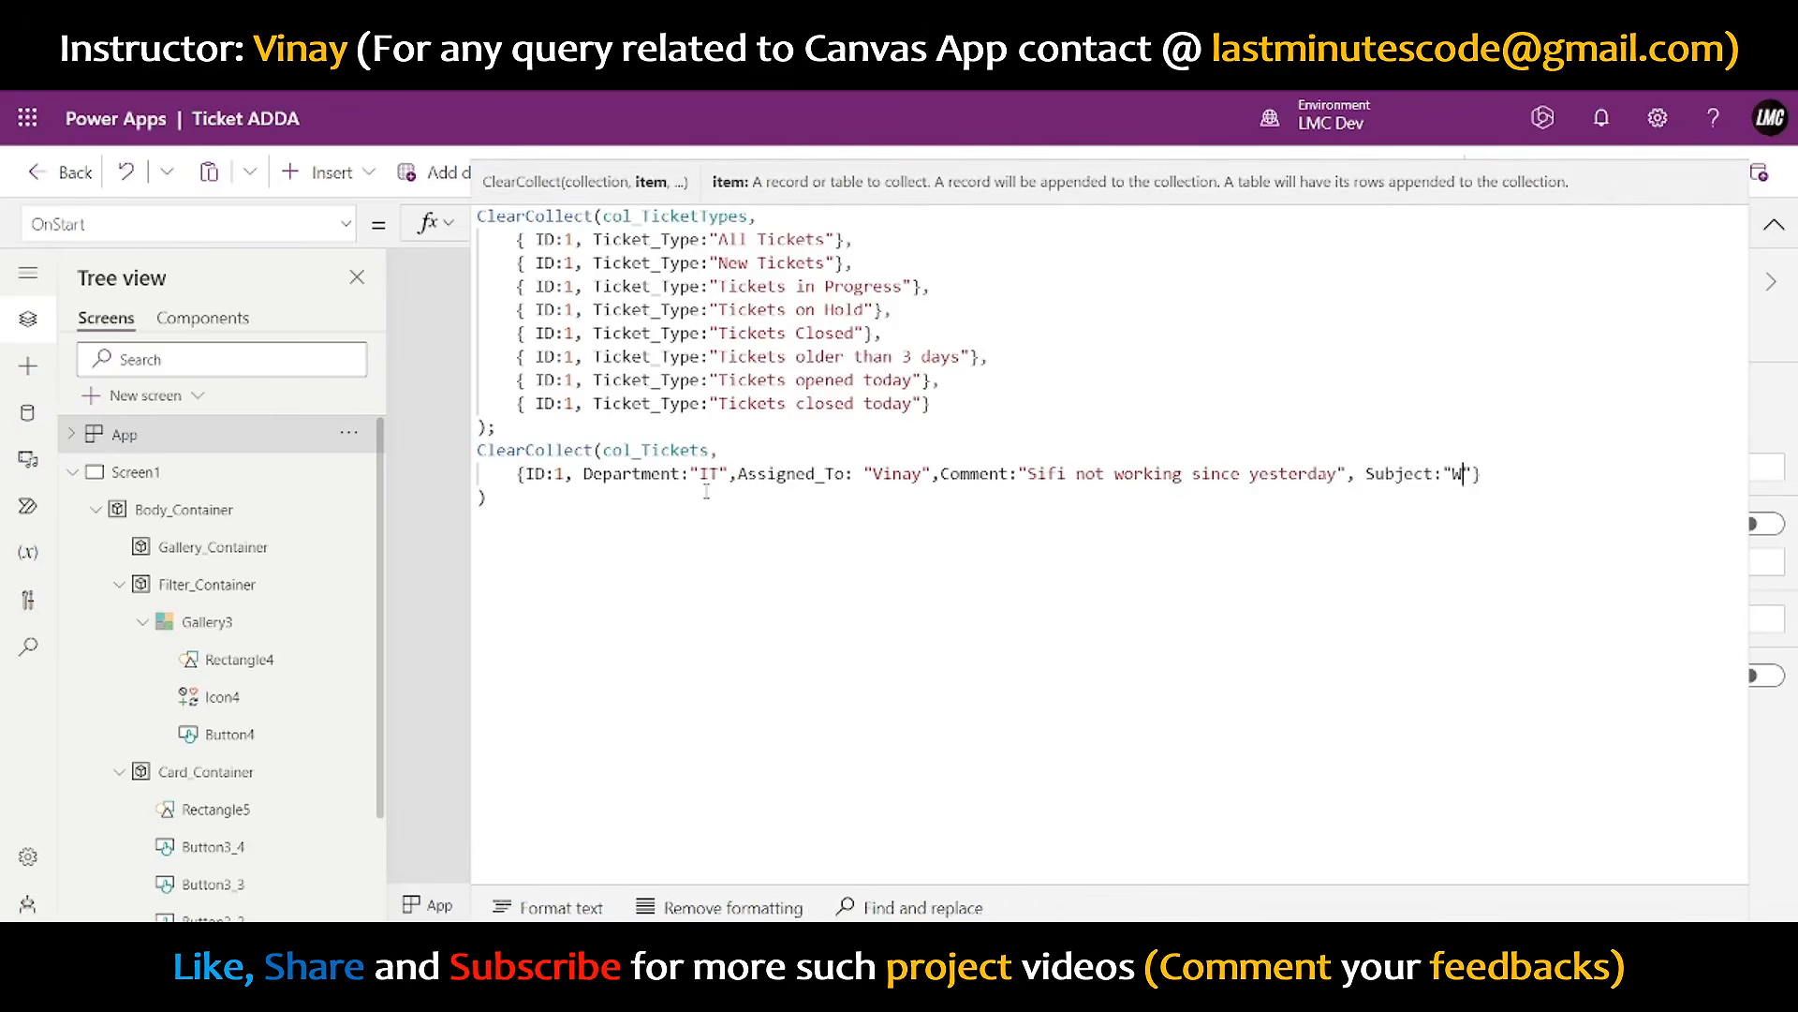
{"action": "type", "text": " not working"}
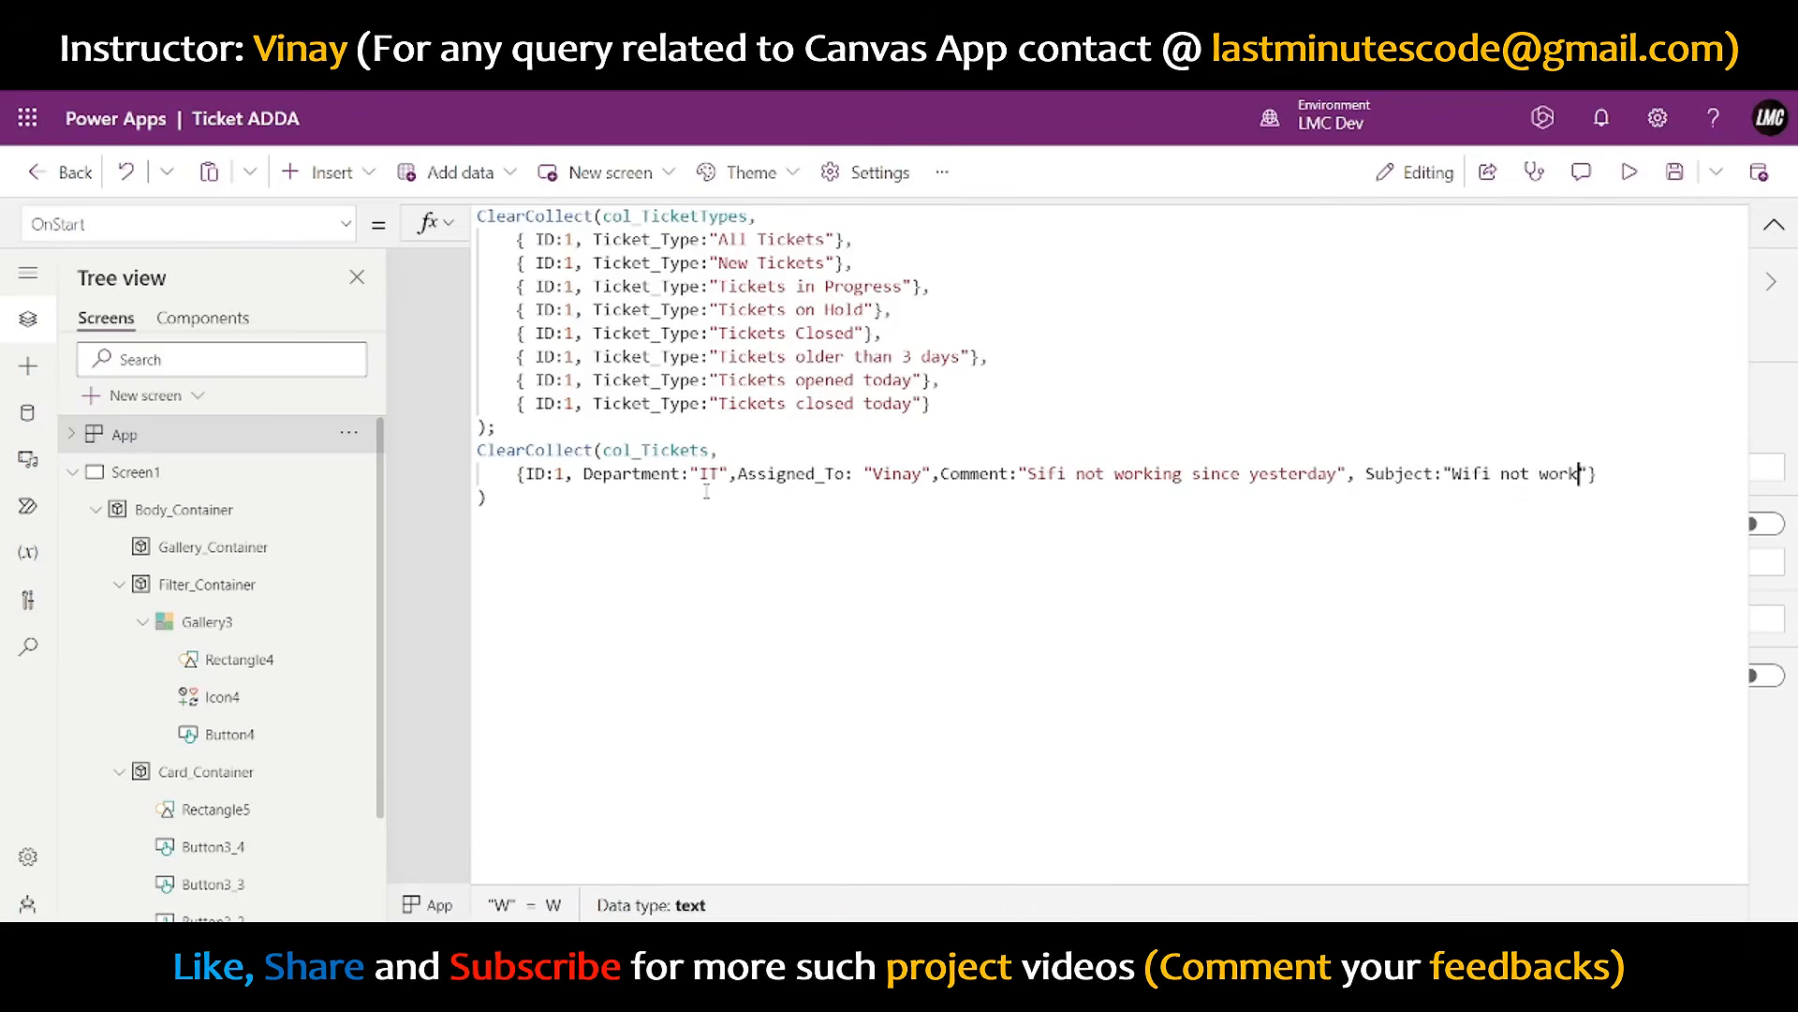
{"action": "key", "text": "Right"}
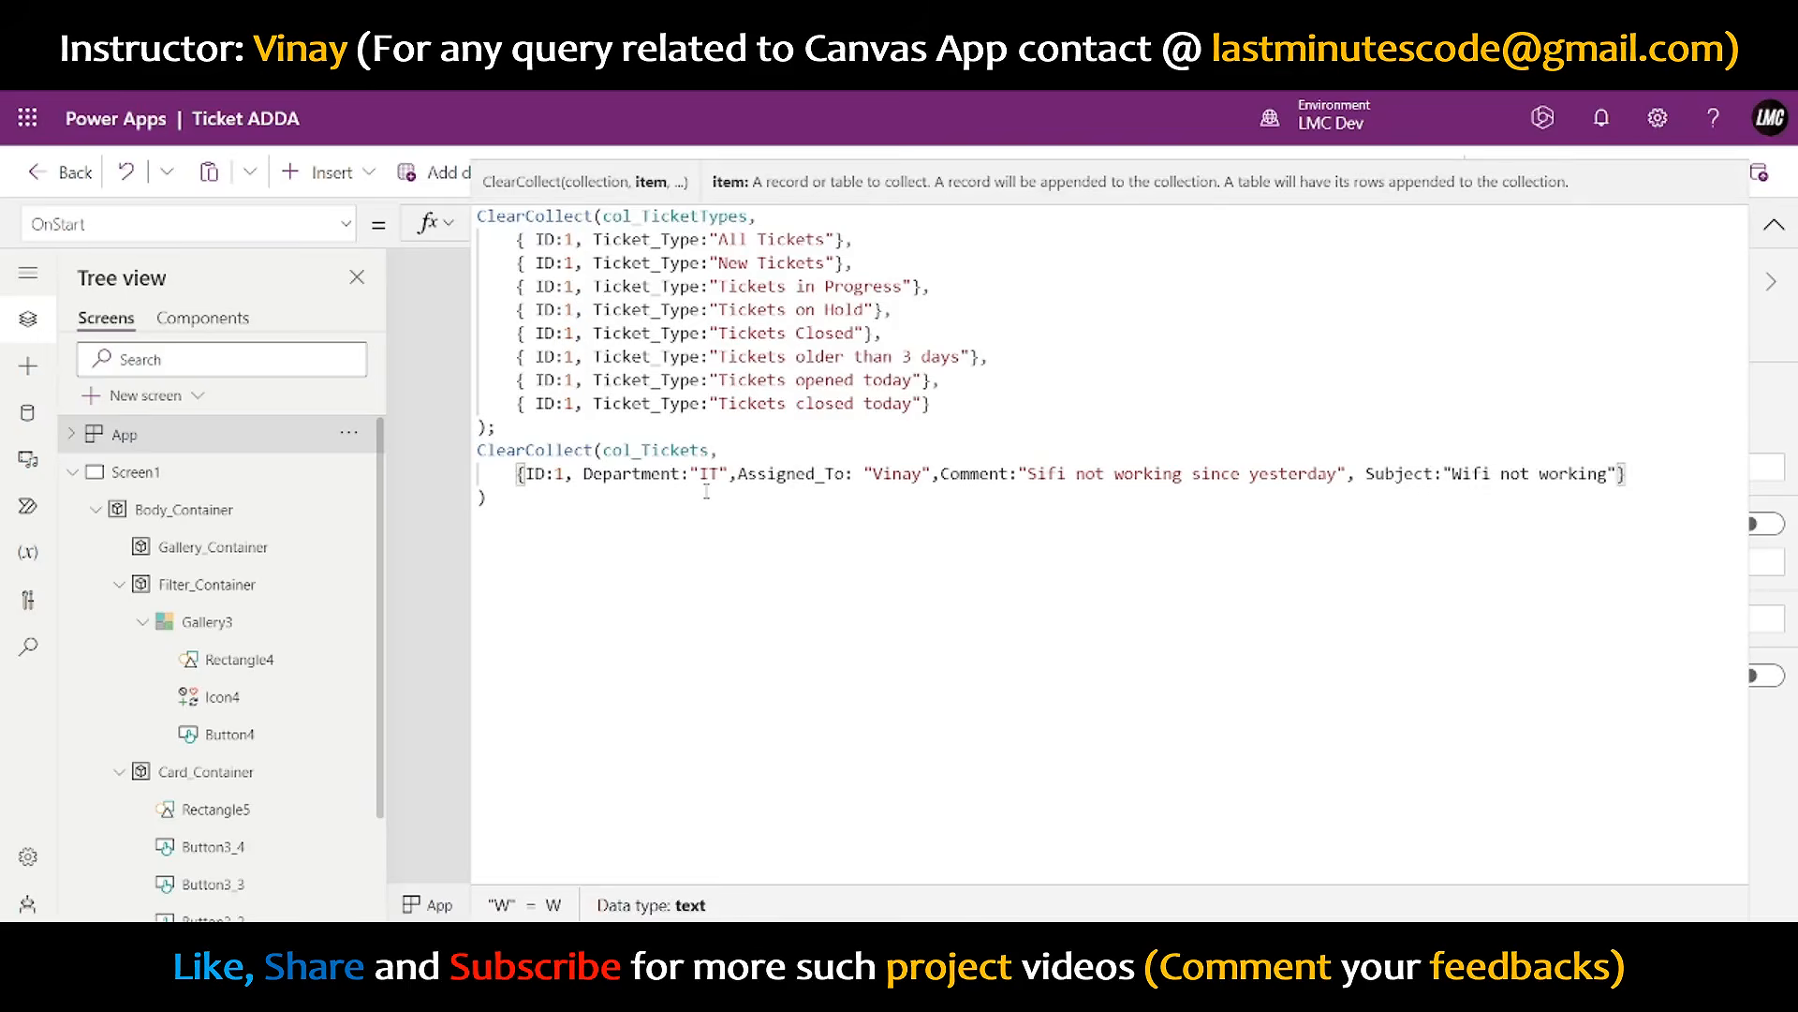
- Add the field Description with the value "Wifi Issue, resolve as soon as possible" to the col_Tickets record
{"action": "type", "text": ", Descriptio"}
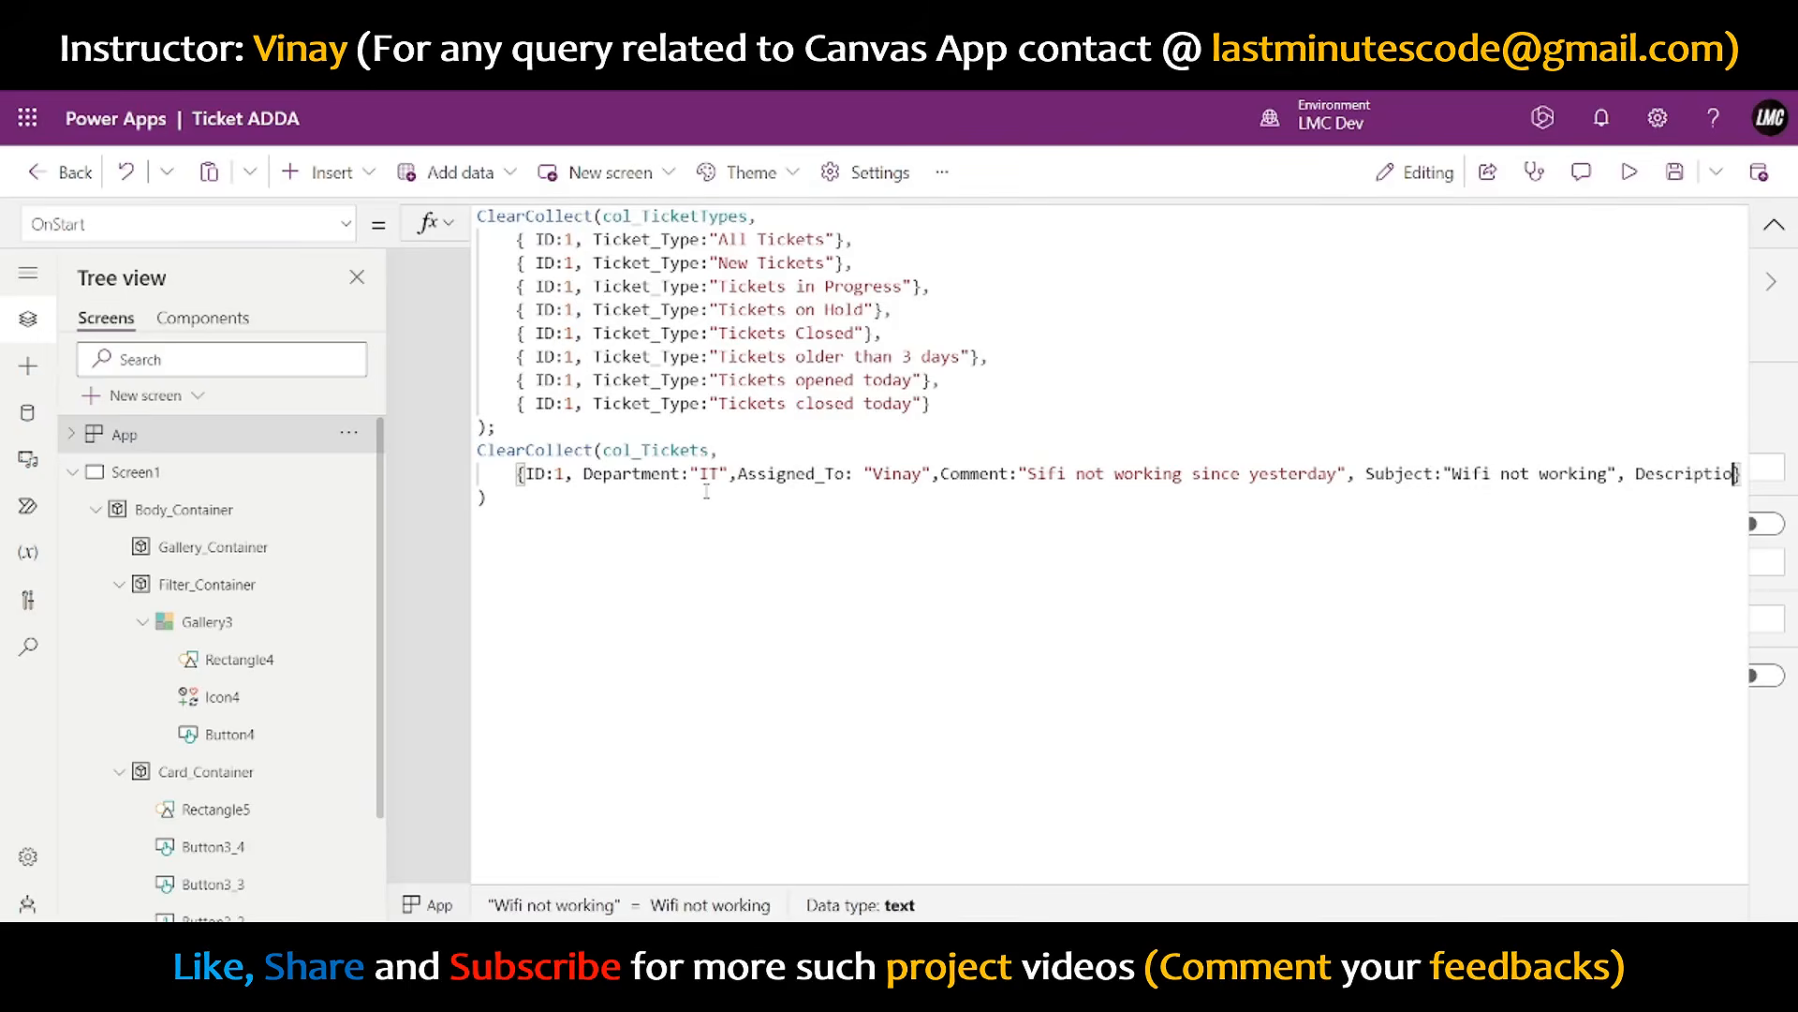
{"action": "type", "text": "n: \""}
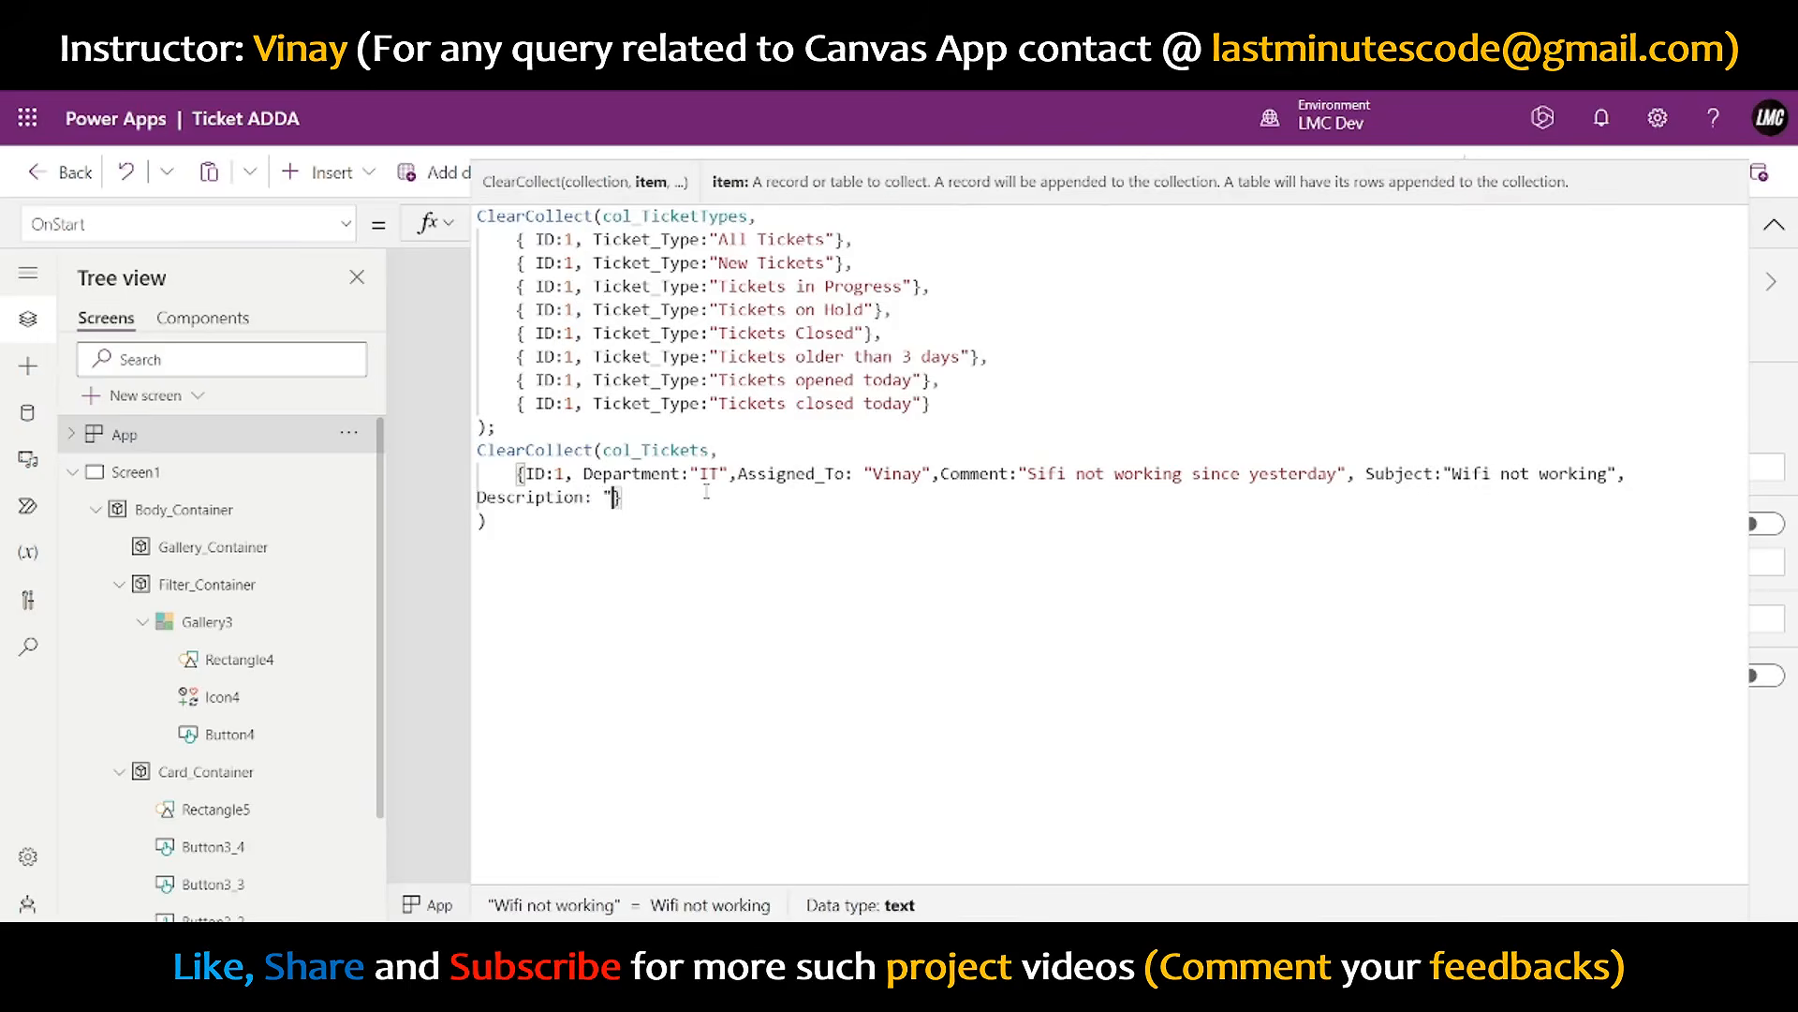
{"action": "type", "text": "Wifi "}
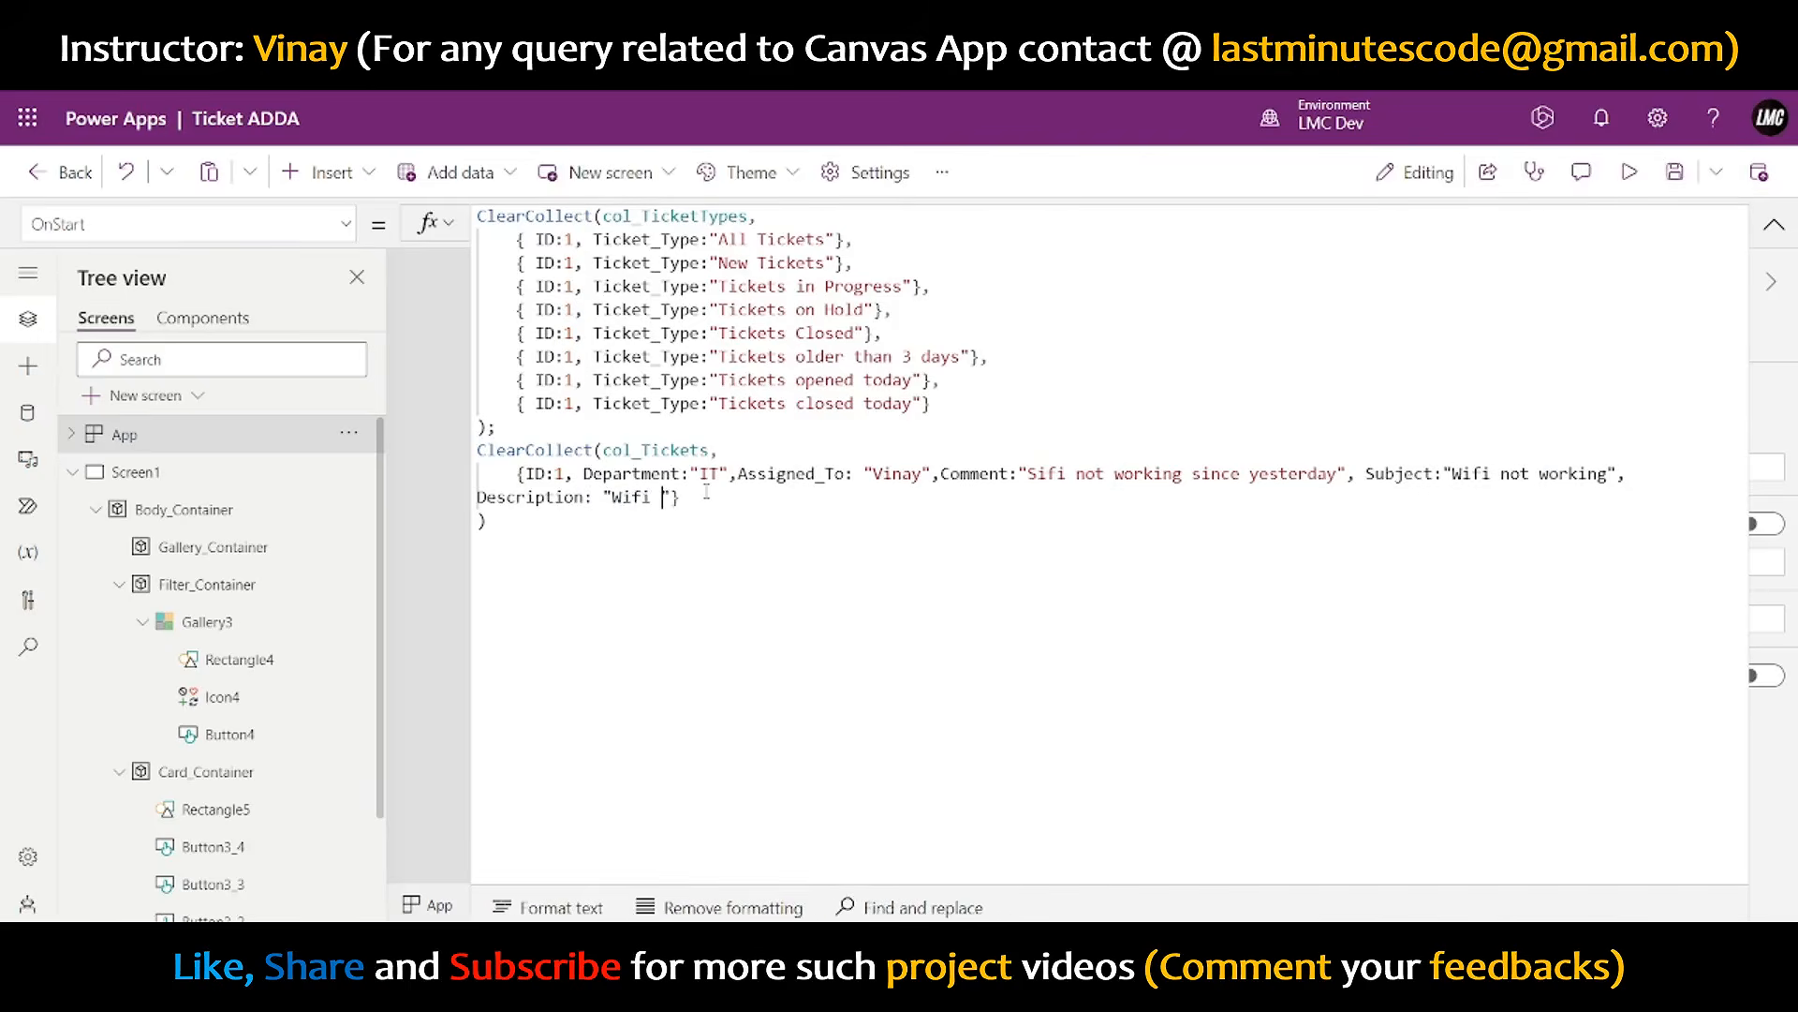
{"action": "type", "text": "Issue"}
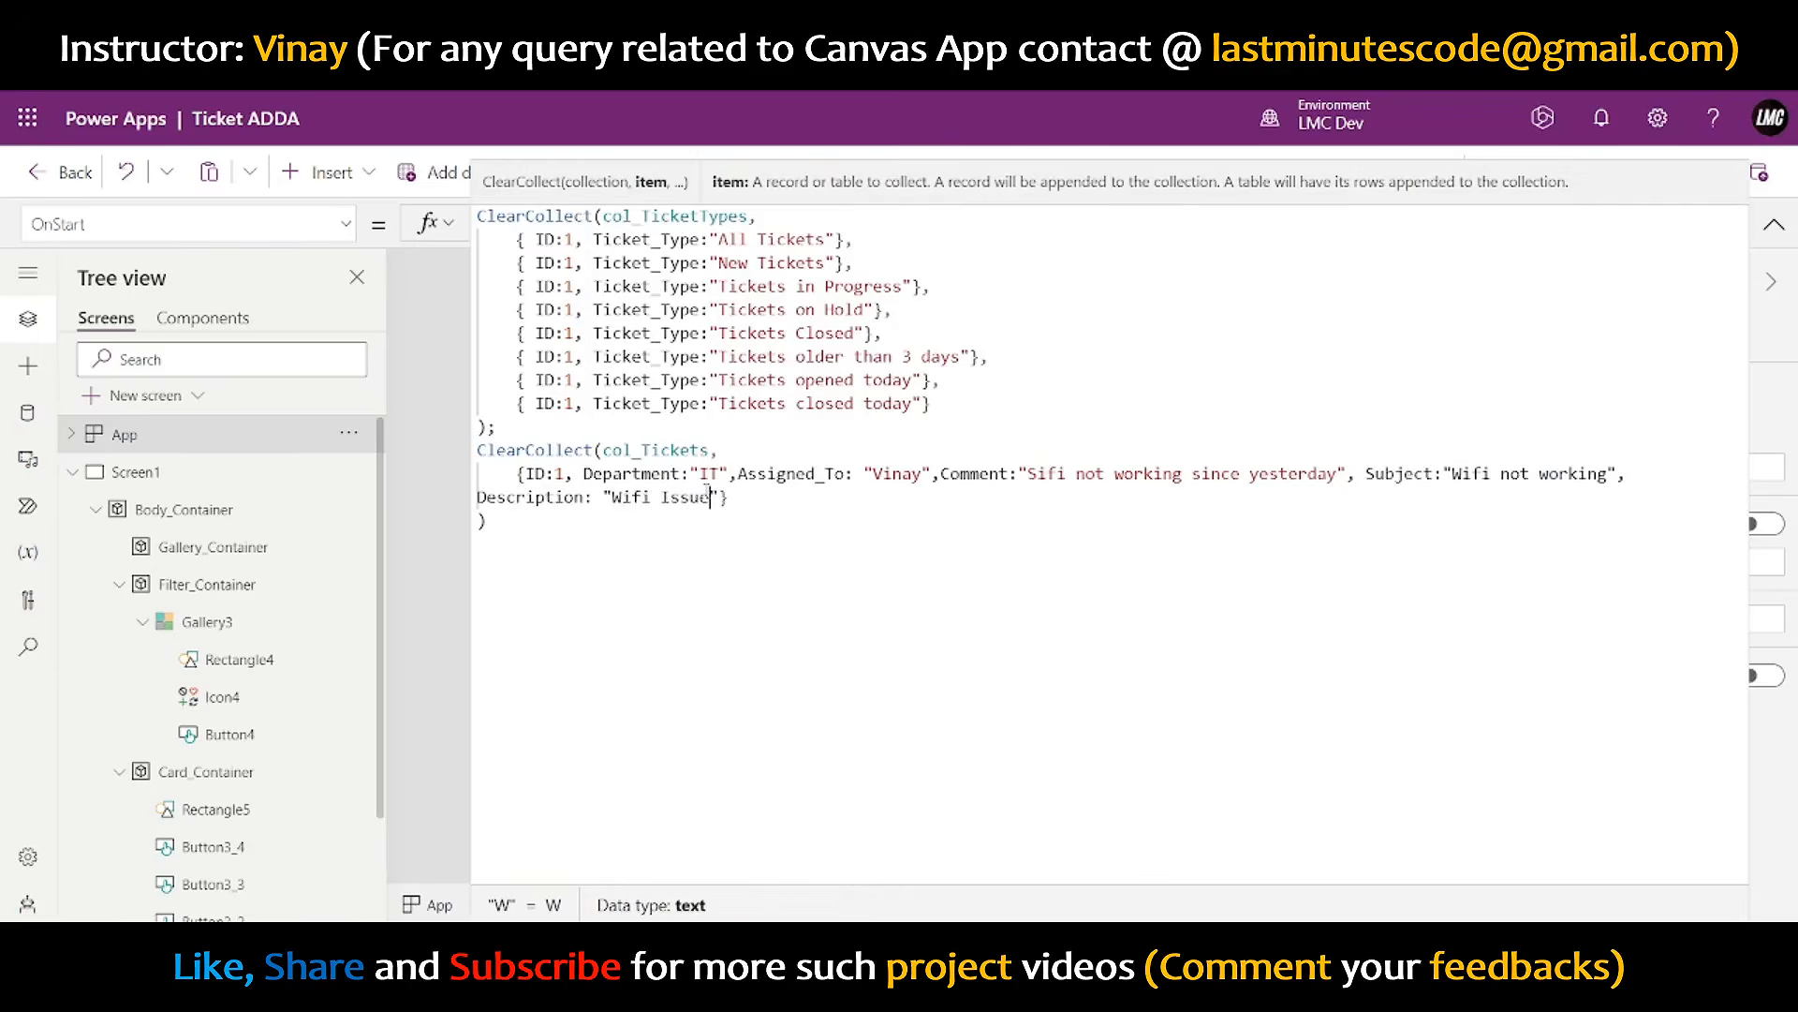
{"action": "type", "text": ", resolve as so"}
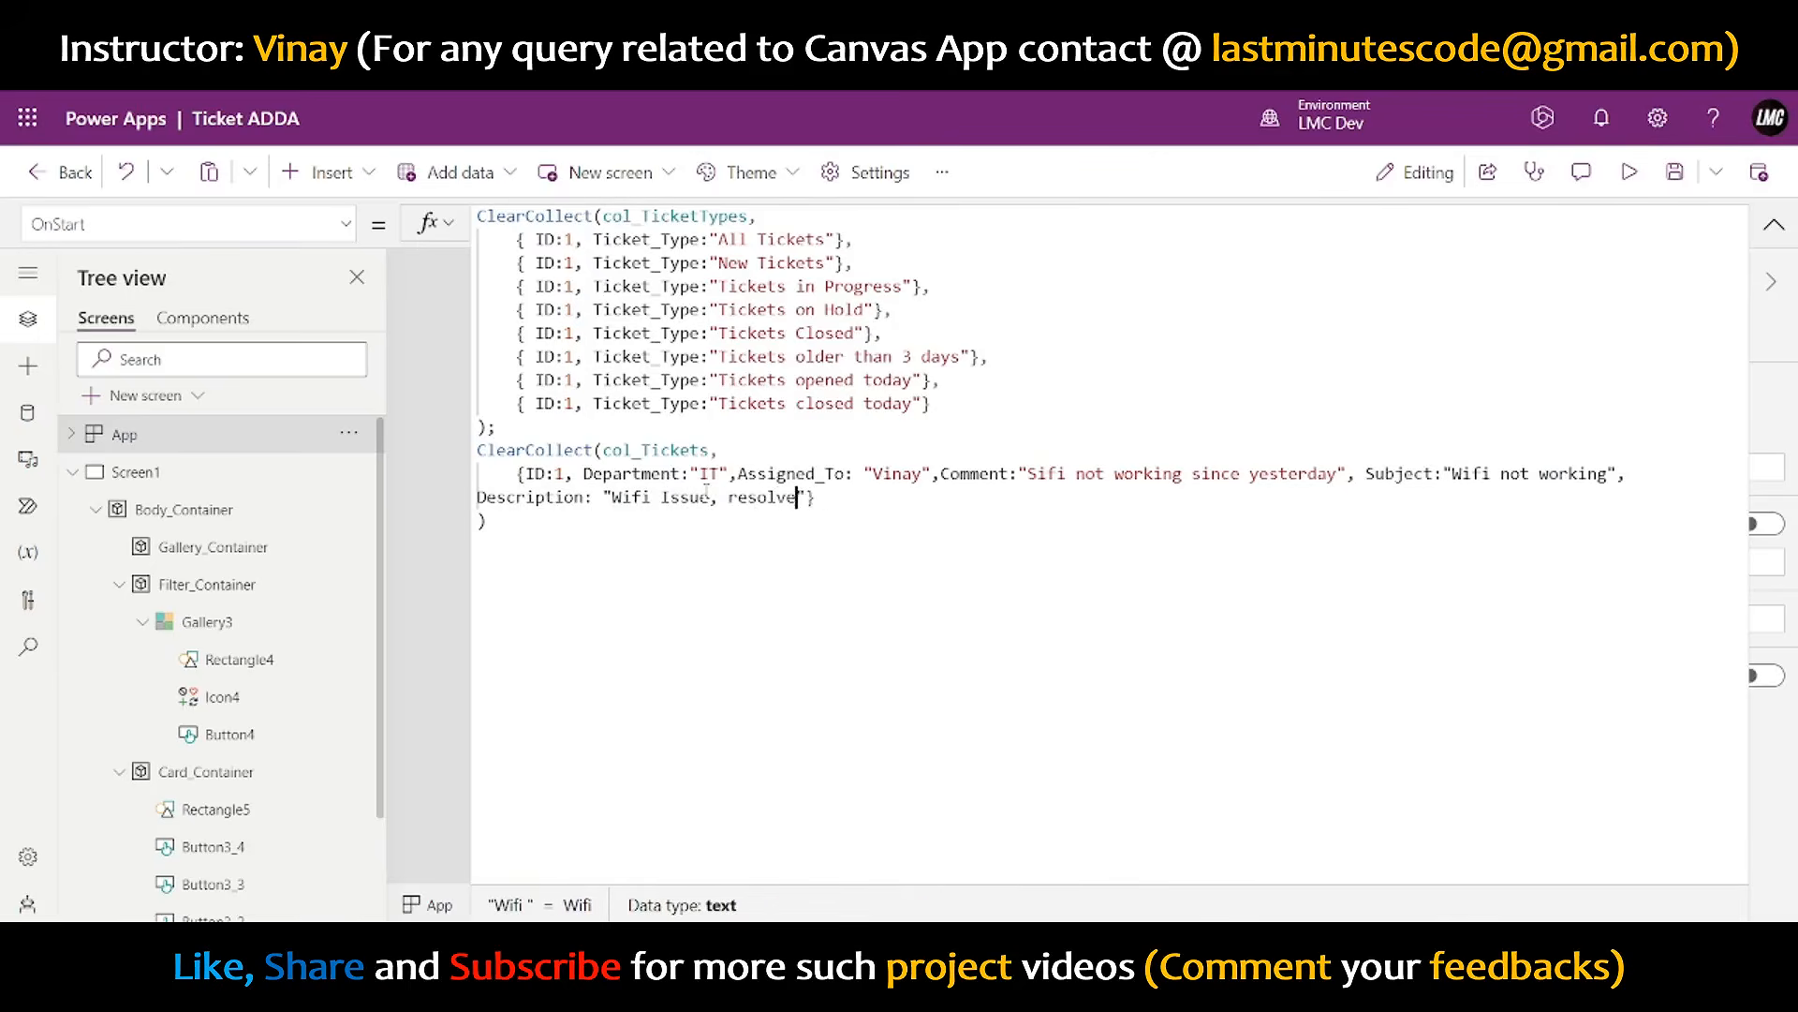
{"action": "type", "text": "on as possib"}
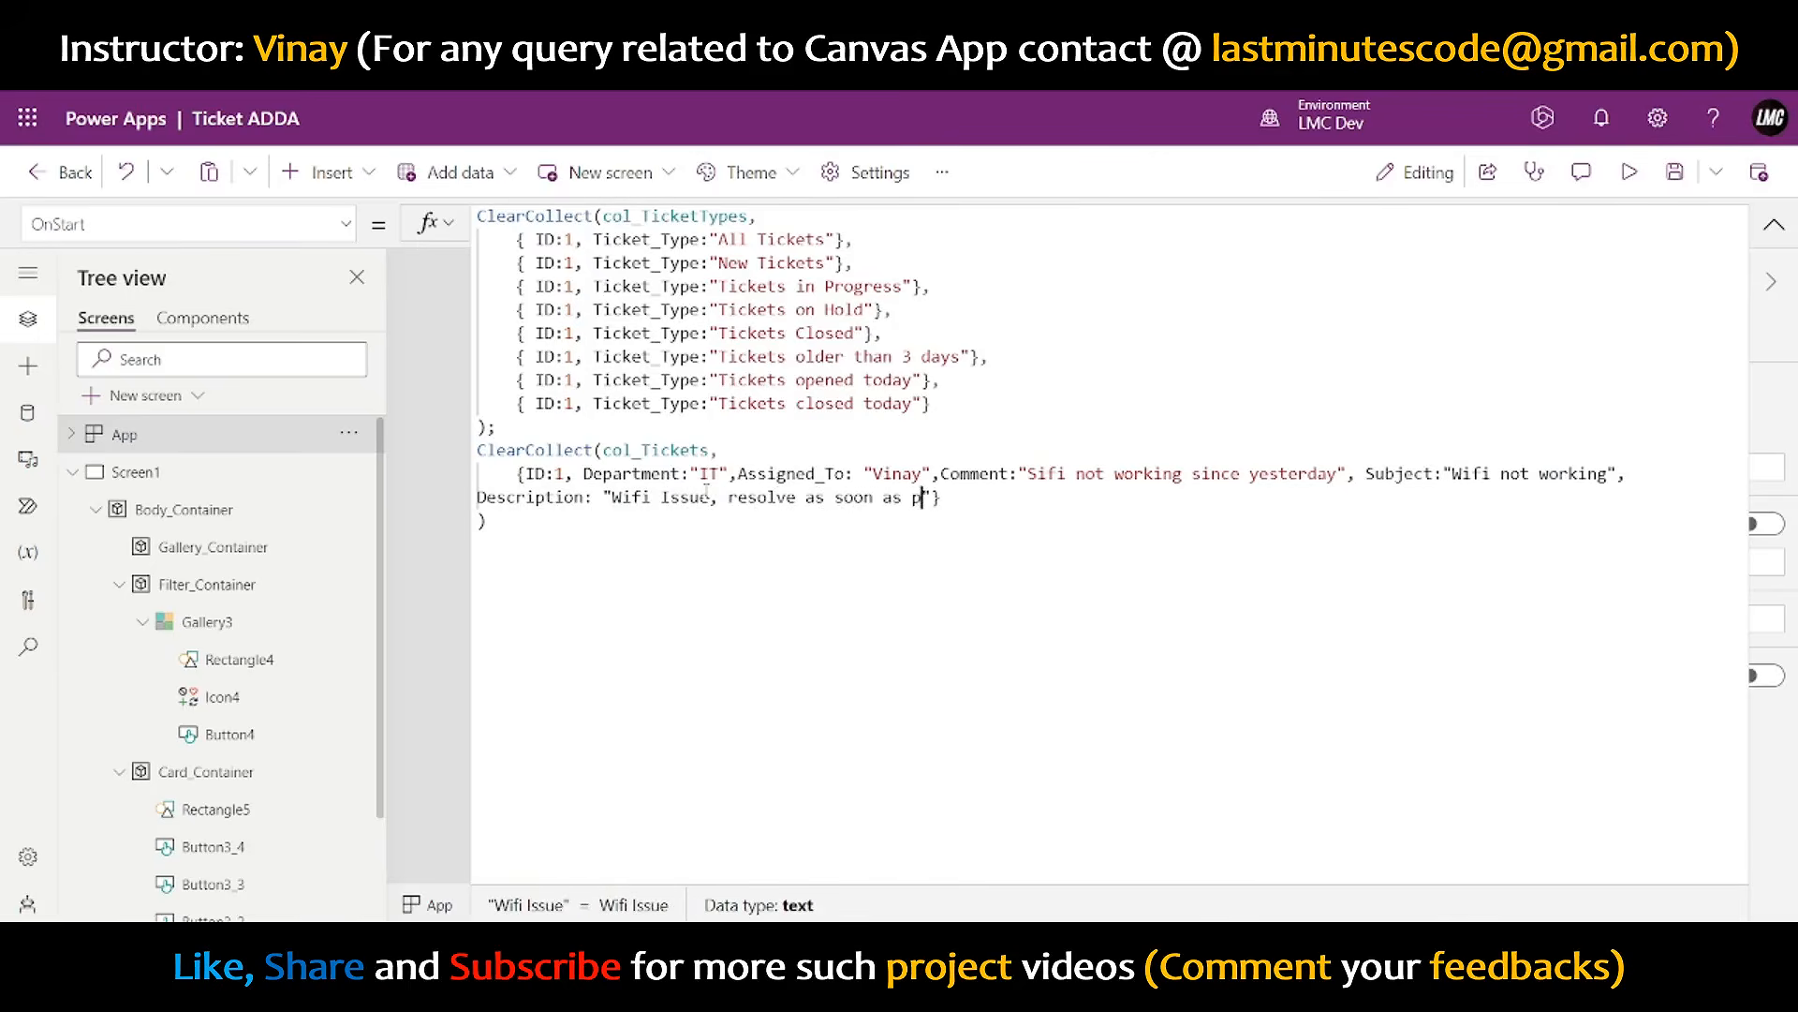
{"action": "type", "text": "le"}
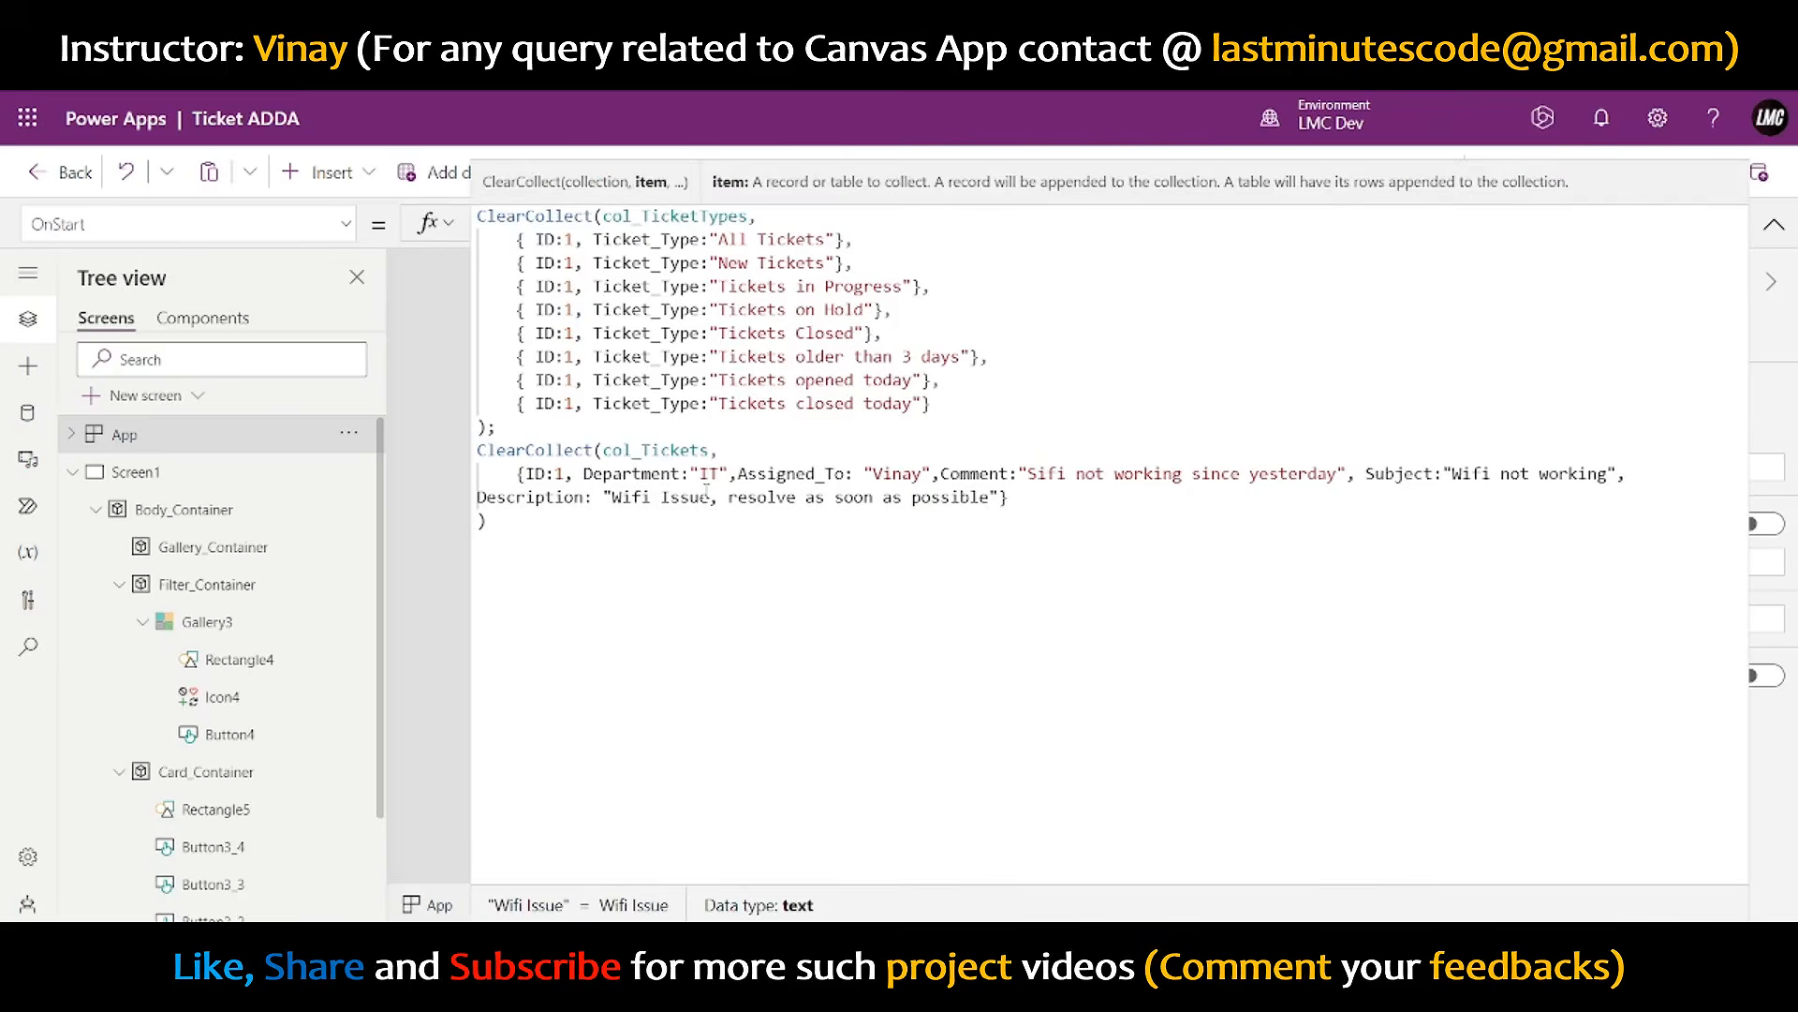
{"action": "key", "text": "Right"}
- Add the field Status with the value "In Progress" to the col_Tickets record, separated from the Description field by a comma and space
{"action": "type", "text": ","}
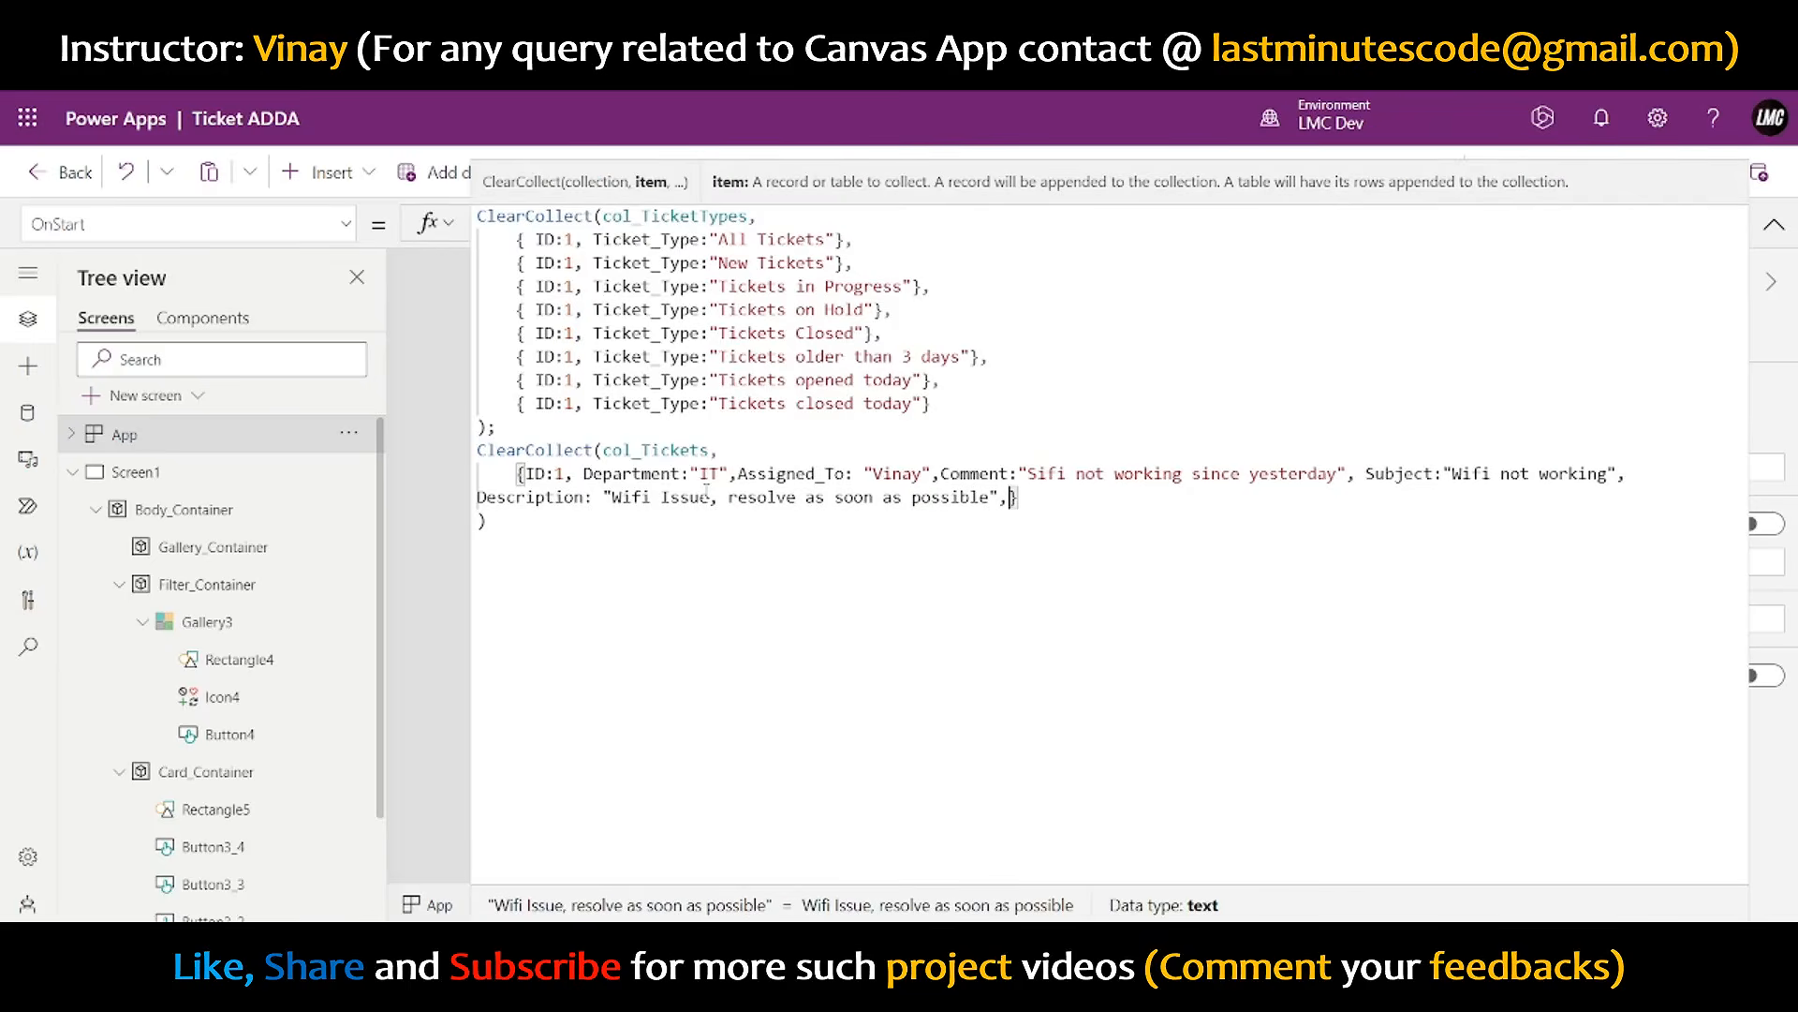
{"action": "type", "text": "Status"}
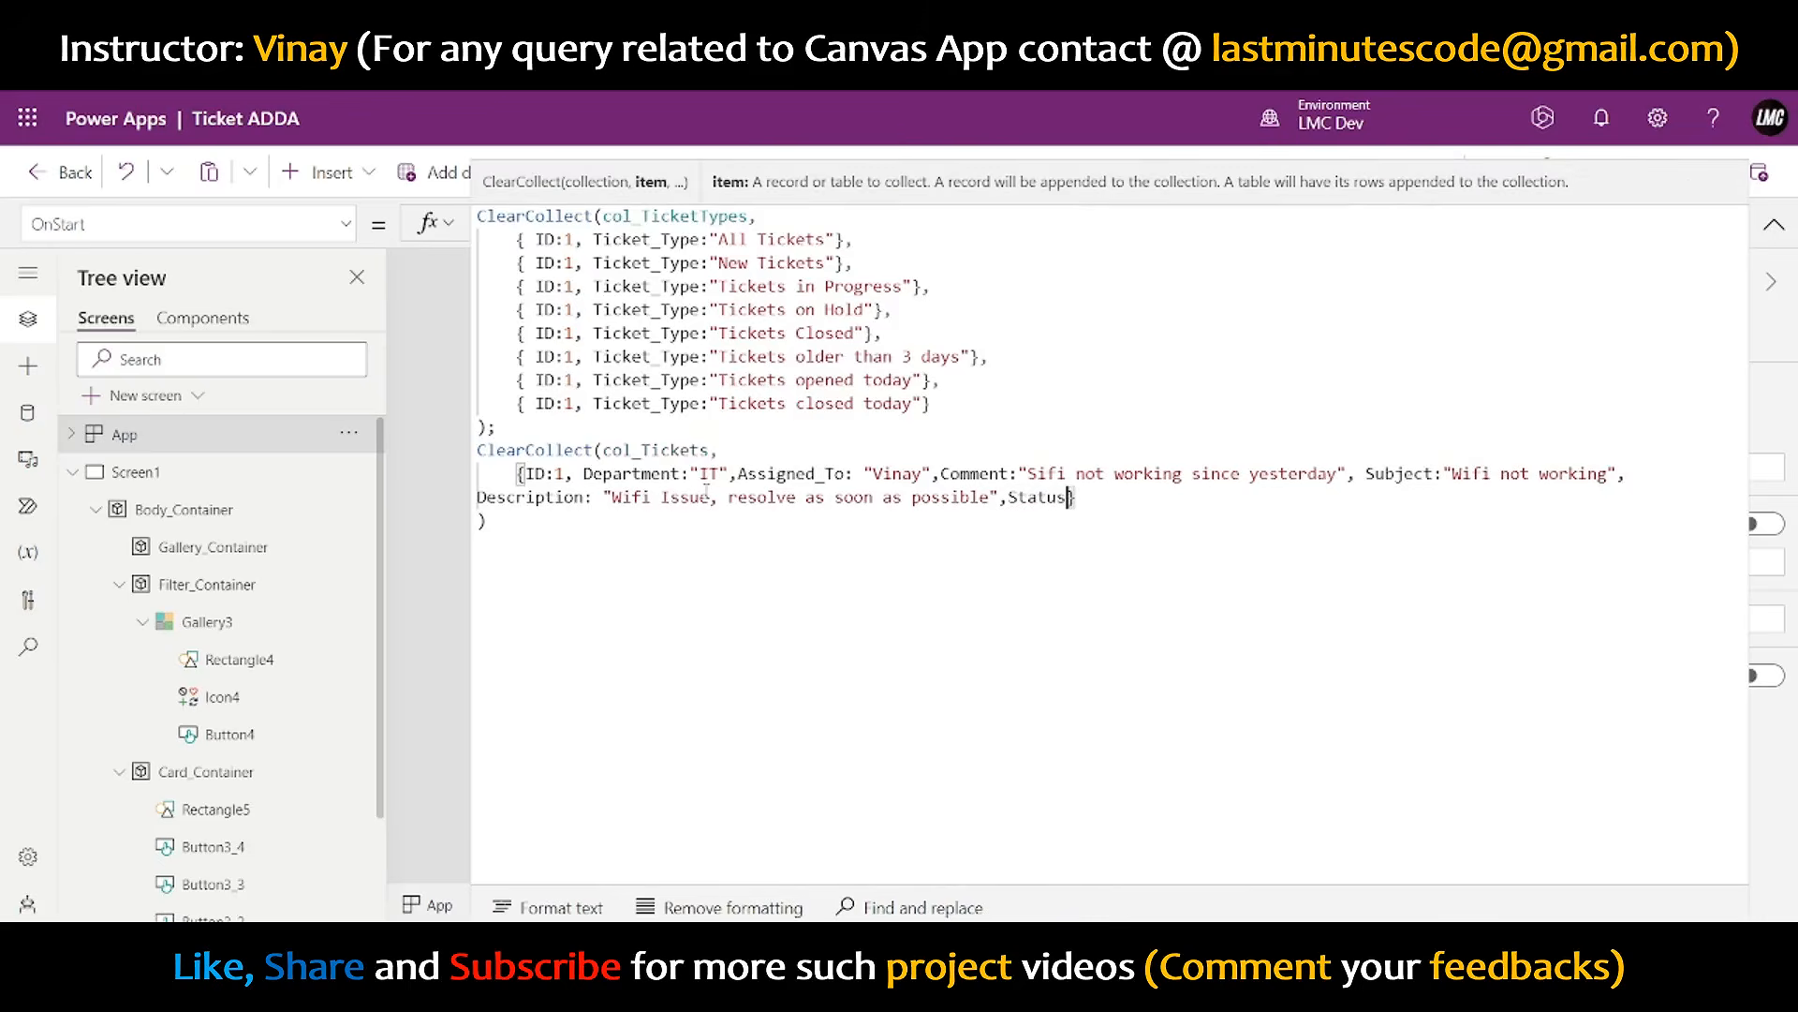
{"action": "type", "text": ":"}
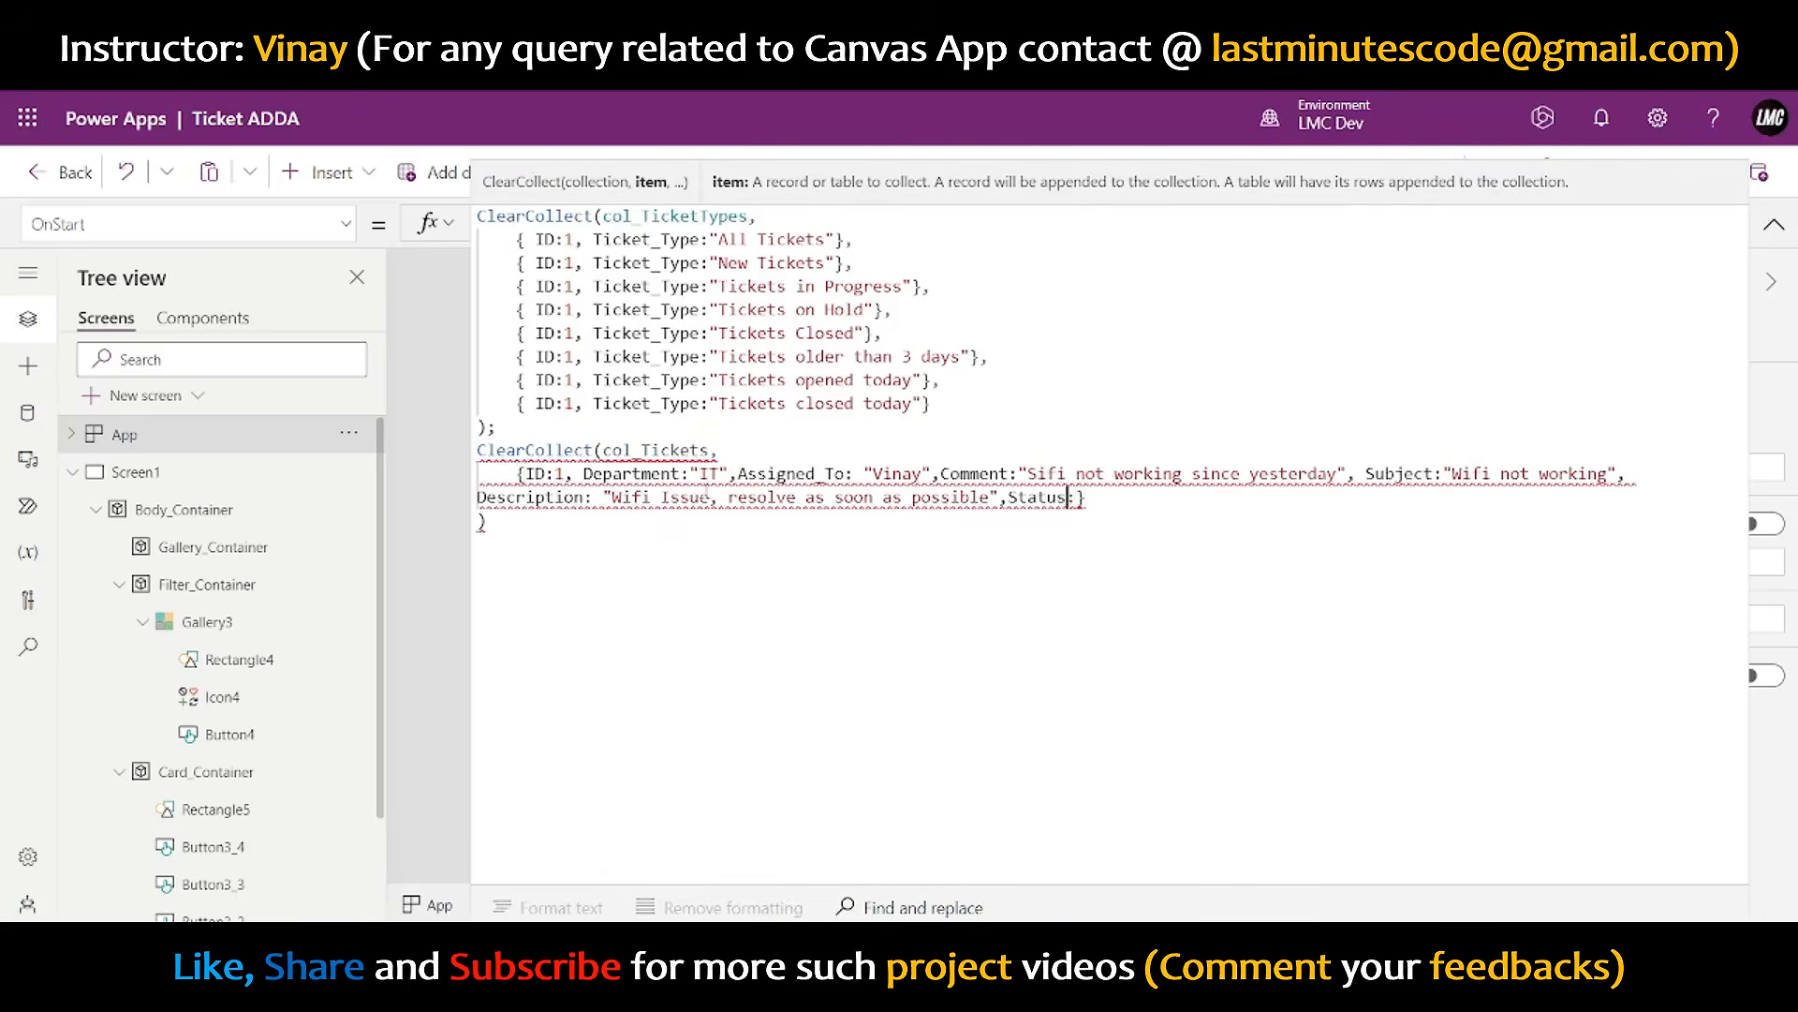
{"action": "key", "text": "Left"}
{"action": "key", "text": "Left"}
{"action": "key", "text": "Left"}
{"action": "key", "text": "Left"}
{"action": "key", "text": "Left"}
{"action": "key", "text": "Left"}
{"action": "key", "text": "Left"}
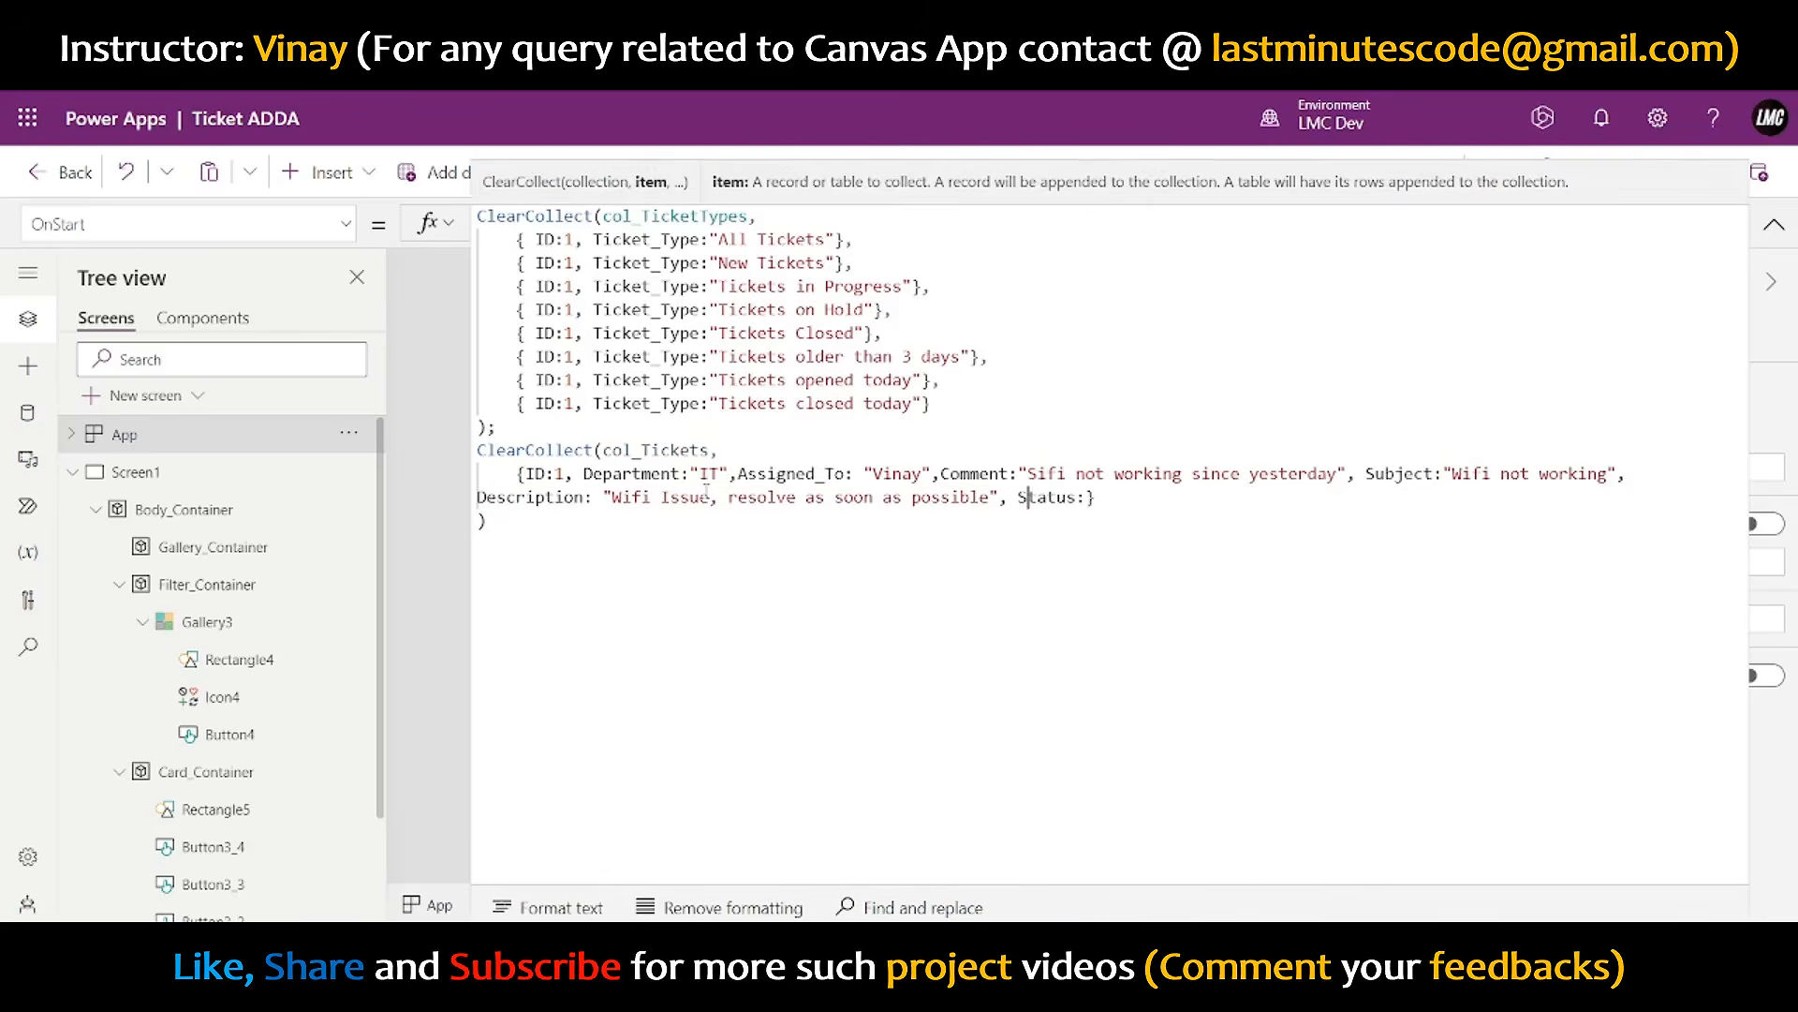
{"action": "left_click", "coordinate": [1089, 498]}
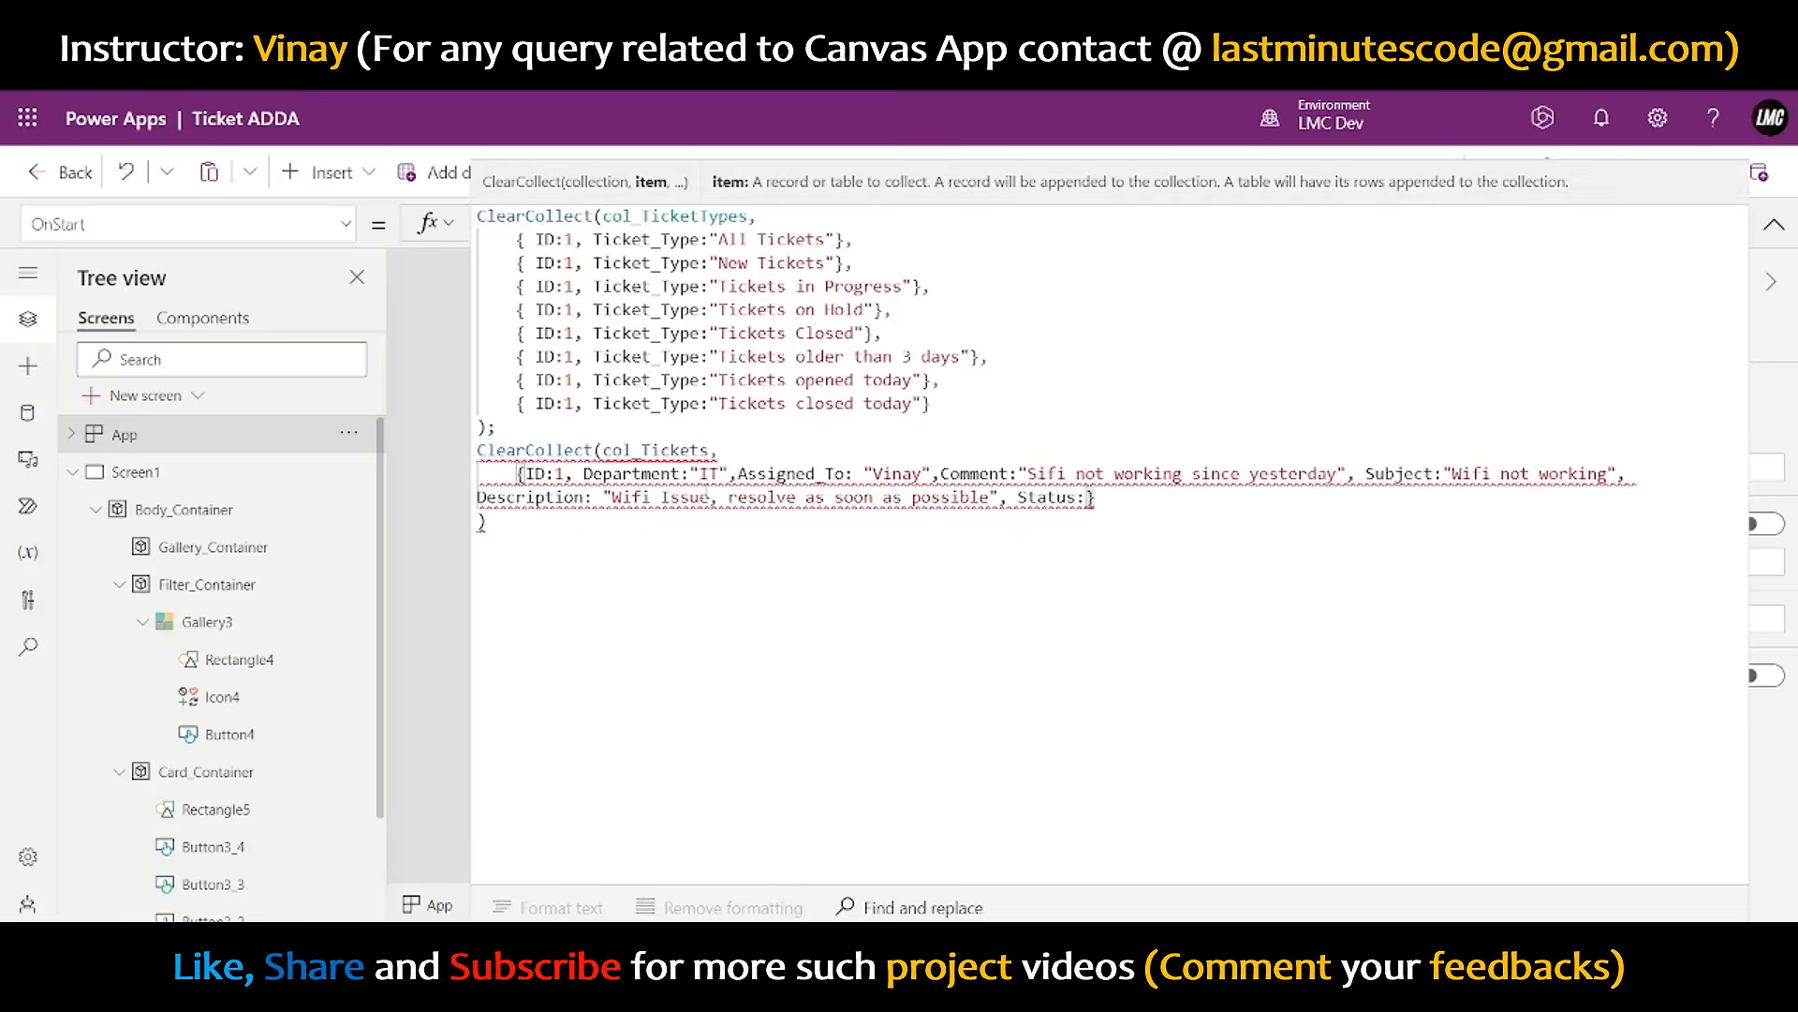
{"action": "type", "text": "\"\""}
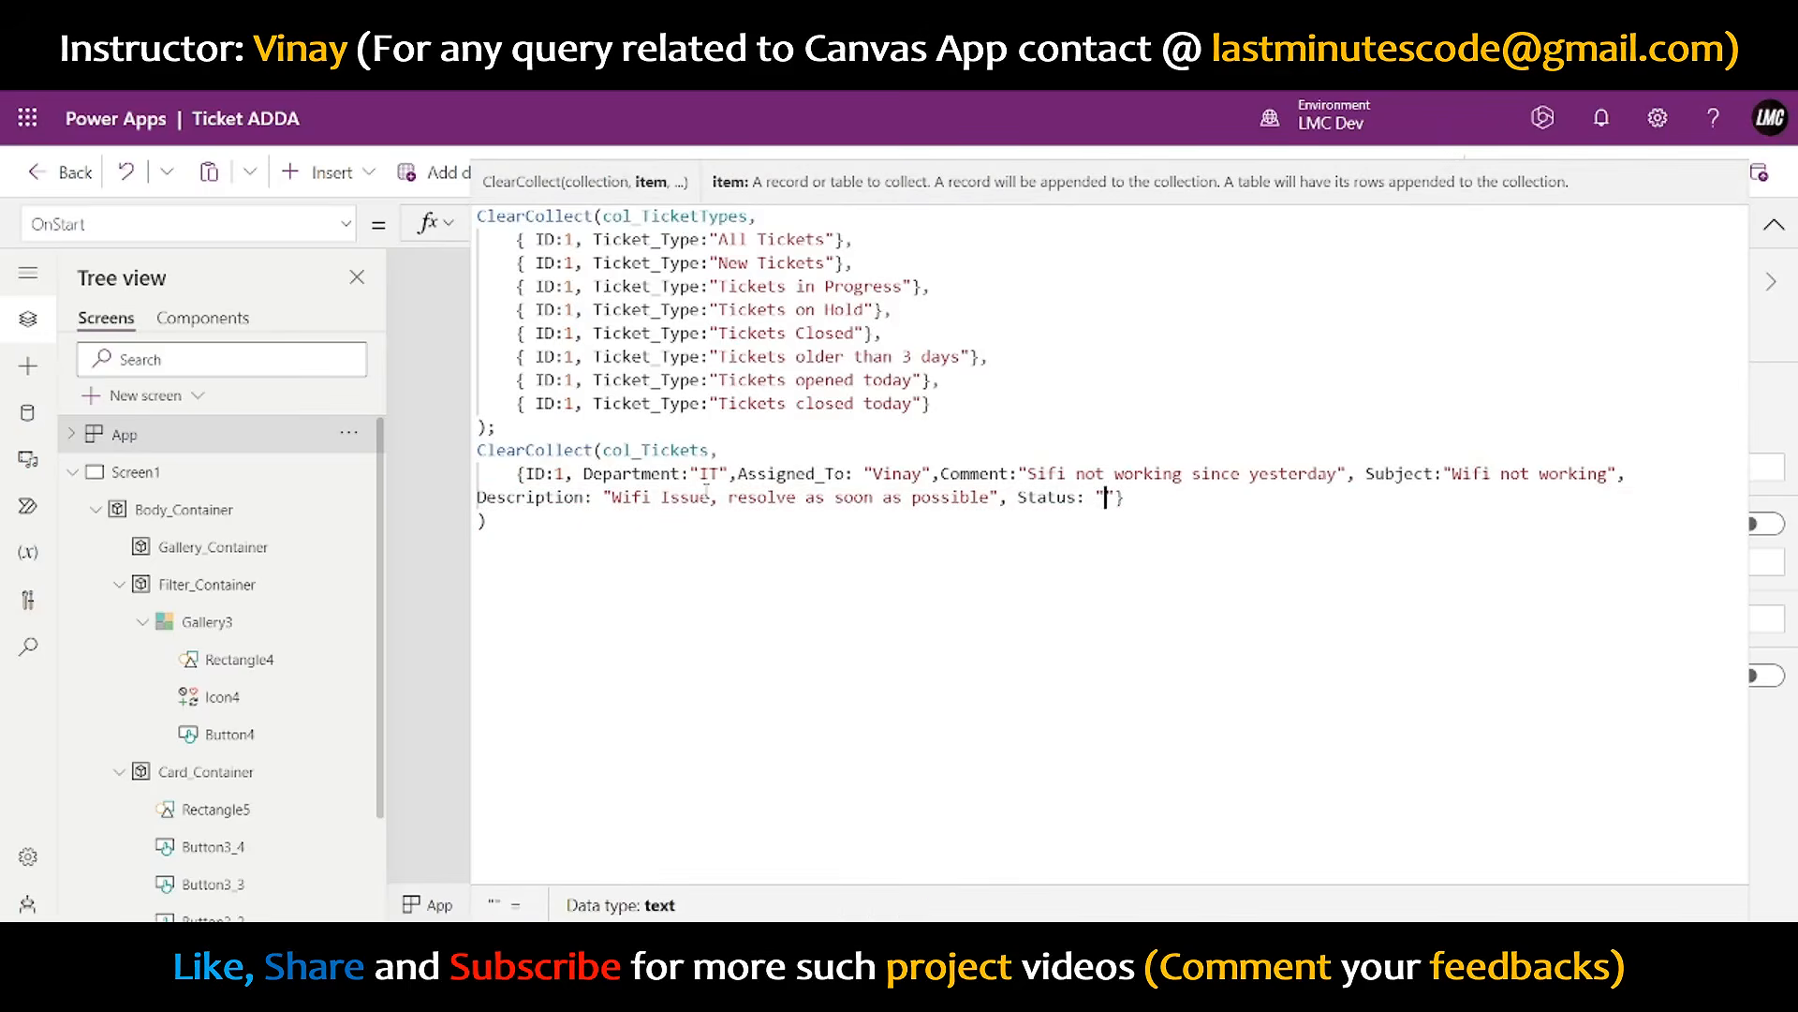
{"action": "type", "text": "In Pro"}
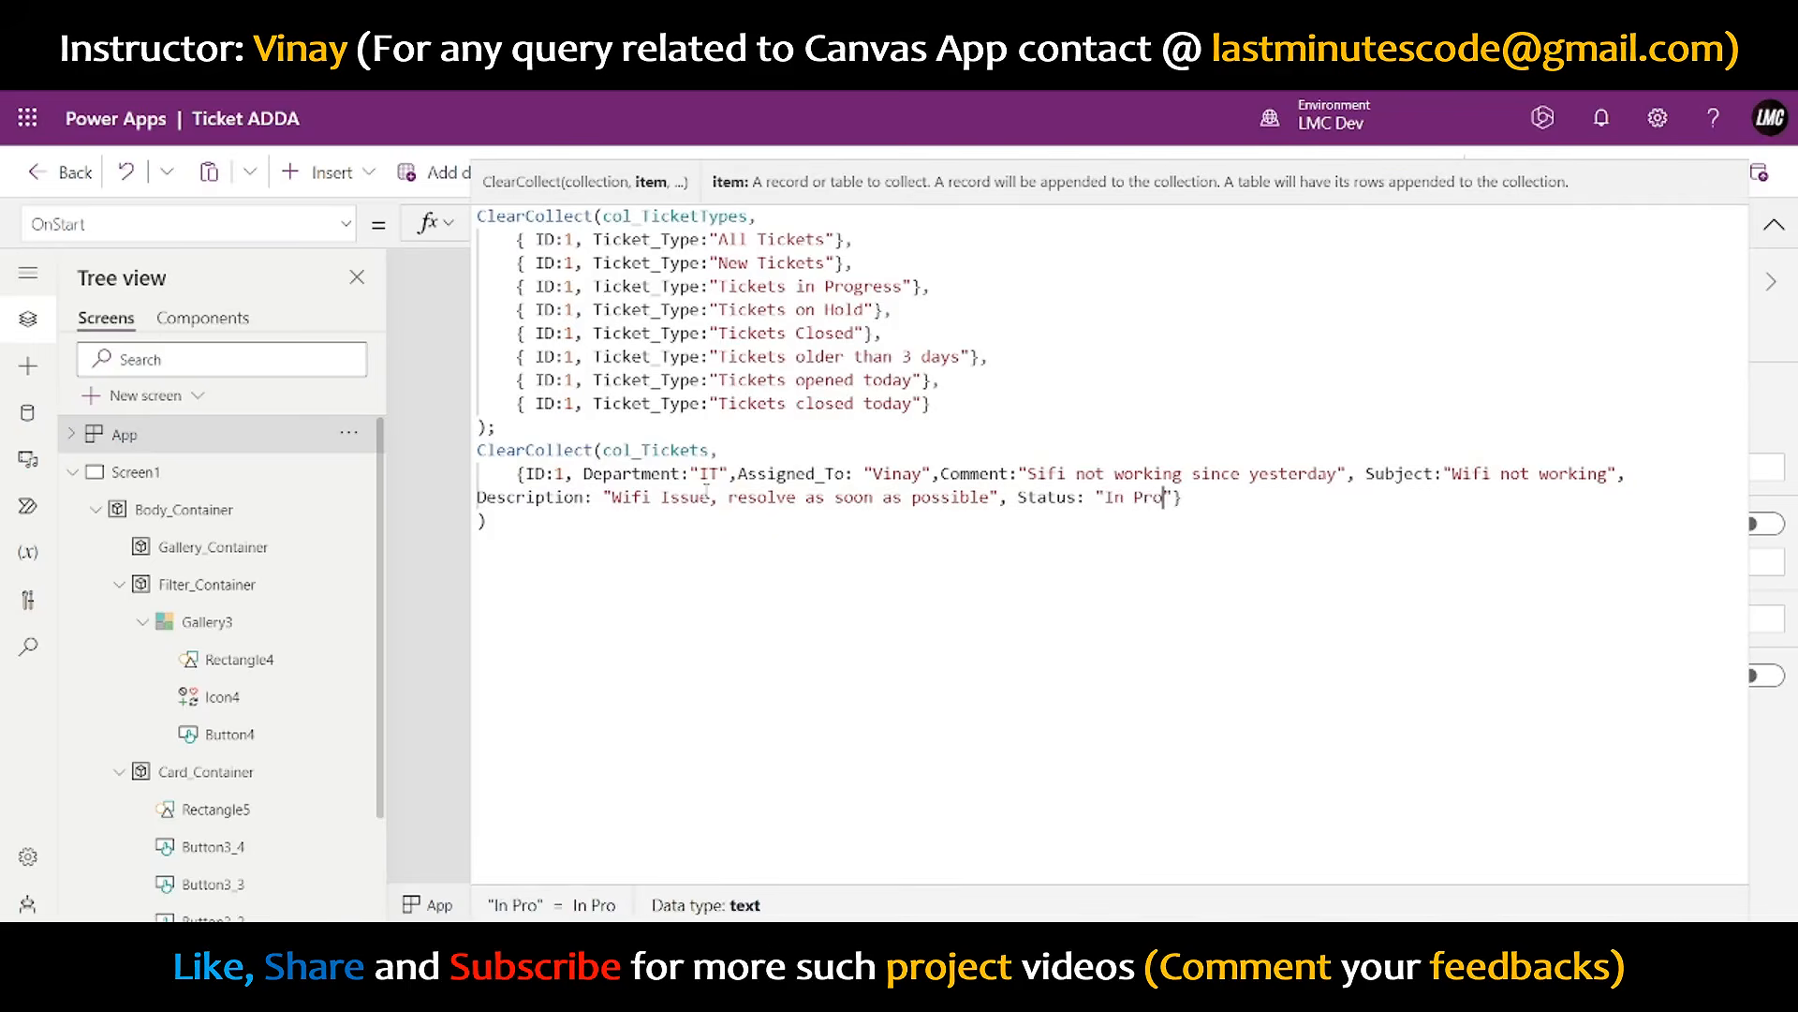
{"action": "type", "text": "gress"}
{"action": "key", "text": "Right"}
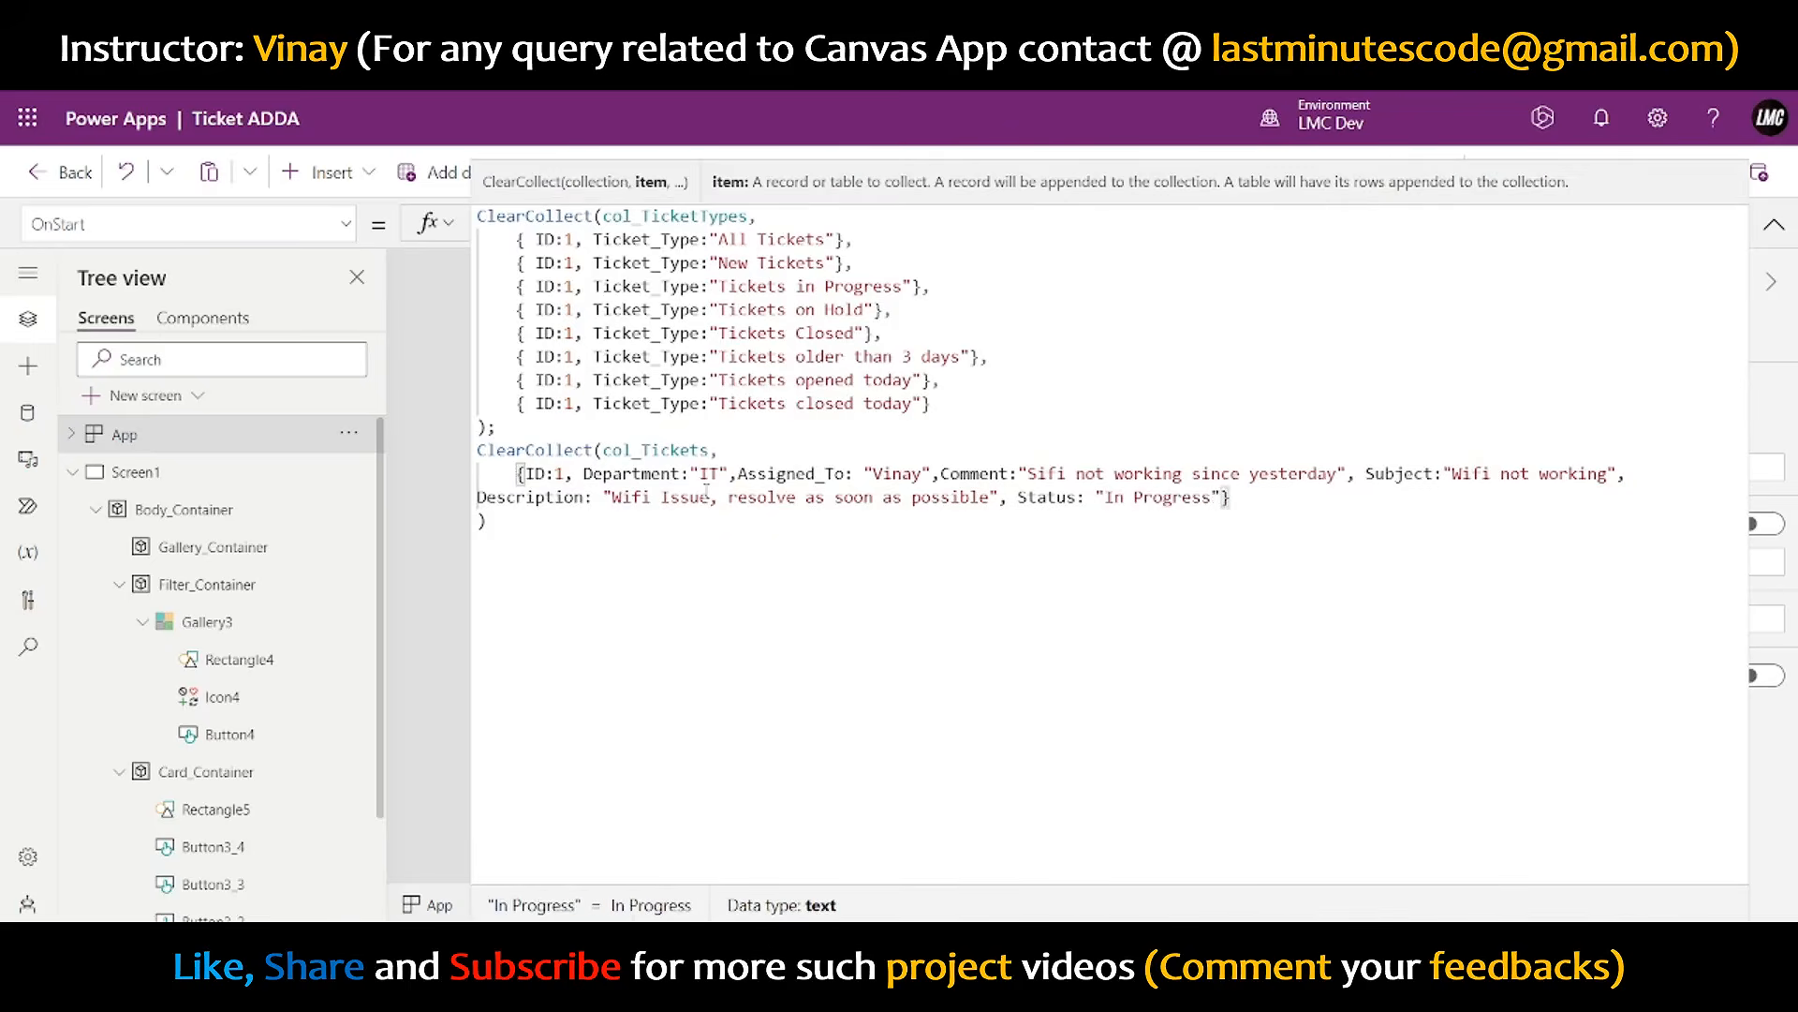
- Add the field Priority with the value "High" to the col_Tickets record
{"action": "type", "text": ", "}
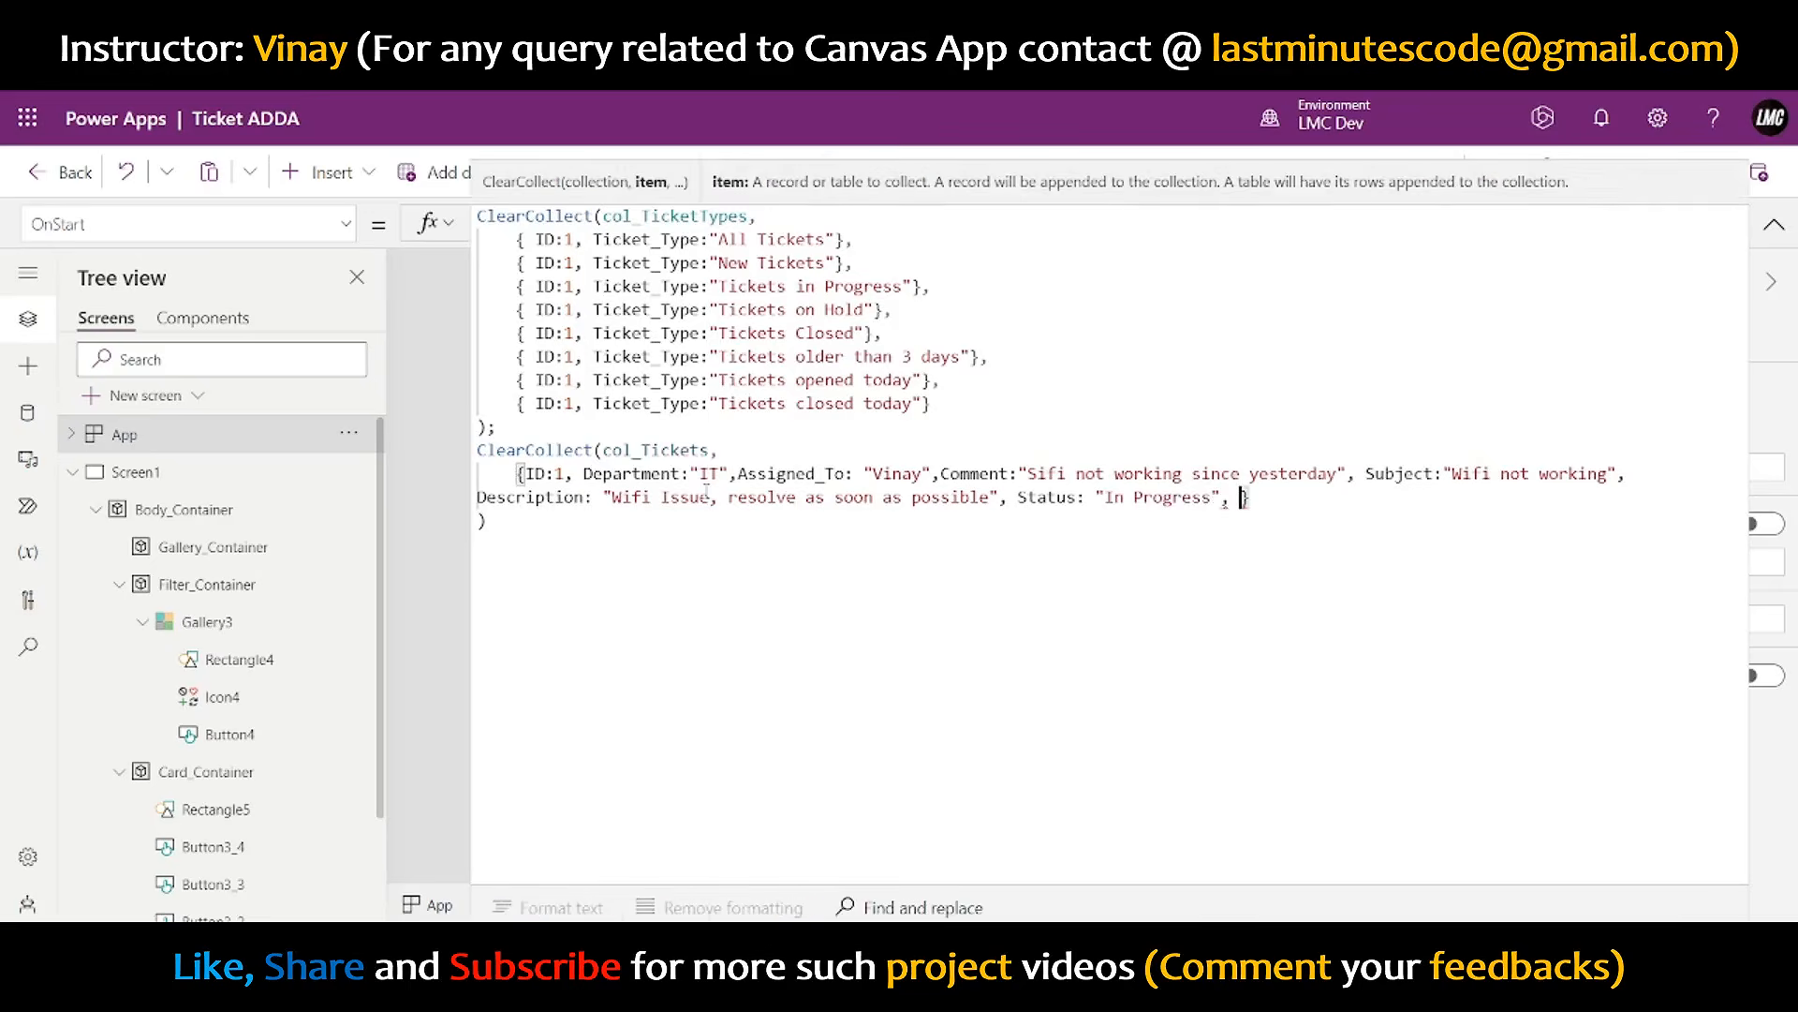
{"action": "type", "text": "Priority"}
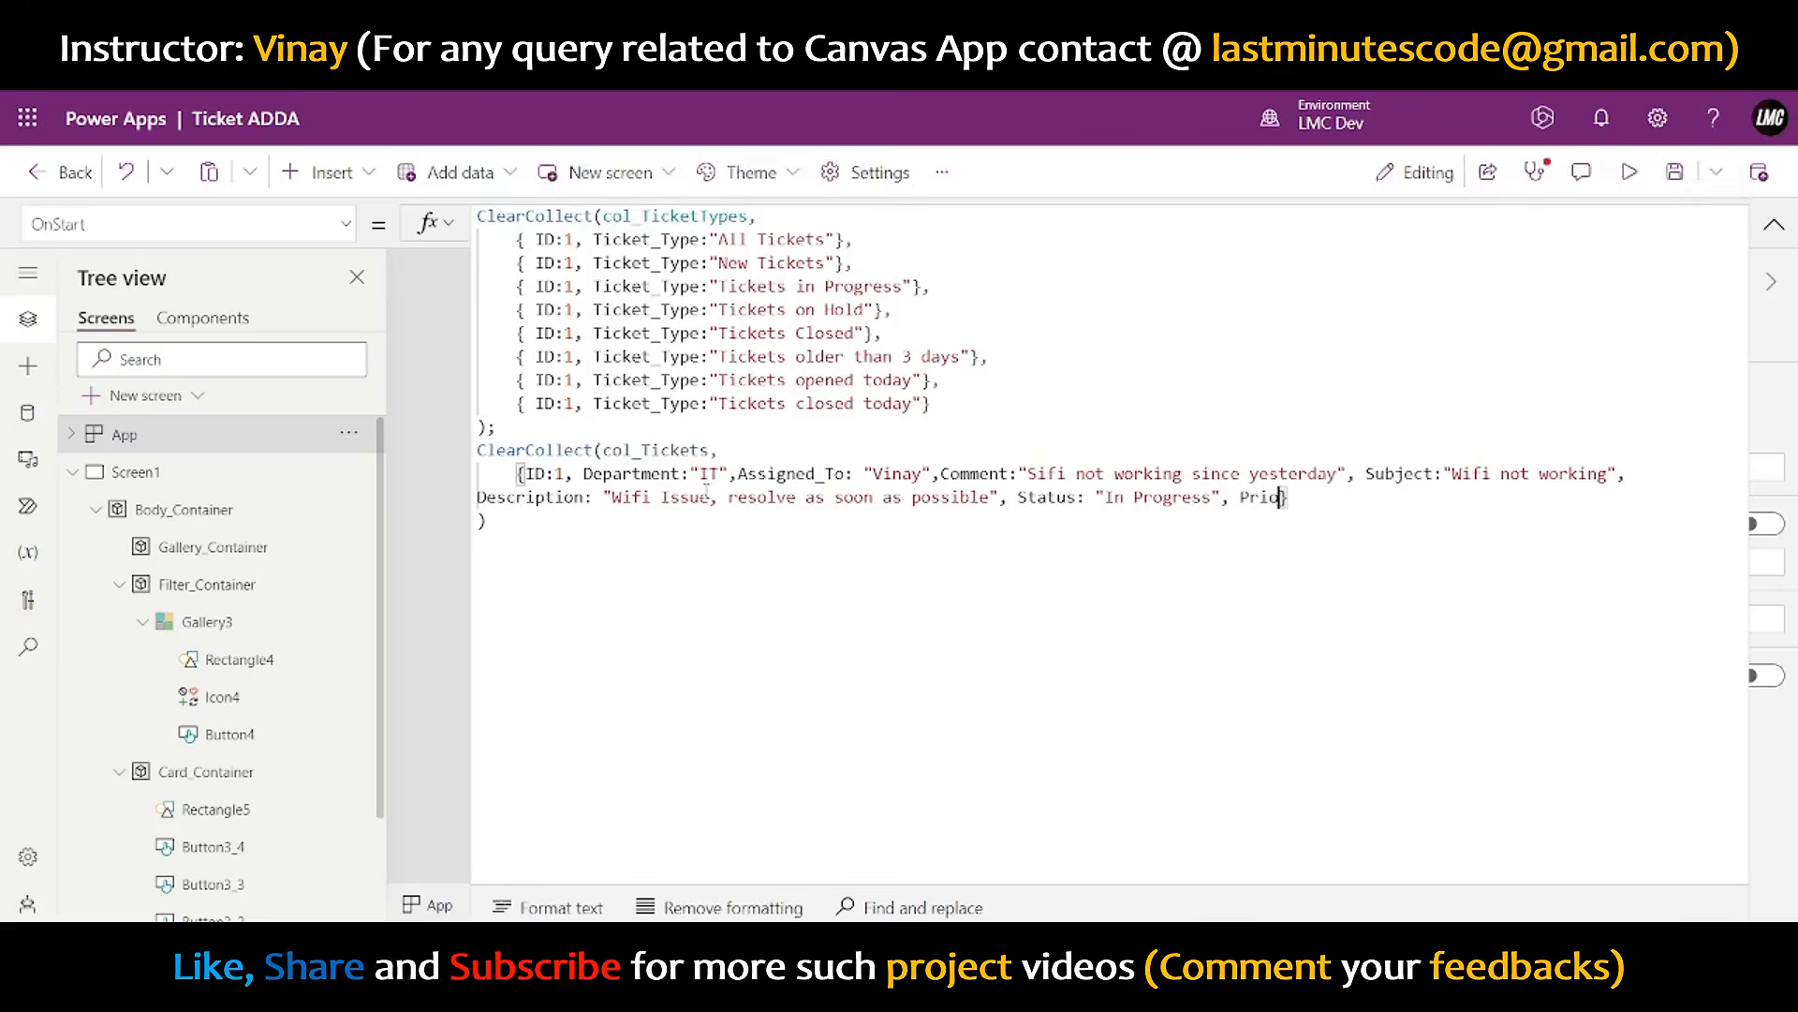
{"action": "type", "text": ": \"Hi"}
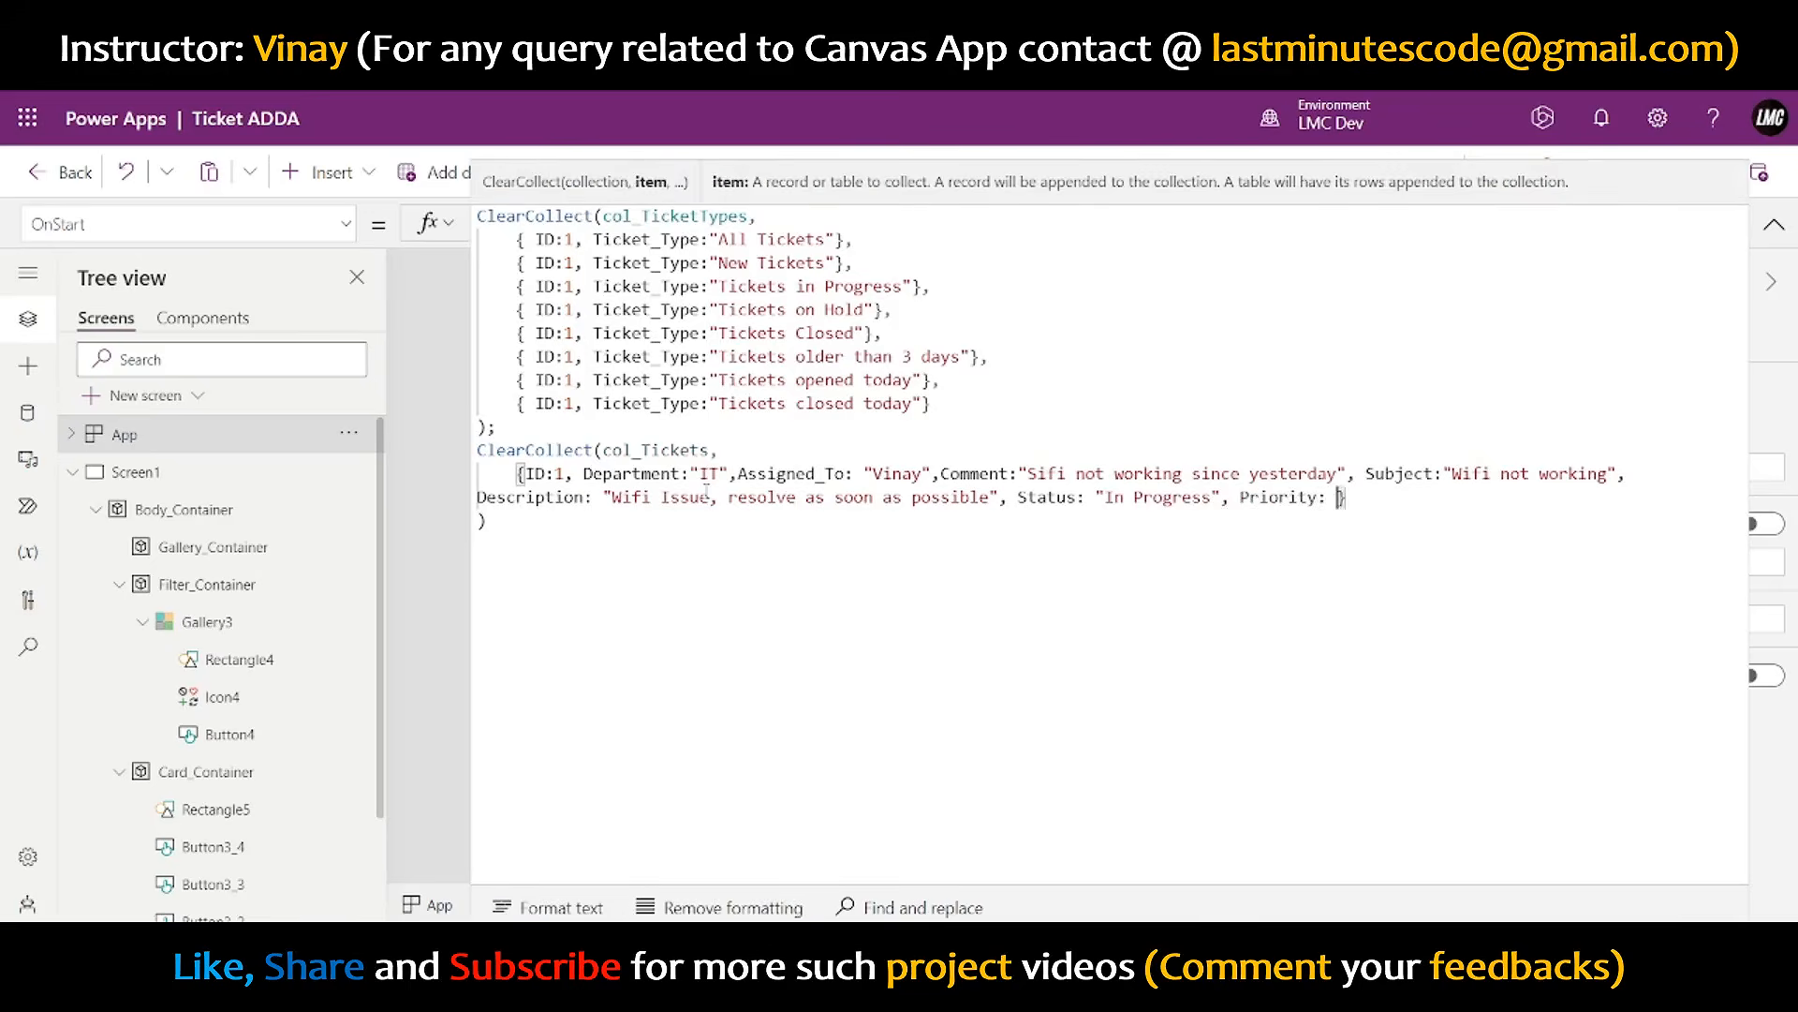
{"action": "type", "text": "gh\""}
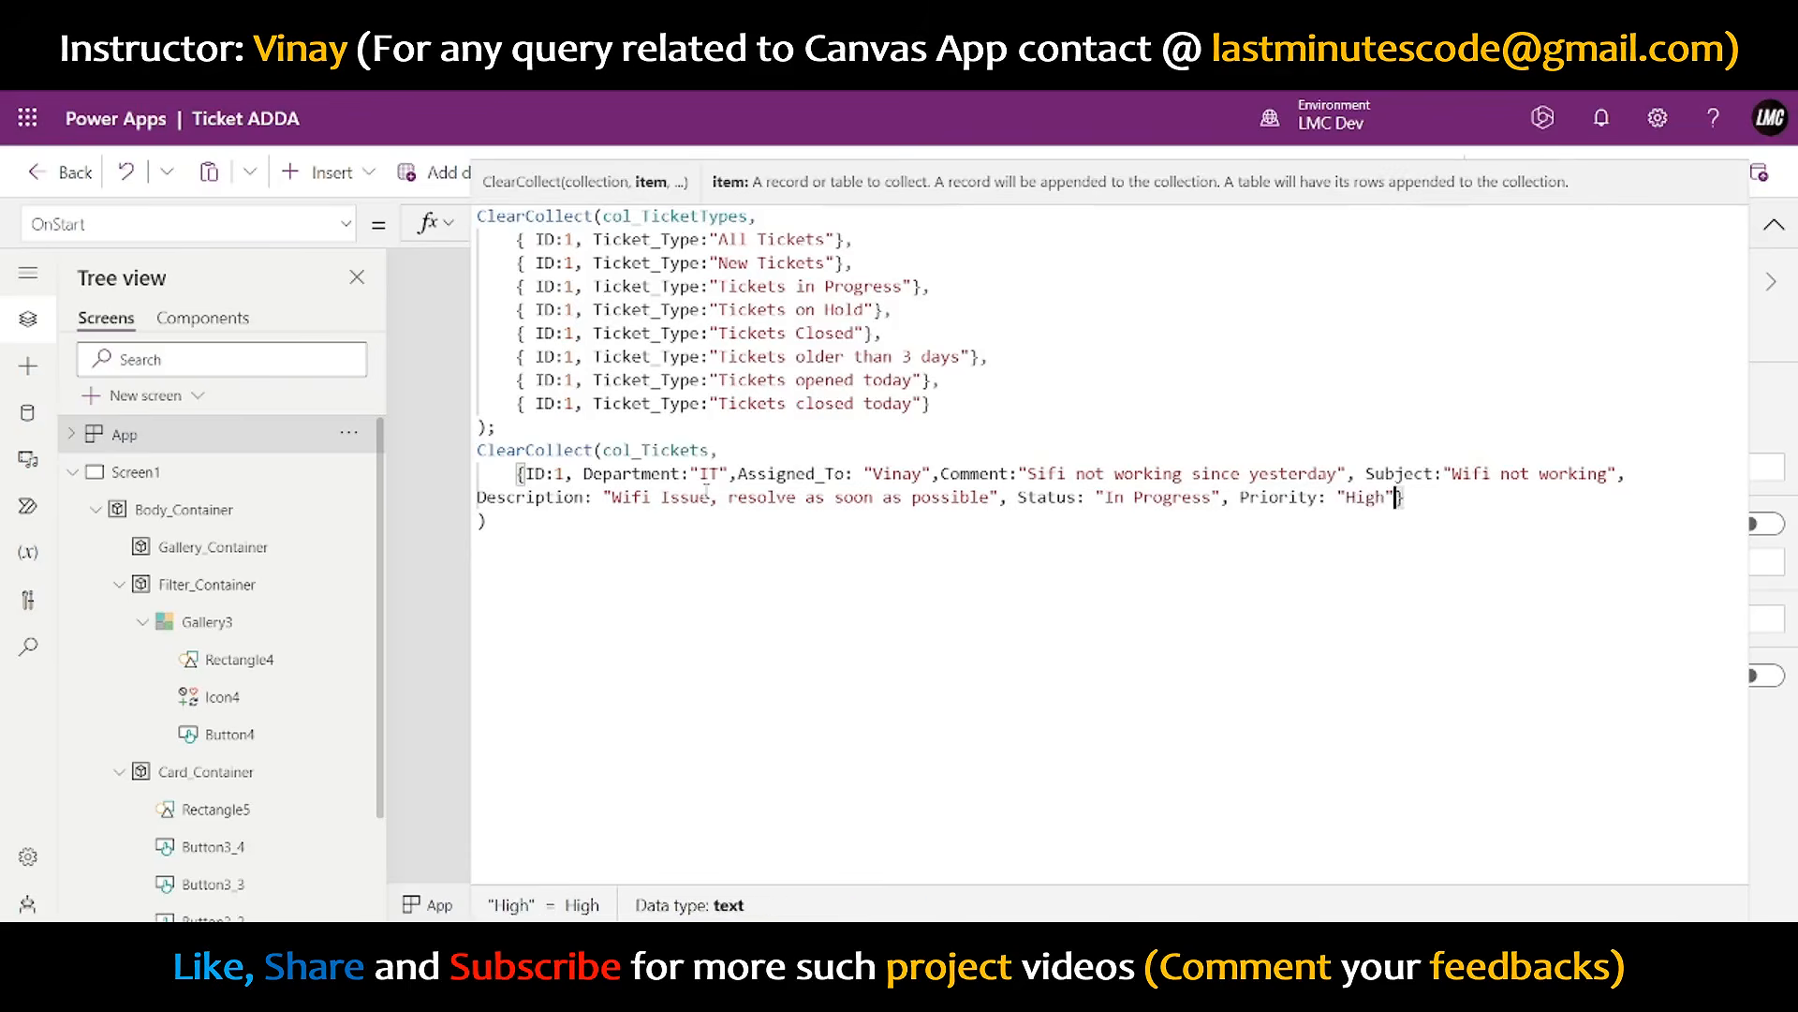
- Add the field Date_Created with the value DateValue("08/23/2023") to the col_Tickets record after Priority
{"action": "type", "text": ", "}
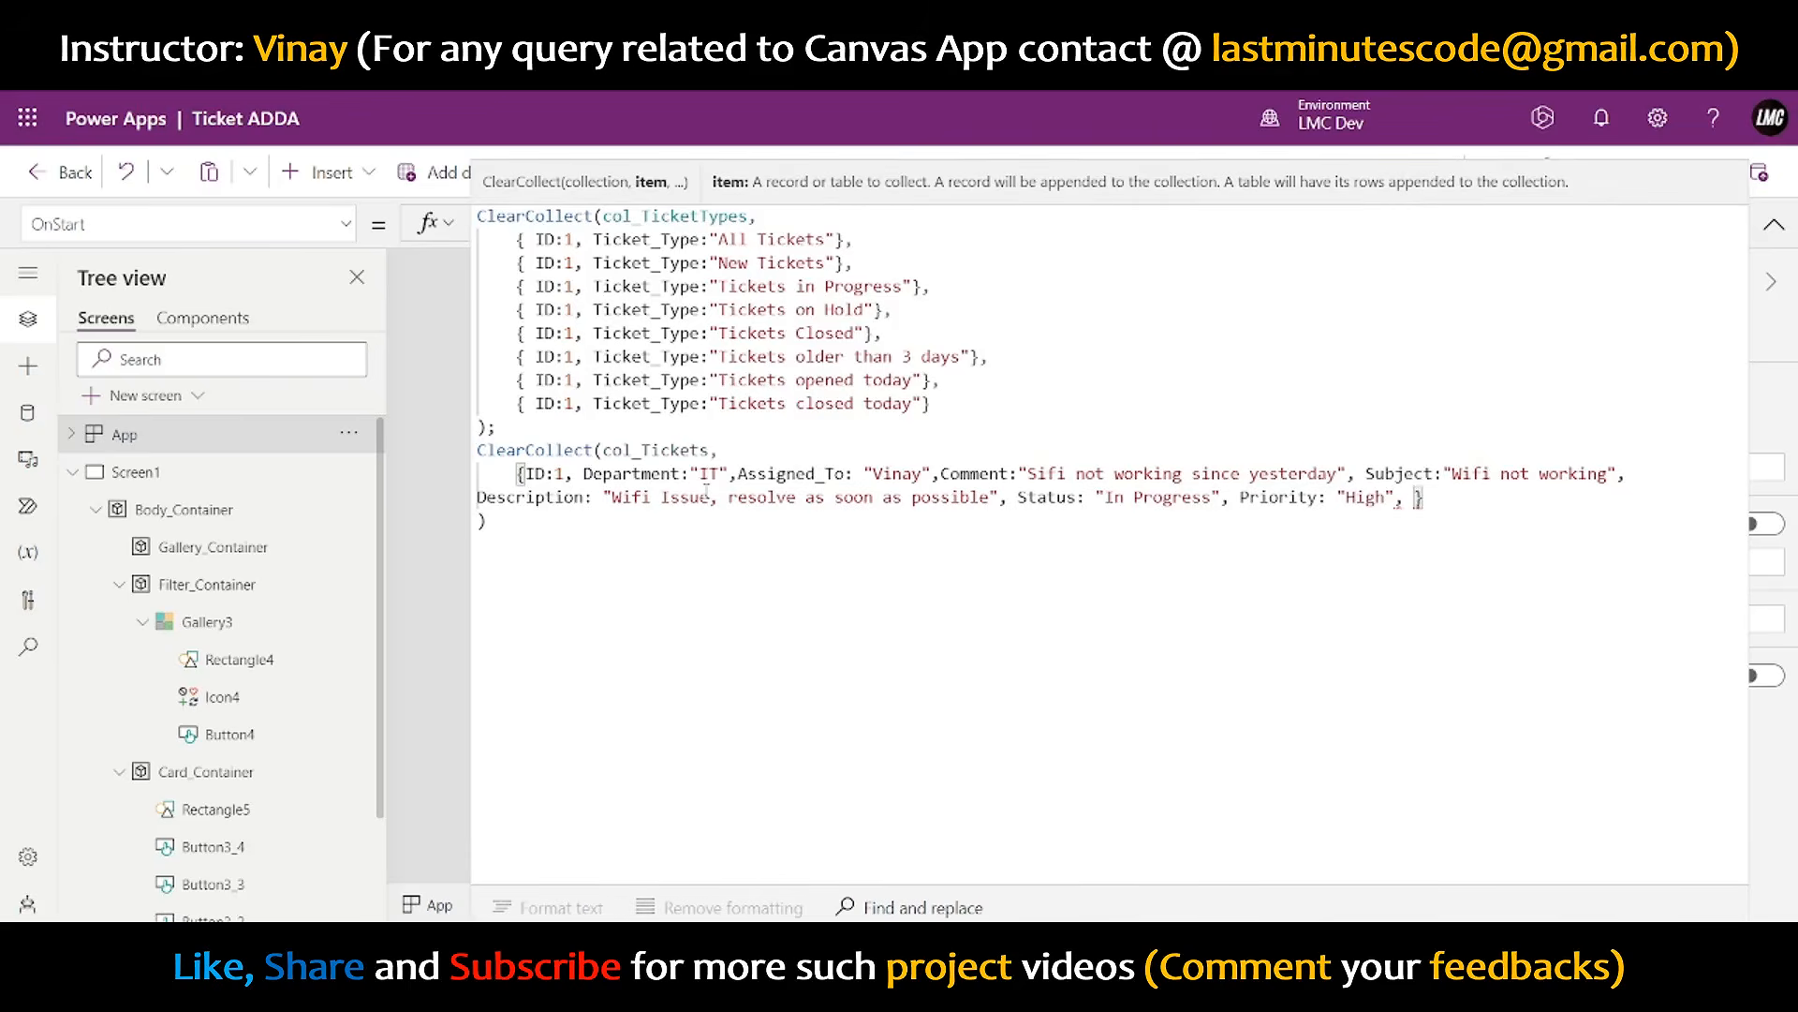
{"action": "type", "text": "Date"}
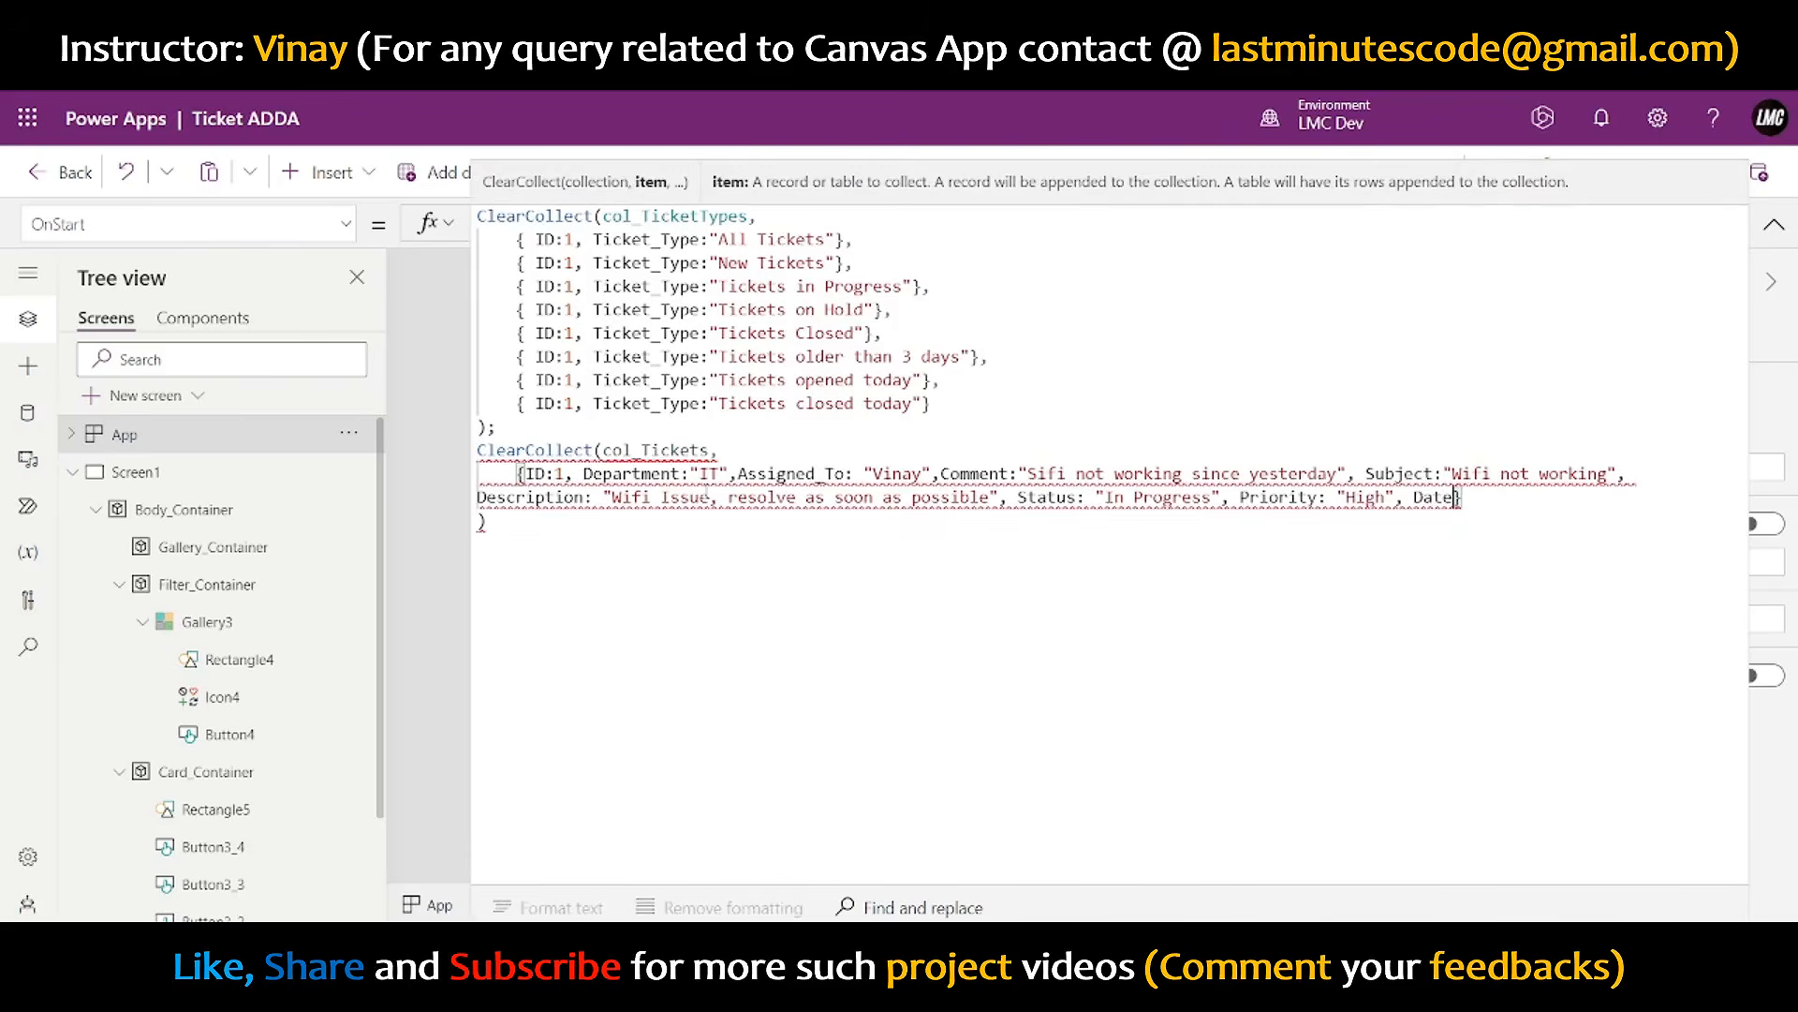
{"action": "type", "text": "_Created: No"}
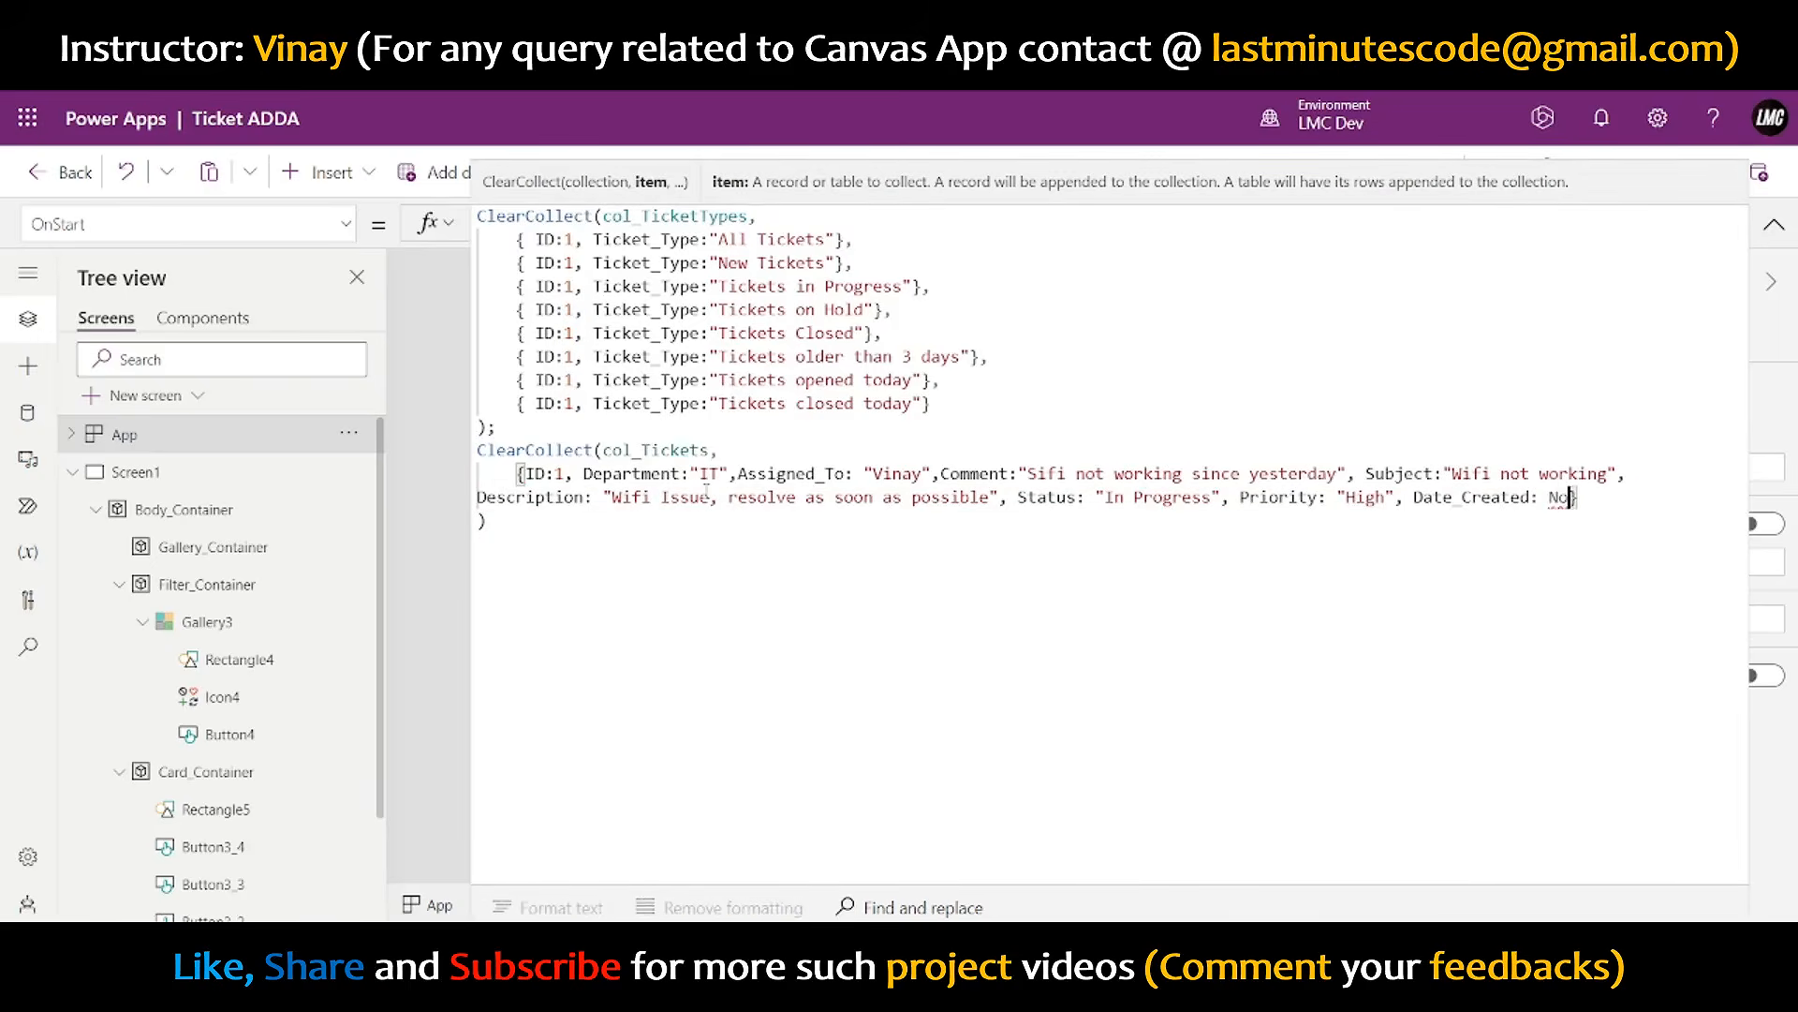
{"action": "key", "text": "BackSpace"}
{"action": "key", "text": "BackSpace"}
{"action": "type", "text": "DateVal"}
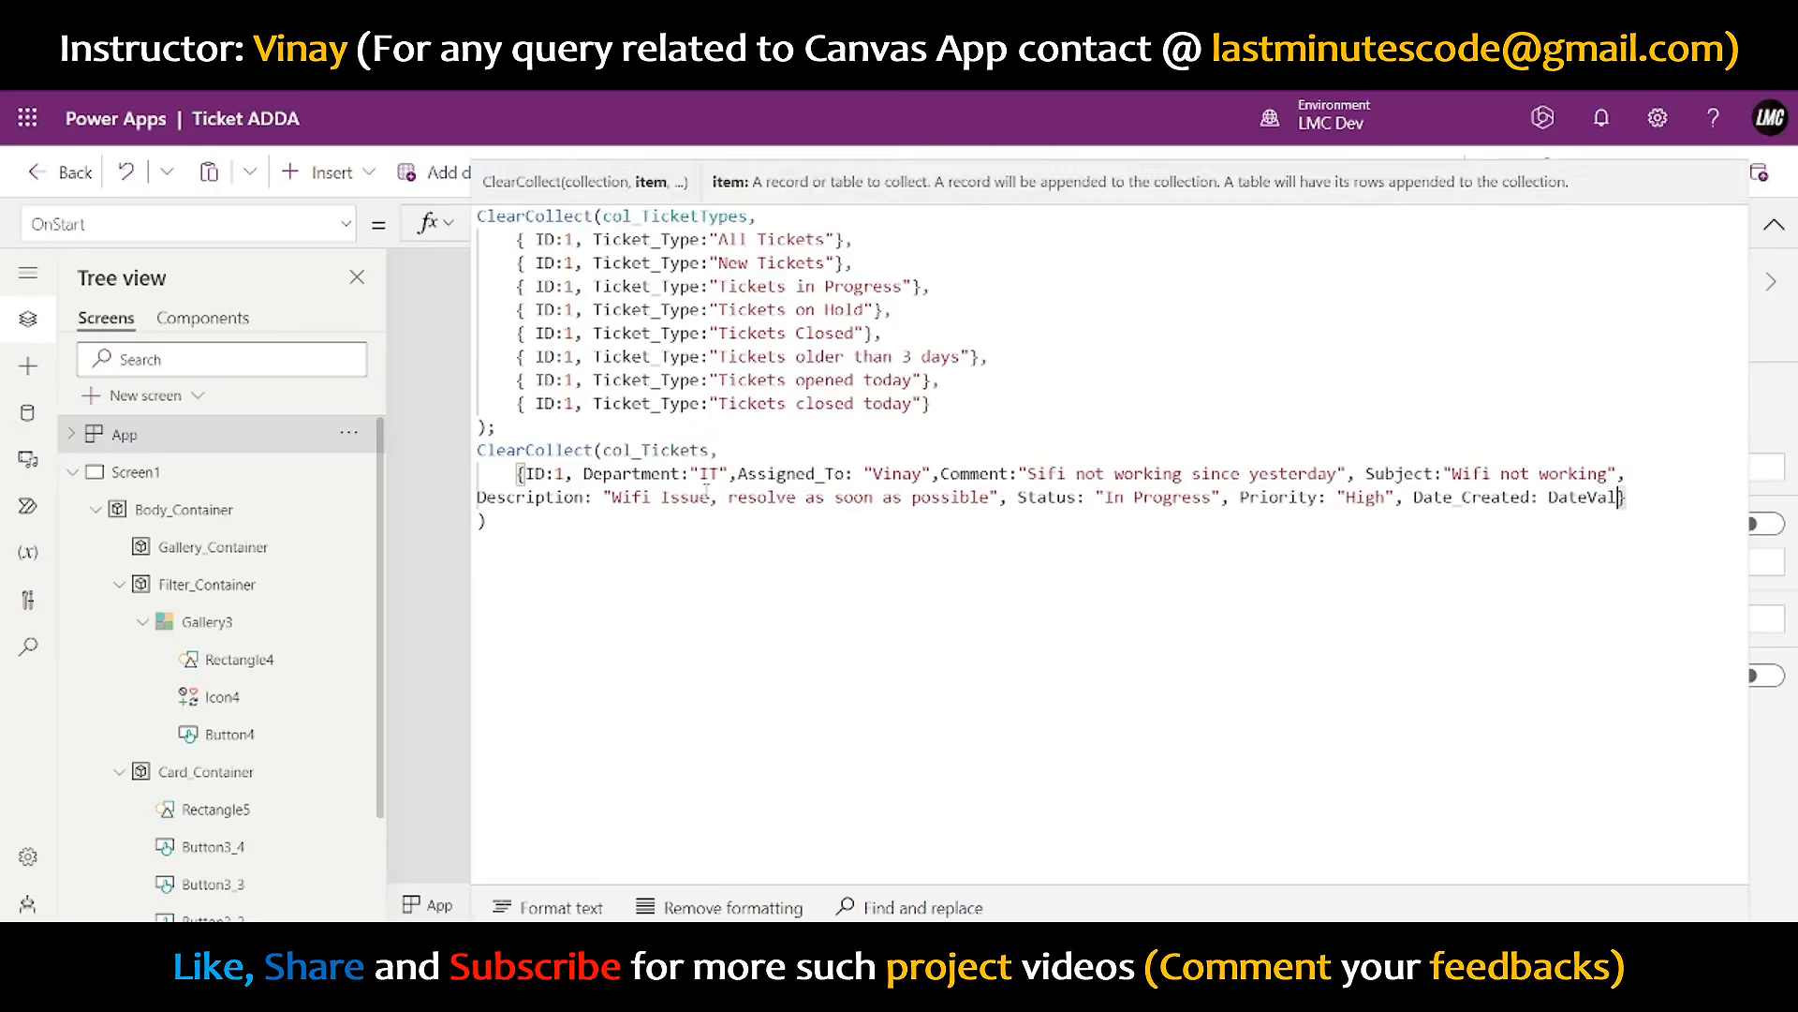
{"action": "type", "text": "ue"}
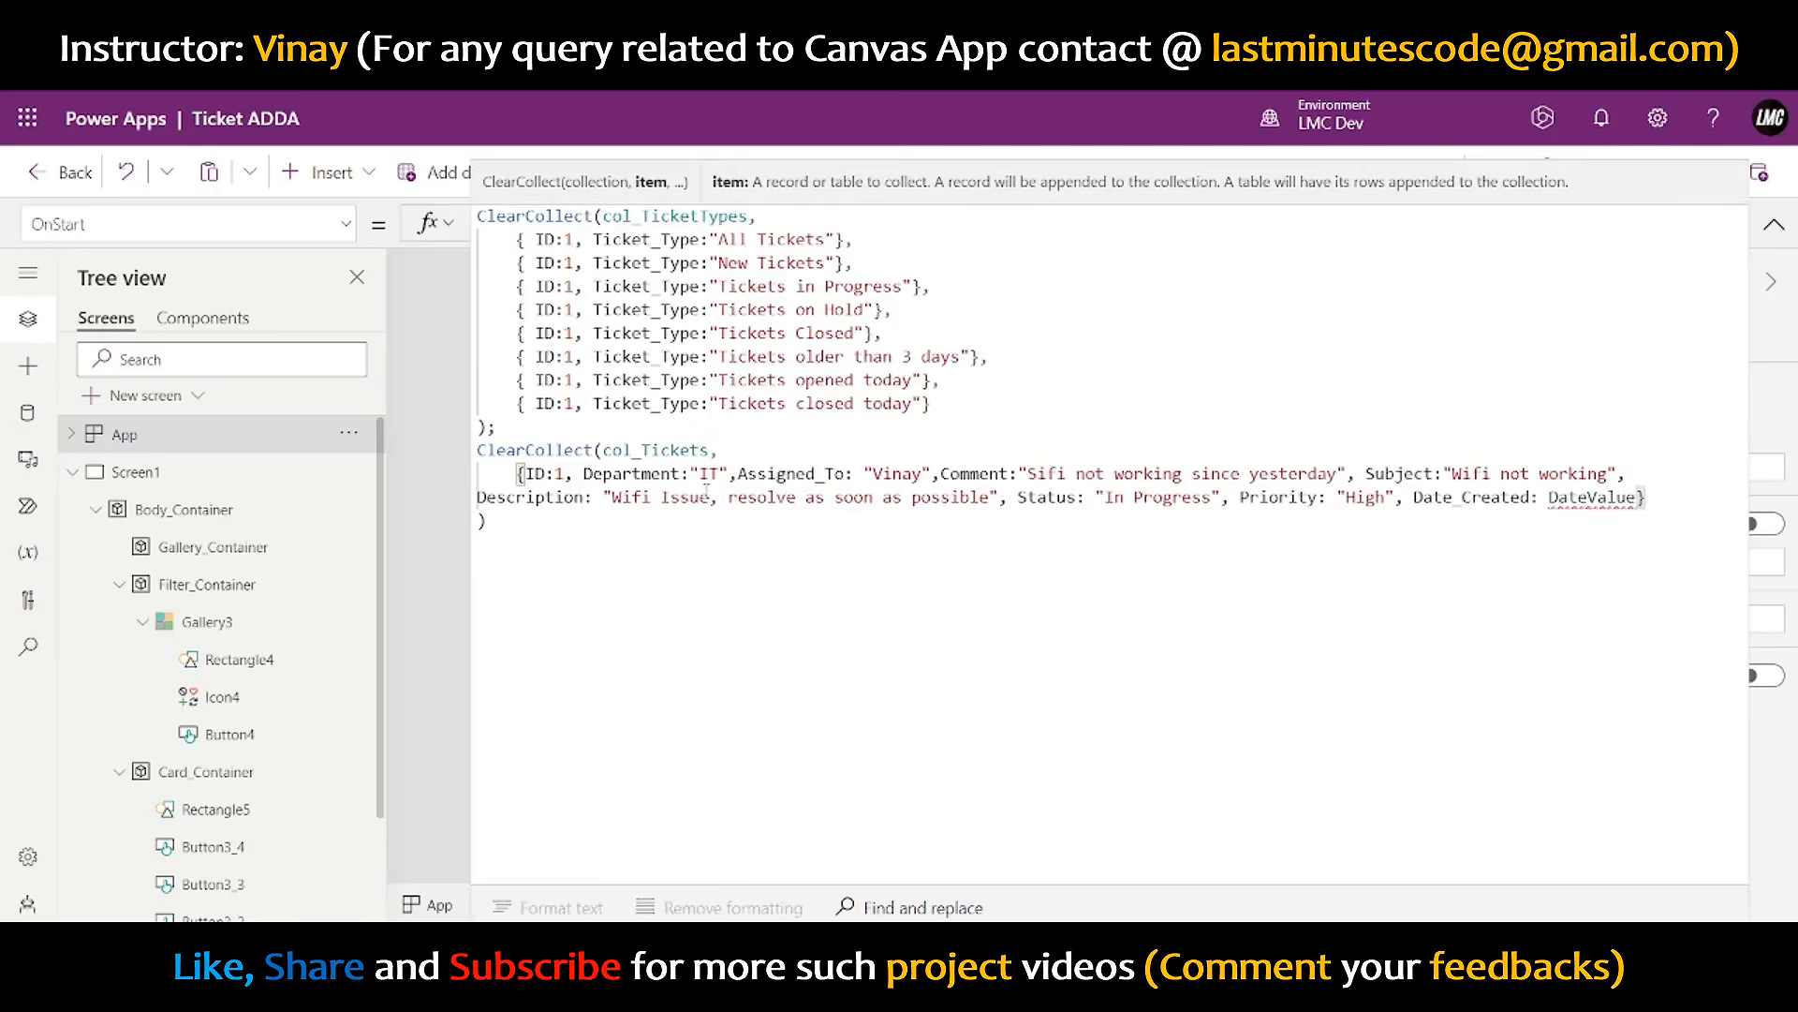
{"action": "type", "text": "(\""}
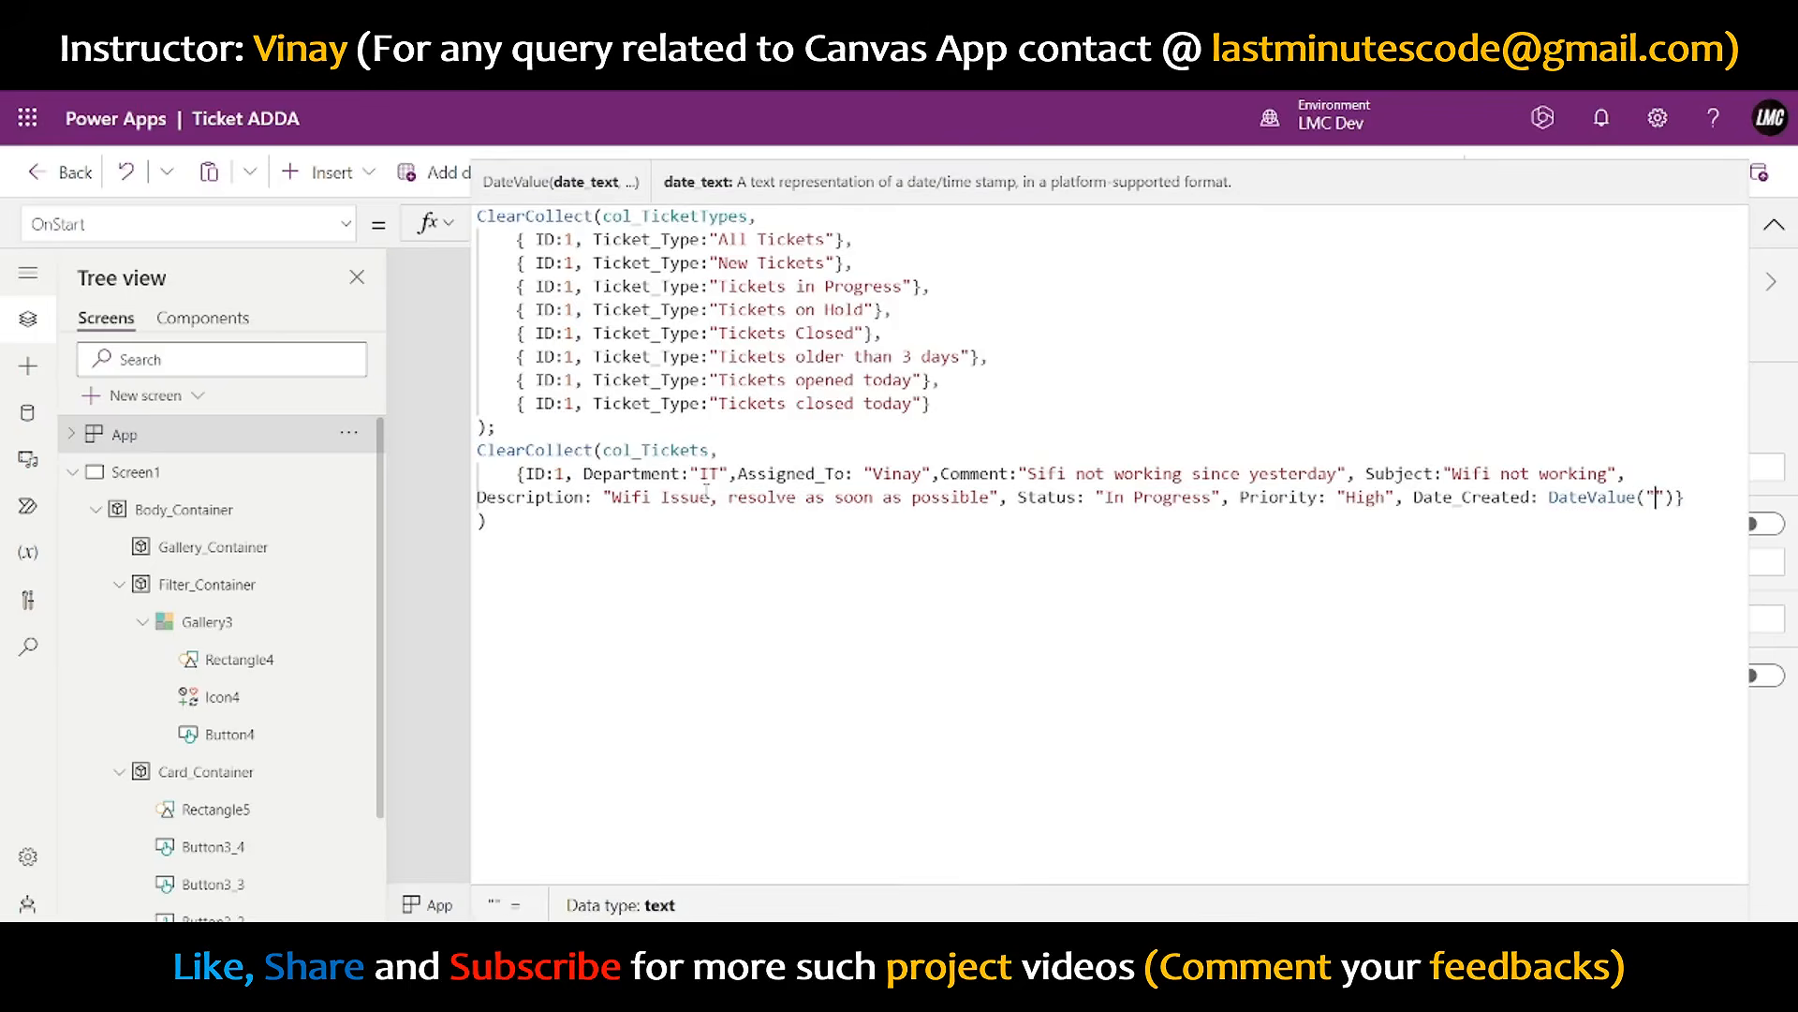
{"action": "type", "text": "08"}
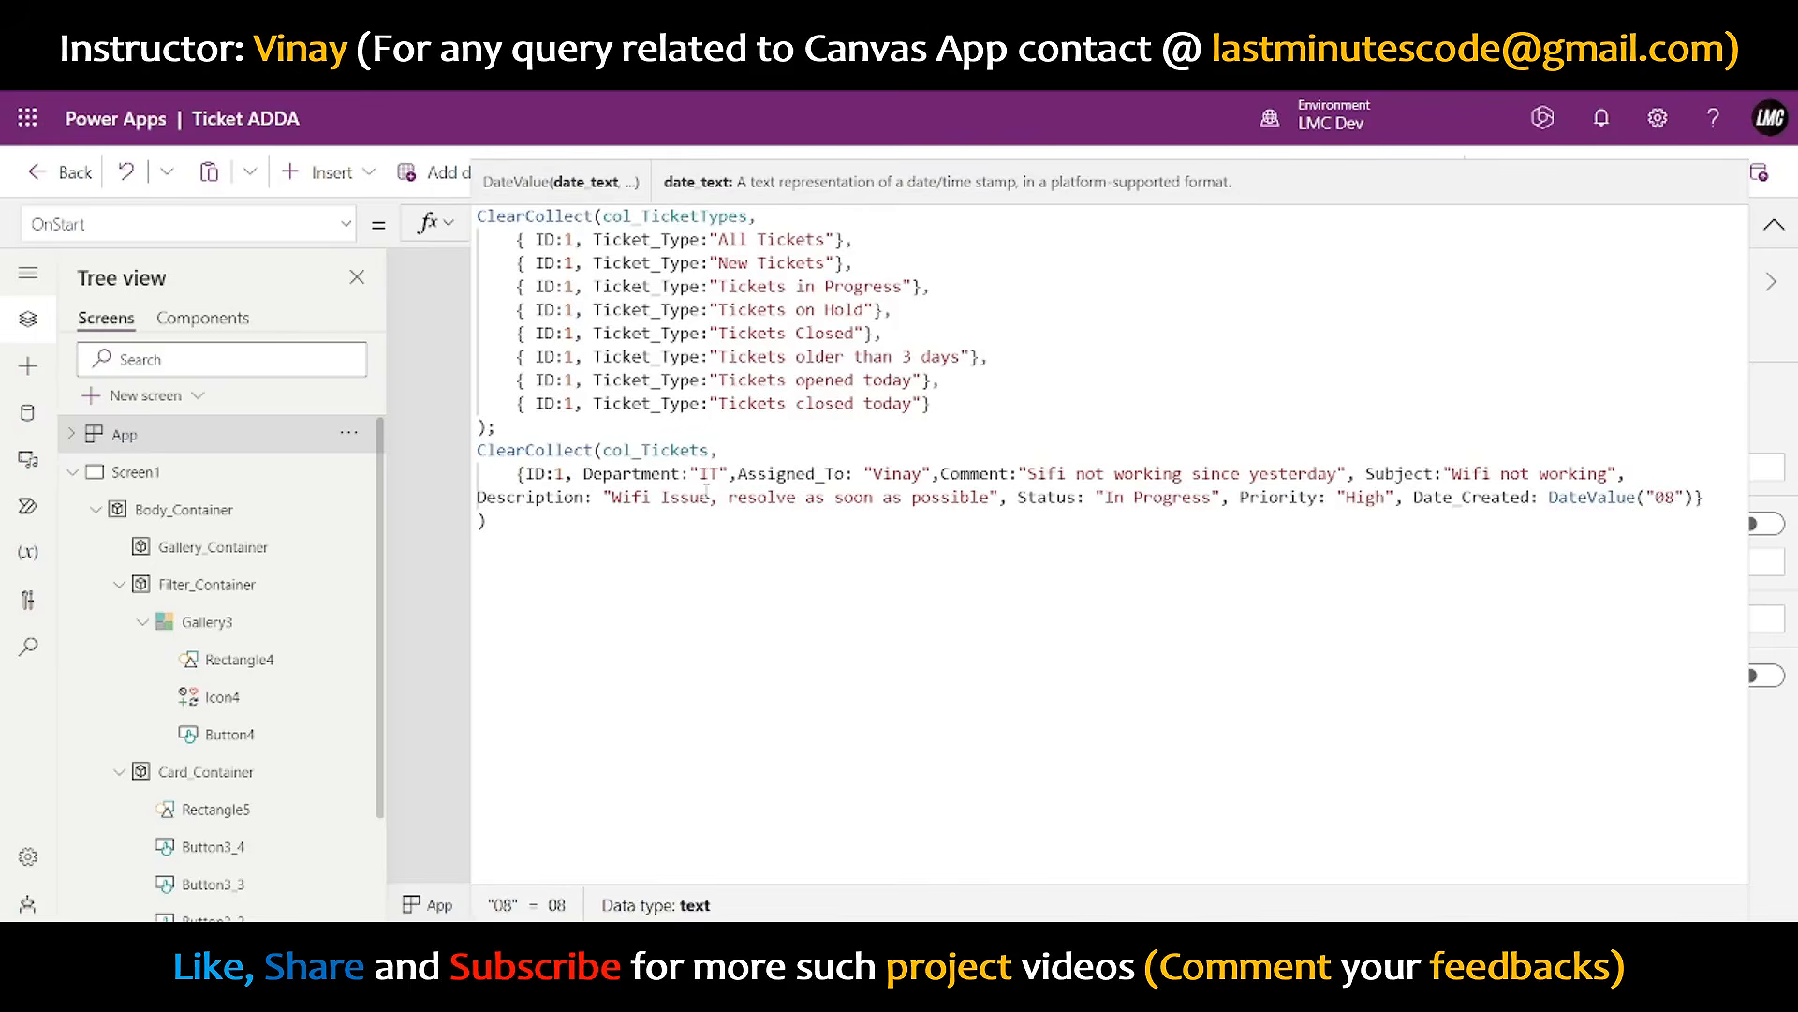
{"action": "type", "text": "/23/2023"}
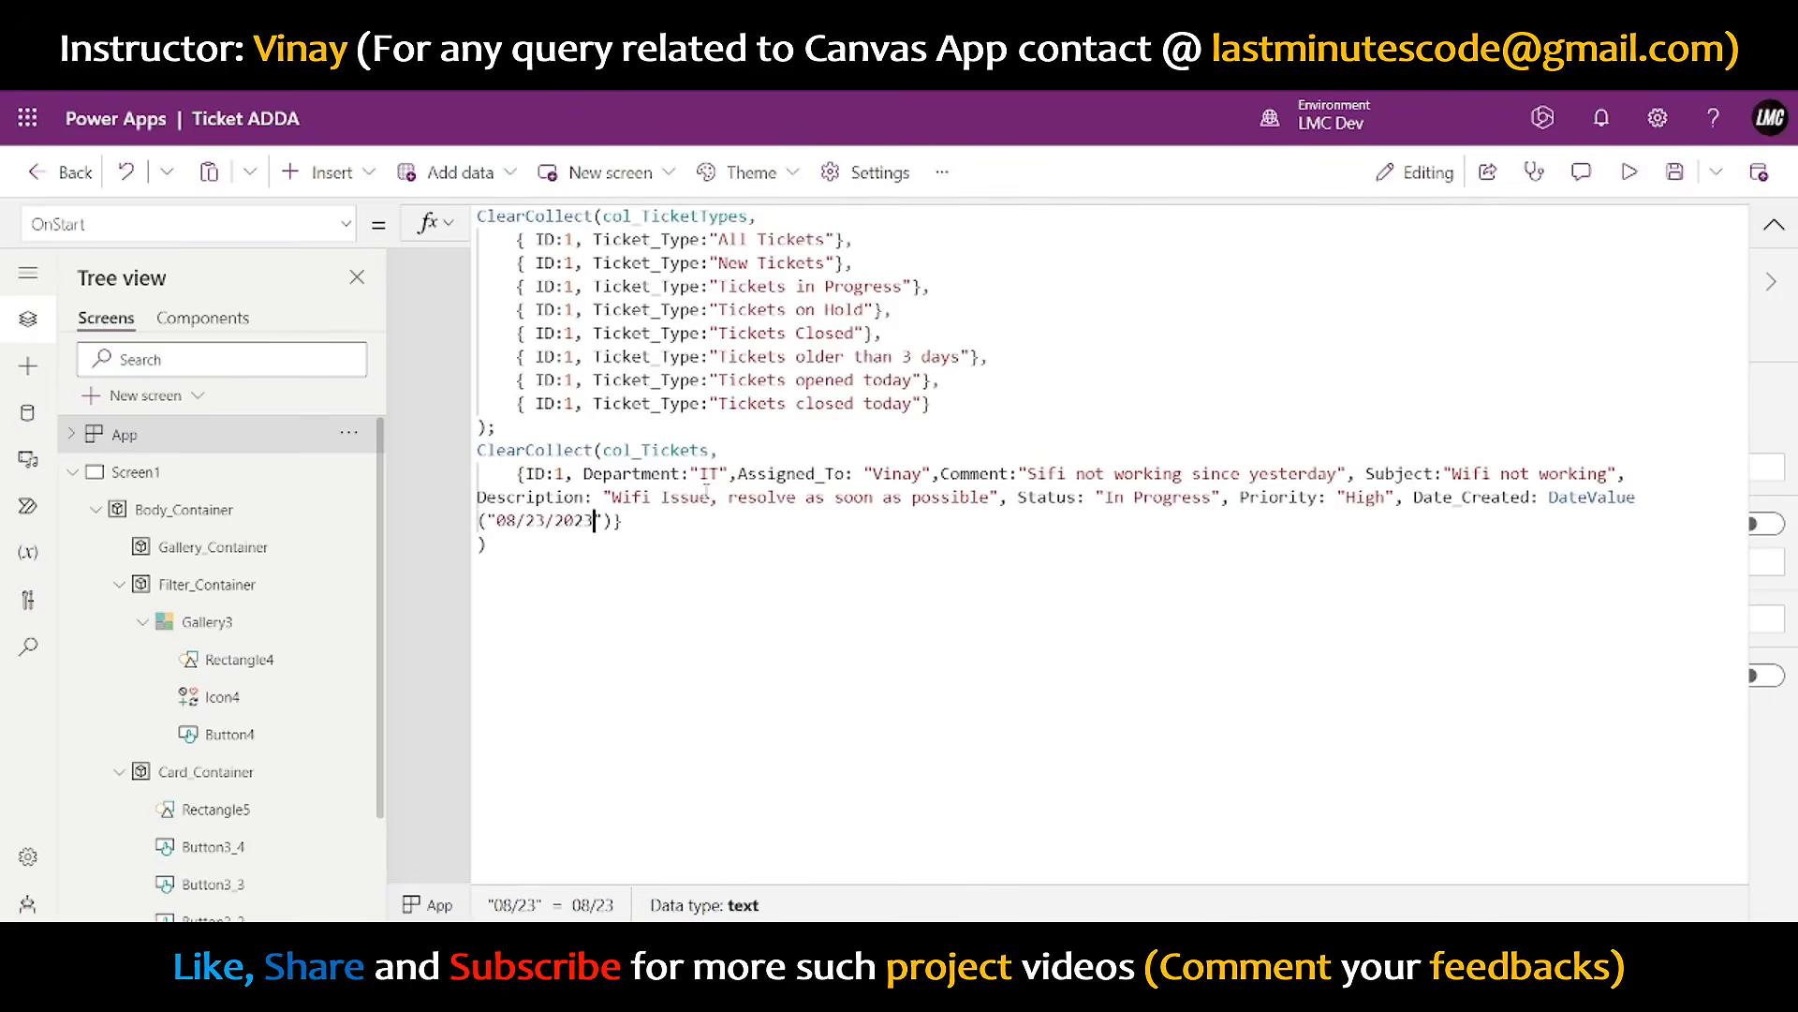
{"action": "key", "text": "Right"}
{"action": "key", "text": "Right"}
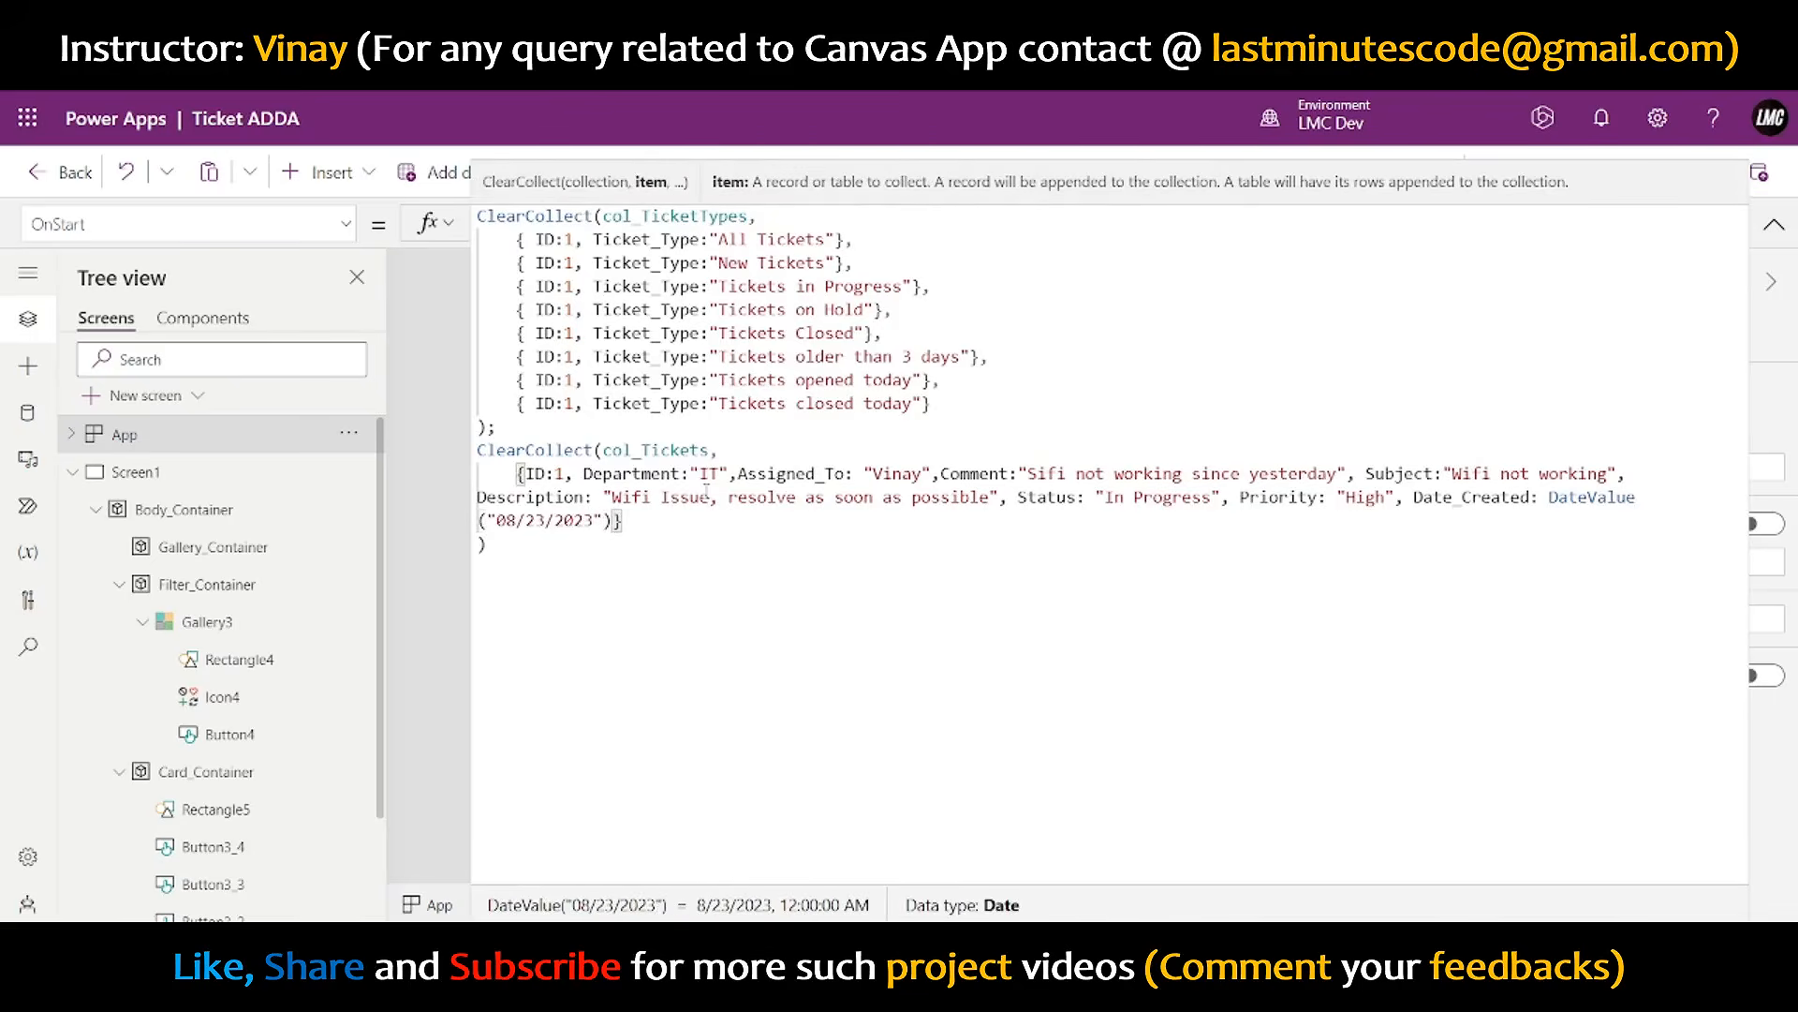
- Add the field Date_Closed with the value Now() to the col_Tickets record
{"action": "type", "text": ", "}
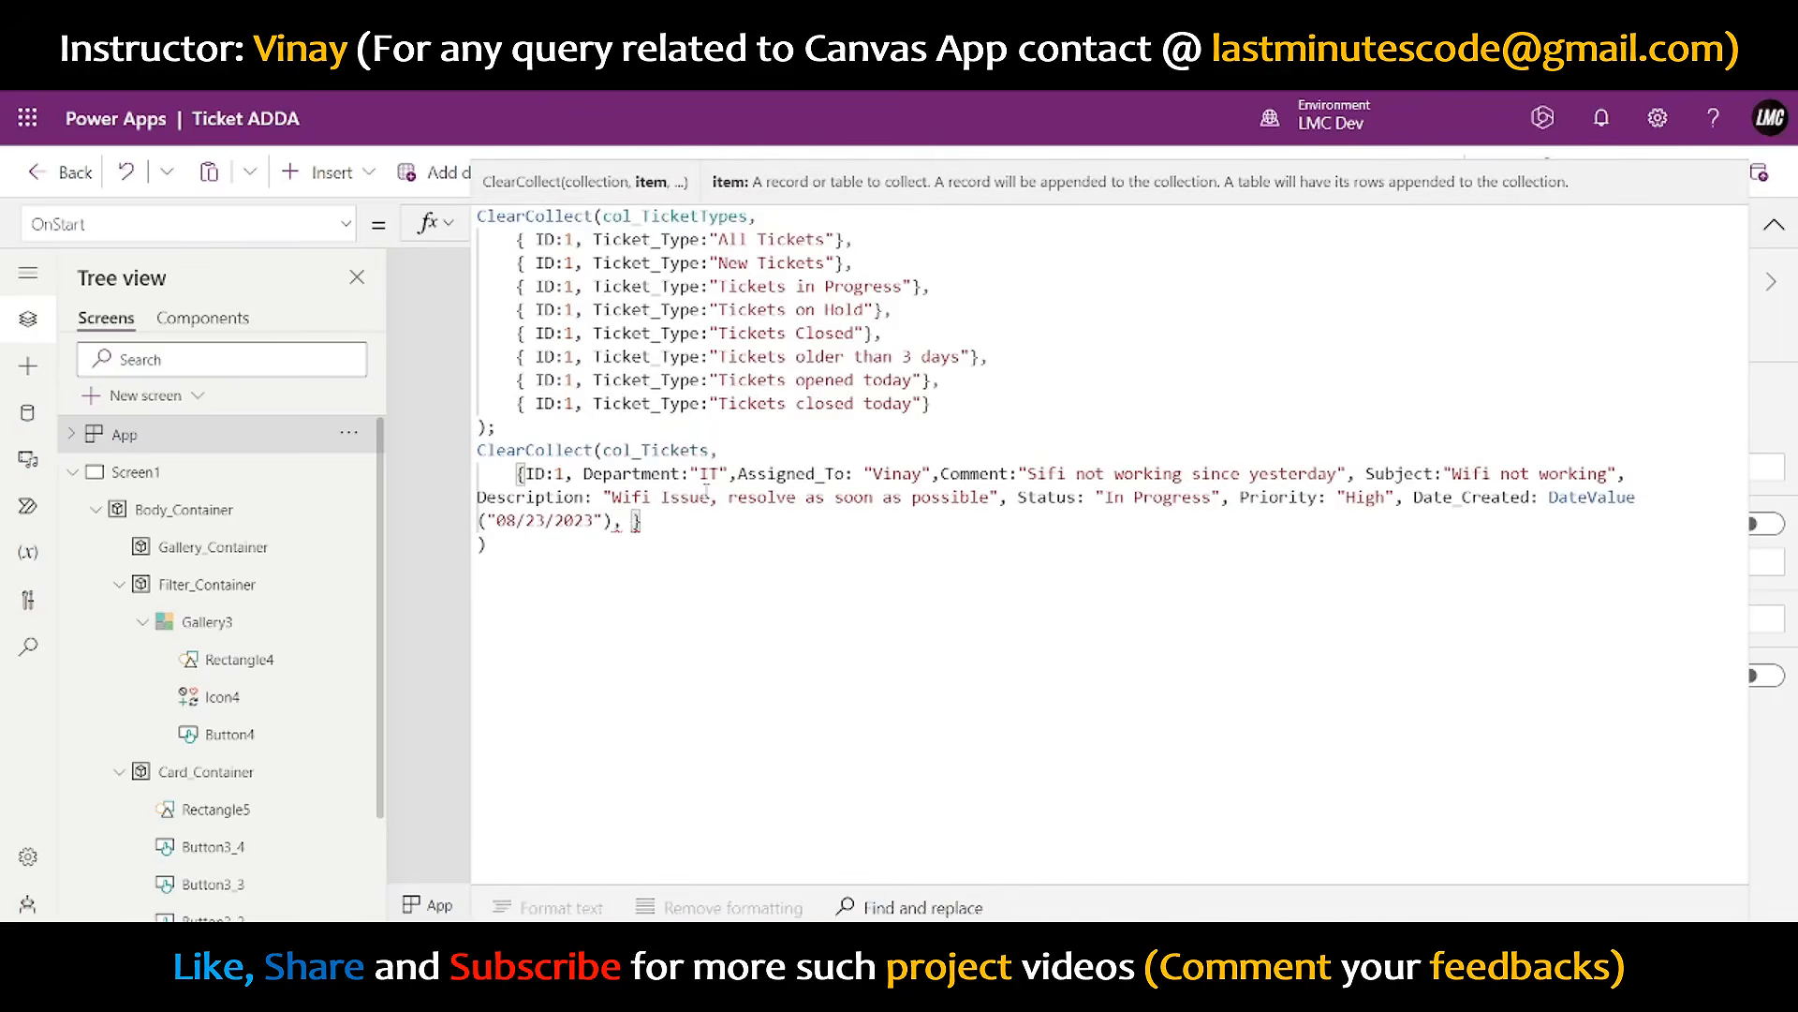
{"action": "type", "text": "Date"}
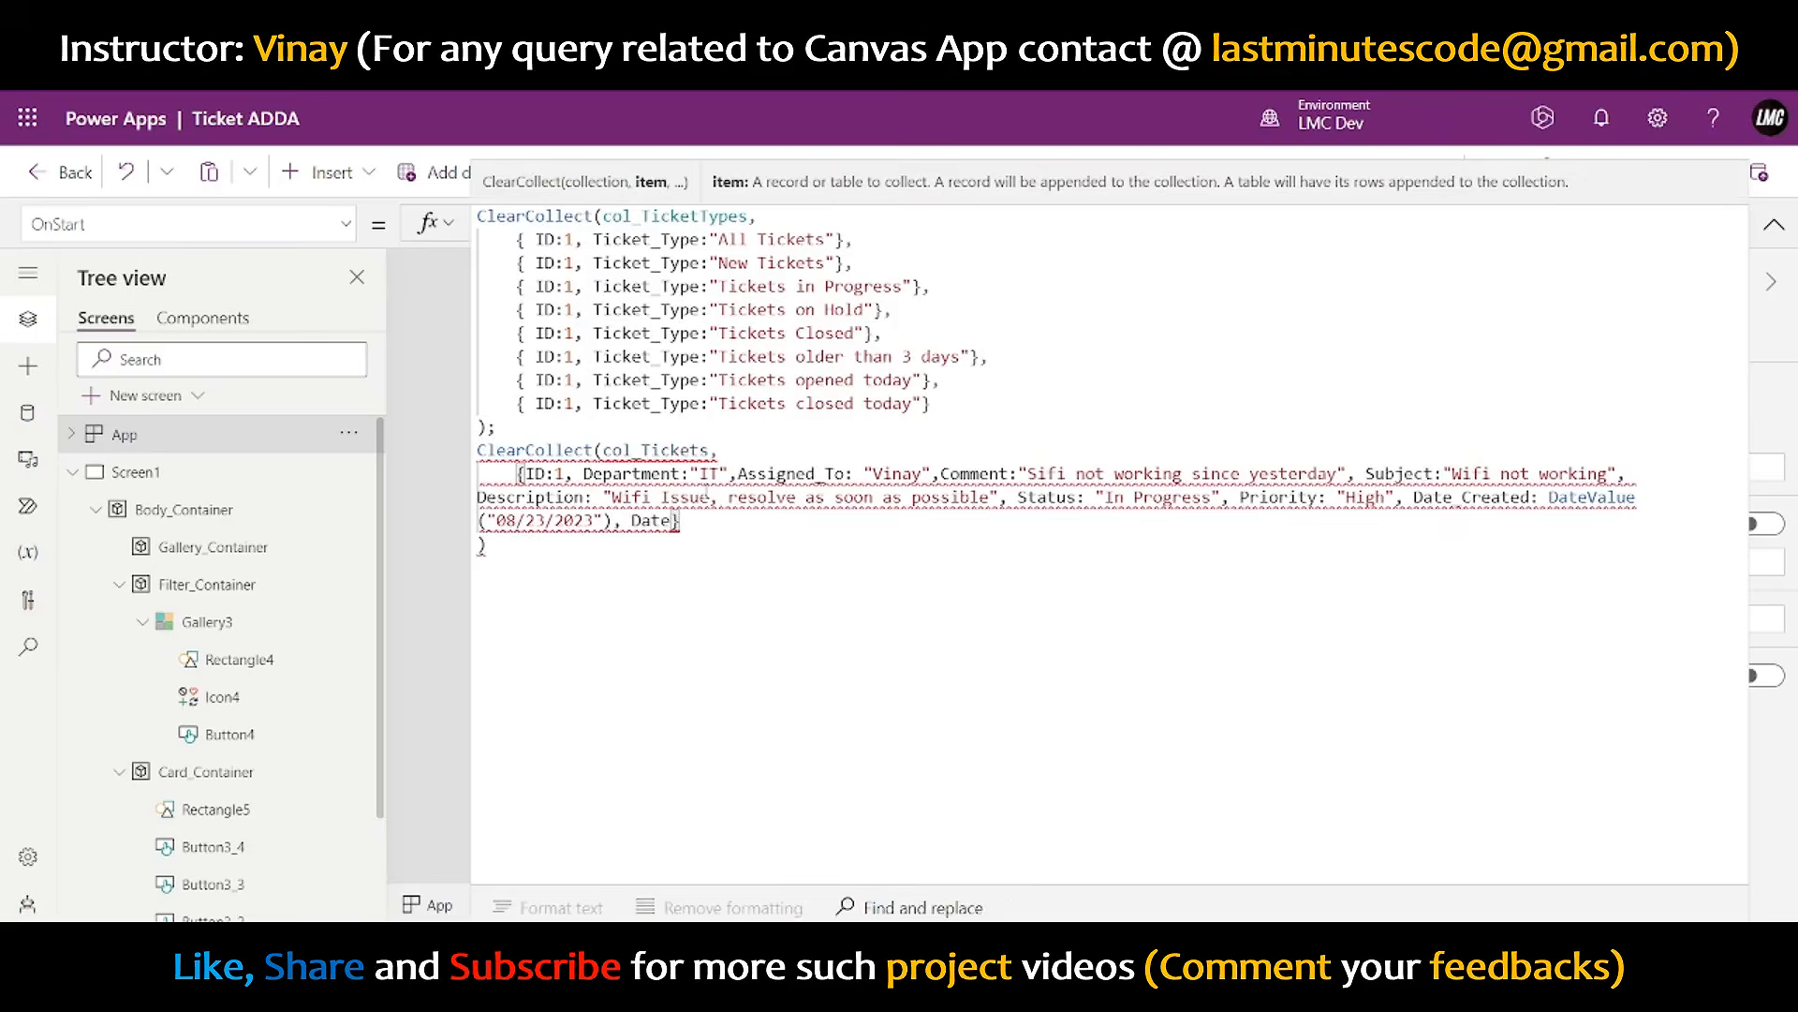
{"action": "type", "text": "_Closed"}
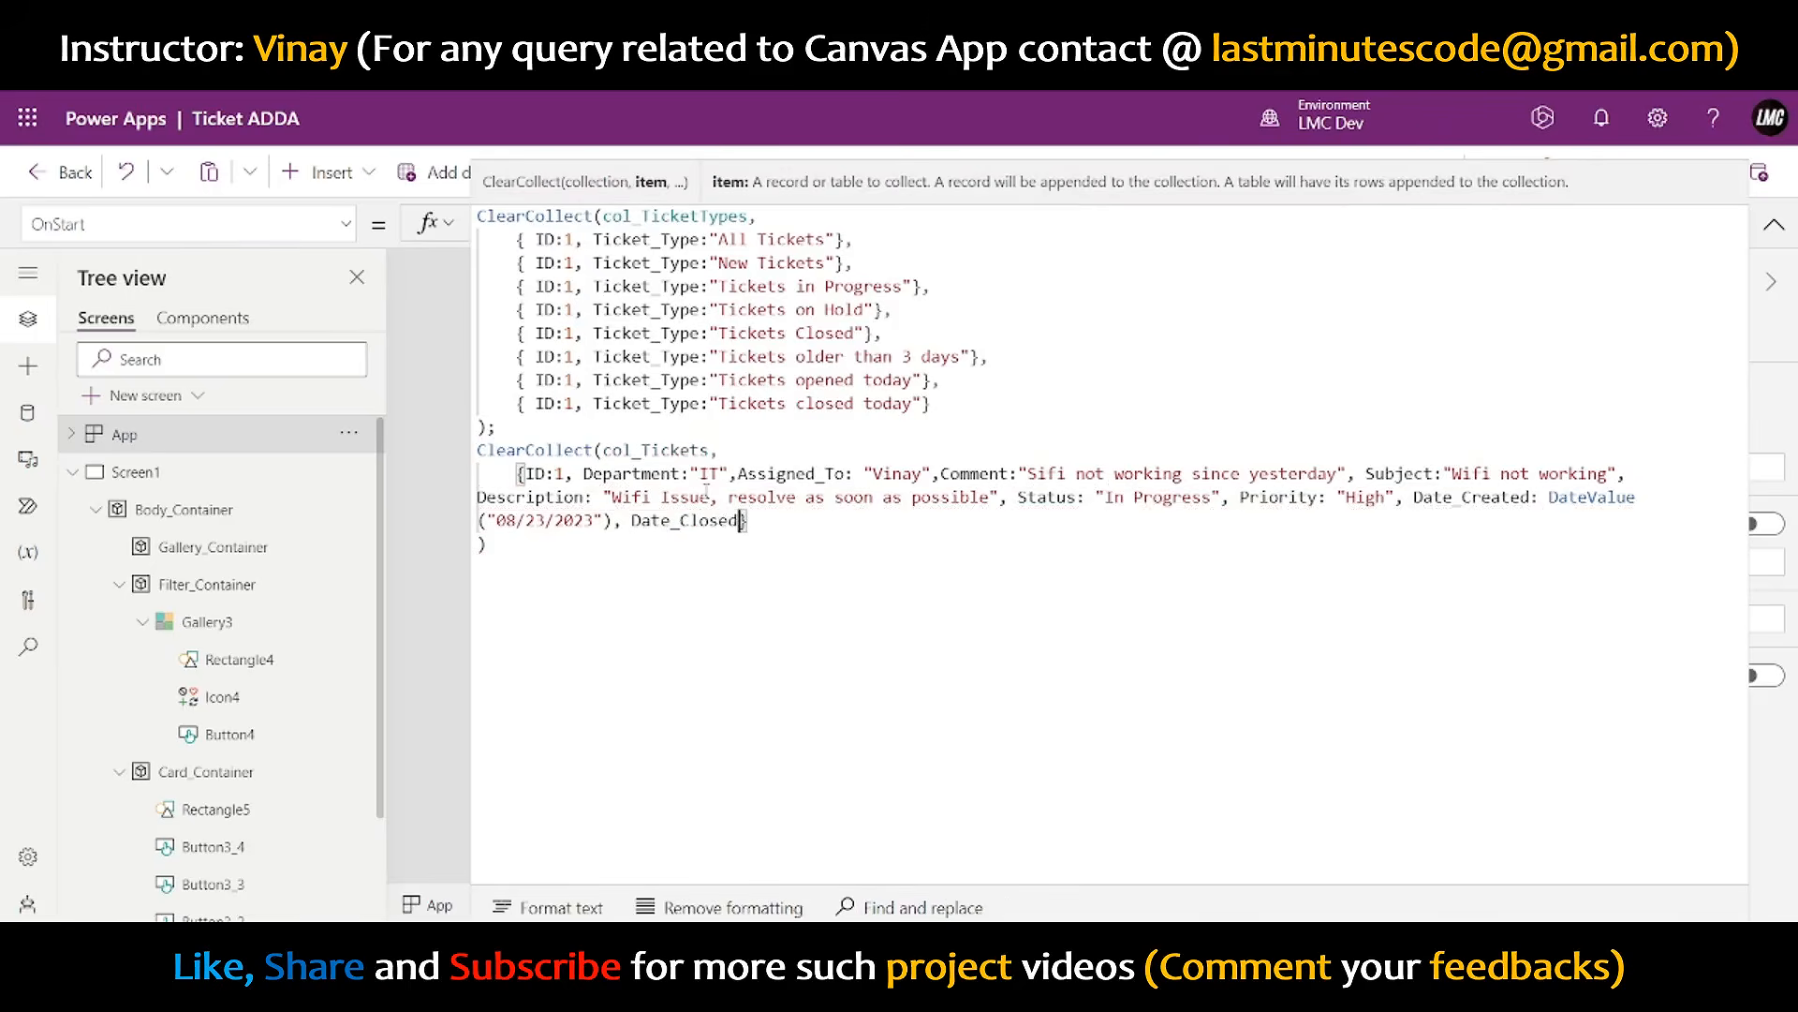
{"action": "type", "text": ":"}
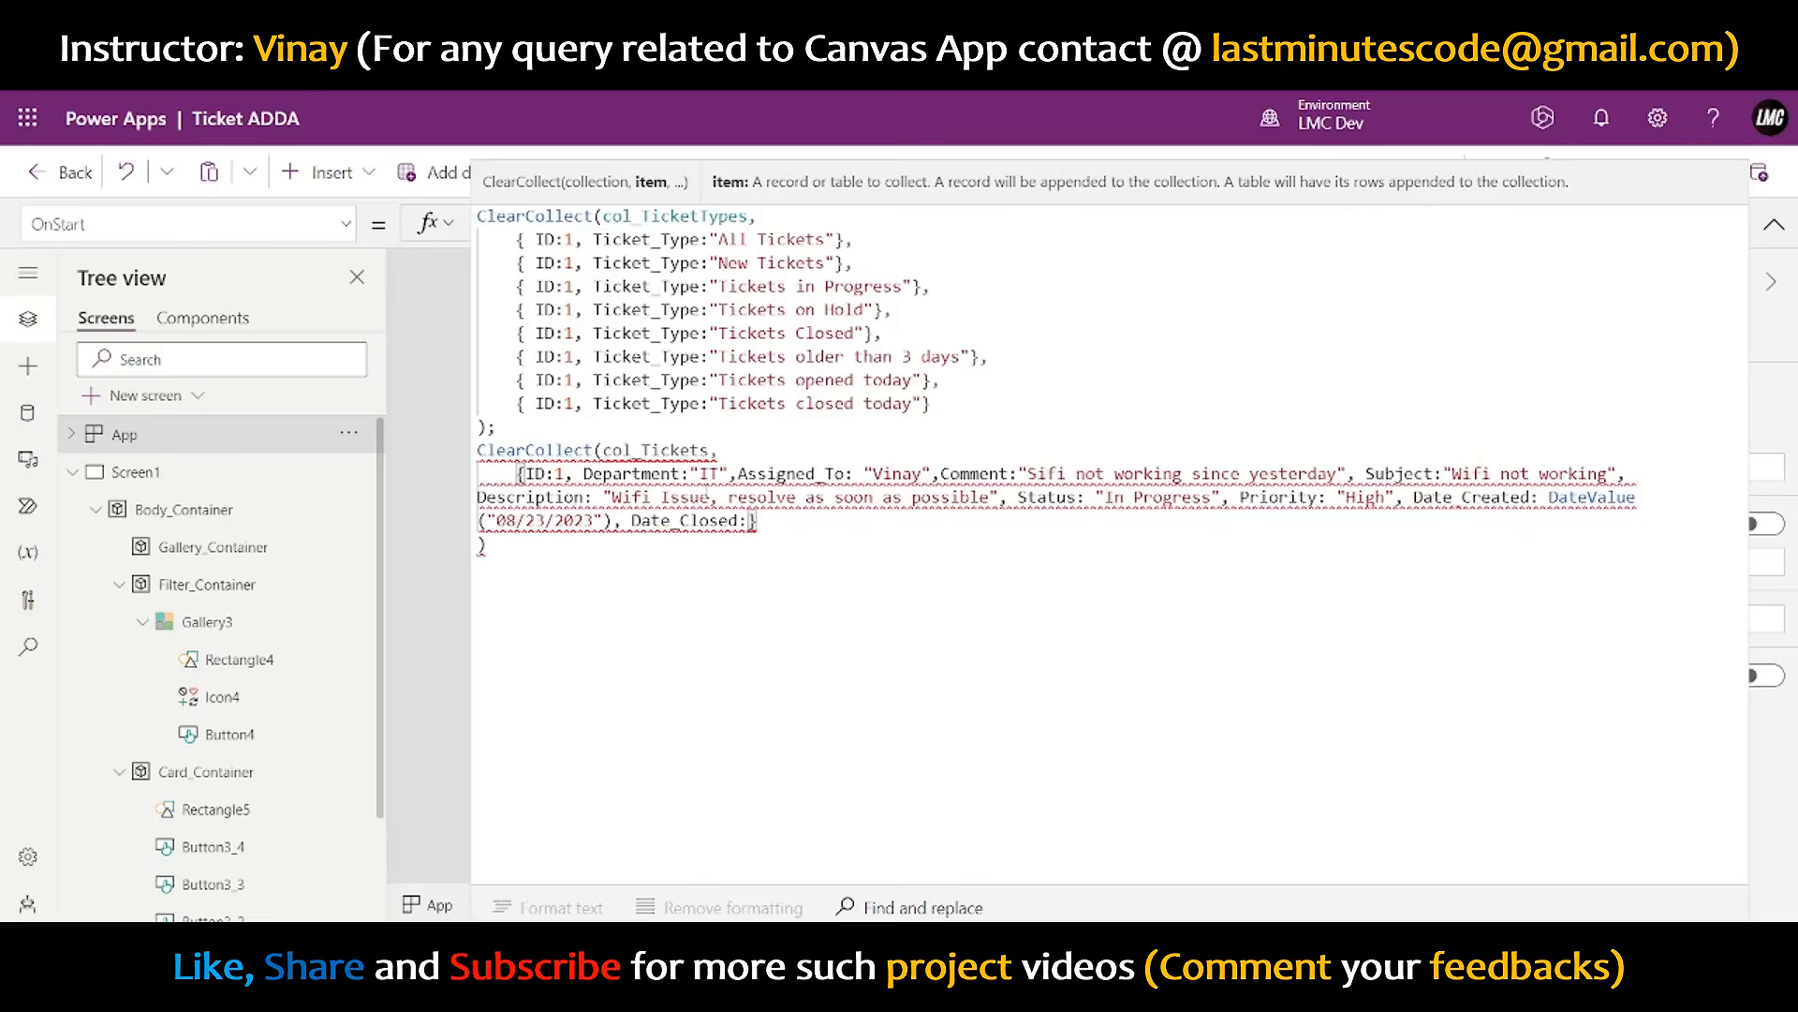
{"action": "type", "text": "Now"}
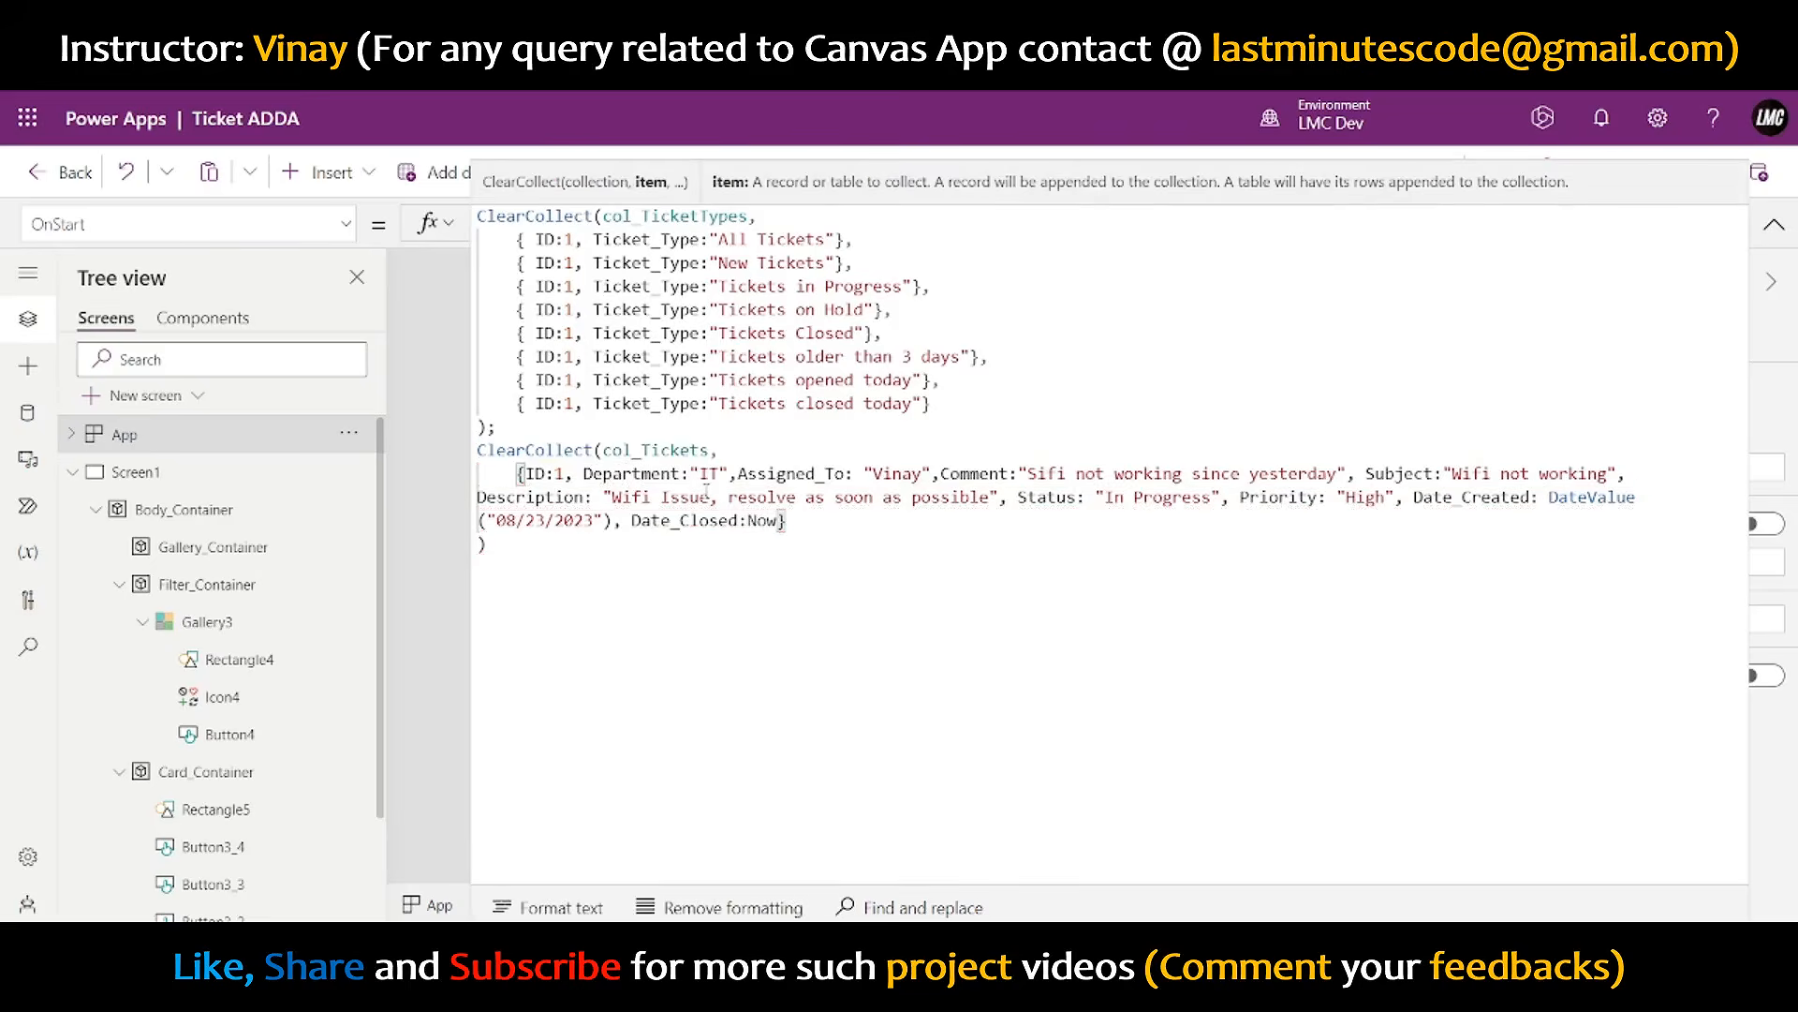
{"action": "type", "text": "()"}
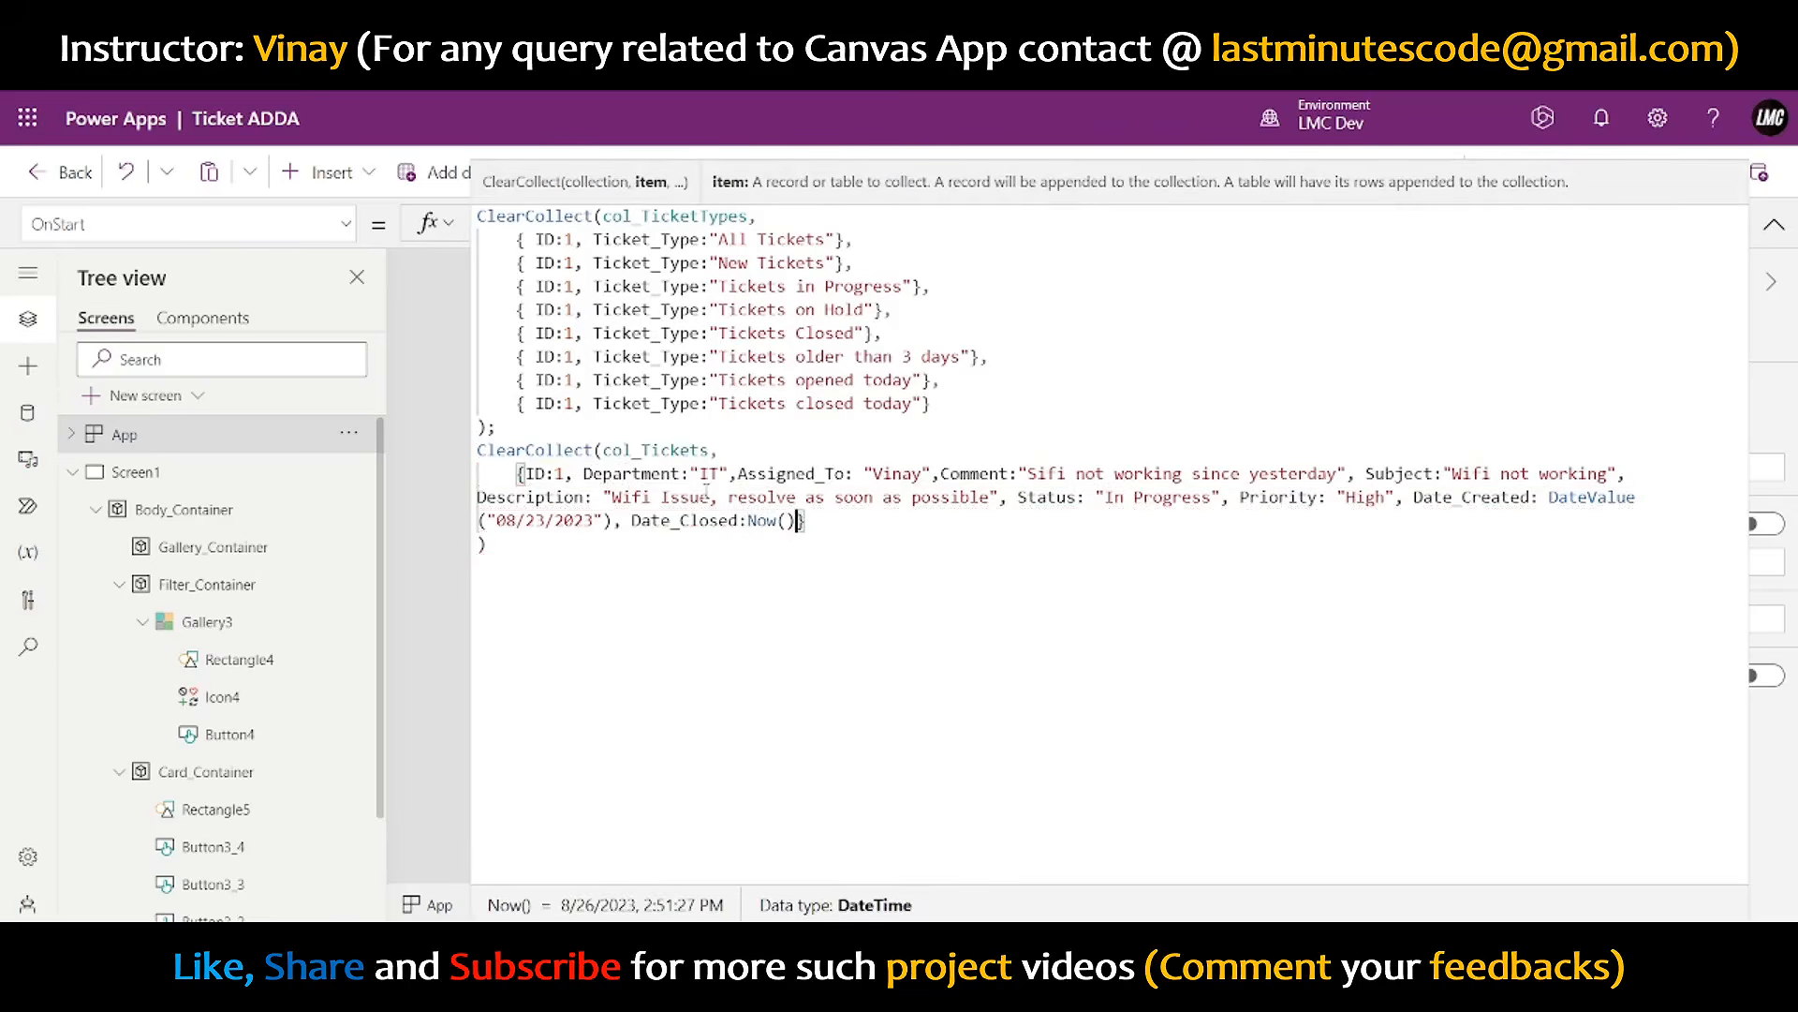
- Add the field Owner to the col_Tickets record with the ticket owner's first name as quoted text
{"action": "type", "text": ","}
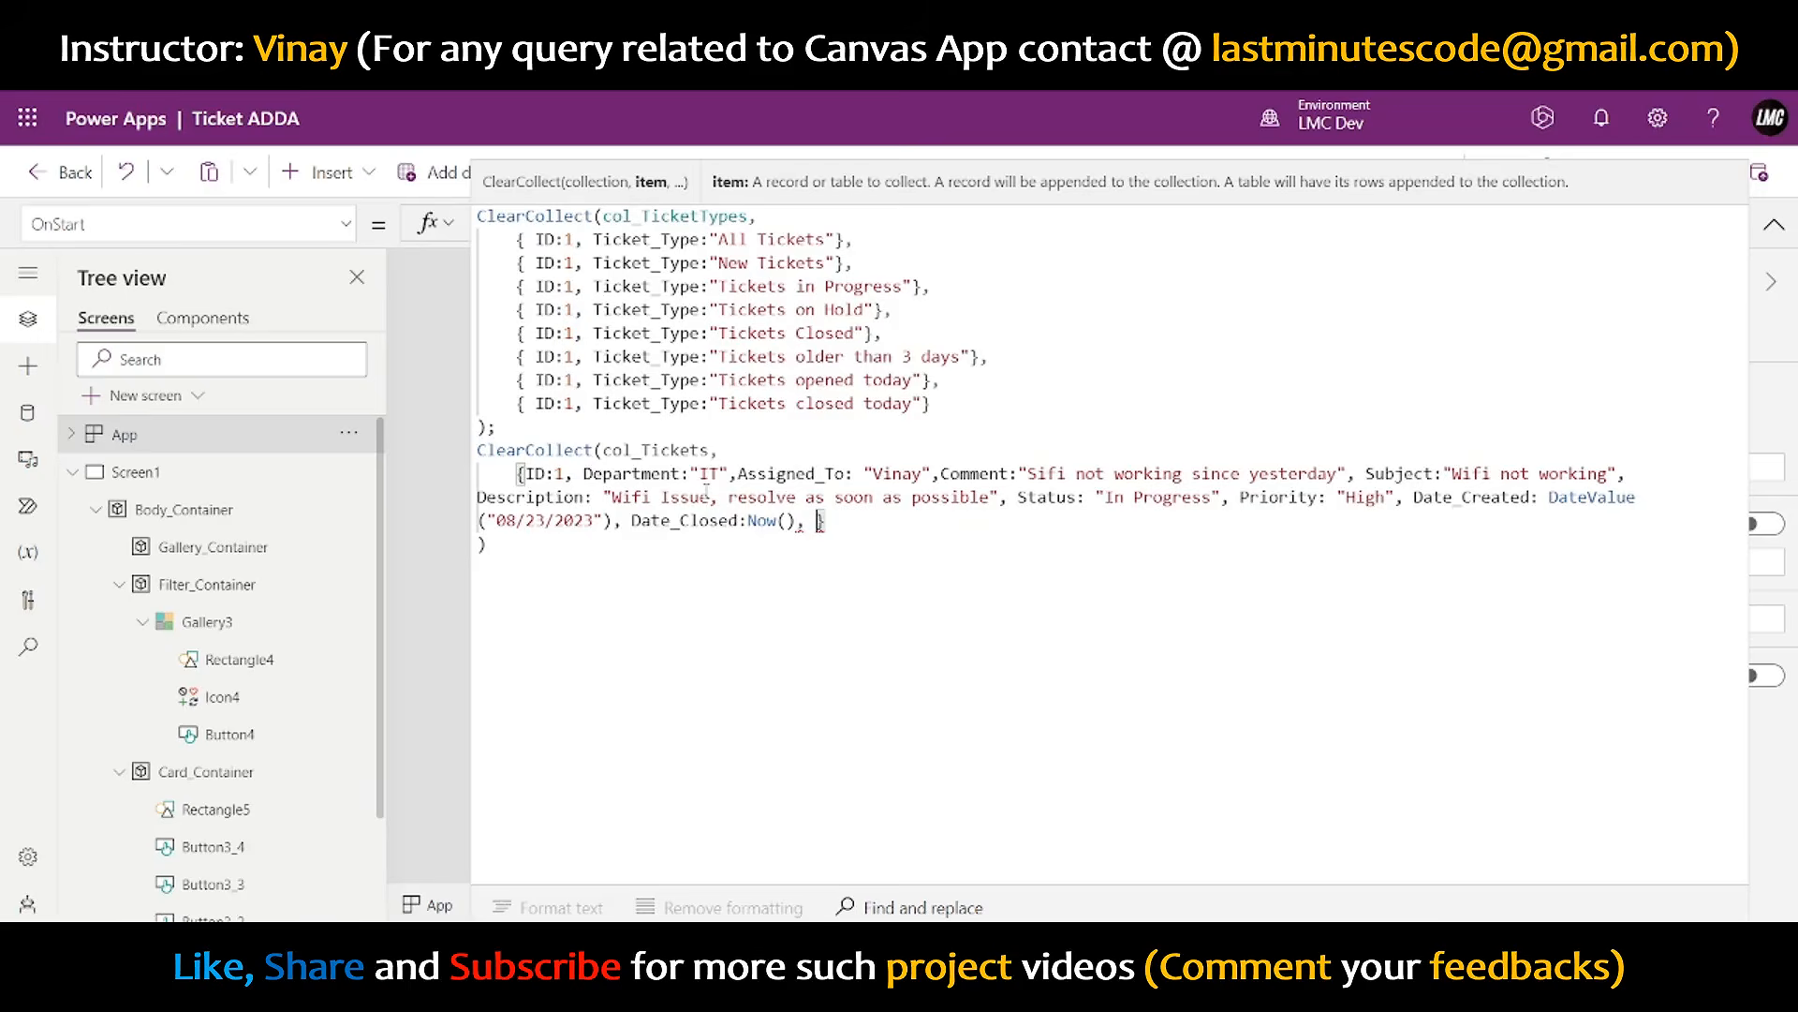
{"action": "type", "text": "\"Owner"}
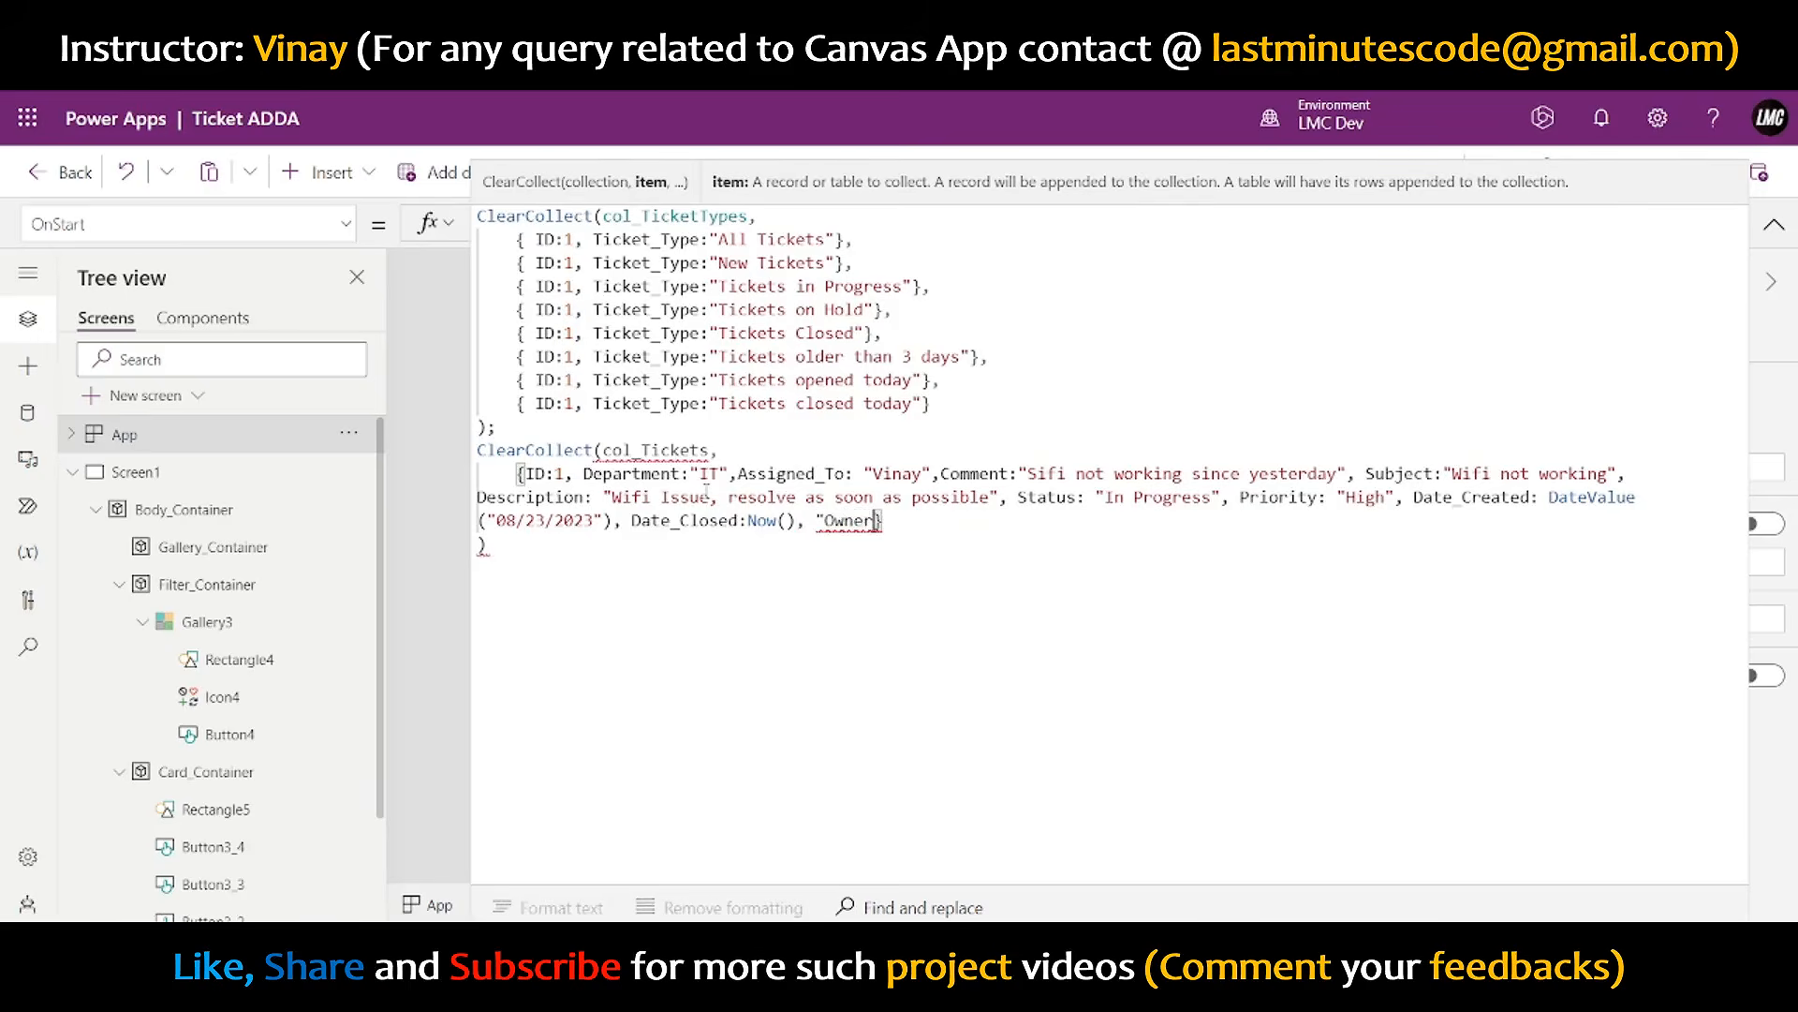
{"action": "key", "text": "ctrl+Left"}
{"action": "key", "text": "BackSpace"}
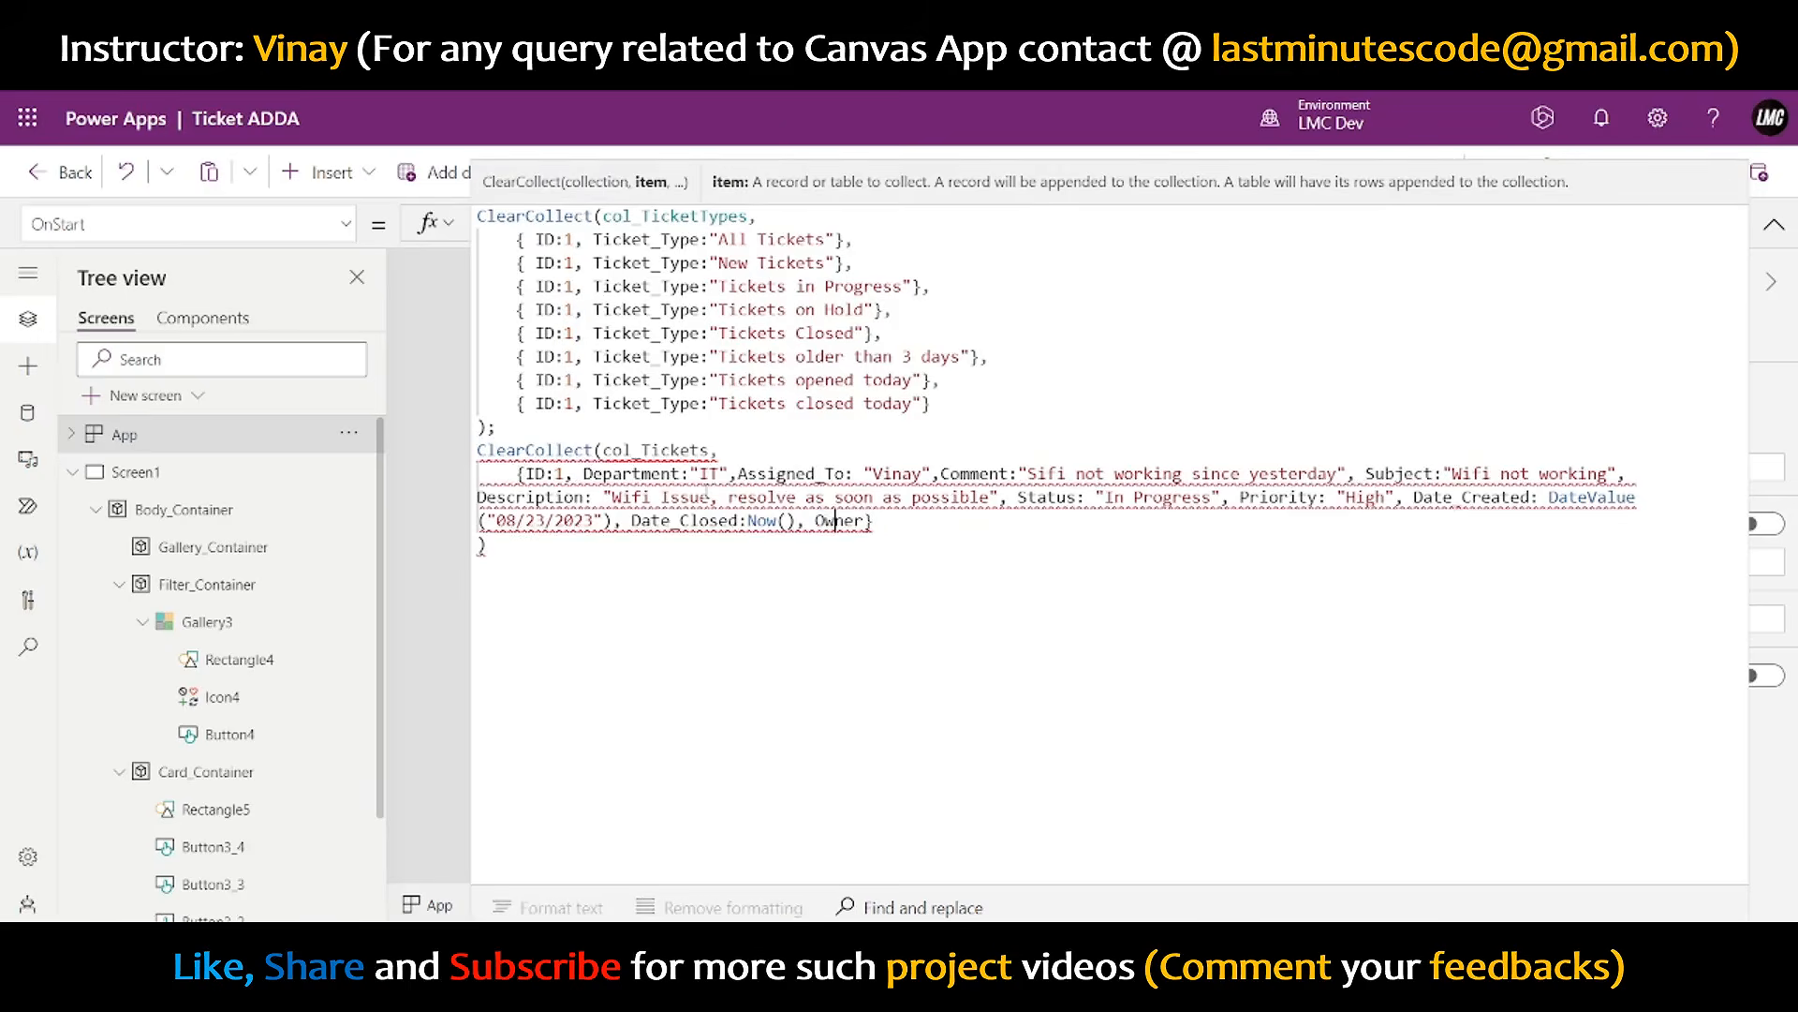
{"action": "key", "text": "ctrl+Right"}
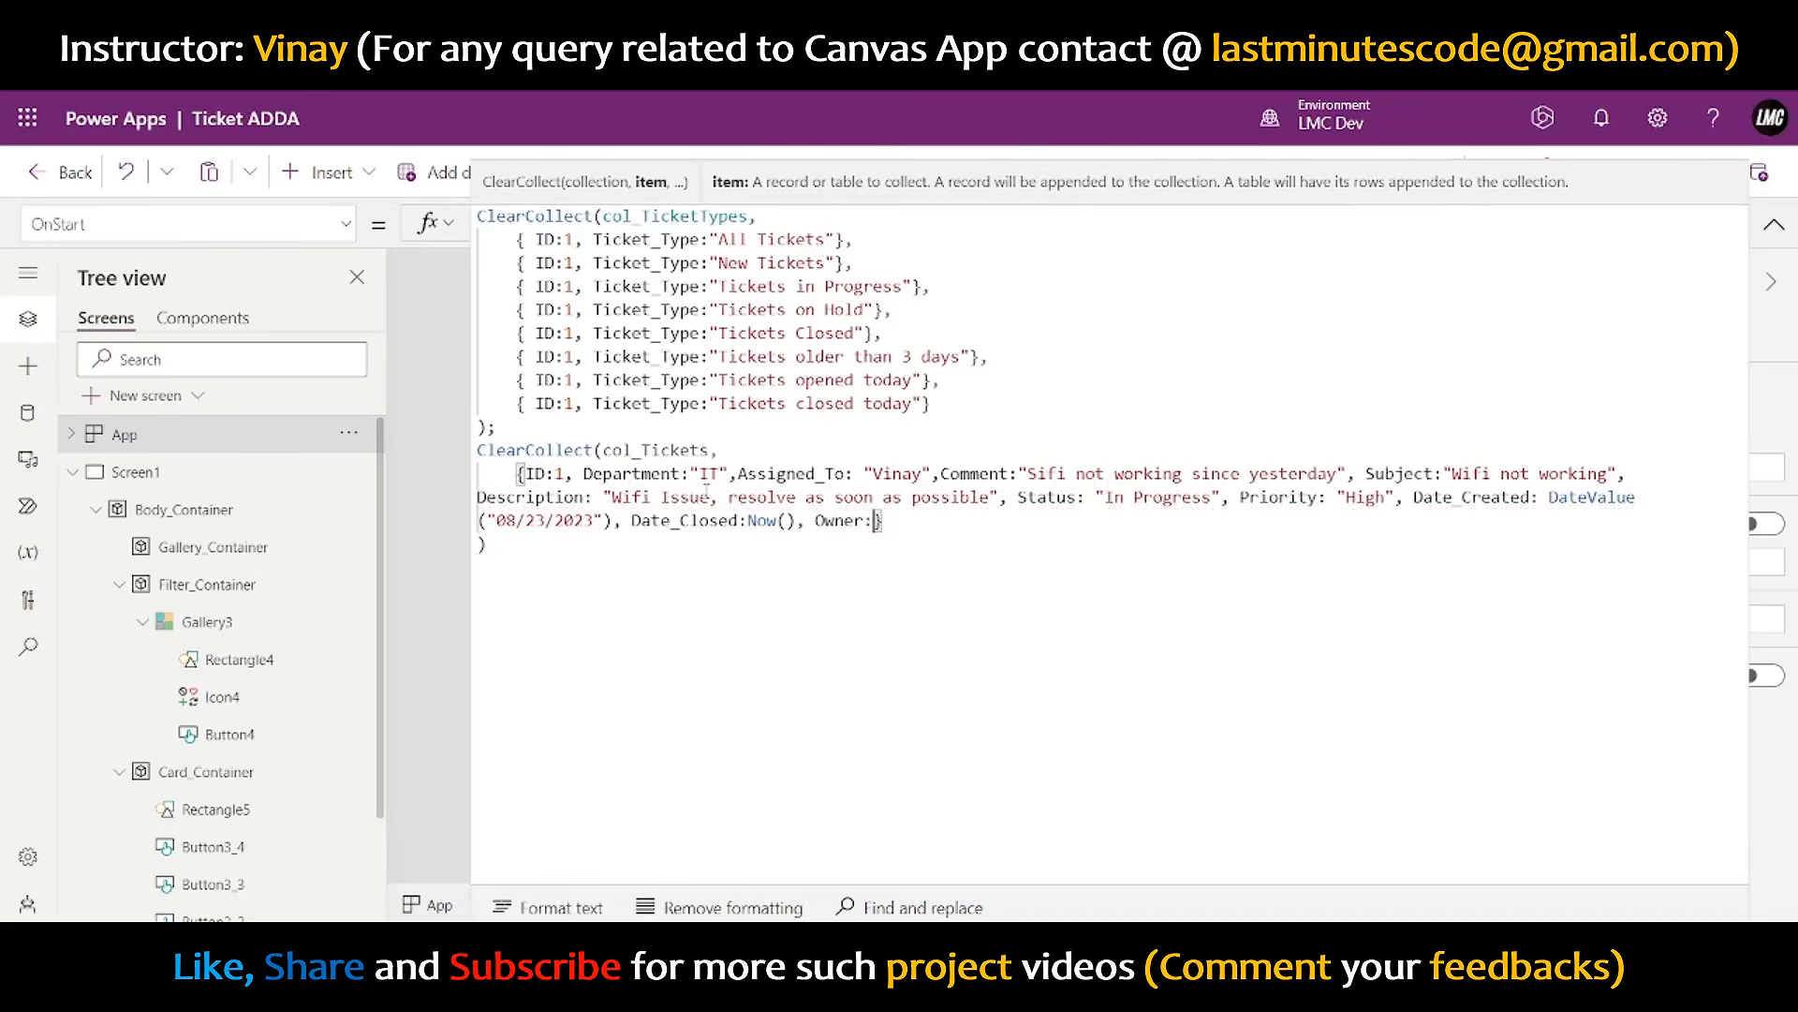
{"action": "type", "text": ": \"\""}
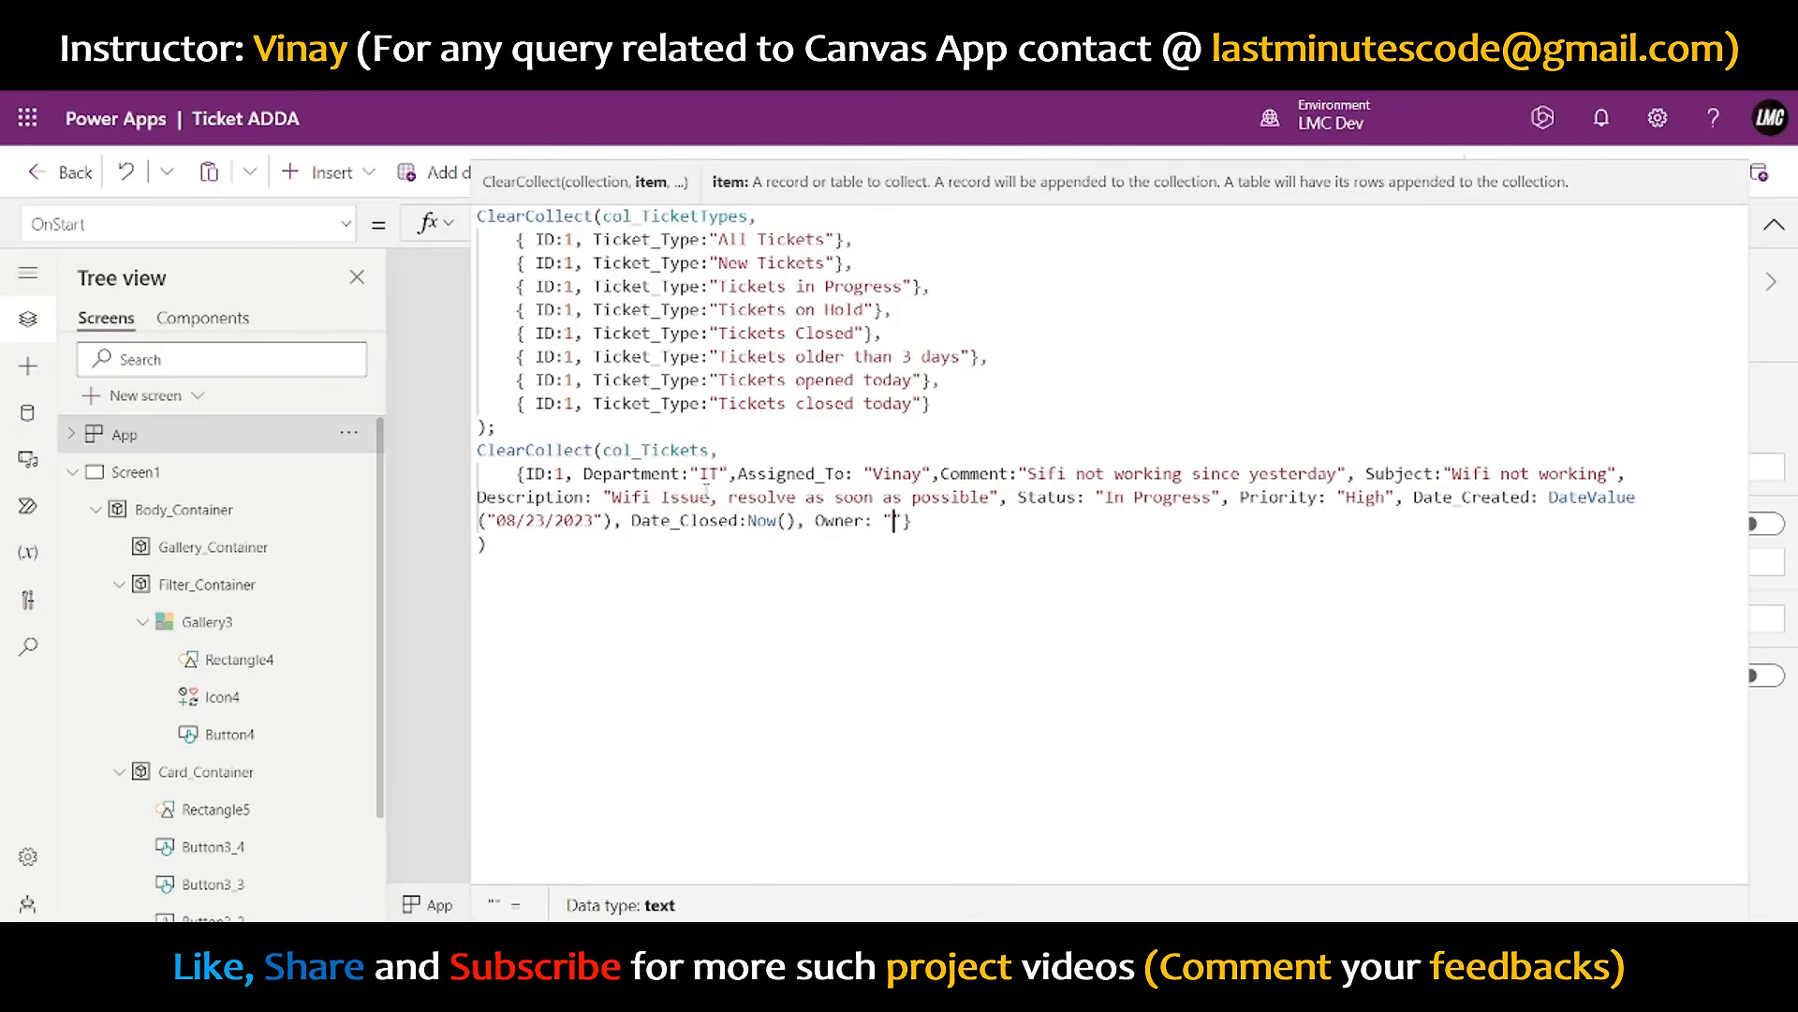
{"action": "type", "text": "Mark"}
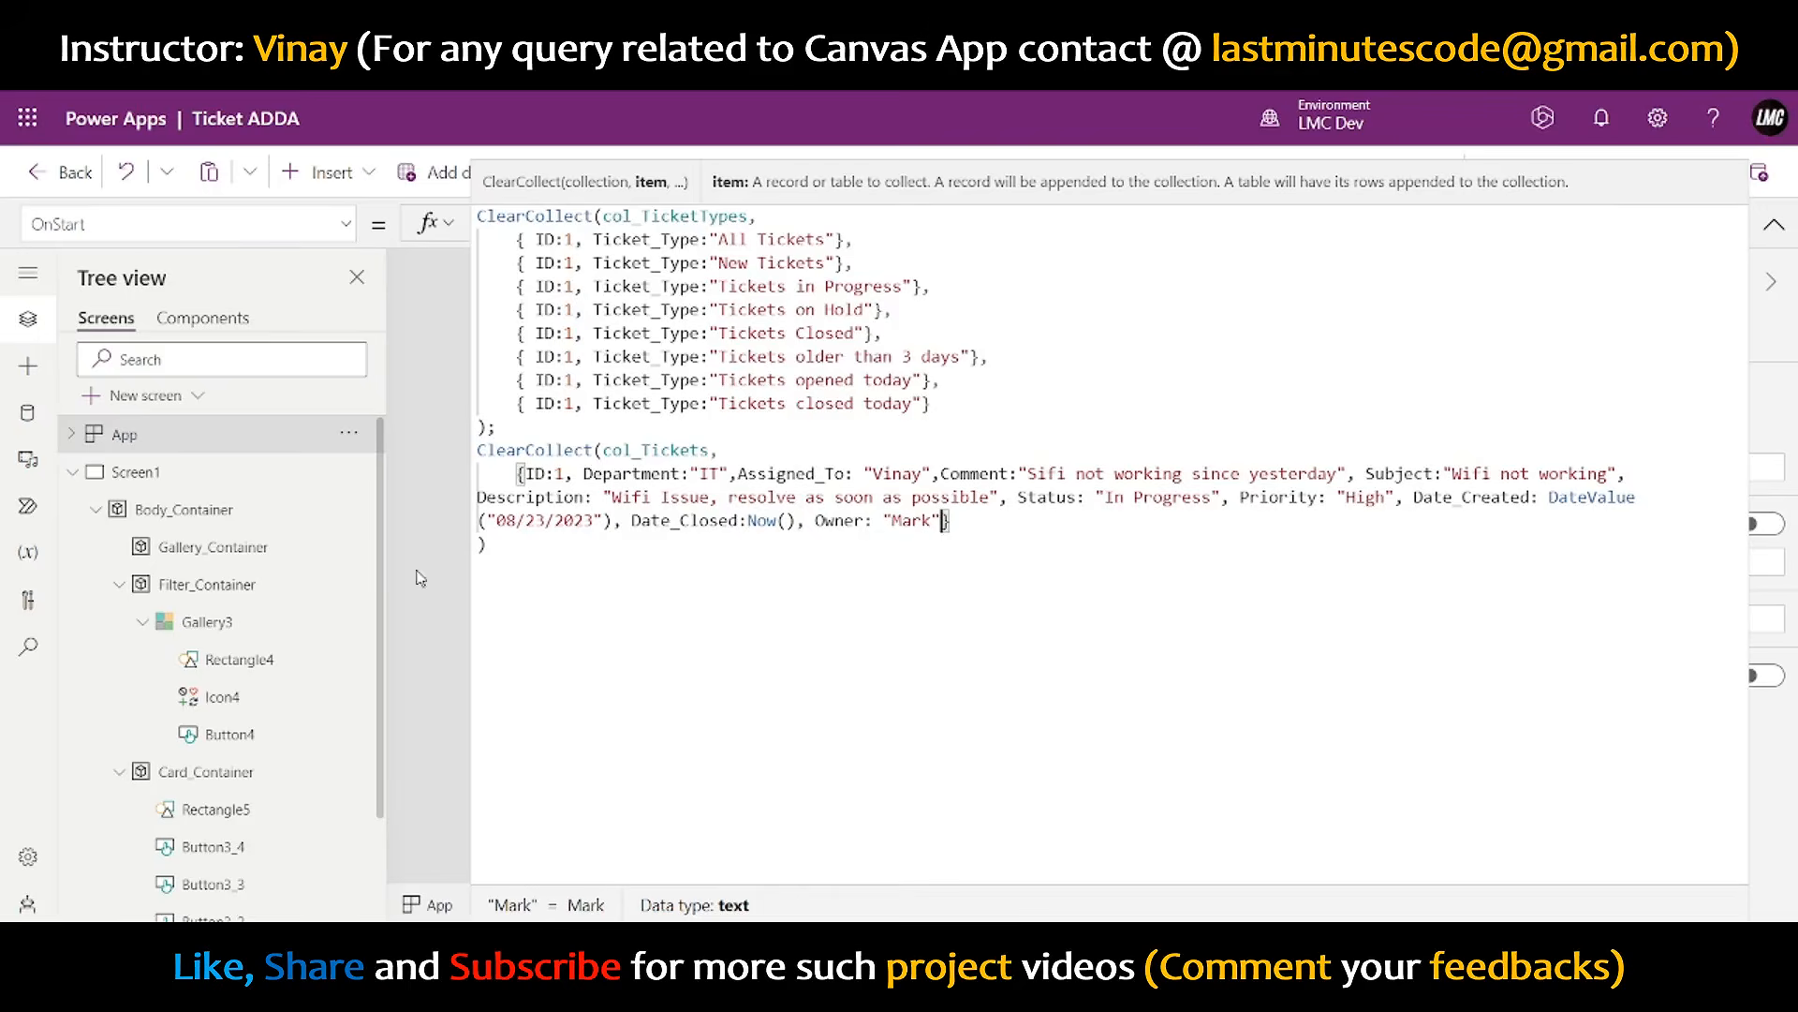
- Run the app's OnStart, examine the col_Tickets collection's contents from its formula, and collapse the formula editor
{"action": "left_click", "coordinate": [348, 432]}
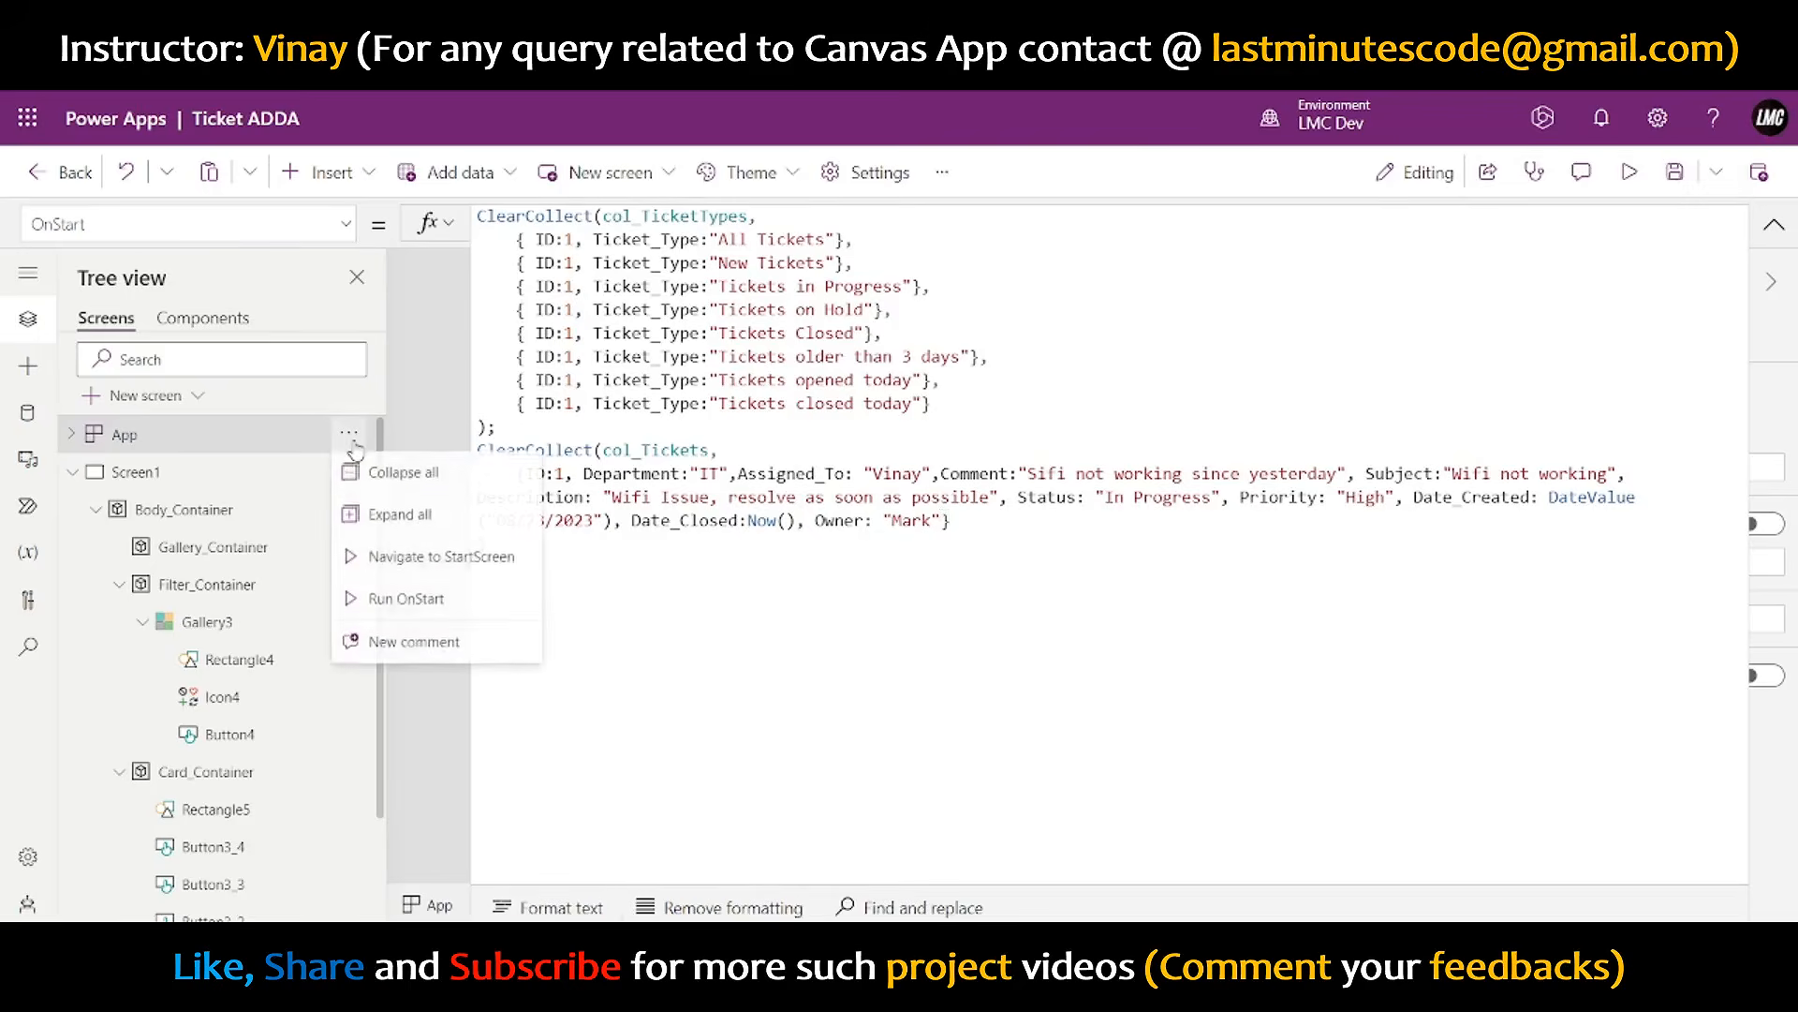
{"action": "left_click", "coordinate": [384, 598]}
{"action": "double_click", "coordinate": [637, 450]}
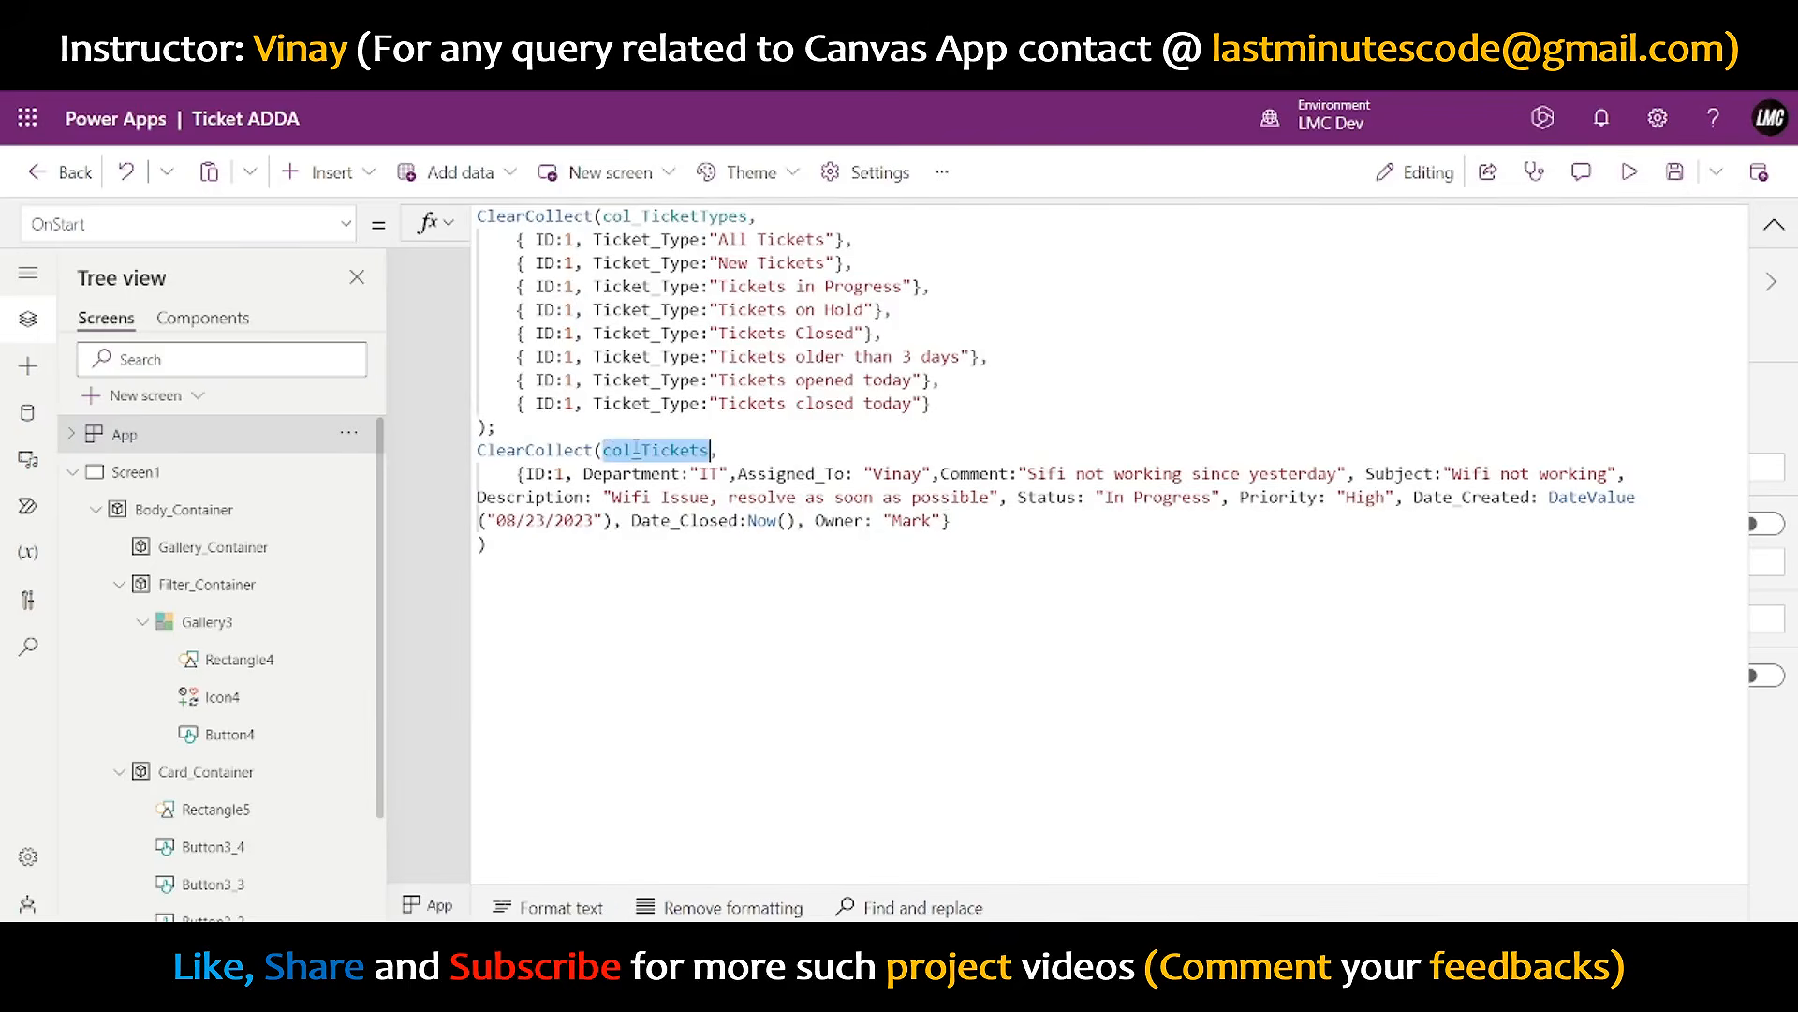
{"action": "left_click", "coordinate": [367, 480]}
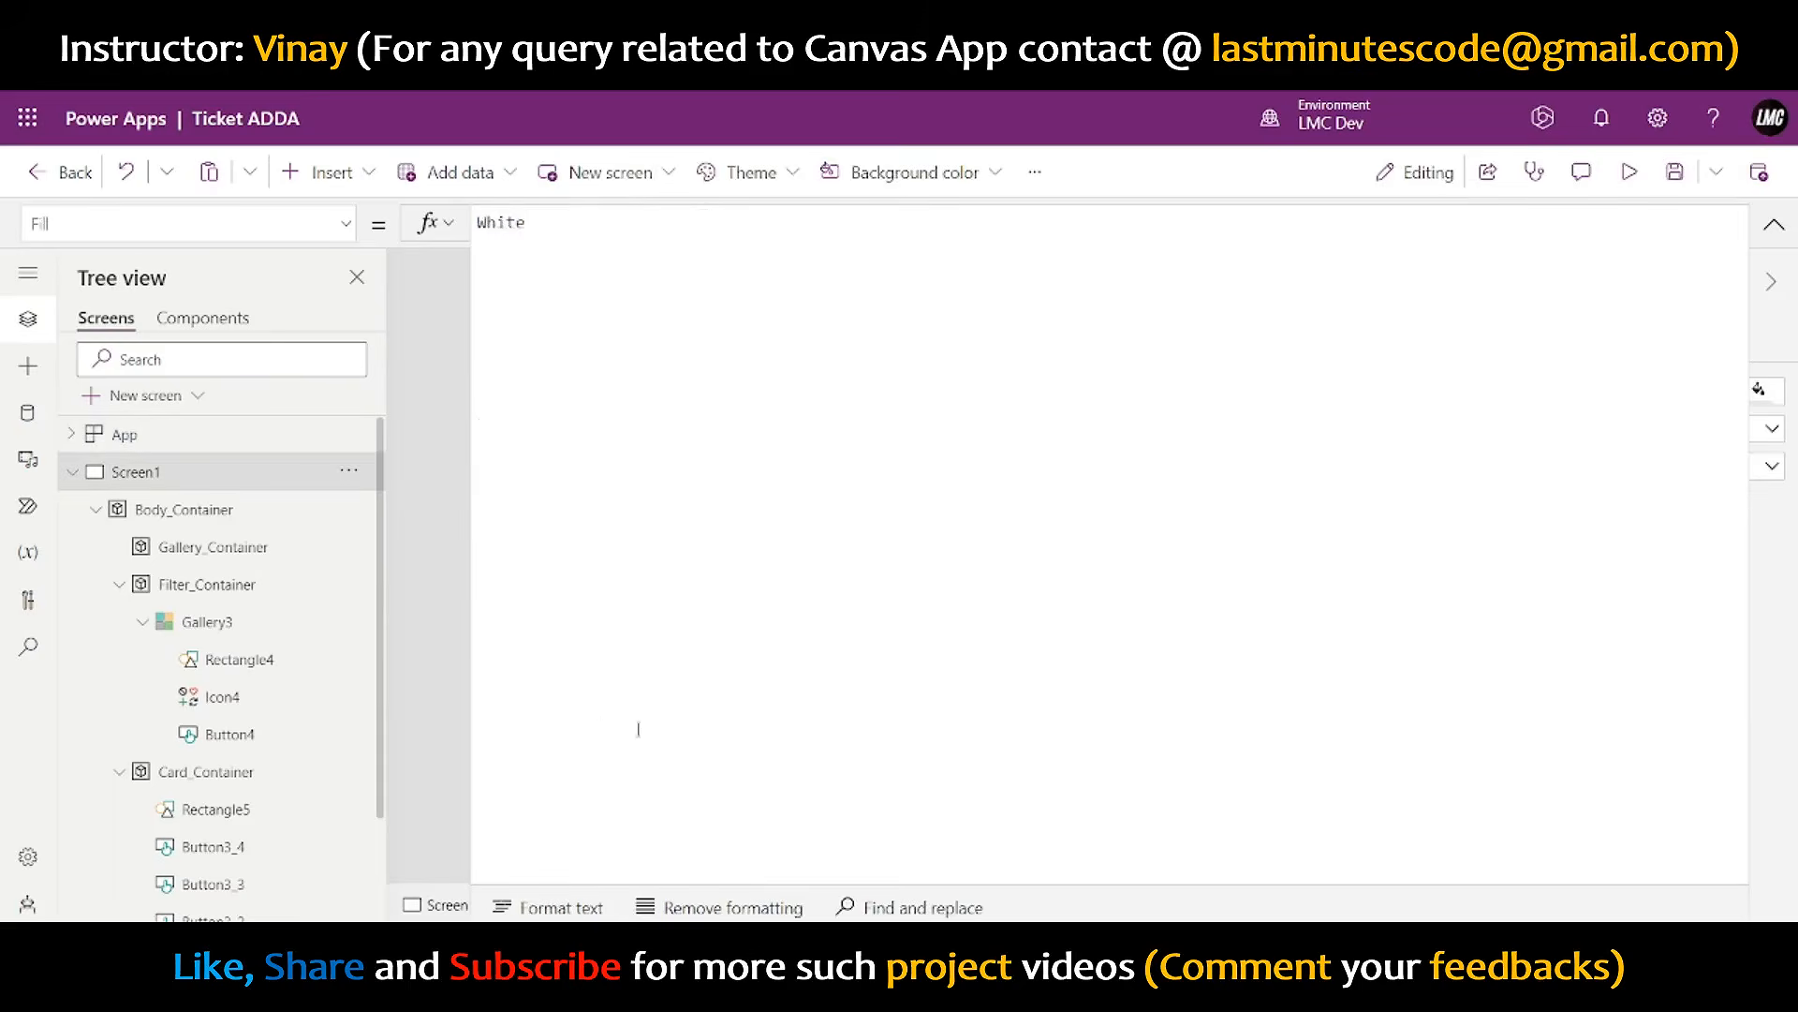
{"action": "left_click", "coordinate": [163, 436]}
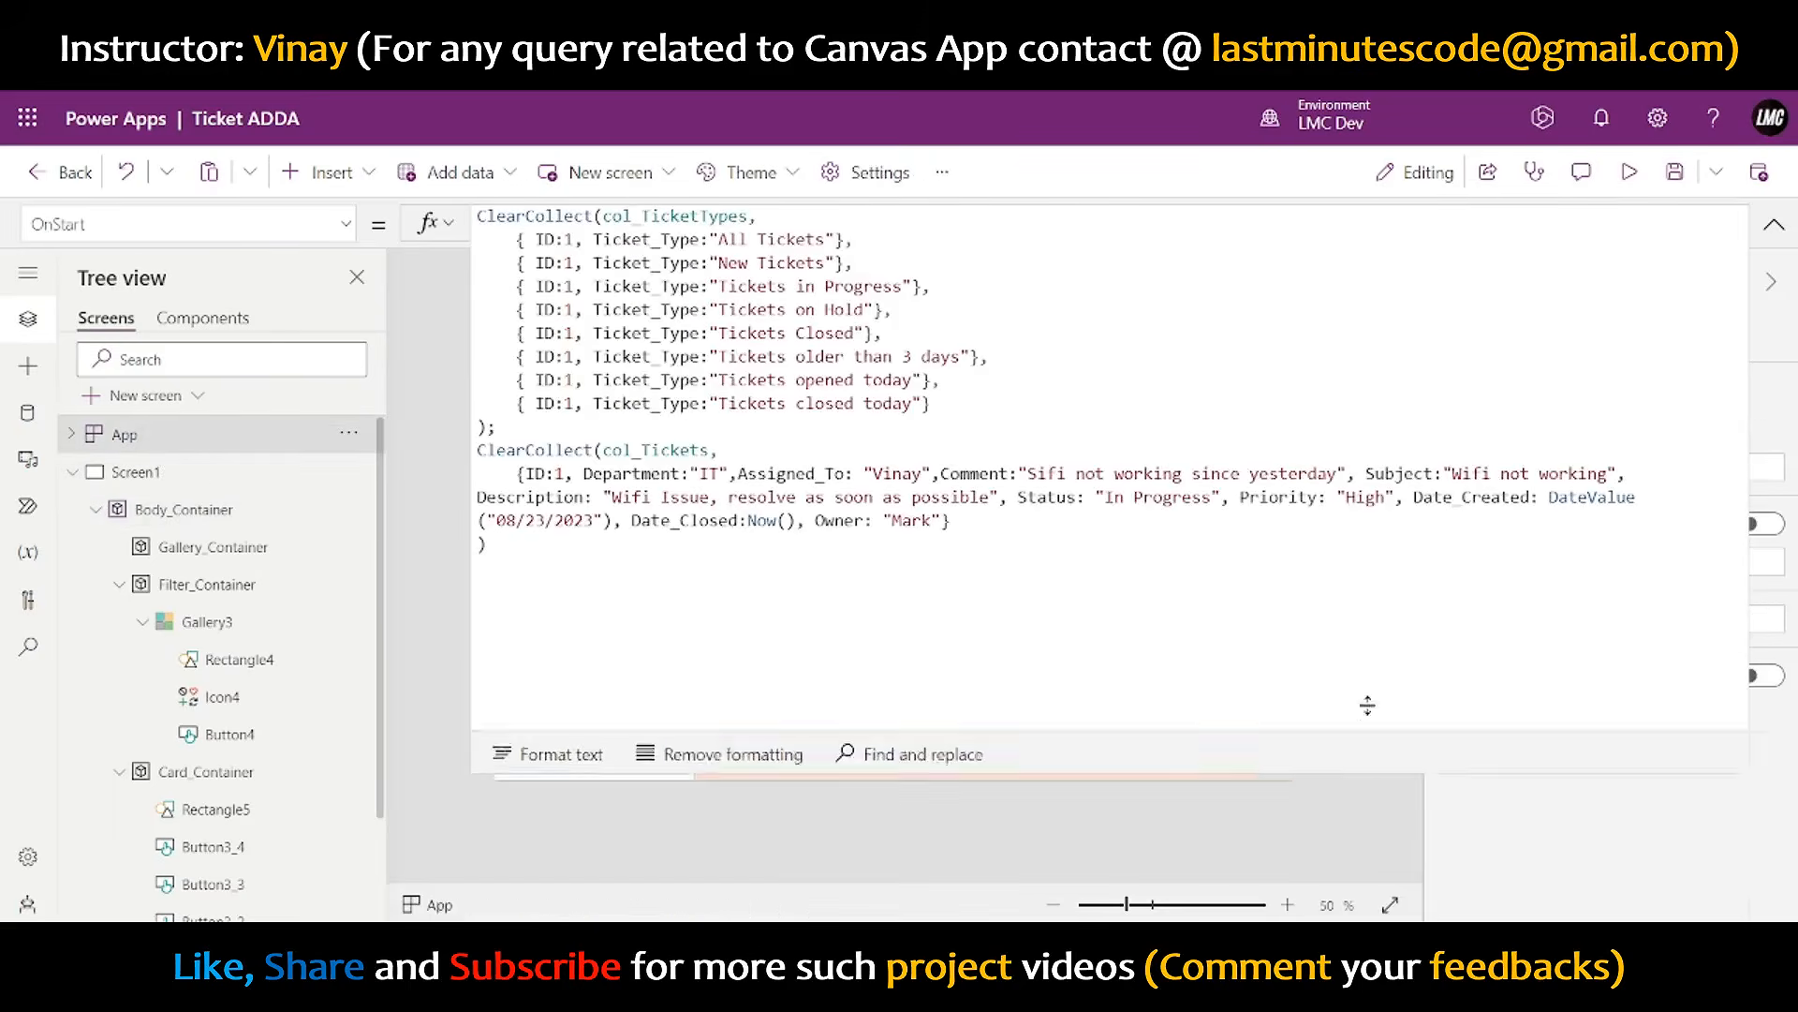
{"action": "left_click", "coordinate": [683, 449]}
{"action": "double_click", "coordinate": [684, 449]}
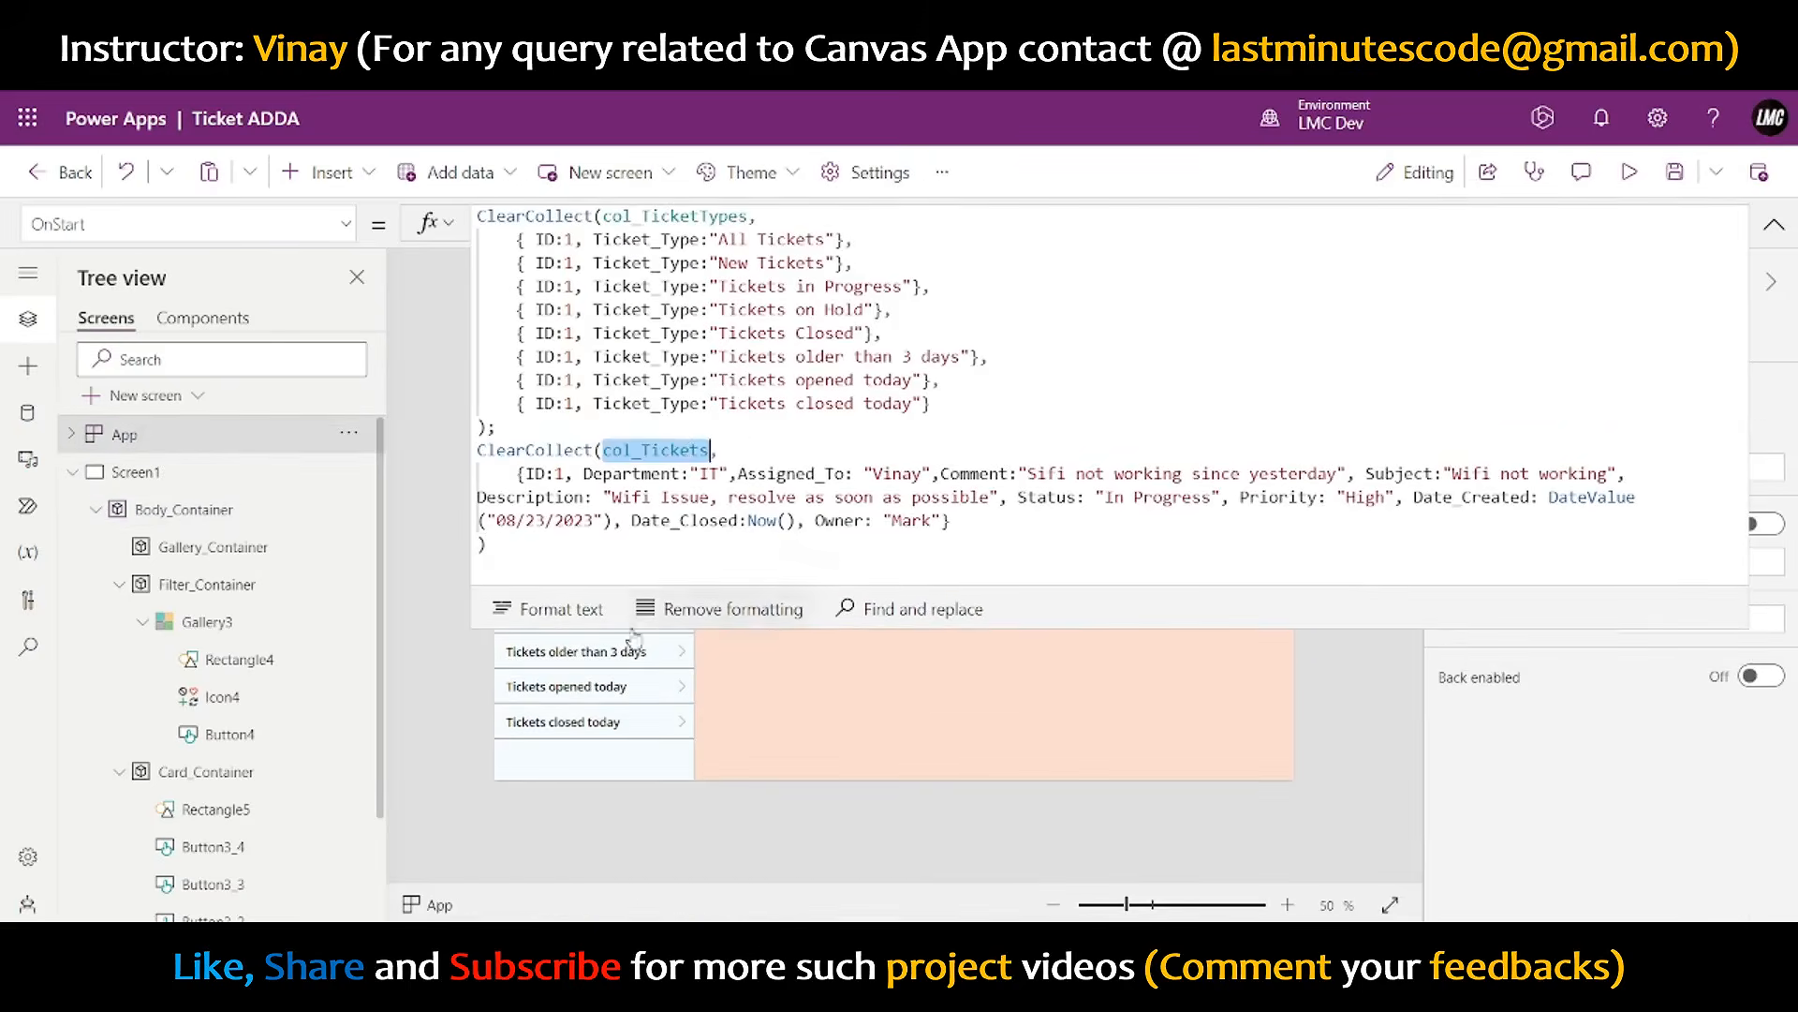
{"action": "left_click_drag", "start_coordinate": [796, 754], "coordinate": [505, 881]}
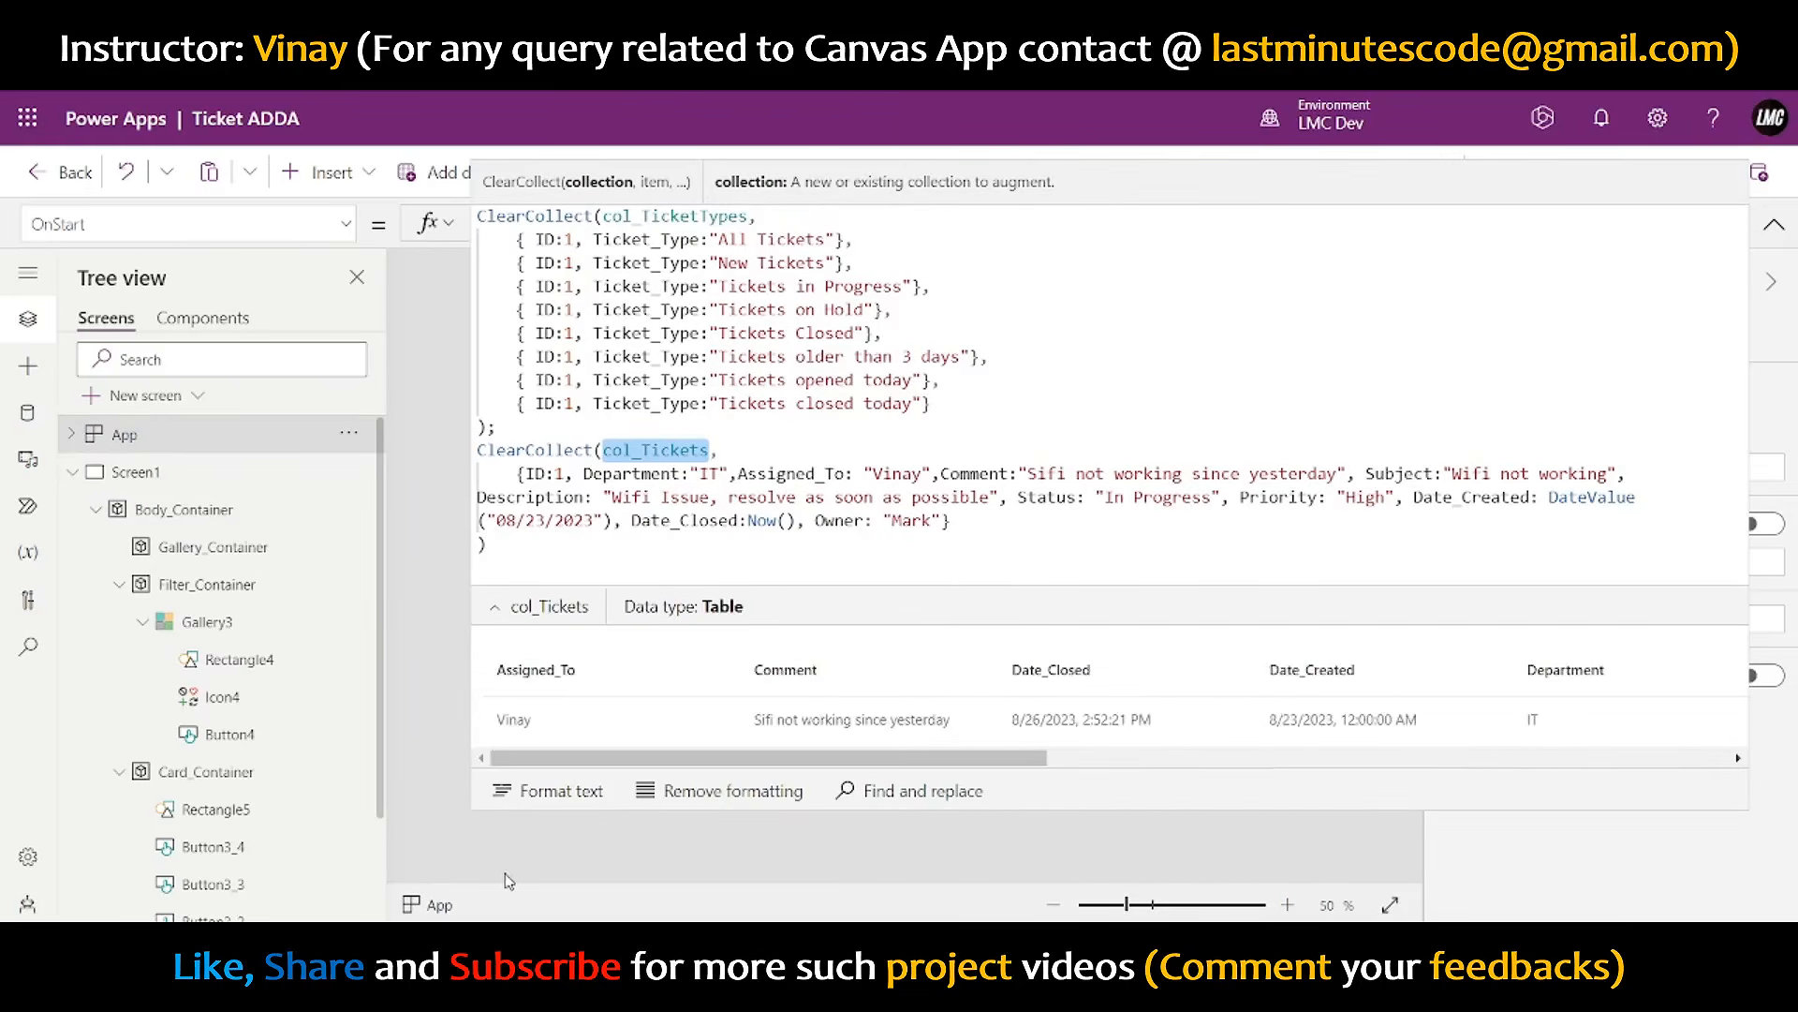
{"action": "left_click", "coordinate": [1774, 224]}
- Insert a blank flexible height gallery in Gallery_Container and stretch it across the container, at X 3 with a width of about 1021.5
{"action": "left_click", "coordinate": [926, 659]}
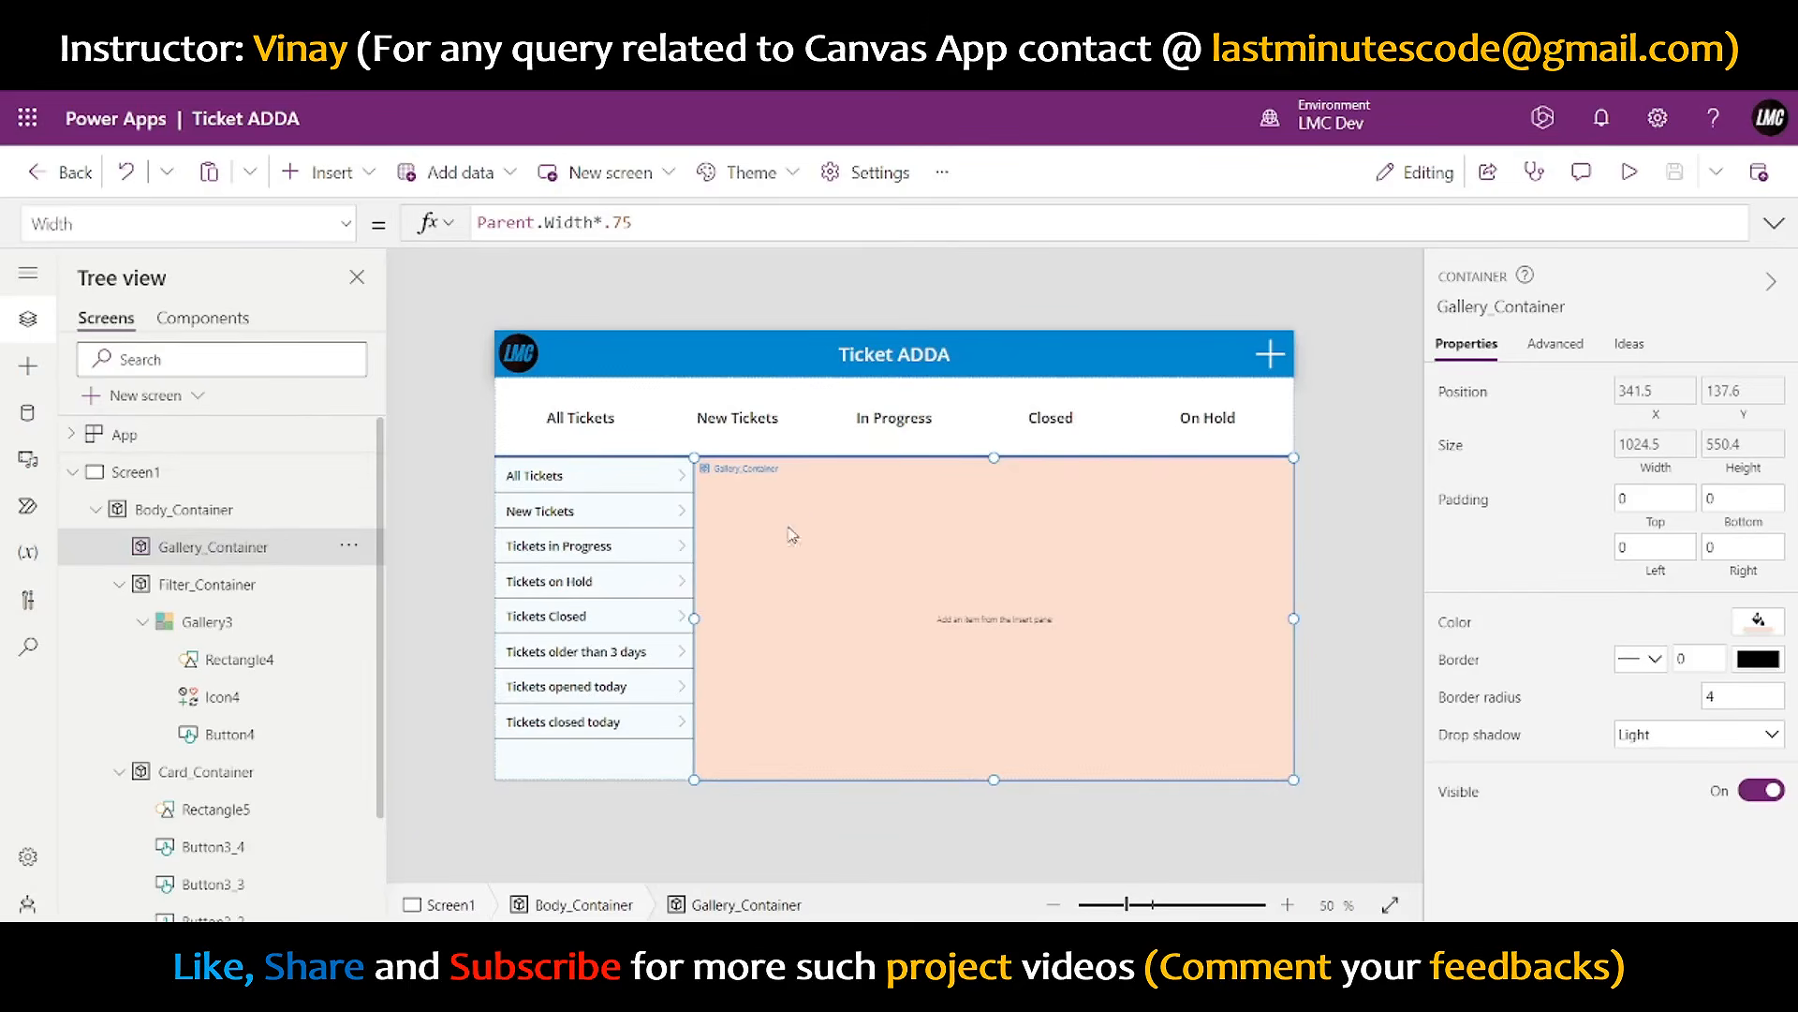
{"action": "left_click", "coordinate": [314, 175]}
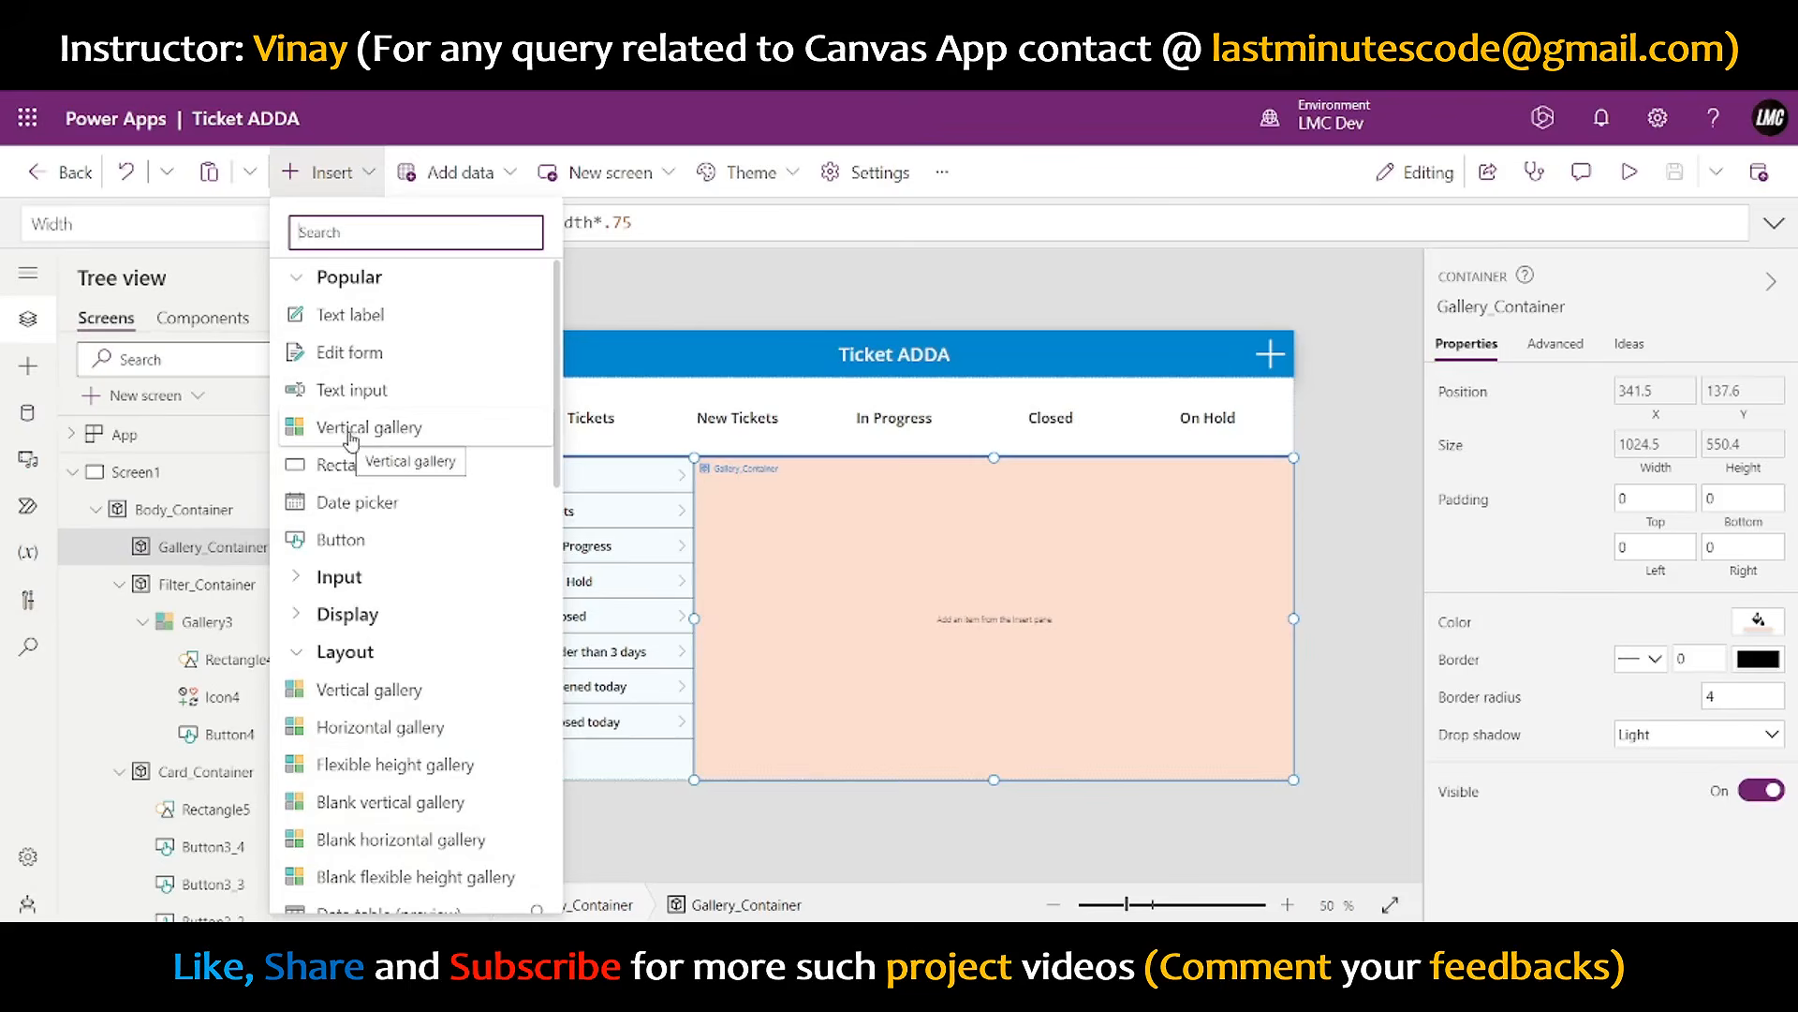
{"action": "scroll", "coordinate": [349, 440], "scroll_direction": "down", "scroll_amount": 5}
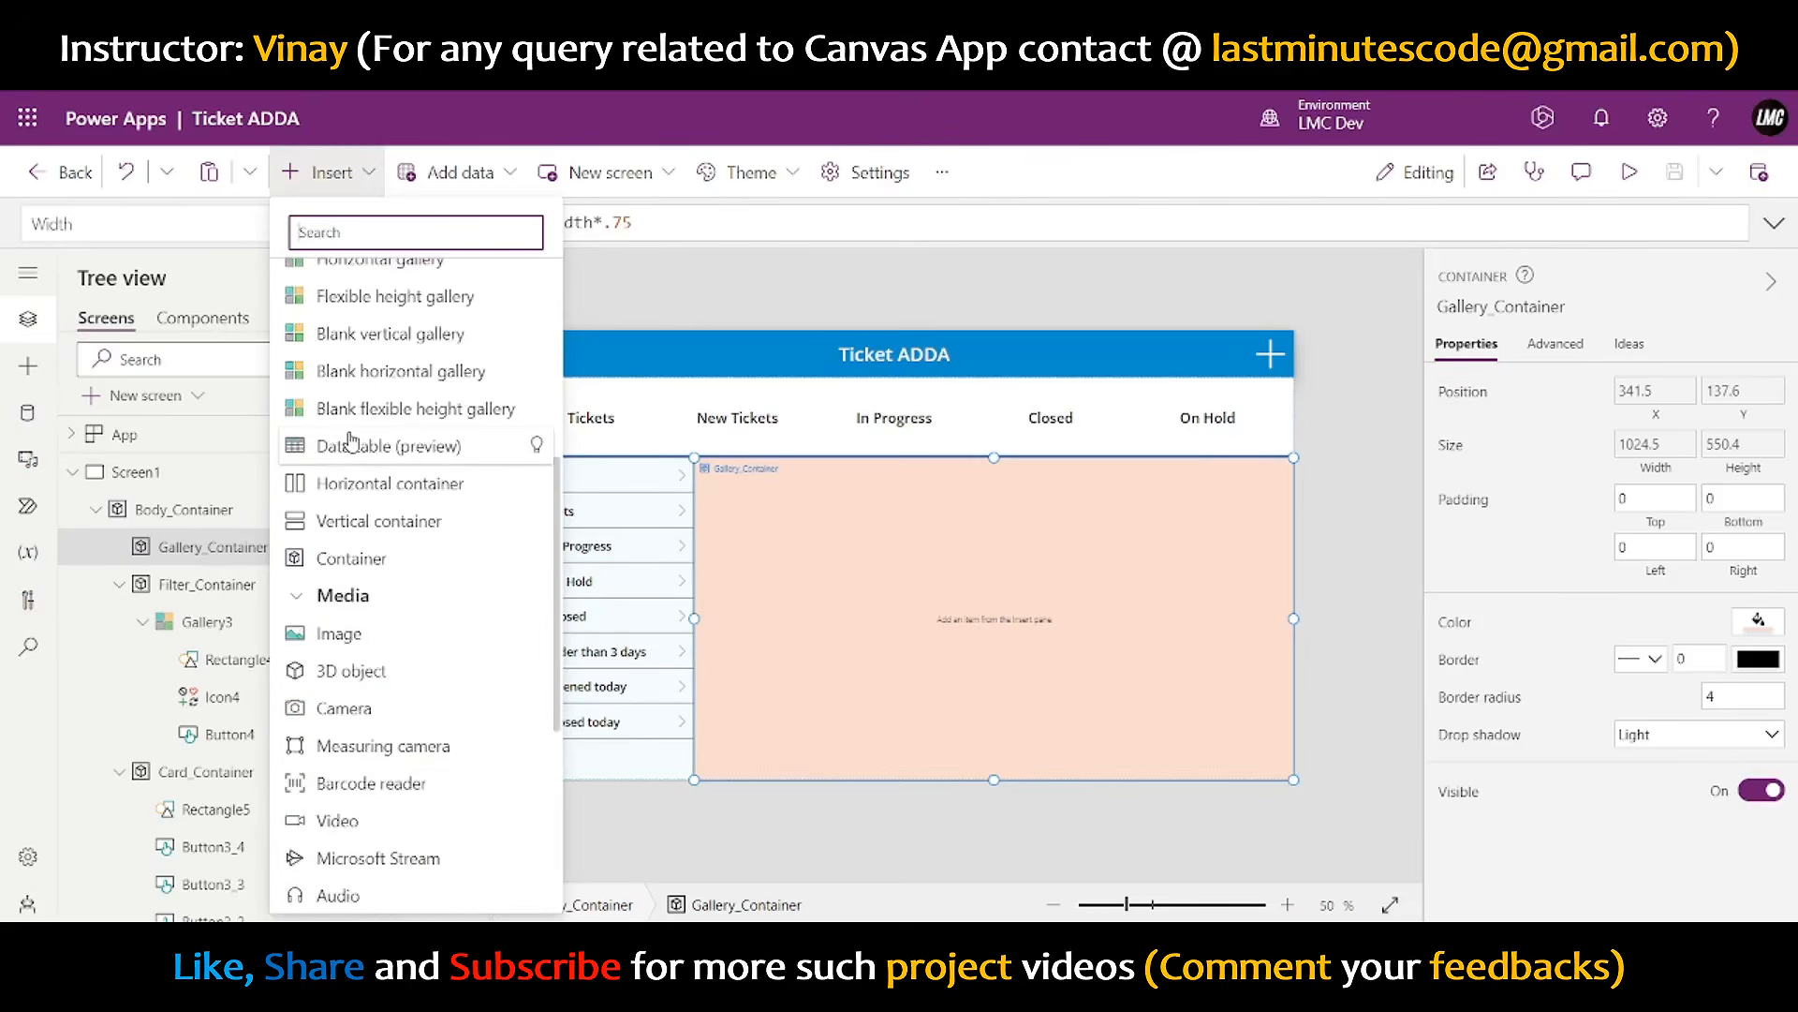
{"action": "scroll", "coordinate": [337, 412], "scroll_direction": "up", "scroll_amount": 4}
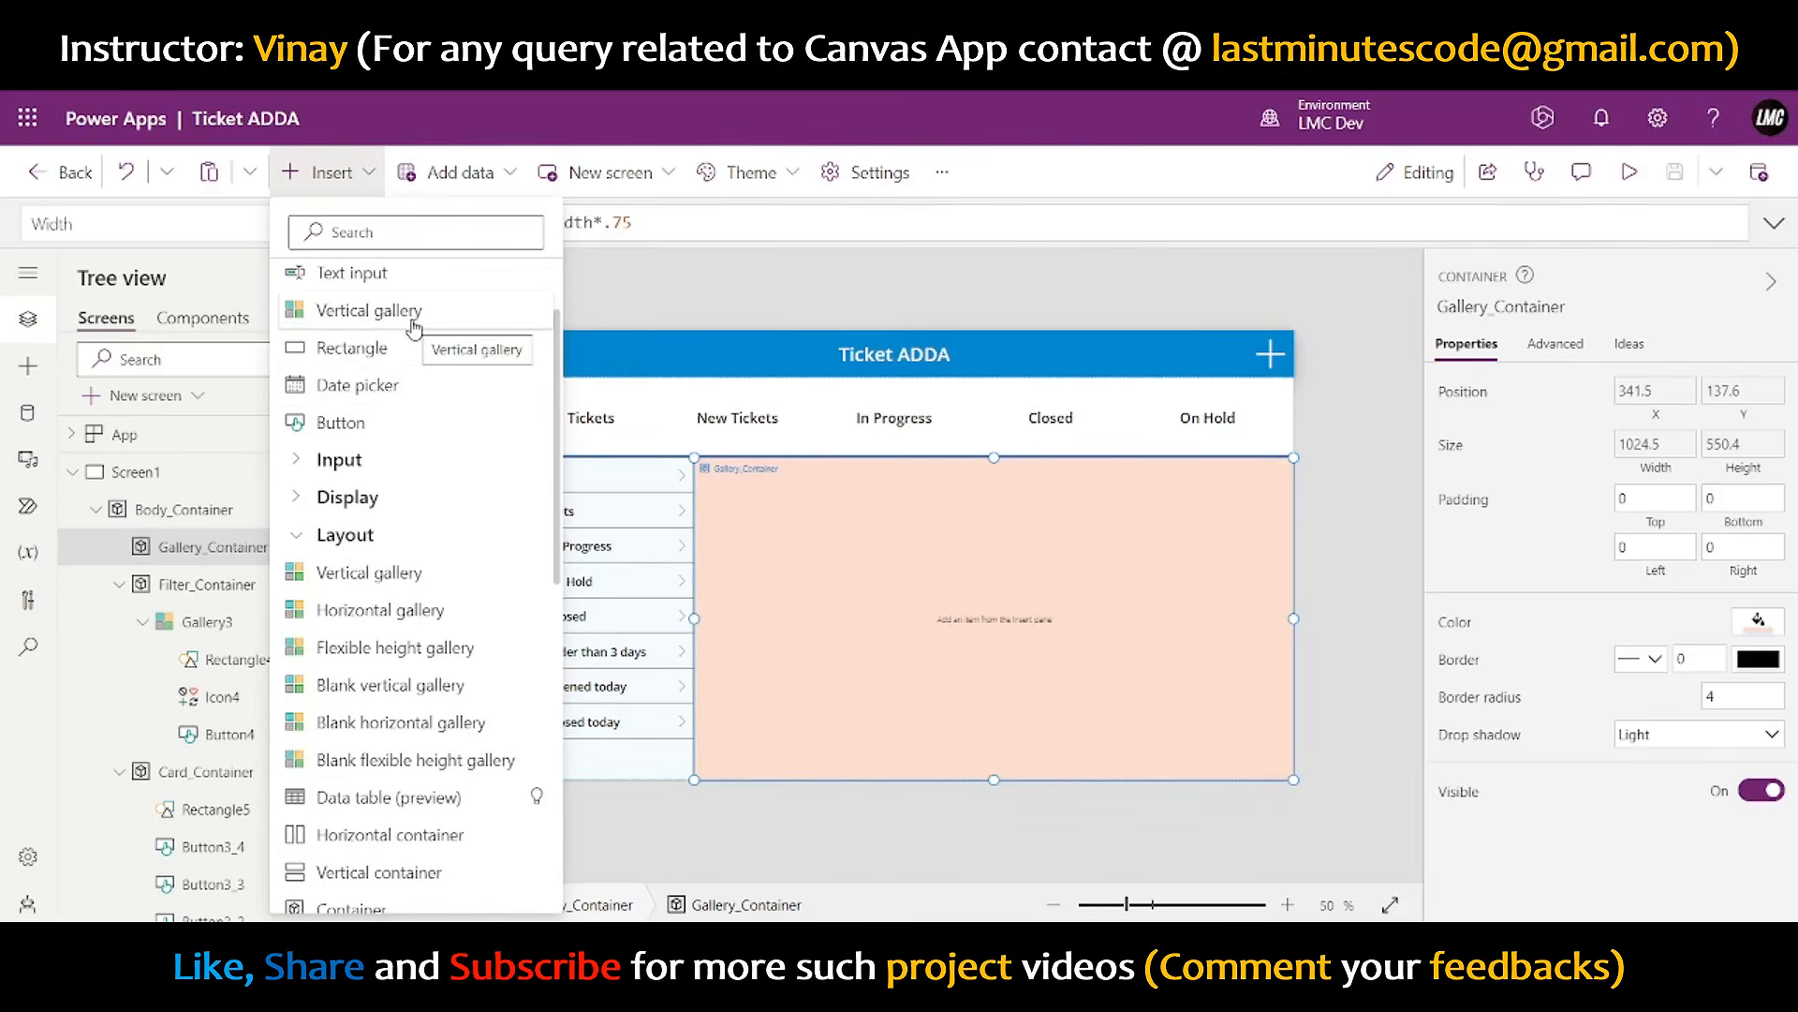
{"action": "scroll", "coordinate": [415, 325], "scroll_direction": "down", "scroll_amount": 4}
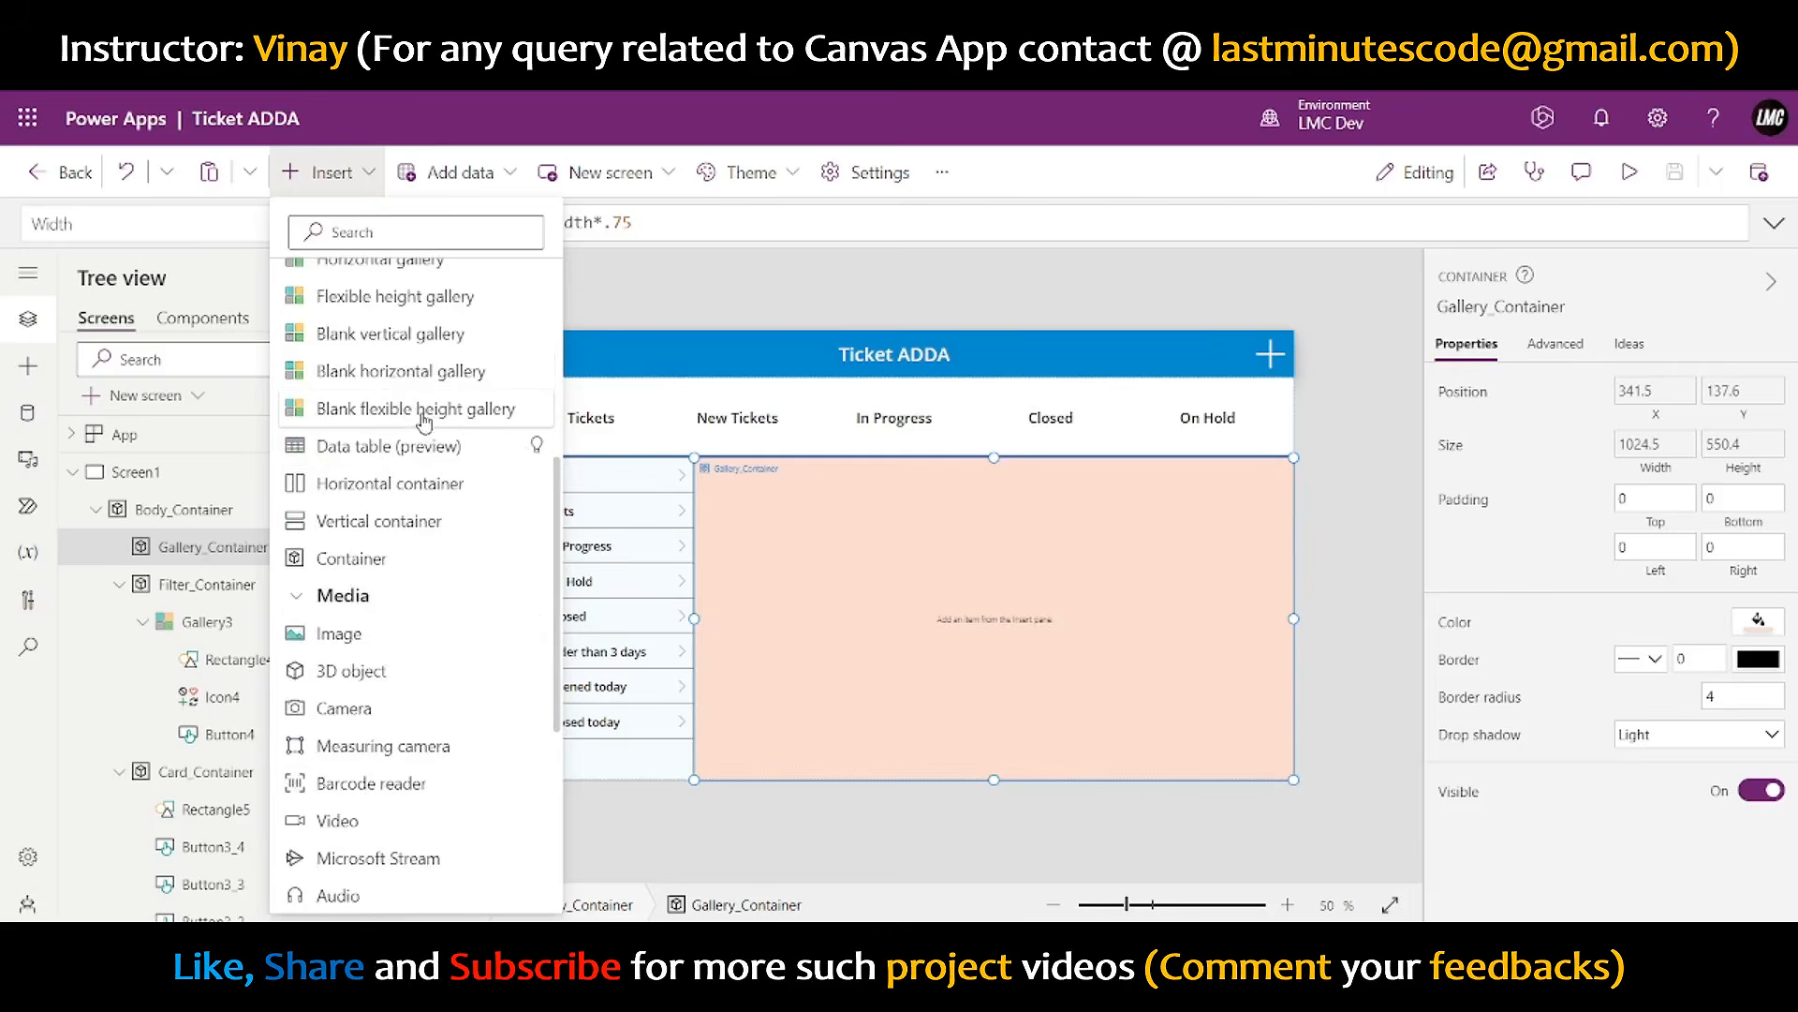
{"action": "left_click", "coordinate": [392, 417]}
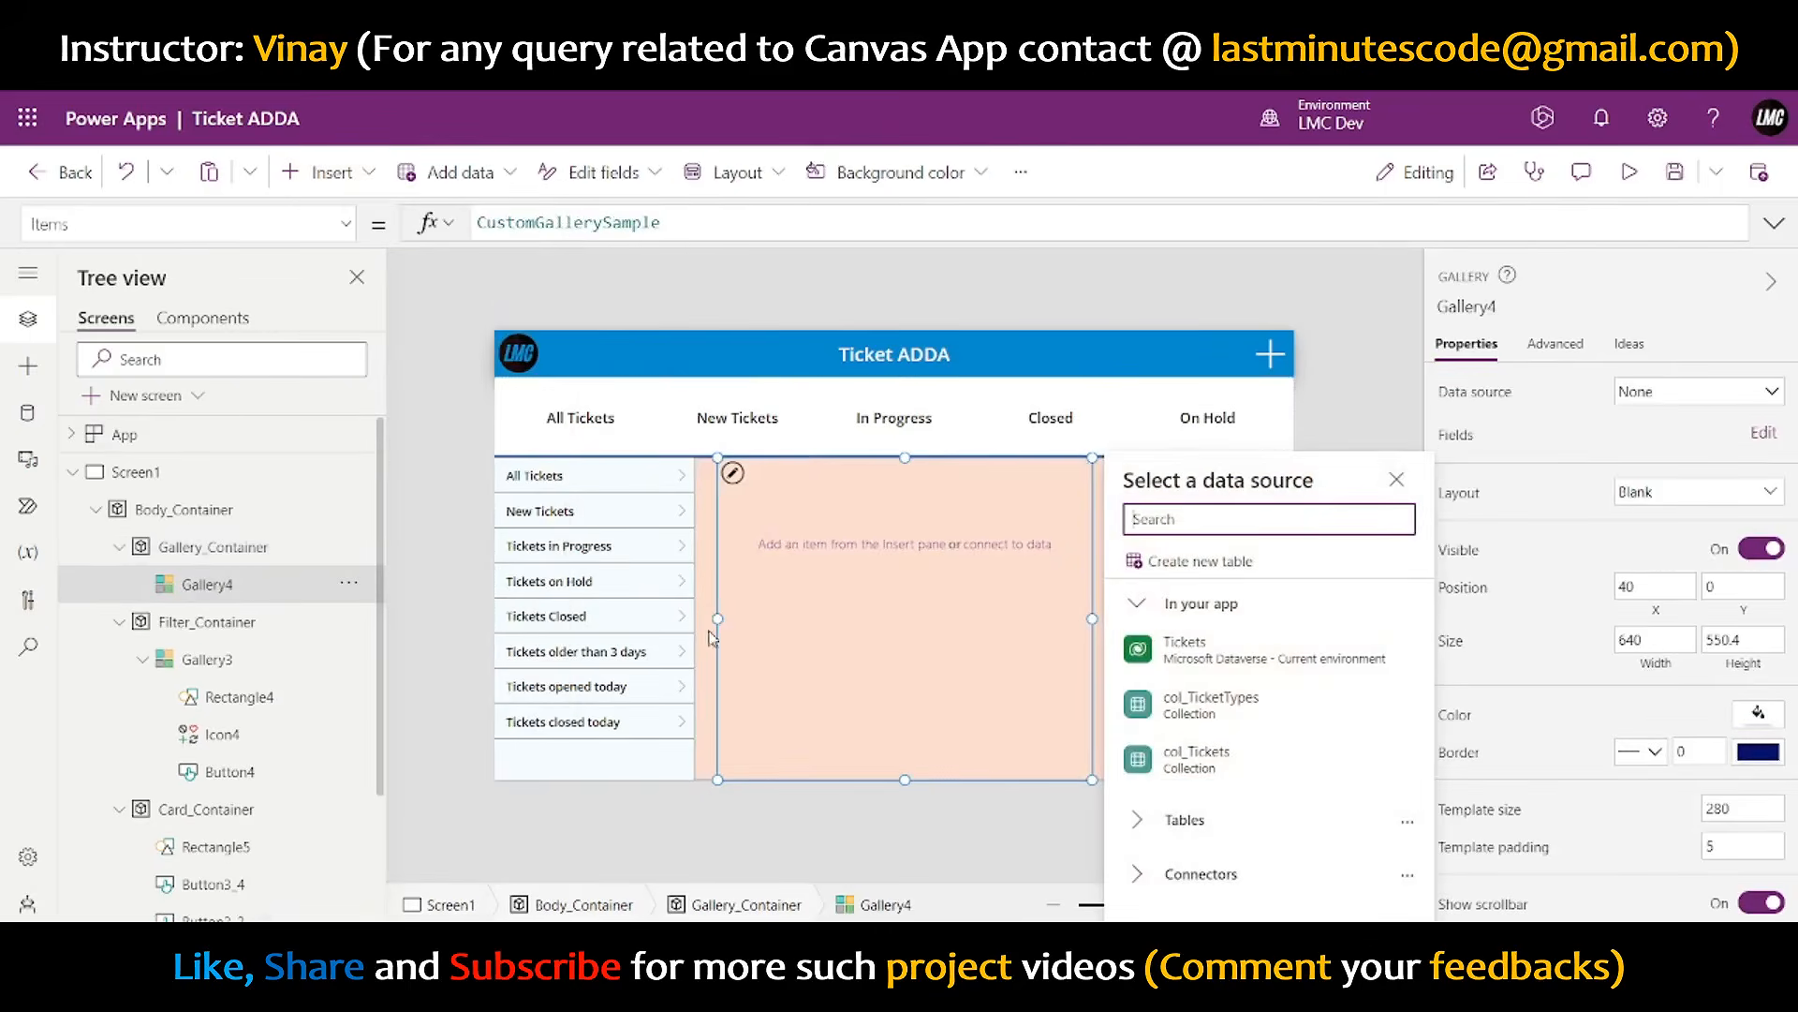
{"action": "left_click_drag", "start_coordinate": [717, 618], "coordinate": [696, 618]}
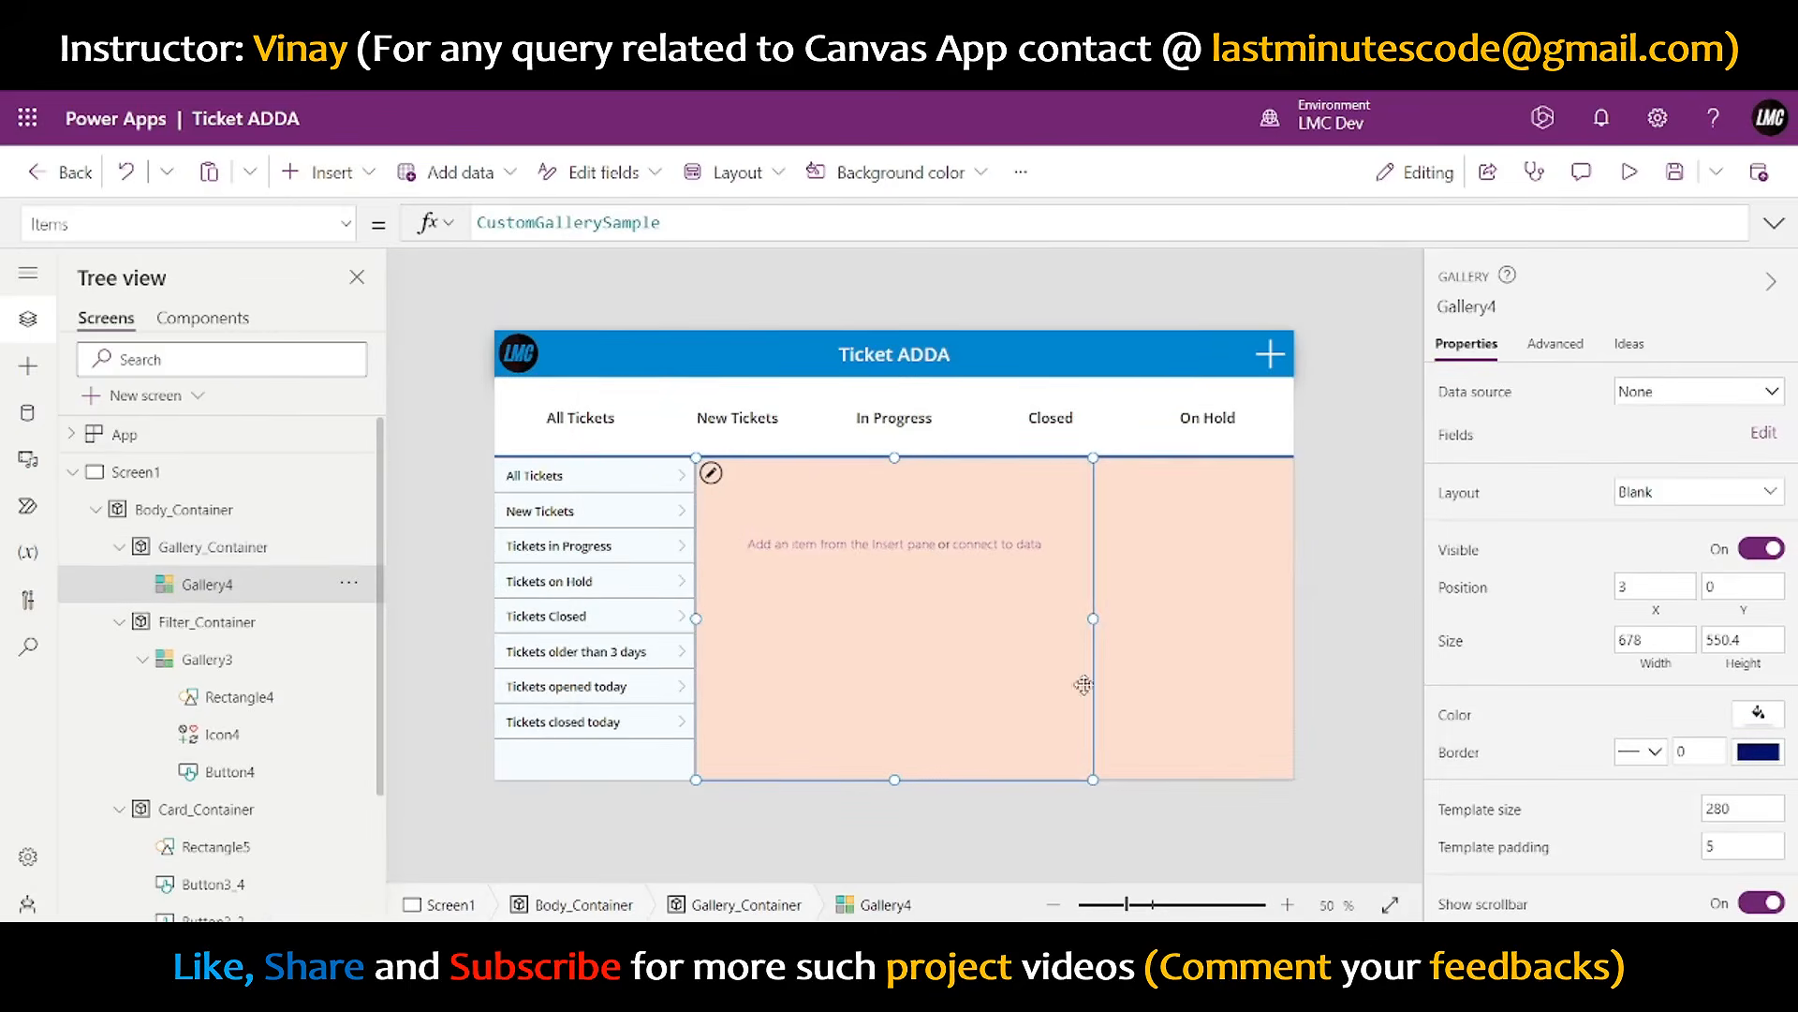
{"action": "left_click_drag", "start_coordinate": [1094, 620], "coordinate": [1295, 620]}
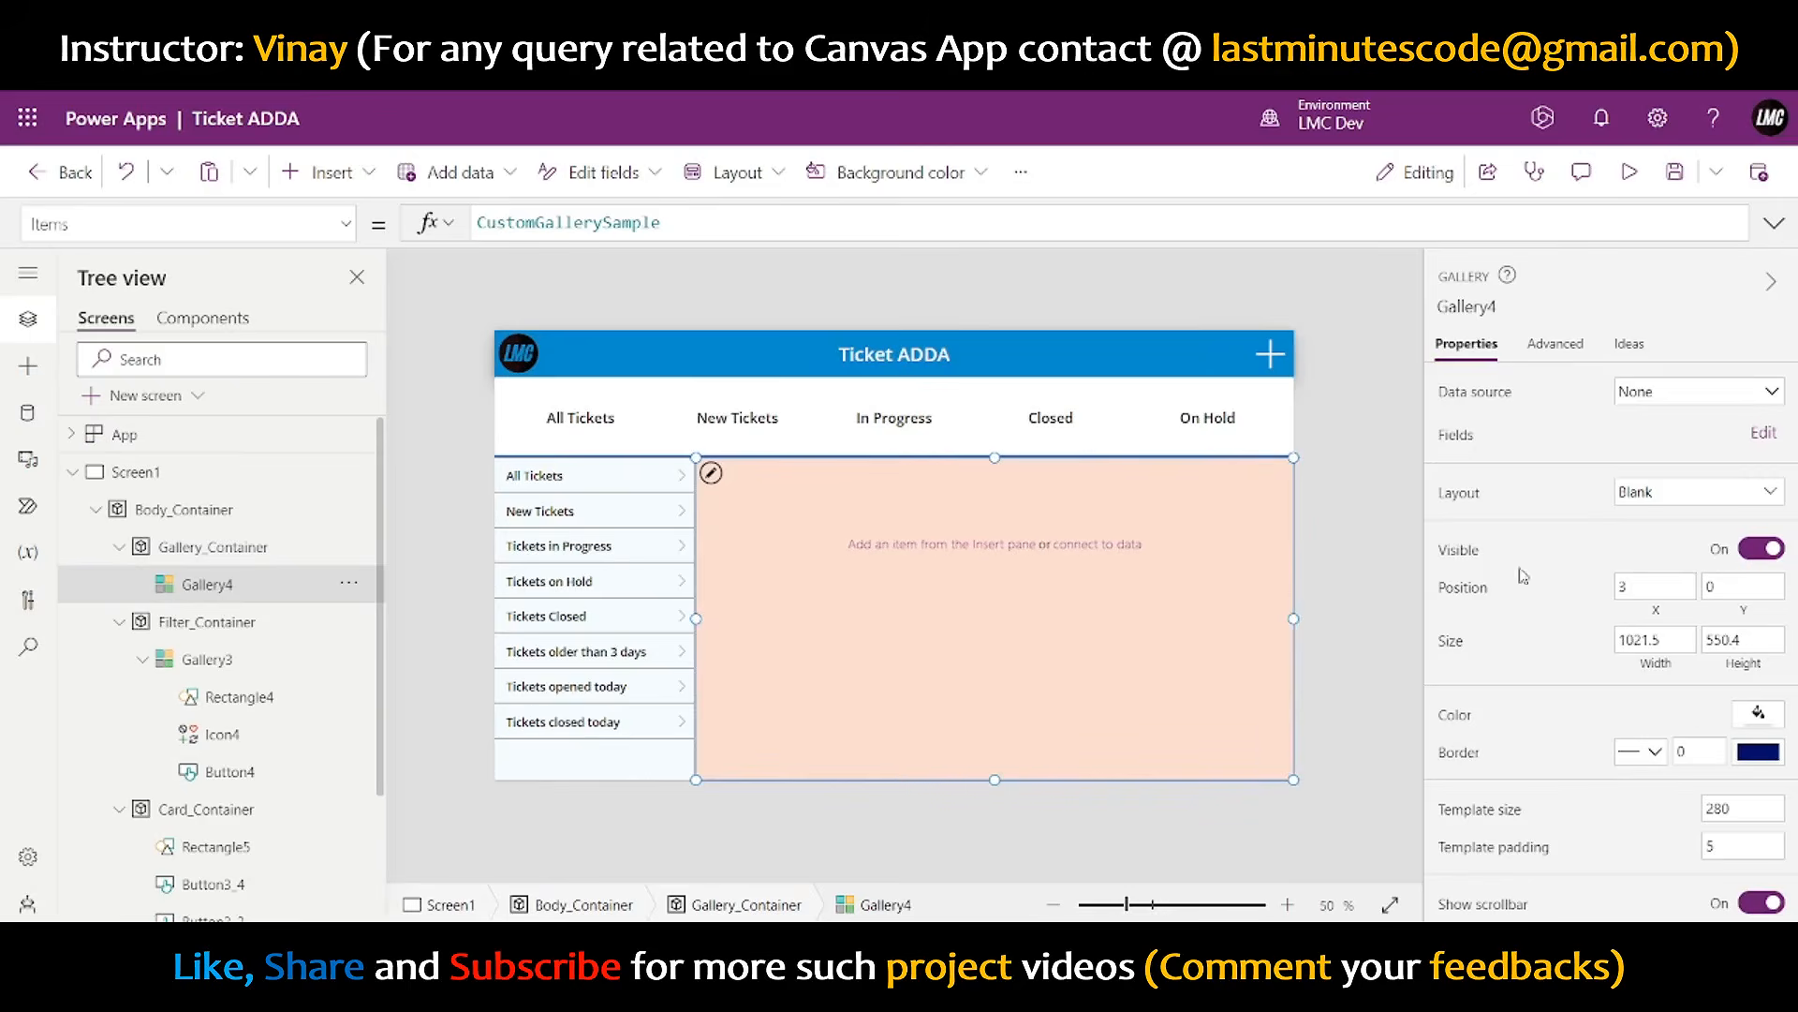
- Set the new gallery's X position to 0, its width to Parent.Width and its height to Parent.Height
{"action": "left_click", "coordinate": [1648, 586]}
{"action": "type", "text": "0"}
{"action": "key", "text": "Return"}
{"action": "left_click", "coordinate": [1667, 666]}
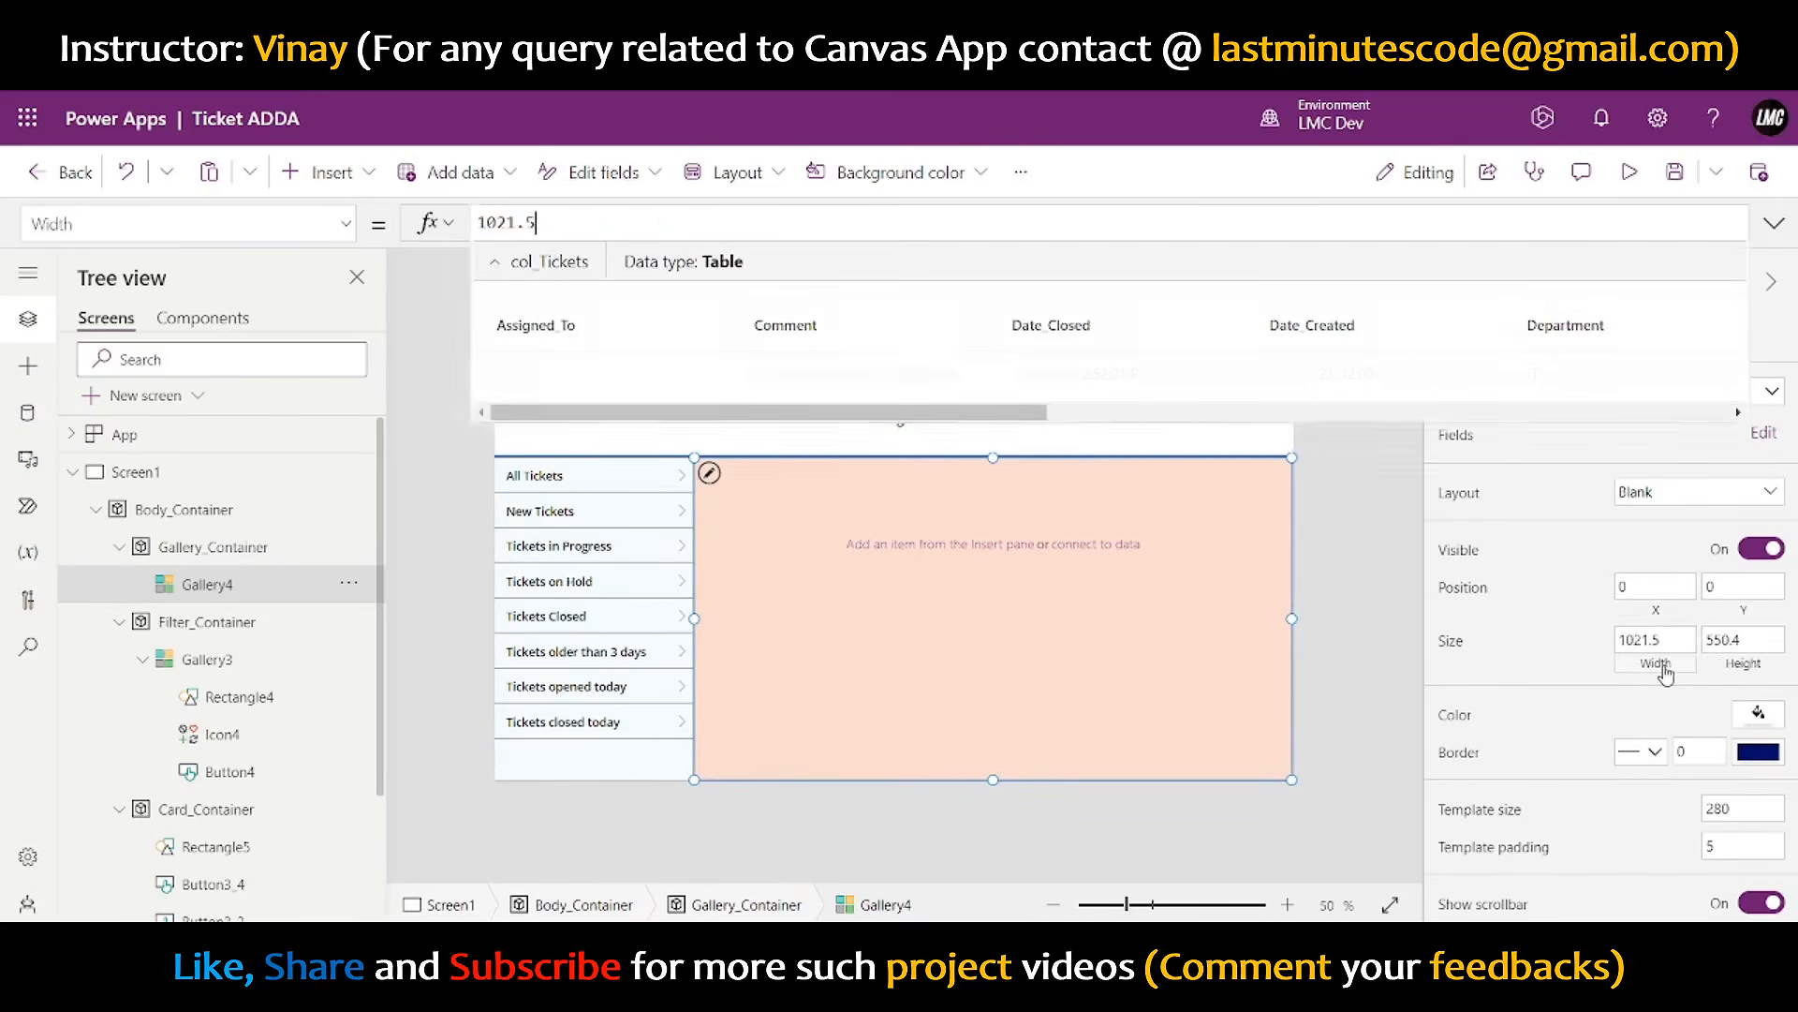
{"action": "key", "text": "ctrl+a"}
{"action": "type", "text": "p"}
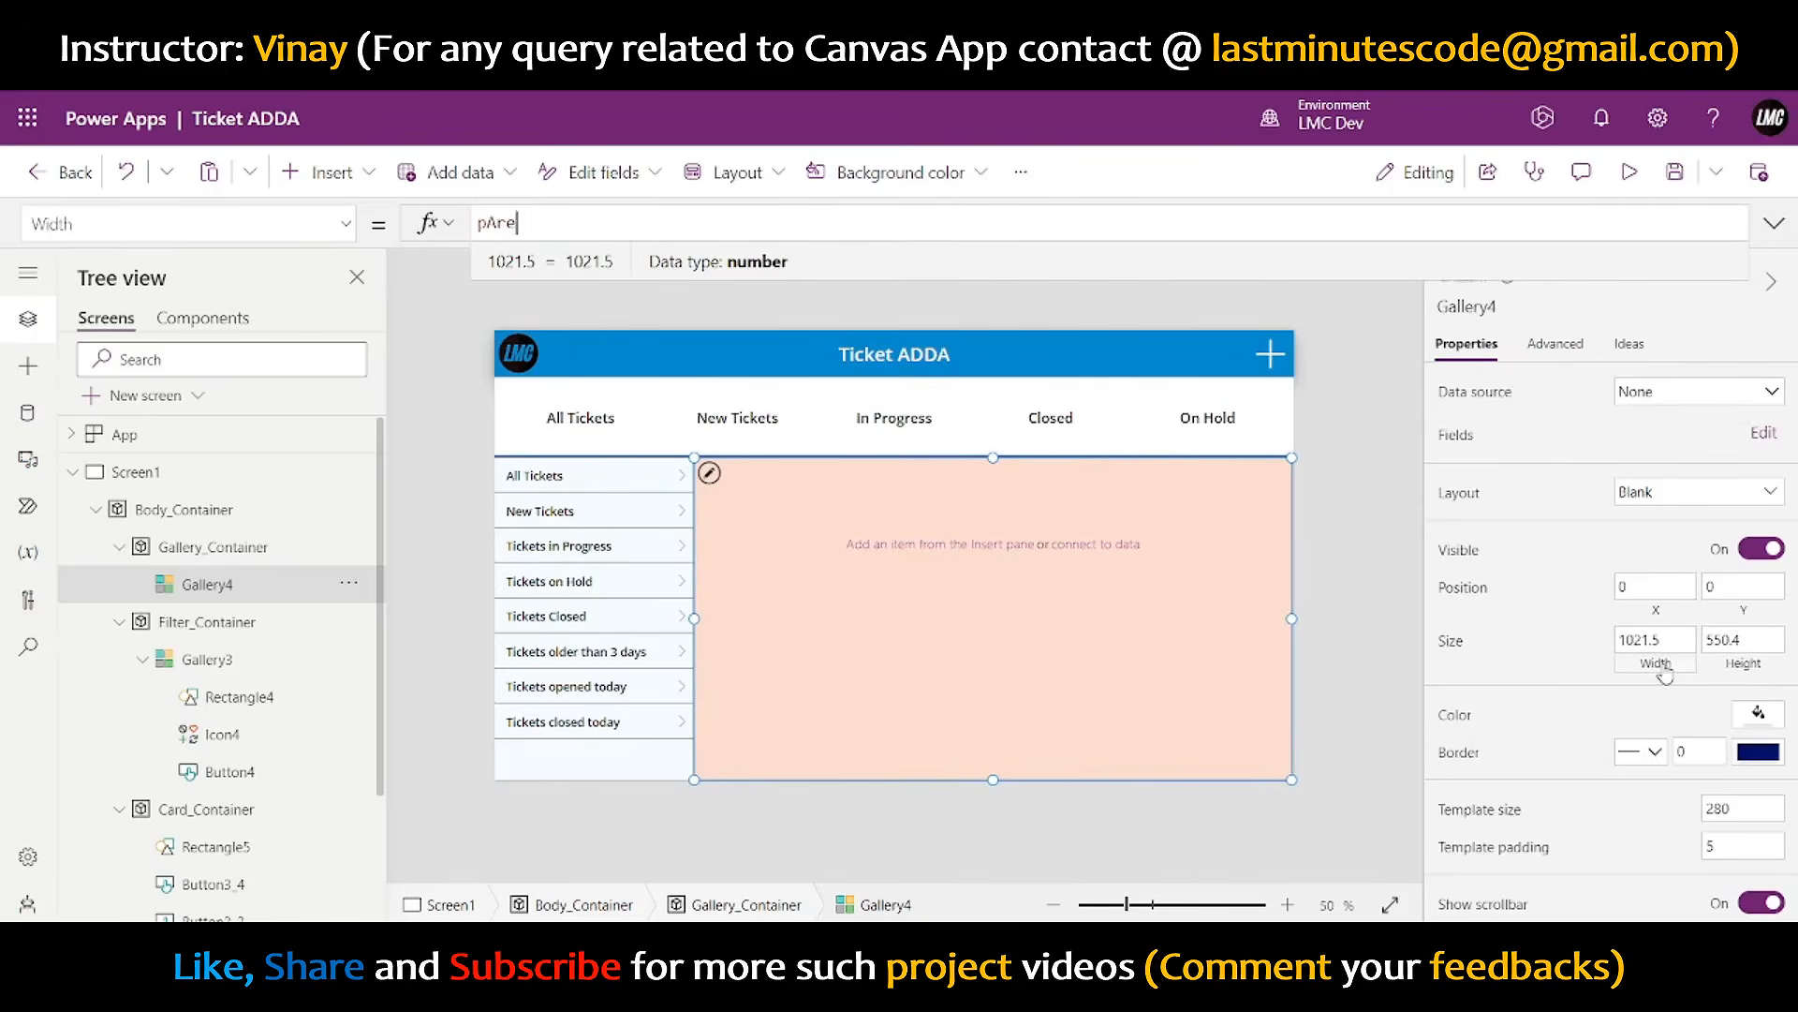
{"action": "type", "text": "Arent.Wid"}
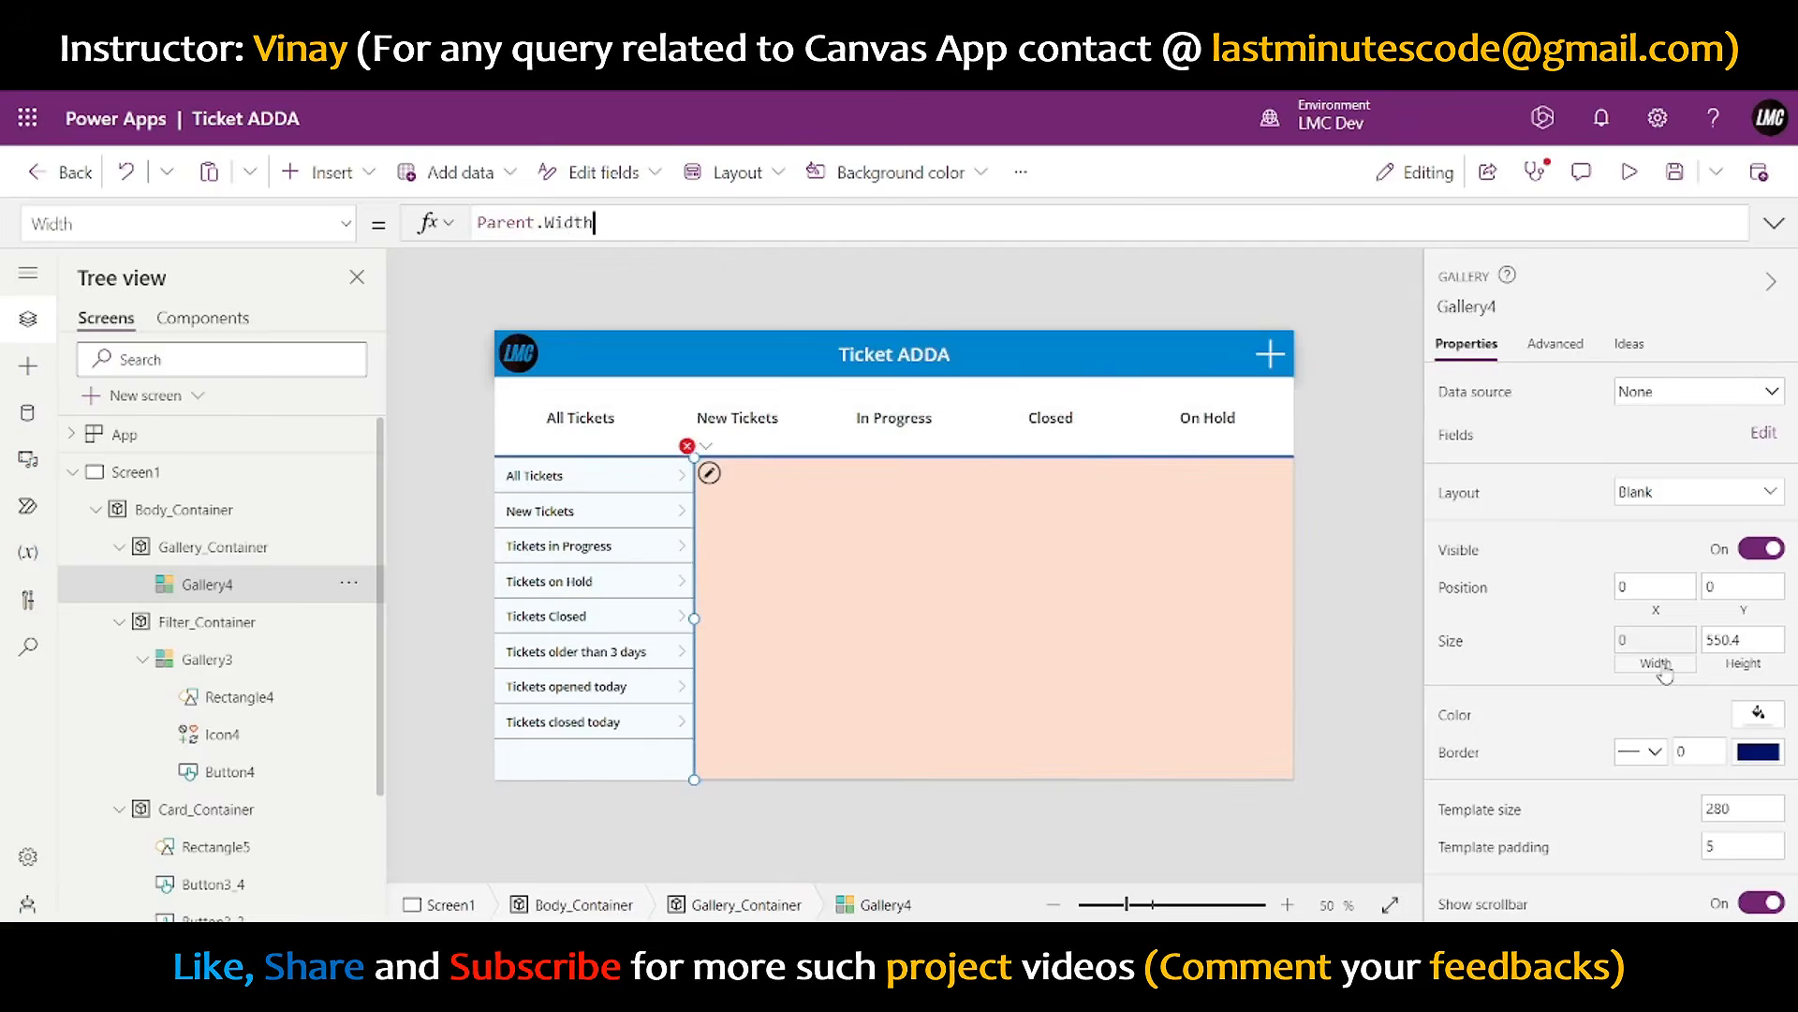
{"action": "type", "text": "th"}
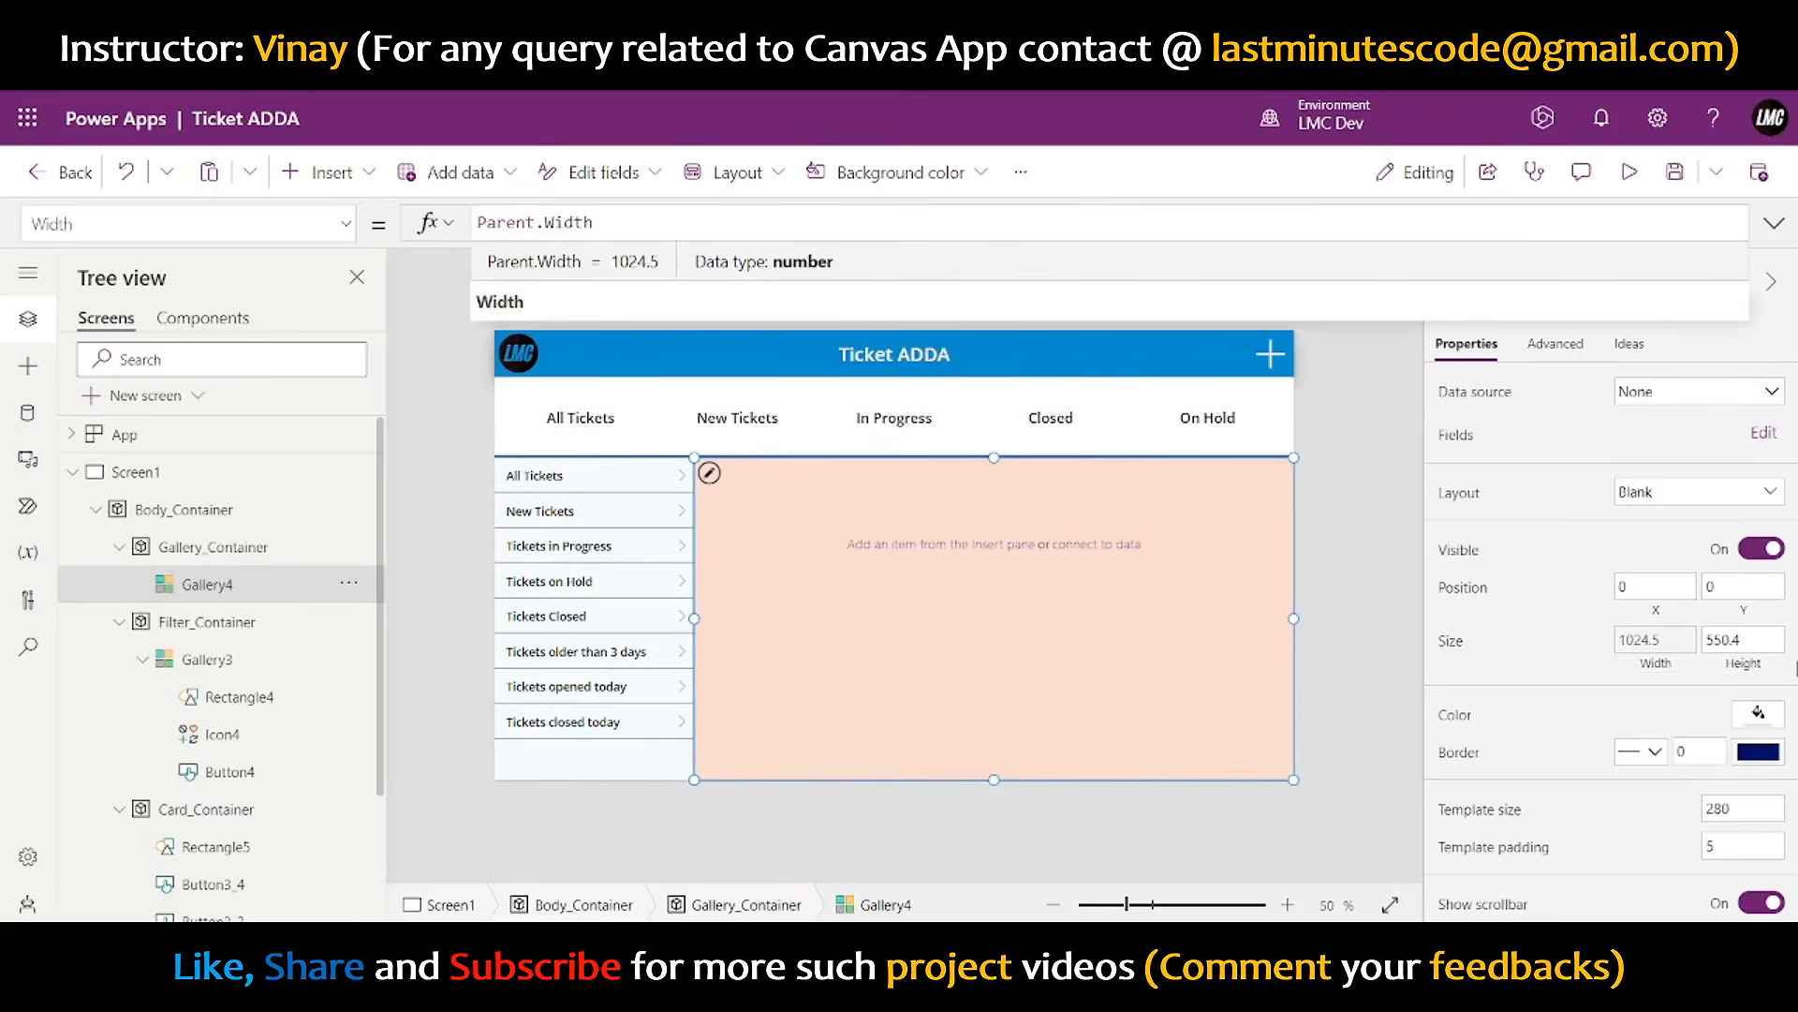
{"action": "left_click", "coordinate": [1748, 665]}
{"action": "type", "text": "pa"}
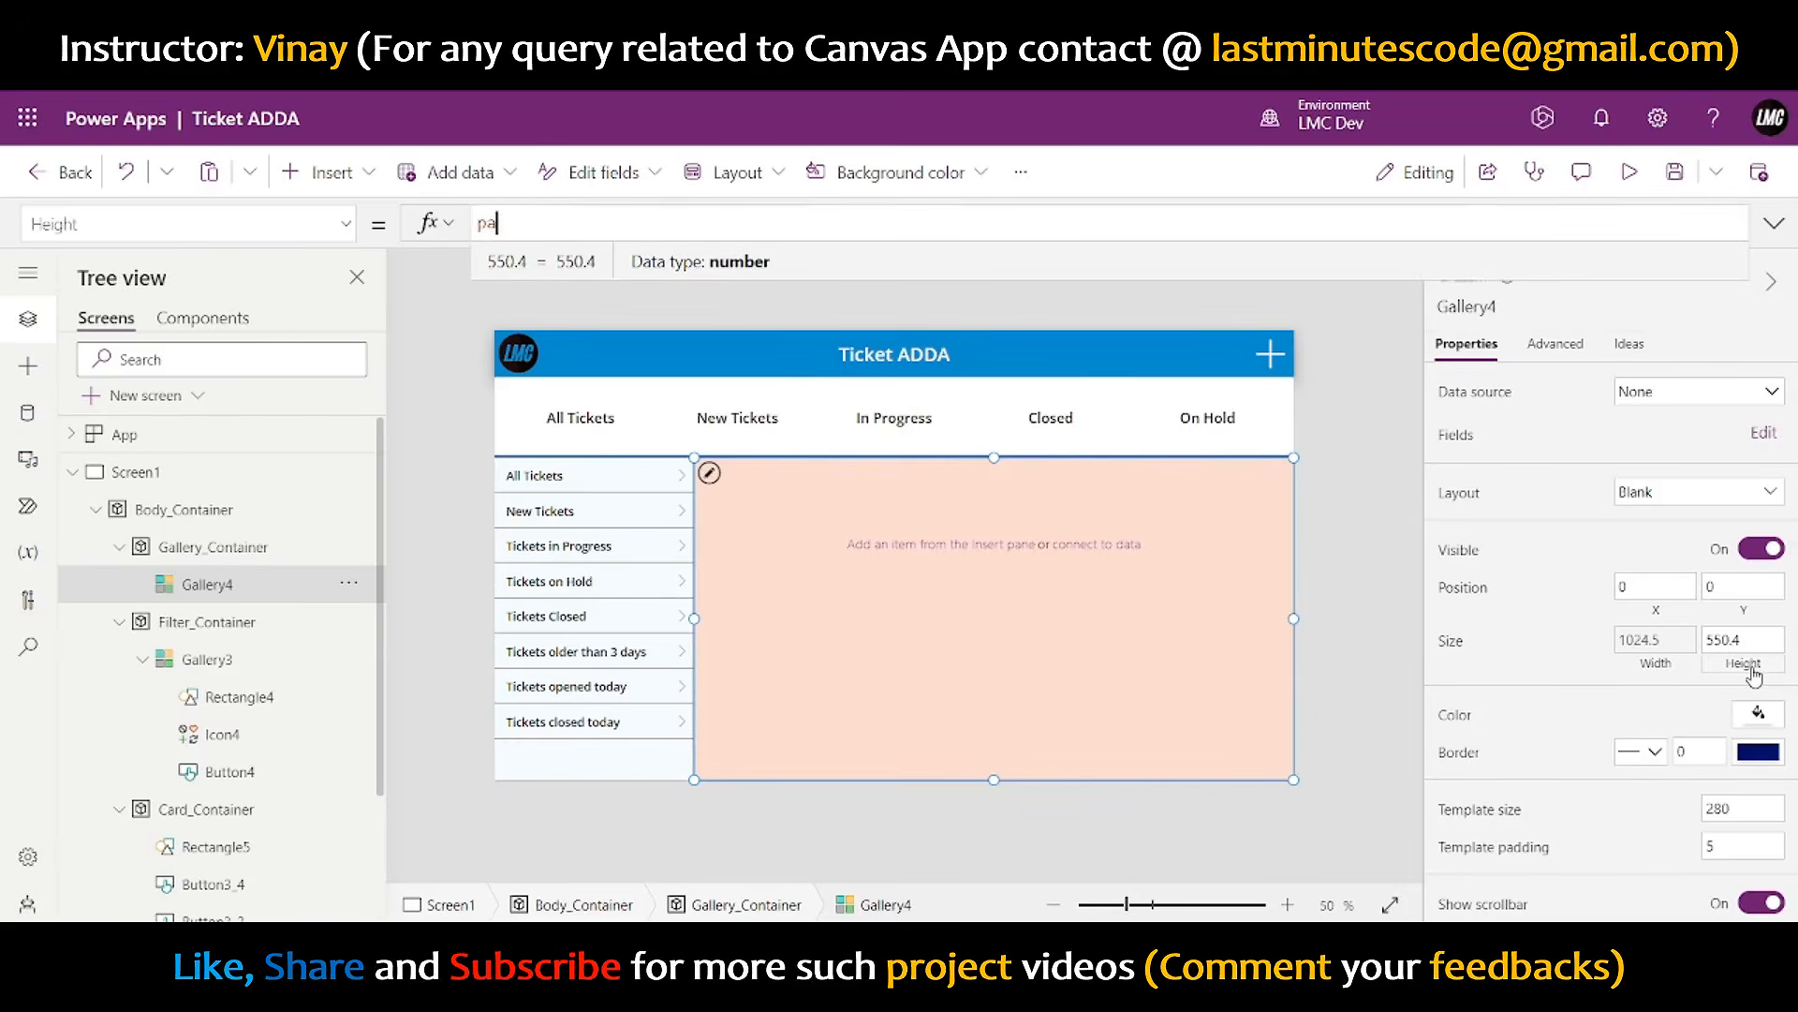
{"action": "type", "text": "rent.Height"}
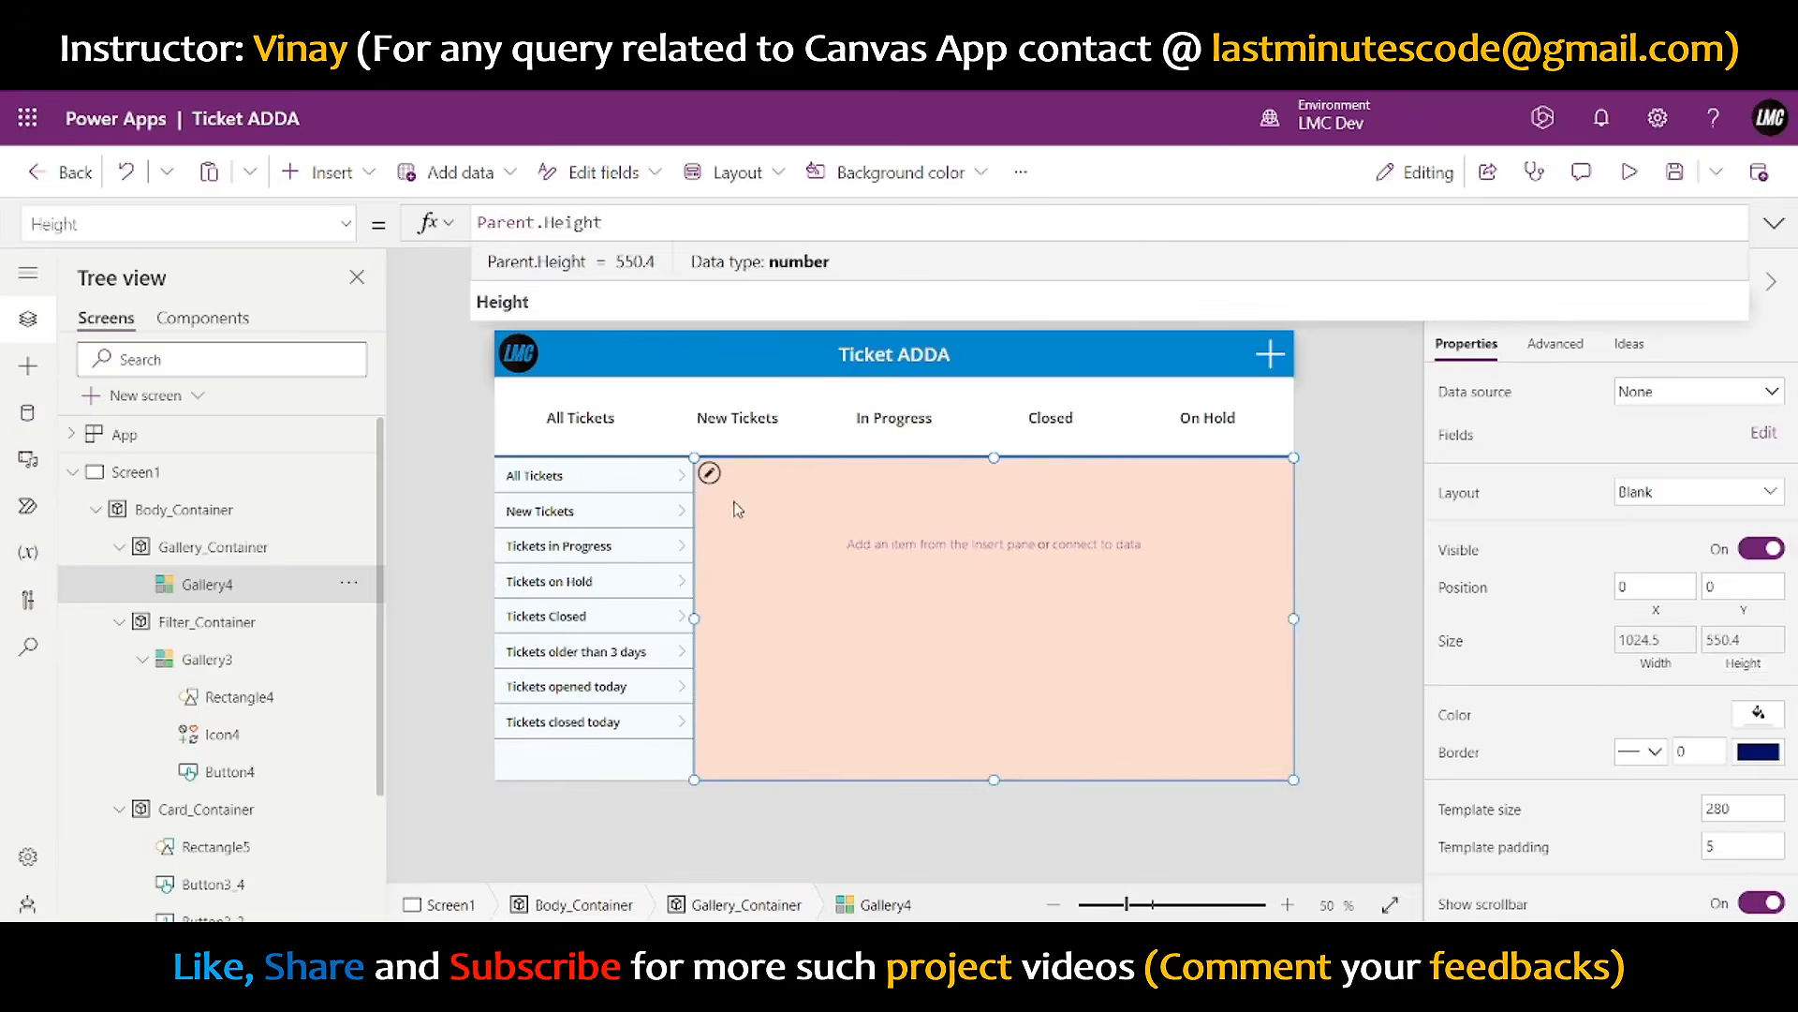
- Connect the gallery to the col_Tickets collection and select its template for editing
{"action": "left_click", "coordinate": [1682, 386]}
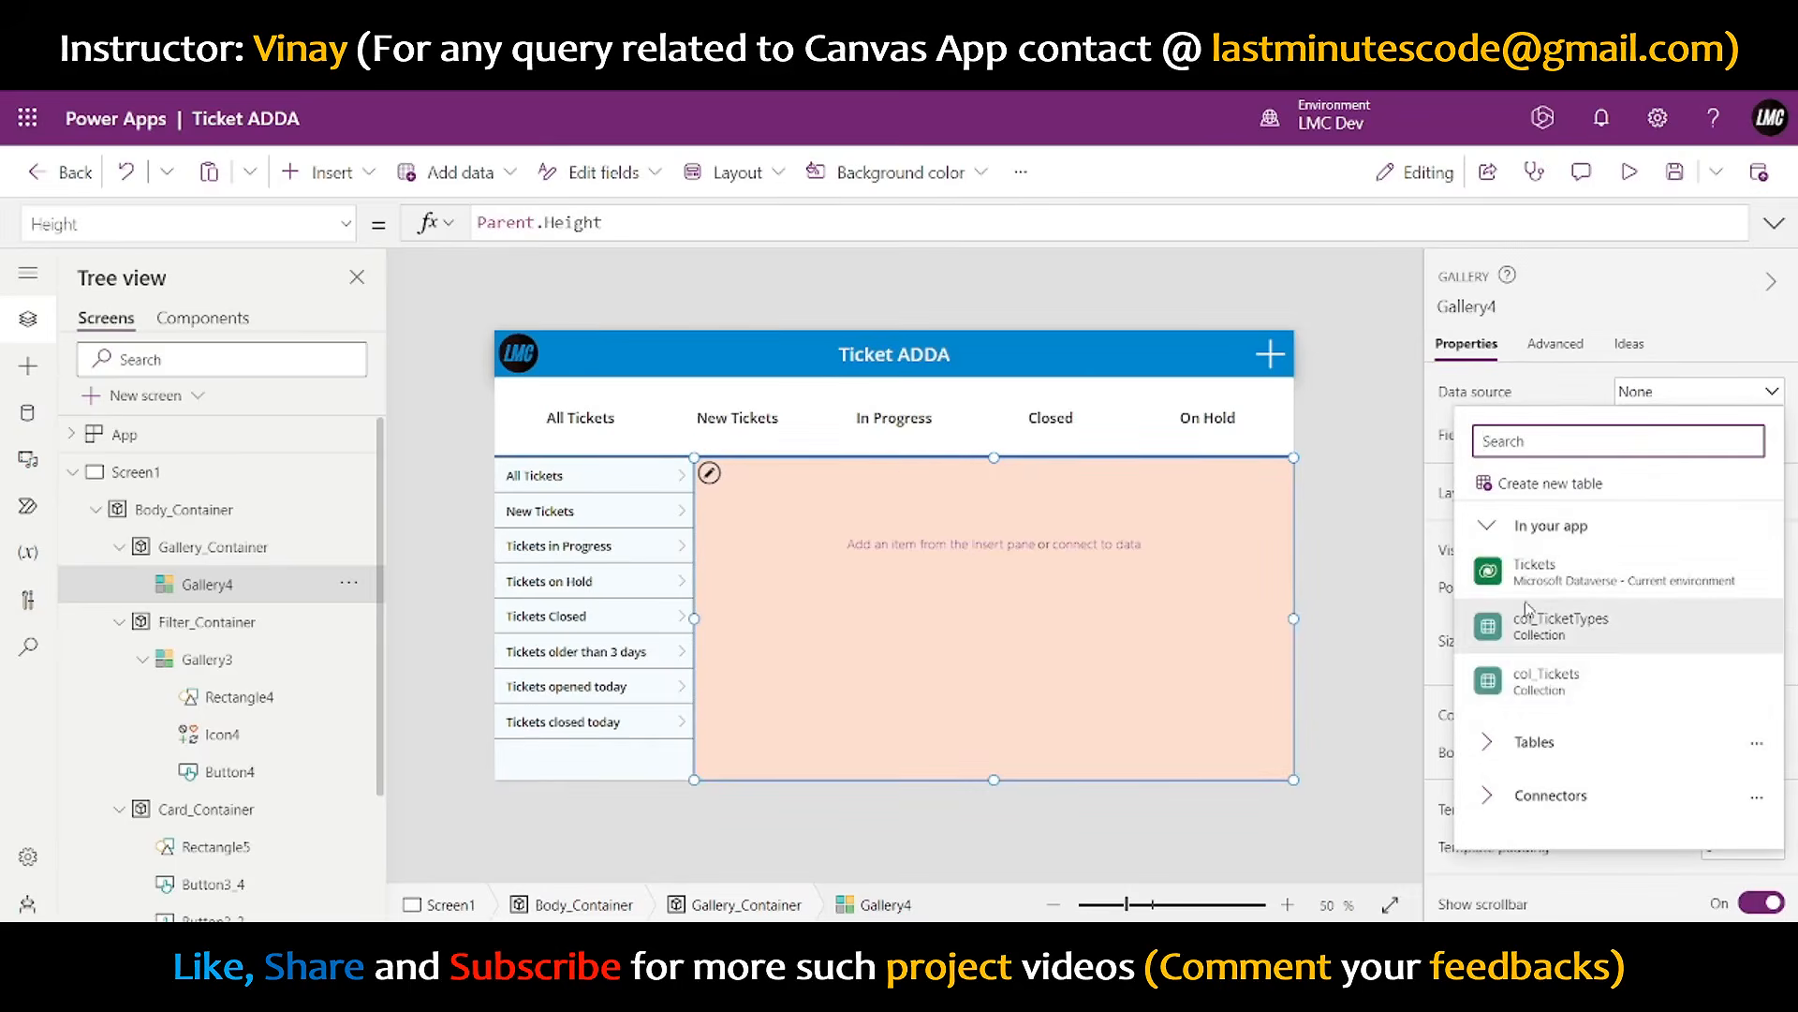
{"action": "left_click", "coordinate": [1536, 681]}
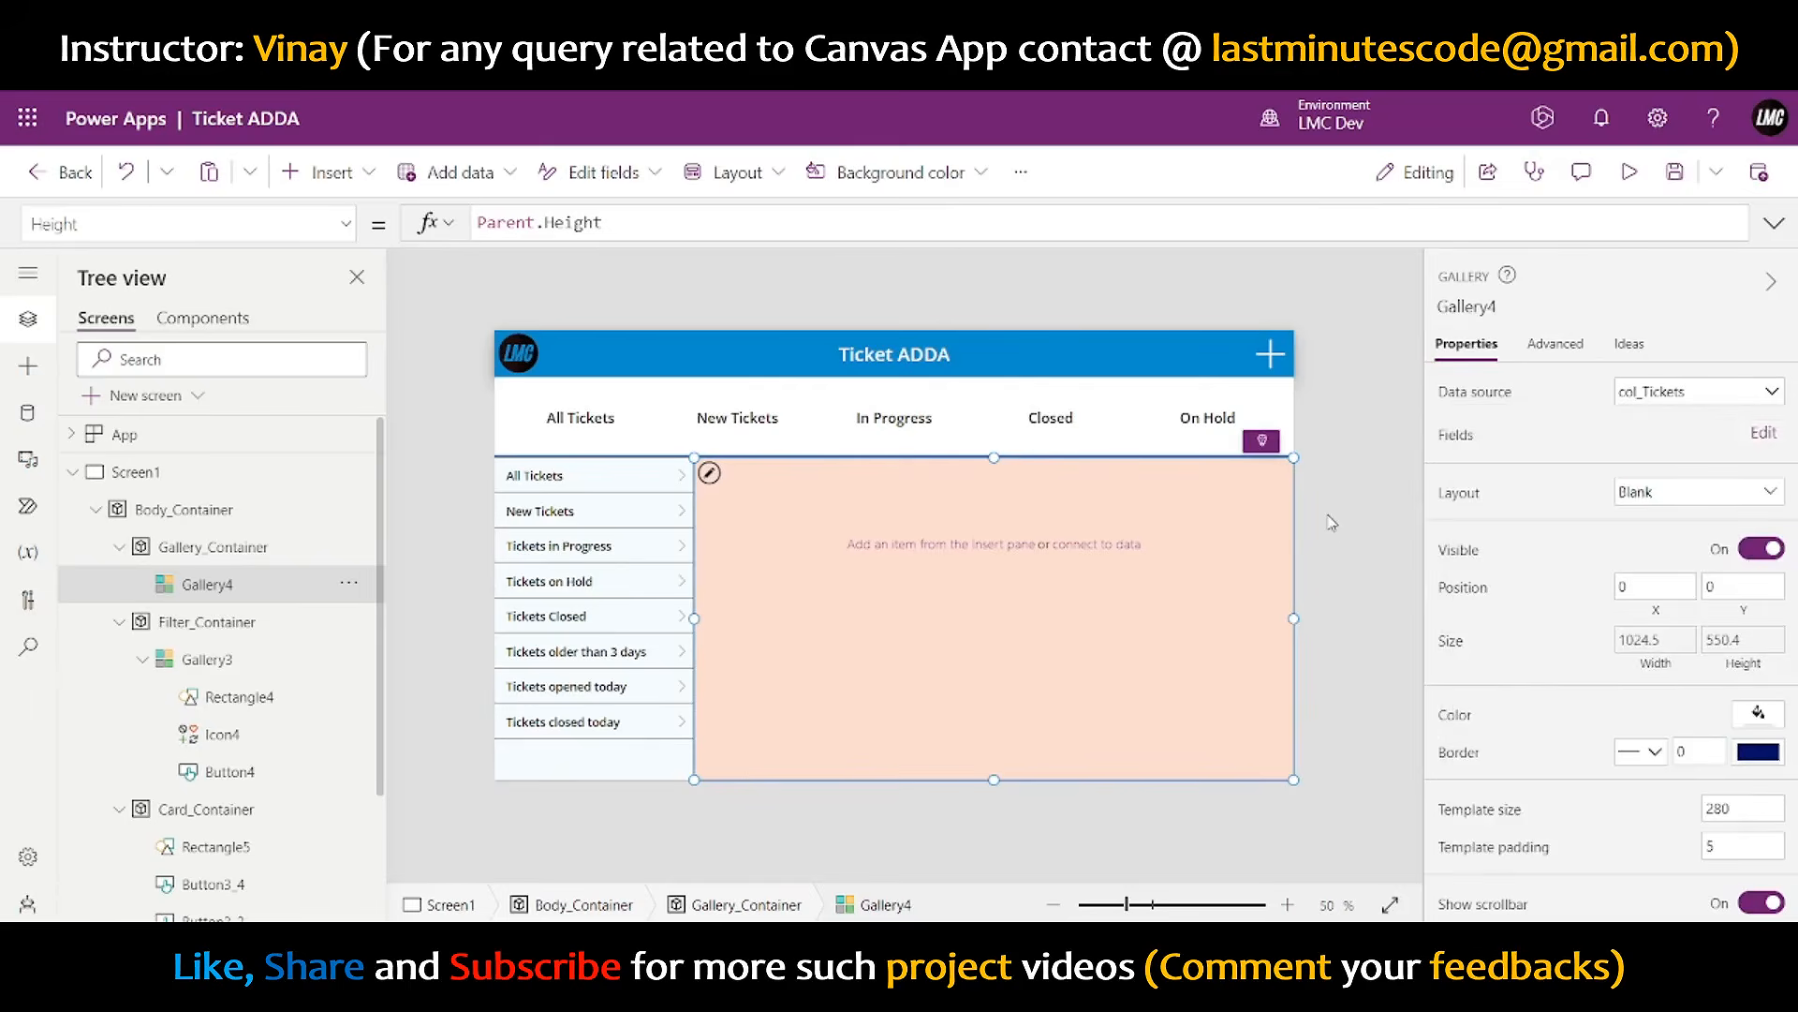
{"action": "left_click", "coordinate": [711, 476]}
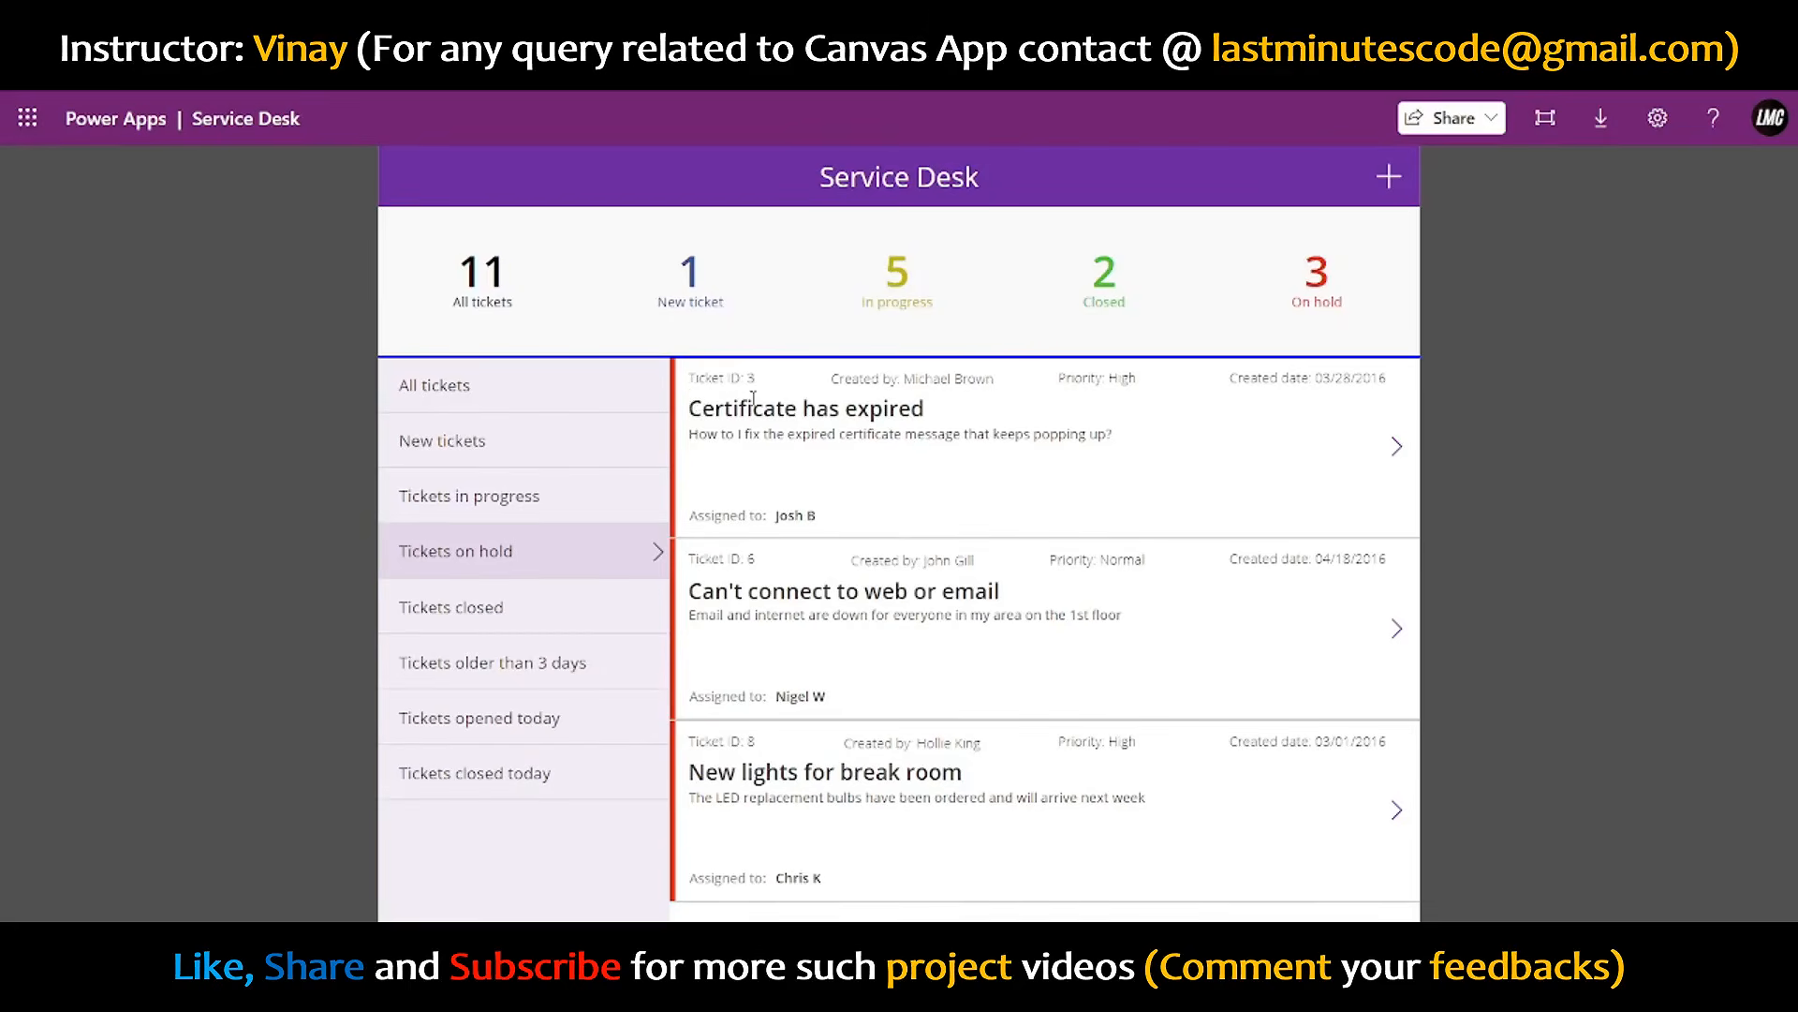
- Check the header line of the Service Desk sample's ticket cards and insert a text label in the Ticket ADDA gallery template
{"action": "left_click_drag", "start_coordinate": [830, 382], "coordinate": [1019, 379]}
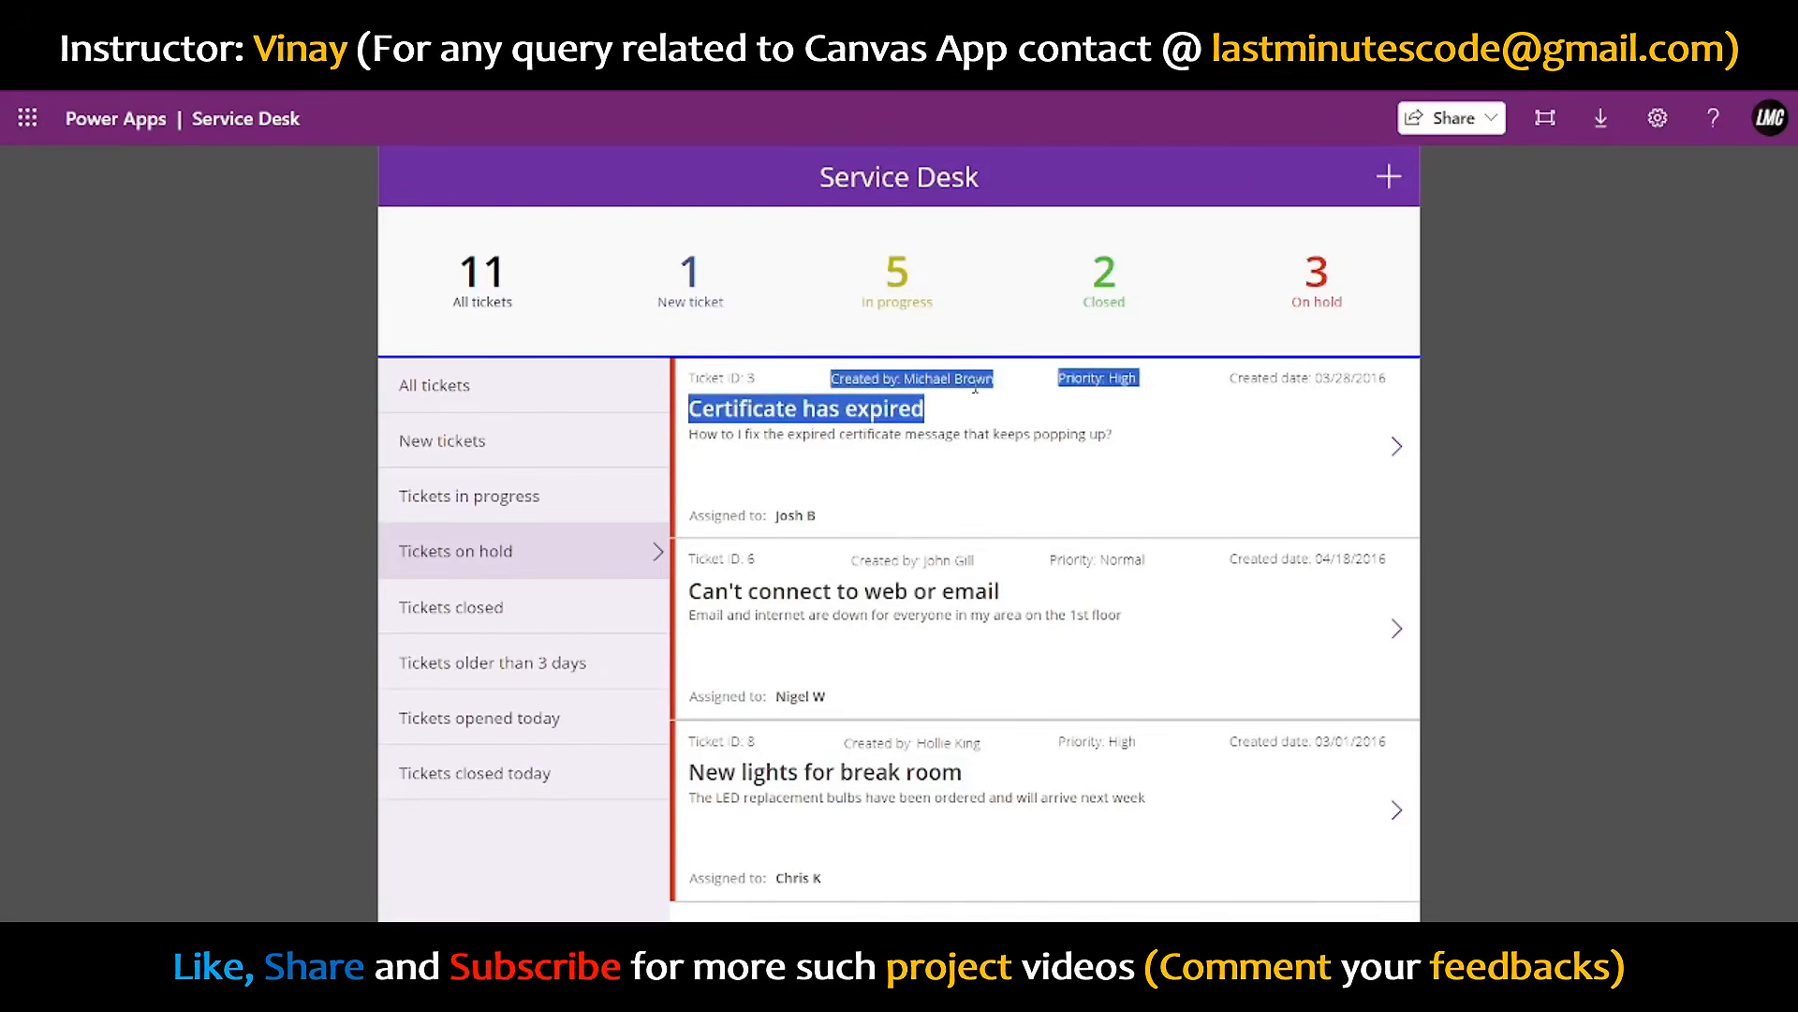
{"action": "left_click", "coordinate": [974, 388]}
{"action": "left_click", "coordinate": [409, 178]}
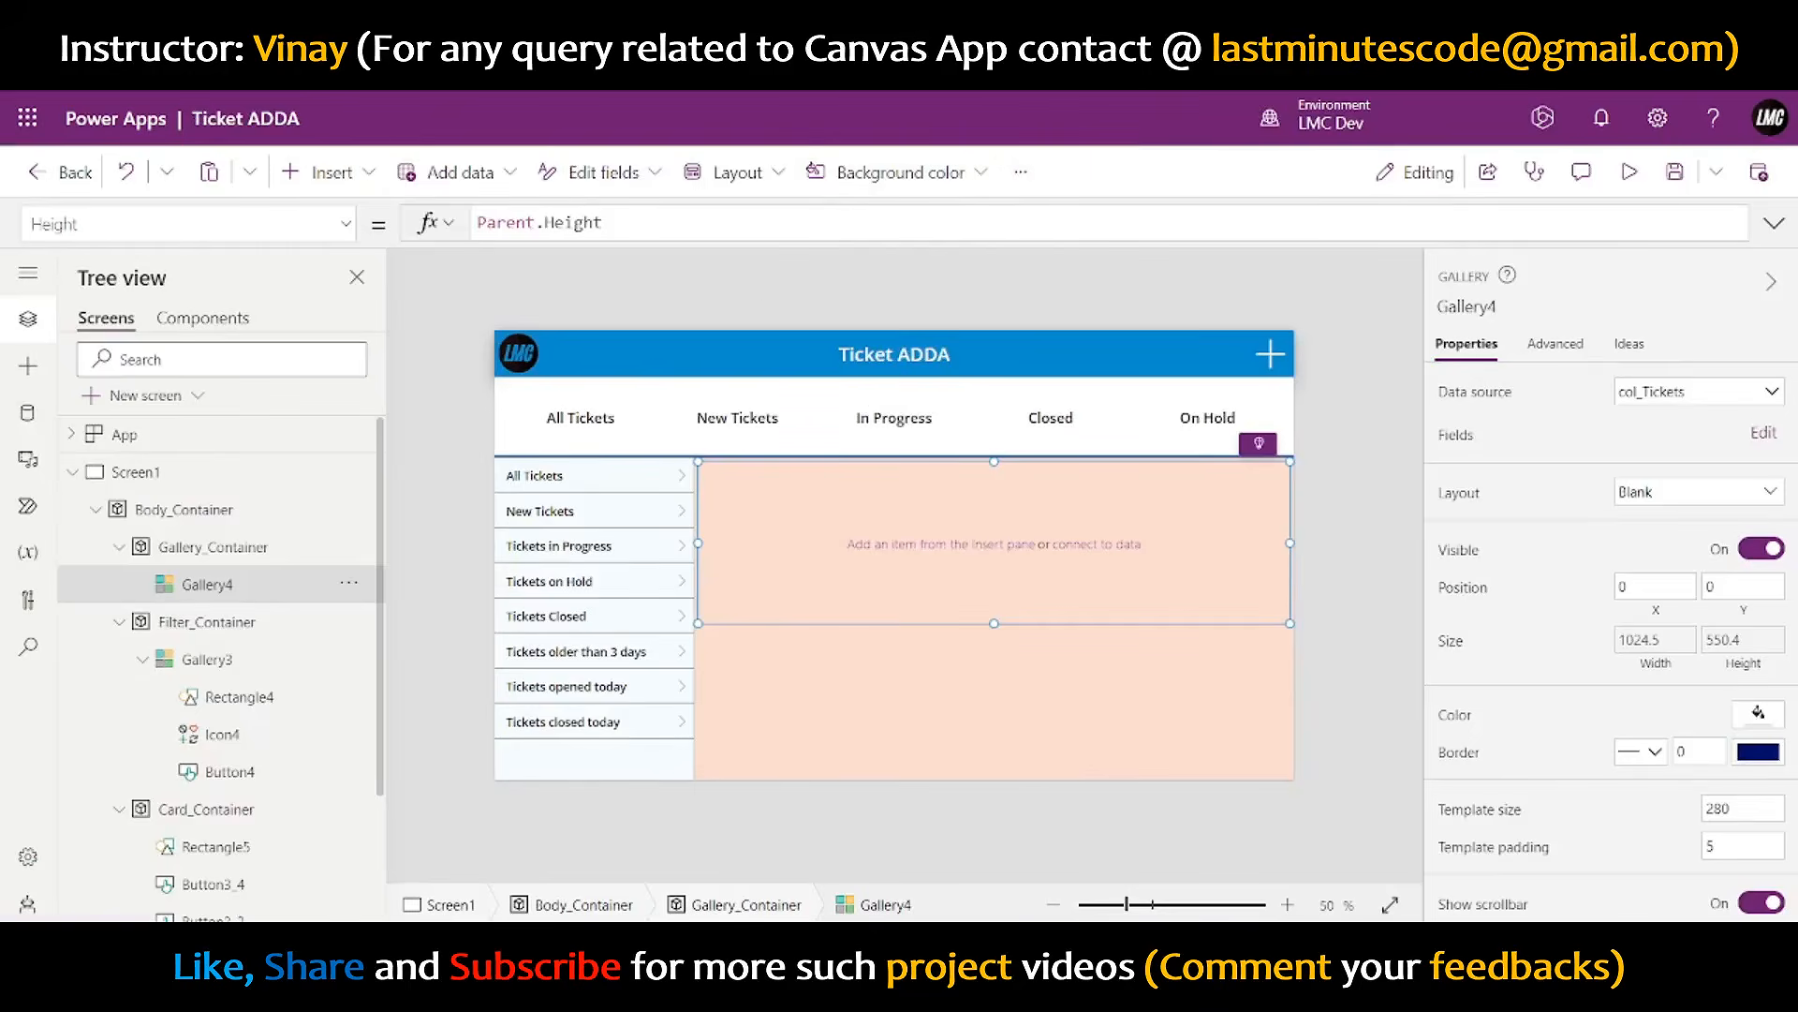
{"action": "left_click", "coordinate": [337, 180]}
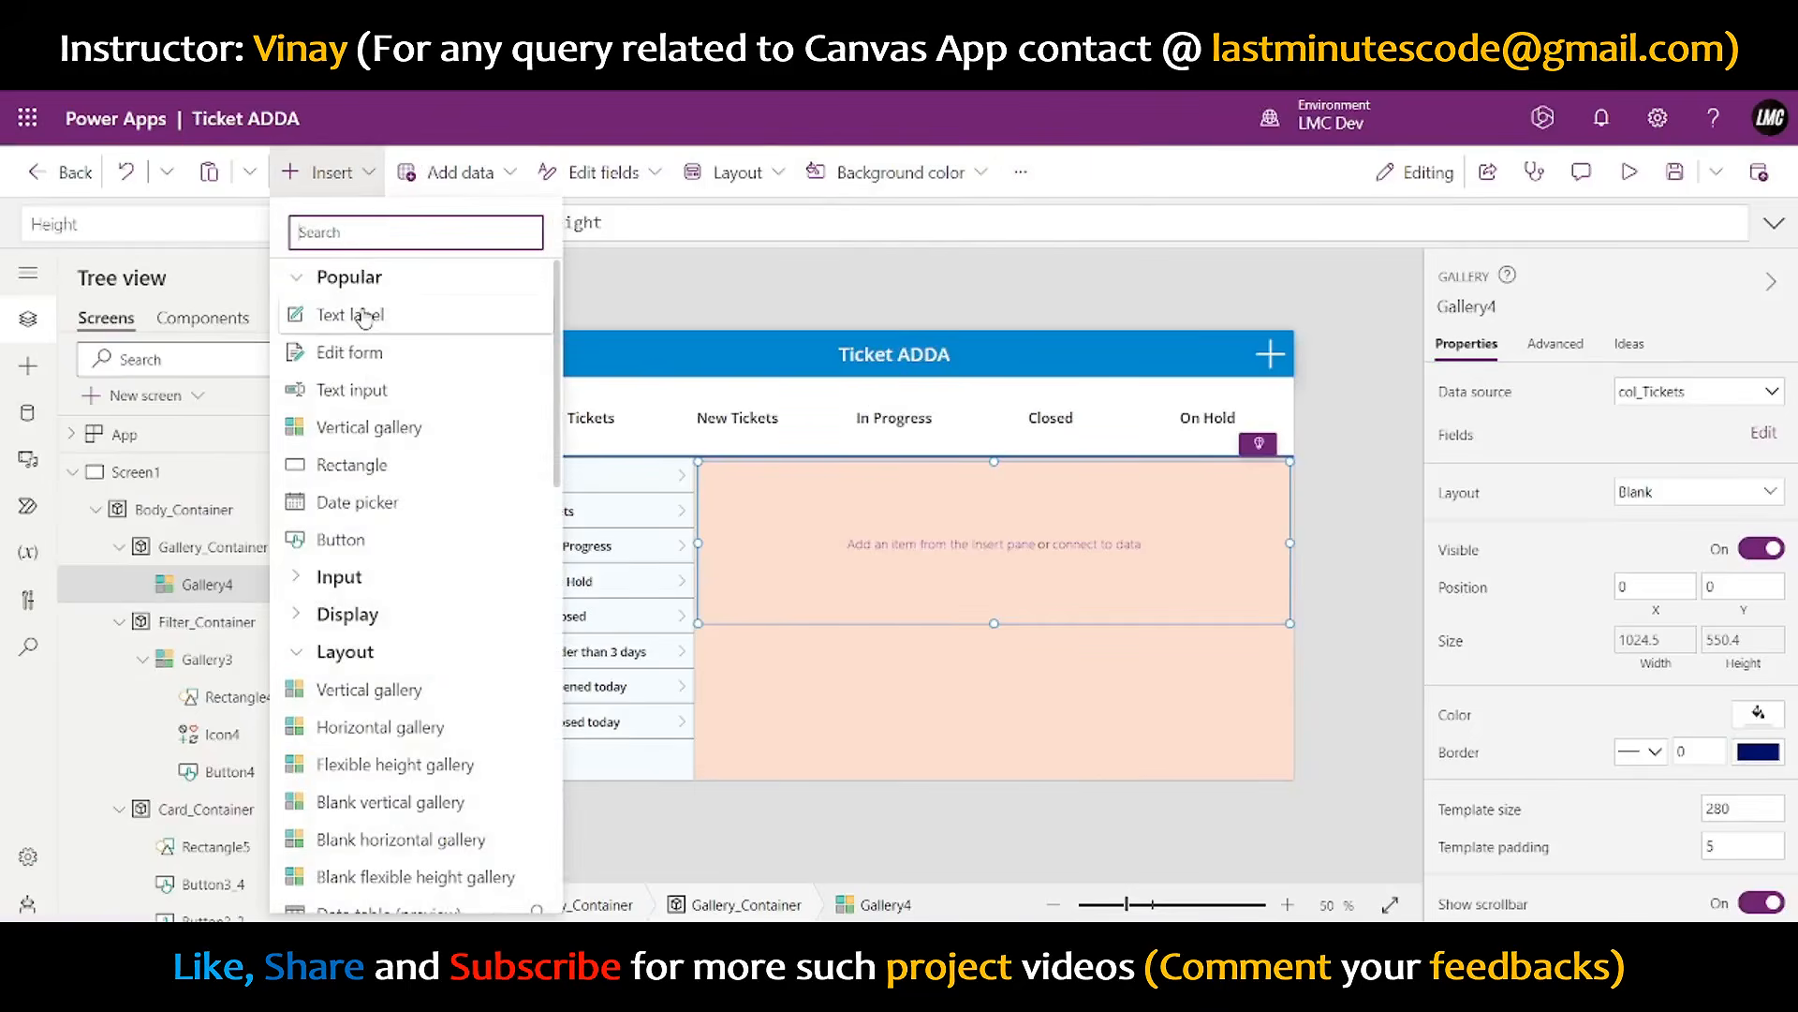
{"action": "left_click", "coordinate": [365, 315]}
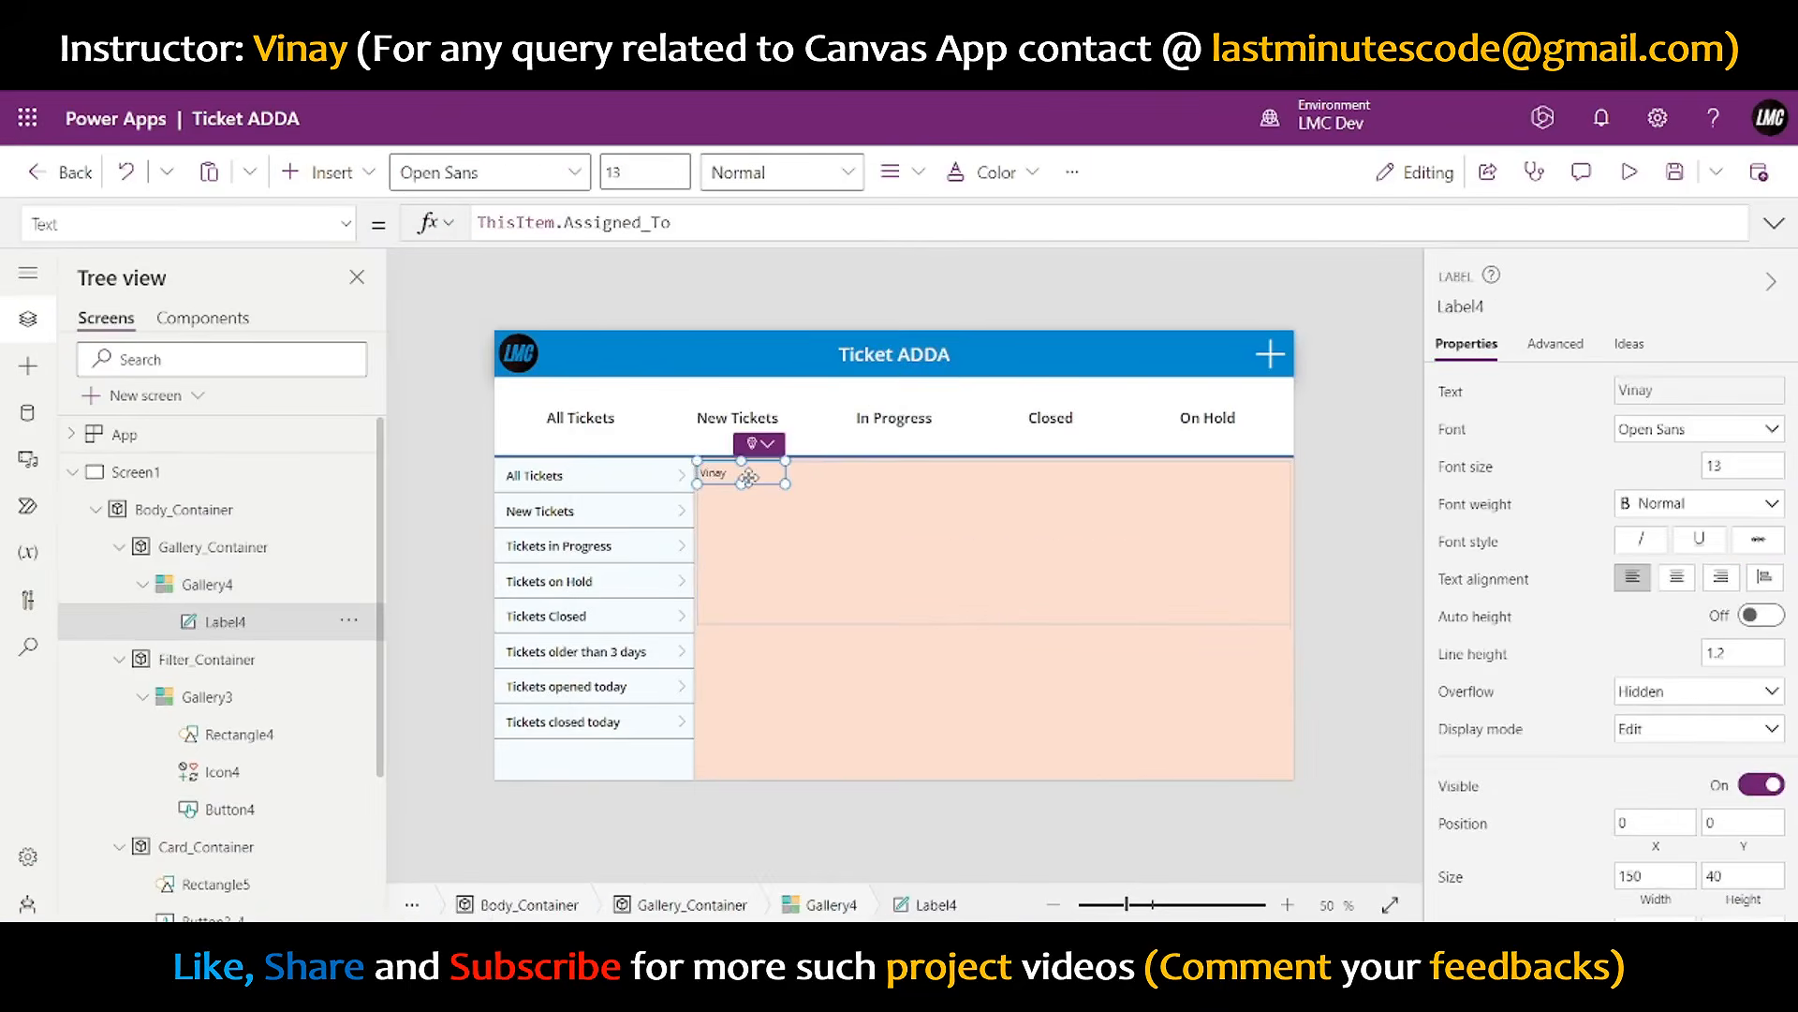
- Make three copies of the label and spread them along the template's top row, at about X 182, X 507 and near the far edge
{"action": "key", "text": "ctrl+c"}
{"action": "key", "text": "ctrl+v"}
{"action": "left_click_drag", "start_coordinate": [754, 476], "coordinate": [1049, 465]}
{"action": "key", "text": "ctrl+v"}
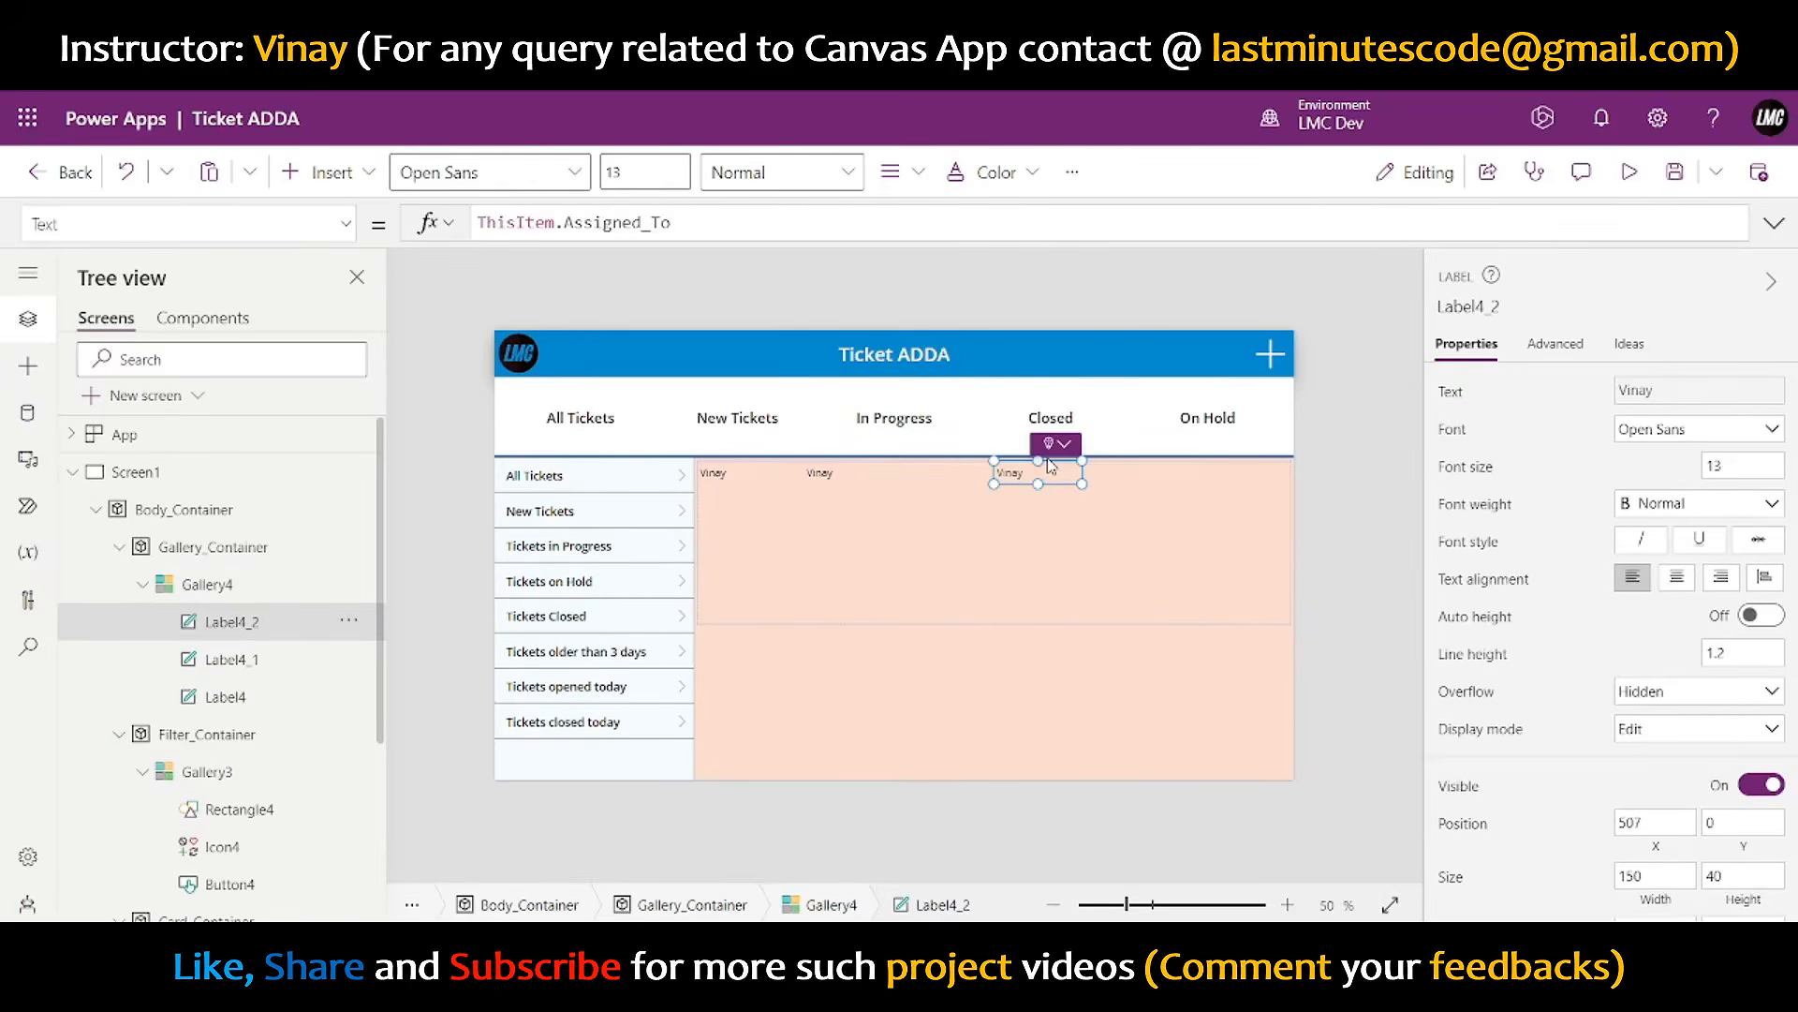
{"action": "key", "text": "ctrl+v"}
{"action": "left_click_drag", "start_coordinate": [777, 489], "coordinate": [1211, 471]}
- Set the first label's text formula to "Ticket ID: " & ThisItem.ID
{"action": "left_click", "coordinate": [726, 479]}
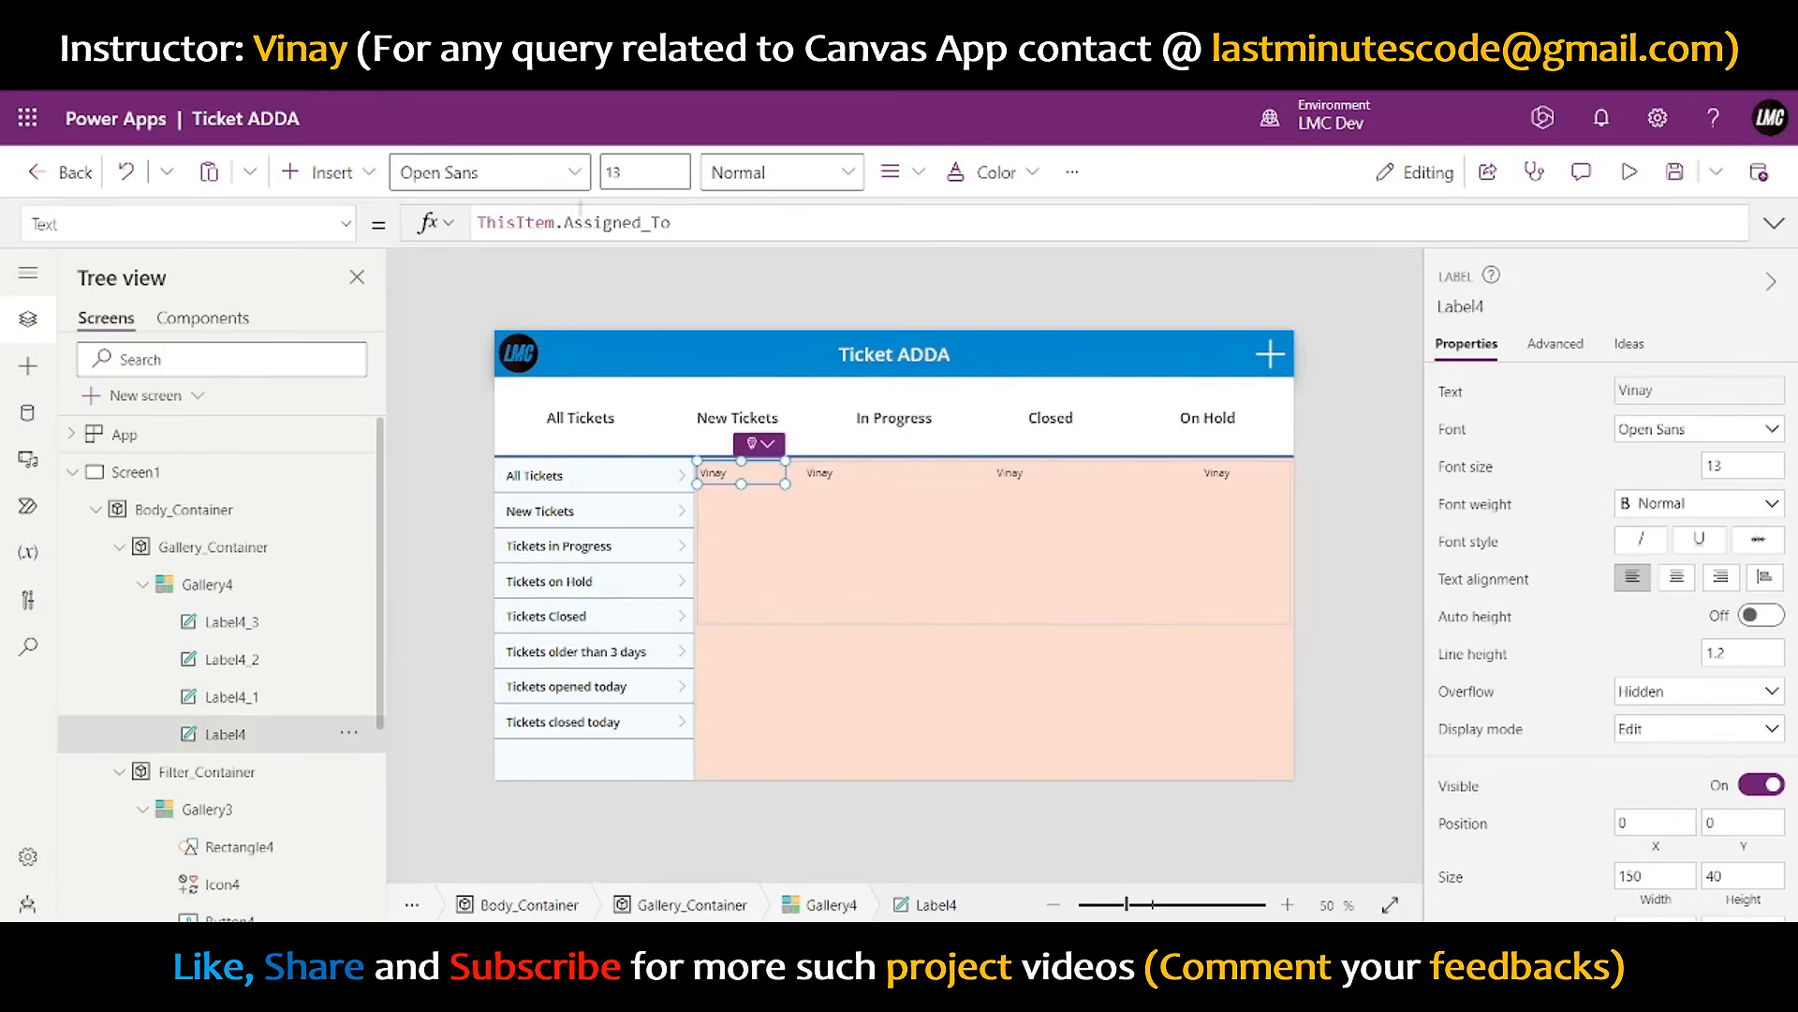
{"action": "left_click", "coordinate": [694, 234]}
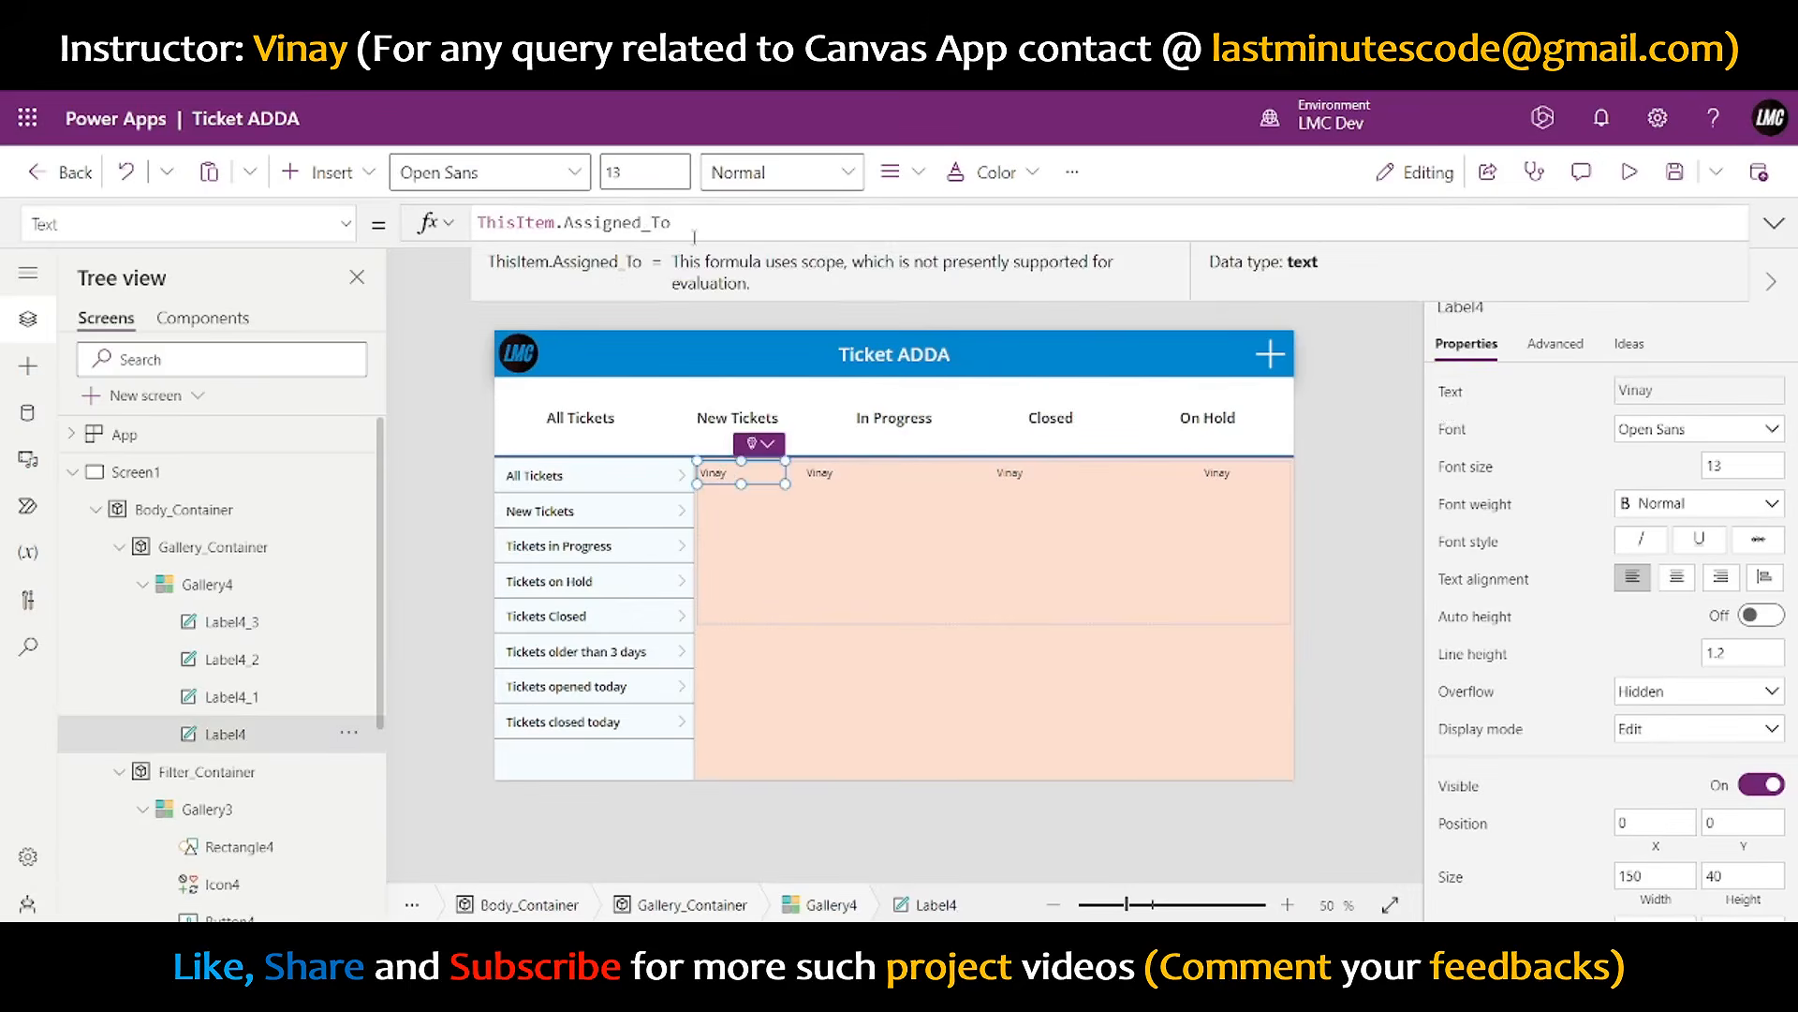
{"action": "double_click", "coordinate": [576, 217]}
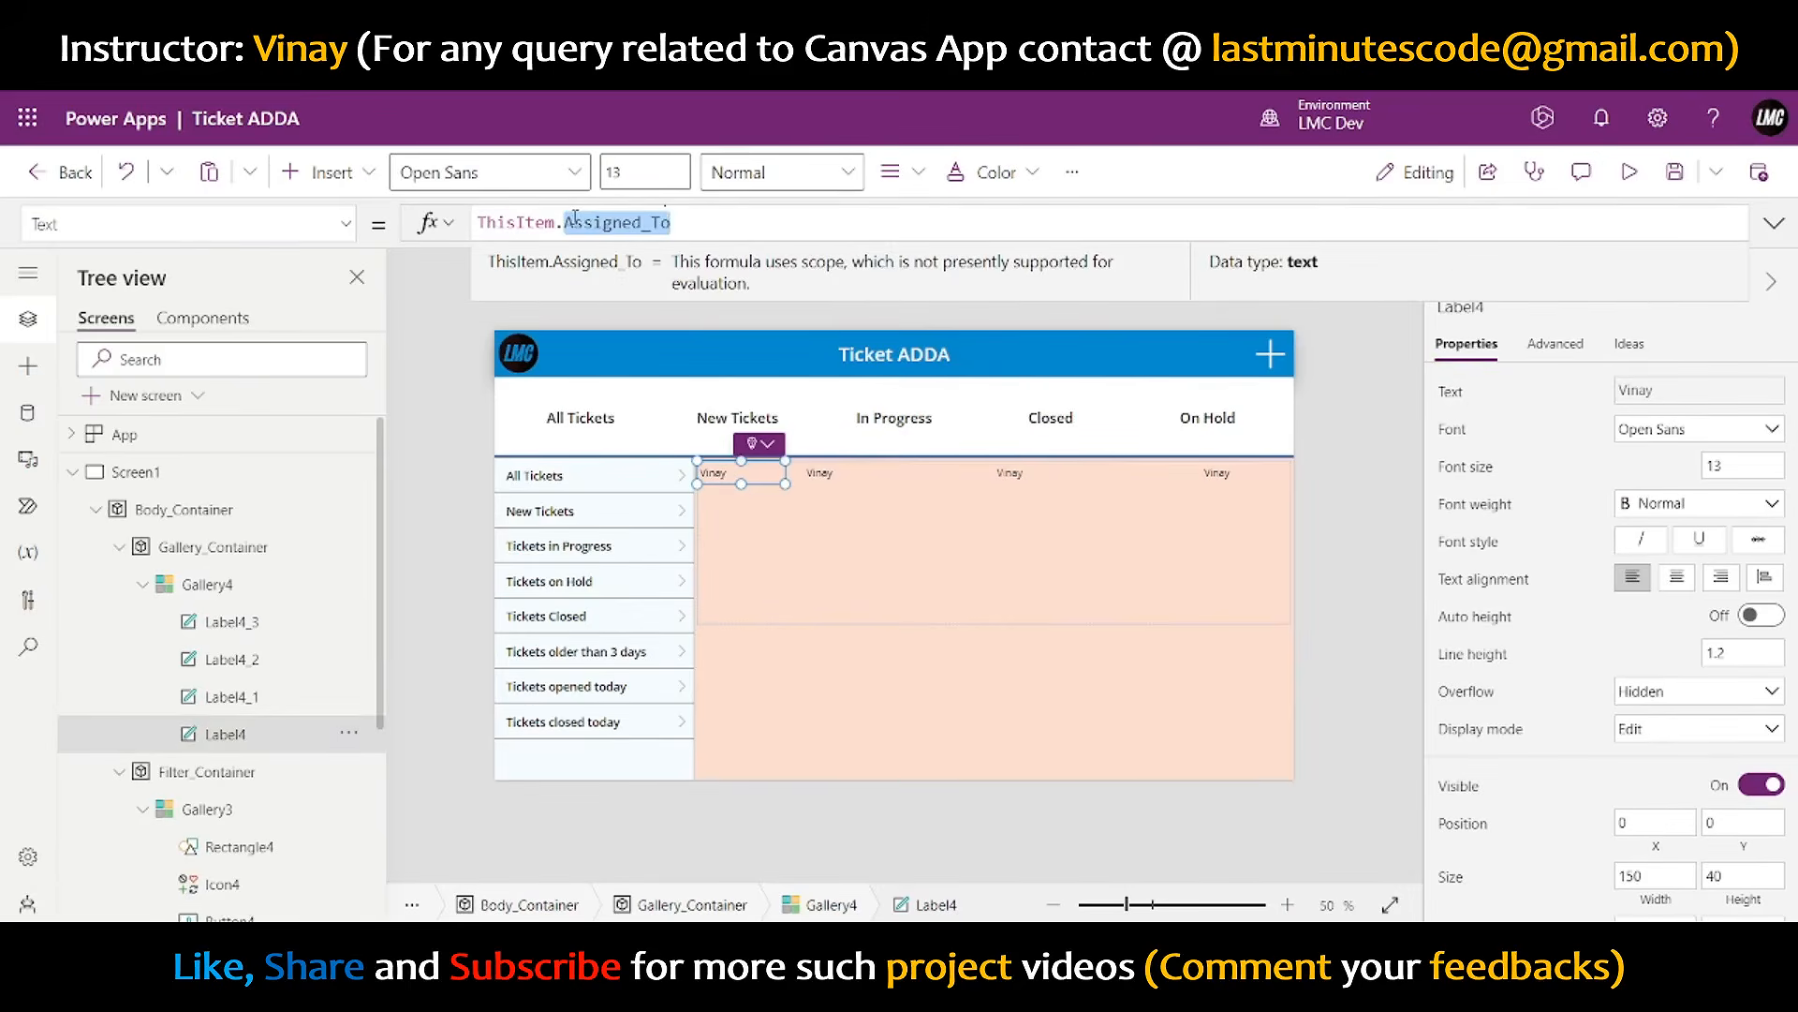
{"action": "type", "text": "ID"}
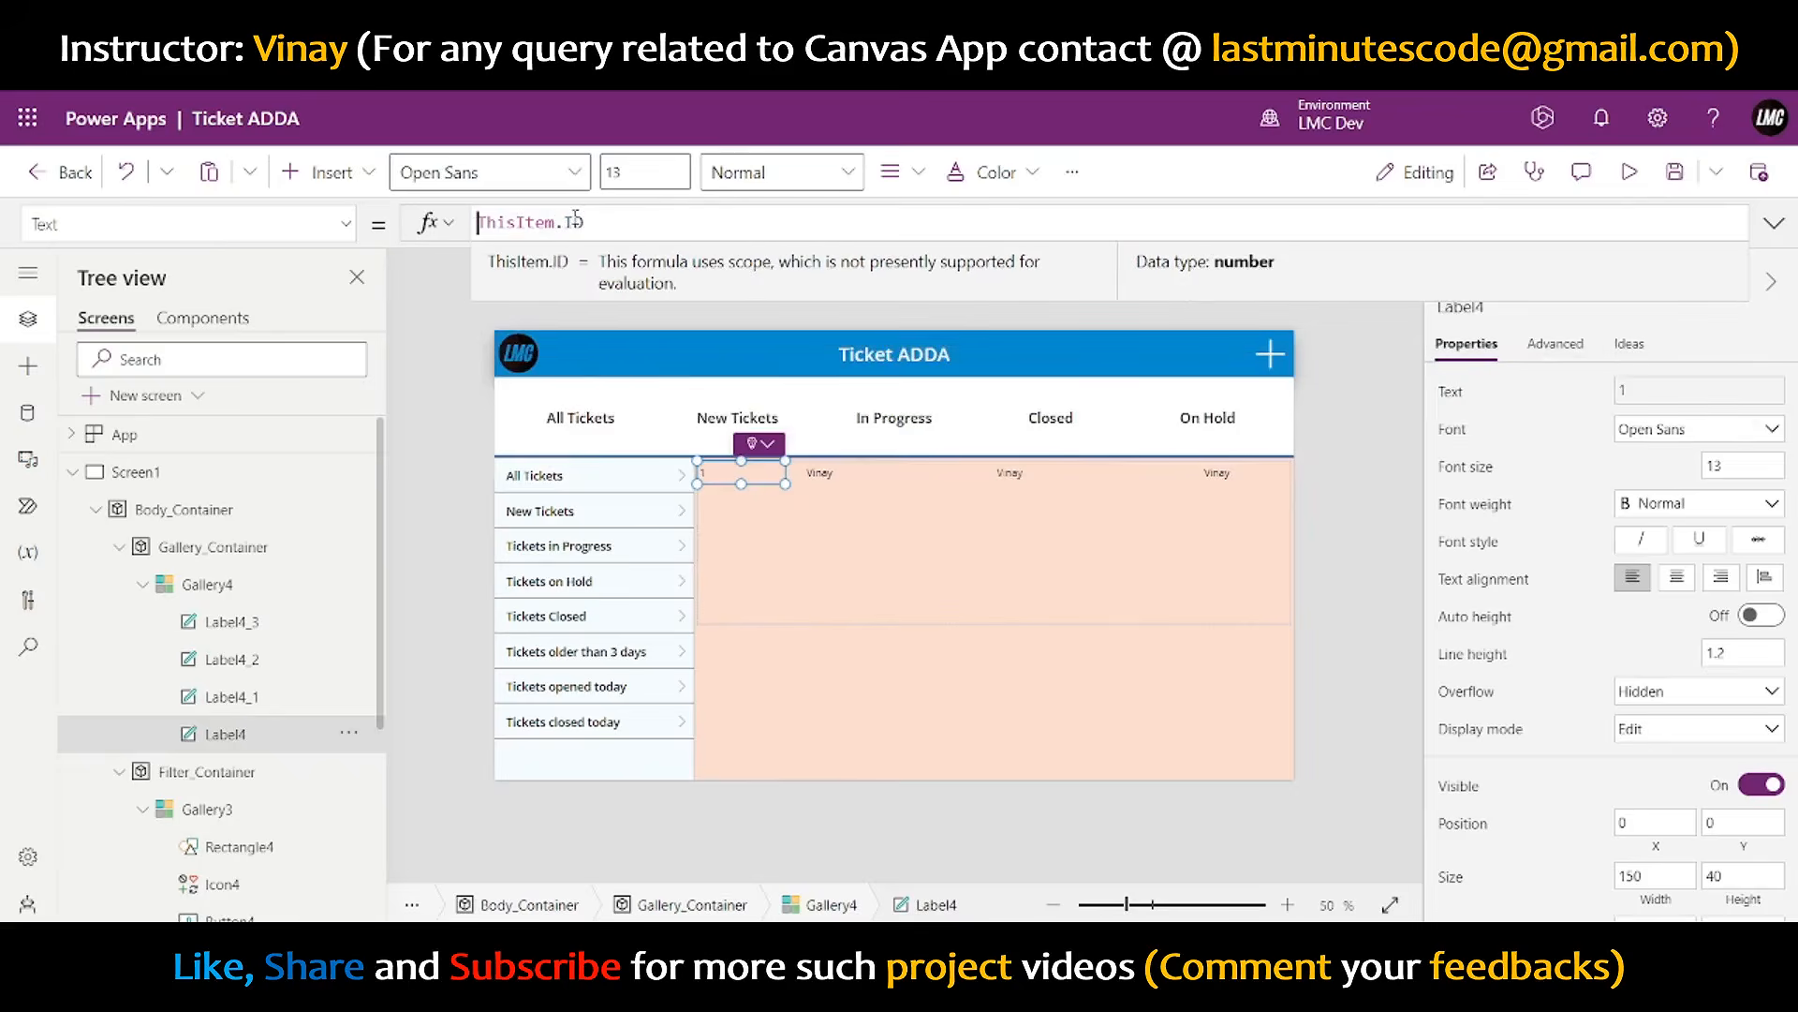
{"action": "key", "text": "Home"}
{"action": "type", "text": "\"\""}
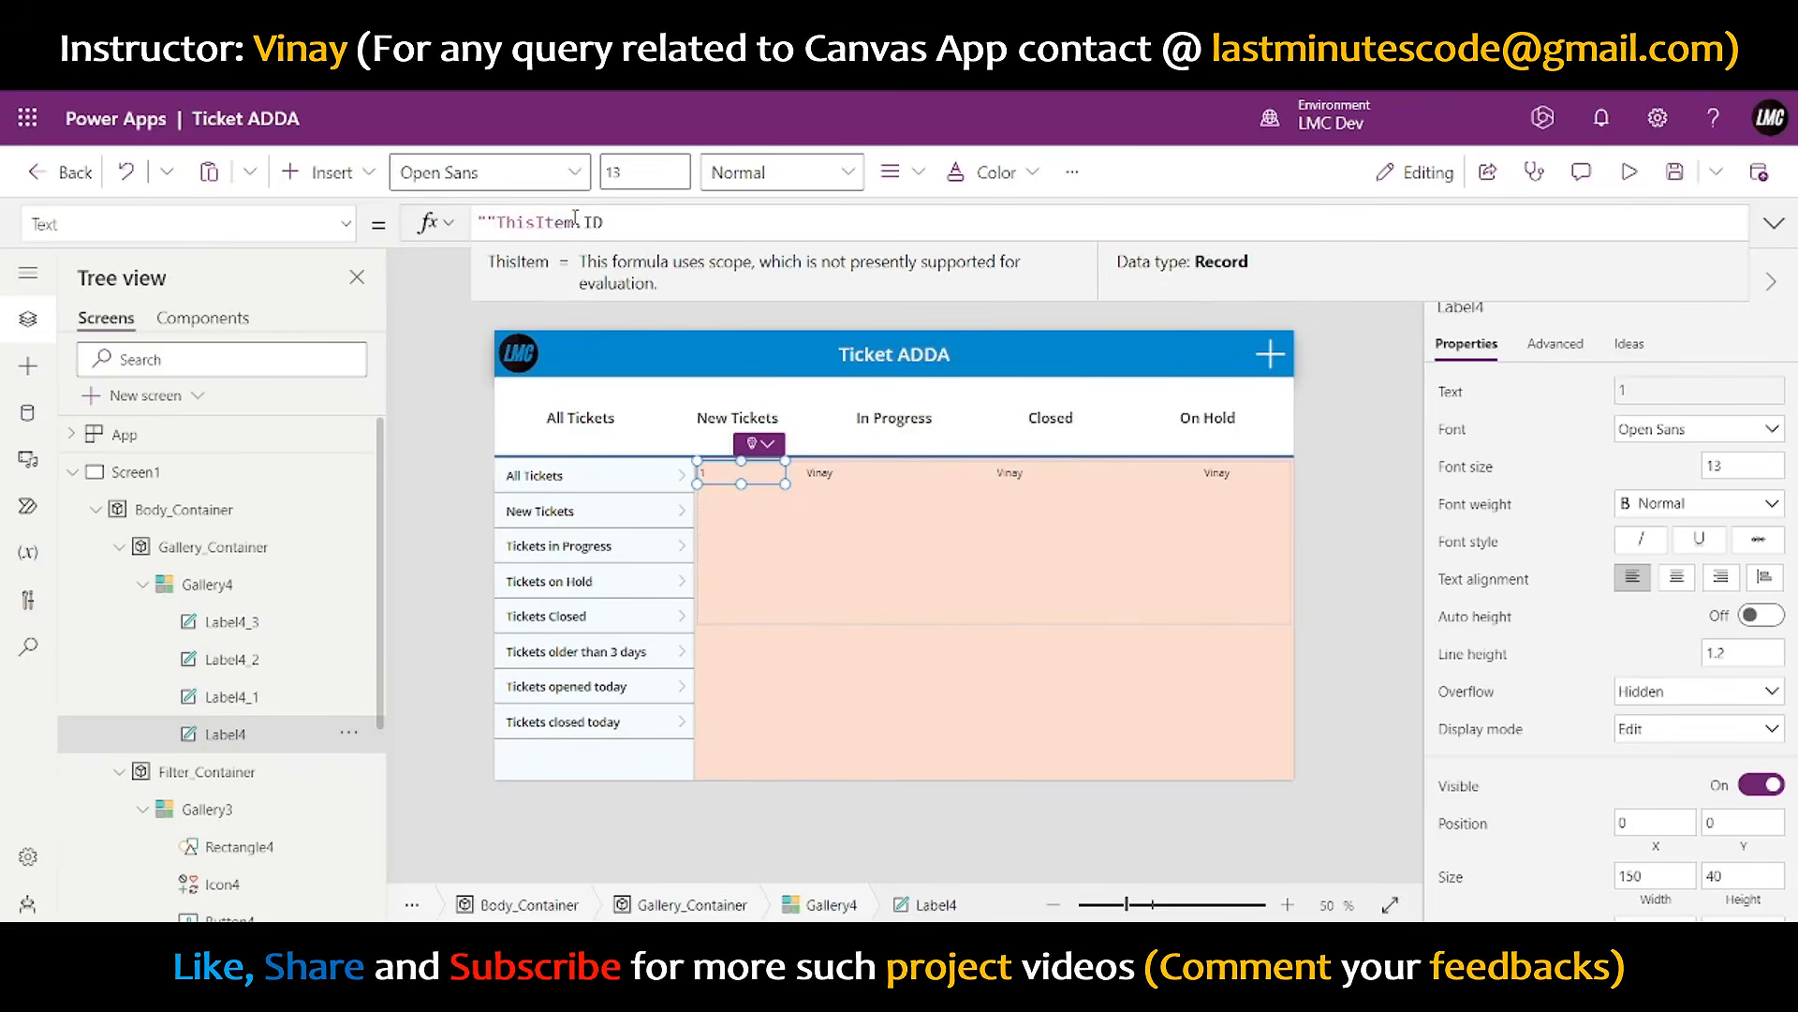
{"action": "type", "text": "&"}
{"action": "type", "text": "Ticket ID"}
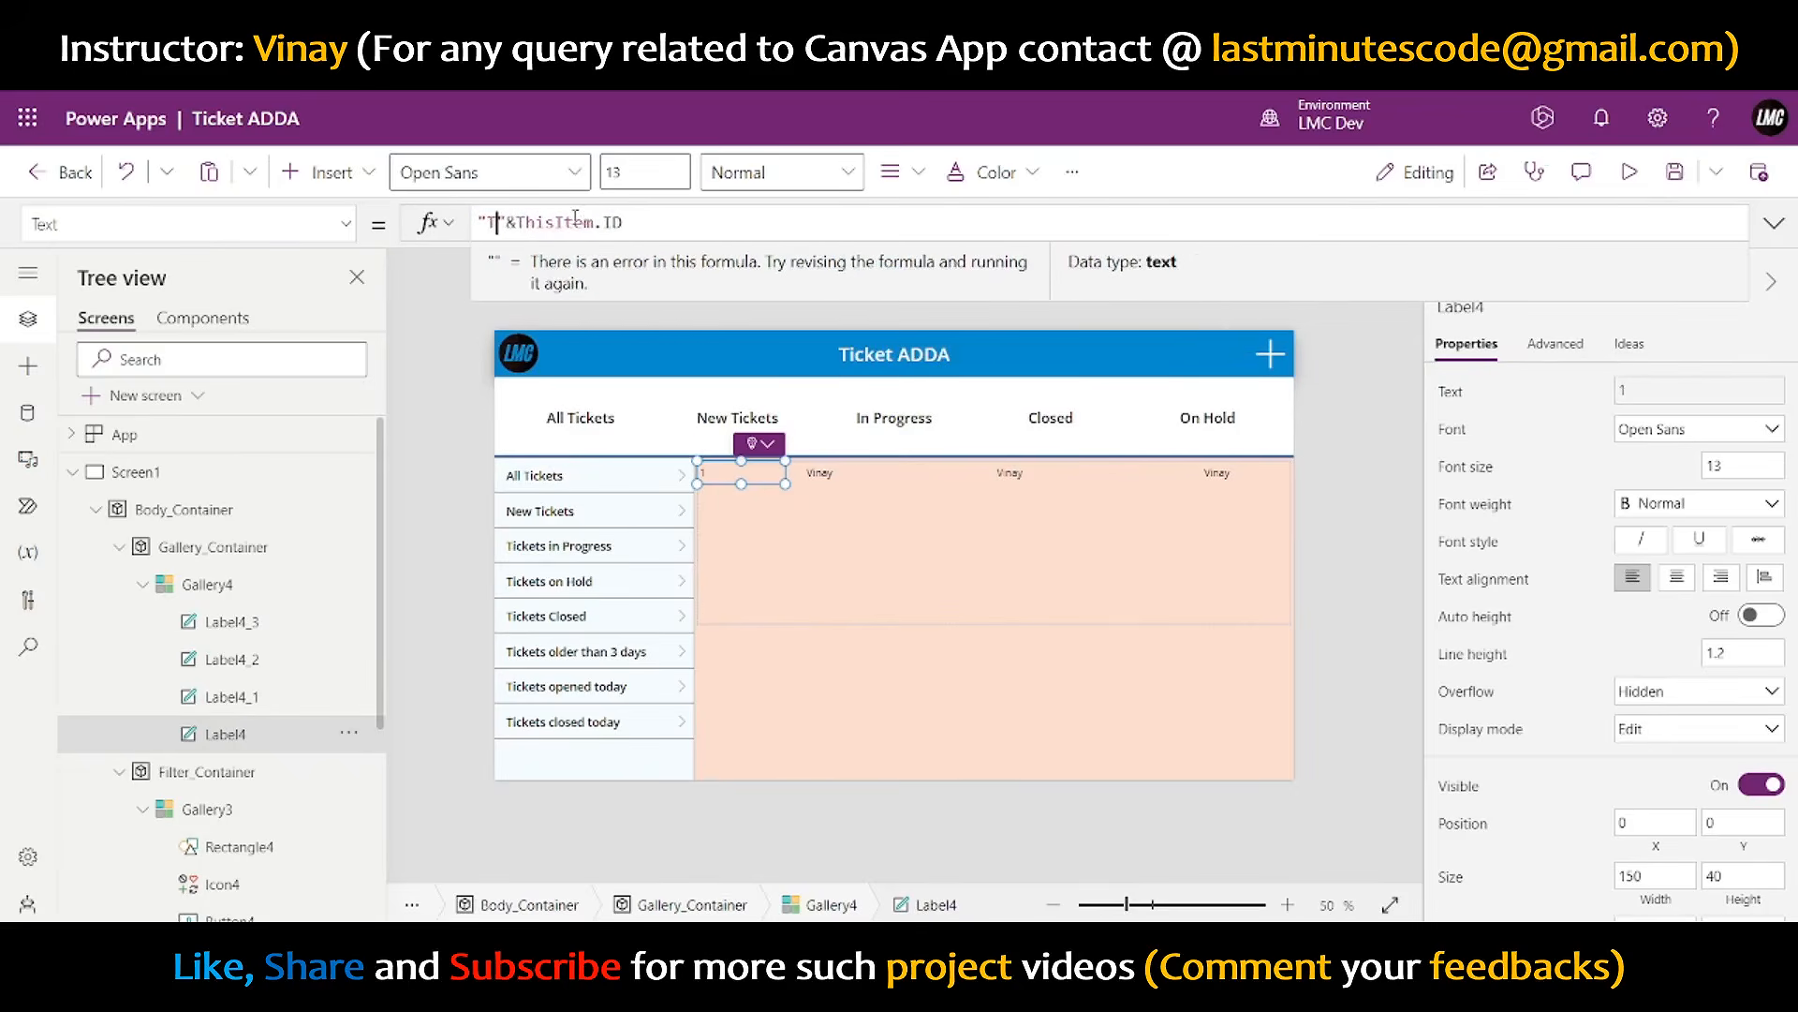
{"action": "type", "text": ":"}
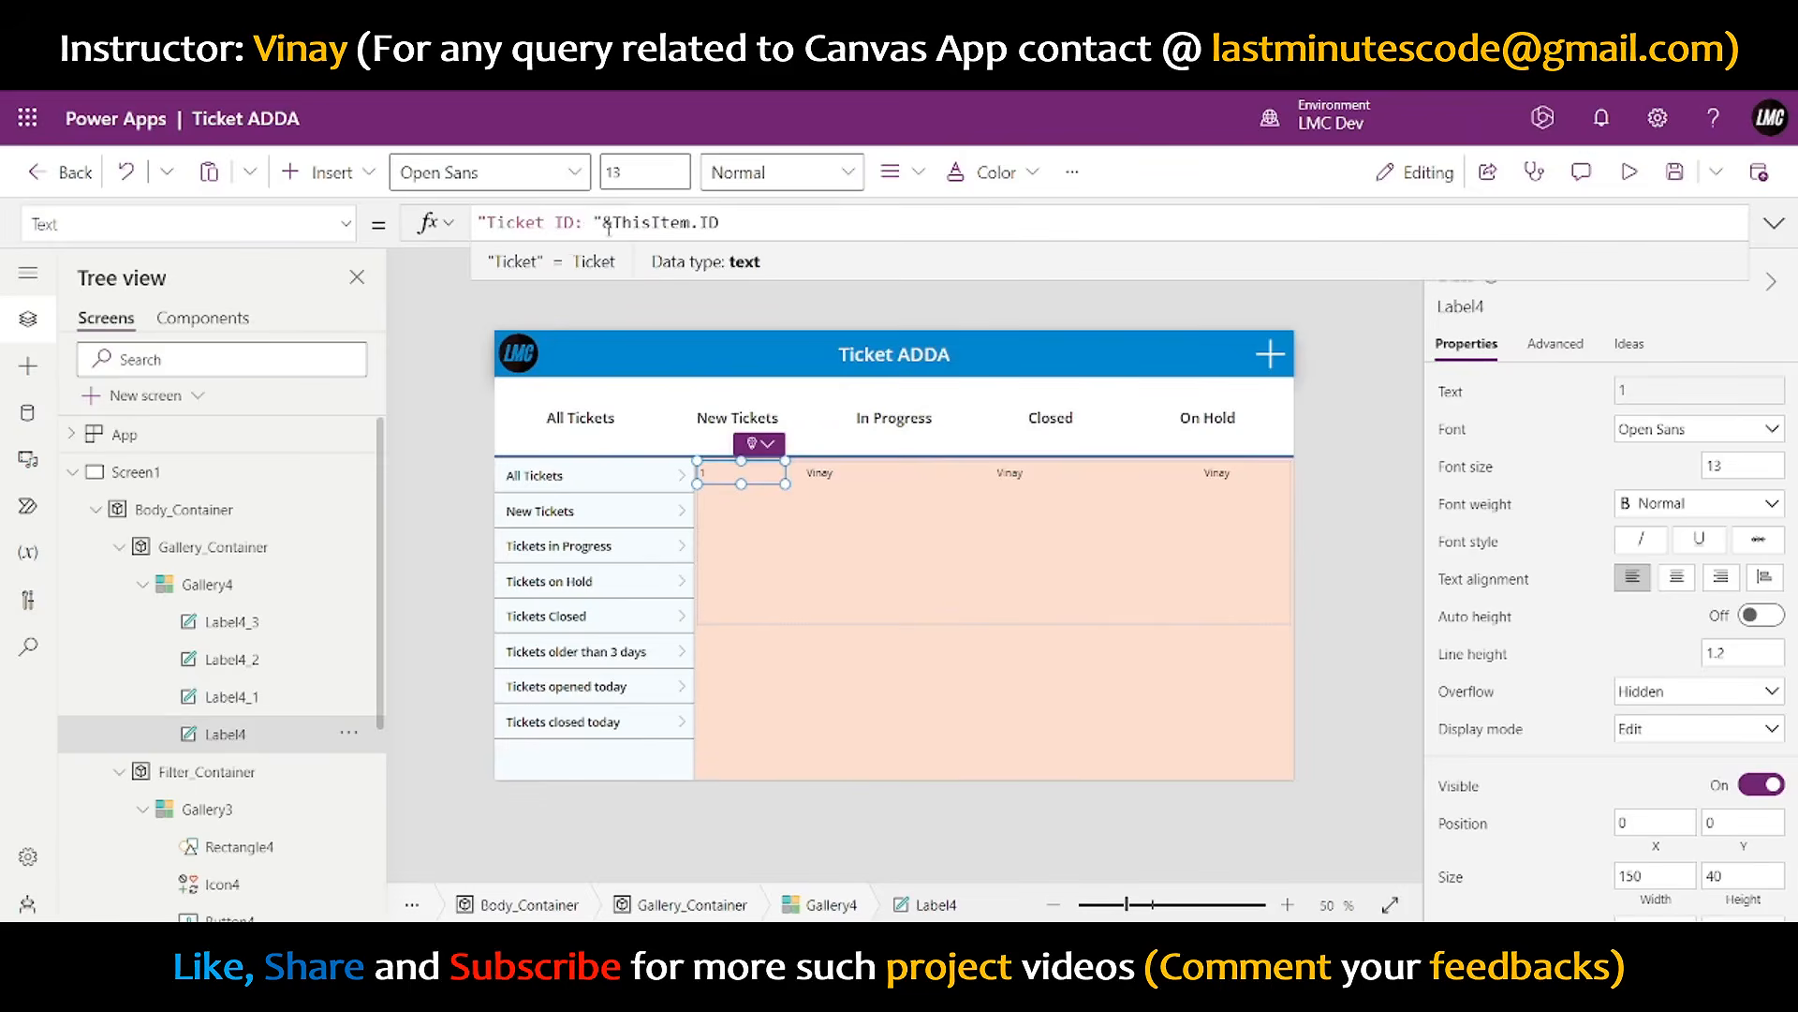
{"action": "left_click", "coordinate": [609, 222]}
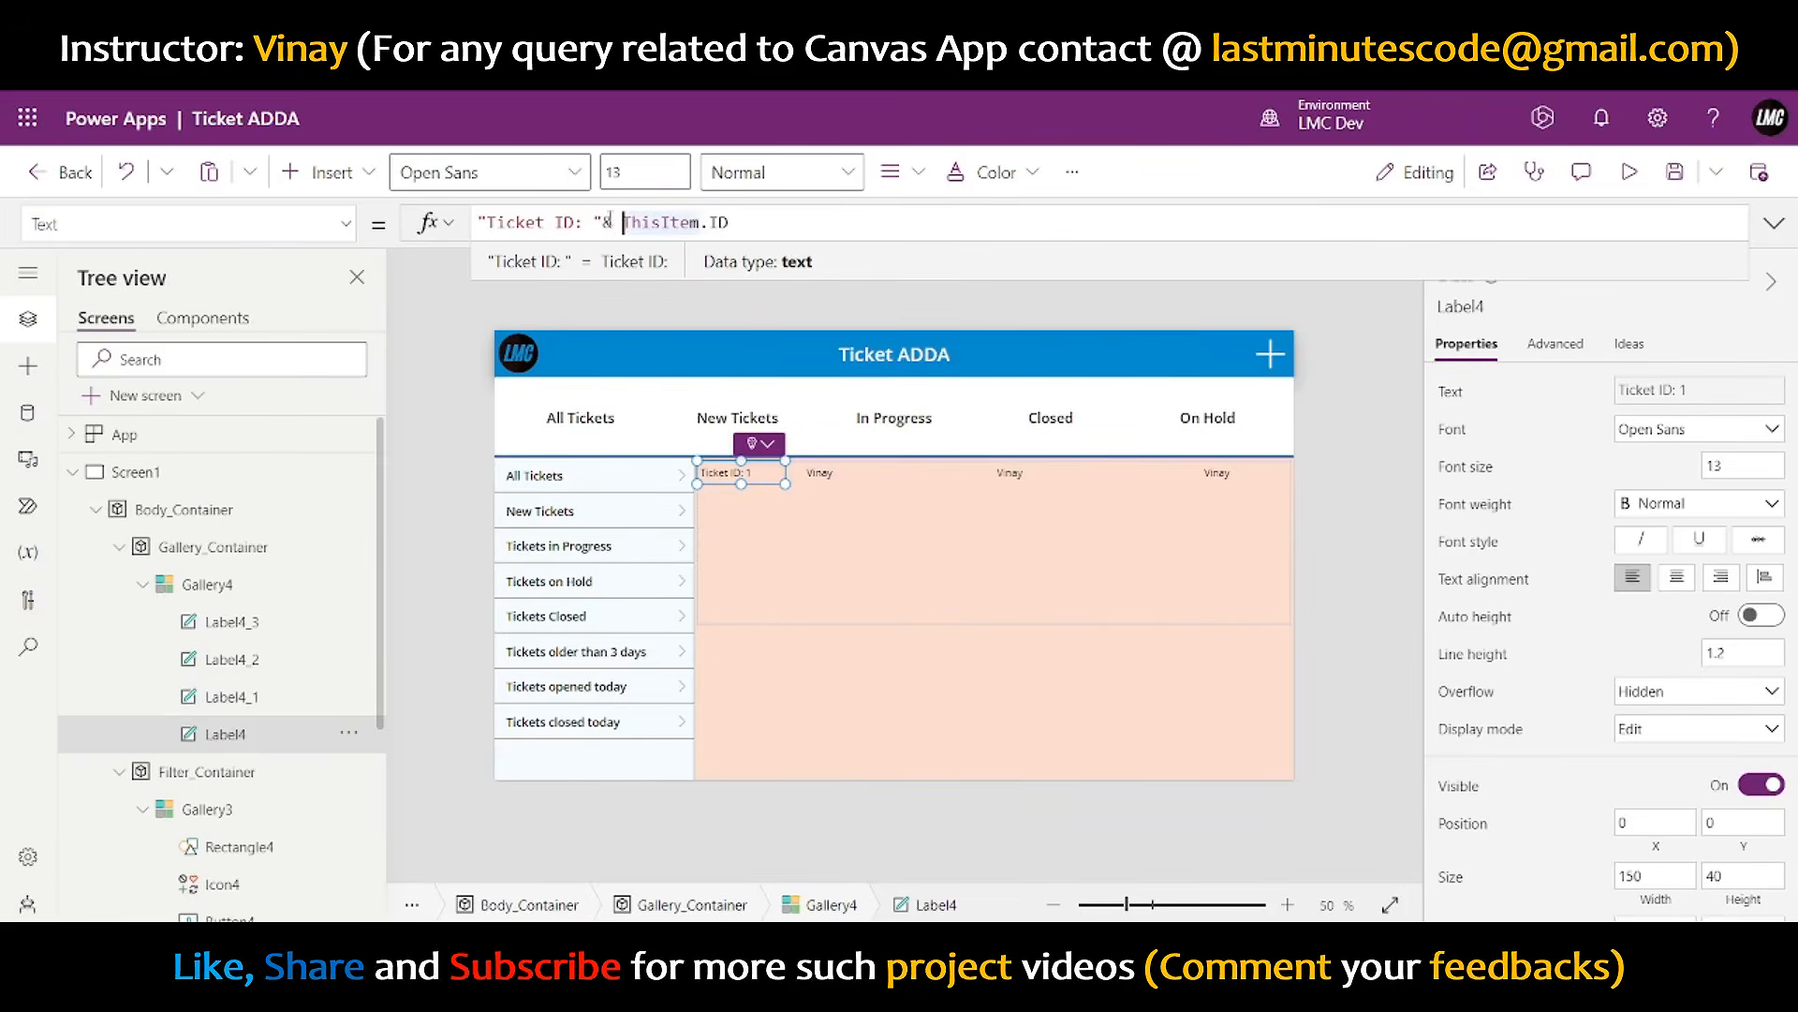
{"action": "left_click", "coordinate": [602, 222]}
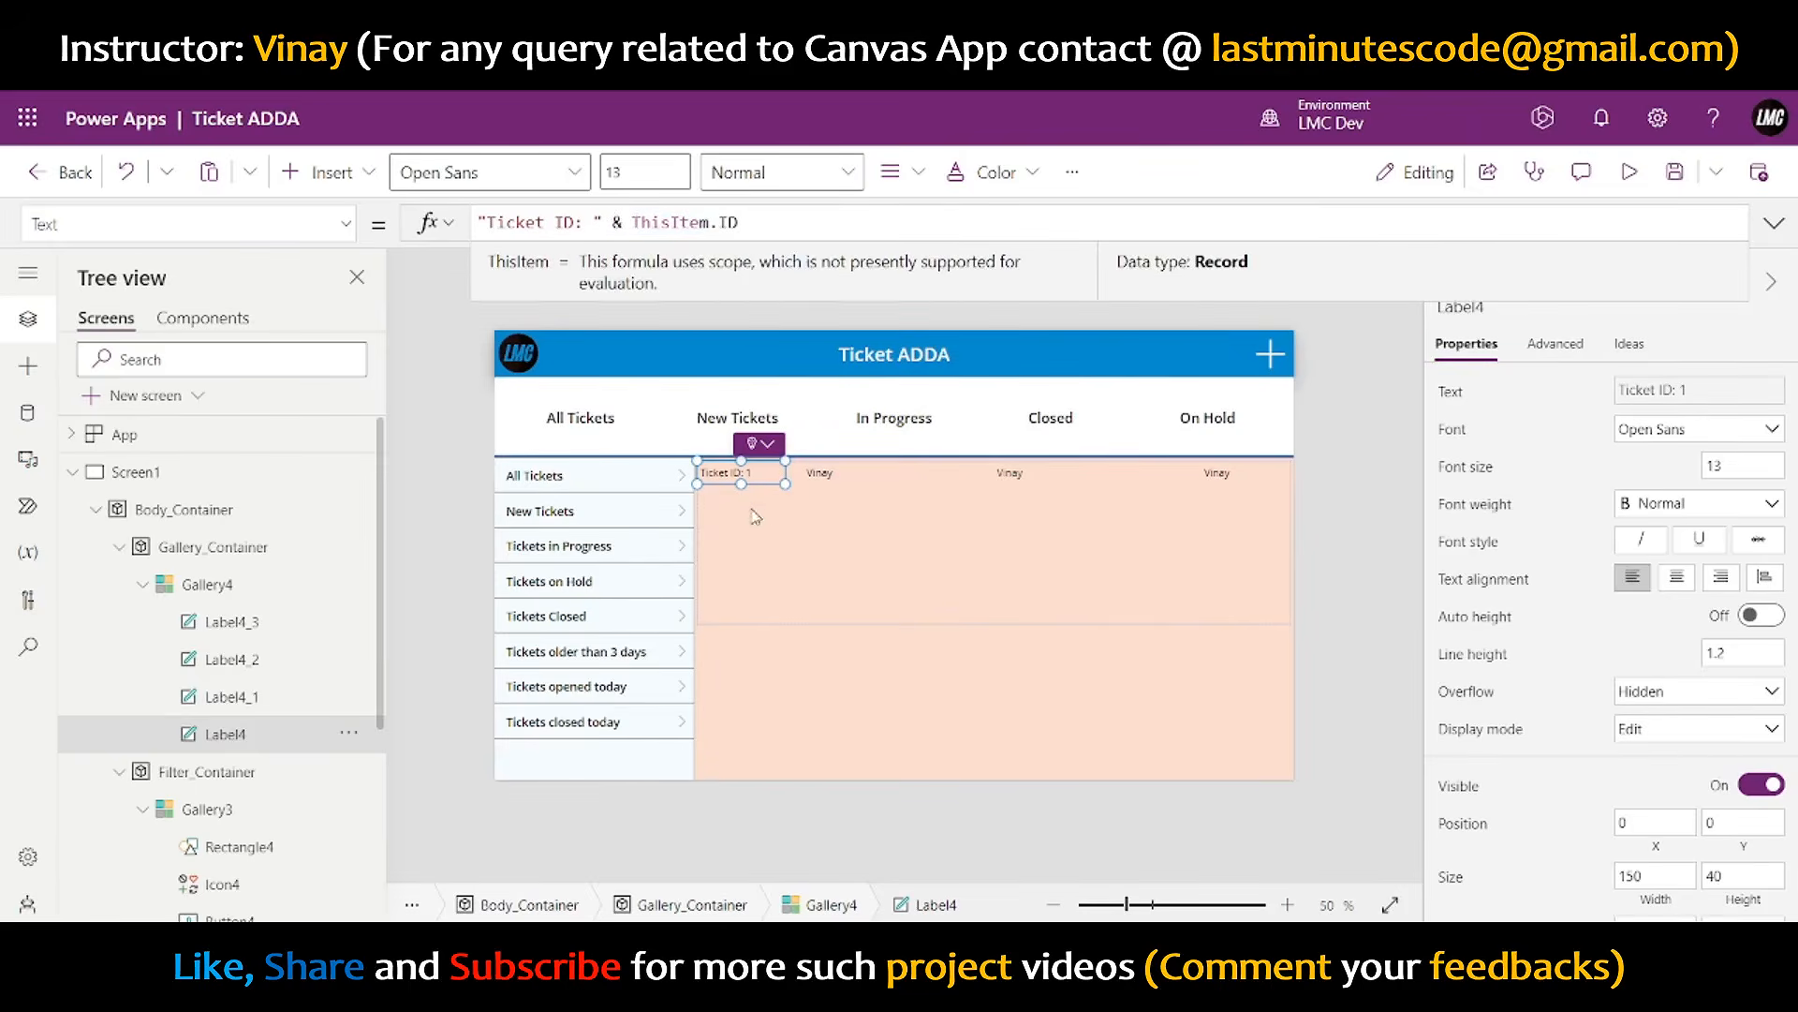
- Give all four top-row labels the grey font color RGBA(128, 128, 128, 1)
{"action": "left_click", "coordinate": [851, 479]}
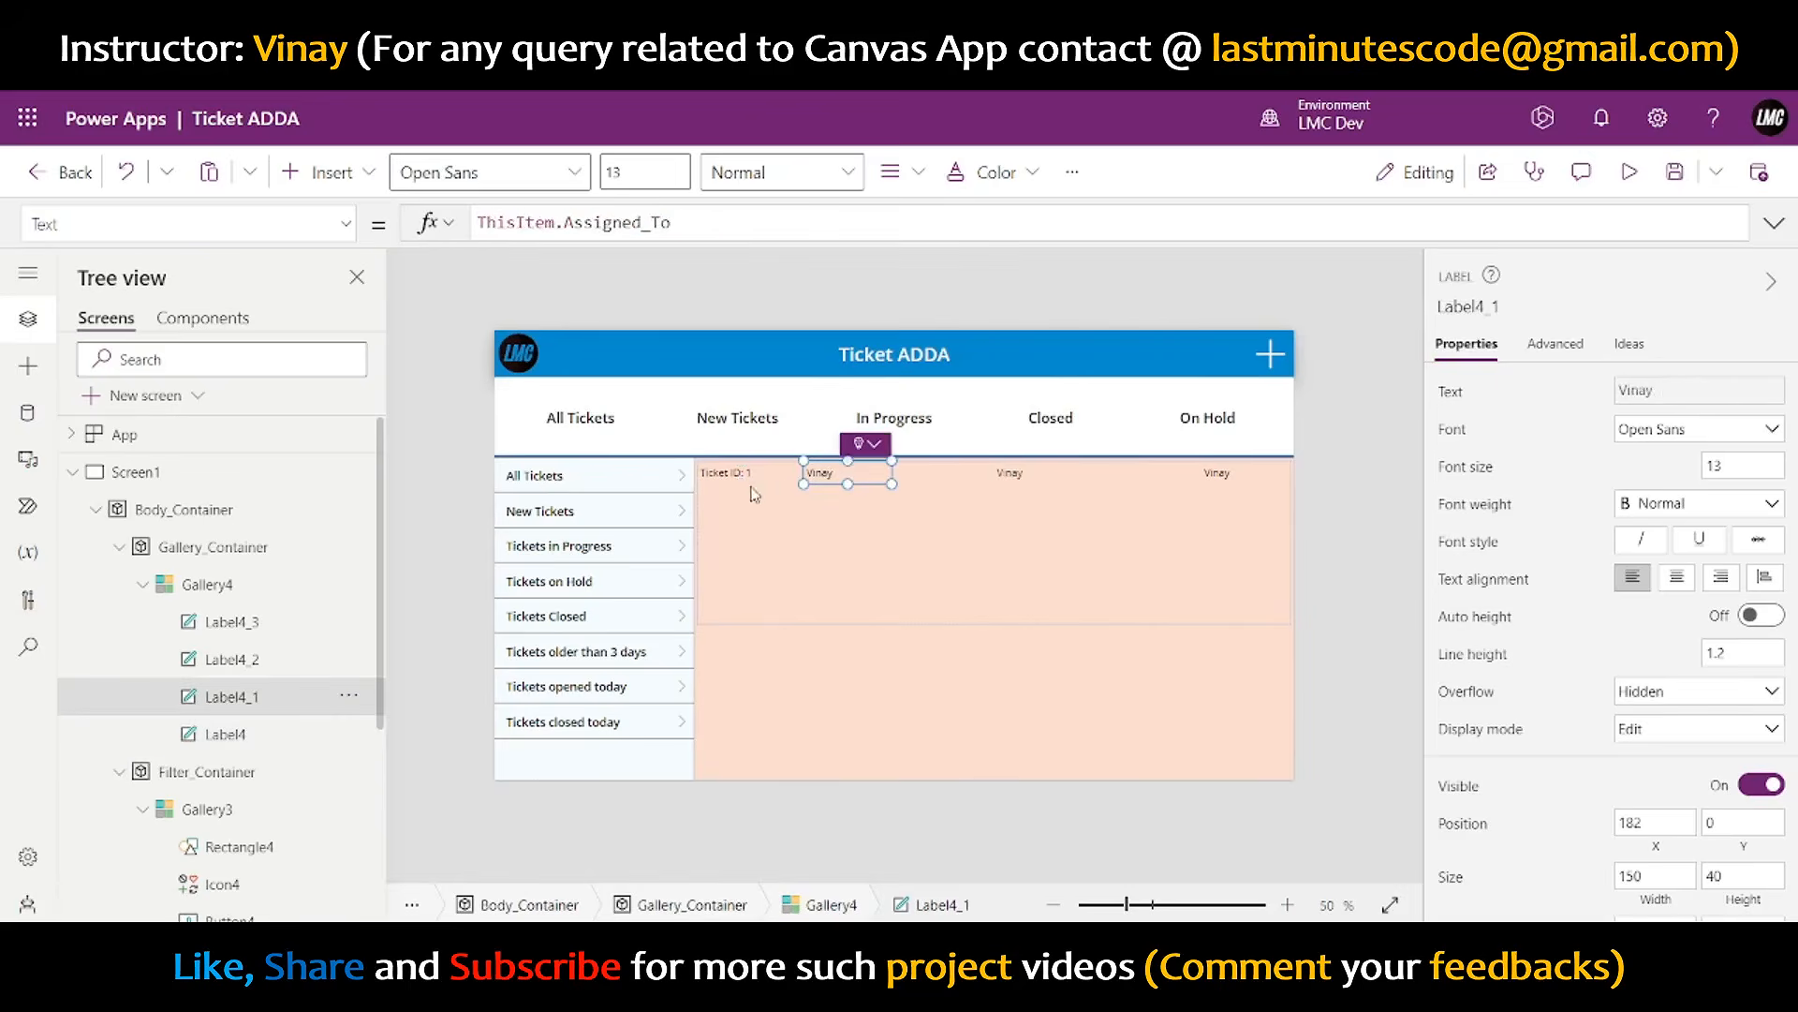
{"action": "left_click", "coordinate": [790, 473]}
{"action": "left_click", "coordinate": [847, 473], "text": "shift"}
{"action": "left_click", "coordinate": [1034, 471], "text": "shift"}
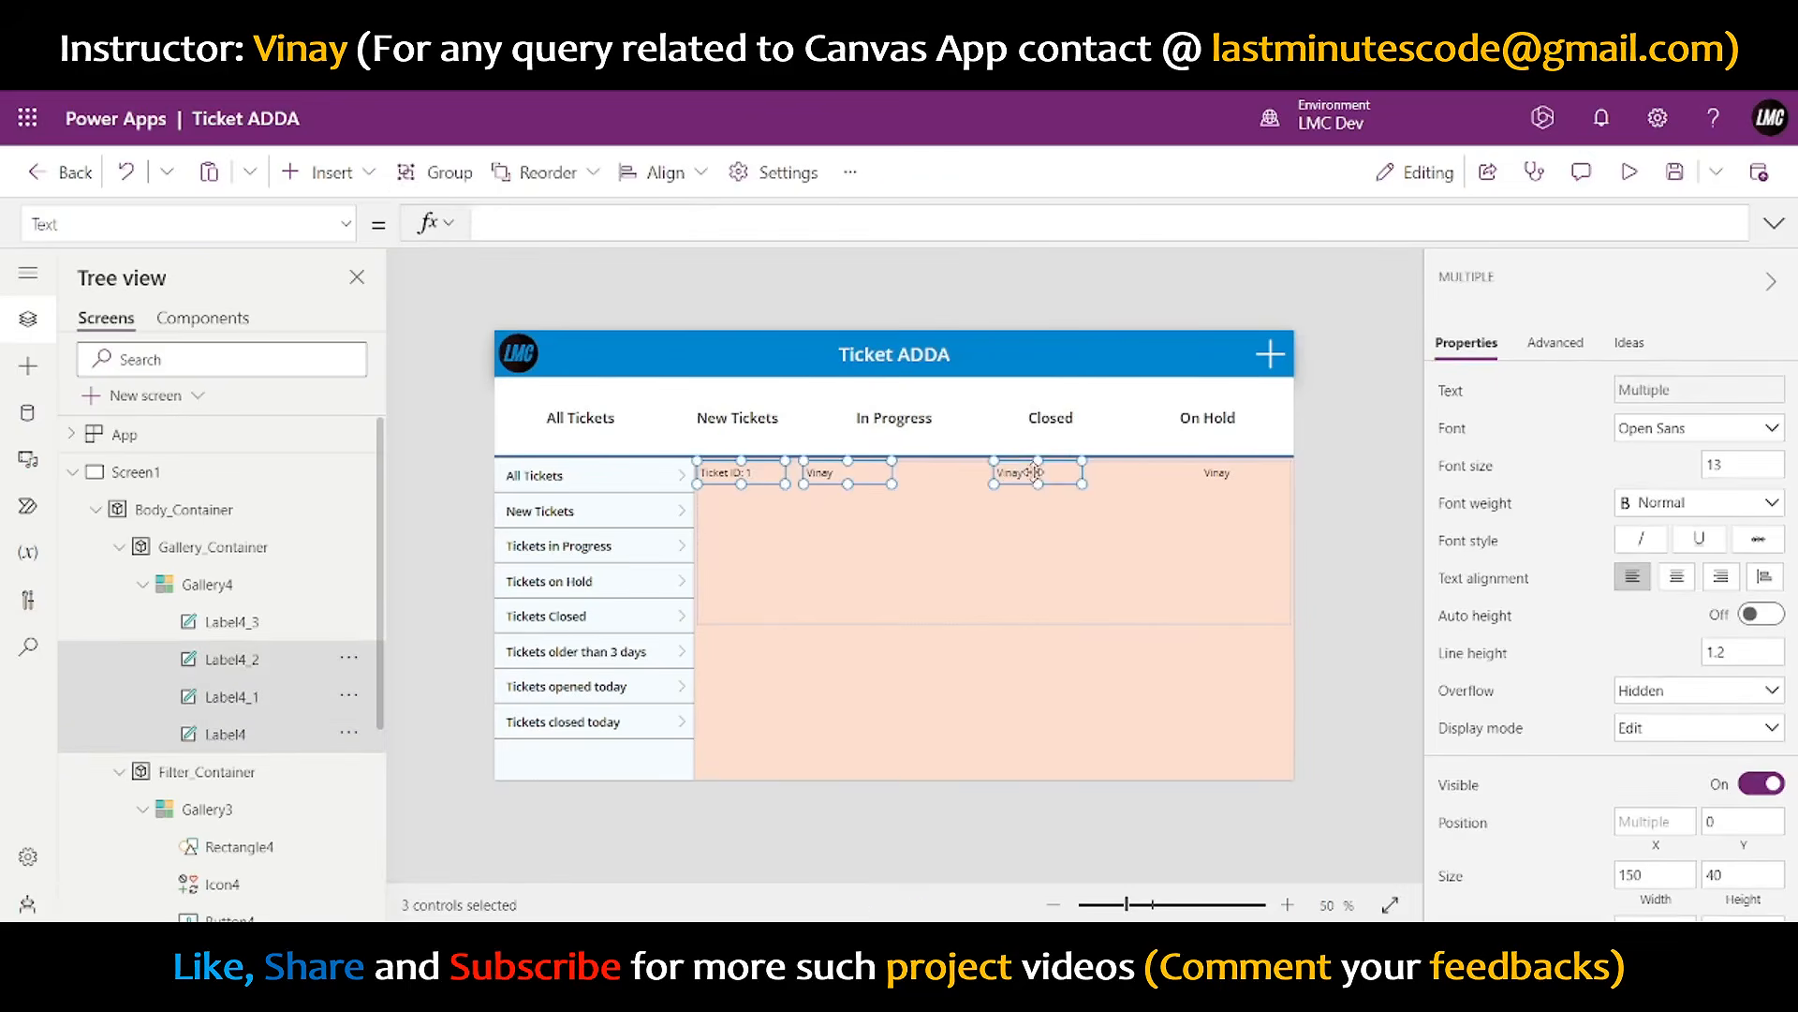
{"action": "left_click", "coordinate": [1222, 473], "text": "shift"}
{"action": "scroll", "coordinate": [1611, 693], "scroll_direction": "down", "scroll_amount": 4}
{"action": "left_click", "coordinate": [1699, 703]}
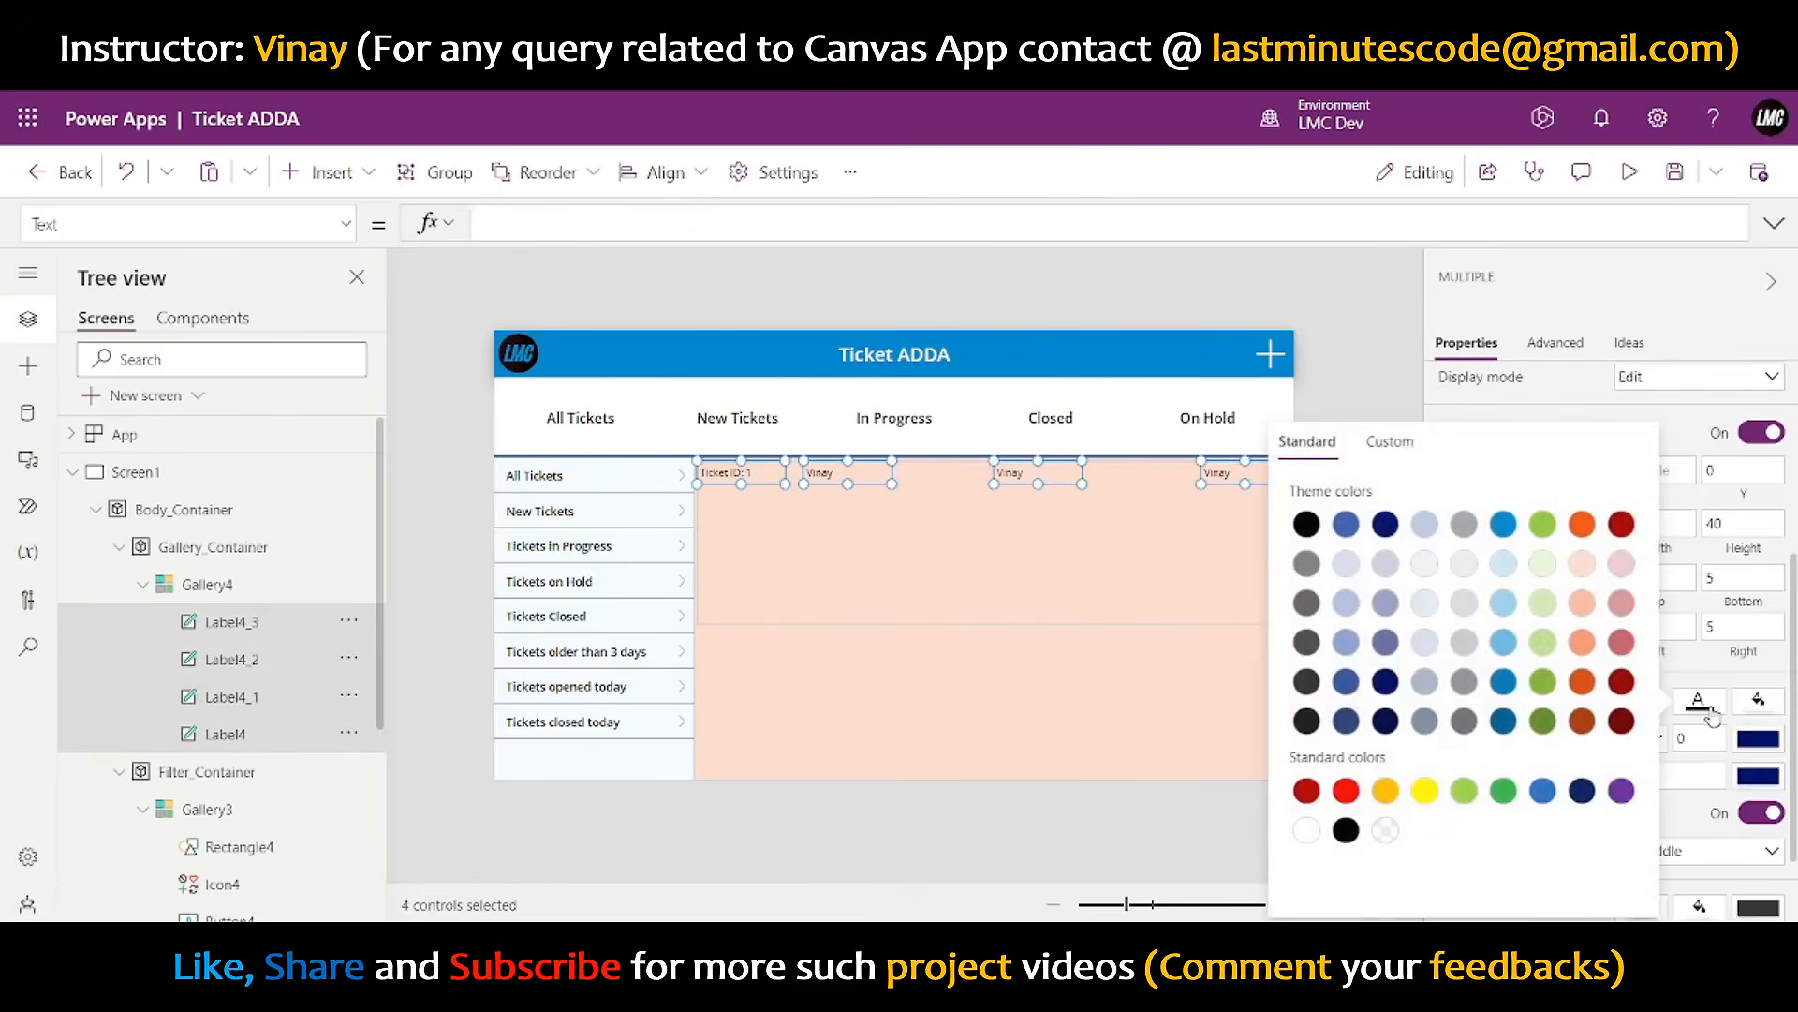
{"action": "left_click", "coordinate": [1467, 529]}
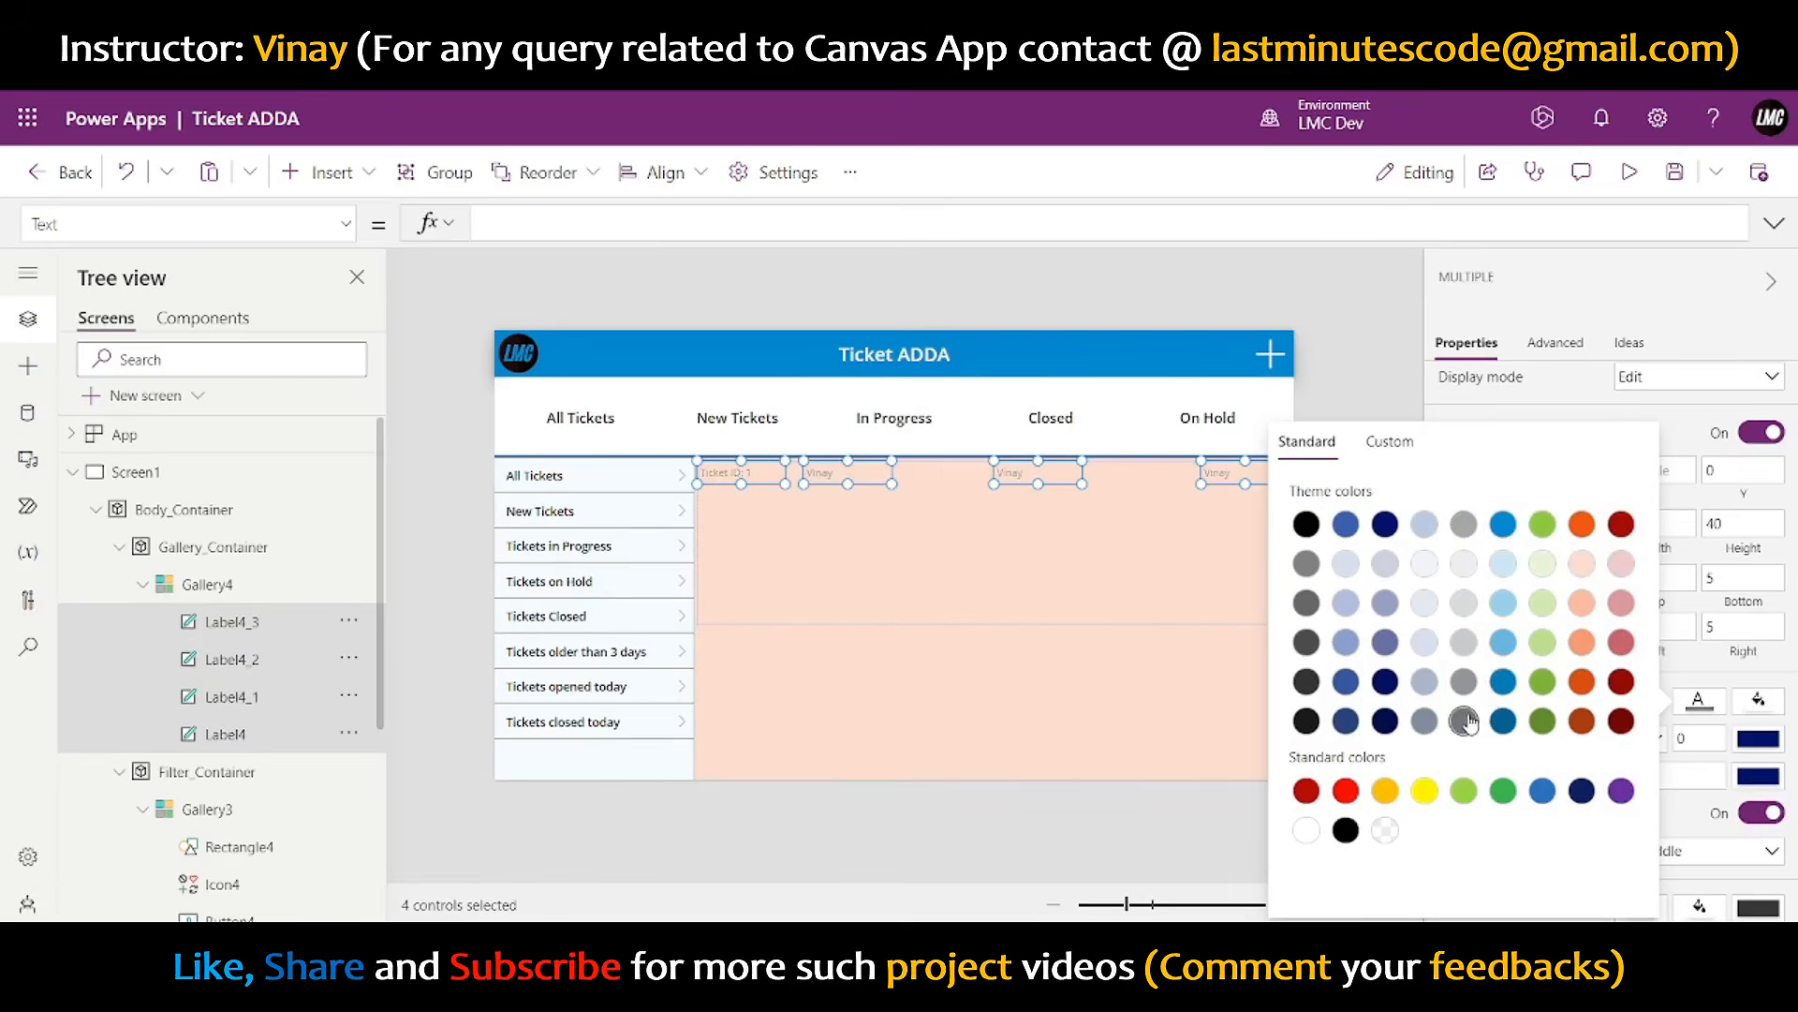
{"action": "left_click", "coordinate": [1465, 682]}
{"action": "left_click", "coordinate": [1464, 721]}
{"action": "left_click", "coordinate": [1304, 565]}
{"action": "left_click", "coordinate": [1302, 565]}
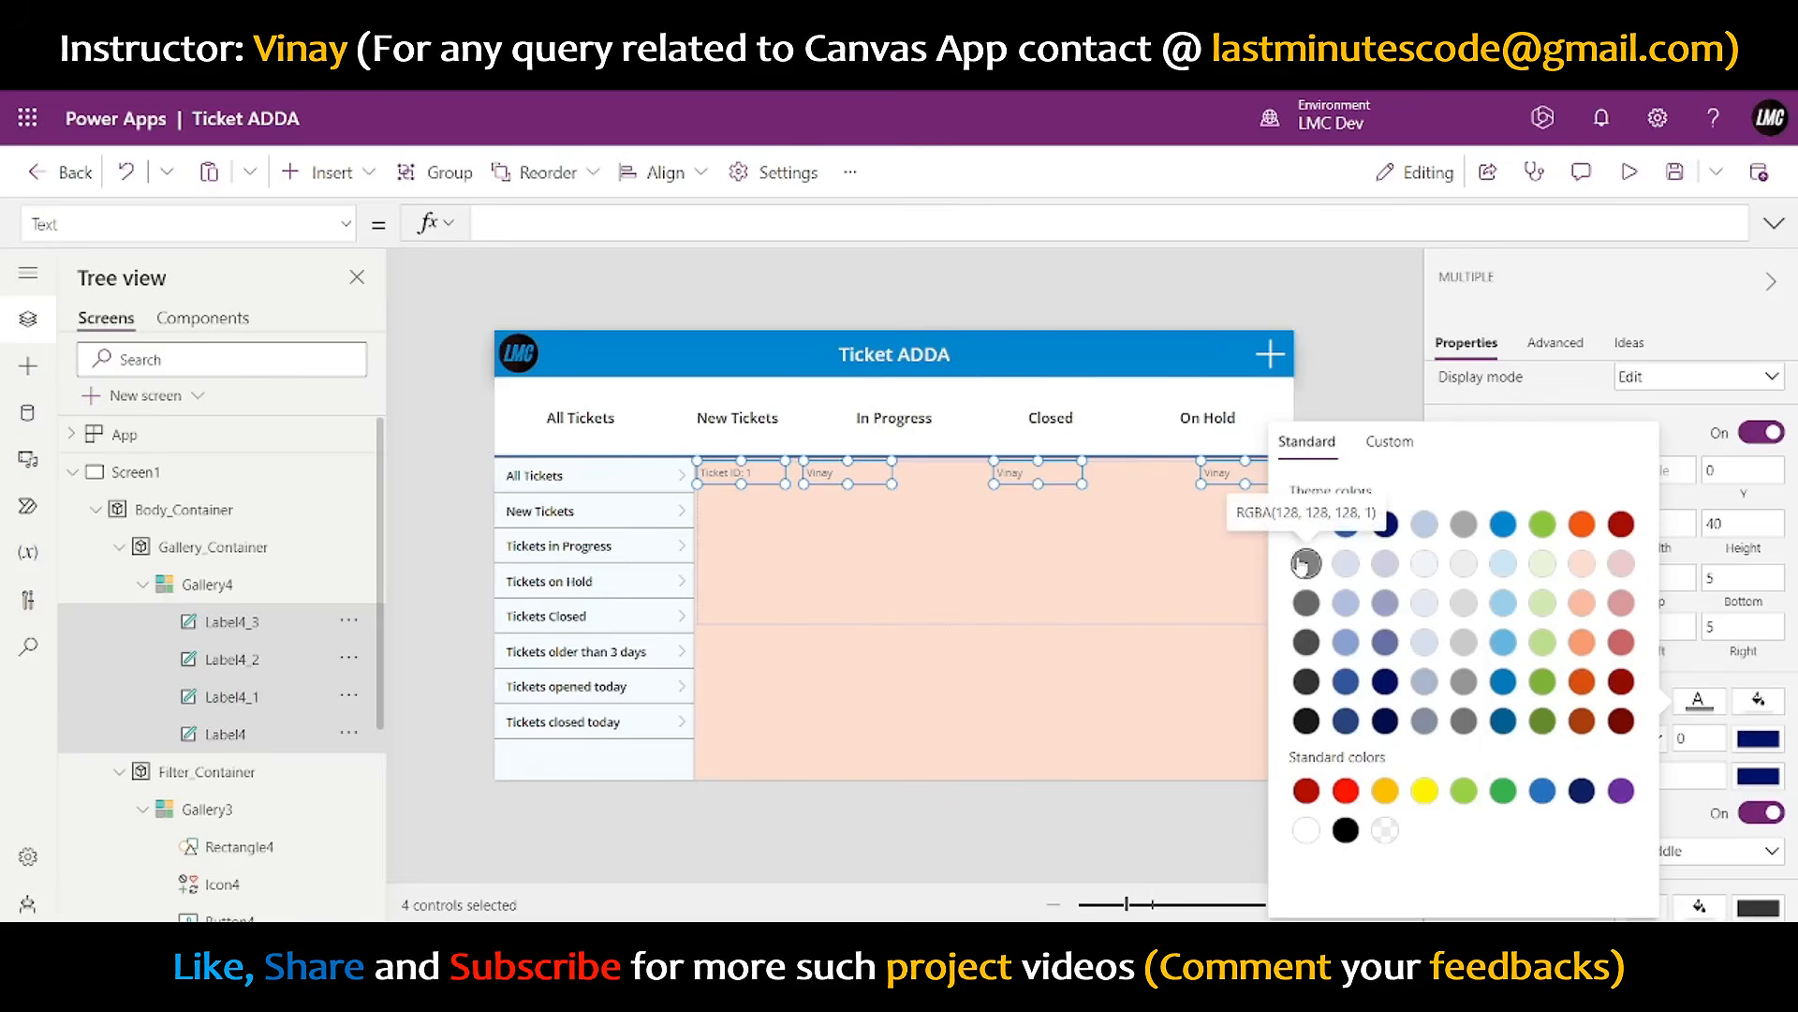
{"action": "left_click", "coordinate": [1347, 331]}
- Change Gallery_Container's fill to the custom light grey F7F7F7
{"action": "left_click", "coordinate": [1227, 702]}
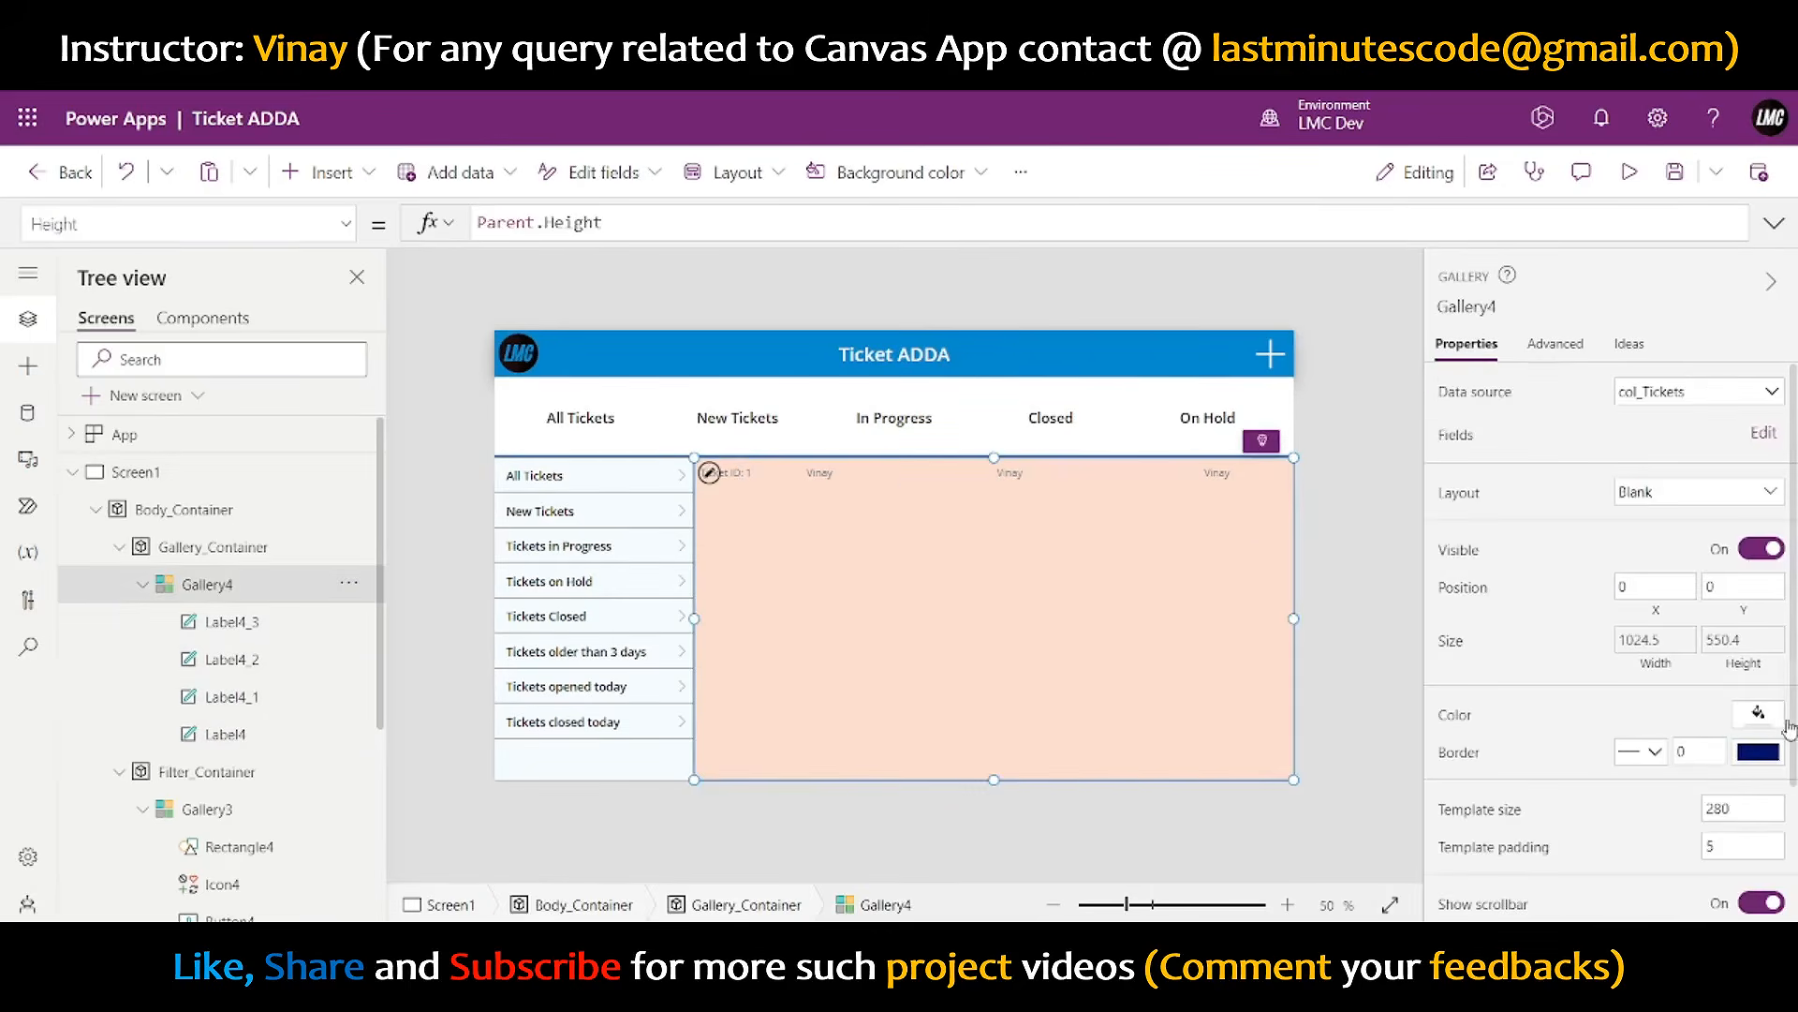
{"action": "left_click", "coordinate": [213, 553]}
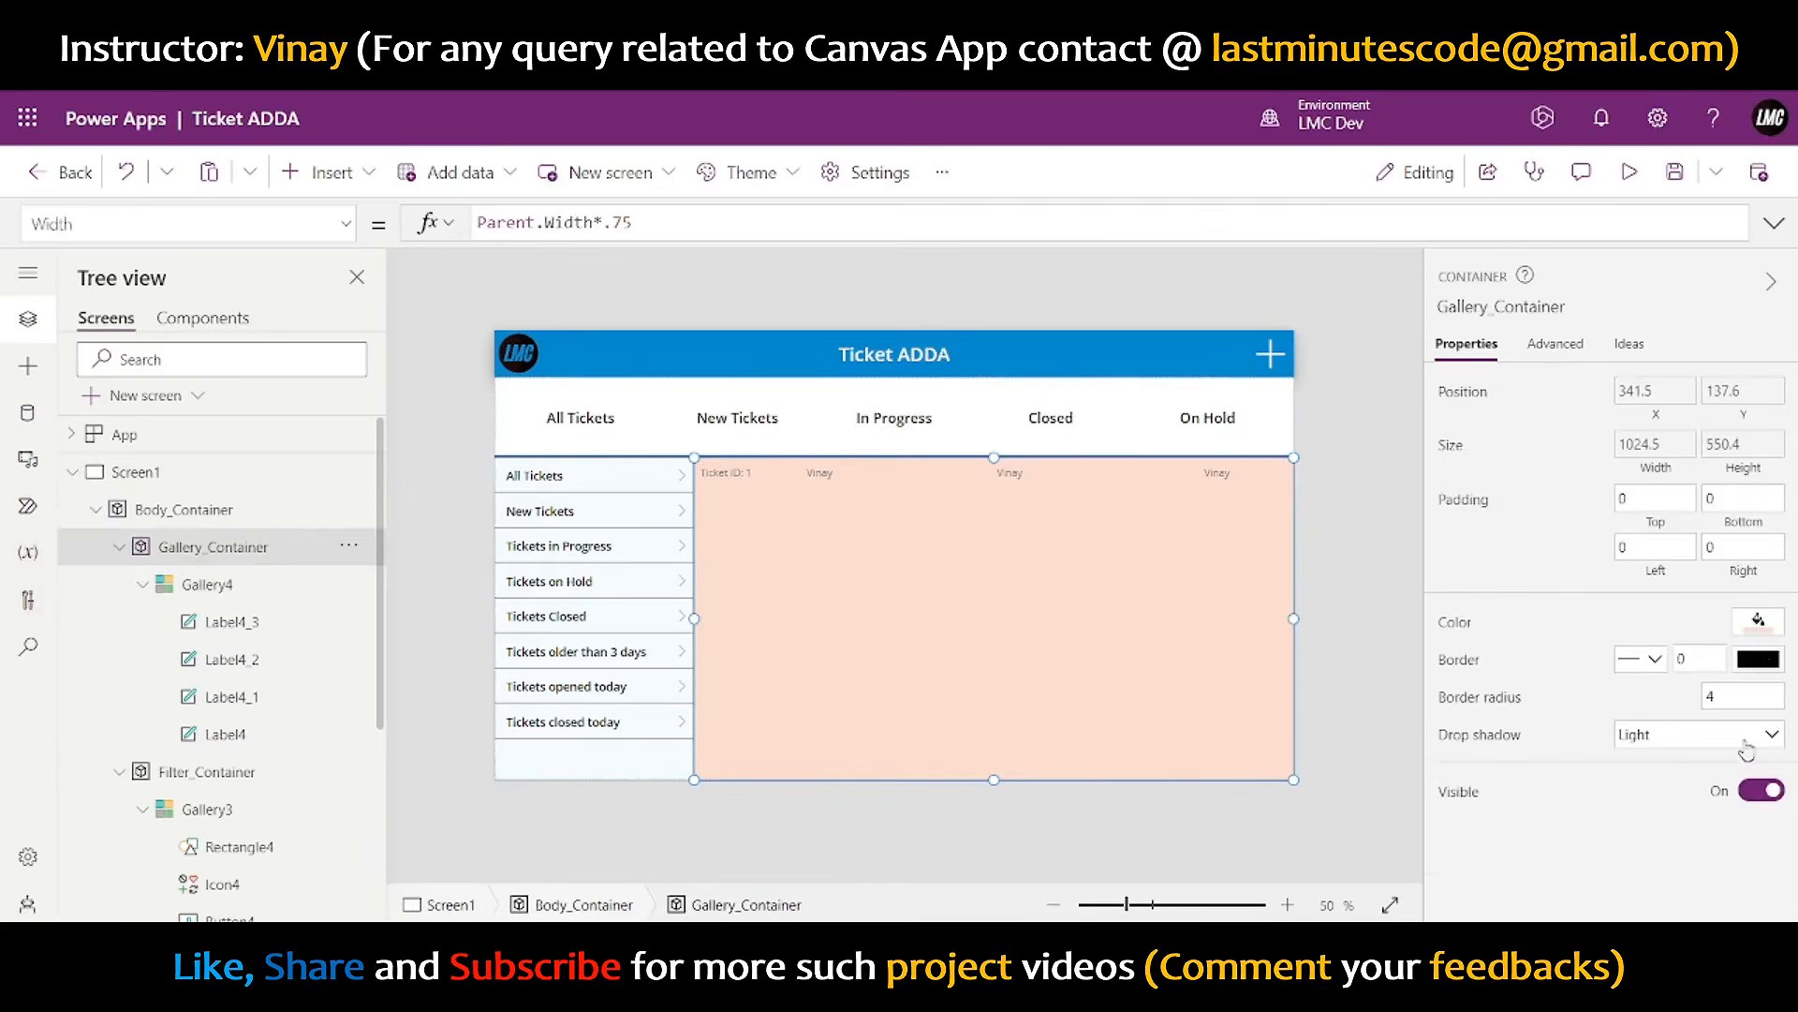
{"action": "left_click", "coordinate": [1759, 622]}
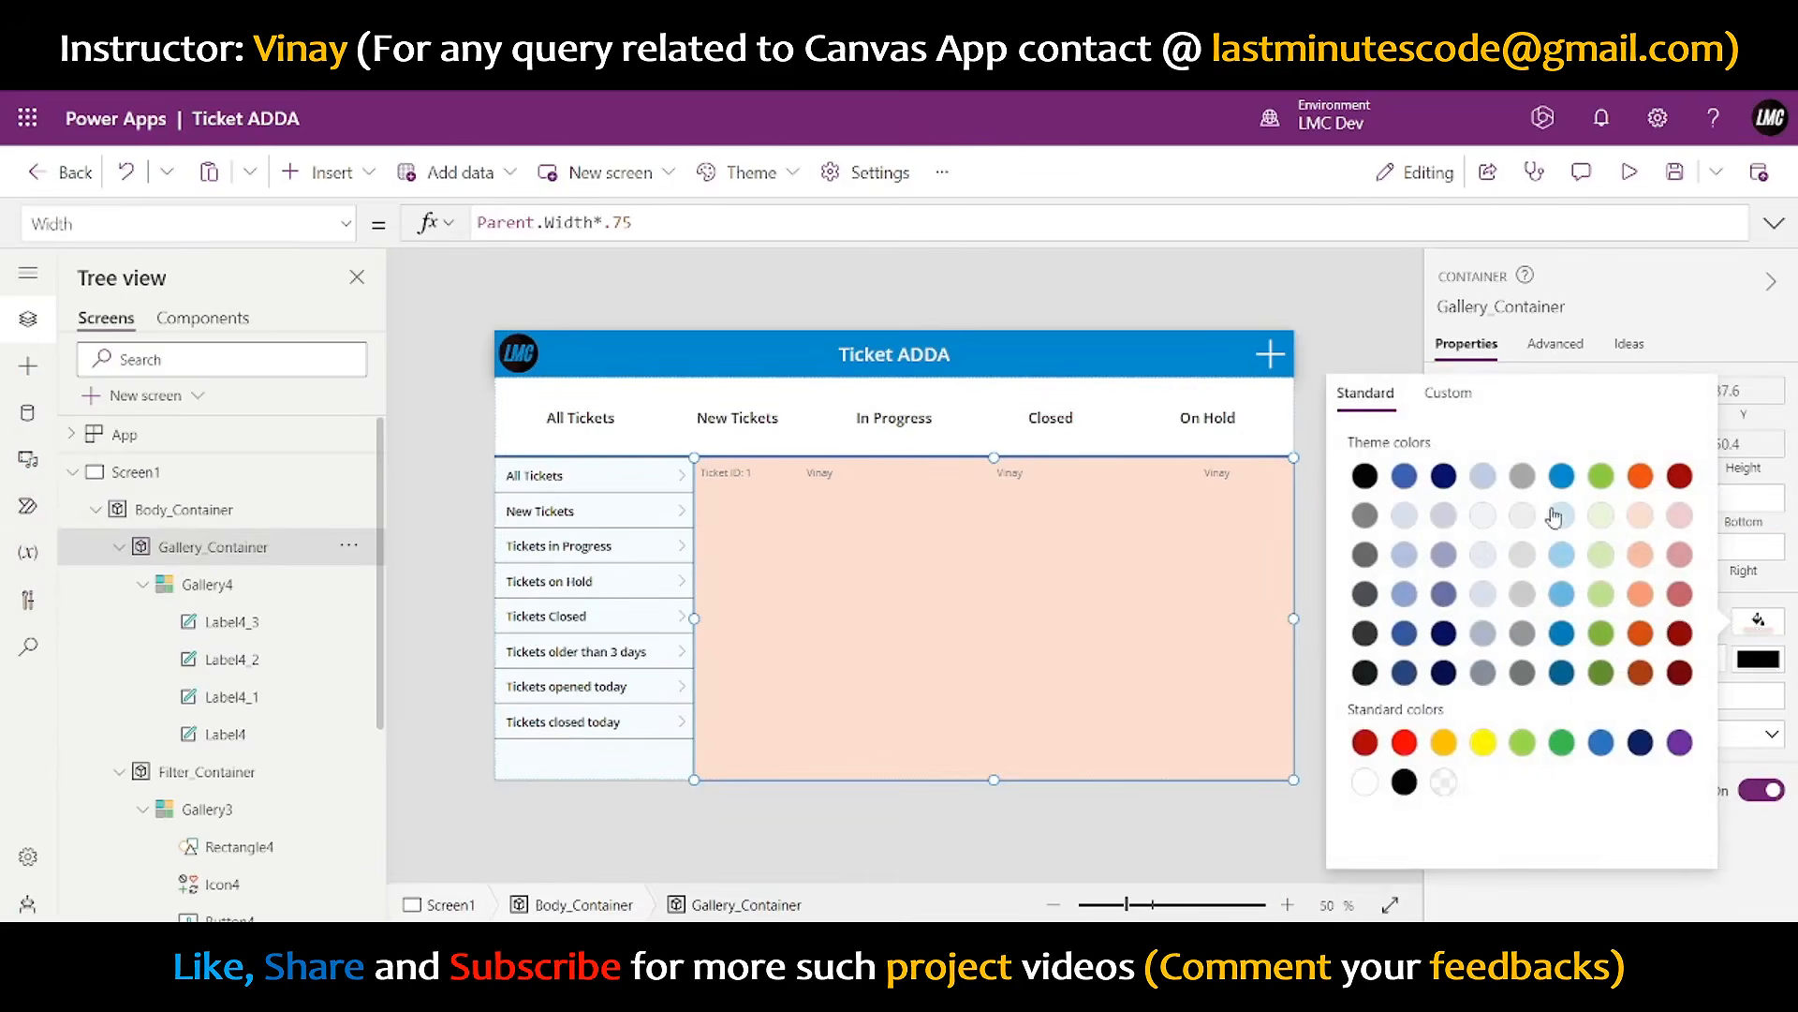
{"action": "left_click", "coordinate": [1483, 515]}
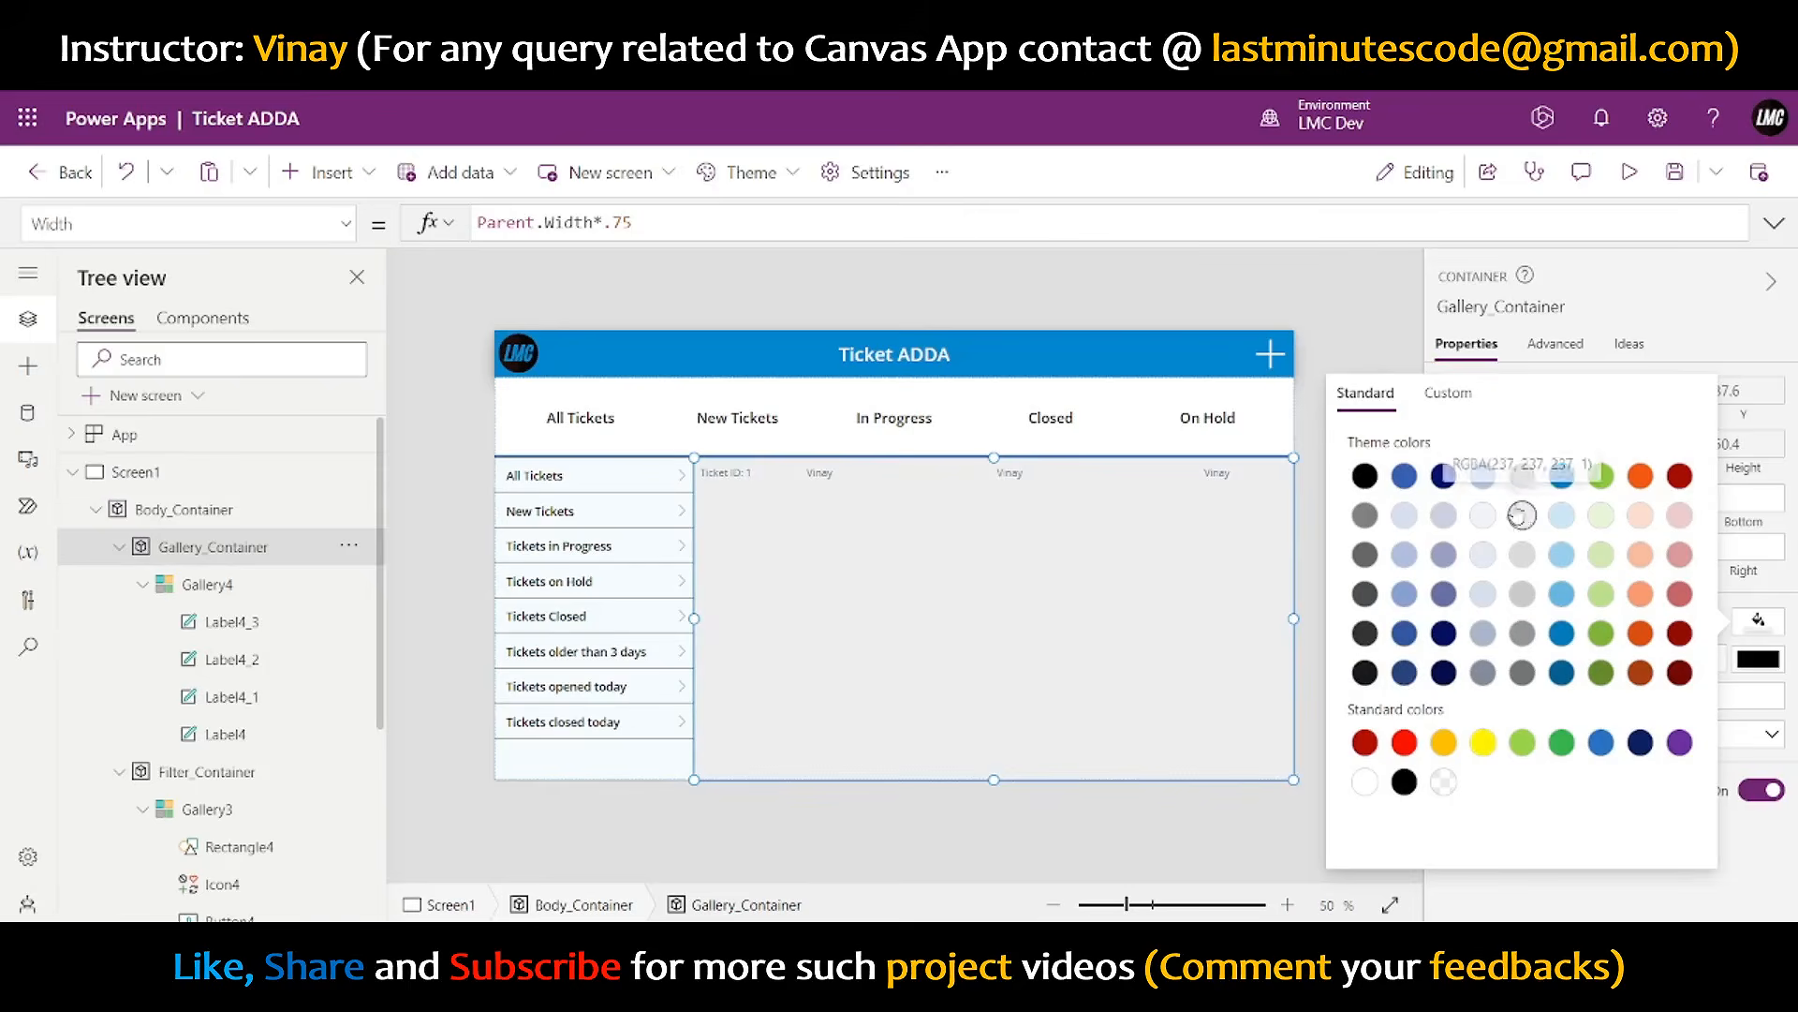
{"action": "left_click", "coordinate": [1447, 394]}
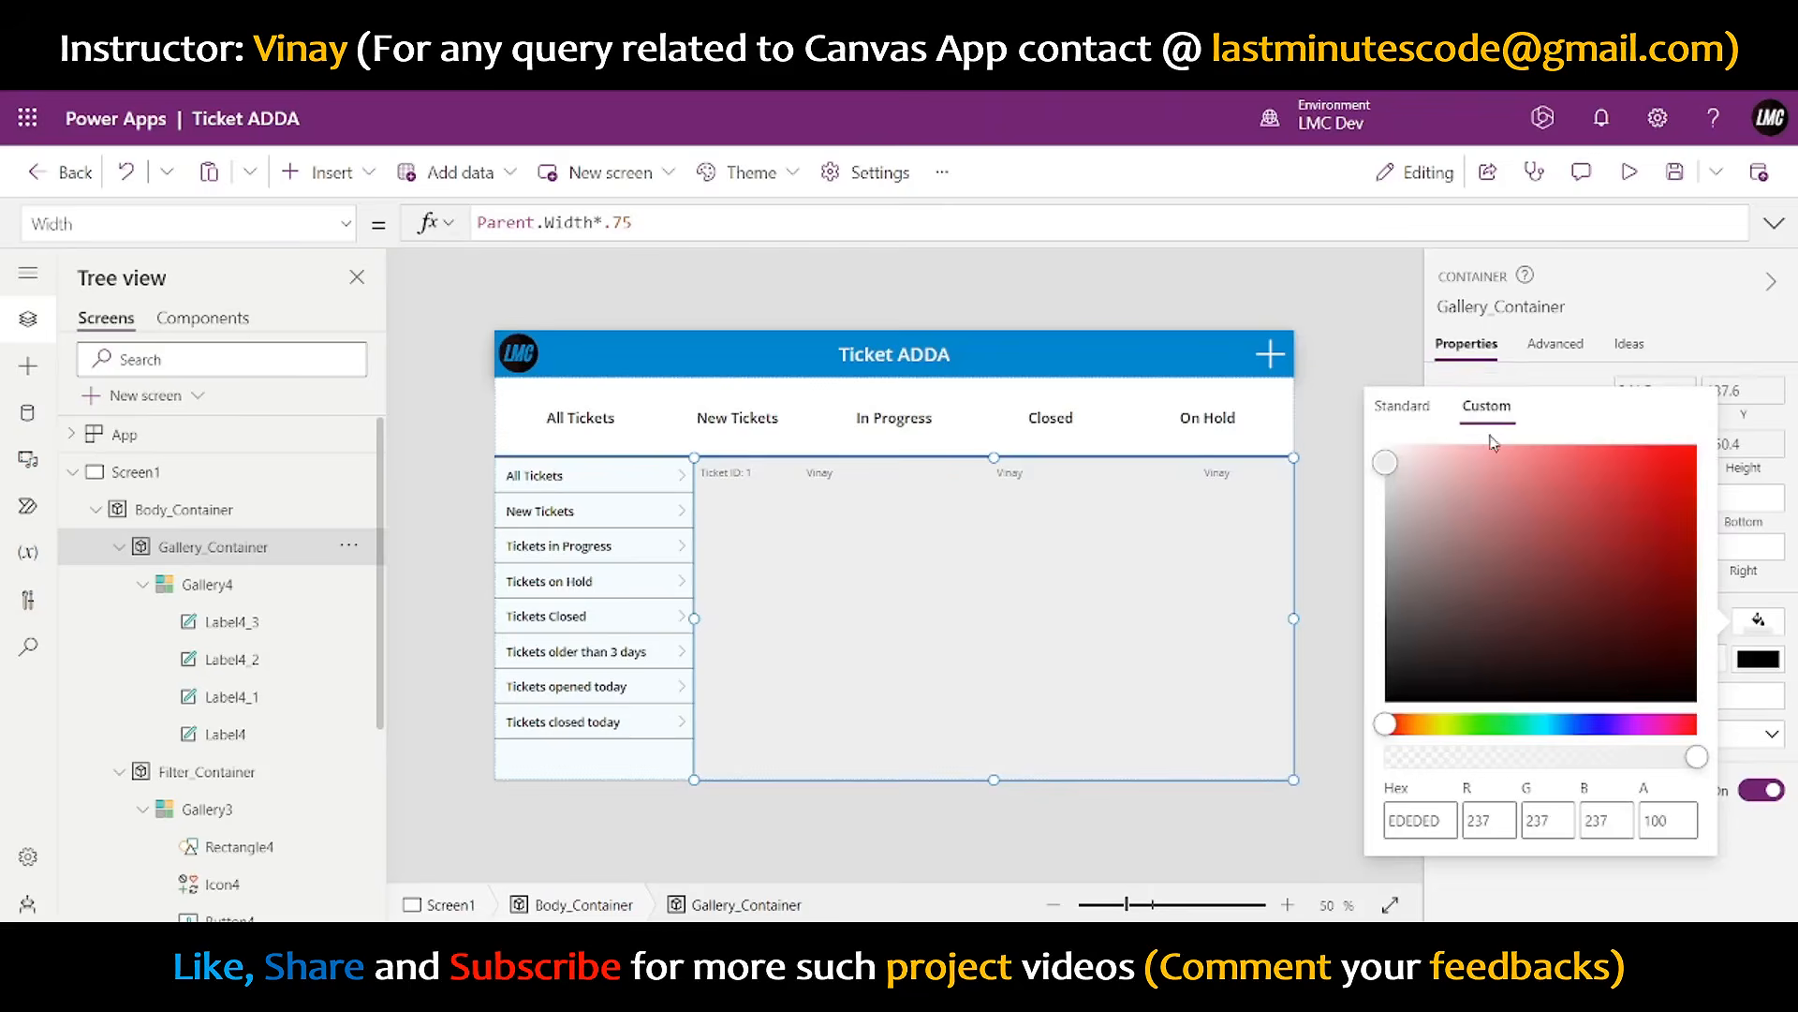
{"action": "left_click", "coordinate": [1392, 448]}
{"action": "left_click", "coordinate": [1406, 447]}
{"action": "left_click_drag", "start_coordinate": [1399, 458], "coordinate": [1360, 459]}
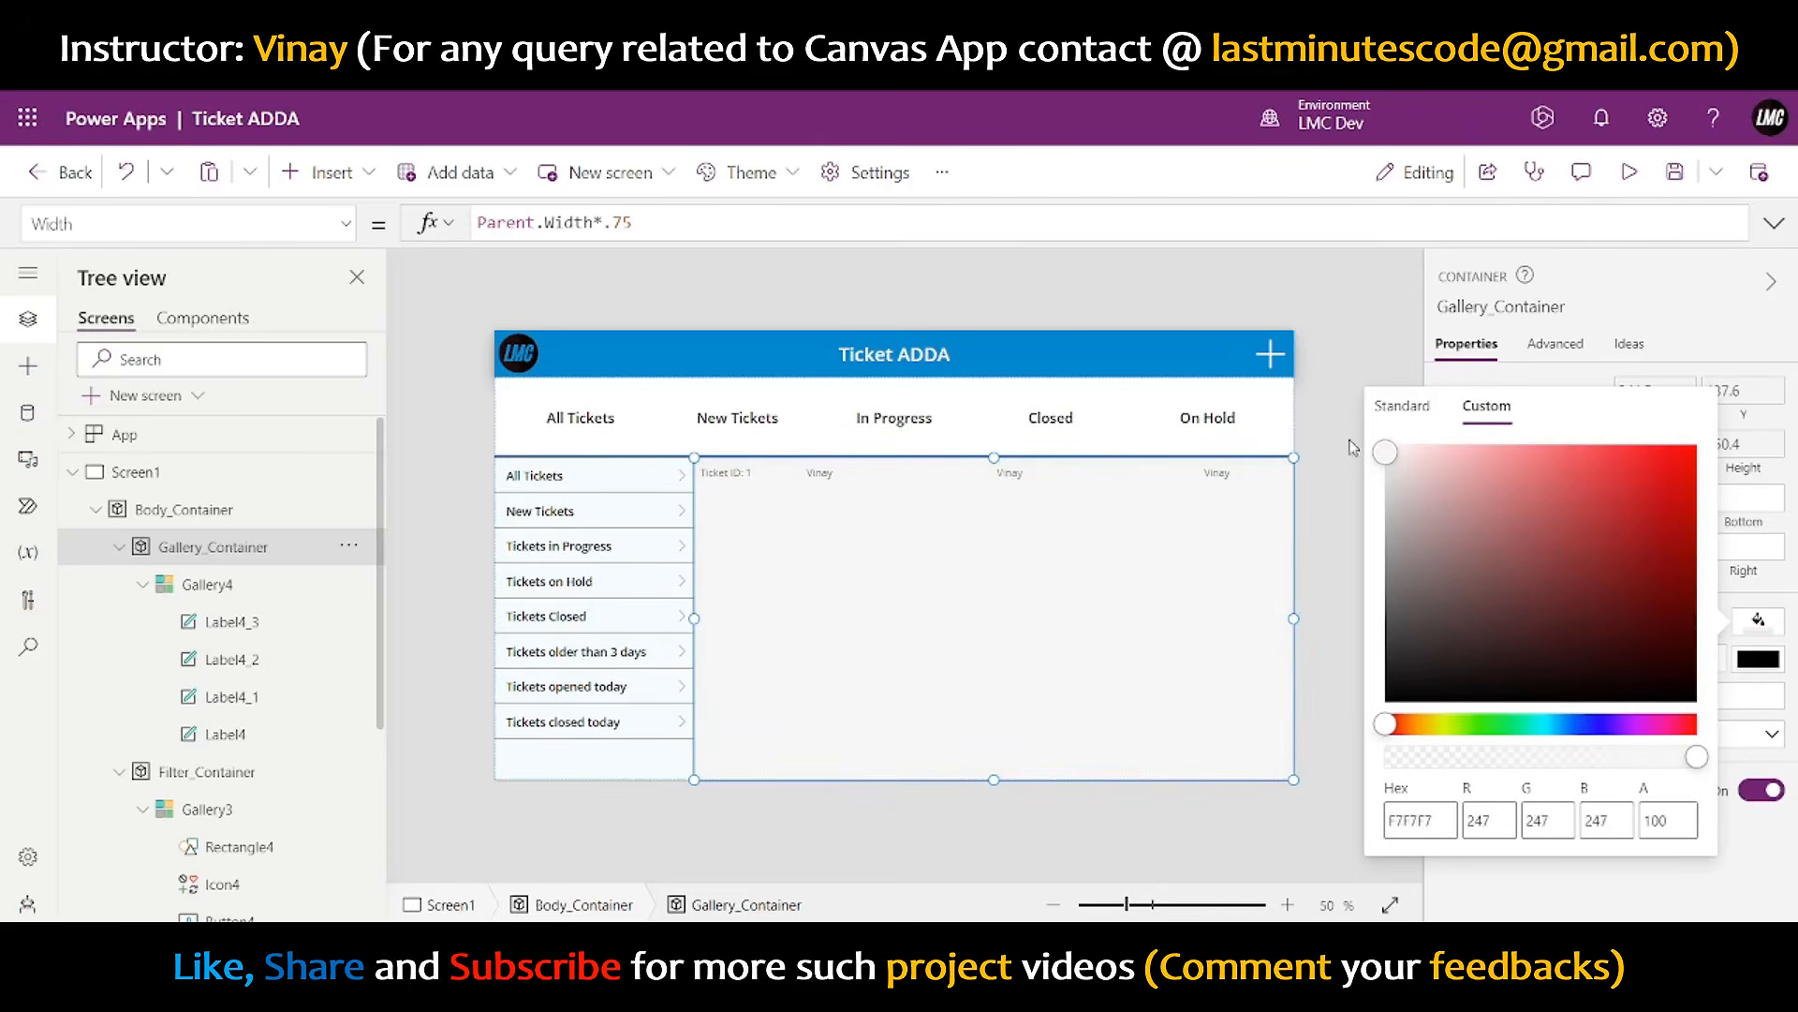
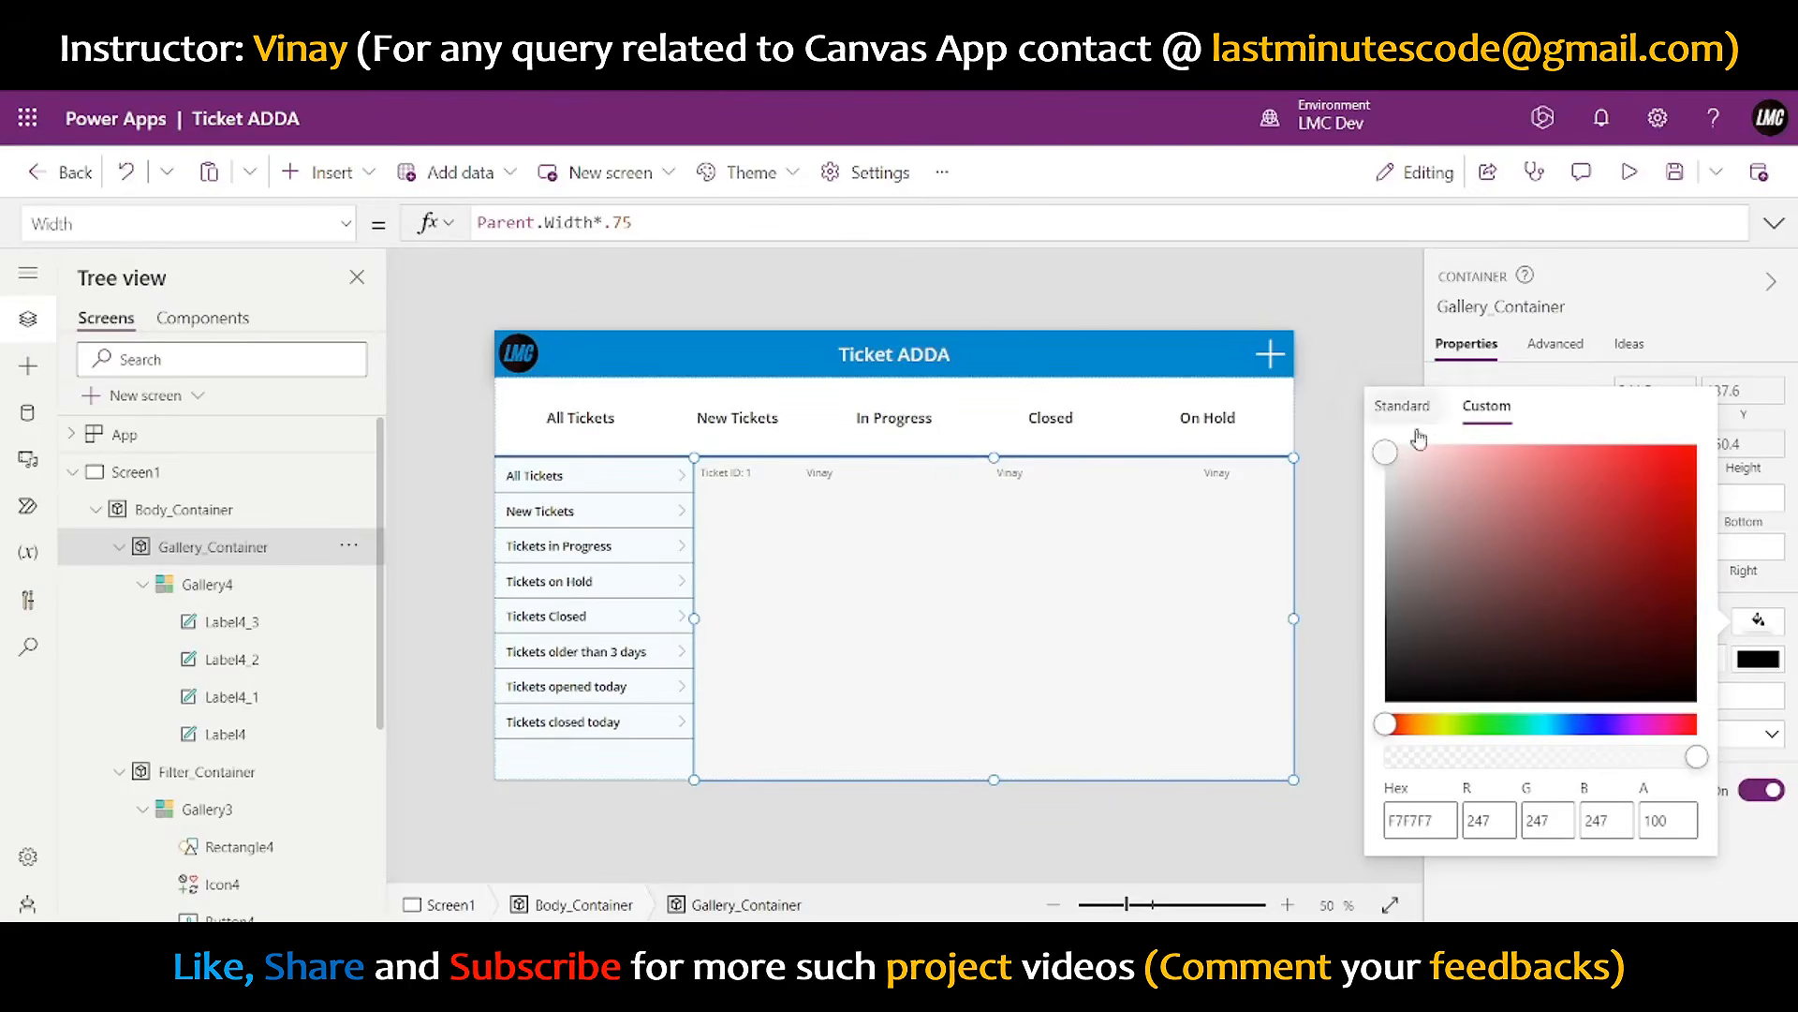
- Lighten Gallery_Container's fill to the custom color FAFAFA
{"action": "left_click", "coordinate": [1387, 452]}
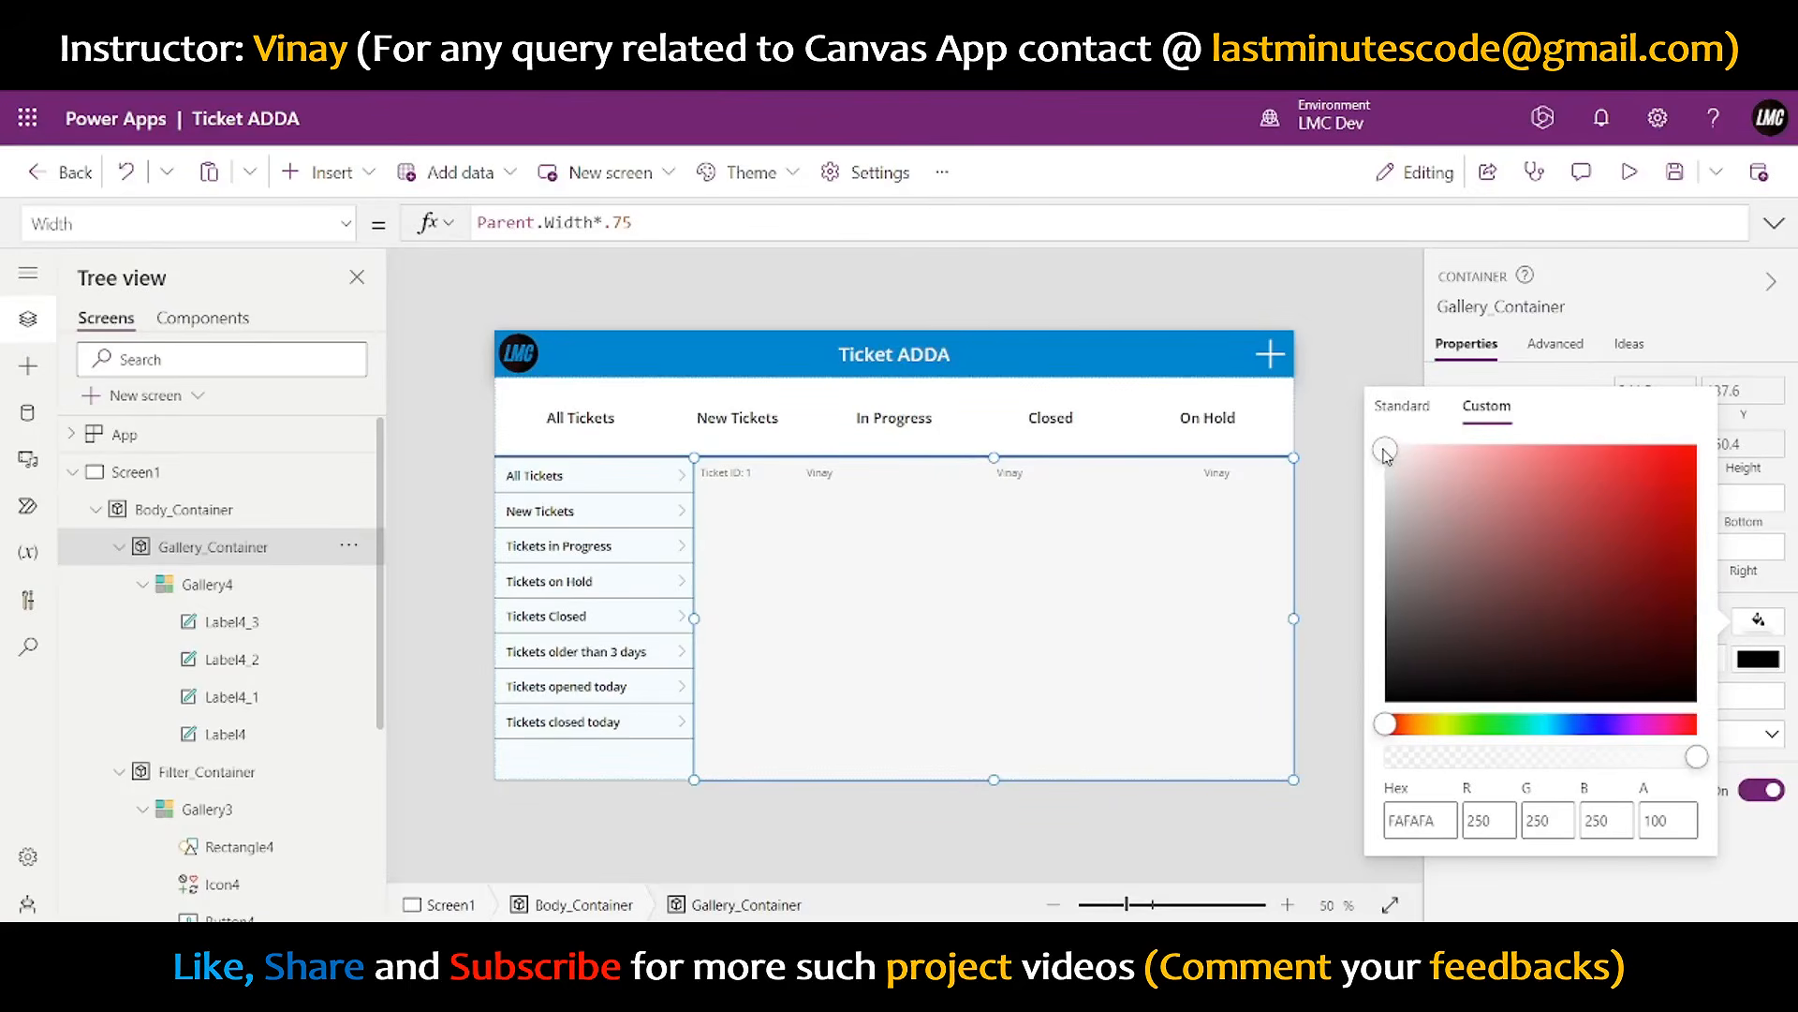
{"action": "left_click", "coordinate": [1352, 360]}
{"action": "left_click", "coordinate": [740, 480]}
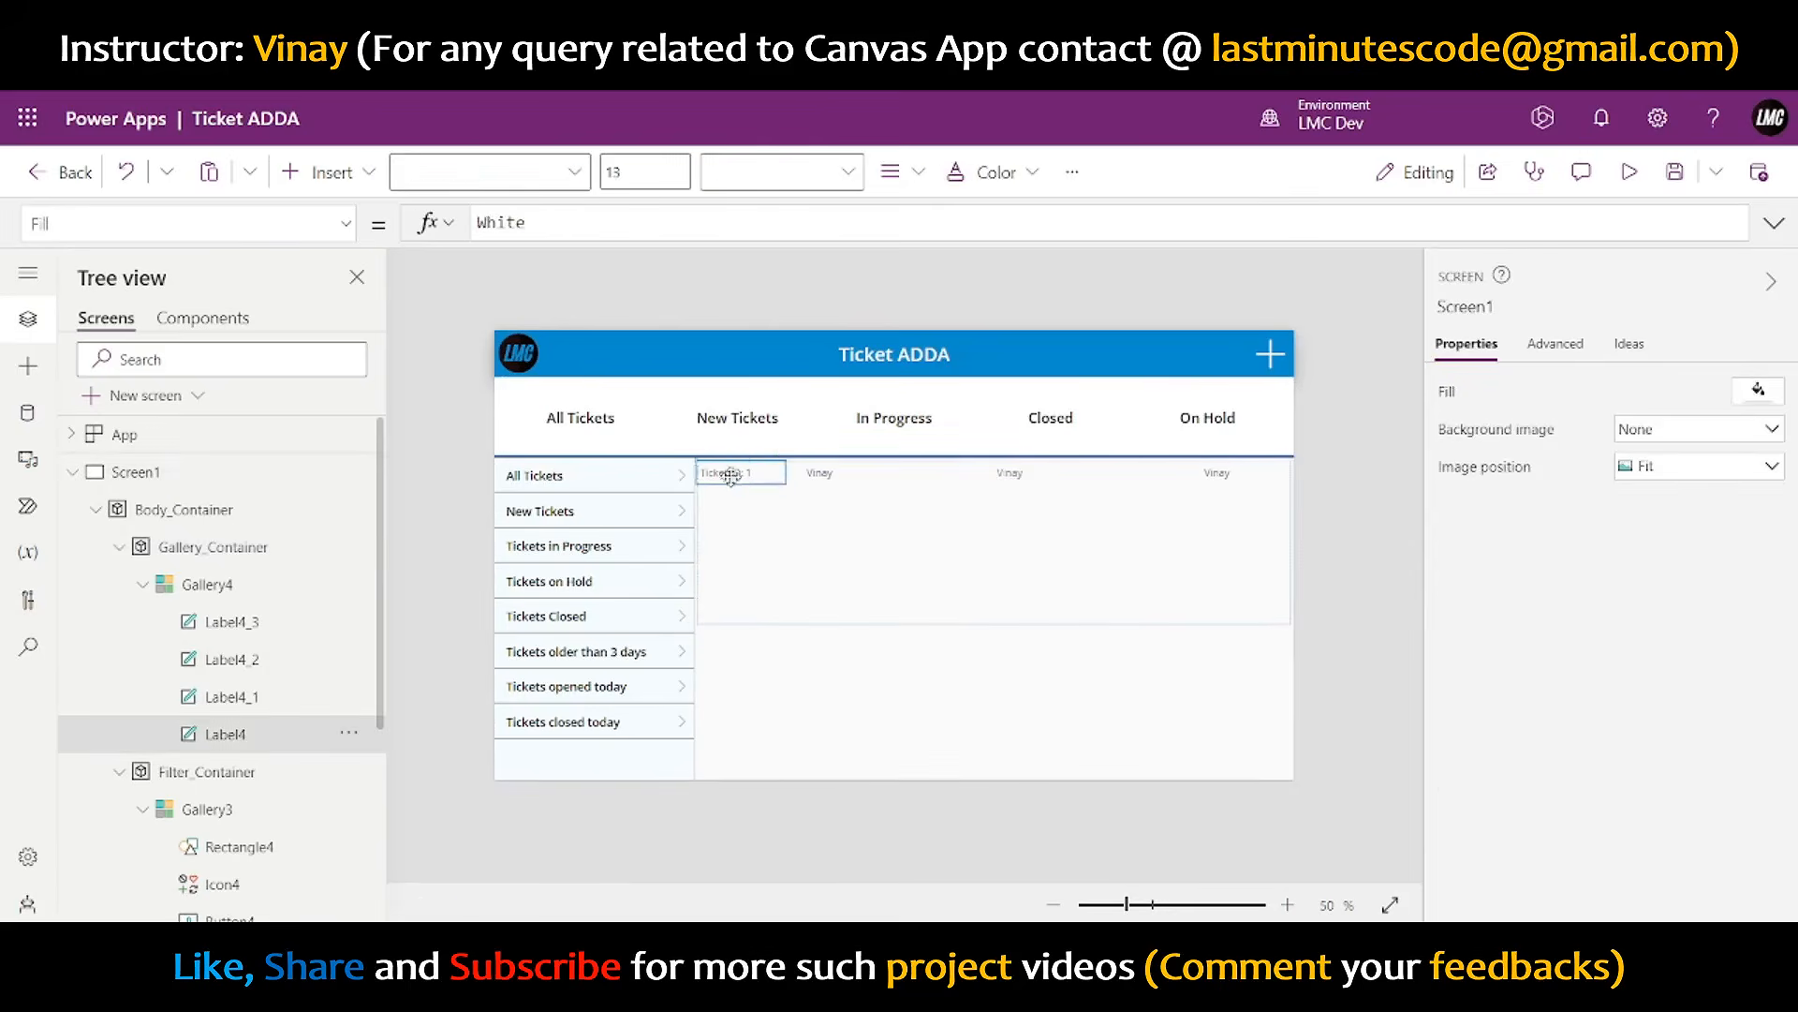
- Set the second label's text formula to "Created By: " & ThisItem.Owner, widening it to 278 with the third label moved to X 567
{"action": "left_click", "coordinate": [821, 476]}
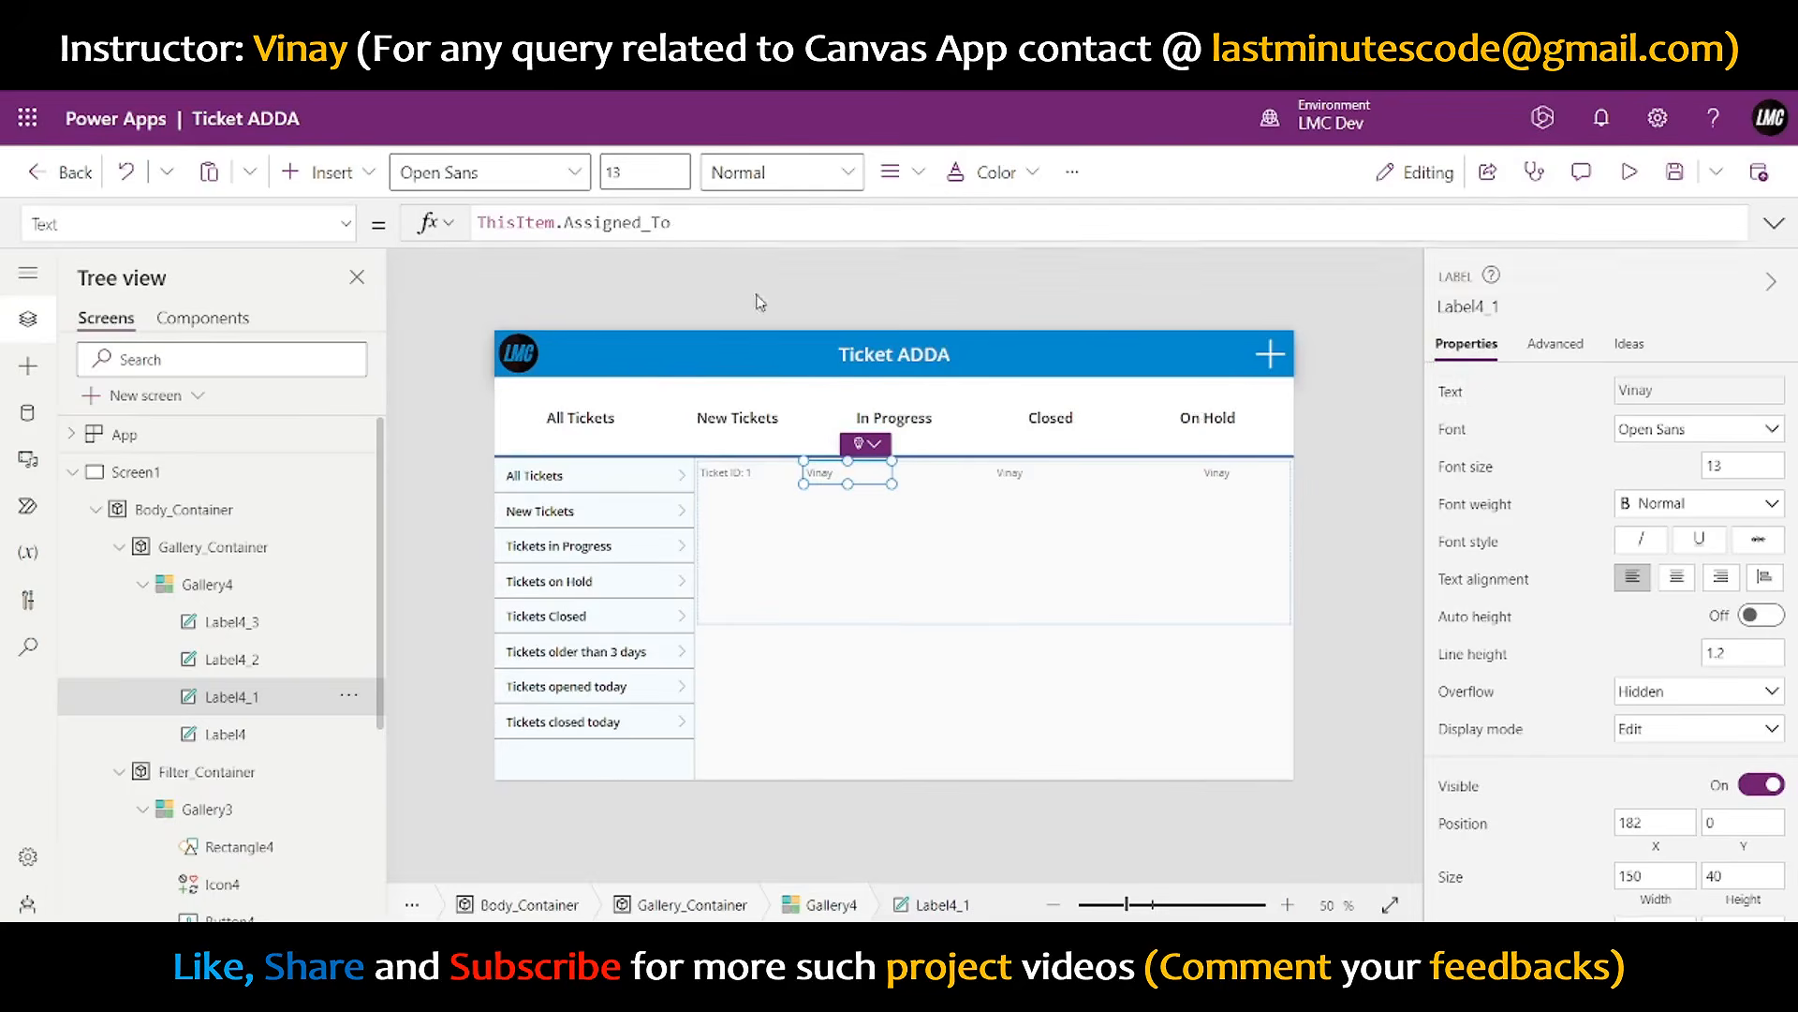
{"action": "double_click", "coordinate": [604, 223]}
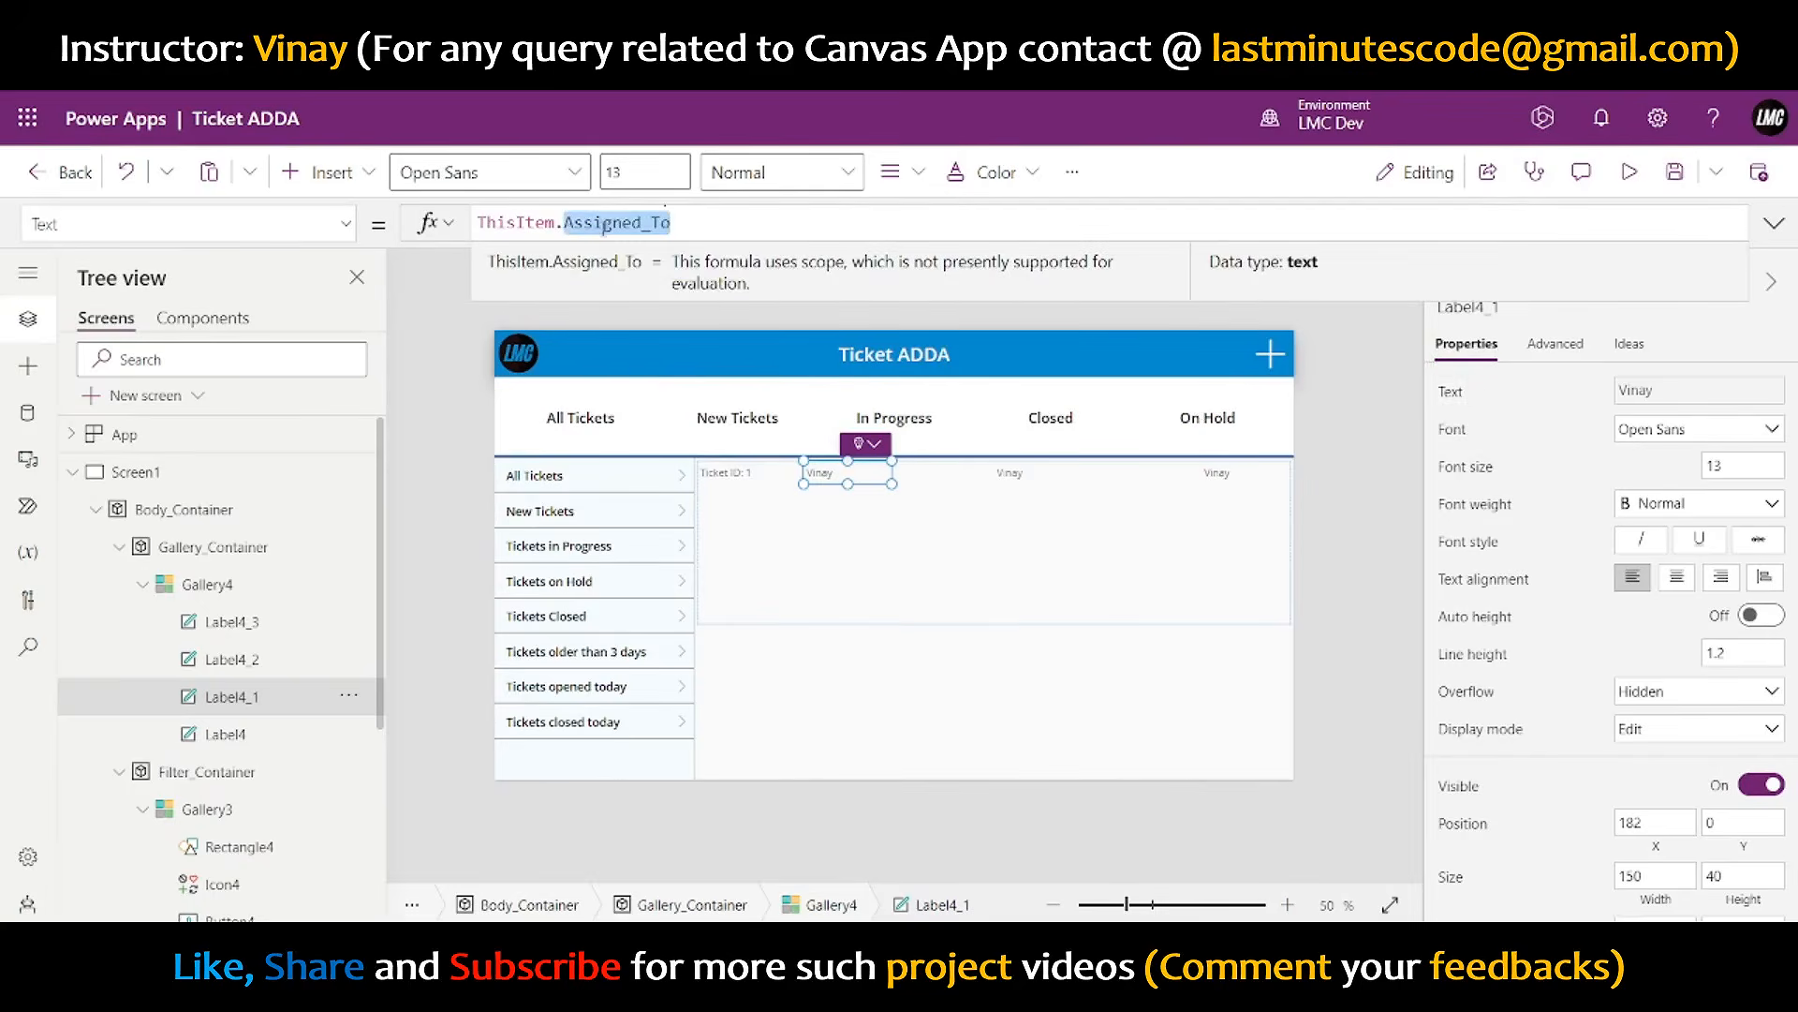
{"action": "type", "text": "Owner"}
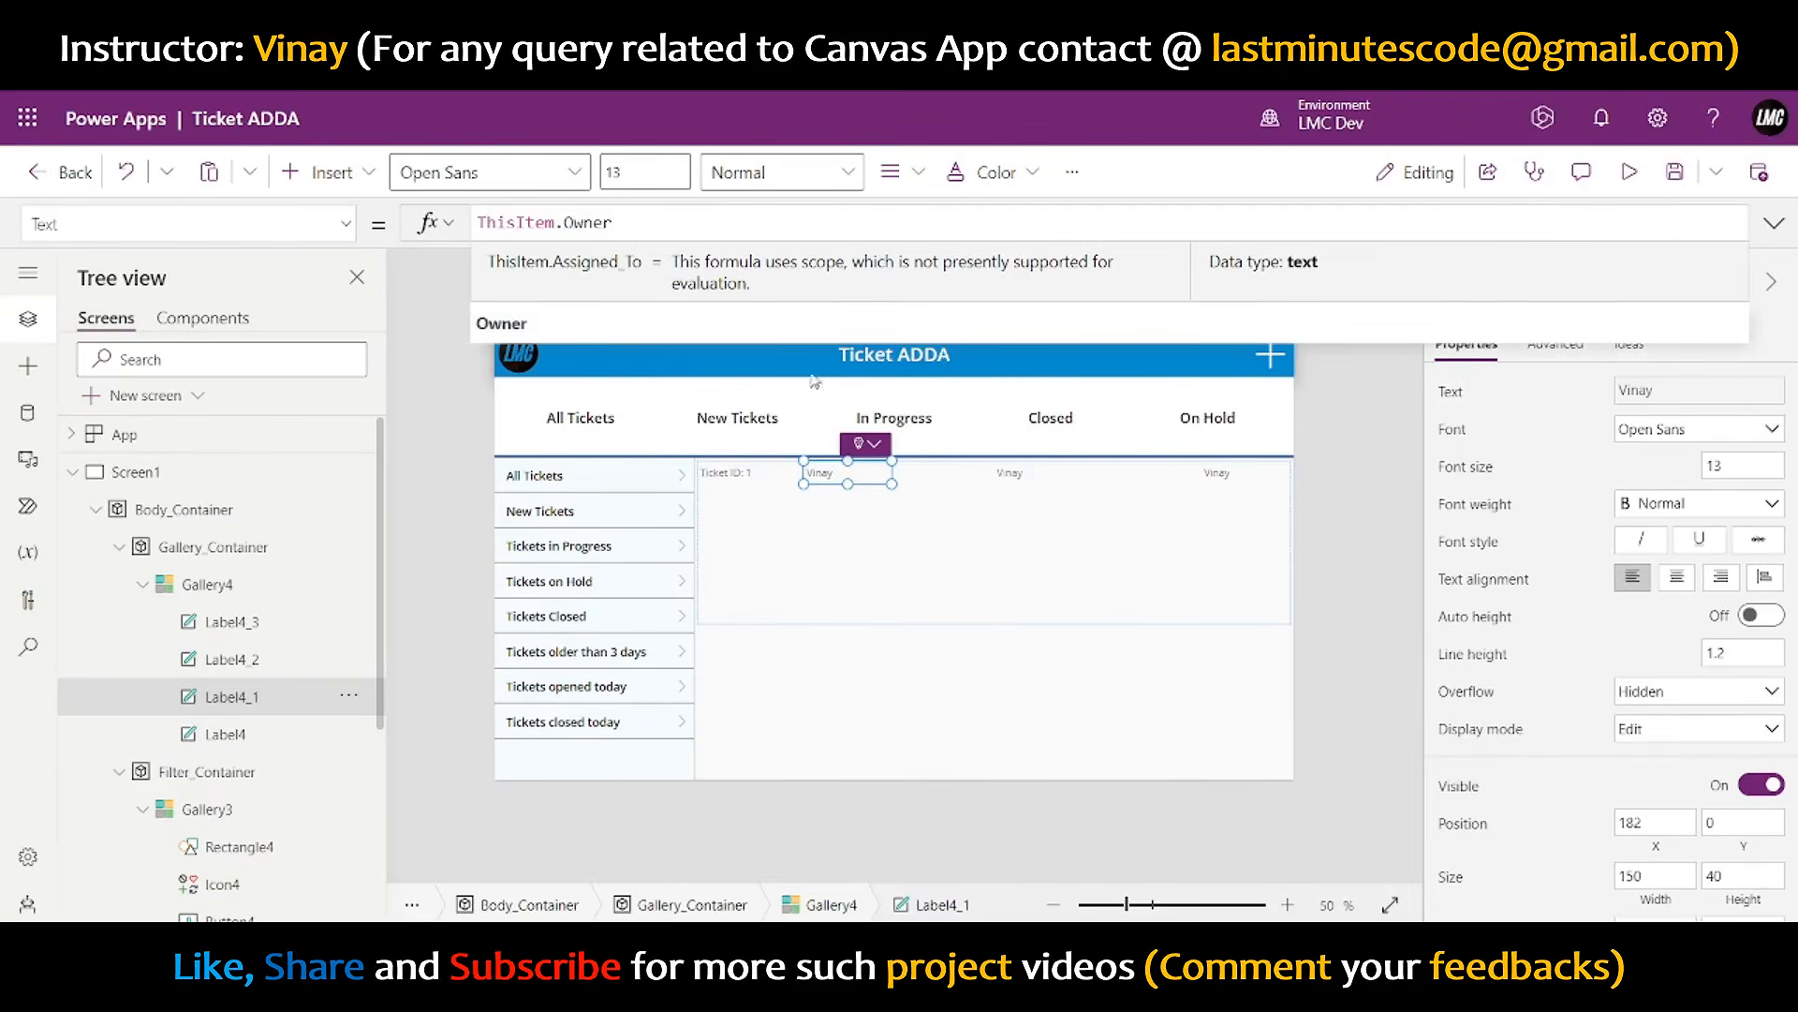
{"action": "left_click", "coordinate": [481, 225]}
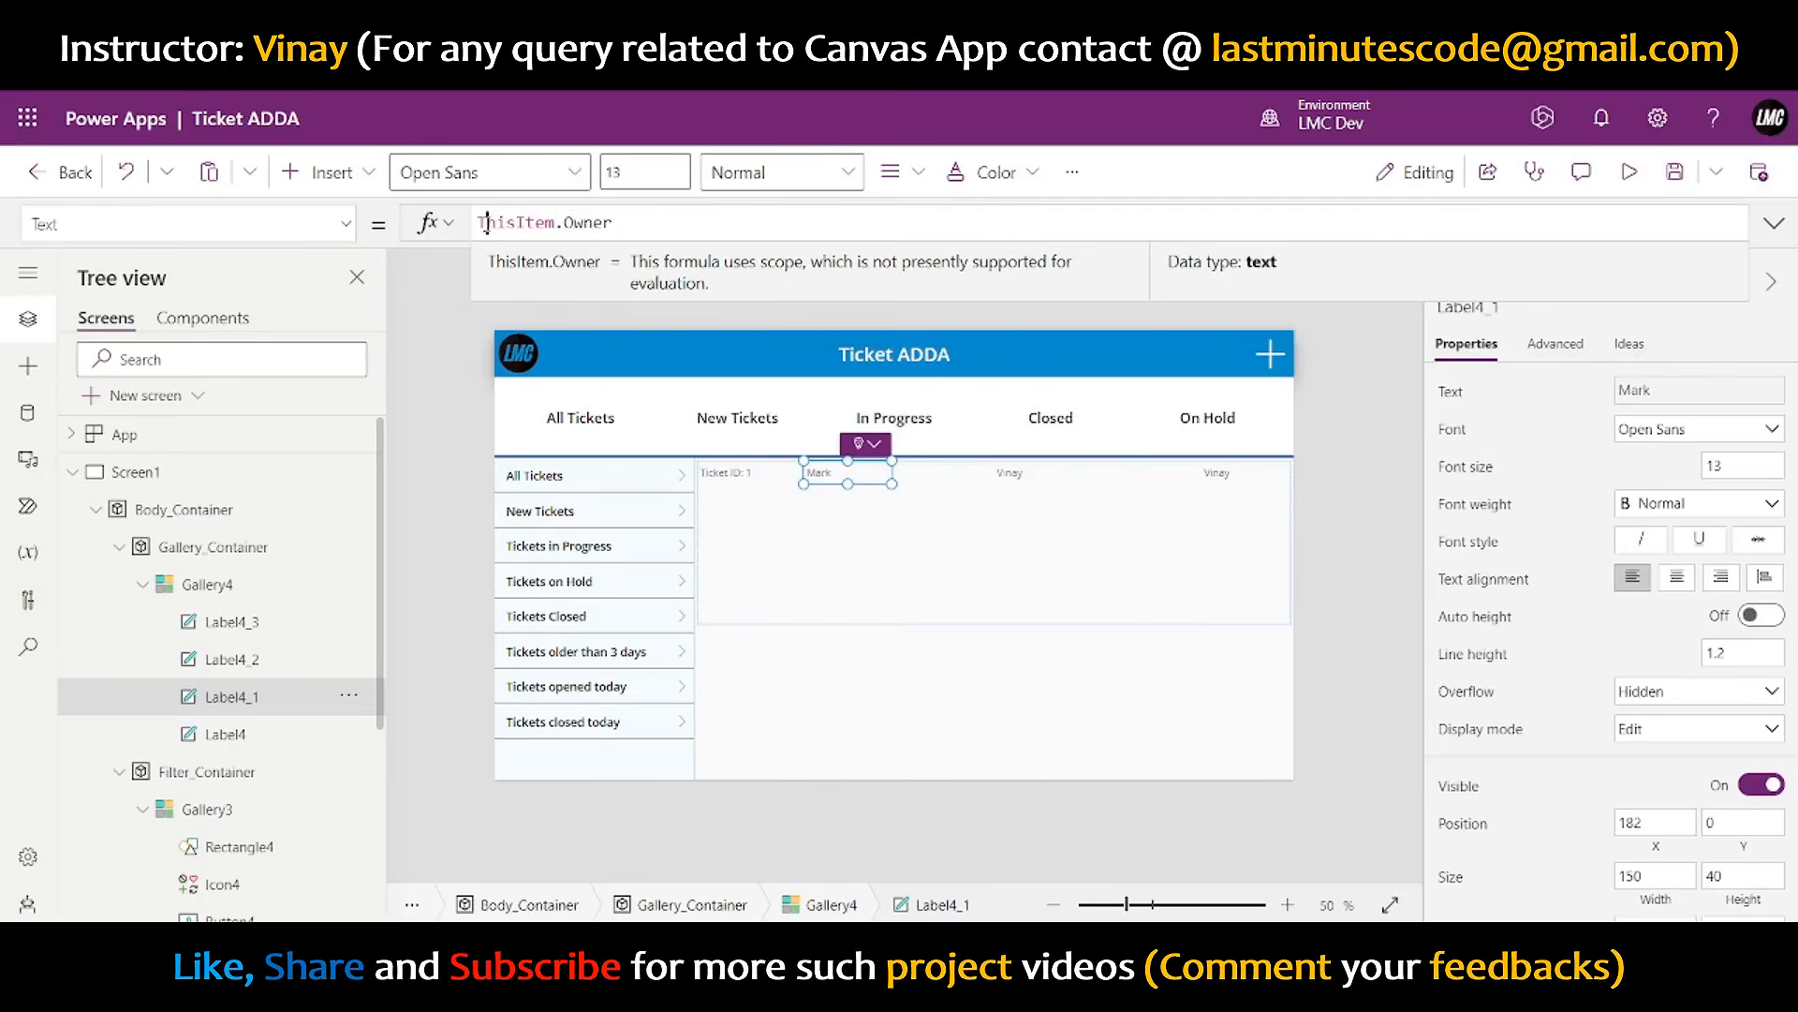
{"action": "type", "text": "\"\""}
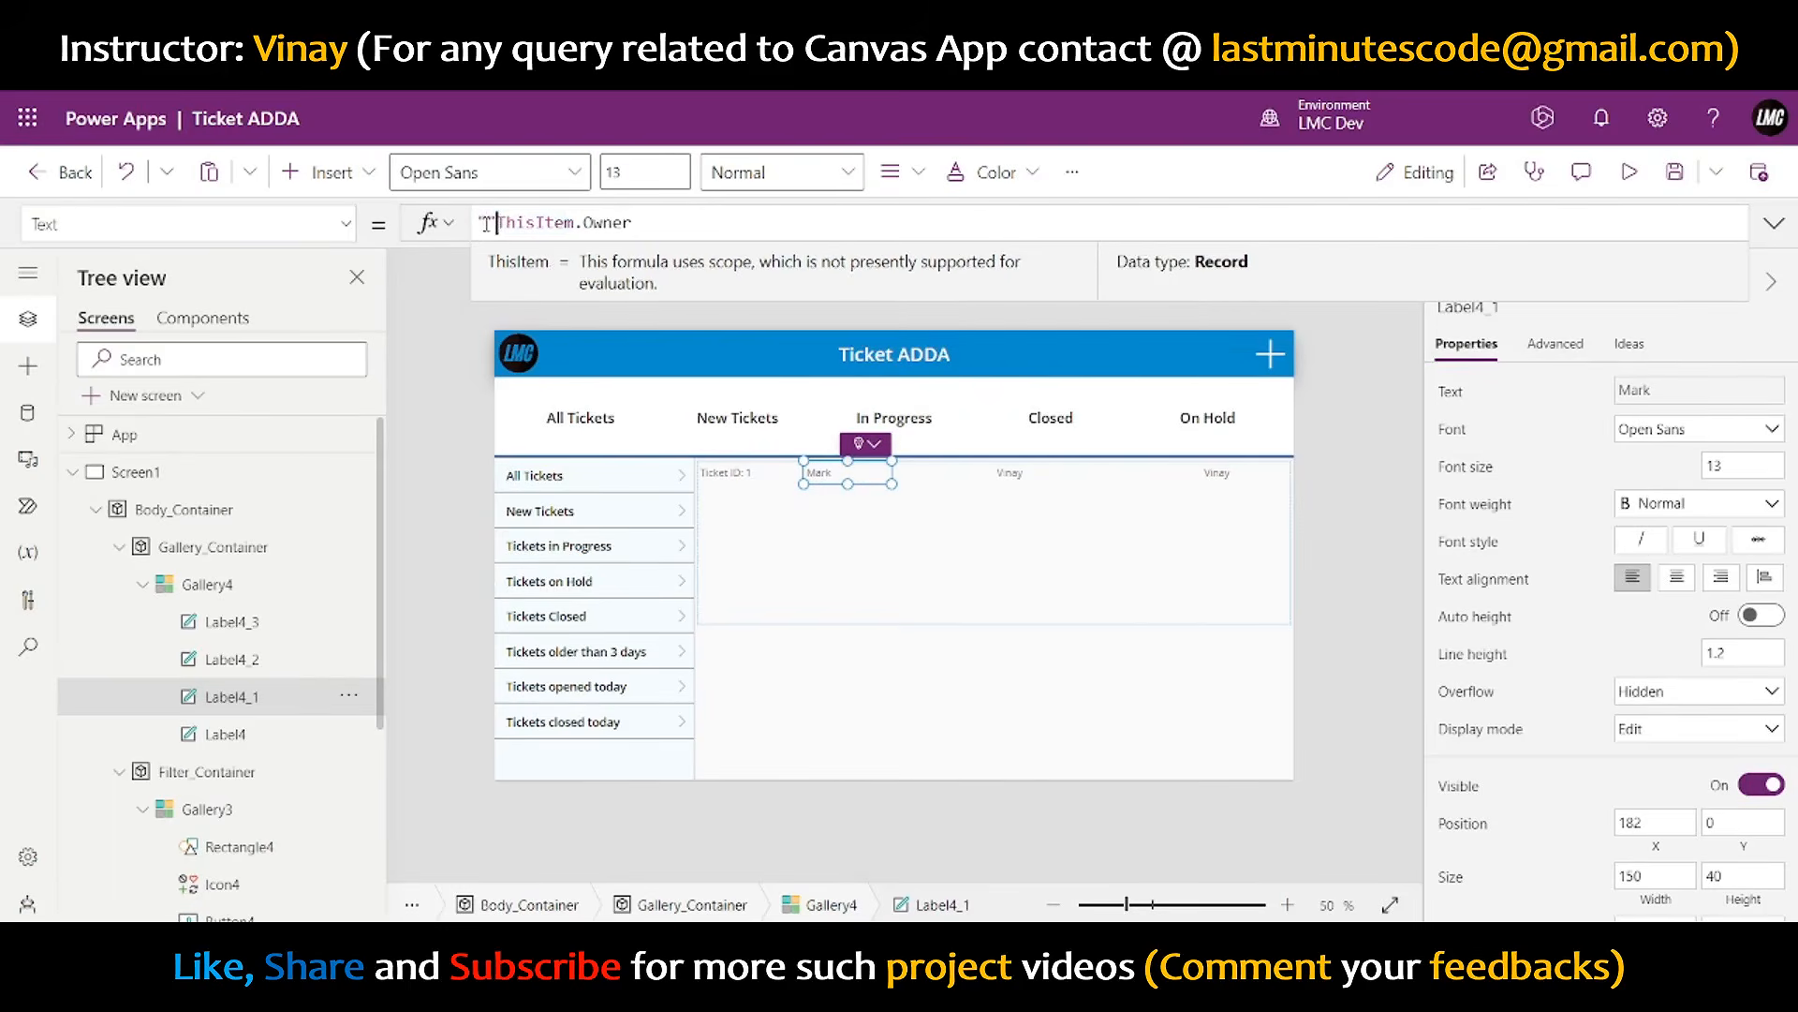
{"action": "type", "text": "Created B"}
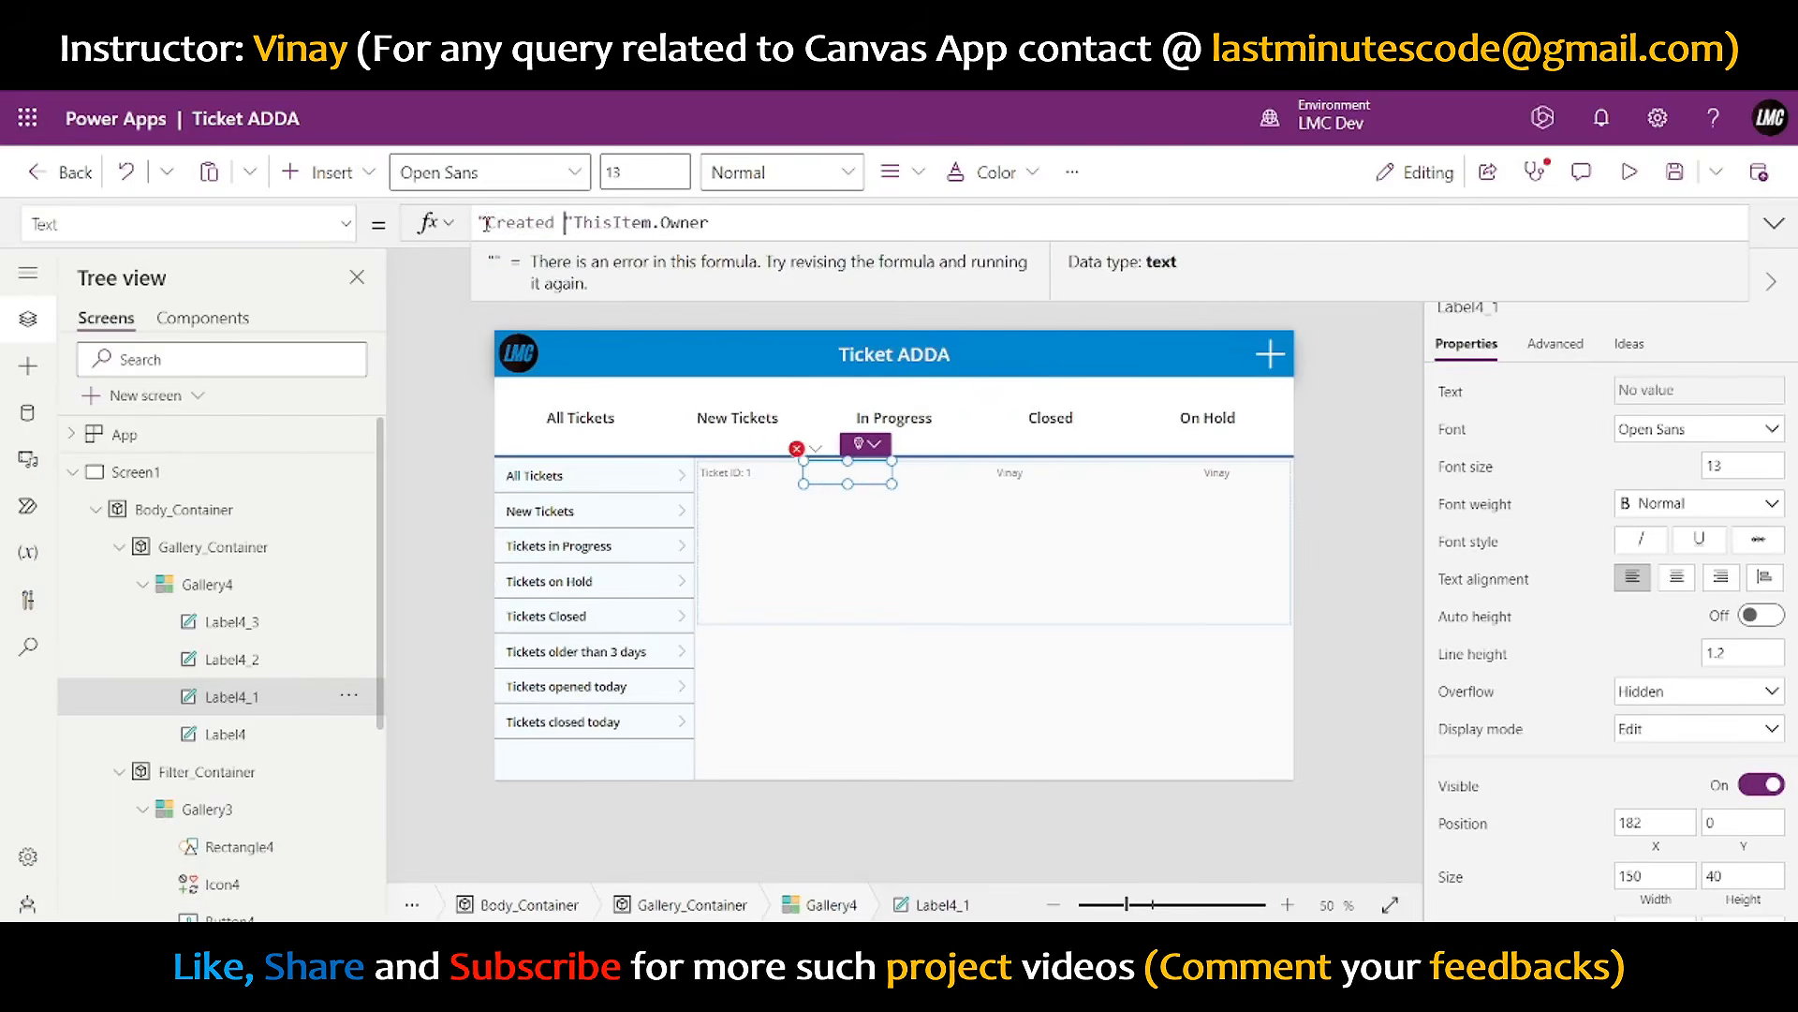
{"action": "type", "text": "y: "}
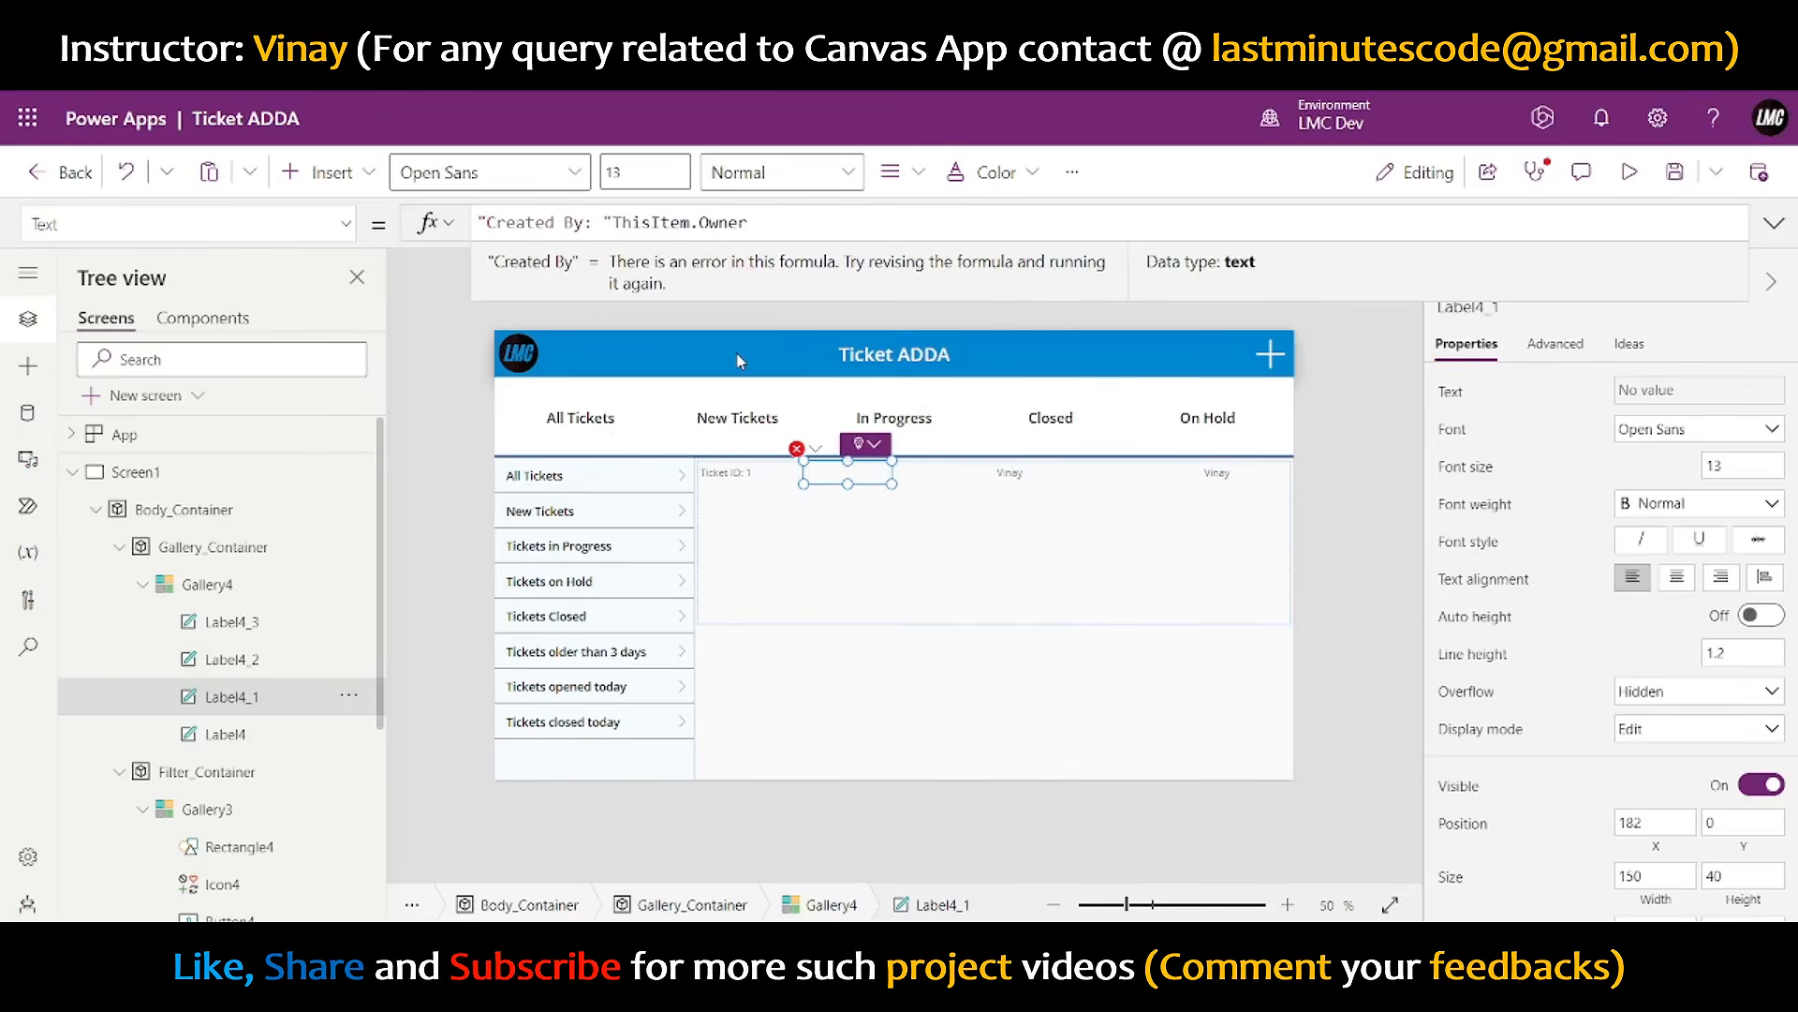
{"action": "type", "text": "\" &"}
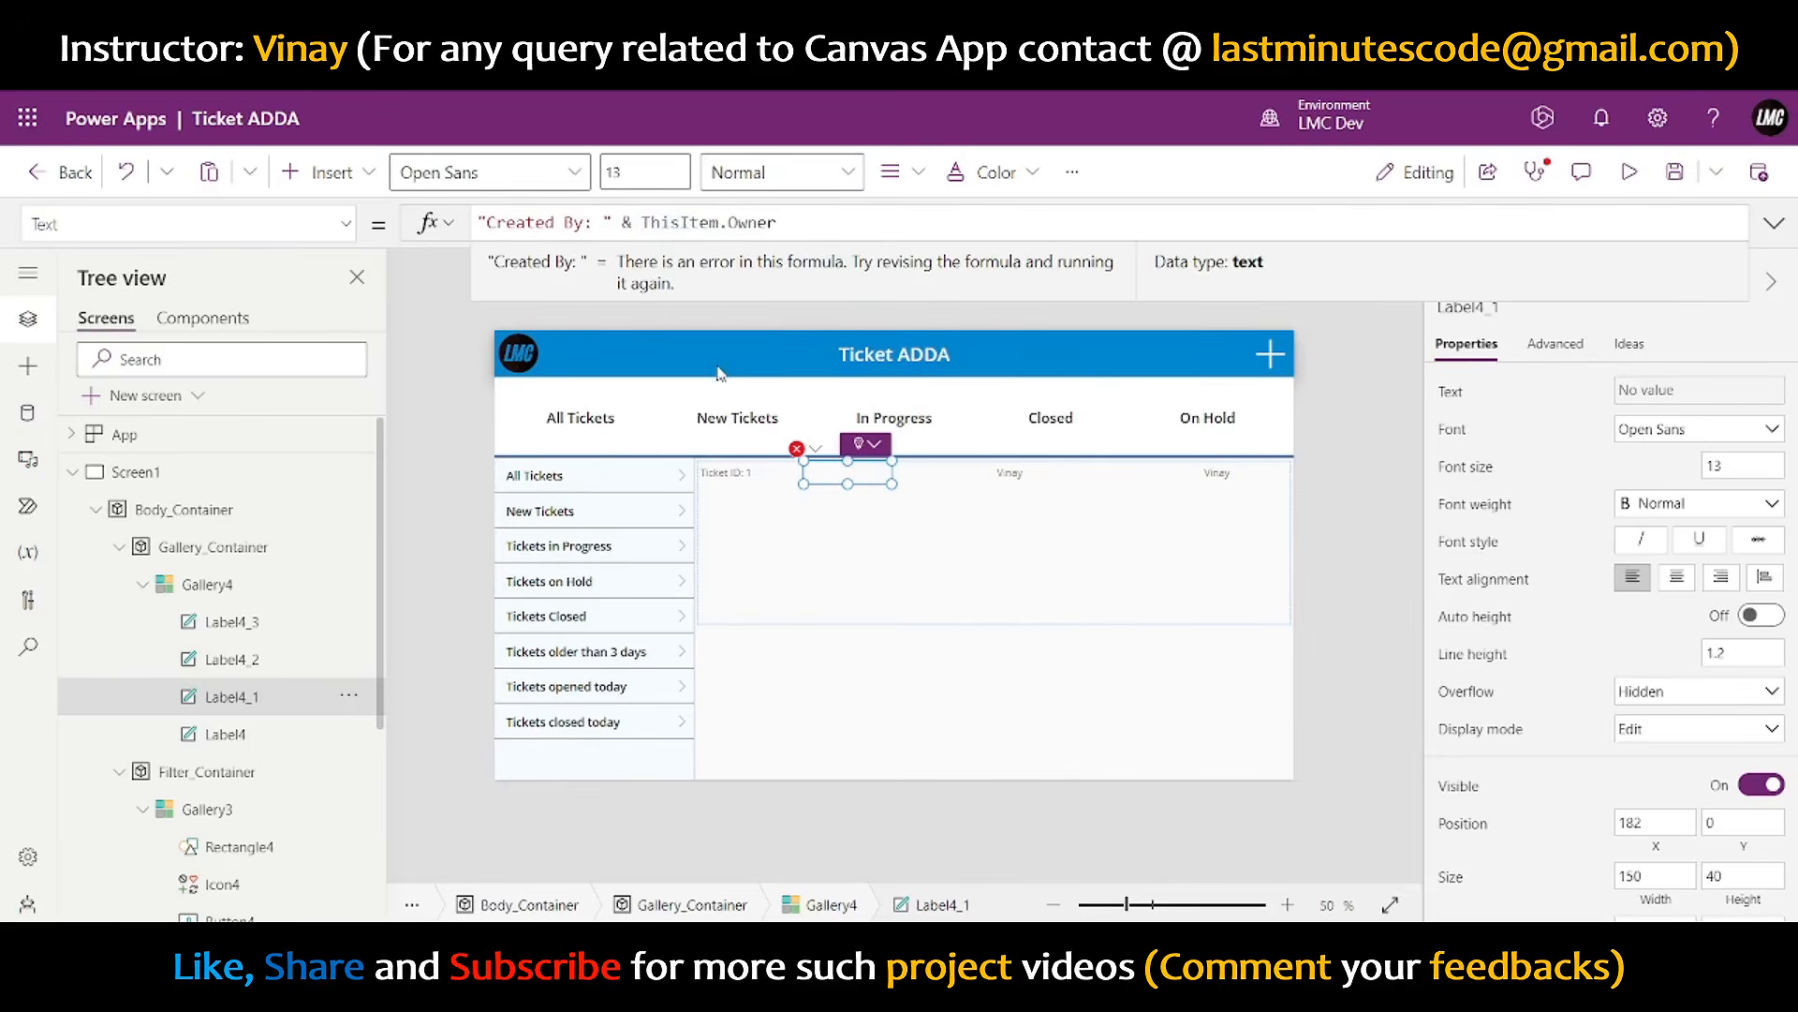
{"action": "left_click_drag", "start_coordinate": [892, 483], "coordinate": [1054, 472]}
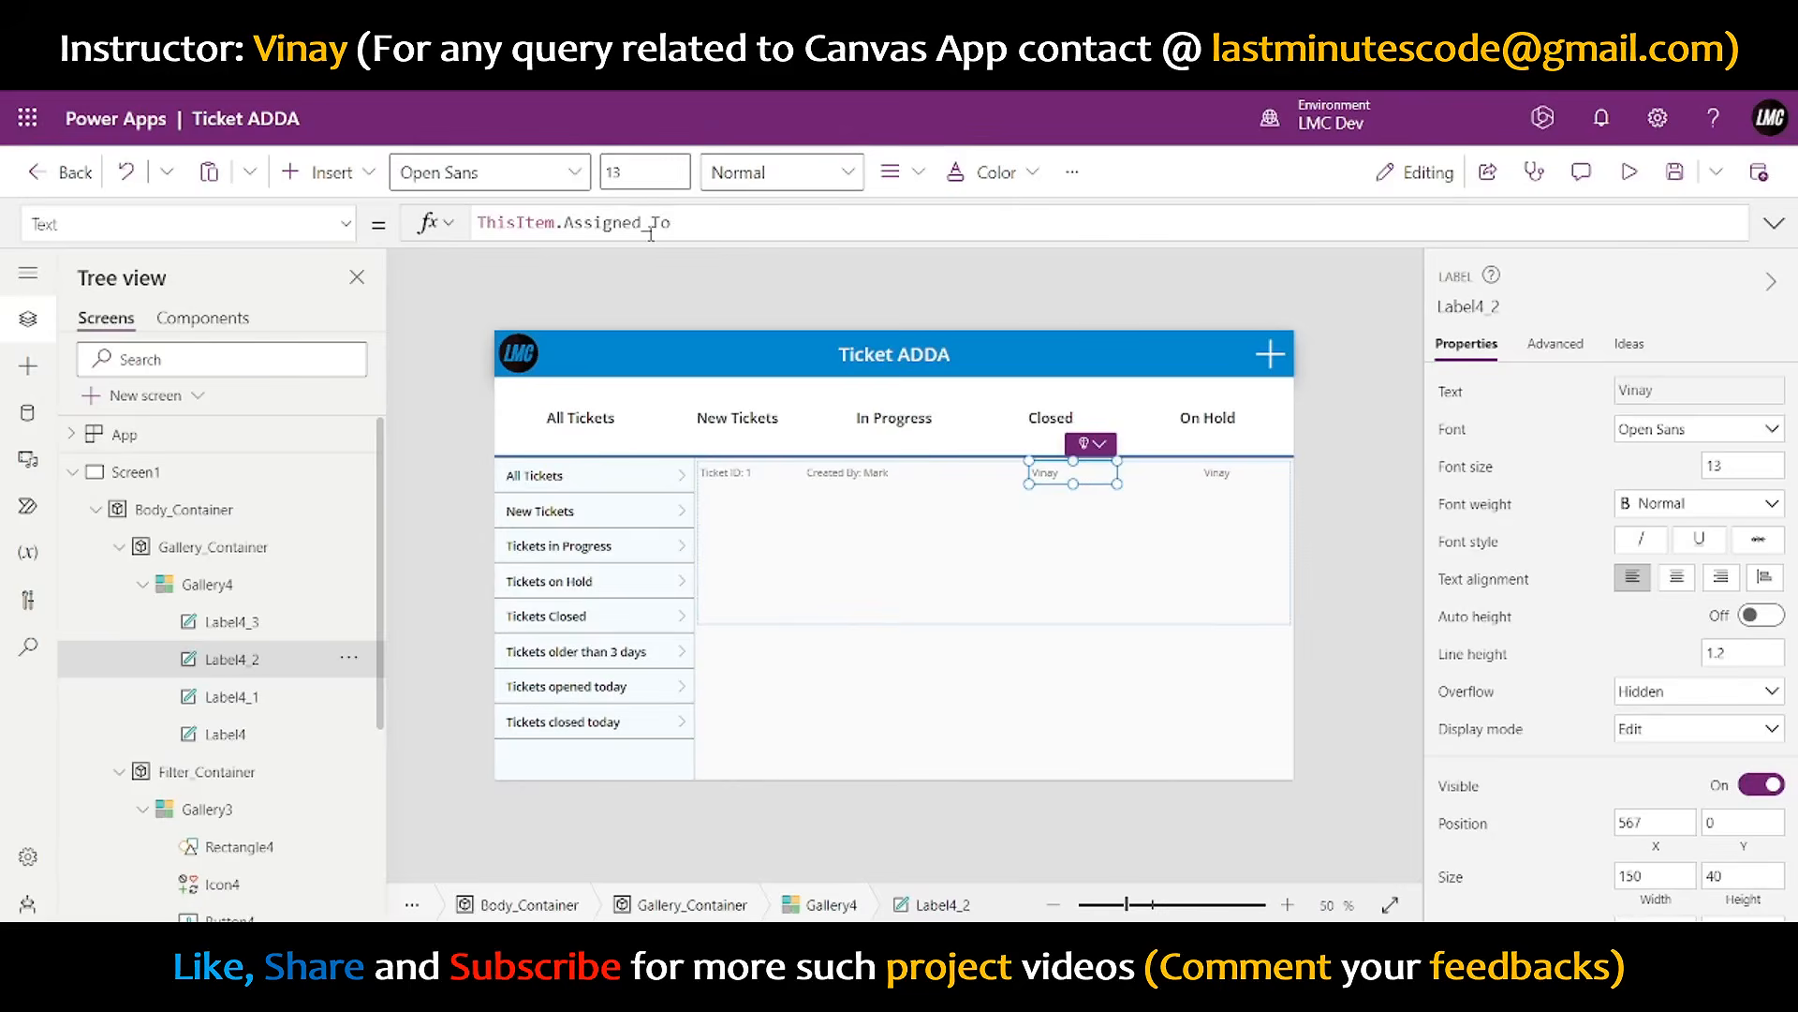
- Set the third label's text formula to "Priority: "& ThisItem.Priority and widen the label to about 204
{"action": "double_click", "coordinate": [651, 226]}
{"action": "type", "text": "PO"}
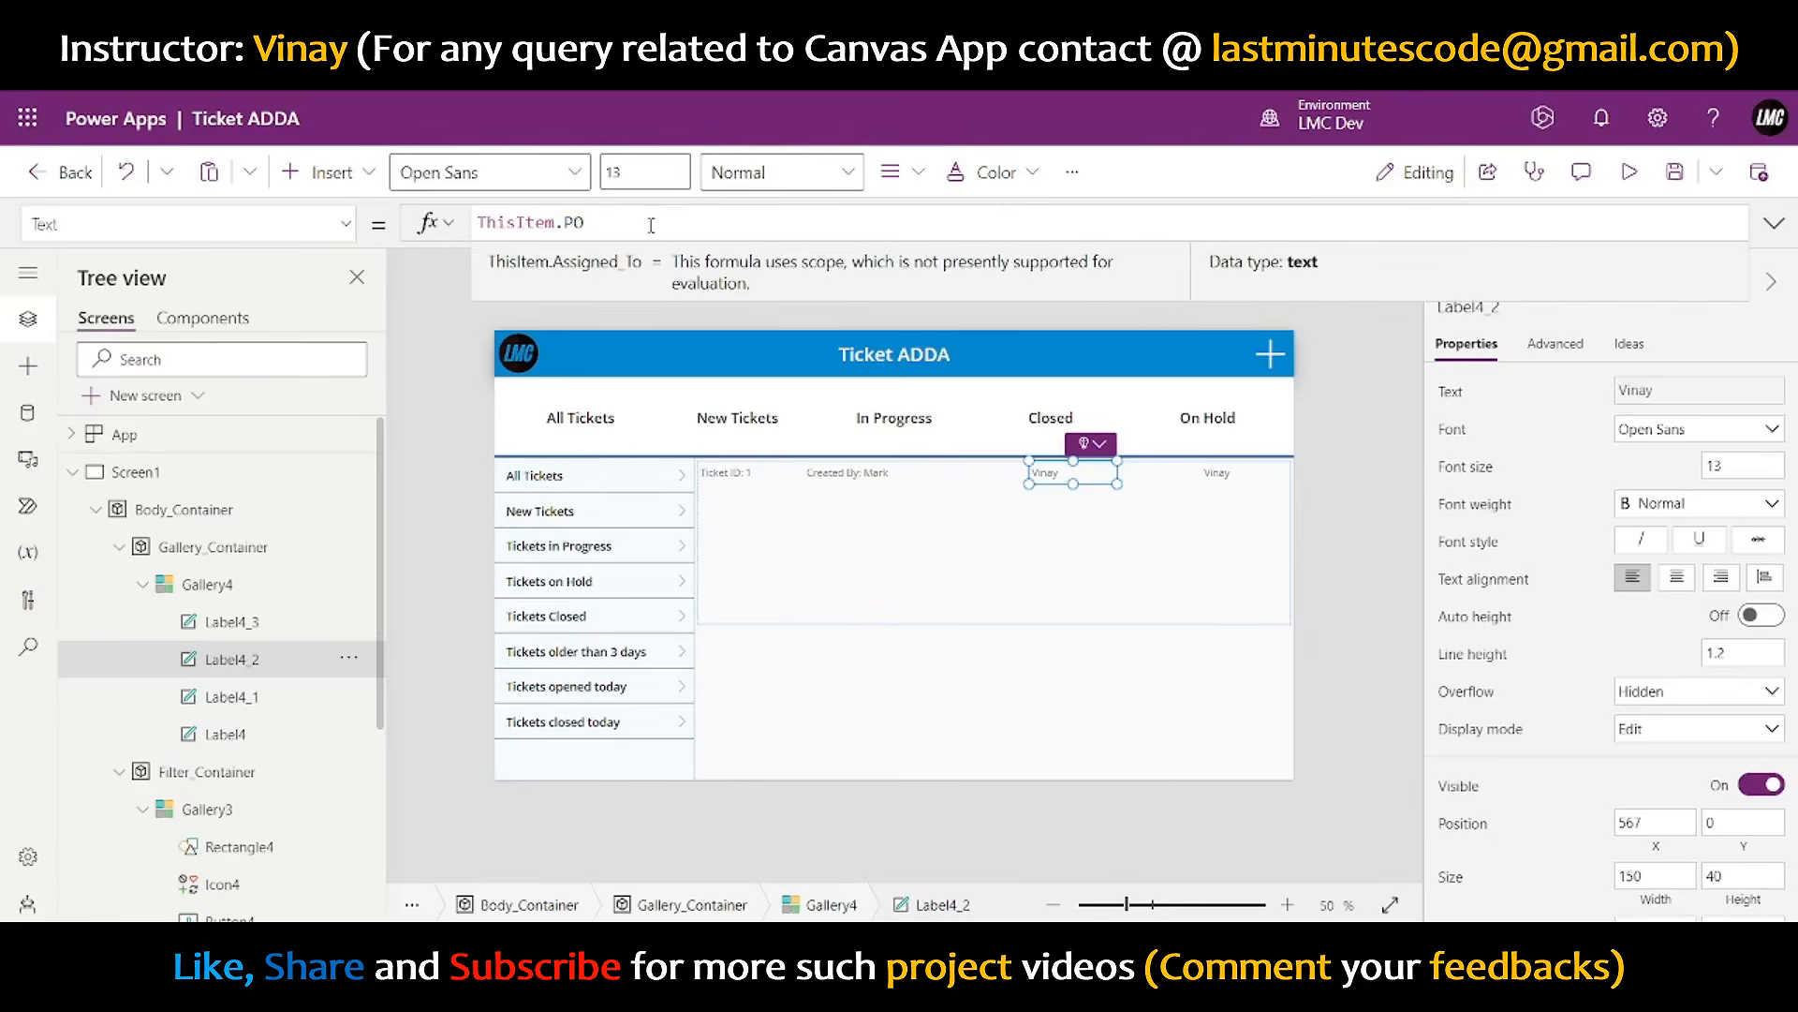
{"action": "key", "text": "BackSpace"}
{"action": "type", "text": "riority"}
{"action": "key", "text": "Tab"}
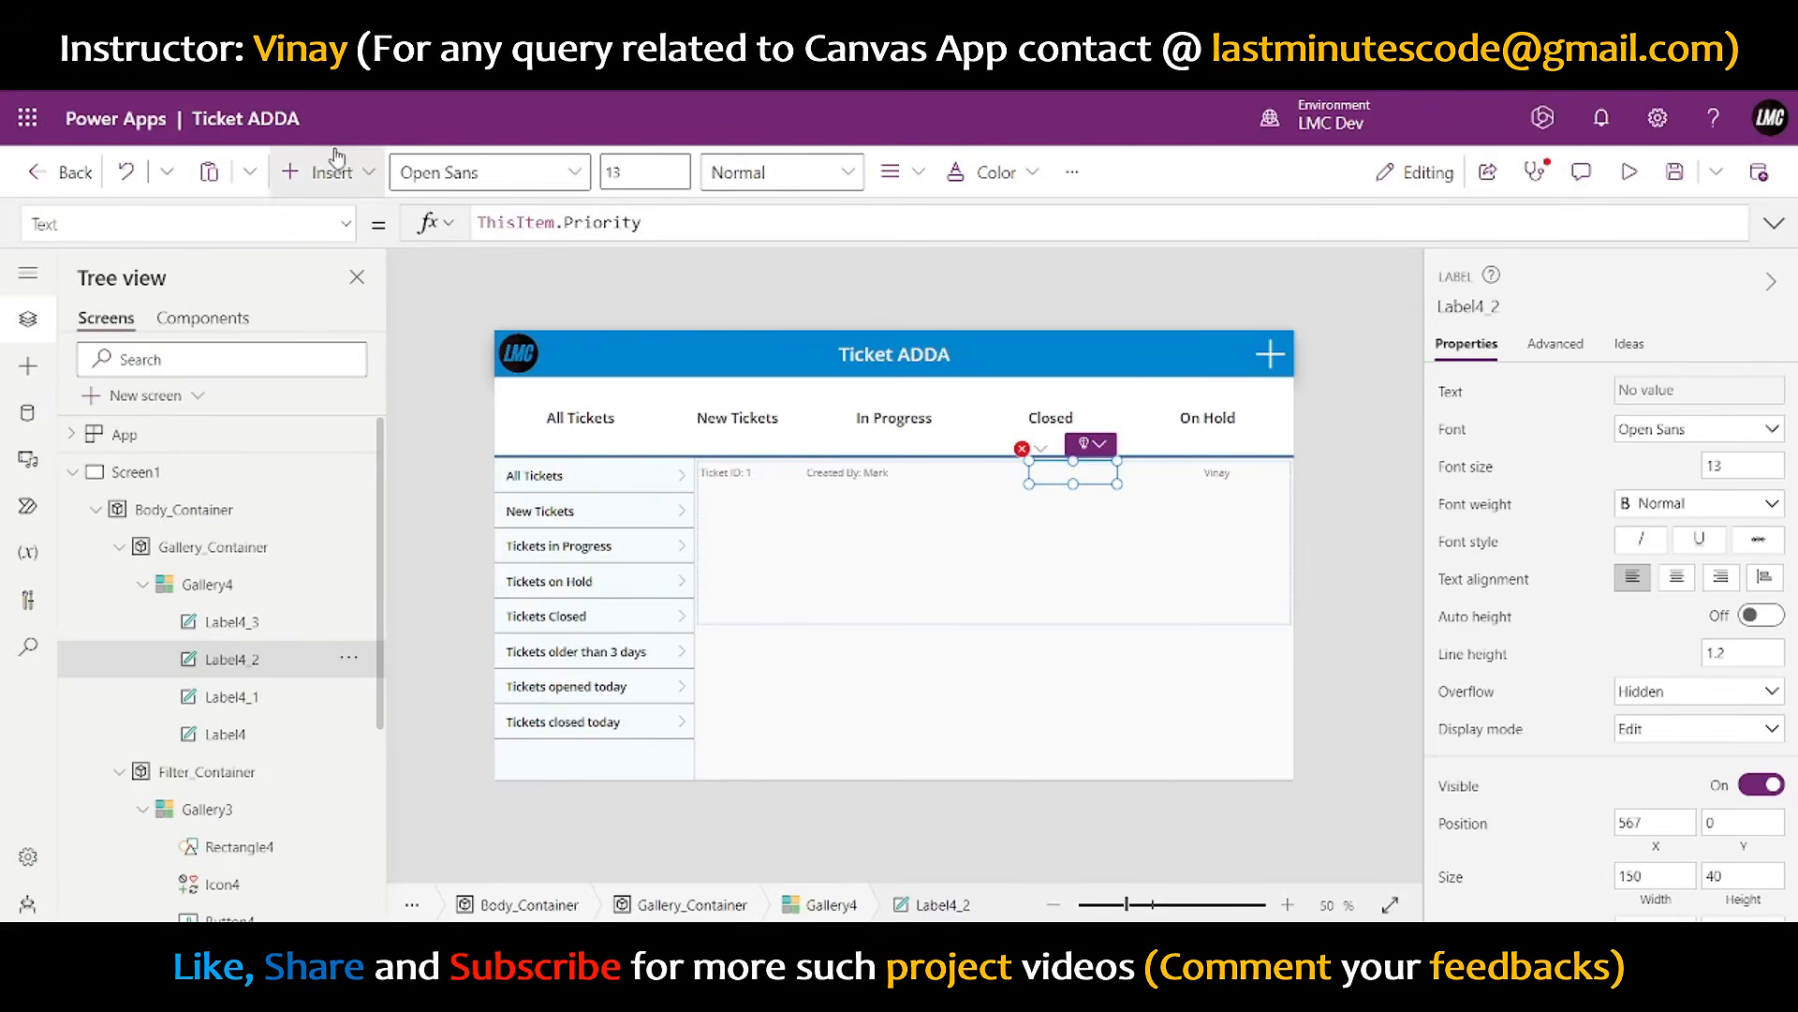
{"action": "left_click", "coordinate": [481, 222]}
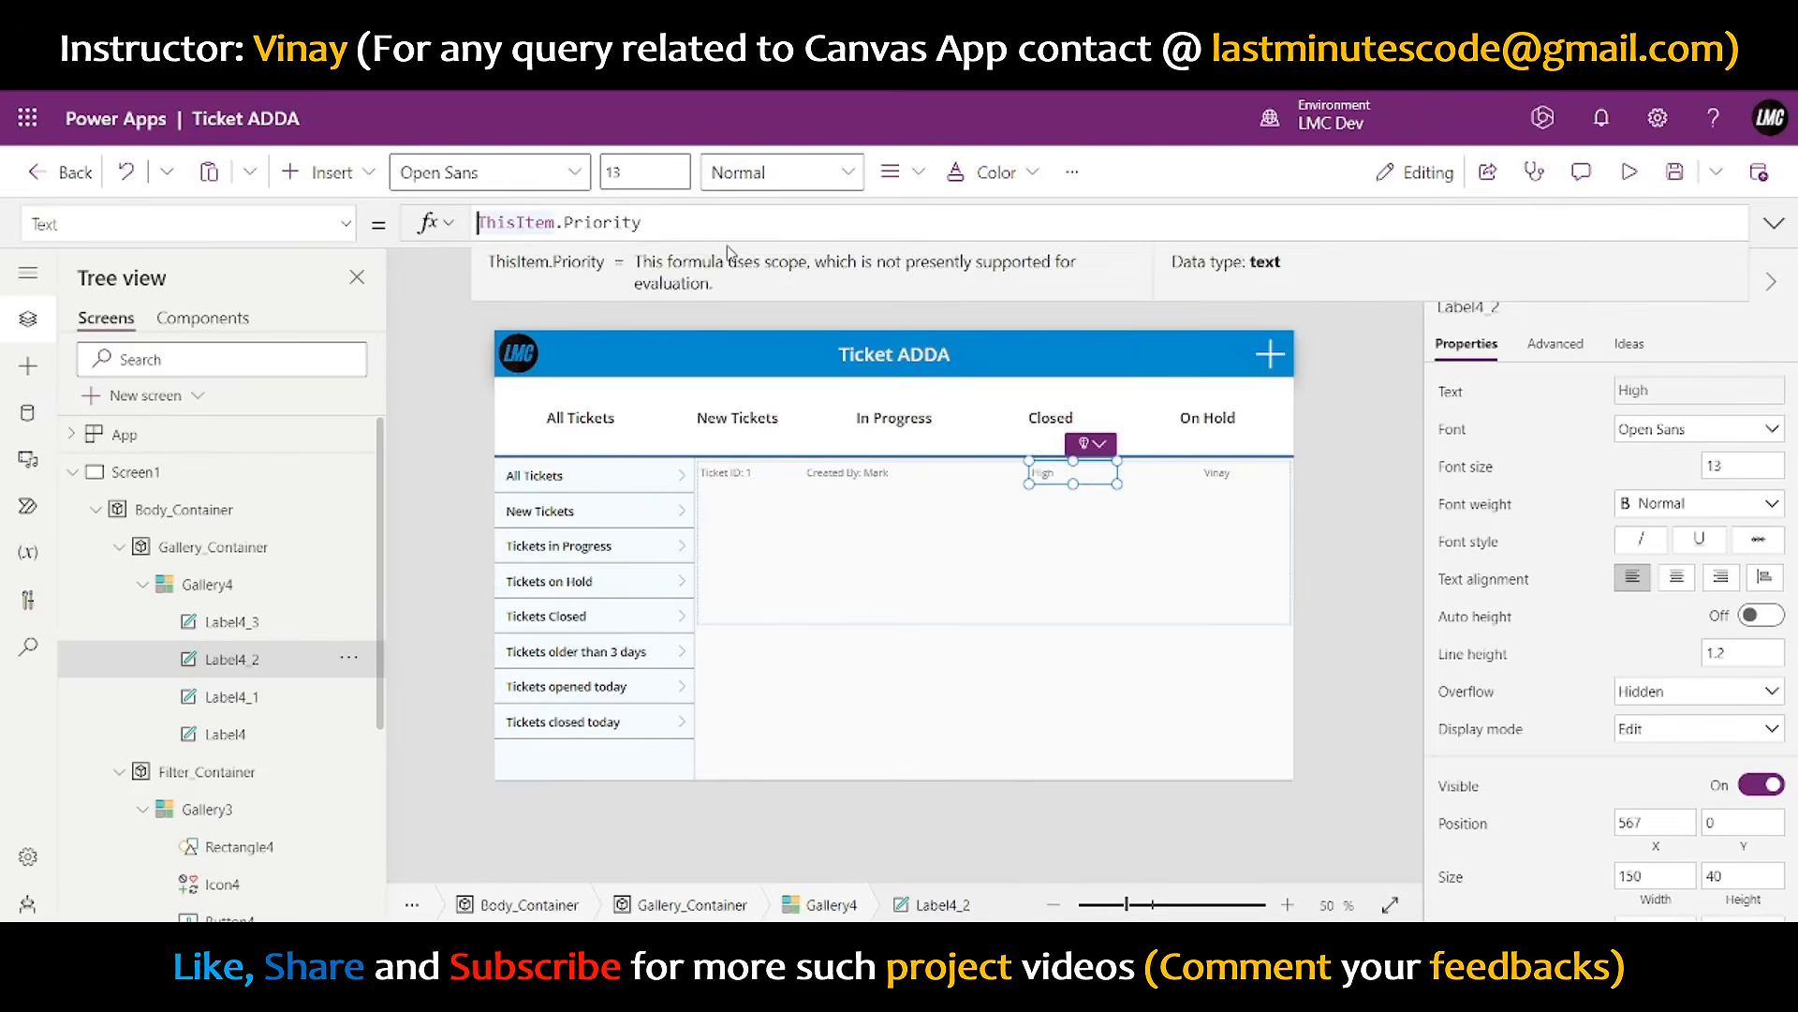
{"action": "type", "text": "\"\"&"}
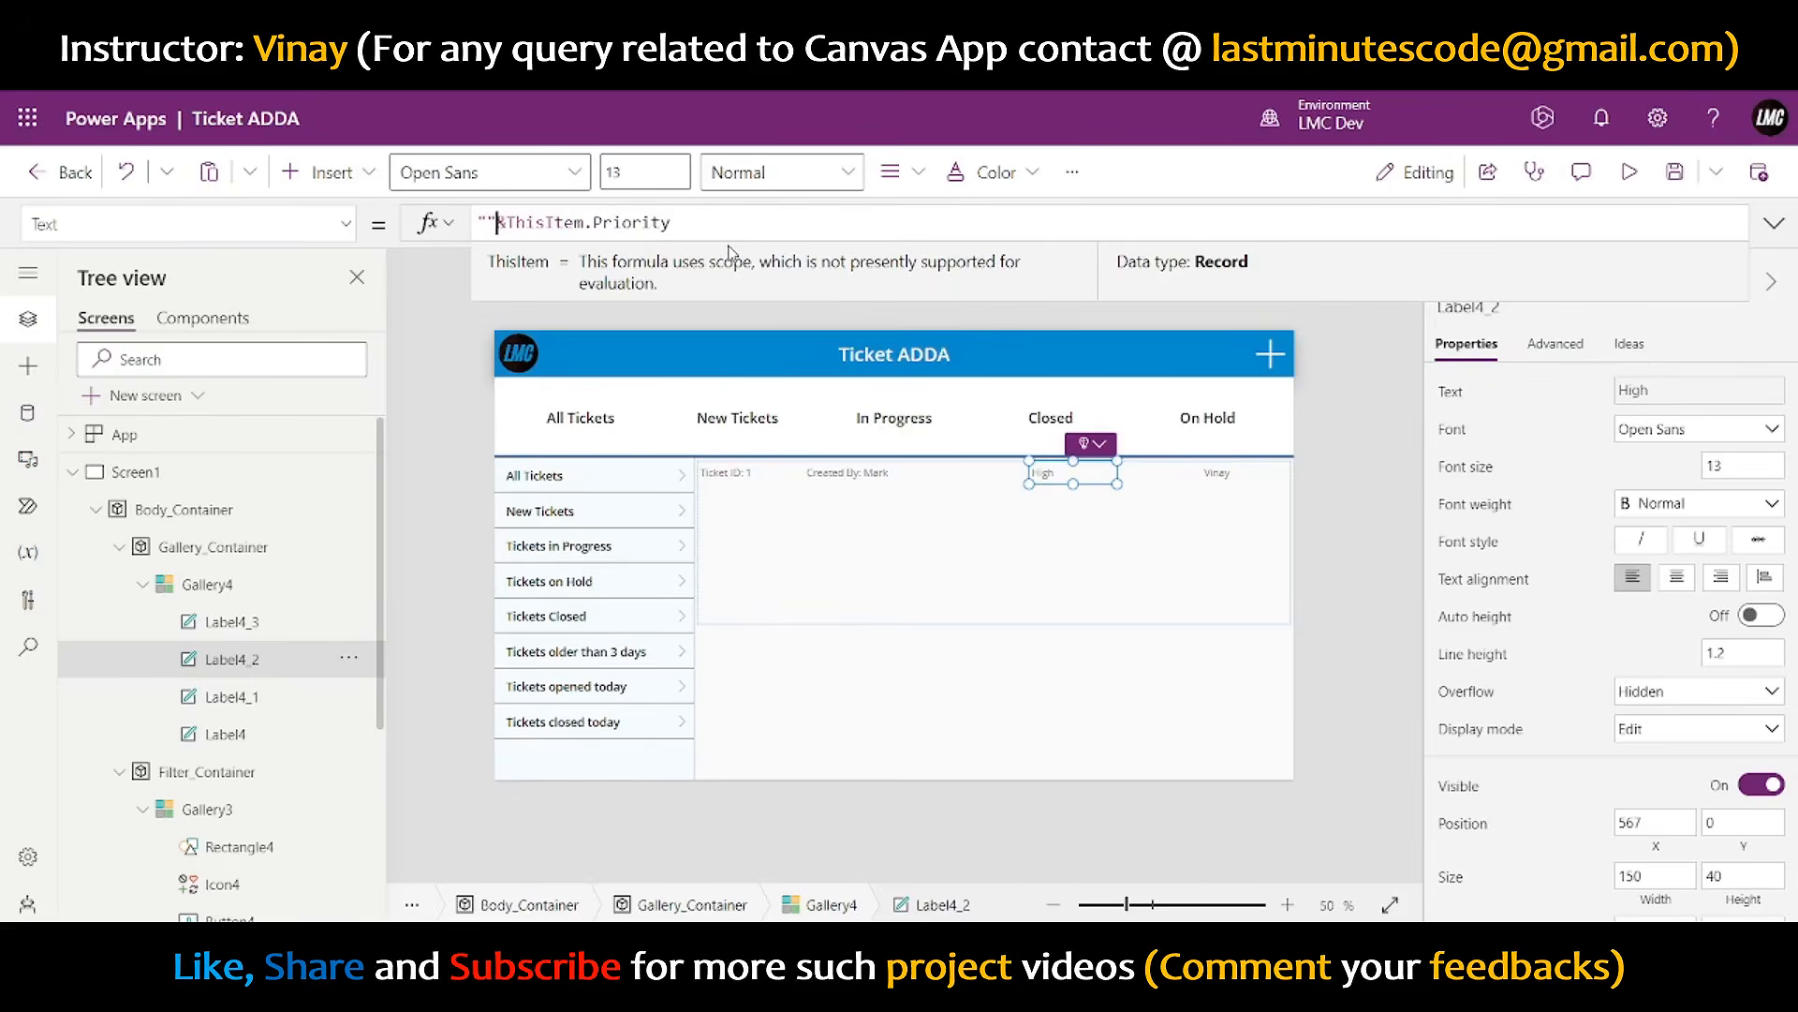
{"action": "type", "text": "Priority"}
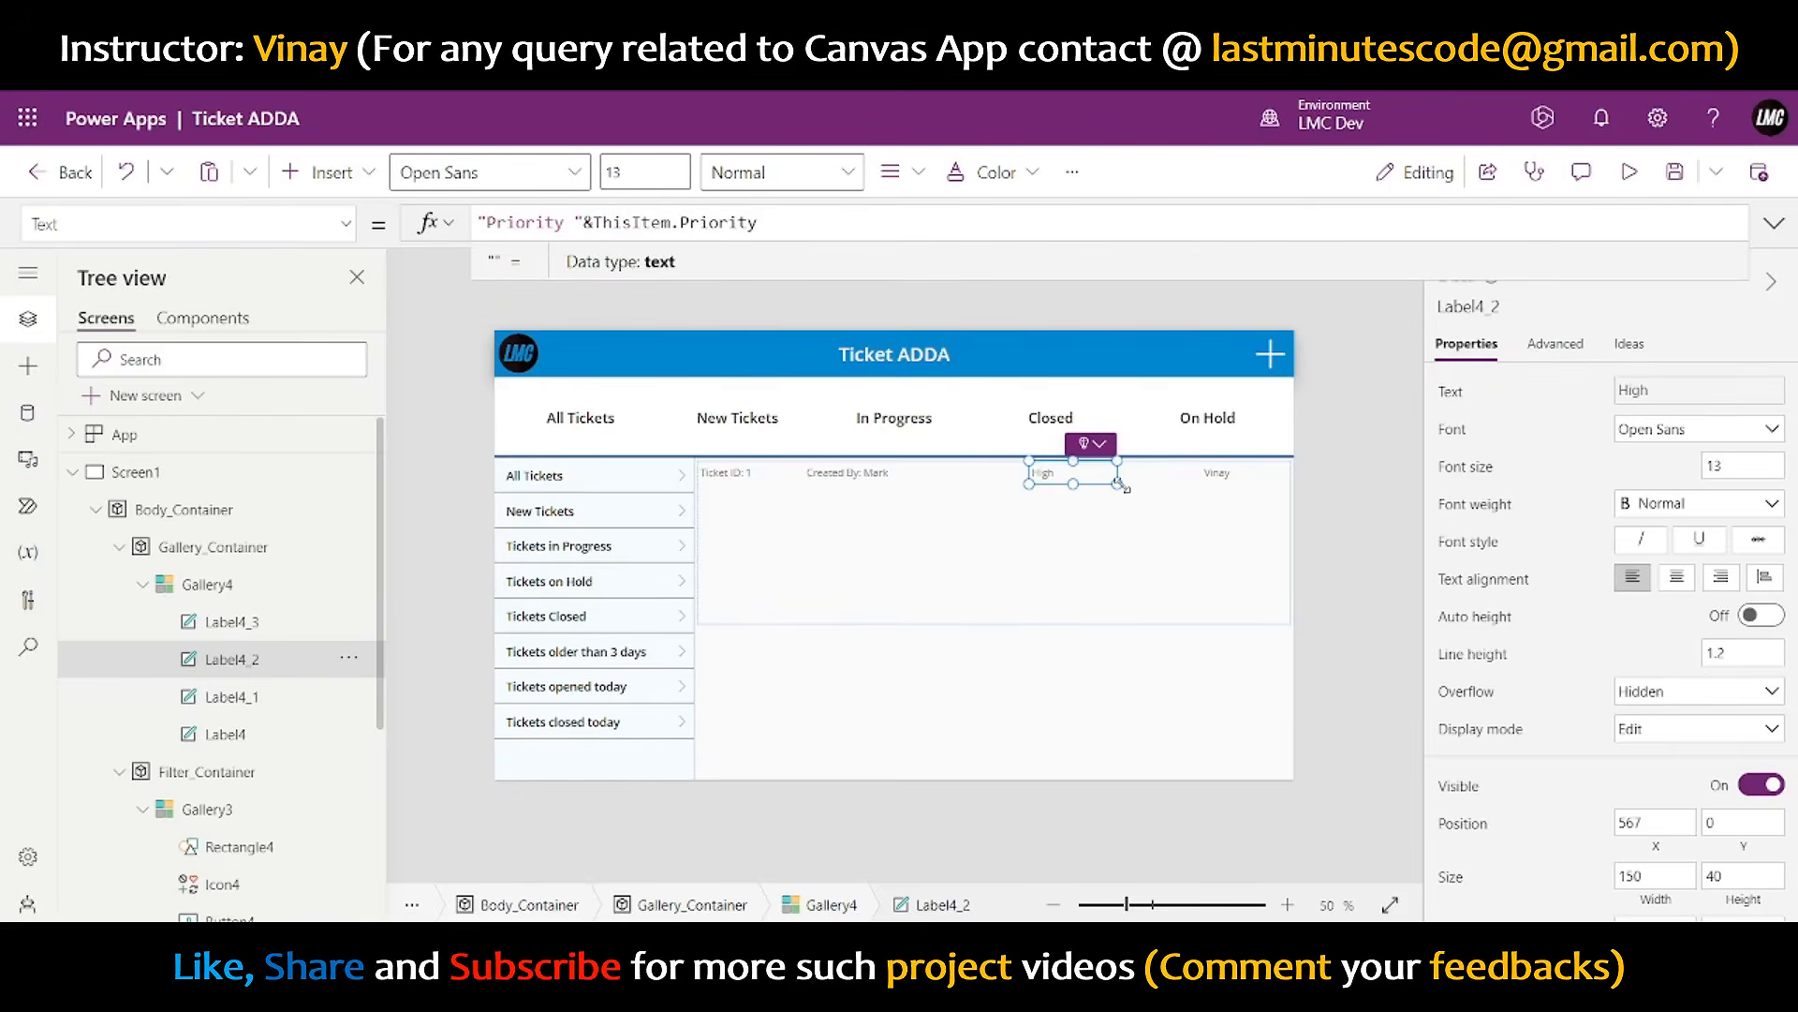
{"action": "left_click_drag", "start_coordinate": [1125, 487], "coordinate": [1155, 486]}
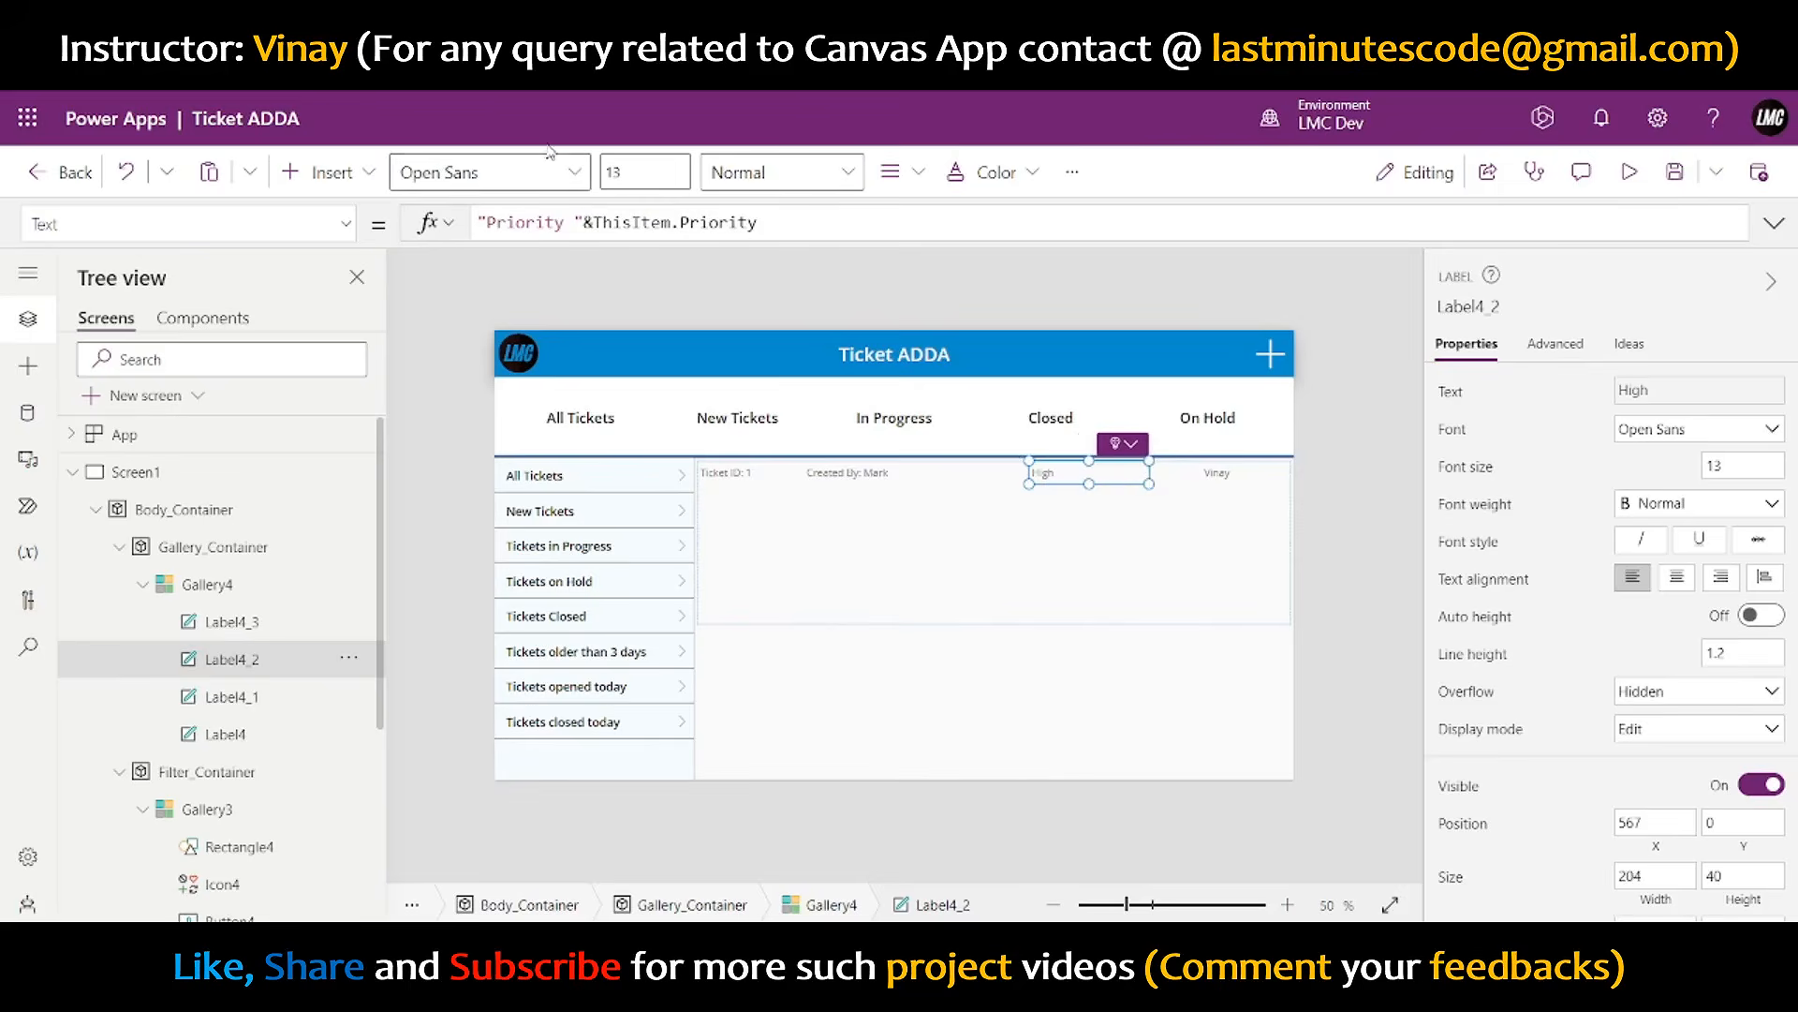
{"action": "left_click", "coordinate": [593, 222]}
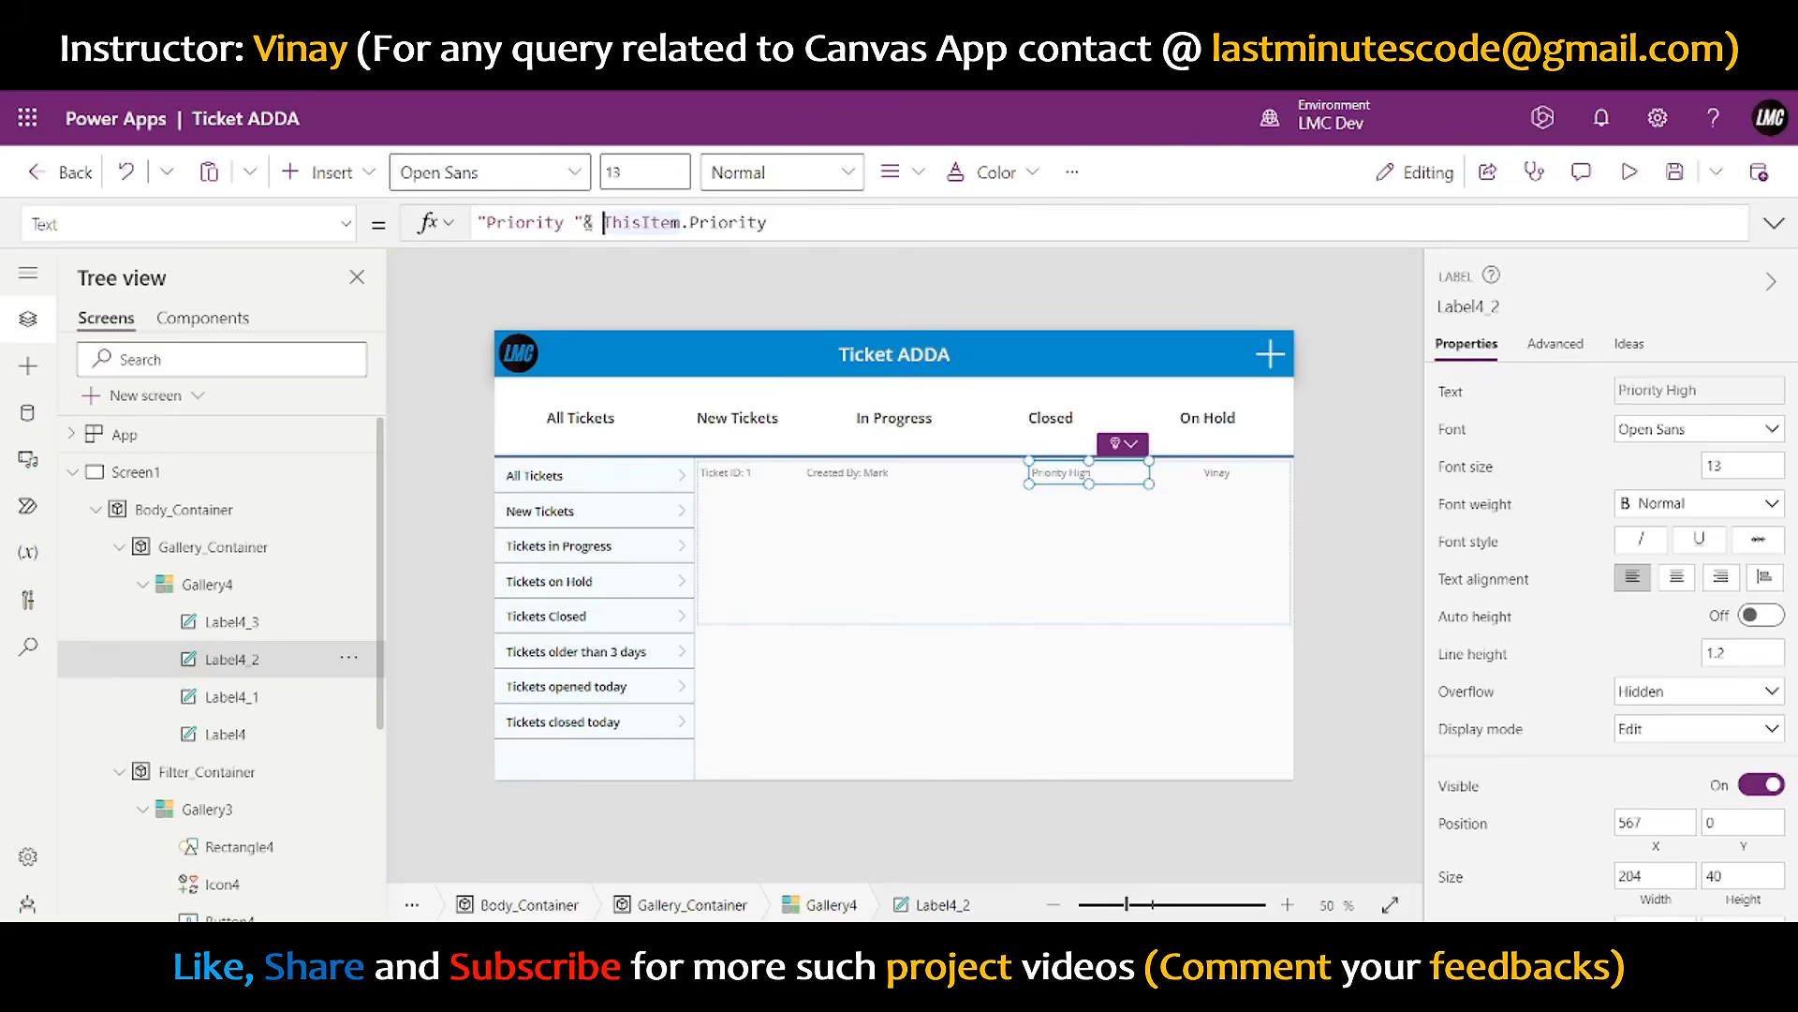
{"action": "left_click", "coordinate": [574, 221]}
{"action": "type", "text": ":"}
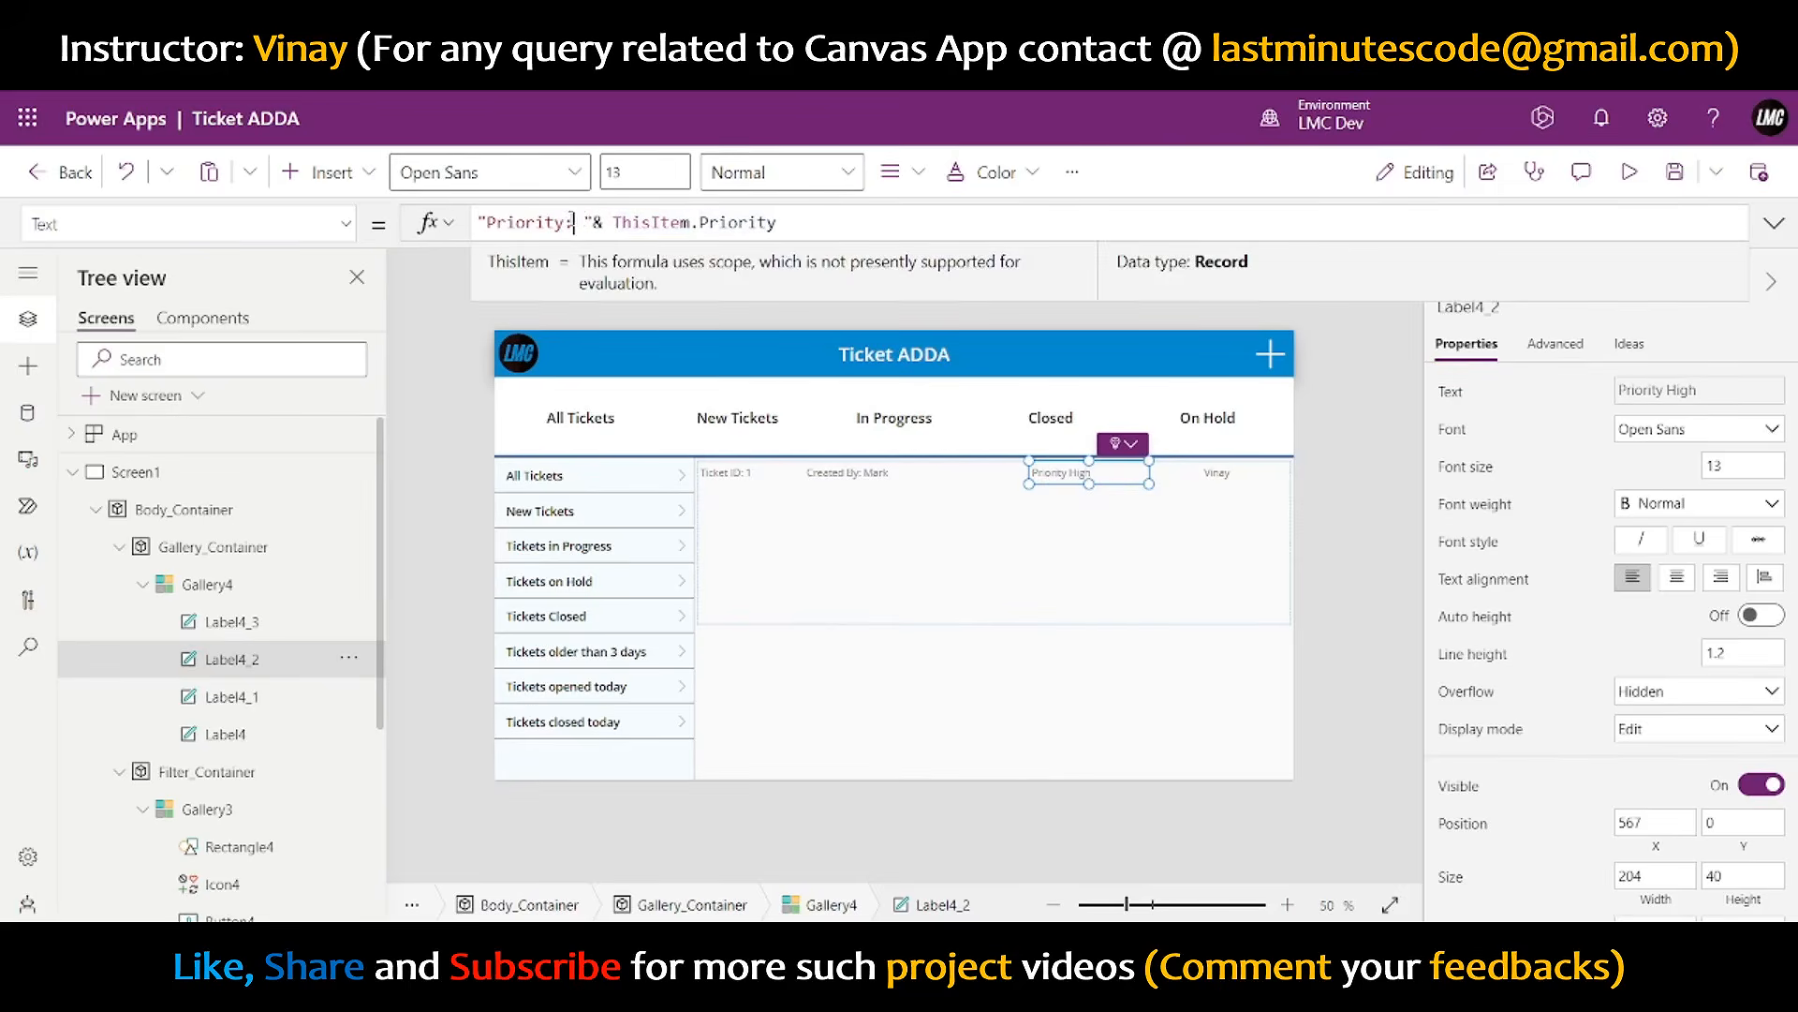
{"action": "left_click", "coordinate": [1245, 526]}
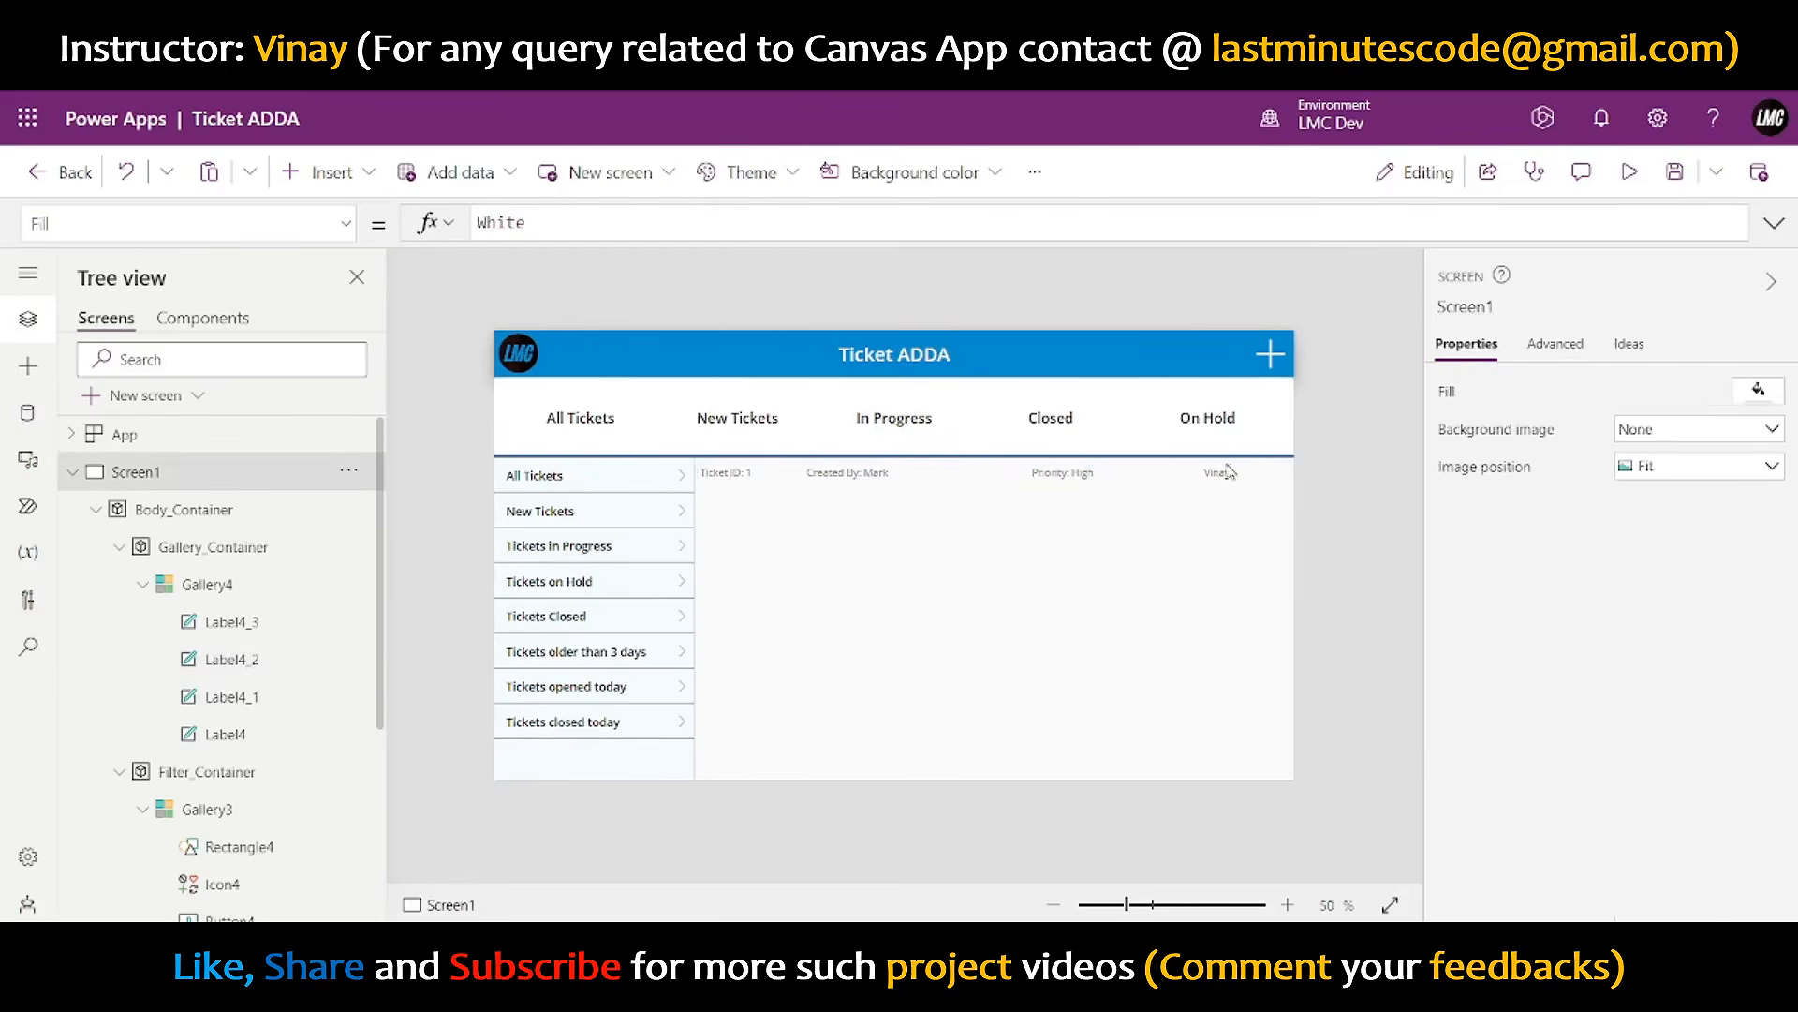
- Set the fourth label's text formula to "Created On: " & ThisItem.Date_Created and widen it toward the third label so the text fits one line
{"action": "left_click", "coordinate": [1218, 473]}
{"action": "double_click", "coordinate": [595, 221]}
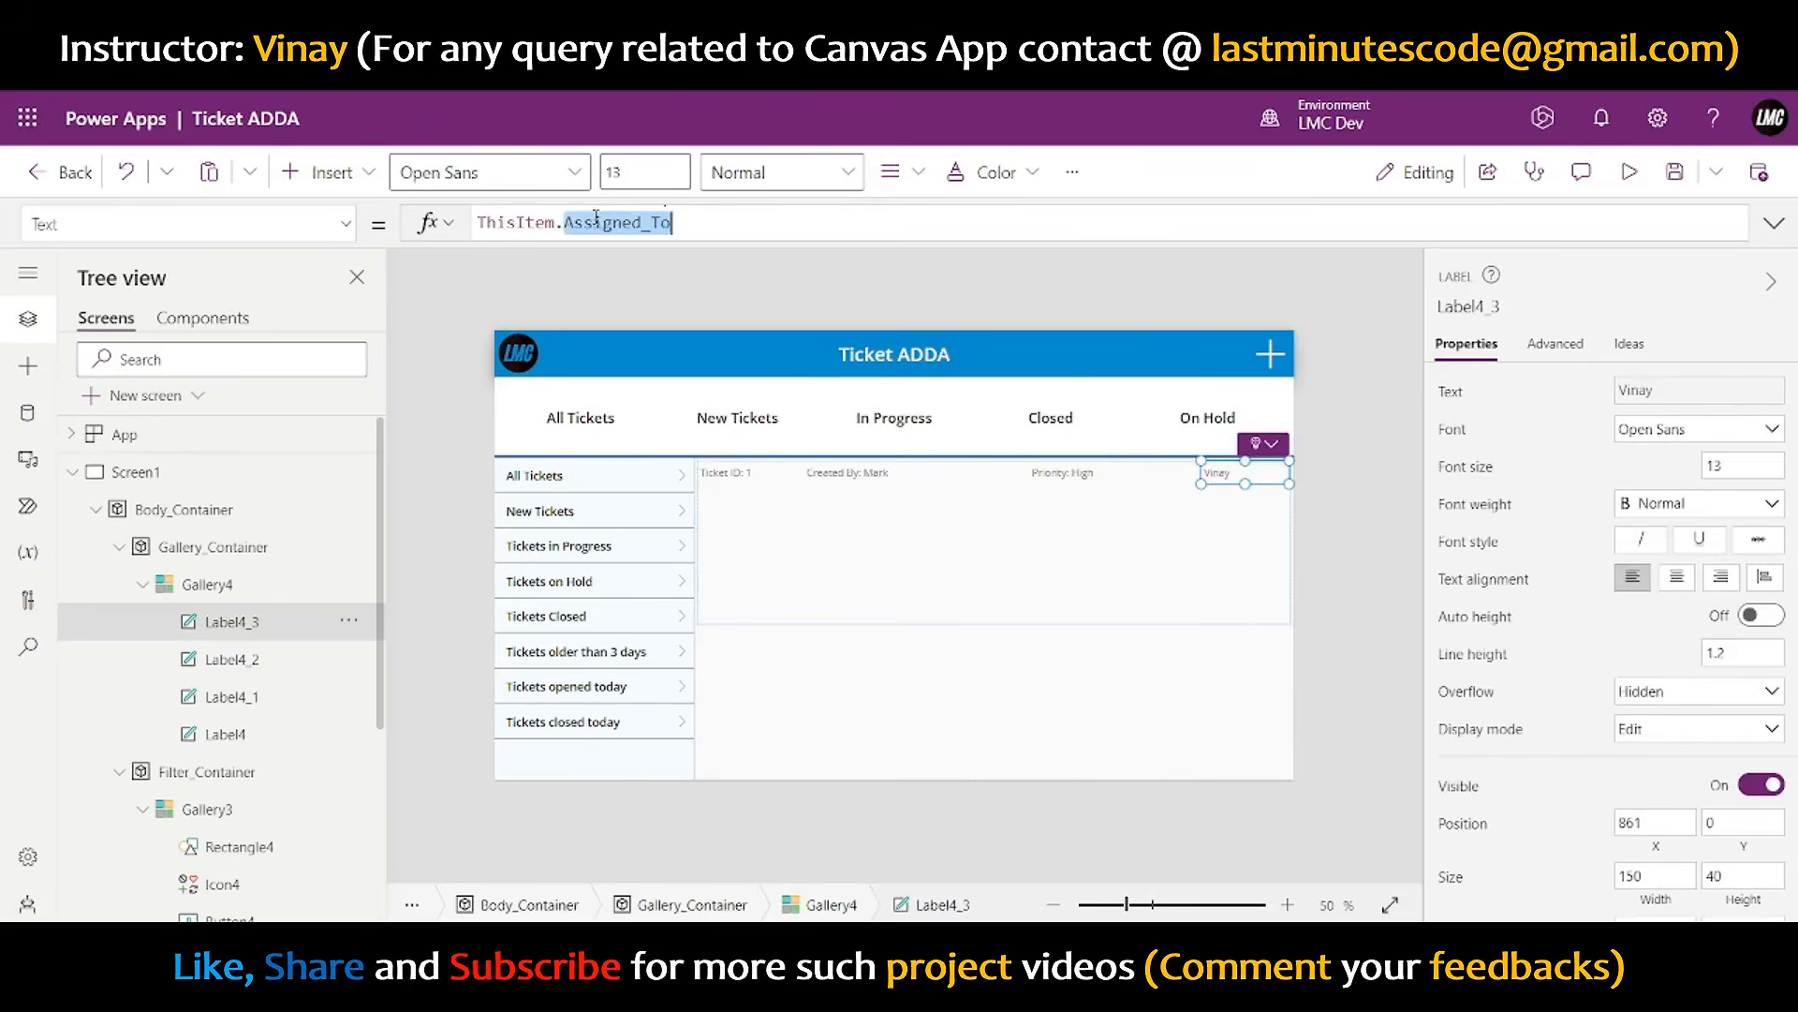
{"action": "type", "text": "Created"}
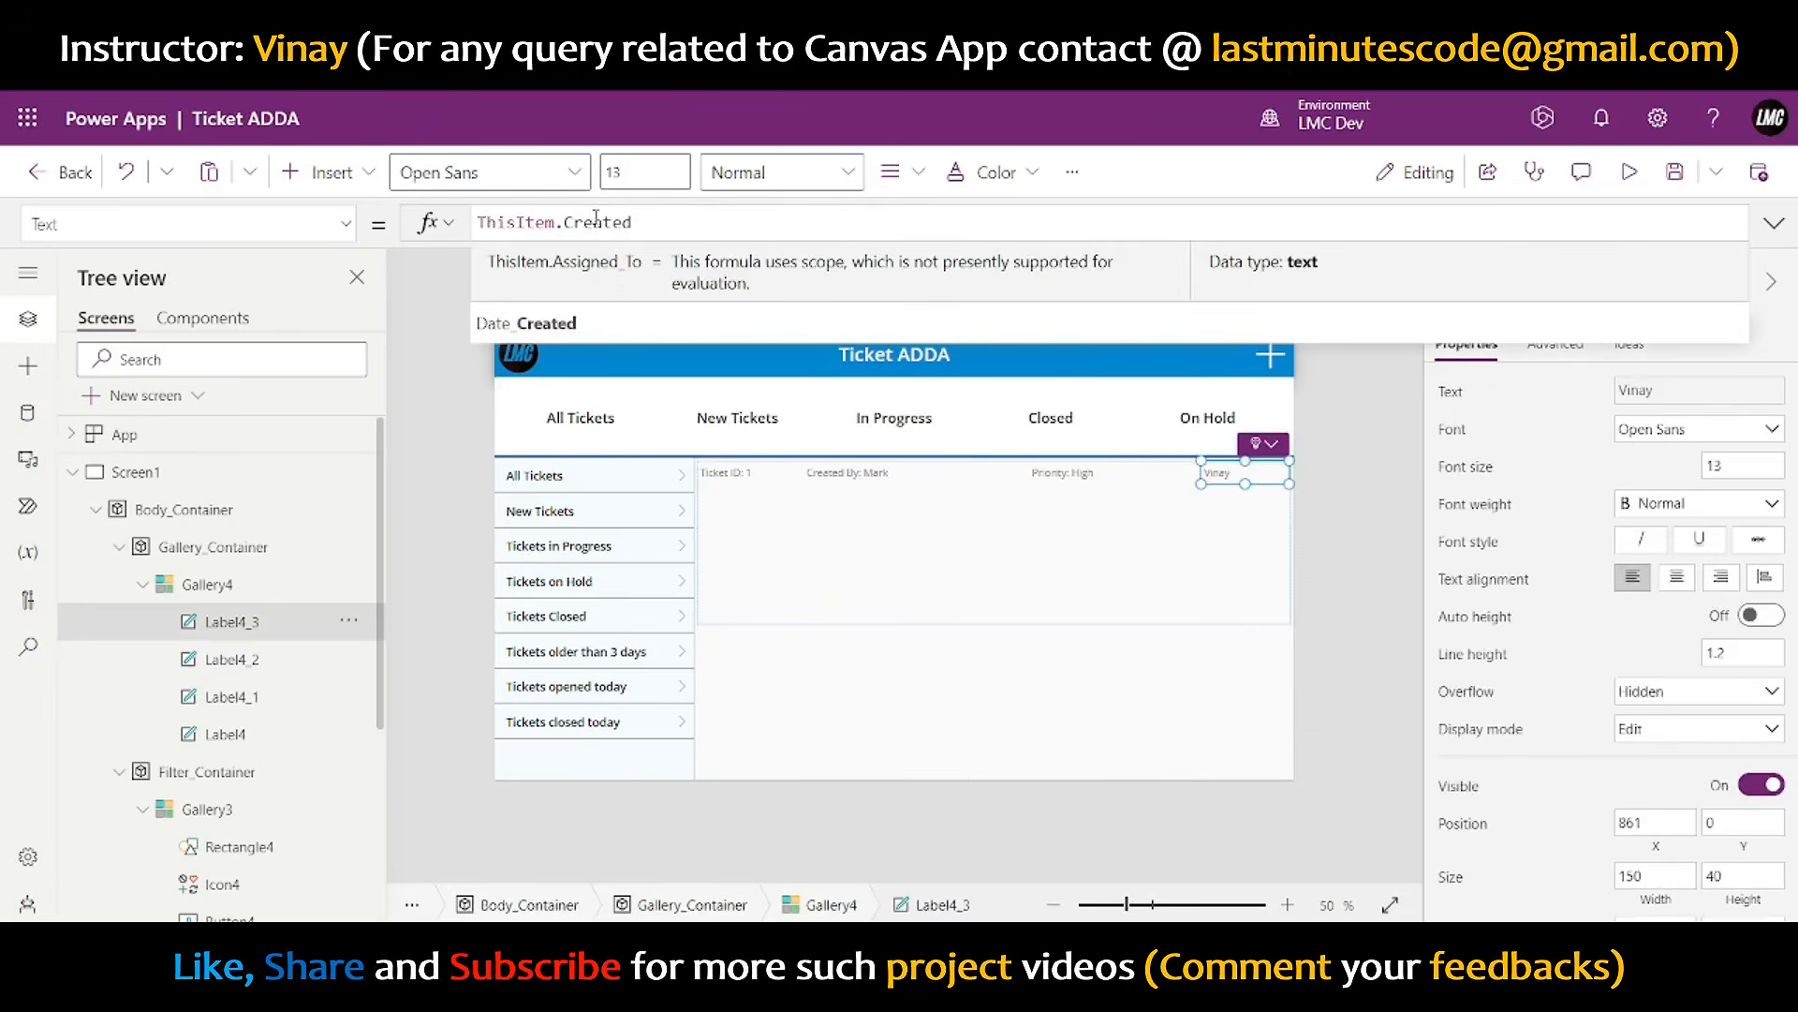
{"action": "key", "text": "Tab"}
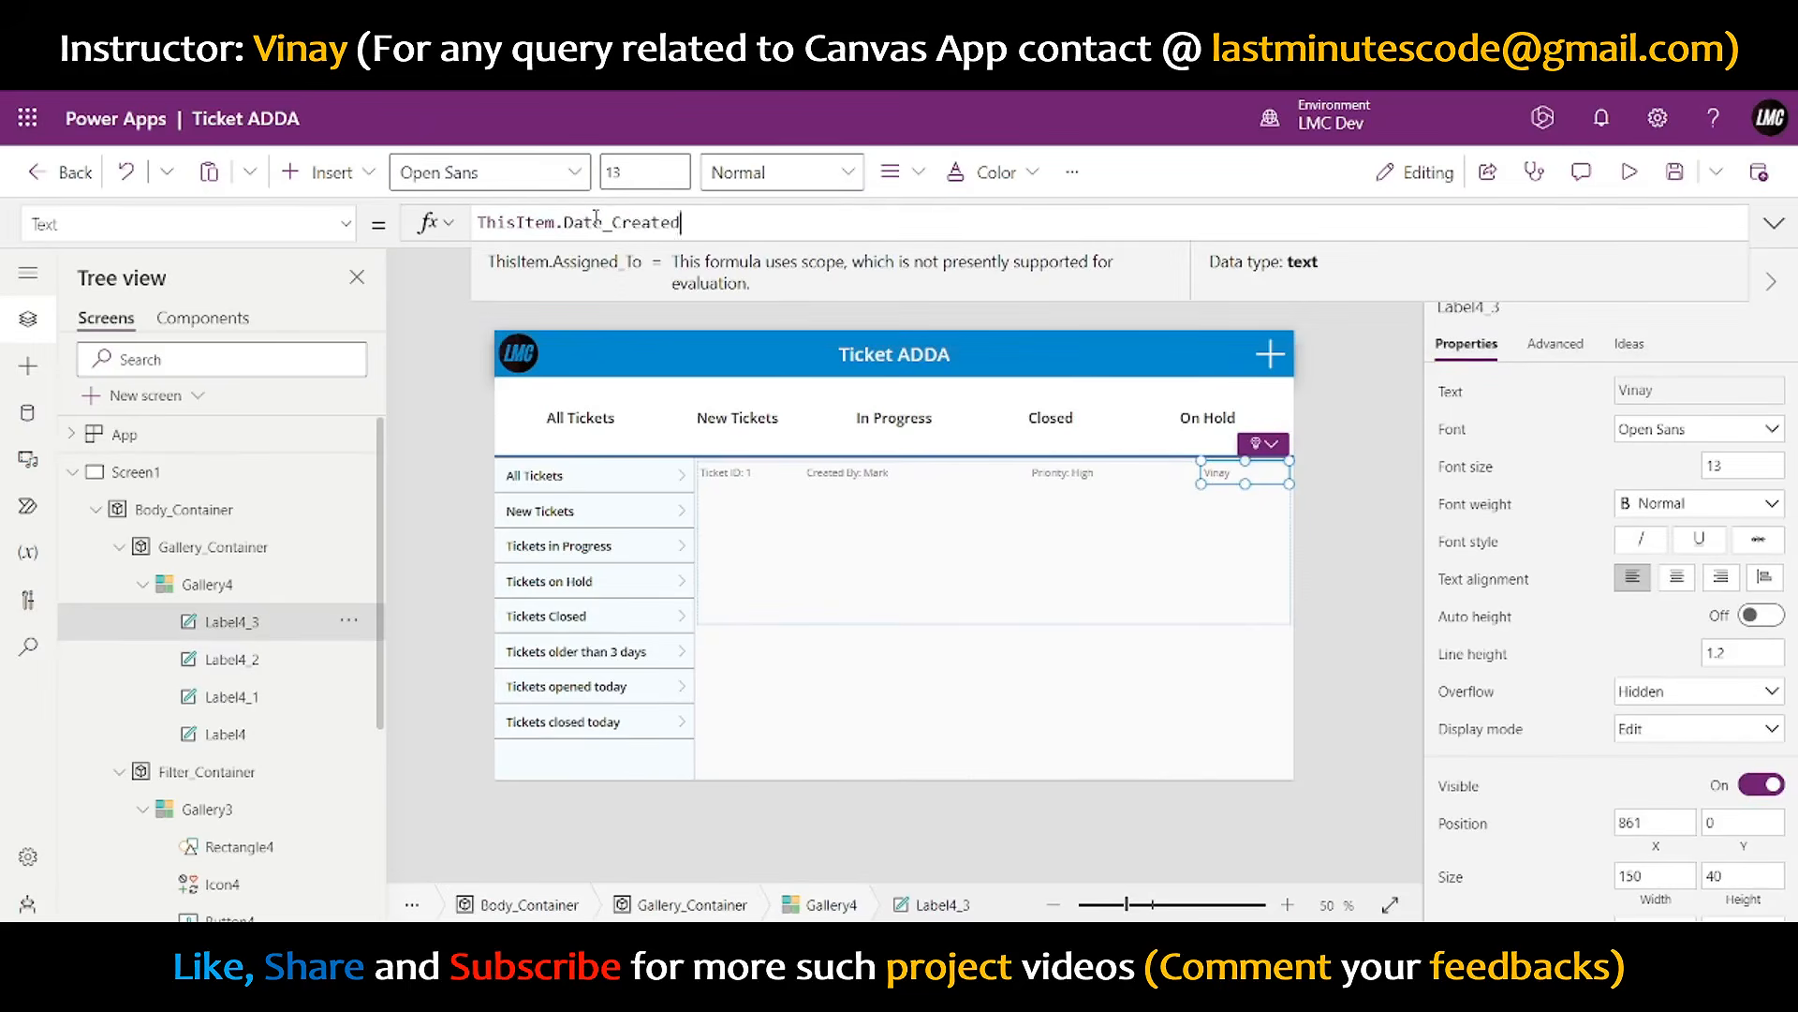
{"action": "key", "text": "Left"}
{"action": "key", "text": "Left"}
{"action": "key", "text": "Left"}
{"action": "key", "text": "Left"}
{"action": "key", "text": "Left"}
{"action": "key", "text": "Left"}
{"action": "key", "text": "Left"}
{"action": "key", "text": "Left"}
{"action": "key", "text": "Left"}
{"action": "key", "text": "Left"}
{"action": "key", "text": "Left"}
{"action": "key", "text": "Left"}
{"action": "key", "text": "Left"}
{"action": "key", "text": "Left"}
{"action": "key", "text": "Left"}
{"action": "key", "text": "Left"}
{"action": "key", "text": "Left"}
{"action": "key", "text": "Left"}
{"action": "key", "text": "Left"}
{"action": "key", "text": "Left"}
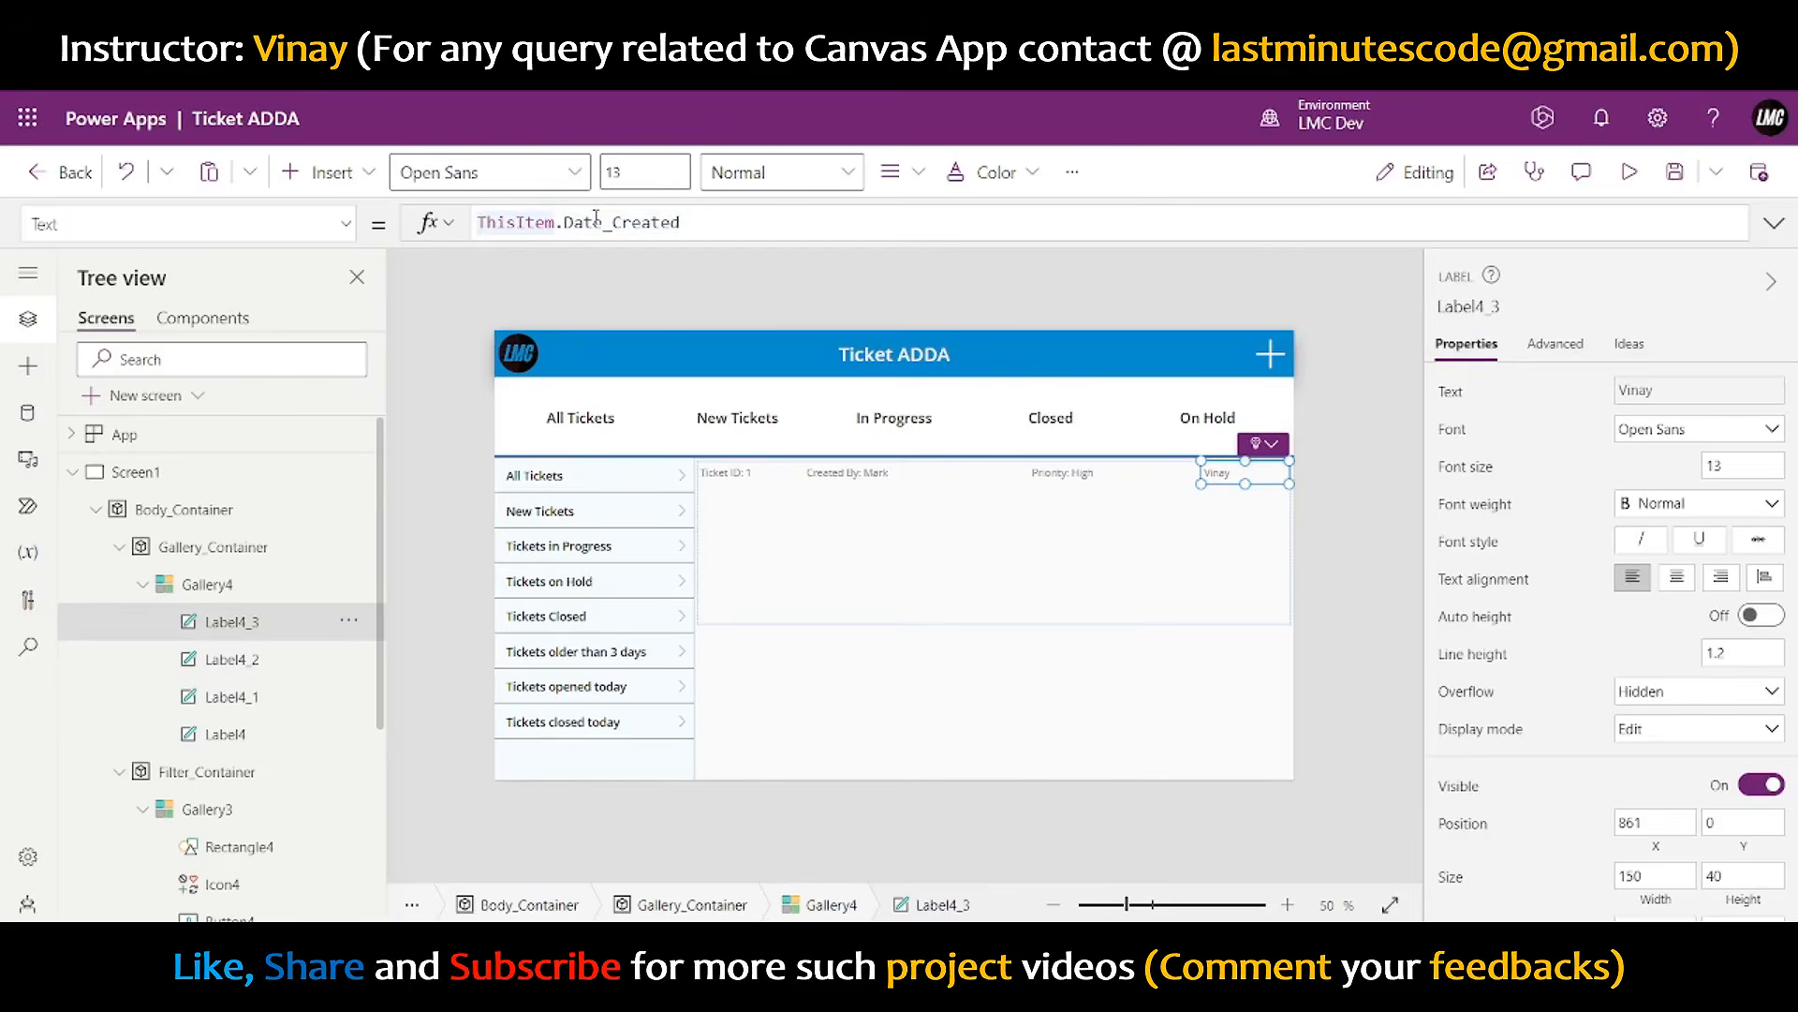
{"action": "type", "text": "\"\"Created O"}
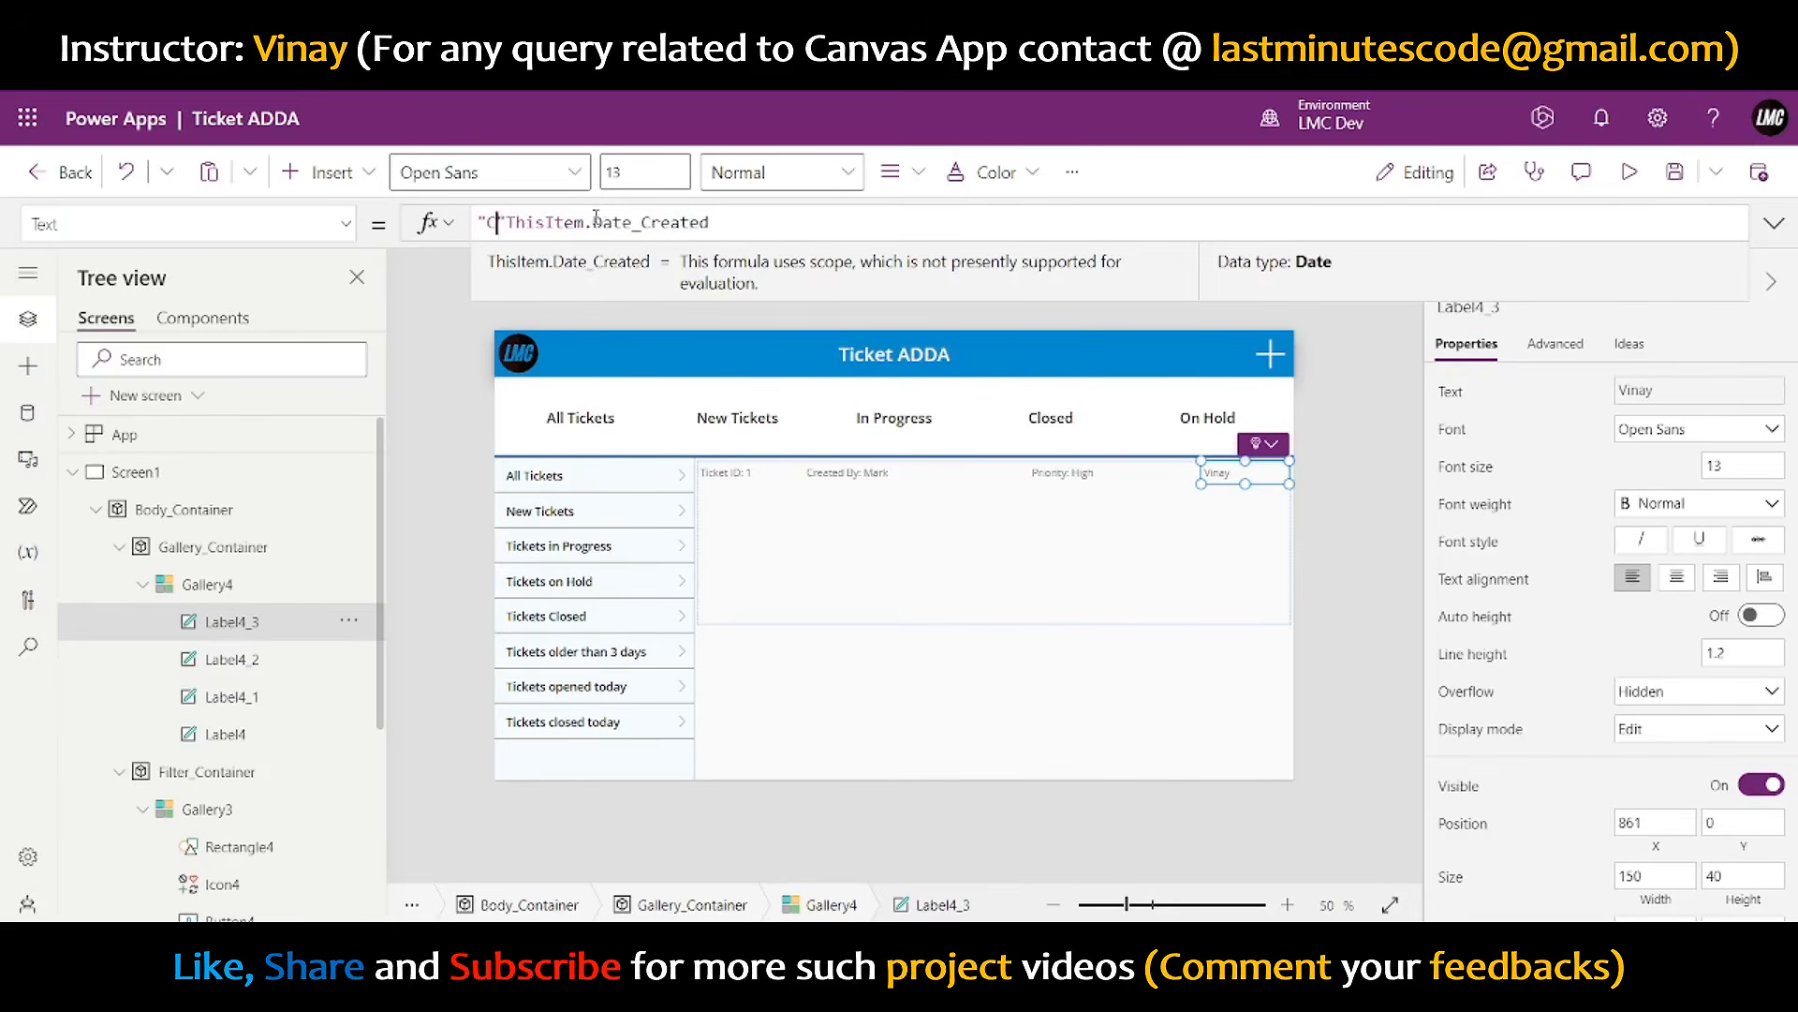
{"action": "type", "text": "n:"}
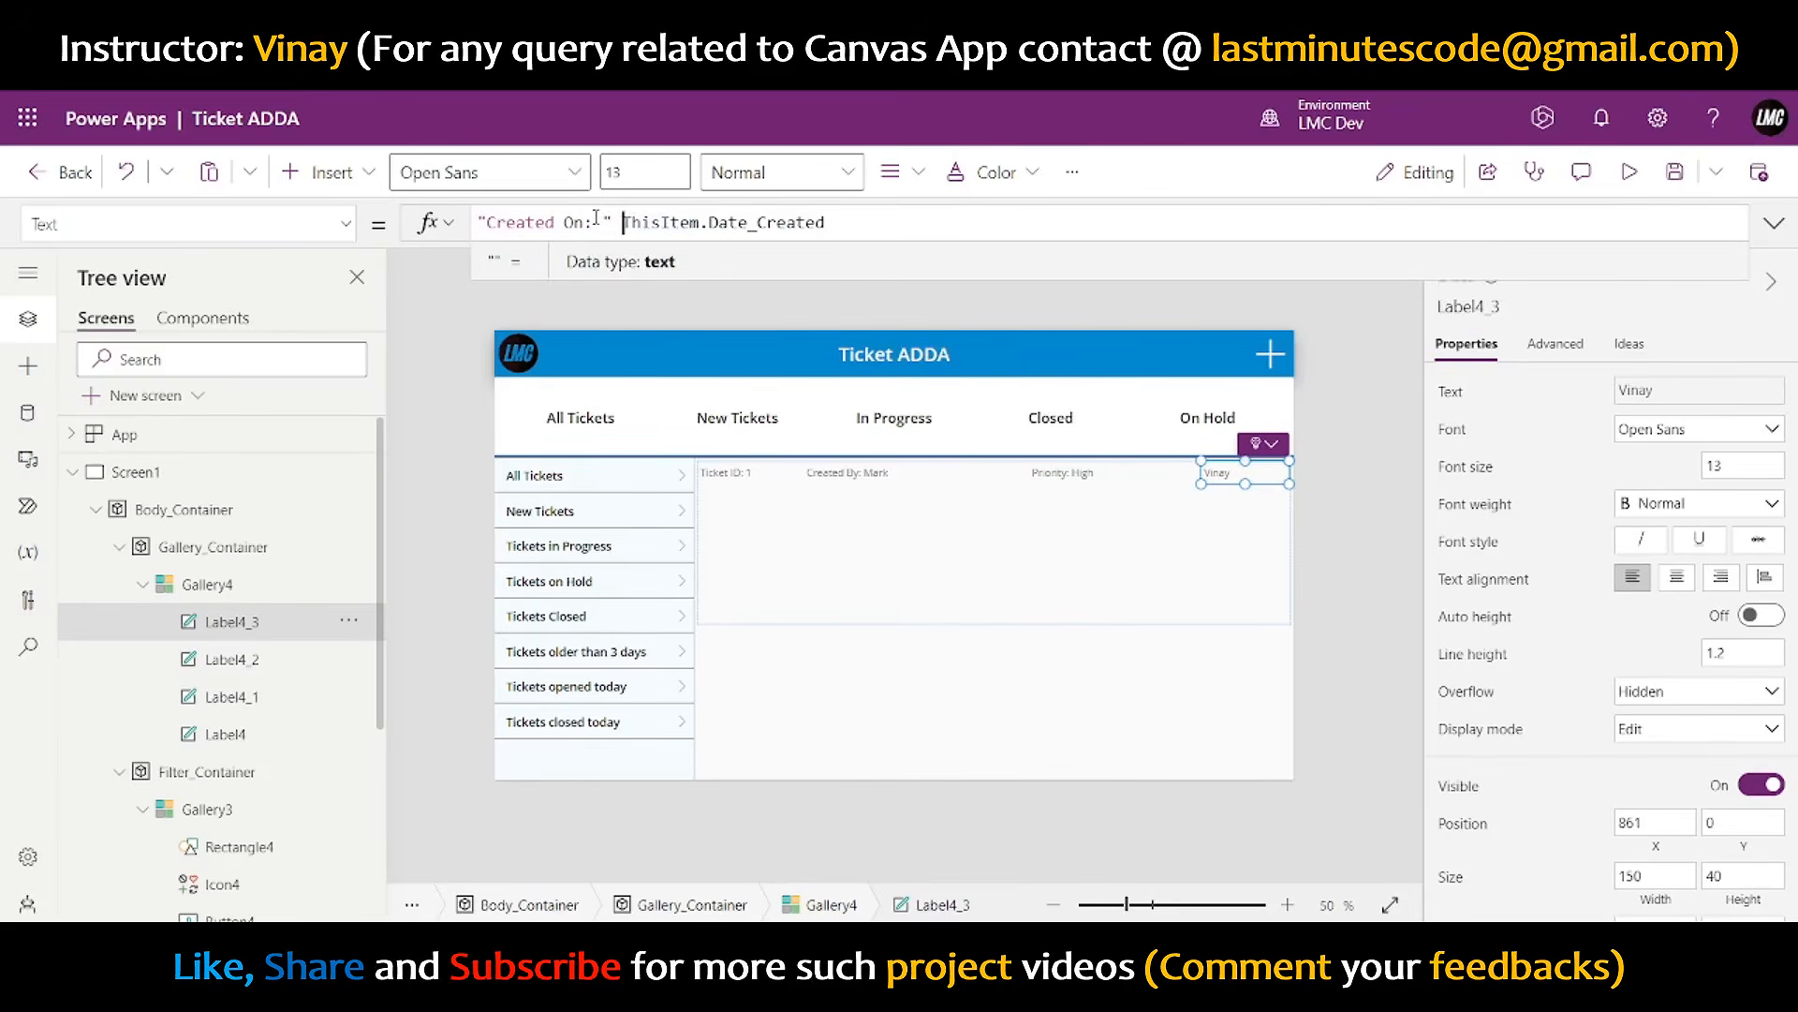
{"action": "type", "text": " &"}
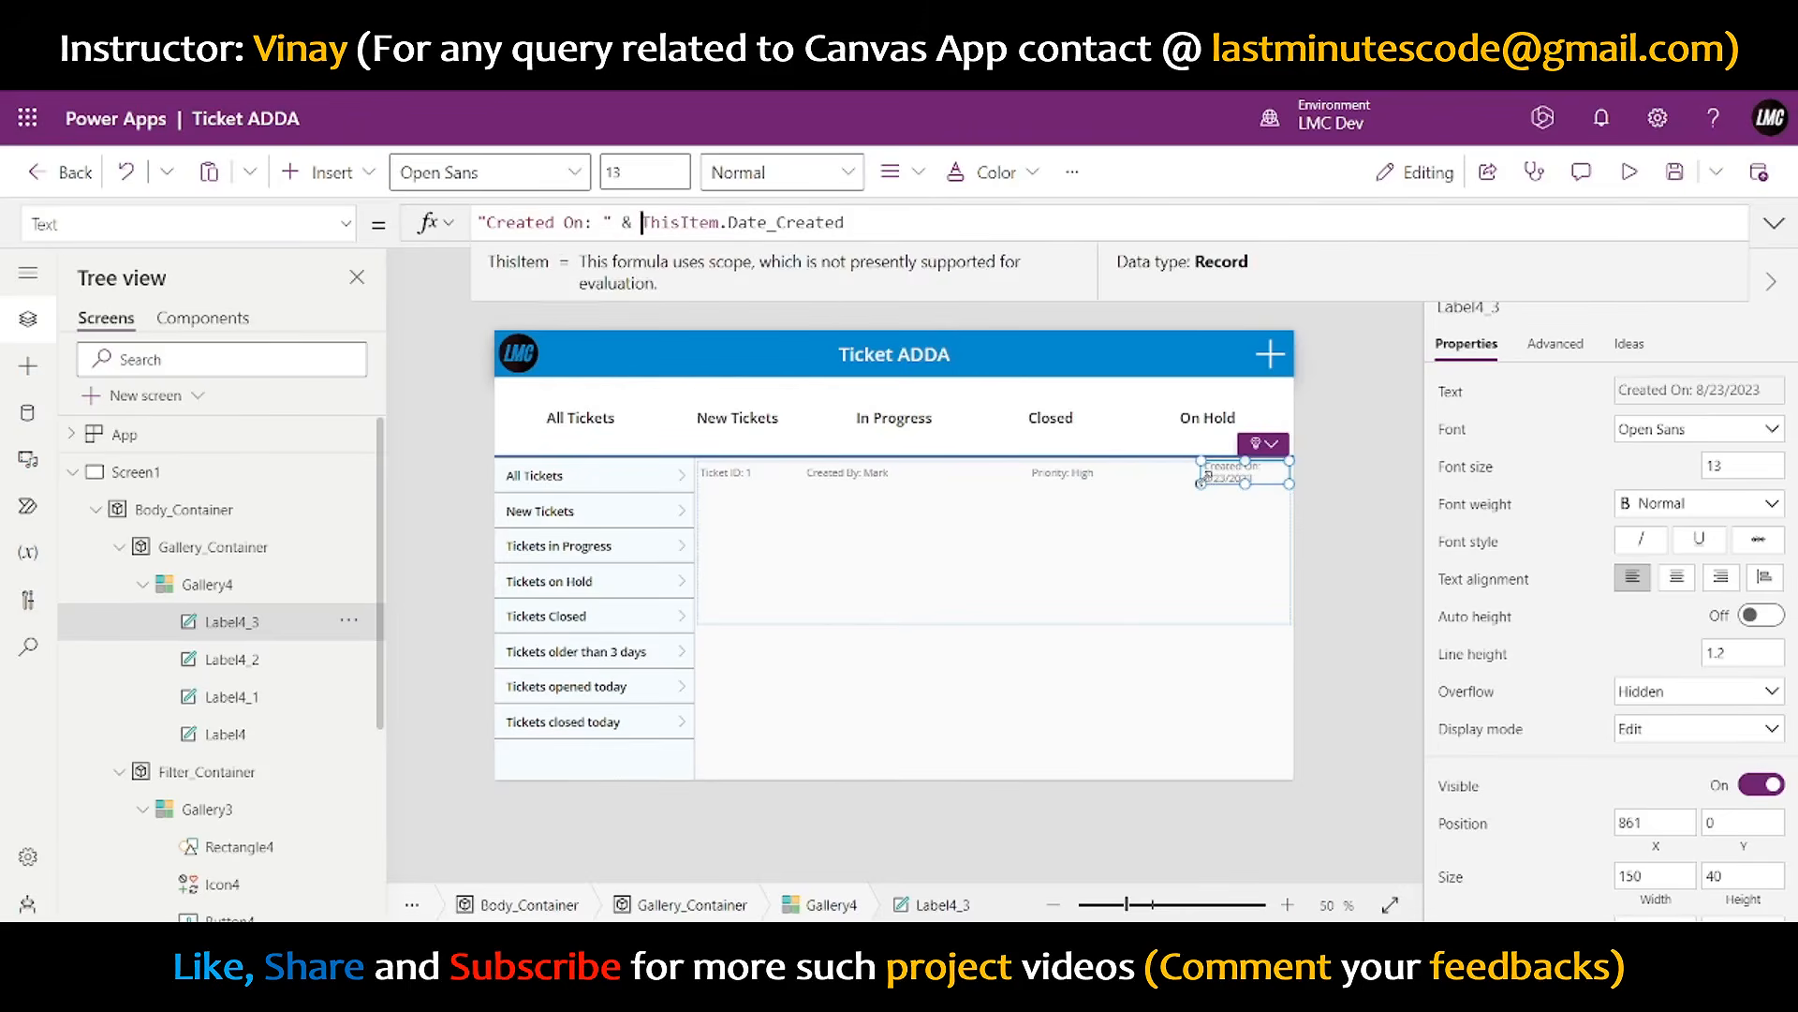
{"action": "left_click_drag", "start_coordinate": [1201, 482], "coordinate": [1143, 485]}
{"action": "left_click", "coordinate": [1335, 474]}
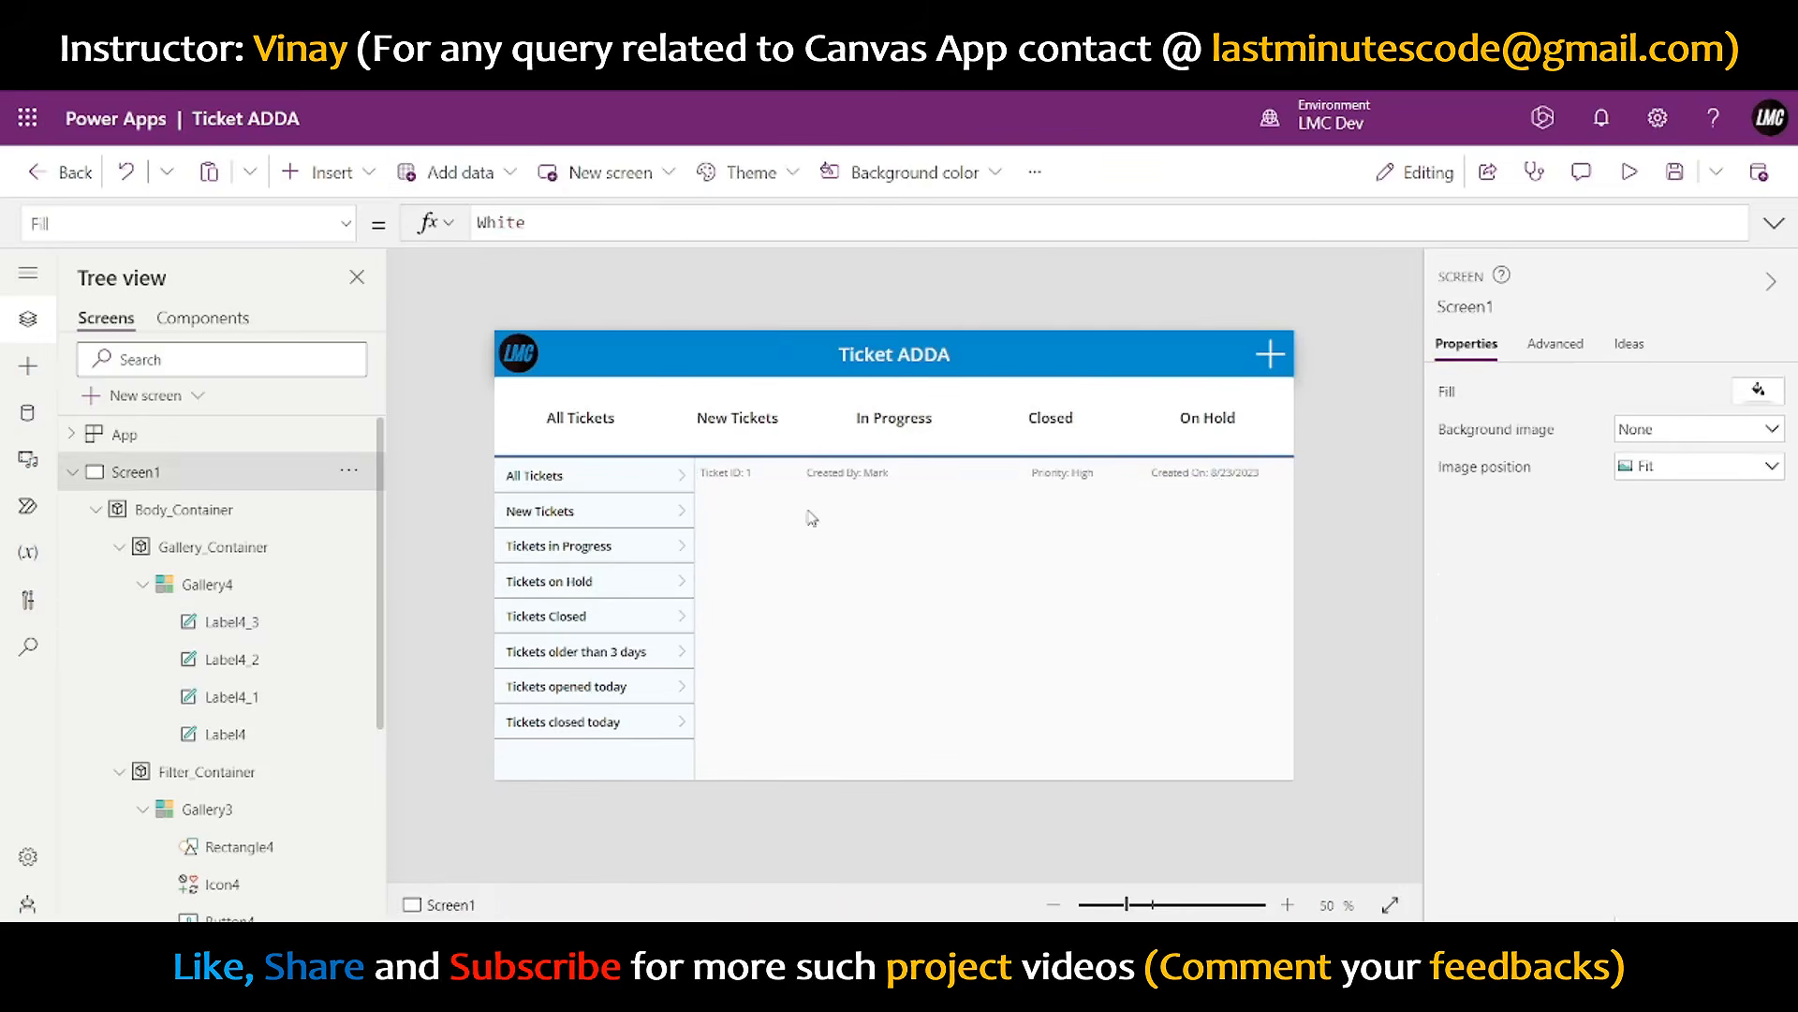
{"action": "left_click", "coordinate": [729, 488]}
{"action": "left_click", "coordinate": [880, 473], "text": "shift"}
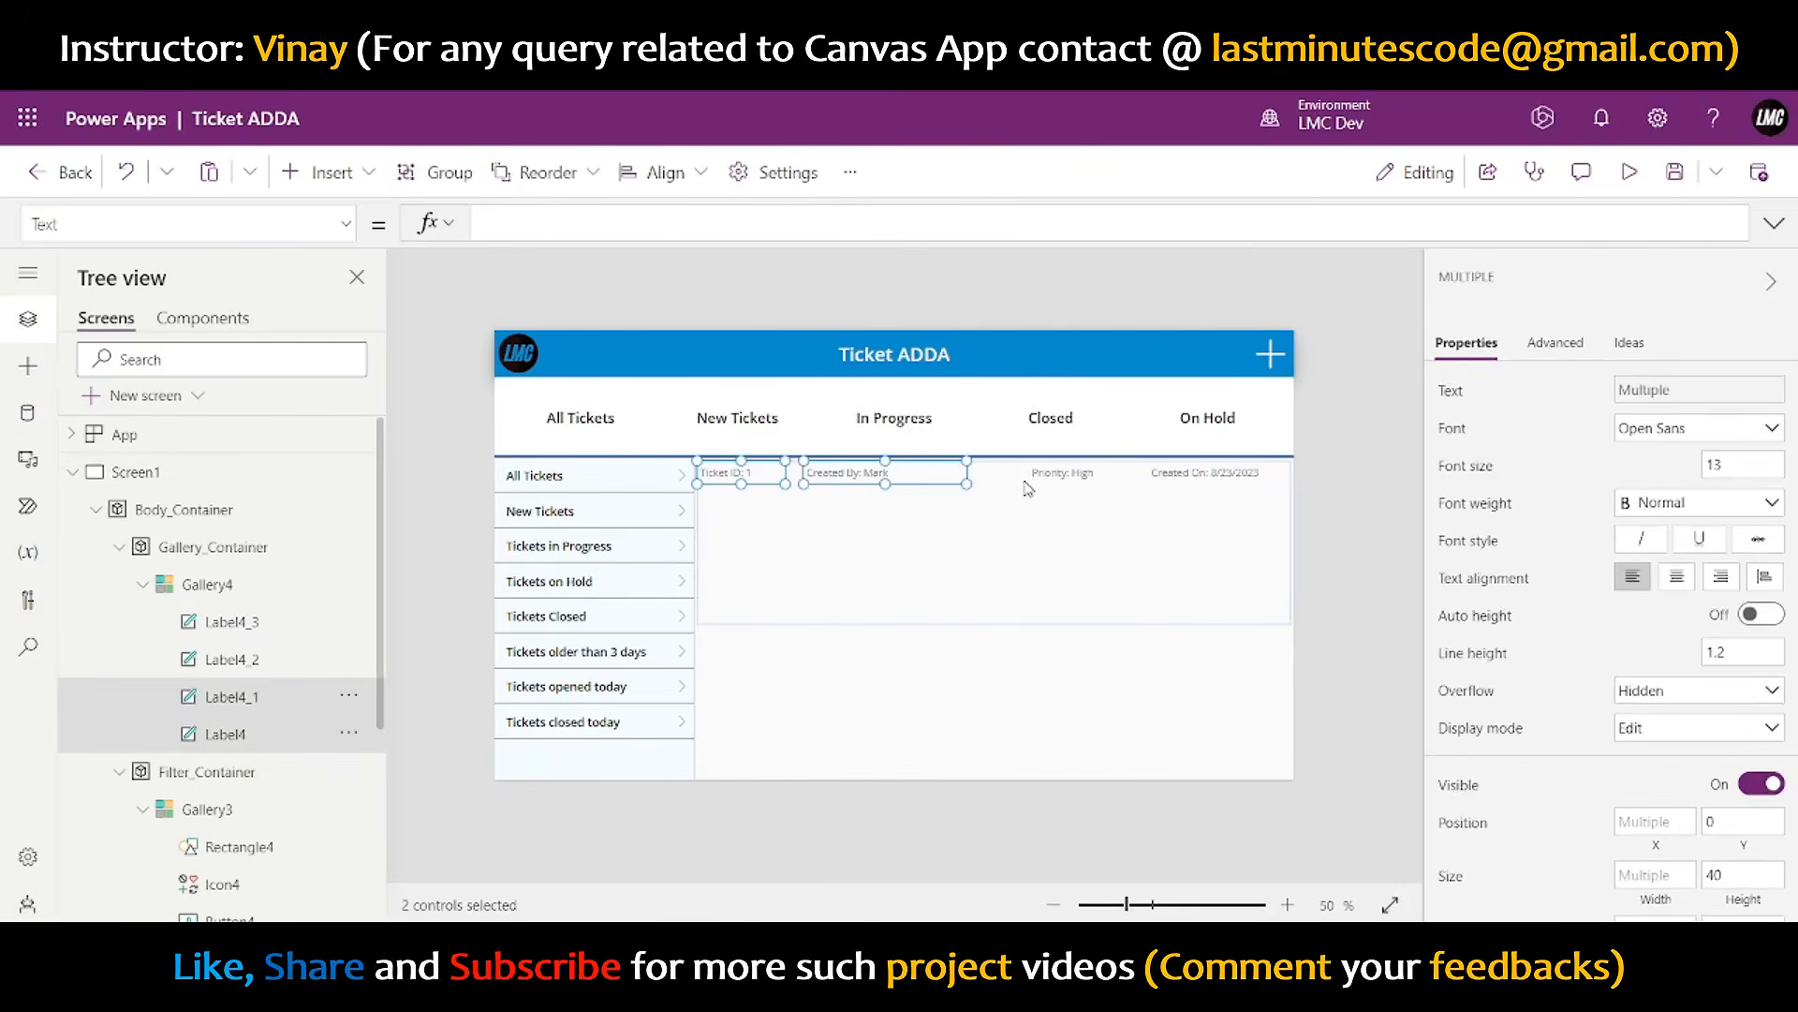
{"action": "left_click", "coordinate": [1079, 470], "text": "shift"}
{"action": "left_click", "coordinate": [1161, 473], "text": "shift"}
{"action": "scroll", "coordinate": [1768, 830], "scroll_direction": "down", "scroll_amount": 3}
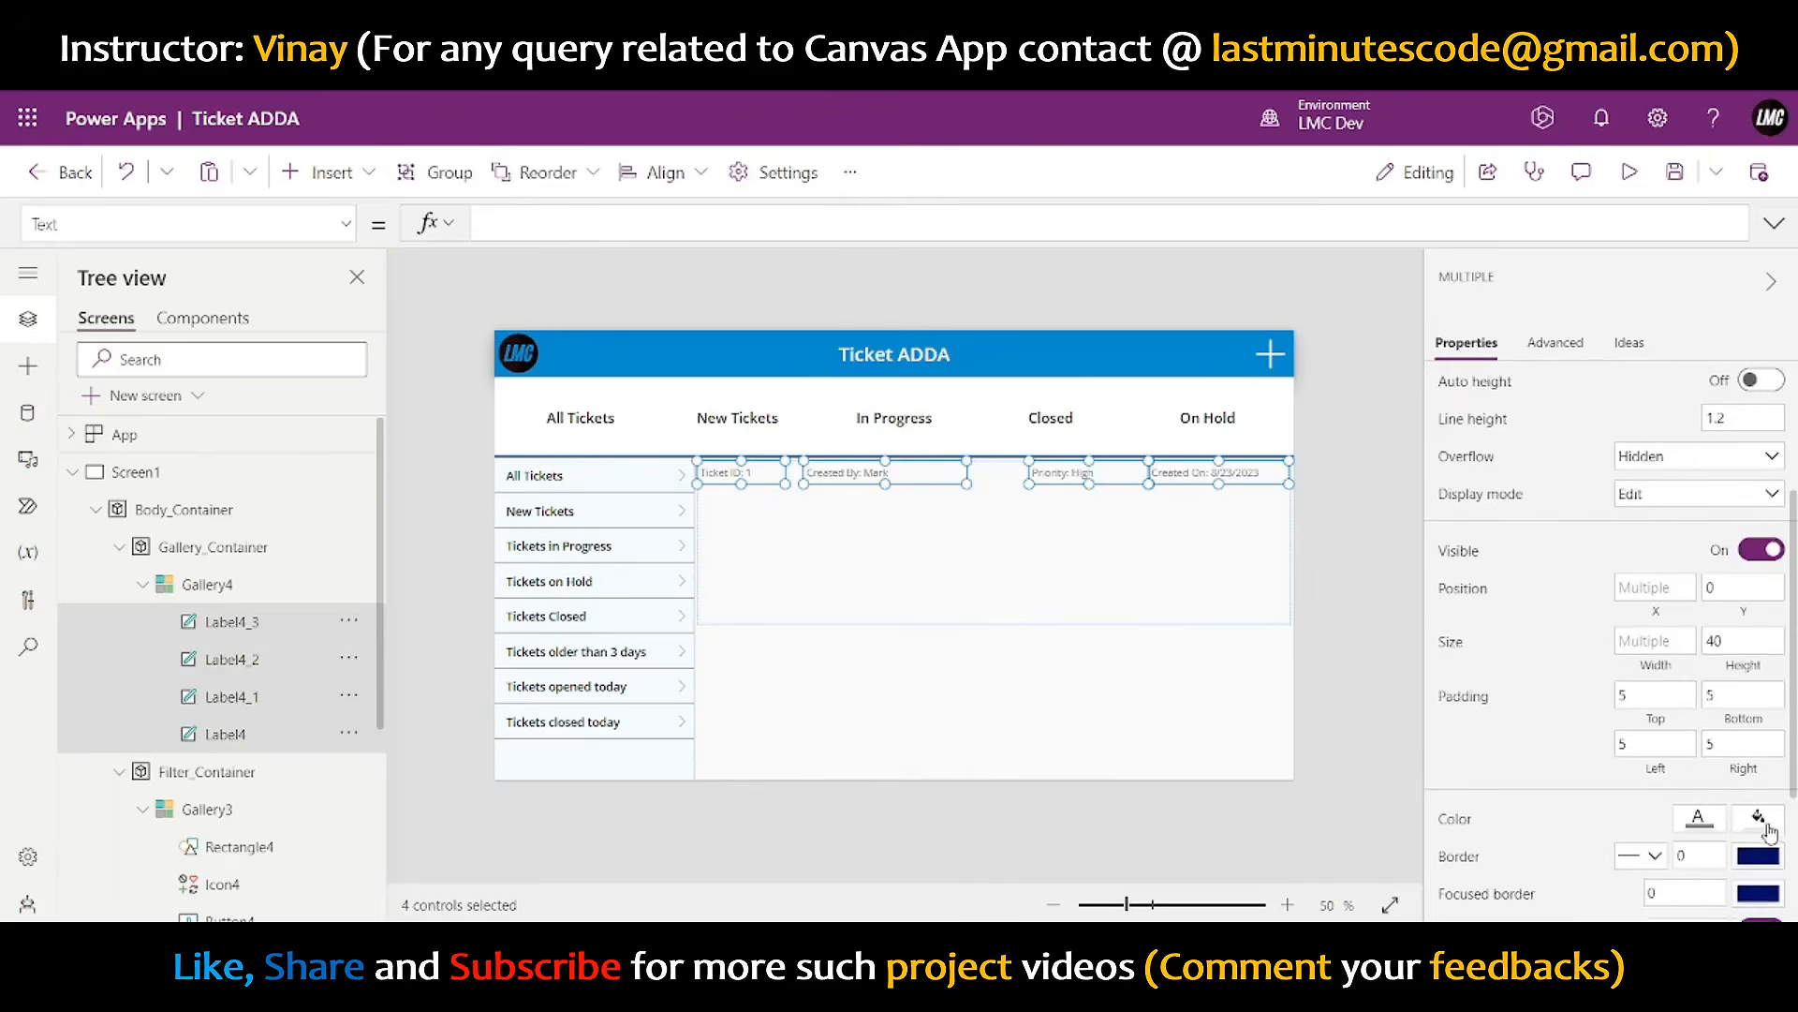
{"action": "left_click", "coordinate": [1734, 646]}
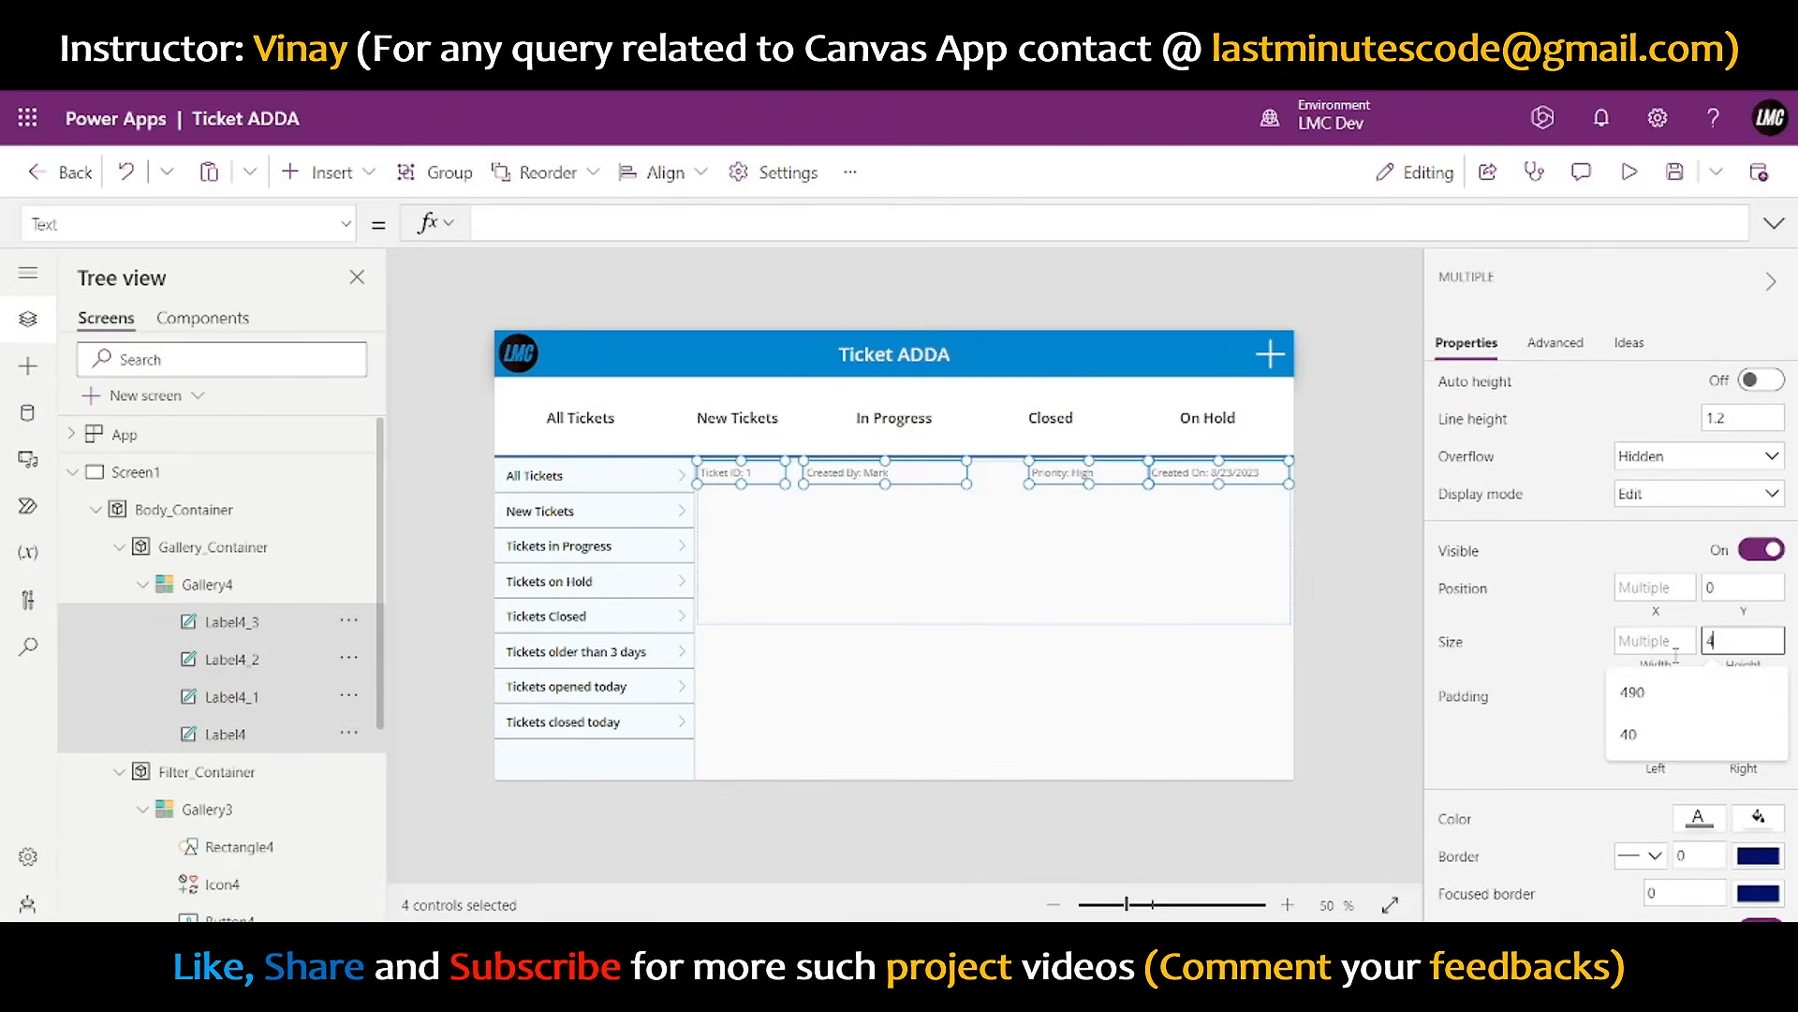
{"action": "left_click", "coordinate": [1577, 653]}
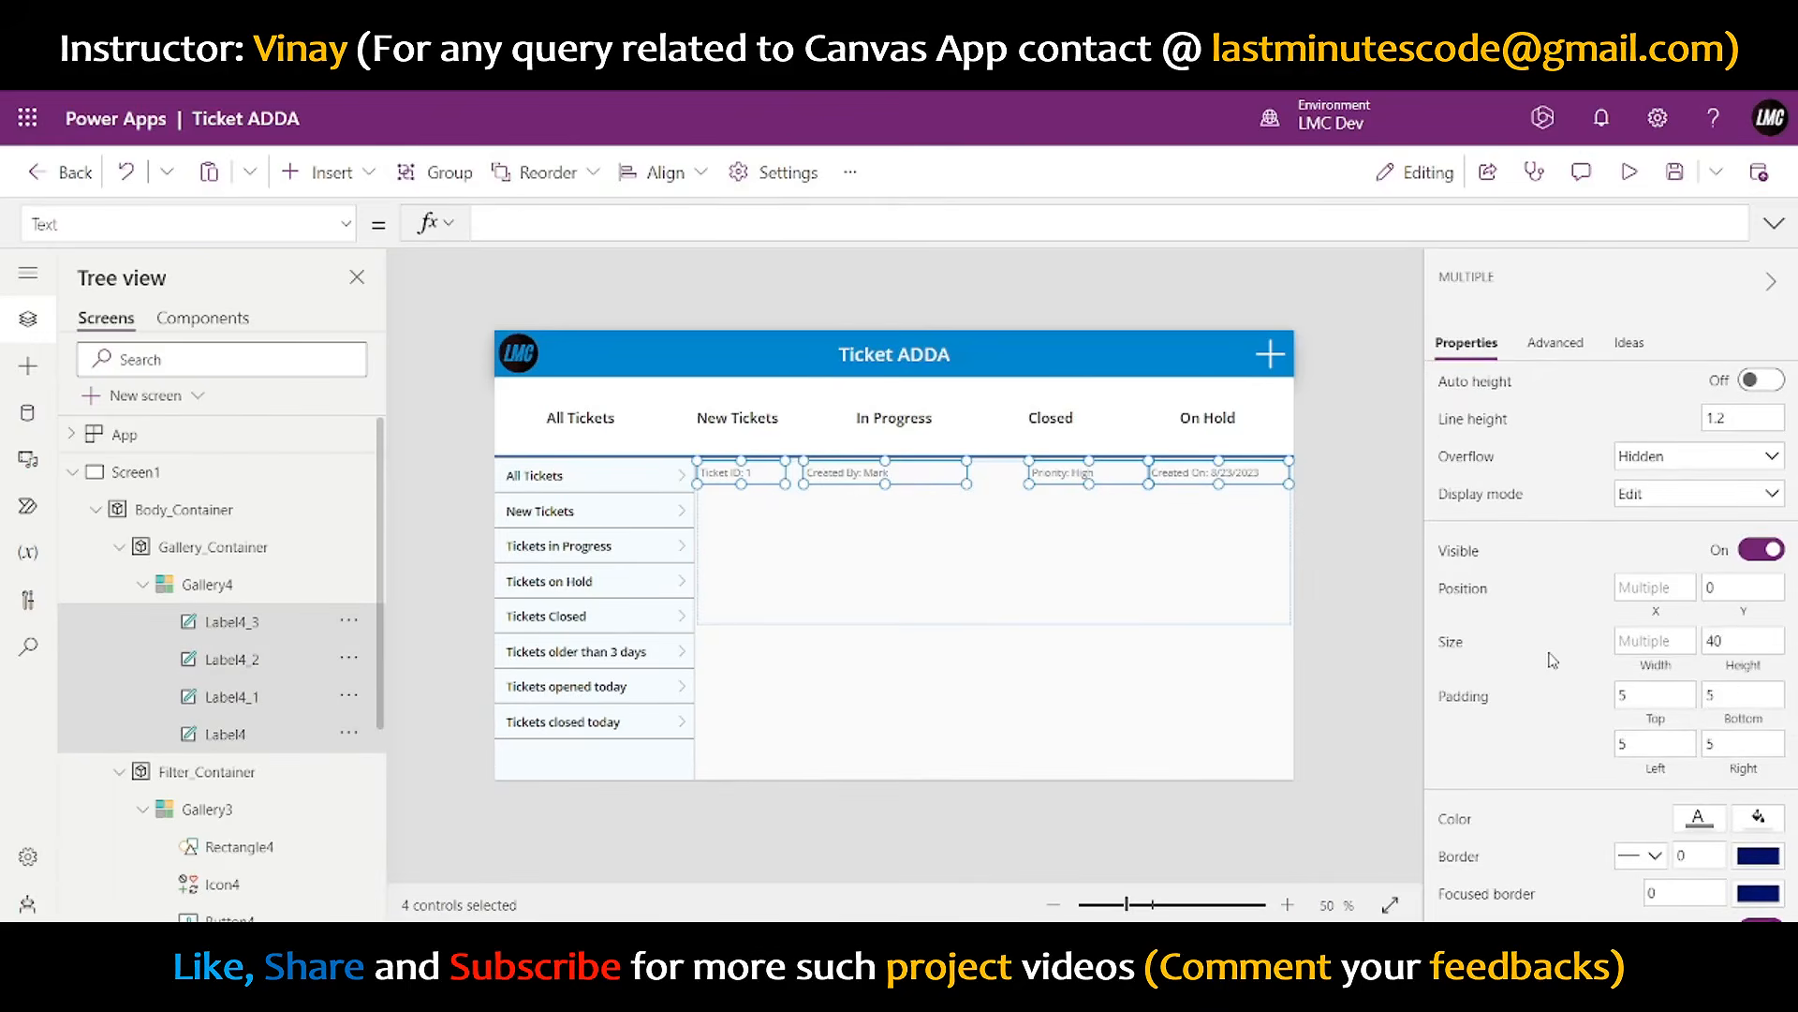
{"action": "left_click", "coordinate": [1358, 558]}
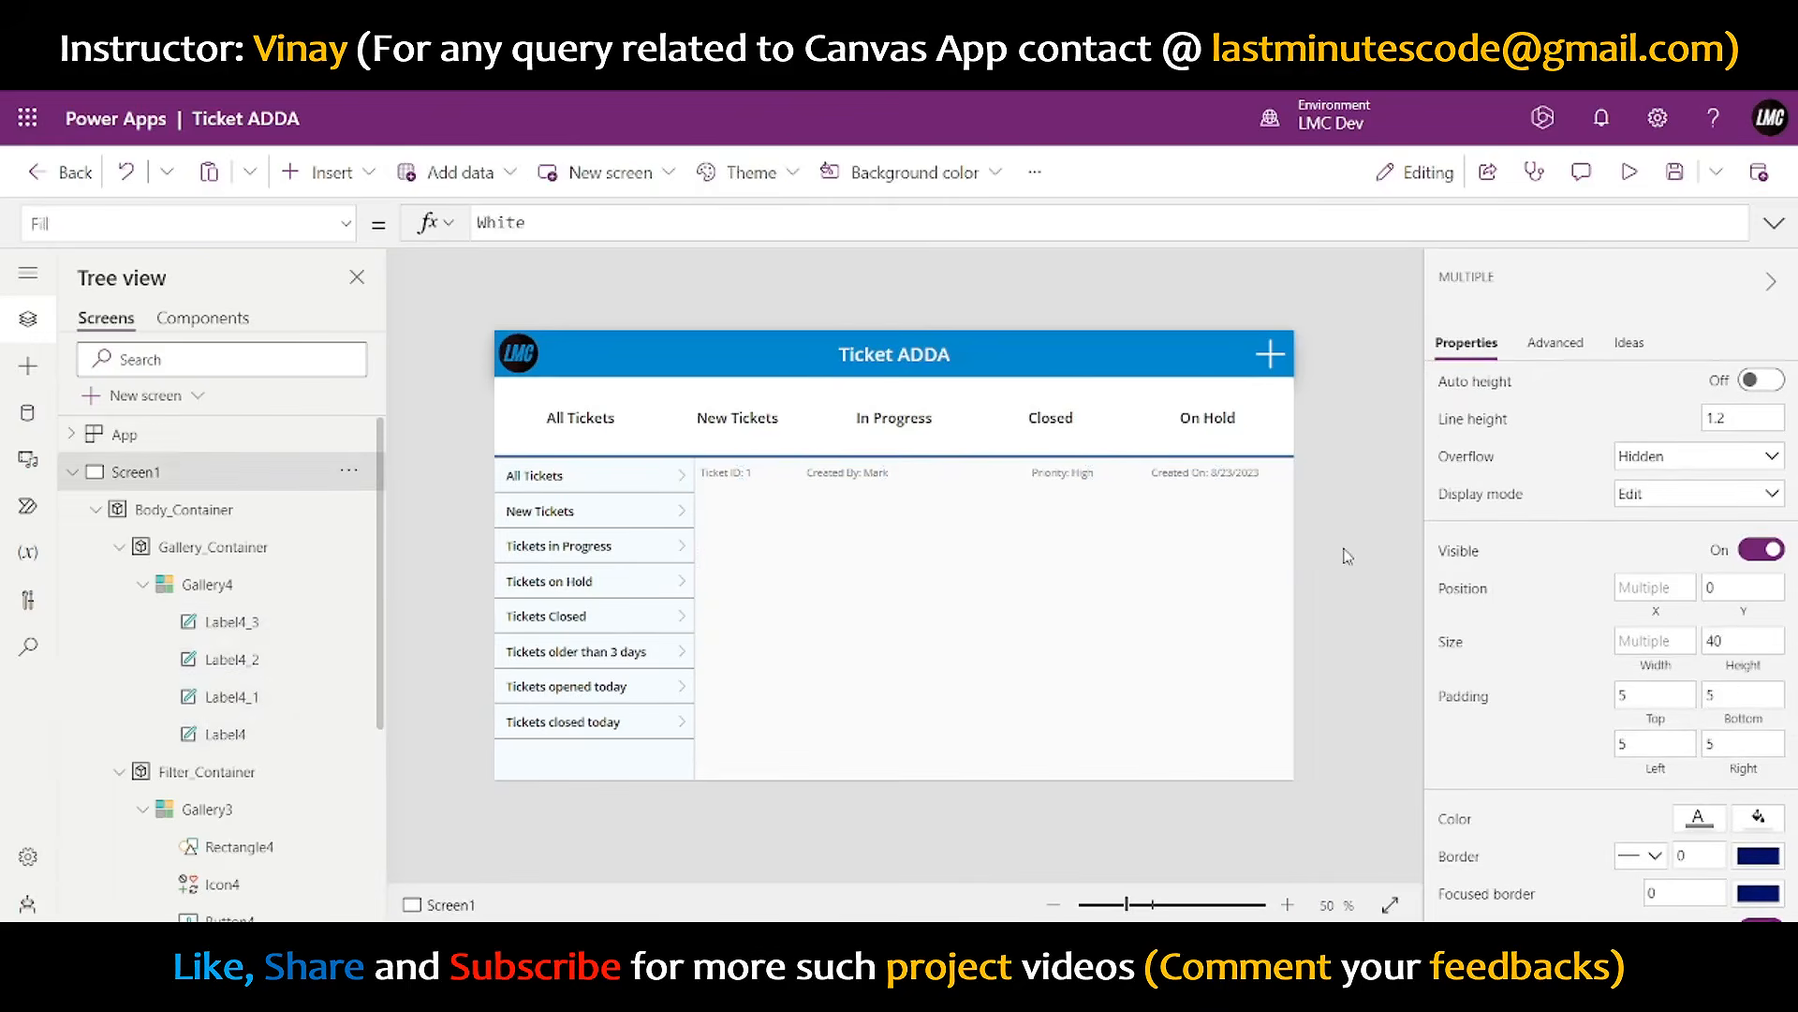
- Move the "Created By" label to X 150, directly beside the Ticket ID label, and widen it to about 326
{"action": "left_click", "coordinate": [740, 470]}
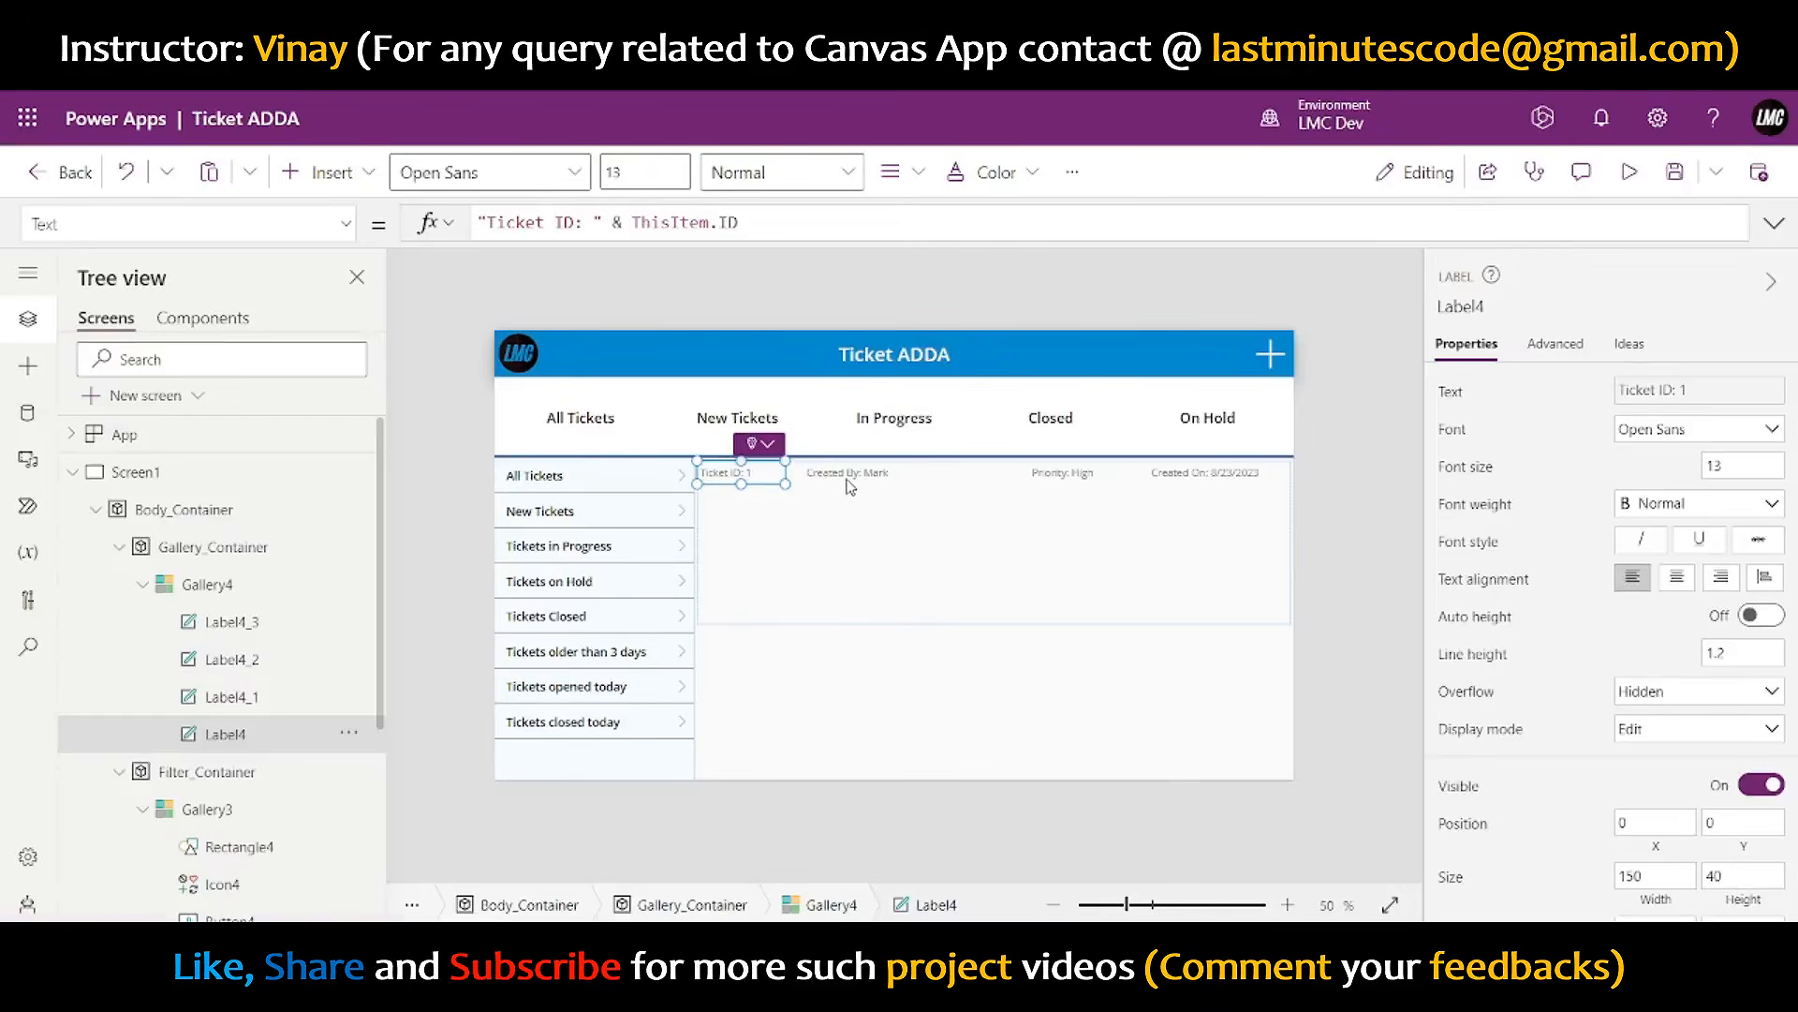
{"action": "left_click", "coordinate": [850, 486]}
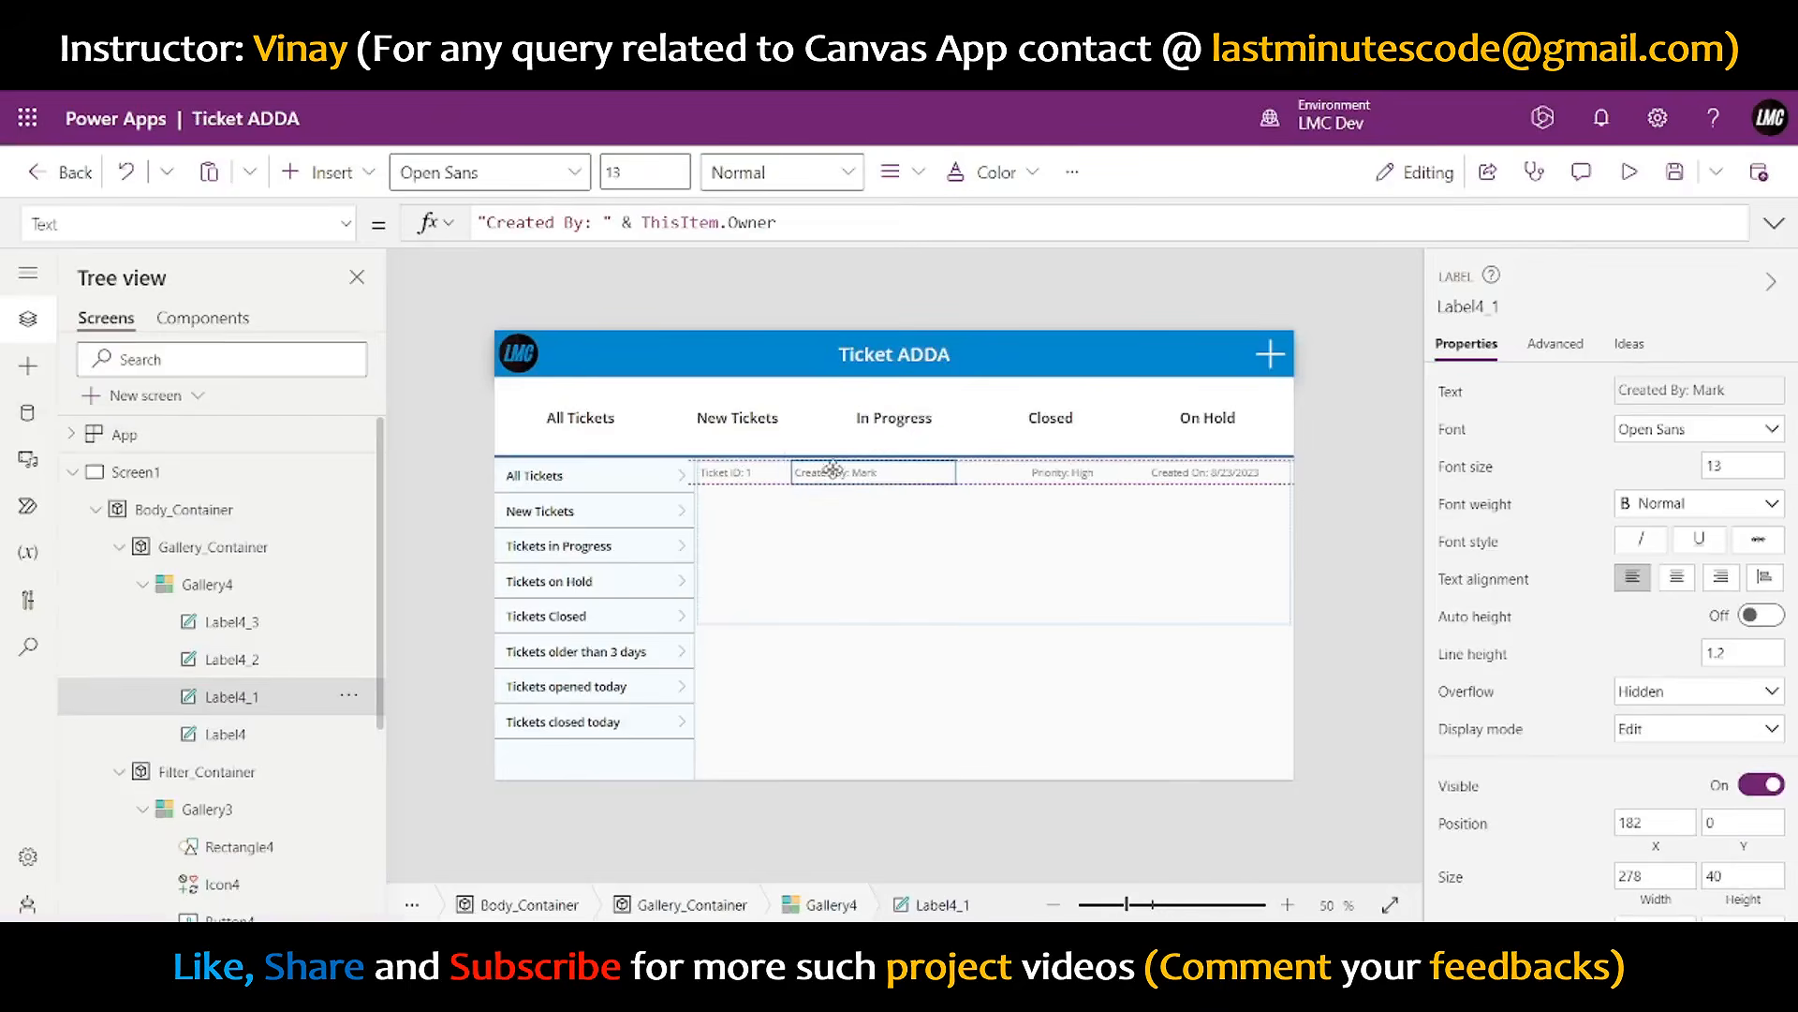
{"action": "left_click_drag", "start_coordinate": [872, 483], "coordinate": [948, 483]}
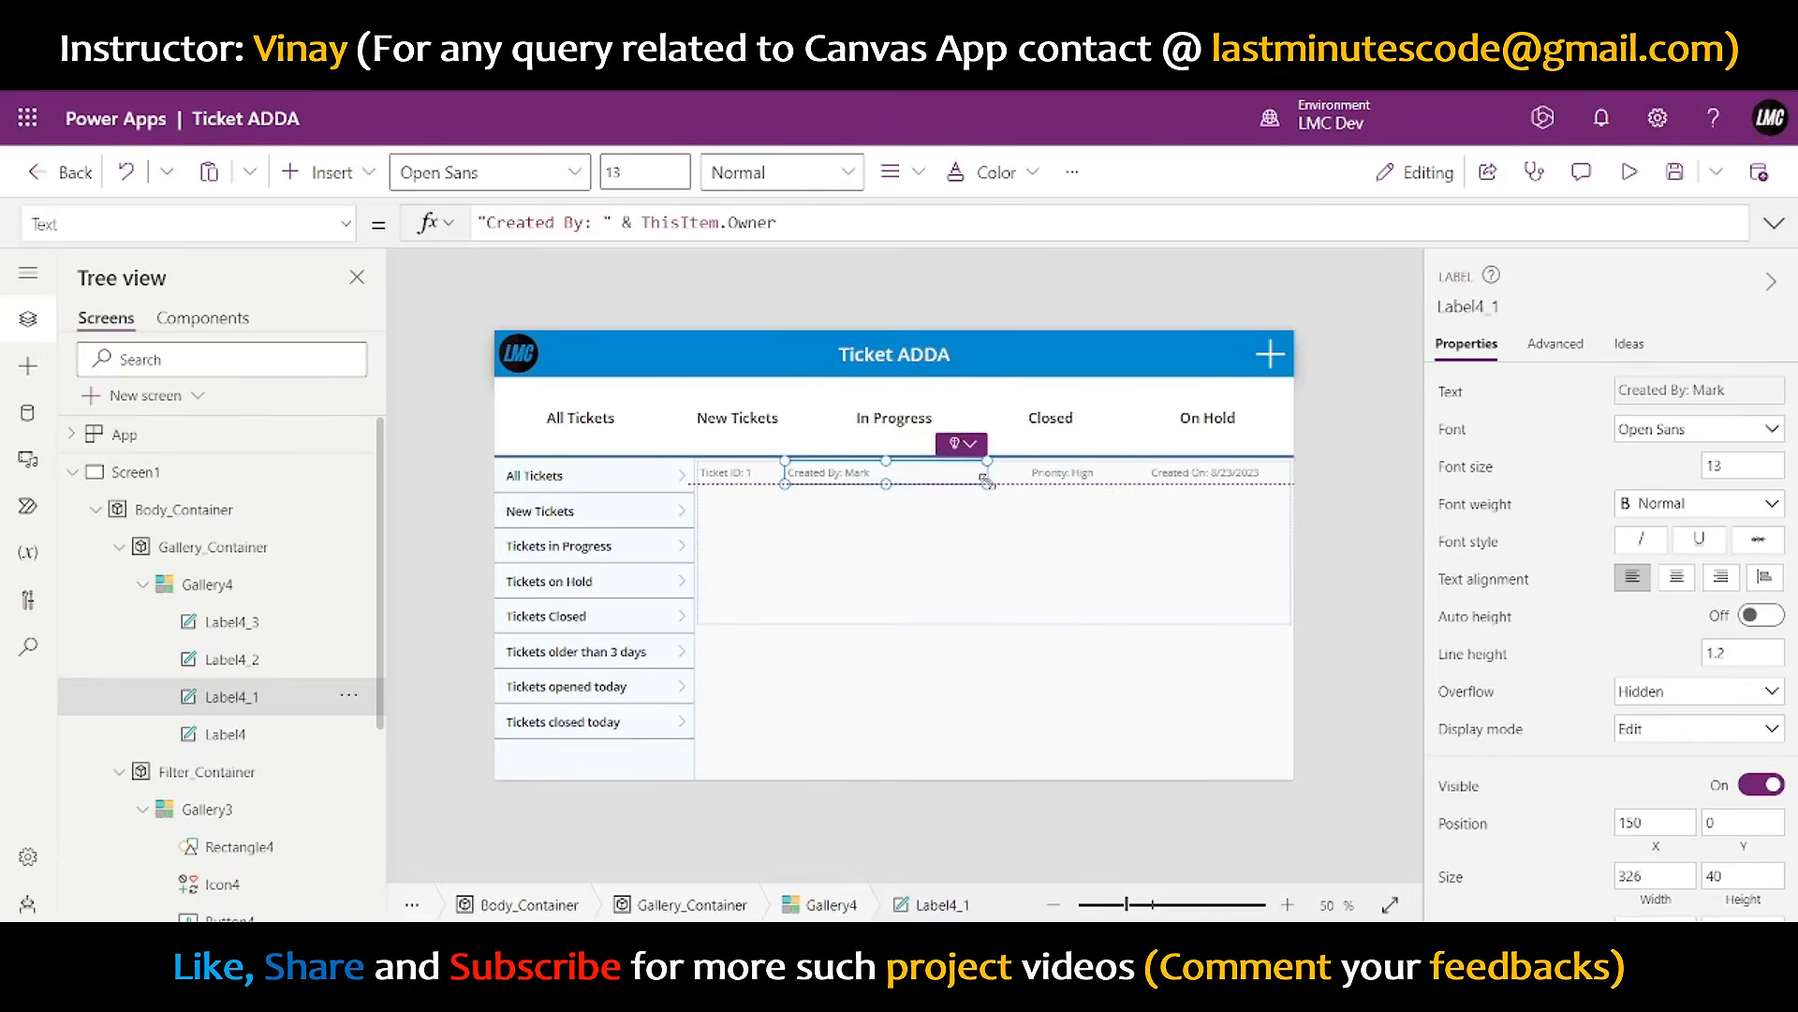
- Place the Priority label directly beside the "Created On" label and widen the "Created By" label until it meets the Priority label
{"action": "left_click", "coordinate": [1063, 473]}
{"action": "left_click_drag", "start_coordinate": [1063, 473], "coordinate": [1043, 467]}
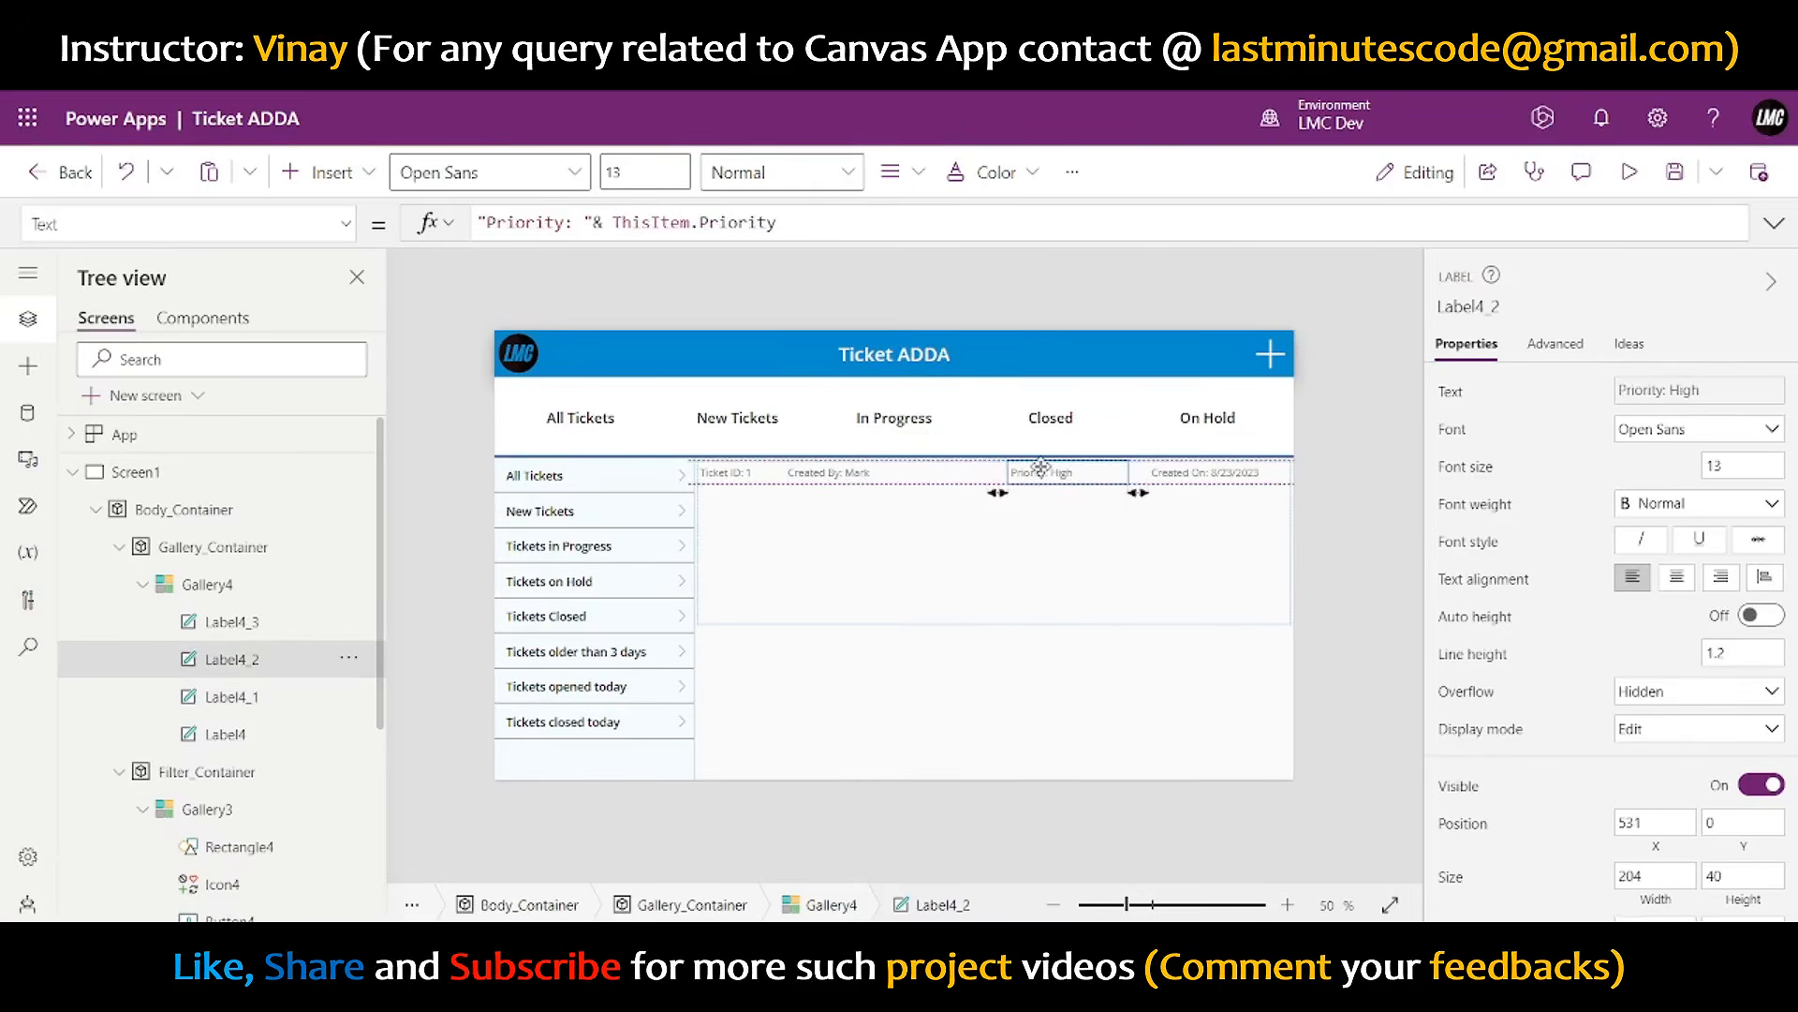
{"action": "left_click", "coordinate": [1178, 473]}
{"action": "mouse_move", "coordinate": [1178, 473]}
{"action": "left_mouse_down"}
{"action": "mouse_move", "coordinate": [1158, 467]}
{"action": "mouse_move", "coordinate": [1184, 465]}
{"action": "left_mouse_up"}
{"action": "double_click", "coordinate": [1181, 471]}
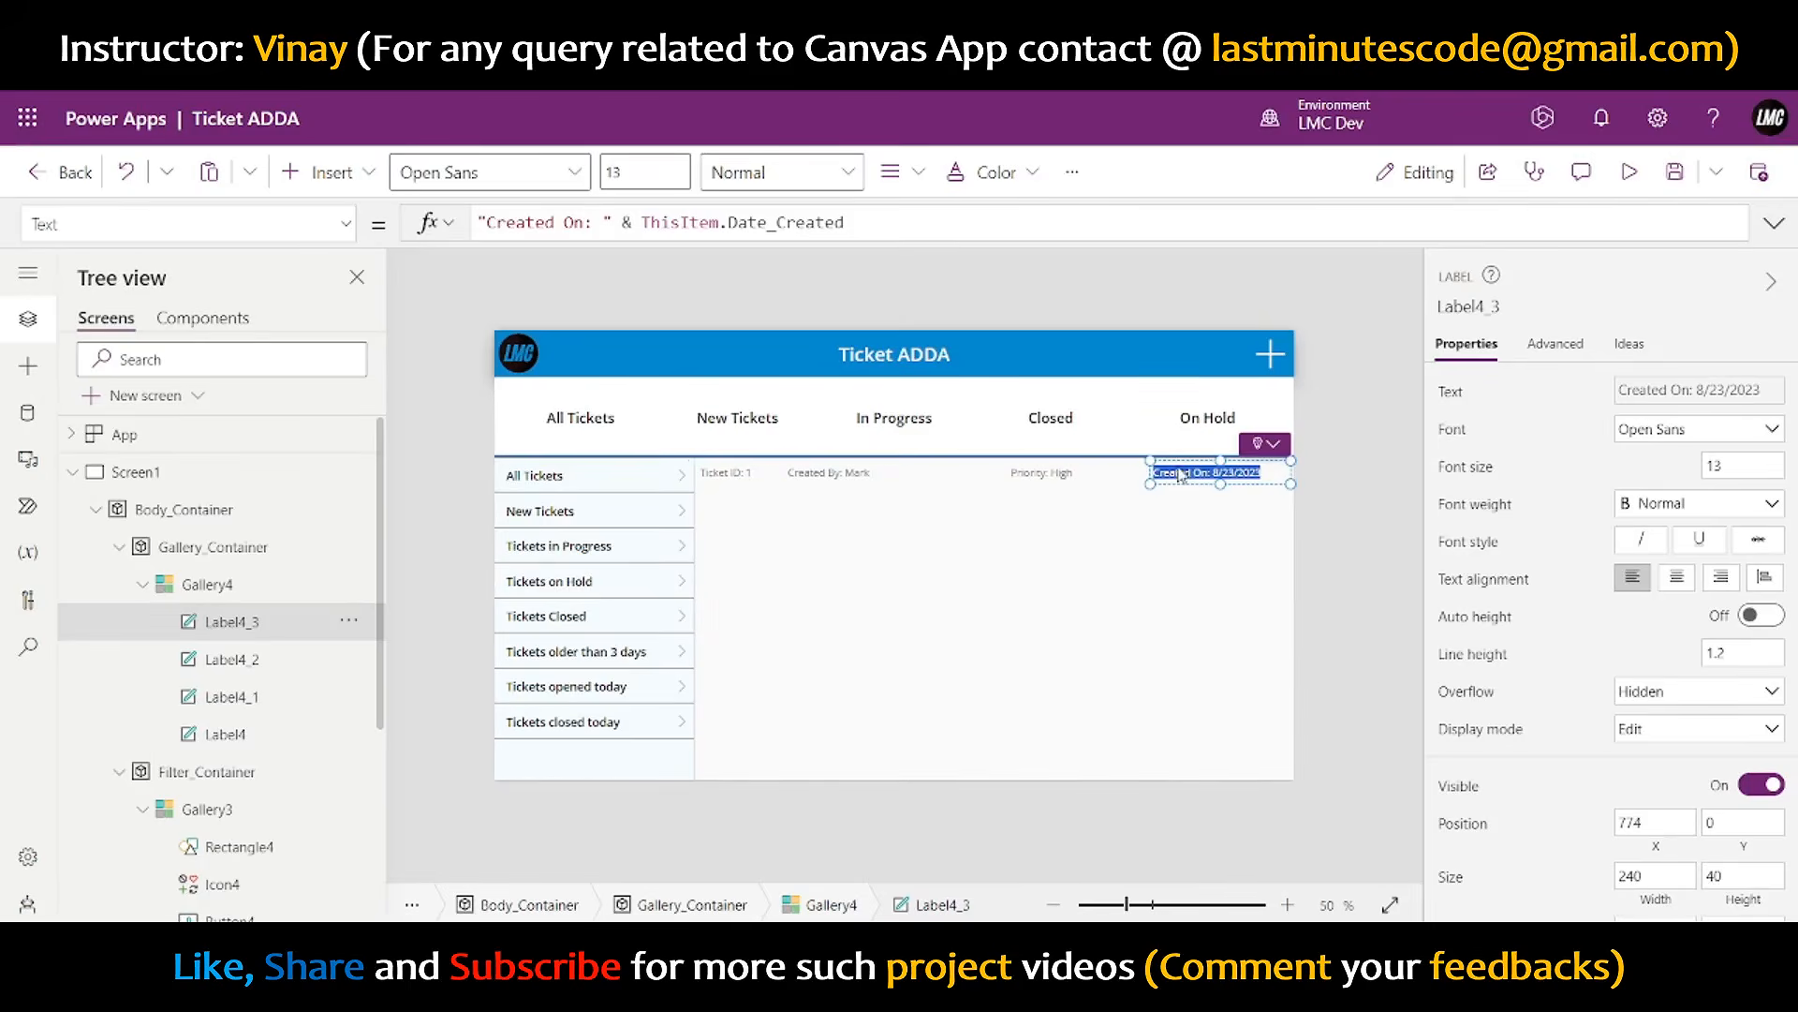
{"action": "mouse_move", "coordinate": [1049, 478]}
{"action": "left_mouse_down"}
{"action": "mouse_move", "coordinate": [1071, 474]}
{"action": "mouse_move", "coordinate": [1011, 483]}
{"action": "mouse_move", "coordinate": [1032, 484]}
{"action": "left_mouse_up"}
{"action": "left_click", "coordinate": [872, 475]}
{"action": "left_click", "coordinate": [1351, 471]}
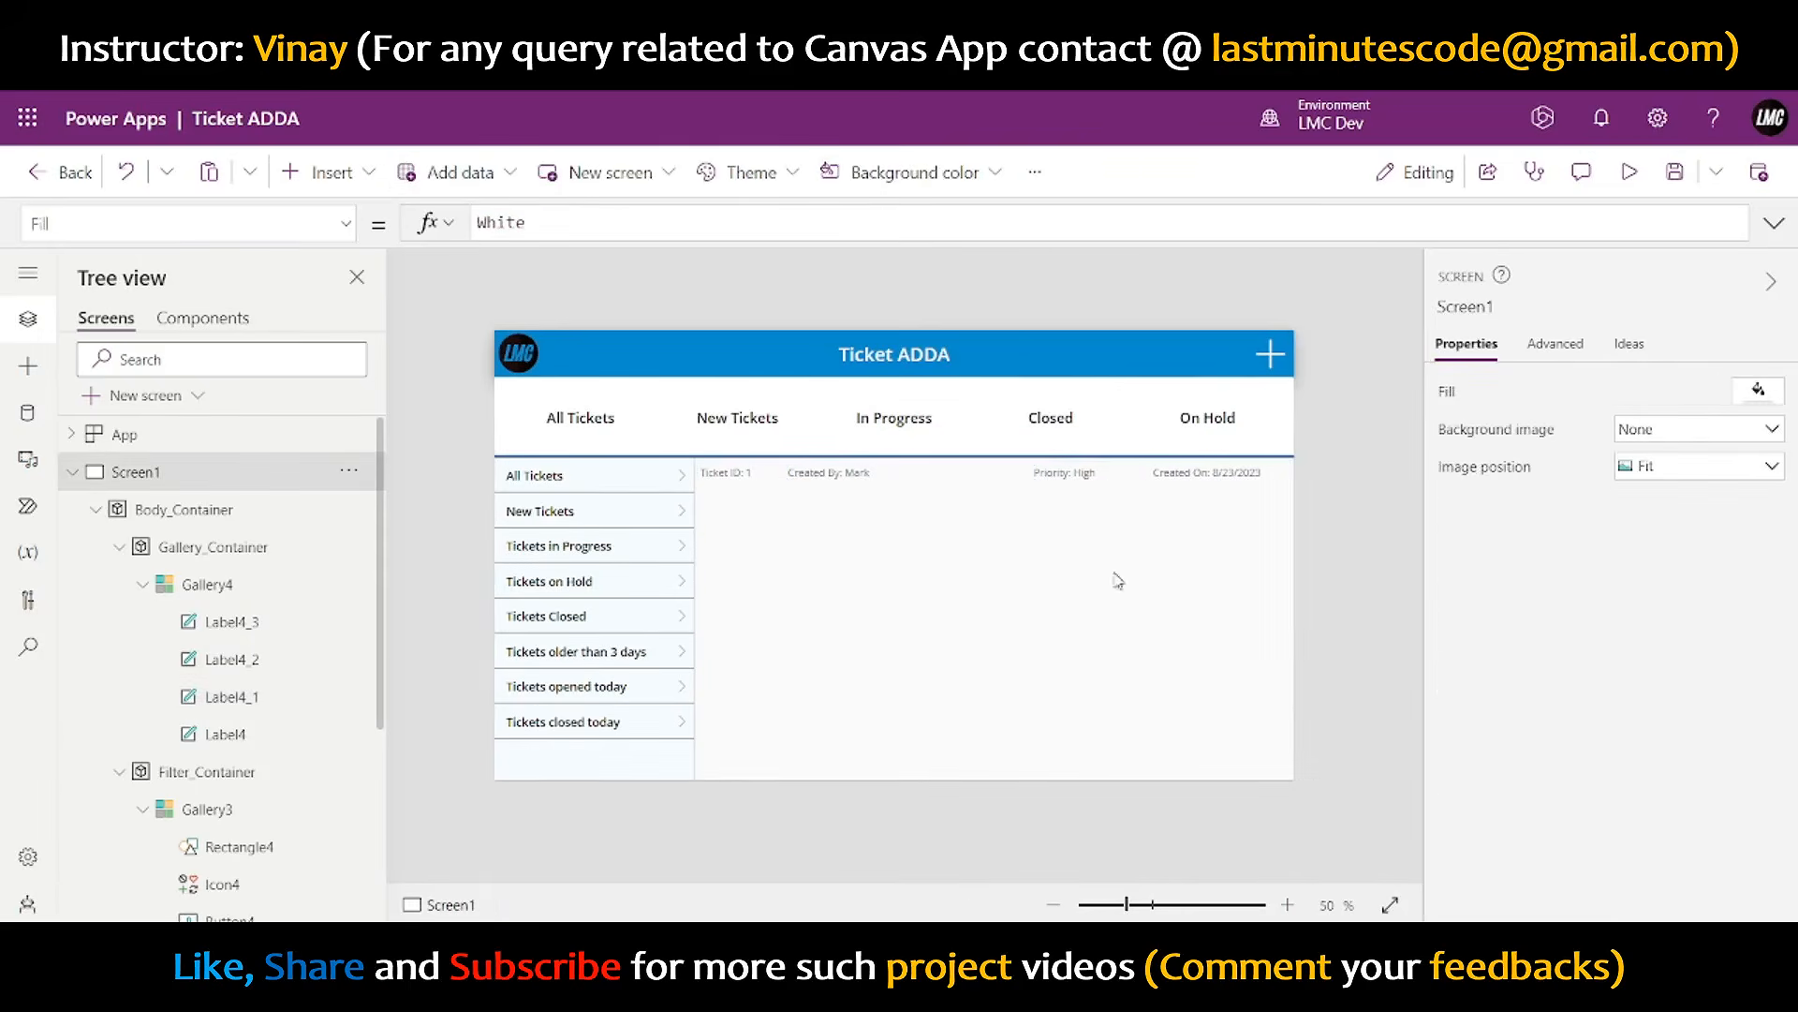
- Set the Y position of all four ticket labels in the gallery to 5 and check the layout in the app preview
{"action": "left_click", "coordinate": [771, 477]}
{"action": "left_click", "coordinate": [833, 474], "text": "shift"}
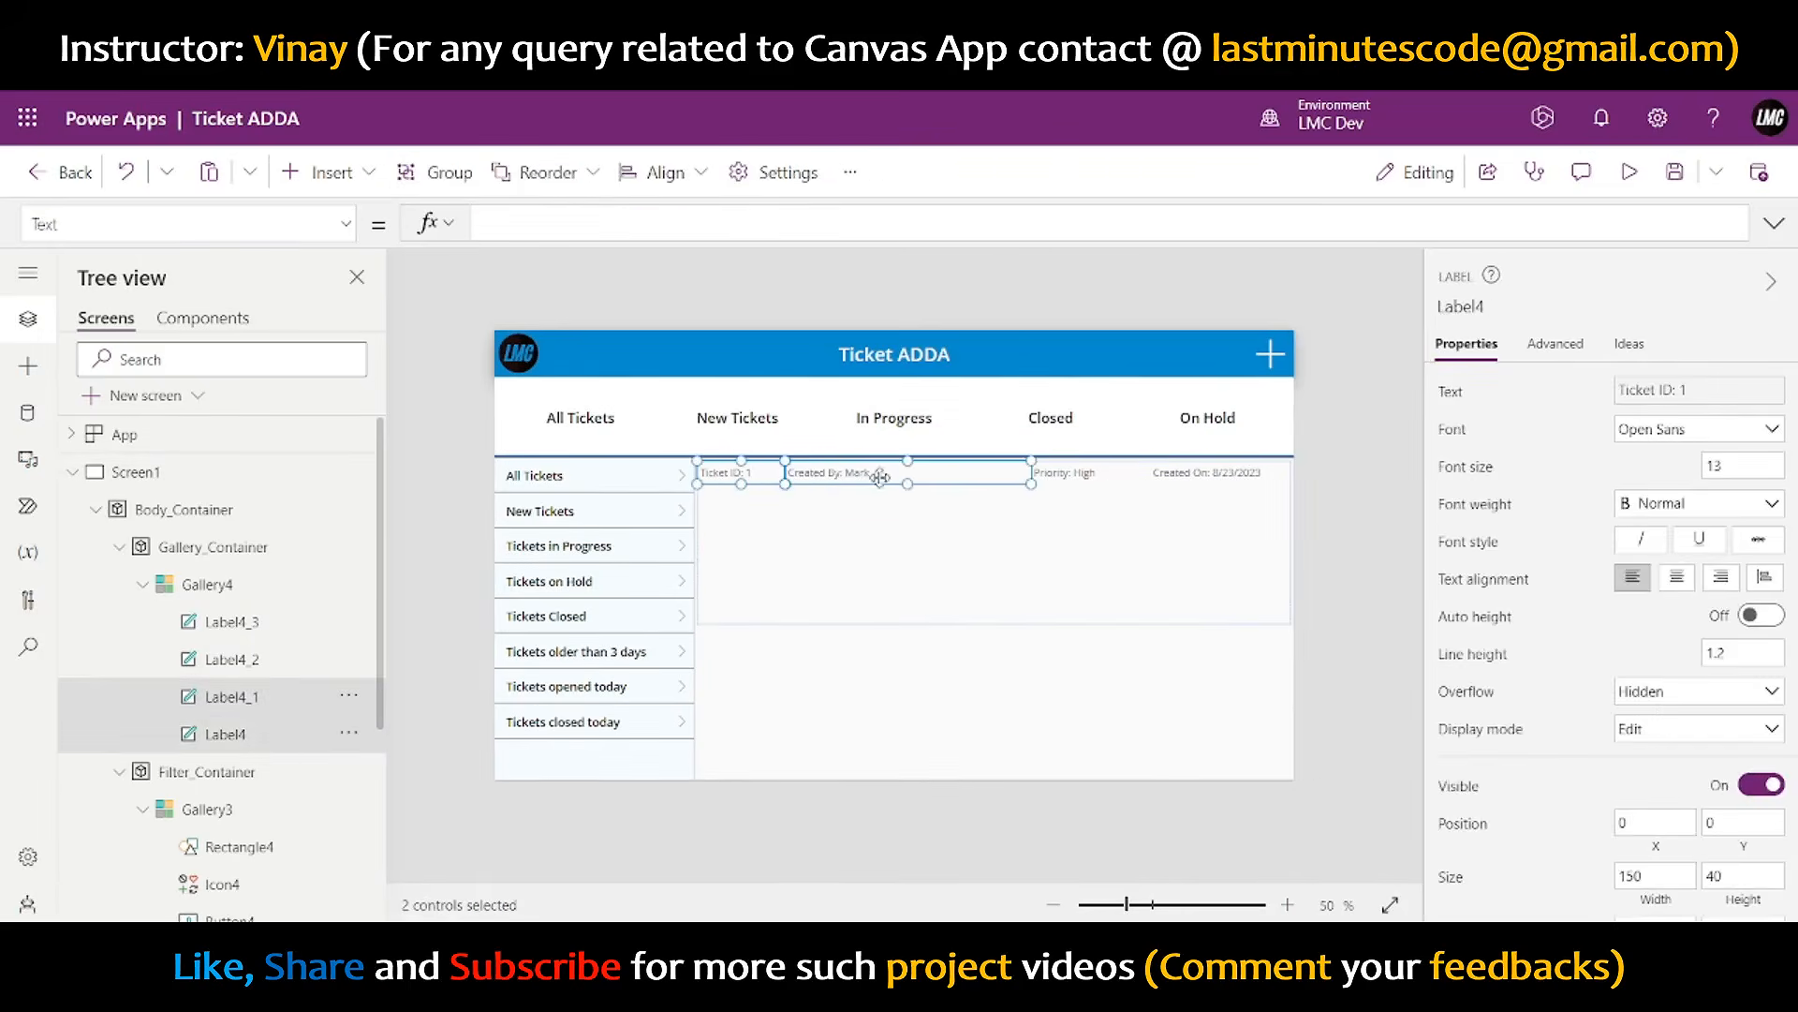
{"action": "left_click", "coordinate": [1105, 476], "text": "shift"}
{"action": "left_click", "coordinate": [1207, 474], "text": "shift"}
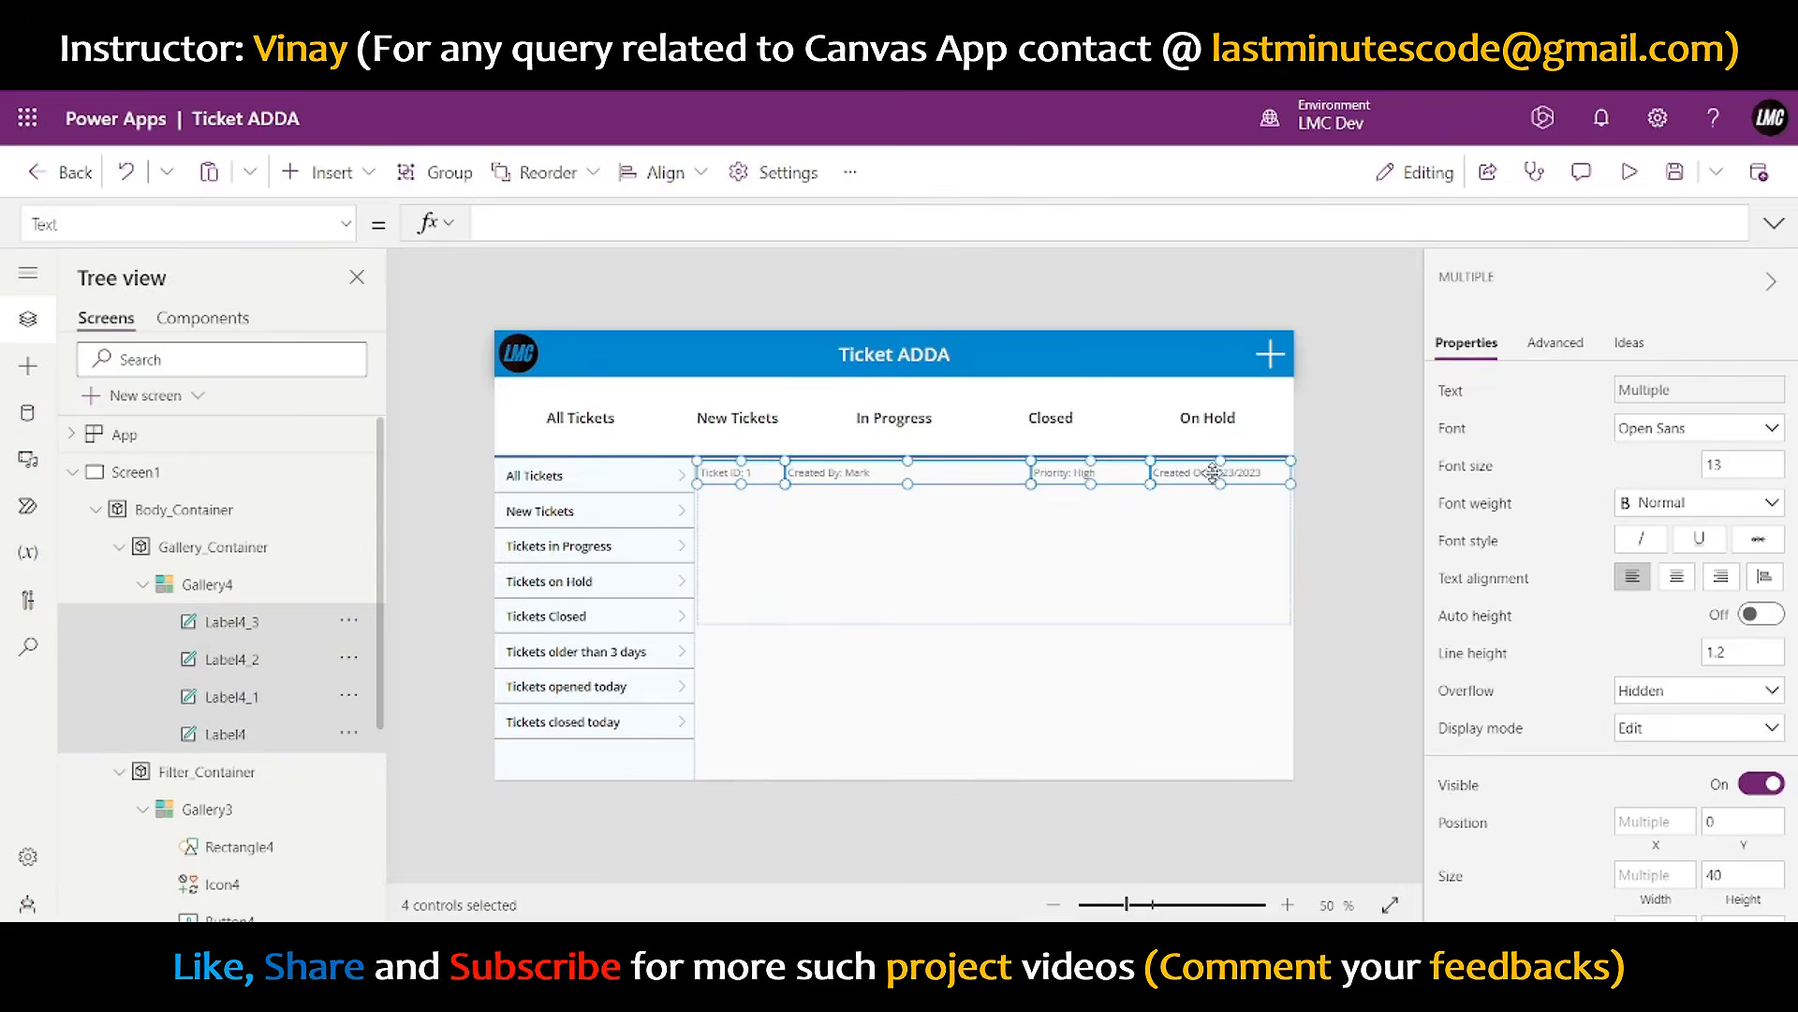
{"action": "left_click", "coordinate": [1730, 823]}
{"action": "type", "text": "5"}
{"action": "left_click", "coordinate": [1573, 831]}
{"action": "left_click", "coordinate": [1333, 566]}
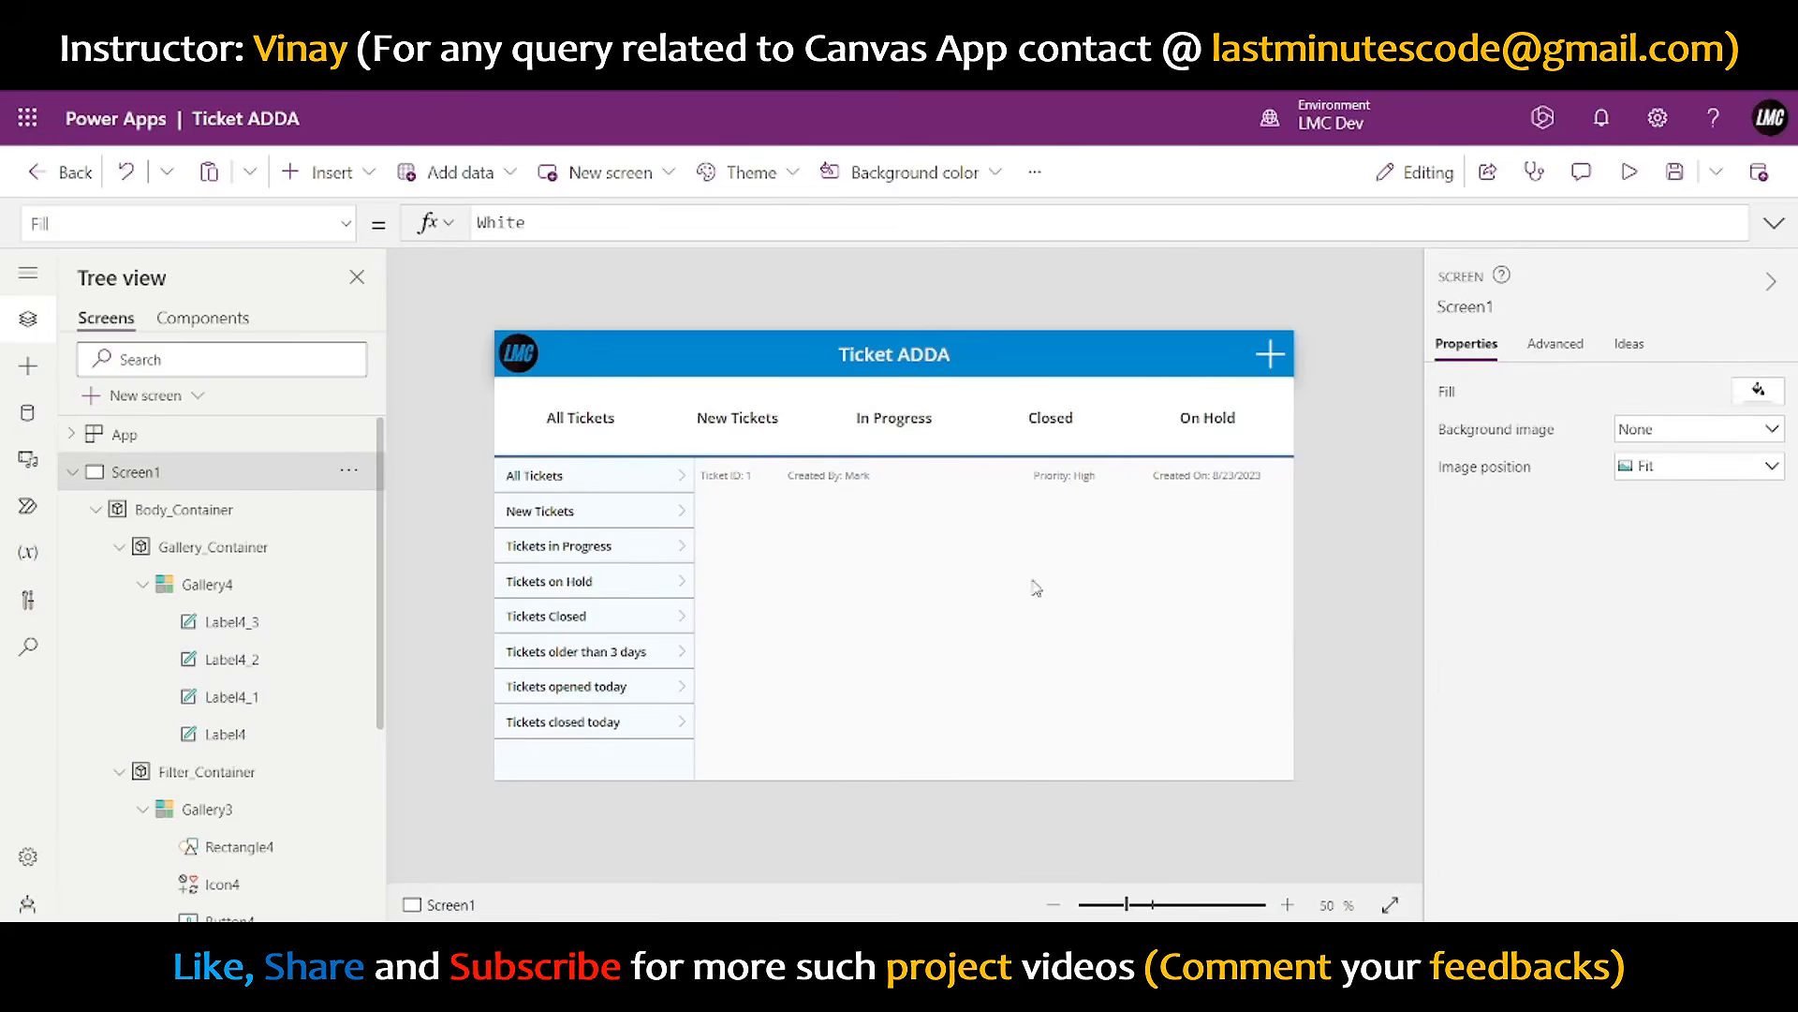
{"action": "left_click", "coordinate": [1630, 172]}
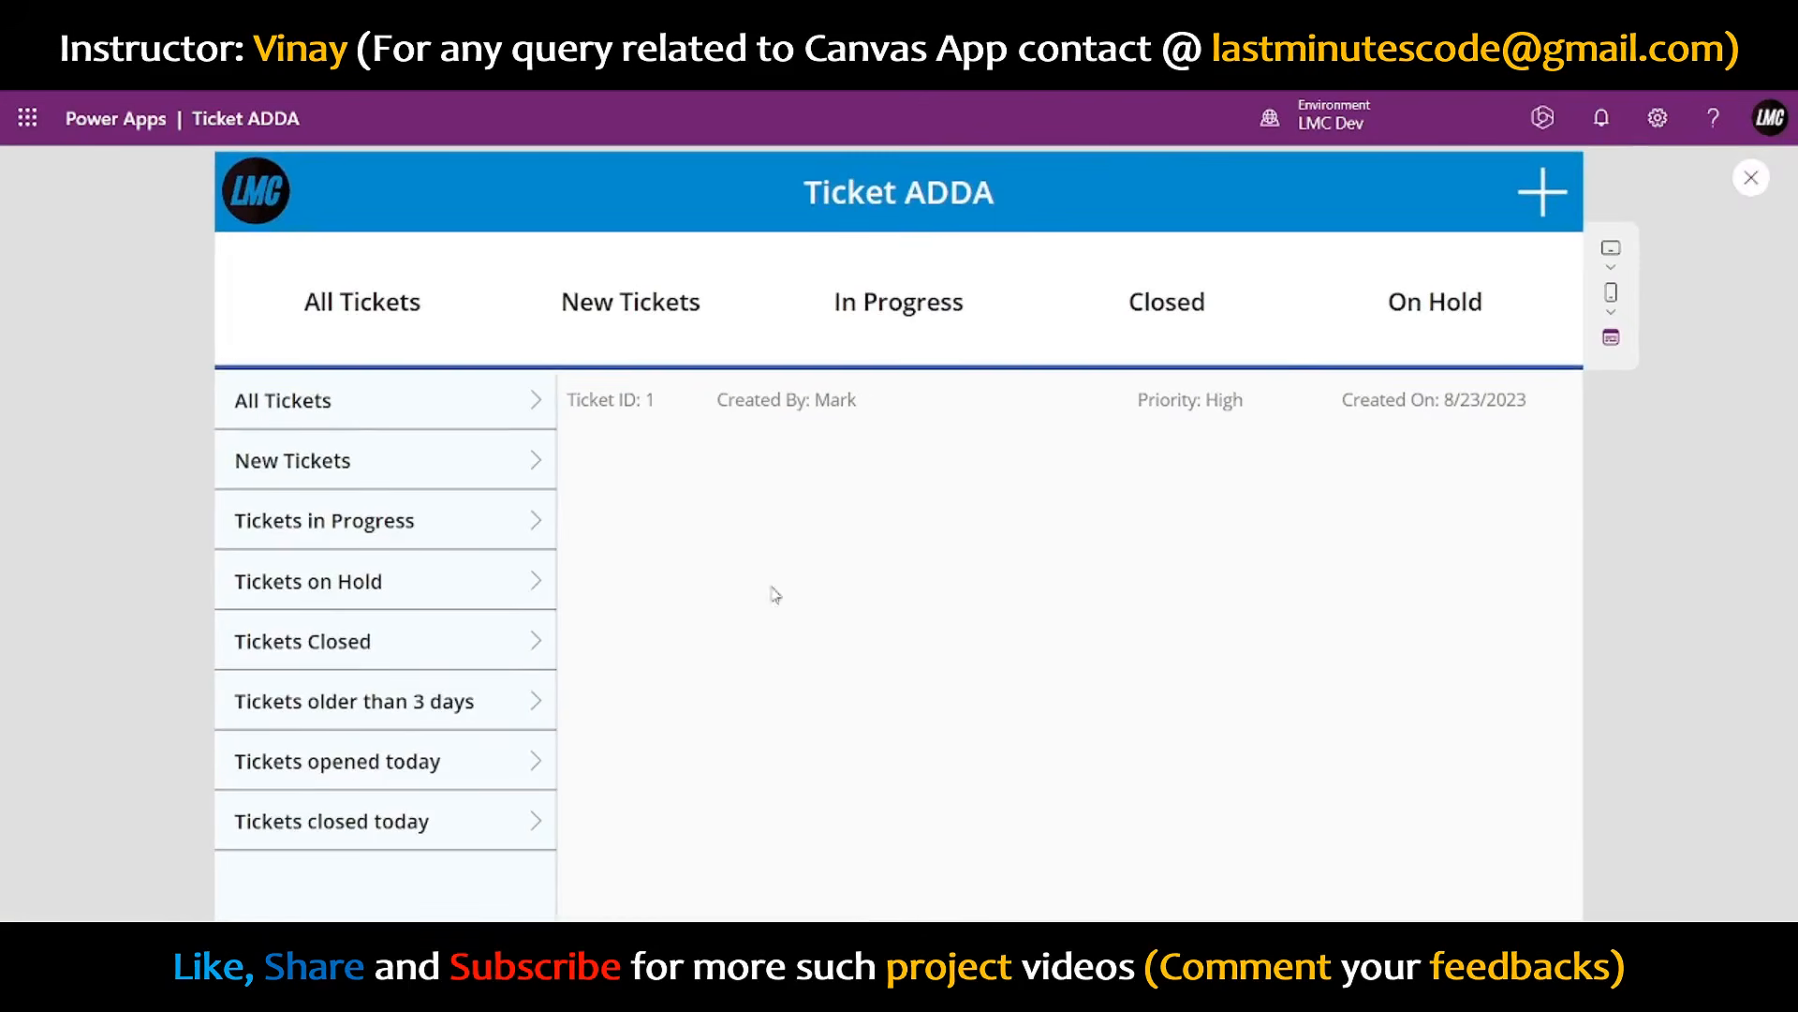
{"action": "left_click", "coordinate": [1752, 178]}
- Duplicate the Ticket ID label and place the copy beneath the first row at X 0, Y 45, sized 938 by 50
{"action": "left_click", "coordinate": [735, 475]}
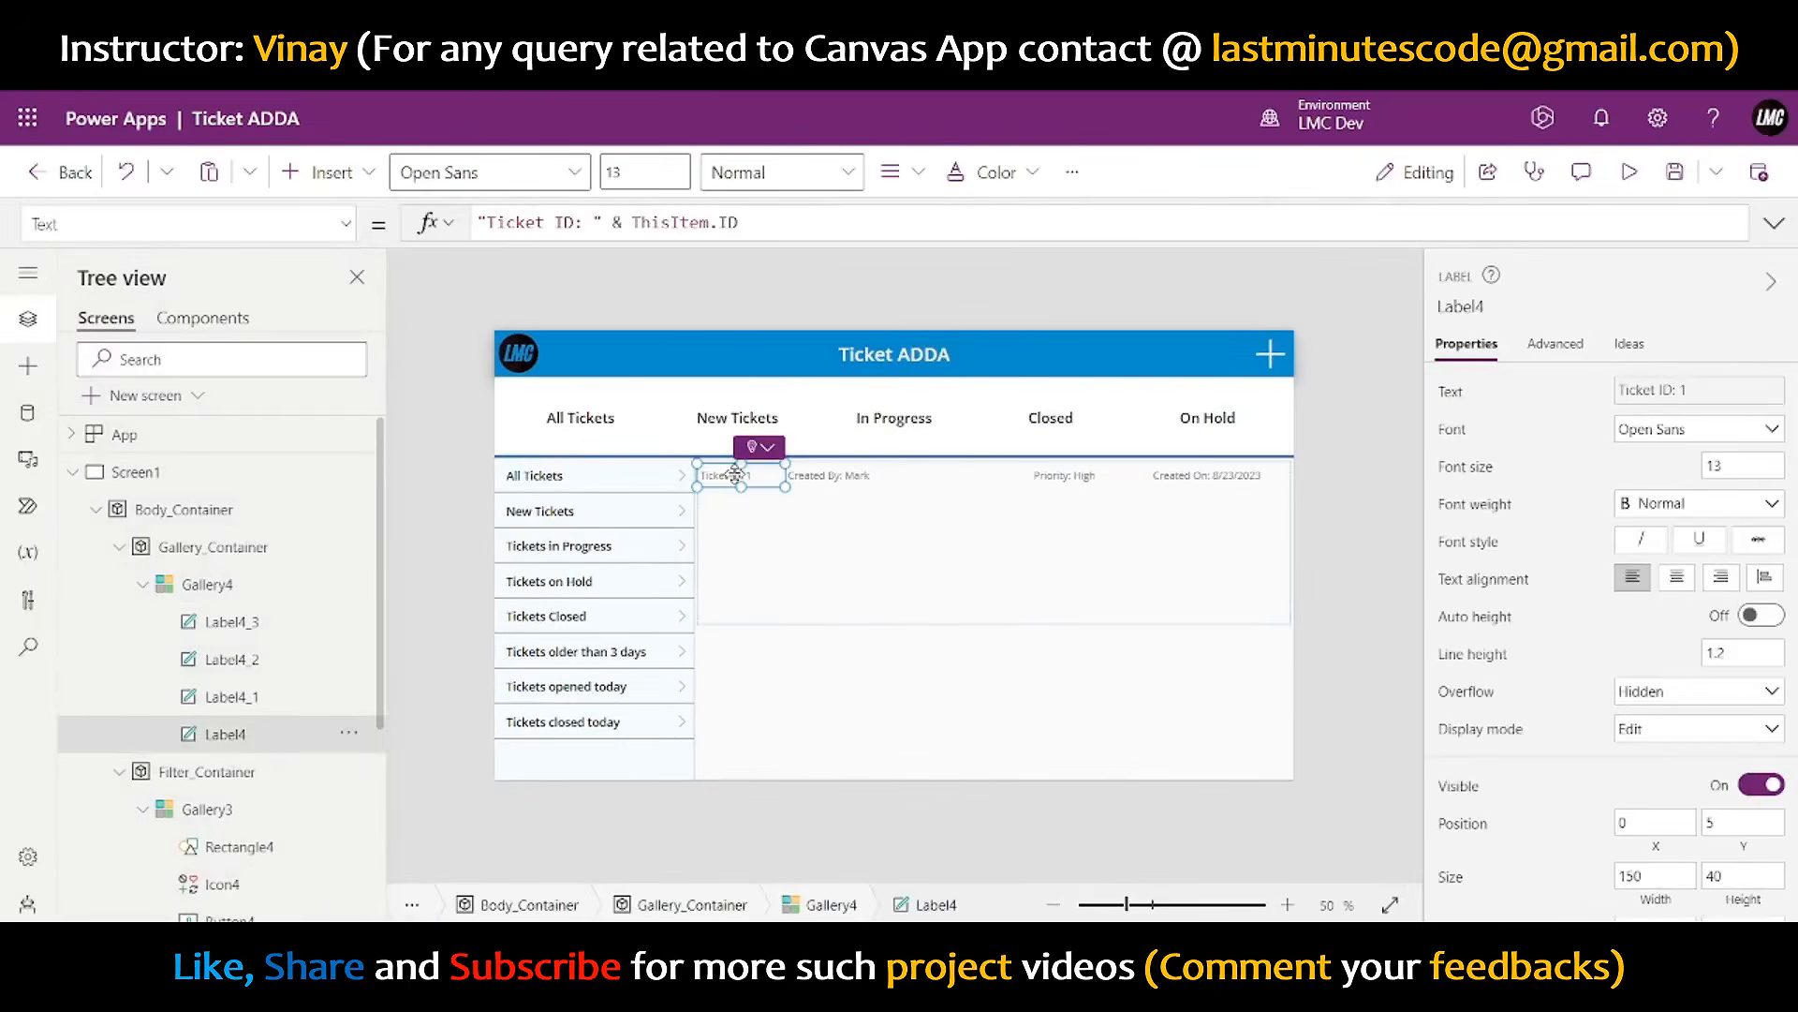
{"action": "key", "text": "ctrl+c"}
{"action": "key", "text": "ctrl+v"}
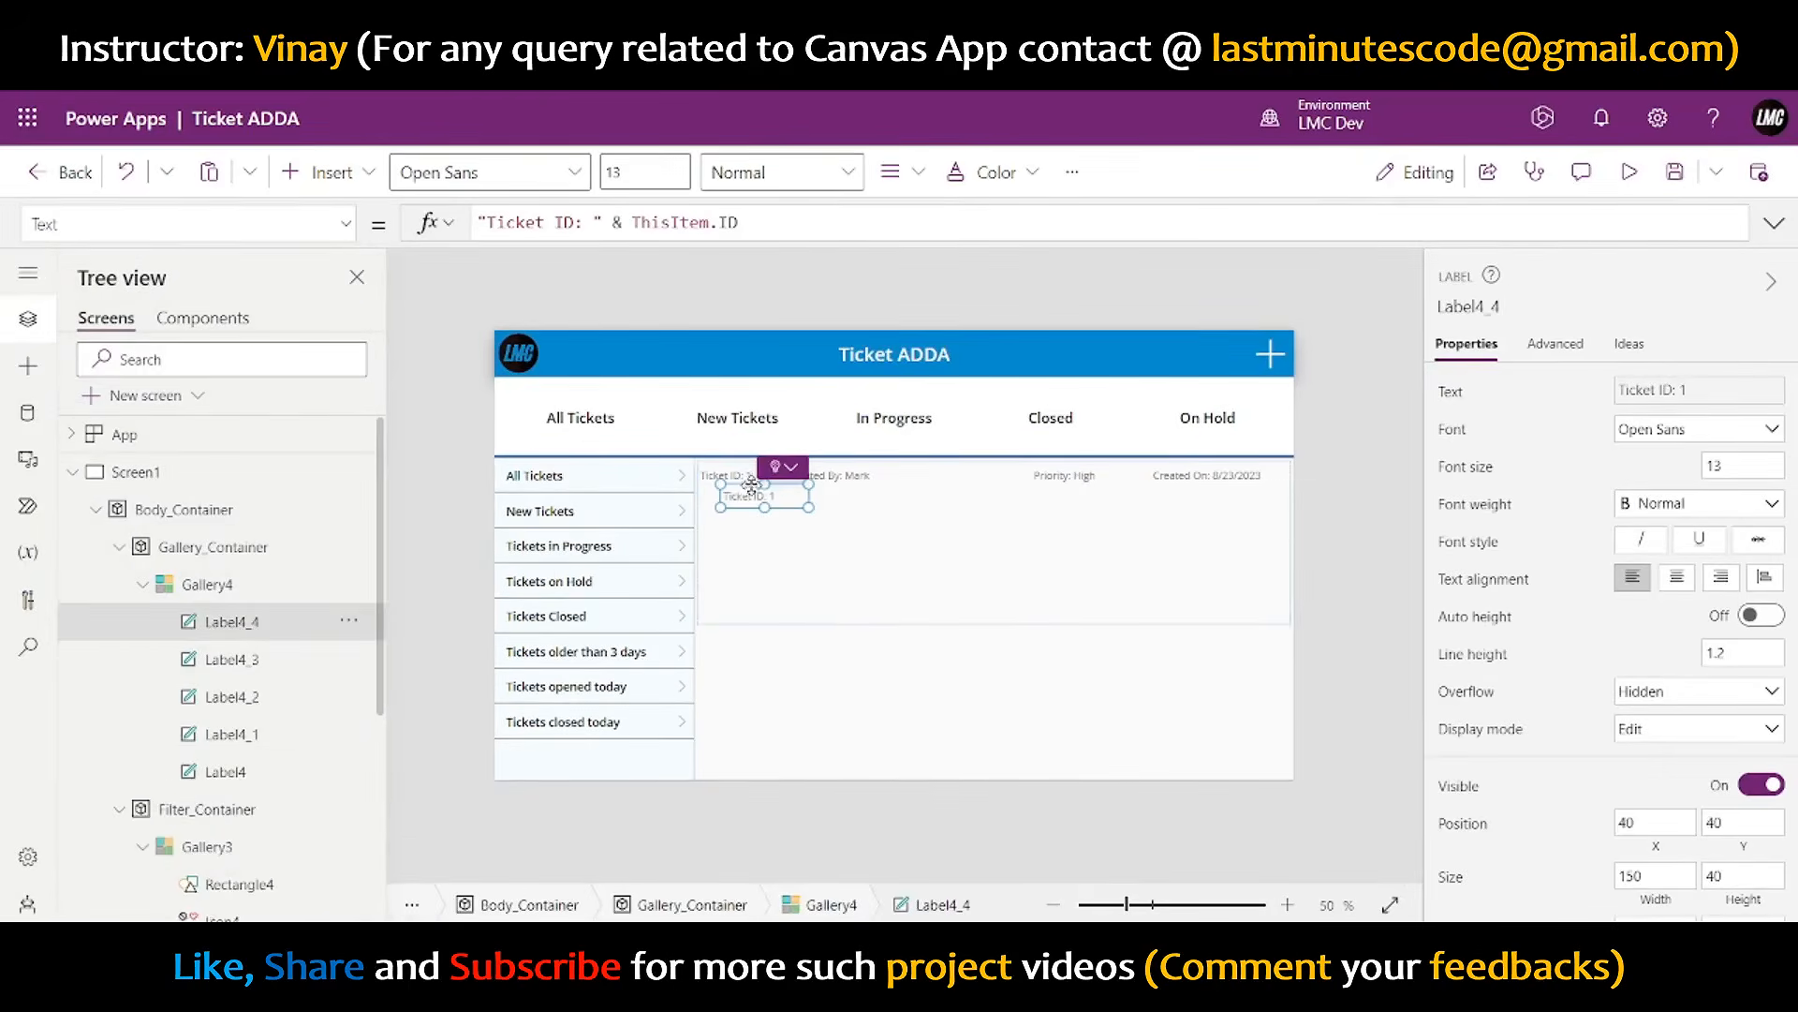
{"action": "left_click_drag", "start_coordinate": [747, 484], "coordinate": [1246, 518]}
{"action": "left_click_drag", "start_coordinate": [1726, 878], "coordinate": [1687, 873]}
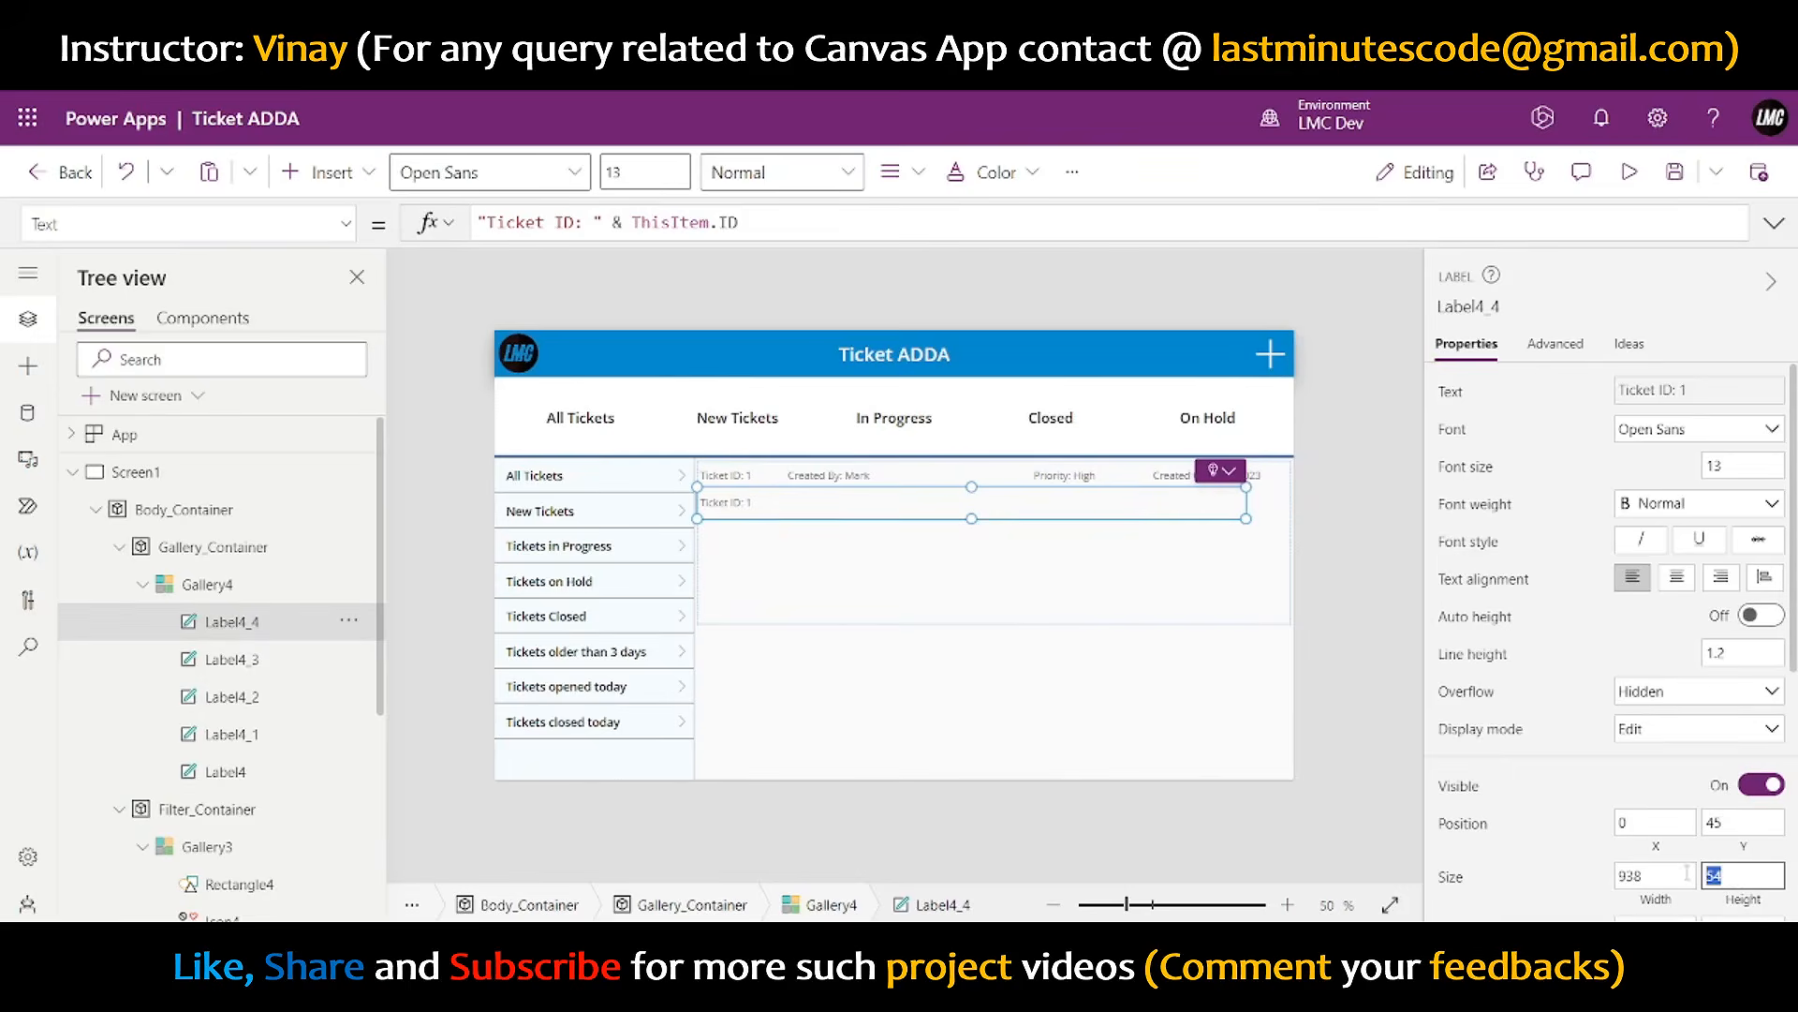
{"action": "left_click", "coordinate": [1561, 833]}
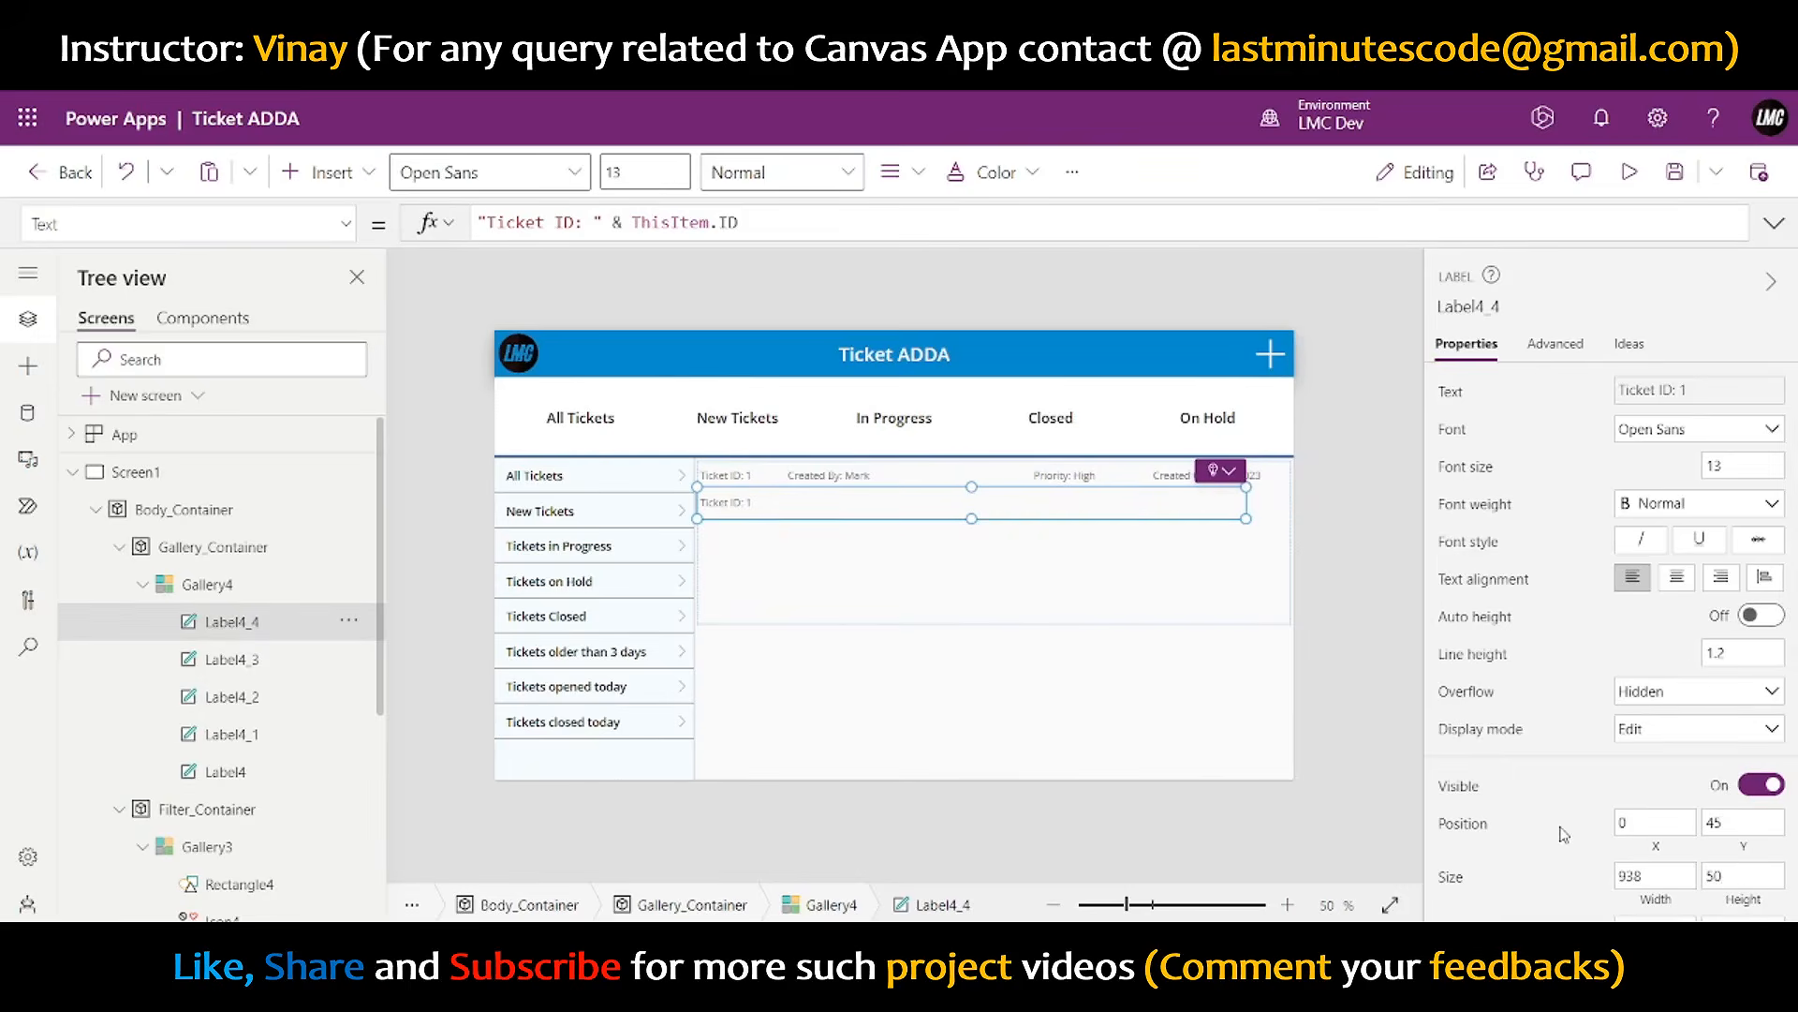
- Try a font size of 18 on the duplicated label
{"action": "left_click_drag", "start_coordinate": [1734, 468], "coordinate": [1685, 465]}
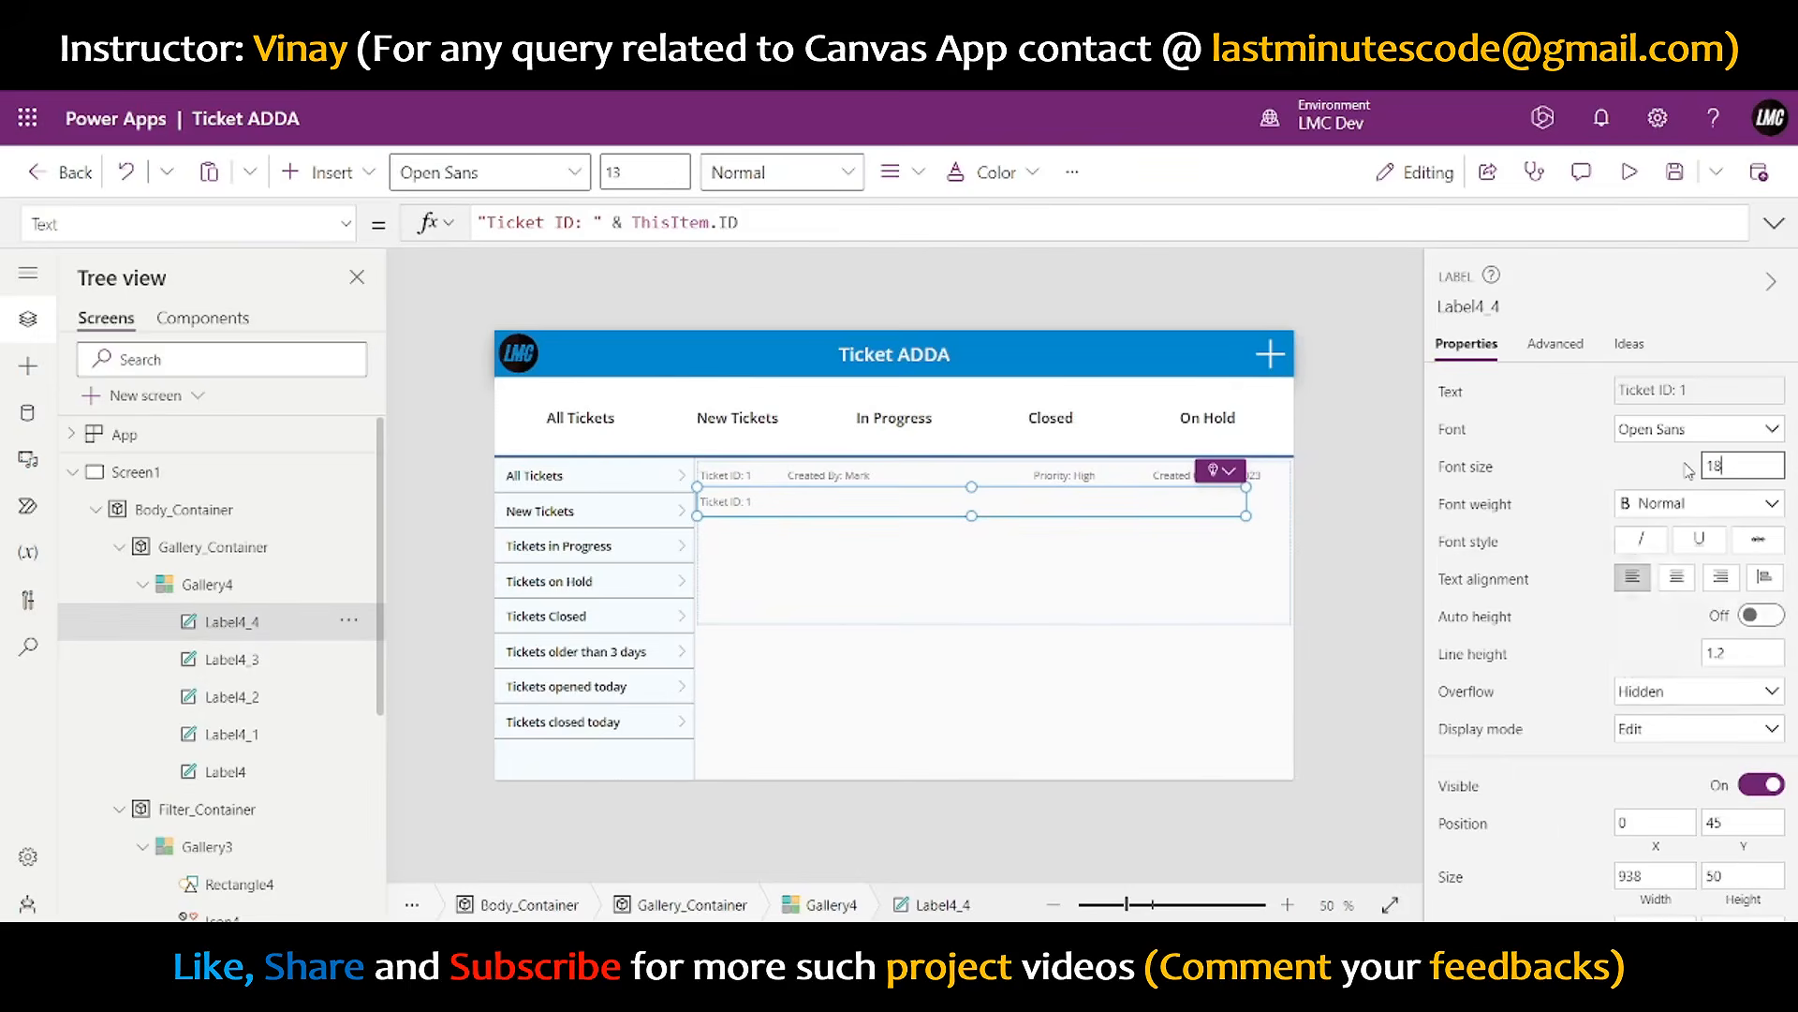
{"action": "type", "text": "18"}
{"action": "key", "text": "Return"}
- Set the duplicated label's font size to 24 and its font weight to Semibold
{"action": "left_click_drag", "start_coordinate": [1736, 465], "coordinate": [1687, 471]}
{"action": "type", "text": "2"}
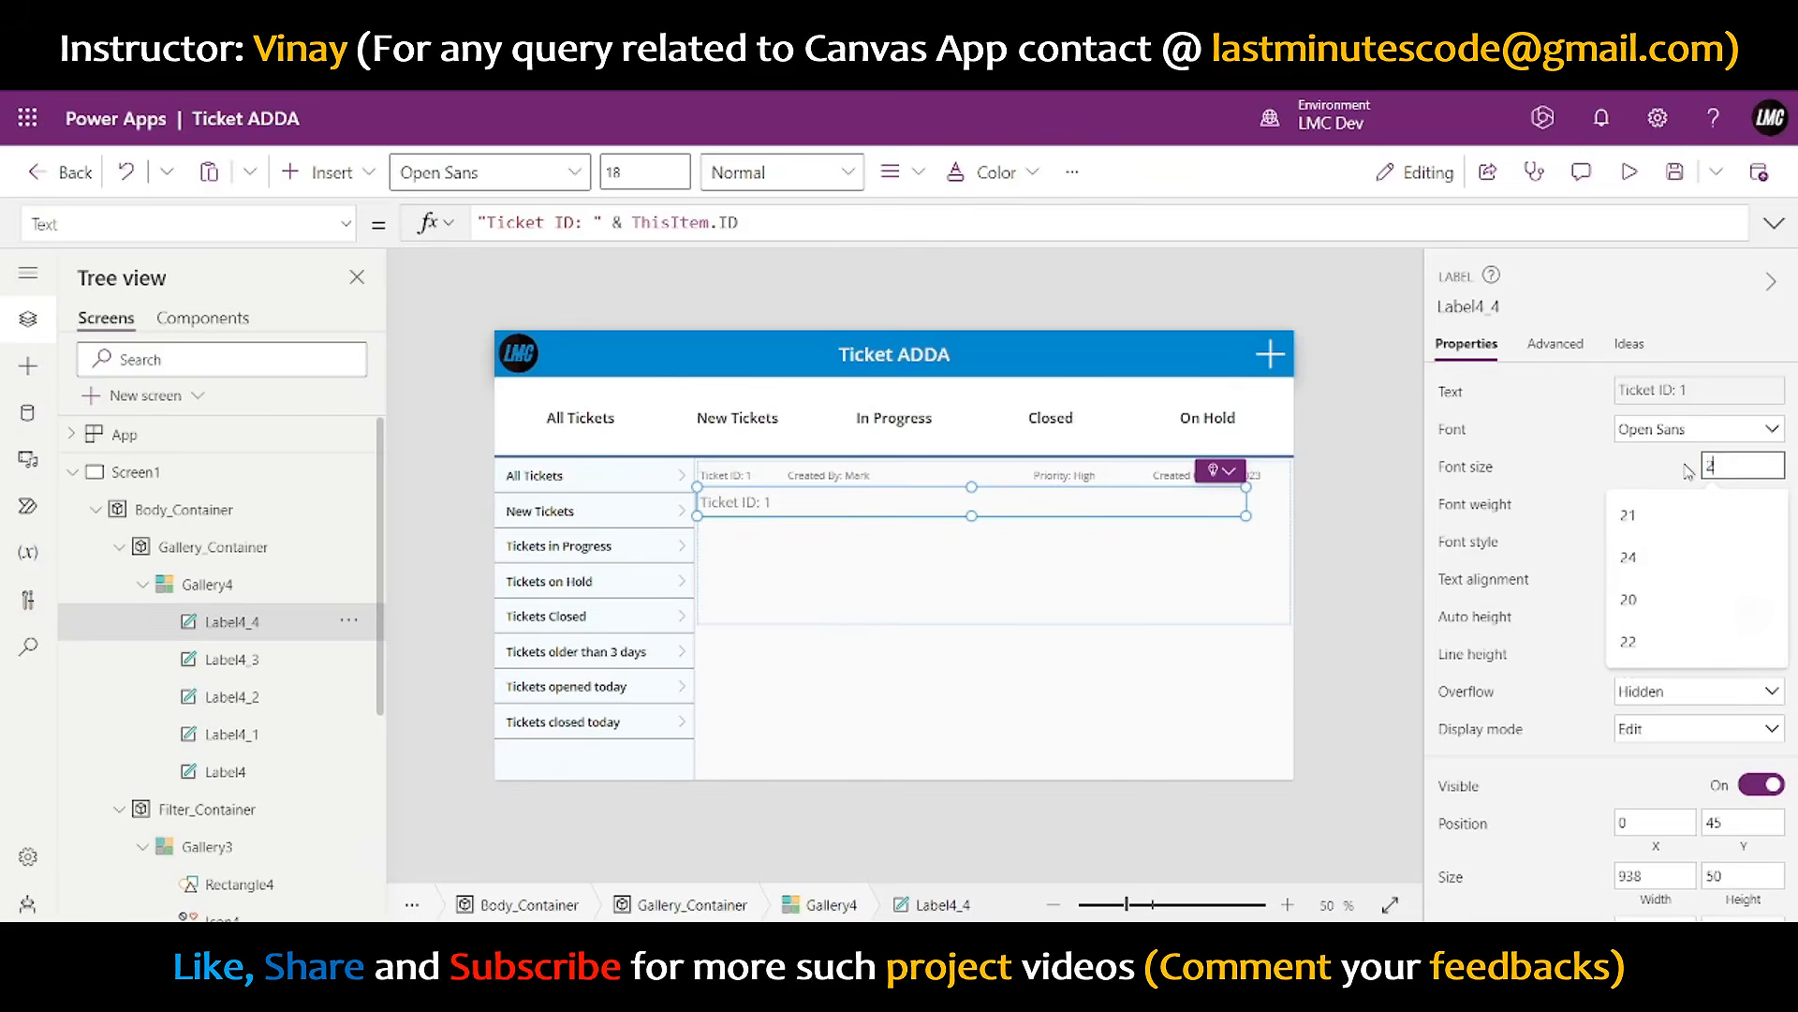
{"action": "type", "text": "4"}
{"action": "key", "text": "Return"}
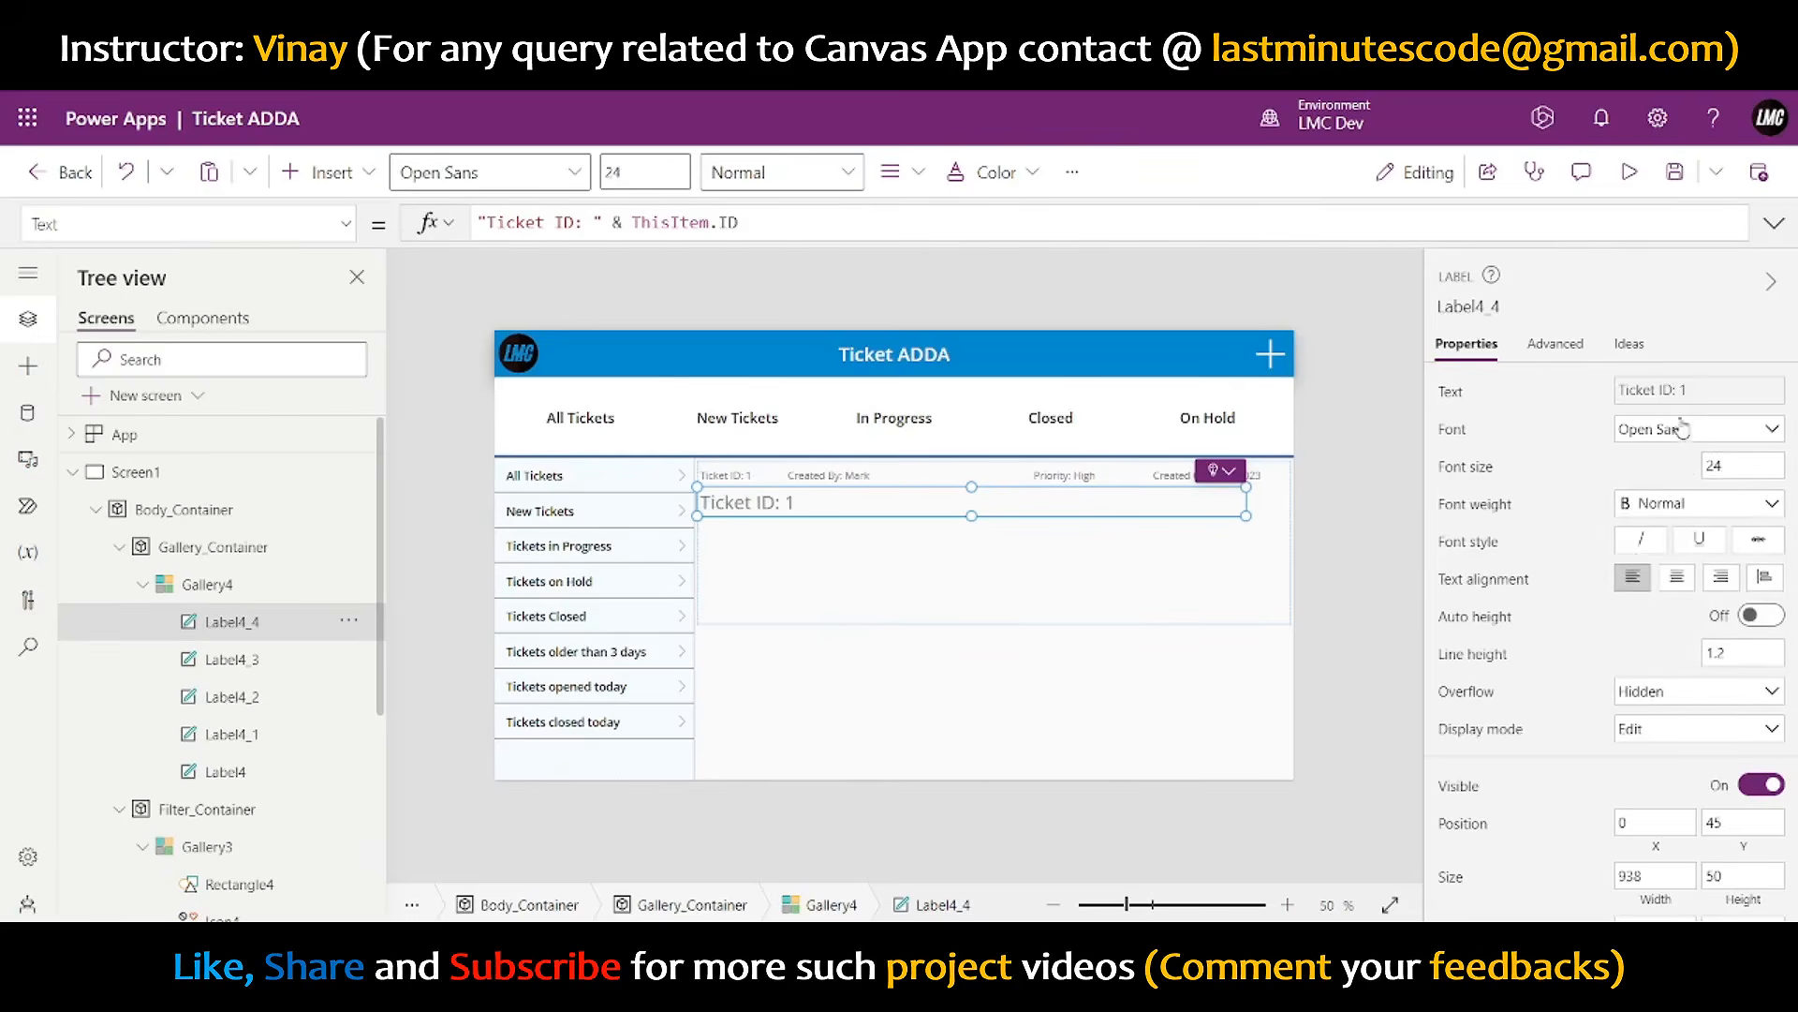
{"action": "left_click", "coordinate": [1686, 504]}
{"action": "left_click", "coordinate": [1662, 565]}
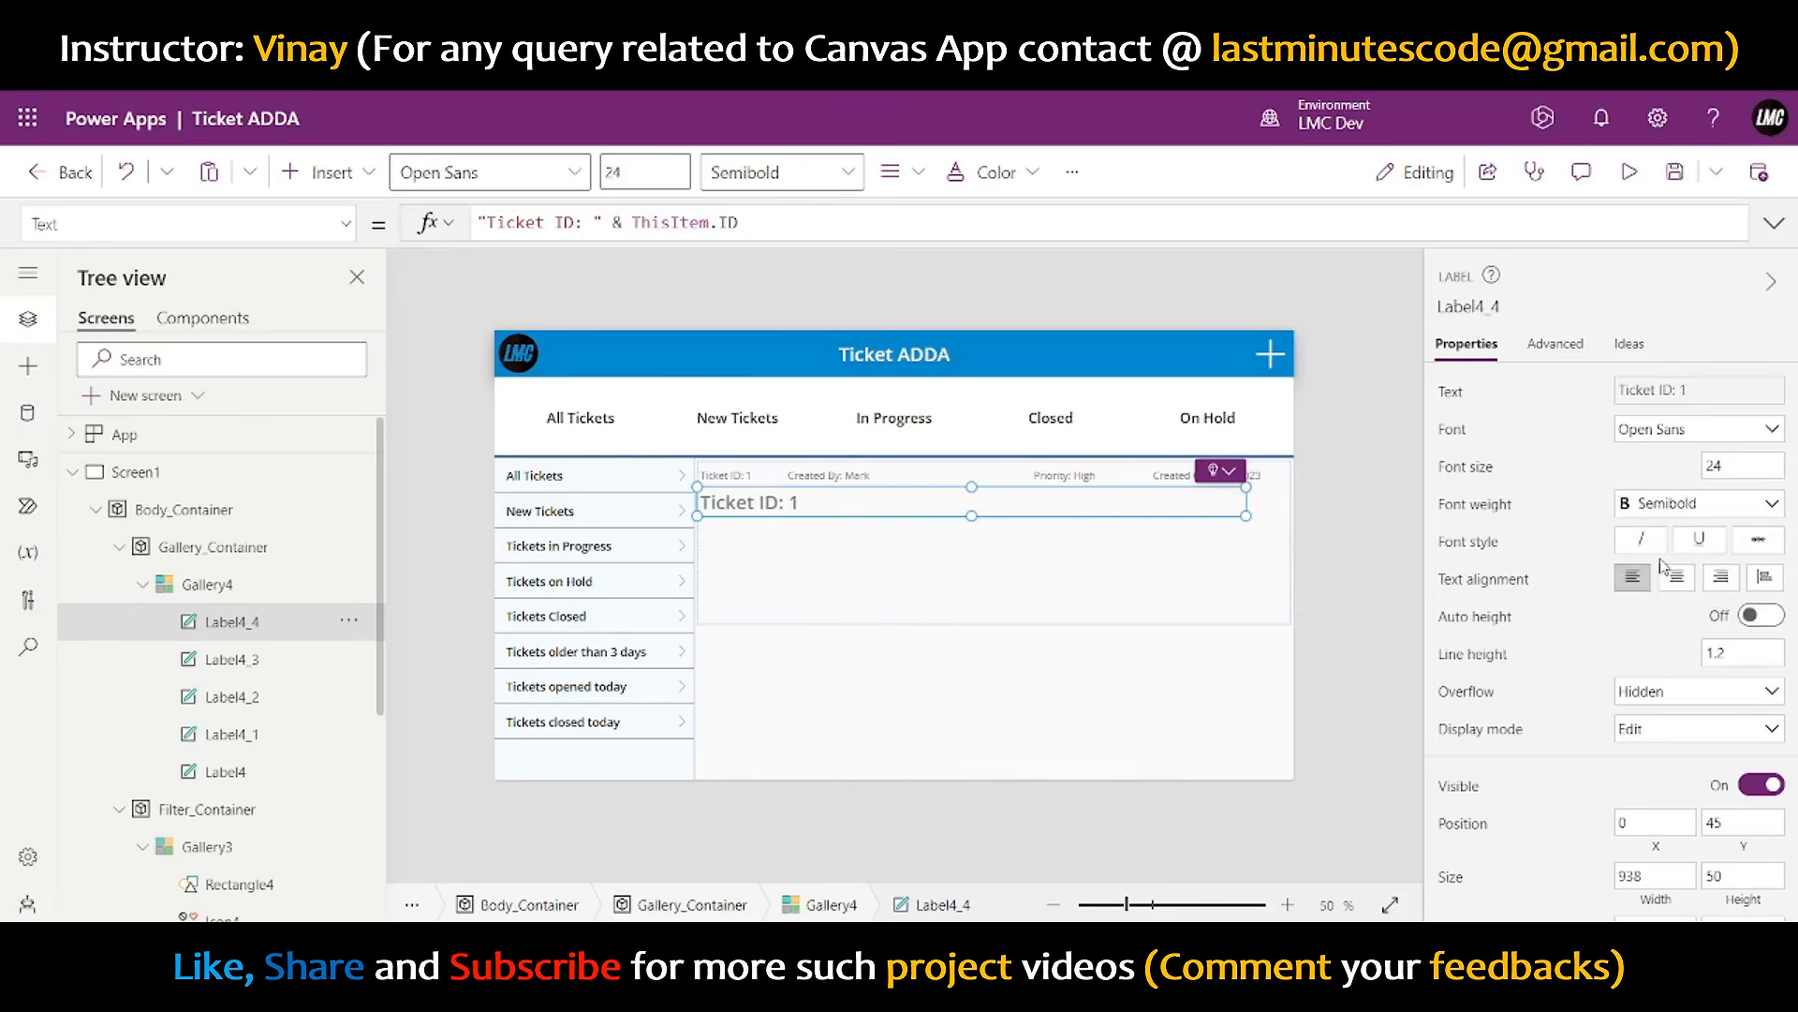
{"action": "scroll", "coordinate": [1672, 586], "scroll_direction": "down", "scroll_amount": 5}
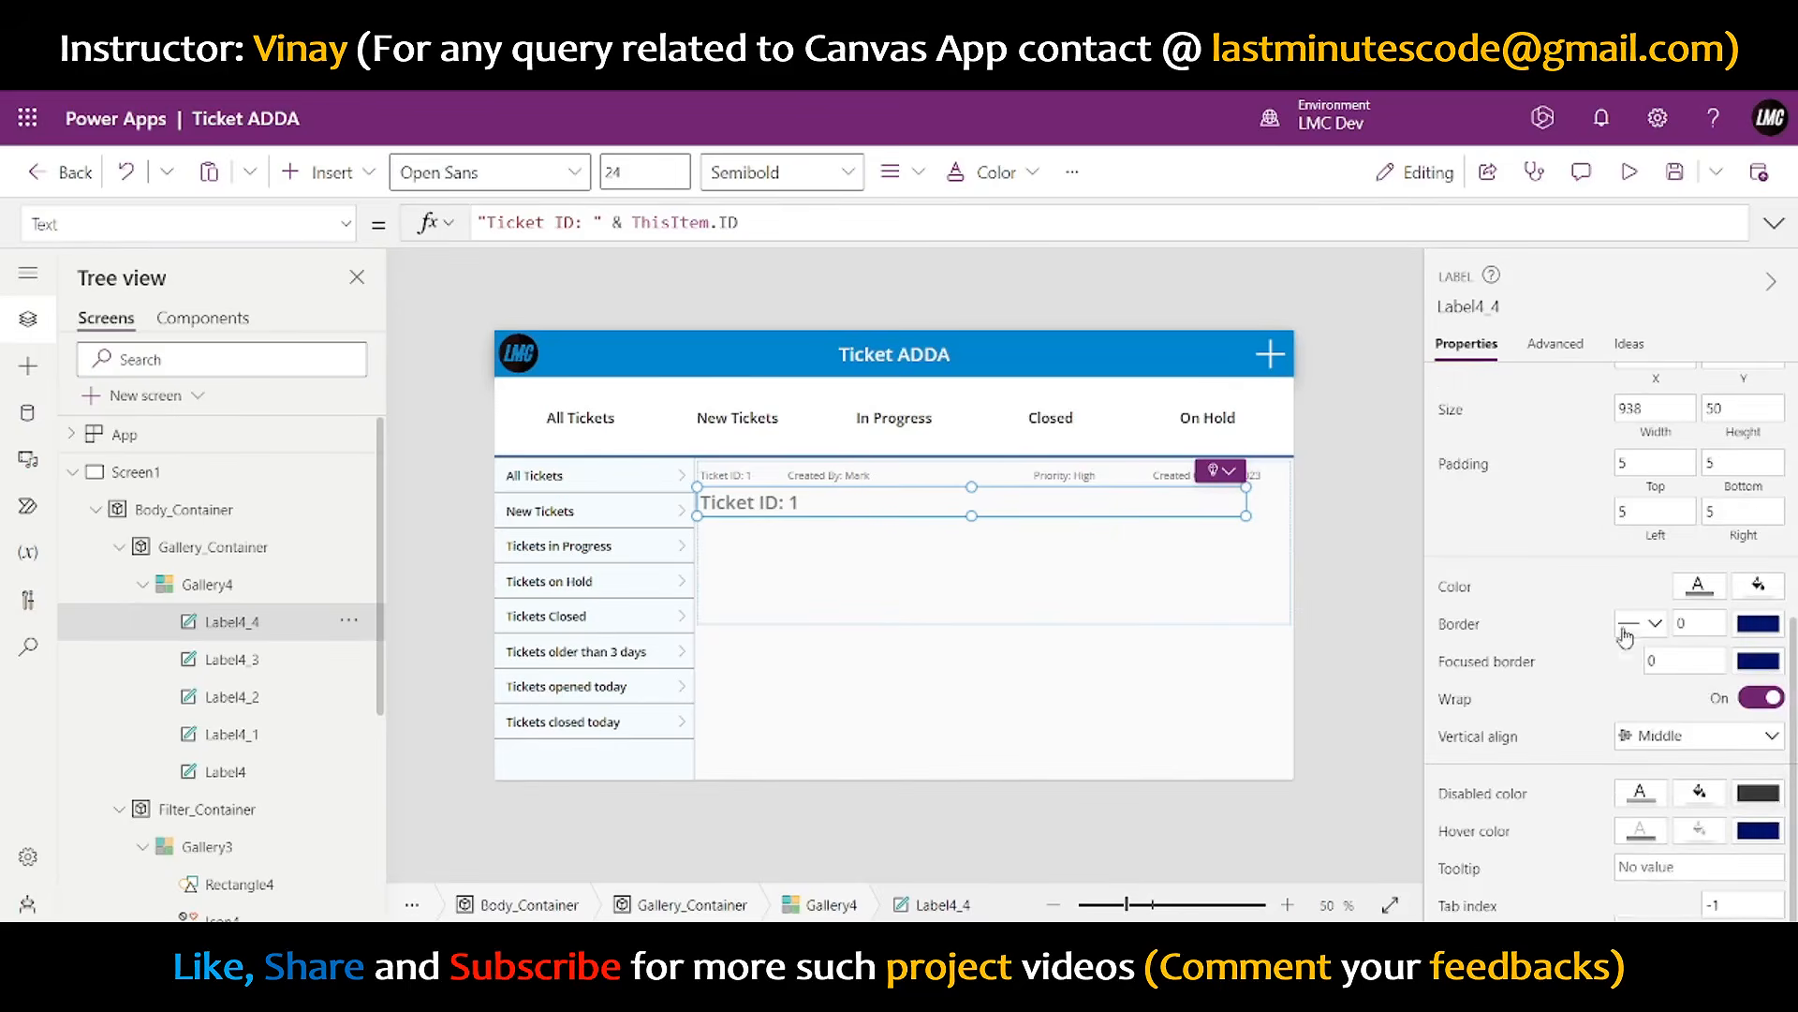
- Set the text color of the copied ticket label to the black theme color
{"action": "left_click", "coordinate": [1699, 587]}
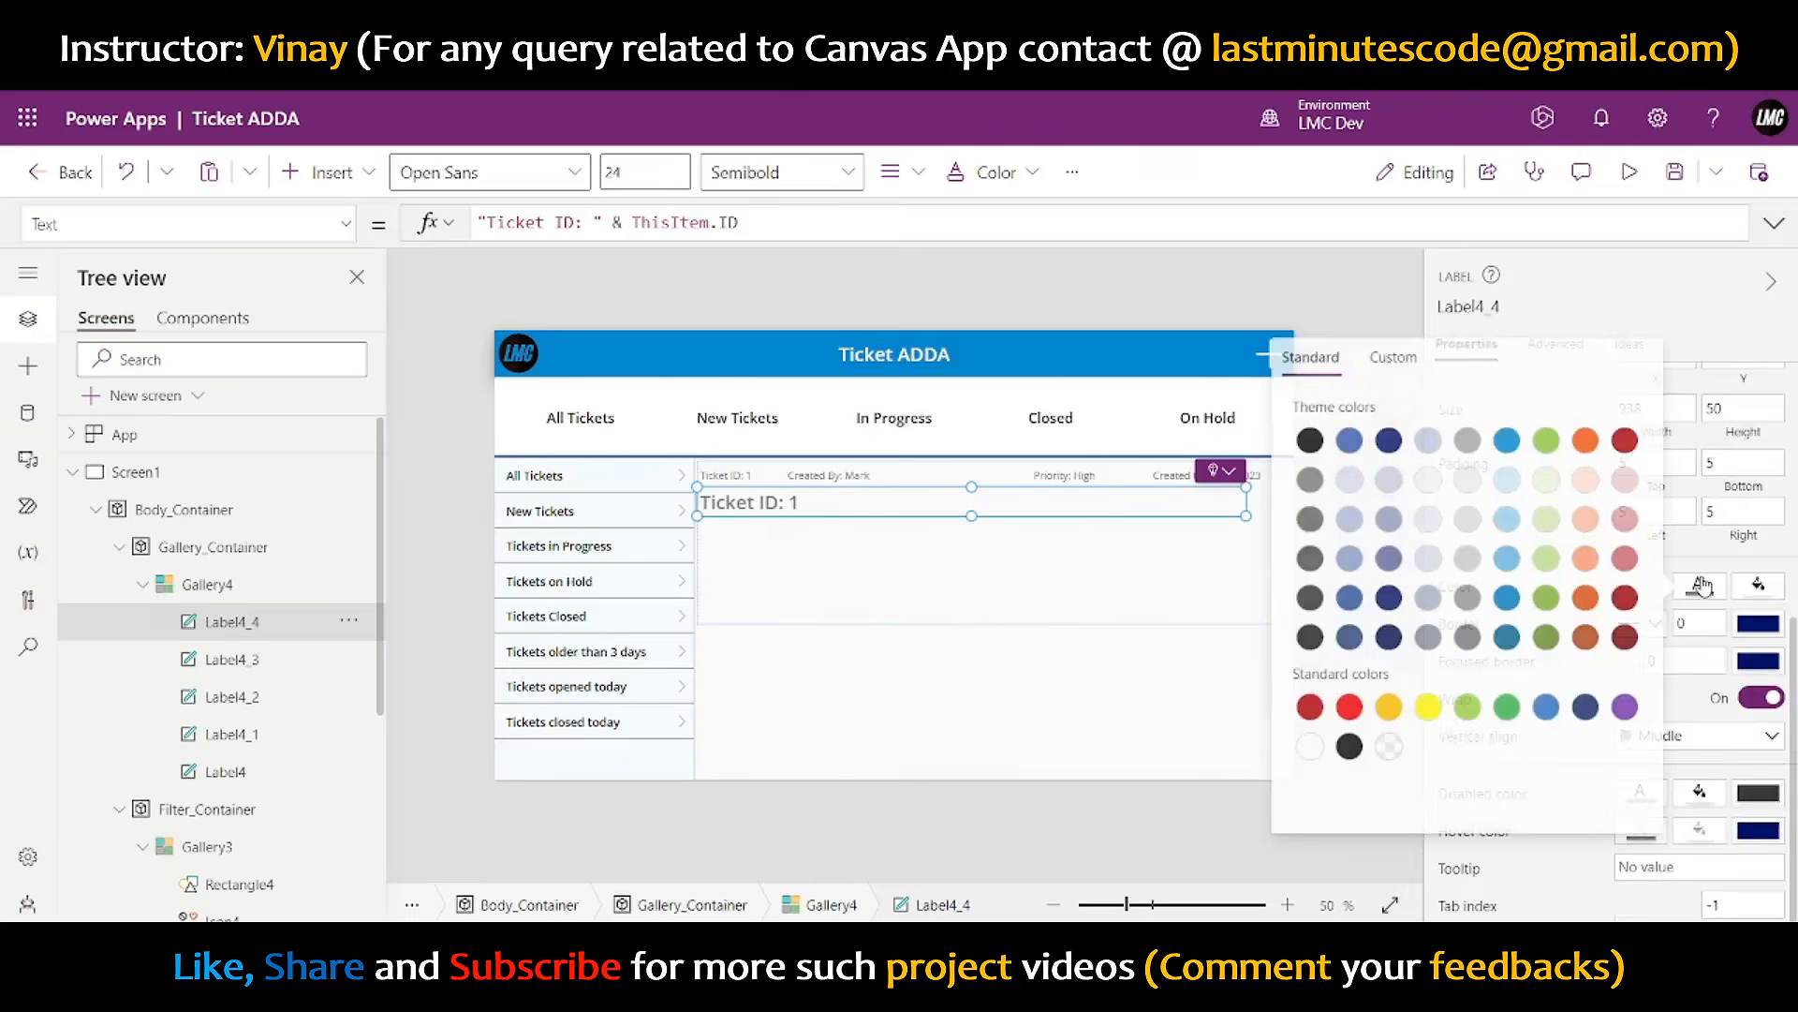
{"action": "left_click", "coordinate": [1307, 439]}
{"action": "left_click", "coordinate": [1559, 301]}
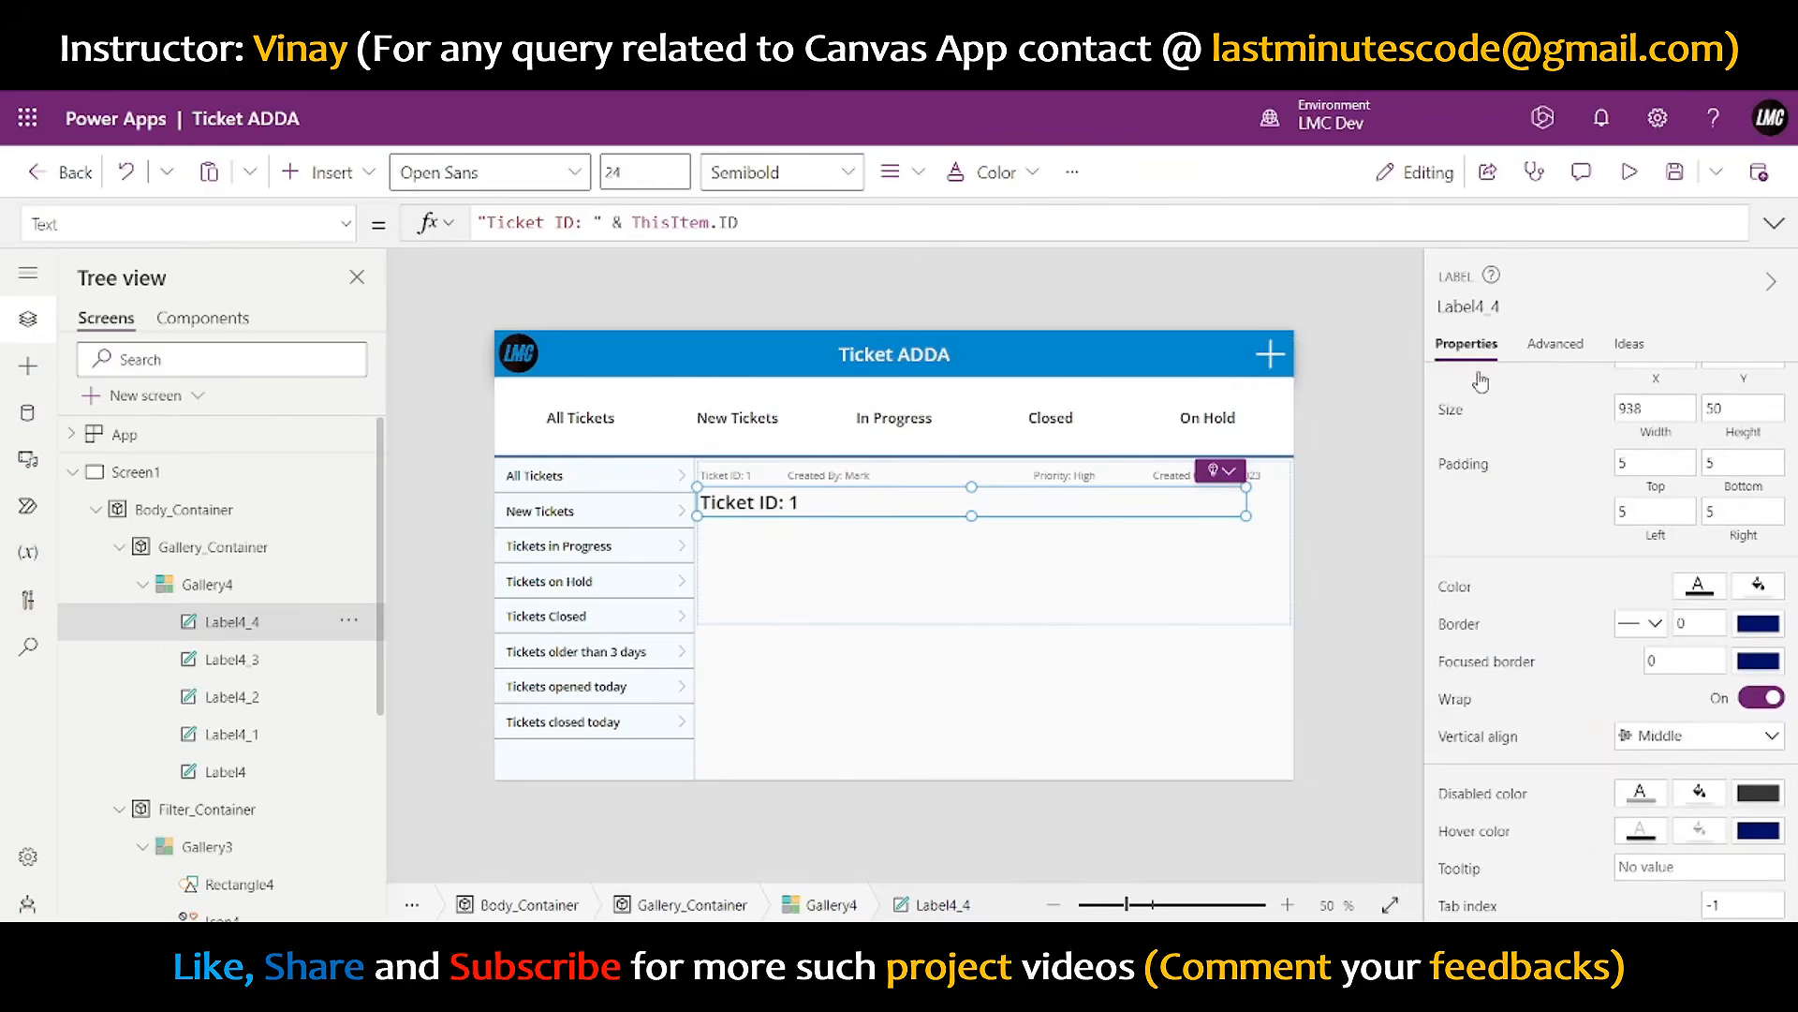
- Change the label's text formula to ThisItem.Subject, removing the "Ticket ID: " prefix
{"action": "double_click", "coordinate": [730, 222]}
{"action": "key", "text": "BackSpace"}
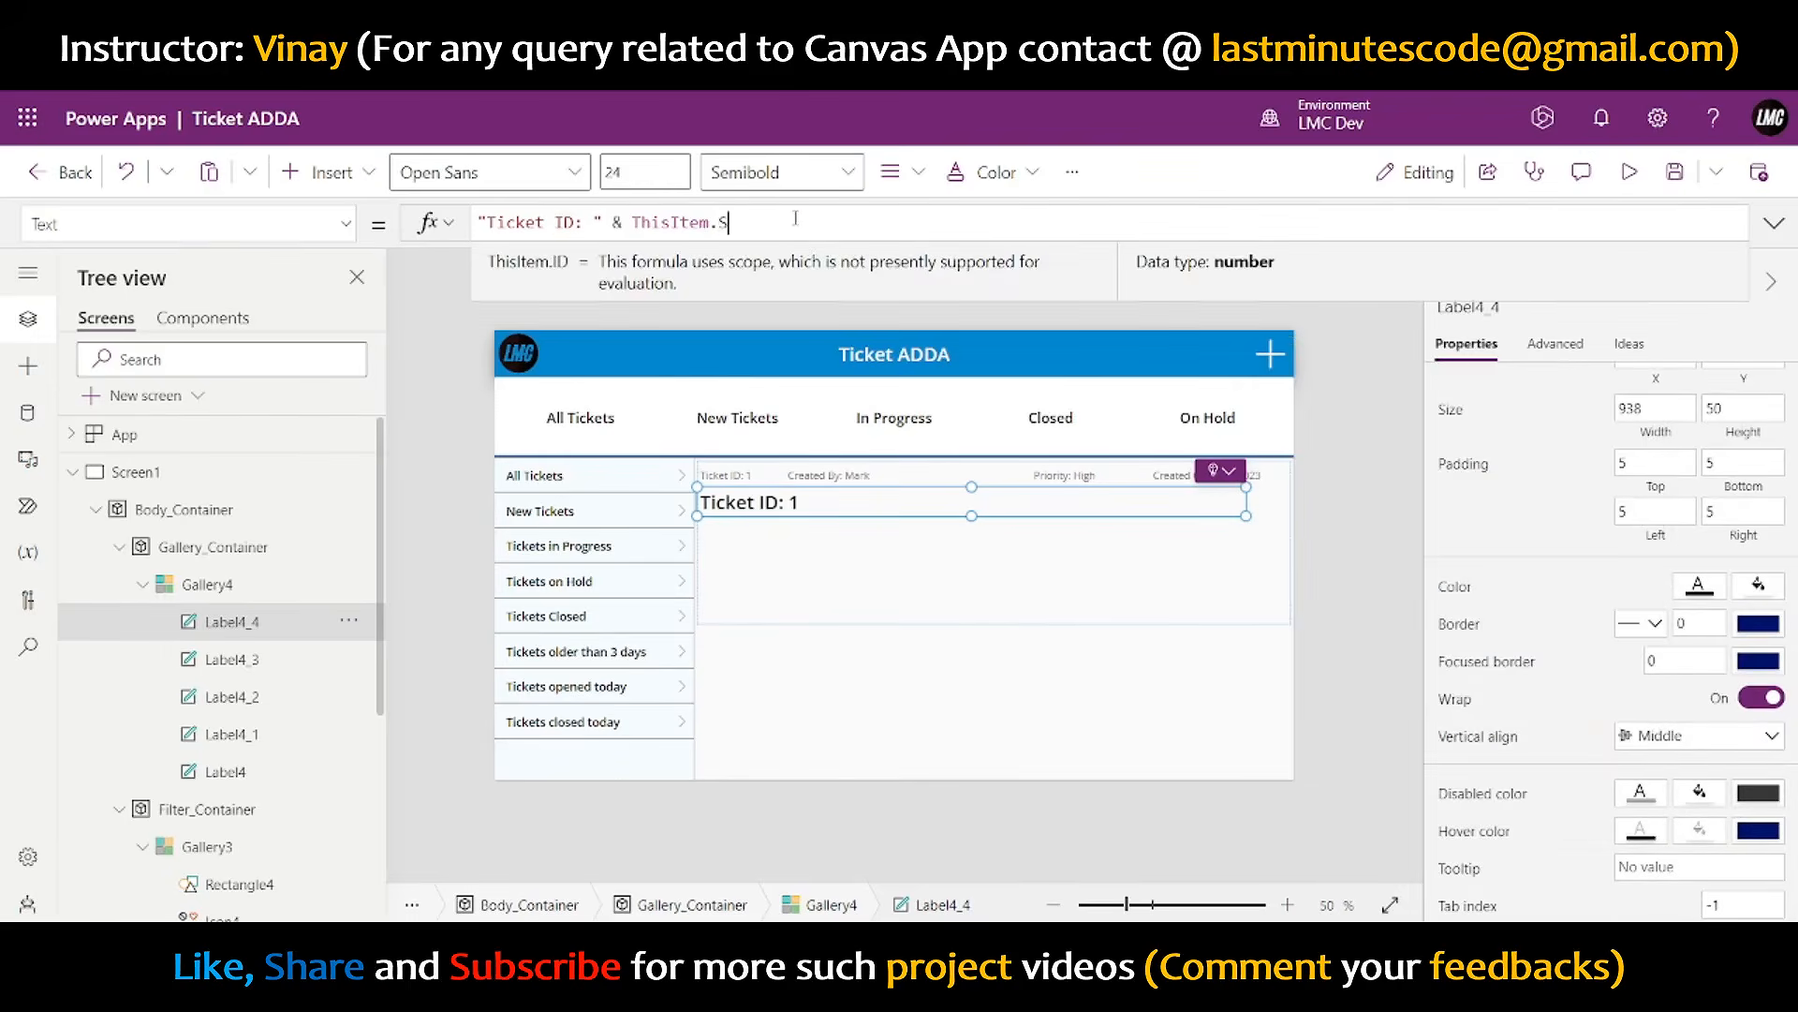
{"action": "type", "text": "Subject"}
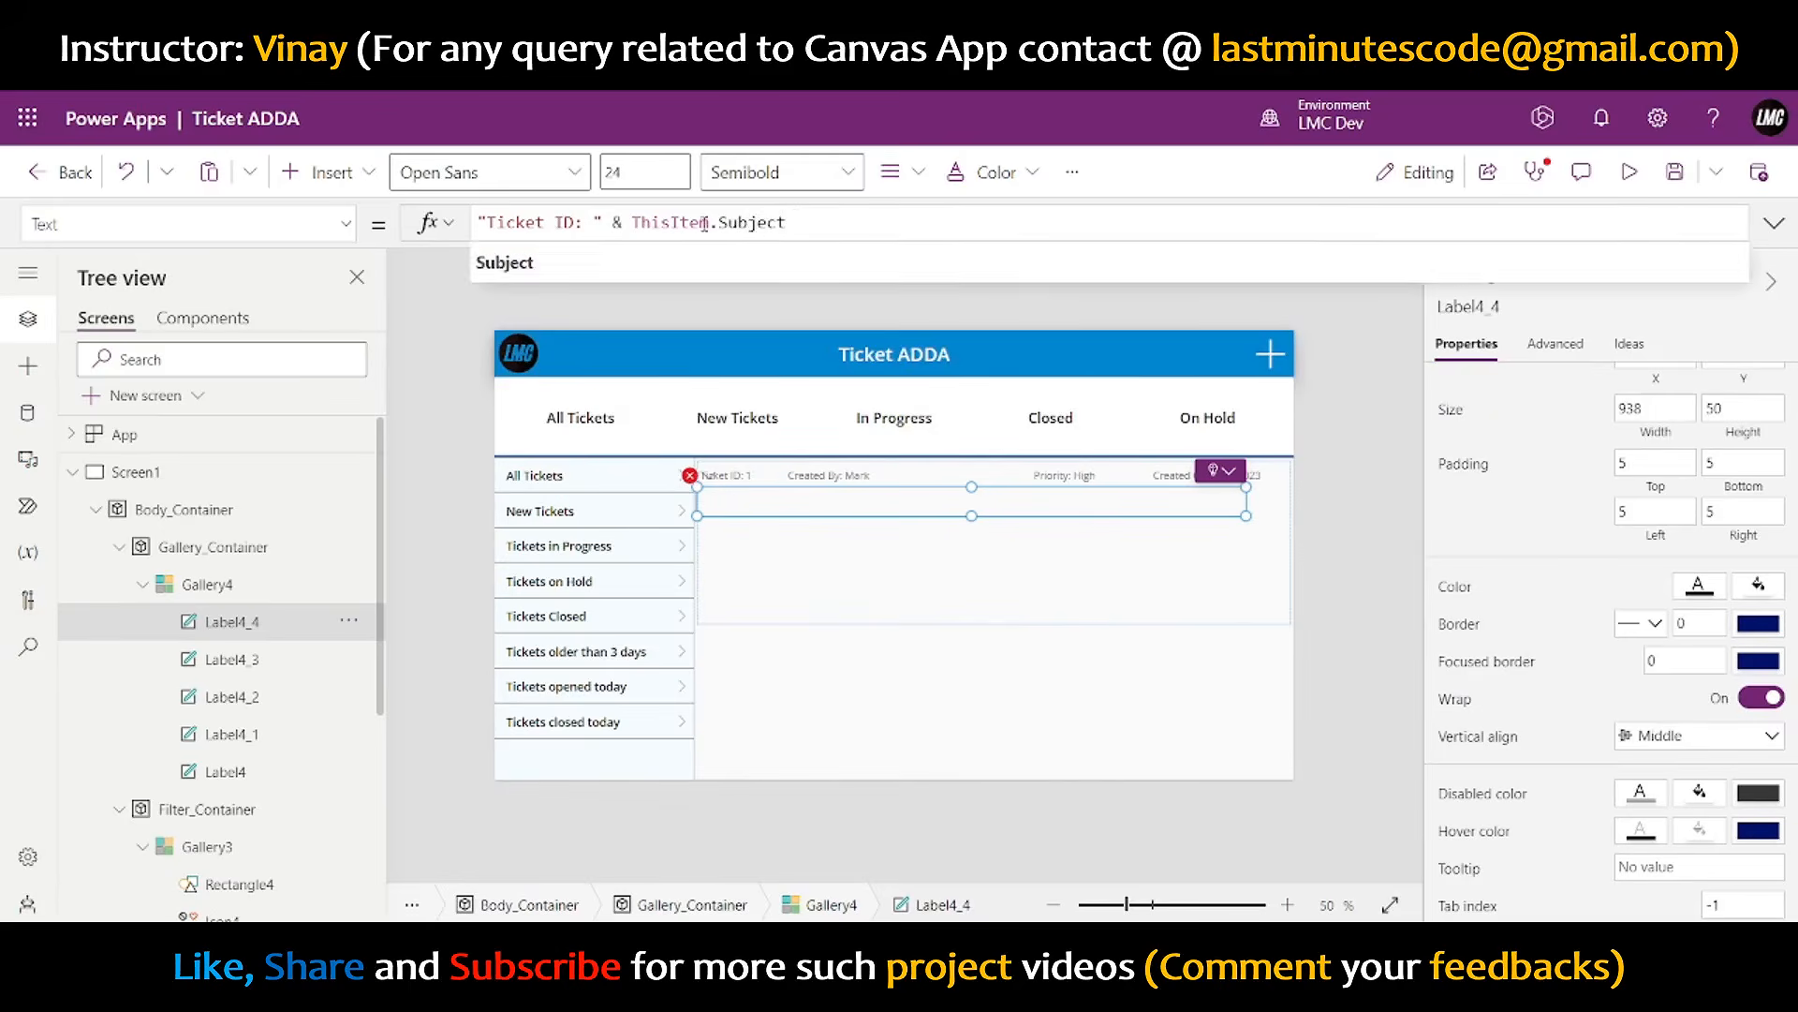
{"action": "left_click_drag", "start_coordinate": [630, 222], "coordinate": [345, 225]}
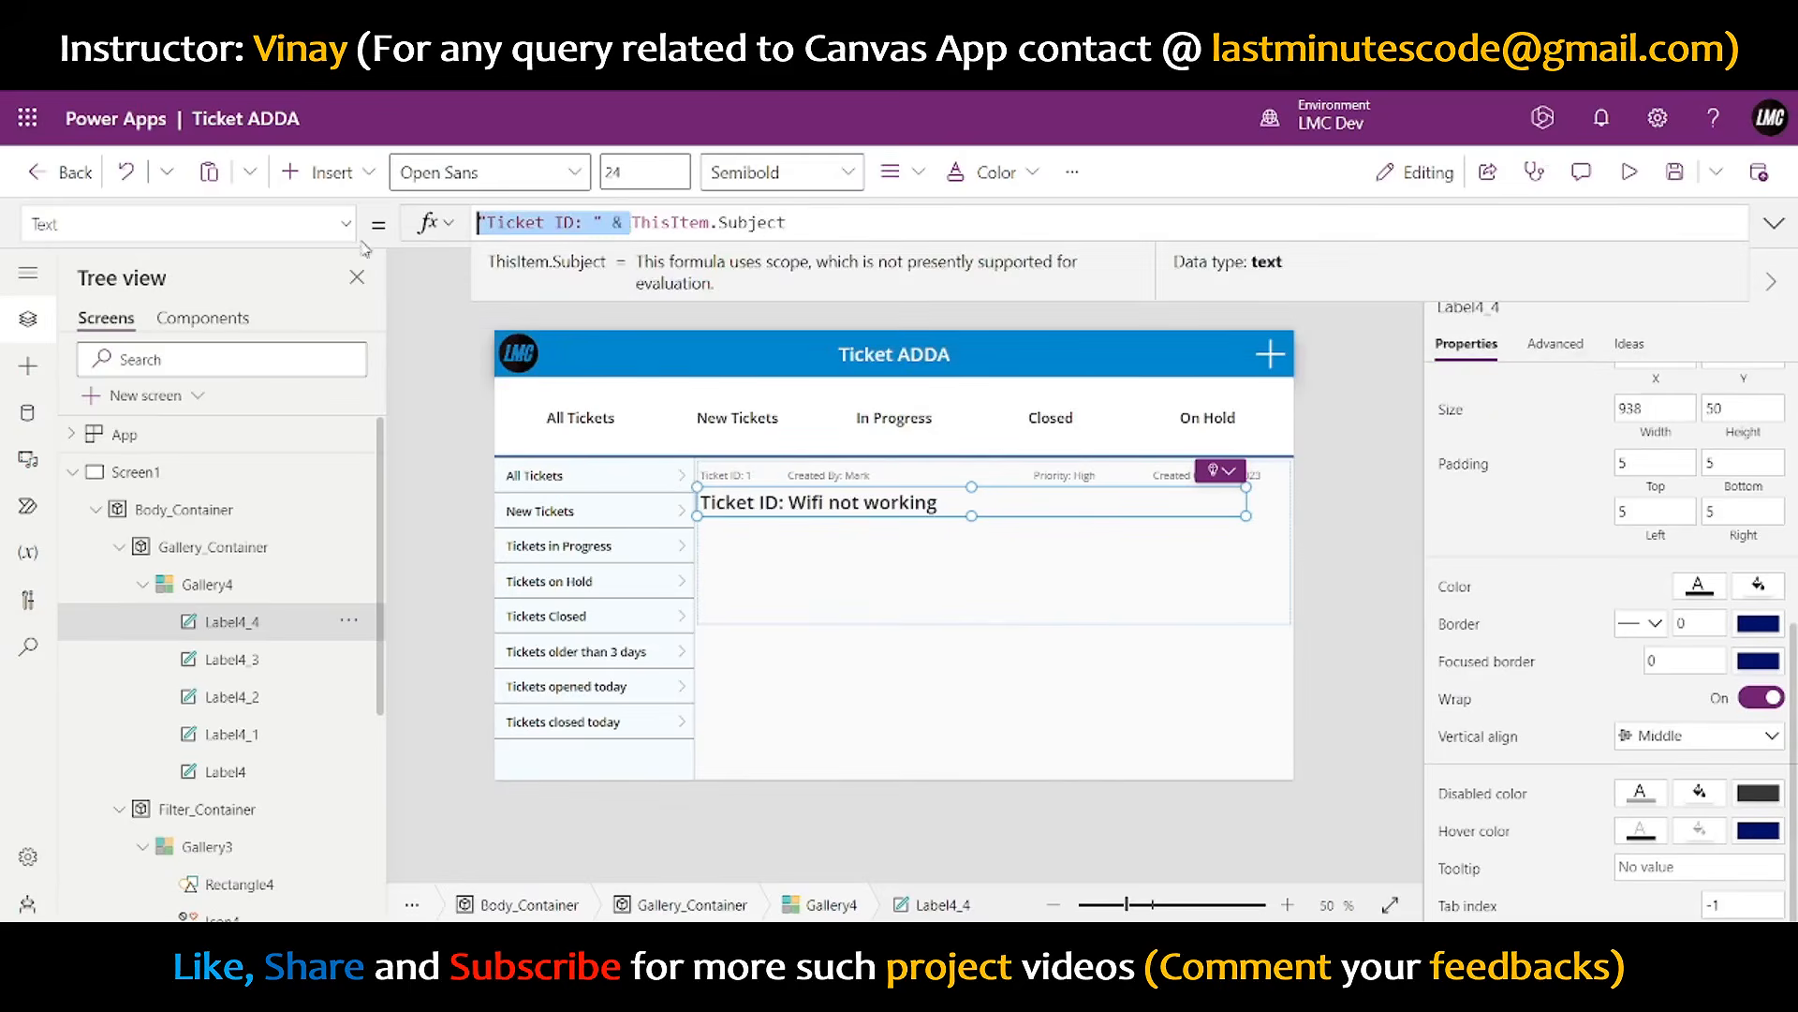
{"action": "key", "text": "BackSpace"}
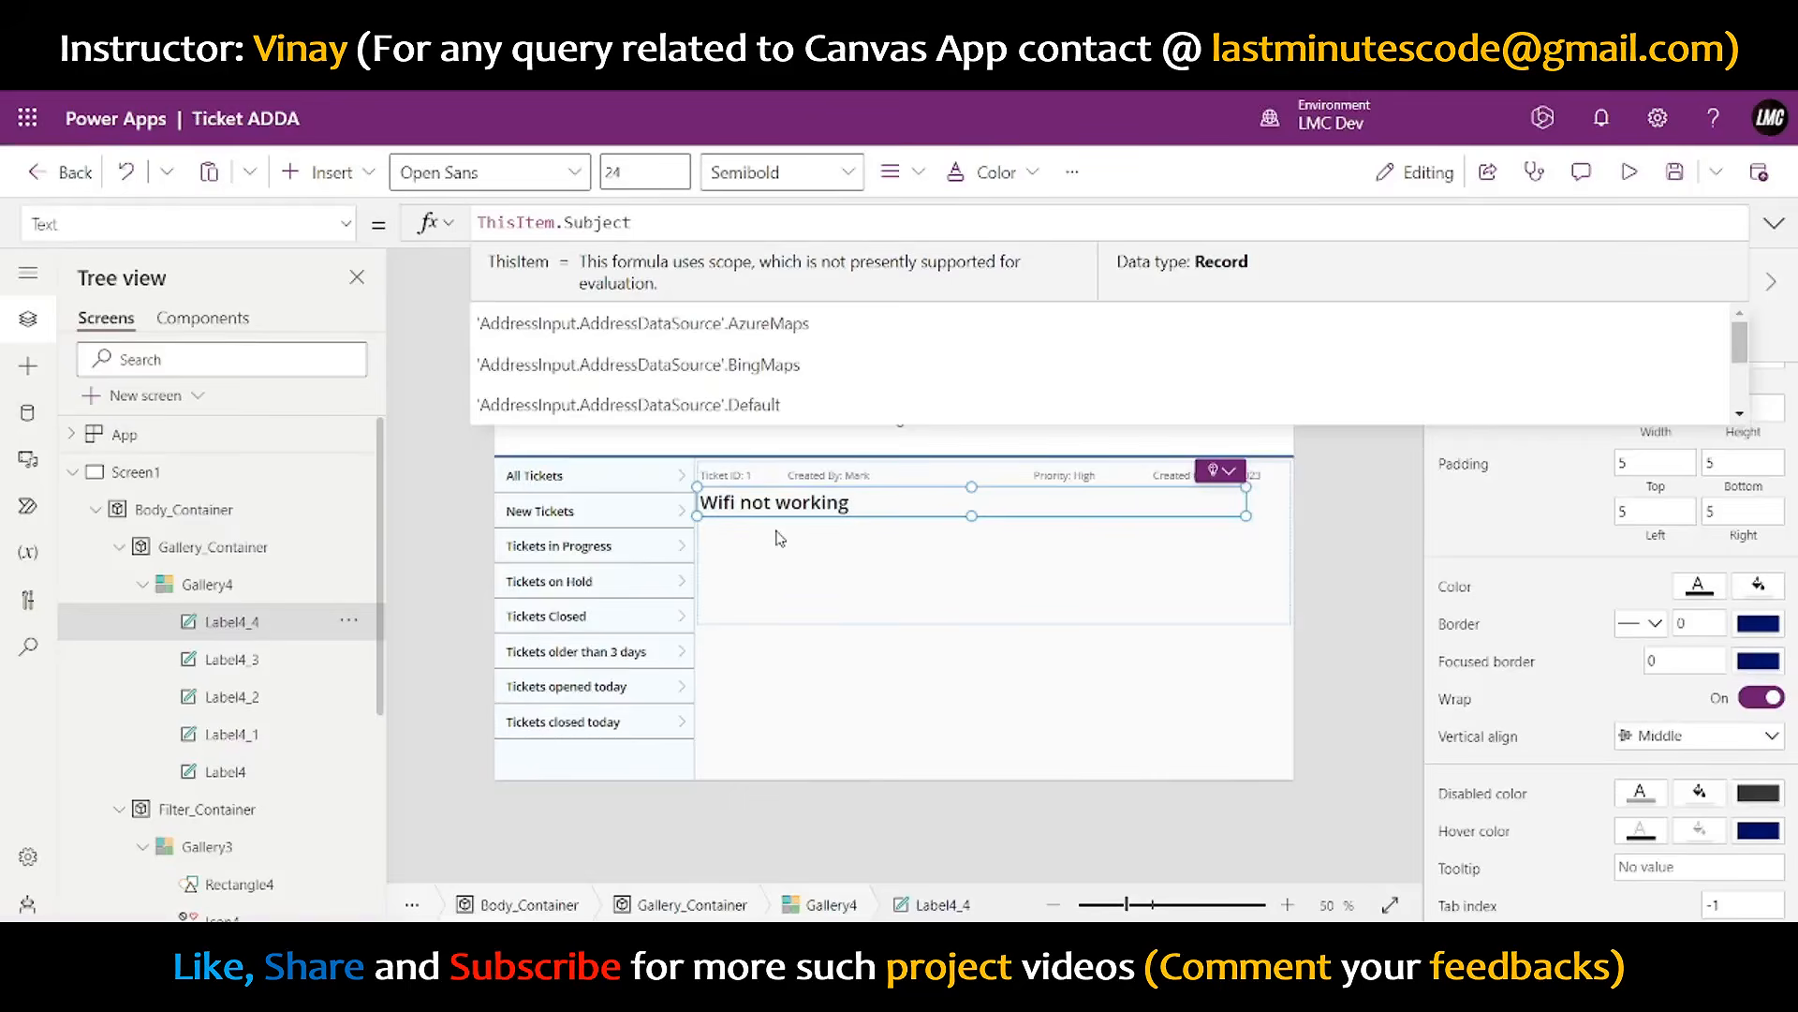
{"action": "left_click", "coordinate": [1175, 511]}
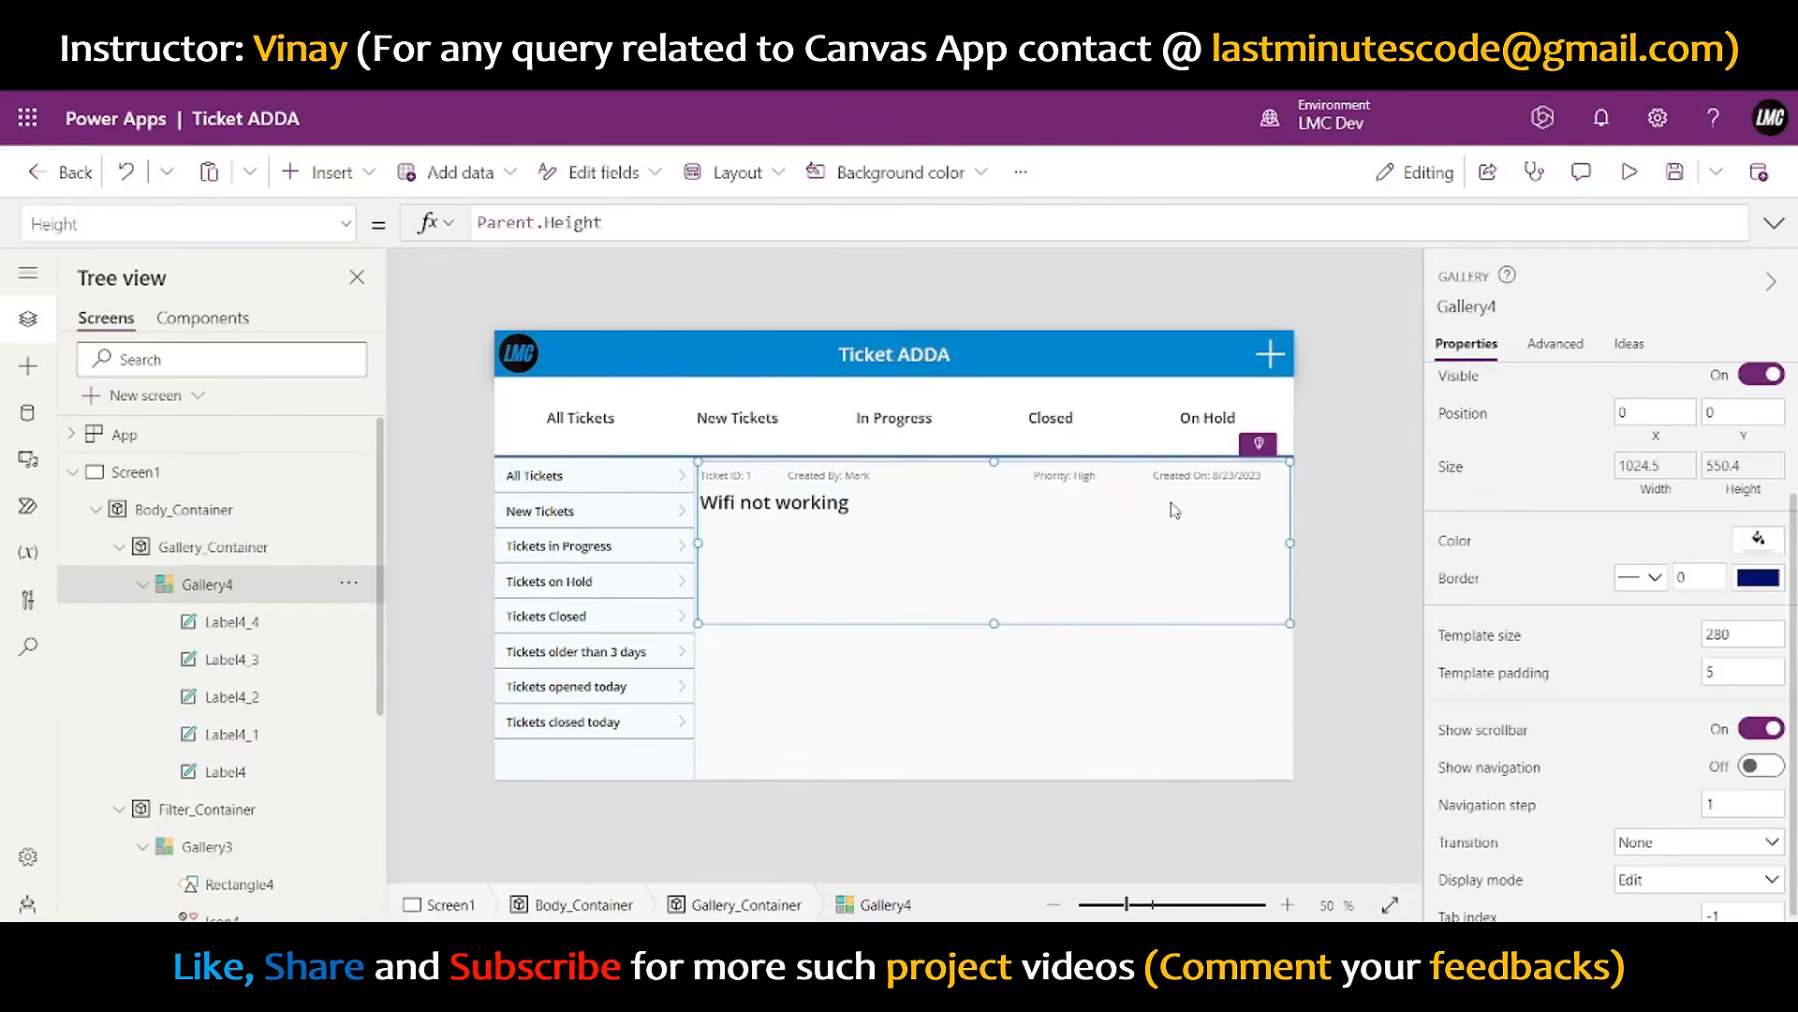
- Duplicate the subject label, place the copy directly beneath it and enlarge it to about 948 wide and 122 high
{"action": "left_click", "coordinate": [984, 516]}
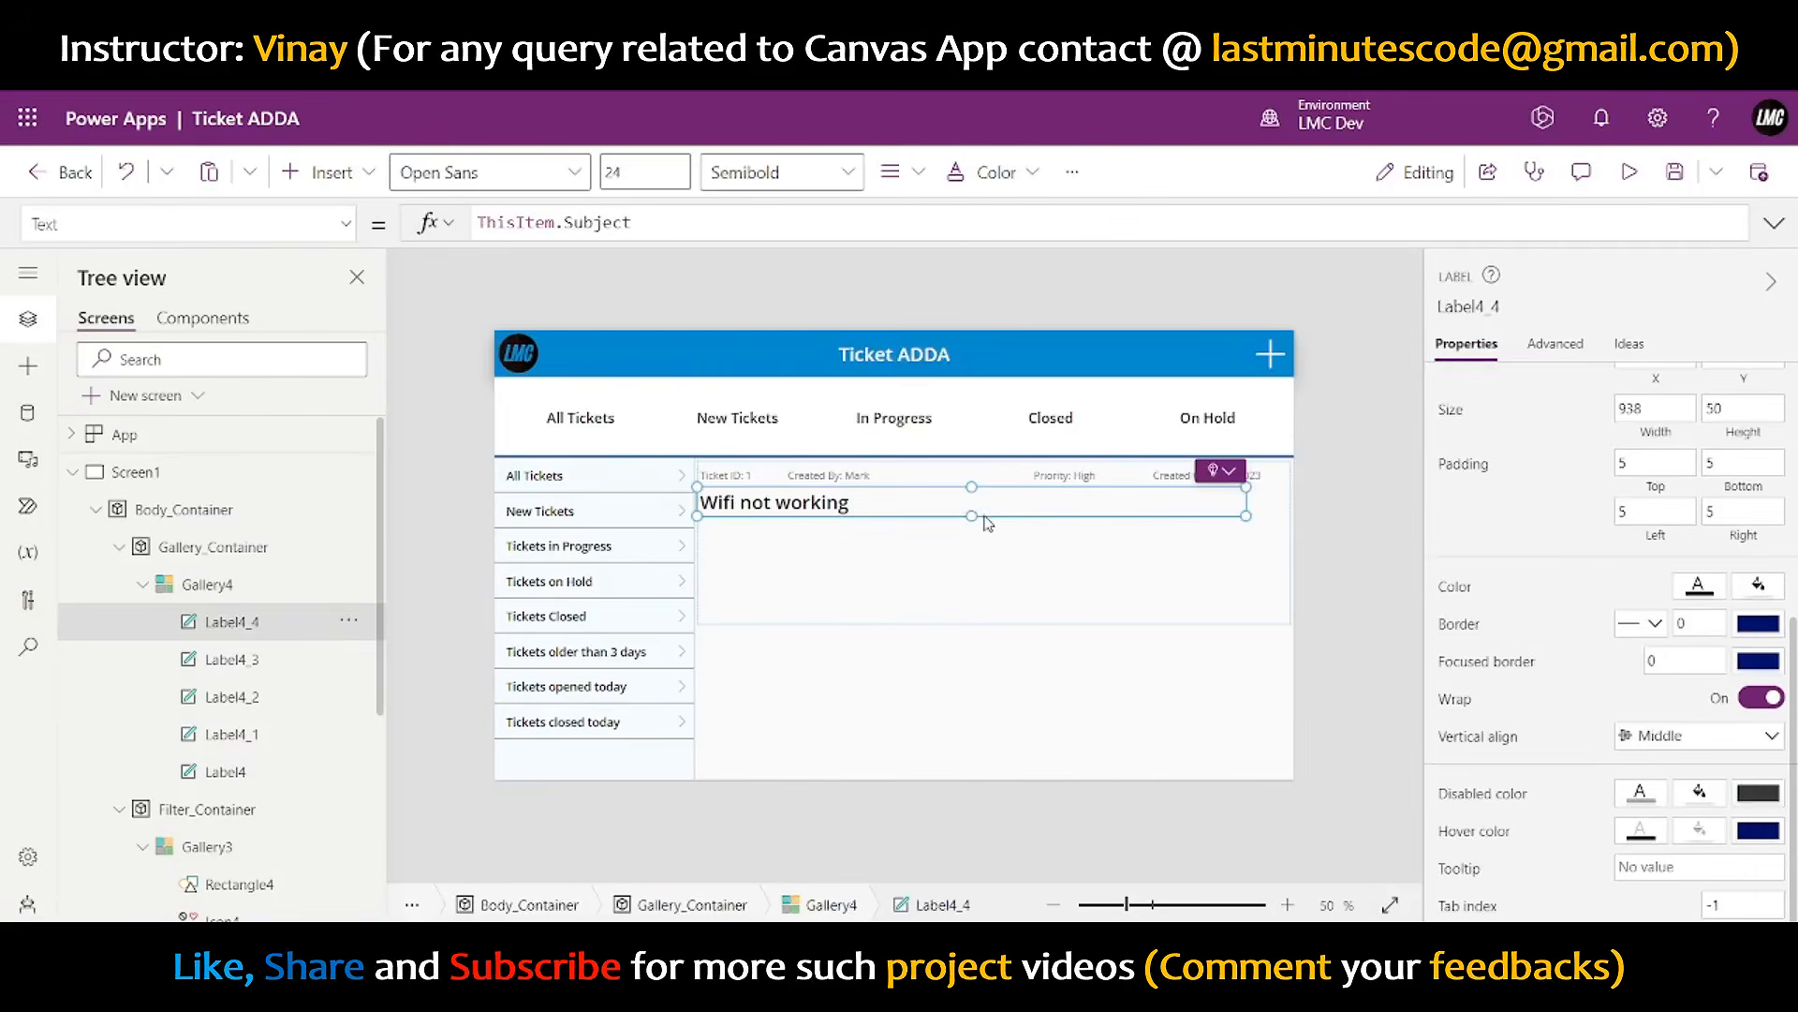
{"action": "key", "text": "ctrl+c"}
{"action": "key", "text": "ctrl+v"}
{"action": "left_click_drag", "start_coordinate": [843, 517], "coordinate": [804, 535]}
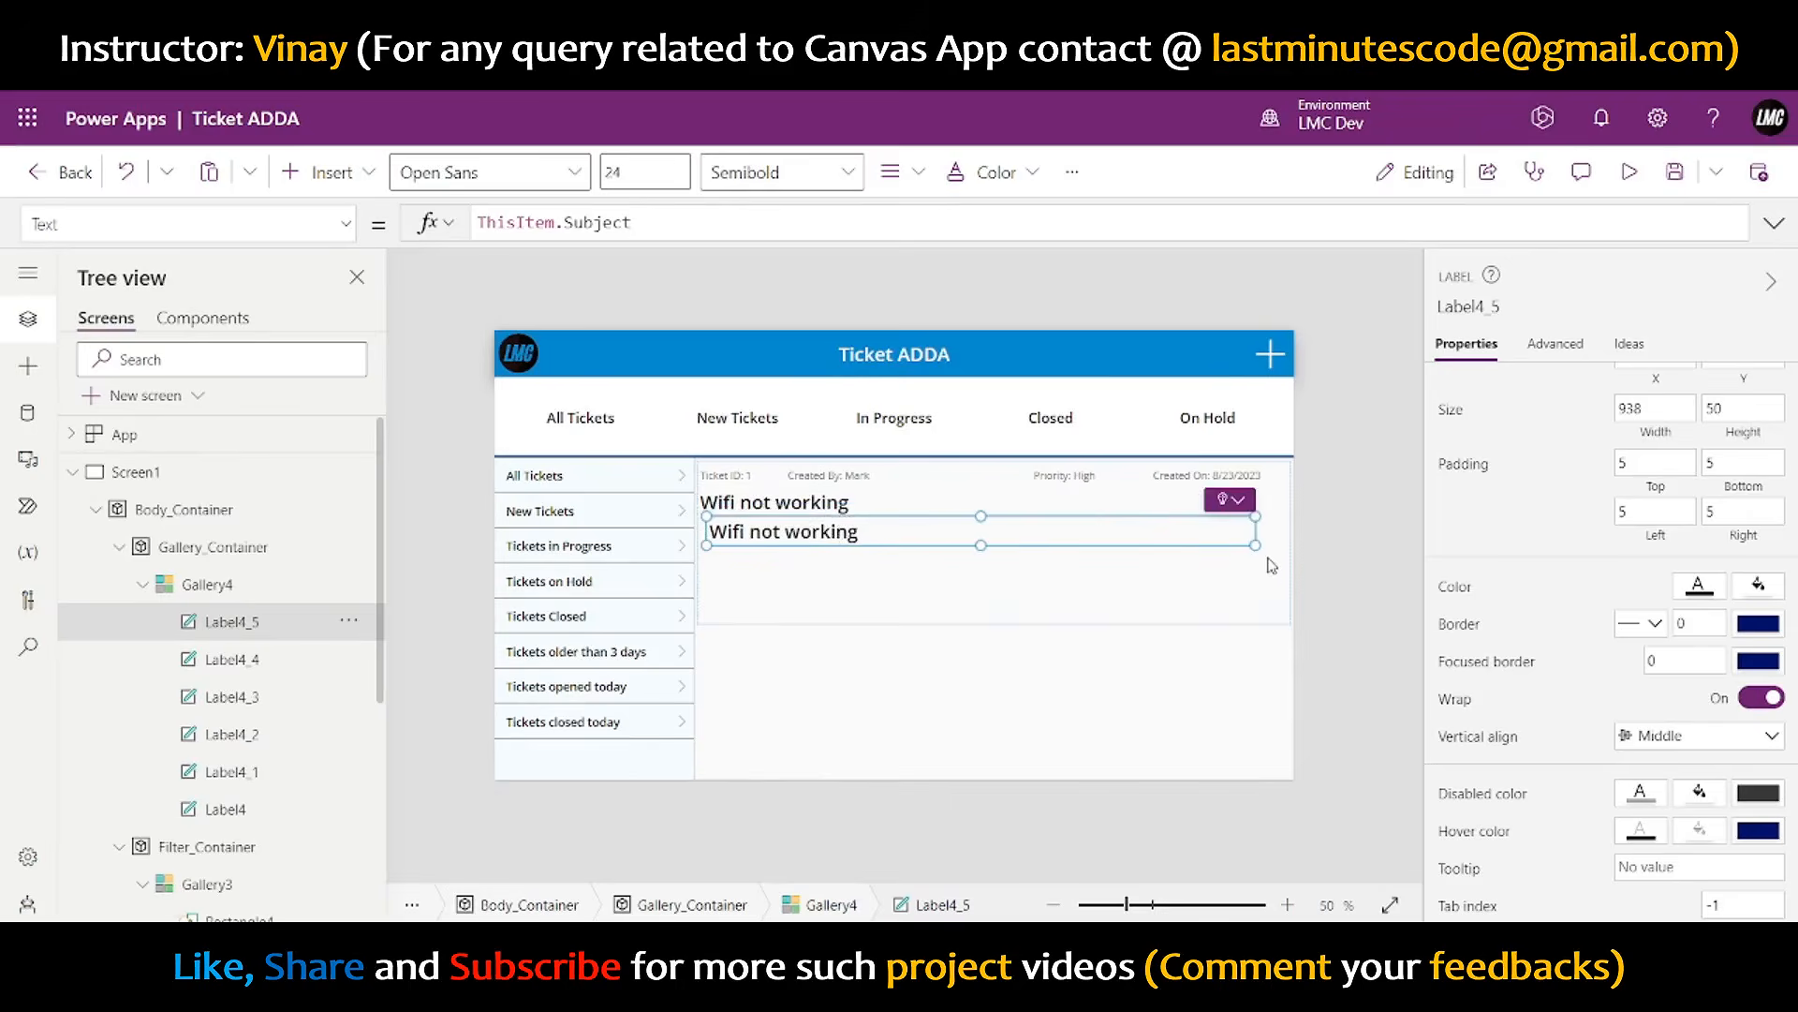
{"action": "left_click_drag", "start_coordinate": [1264, 573], "coordinate": [1263, 589]}
- Set the copied label's font weight to Normal and extend its left edge to X position 0
{"action": "scroll", "coordinate": [1740, 572], "scroll_direction": "up", "scroll_amount": 5}
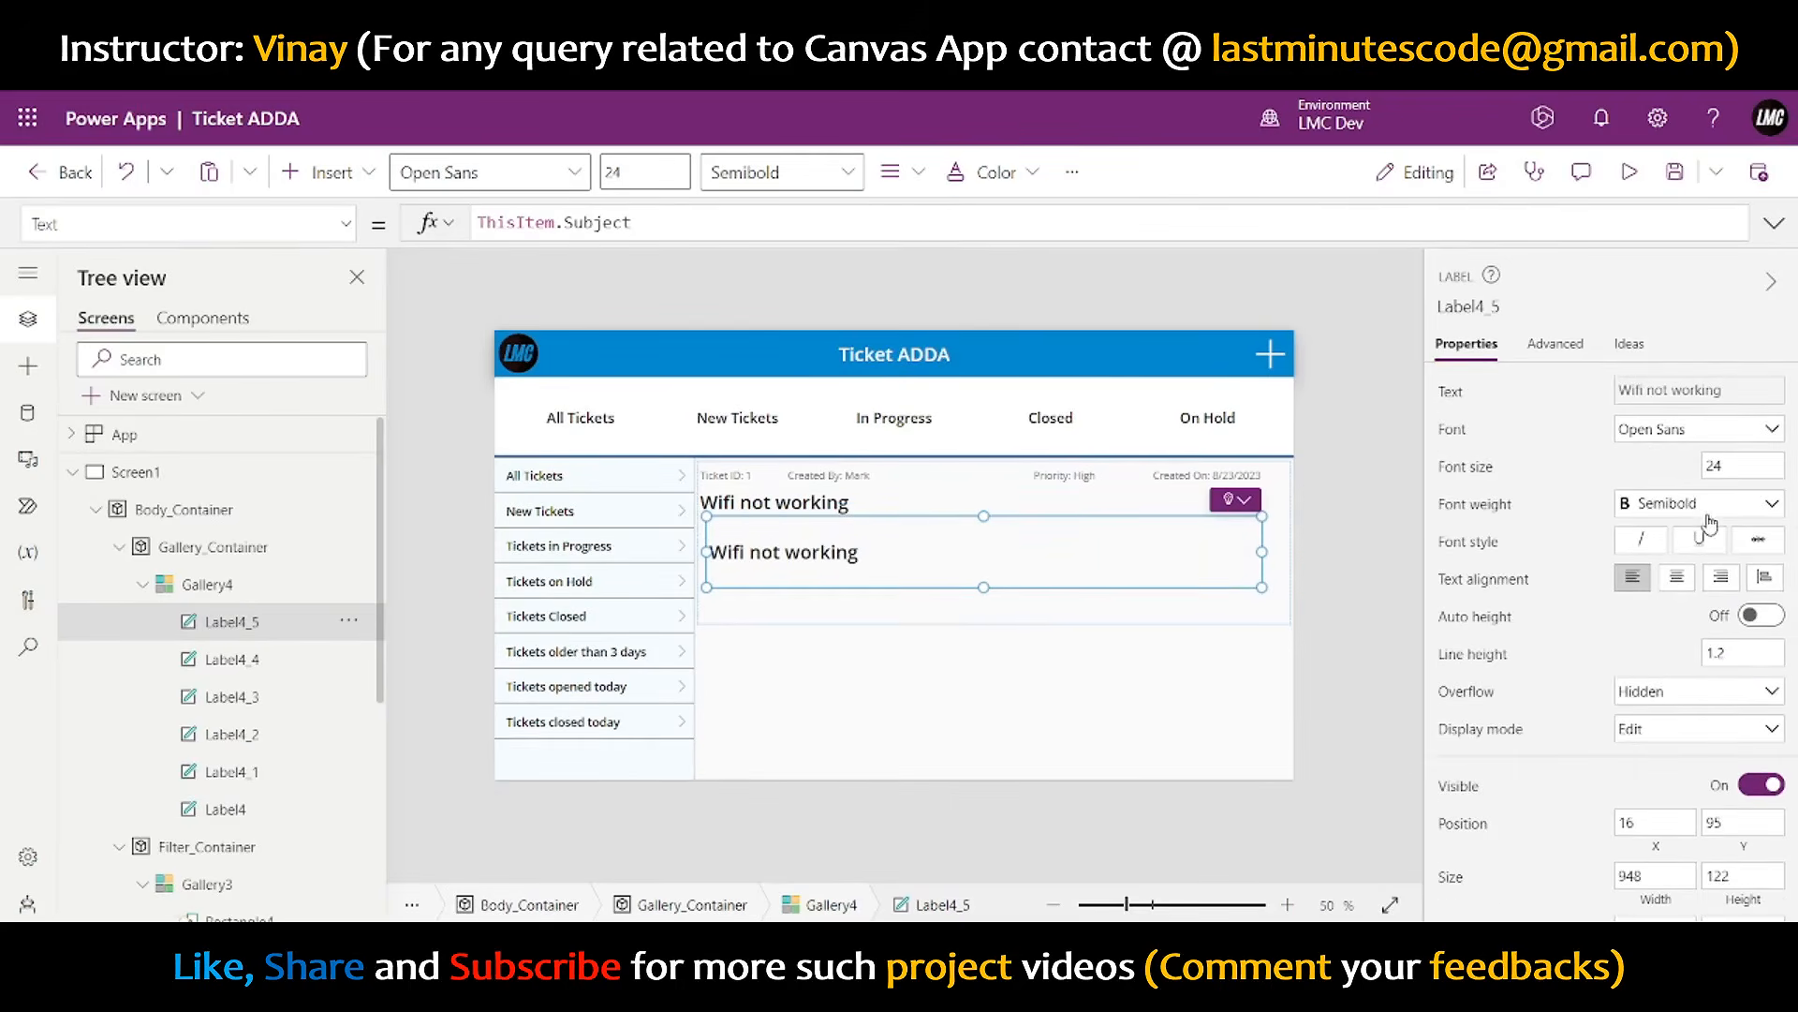
{"action": "left_click", "coordinate": [1709, 510]}
{"action": "left_click", "coordinate": [1658, 587]}
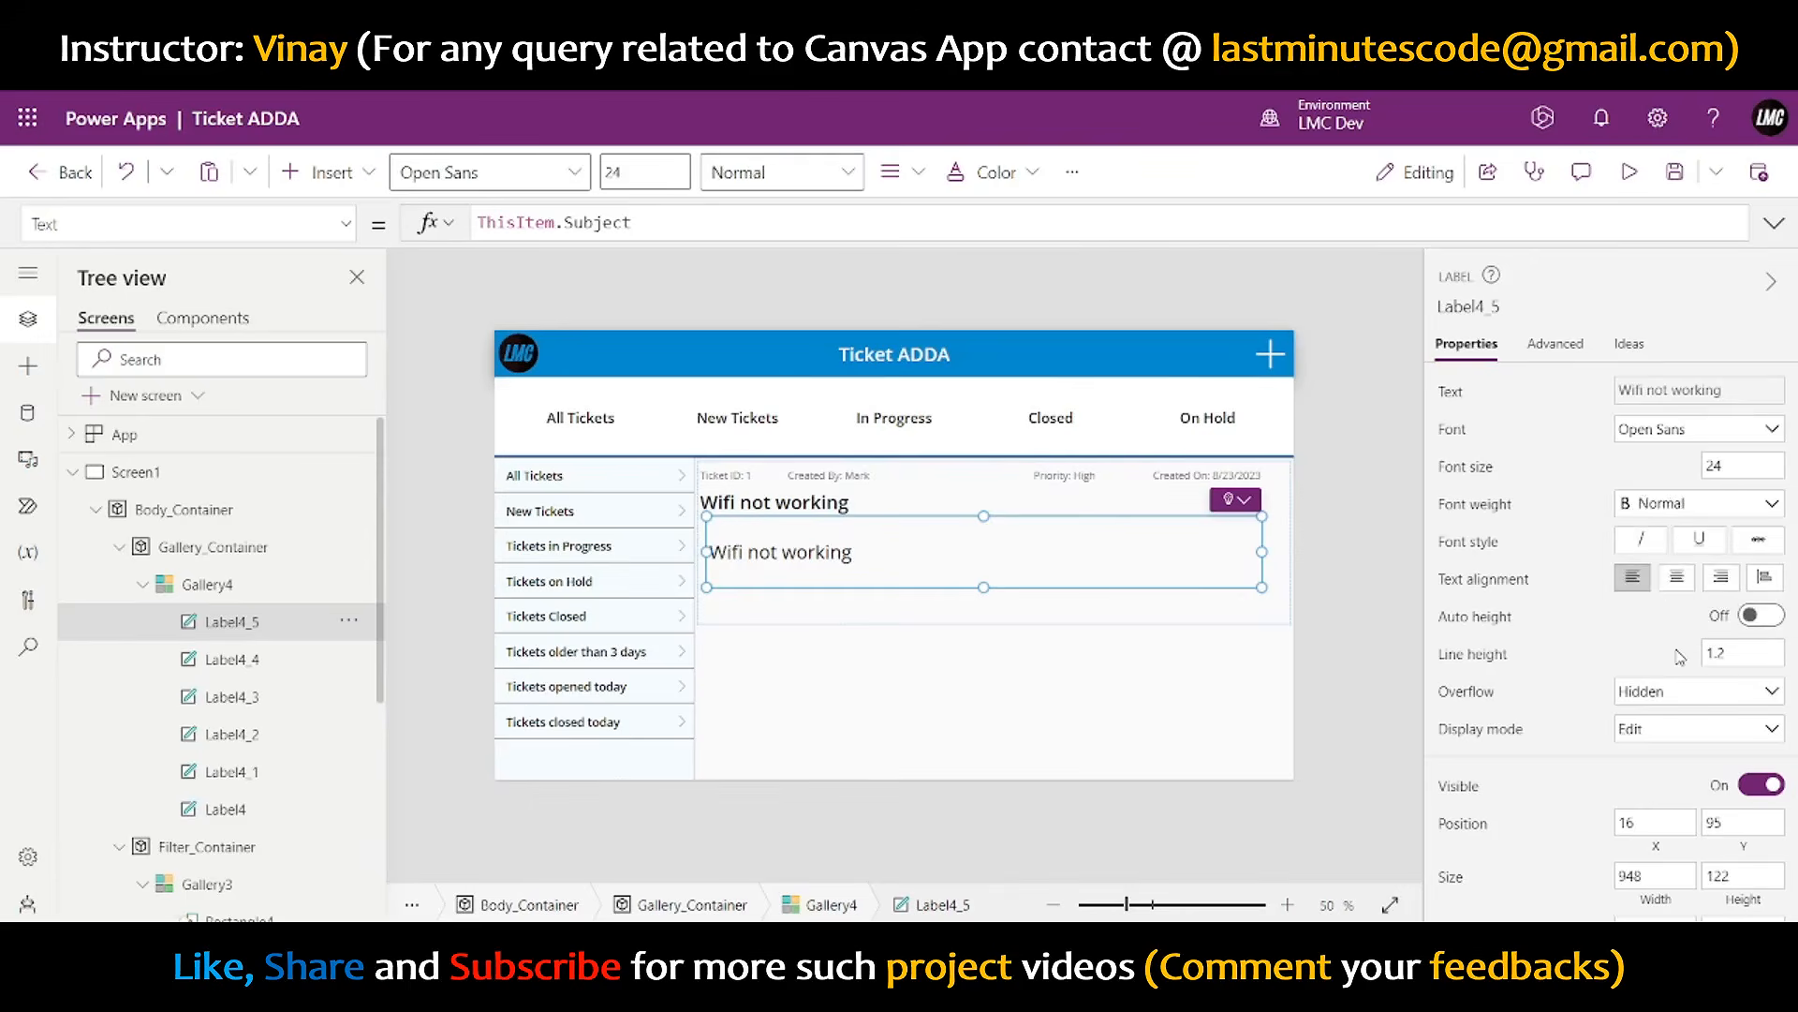
{"action": "scroll", "coordinate": [1674, 562], "scroll_direction": "down", "scroll_amount": 1}
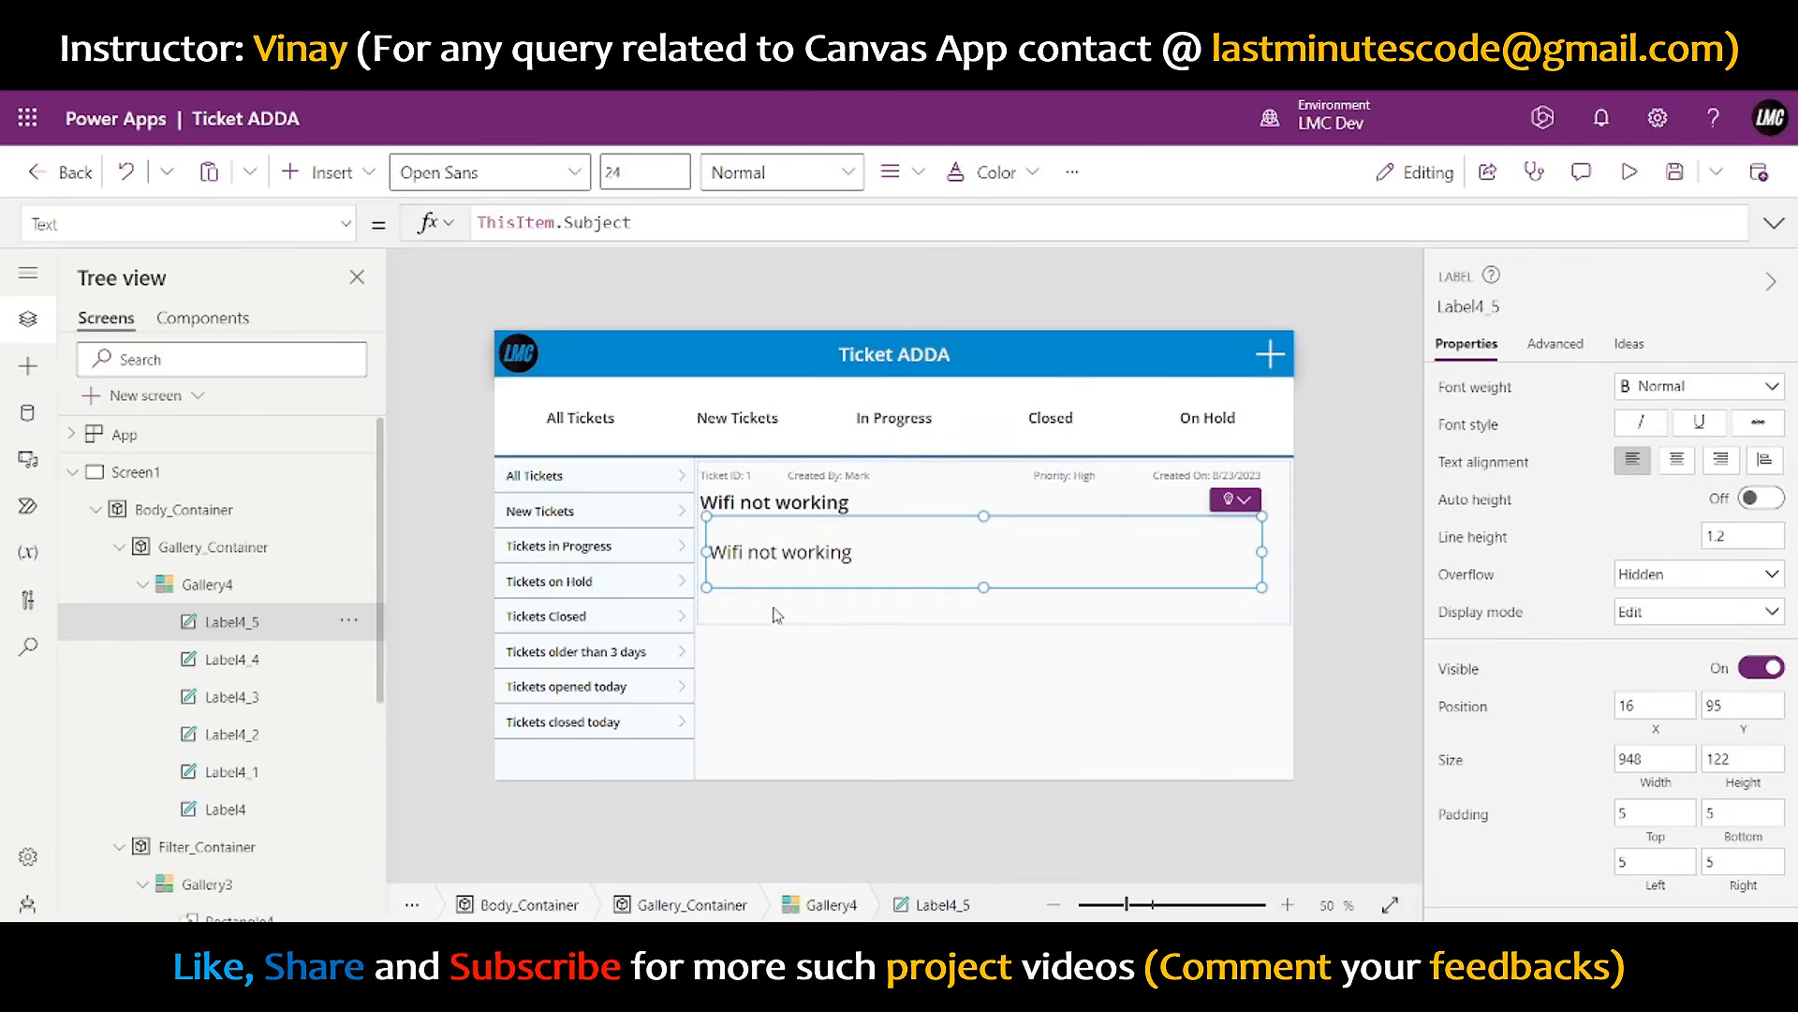
{"action": "left_click_drag", "start_coordinate": [709, 553], "coordinate": [691, 553]}
- Set the copied label's overflow to Scroll
{"action": "scroll", "coordinate": [1632, 651], "scroll_direction": "down", "scroll_amount": 2}
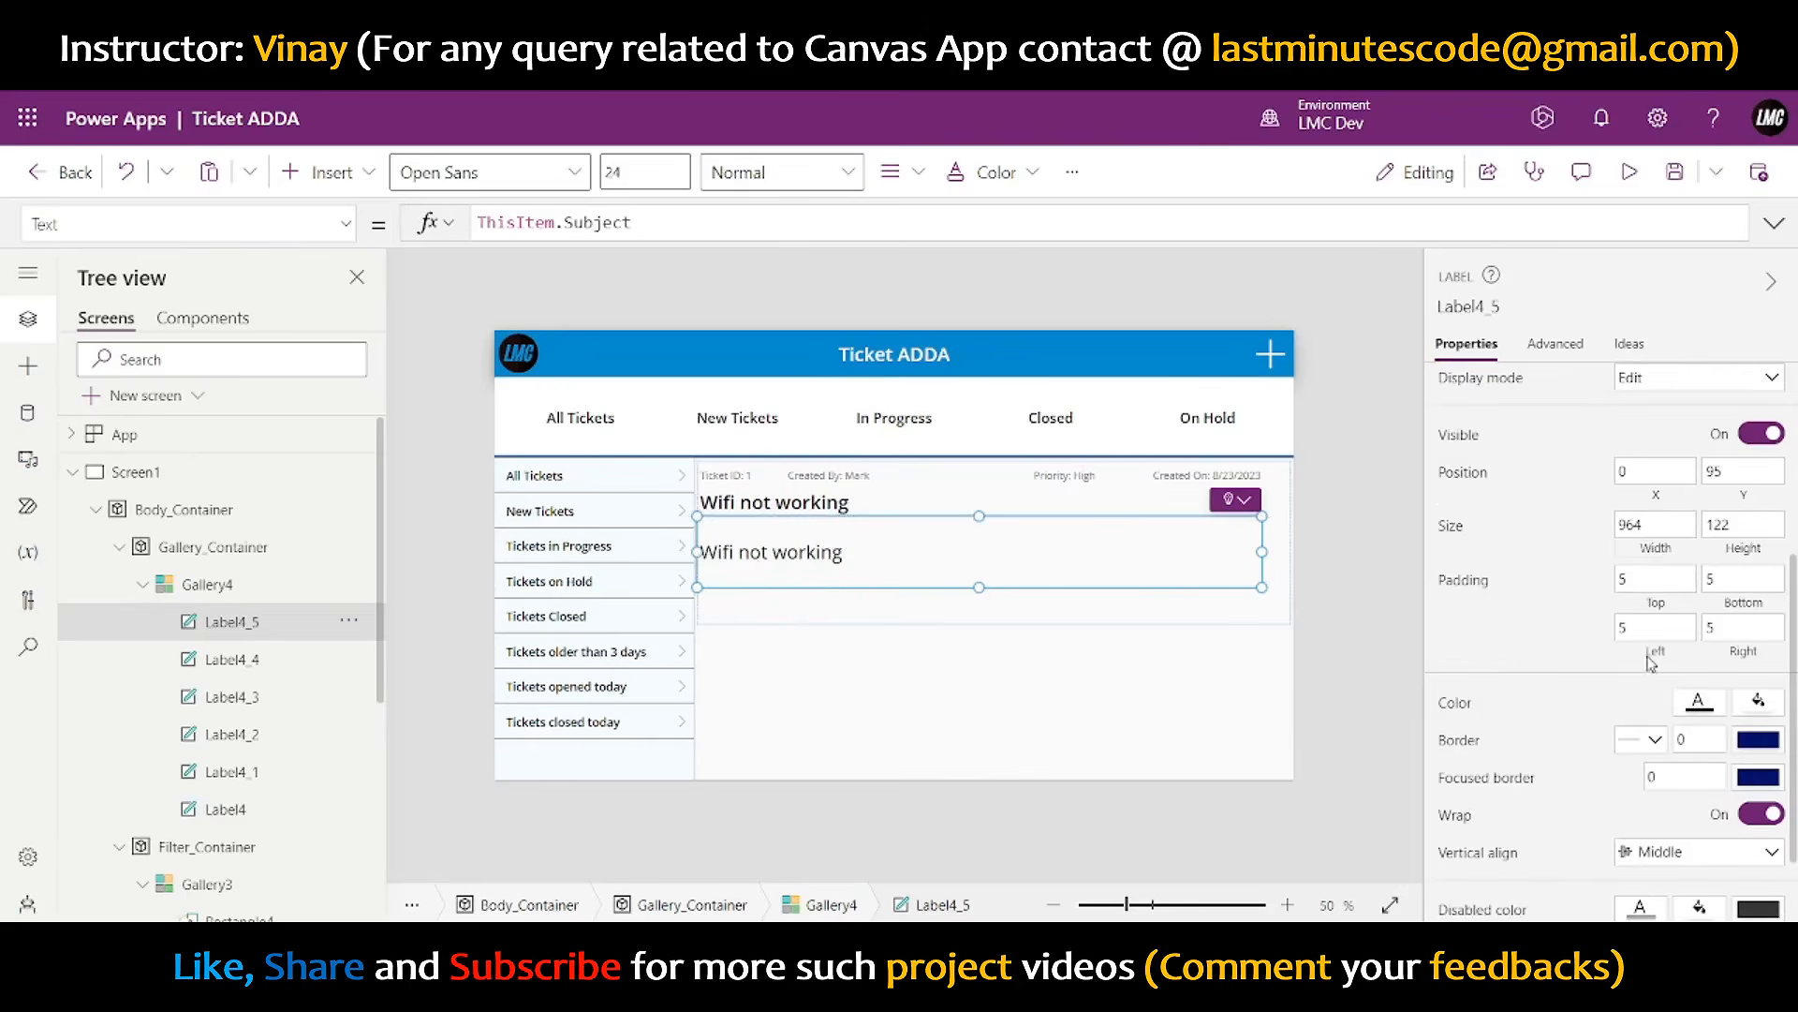
{"action": "scroll", "coordinate": [1705, 581], "scroll_direction": "up", "scroll_amount": 3}
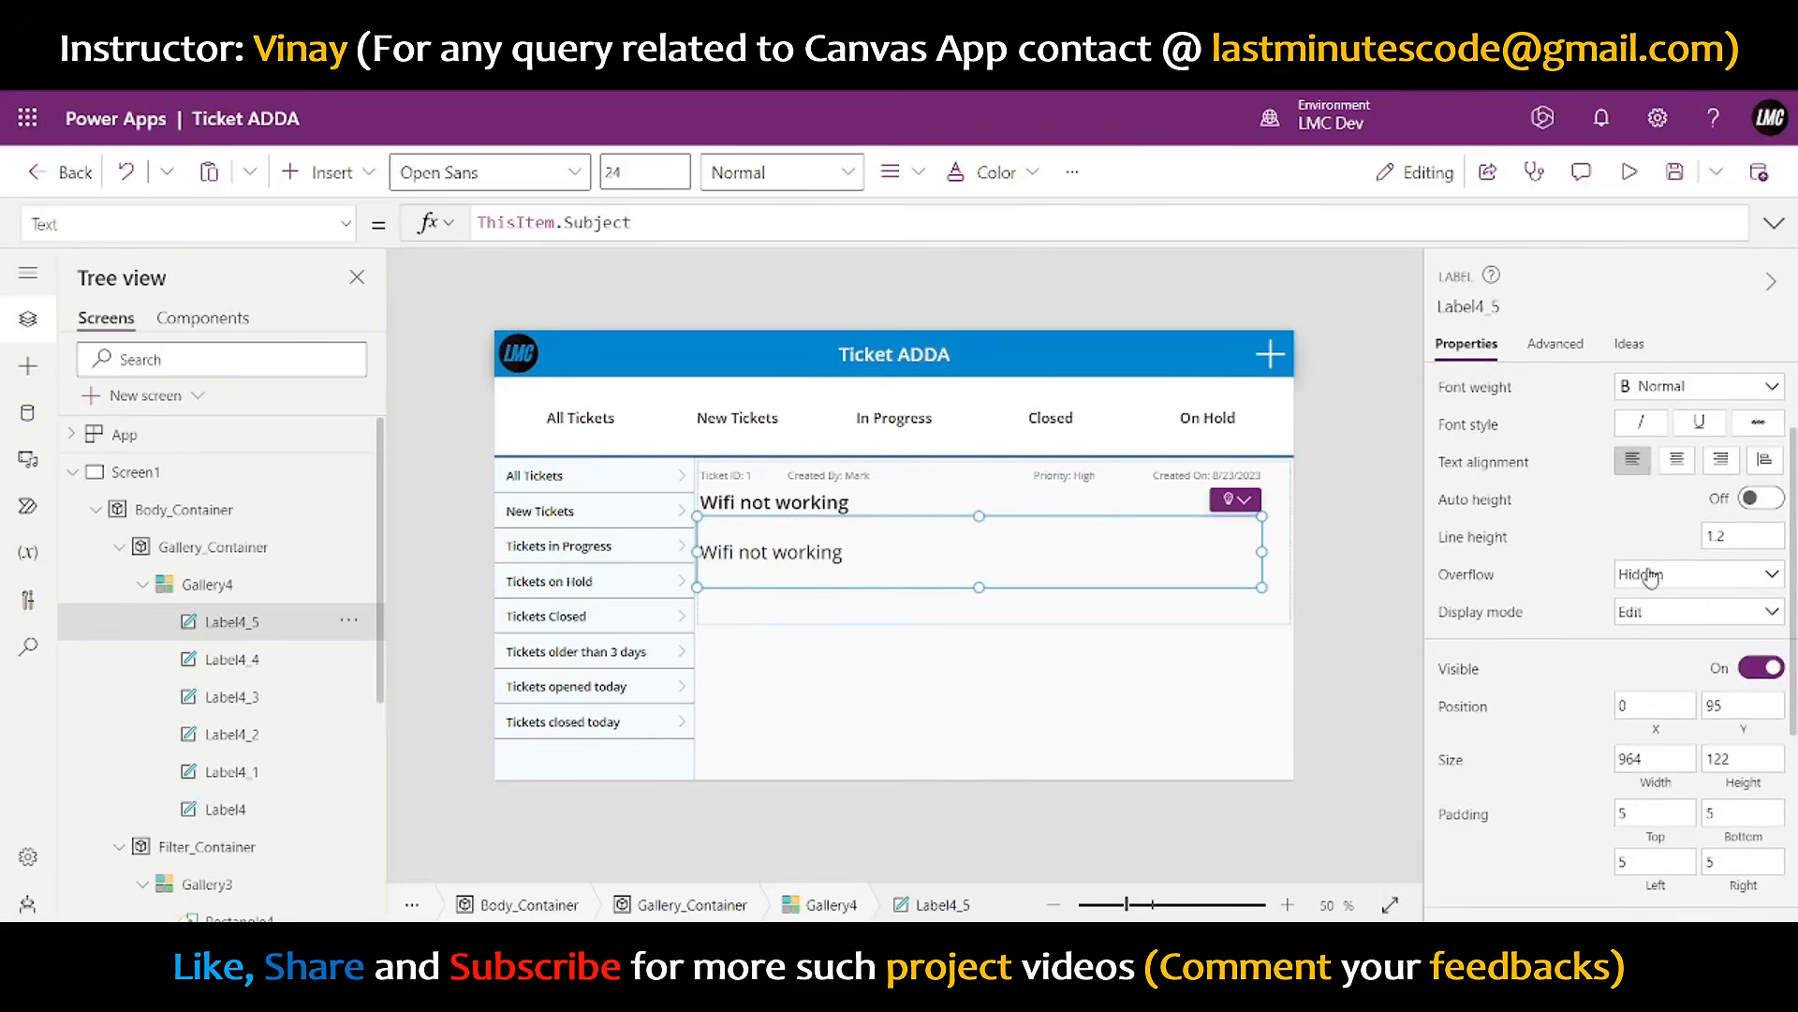
{"action": "scroll", "coordinate": [1700, 590], "scroll_direction": "up", "scroll_amount": 1}
{"action": "scroll", "coordinate": [1674, 703], "scroll_direction": "down", "scroll_amount": 4}
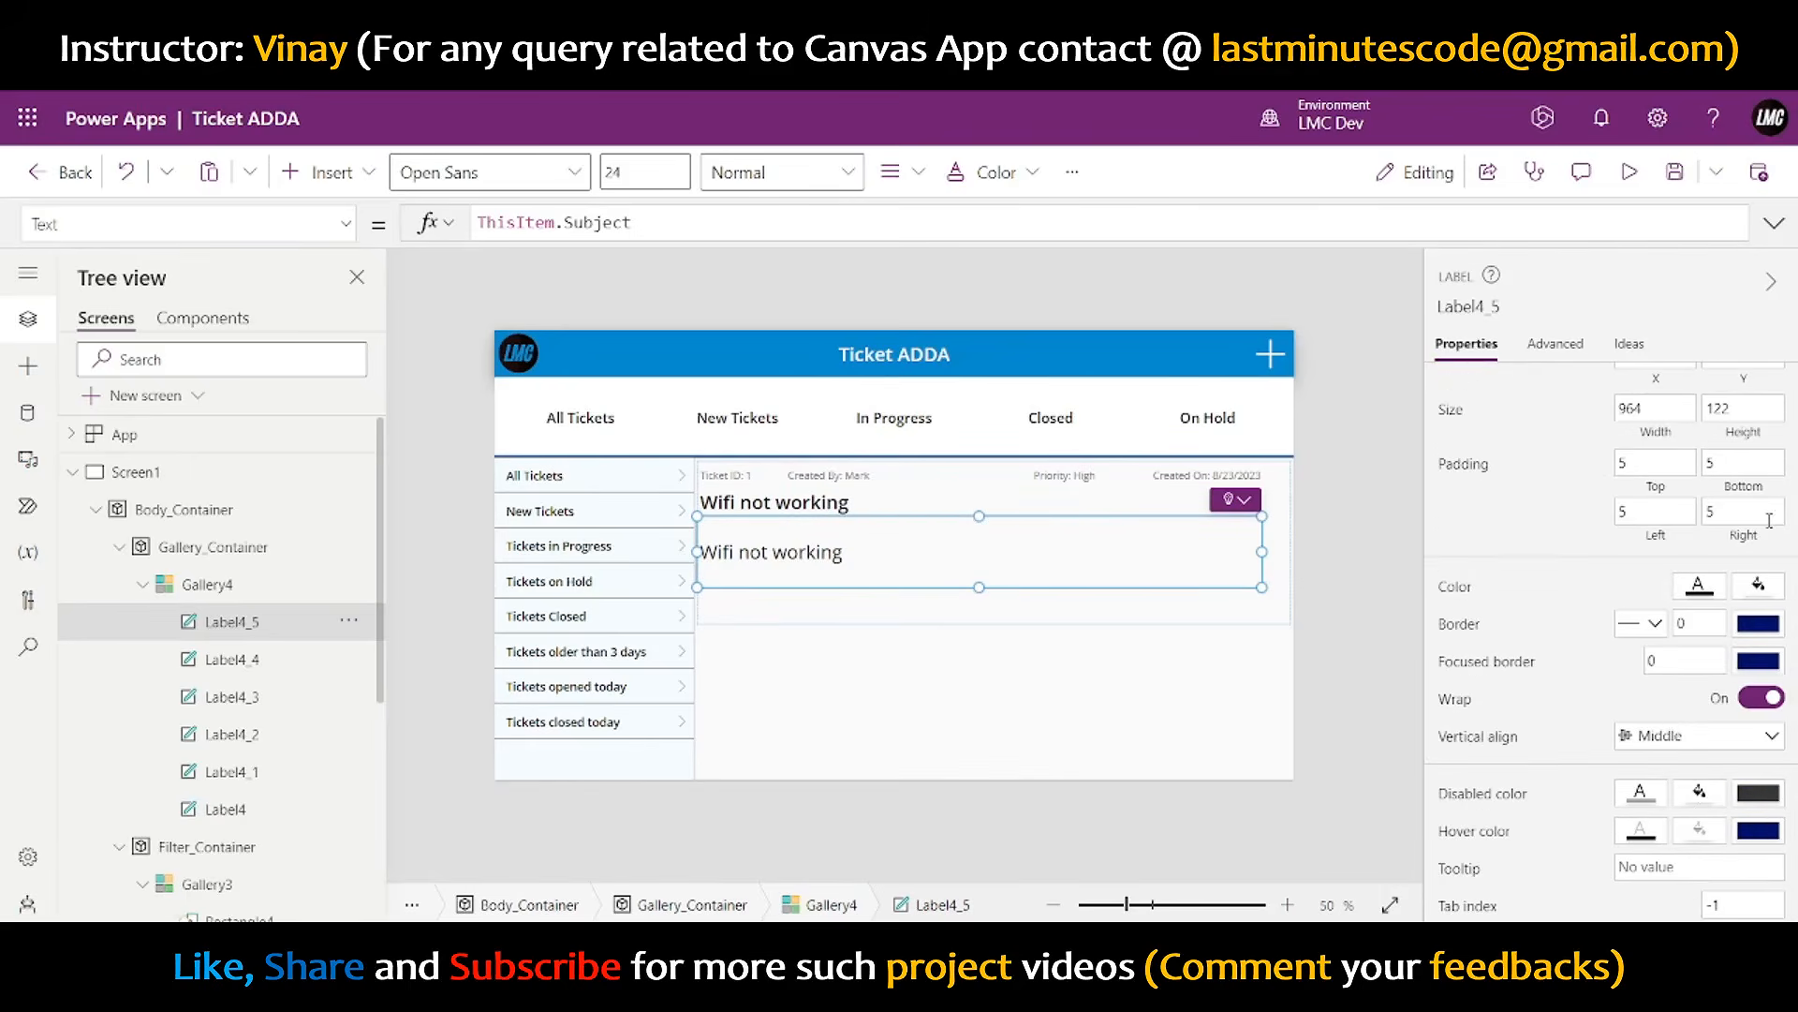
{"action": "scroll", "coordinate": [1766, 529], "scroll_direction": "up", "scroll_amount": 4}
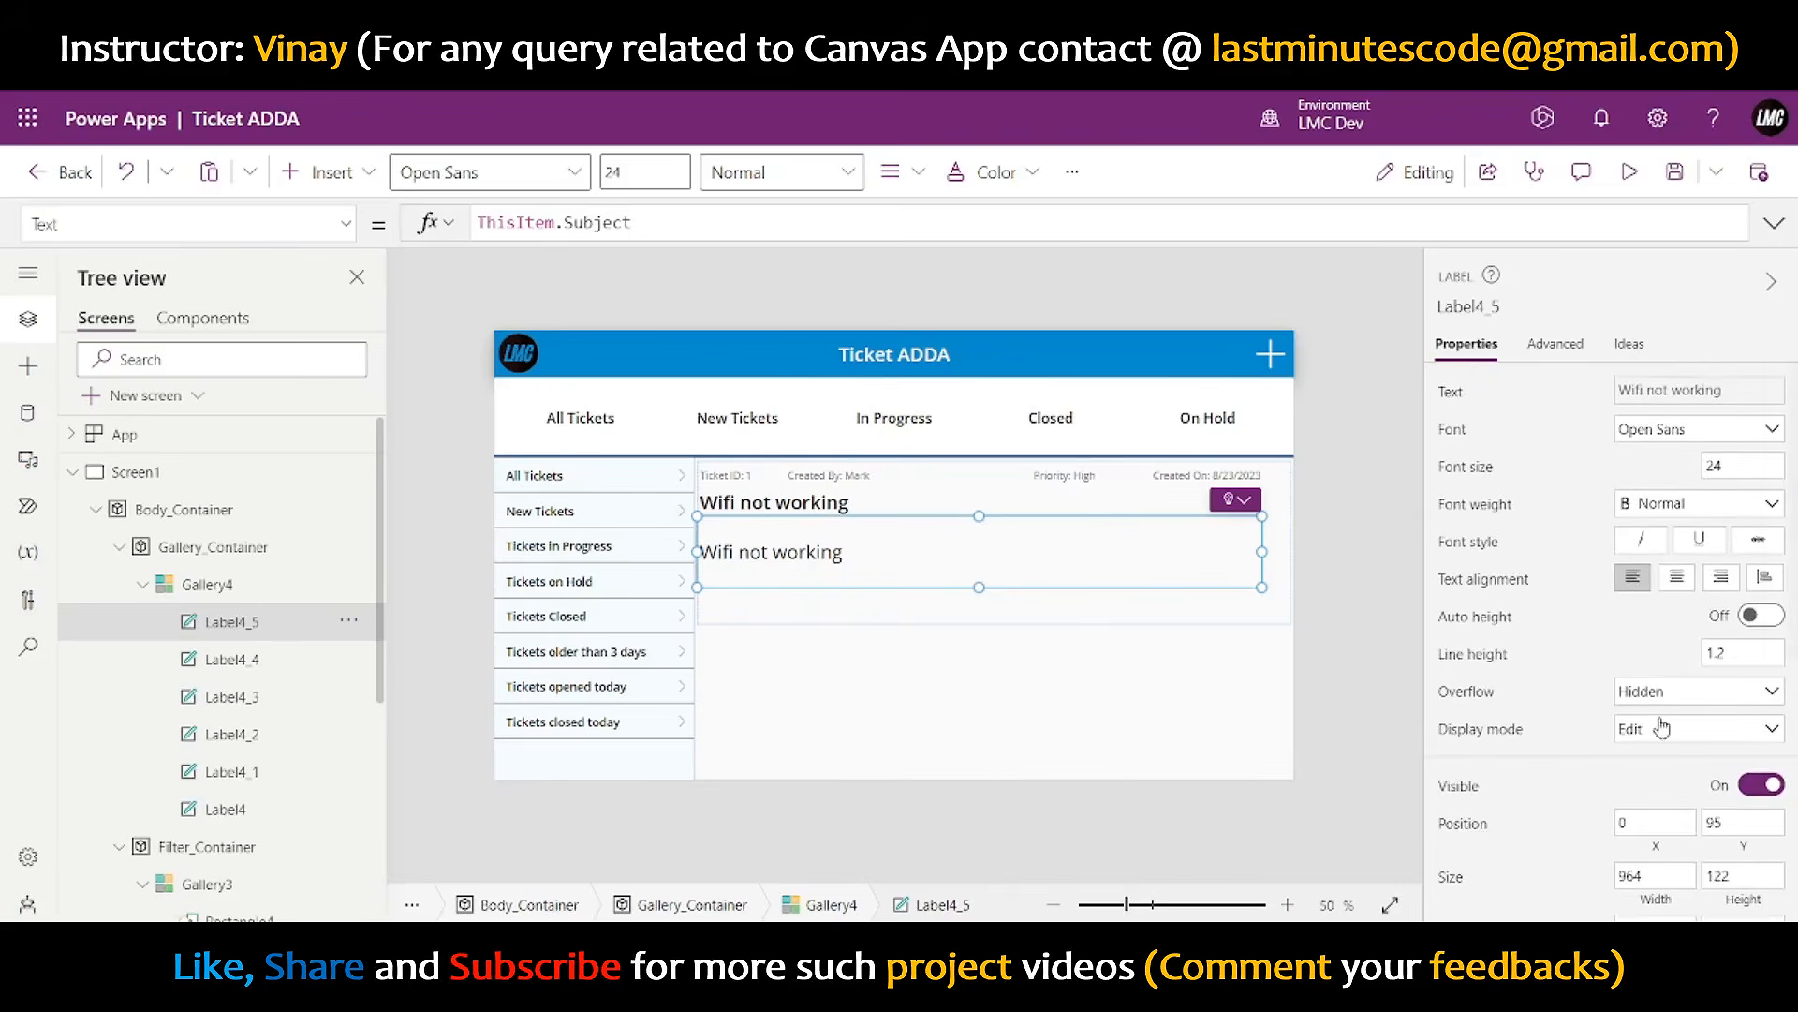
{"action": "left_click", "coordinate": [1655, 695]}
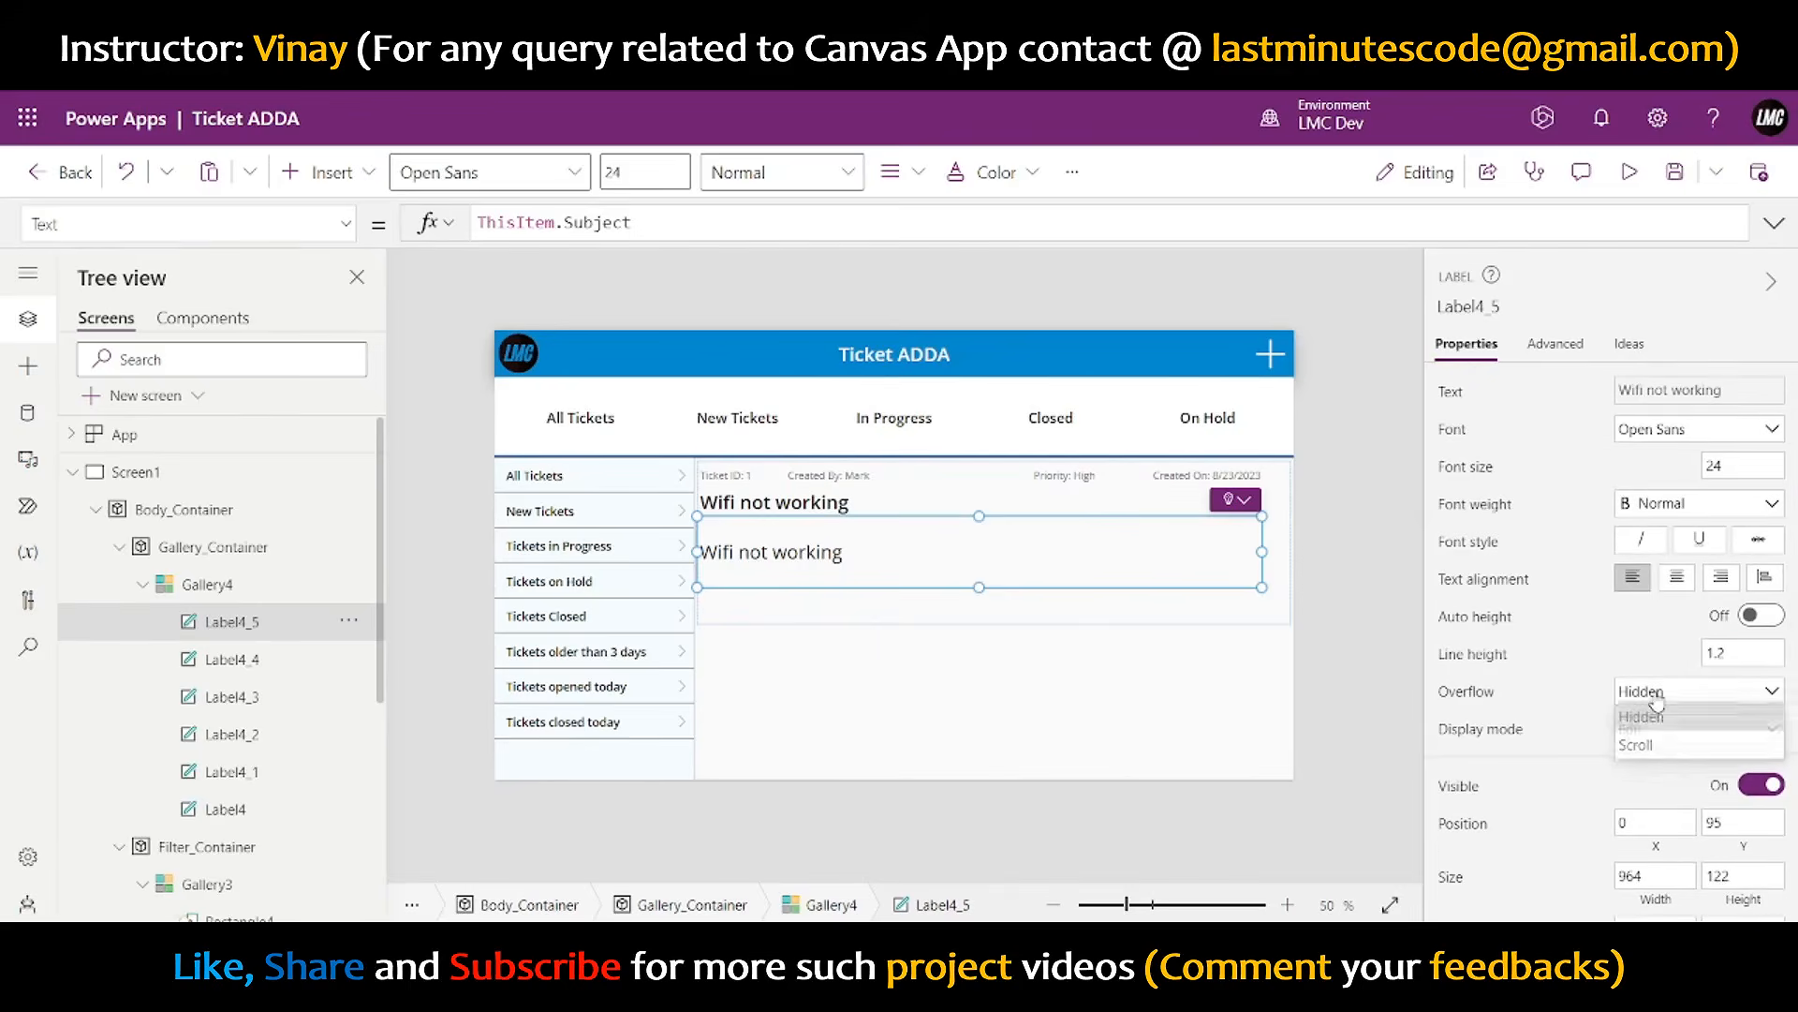
{"action": "left_click", "coordinate": [1644, 748]}
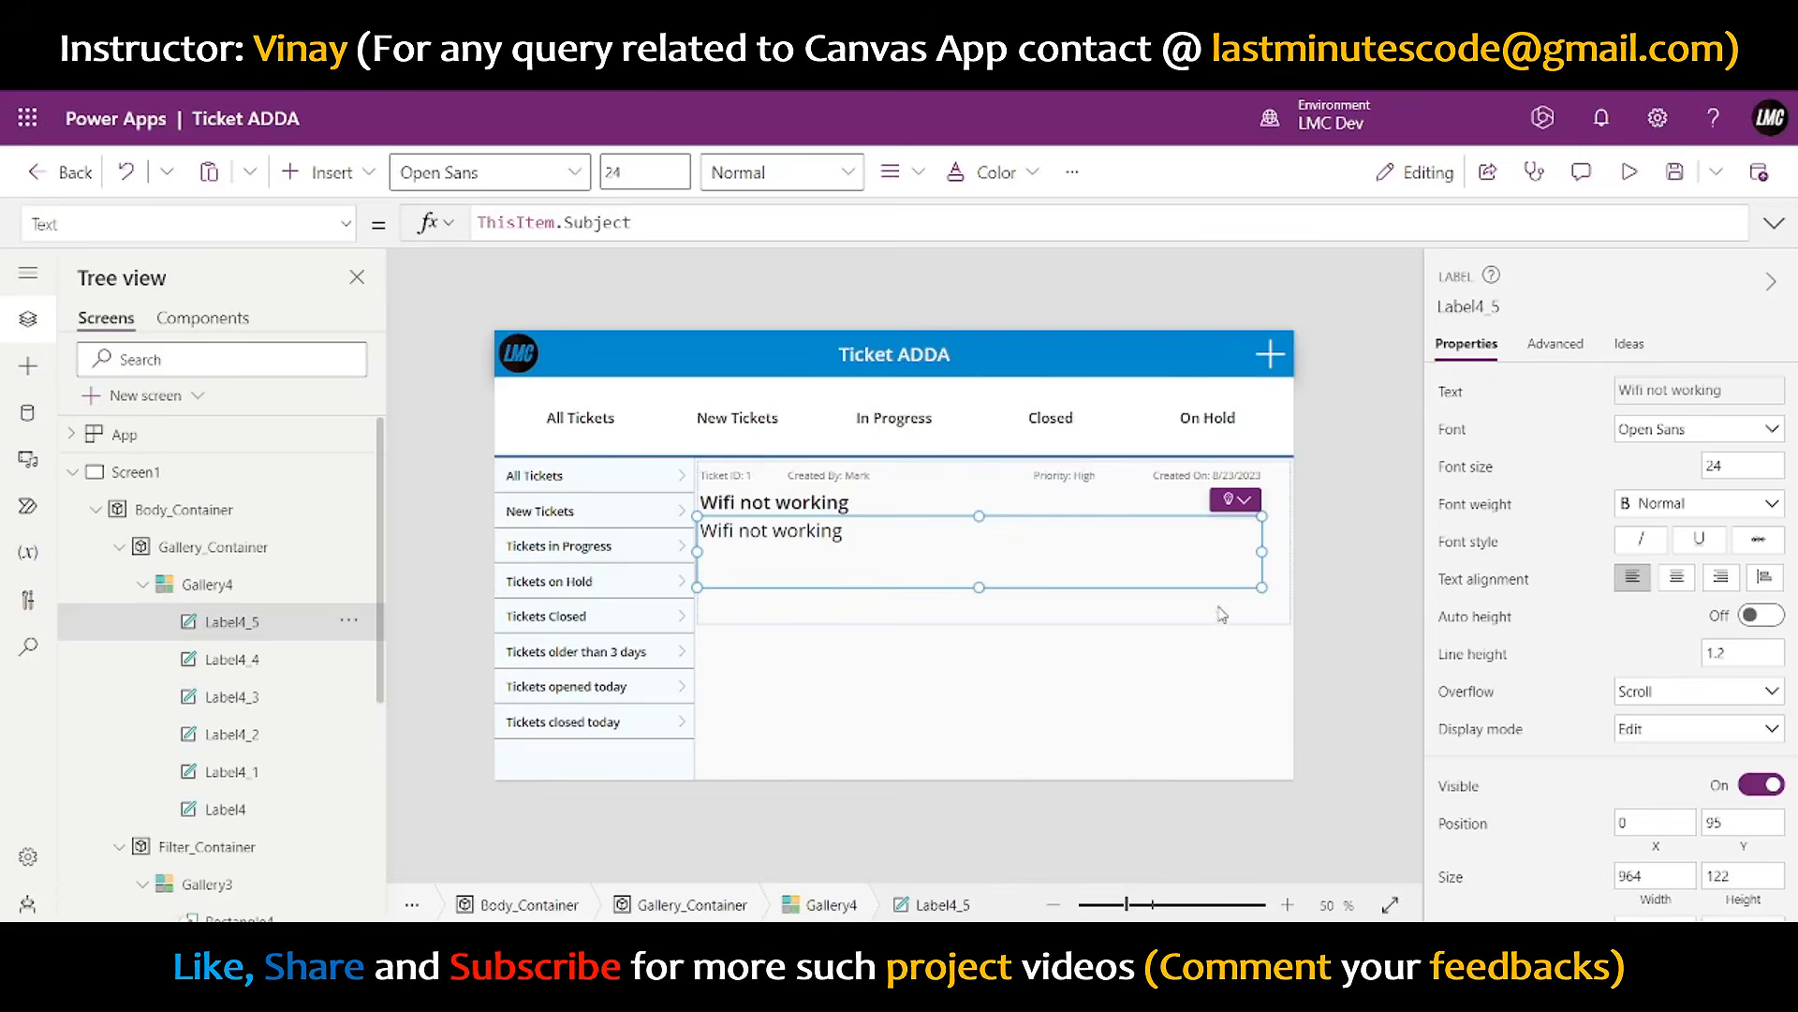
- Set the copied label's font size to 20
{"action": "double_click", "coordinate": [1712, 463]}
{"action": "type", "text": "20"}
{"action": "left_click", "coordinate": [1665, 483]}
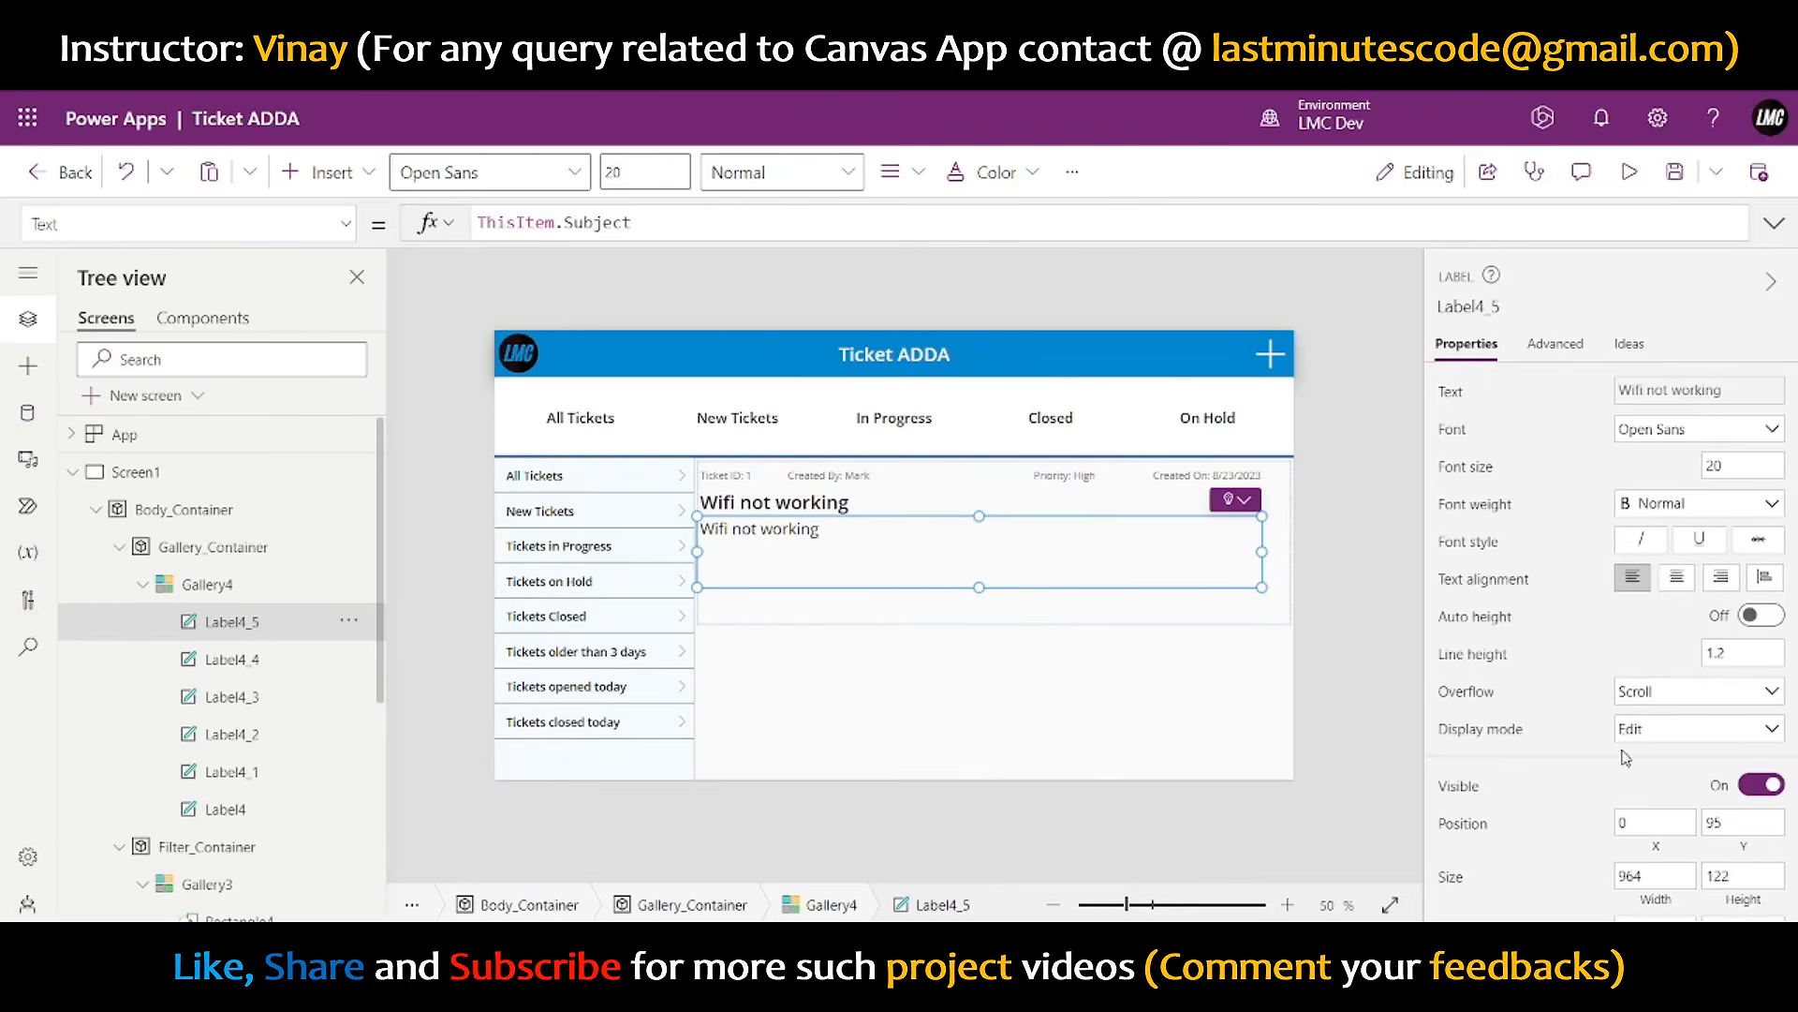
- Change the lower label's text formula to ThisItem.Description and preview the app
{"action": "double_click", "coordinate": [592, 226]}
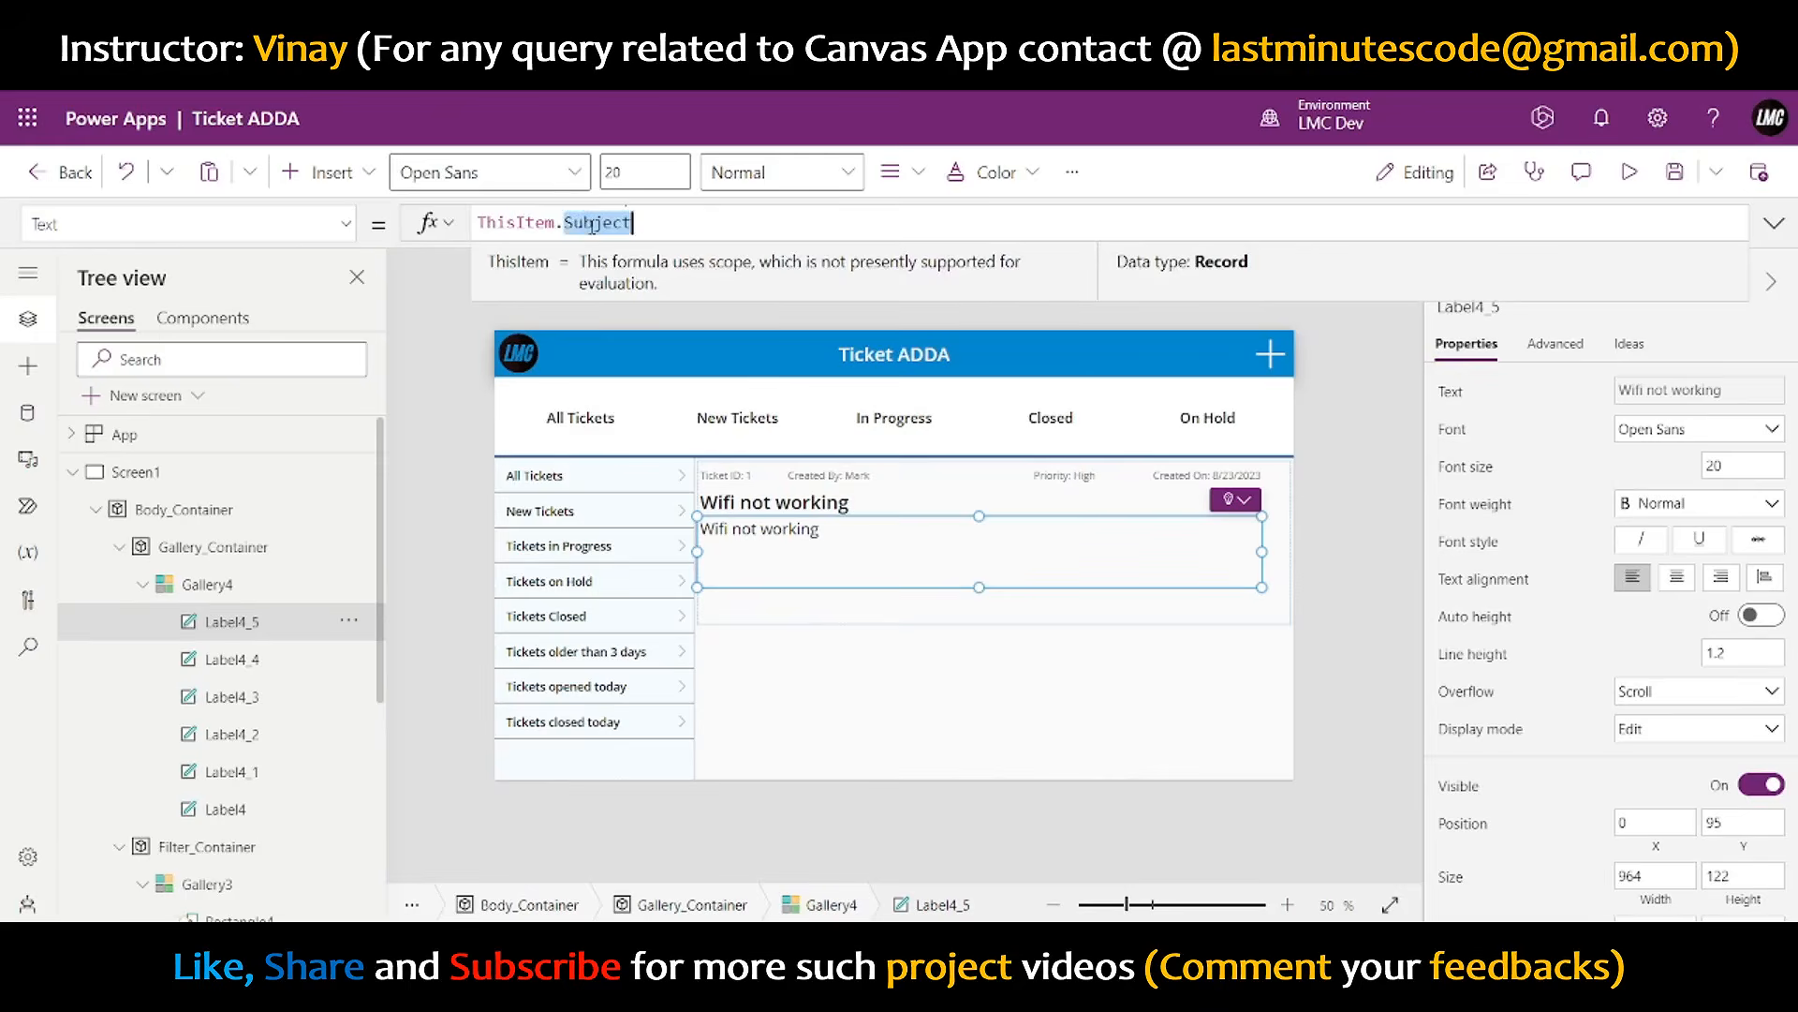
{"action": "type", "text": "Des"}
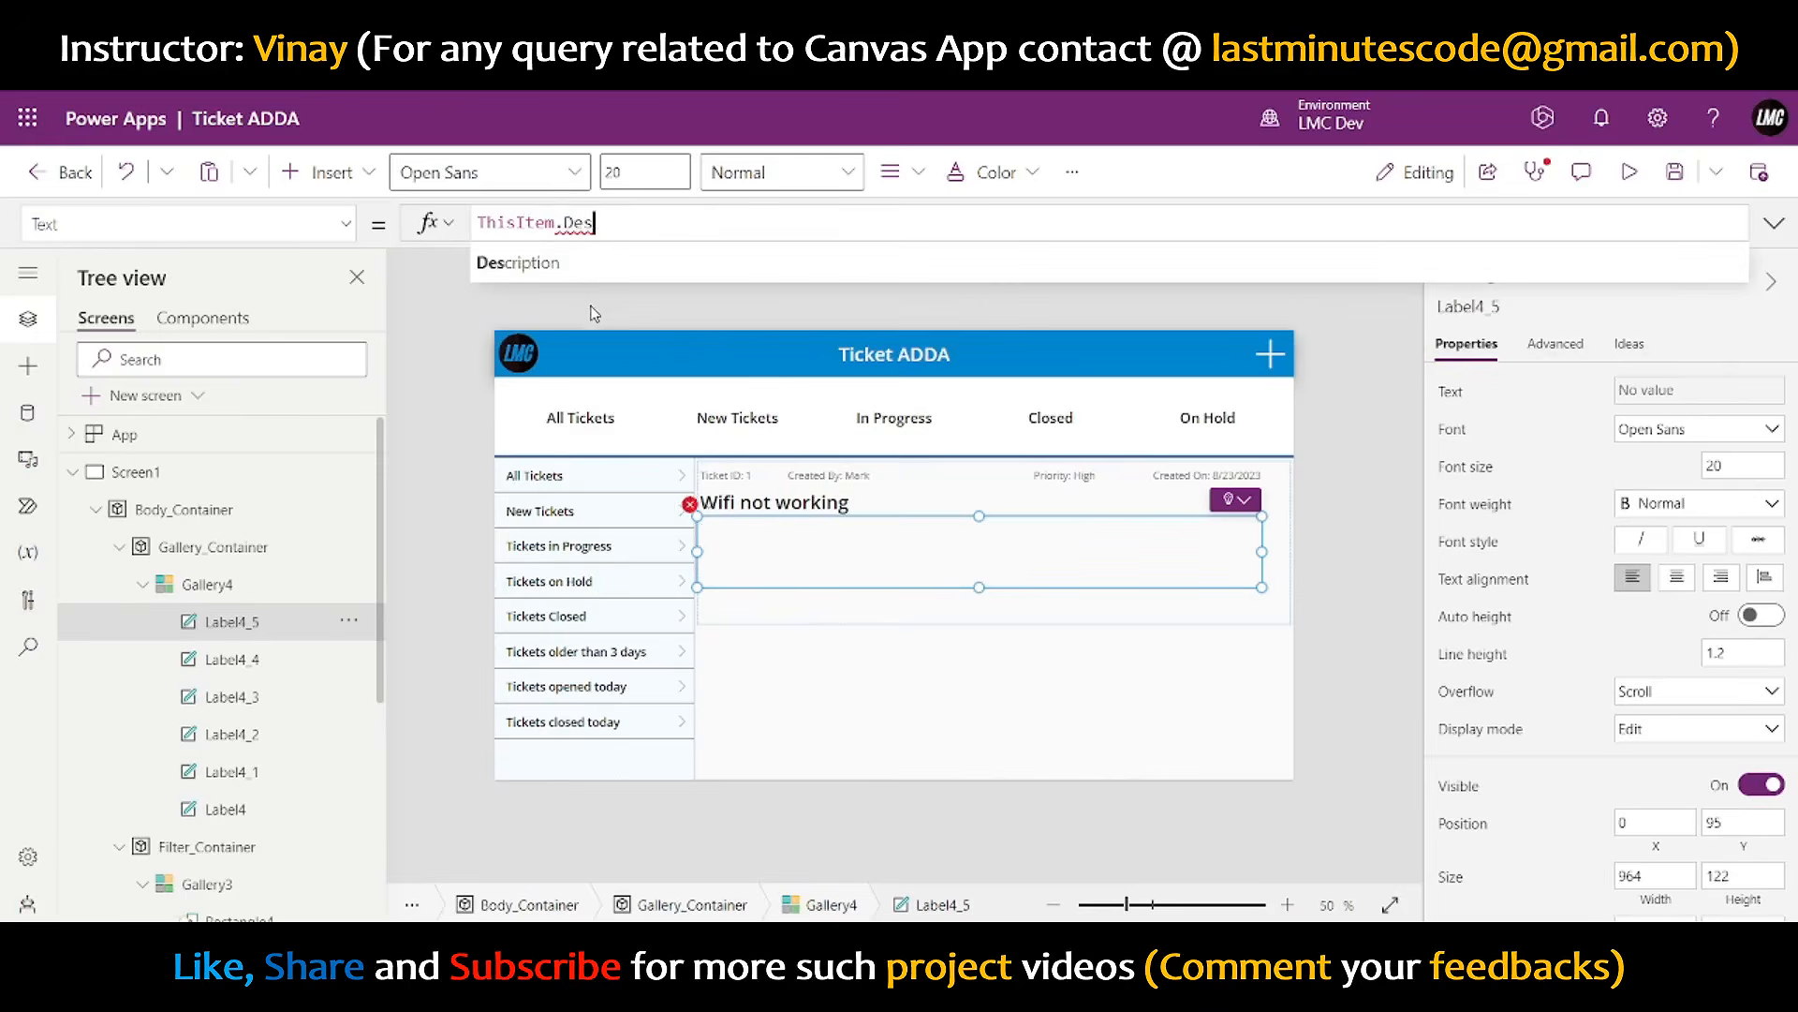
{"action": "left_click", "coordinate": [593, 268]}
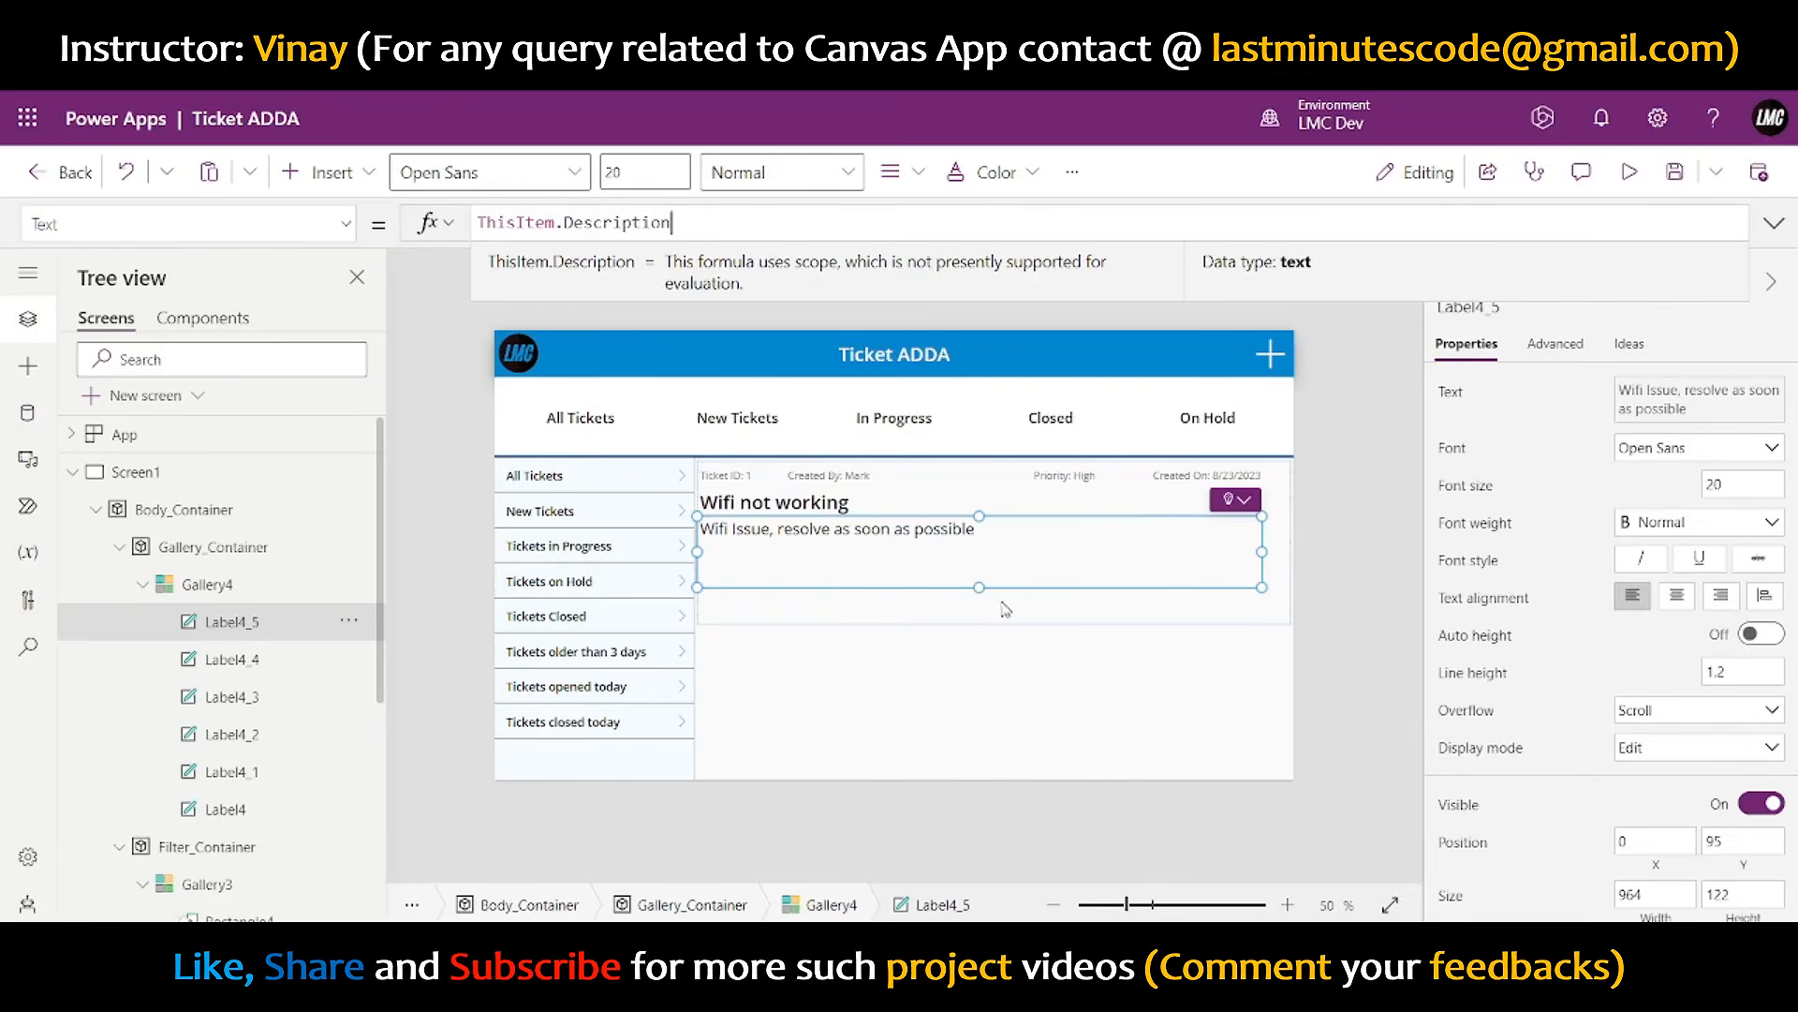
{"action": "left_click", "coordinate": [1391, 548]}
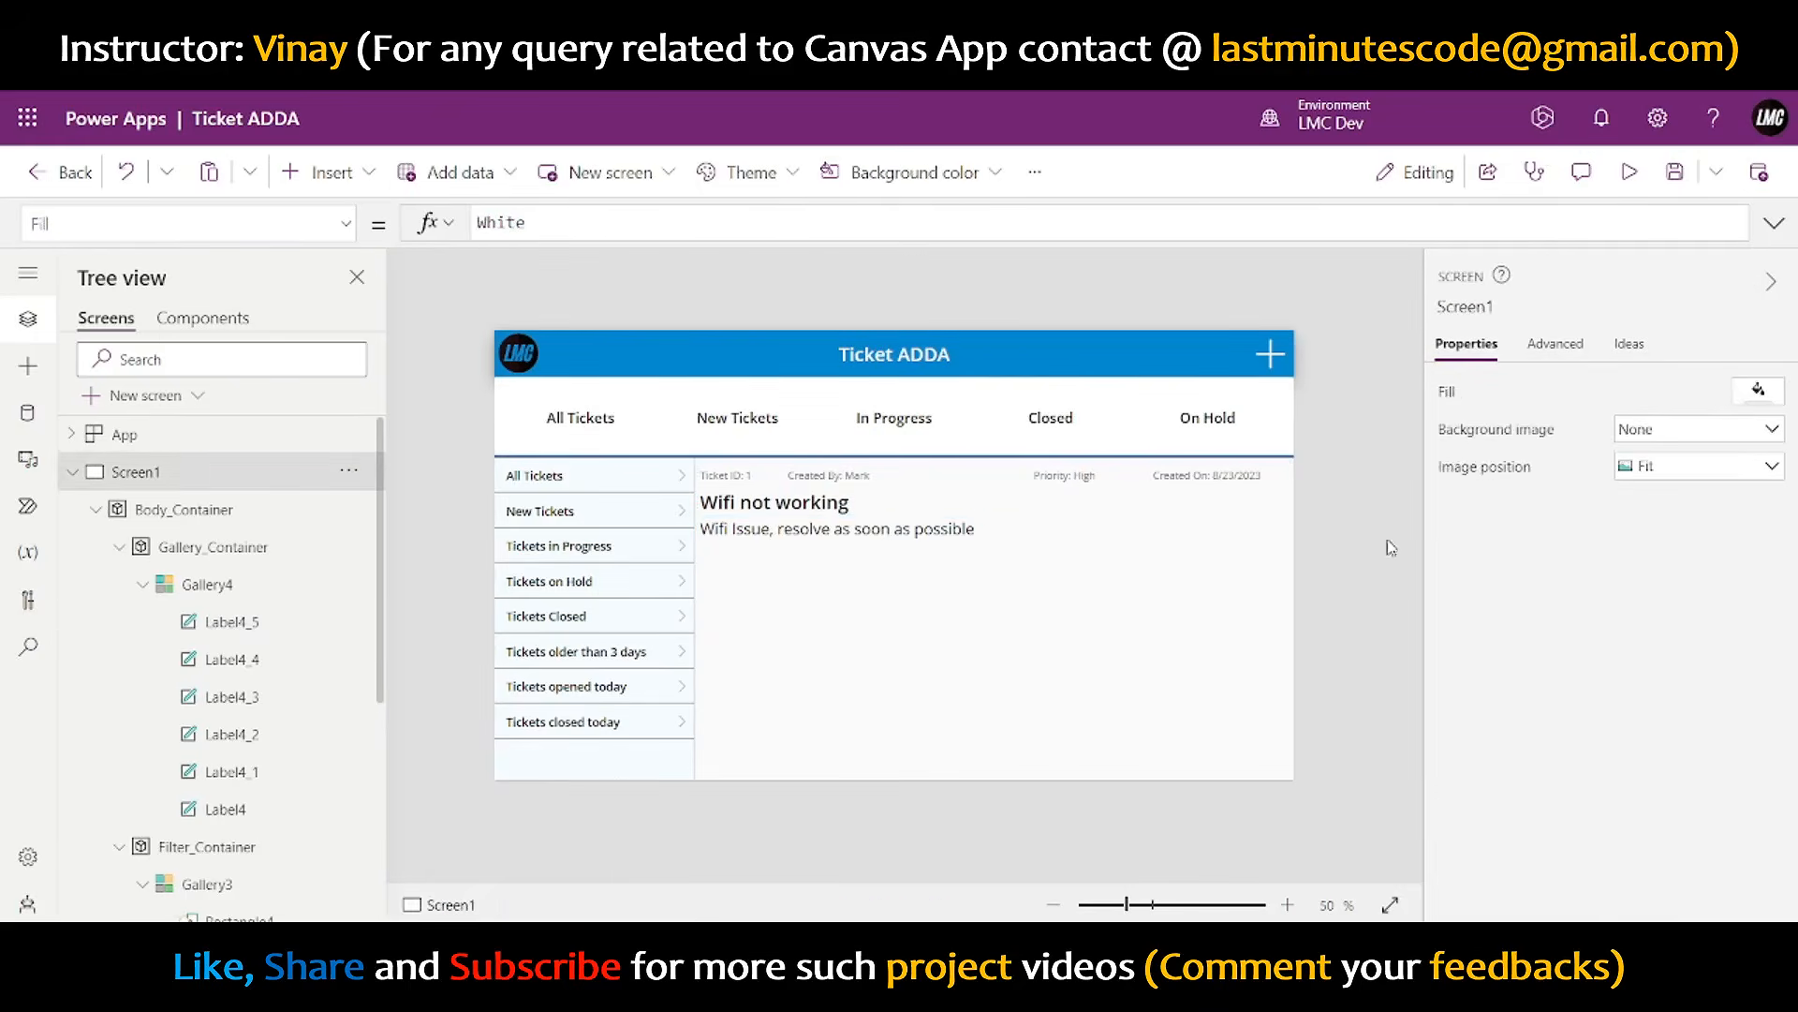
{"action": "left_click", "coordinate": [1629, 172]}
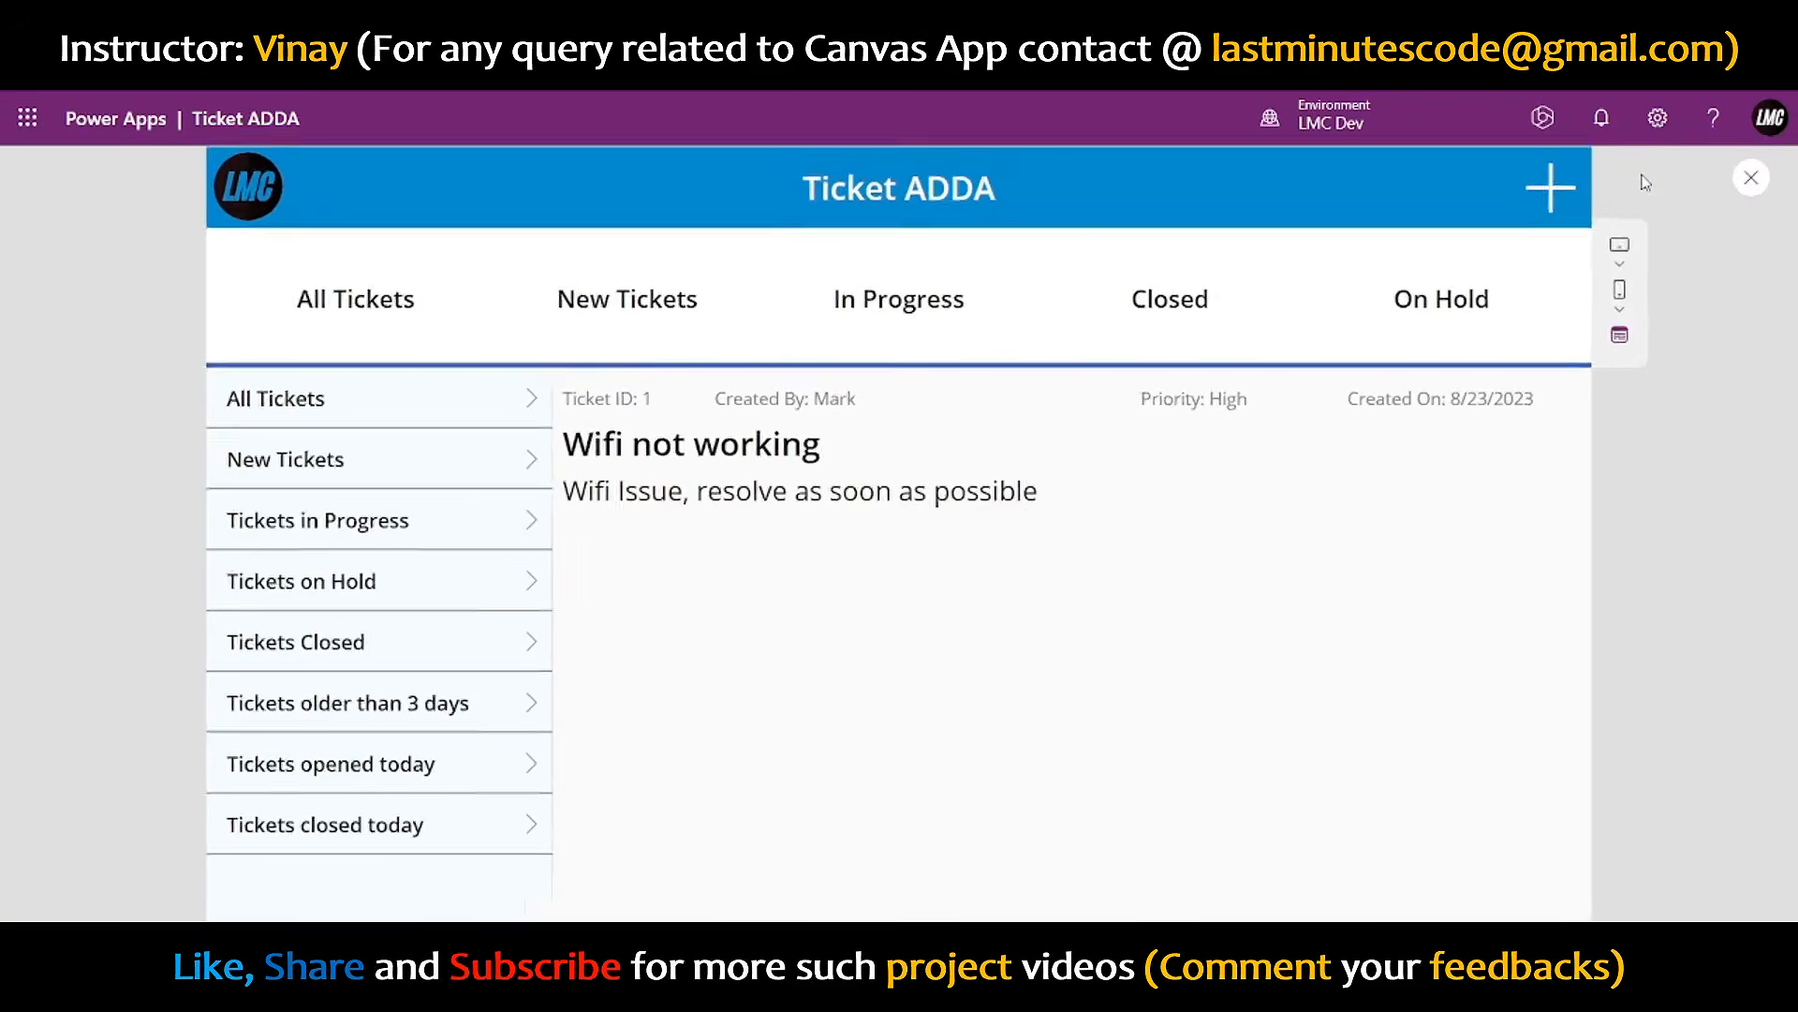
{"action": "left_click", "coordinate": [1751, 178]}
- Set the description label's font size to 16 and preview the app again
{"action": "left_click", "coordinate": [827, 550]}
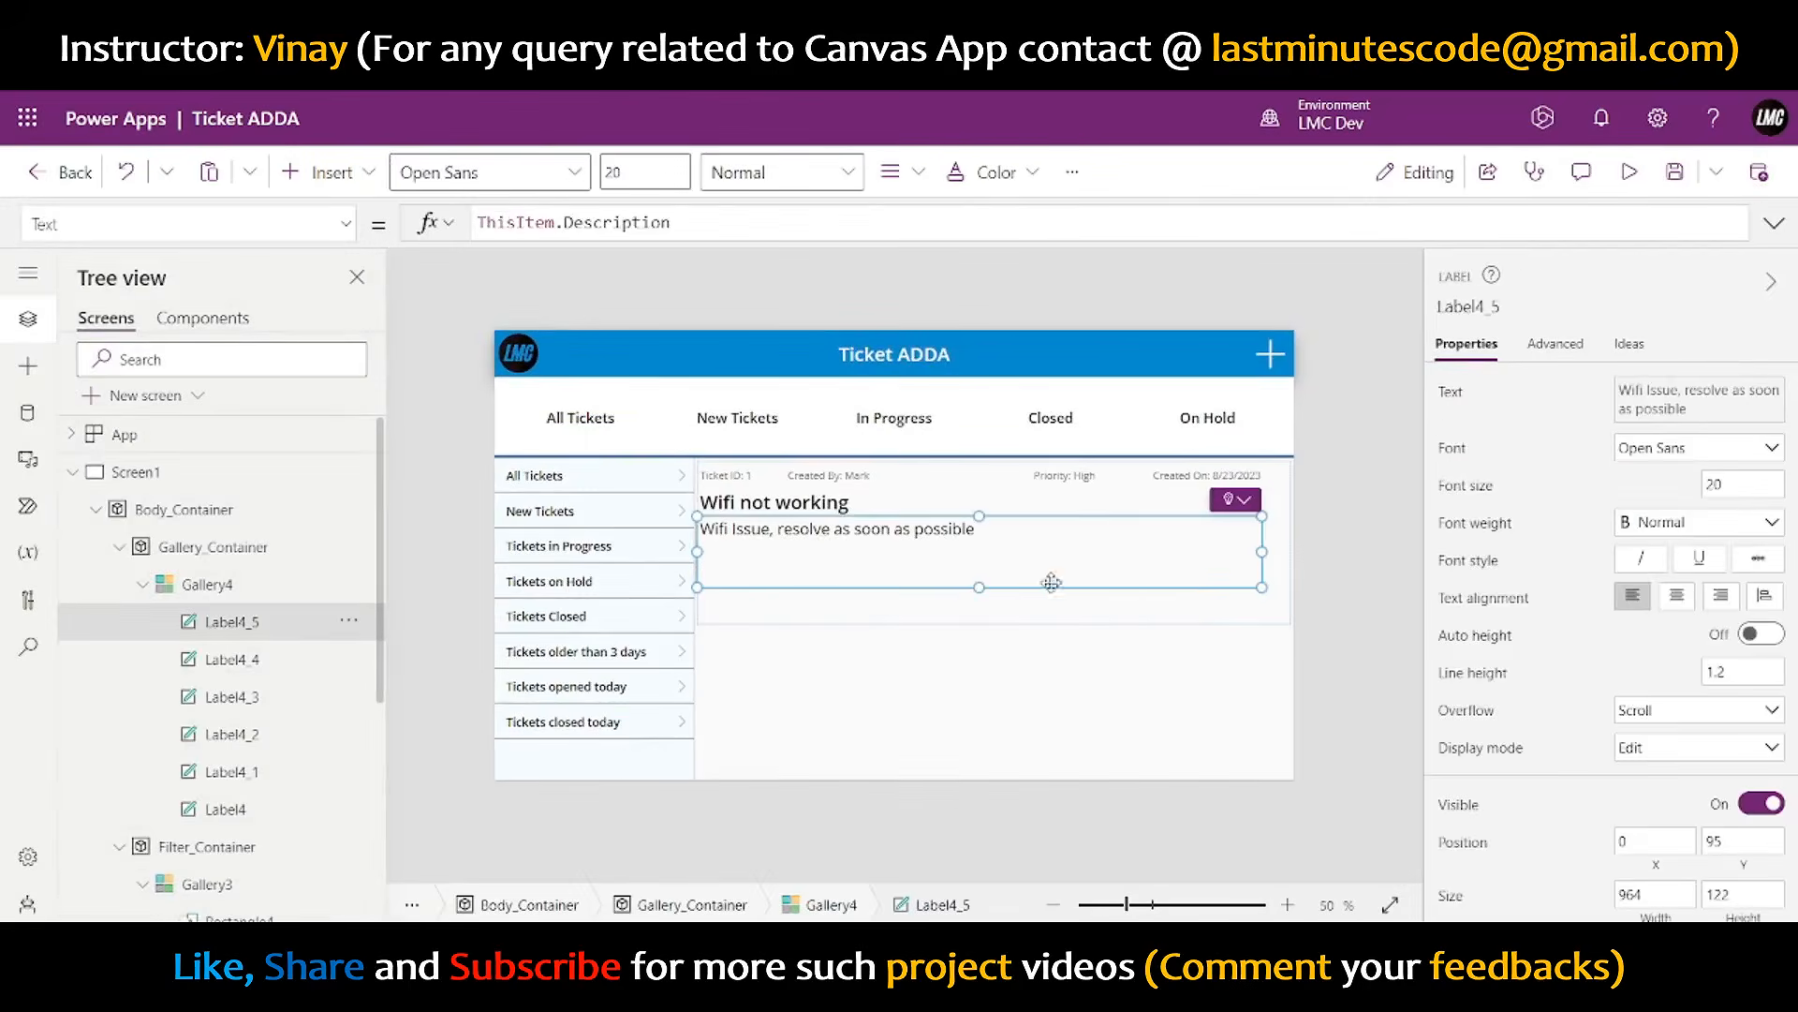
{"action": "double_click", "coordinate": [1712, 484]}
{"action": "type", "text": "16"}
{"action": "left_click", "coordinate": [1386, 571]}
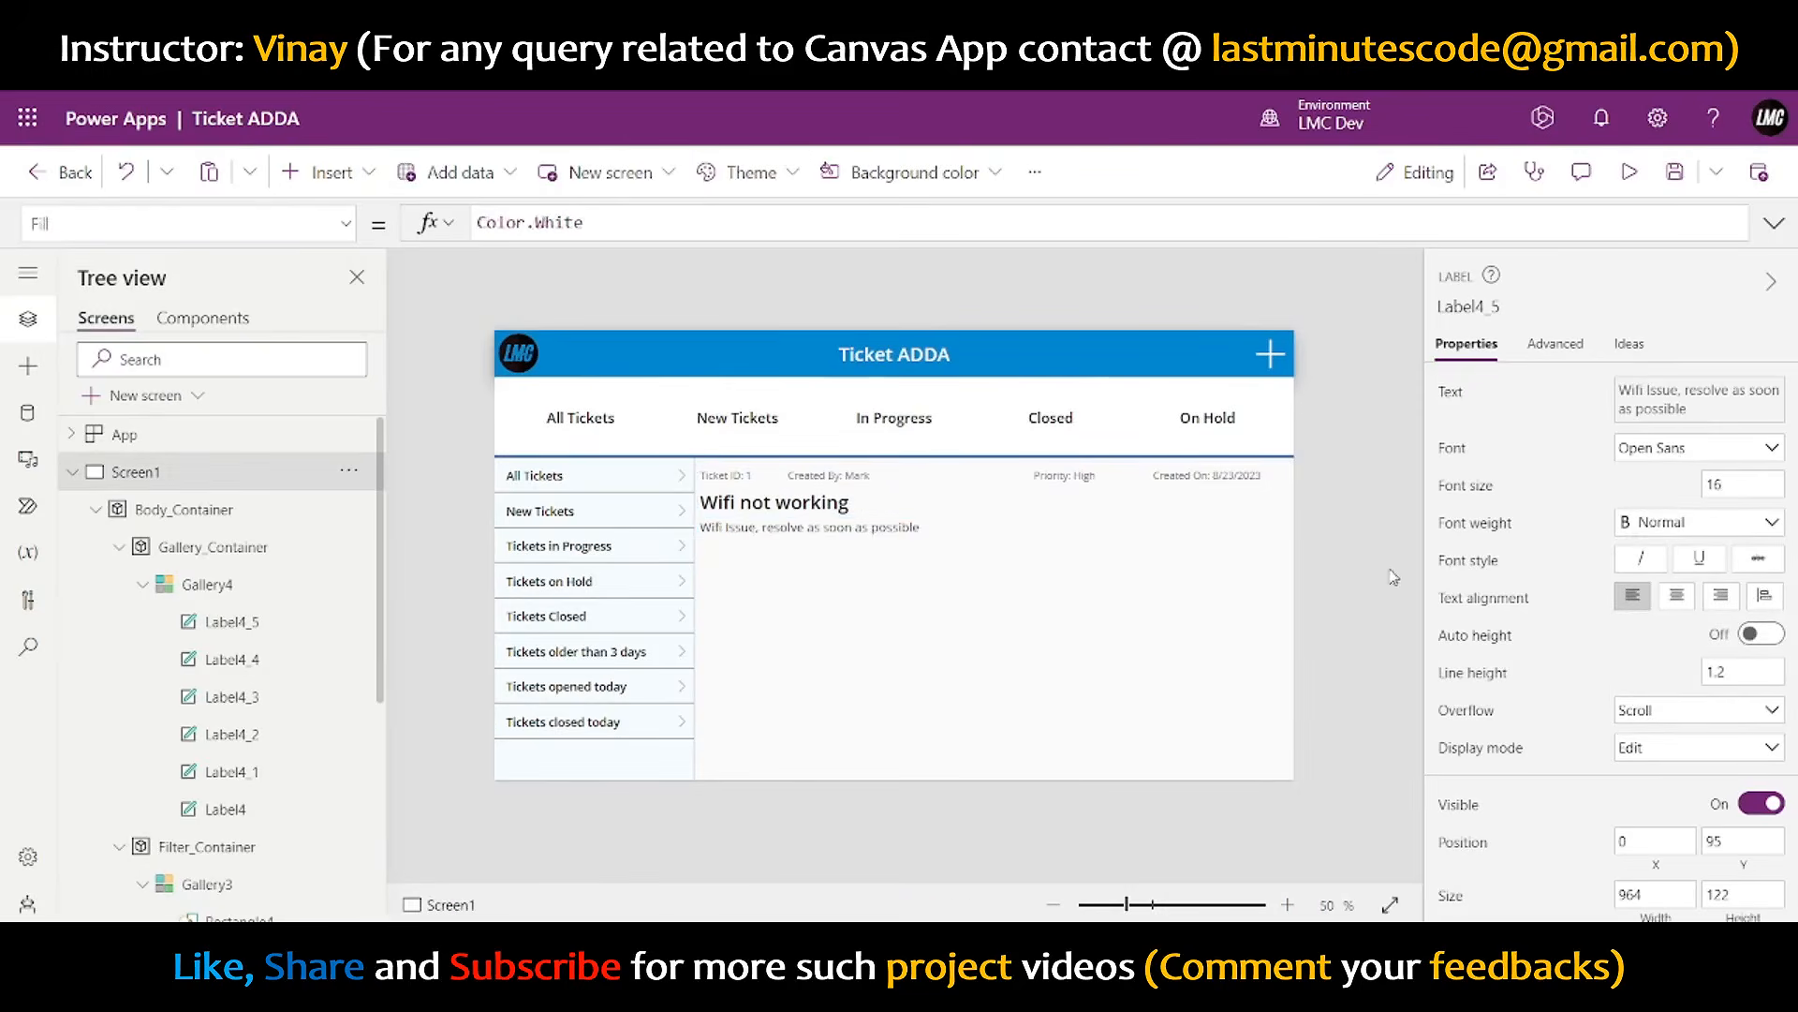
{"action": "left_click", "coordinate": [1632, 172]}
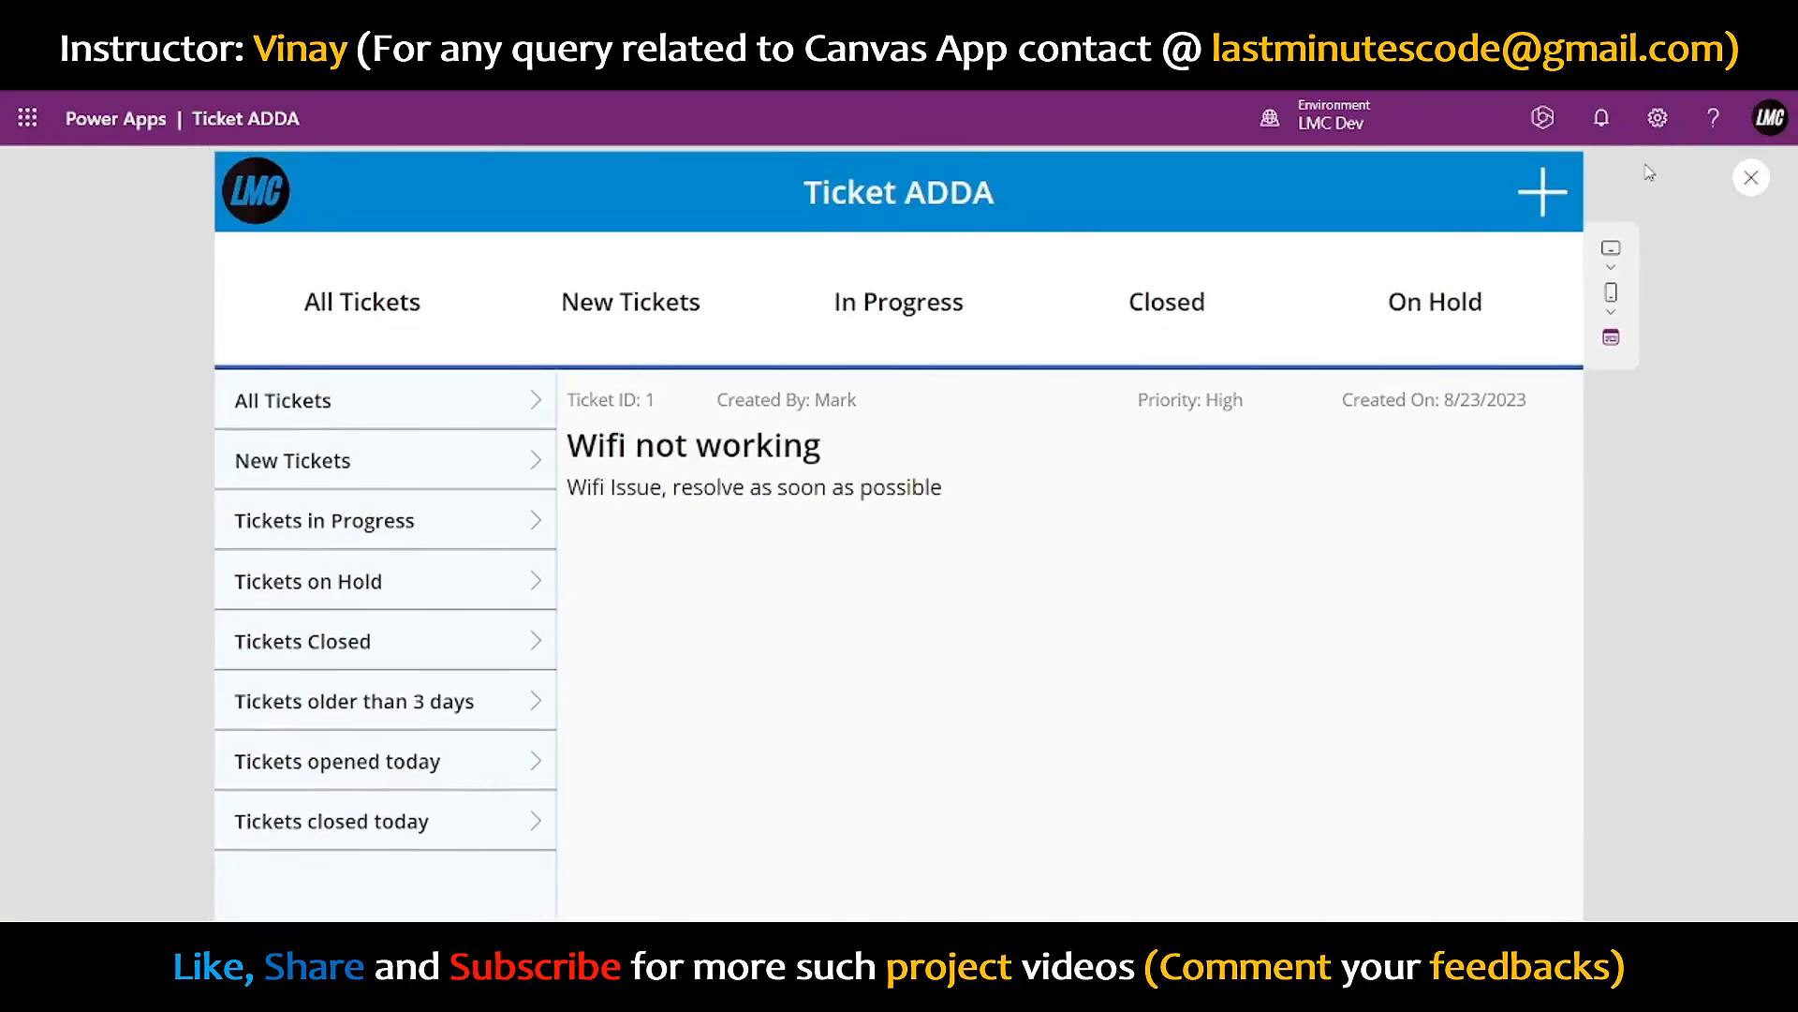
{"action": "left_click", "coordinate": [1751, 177]}
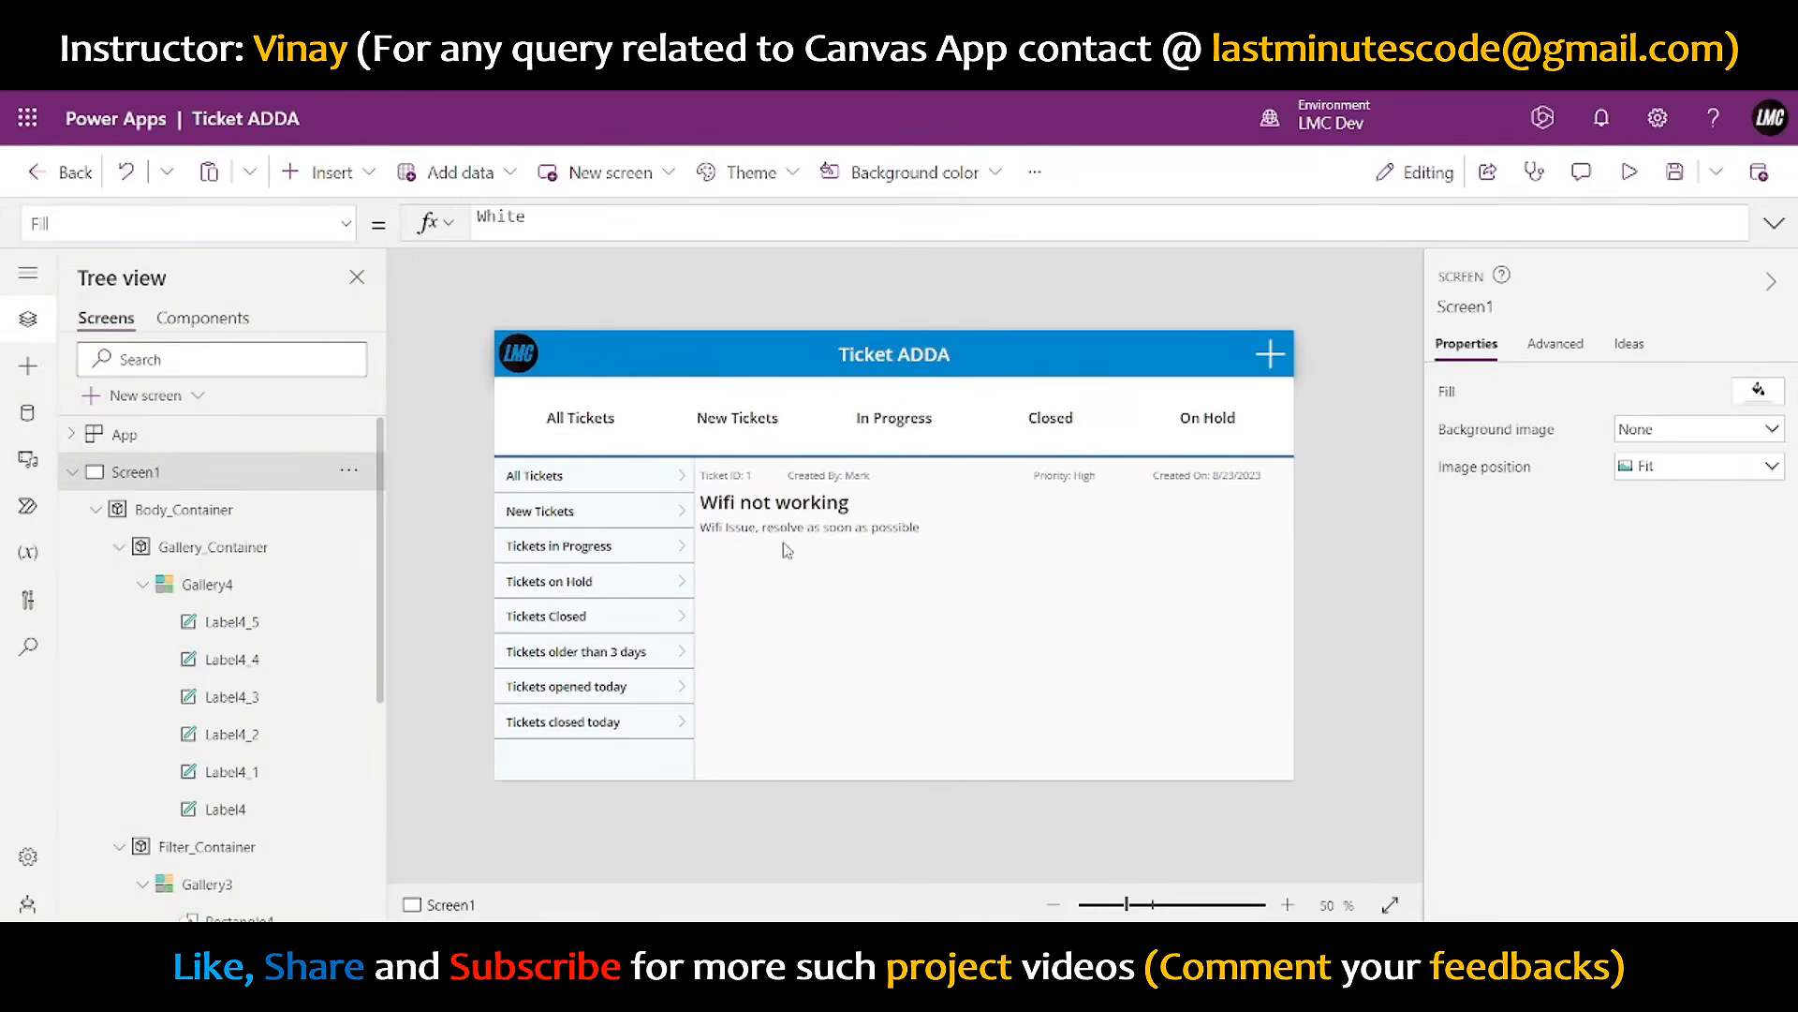
- Set the description label's height to 100 and its width to Parent.Width
{"action": "left_click", "coordinate": [782, 576]}
{"action": "scroll", "coordinate": [1672, 846], "scroll_direction": "down", "scroll_amount": 2}
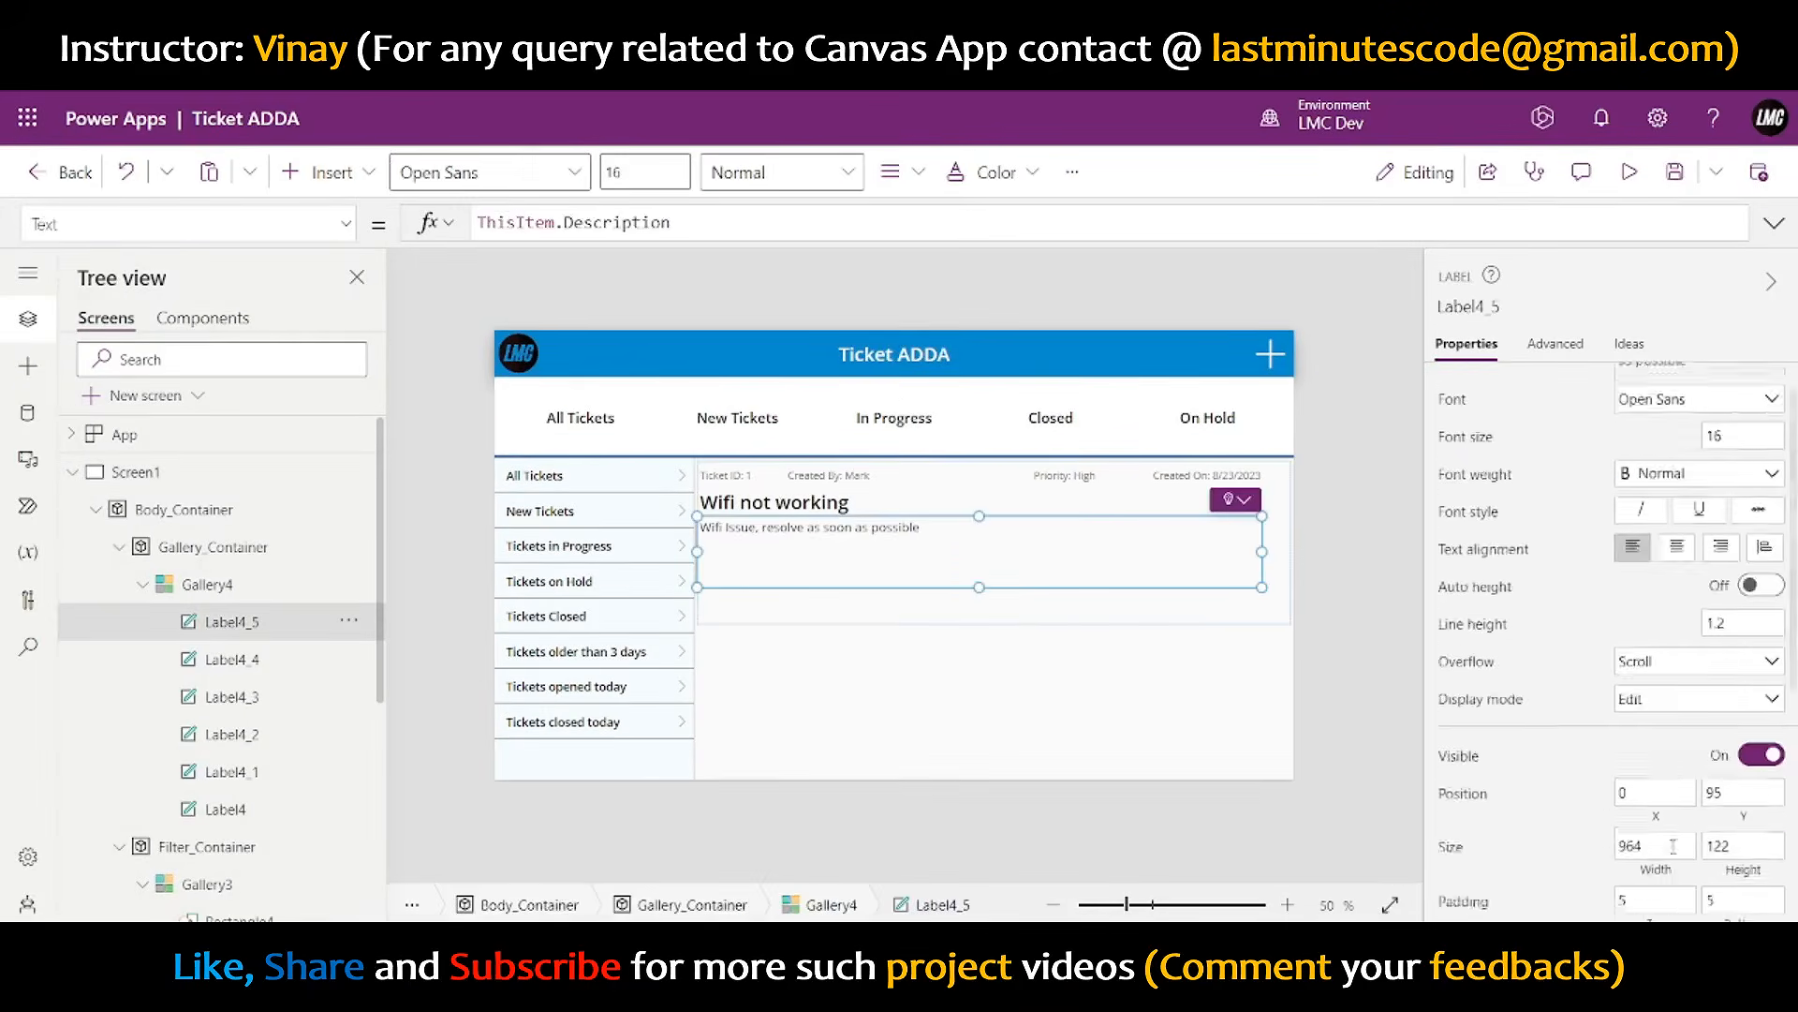
{"action": "scroll", "coordinate": [1673, 846], "scroll_direction": "down", "scroll_amount": 2}
{"action": "left_click", "coordinate": [1709, 661]}
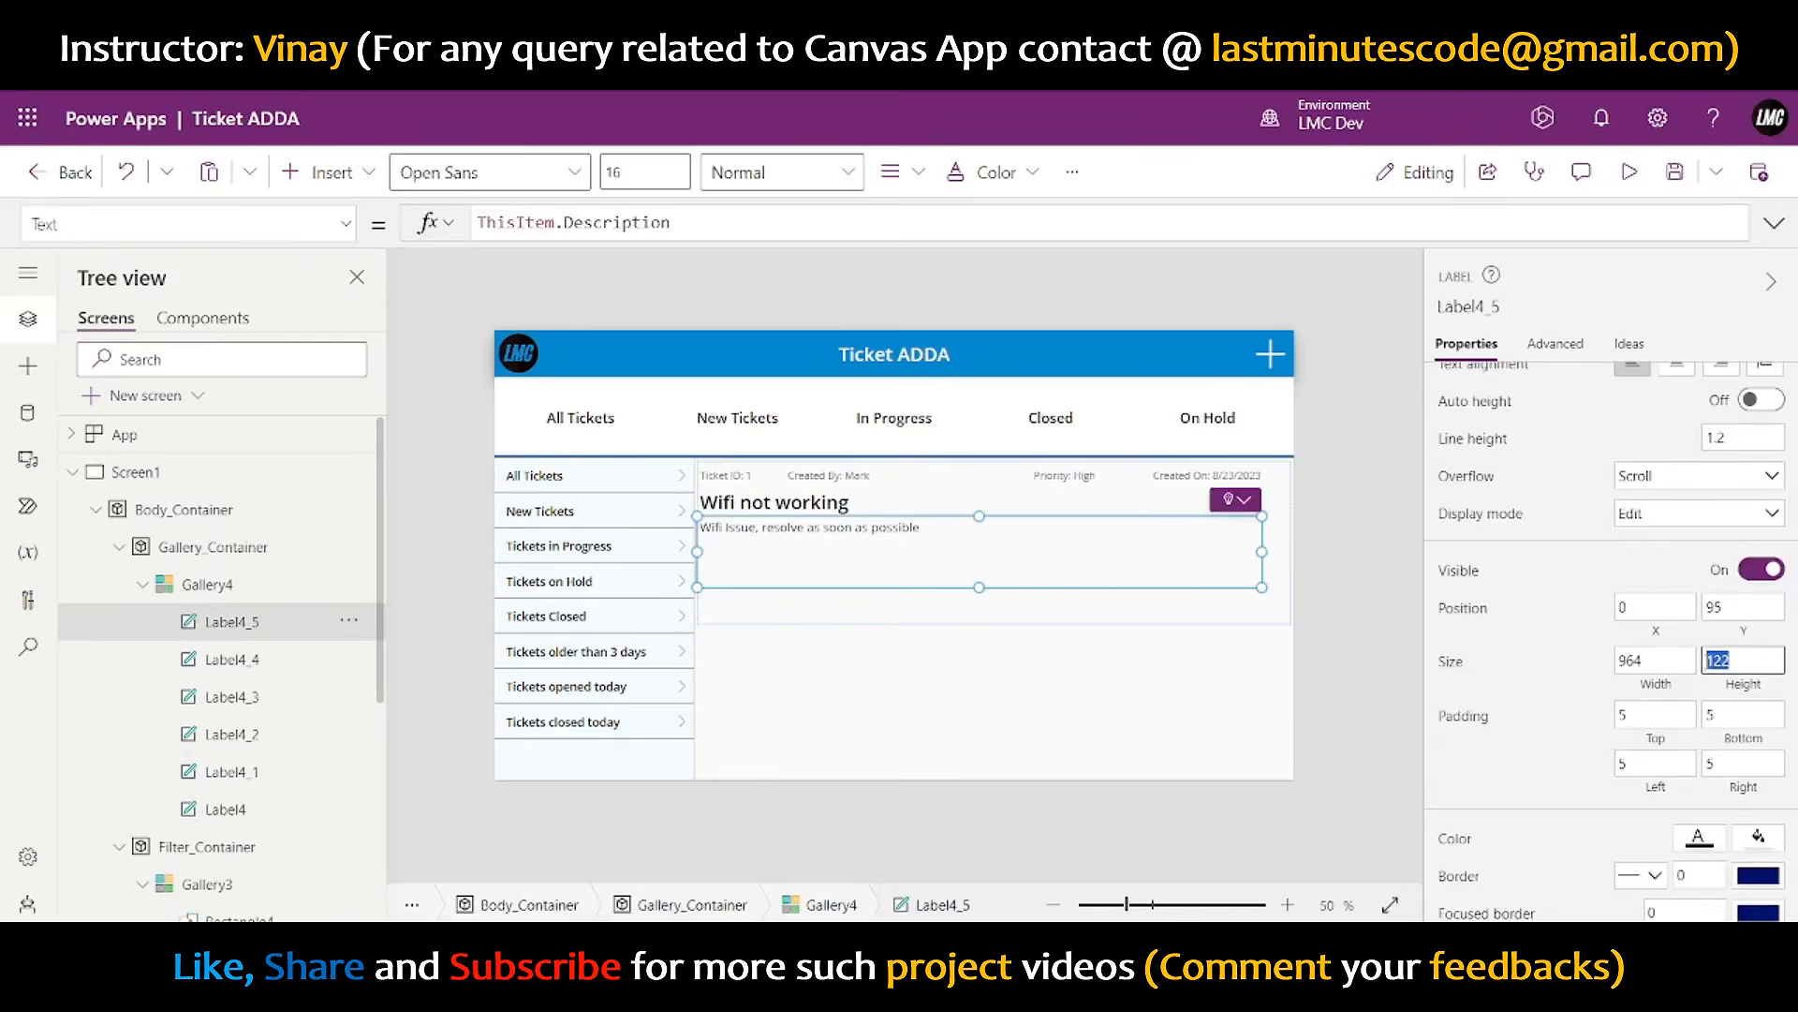
{"action": "type", "text": "100"}
{"action": "left_click", "coordinate": [1618, 686]}
{"action": "left_click", "coordinate": [1658, 688]}
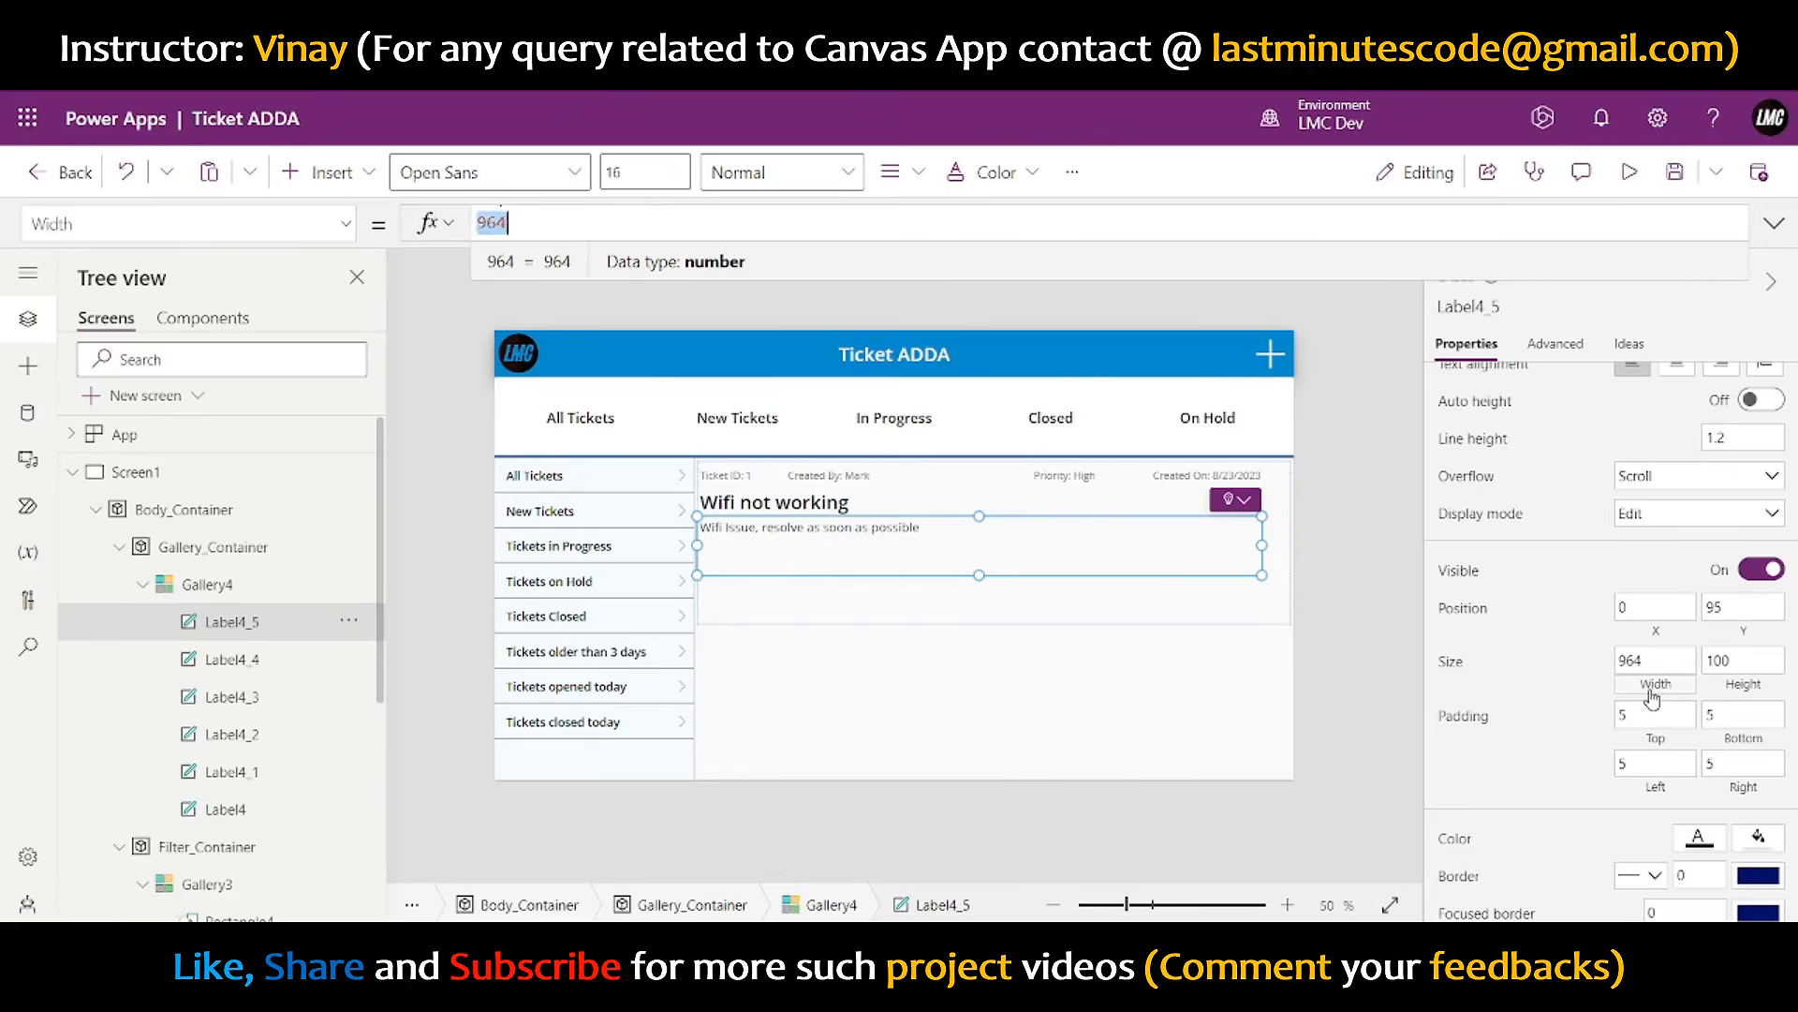
{"action": "type", "text": "Parent.Width"}
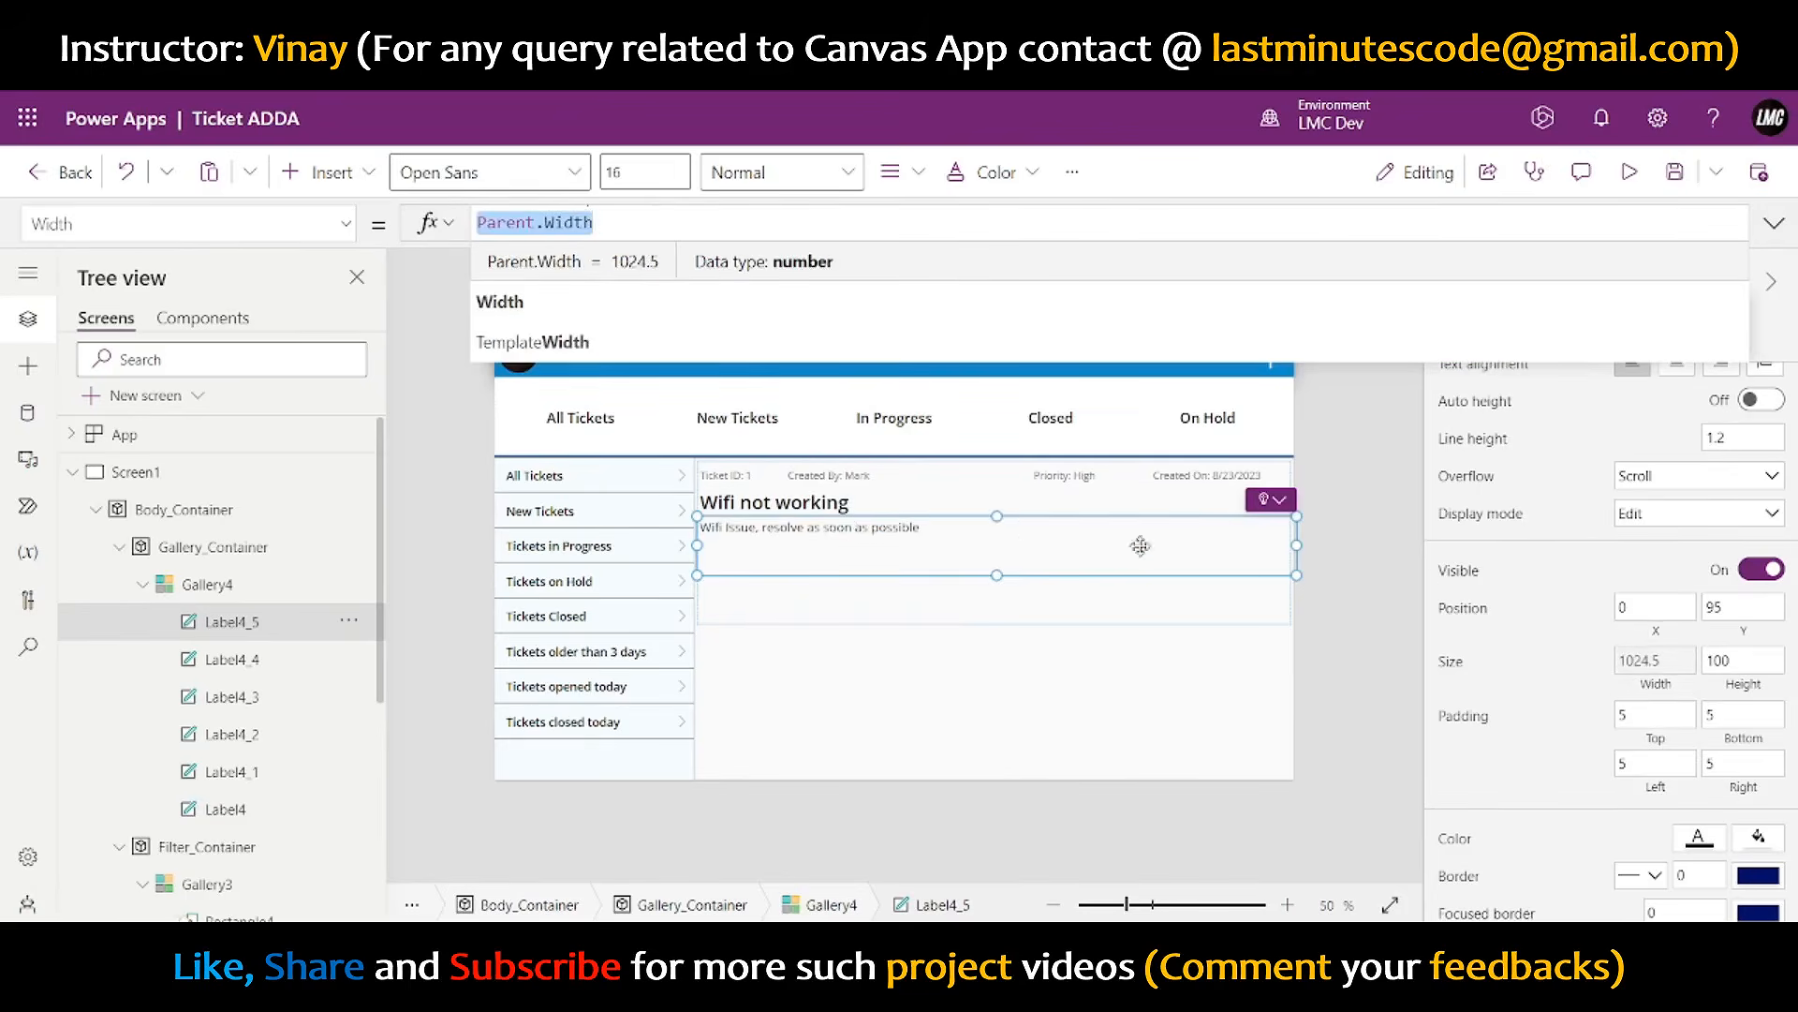
- Set the subject label's width to Parent.Width and reselect the label to check its extent
{"action": "left_click", "coordinate": [840, 503]}
{"action": "left_click", "coordinate": [1654, 685]}
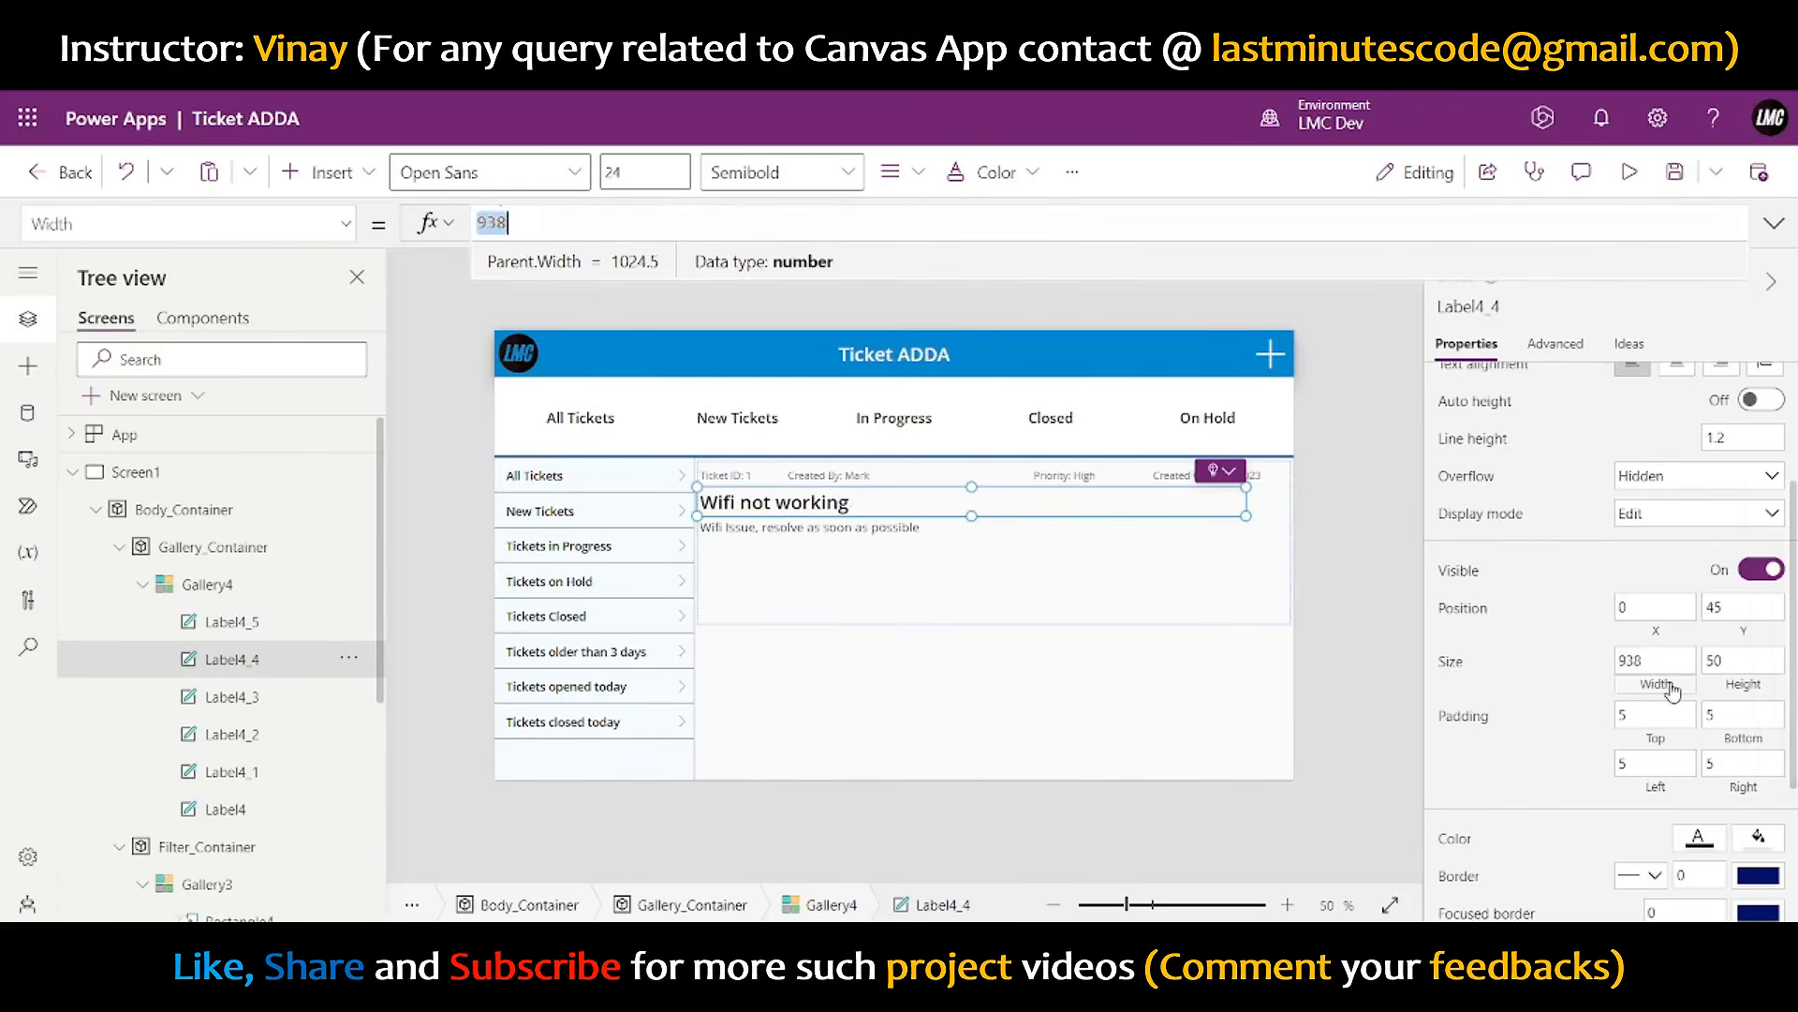
{"action": "left_click", "coordinate": [1367, 605]}
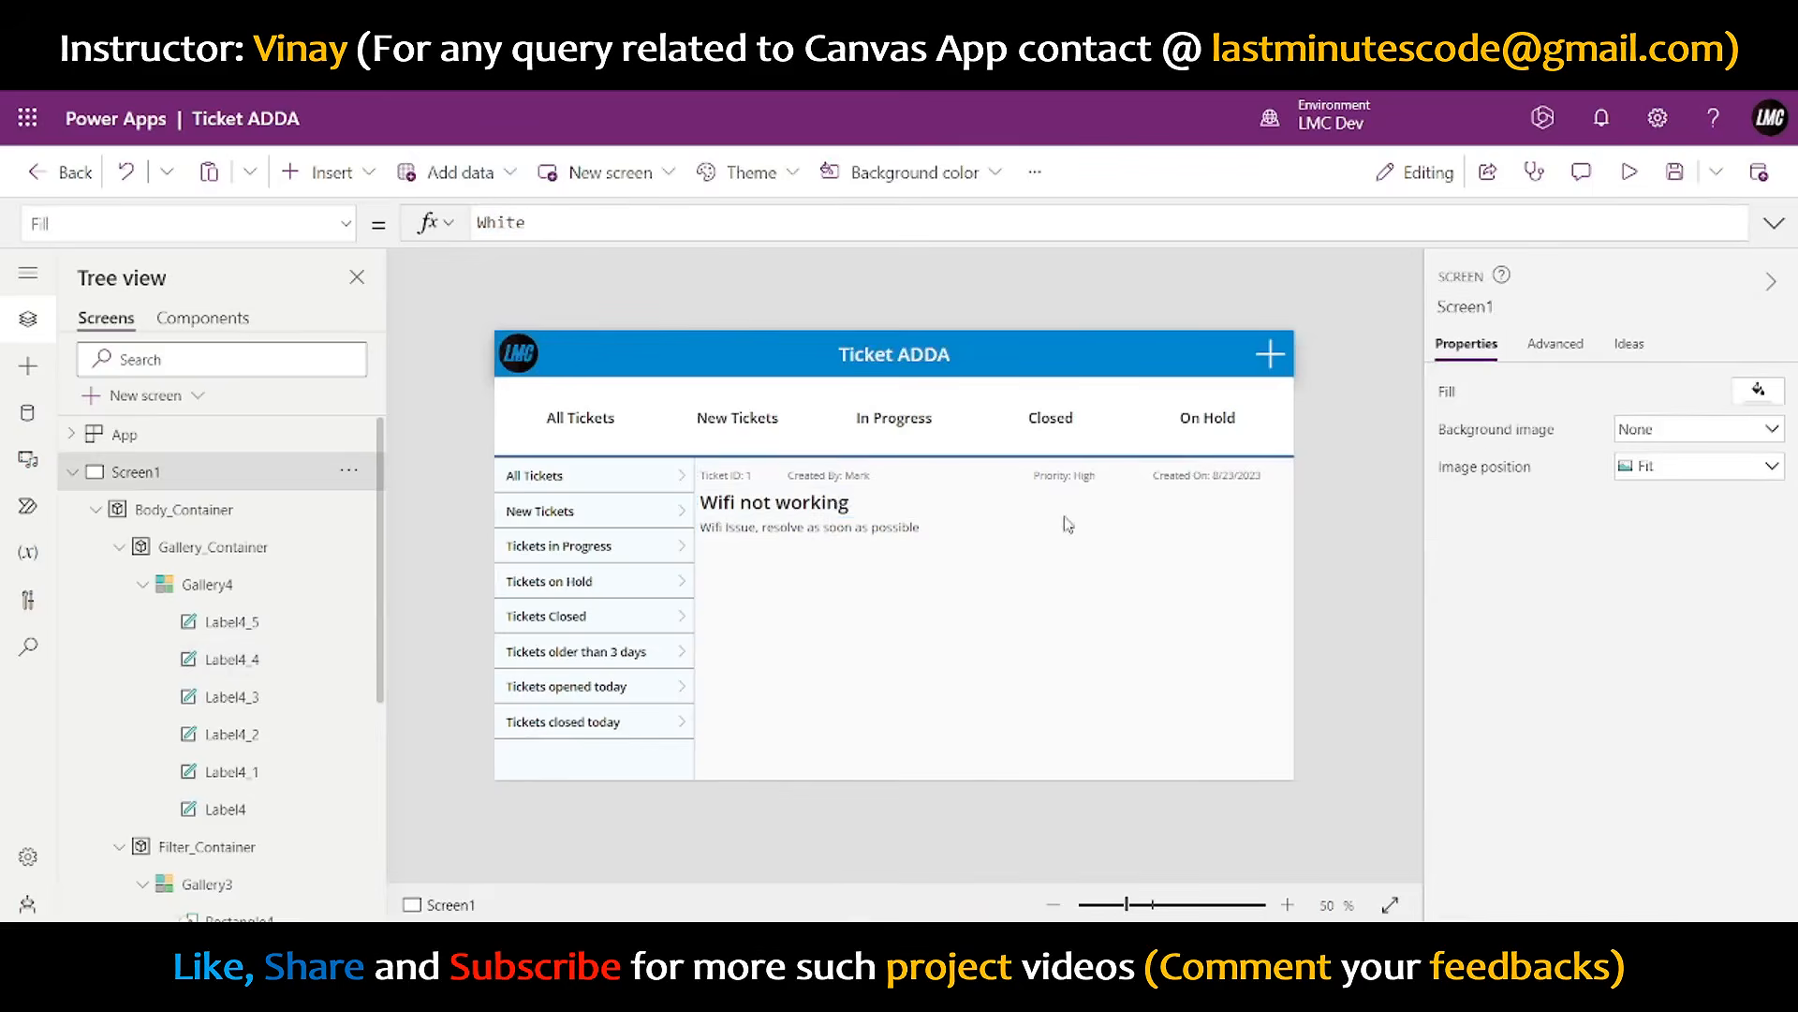
{"action": "left_click", "coordinate": [873, 503]}
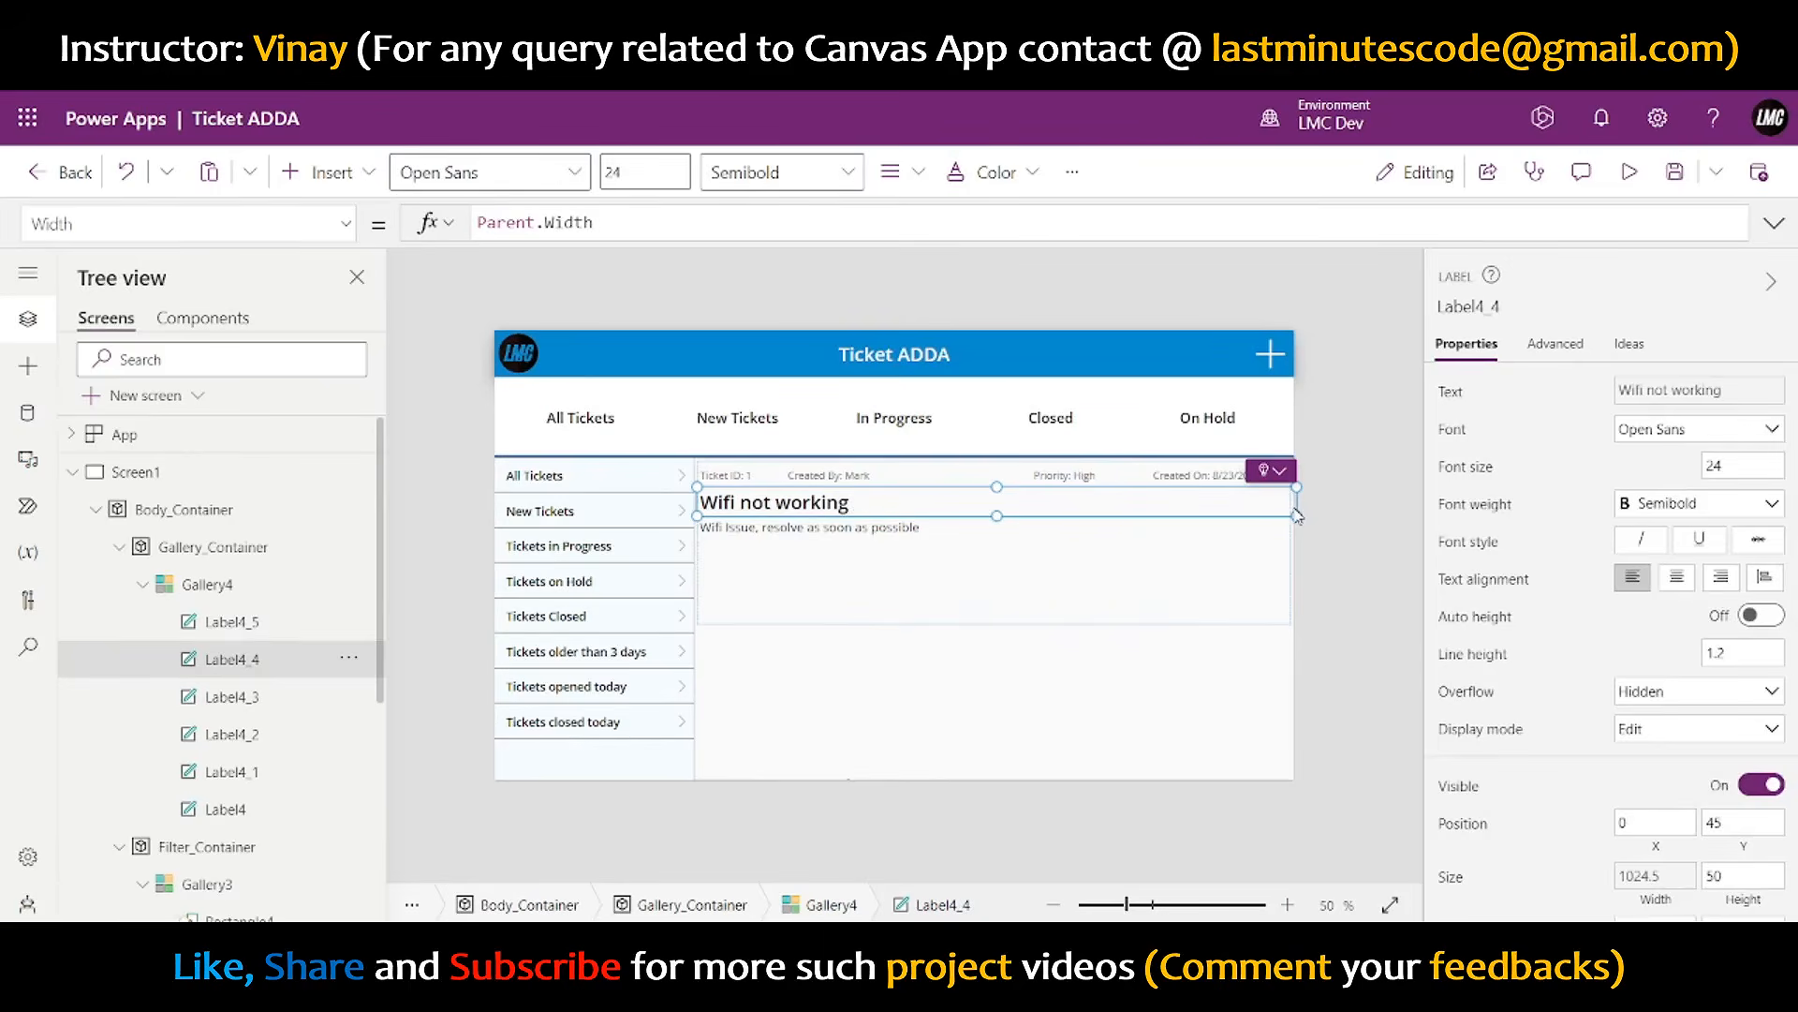
- Set the ticket gallery's template padding to 0
{"action": "left_click", "coordinate": [1190, 700]}
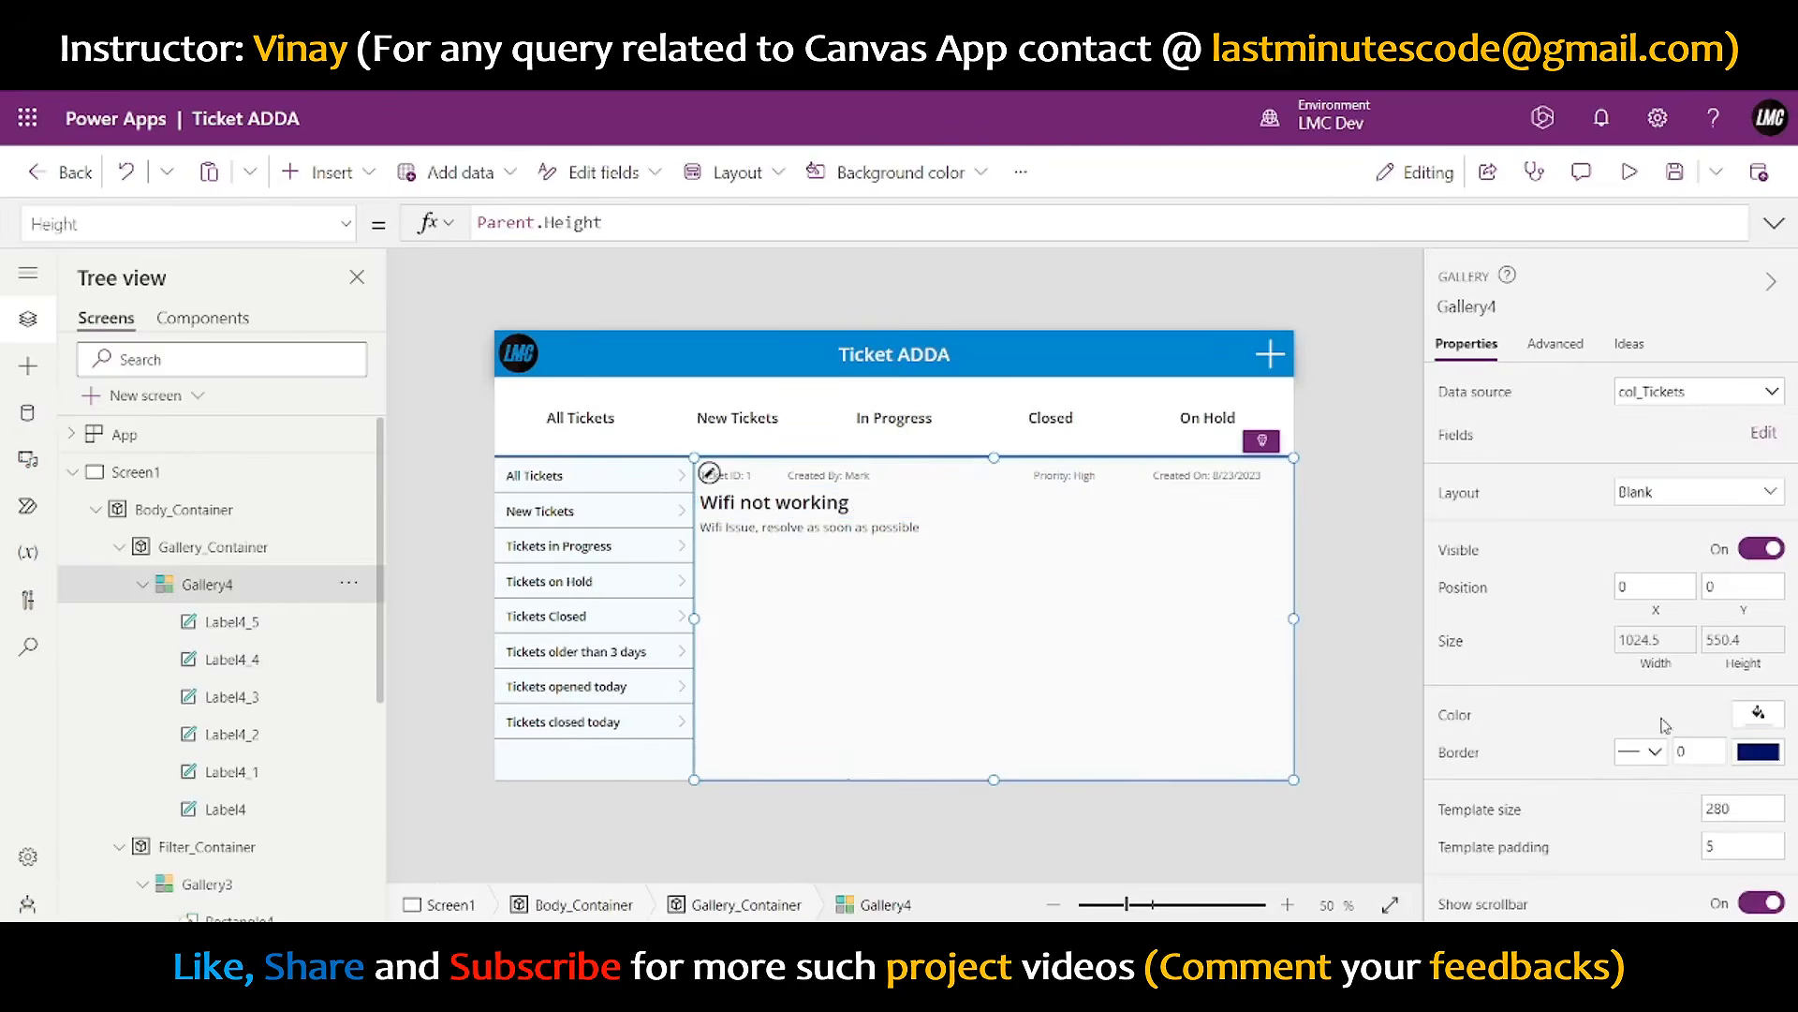
{"action": "left_click", "coordinate": [1743, 840]}
{"action": "left_click", "coordinate": [1664, 846]}
{"action": "left_click", "coordinate": [1398, 590]}
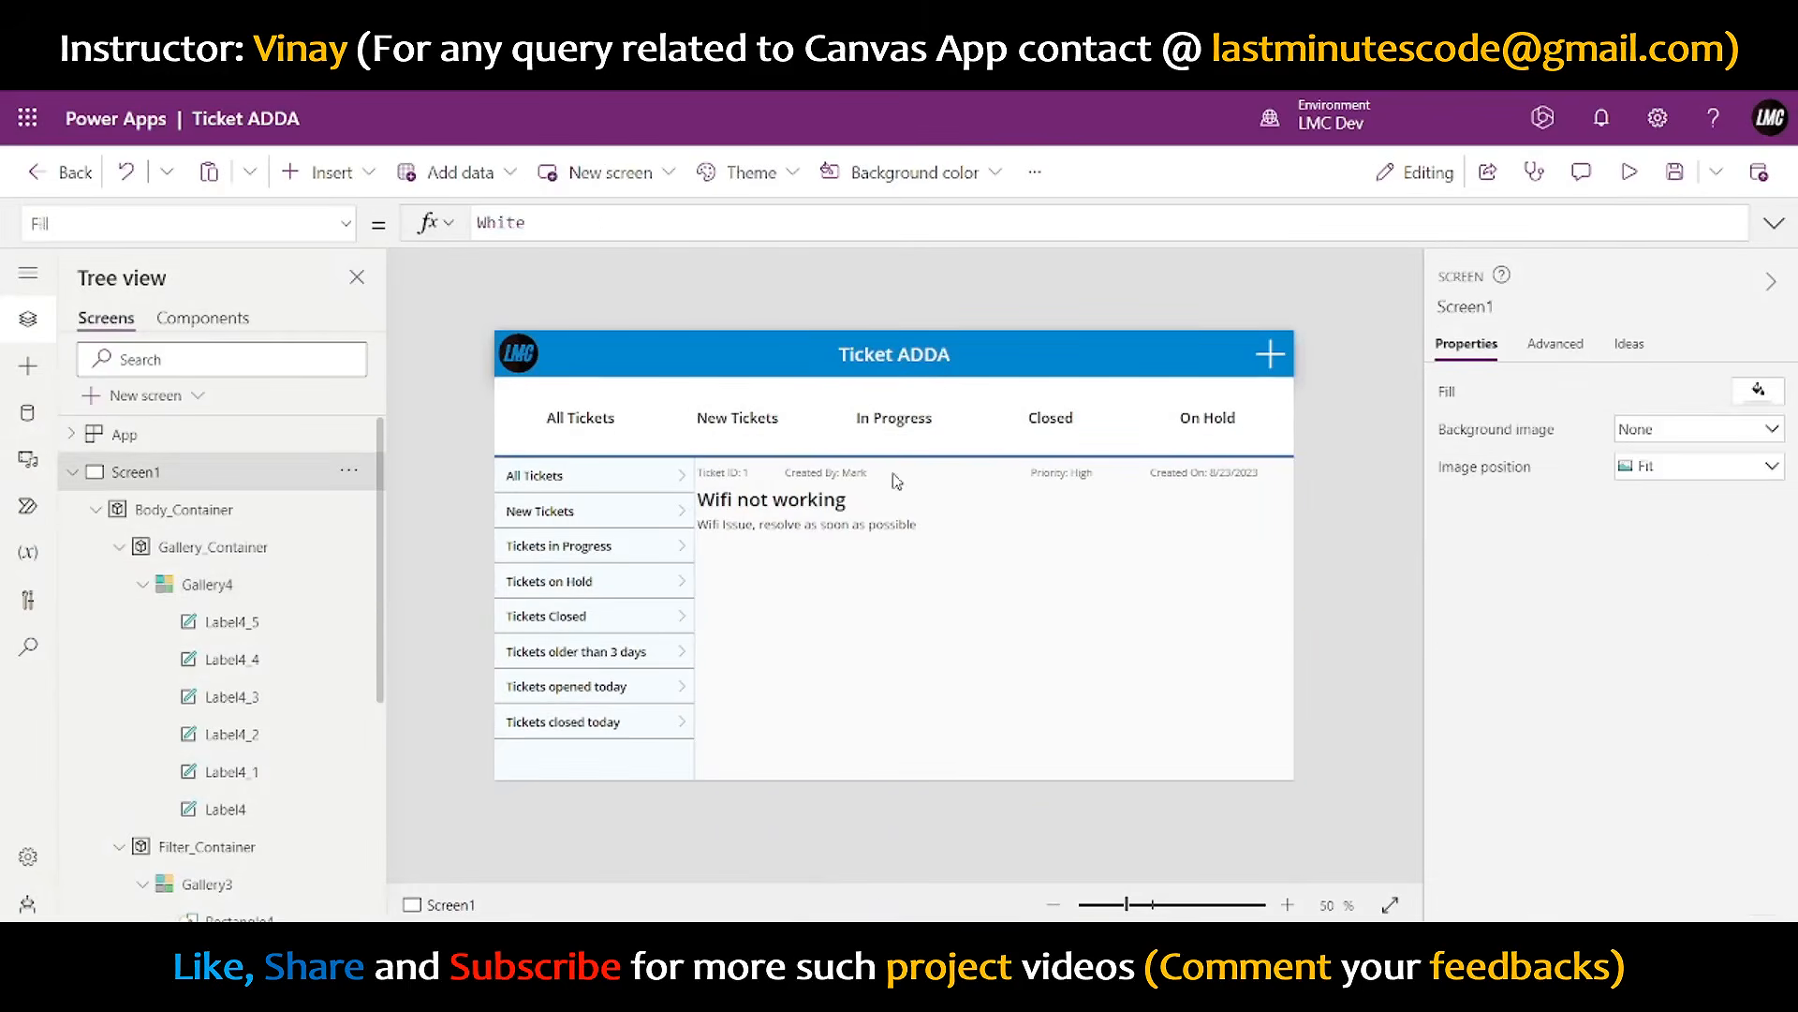
- Set the Ticket ID label's left padding to 20
{"action": "left_click", "coordinate": [718, 479]}
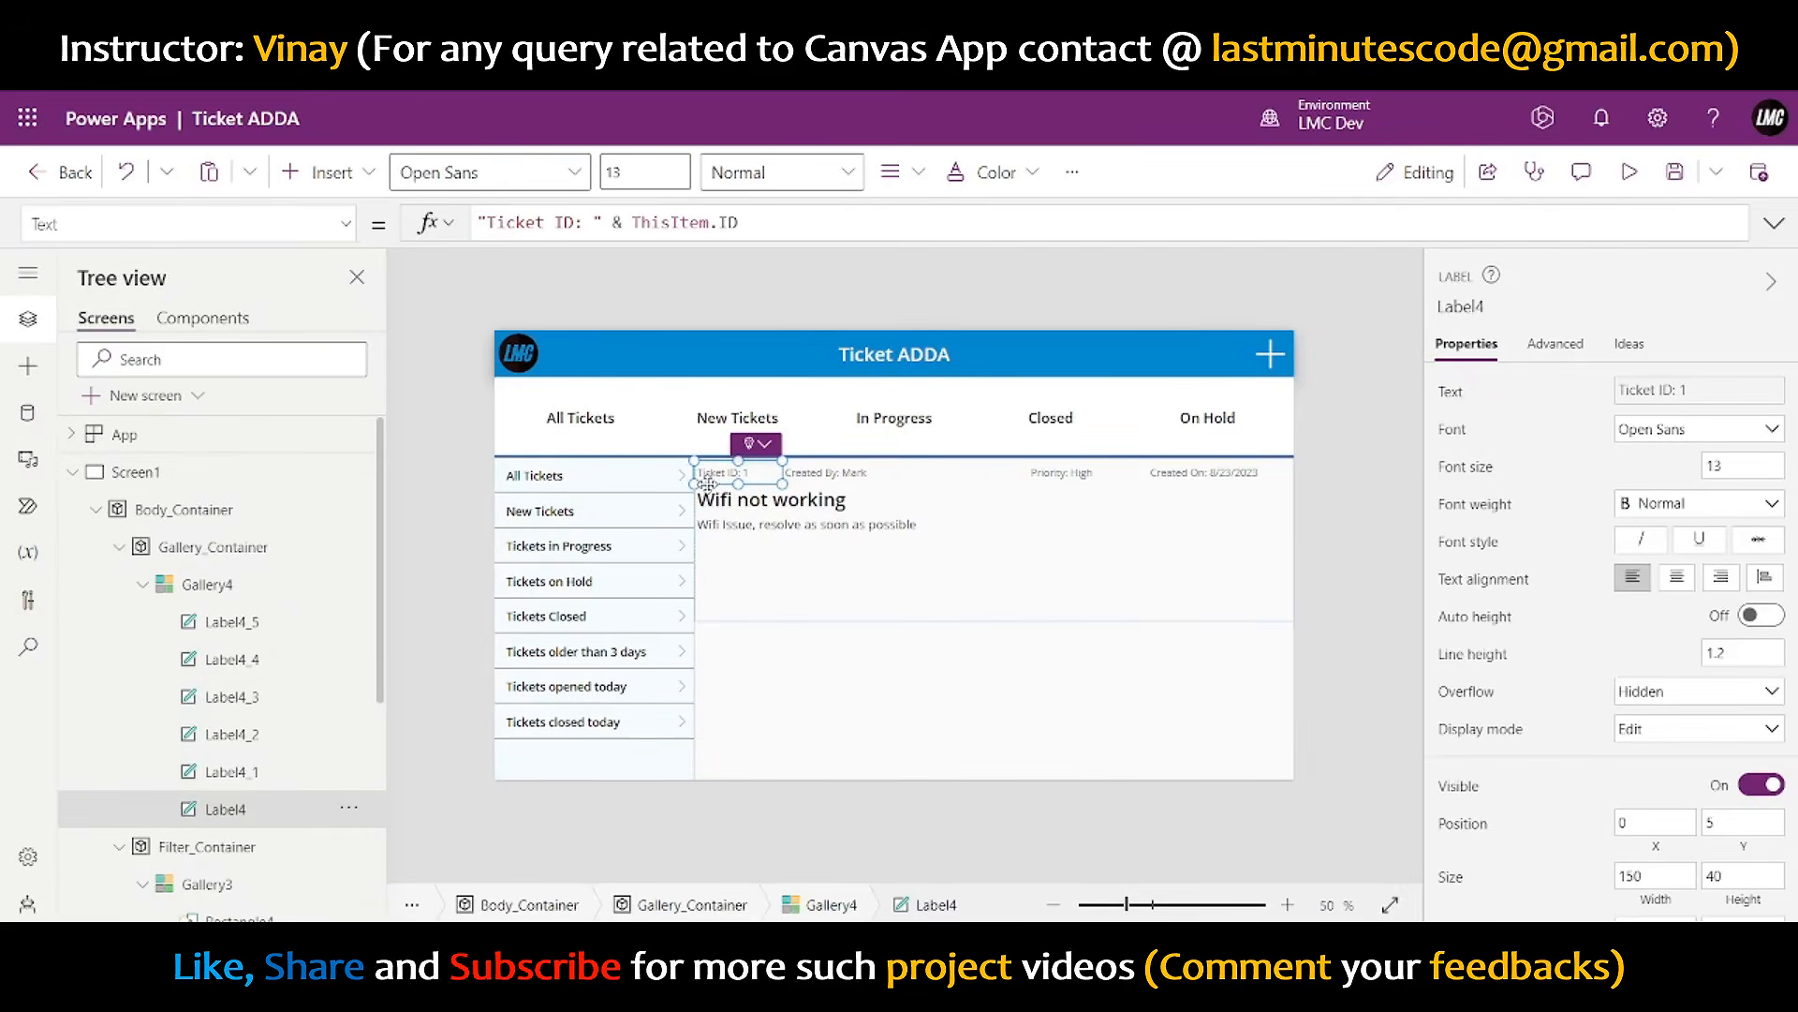
{"action": "scroll", "coordinate": [1619, 732], "scroll_direction": "down", "scroll_amount": 3}
{"action": "left_click", "coordinate": [1656, 625]}
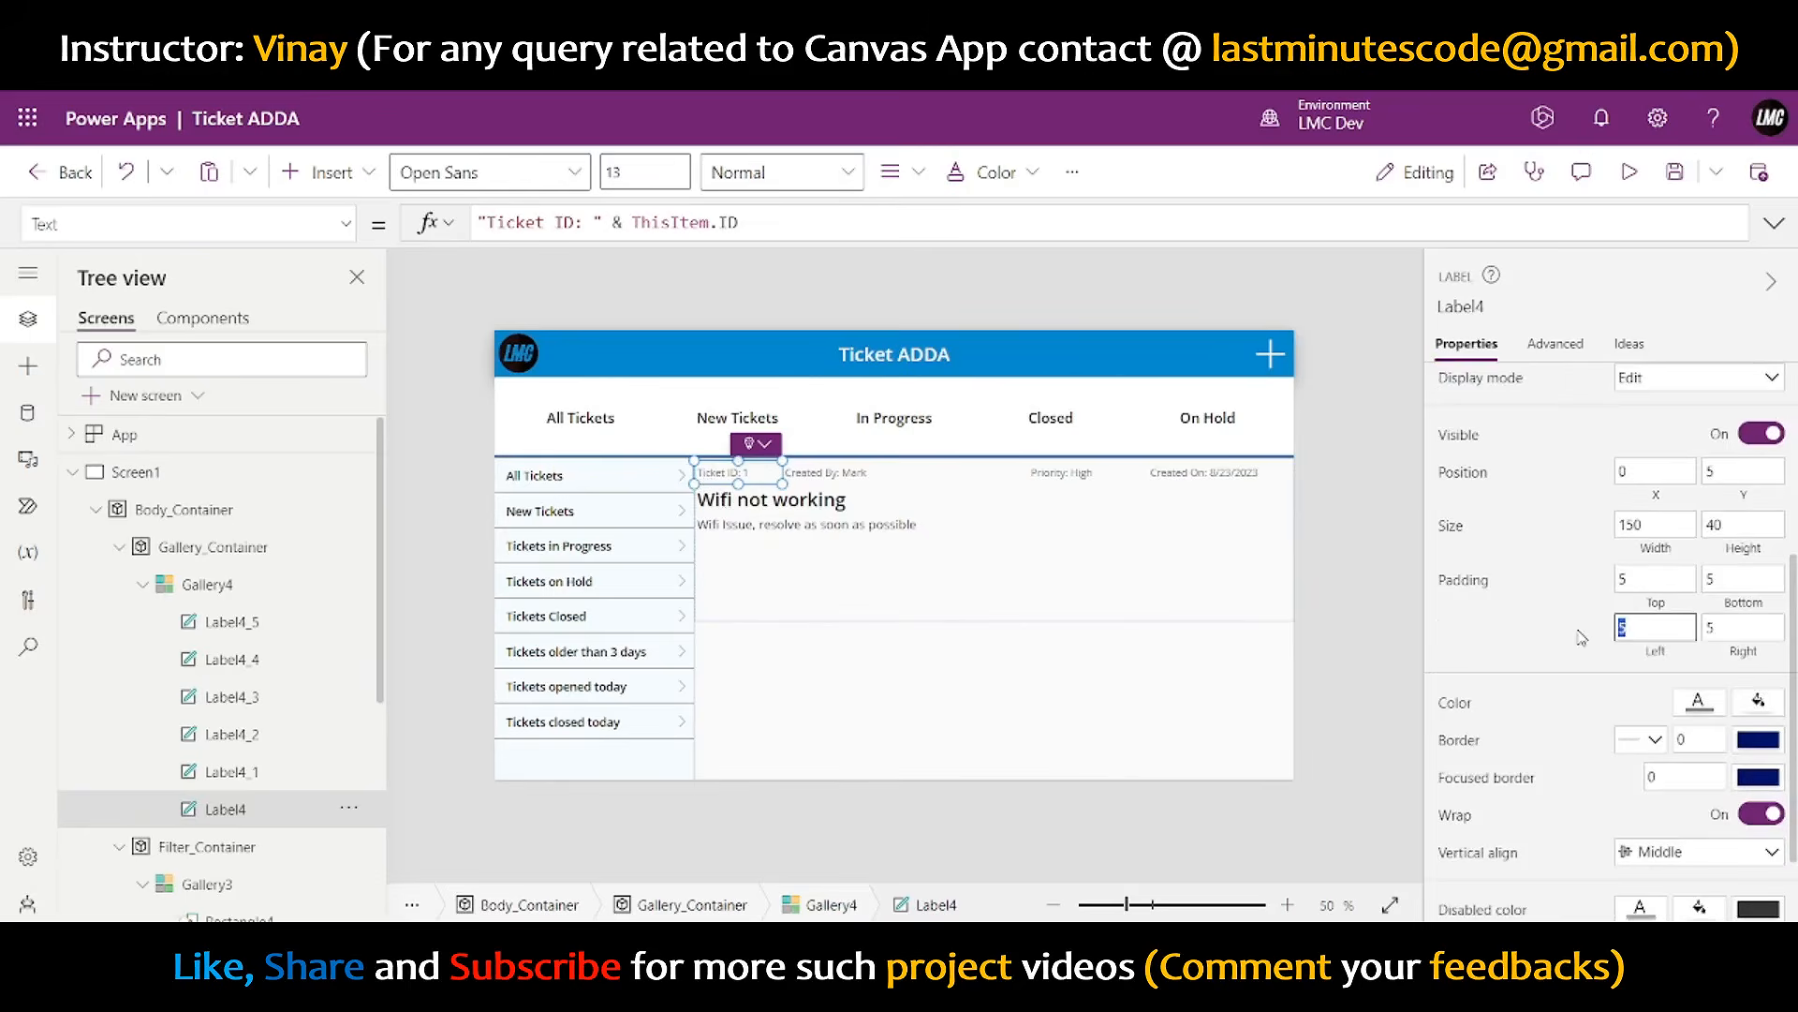
{"action": "type", "text": "20"}
{"action": "key", "text": "Return"}
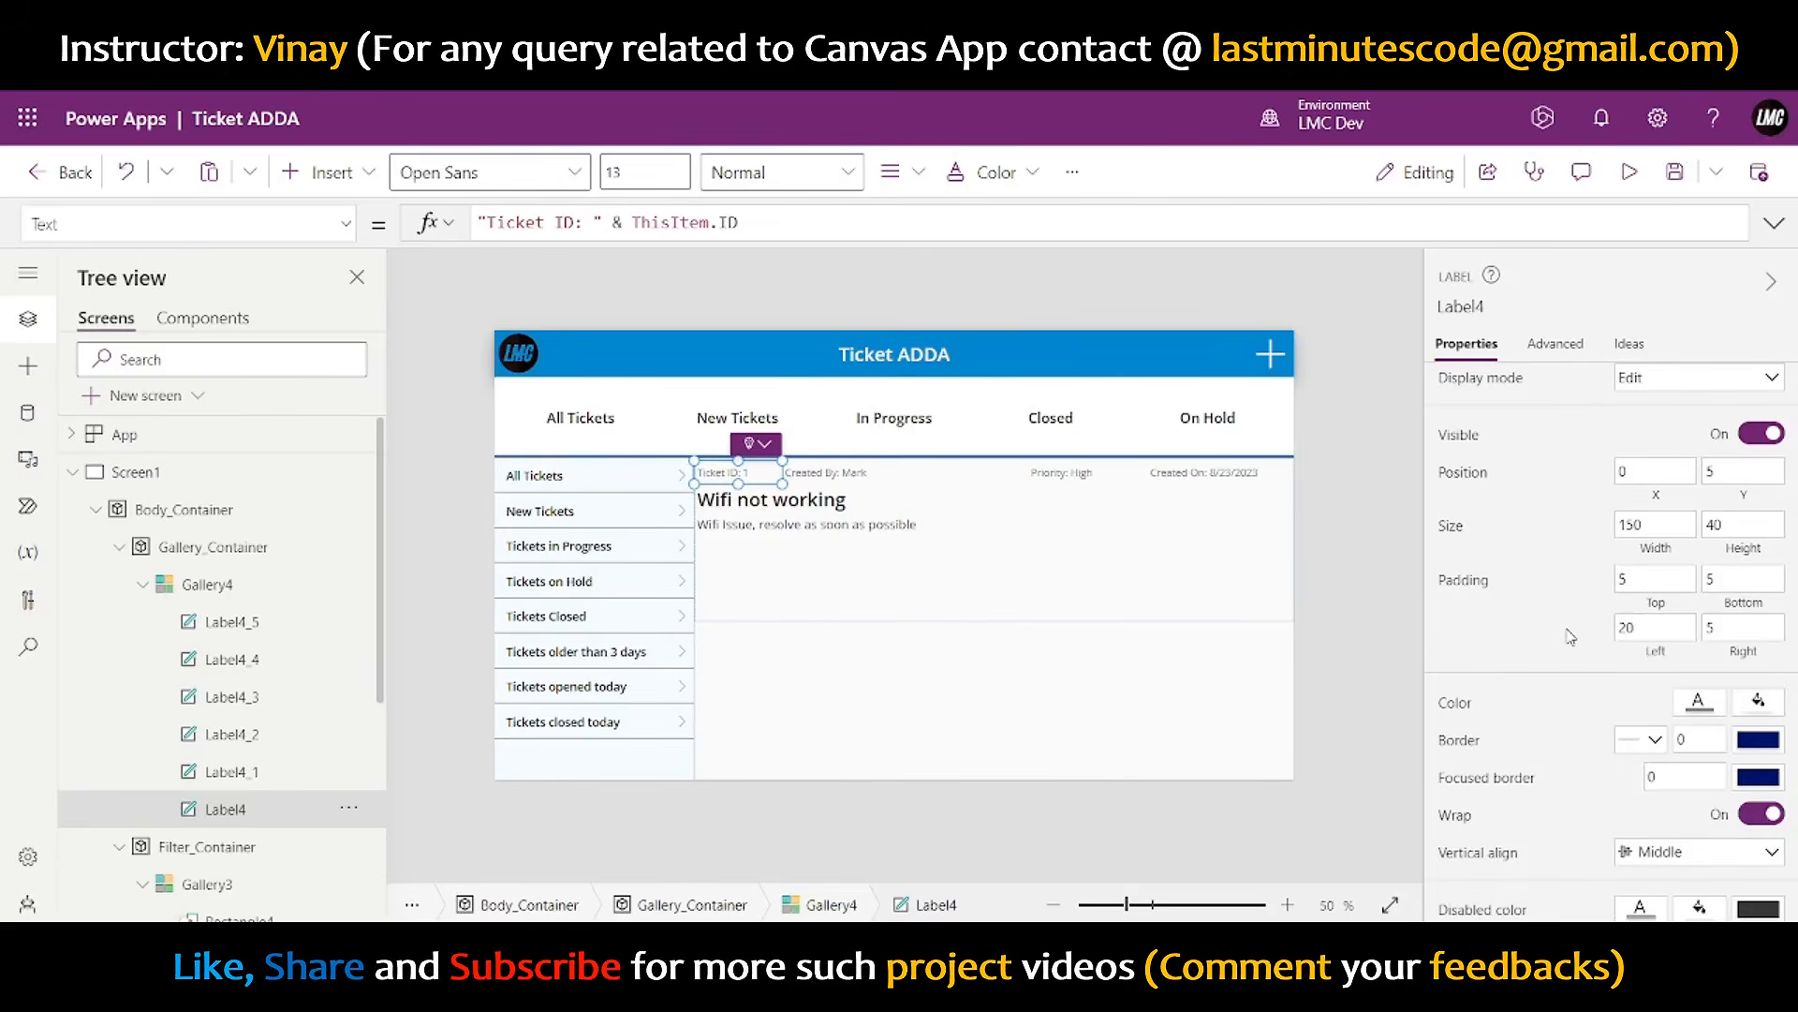
- Set the left padding of both the subject and description labels to 20 and preview the app
{"action": "left_click", "coordinate": [811, 505]}
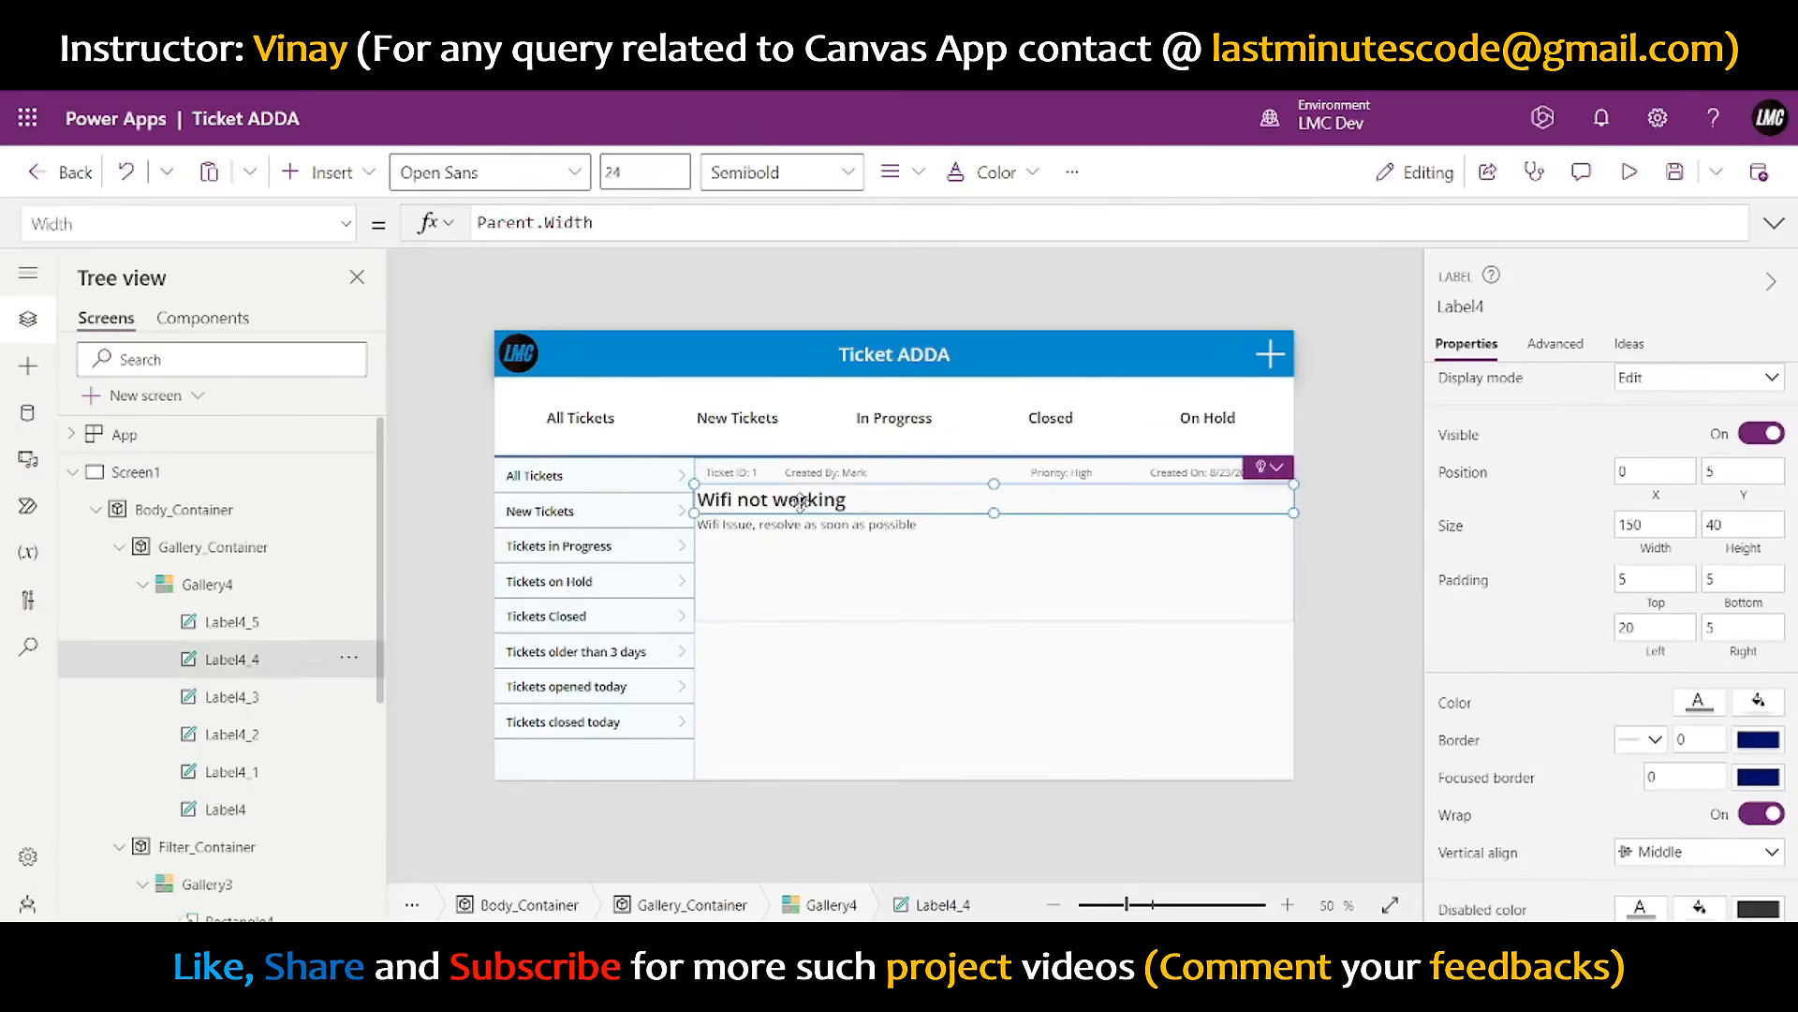
{"action": "left_click", "coordinate": [802, 526], "text": "shift"}
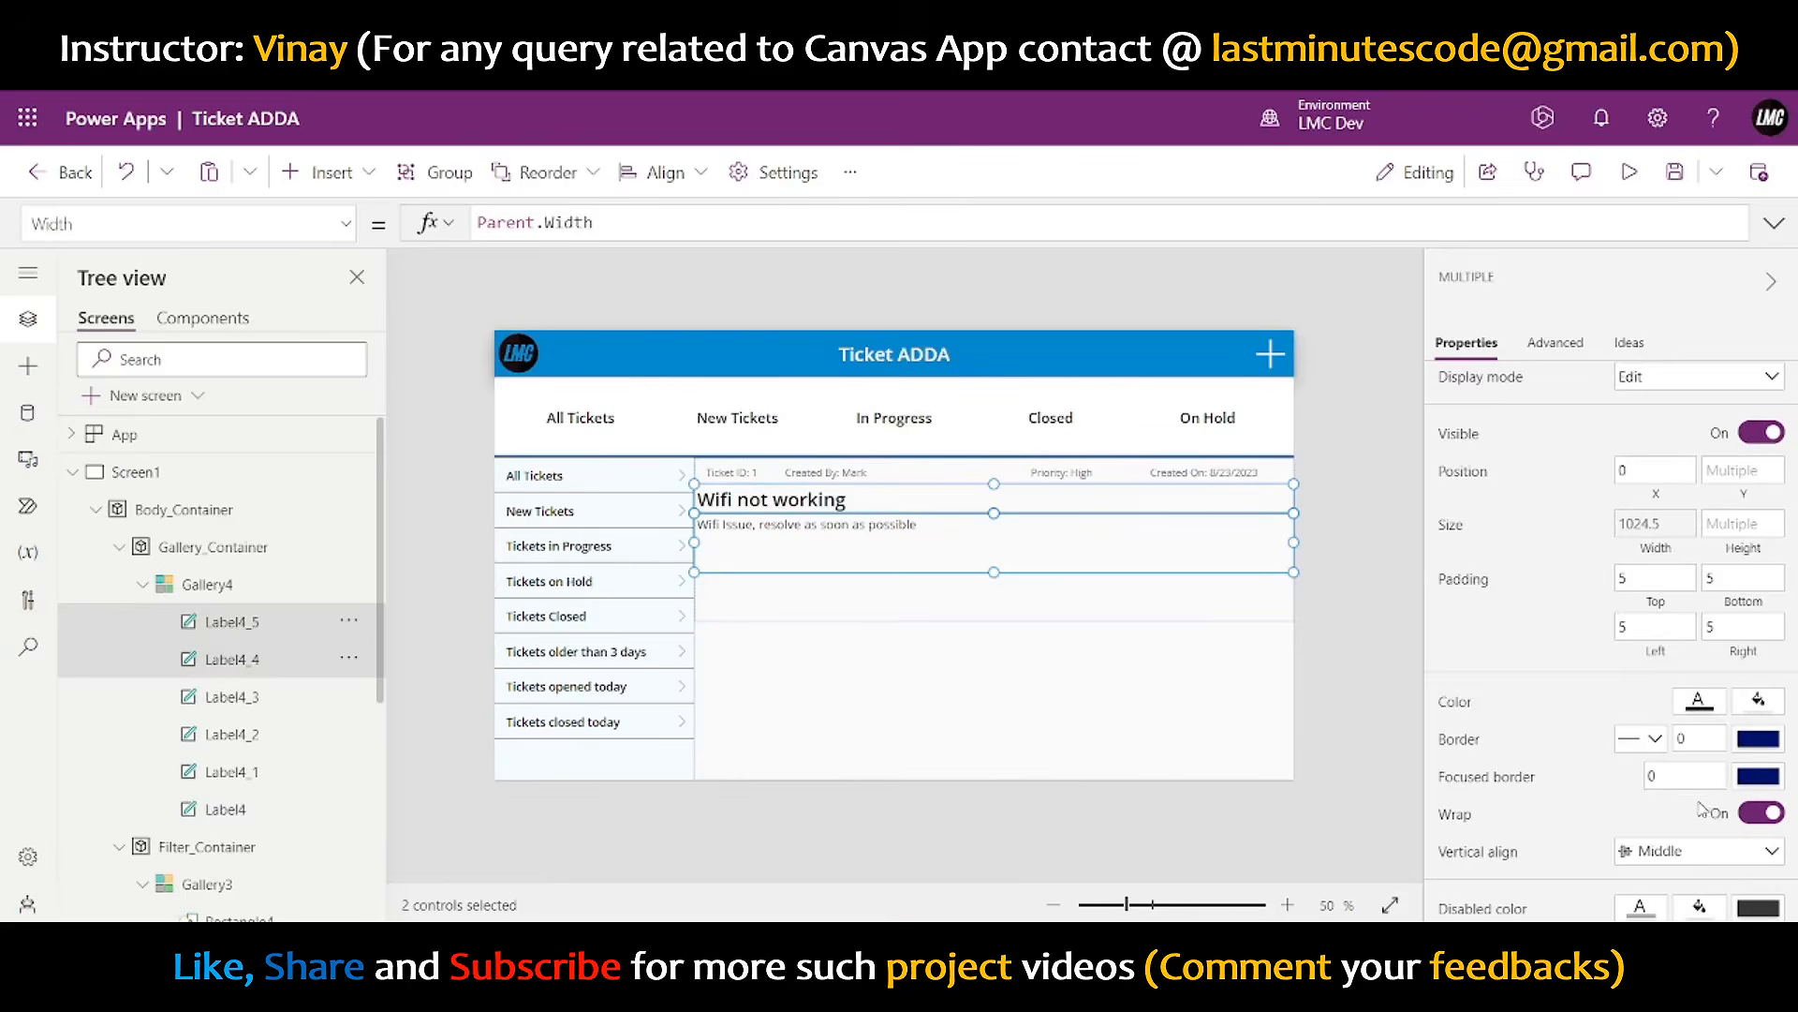
{"action": "scroll", "coordinate": [1700, 807], "scroll_direction": "down", "scroll_amount": 1}
{"action": "left_click", "coordinate": [1634, 511]}
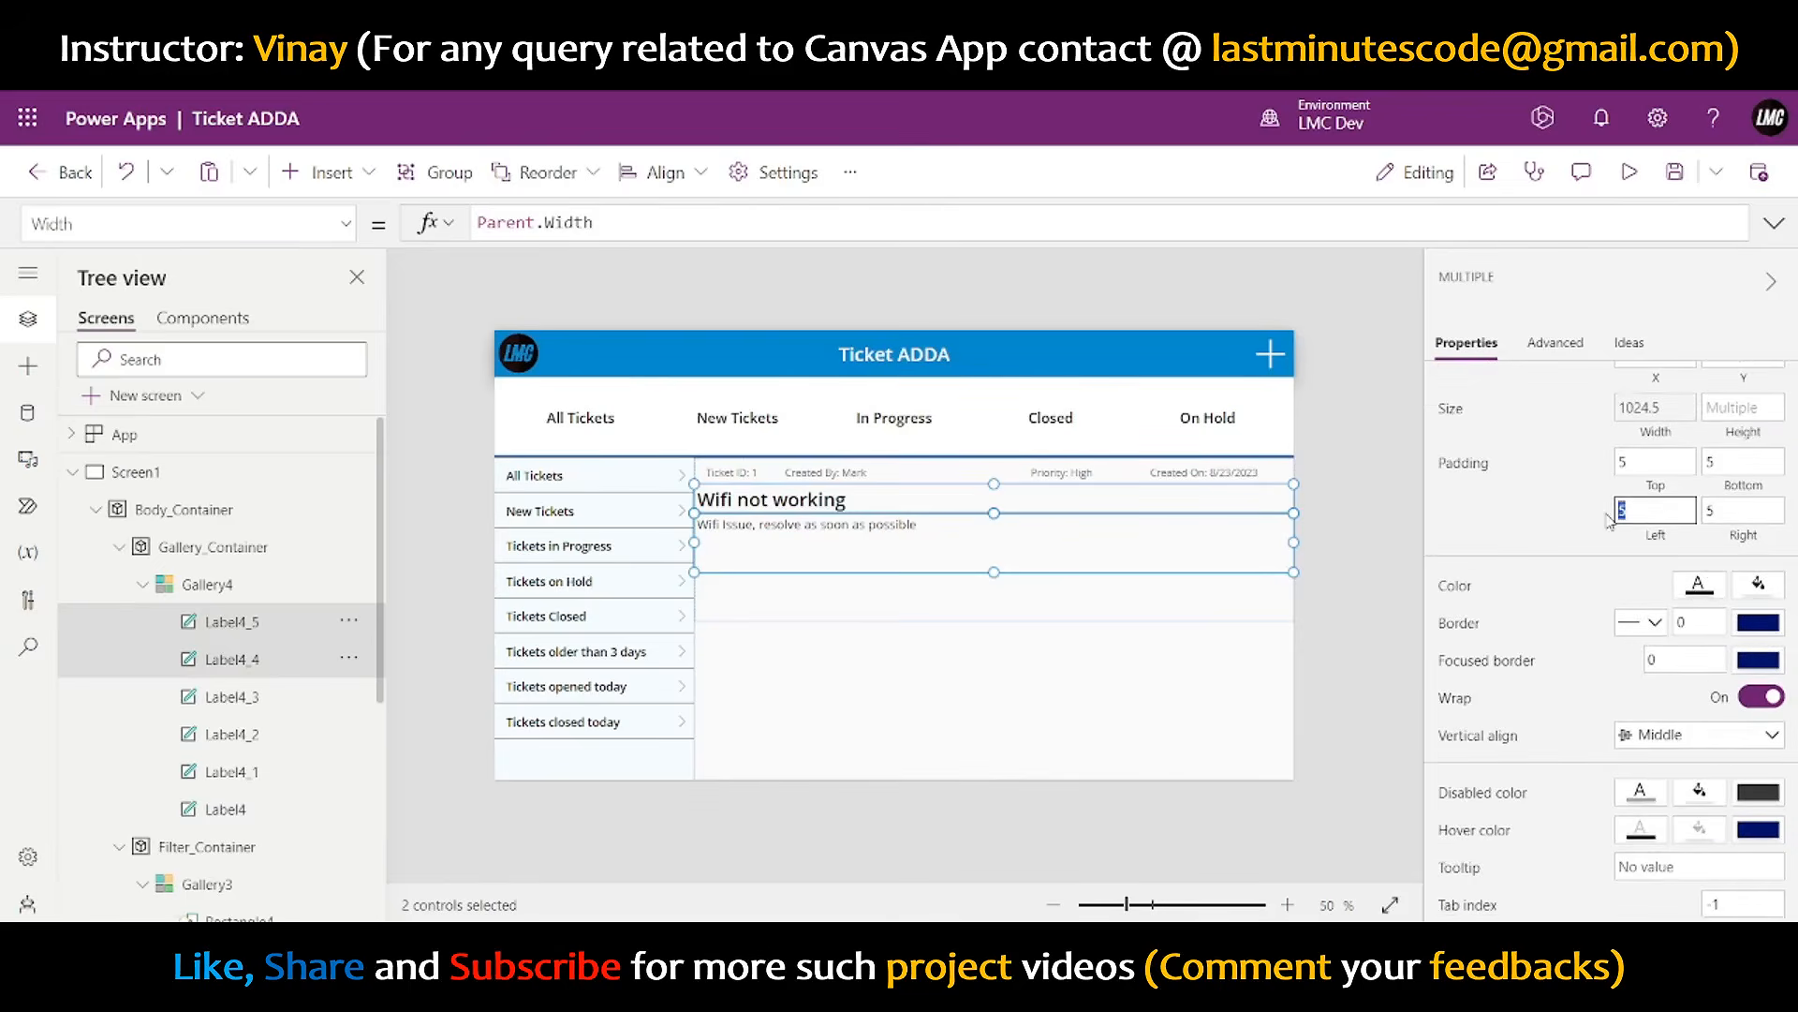
{"action": "key", "text": "Return"}
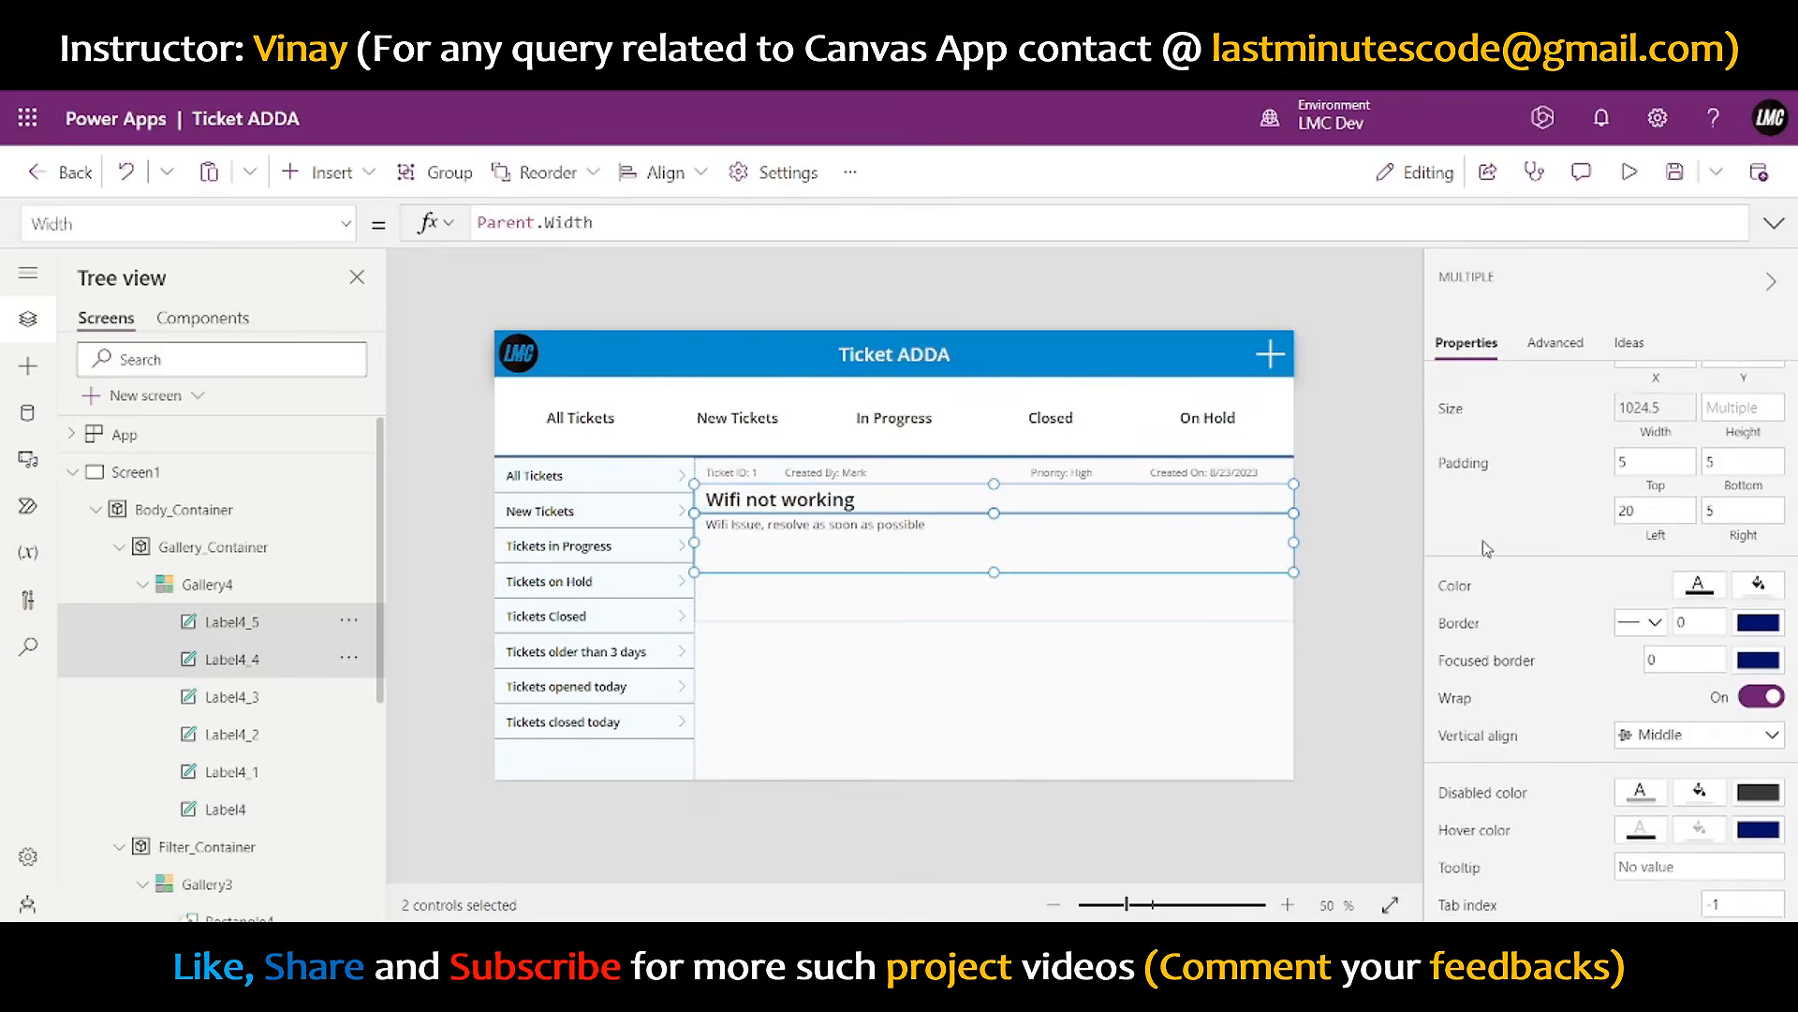
{"action": "left_click", "coordinate": [1336, 477]}
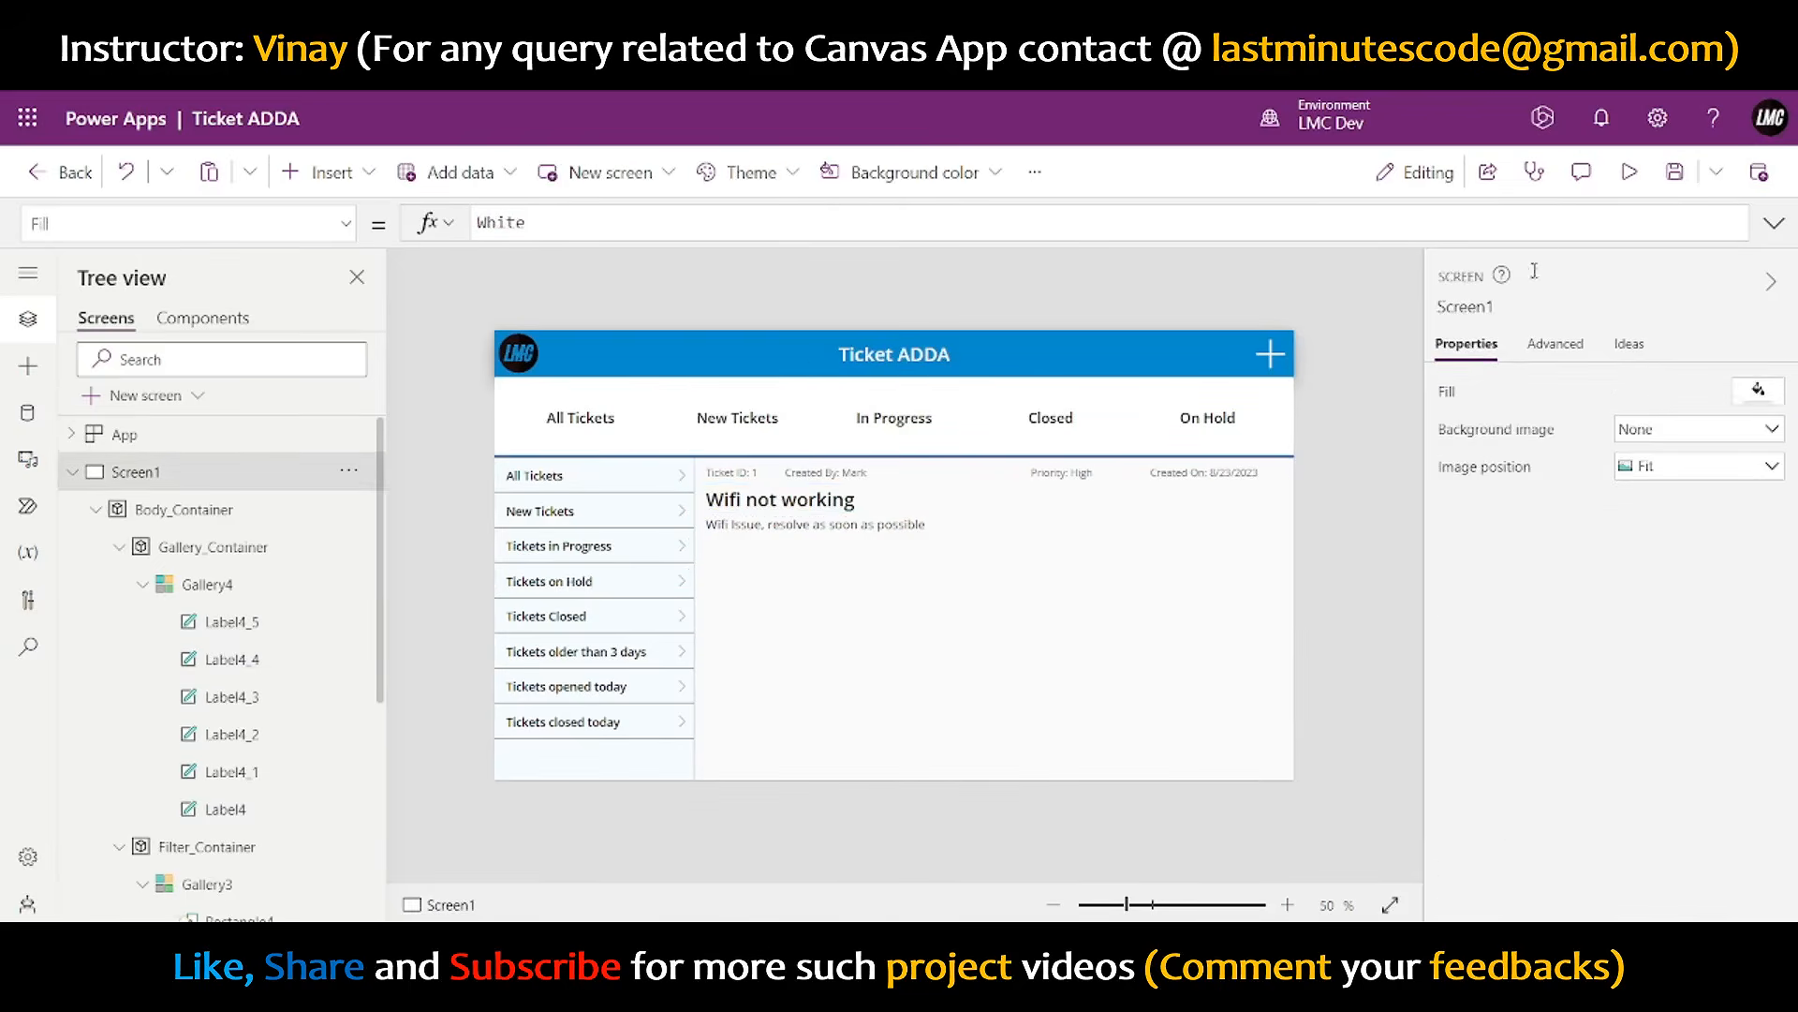
{"action": "left_click", "coordinate": [1630, 173]}
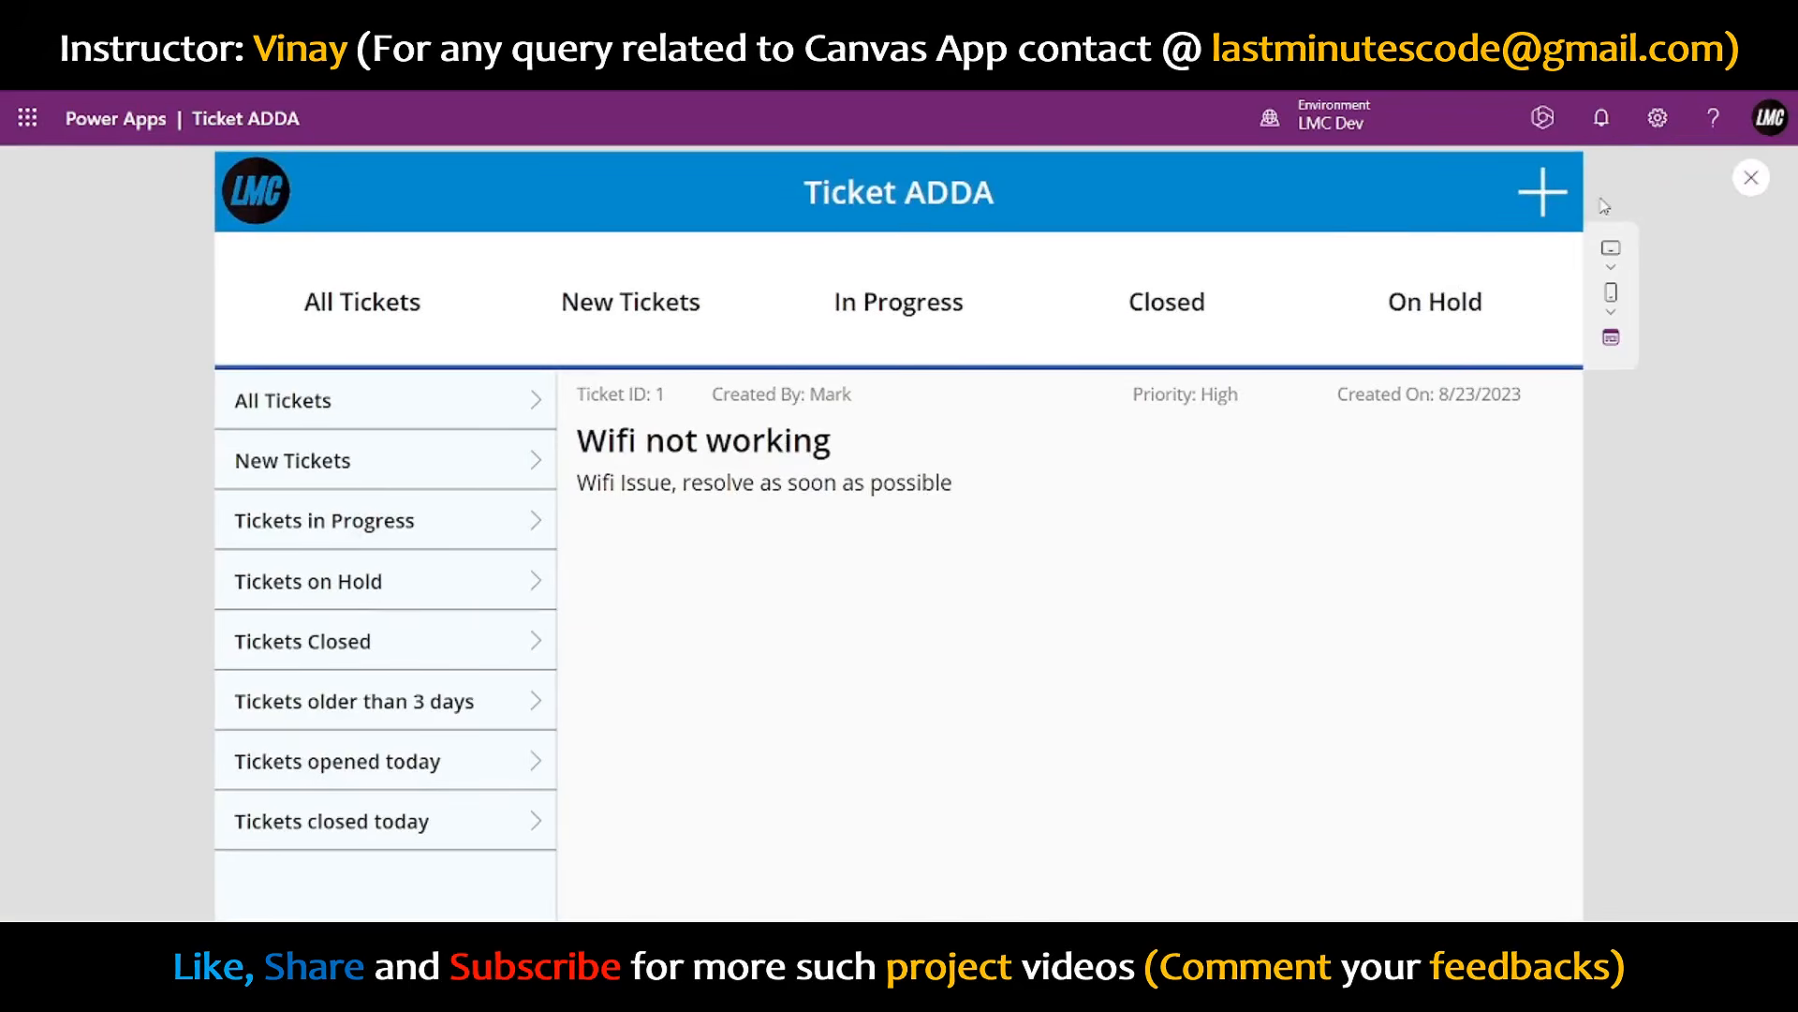
{"action": "left_click", "coordinate": [1754, 180]}
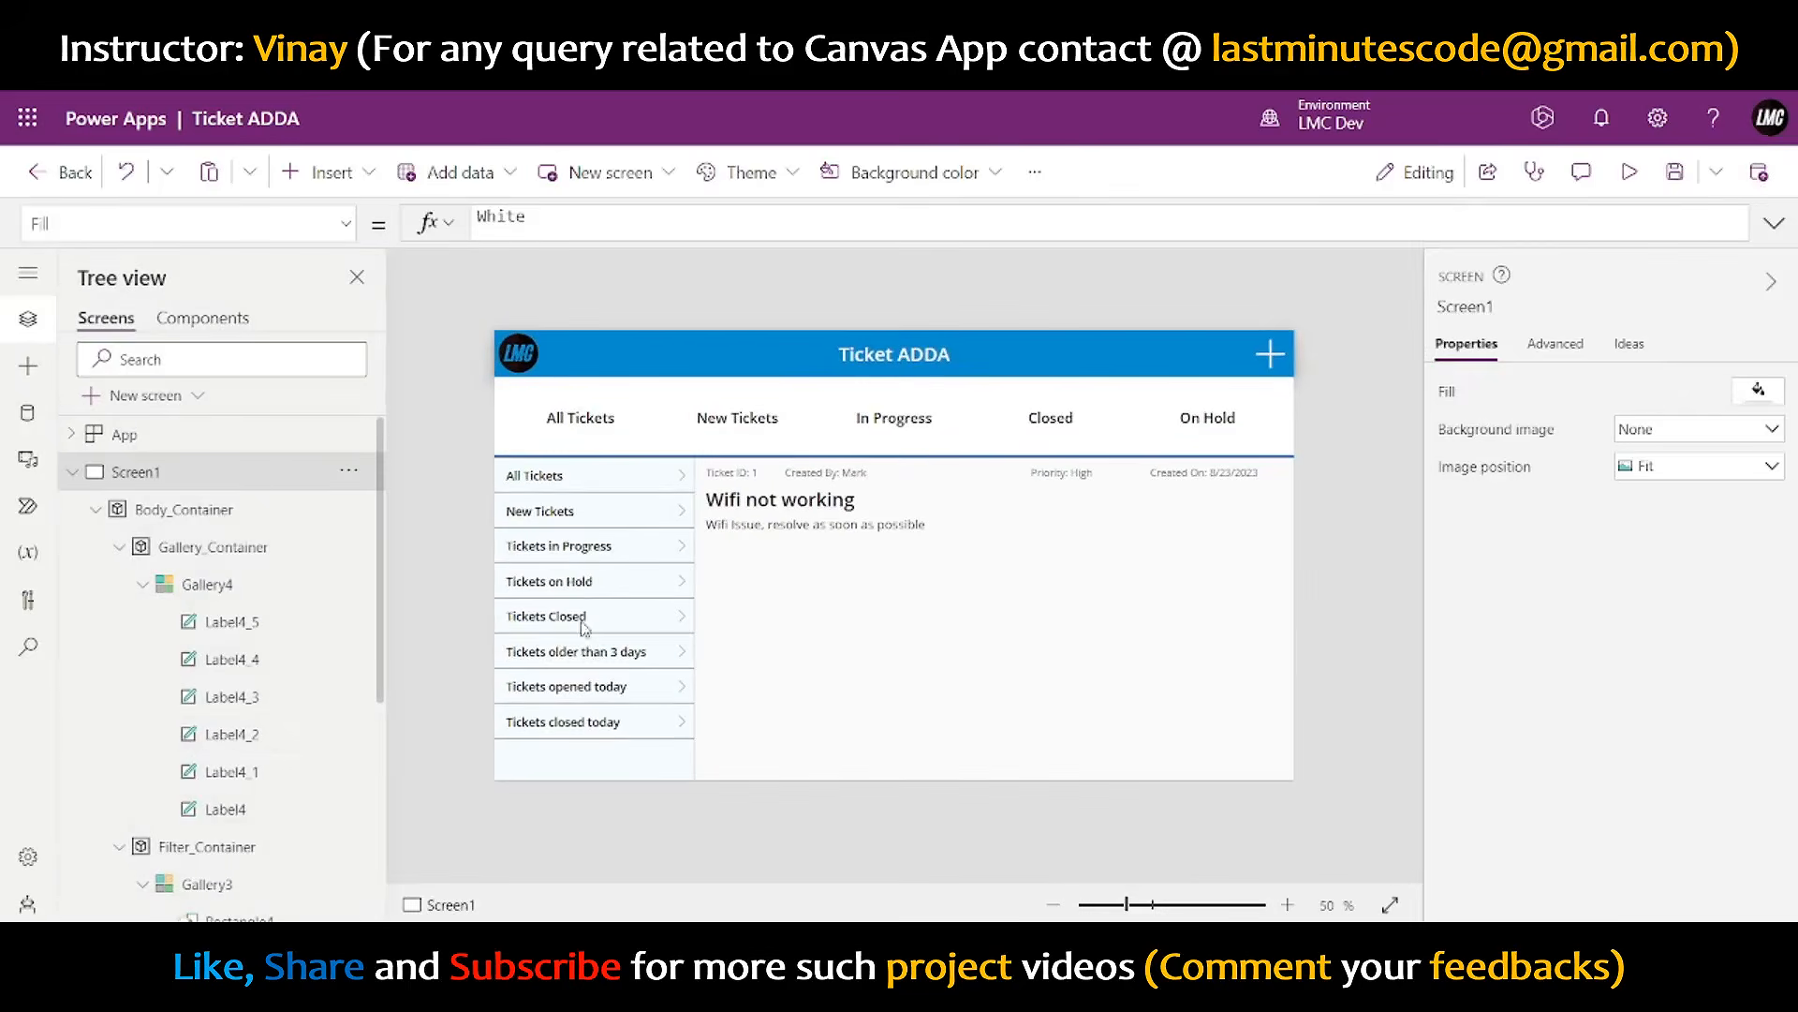
- Switch to the Service Desk reference app, examine a ticket's "Assigned to" line, and return to the Ticket ADDA editor
{"action": "left_click", "coordinate": [796, 527]}
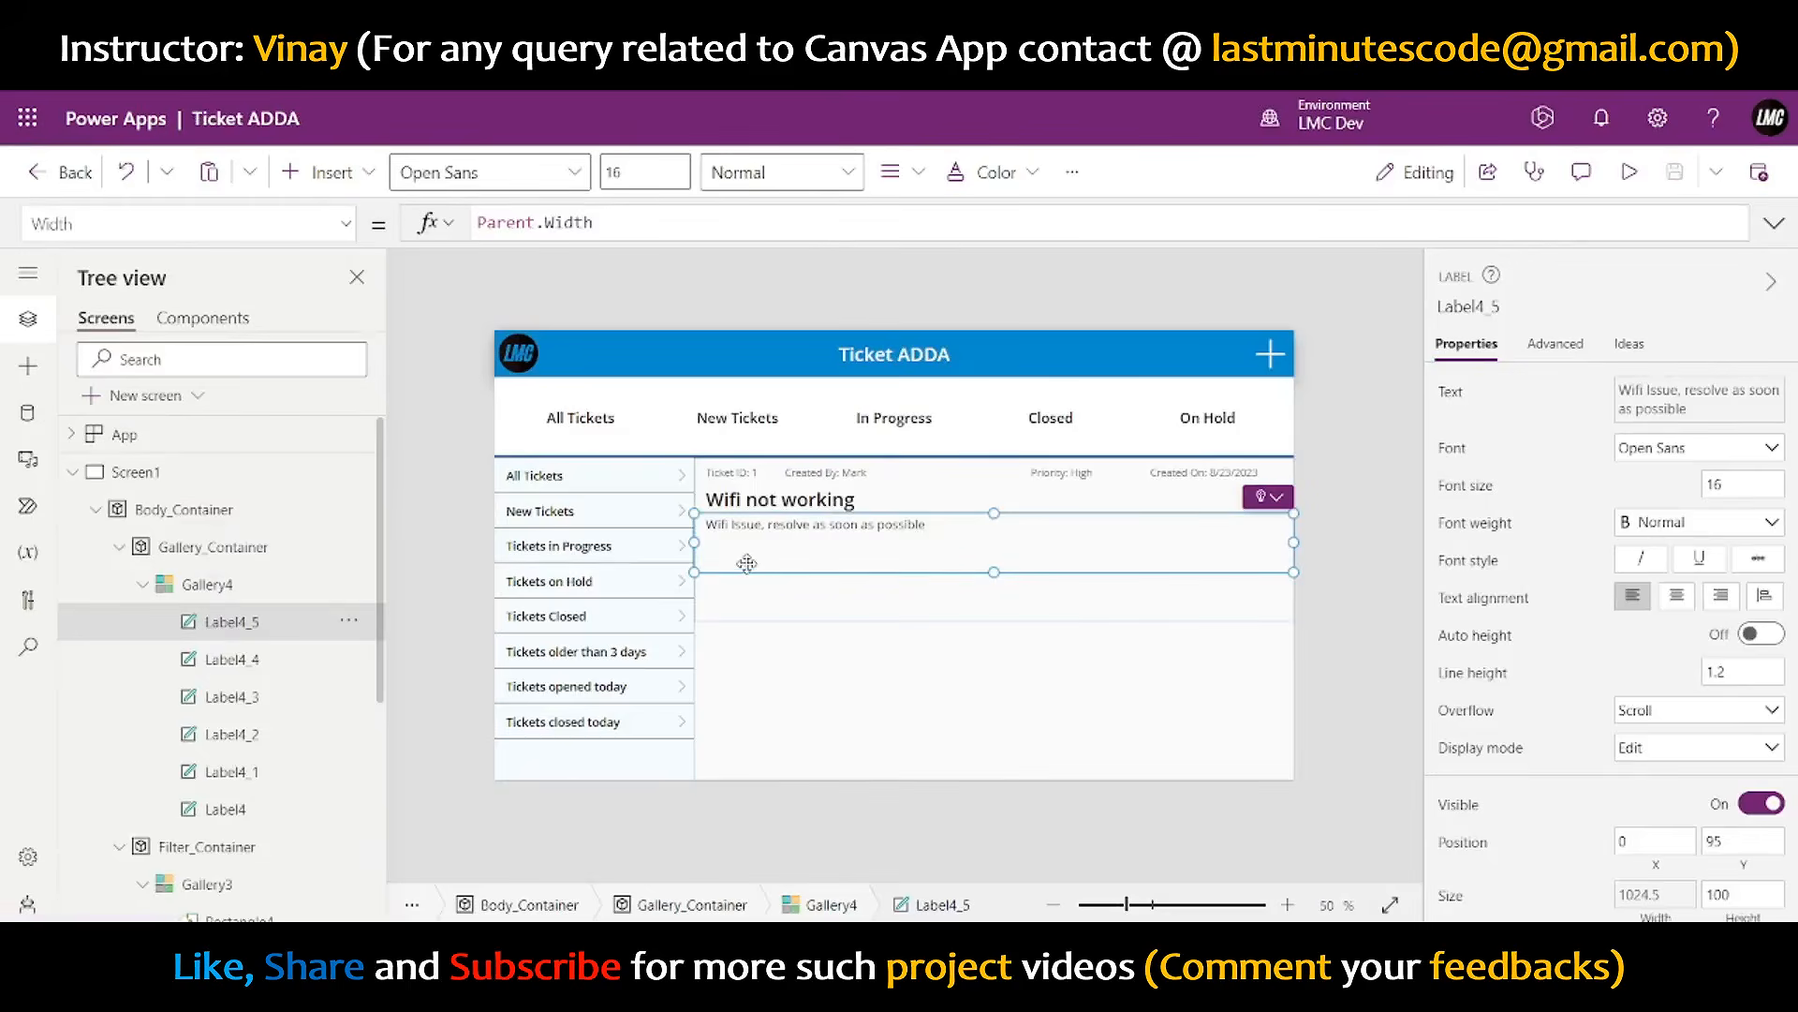
{"action": "left_click", "coordinate": [811, 616]}
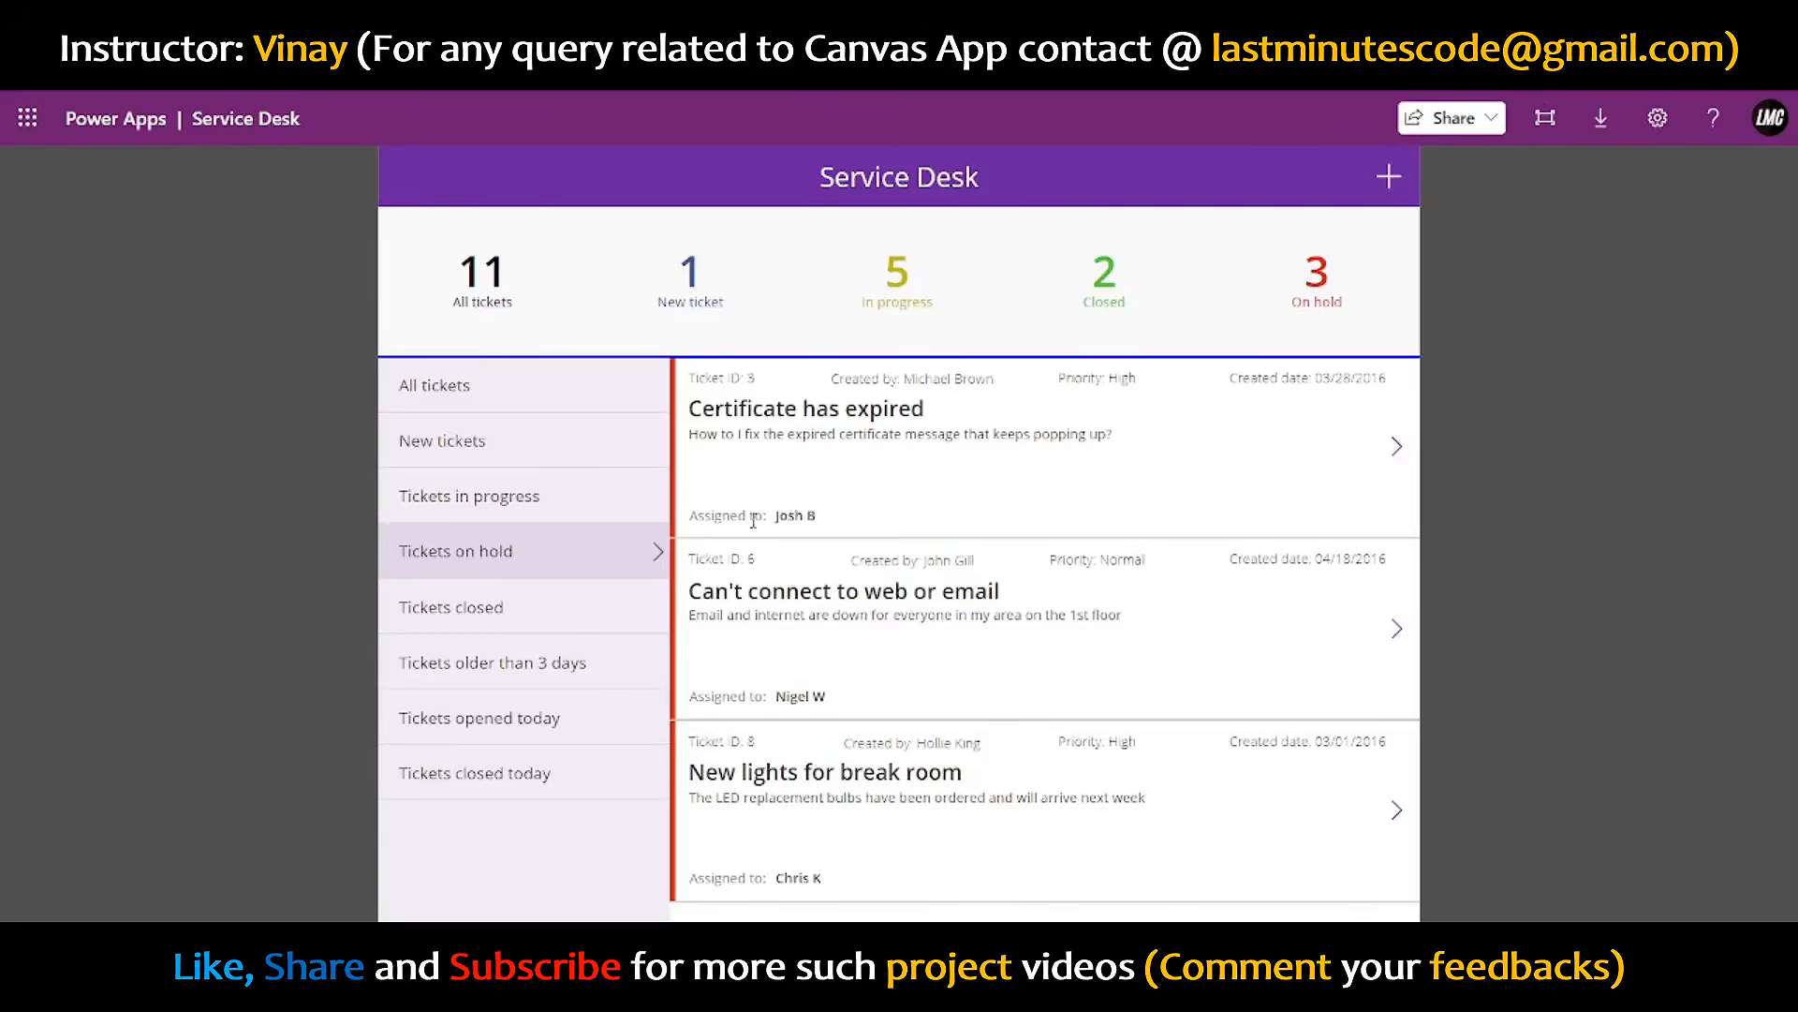
{"action": "left_click_drag", "start_coordinate": [761, 516], "coordinate": [701, 518]}
{"action": "left_click", "coordinate": [735, 507]}
{"action": "left_click", "coordinate": [437, 184]}
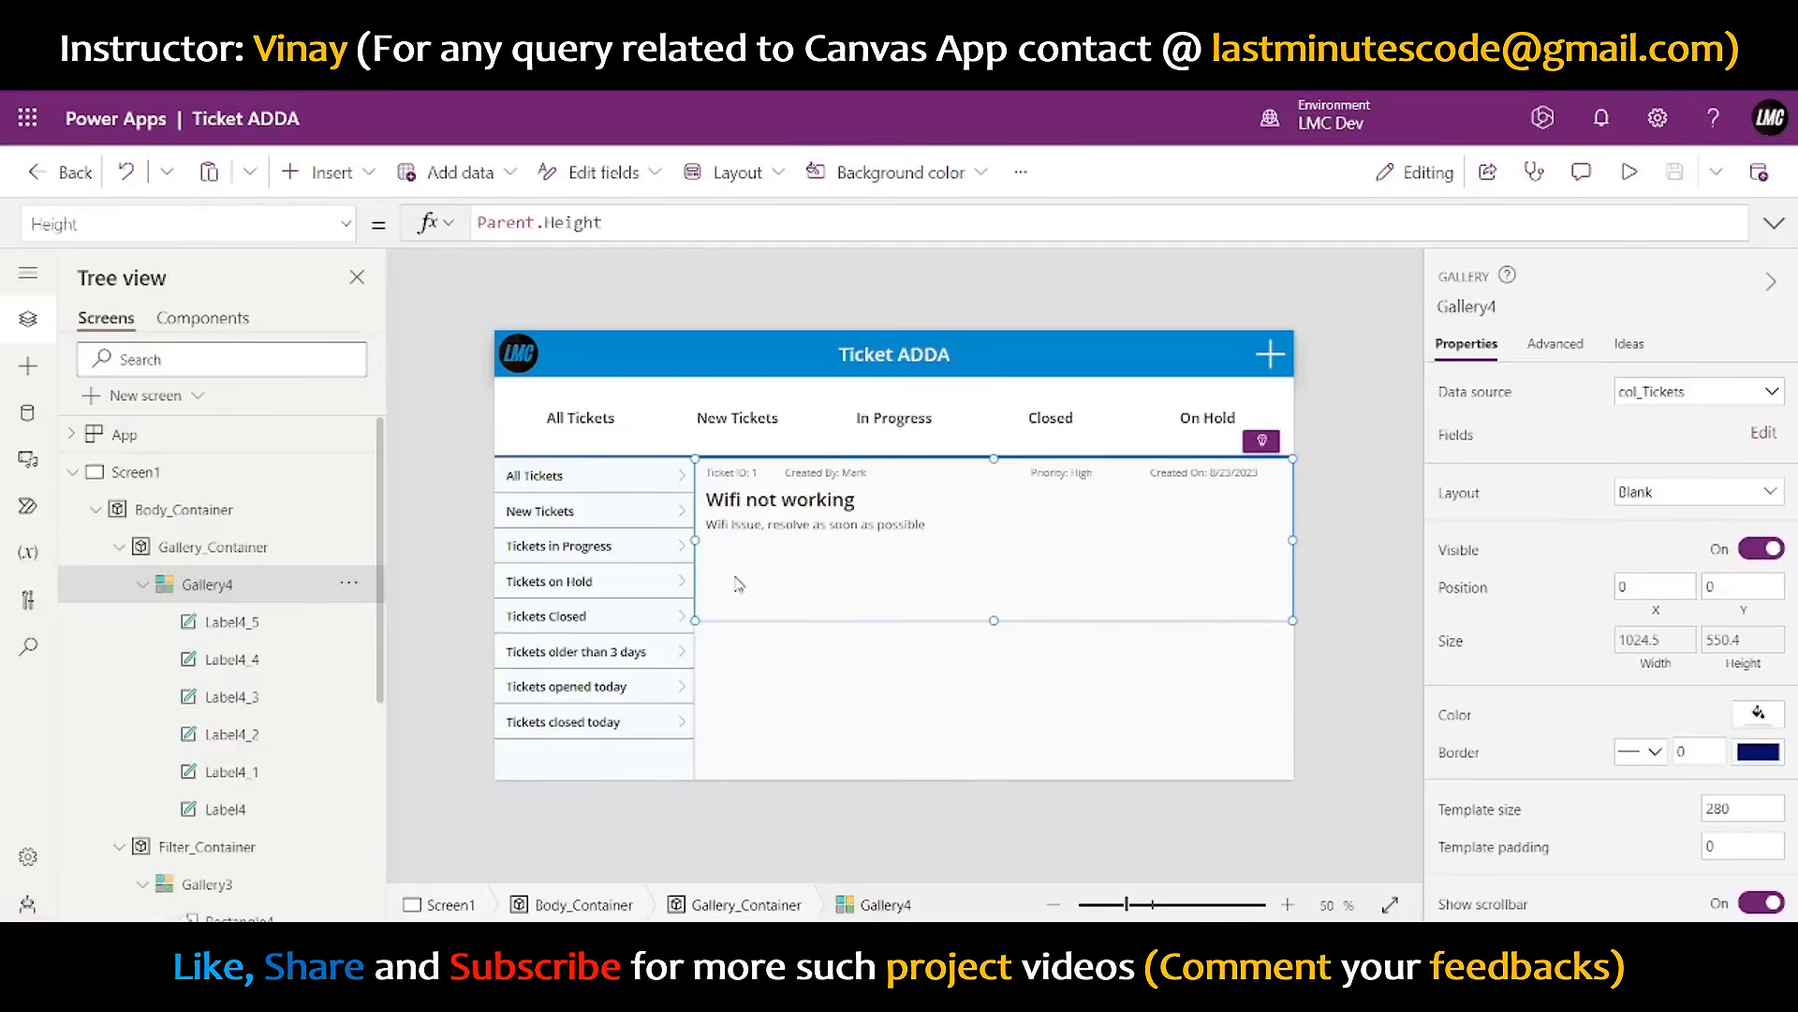
- Insert an HTML text control into the ticket gallery and move it to the template's lower-left corner
{"action": "left_click", "coordinate": [334, 172]}
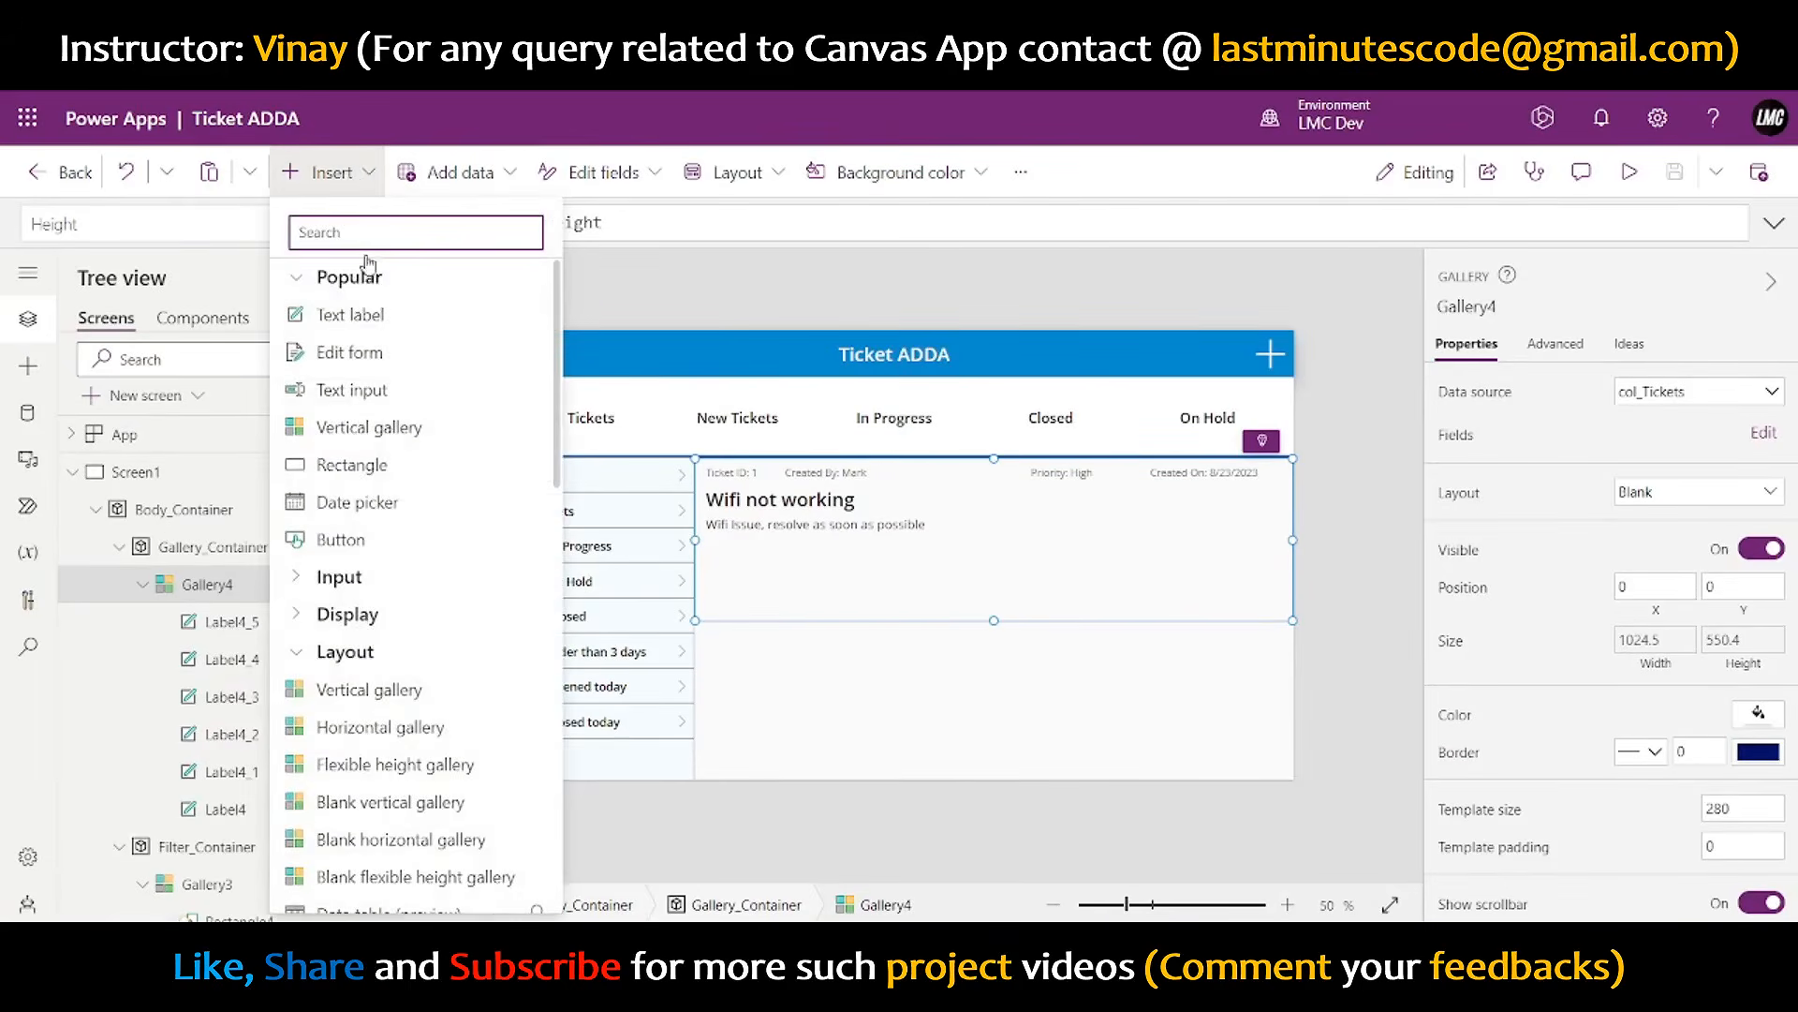
{"action": "type", "text": "html"}
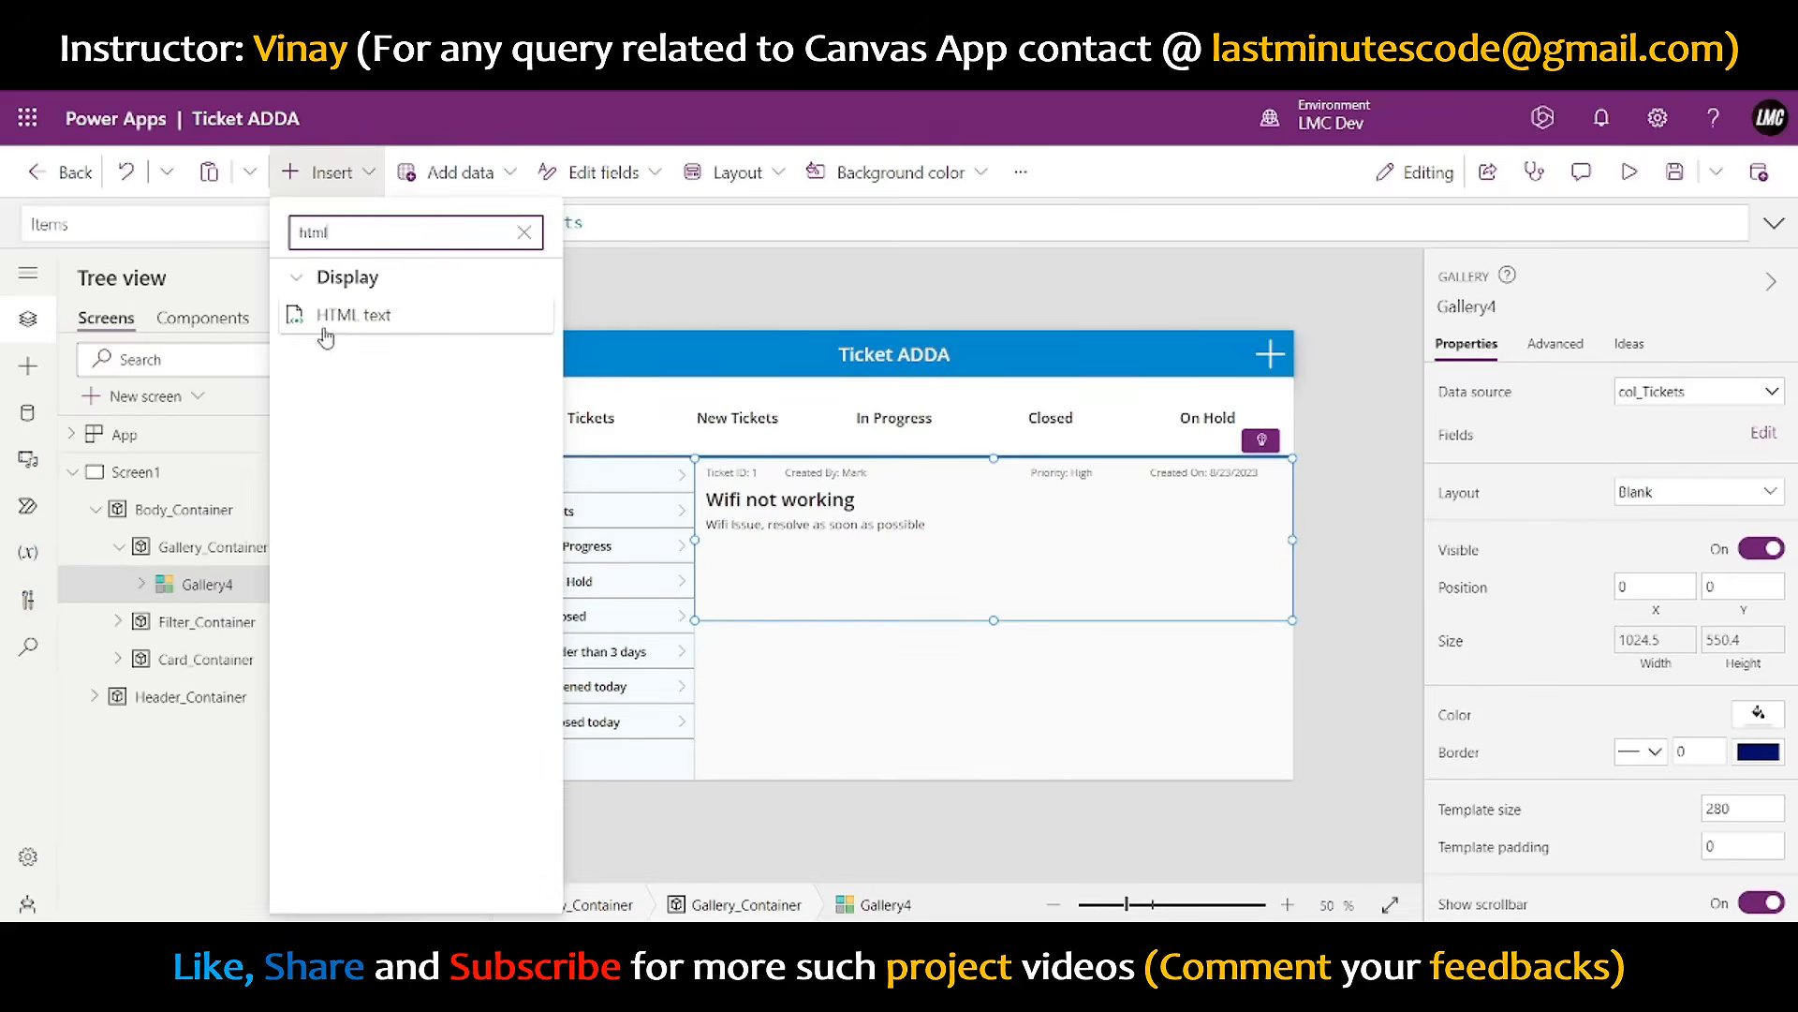
{"action": "left_click", "coordinate": [324, 330]}
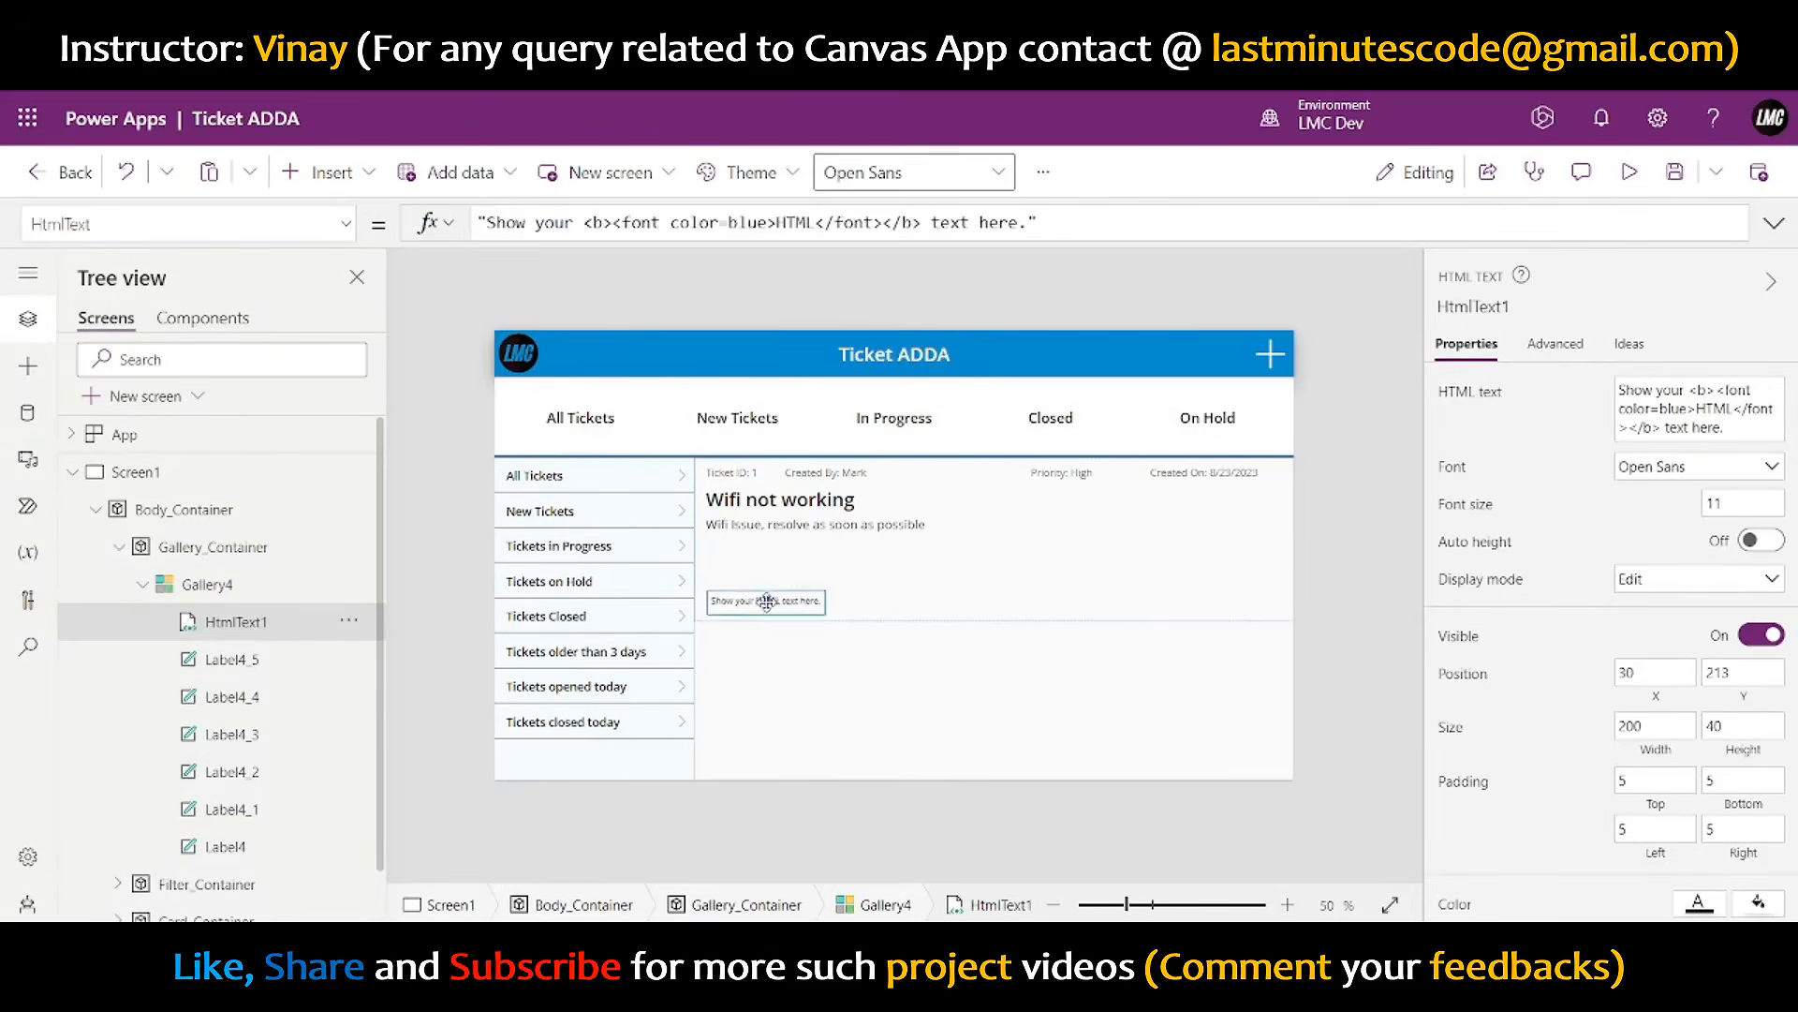
{"action": "left_click_drag", "start_coordinate": [766, 601], "coordinate": [753, 606]}
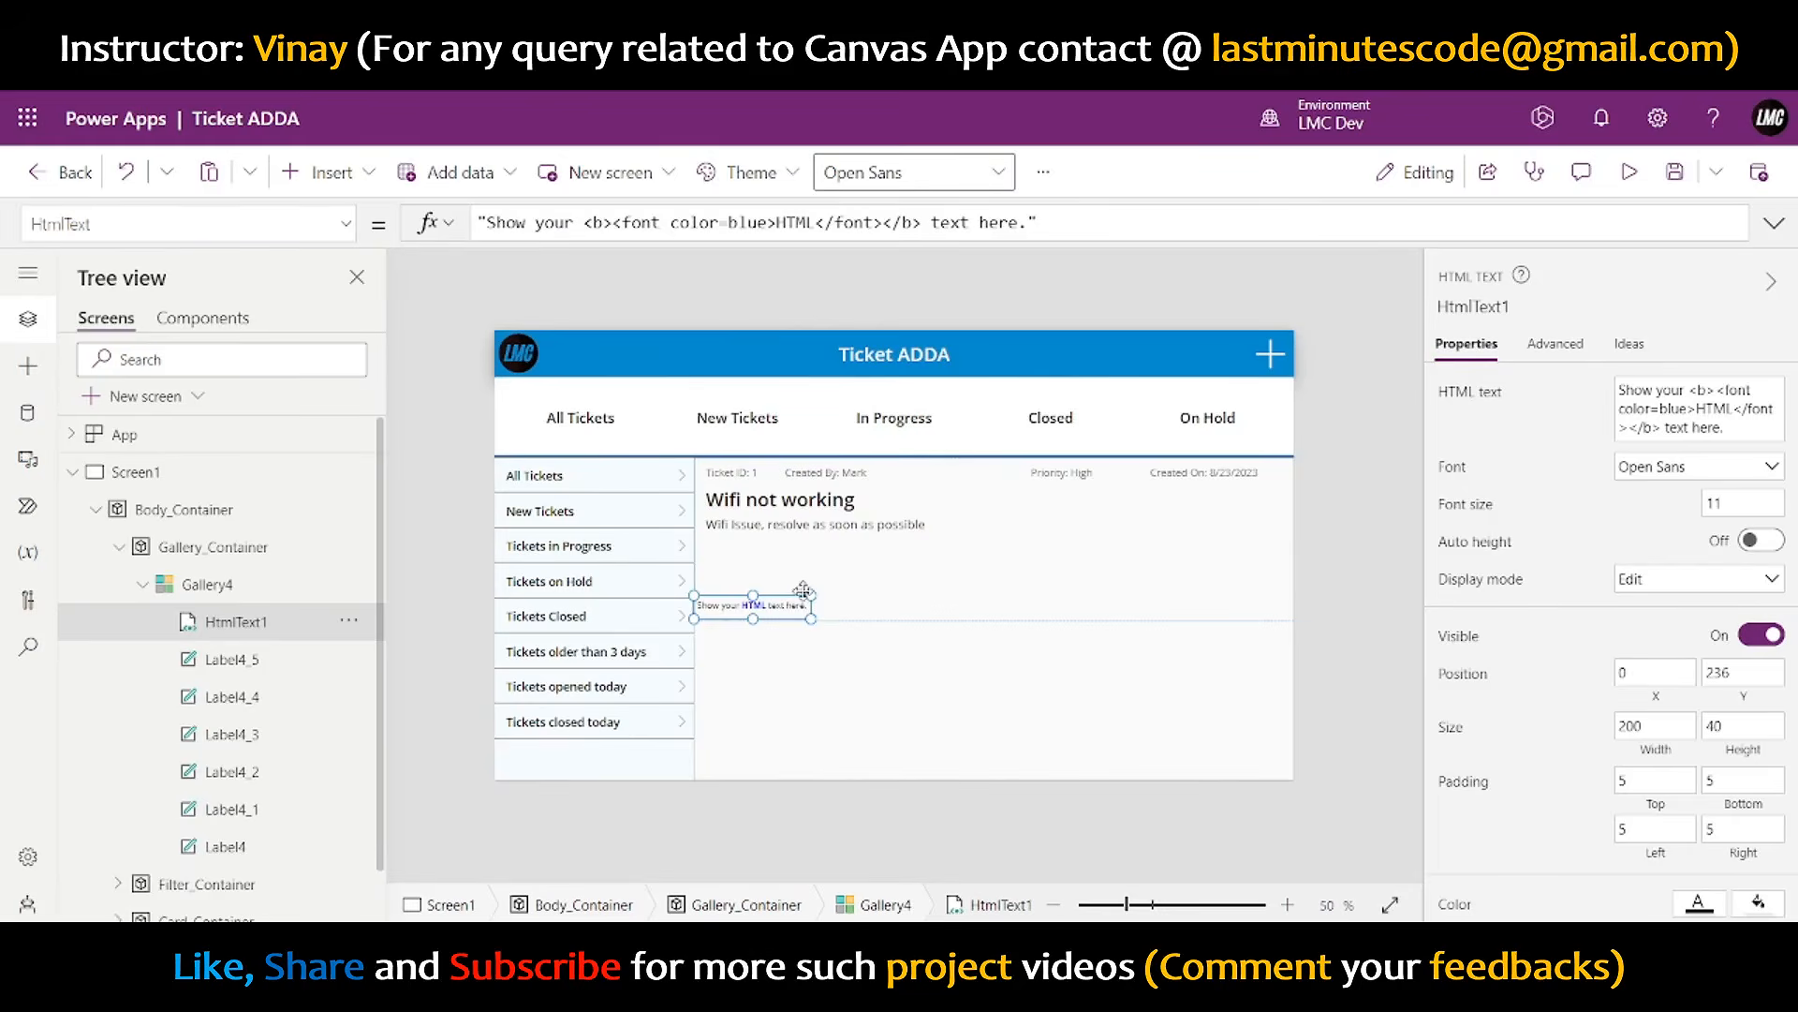
- Stretch the HTML text control across the gallery's full width of 1024.5, with a height of 50
{"action": "left_click_drag", "start_coordinate": [812, 607], "coordinate": [1304, 598]}
{"action": "left_click", "coordinate": [712, 587]}
{"action": "left_click", "coordinate": [712, 586]}
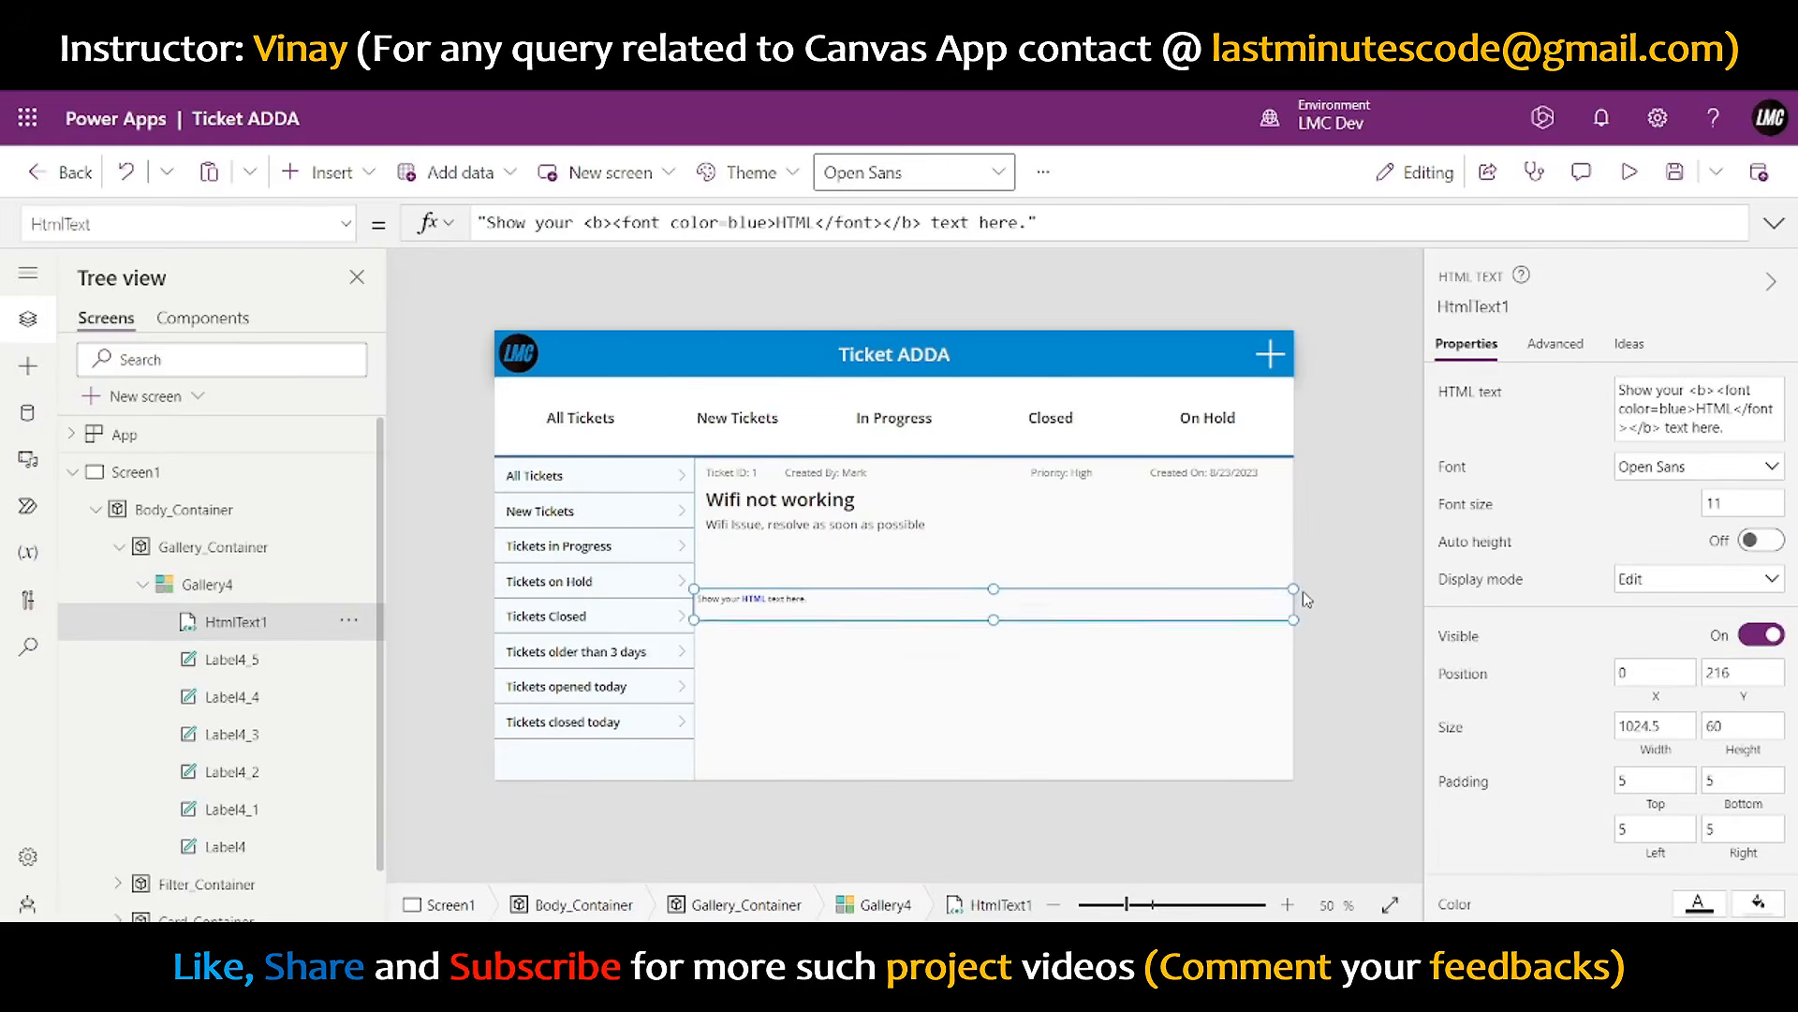
- Set the HTML text control's font size to 16 and its left padding to 20
{"action": "left_click", "coordinate": [1740, 503]}
{"action": "left_click_drag", "start_coordinate": [1722, 503], "coordinate": [1676, 517]}
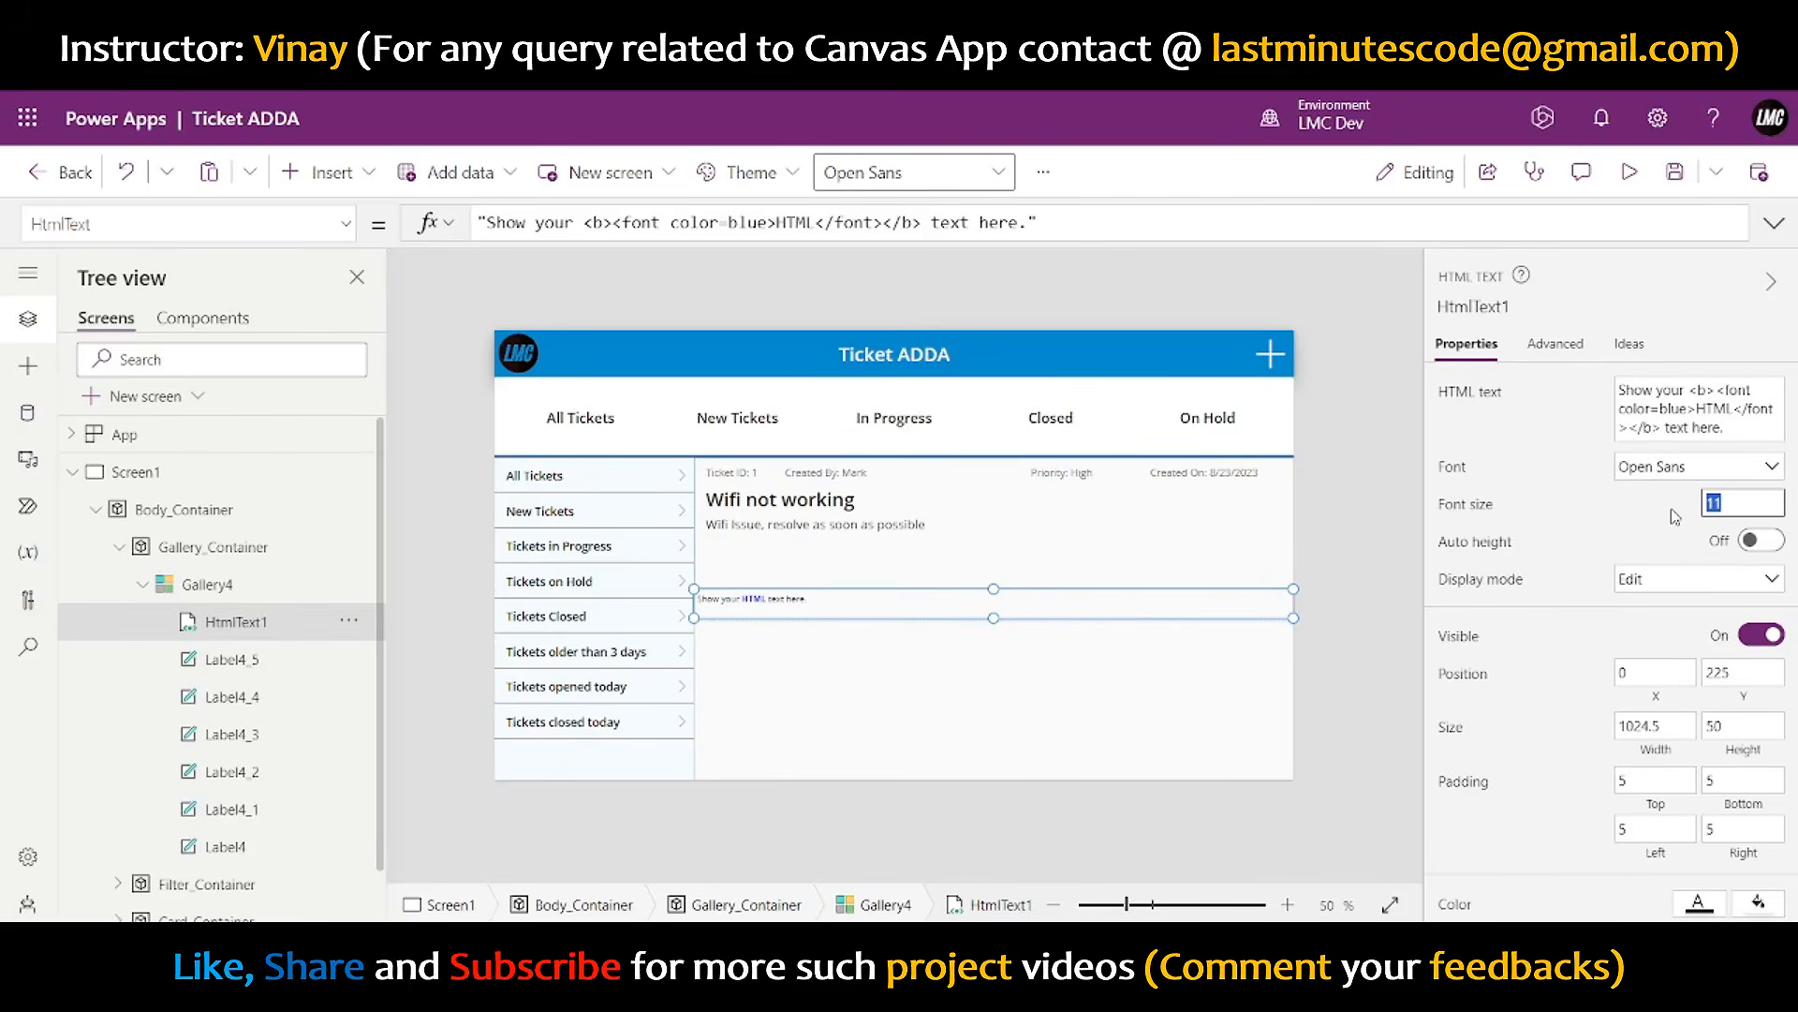
{"action": "left_click", "coordinate": [847, 527]}
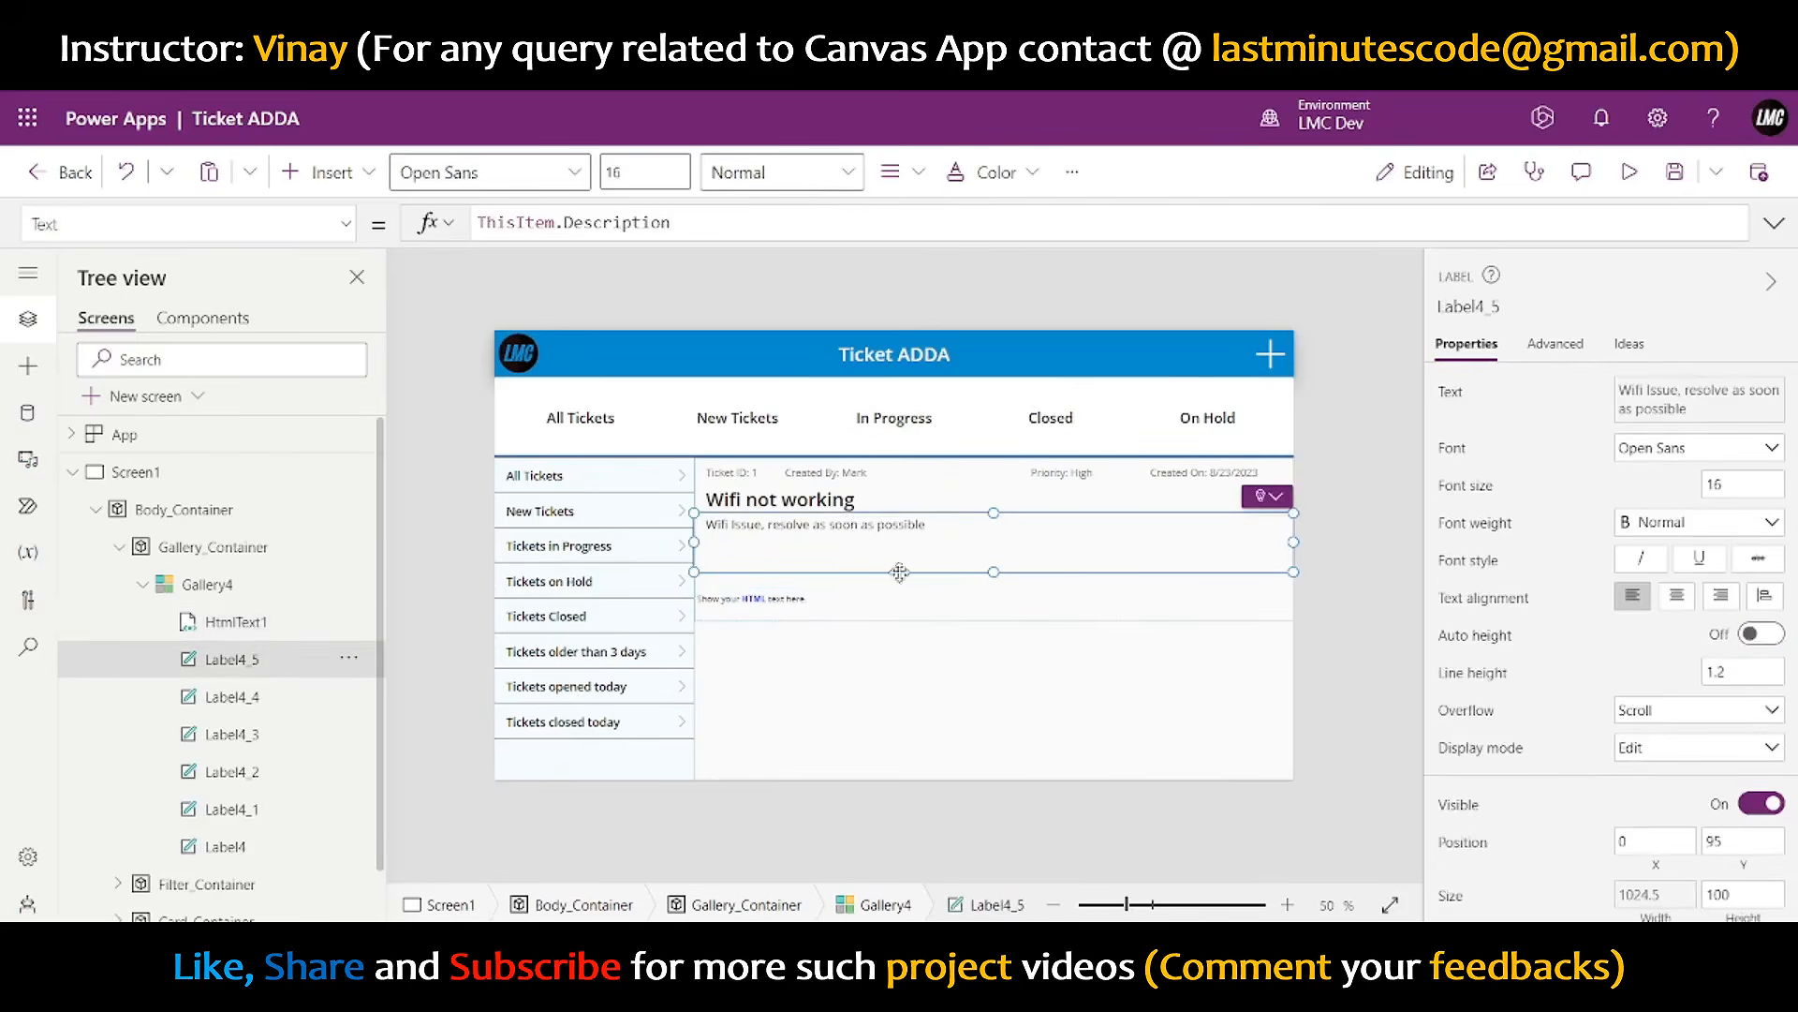
{"action": "left_click", "coordinate": [879, 602]}
{"action": "left_click_drag", "start_coordinate": [1756, 501], "coordinate": [1670, 511]}
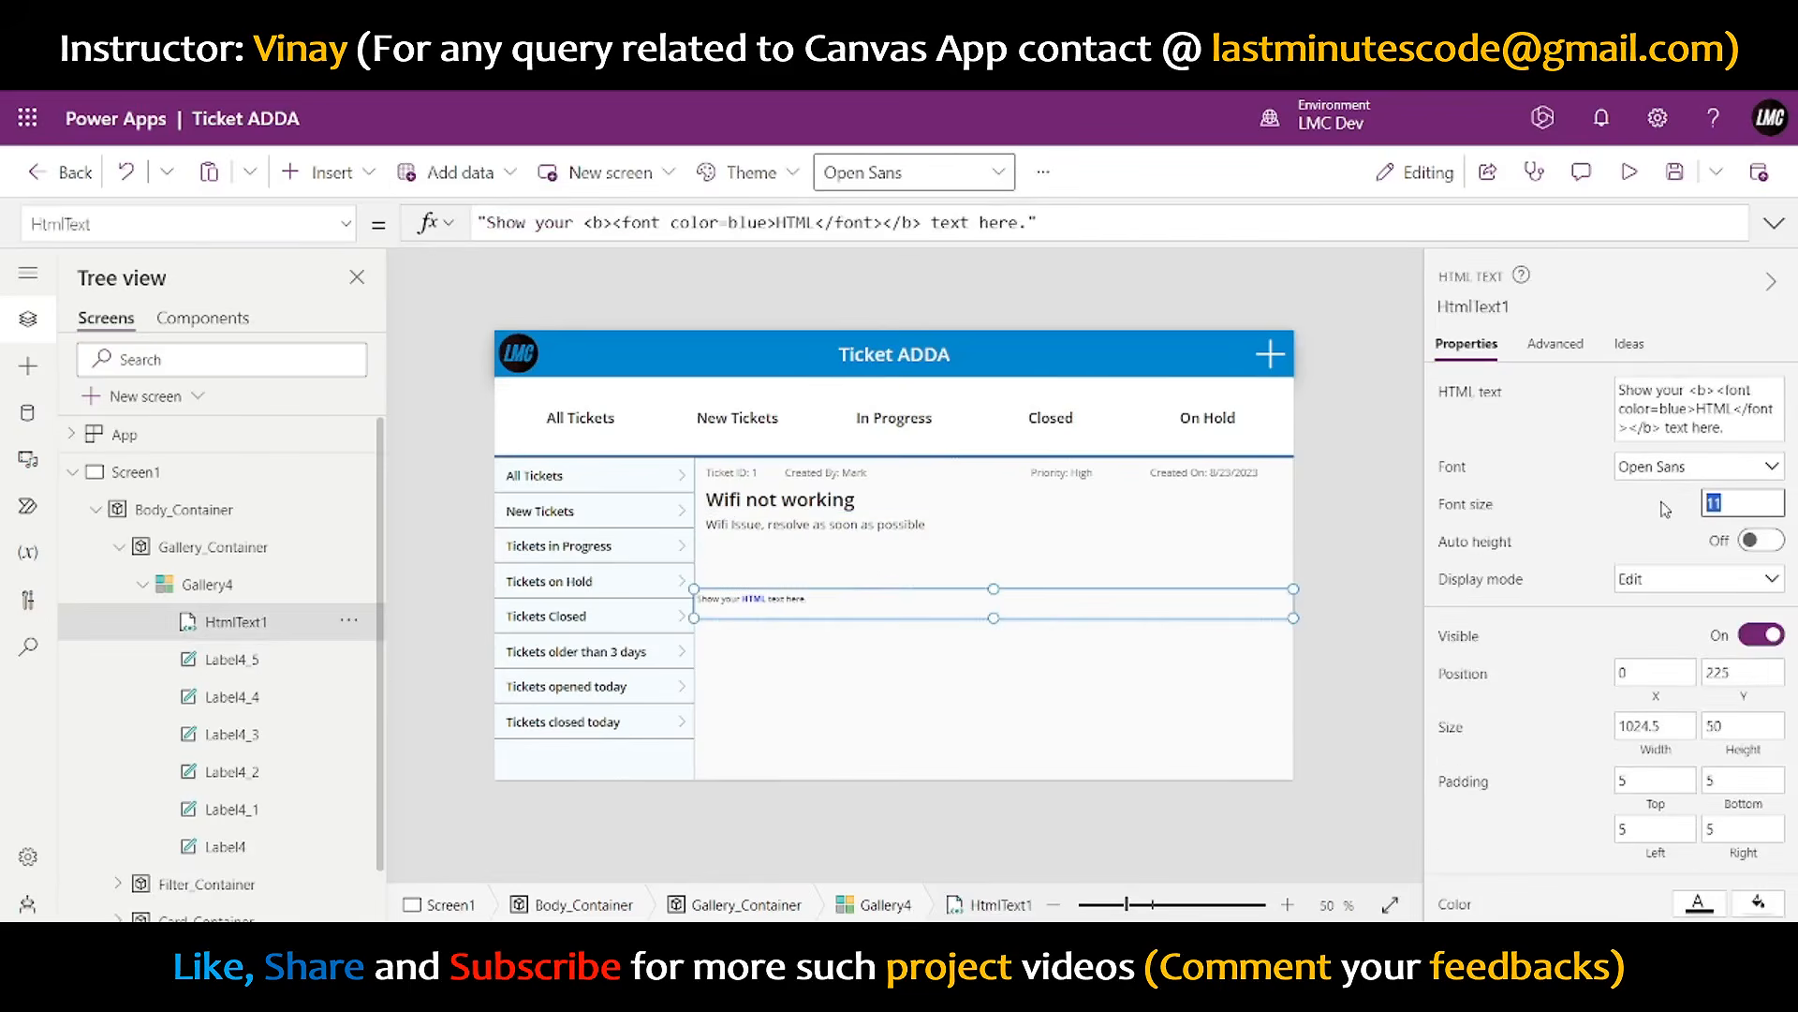
{"action": "type", "text": "16"}
{"action": "left_click", "coordinate": [1661, 503]}
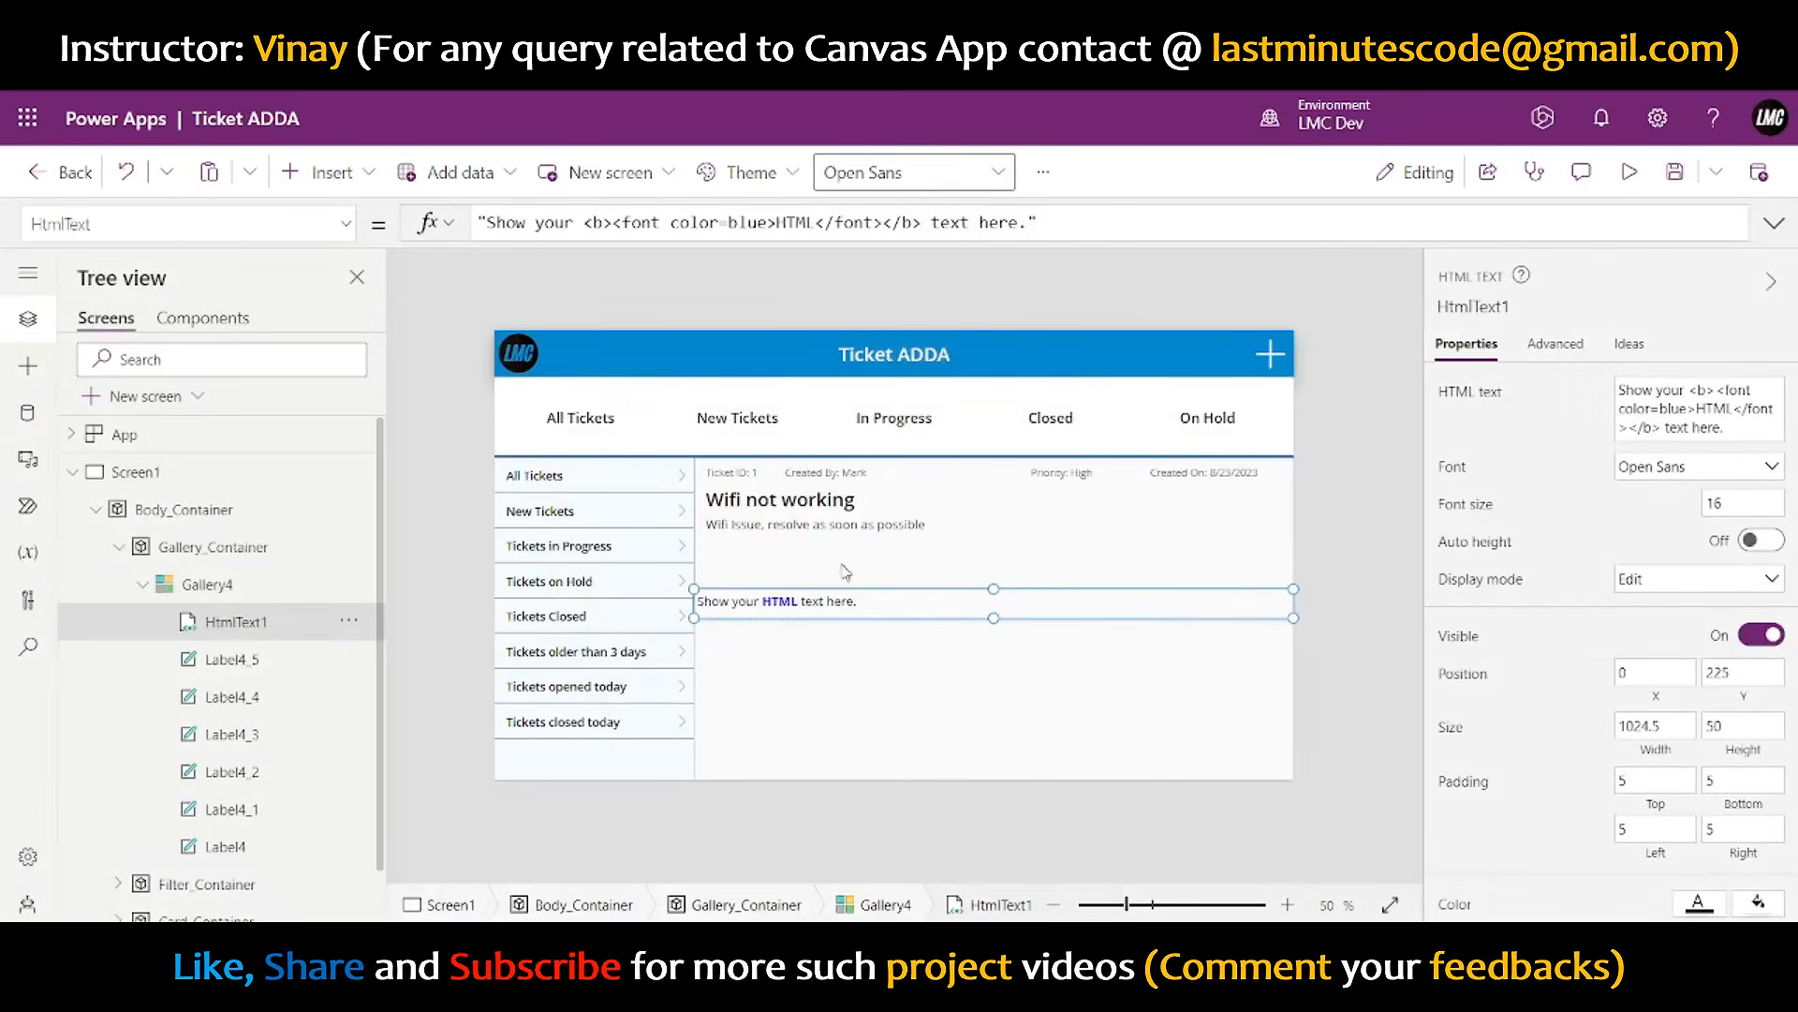
{"action": "left_click_drag", "start_coordinate": [1648, 831], "coordinate": [1601, 840]}
{"action": "left_click", "coordinate": [1598, 840]}
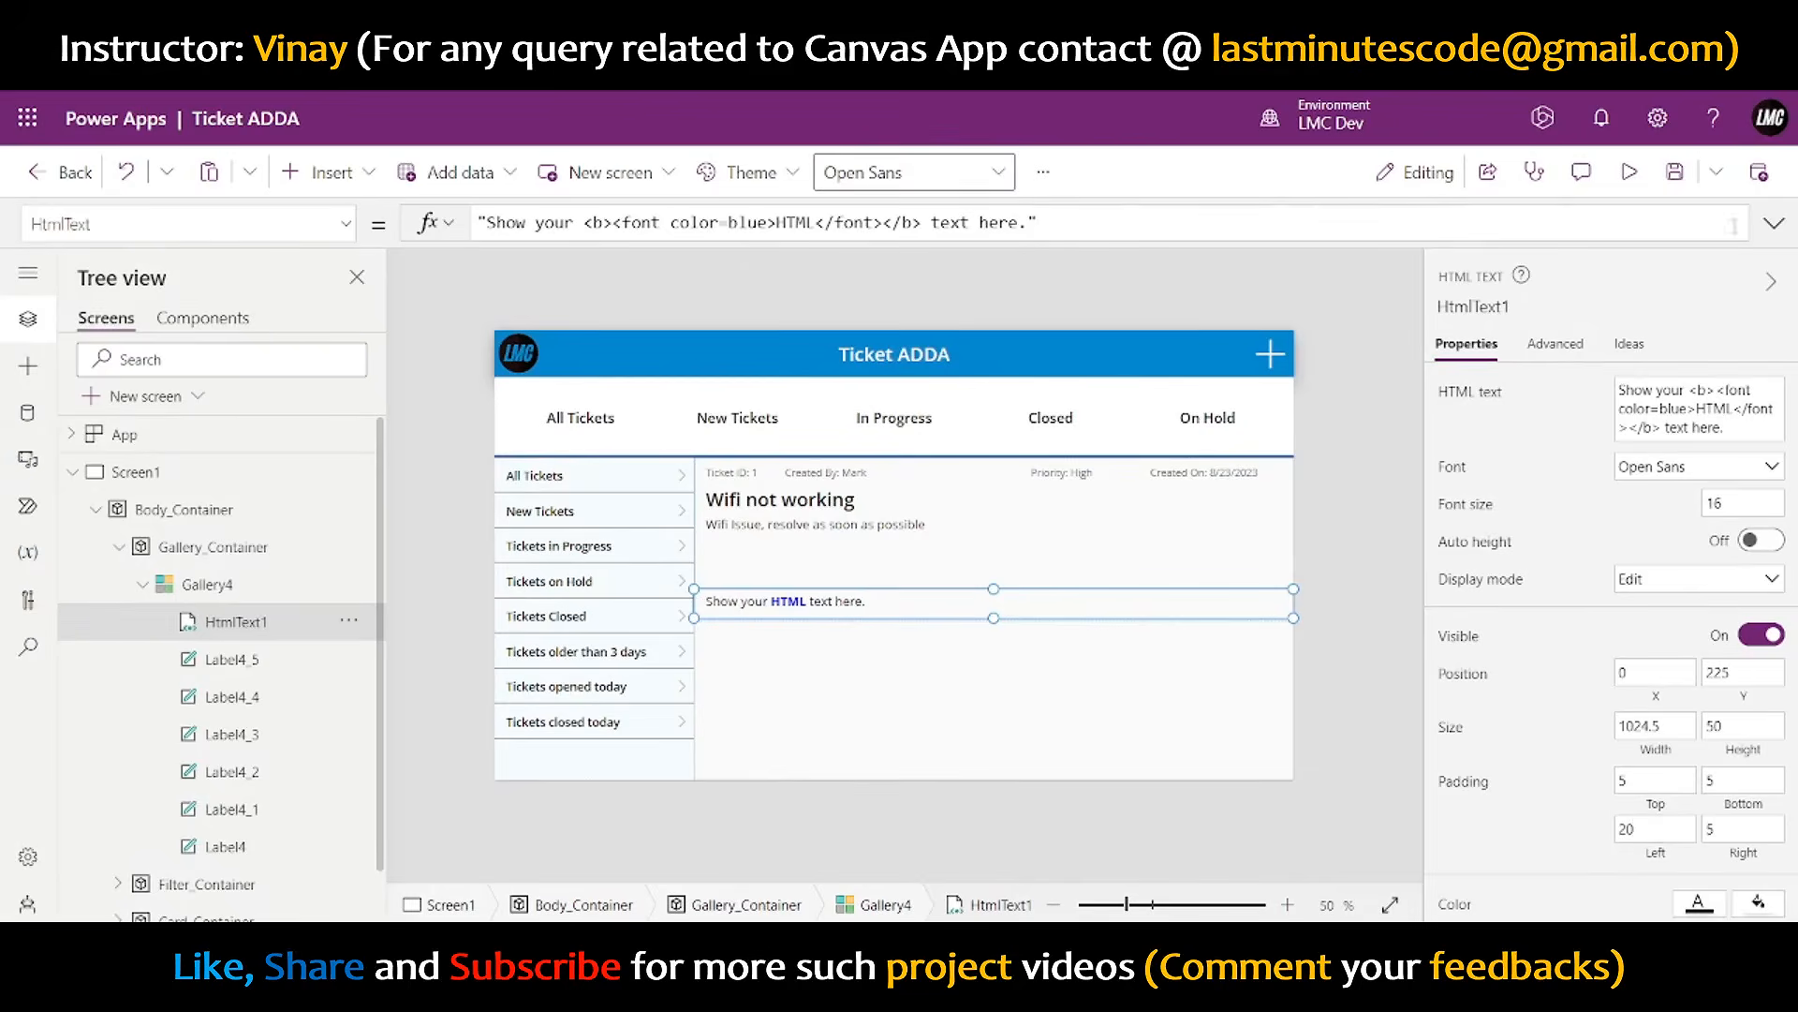
- Replace the HTML text control's placeholder content with "Assigned to: "
{"action": "left_click", "coordinate": [1217, 225]}
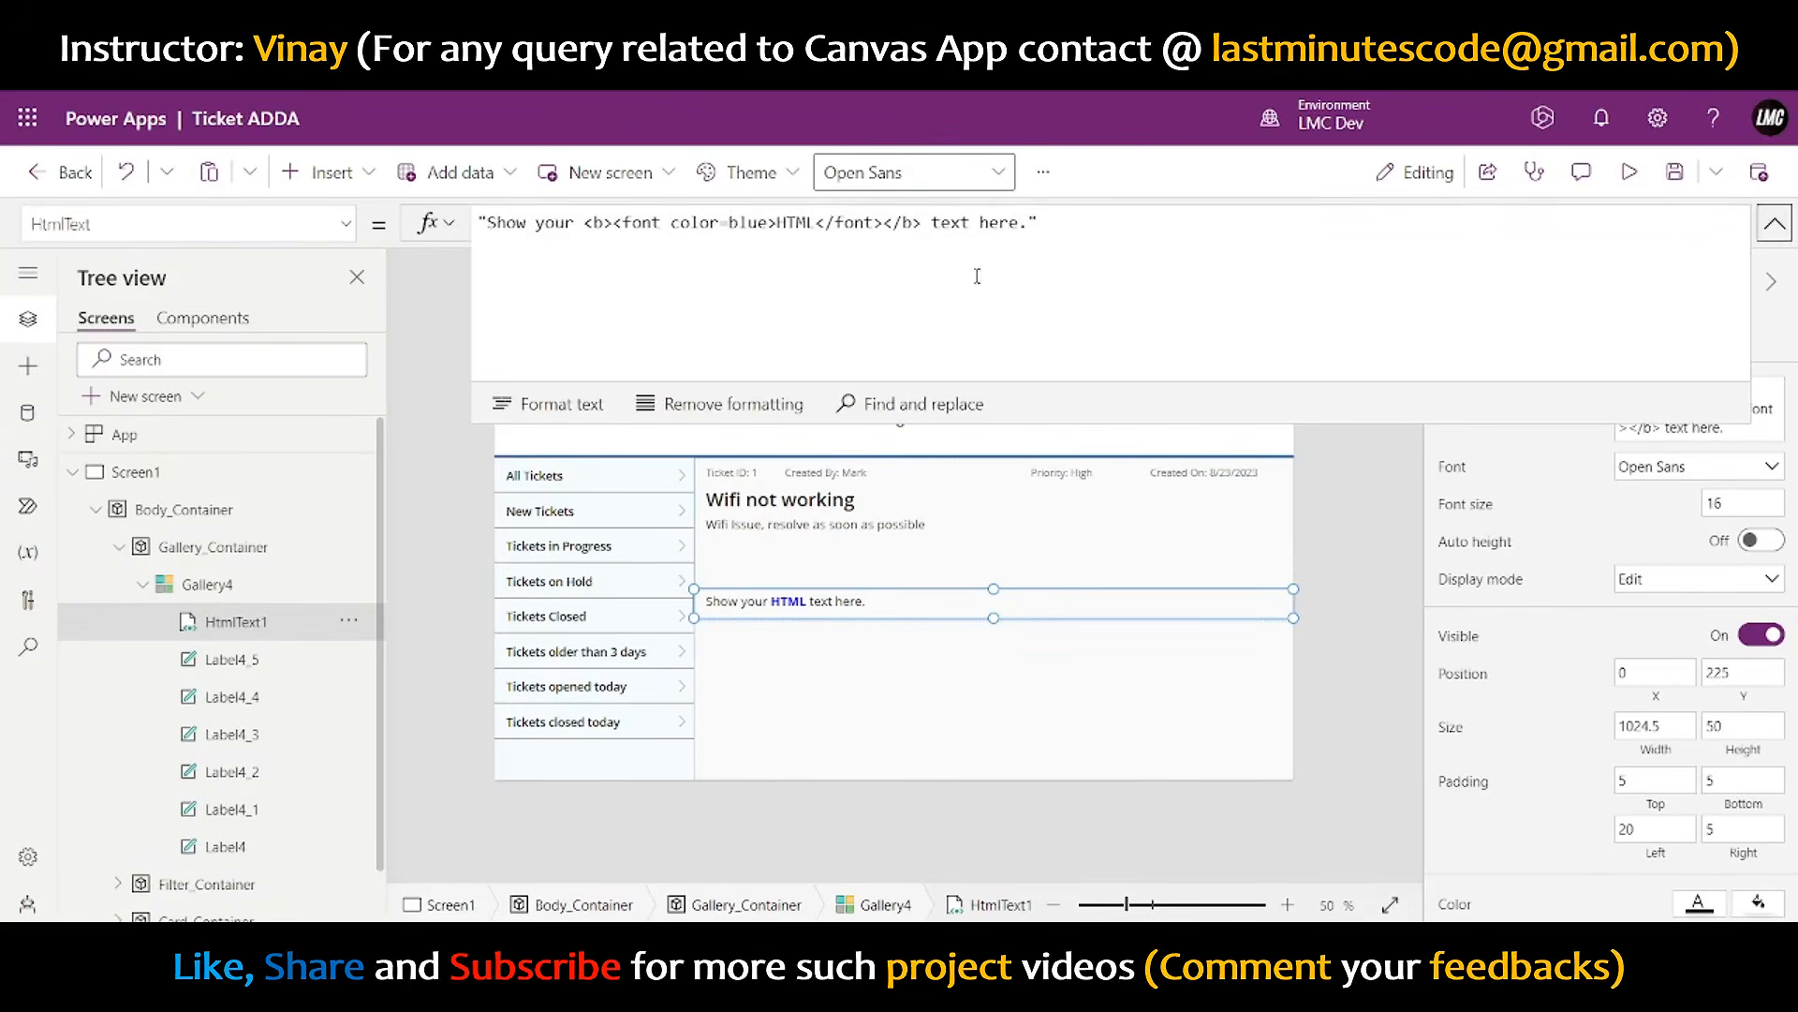
{"action": "left_click_drag", "start_coordinate": [1021, 225], "coordinate": [484, 225]}
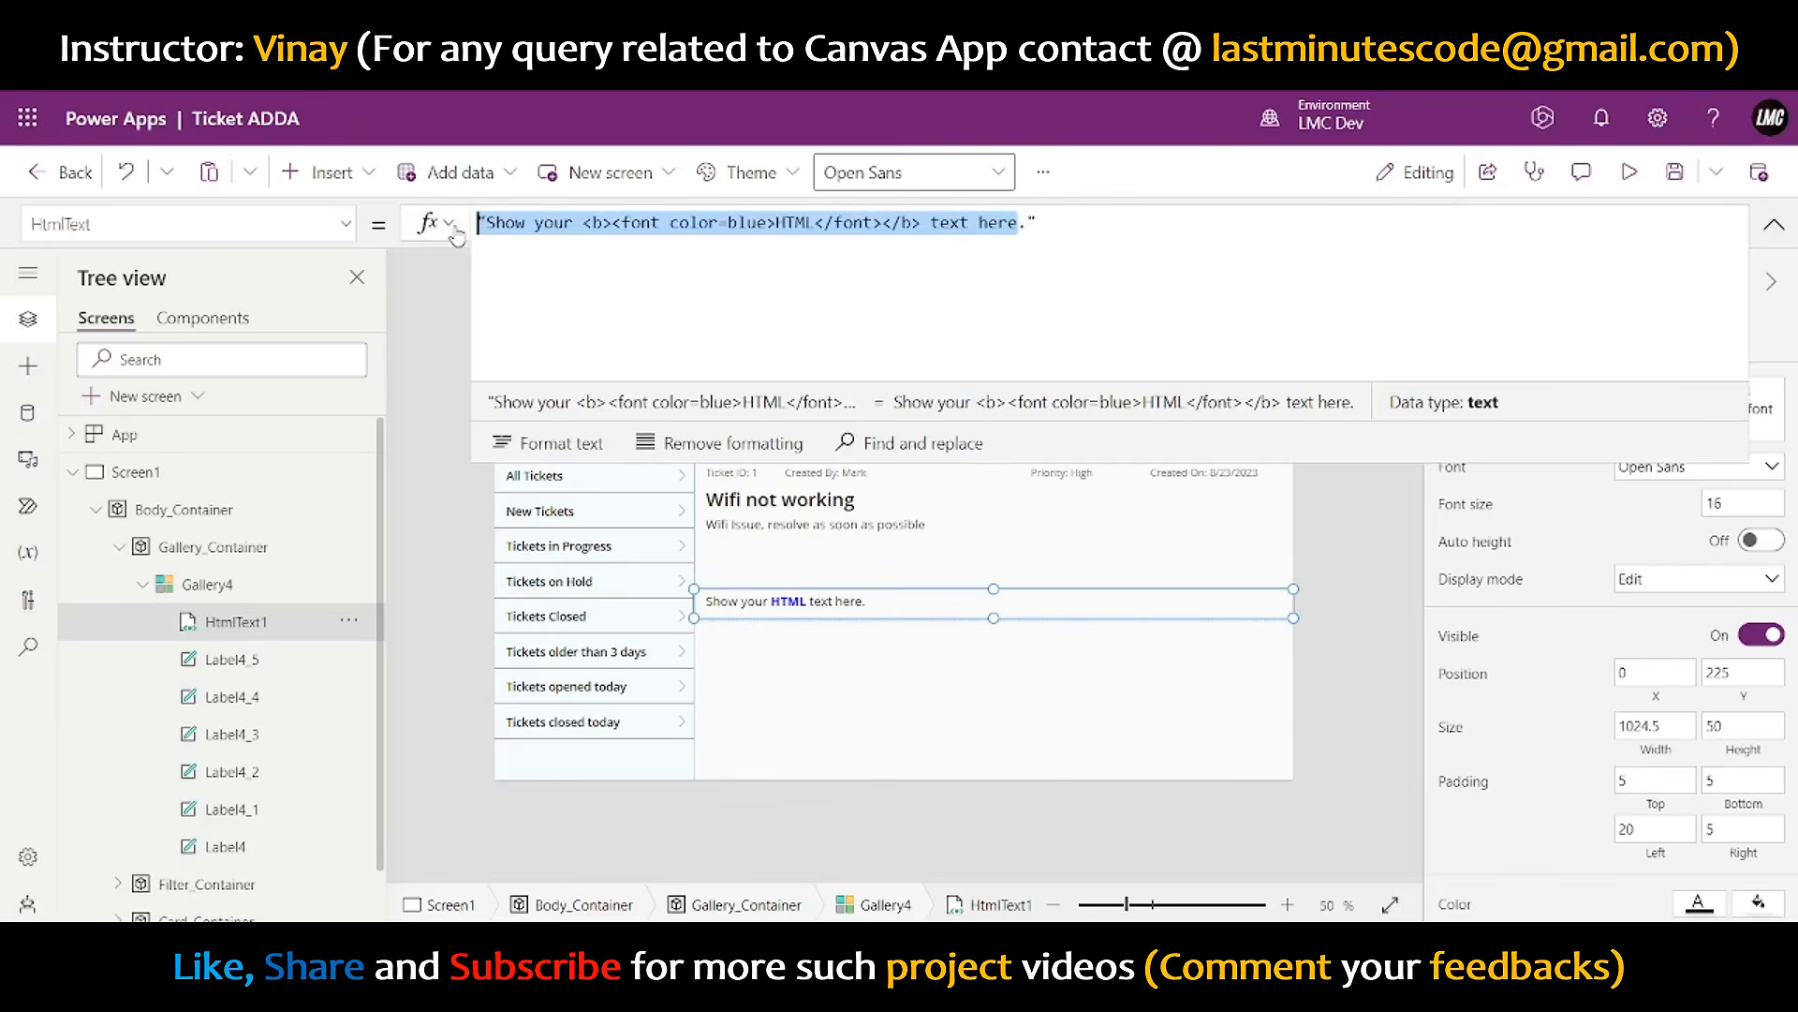
{"action": "key", "text": "BackSpace"}
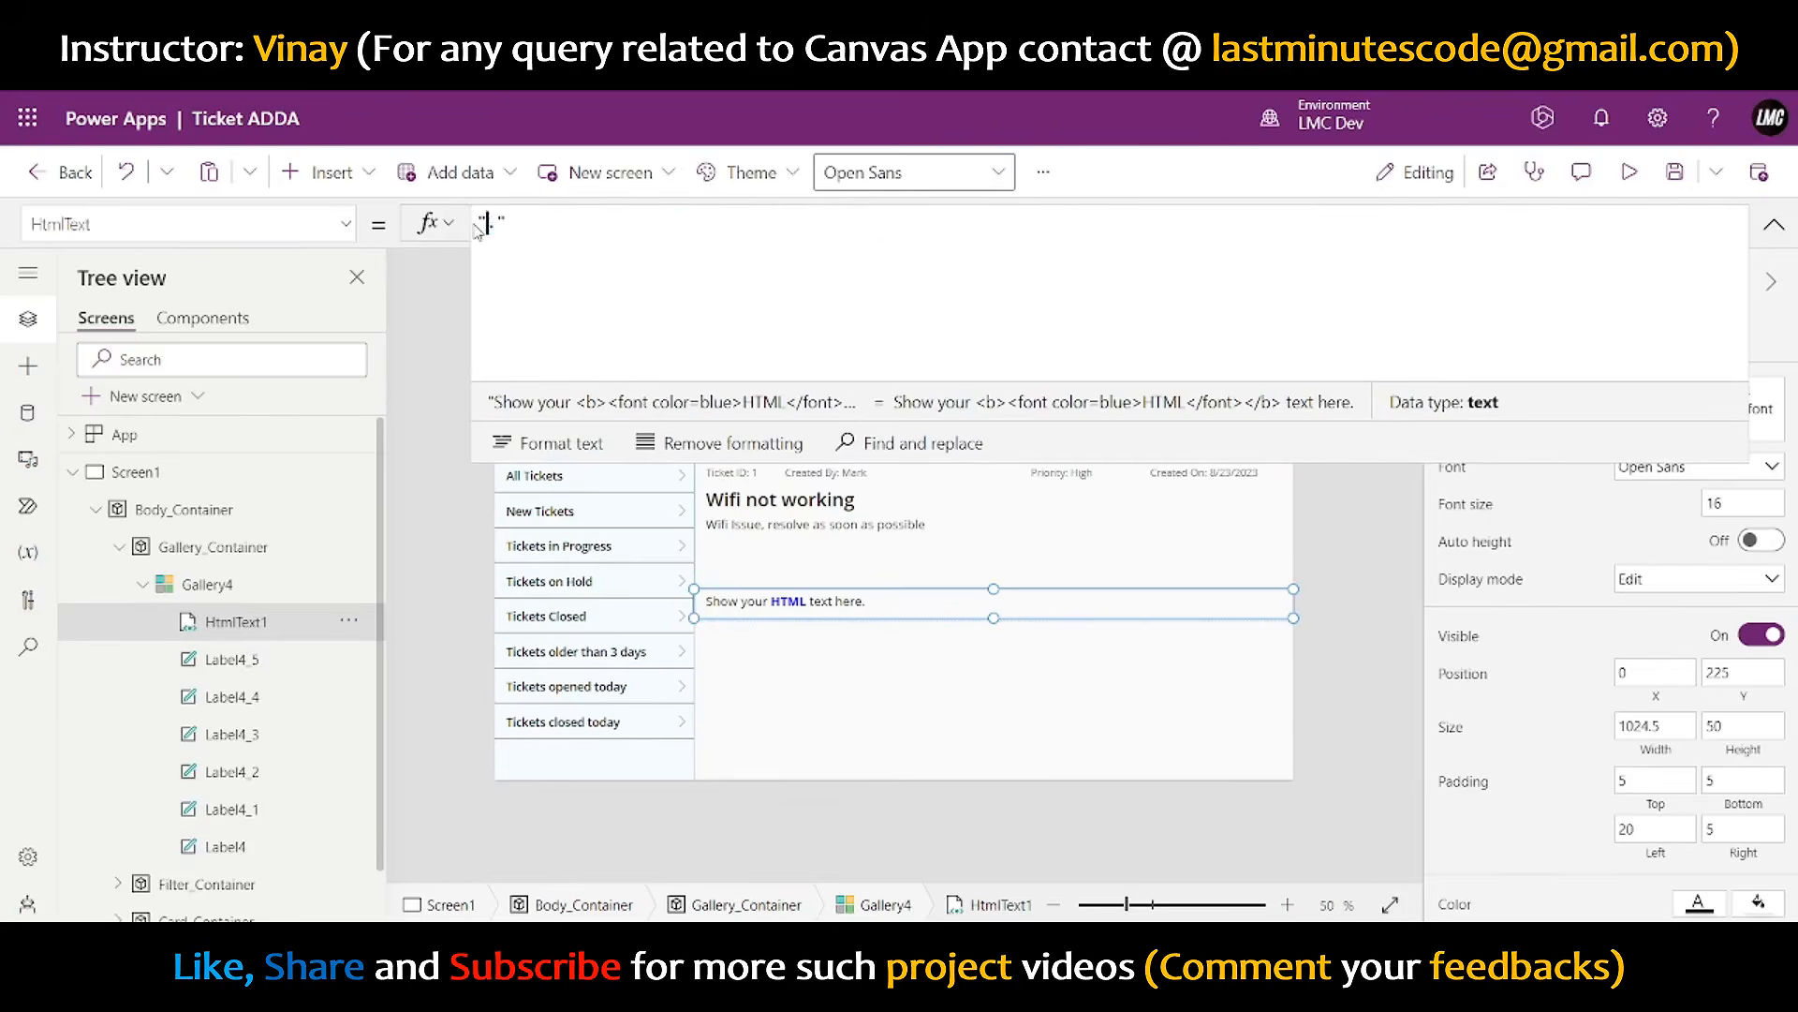
{"action": "type", "text": "Assigned t"}
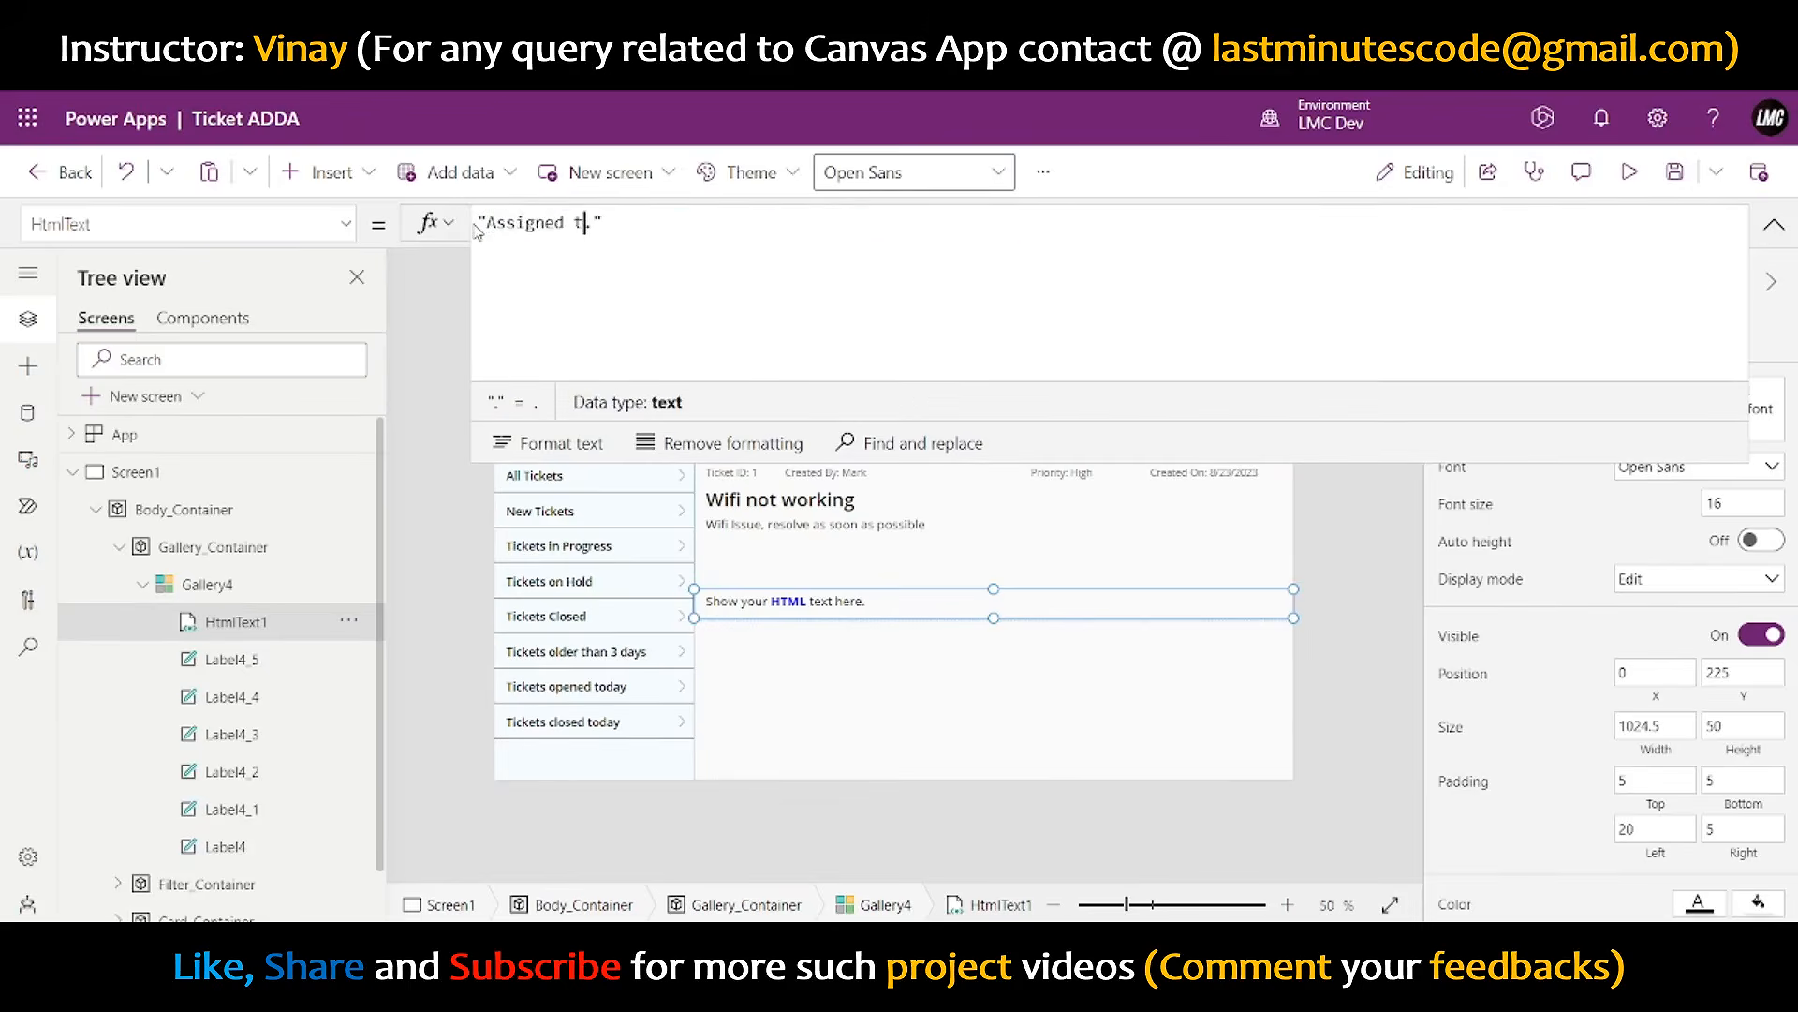
{"action": "type", "text": "o"}
{"action": "key", "text": "BackSpace"}
{"action": "type", "text": ": "}
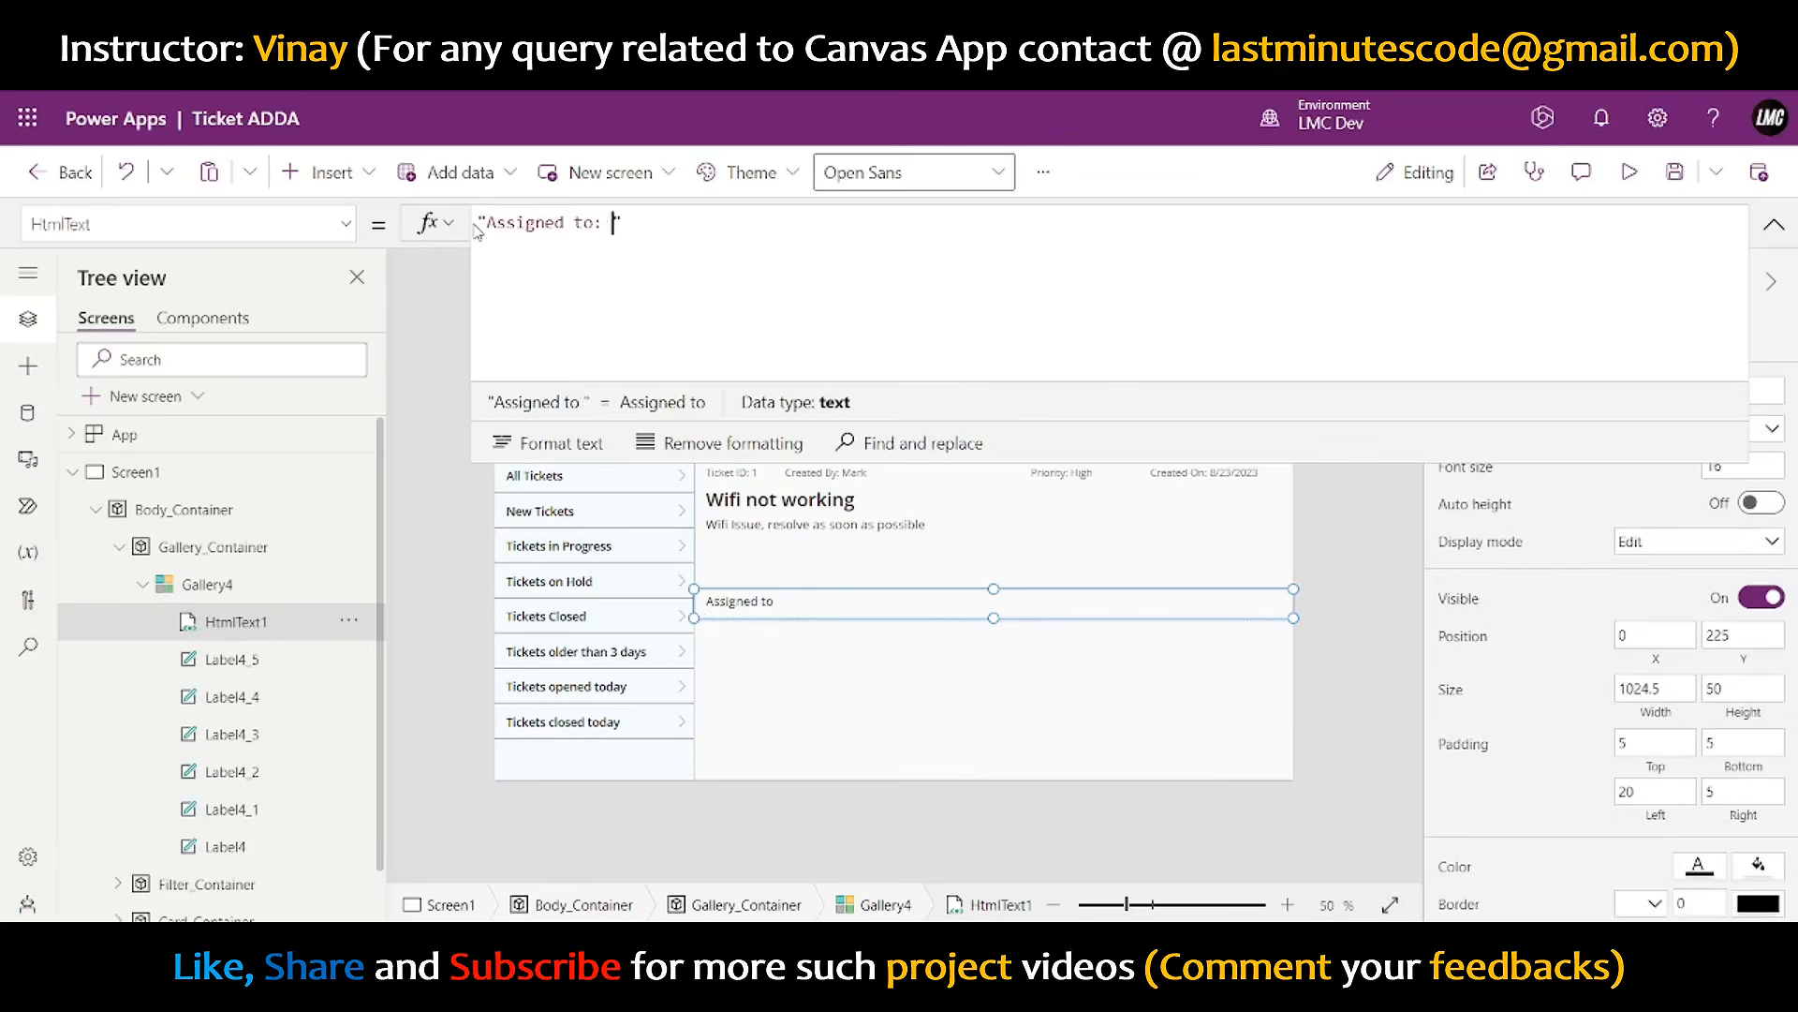
- Append the assignee in bold so the HTML formula reads "Assigned to: <b>"& ThisItem.Assigned_To&"</b>"
{"action": "type", "text": "<b>\"&"}
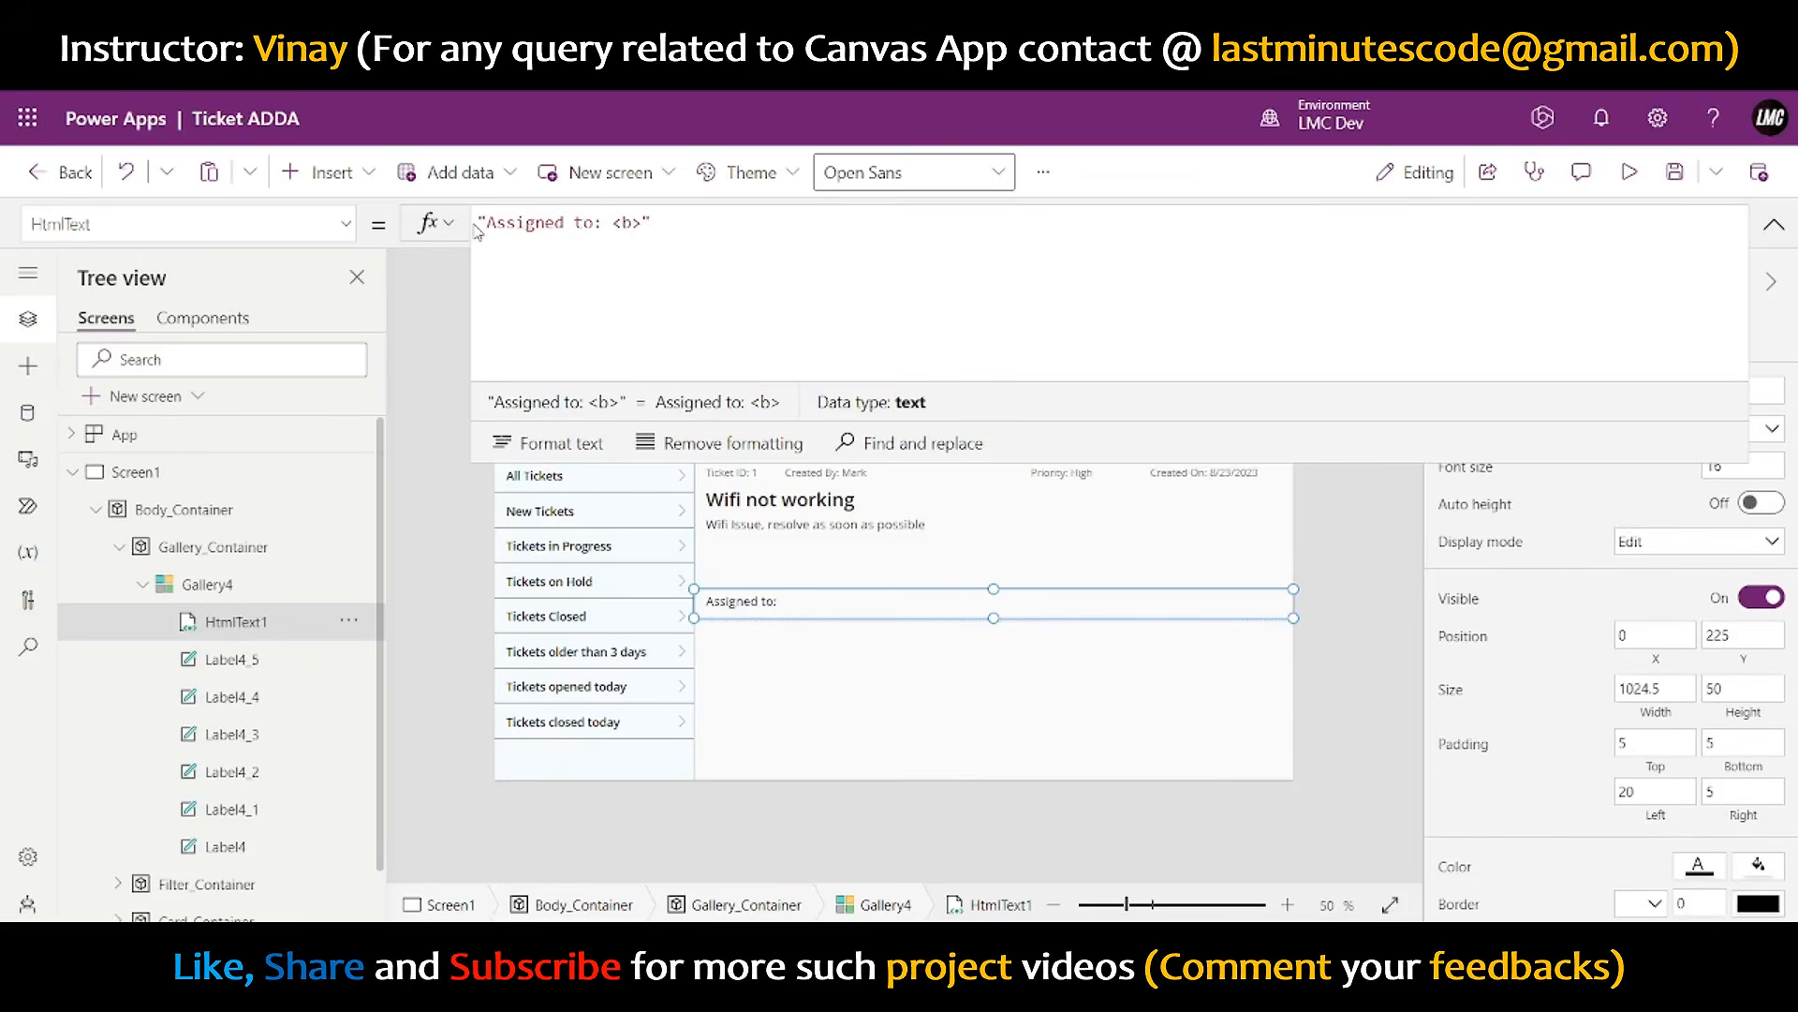
{"action": "type", "text": " ThisItem.A"}
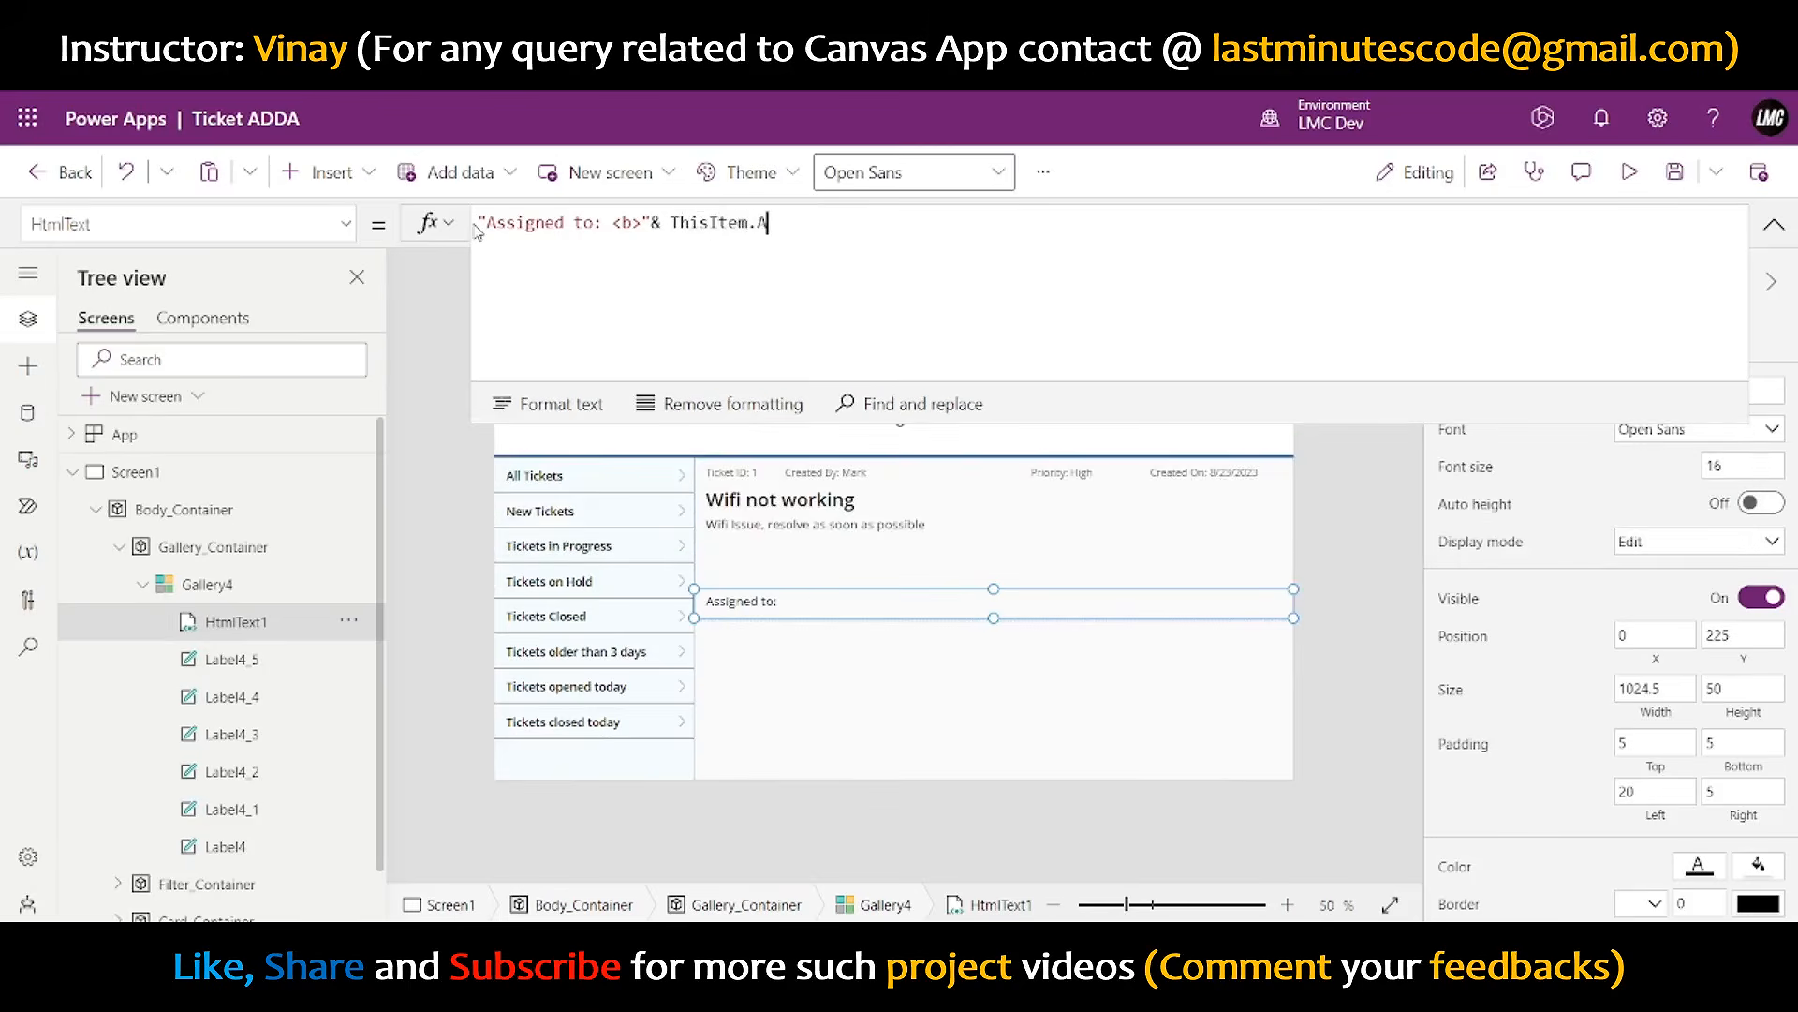
{"action": "type", "text": "ssigned_To"}
{"action": "type", "text": "<"}
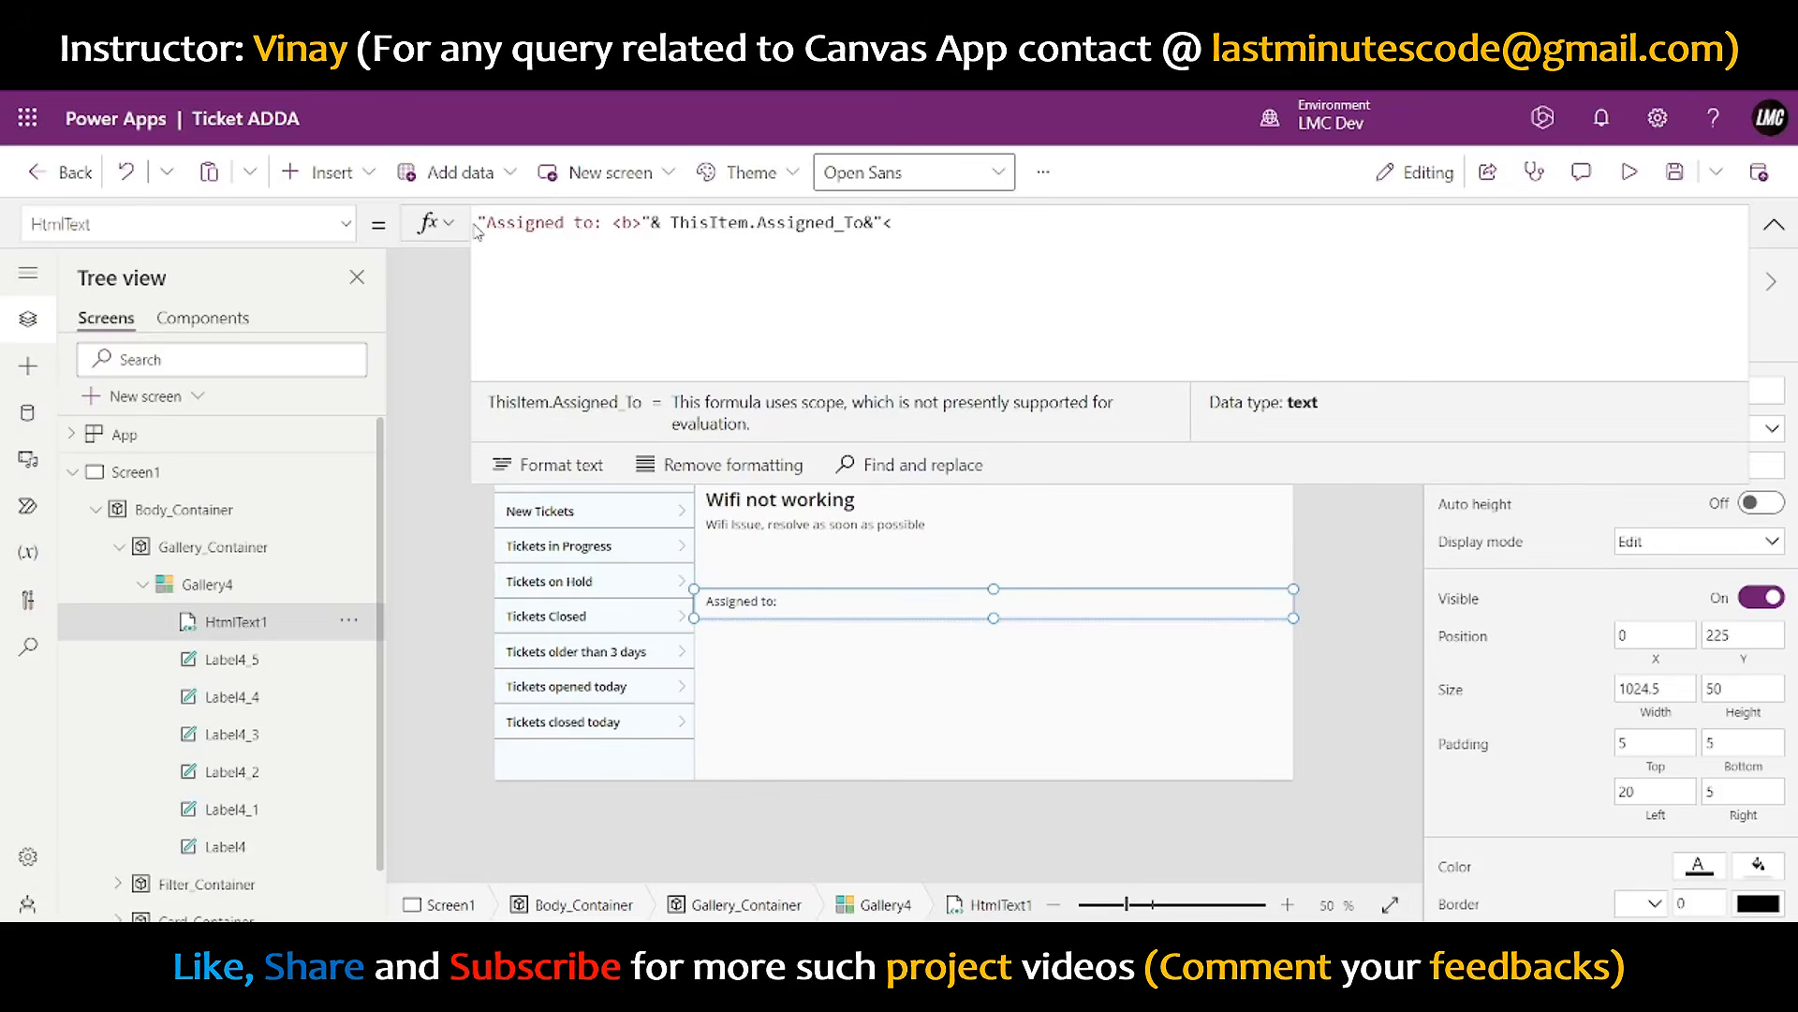
{"action": "type", "text": "/b>"}
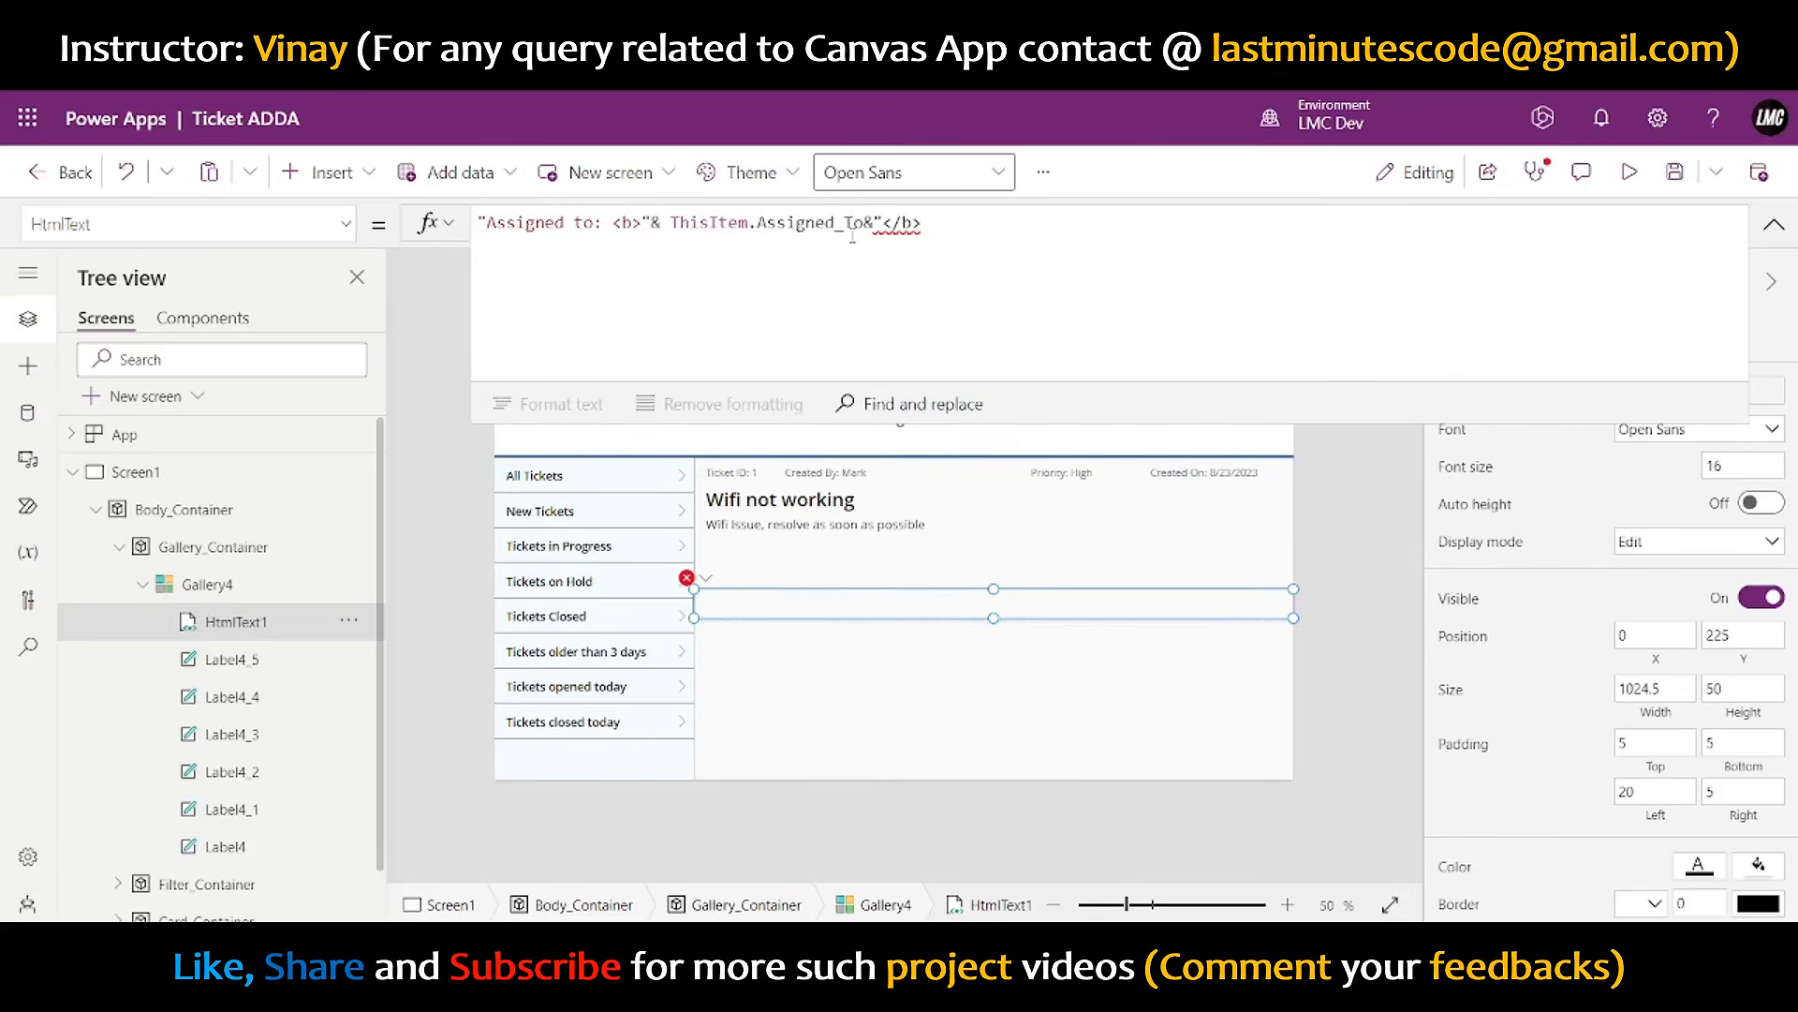
{"action": "type", "text": "\""}
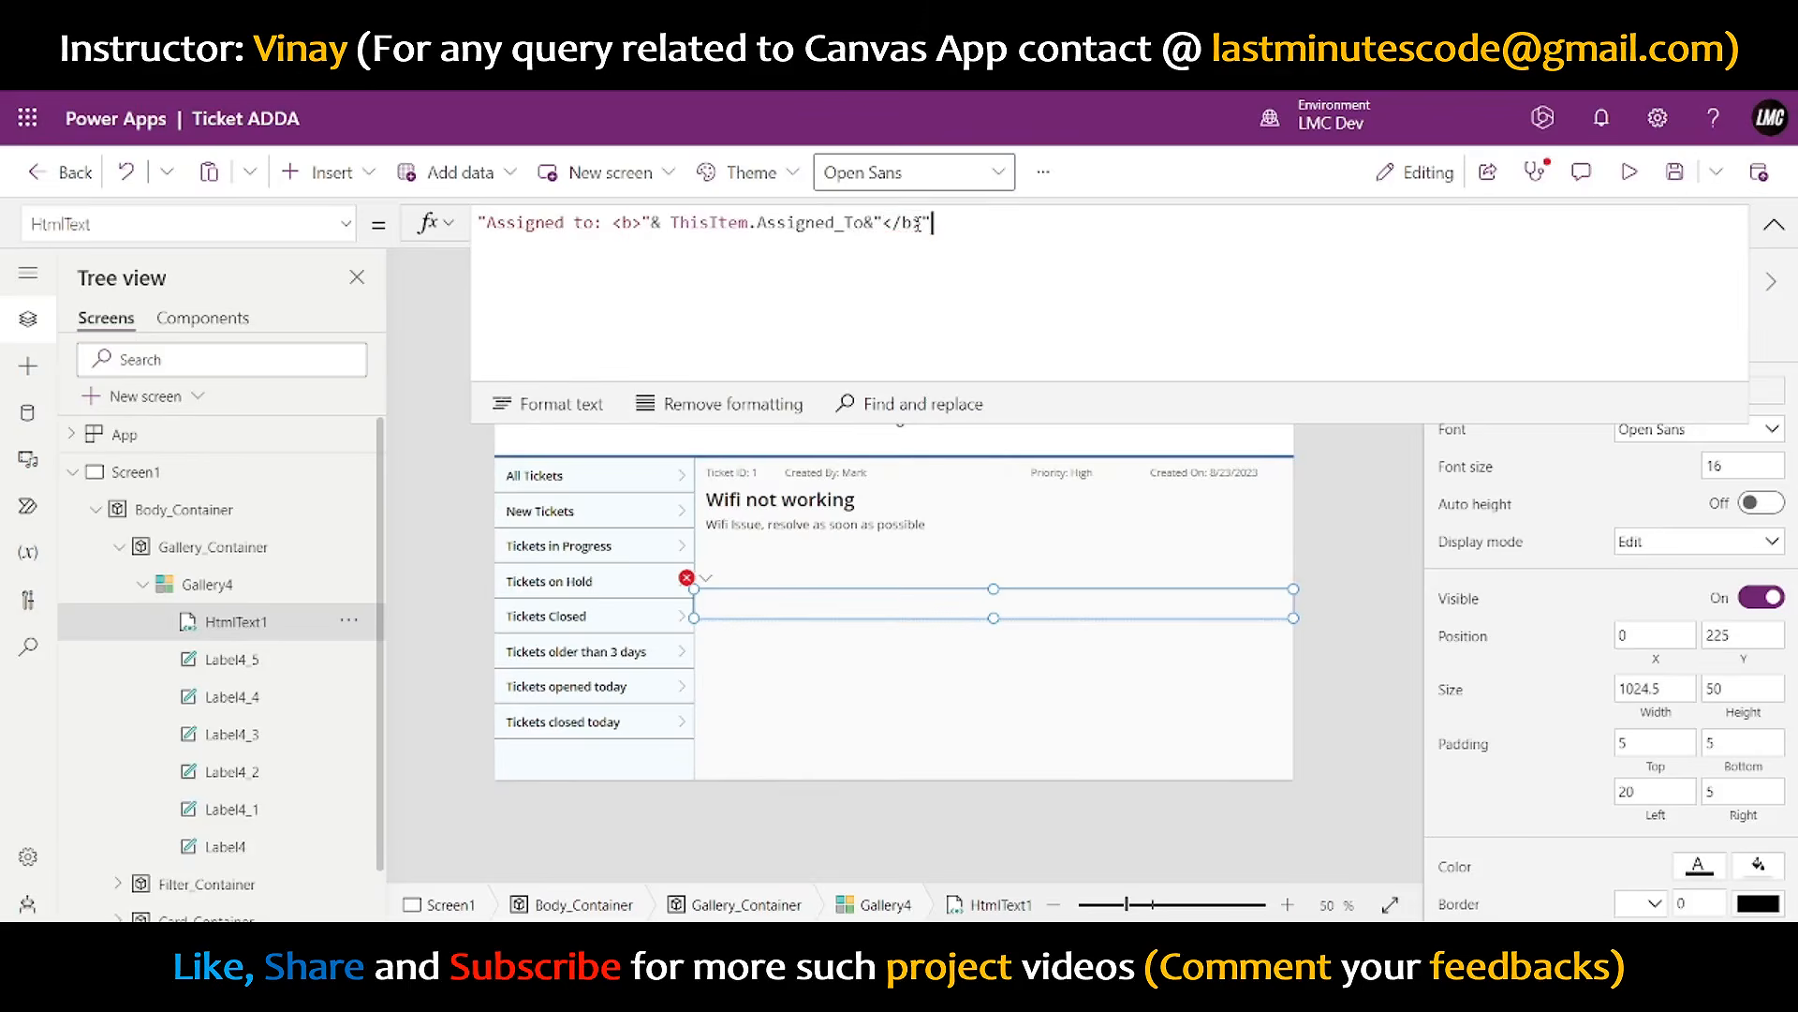
- Add spaces around the ampersands in the HTML text formula and preview the app
{"action": "key", "text": "Left"}
{"action": "key", "text": "Left"}
{"action": "key", "text": "Left"}
{"action": "key", "text": "Left"}
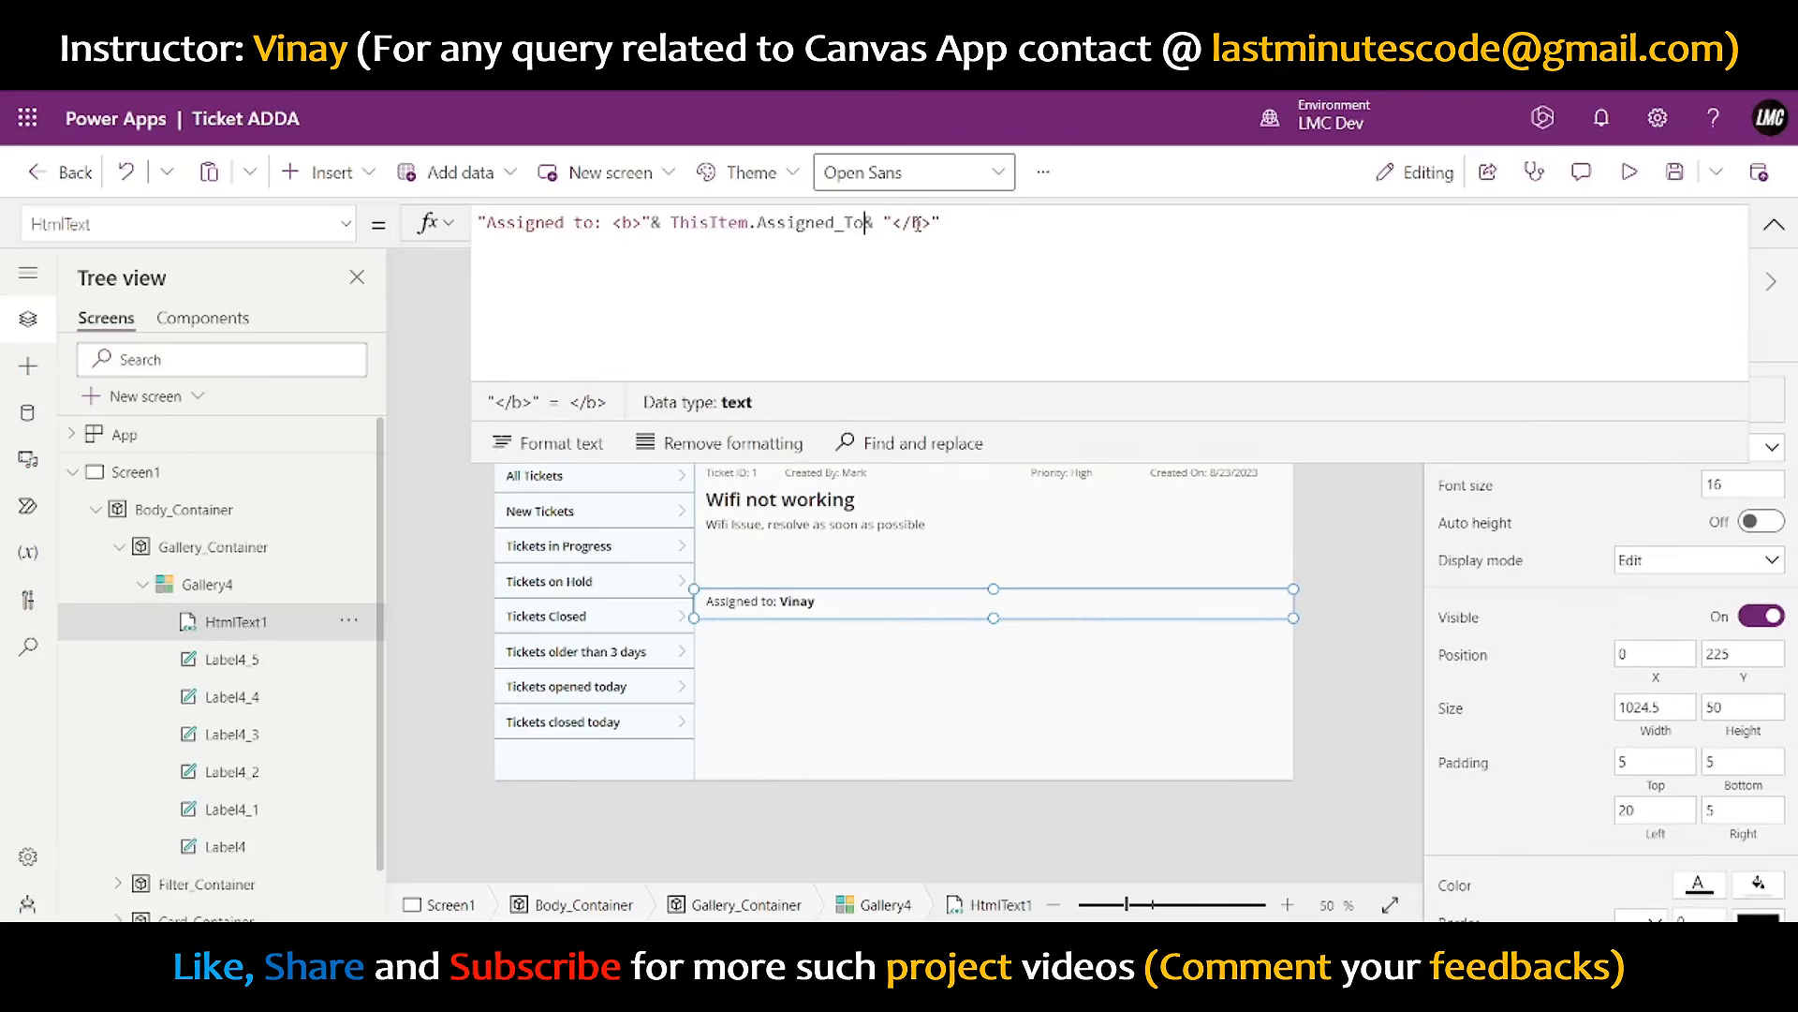
{"action": "key", "text": "Left"}
{"action": "key", "text": "ctrl+Left"}
{"action": "key", "text": "ctrl+Left"}
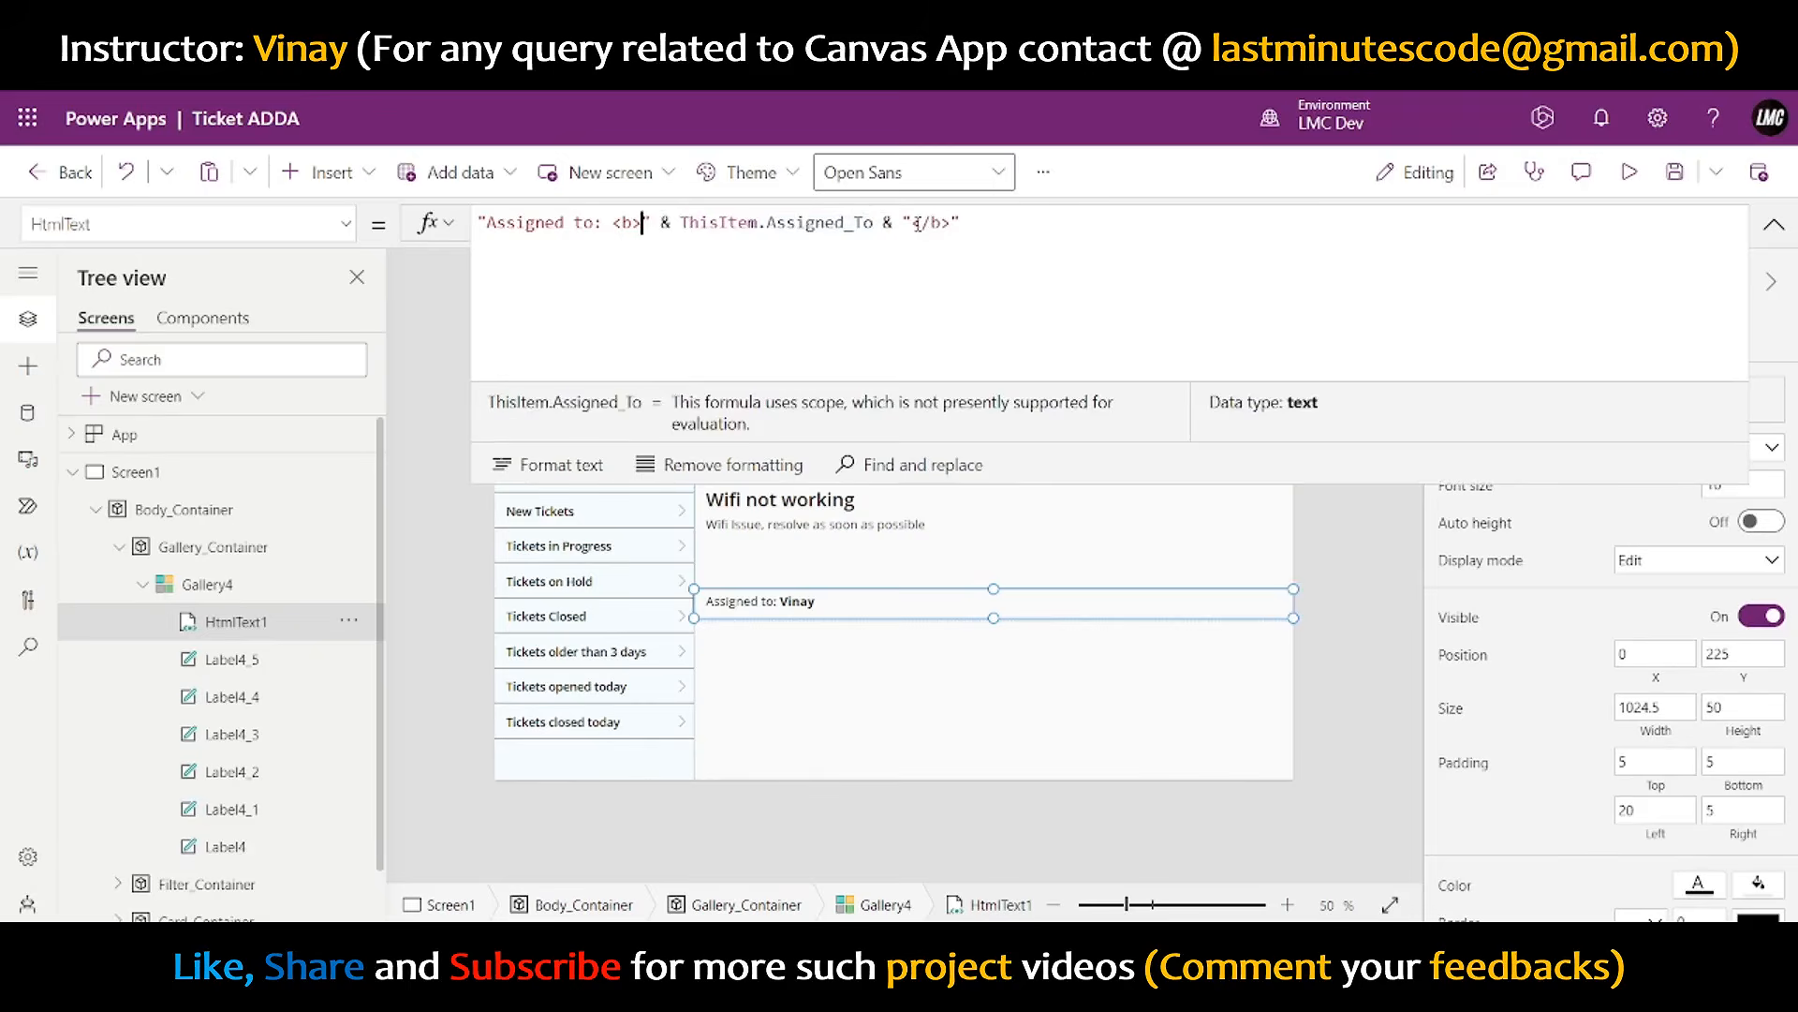
{"action": "left_click", "coordinate": [1773, 224]}
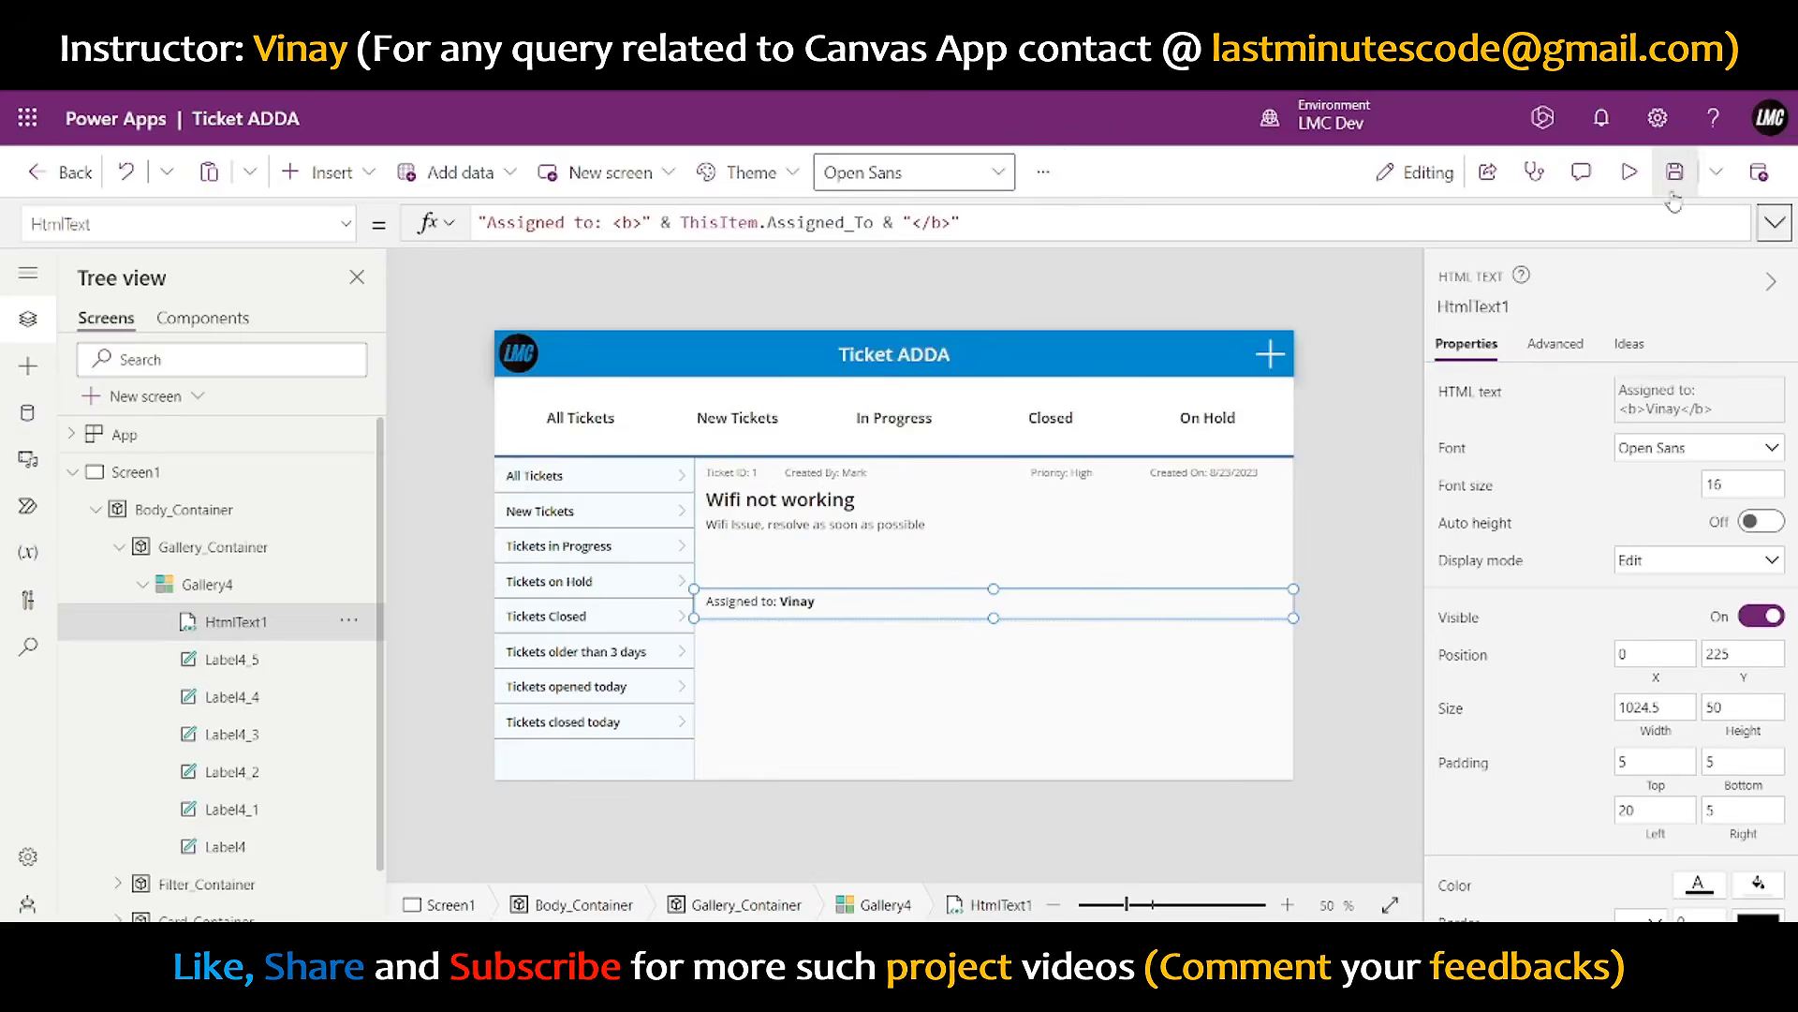
{"action": "left_click", "coordinate": [1629, 184]}
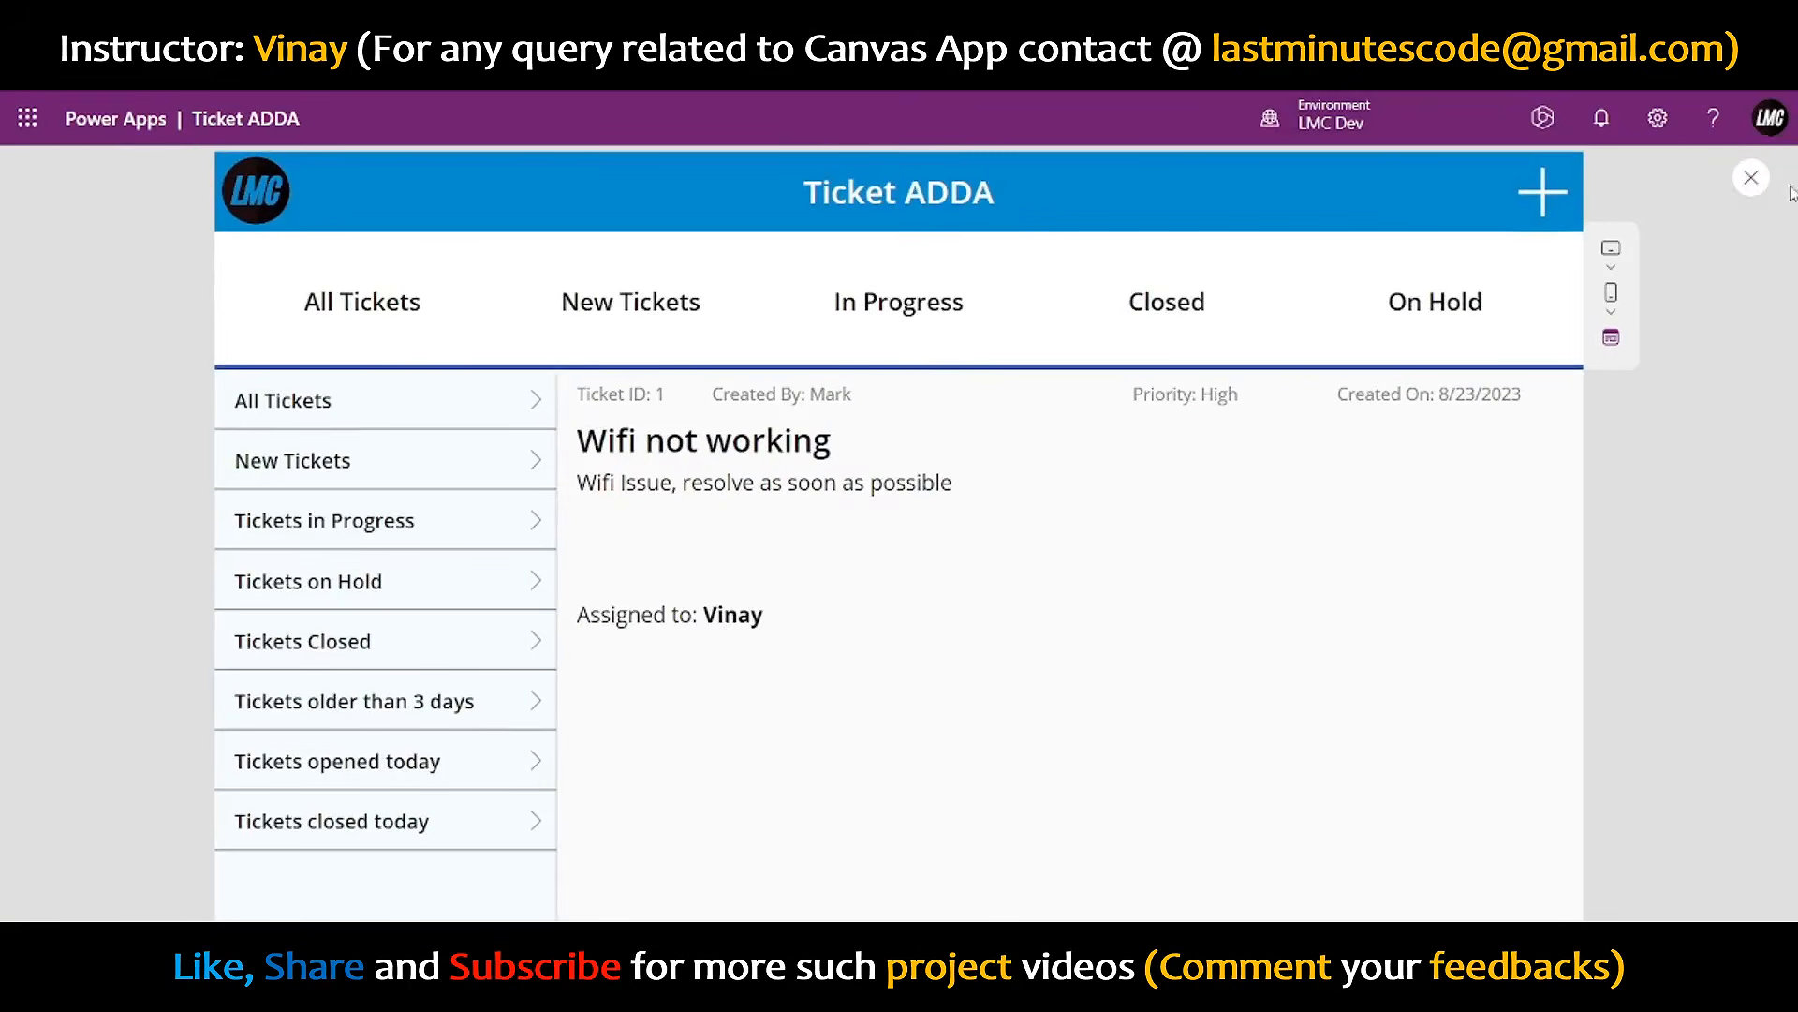
{"action": "left_click", "coordinate": [1750, 179]}
- Try the Lato and Segoe UI fonts on the assigned-to text, return it to Open Sans and preview the app
{"action": "left_click", "coordinate": [832, 604]}
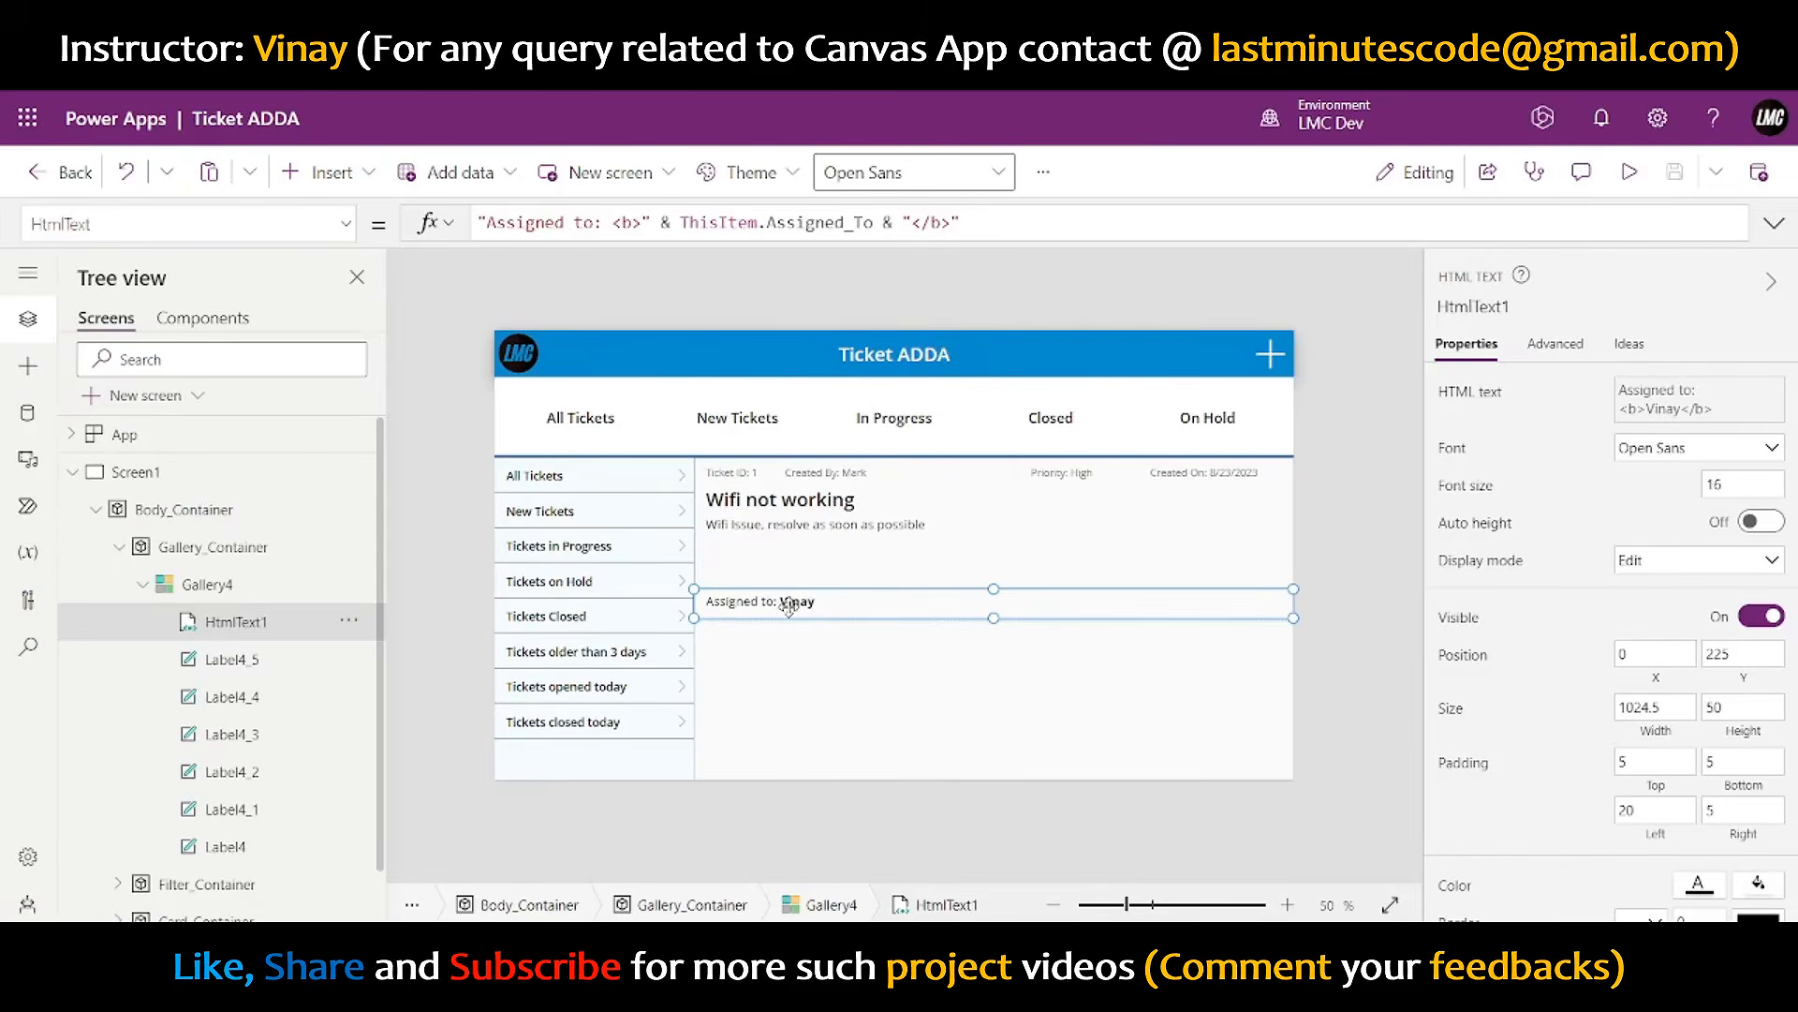
{"action": "left_click", "coordinate": [1651, 446]}
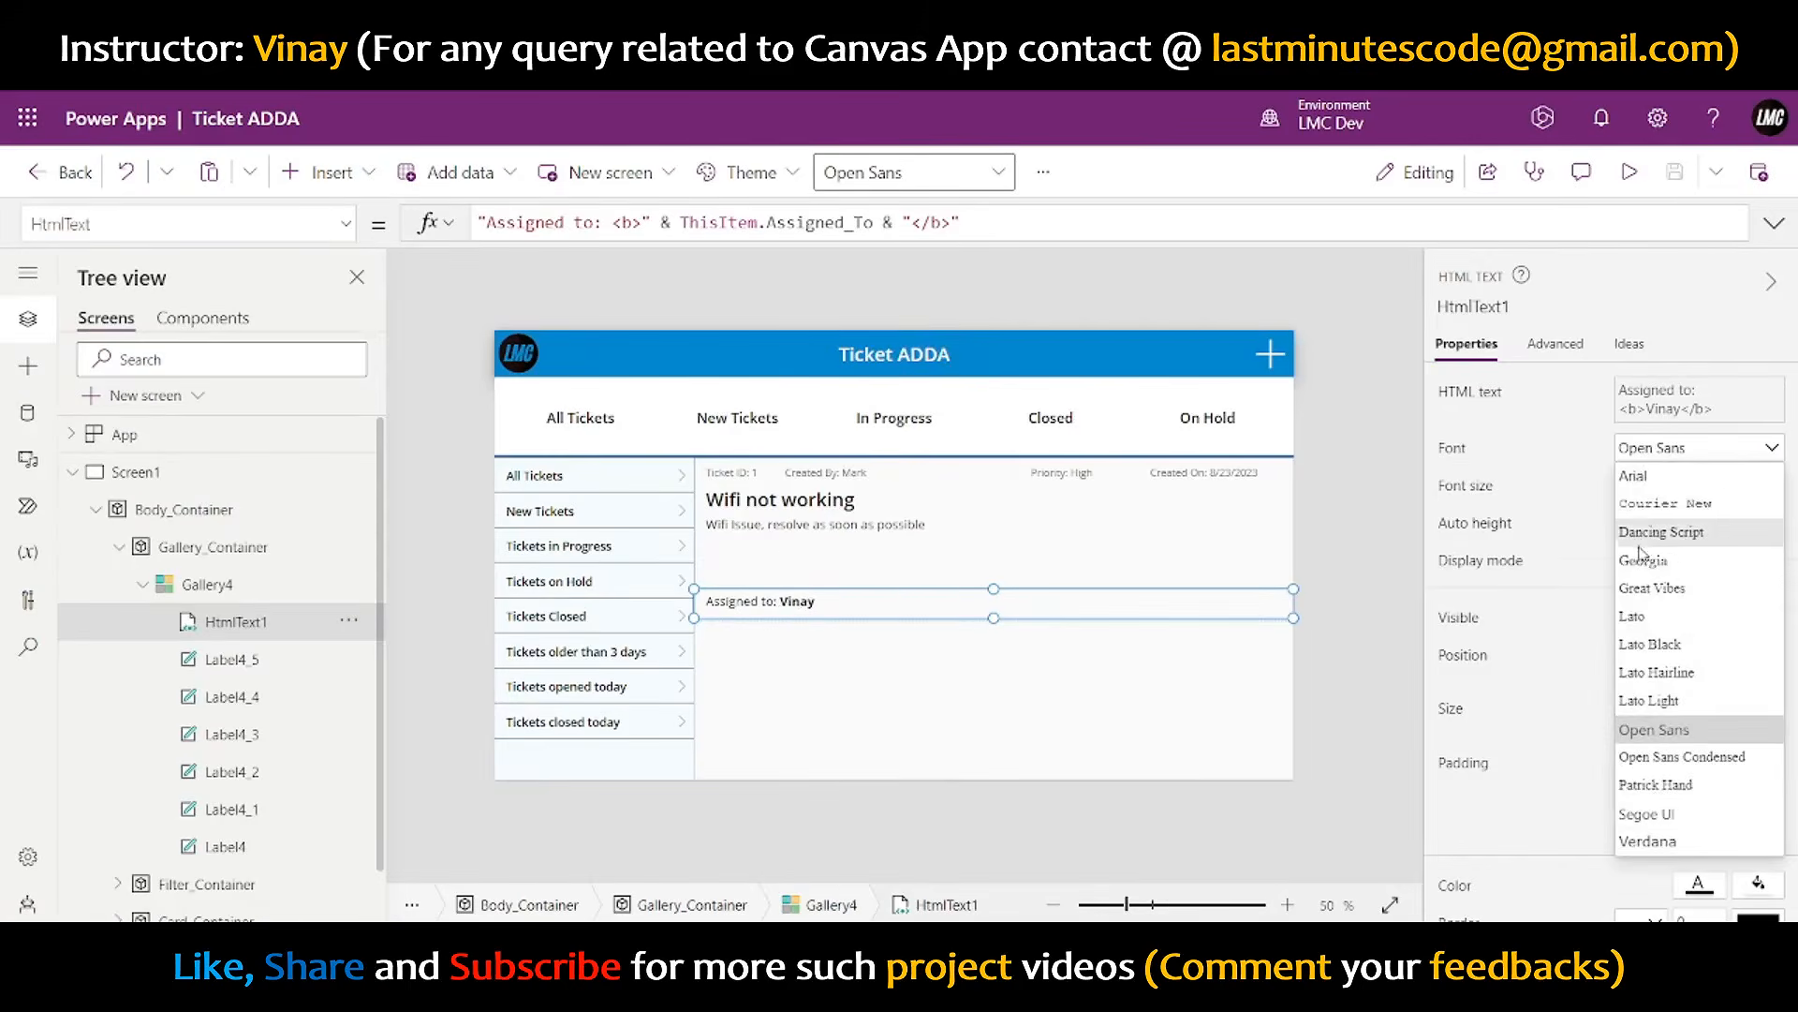
{"action": "left_click", "coordinate": [1636, 617]}
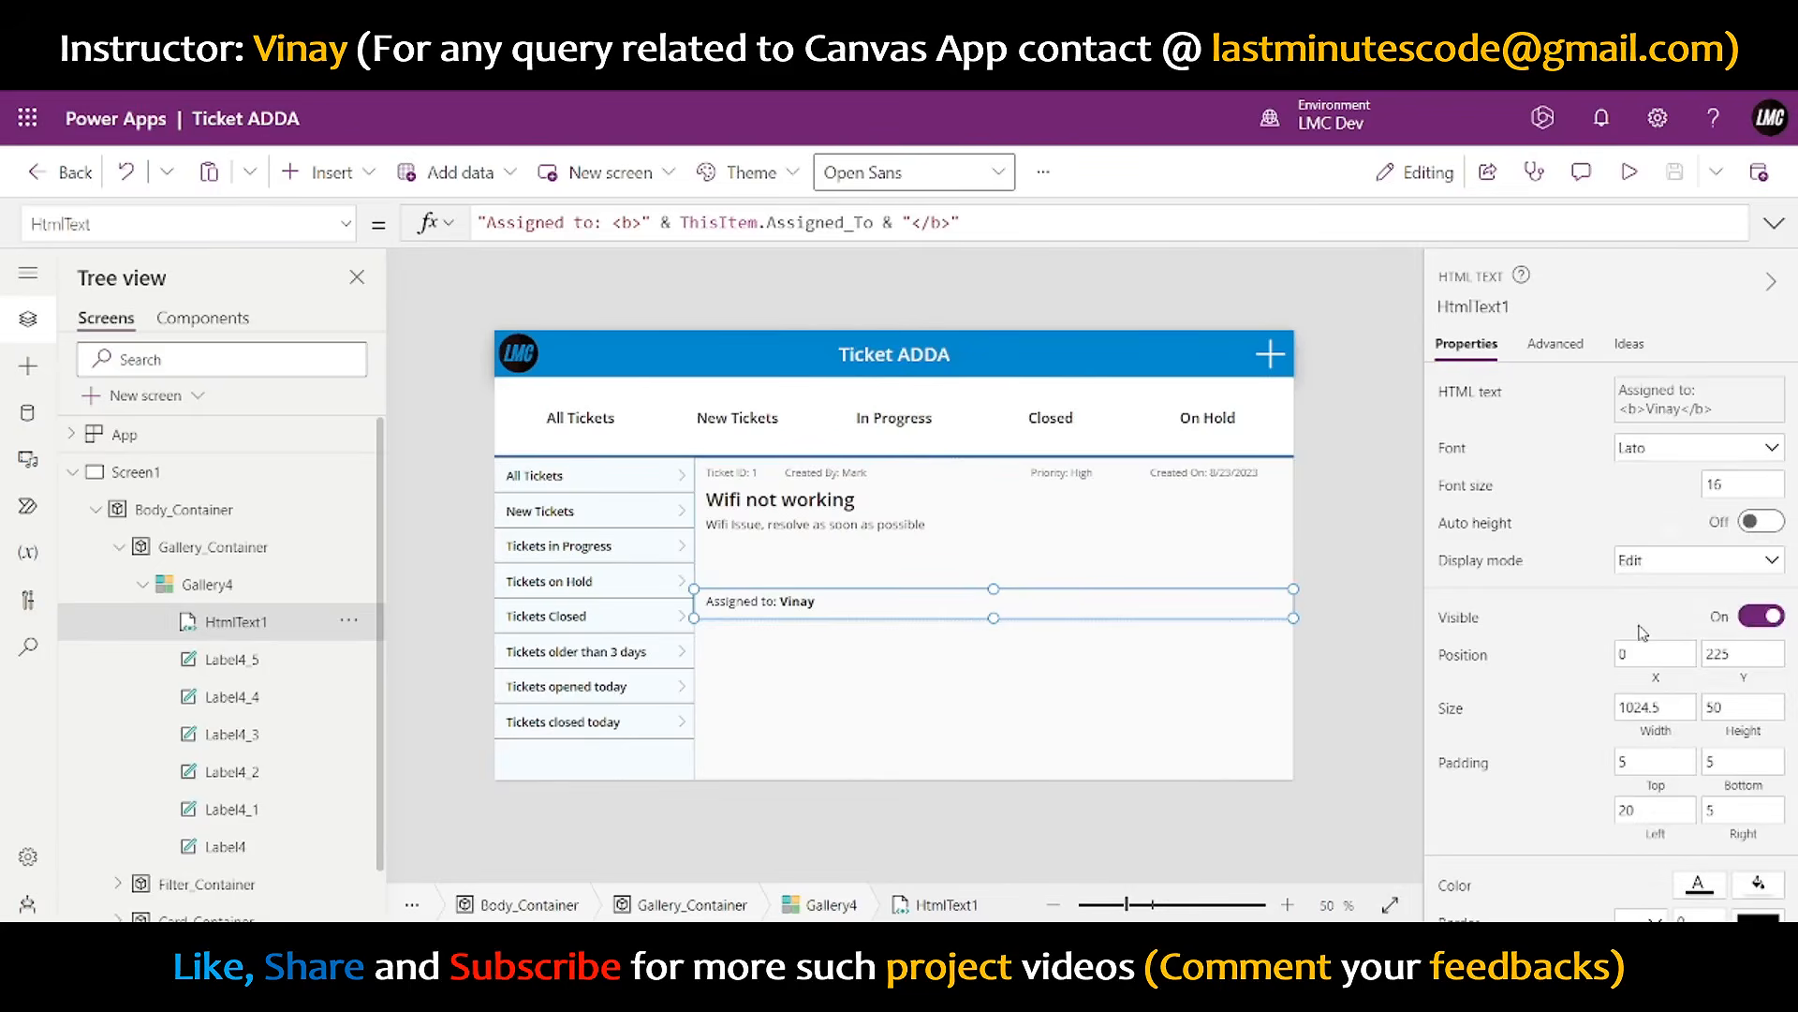
{"action": "left_click", "coordinate": [1653, 448]}
{"action": "left_click", "coordinate": [1691, 745]}
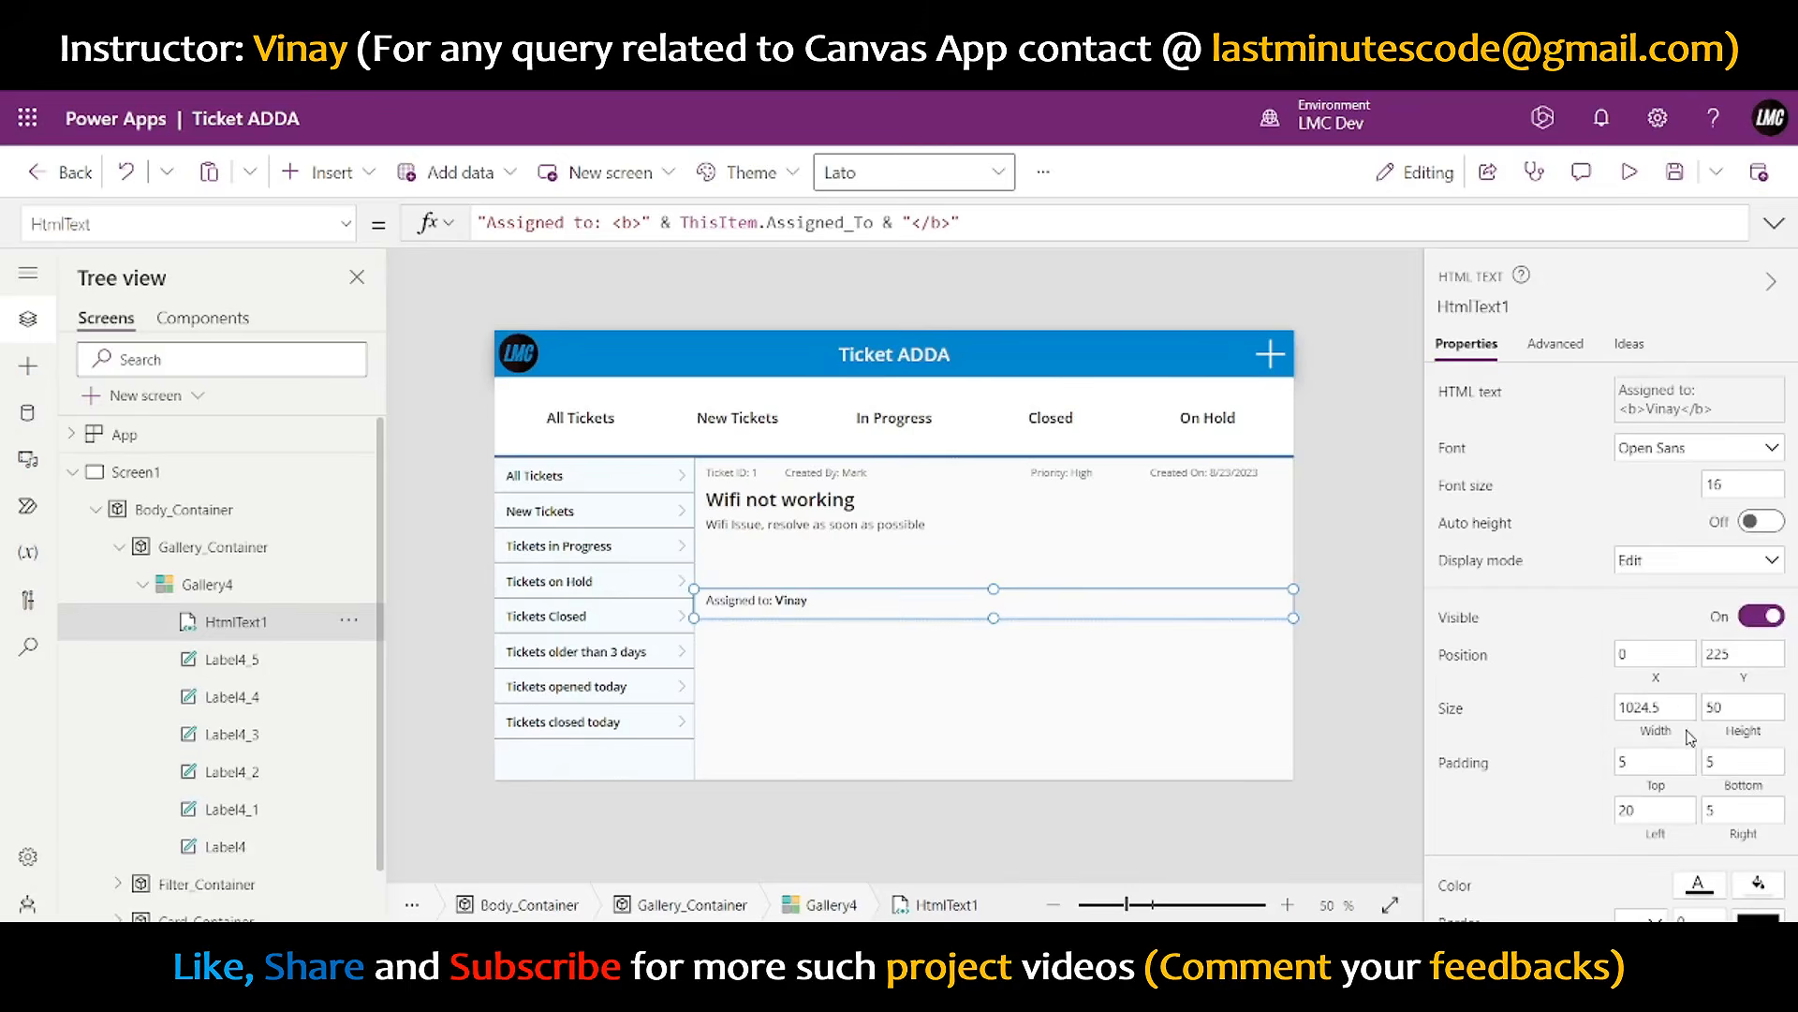
{"action": "left_click", "coordinate": [1681, 452]}
{"action": "left_click", "coordinate": [1653, 813]}
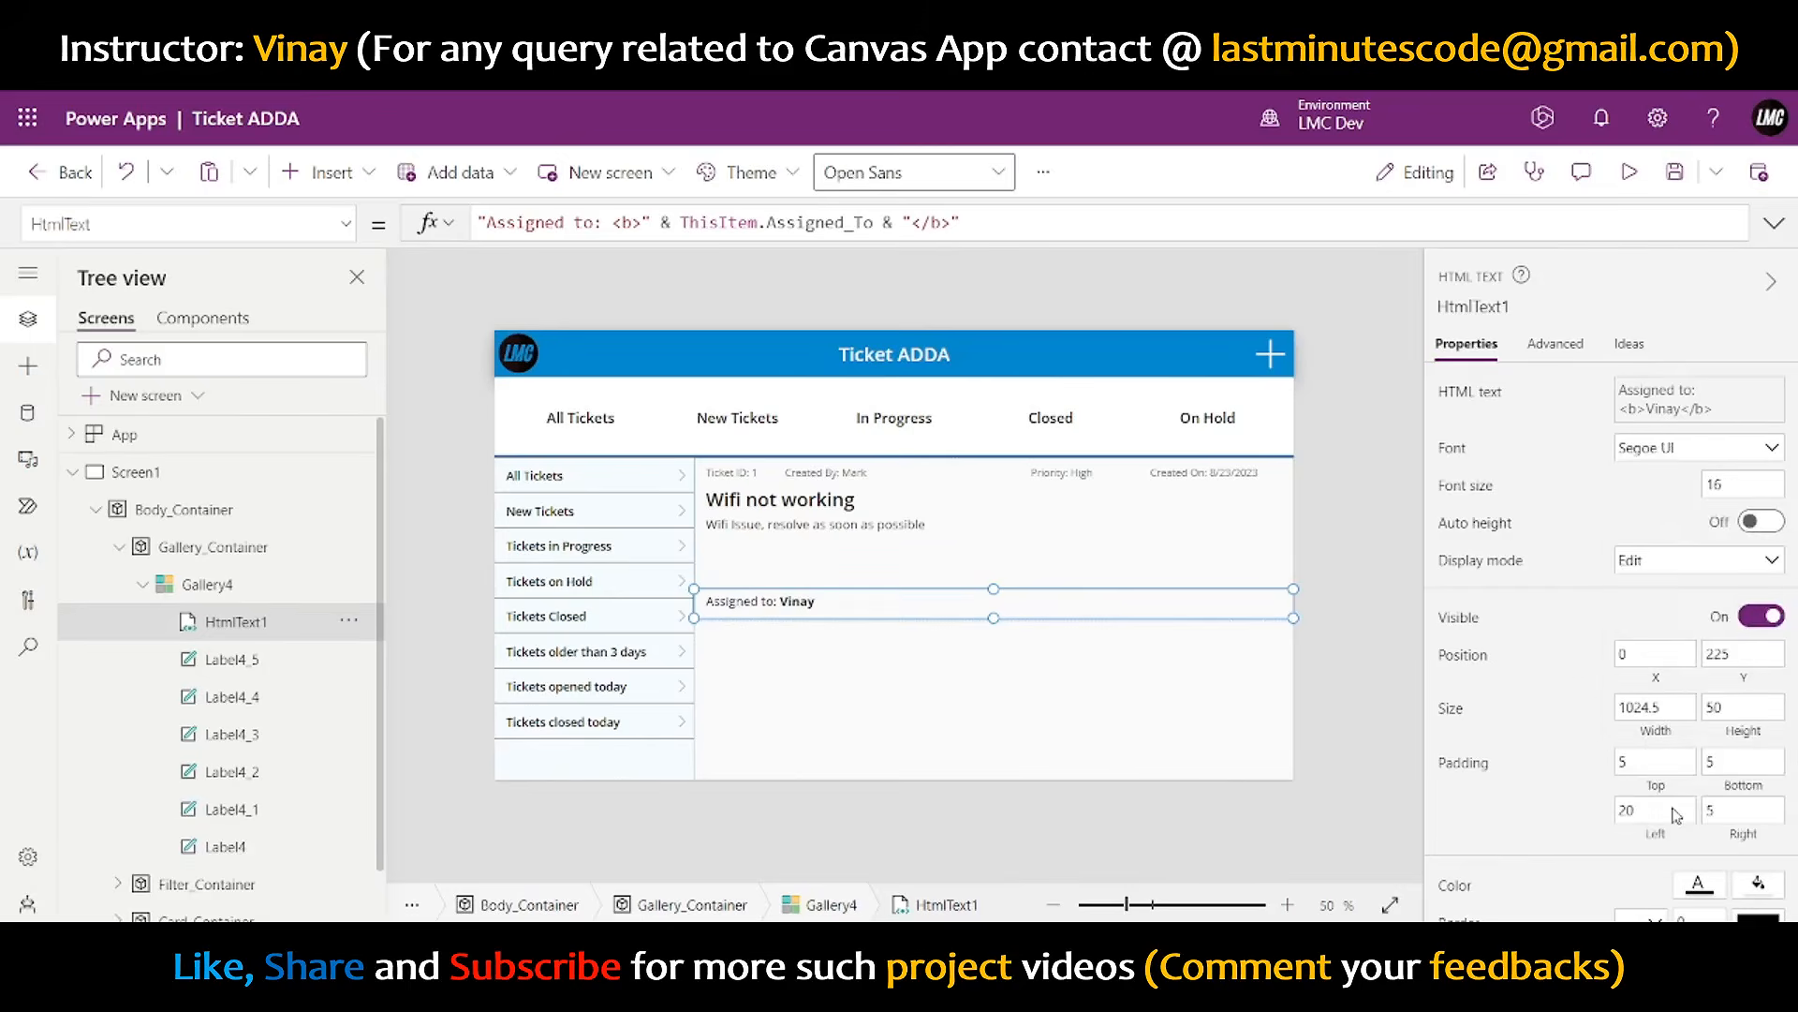
{"action": "left_click", "coordinate": [1369, 461]}
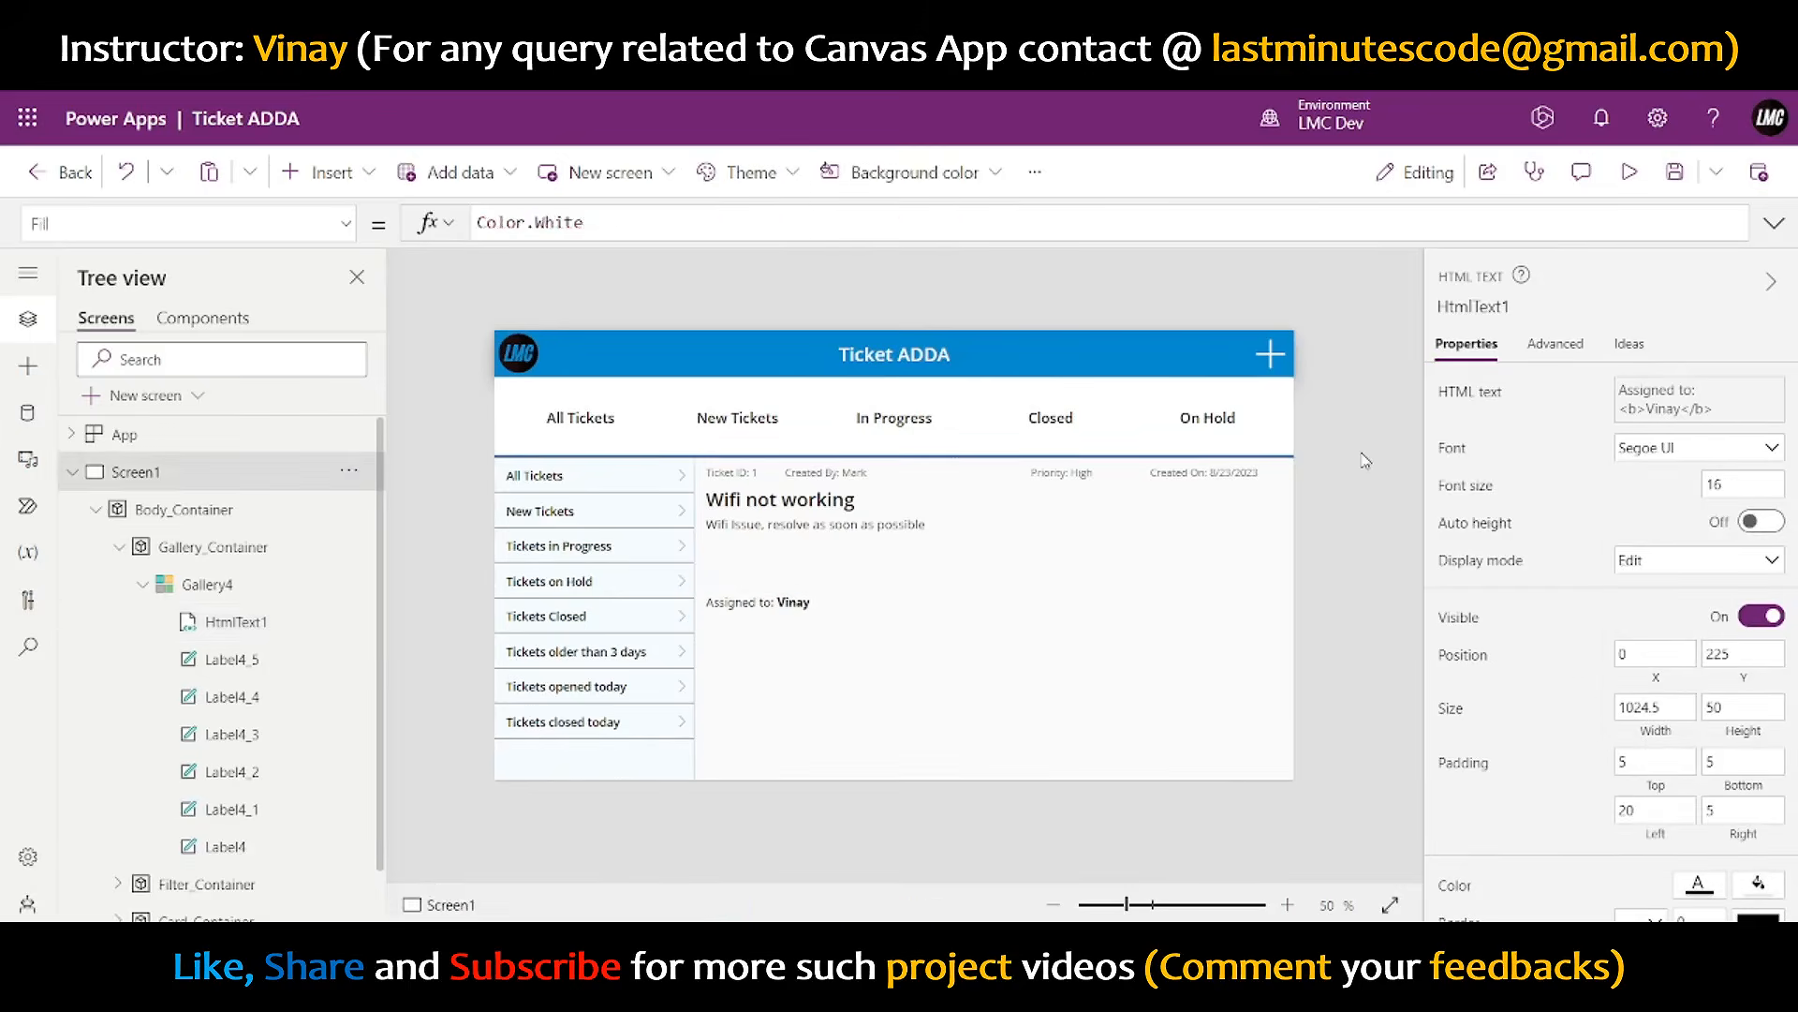
{"action": "left_click", "coordinate": [849, 606]}
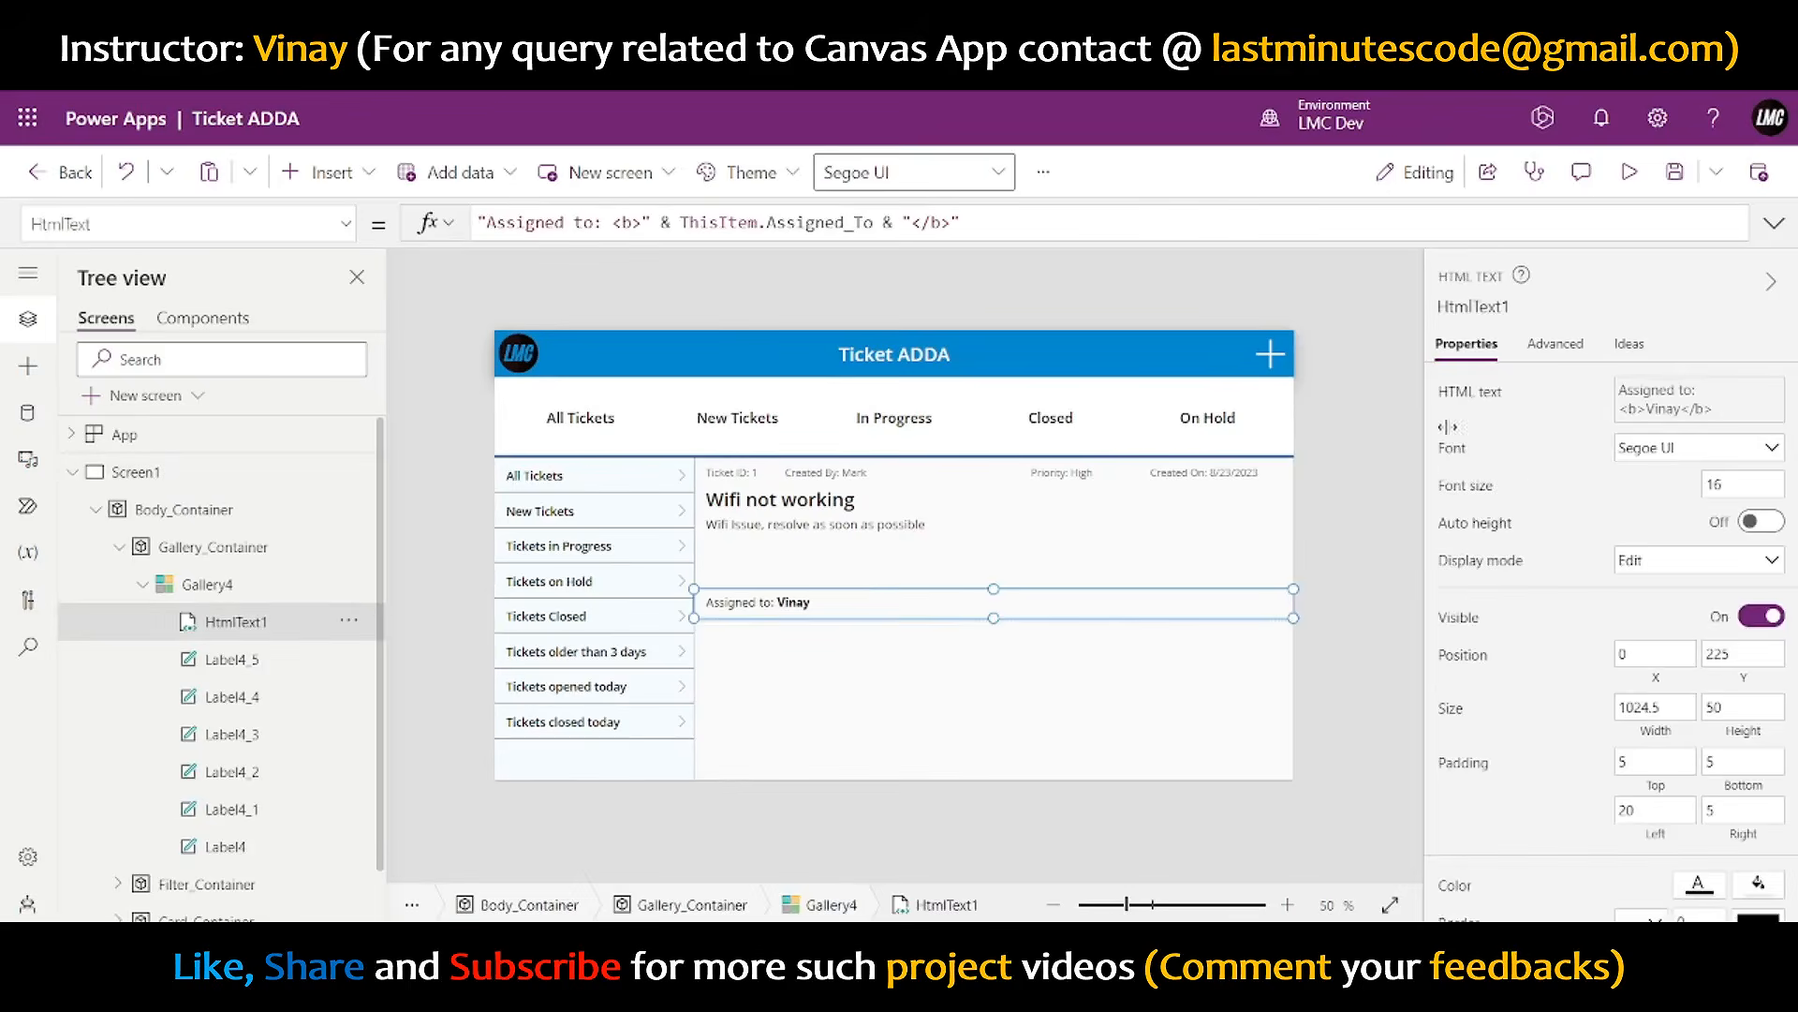
{"action": "left_click", "coordinate": [1668, 448]}
{"action": "left_click", "coordinate": [1653, 730]}
{"action": "left_click", "coordinate": [1630, 172]}
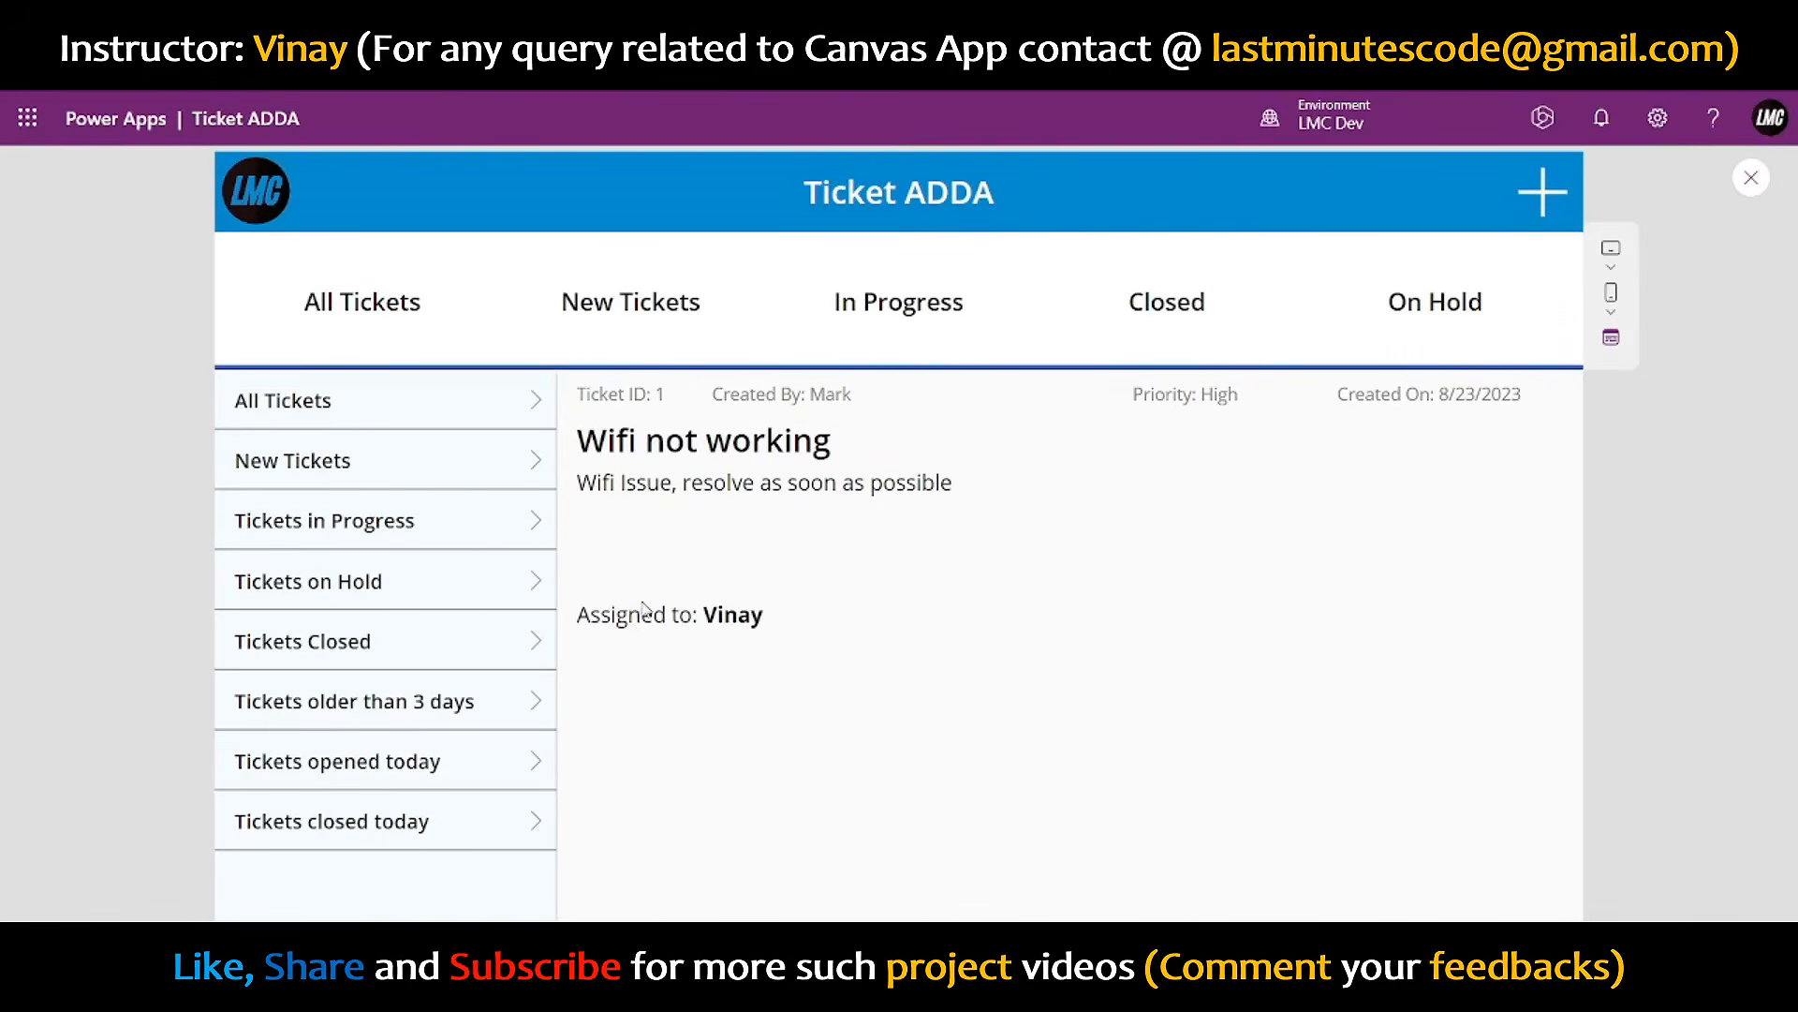
{"action": "left_click", "coordinate": [1750, 177]}
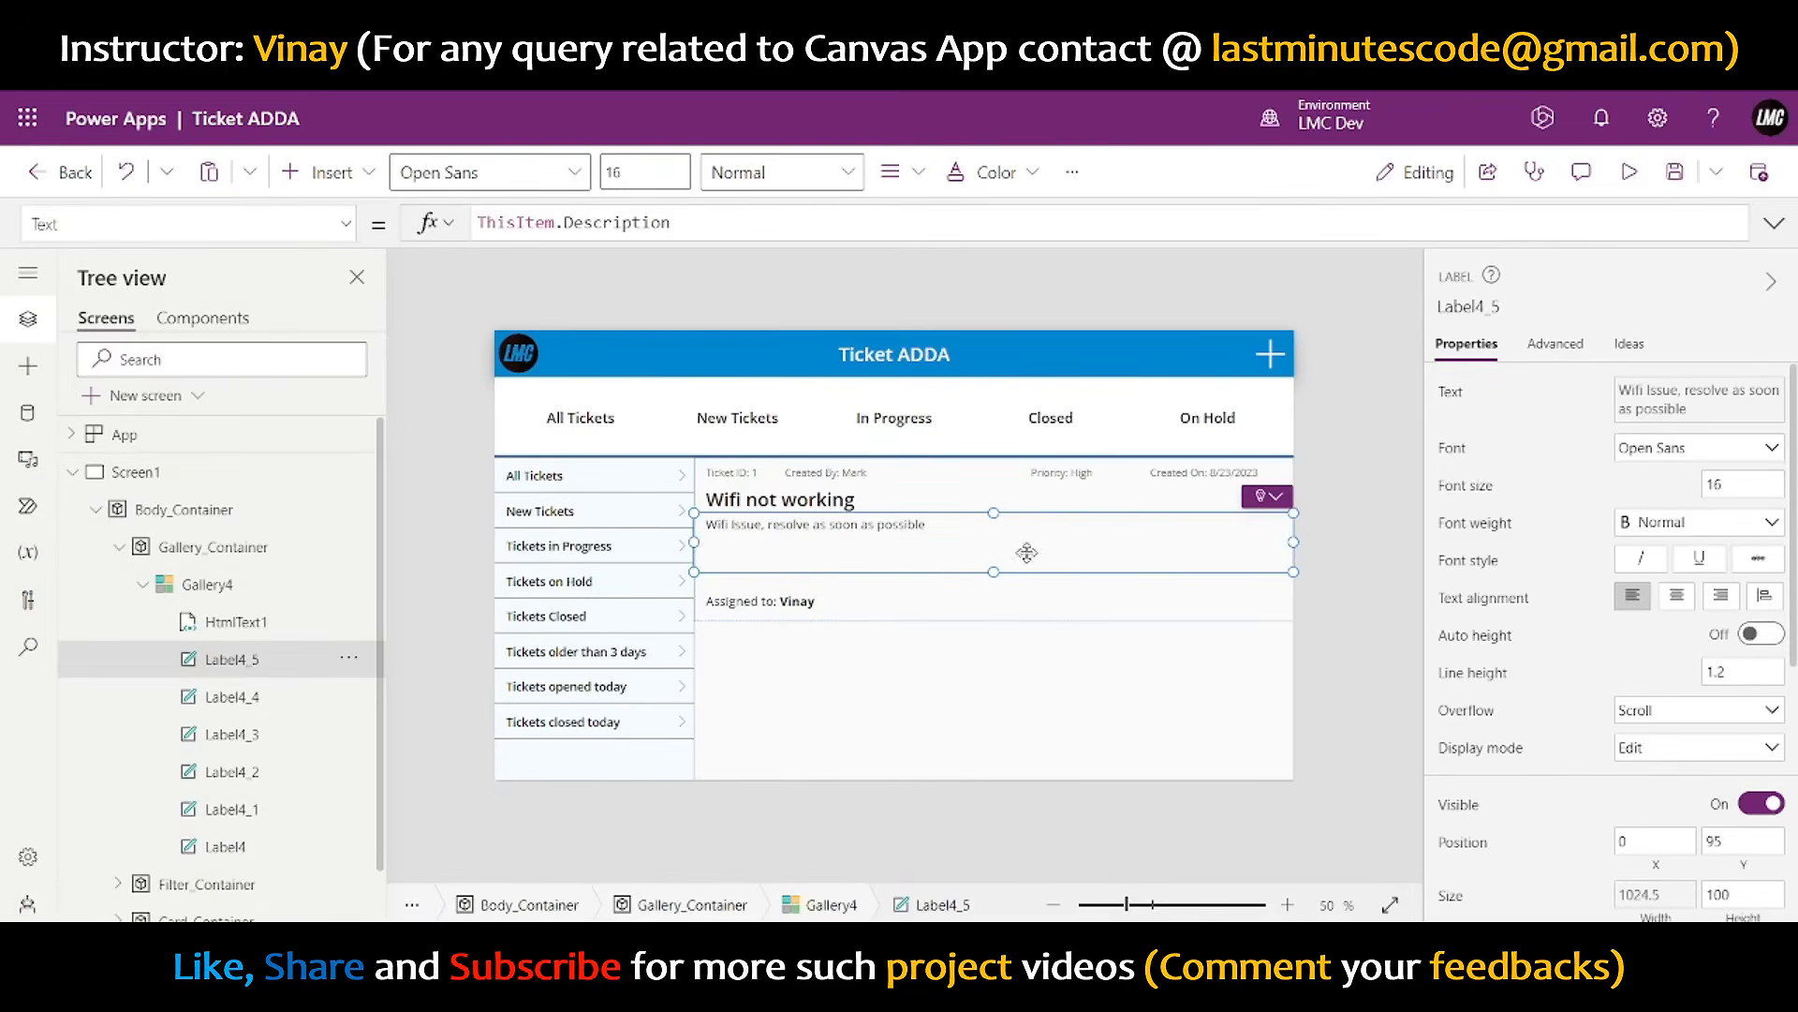
- Set the description label's X position to 20 and its left padding to 0
{"action": "left_click_drag", "start_coordinate": [696, 542], "coordinate": [709, 541]}
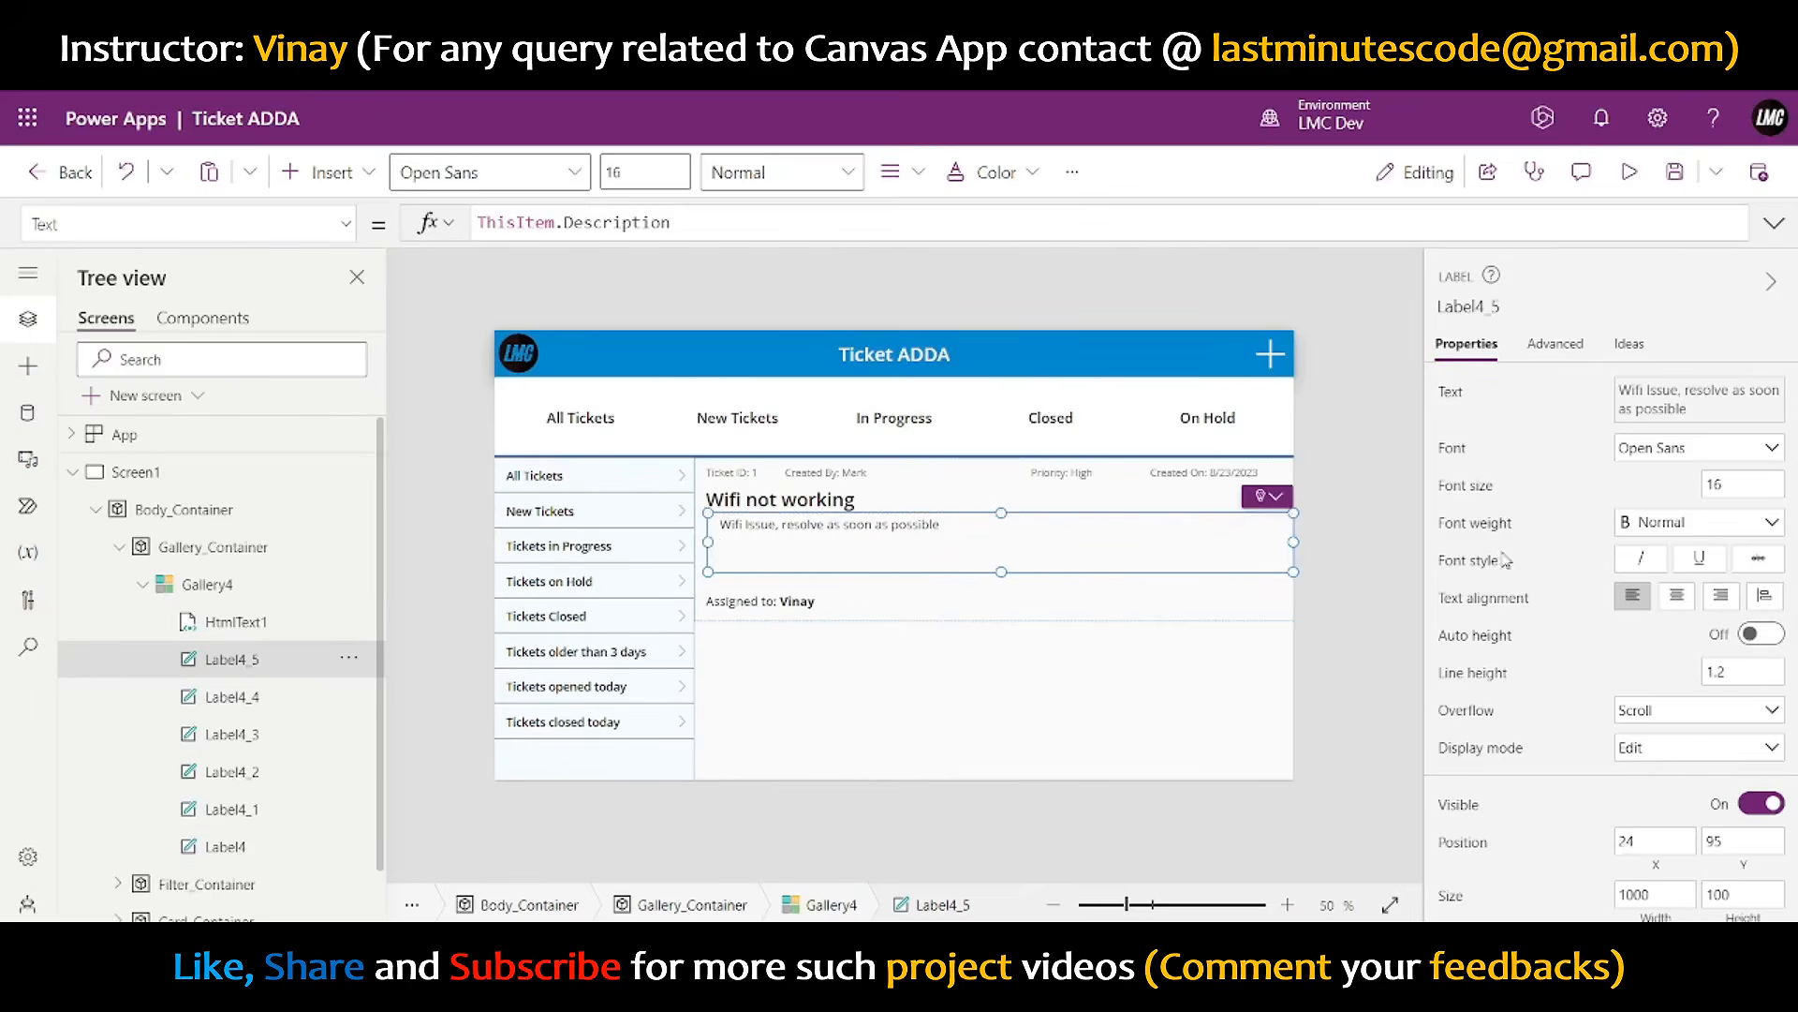
{"action": "scroll", "coordinate": [1690, 670], "scroll_direction": "down", "scroll_amount": 3}
{"action": "left_click", "coordinate": [1628, 489]}
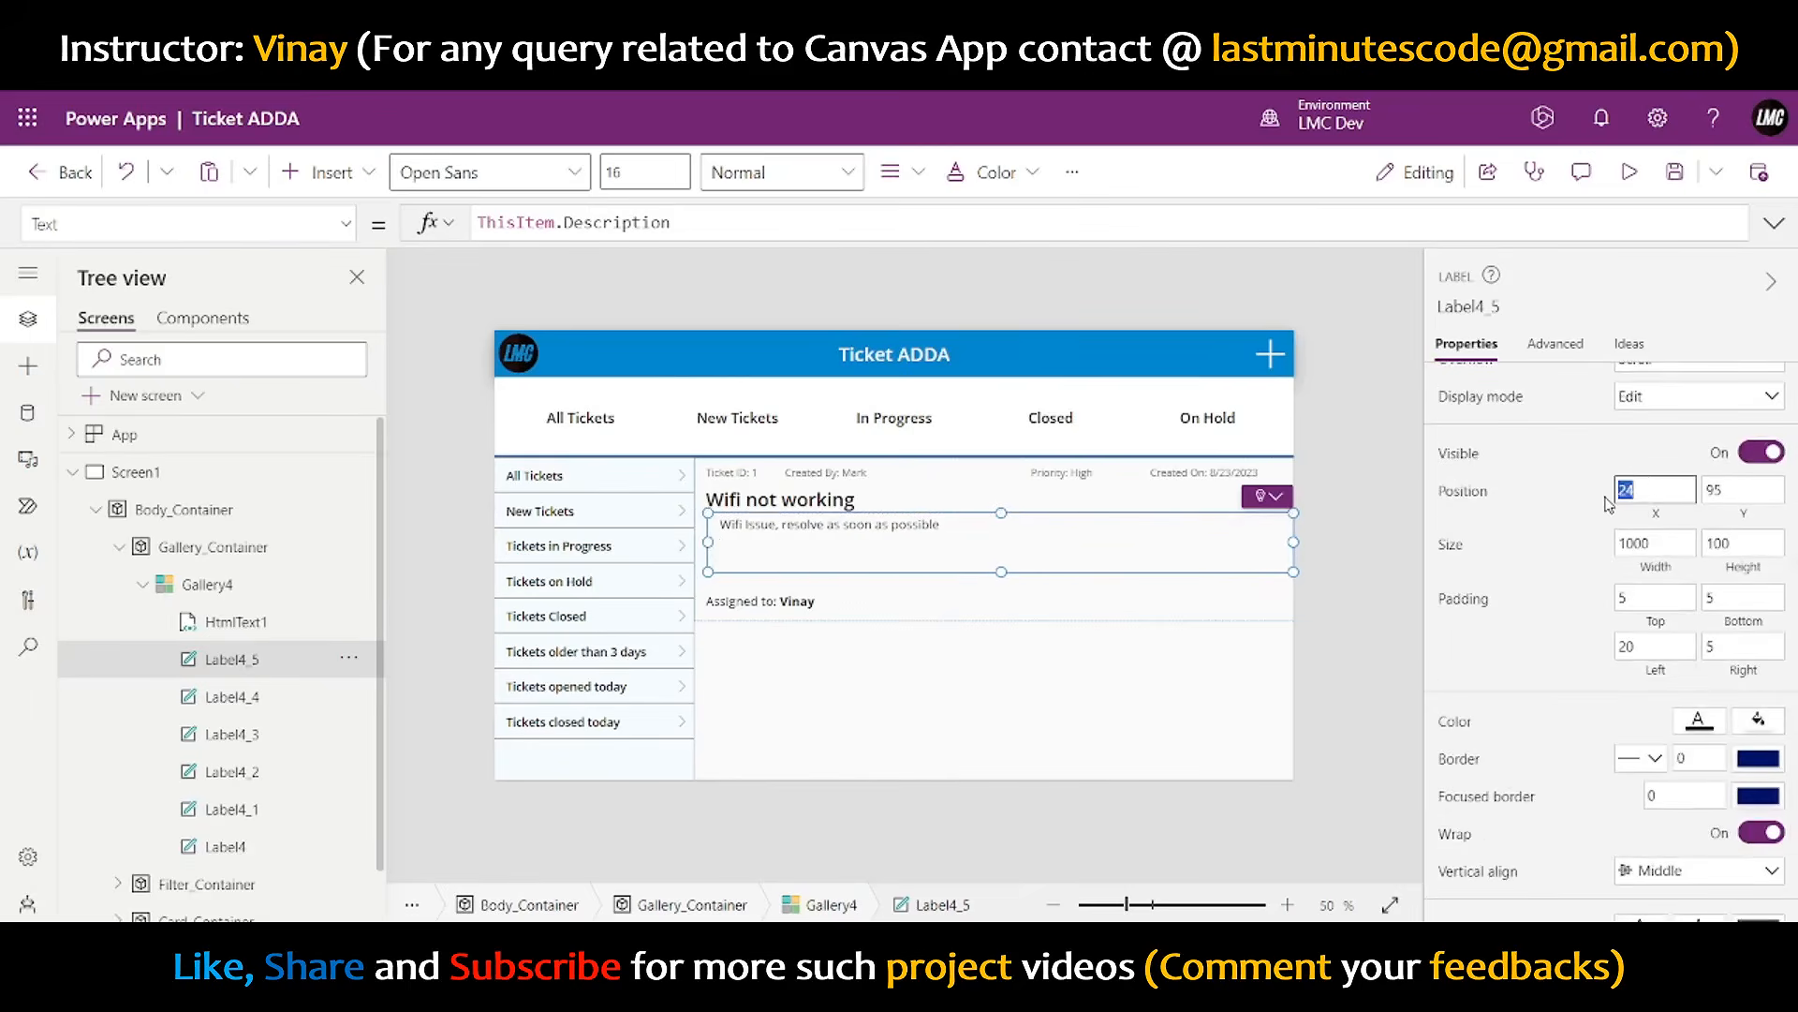
{"action": "key", "text": "BackSpace"}
{"action": "type", "text": "0"}
{"action": "double_click", "coordinate": [1630, 646]}
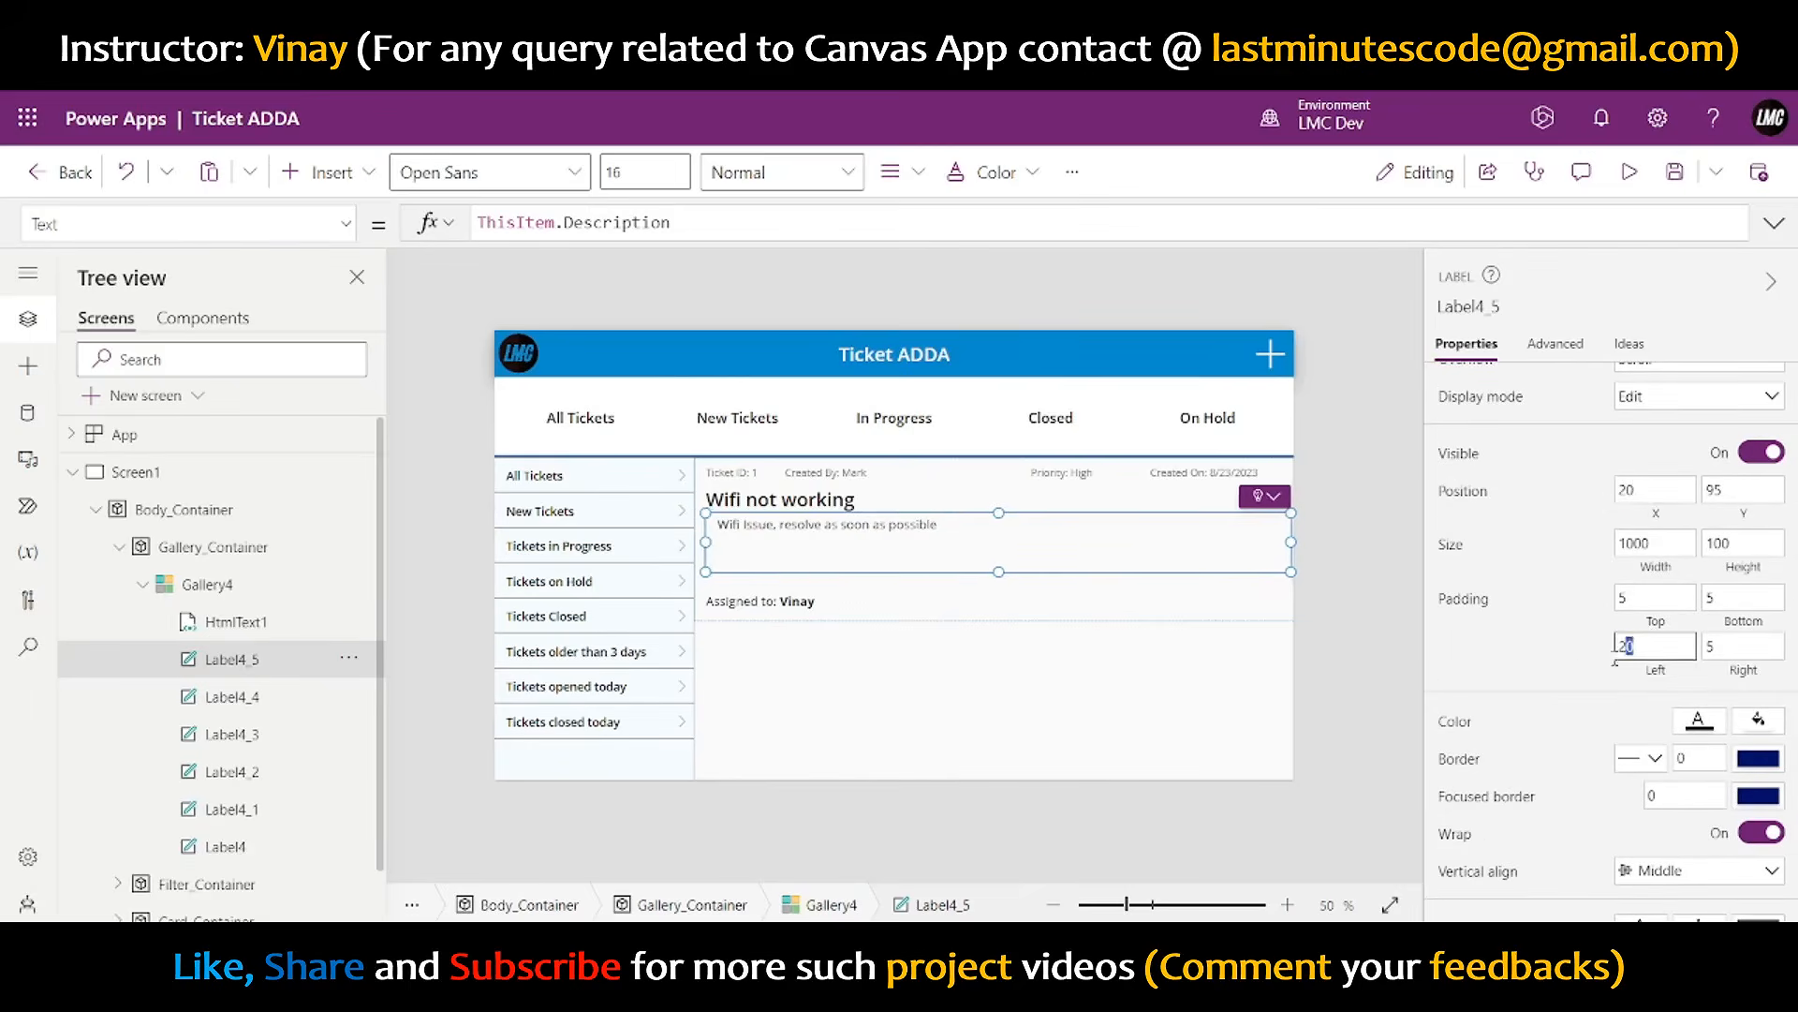
{"action": "type", "text": "0"}
{"action": "left_click", "coordinate": [1583, 668]}
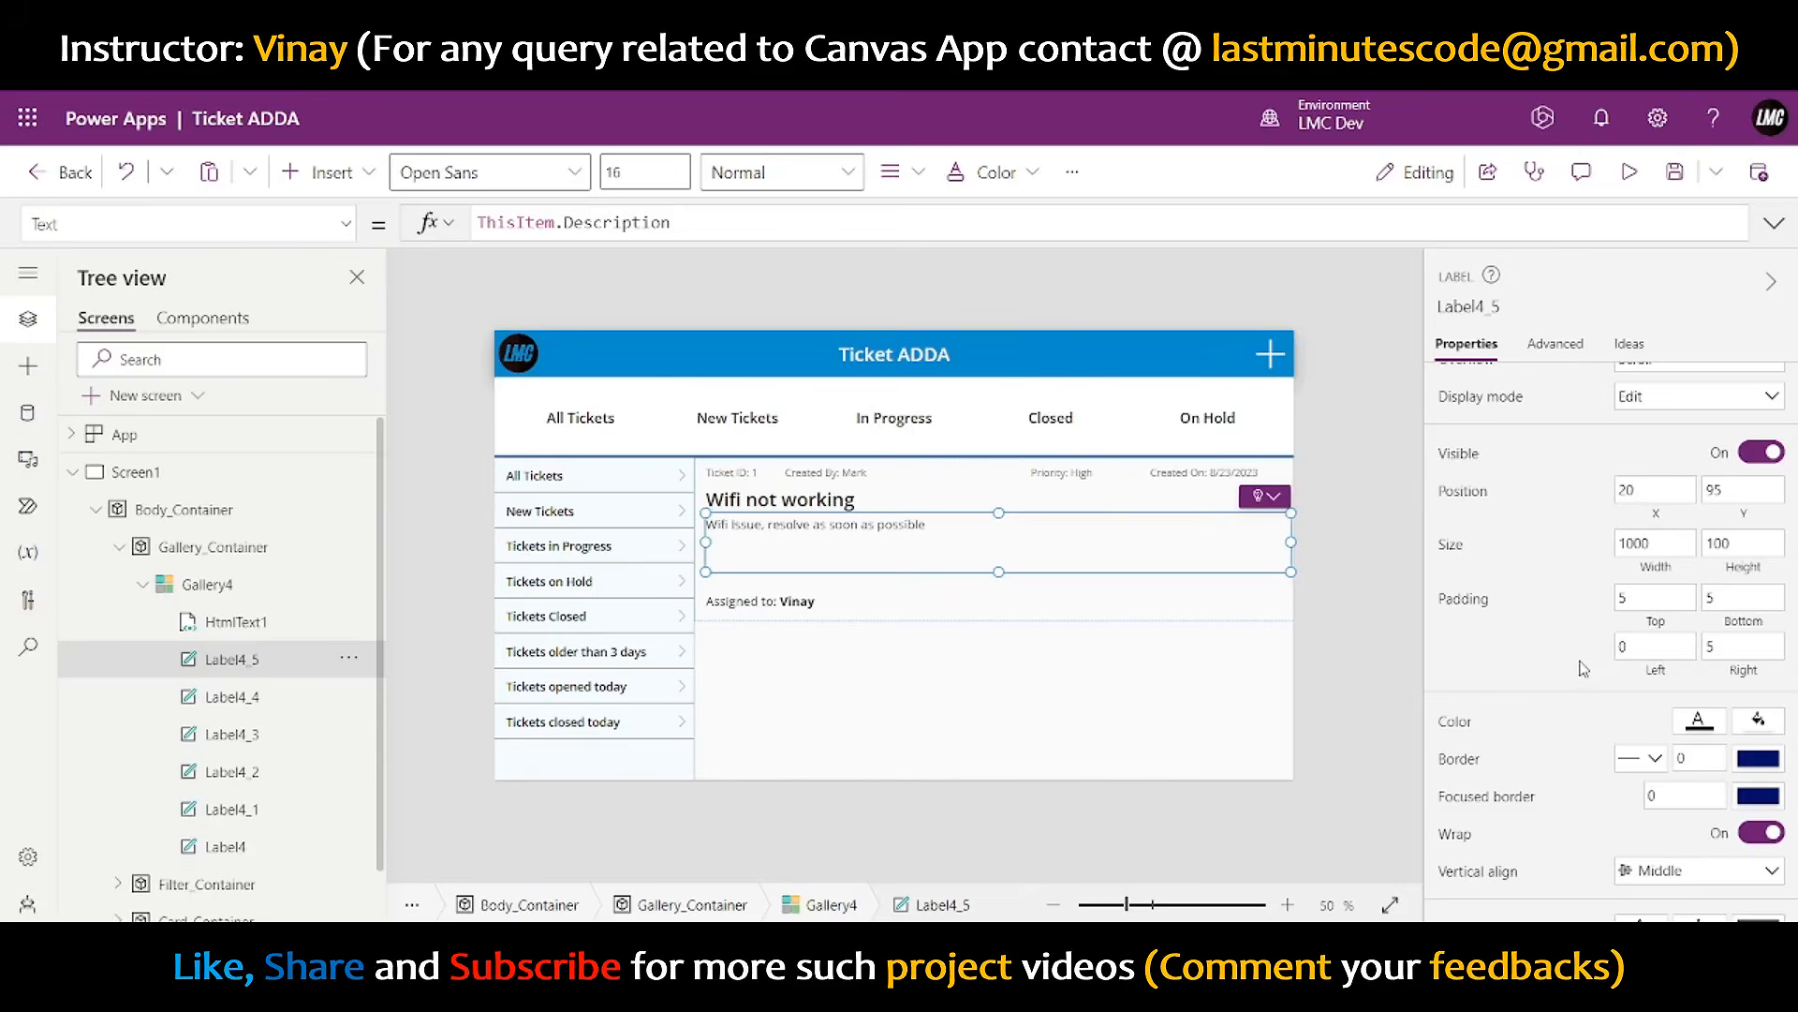
- Set the description label's width formula to Parent.Width - 40
{"action": "left_click", "coordinate": [1665, 579]}
{"action": "type", "text": "Par"}
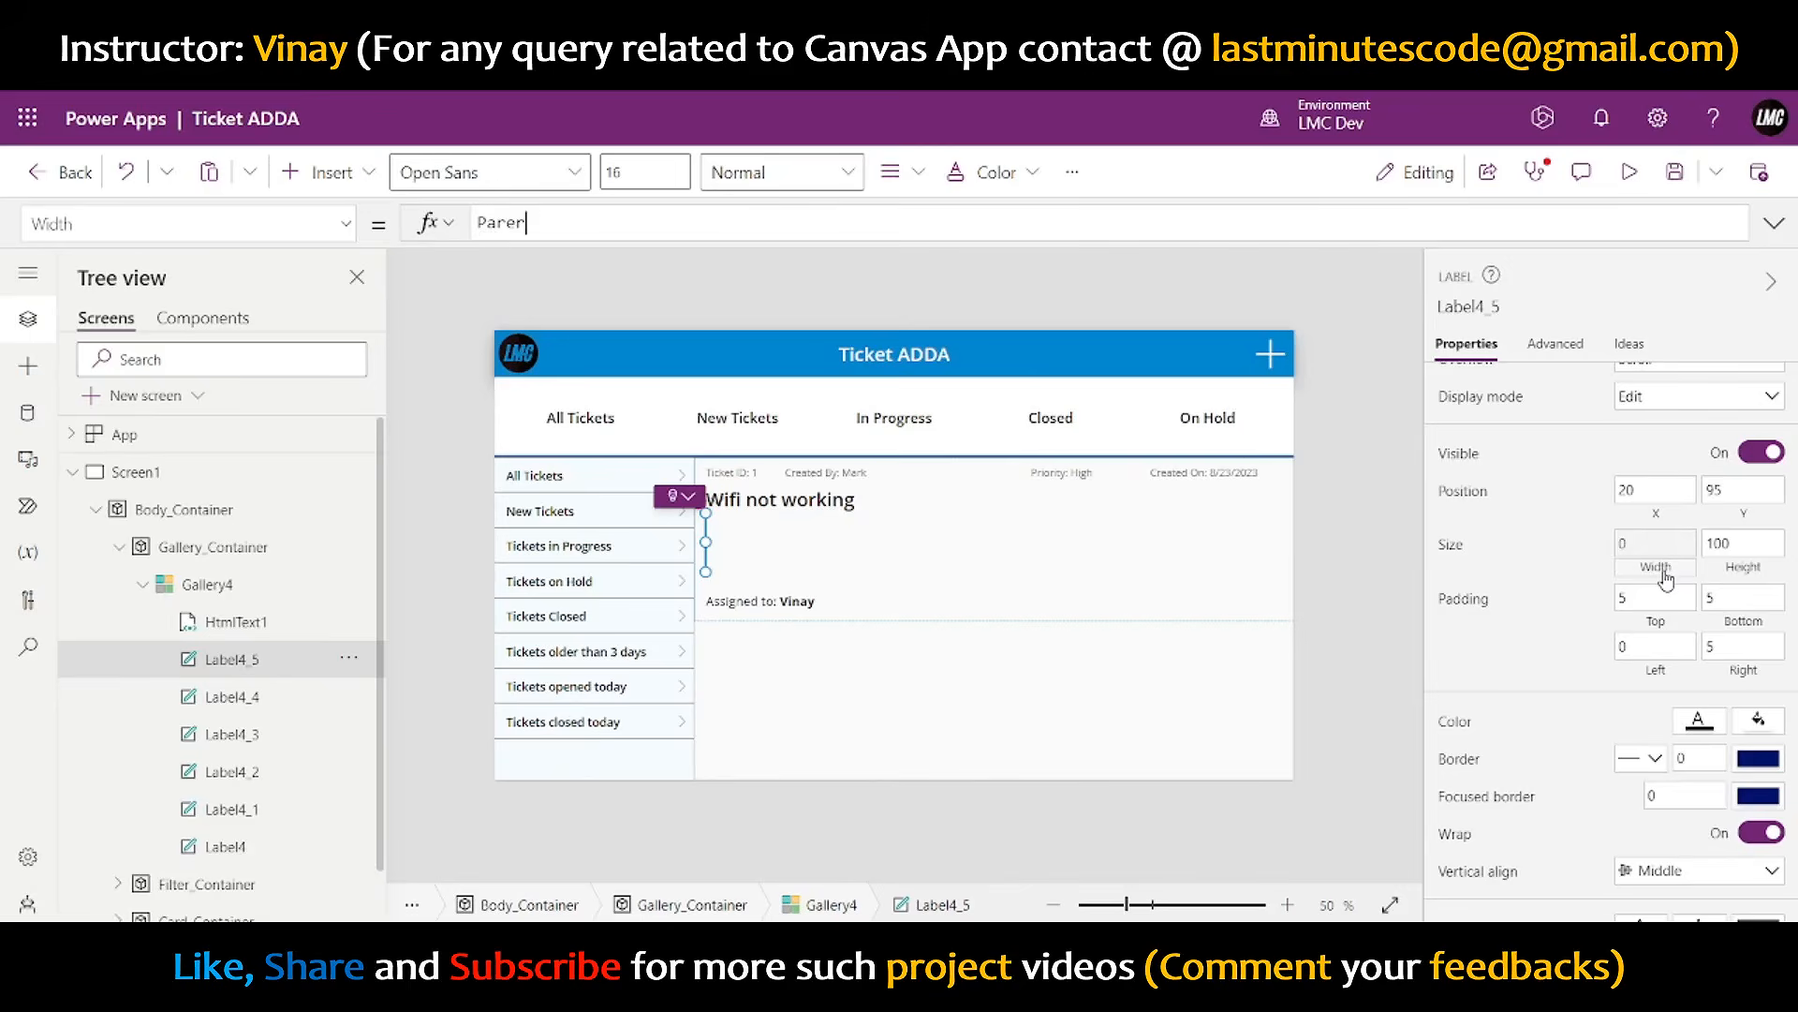
{"action": "type", "text": "ent.Width"}
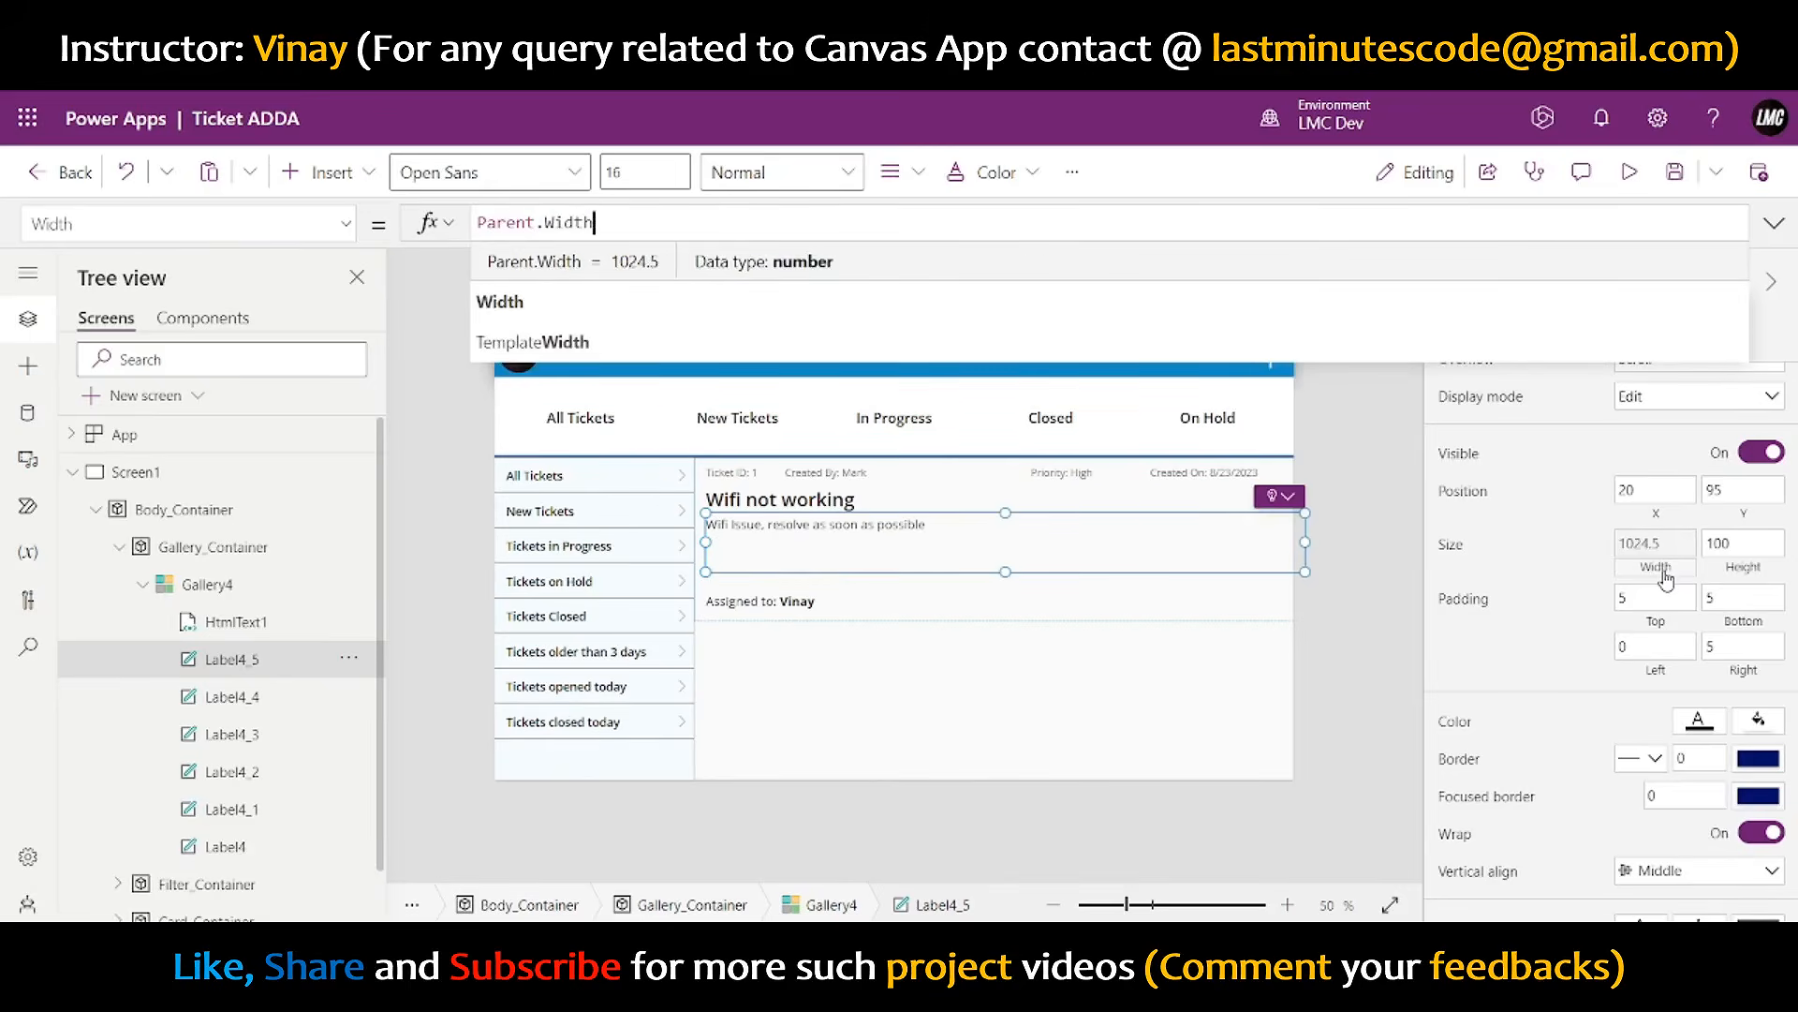
{"action": "type", "text": "/"}
{"action": "key", "text": "BackSpace"}
{"action": "type", "text": "- 40"}
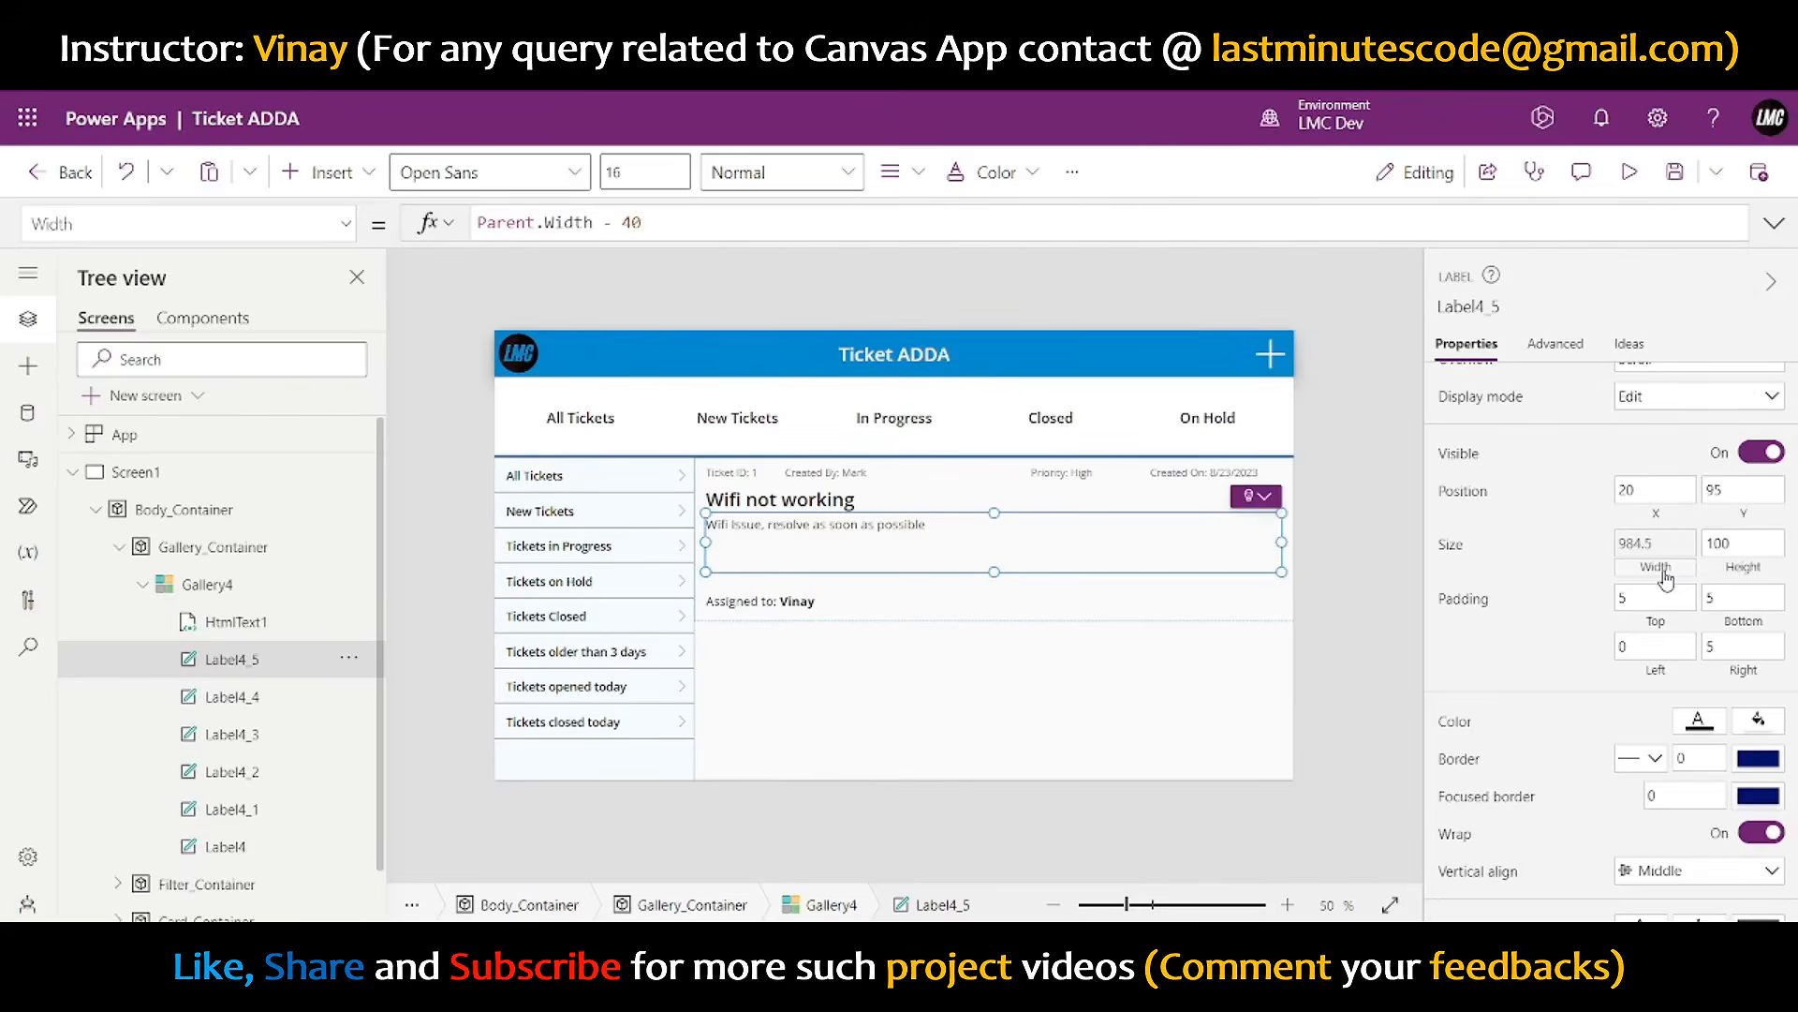
- Fill the description label's background with standard white
{"action": "scroll", "coordinate": [1742, 619], "scroll_direction": "down", "scroll_amount": 2}
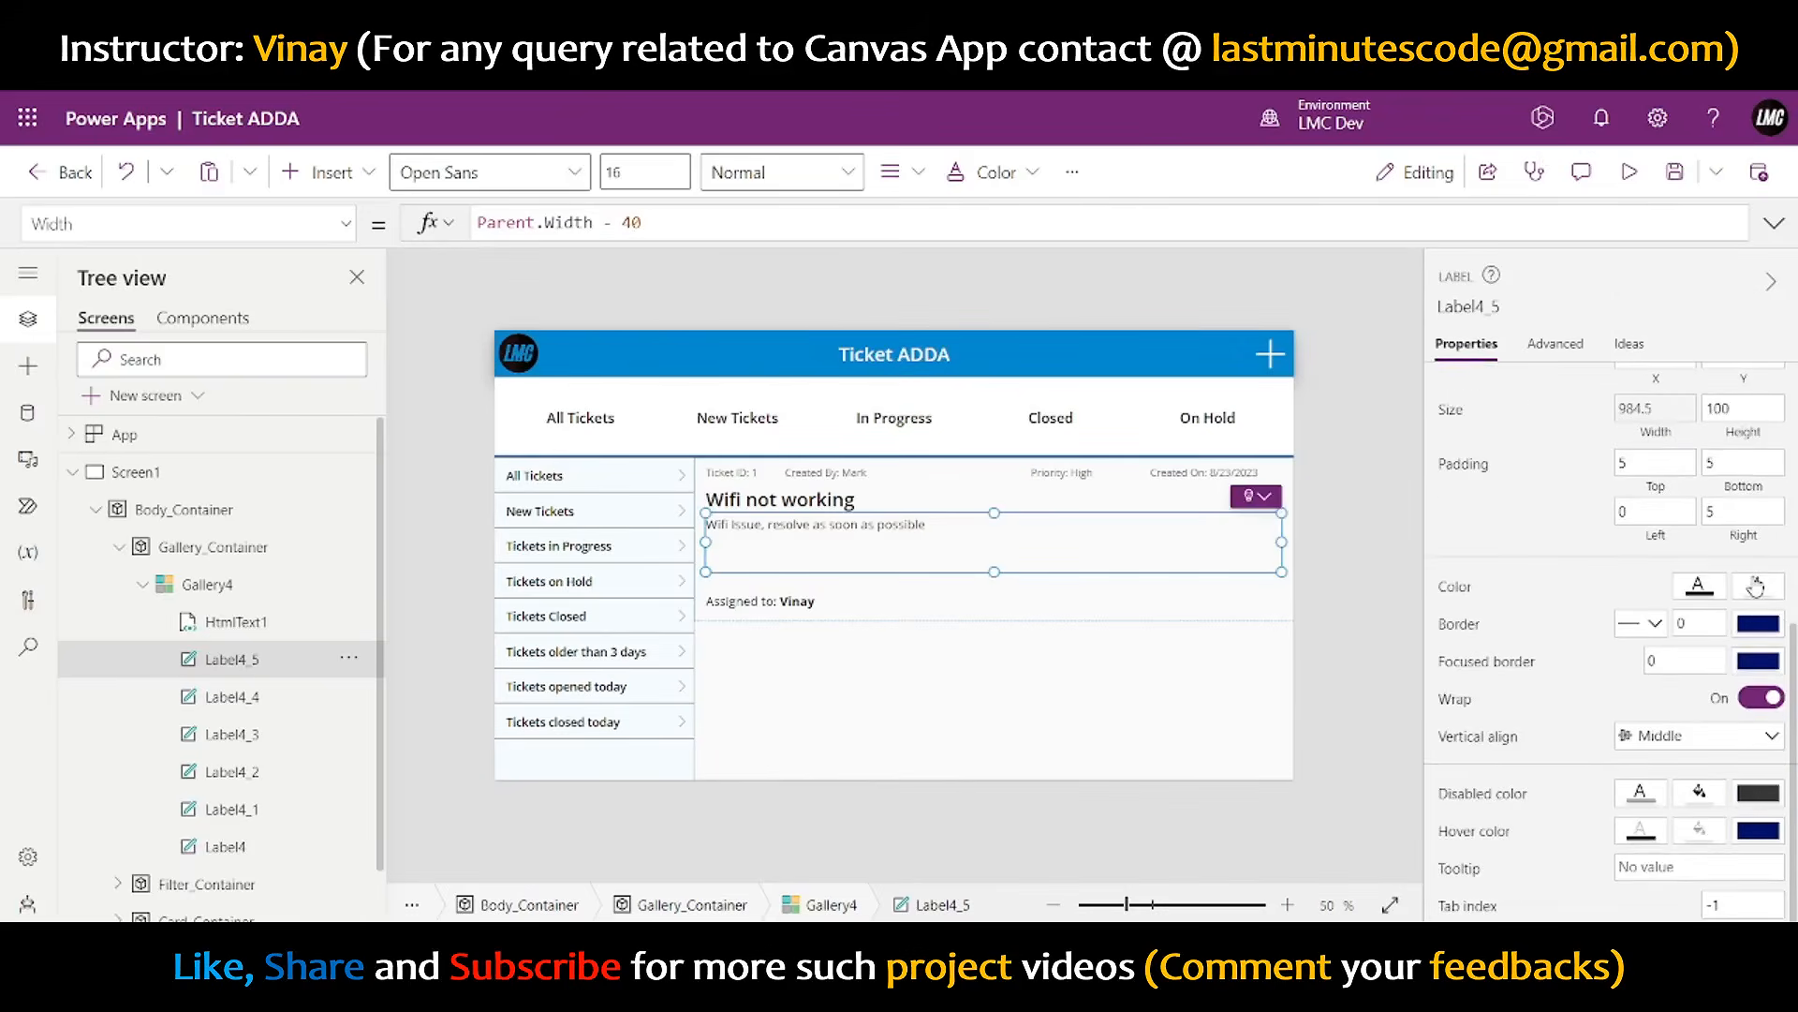
{"action": "left_click", "coordinate": [1758, 584]}
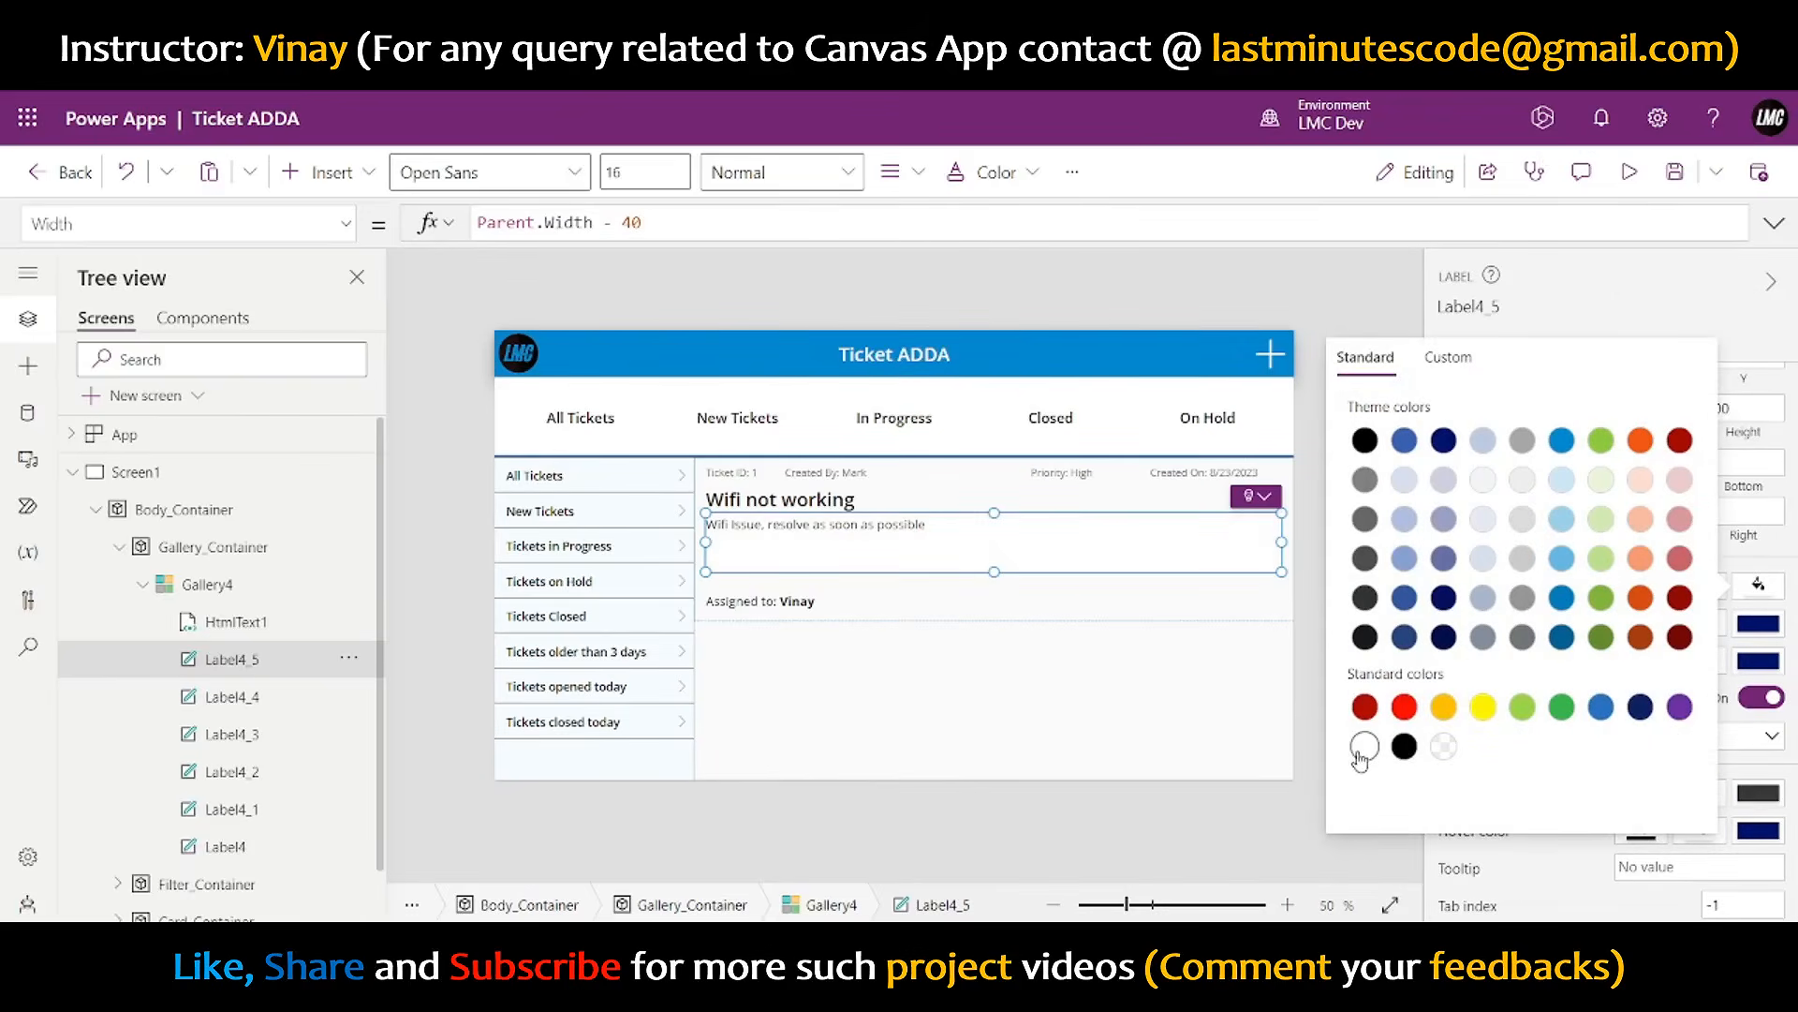
{"action": "left_click", "coordinate": [1740, 335]}
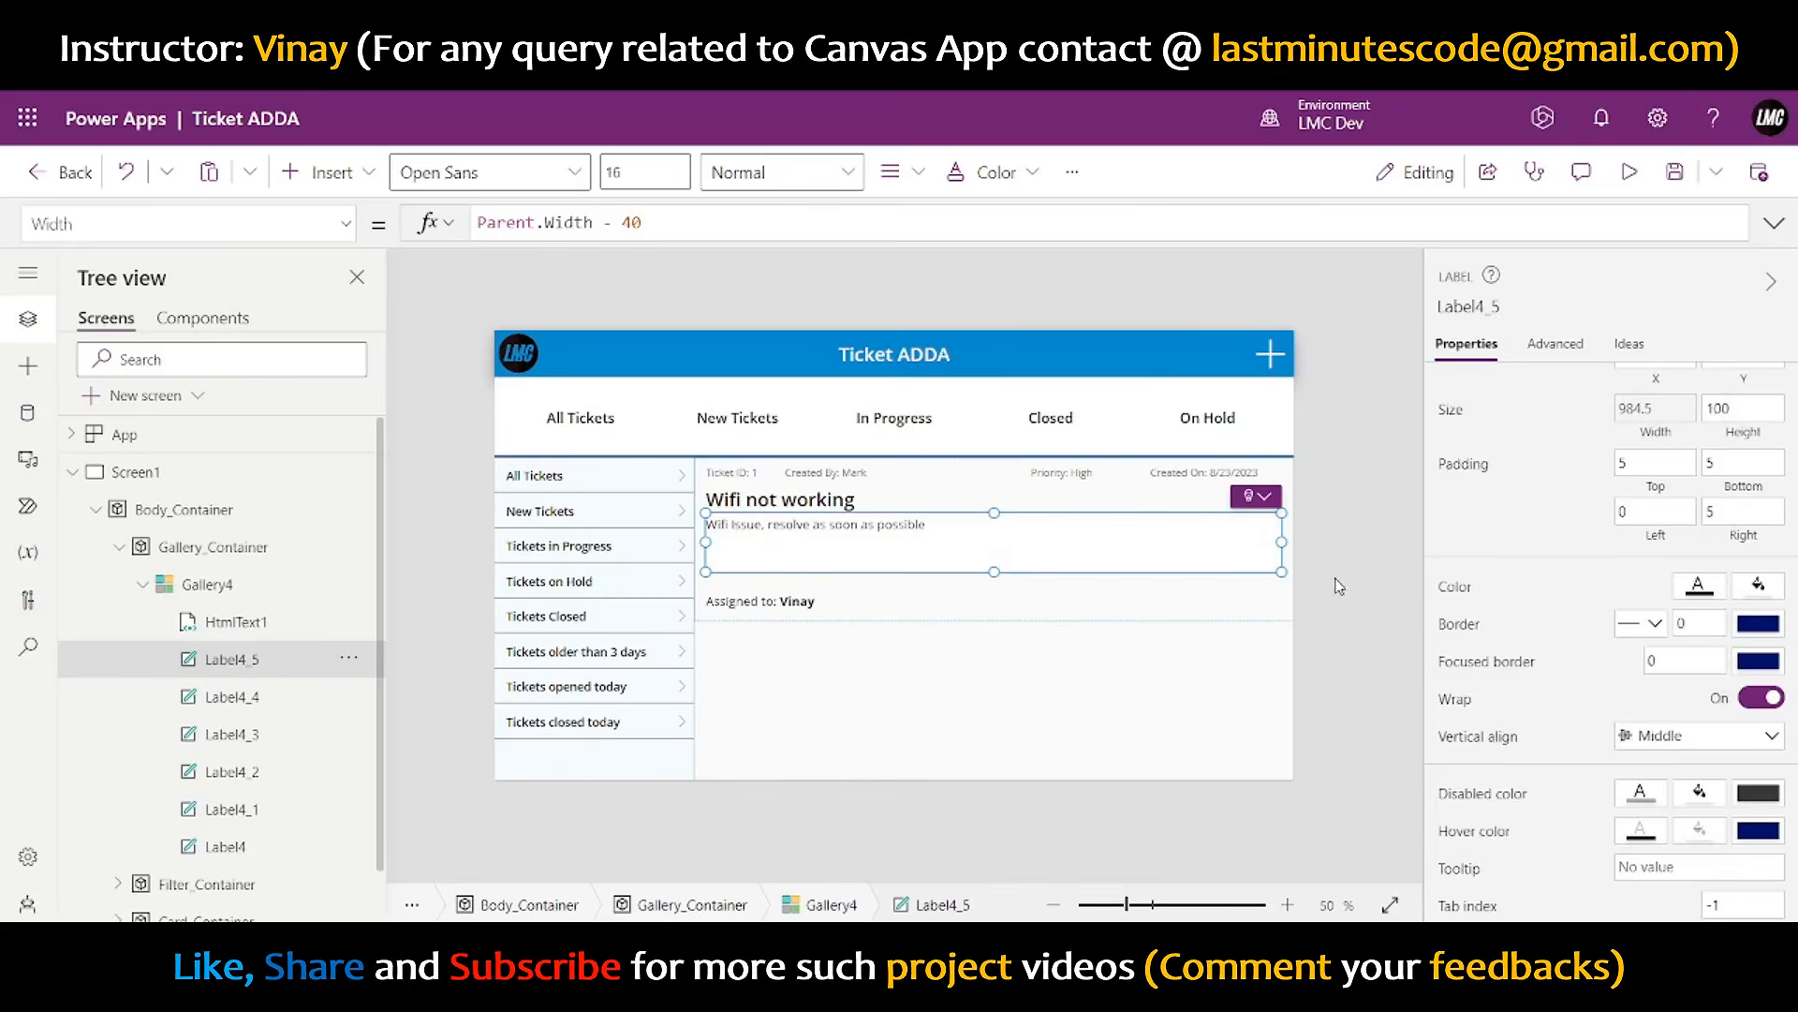
{"action": "left_click", "coordinate": [1339, 586]}
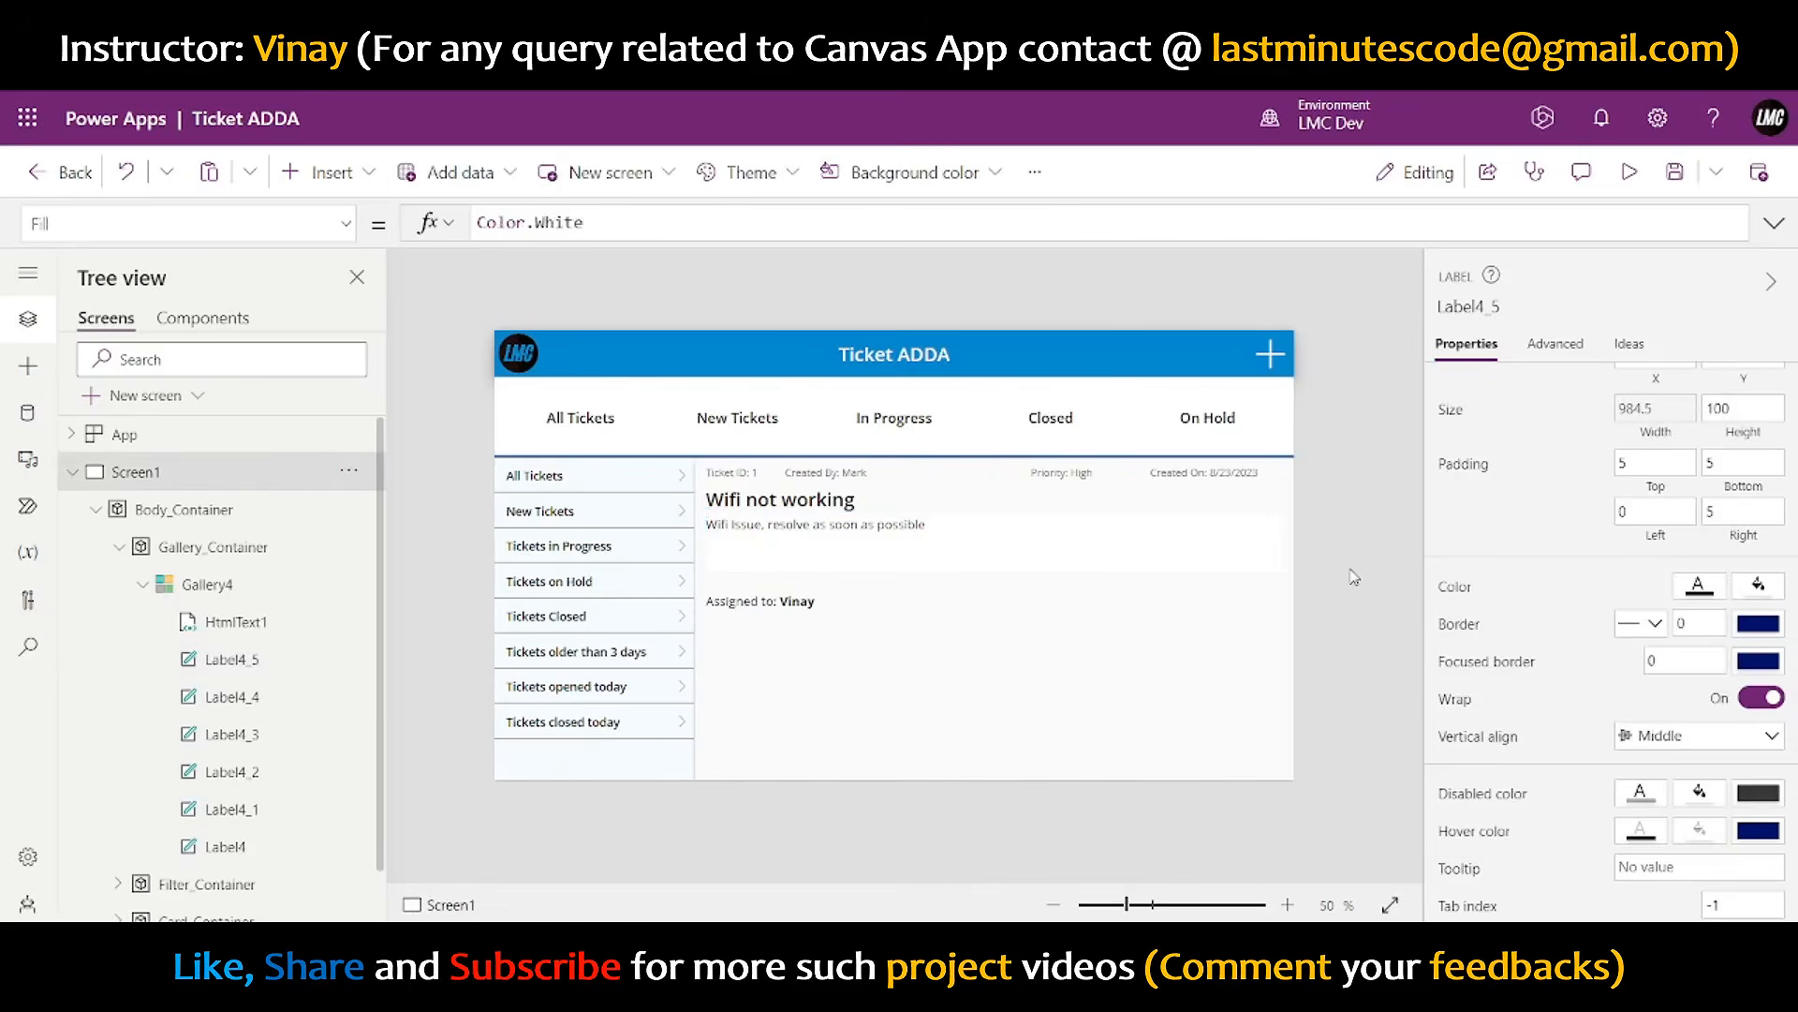
- Try a left padding of 10 on the description label
{"action": "left_click", "coordinate": [890, 546]}
{"action": "scroll", "coordinate": [1644, 646], "scroll_direction": "down", "scroll_amount": 5}
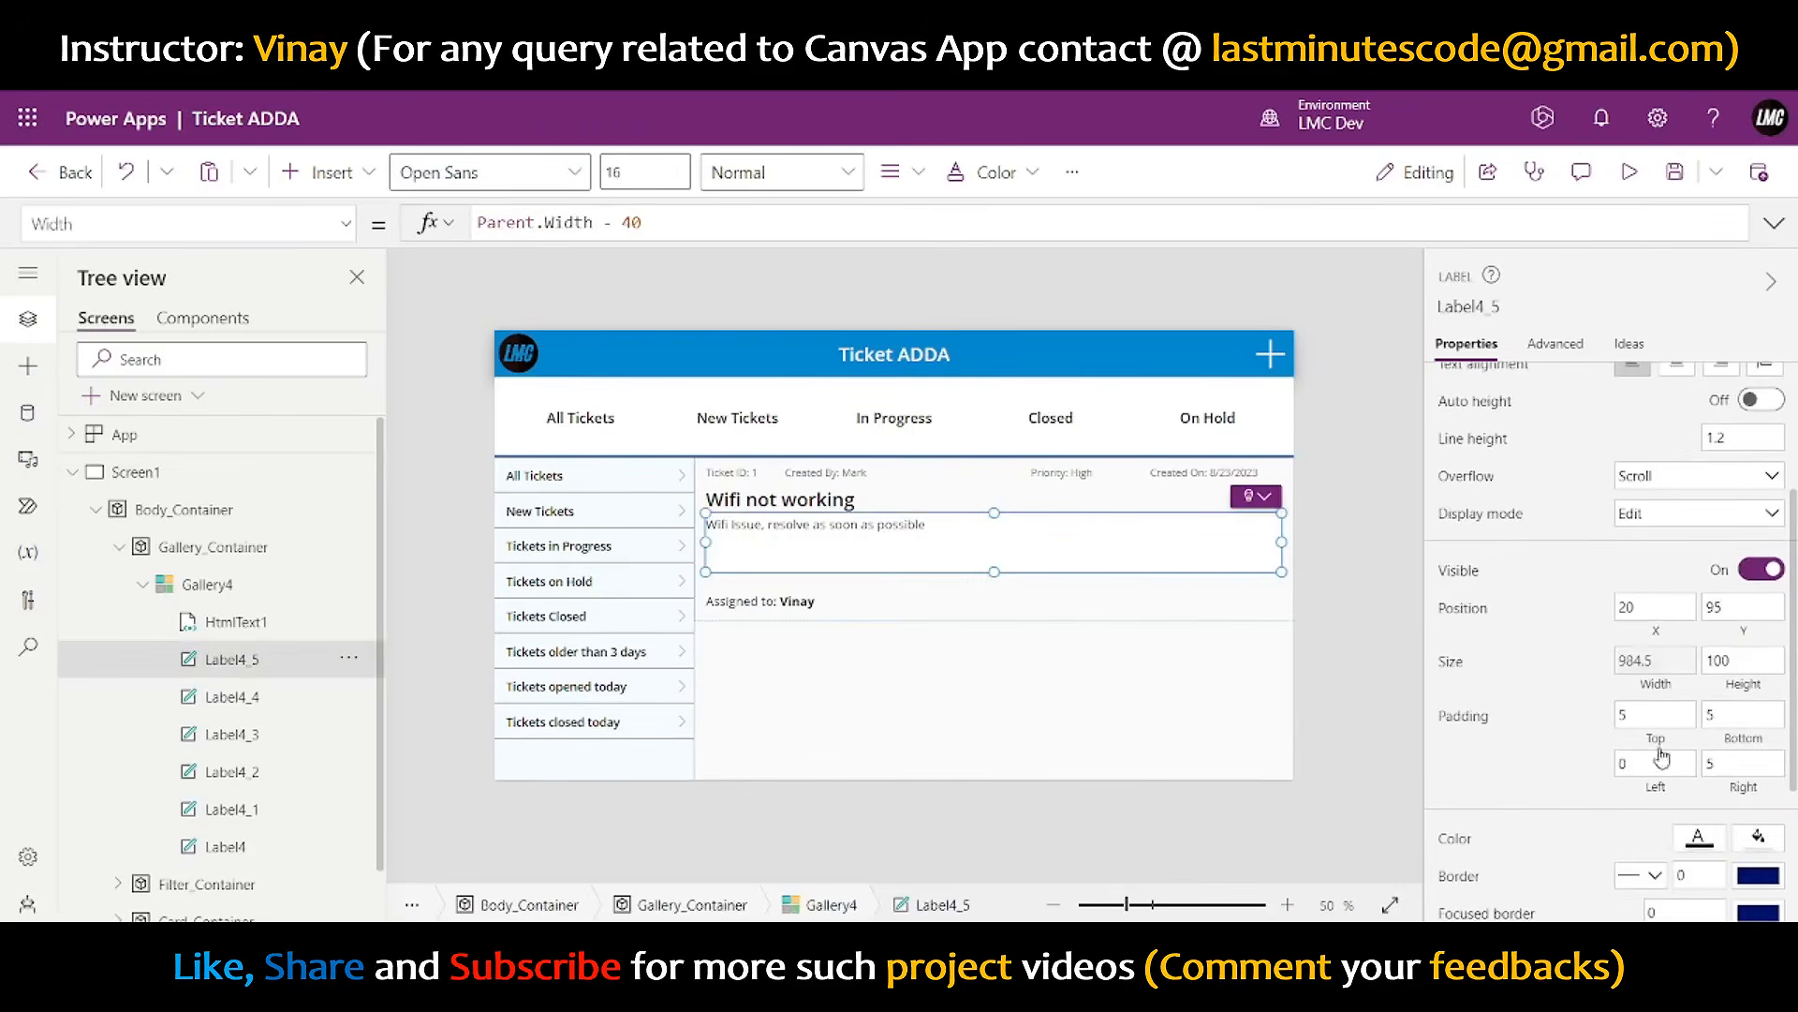
{"action": "left_click_drag", "start_coordinate": [1639, 761], "coordinate": [1613, 758]}
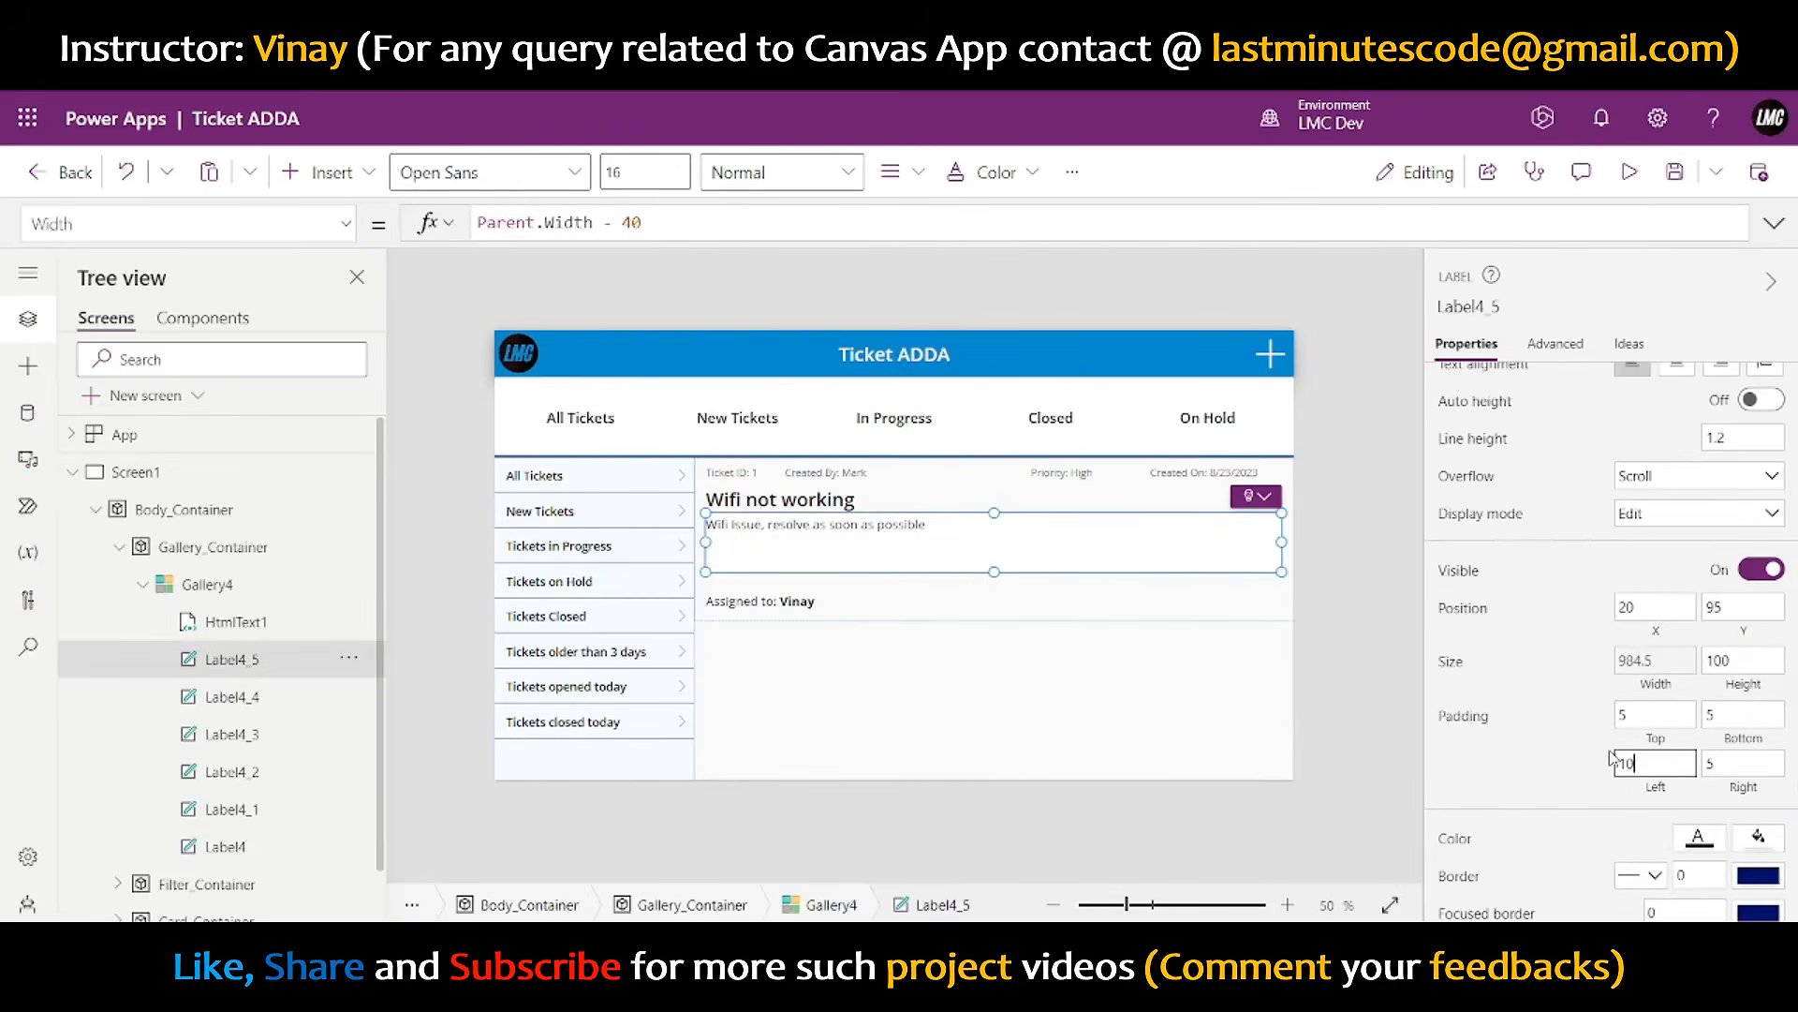
{"action": "type", "text": "10"}
{"action": "left_click", "coordinate": [1582, 766]}
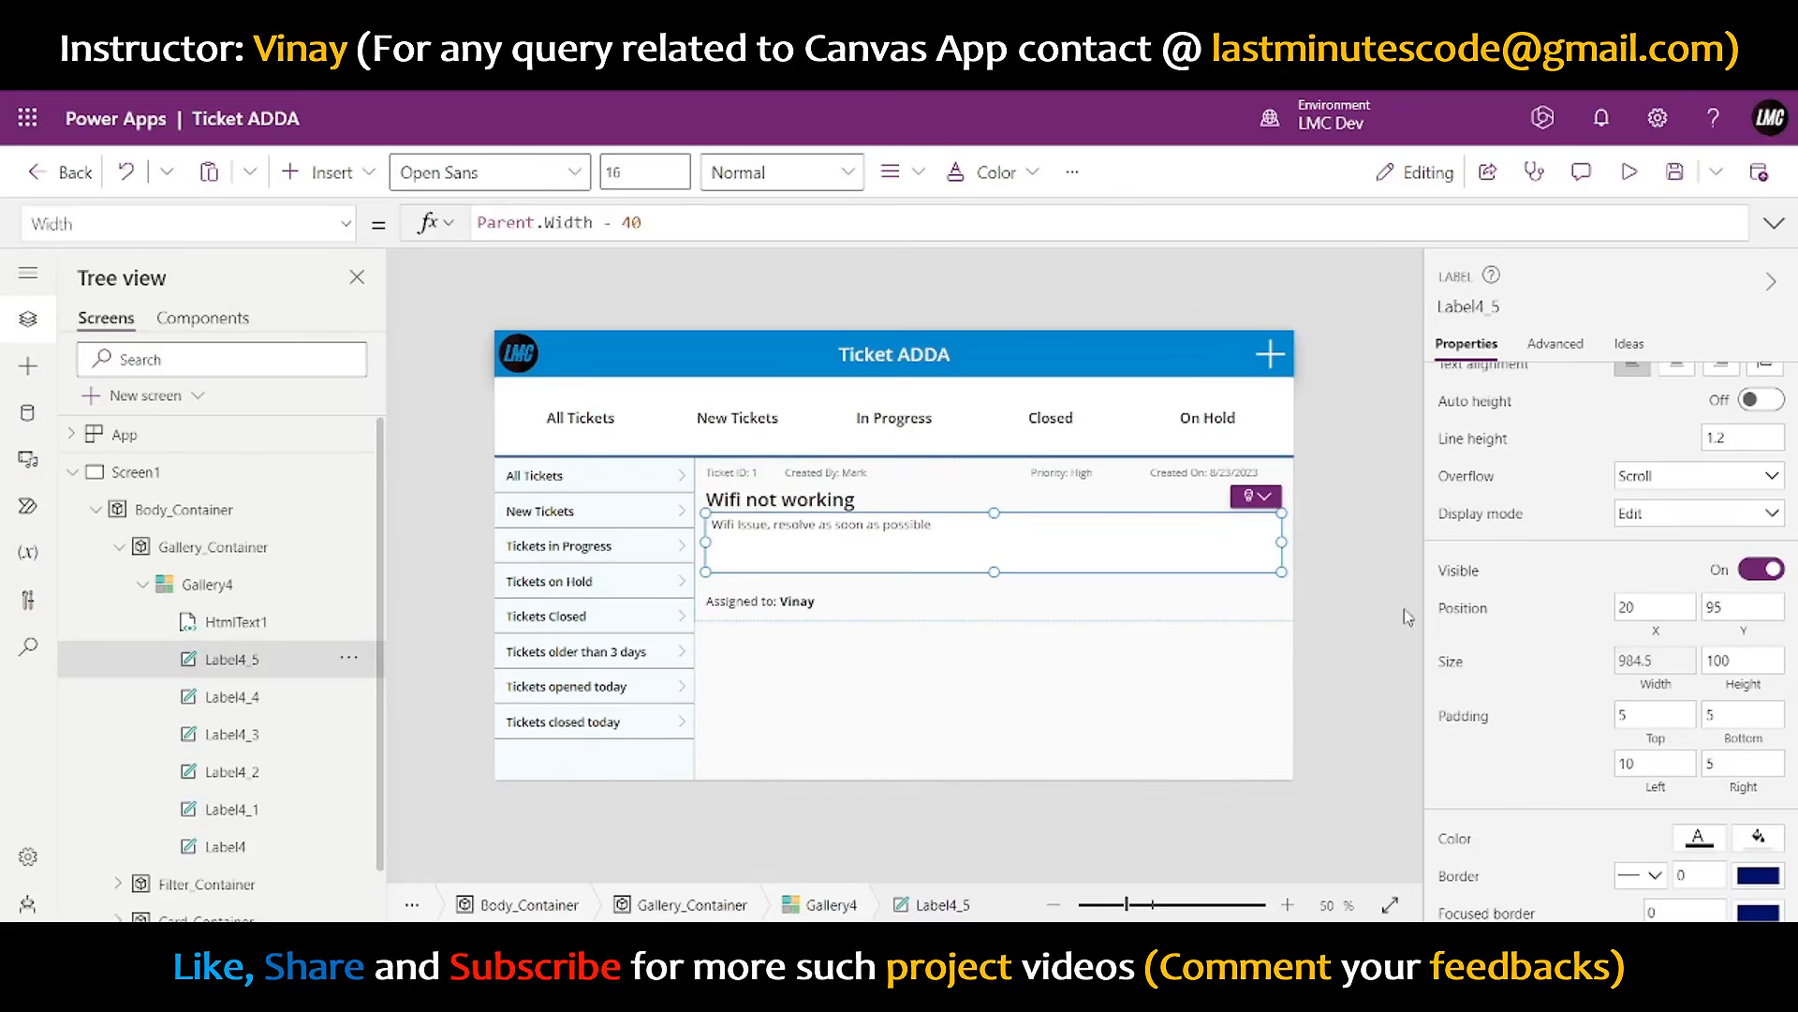
- Set the description label's left padding to 20
{"action": "left_click_drag", "start_coordinate": [1628, 766], "coordinate": [1605, 766]}
{"action": "left_click", "coordinate": [1605, 766]}
{"action": "left_click", "coordinate": [1377, 568]}
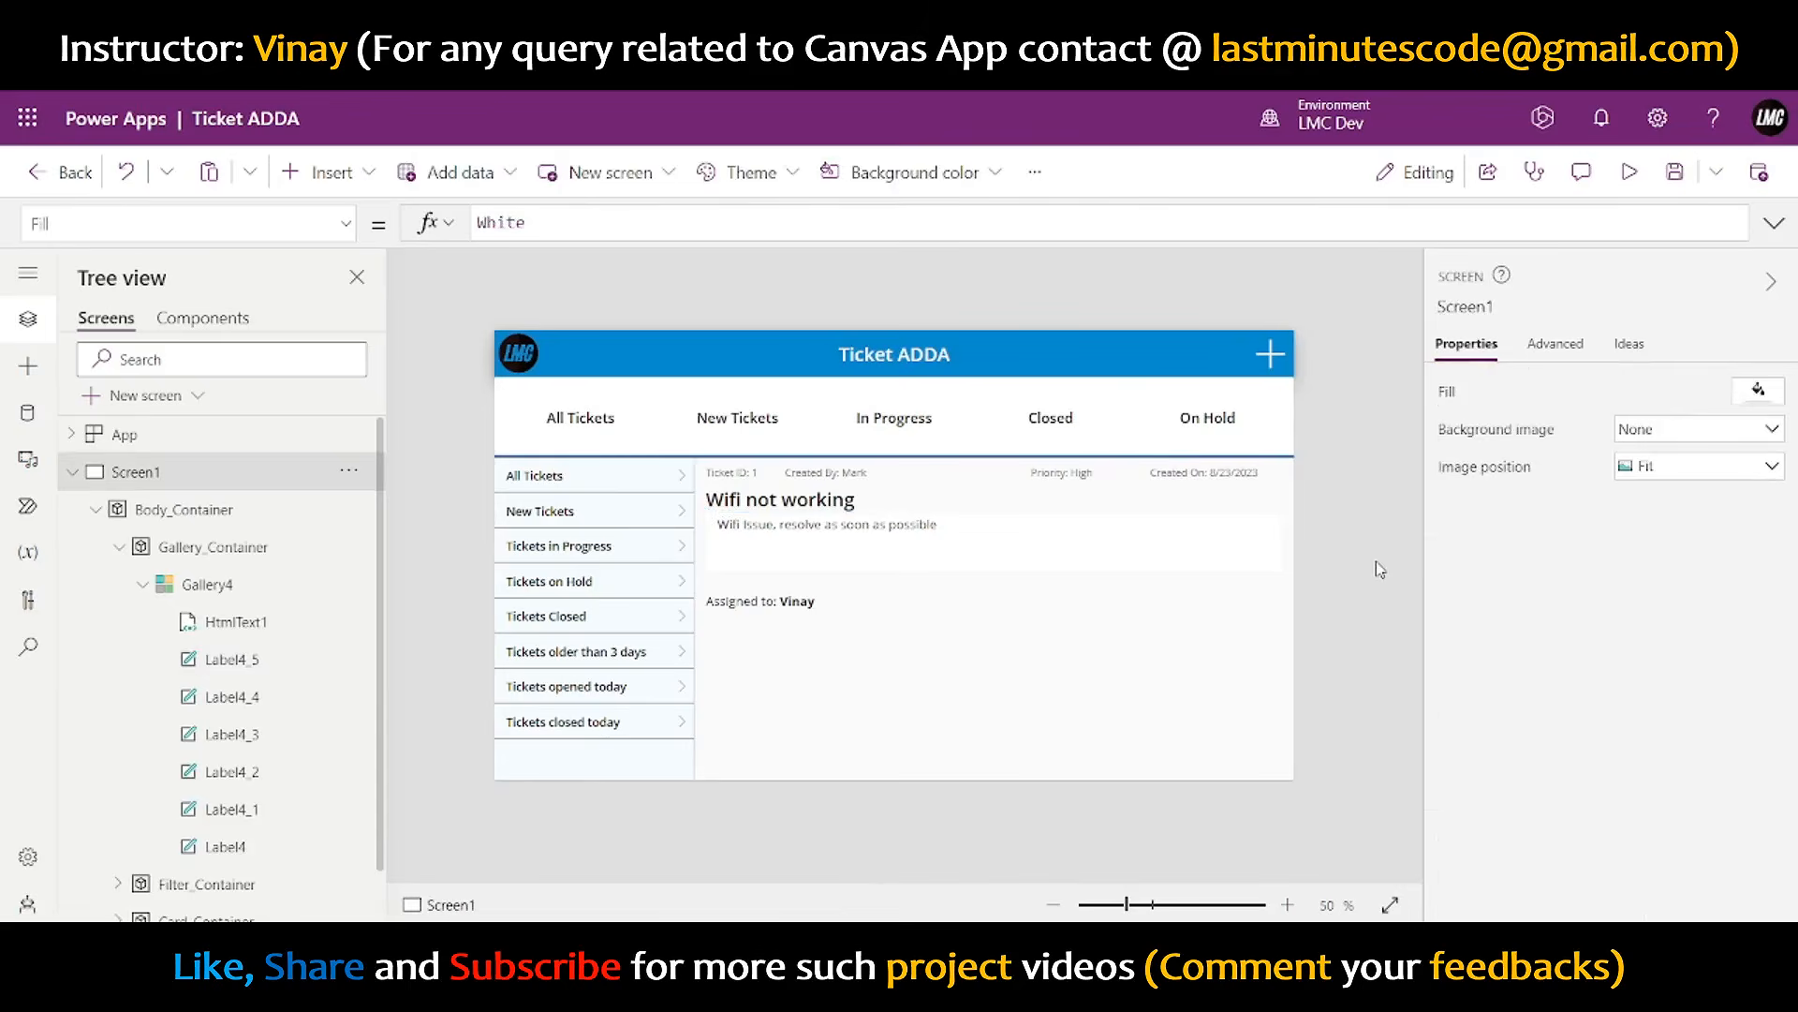
- Move the assigned-to HTML text up to Y 195, directly below the description label, and set its height to 40
{"action": "left_click", "coordinate": [784, 602]}
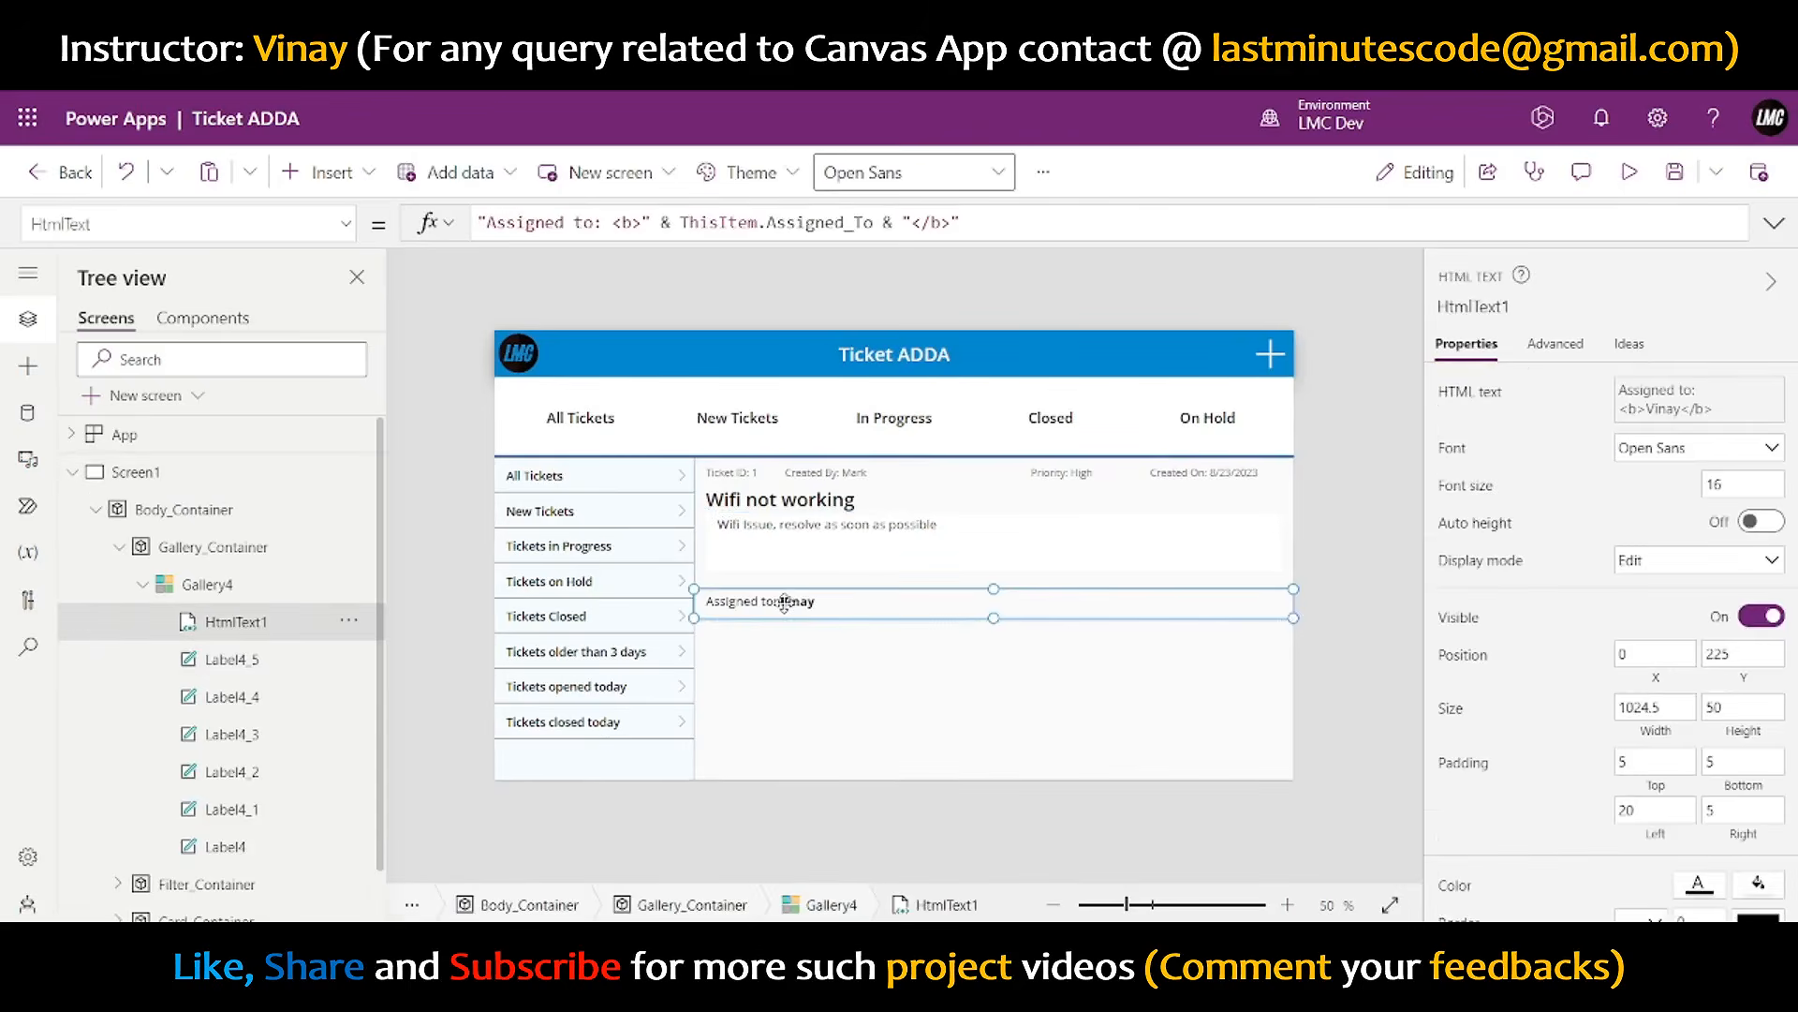
{"action": "left_click_drag", "start_coordinate": [785, 602], "coordinate": [791, 587]}
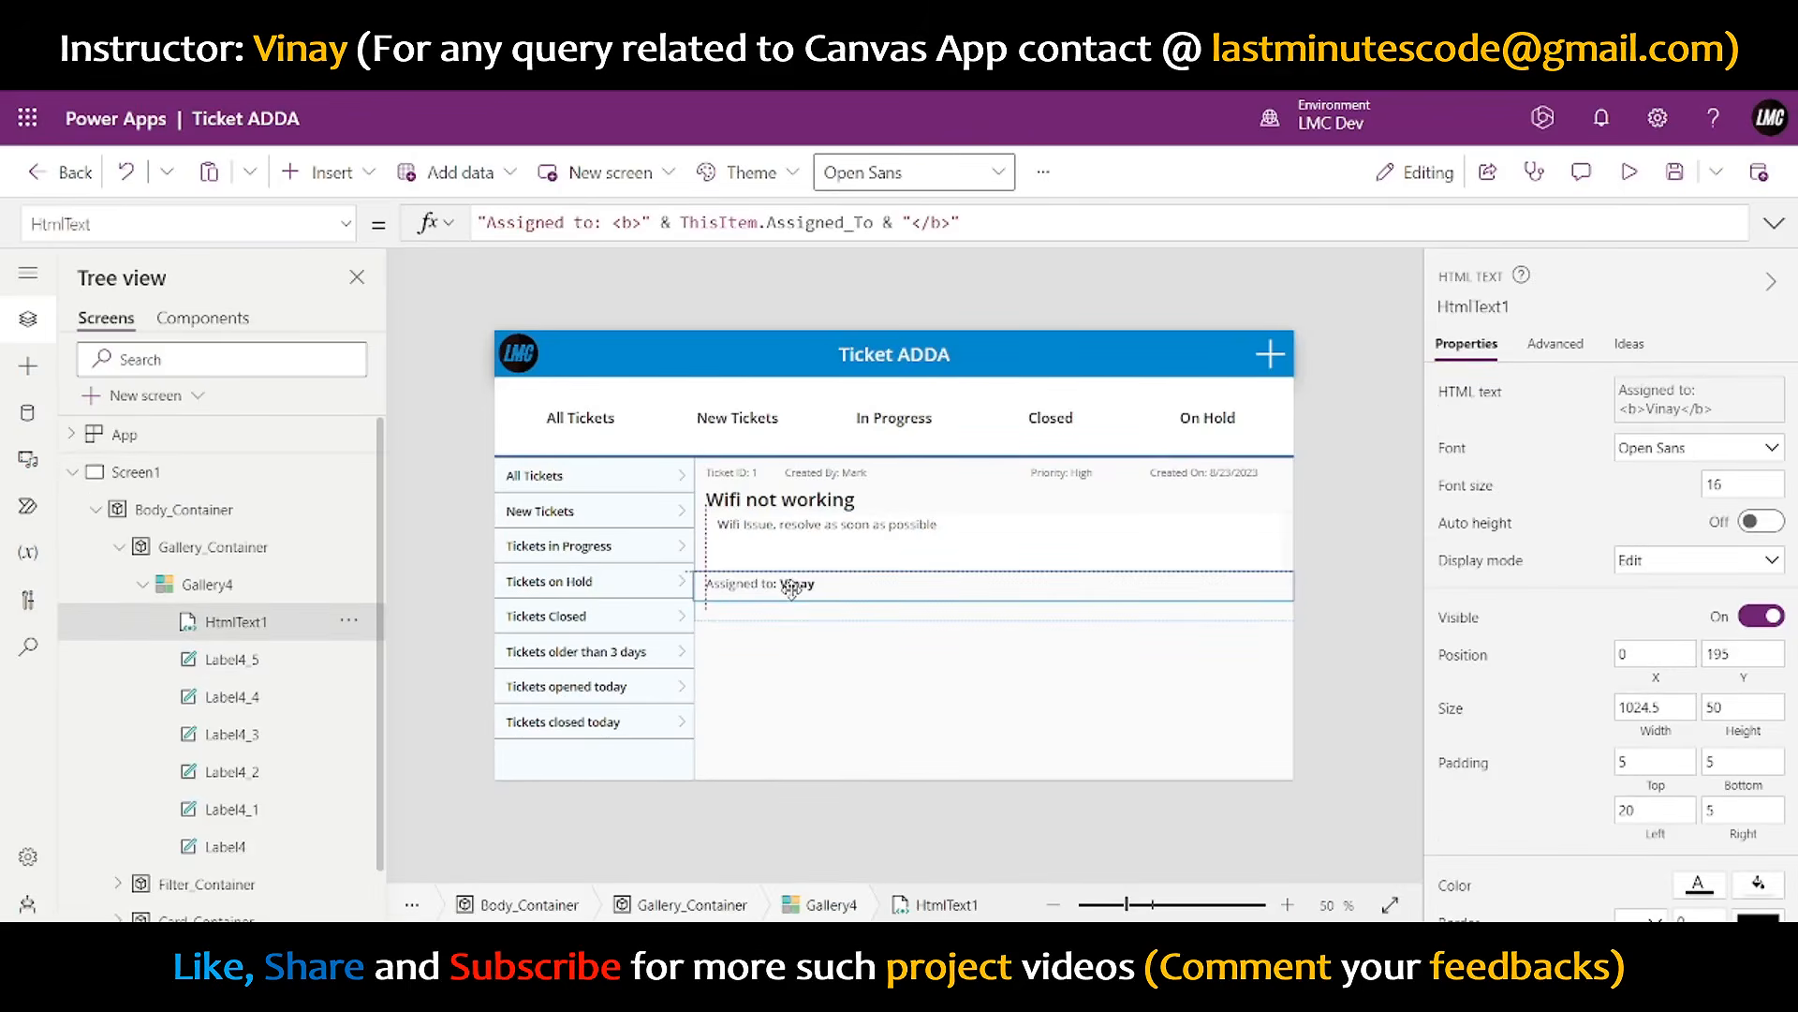
{"action": "left_click_drag", "start_coordinate": [792, 587], "coordinate": [792, 588]}
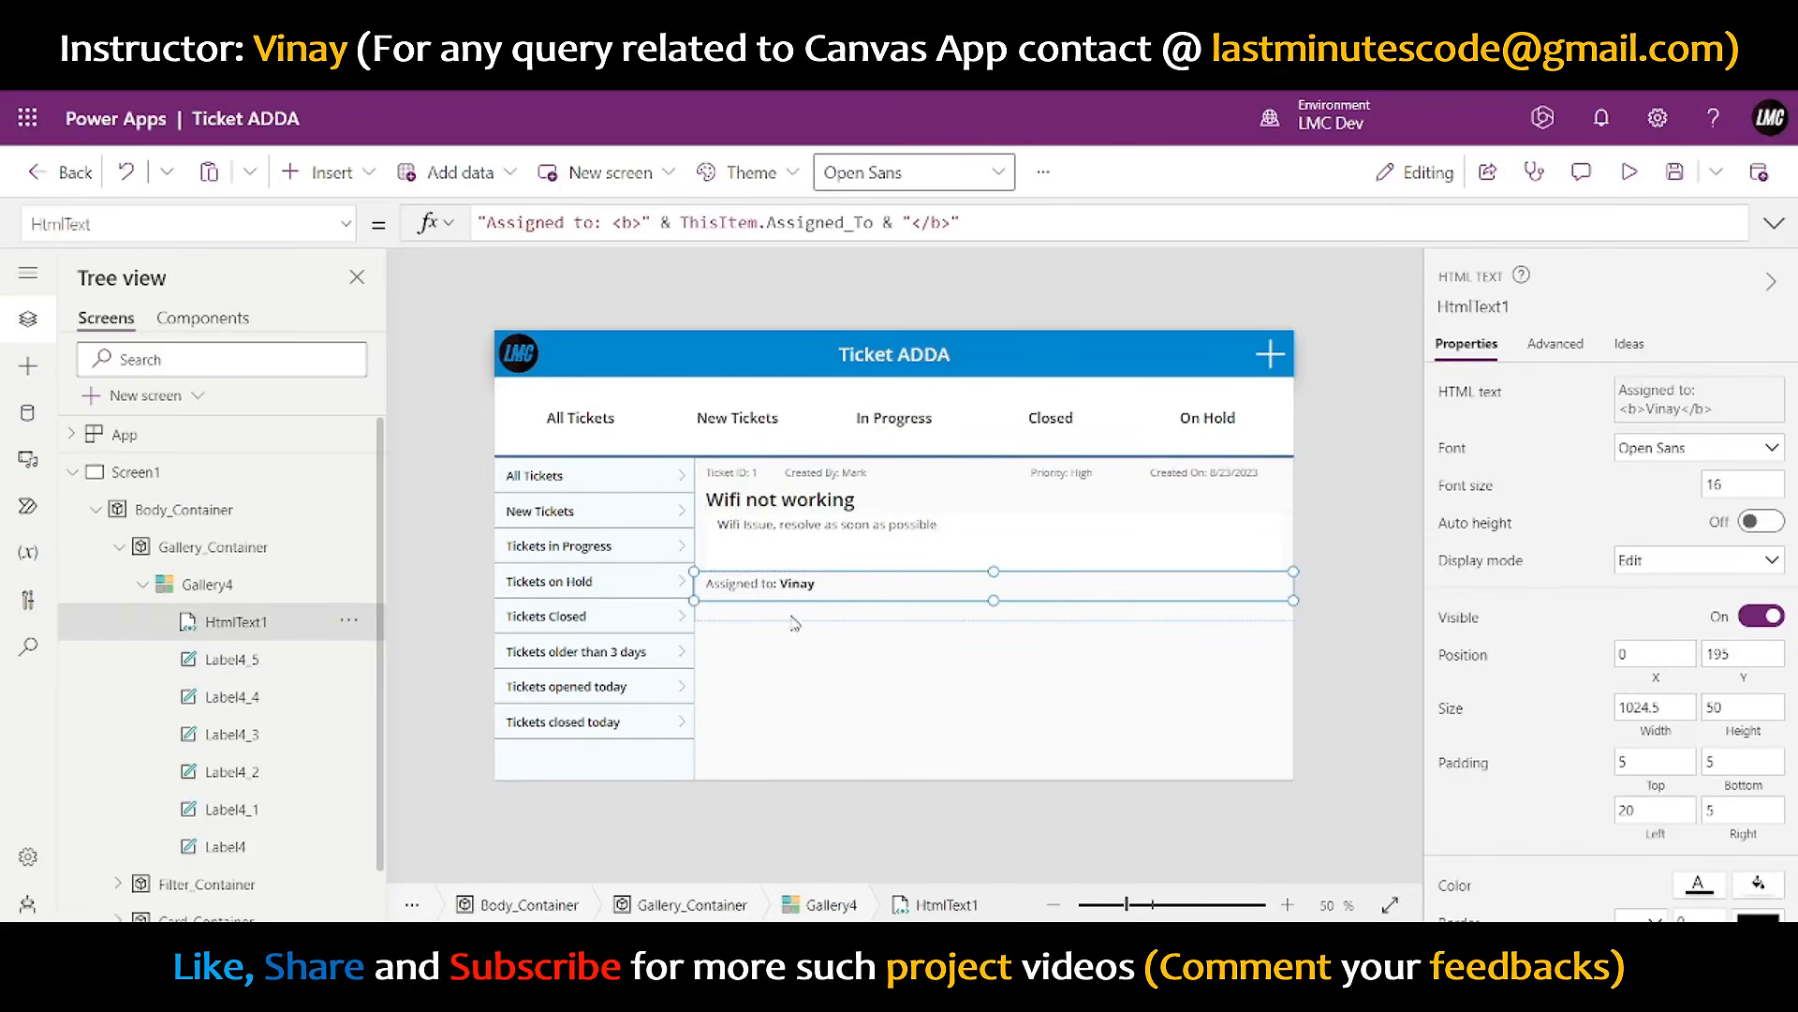
{"action": "left_click", "coordinate": [1732, 707]}
{"action": "type", "text": "40"}
{"action": "left_click", "coordinate": [1583, 705]}
{"action": "left_click", "coordinate": [1349, 626]}
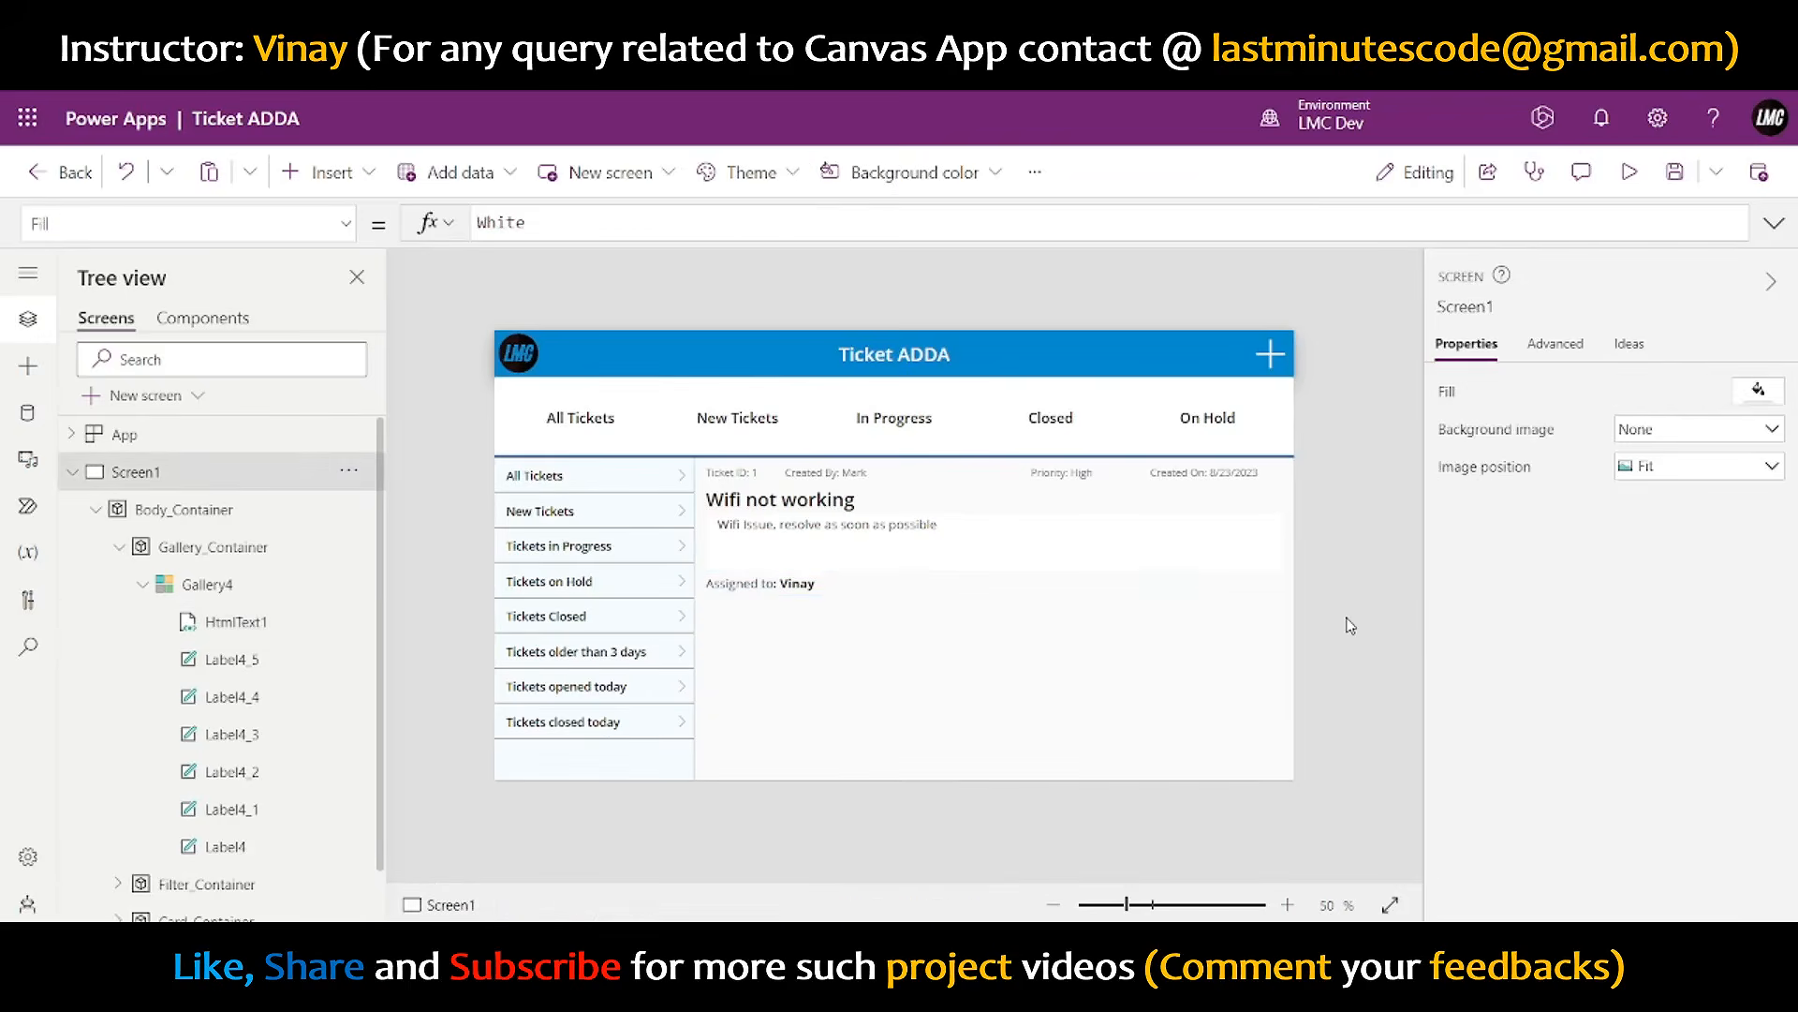
- Preview the app to check the ticket layout in the gallery
{"action": "left_click", "coordinate": [1628, 171]}
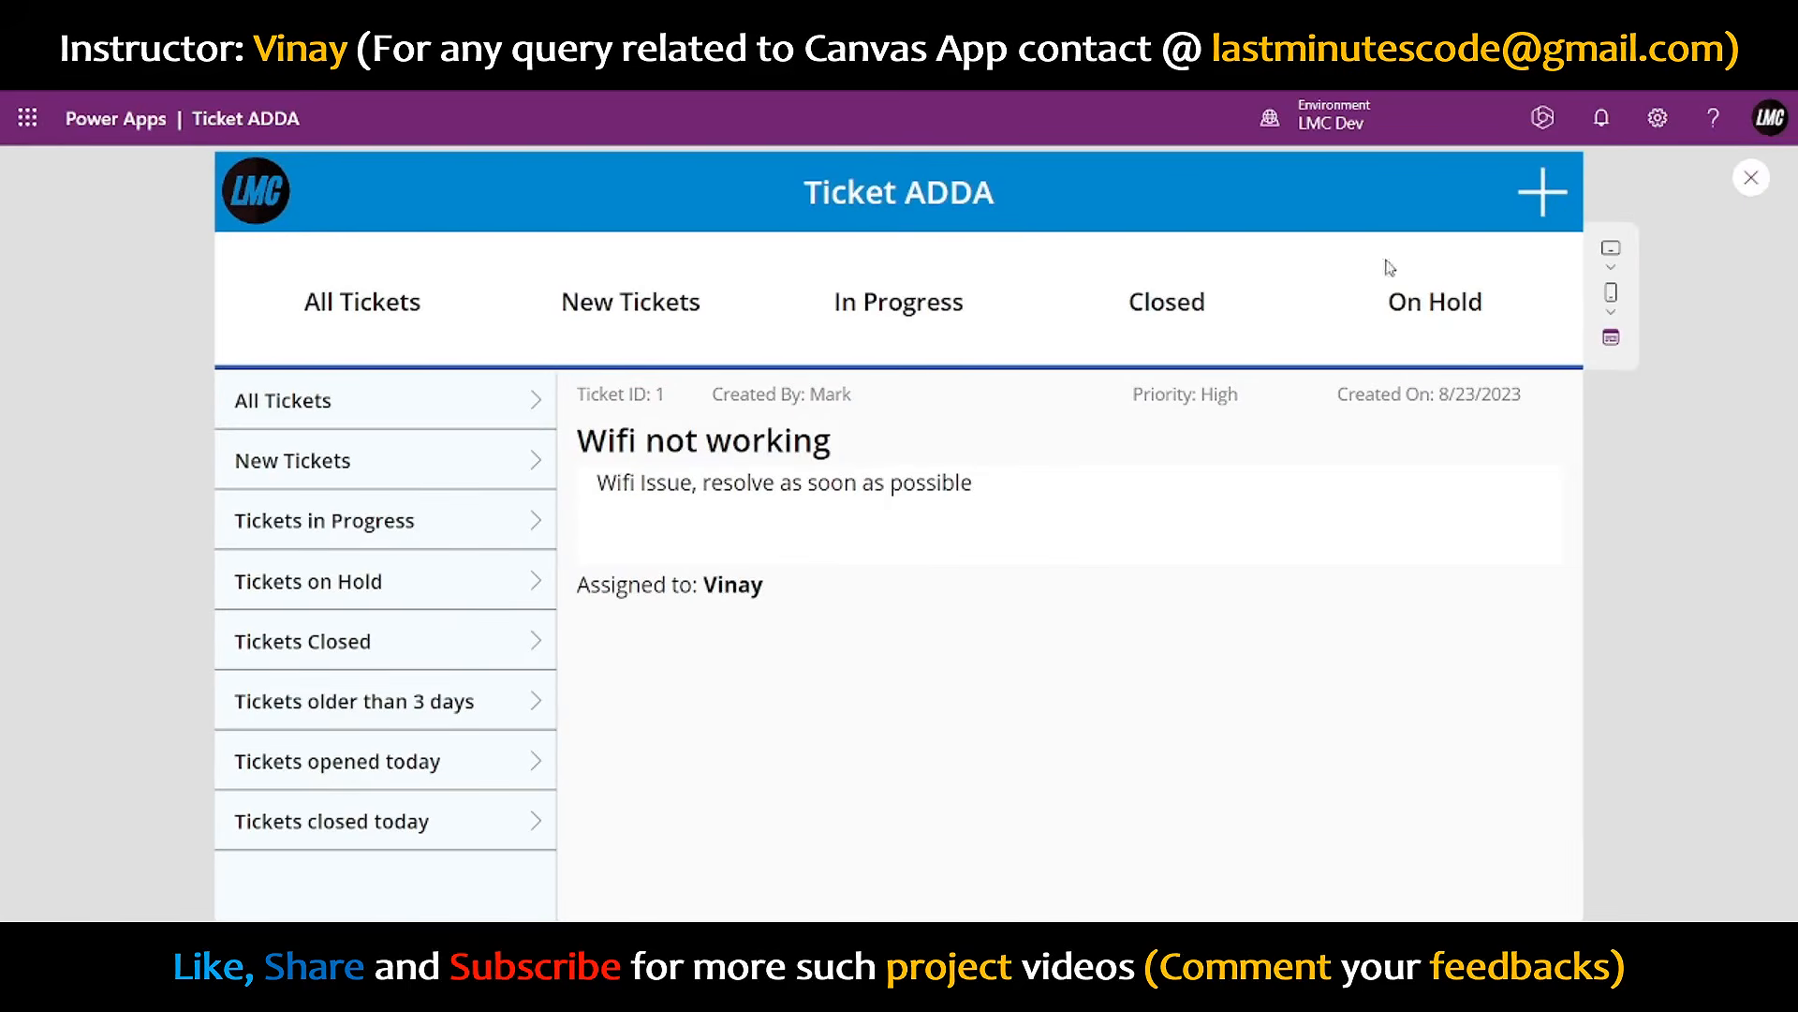
{"action": "left_click", "coordinate": [1751, 177]}
- Increase the description label's top padding to move its text down, and check the result in the app preview
{"action": "left_click", "coordinate": [834, 554]}
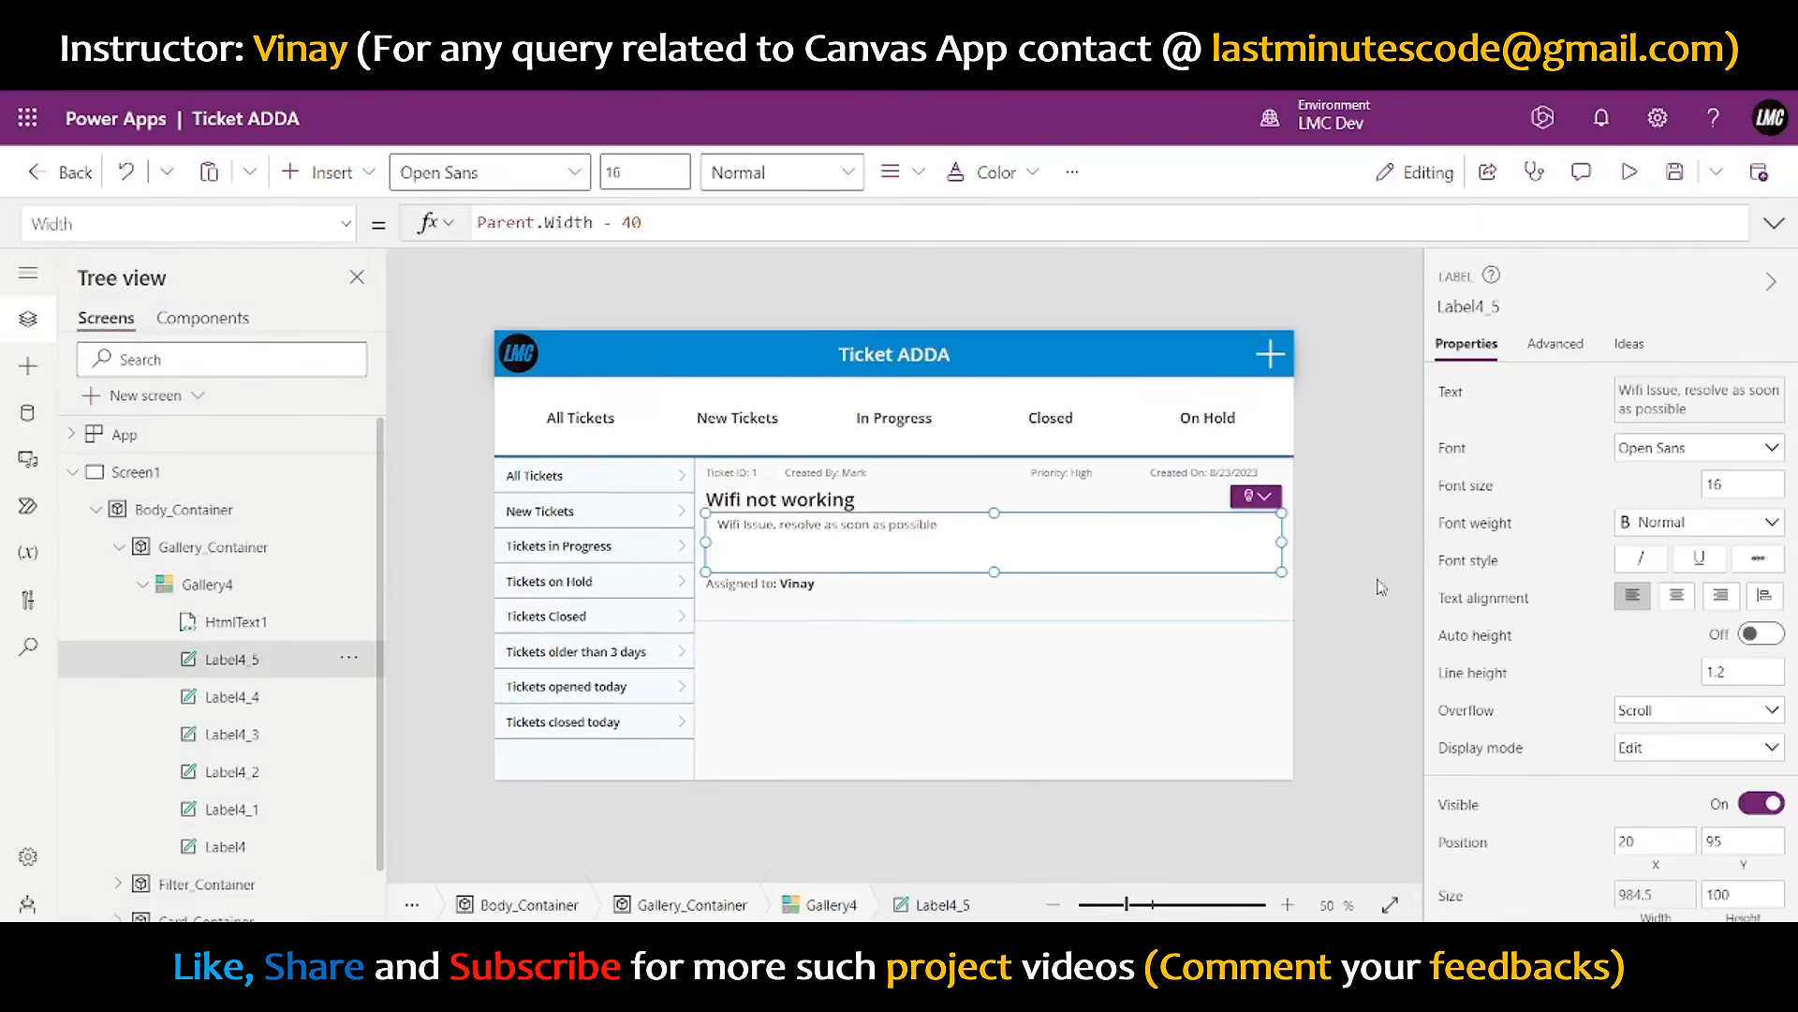
{"action": "scroll", "coordinate": [1686, 656], "scroll_direction": "down", "scroll_amount": 5}
{"action": "left_click", "coordinate": [1743, 710]}
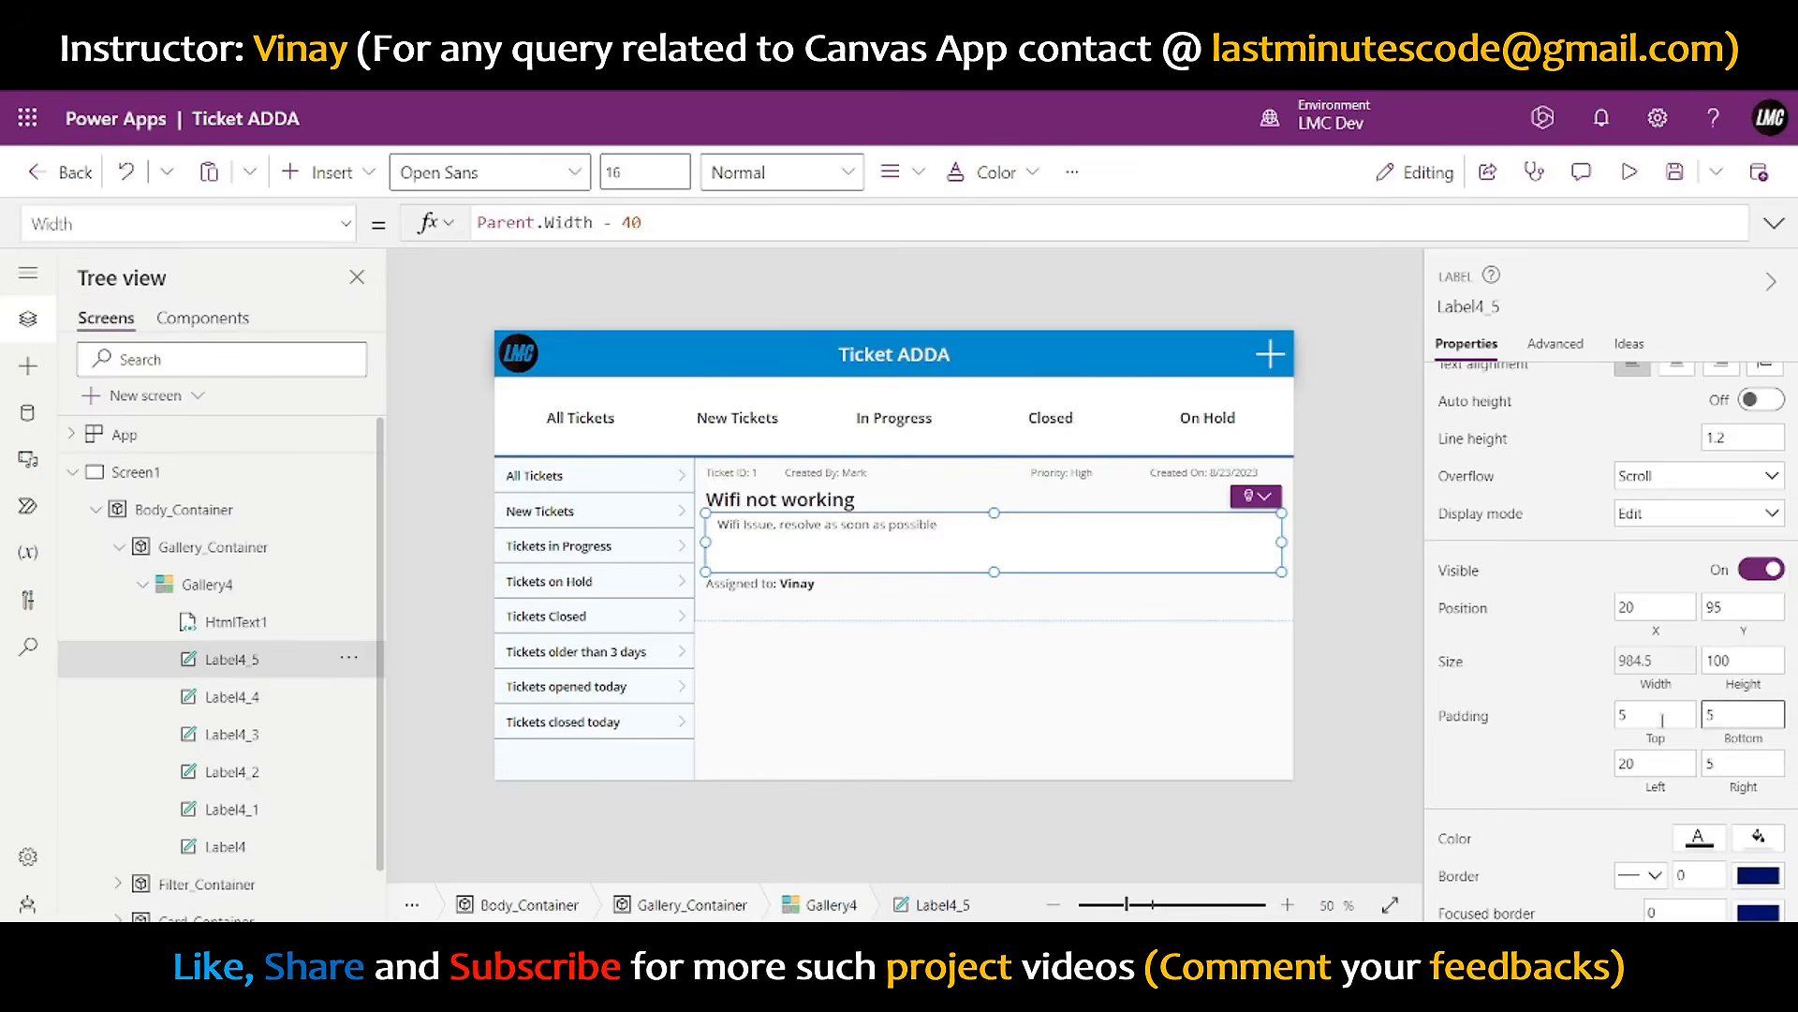
{"action": "left_click_drag", "start_coordinate": [1662, 718], "coordinate": [1583, 729]}
{"action": "left_click", "coordinate": [1586, 737]}
{"action": "left_click", "coordinate": [1353, 547]}
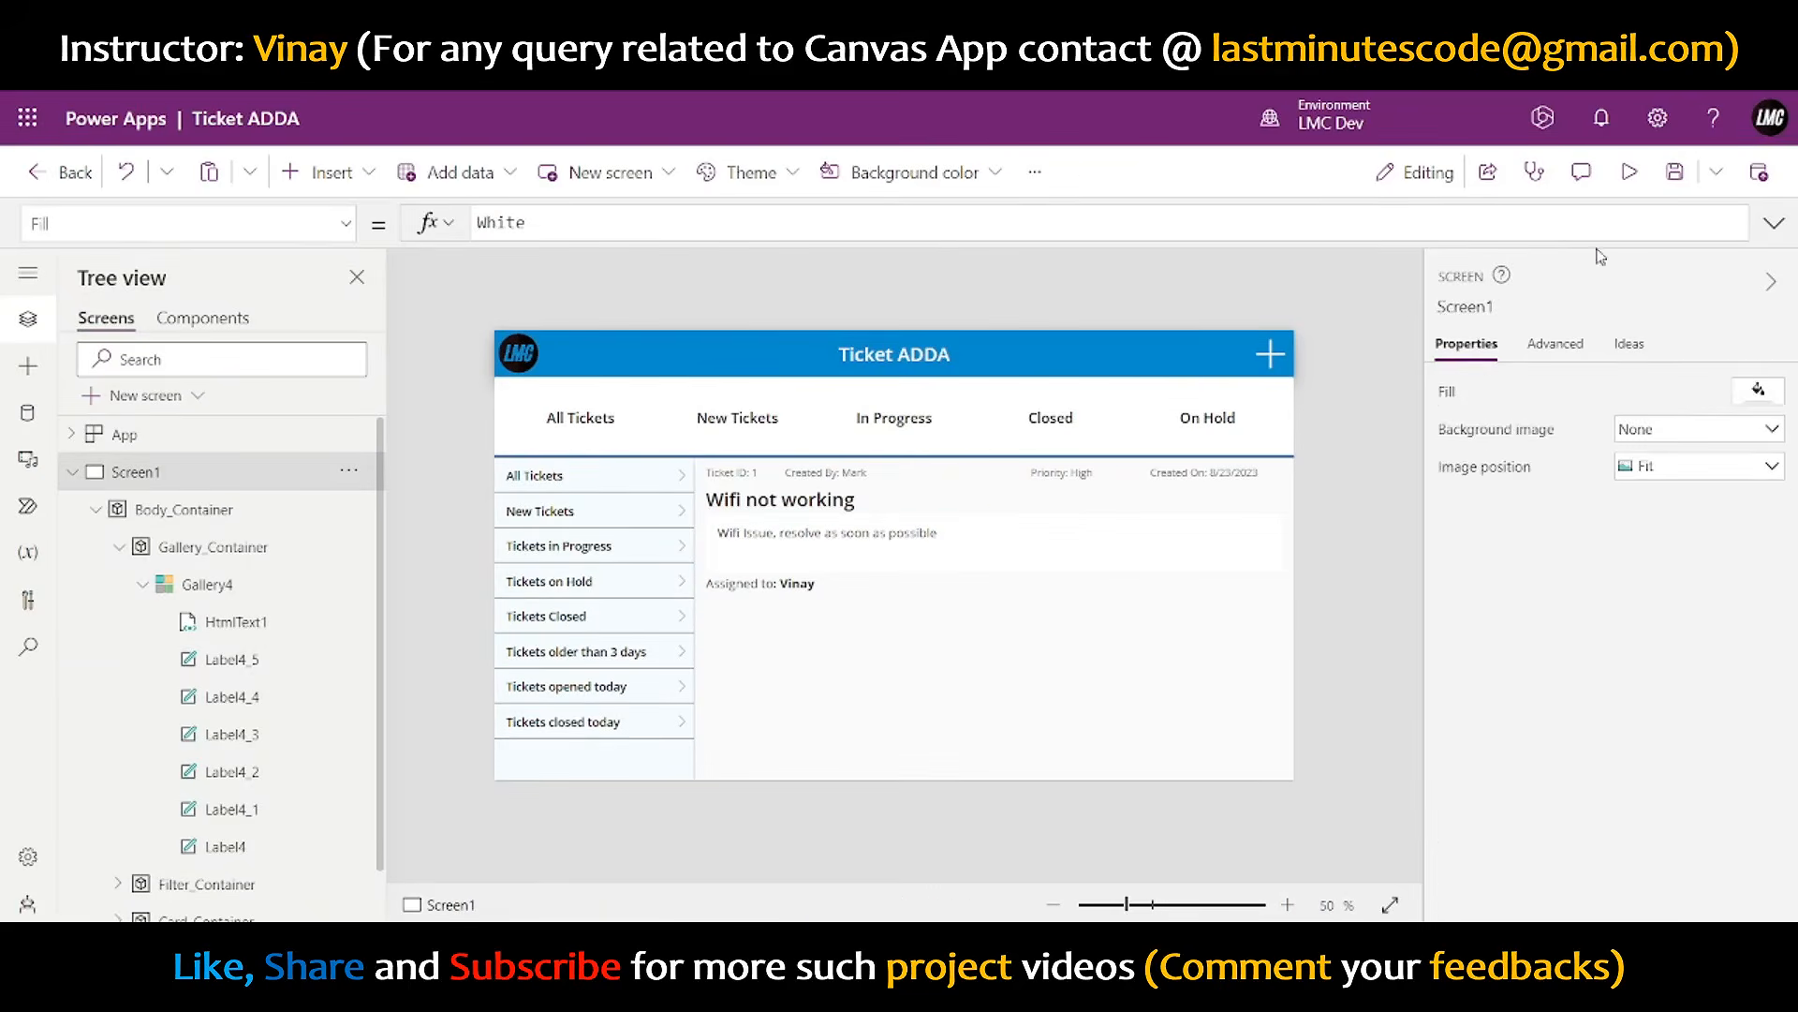
{"action": "left_click", "coordinate": [1630, 172]}
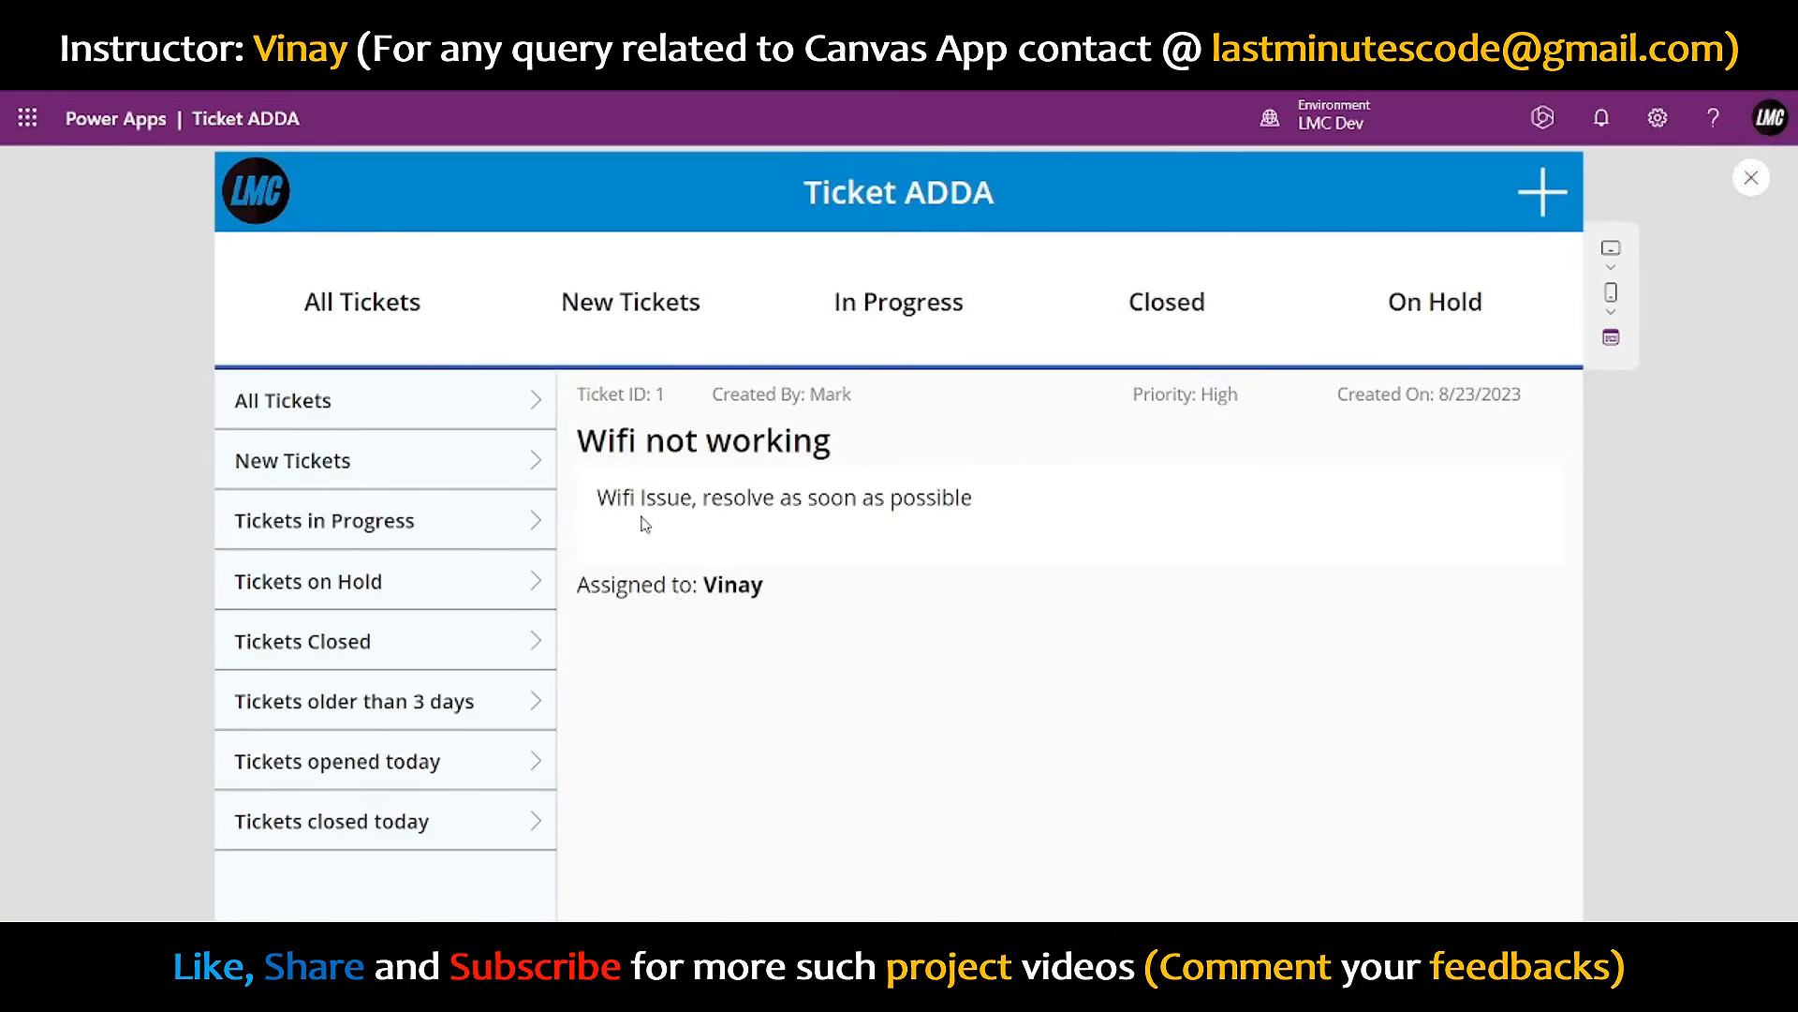
{"action": "left_click", "coordinate": [1753, 178]}
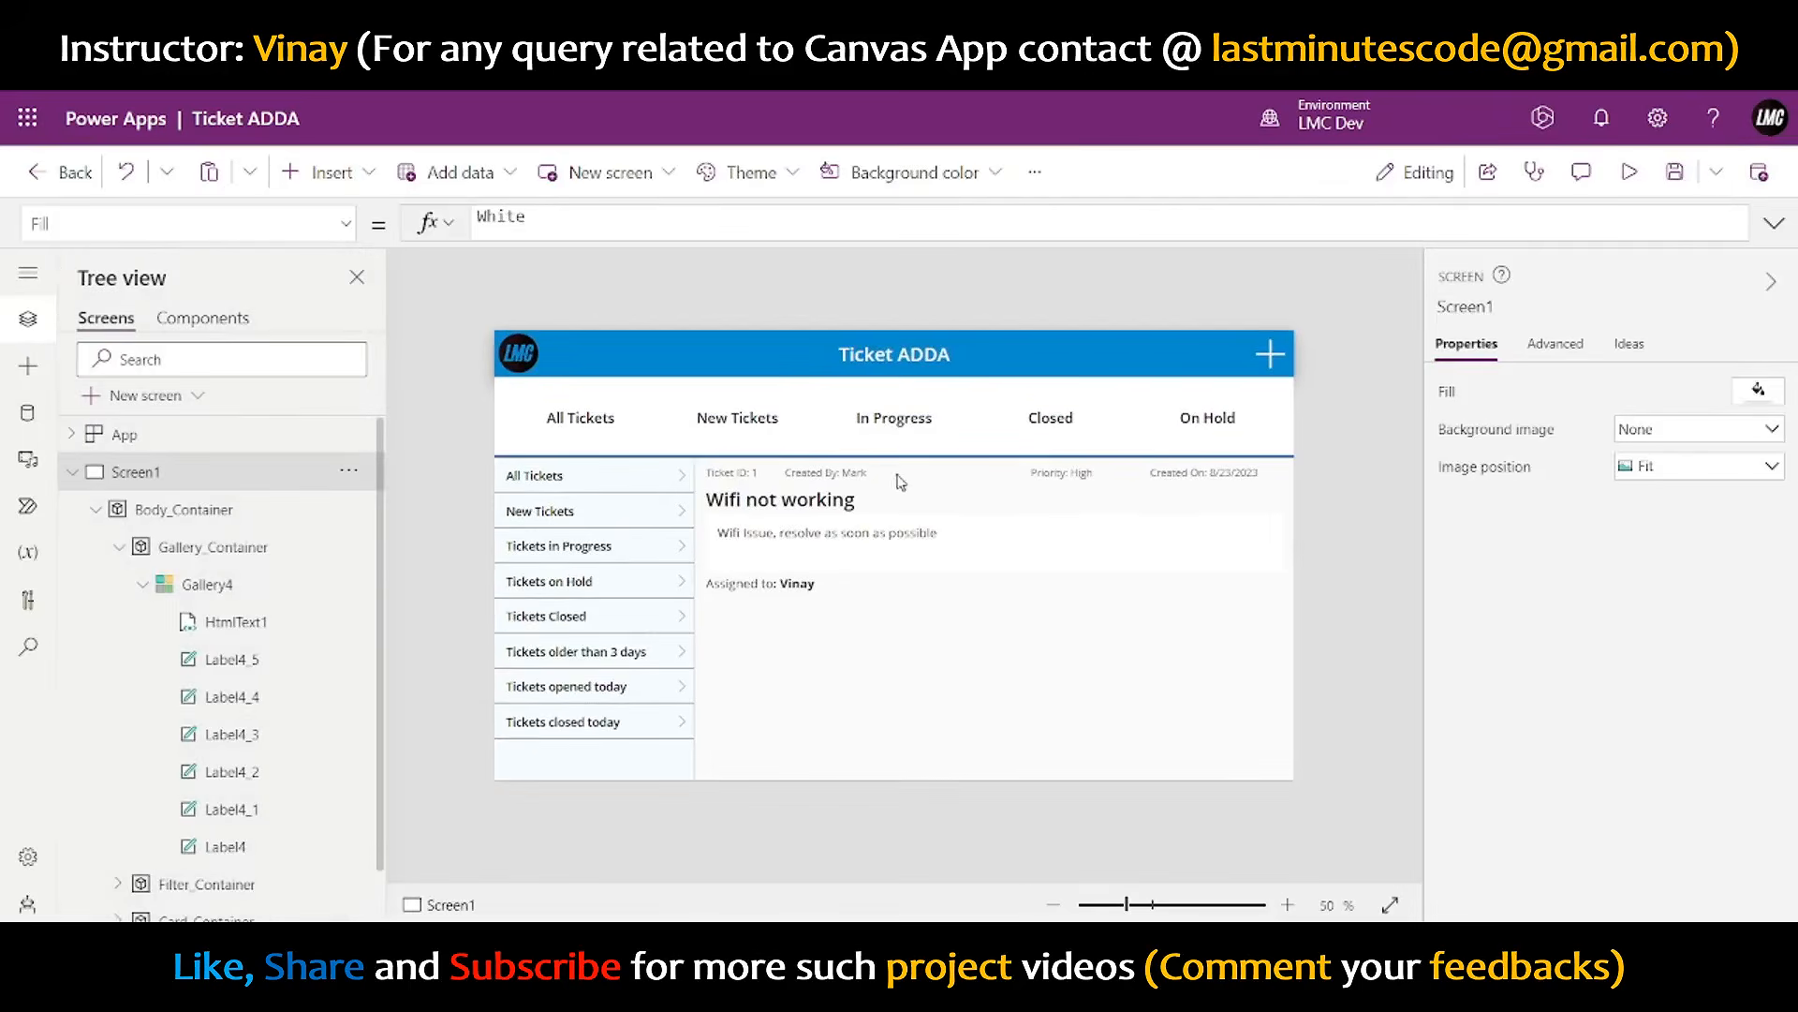
- Insert a rectangle into the ticket gallery and shape it into a thin vertical strip 280 high along the template's left edge
{"action": "left_click", "coordinate": [805, 610]}
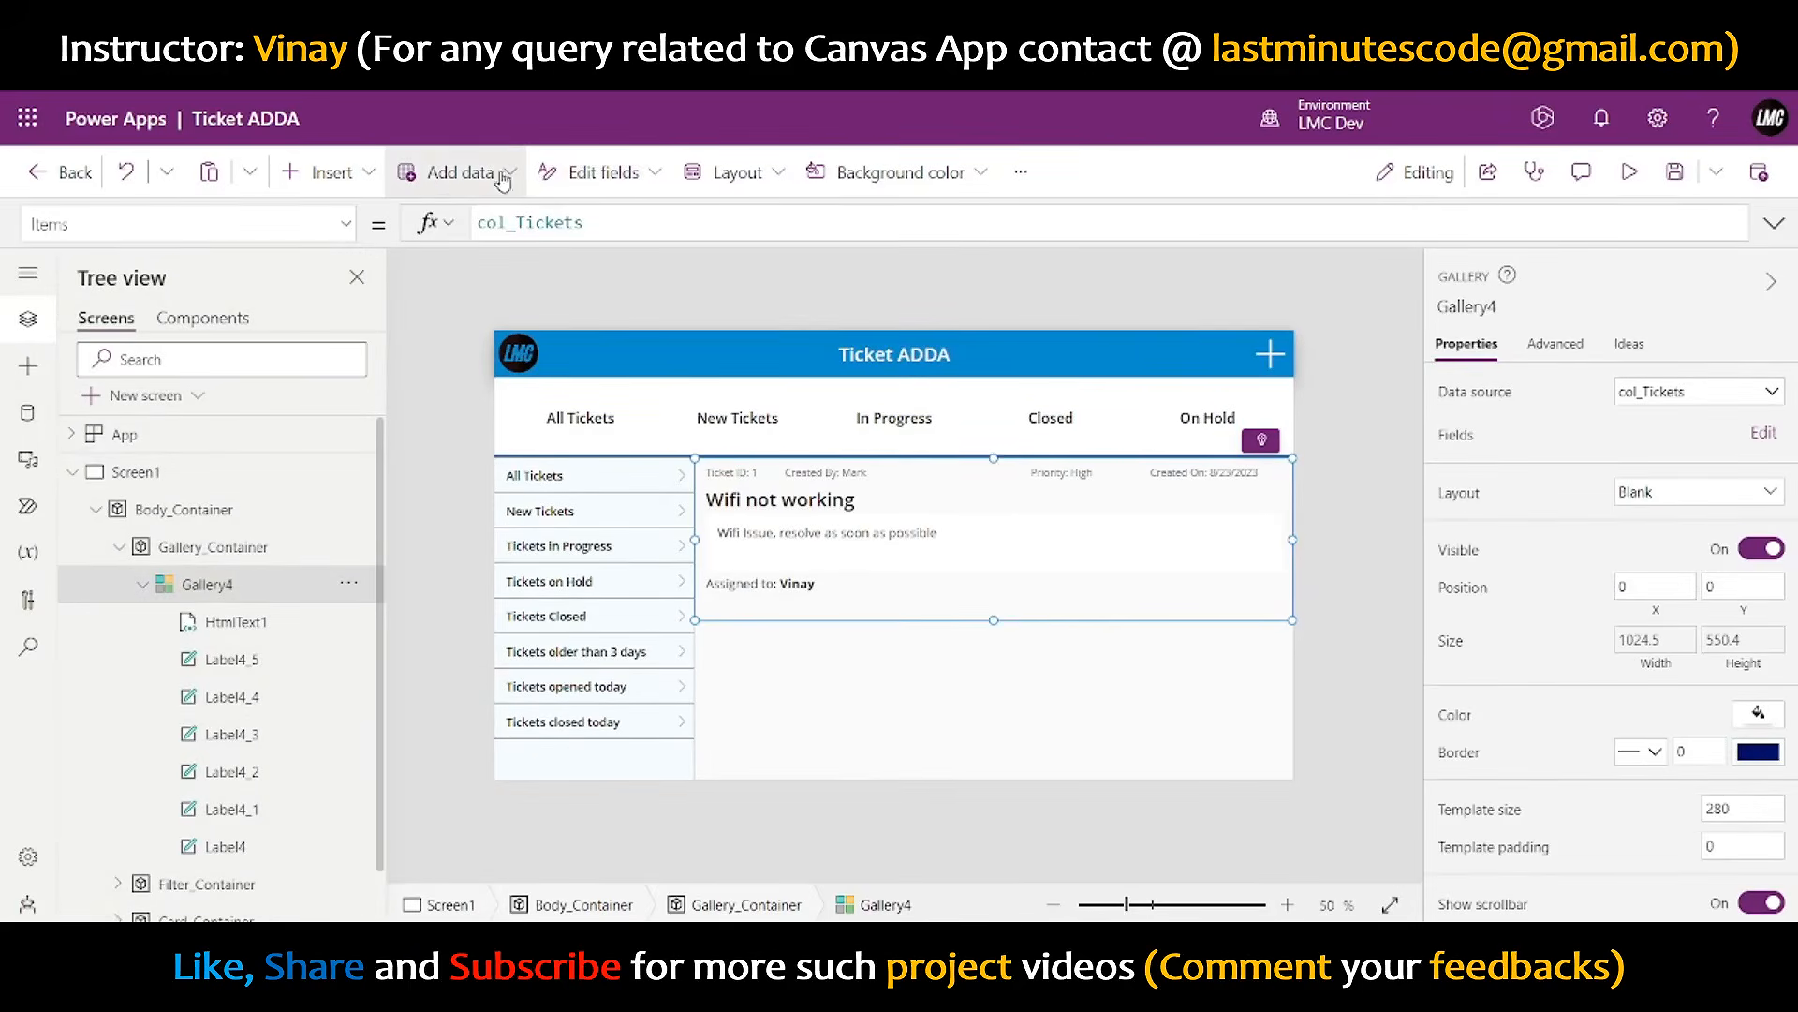
{"action": "left_click", "coordinate": [373, 178]}
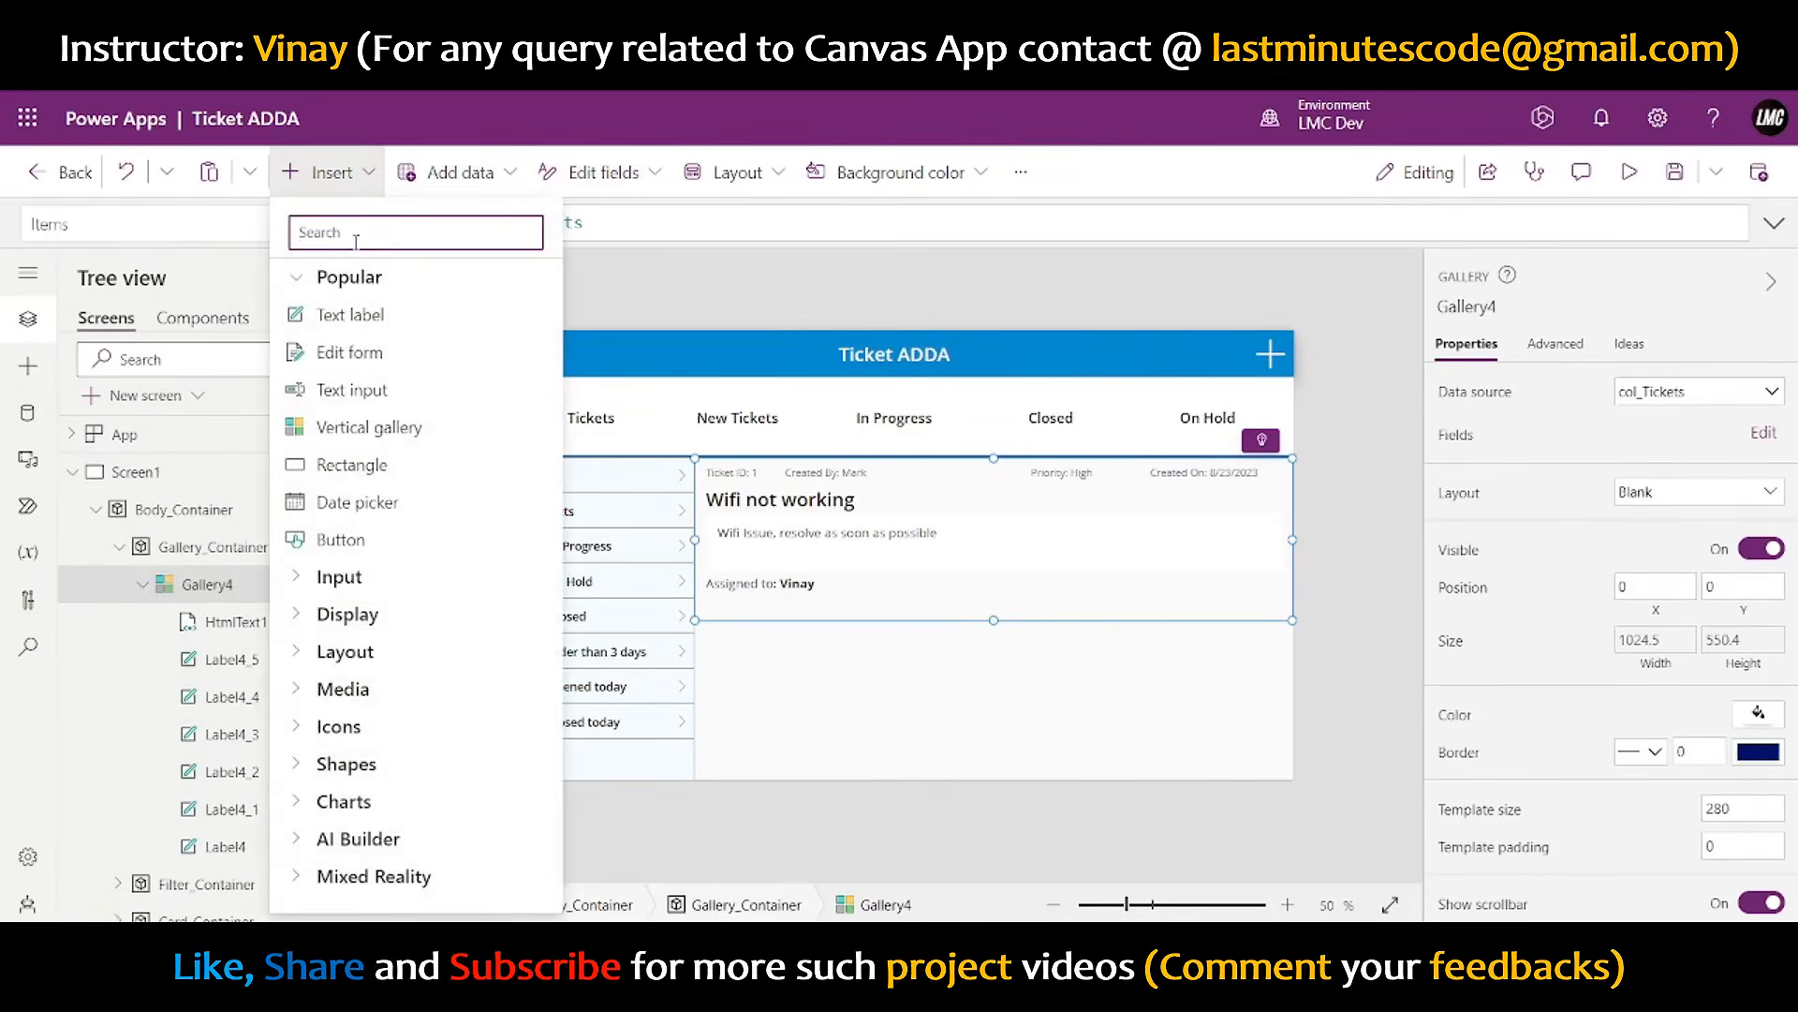
{"action": "type", "text": "Rec"}
{"action": "left_click", "coordinate": [452, 394]}
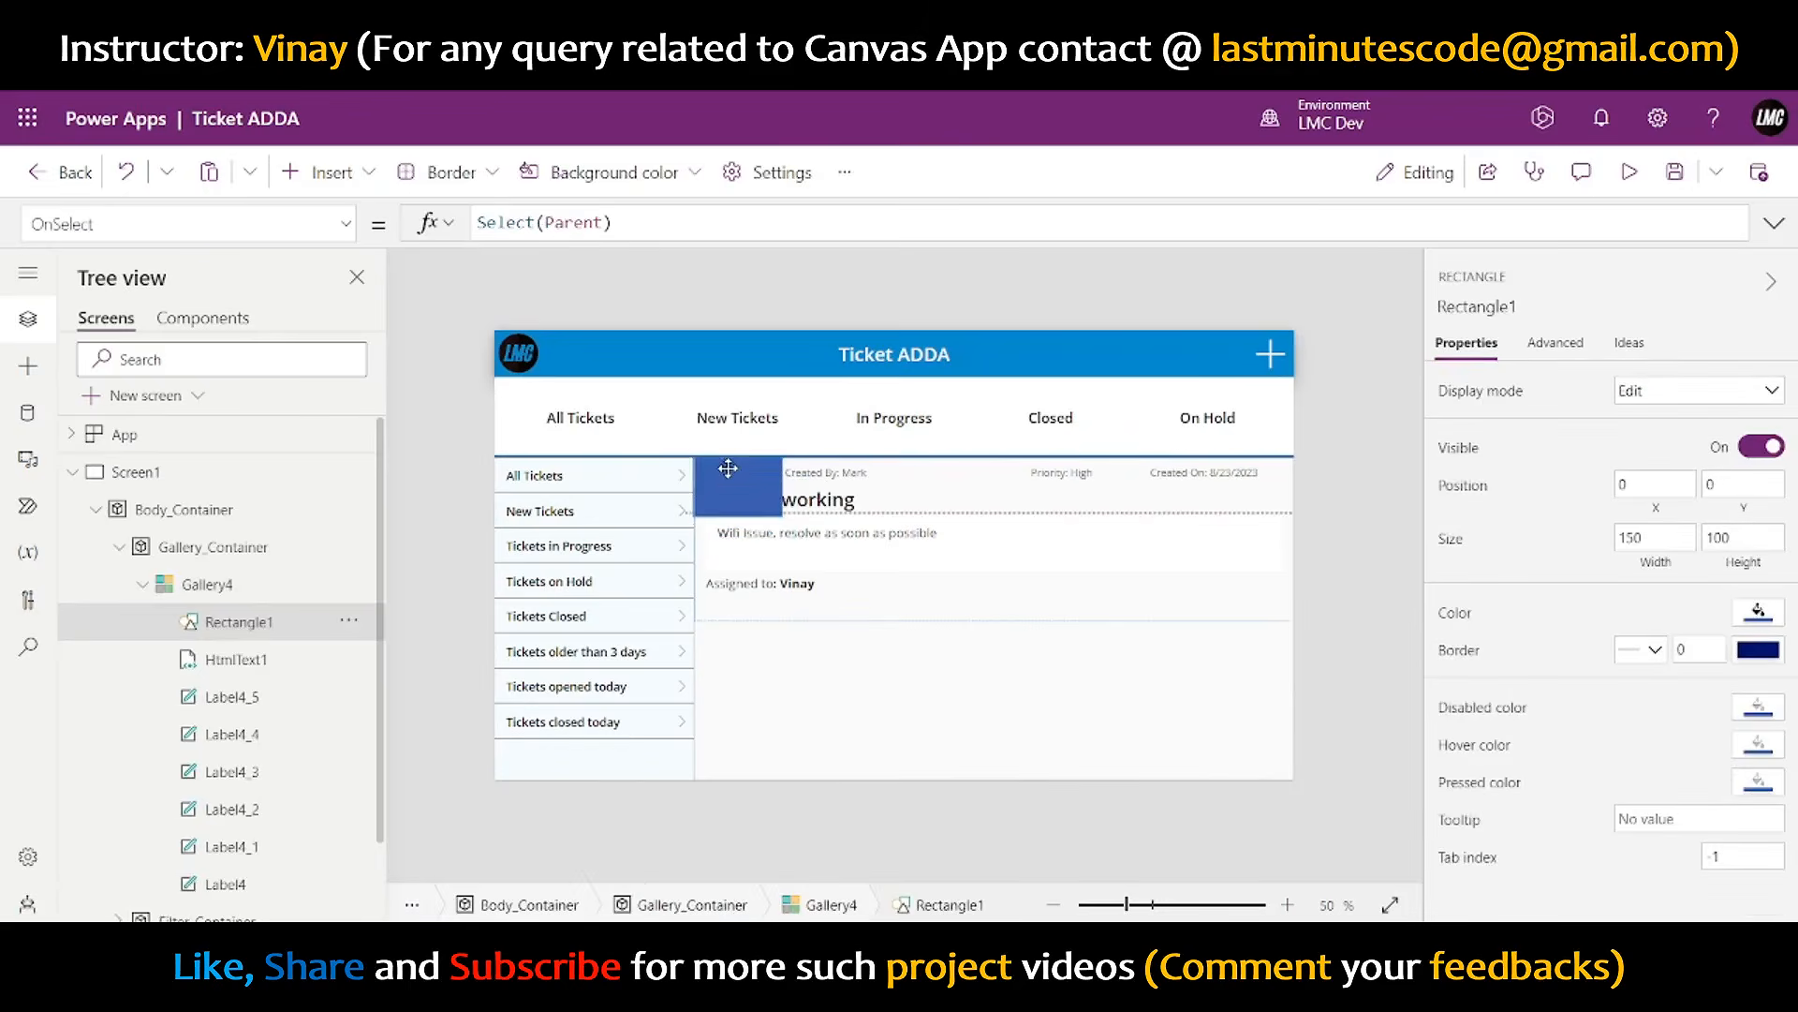
{"action": "left_click_drag", "start_coordinate": [783, 517], "coordinate": [694, 621]}
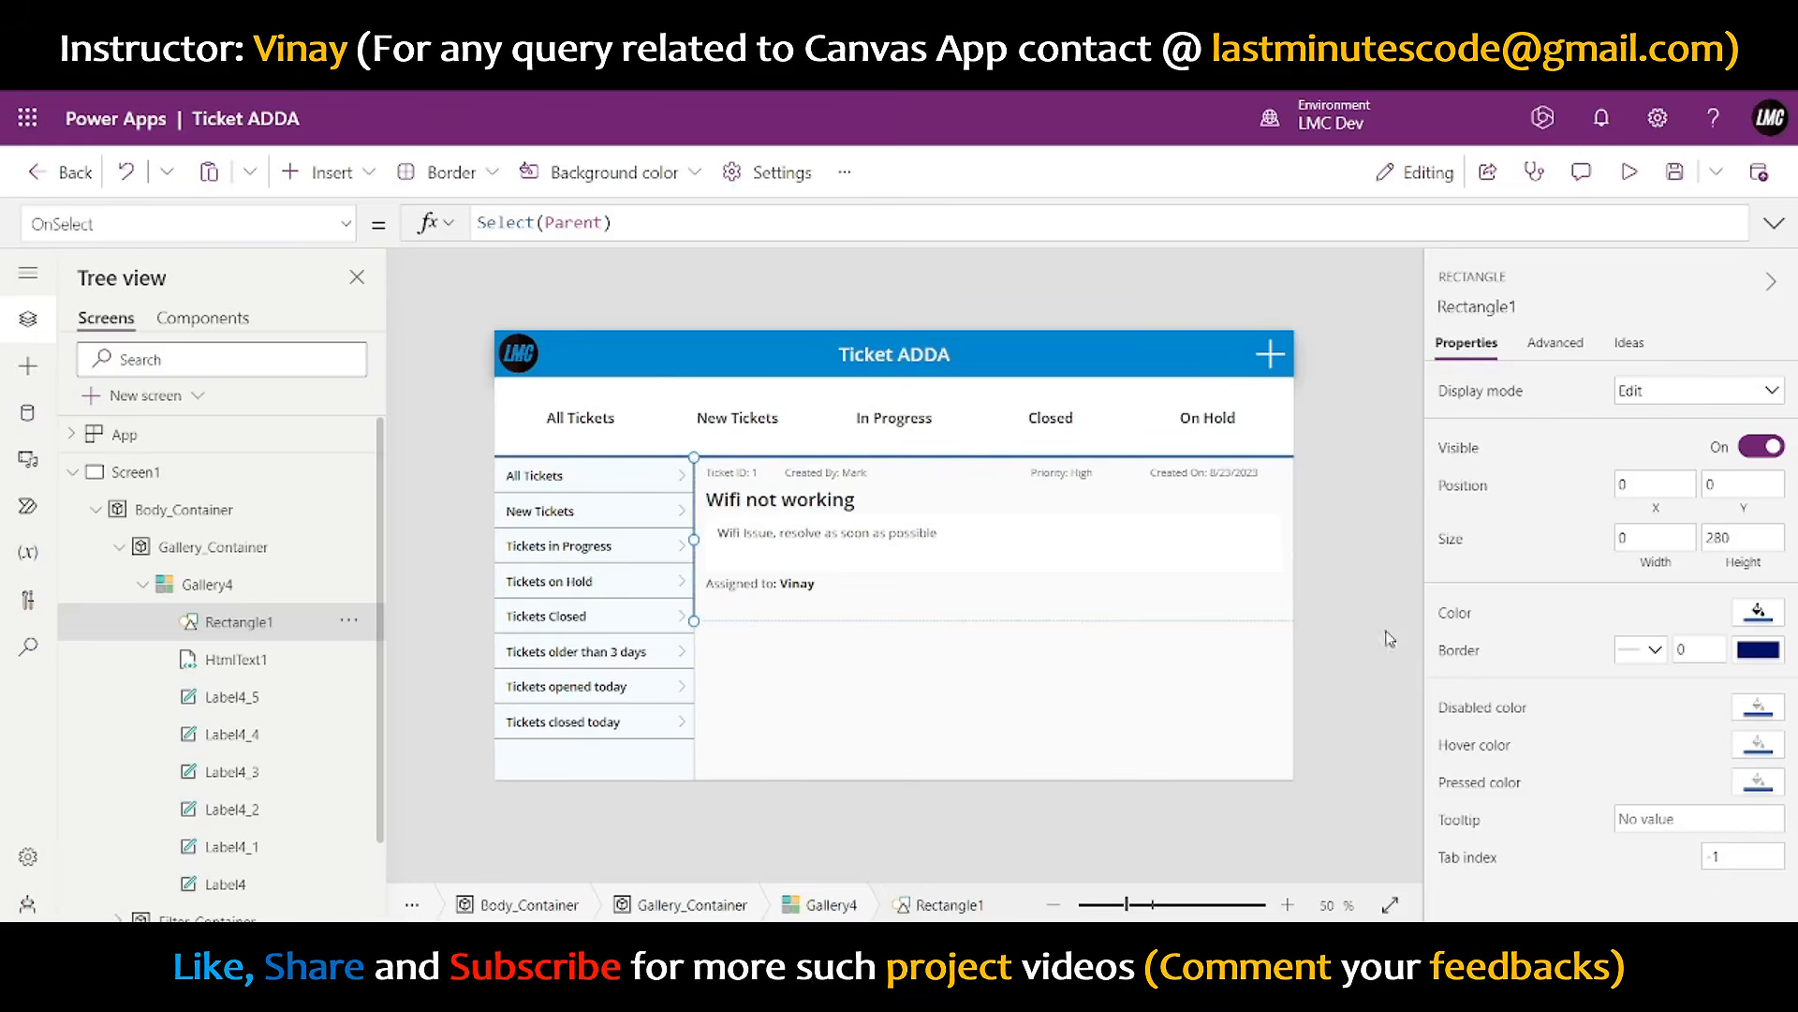
- Set the rectangle's width to 5
{"action": "left_click", "coordinate": [1675, 537]}
{"action": "type", "text": "5"}
{"action": "key", "text": "Return"}
{"action": "left_click", "coordinate": [1316, 515]}
- Set the rectangle's height to the formula Parent.TemplateHeight
{"action": "left_click", "coordinate": [281, 621]}
{"action": "left_click", "coordinate": [1744, 567]}
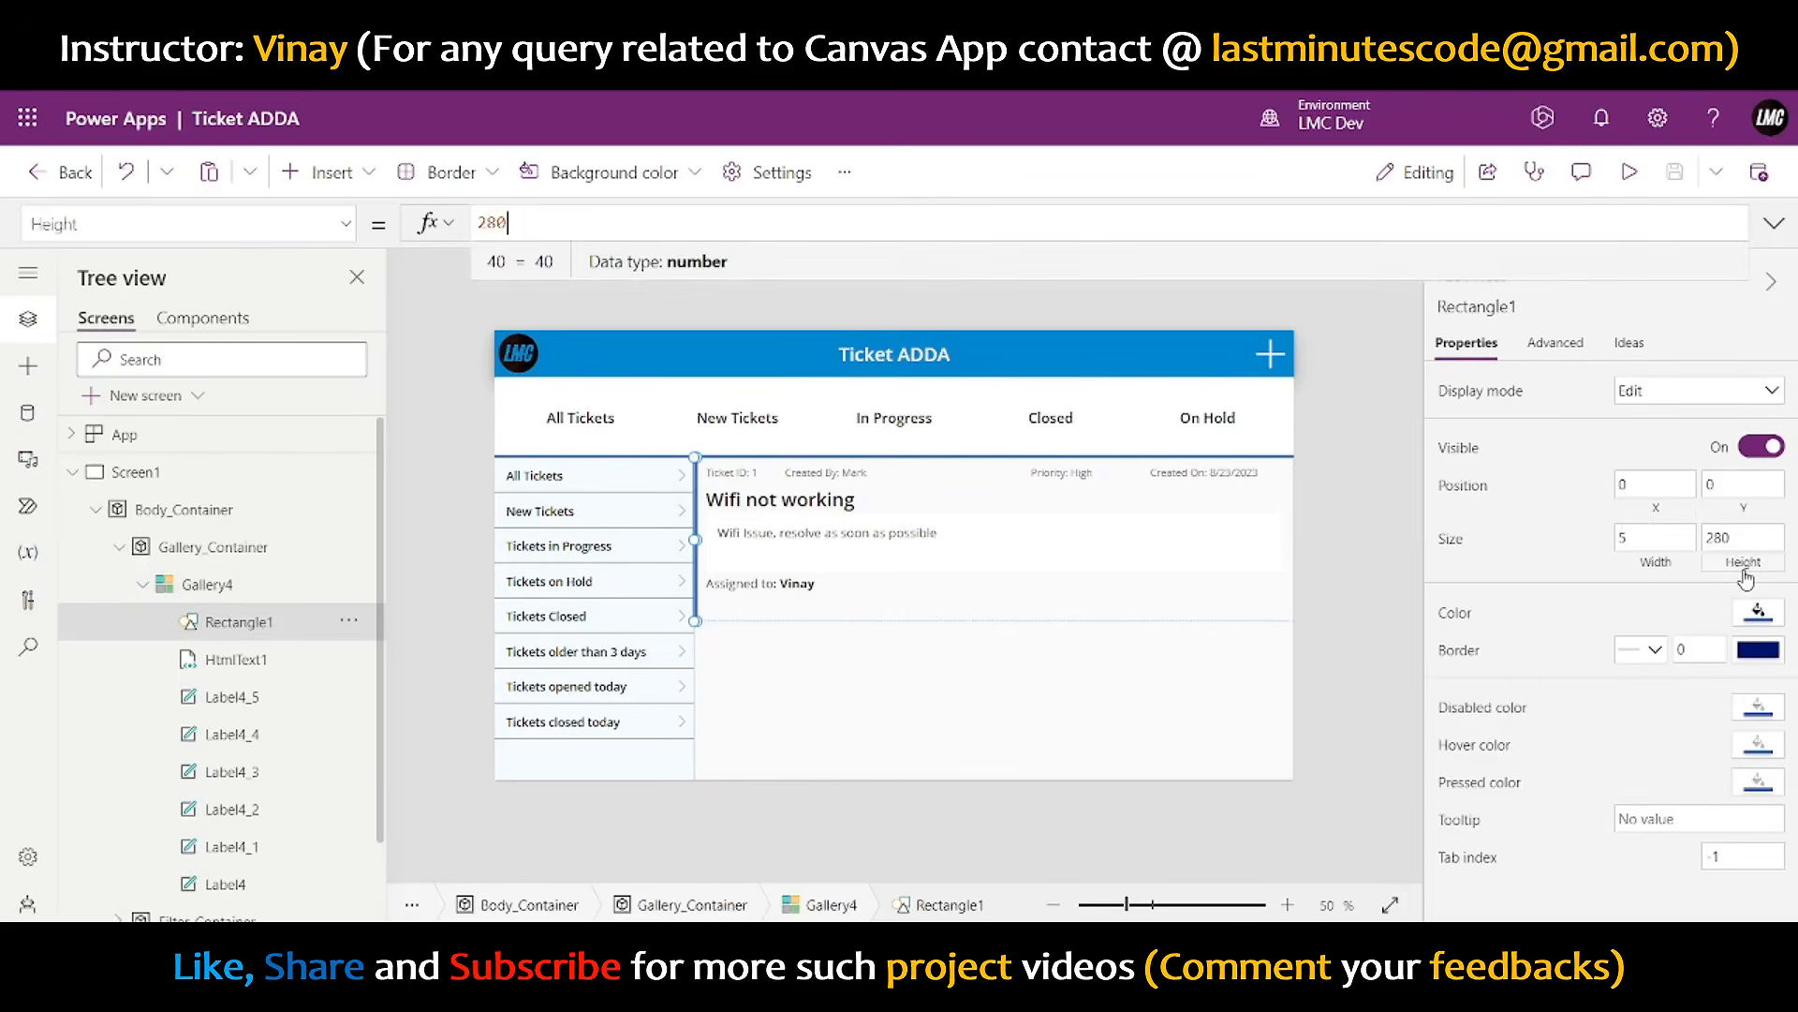
{"action": "type", "text": "Pa"}
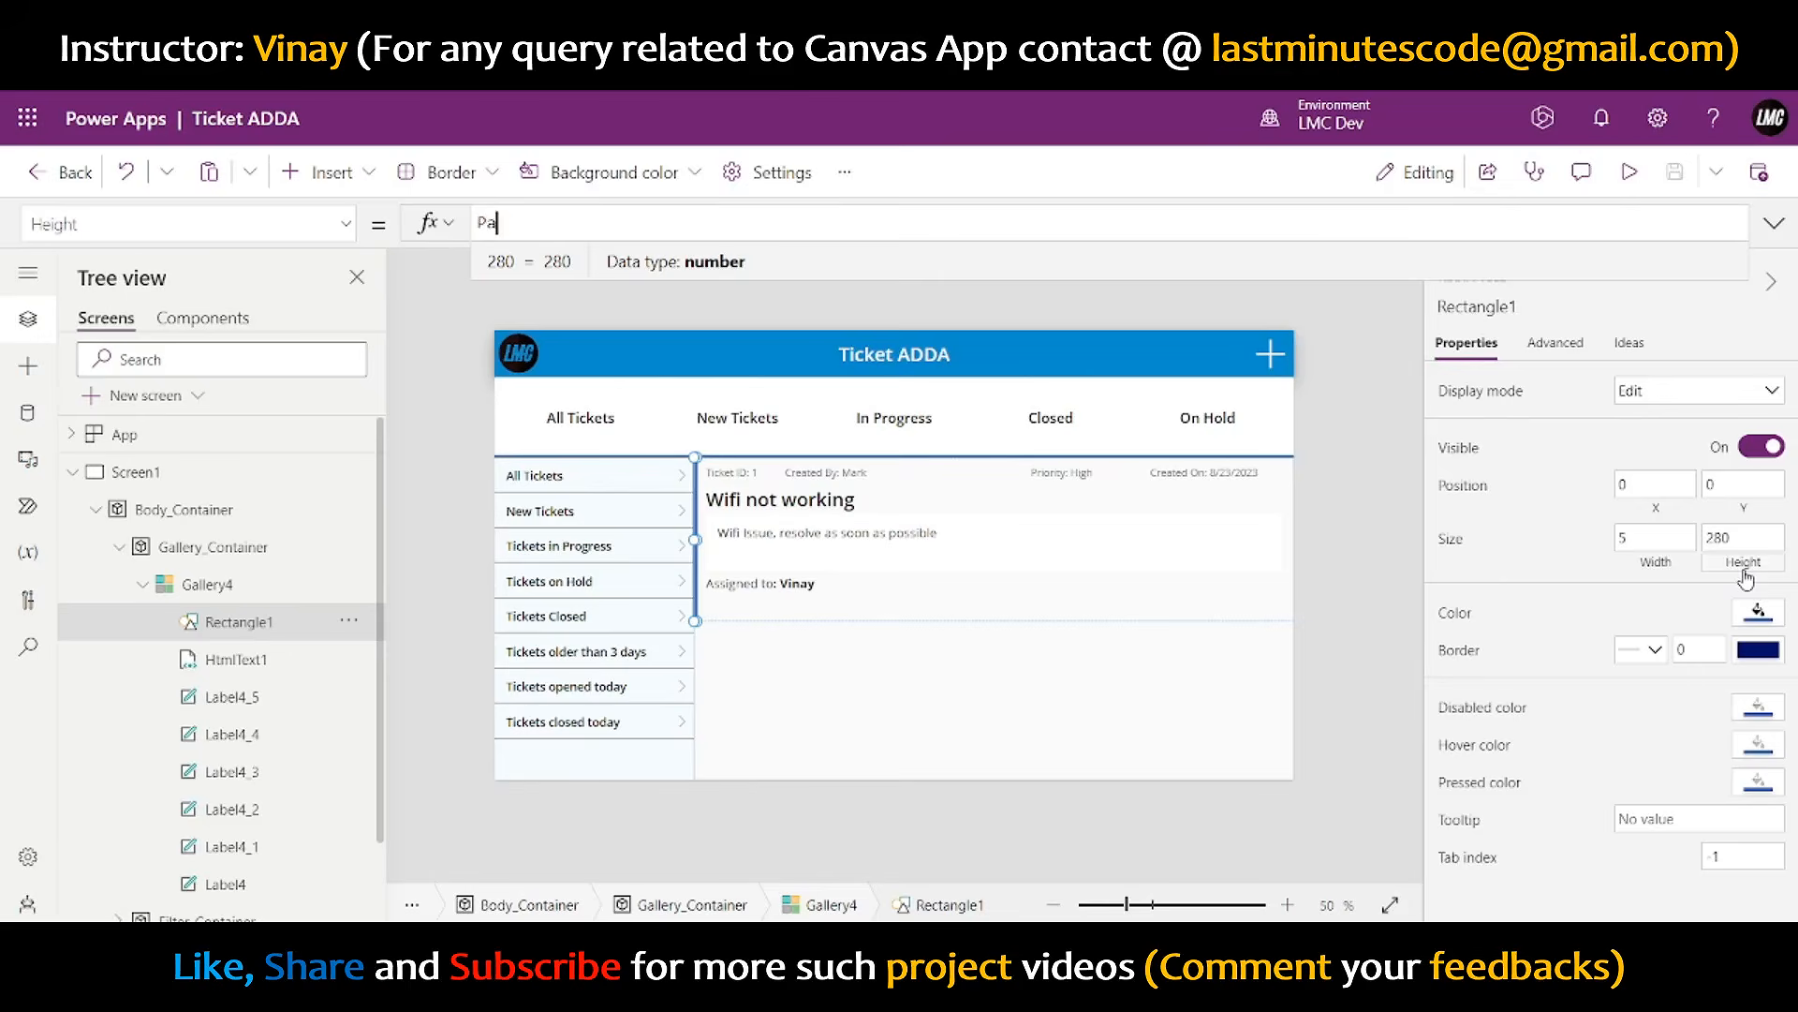
{"action": "type", "text": "rent.Te"}
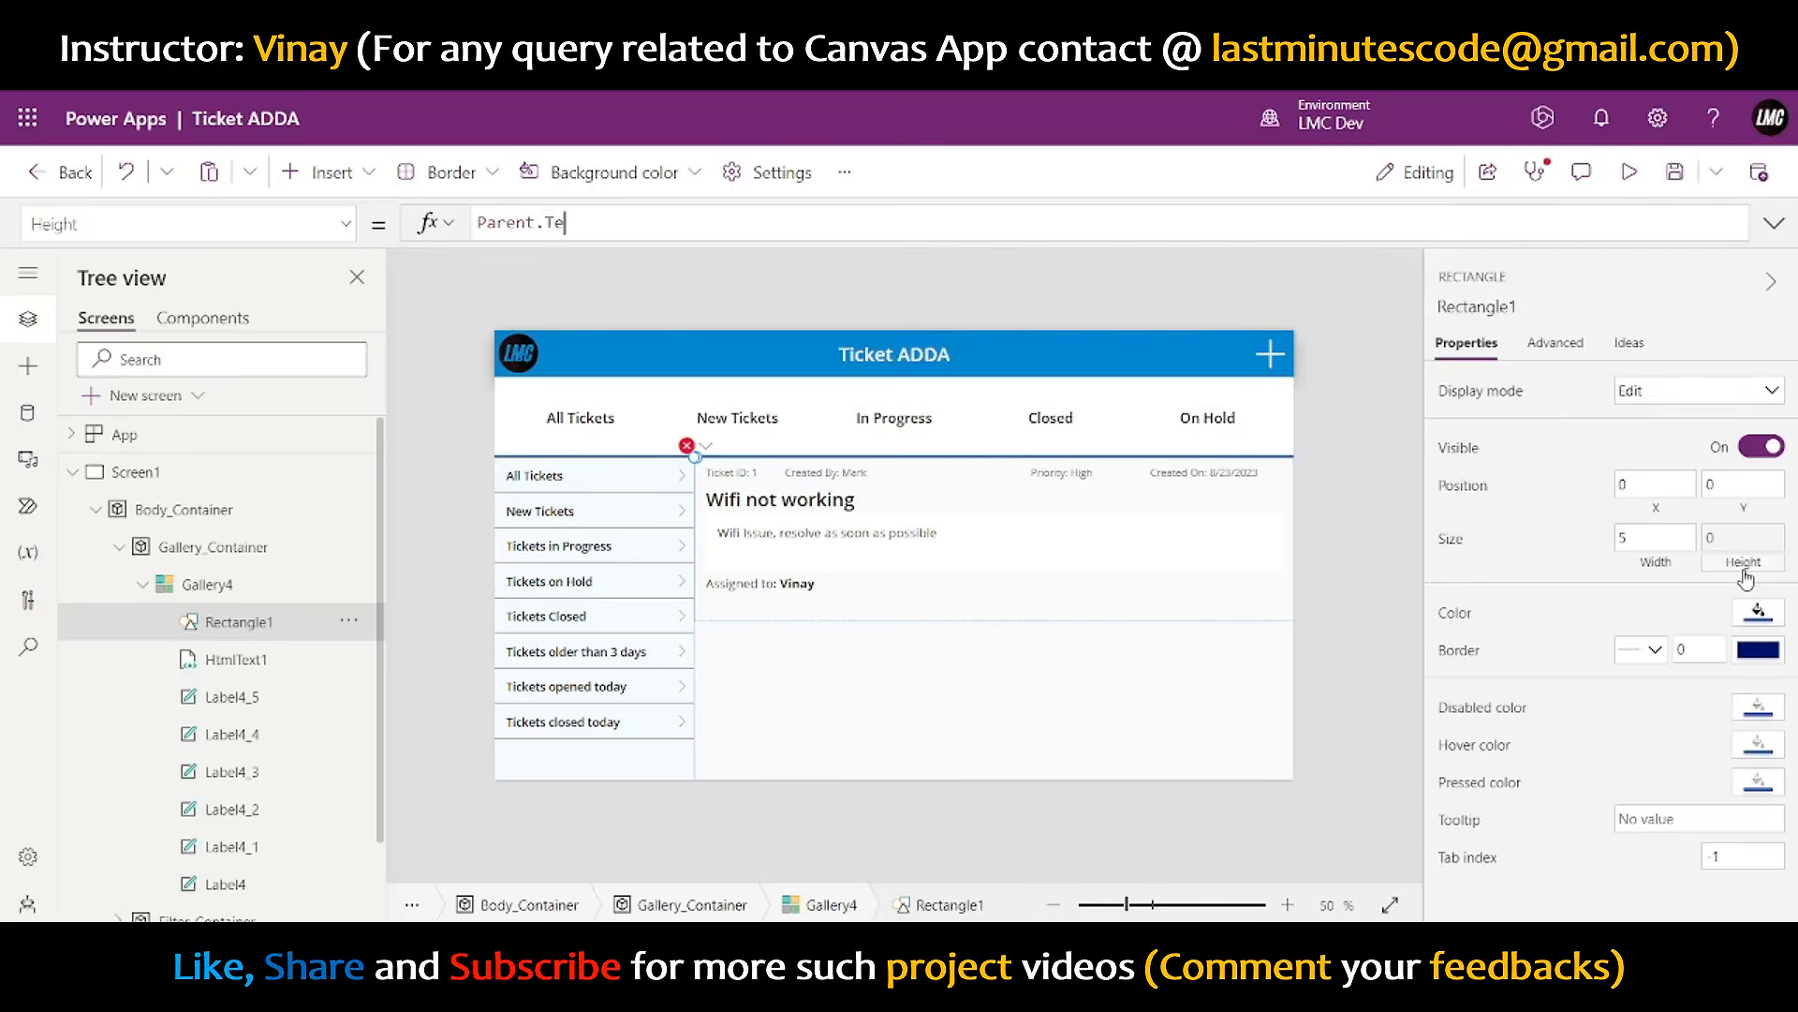
{"action": "key", "text": "Tab"}
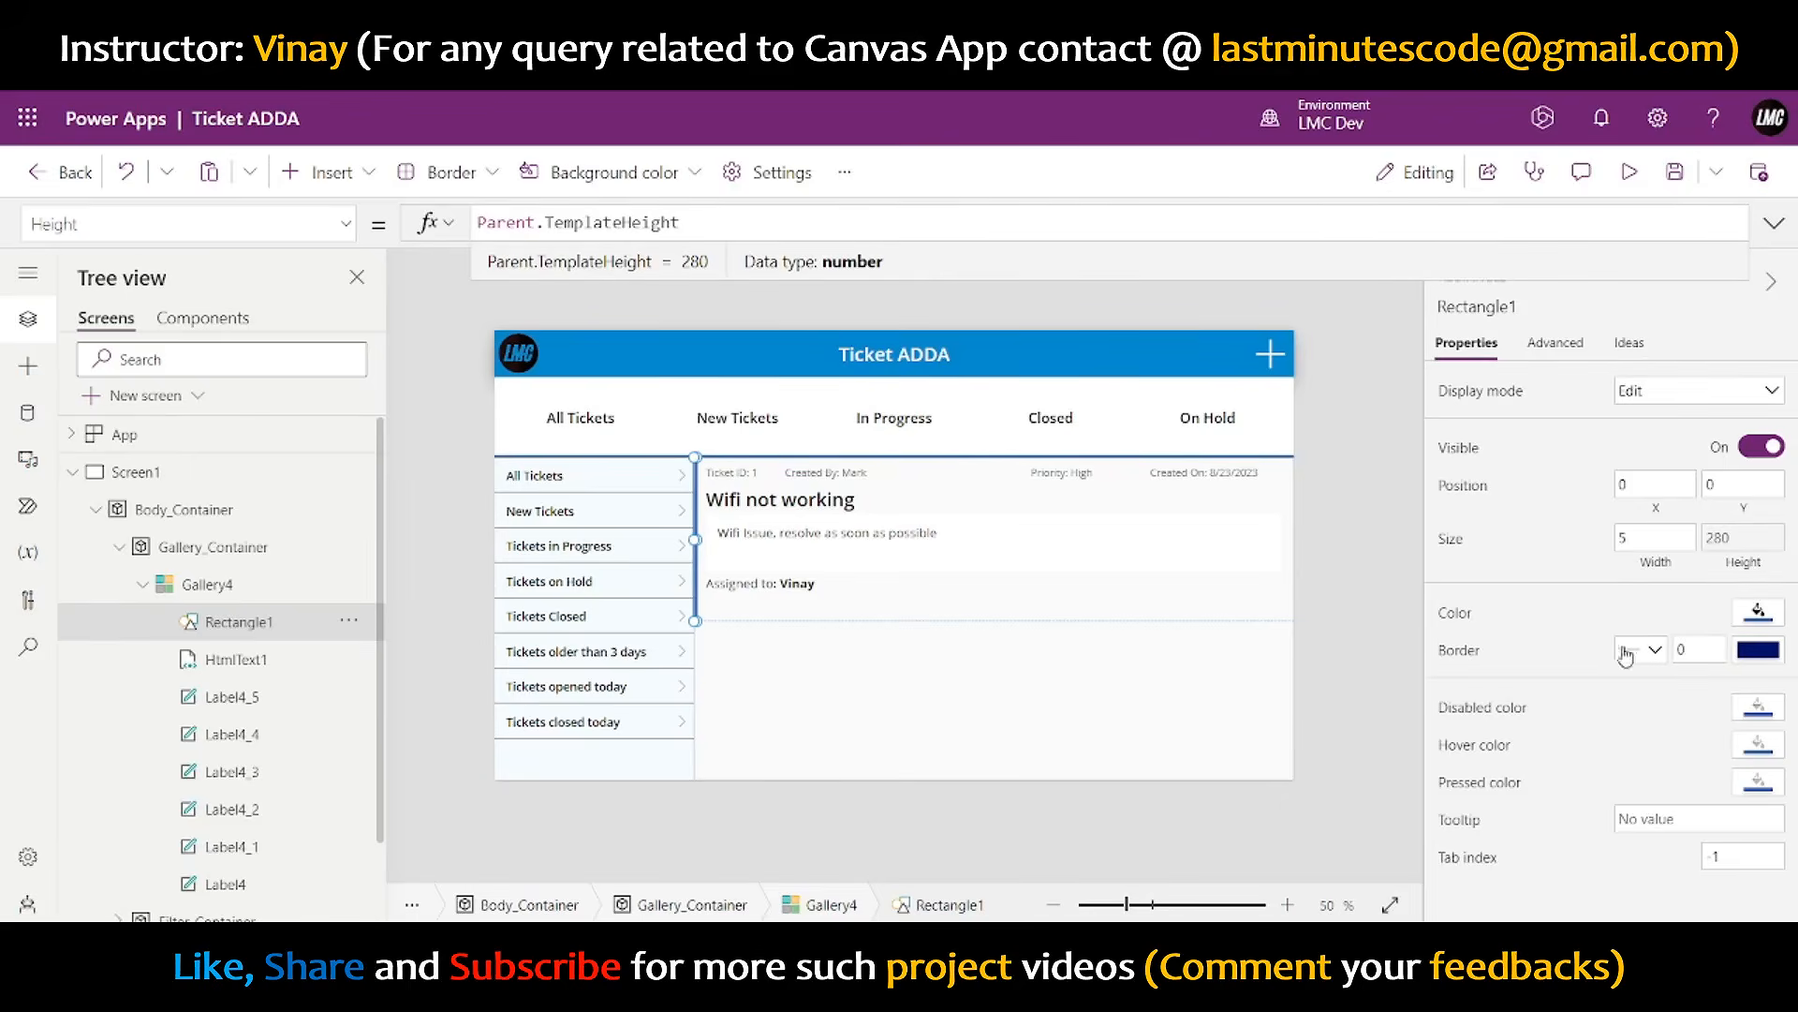
- Set the ticket gallery's template size to HtmlText1.Y+HtmlText1.Height and preview the app
{"action": "left_click", "coordinate": [920, 586]}
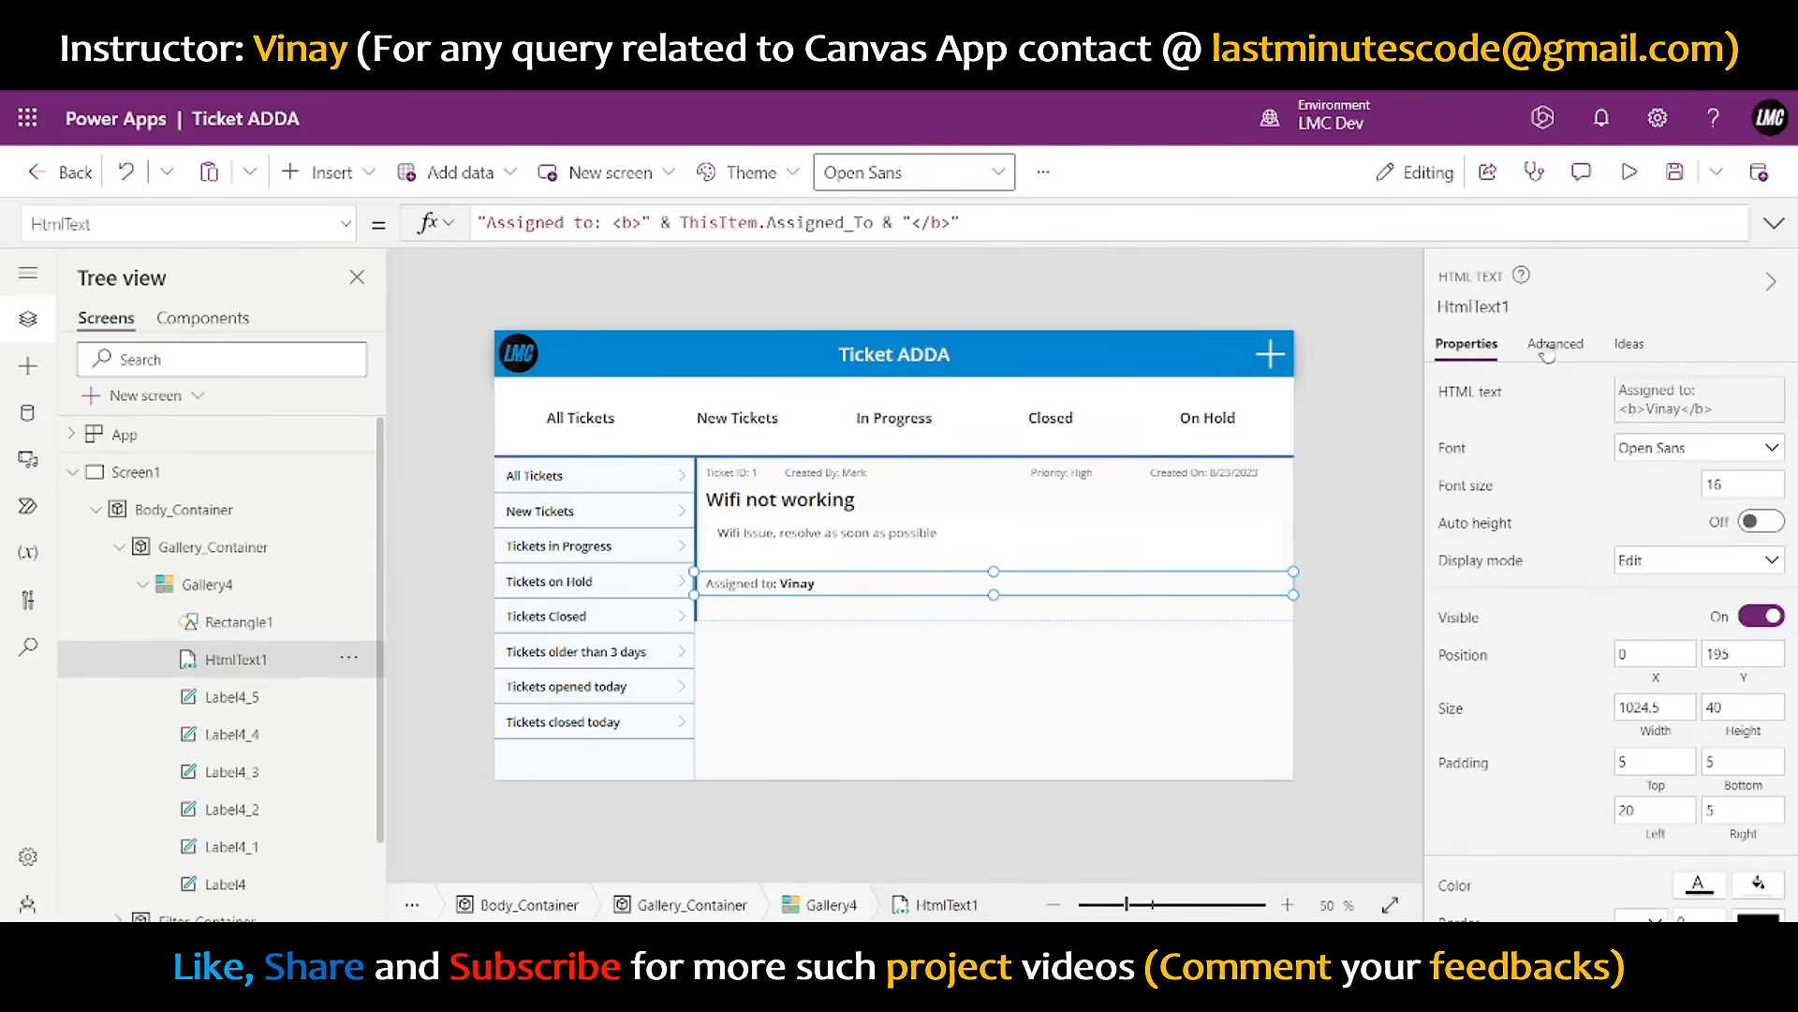
{"action": "left_click", "coordinate": [1477, 308]}
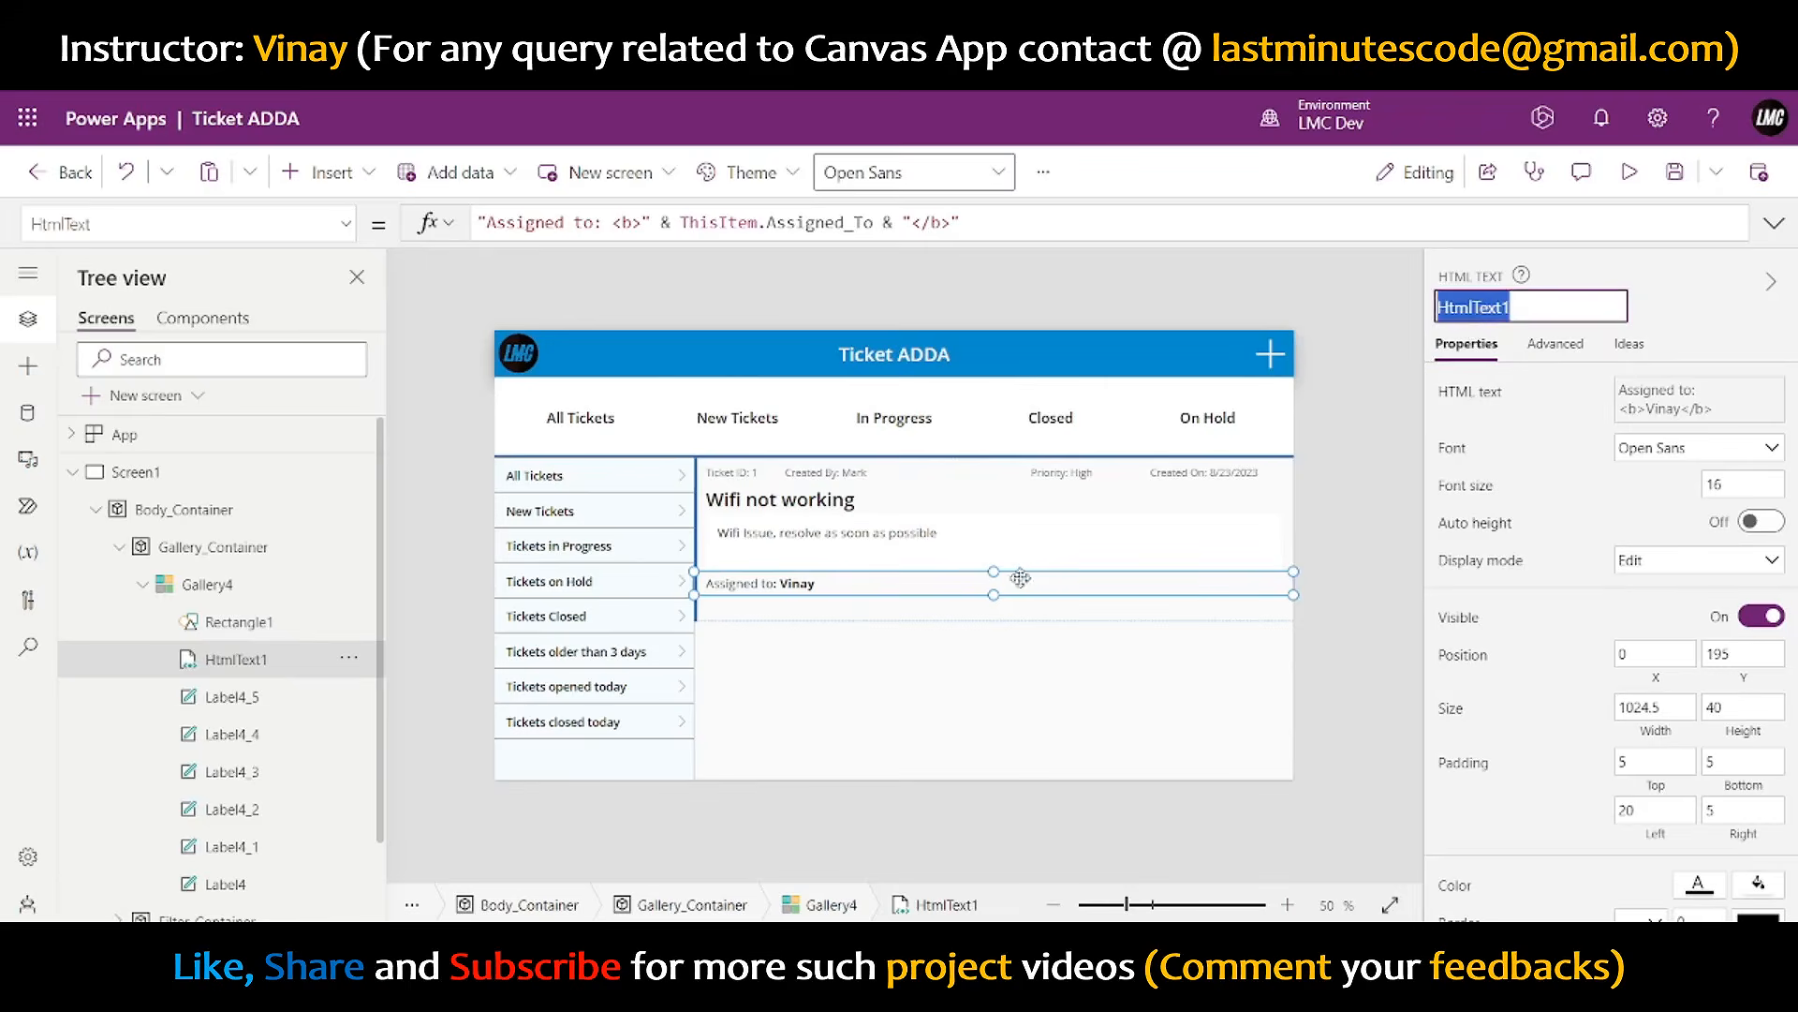
{"action": "left_click", "coordinate": [965, 615]}
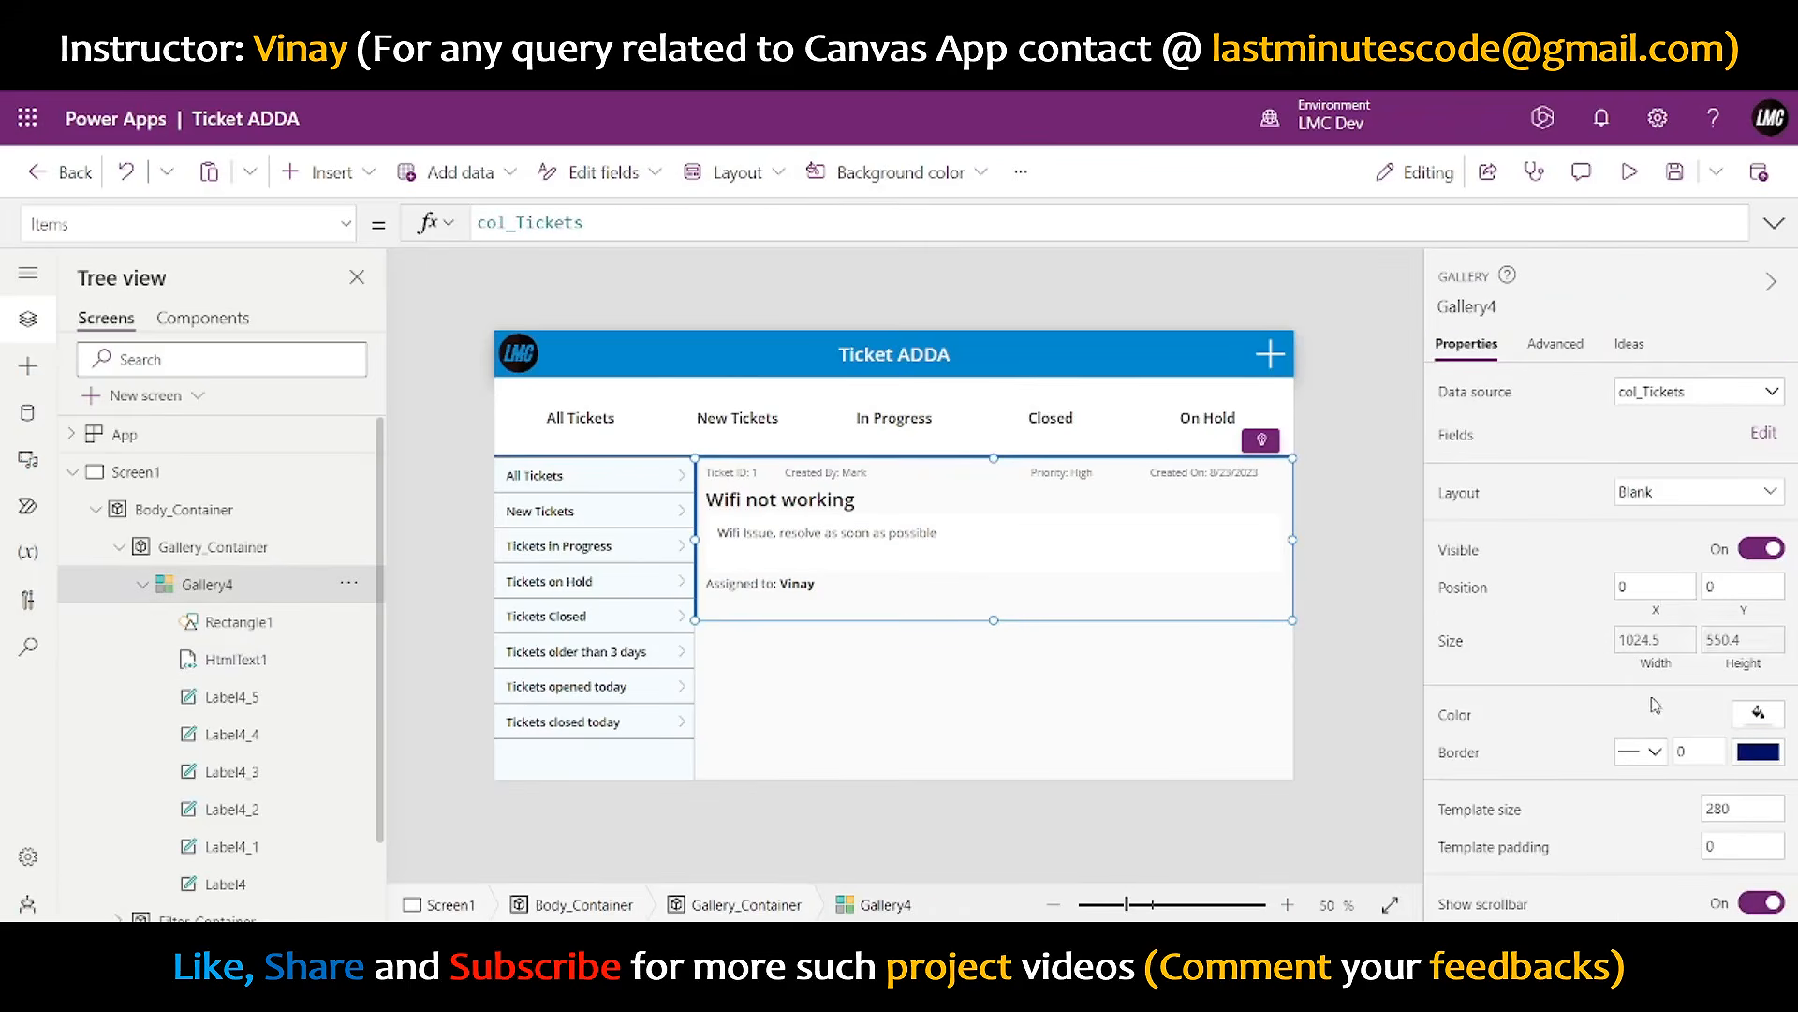
{"action": "scroll", "coordinate": [1574, 592], "scroll_direction": "down", "scroll_amount": 2}
{"action": "left_click", "coordinate": [1477, 636]}
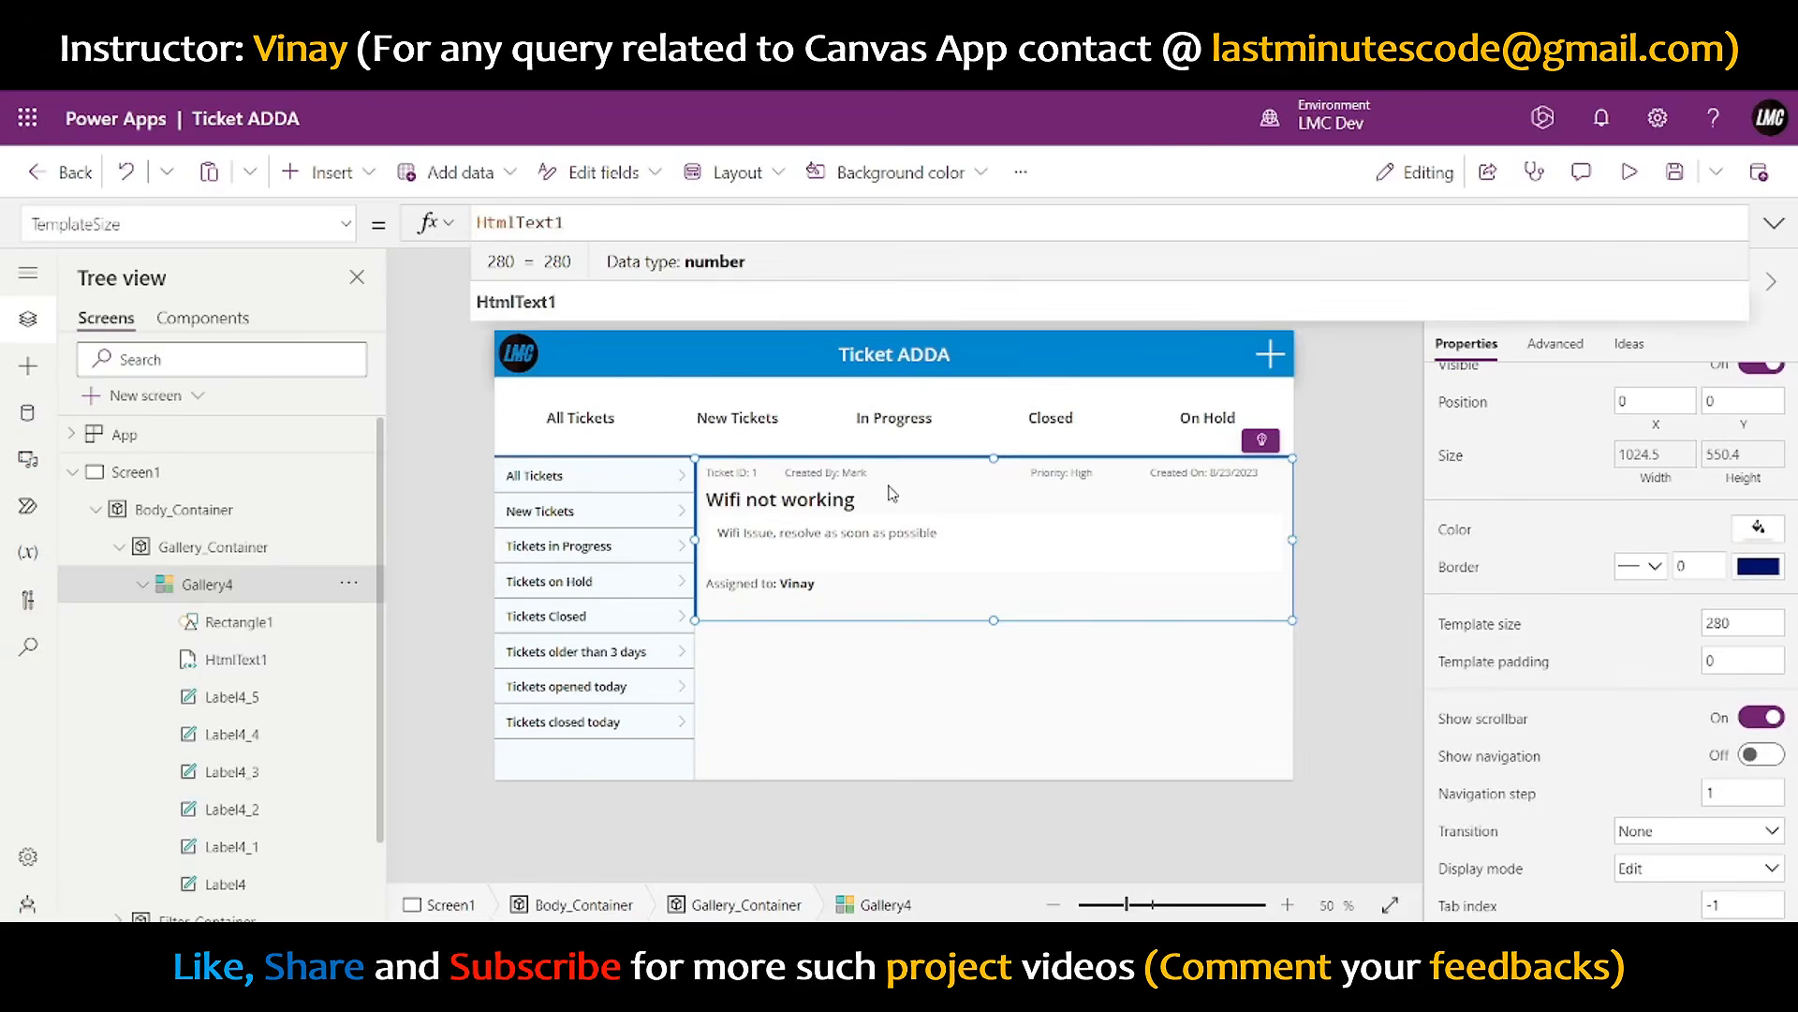
{"action": "type", "text": ".Y"}
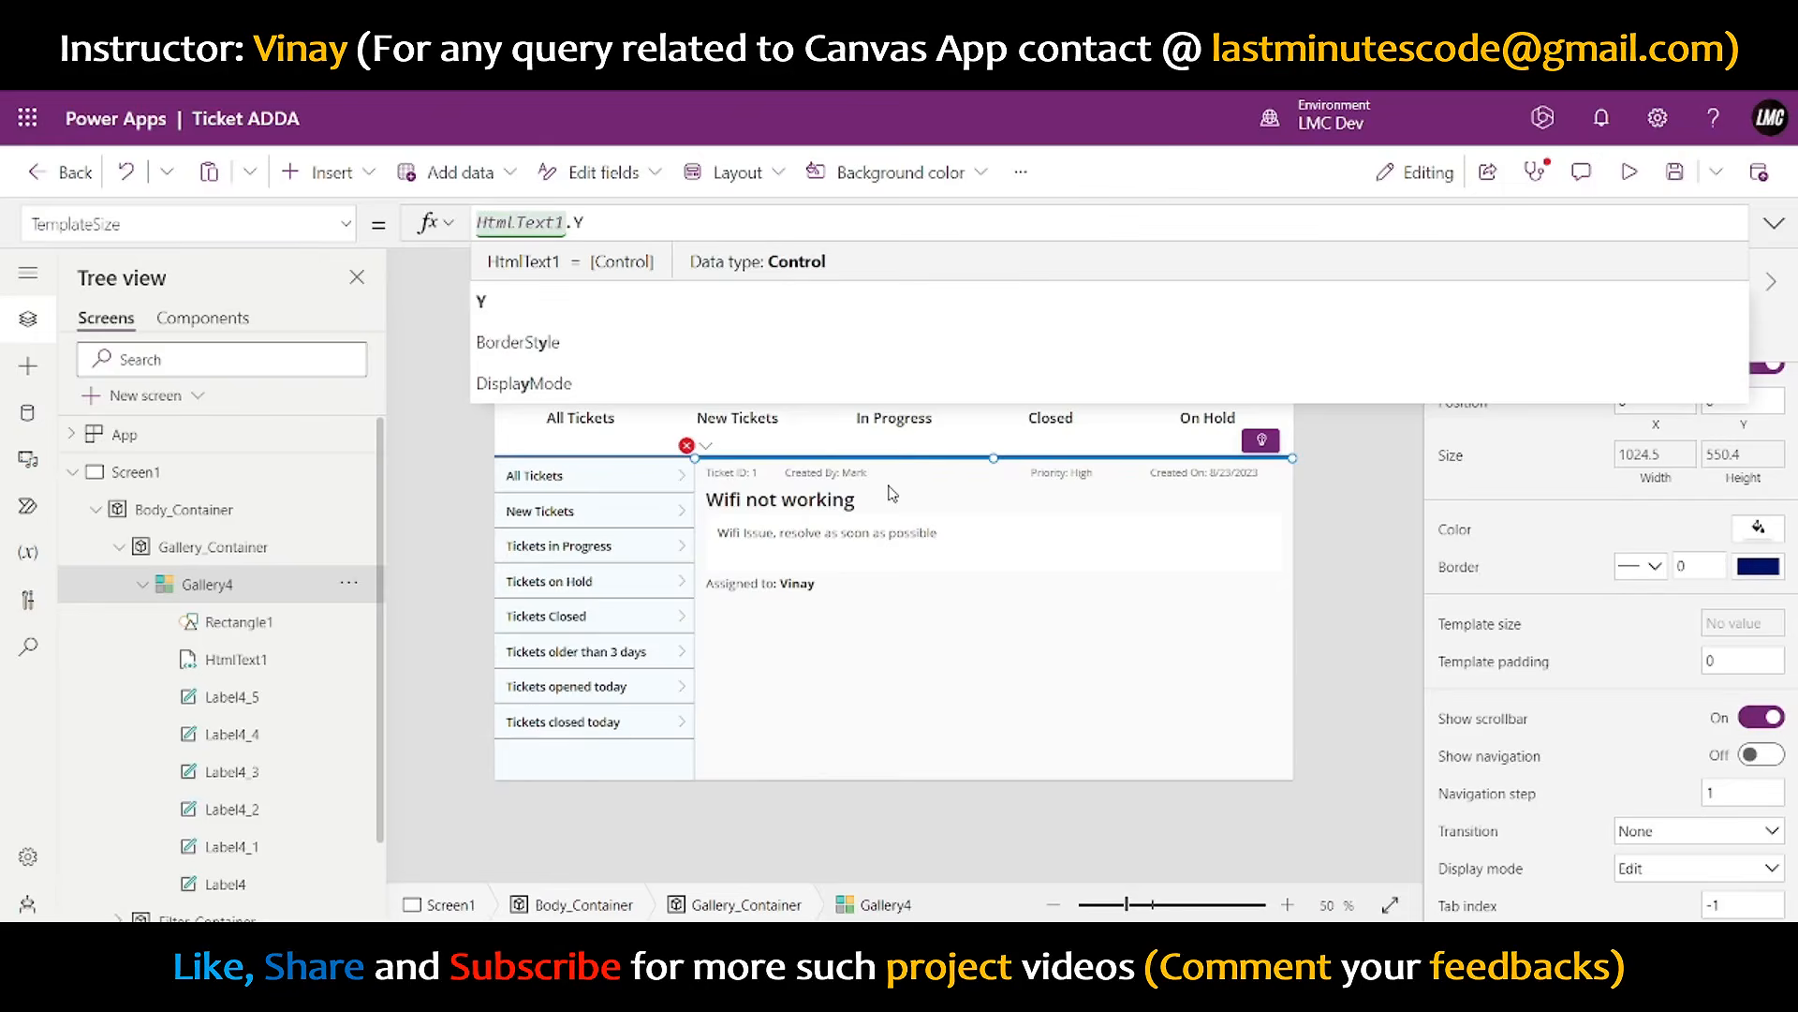
{"action": "type", "text": "+HtmlText1.Height"}
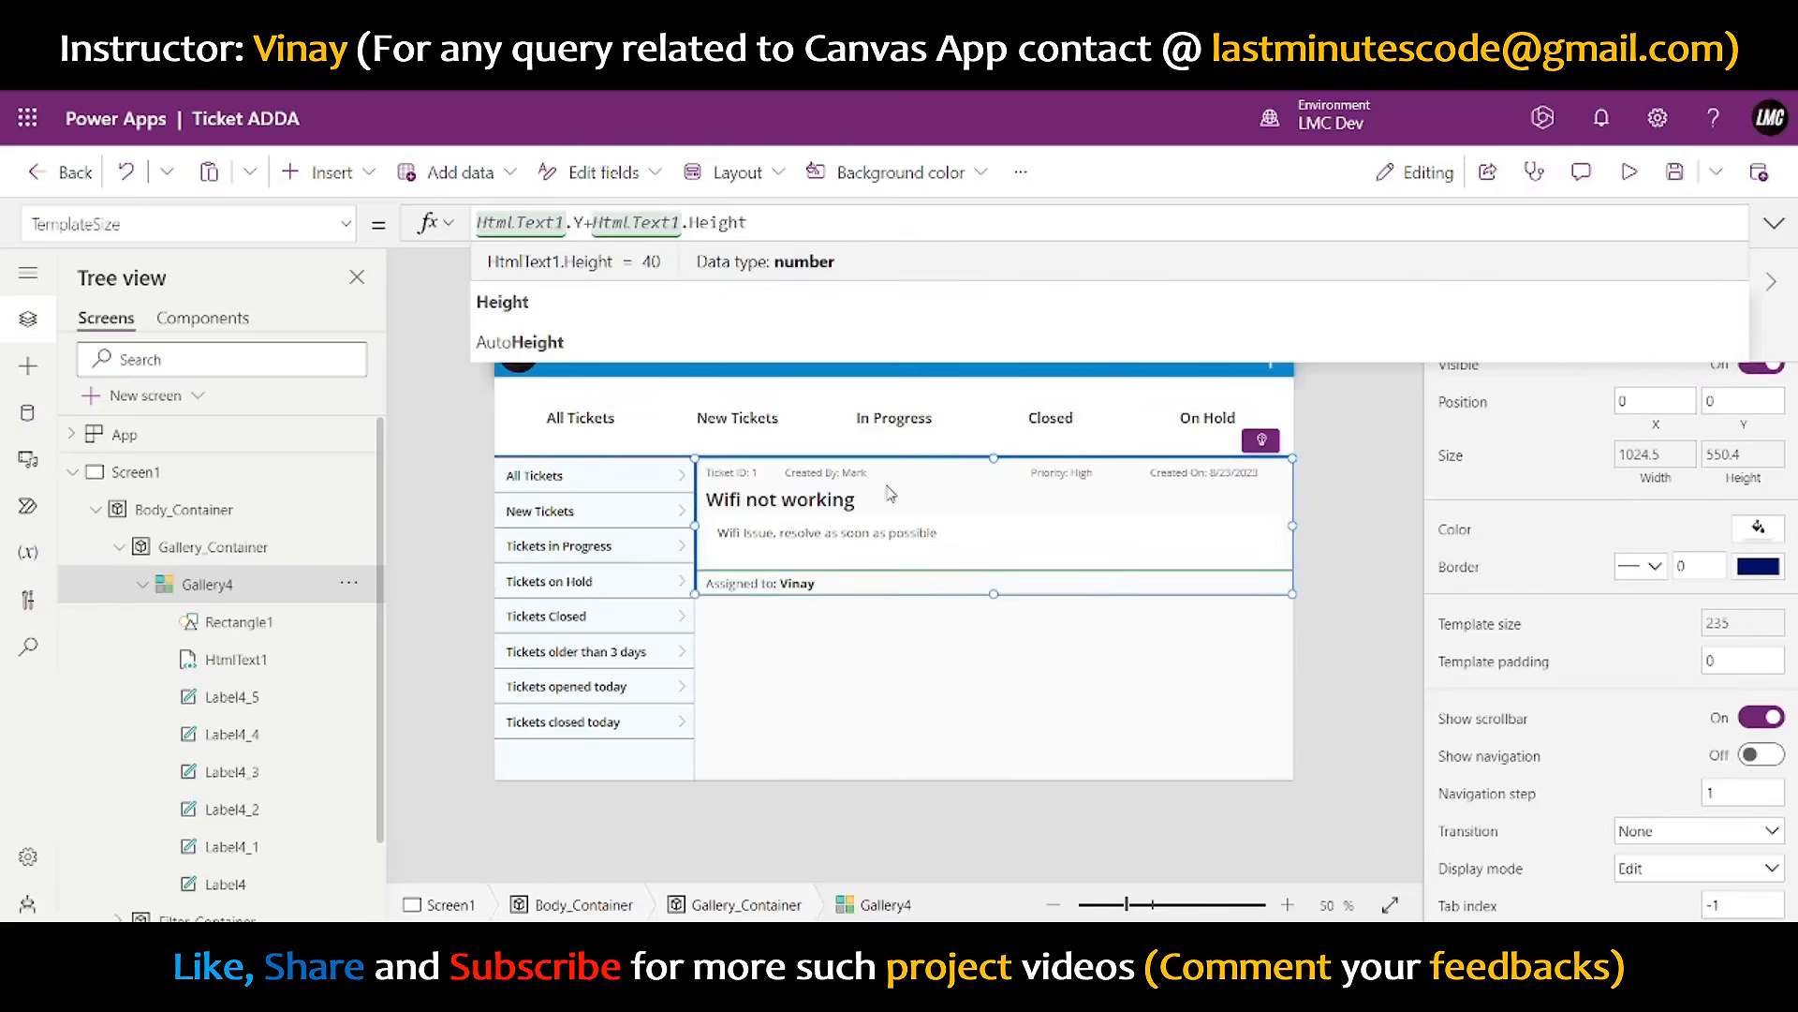
{"action": "left_click", "coordinate": [1374, 510]}
{"action": "left_click", "coordinate": [1629, 174]}
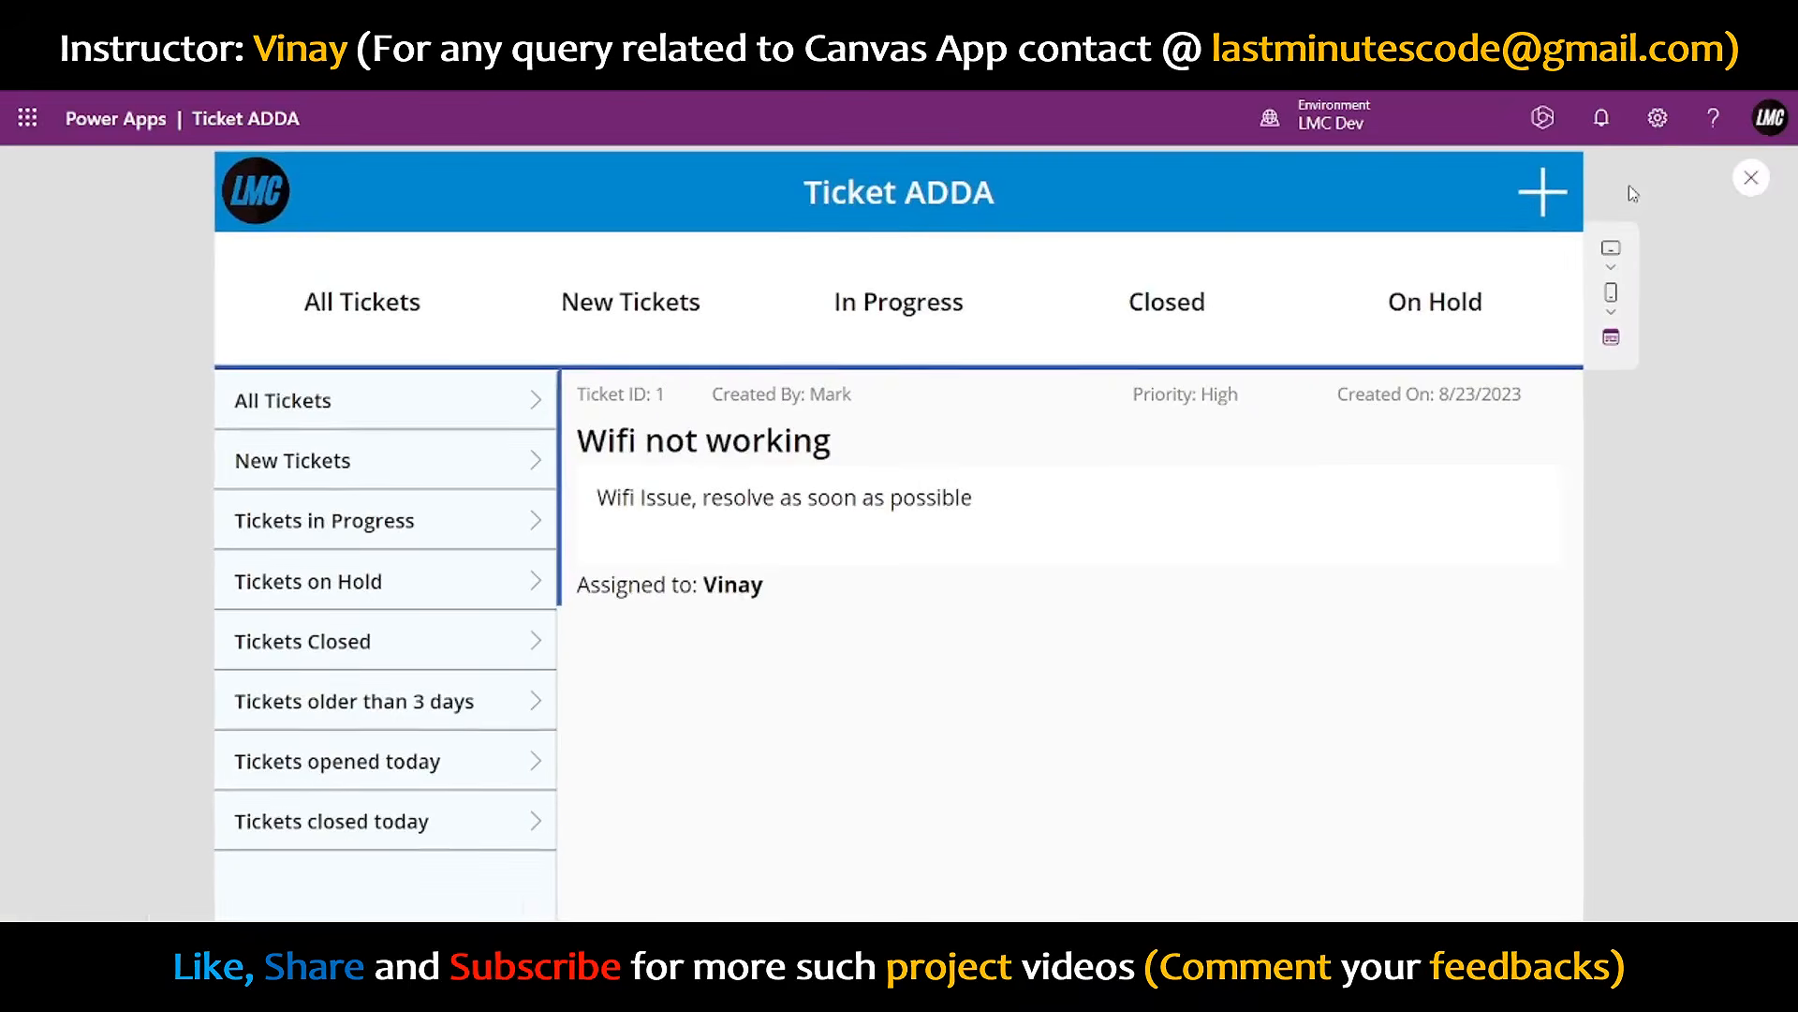
{"action": "left_click", "coordinate": [1750, 177]}
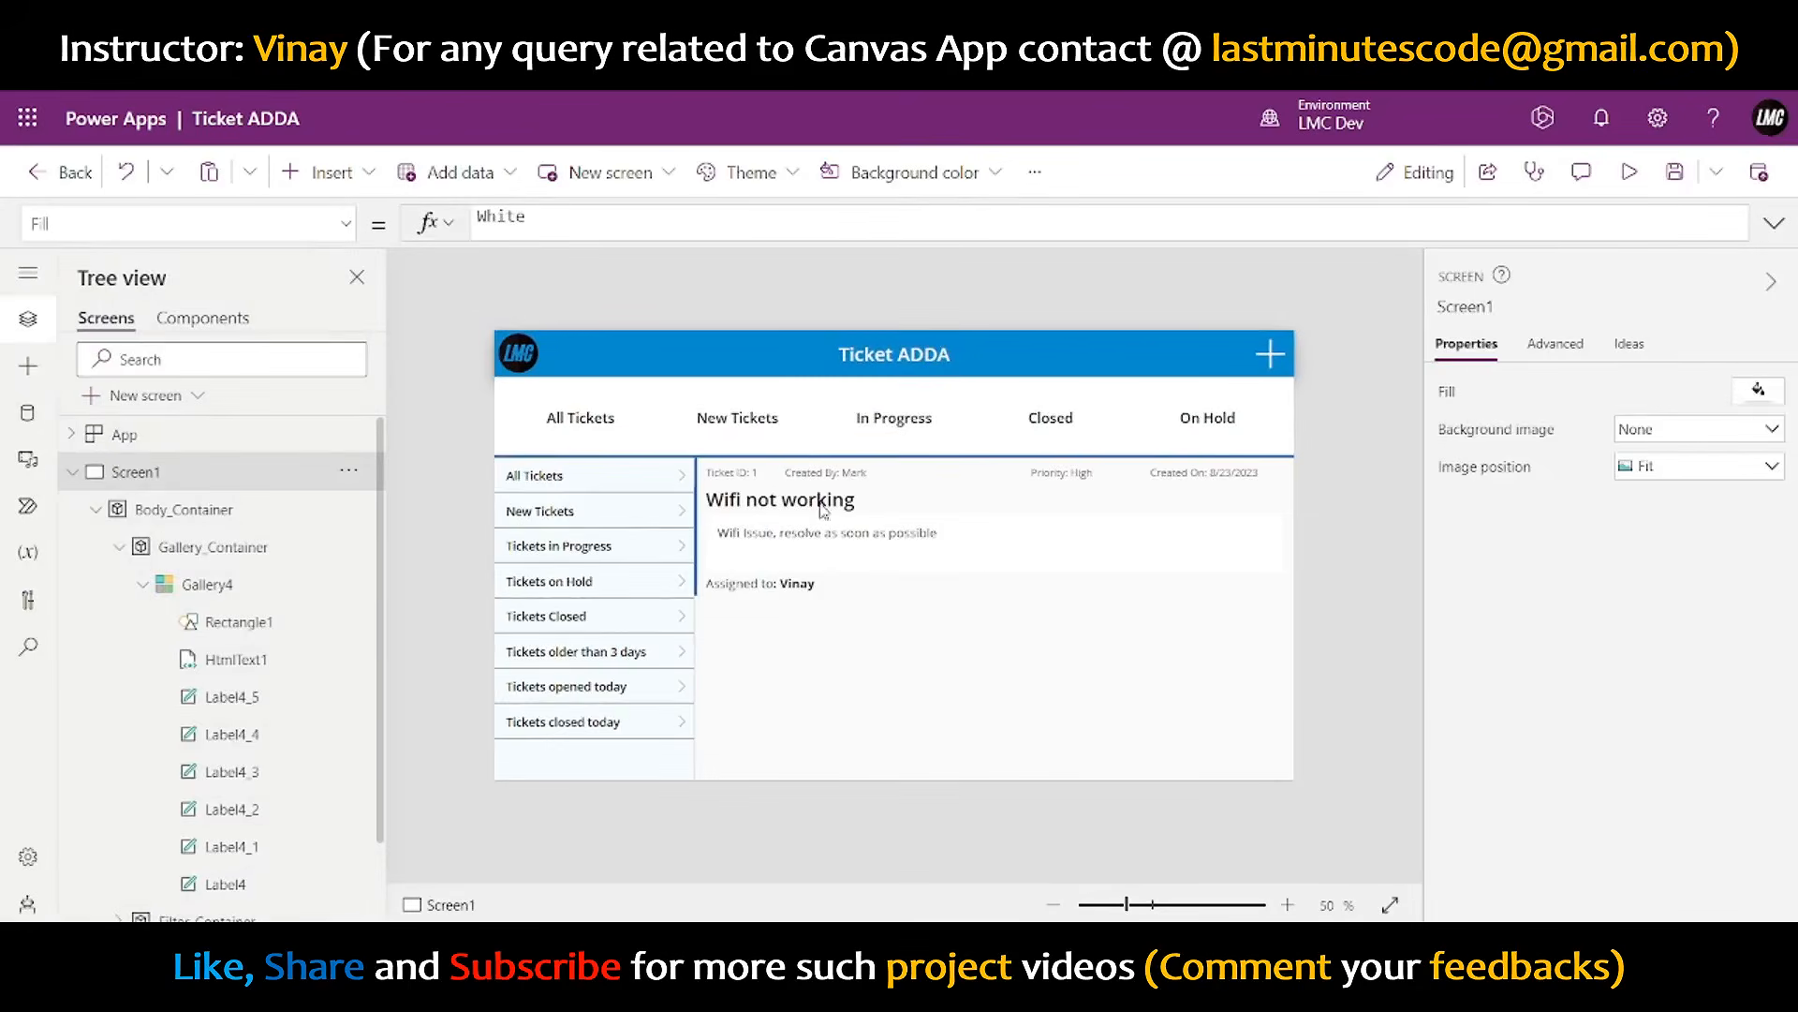
- Open the App object's OnStart formula and enlarge the formula editor to show all of its code
{"action": "left_click", "coordinate": [856, 671]}
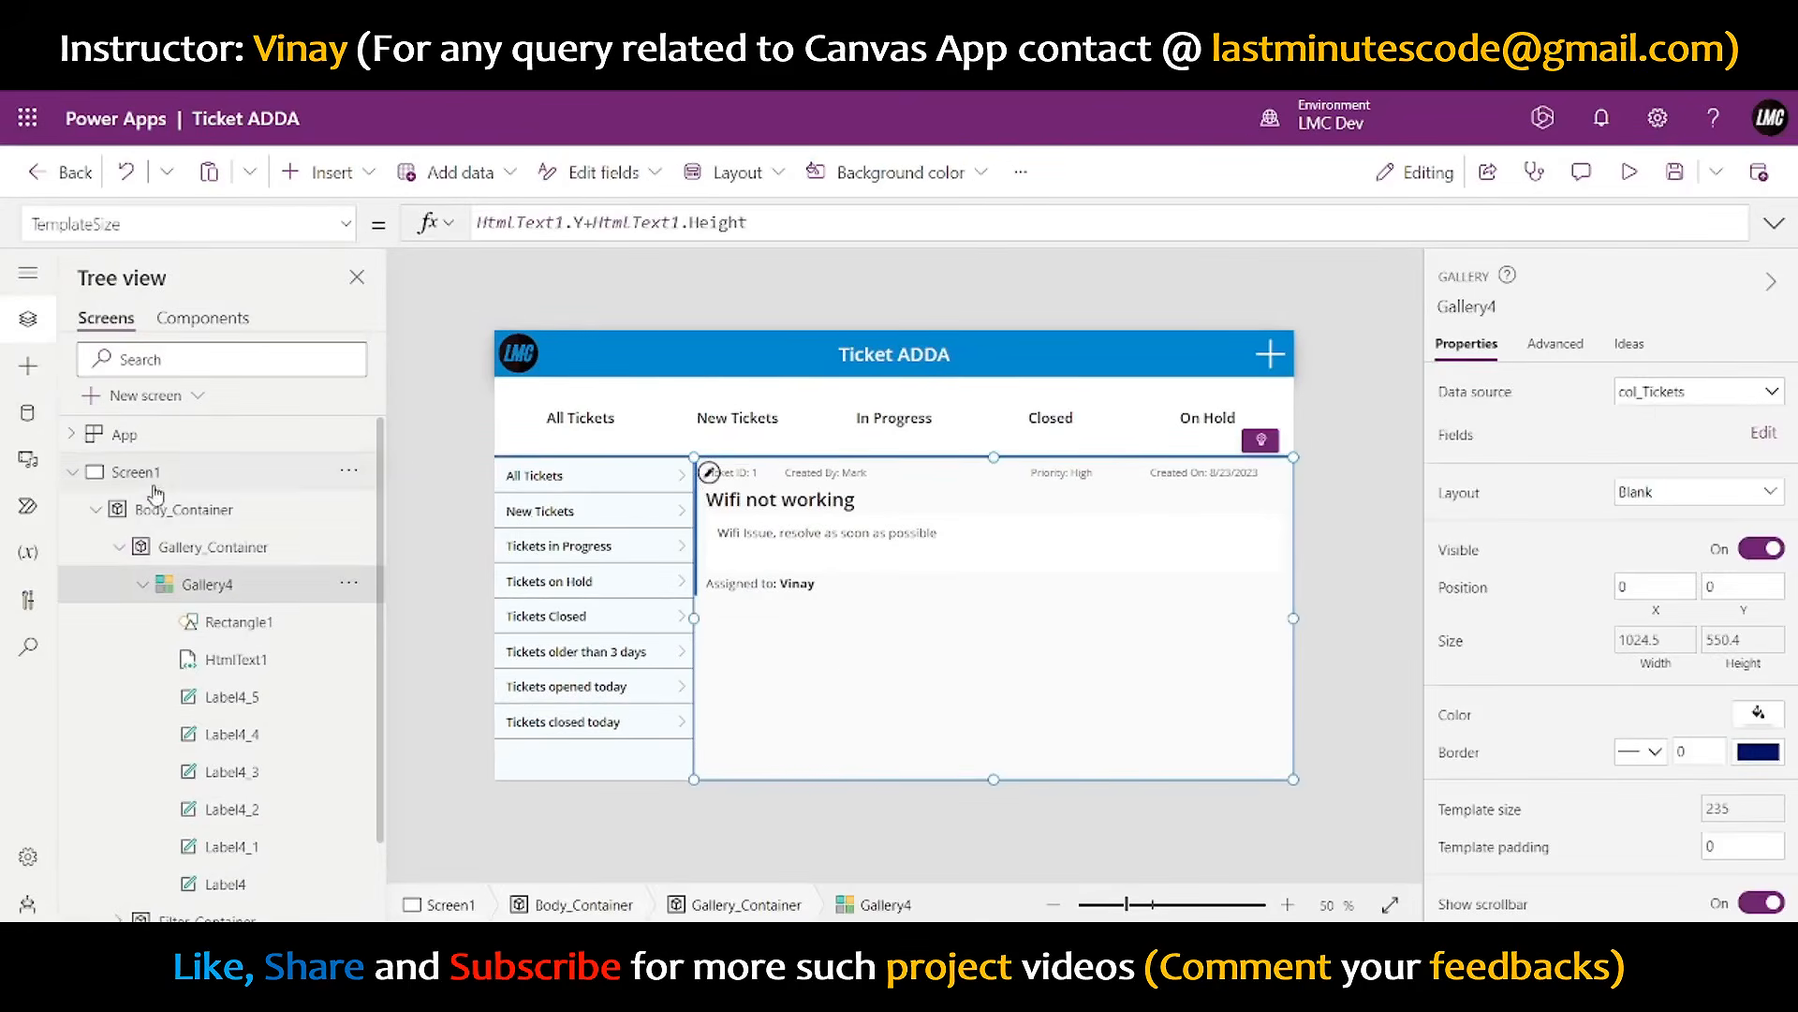
{"action": "left_click", "coordinate": [140, 437]}
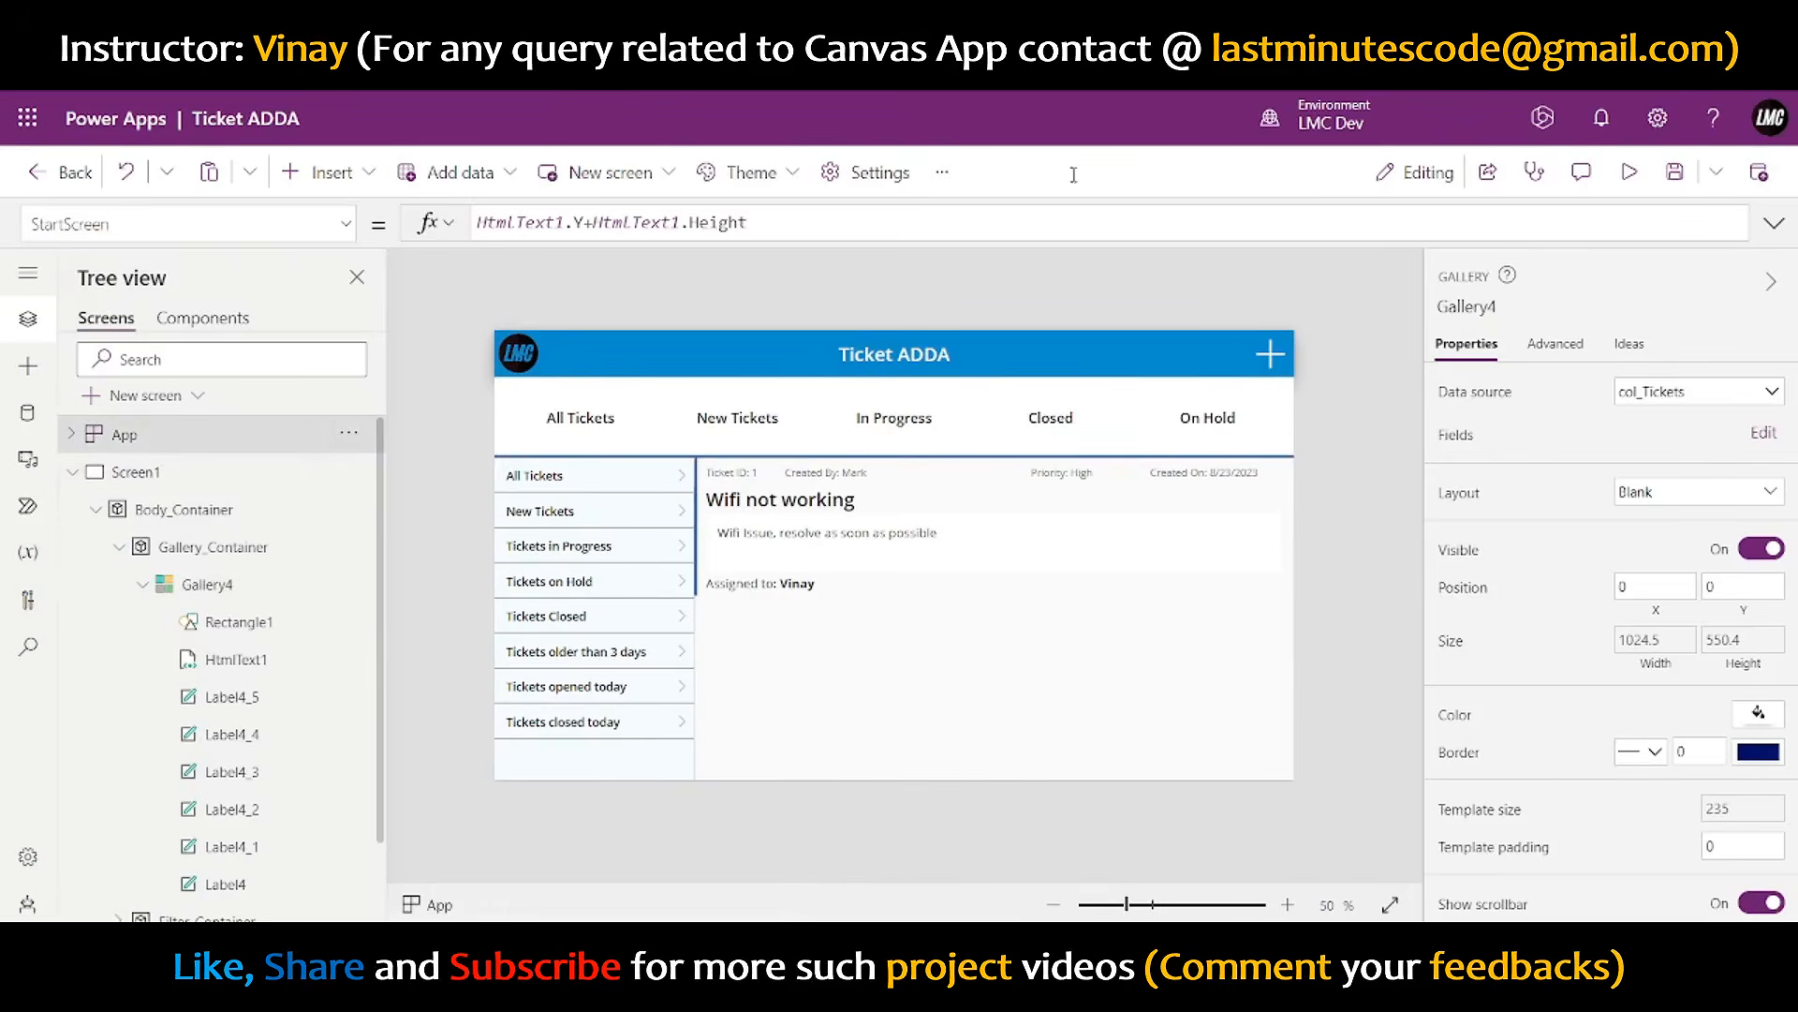
{"action": "left_click", "coordinate": [1773, 223]}
{"action": "left_click", "coordinate": [292, 215]}
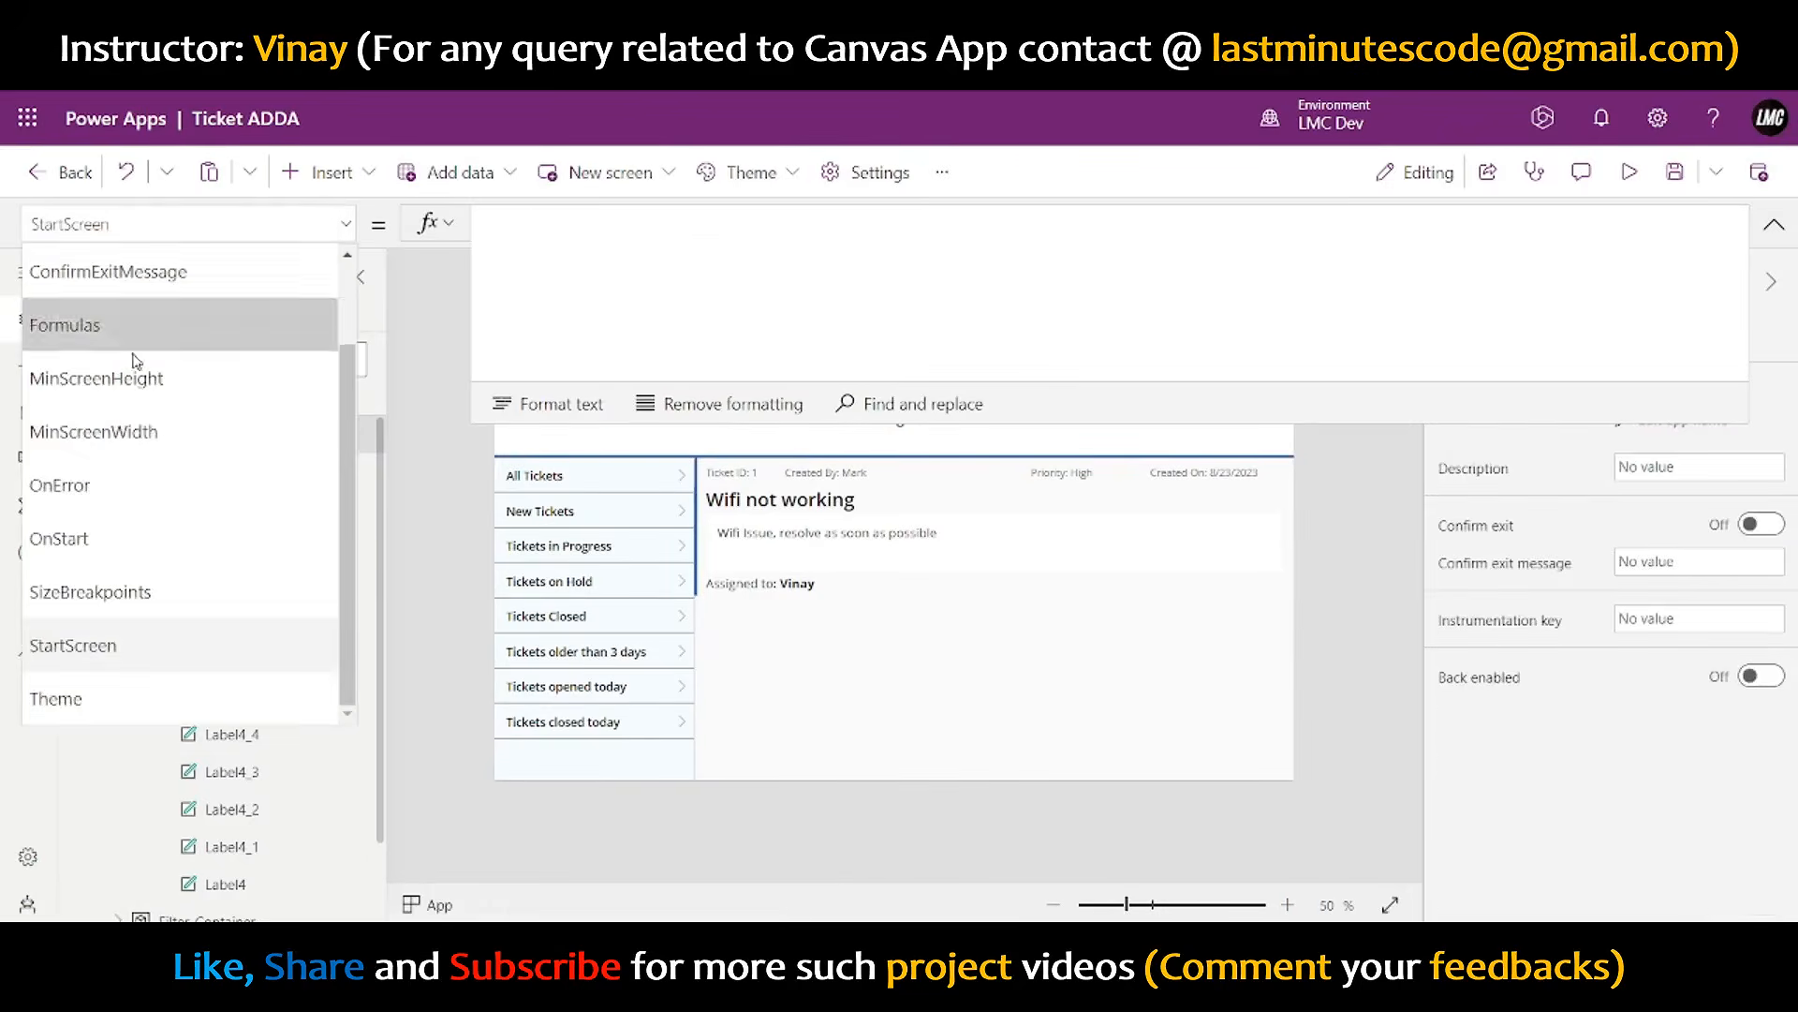
{"action": "left_click", "coordinate": [82, 513]}
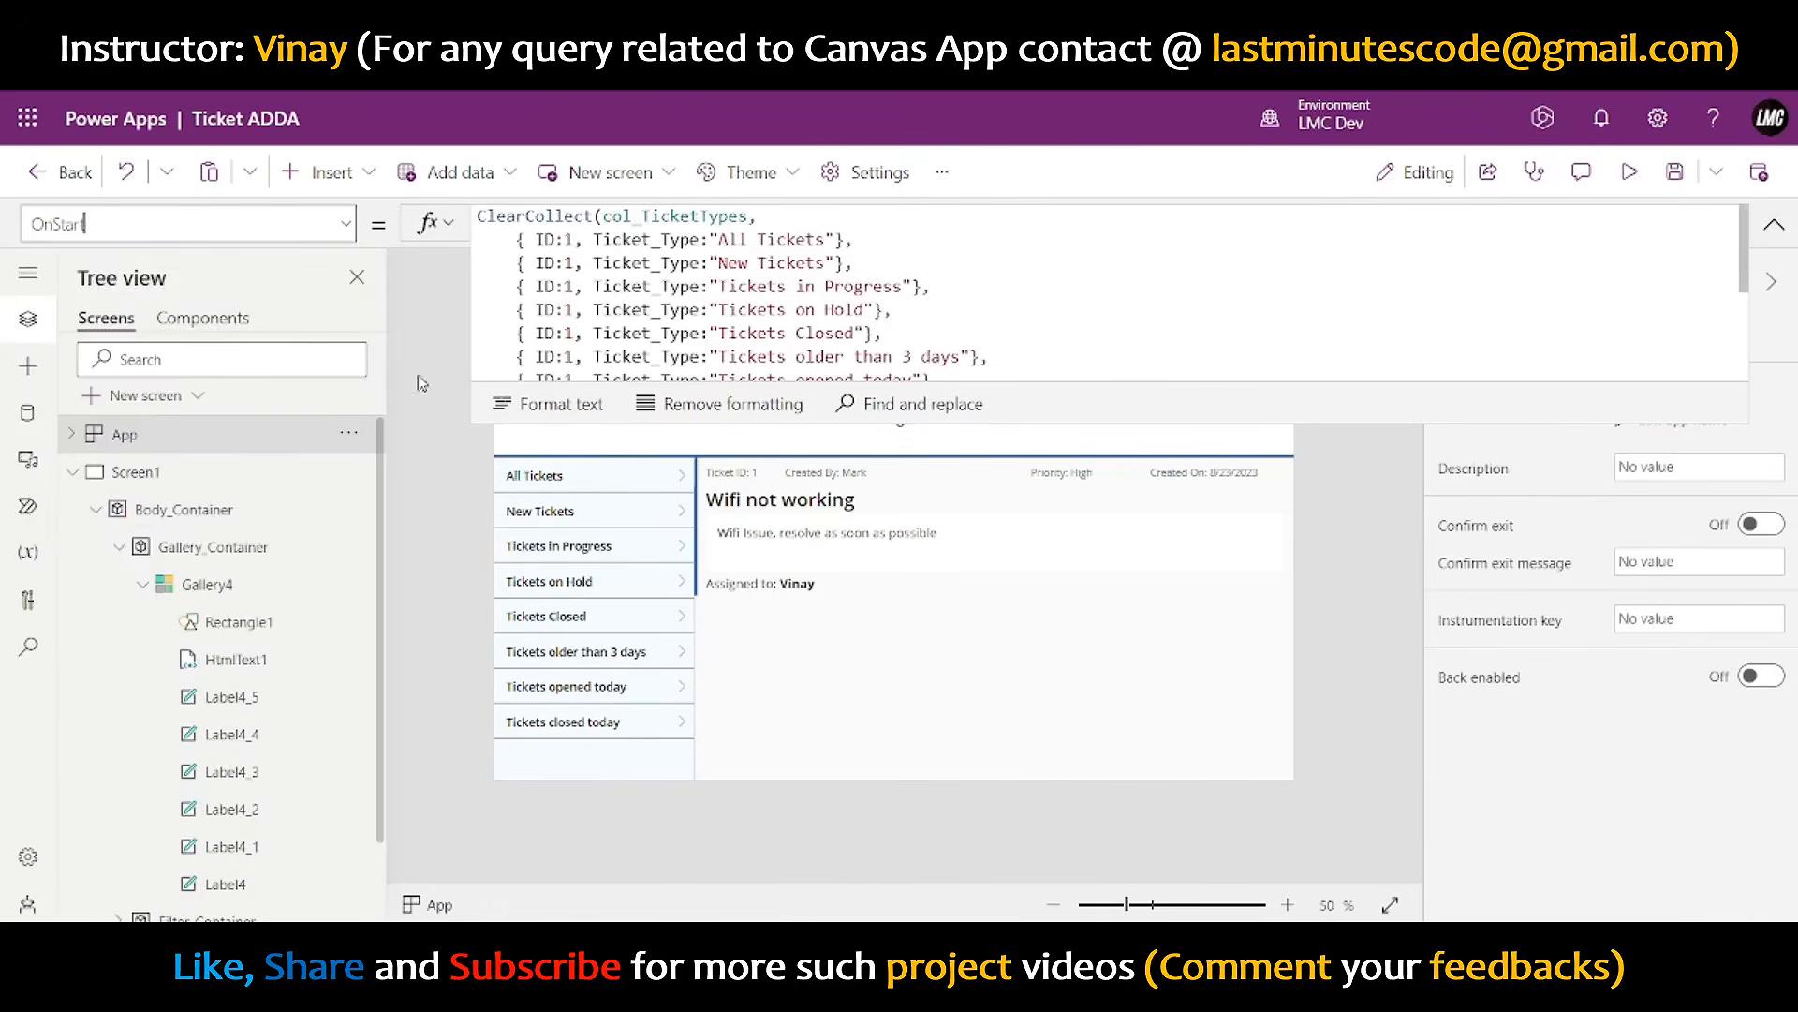
{"action": "left_click_drag", "start_coordinate": [1270, 424], "coordinate": [1285, 927]}
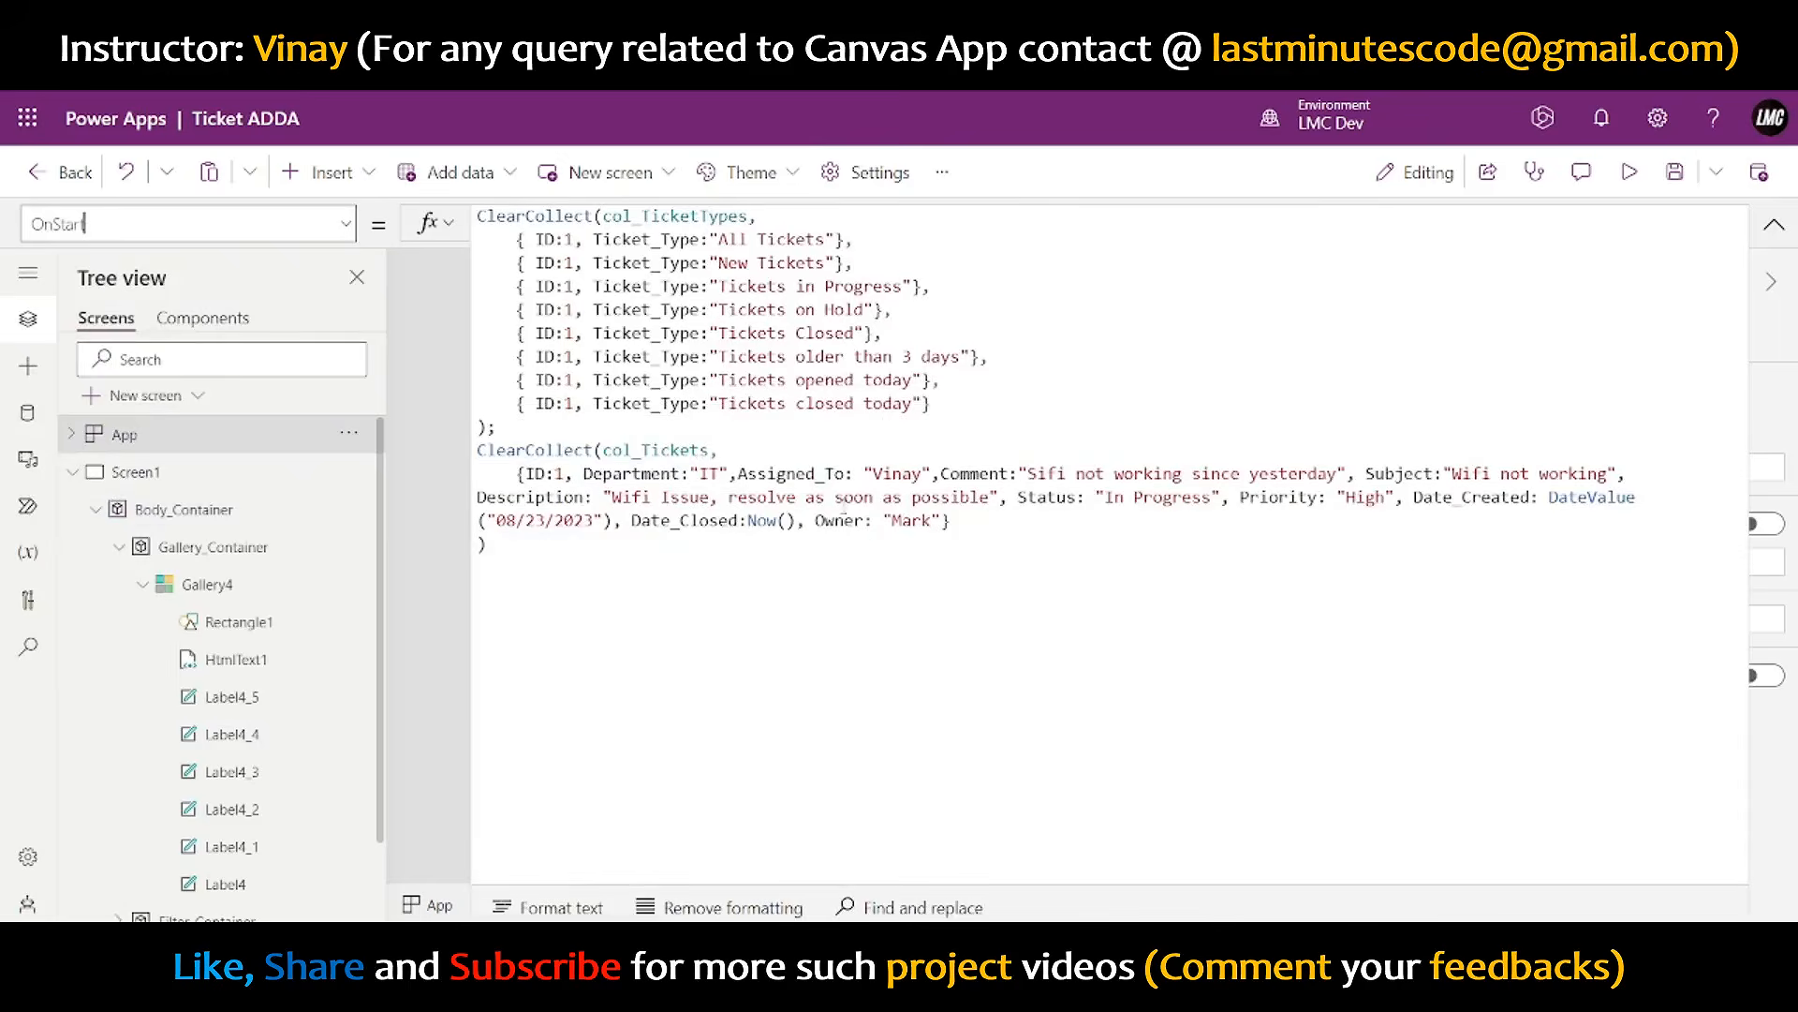
- Duplicate the ticket record in the col_Tickets collection and give the copy ID 2
{"action": "left_click_drag", "start_coordinate": [995, 525], "coordinate": [519, 473]}
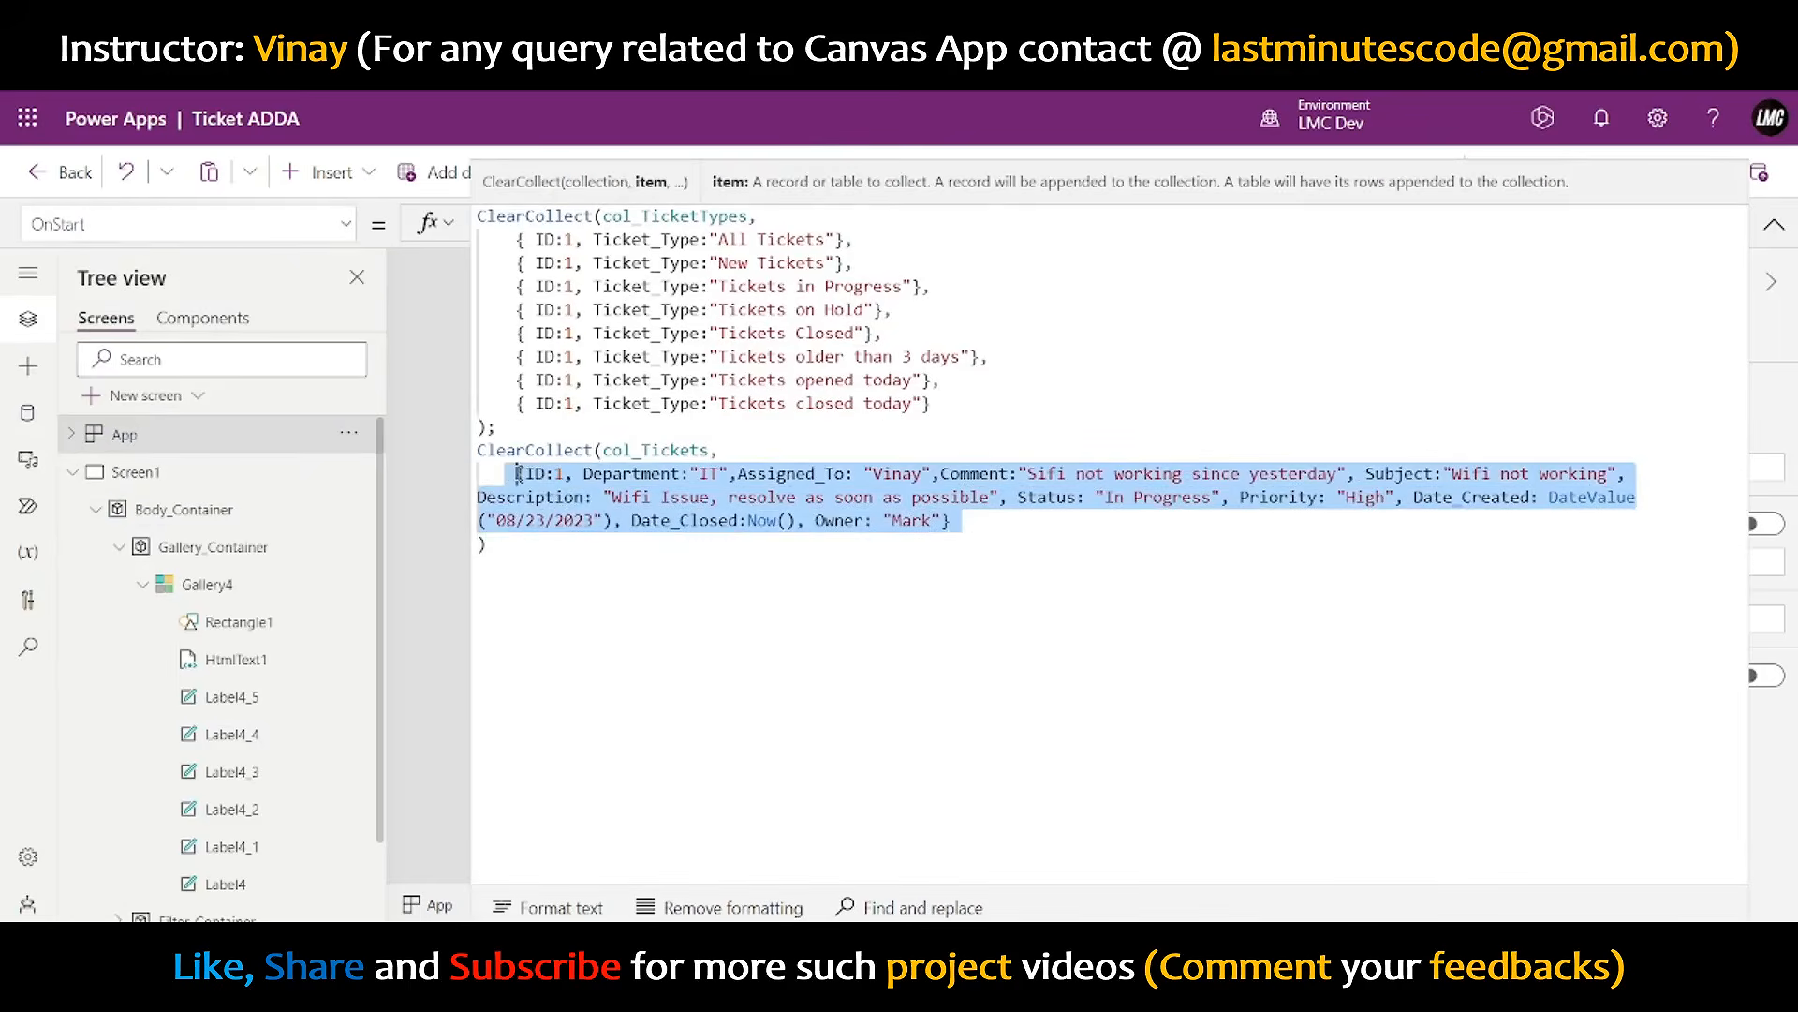
{"action": "left_click", "coordinate": [982, 530]}
{"action": "type", "text": ","}
{"action": "key", "text": "Return"}
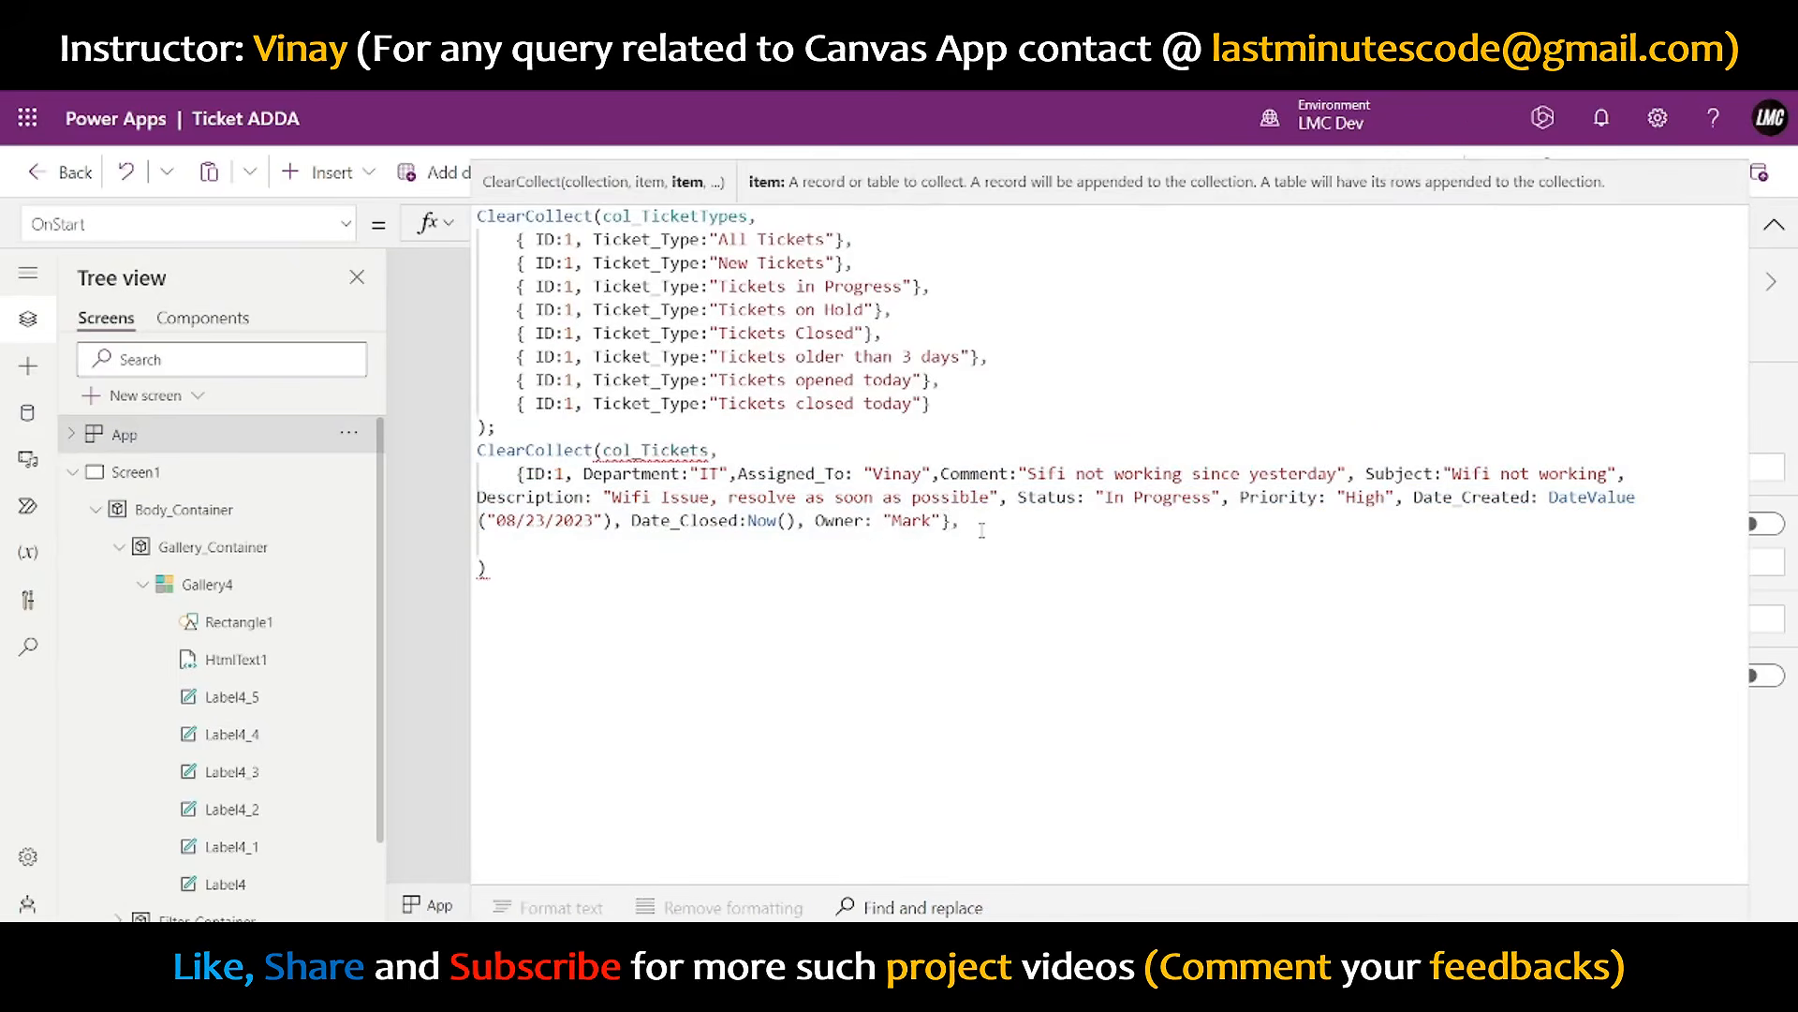
{"action": "type", "text": "{ID:1, Department:\"IT\",Assigned_To: \"Vinay\",Comment:\"Sifi not working since yesterday\", Subject:\"Wifi not working\", Description: \"Wifi Issue, resolve as soon as possible\", Status: \"In Progress\", Priority: \"High\", Date_Created: DateValue(\"08/23/2023\"), Date_Closed:Now(), Owner: \"Mark\"}"}
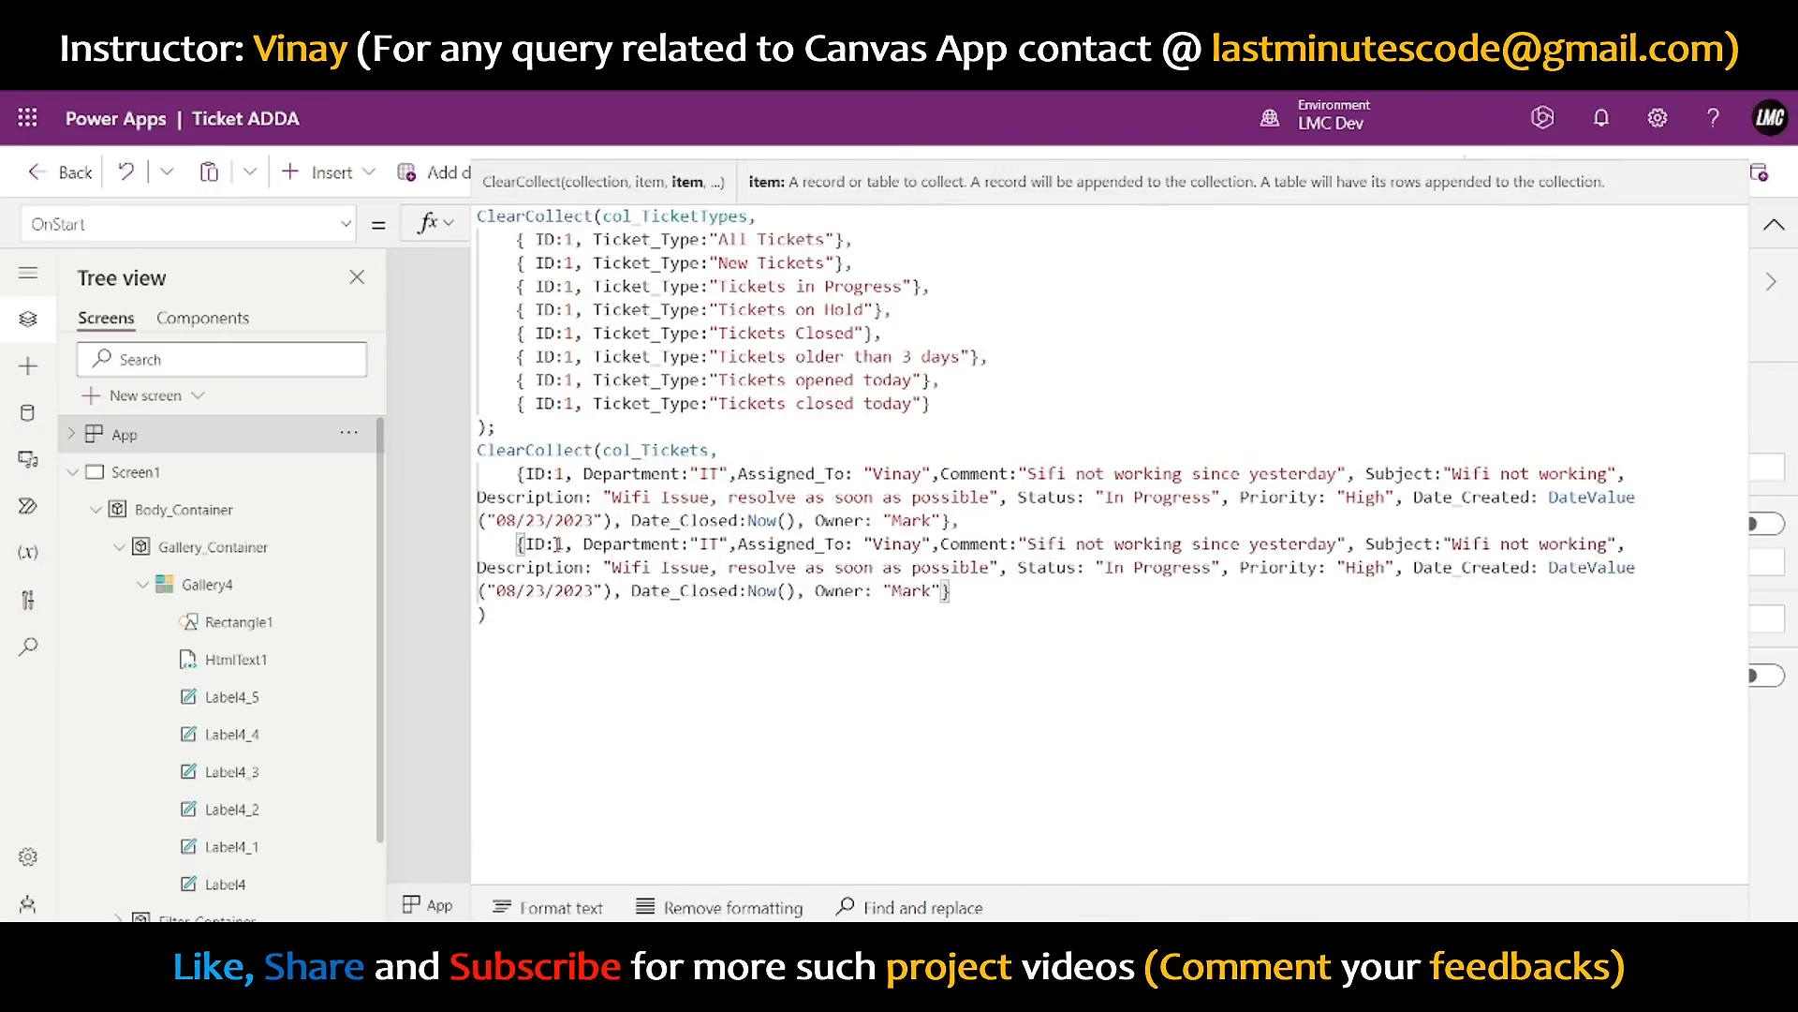
{"action": "double_click", "coordinate": [559, 543]}
{"action": "type", "text": "2"}
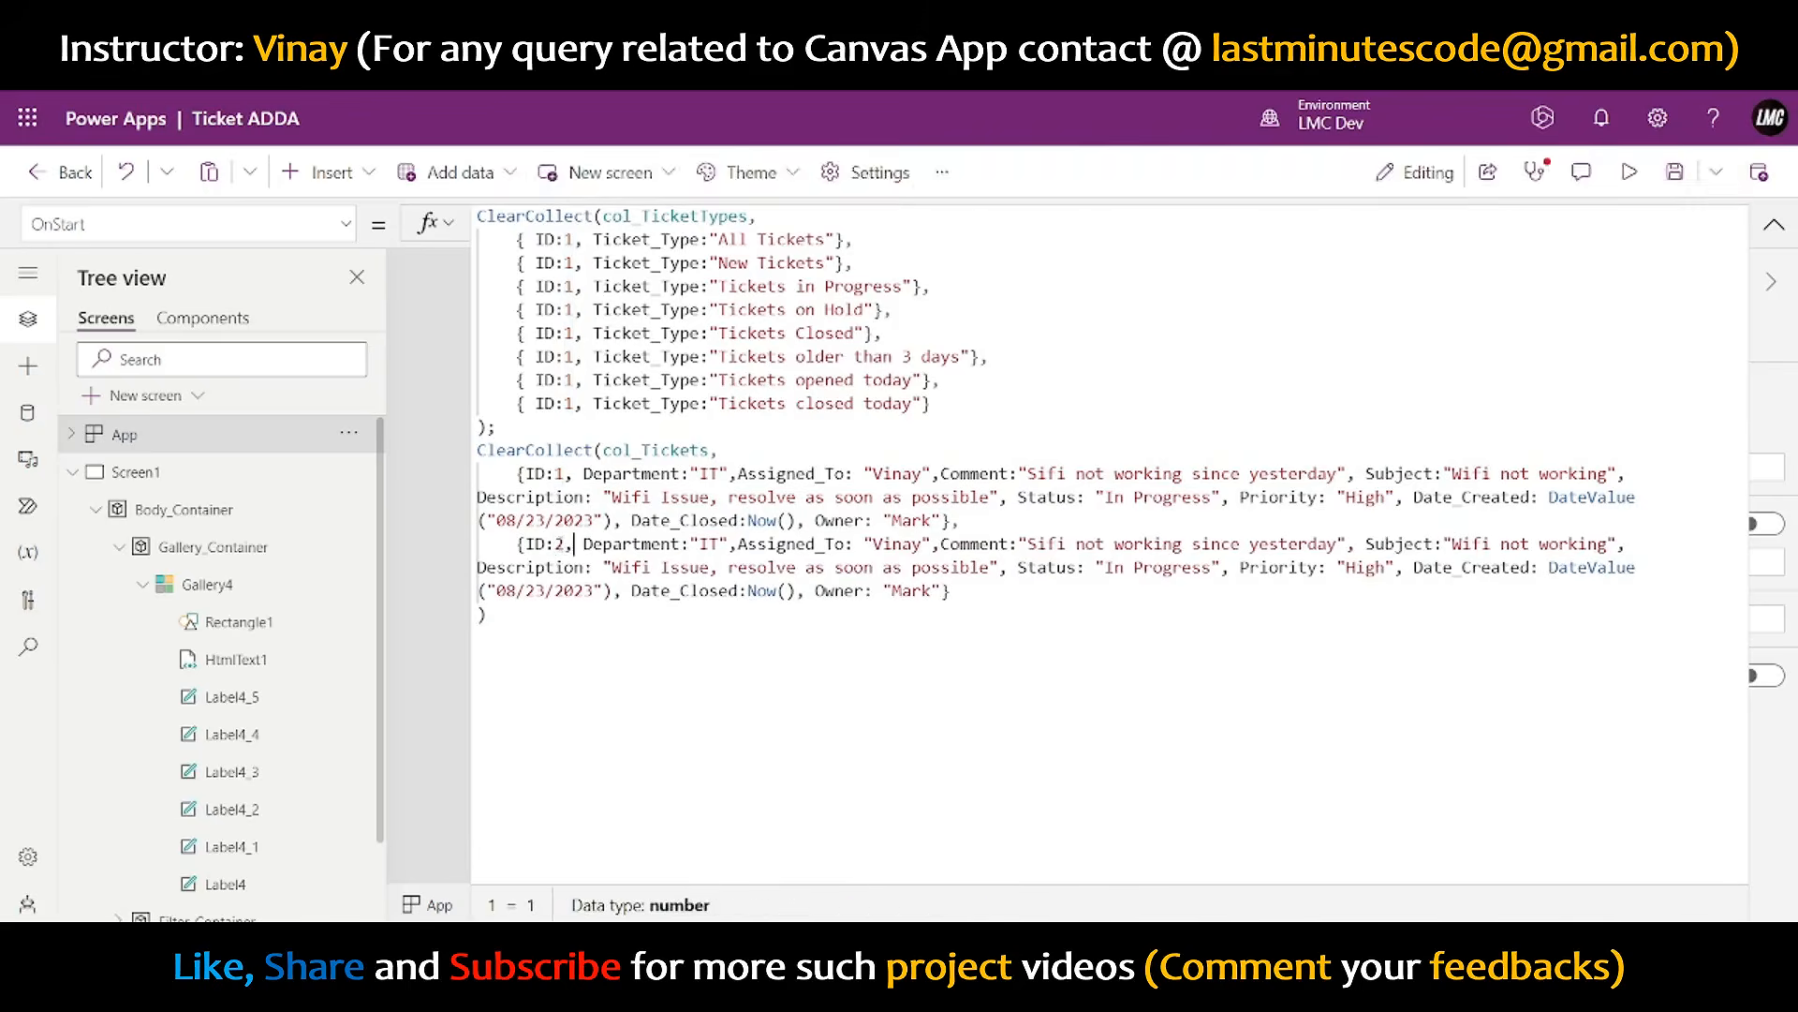
- Replace the Assigned_To name in the ID 2 ticket record with a different assignee's name
{"action": "key", "text": "Right"}
{"action": "key", "text": "Right"}
{"action": "key", "text": "Right"}
{"action": "key", "text": "Right"}
{"action": "key", "text": "Right"}
{"action": "key", "text": "Right"}
{"action": "key", "text": "Right"}
{"action": "key", "text": "Right"}
{"action": "key", "text": "Right"}
{"action": "key", "text": "Right"}
{"action": "key", "text": "Right"}
{"action": "key", "text": "Right"}
{"action": "key", "text": "Right"}
{"action": "key", "text": "Right"}
{"action": "key", "text": "Right"}
{"action": "key", "text": "Right"}
{"action": "key", "text": "Right"}
{"action": "key", "text": "Right"}
{"action": "key", "text": "Right"}
{"action": "key", "text": "Right"}
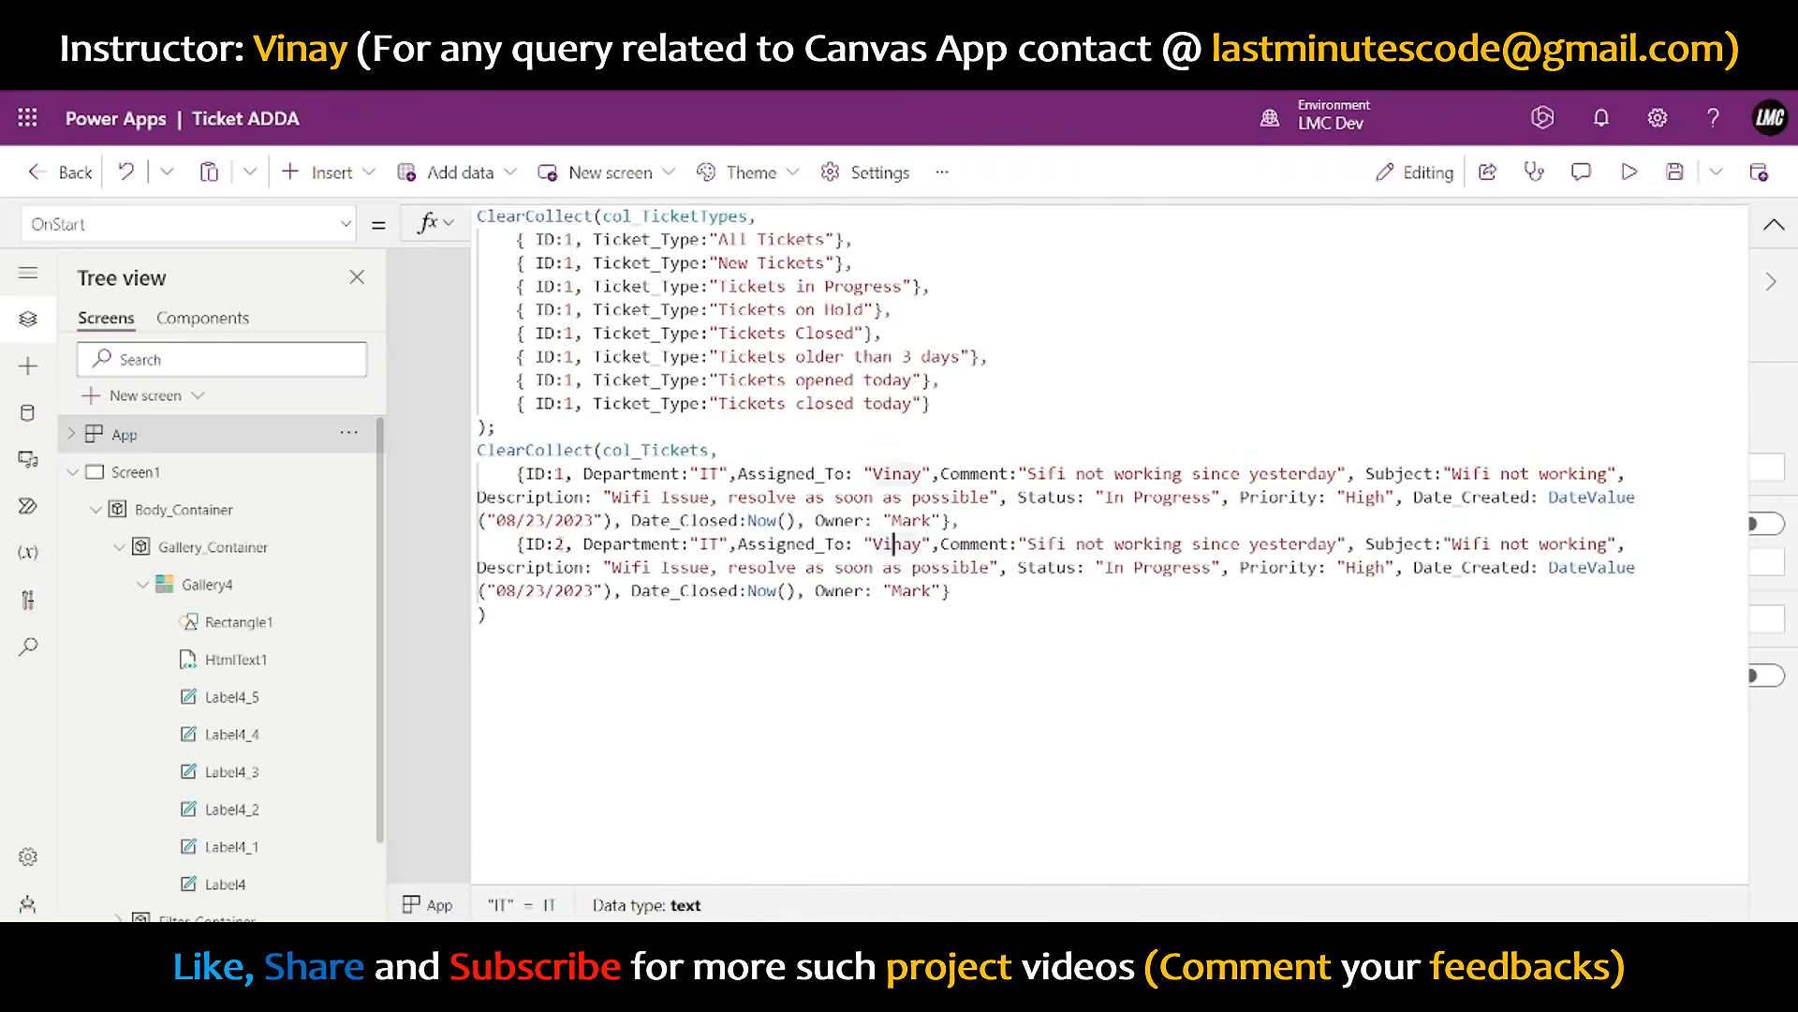
{"action": "key", "text": "BackSpace"}
{"action": "key", "text": "BackSpace"}
{"action": "key", "text": "BackSpace"}
{"action": "key", "text": "BackSpace"}
{"action": "key", "text": "BackSpace"}
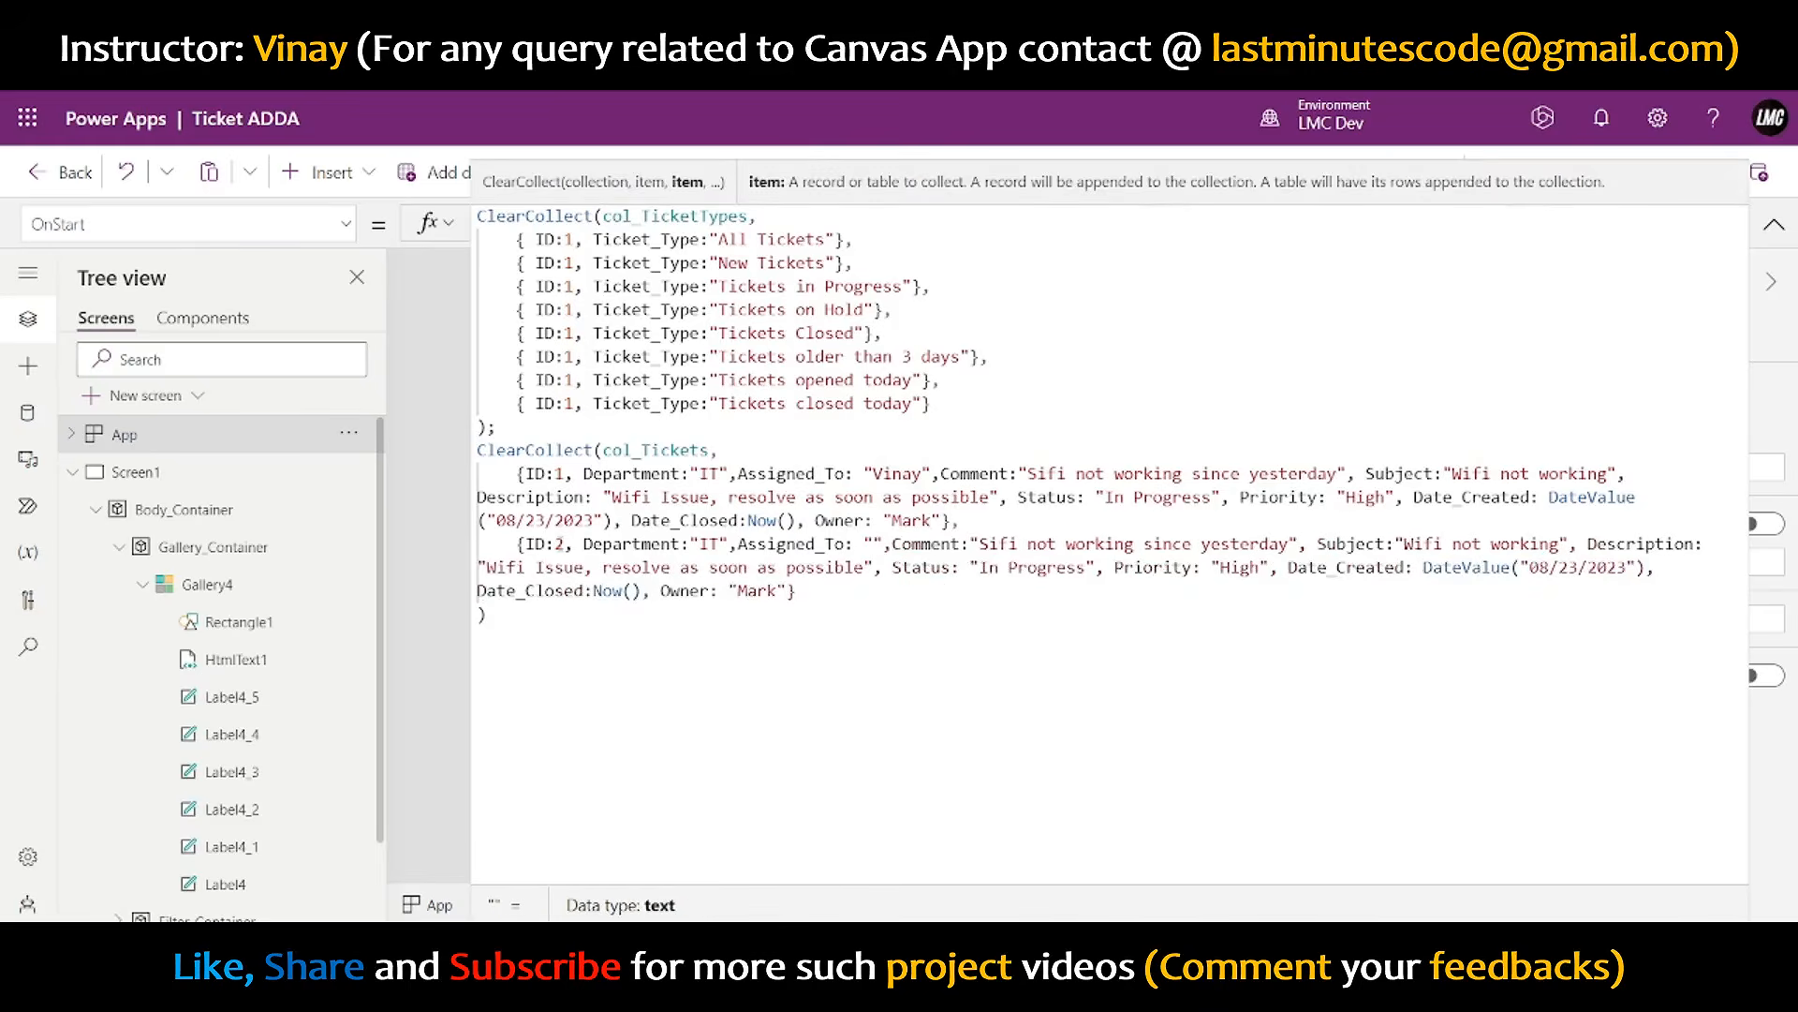
{"action": "type", "text": "Kavin"}
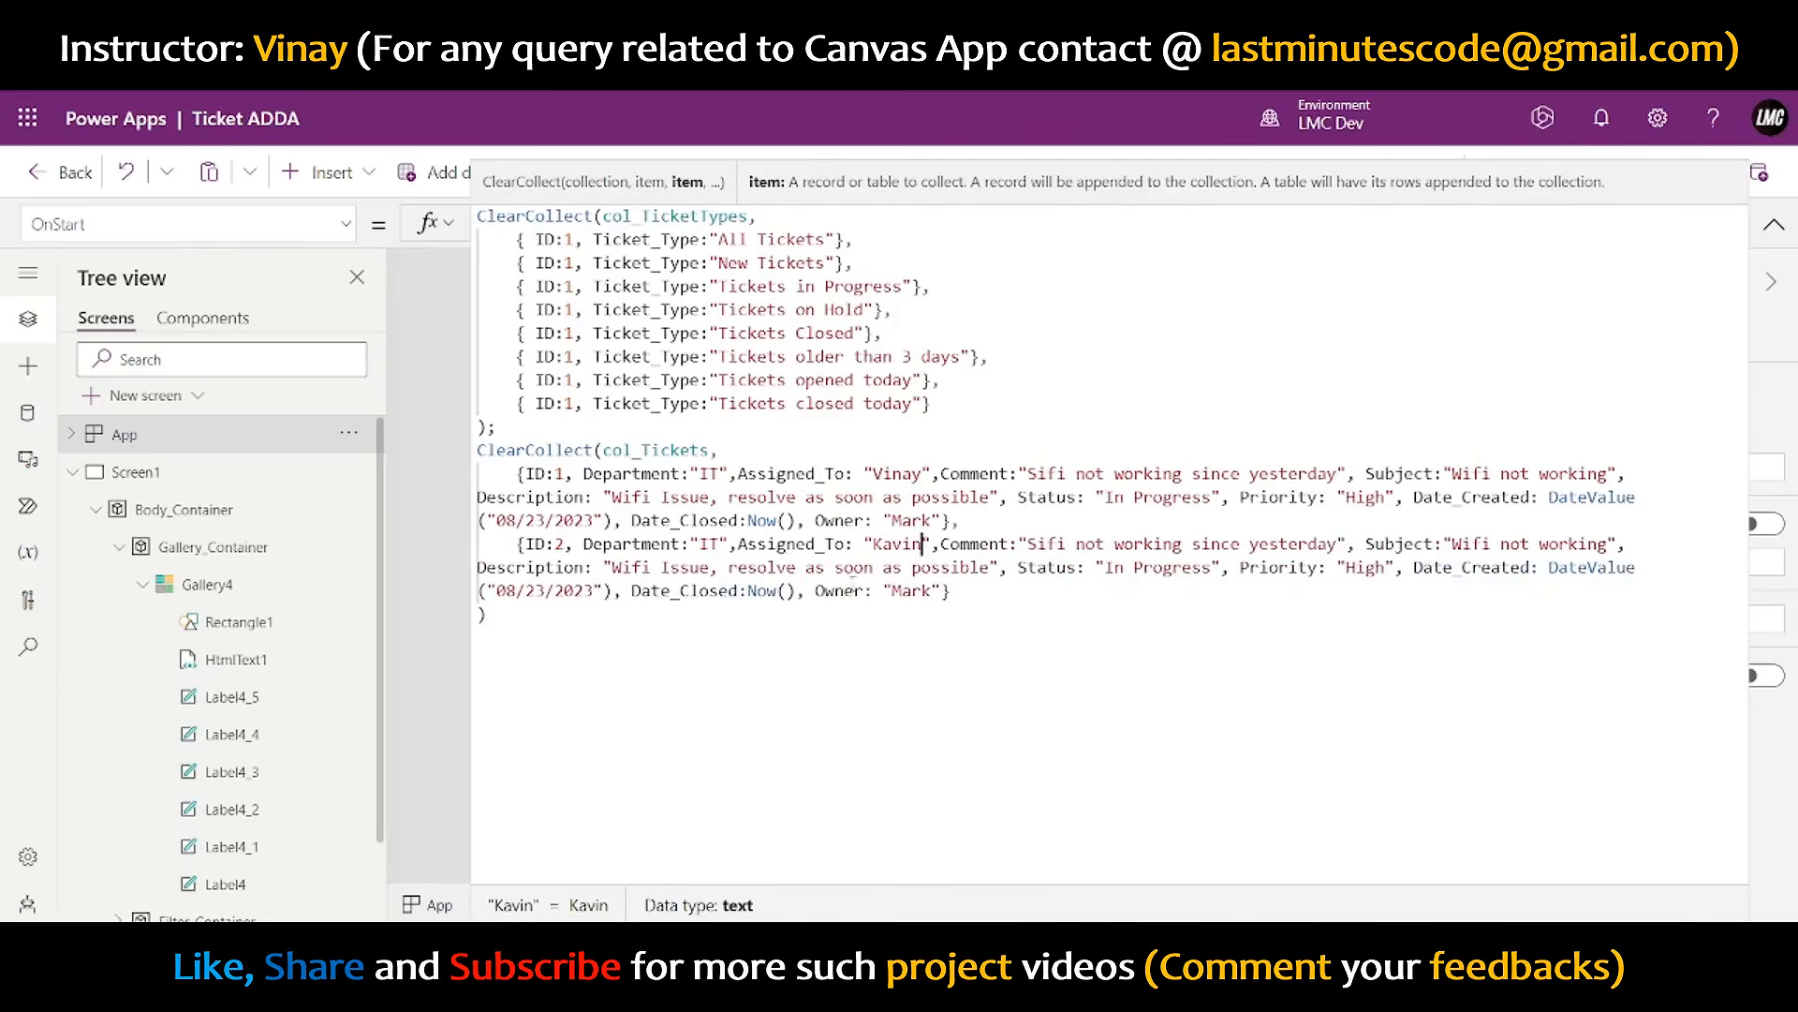
- Correct the first ticket record's comment to "Wifi not working since yesterday"
{"action": "key", "text": "BackSpace"}
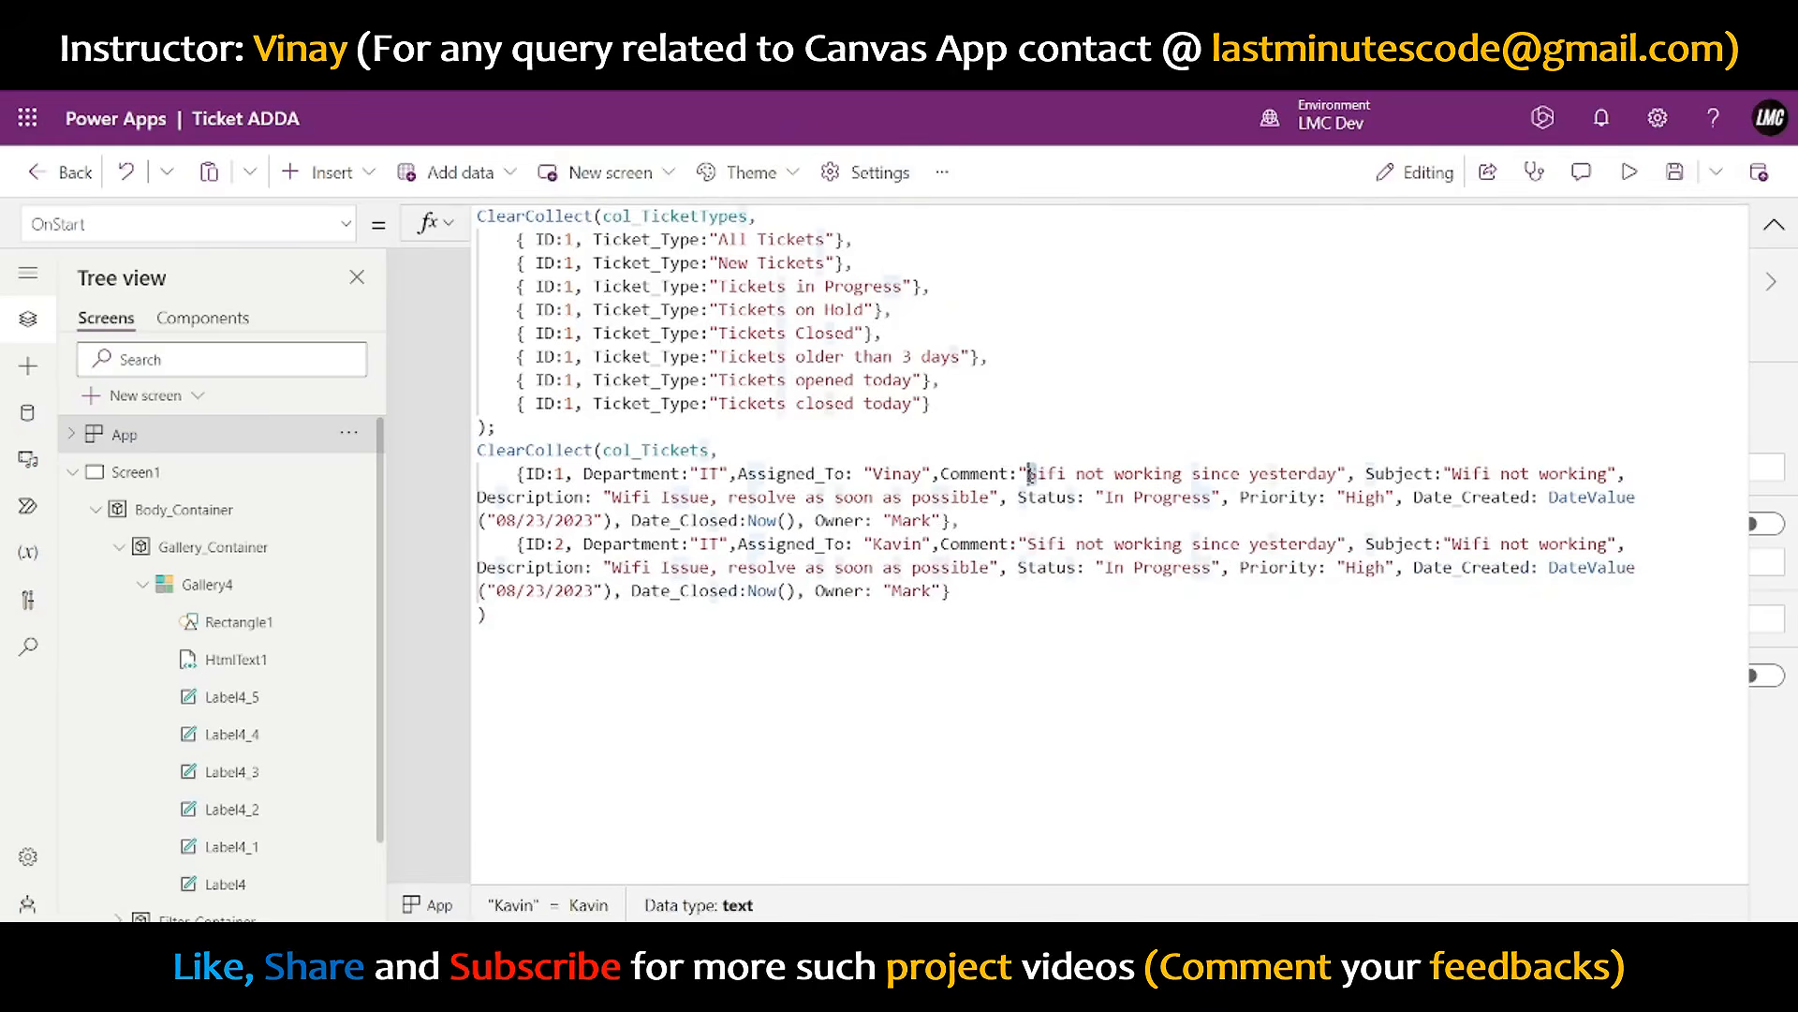
{"action": "type", "text": "W"}
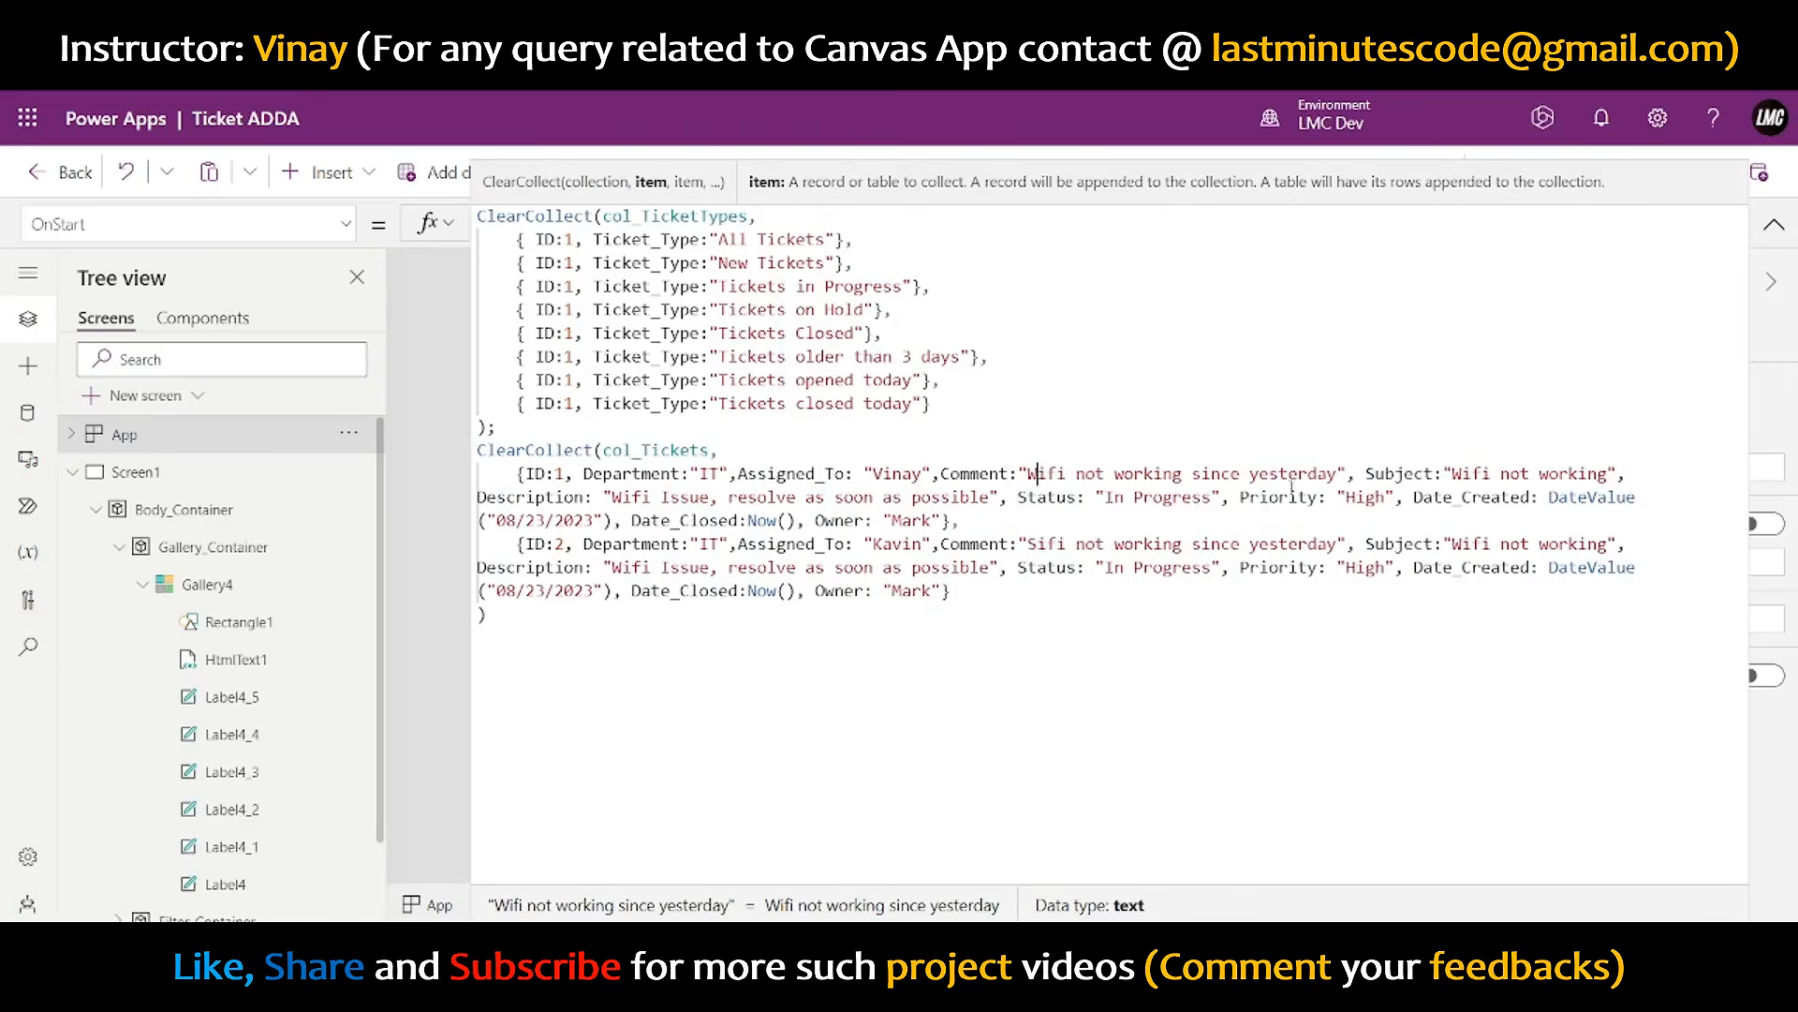
- Replace the ID 2 ticket record's comment with "Unable to download Power BI for Desktop"
{"action": "left_click_drag", "start_coordinate": [1028, 543], "coordinate": [1337, 544]}
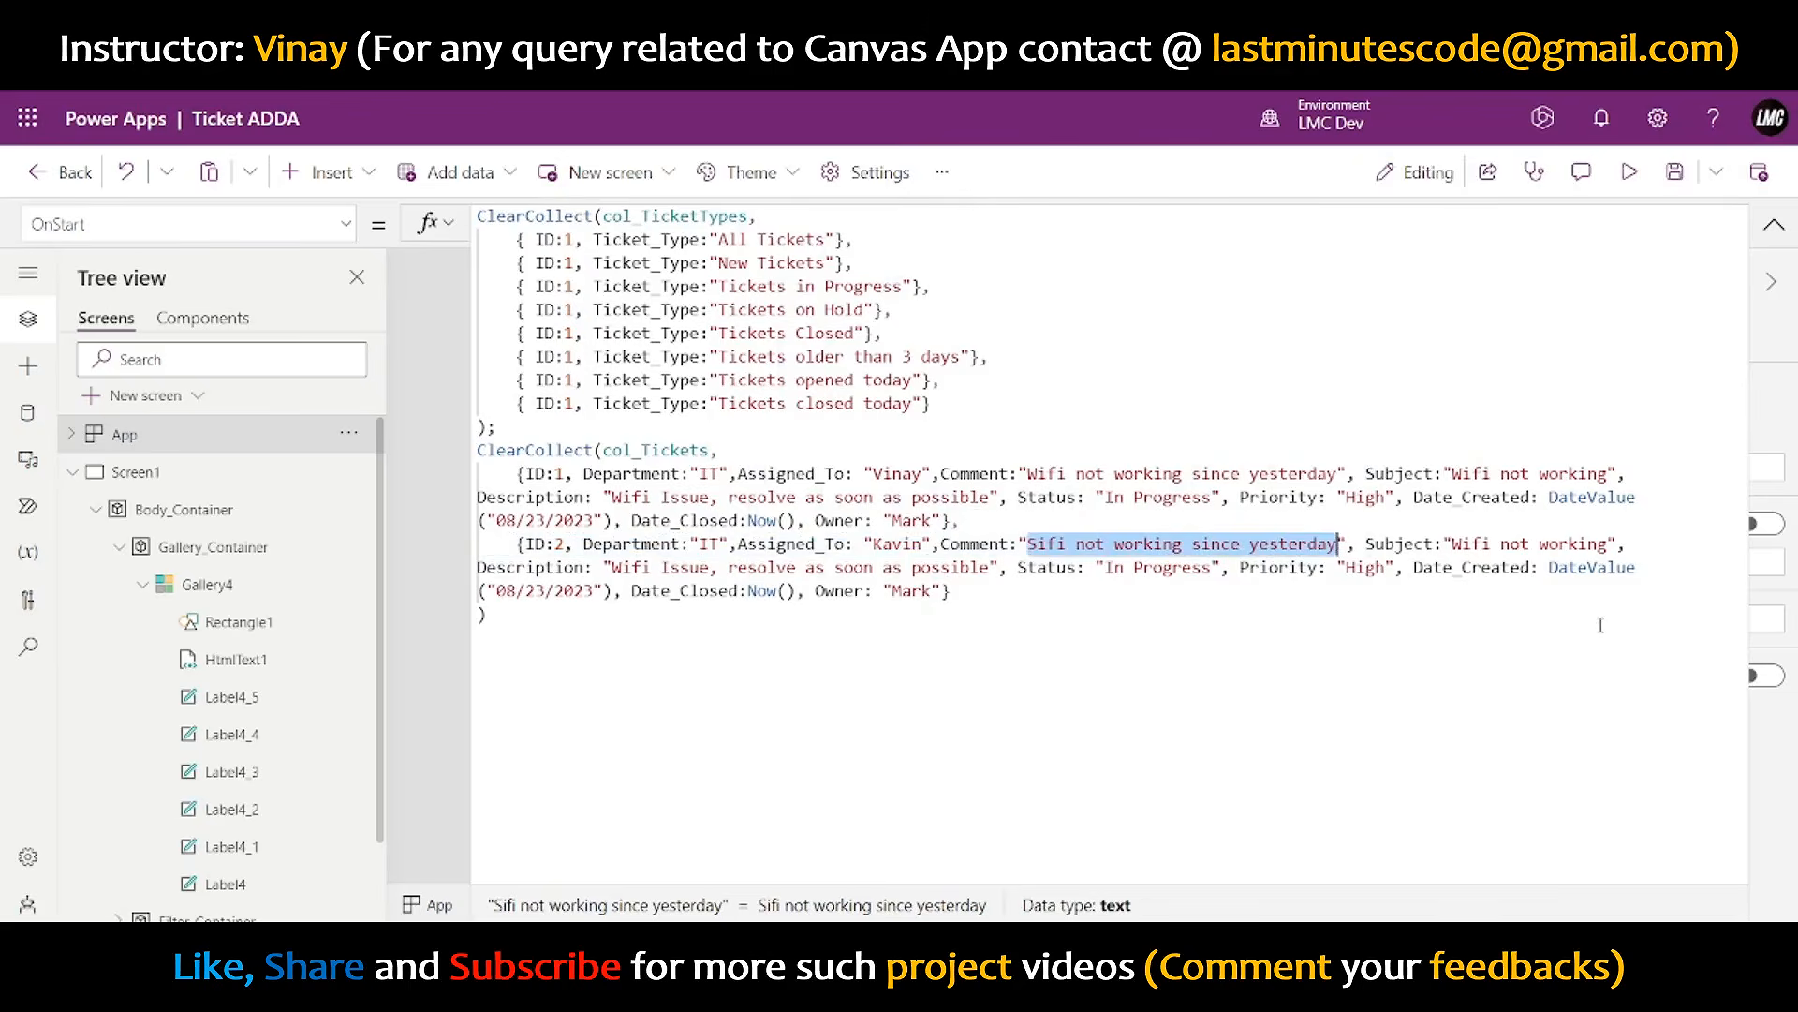
{"action": "type", "text": "Unable to"}
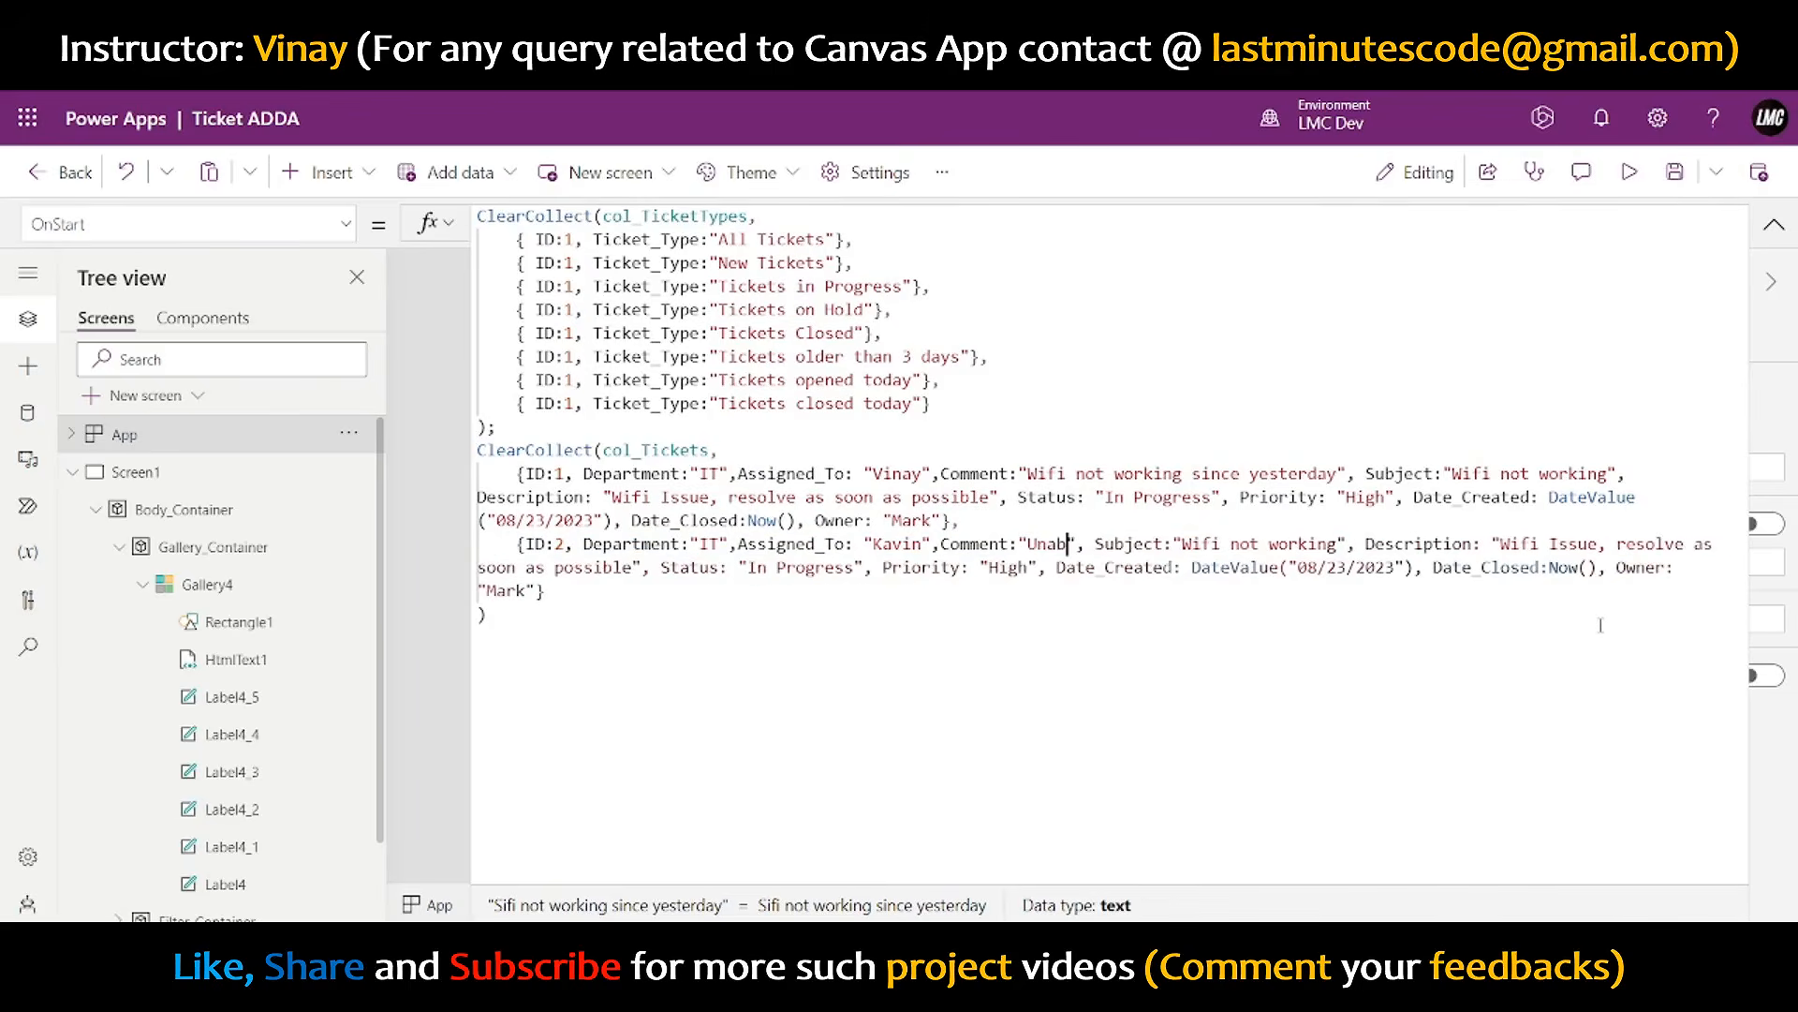
{"action": "type", "text": " download "}
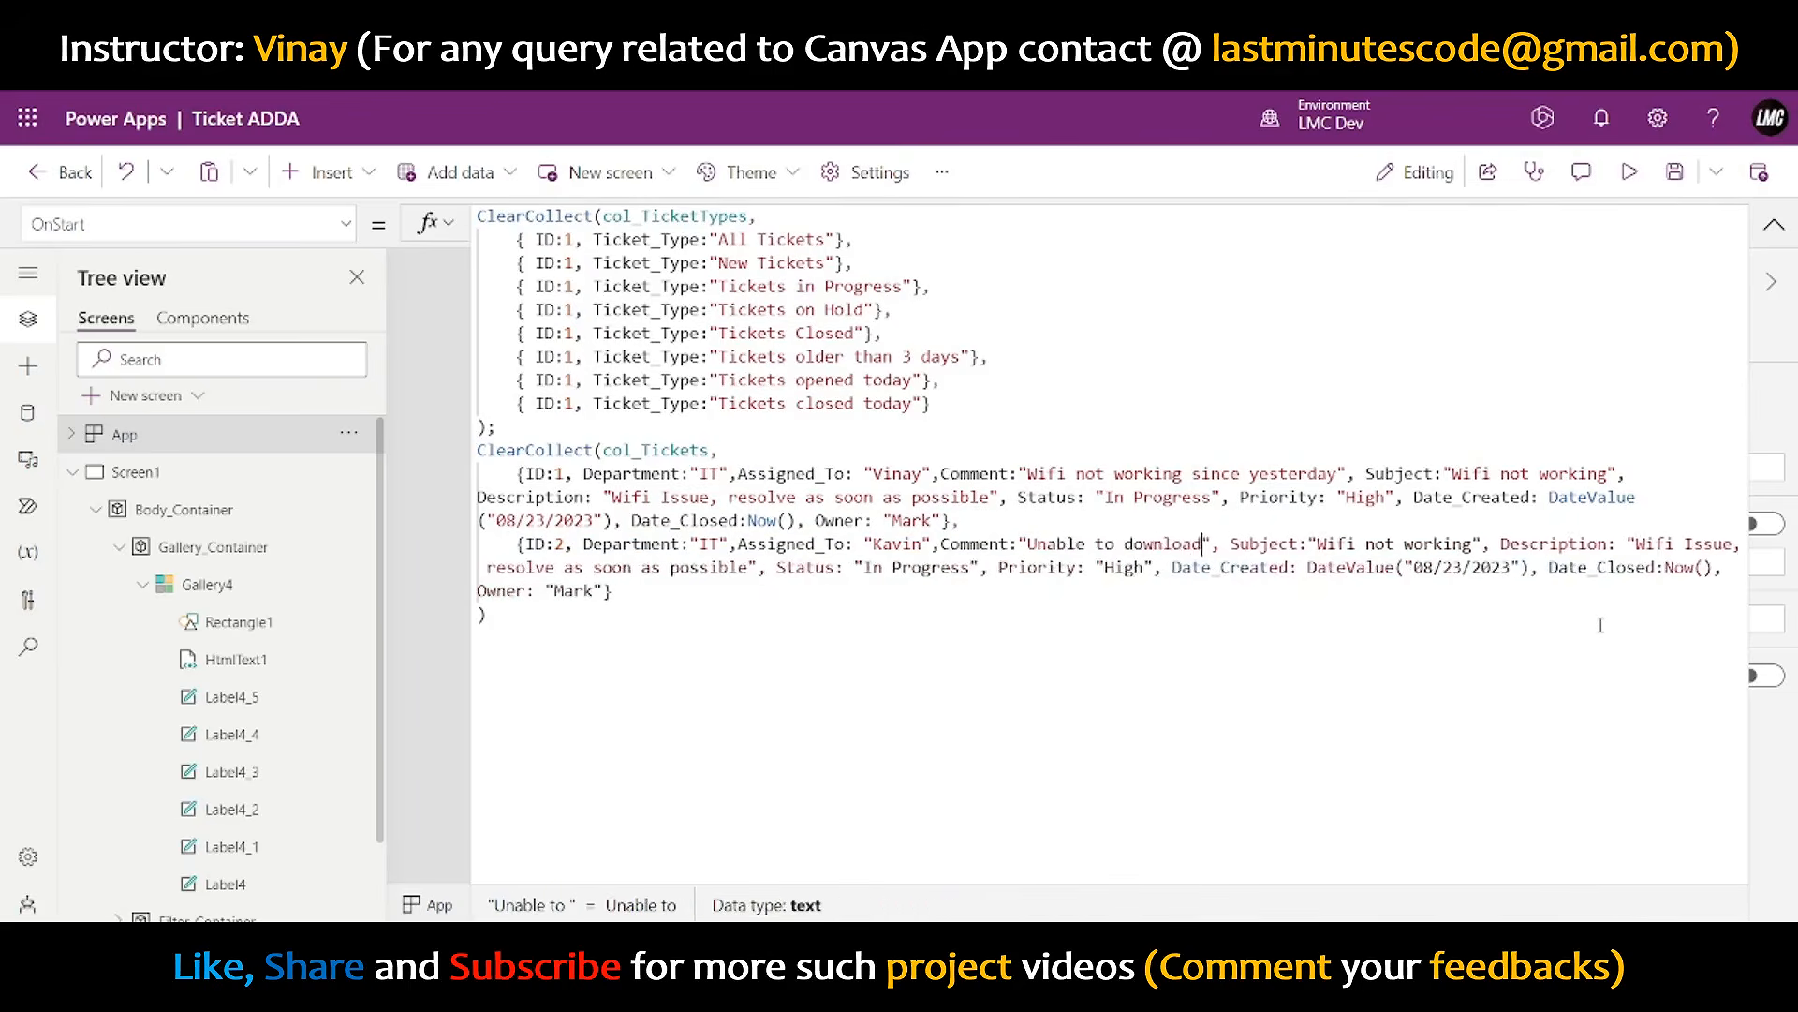
{"action": "type", "text": "Power B"}
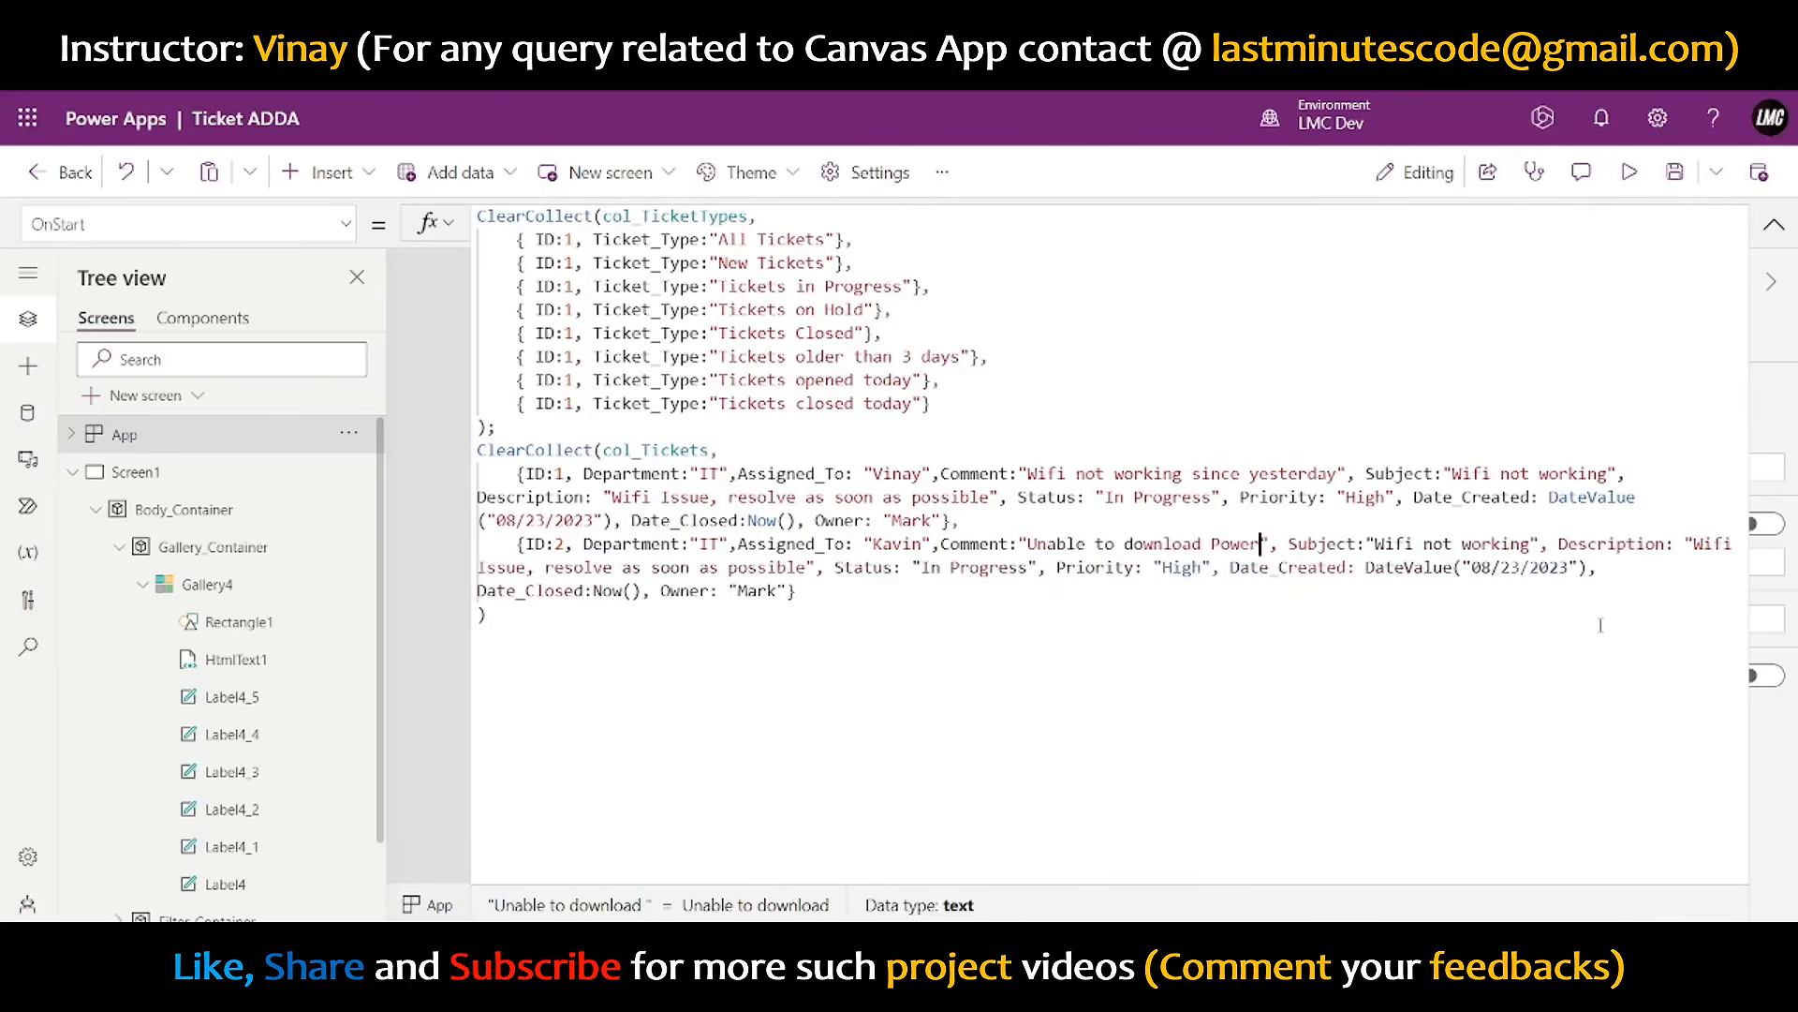
{"action": "type", "text": "I for Deskto"}
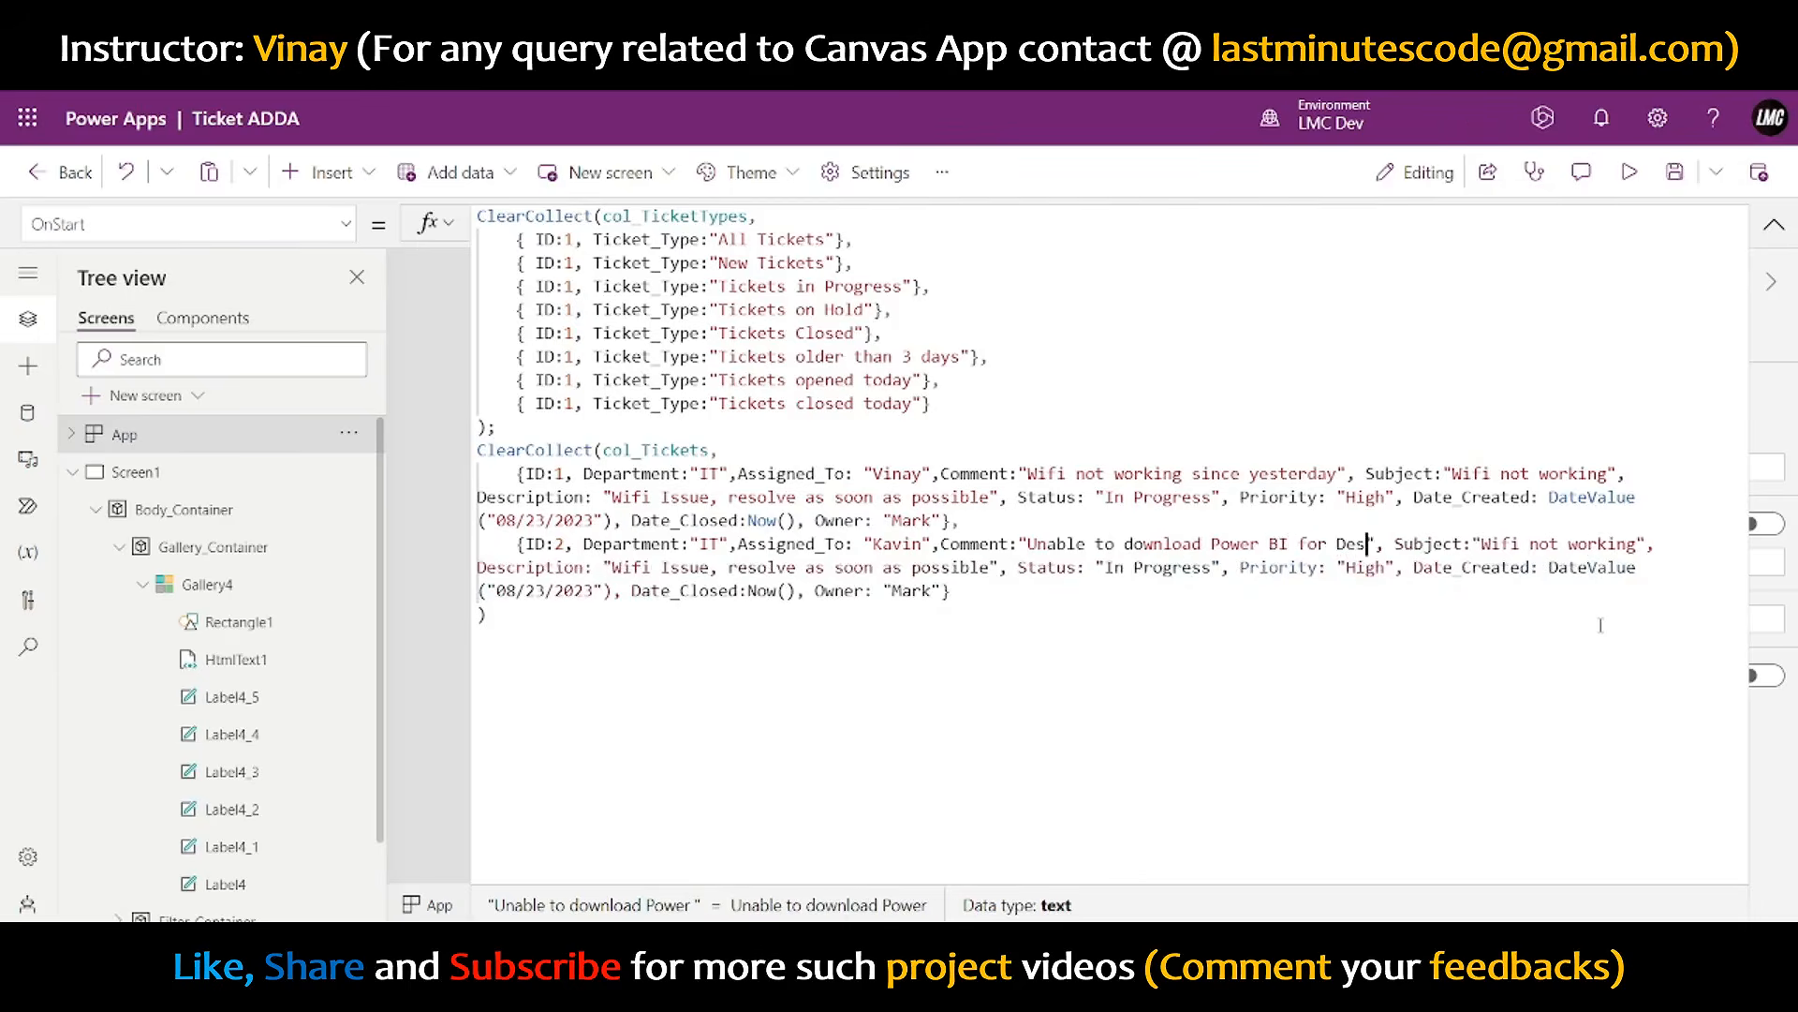
{"action": "type", "text": "p"}
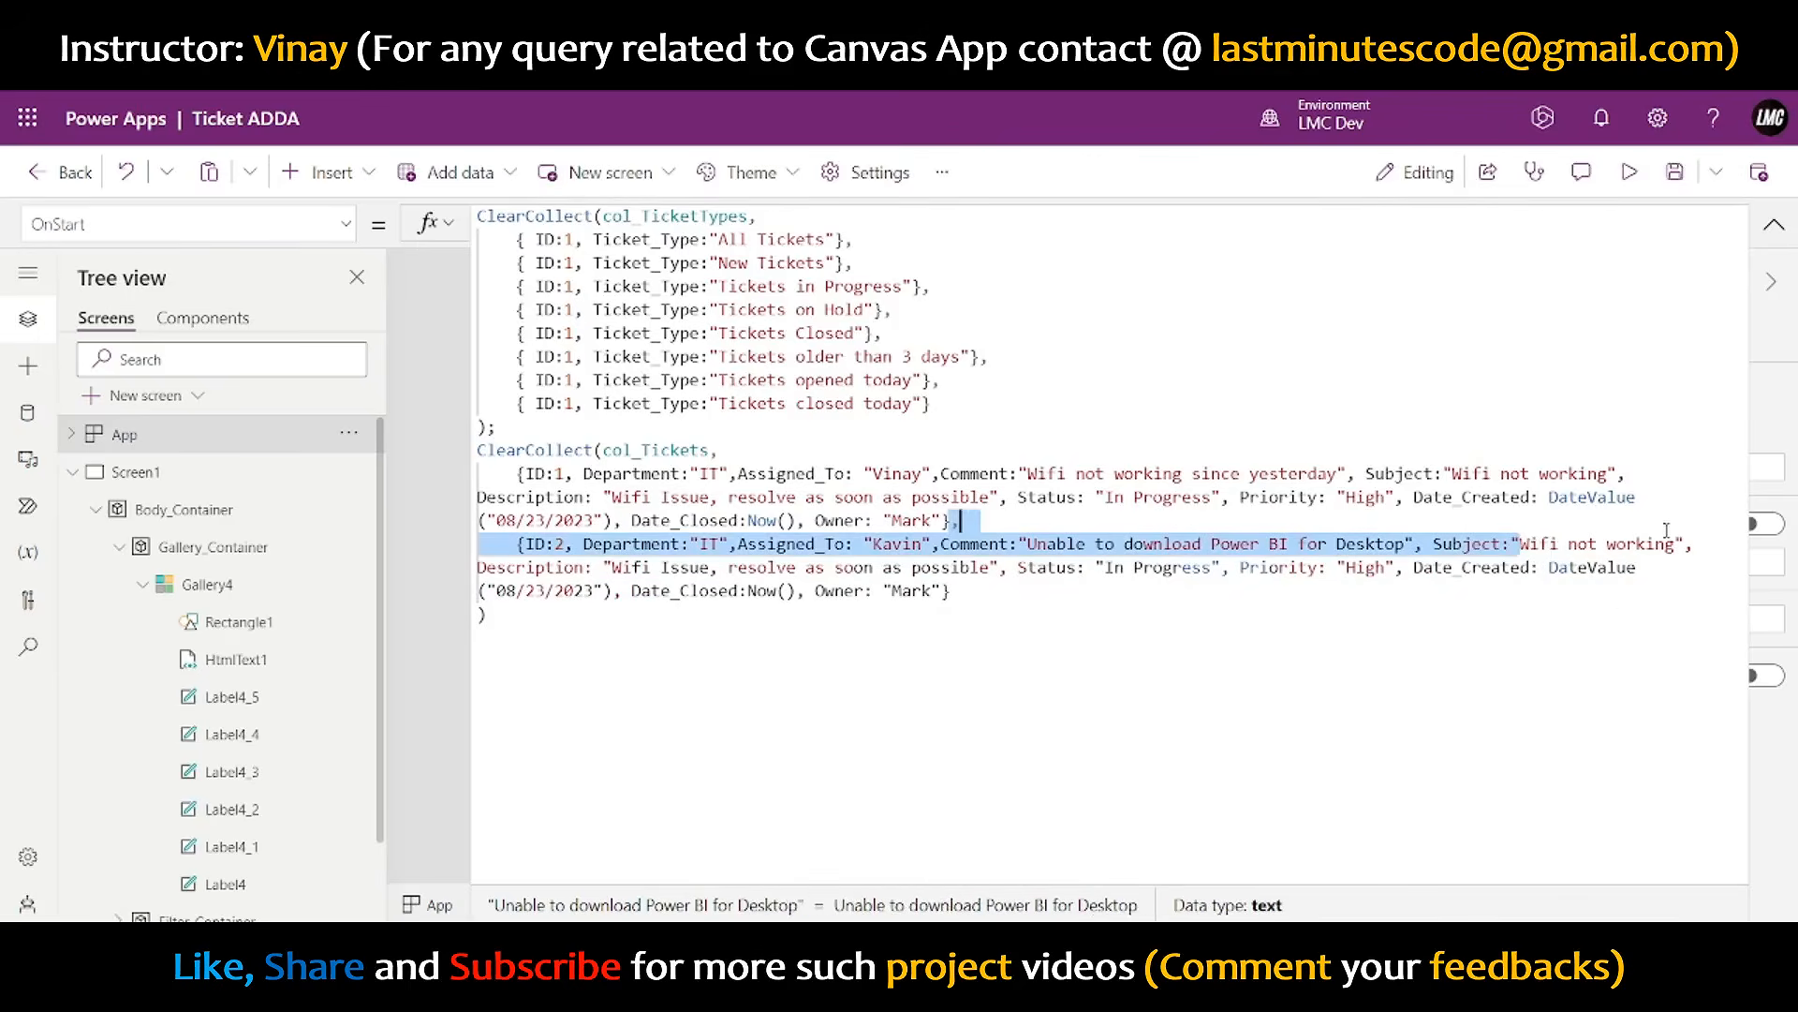
- Change the ID 2 ticket record's subject to "Download Power BI software"
{"action": "left_click_drag", "start_coordinate": [1521, 544], "coordinate": [1675, 543]}
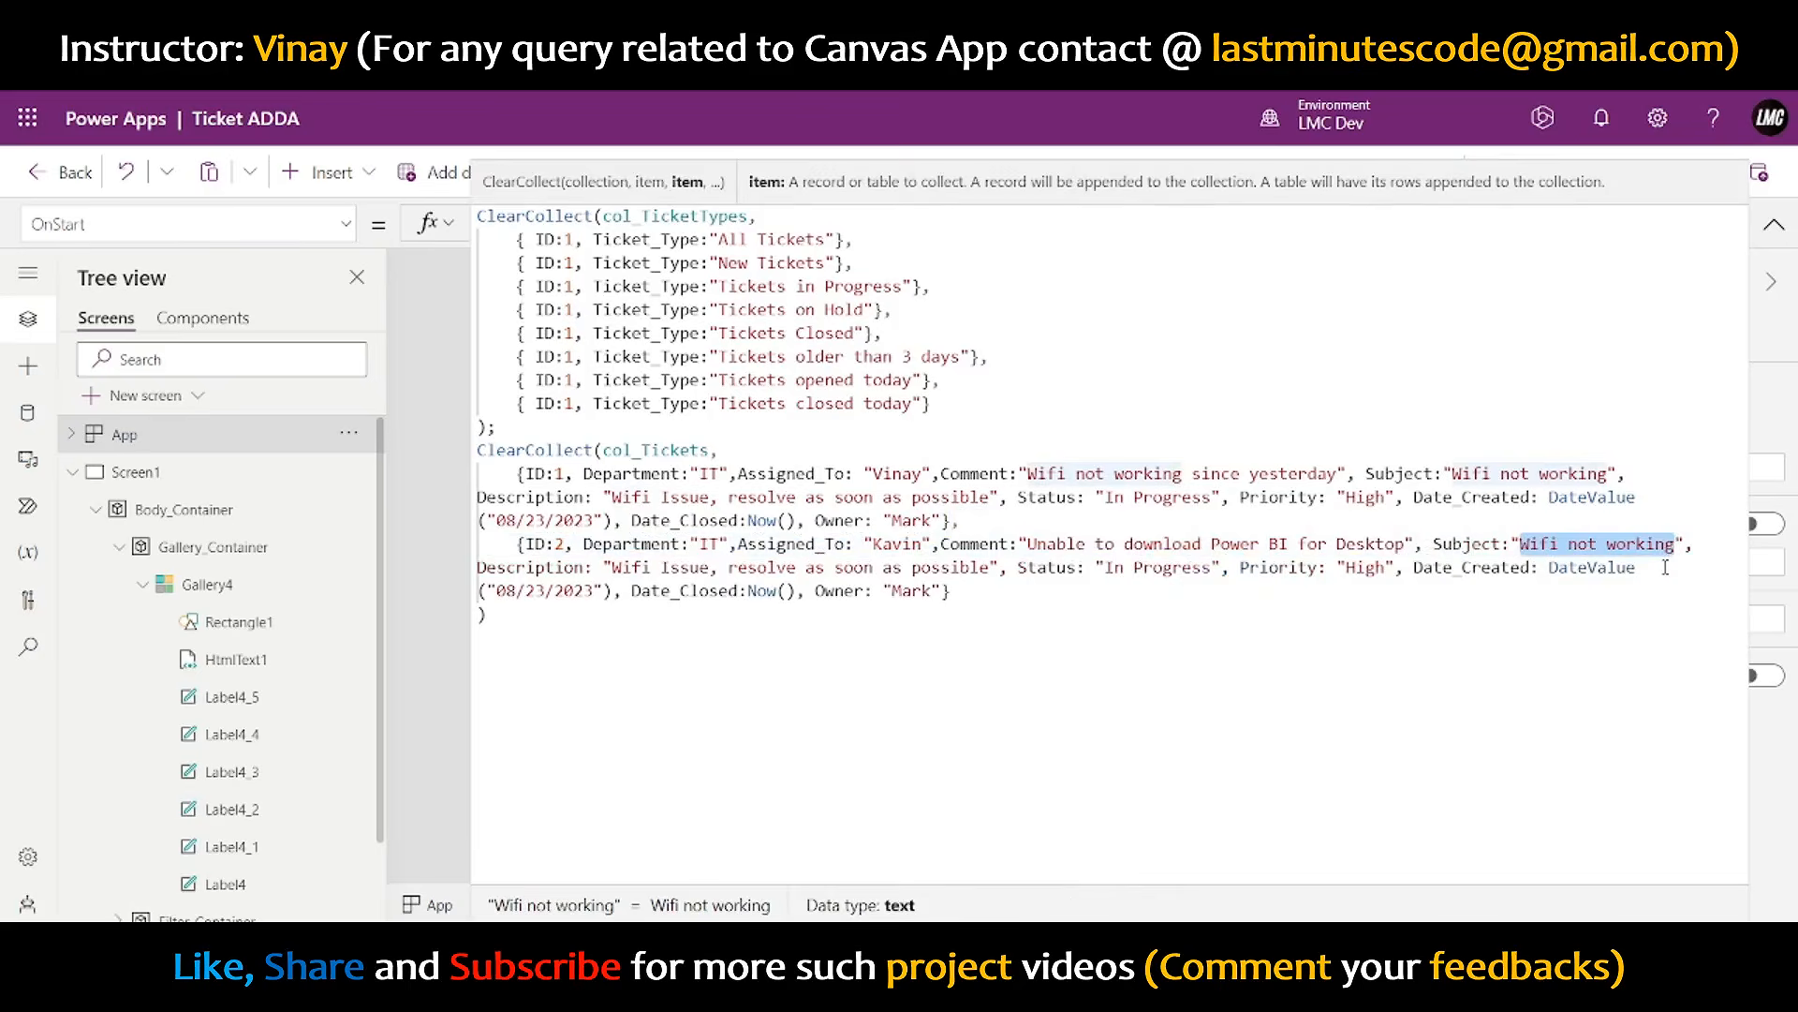
{"action": "type", "text": "Download Powe"}
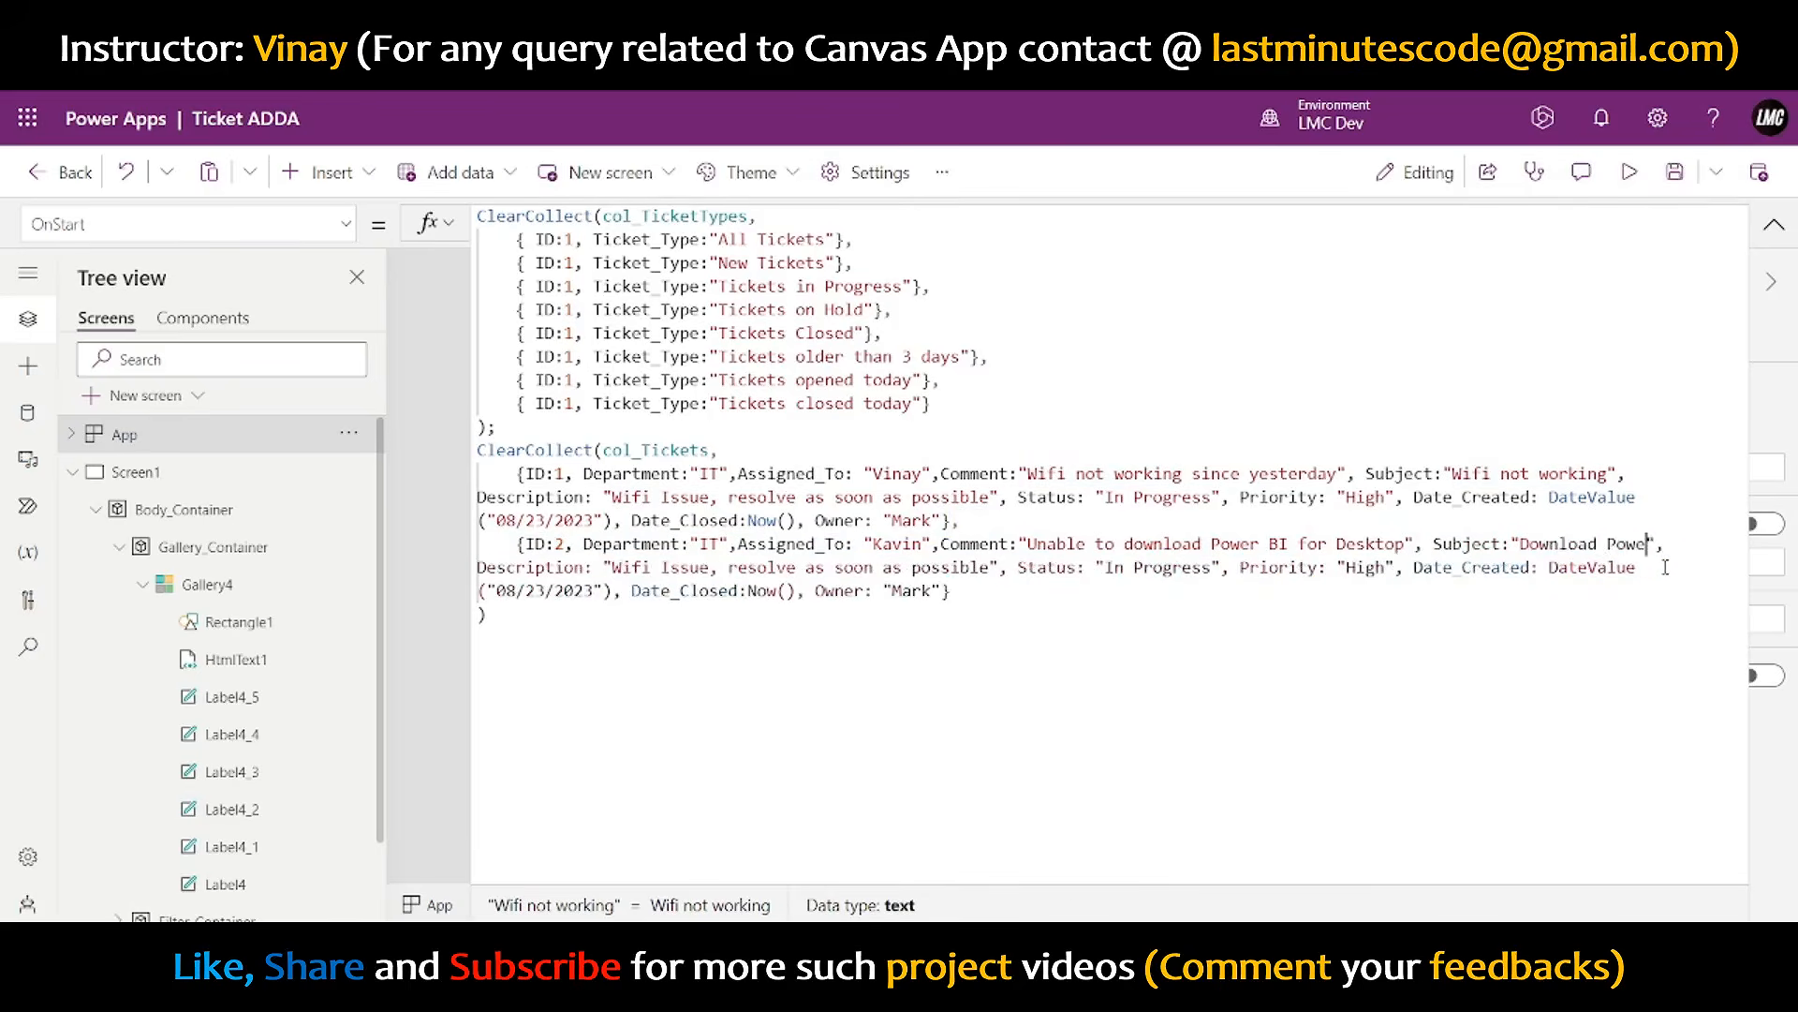
{"action": "type", "text": "r BI softwa"}
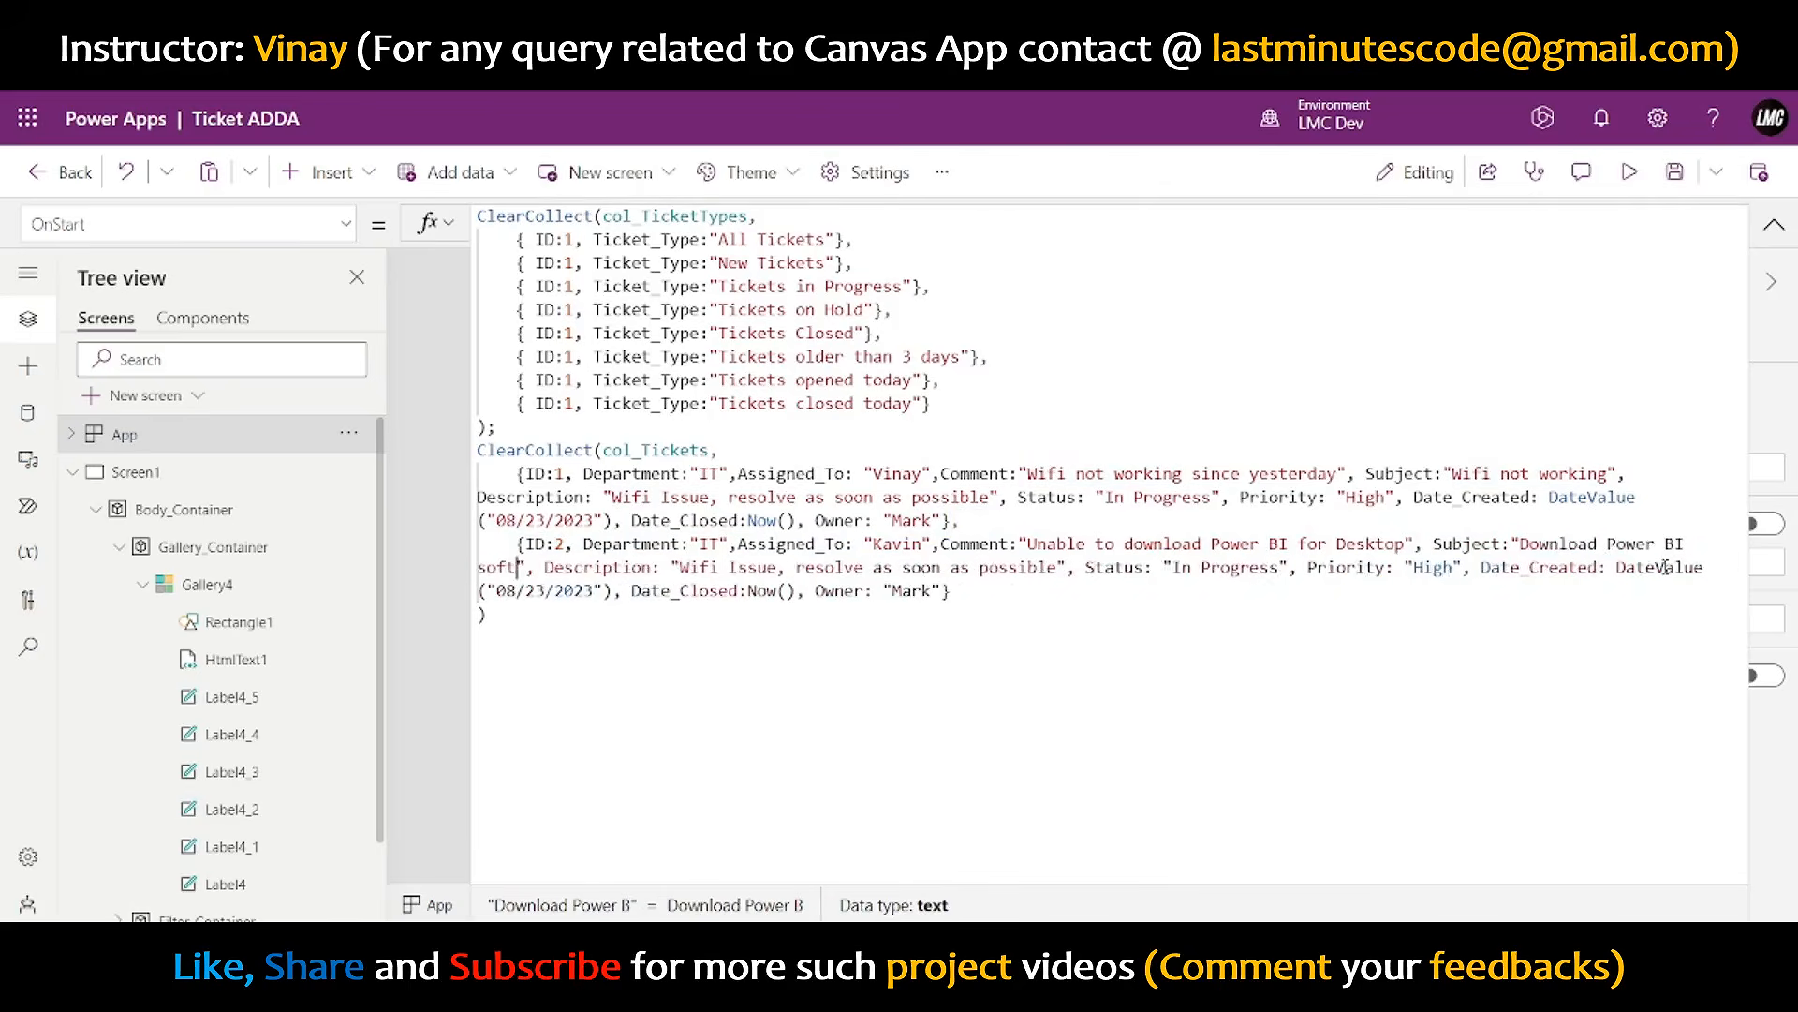
{"action": "type", "text": "re"}
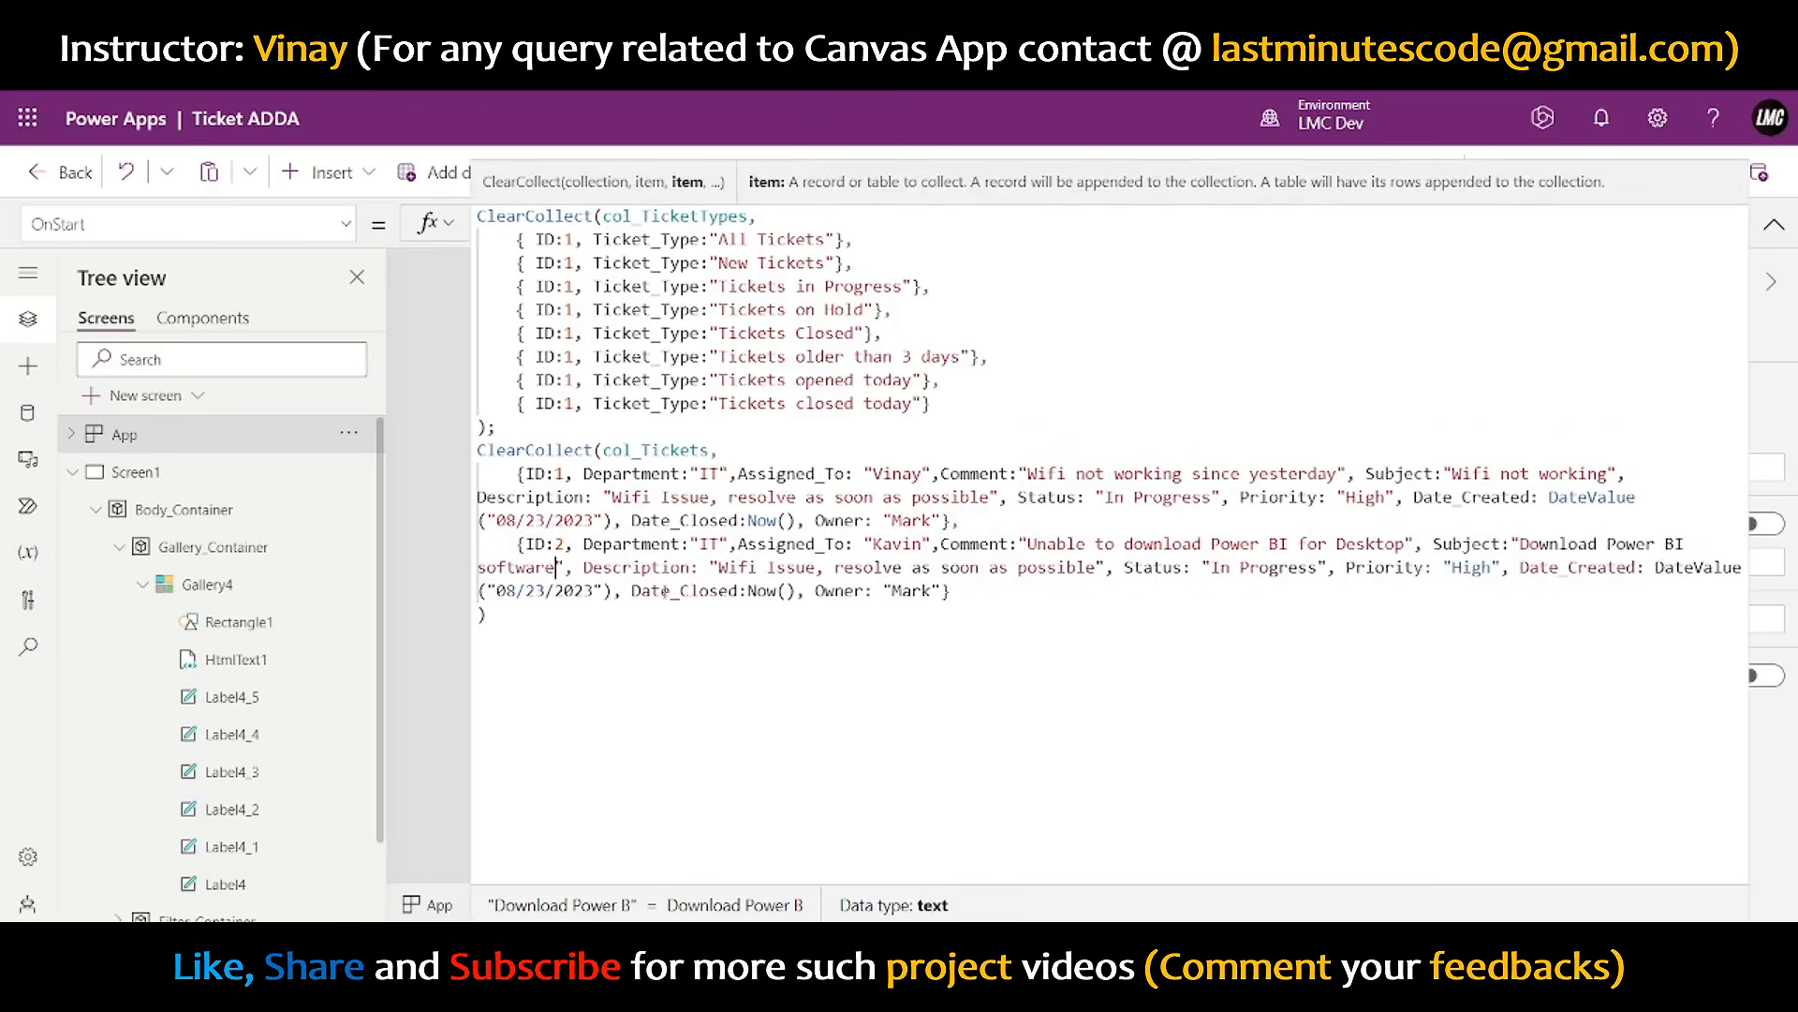
- Replace the ID 2 ticket record's description with "Unable to download Power BI software from IT store"
{"action": "left_click_drag", "start_coordinate": [719, 568], "coordinate": [1097, 568]}
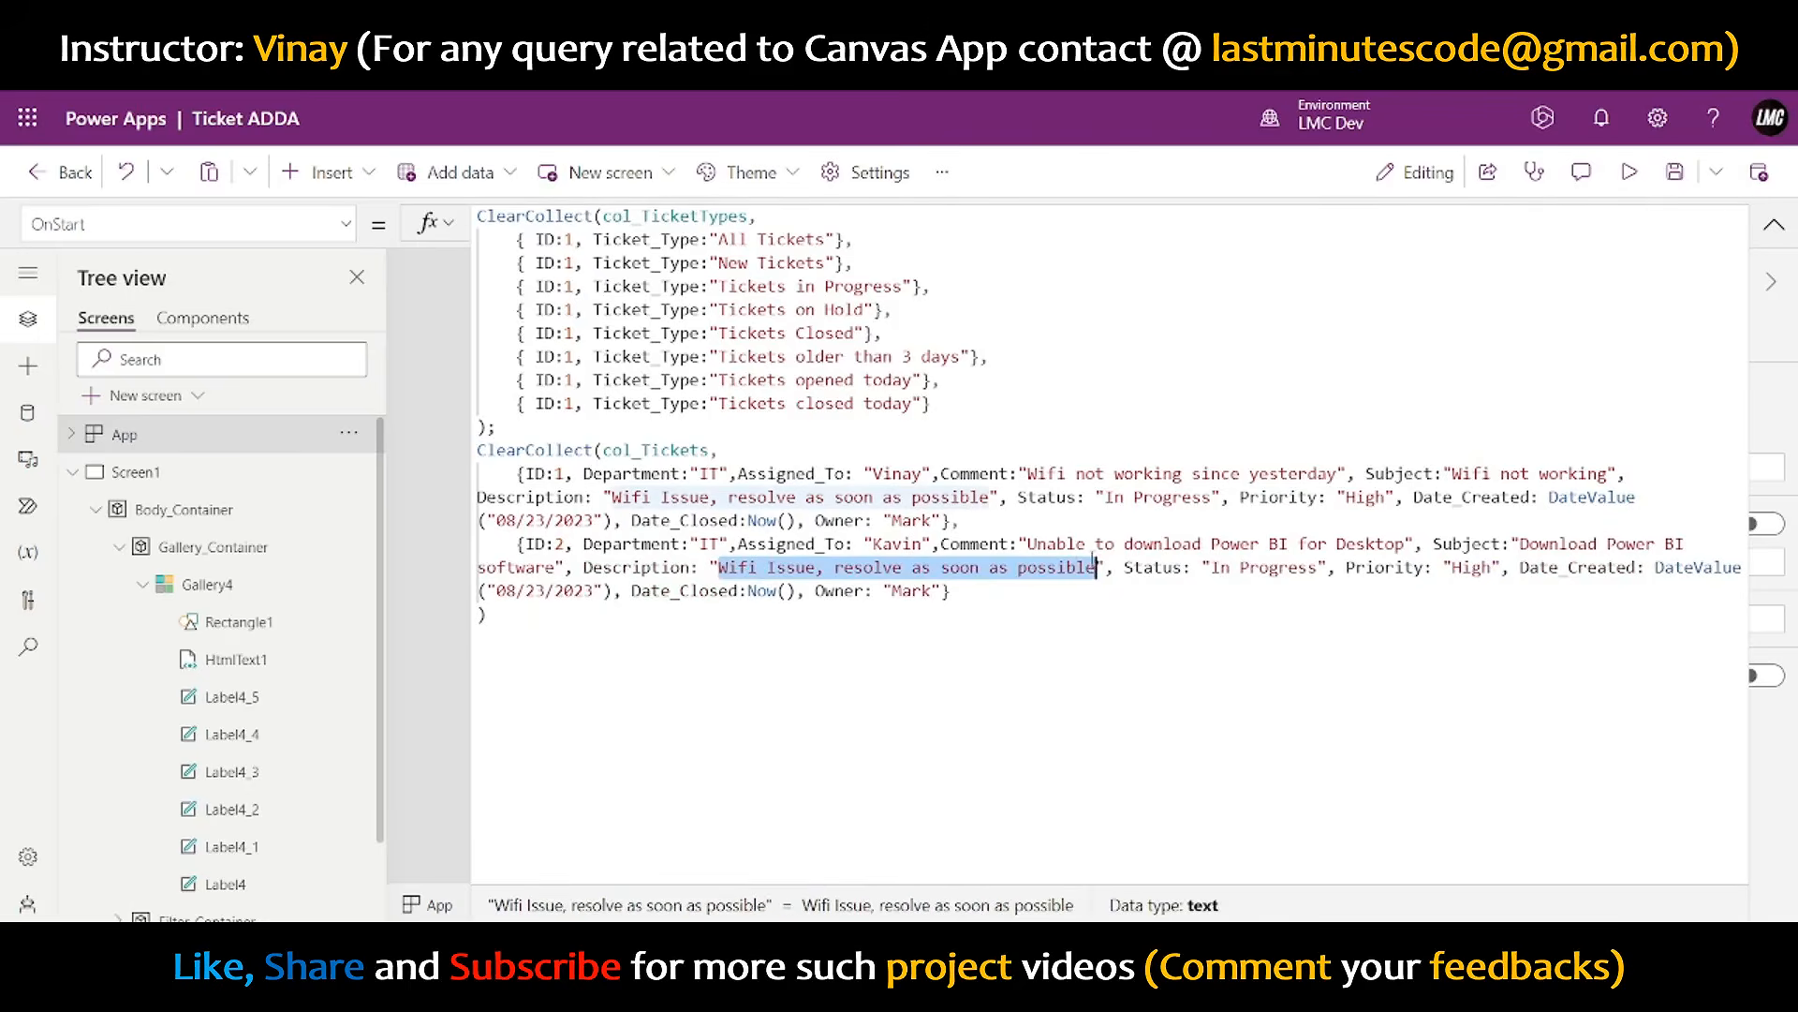
{"action": "type", "text": "Unable "}
{"action": "type", "text": "to download P"}
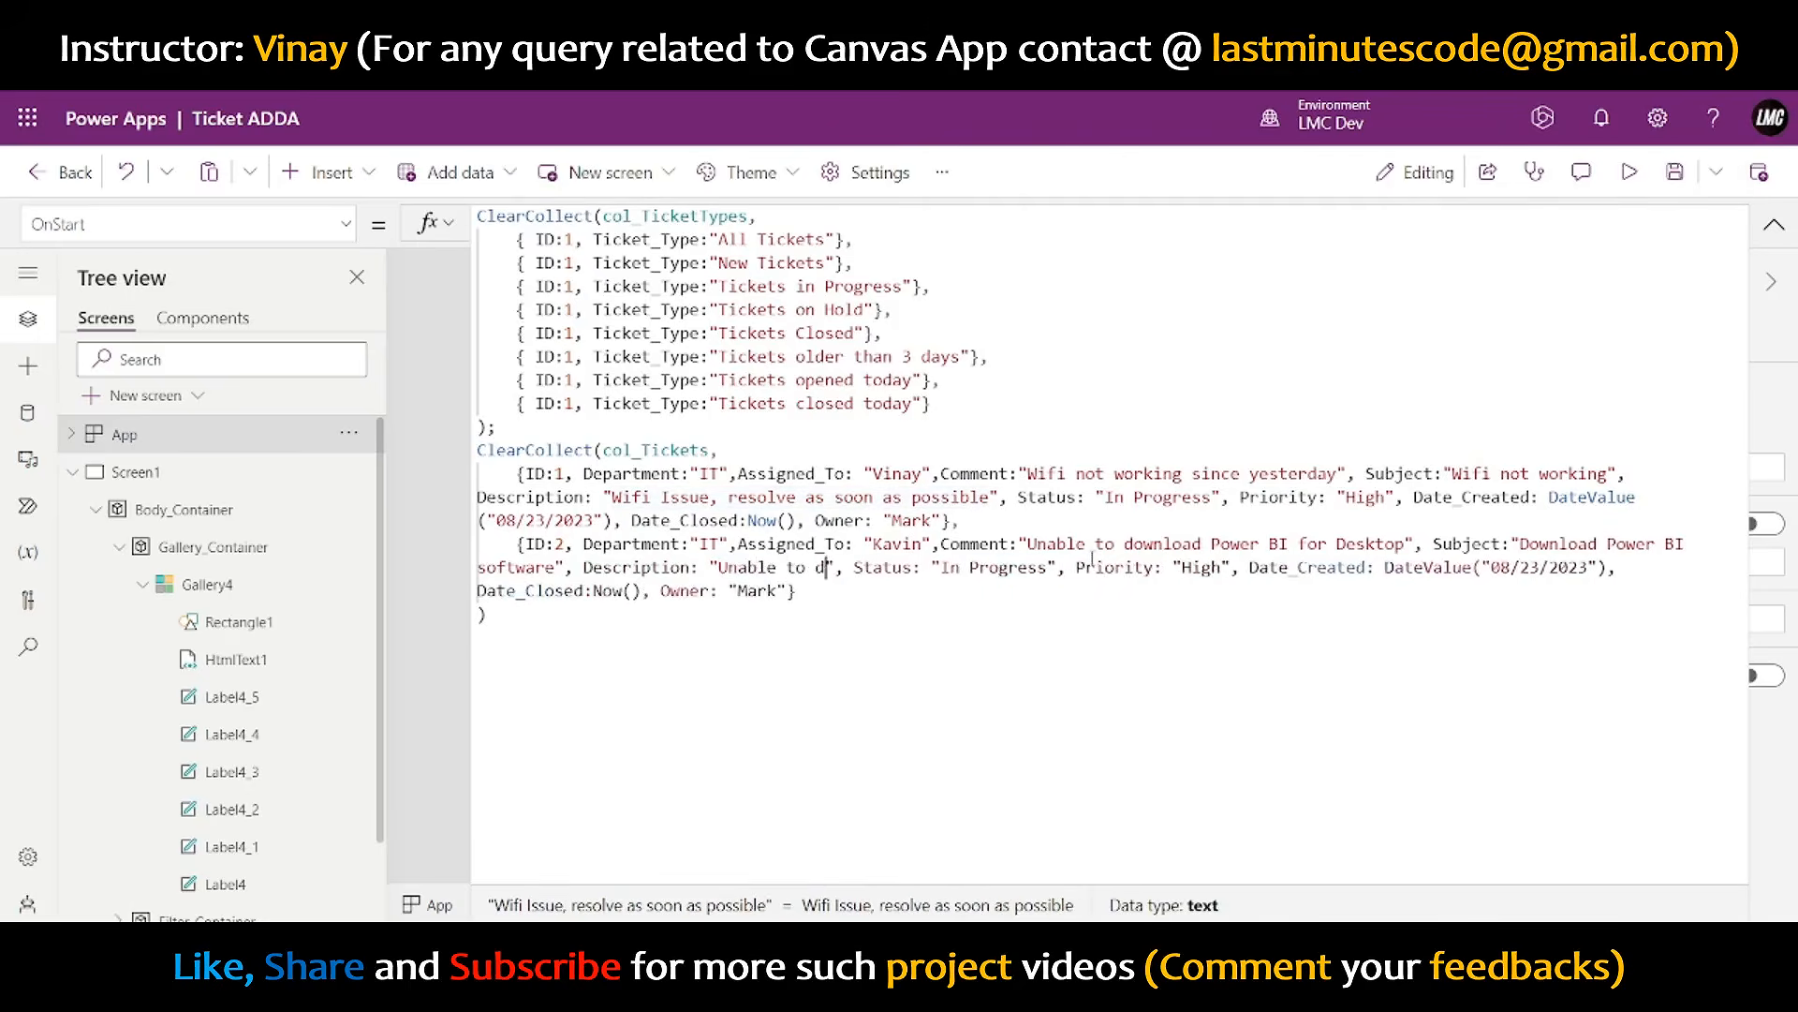
{"action": "type", "text": "ower BI soft"}
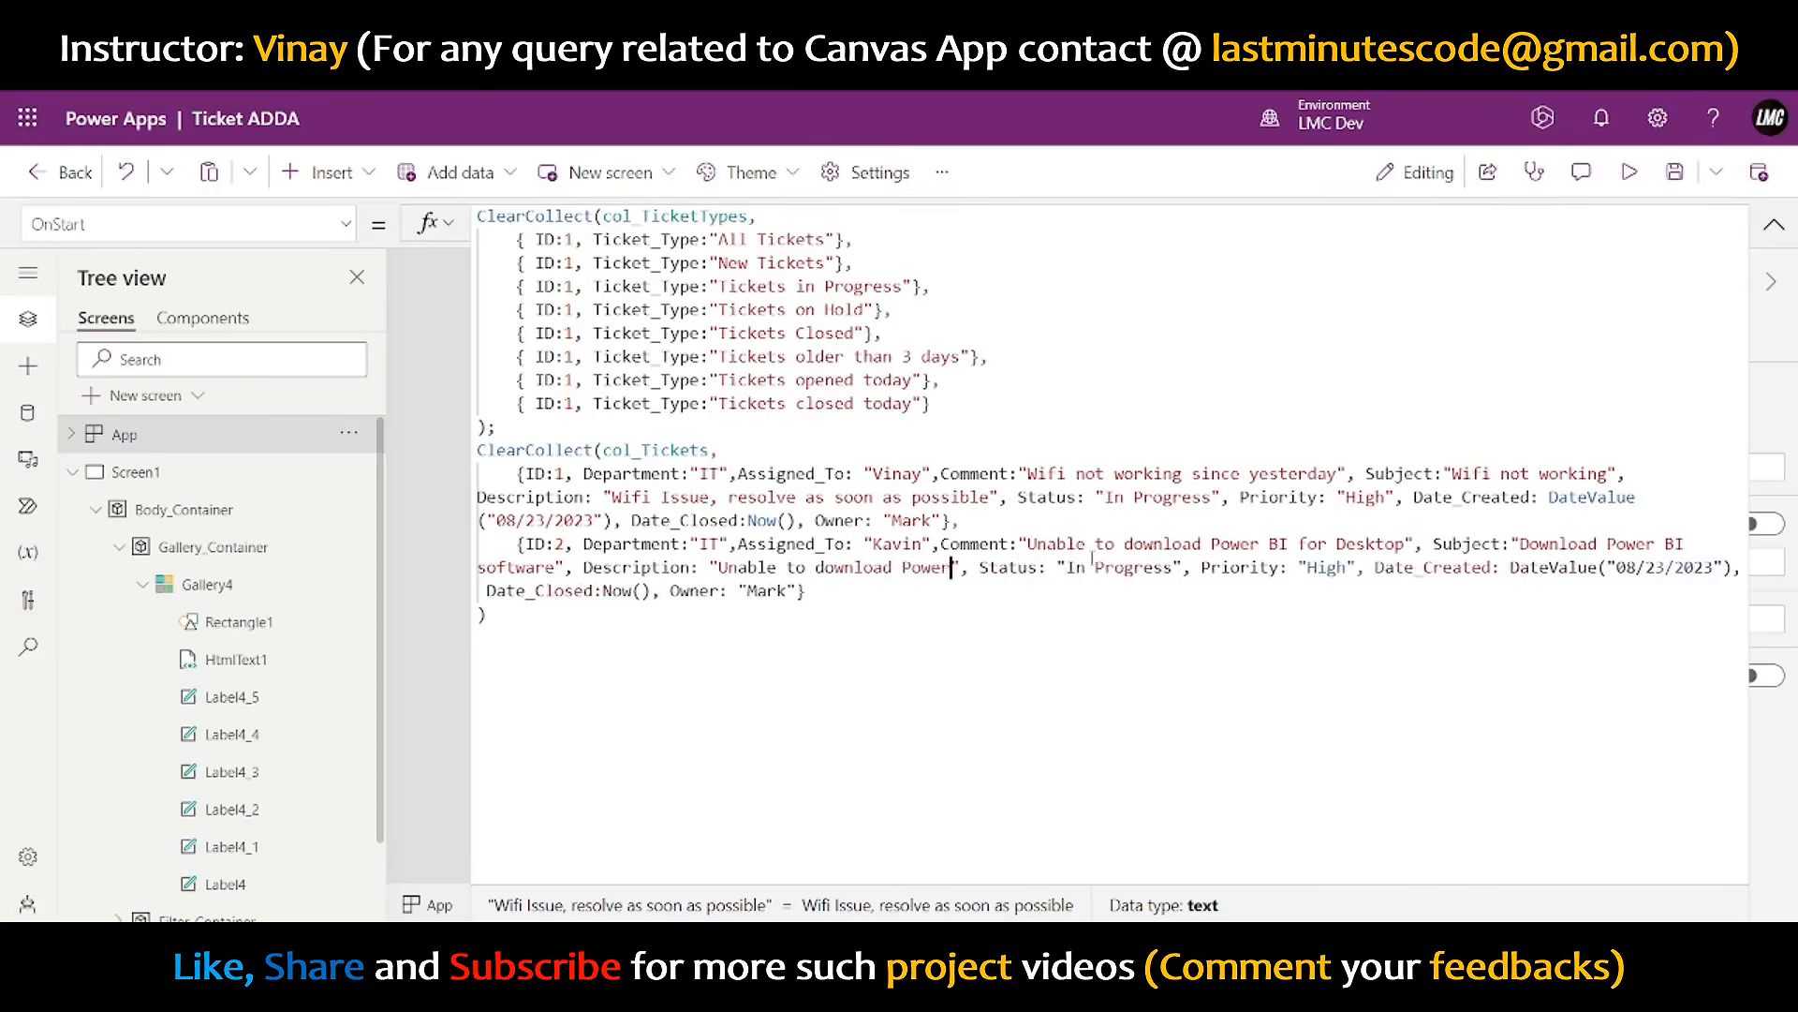
{"action": "type", "text": "ware from "}
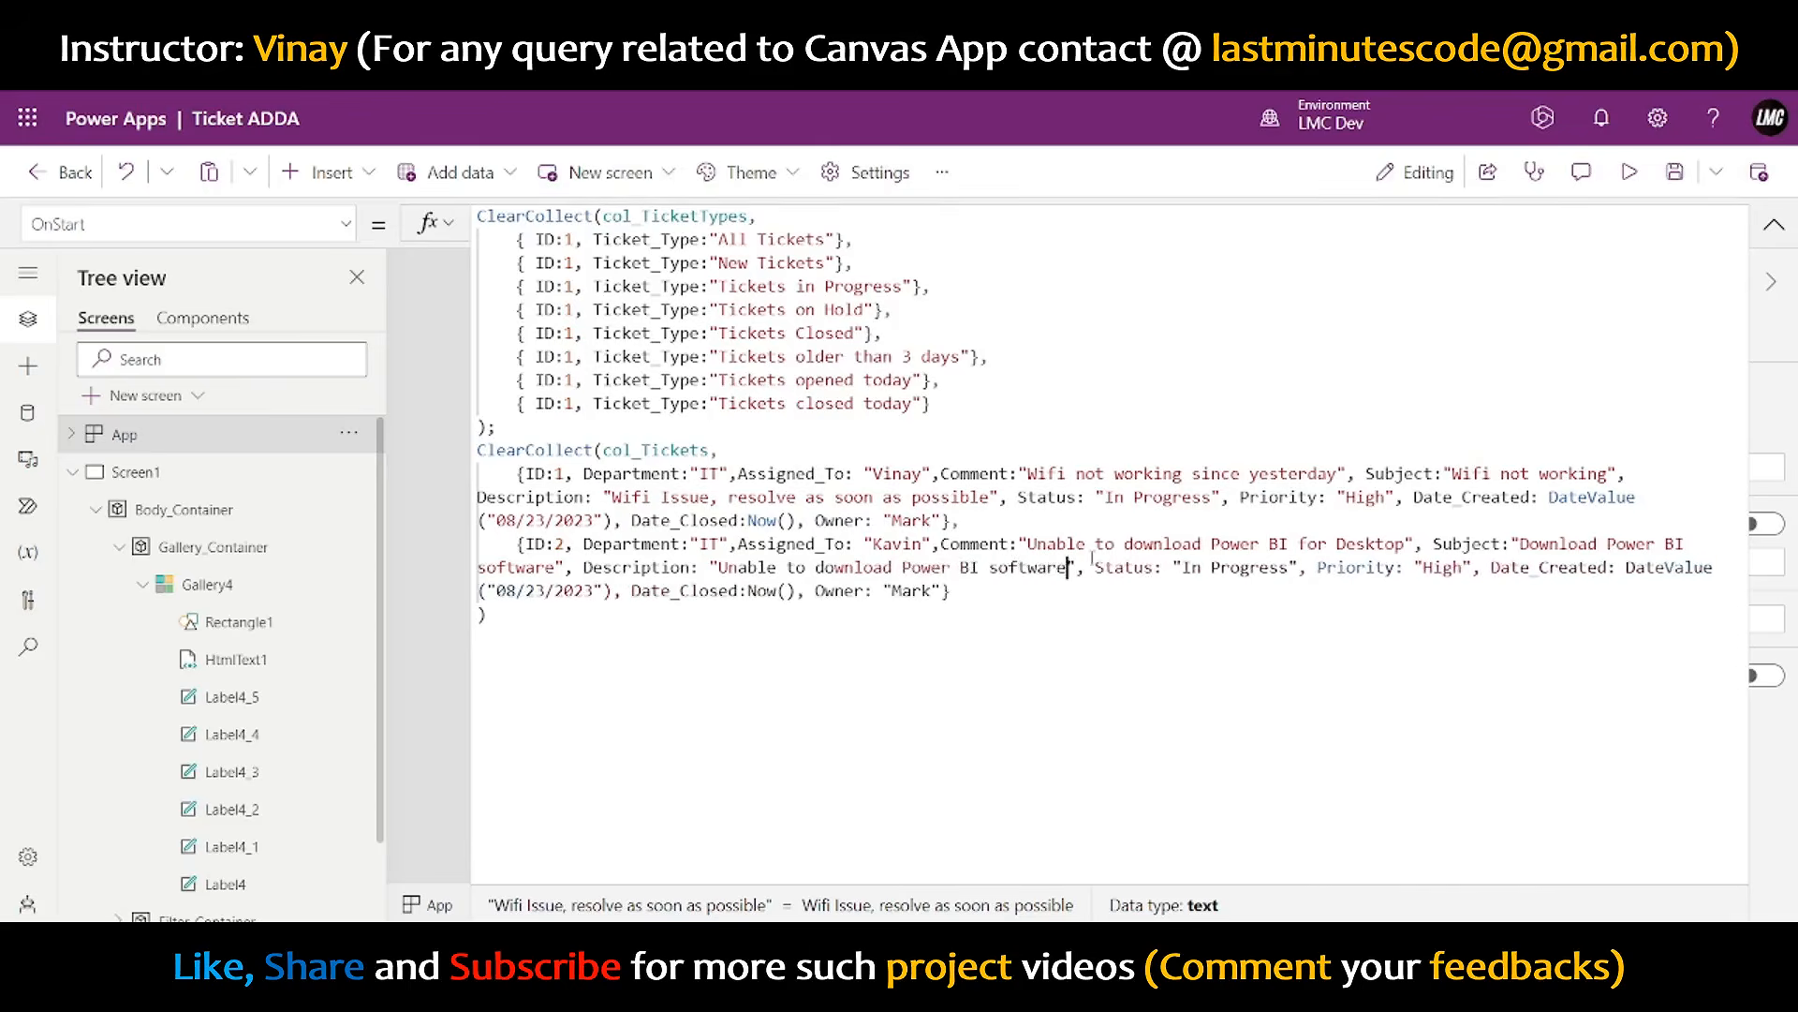
{"action": "type", "text": "Re"}
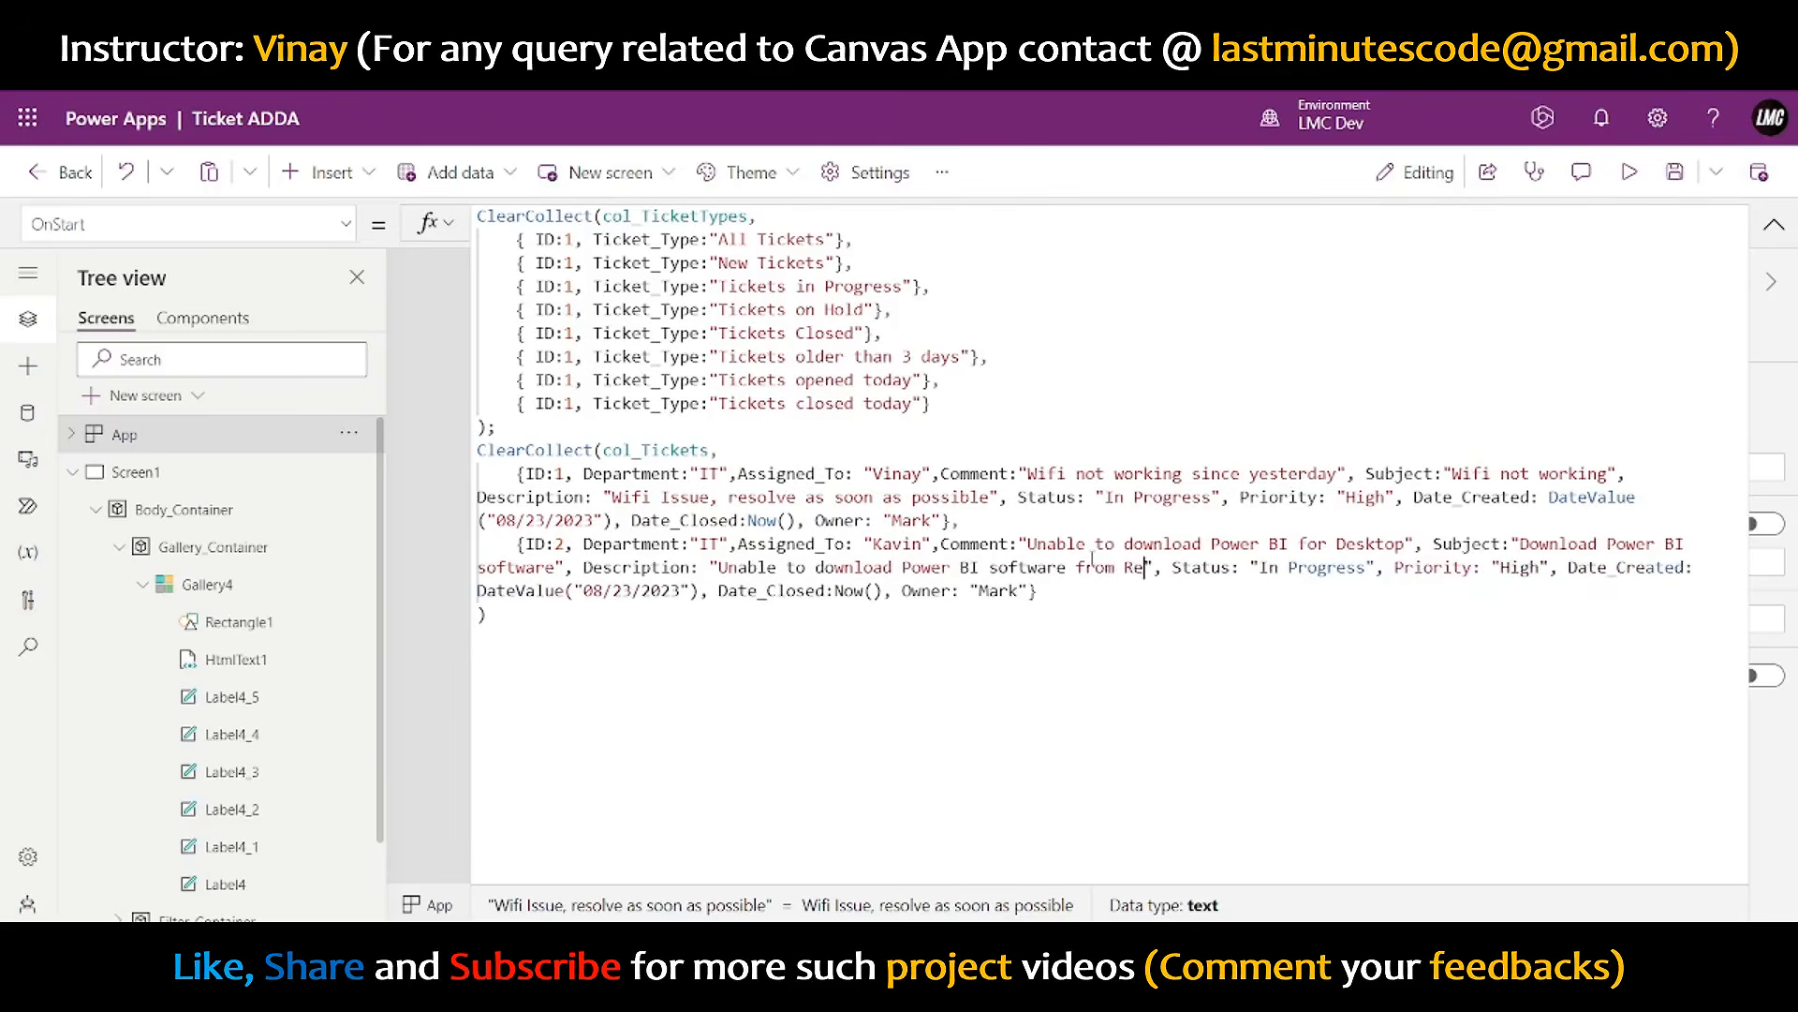
{"action": "key", "text": "BackSpace"}
{"action": "key", "text": "BackSpace"}
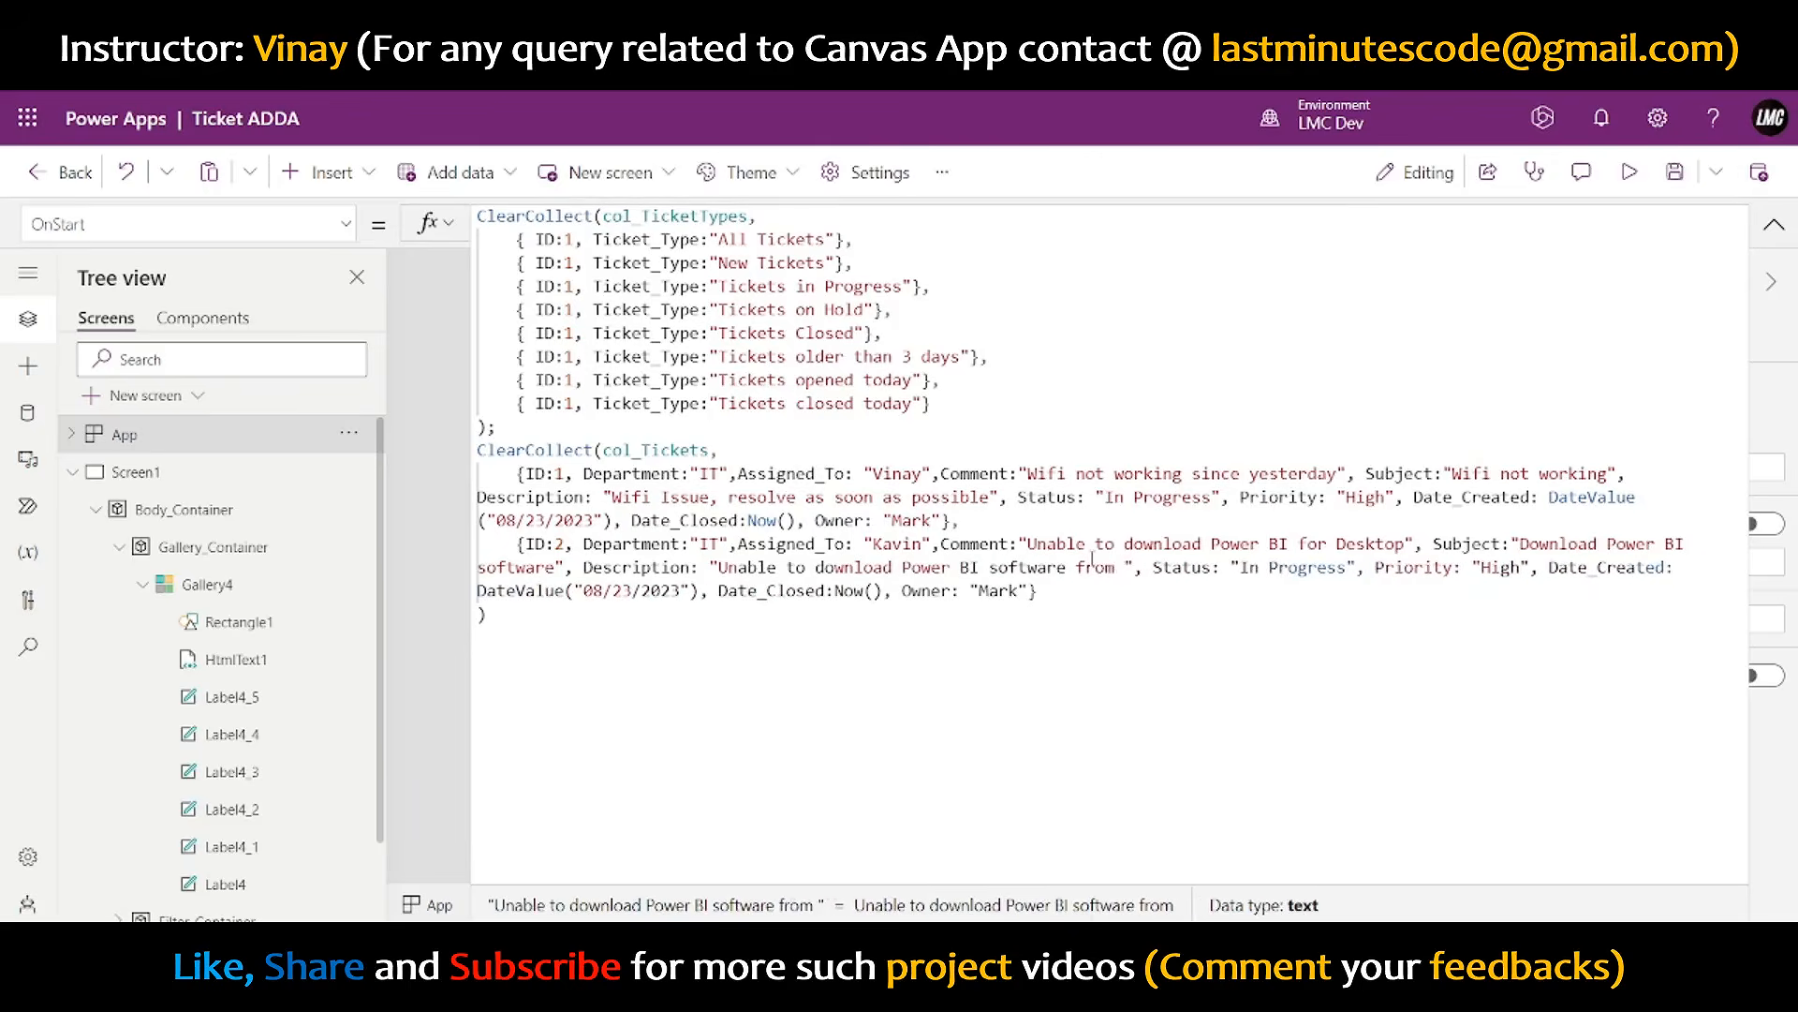
{"action": "type", "text": "IT store"}
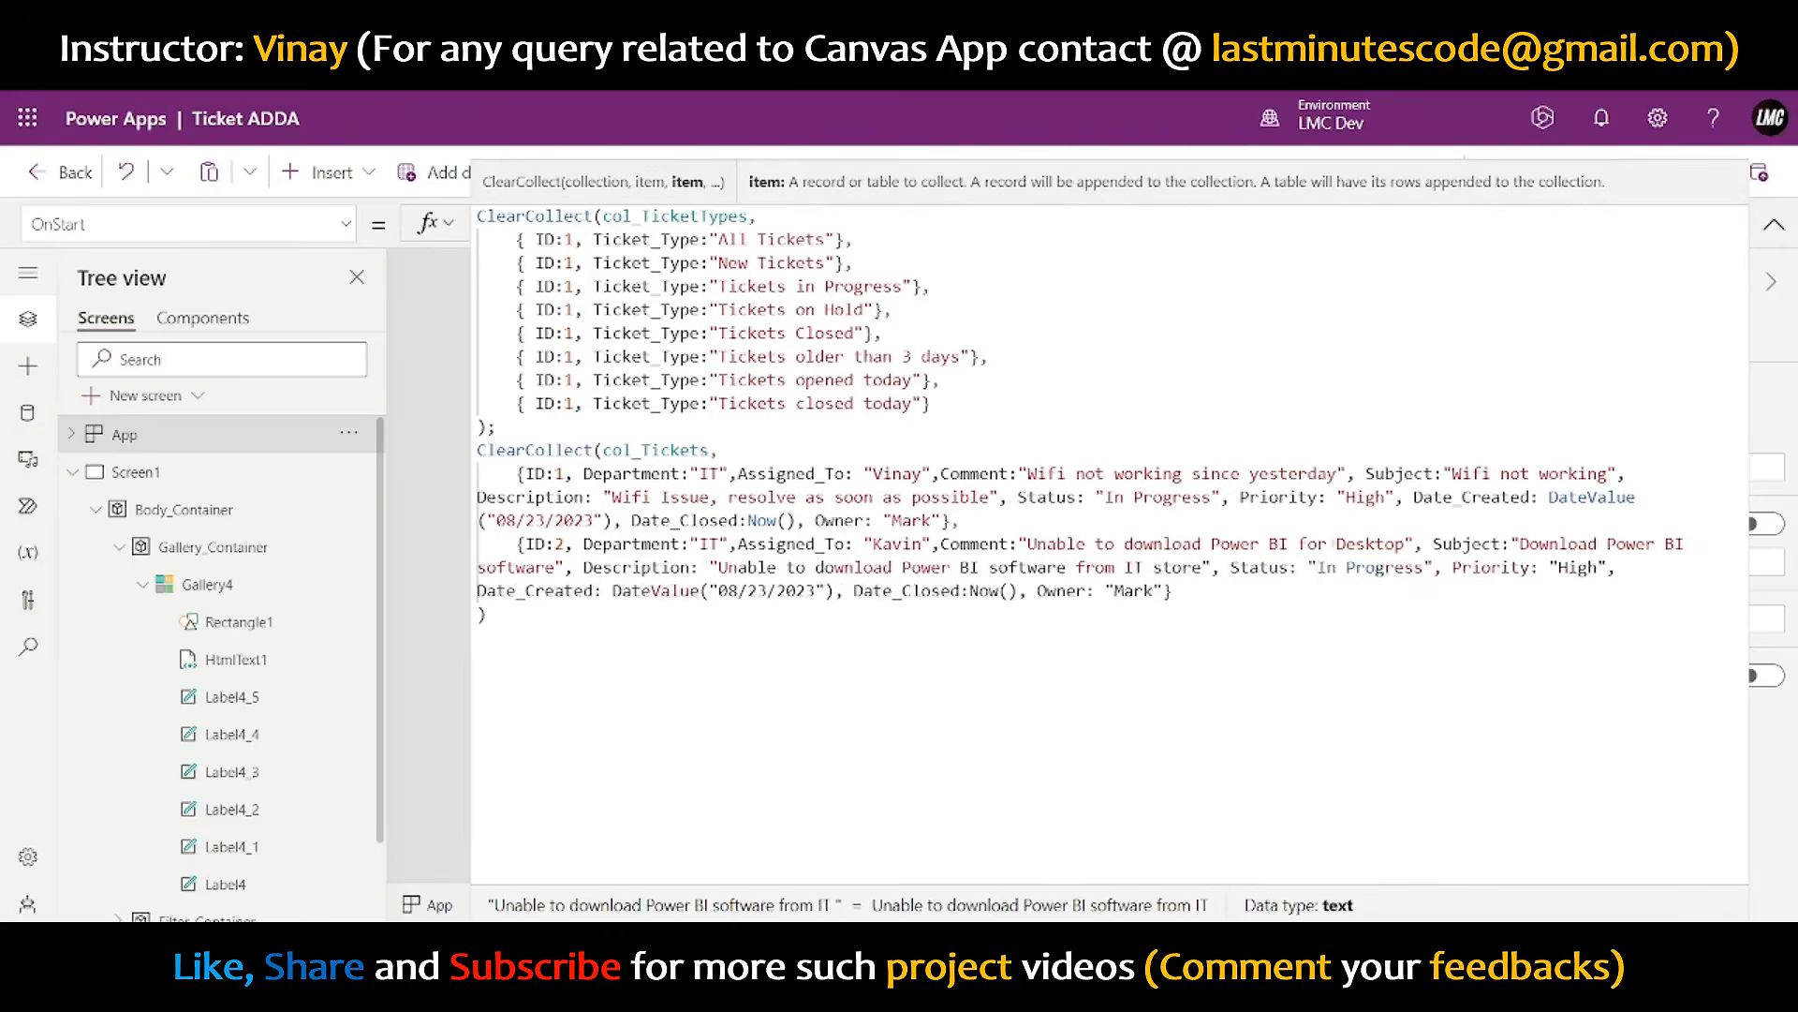
- Set the ID 2 ticket record's status to "New" and its priority to "Low"
{"action": "left_click_drag", "start_coordinate": [1318, 569], "coordinate": [1425, 569]}
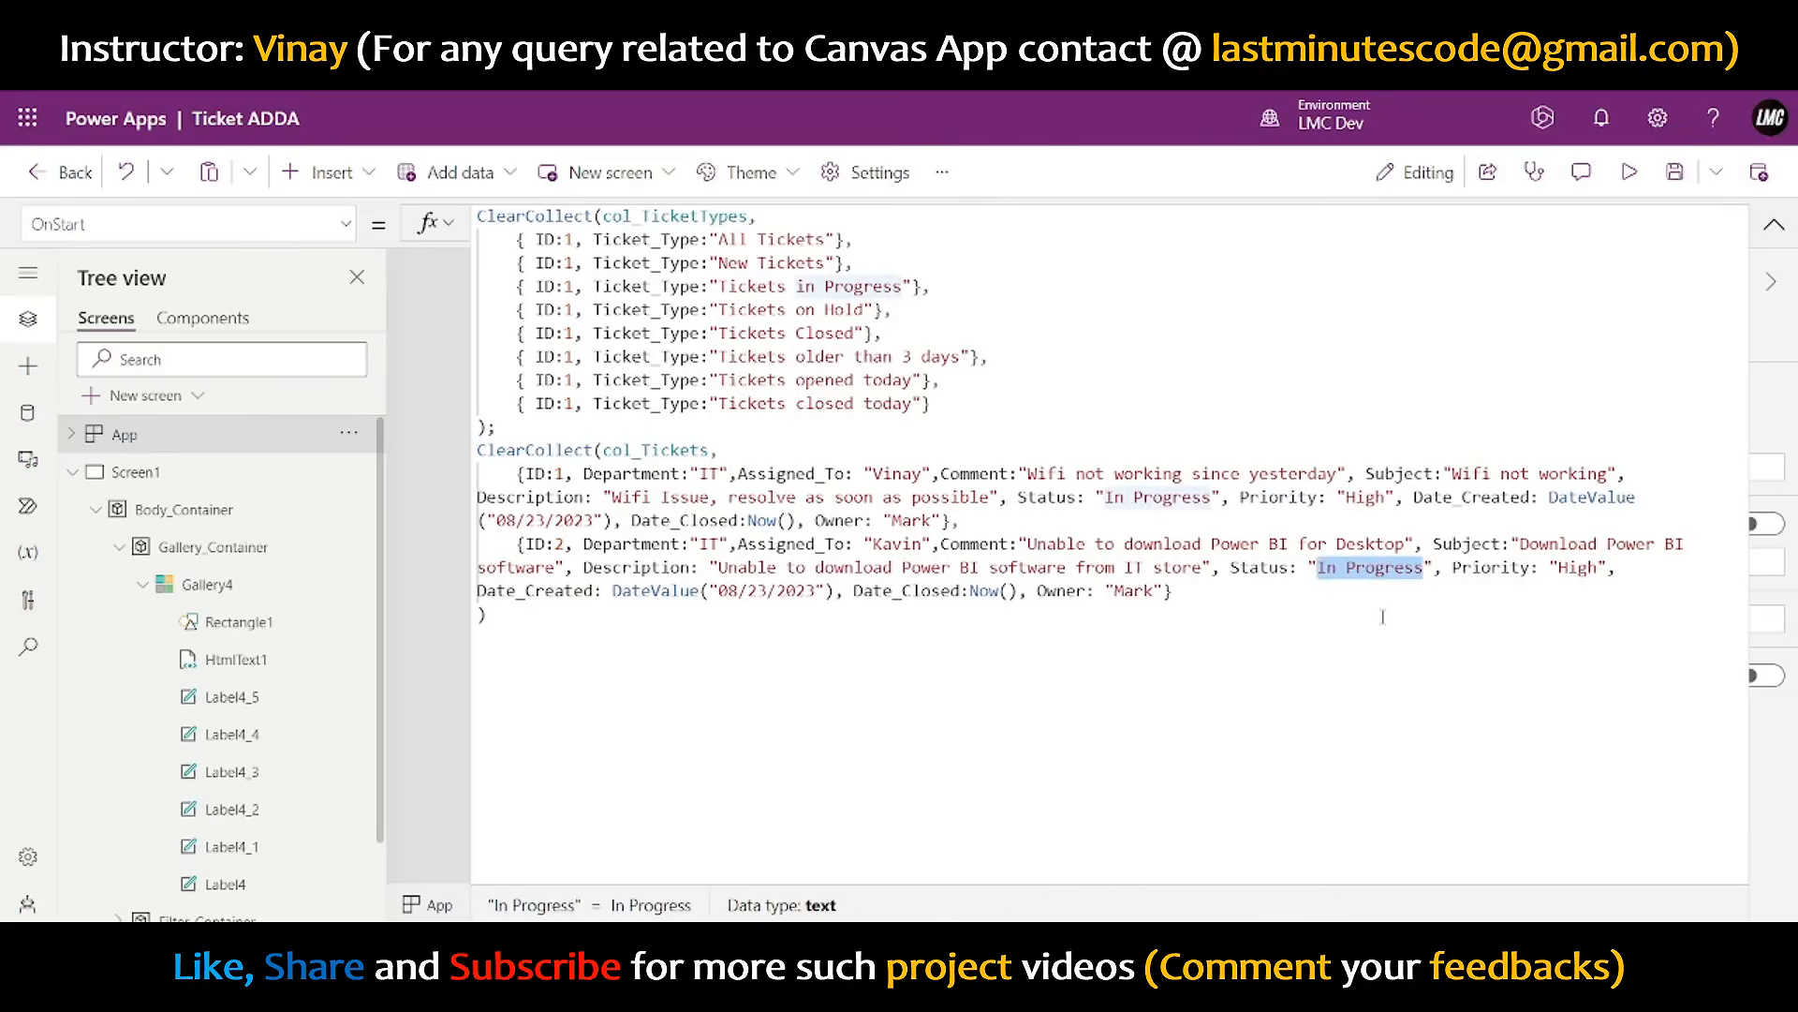
{"action": "type", "text": "O"}
{"action": "key", "text": "BackSpace"}
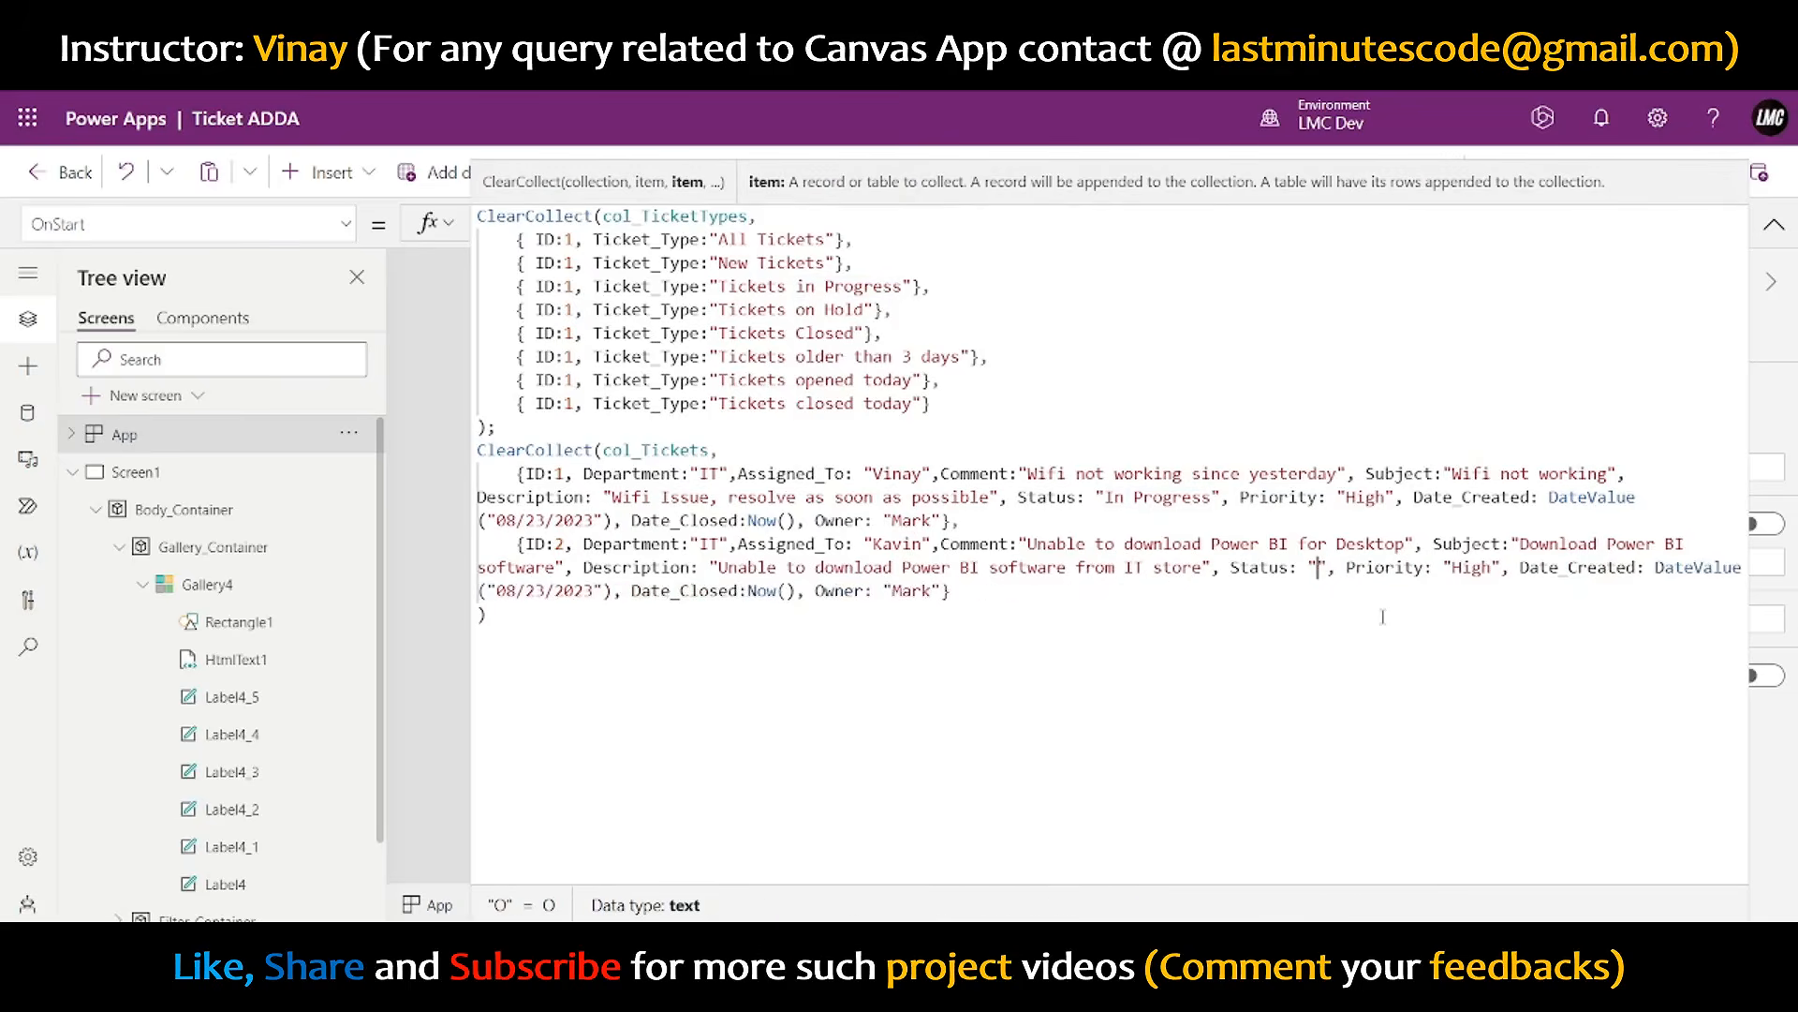
{"action": "type", "text": "New"}
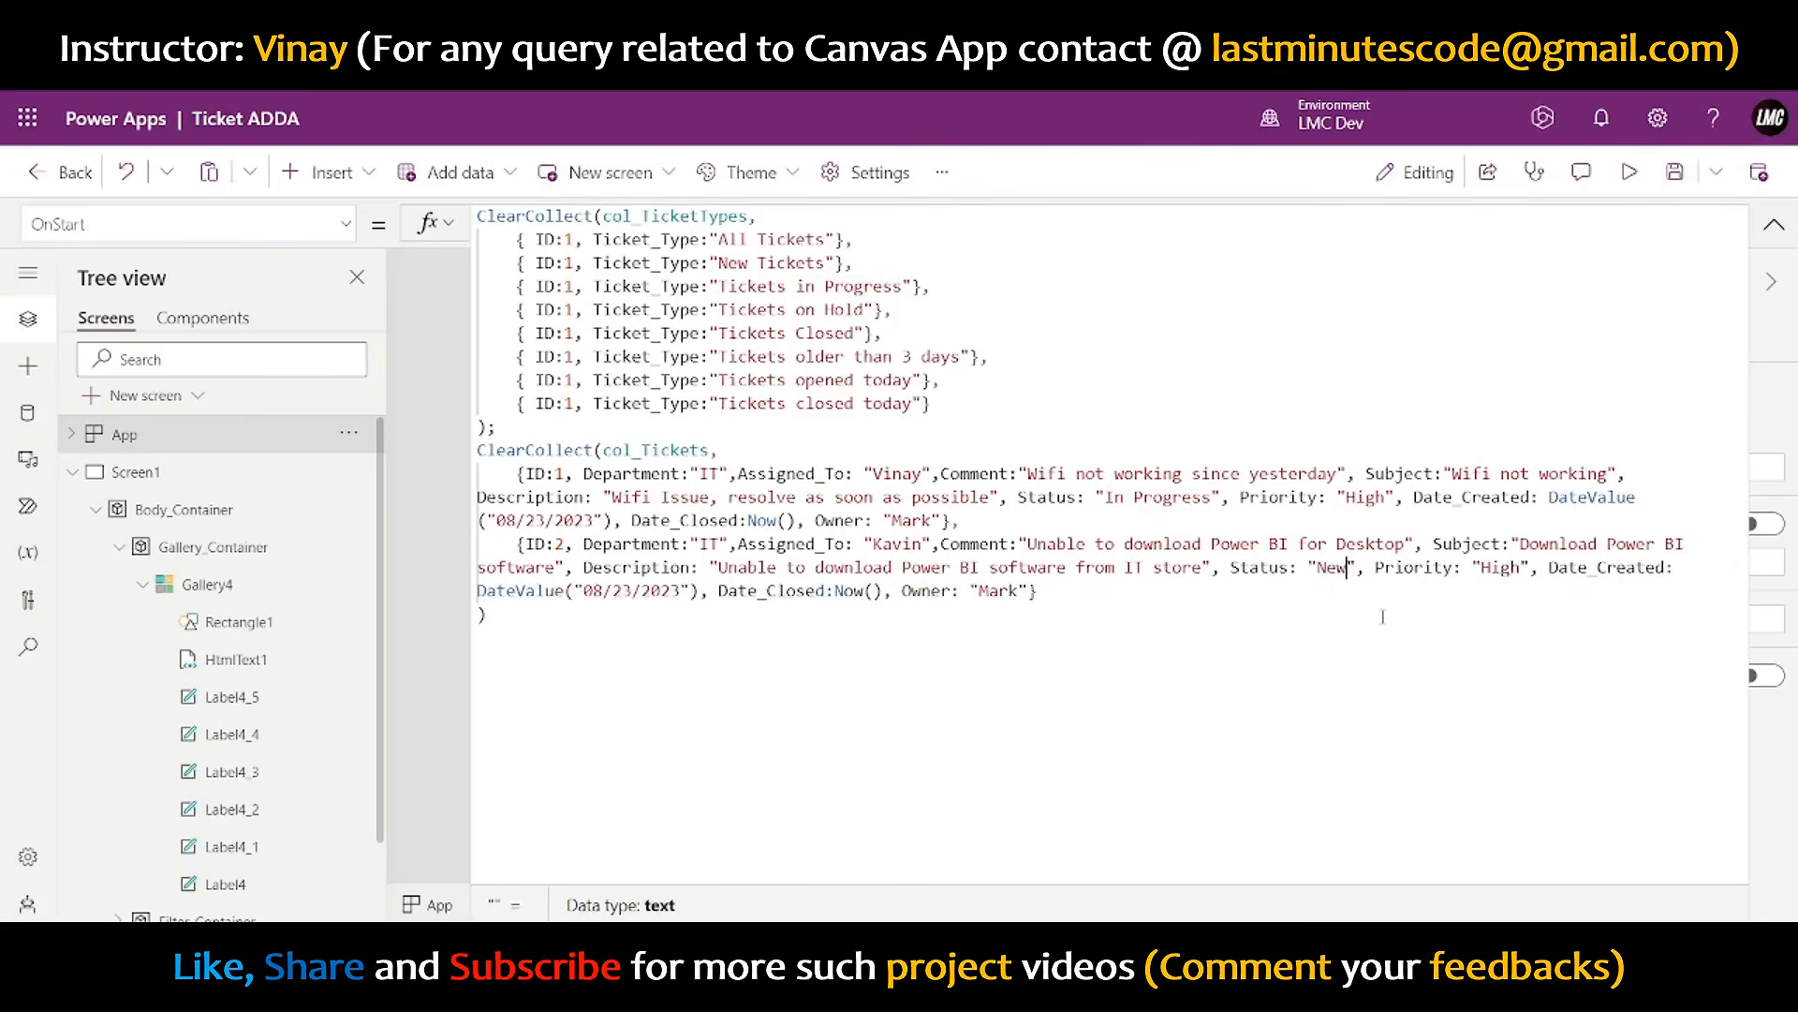
{"action": "double_click", "coordinate": [1507, 569]}
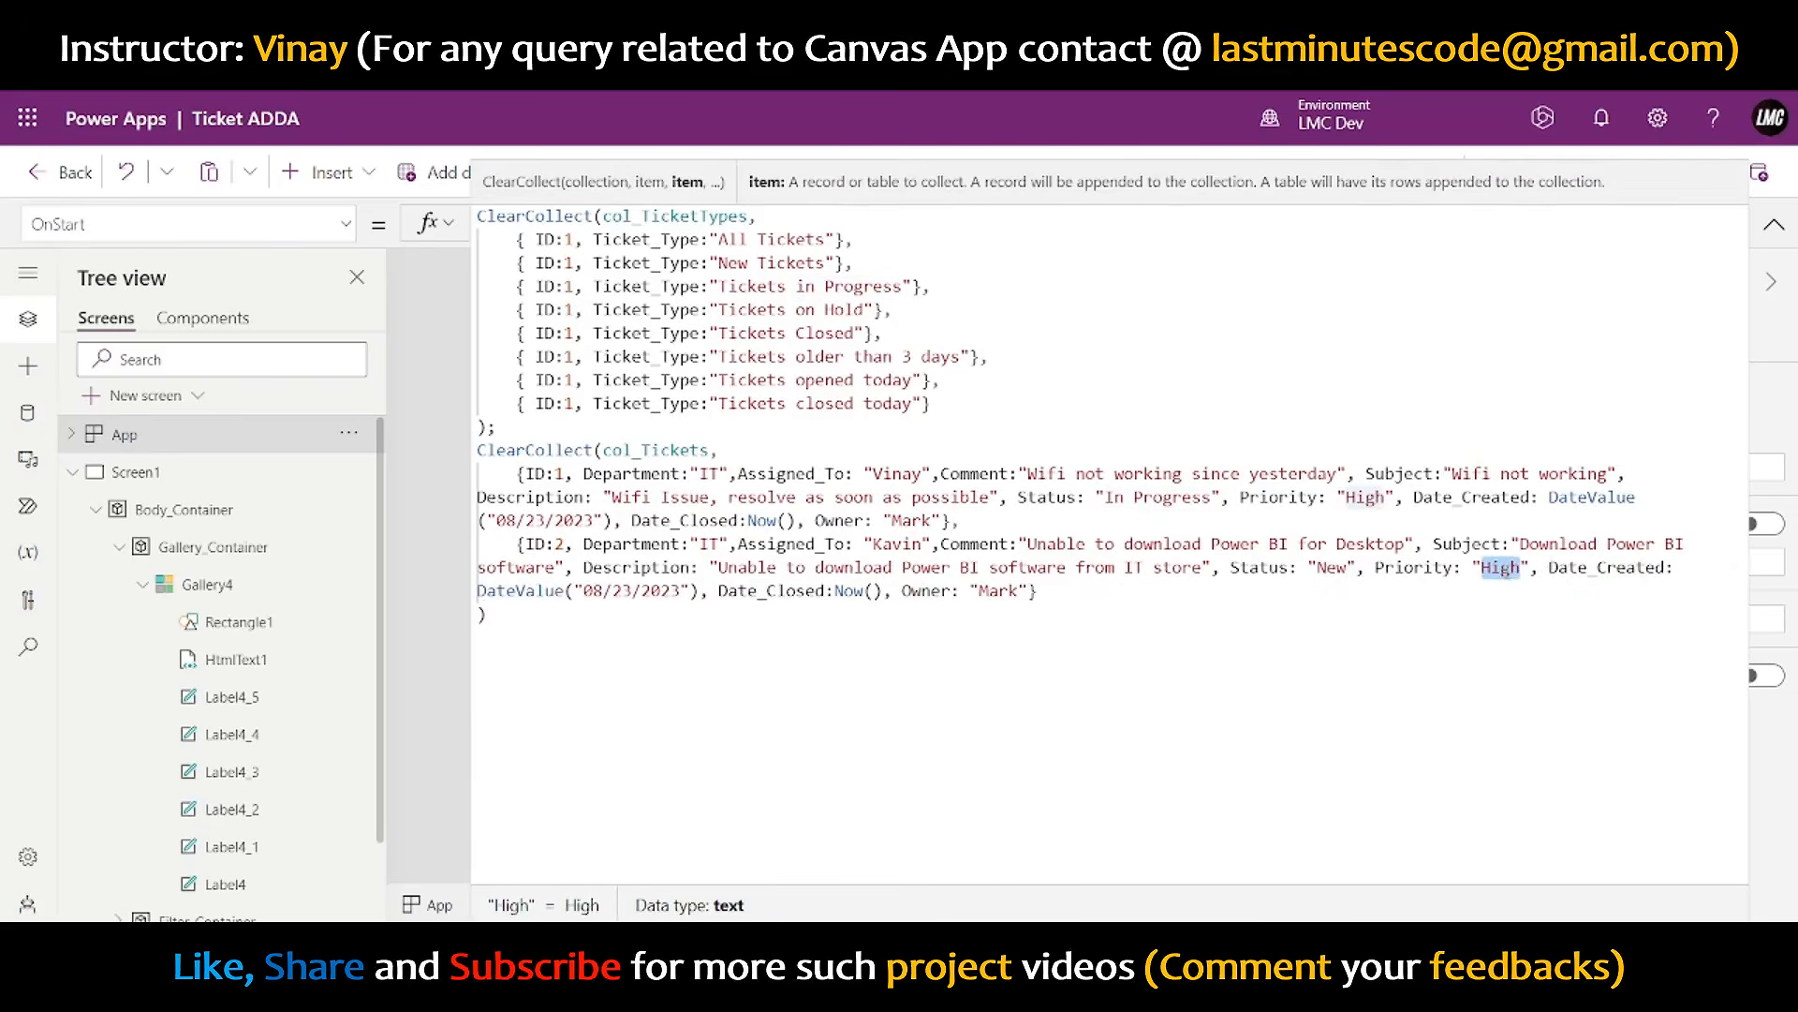
{"action": "type", "text": "Low"}
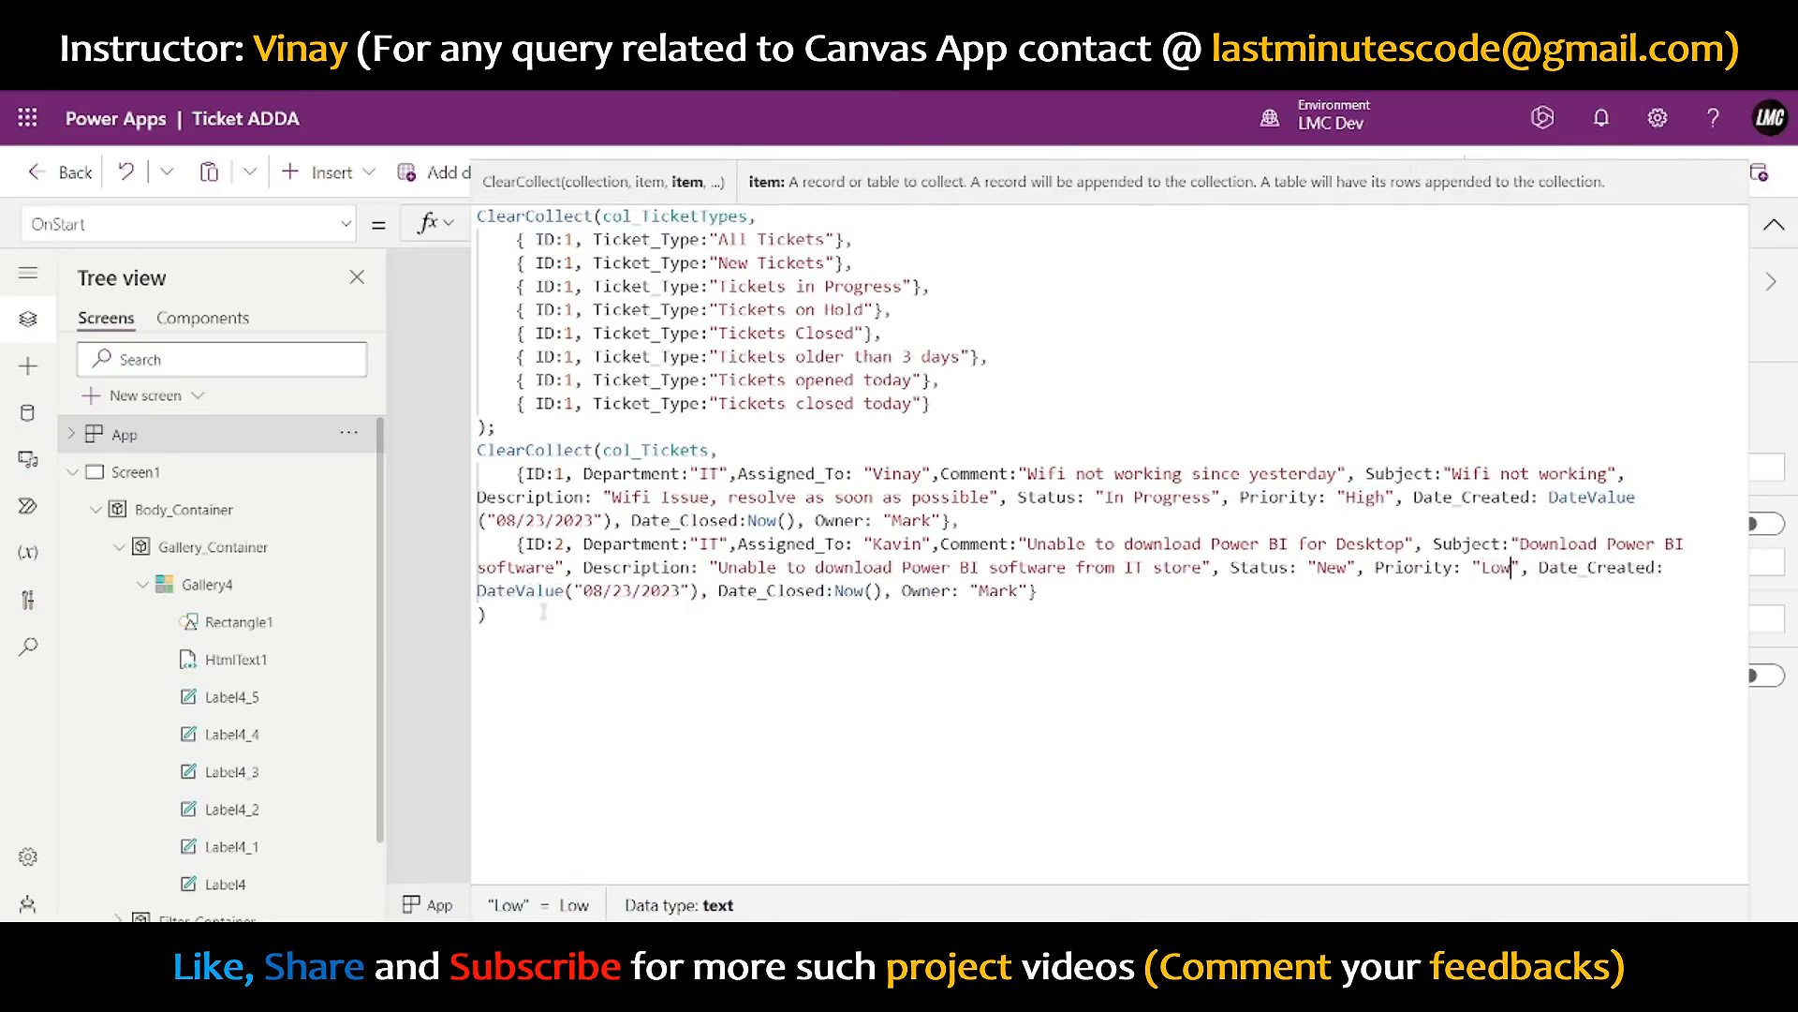
- Set the ID 2 ticket record's Date_Created to 08/24/2023 and replace its Owner with a different person's name
{"action": "left_click", "coordinate": [633, 590]}
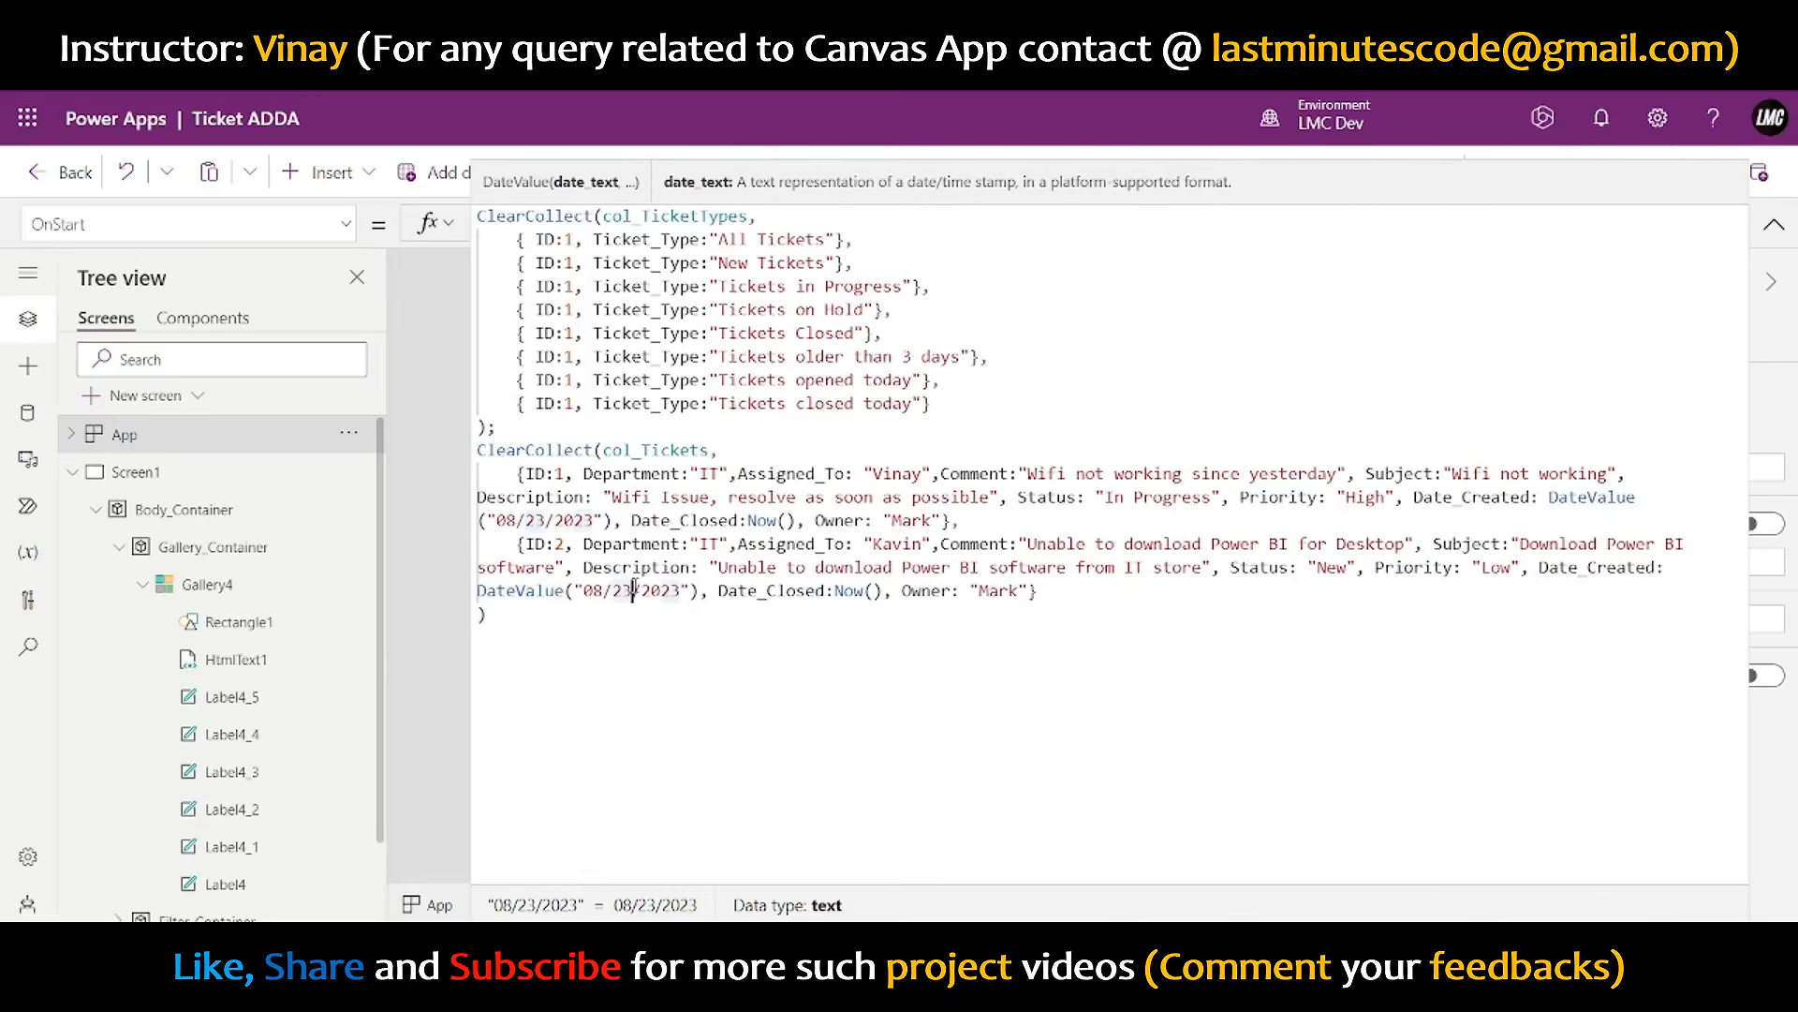
{"action": "key", "text": "BackSpace"}
{"action": "type", "text": "4"}
{"action": "double_click", "coordinate": [1008, 590]}
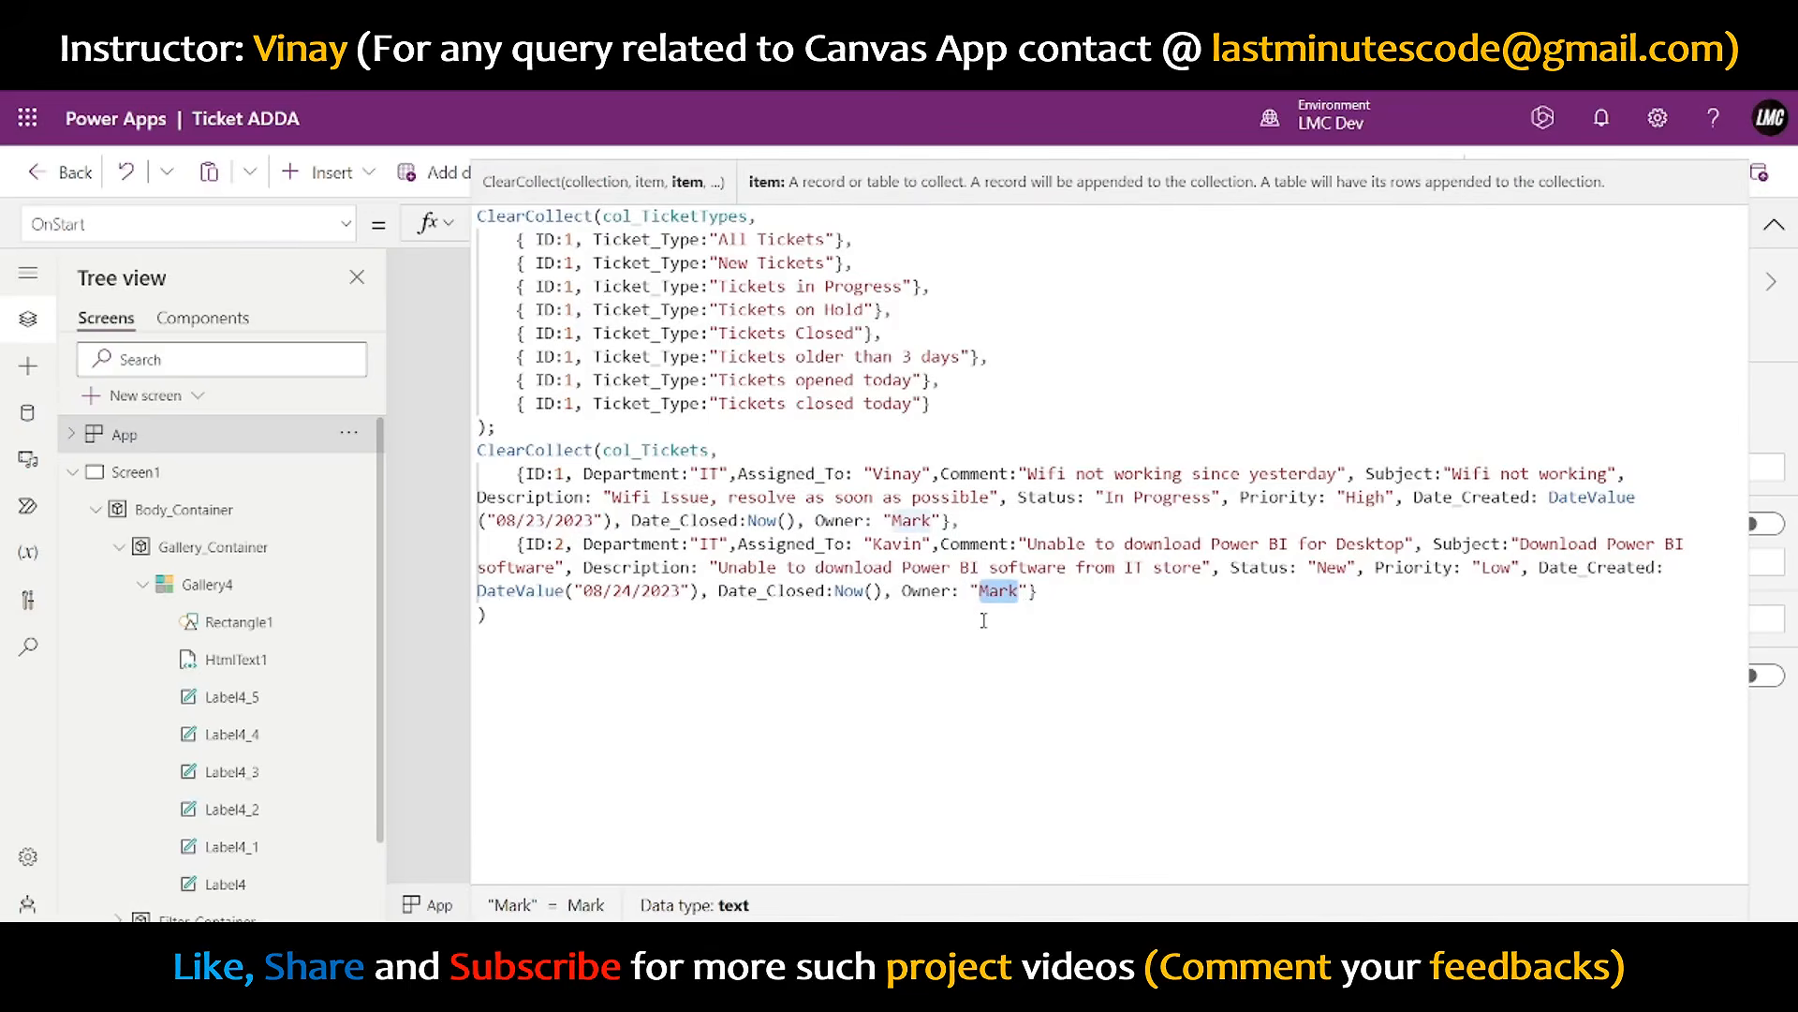
{"action": "type", "text": "Ravi"}
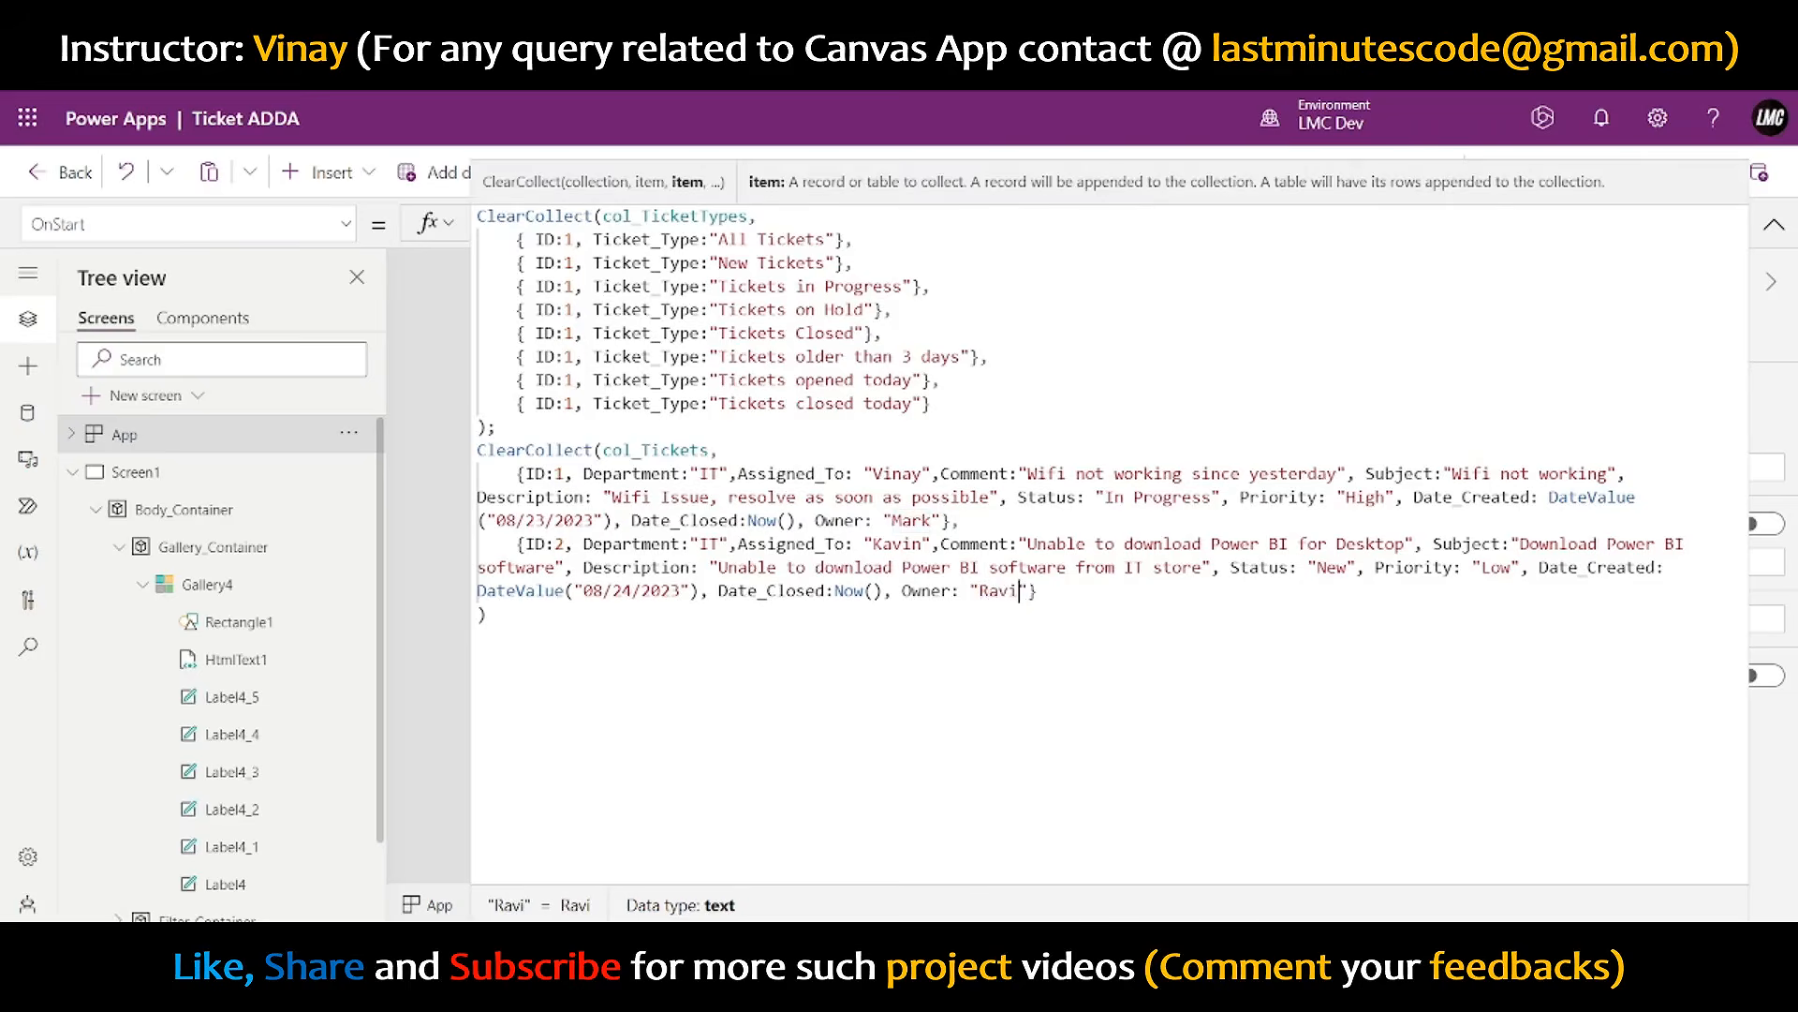
- Collapse the formula editor, run the App object's OnStart, and preview the app to check the ticket gallery
{"action": "left_click", "coordinate": [1773, 225]}
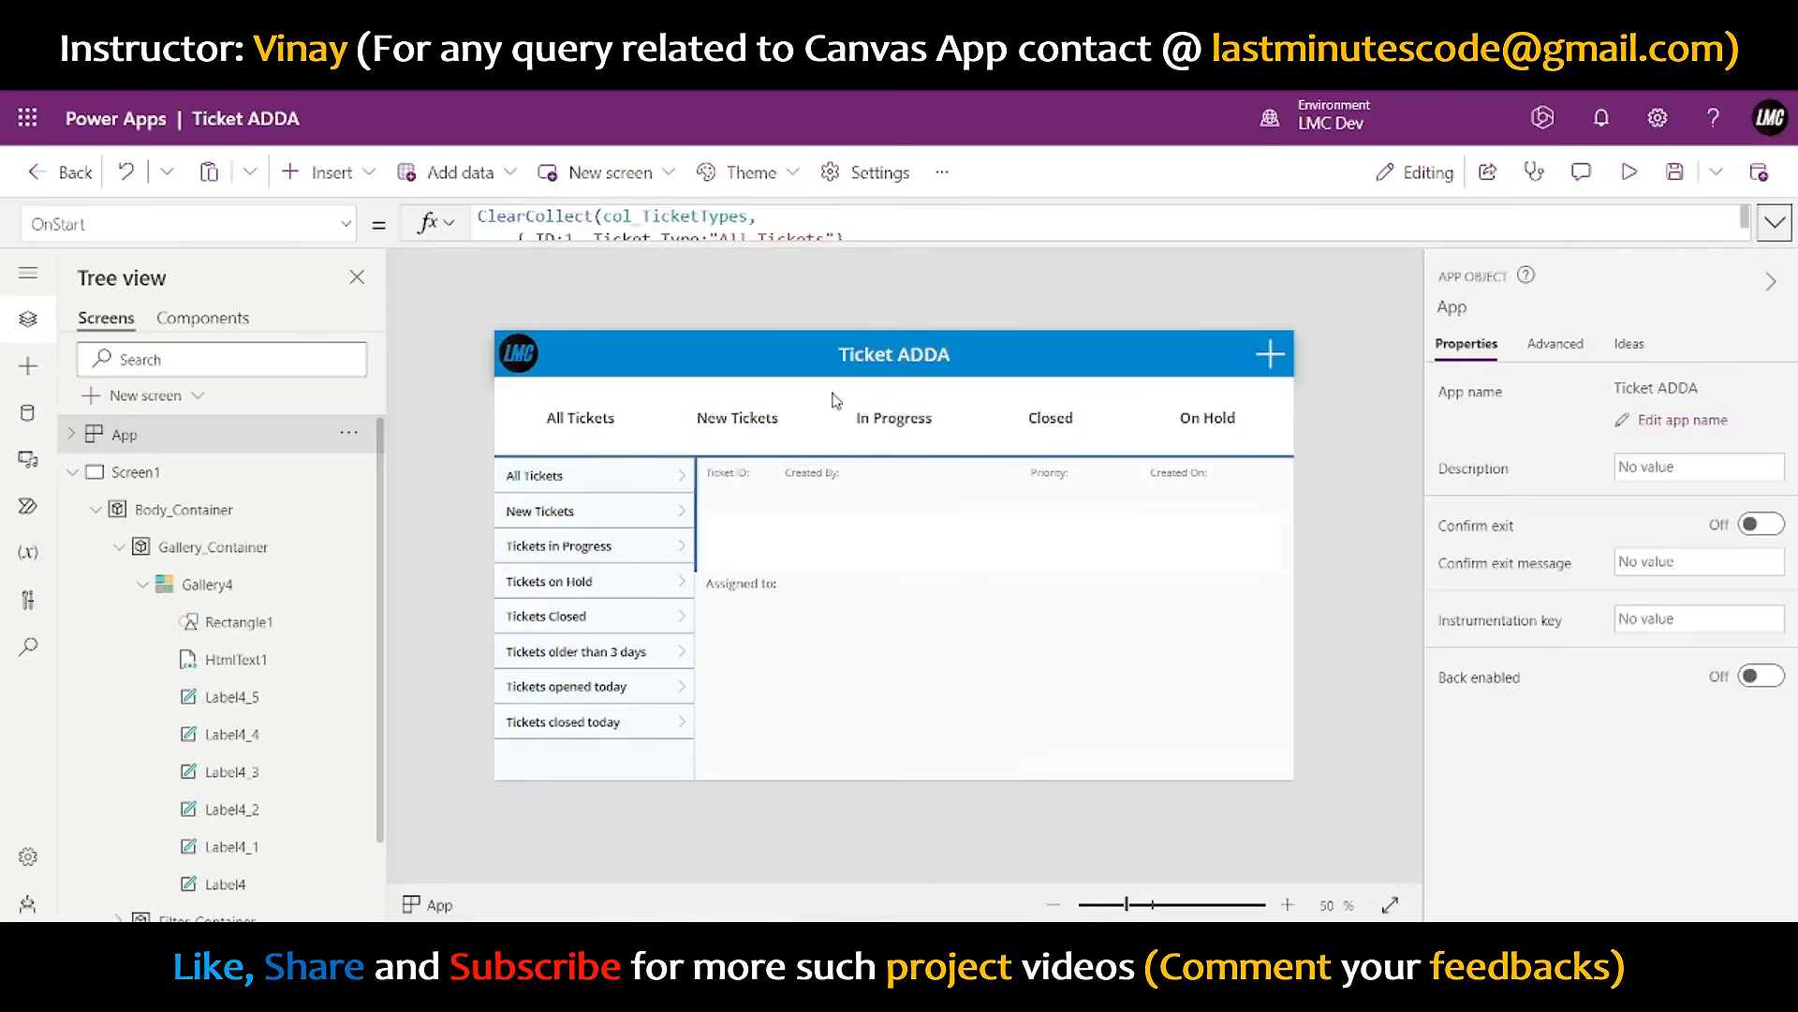
{"action": "left_click", "coordinate": [347, 434]}
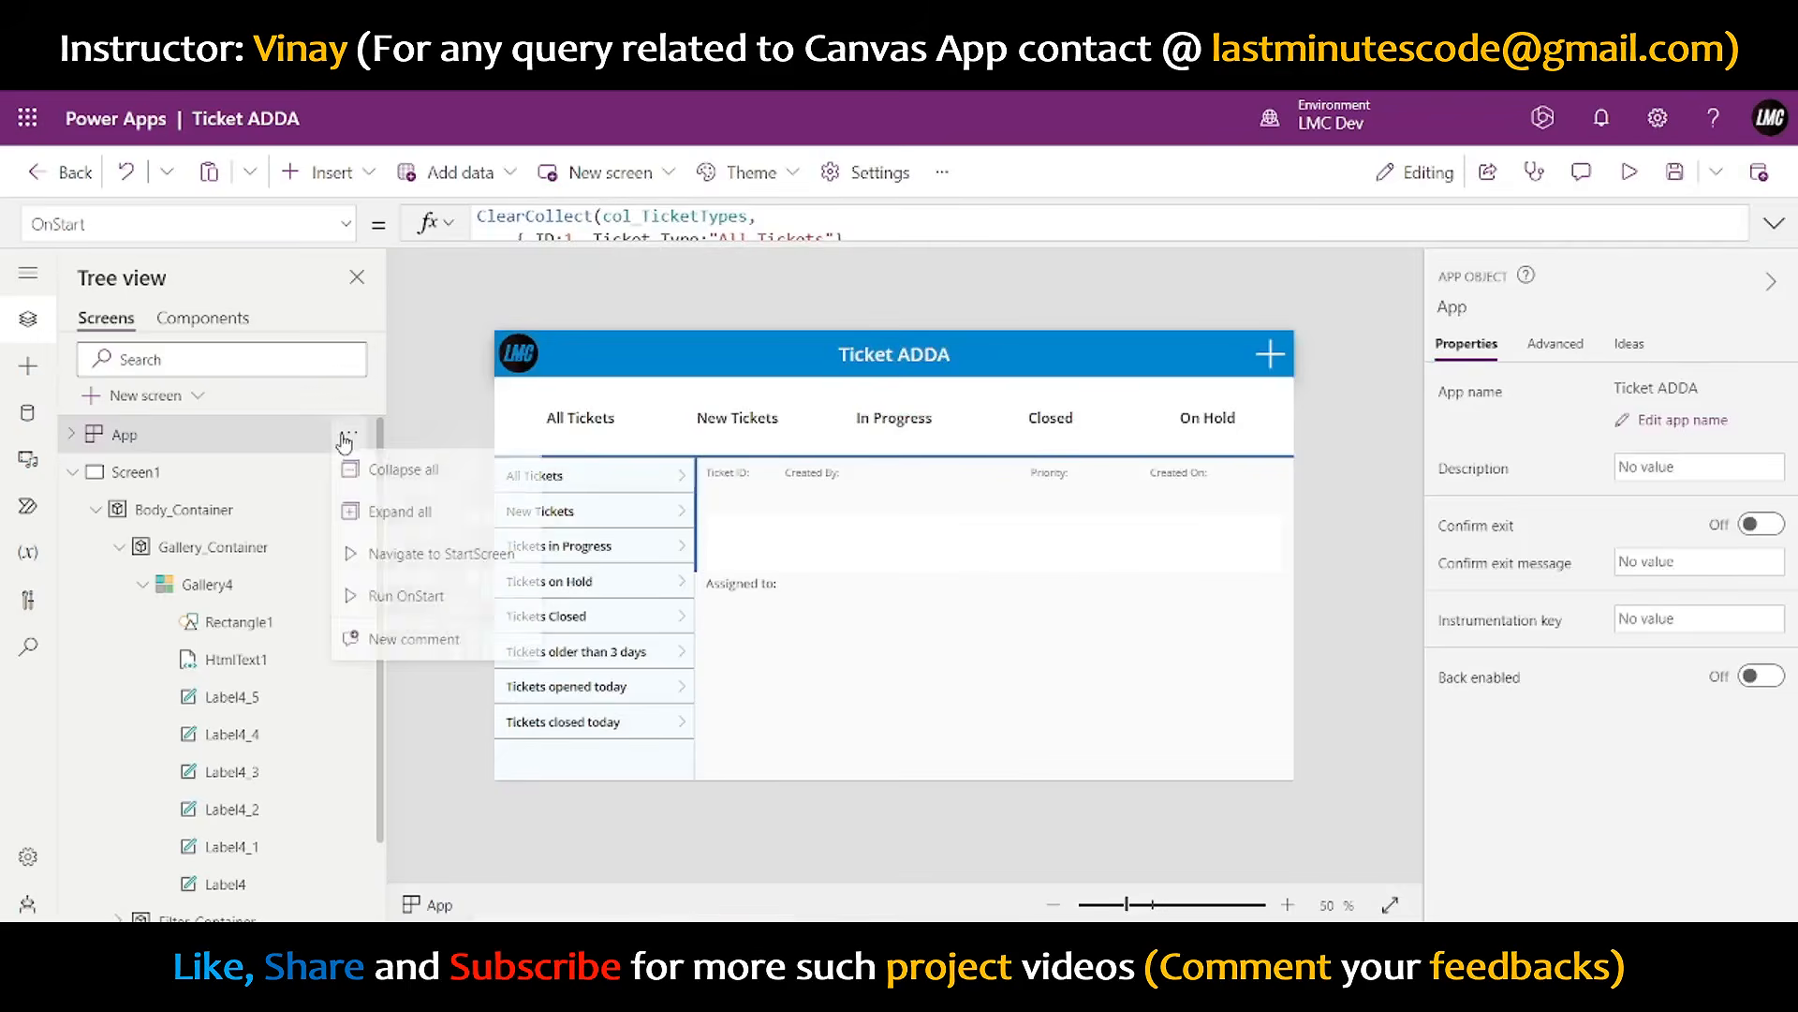
{"action": "left_click", "coordinate": [402, 599]}
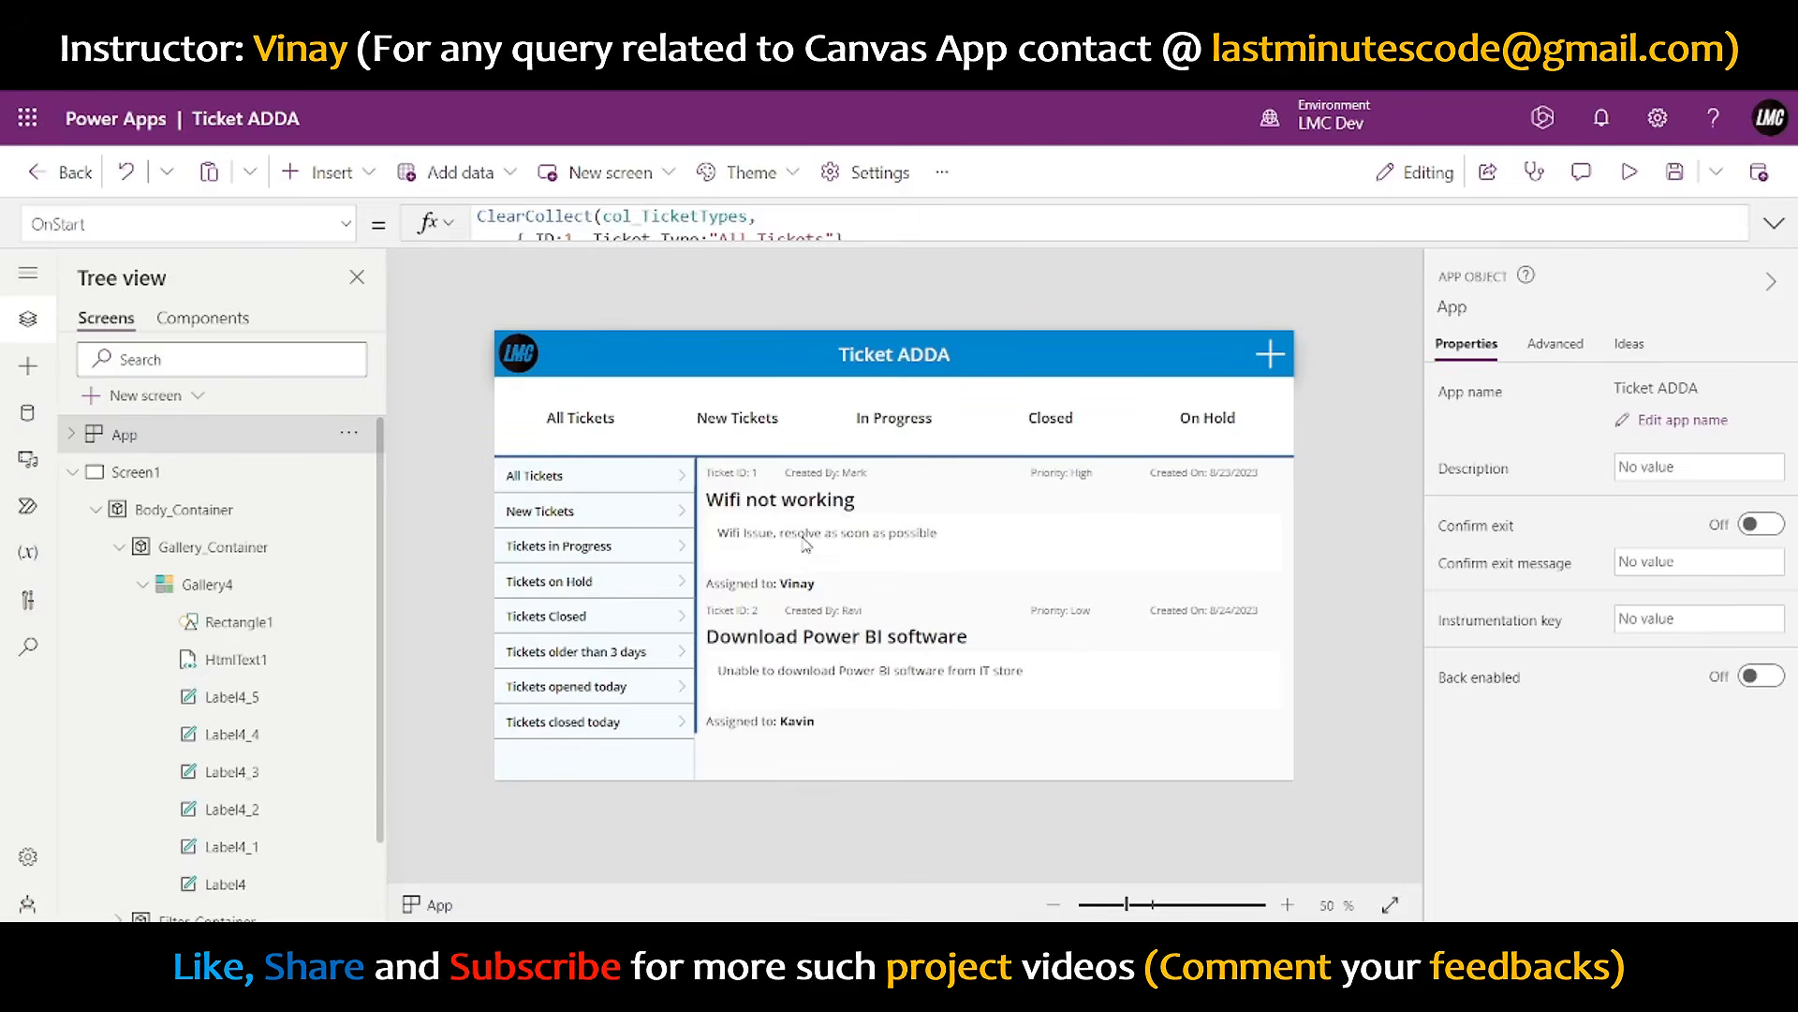
{"action": "left_click", "coordinate": [1627, 173]}
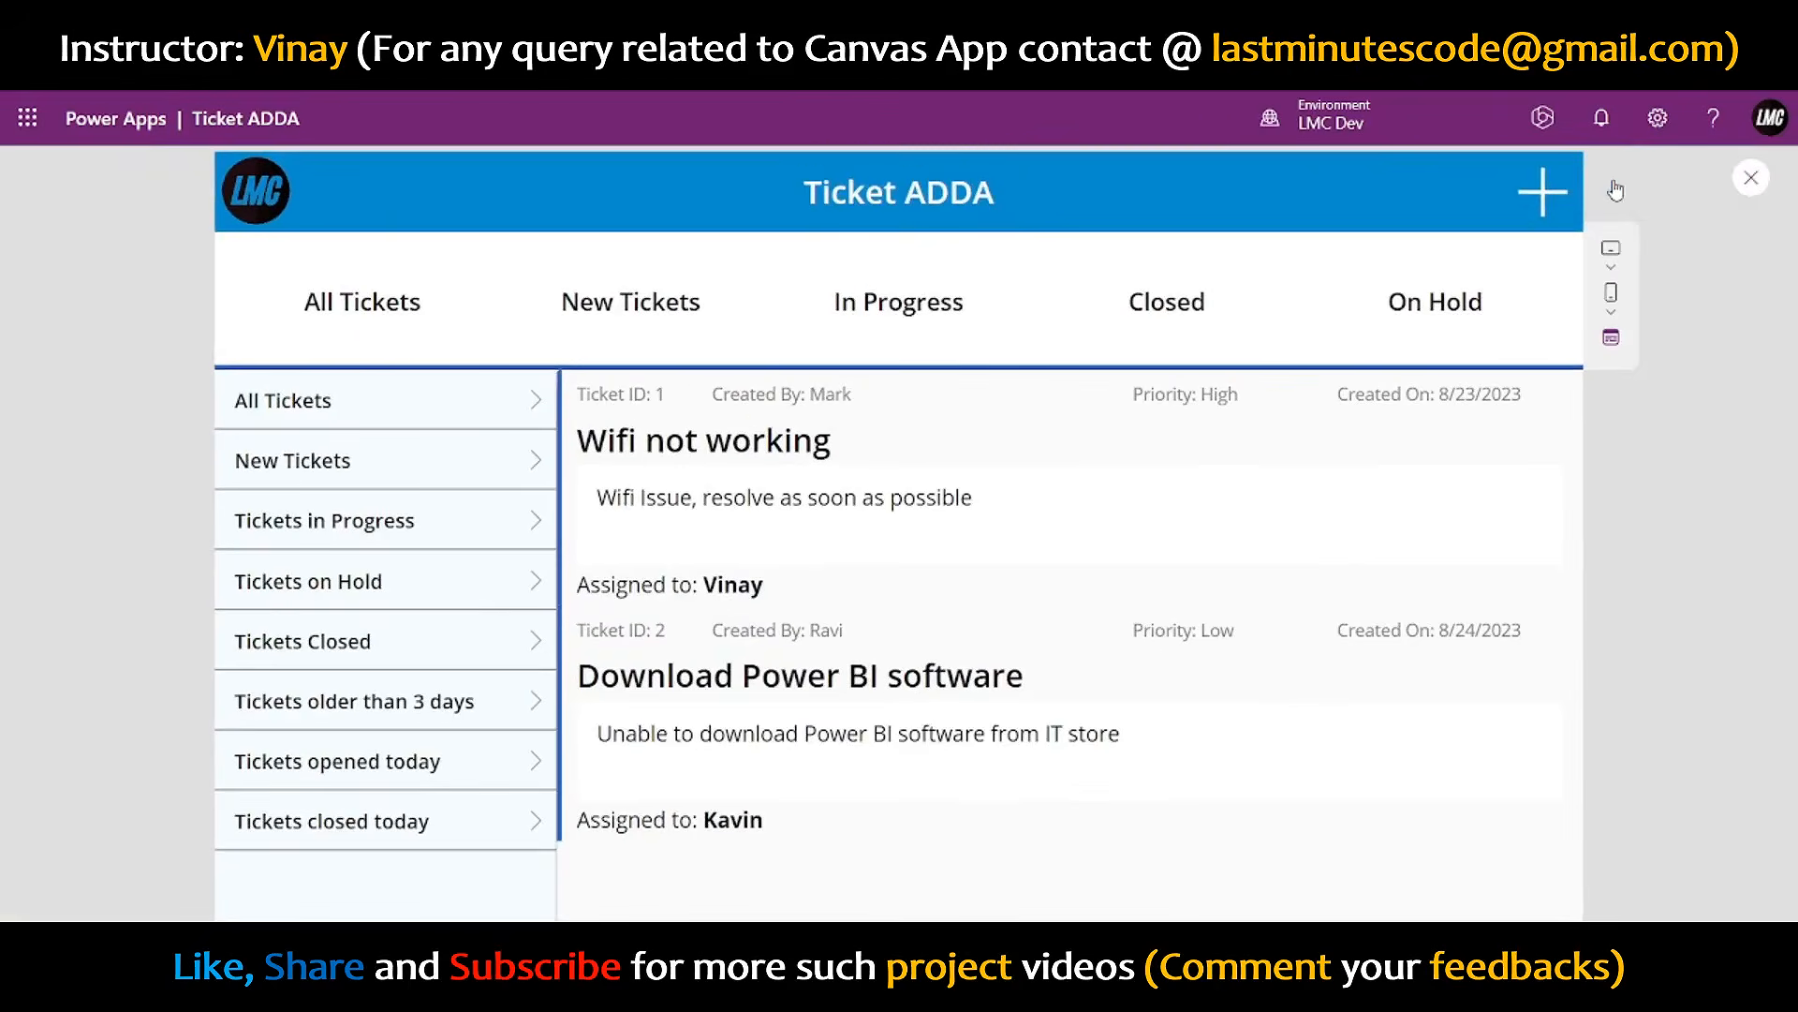
{"action": "left_click", "coordinate": [1743, 183]}
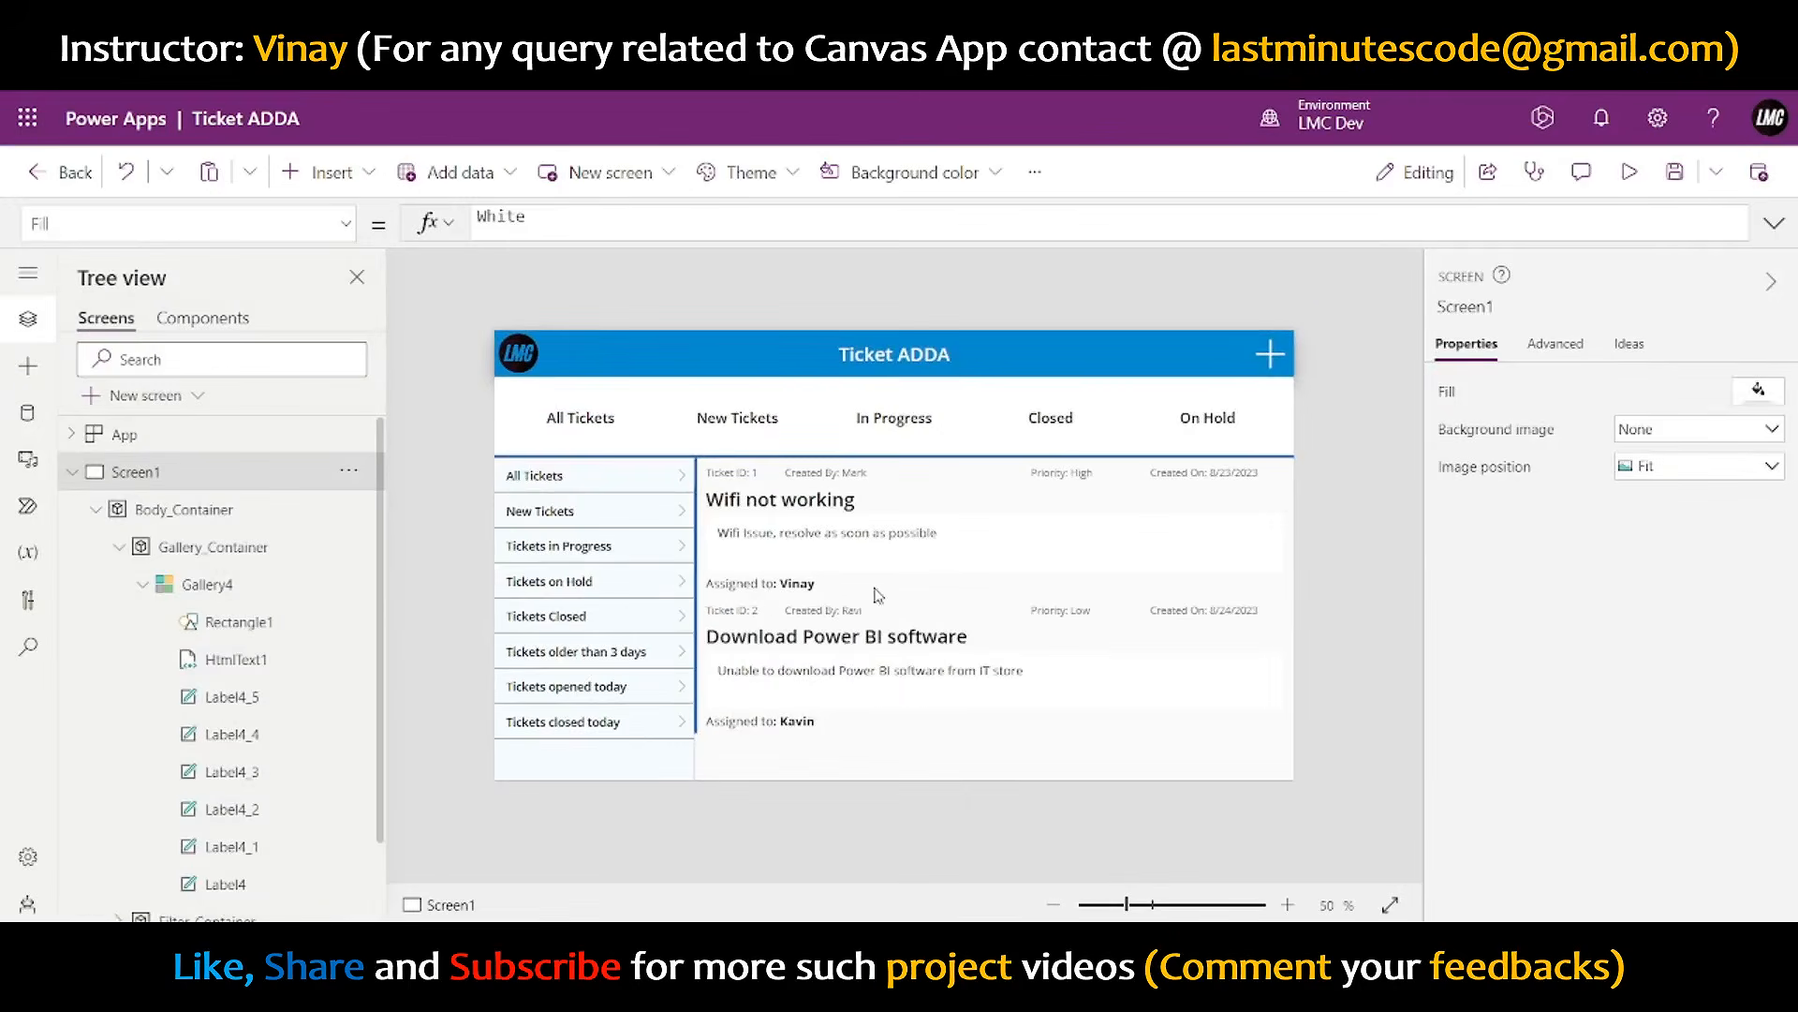
- Insert a rectangle into the ticket gallery's template and place it across the full width at the template's lower edge, at Y 235
{"action": "left_click", "coordinate": [877, 592]}
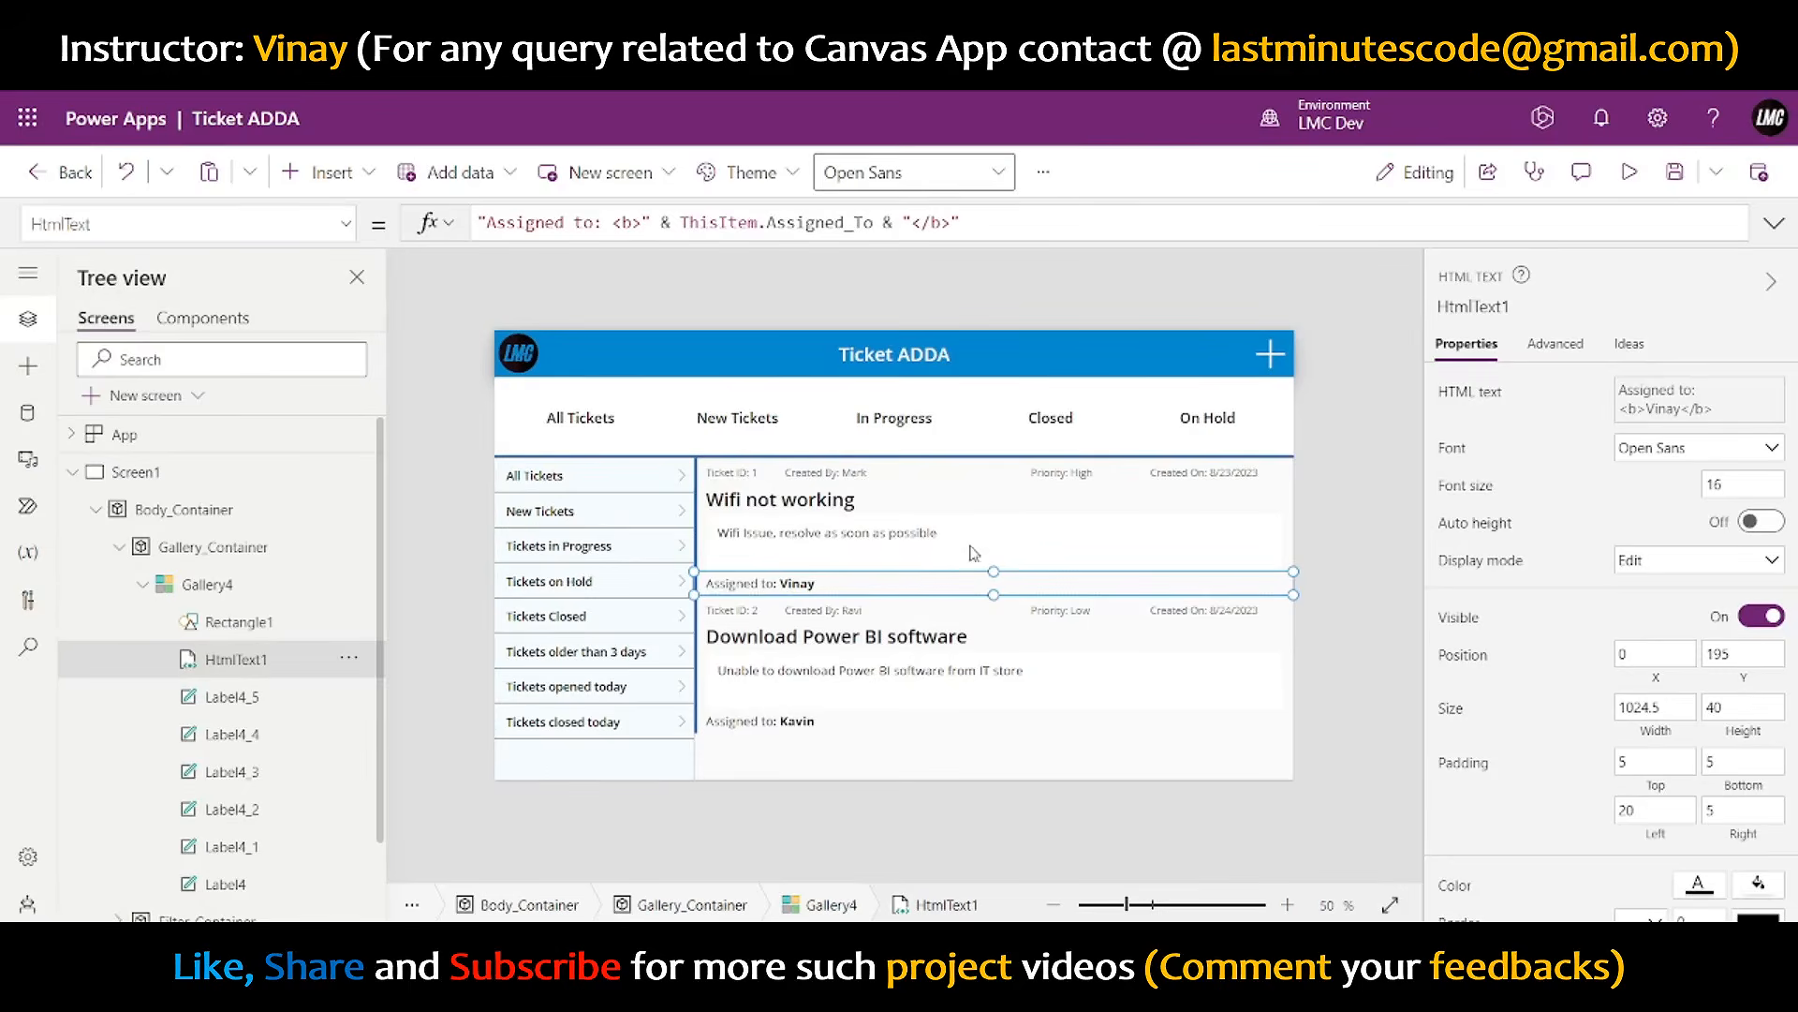
{"action": "left_click", "coordinate": [942, 498]}
{"action": "left_click", "coordinate": [710, 472]}
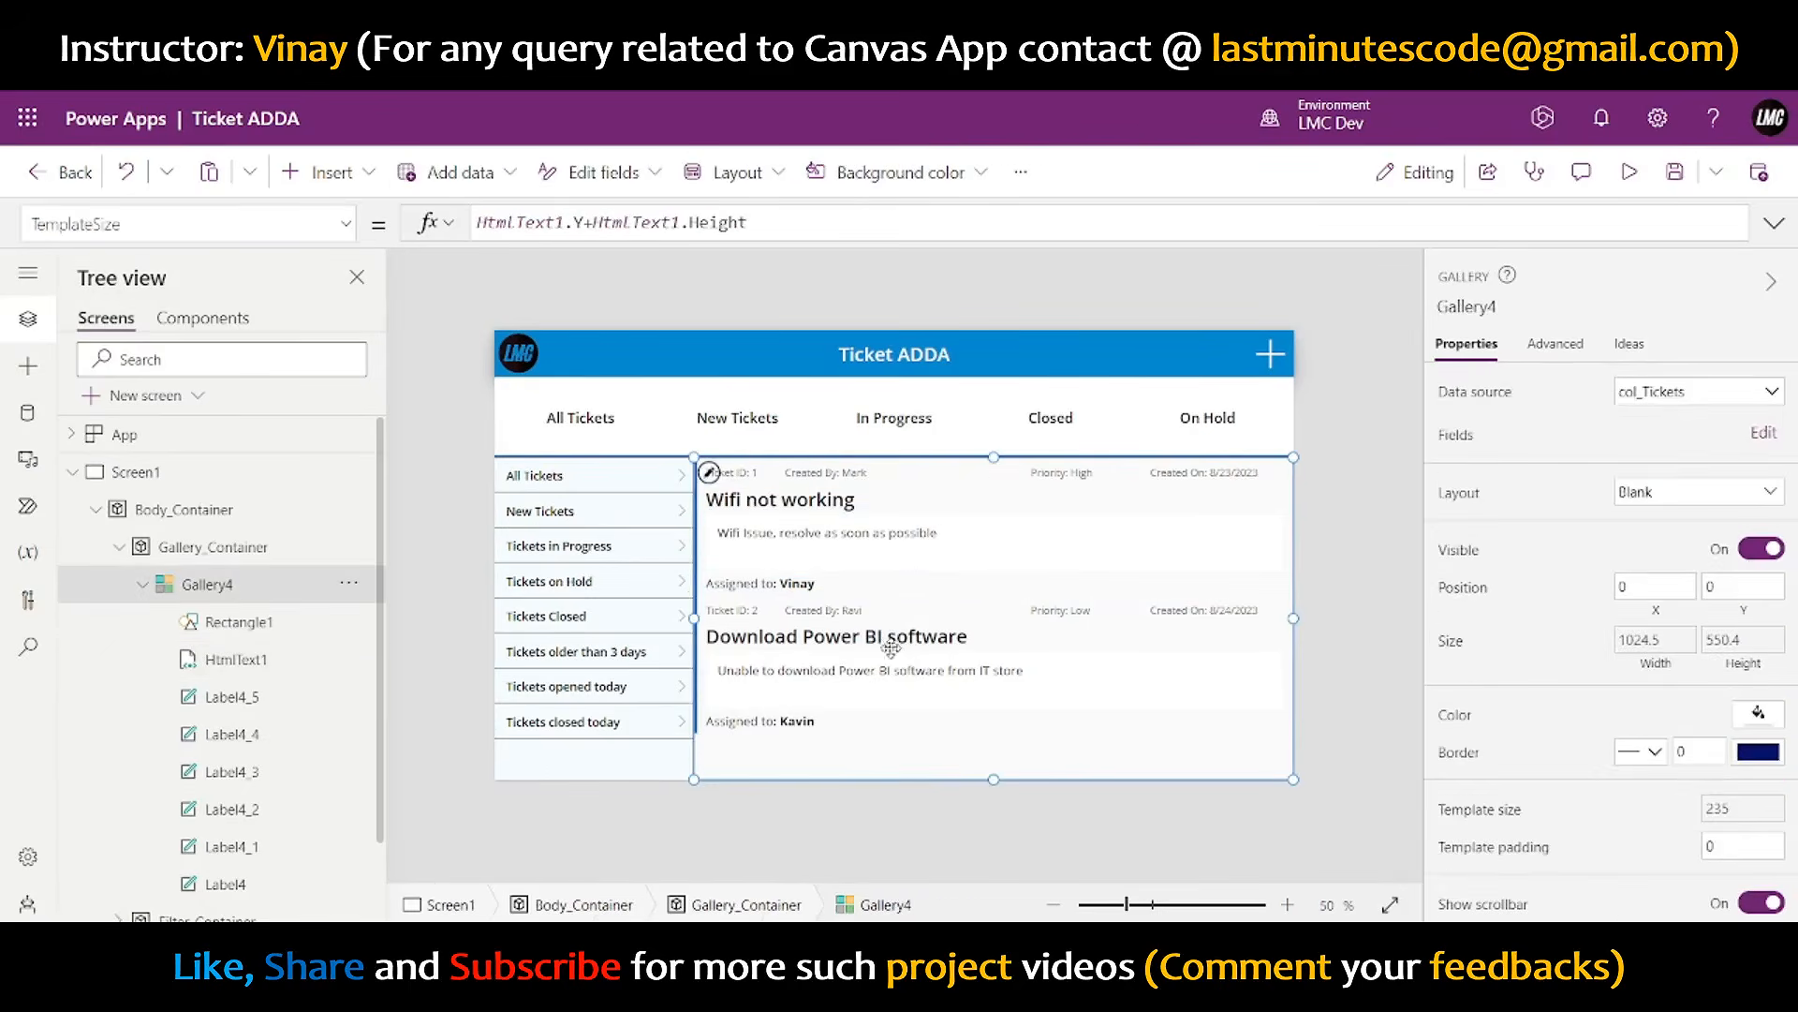
{"action": "left_click", "coordinate": [711, 473]}
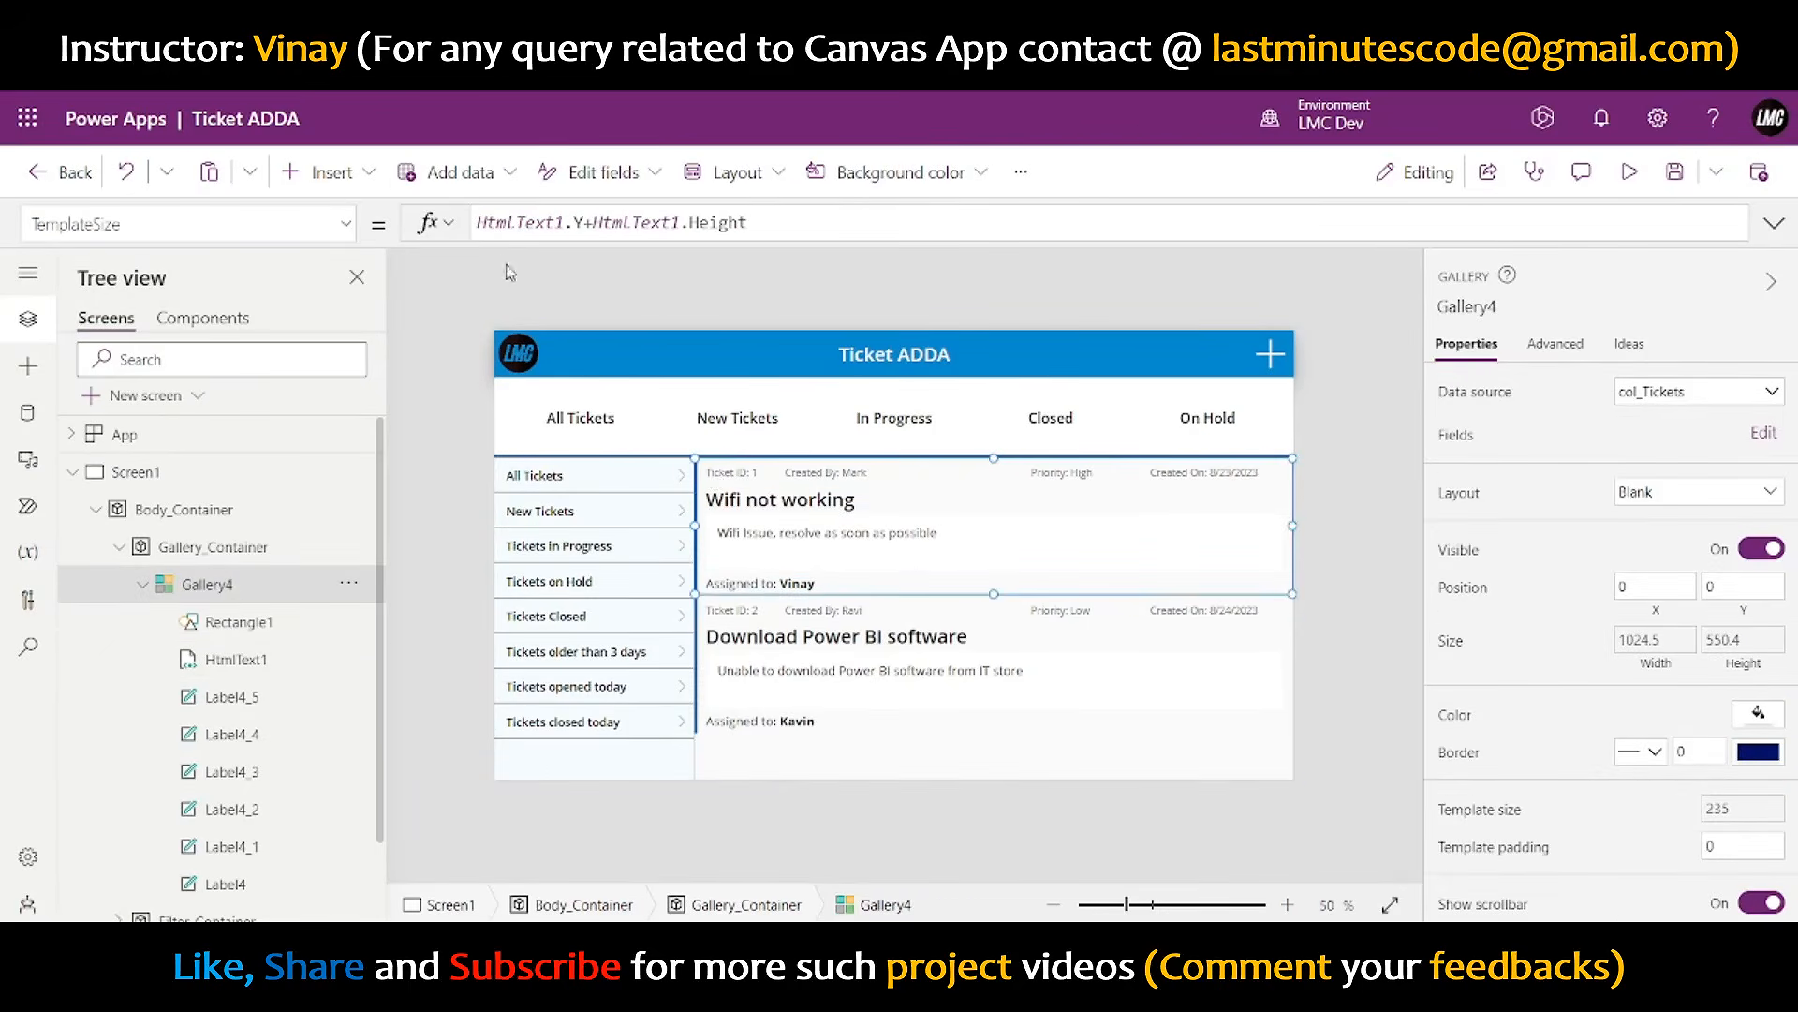
{"action": "left_click", "coordinate": [334, 173]}
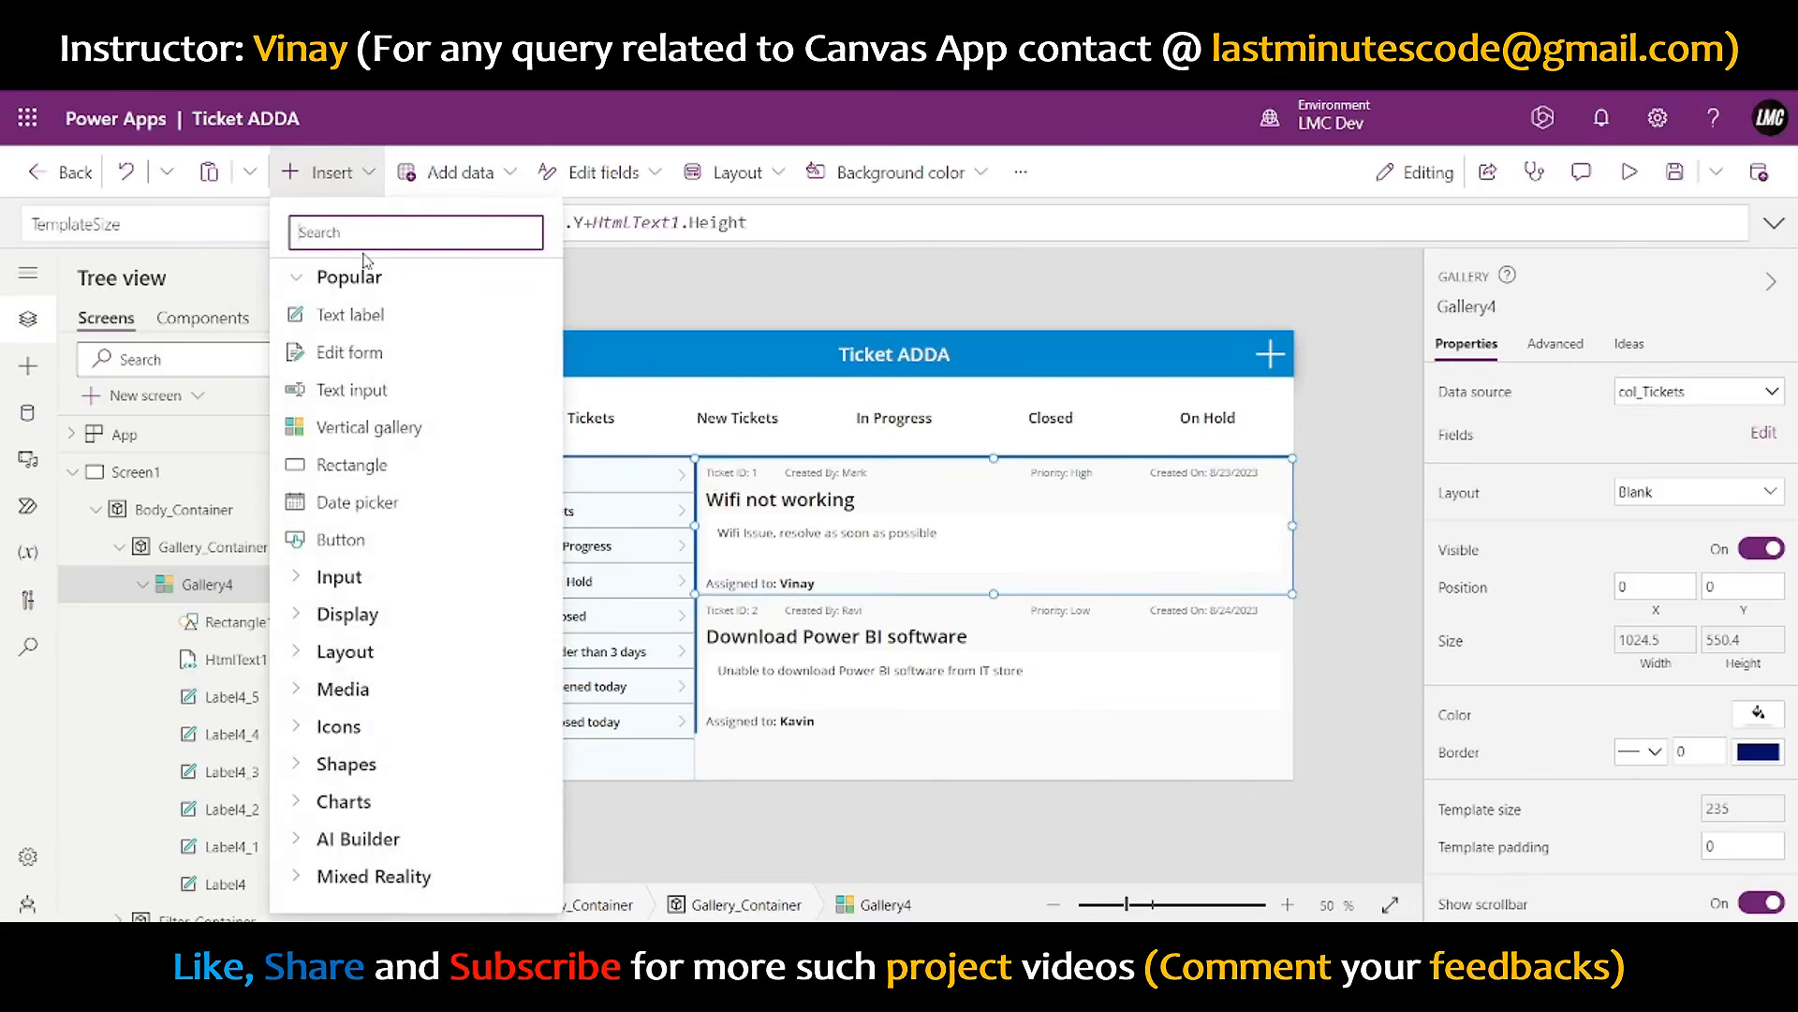
{"action": "type", "text": "rec"}
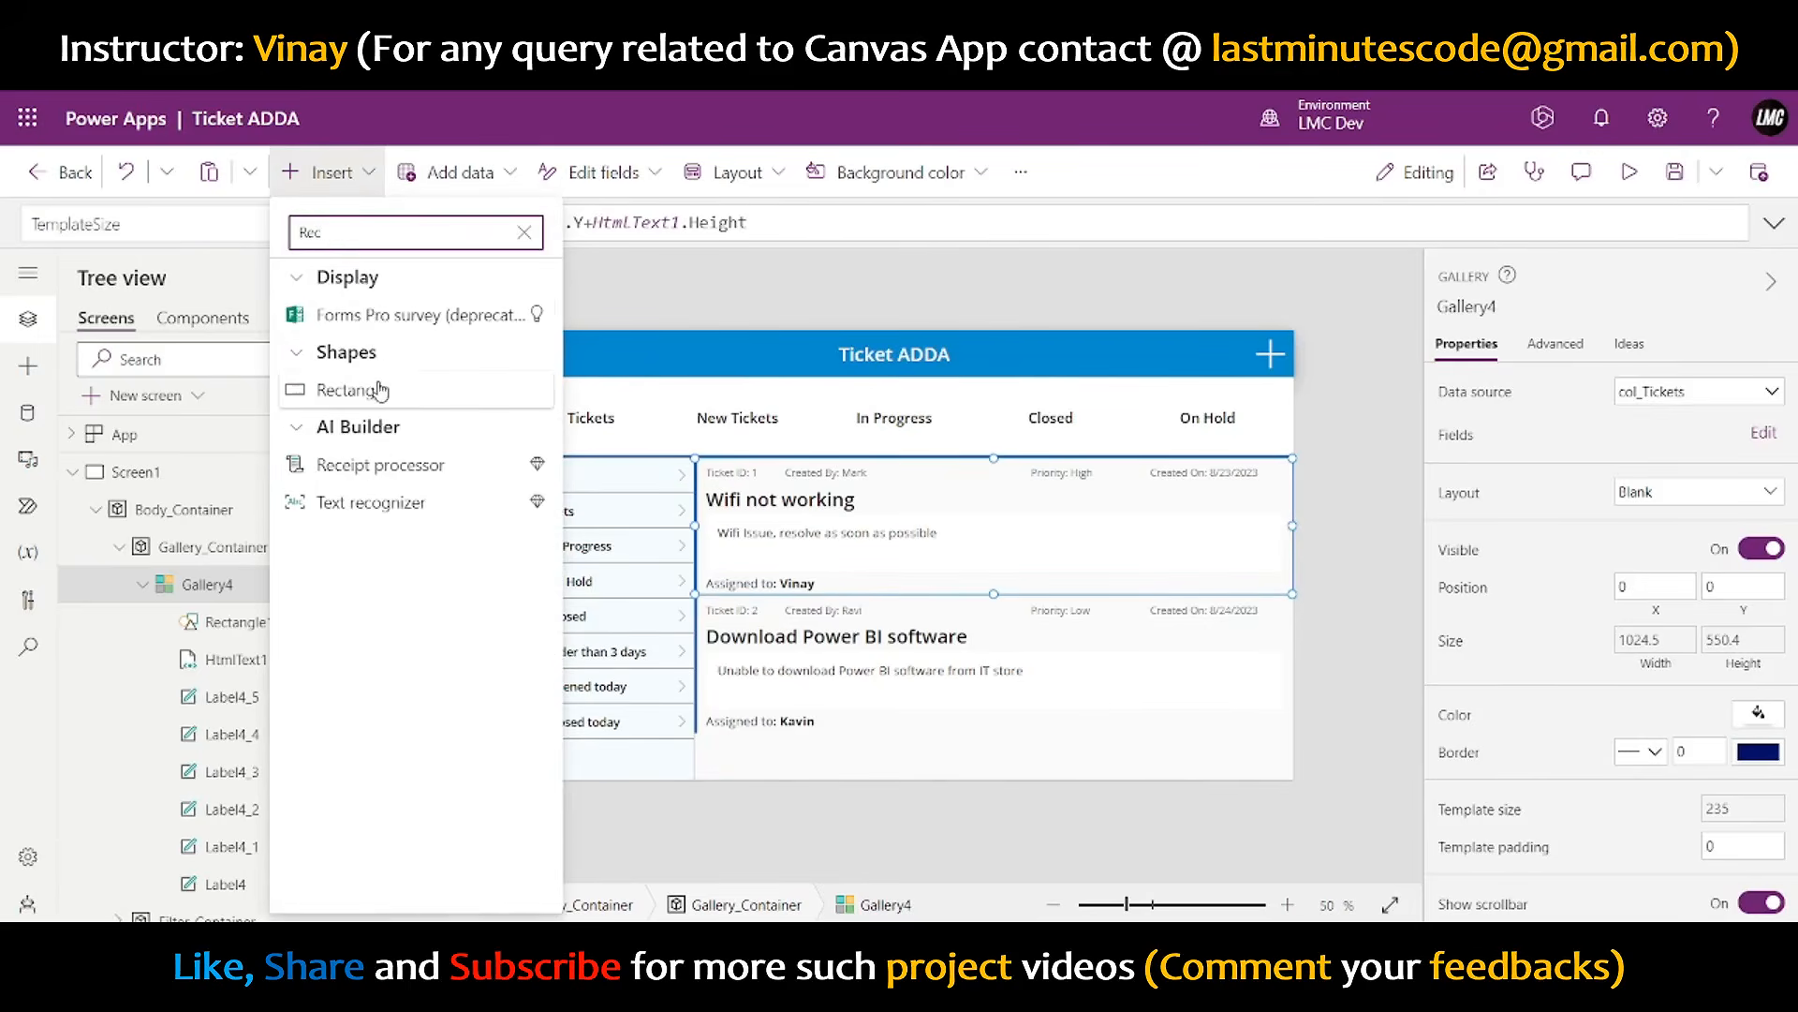
{"action": "left_click", "coordinate": [379, 384]}
{"action": "left_click_drag", "start_coordinate": [748, 510], "coordinate": [1293, 595]}
- Set the new divider rectangle's height to 2
{"action": "left_click", "coordinate": [1710, 537]}
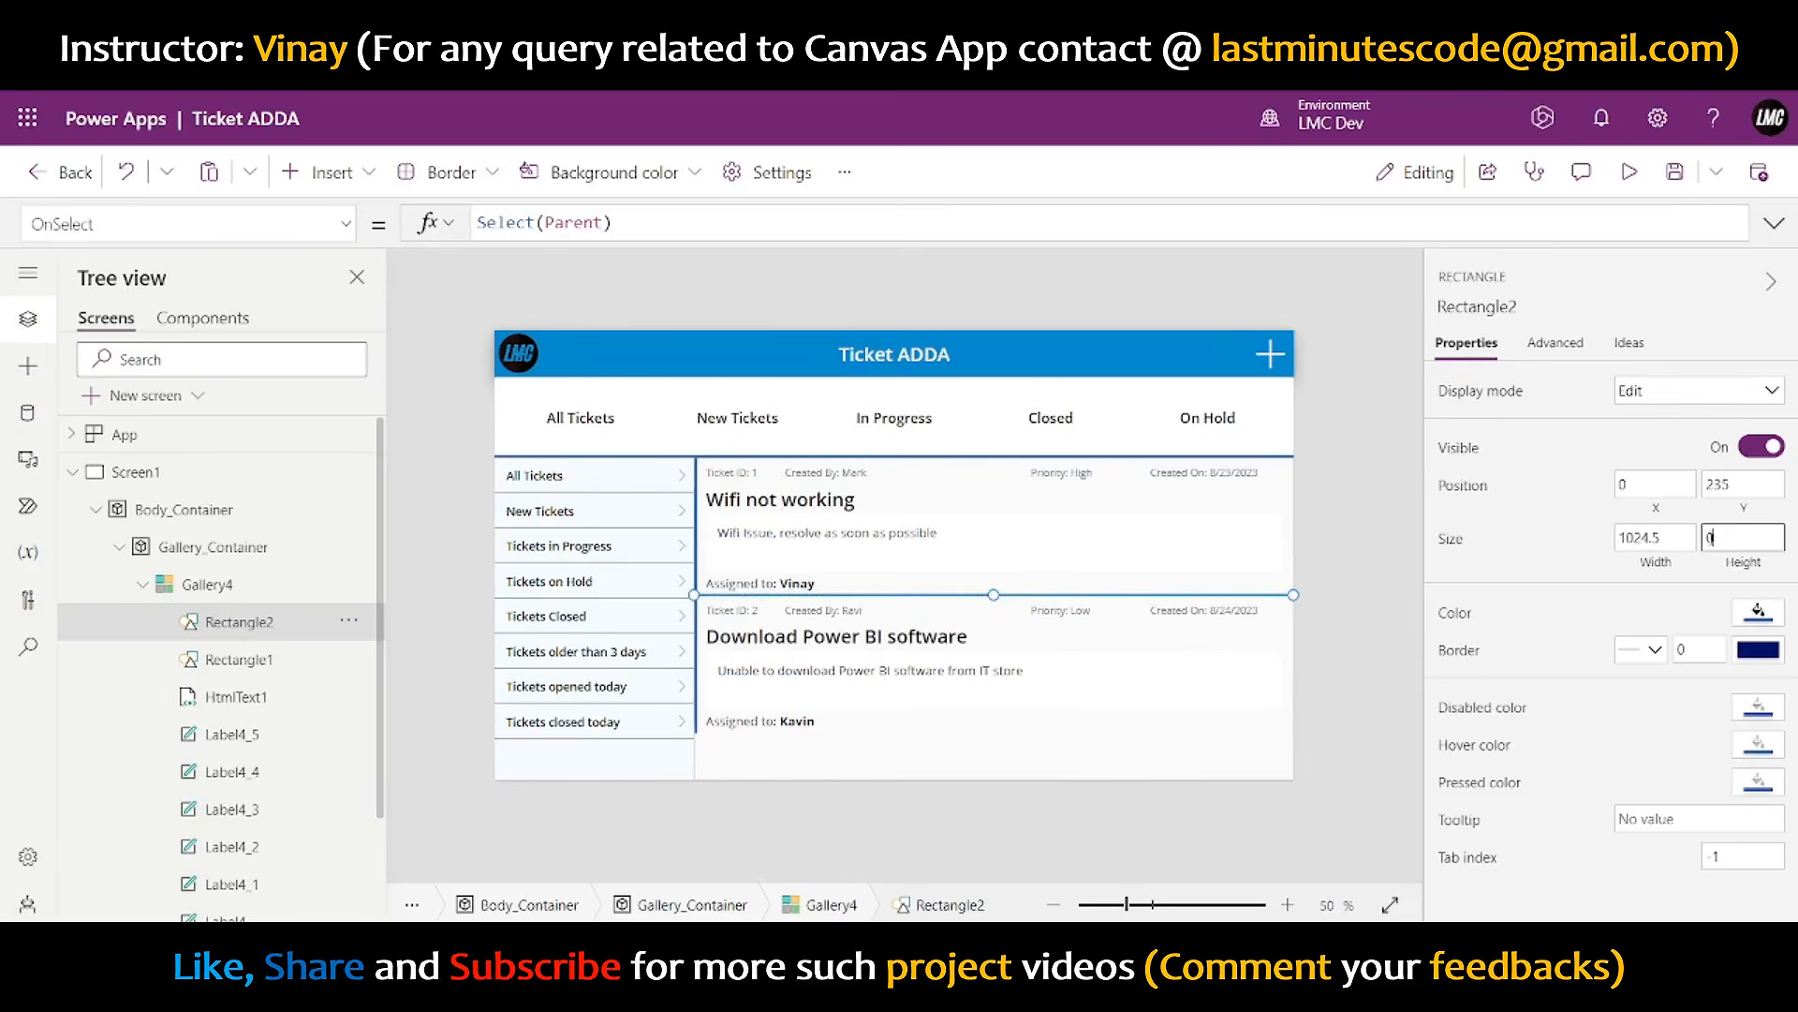
{"action": "type", "text": "2"}
{"action": "left_click", "coordinate": [1565, 559]}
{"action": "left_click", "coordinate": [1618, 538]}
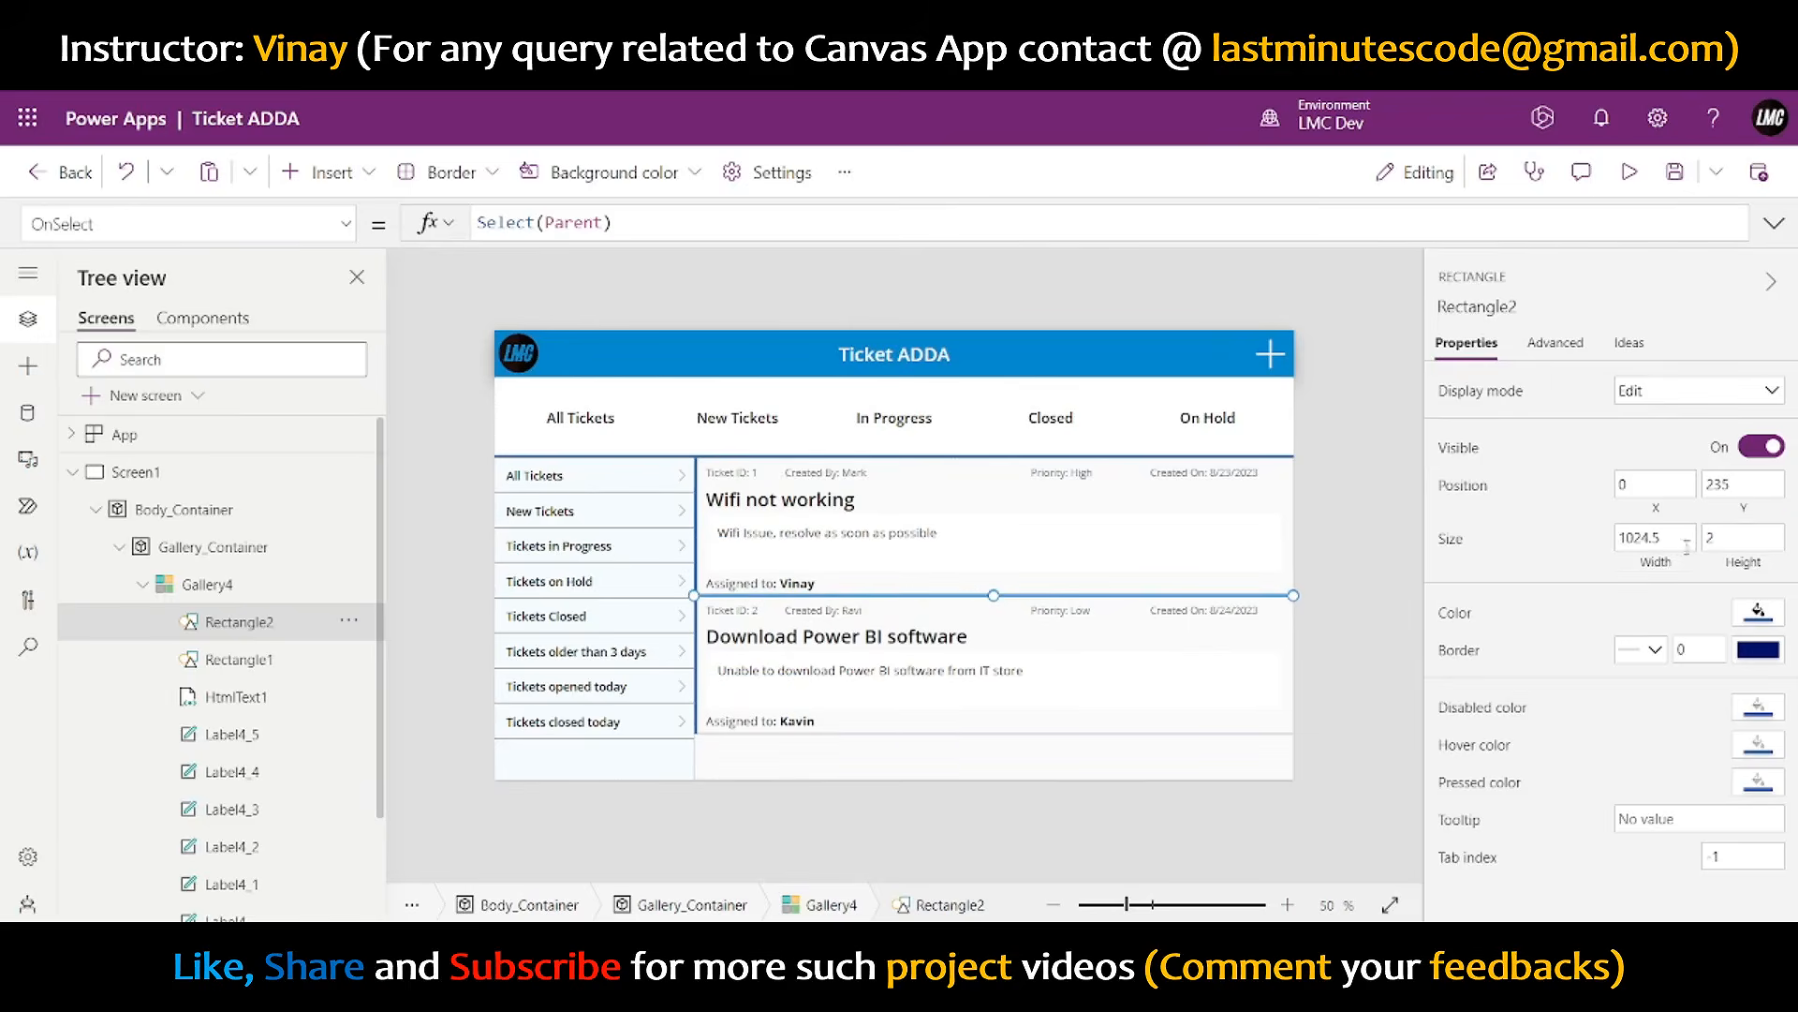
- Set the divider rectangle's Y position to the formula Parent.TemplateHeight-Self.Height
{"action": "left_click", "coordinate": [1757, 517]}
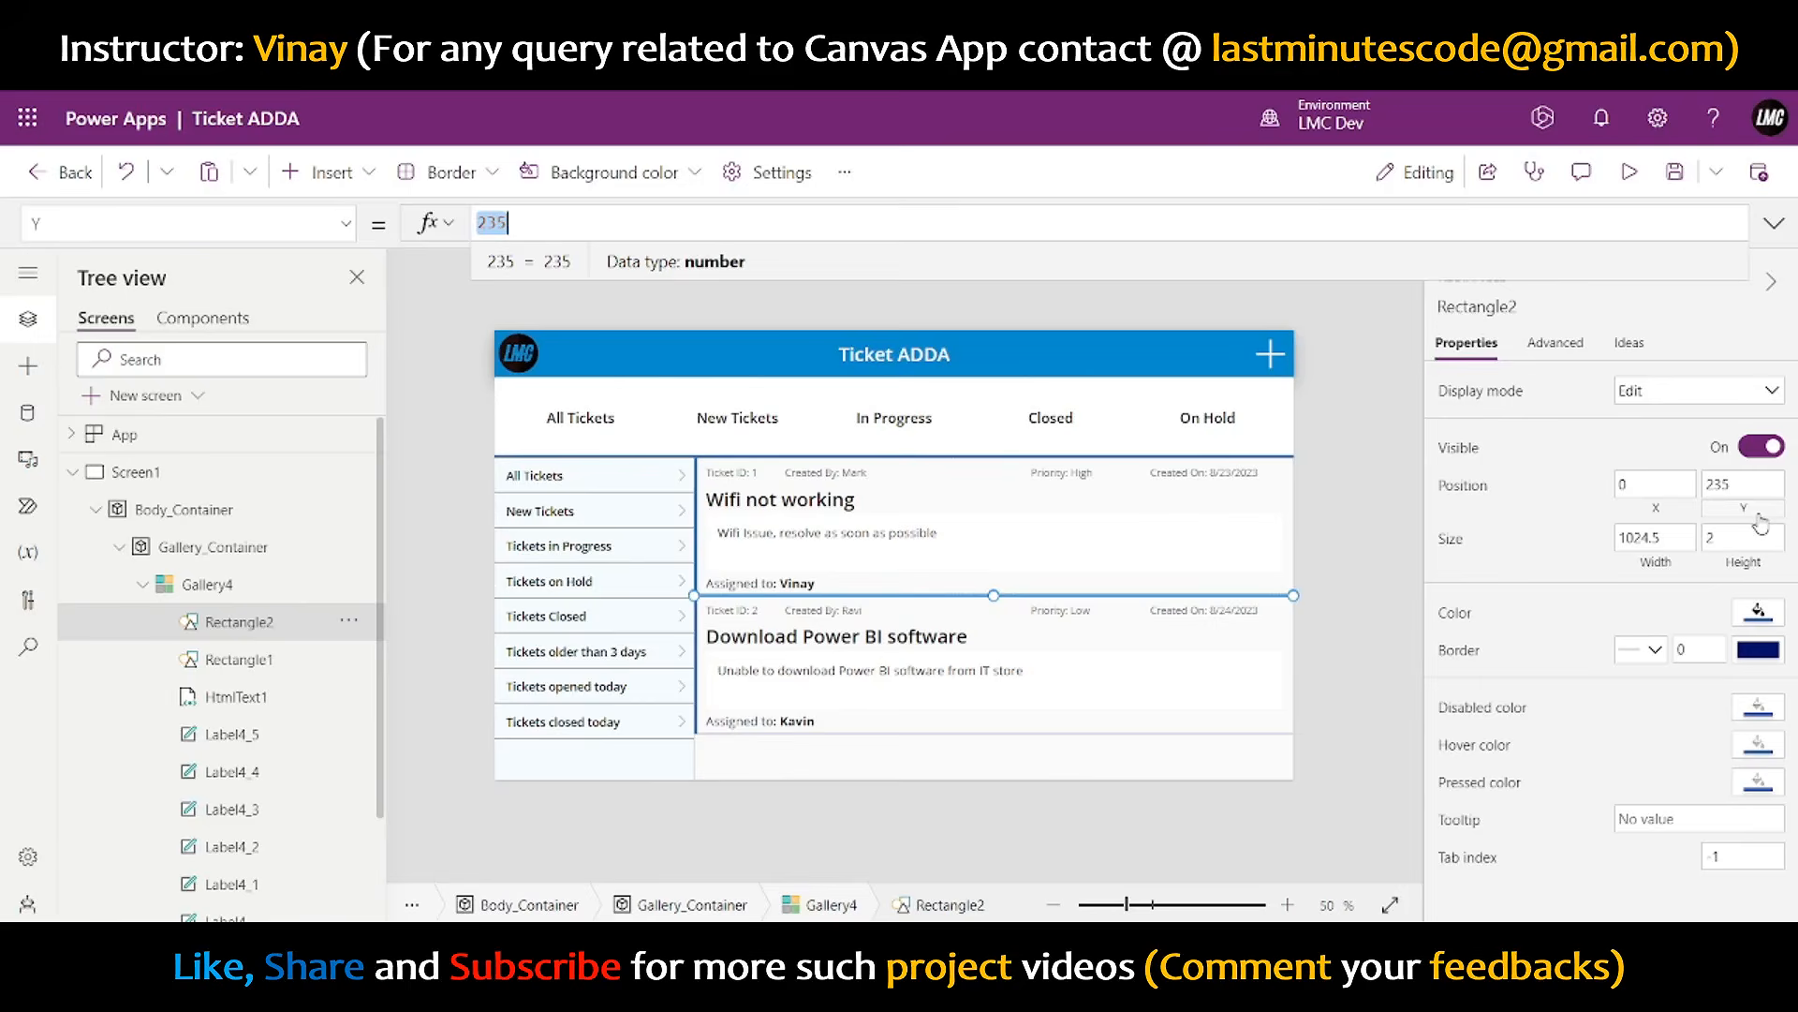
{"action": "type", "text": "Sel"}
{"action": "key", "text": "BackSpace"}
{"action": "key", "text": "BackSpace"}
{"action": "key", "text": "BackSpace"}
{"action": "type", "text": "Pare"}
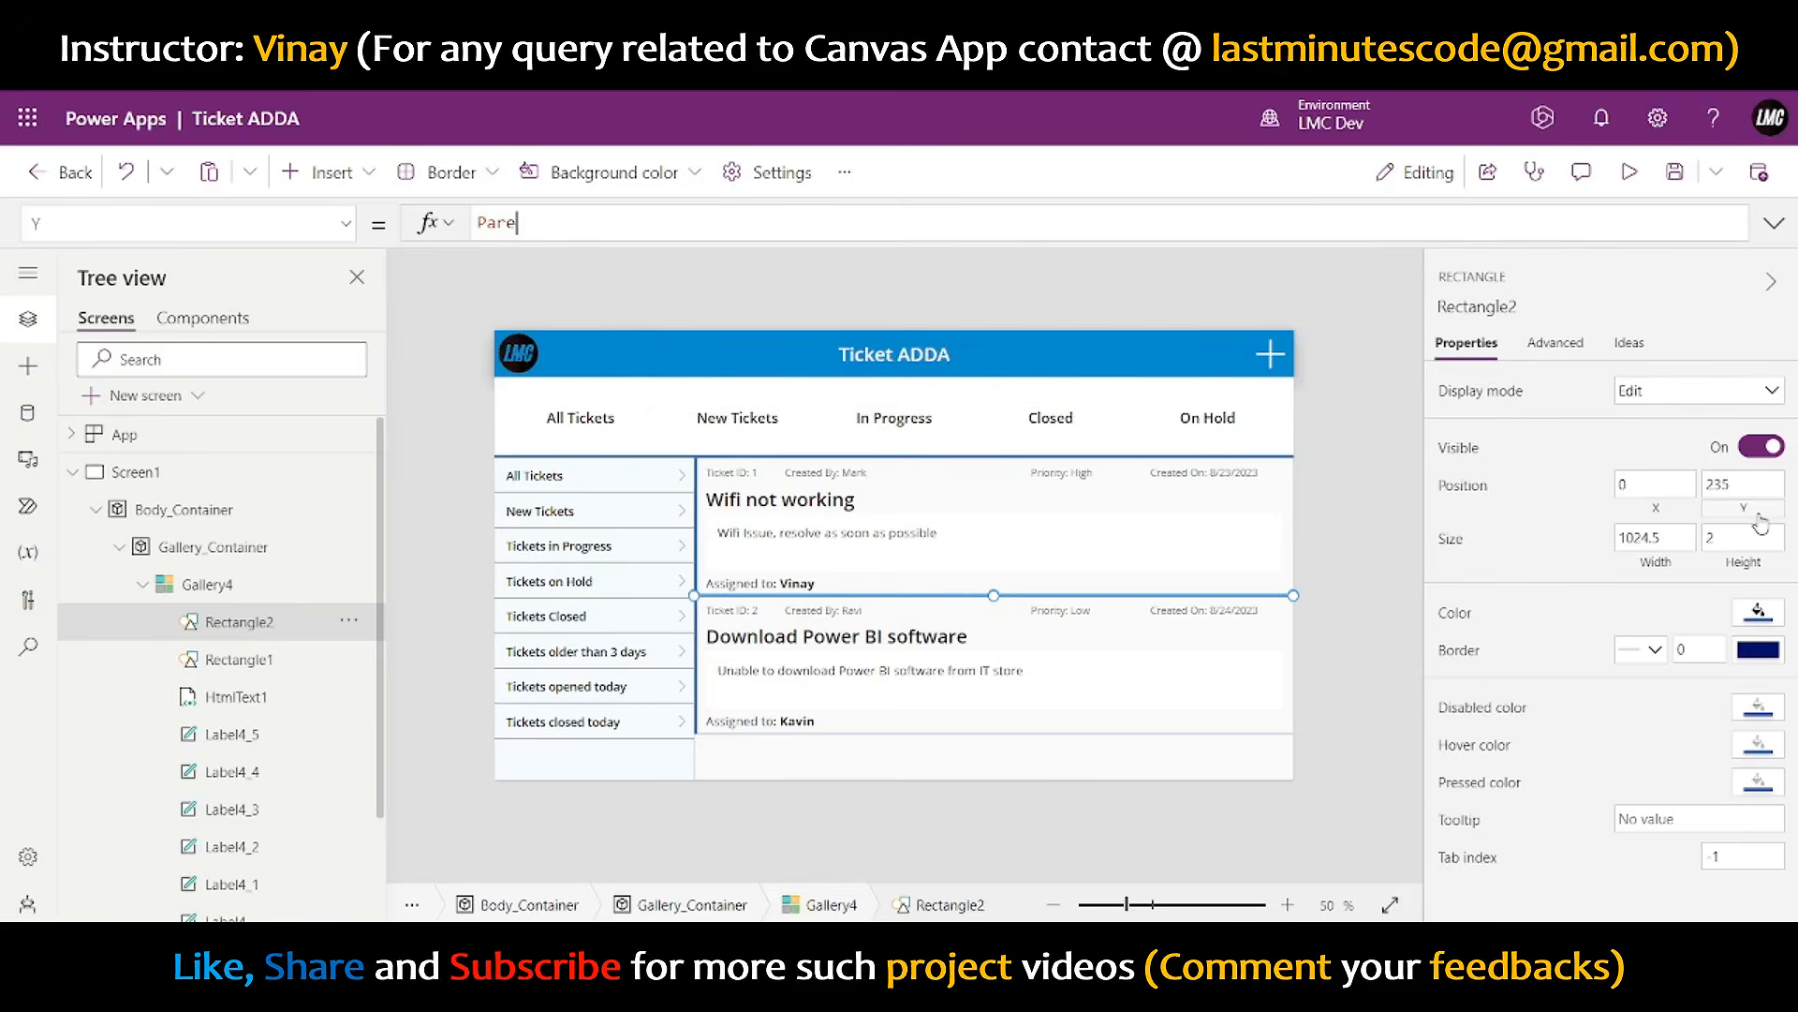
{"action": "type", "text": "tn.Temp"}
{"action": "key", "text": "Tab"}
{"action": "type", "text": "-"}
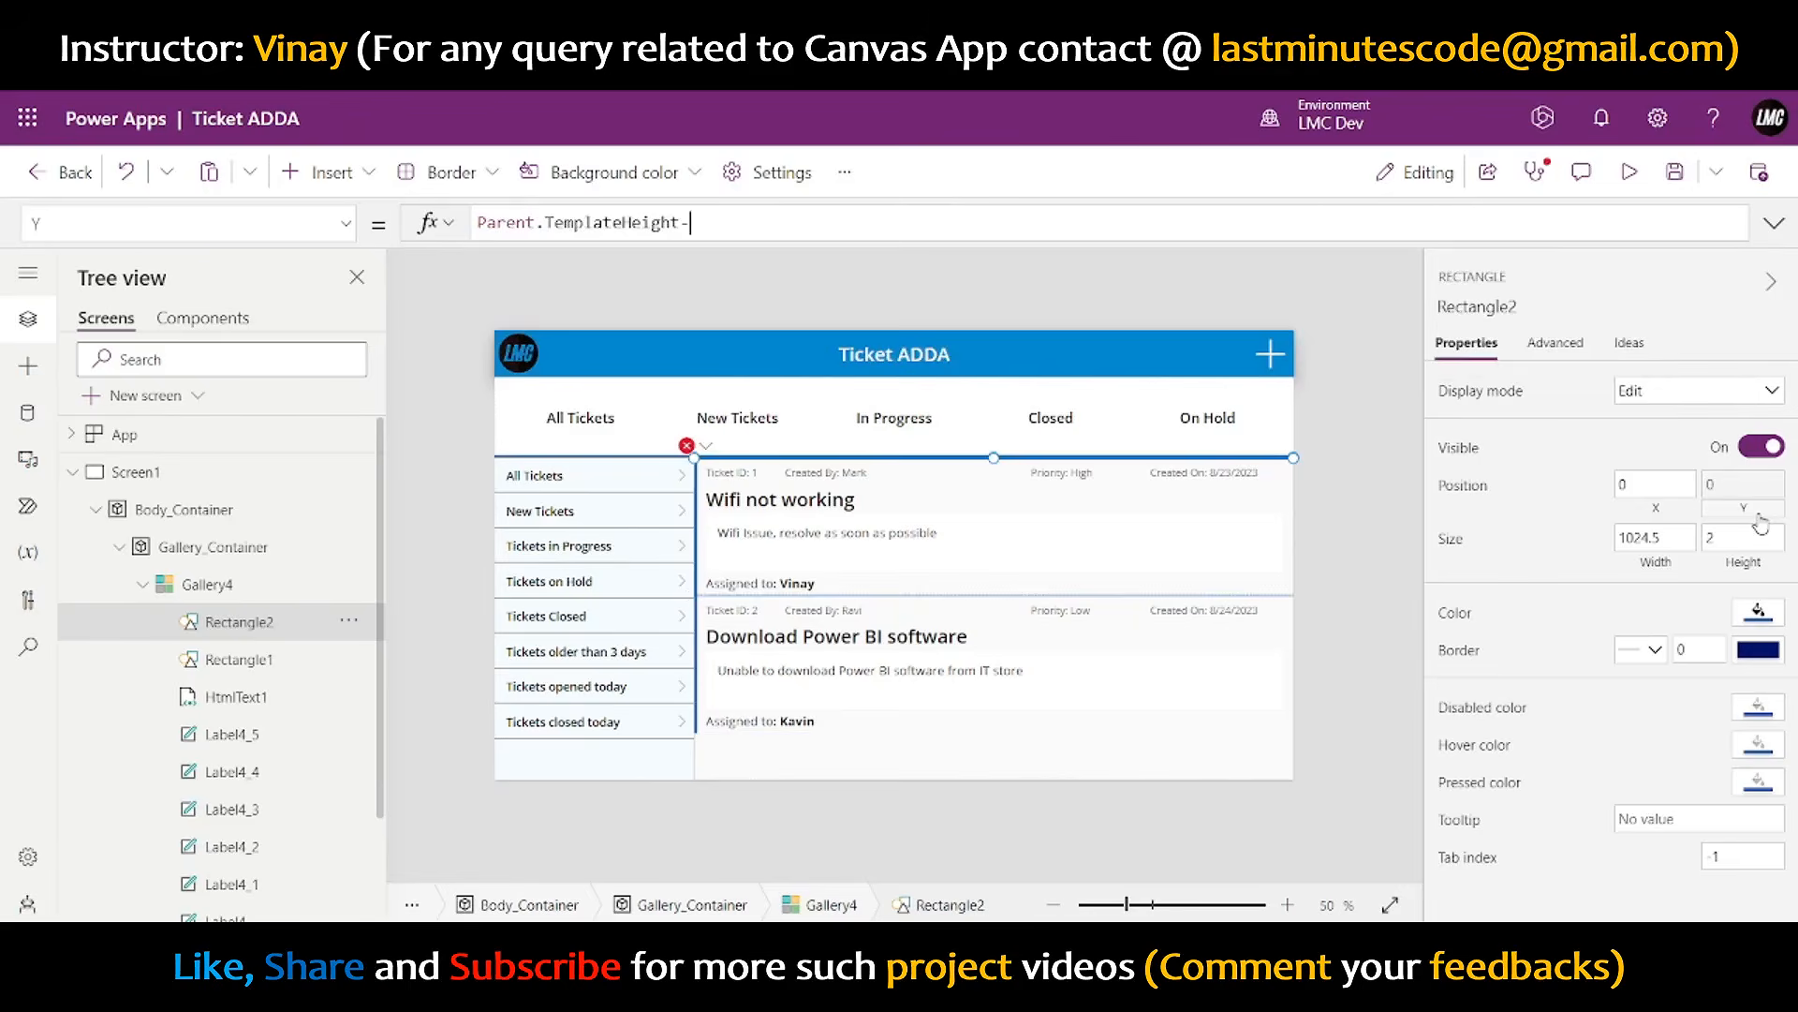
{"action": "type", "text": "Self.Height"}
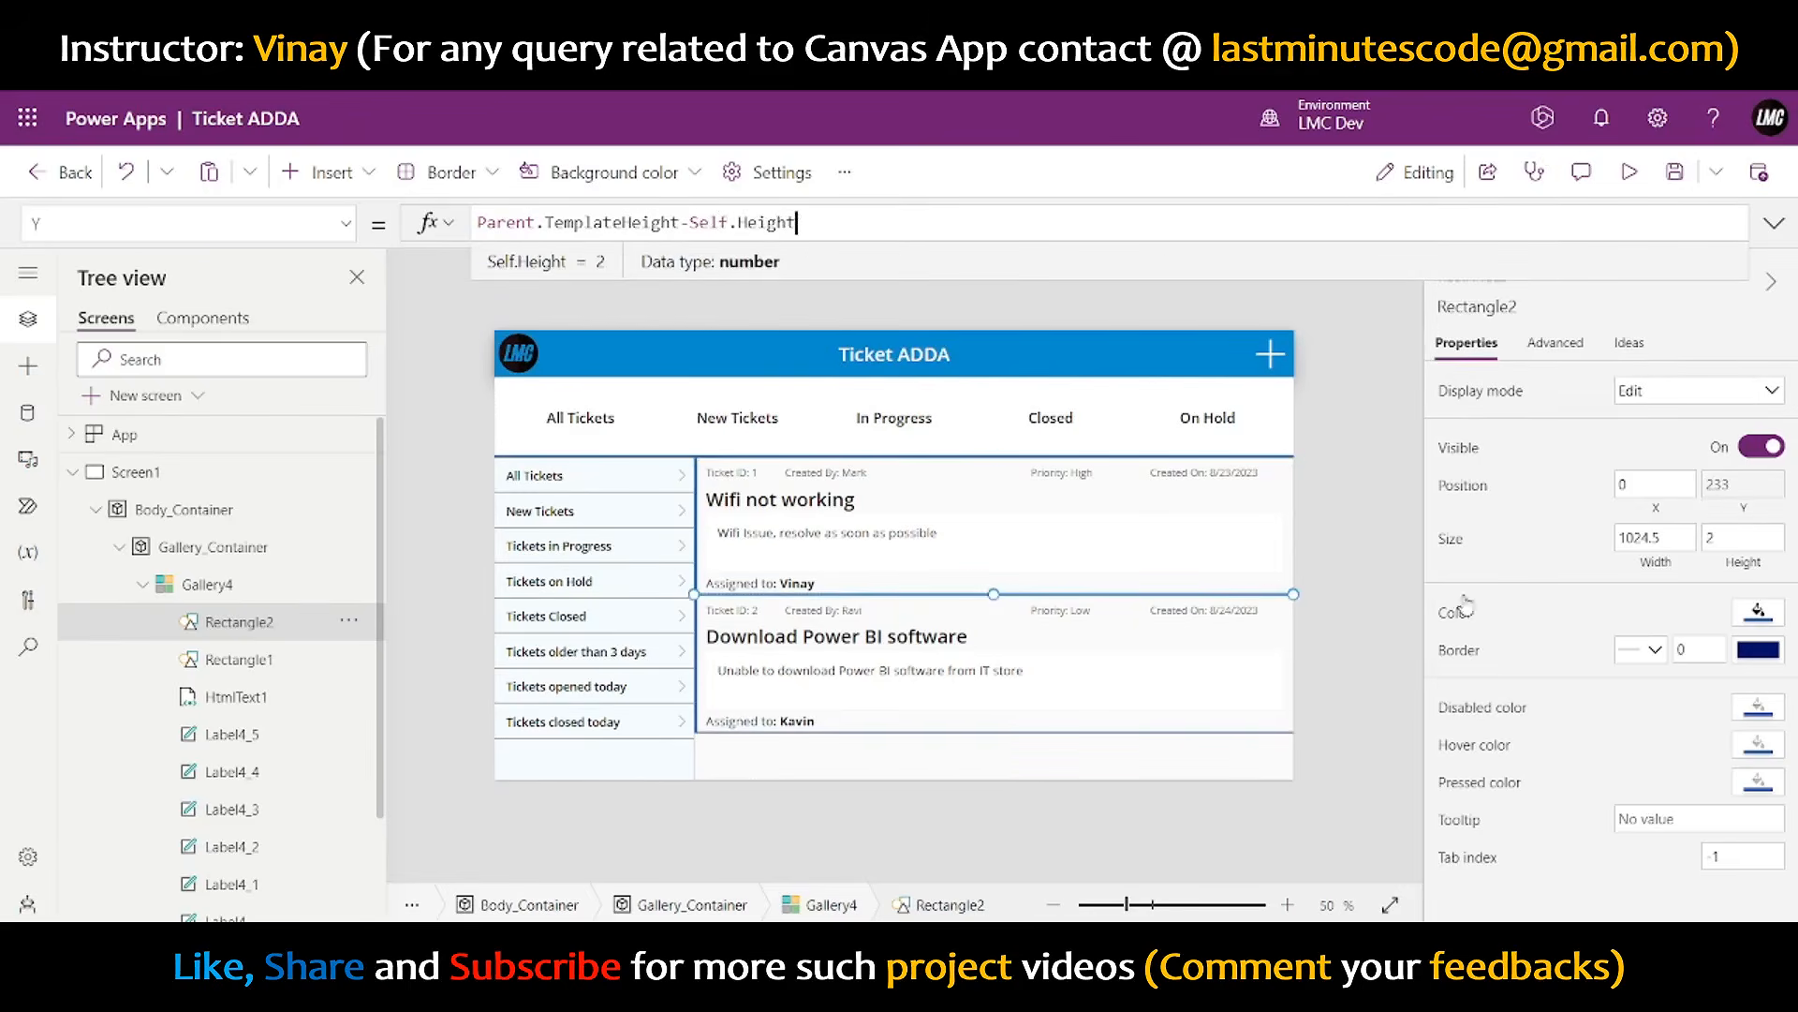
- Set the divider rectangle's width to the formula Parent.Width
{"action": "left_click", "coordinate": [1665, 564]}
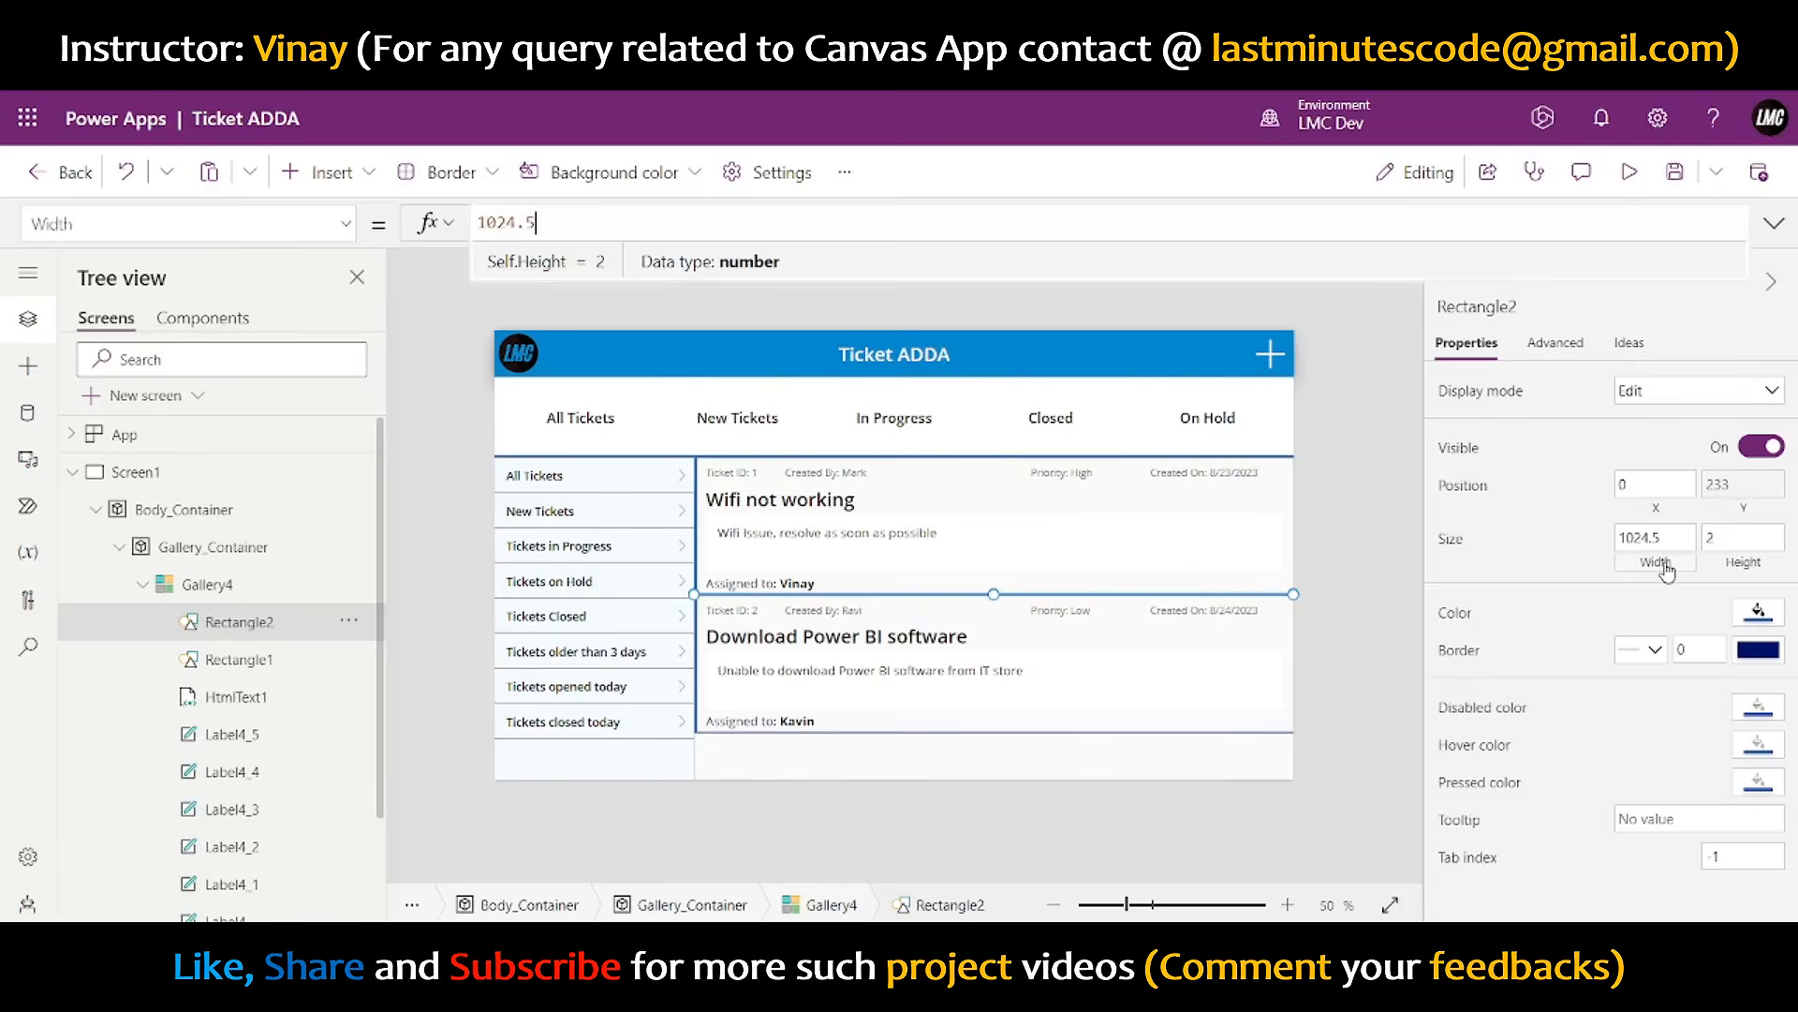
{"action": "type", "text": "pare"}
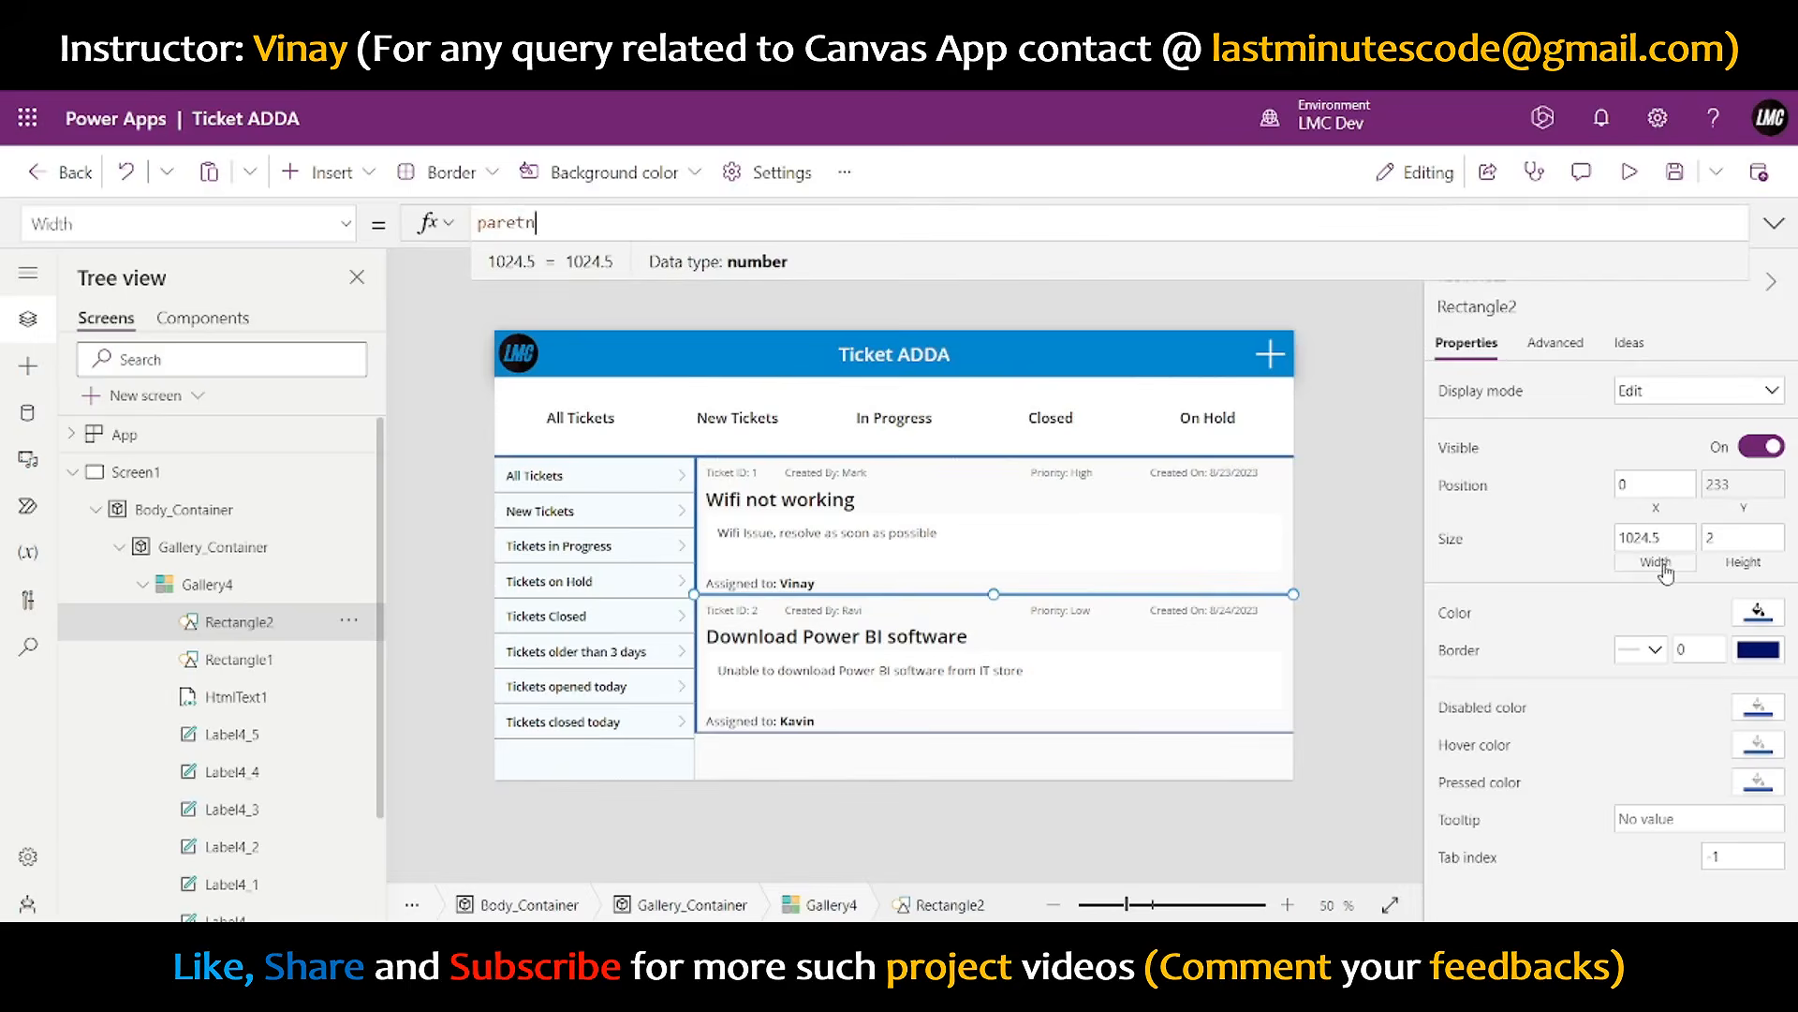
{"action": "type", "text": "tn"}
{"action": "key", "text": "BackSpace"}
{"action": "key", "text": "BackSpace"}
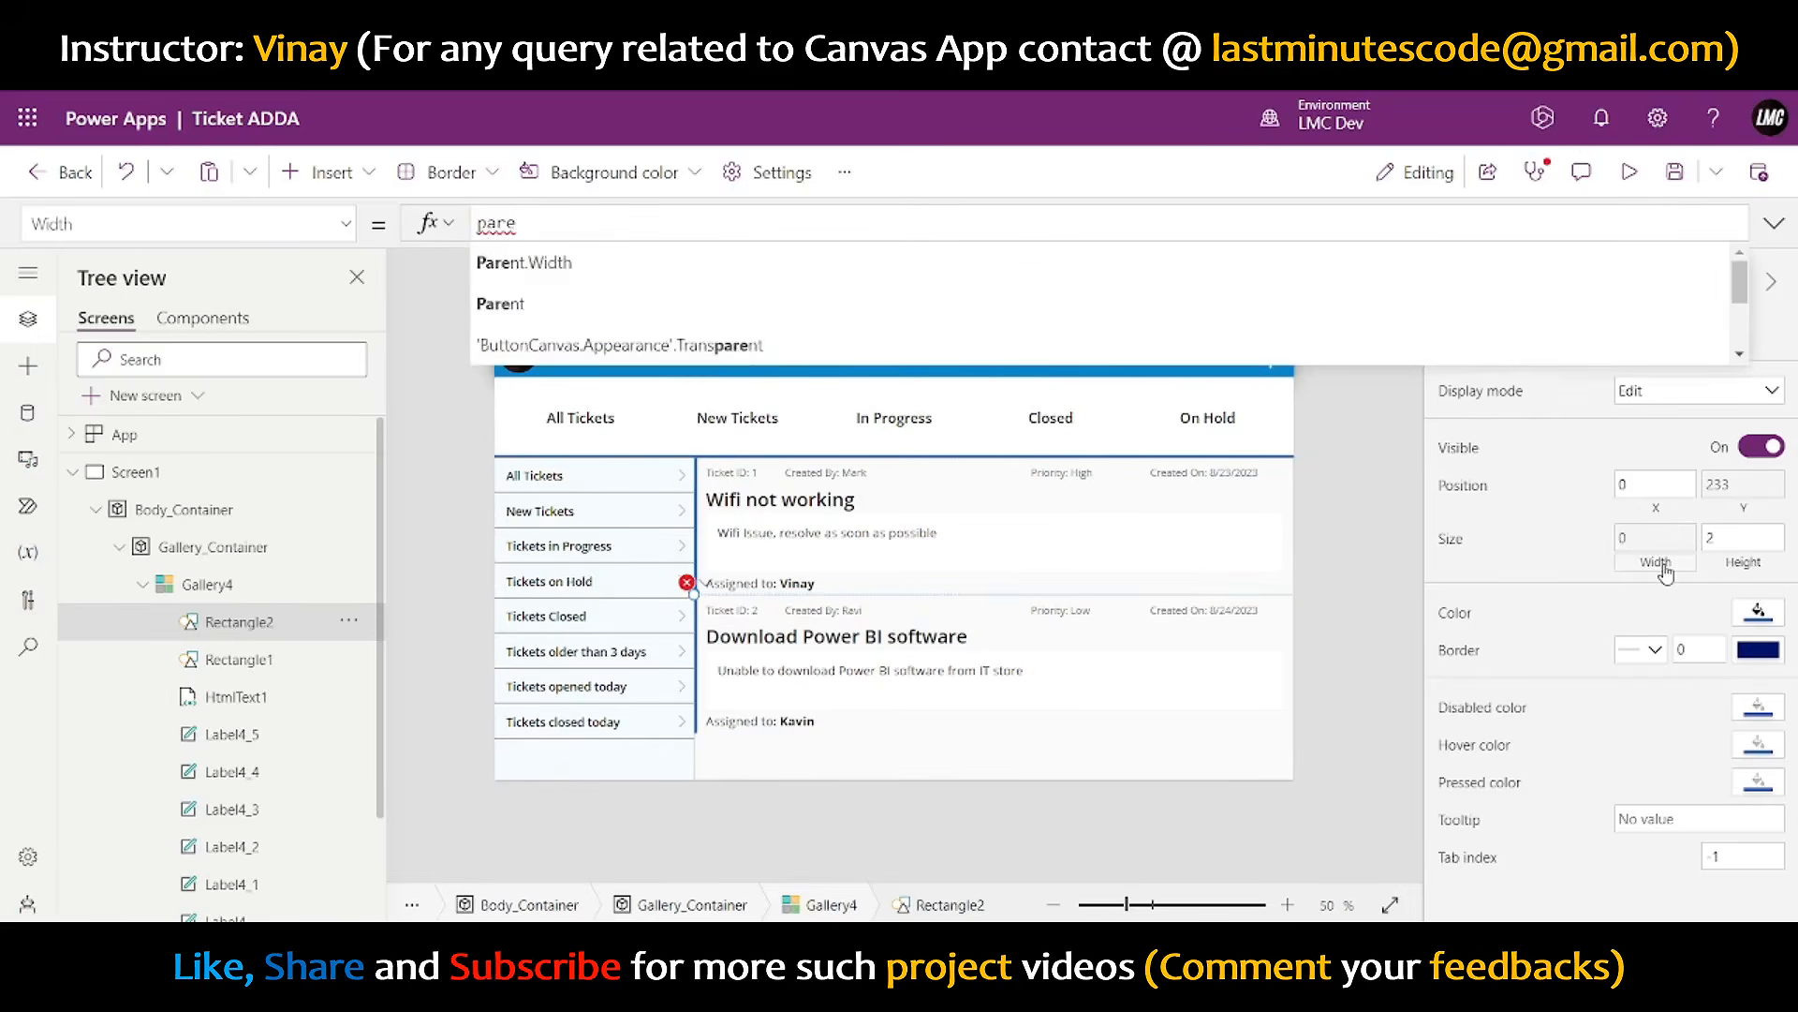
{"action": "key", "text": "Tab"}
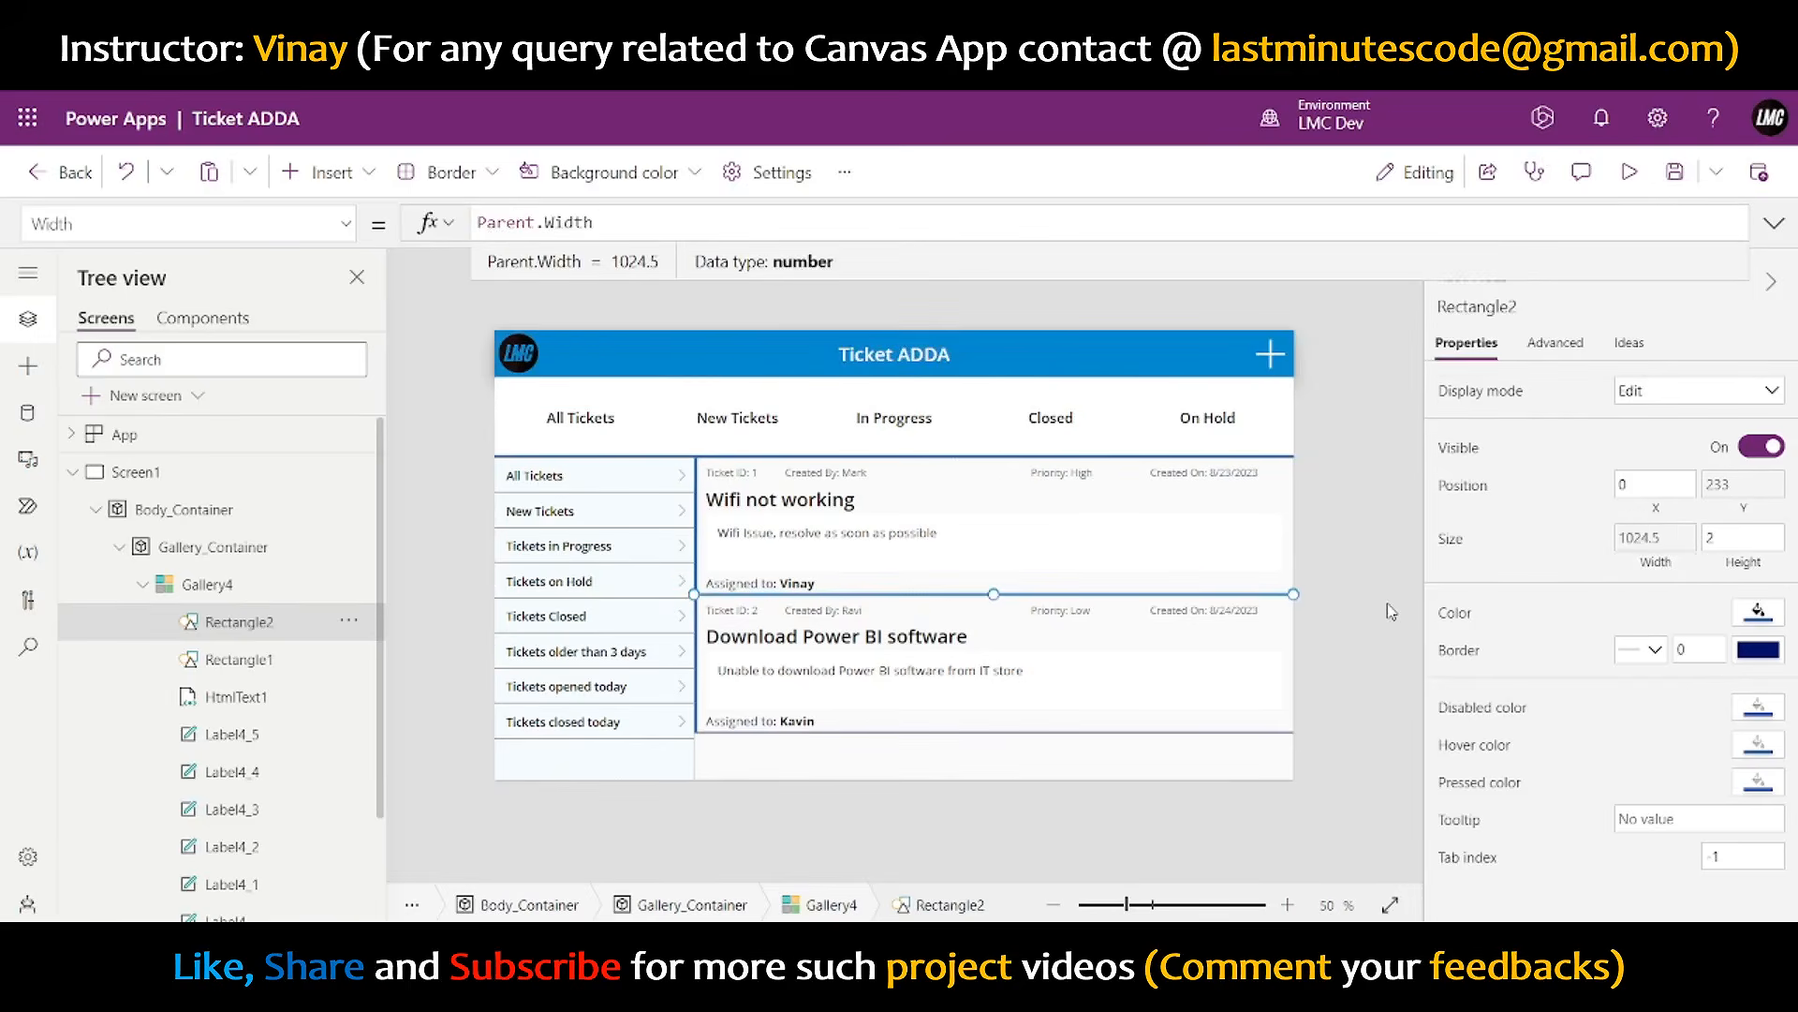
{"action": "left_click", "coordinate": [1391, 612]}
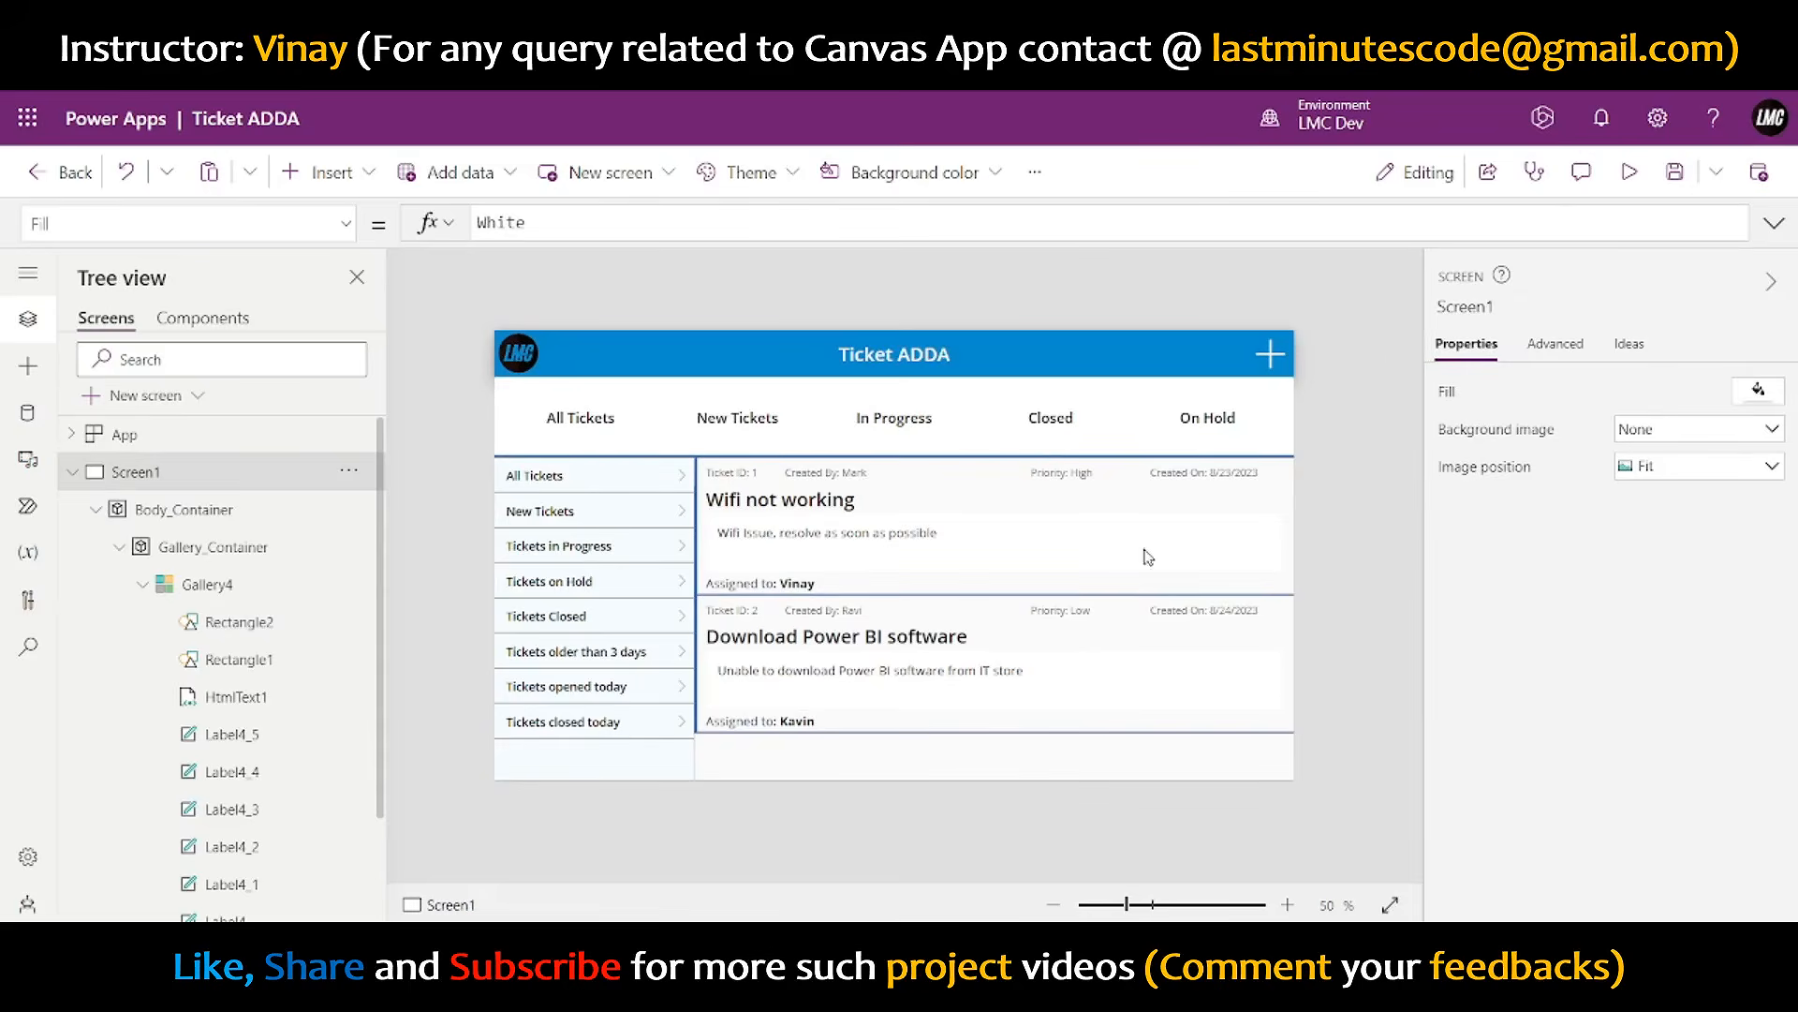
- Preview the app to check the divider lines between the tickets
{"action": "double_click", "coordinate": [746, 477]}
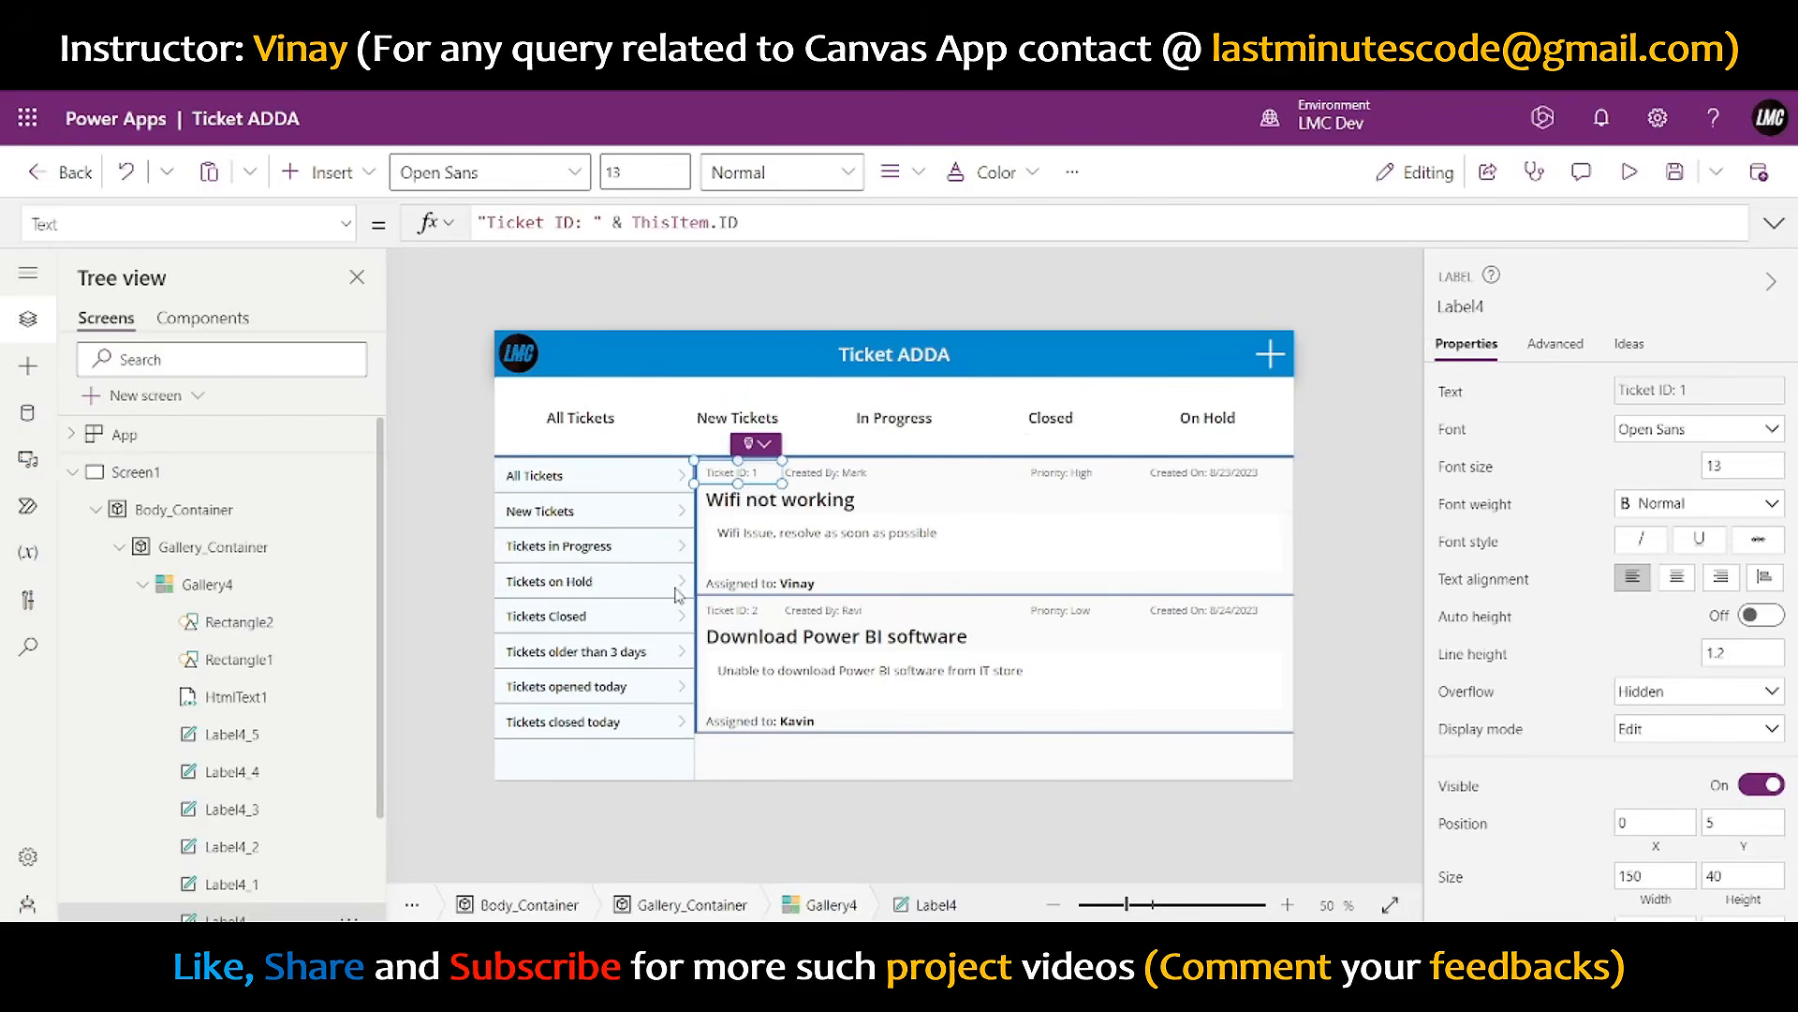
{"action": "left_click", "coordinate": [1629, 172]}
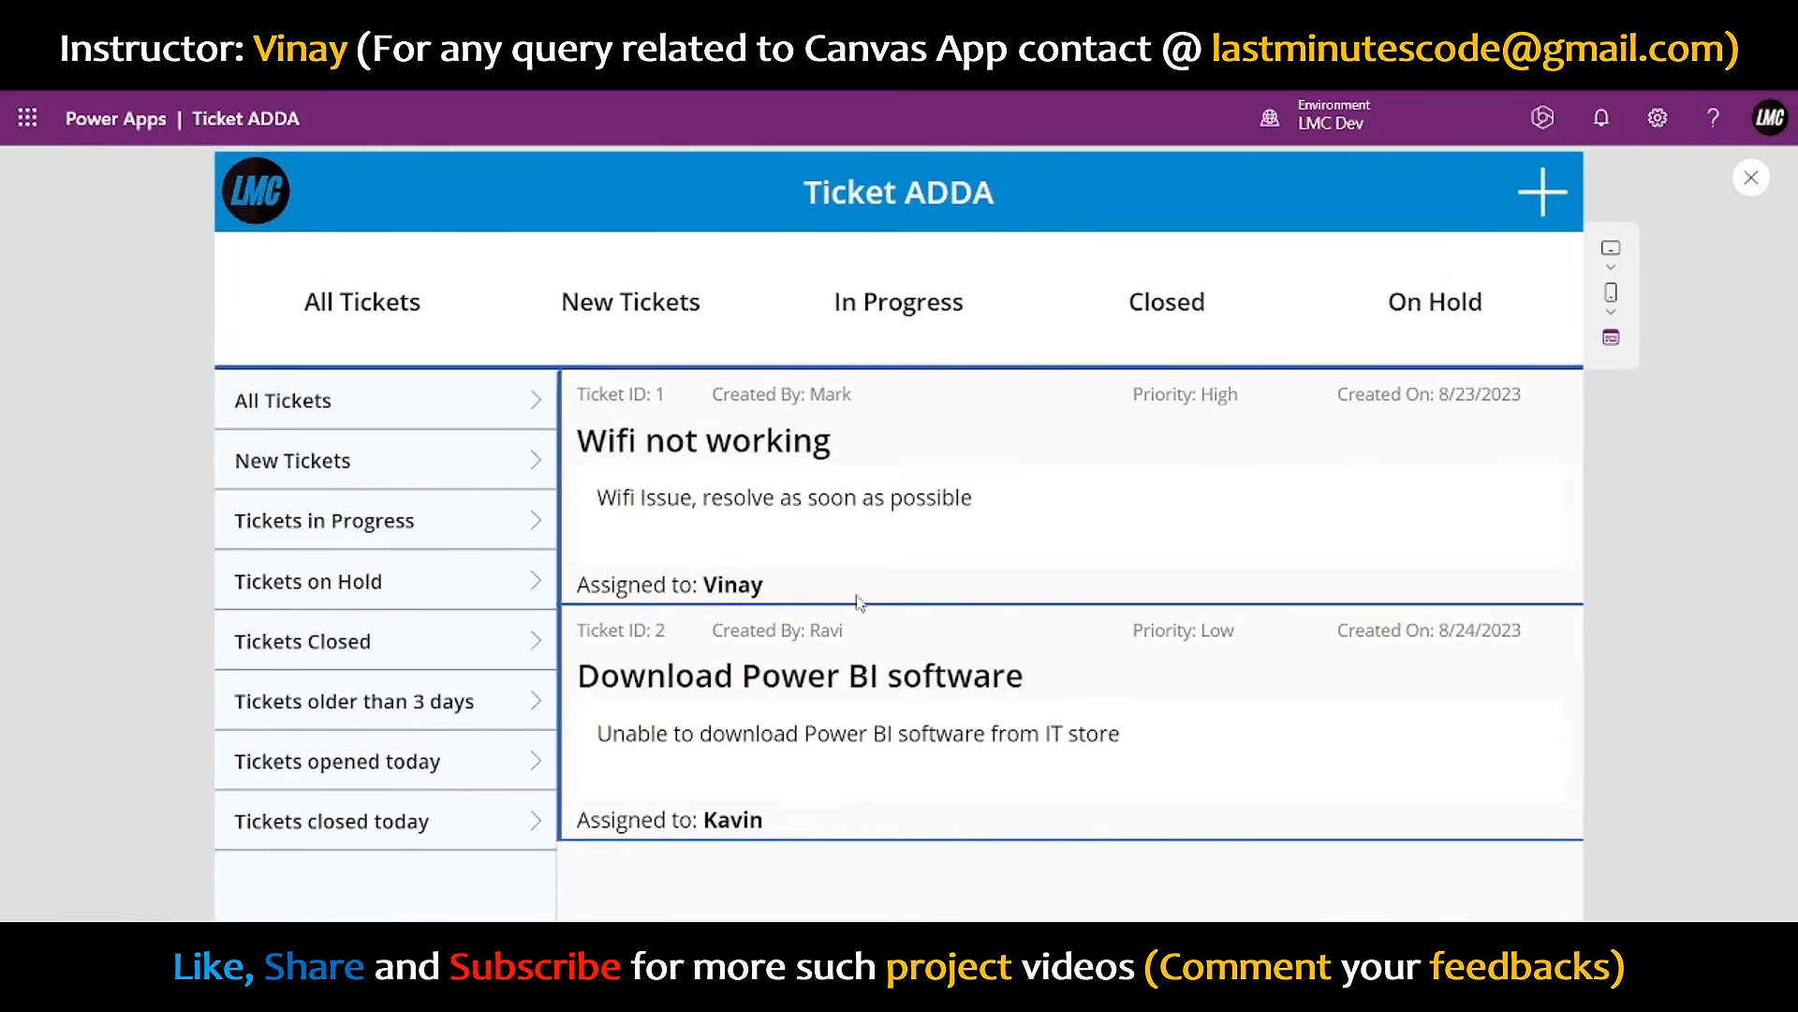
{"action": "left_click", "coordinate": [1749, 173]}
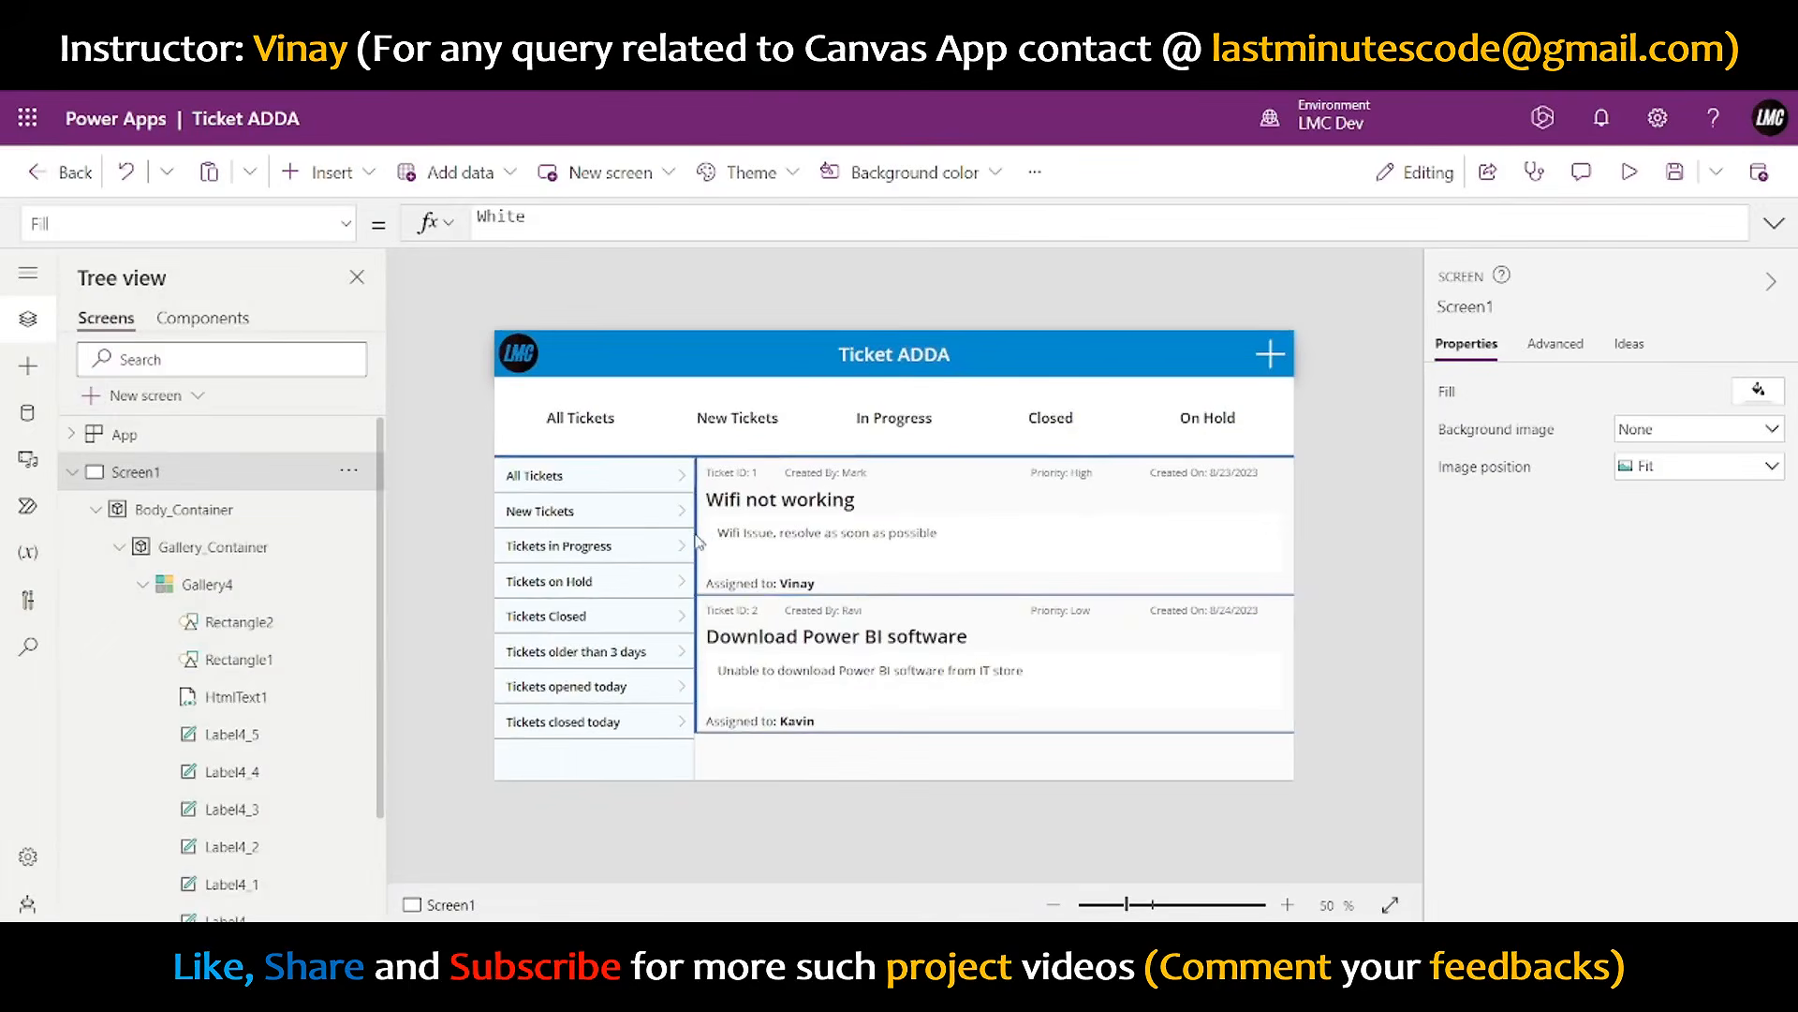
- Set the vertical accent bar's Y position to 2 and its height to the formula Parent.TemplateHeight - Self.Y*2
{"action": "left_click", "coordinate": [692, 534]}
{"action": "left_click", "coordinate": [1309, 536]}
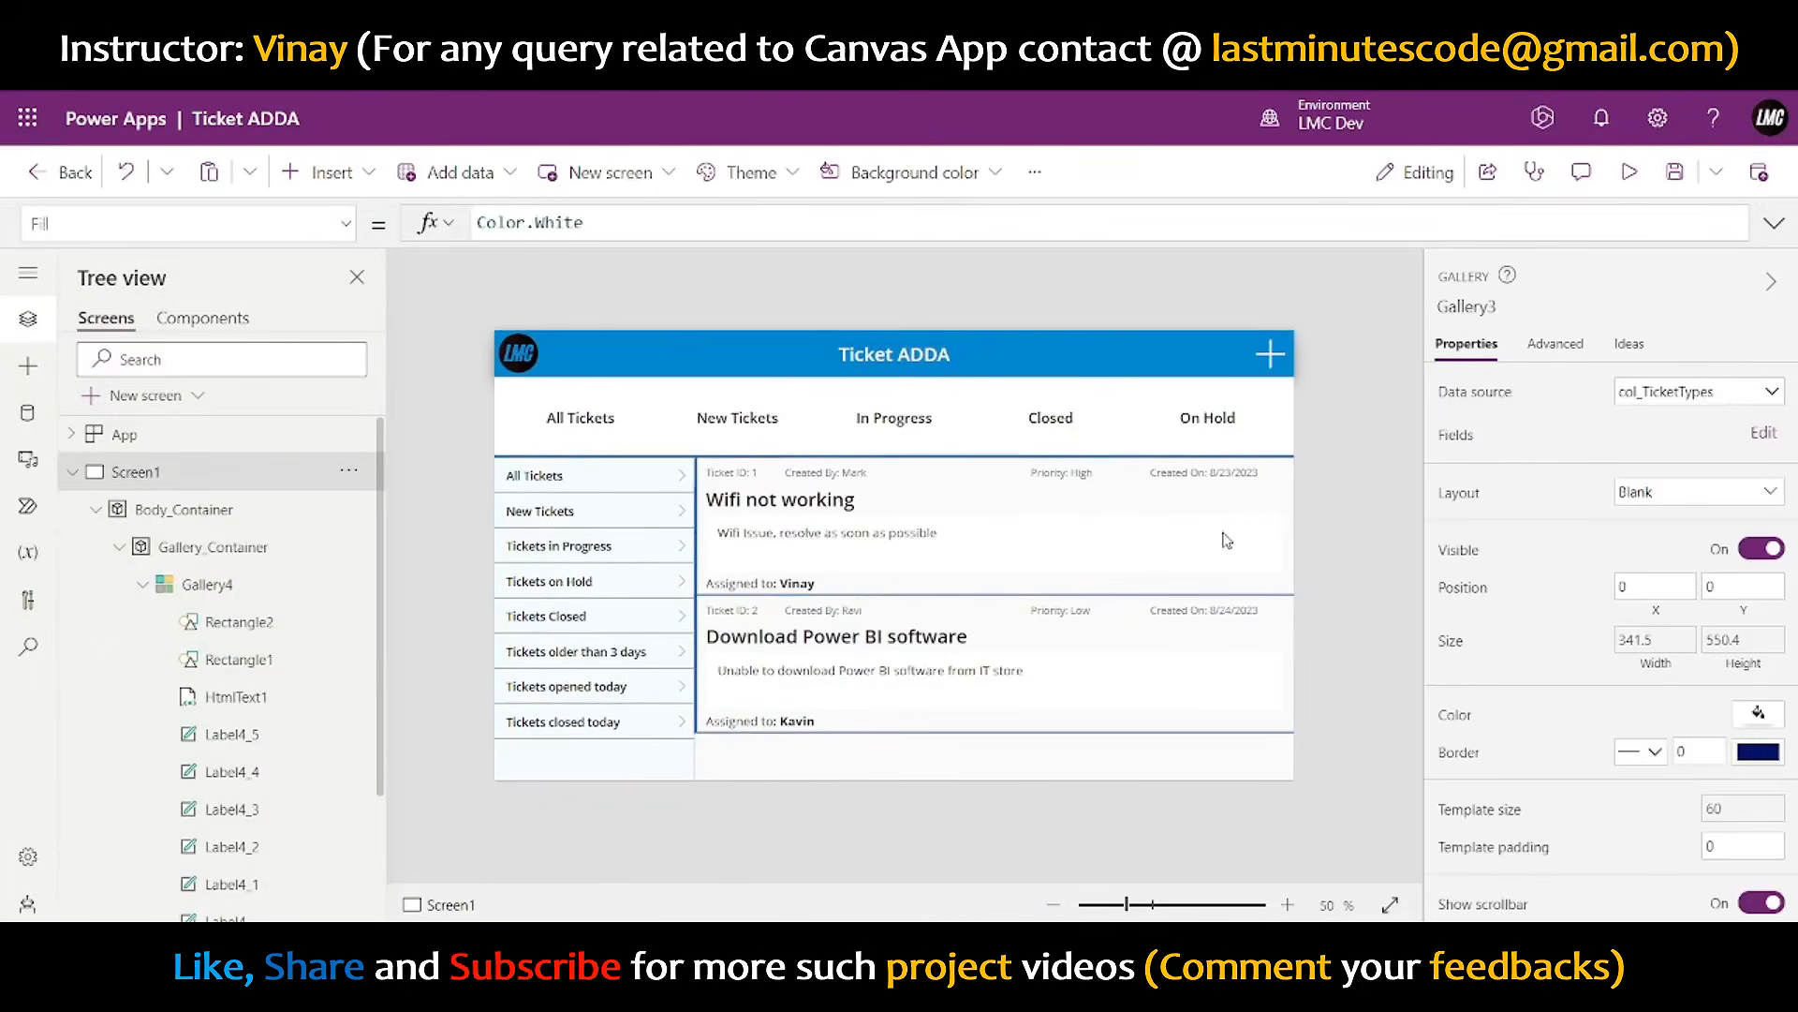
{"action": "left_click", "coordinate": [709, 532]}
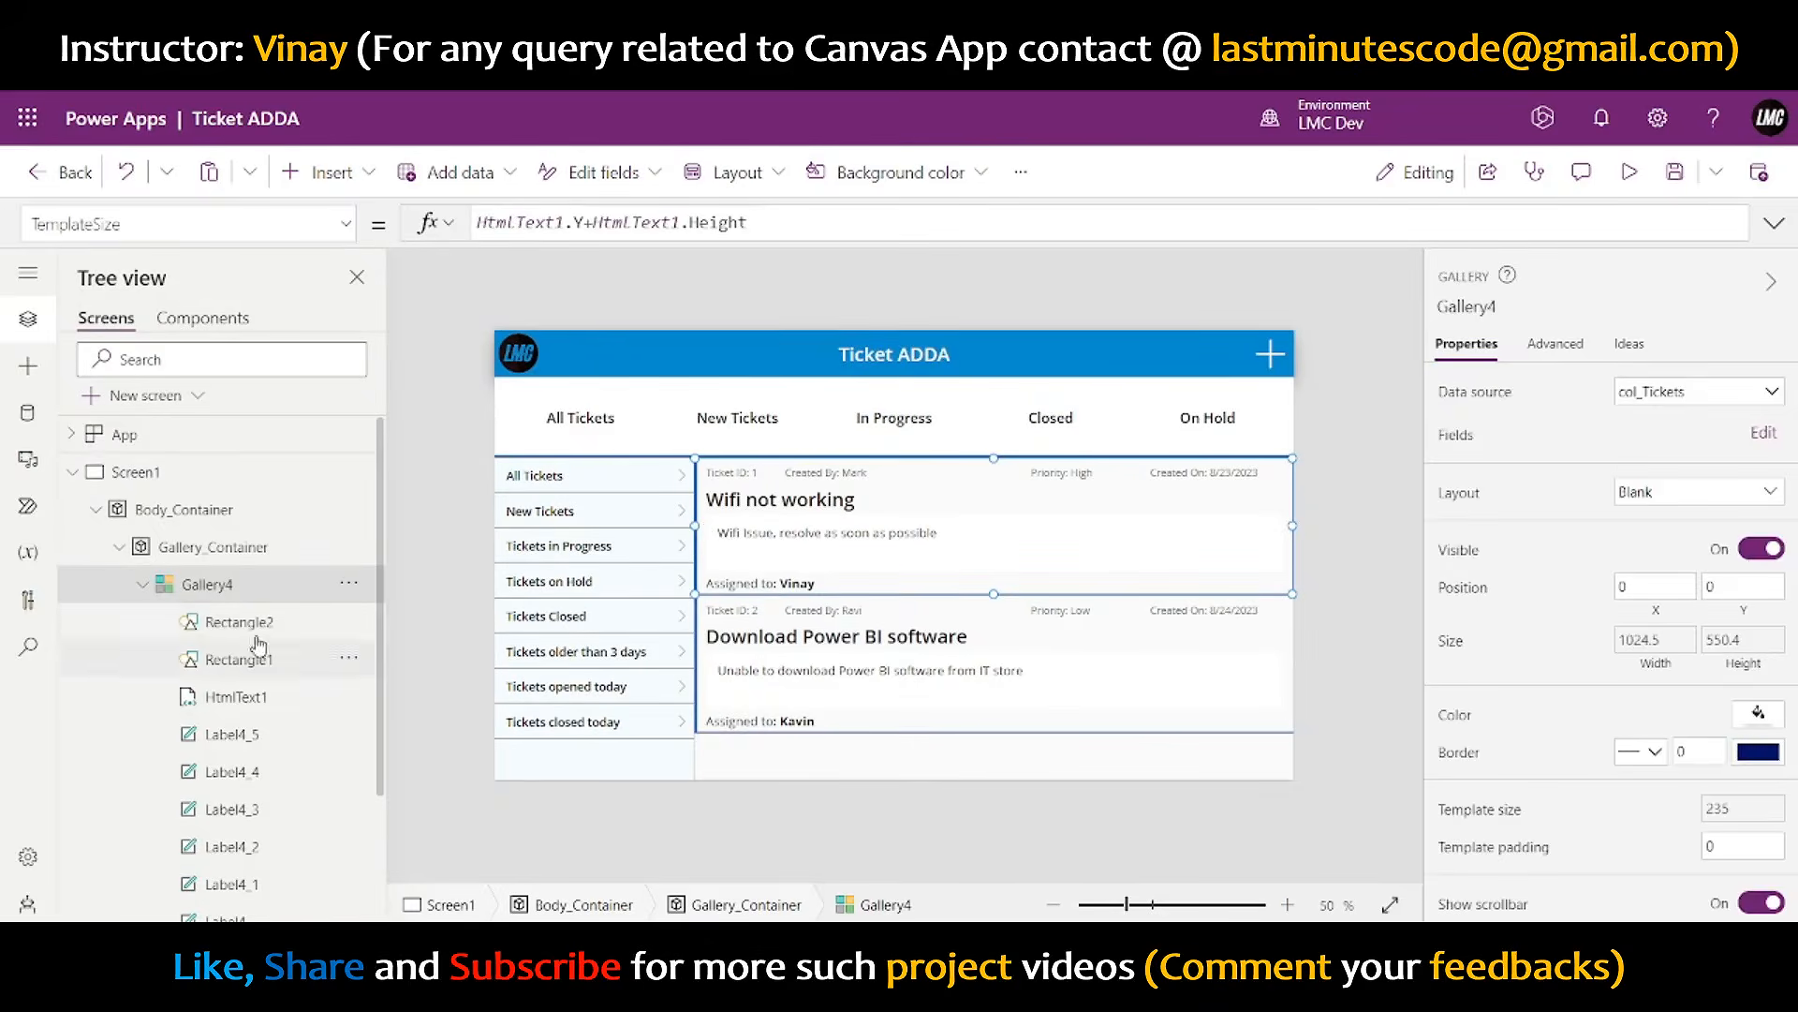
{"action": "left_click", "coordinate": [365, 622]}
{"action": "left_click", "coordinate": [368, 643]}
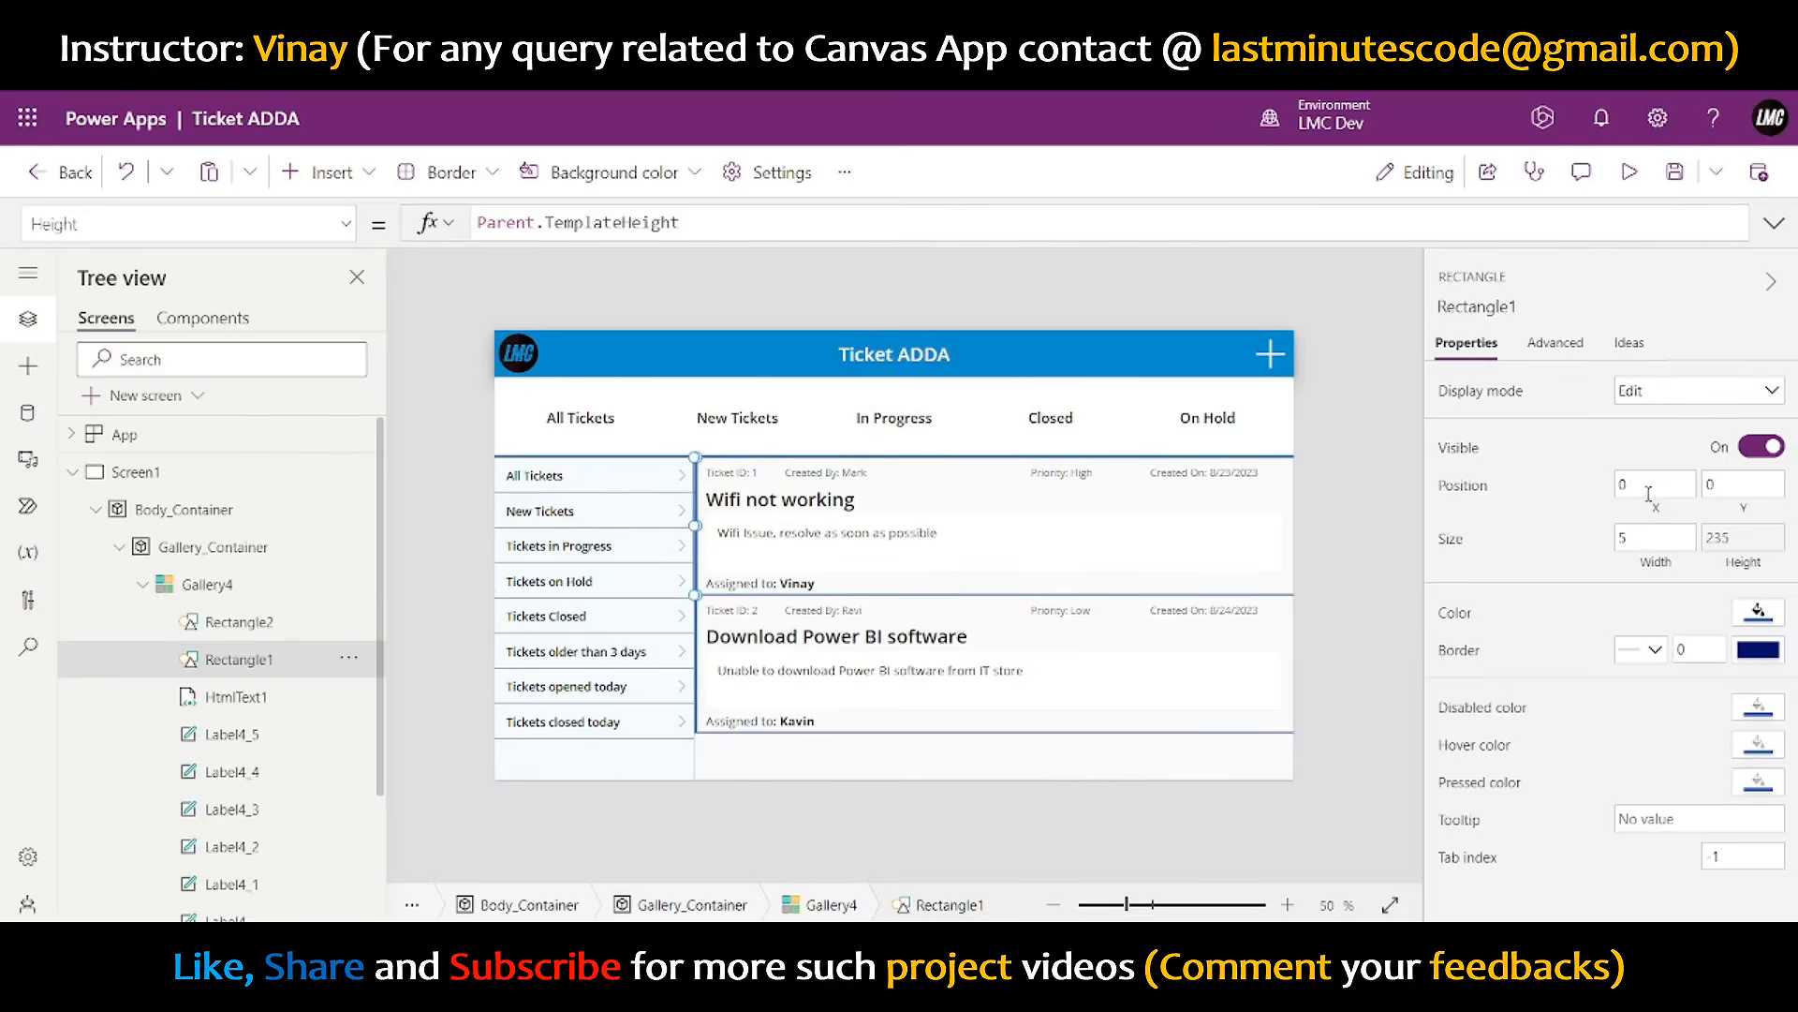
{"action": "left_click", "coordinate": [1710, 484]}
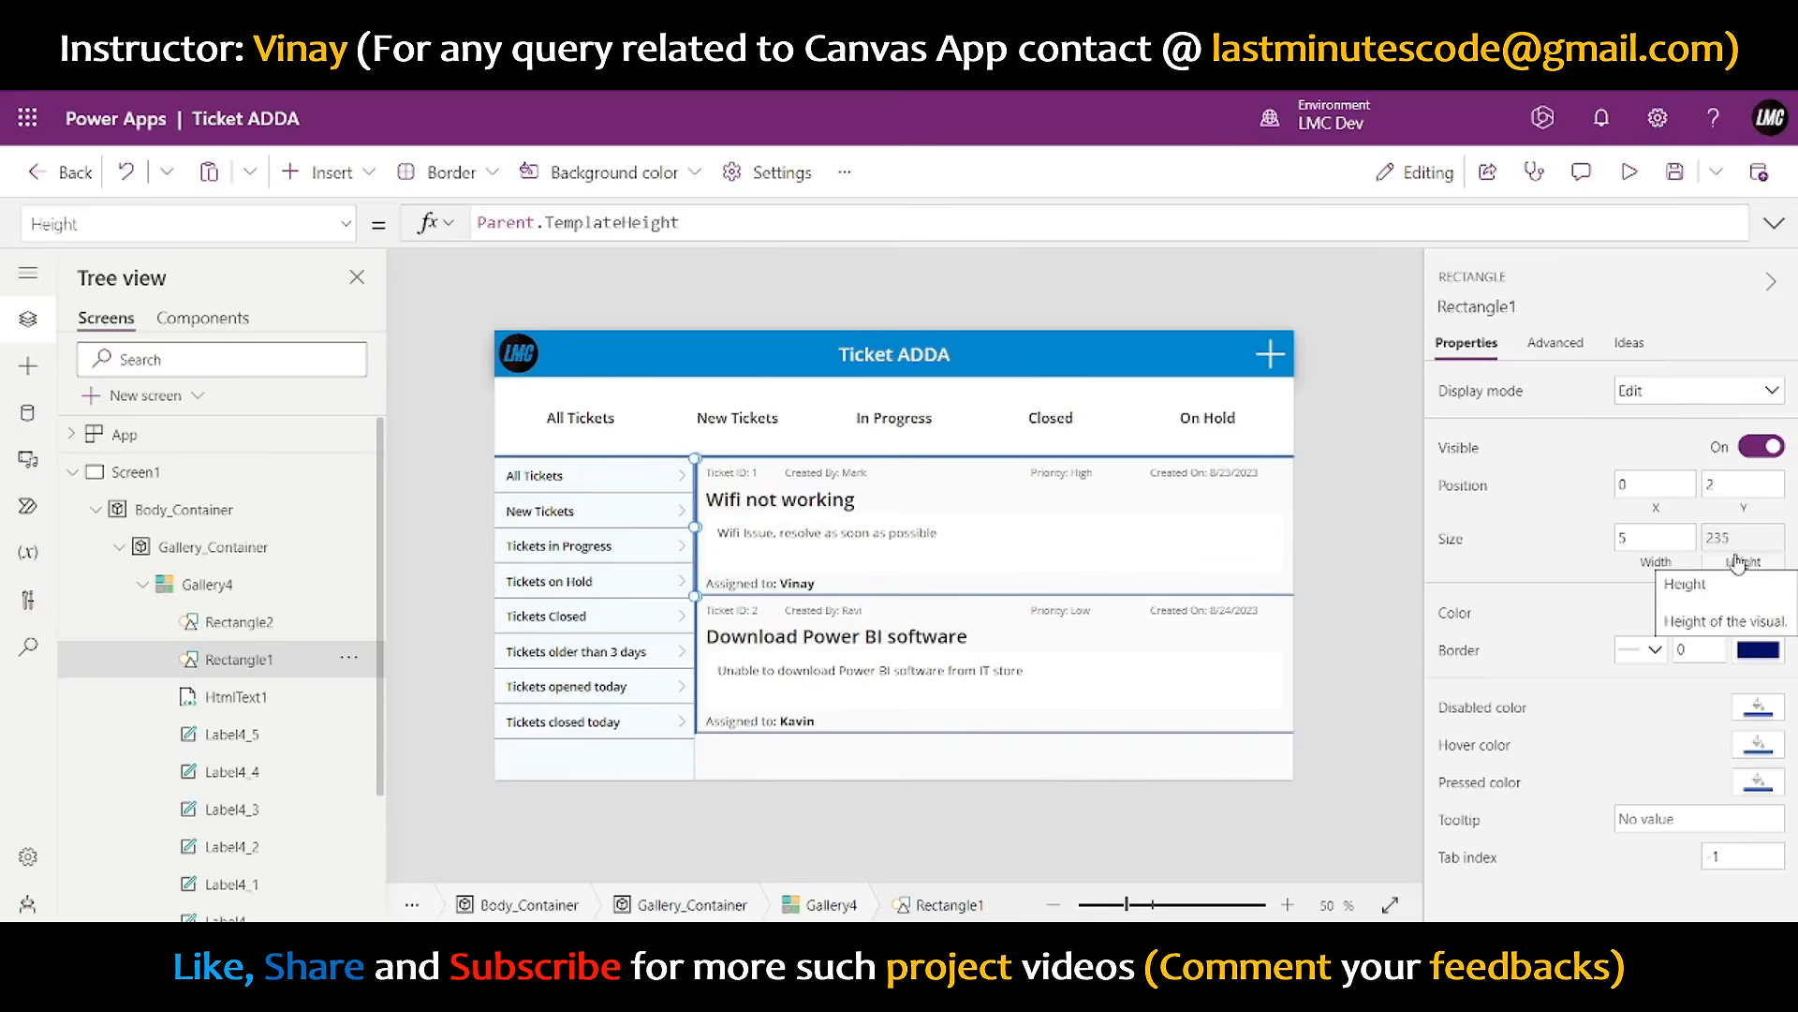
{"action": "left_click", "coordinate": [852, 218]}
{"action": "type", "text": "- "}
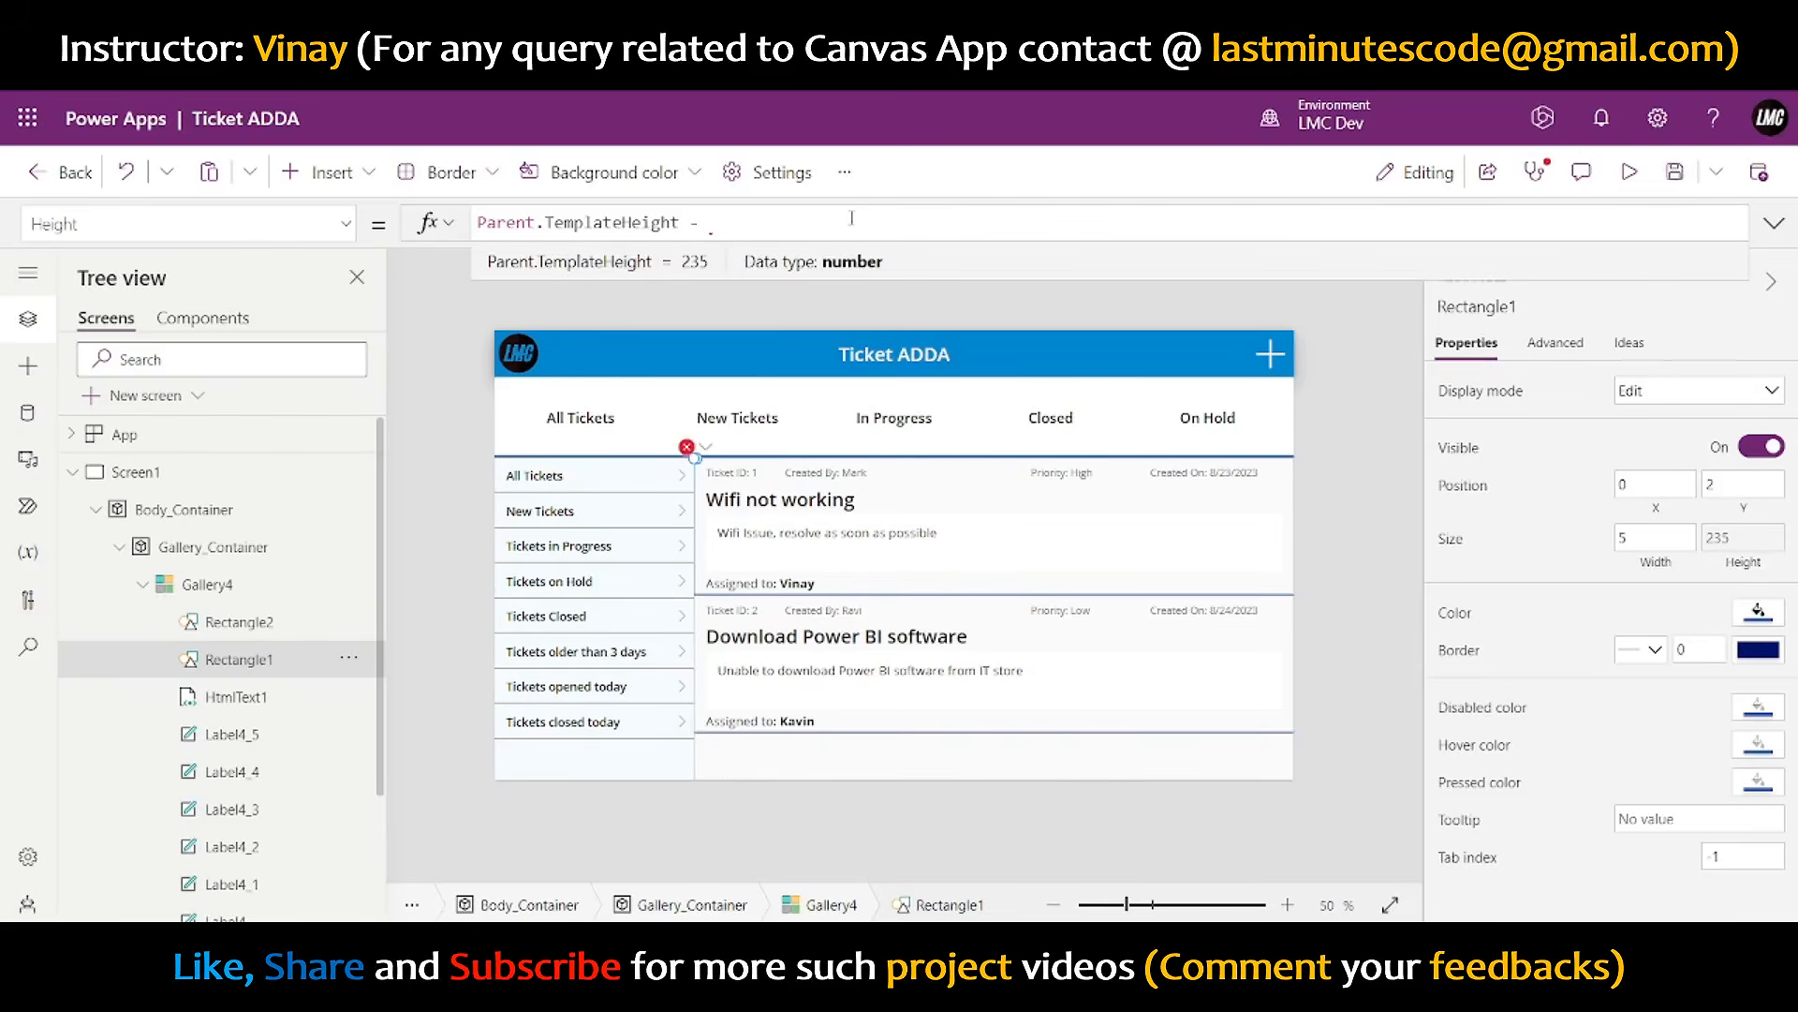
{"action": "type", "text": "Self.Y*2"}
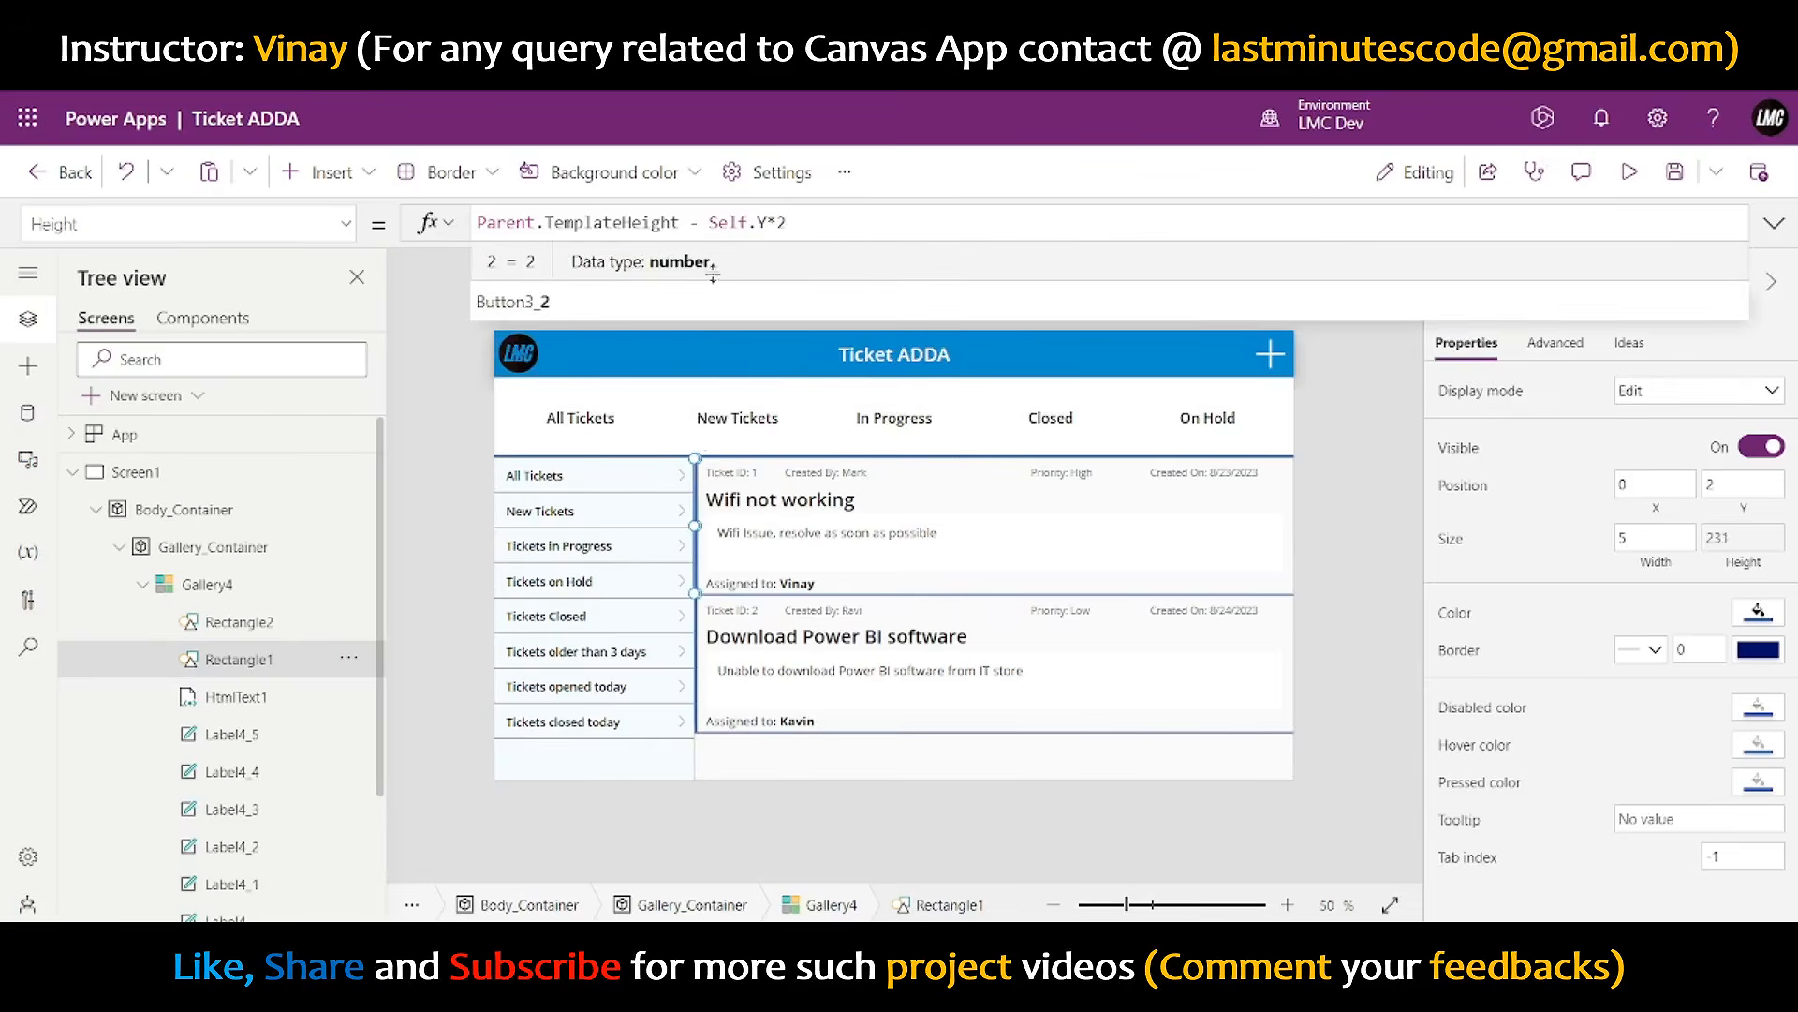
{"action": "left_click", "coordinate": [1401, 434]}
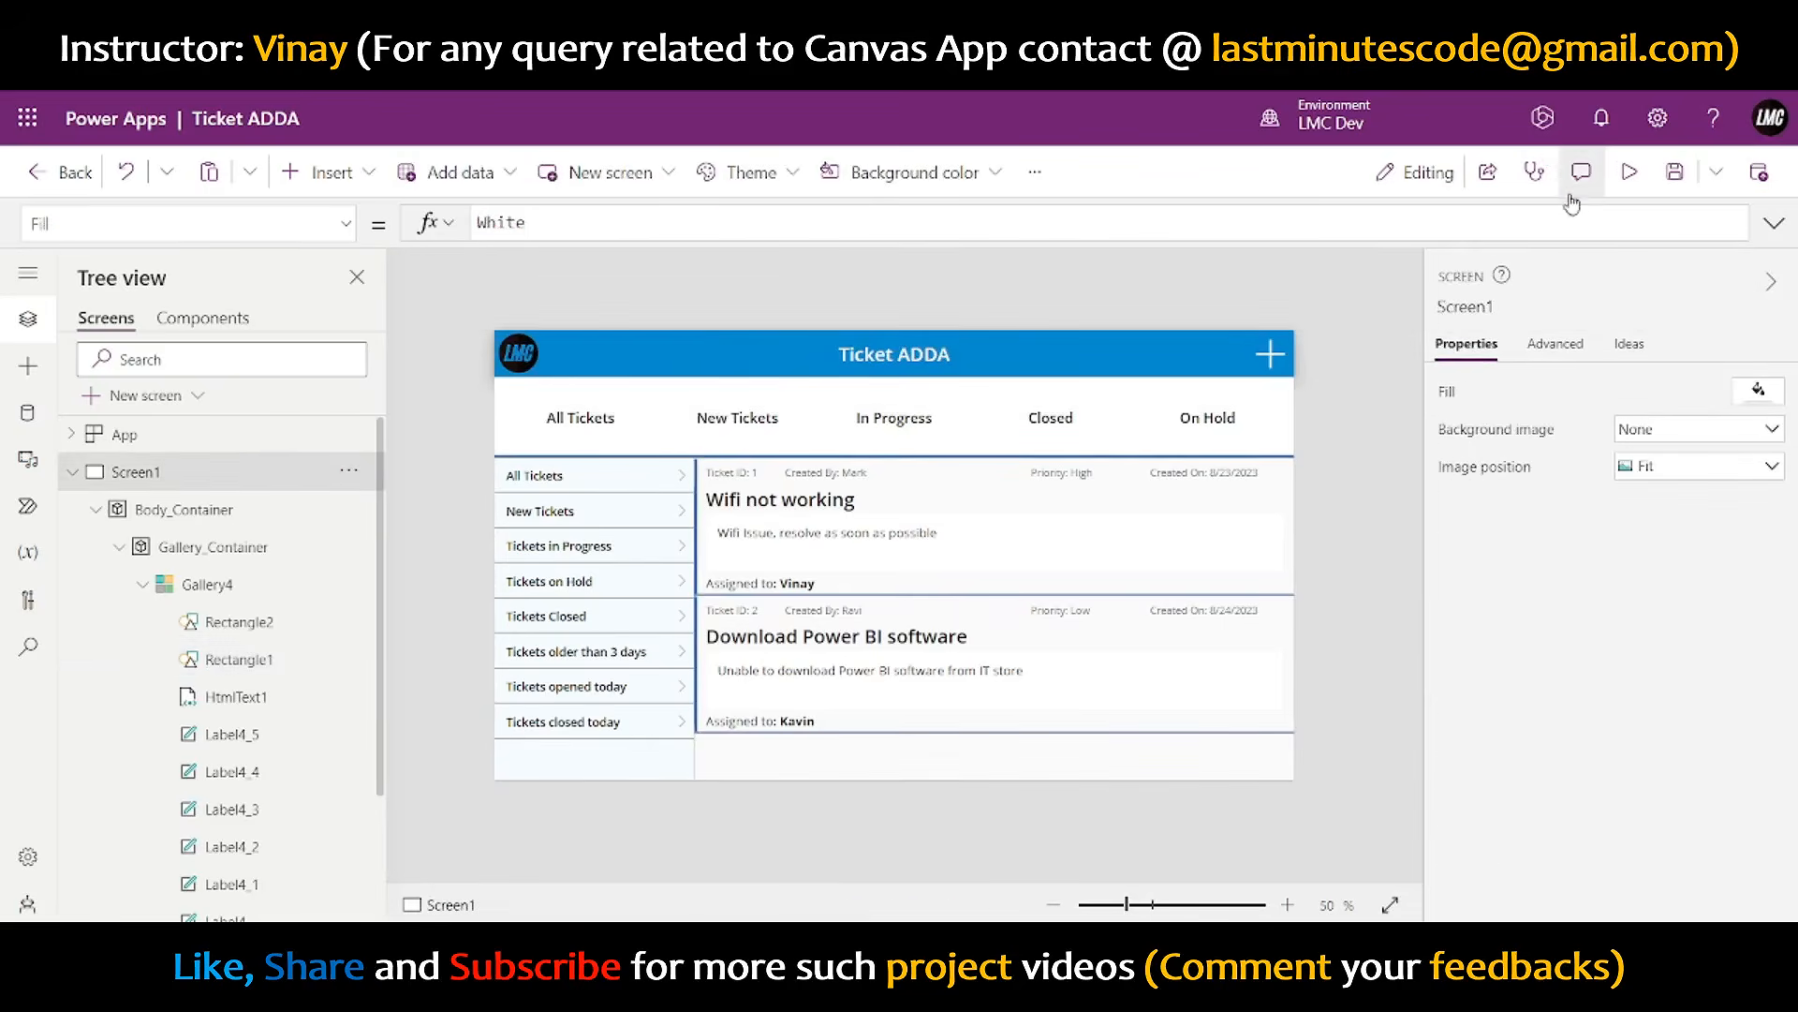
- Preview the app to check the accent bar's gaps and set the bar's Y position to 5
{"action": "left_click", "coordinate": [1632, 178]}
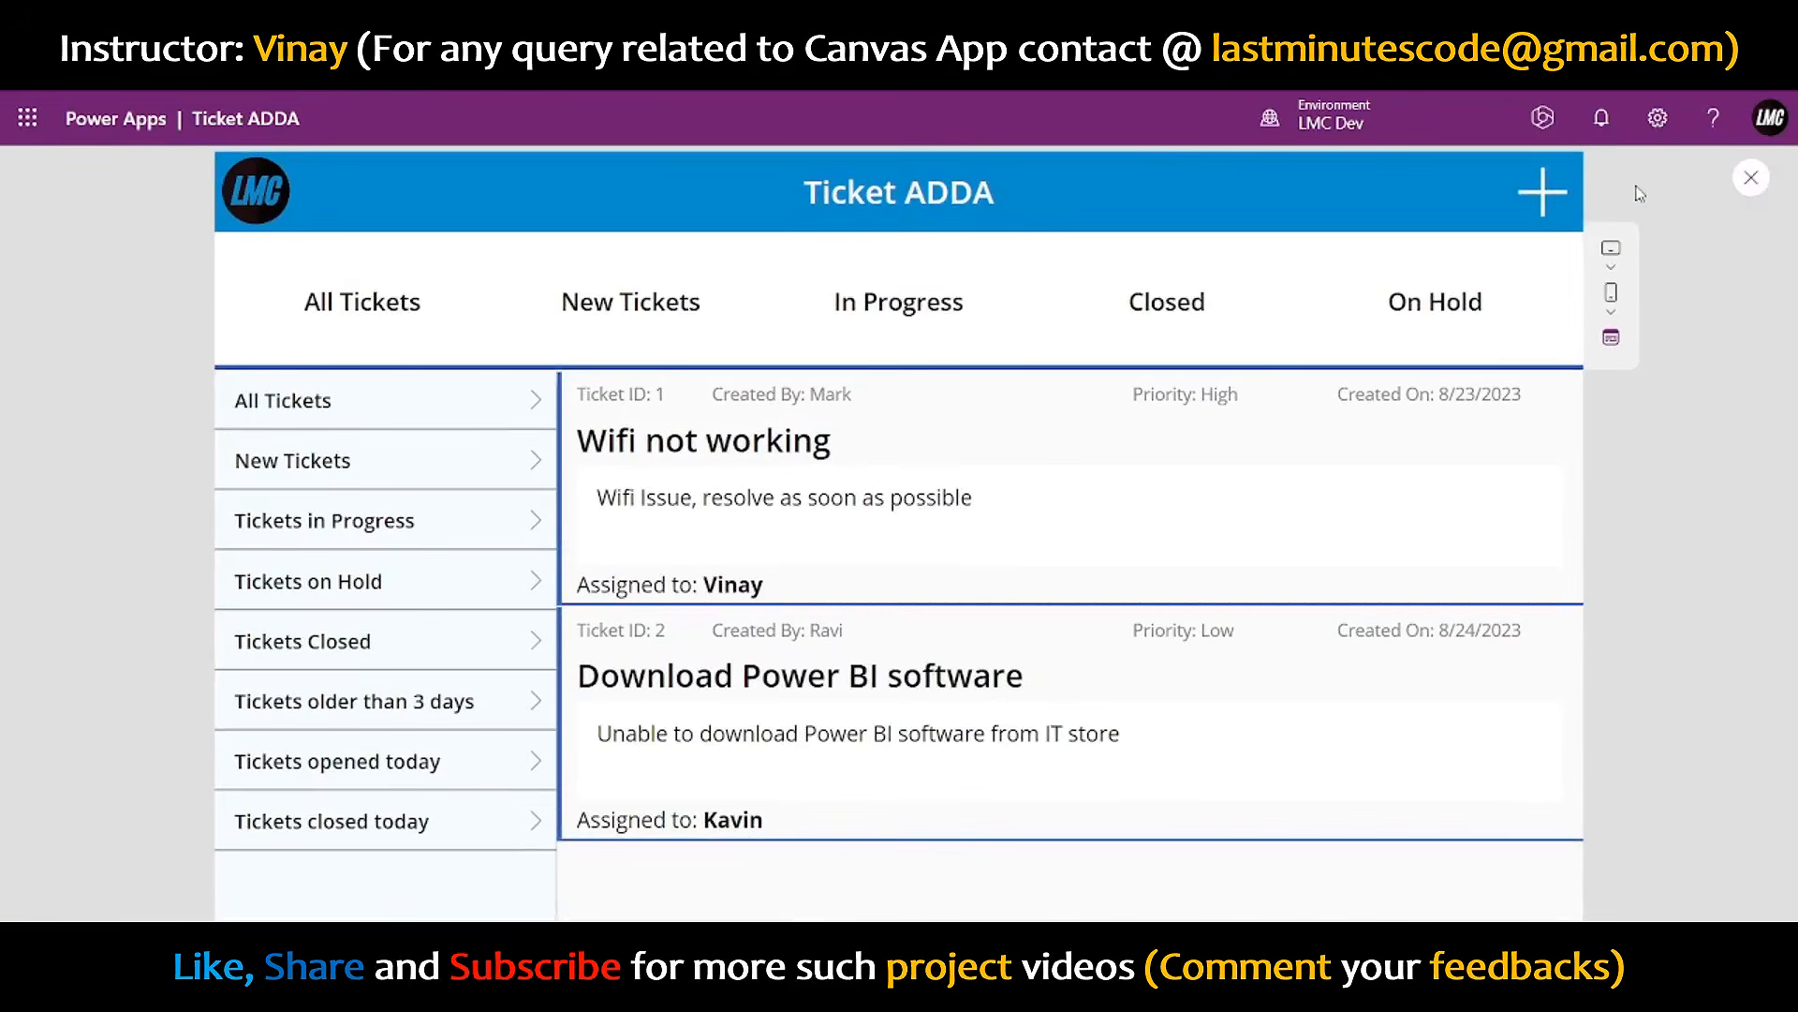
{"action": "left_click", "coordinate": [1751, 177]}
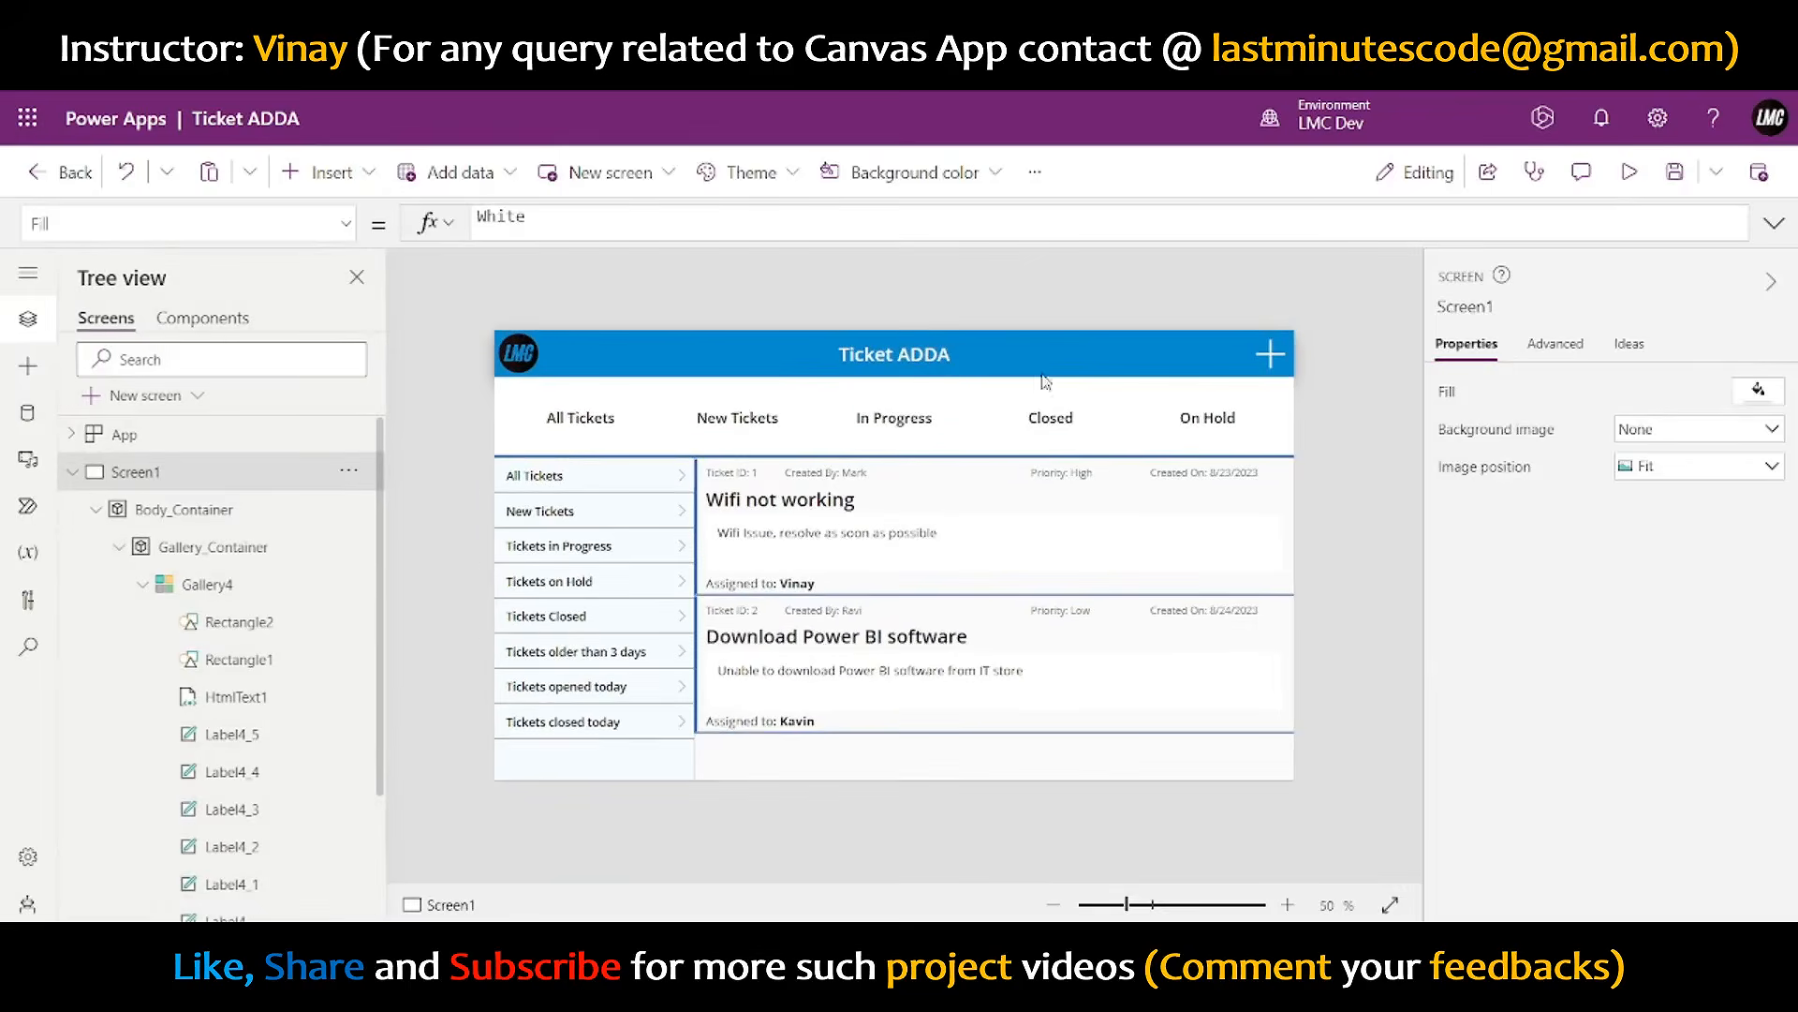
{"action": "left_click", "coordinate": [695, 513]}
{"action": "left_click", "coordinate": [1706, 484]}
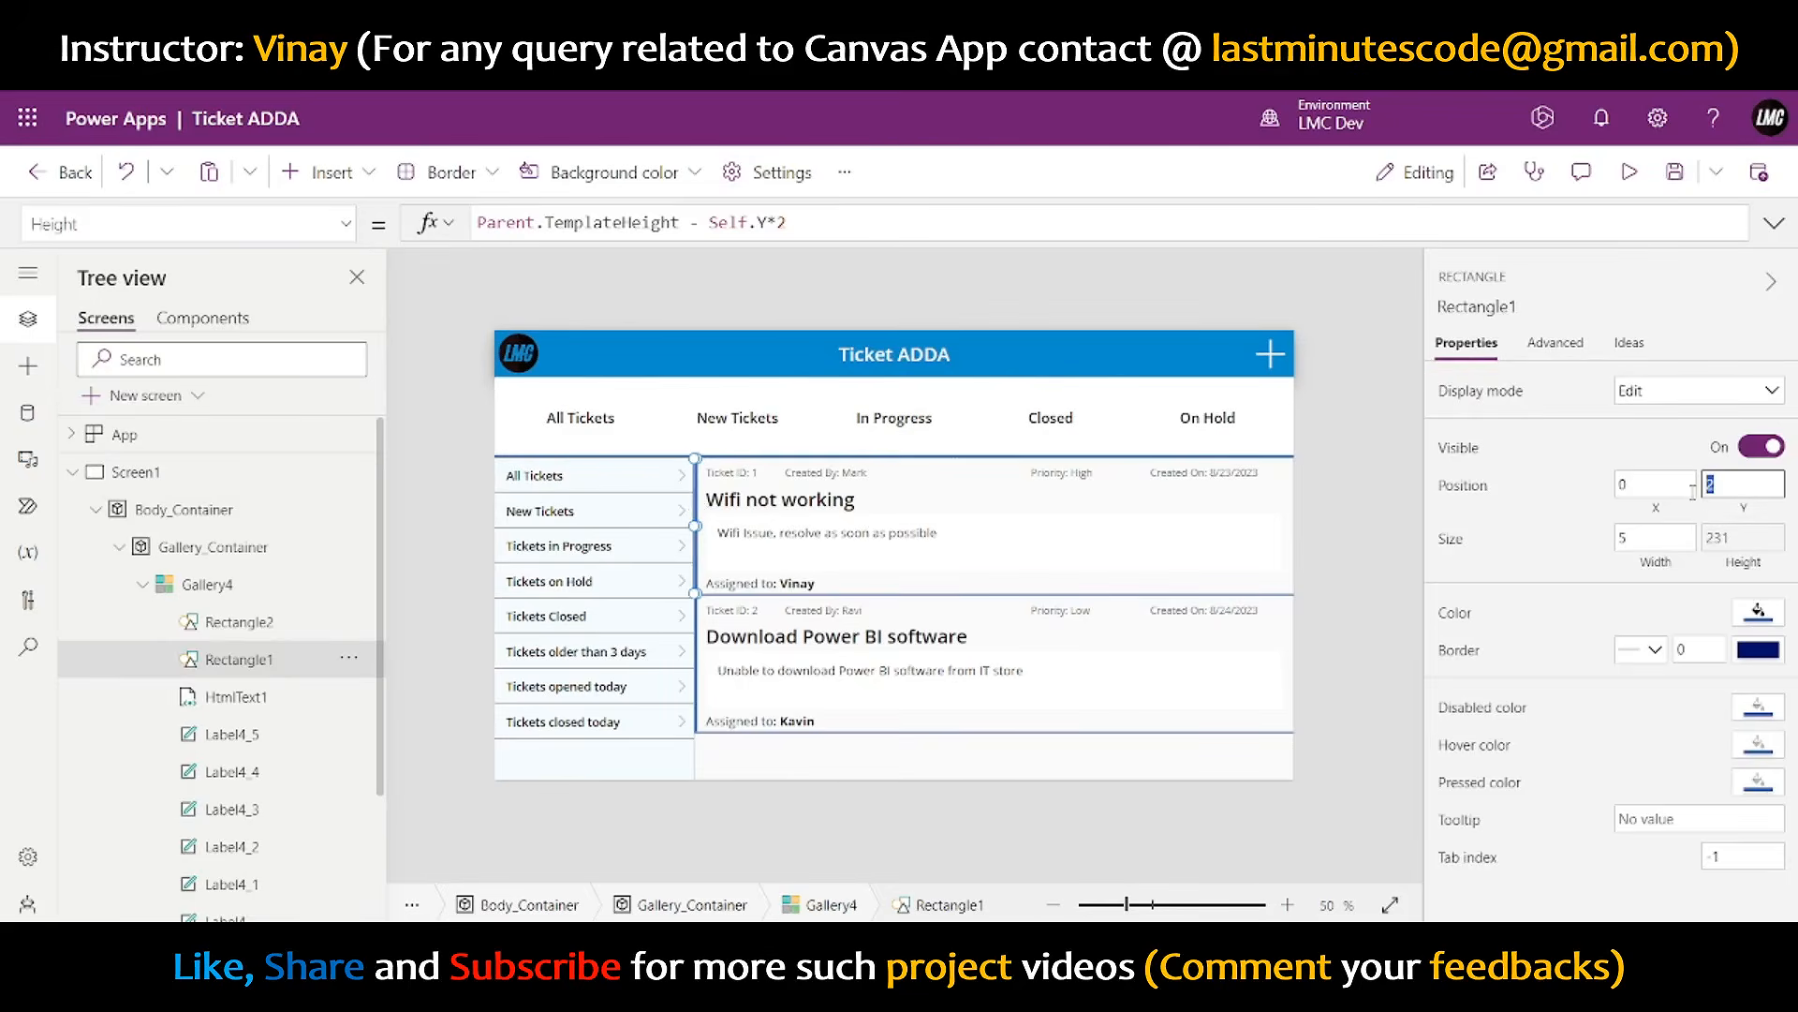
{"action": "left_click", "coordinate": [1571, 516]}
{"action": "left_click", "coordinate": [1364, 496]}
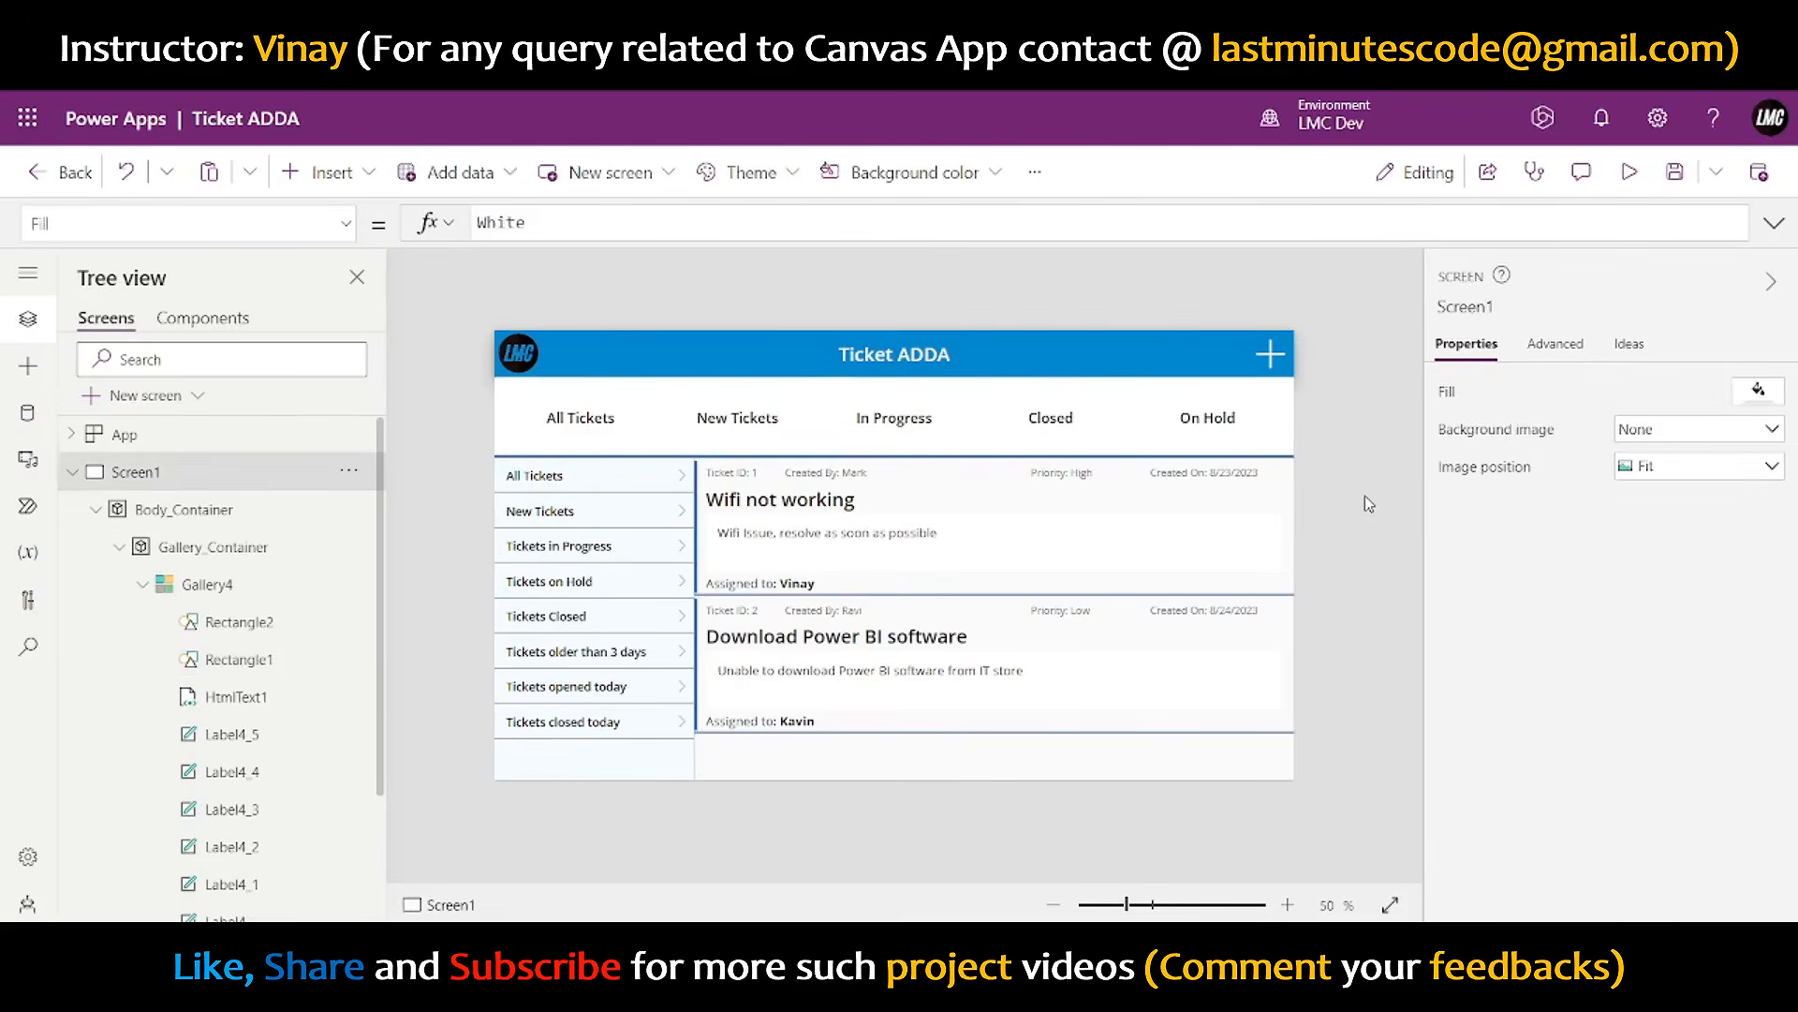
- Preview the app to check the accent bar's spacing and examine the divider rectangle's size and position
{"action": "left_click", "coordinate": [1585, 172]}
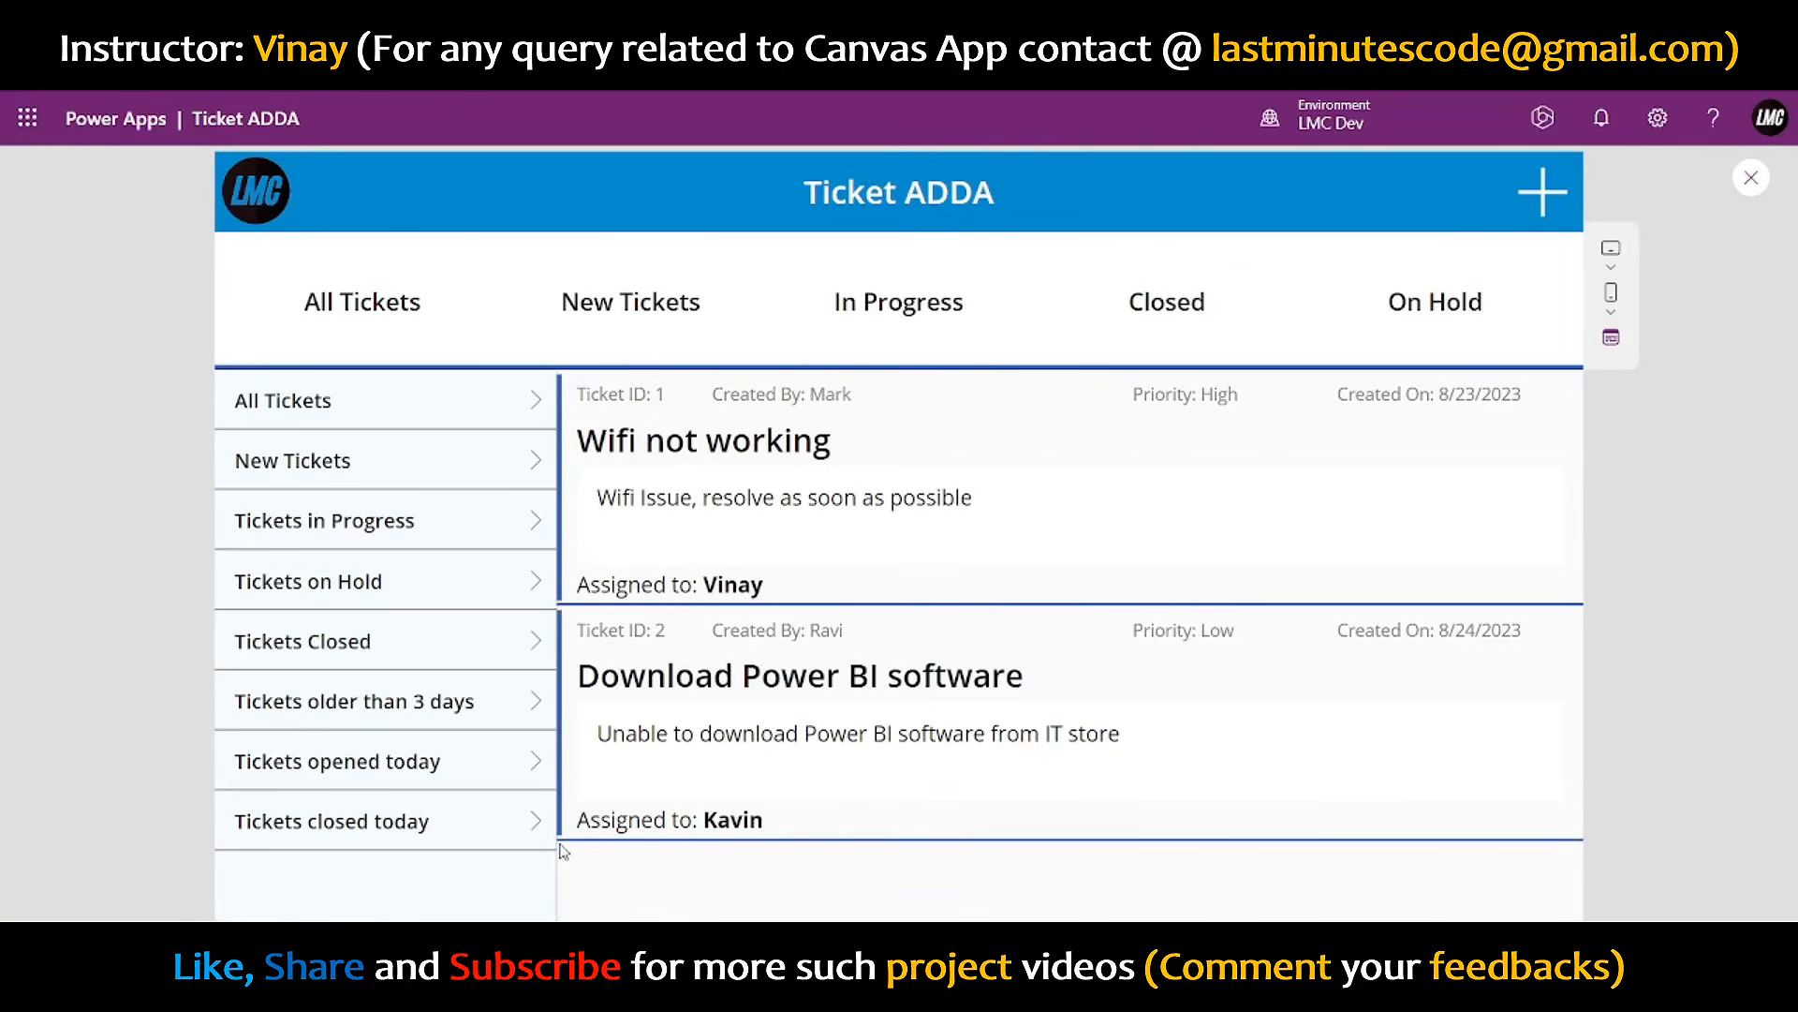
{"action": "left_click", "coordinate": [1750, 178]}
{"action": "left_click", "coordinate": [852, 600]}
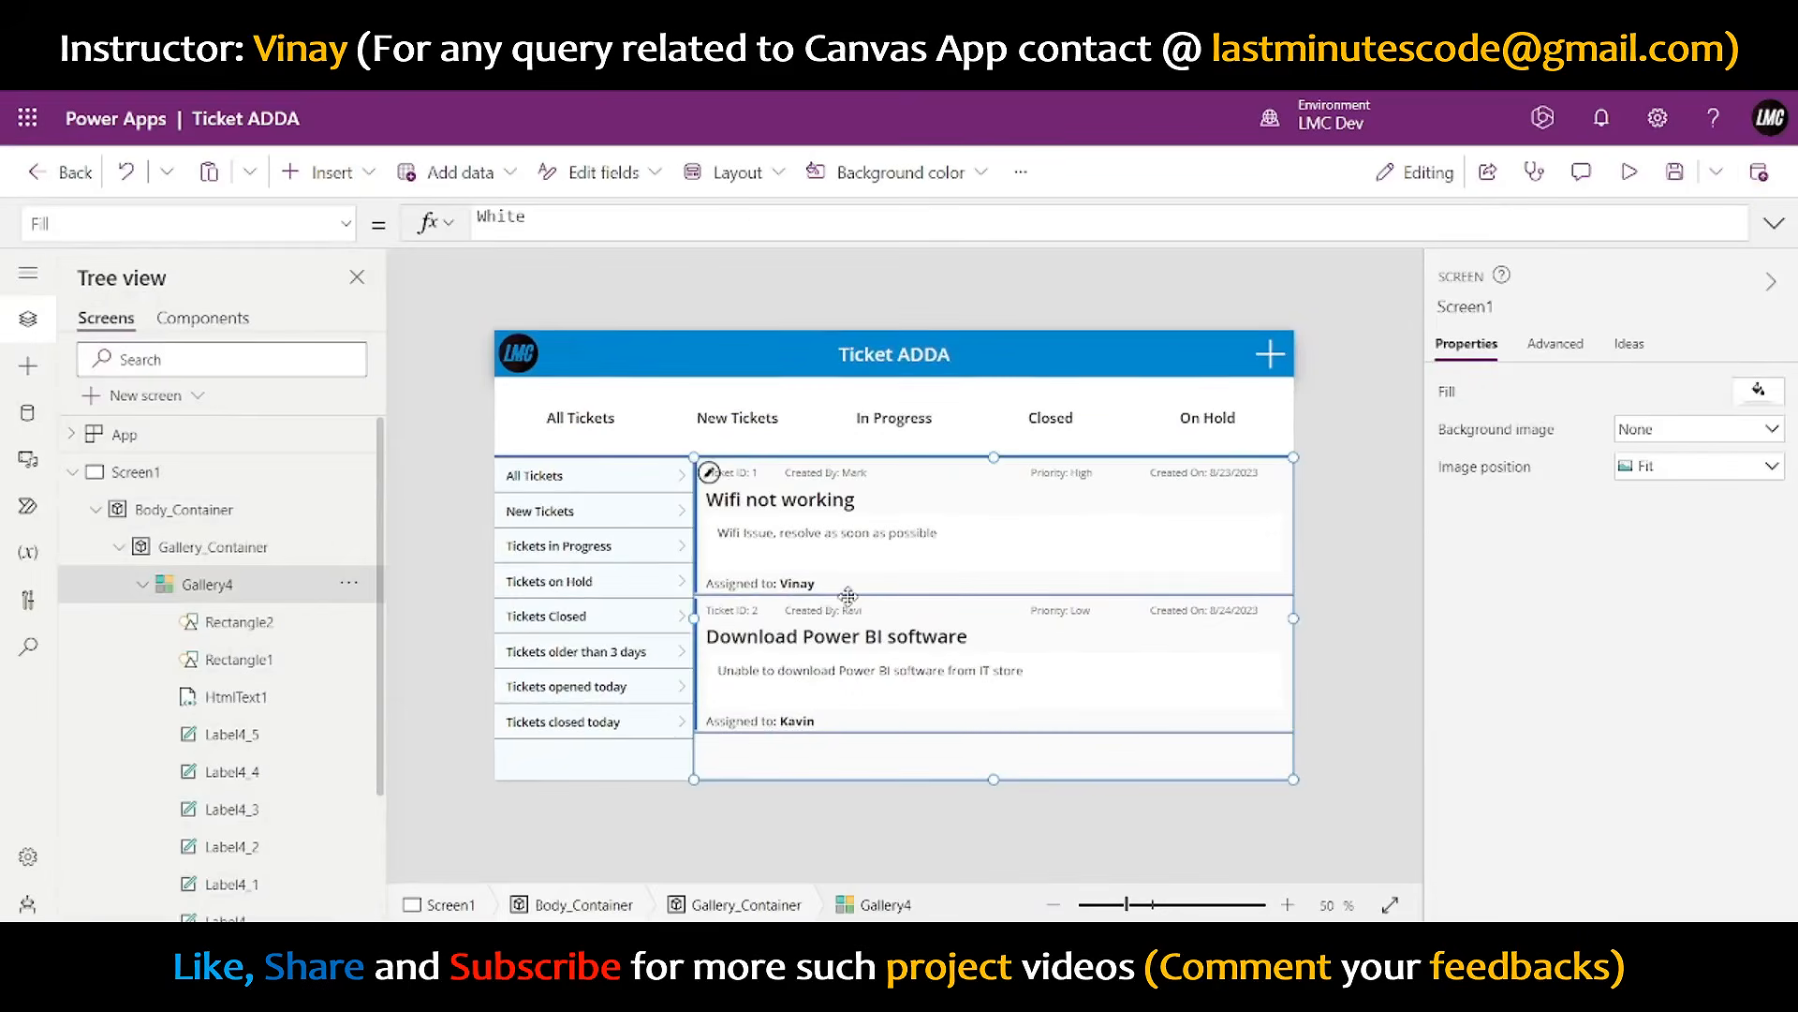
{"action": "left_click", "coordinate": [235, 621]}
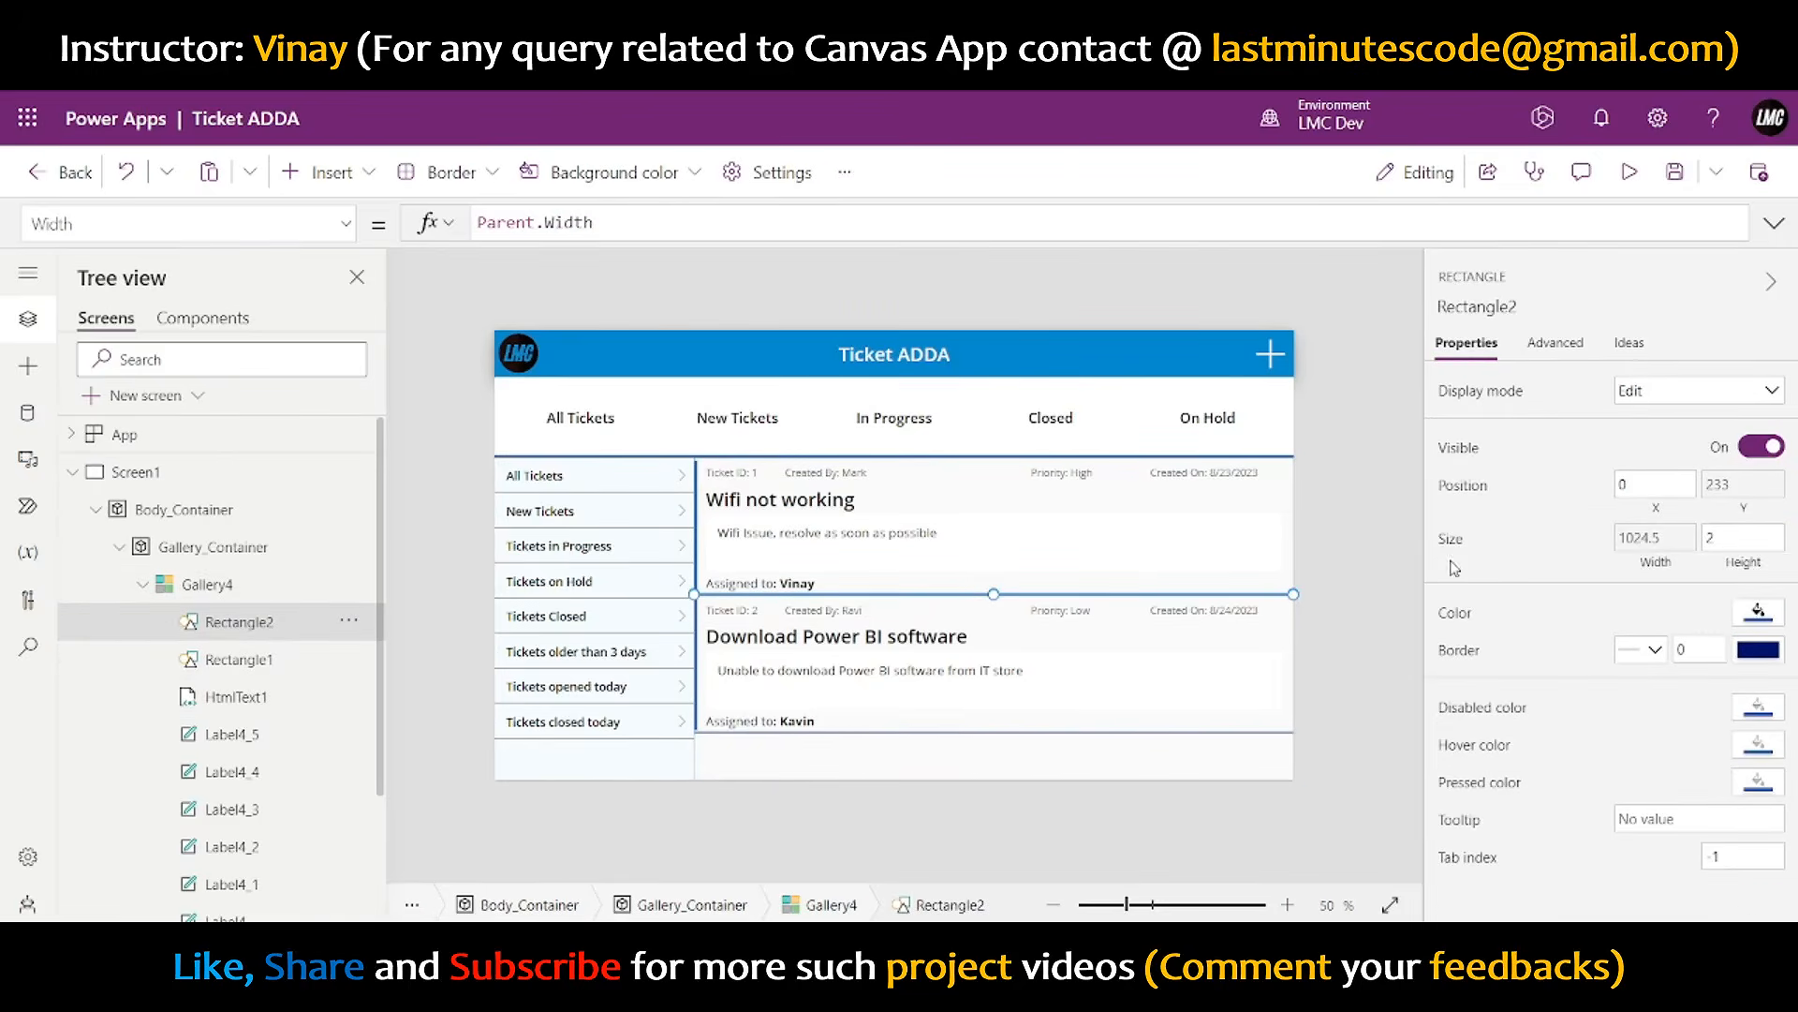
{"action": "left_click", "coordinate": [1330, 569]}
- Set the vertical accent bar's width to 10 and its Y position to 10, and preview the app
{"action": "left_click", "coordinate": [696, 556]}
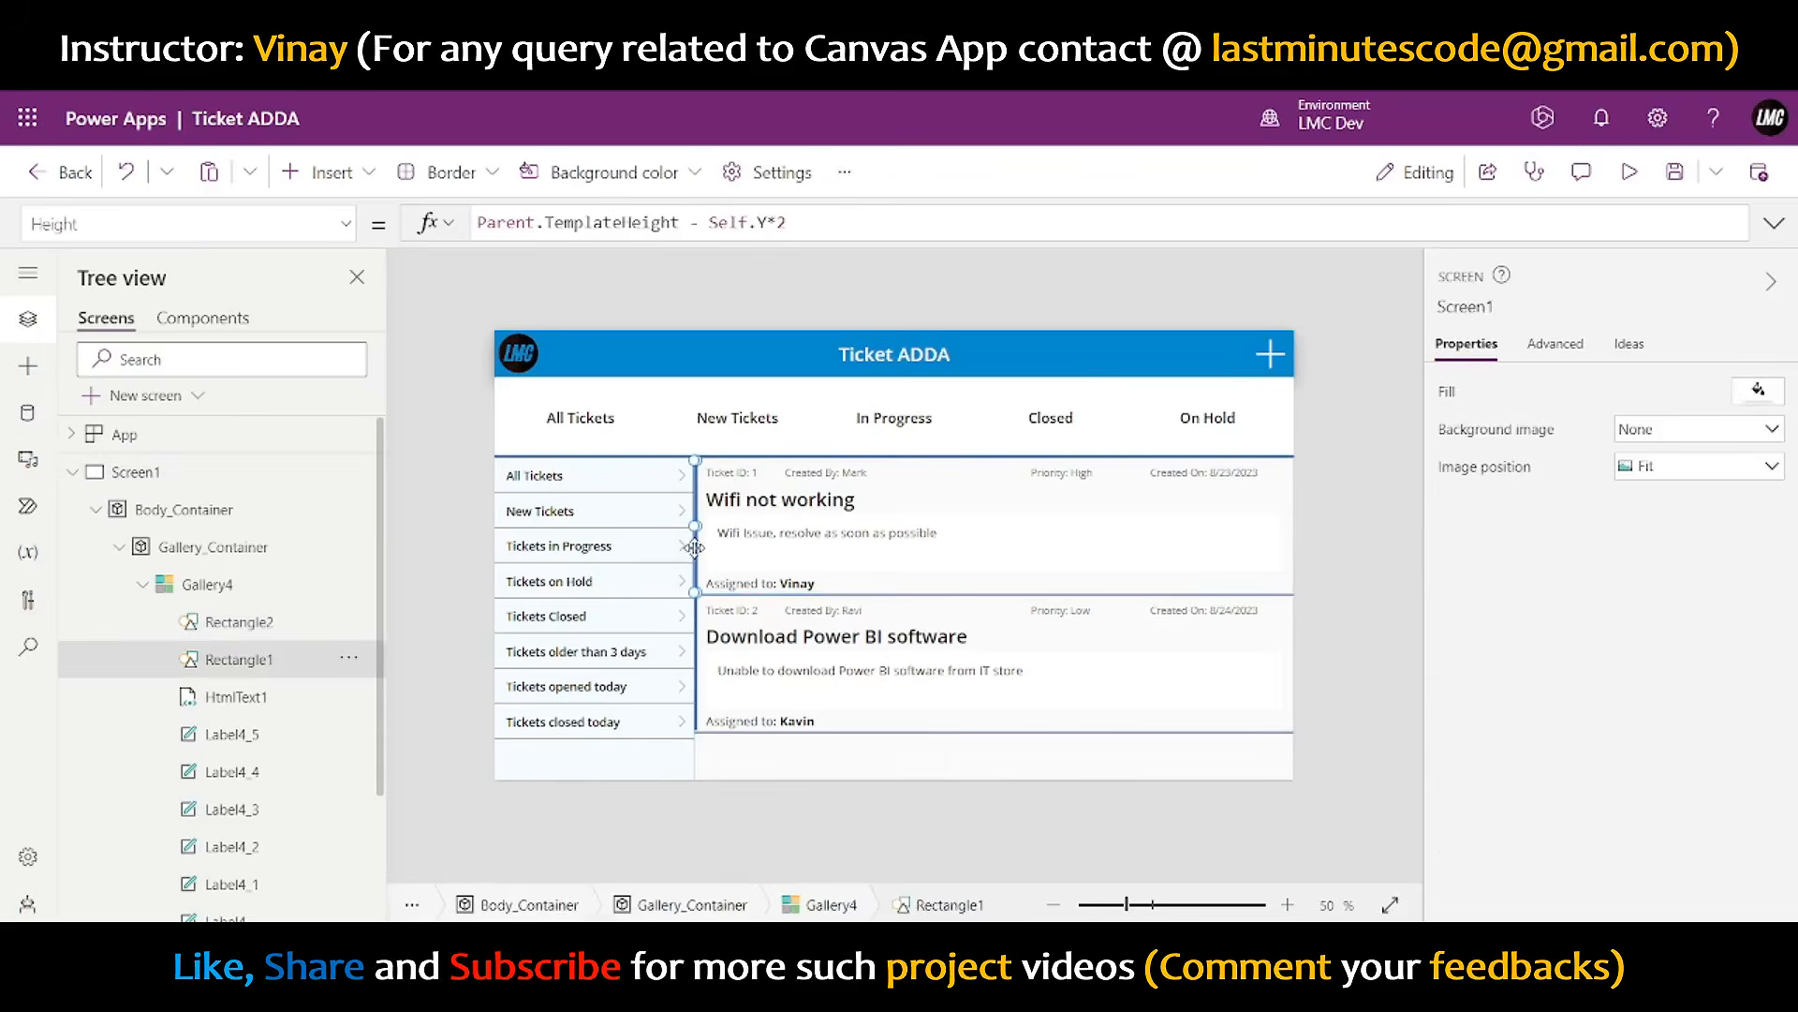
{"action": "left_click", "coordinate": [1630, 538]}
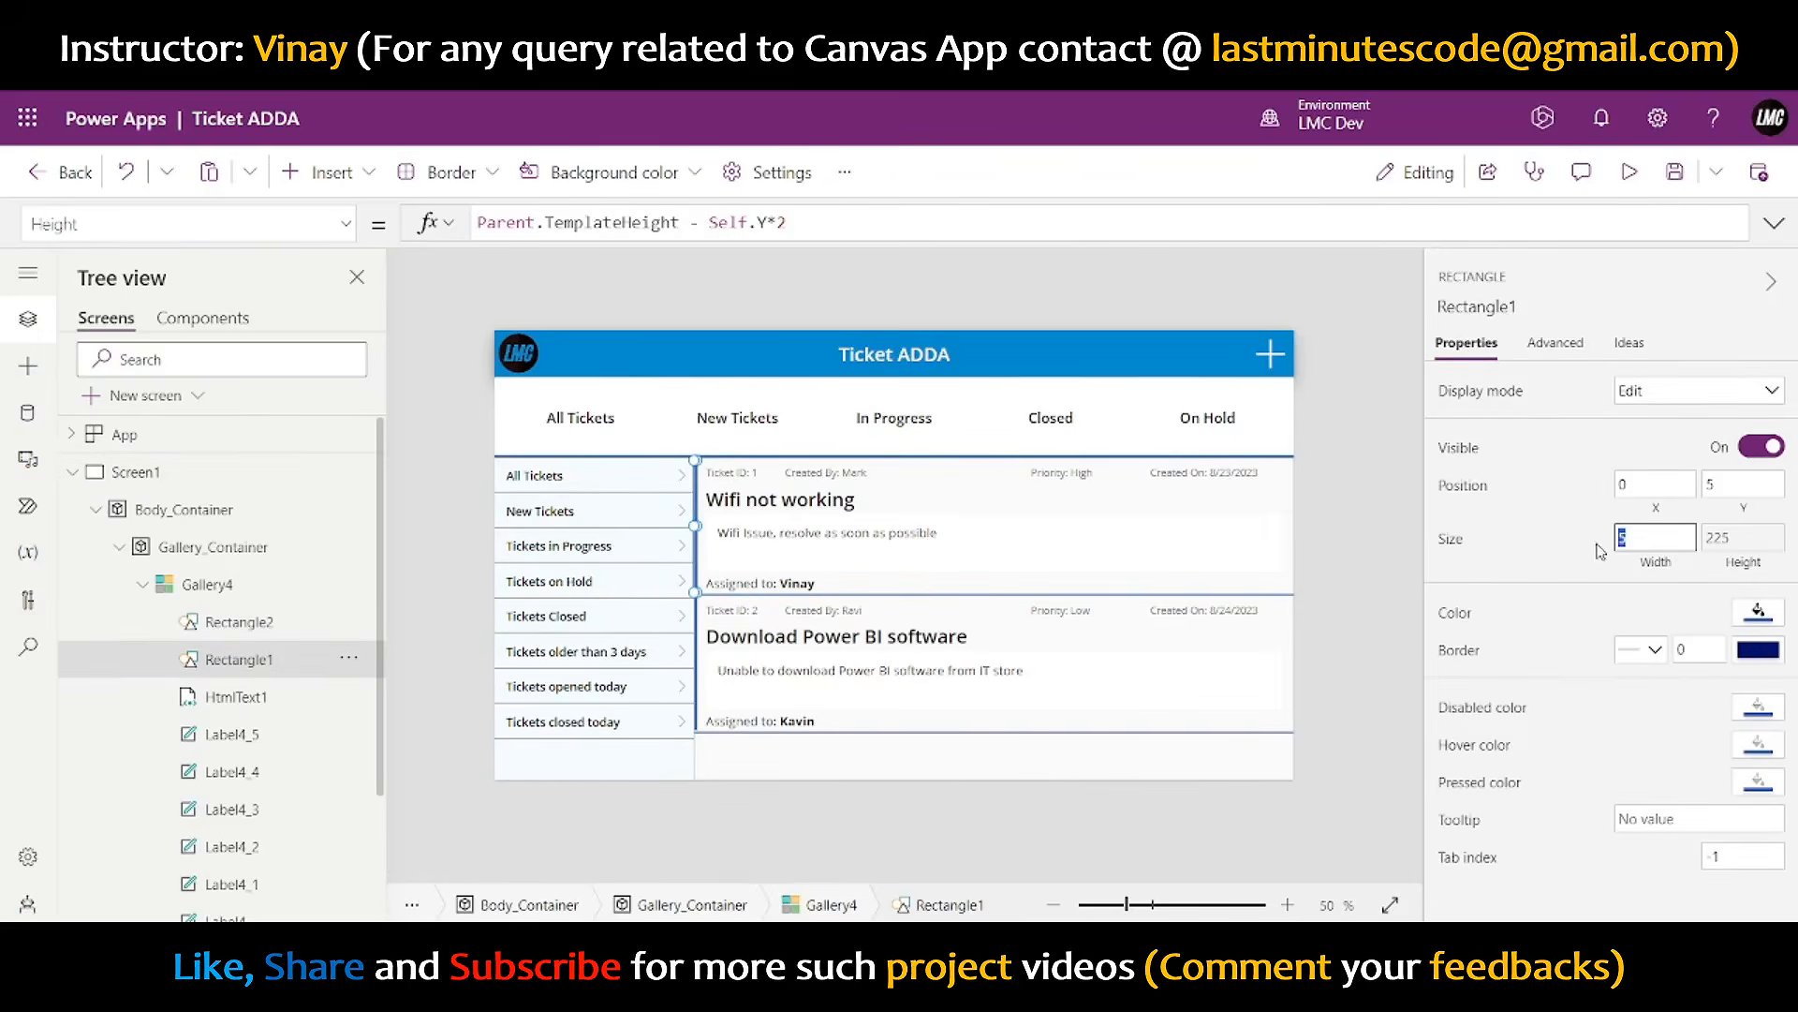
{"action": "type", "text": "10"}
{"action": "left_click", "coordinate": [1744, 483]}
{"action": "type", "text": "10"}
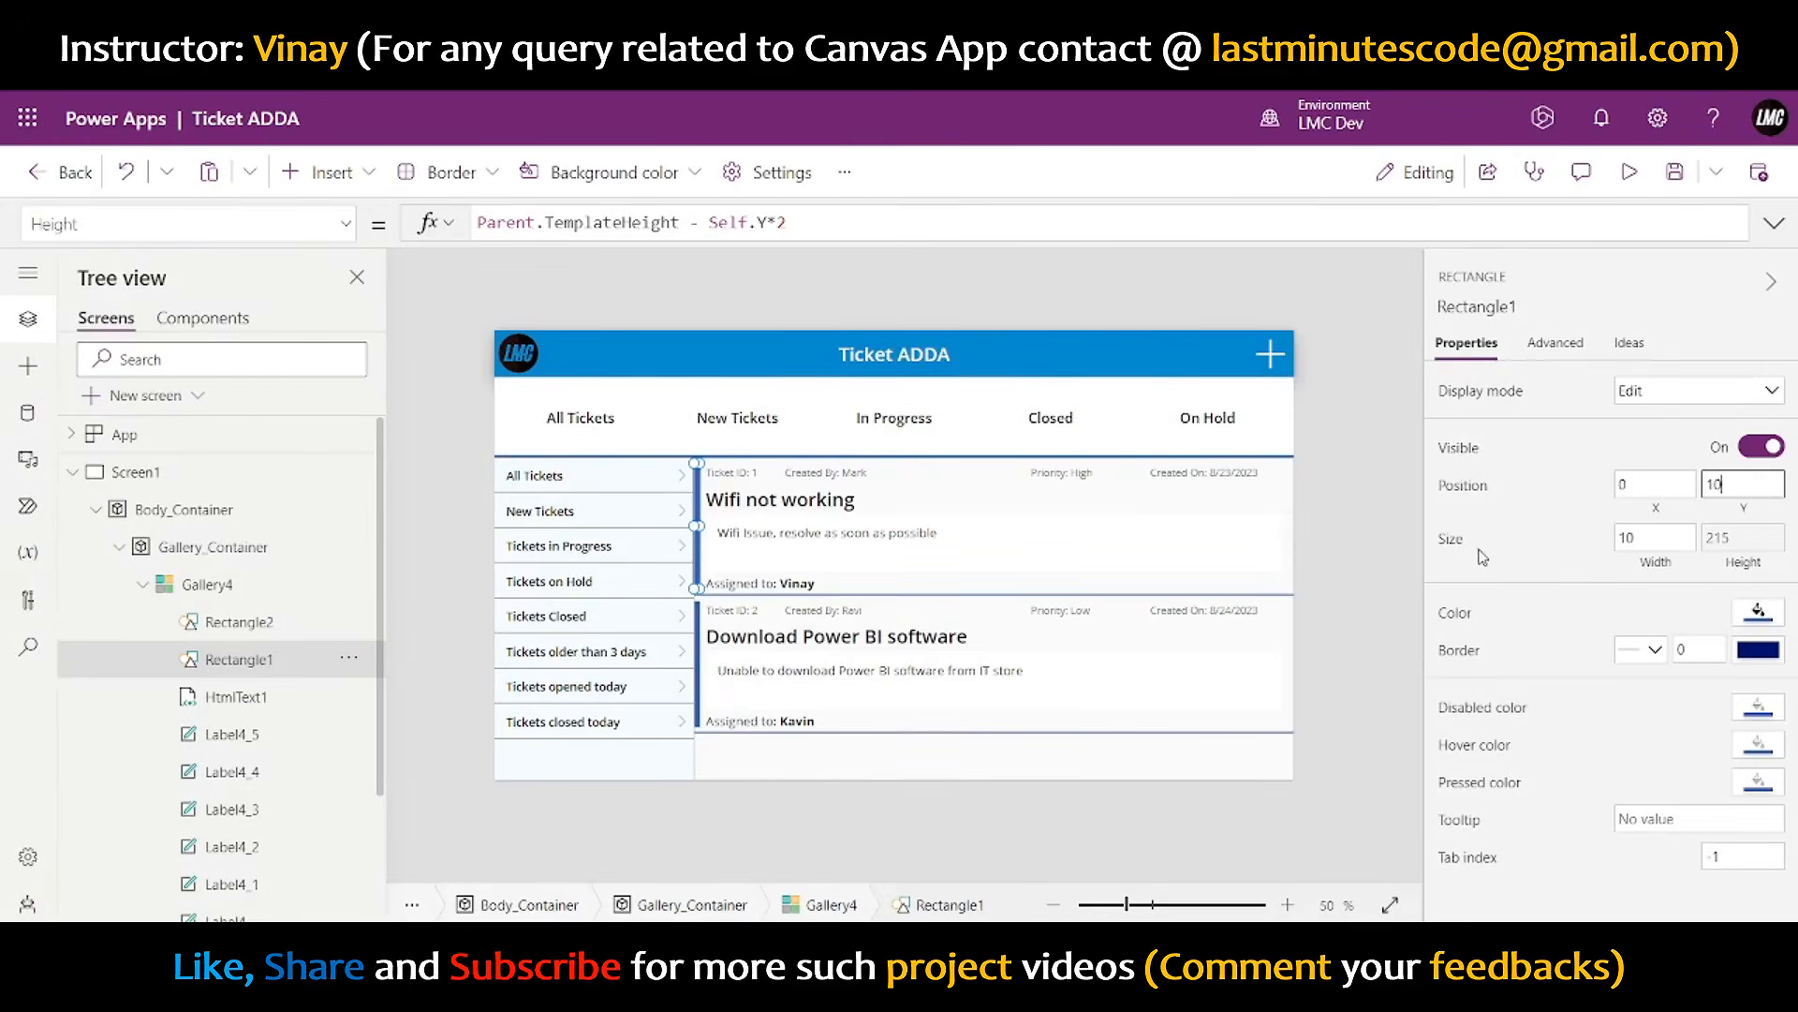
{"action": "left_click", "coordinate": [1478, 561]}
{"action": "left_click", "coordinate": [1357, 608]}
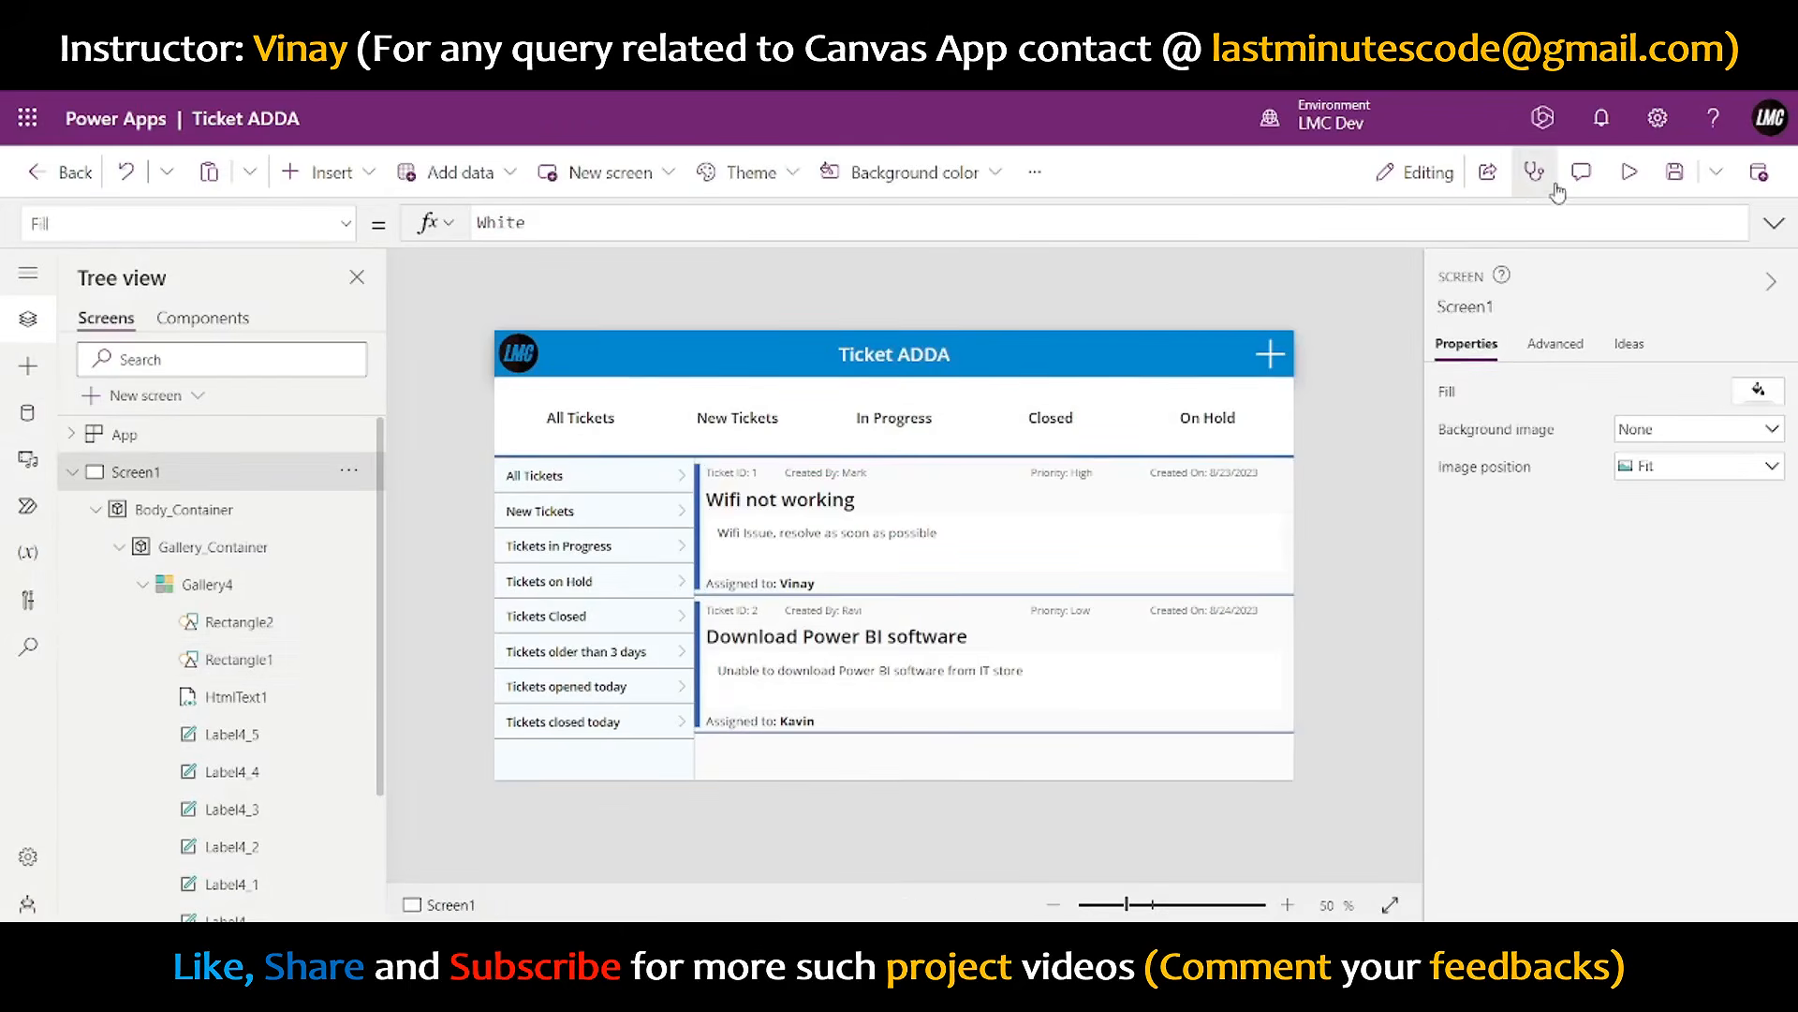
{"action": "left_click", "coordinate": [1629, 171]}
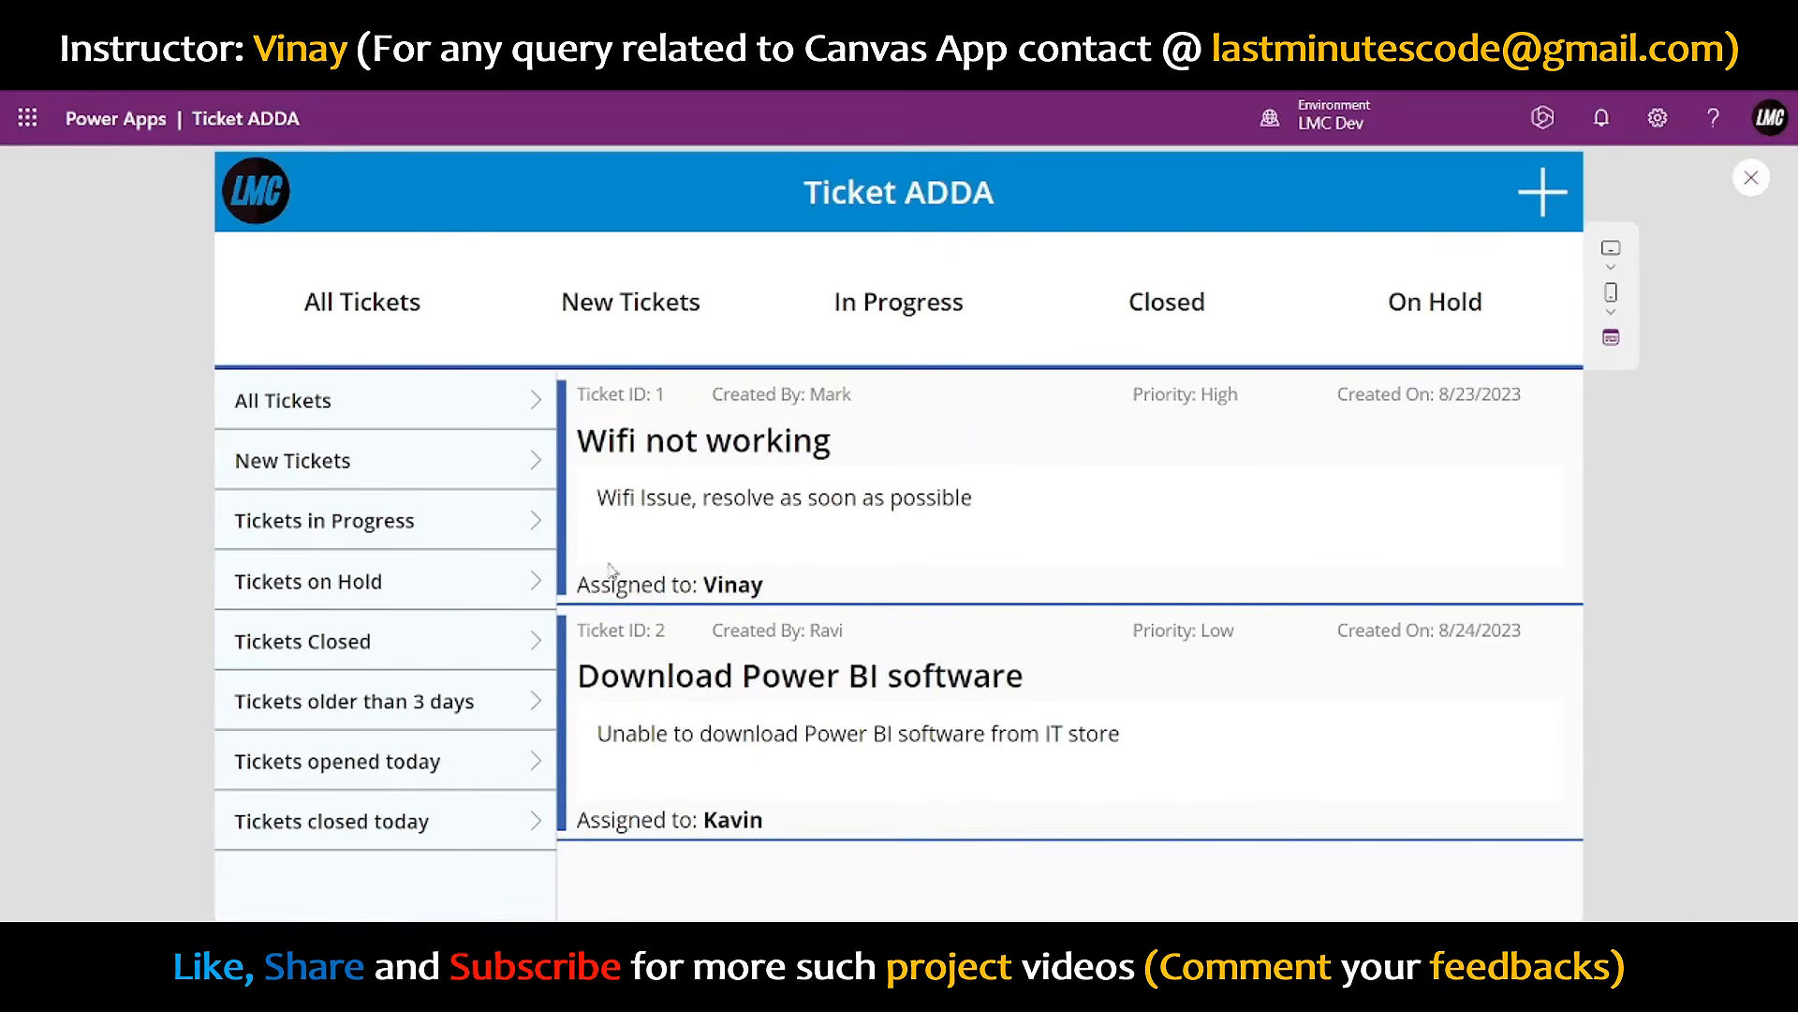
{"action": "left_click", "coordinate": [1751, 177]}
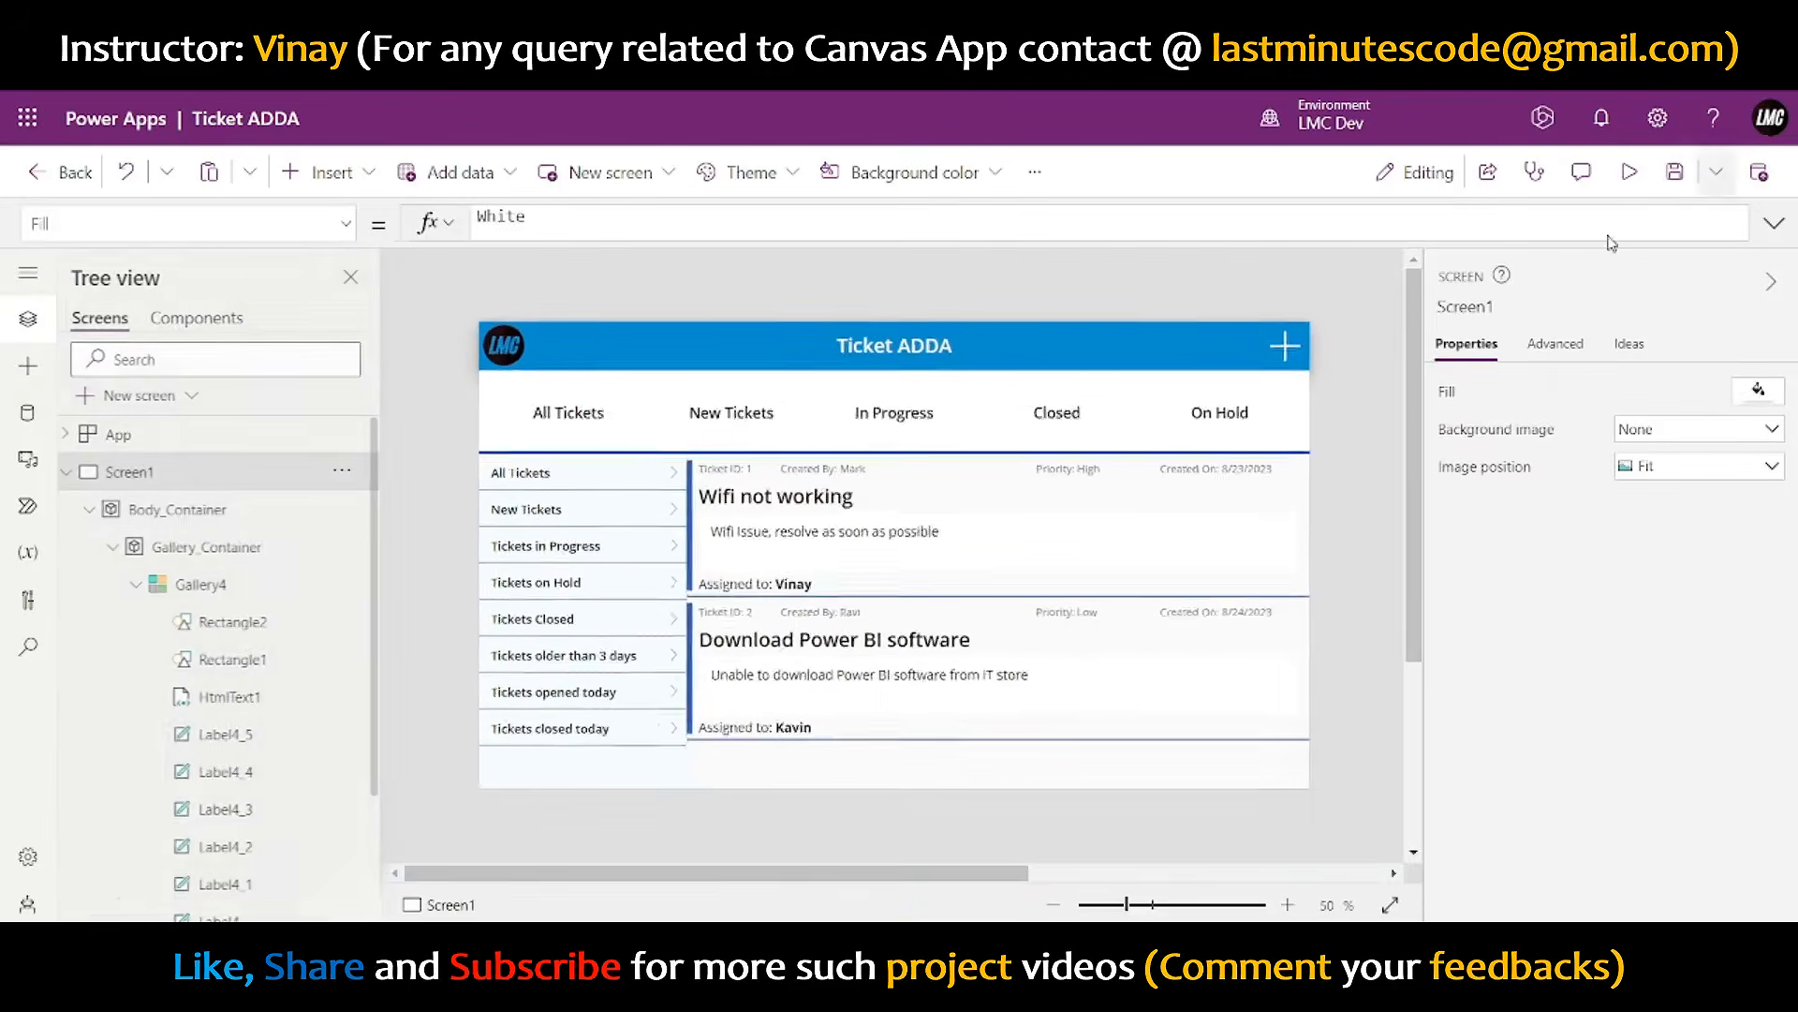
- Try a Y position of 5 for the accent bar and undo the change
{"action": "left_click", "coordinate": [698, 530]}
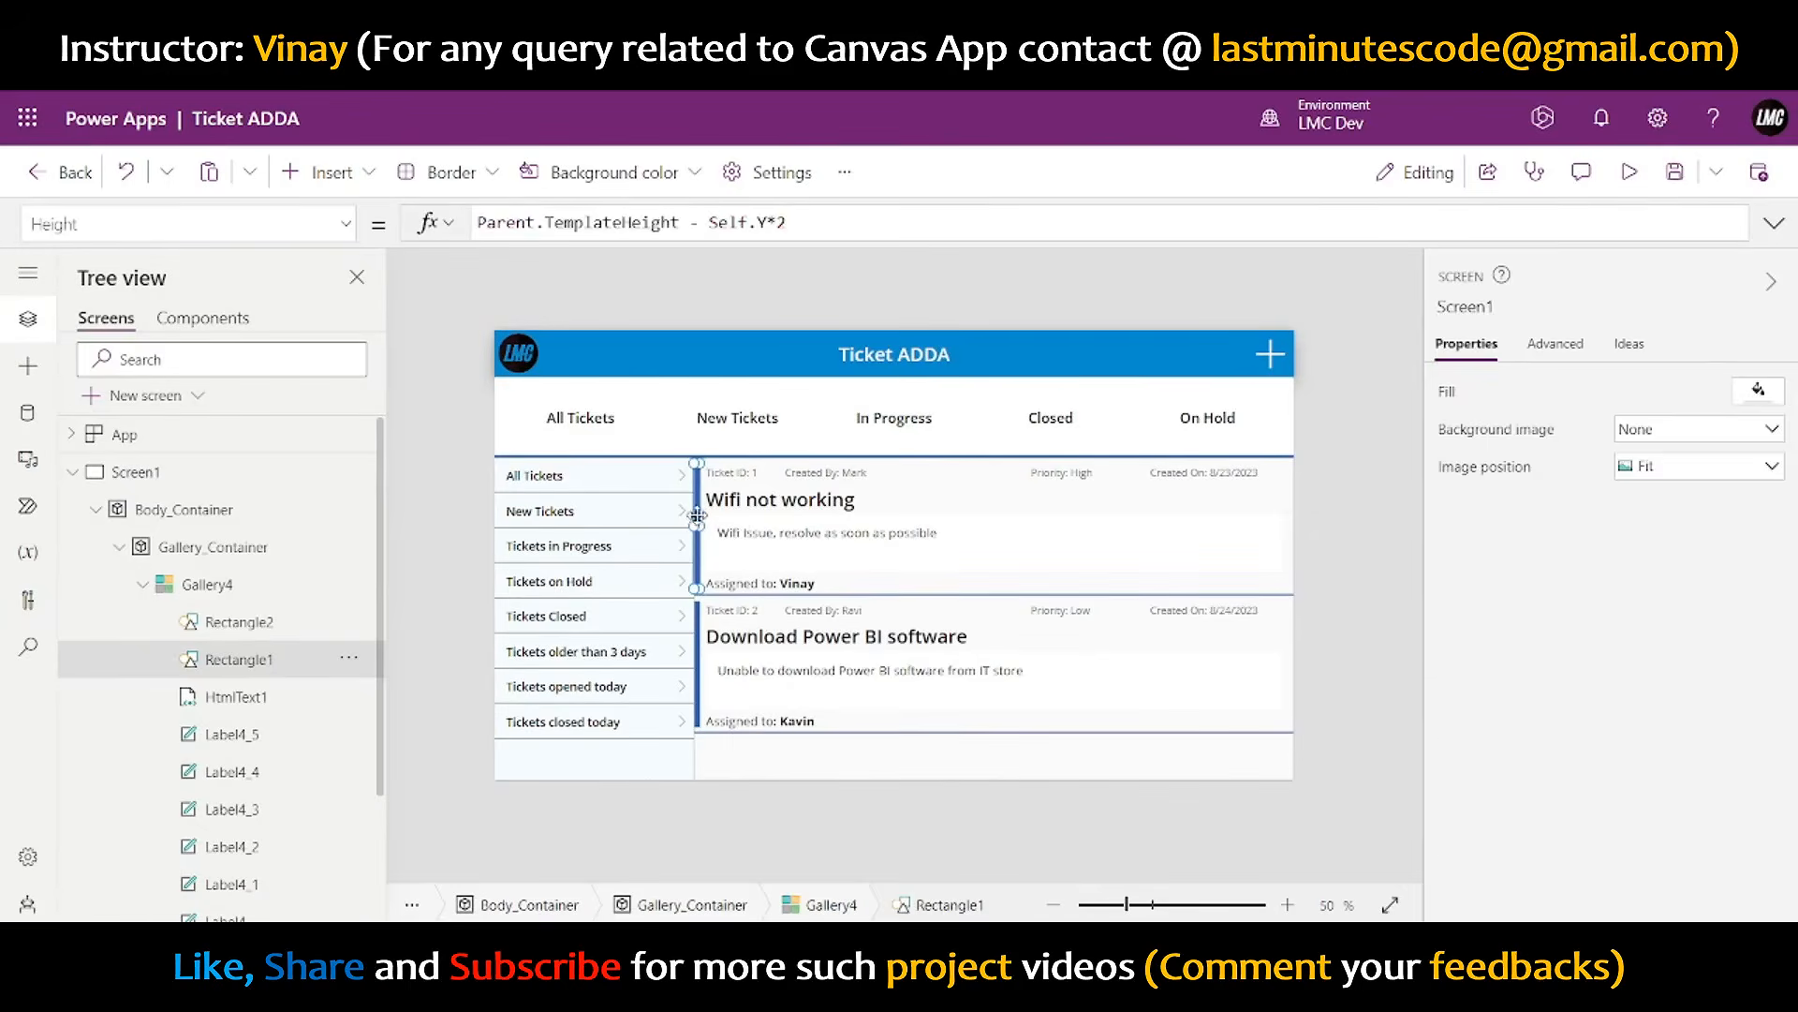
{"action": "left_click", "coordinate": [1724, 484]}
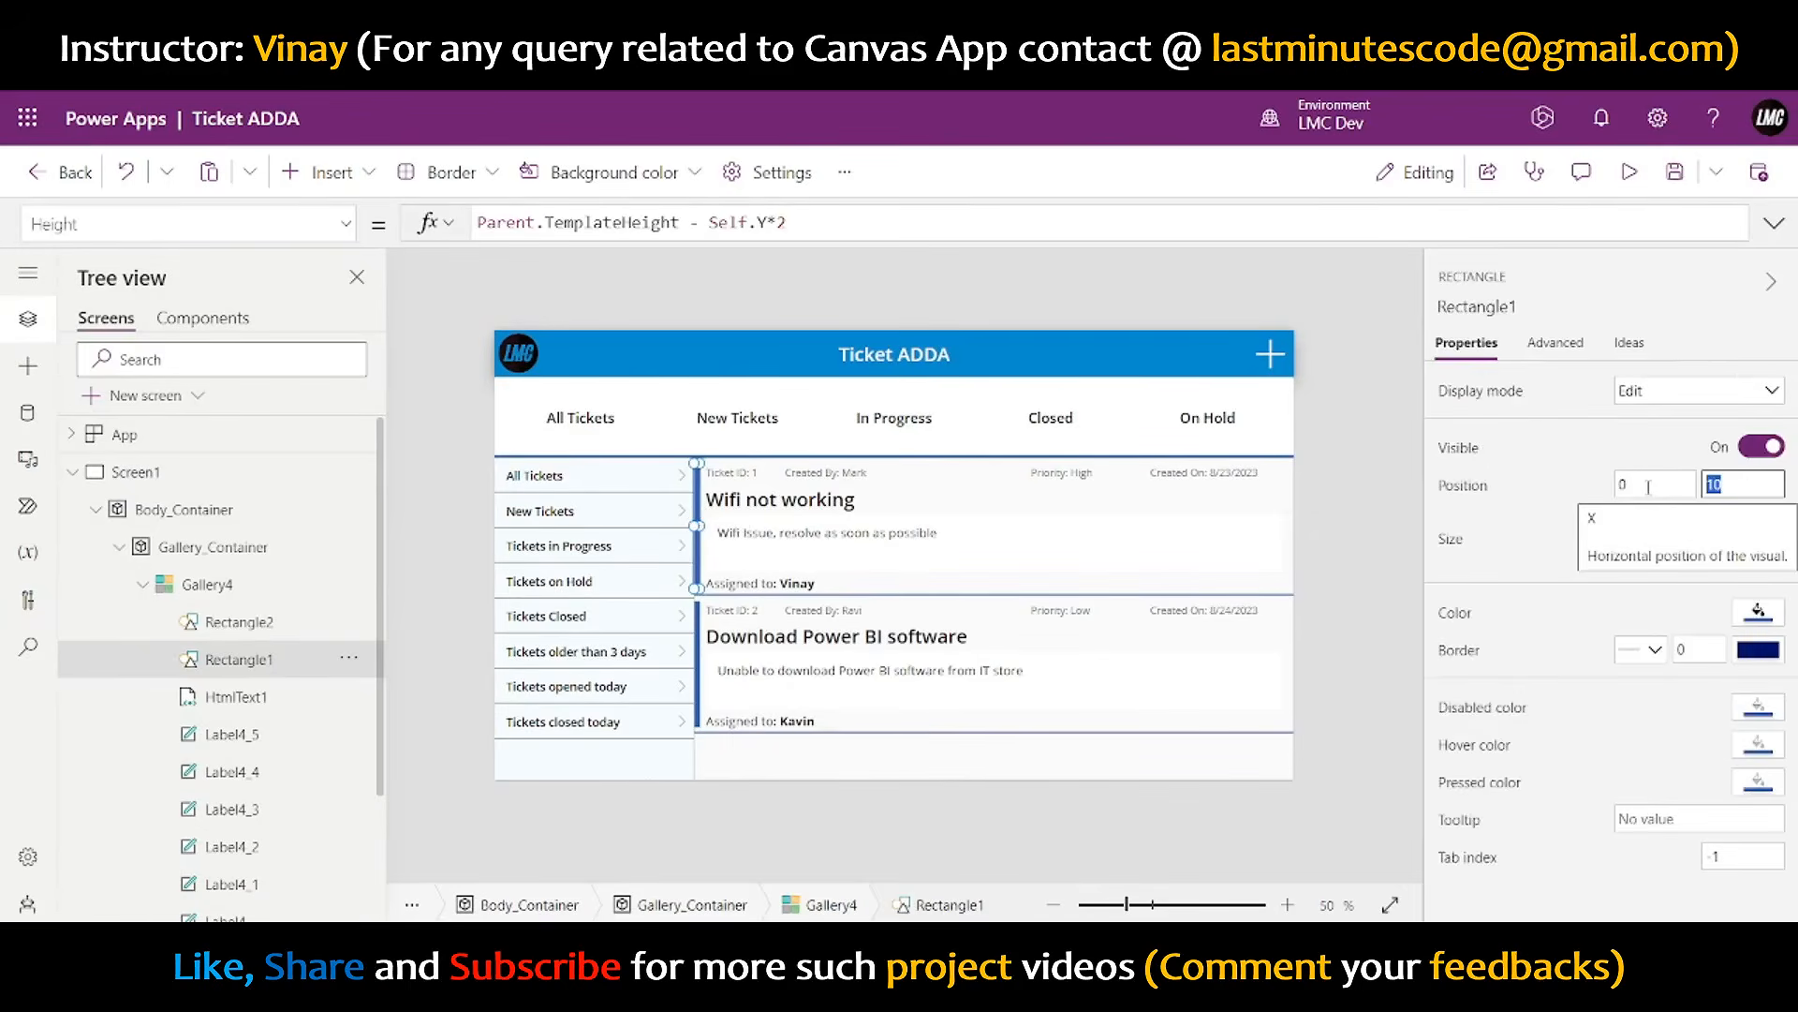
{"action": "type", "text": "5"}
{"action": "left_click", "coordinate": [1585, 527]}
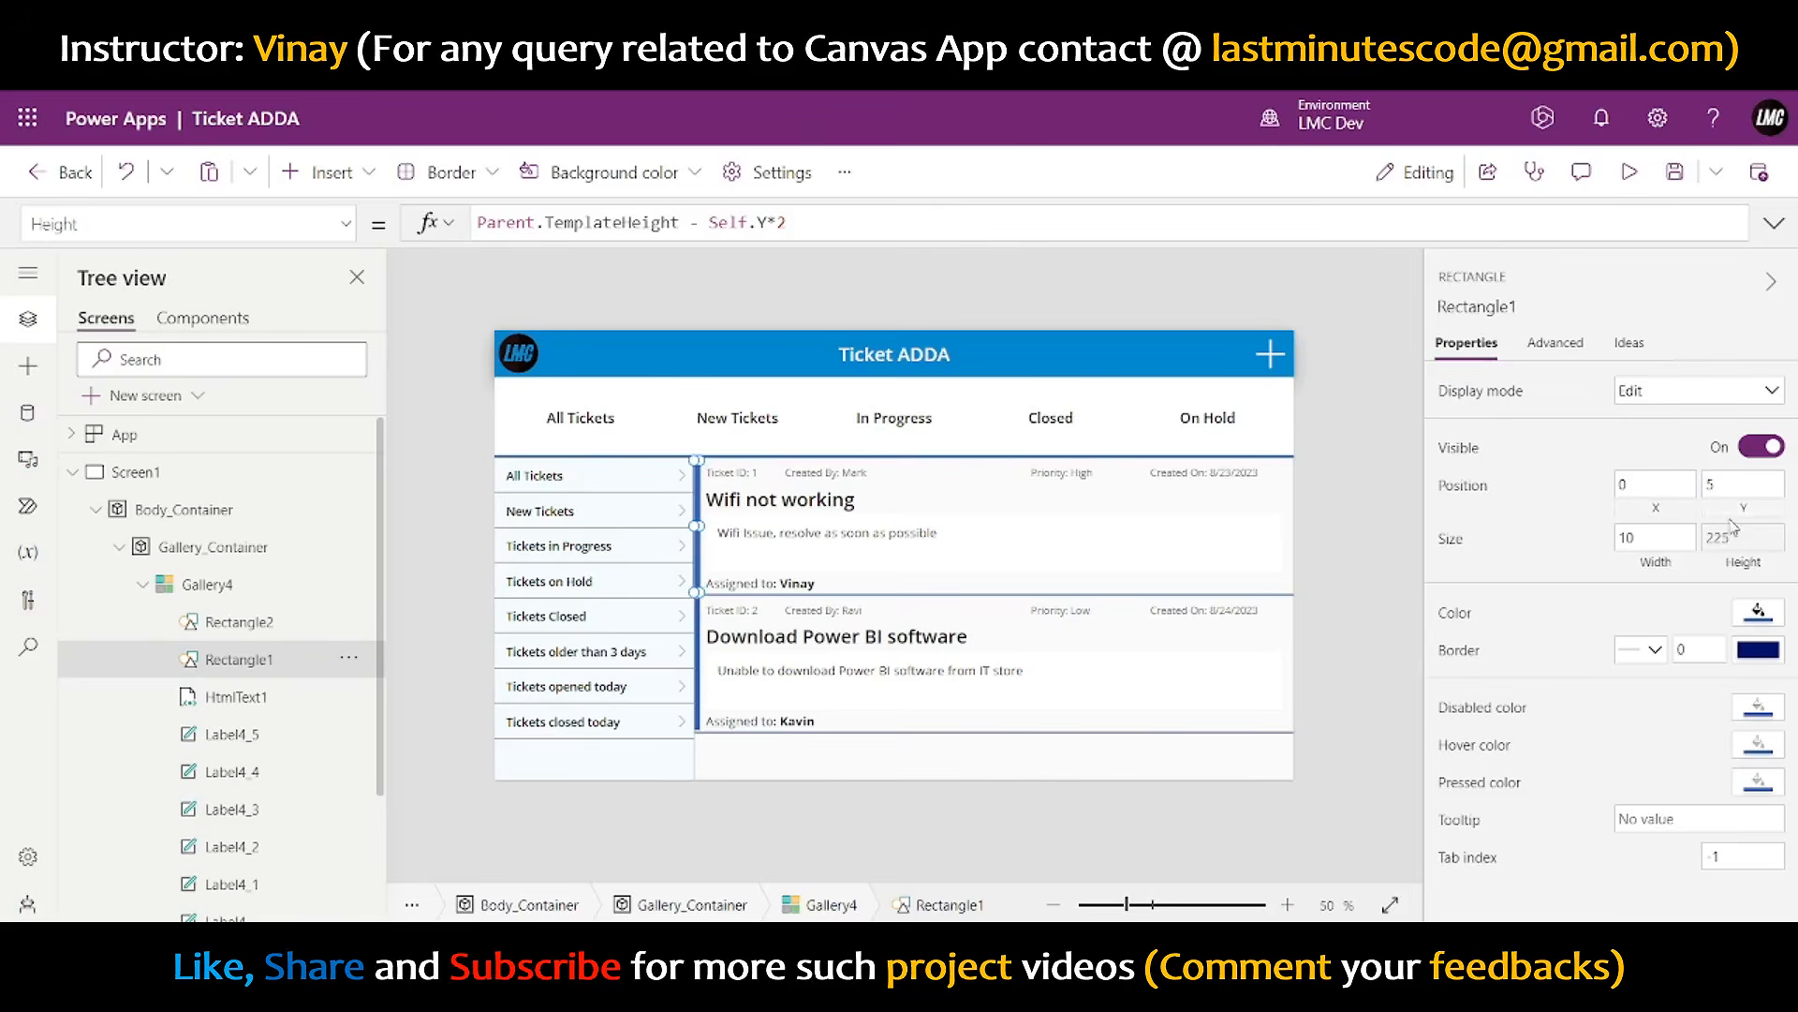
{"action": "key", "text": "ctrl+z"}
- Set the accent bar's width to 5 and preview the app
{"action": "left_click", "coordinate": [1620, 535]}
{"action": "type", "text": "5"}
{"action": "left_click", "coordinate": [1550, 567]}
{"action": "left_click", "coordinate": [1400, 532]}
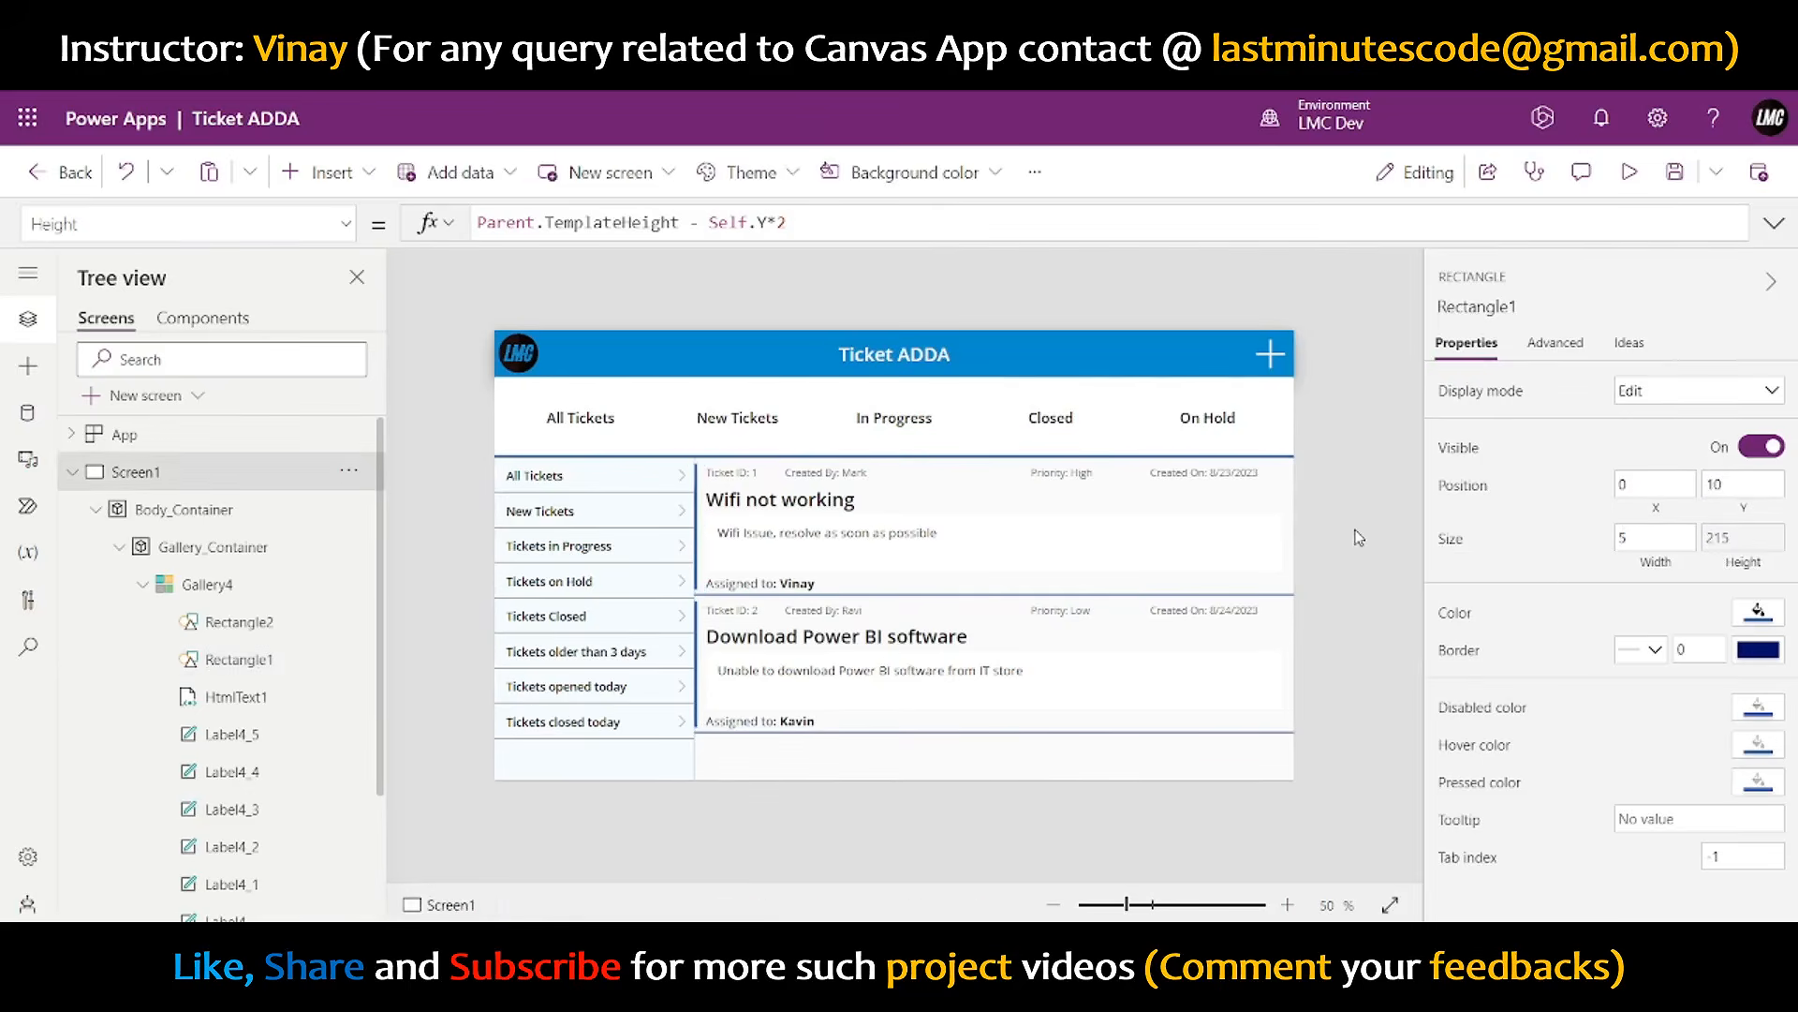
{"action": "left_click", "coordinate": [1630, 172]}
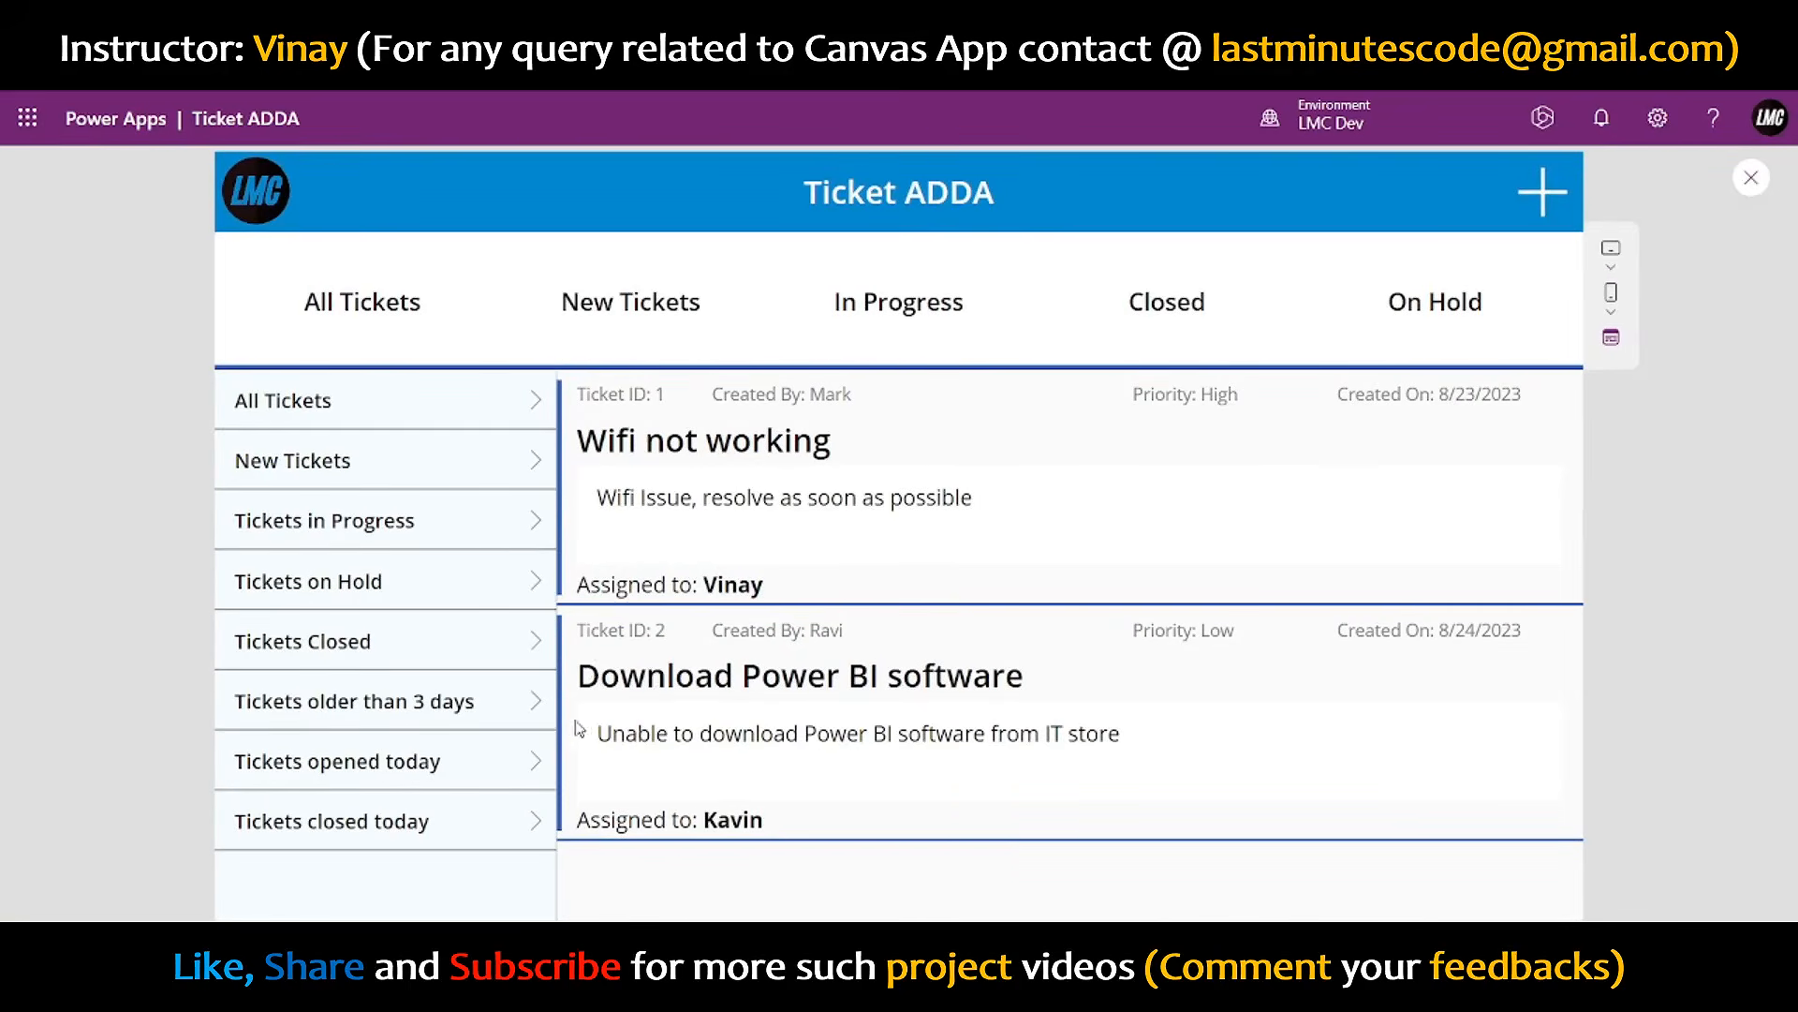
{"action": "left_click", "coordinate": [1750, 177]}
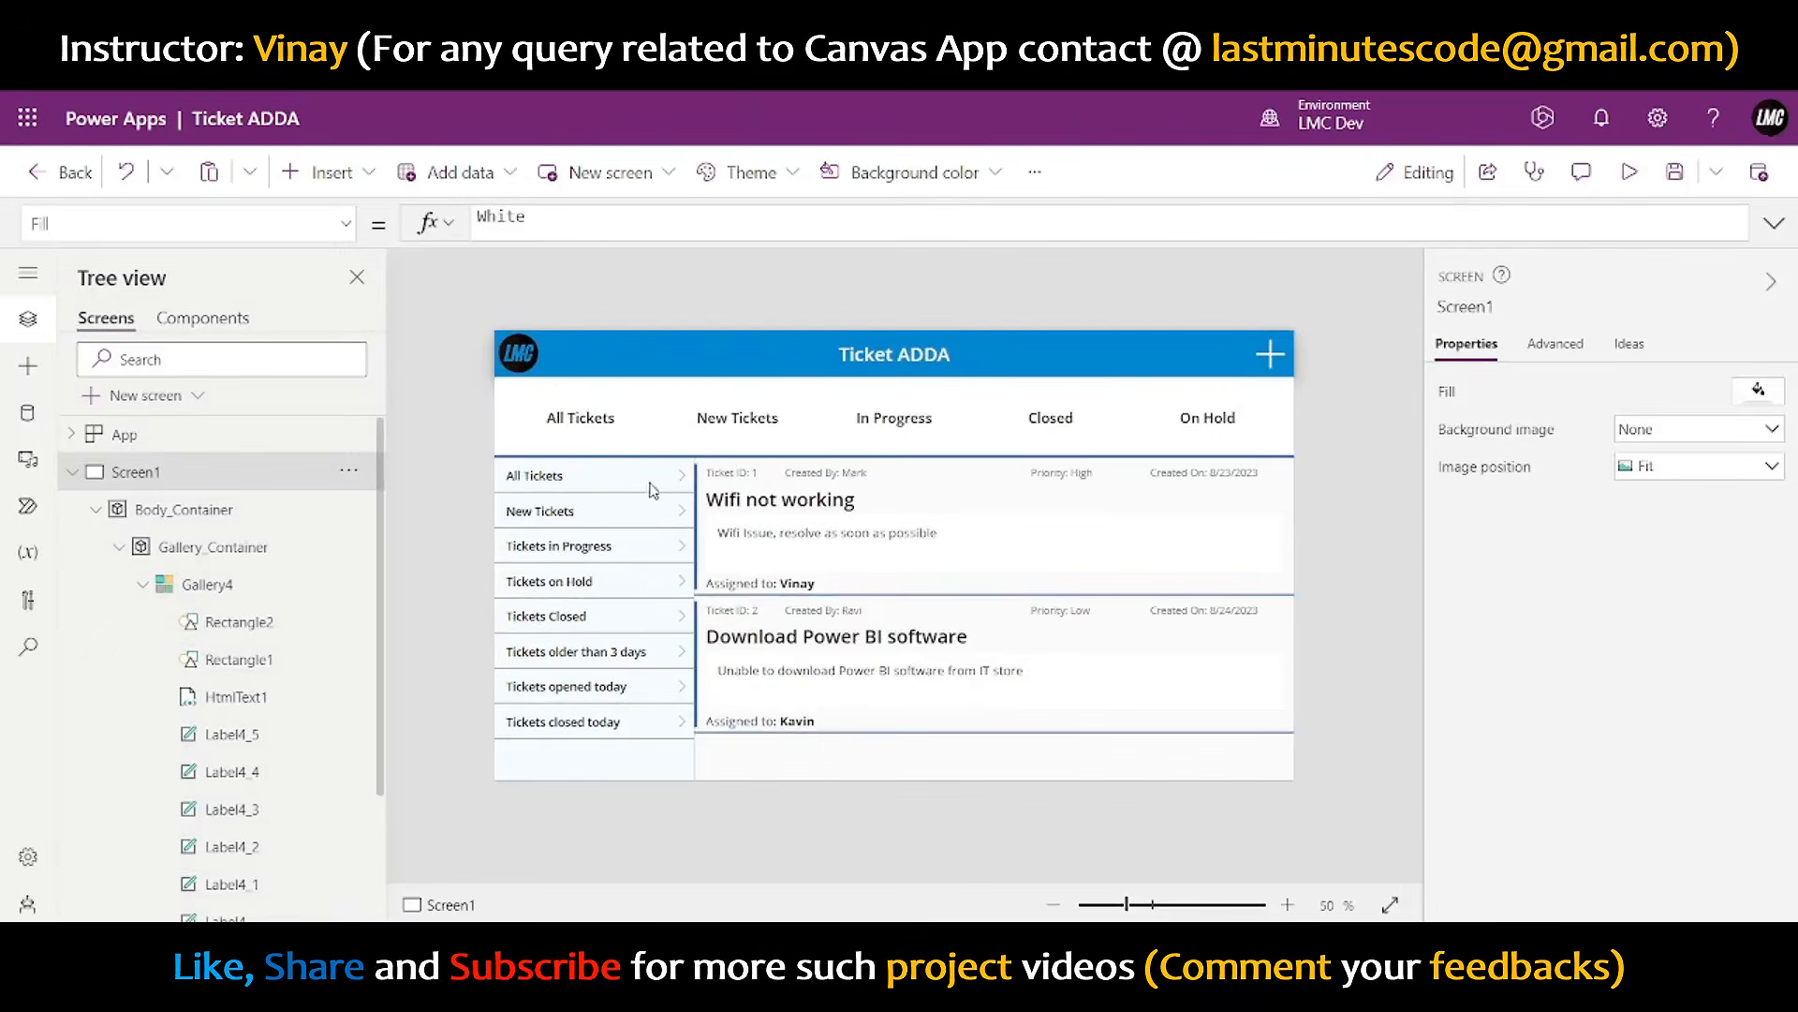
- Select the accent bar, and switch to the Service Desk app to examine the colored bars beside its tickets
{"action": "left_click", "coordinate": [698, 529]}
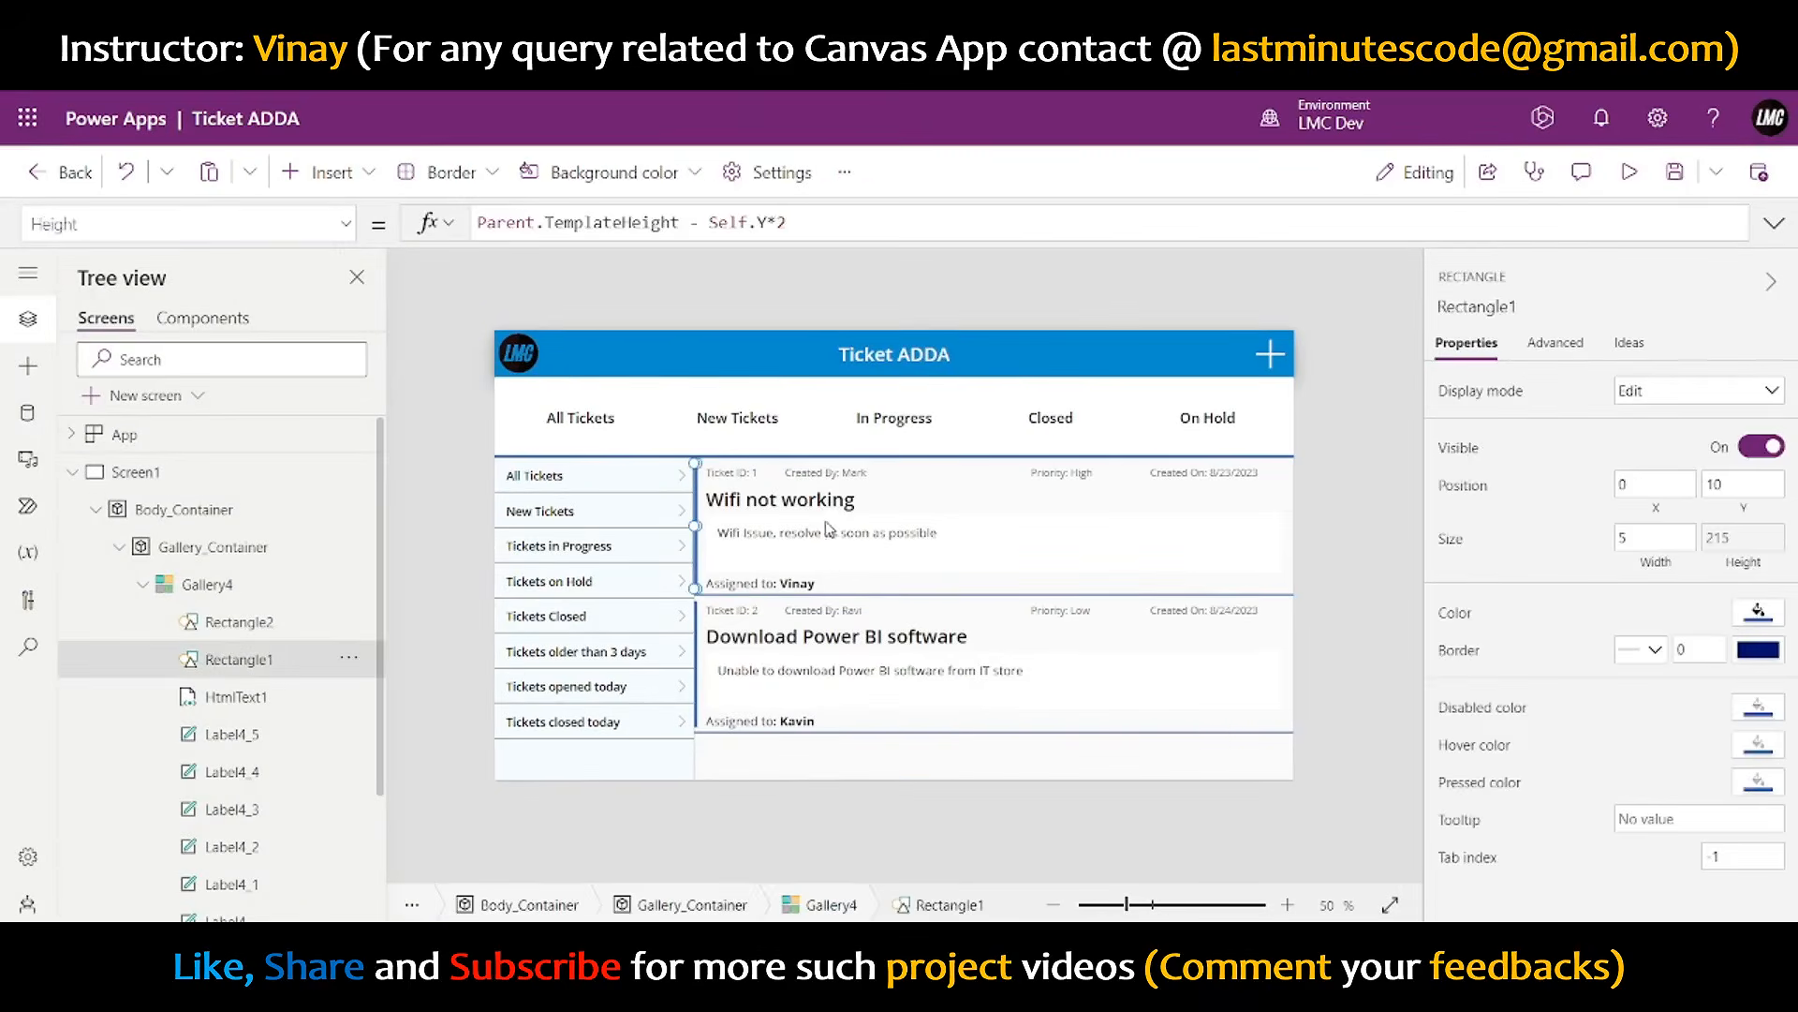
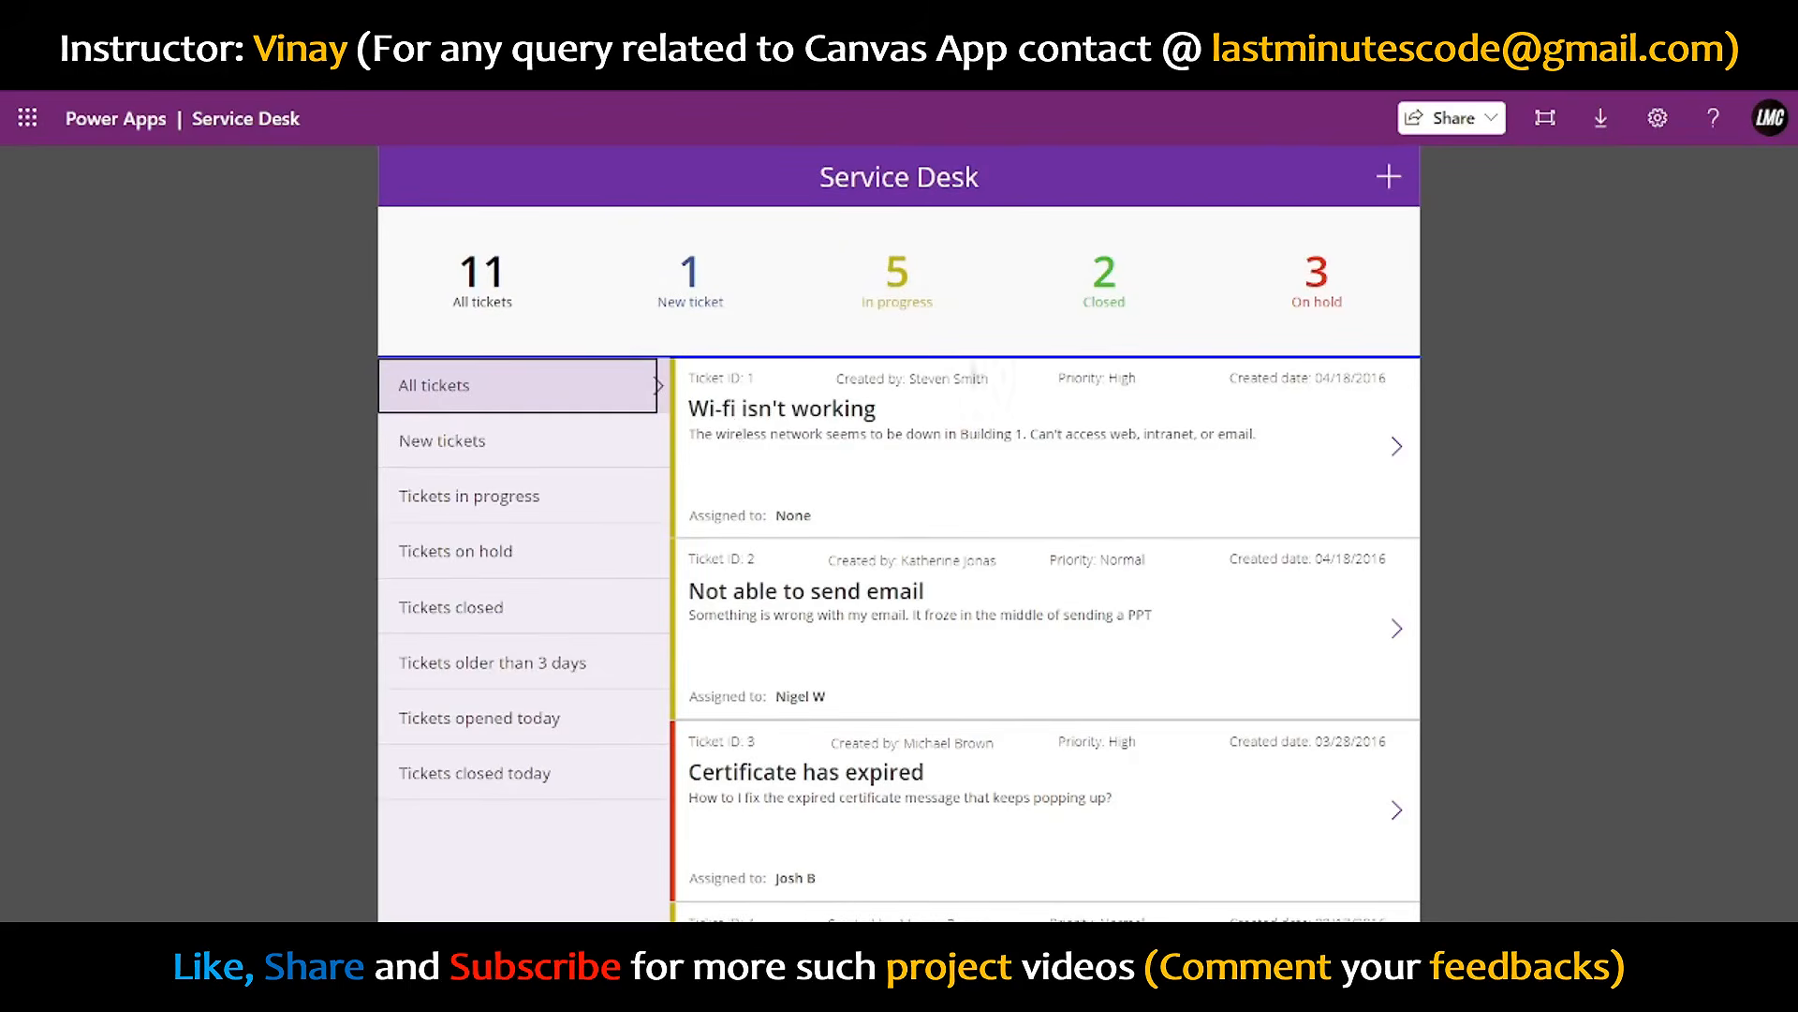
{"action": "scroll", "coordinate": [948, 719], "scroll_direction": "down", "scroll_amount": 1}
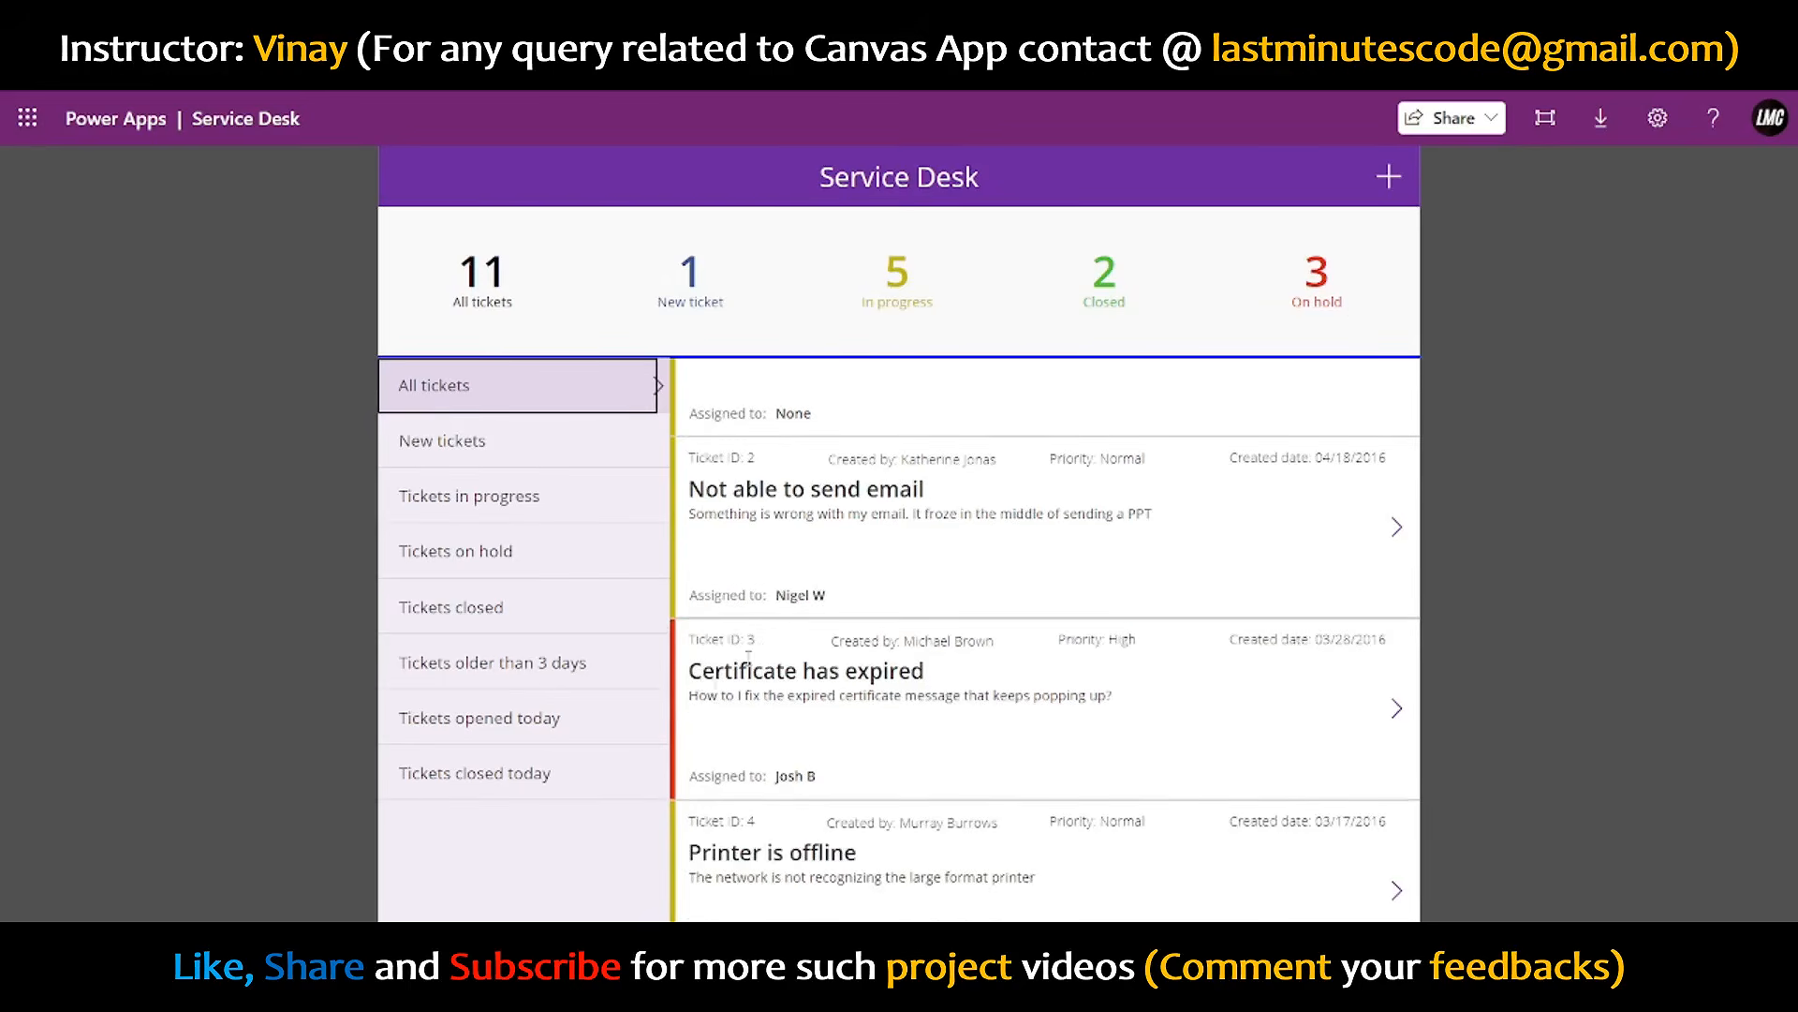
{"action": "scroll", "coordinate": [748, 653], "scroll_direction": "down", "scroll_amount": 8}
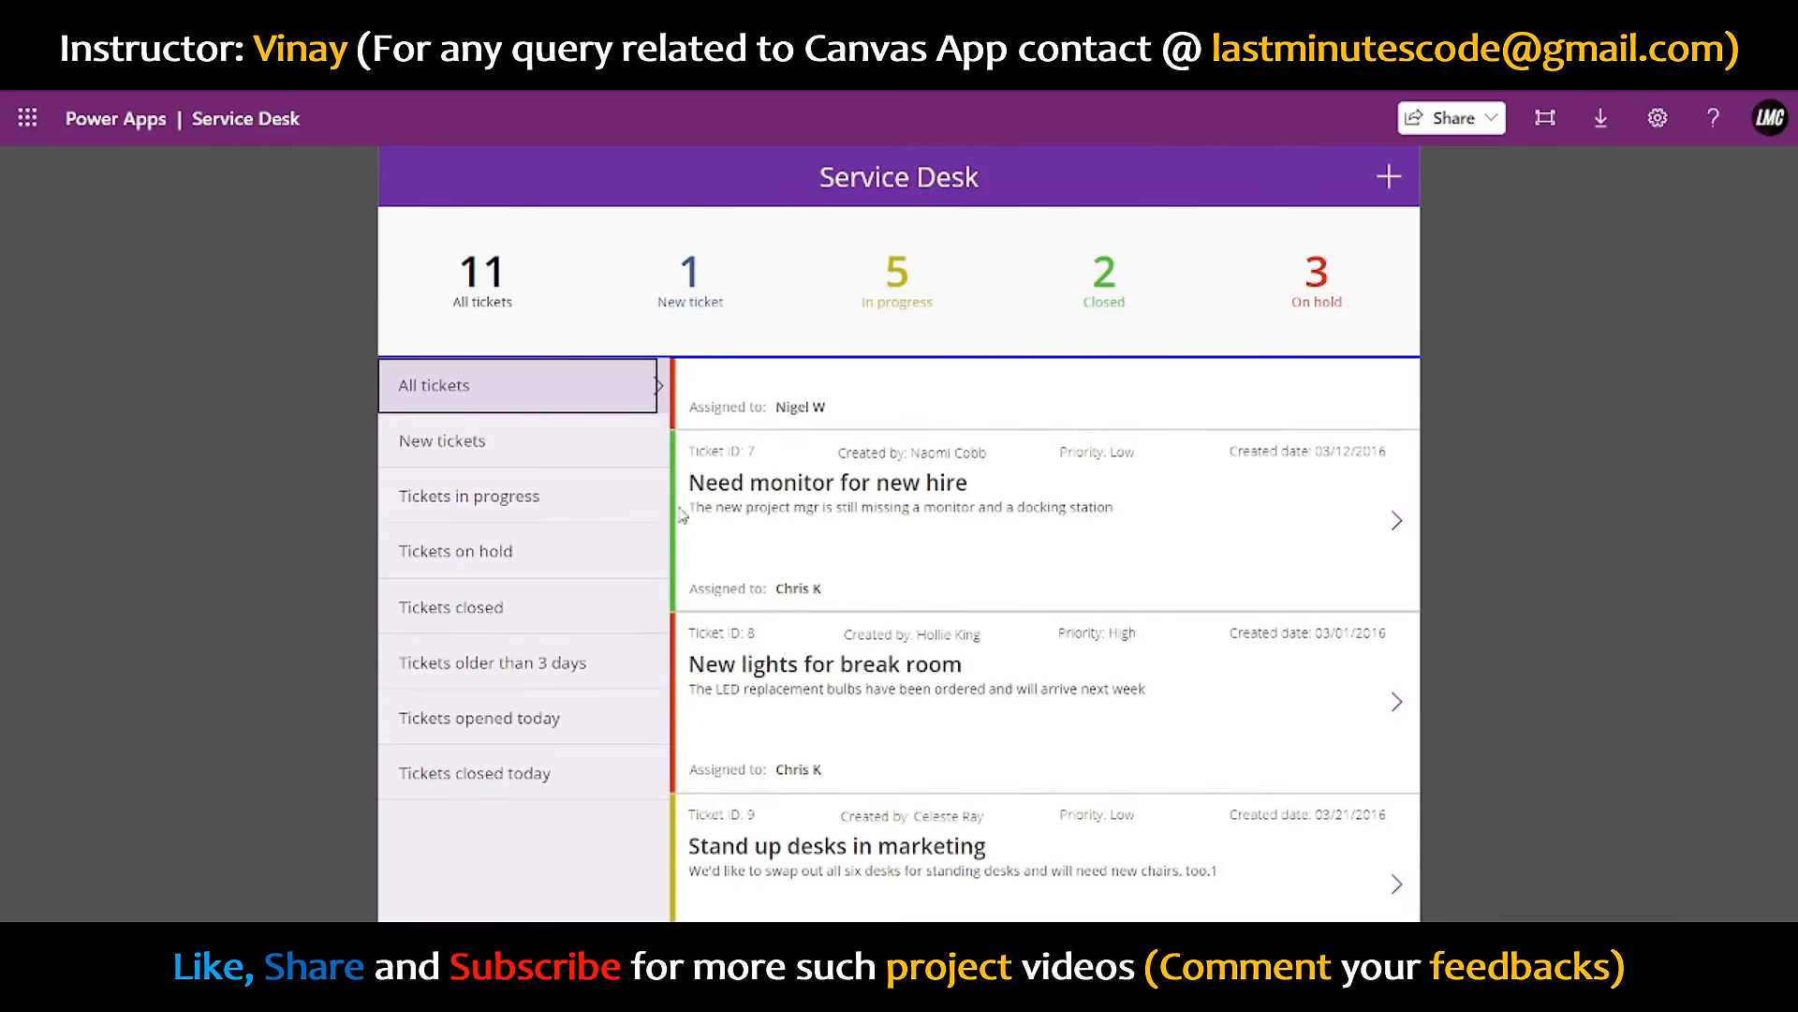
{"action": "scroll", "coordinate": [734, 542], "scroll_direction": "up", "scroll_amount": 10}
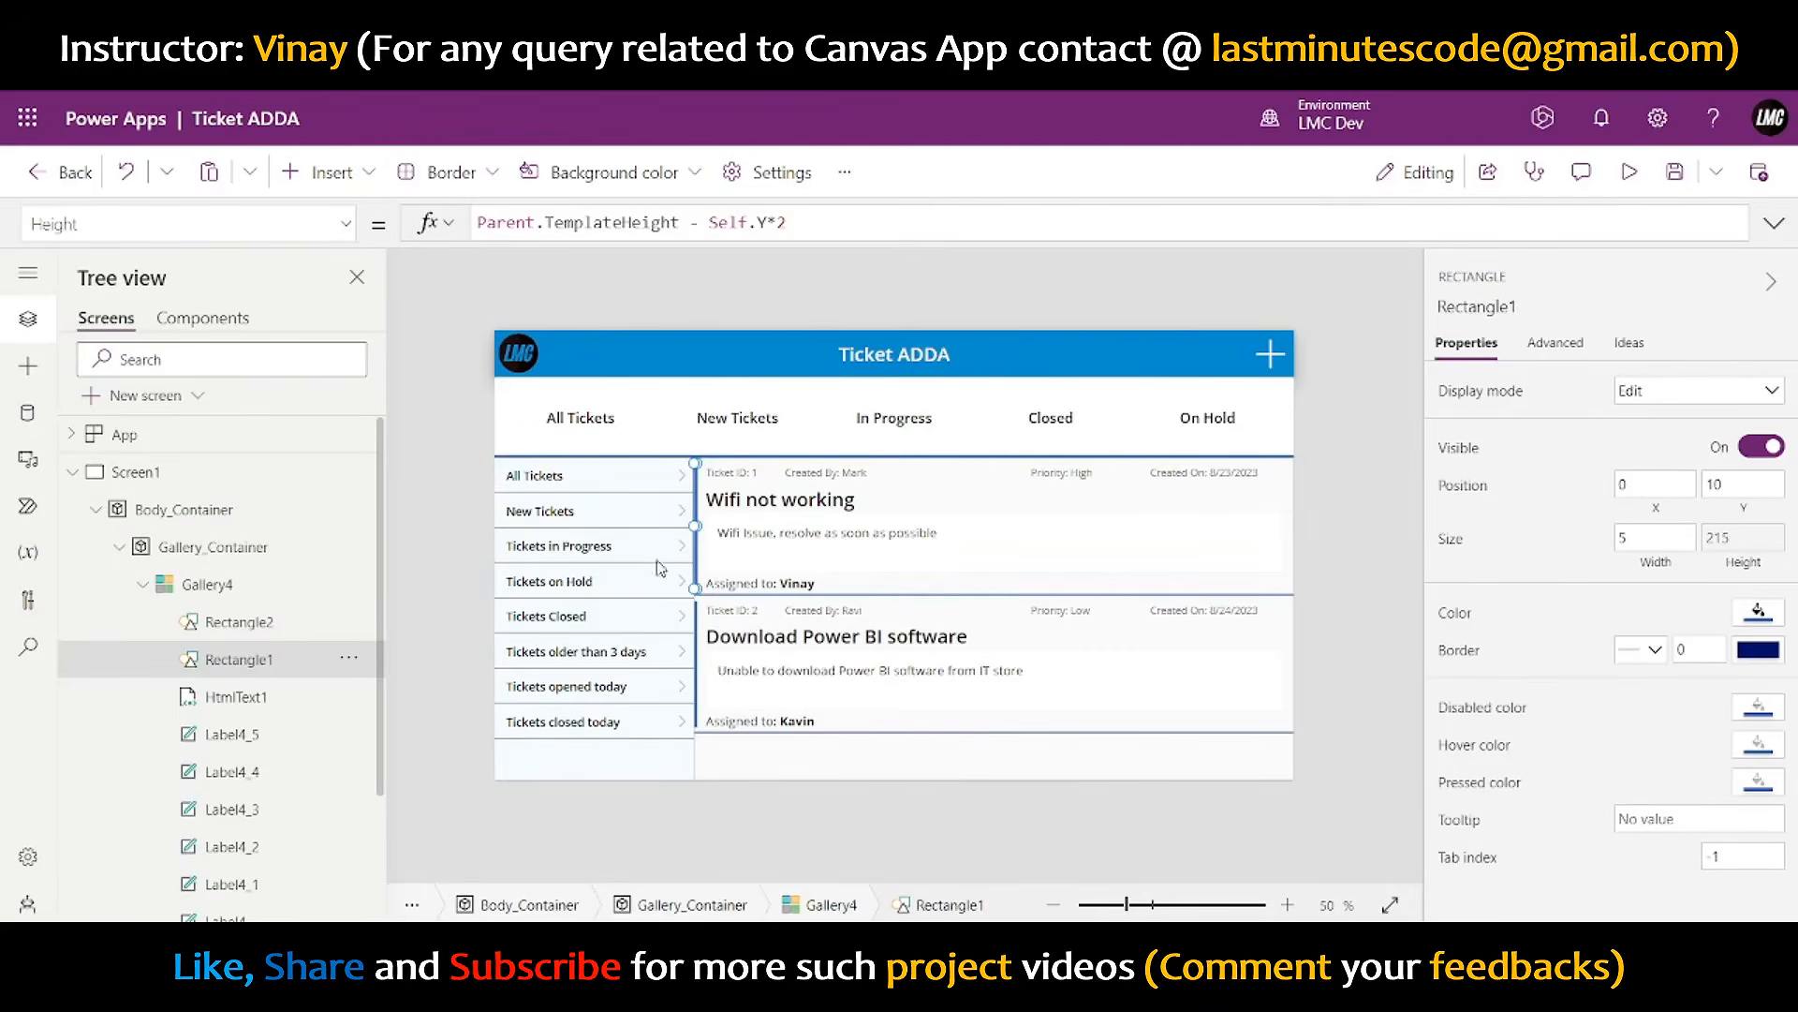
- Change the accent bar's color to the light blue RGBA(0, 134, 208, 1)
{"action": "left_click", "coordinate": [1756, 615]}
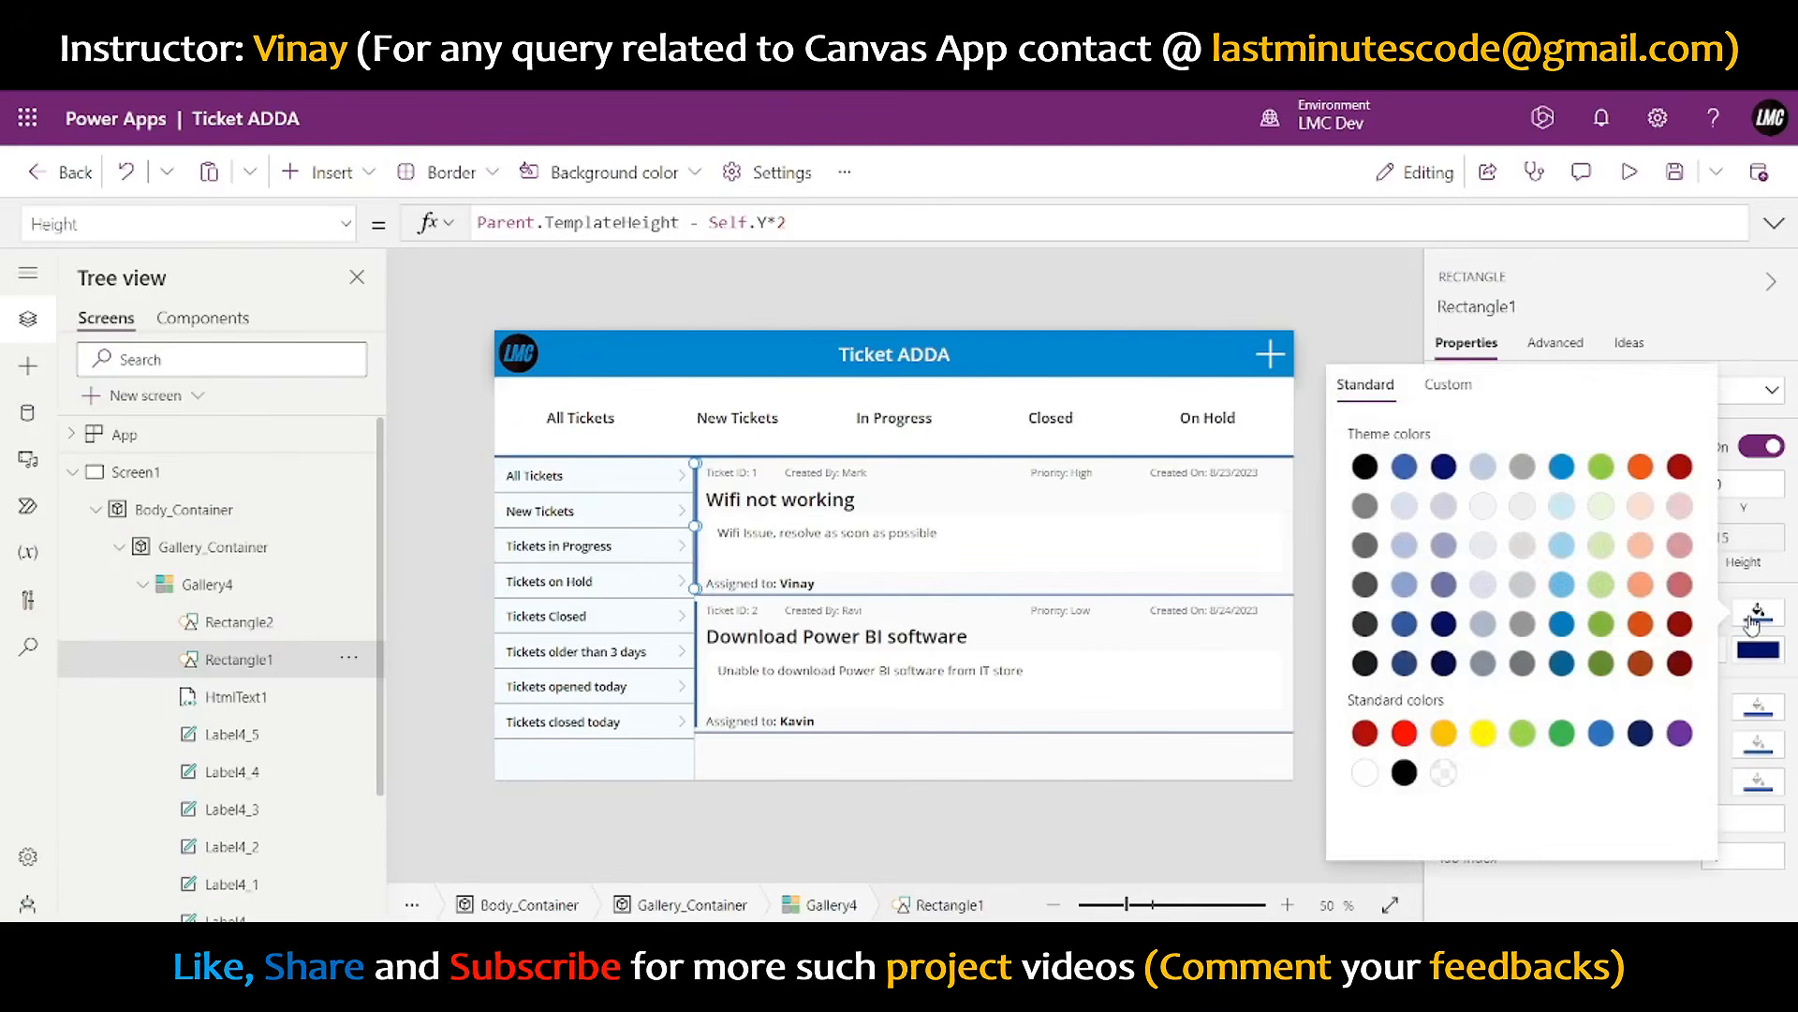
{"action": "left_click", "coordinate": [1756, 614]}
{"action": "left_click", "coordinate": [1756, 614]}
- Start a Switch function in the accent bar's Fill formula, on a line above the existing RGBA color
{"action": "left_click", "coordinate": [346, 223]}
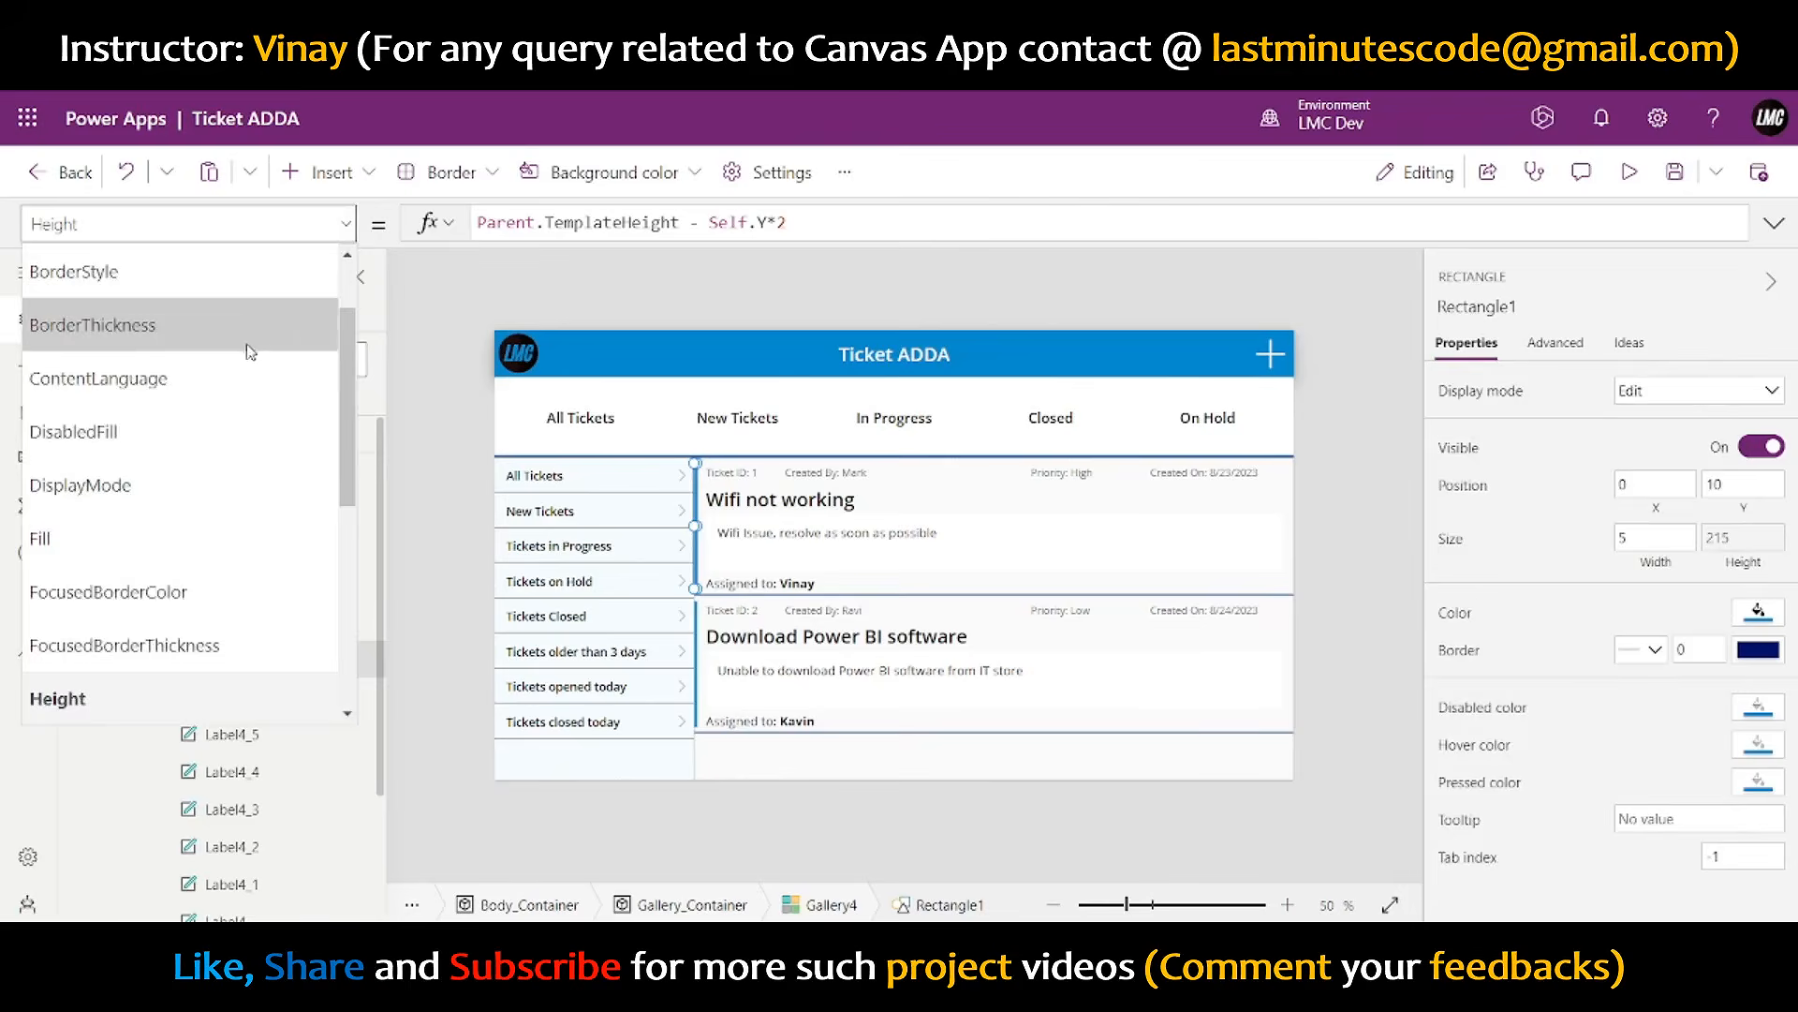
{"action": "scroll", "coordinate": [113, 478], "scroll_direction": "up", "scroll_amount": 1}
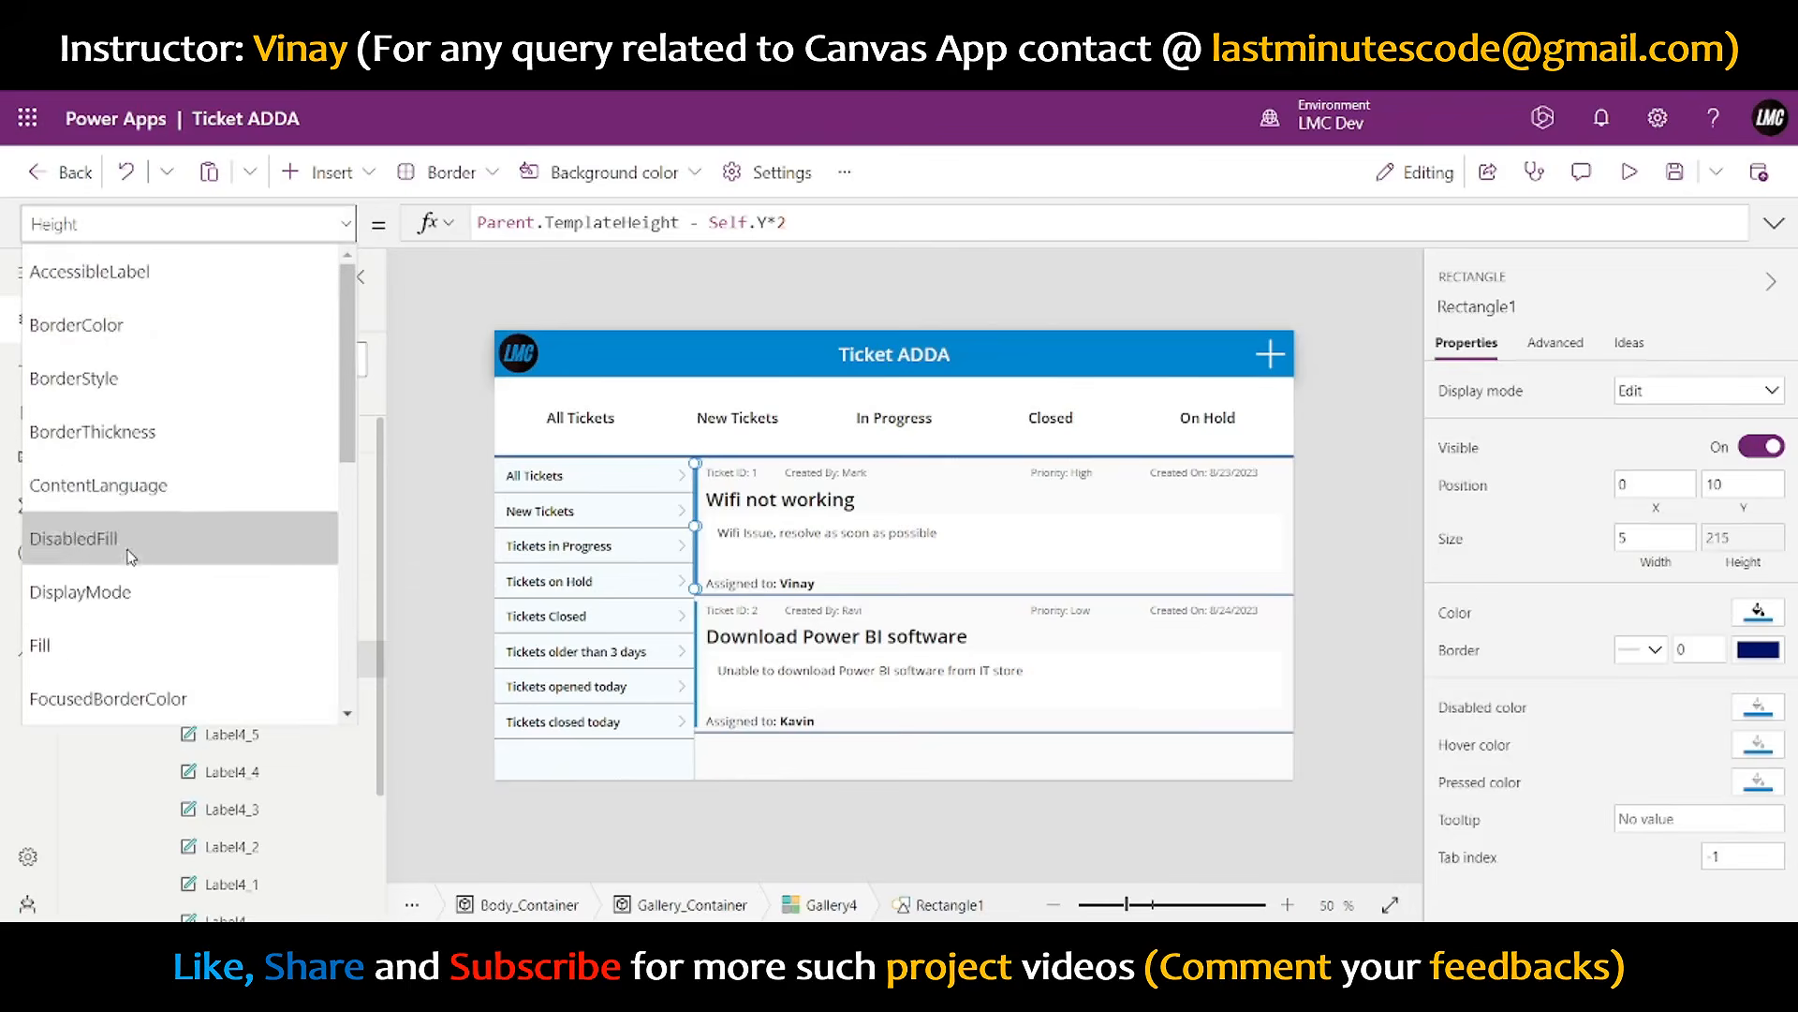
{"action": "scroll", "coordinate": [131, 543], "scroll_direction": "down", "scroll_amount": 5}
{"action": "scroll", "coordinate": [122, 506], "scroll_direction": "up", "scroll_amount": 5}
{"action": "scroll", "coordinate": [85, 524], "scroll_direction": "down", "scroll_amount": 3}
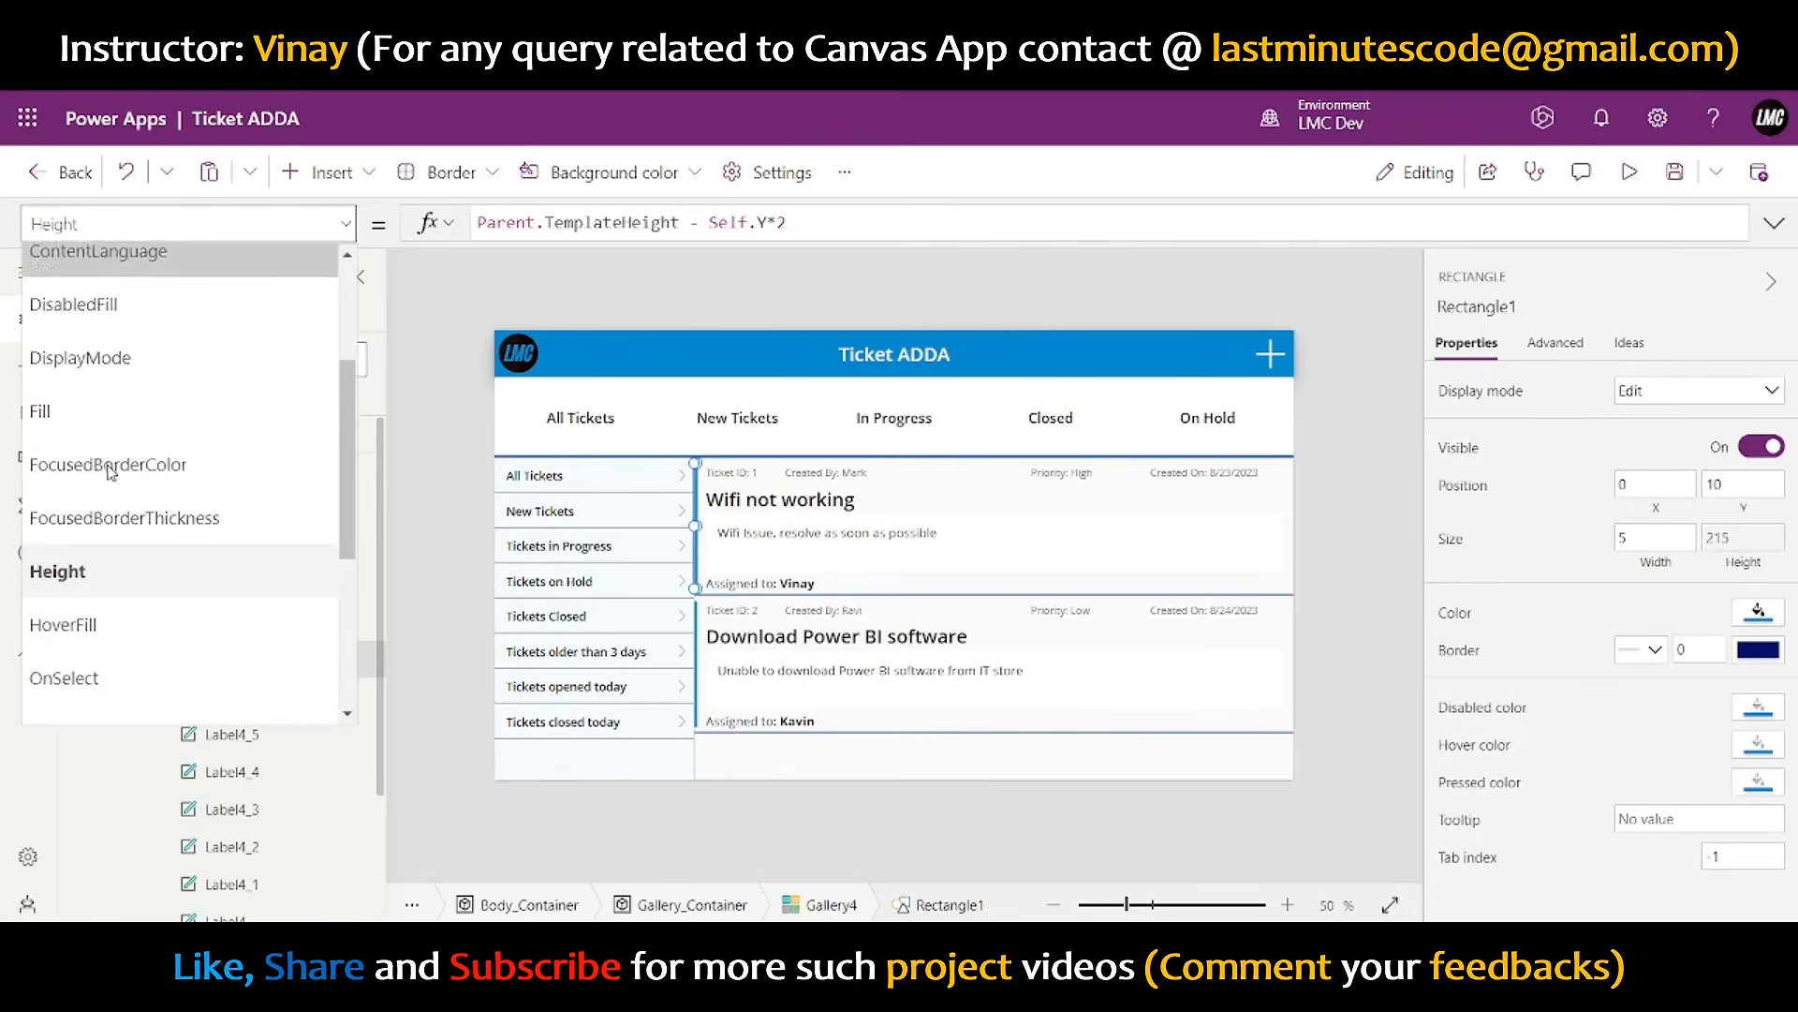
{"action": "scroll", "coordinate": [56, 600], "scroll_direction": "up", "scroll_amount": 3}
{"action": "left_click", "coordinate": [68, 659]}
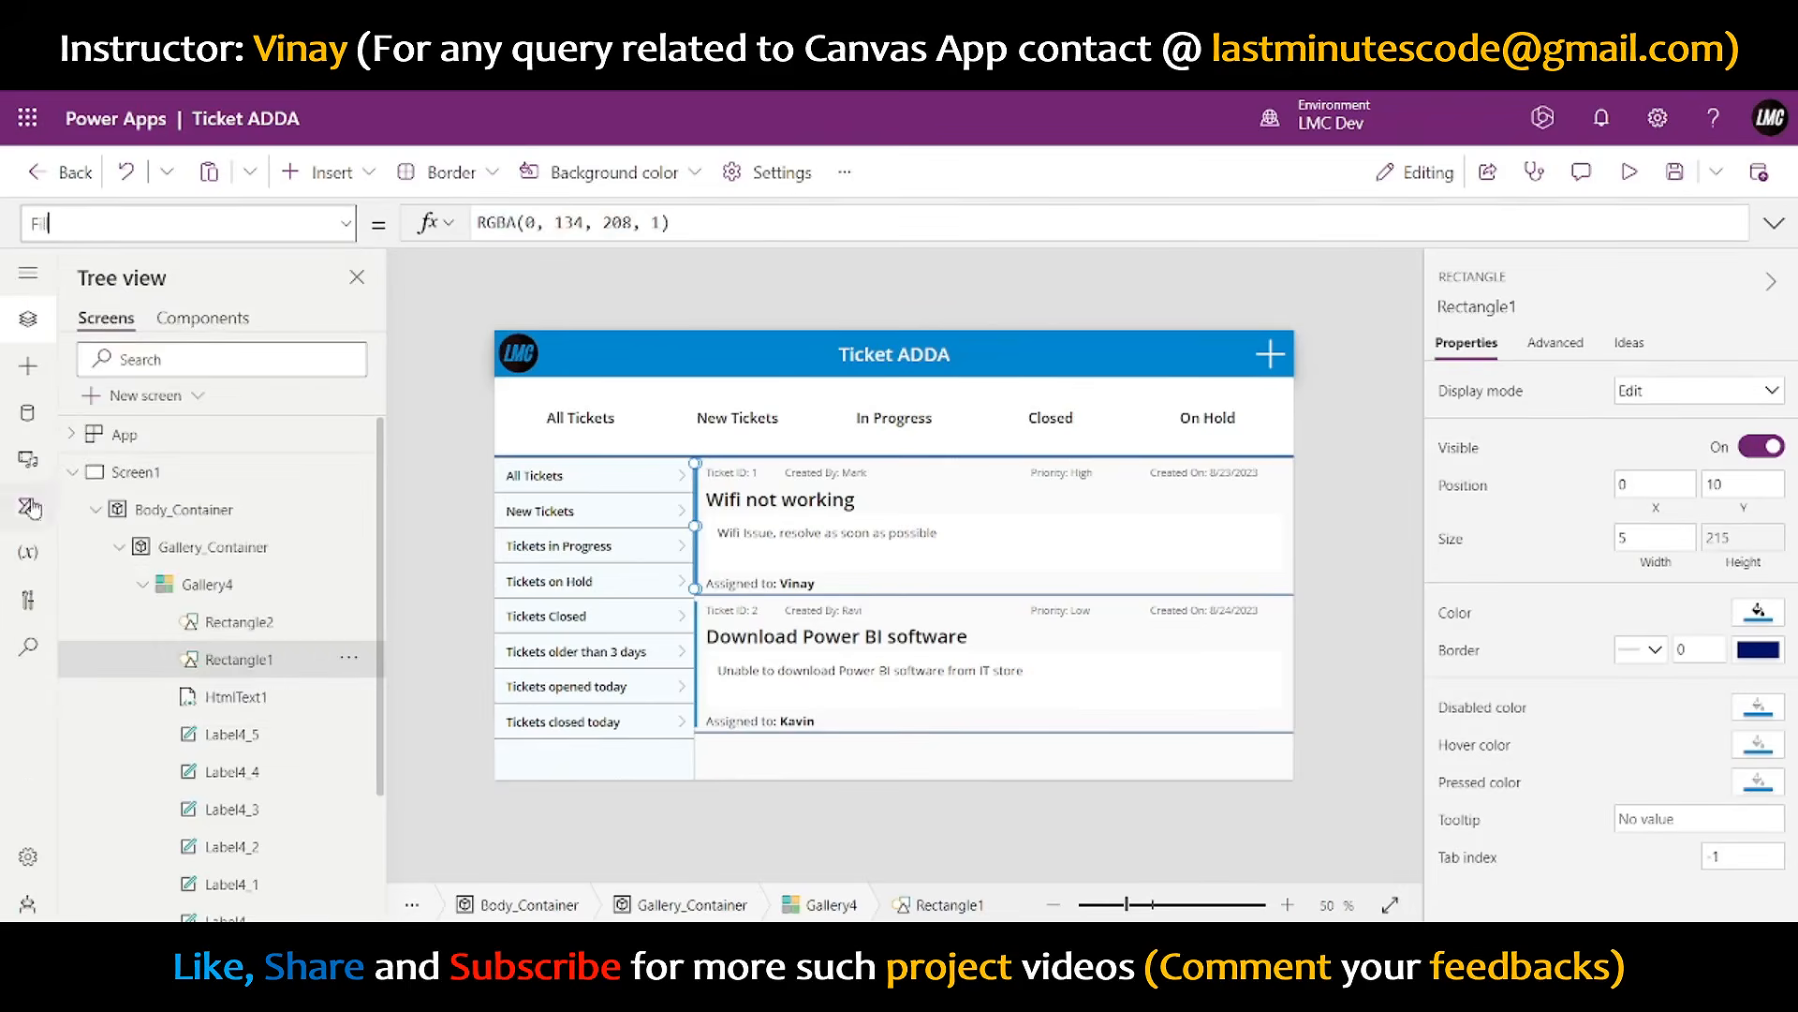
{"action": "left_click", "coordinate": [749, 220]}
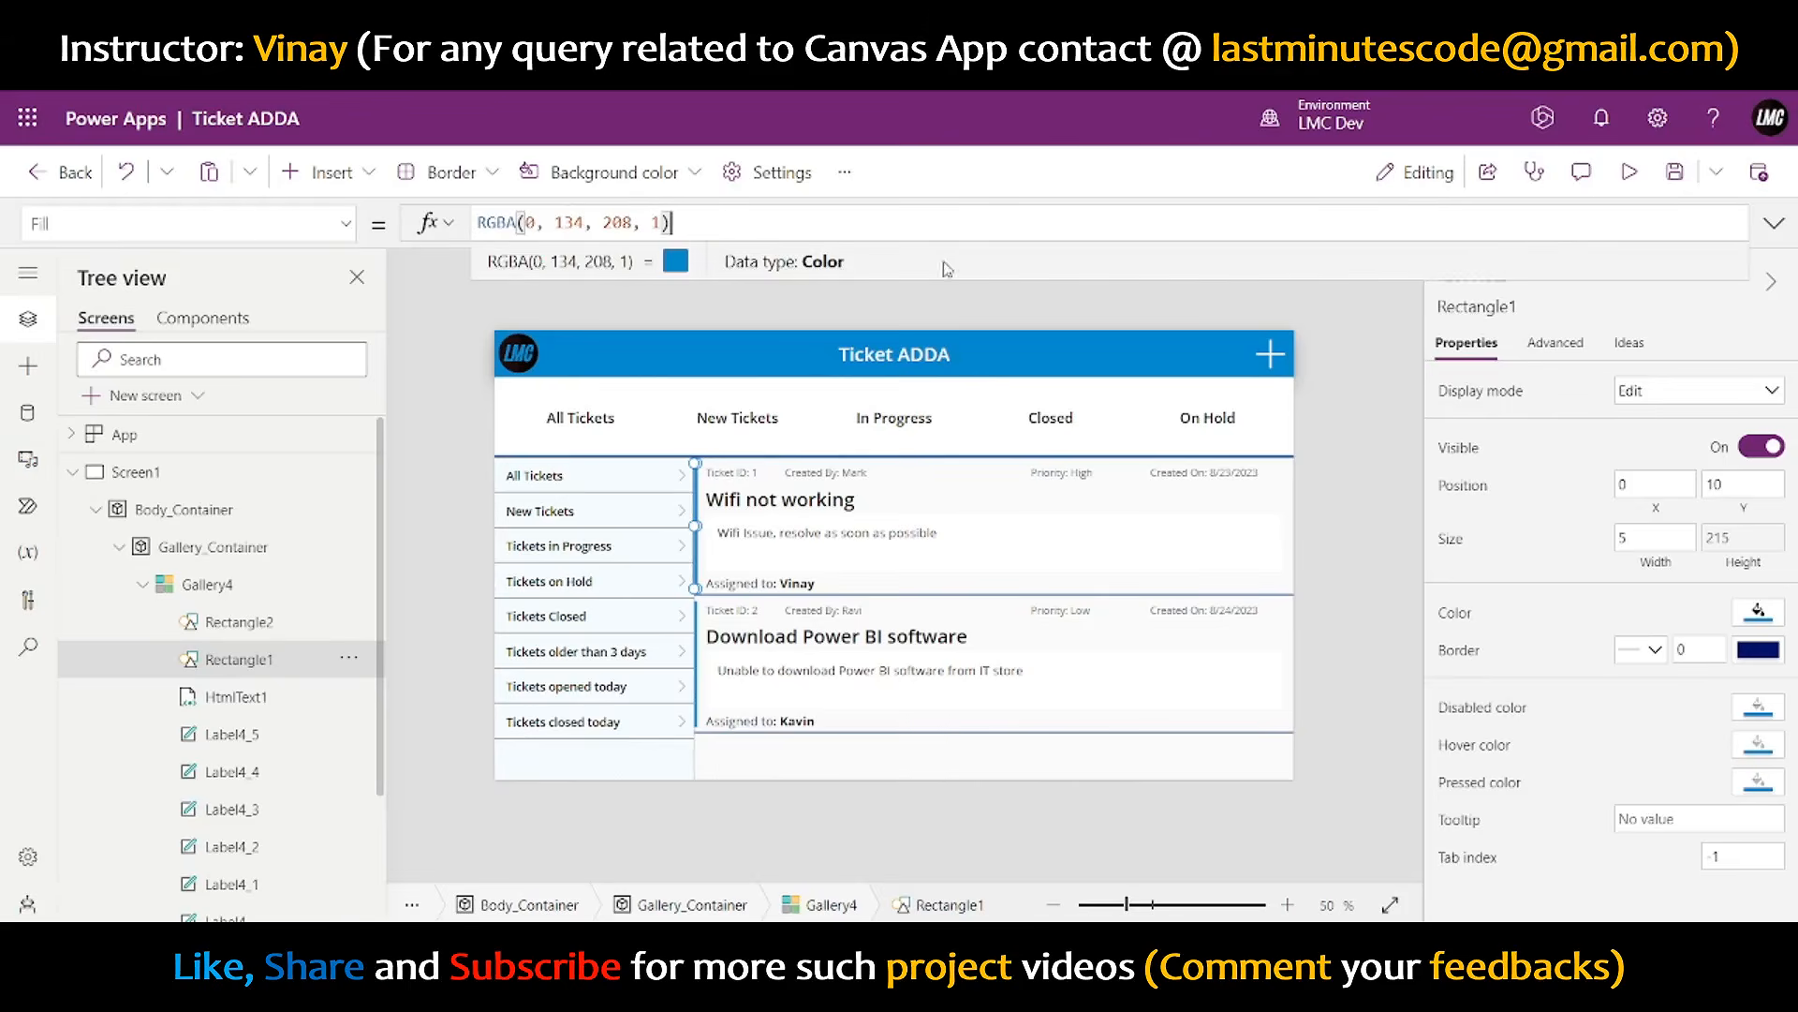
{"action": "left_click", "coordinate": [1773, 223]}
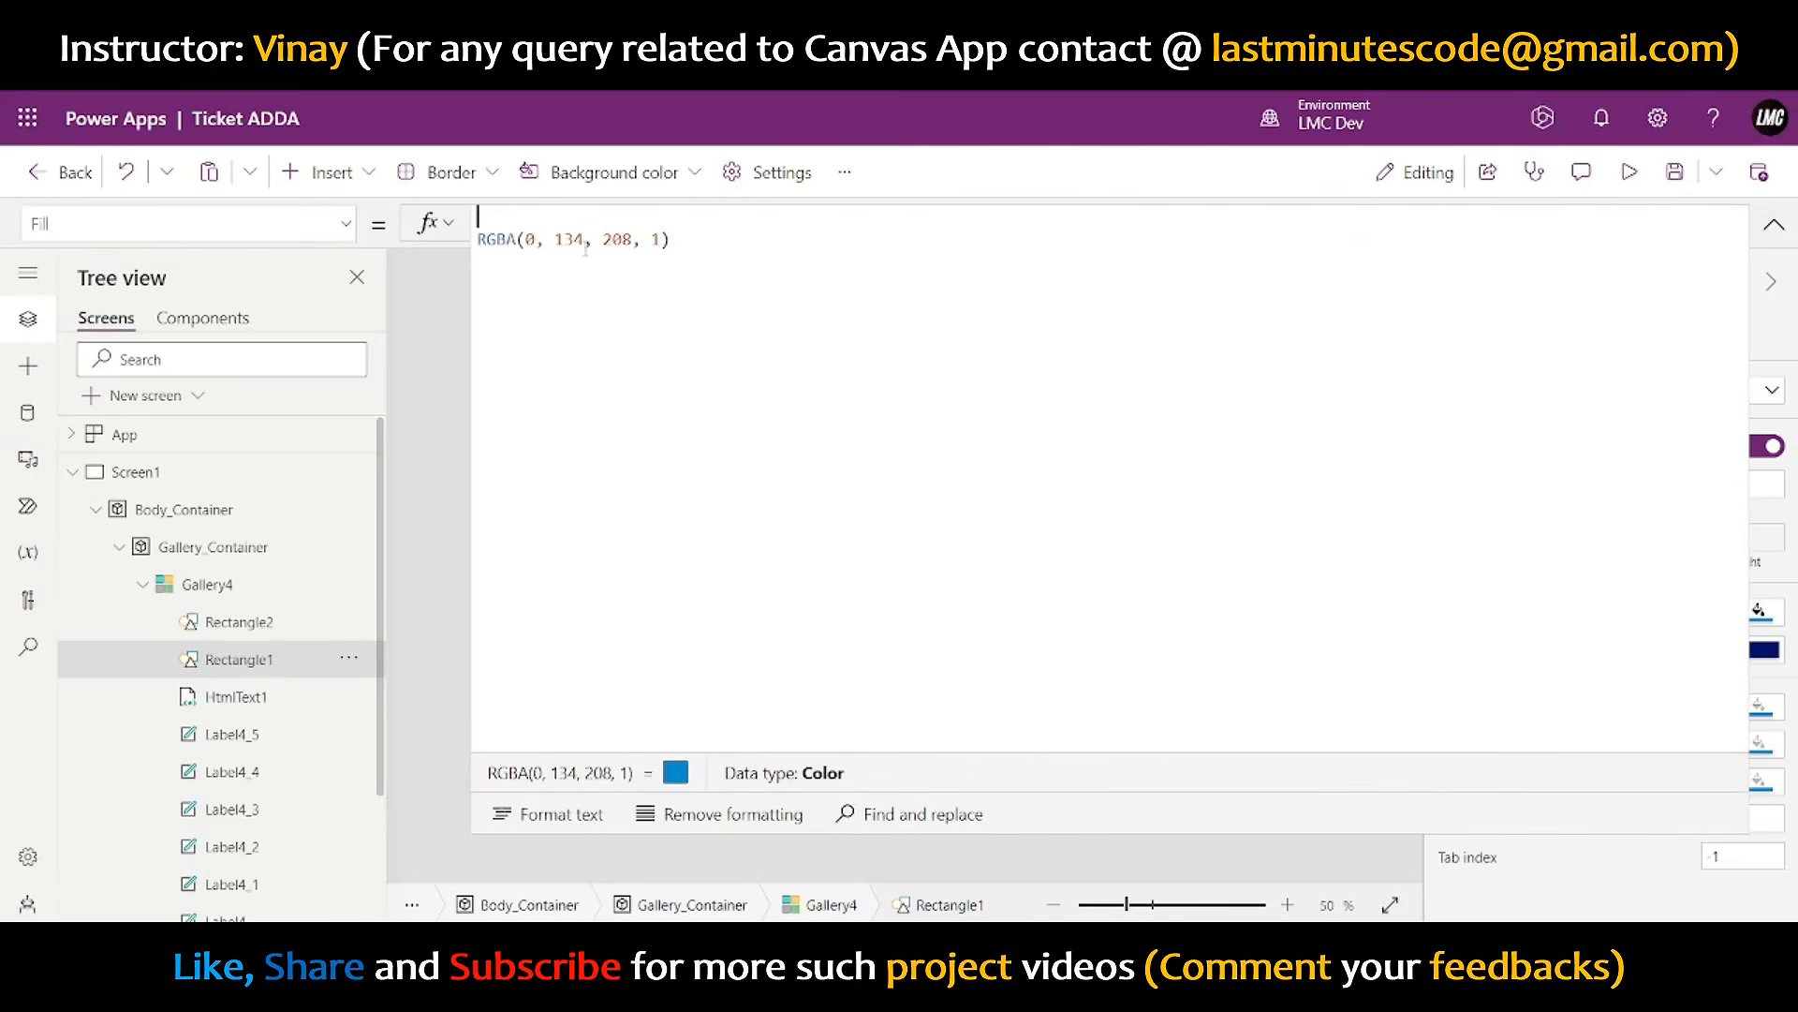
{"action": "type", "text": "Switch"}
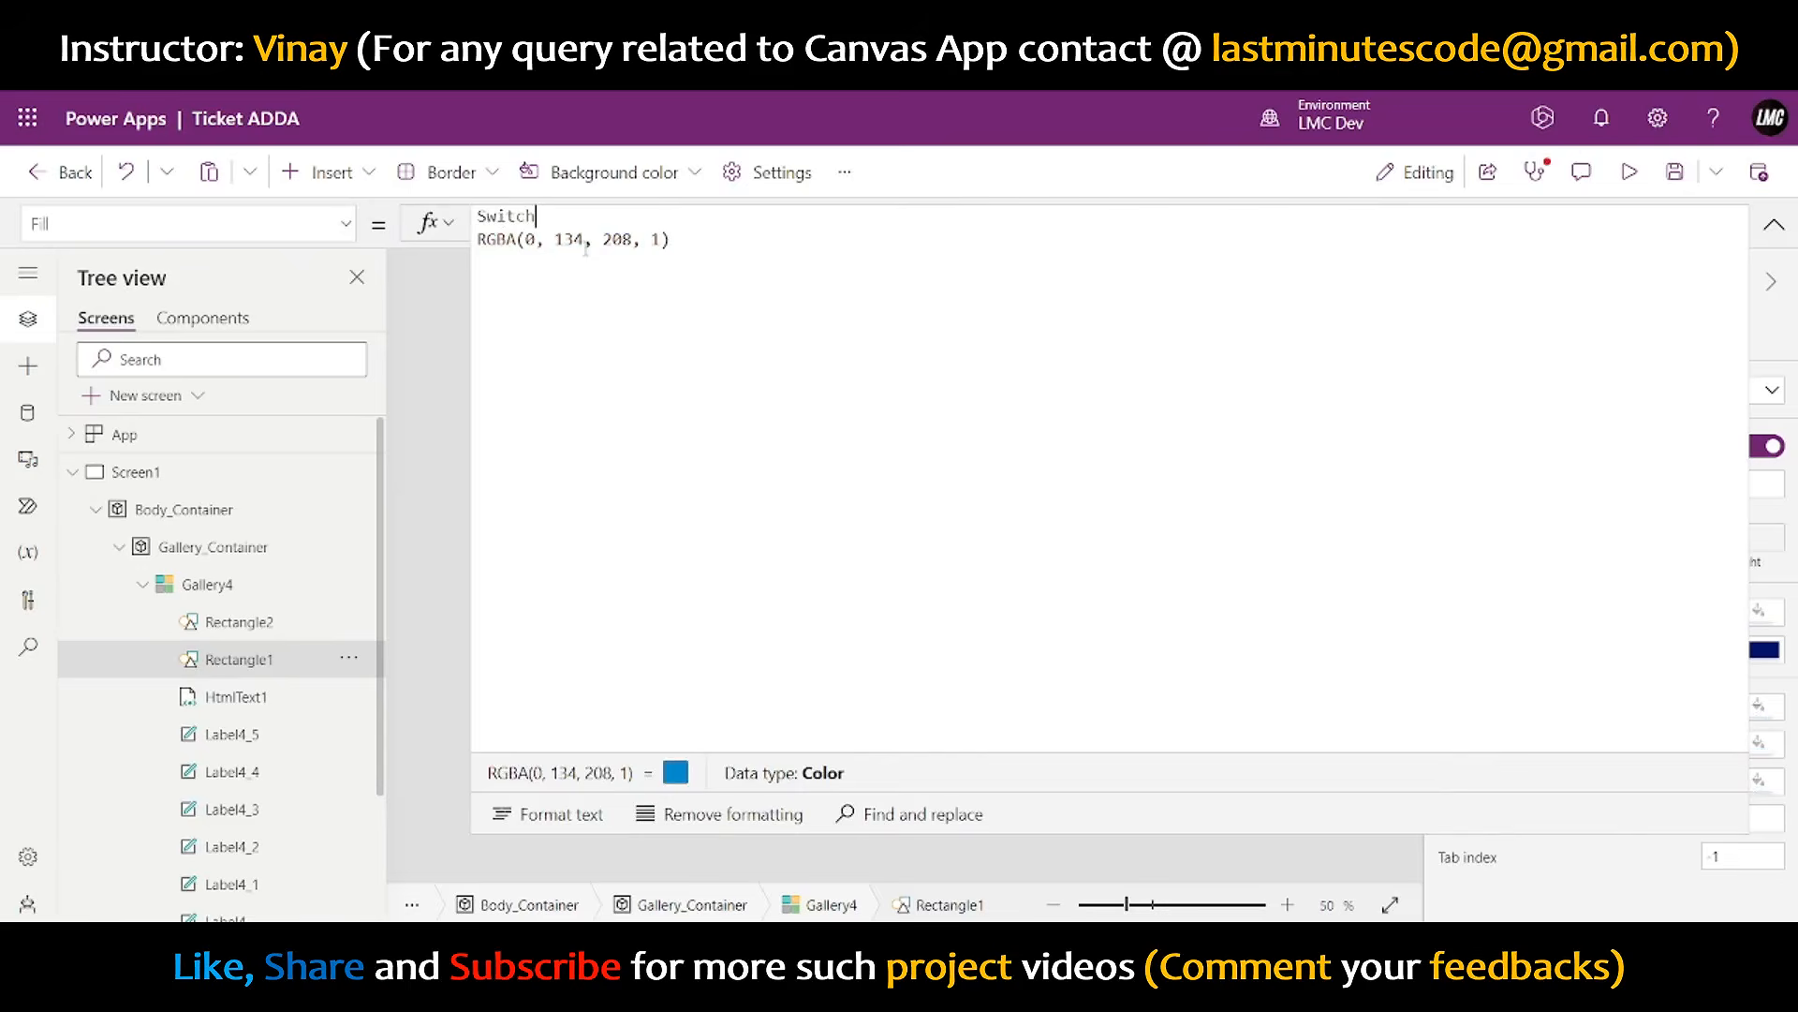
{"action": "type", "text": "("}
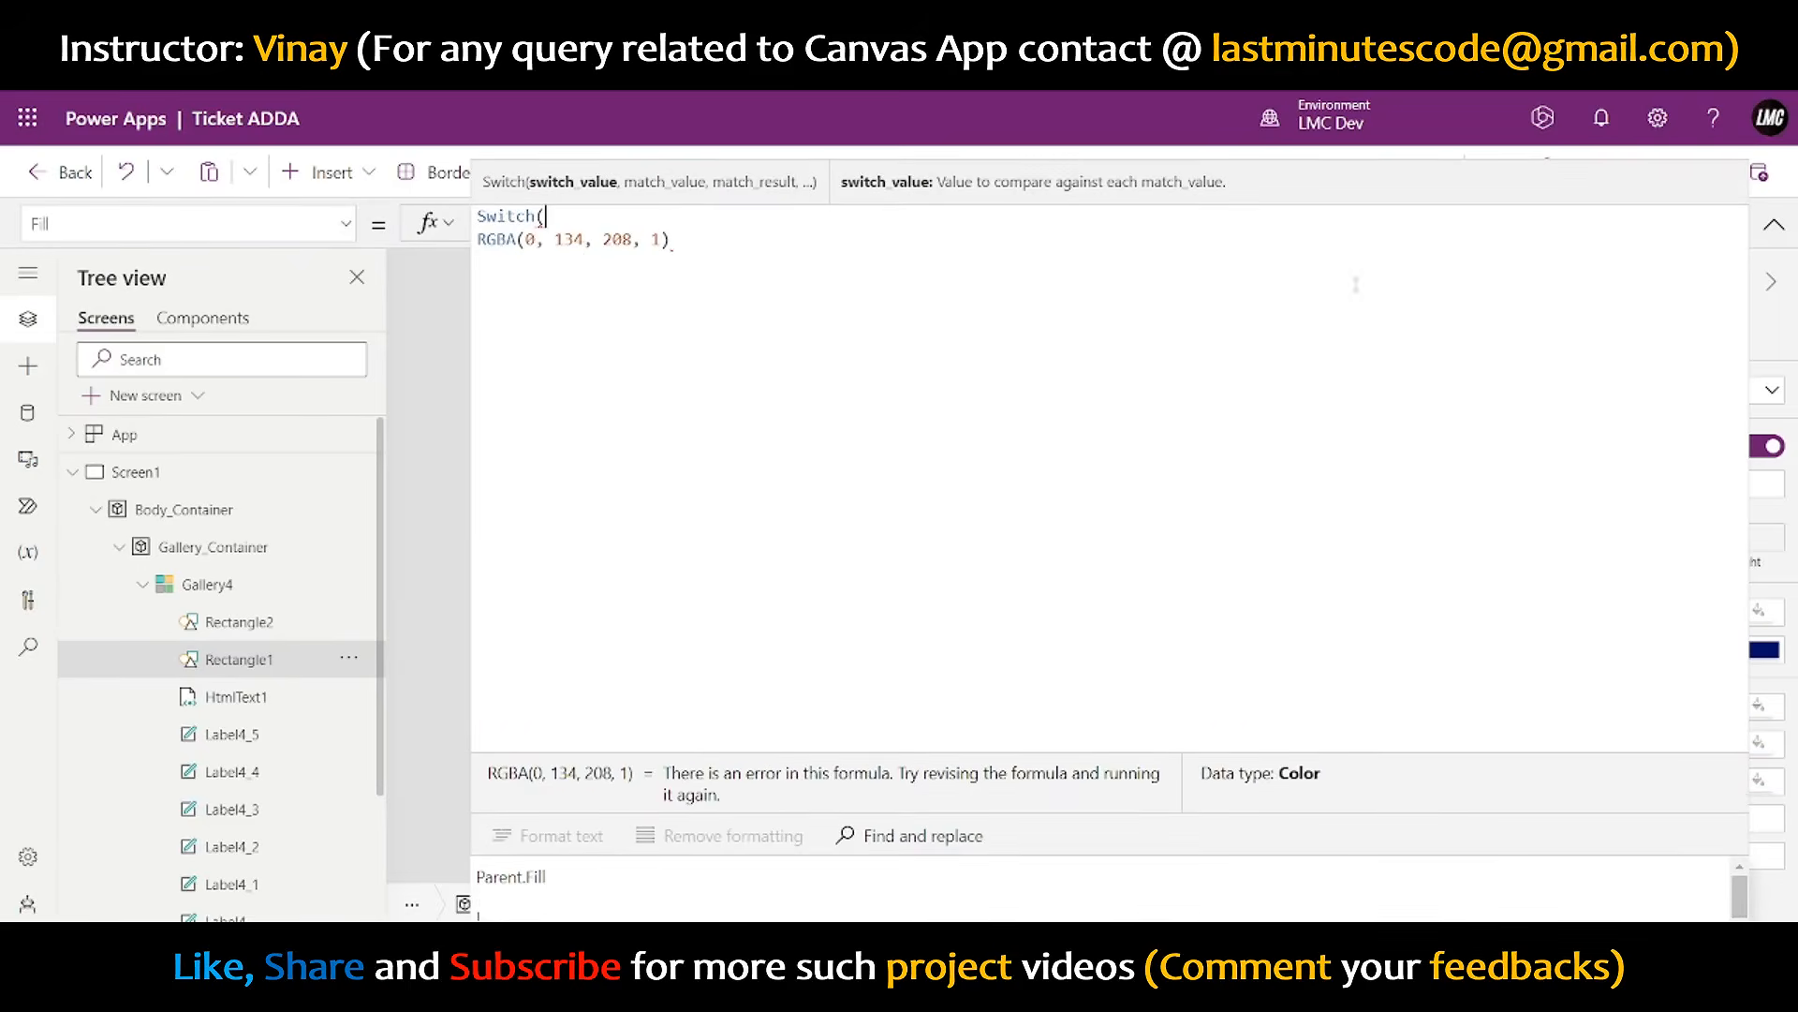
- Enter ThisItem.Status as the value the Switch function compares, followed by a comma and a new line
{"action": "type", "text": "ThisIte"}
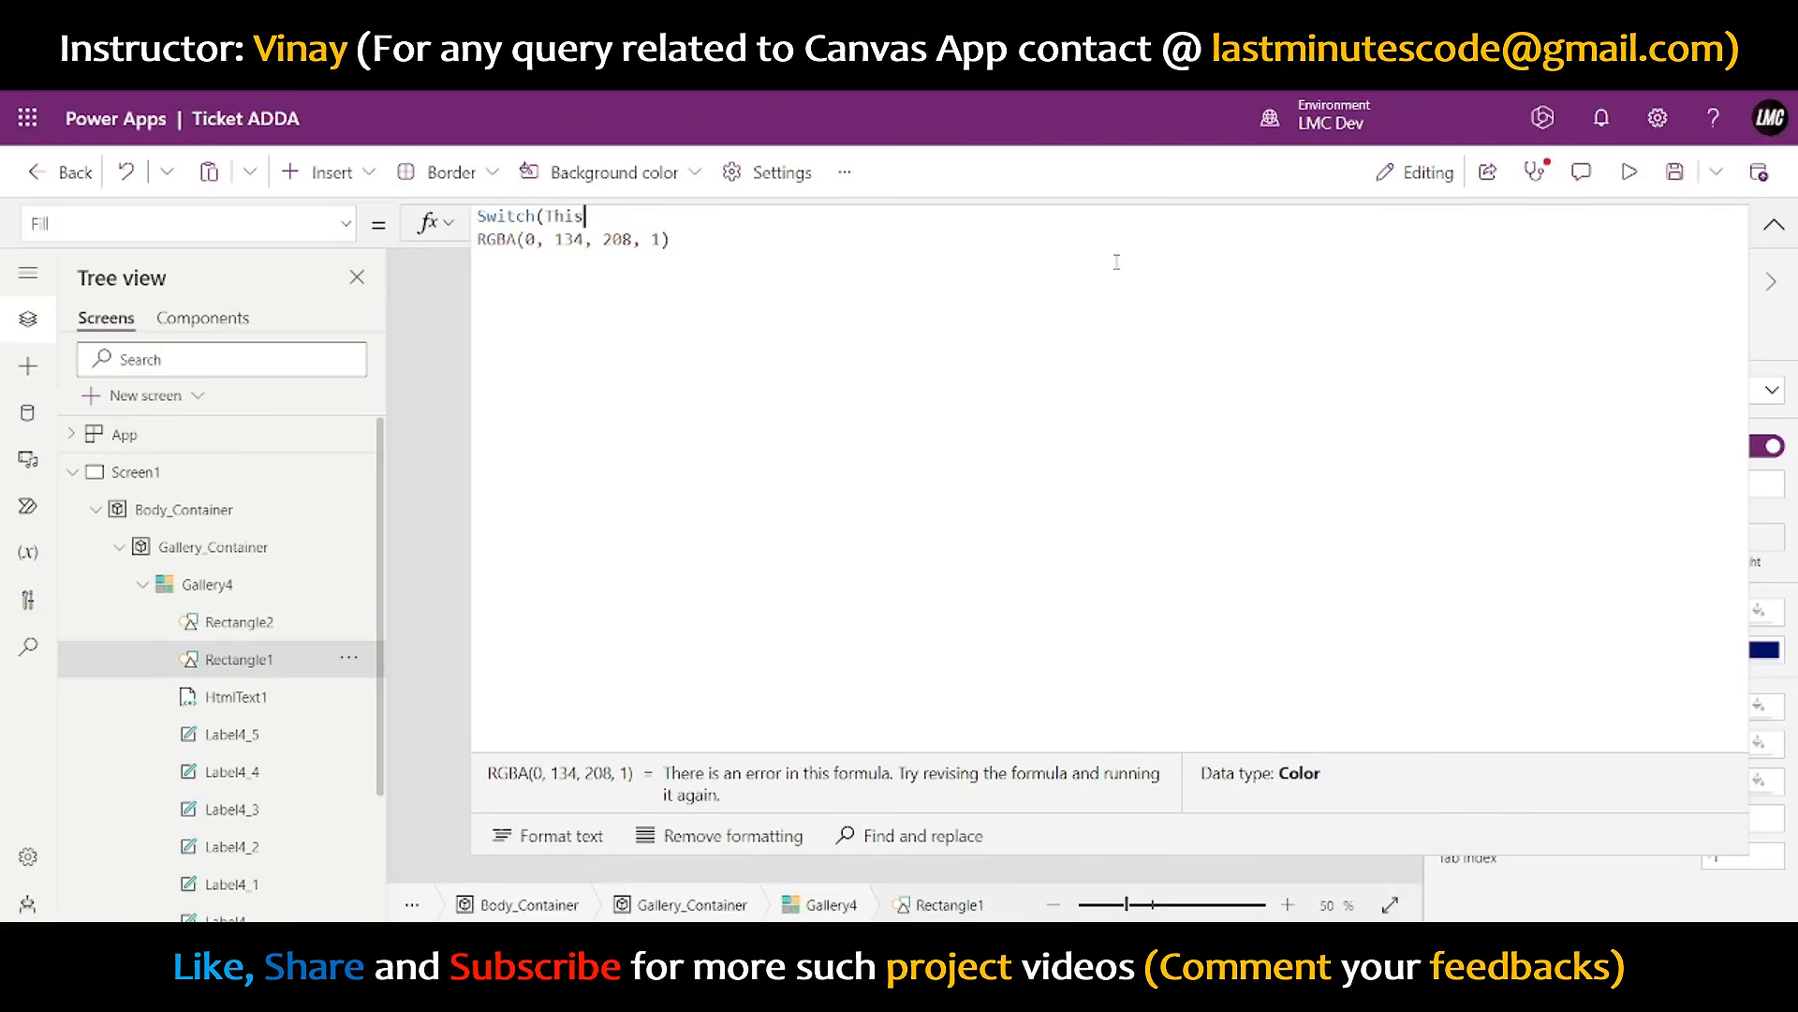
{"action": "key", "text": "Down"}
{"action": "key", "text": "Down"}
{"action": "key", "text": "Down"}
{"action": "key", "text": "Down"}
{"action": "key", "text": "Down"}
{"action": "key", "text": "Down"}
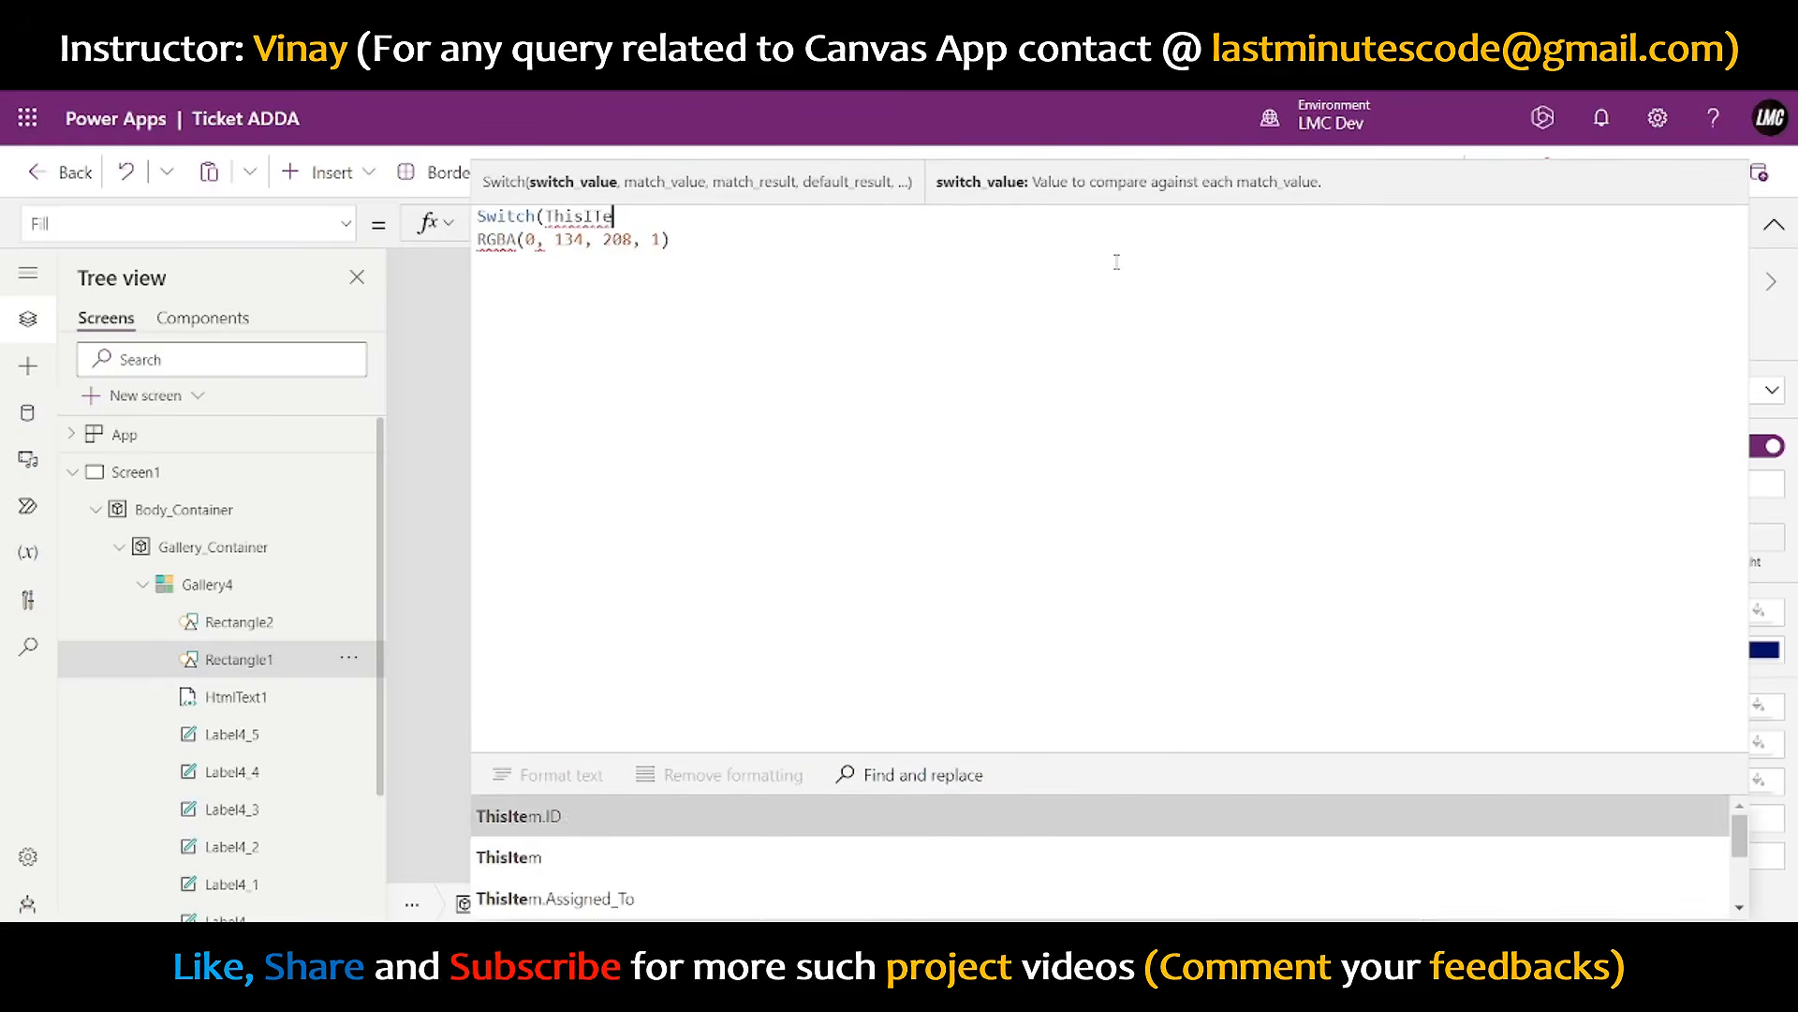
{"action": "key", "text": "Down"}
{"action": "key", "text": "Down"}
{"action": "key", "text": "Down"}
{"action": "key", "text": "Down"}
{"action": "key", "text": "Down"}
{"action": "key", "text": "Down"}
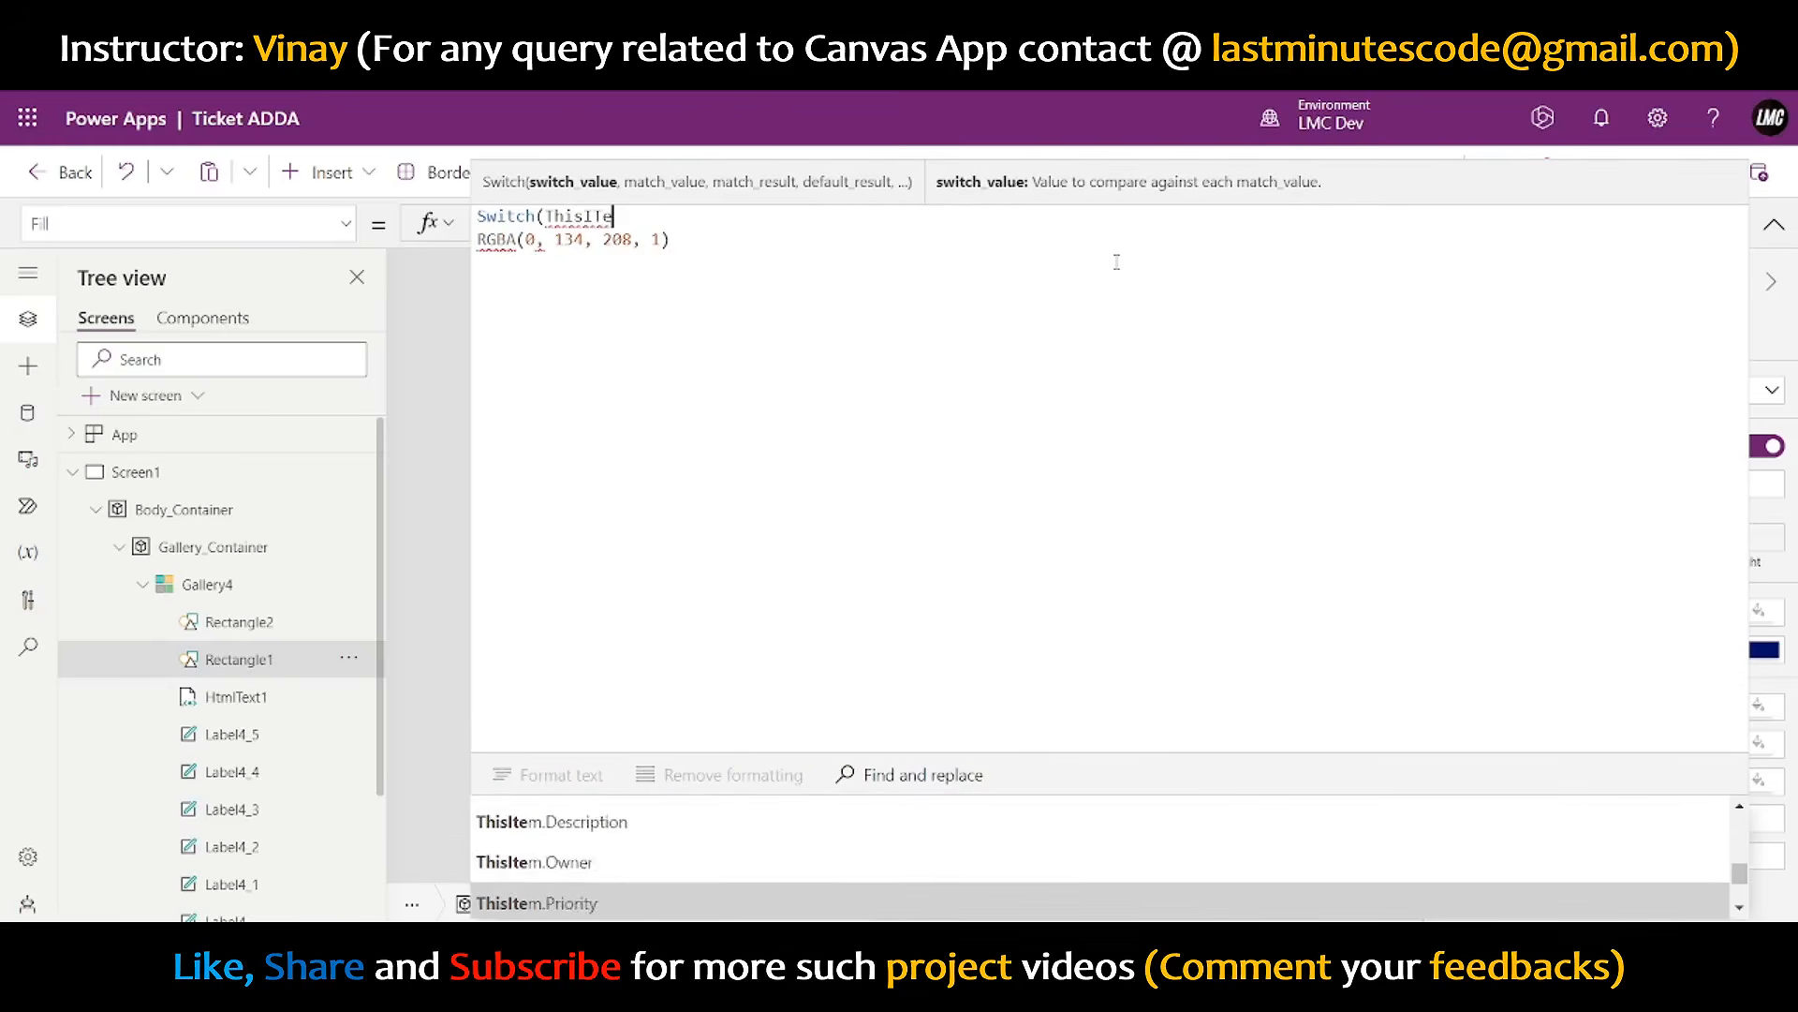
{"action": "key", "text": "Up"}
{"action": "key", "text": "Tab"}
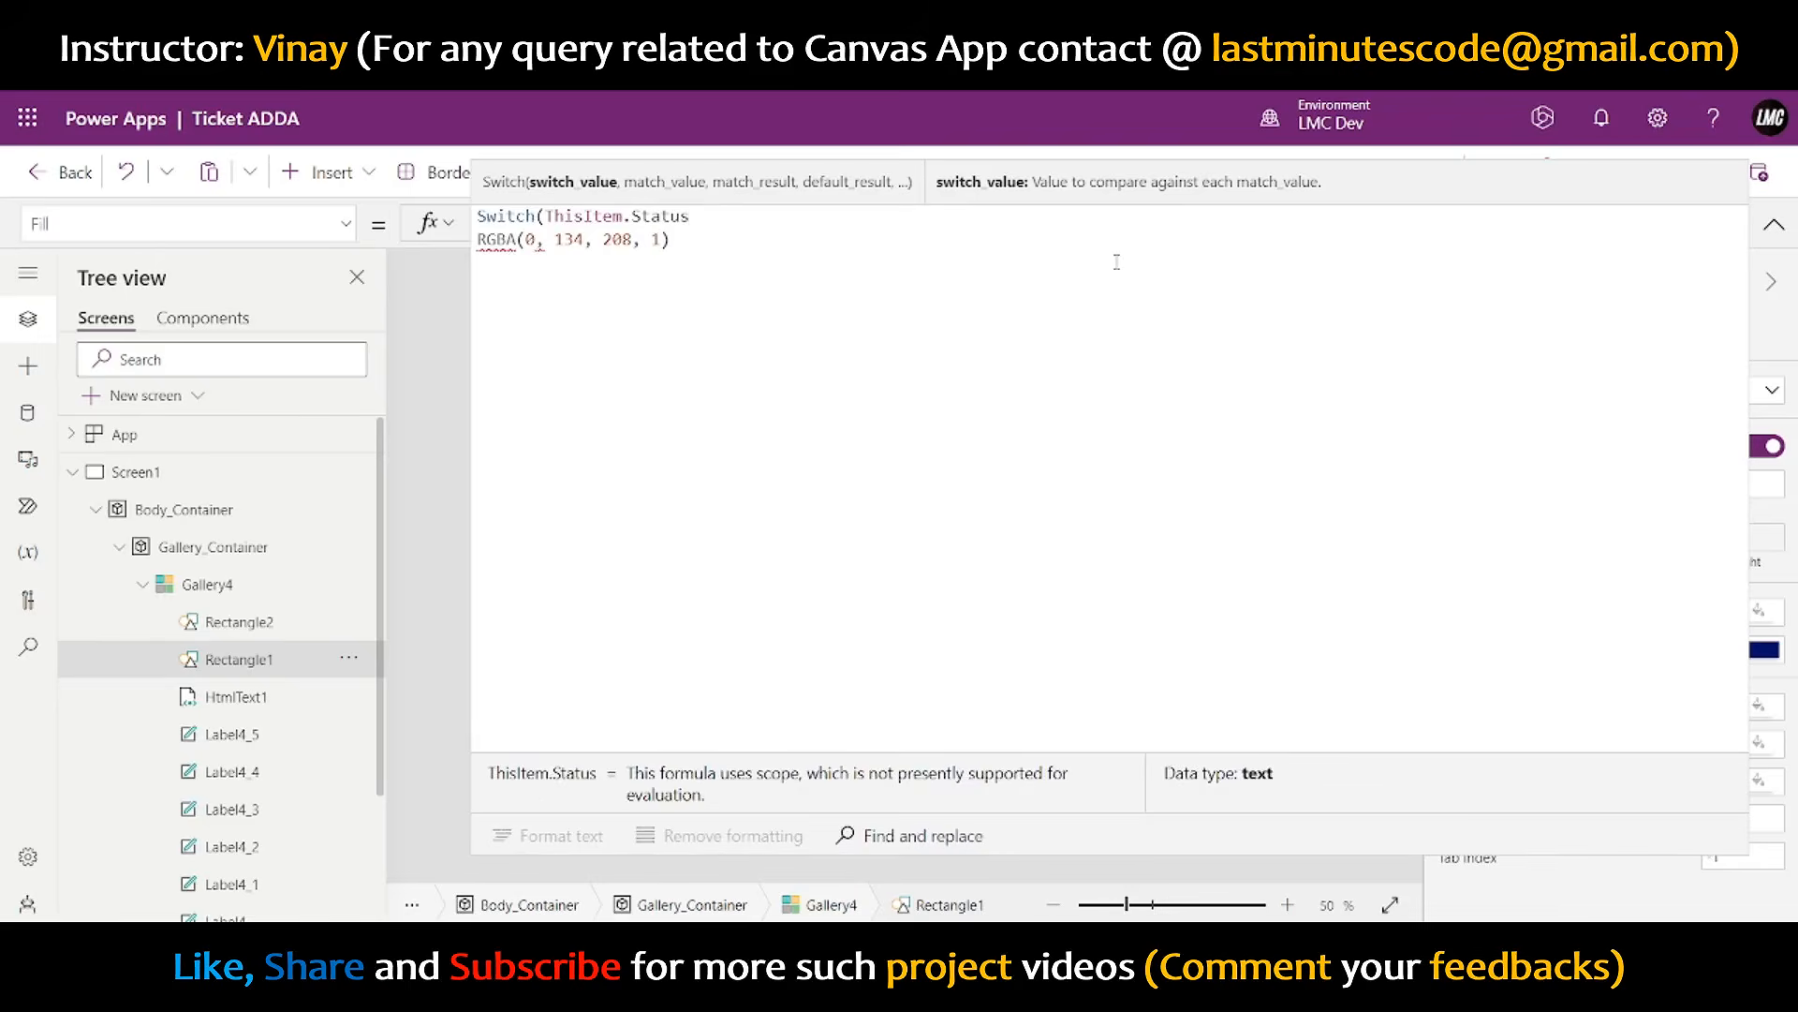
{"action": "type", "text": ","}
{"action": "key", "text": "shift+Return"}
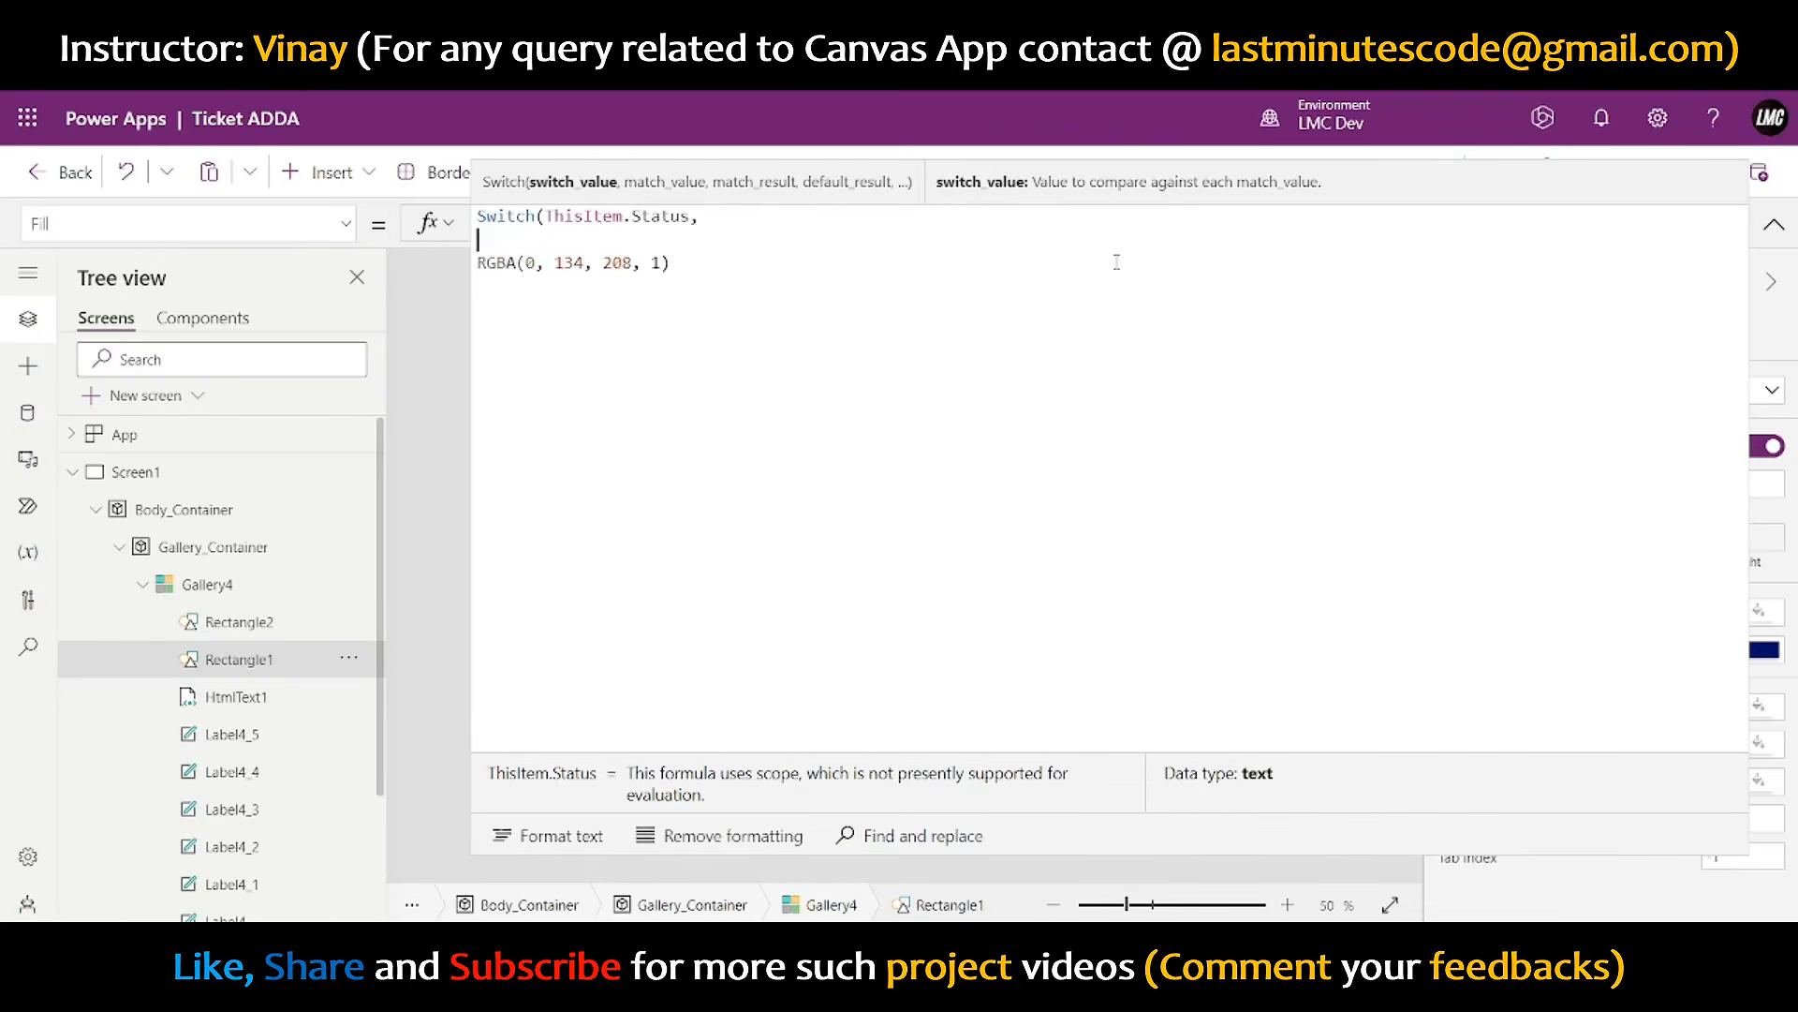
- Add a "New" case to the Switch formula that returns the existing RGBA(0, 134, 208, 1), followed by a comma and a new line
{"action": "type", "text": "\"New"}
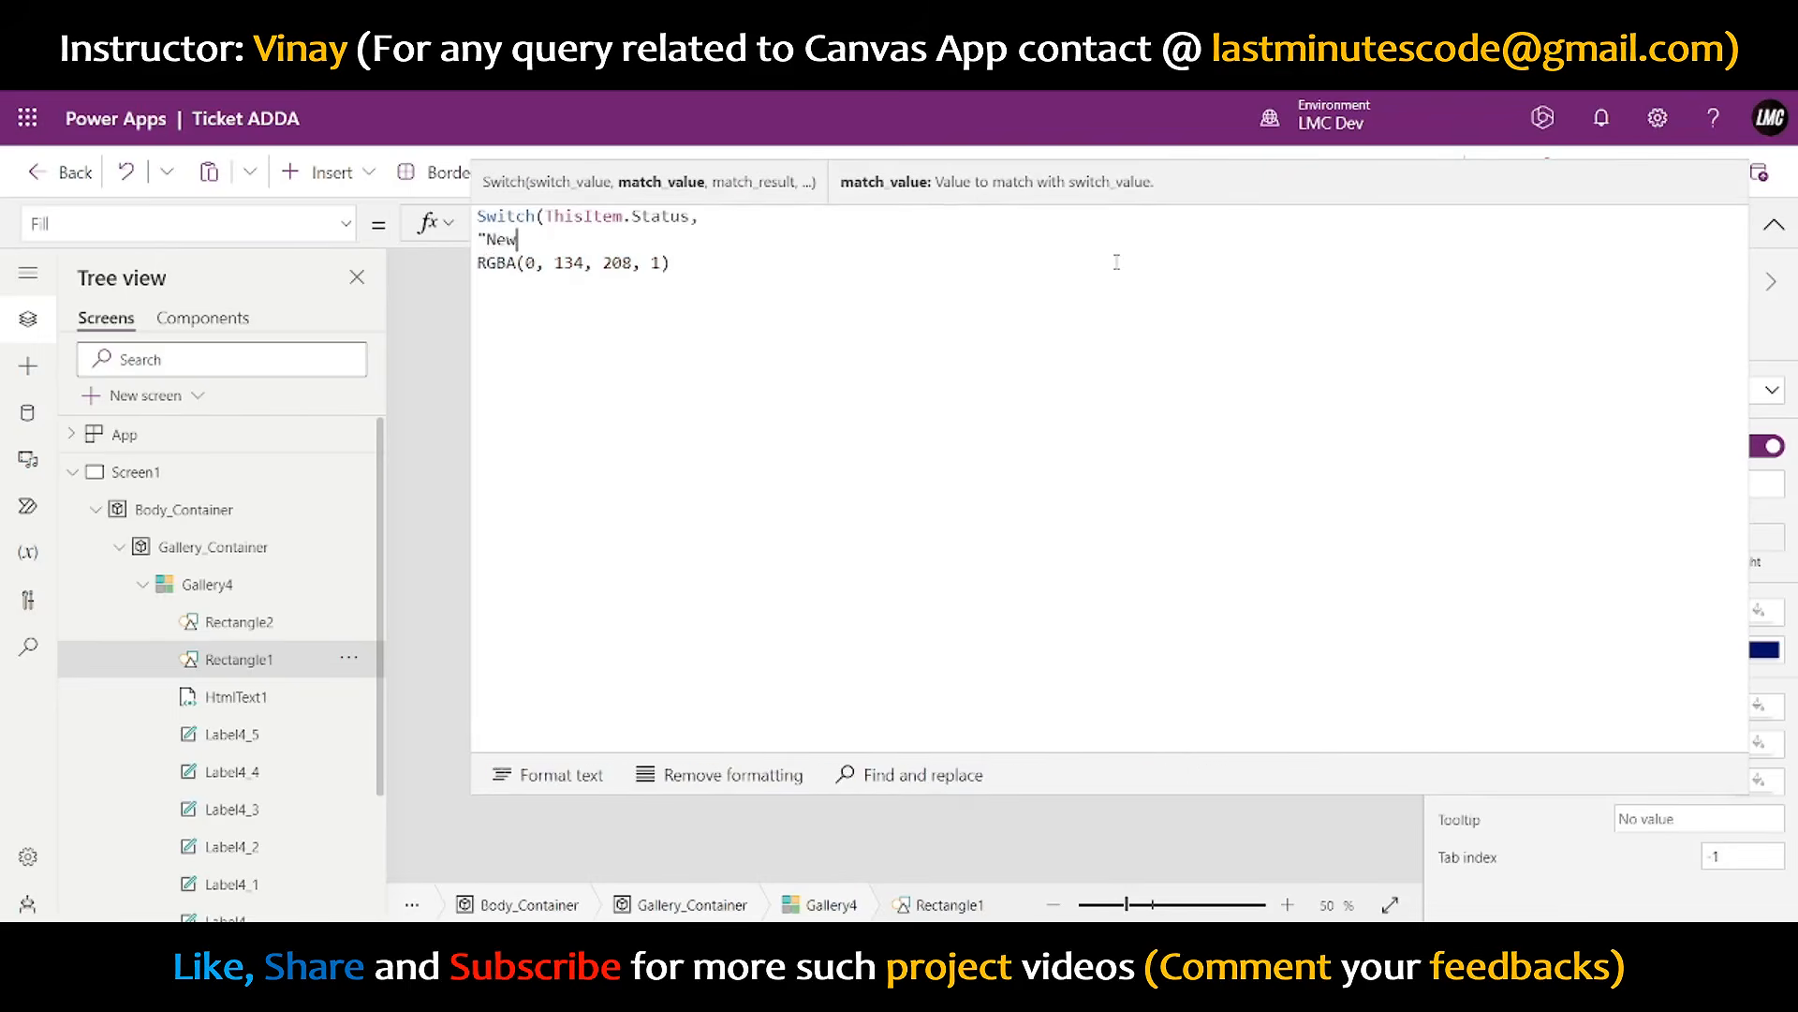
{"action": "type", "text": "\","}
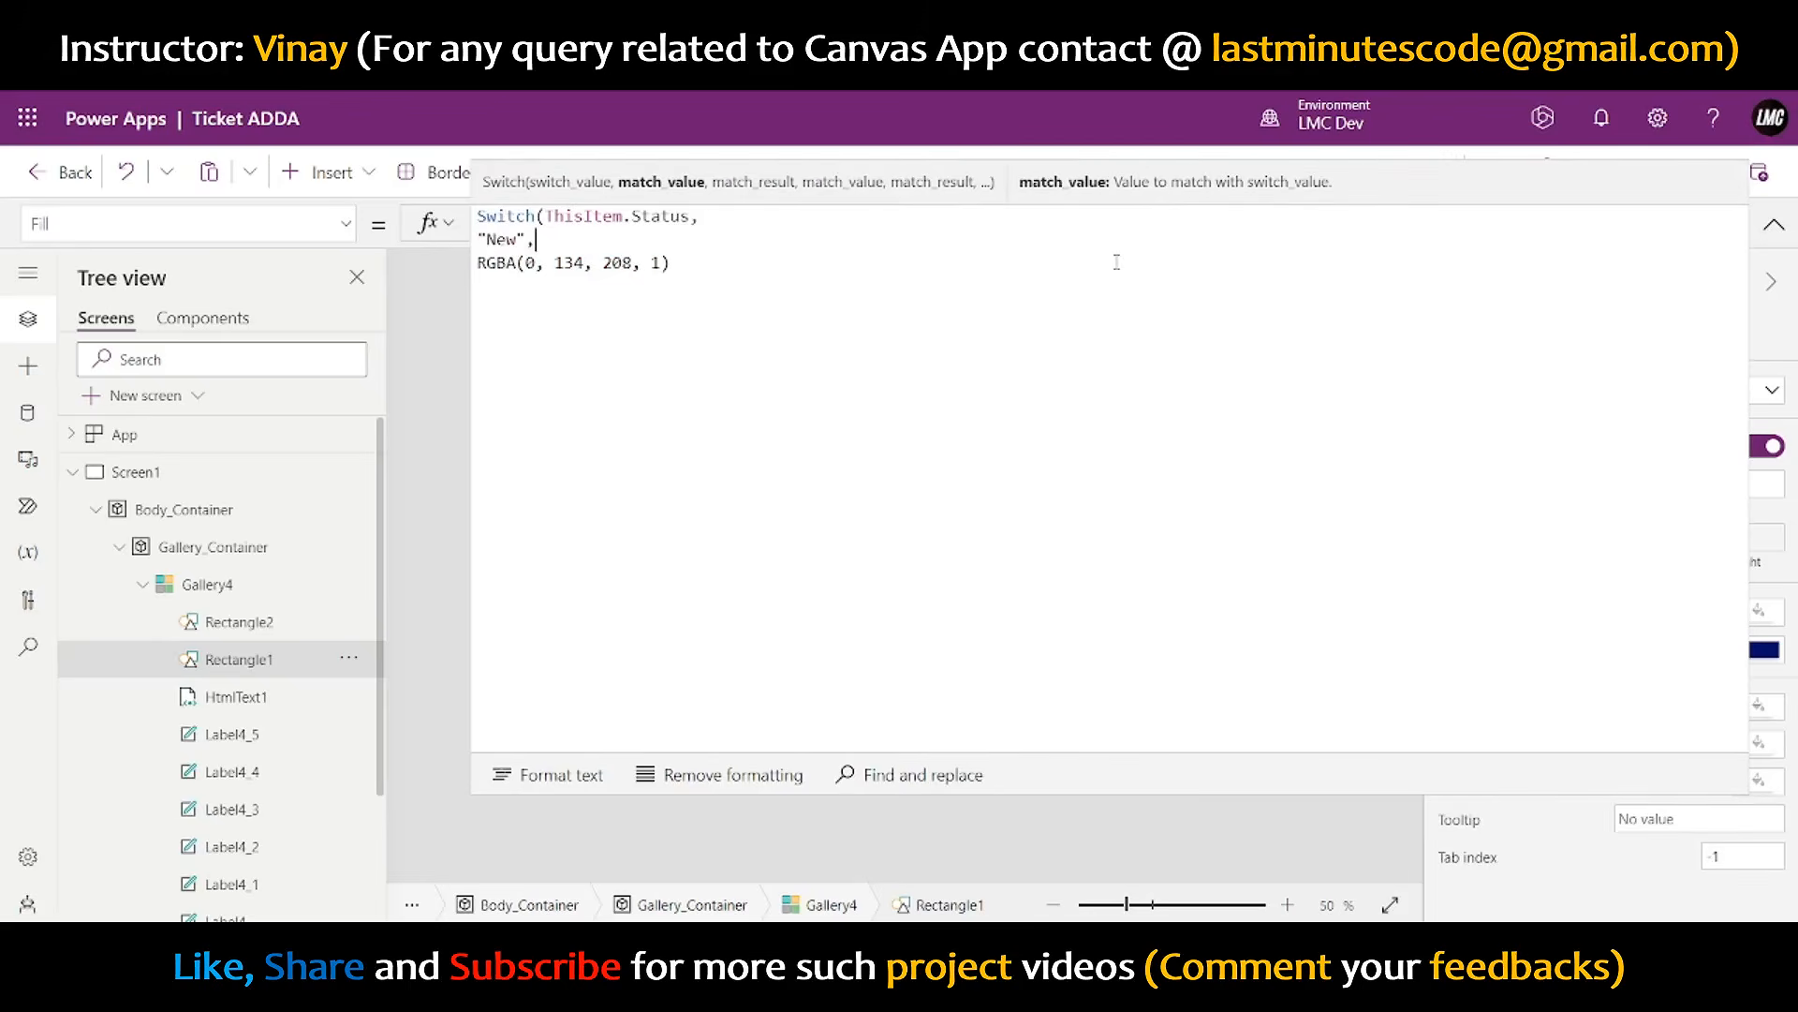
{"action": "key", "text": "Delete"}
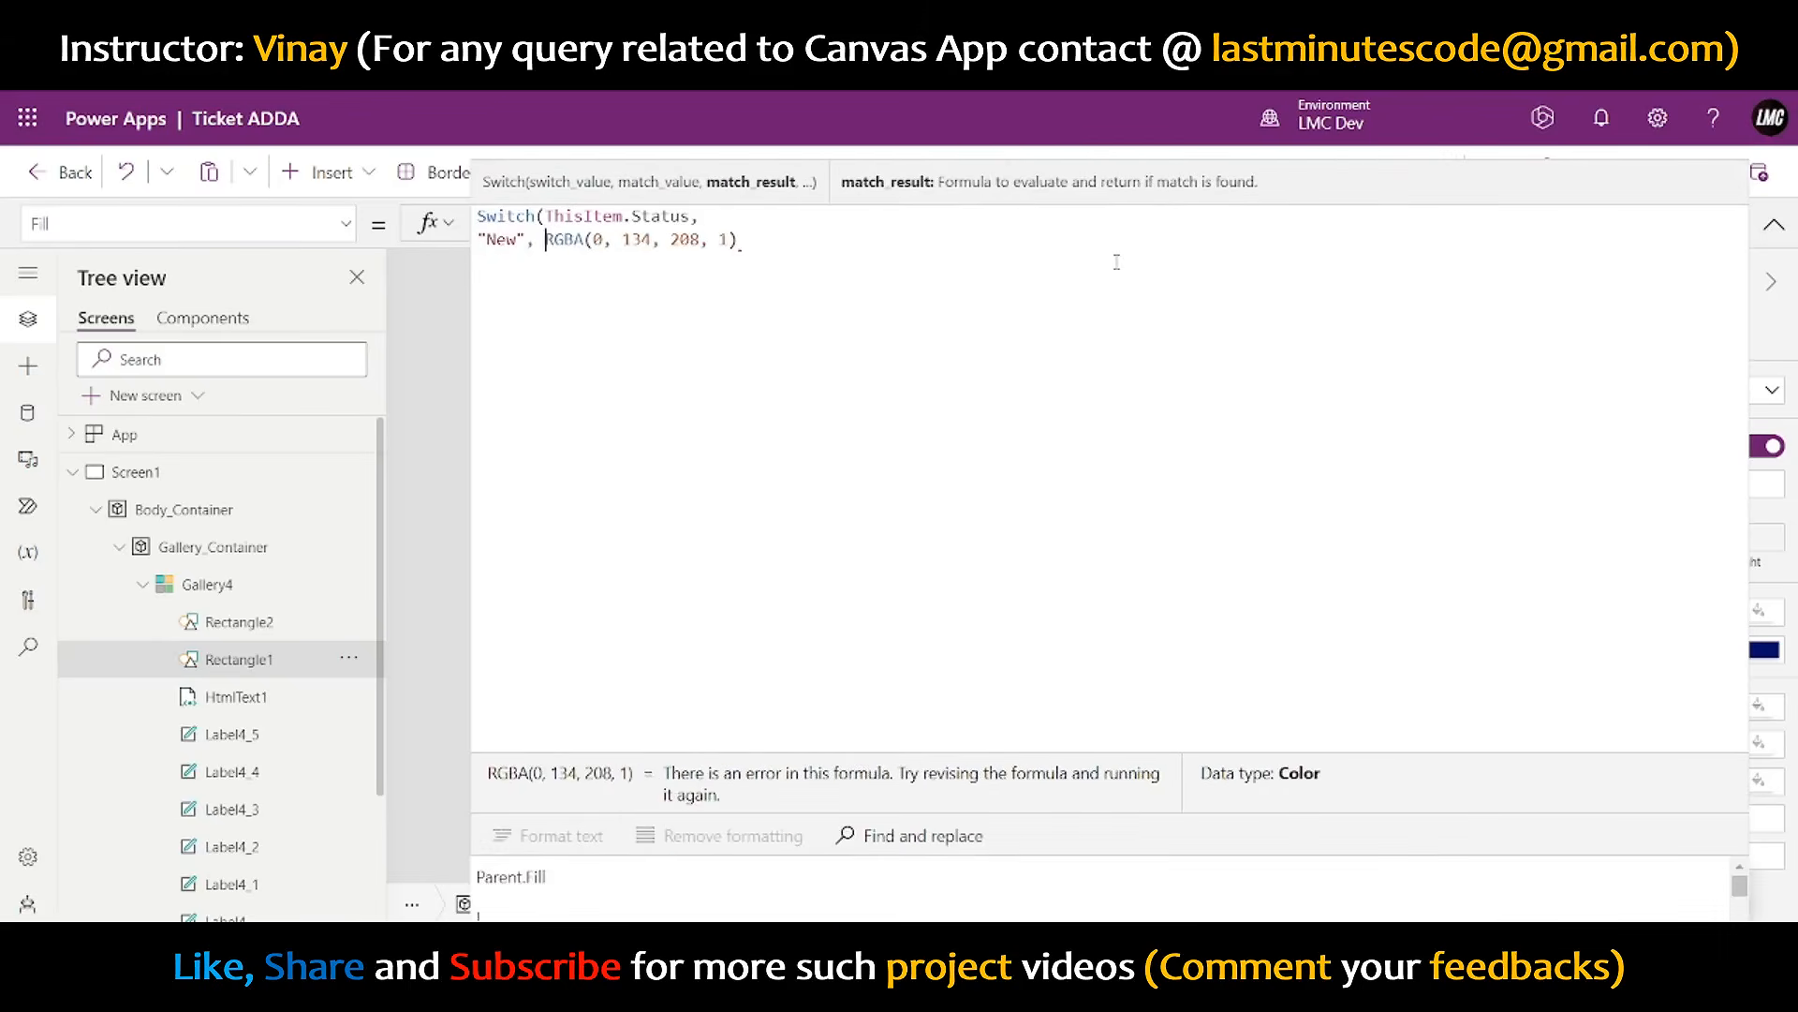
{"action": "key", "text": "Right"}
{"action": "key", "text": "Right"}
{"action": "key", "text": "Right"}
{"action": "key", "text": "Right"}
{"action": "key", "text": "Right"}
{"action": "key", "text": "Right"}
{"action": "key", "text": "Right"}
{"action": "key", "text": "Right"}
{"action": "key", "text": "Right"}
{"action": "key", "text": "Right"}
{"action": "key", "text": "Right"}
{"action": "key", "text": "Right"}
{"action": "key", "text": "Right"}
{"action": "key", "text": "Right"}
{"action": "key", "text": "Right"}
{"action": "key", "text": "Right"}
{"action": "key", "text": "Right"}
{"action": "key", "text": "Right"}
{"action": "key", "text": "Right"}
{"action": "key", "text": "Right"}
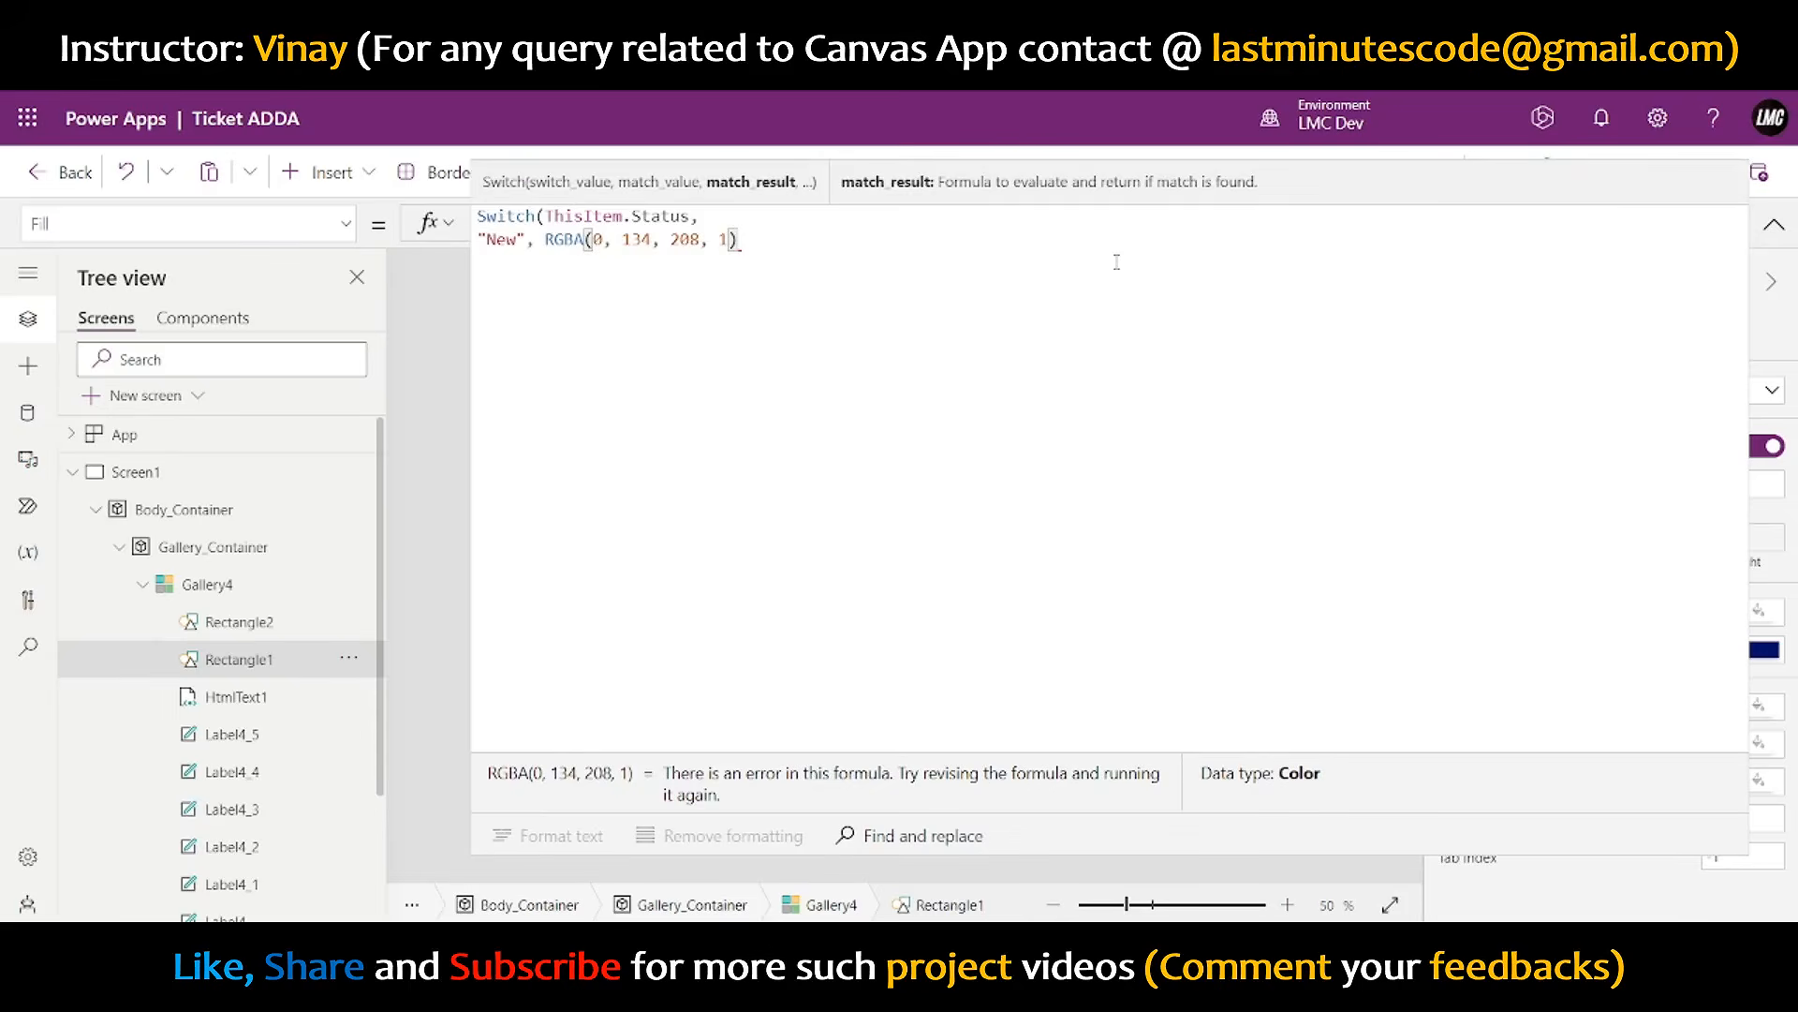
{"action": "type", "text": ","}
{"action": "key", "text": "Return"}
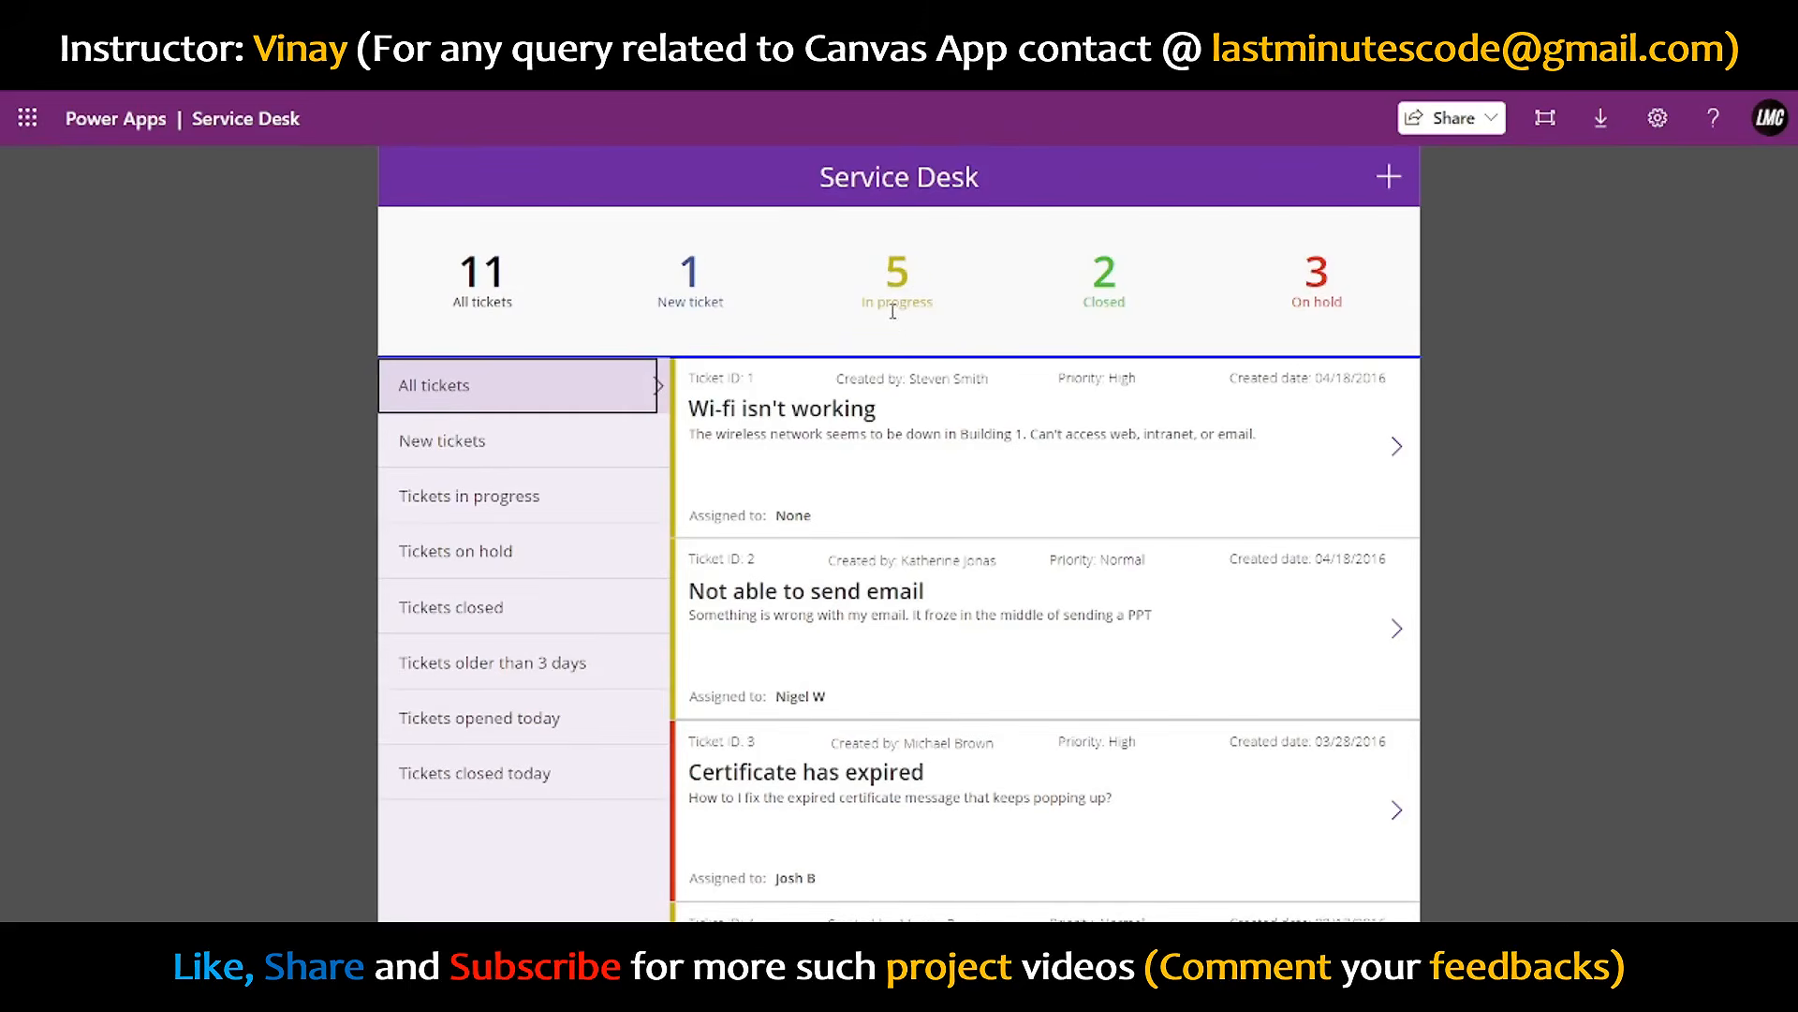
- Check a ticket in the Service Desk app, and add an "In Progress" case in Ticket ADDA using a copy of the New case's RGBA color
{"action": "left_click", "coordinate": [1388, 451]}
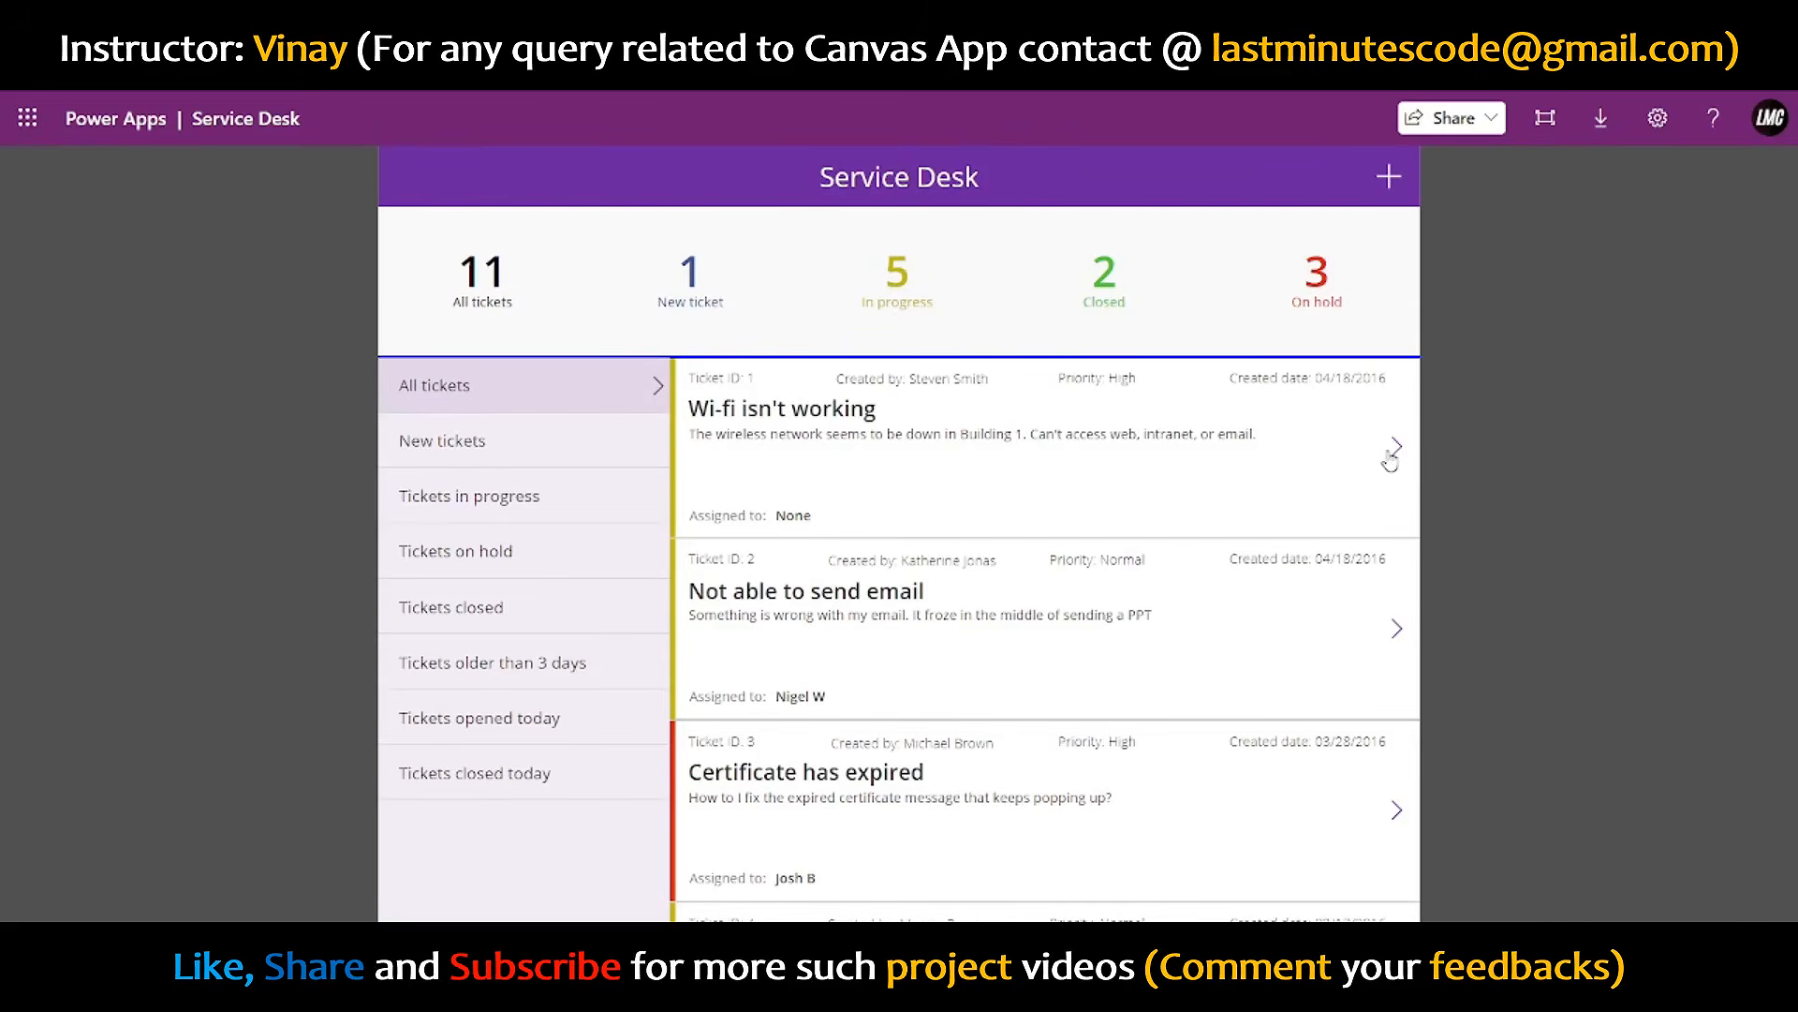
{"action": "left_click", "coordinate": [1399, 456]}
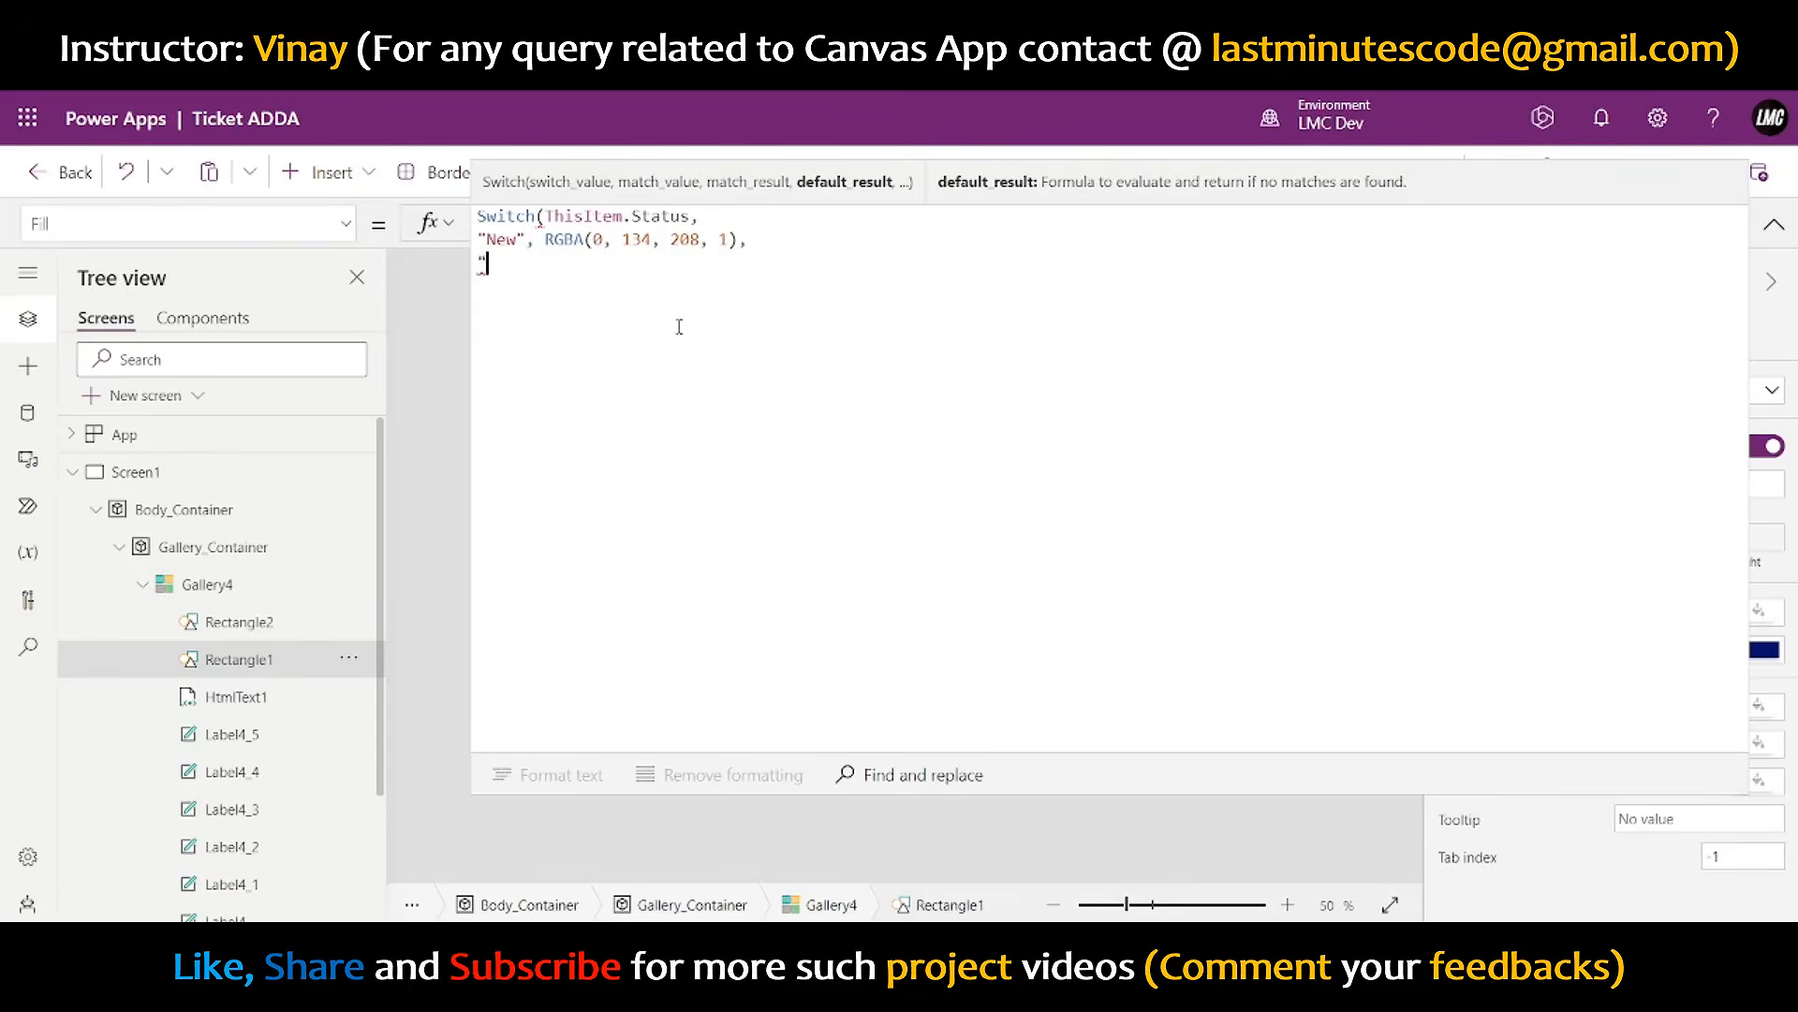
{"action": "type", "text": "In Progr"}
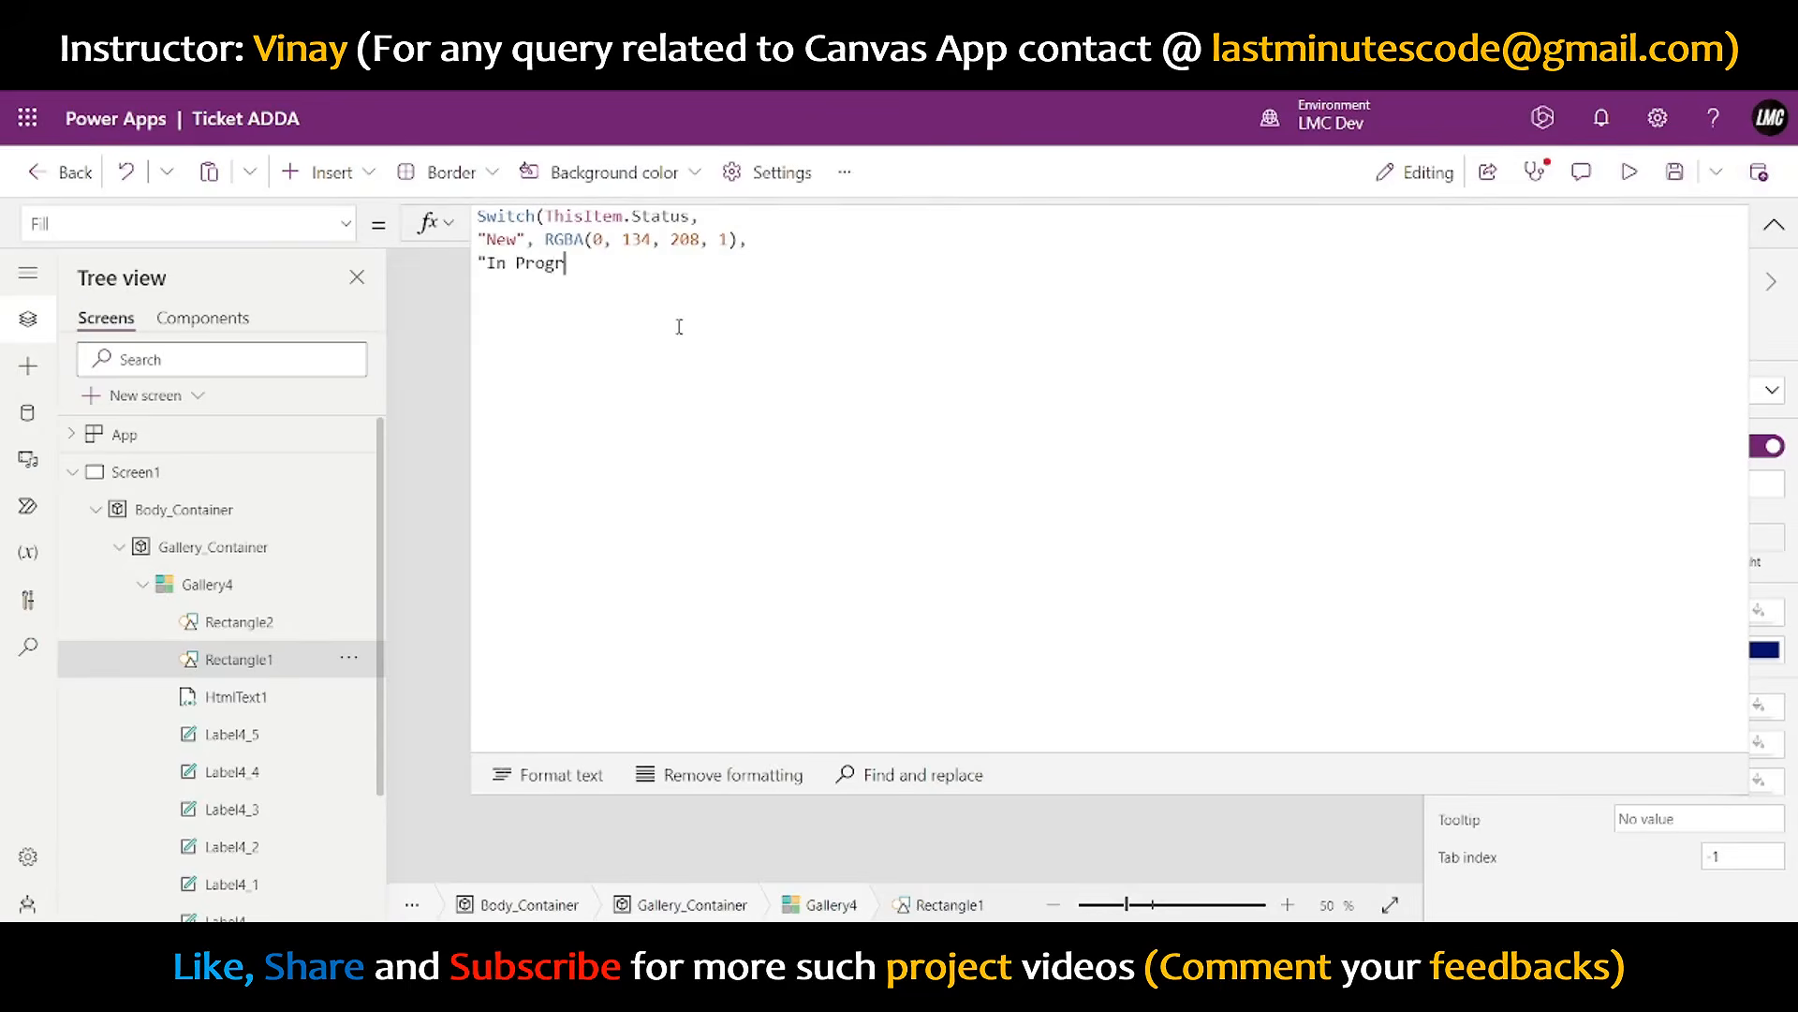
{"action": "type", "text": "ess\" ,"}
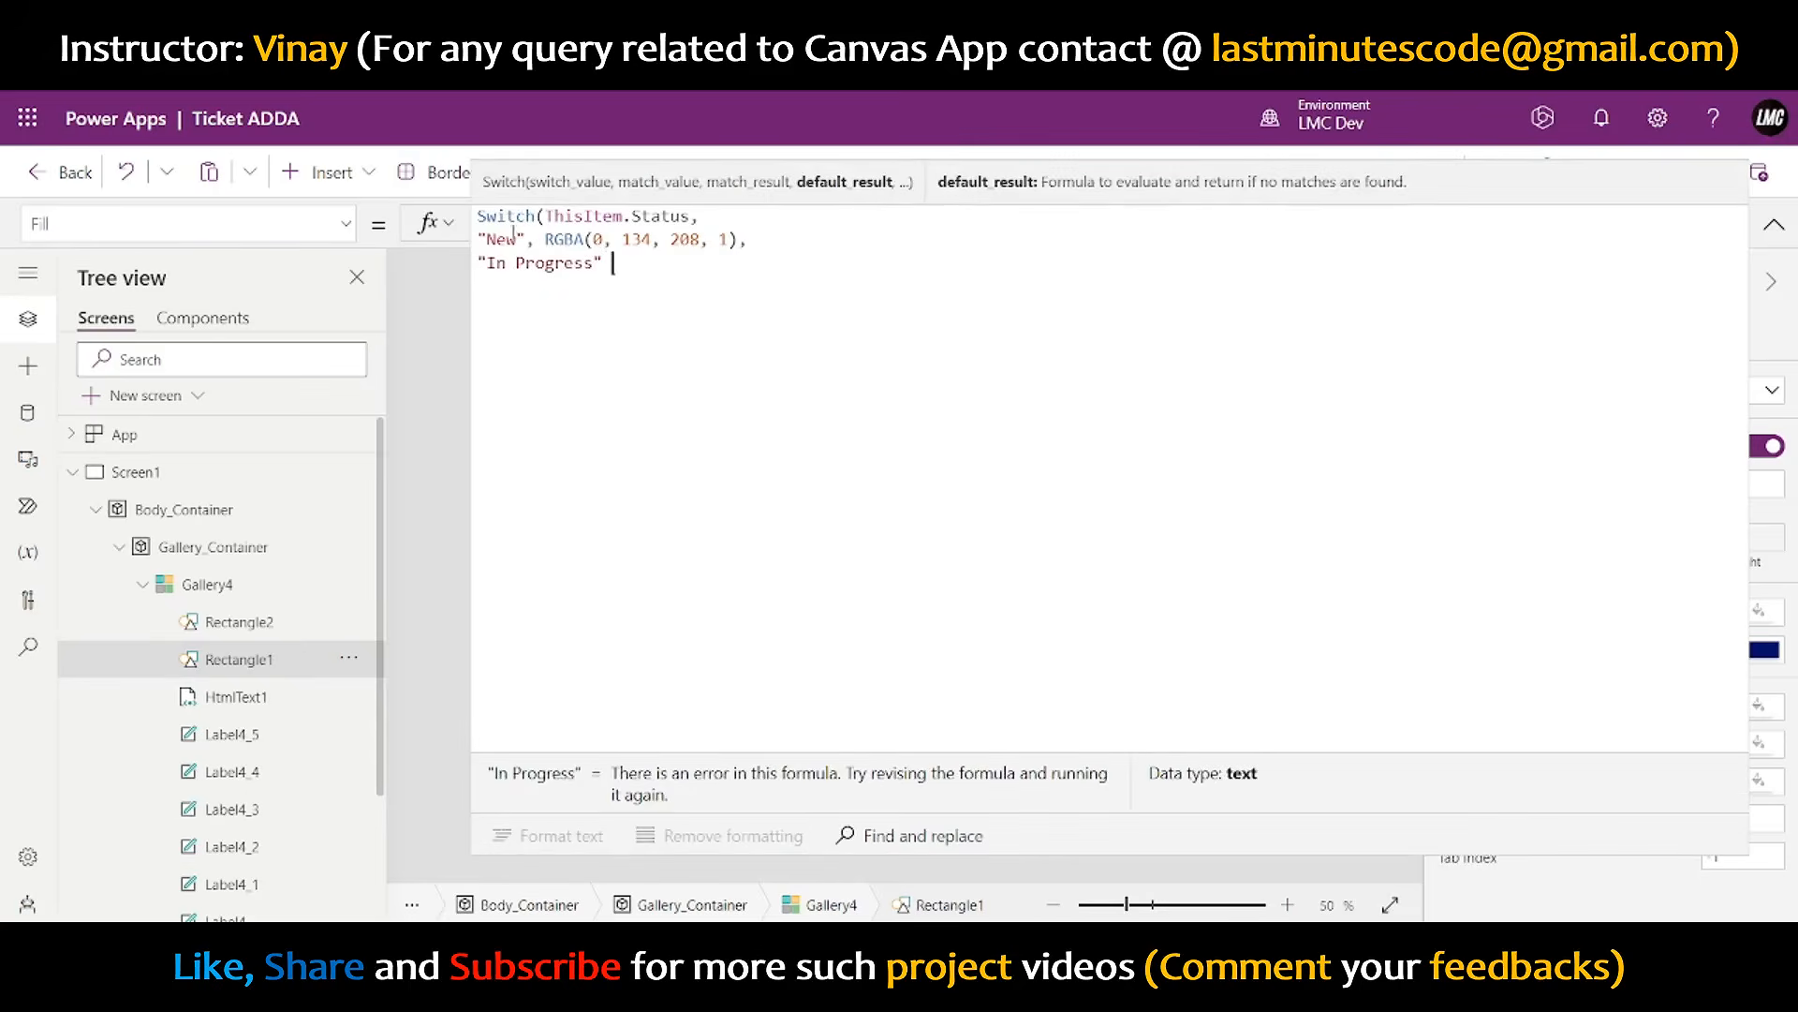
{"action": "left_click_drag", "start_coordinate": [534, 242], "coordinate": [739, 242]}
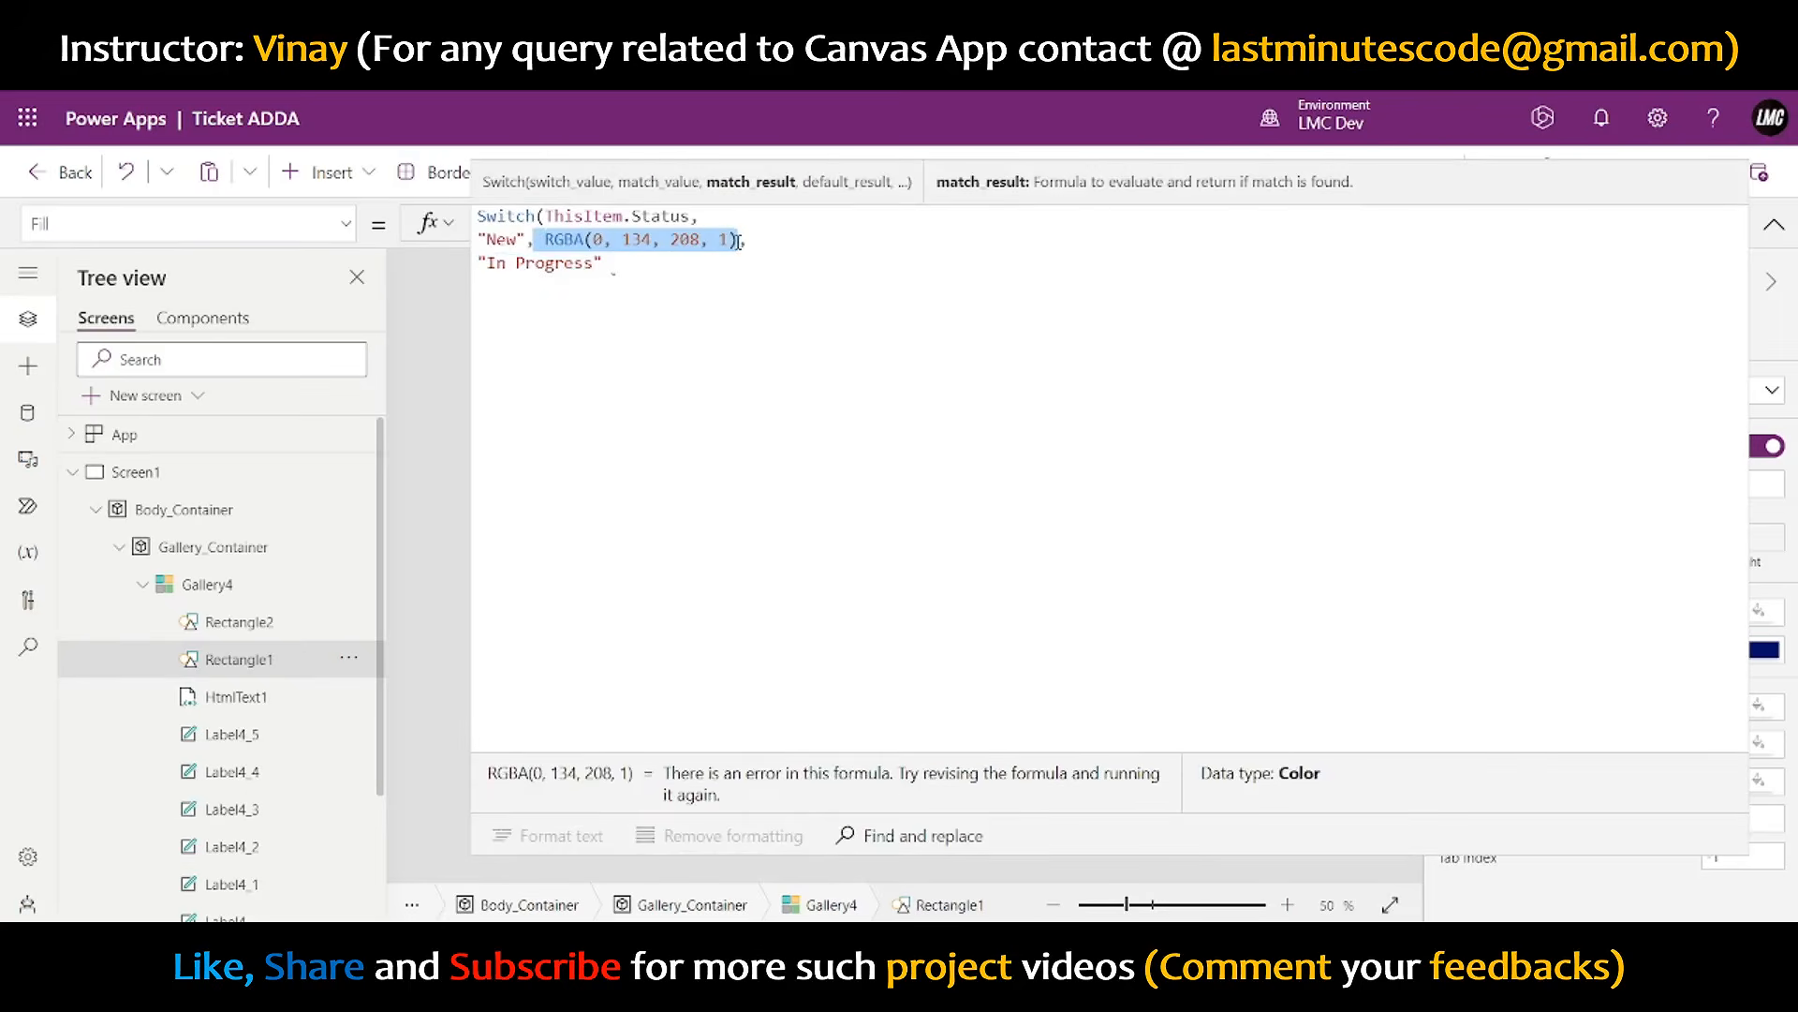
{"action": "key", "text": "ctrl+c"}
{"action": "left_click", "coordinate": [684, 279]}
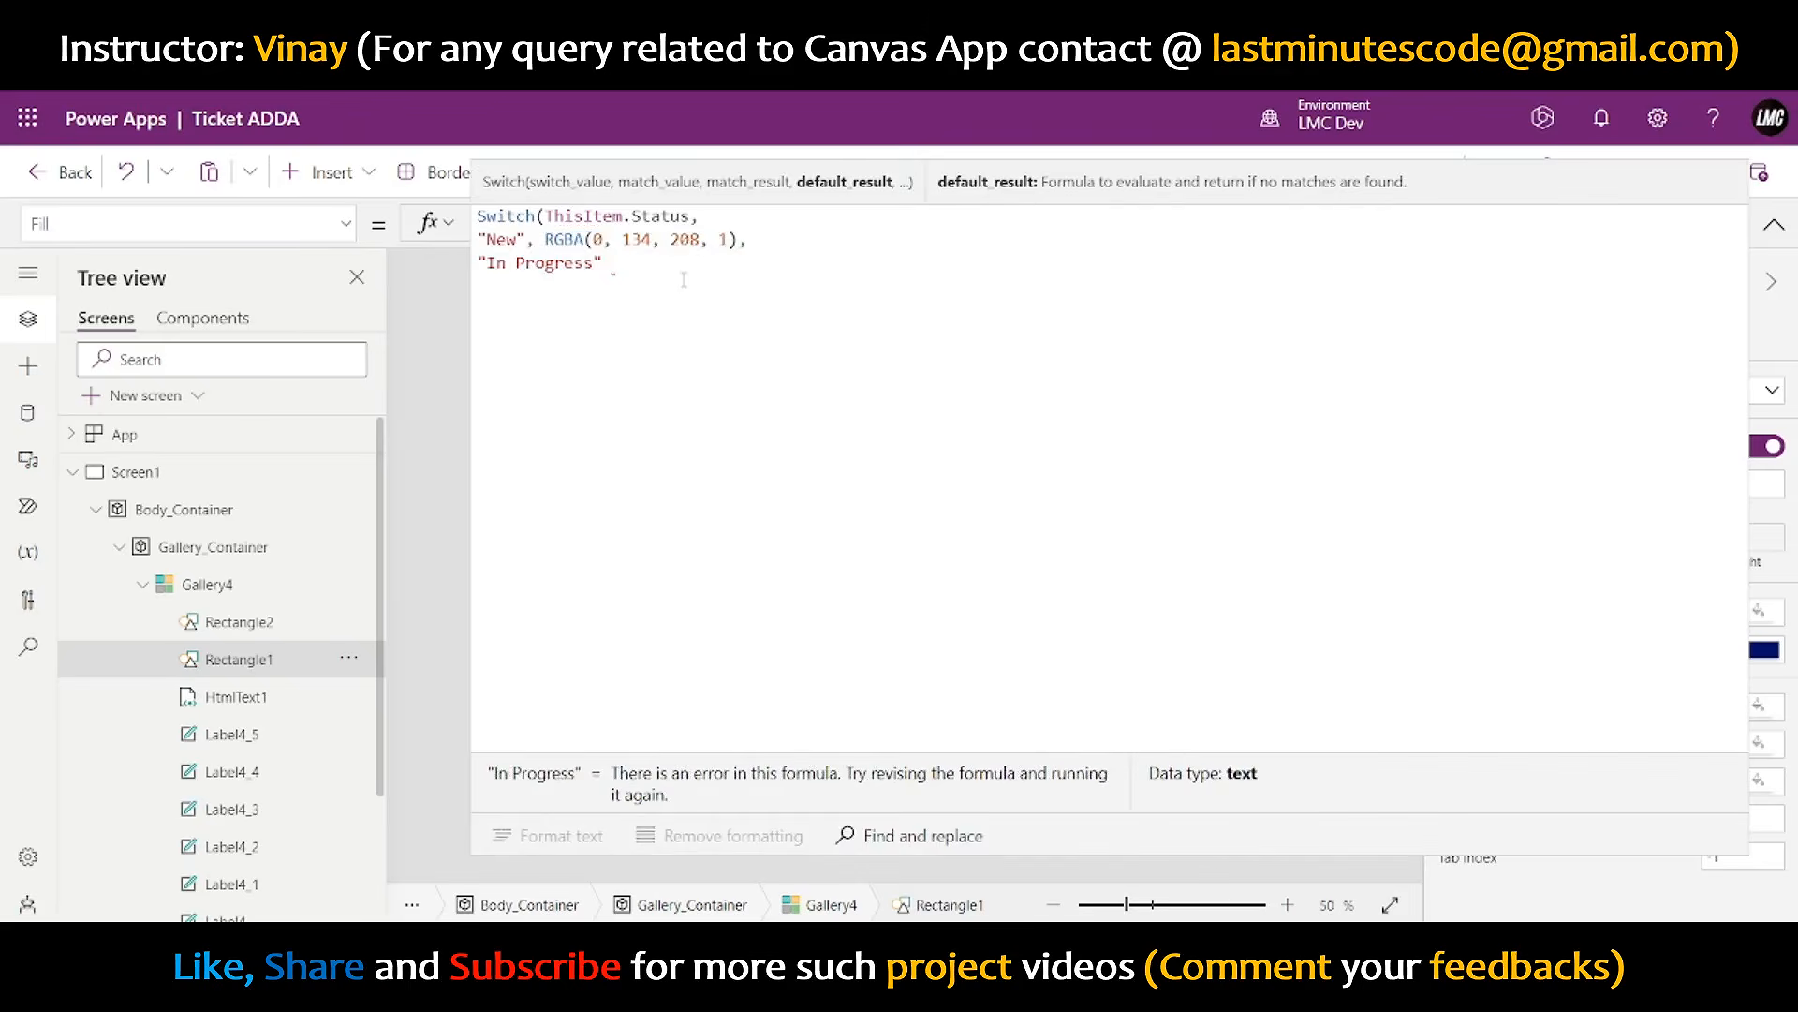
{"action": "key", "text": "ctrl+v"}
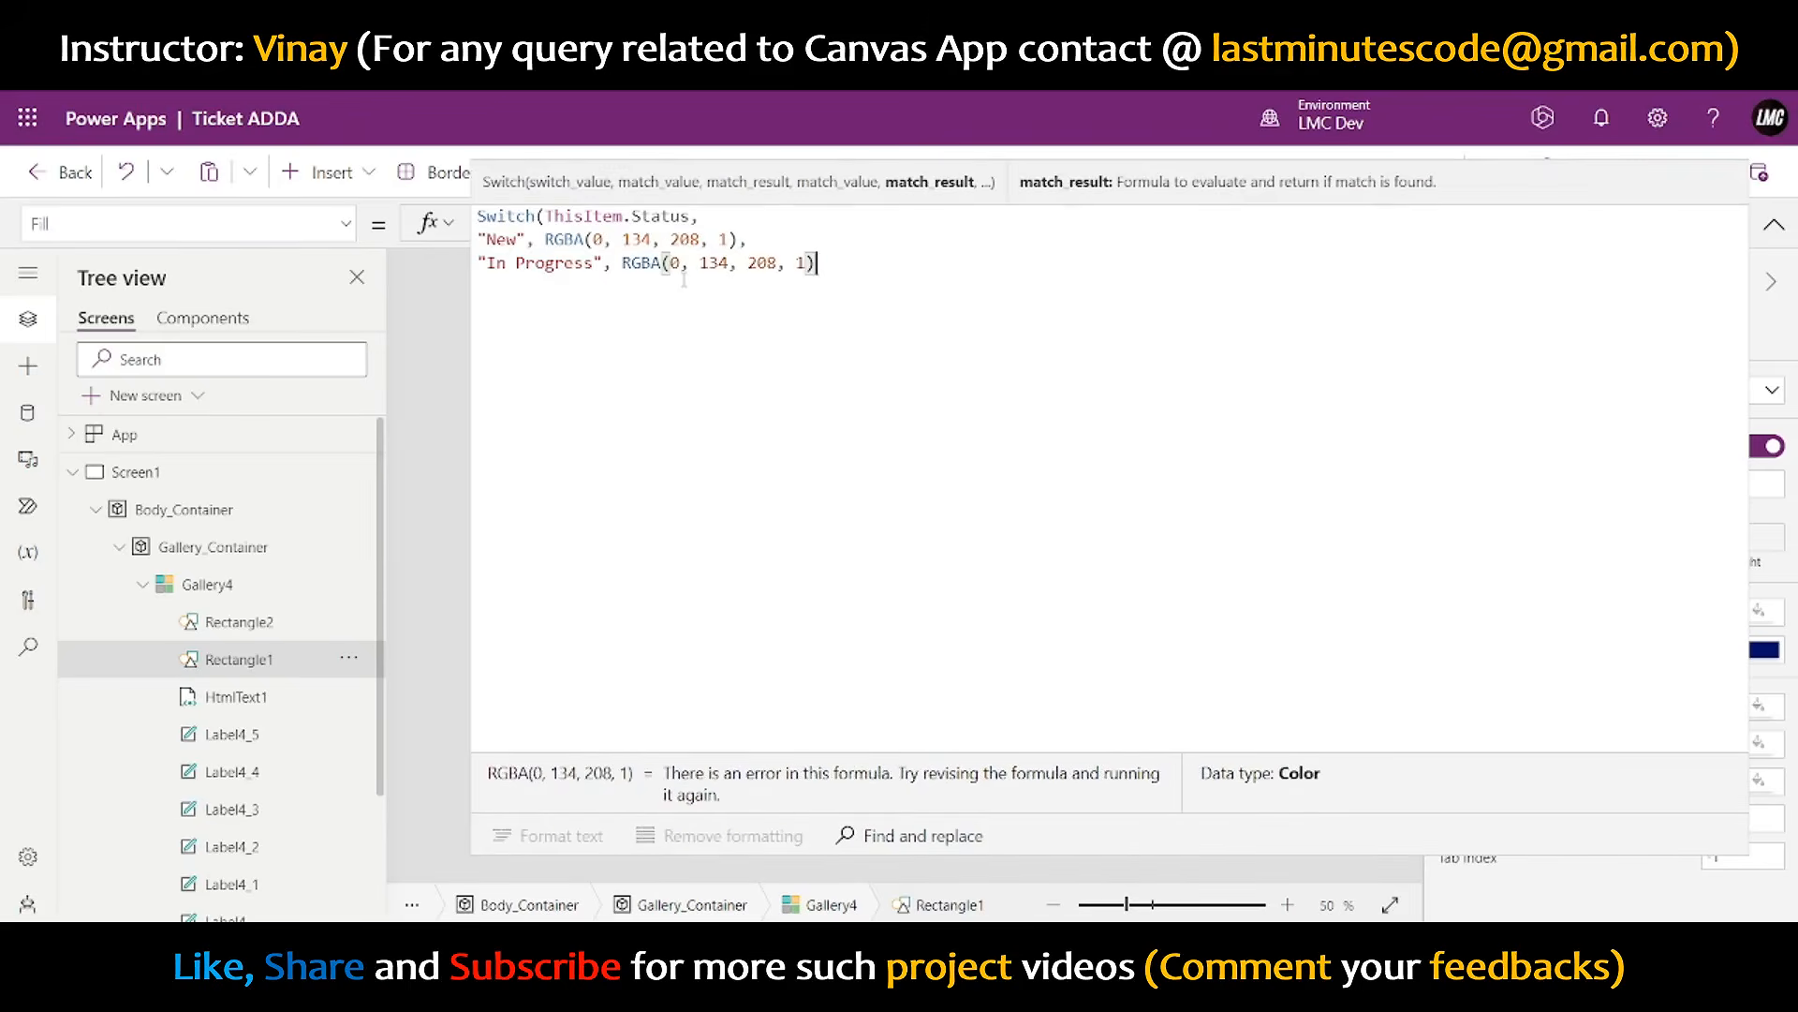
- Color the All Tickets button's text with the standard amber and look up that color's custom RGB values
{"action": "left_click", "coordinate": [1774, 225]}
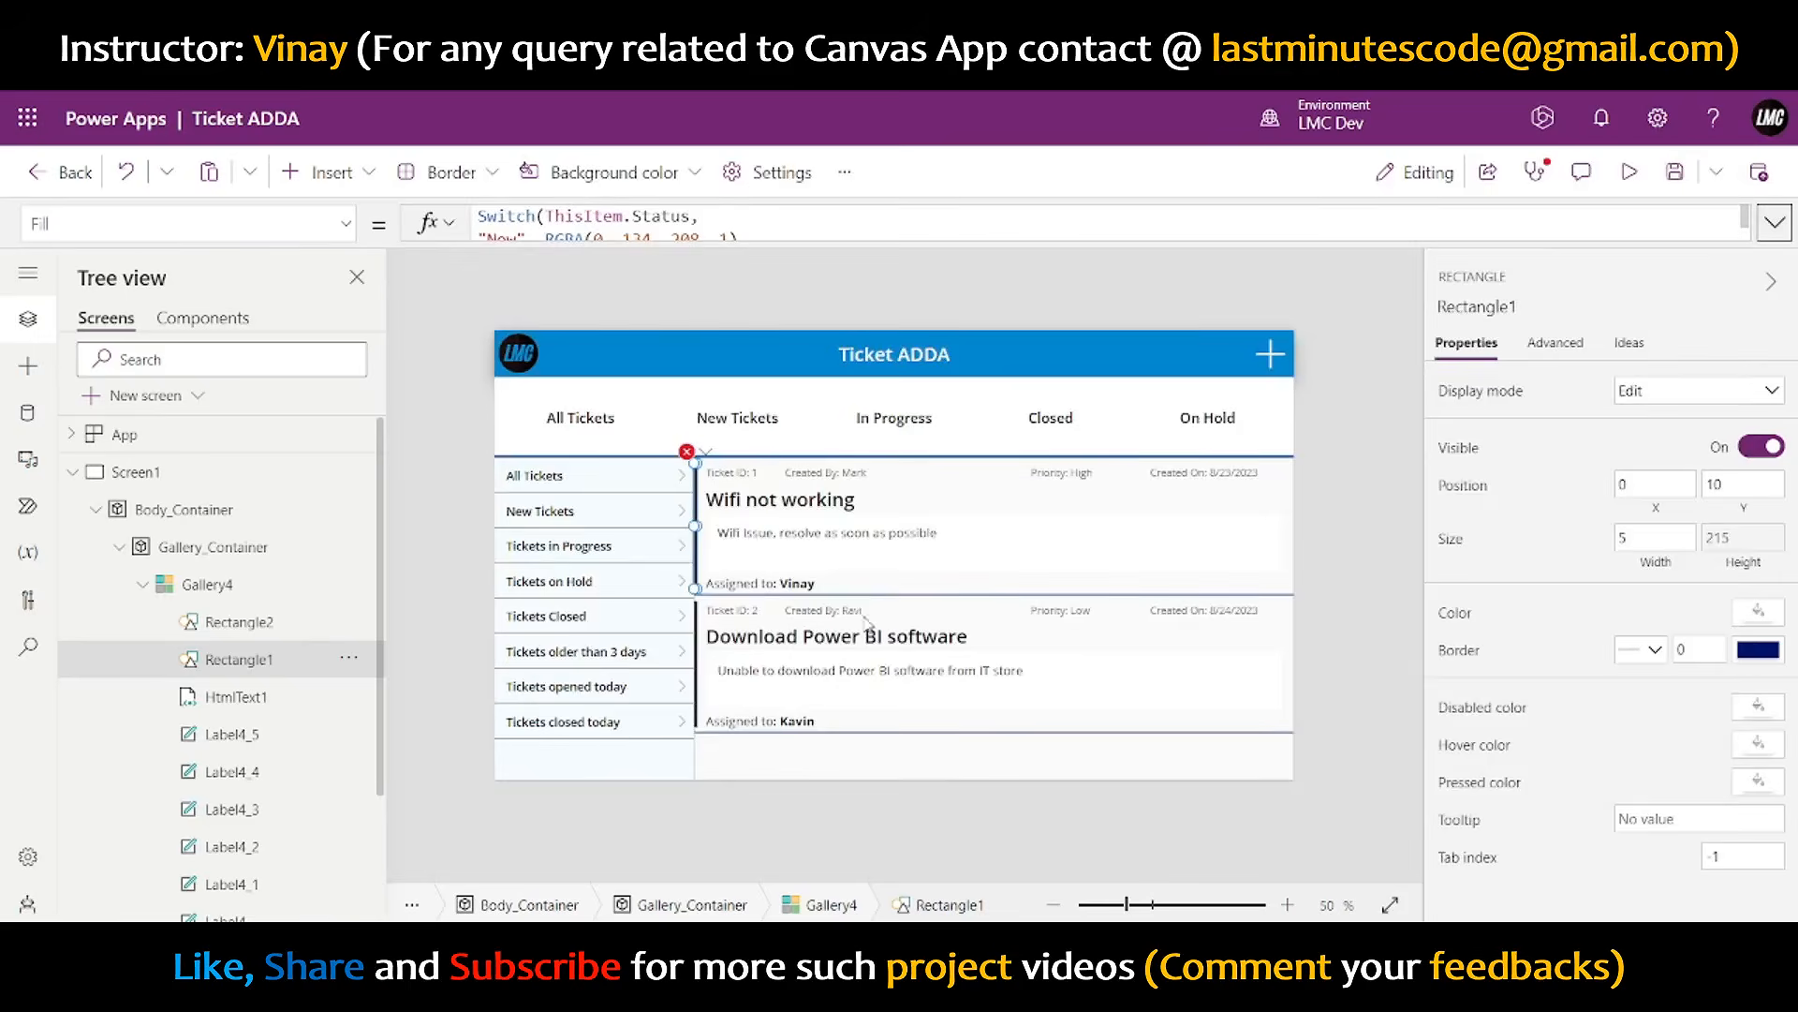
{"action": "left_click", "coordinate": [561, 429]}
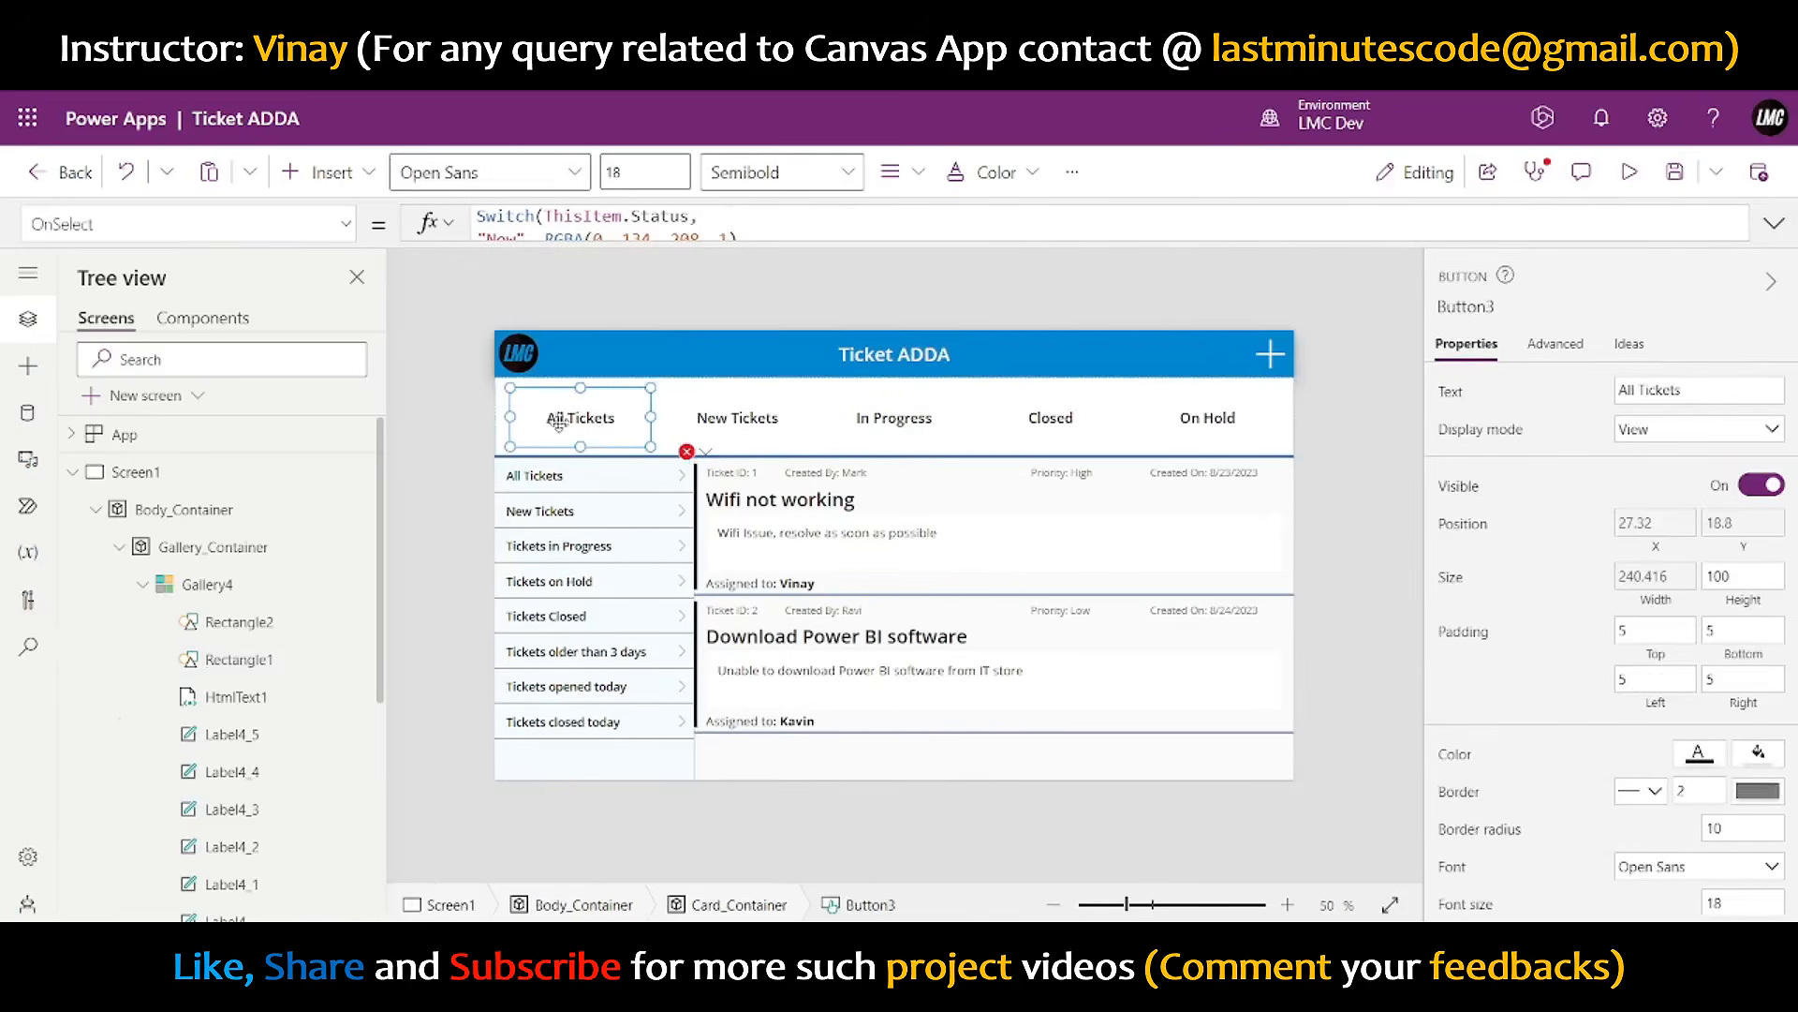
{"action": "left_click", "coordinate": [1693, 759]}
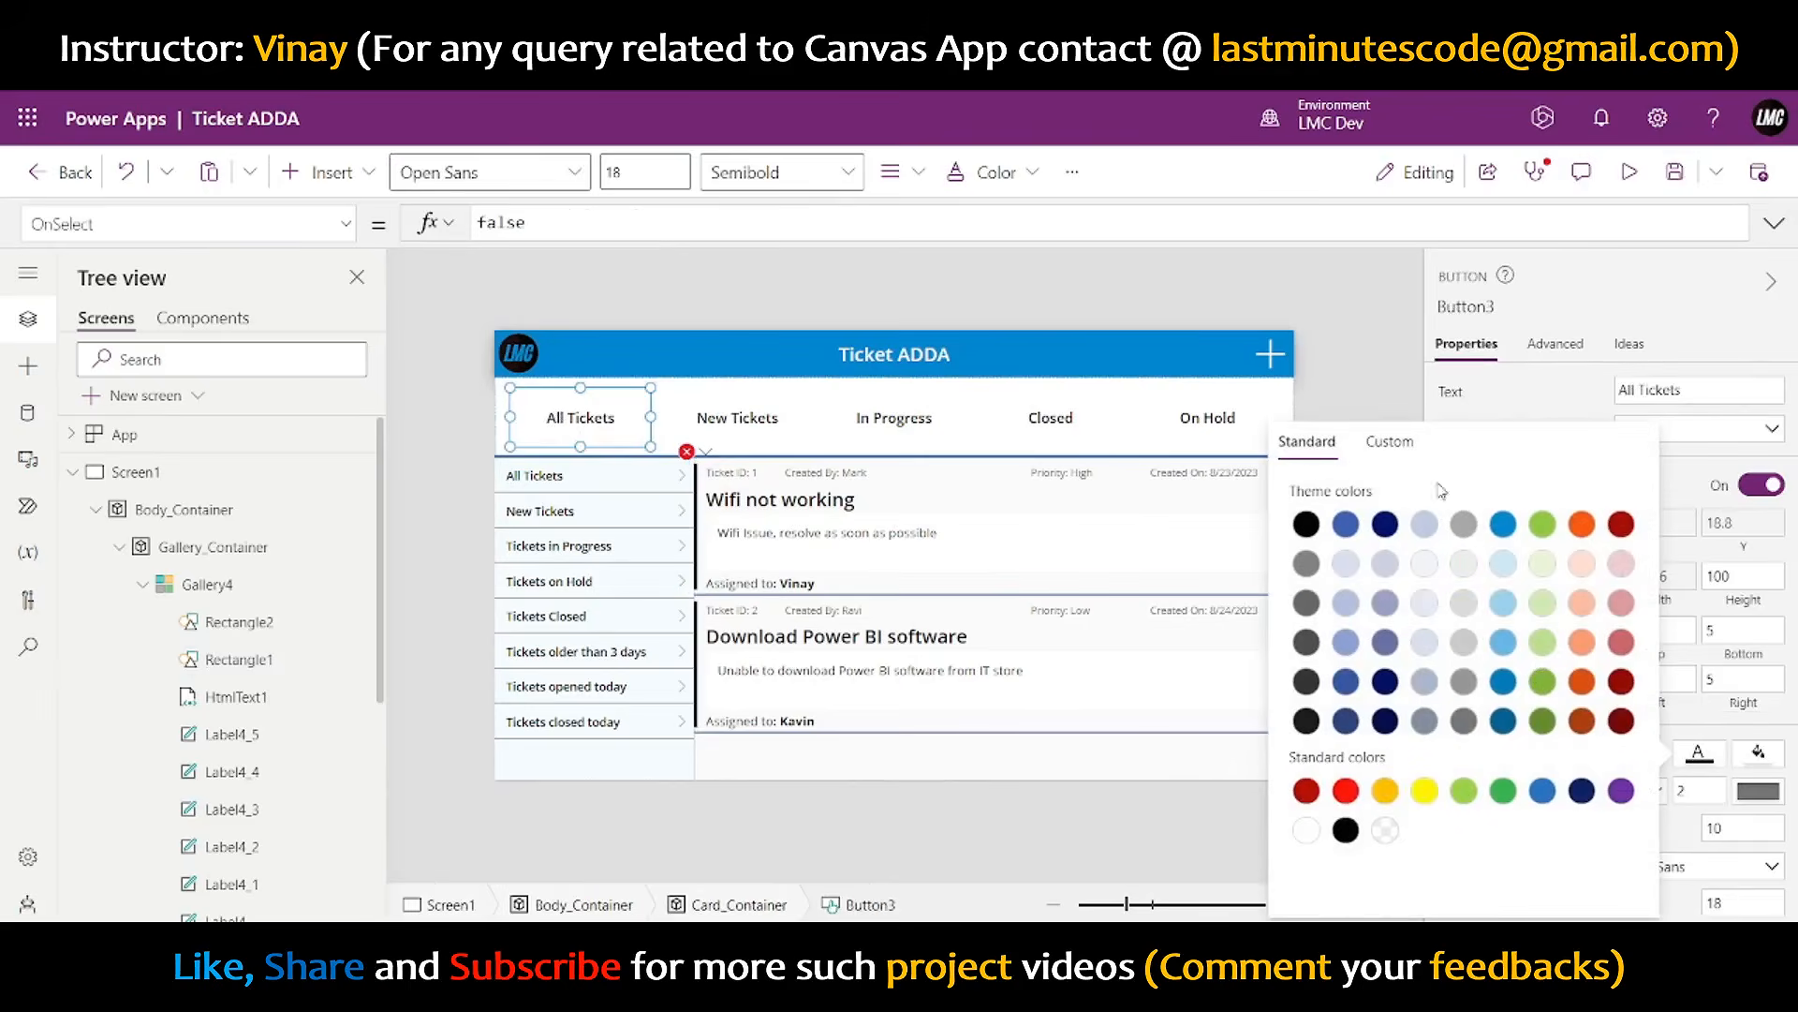
{"action": "left_click", "coordinate": [1385, 791]}
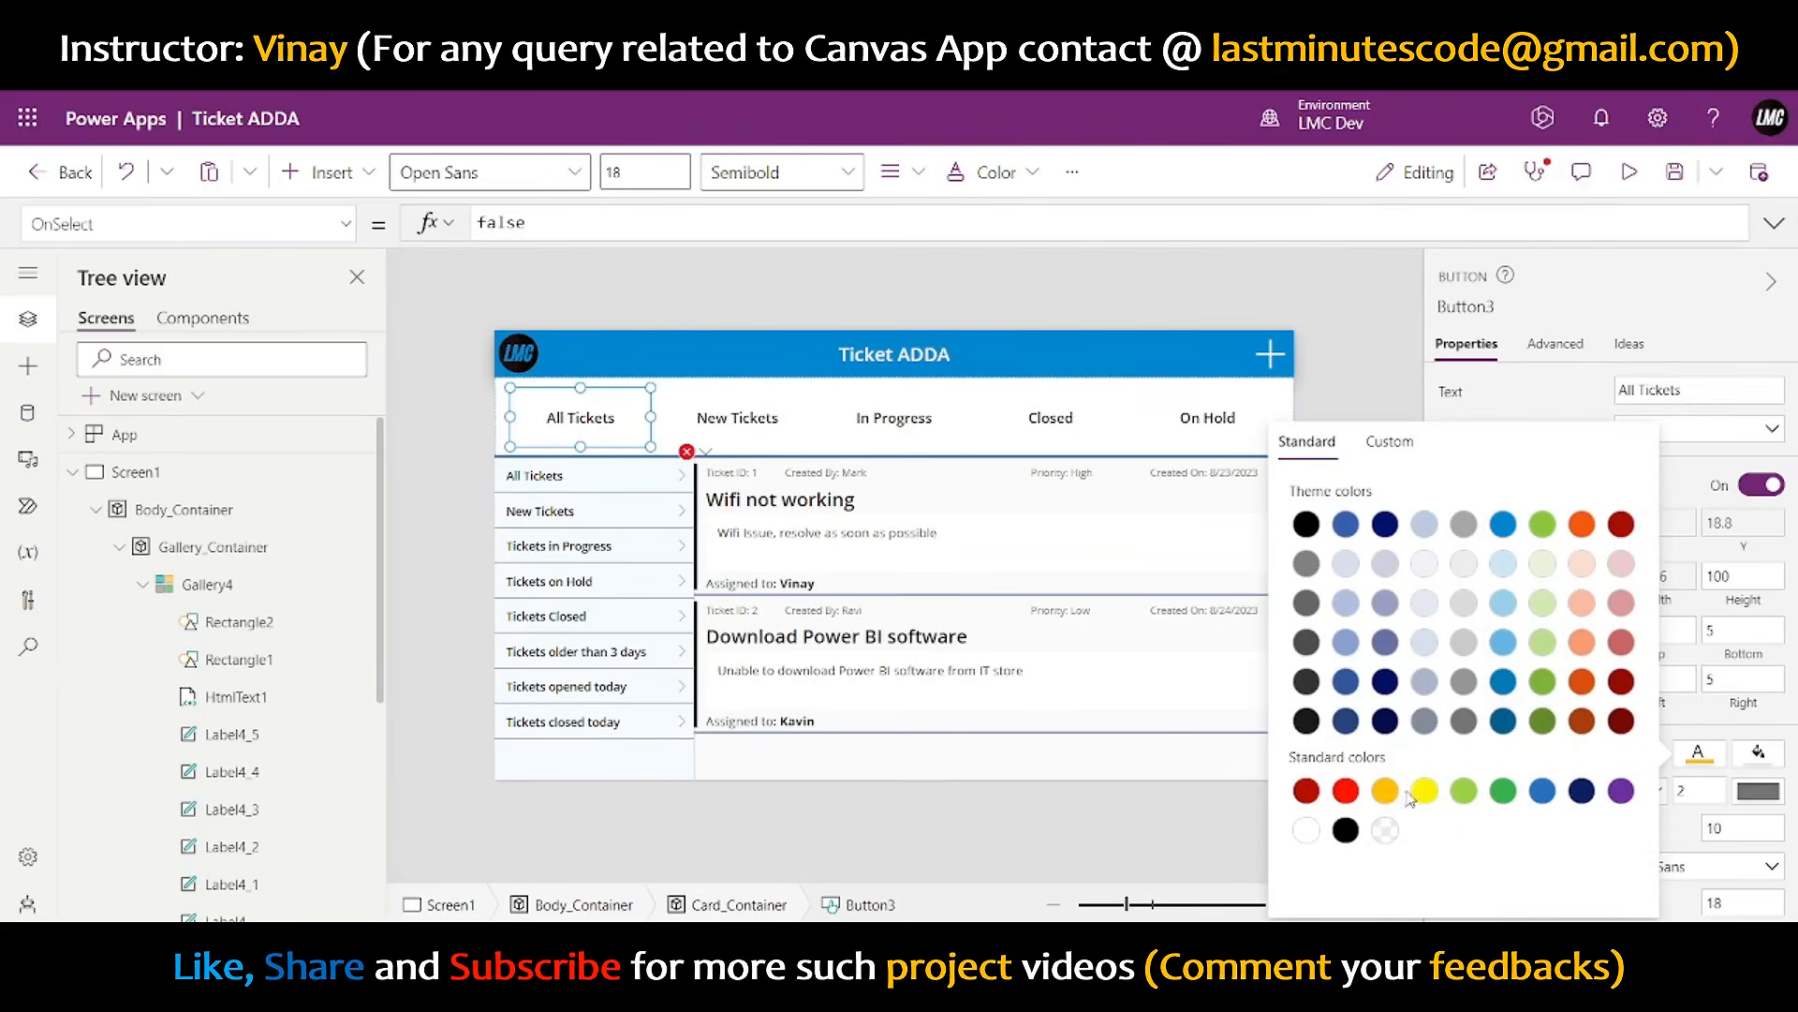
{"action": "left_click", "coordinate": [1389, 441]}
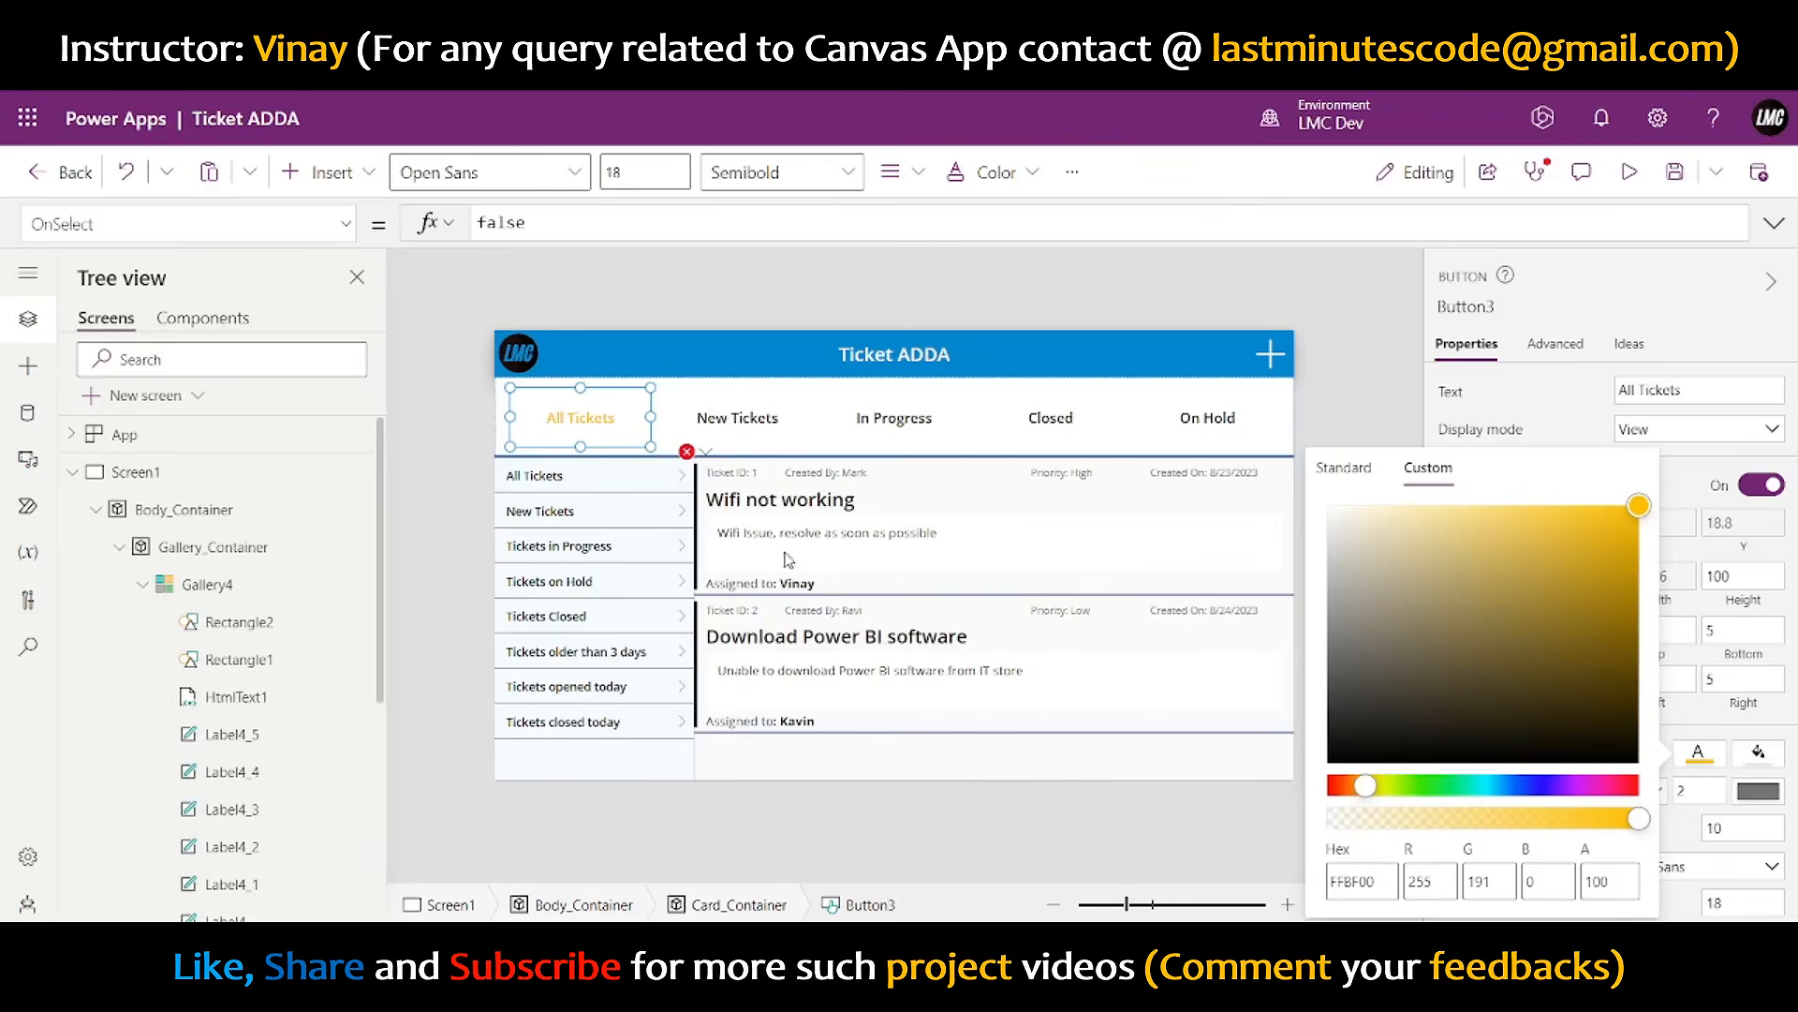
- Change the In Progress case's color in the accent bar's Fill formula to RGBA(255, 191, 0, 1)
{"action": "left_click", "coordinate": [704, 455]}
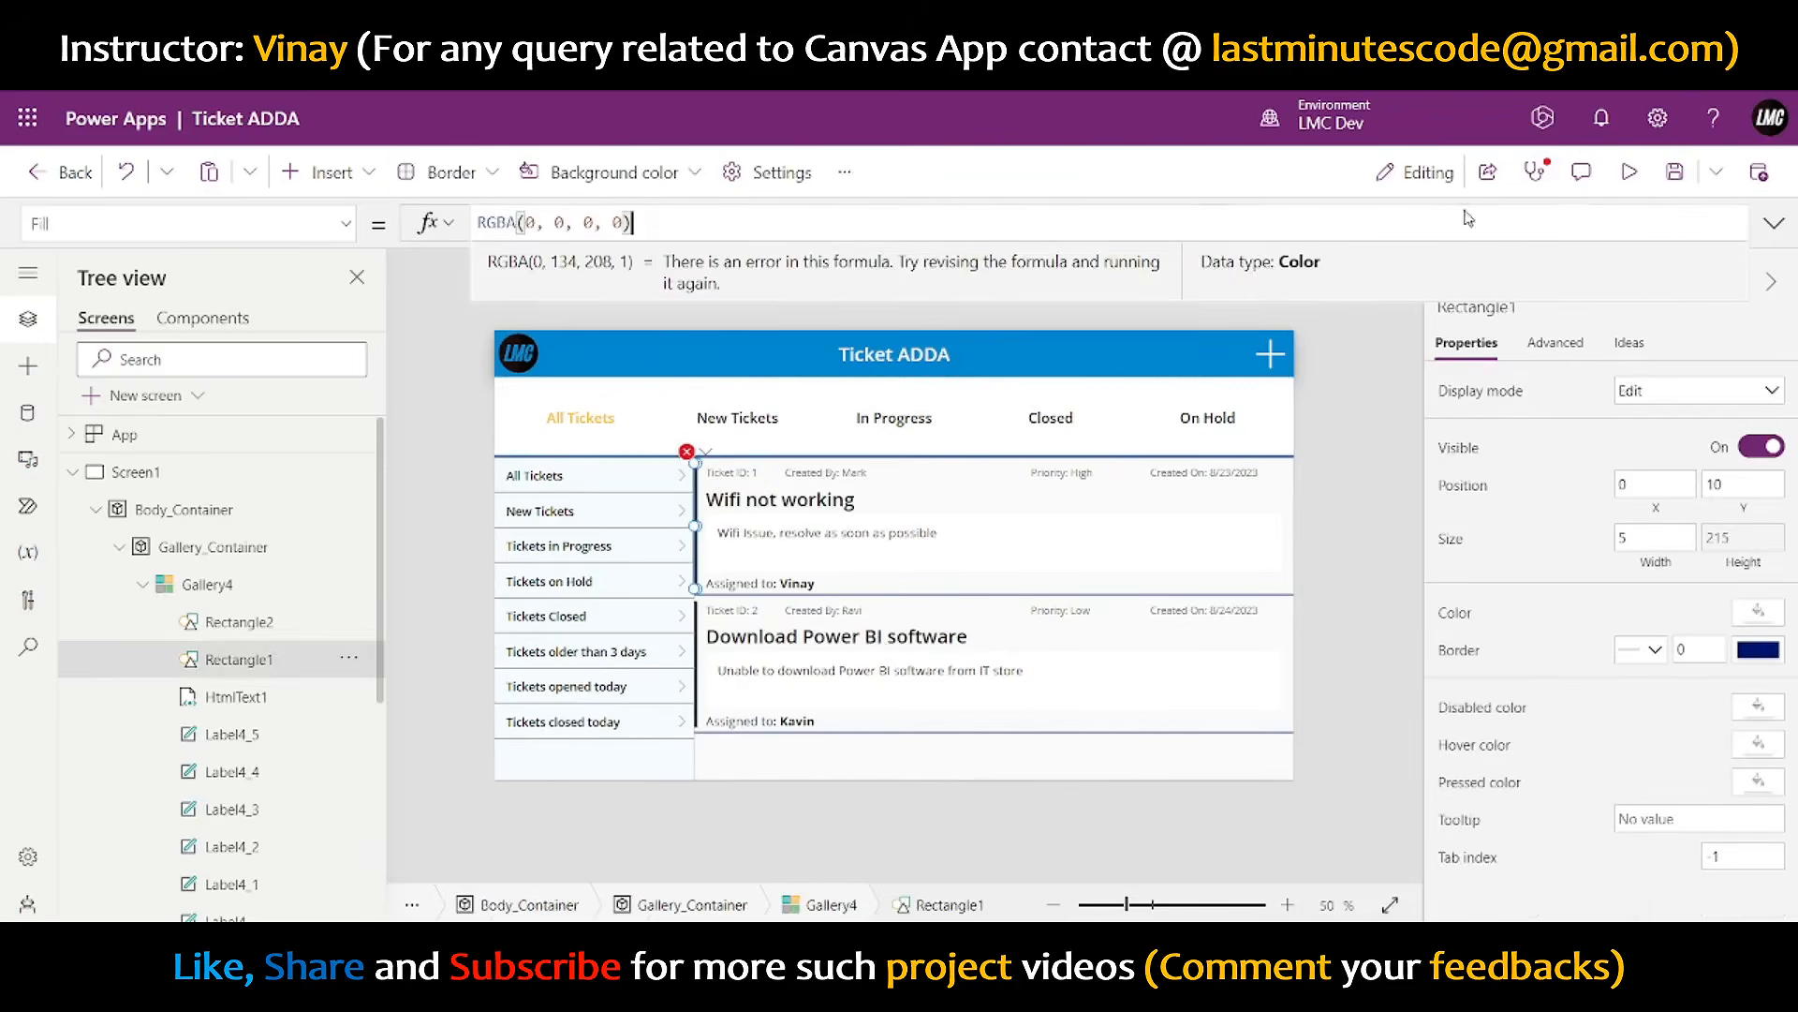
{"action": "left_click", "coordinate": [702, 454]}
{"action": "left_click", "coordinate": [716, 483]}
{"action": "left_click", "coordinate": [1764, 226]}
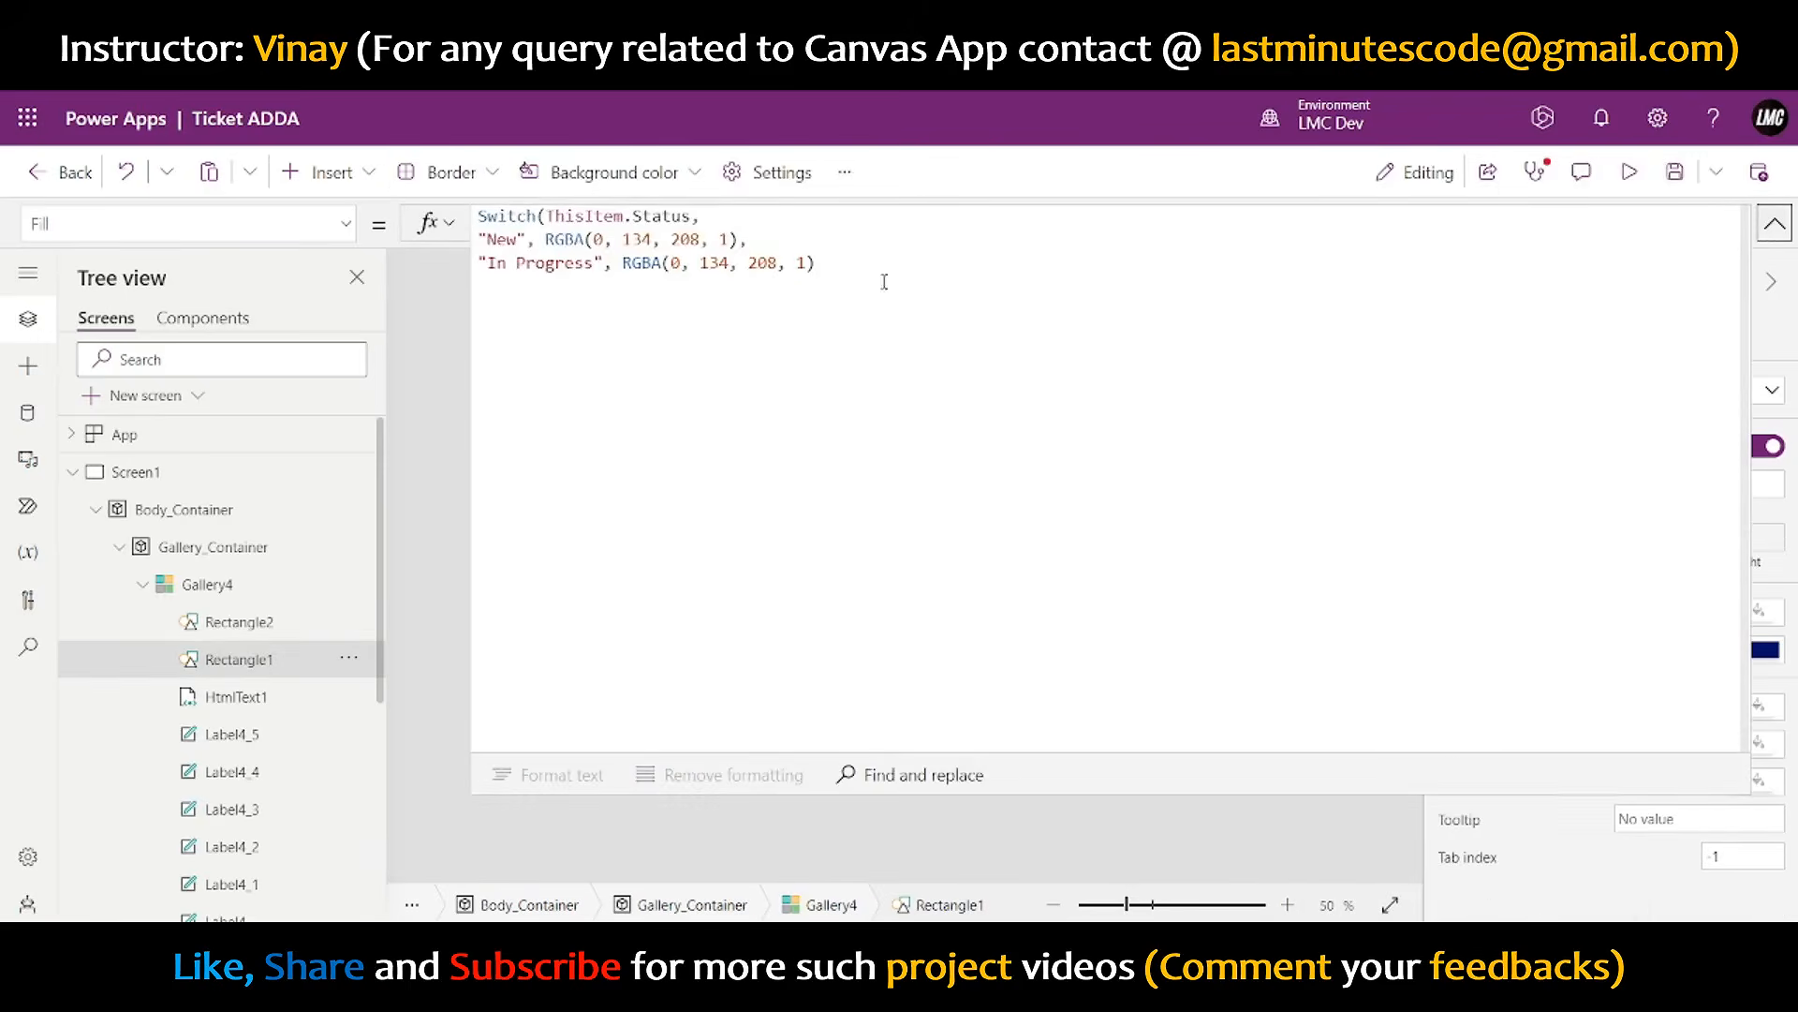
{"action": "left_click", "coordinate": [689, 262]}
{"action": "double_click", "coordinate": [688, 262]}
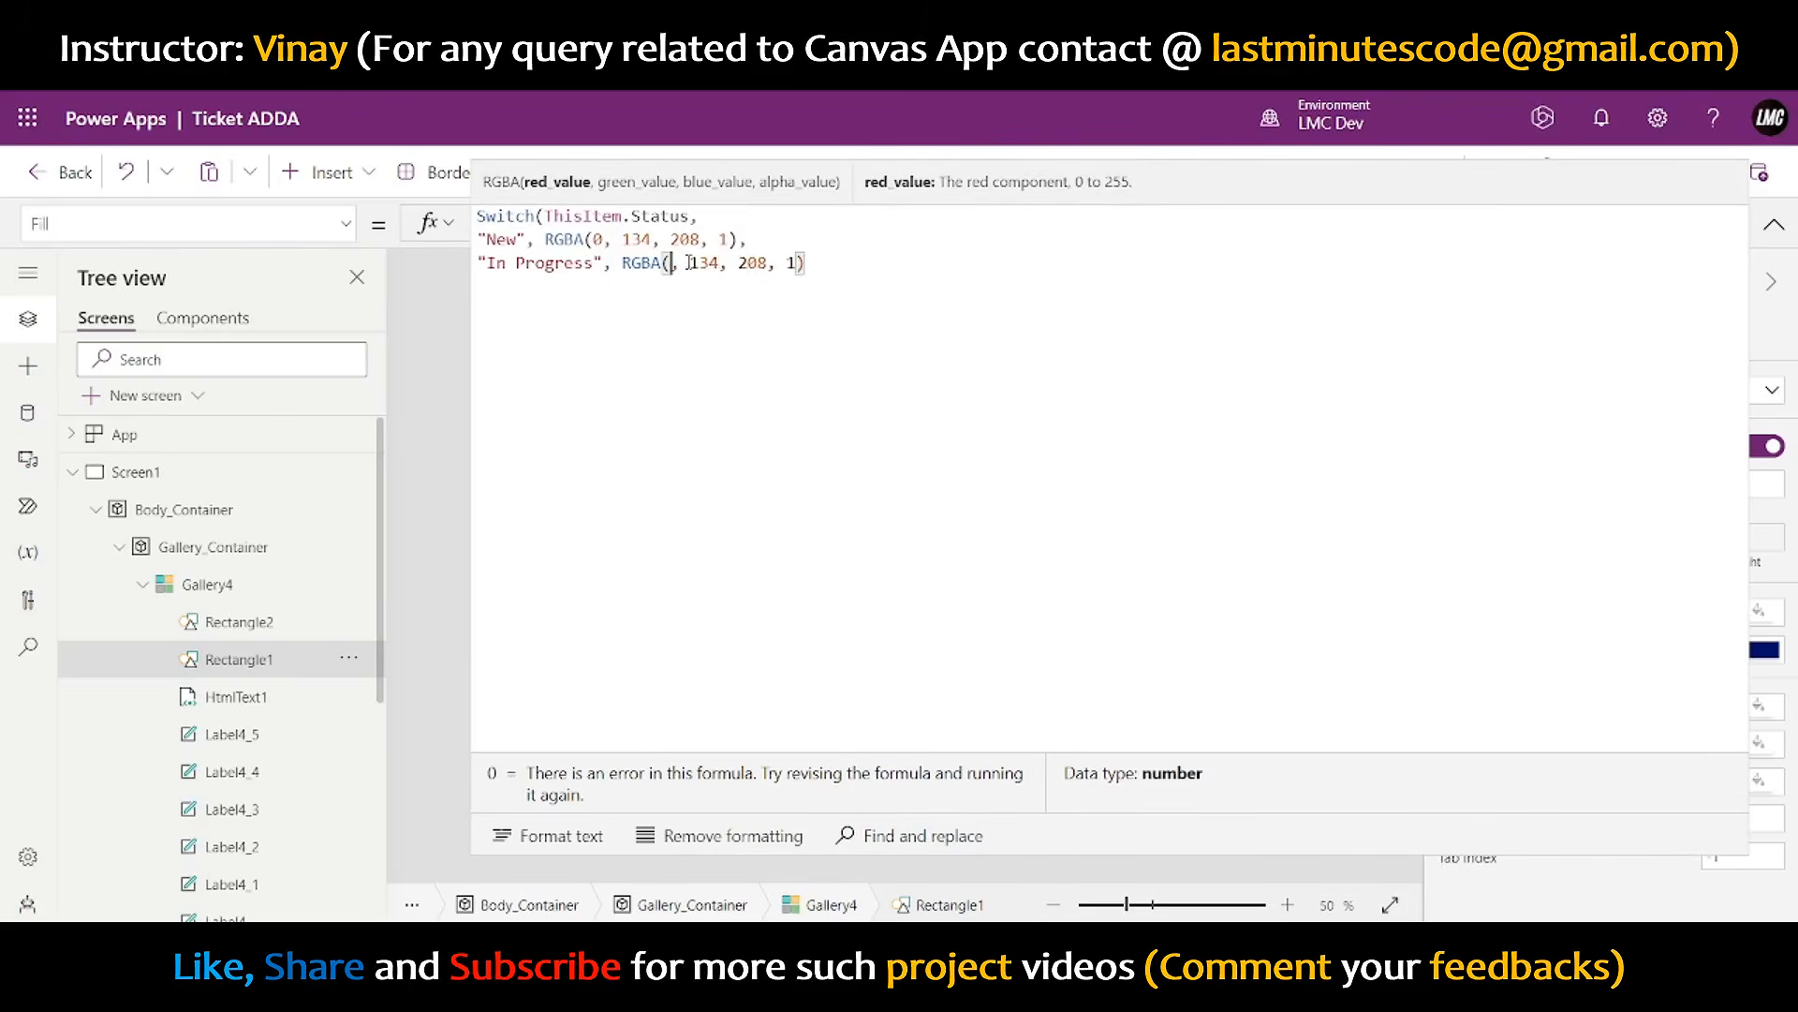
{"action": "type", "text": "255"}
{"action": "key", "text": "Right"}
{"action": "key", "text": "Right"}
{"action": "key", "text": "Right"}
{"action": "key", "text": "Right"}
{"action": "key", "text": "Right"}
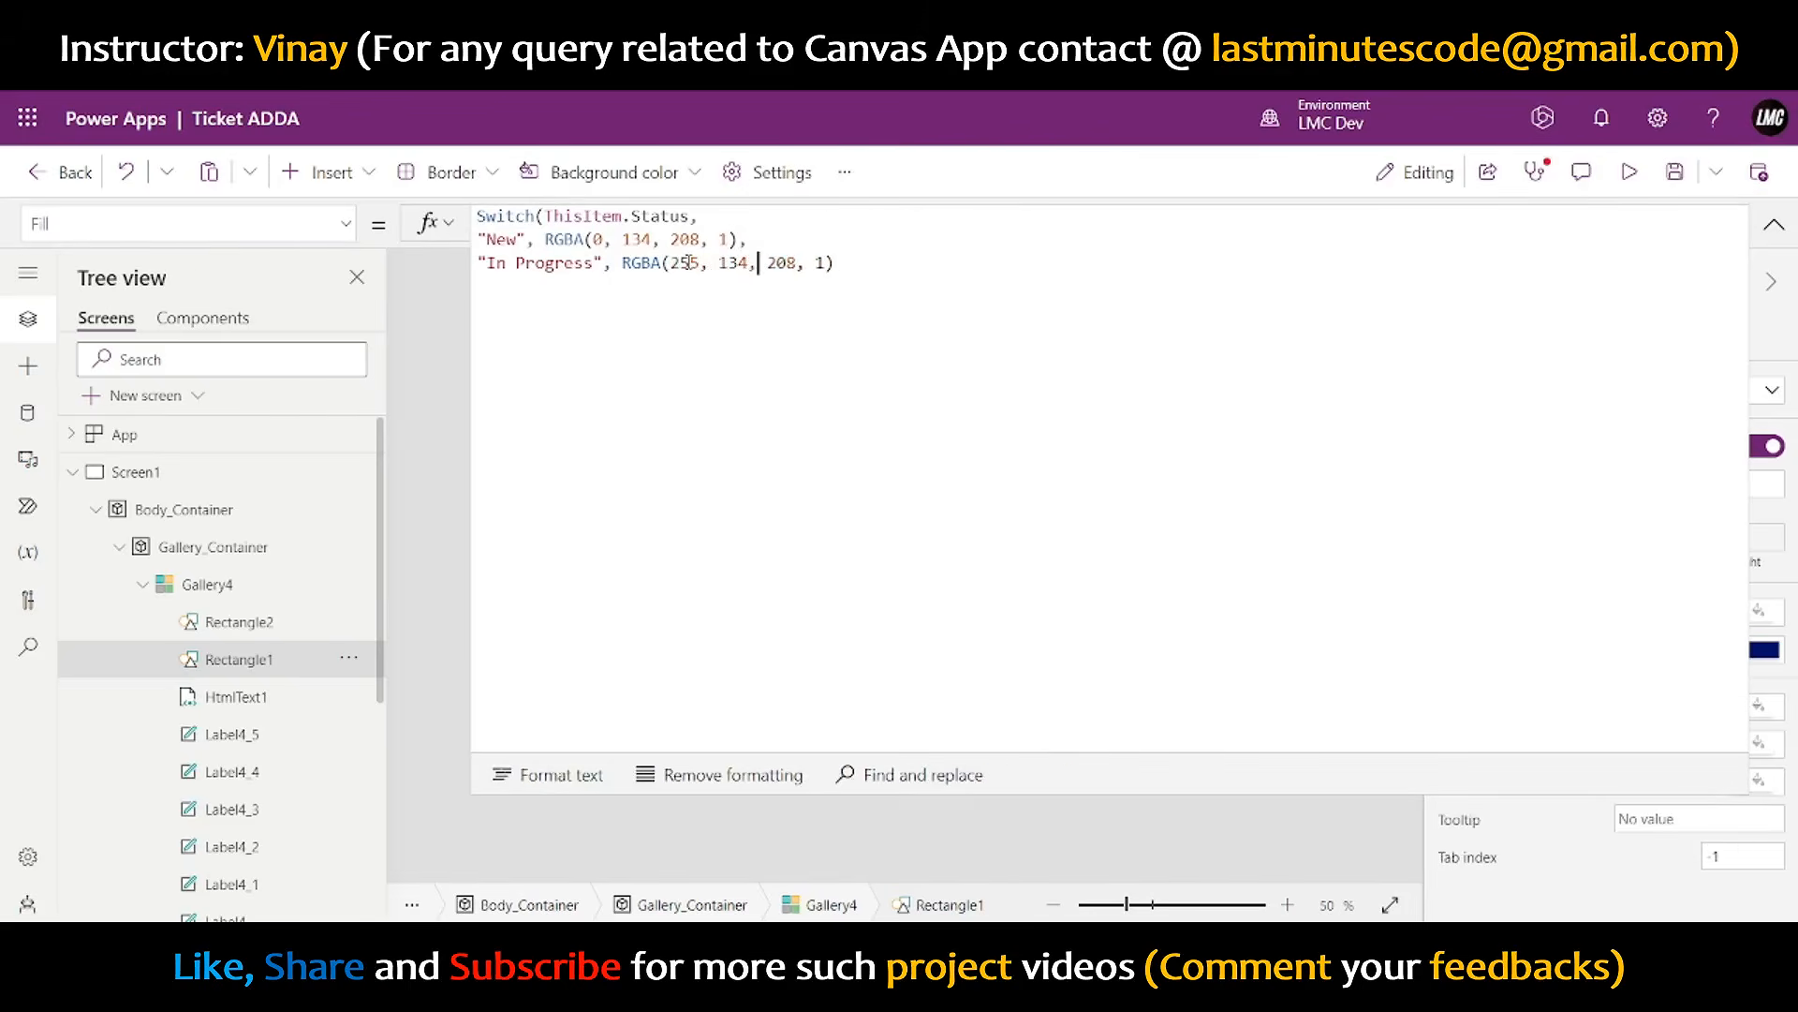
{"action": "key", "text": "Left"}
{"action": "key", "text": "BackSpace"}
{"action": "key", "text": "BackSpace"}
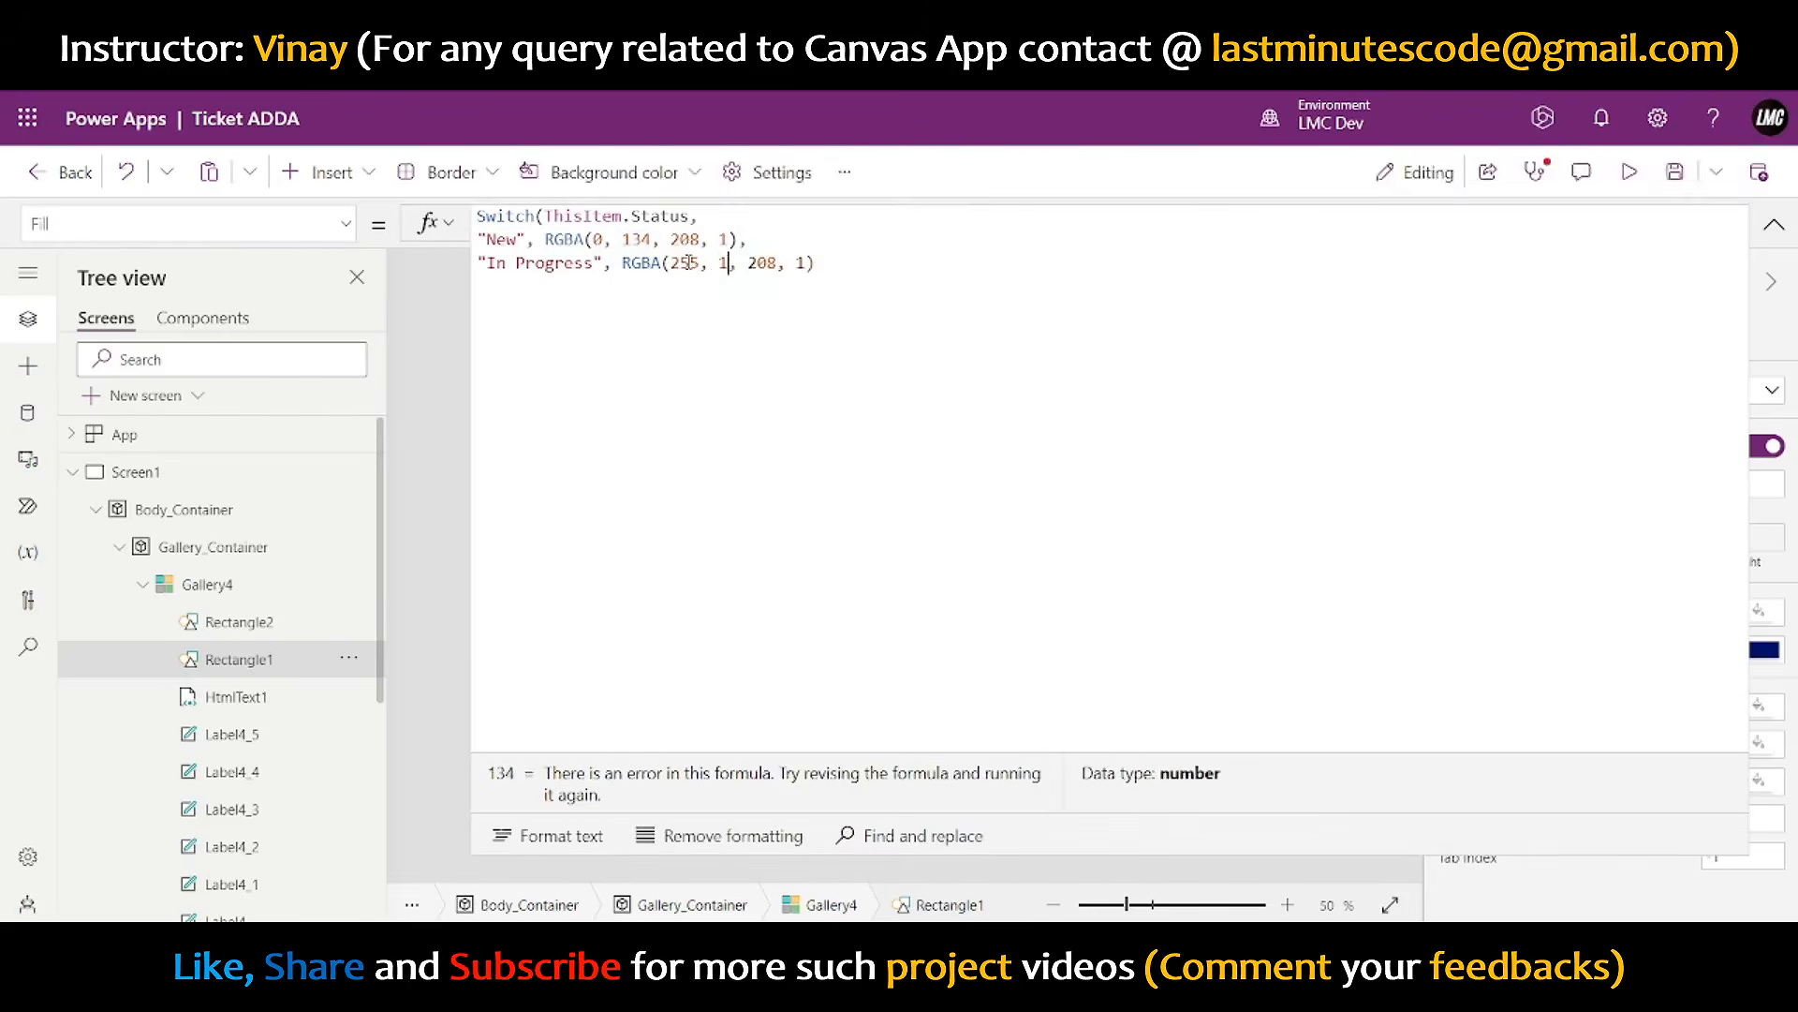
{"action": "type", "text": "91"}
{"action": "key", "text": "Right"}
{"action": "key", "text": "Right"}
{"action": "key", "text": "Right"}
{"action": "key", "text": "Right"}
{"action": "key", "text": "Right"}
{"action": "key", "text": "BackSpace"}
{"action": "key", "text": "BackSpace"}
{"action": "key", "text": "BackSpace"}
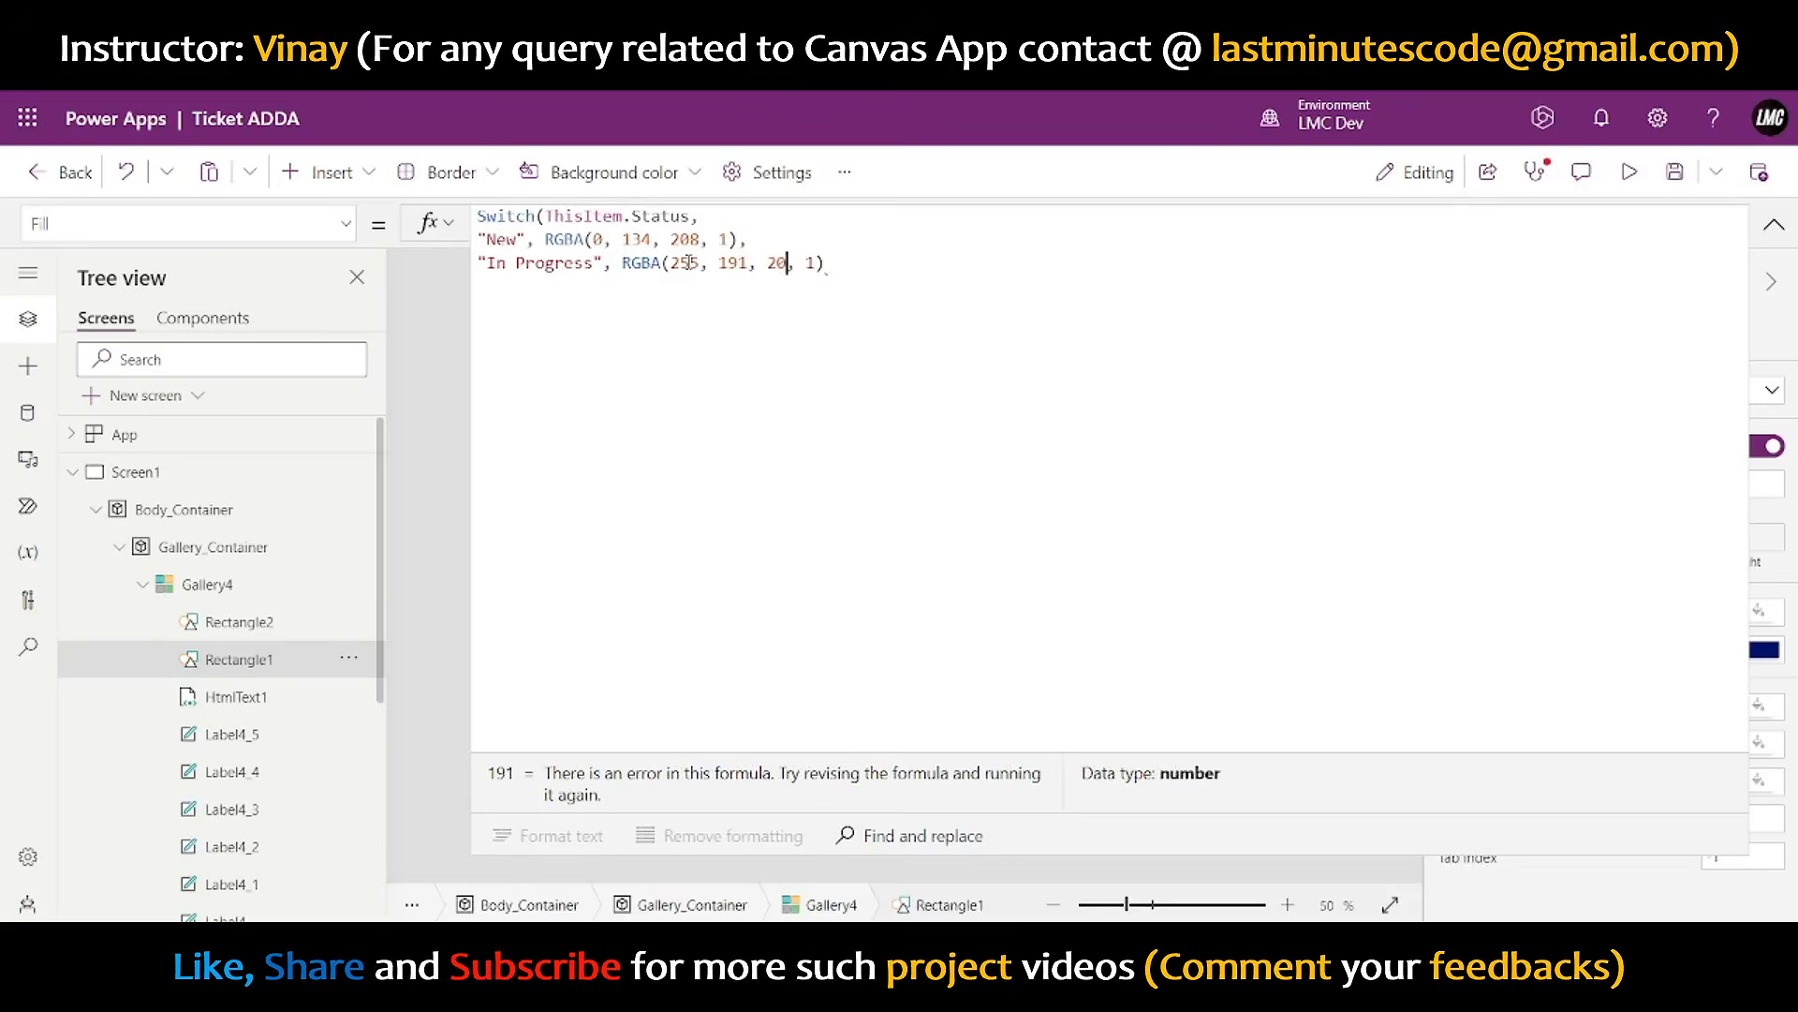
{"action": "type", "text": "0"}
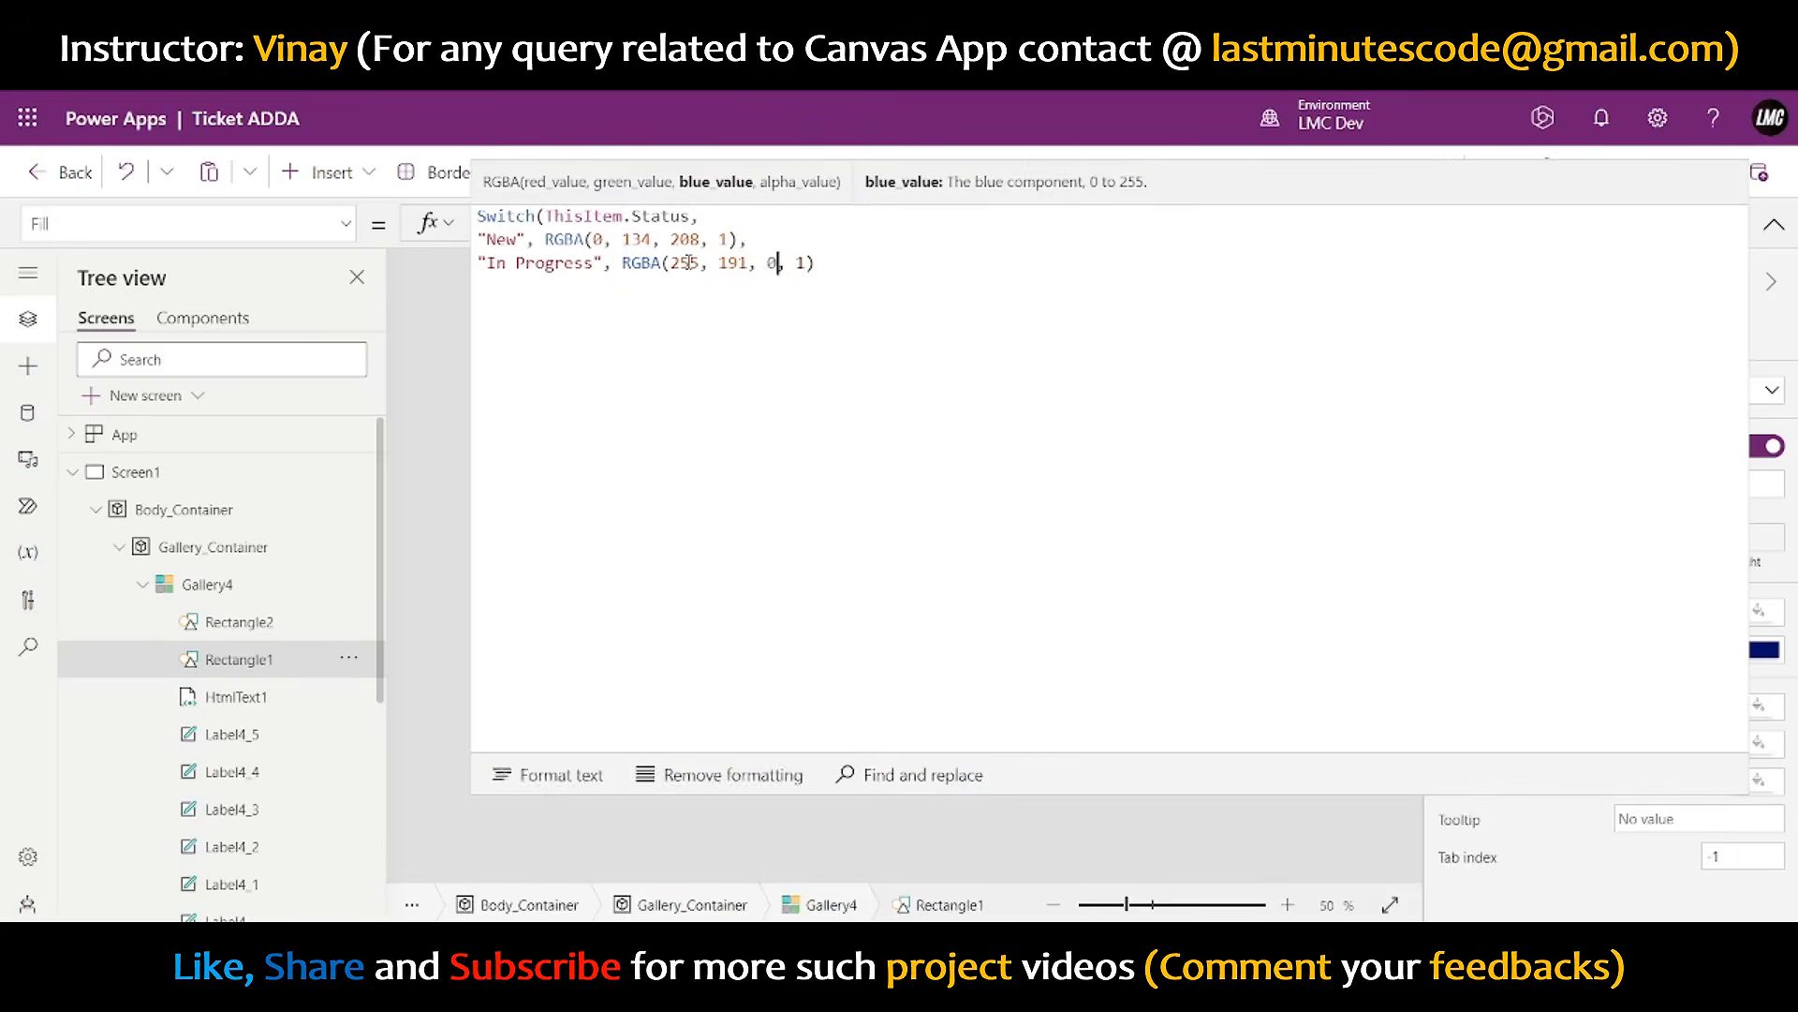
- Close the Switch function with a parenthesis on a new line, and return to the canvas to check the ticket bars
{"action": "left_click", "coordinate": [840, 261]}
{"action": "key", "text": "shift+Return"}
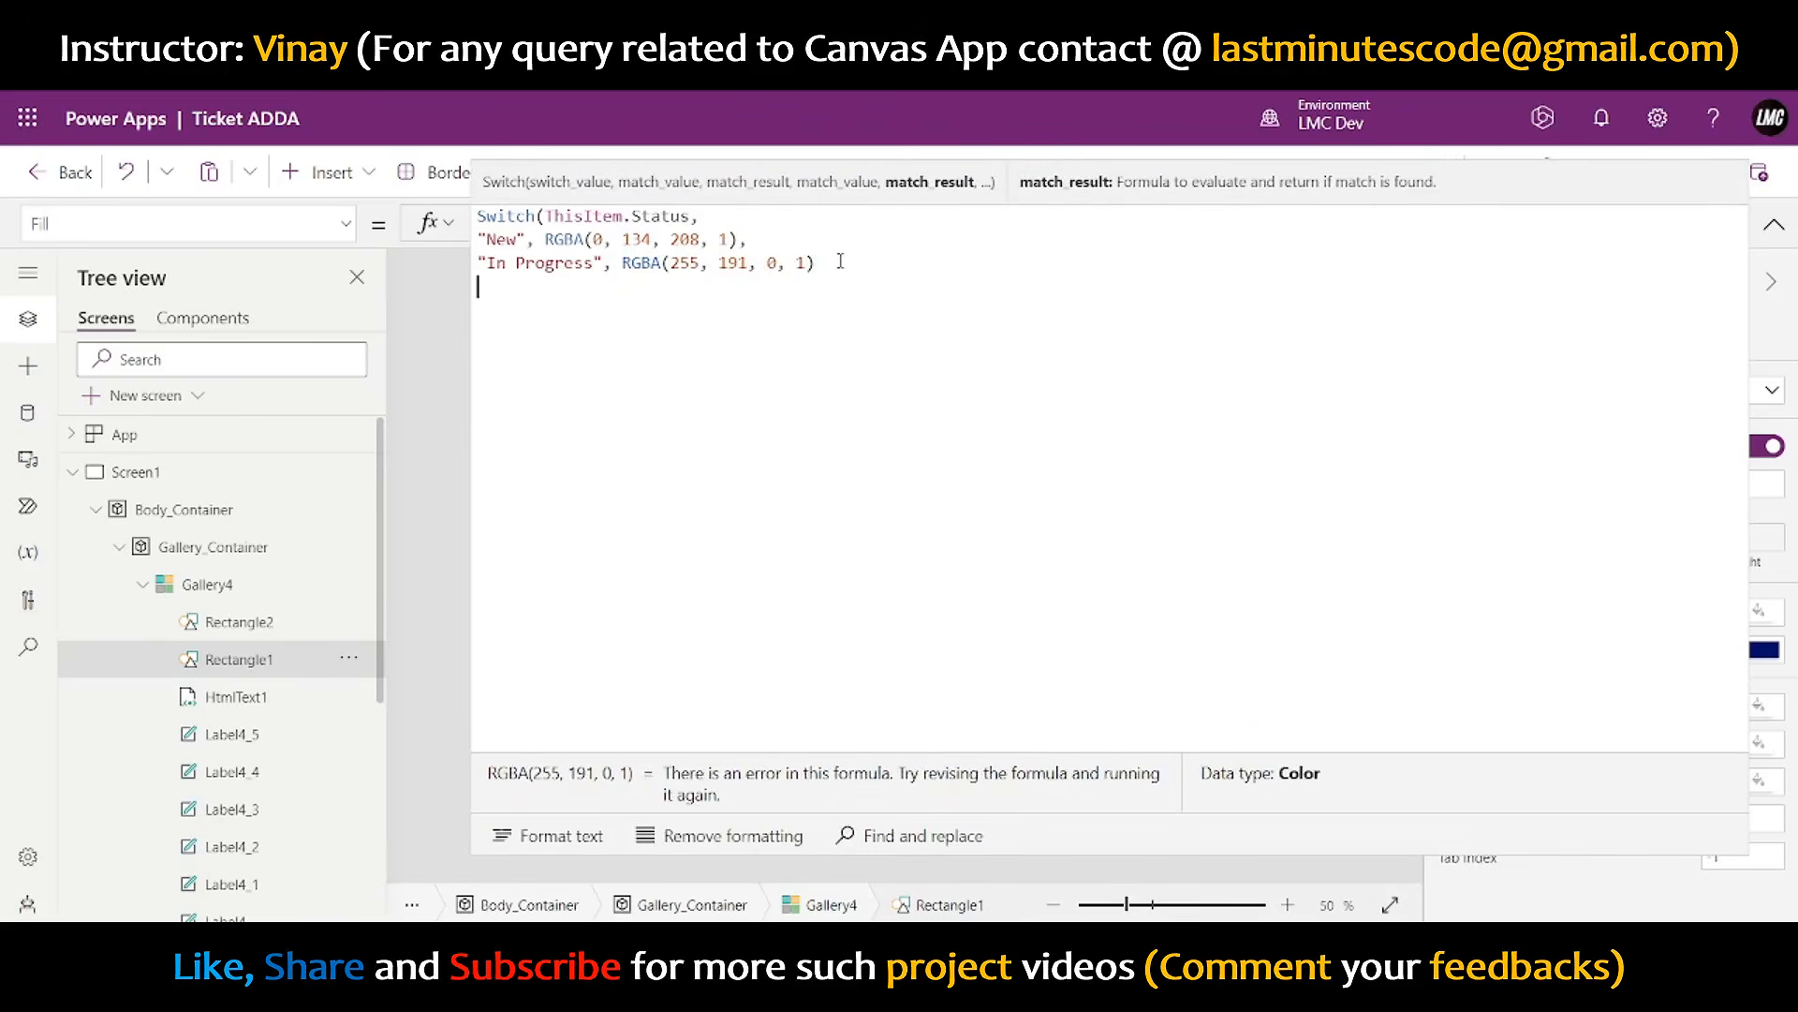
{"action": "type", "text": ")"}
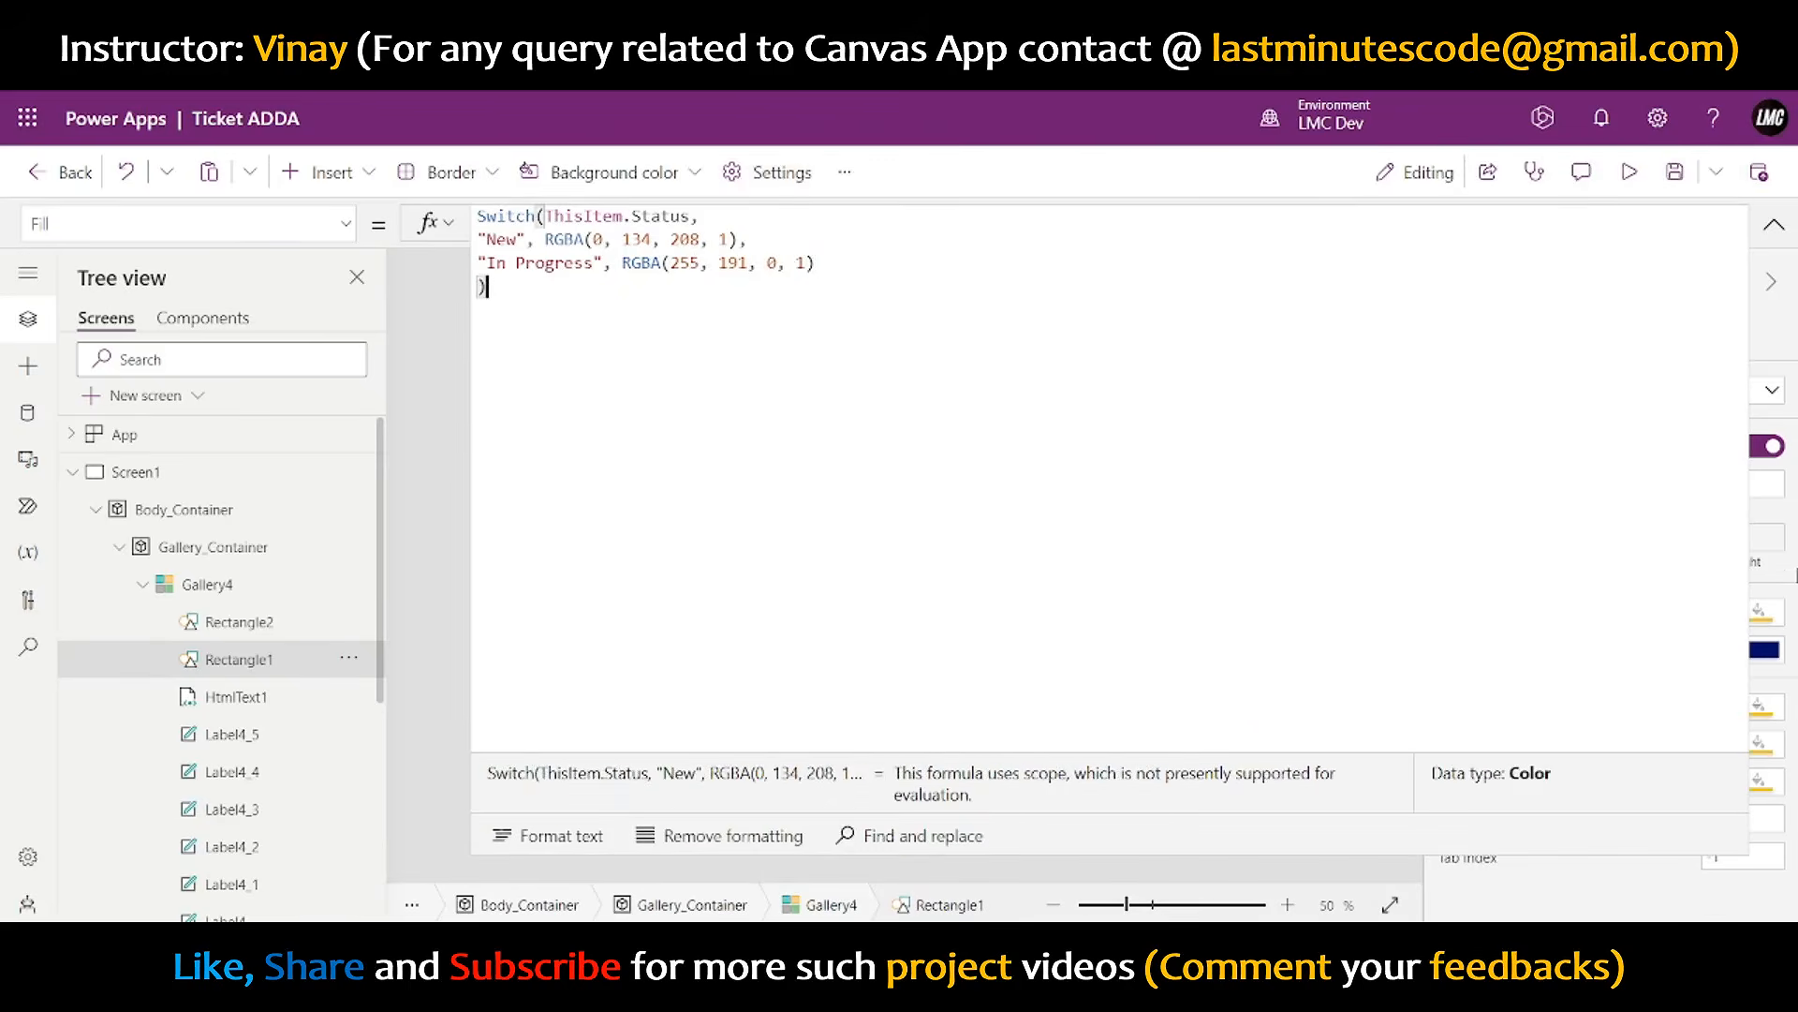
{"action": "left_click", "coordinate": [1773, 224]}
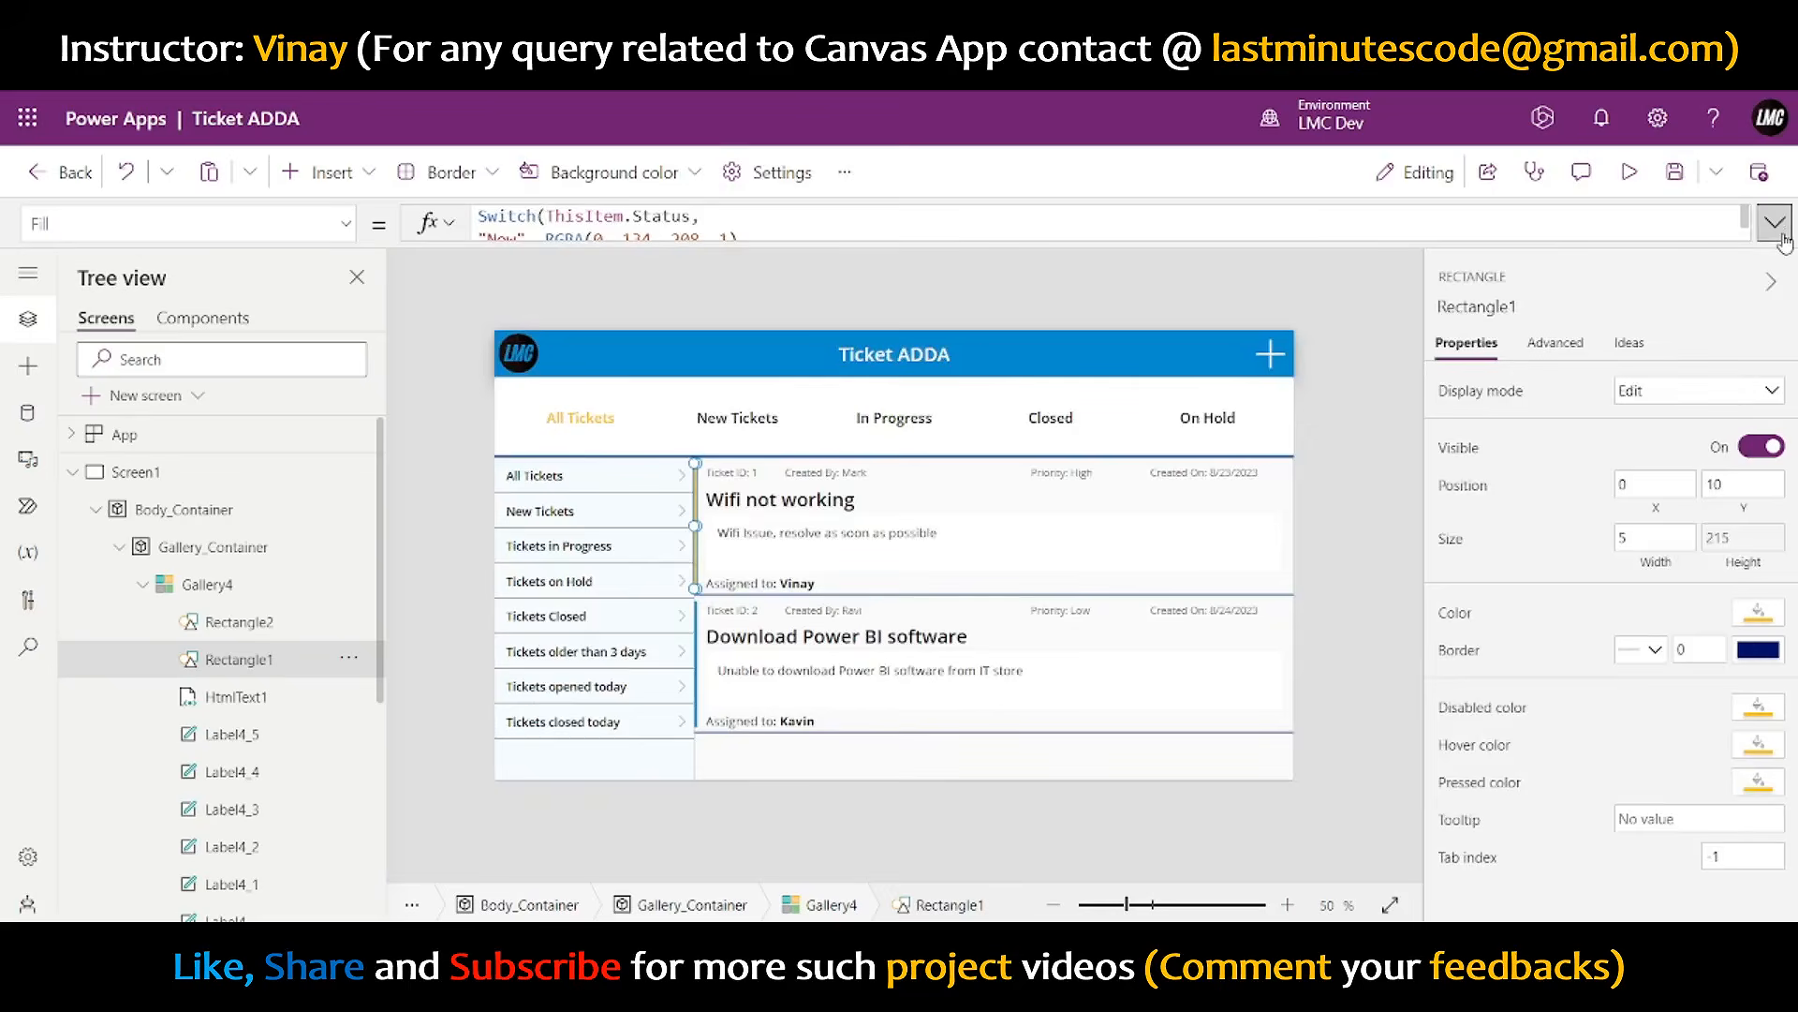
{"action": "left_click", "coordinate": [1350, 451]}
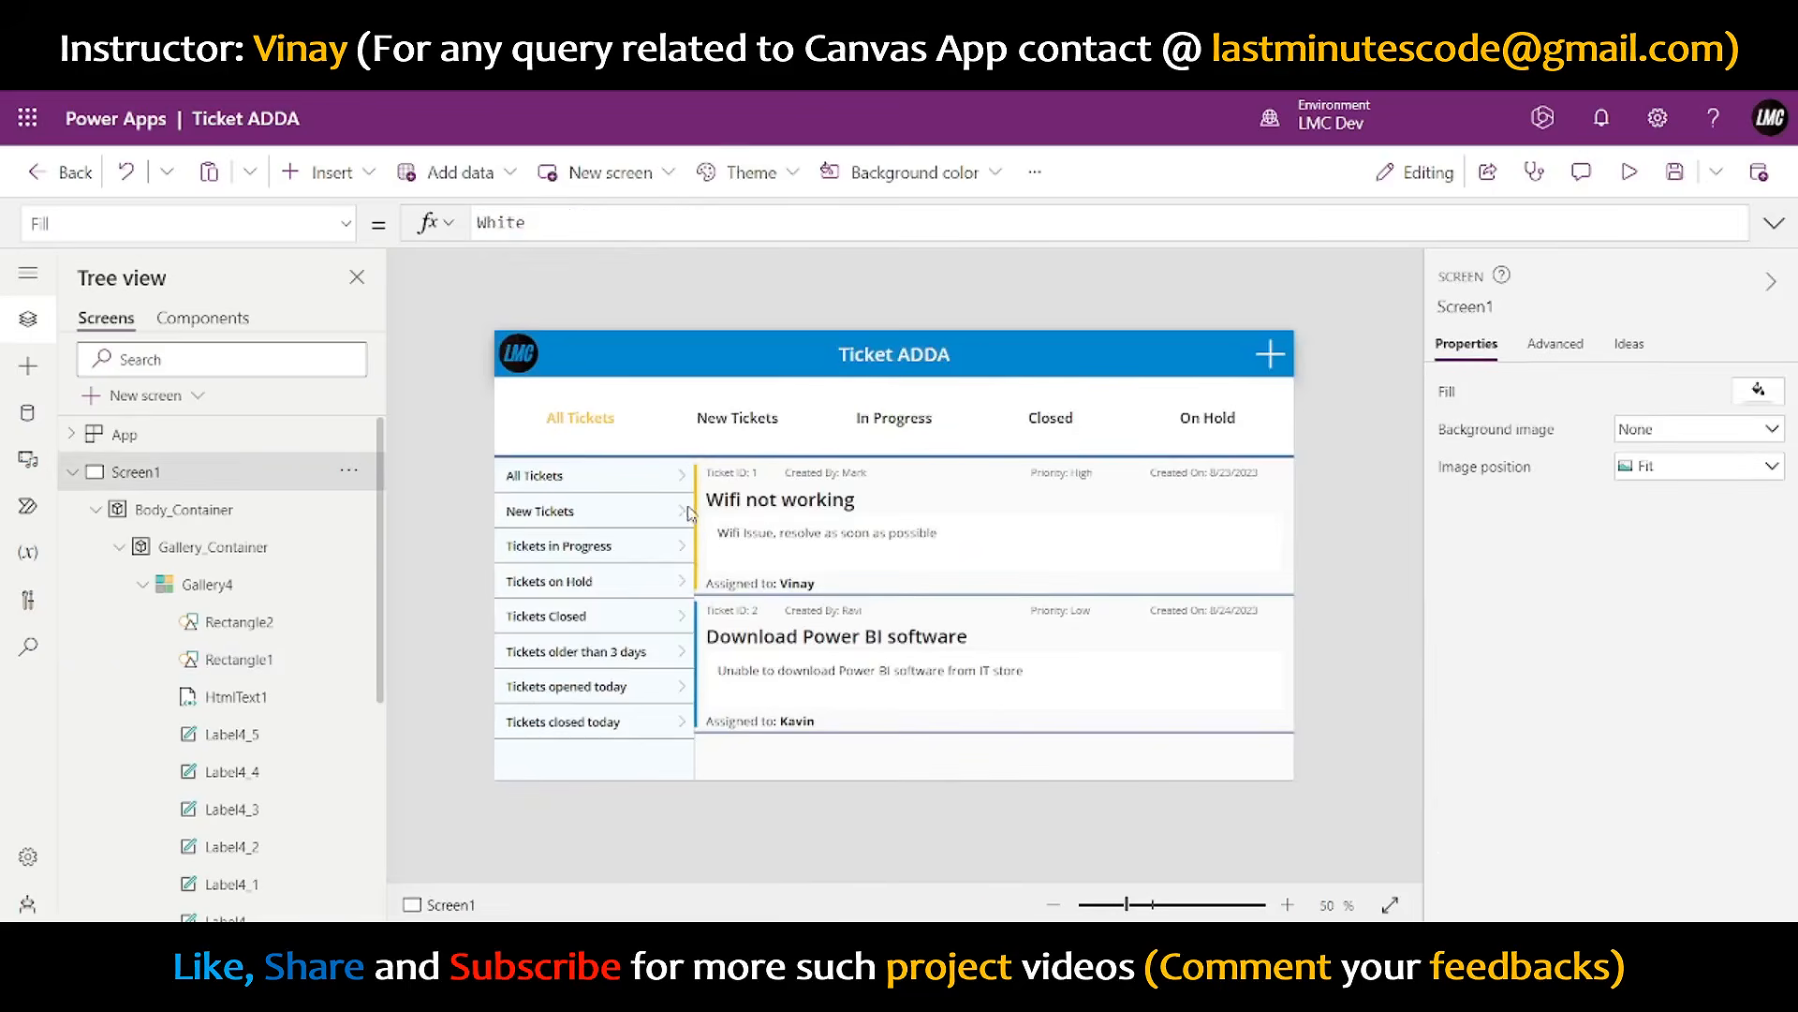
- Change the All Tickets button's text to the standard green and display that color's custom RGB values
{"action": "left_click", "coordinate": [569, 429]}
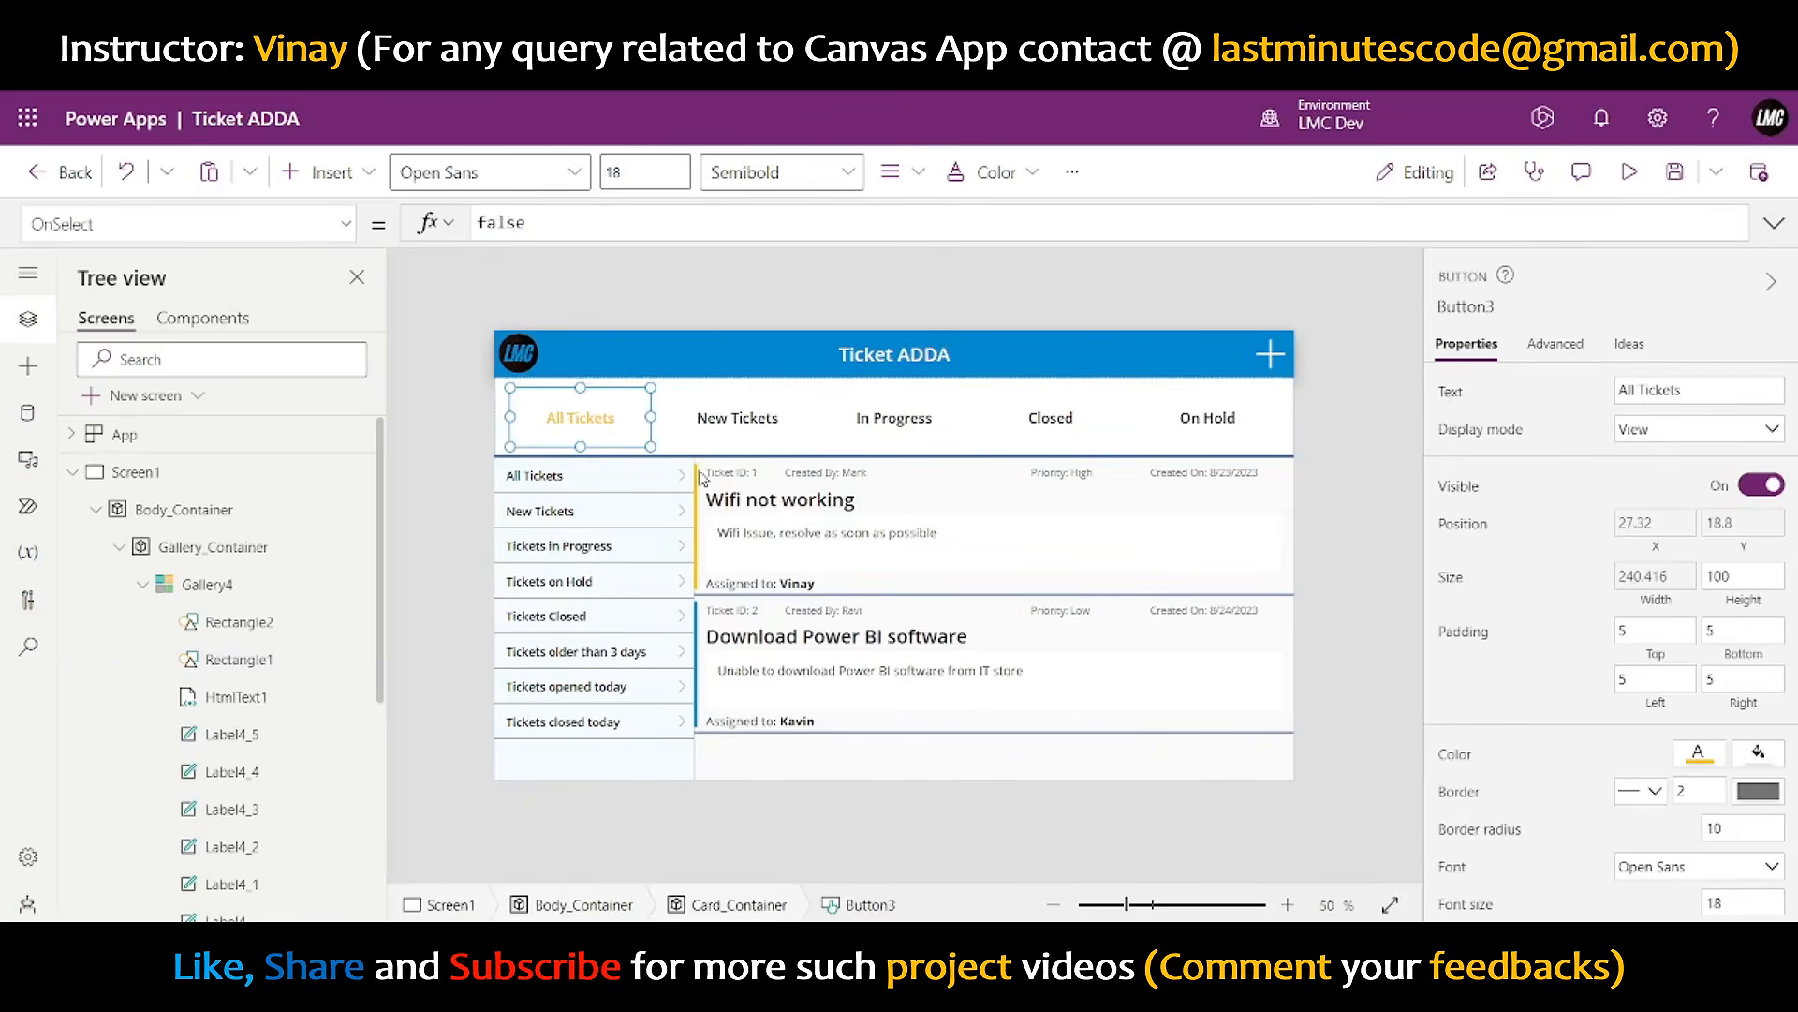
{"action": "left_click", "coordinate": [1698, 752]}
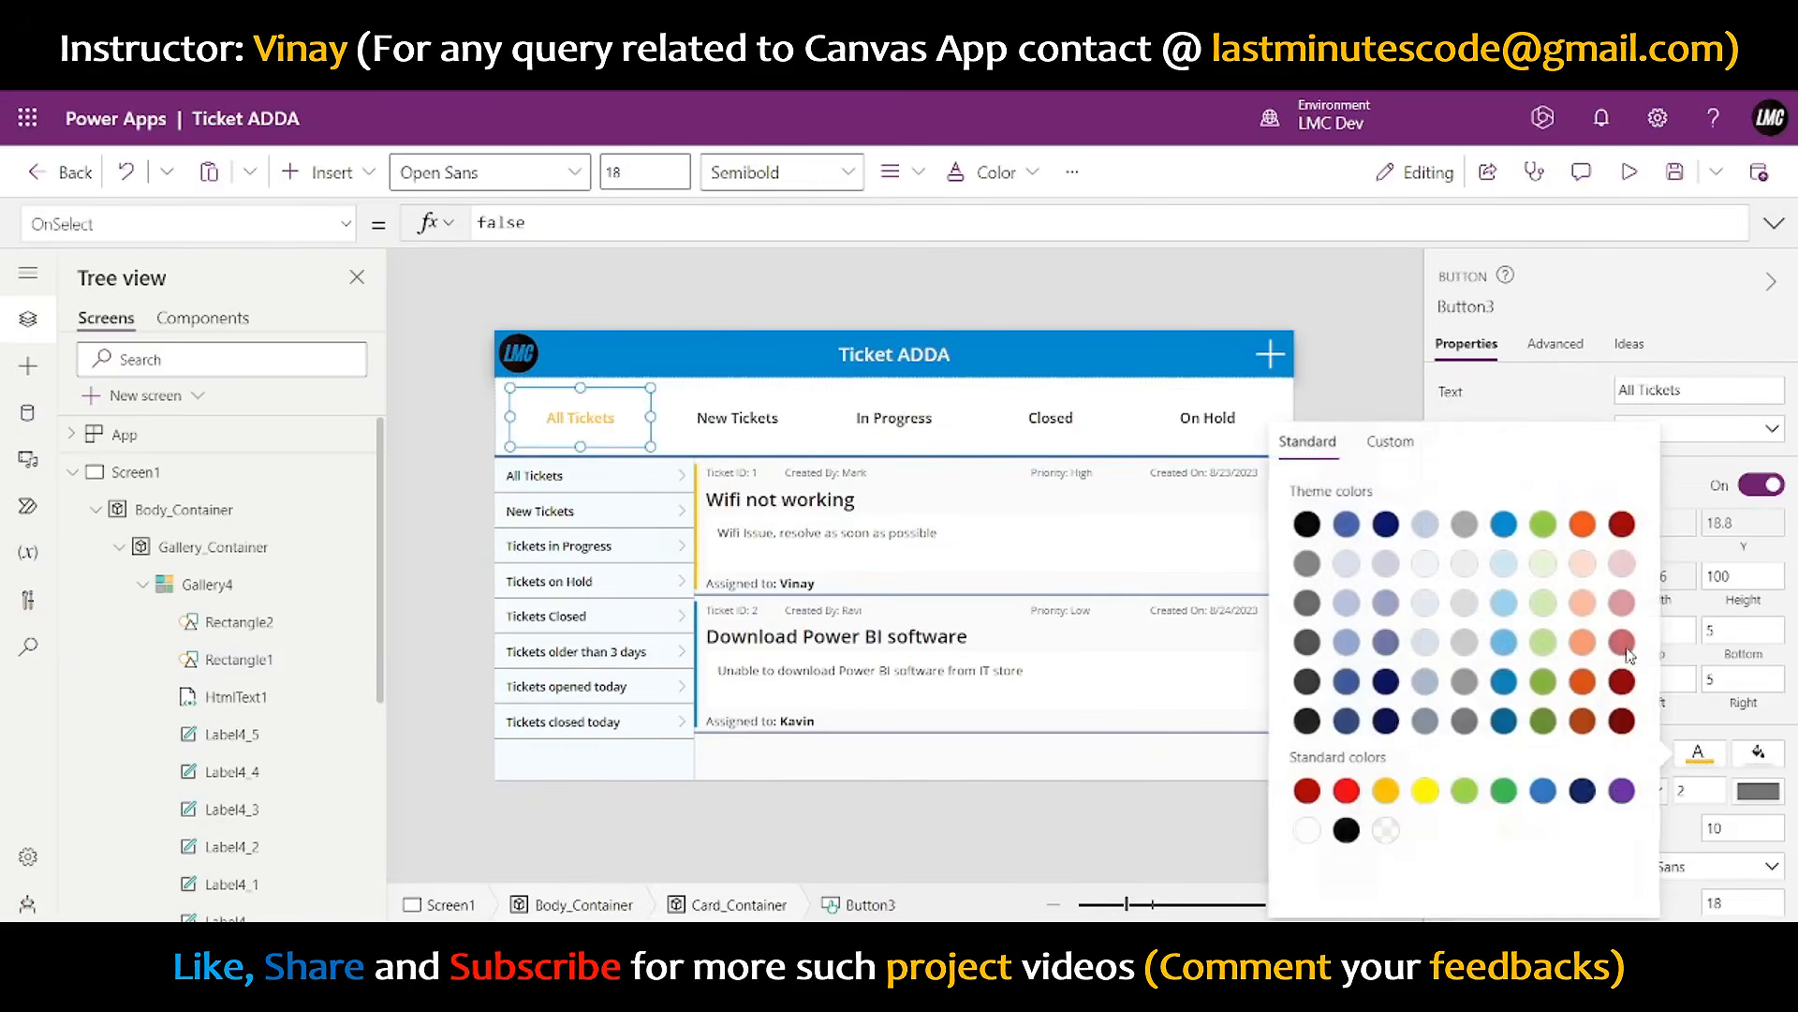
{"action": "left_click", "coordinate": [1504, 789]}
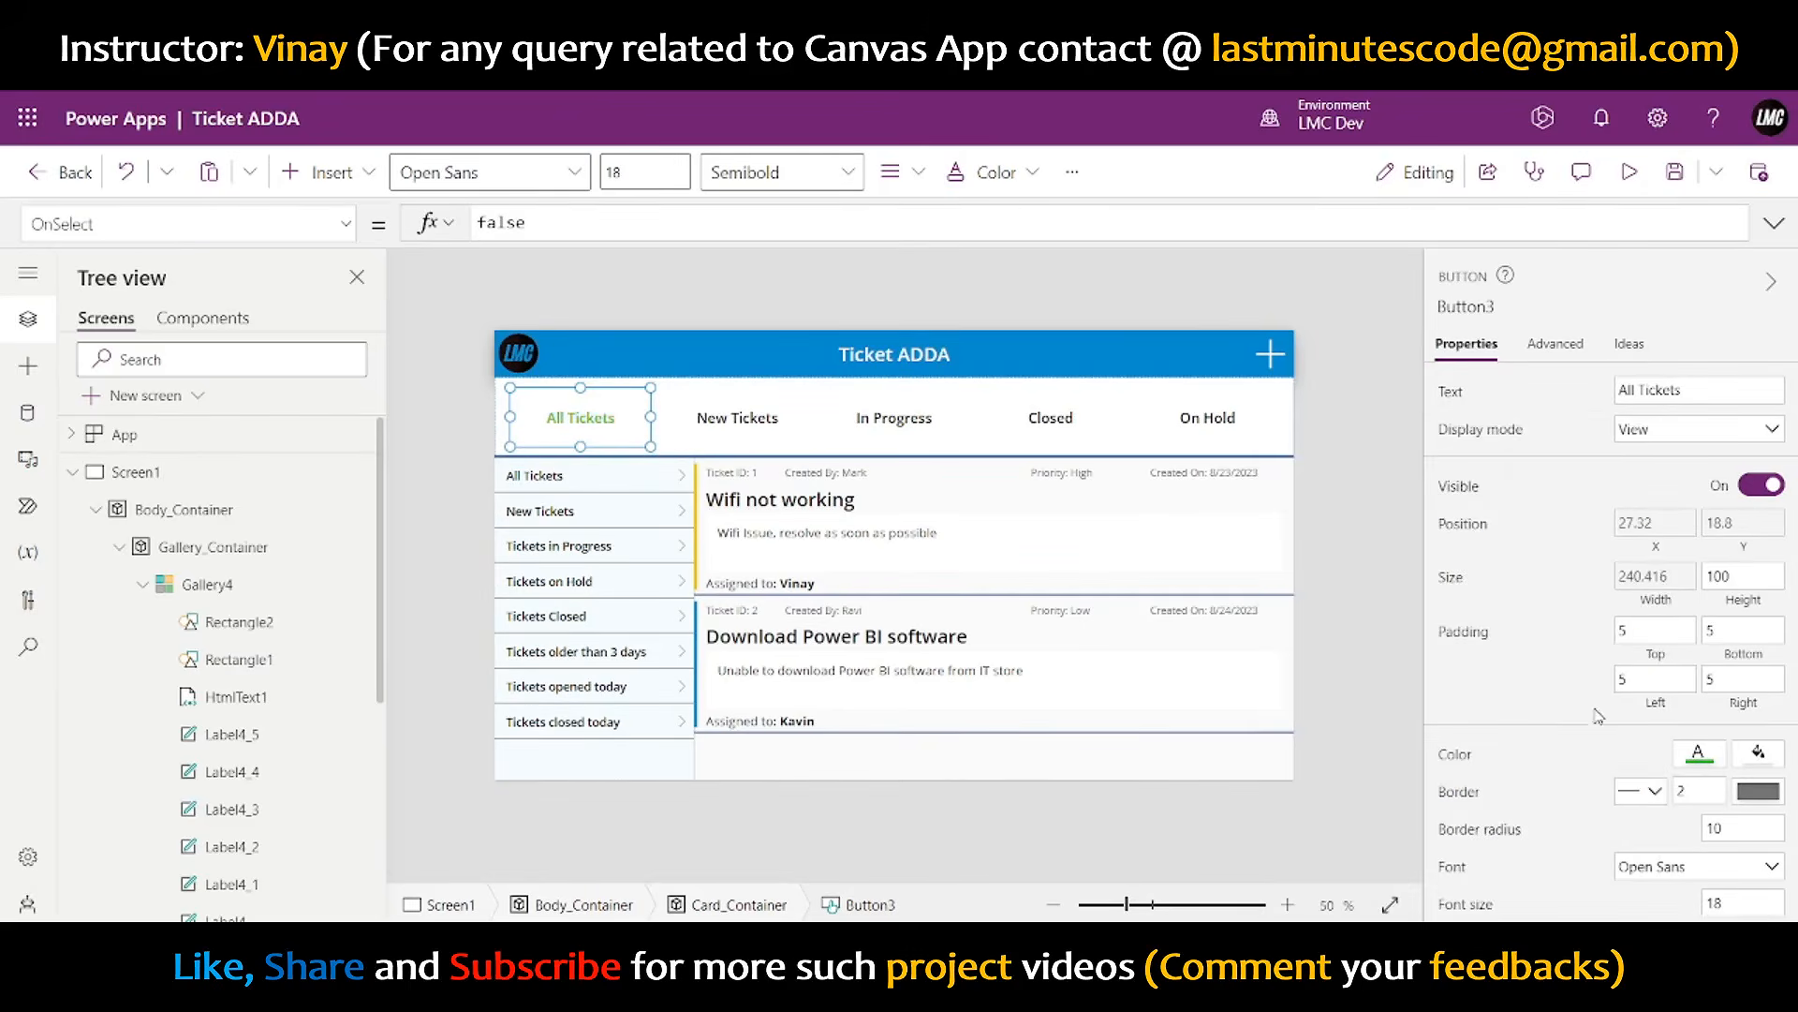
{"action": "left_click", "coordinate": [1698, 752]}
{"action": "left_click", "coordinate": [1390, 442]}
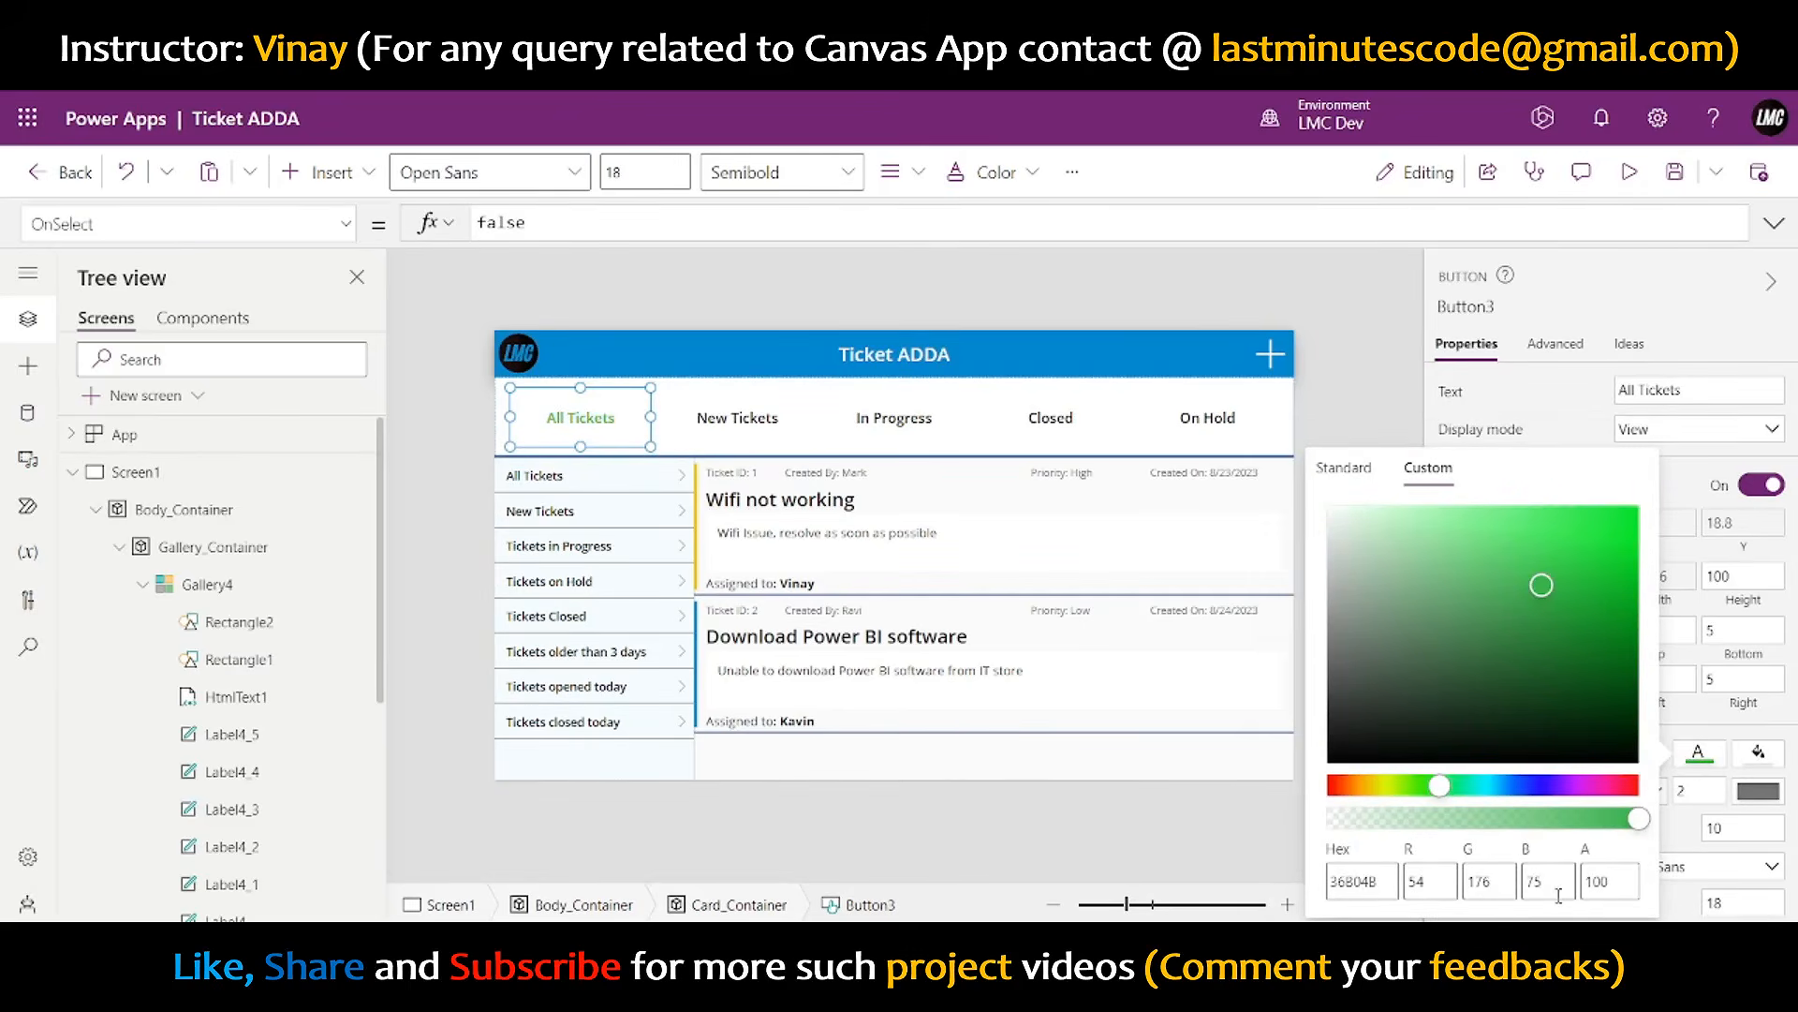
- Expand the ticket accent bar's Fill formula and note the green values 54 176 75 on a new line before the closing parenthesis
{"action": "left_click", "coordinate": [697, 559]}
{"action": "left_click", "coordinate": [1773, 223]}
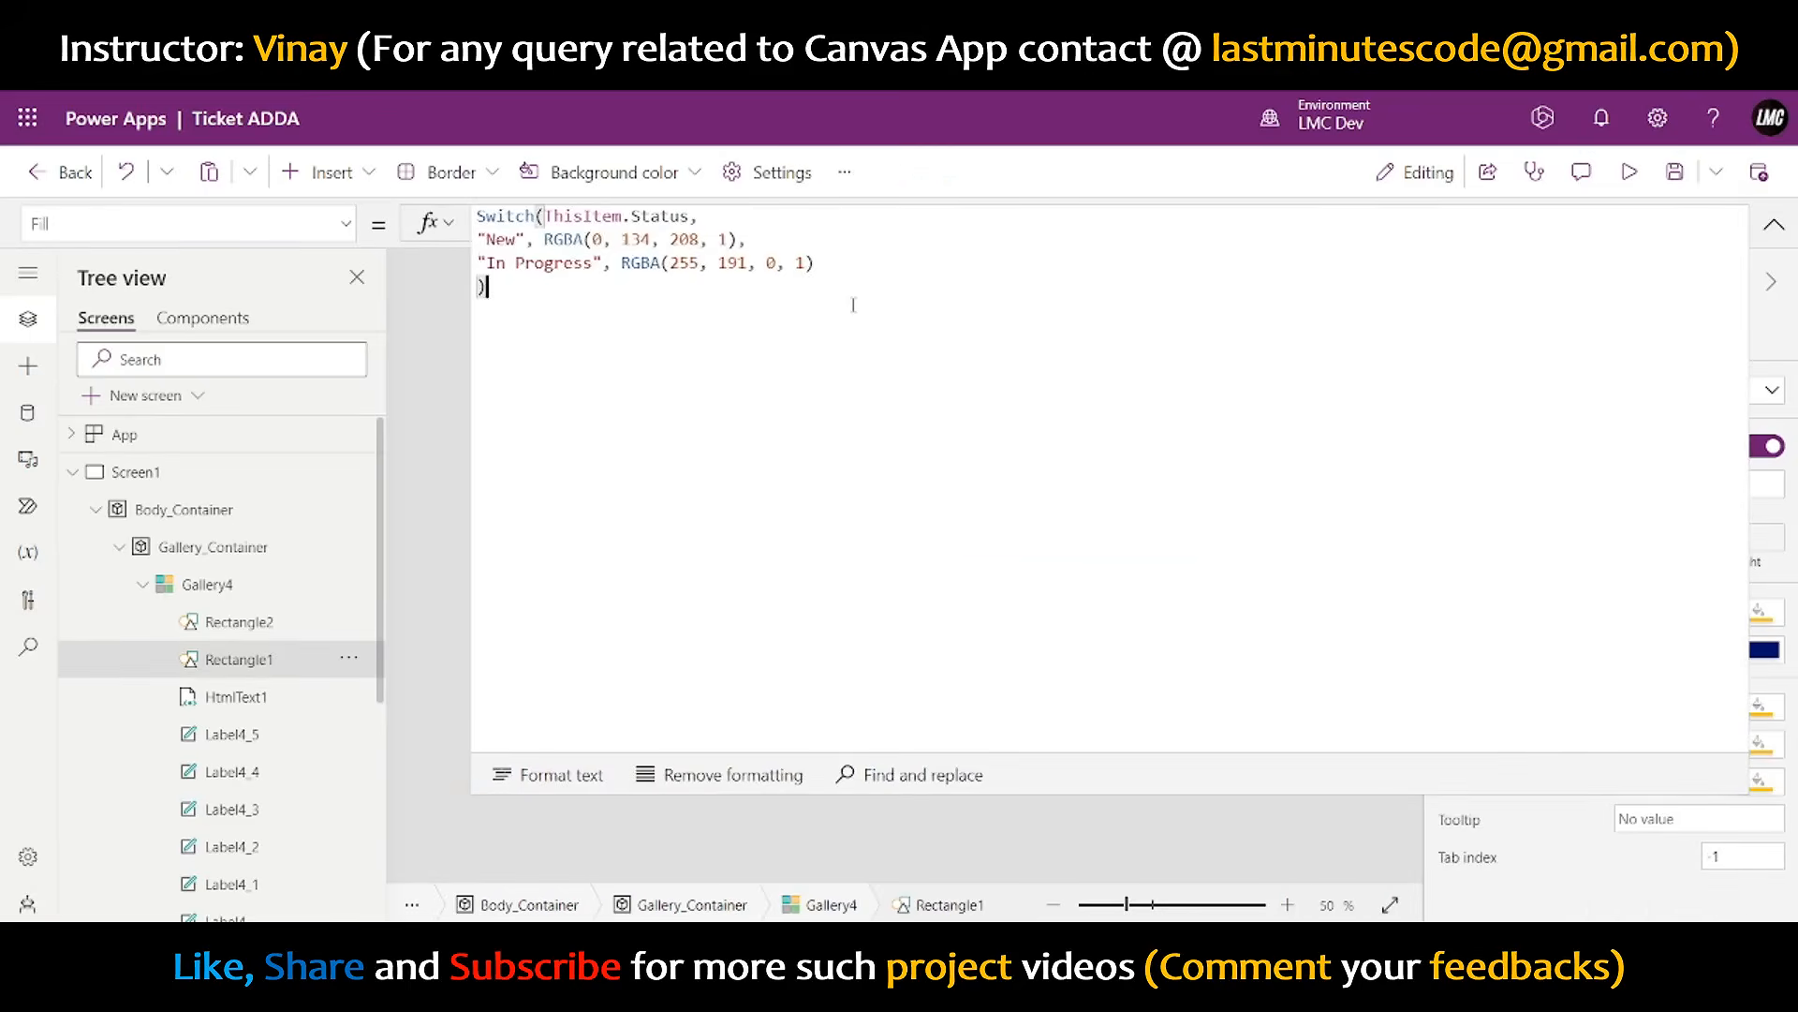
{"action": "key", "text": "Return"}
{"action": "type", "text": "5"}
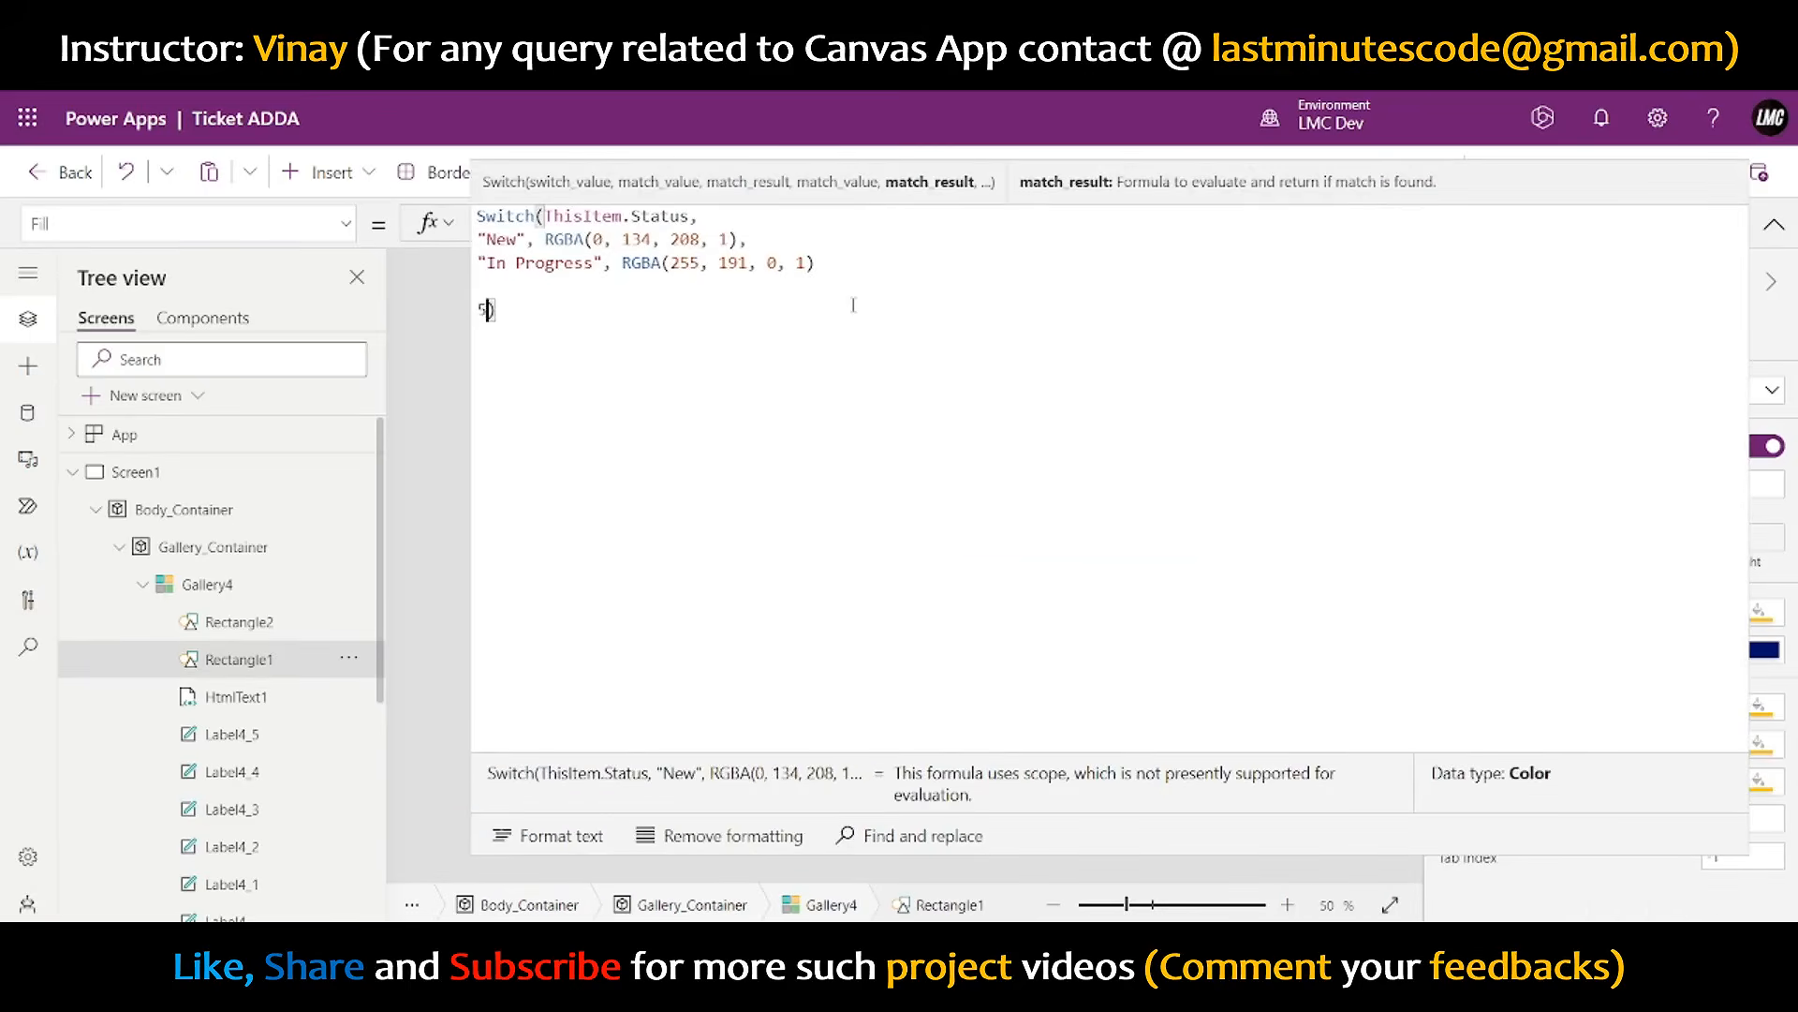
{"action": "type", "text": "4 1"}
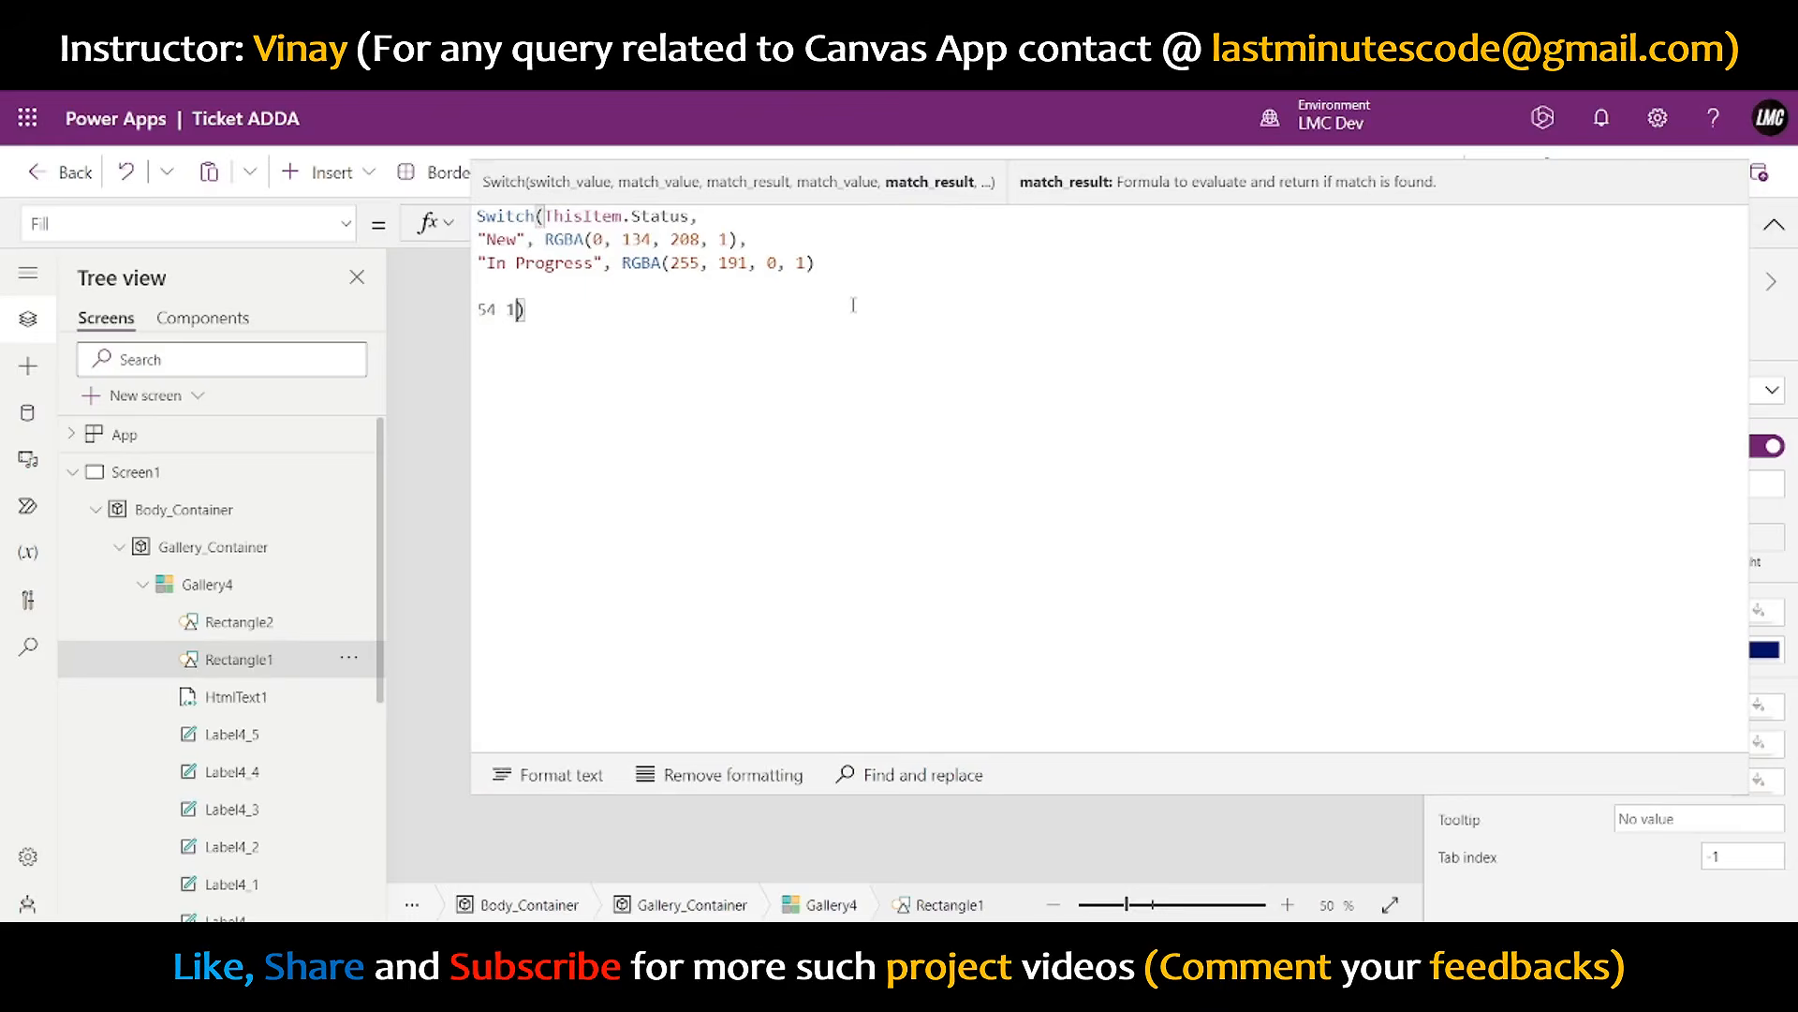
{"action": "type", "text": "7"}
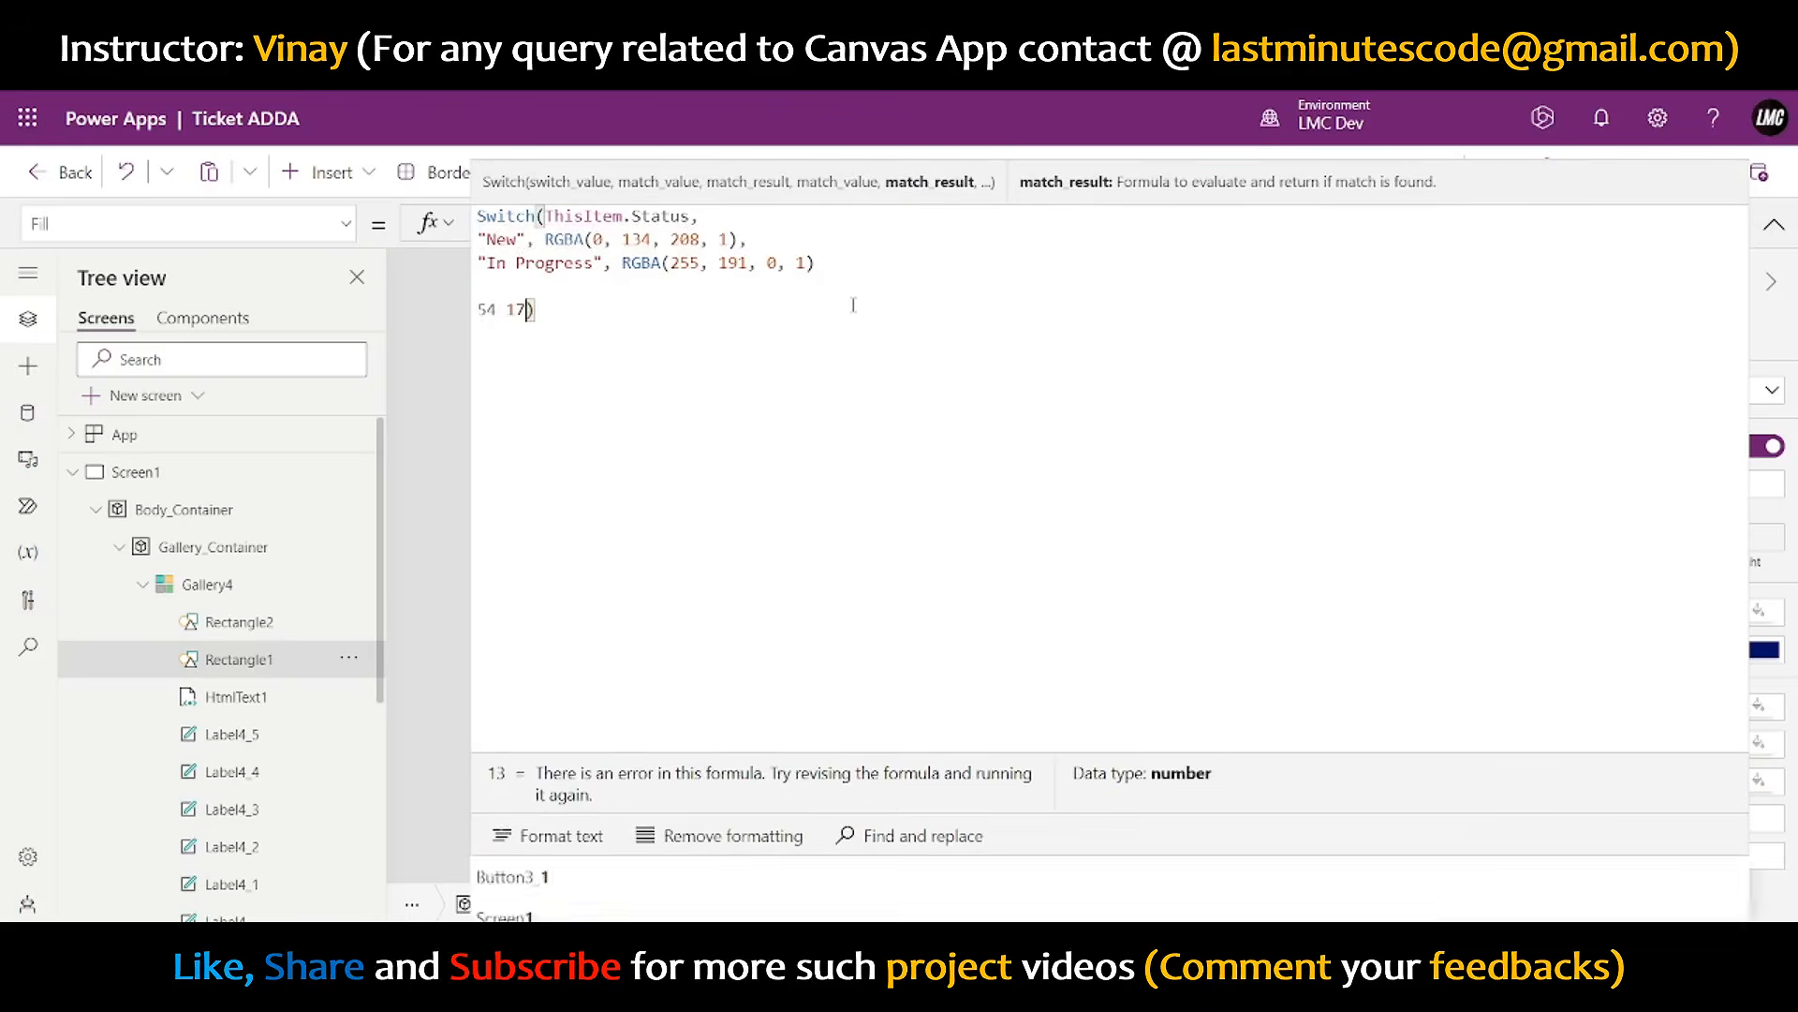
{"action": "type", "text": "6 75"}
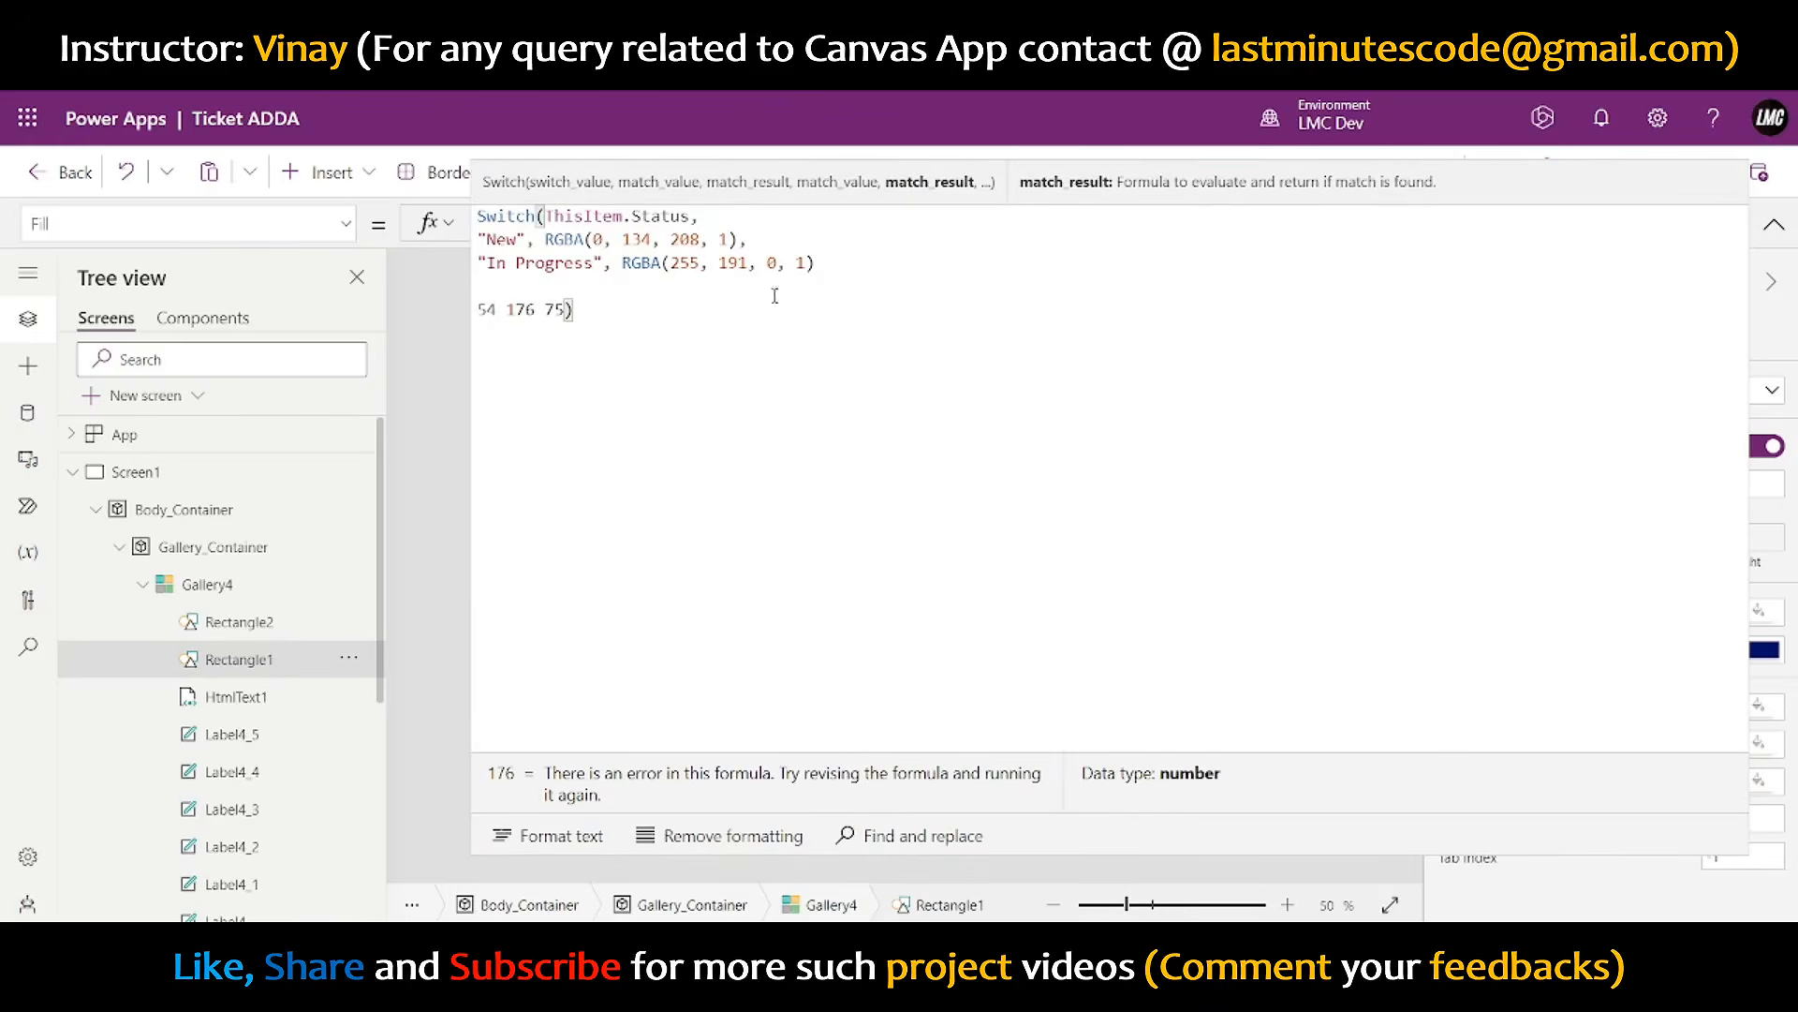
- Duplicate the In Progress case onto a new line of the Switch formula, separated by a comma, and rename the copy's status to "Closed"
{"action": "left_click", "coordinate": [481, 260]}
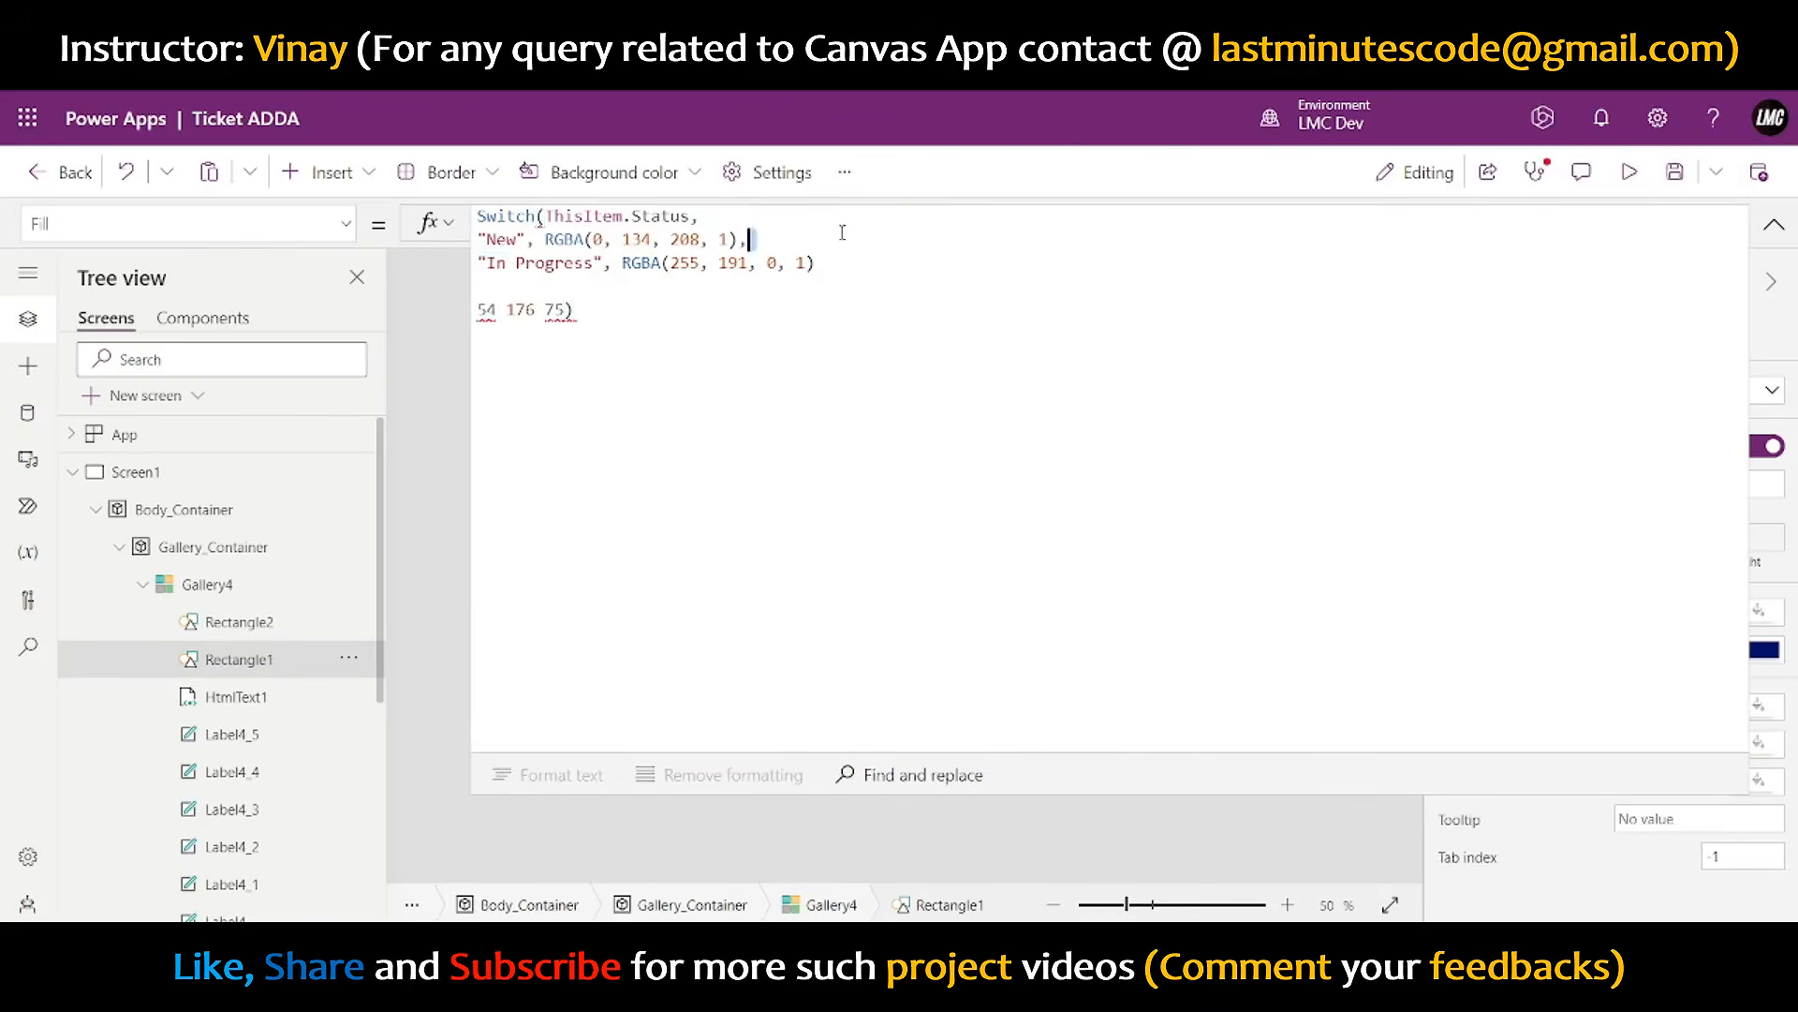
{"action": "left_click", "coordinate": [817, 264], "text": "shift"}
{"action": "key", "text": "ctrl+c"}
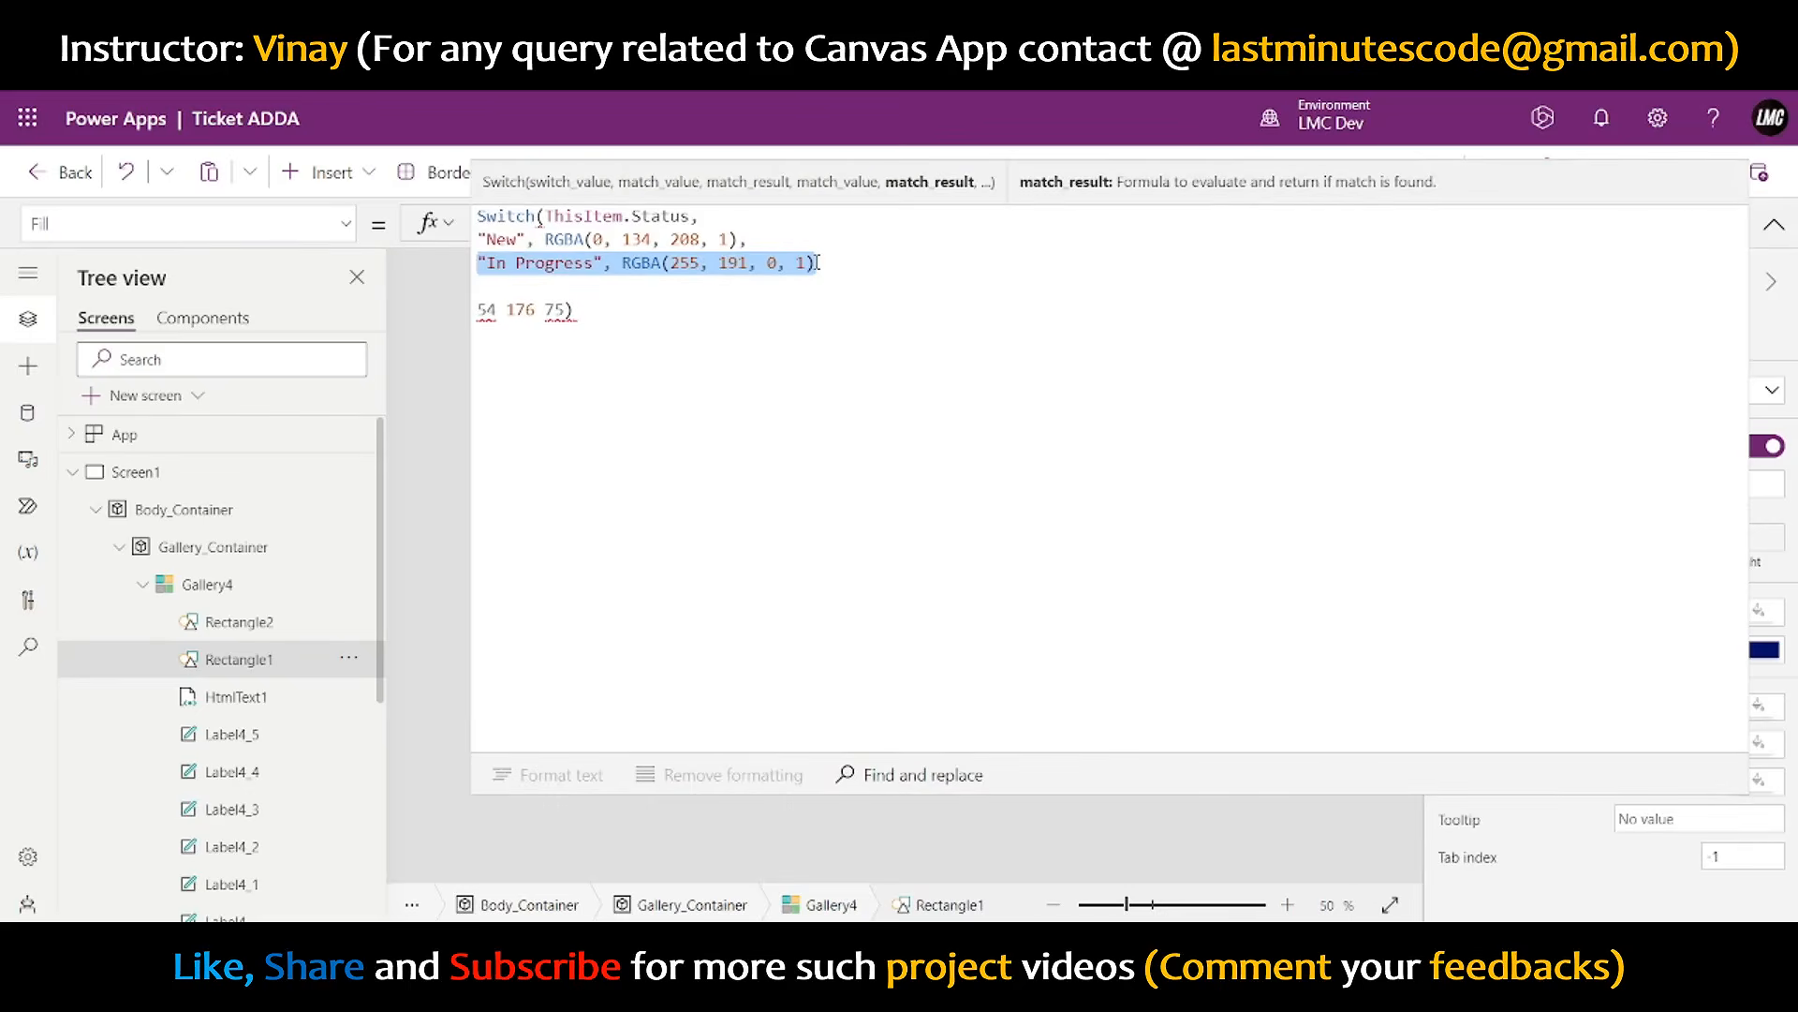
{"action": "left_click", "coordinate": [817, 265]}
{"action": "type", "text": ","}
{"action": "key", "text": "Return"}
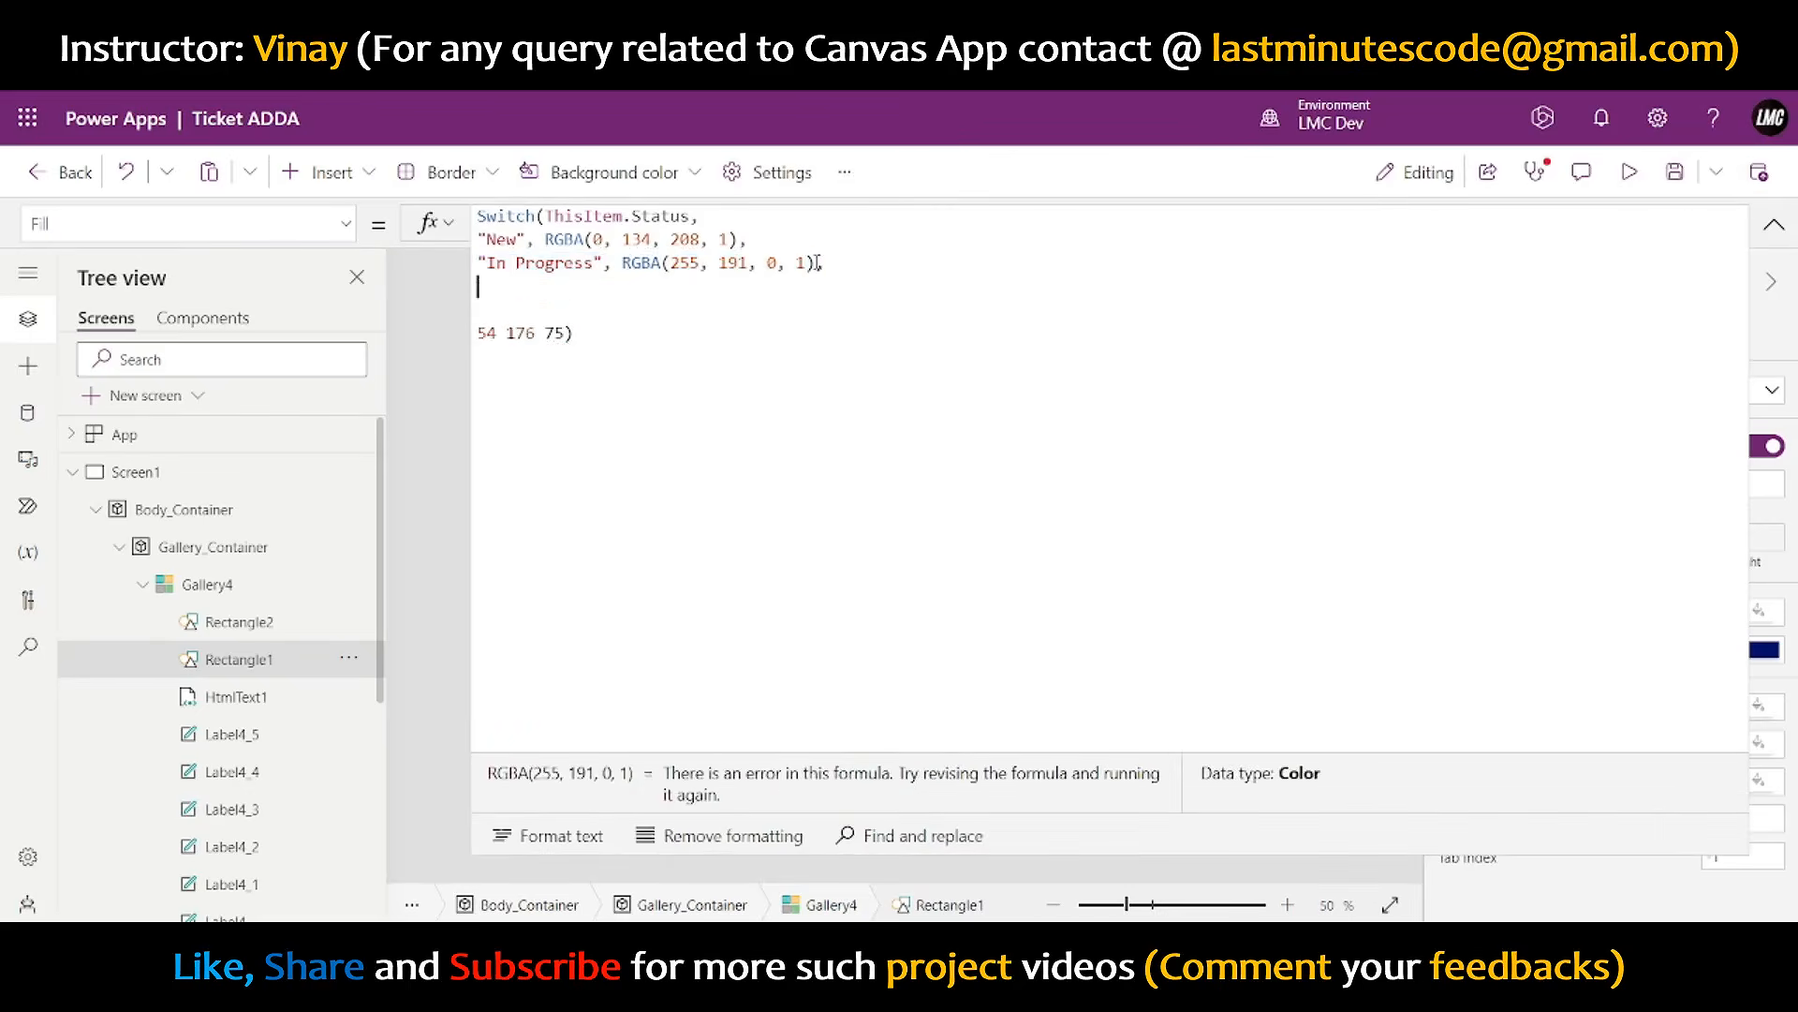
{"action": "key", "text": "ctrl+v"}
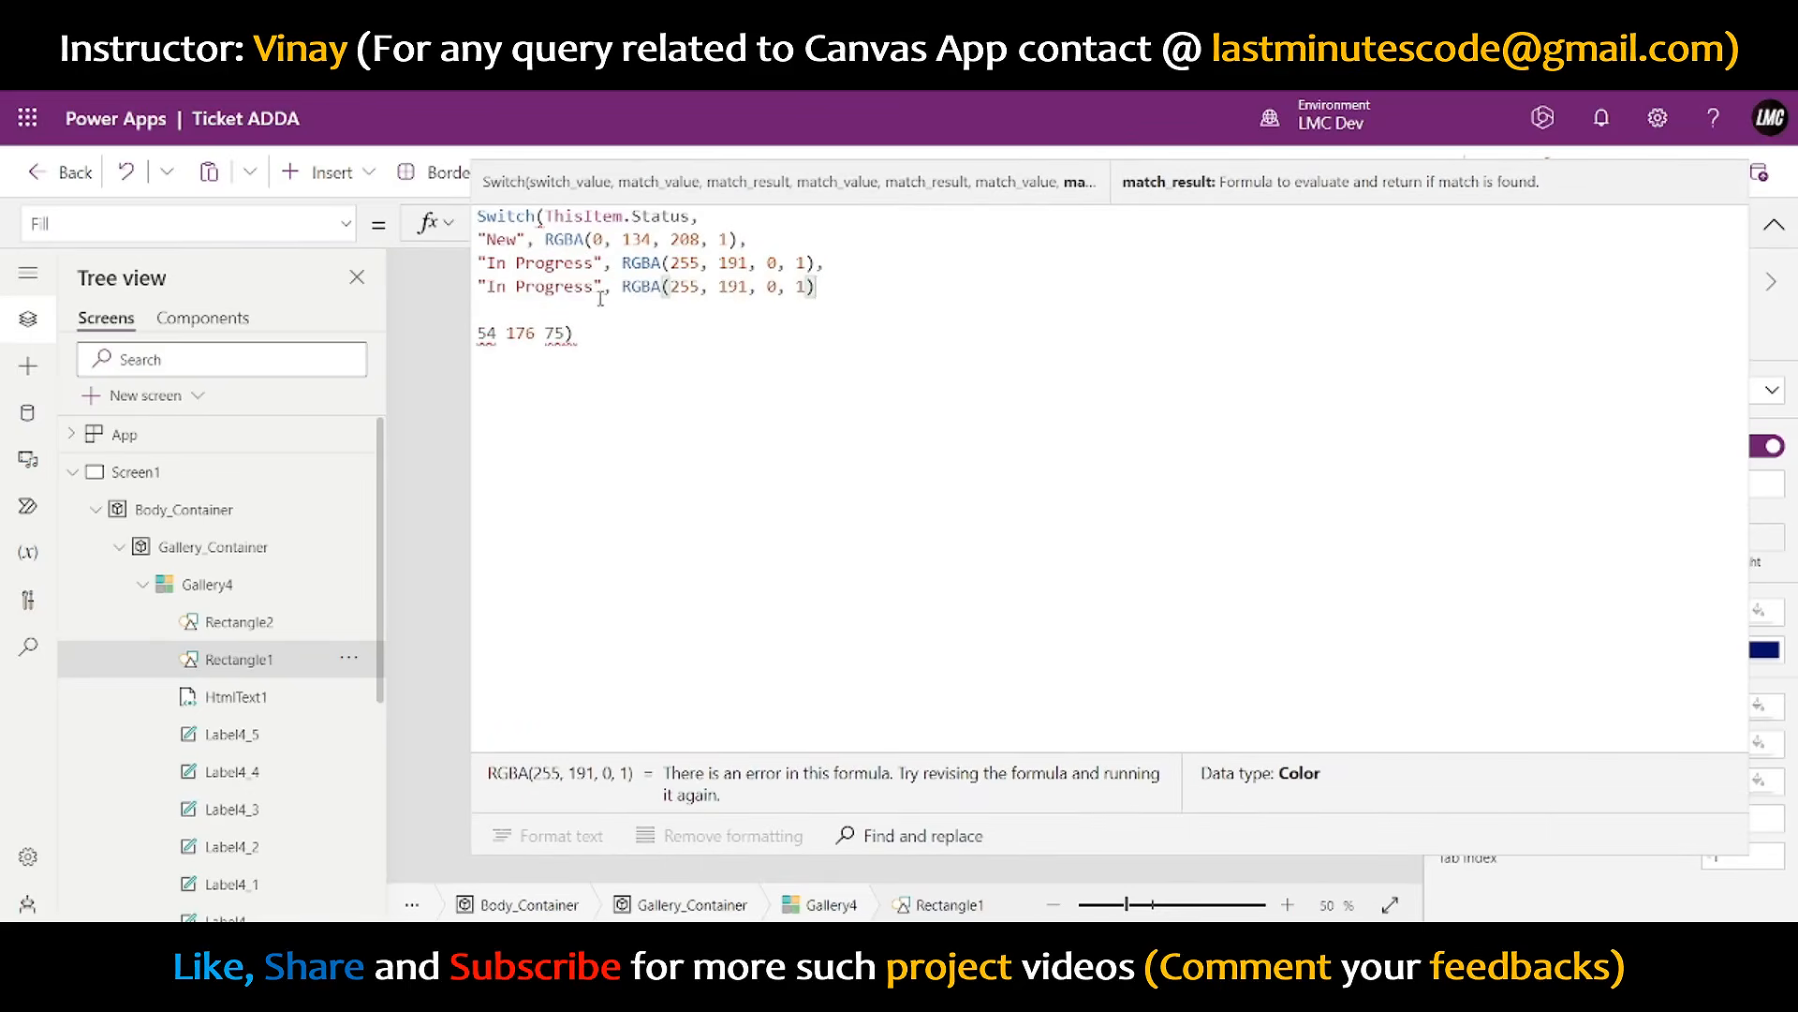
{"action": "left_click_drag", "start_coordinate": [595, 287], "coordinate": [487, 287]}
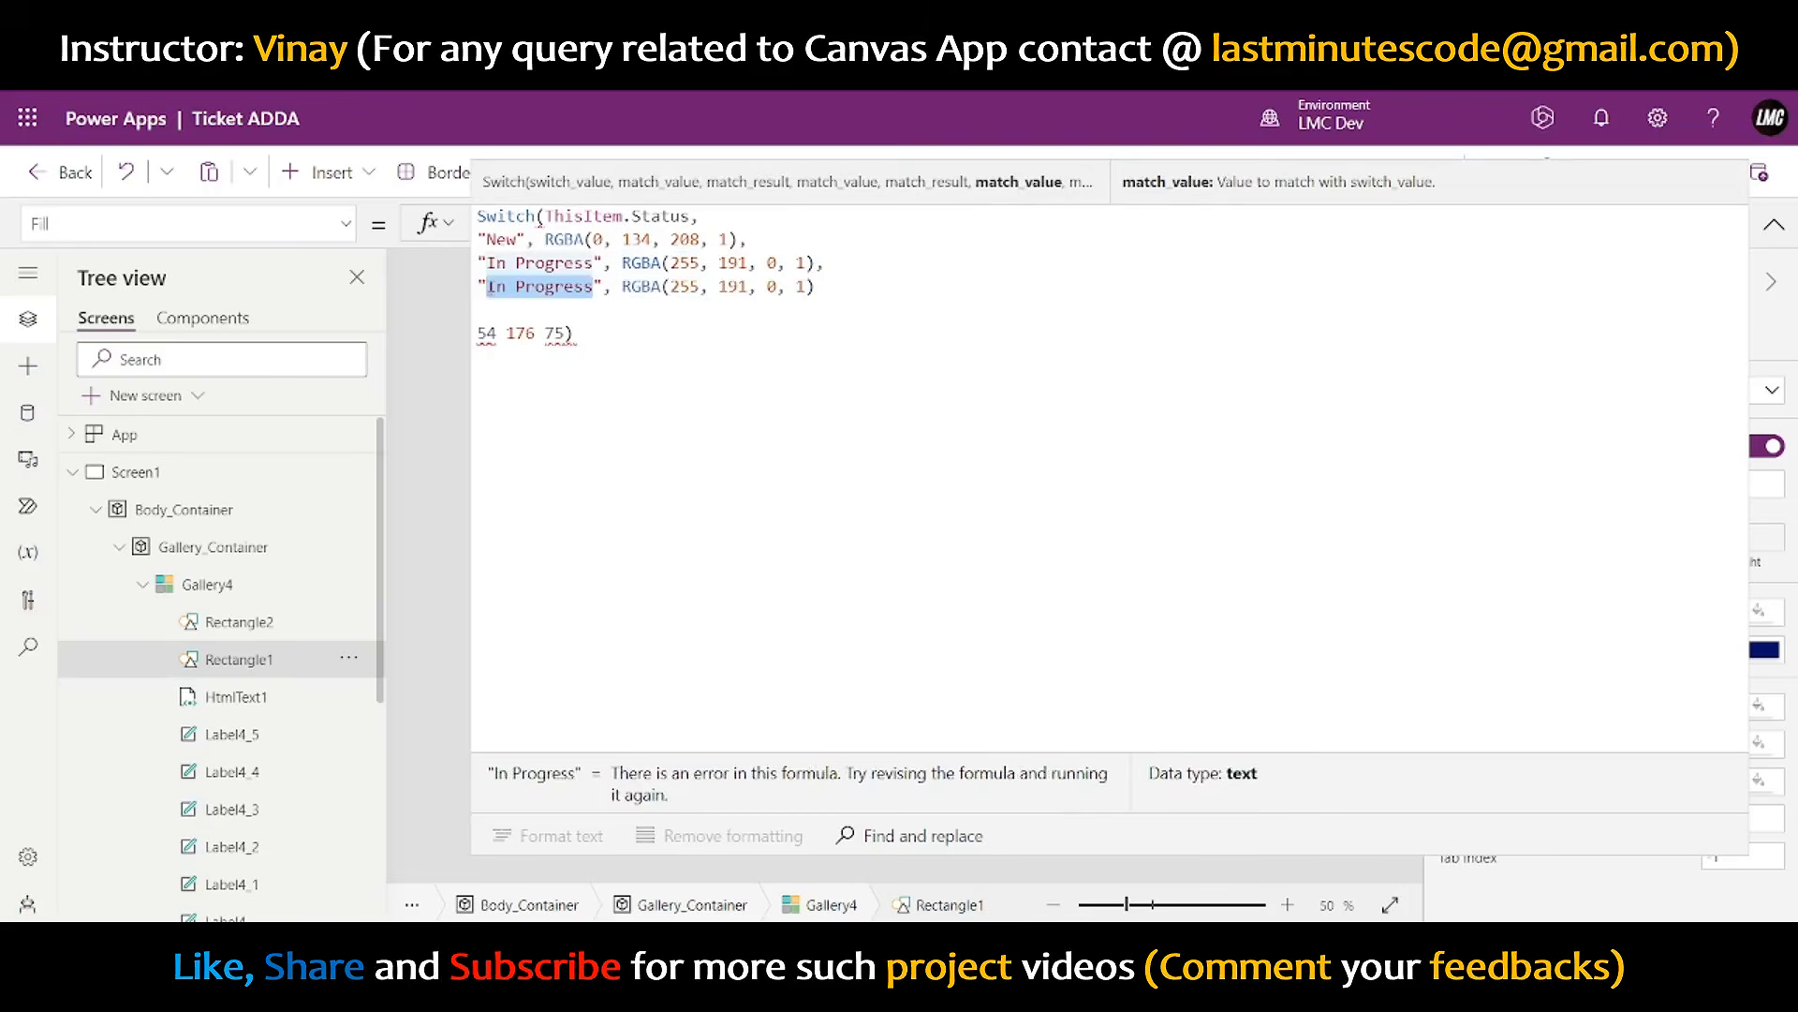
{"action": "type", "text": "Closed"}
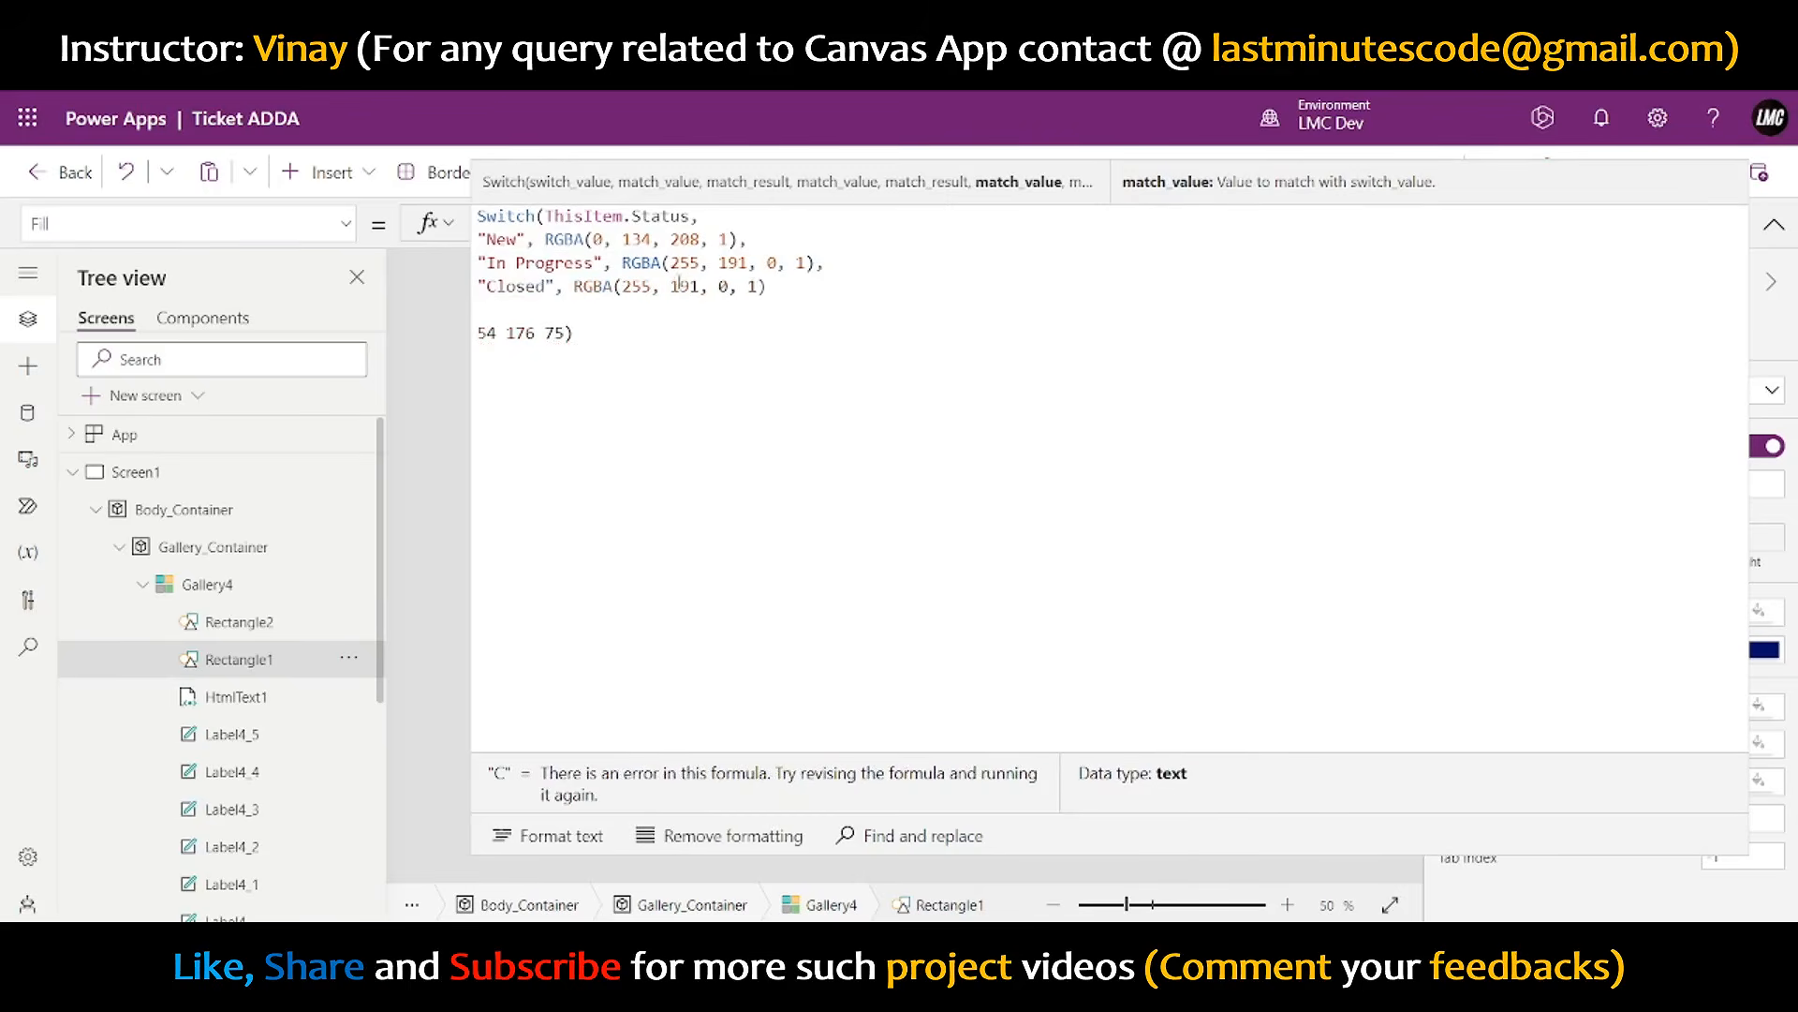
- Set the Closed case's color to RGBA(54, 176, 75, 1) and remove the noted color numbers above the closing parenthesis
{"action": "double_click", "coordinate": [642, 286]}
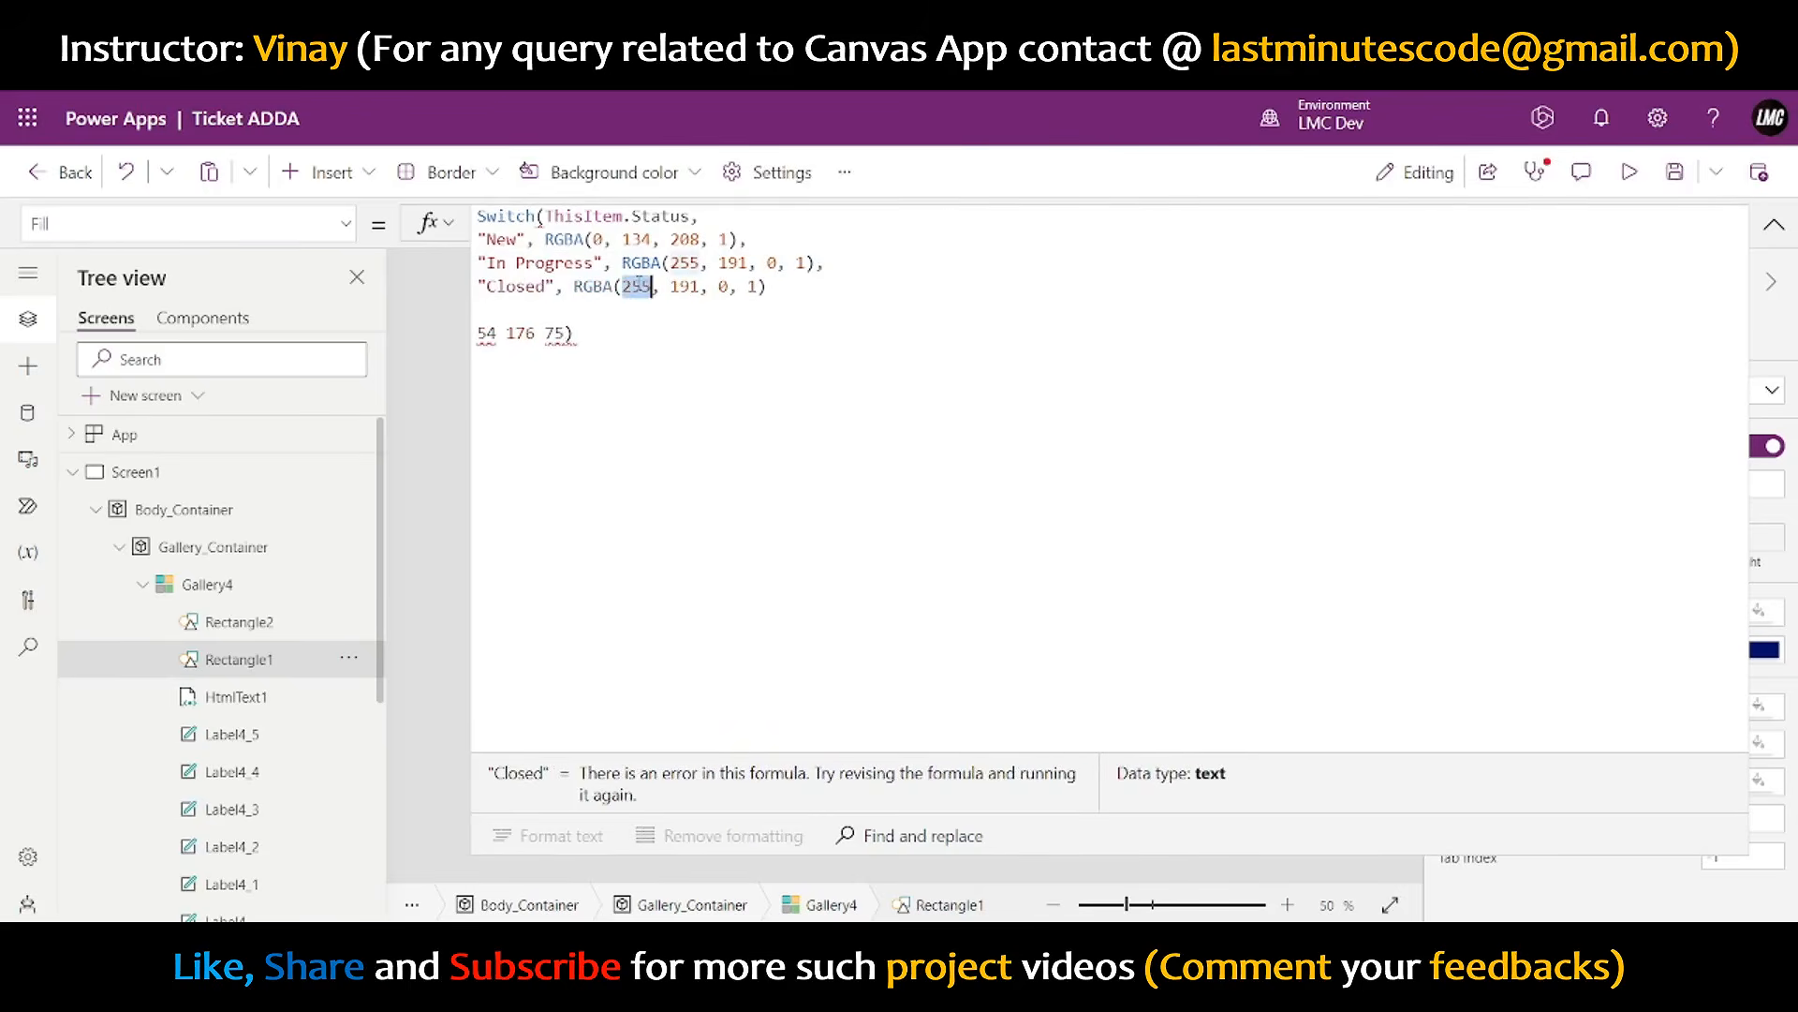
{"action": "type", "text": "54"}
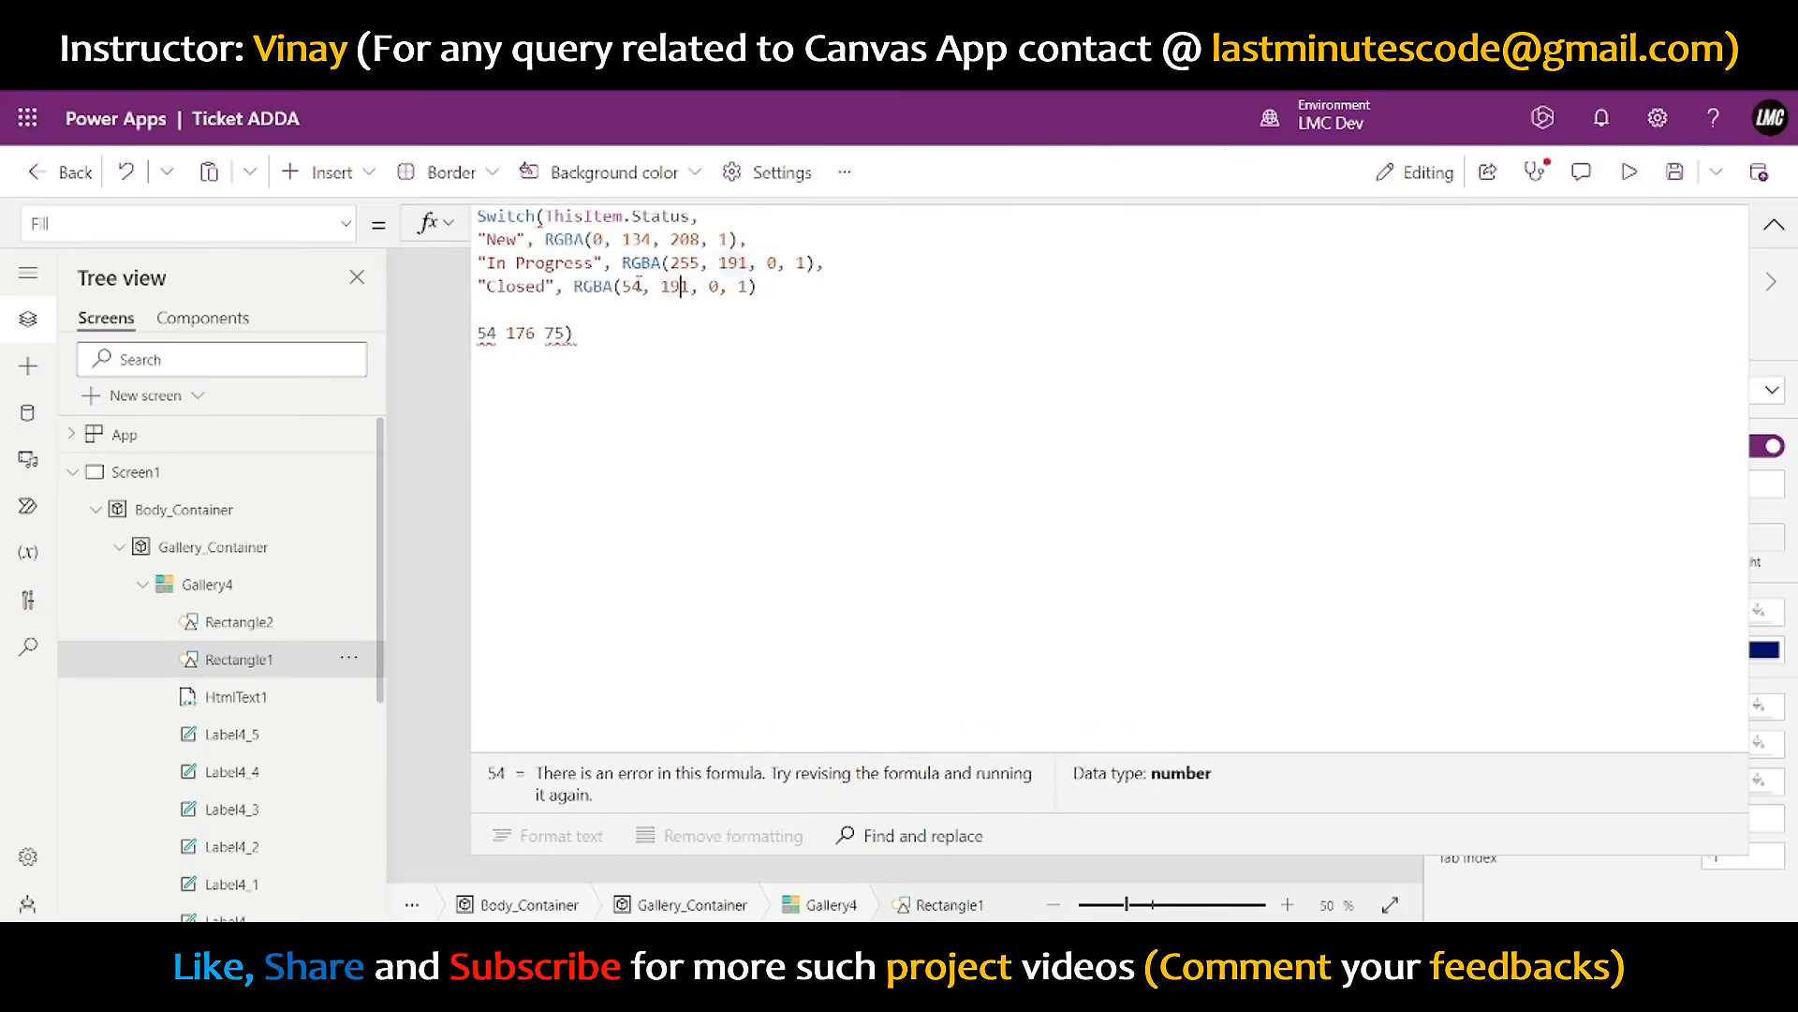
{"action": "key", "text": "BackSpace"}
{"action": "key", "text": "BackSpace"}
{"action": "key", "text": "Delete"}
{"action": "type", "text": "176"}
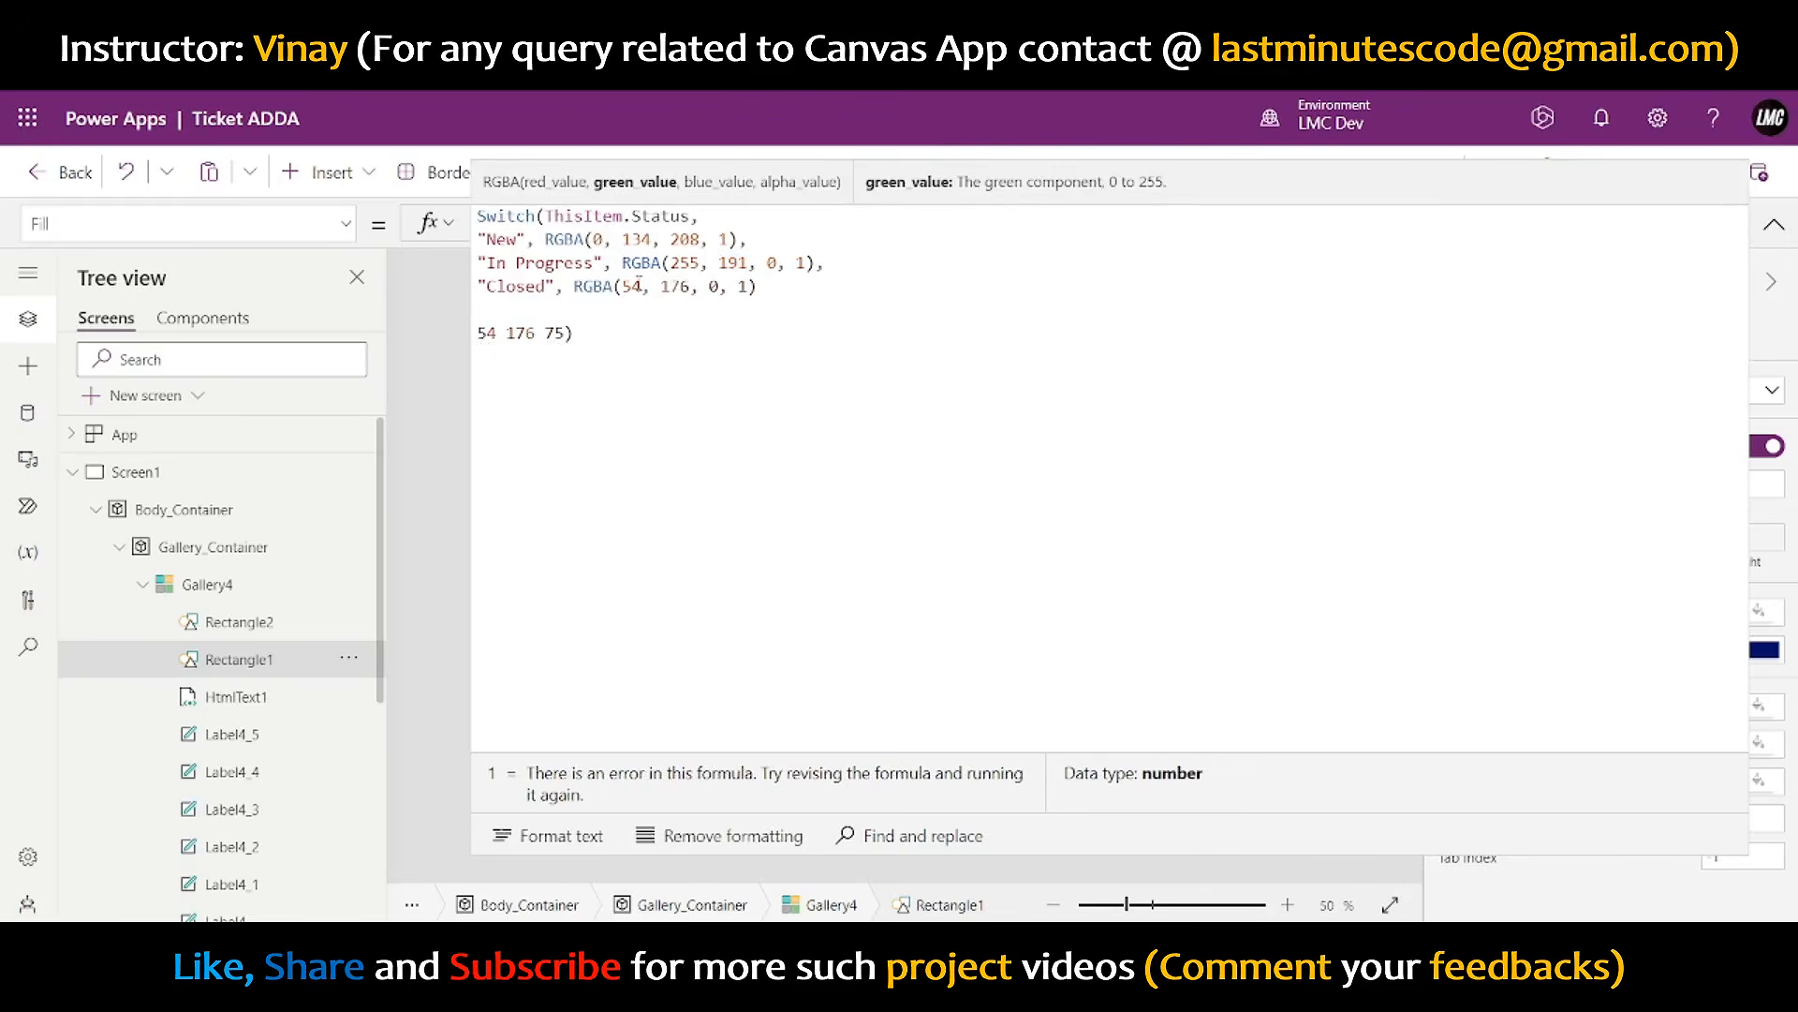
{"action": "key", "text": "Right"}
{"action": "key", "text": "Right"}
{"action": "key", "text": "Delete"}
{"action": "type", "text": "75"}
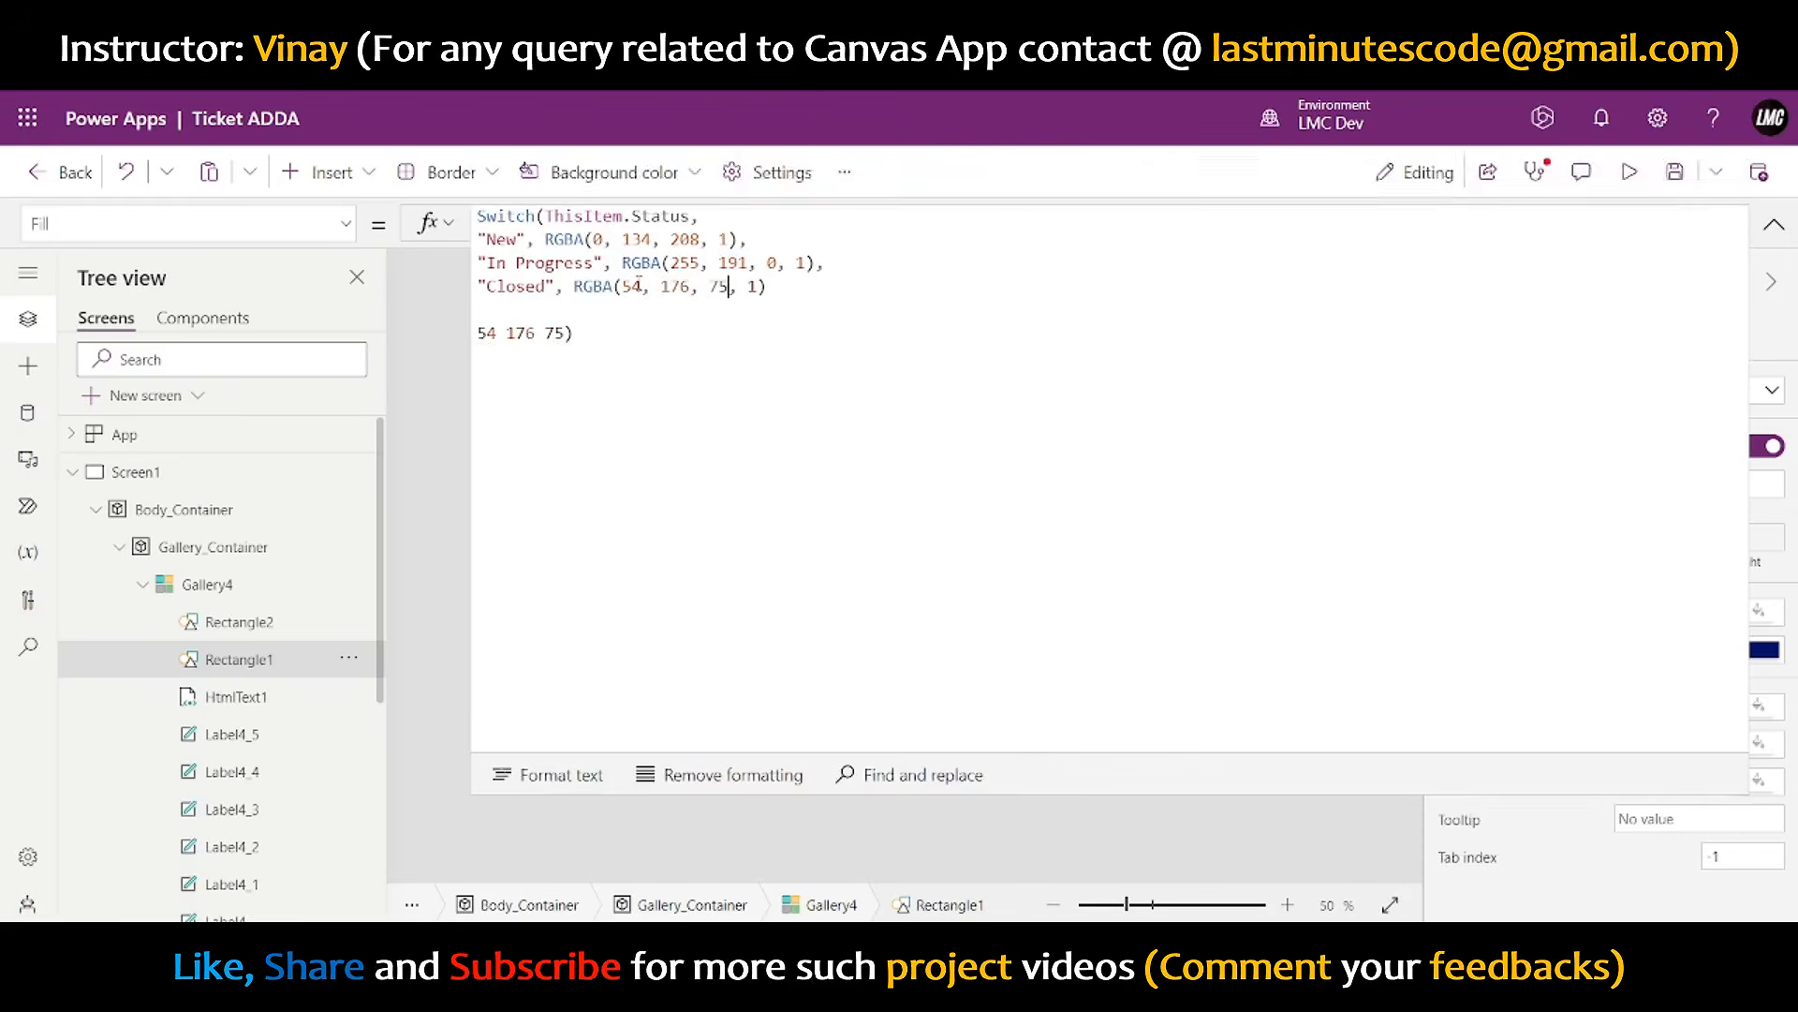
{"action": "left_click_drag", "start_coordinate": [573, 332], "coordinate": [476, 333]}
{"action": "key", "text": "BackSpace"}
{"action": "key", "text": "BackSpace"}
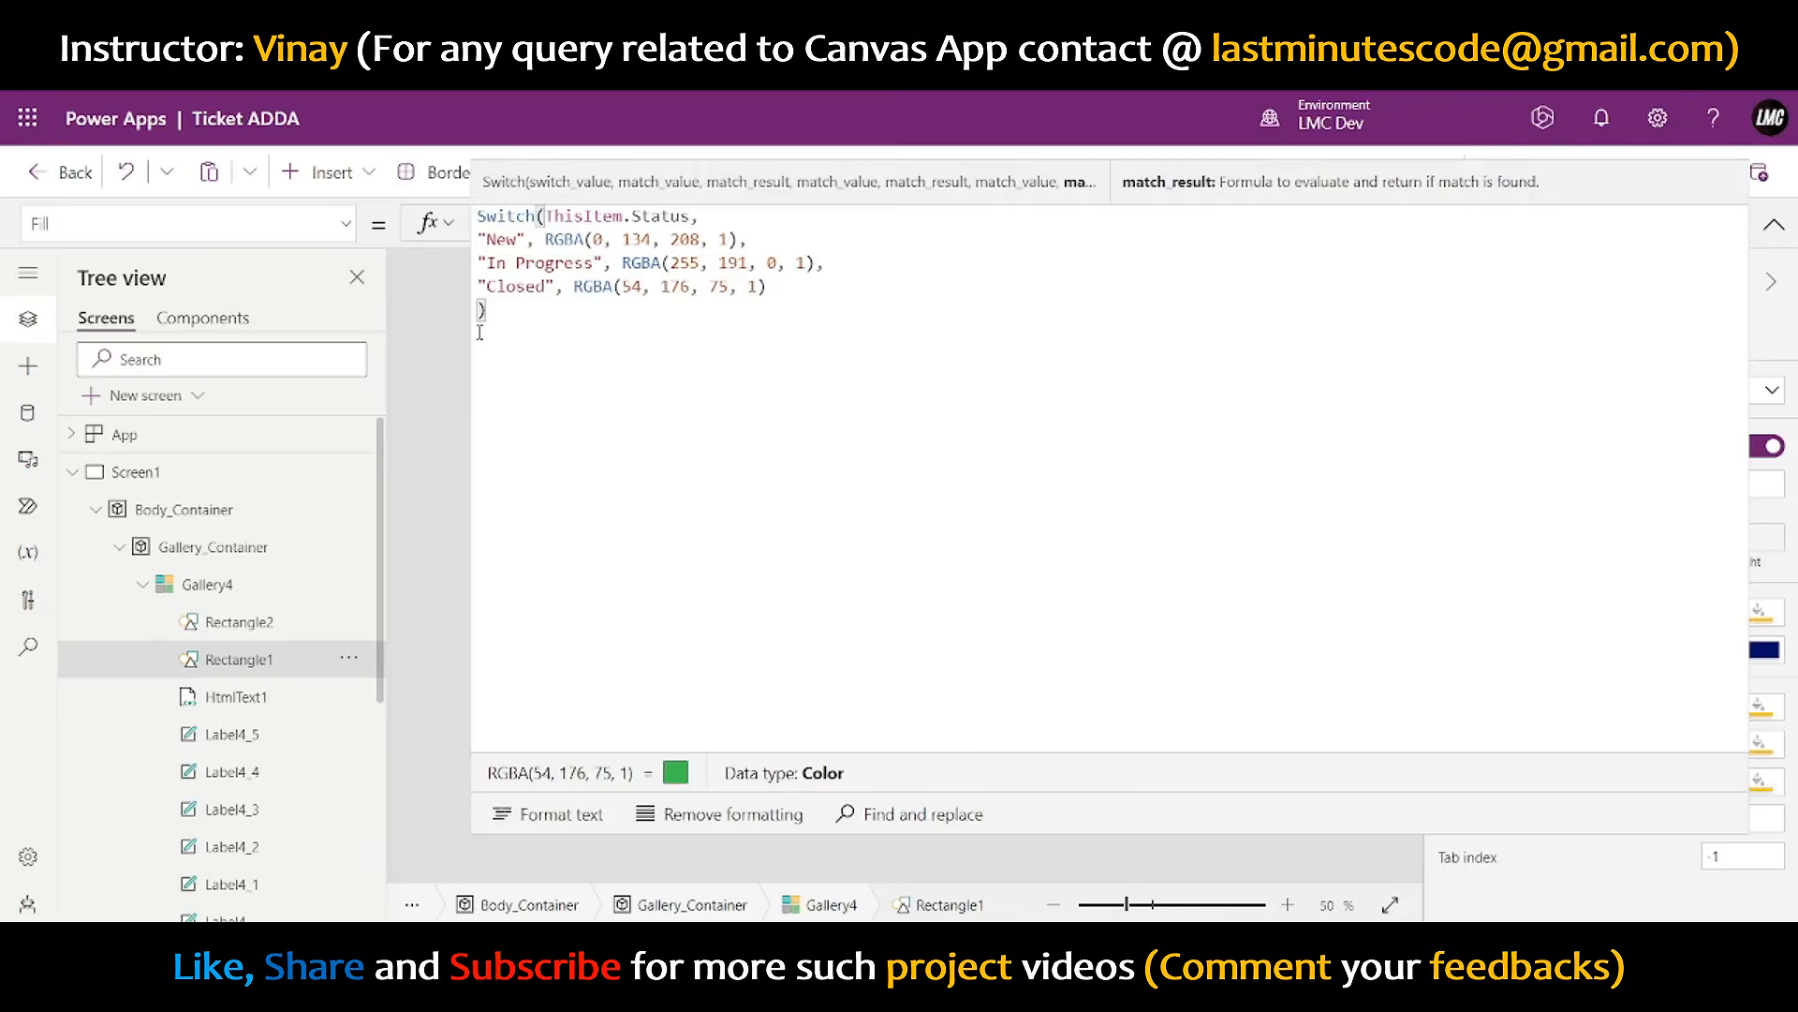
- Add an "On Hold" case returning Color.Red to the Switch formula, with a comma separating it from the Closed case
{"action": "left_click", "coordinate": [887, 292]}
{"action": "type", "text": "\"On"}
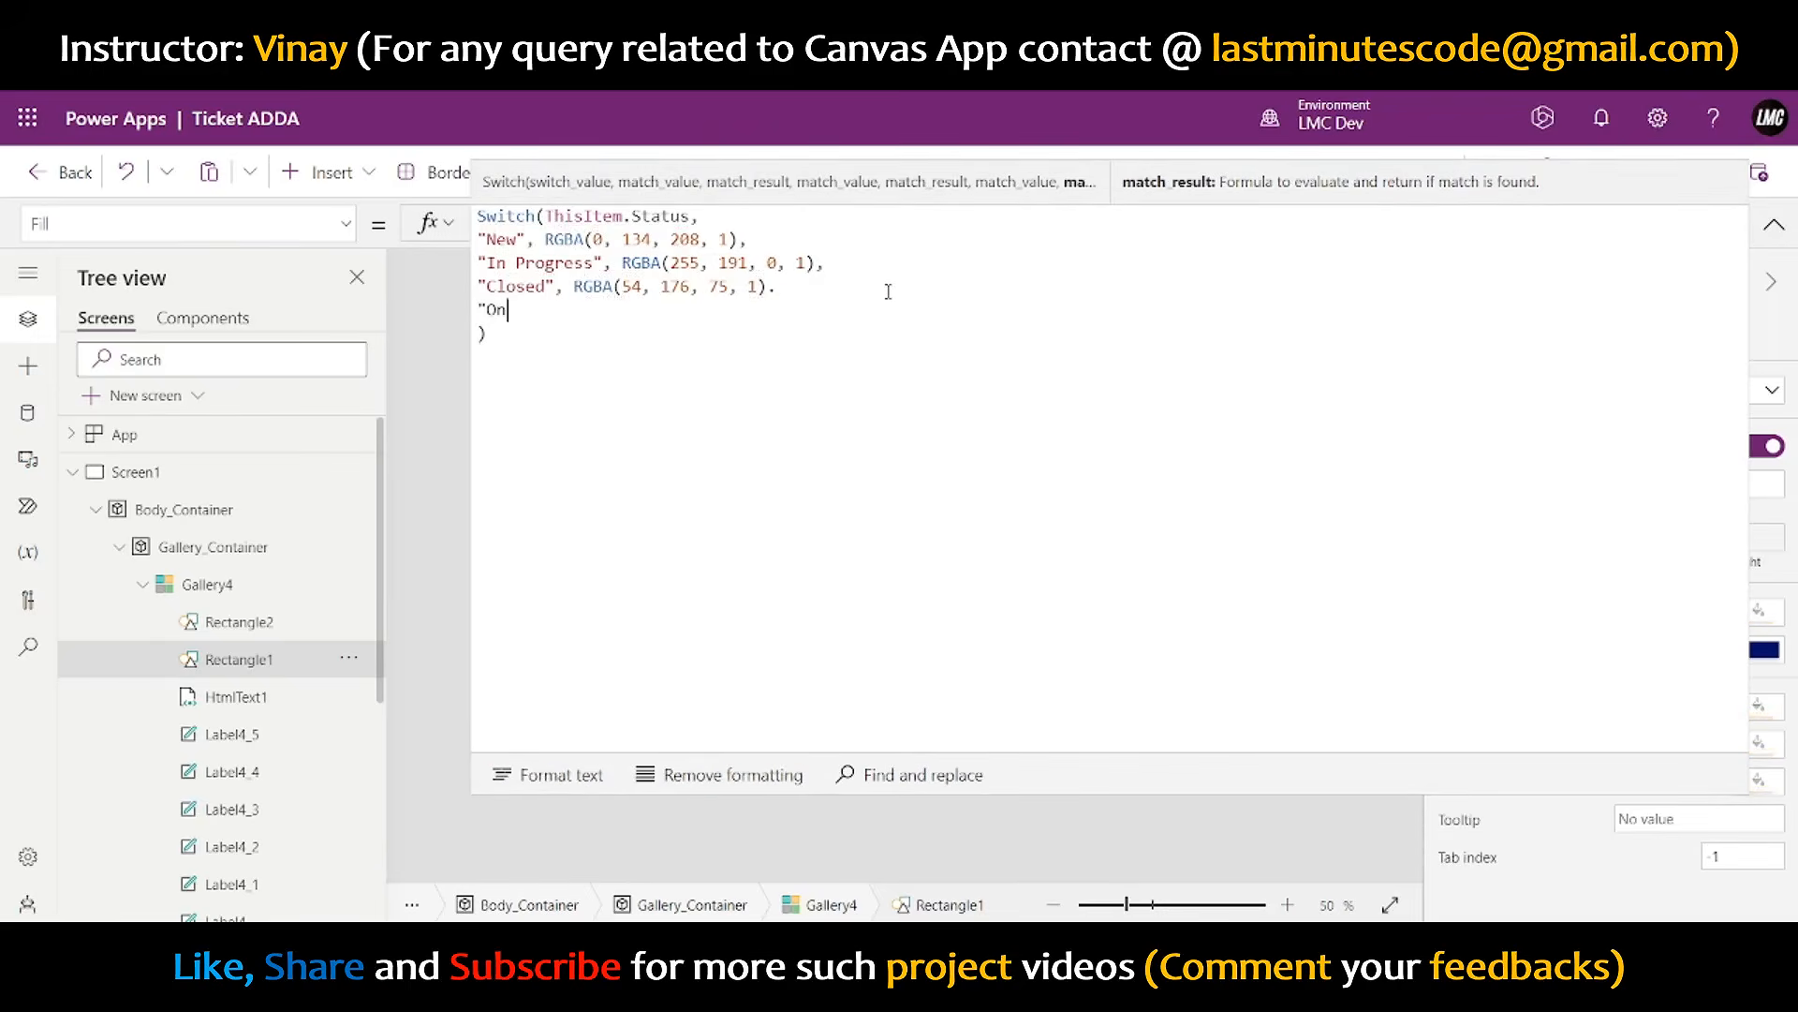
{"action": "type", "text": " Hold\", Red"}
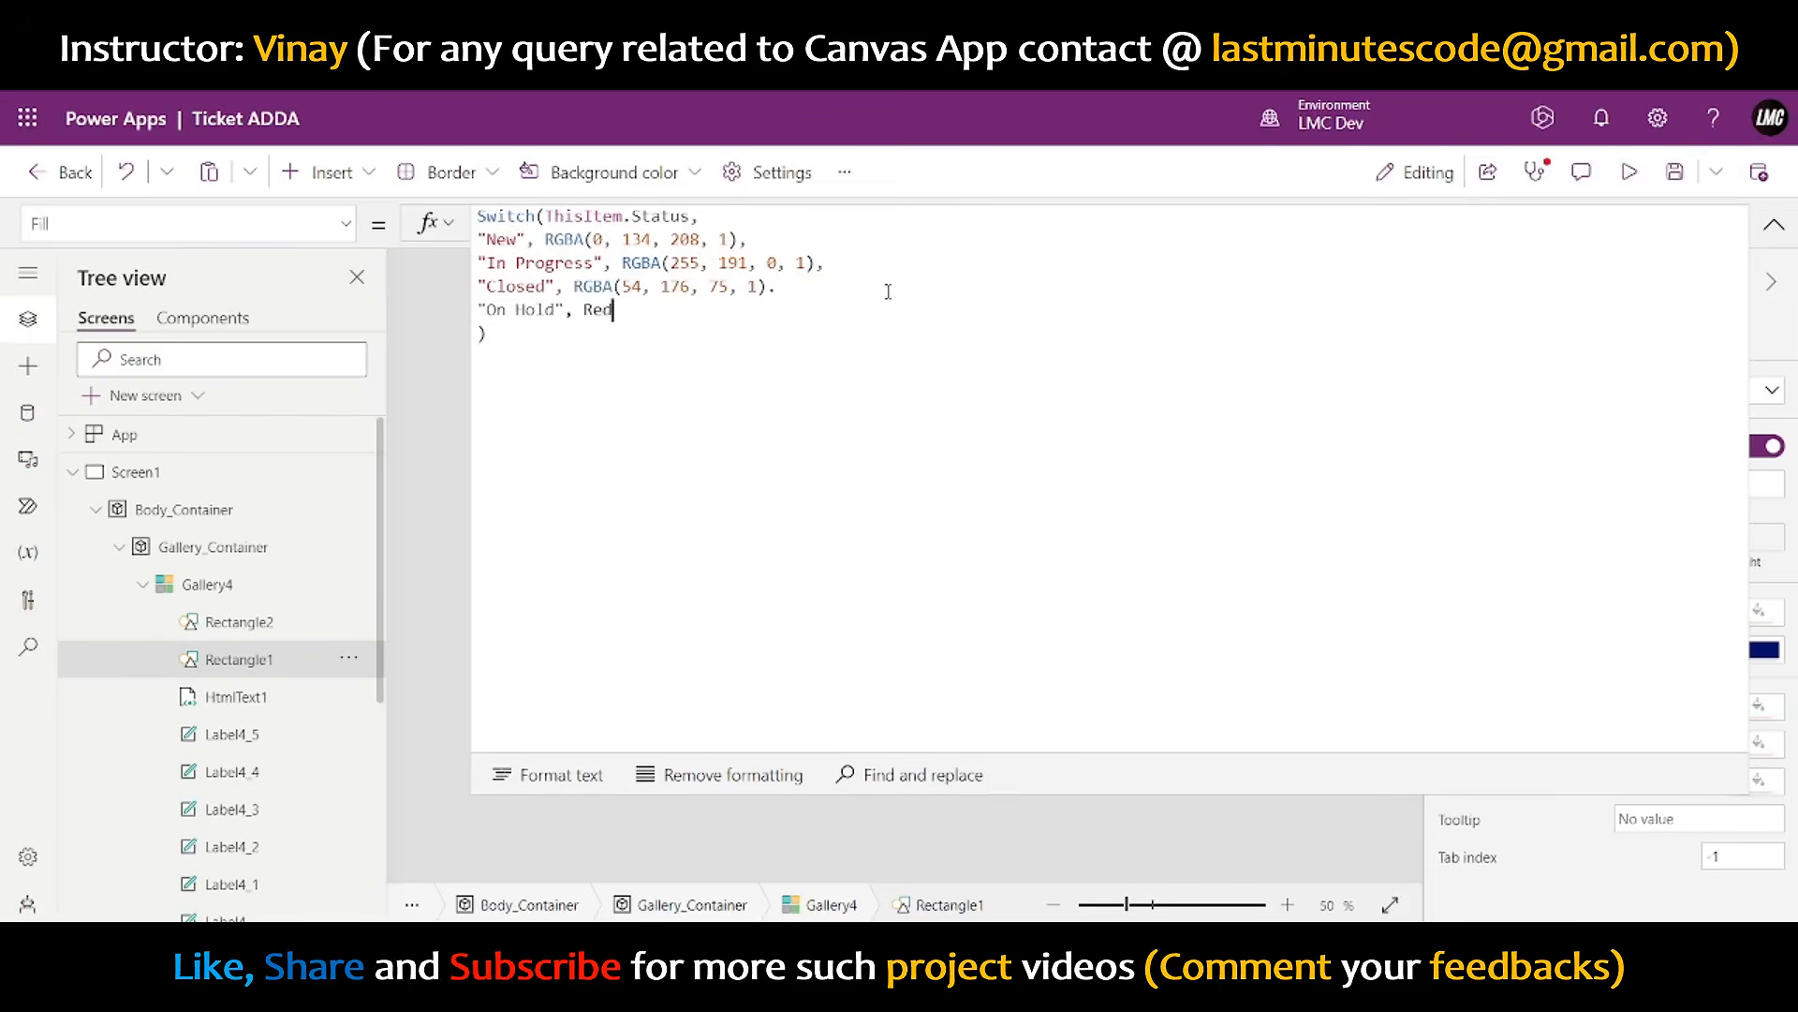
{"action": "key", "text": "BackSpace"}
{"action": "key", "text": "BackSpace"}
{"action": "key", "text": "BackSpace"}
{"action": "type", "text": "Color"}
{"action": "left_click", "coordinate": [837, 283]}
{"action": "key", "text": "BackSpace"}
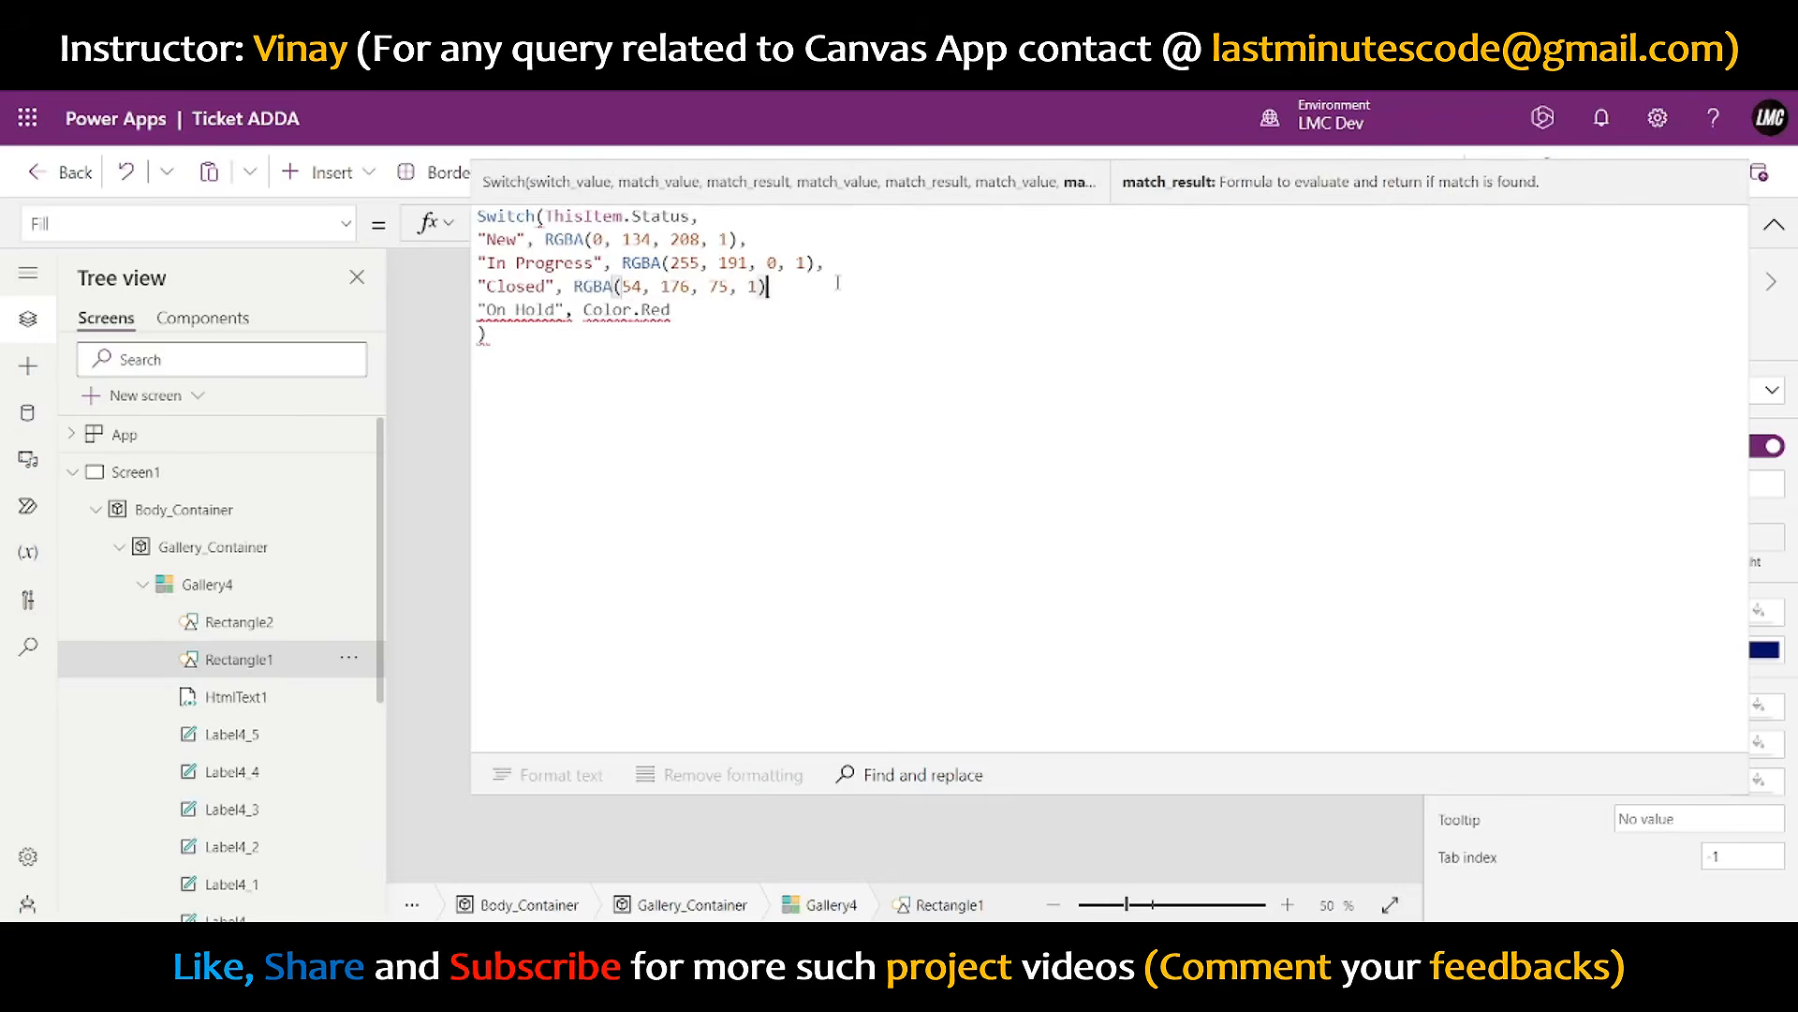
{"action": "type", "text": ","}
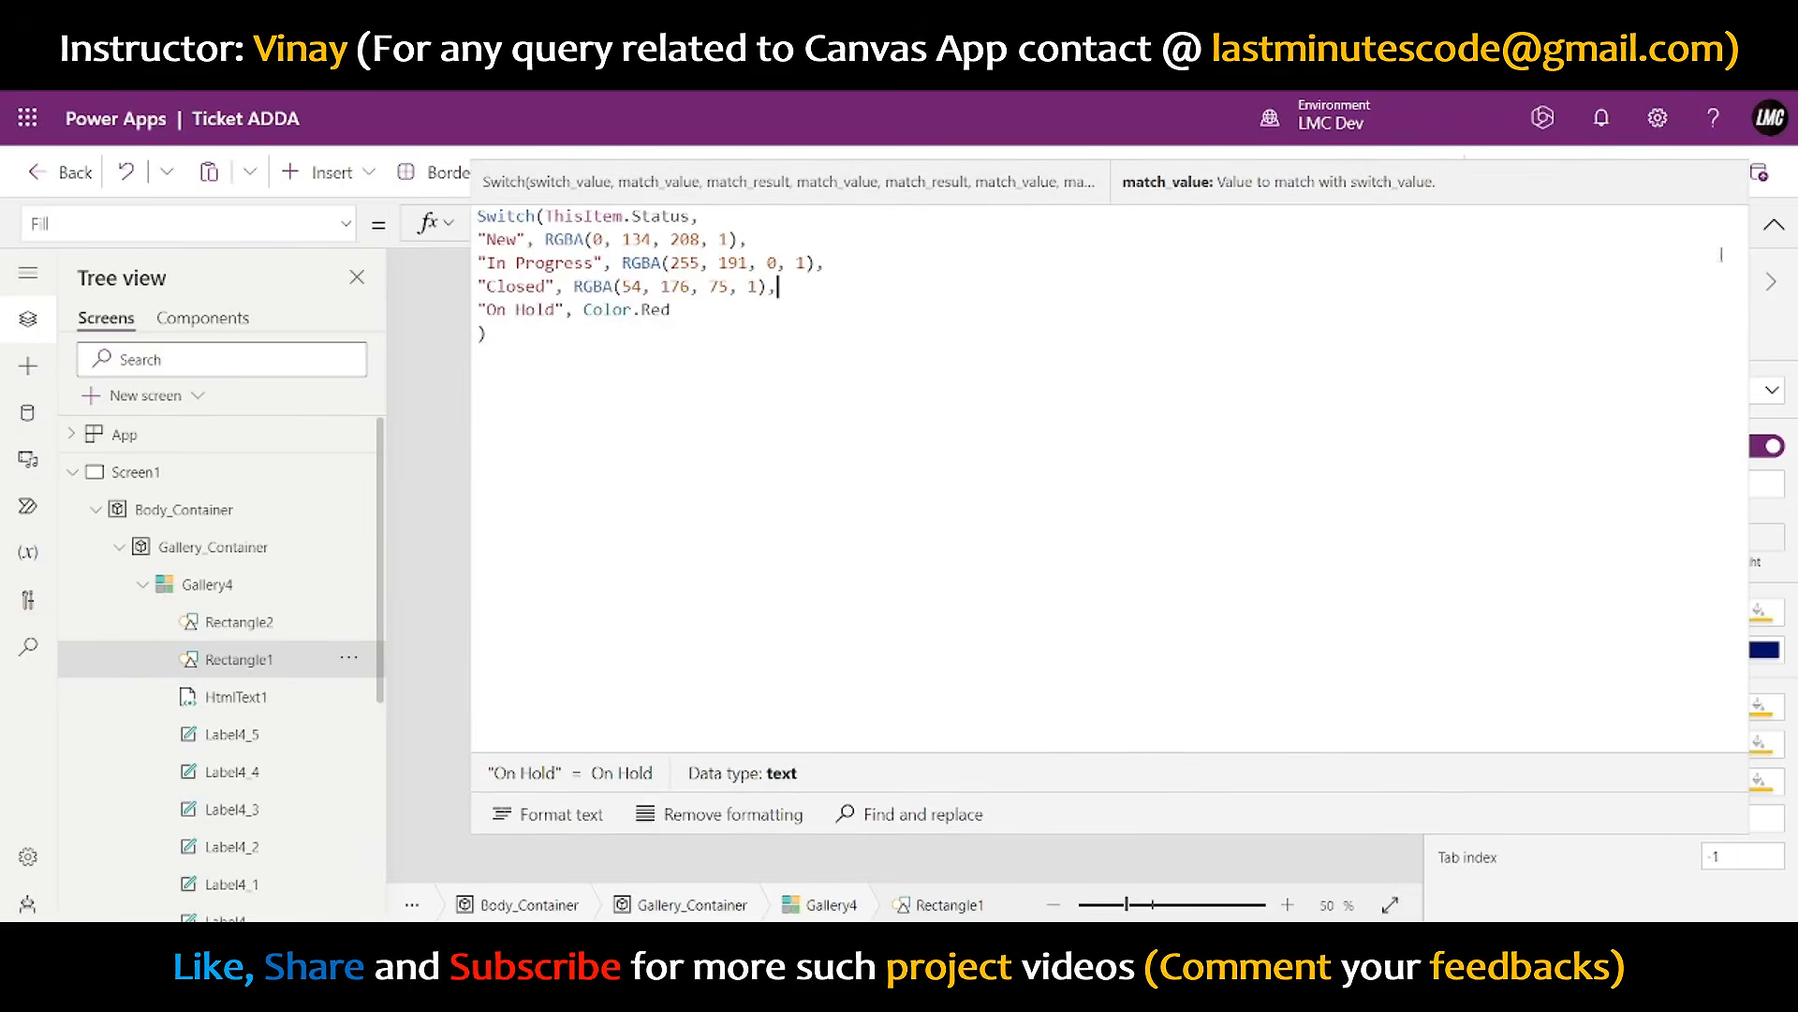
- Collapse the formula and preview the app to check the ticket bars' status colors, then return to editing
{"action": "left_click", "coordinate": [1774, 224]}
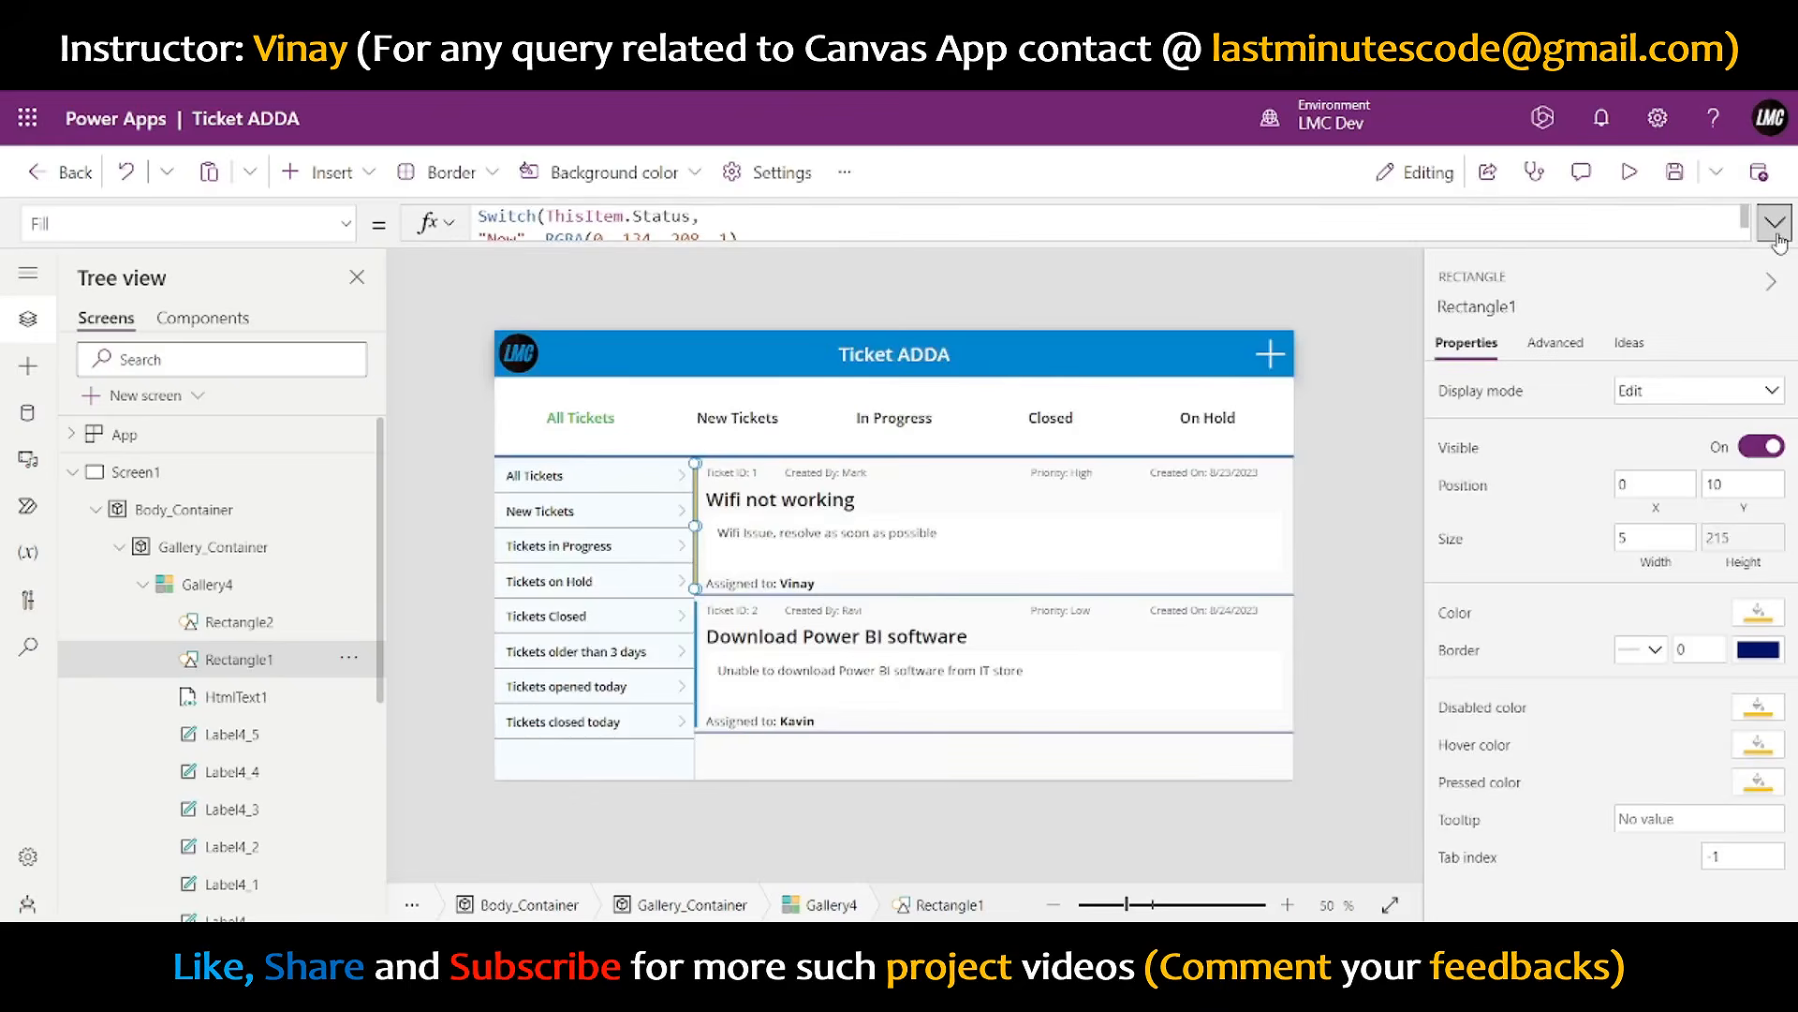
{"action": "left_click", "coordinate": [1631, 172]}
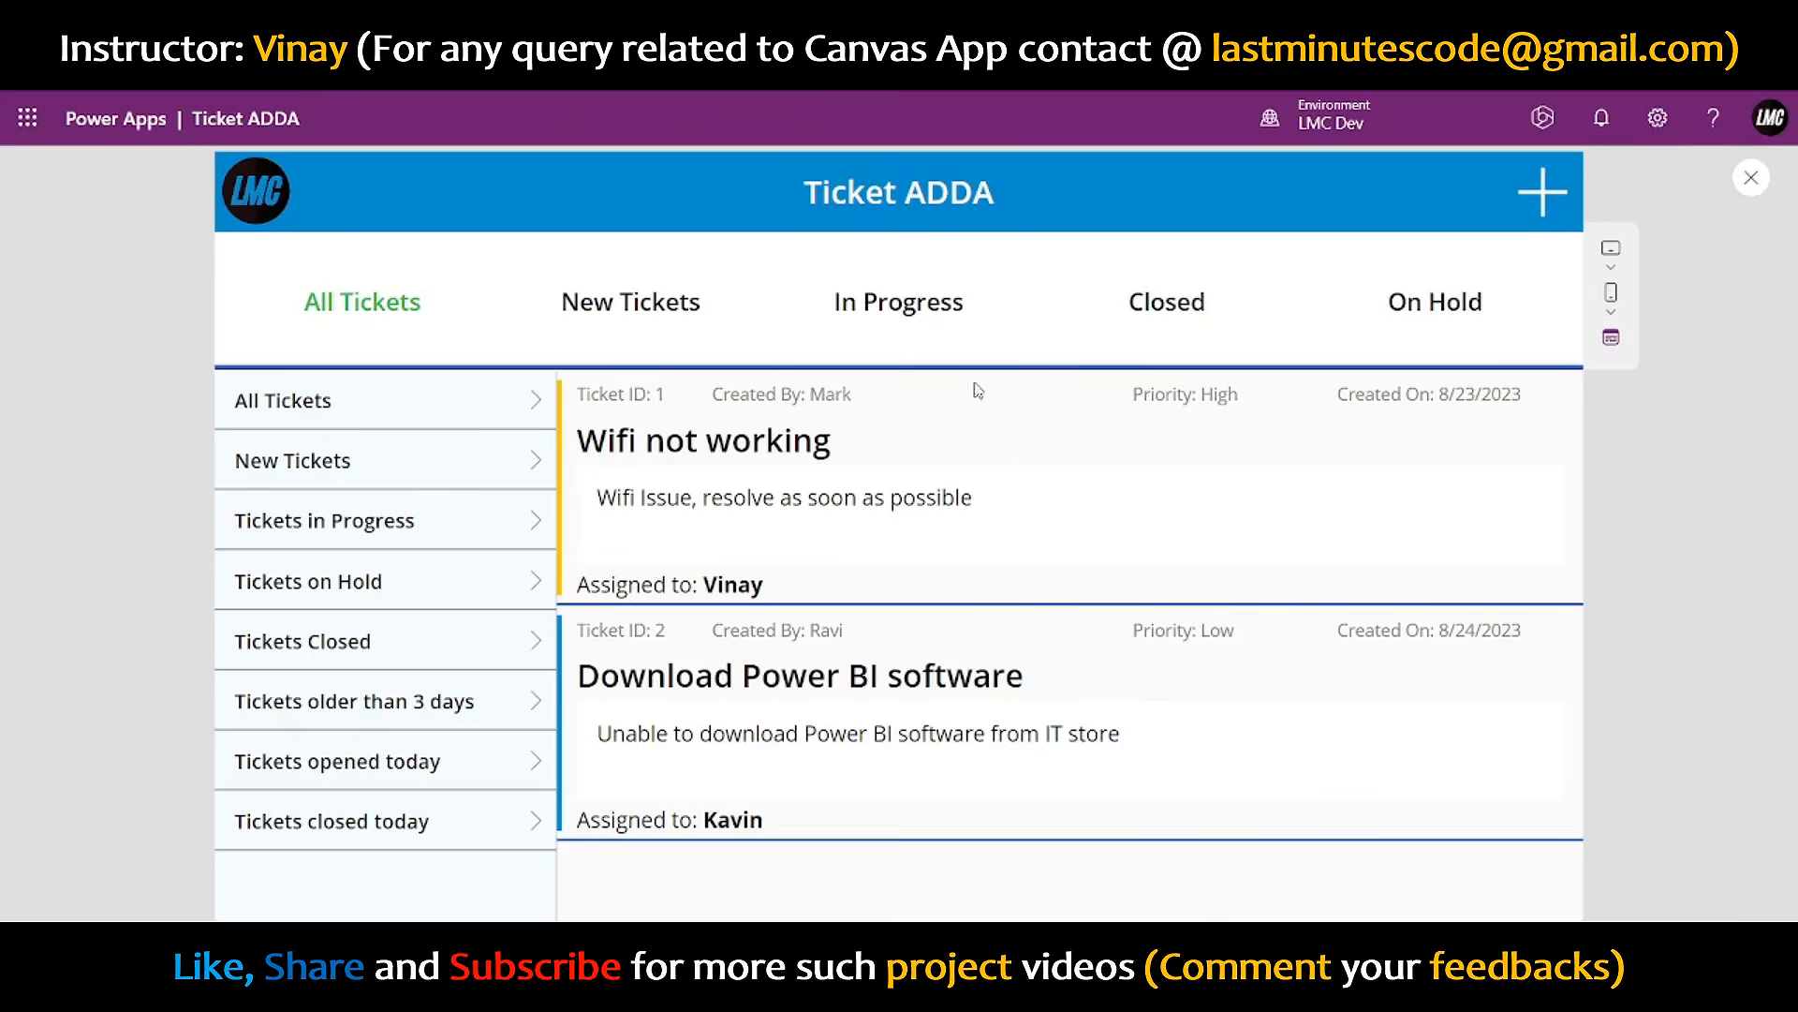
{"action": "left_click", "coordinate": [1751, 178]}
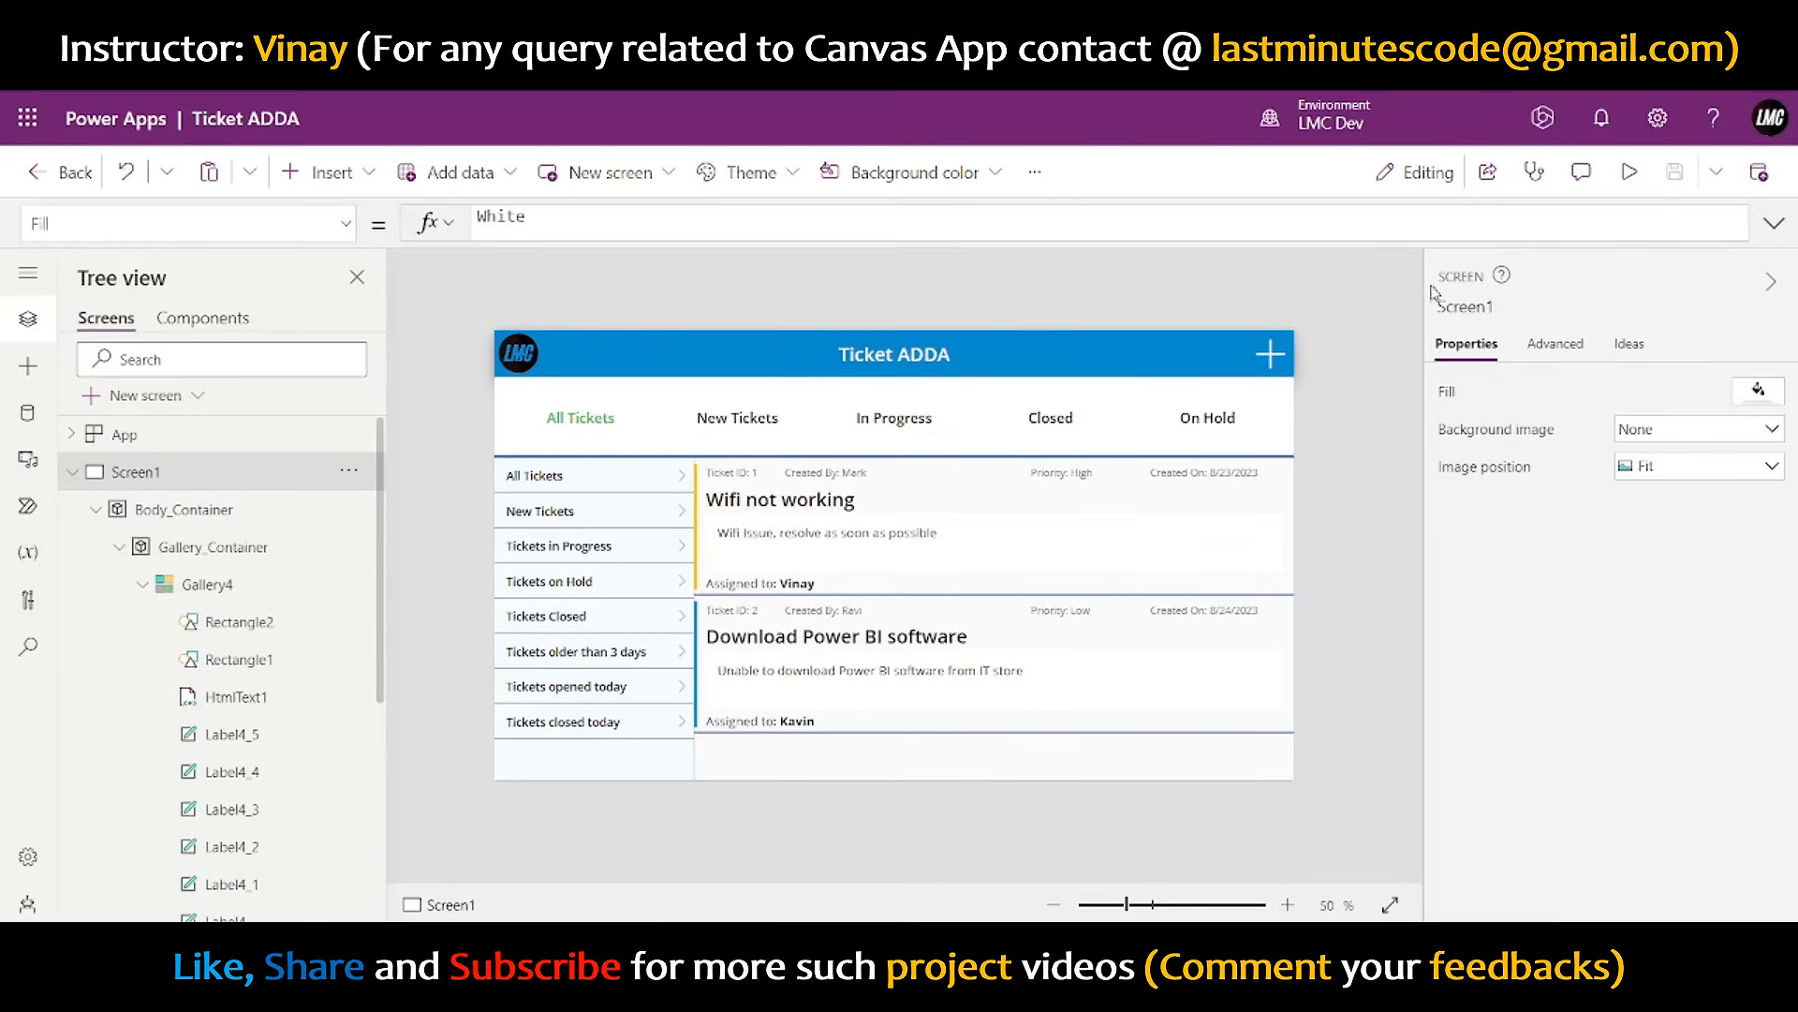
- Collapse Screen1 in the tree and add a new blank screen to the app
{"action": "left_click", "coordinate": [72, 472]}
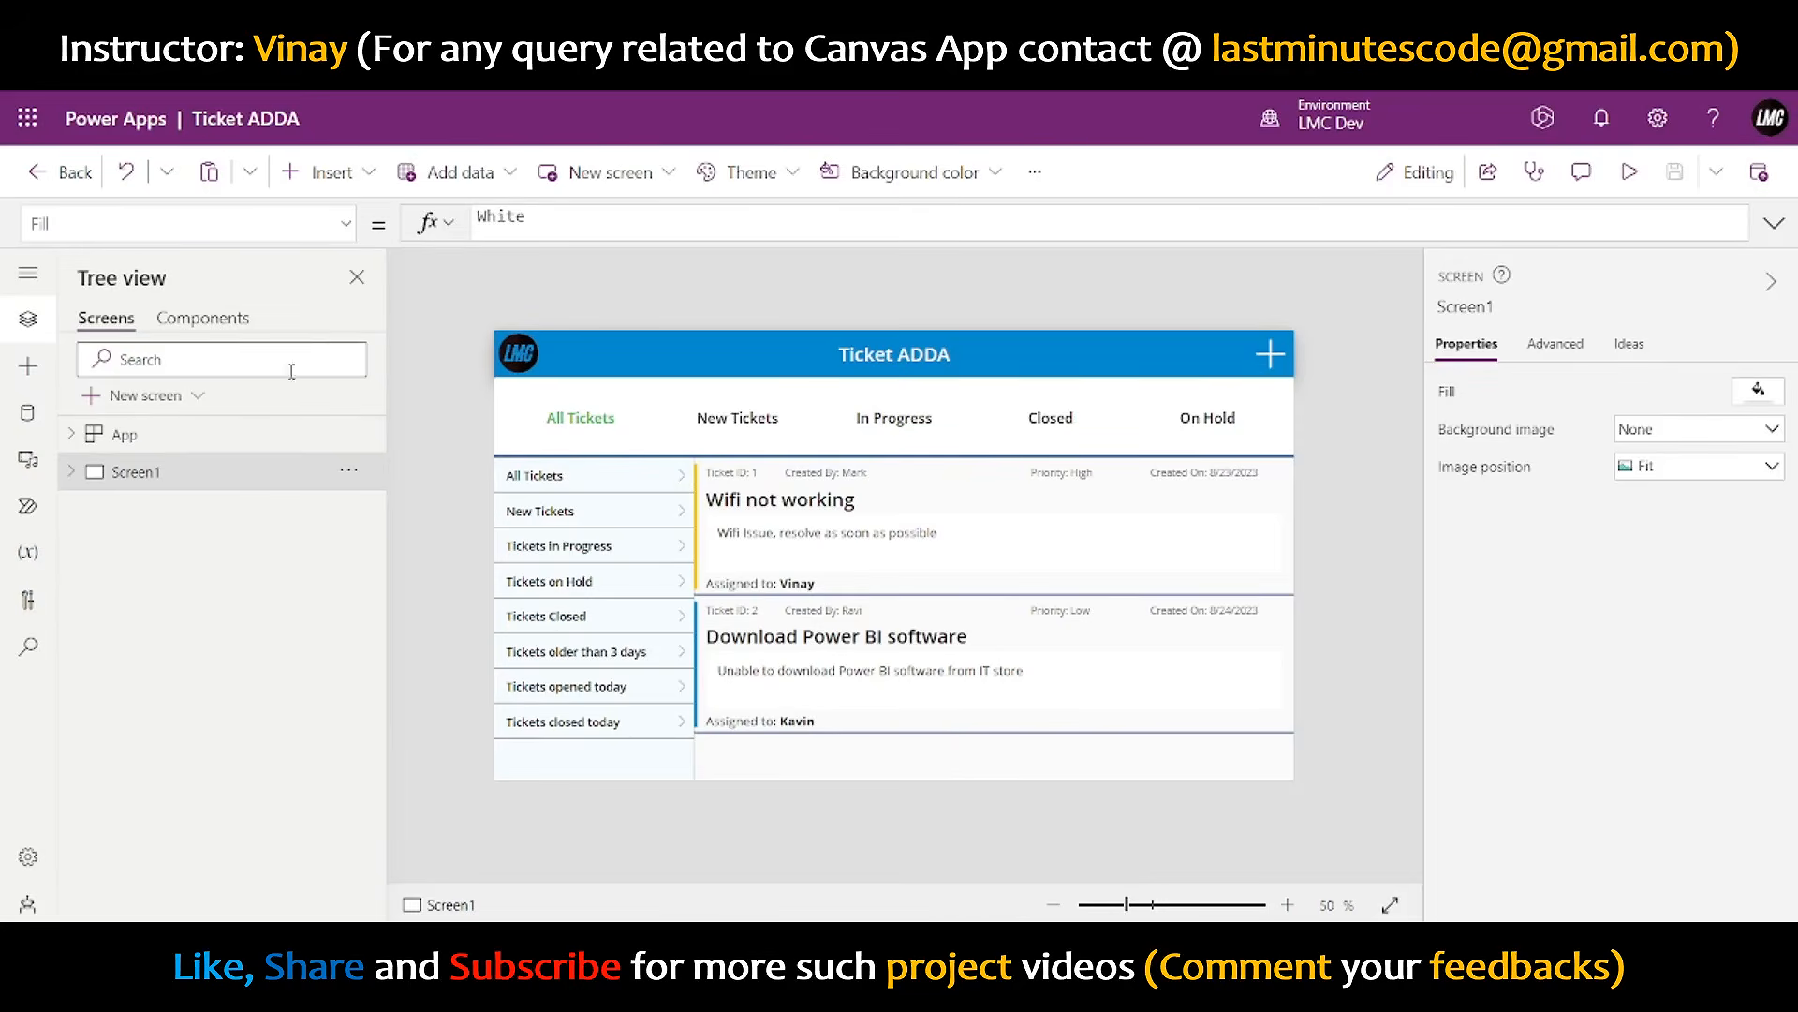
{"action": "left_click", "coordinate": [146, 396]}
{"action": "left_click", "coordinate": [207, 581]}
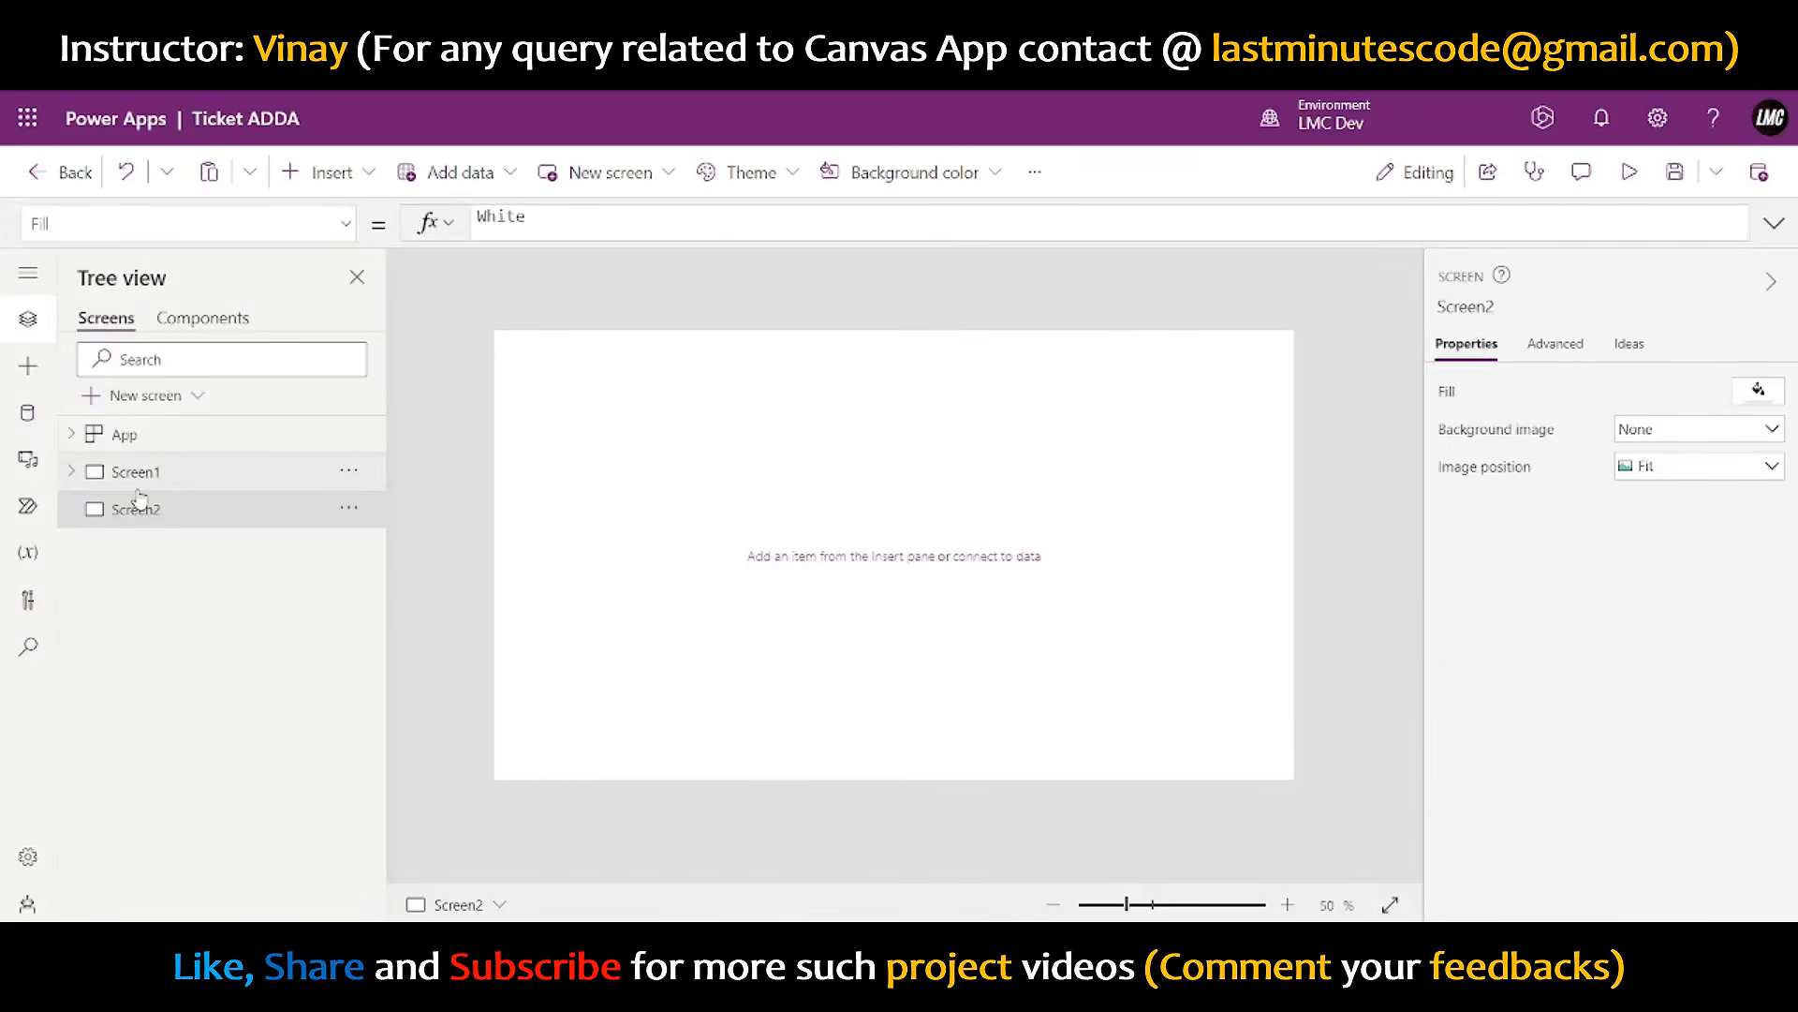
- Set the OnSelect formula of Screen1's header plus icon to Navigate(Screen2,ScreenTransition.Fade)
{"action": "left_click", "coordinate": [136, 473]}
{"action": "left_click", "coordinate": [1271, 356]}
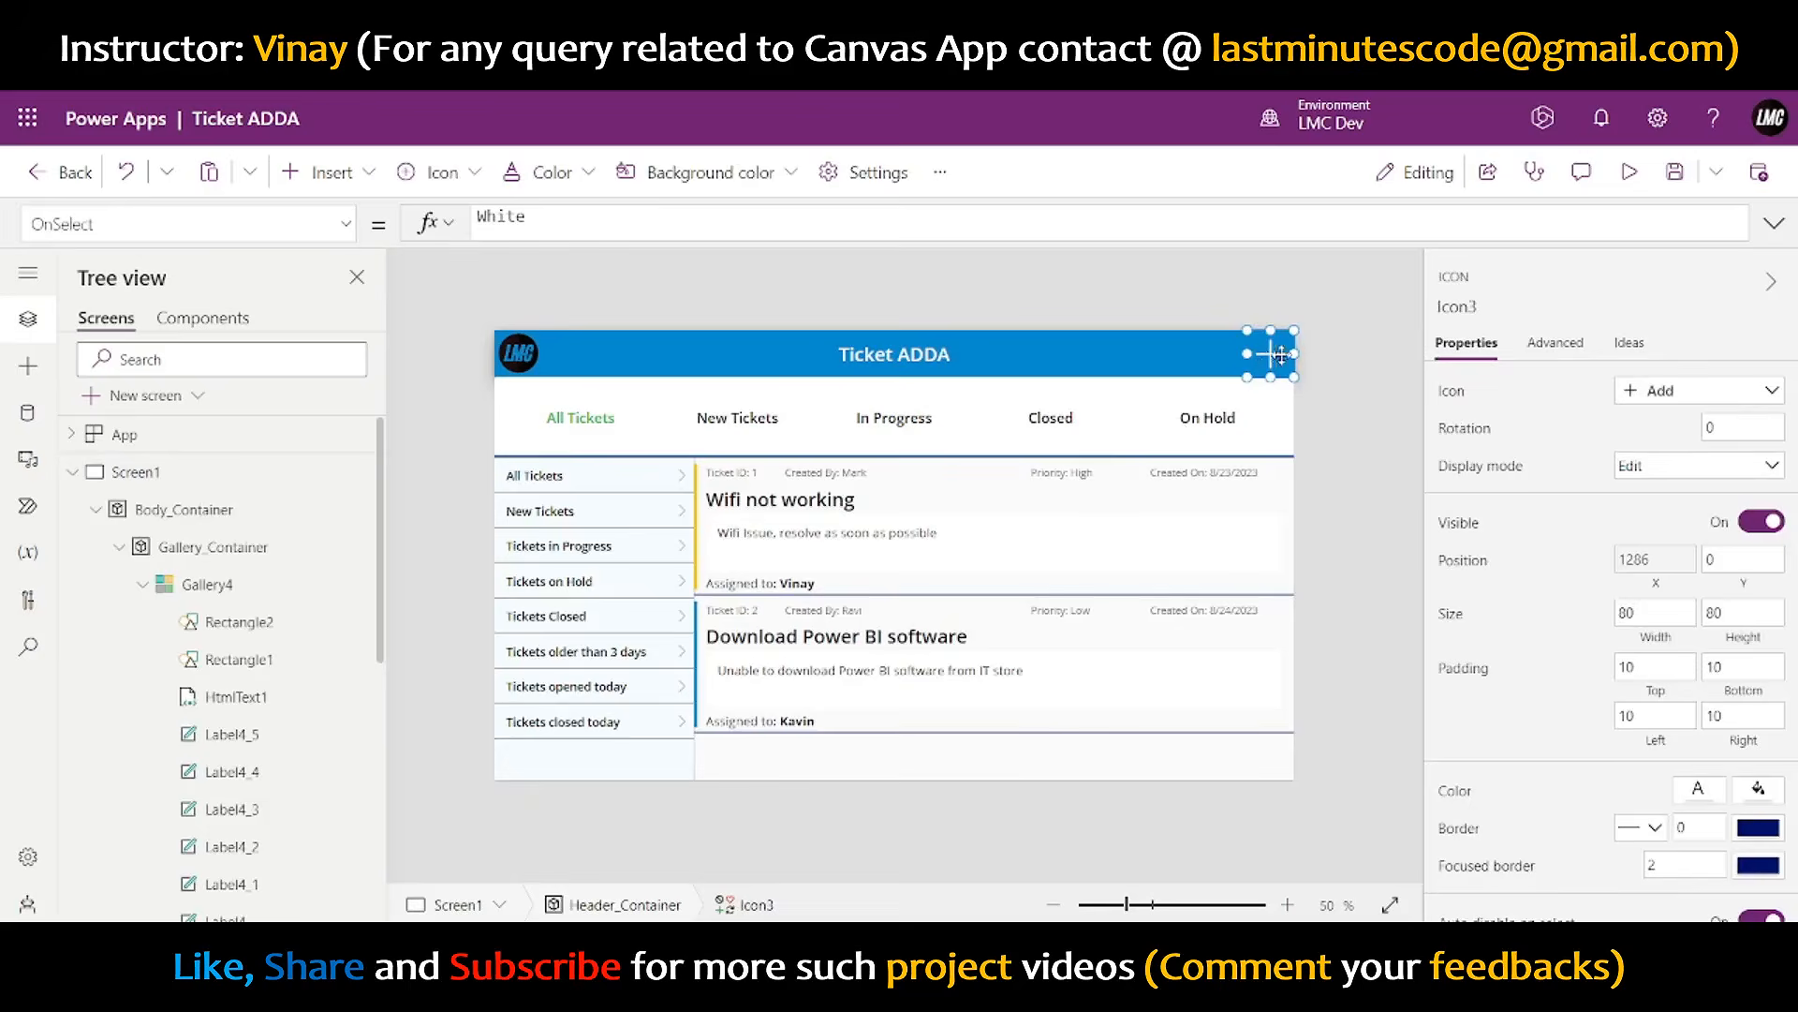
{"action": "double_click", "coordinate": [518, 225]}
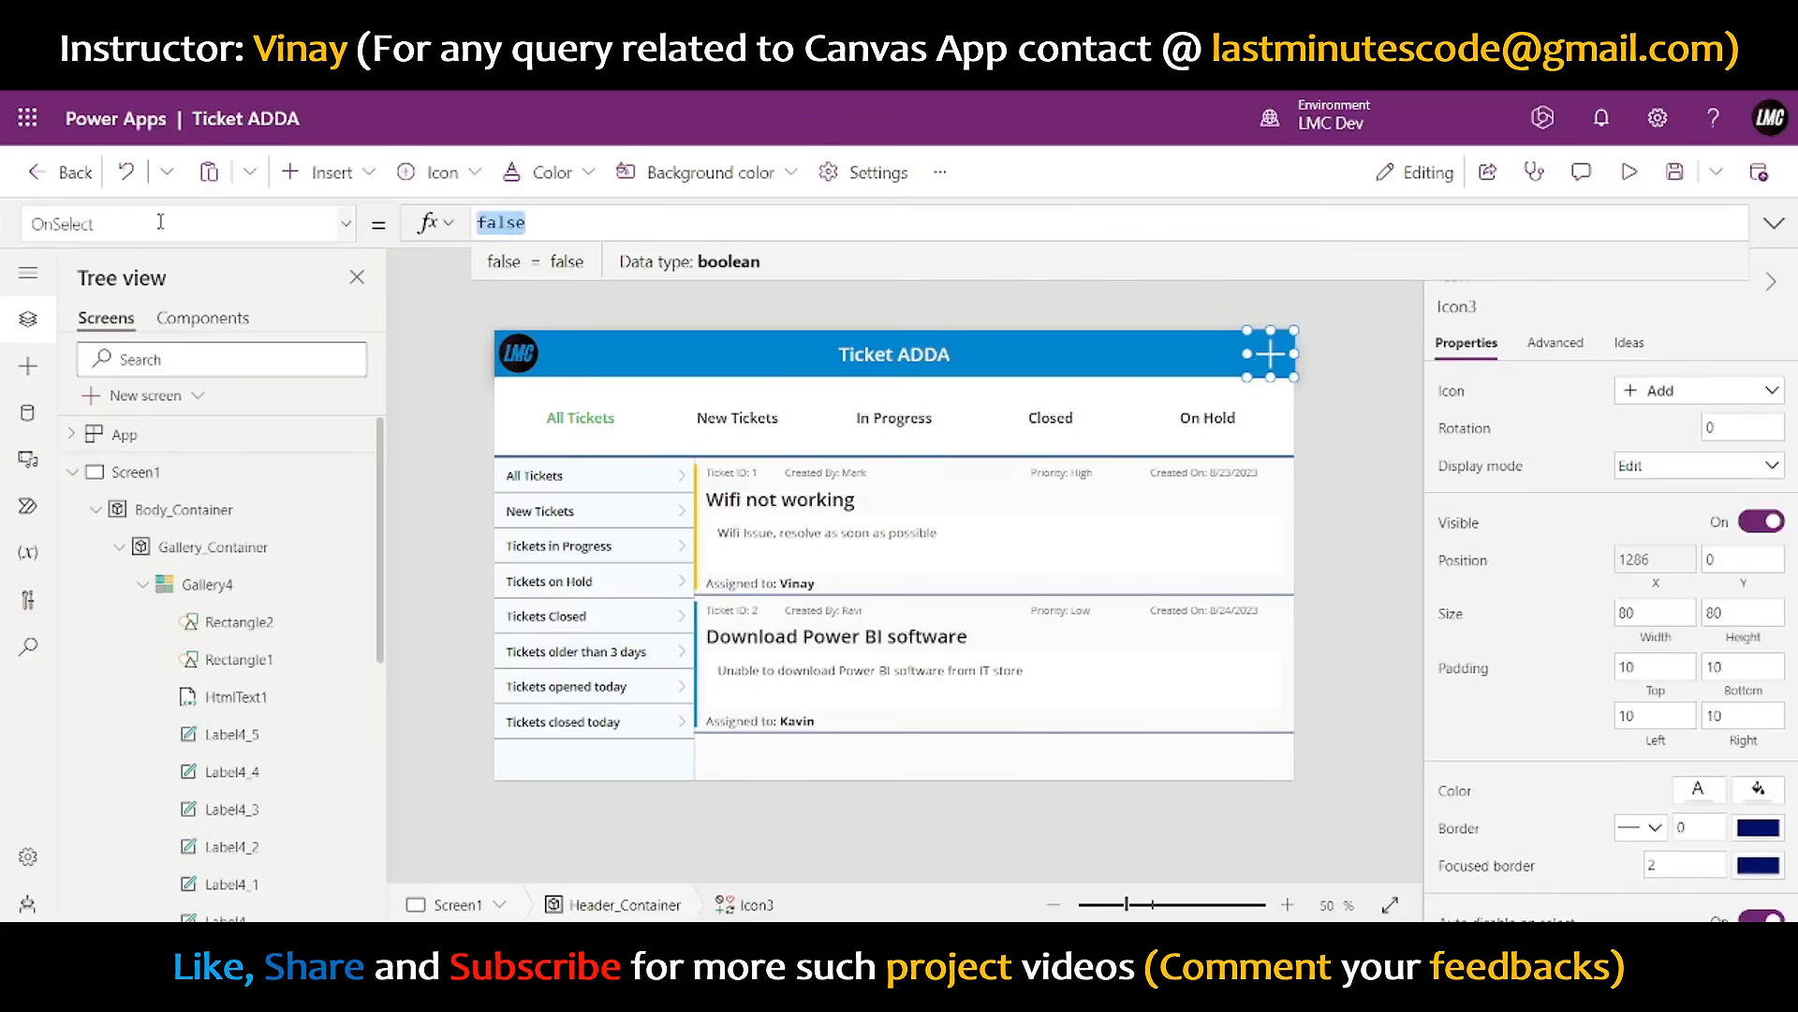
{"action": "type", "text": "Navigate("}
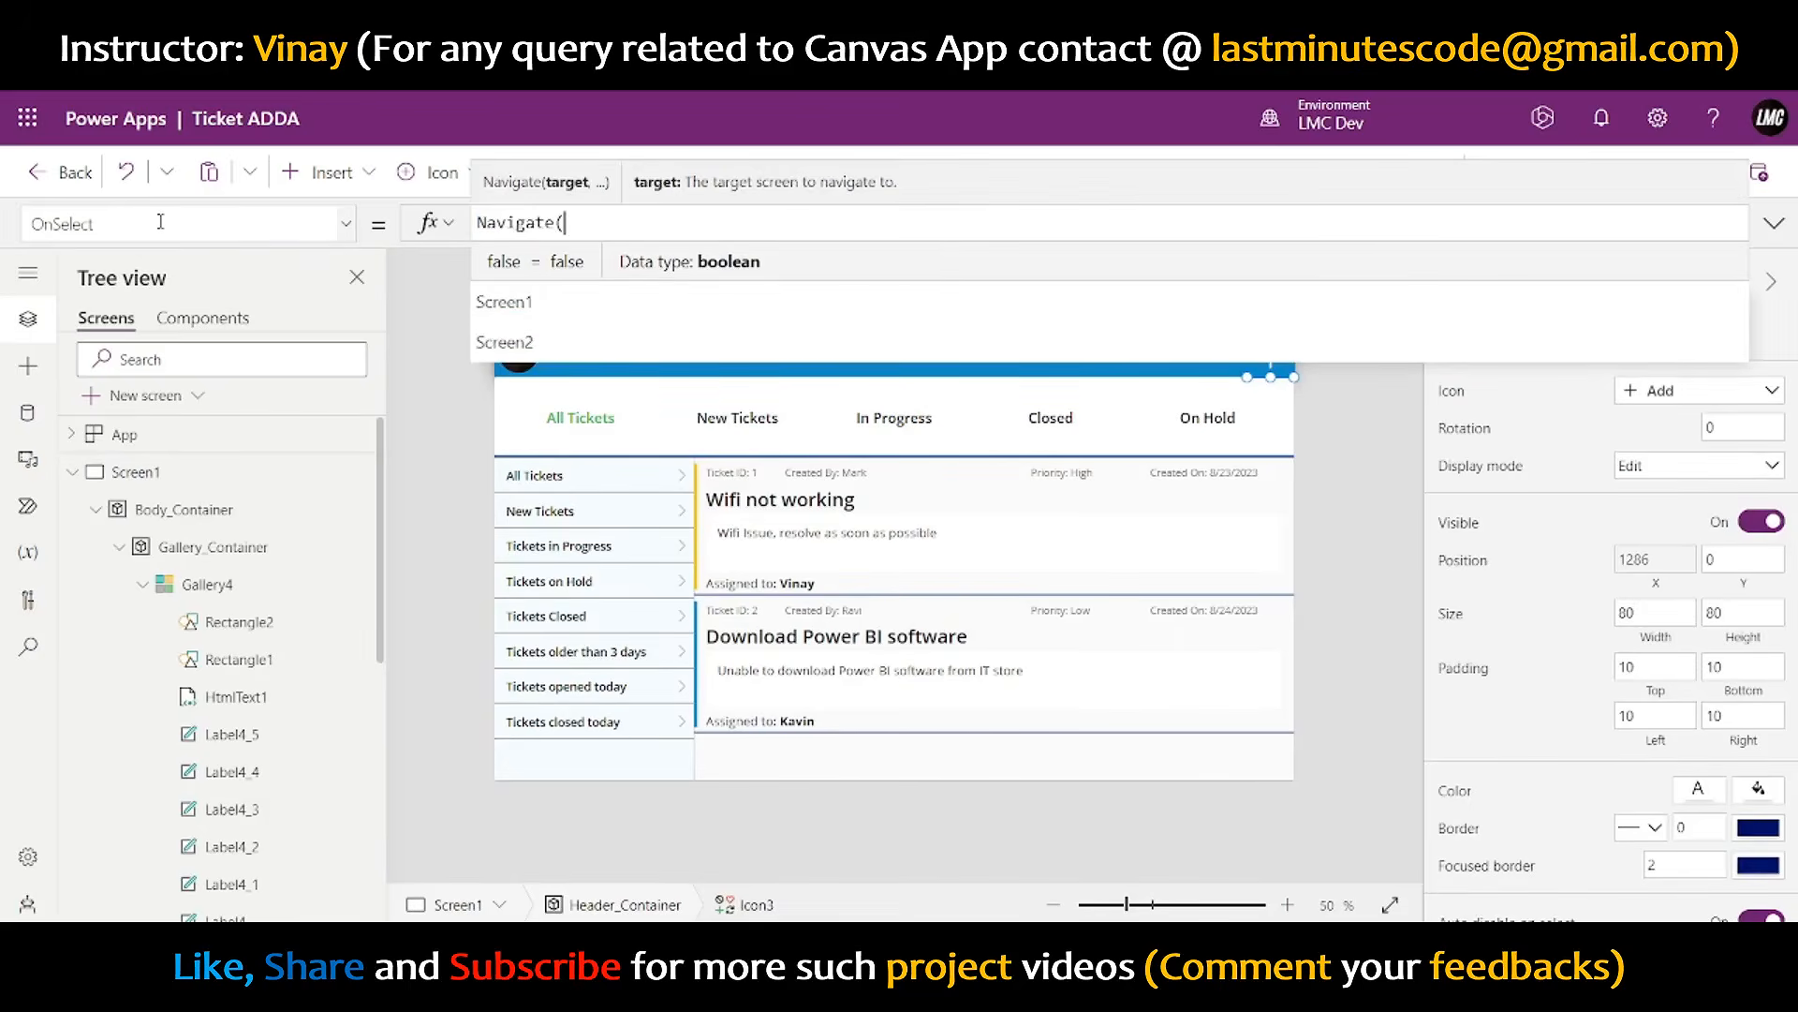
{"action": "key", "text": "Down"}
{"action": "key", "text": "Down"}
{"action": "key", "text": "Tab"}
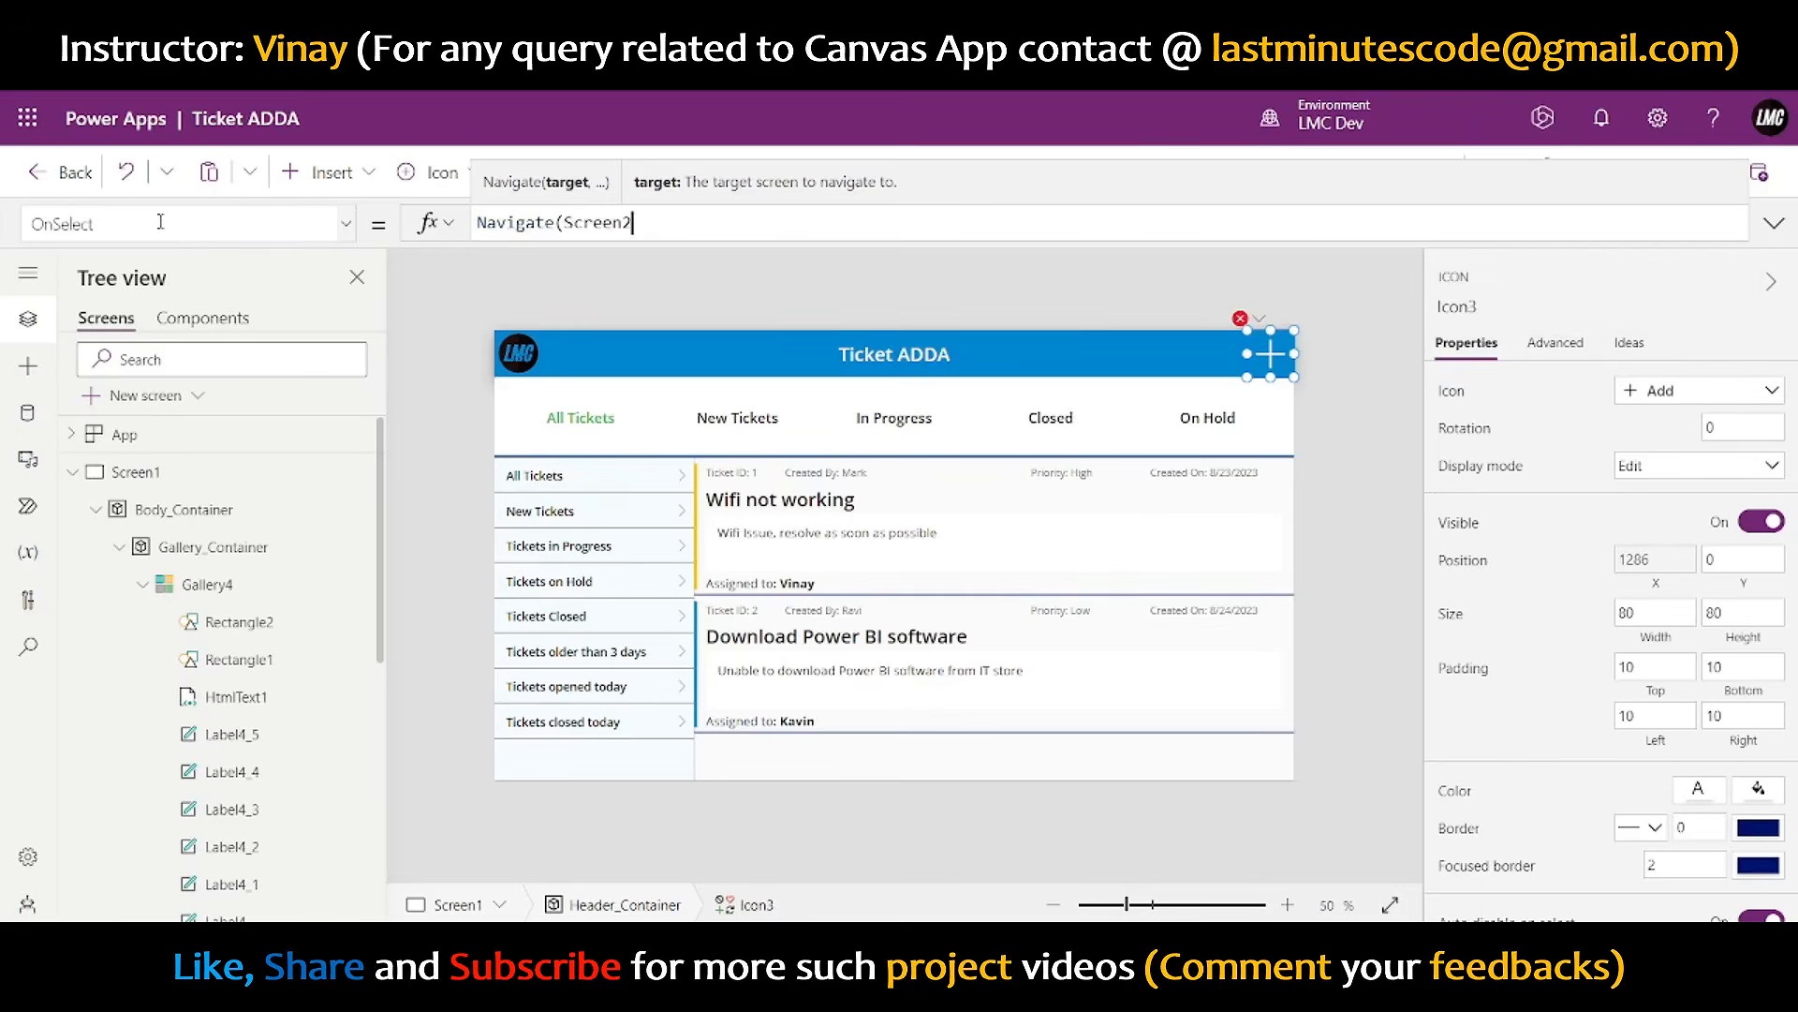
{"action": "type", "text": ",Fade"}
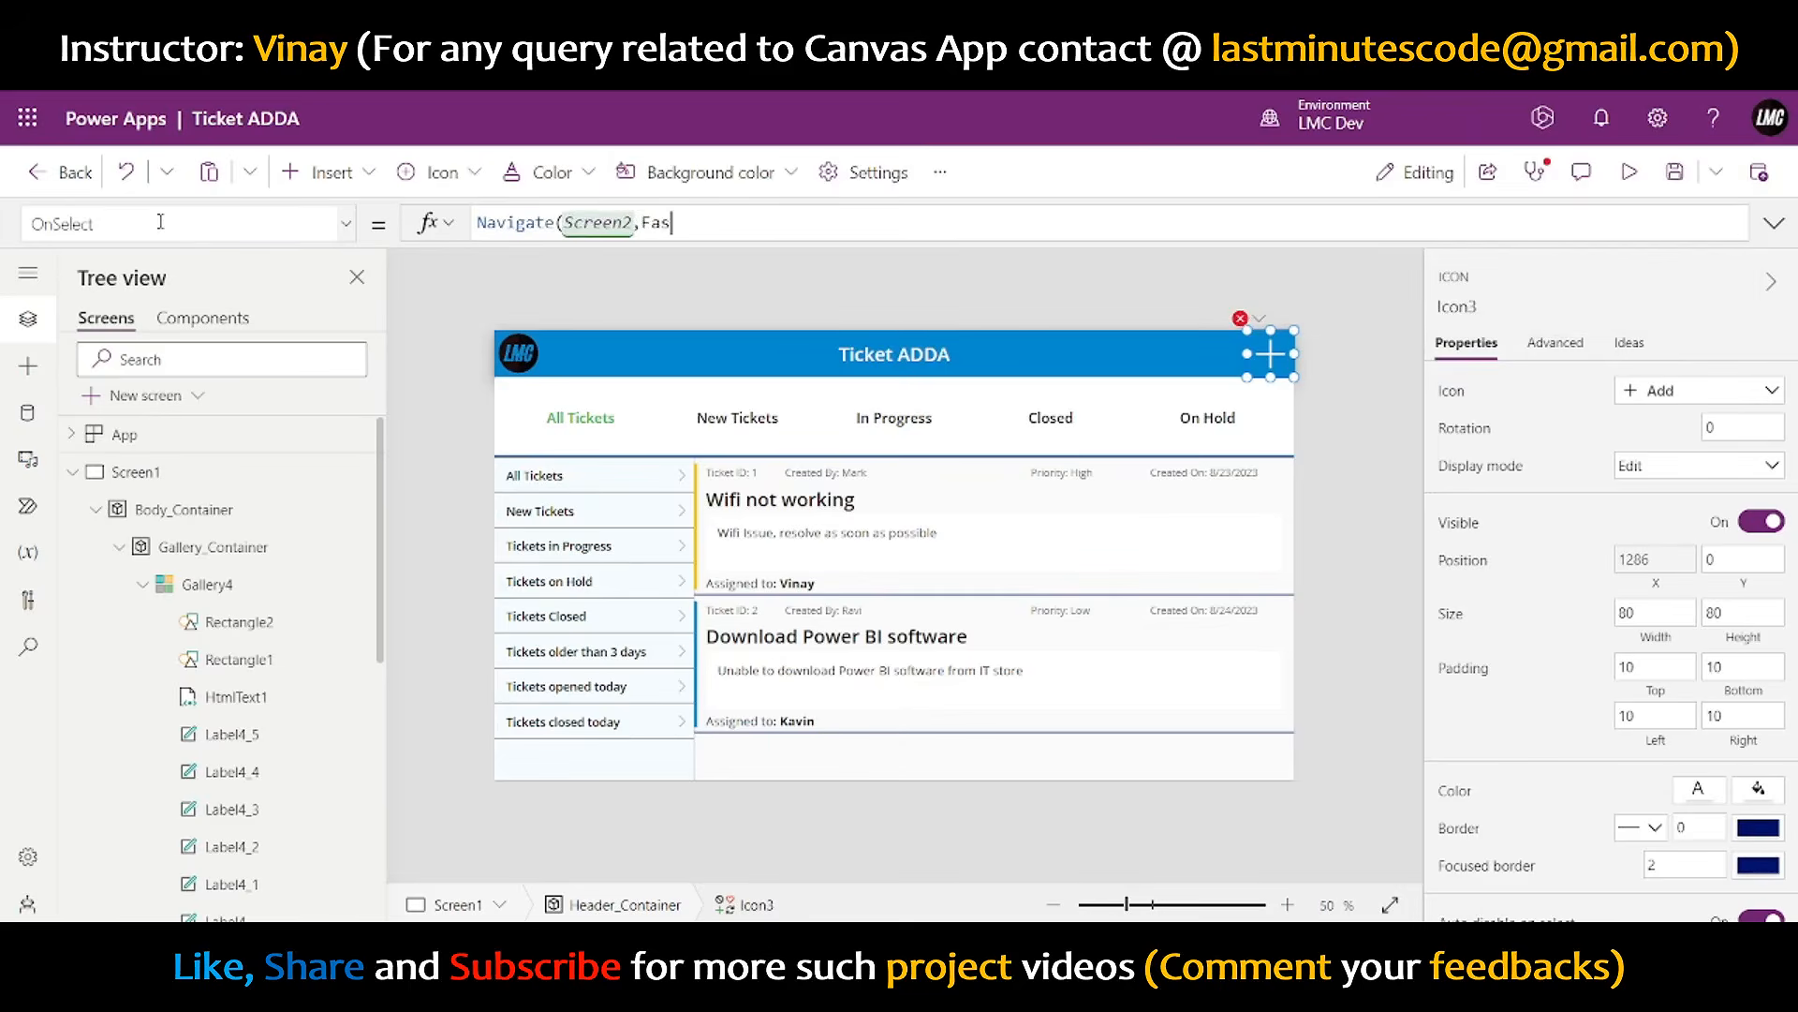
{"action": "key", "text": "Down"}
{"action": "key", "text": "Down"}
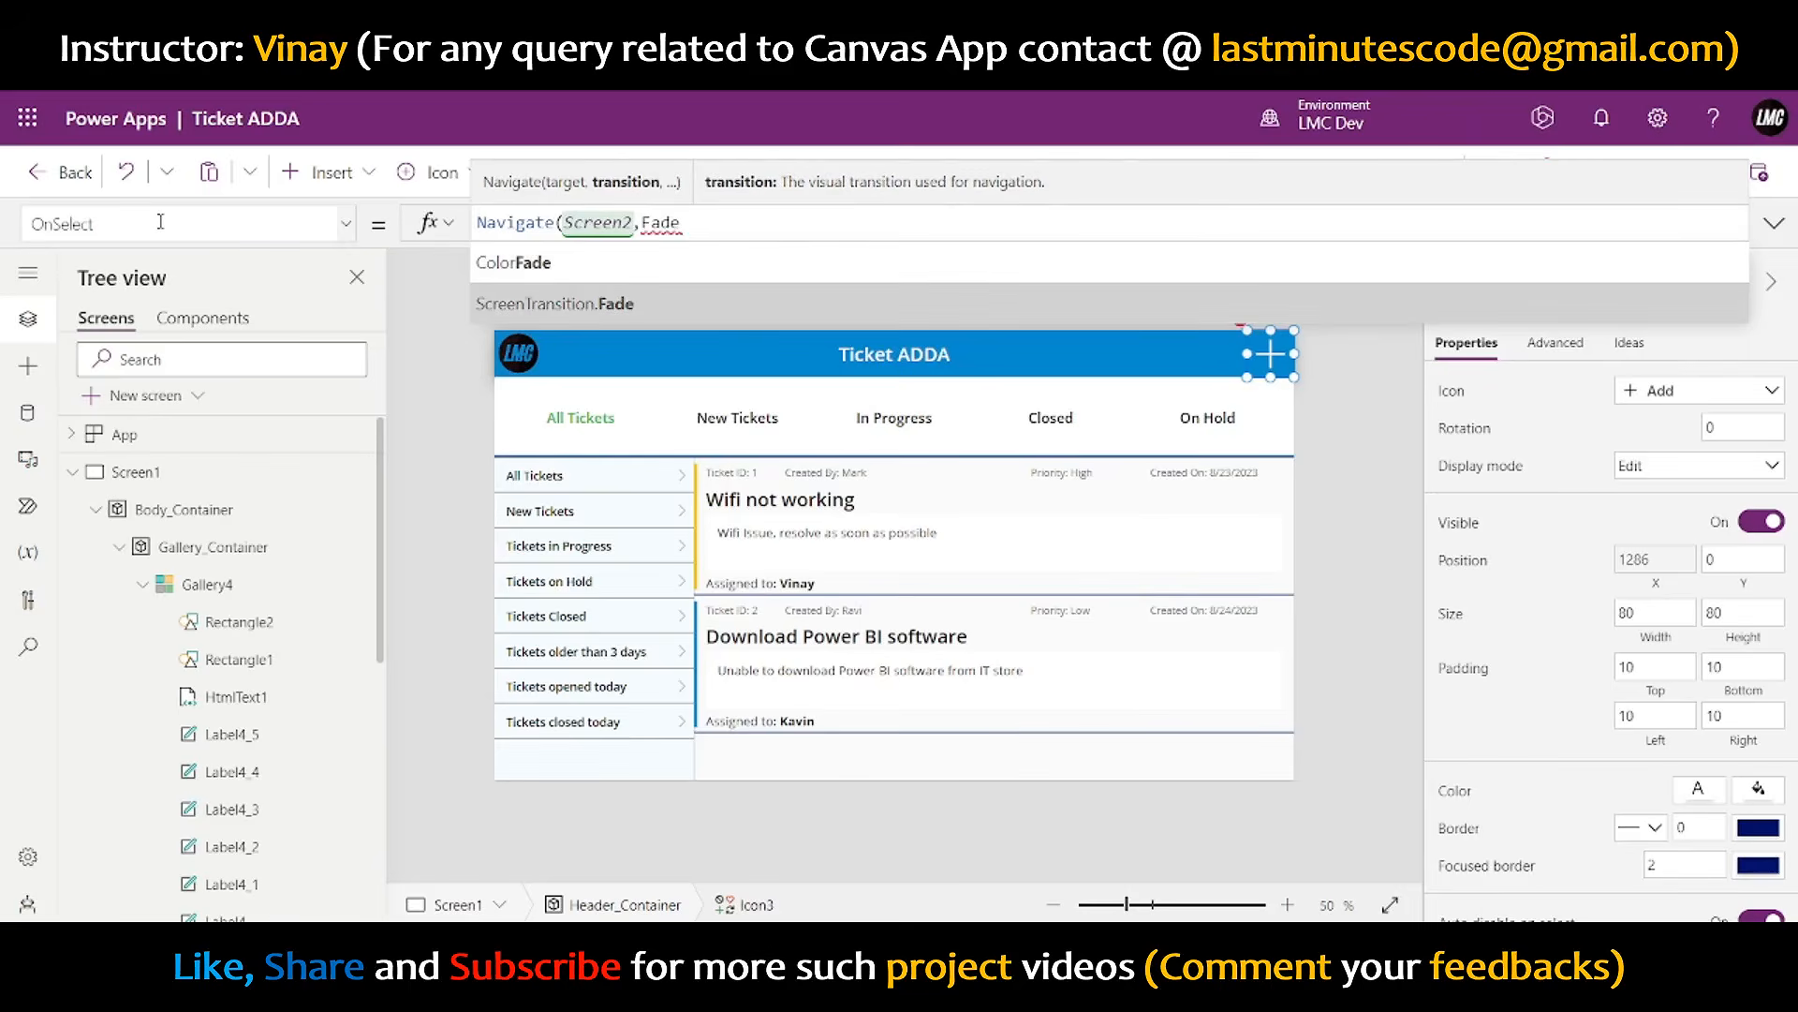
{"action": "key", "text": "Tab"}
{"action": "type", "text": ")"}
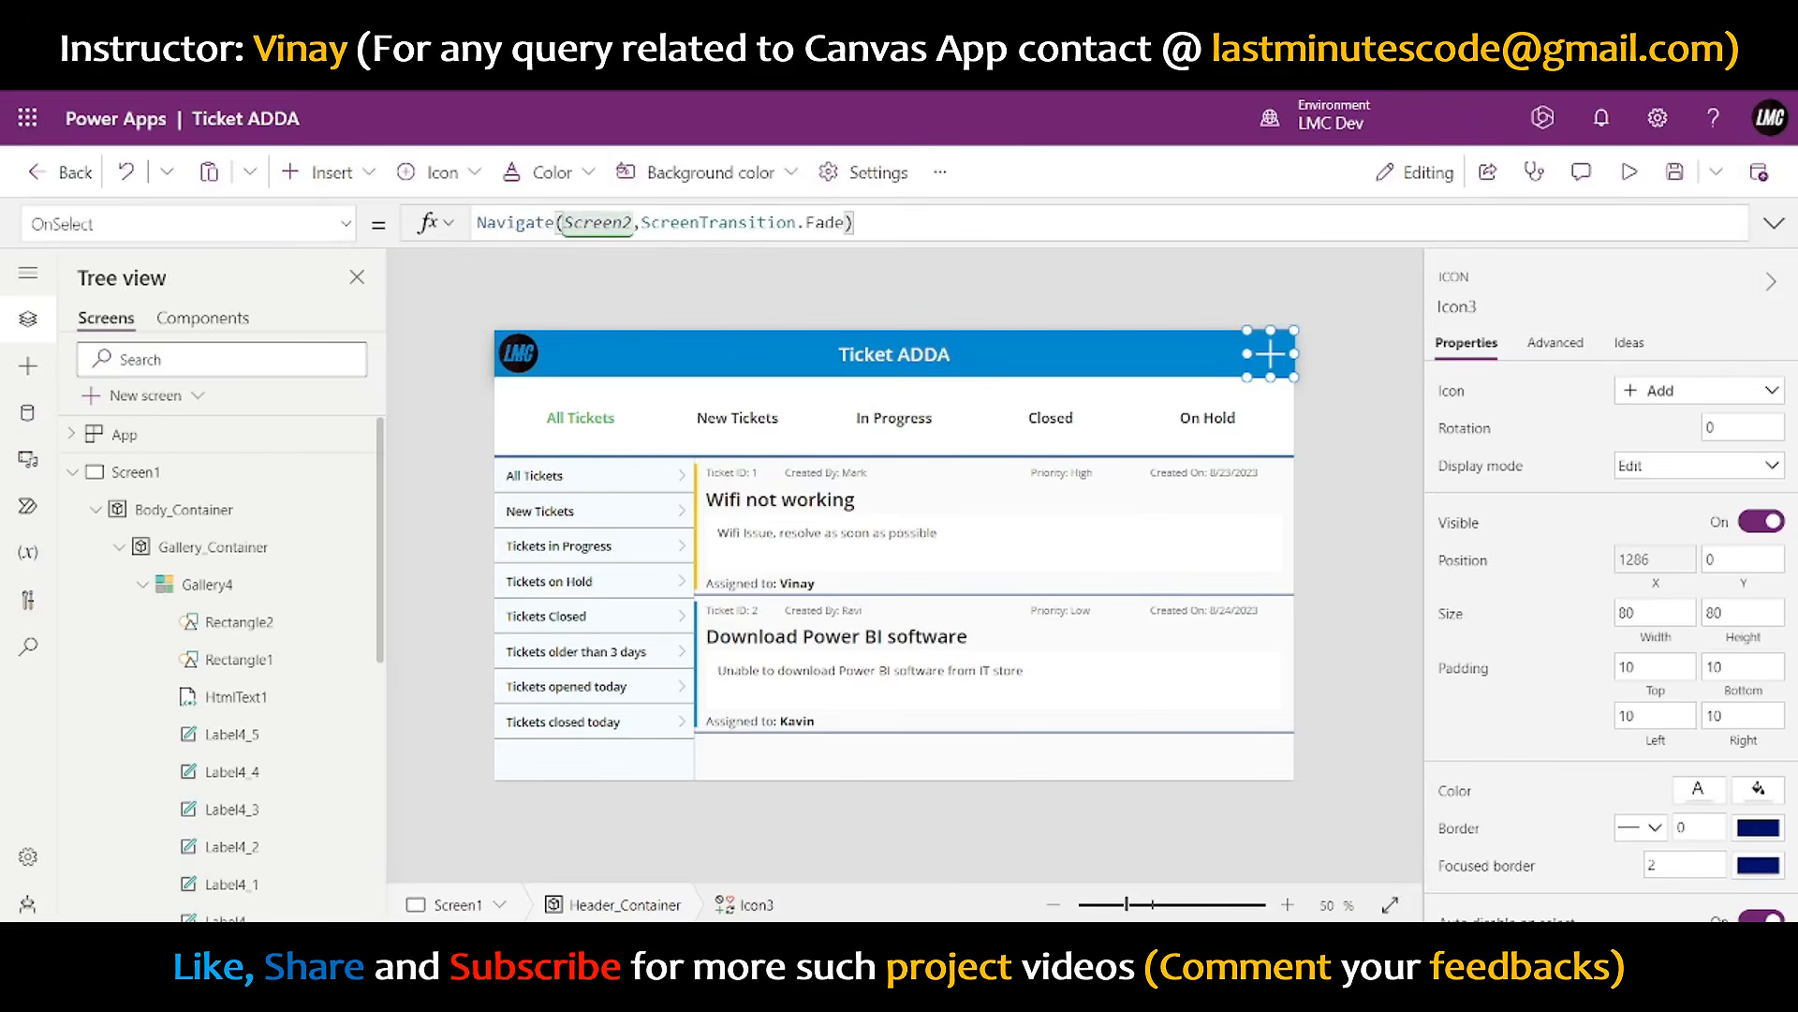
- Preview the app, test the header plus icon's navigation to the blank screen, and close the preview
{"action": "left_click", "coordinate": [1629, 172]}
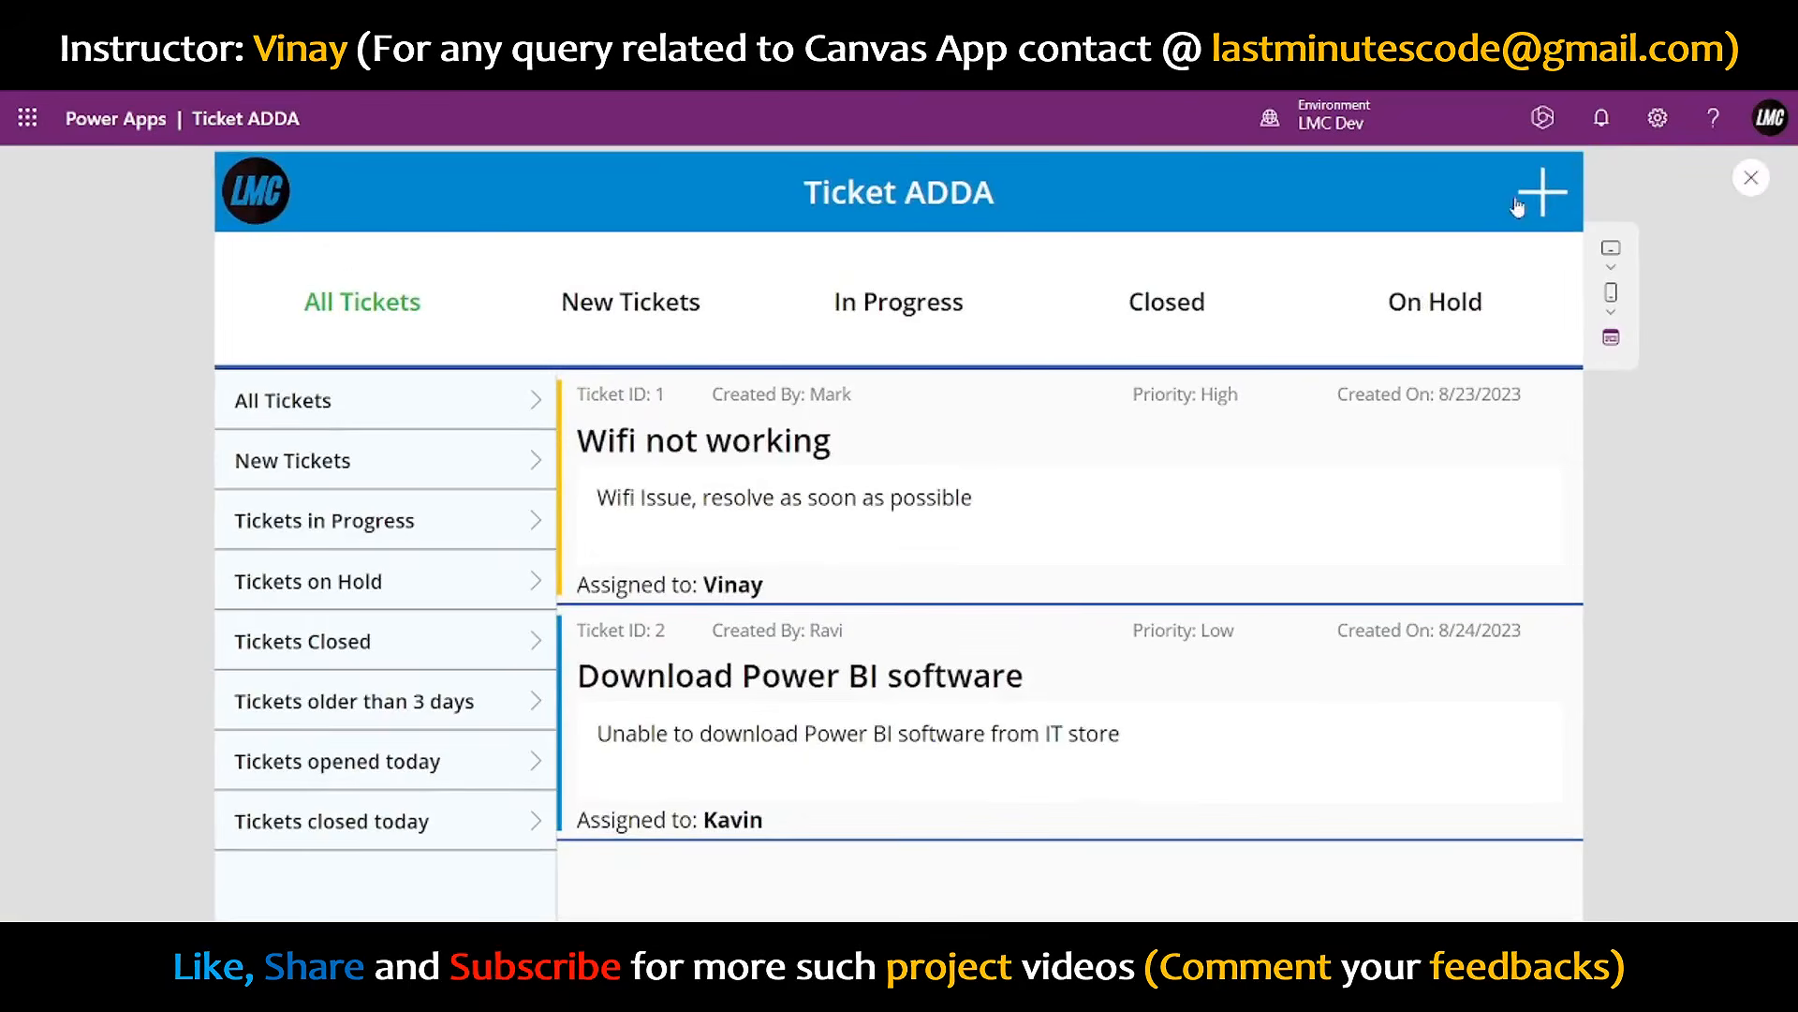
{"action": "left_click", "coordinate": [1543, 193]}
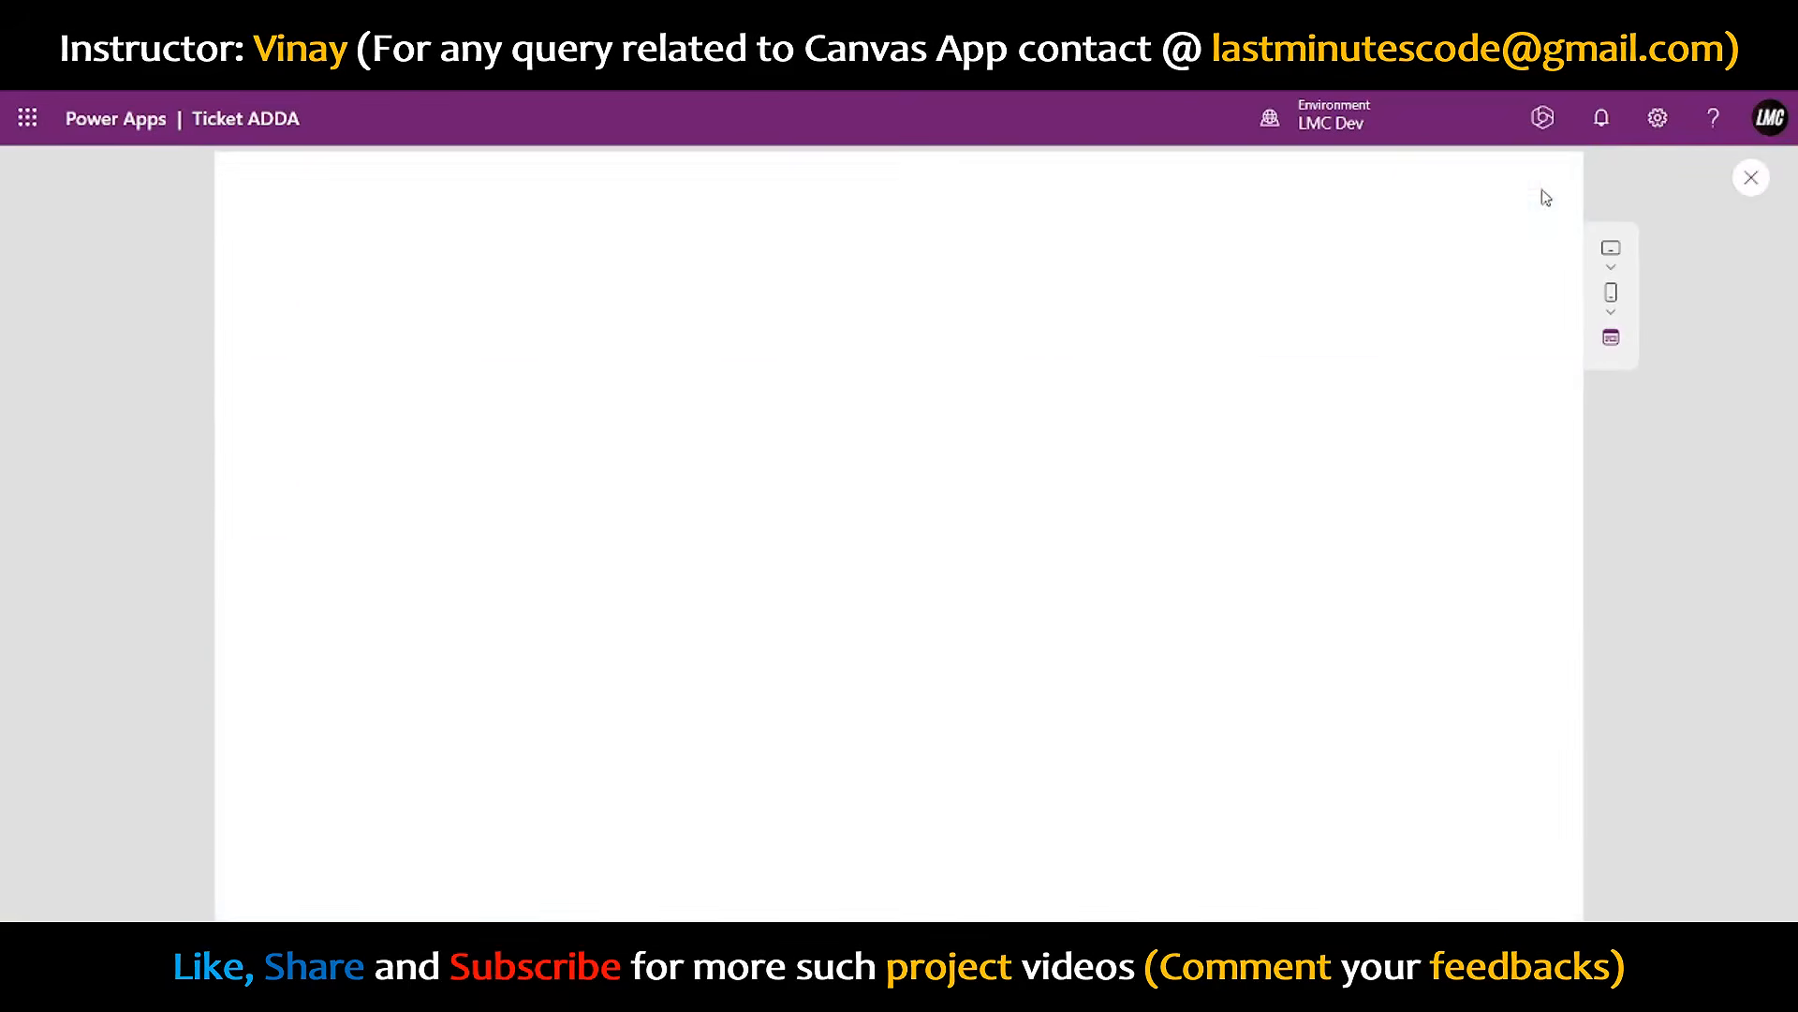
{"action": "left_click", "coordinate": [1753, 178]}
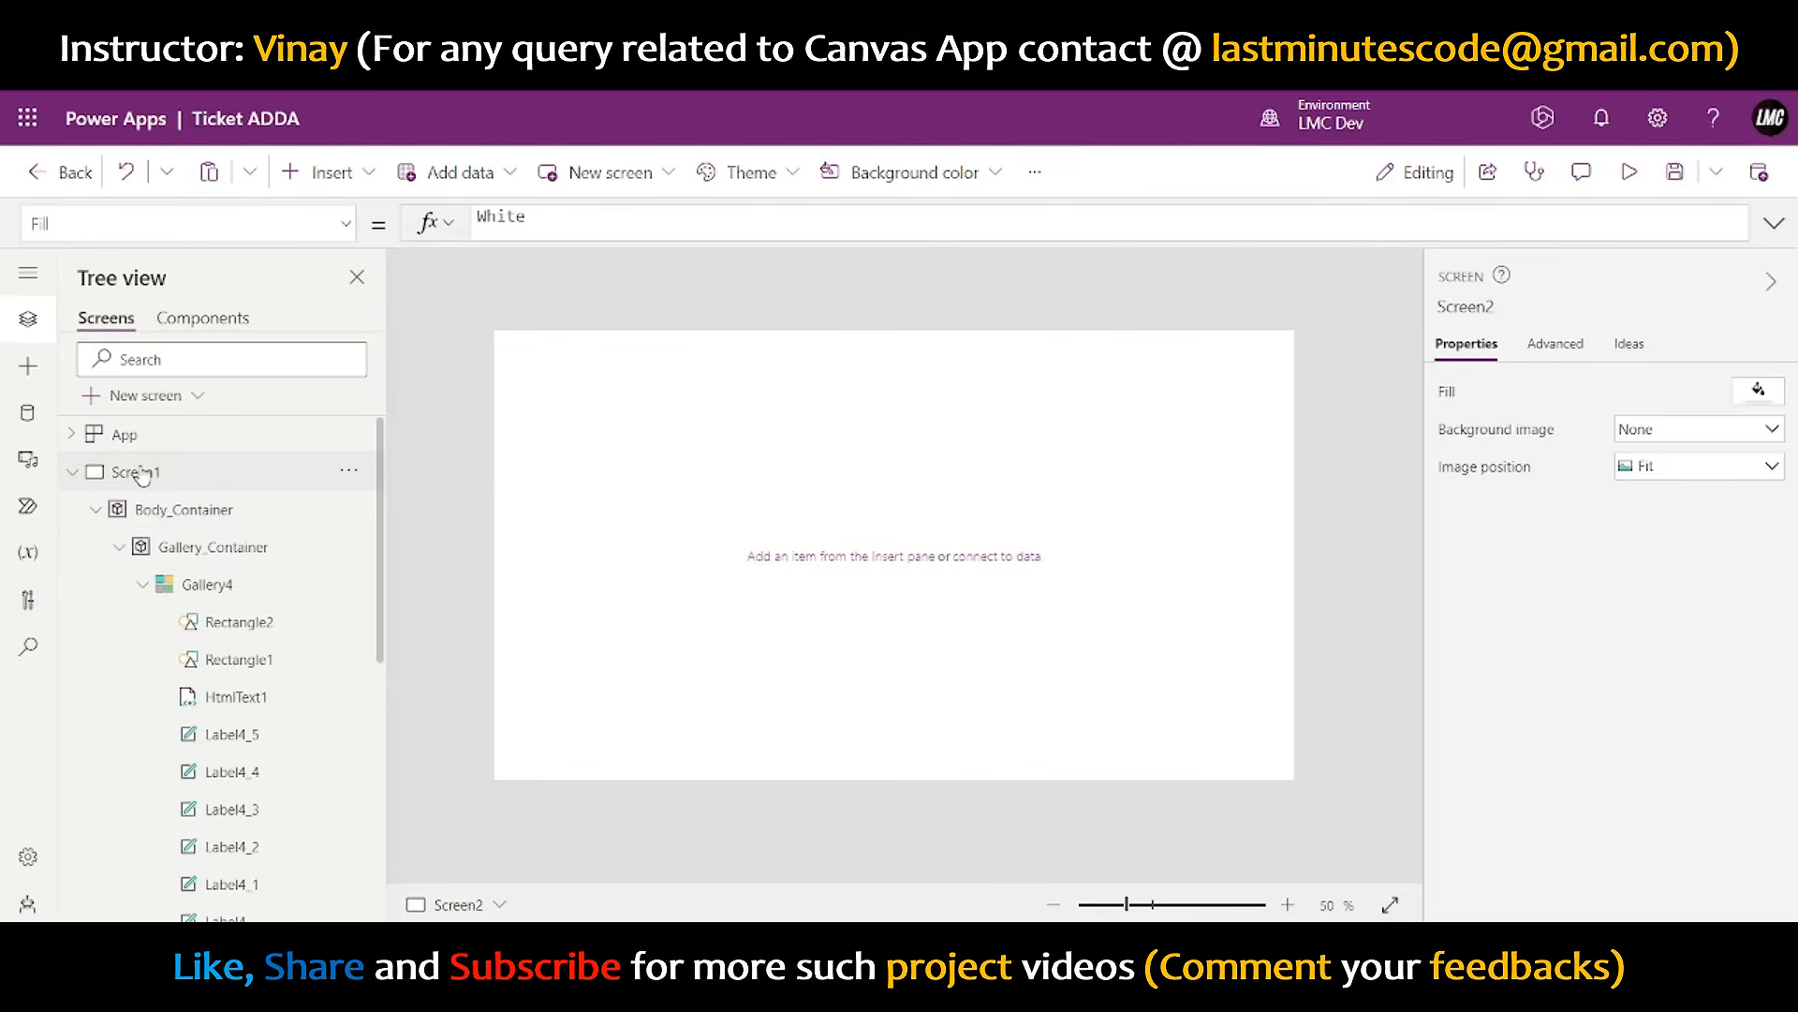
- Copy Header_Container from Screen1 and paste it onto Screen2
{"action": "left_click", "coordinate": [91, 478]}
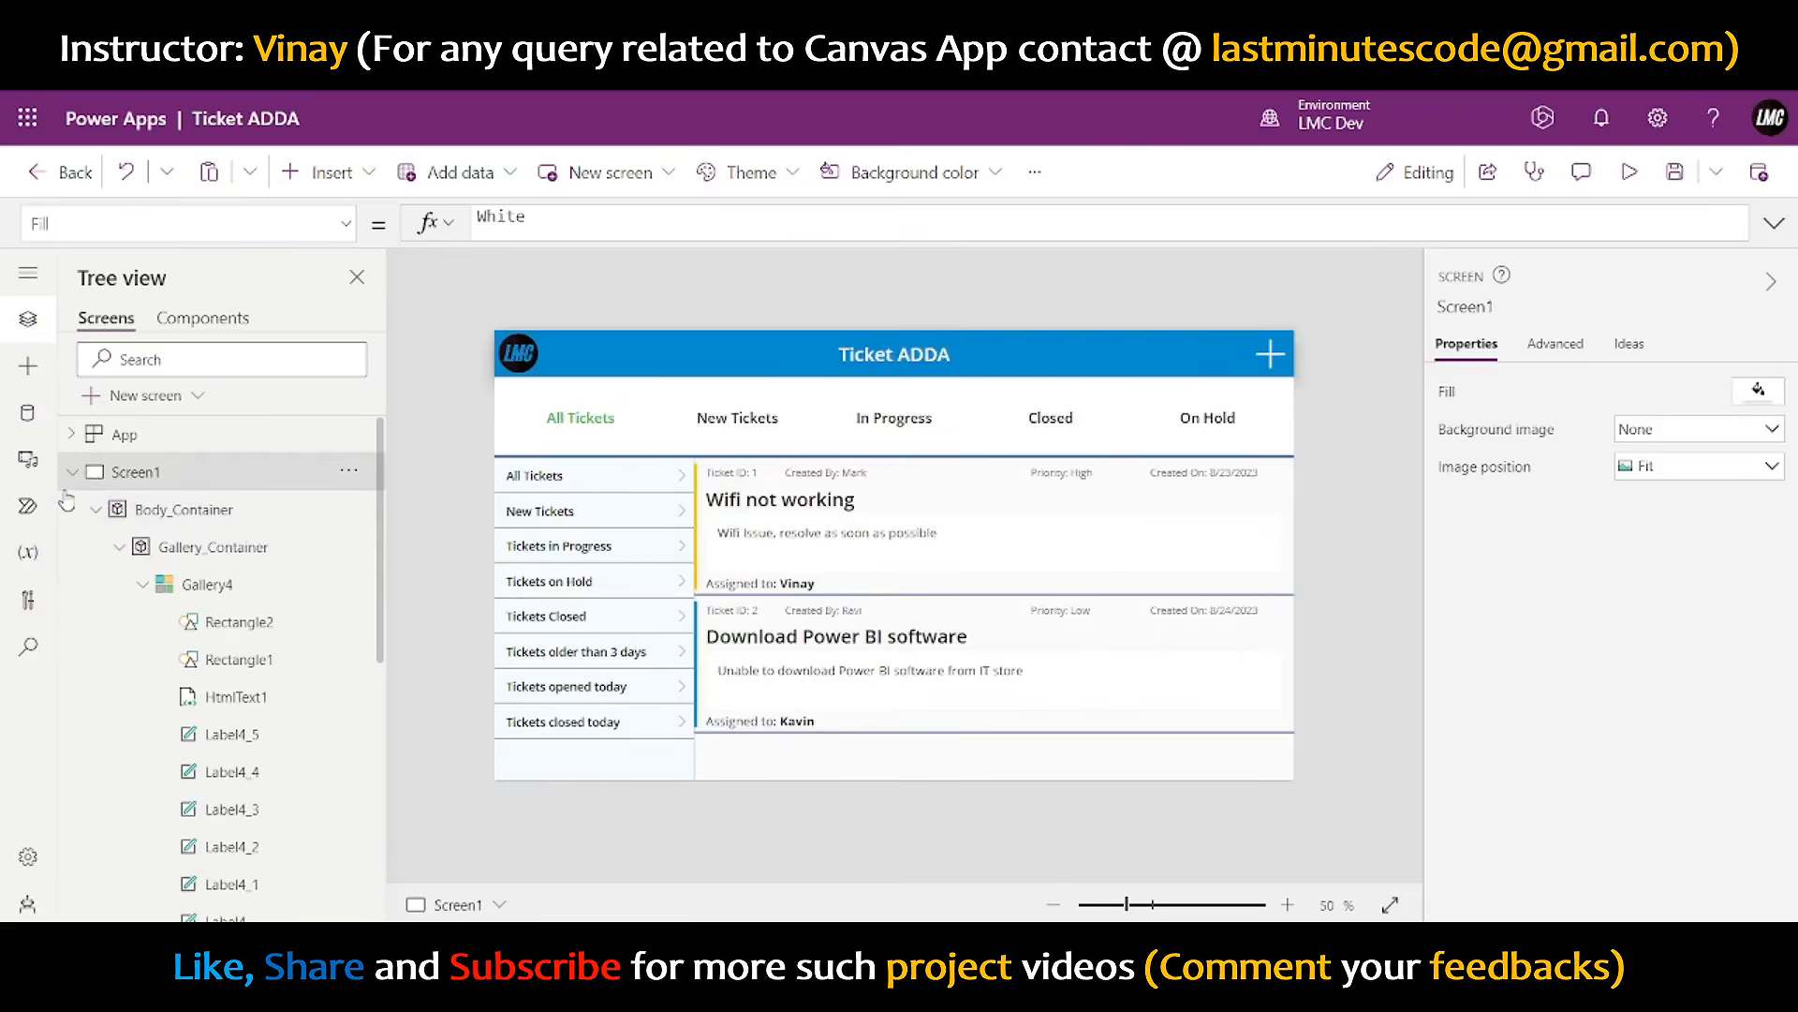
{"action": "scroll", "coordinate": [89, 499], "scroll_direction": "down", "scroll_amount": 1}
{"action": "scroll", "coordinate": [132, 538], "scroll_direction": "down", "scroll_amount": 10}
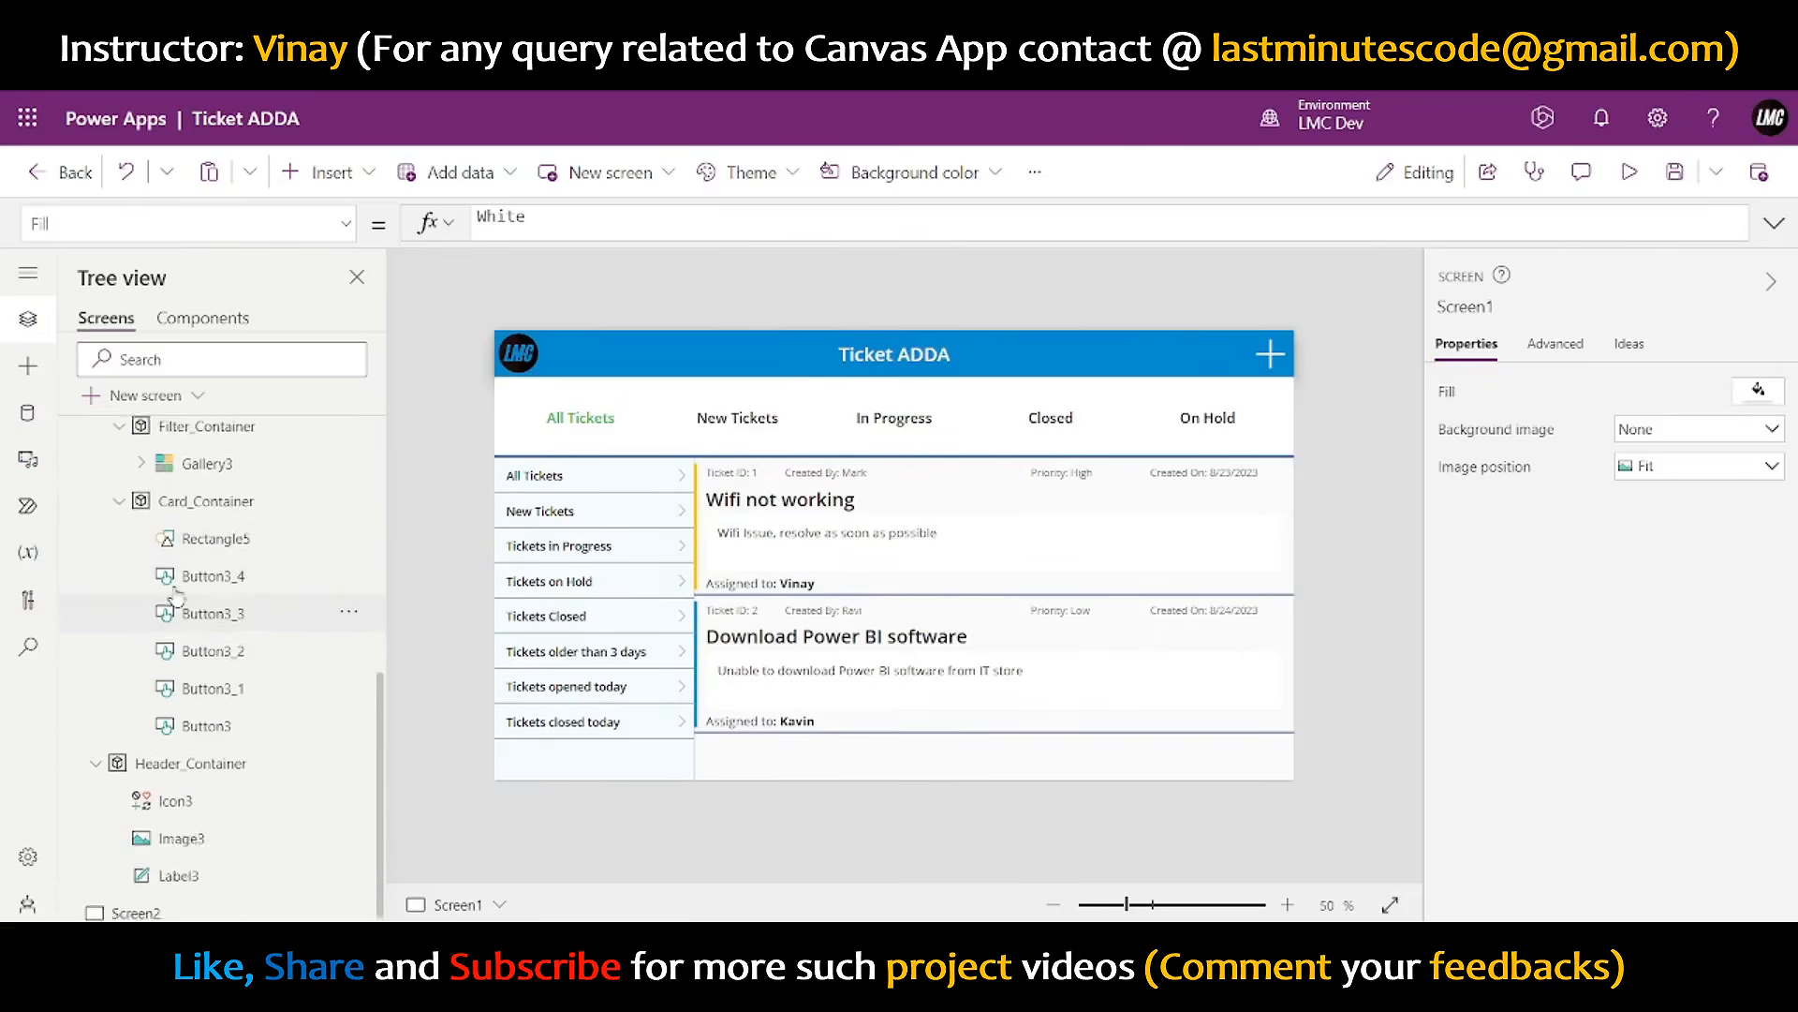
{"action": "scroll", "coordinate": [208, 822], "scroll_direction": "down", "scroll_amount": 3}
{"action": "left_click", "coordinate": [187, 749]}
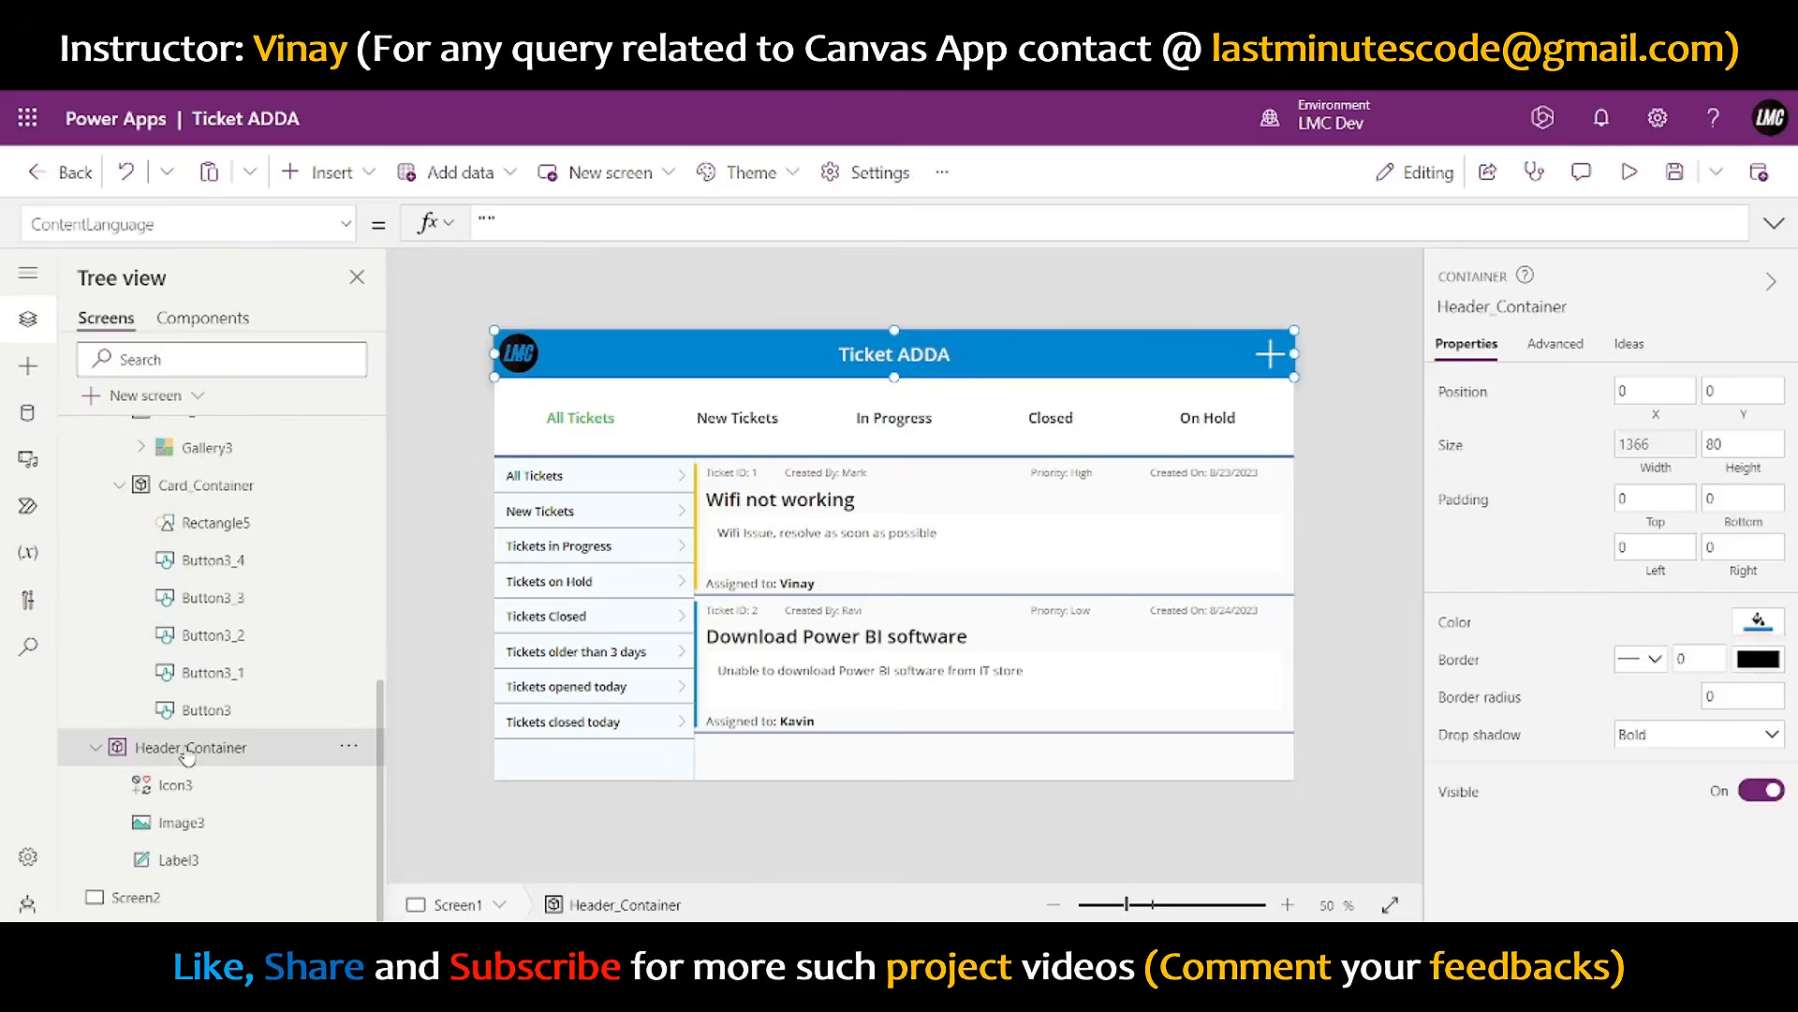
{"action": "left_click", "coordinate": [183, 897]}
{"action": "key", "text": "ctrl+v"}
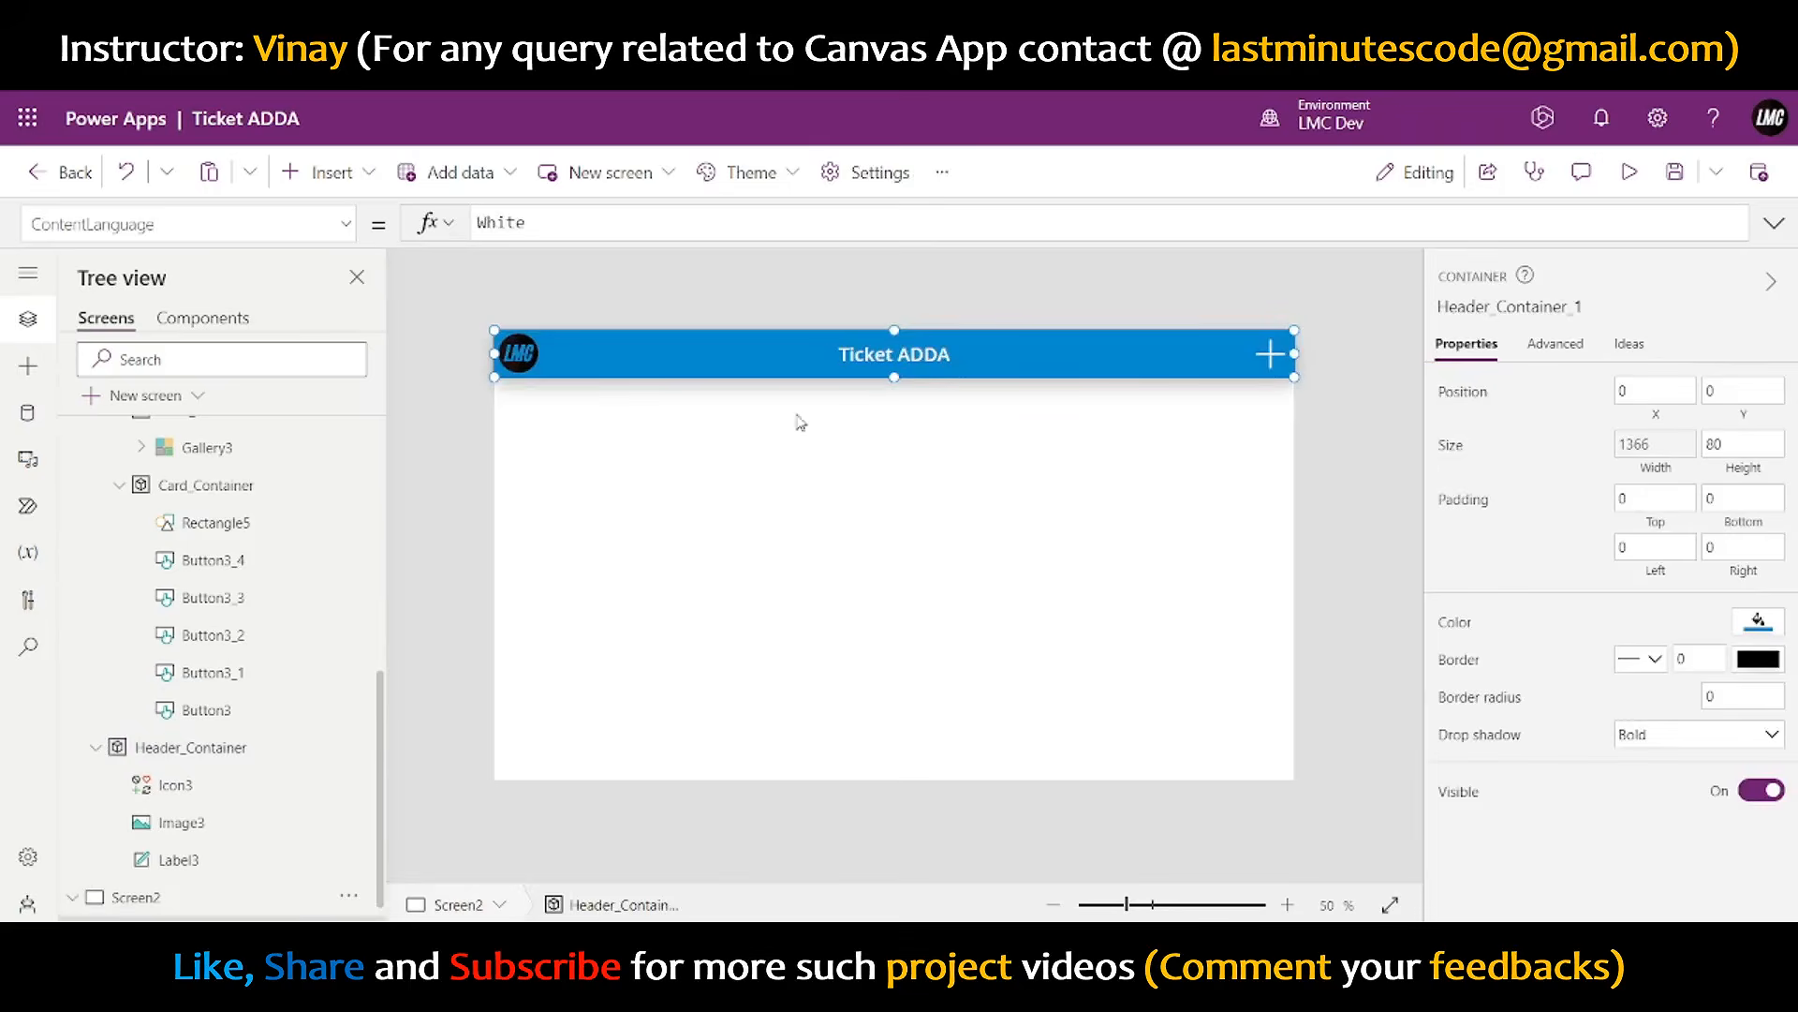
- Change the plus icon in Screen2's header to the Back icon
{"action": "left_click", "coordinate": [1304, 392]}
{"action": "left_click", "coordinate": [1266, 361]}
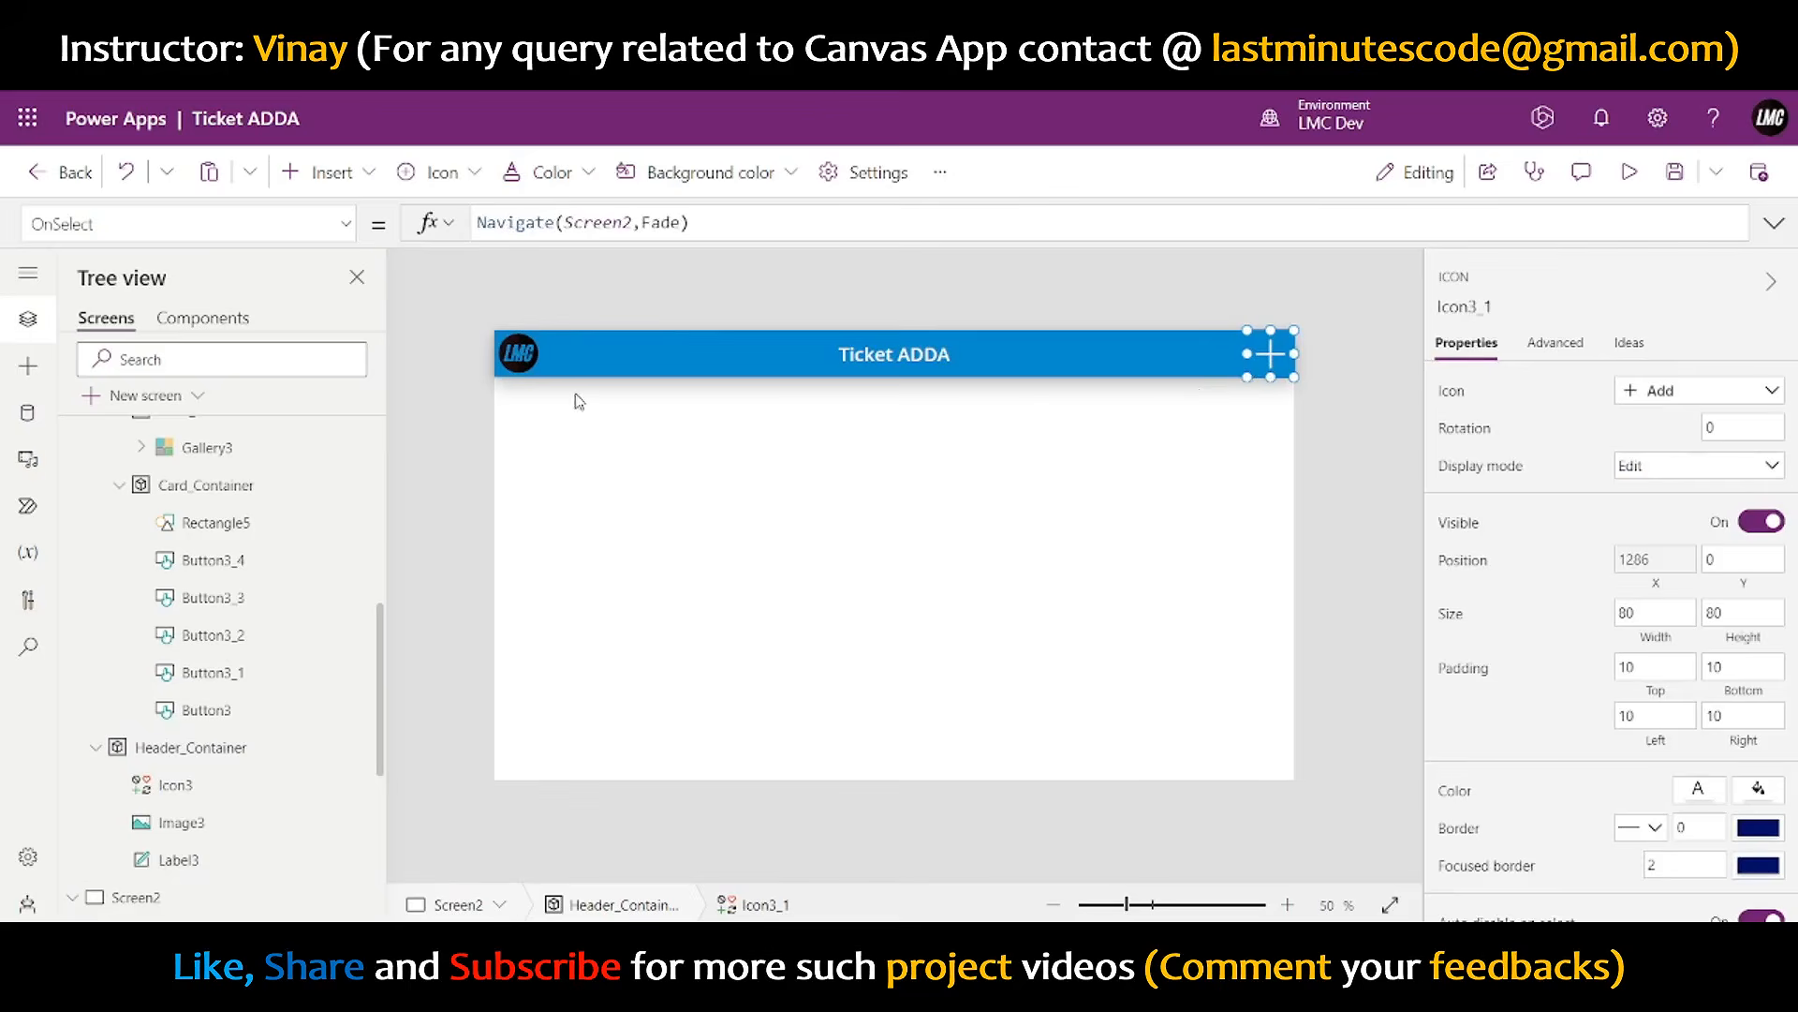
{"action": "left_click", "coordinate": [518, 354]}
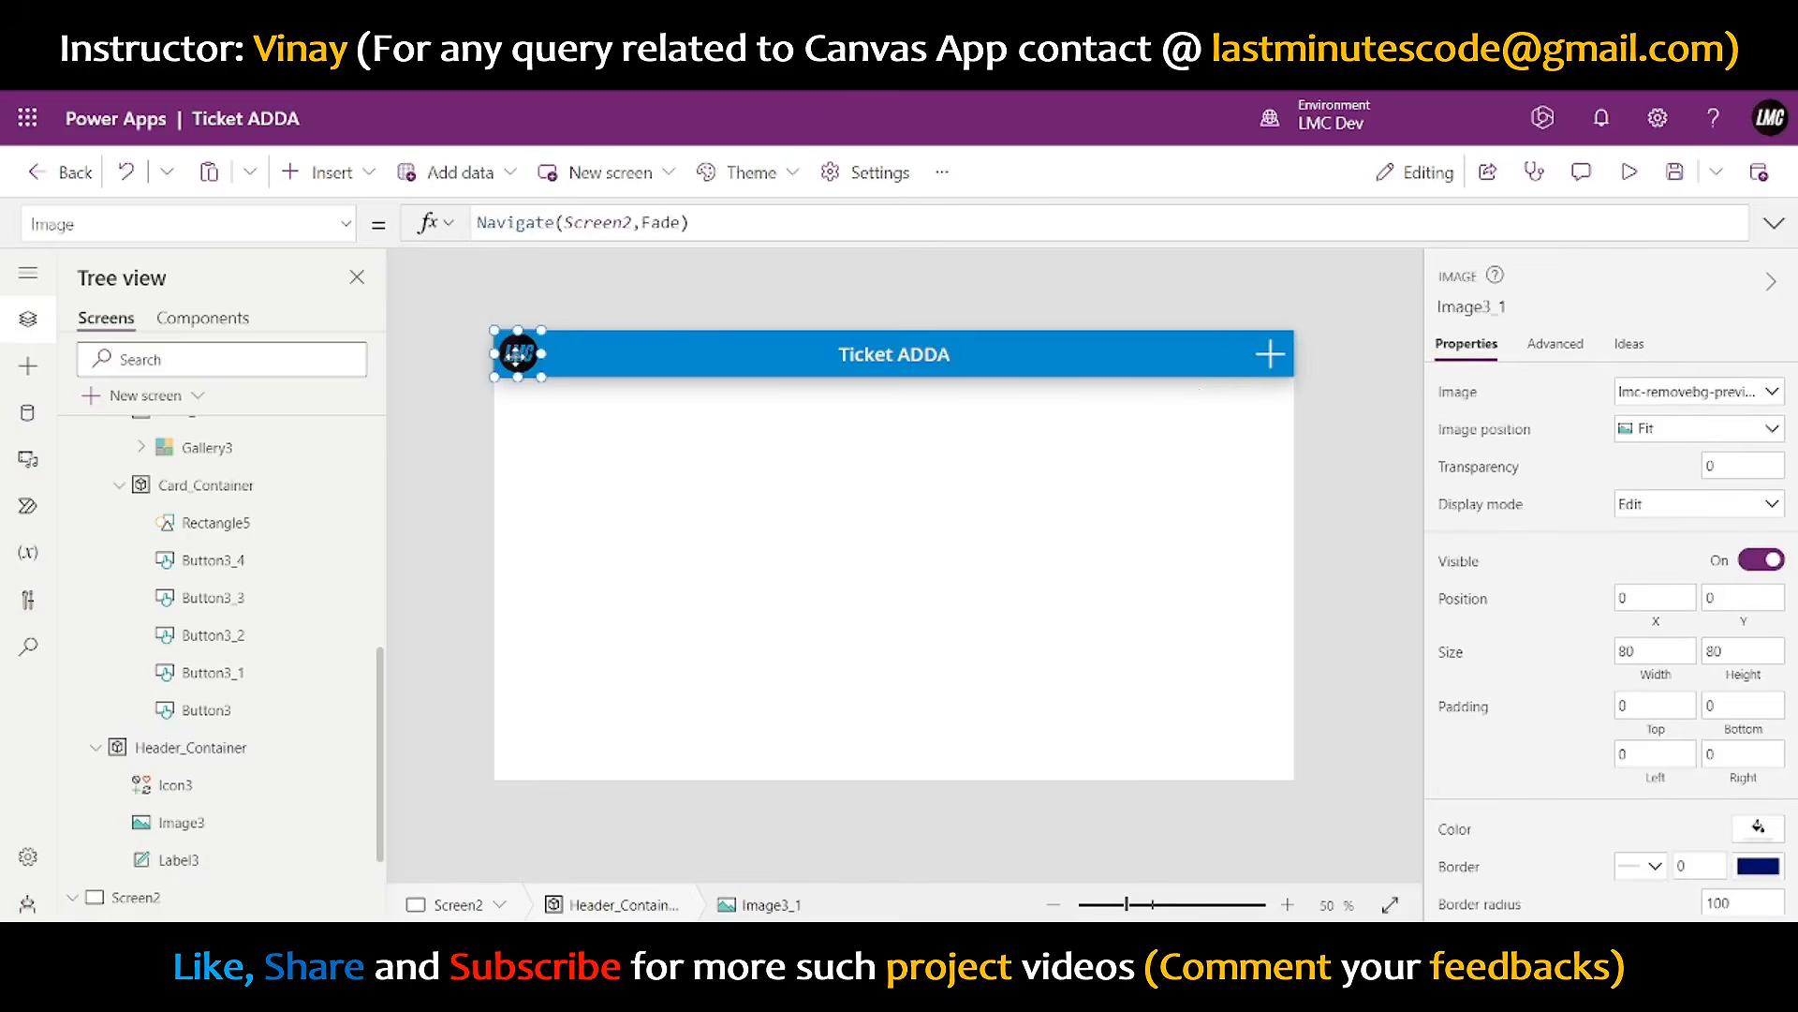
{"action": "left_click", "coordinate": [1264, 361]}
{"action": "left_click", "coordinate": [1644, 392]}
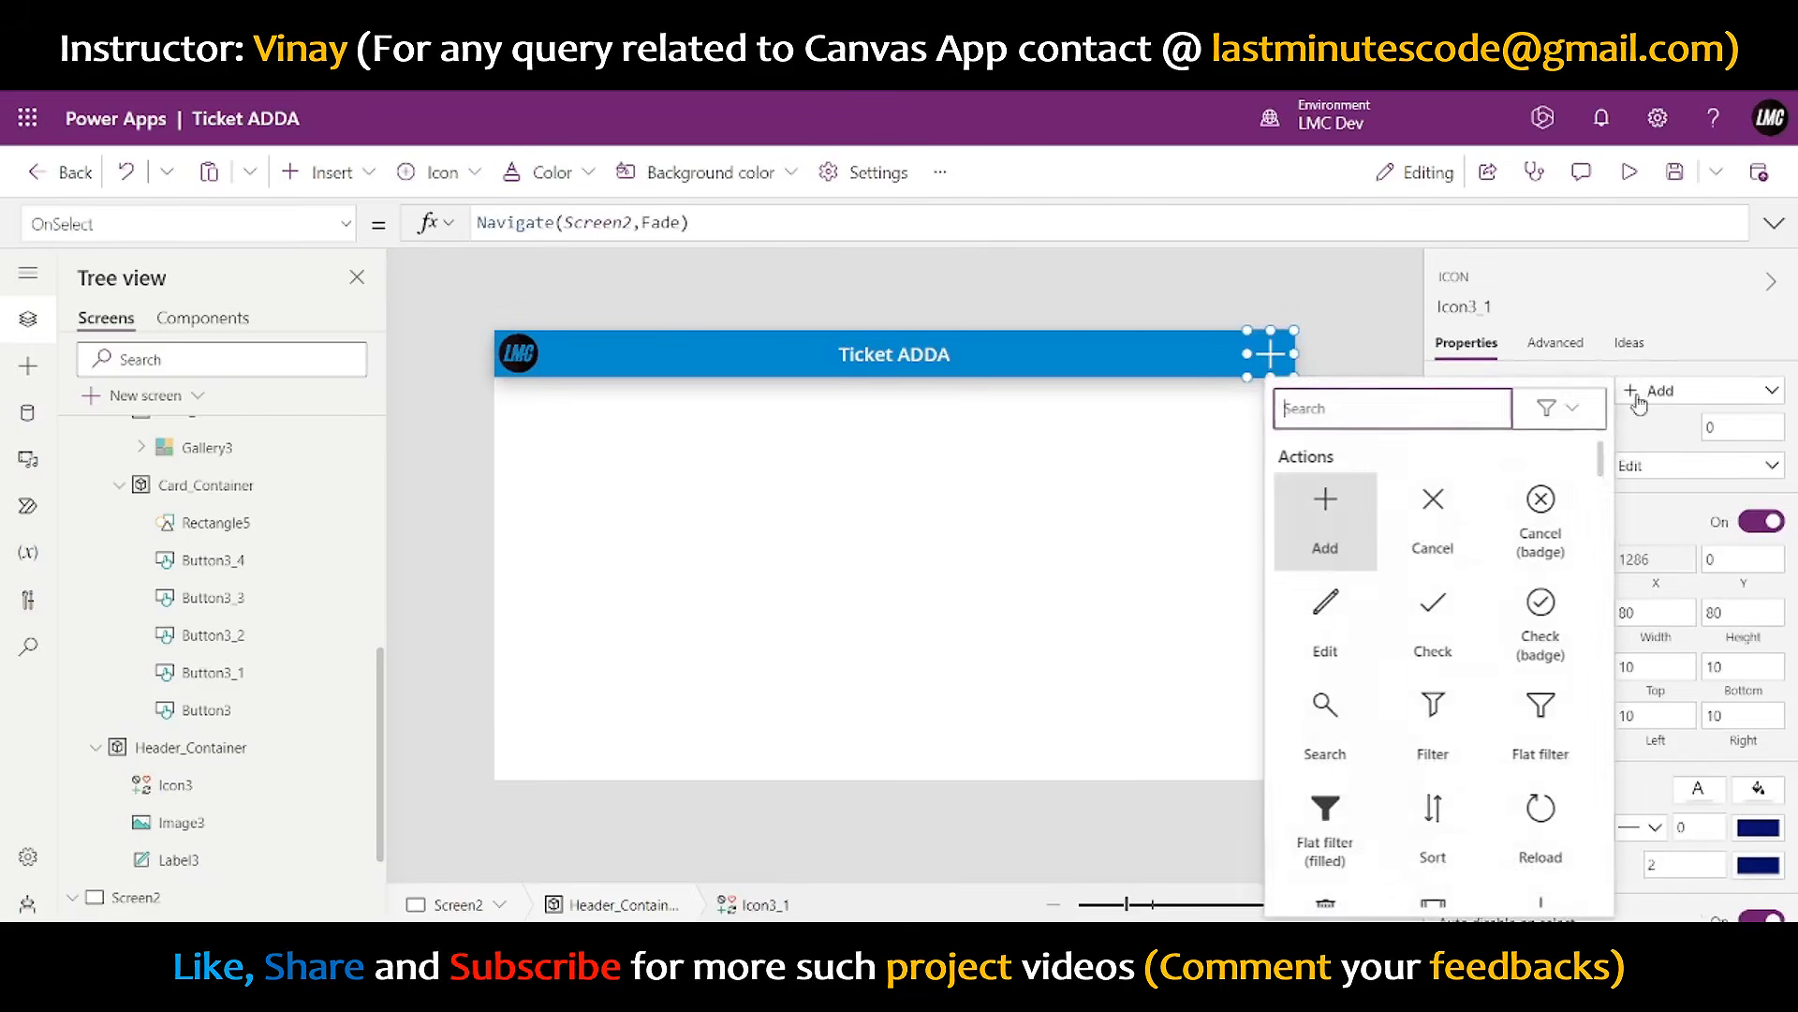
{"action": "scroll", "coordinate": [1410, 700], "scroll_direction": "down", "scroll_amount": 4}
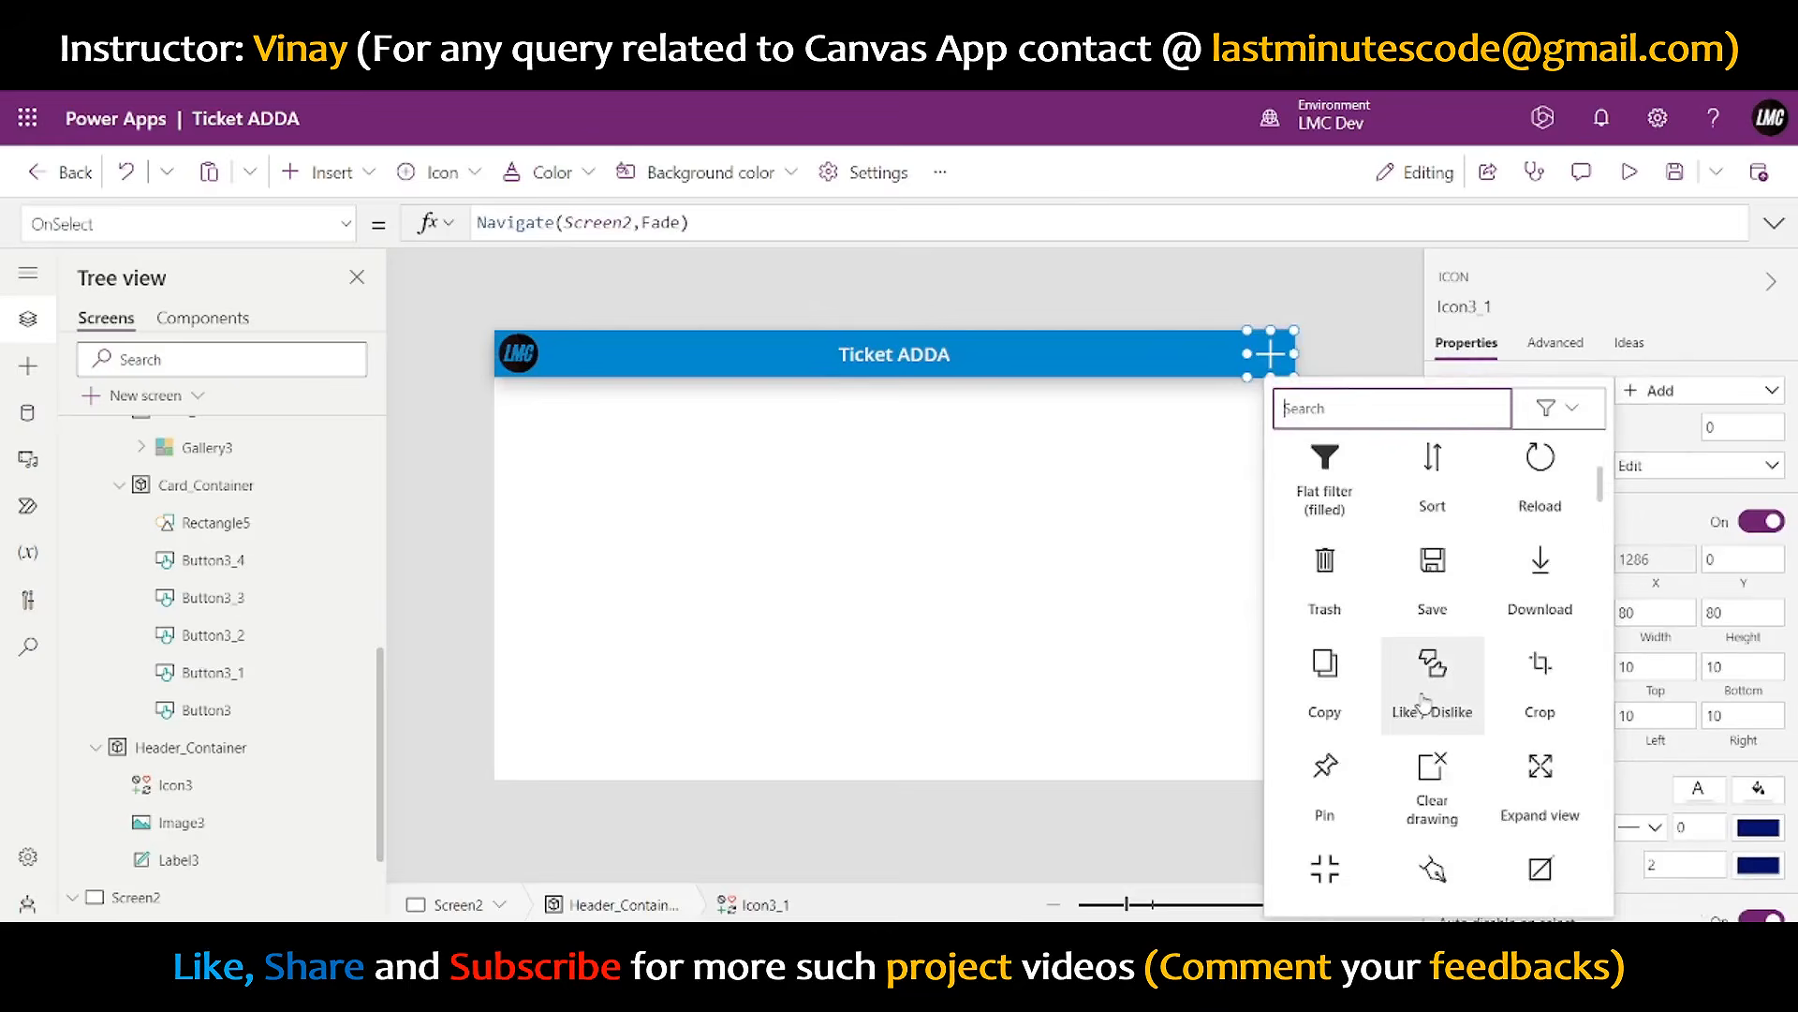
{"action": "type", "text": "bac"}
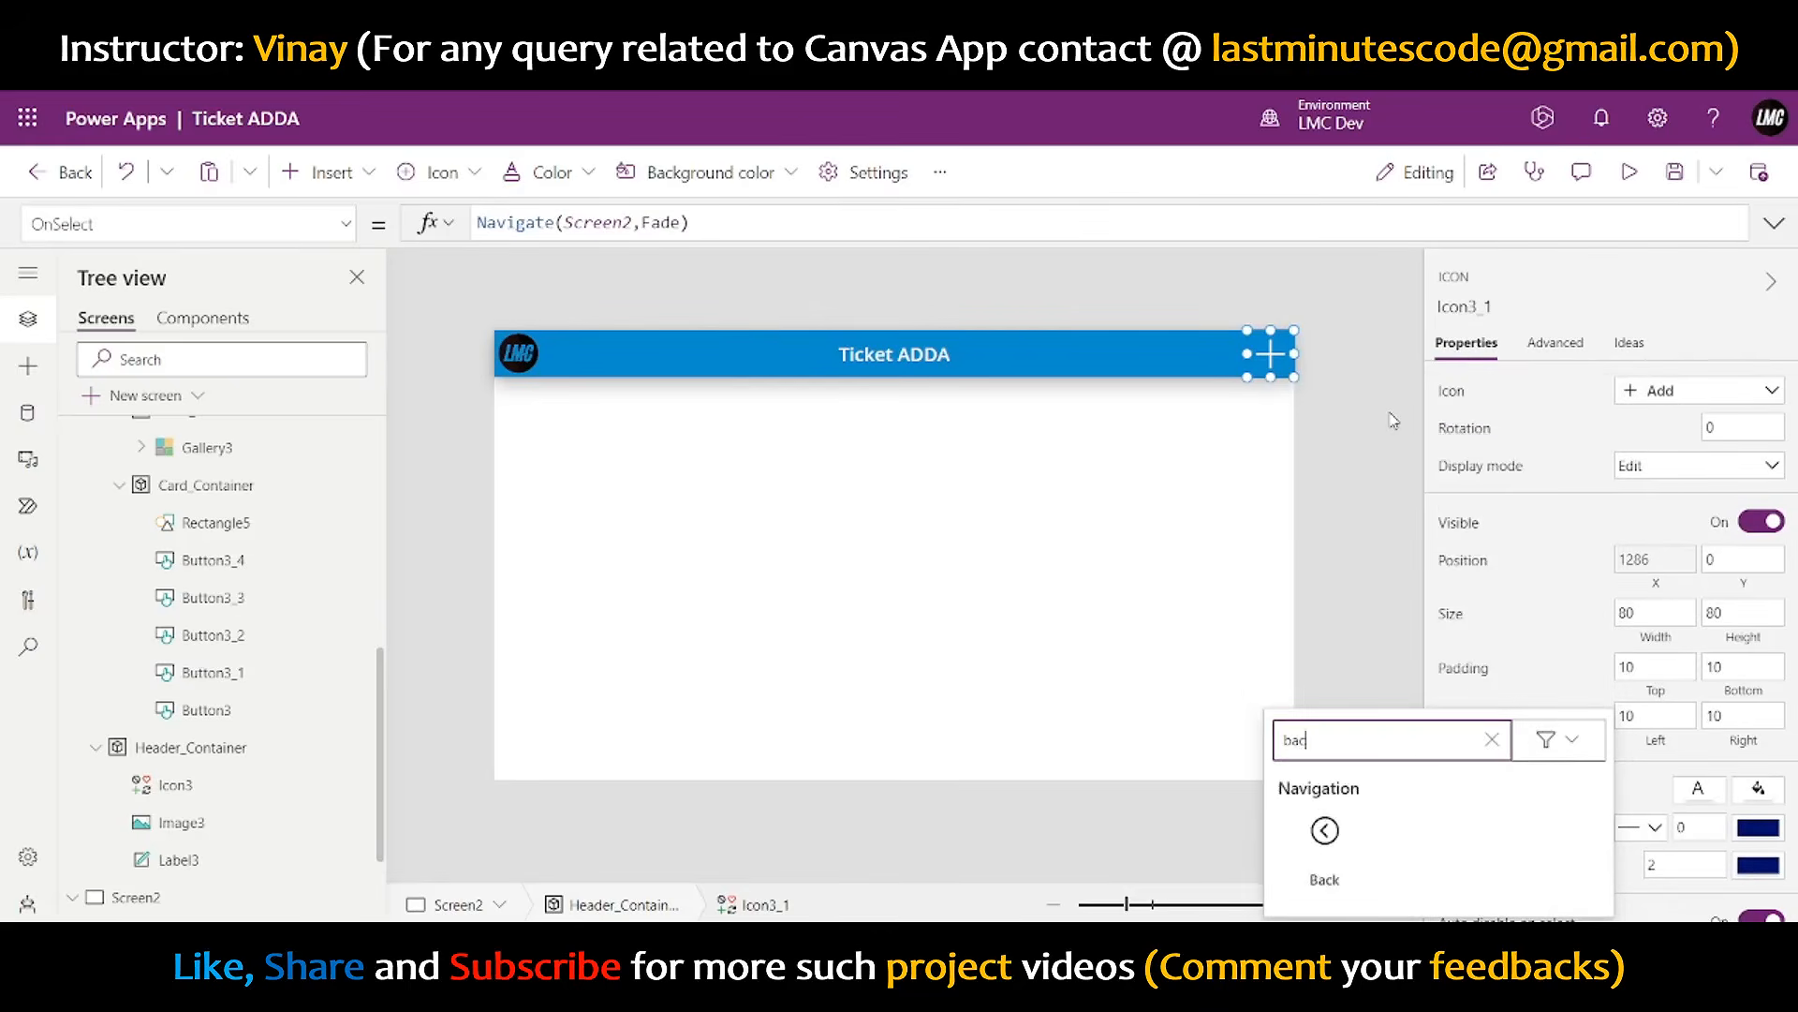
{"action": "left_click", "coordinate": [1326, 838]}
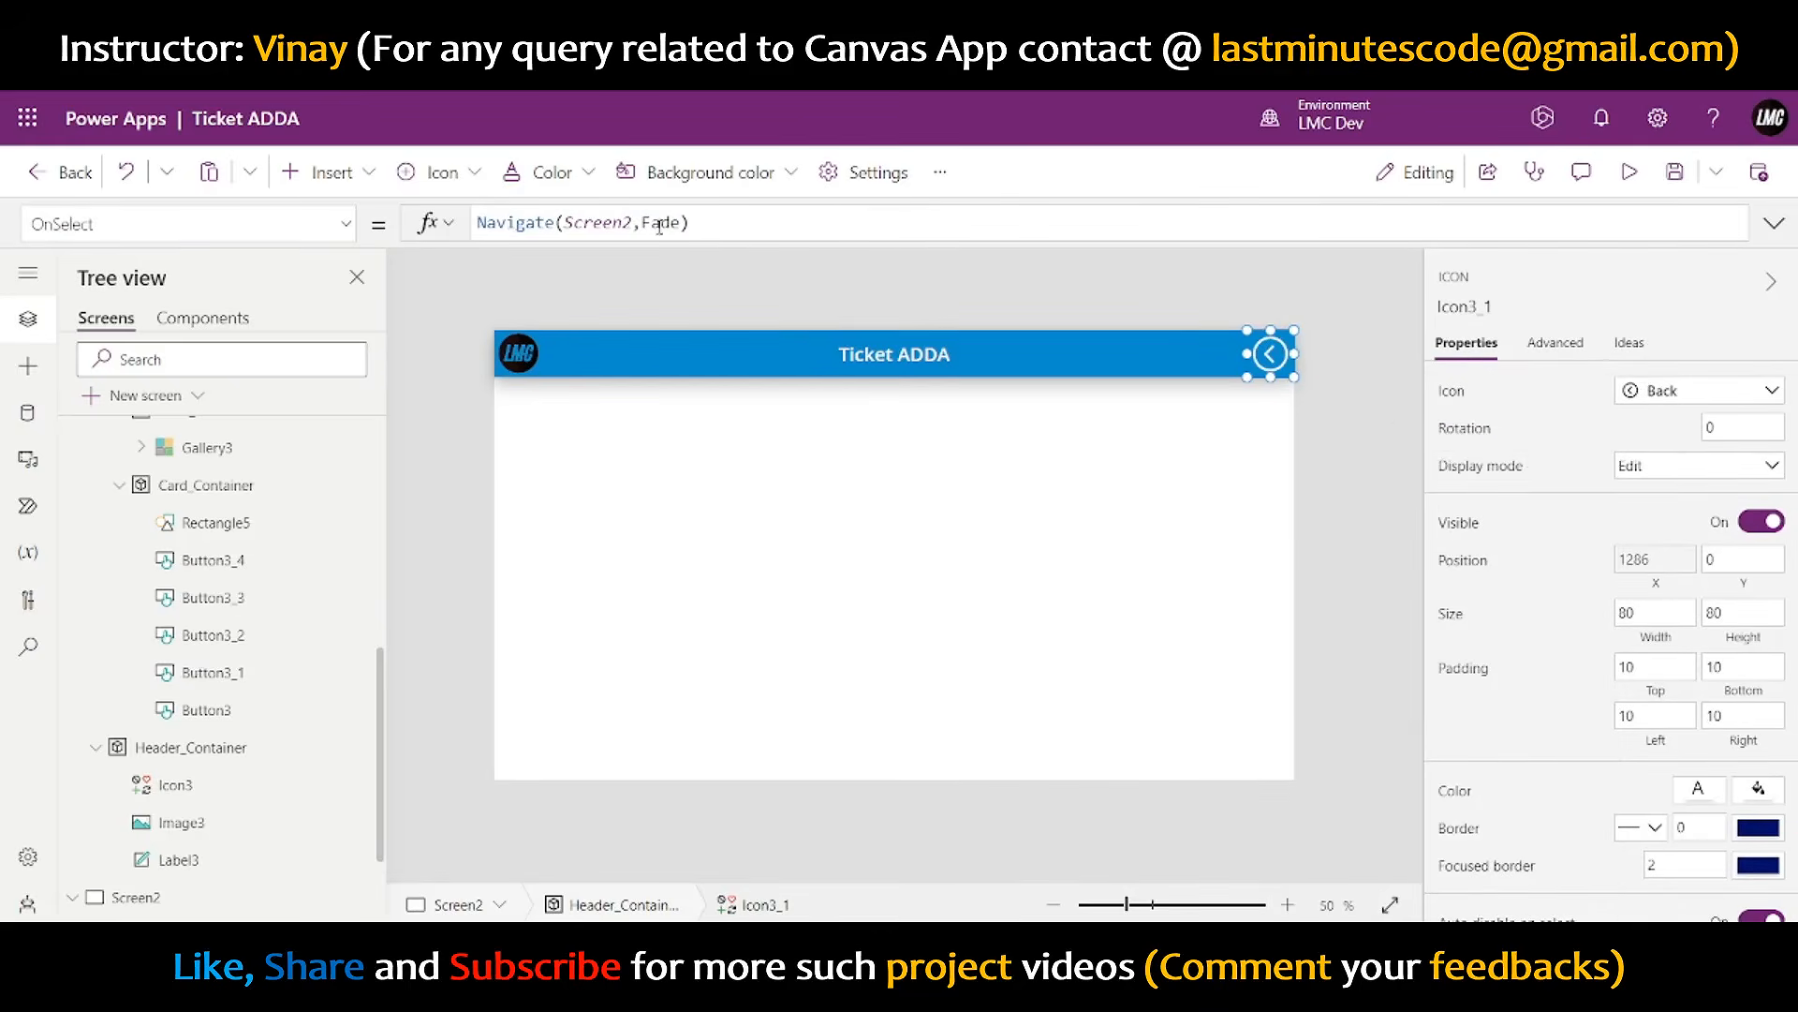
- Change the OnSelect formula of Screen2's back icon to Navigate(Screen1,ScreenTransition.Fade)
{"action": "left_click", "coordinate": [630, 223]}
{"action": "key", "text": "BackSpace"}
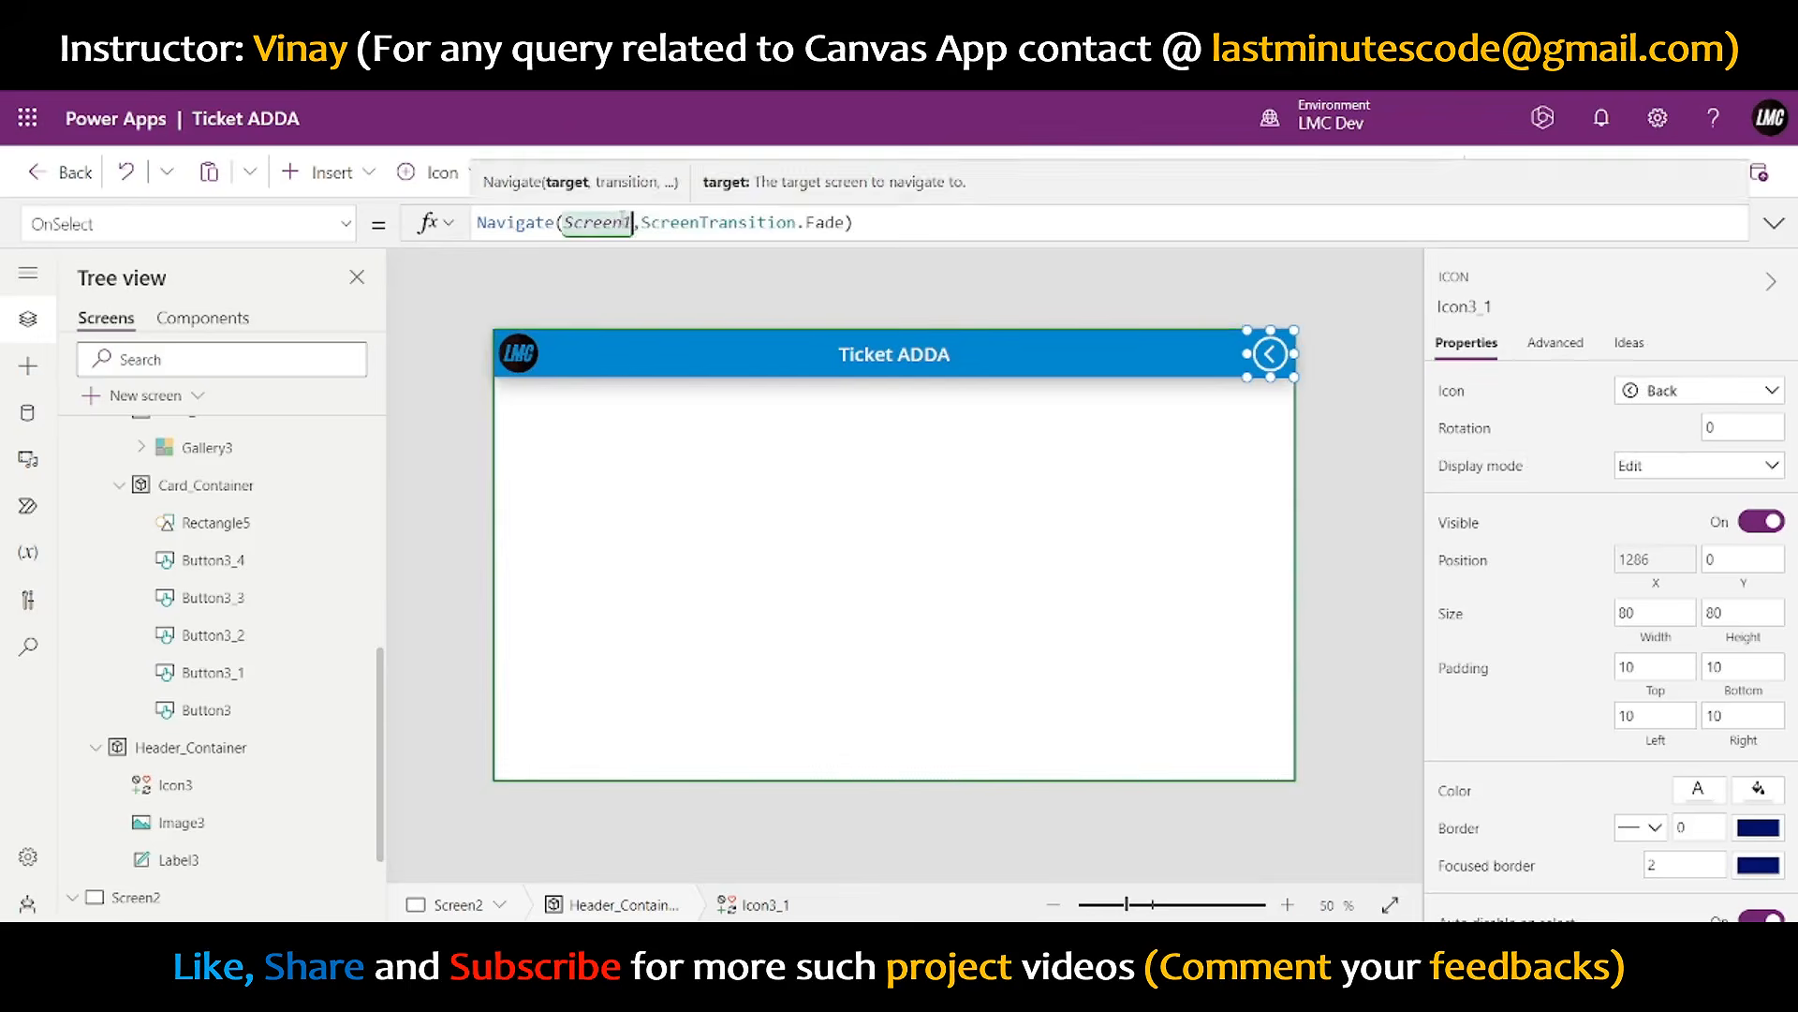
{"action": "type", "text": "1"}
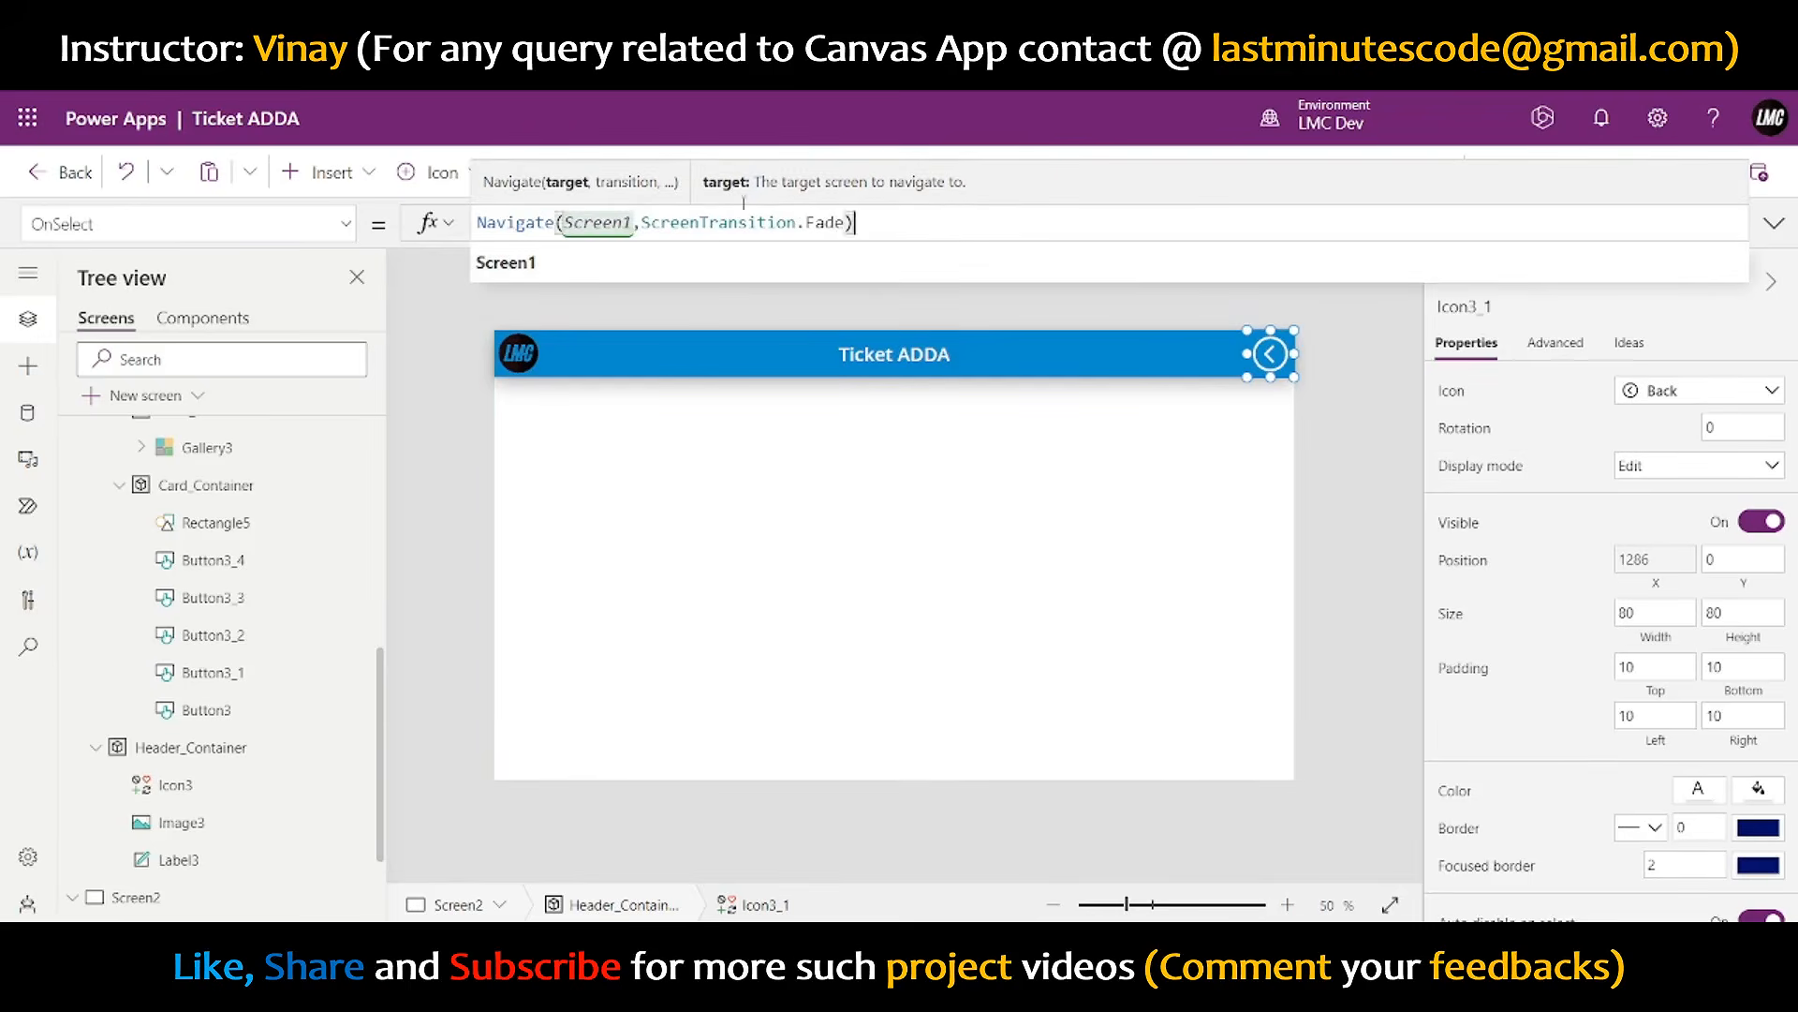
- Replace the entire OnSelect formula of Screen2's back icon with Back()
{"action": "left_click_drag", "start_coordinate": [932, 228], "coordinate": [478, 223]}
{"action": "type", "text": "Back"}
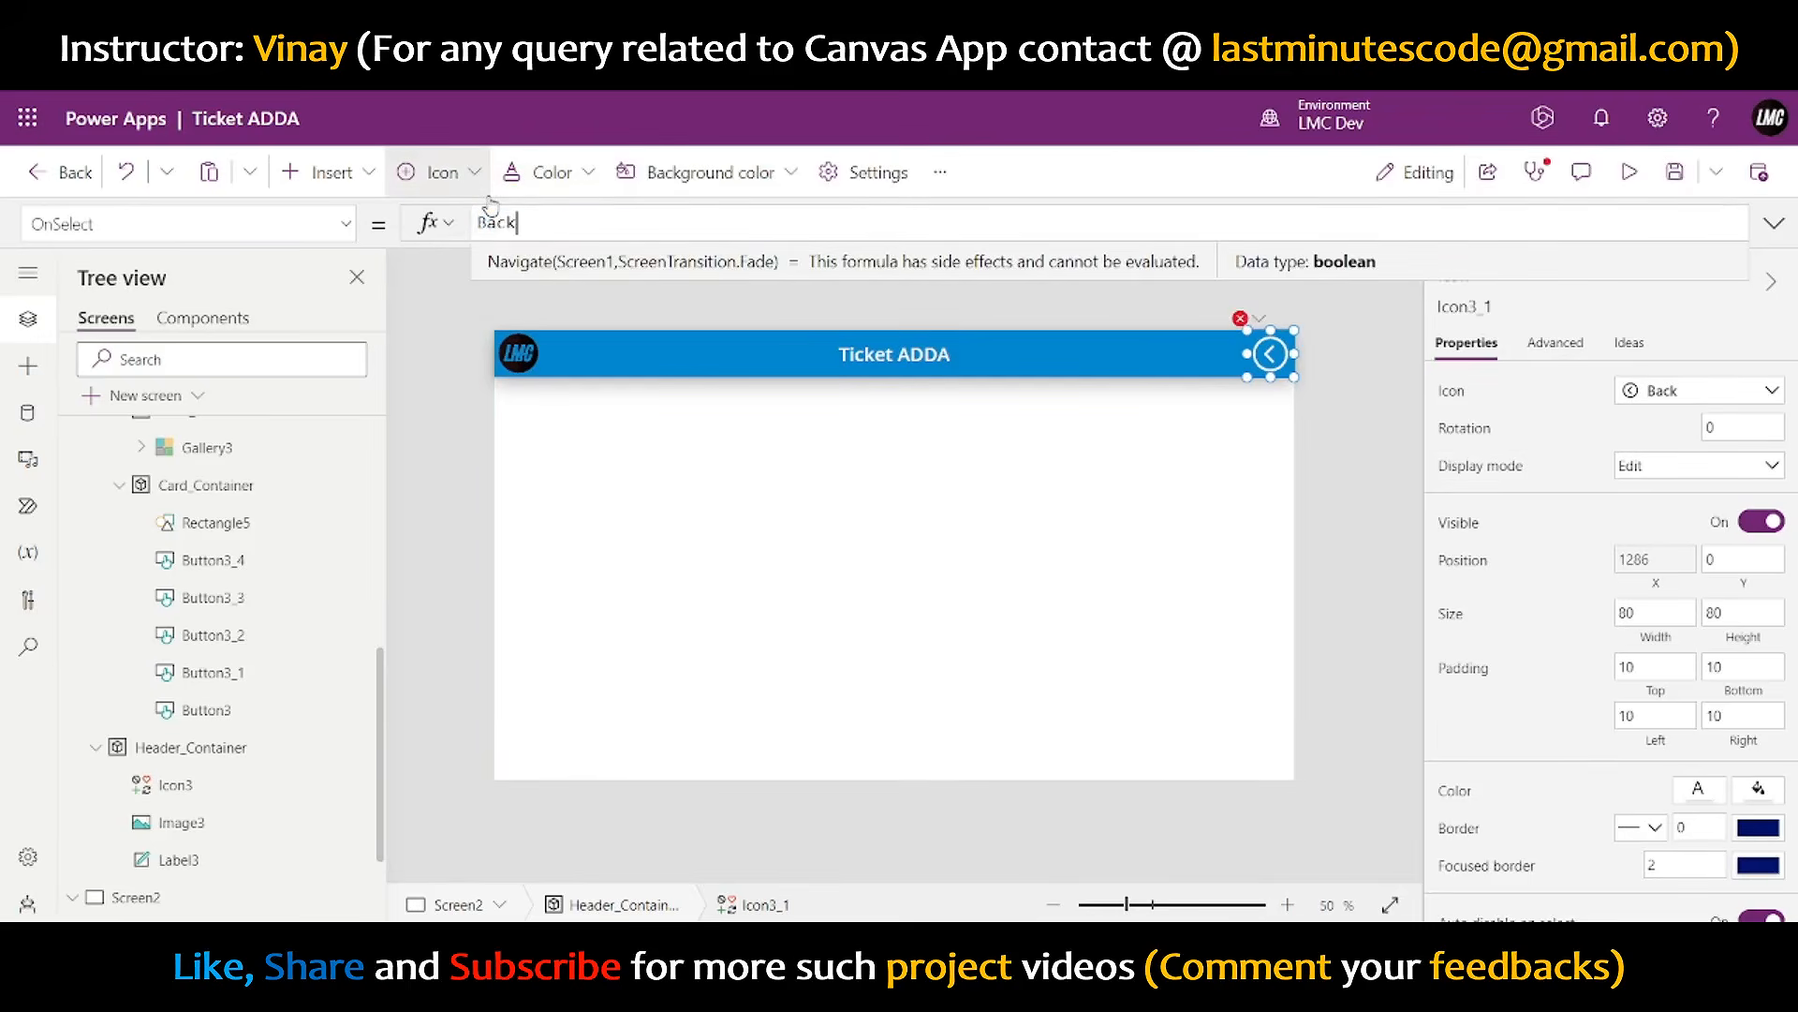
{"action": "type", "text": "()"}
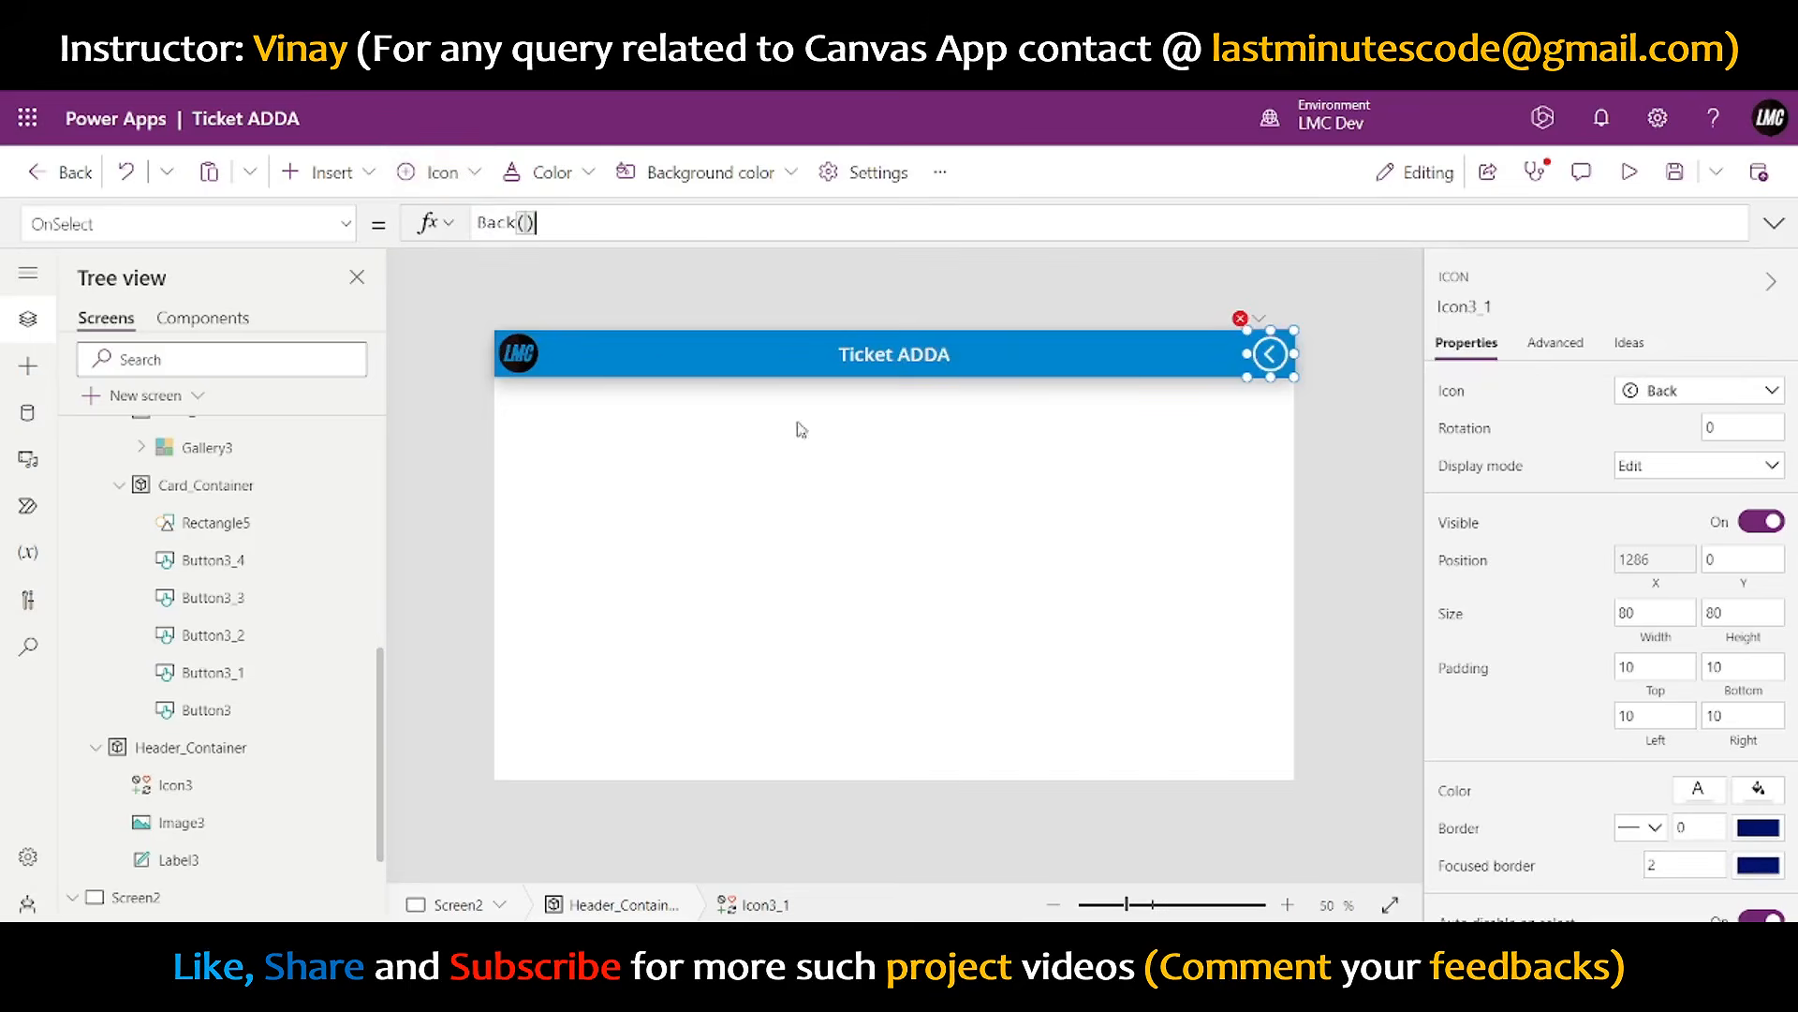
- Test the header's back icon on Screen2 and the plus icon on Screen1 by navigating between both screens
{"action": "left_click", "coordinate": [1321, 451]}
{"action": "left_click", "coordinate": [1270, 355], "text": "alt"}
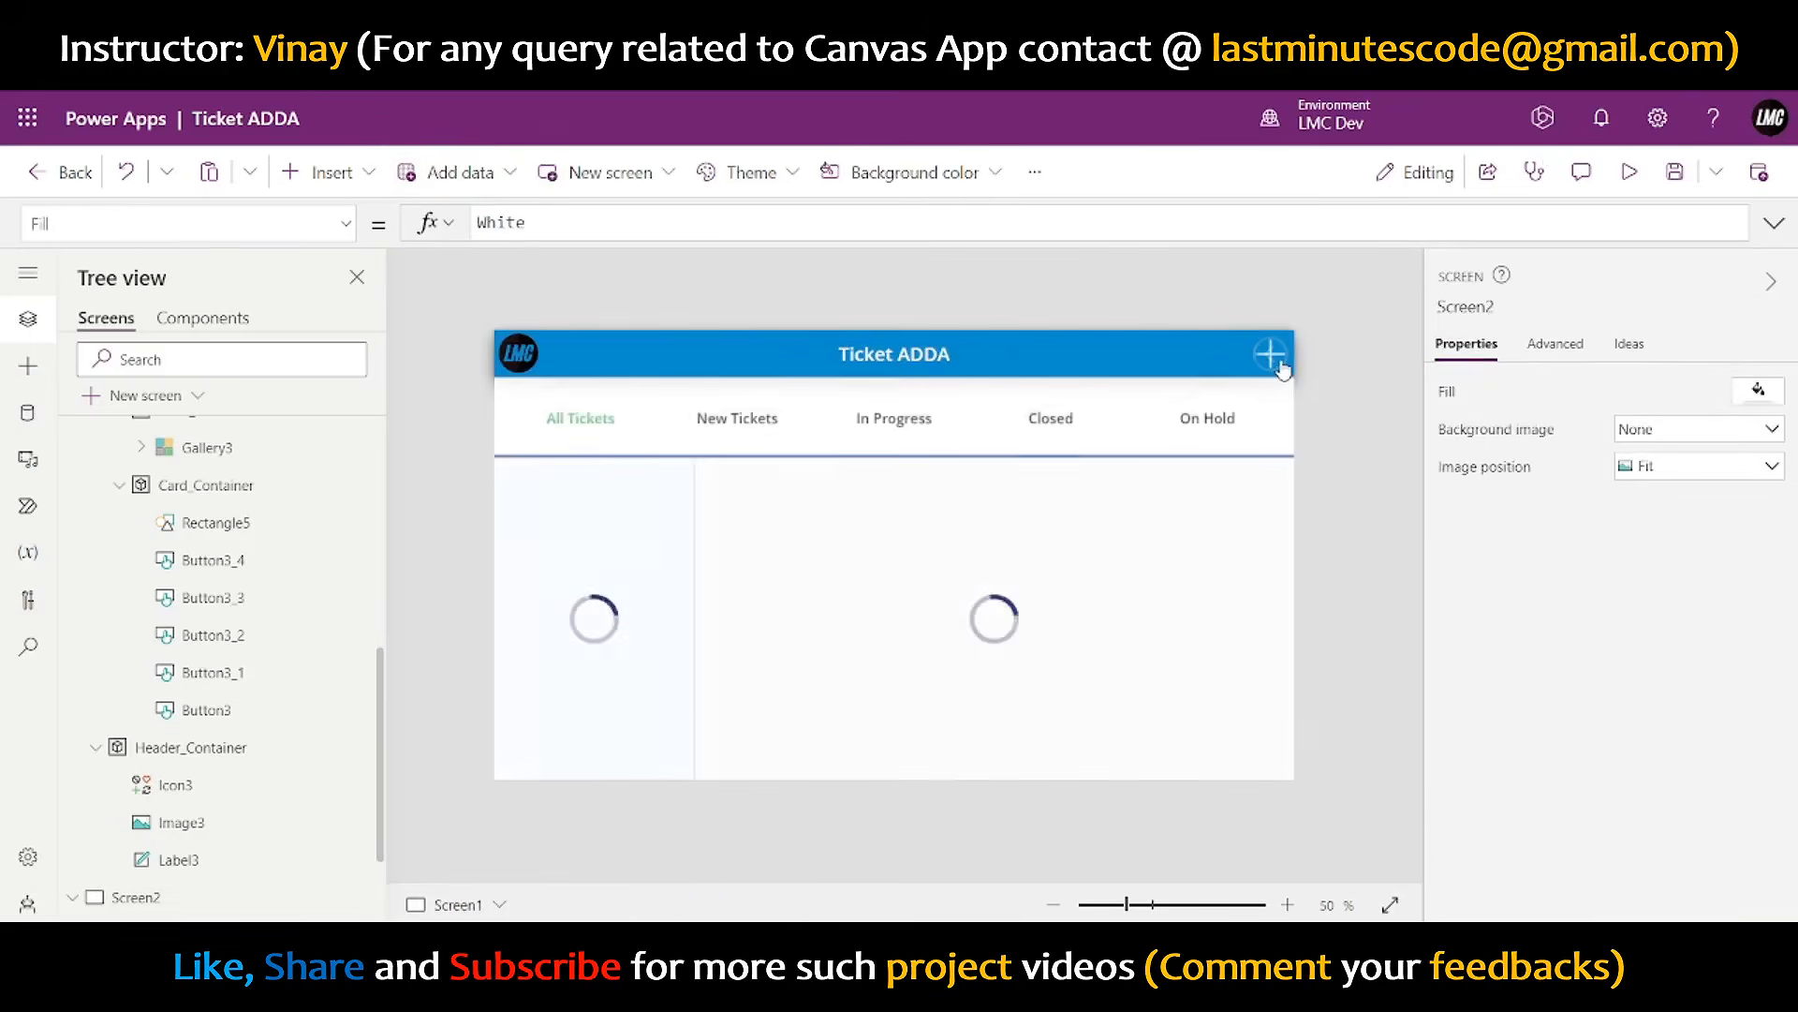
{"action": "left_click", "coordinate": [1269, 354], "text": "alt"}
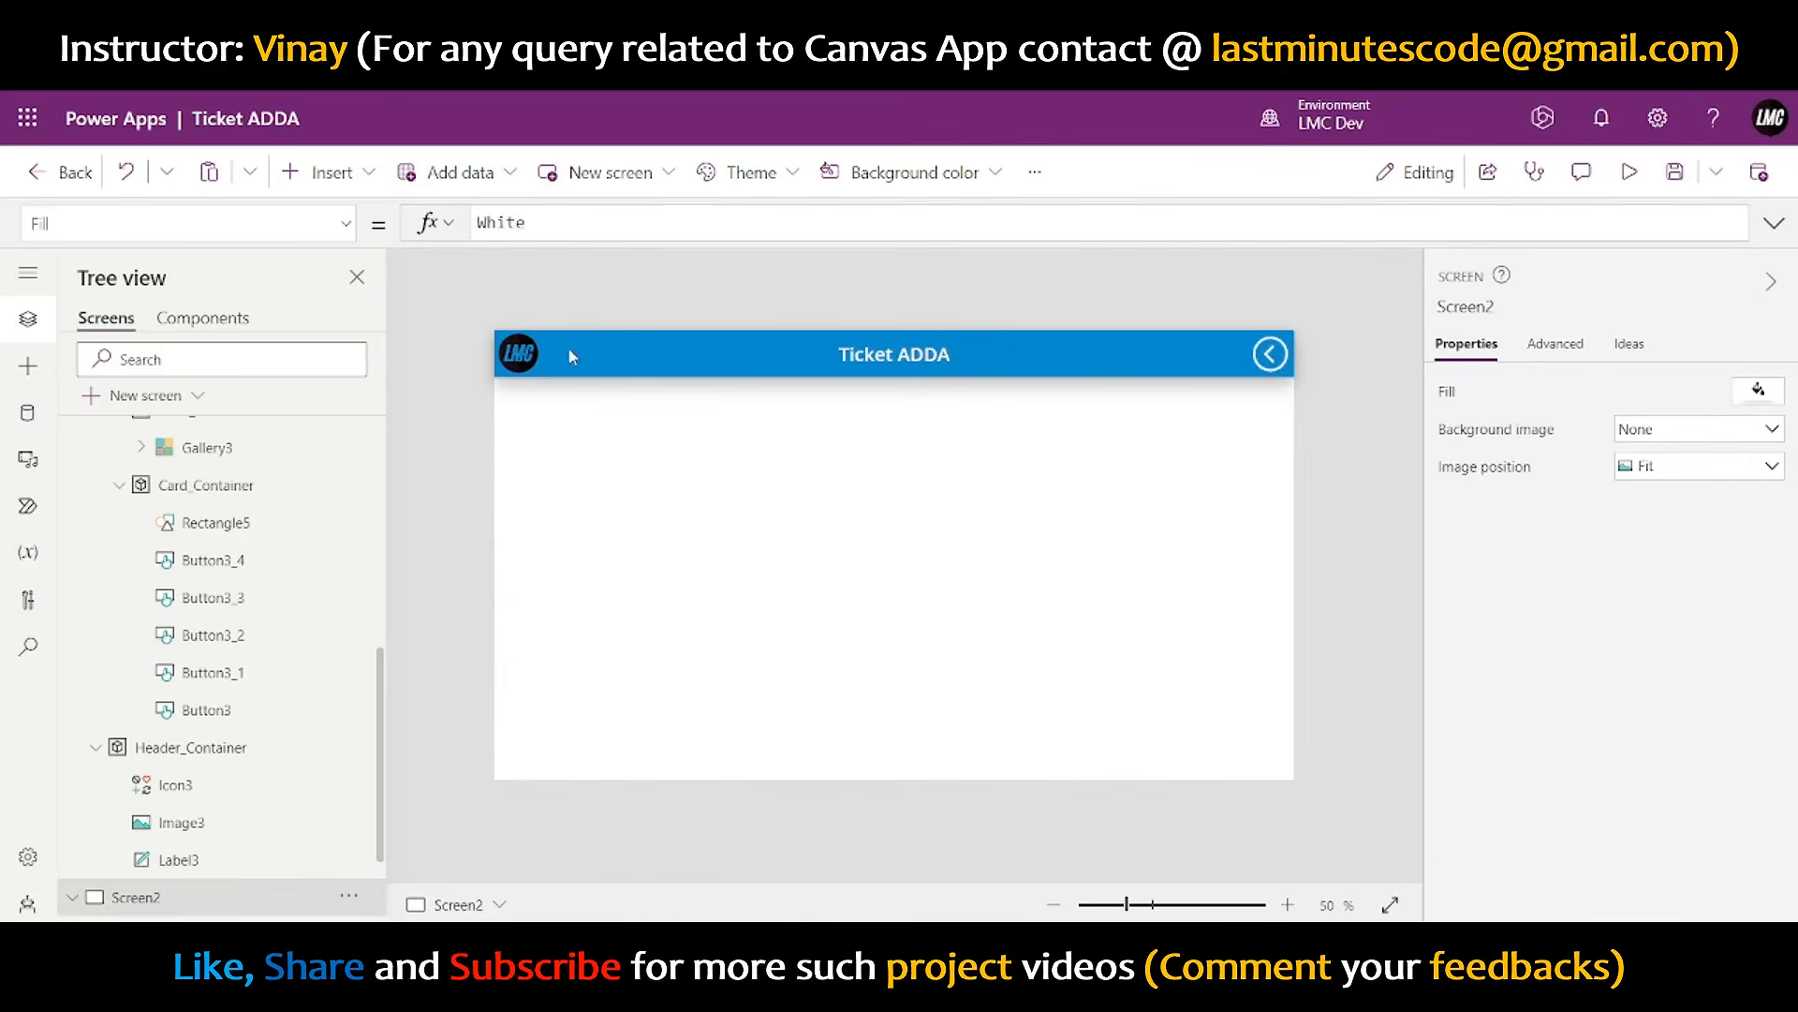
- Set the text of Screen2's header label to "Ticket ADDA - Create New Ticket"
{"action": "left_click", "coordinate": [997, 350]}
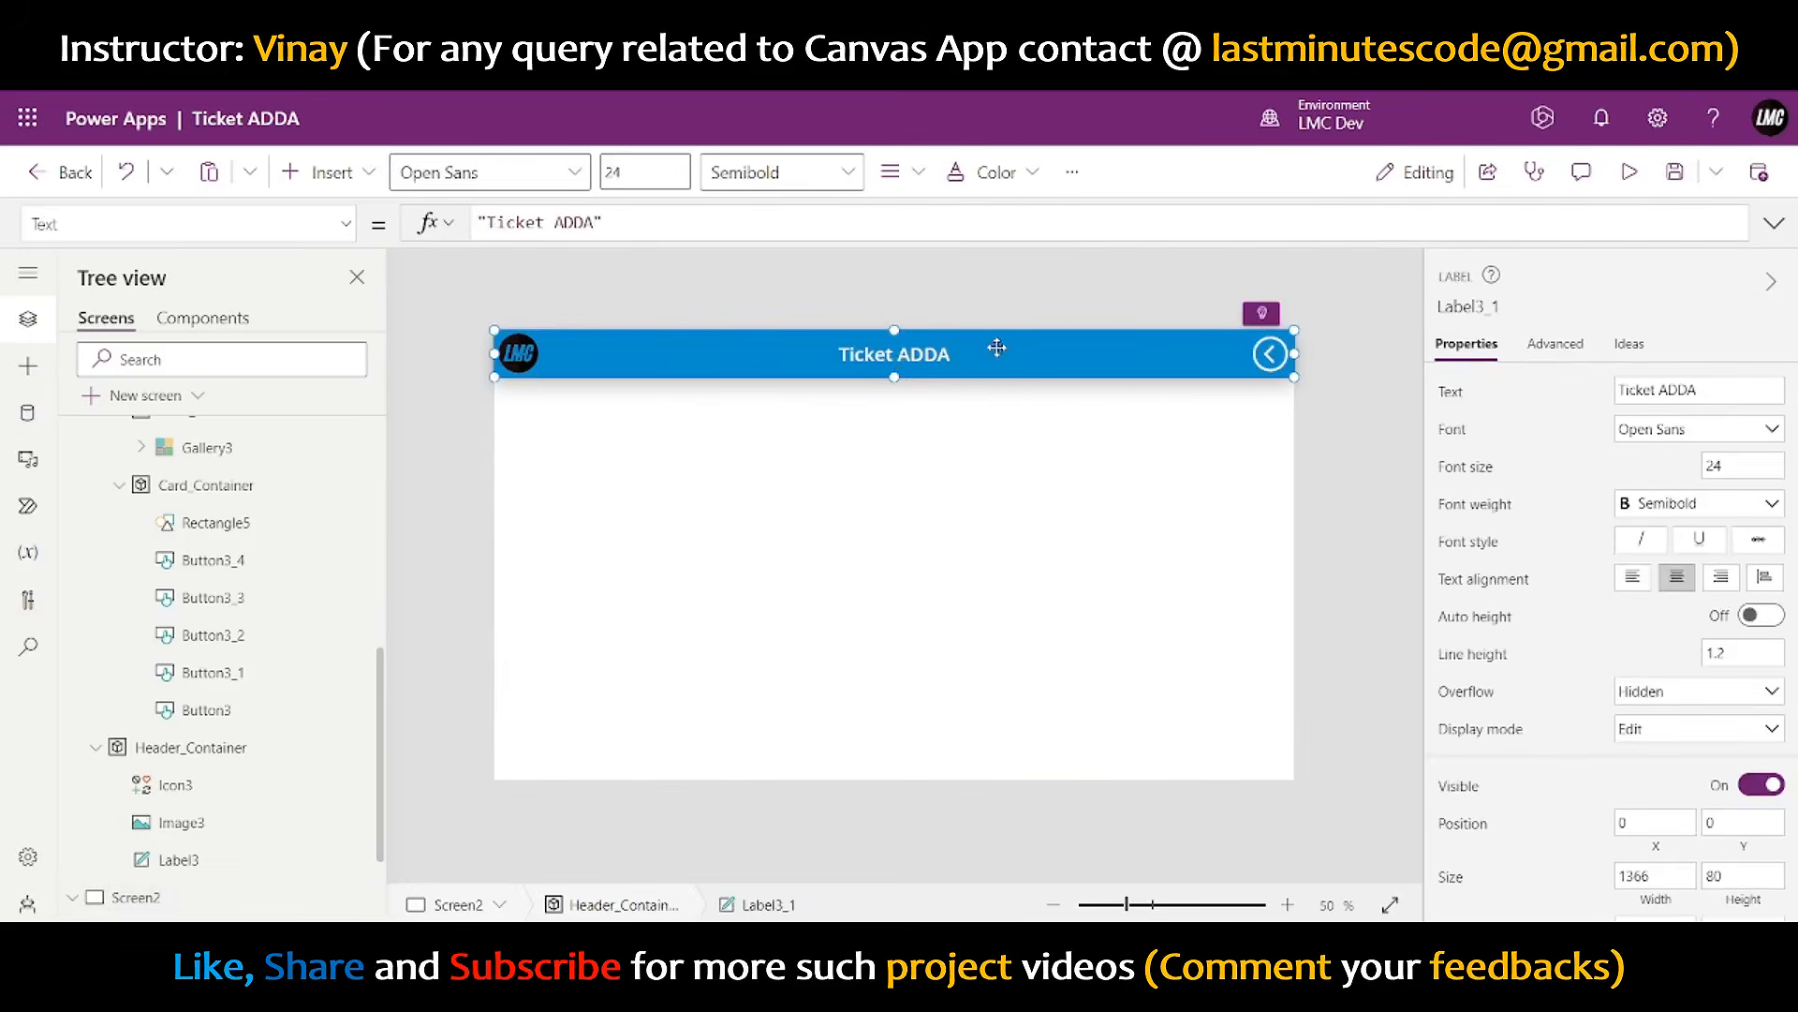
{"action": "left_click", "coordinate": [596, 223]}
{"action": "type", "text": ":"}
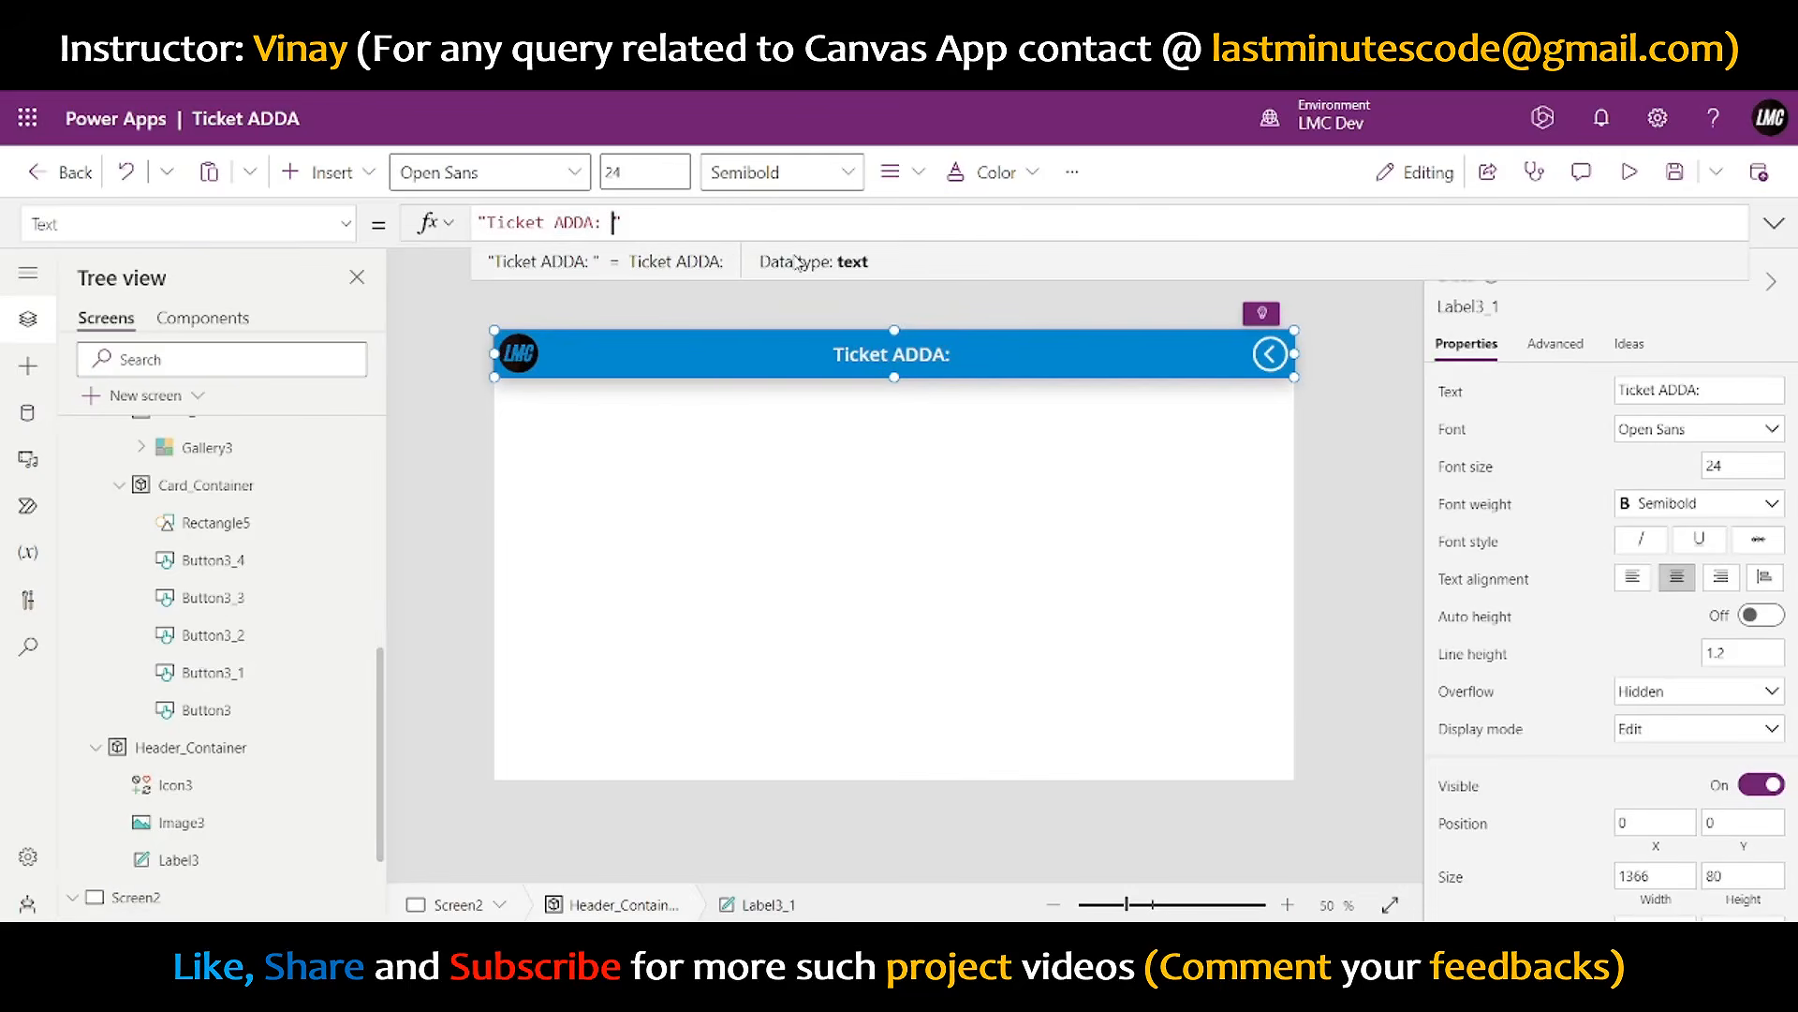
{"action": "key", "text": "BackSpace"}
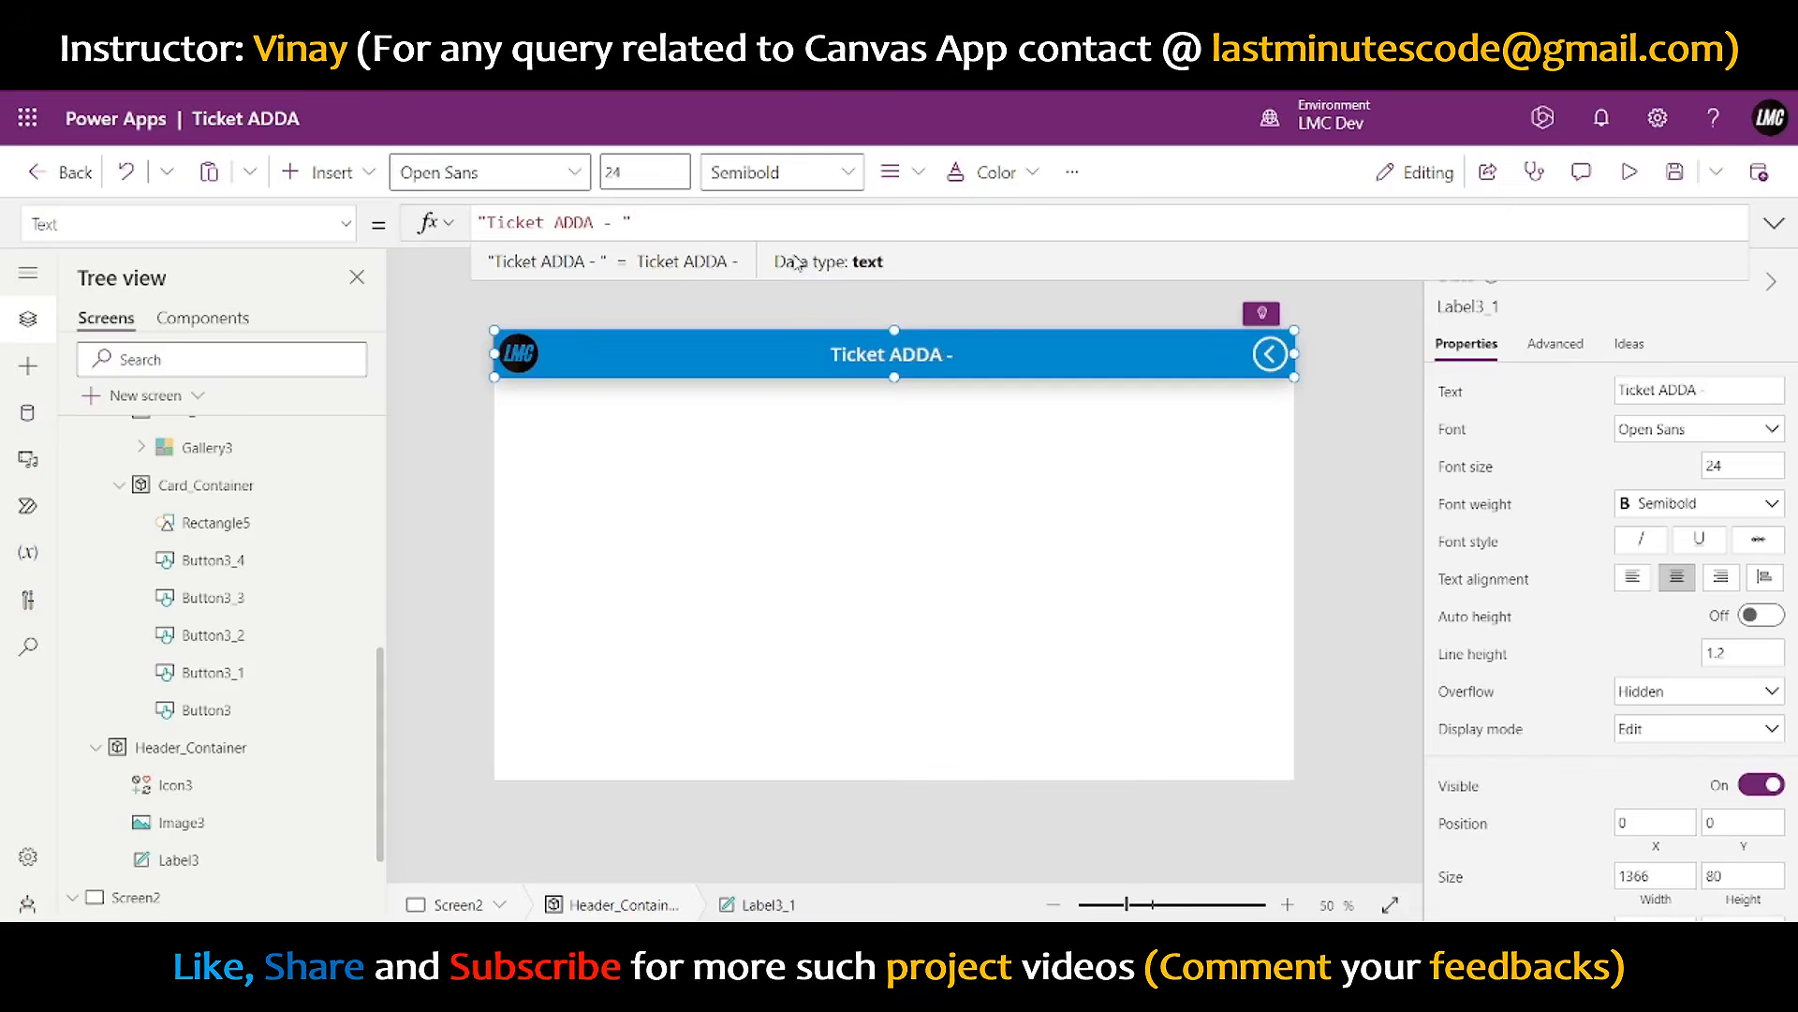
{"action": "type", "text": "- Create New Ticket"}
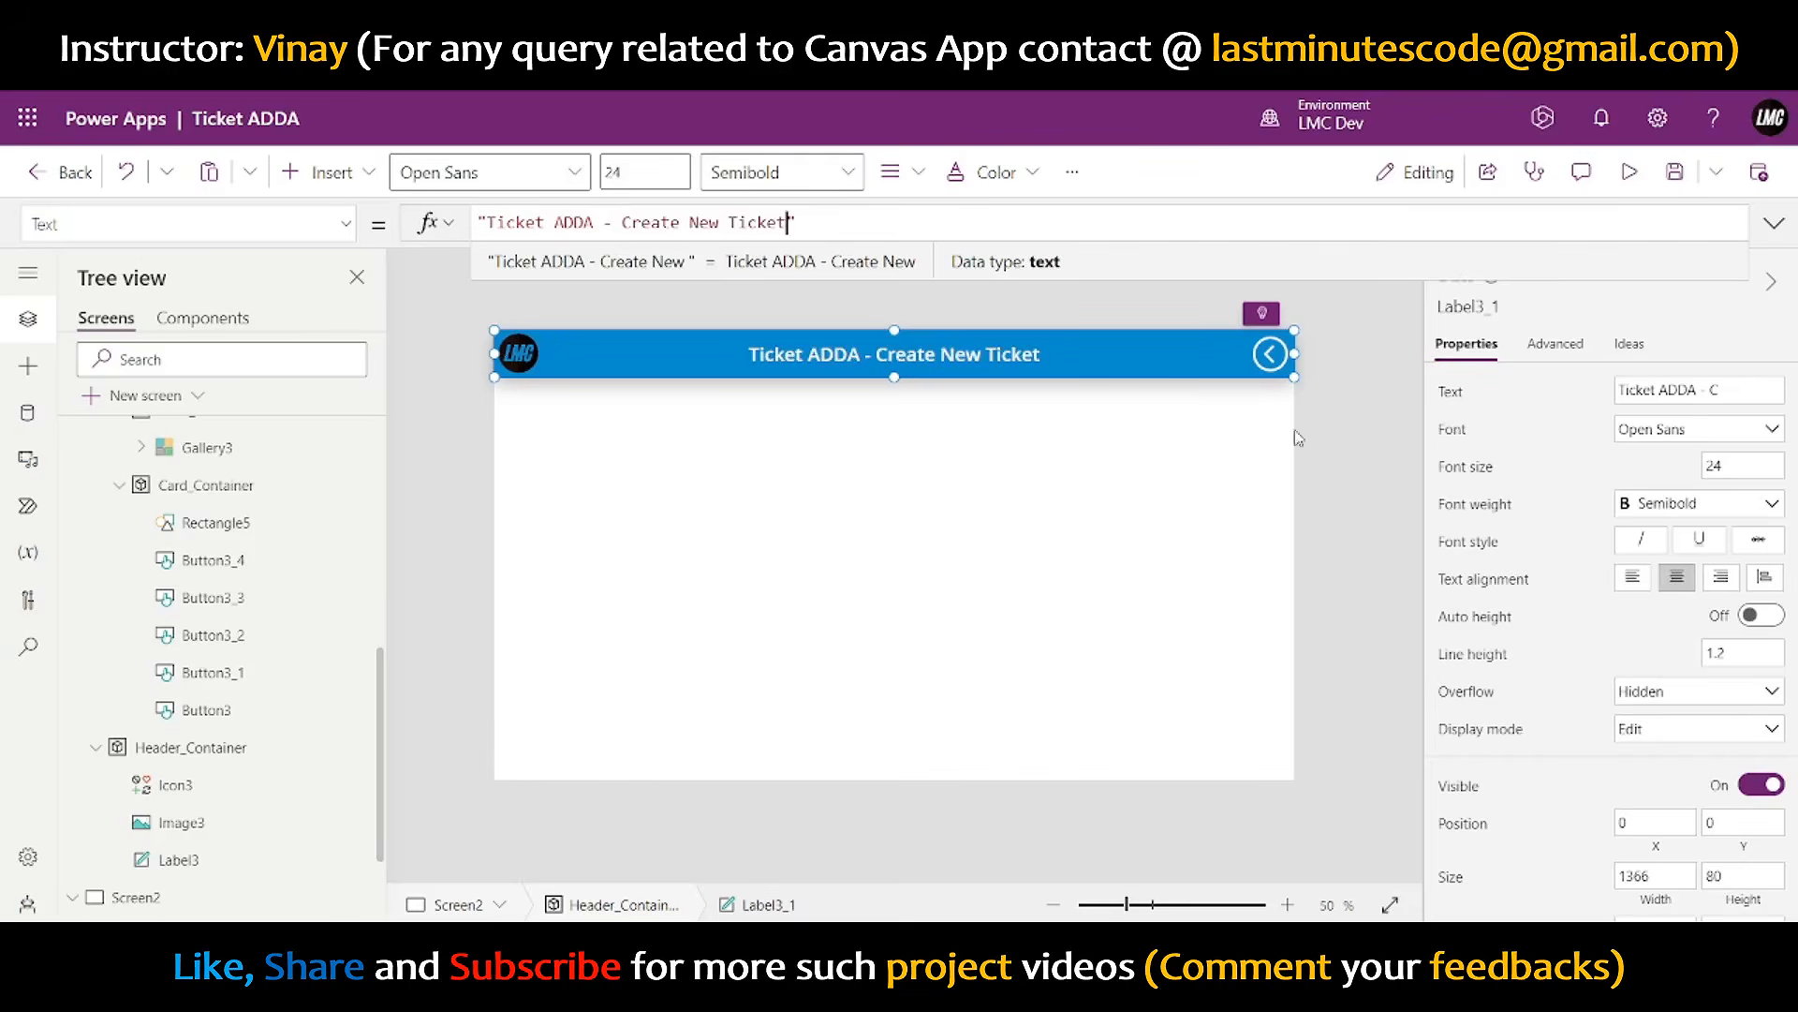
{"action": "left_click", "coordinate": [1354, 463]}
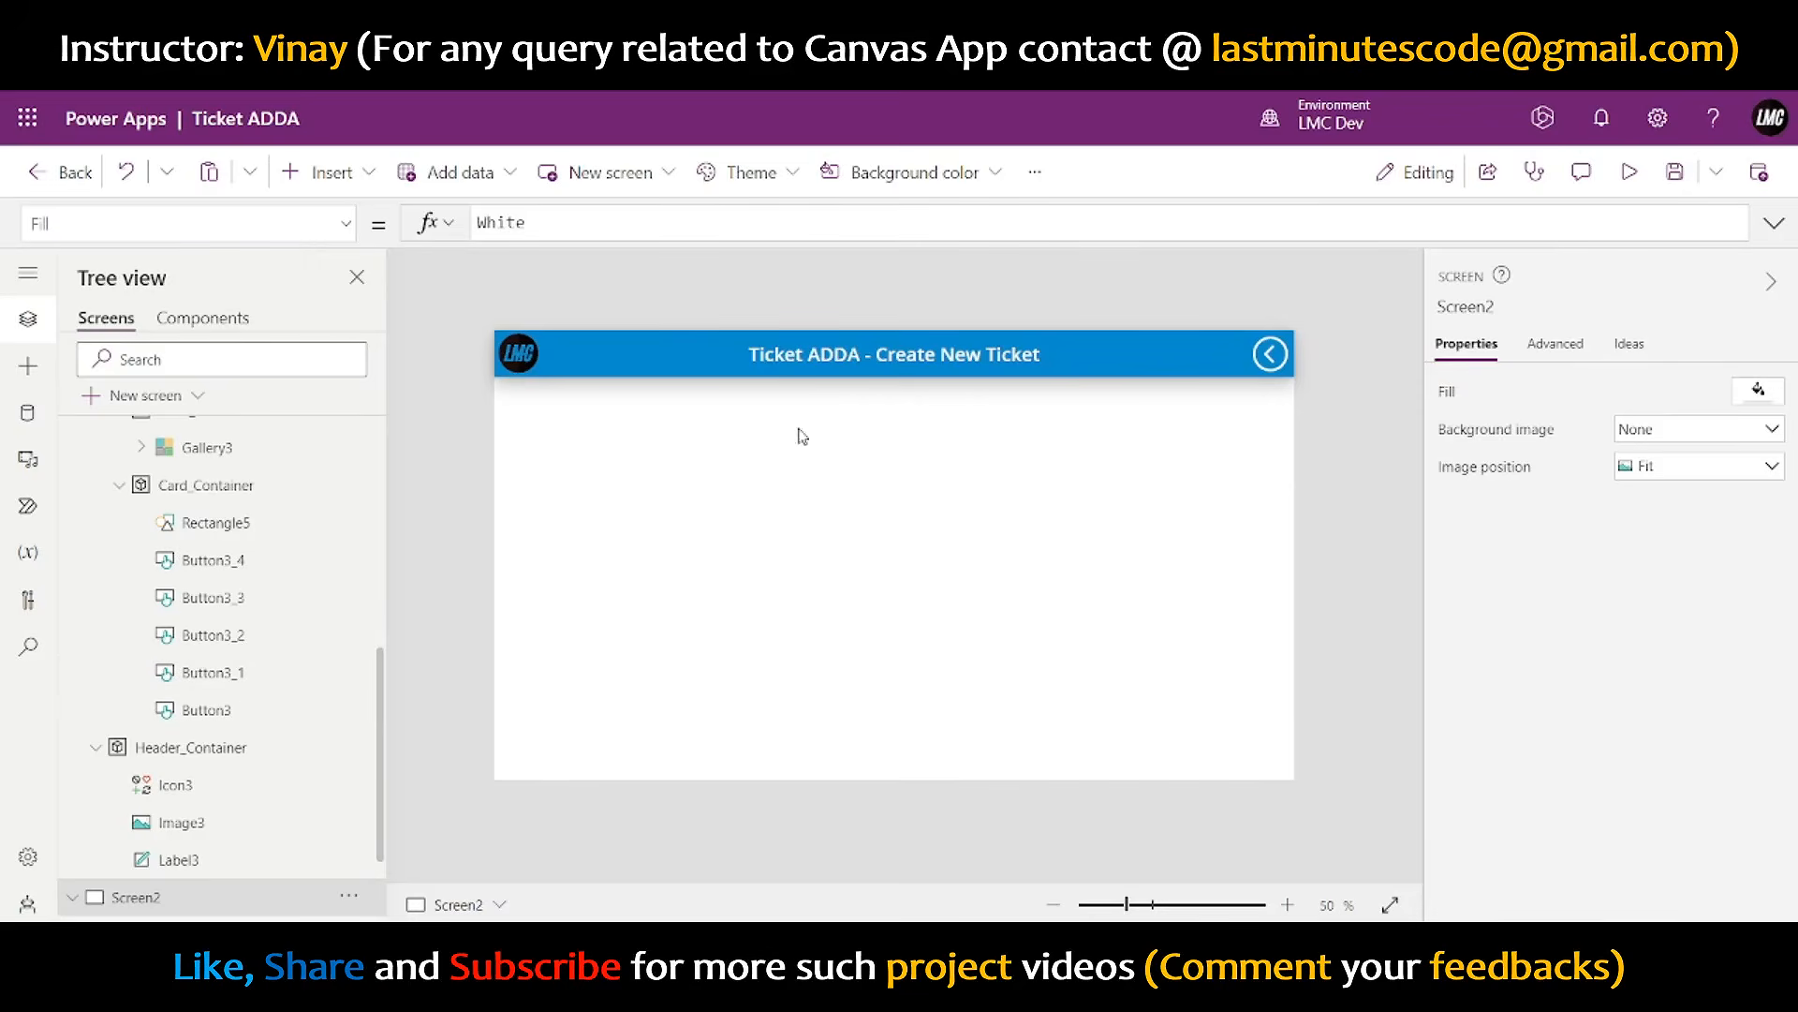
- Collapse Header_Container_1 in the tree and switch to the Service Desk app to examine its Ticket details screen
{"action": "scroll", "coordinate": [164, 679], "scroll_direction": "down", "scroll_amount": 2}
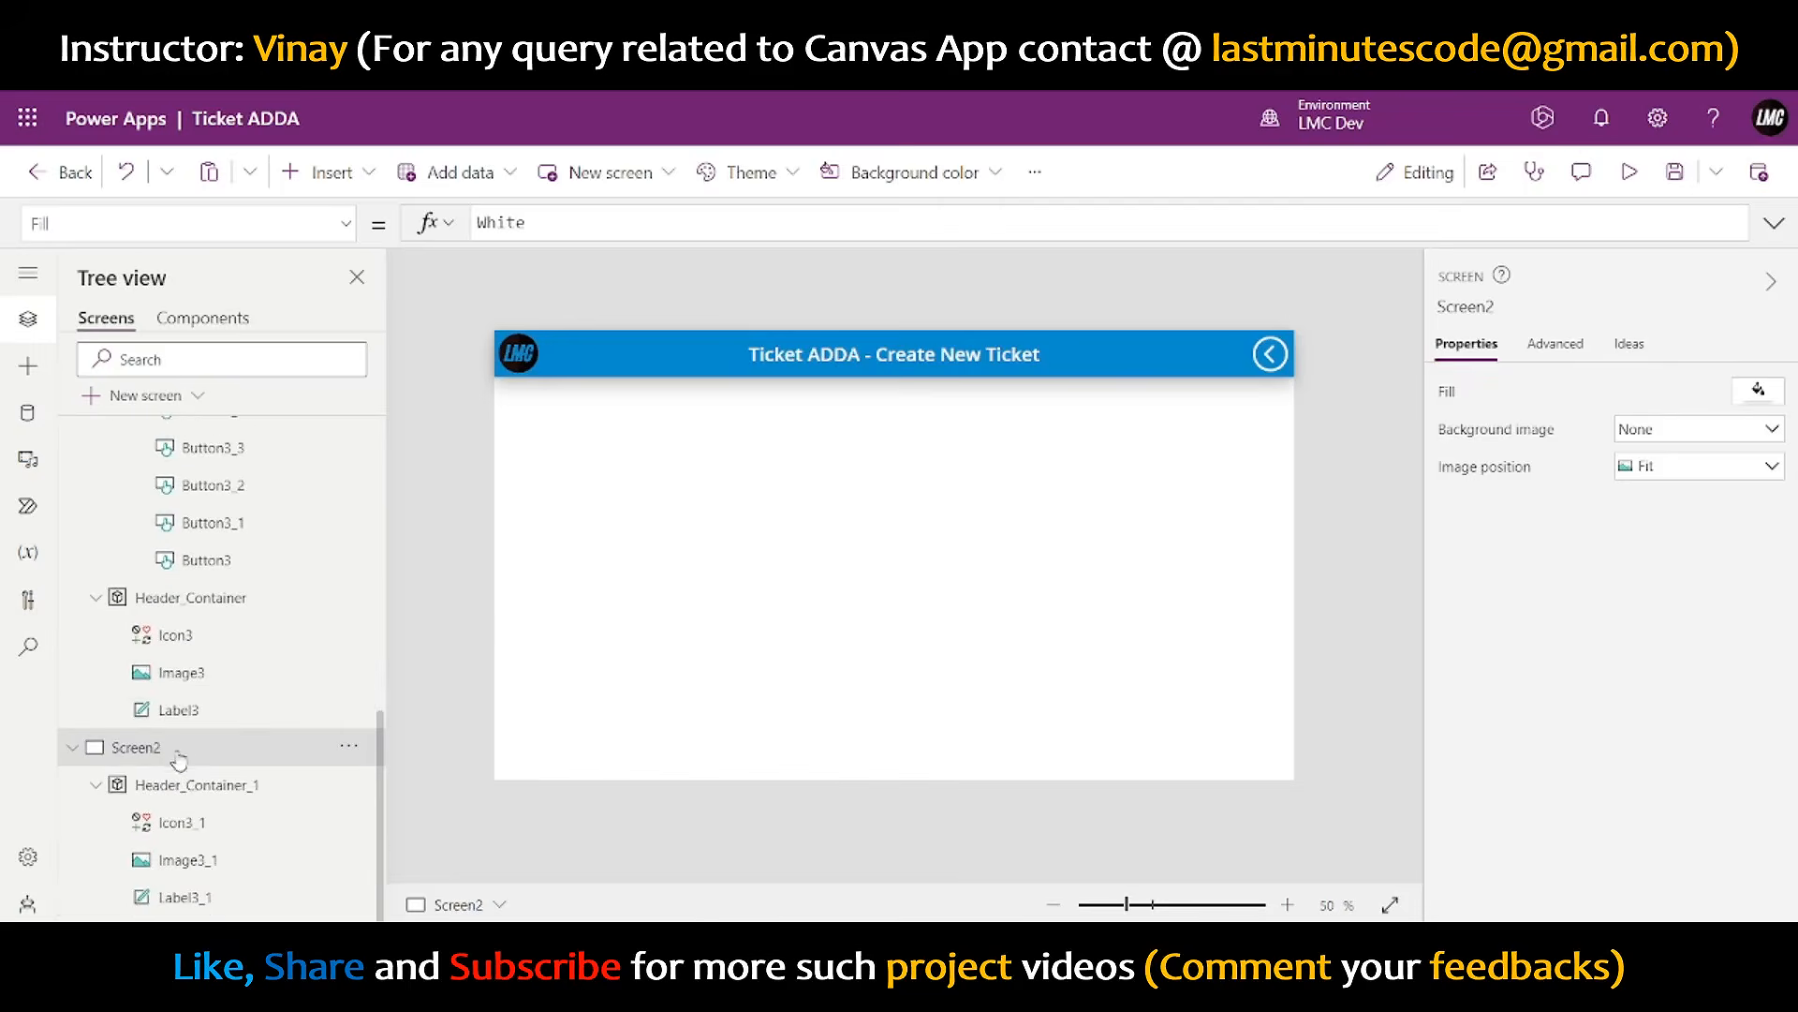
{"action": "left_click", "coordinate": [97, 788]}
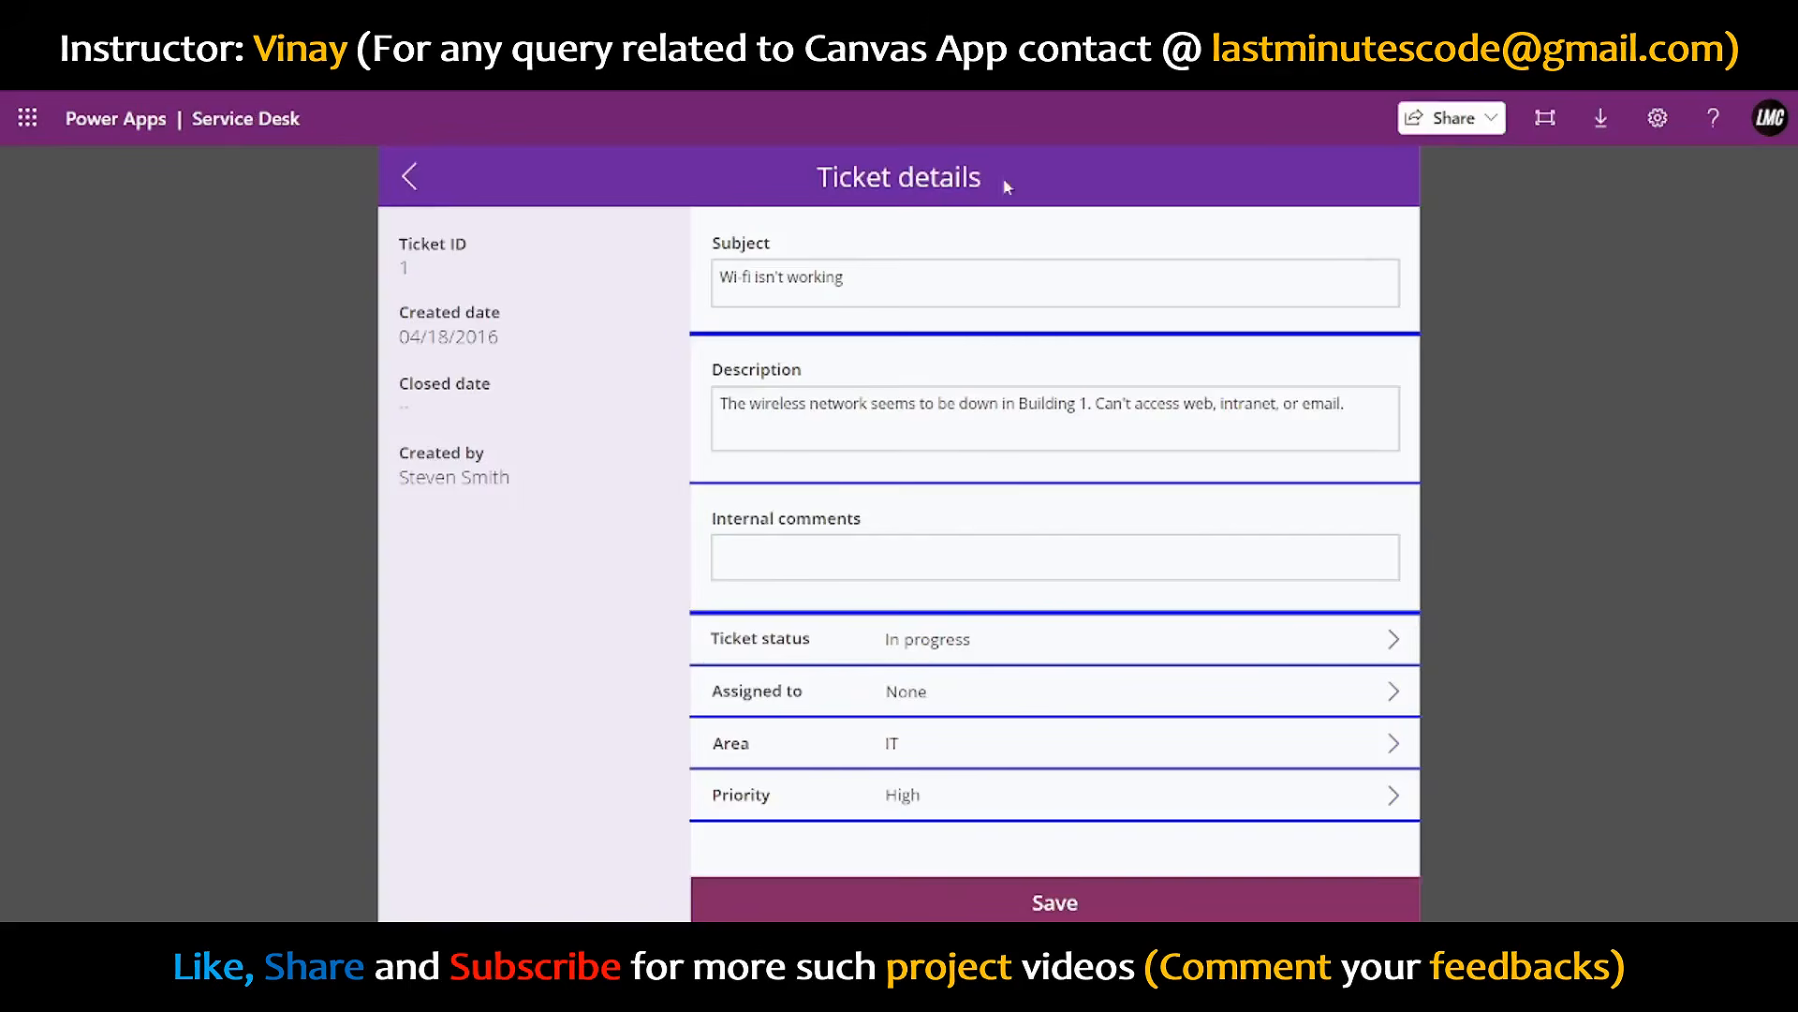
{"action": "left_click", "coordinate": [1388, 183]}
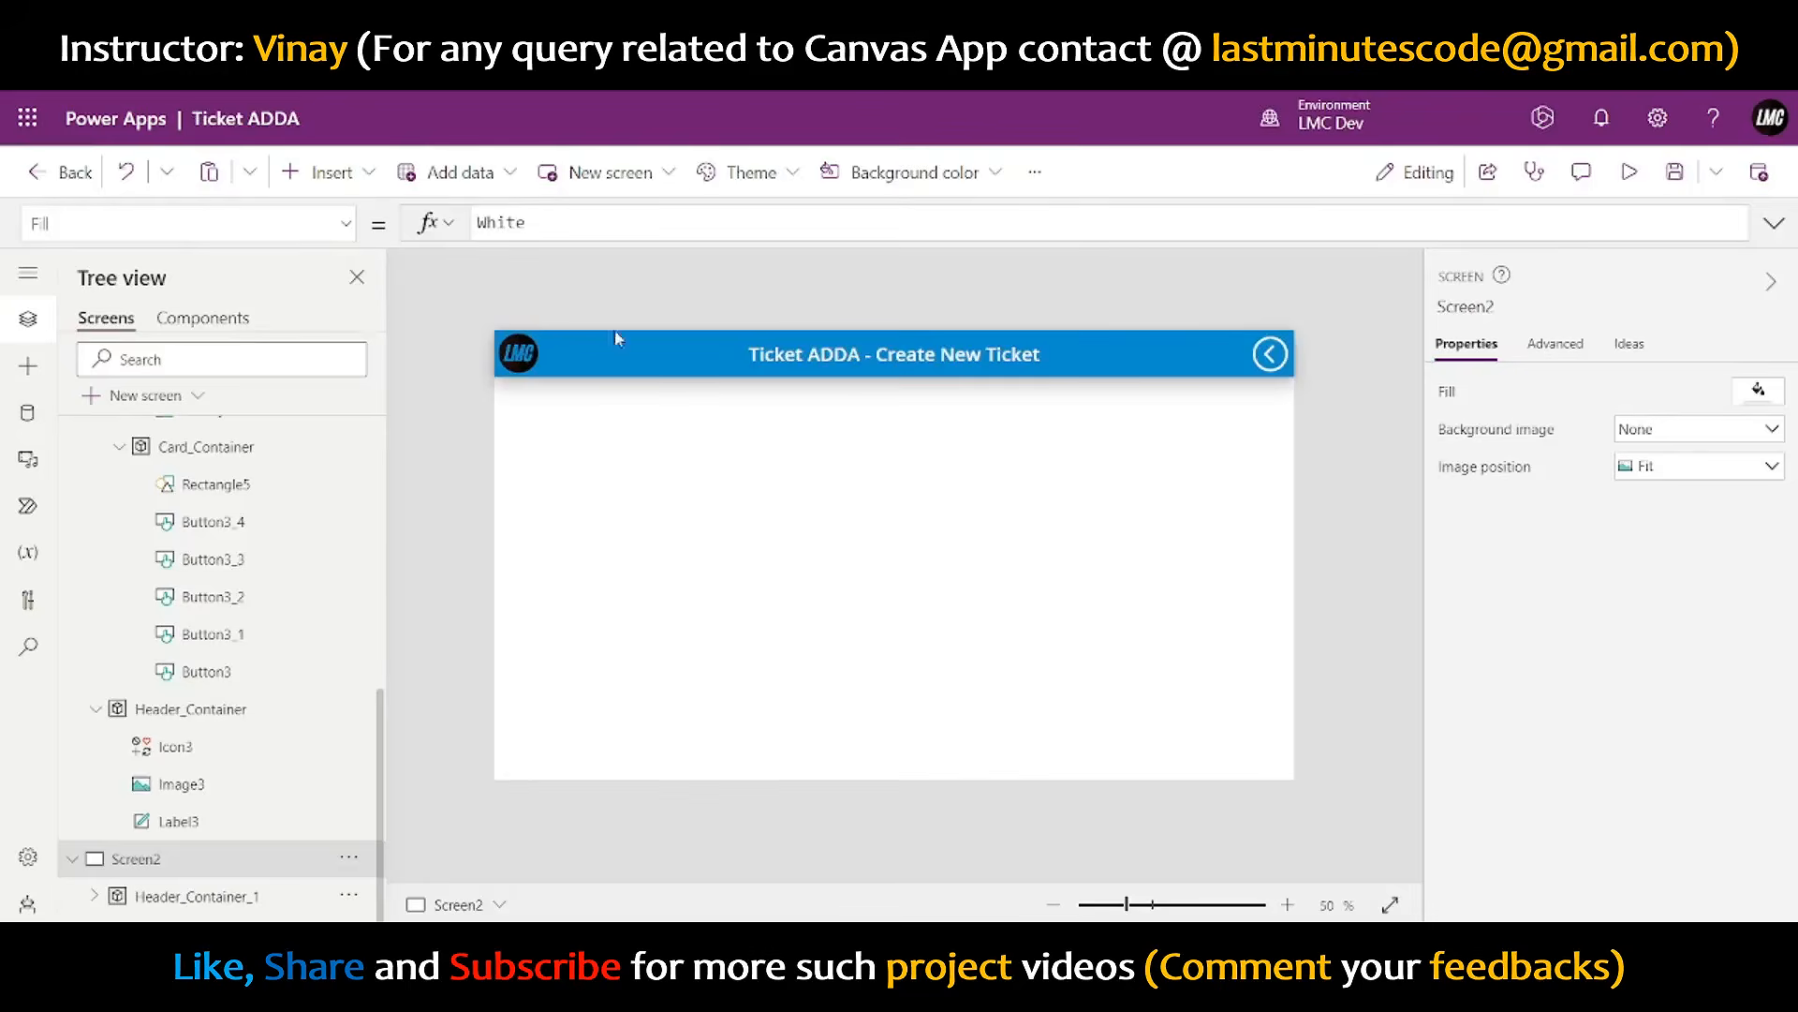
- Copy Card_Container from Screen1's body and select Screen2 as the paste destination
{"action": "scroll", "coordinate": [161, 693], "scroll_direction": "up", "scroll_amount": 10}
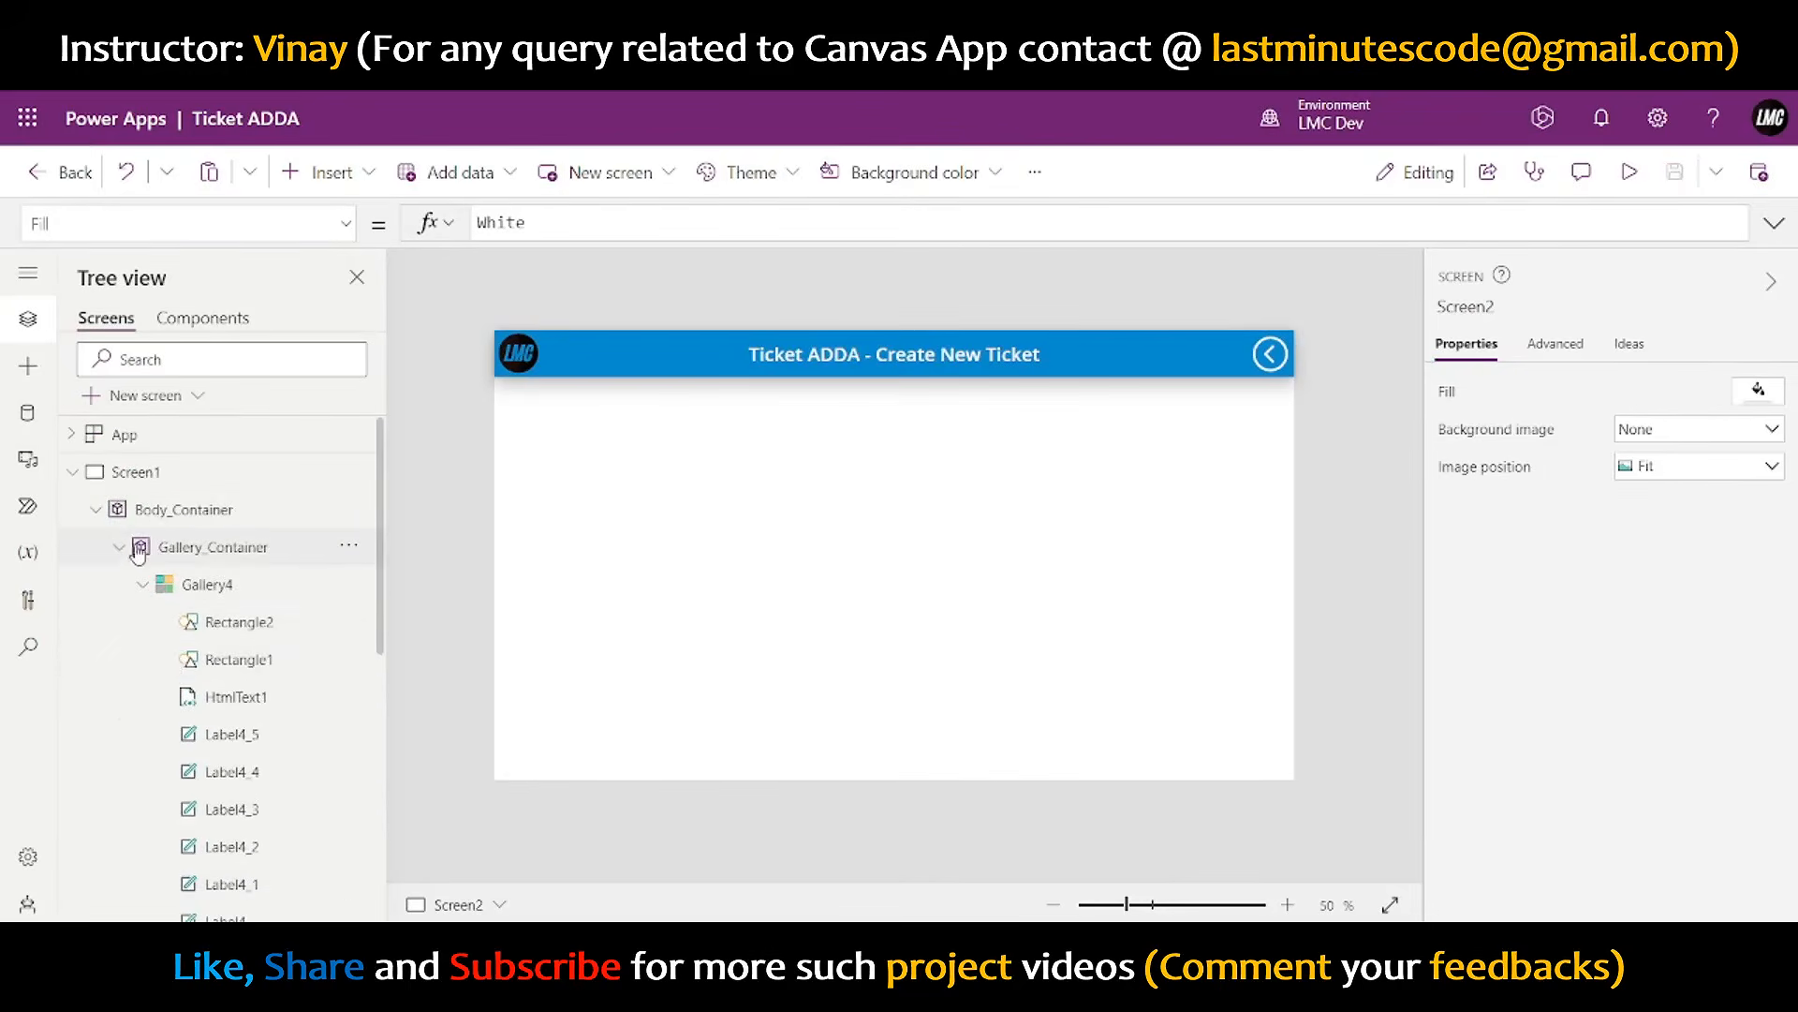
{"action": "scroll", "coordinate": [140, 600], "scroll_direction": "down", "scroll_amount": 3}
{"action": "scroll", "coordinate": [143, 582], "scroll_direction": "up", "scroll_amount": 3}
{"action": "left_click", "coordinate": [148, 513]}
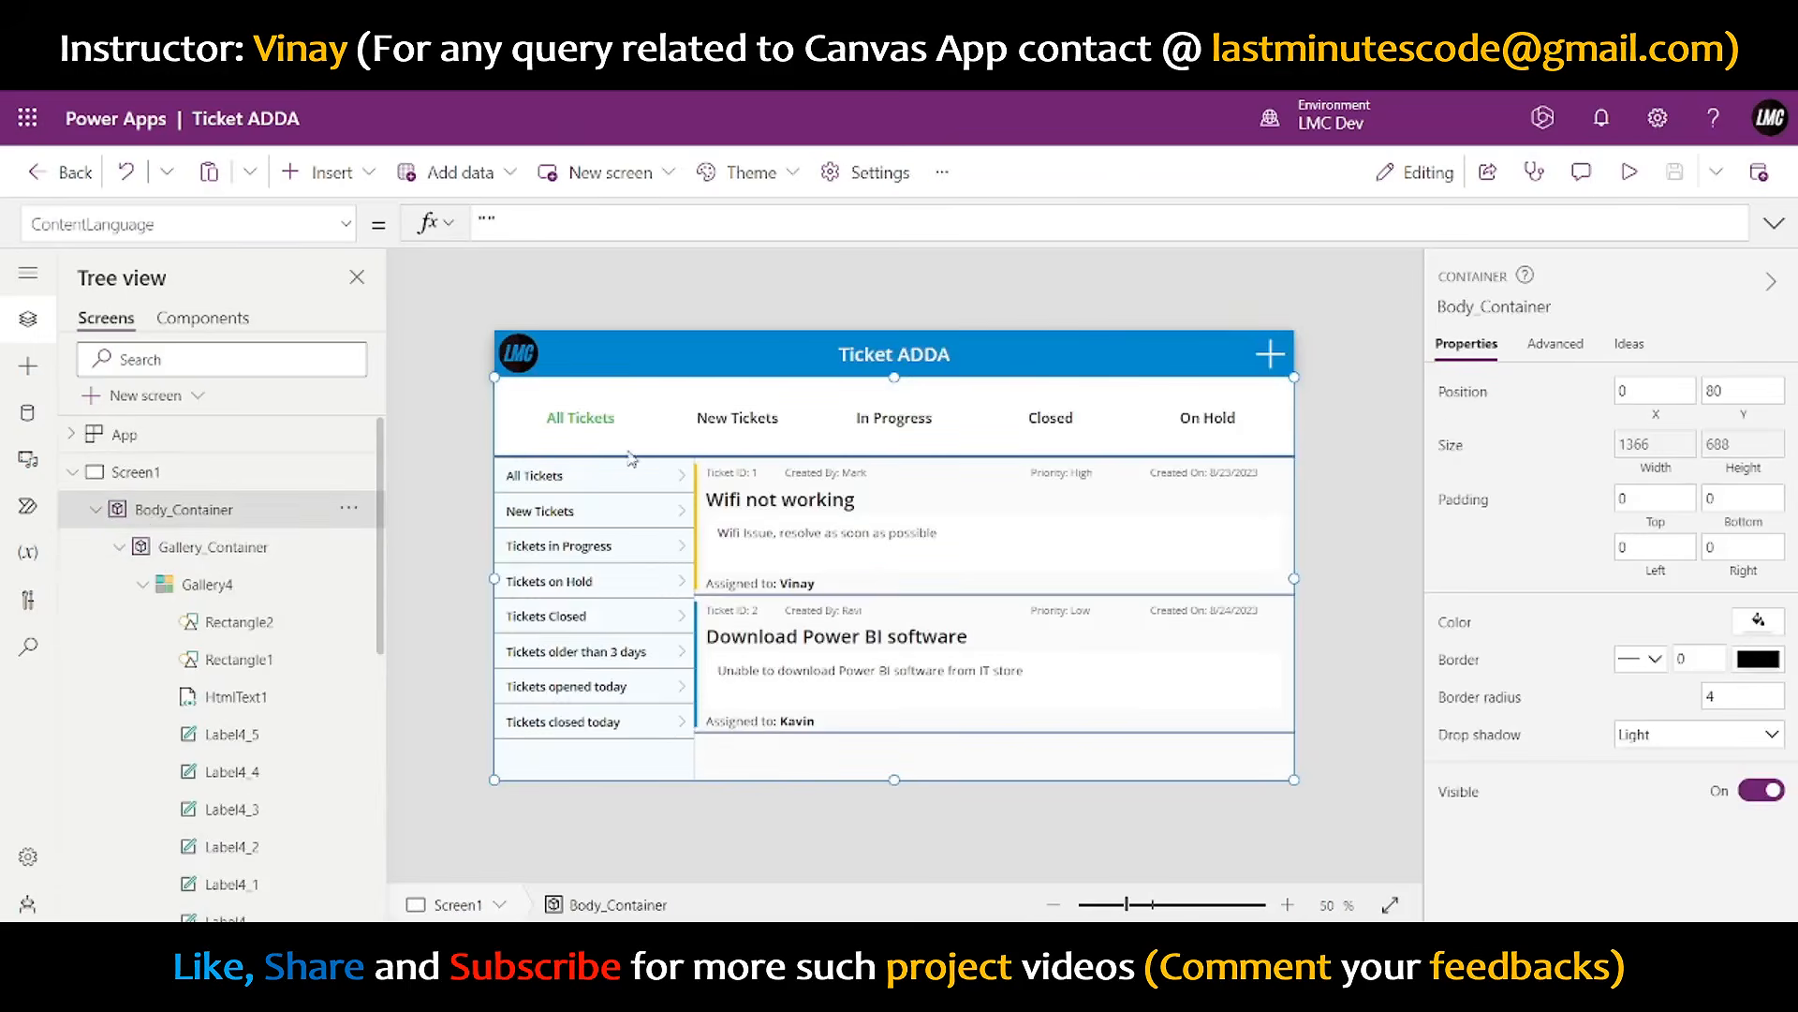
{"action": "left_click", "coordinate": [637, 448]}
{"action": "scroll", "coordinate": [274, 630], "scroll_direction": "down", "scroll_amount": 5}
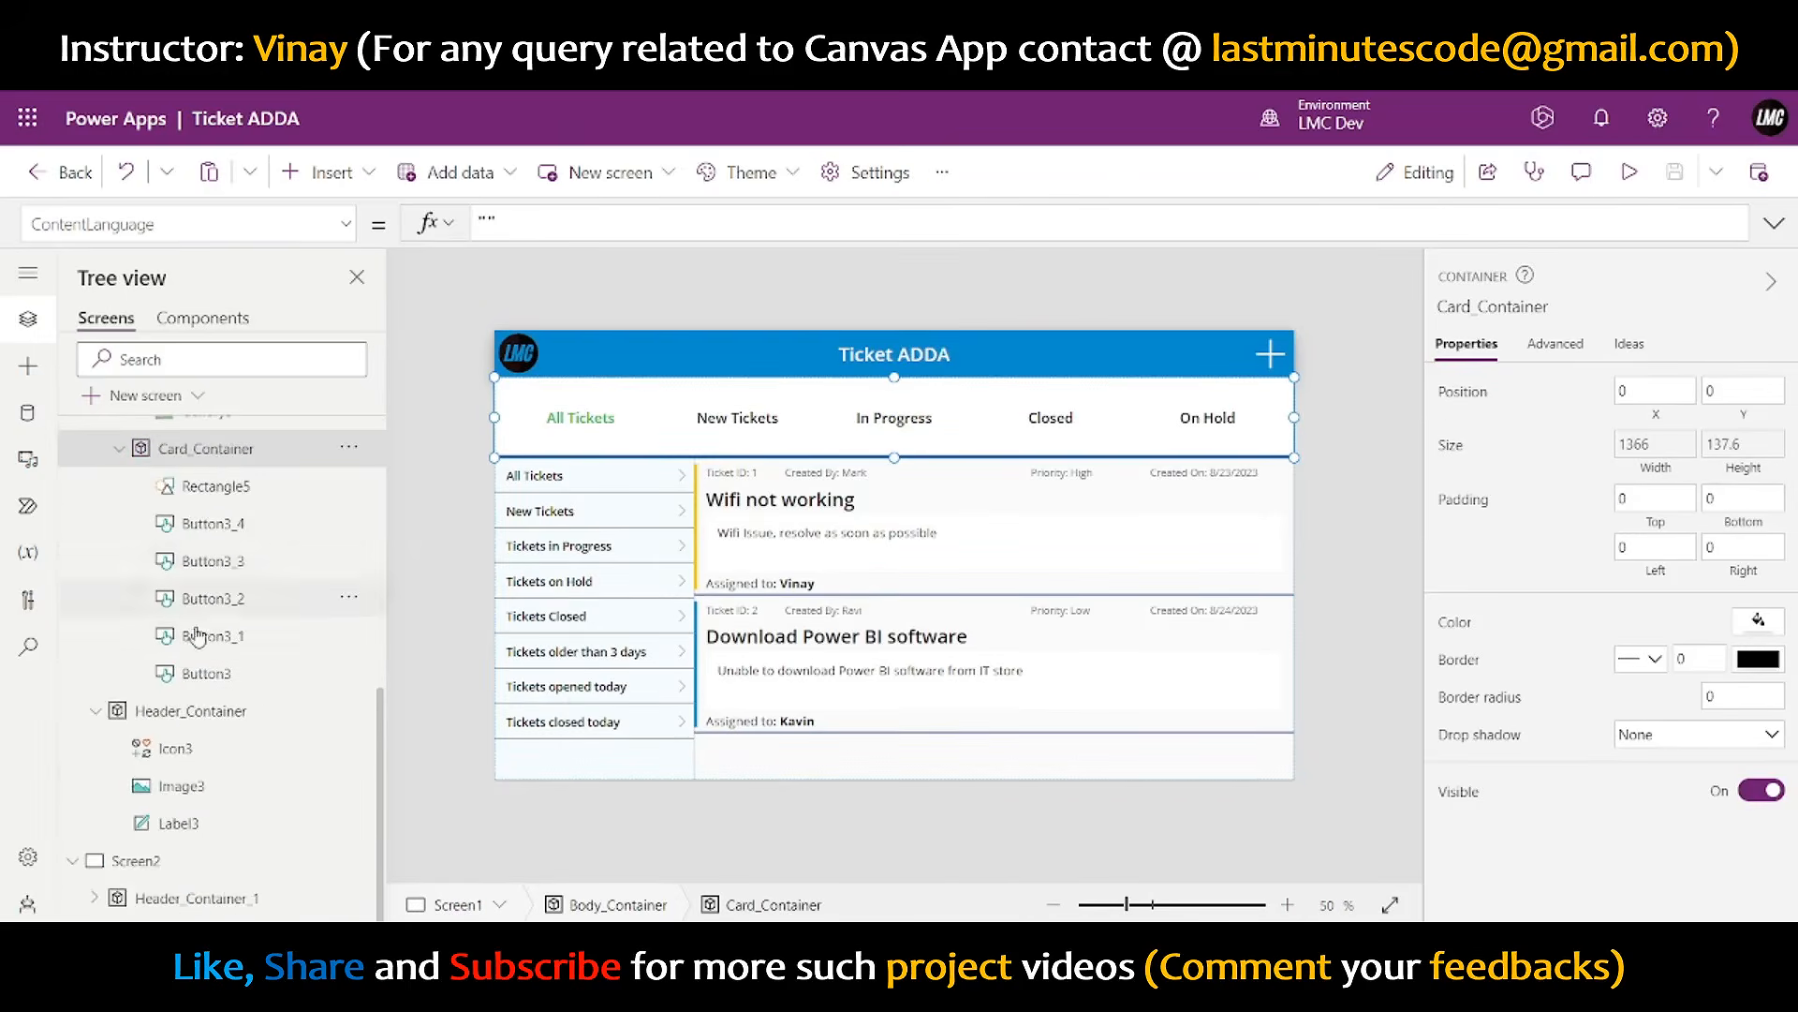
{"action": "left_click", "coordinate": [150, 862]}
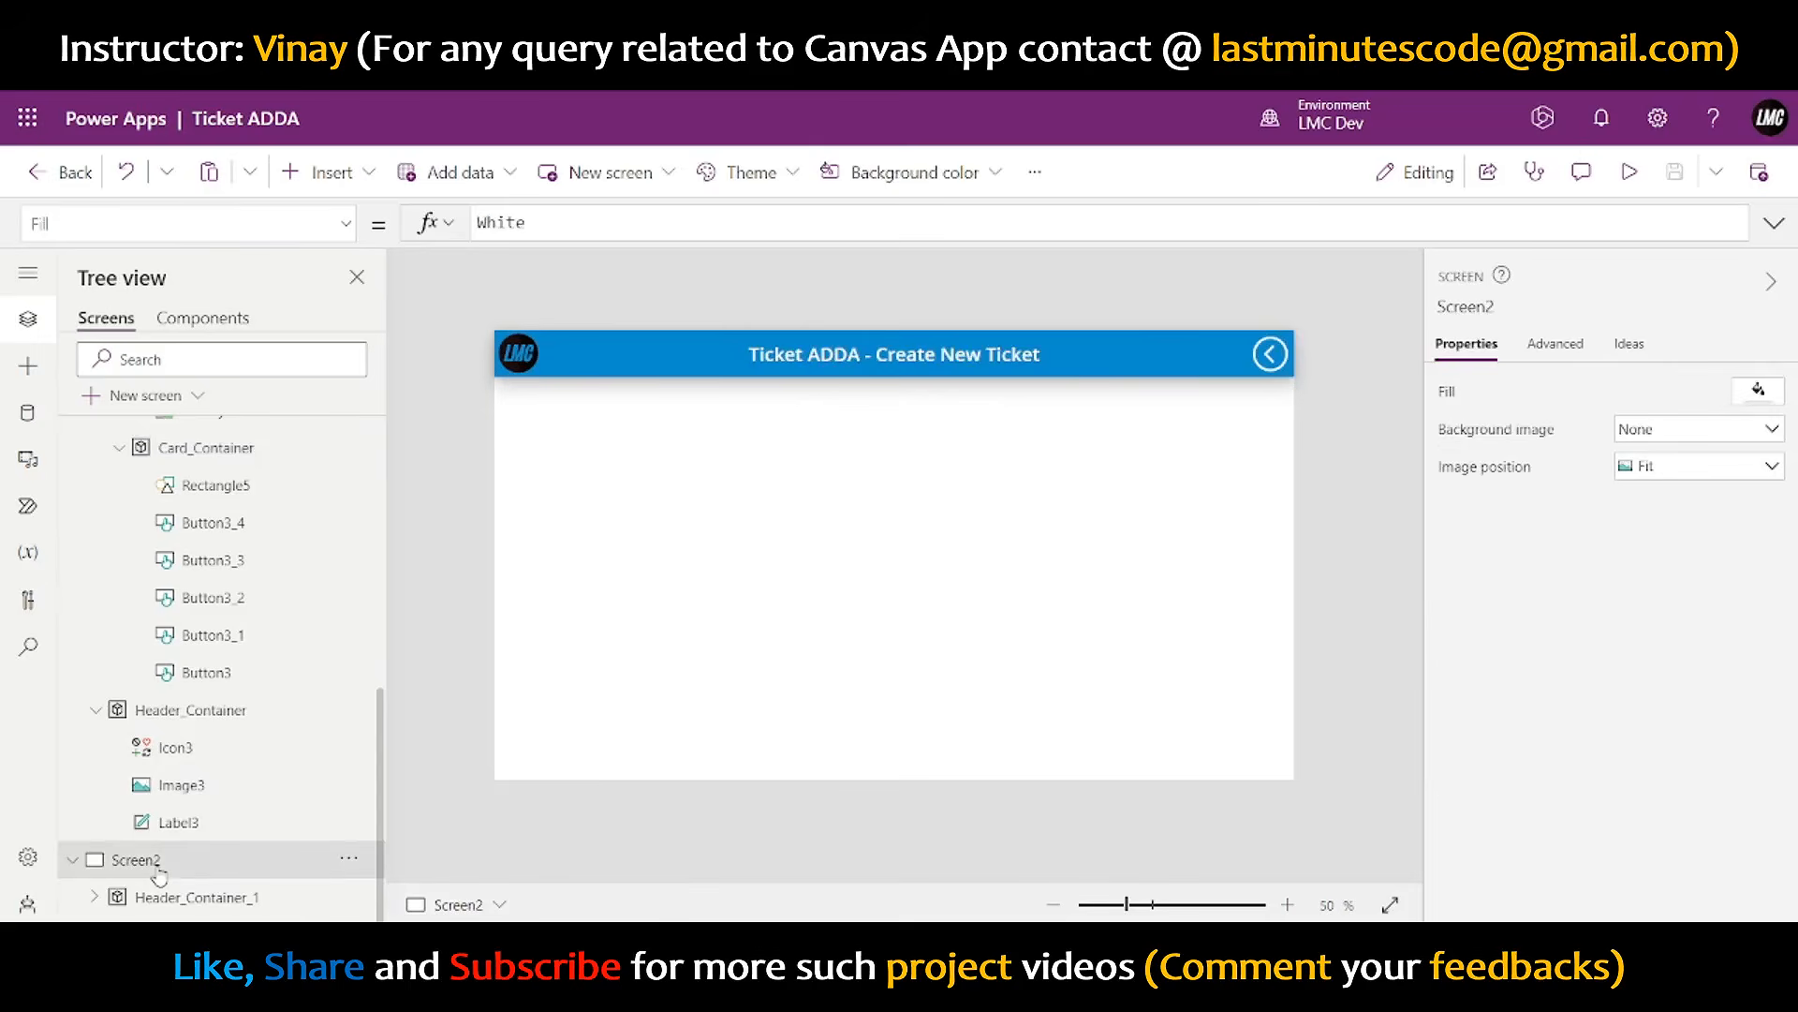
- Try pasting the card container onto Screen2 and moving its All Tickets button, then undo both changes
{"action": "key", "text": "ctrl+v"}
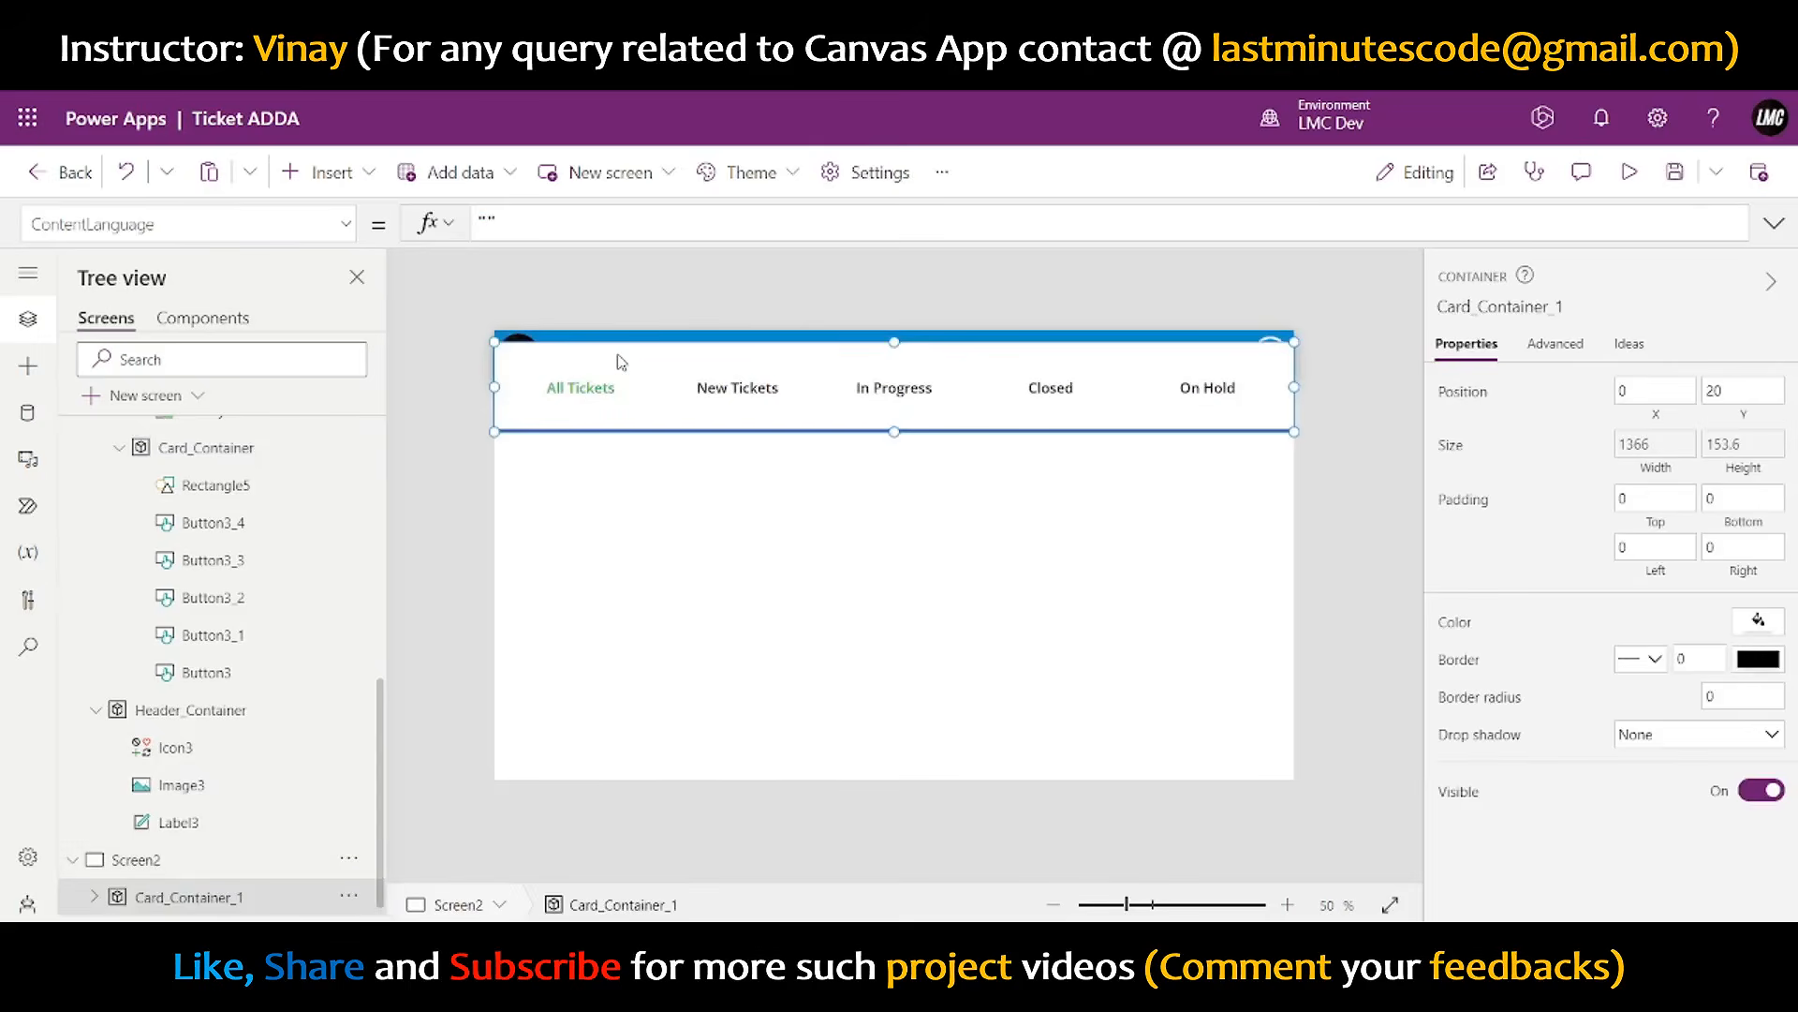
{"action": "left_click", "coordinate": [619, 377]}
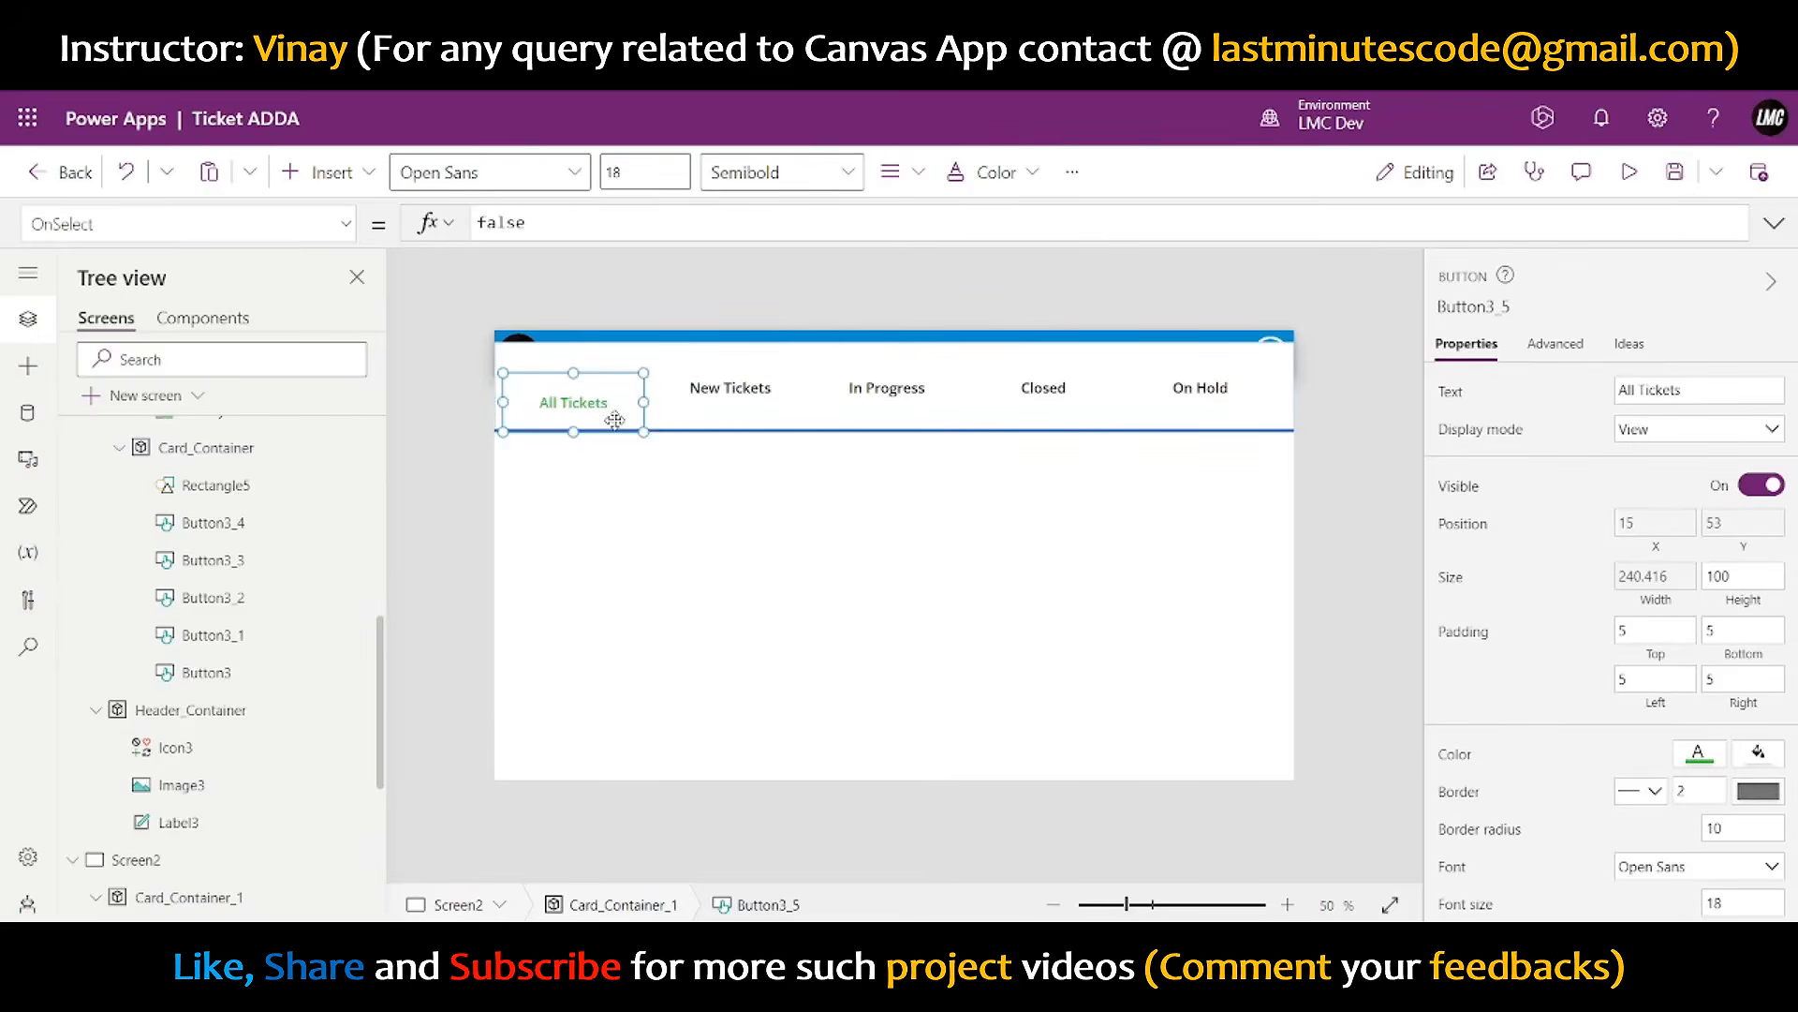
{"action": "key", "text": "ctrl+z"}
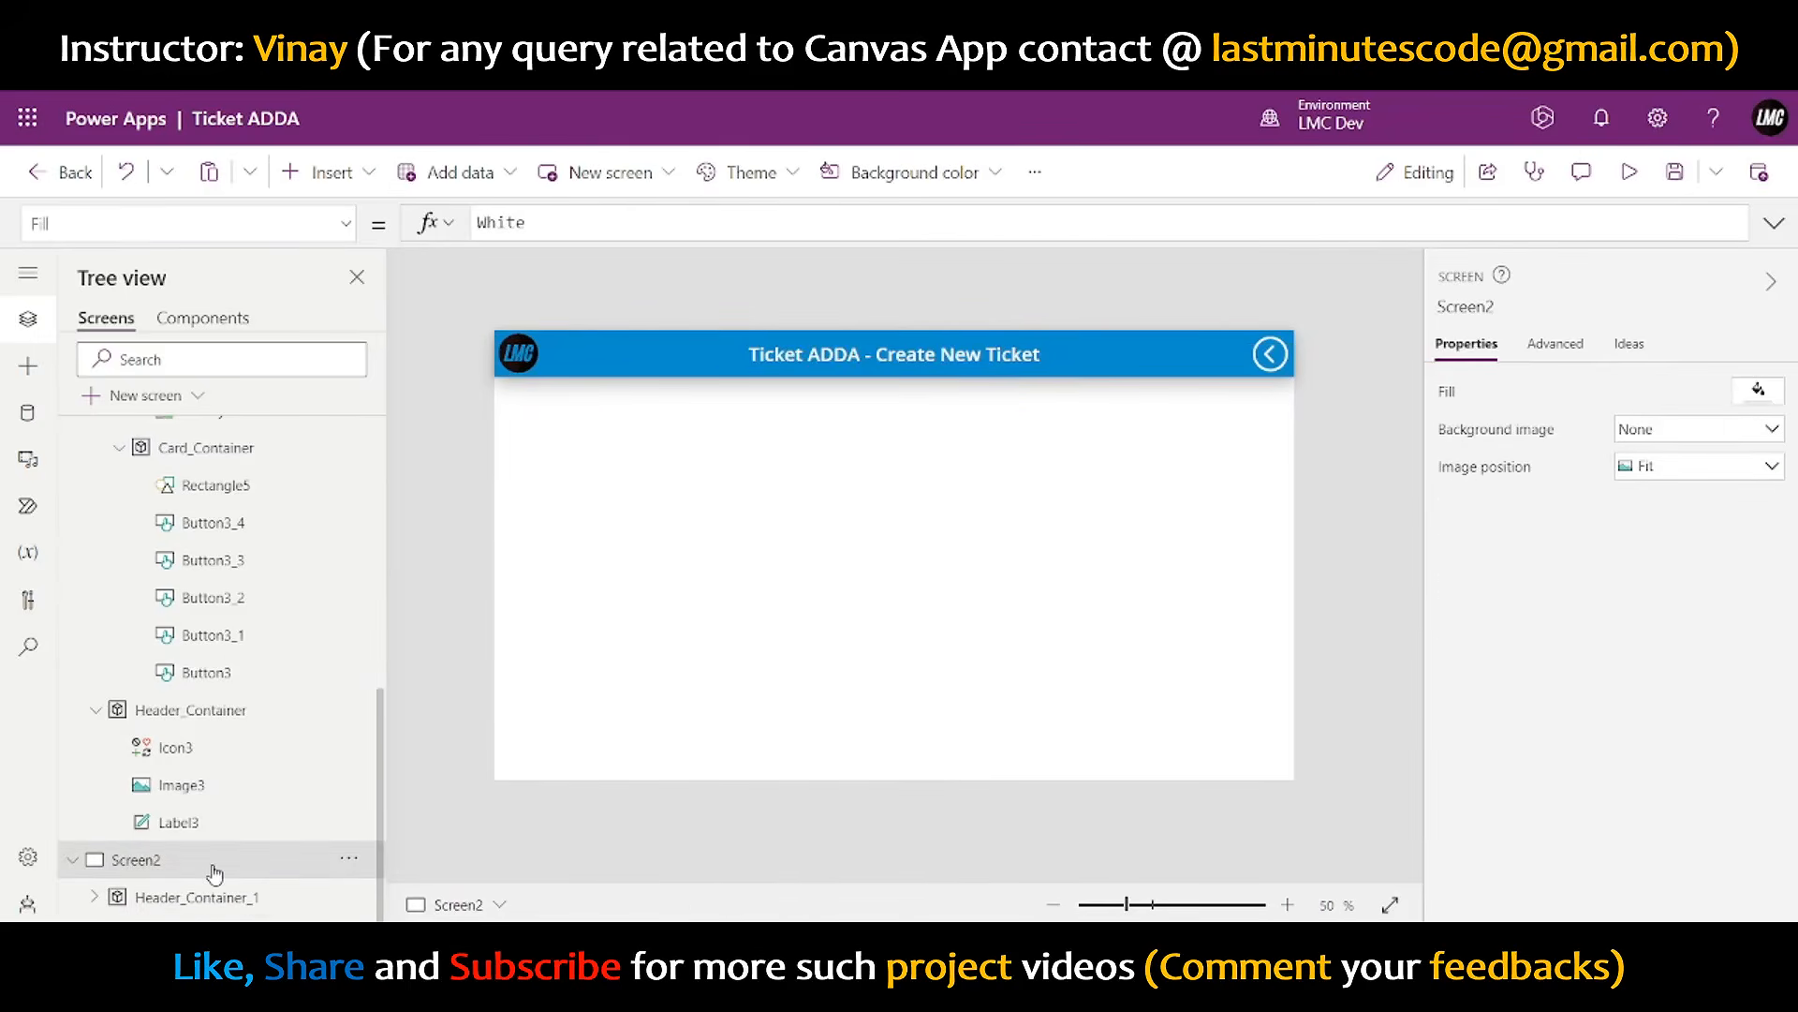
- Paste the copied Card_Container onto Screen2 and set the pasted container's Y position to 80
{"action": "key", "text": "ctrl+v"}
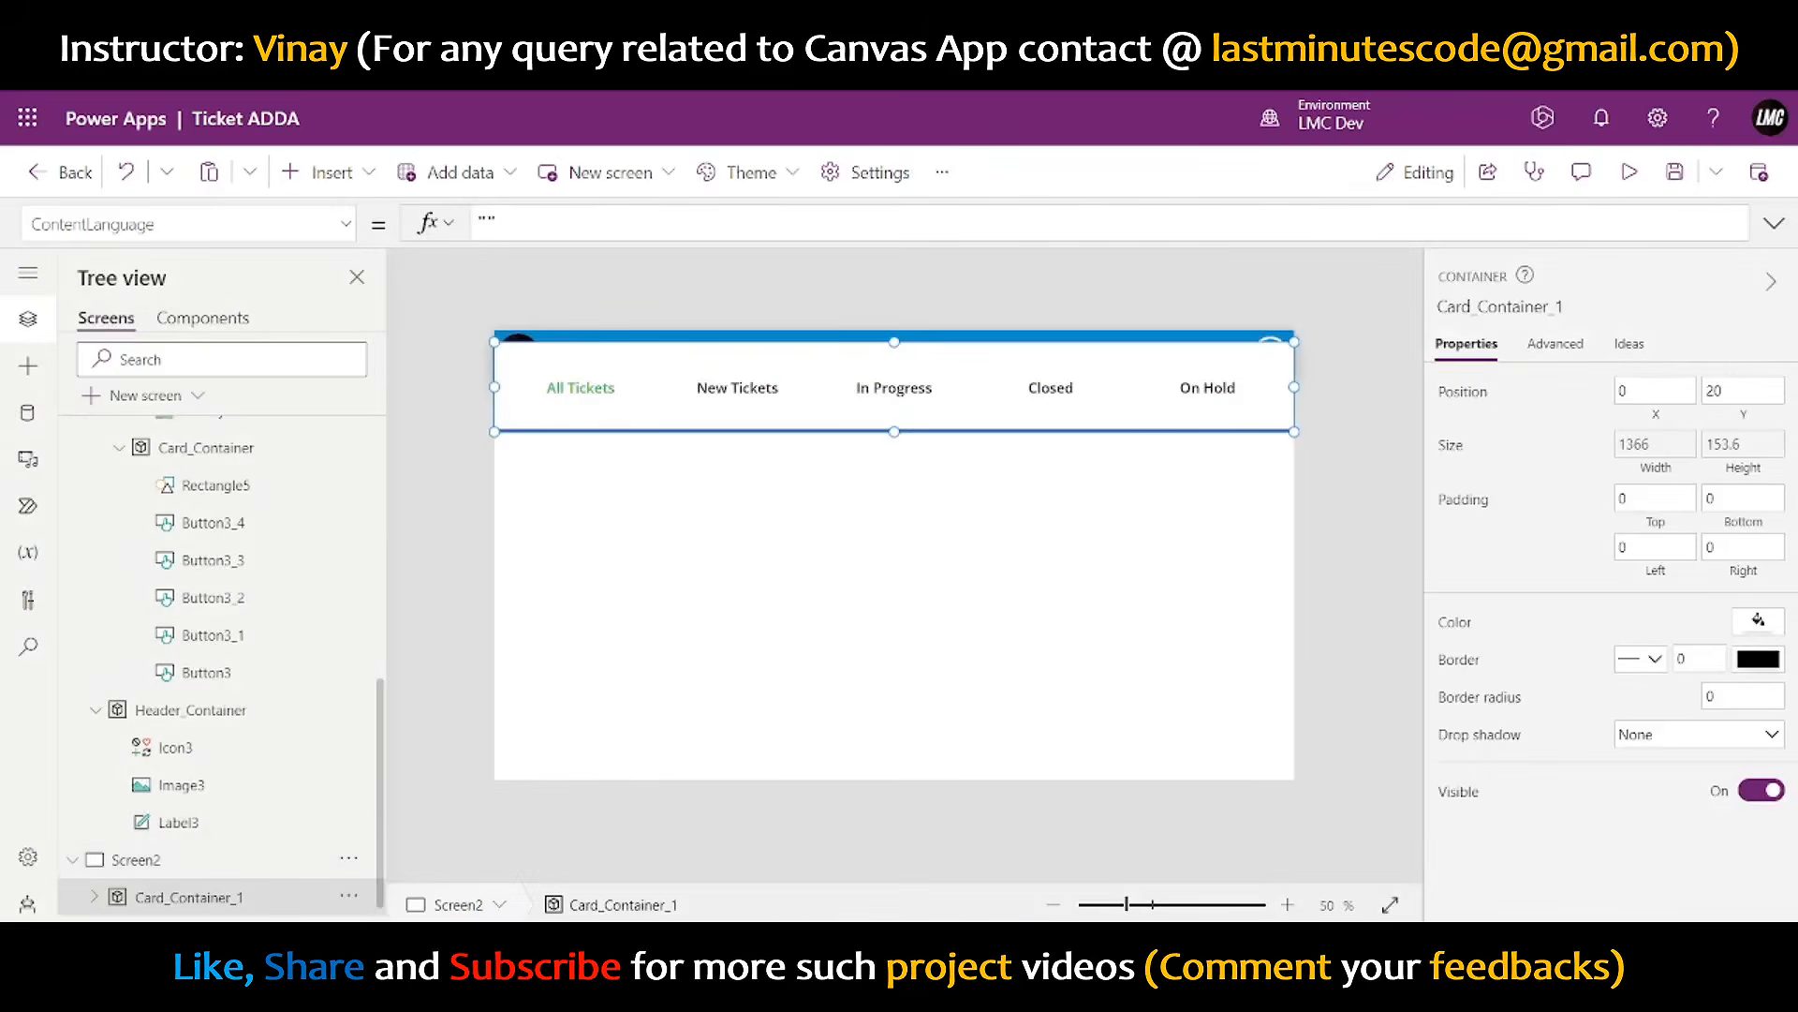
{"action": "left_click", "coordinate": [1721, 391]}
{"action": "type", "text": "80"}
{"action": "left_click", "coordinate": [1683, 330]}
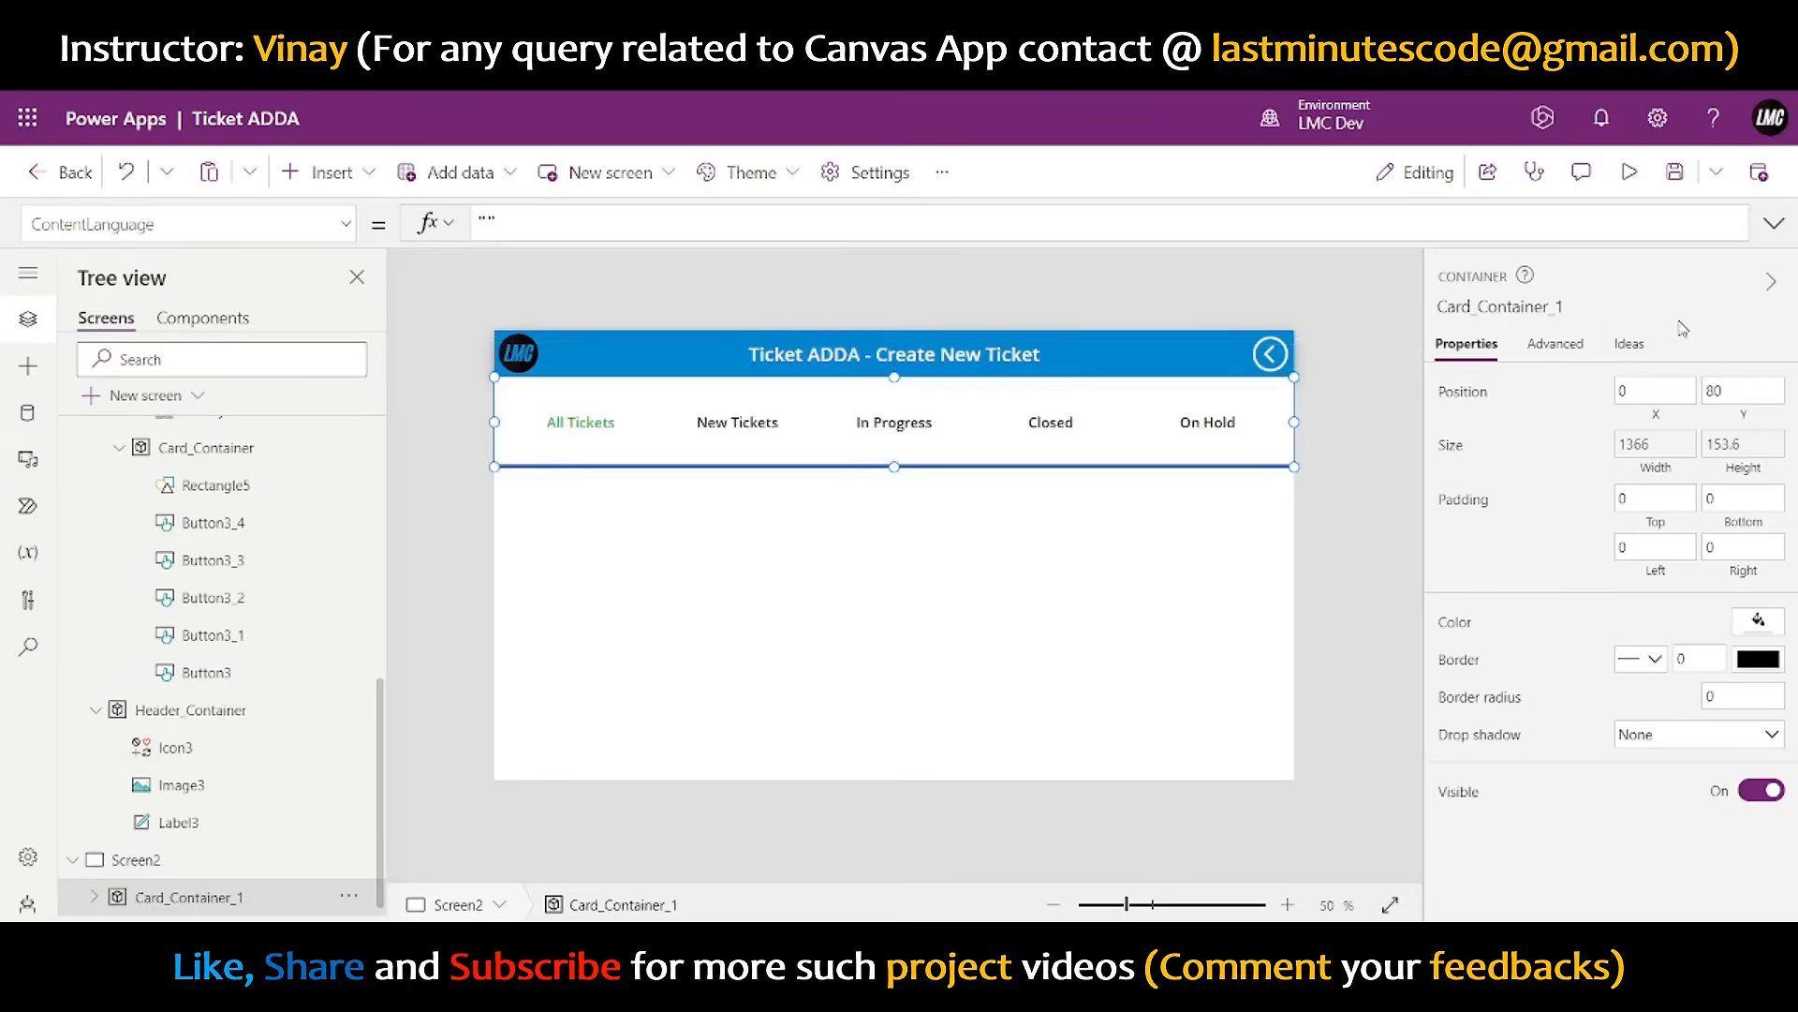
{"action": "left_click", "coordinate": [1346, 504]}
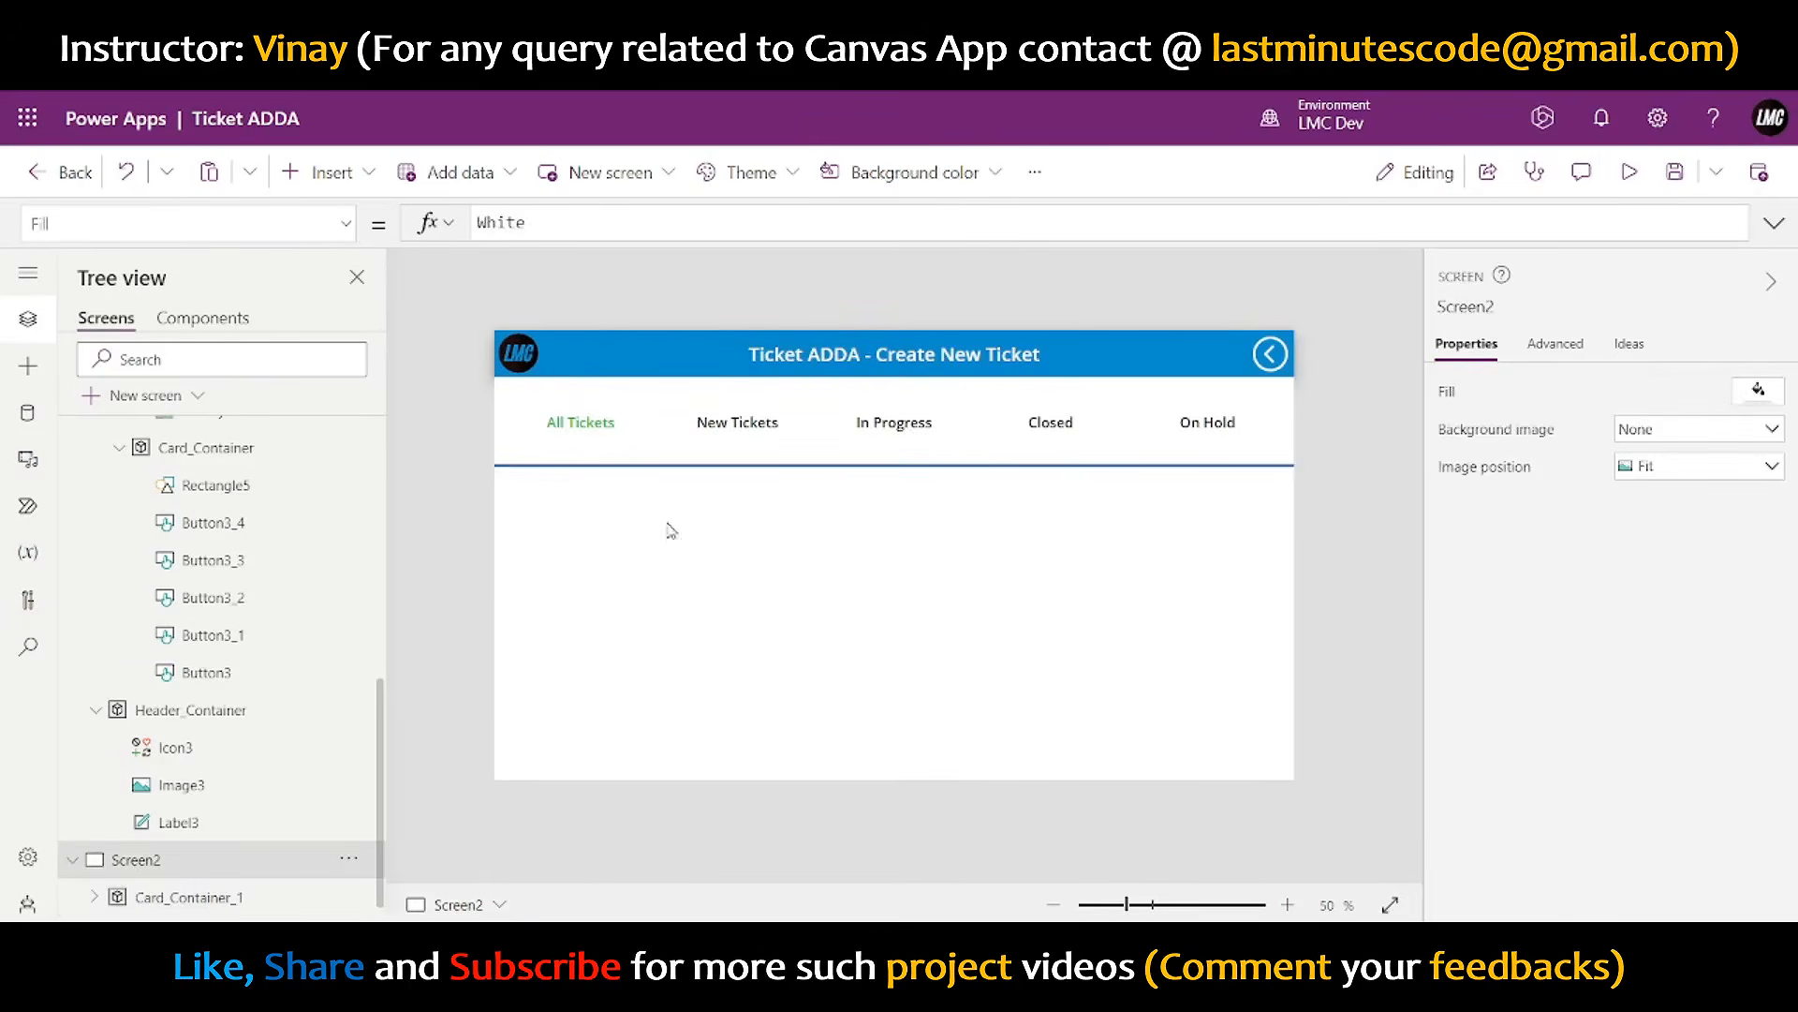
{"action": "scroll", "coordinate": [235, 843], "scroll_direction": "down", "scroll_amount": 1}
{"action": "left_click", "coordinate": [197, 859]}
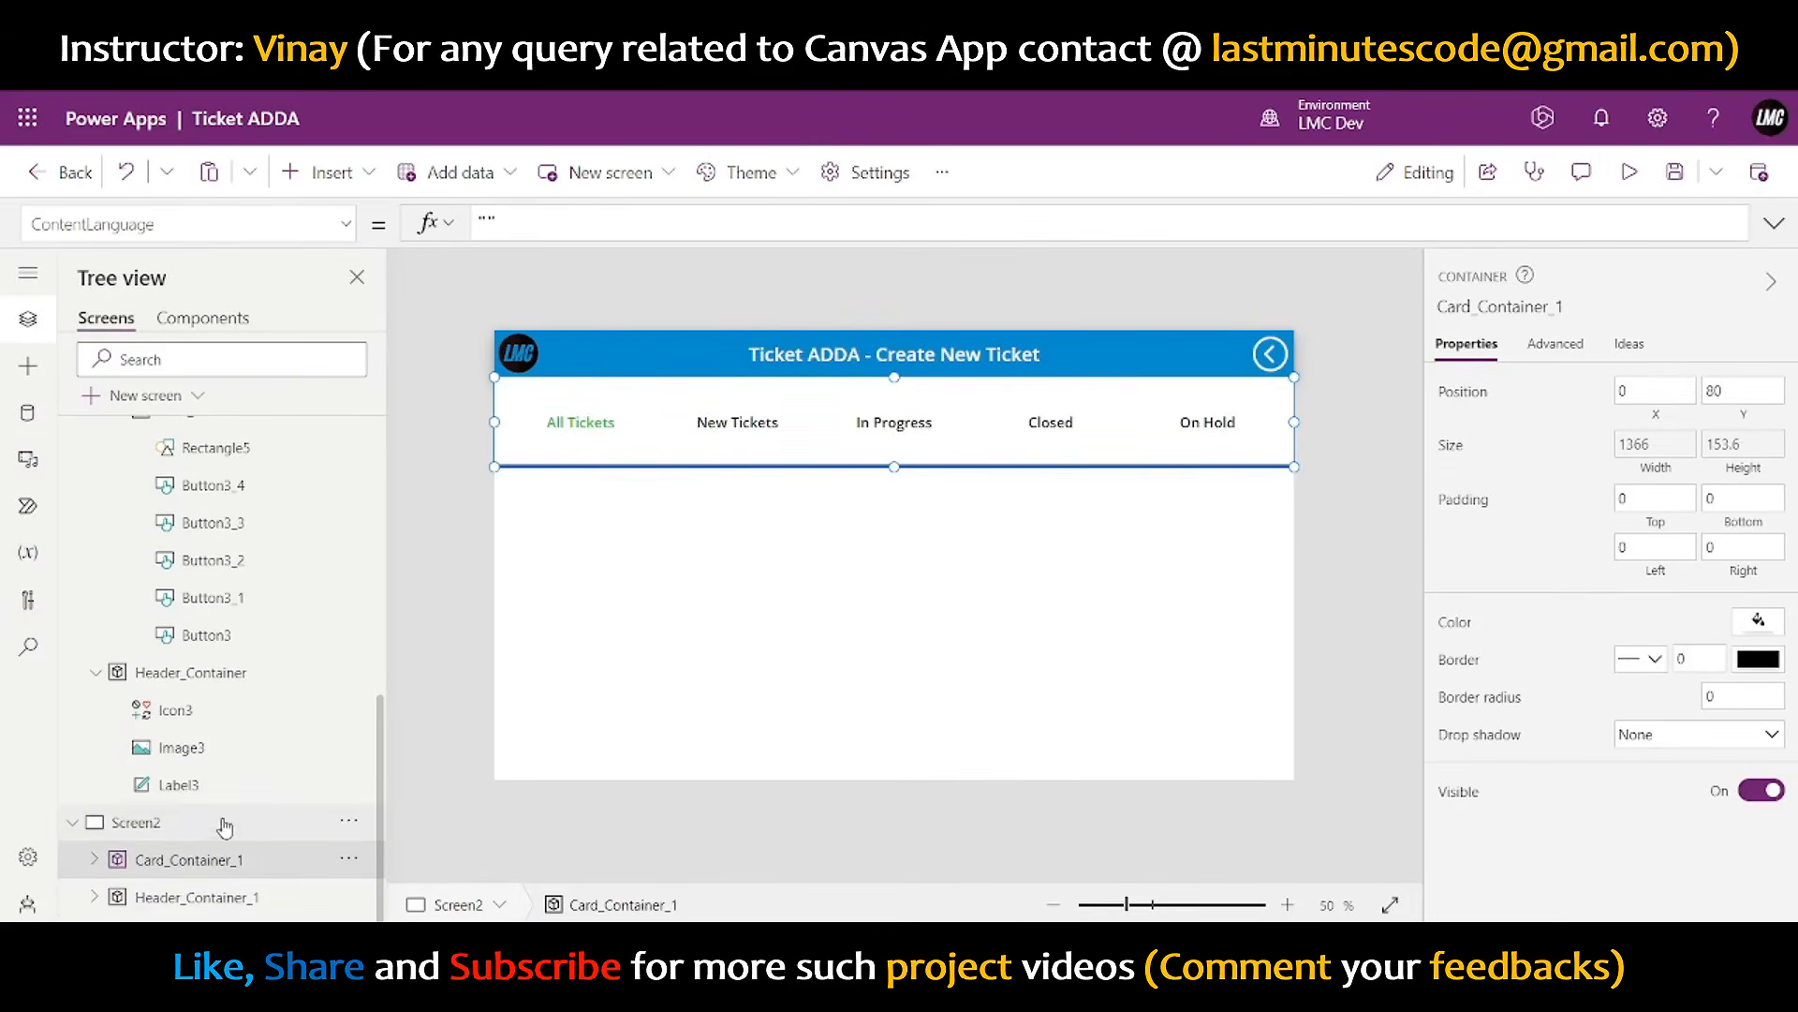
- Insert a text label on Screen2 below the card container and paste four copies of it
{"action": "left_click", "coordinate": [174, 823]}
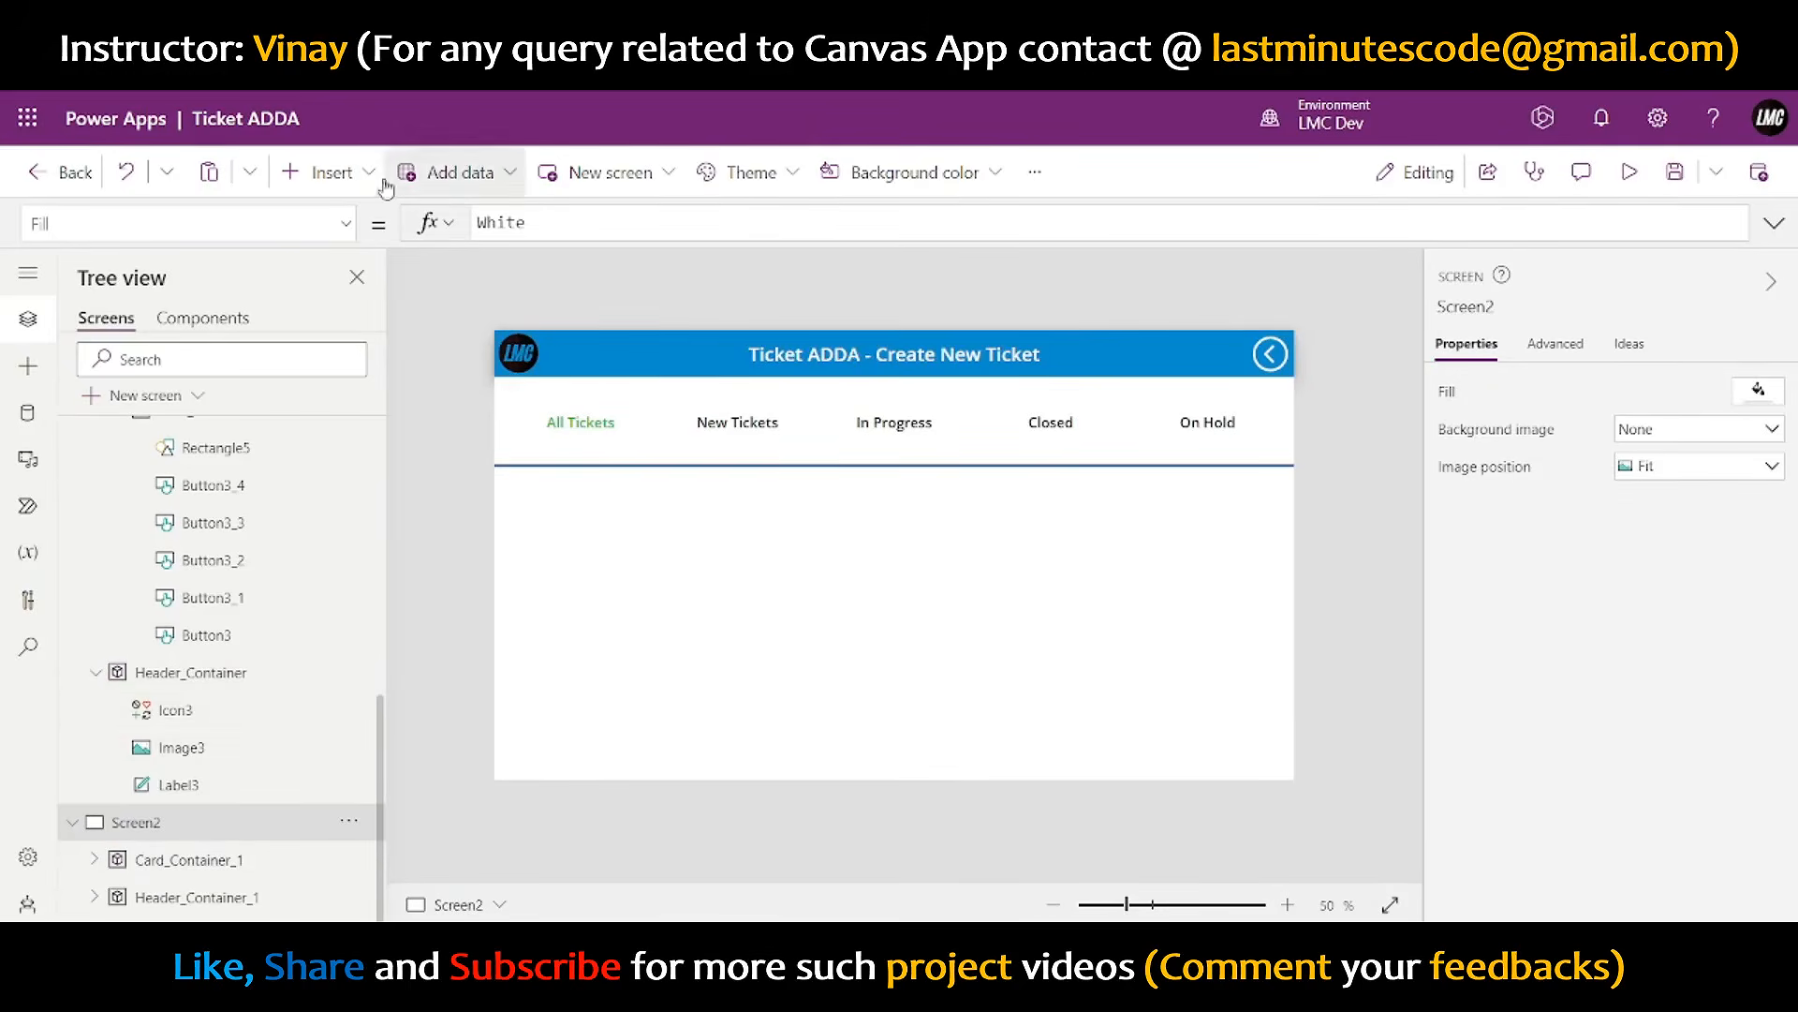
{"action": "left_click", "coordinate": [327, 171]}
{"action": "left_click", "coordinate": [383, 316]}
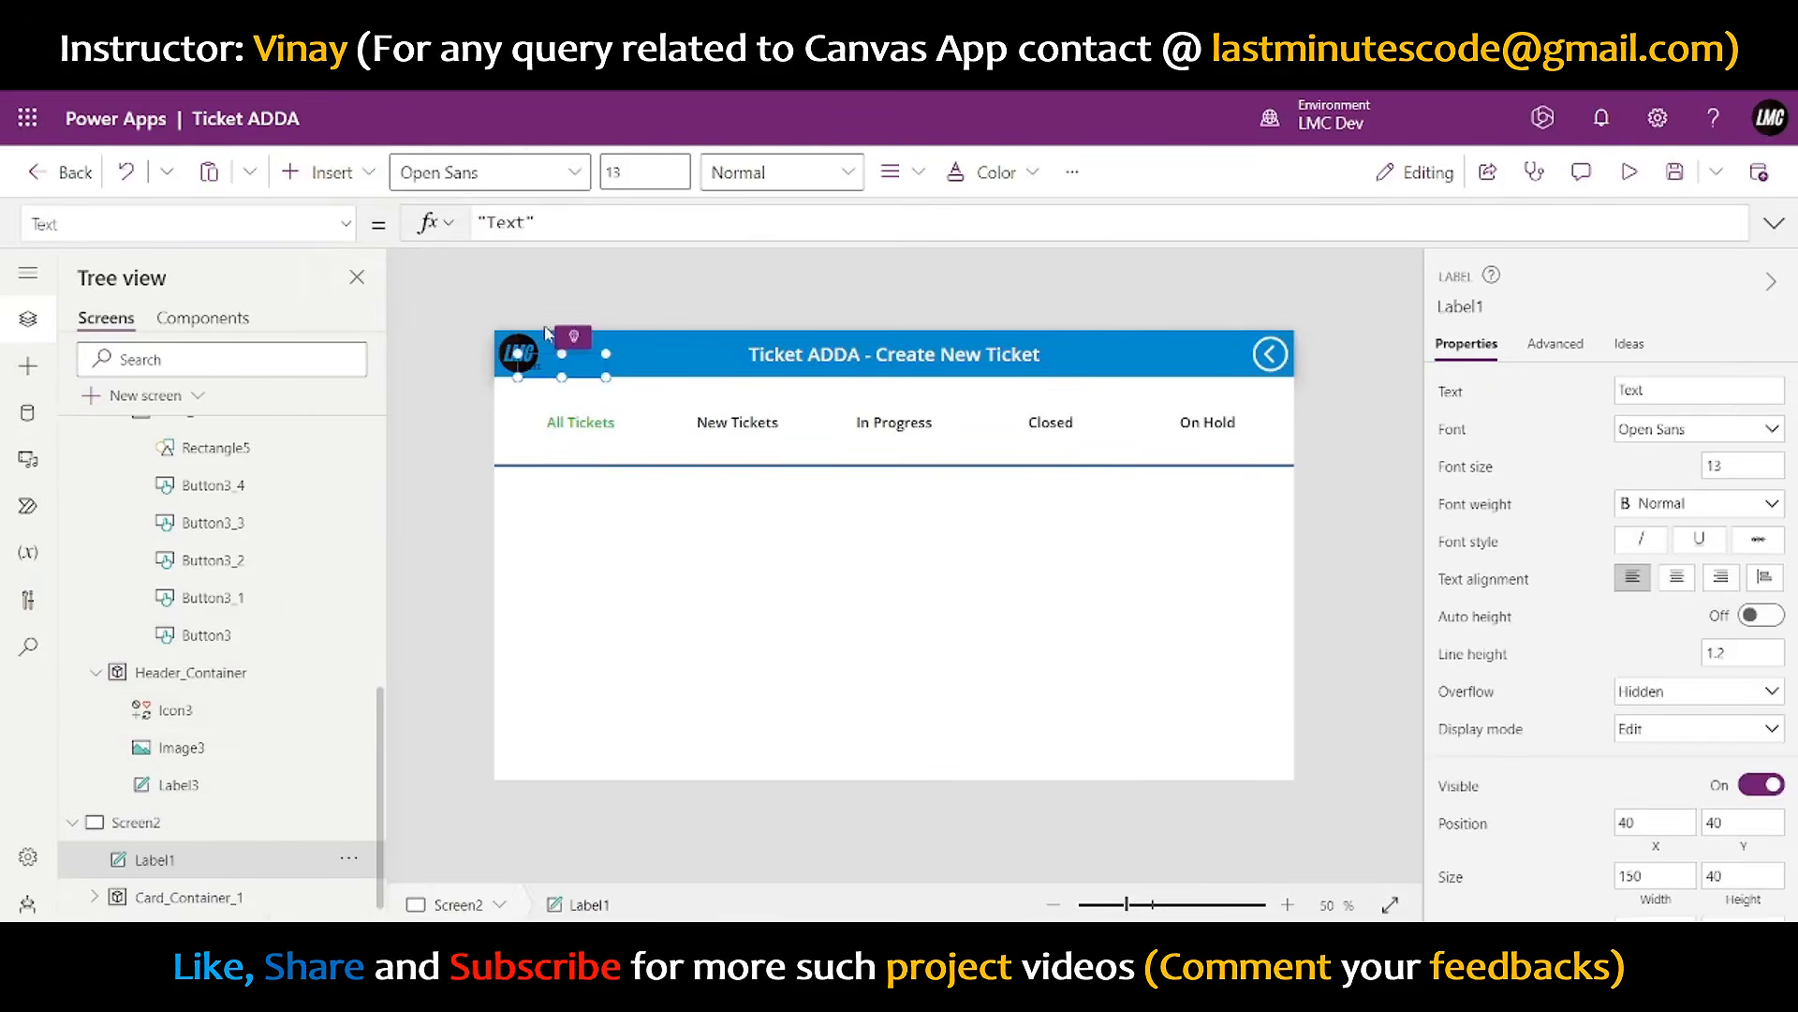
{"action": "left_click_drag", "start_coordinate": [538, 339], "coordinate": [975, 518]}
{"action": "key", "text": "ctrl+c"}
{"action": "key", "text": "ctrl+v"}
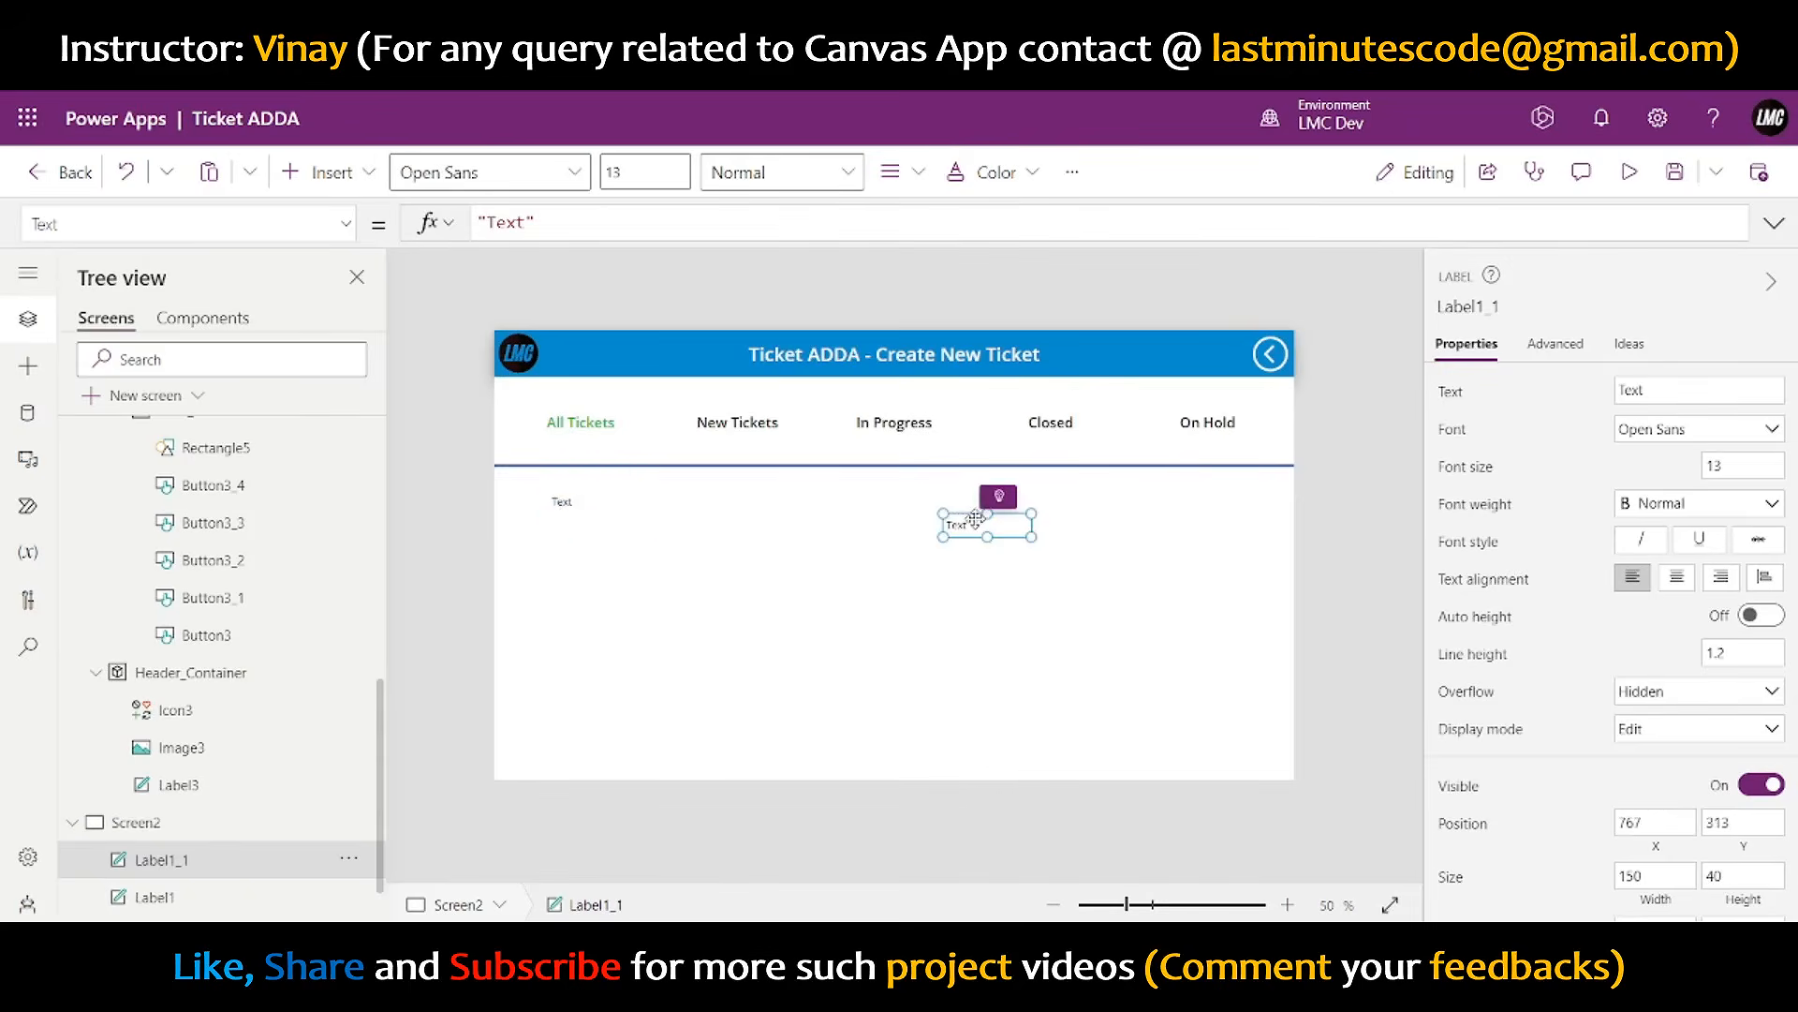
{"action": "key", "text": "ctrl+v"}
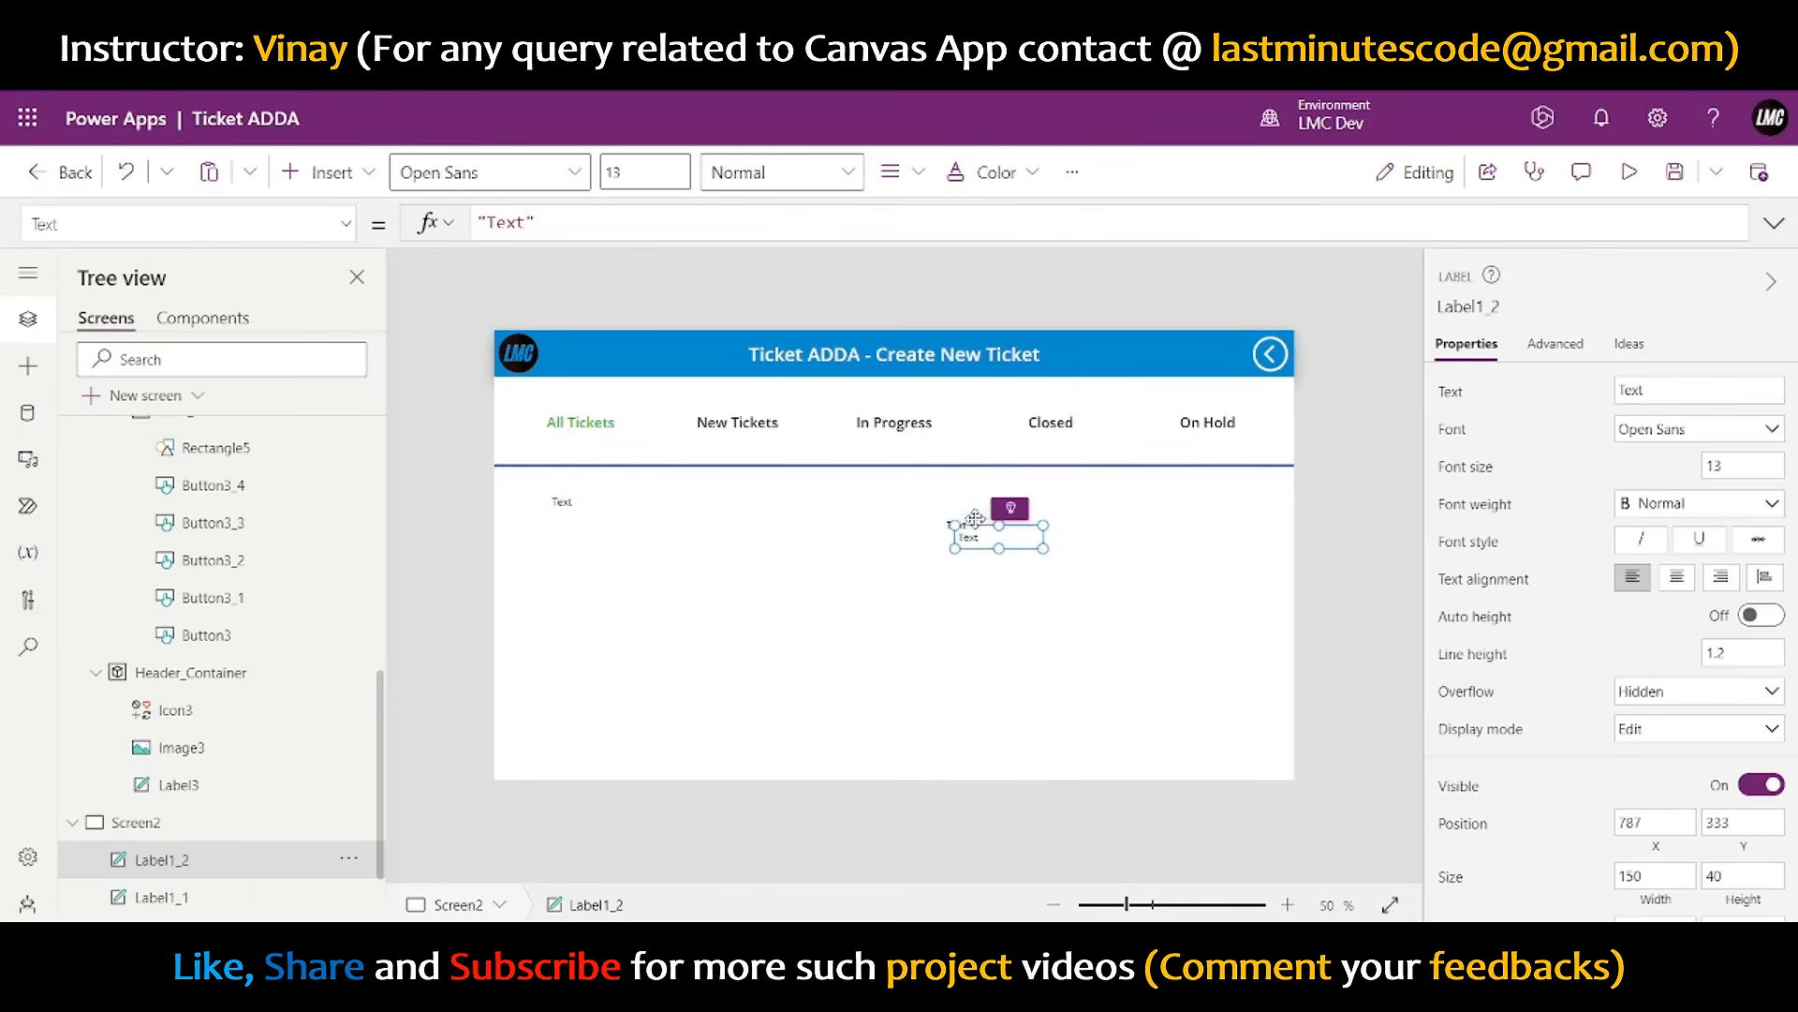
{"action": "key", "text": "ctrl+v"}
{"action": "key", "text": "ctrl+v"}
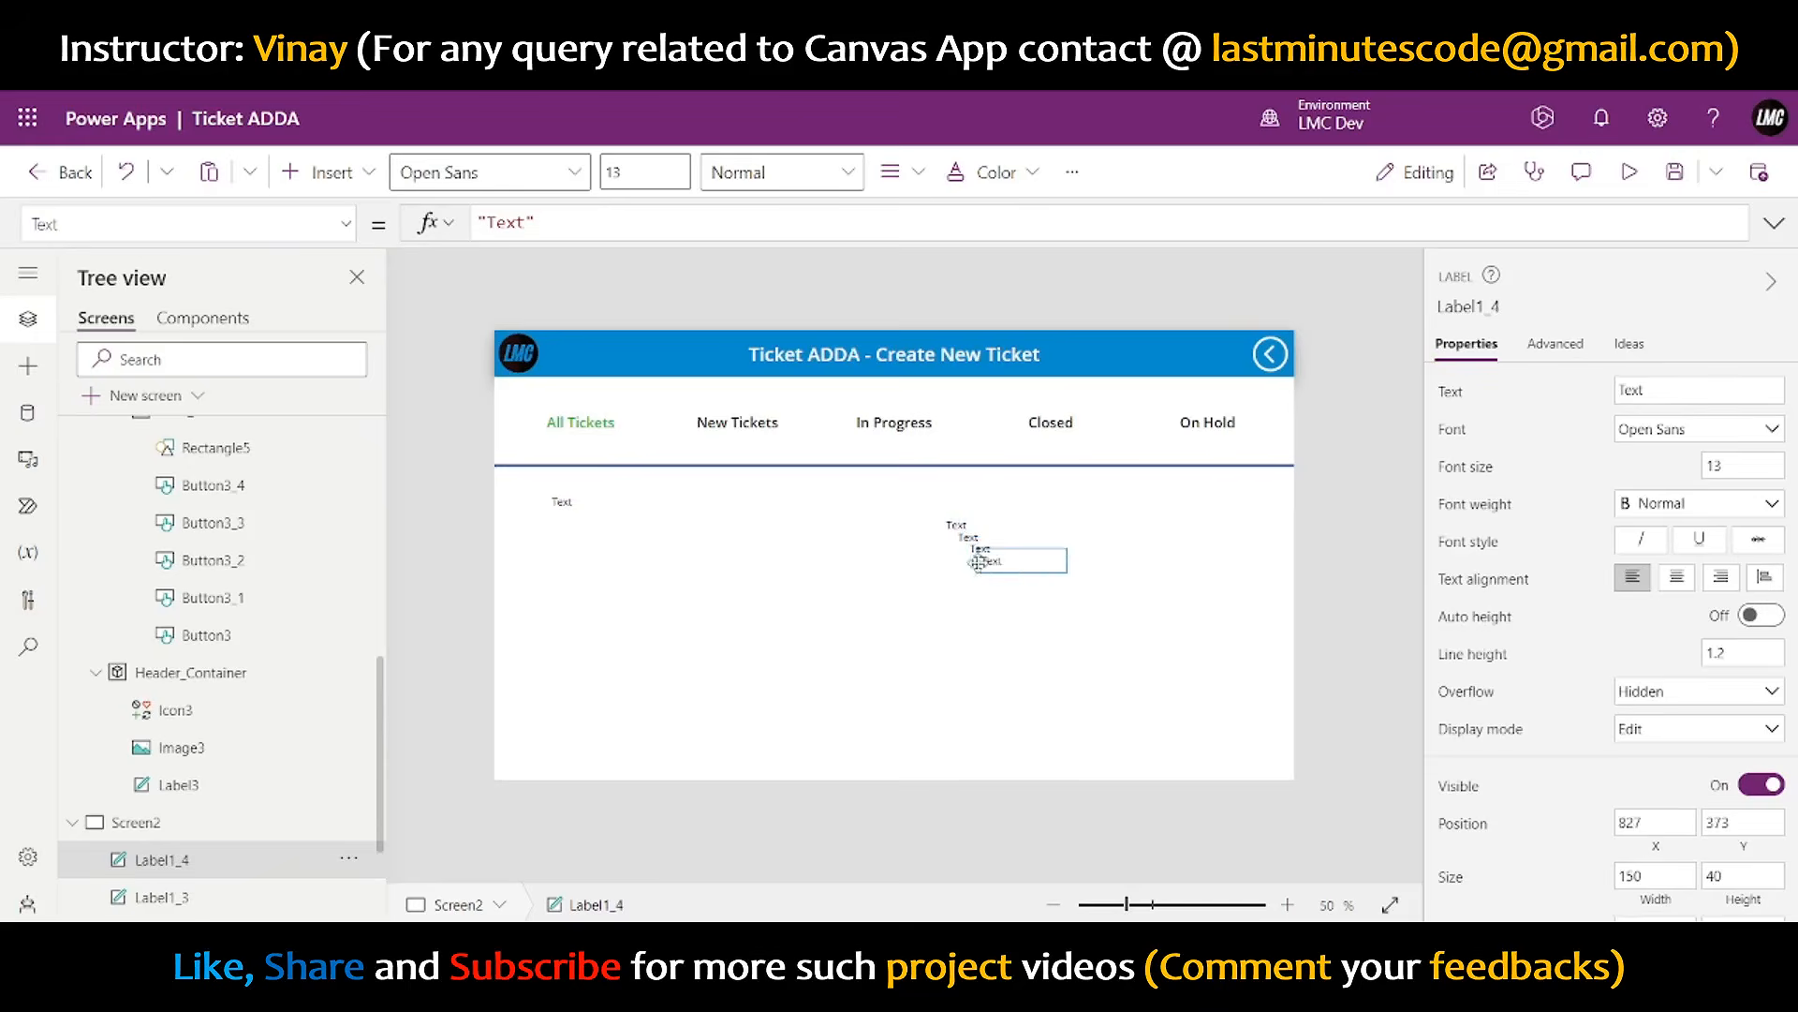
- Spread the copied labels below the cards, leaving three labels in the left column and two in the right column
{"action": "left_click_drag", "start_coordinate": [990, 553], "coordinate": [593, 586]}
{"action": "left_click_drag", "start_coordinate": [1002, 551], "coordinate": [665, 682]}
{"action": "left_click_drag", "start_coordinate": [777, 613], "coordinate": [995, 605]}
{"action": "left_click", "coordinate": [957, 523]}
{"action": "left_click", "coordinate": [972, 493]}
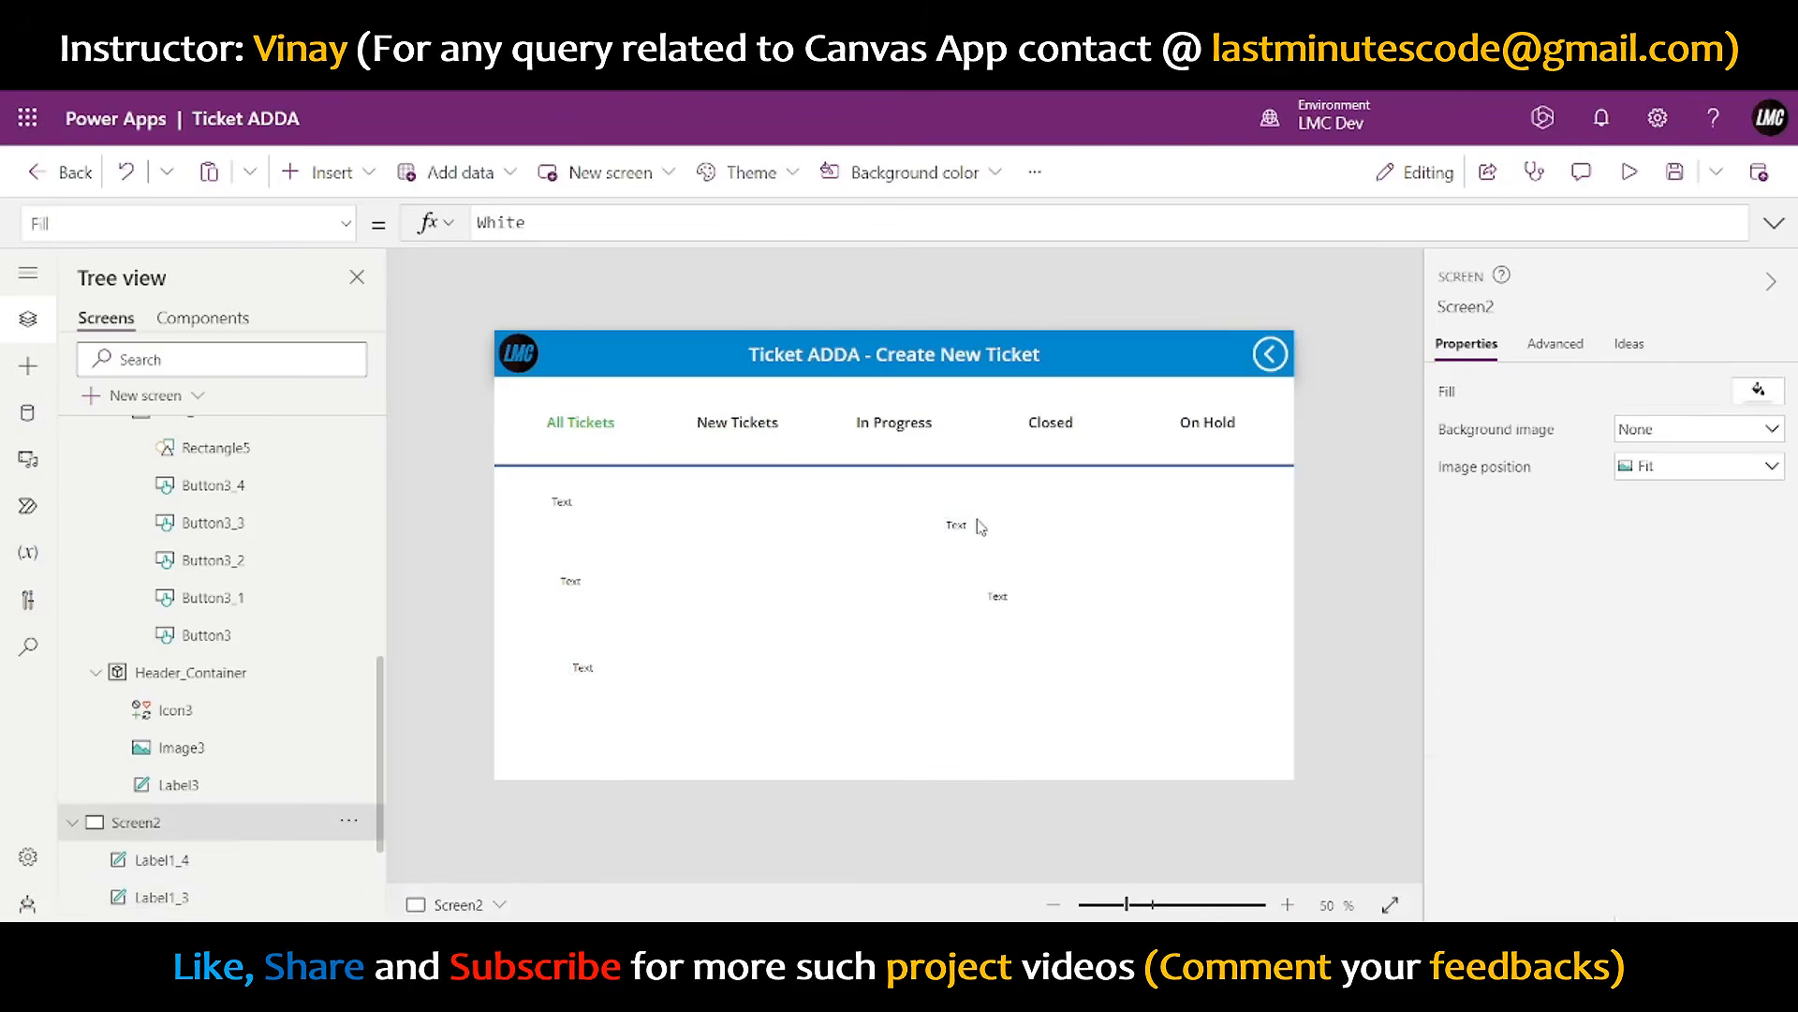
{"action": "left_click", "coordinate": [970, 525]}
{"action": "left_click_drag", "start_coordinate": [968, 523], "coordinate": [970, 490]}
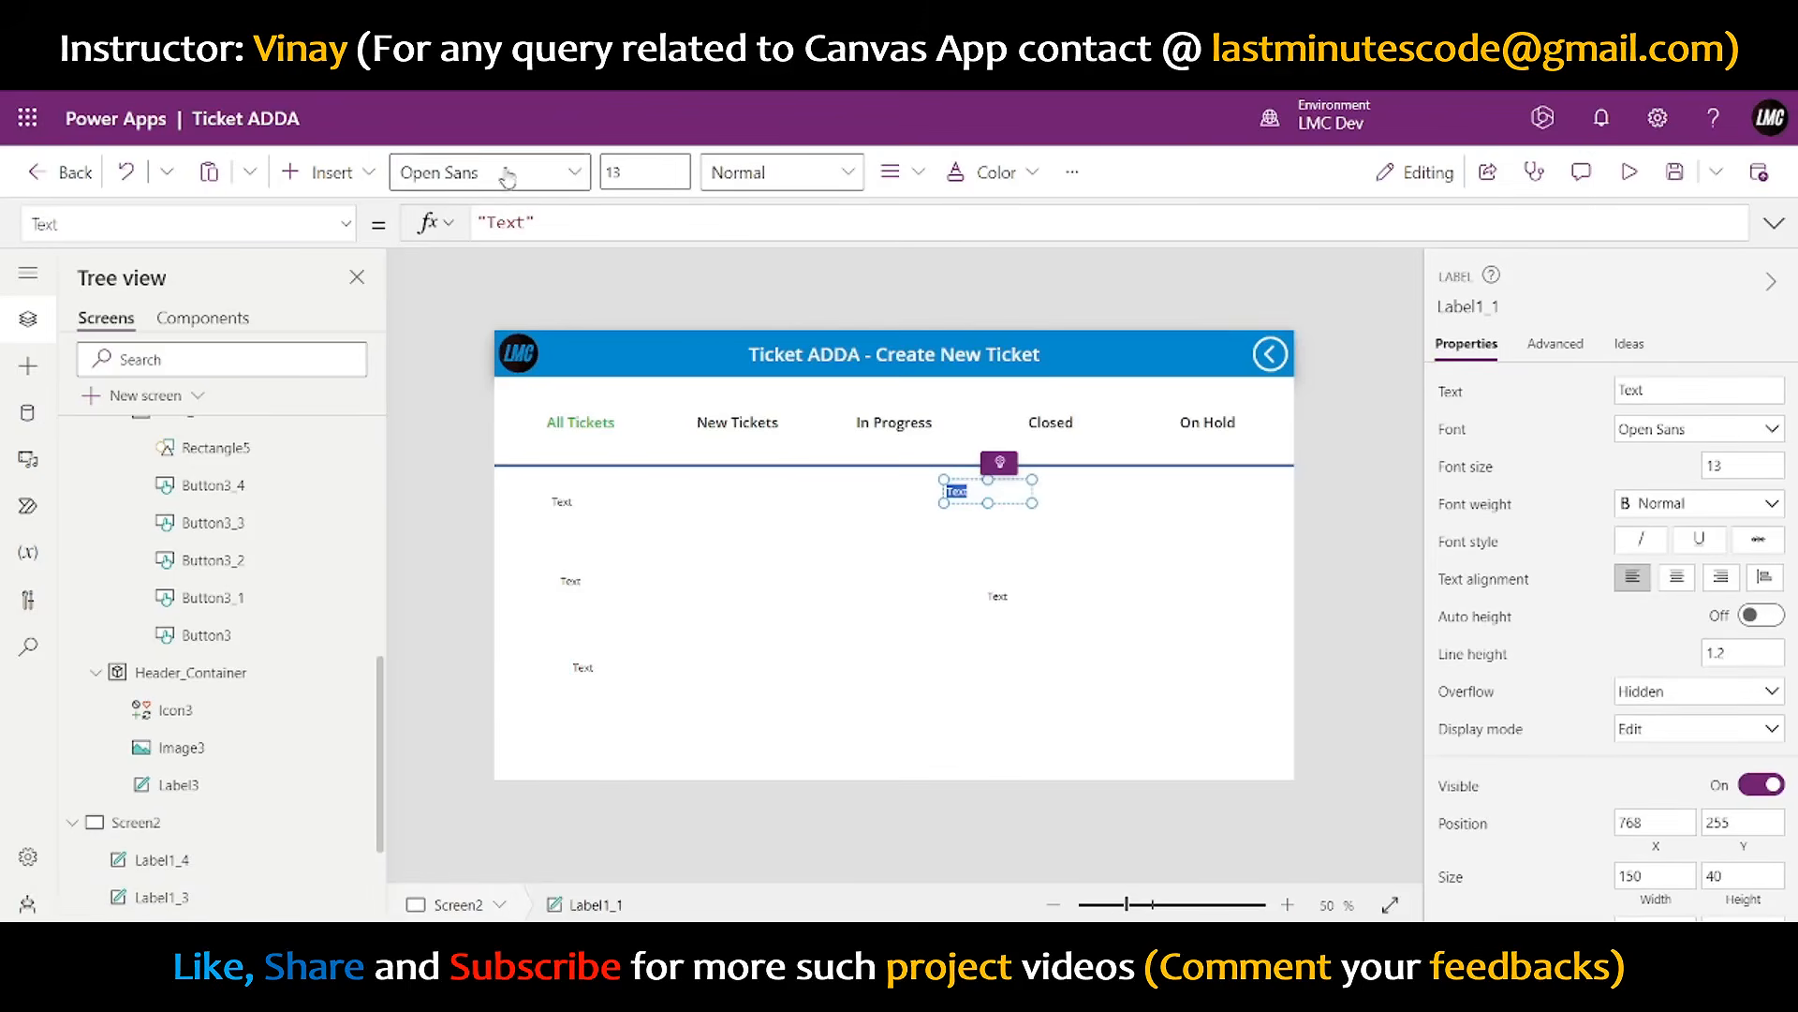
- Insert a text input and duplicate it twice, placing one at the first left label and one at each right-column label
{"action": "left_click", "coordinate": [330, 171]}
{"action": "left_click", "coordinate": [385, 400]}
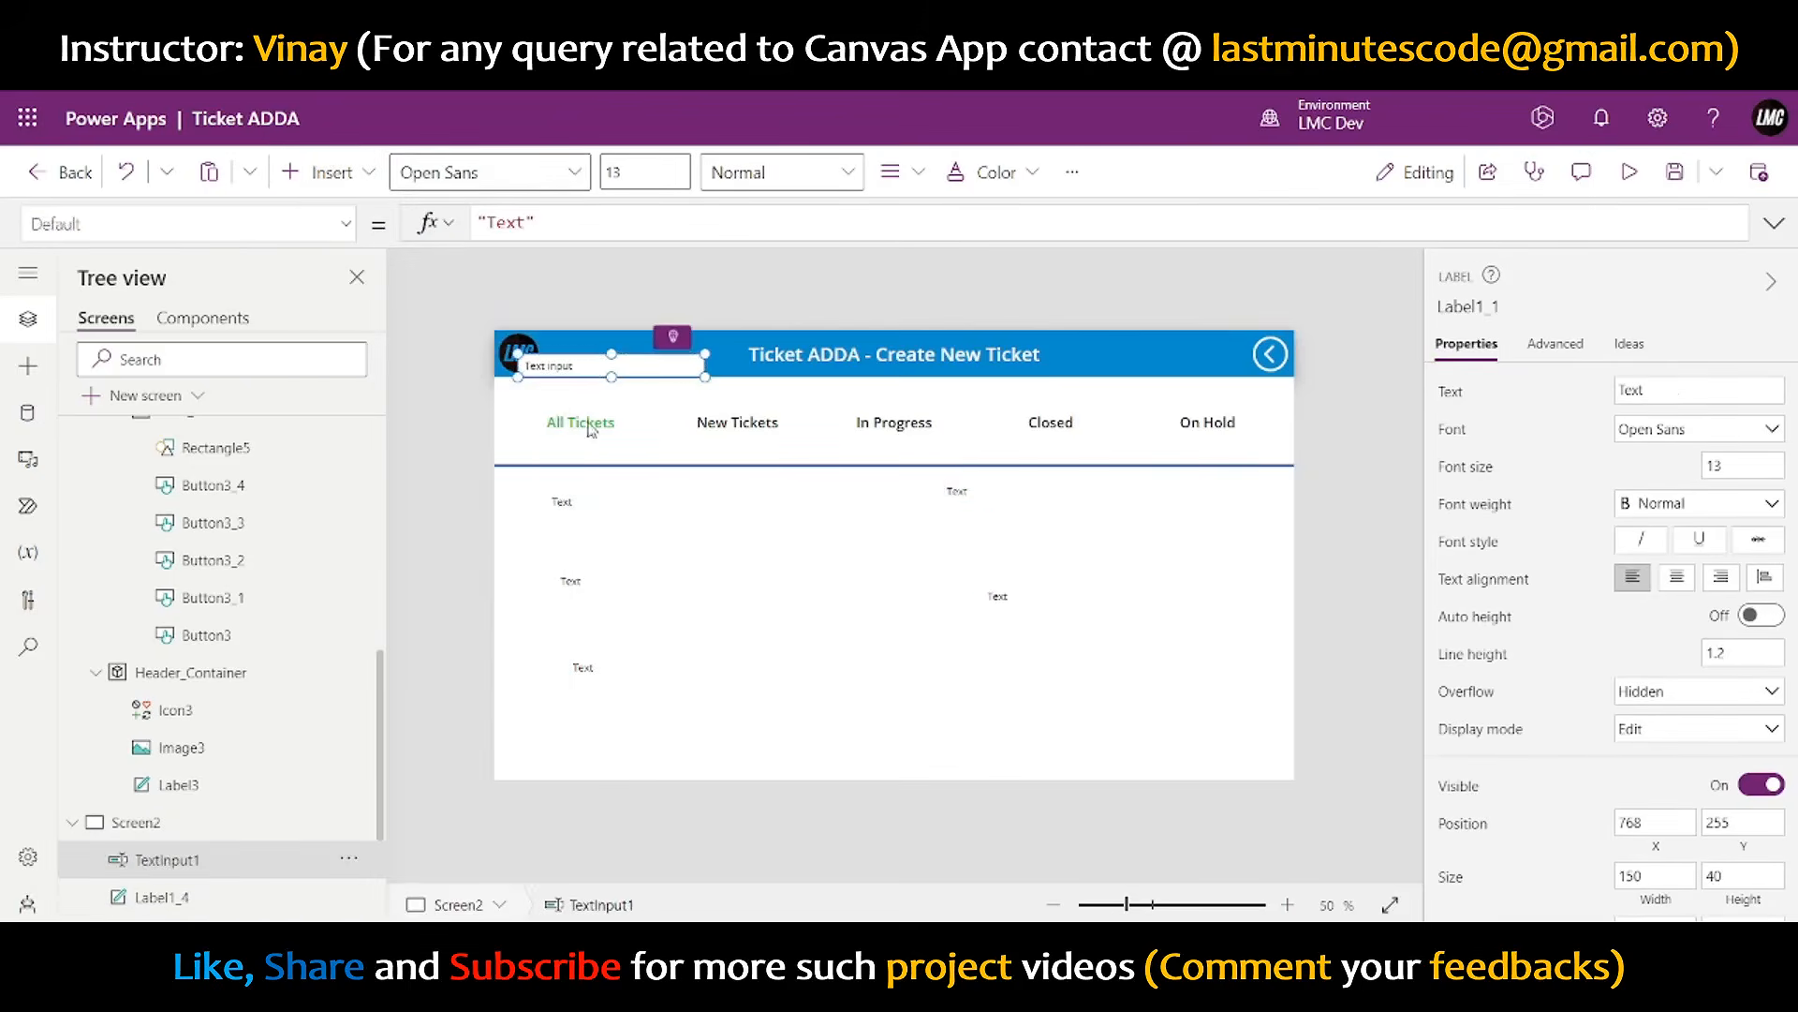
{"action": "left_click_drag", "start_coordinate": [594, 342], "coordinate": [1080, 490]}
{"action": "key", "text": "ctrl+c"}
{"action": "key", "text": "ctrl+v"}
{"action": "key", "text": "ctrl+v"}
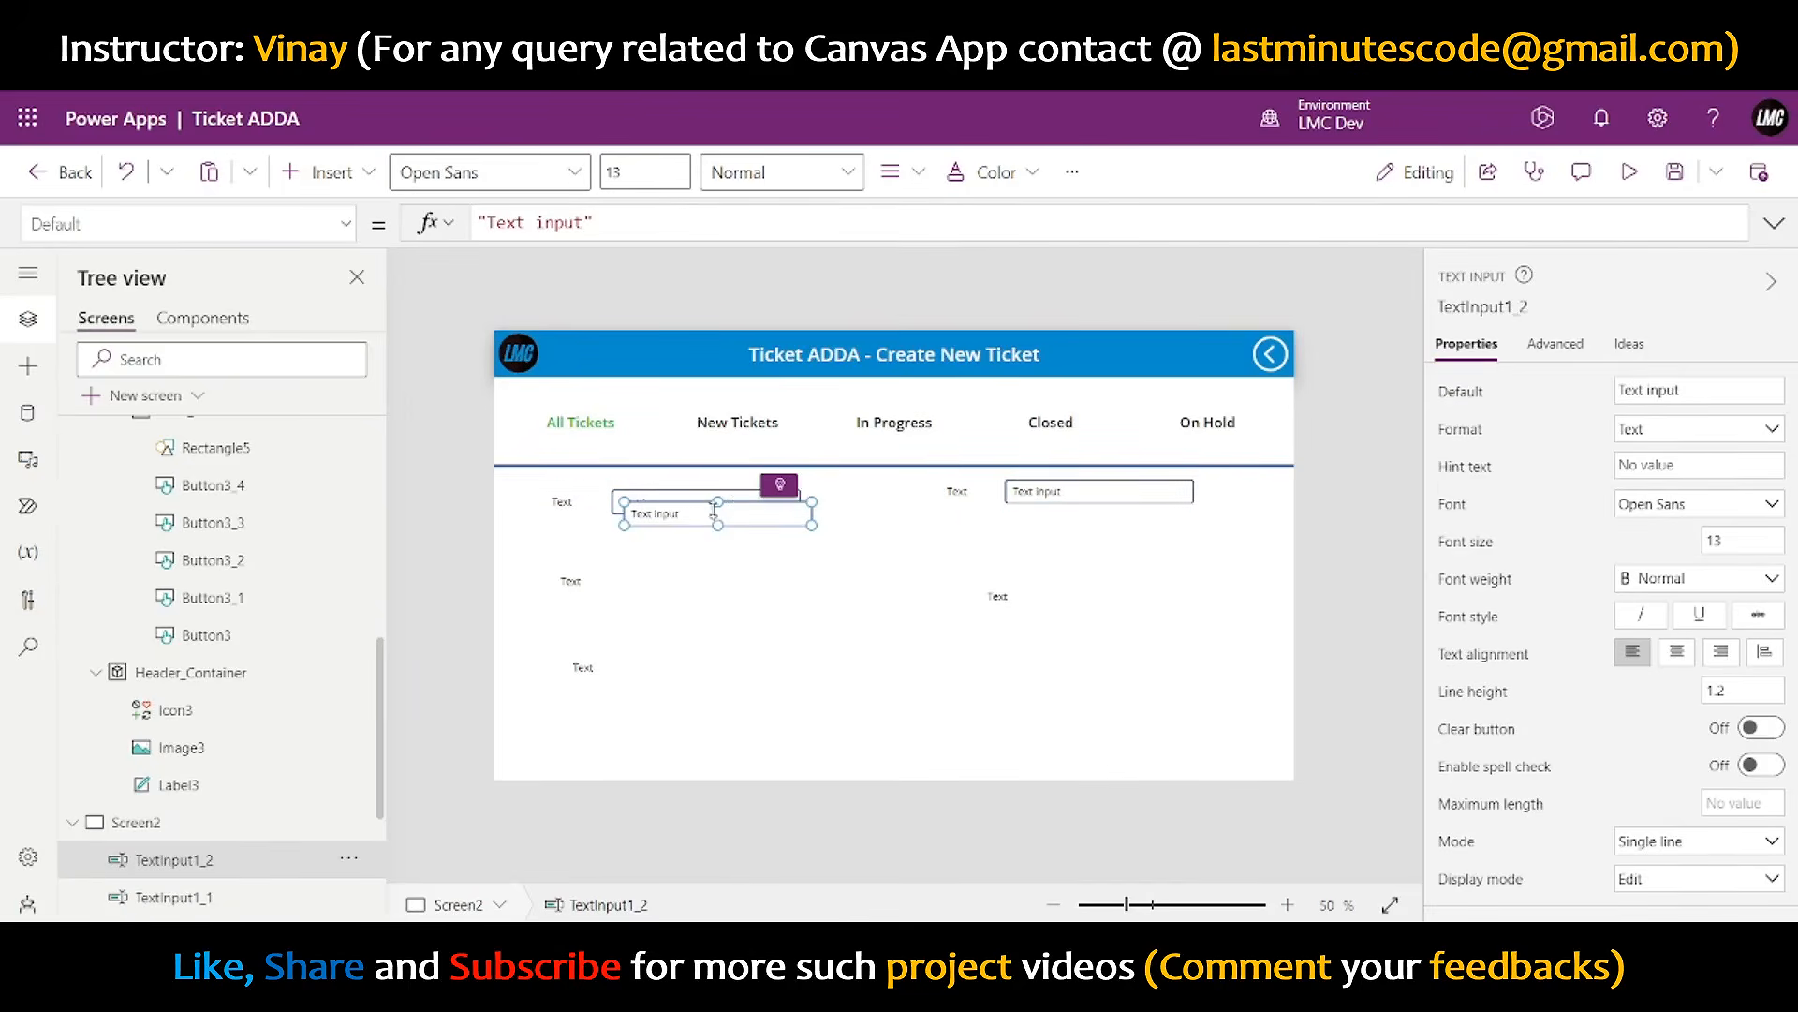
{"action": "left_click_drag", "start_coordinate": [703, 511], "coordinate": [1111, 644]}
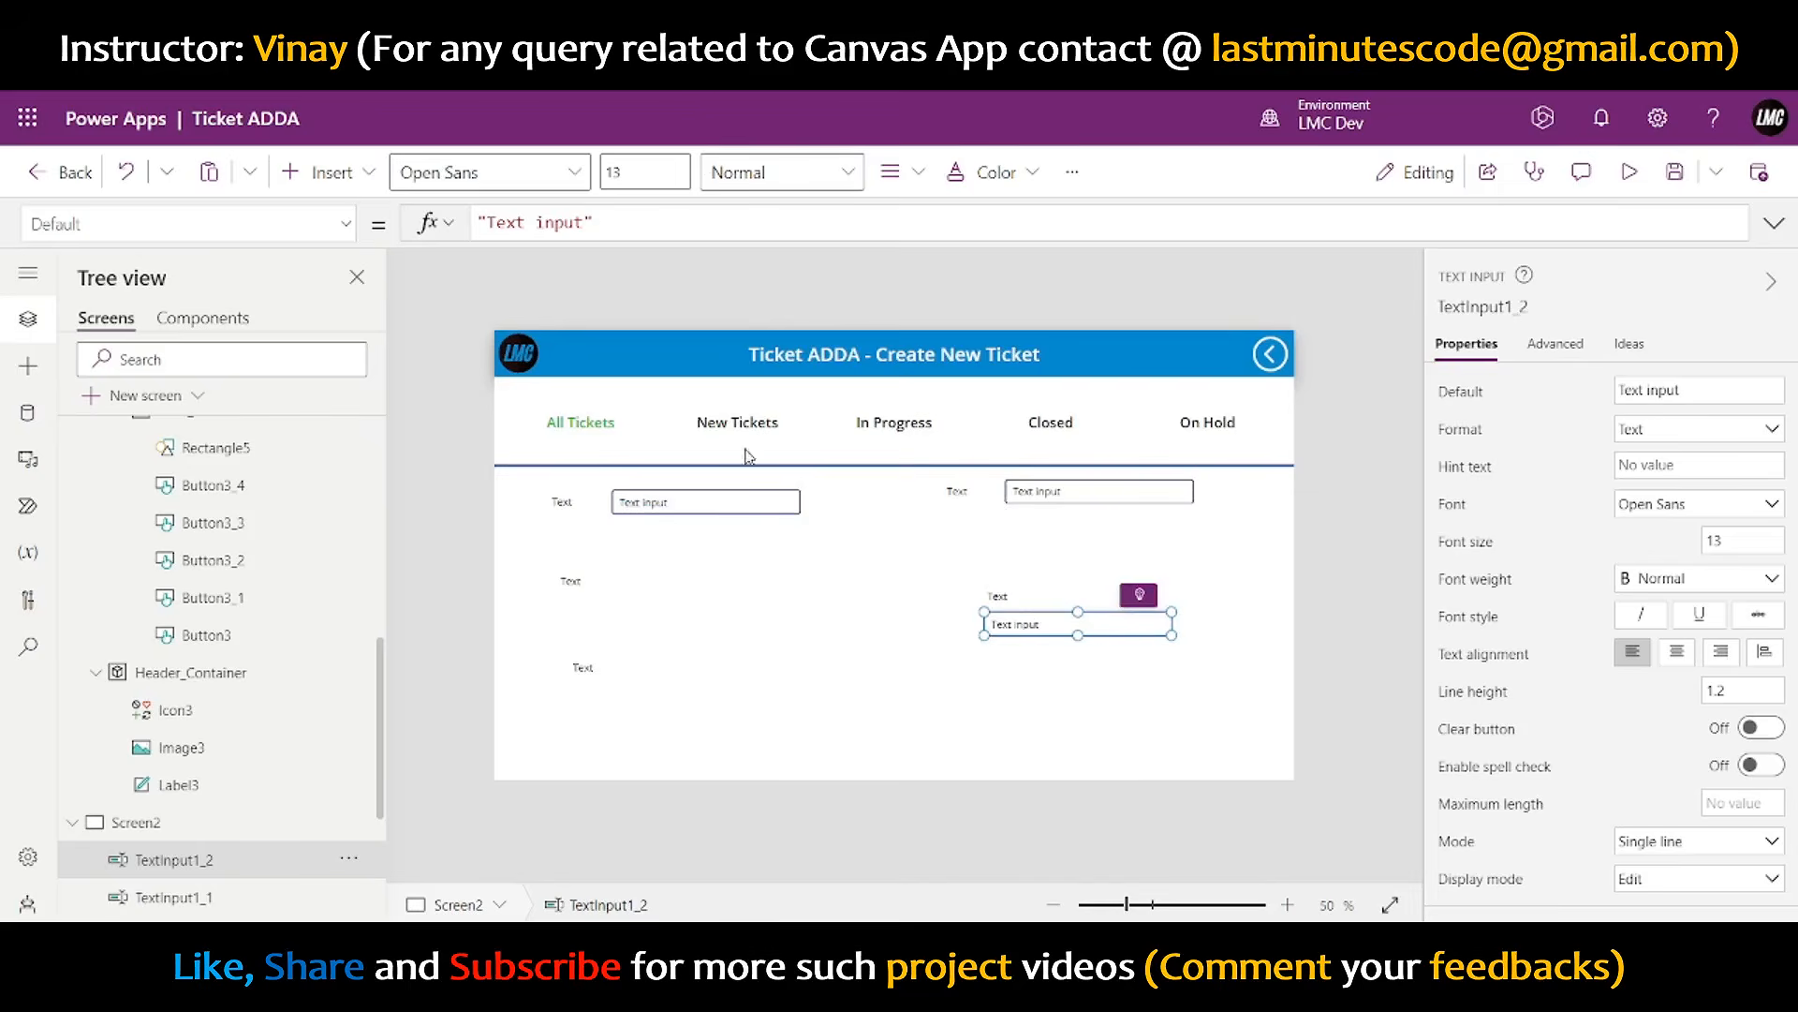
- Insert a drop down near the second left-column label and place a copy of it beside the third label
{"action": "left_click", "coordinate": [327, 172]}
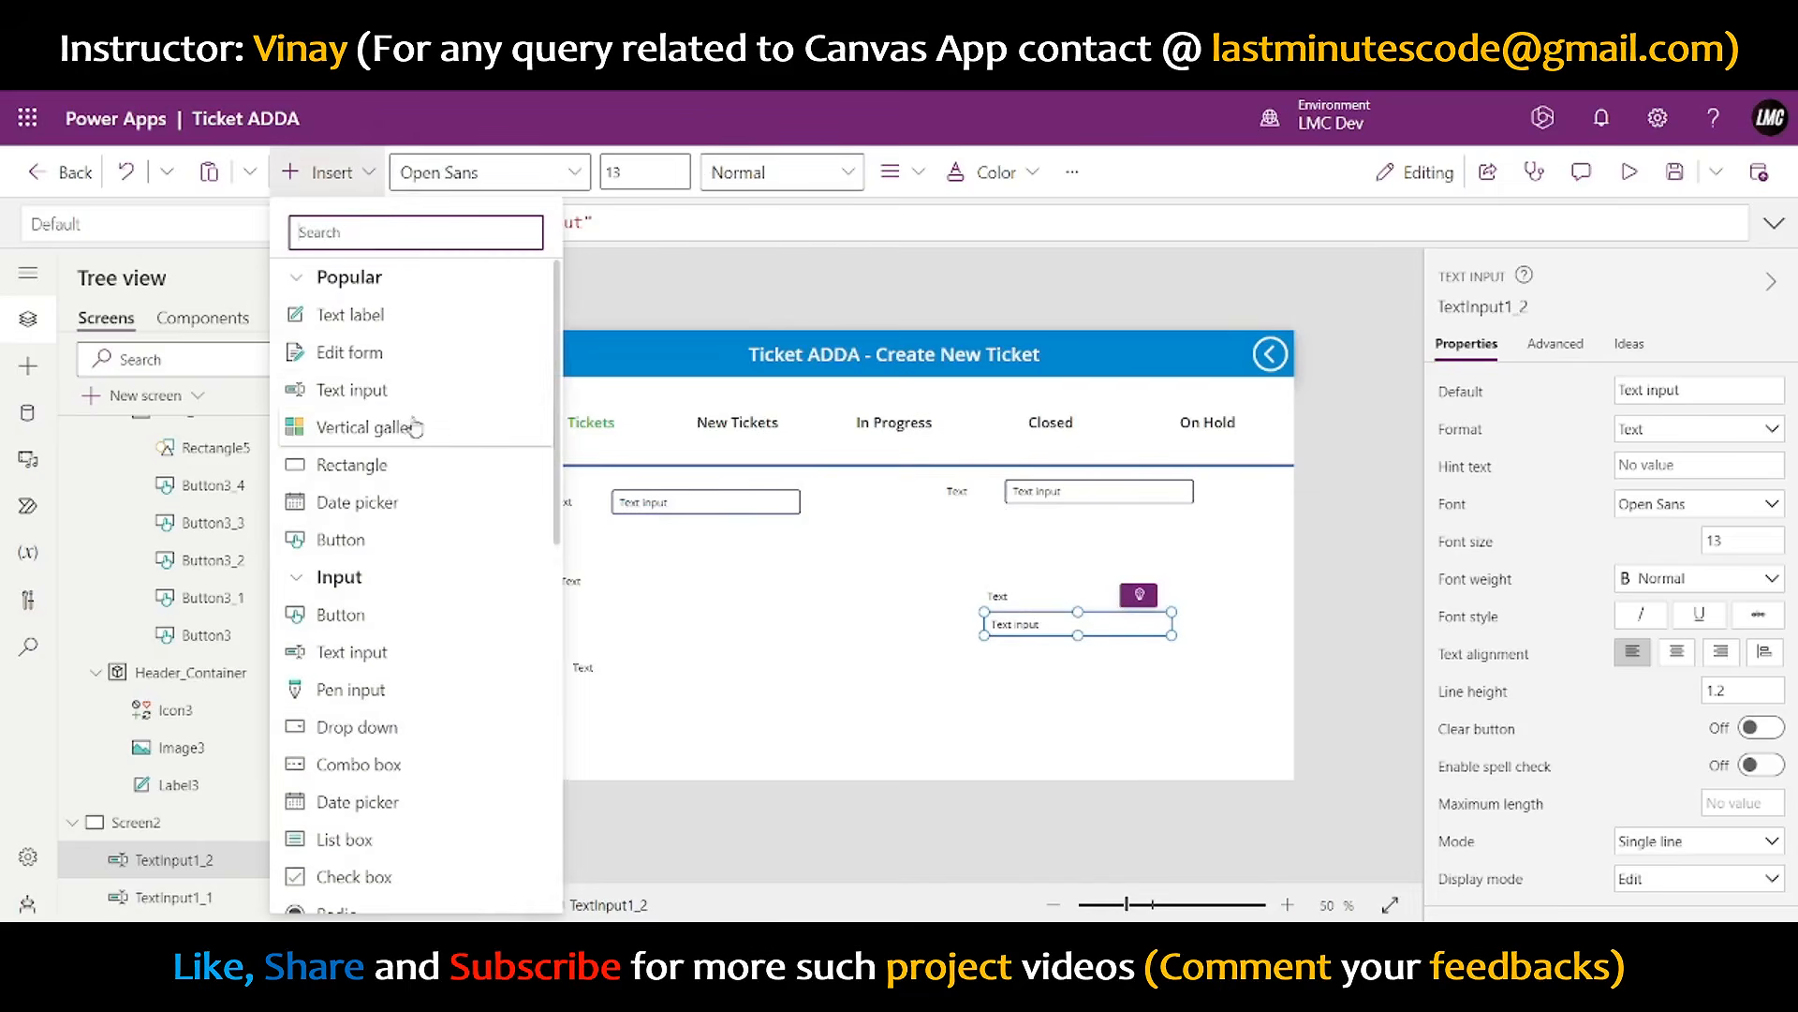
{"action": "type", "text": "dr"}
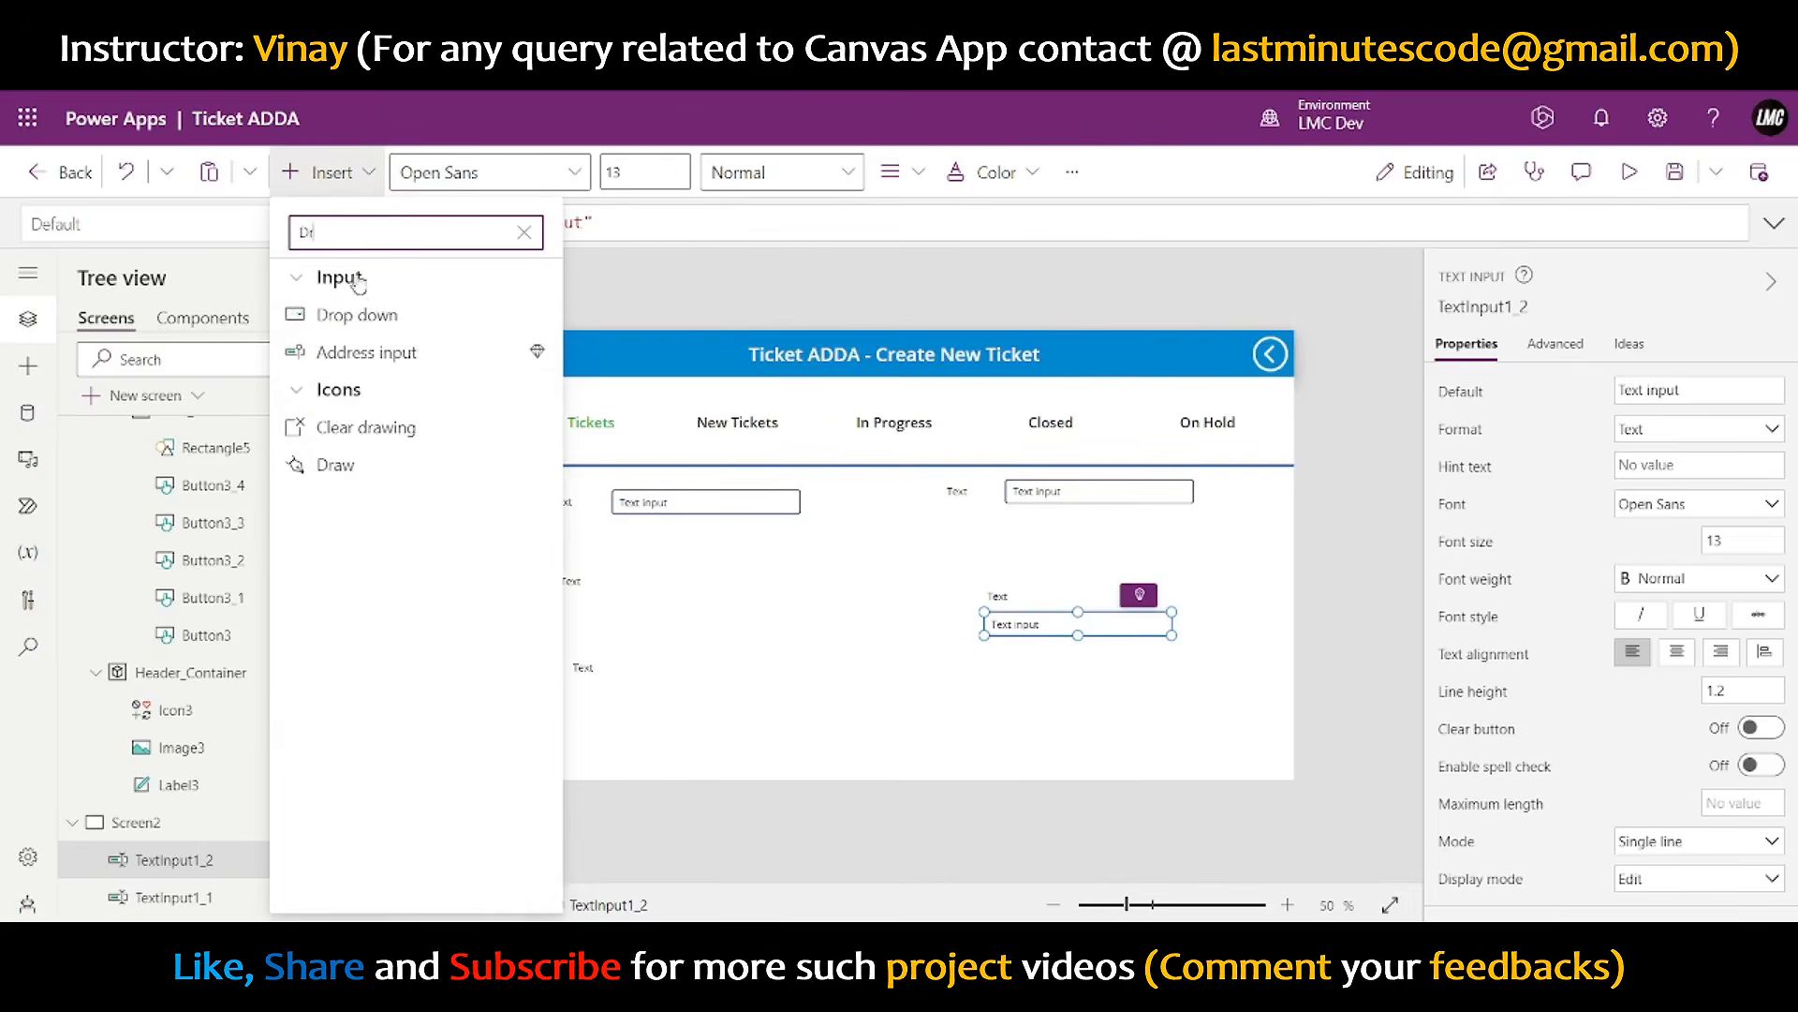
{"action": "left_click", "coordinate": [377, 310]}
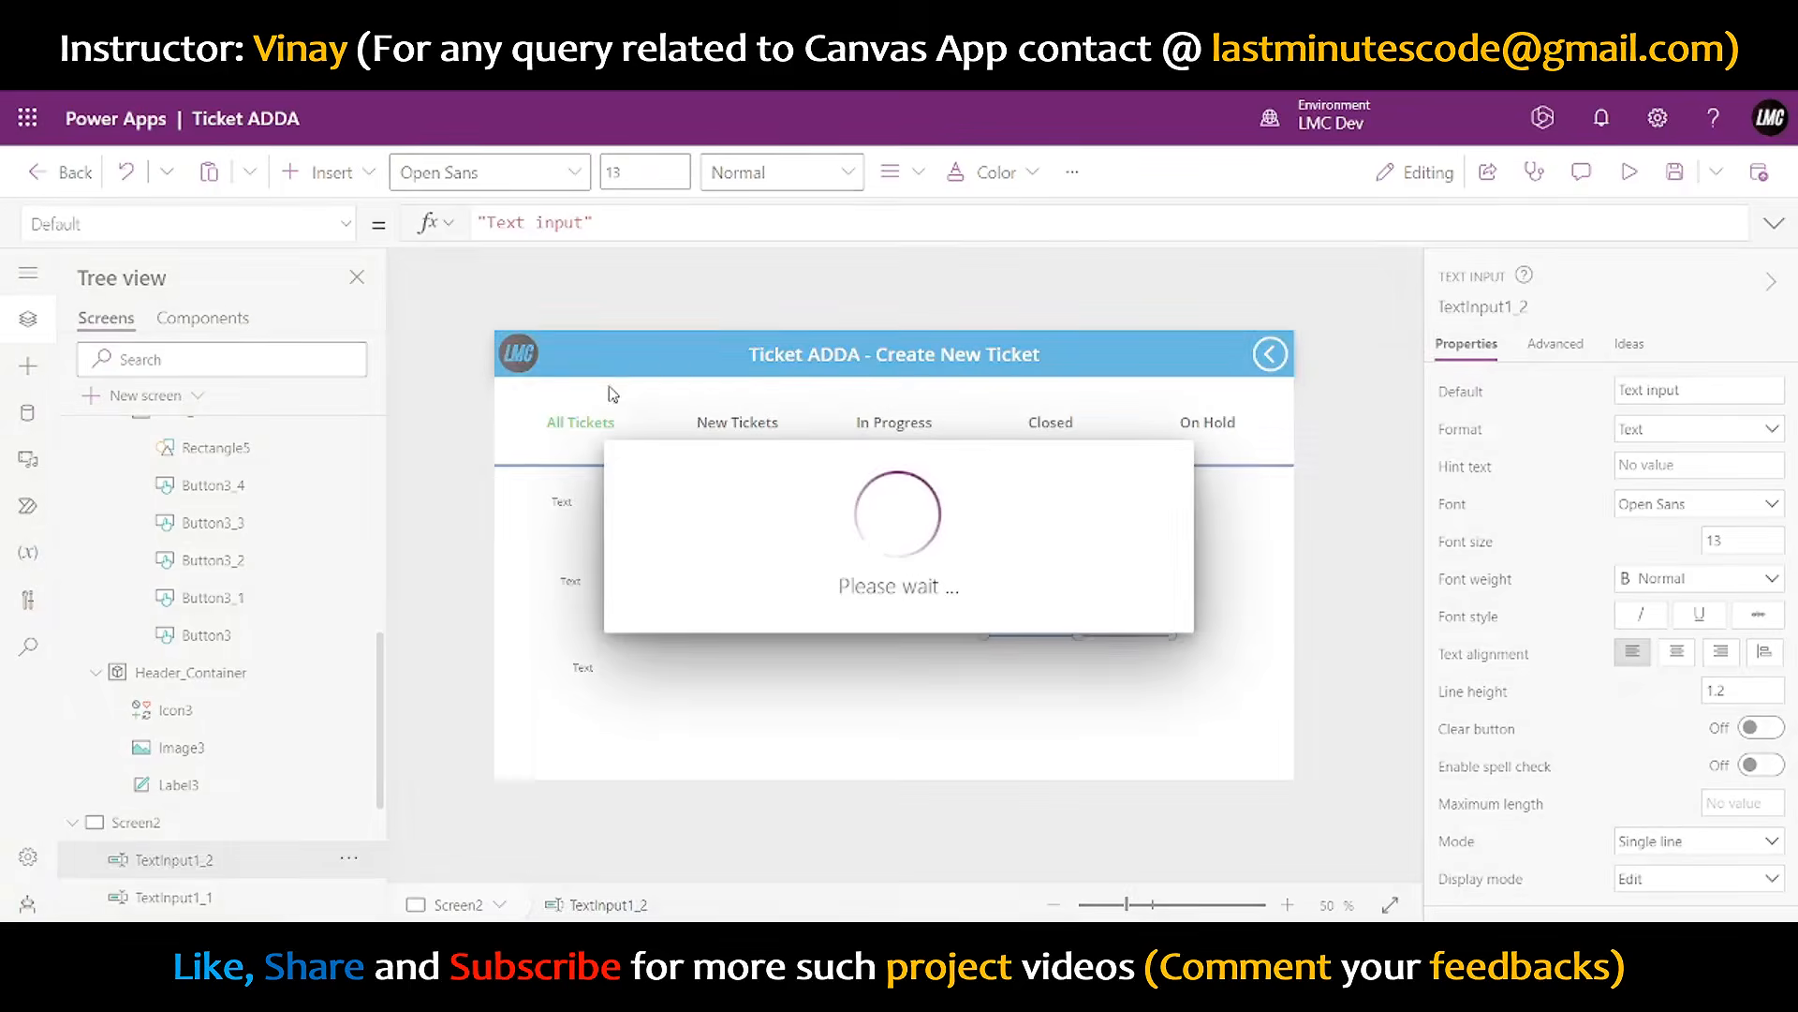
{"action": "left_click_drag", "start_coordinate": [615, 365], "coordinate": [721, 601]}
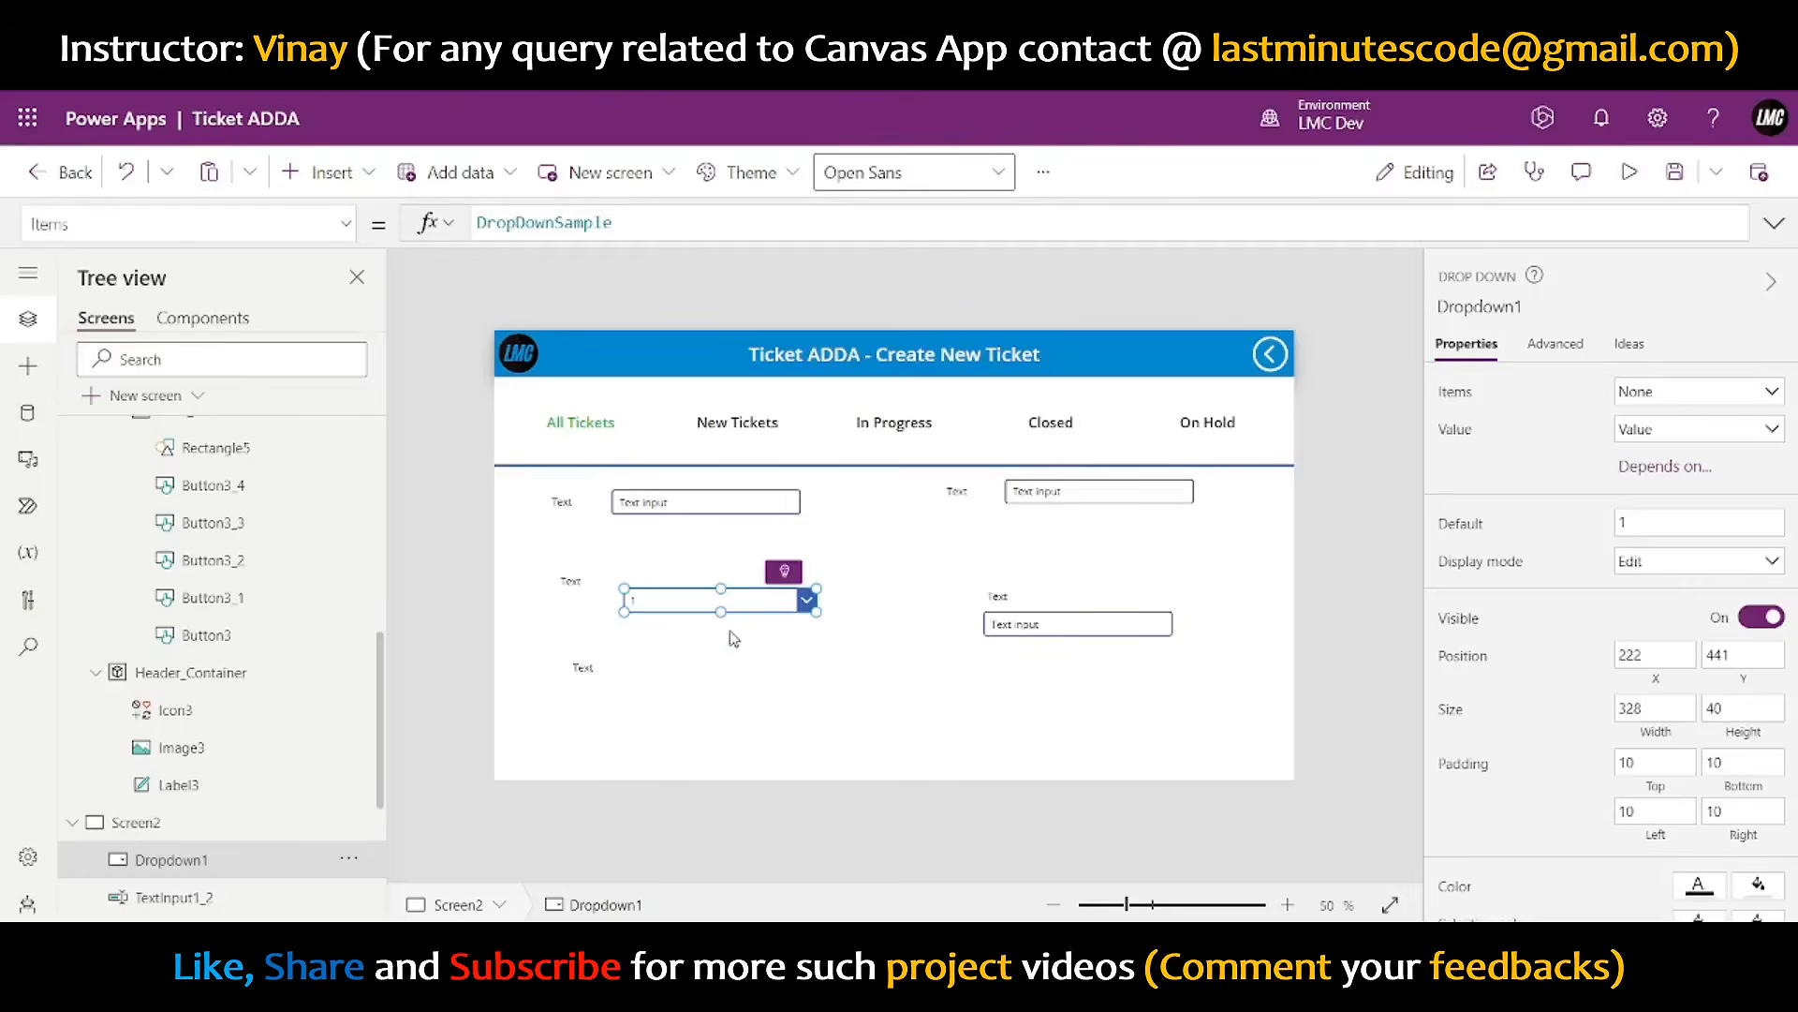
{"action": "left_click", "coordinate": [779, 698]}
{"action": "left_click", "coordinate": [770, 600]}
{"action": "key", "text": "ctrl+c"}
{"action": "key", "text": "ctrl+v"}
{"action": "left_click_drag", "start_coordinate": [770, 601], "coordinate": [753, 667]}
{"action": "left_click", "coordinate": [1145, 575]}
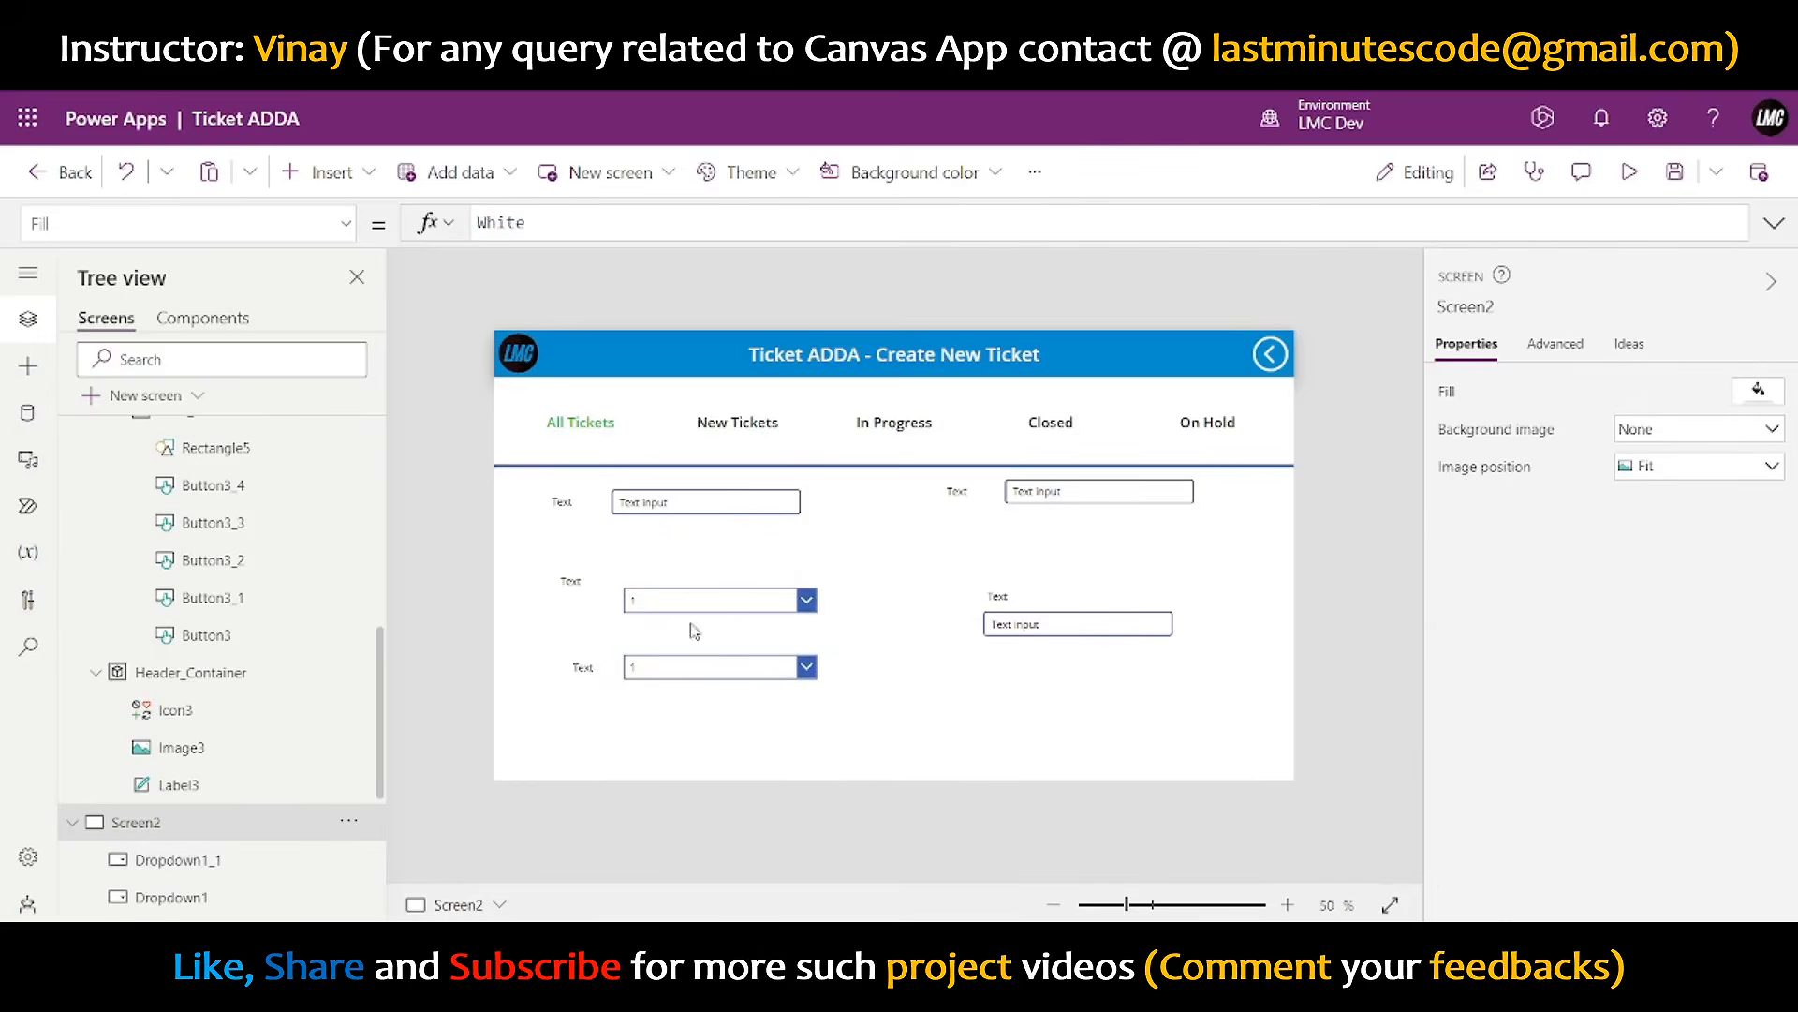
- Clear the default text of all three text inputs on Screen2
{"action": "left_click", "coordinate": [674, 504]}
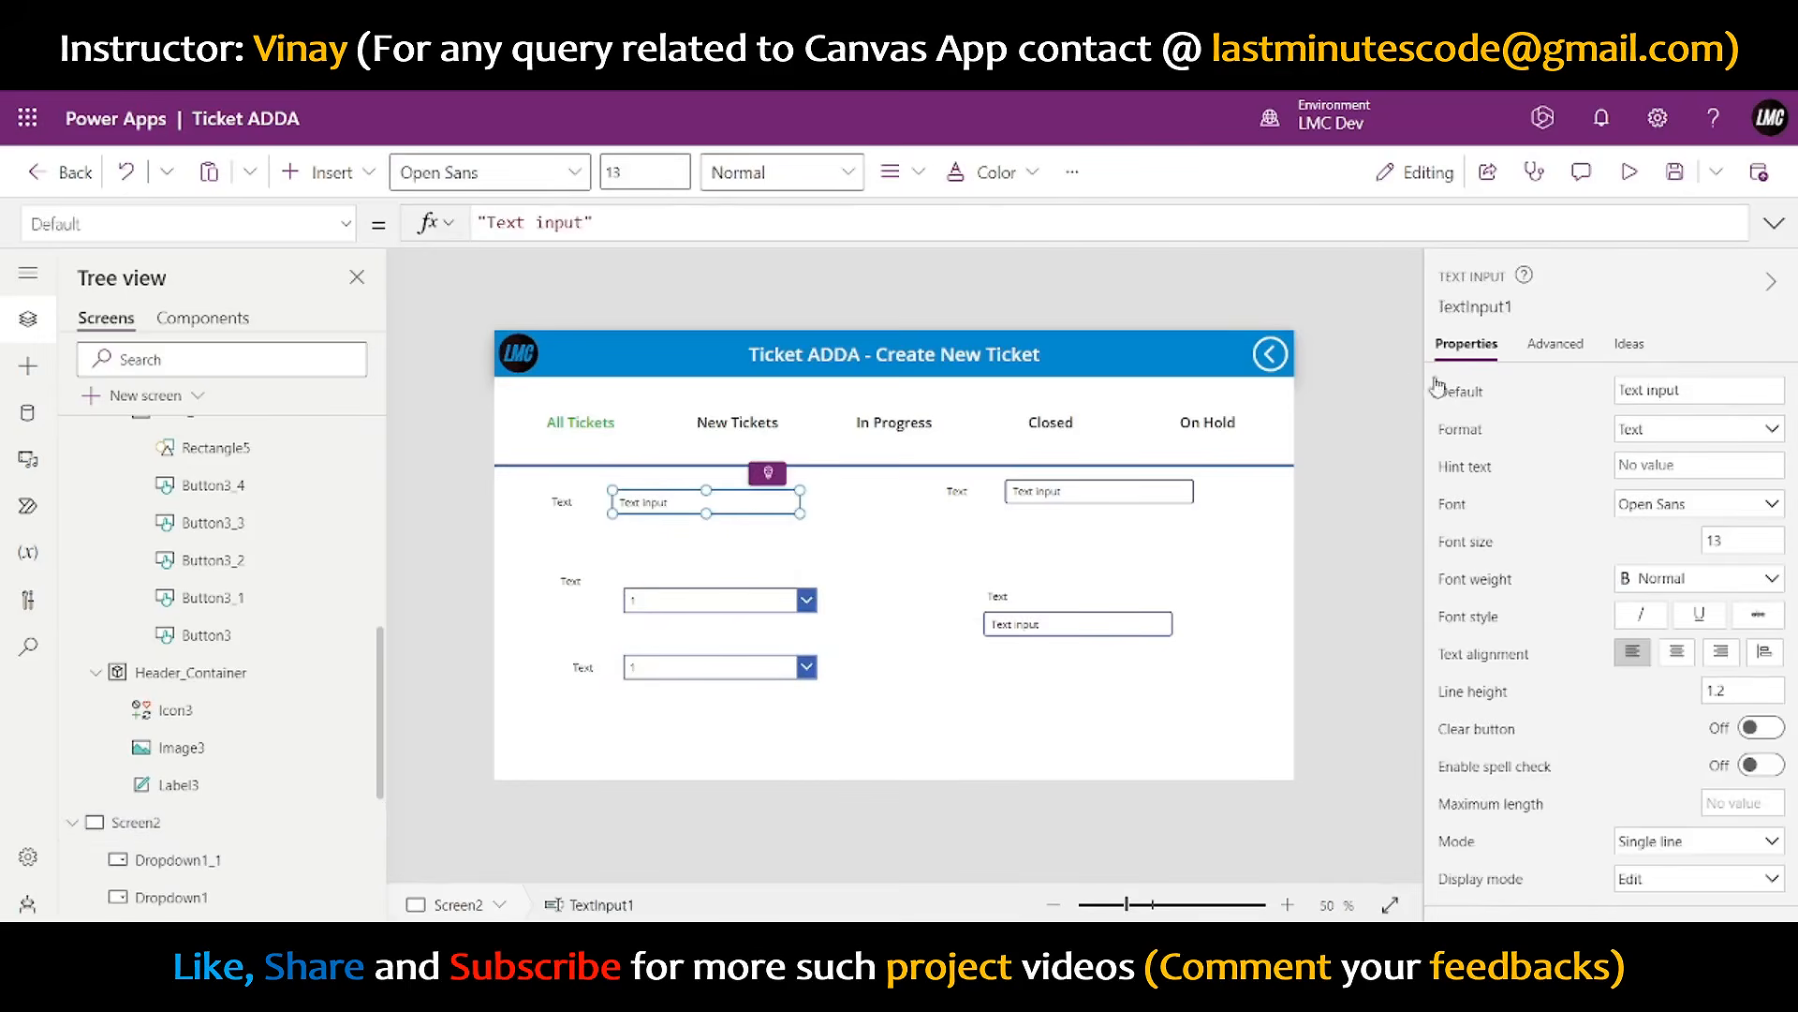
{"action": "left_click", "coordinate": [1676, 386]}
{"action": "key", "text": "BackSpace"}
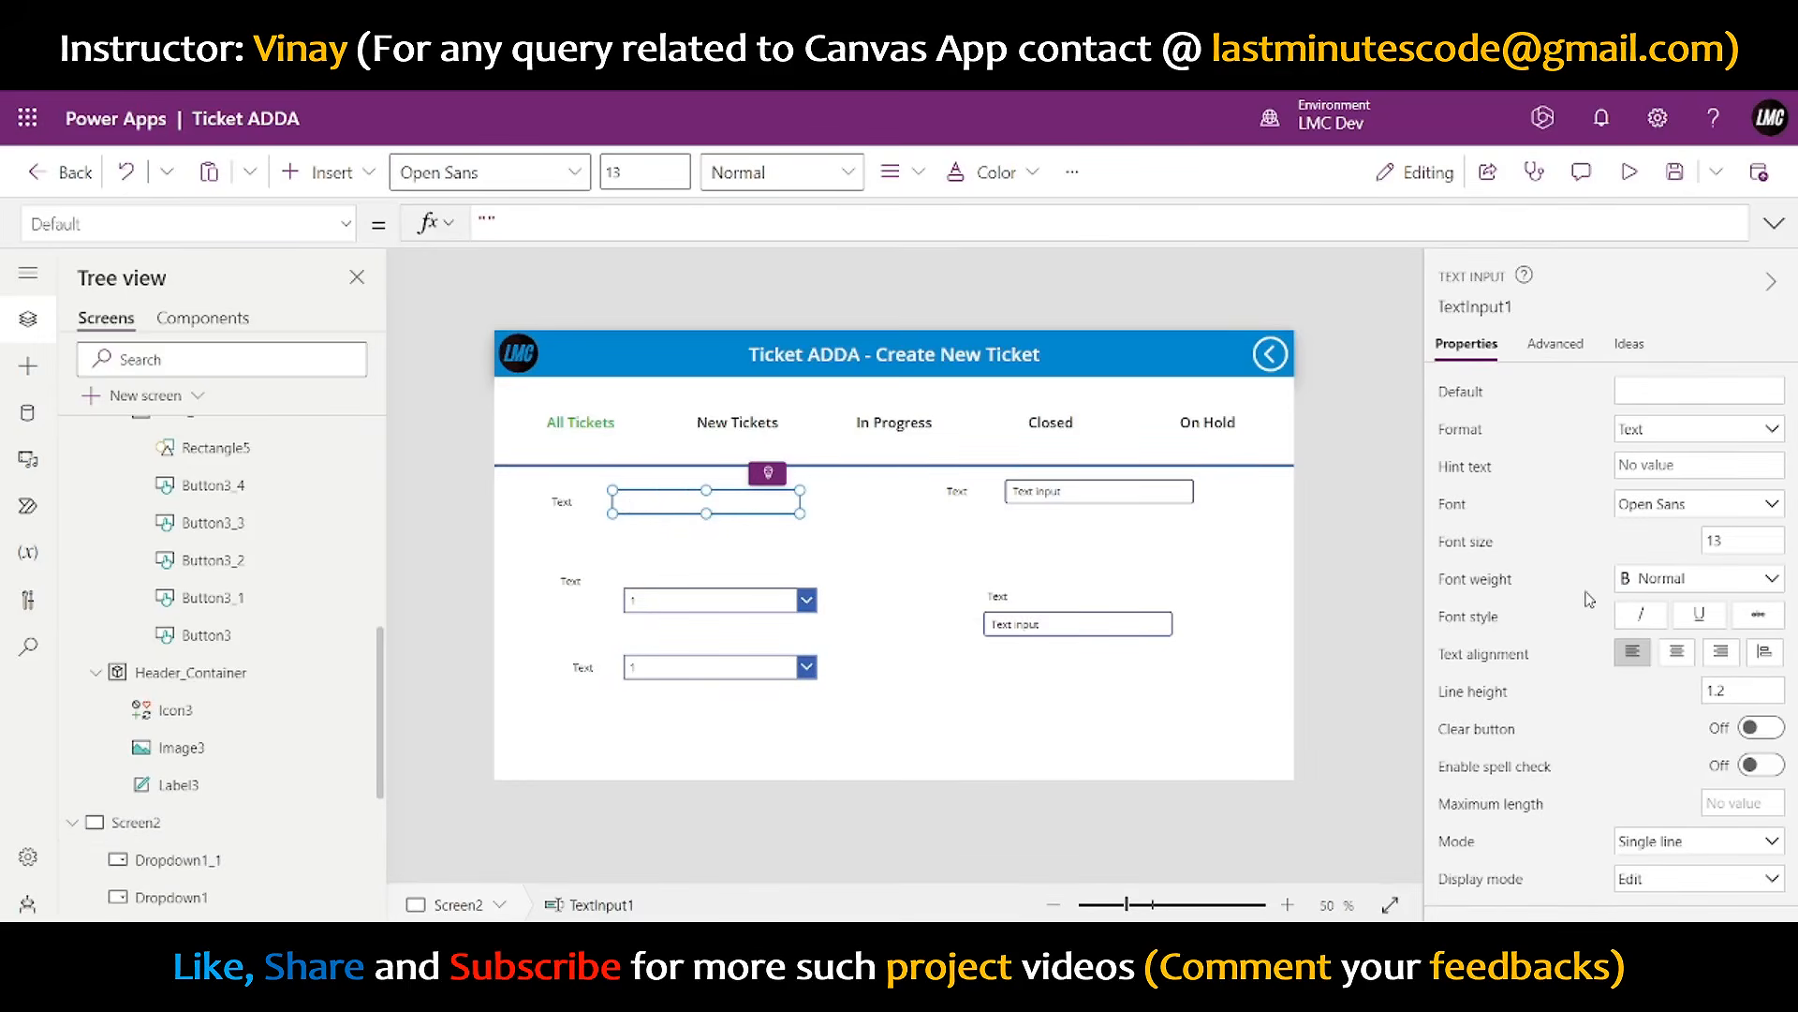
{"action": "scroll", "coordinate": [1499, 562], "scroll_direction": "down", "scroll_amount": 5}
{"action": "left_click", "coordinate": [1138, 499]}
{"action": "left_click", "coordinate": [1092, 626], "text": "shift"}
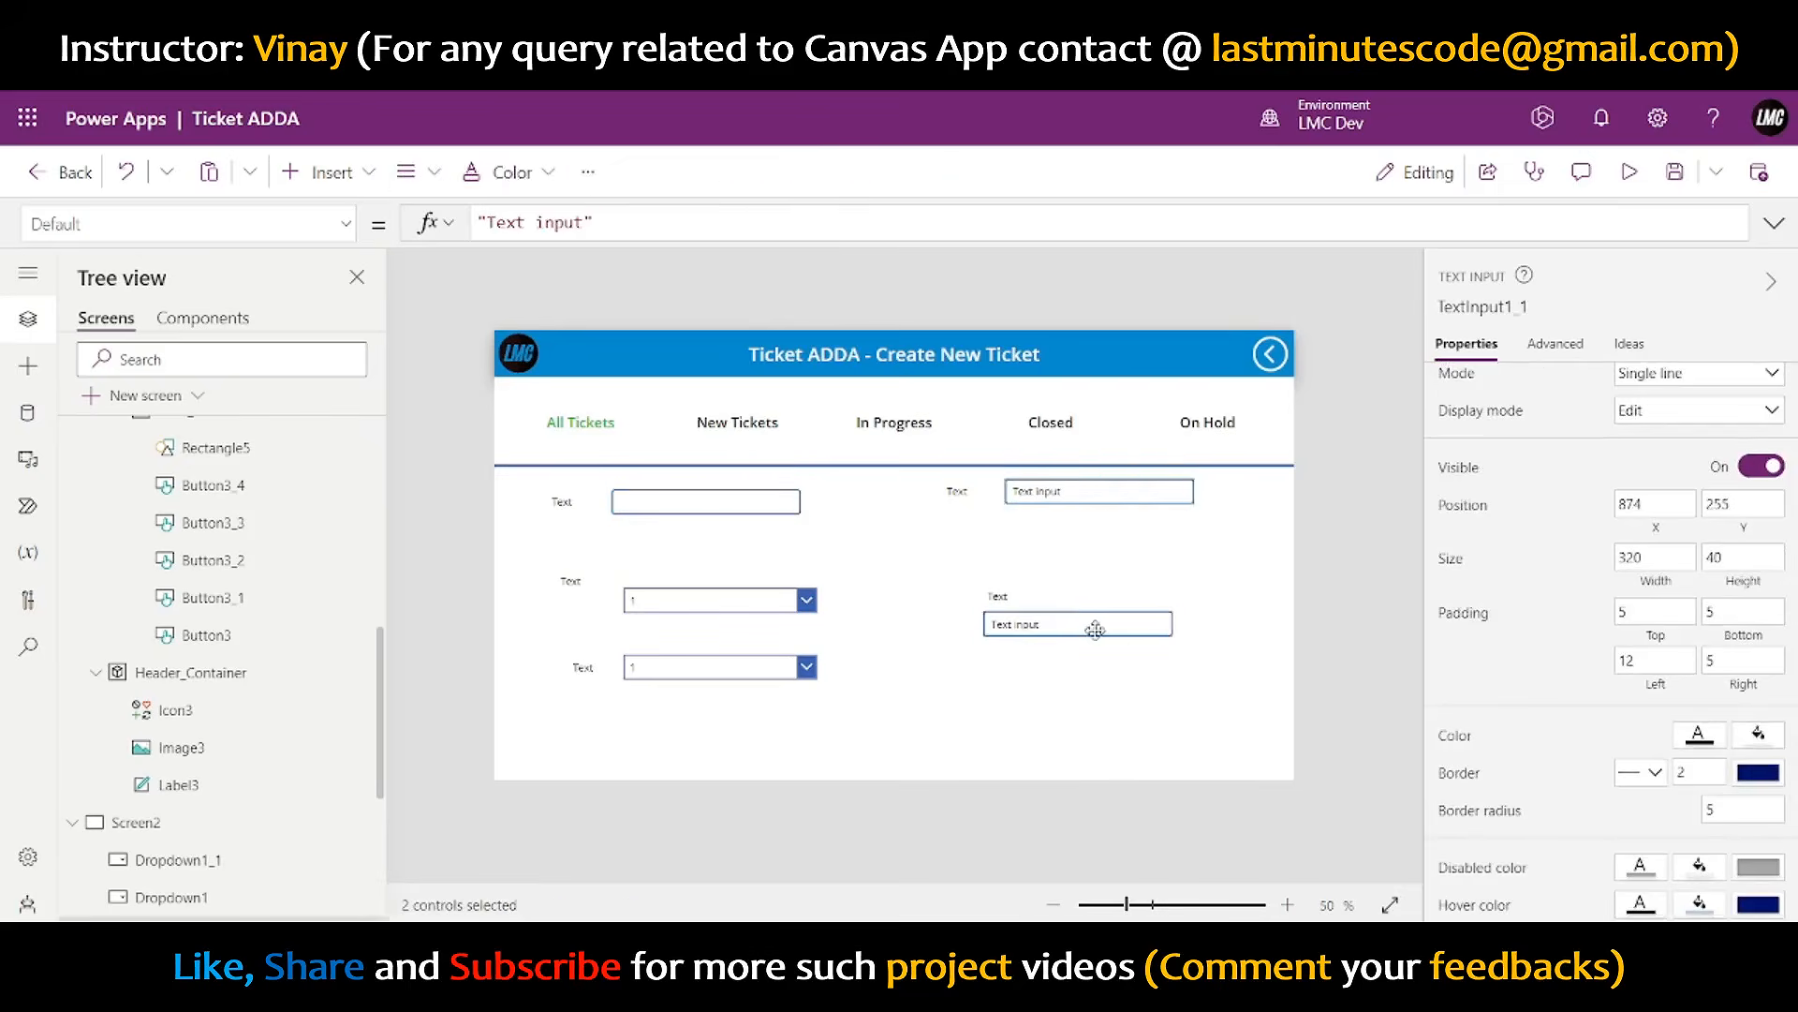
{"action": "left_click", "coordinate": [1677, 388]}
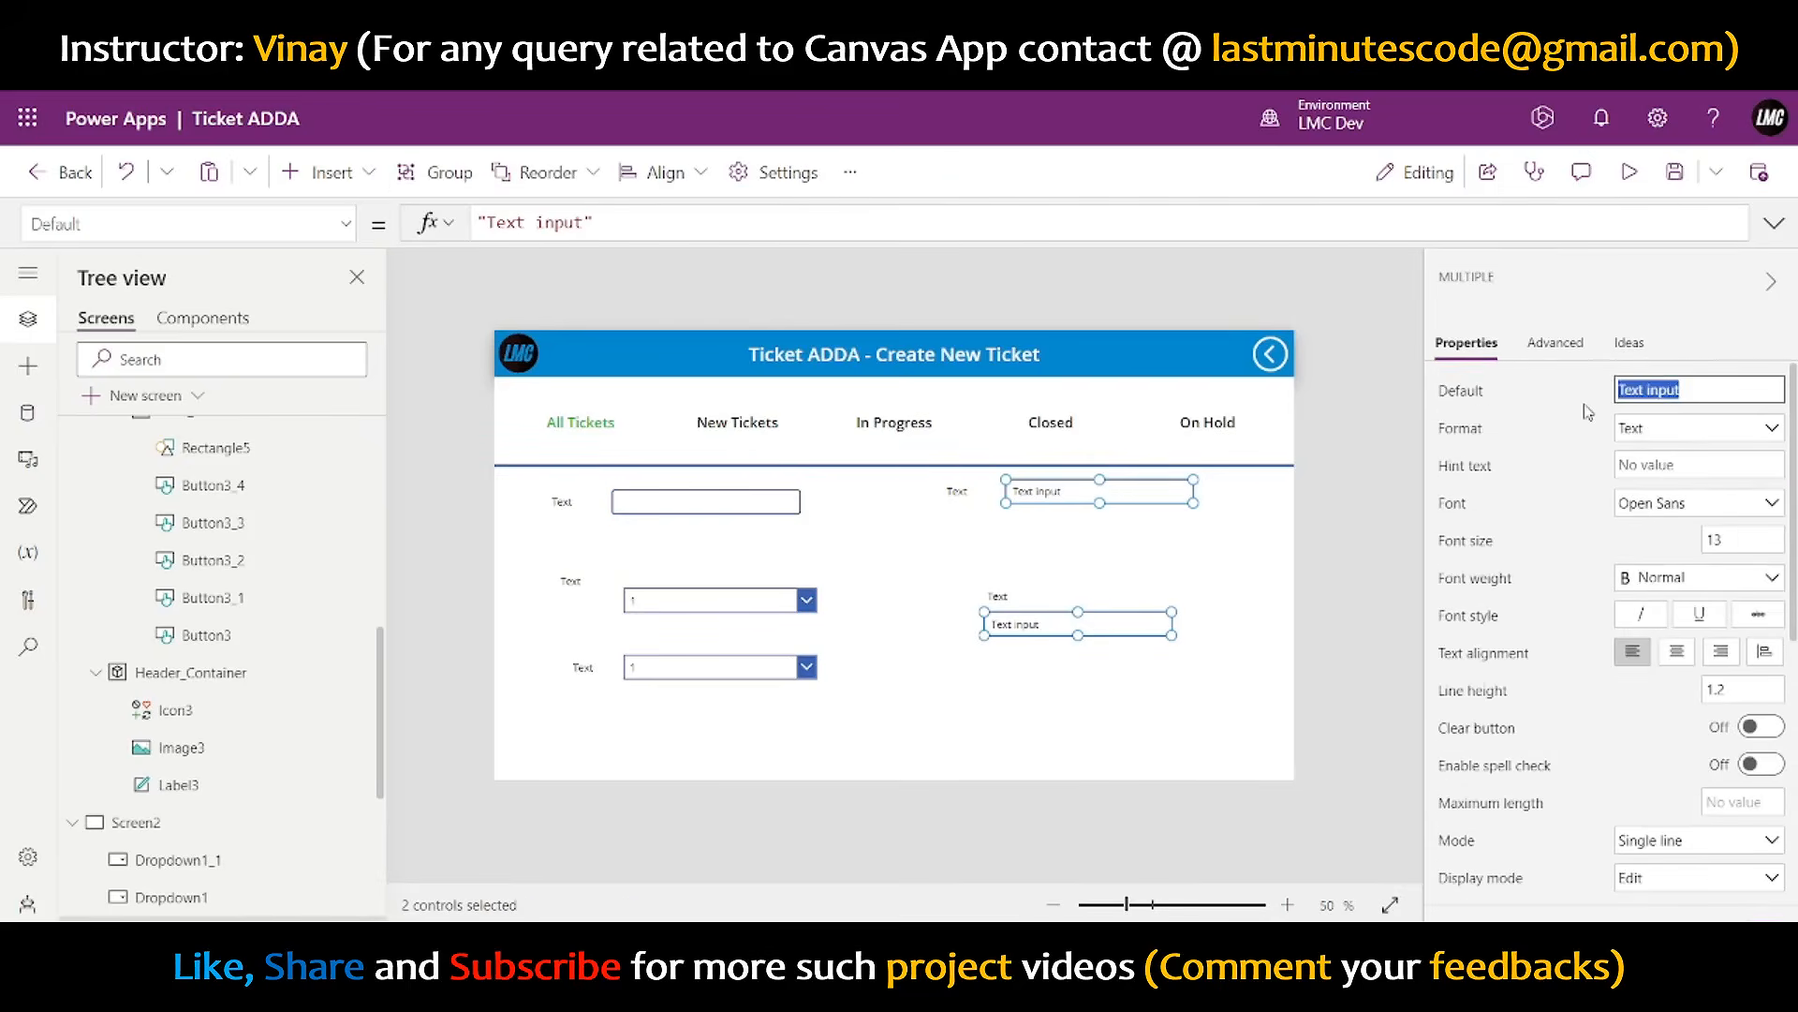
{"action": "key", "text": "BackSpace"}
- Set the border color of all three text inputs to gray
{"action": "left_click", "coordinate": [798, 503], "text": "shift"}
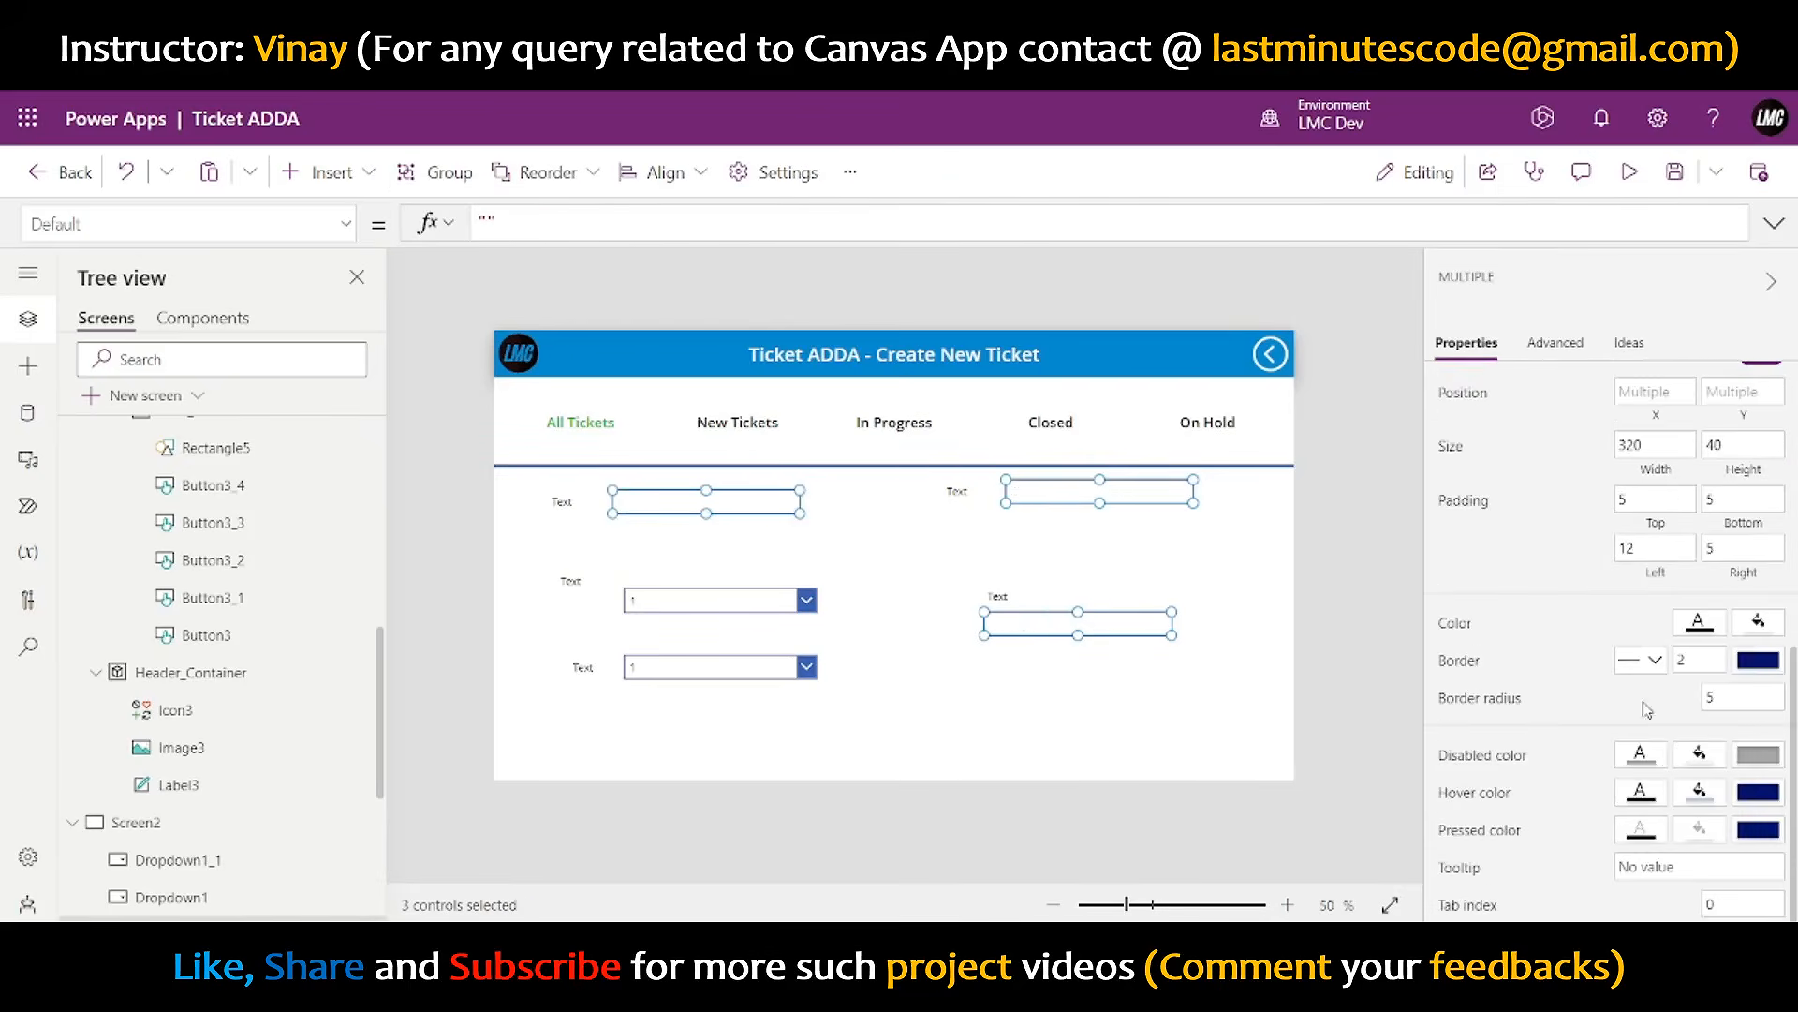
{"action": "scroll", "coordinate": [1691, 703], "scroll_direction": "down", "scroll_amount": 5}
{"action": "left_click", "coordinate": [1758, 659]}
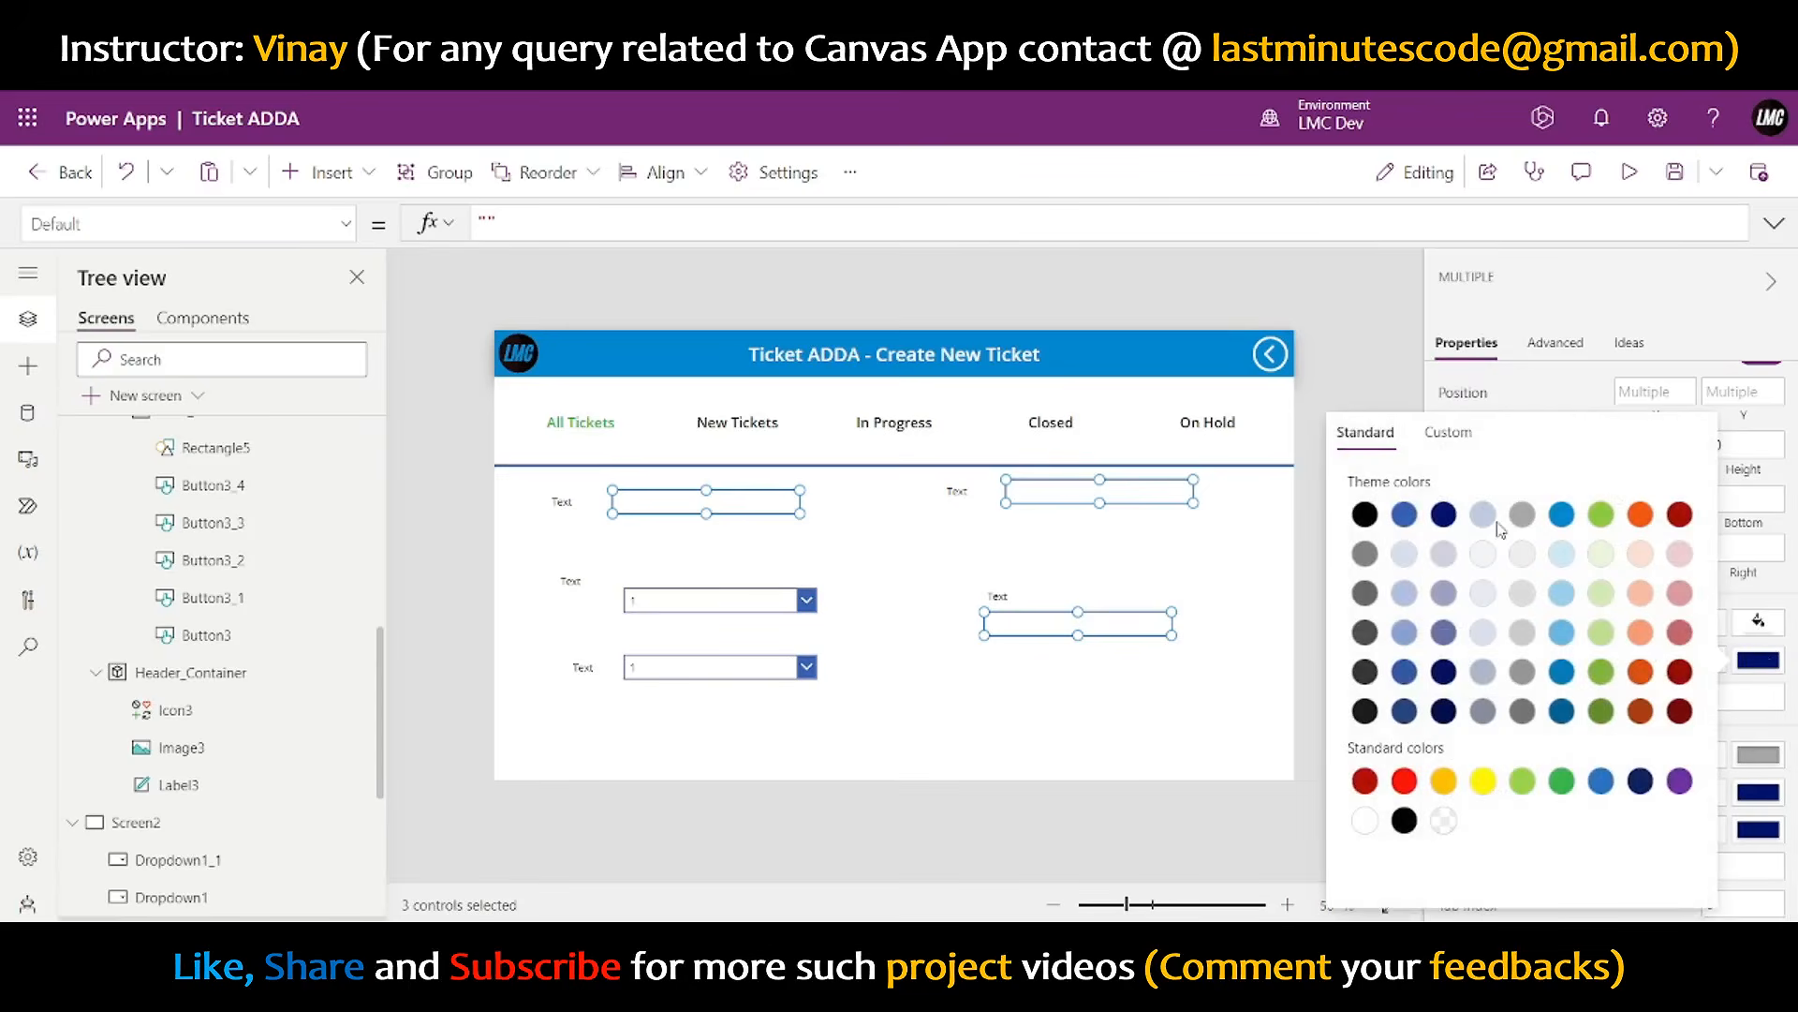
{"action": "left_click", "coordinate": [1522, 672]}
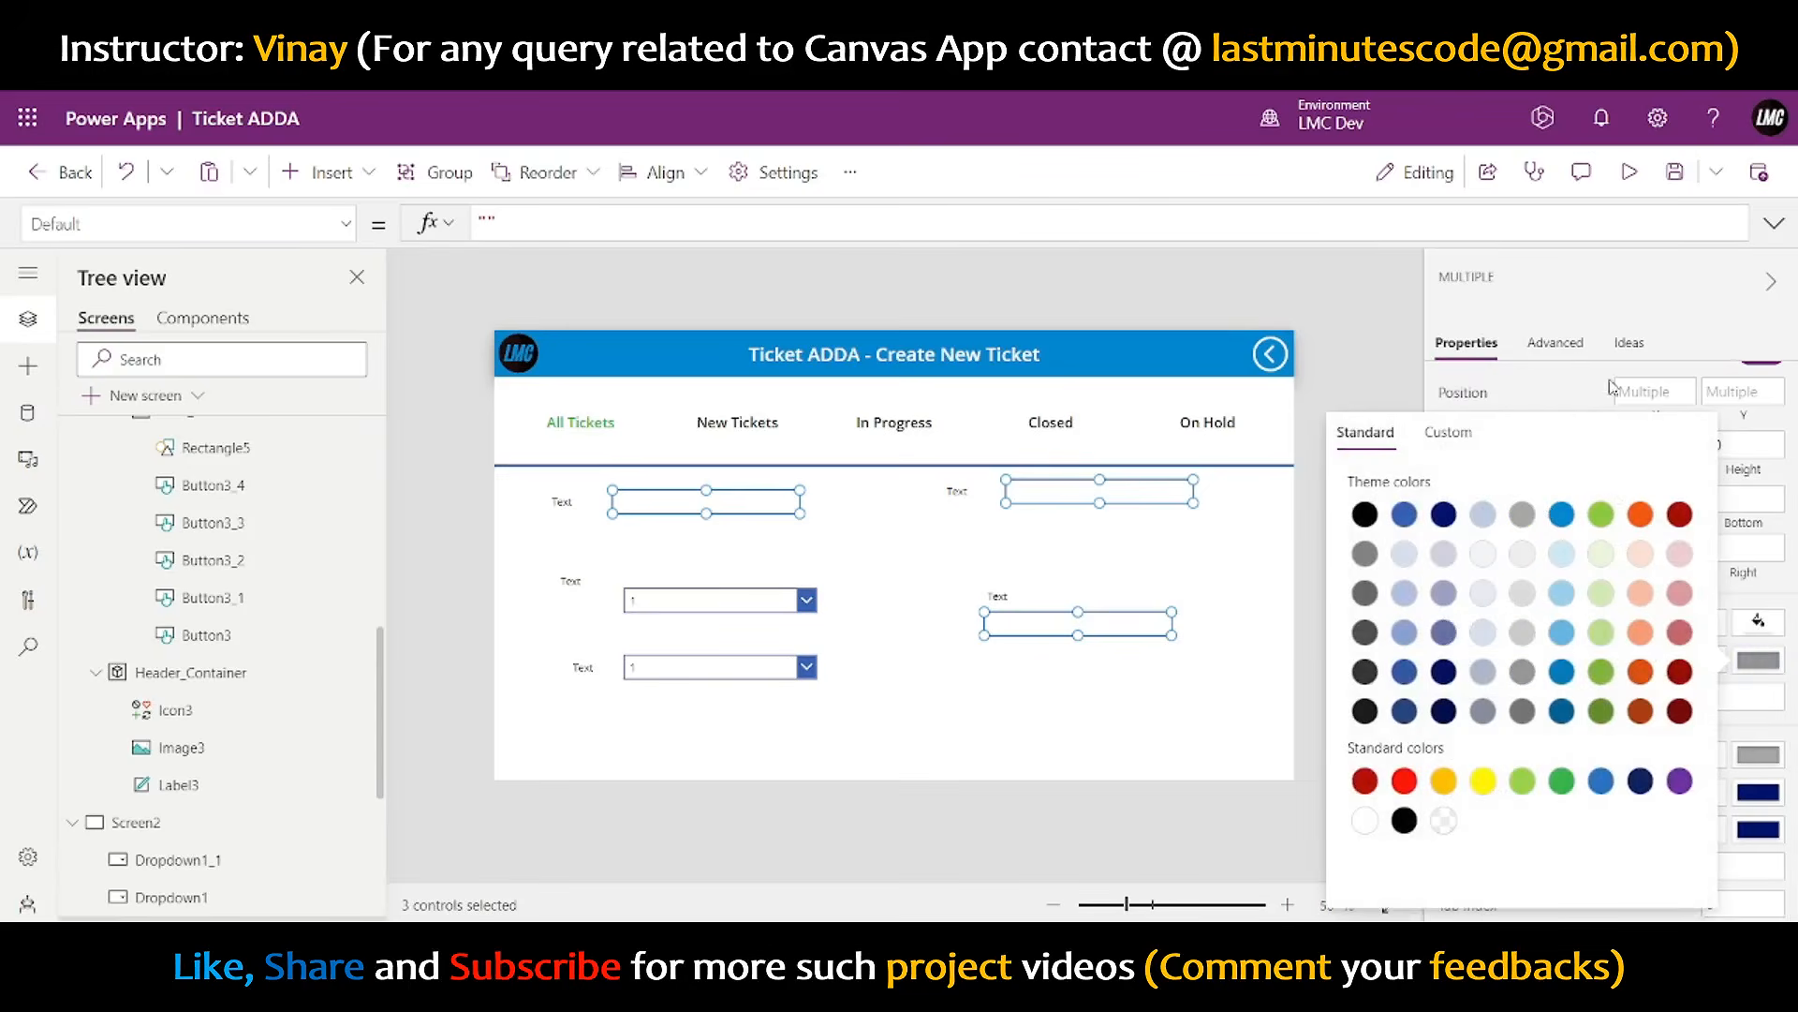
{"action": "left_click", "coordinate": [1622, 279]}
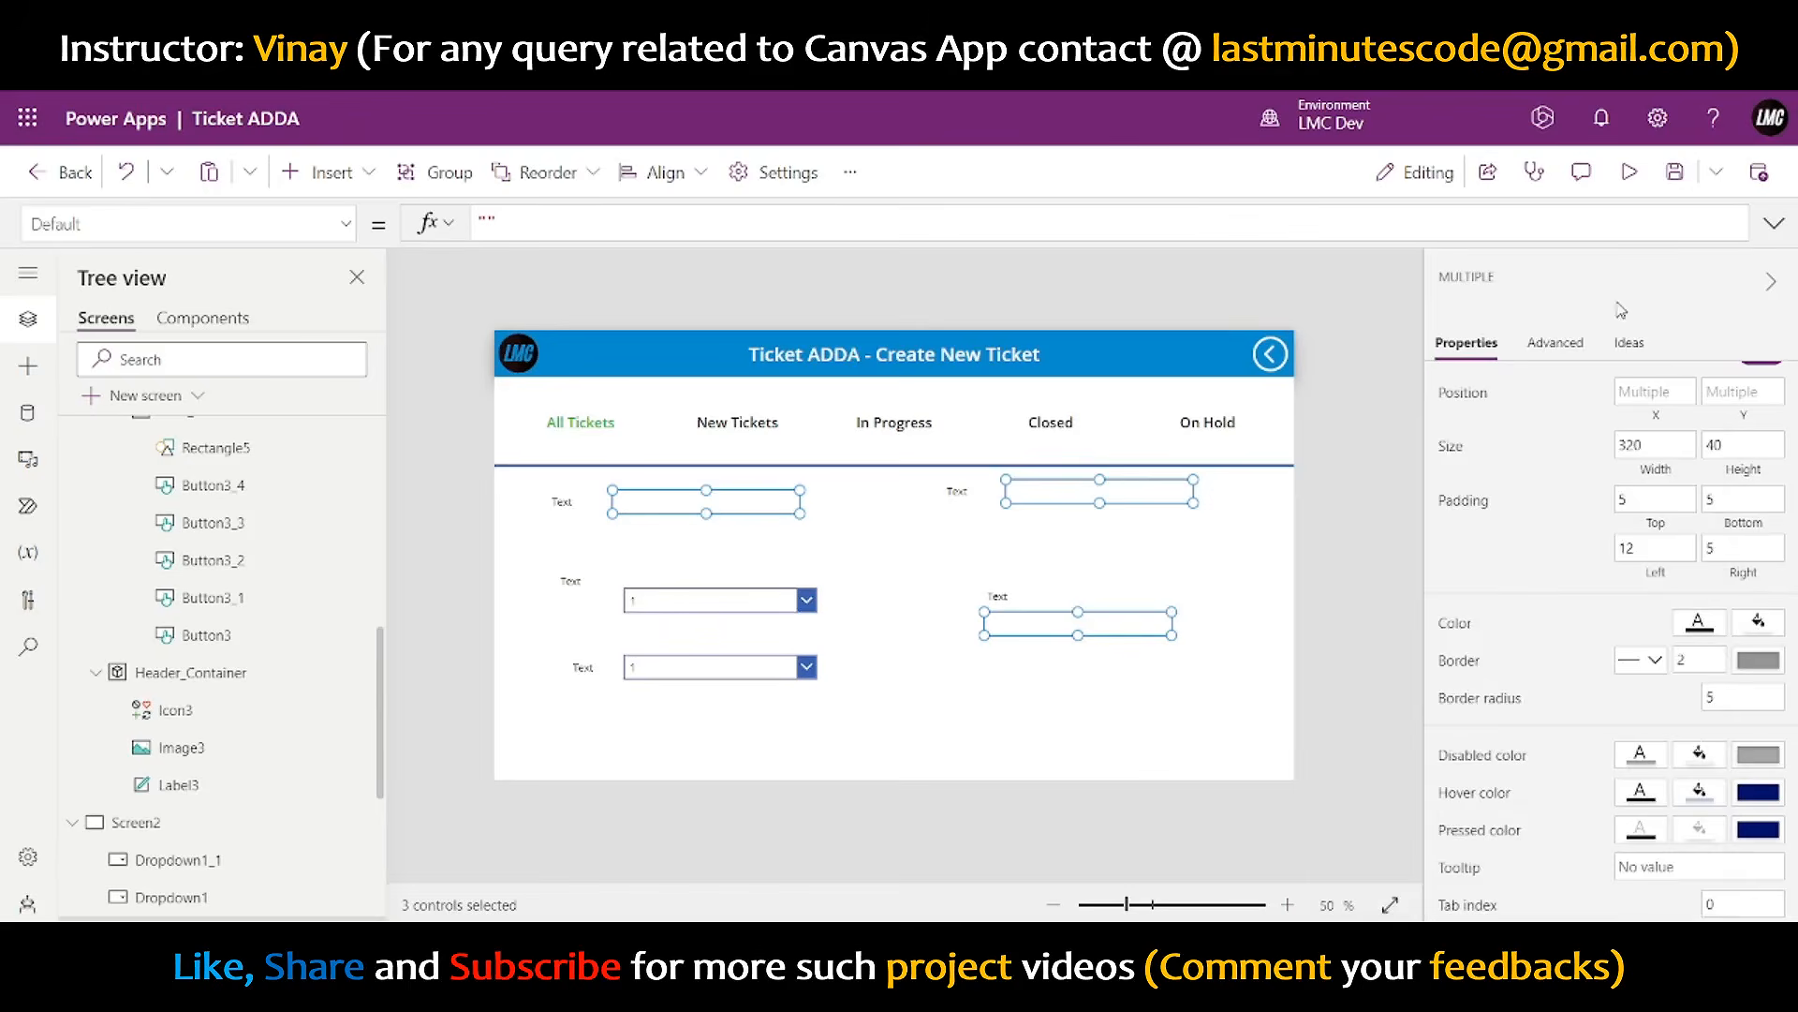
- Check the text inputs' hover fill choices and preview Screen2 with the first text input focused
{"action": "left_click", "coordinate": [1699, 793]}
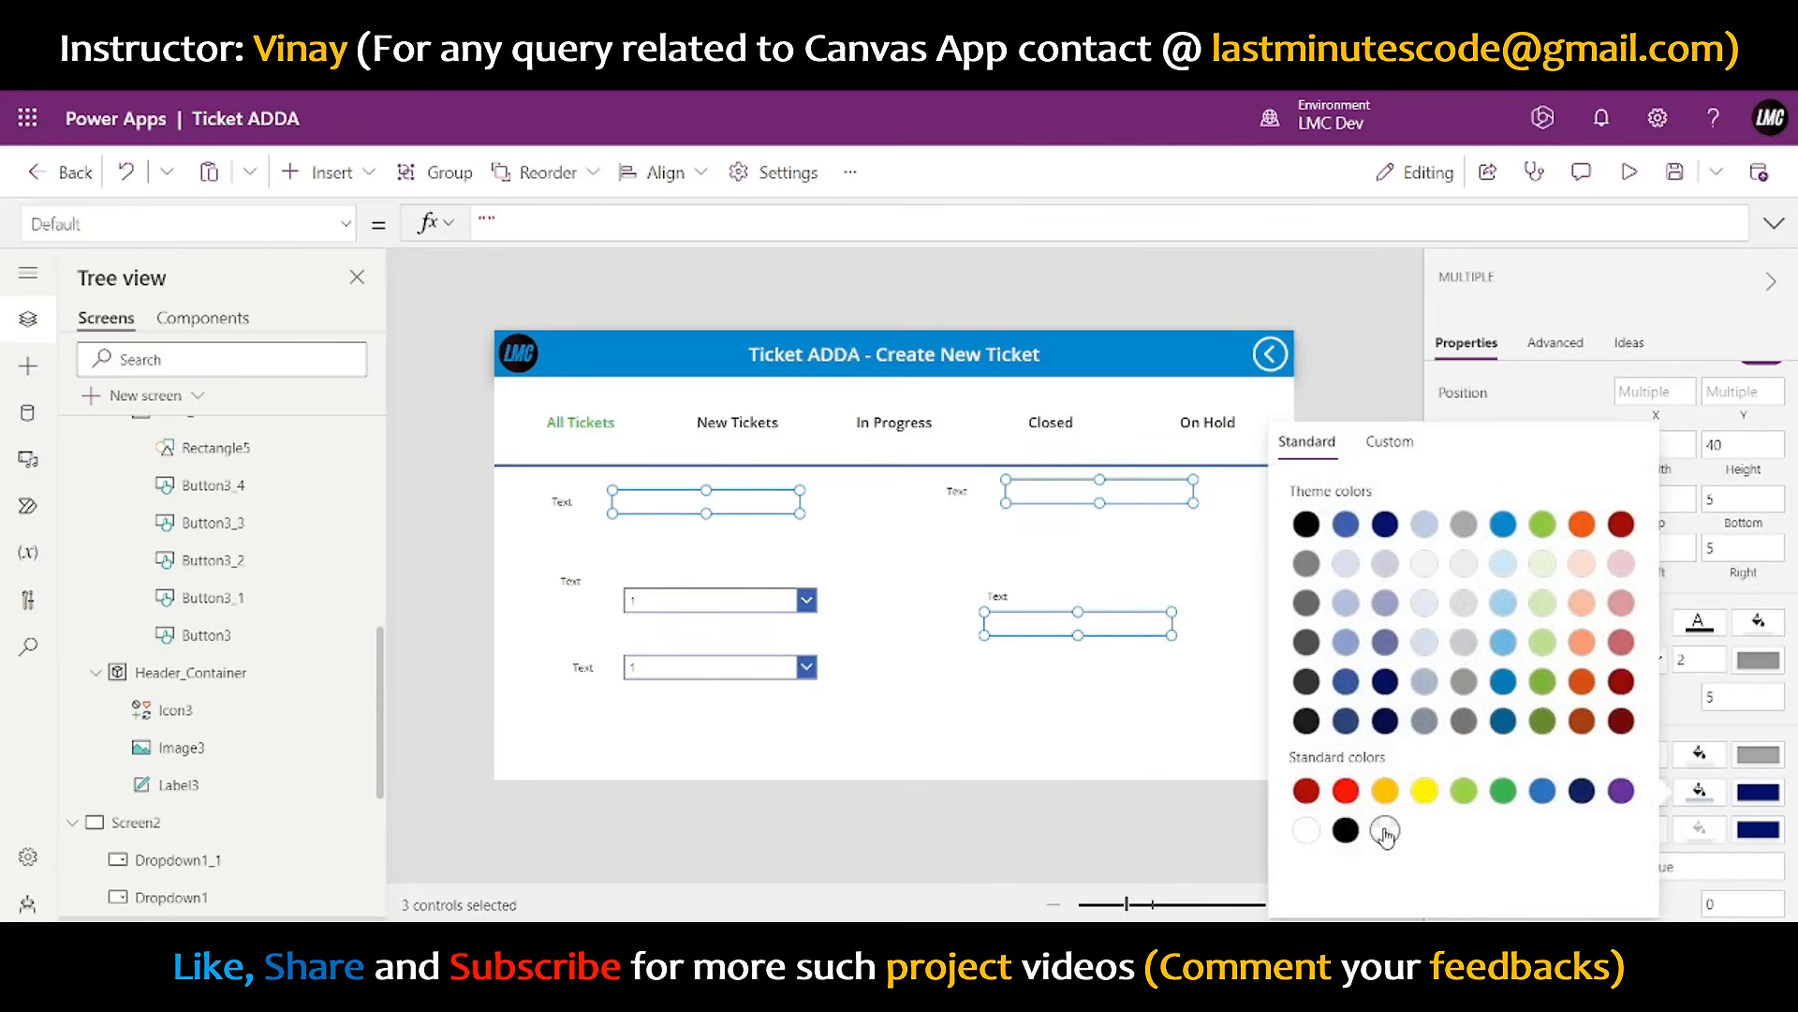
{"action": "left_click", "coordinate": [1589, 281]}
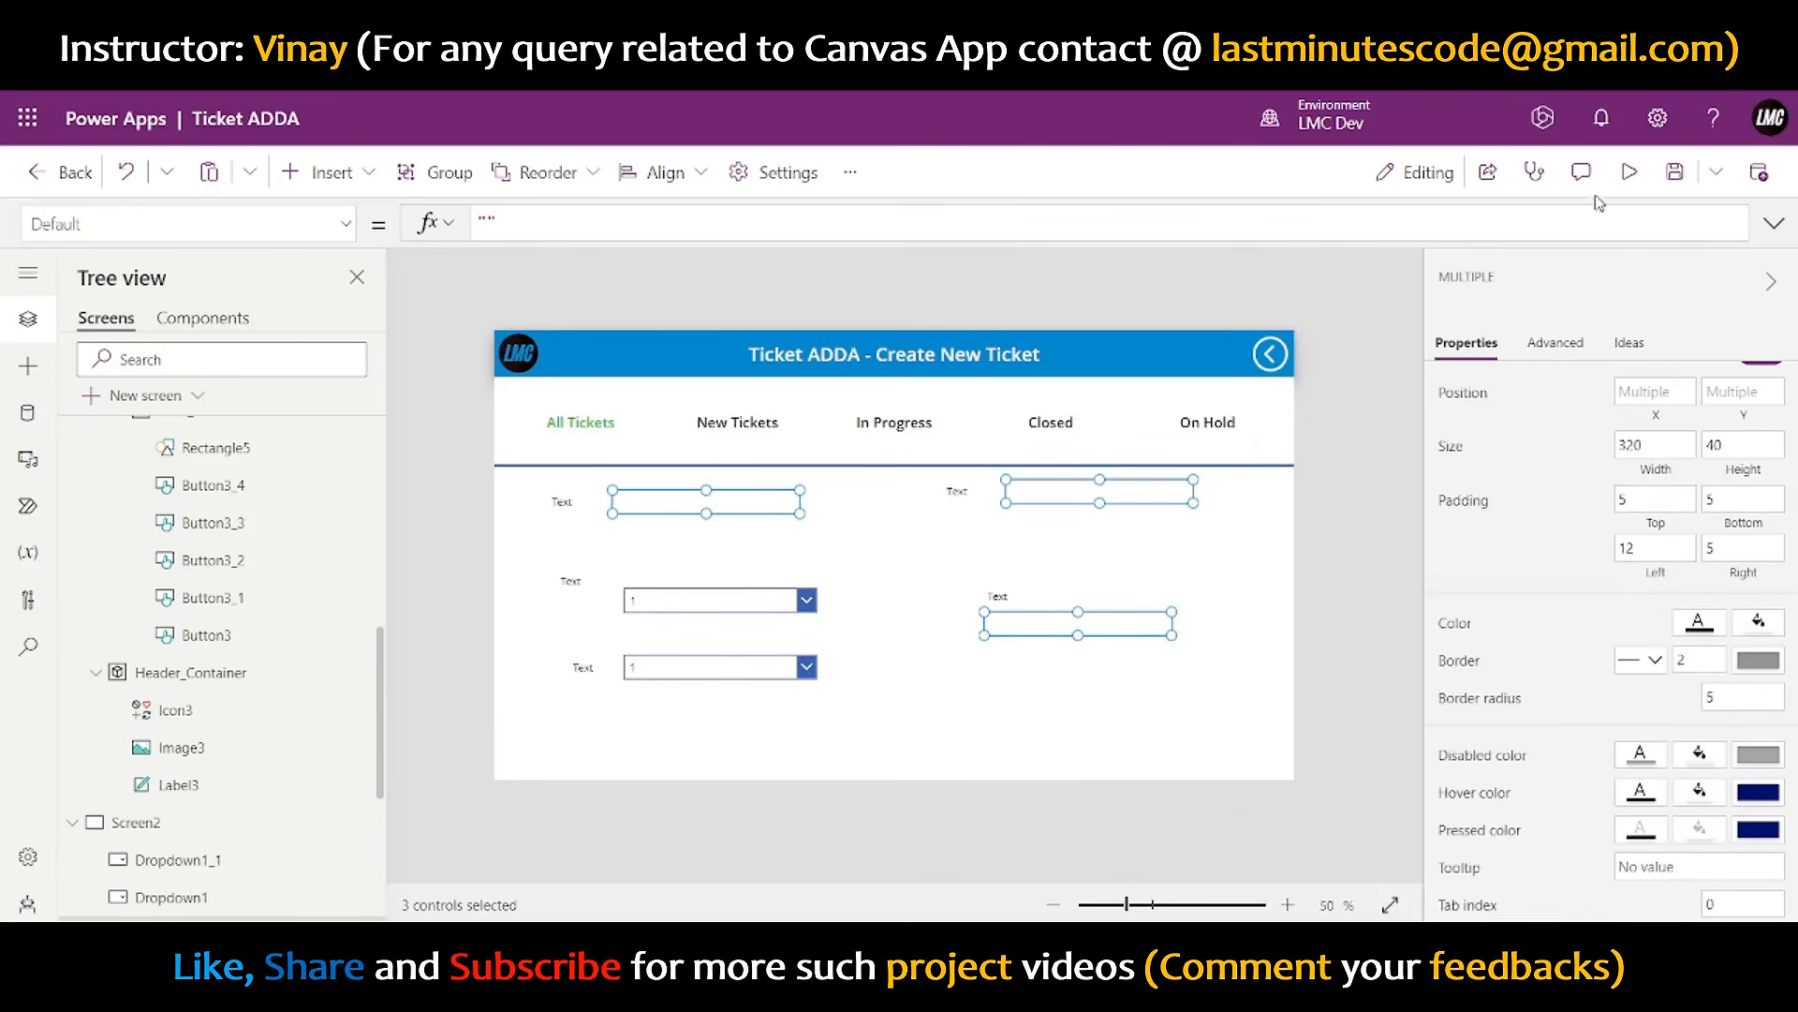
{"action": "left_click", "coordinate": [1630, 171]}
{"action": "left_click", "coordinate": [636, 439]}
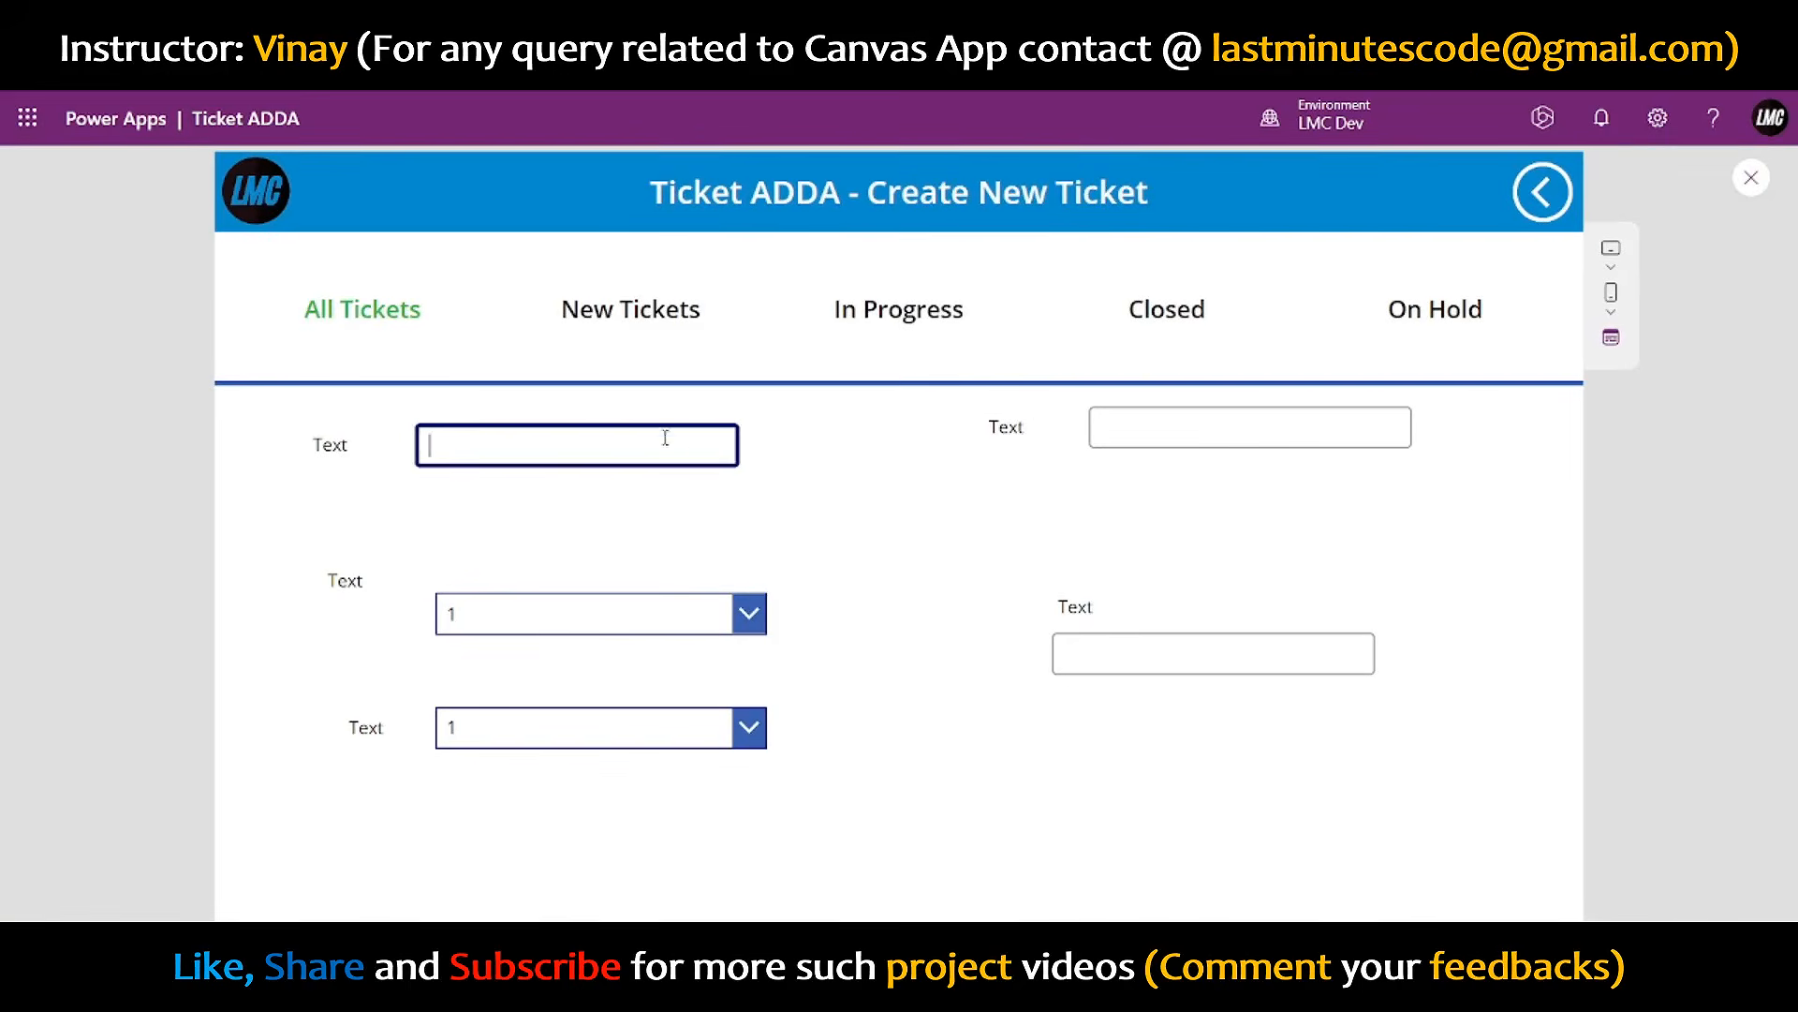
{"action": "left_click", "coordinate": [1750, 177]}
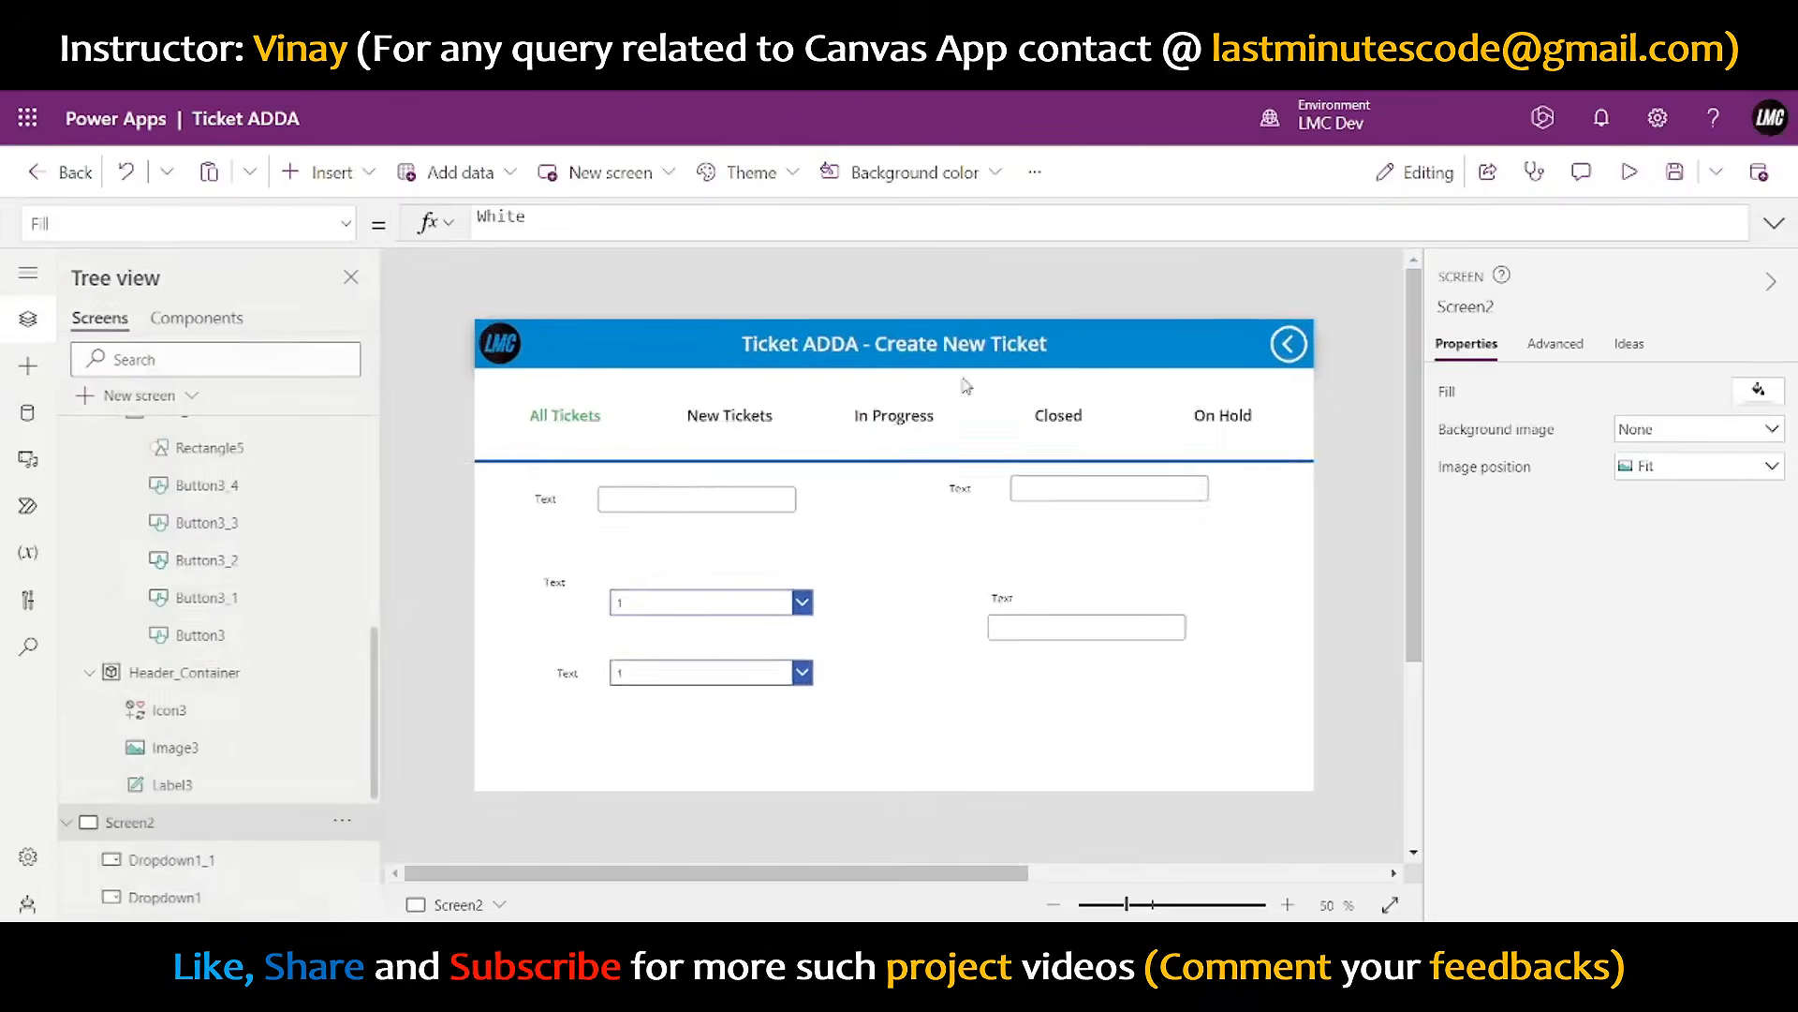
- Look through the property list of the first left-column text input
{"action": "left_click", "coordinate": [674, 500]}
{"action": "left_click", "coordinate": [355, 231]}
{"action": "scroll", "coordinate": [178, 506], "scroll_direction": "down", "scroll_amount": 3}
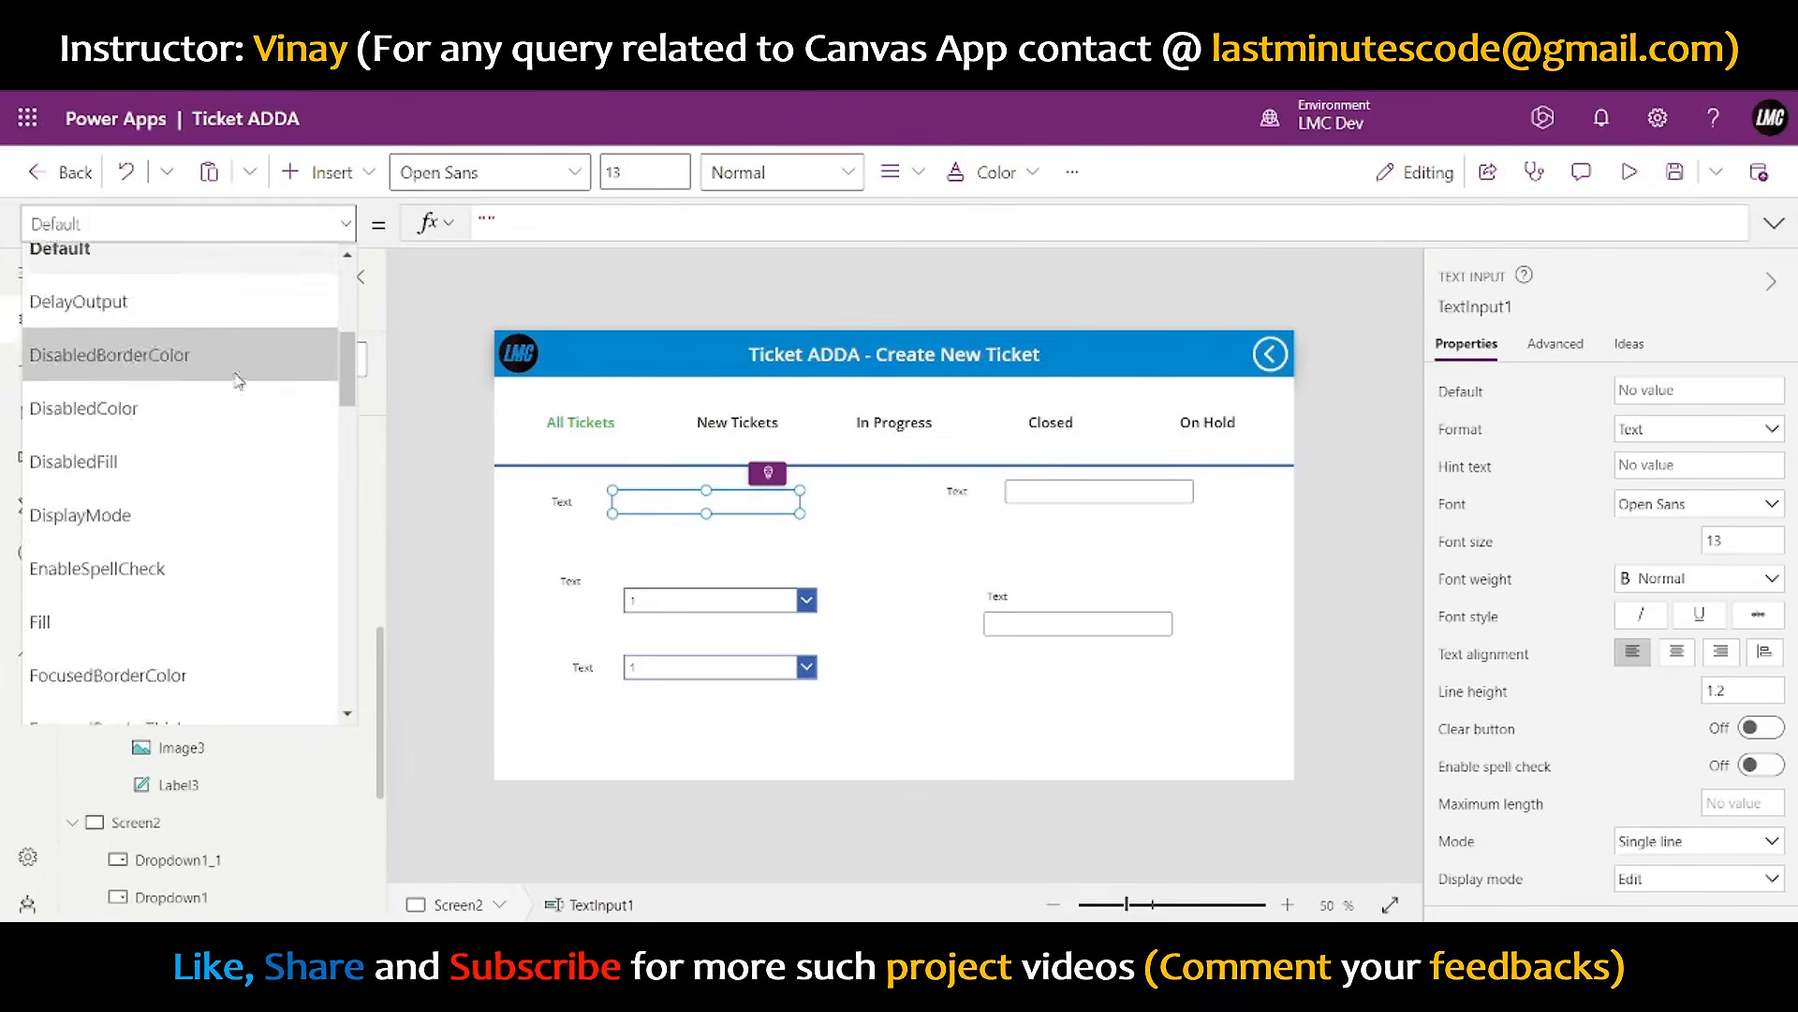
{"action": "scroll", "coordinate": [178, 506], "scroll_direction": "up", "scroll_amount": 3}
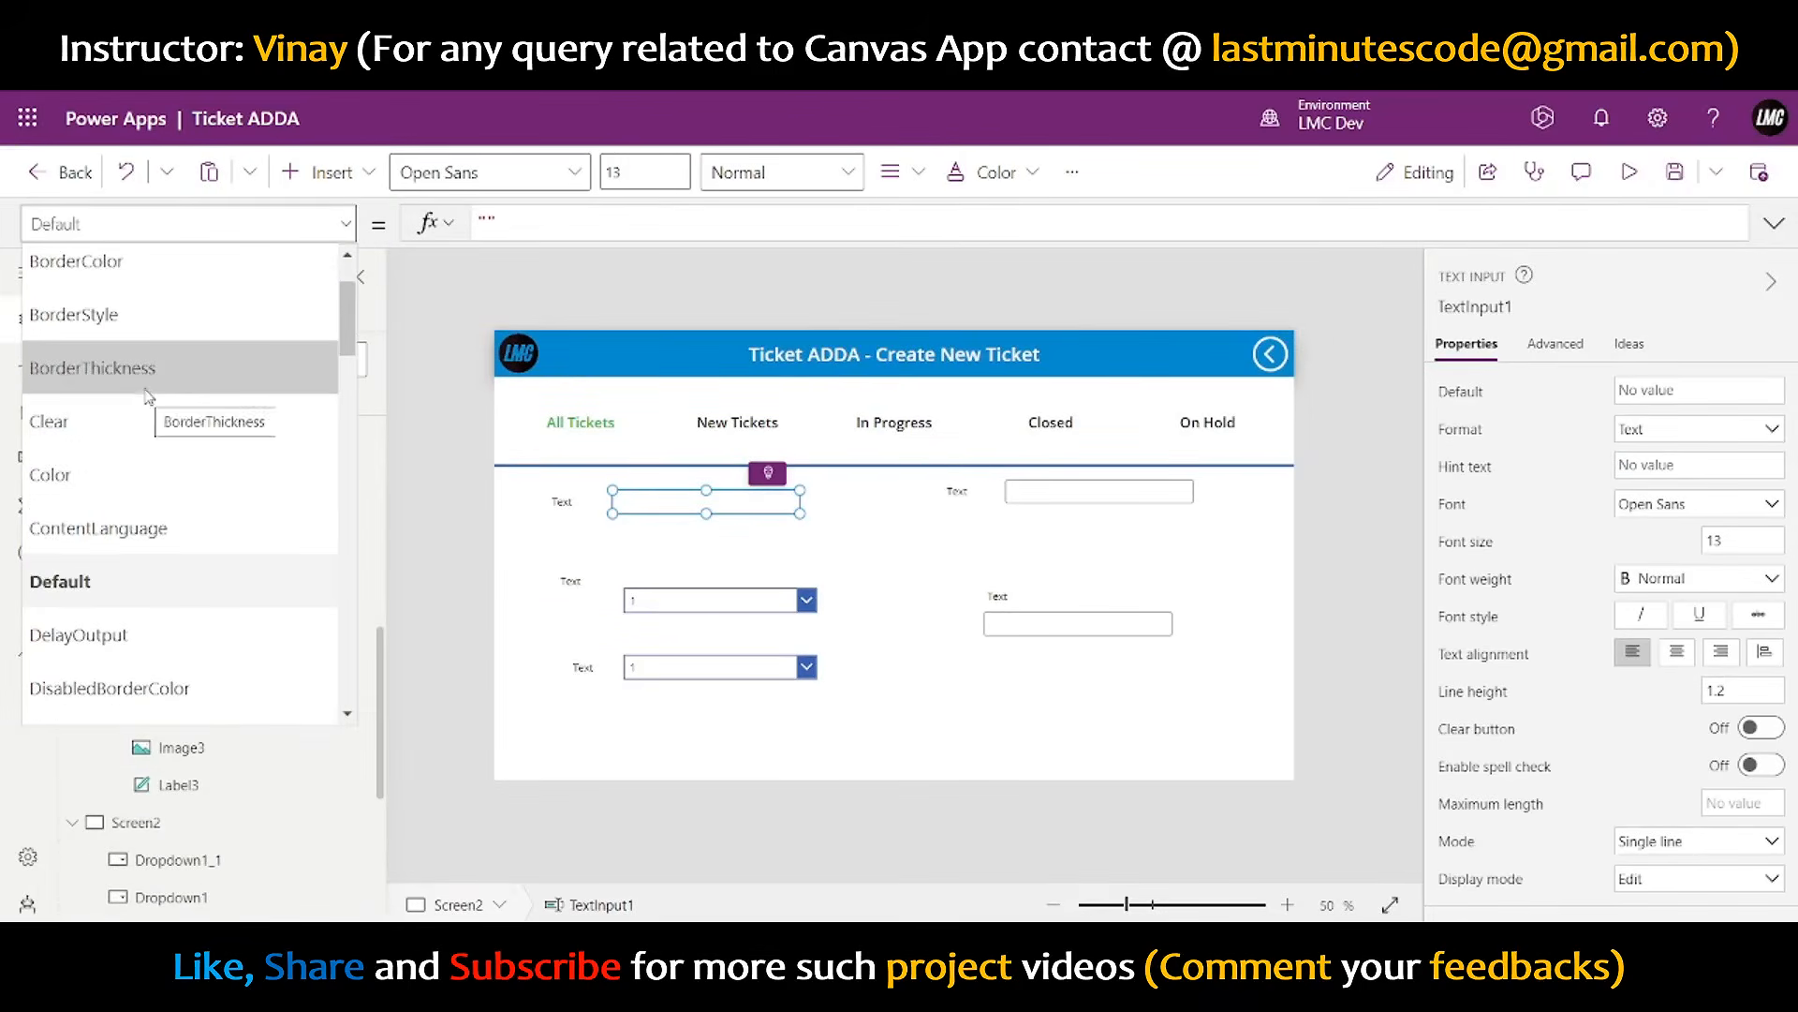
{"action": "scroll", "coordinate": [159, 502], "scroll_direction": "down", "scroll_amount": 3}
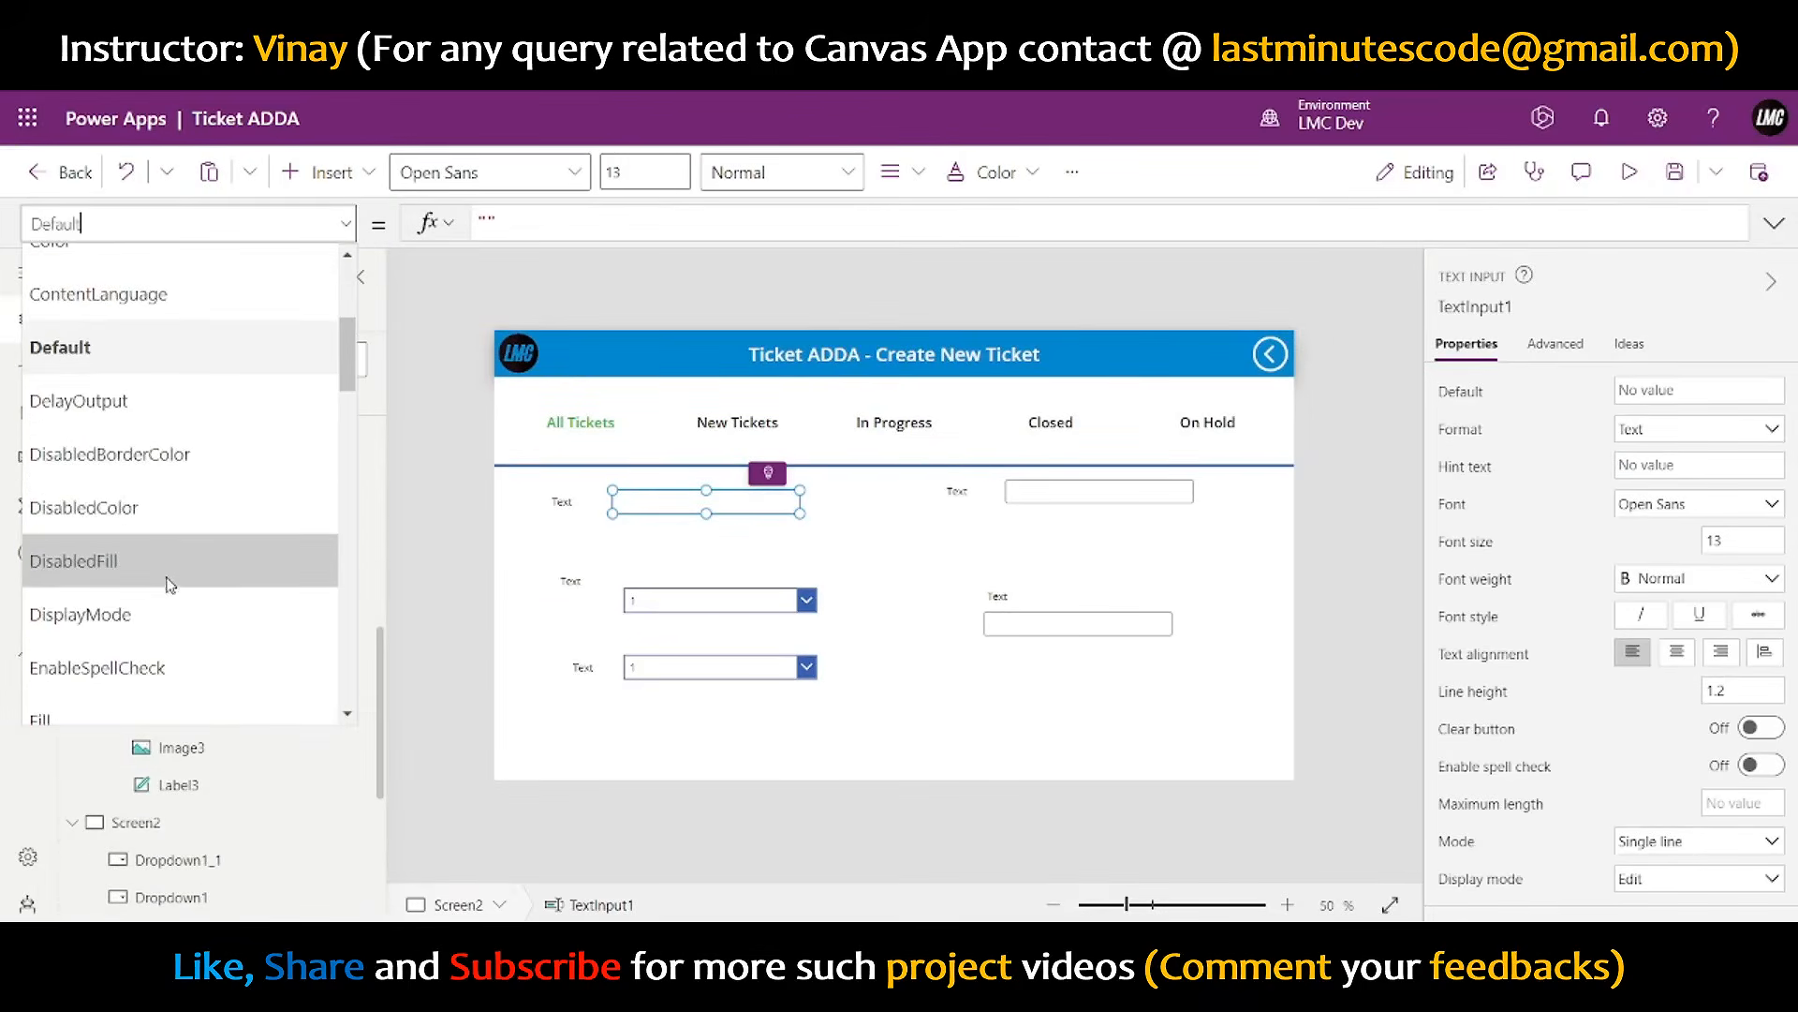
- Set the FocusedBorderThickness property to 2 for all three text inputs on the Create New Ticket screen
{"action": "scroll", "coordinate": [154, 525], "scroll_direction": "up", "scroll_amount": 3}
{"action": "scroll", "coordinate": [155, 526], "scroll_direction": "down", "scroll_amount": 3}
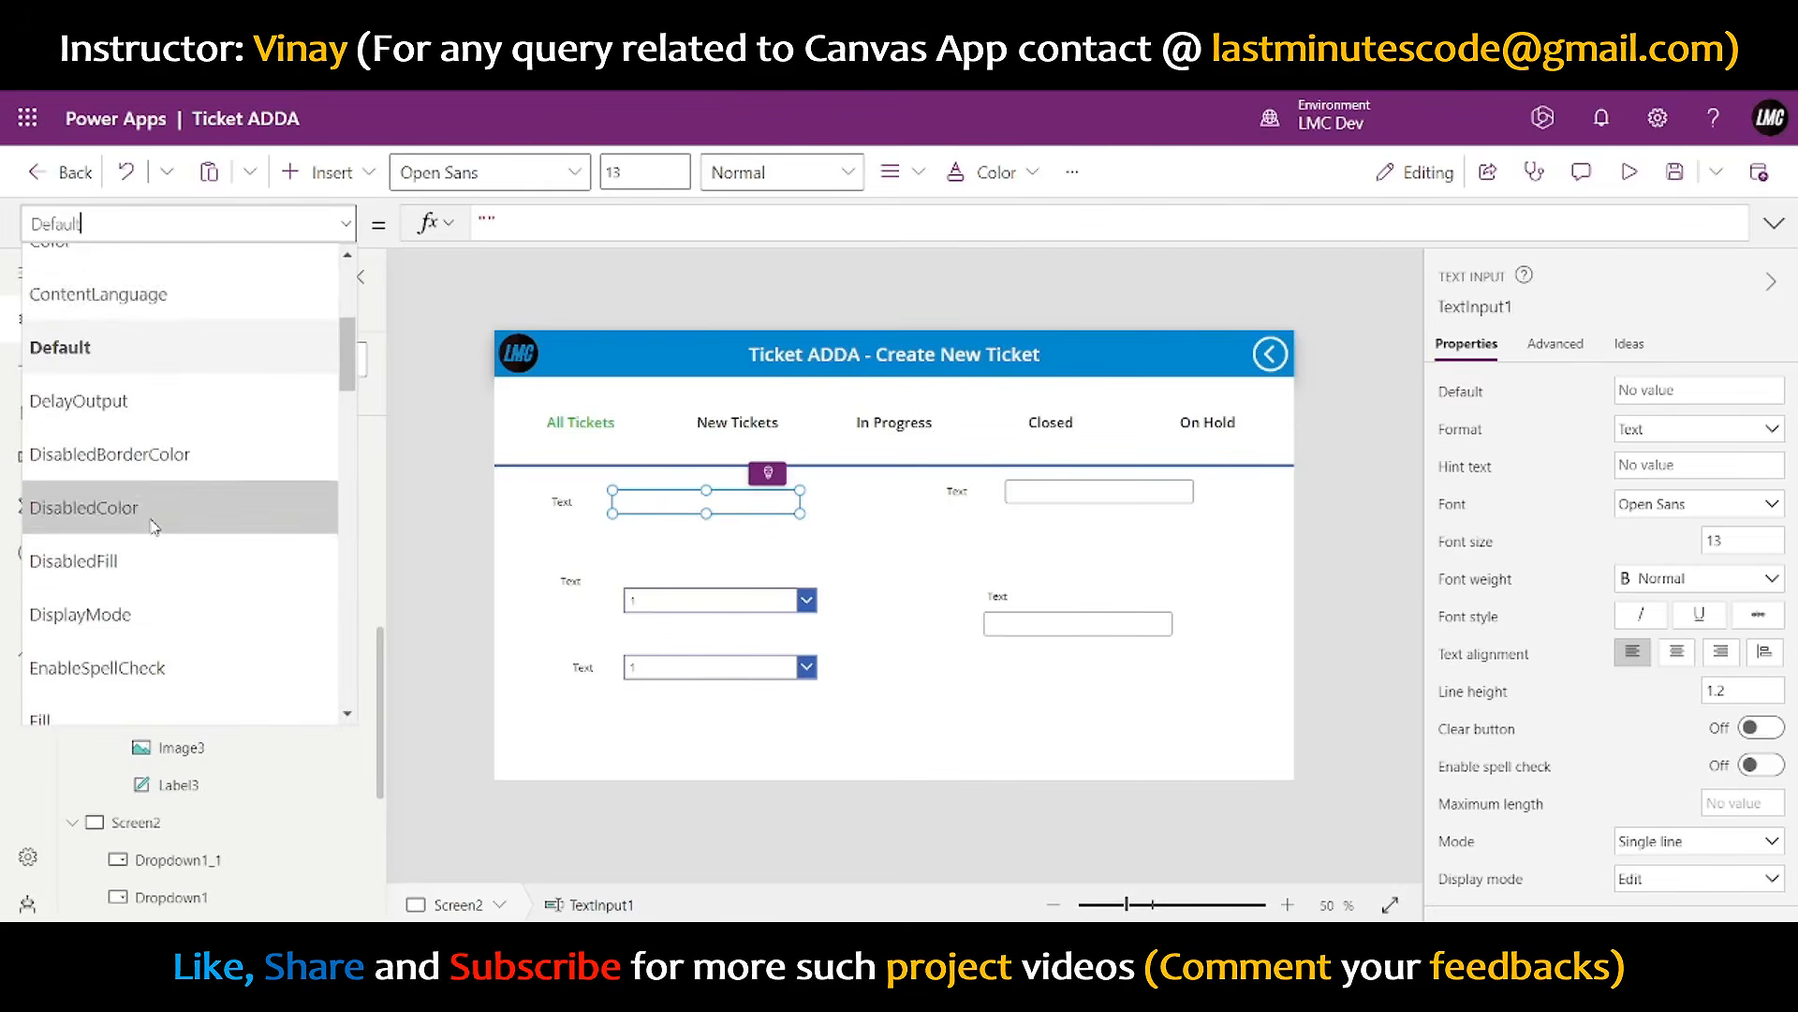
{"action": "scroll", "coordinate": [155, 525], "scroll_direction": "up", "scroll_amount": 5}
{"action": "scroll", "coordinate": [152, 520], "scroll_direction": "down", "scroll_amount": 8}
{"action": "left_click", "coordinate": [150, 476]}
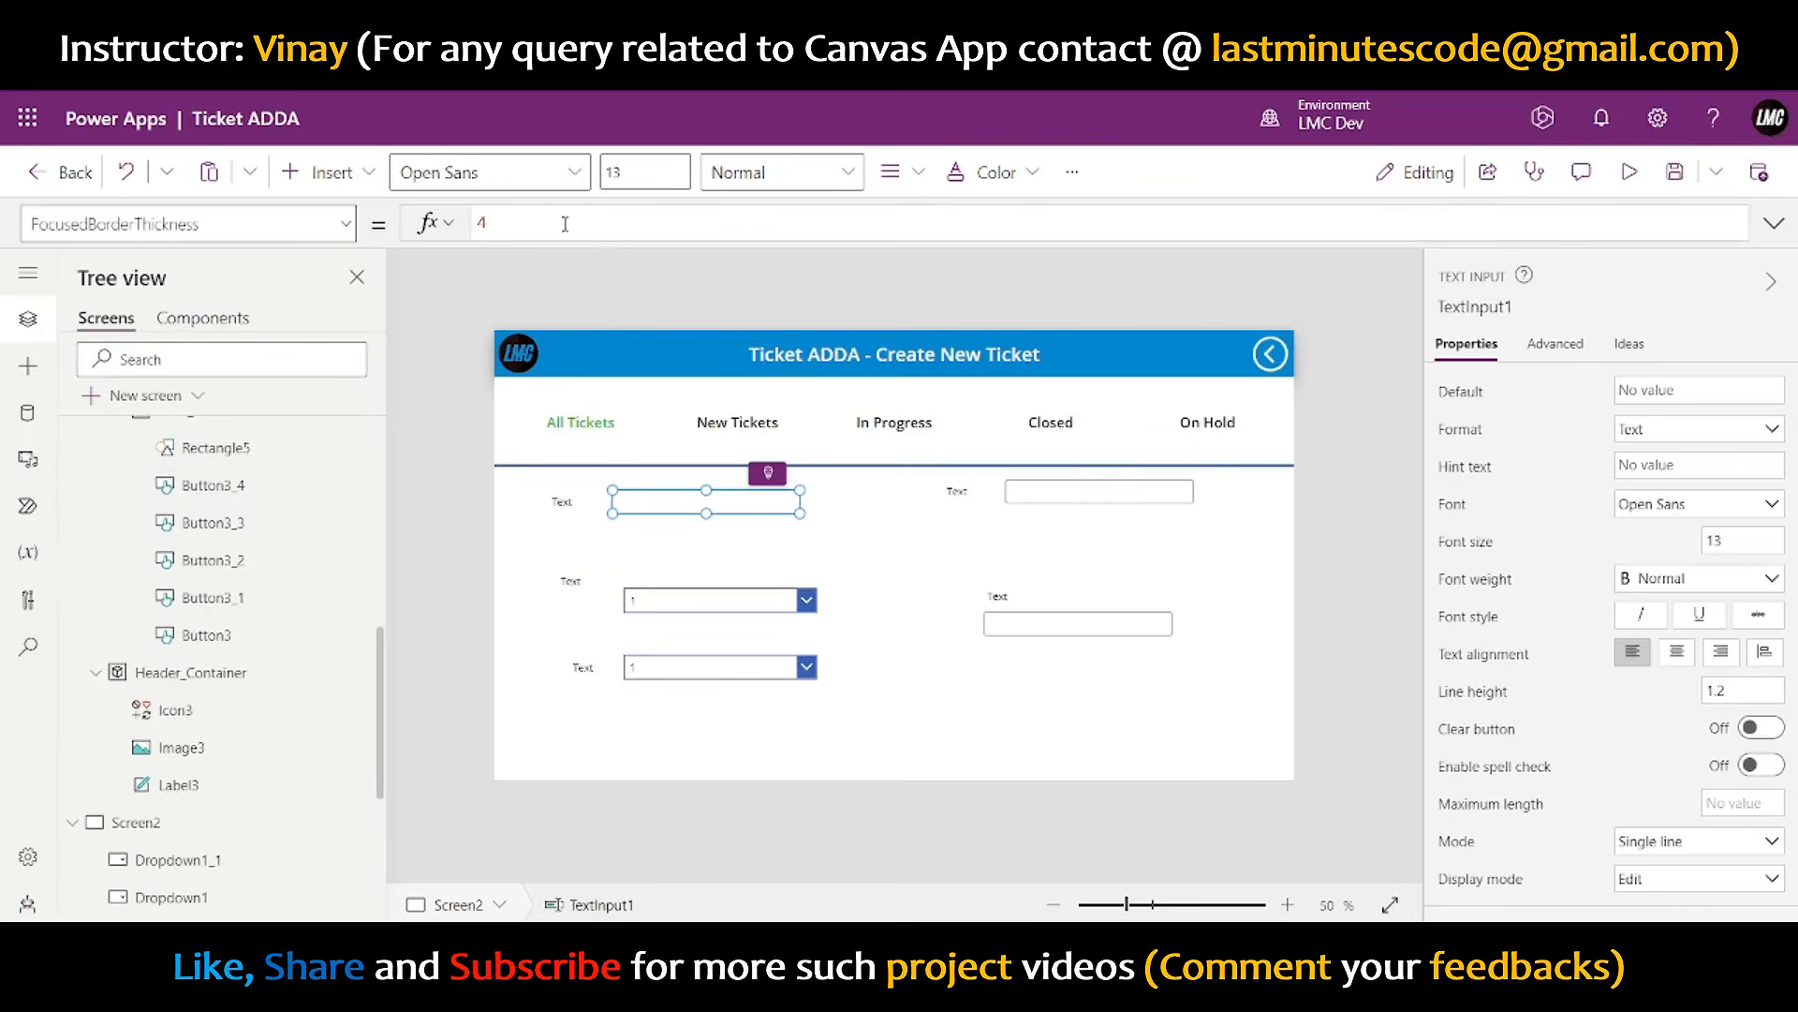
{"action": "type", "text": "2"}
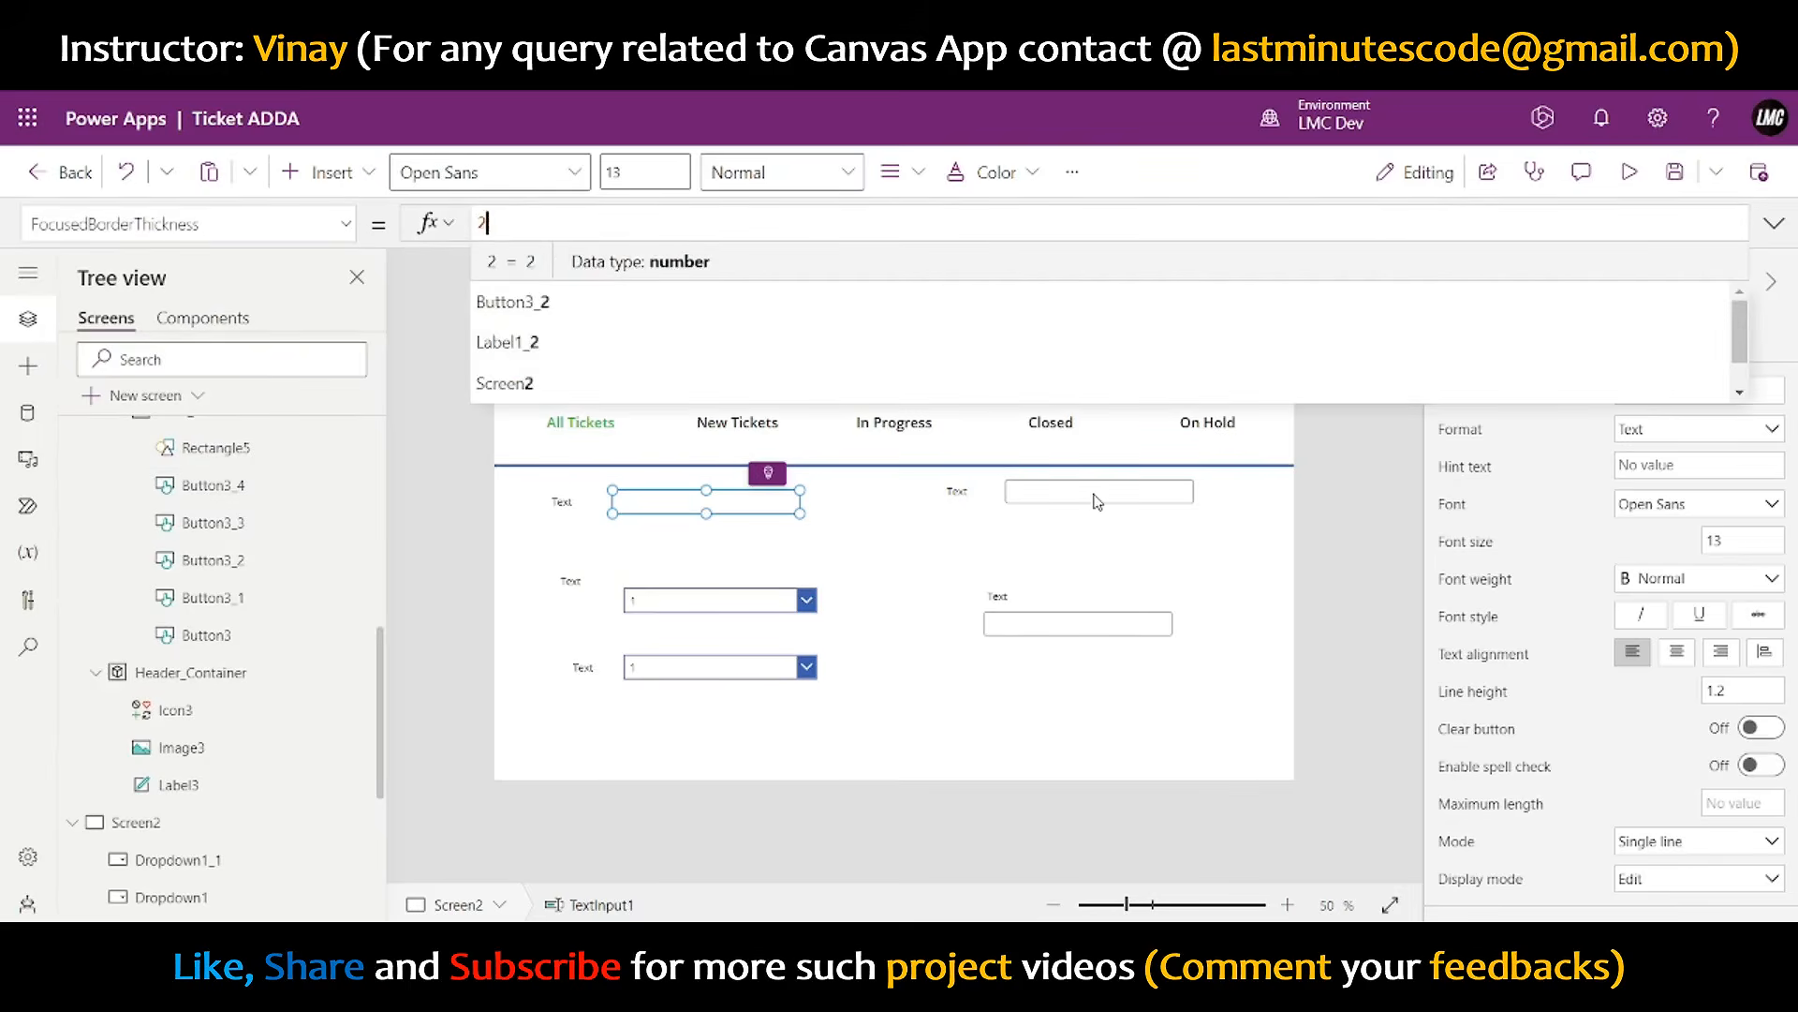
{"action": "left_click", "coordinate": [1098, 501], "text": "shift"}
{"action": "left_click", "coordinate": [1074, 620], "text": "shift"}
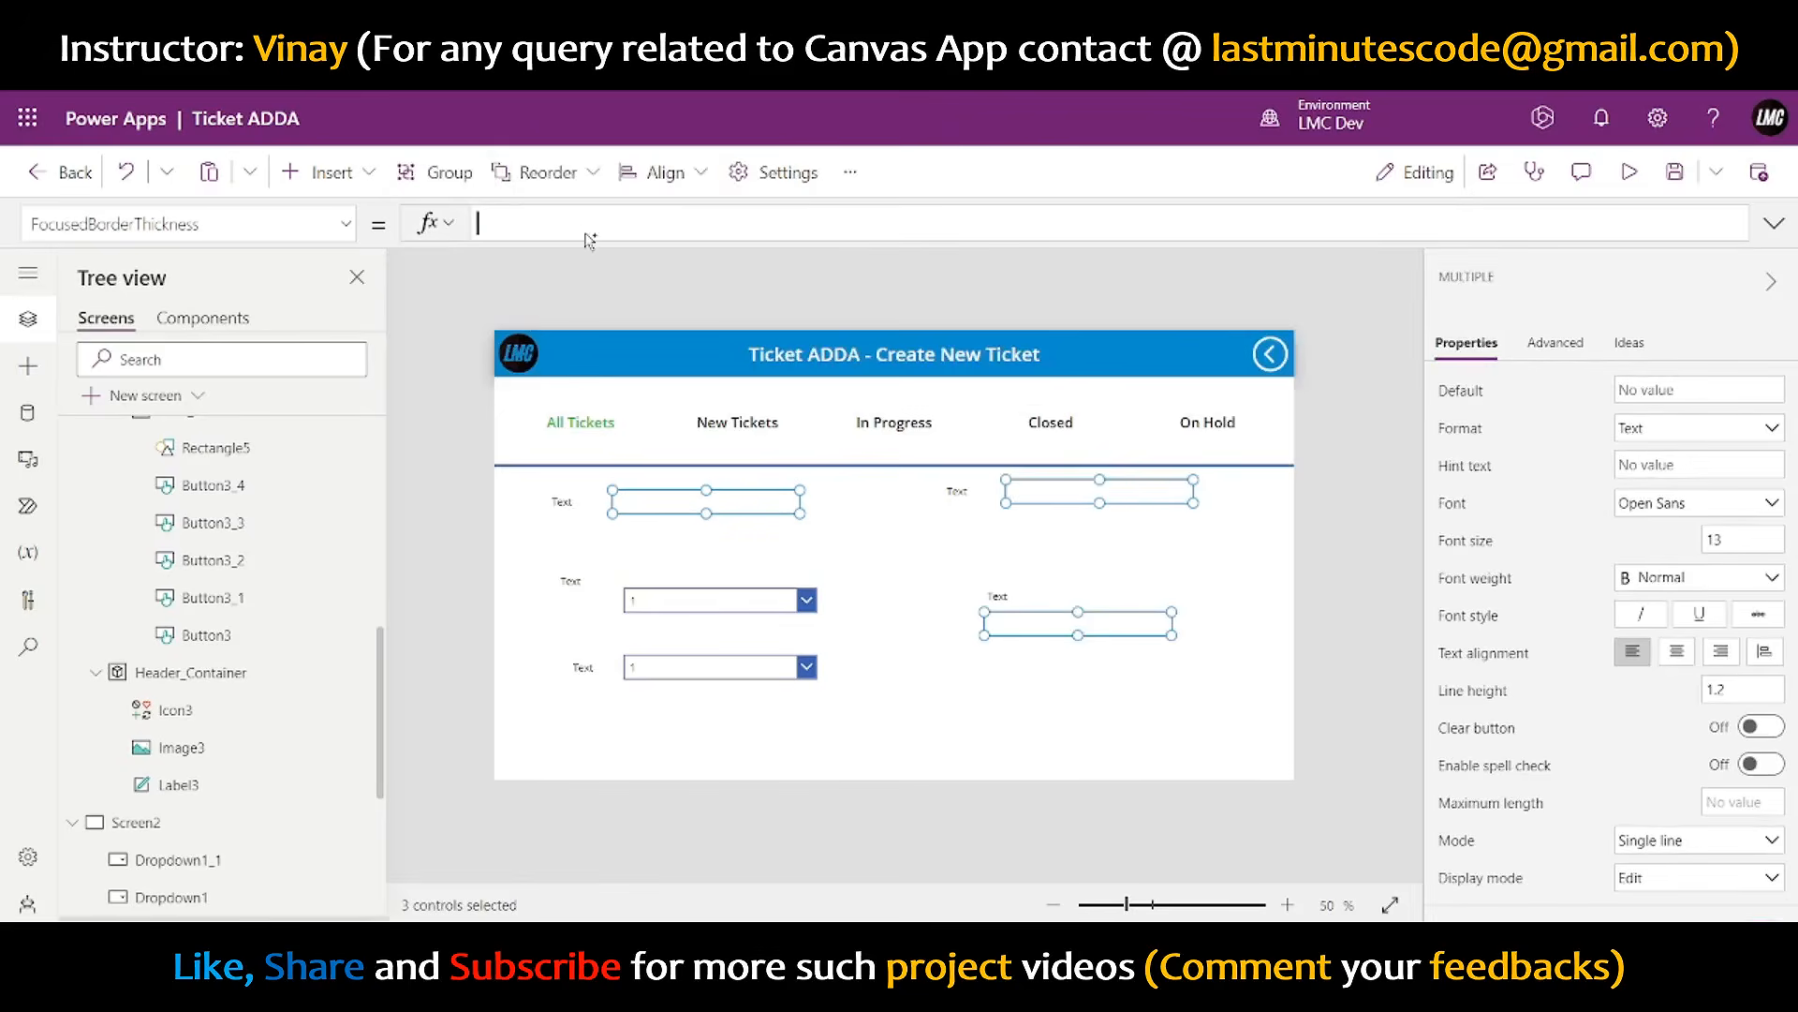
{"action": "left_click", "coordinate": [1196, 511]}
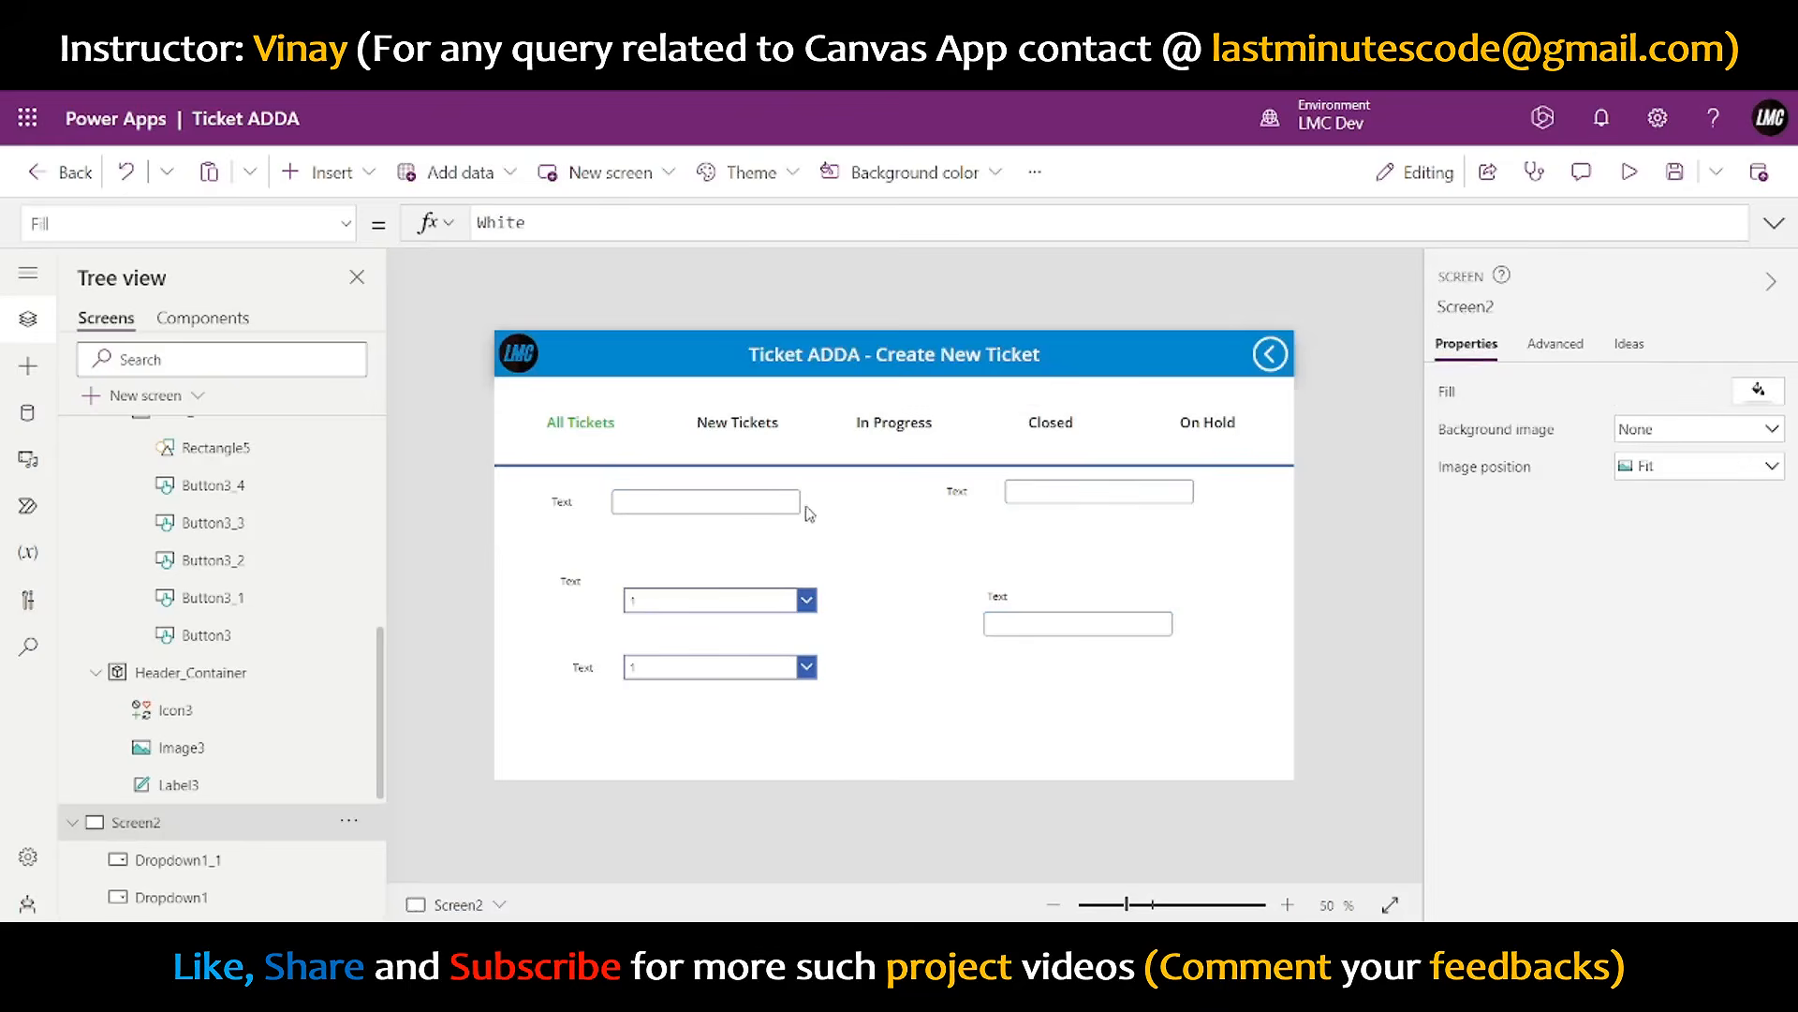
- Change the hover border color of the text input in the form's upper-left area to a dark gray theme color
{"action": "left_click", "coordinate": [766, 510]}
{"action": "scroll", "coordinate": [1585, 628], "scroll_direction": "down", "scroll_amount": 10}
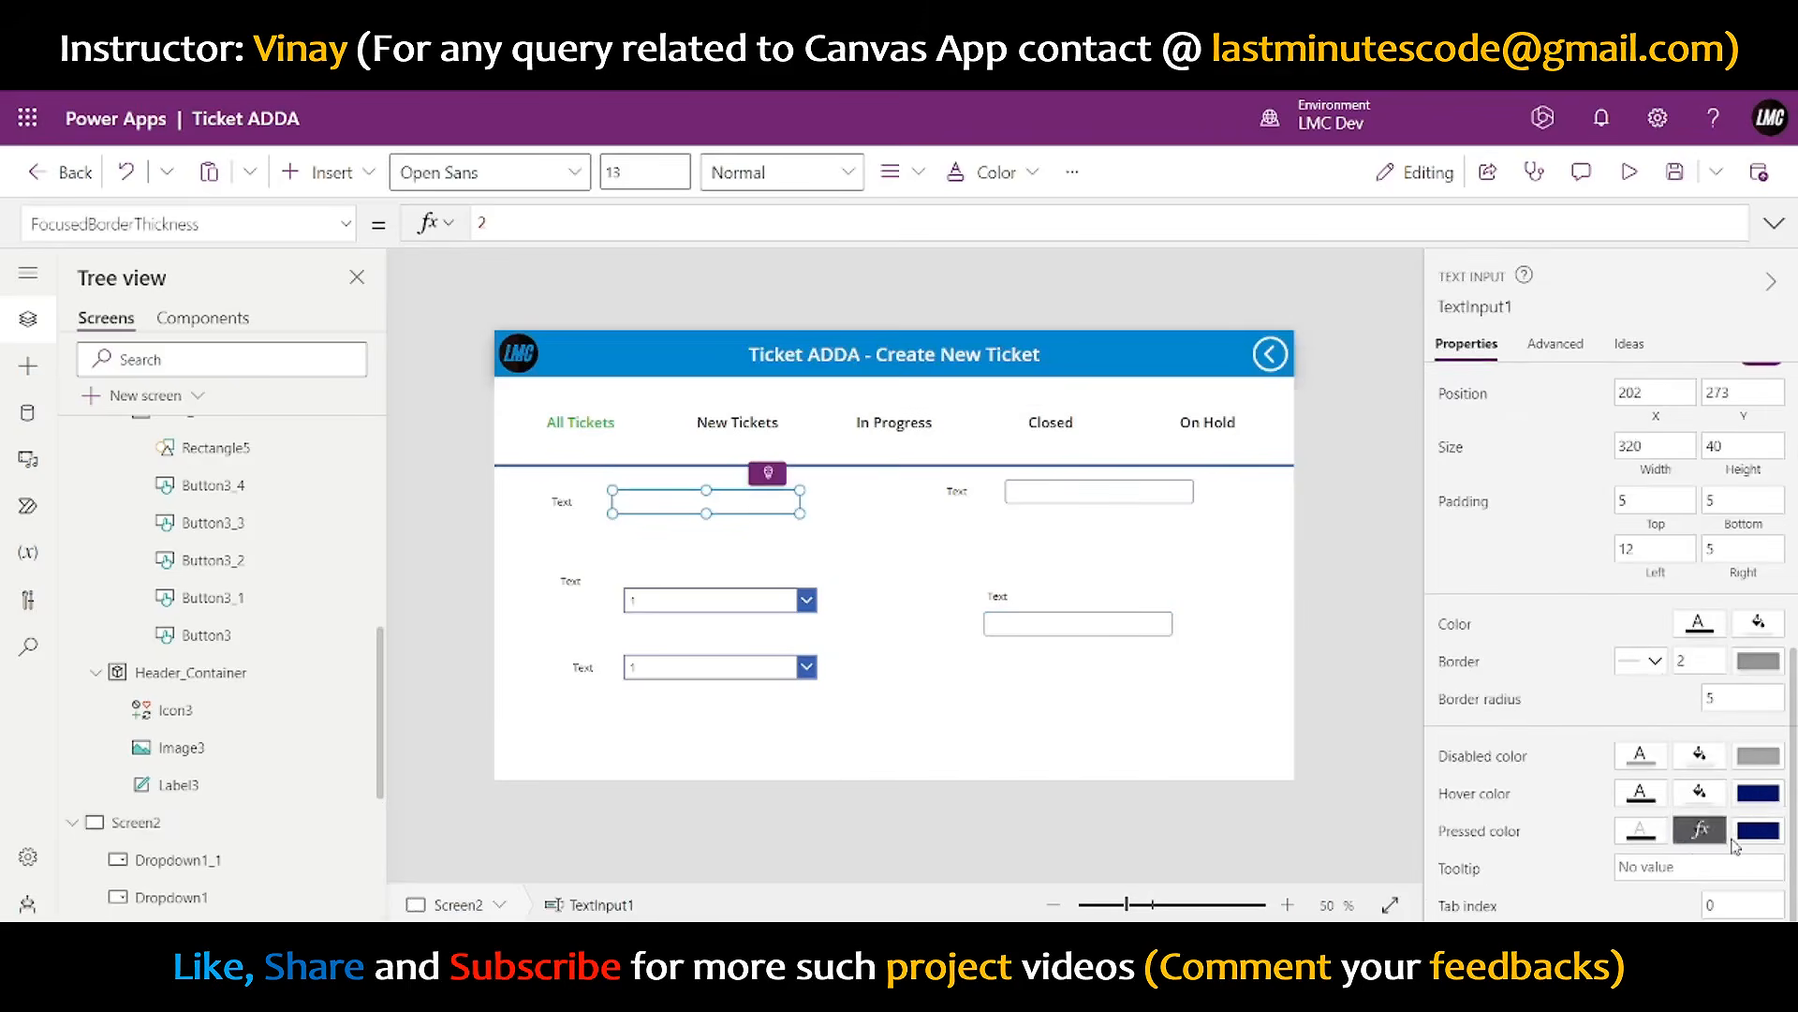
{"action": "left_click", "coordinate": [1758, 794]}
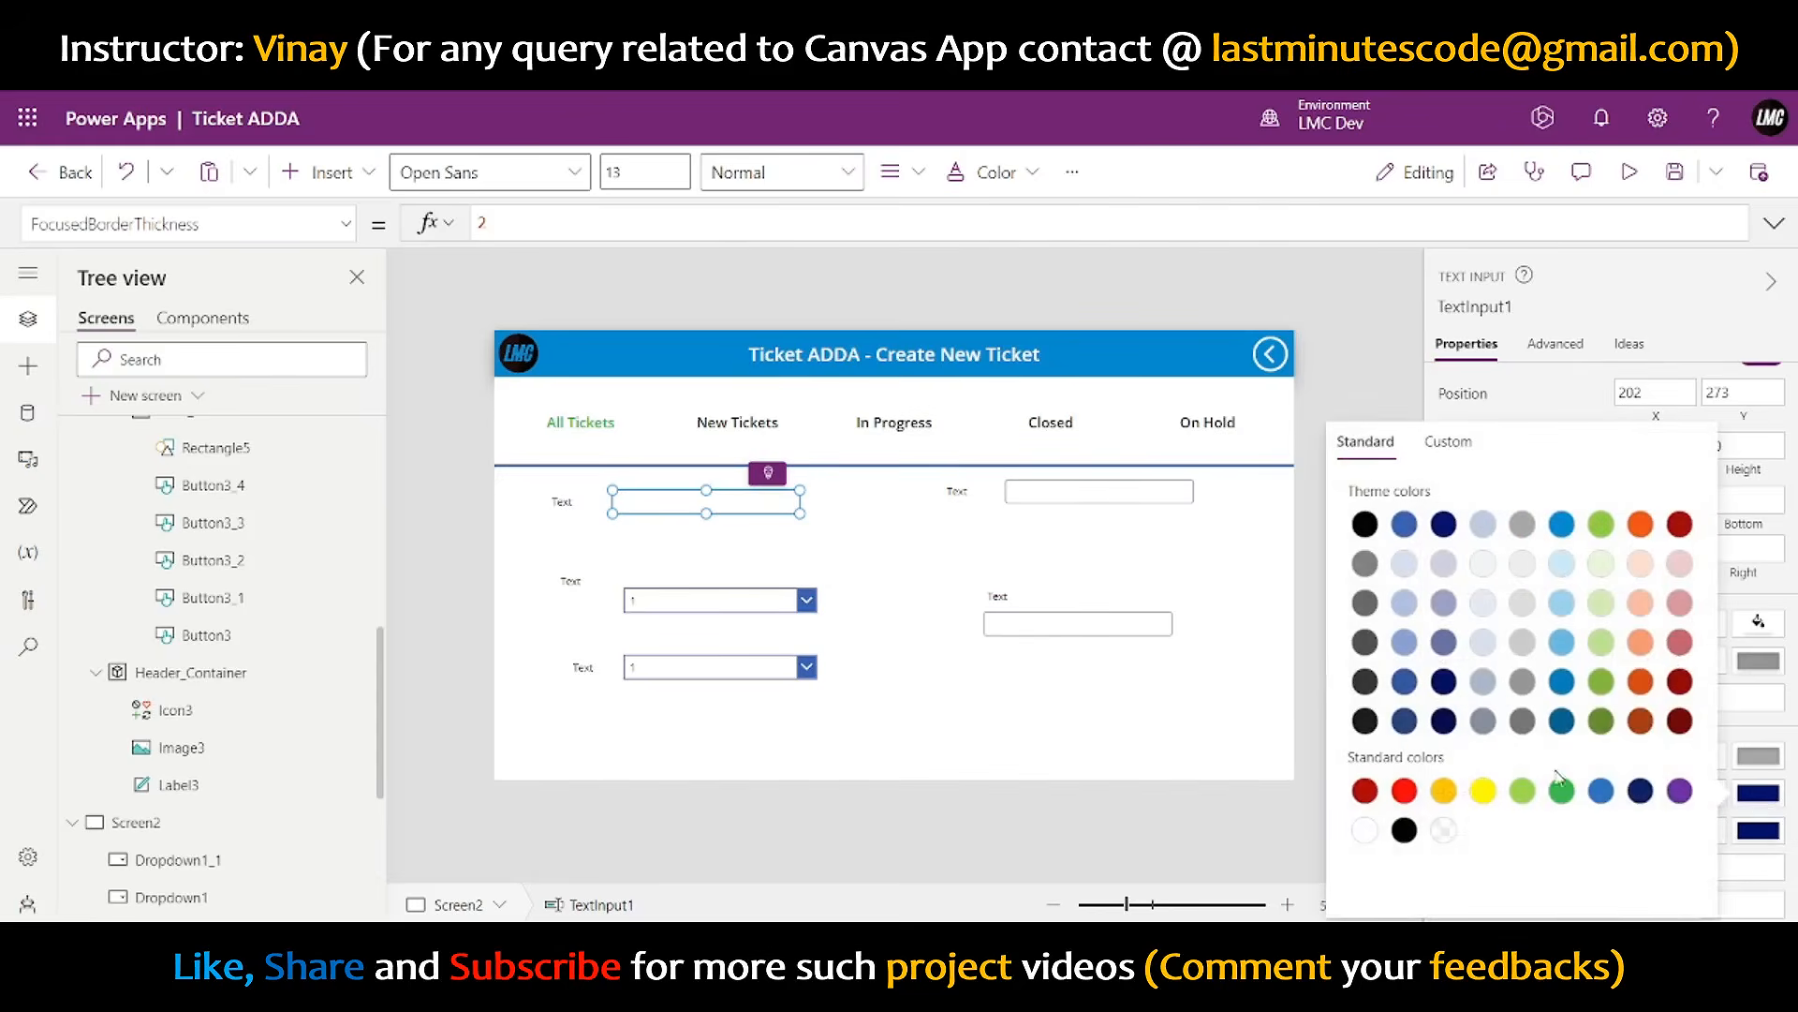
{"action": "left_click", "coordinate": [1523, 681]}
- Preview the app and check the focused borders of the text inputs, then return to editing
{"action": "left_click", "coordinate": [1628, 172]}
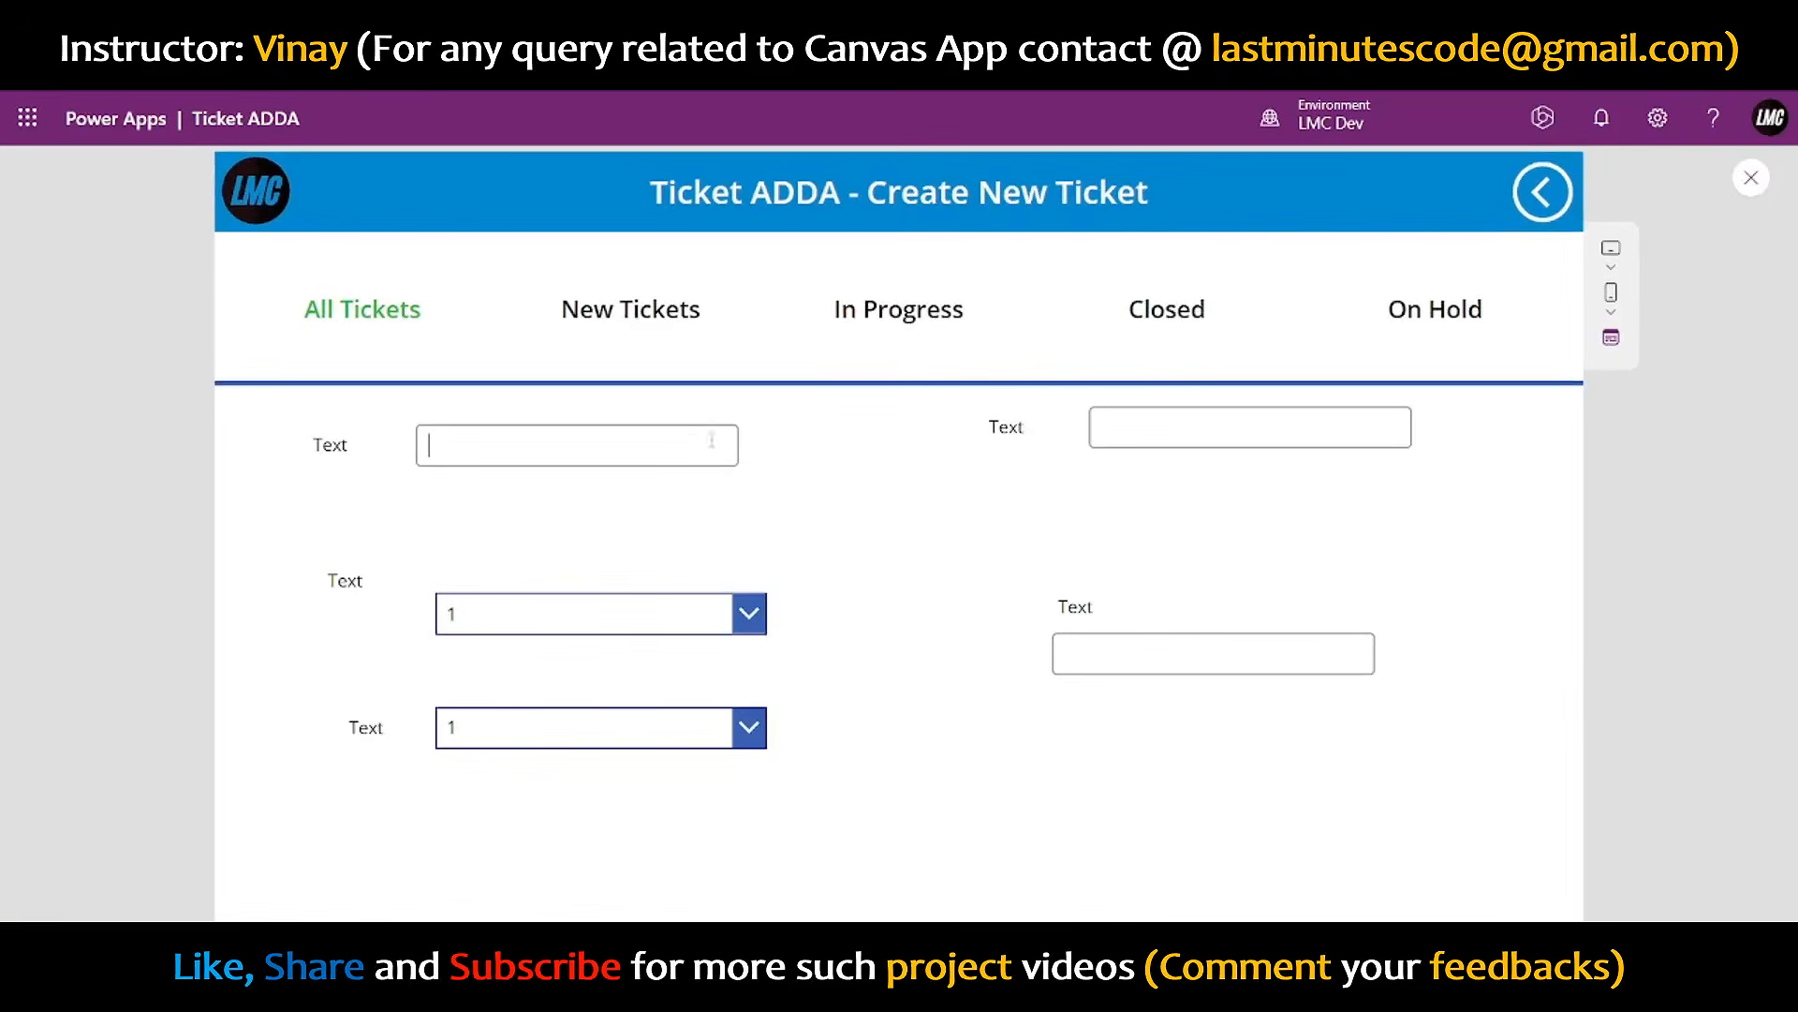
{"action": "left_click", "coordinate": [1178, 414]}
{"action": "left_click", "coordinate": [1129, 436]}
{"action": "left_click", "coordinate": [1097, 655]}
{"action": "key", "text": "Escape"}
- Give the other two text inputs the same dark gray hover border color and check them in a preview
{"action": "left_click", "coordinate": [1161, 489]}
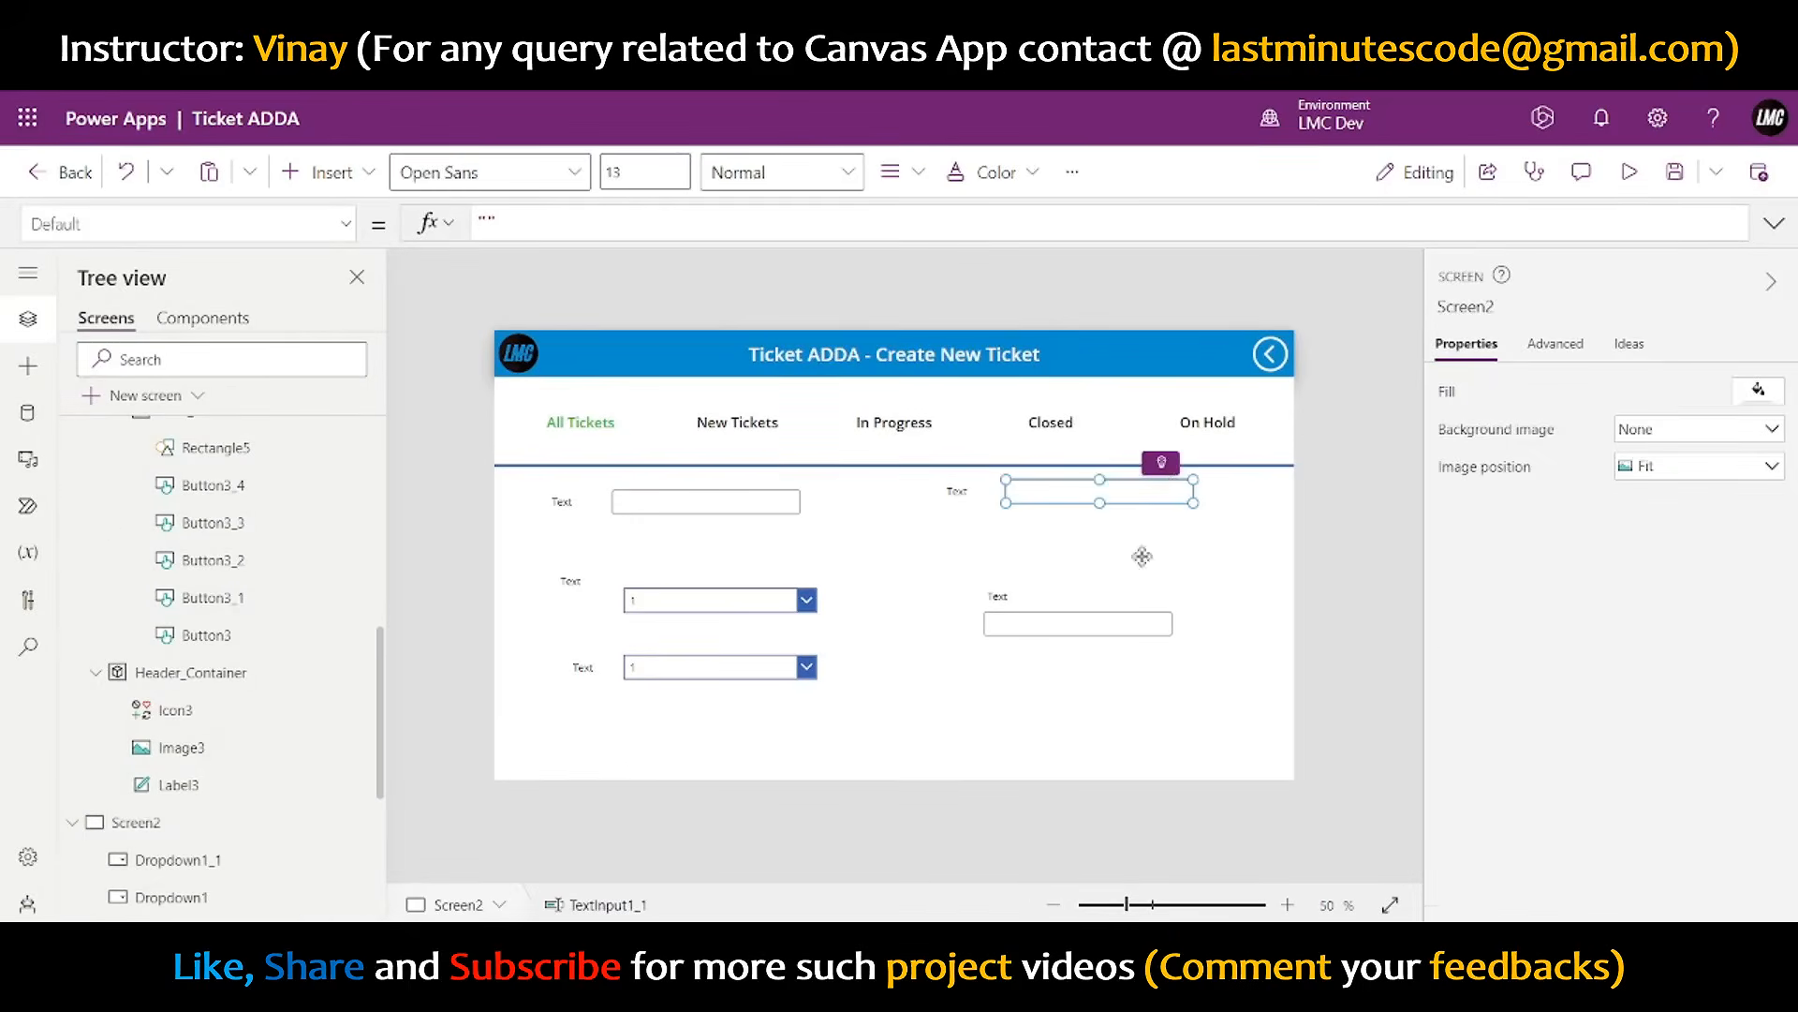
{"action": "left_click", "coordinate": [1077, 623], "text": "shift"}
{"action": "scroll", "coordinate": [1588, 675], "scroll_direction": "down", "scroll_amount": 10}
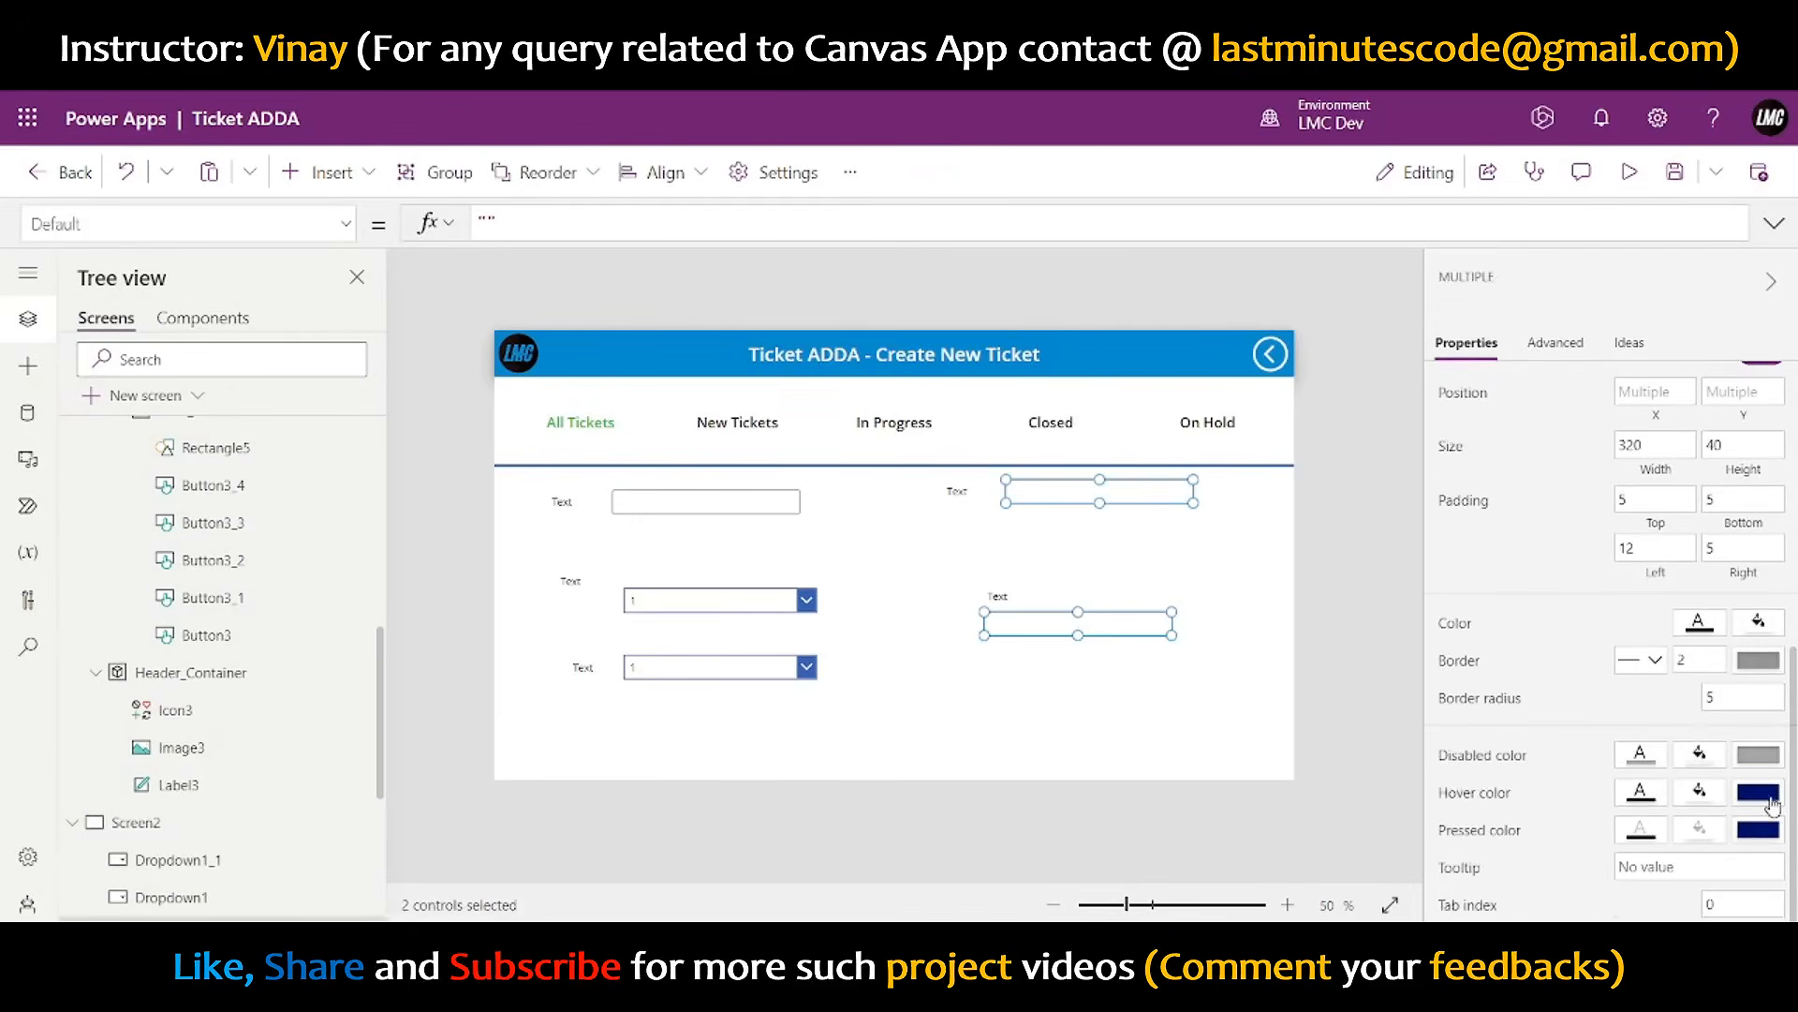
{"action": "left_click", "coordinate": [1758, 792]}
{"action": "left_click", "coordinate": [1522, 681]}
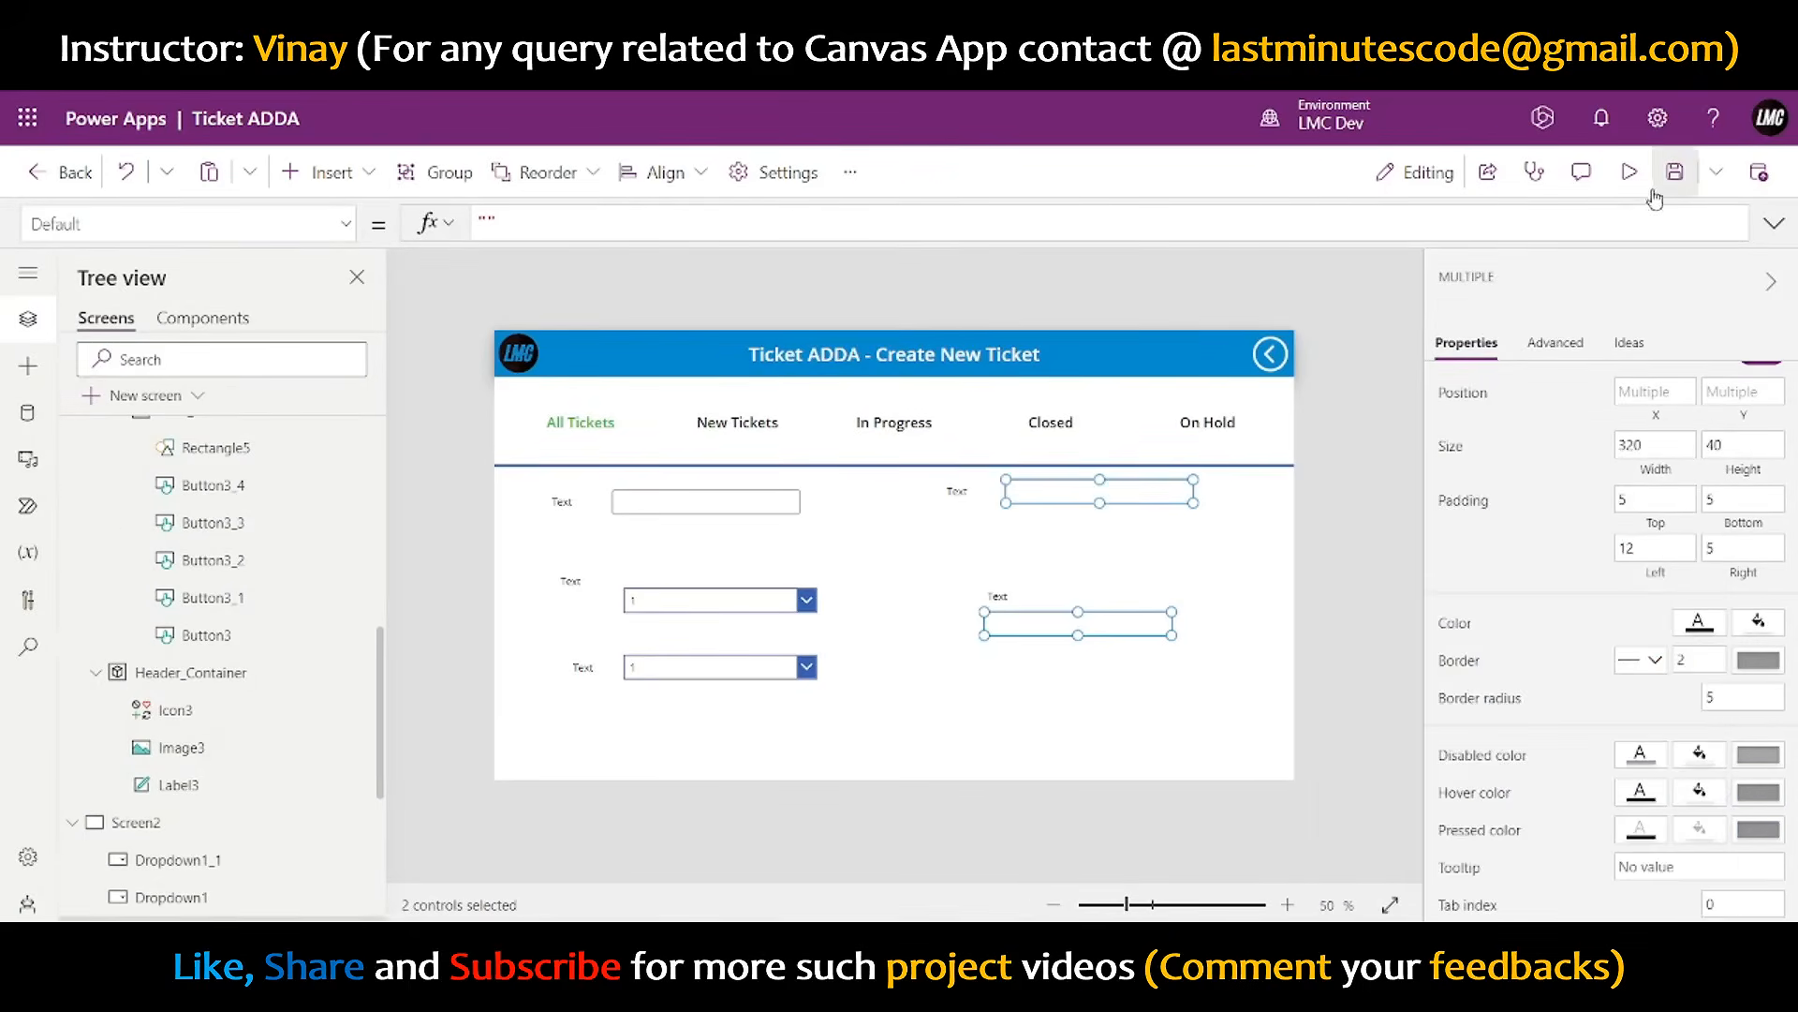
{"action": "left_click", "coordinate": [1628, 172]}
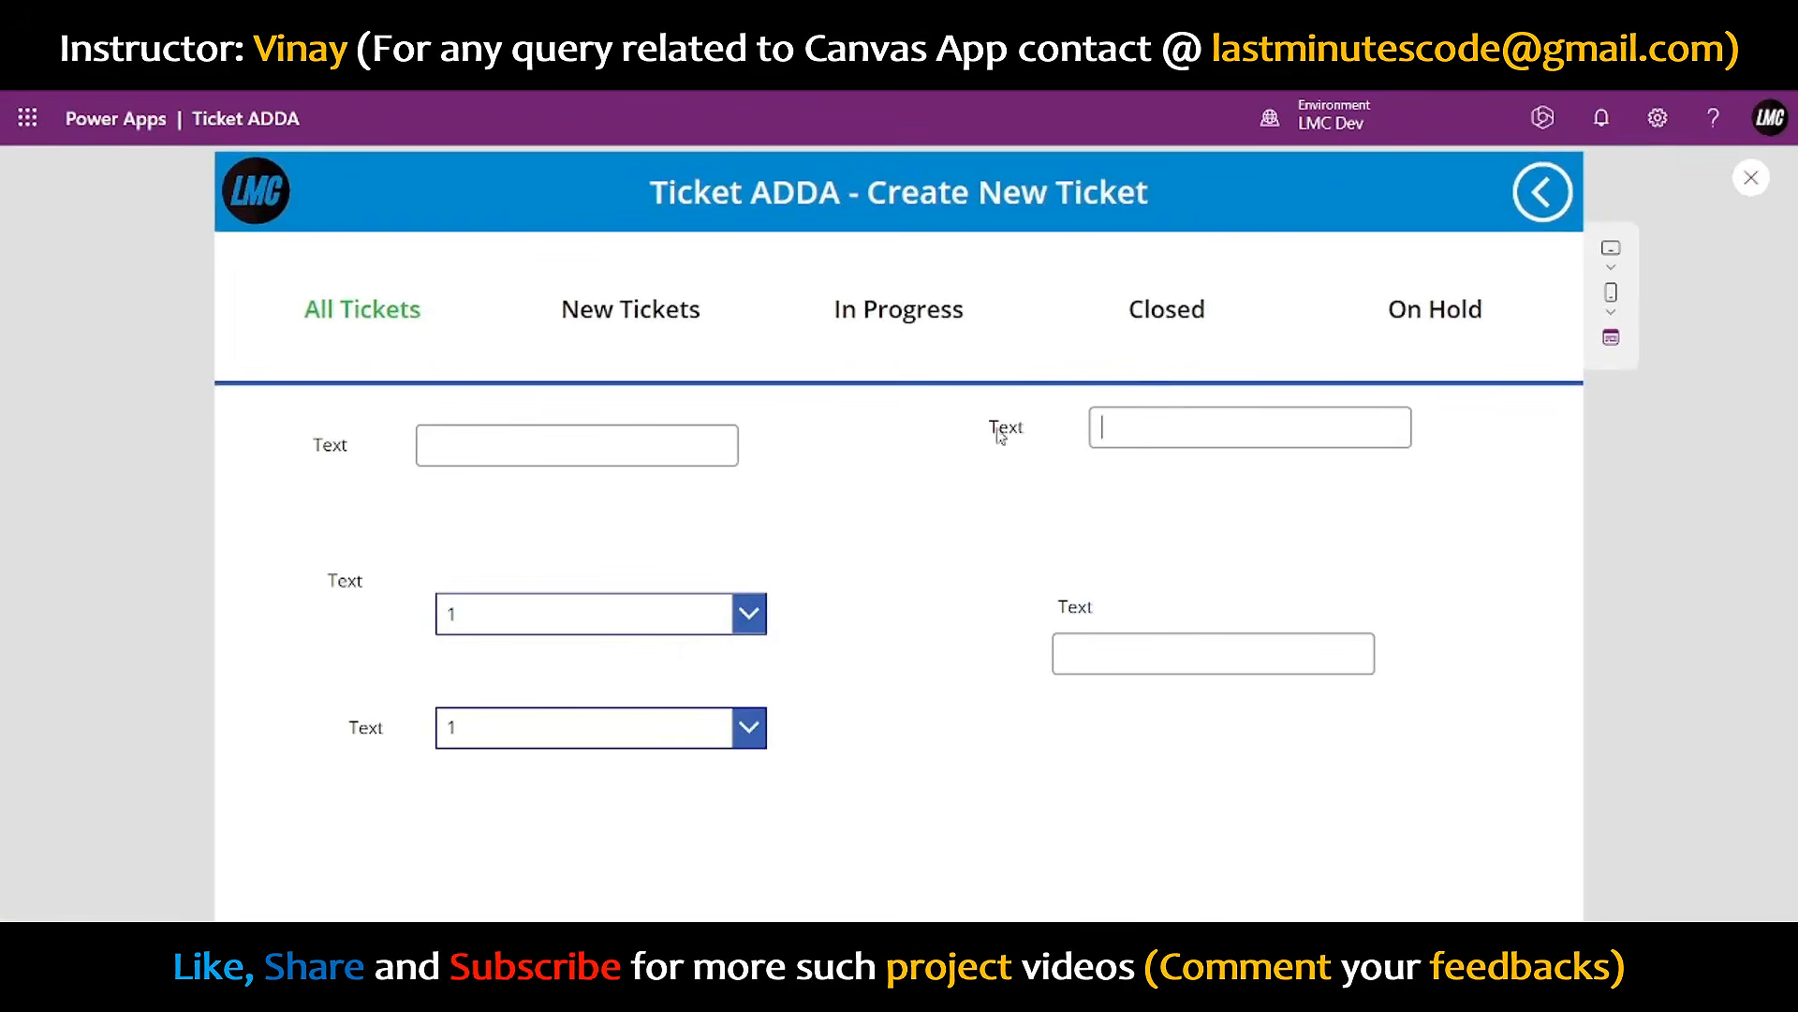
{"action": "left_click", "coordinate": [1751, 178]}
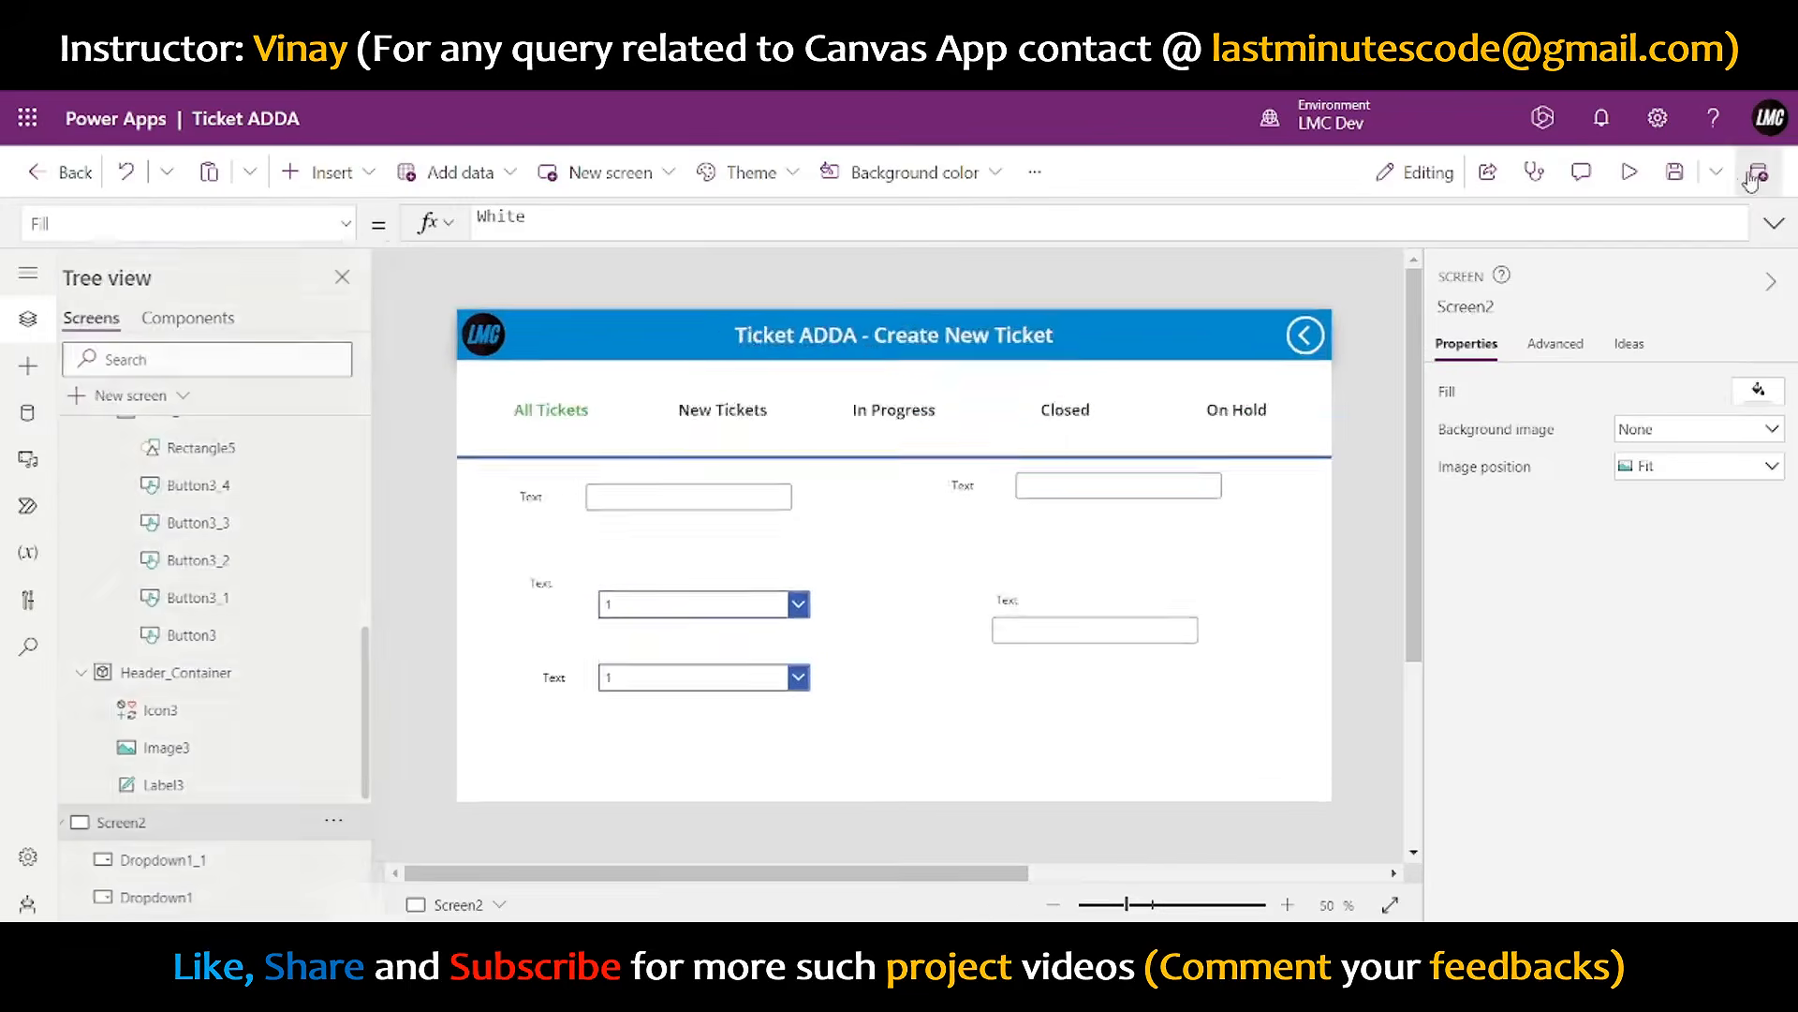
- Enlarge the lower text input to about 490 by 246 and set its mode to Multiline
{"action": "left_click", "coordinate": [1086, 626]}
{"action": "left_click_drag", "start_coordinate": [1173, 637], "coordinate": [1271, 756]}
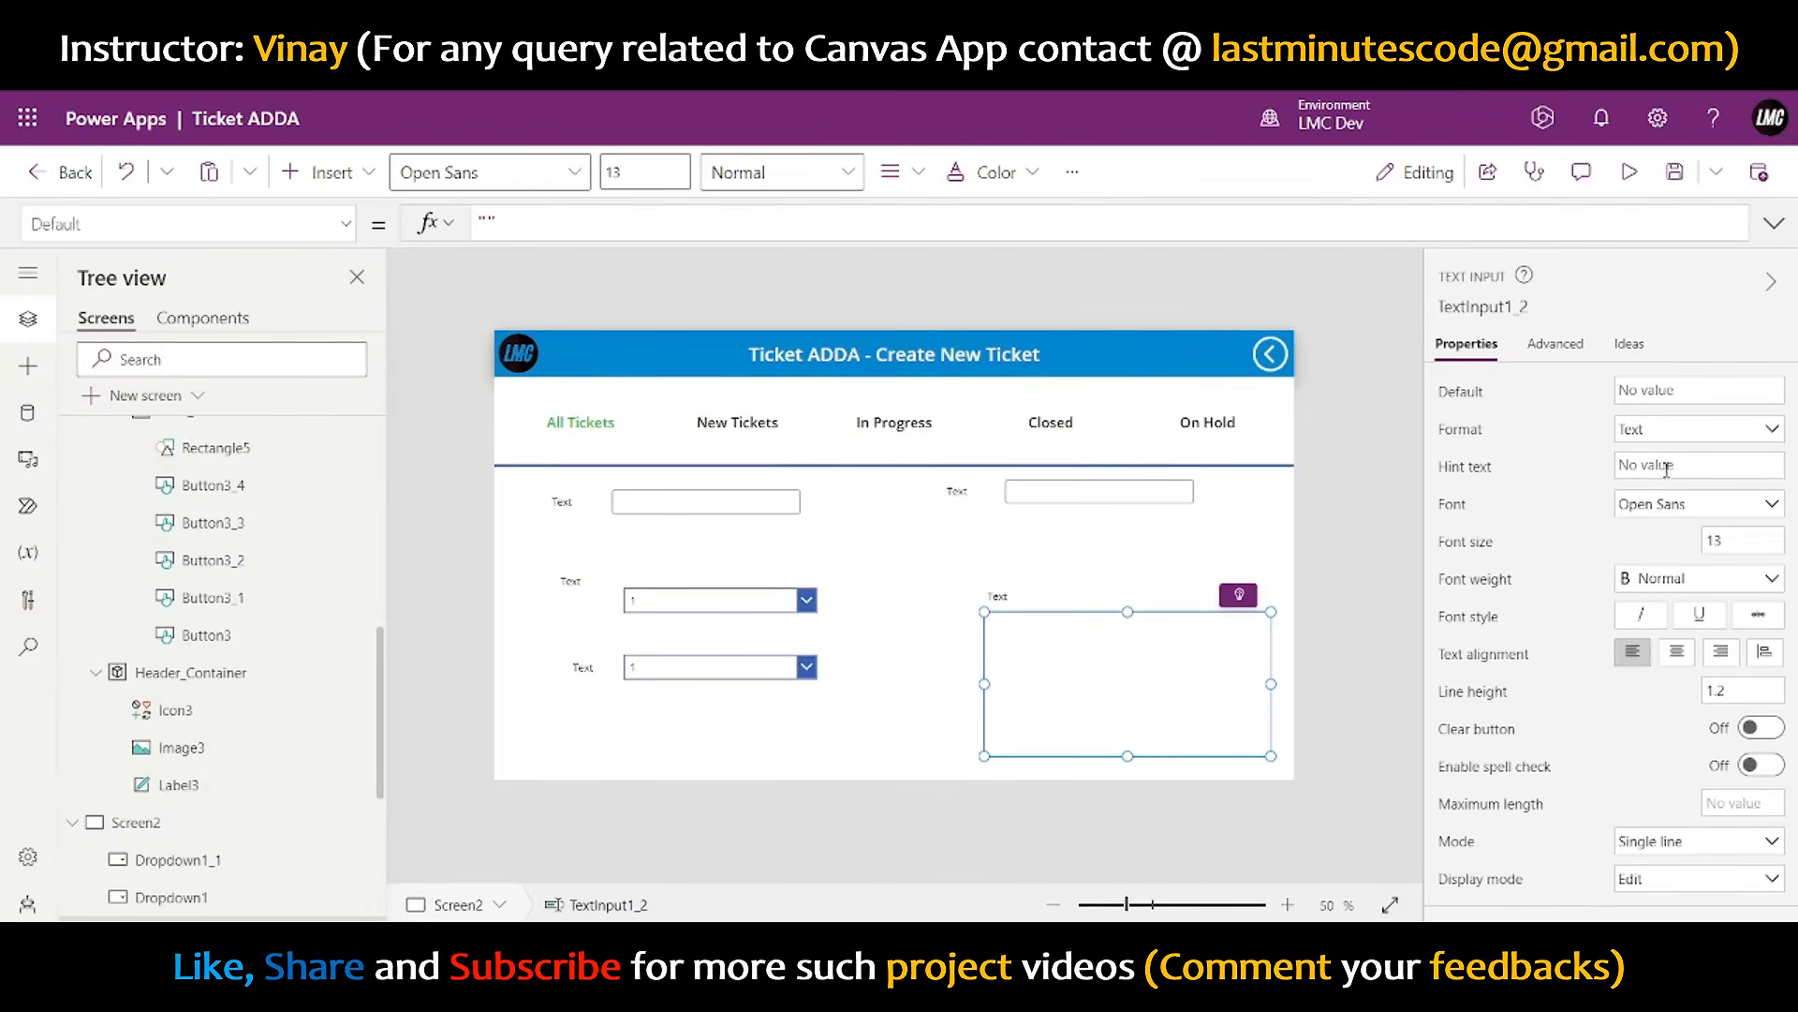
{"action": "scroll", "coordinate": [1648, 800], "scroll_direction": "down", "scroll_amount": 1}
{"action": "scroll", "coordinate": [1648, 804], "scroll_direction": "down", "scroll_amount": 3}
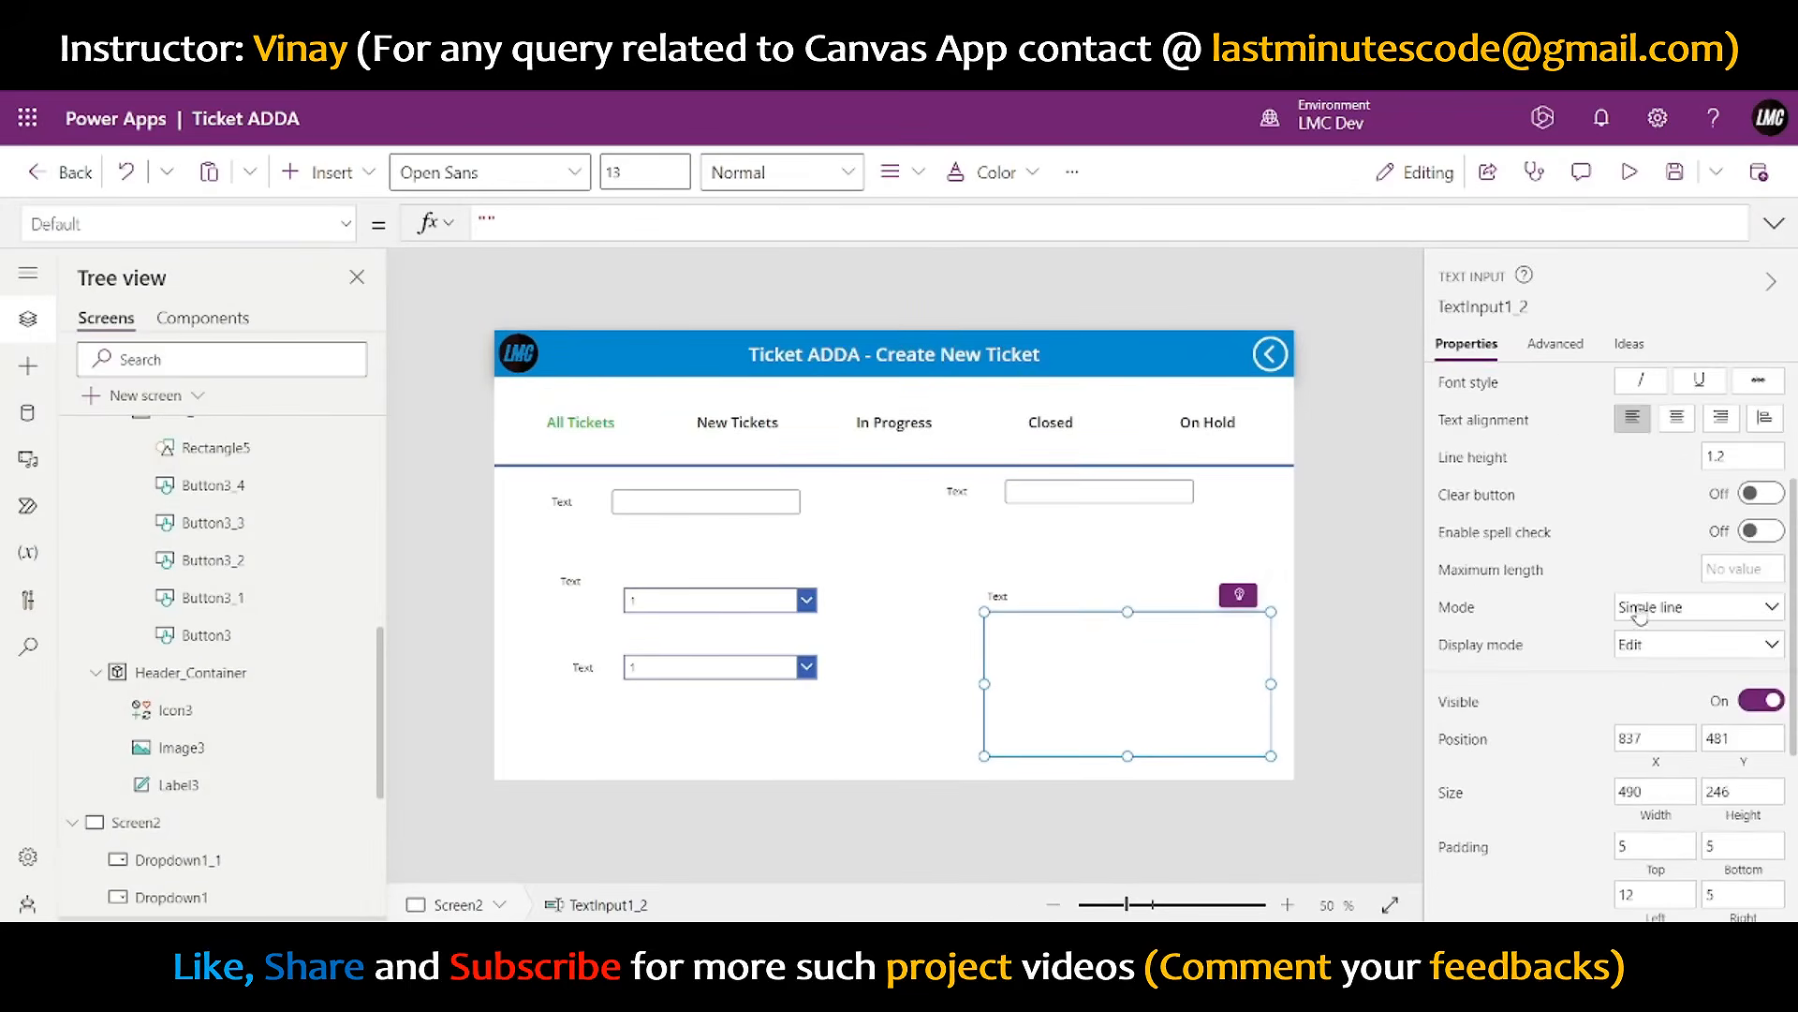
{"action": "left_click", "coordinate": [1658, 622]}
{"action": "left_click", "coordinate": [1646, 645]}
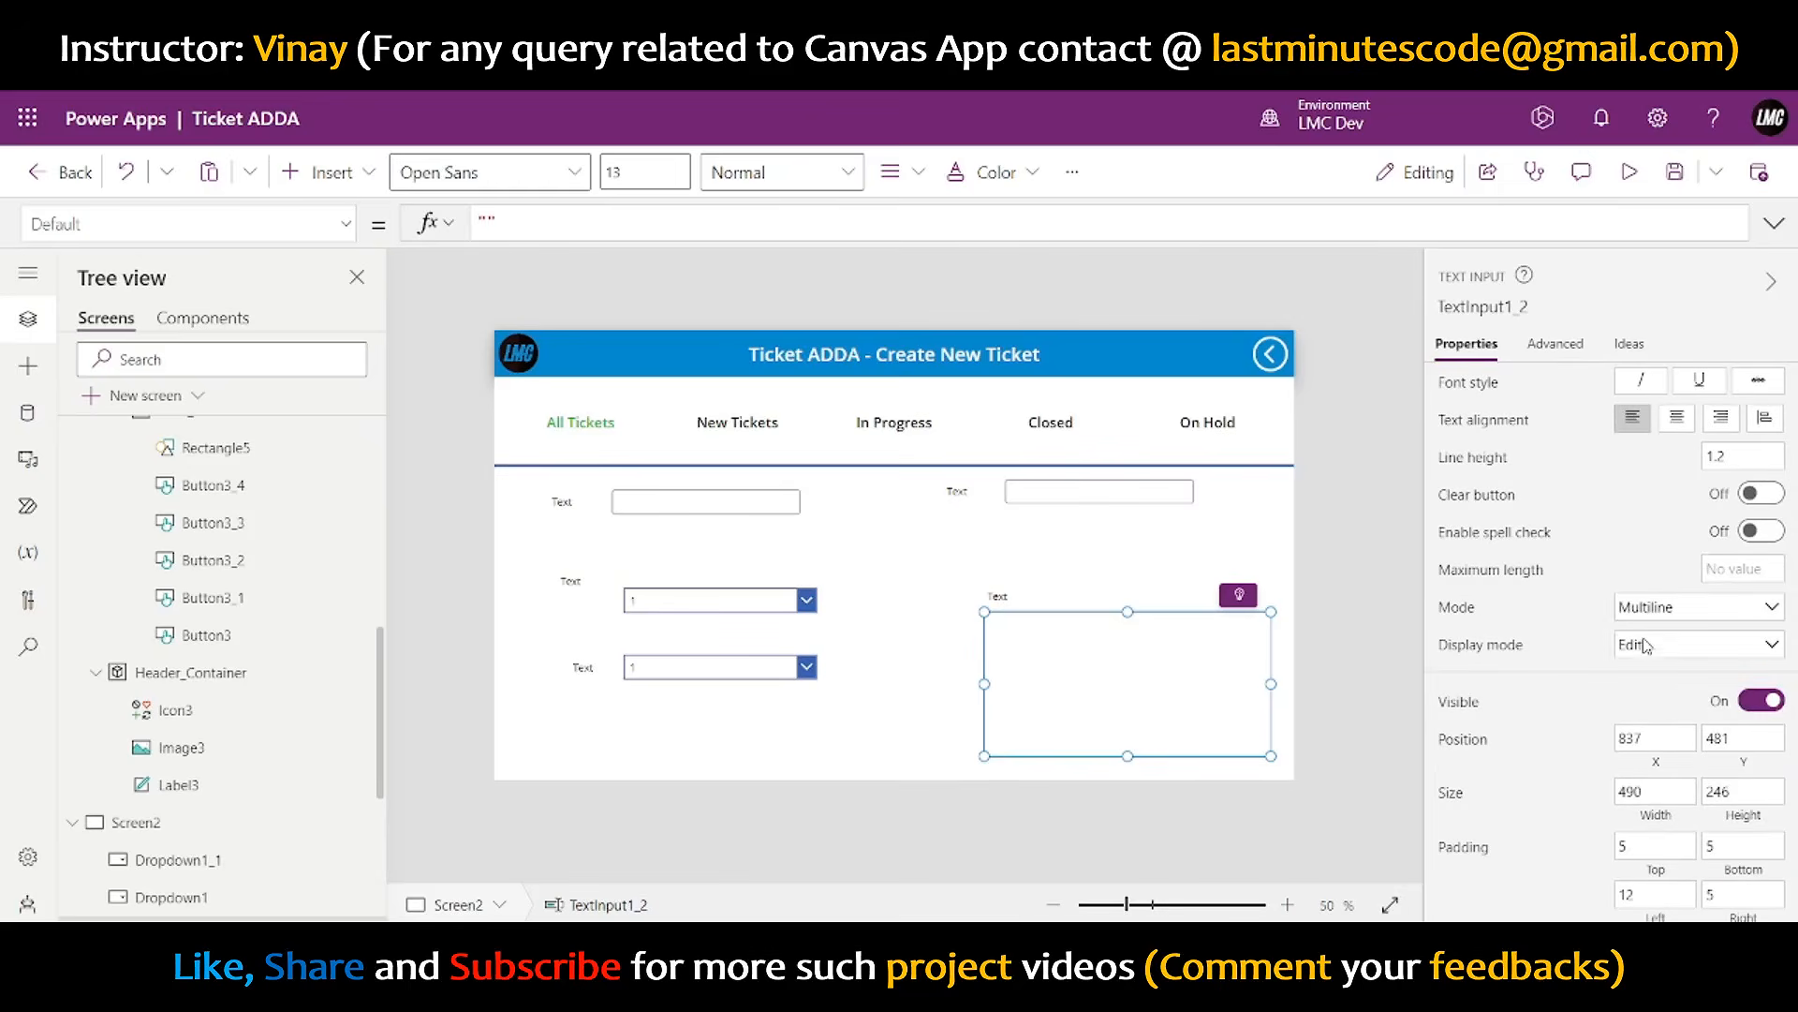
{"action": "left_click", "coordinate": [1337, 663]}
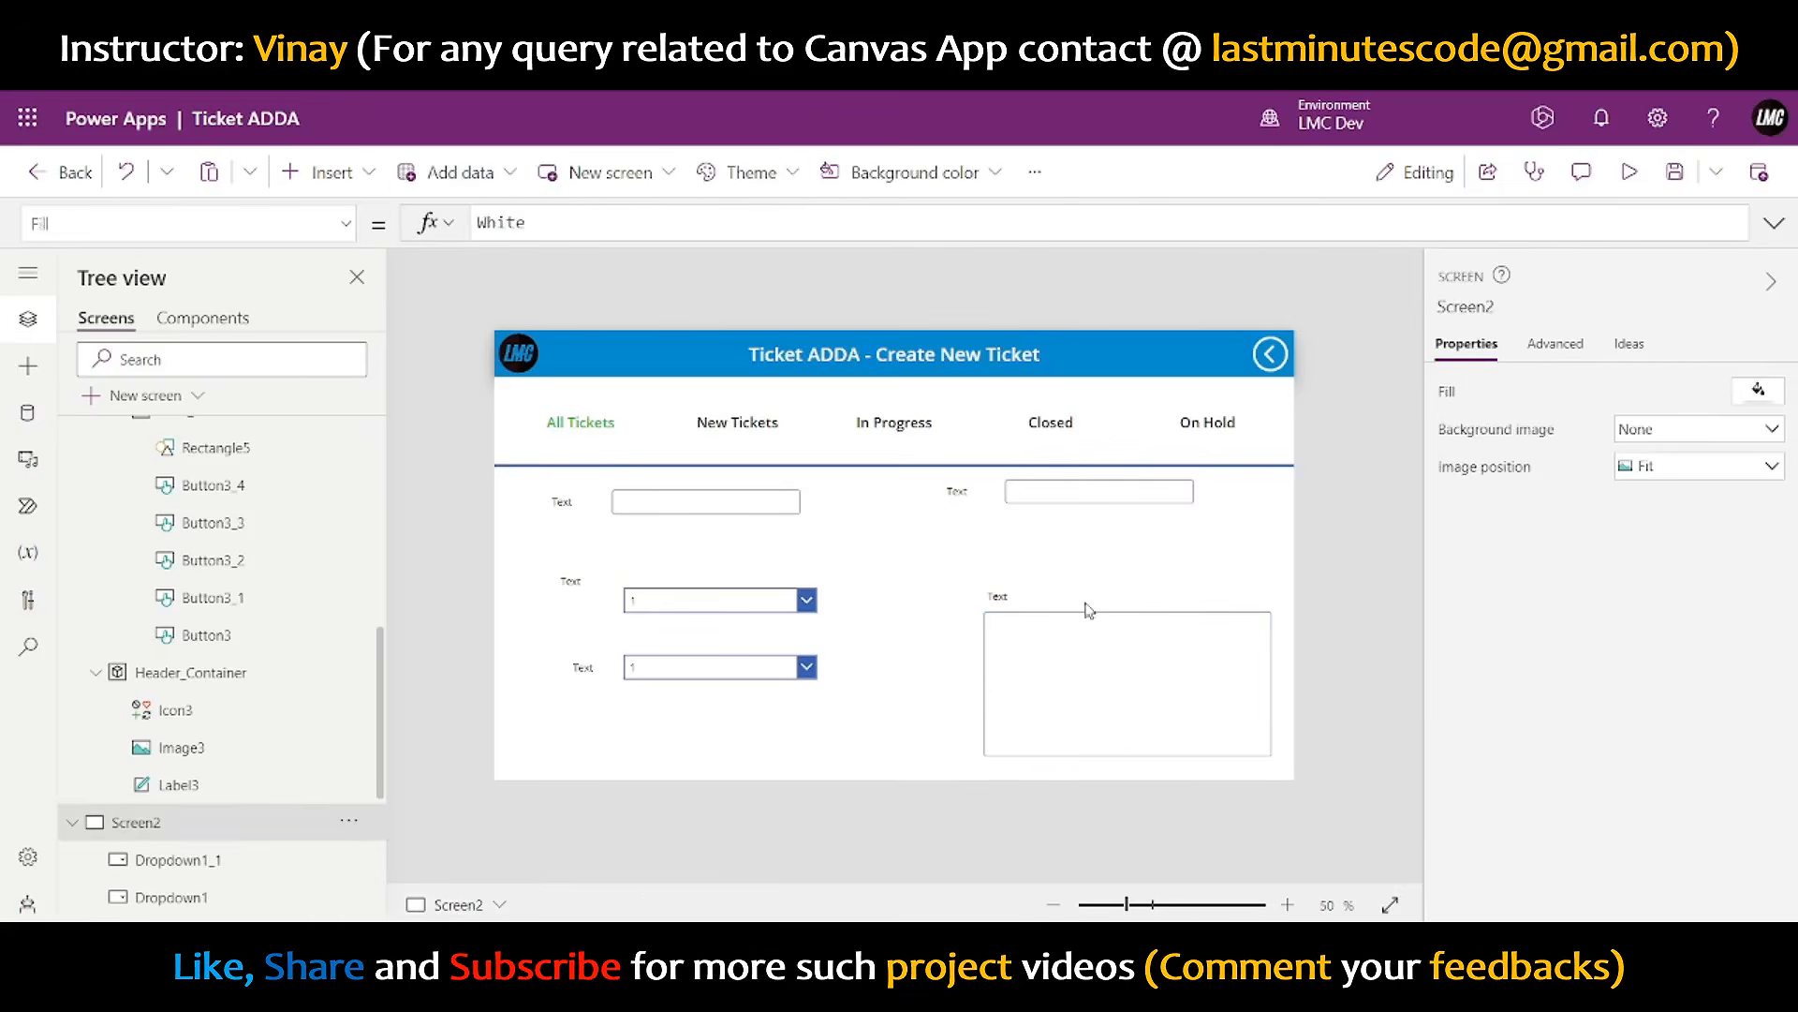
- Change the text of the label above the multiline input to "Description" and its font size to 16
{"action": "left_click", "coordinate": [995, 596]}
{"action": "left_click", "coordinate": [1675, 391]}
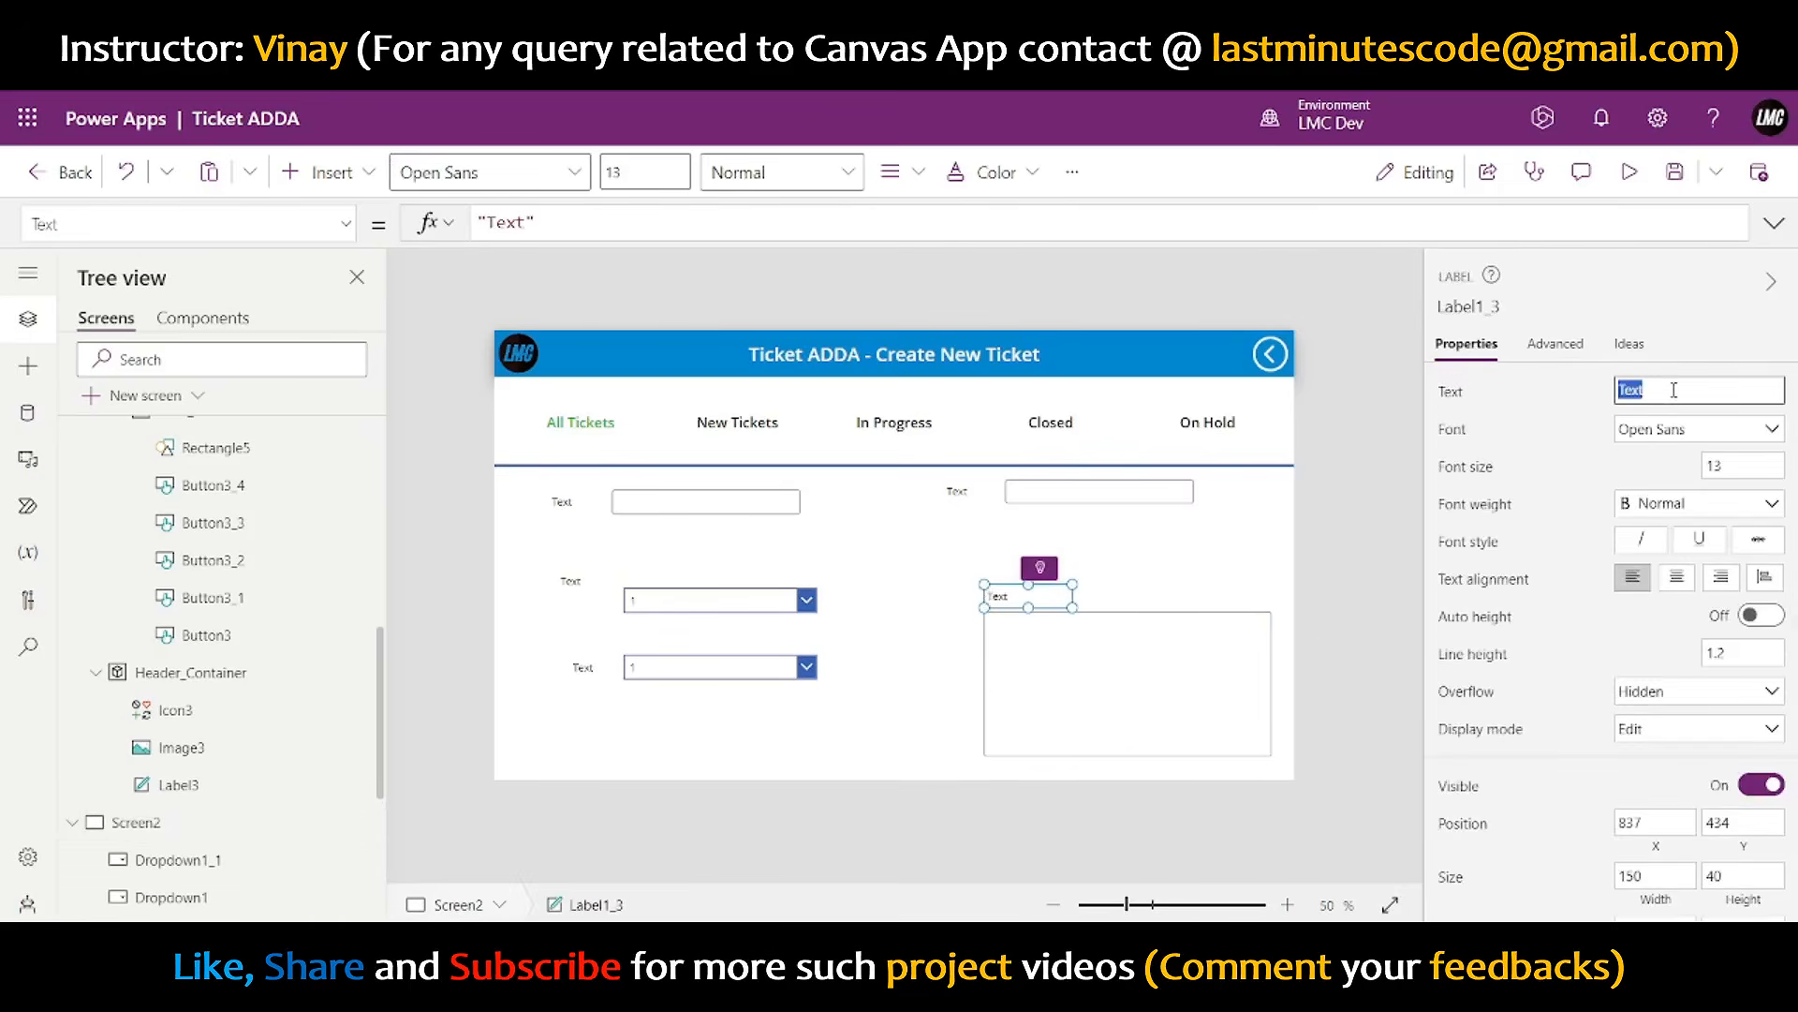
{"action": "type", "text": "Description"}
{"action": "double_click", "coordinate": [1707, 465]}
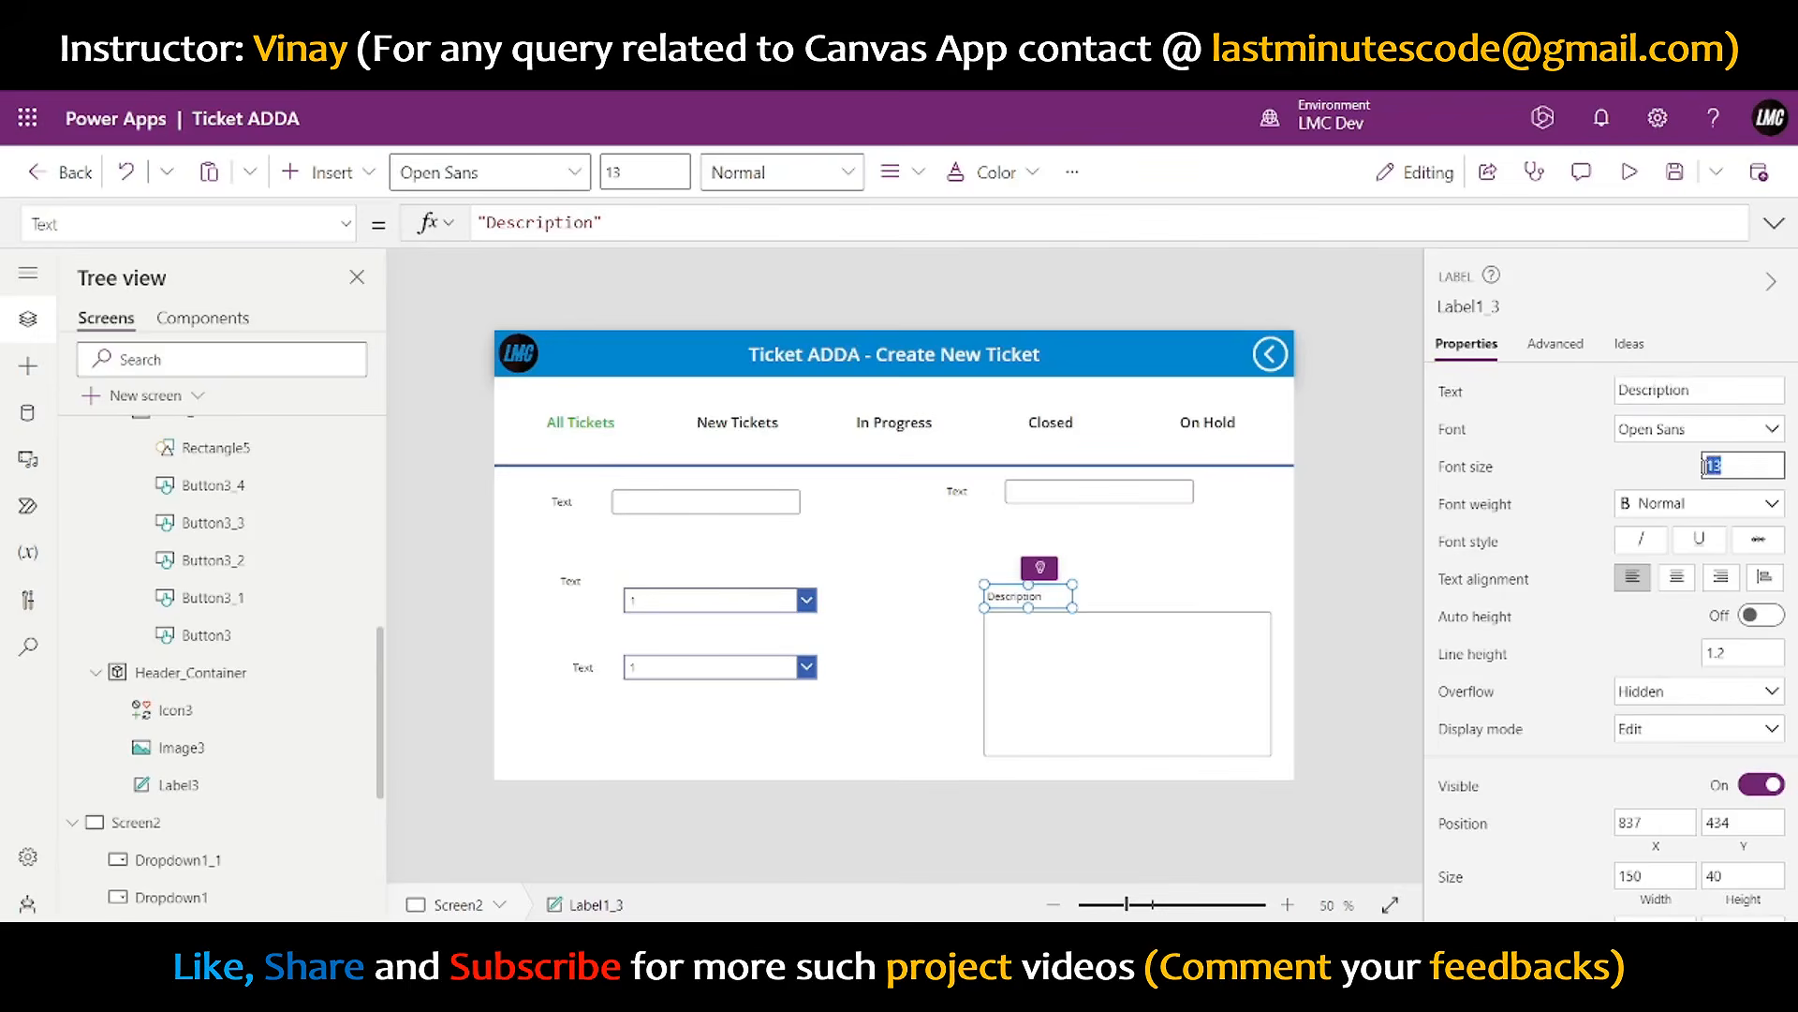
{"action": "type", "text": "16"}
{"action": "left_click", "coordinate": [1671, 486]}
- Select the four remaining form labels together with the Description label and set their font size to 16
{"action": "left_click", "coordinate": [965, 496], "text": "shift"}
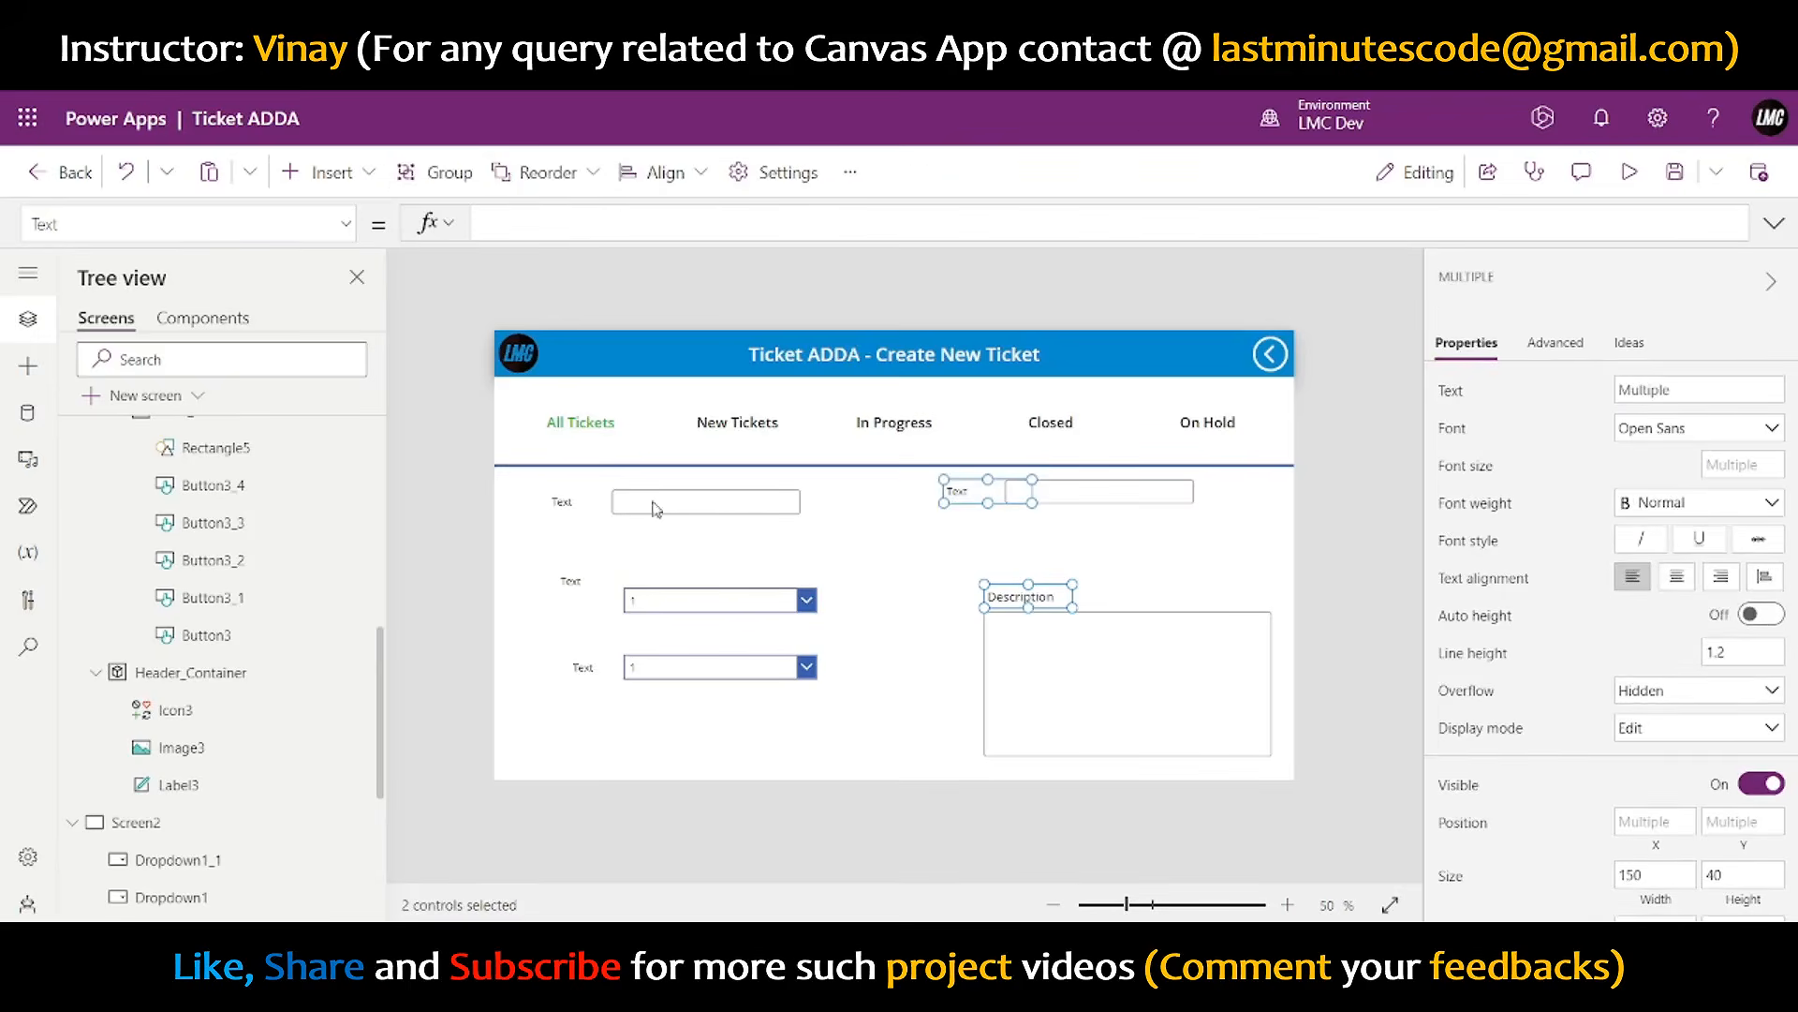
{"action": "left_click", "coordinate": [560, 503], "text": "shift"}
{"action": "left_click", "coordinate": [571, 581], "text": "shift"}
{"action": "left_click", "coordinate": [582, 667], "text": "shift"}
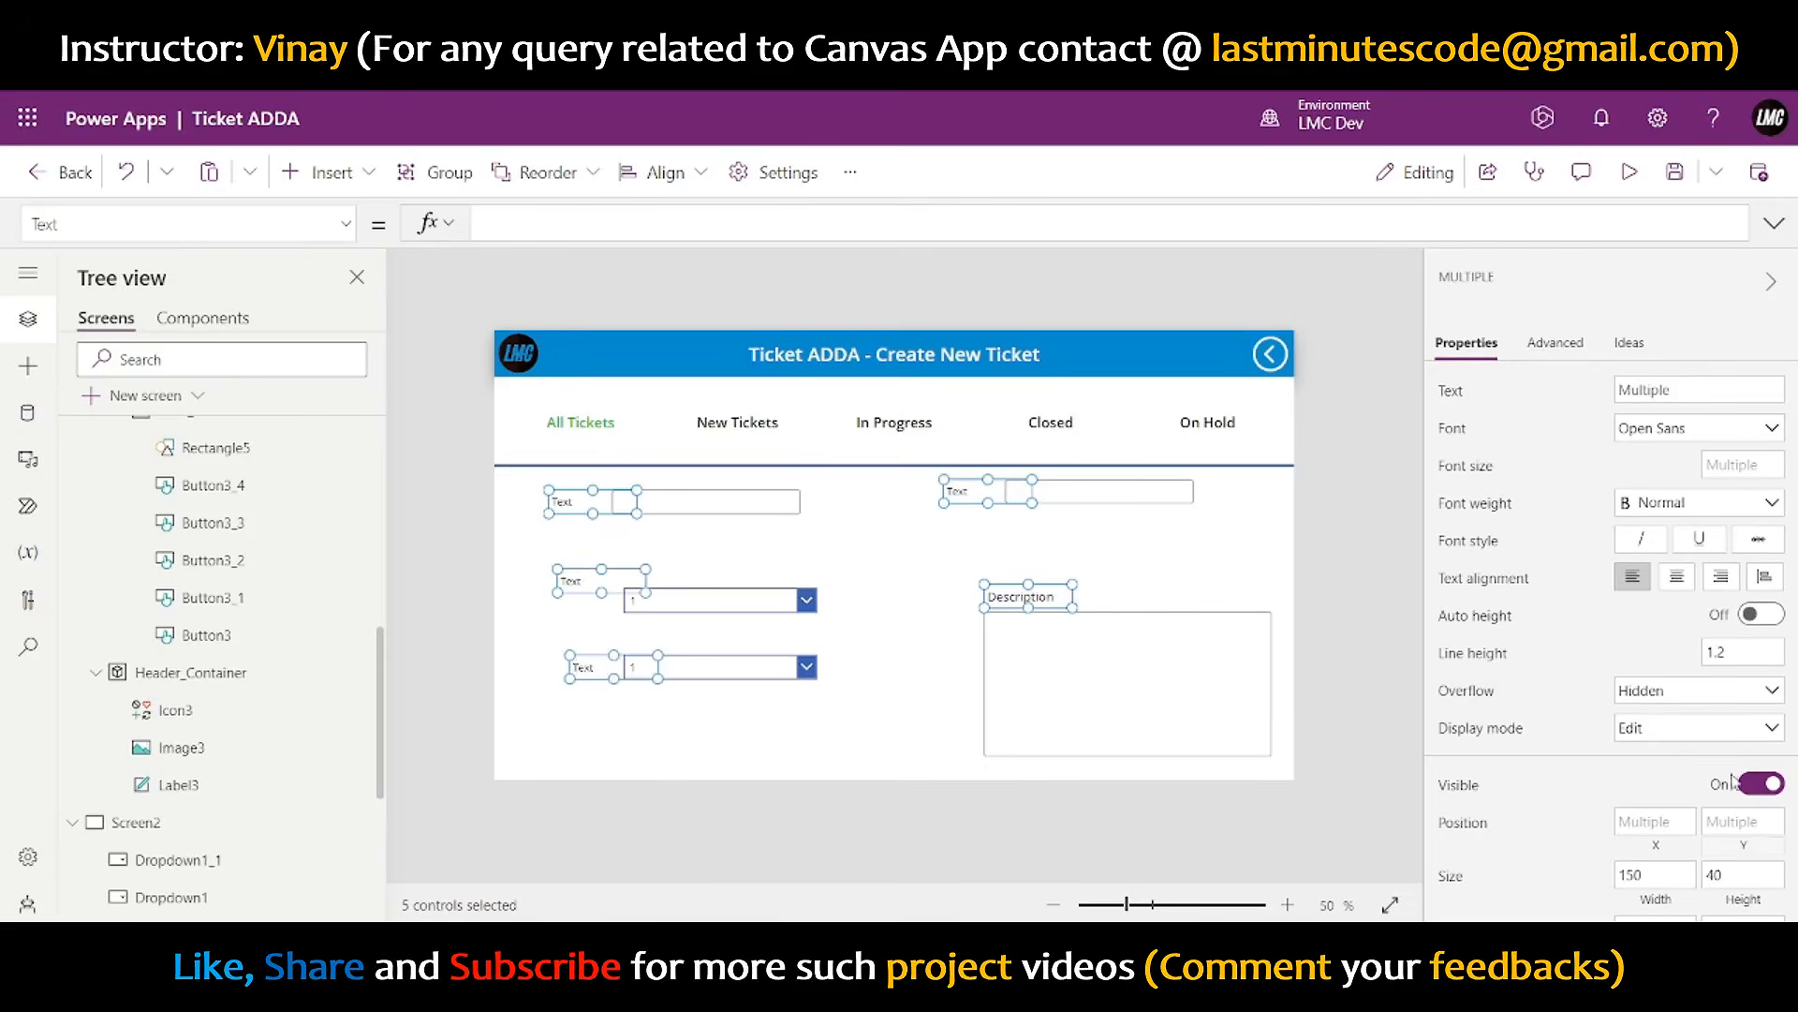
{"action": "left_click", "coordinate": [1726, 463]}
{"action": "type", "text": "16"}
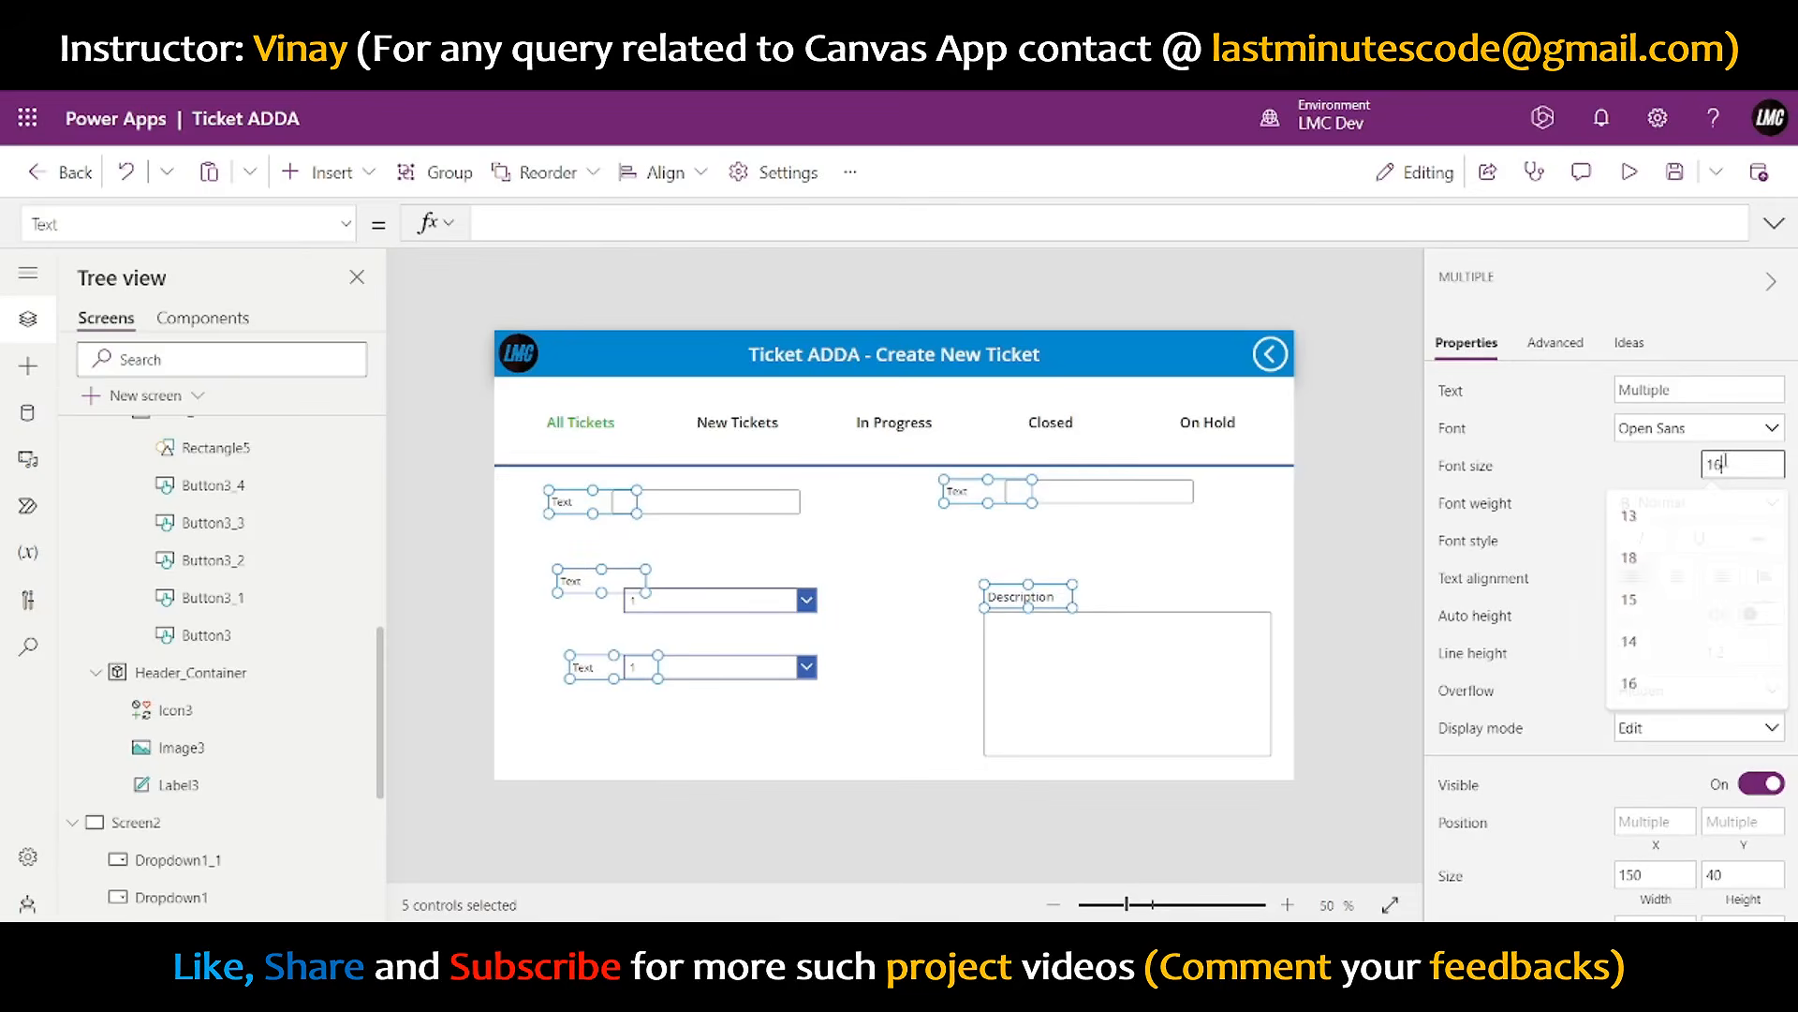
{"action": "key", "text": "Return"}
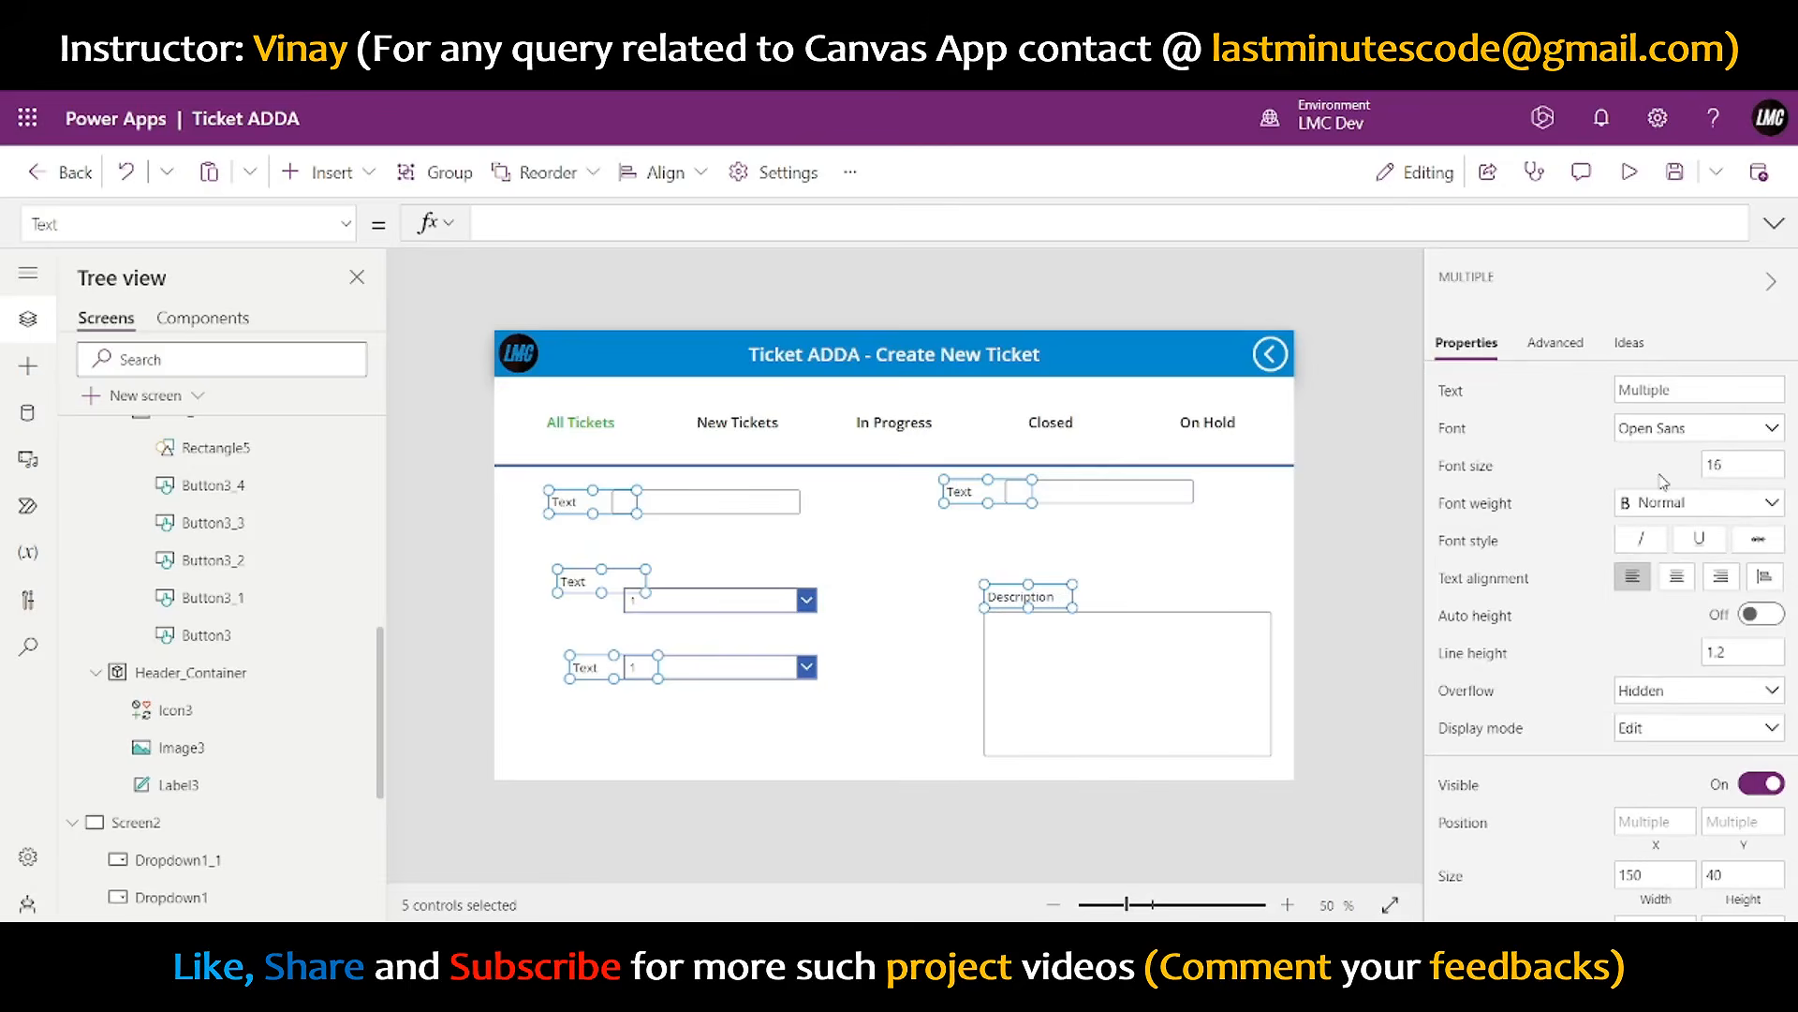
{"action": "left_click", "coordinate": [1214, 566]}
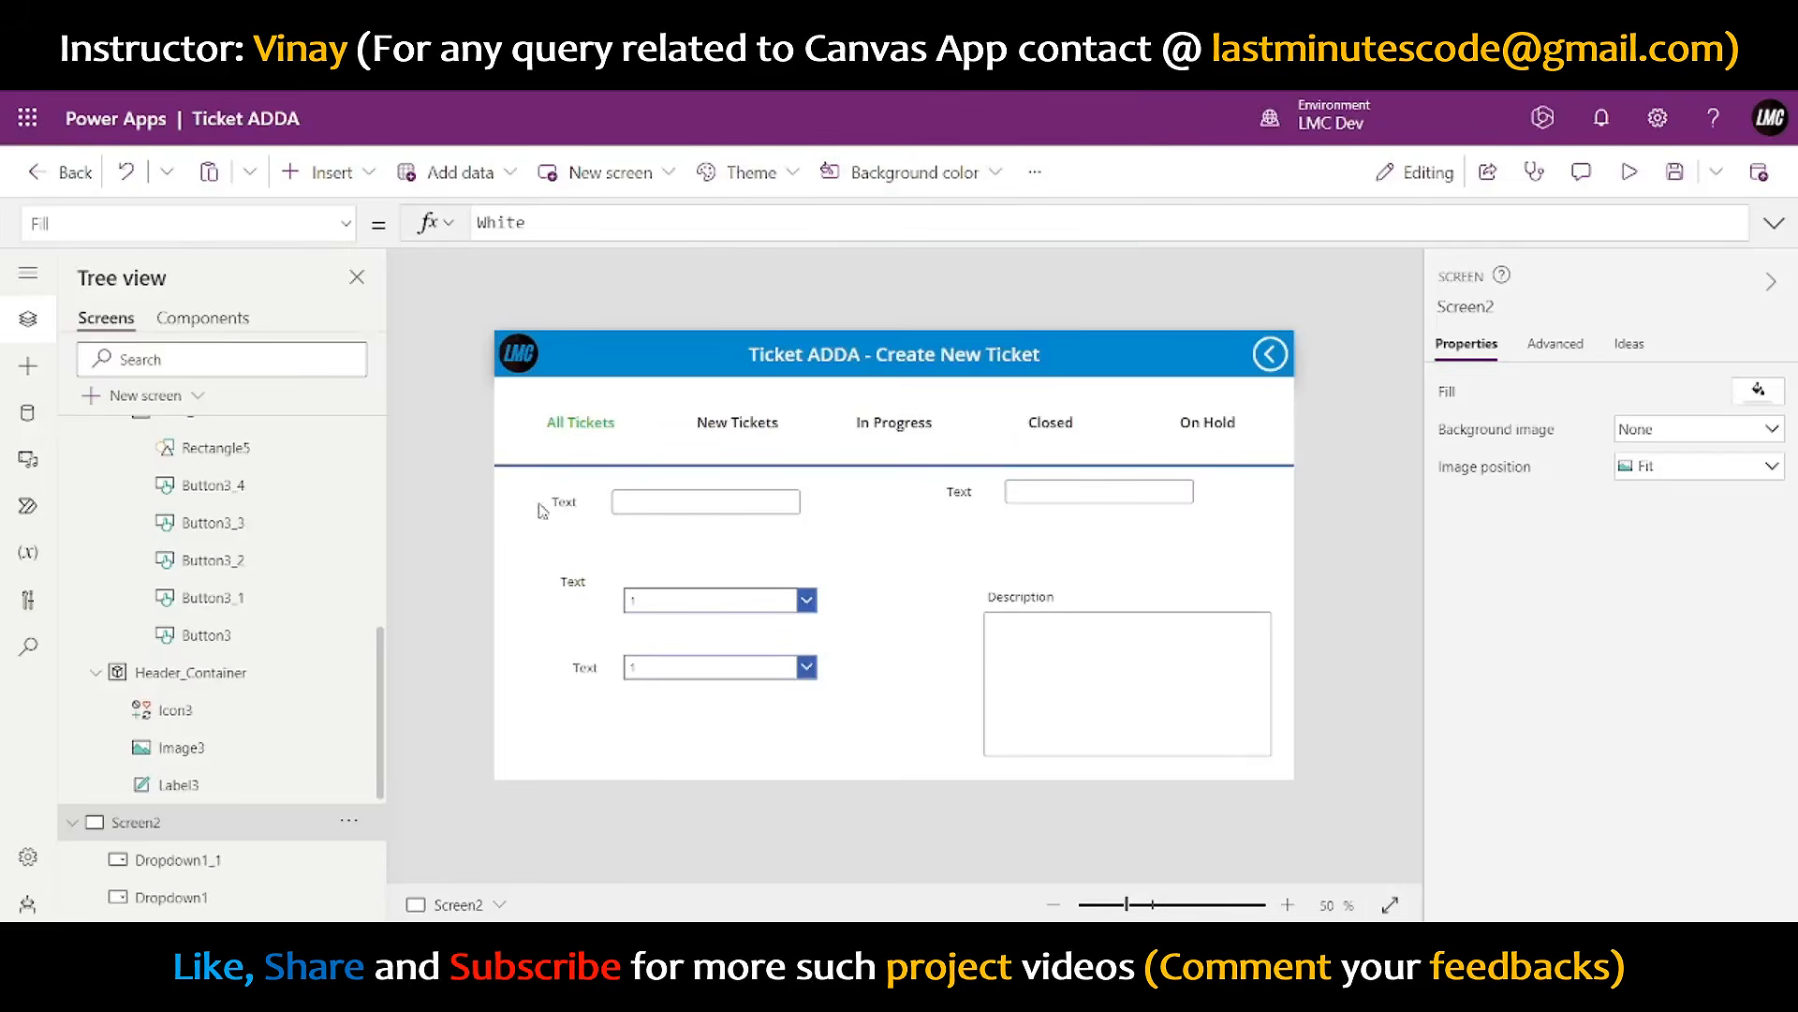
- Align the first label with the label across from it, and place both single-line text inputs beneath their labels, slightly widened
{"action": "left_click_drag", "start_coordinate": [562, 506], "coordinate": [561, 485]}
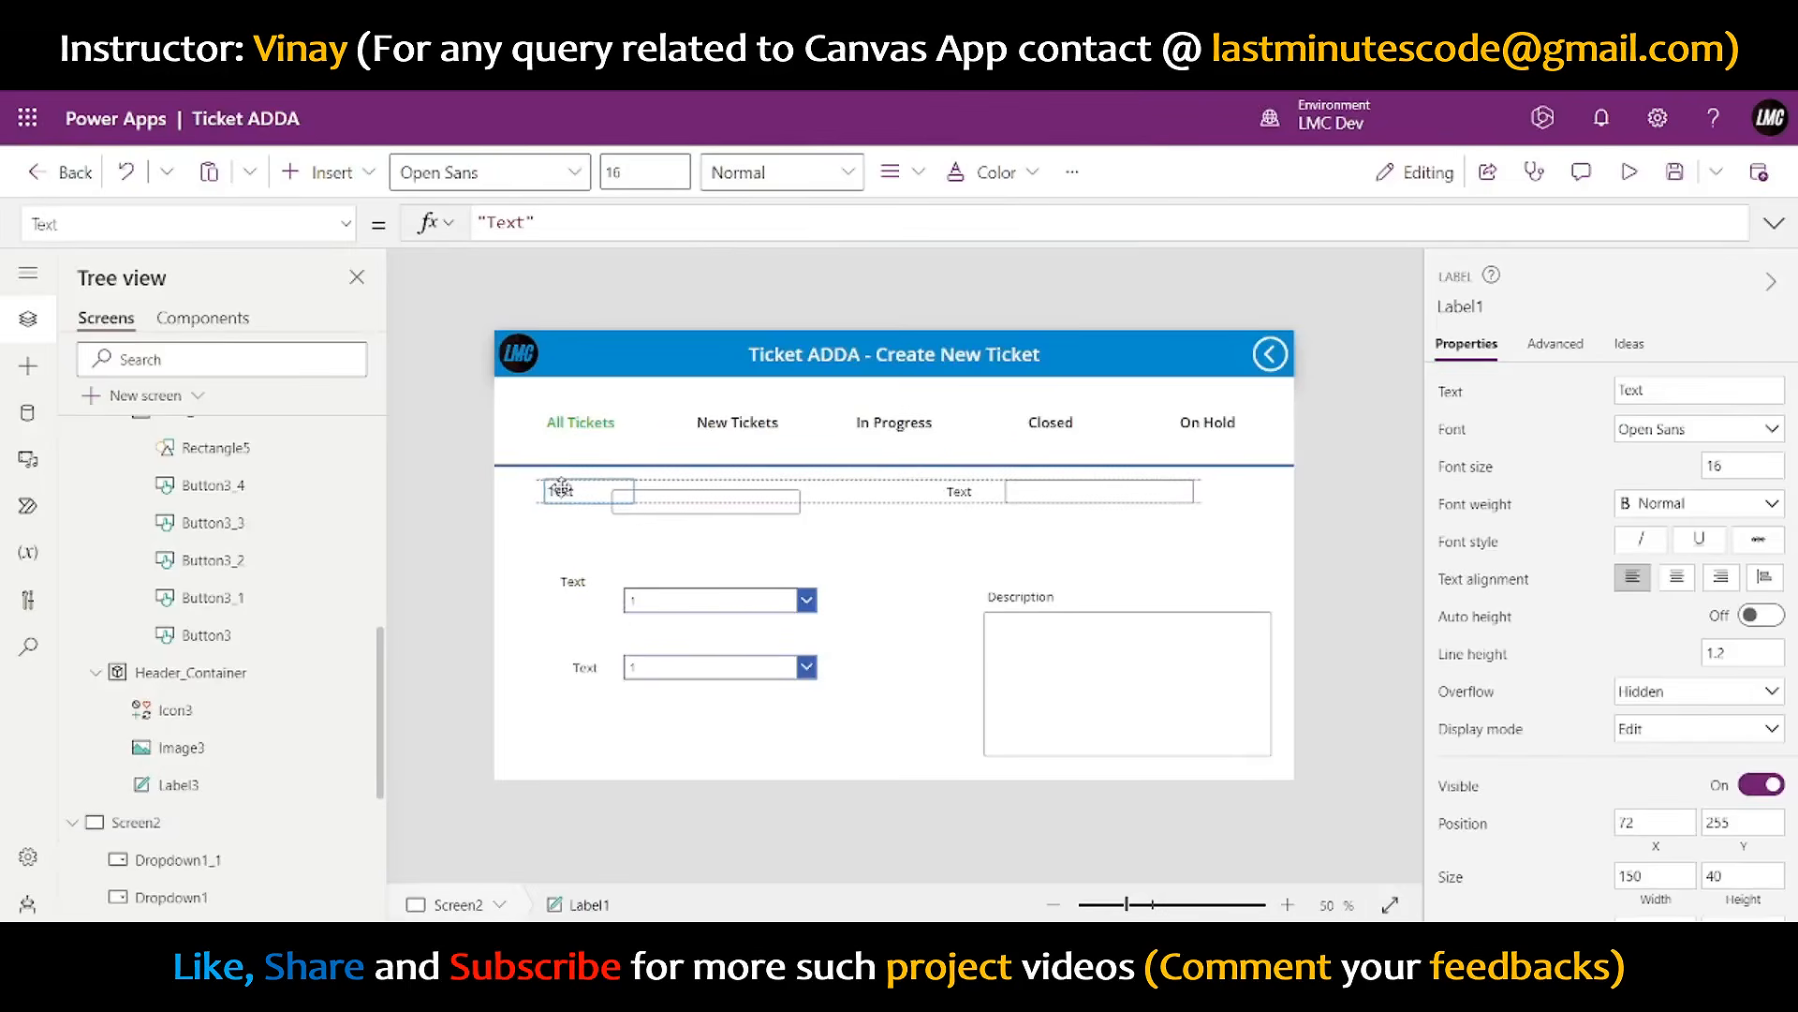
{"action": "left_click_drag", "start_coordinate": [691, 506], "coordinate": [626, 511]}
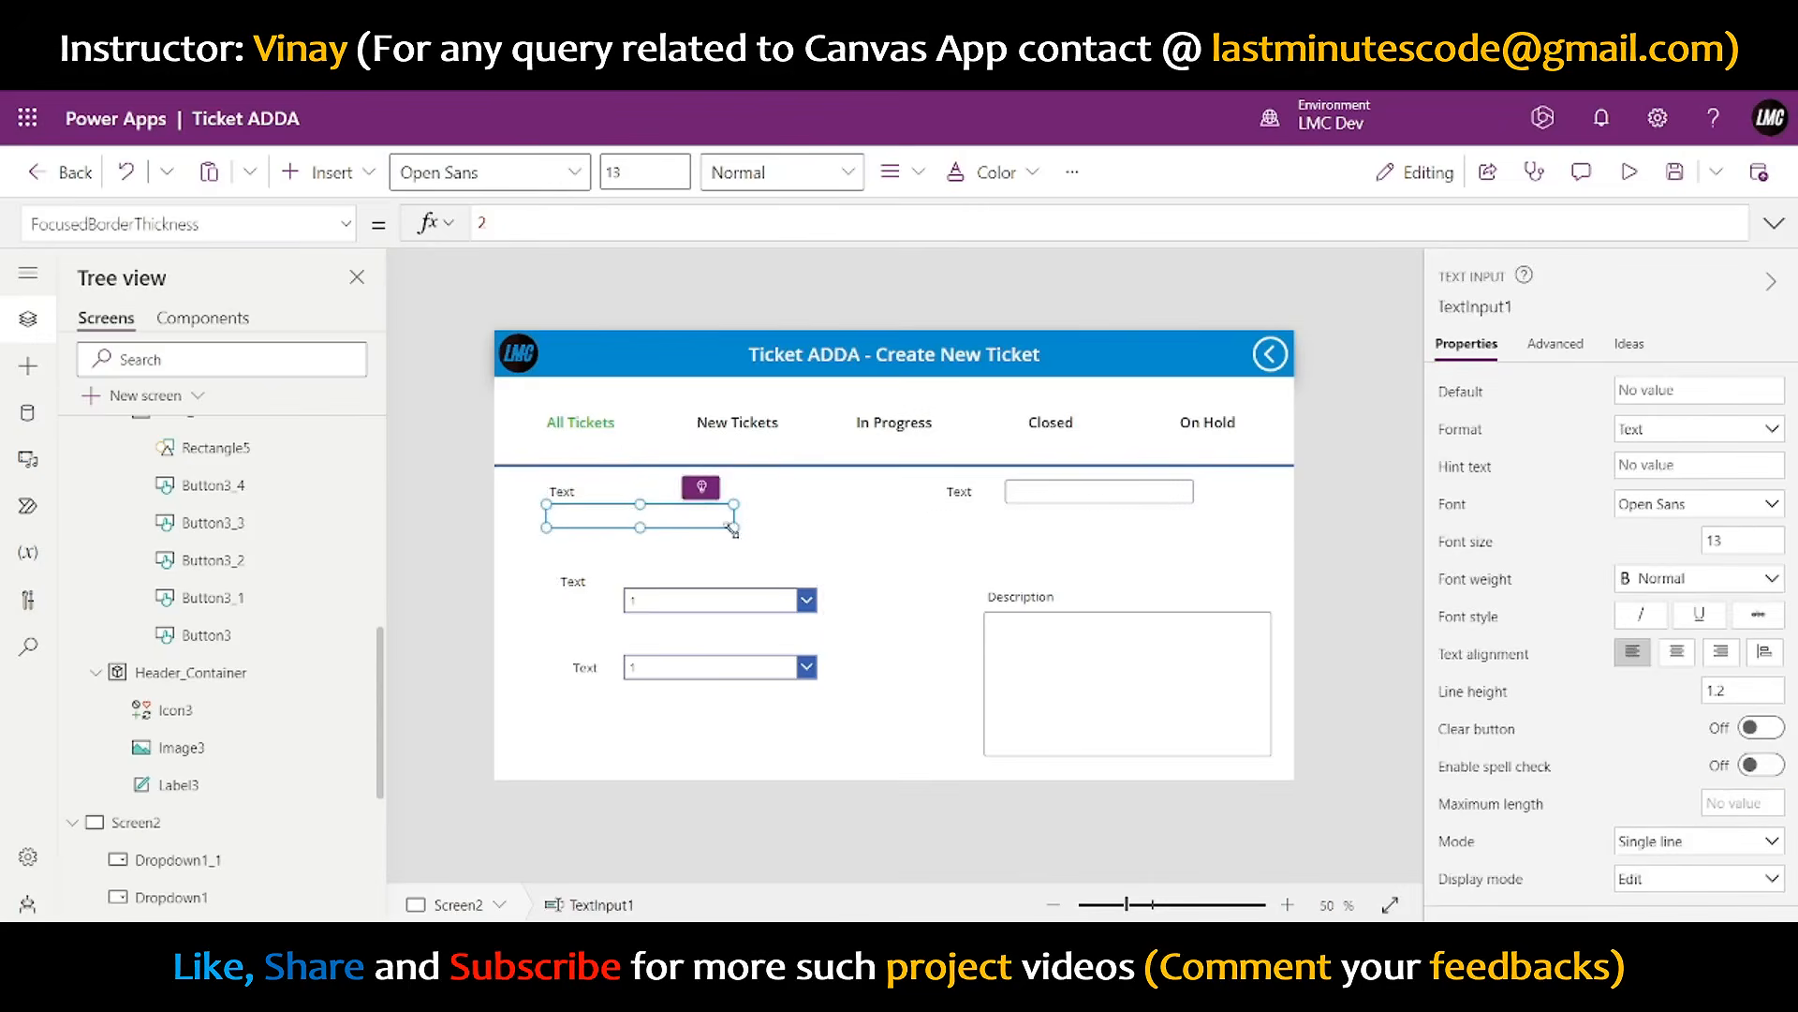
{"action": "left_click_drag", "start_coordinate": [733, 529], "coordinate": [788, 535]}
{"action": "left_click_drag", "start_coordinate": [1061, 500], "coordinate": [998, 526]}
{"action": "left_click_drag", "start_coordinate": [1131, 530], "coordinate": [1187, 533]}
- Set the height of both single-line text inputs to 50
{"action": "left_click", "coordinate": [760, 522], "text": "shift"}
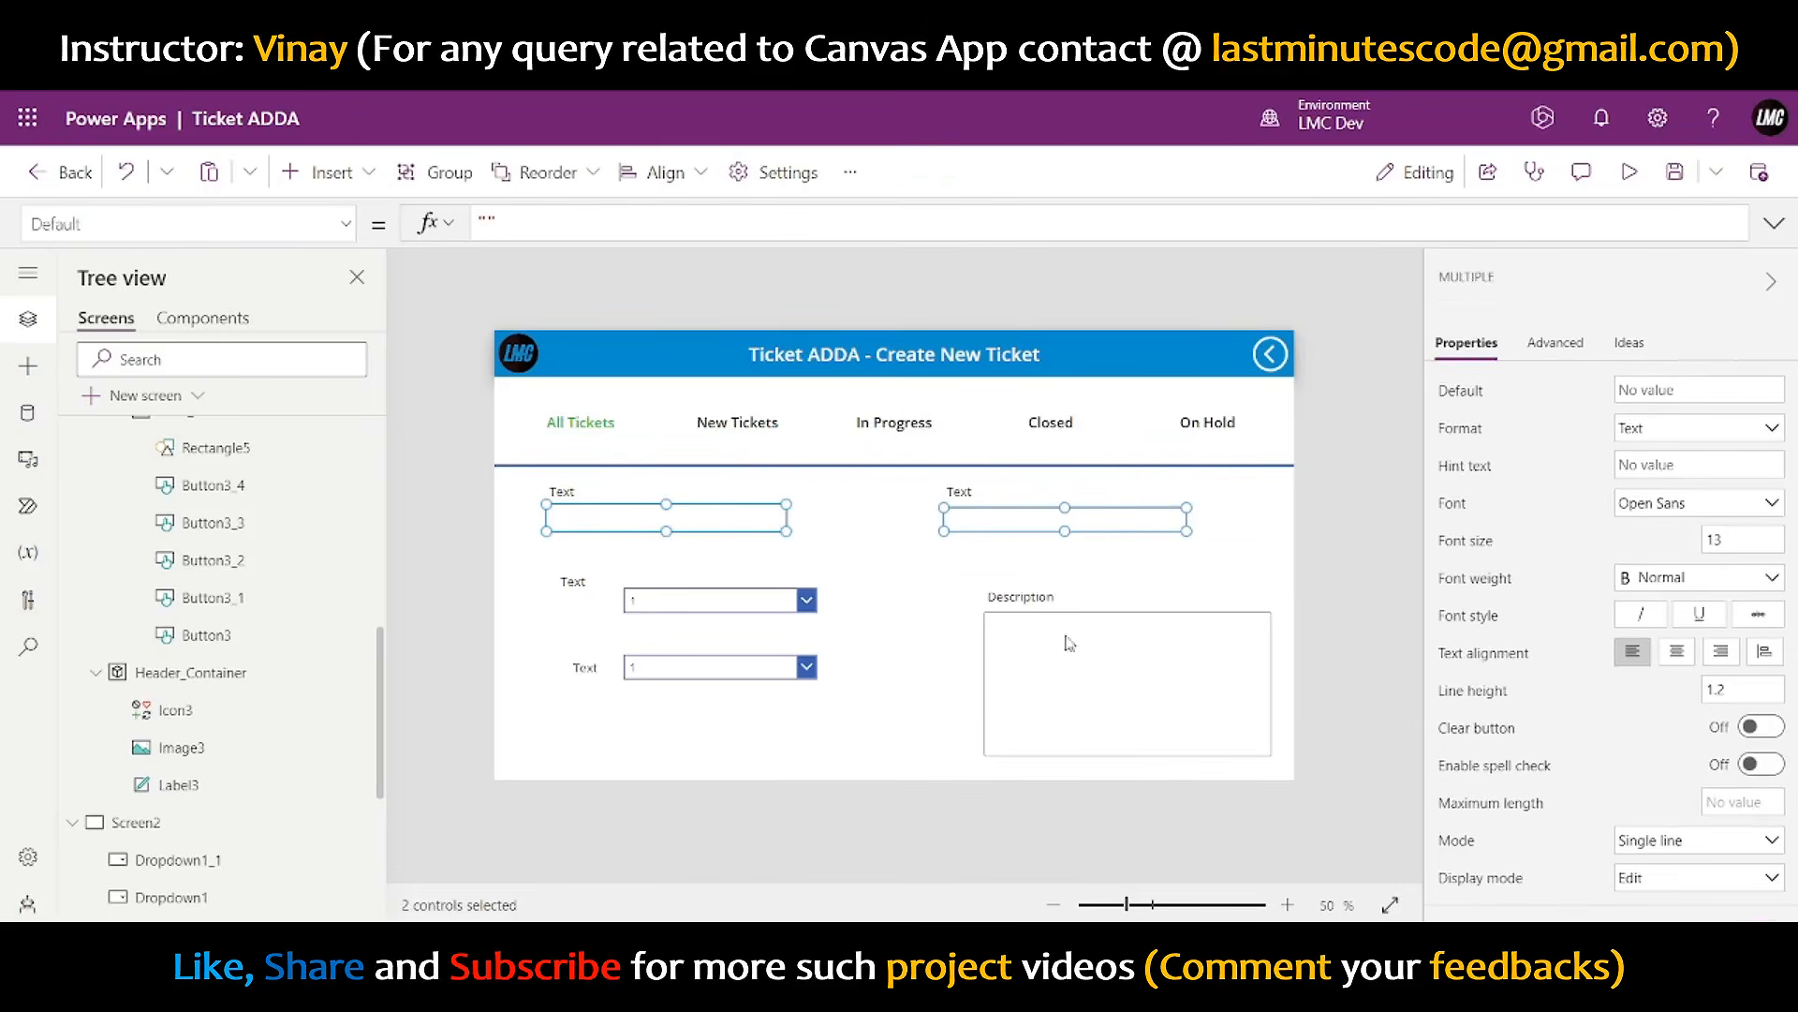
{"action": "scroll", "coordinate": [1686, 656], "scroll_direction": "down", "scroll_amount": 4}
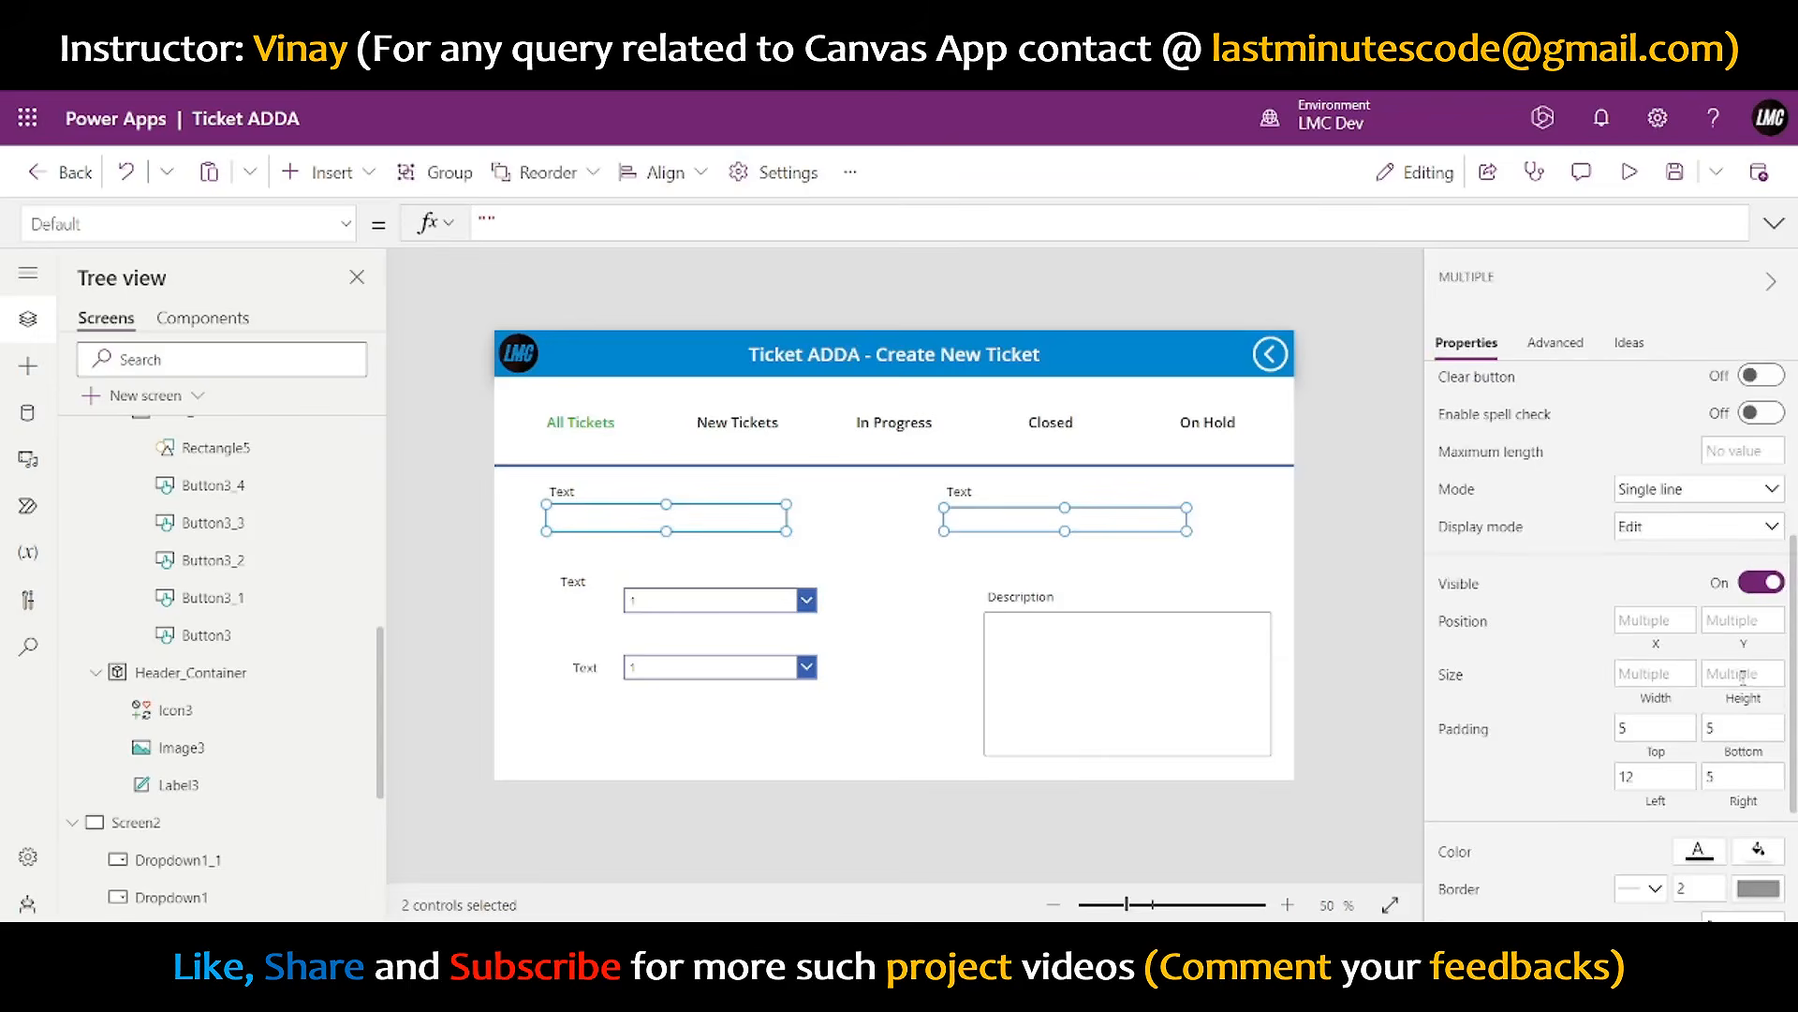
{"action": "left_click", "coordinate": [1743, 675]}
{"action": "type", "text": "50"}
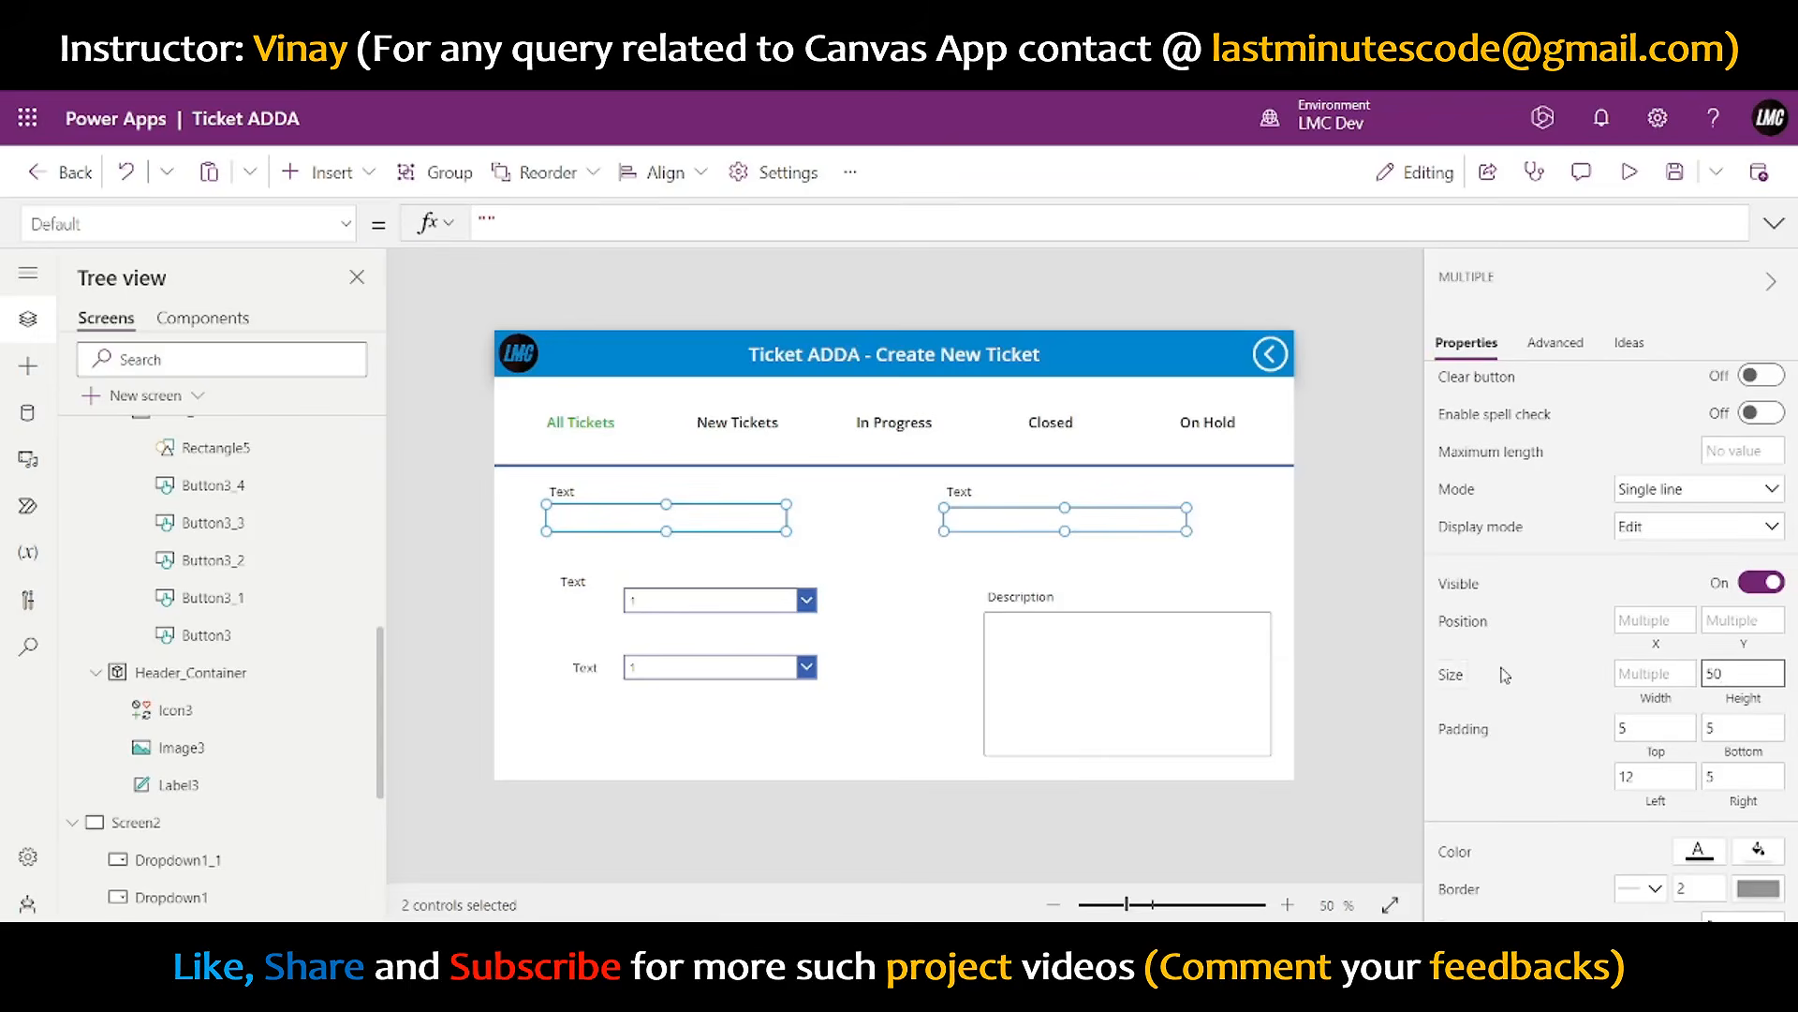
{"action": "left_click", "coordinate": [1525, 674]}
{"action": "left_click", "coordinate": [1335, 475]}
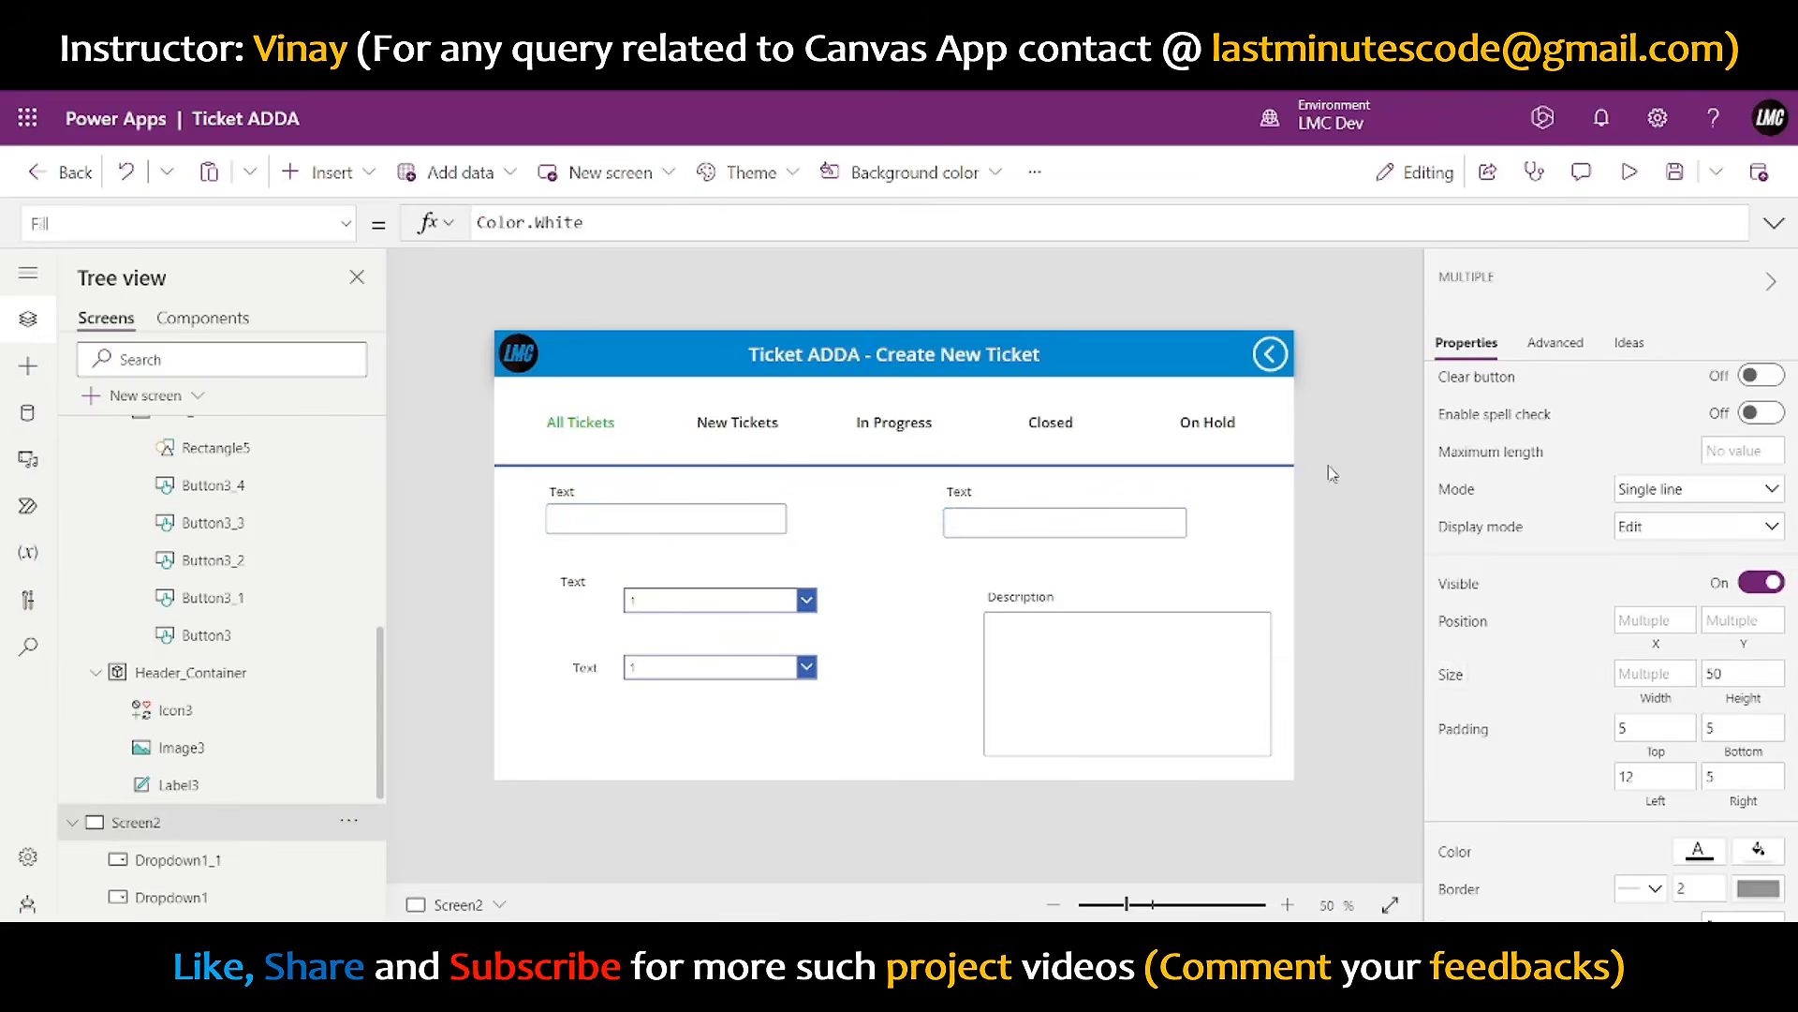
- Change the text of the label above the first text input to "Created by *"
{"action": "left_click", "coordinate": [975, 493]}
{"action": "left_click", "coordinate": [604, 492]}
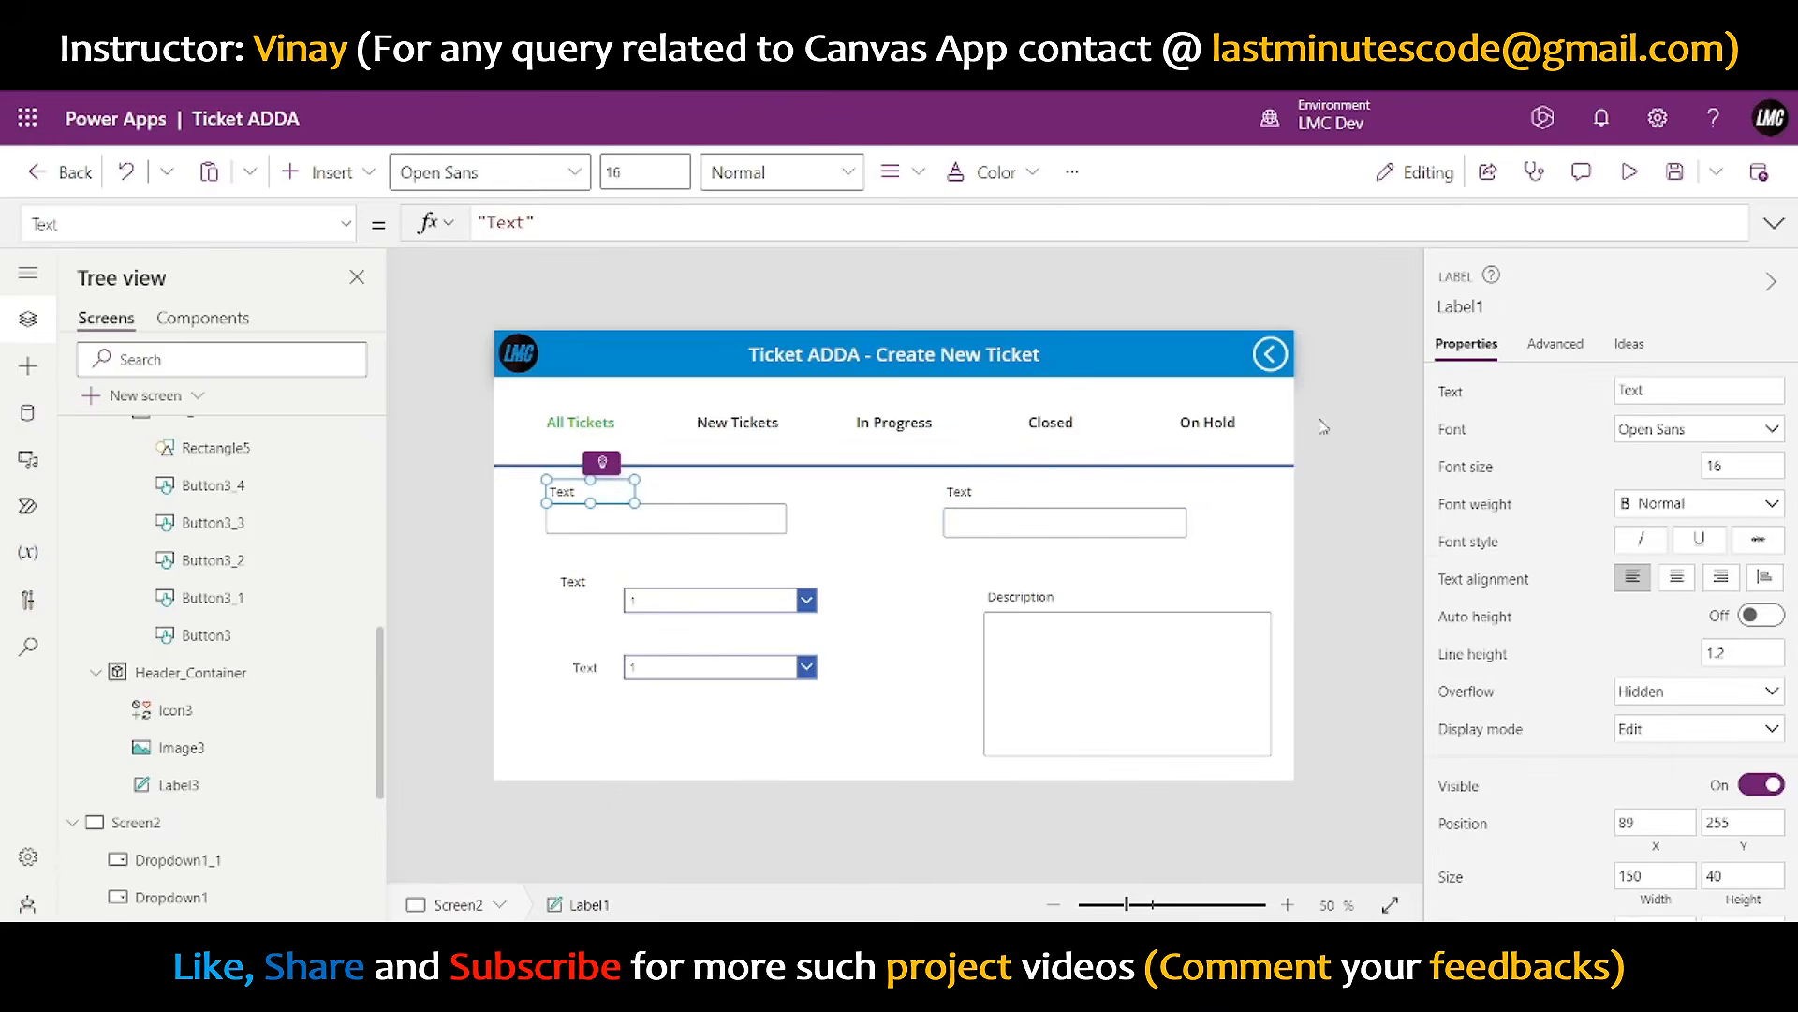
{"action": "double_click", "coordinate": [522, 221]}
{"action": "type", "text": "C"}
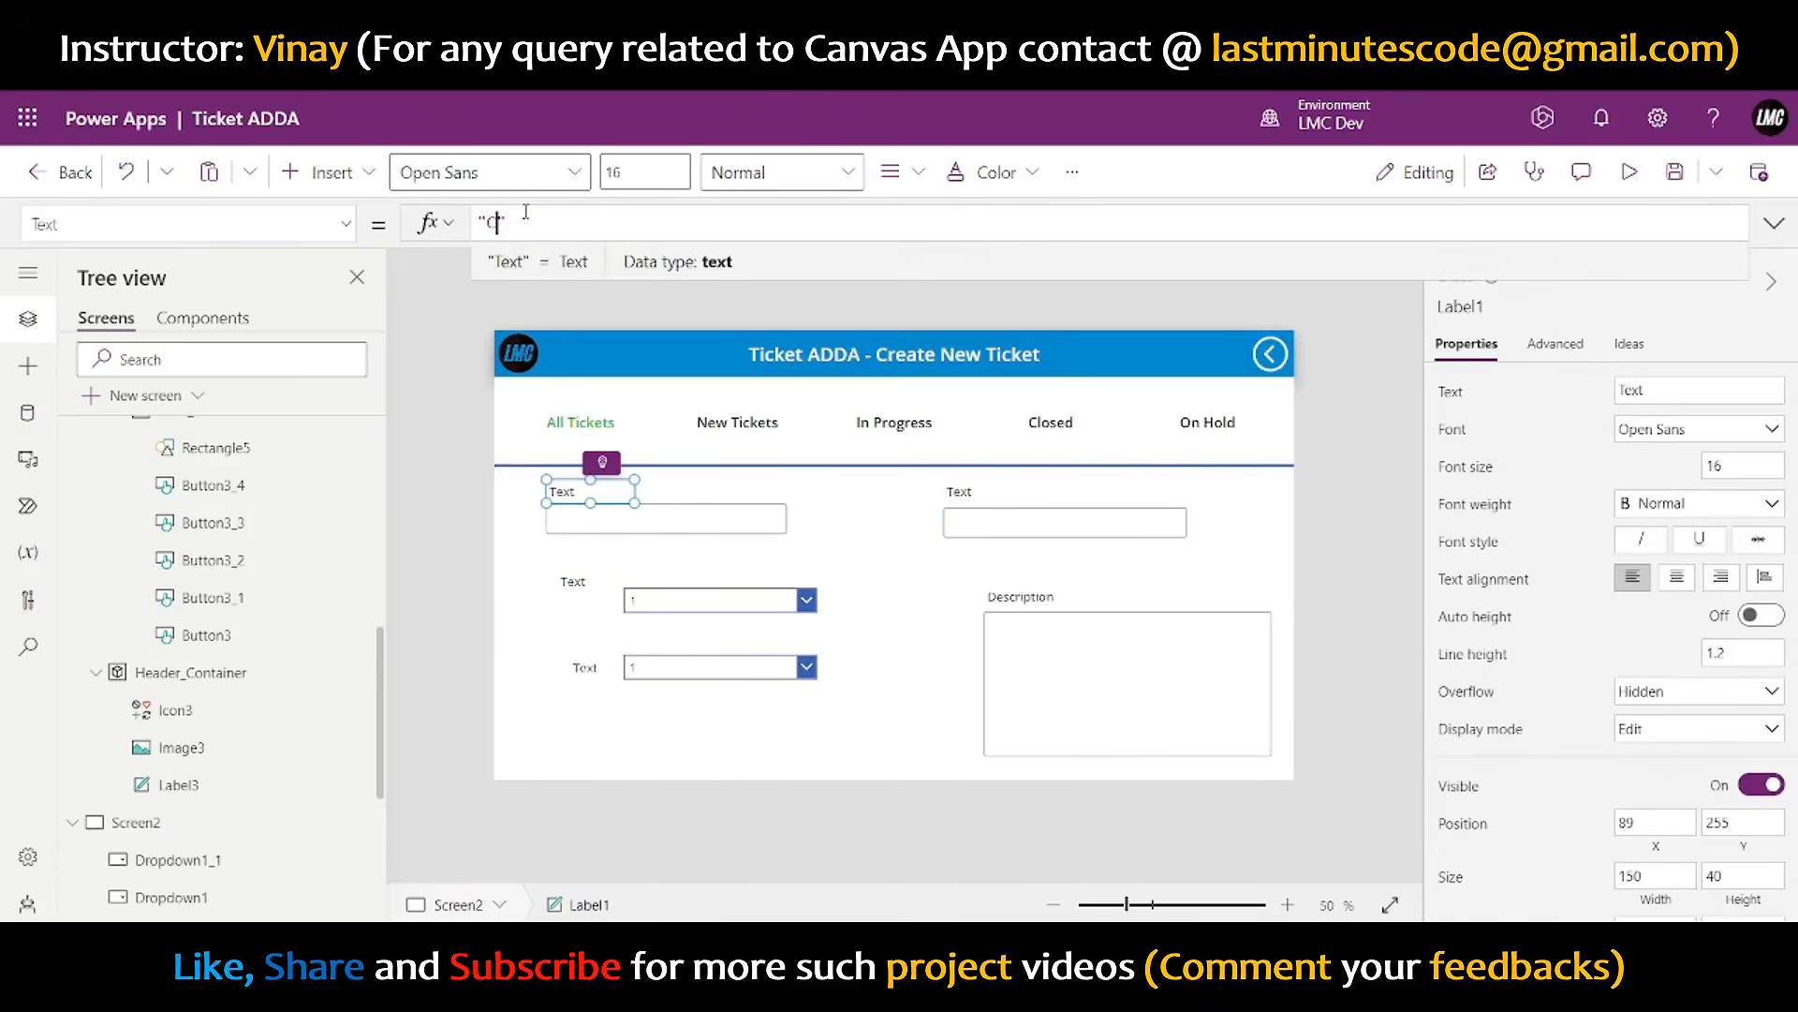
{"action": "type", "text": "reated"}
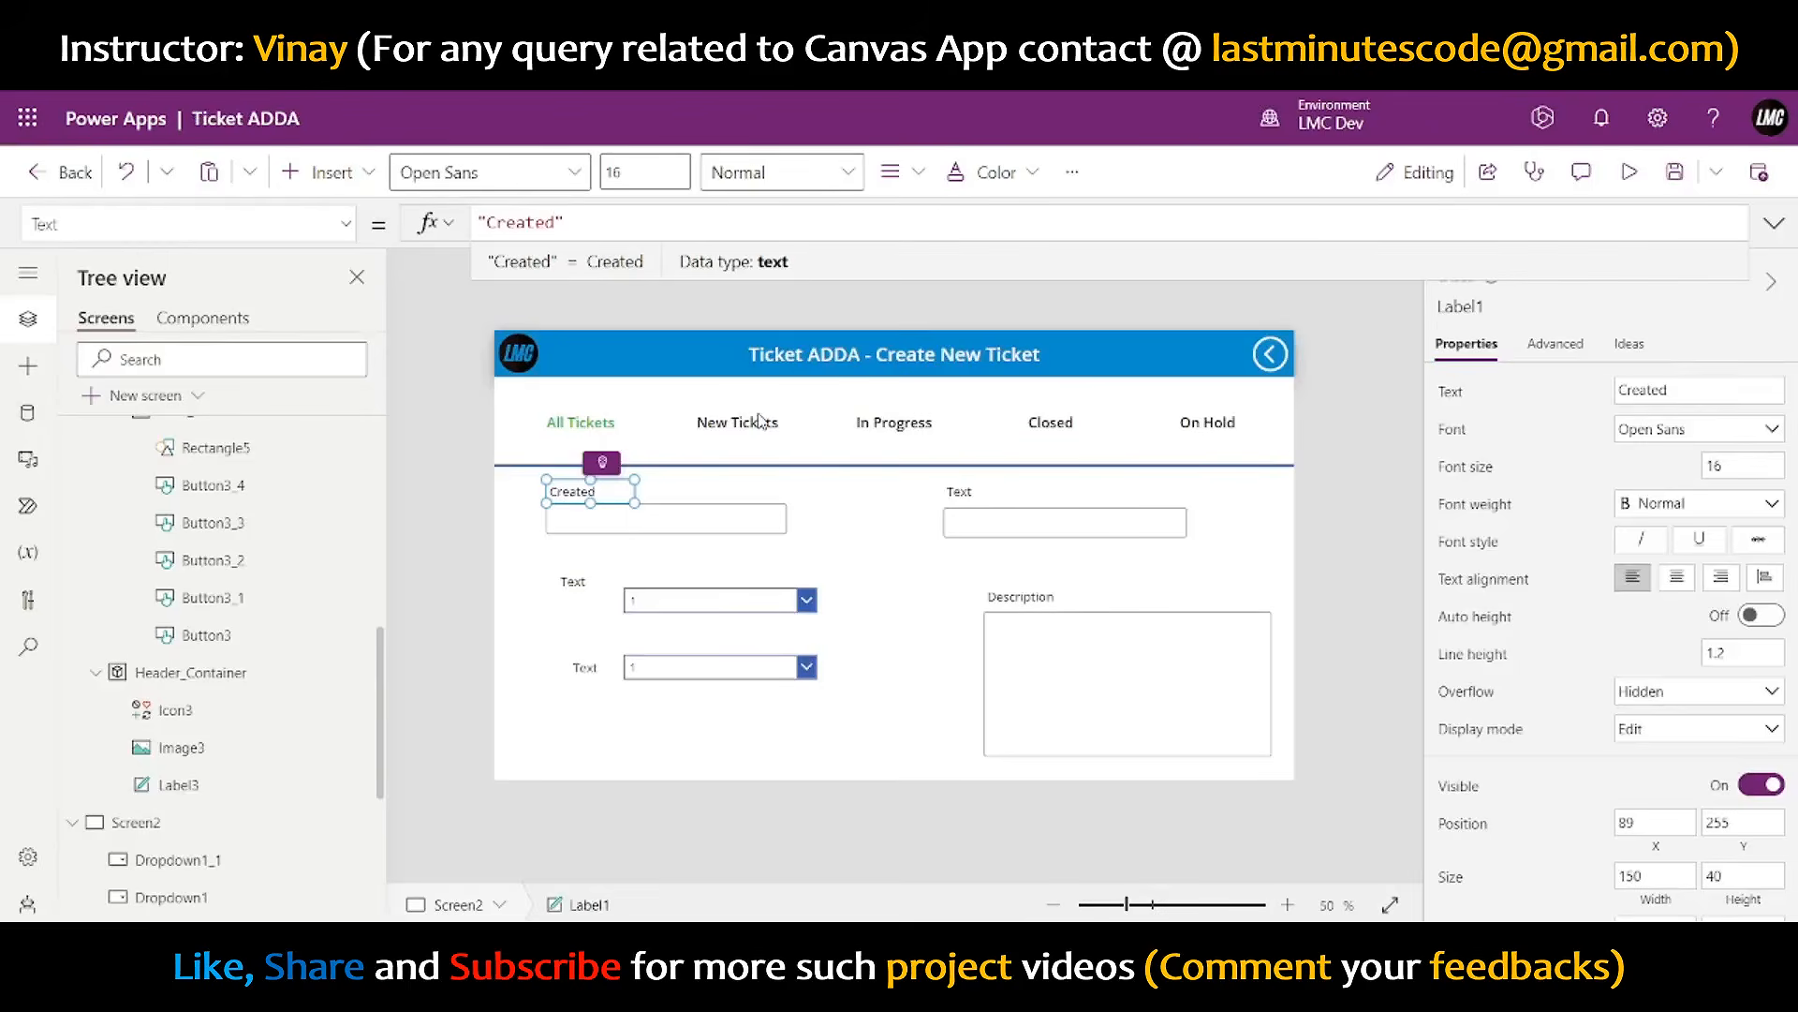
{"action": "type", "text": "by: *"}
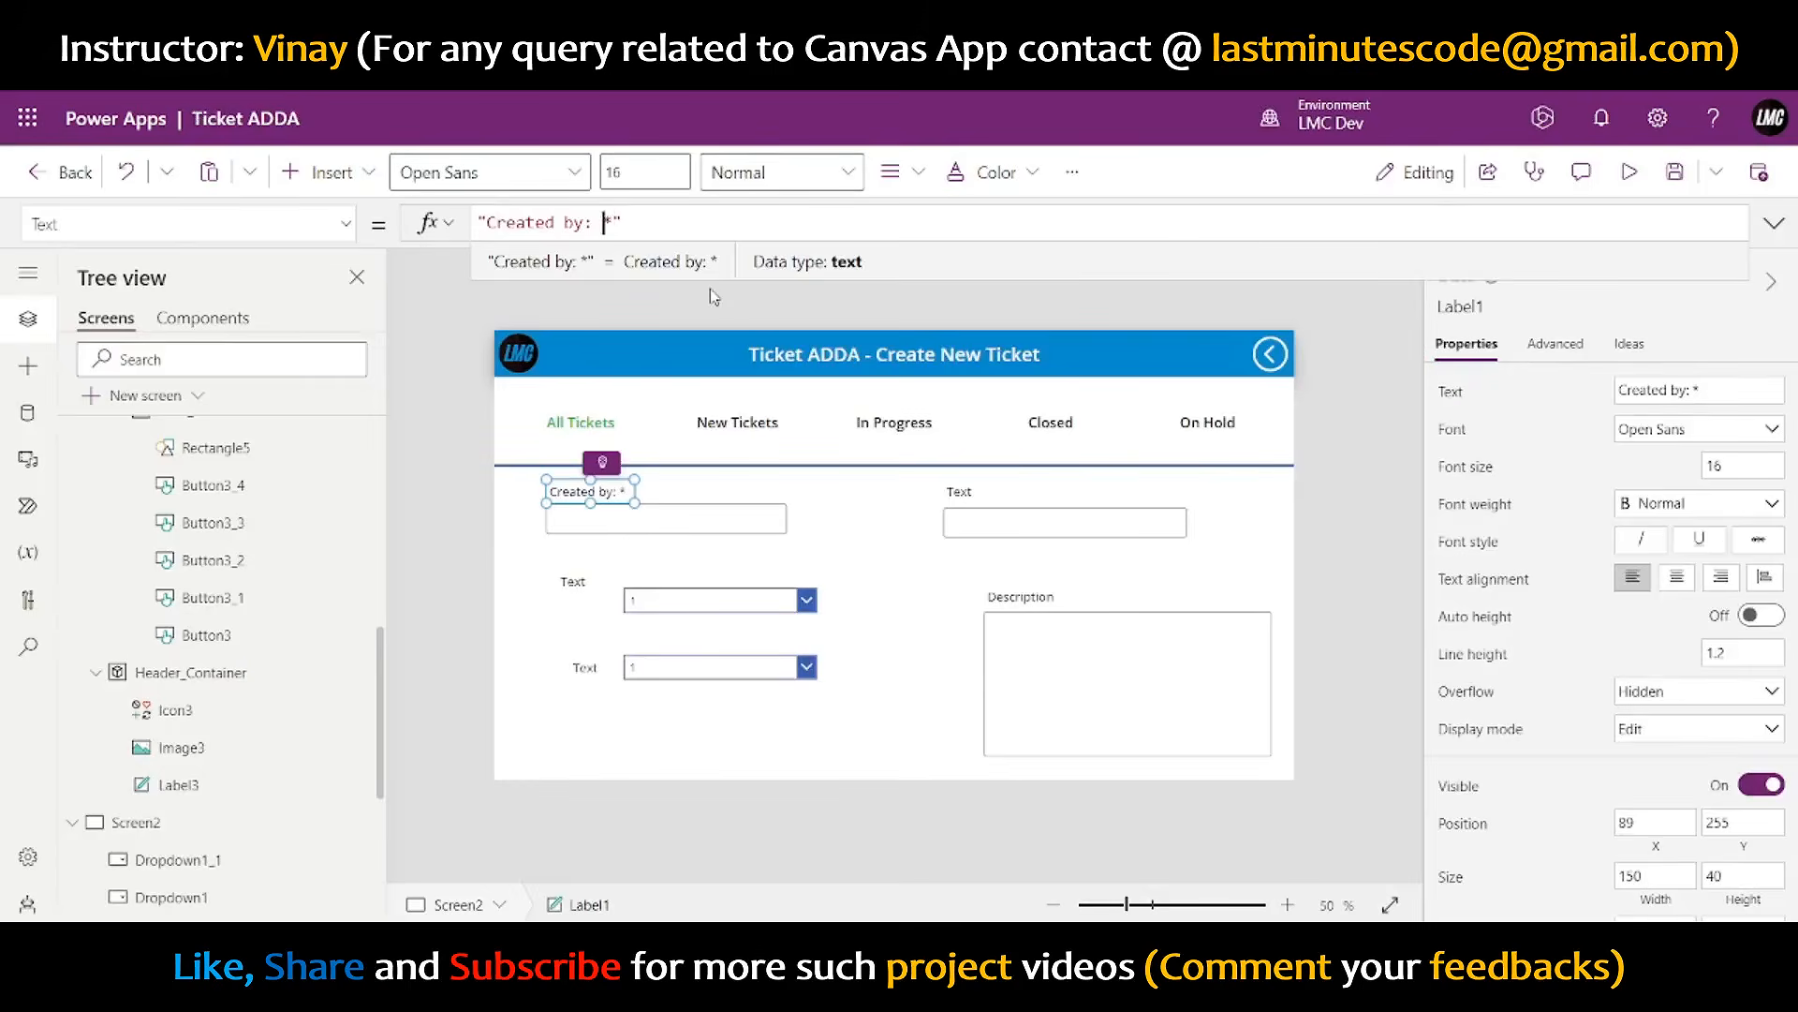
{"action": "key", "text": "Left"}
{"action": "key", "text": "BackSpace"}
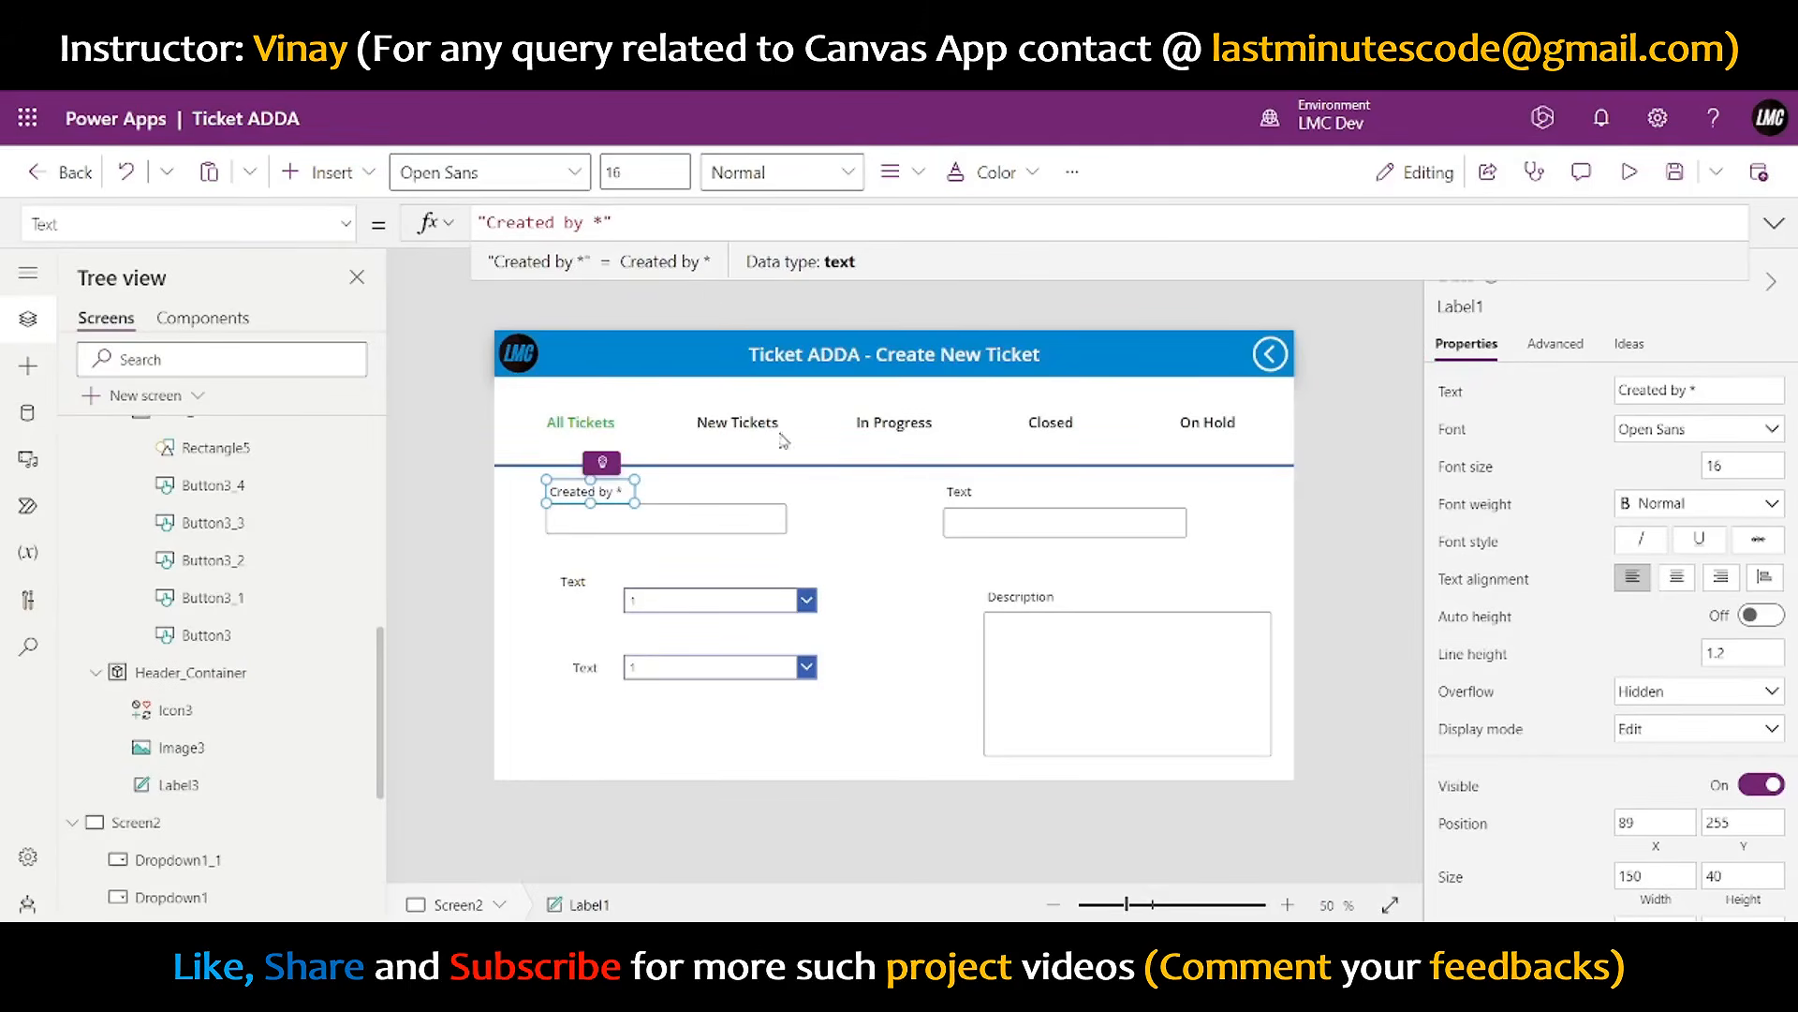
- Change the label text above the second single-line input to "Subject" and the upper dropdown's label to "Priority"
{"action": "left_click", "coordinate": [955, 492]}
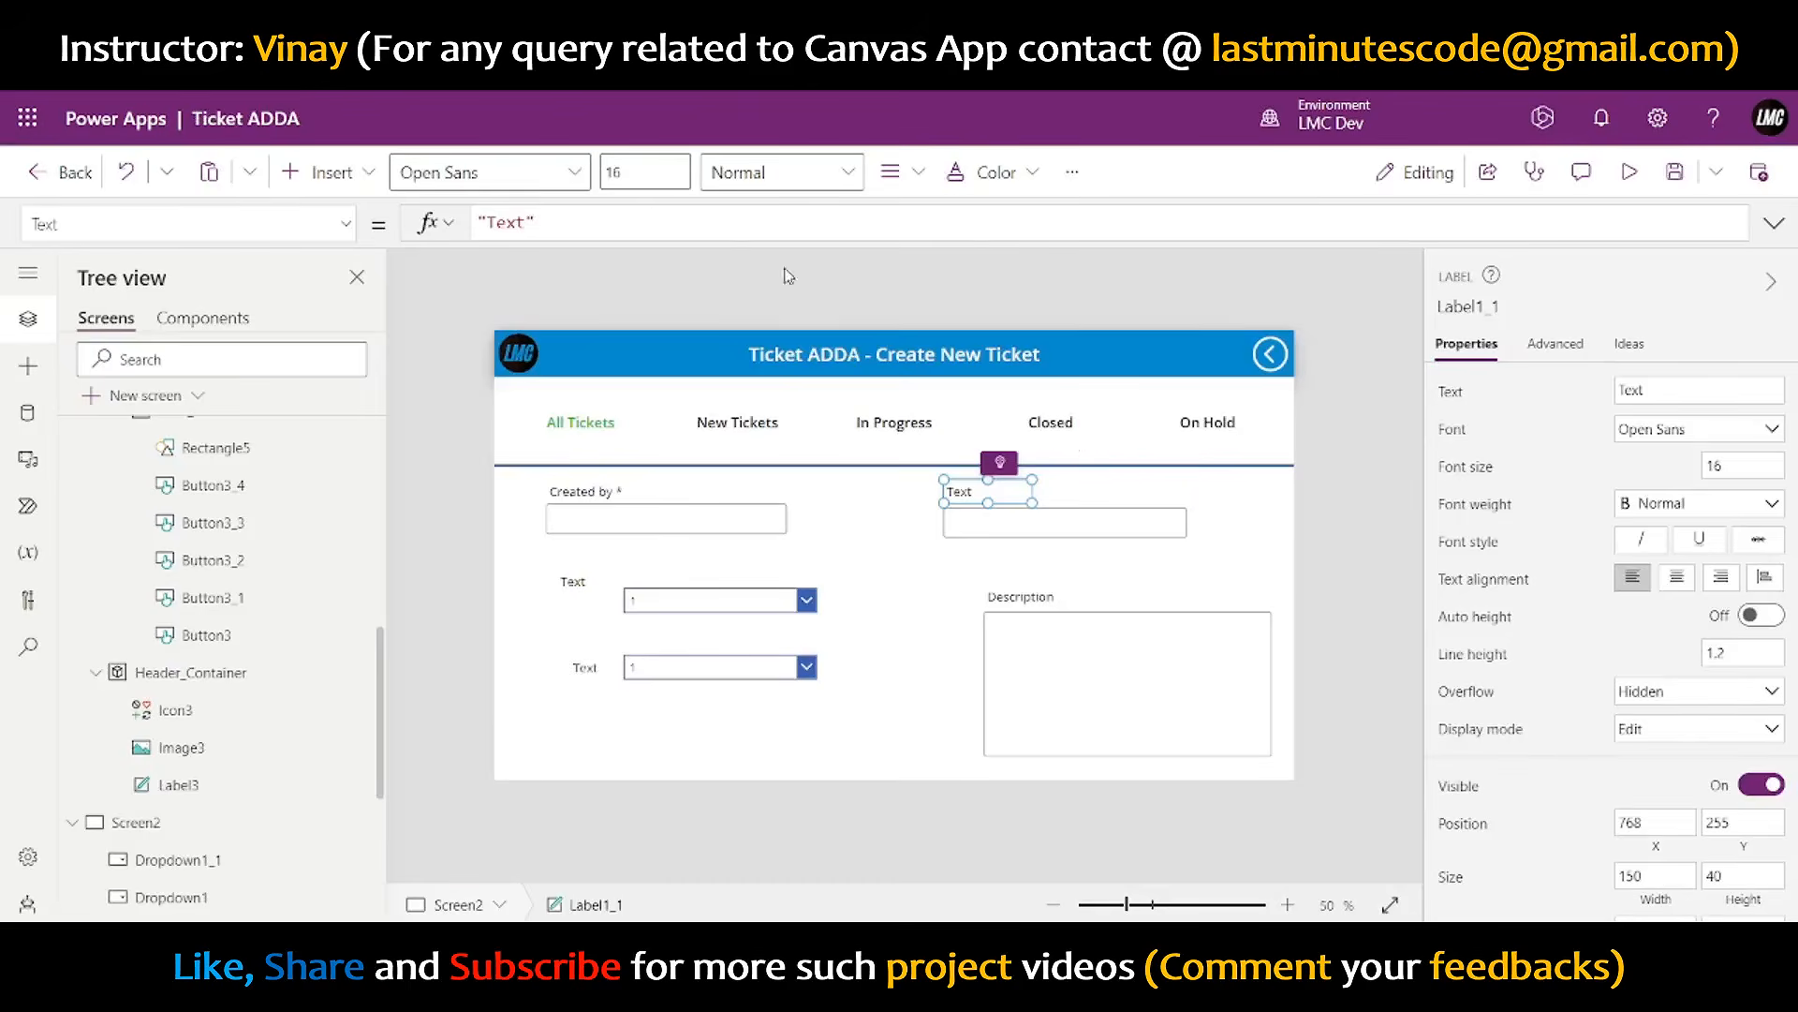
{"action": "double_click", "coordinate": [509, 225]}
{"action": "type", "text": "Subjec"}
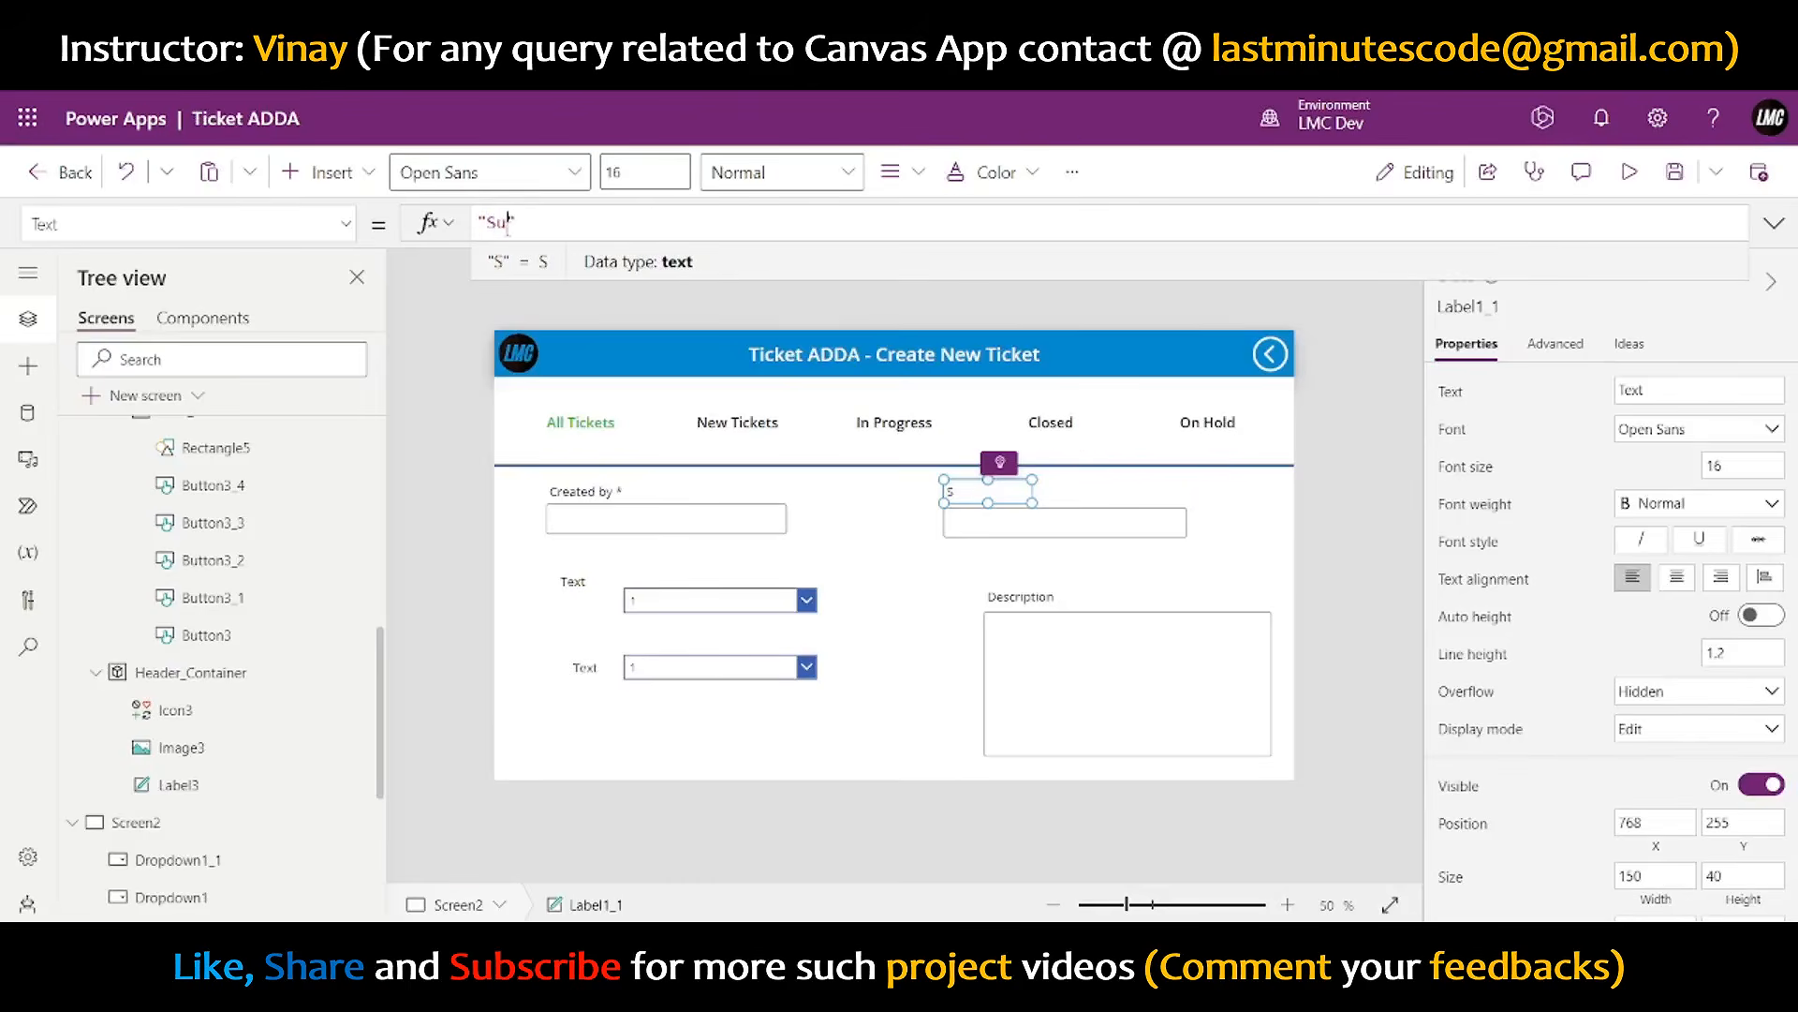
{"action": "left_click", "coordinate": [573, 581]}
{"action": "double_click", "coordinate": [525, 222]}
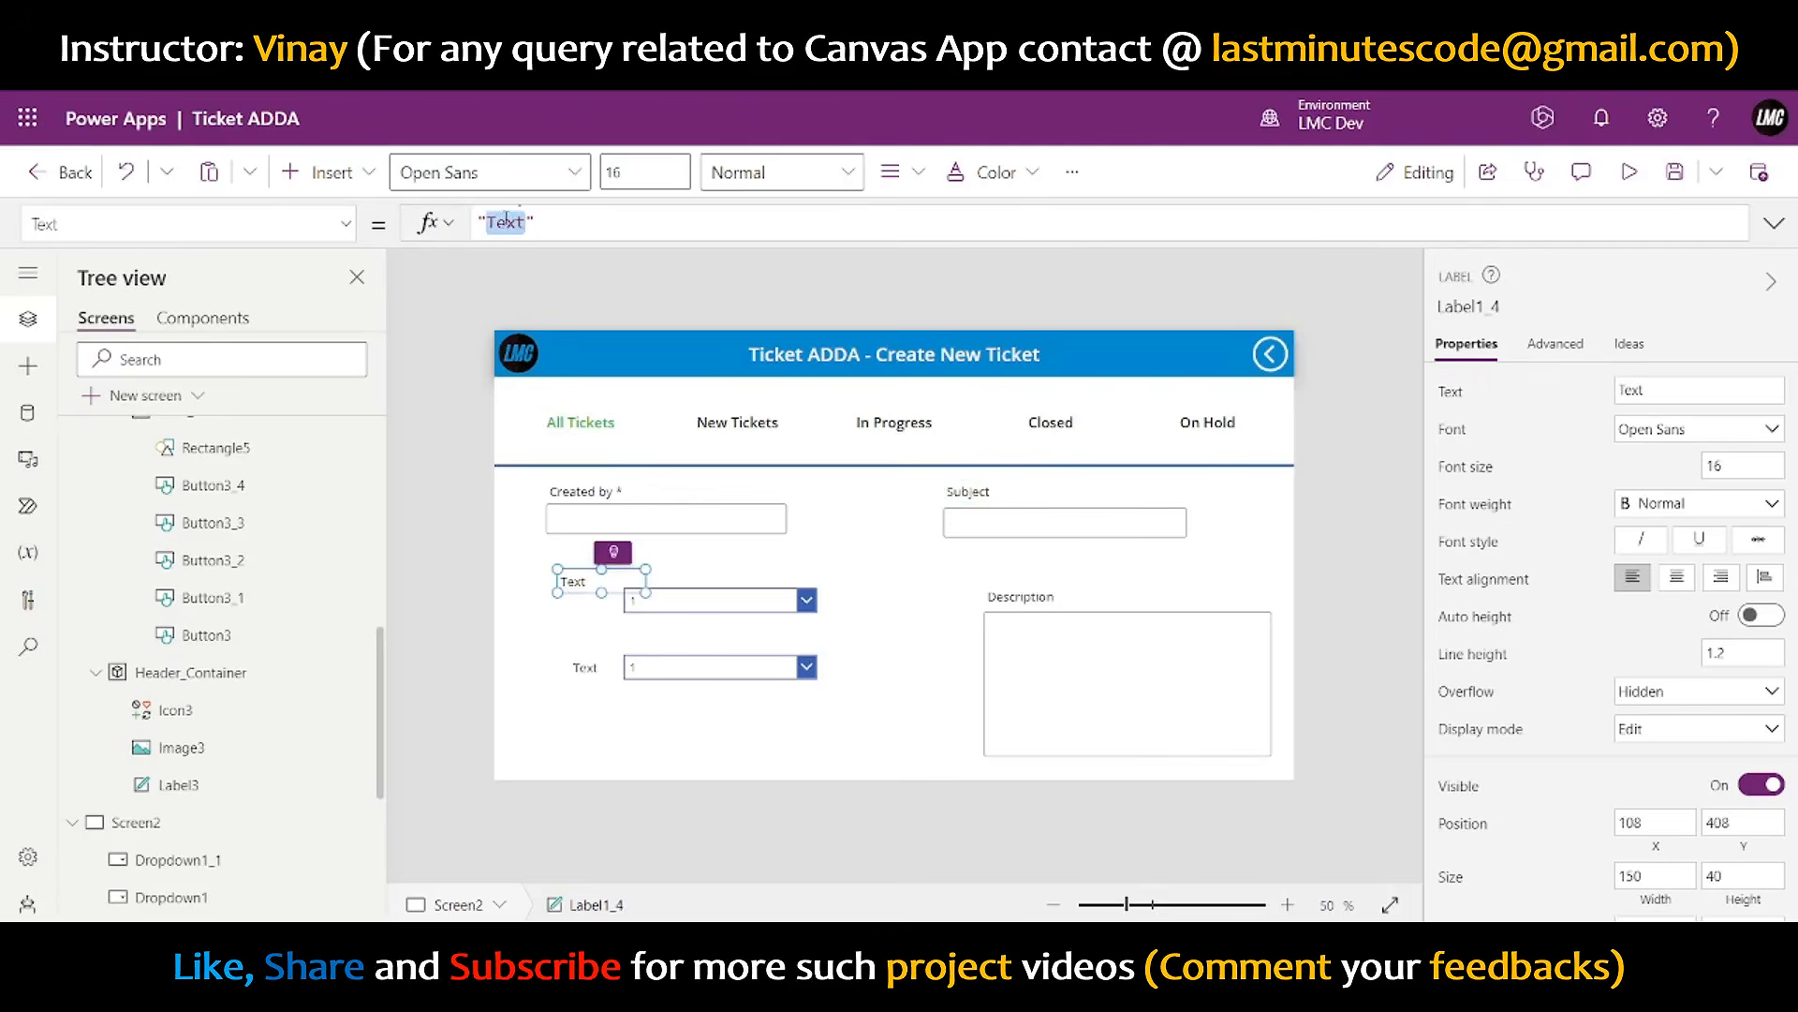
{"action": "type", "text": "Priority"}
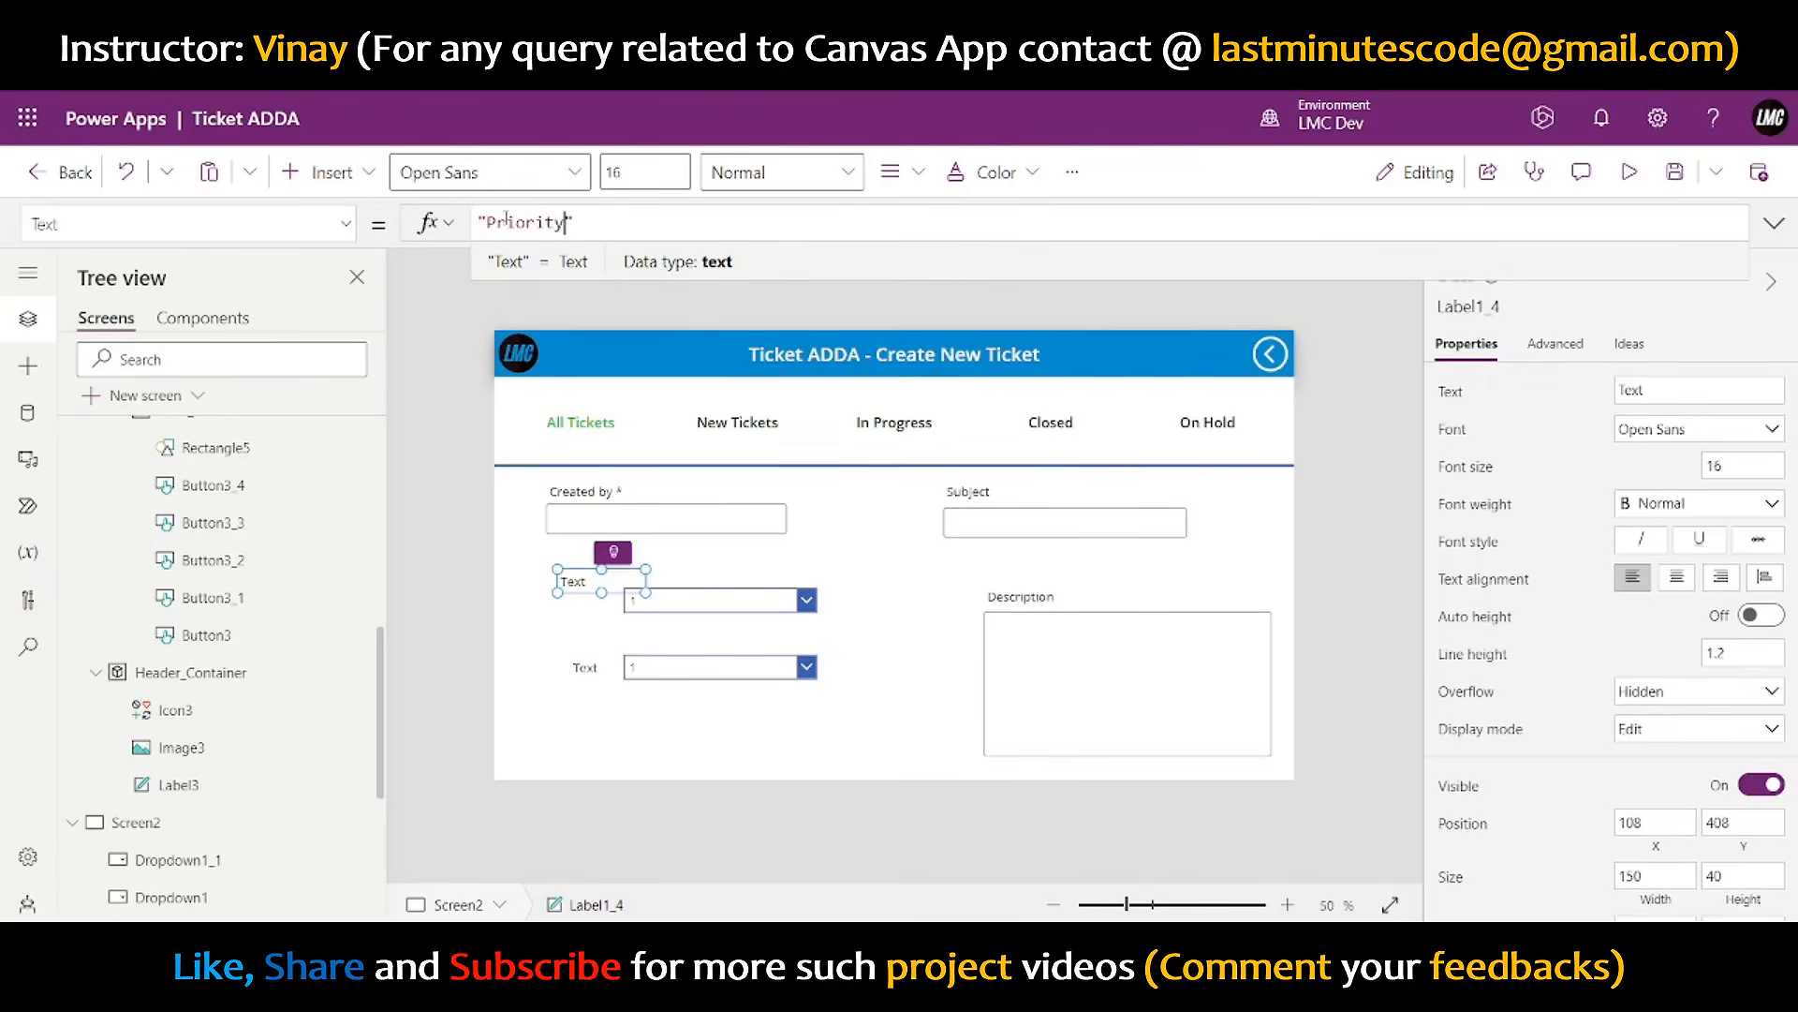
- Change the text of the lower dropdown's label to "Department *"
{"action": "left_click", "coordinate": [588, 668]}
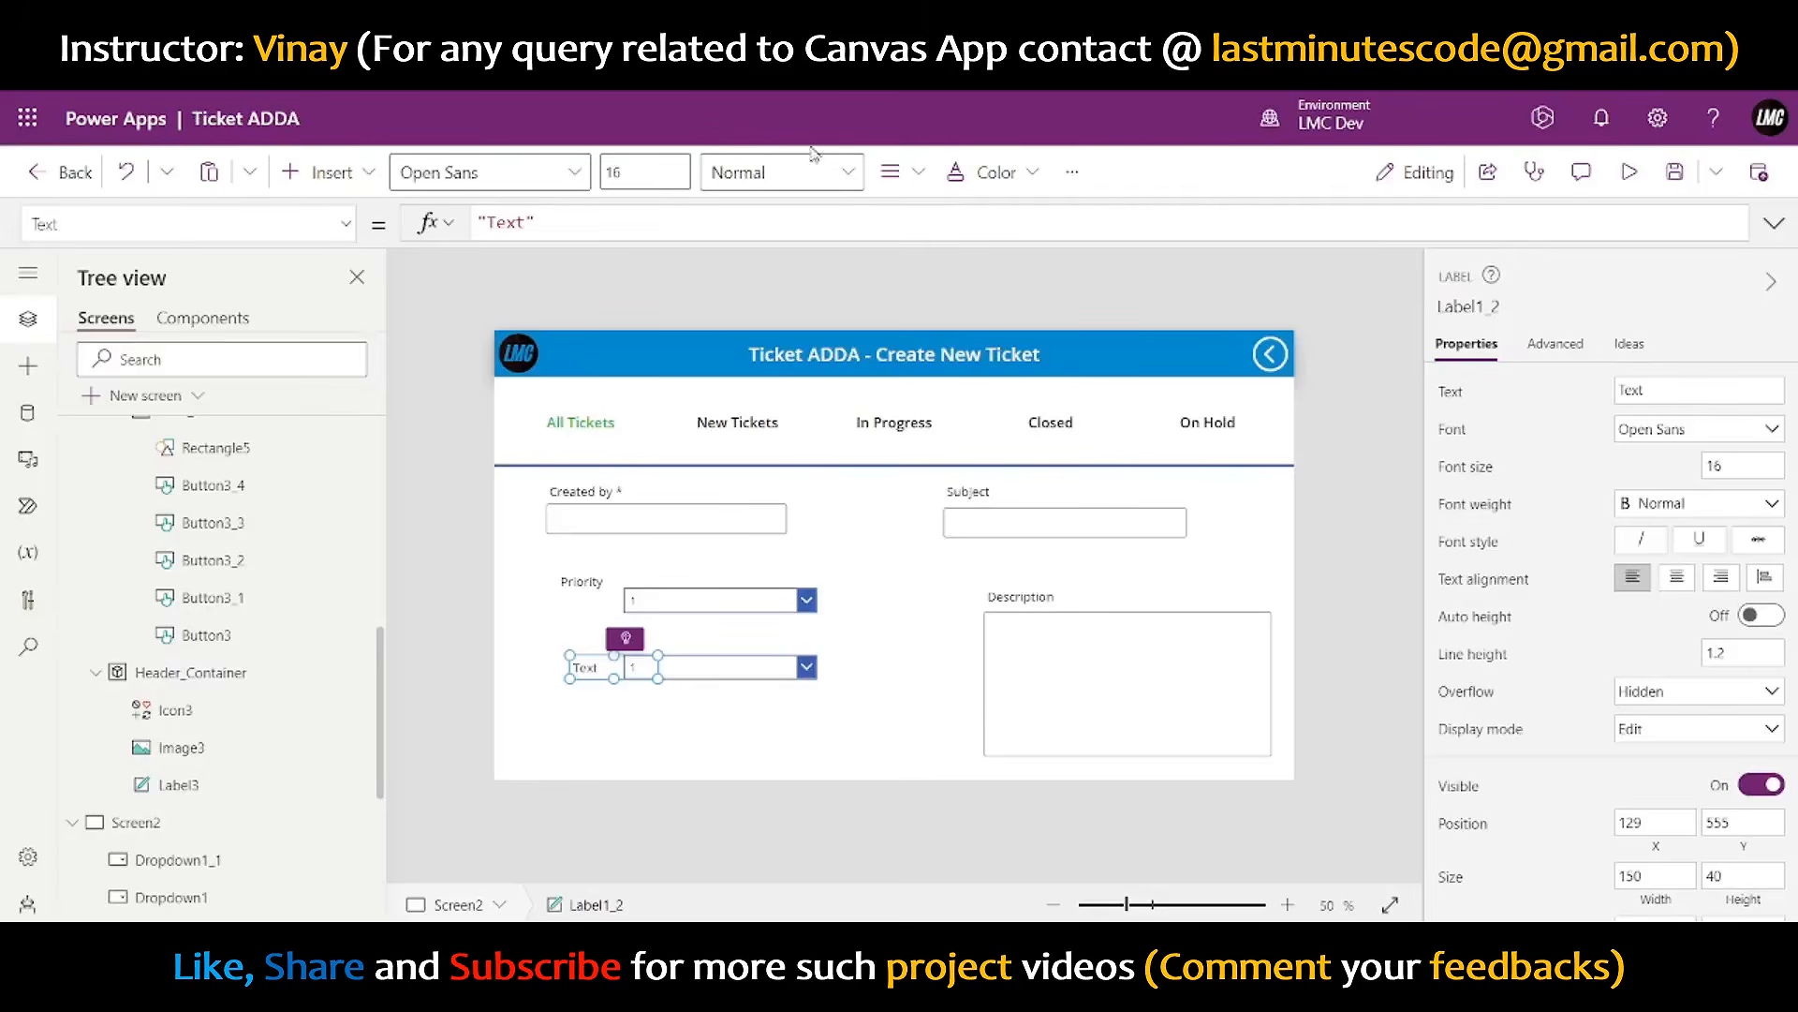
{"action": "double_click", "coordinate": [499, 223]}
{"action": "type", "text": "D"}
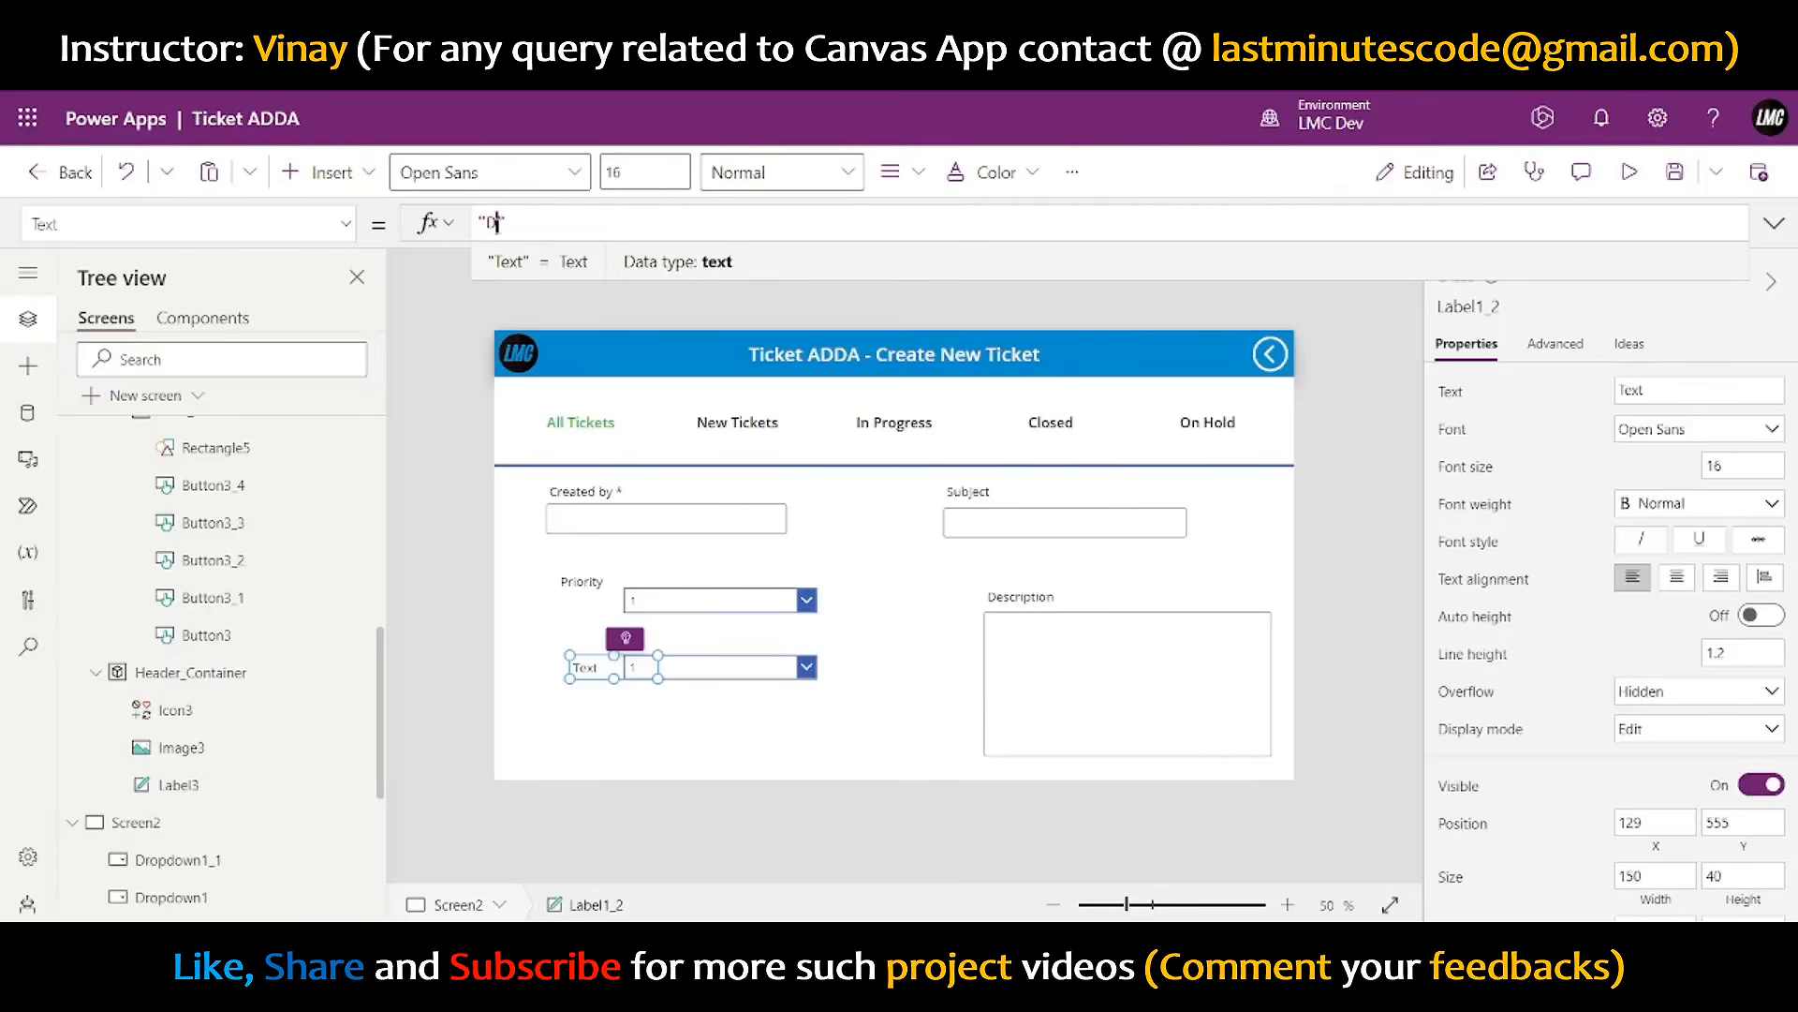
{"action": "type", "text": "epartment"}
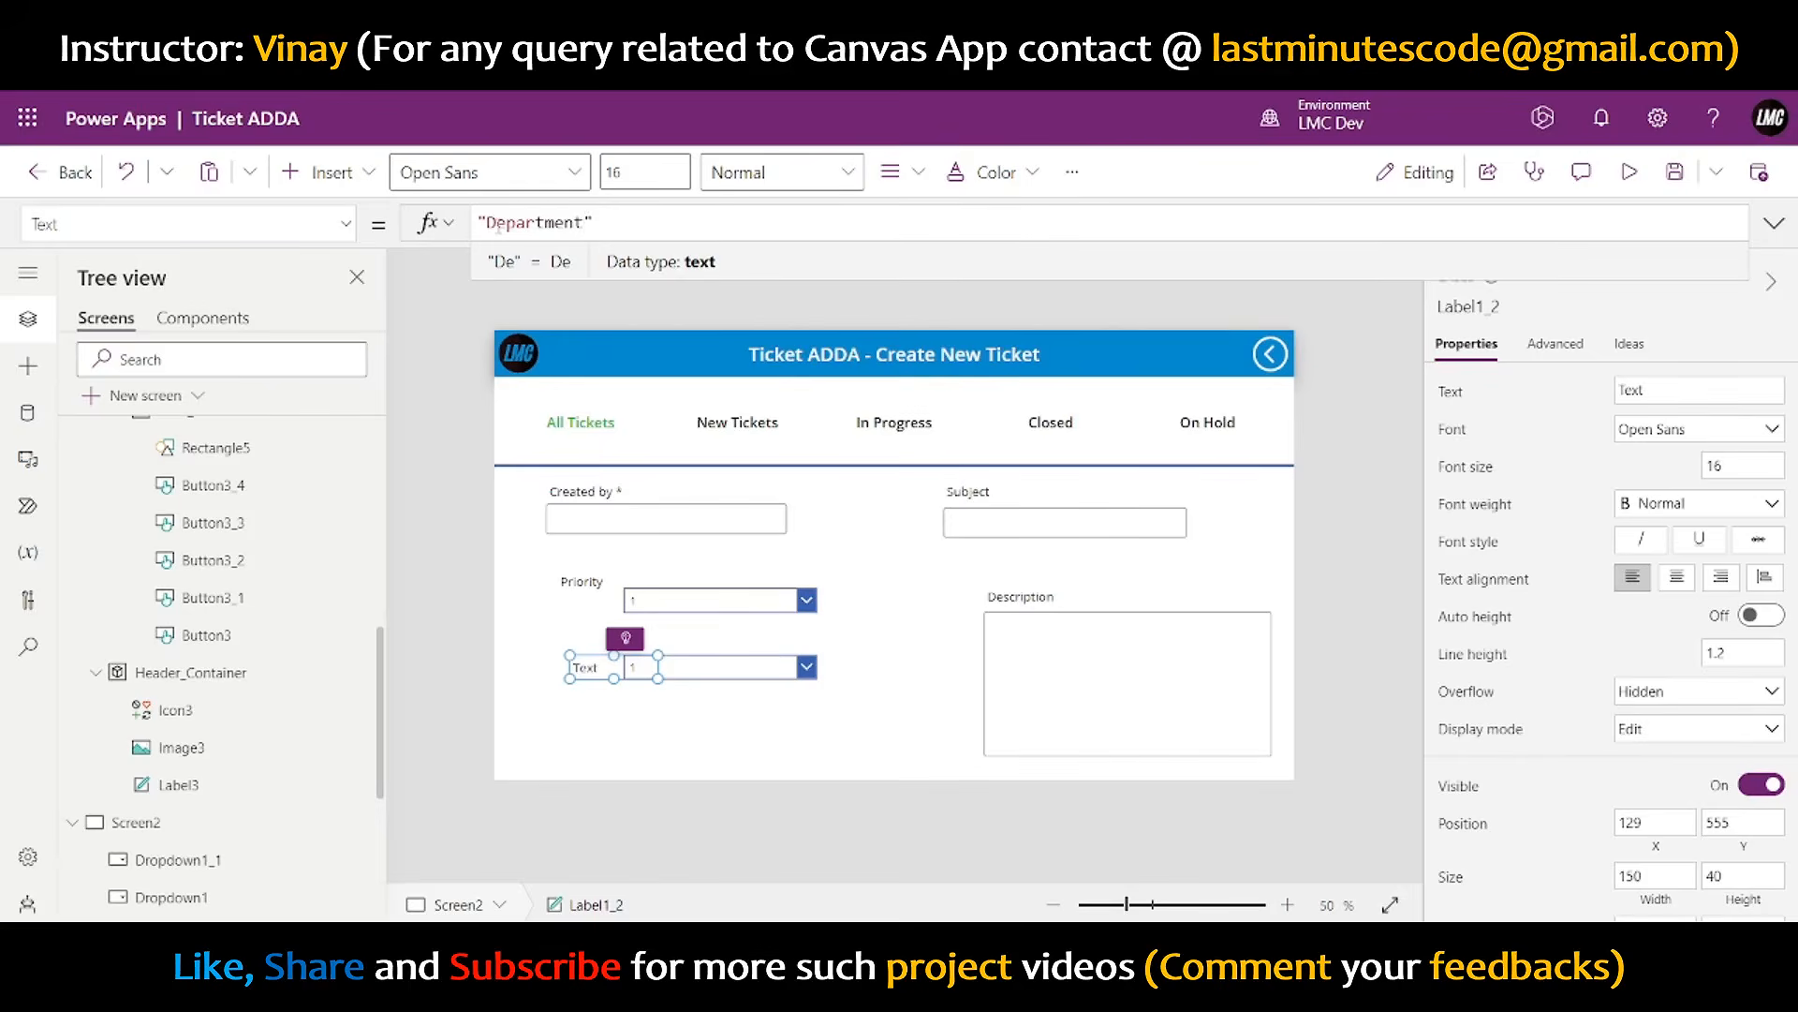
{"action": "type", "text": " *"}
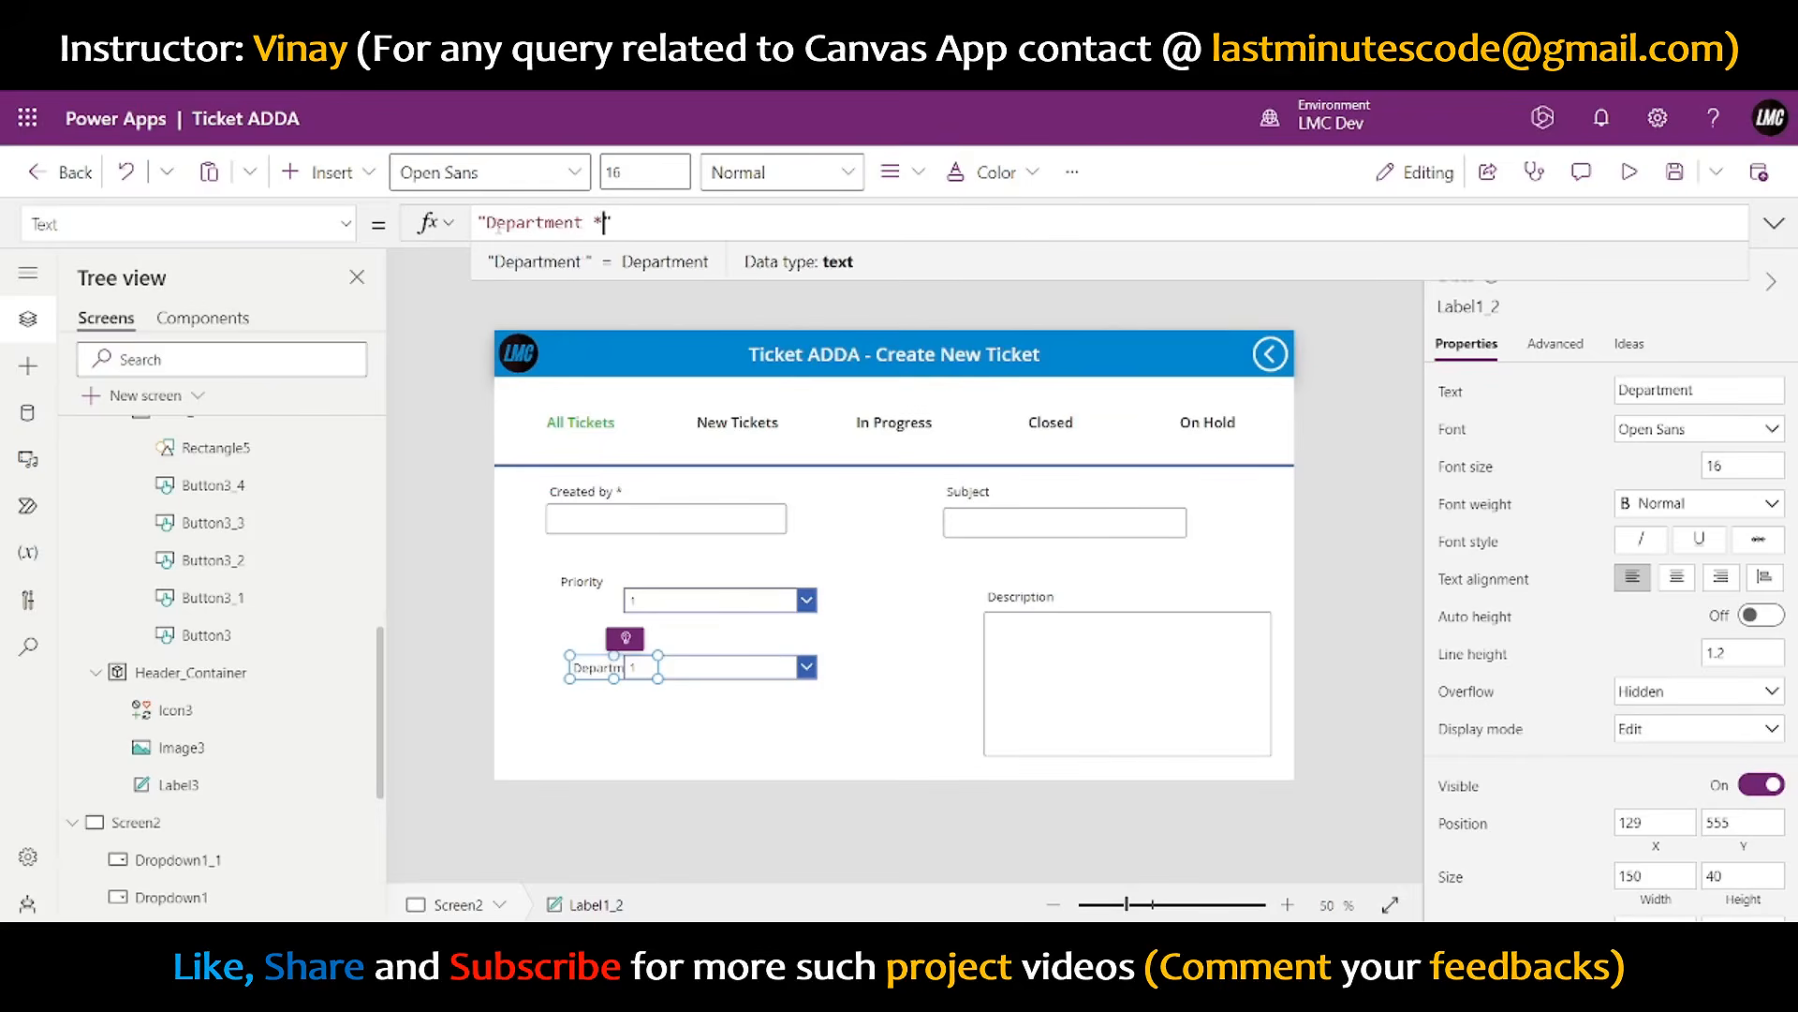
- Append " *" to the text of the Subject, Priority and Description labels
{"action": "left_click", "coordinate": [968, 491]}
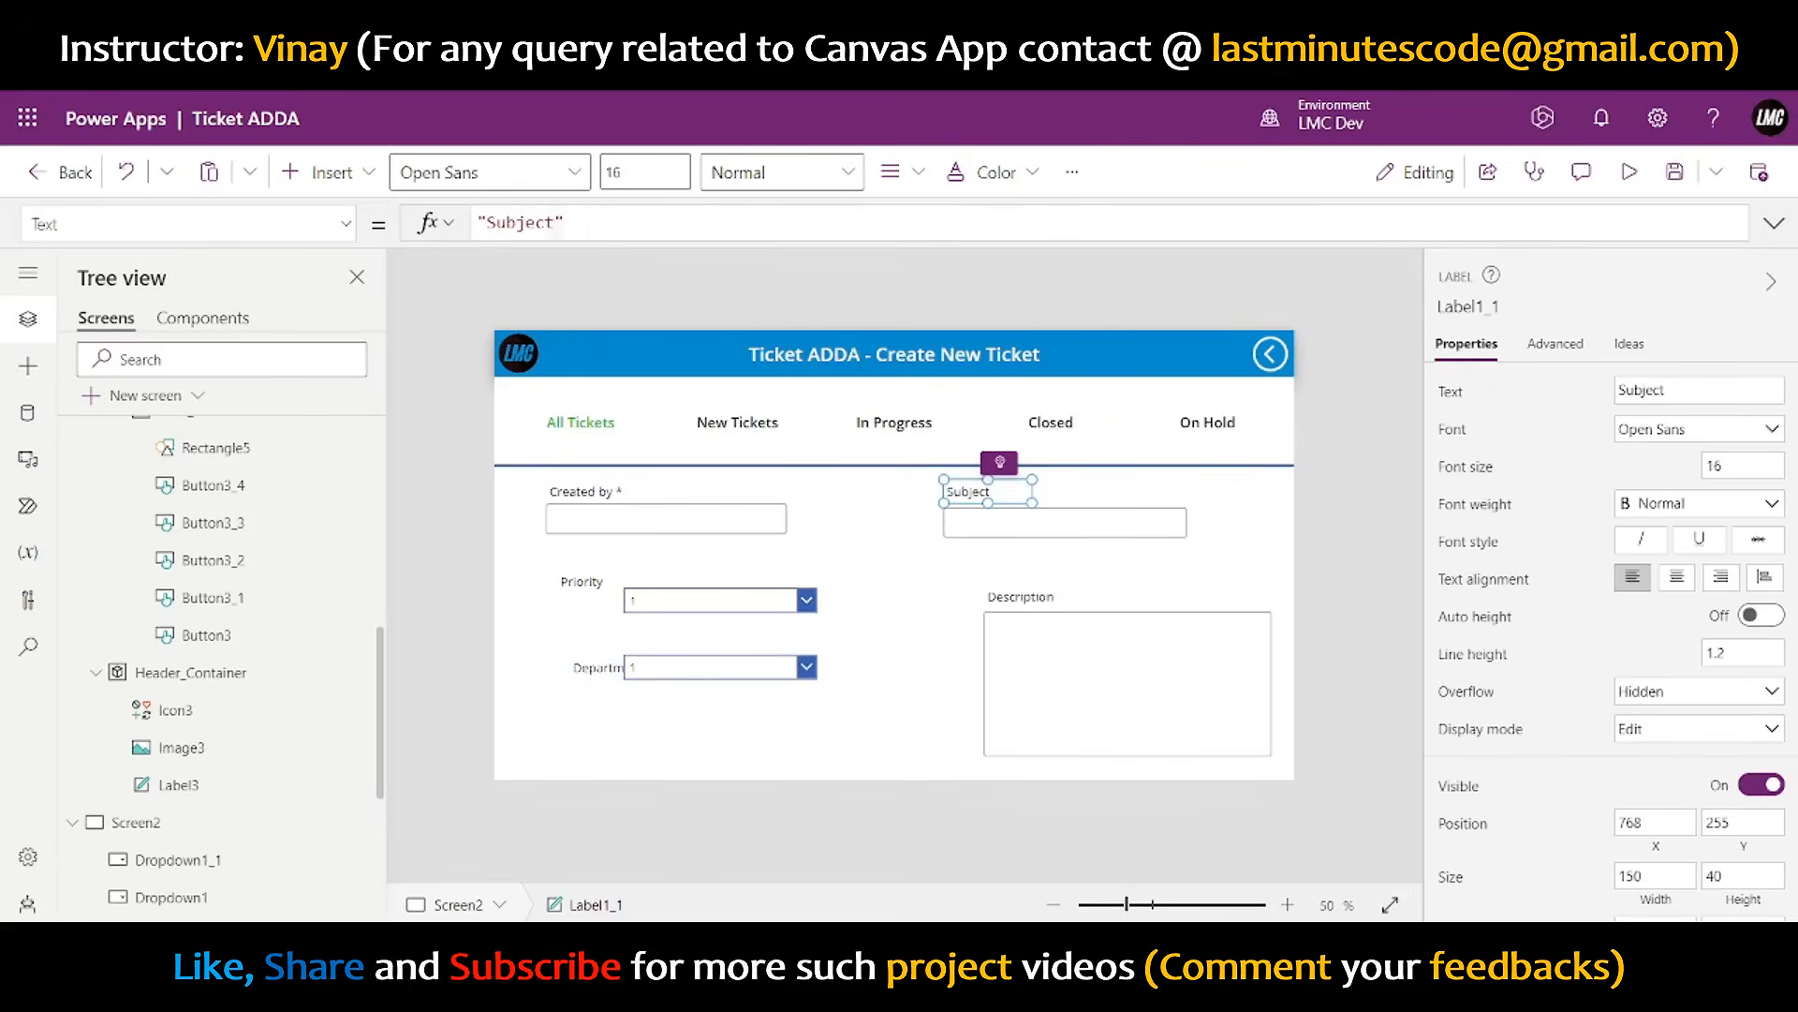
{"action": "left_click", "coordinate": [561, 222]}
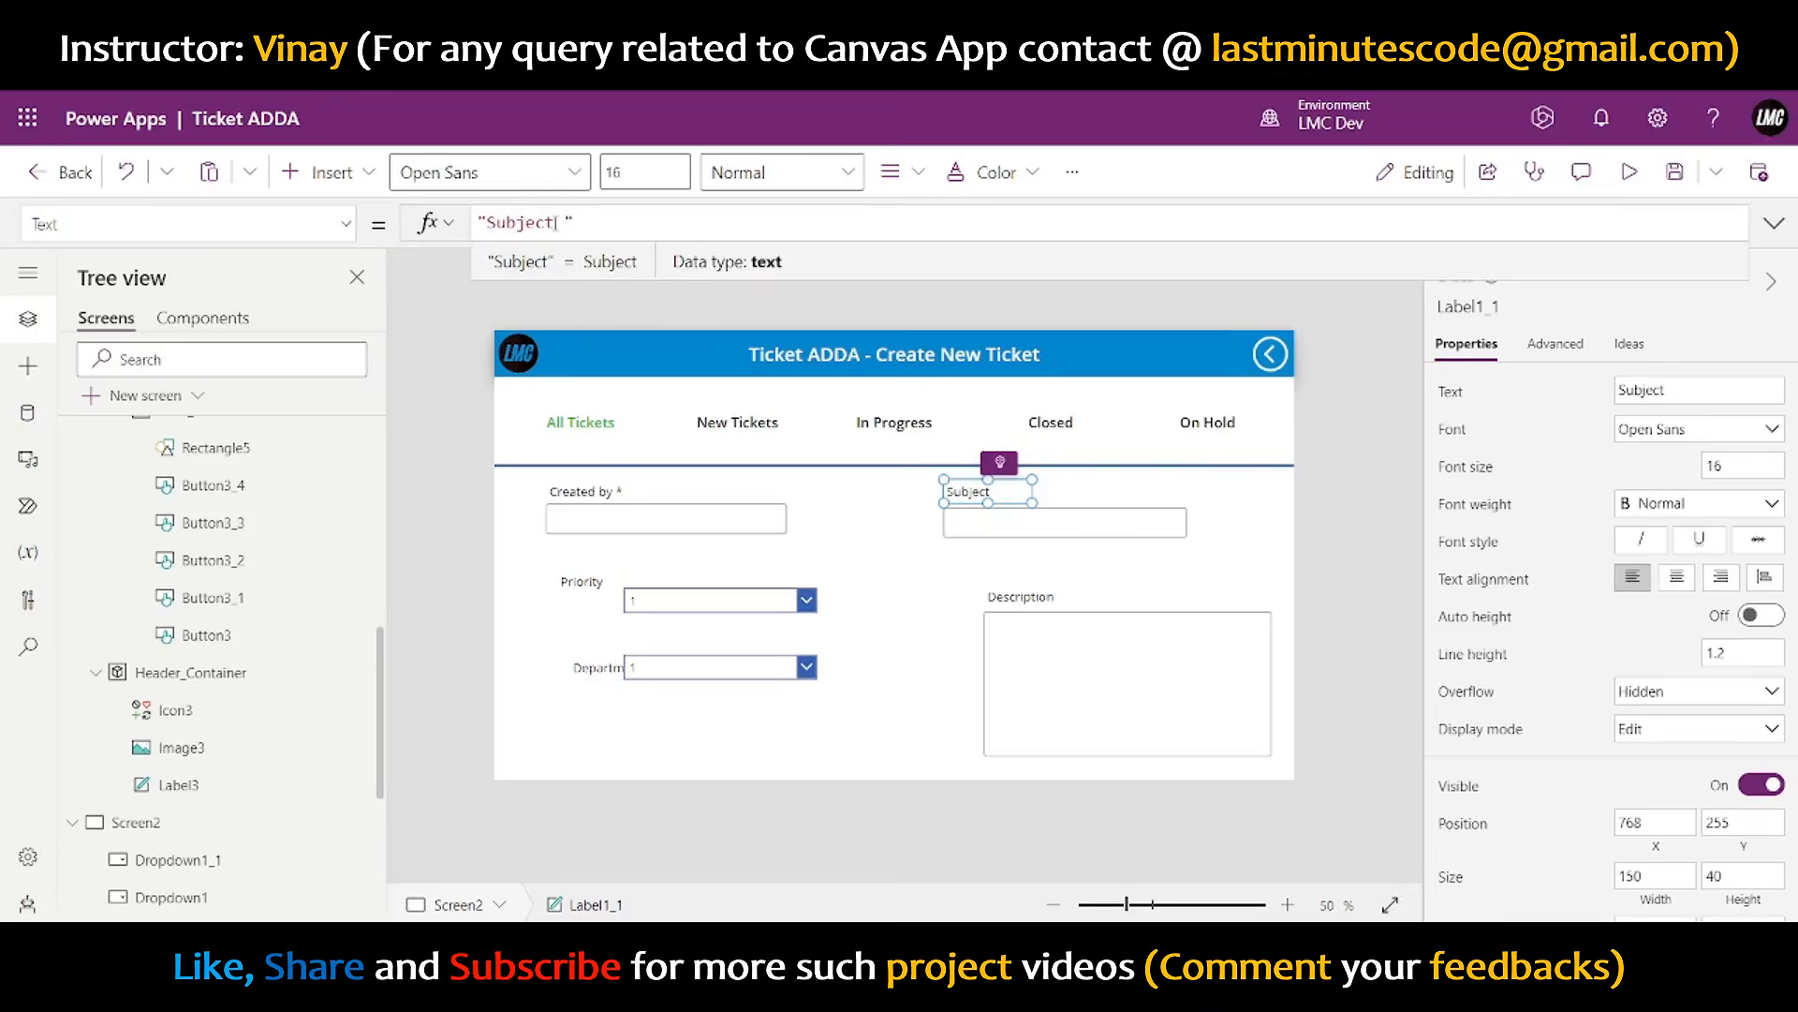
{"action": "type", "text": "*"}
{"action": "left_click", "coordinate": [580, 581]}
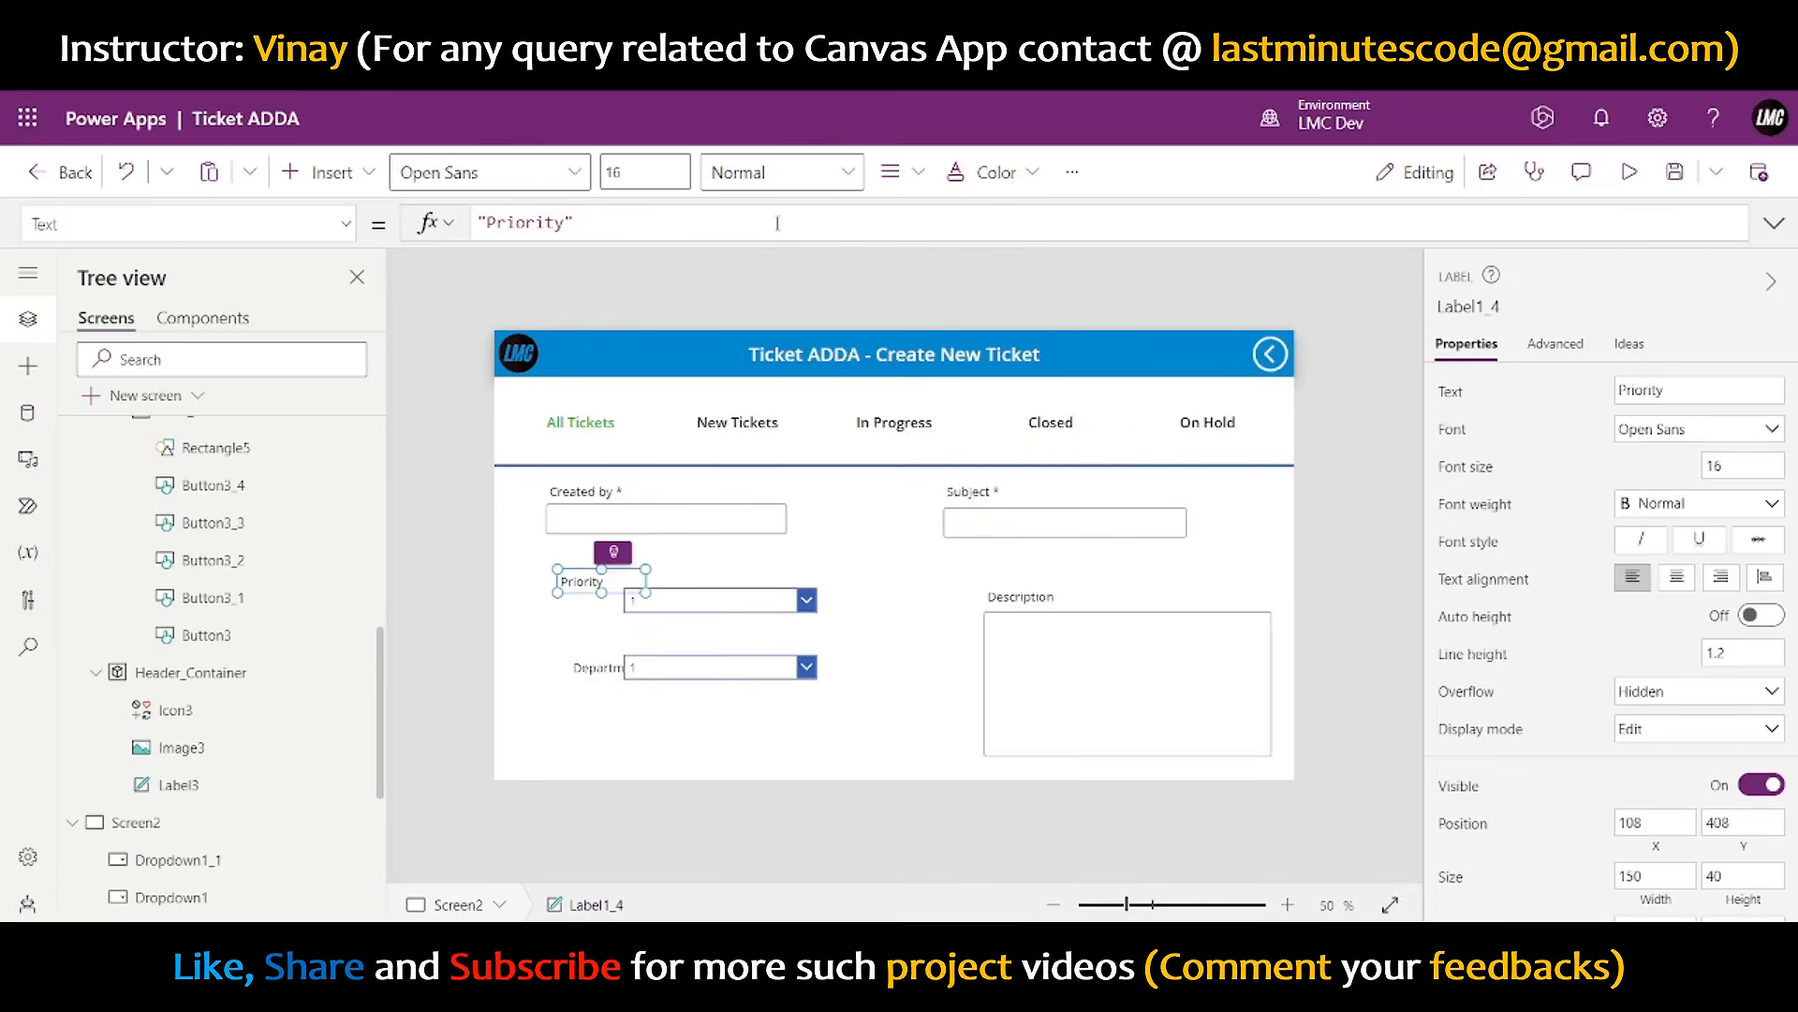
{"action": "left_click", "coordinate": [569, 222]}
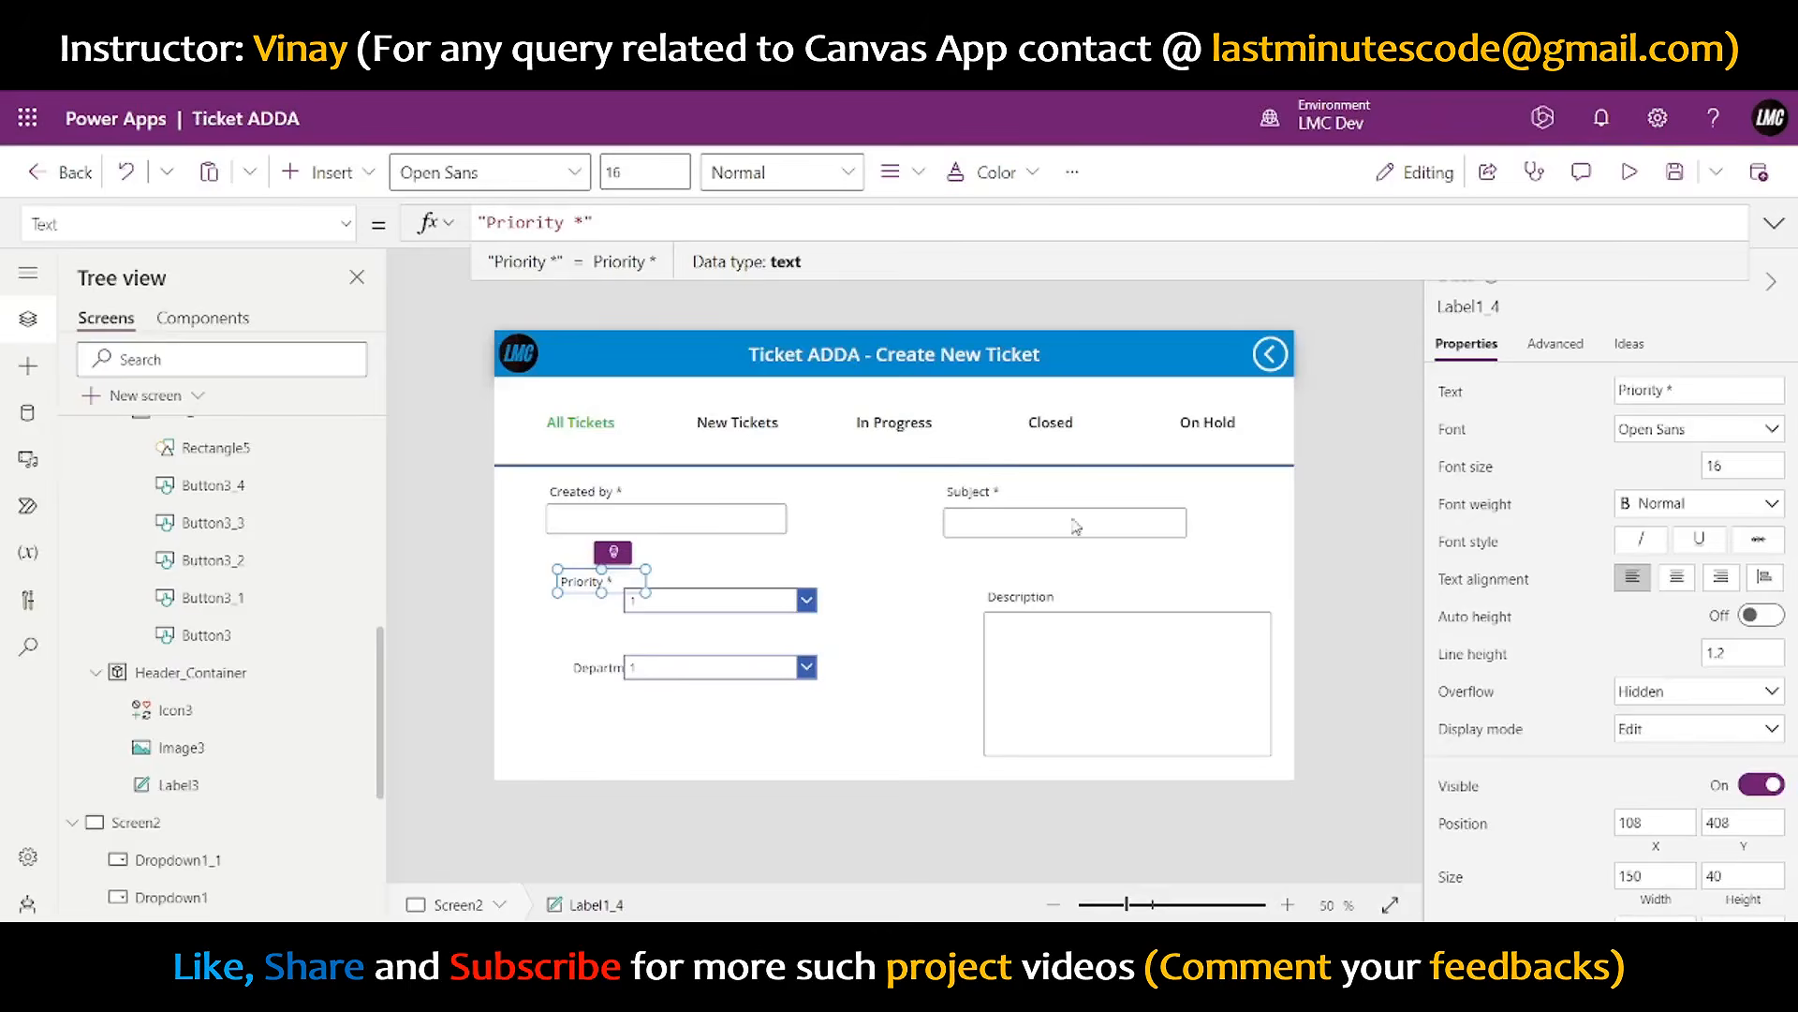
{"action": "left_click", "coordinate": [1034, 597]}
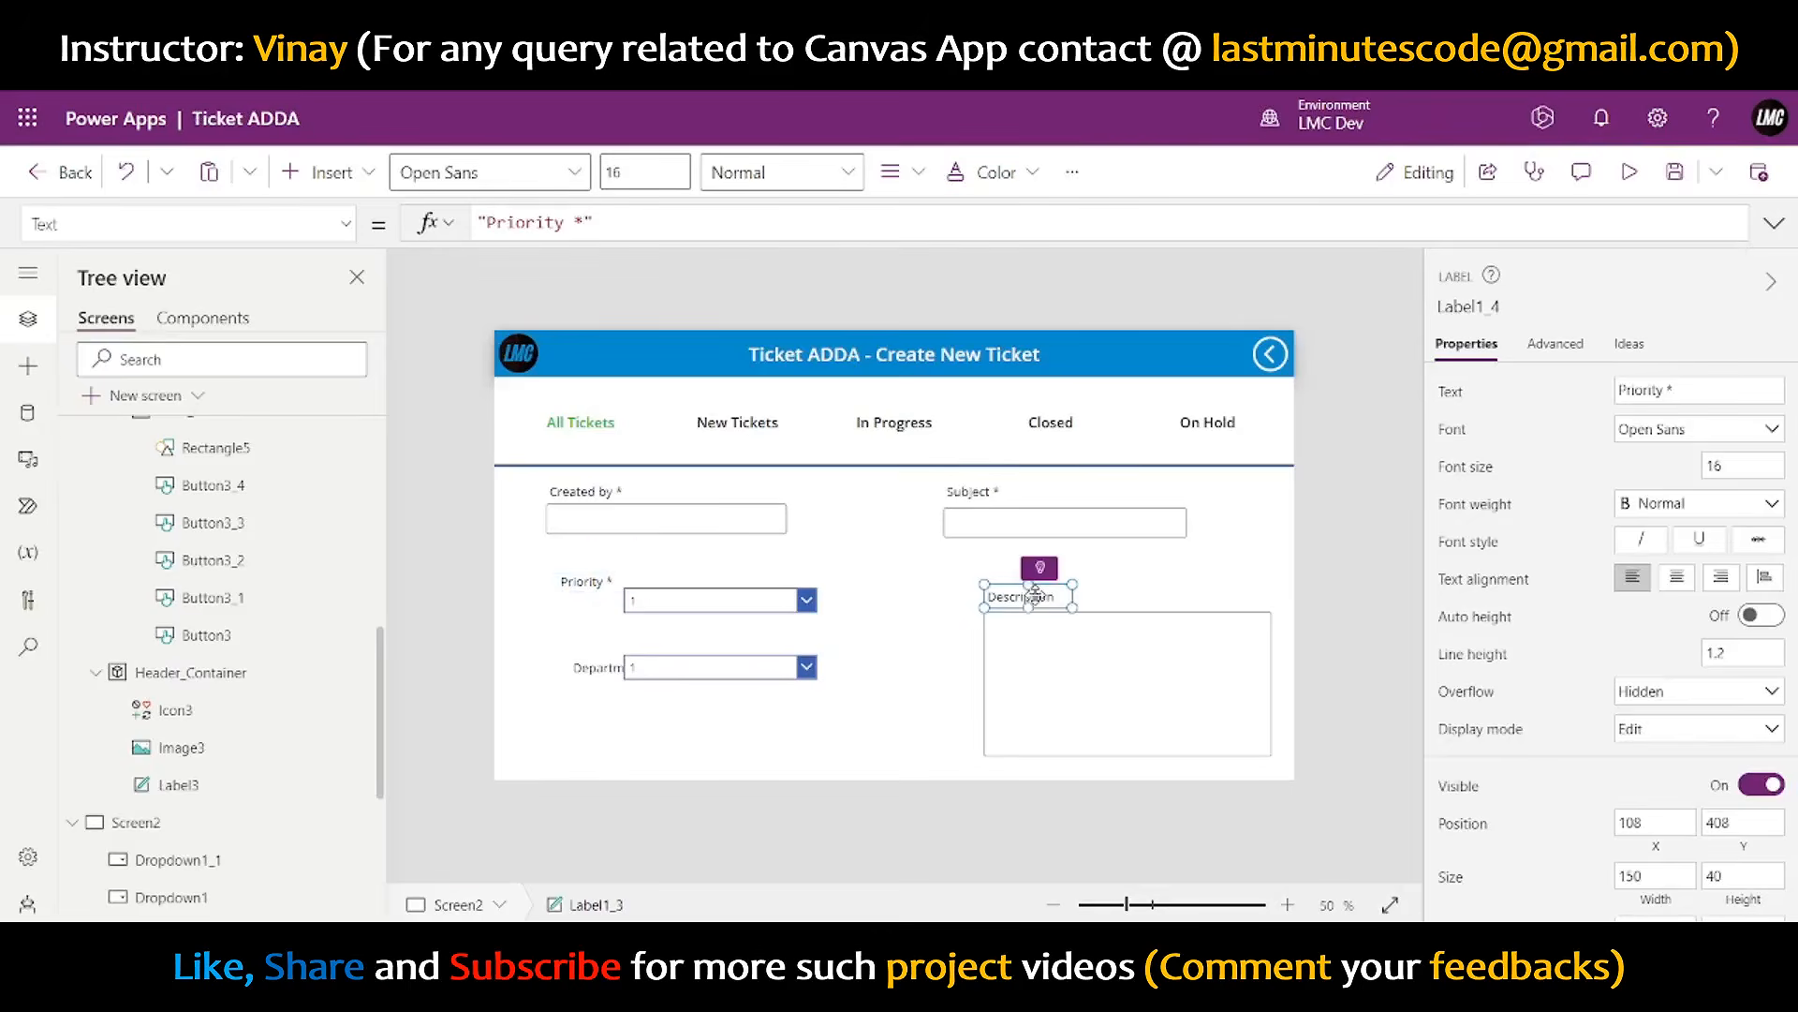
{"action": "left_click", "coordinate": [601, 214]}
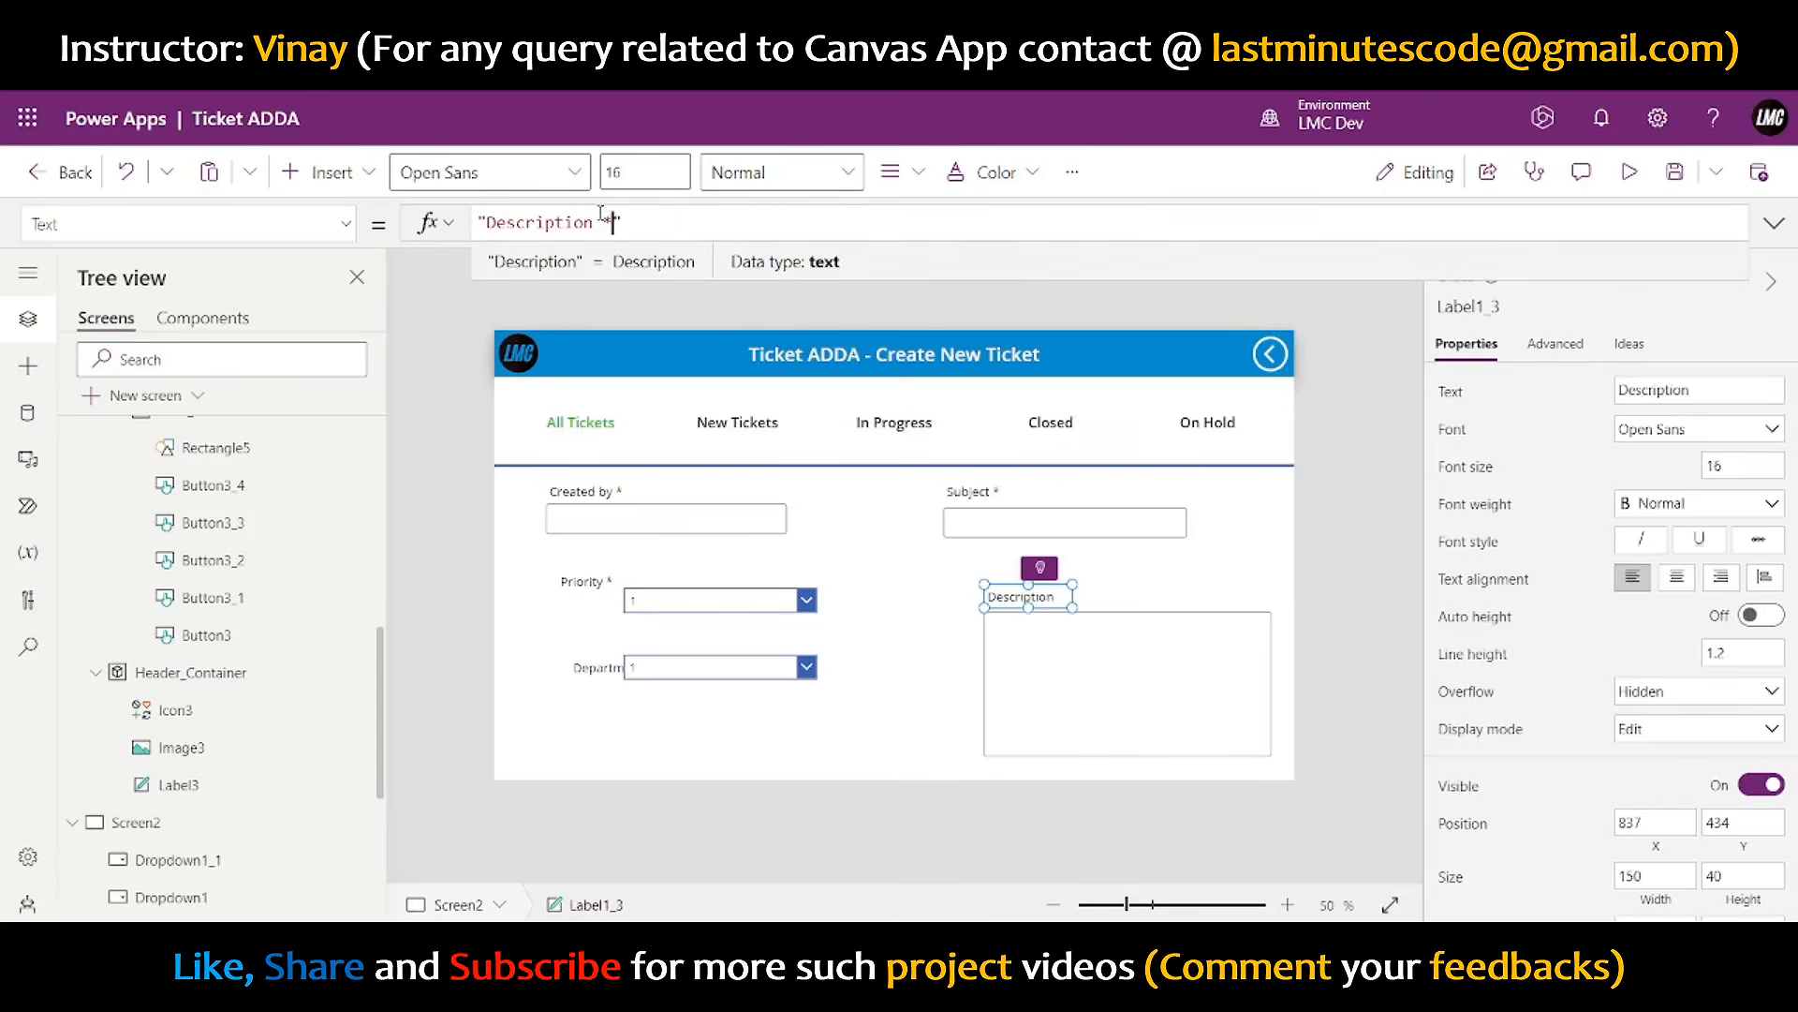
{"action": "left_click", "coordinate": [1328, 531]}
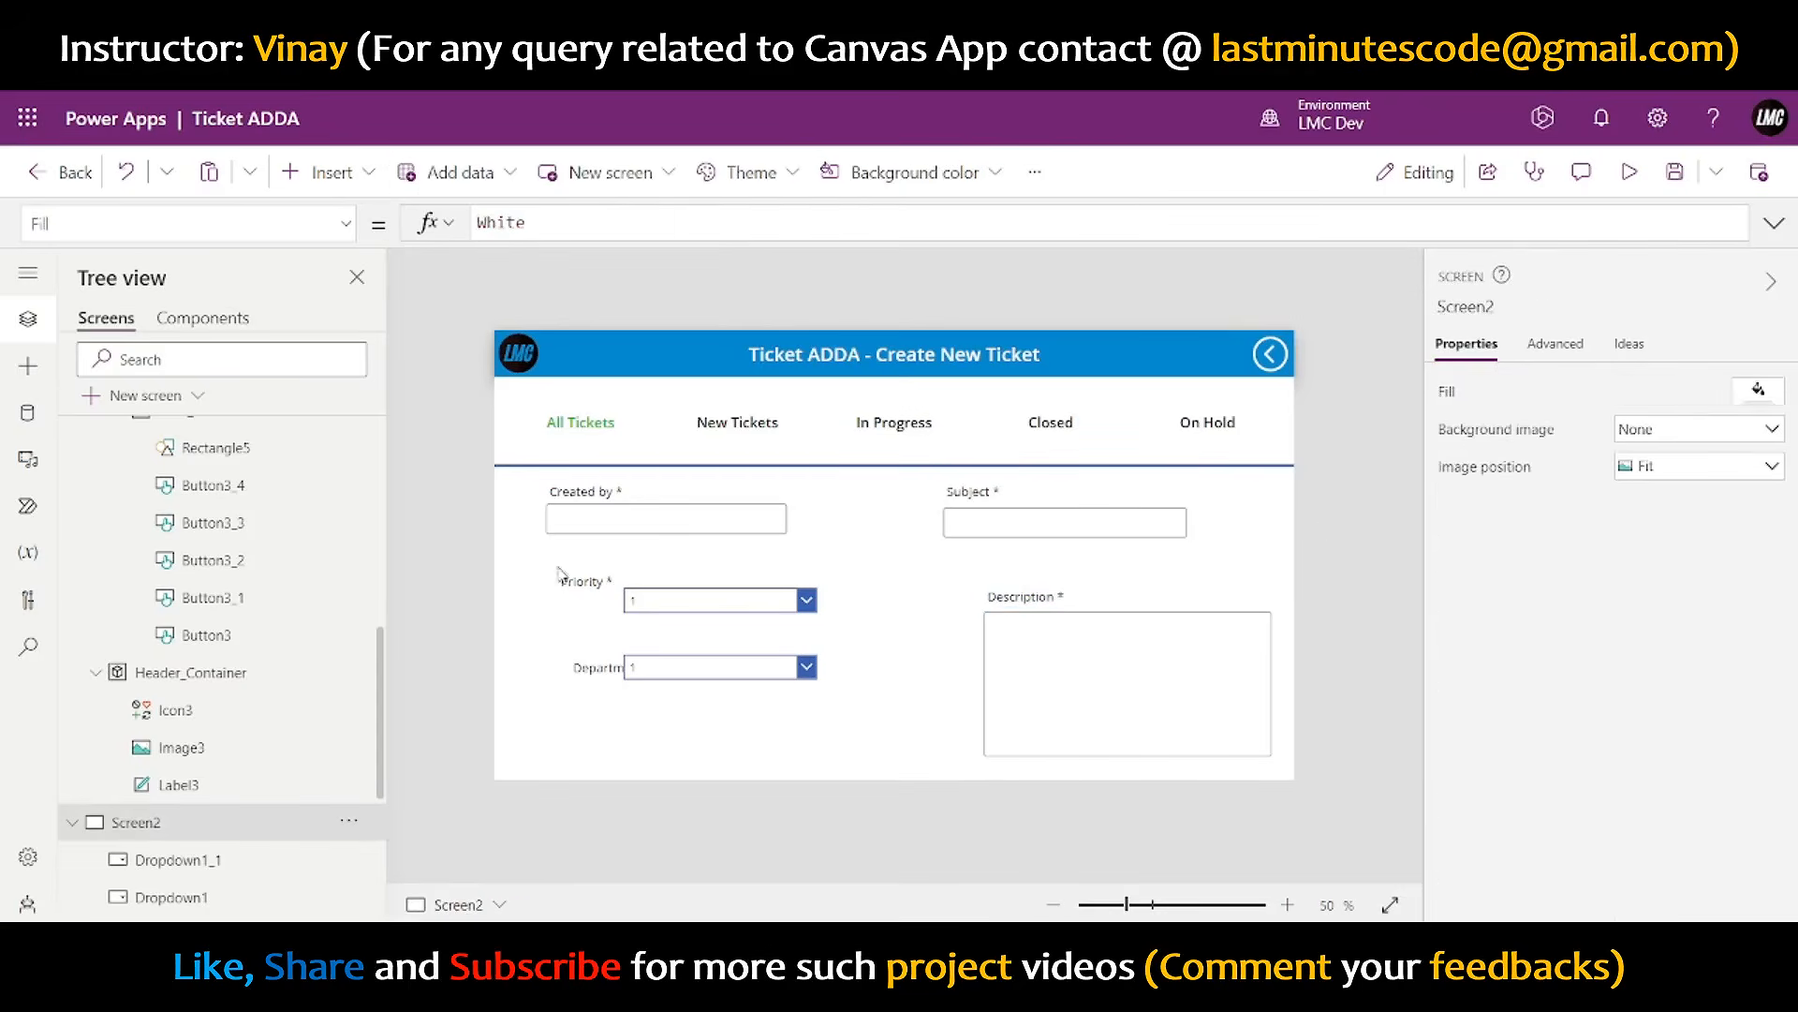
- Place the Priority and Department labels with their dropdowns beneath the Created by input, left-aligned with it, and widen both dropdowns to 410
{"action": "left_click_drag", "start_coordinate": [559, 573], "coordinate": [574, 594]}
{"action": "left_click", "coordinate": [653, 599]}
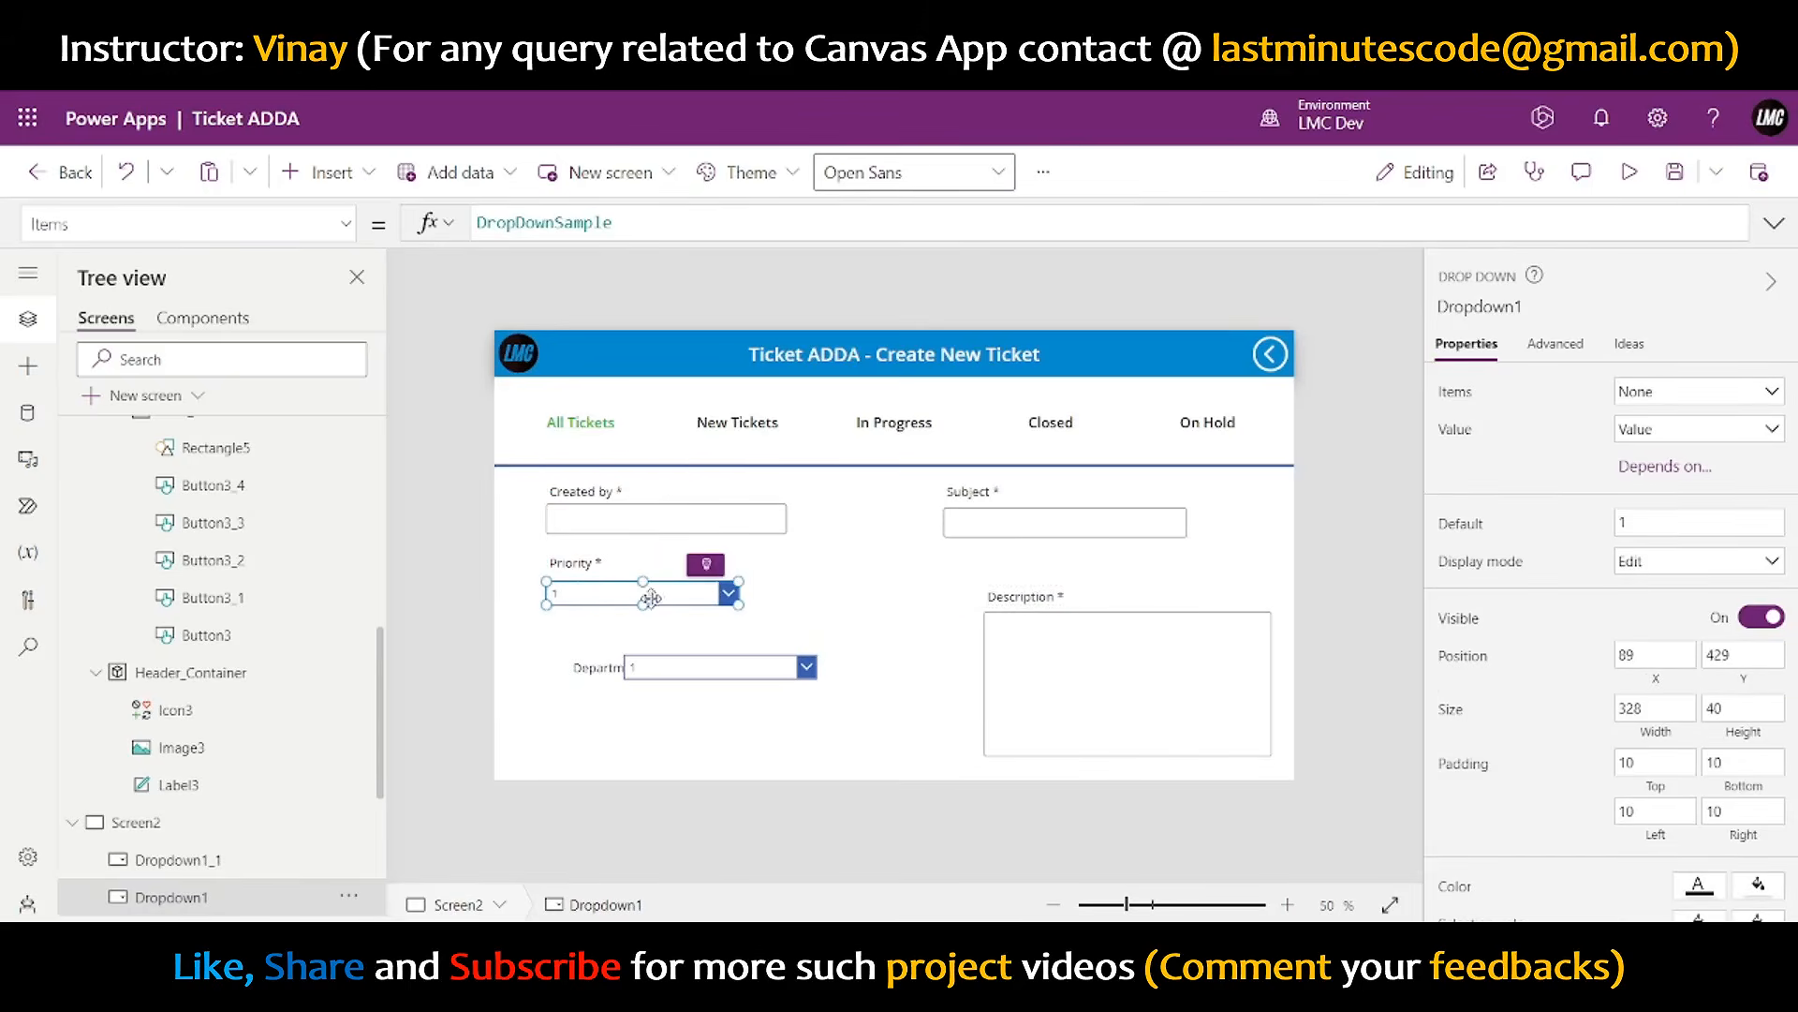
{"action": "left_click_drag", "start_coordinate": [739, 605], "coordinate": [798, 617]}
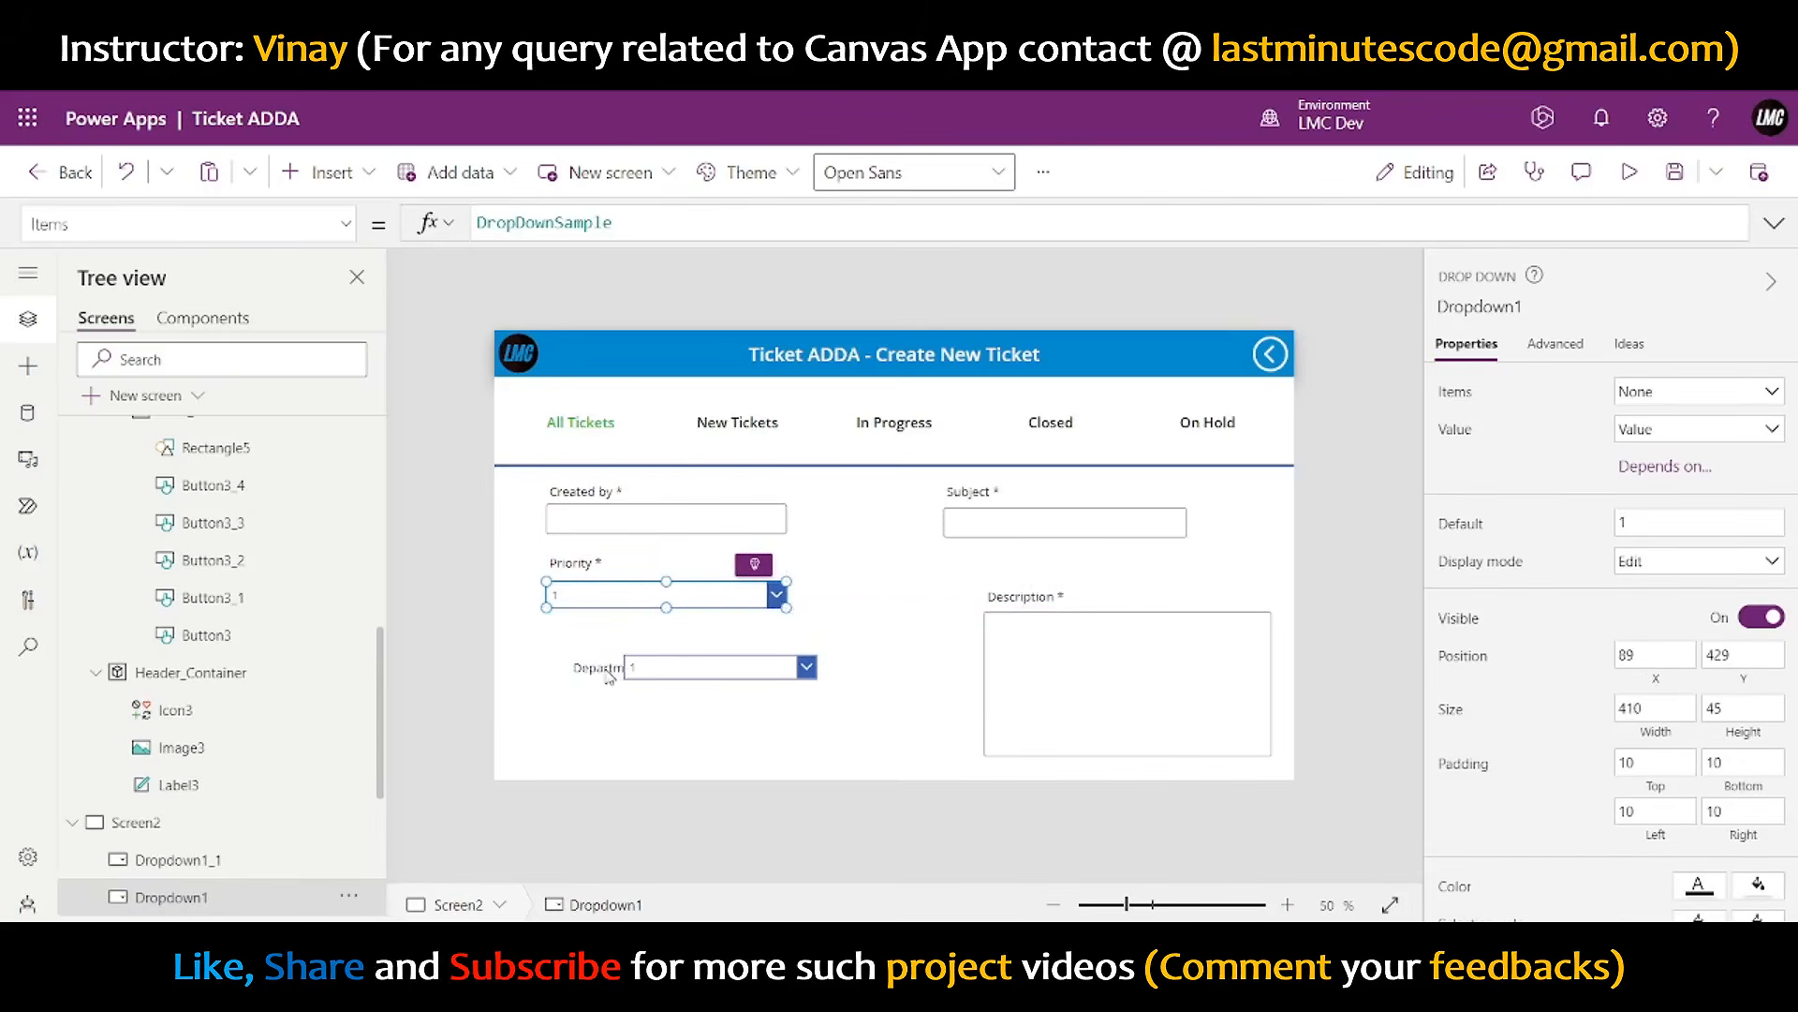
{"action": "mouse_move", "coordinate": [609, 676]}
{"action": "left_mouse_down"}
{"action": "mouse_move", "coordinate": [586, 663]}
{"action": "mouse_move", "coordinate": [680, 673]}
{"action": "mouse_move", "coordinate": [608, 684]}
{"action": "left_mouse_up"}
{"action": "left_click_drag", "start_coordinate": [738, 696], "coordinate": [787, 696]}
- Move the Description label and its multiline input beneath the Subject input, aligned with its left edge, and reduce the multiline input's height
{"action": "left_click", "coordinate": [1042, 594]}
{"action": "left_click_drag", "start_coordinate": [1044, 590], "coordinate": [943, 581]}
{"action": "left_click", "coordinate": [1003, 619]}
{"action": "left_click_drag", "start_coordinate": [1270, 755], "coordinate": [1242, 693]}
- Widen the Subject text input to match the right edge of the Description input
{"action": "left_click", "coordinate": [1143, 515]}
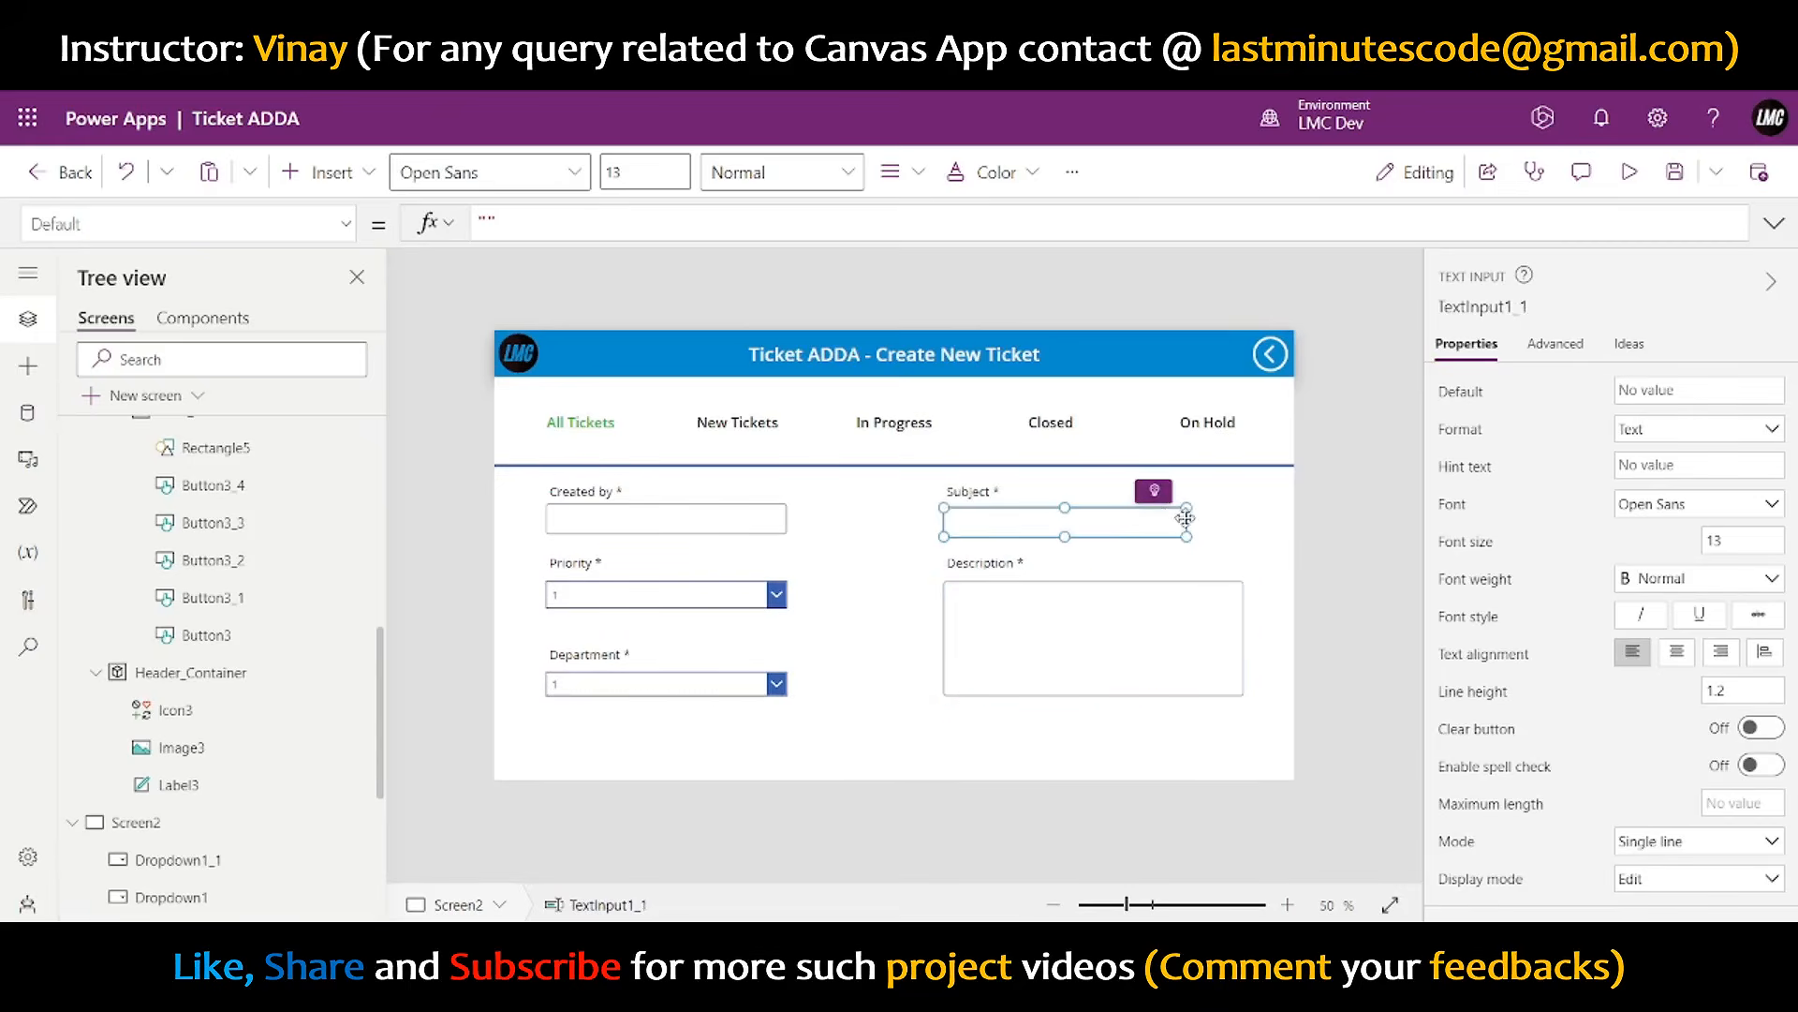
{"action": "left_click_drag", "start_coordinate": [1188, 505], "coordinate": [1252, 504]}
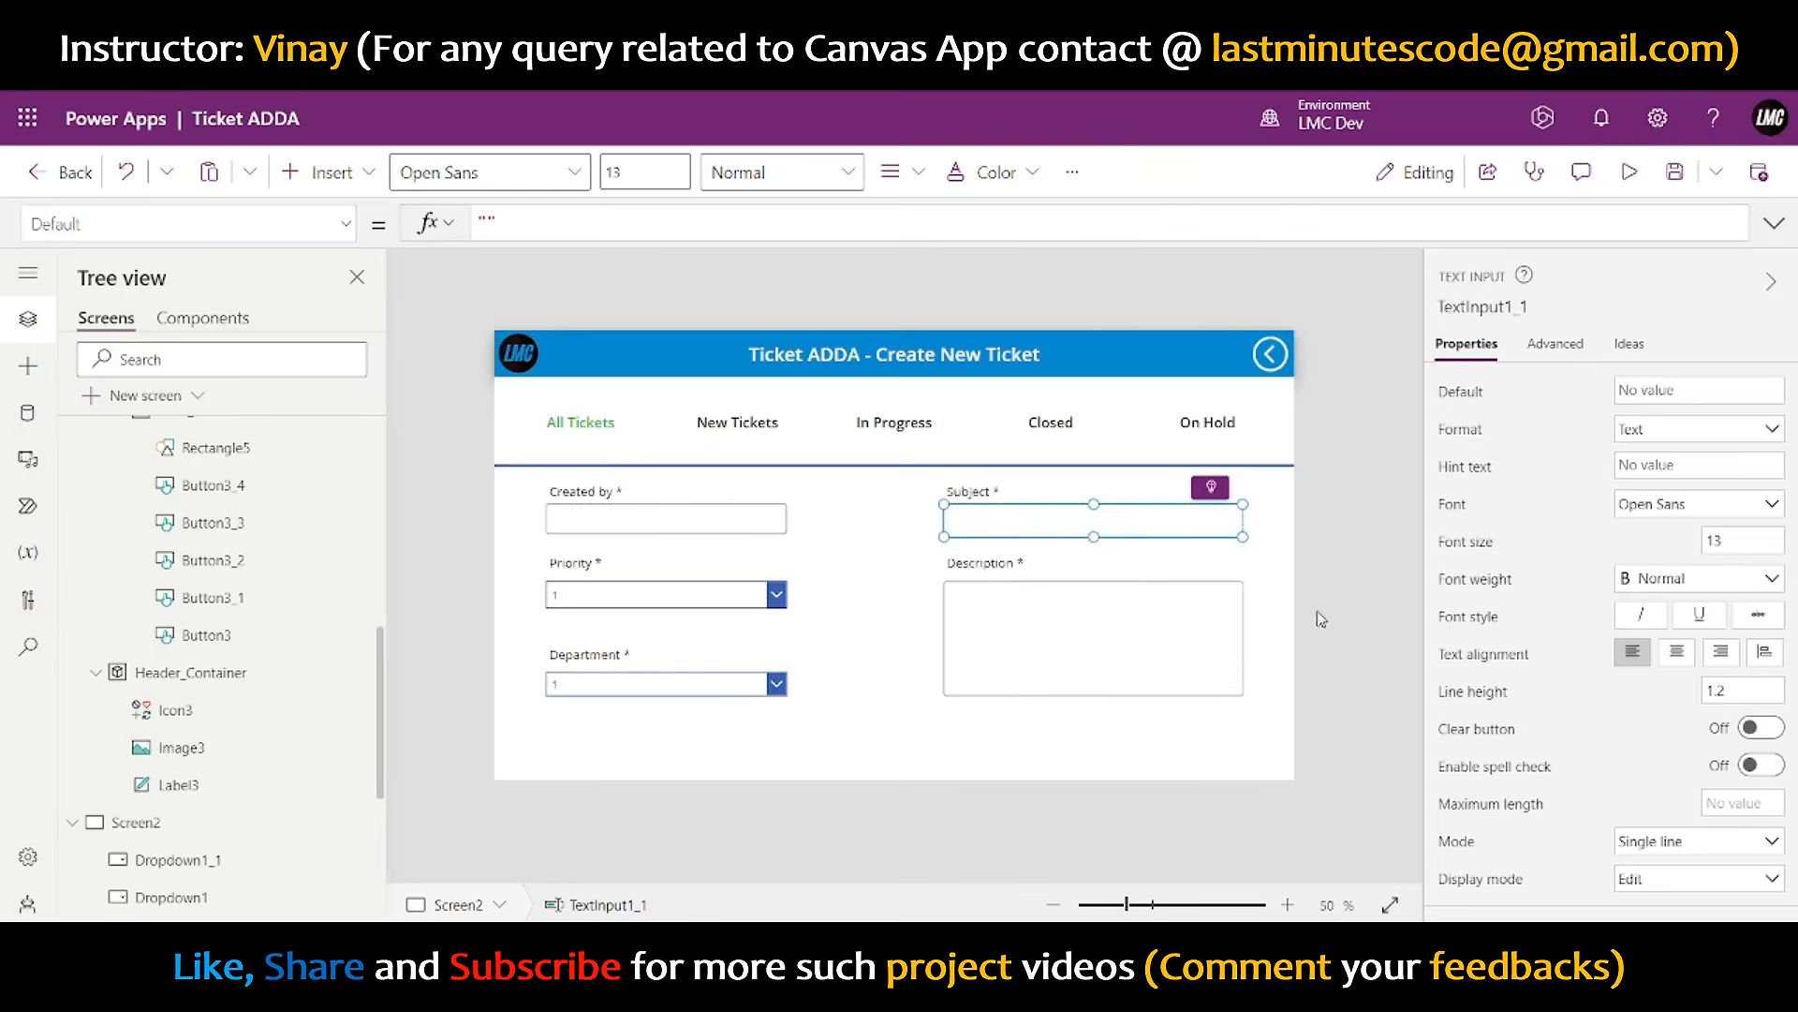
{"action": "left_click", "coordinate": [1343, 625]}
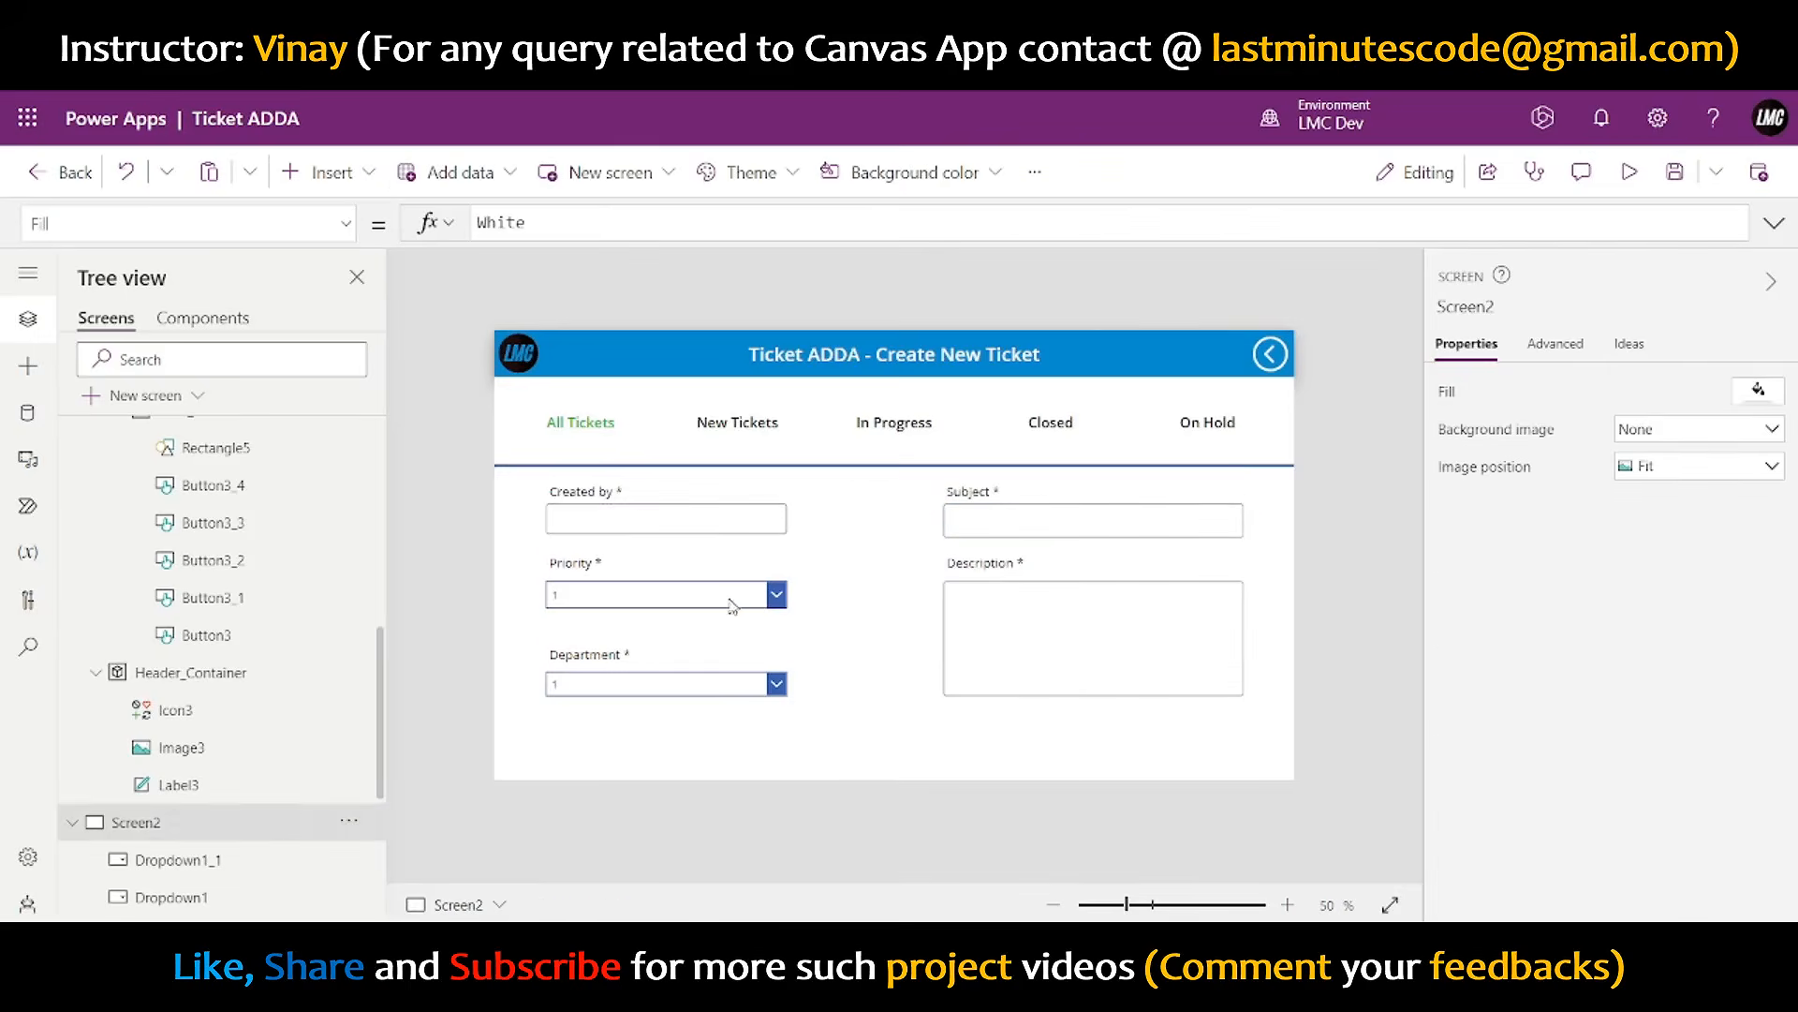
- Select the Priority and Department dropdowns together and set their selection fill and chevron background to the light blue theme color
{"action": "left_click", "coordinate": [732, 604]}
{"action": "left_click", "coordinate": [734, 683], "text": "shift"}
{"action": "scroll", "coordinate": [1742, 693], "scroll_direction": "down", "scroll_amount": 3}
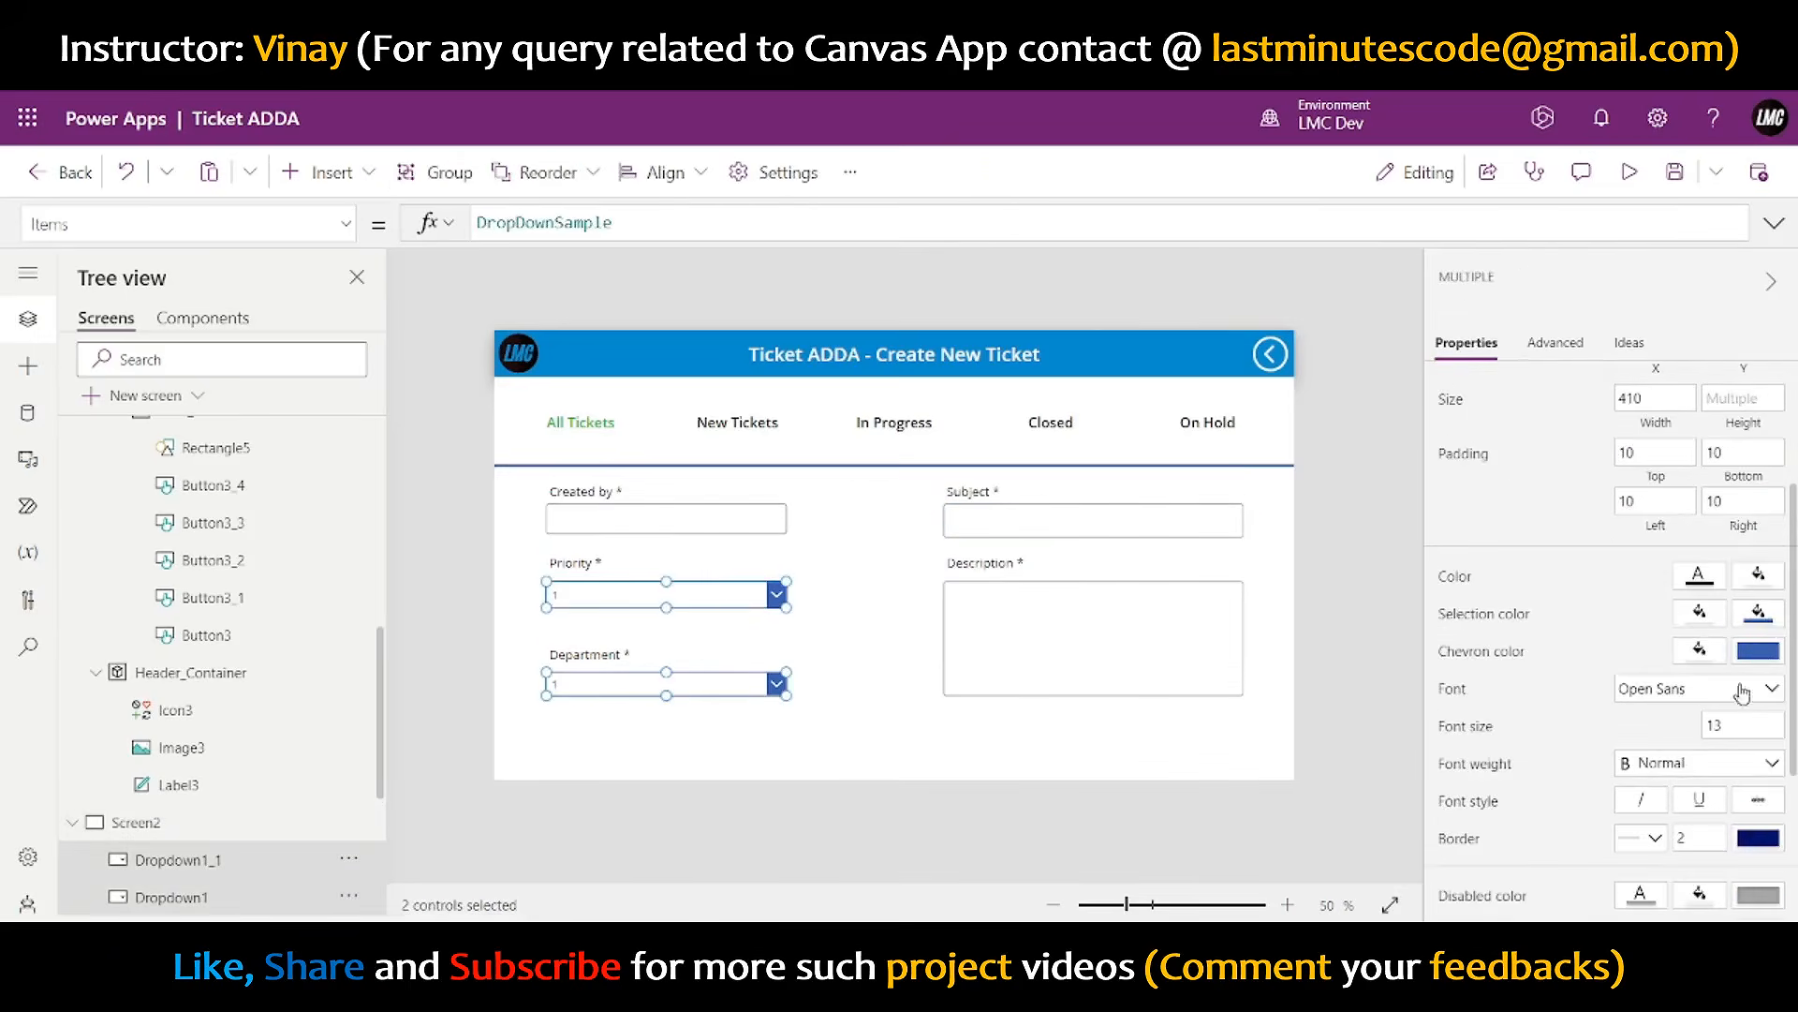
{"action": "left_click", "coordinate": [1759, 614]}
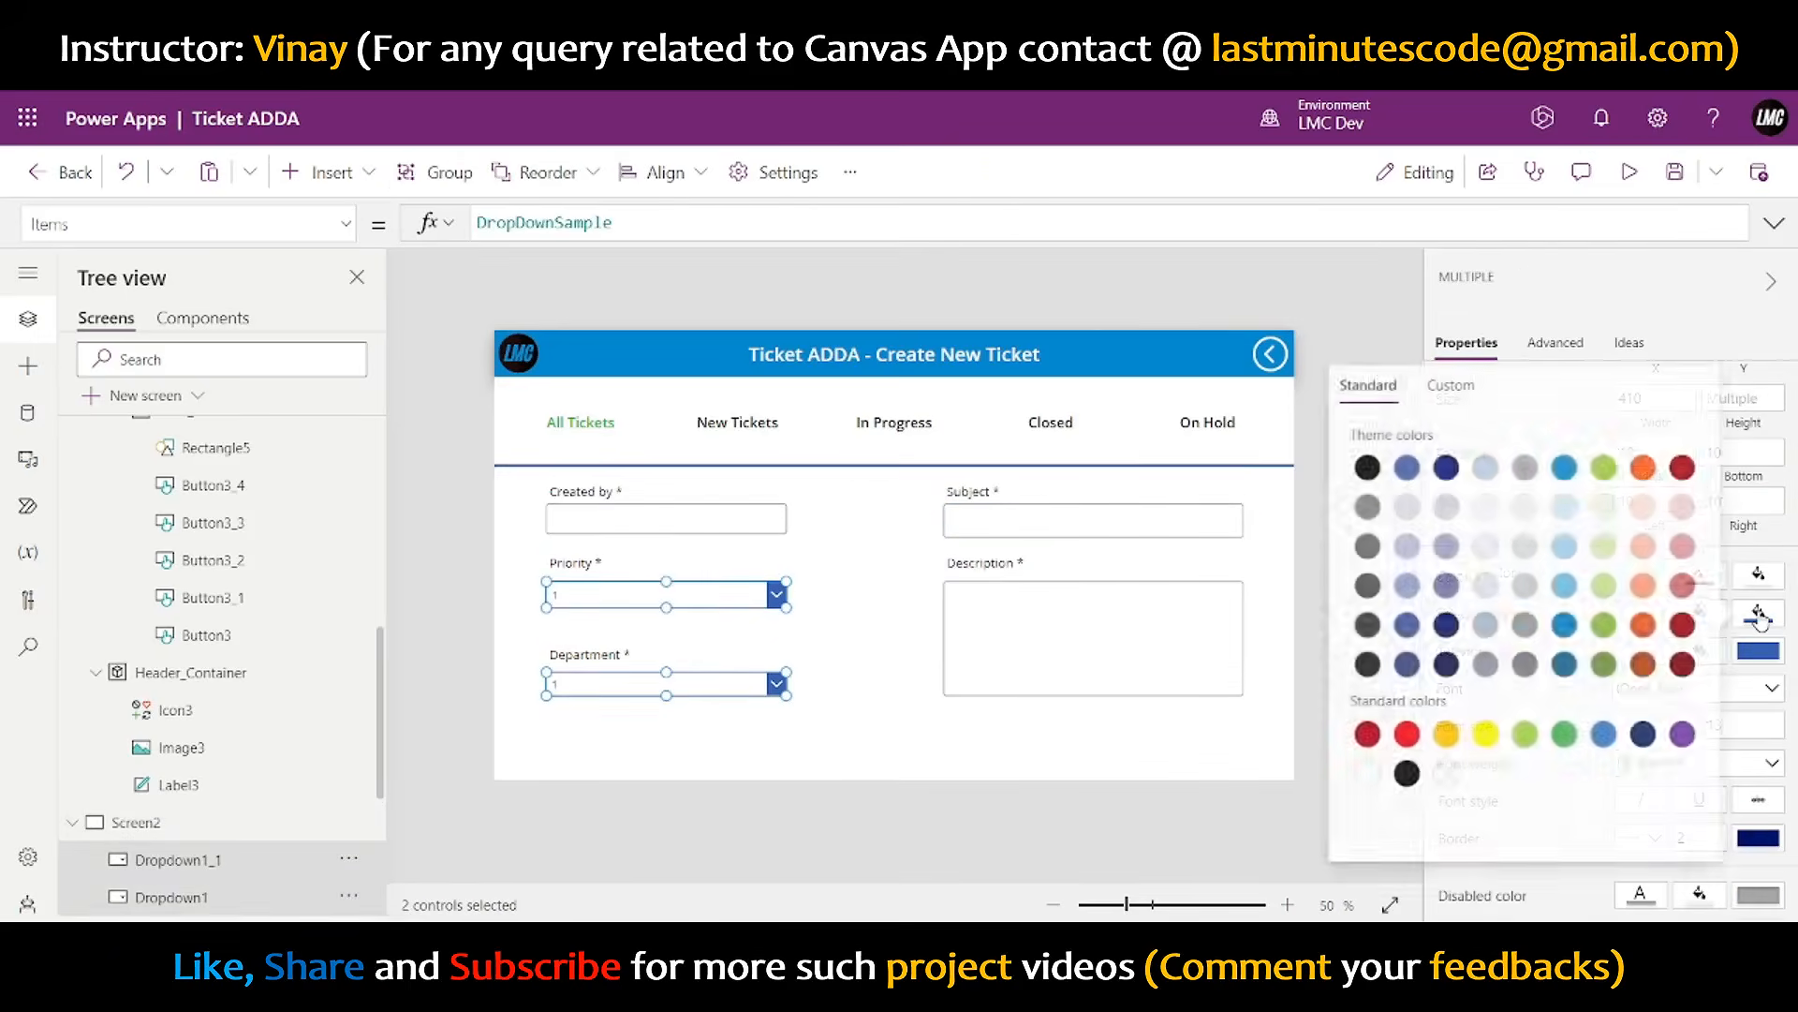
{"action": "left_click", "coordinate": [1561, 468]}
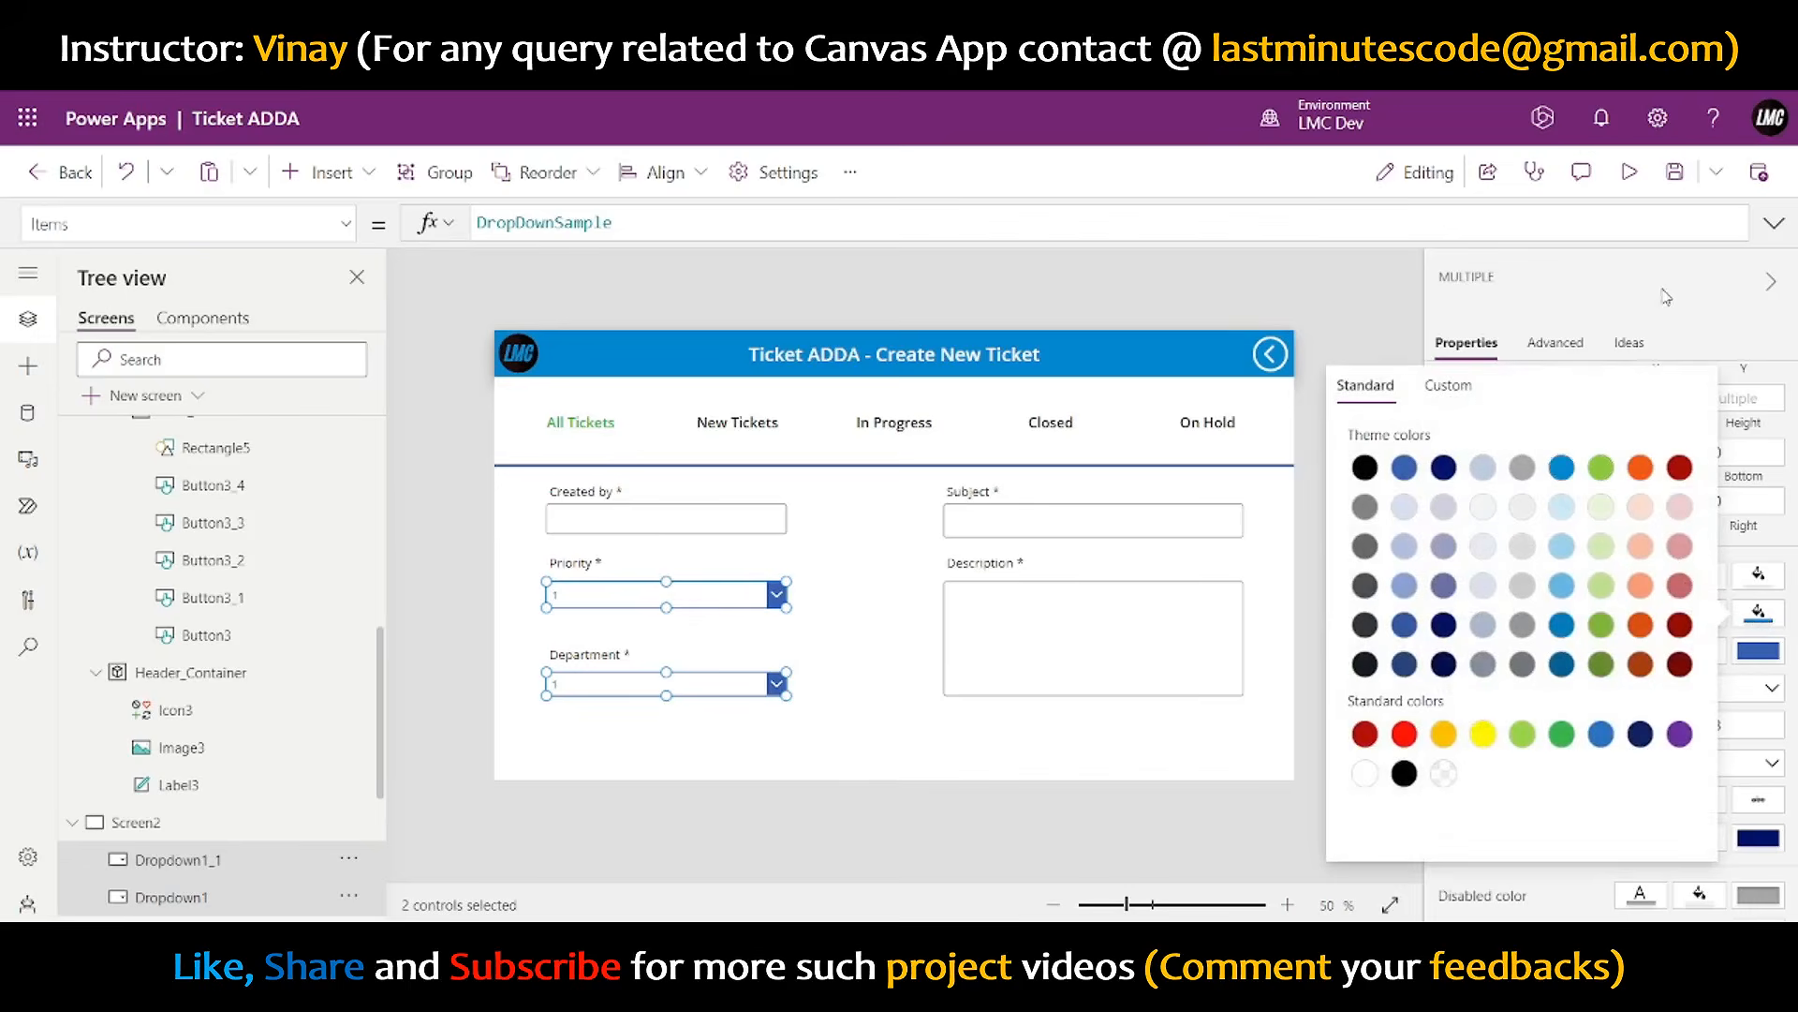
{"action": "left_click", "coordinate": [1759, 650]}
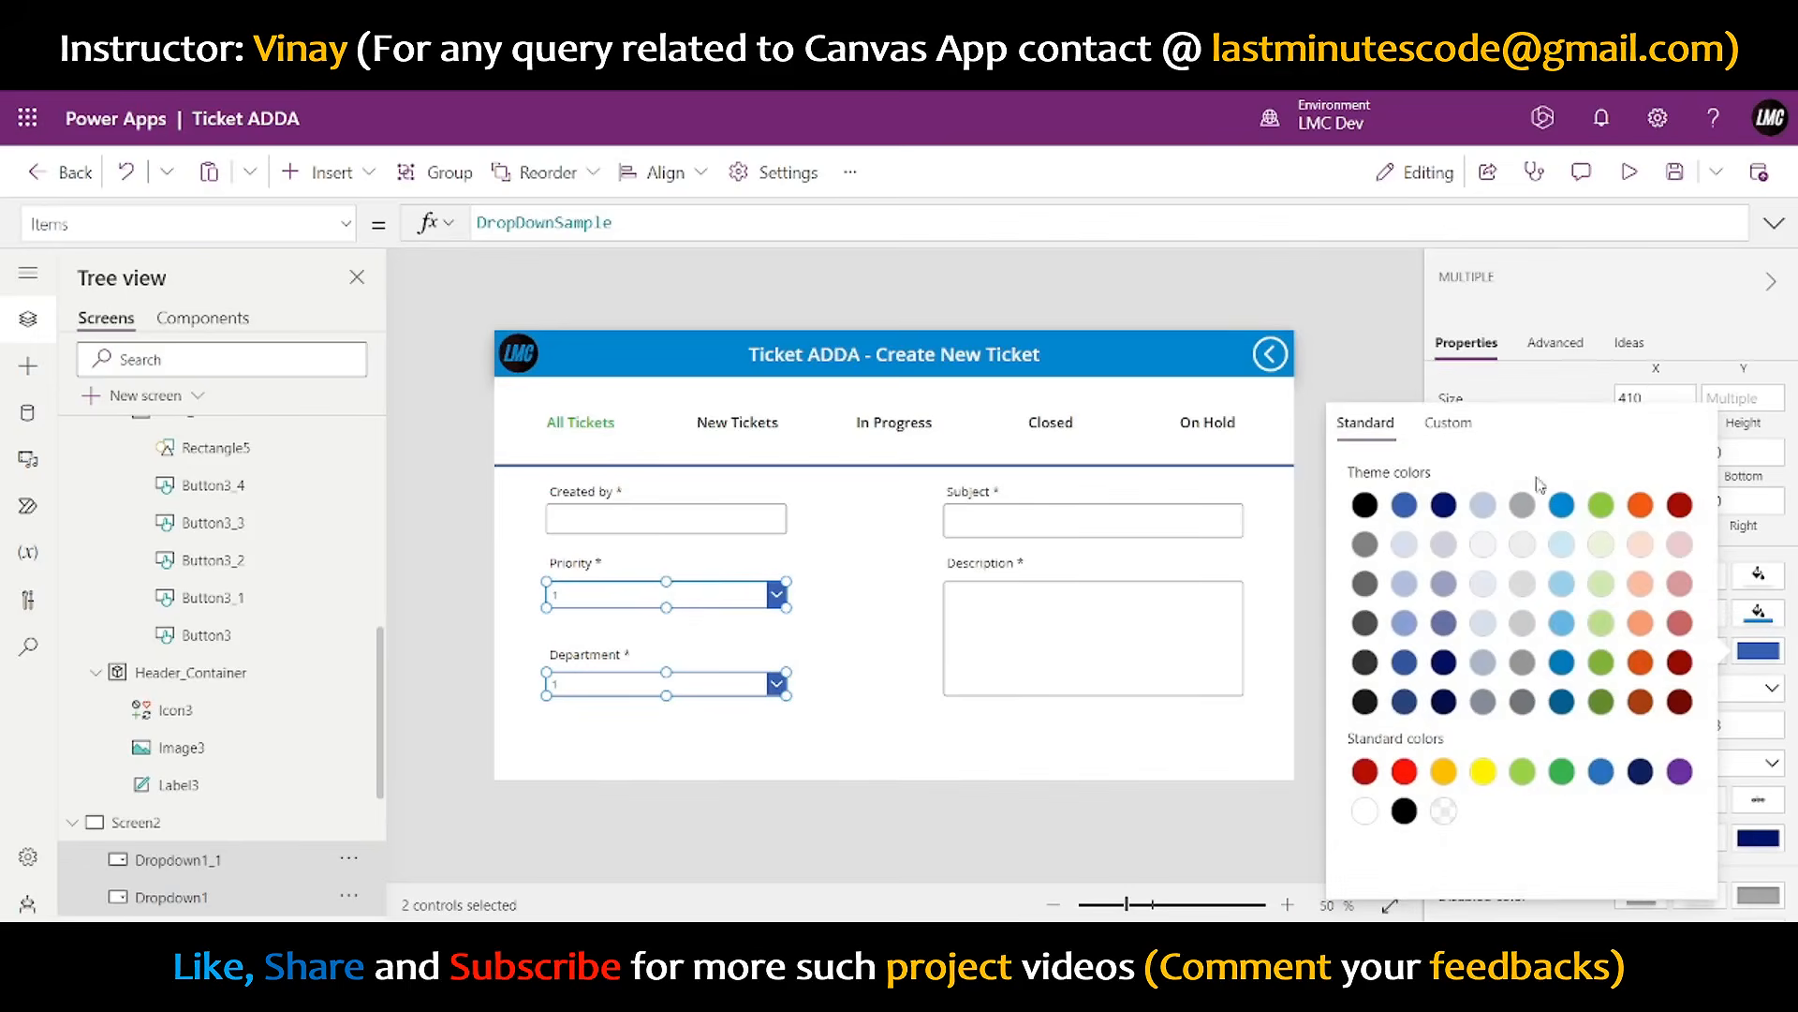
{"action": "left_click", "coordinate": [1564, 510]}
- Set the border color of both selected dropdowns to the light blue theme color
{"action": "scroll", "coordinate": [1648, 469], "scroll_direction": "down", "scroll_amount": 4}
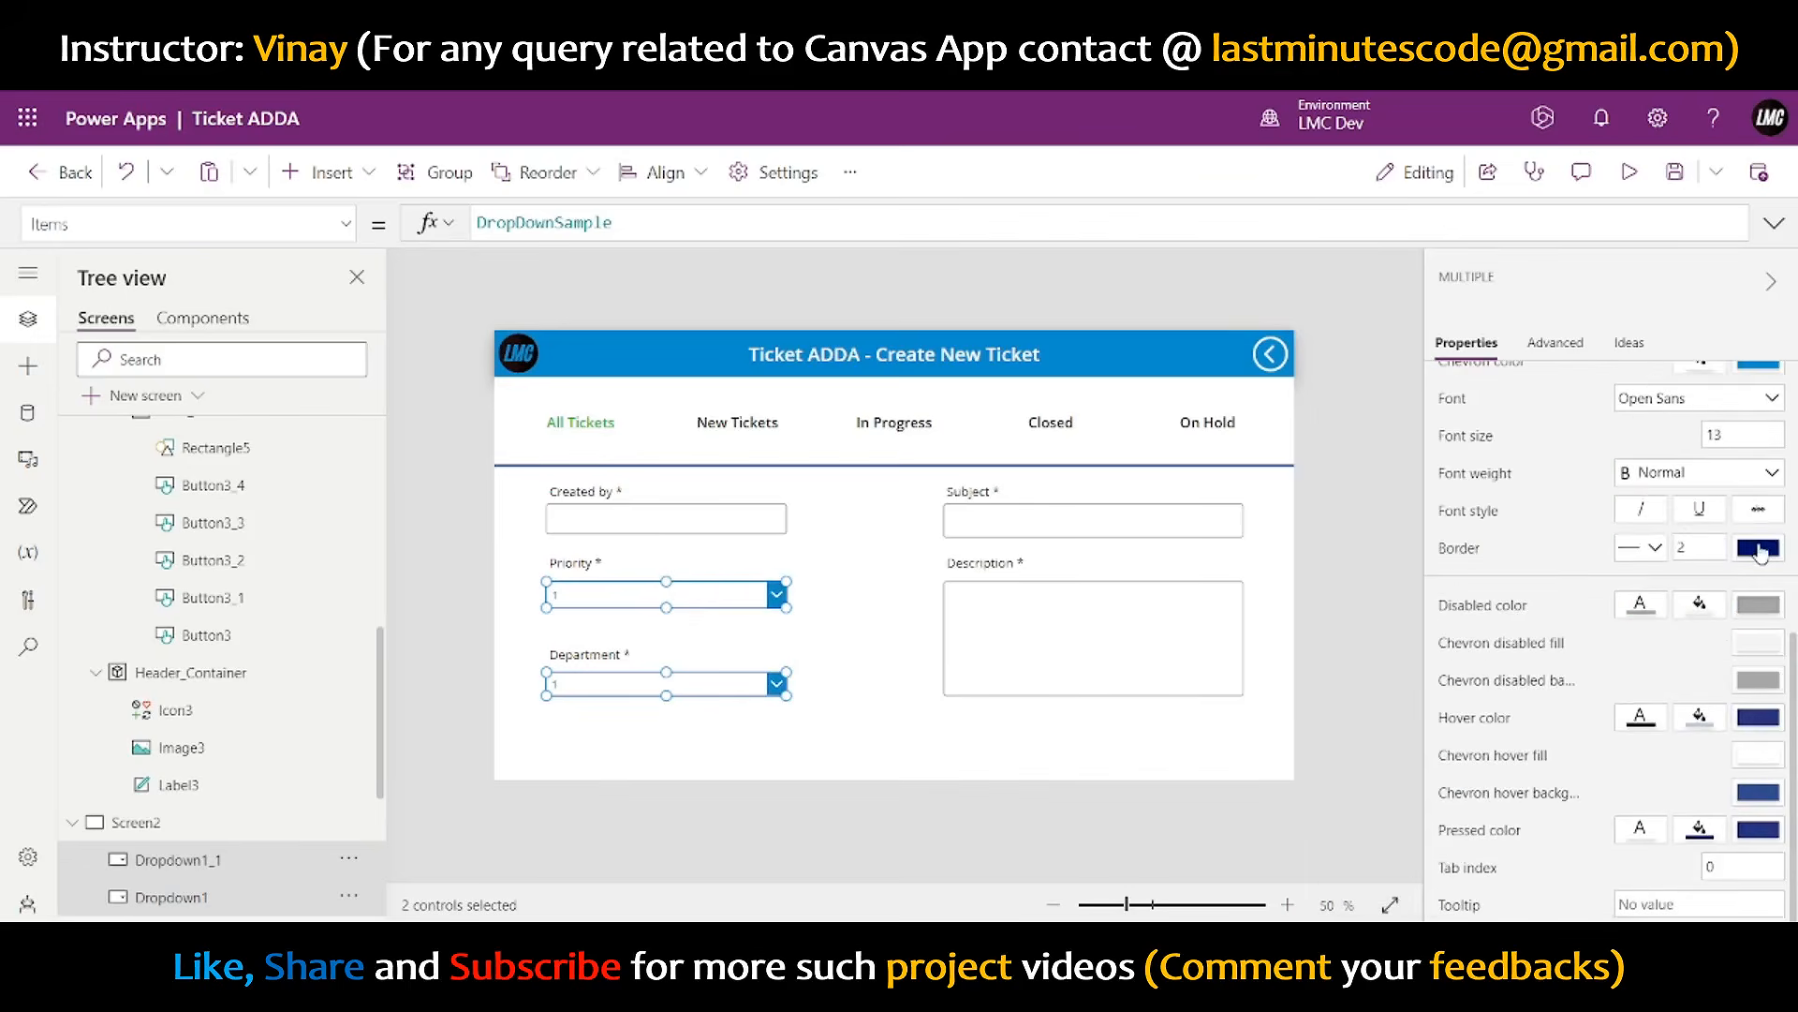
{"action": "left_click", "coordinate": [1759, 551]}
{"action": "left_click", "coordinate": [1561, 403]}
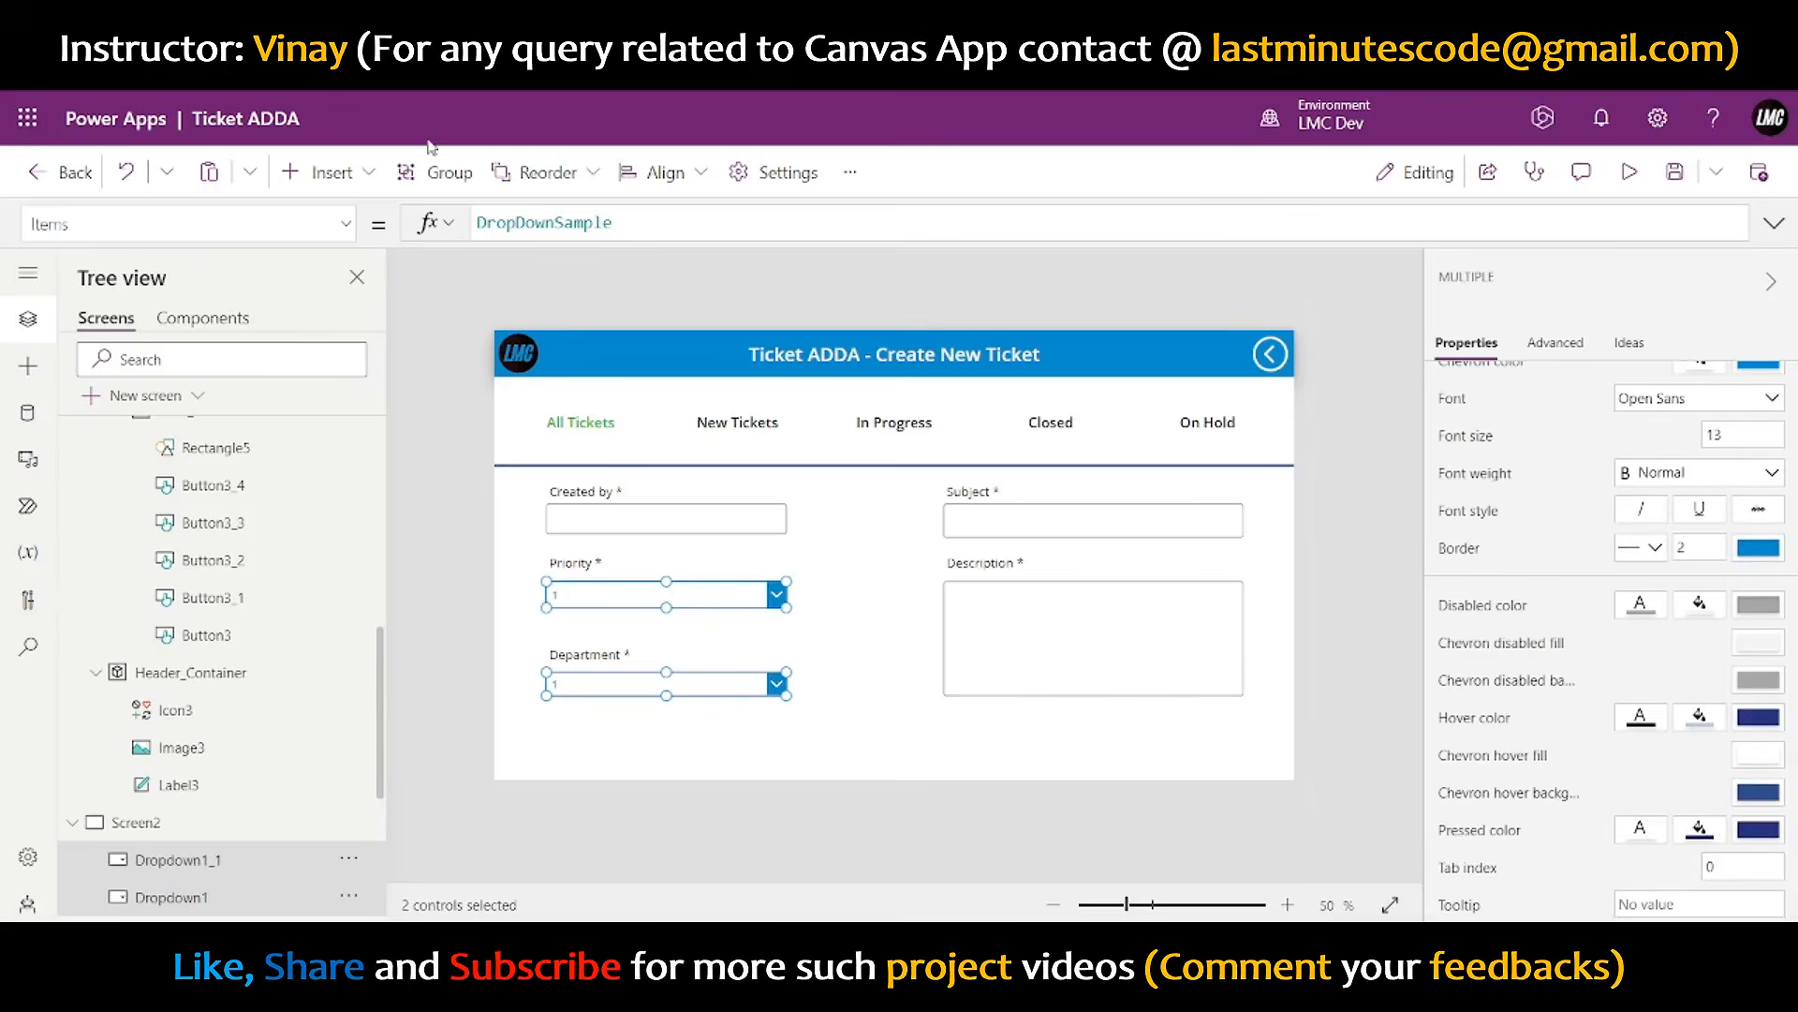
- Set the FocusedBorderThickness property of both dropdowns to 2
{"action": "left_click", "coordinate": [141, 224]}
{"action": "scroll", "coordinate": [138, 431], "scroll_direction": "up", "scroll_amount": 5}
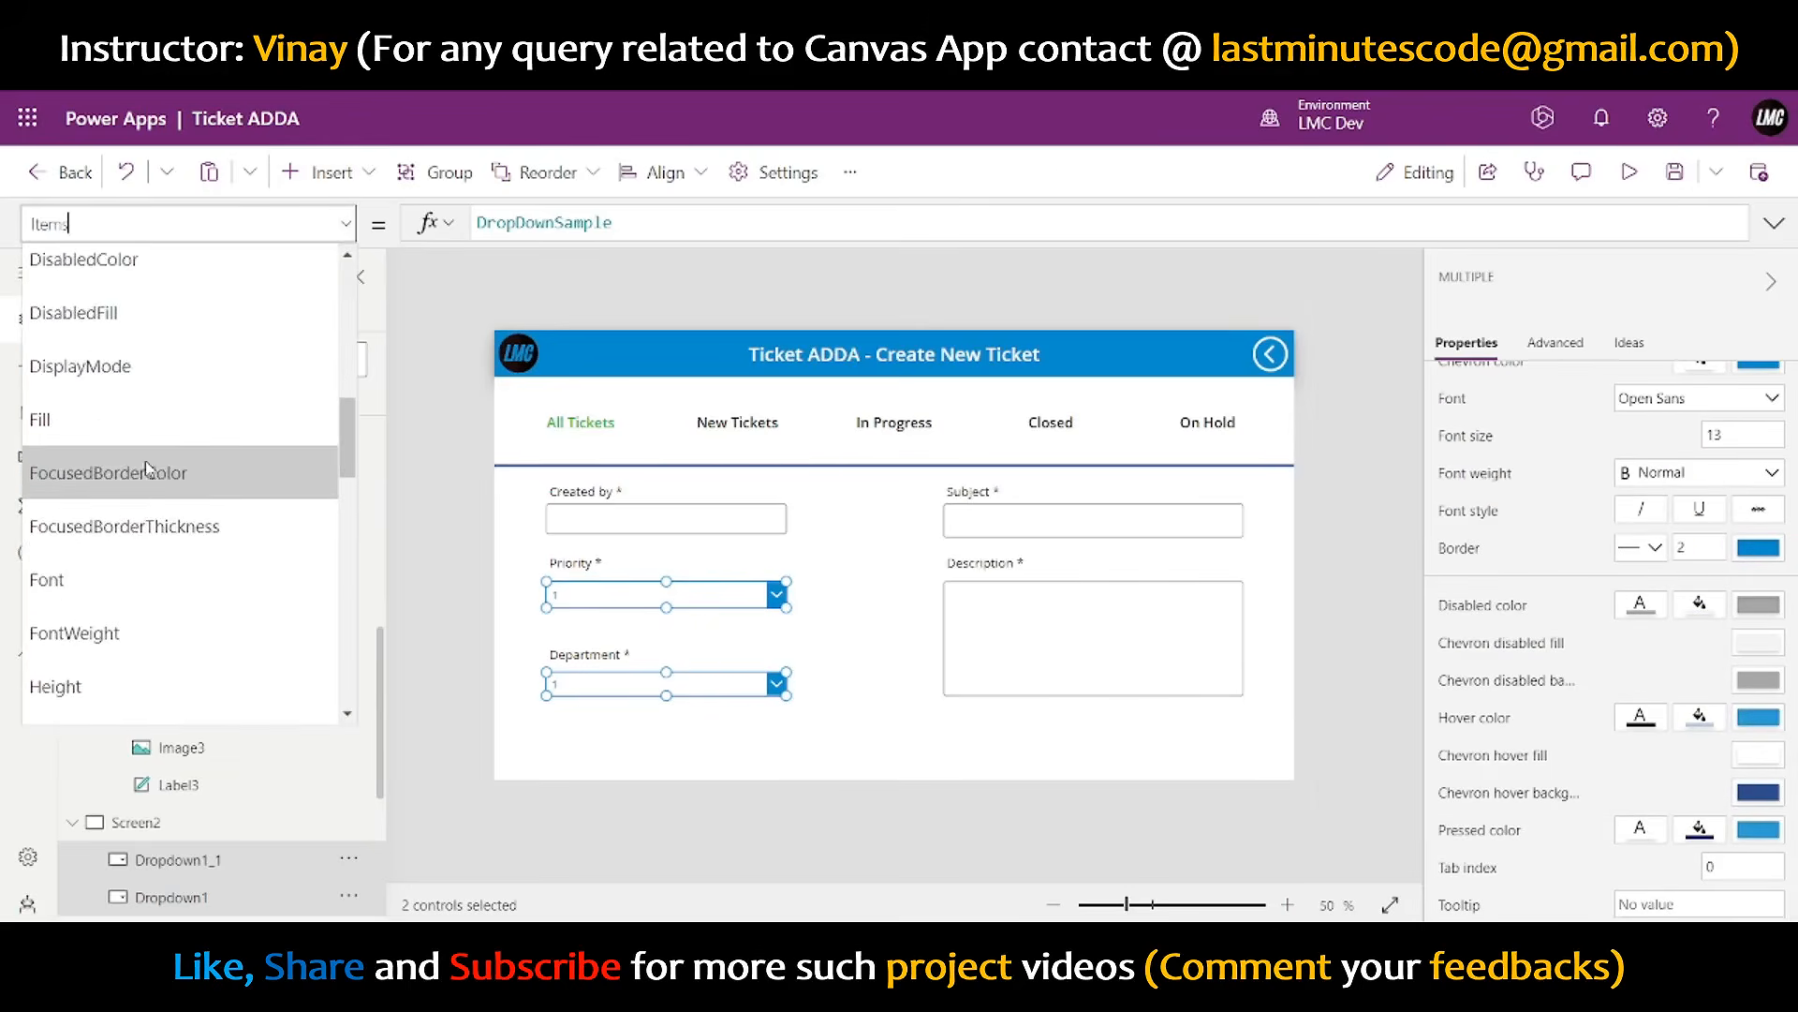
{"action": "left_click", "coordinate": [140, 527]}
{"action": "left_click", "coordinate": [513, 217]}
{"action": "key", "text": "BackSpace"}
{"action": "type", "text": "2"}
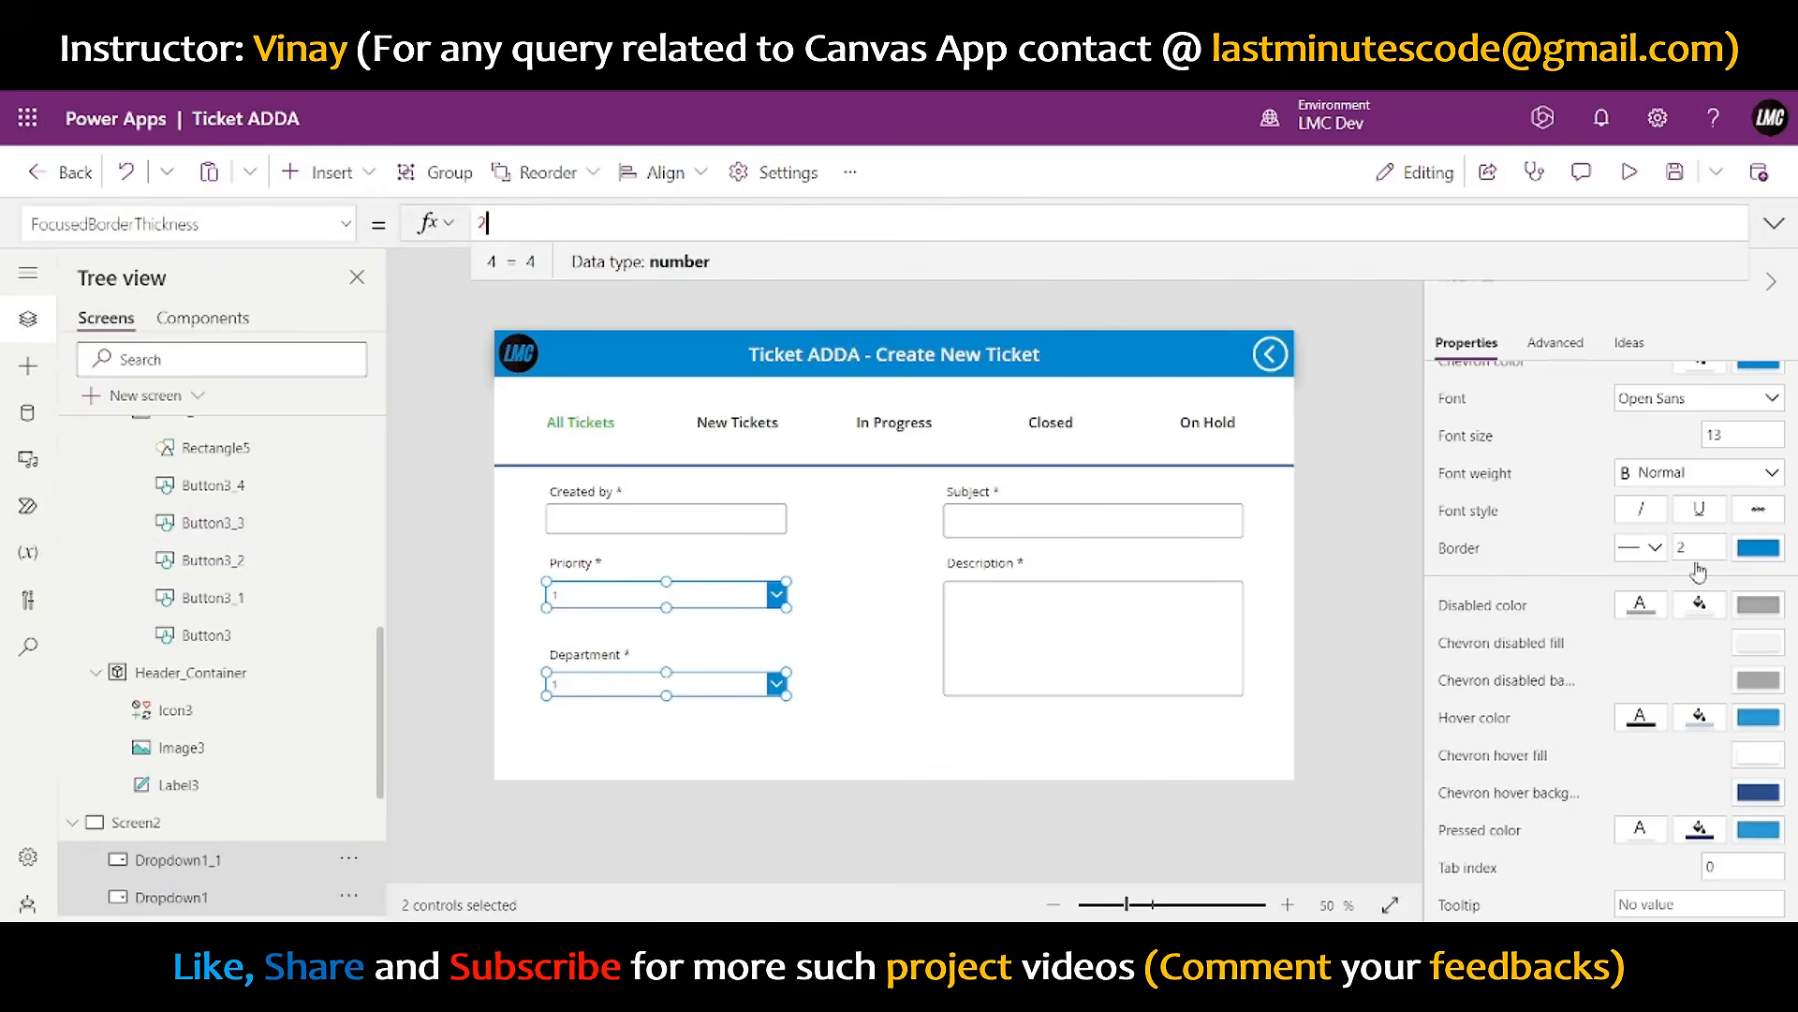
- Set both dropdowns' hover fill to the lightest tint of the light blue theme color and ChevronHoverBackground to ColorFade(Self.BorderColor, -20%)
{"action": "left_click", "coordinate": [1700, 719]}
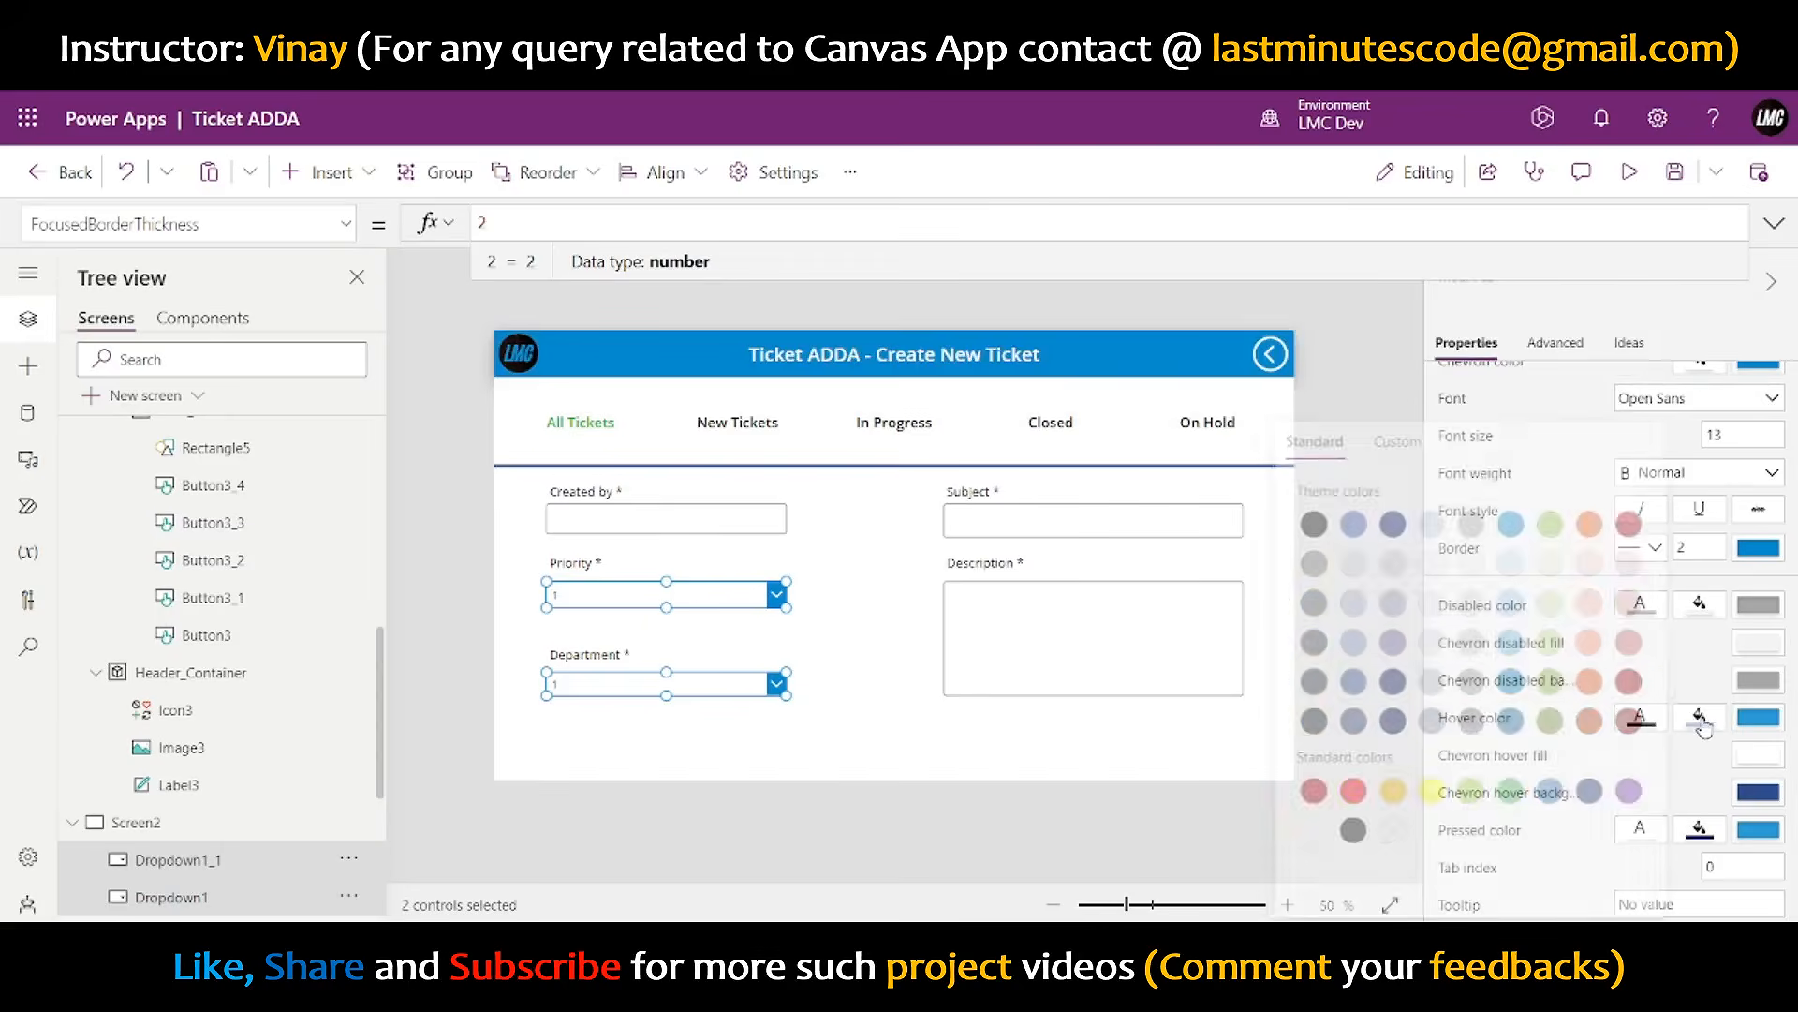
{"action": "left_click", "coordinate": [1506, 565]}
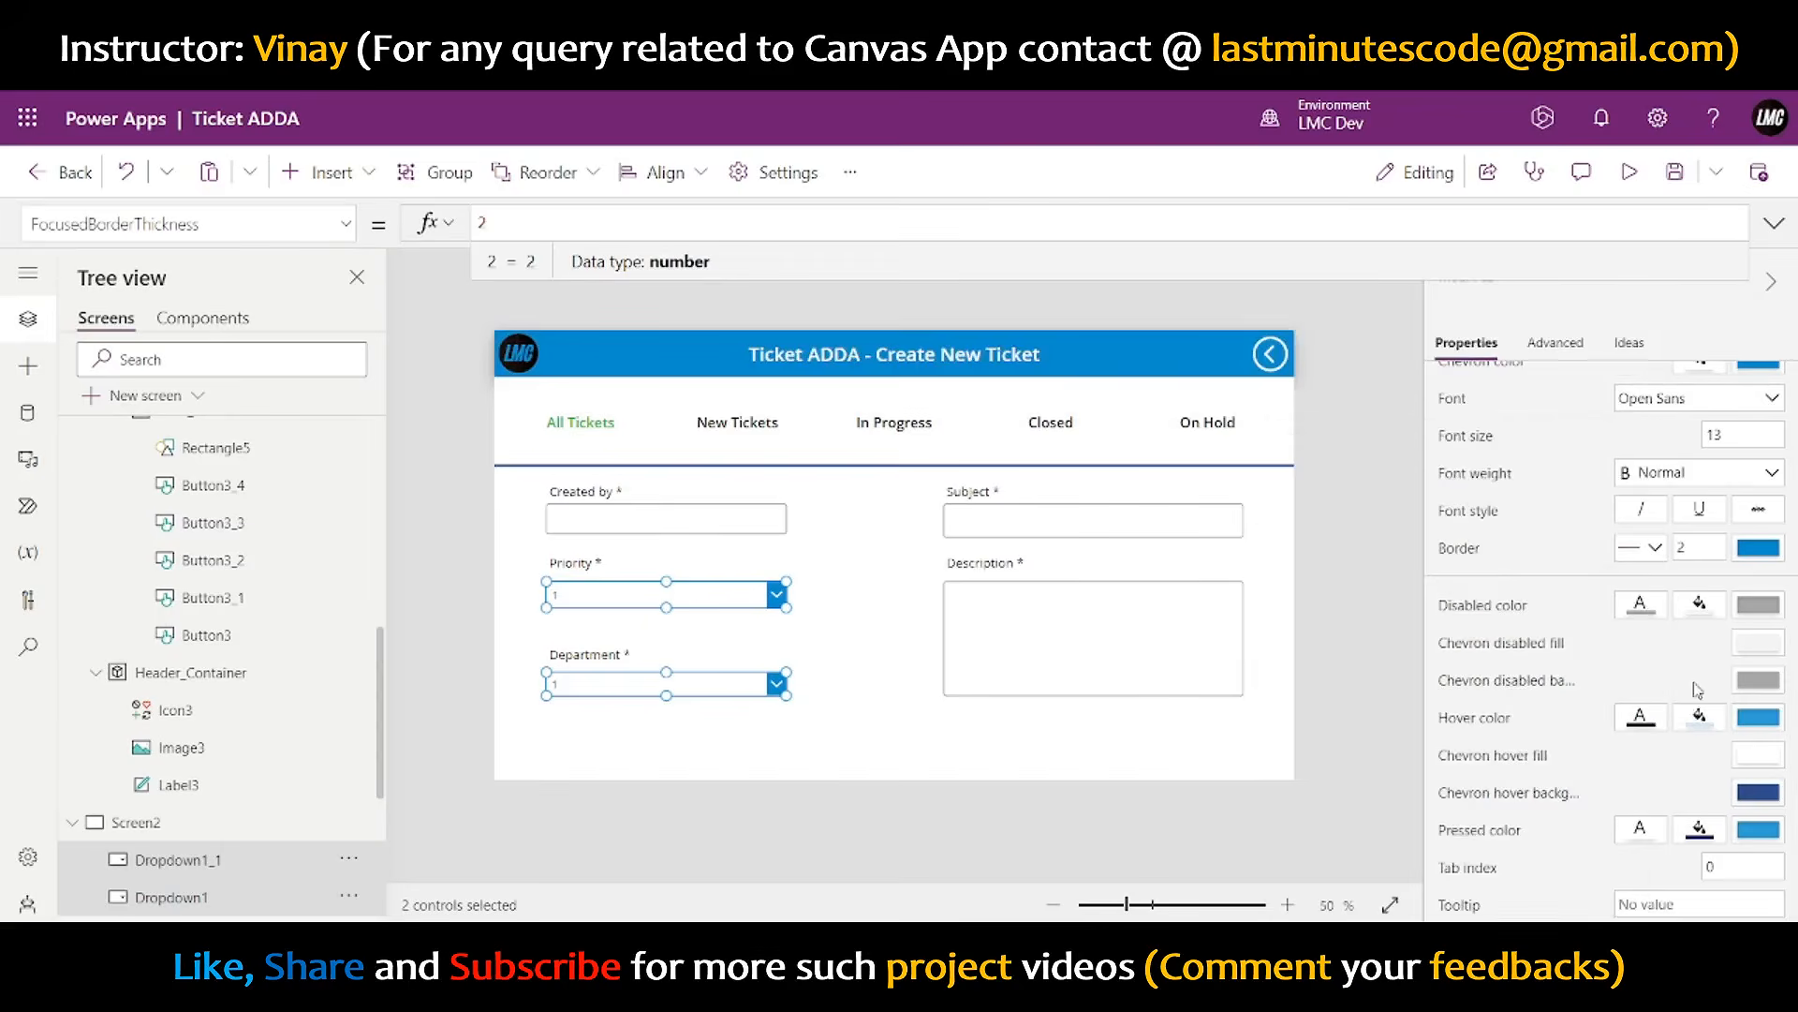
{"action": "left_click", "coordinate": [1755, 798]}
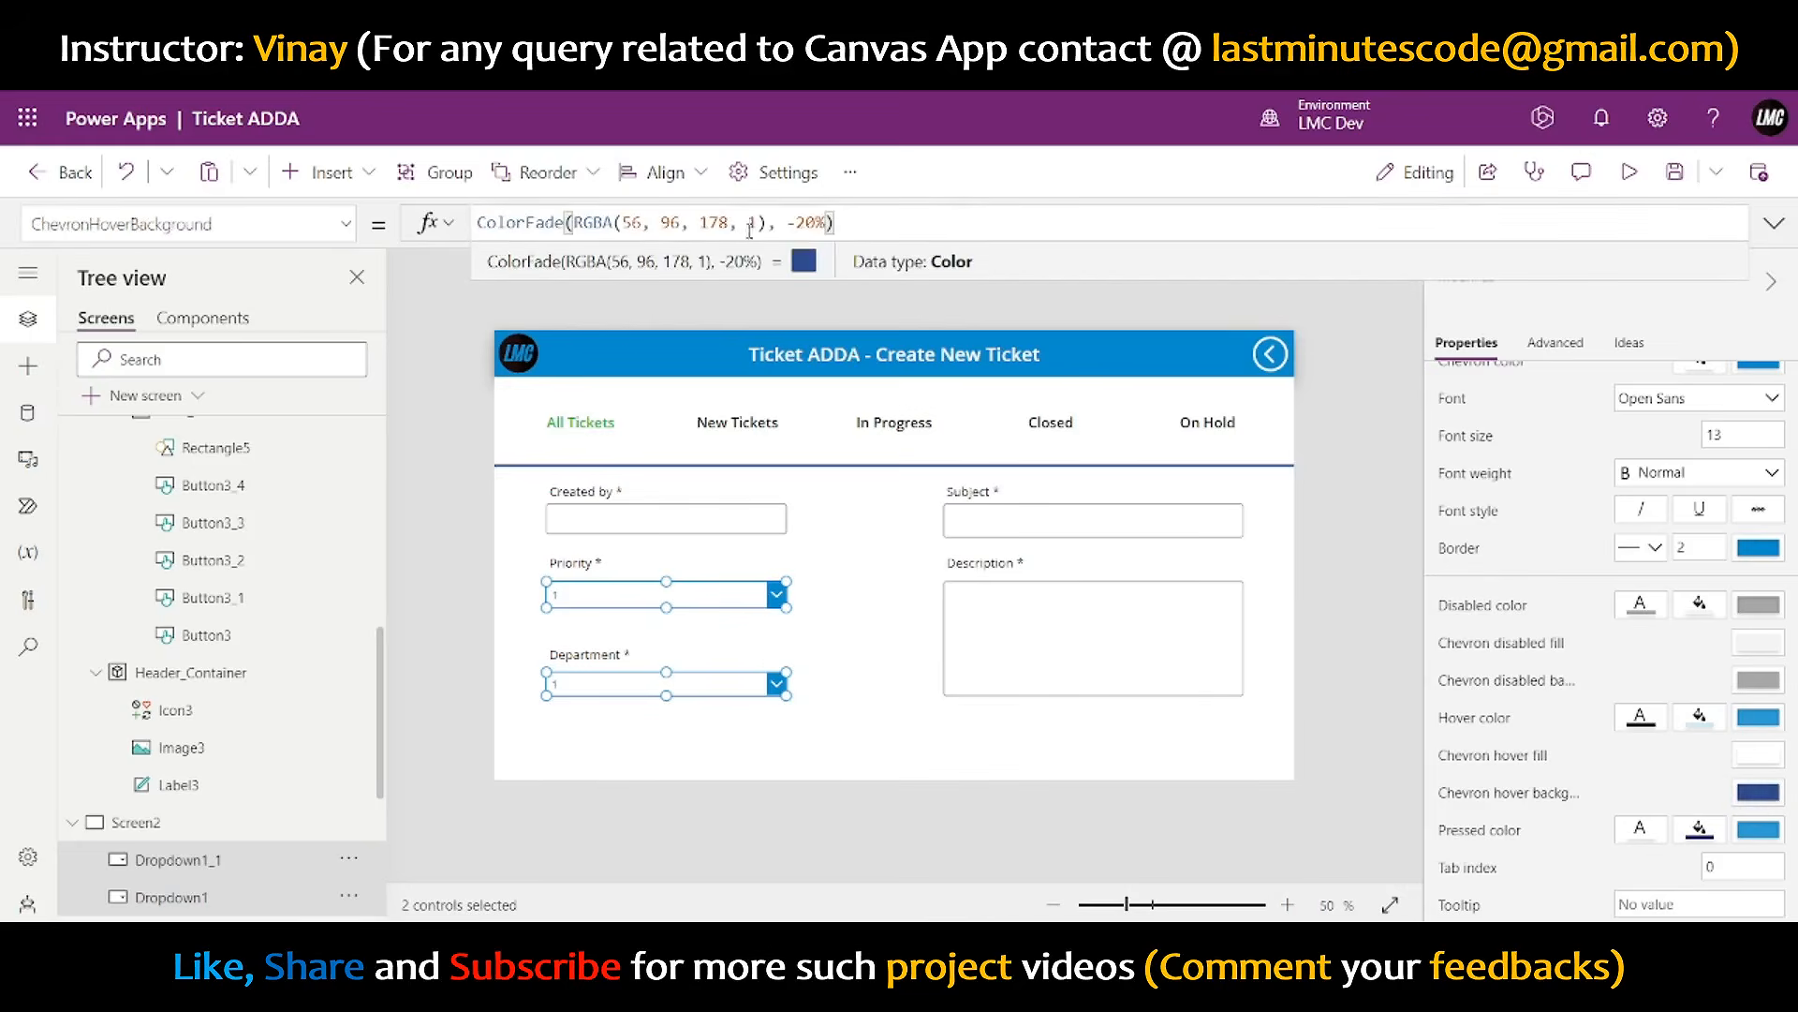
{"action": "mouse_move", "coordinate": [770, 224]}
{"action": "left_mouse_down"}
{"action": "mouse_move", "coordinate": [567, 222]}
{"action": "mouse_move", "coordinate": [797, 222]}
{"action": "mouse_move", "coordinate": [764, 222]}
{"action": "left_mouse_up"}
{"action": "left_click", "coordinate": [568, 222]}
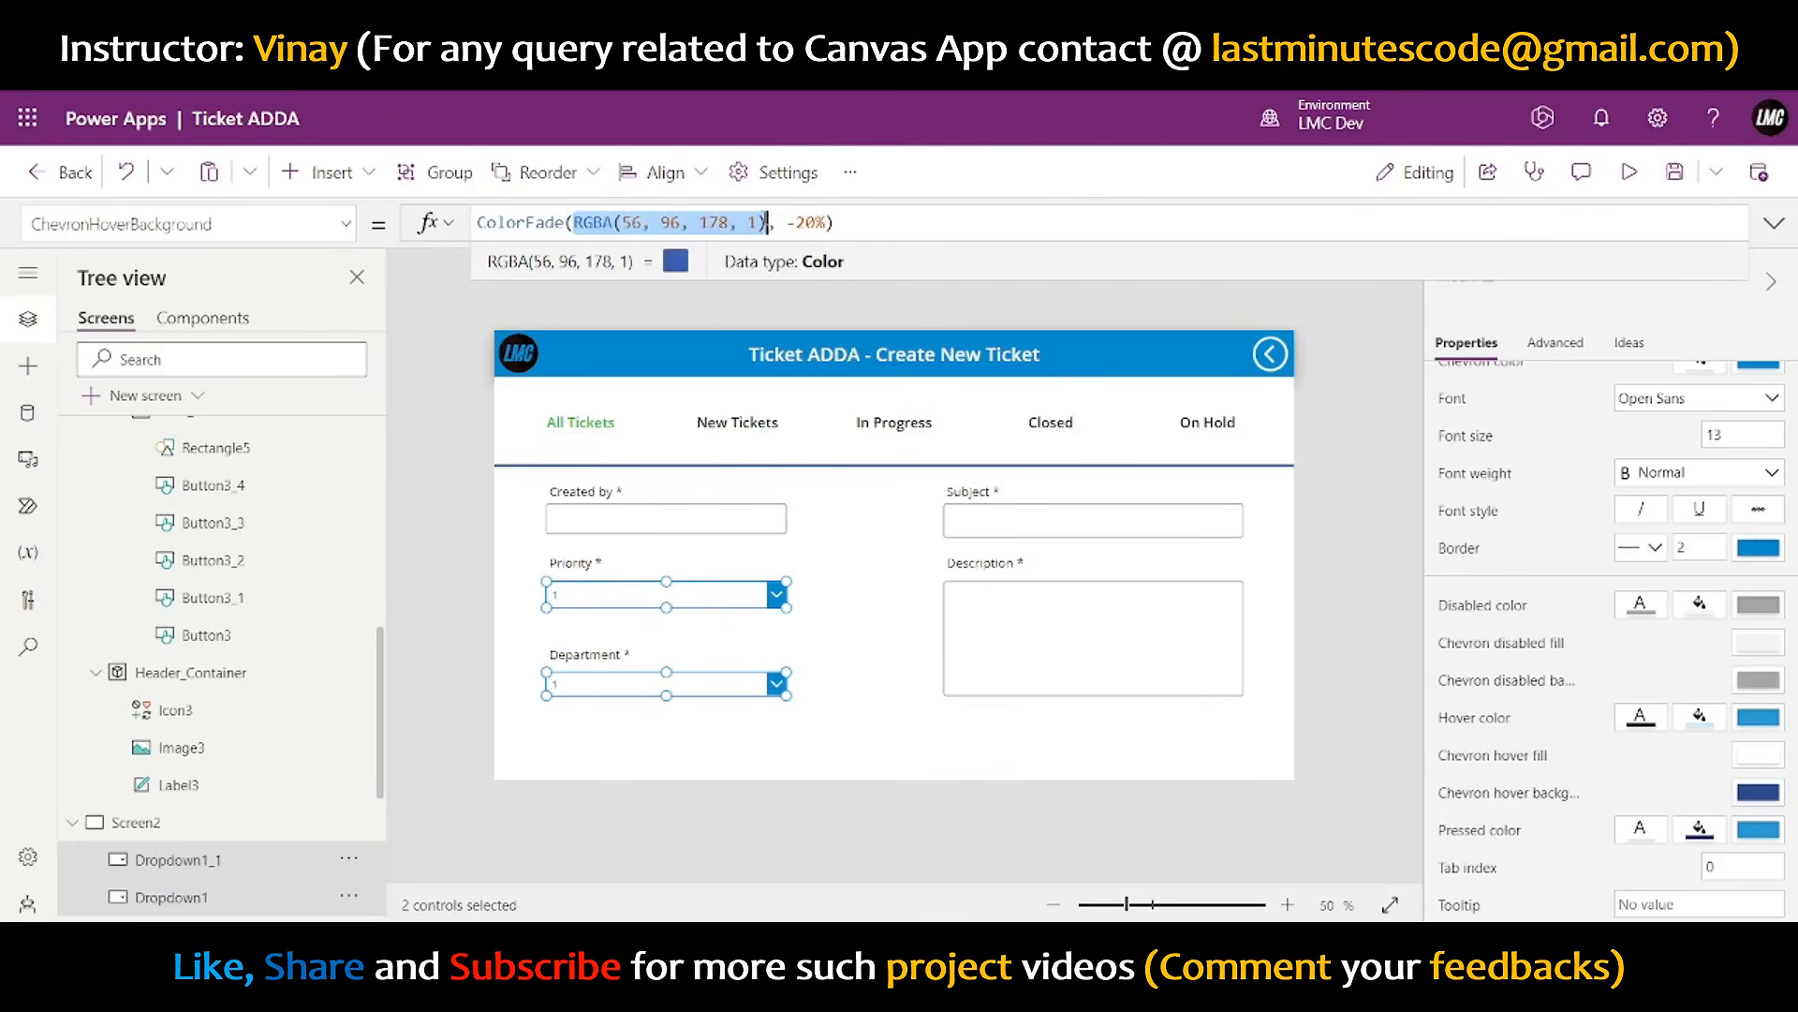
{"action": "type", "text": "Self.B"}
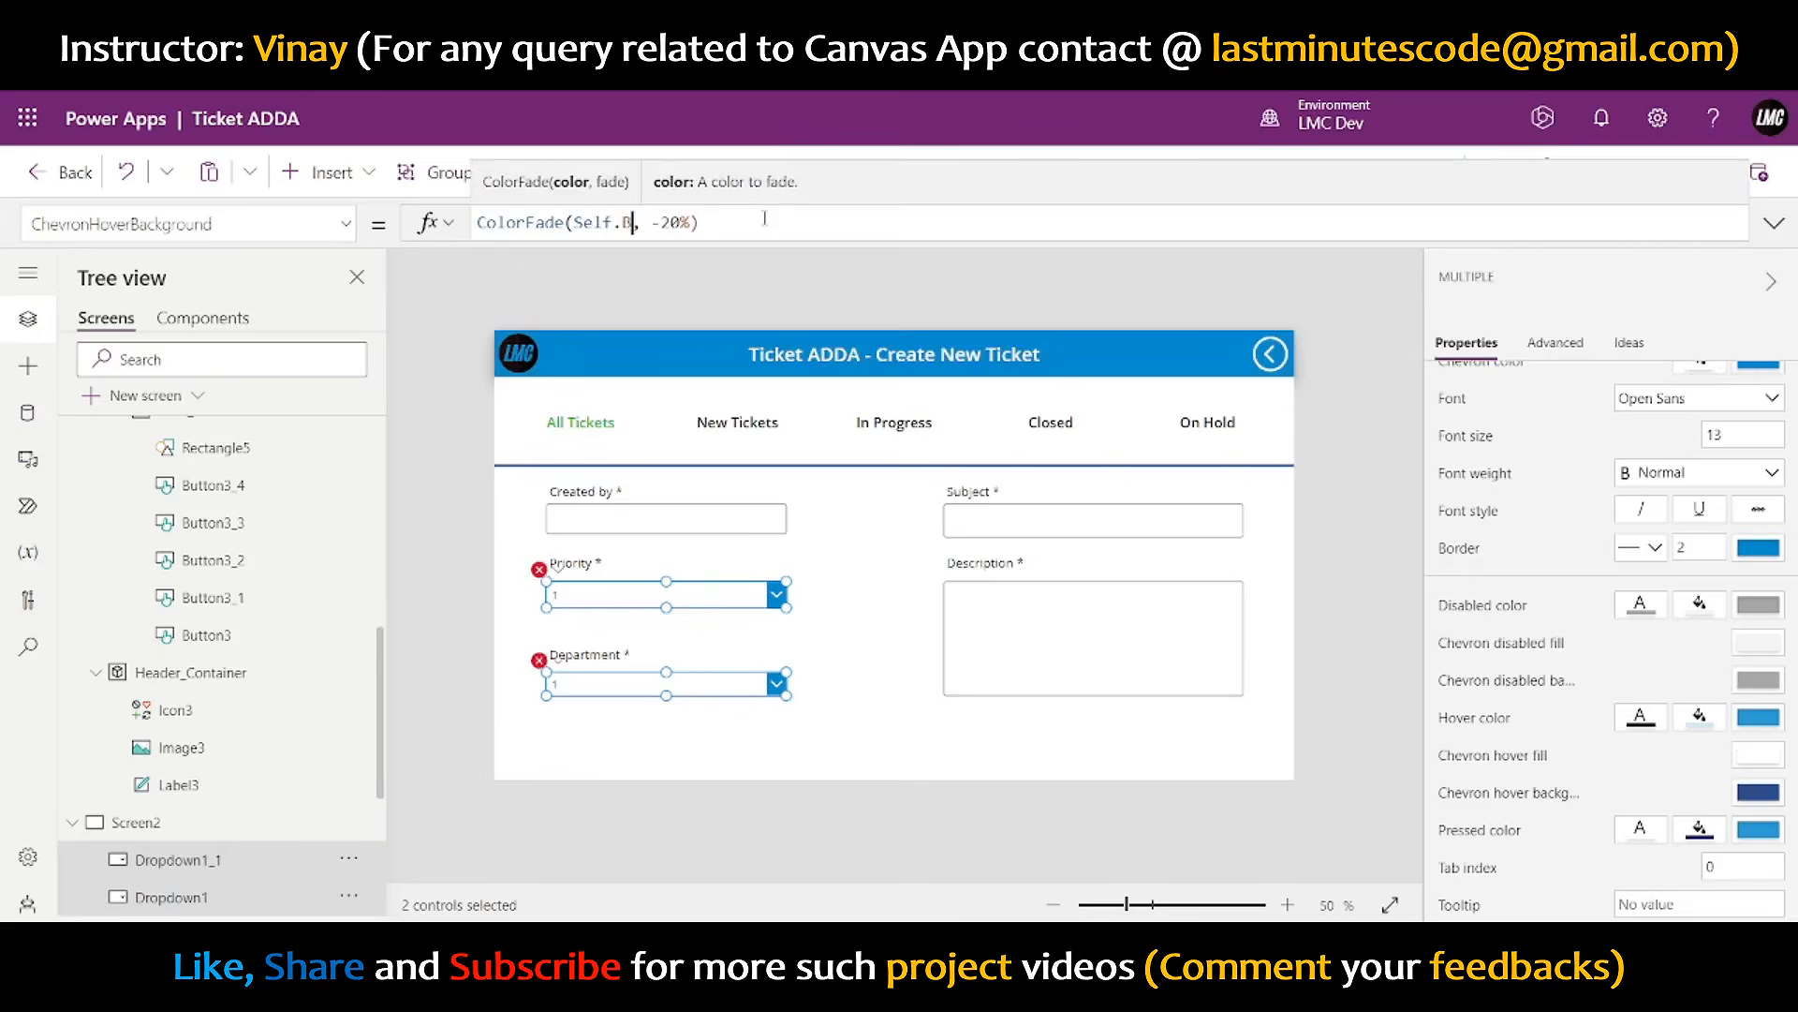
{"action": "key", "text": "Tab"}
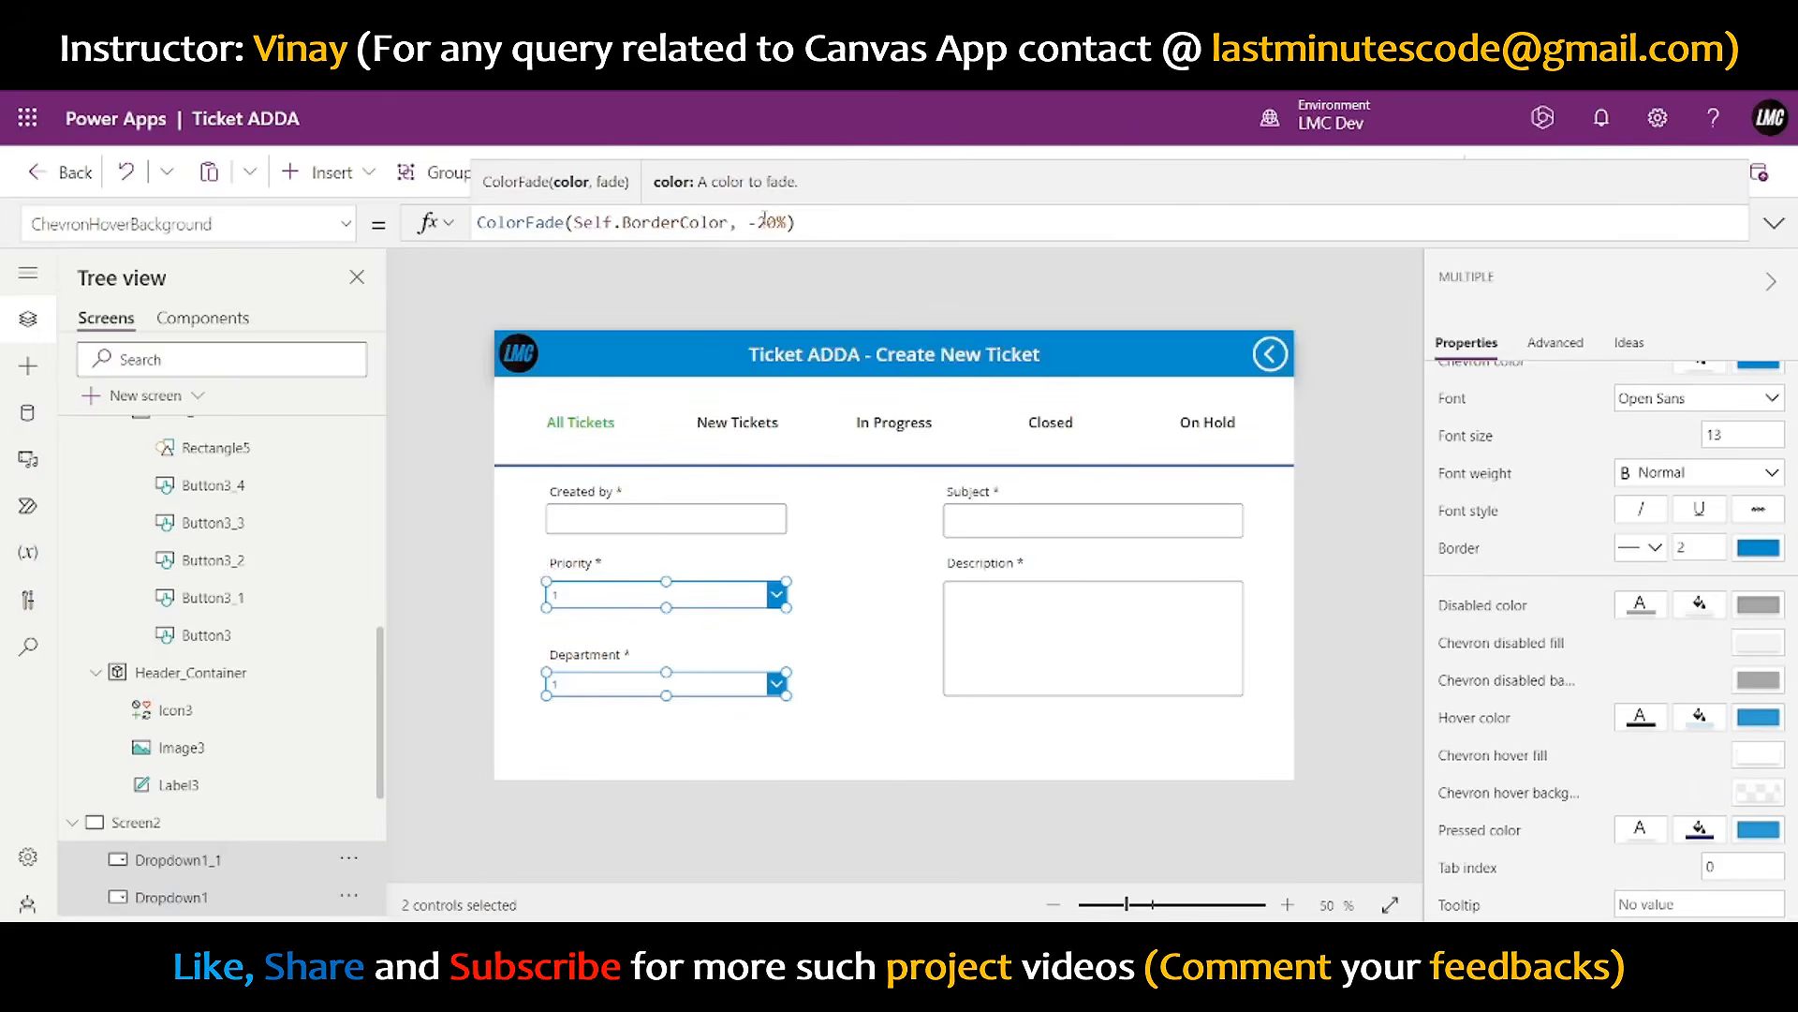
{"action": "left_click", "coordinate": [1409, 433]}
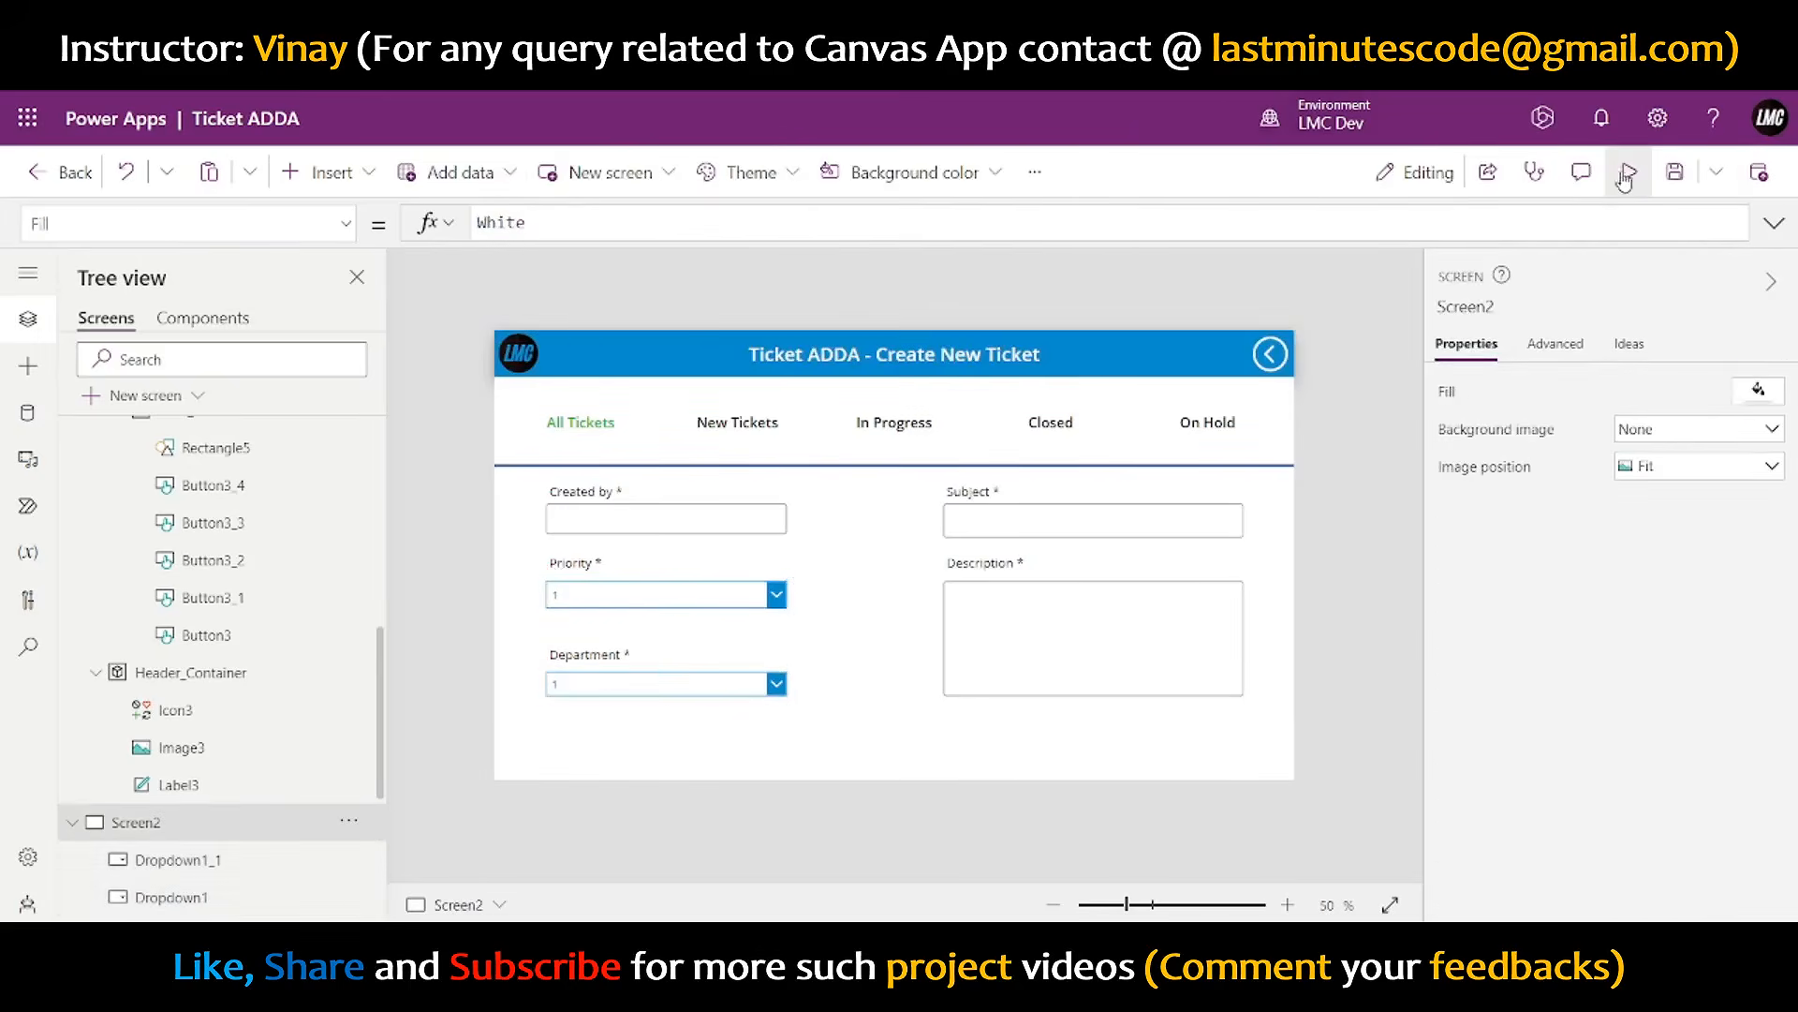
- Preview the app, open and close the Priority dropdown to check its colors, and return to editing
{"action": "left_click", "coordinate": [1625, 174]}
{"action": "left_click", "coordinate": [701, 607]}
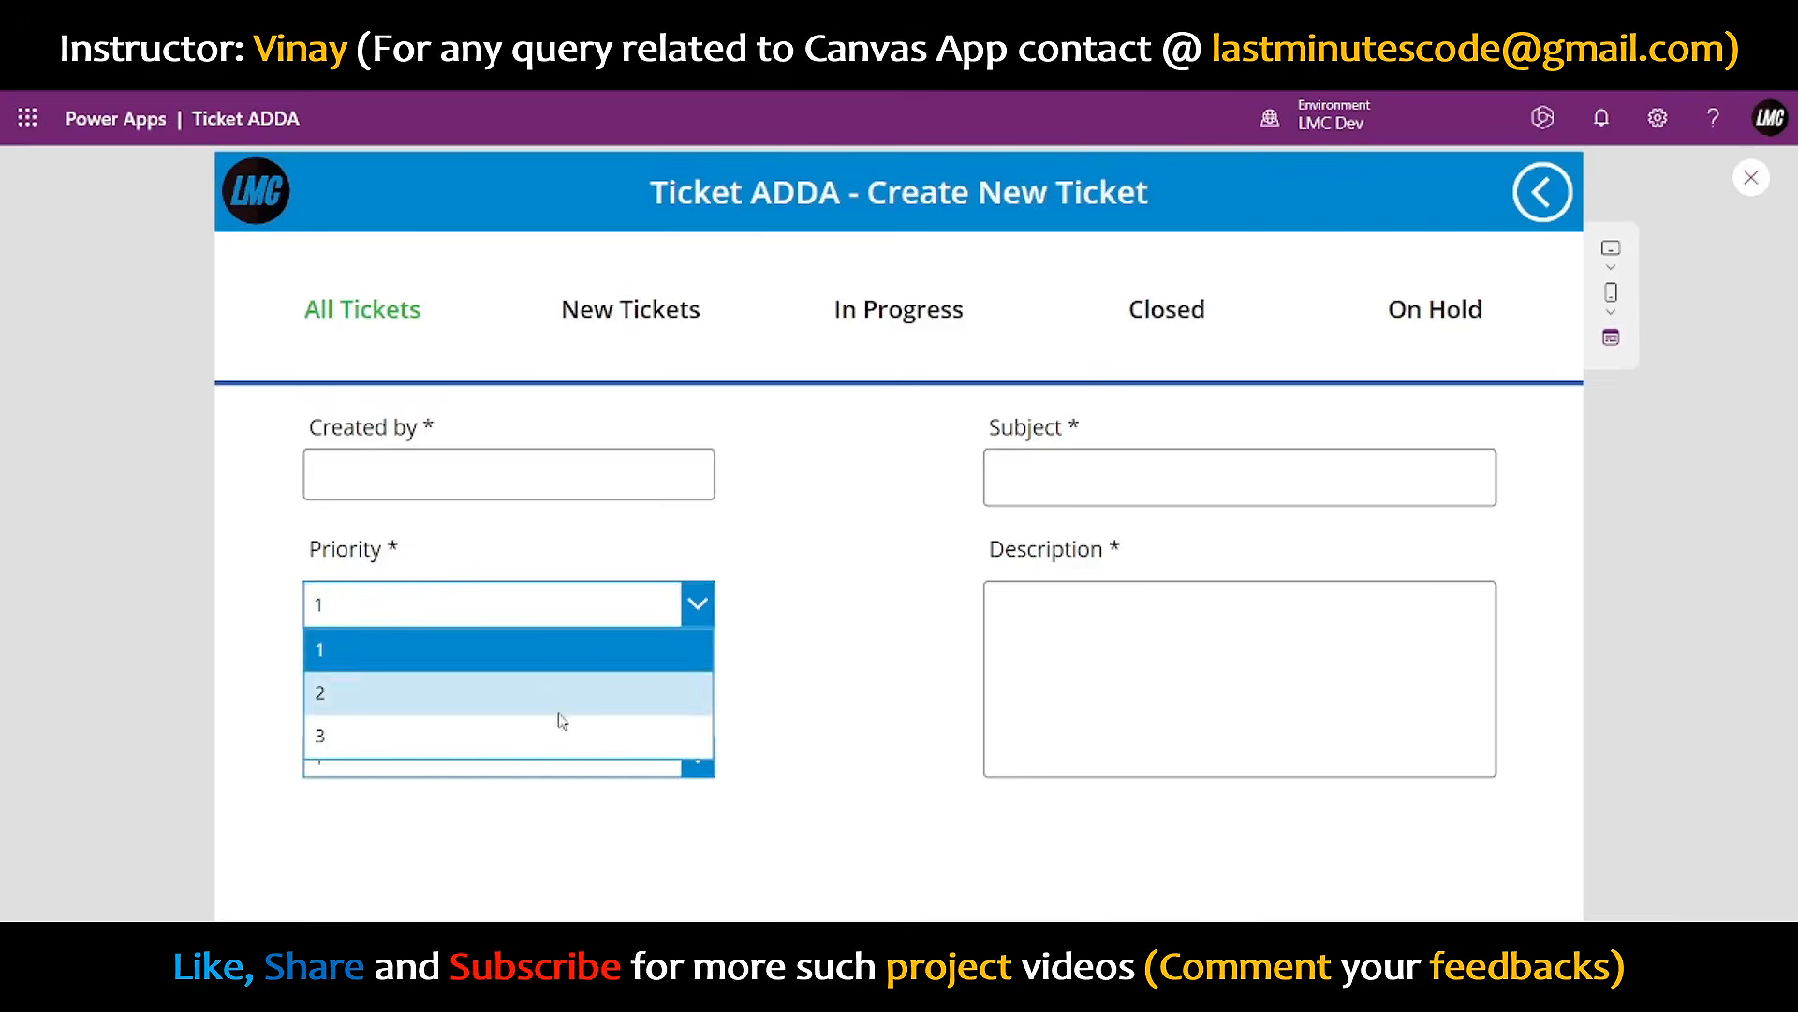
{"action": "left_click", "coordinate": [704, 609]}
{"action": "left_click", "coordinate": [707, 611]}
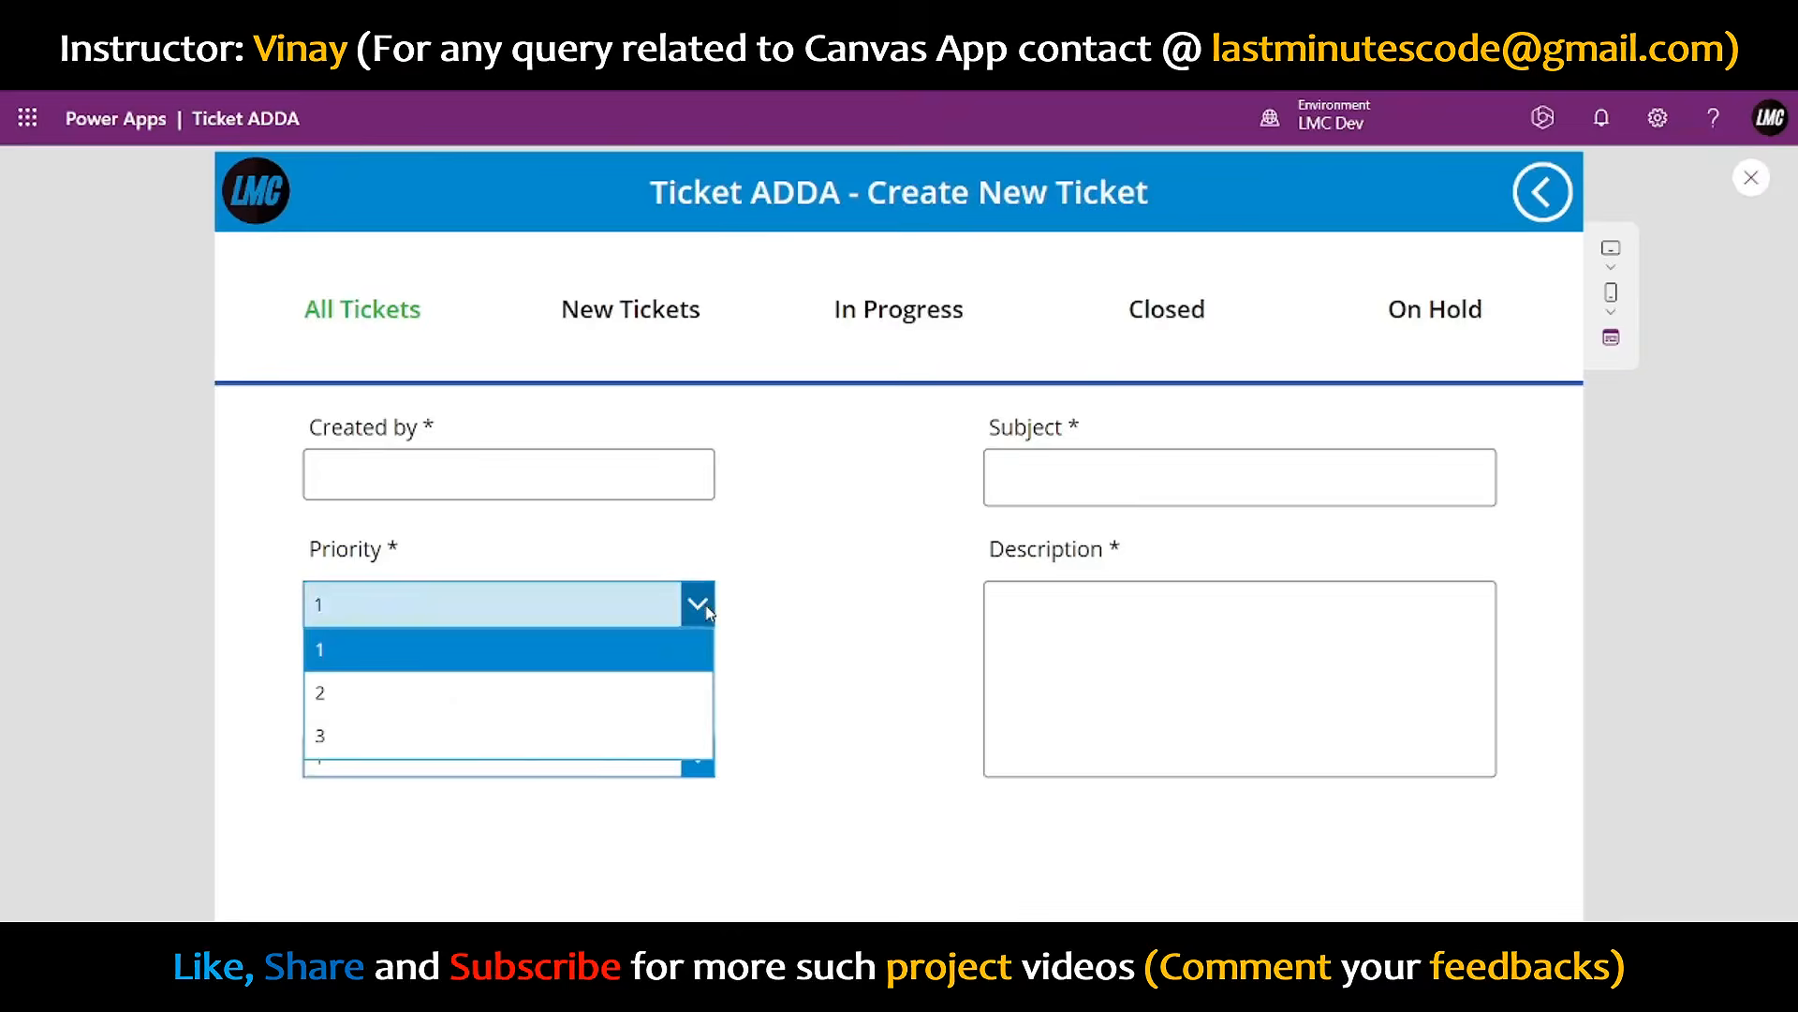
{"action": "left_click", "coordinate": [705, 612]}
{"action": "left_click", "coordinate": [653, 610]}
{"action": "left_click", "coordinate": [646, 602]}
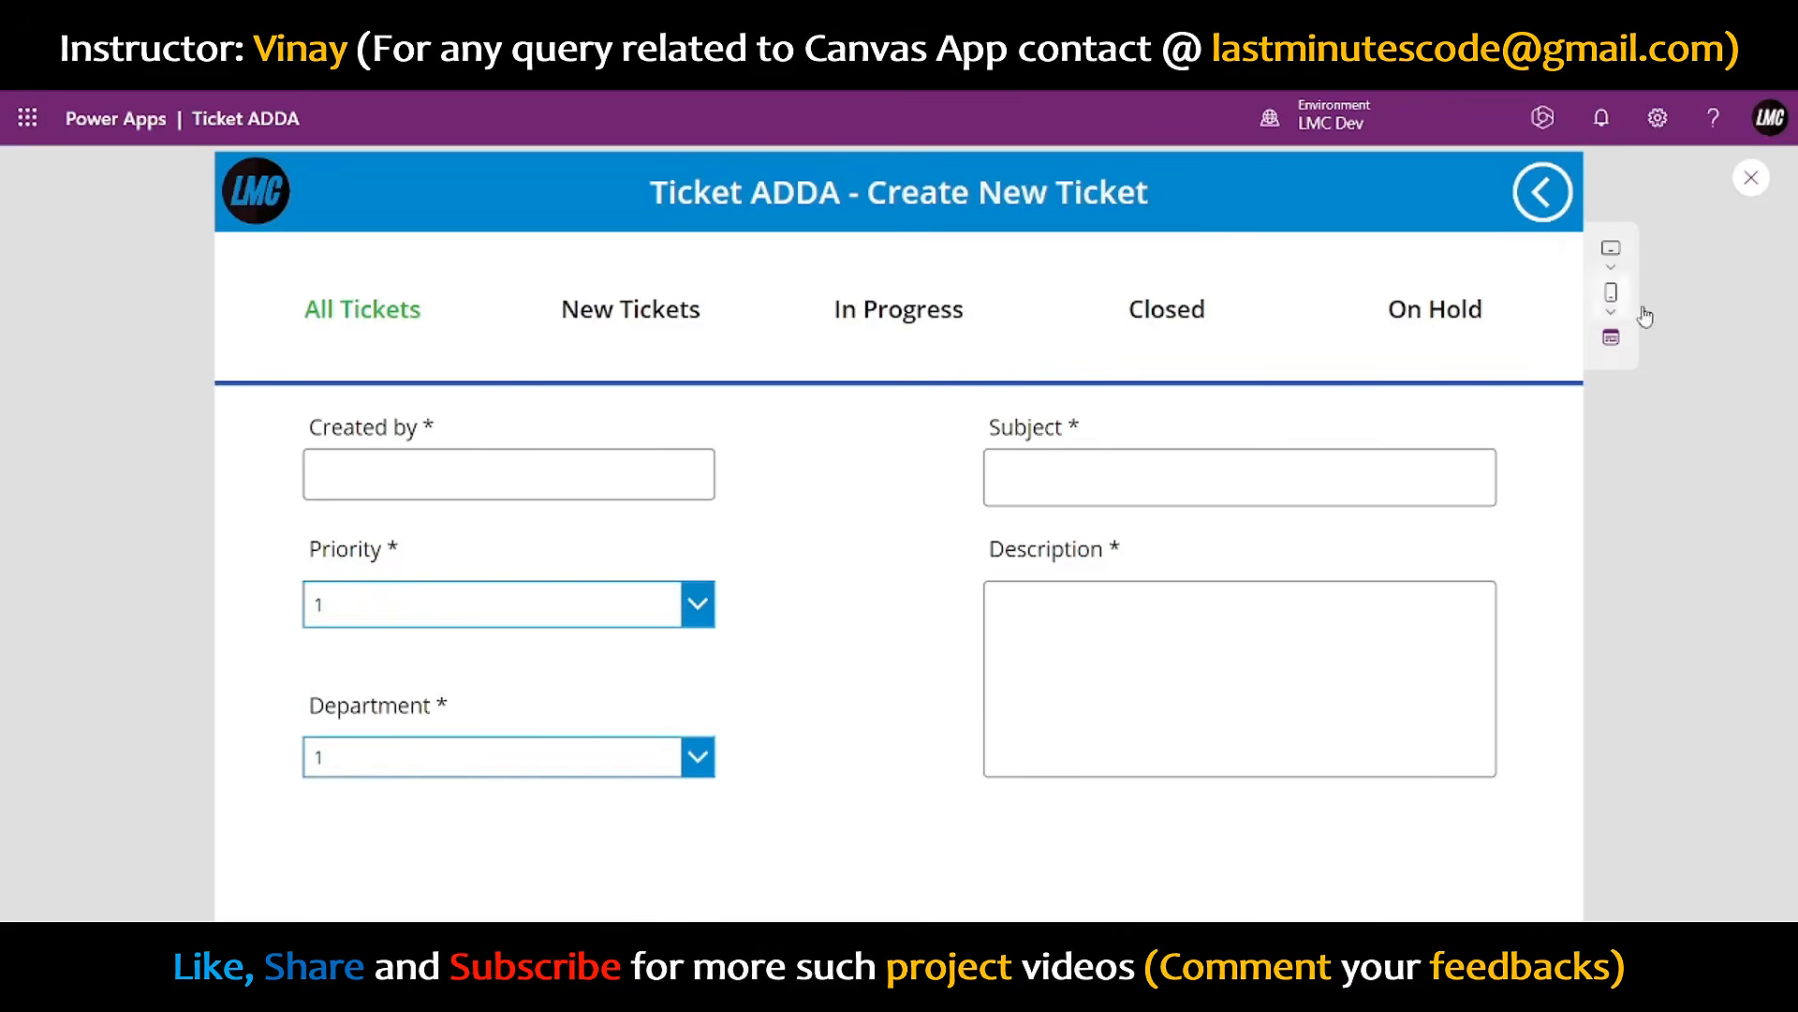
{"action": "key", "text": "Escape"}
- Set the Priority dropdown's pressed fill to the lightest tint of the light blue theme color
{"action": "left_click", "coordinate": [661, 590]}
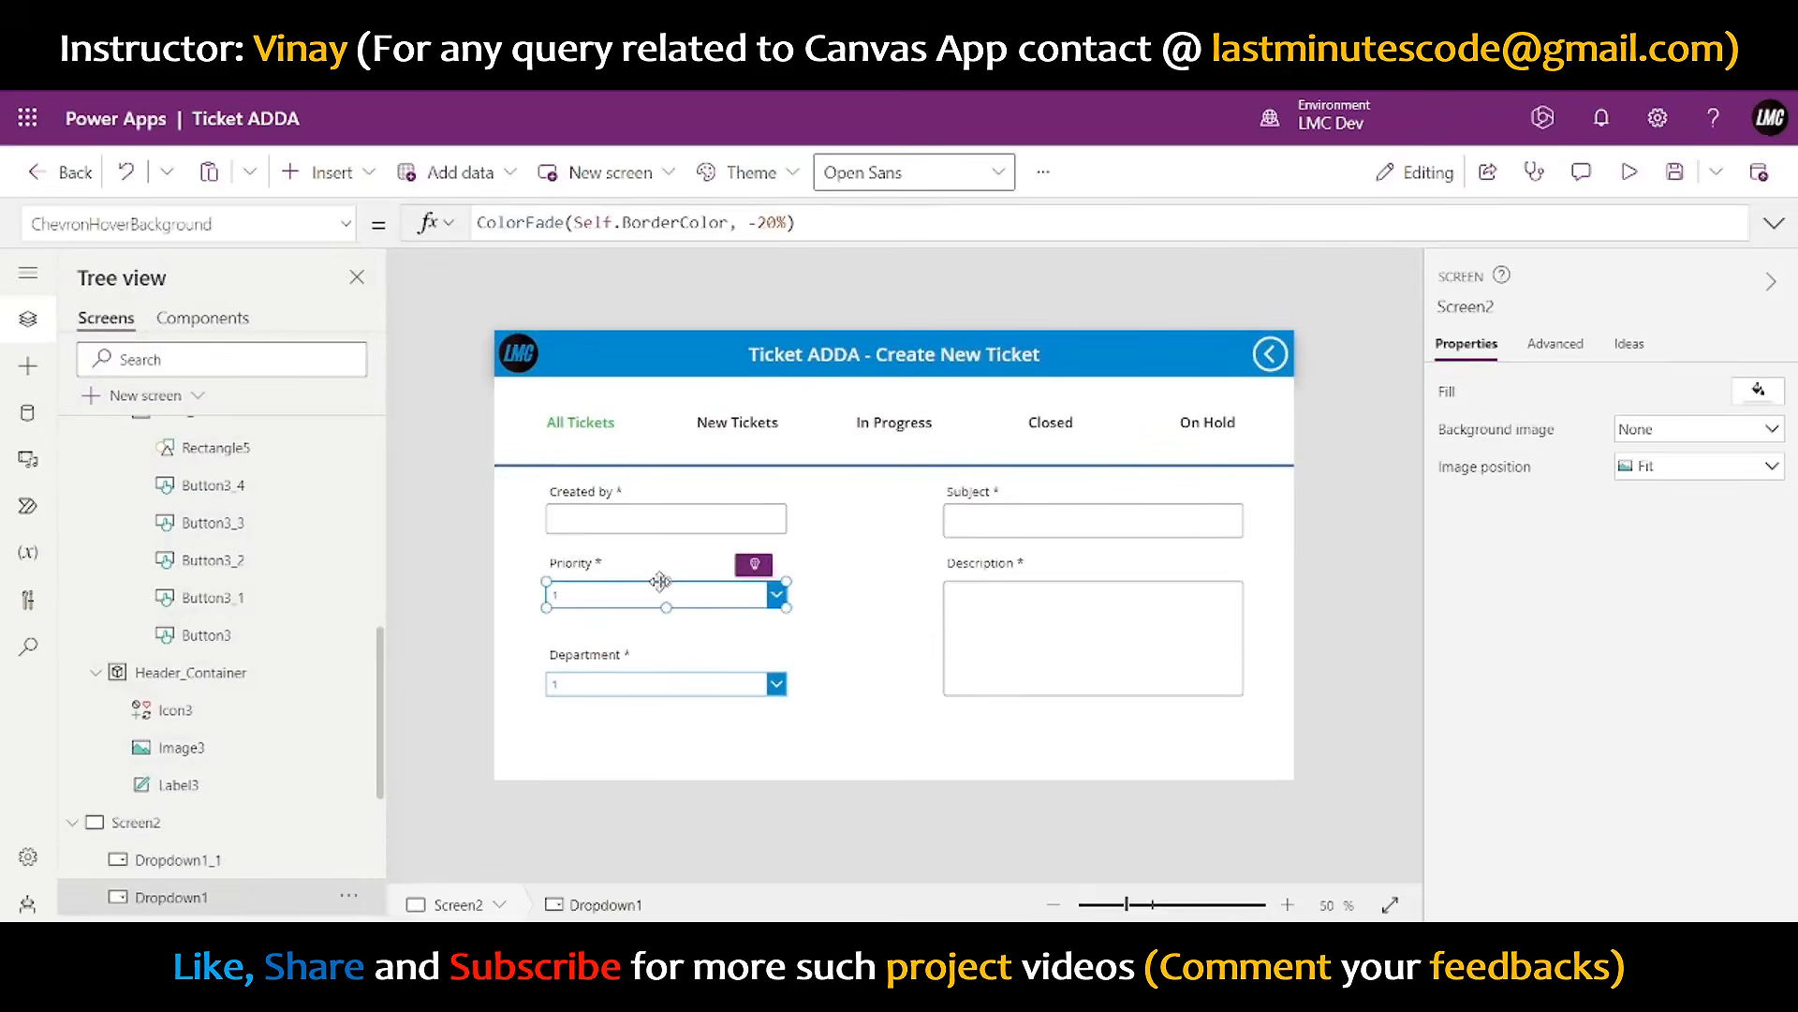
{"action": "scroll", "coordinate": [1687, 785], "scroll_direction": "down", "scroll_amount": 5}
{"action": "scroll", "coordinate": [1691, 792], "scroll_direction": "down", "scroll_amount": 2}
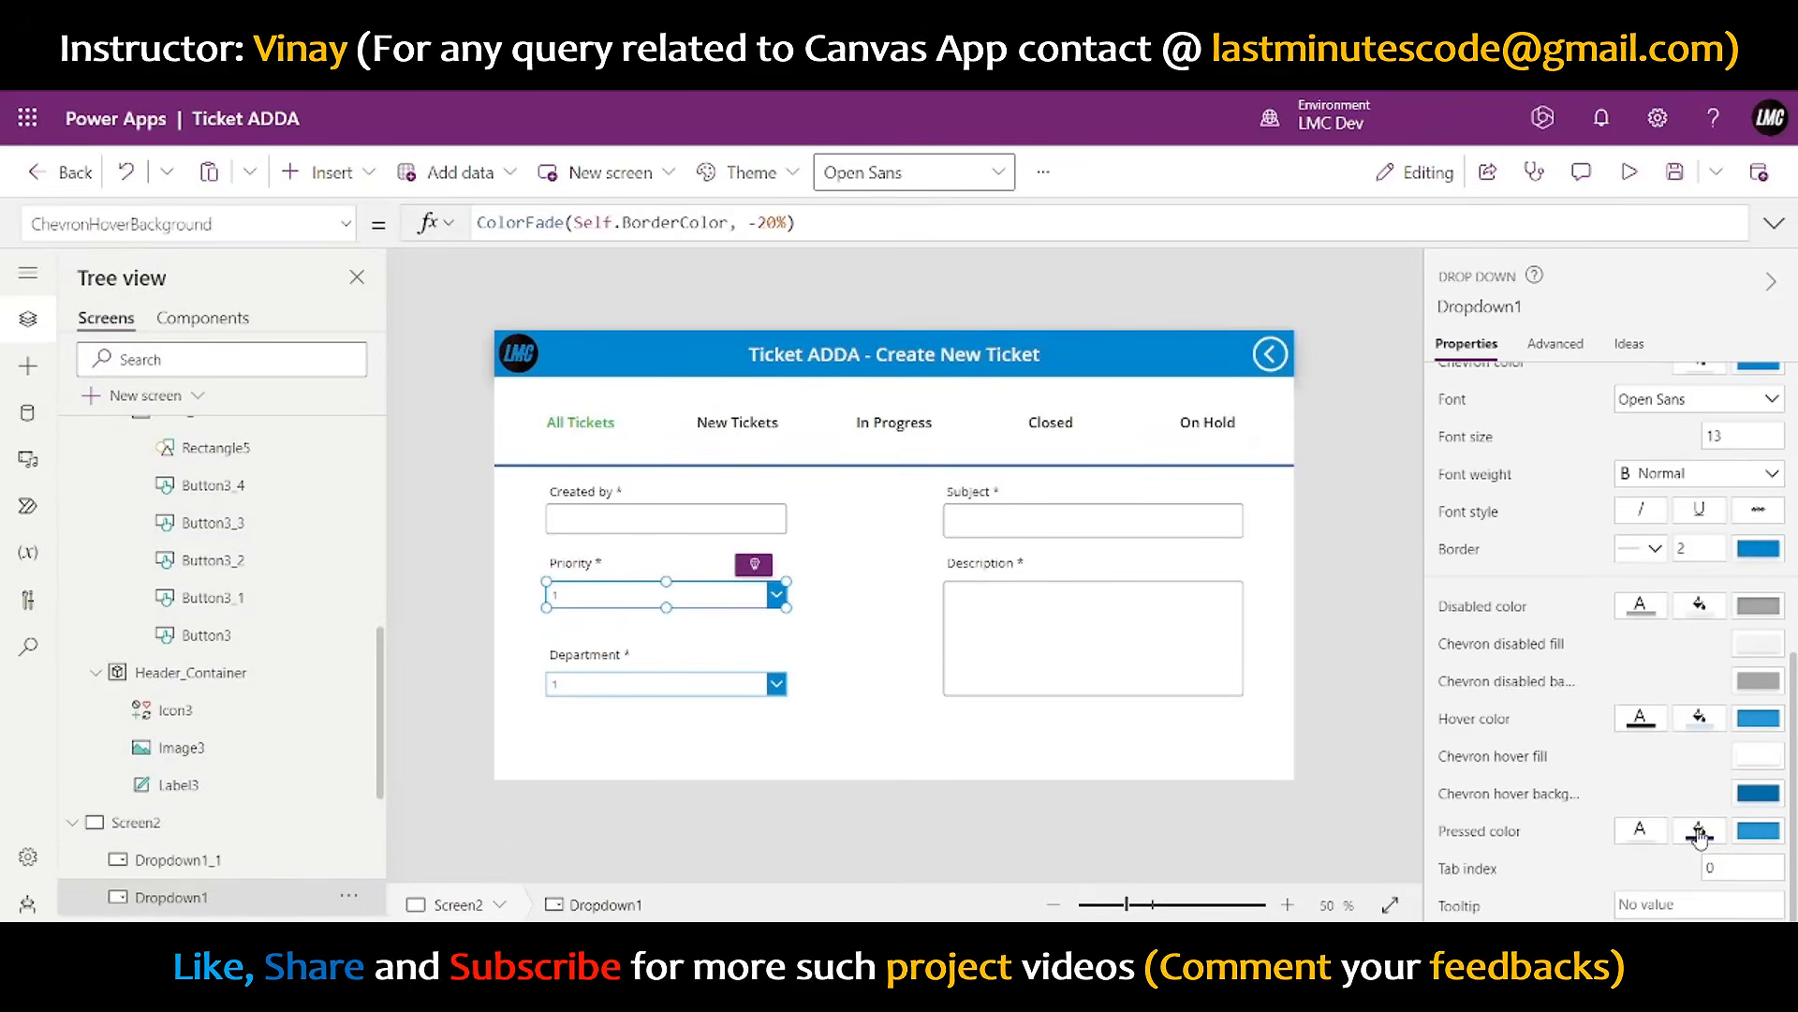
{"action": "left_click", "coordinate": [1699, 832]}
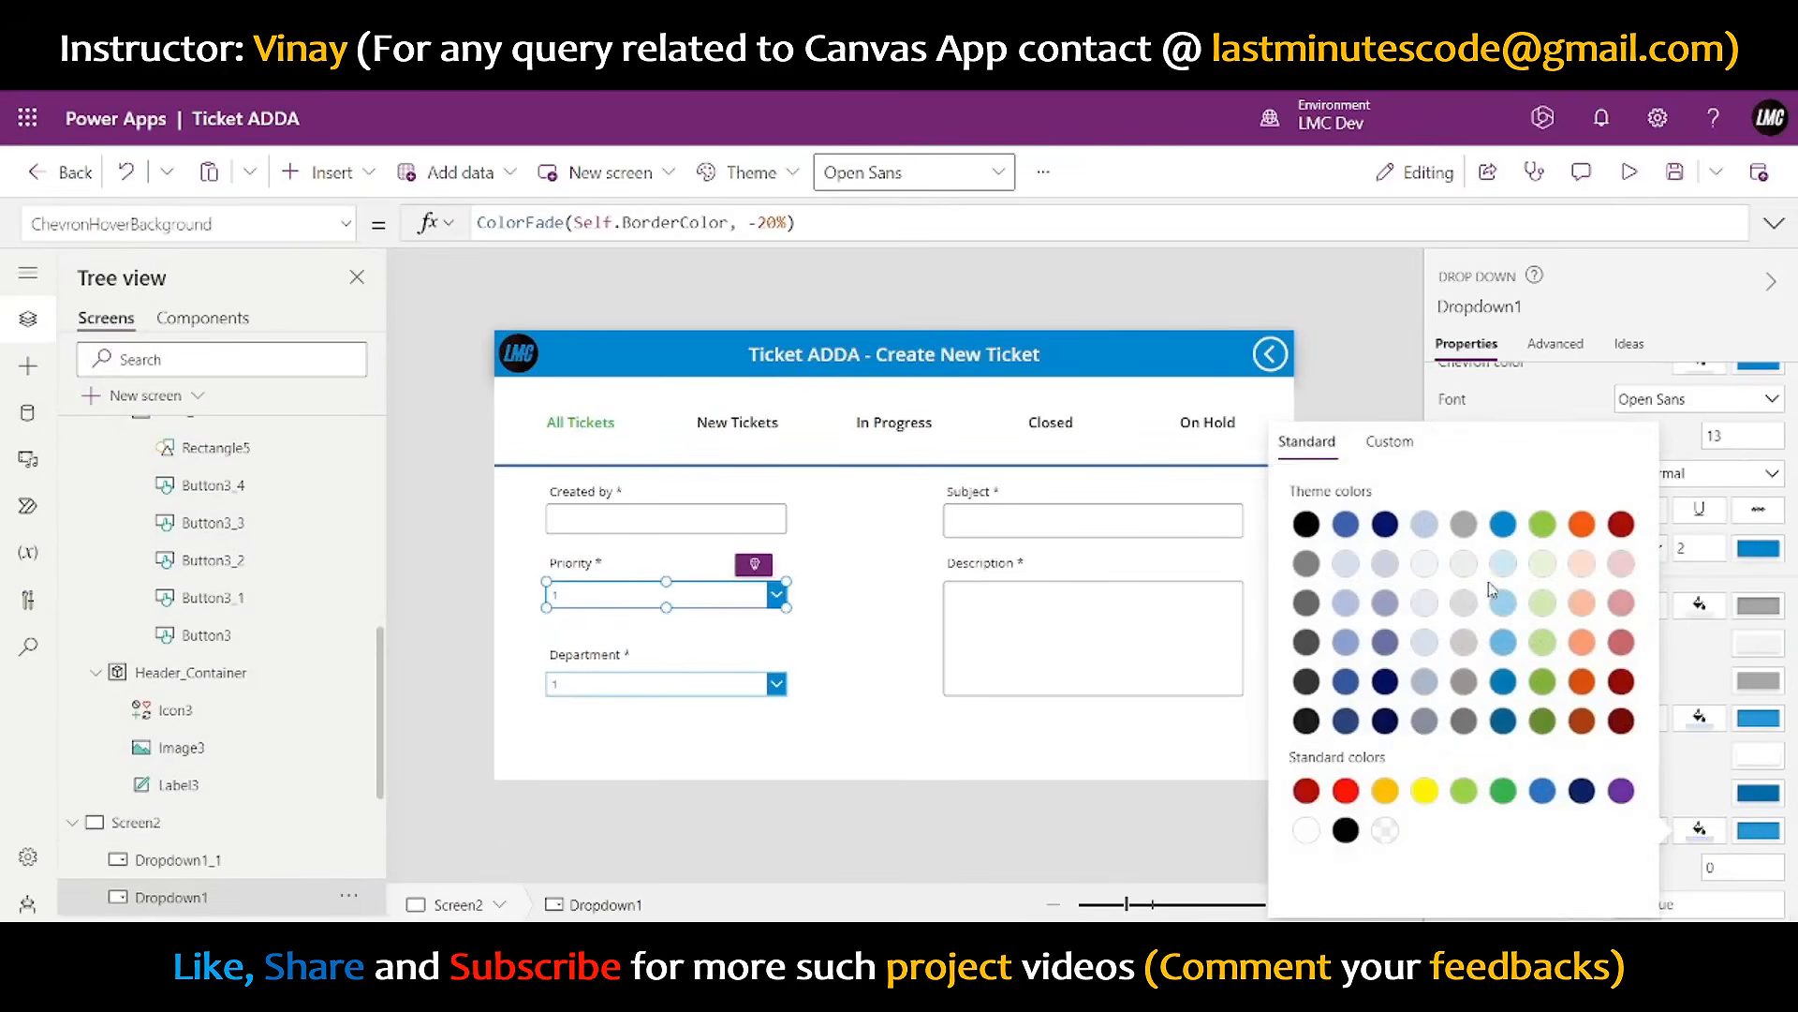
- Preview the app, pick different values in the Priority and Department dropdowns to check their colors, and return to editing
{"action": "left_click", "coordinate": [1629, 172]}
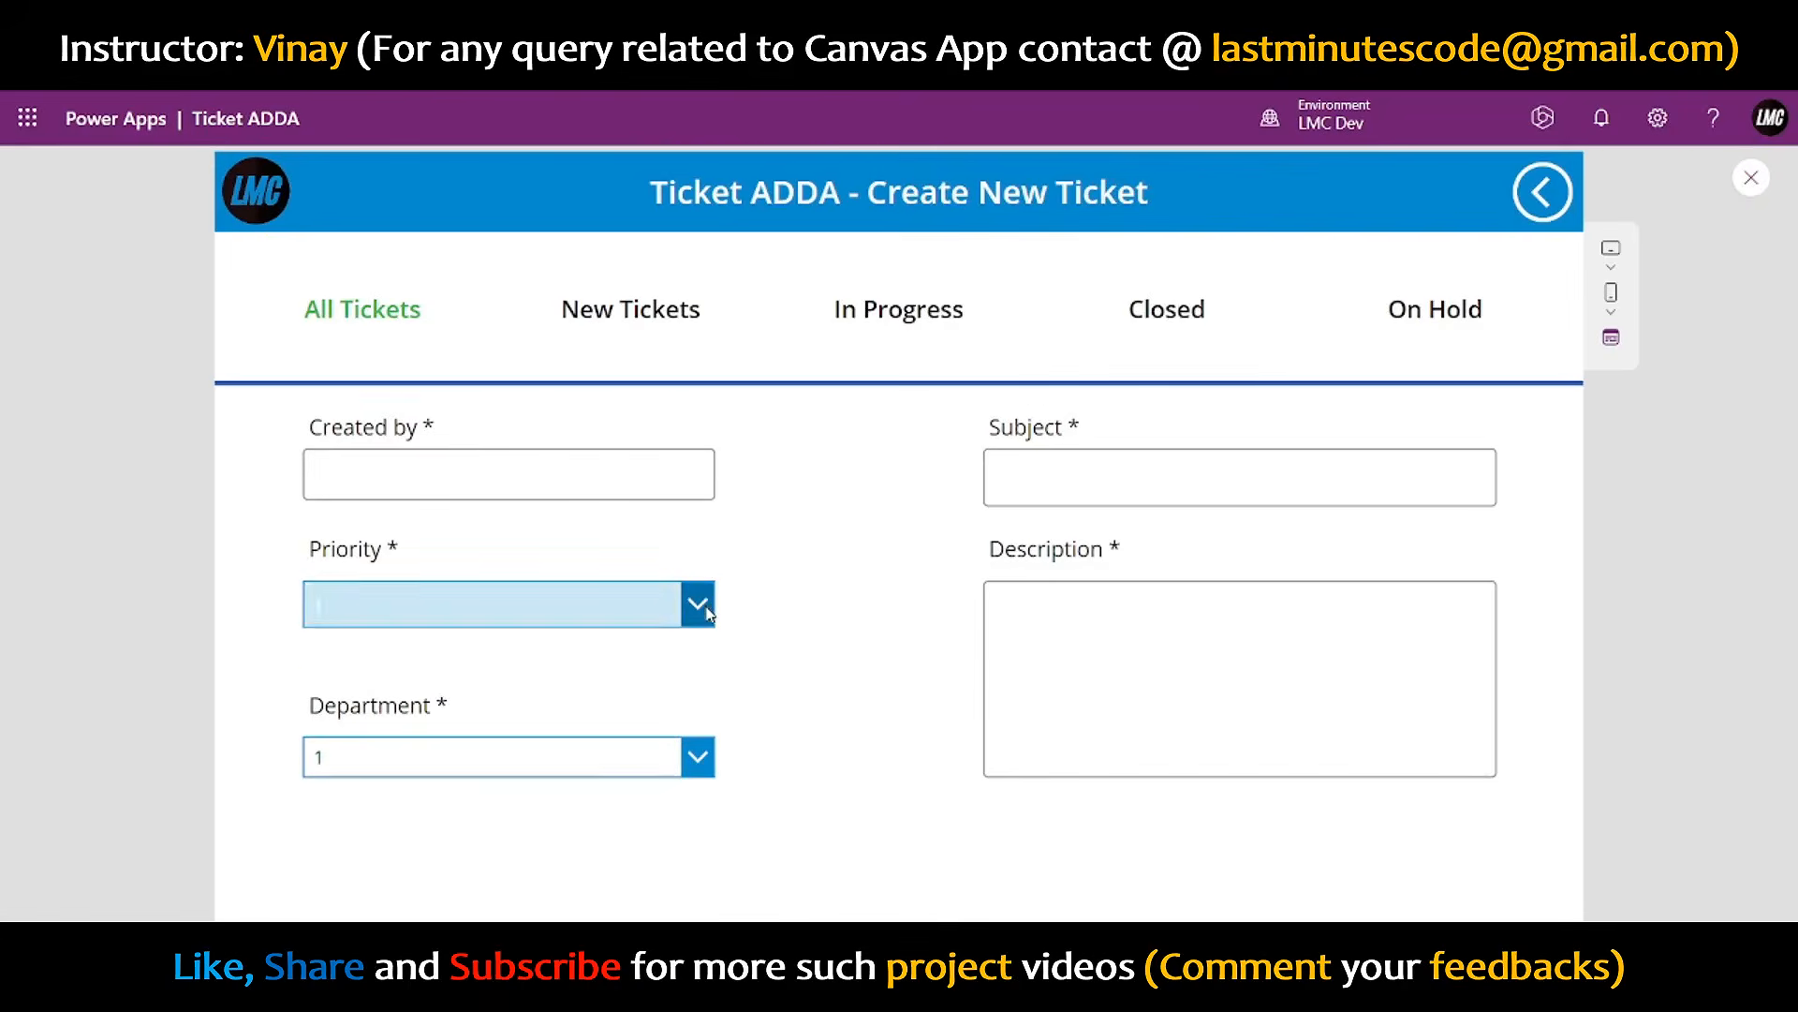
{"action": "left_click", "coordinate": [658, 607]}
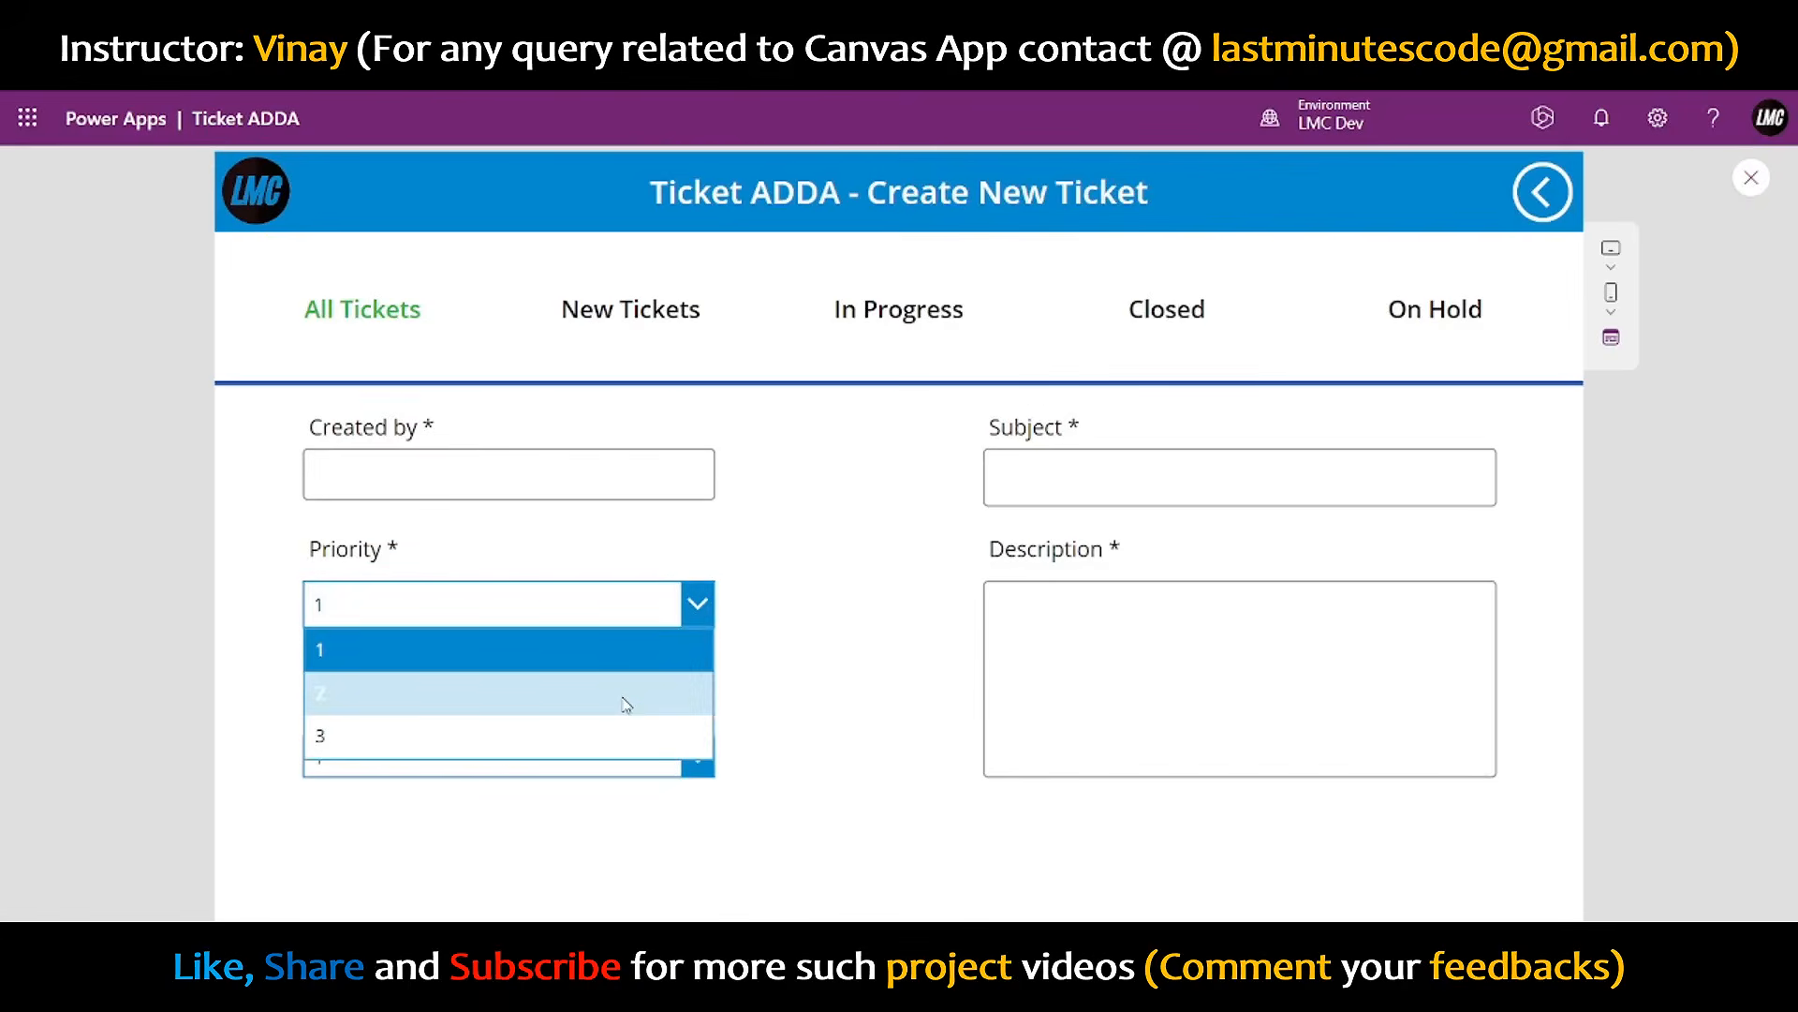
{"action": "left_click", "coordinate": [625, 704]}
{"action": "left_click", "coordinate": [651, 611]}
{"action": "left_click", "coordinate": [622, 735]}
{"action": "left_click", "coordinate": [622, 610]}
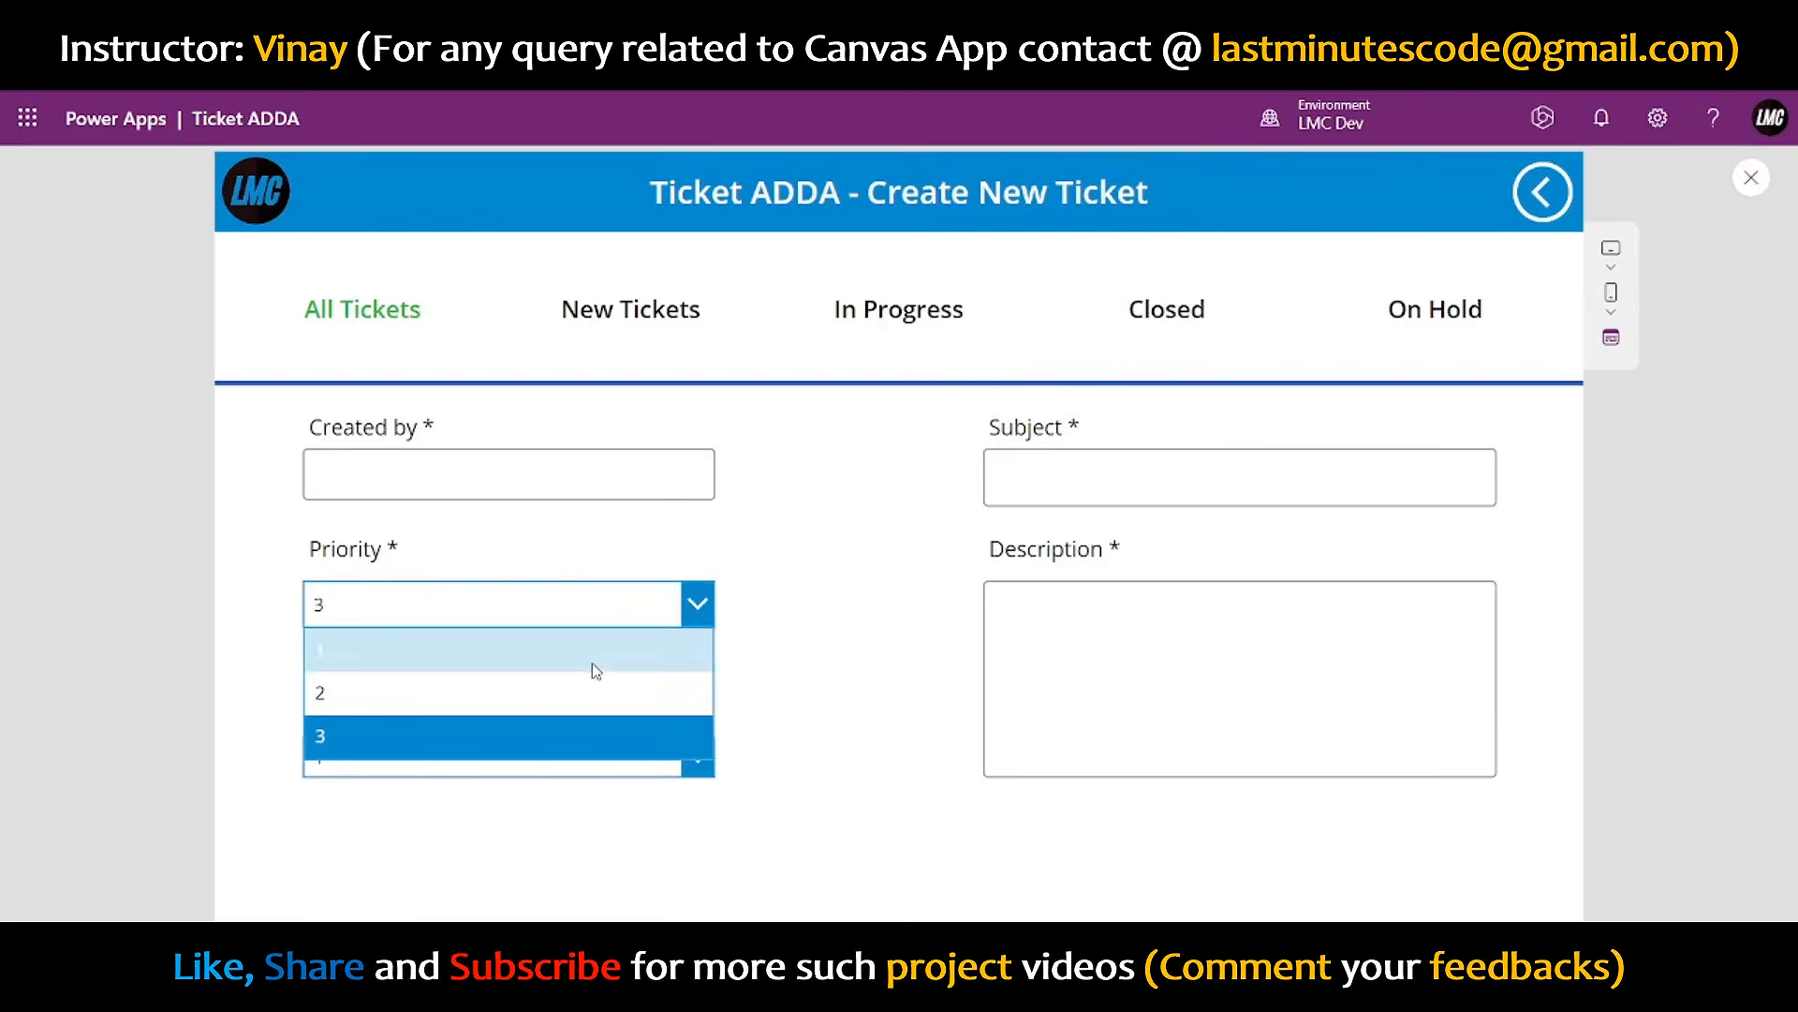
{"action": "left_click", "coordinate": [596, 670]}
{"action": "left_click", "coordinate": [615, 618]}
{"action": "left_click", "coordinate": [594, 761]}
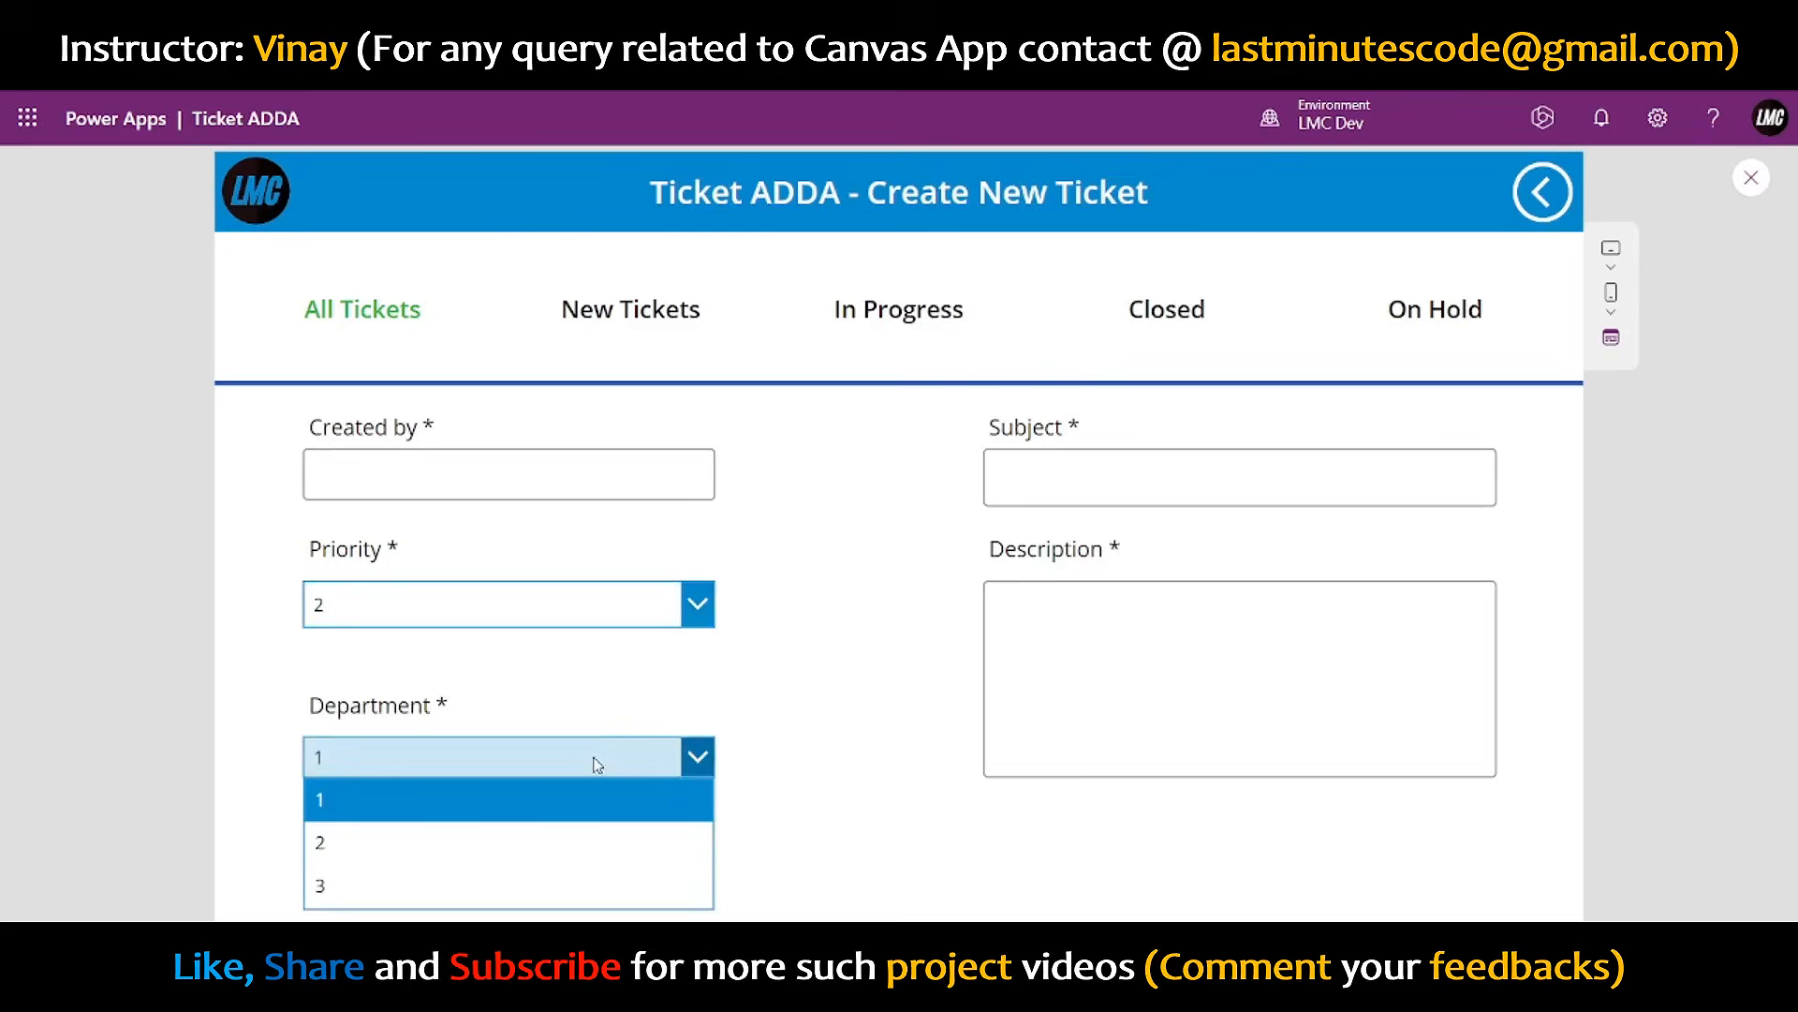
{"action": "left_click", "coordinate": [563, 796]}
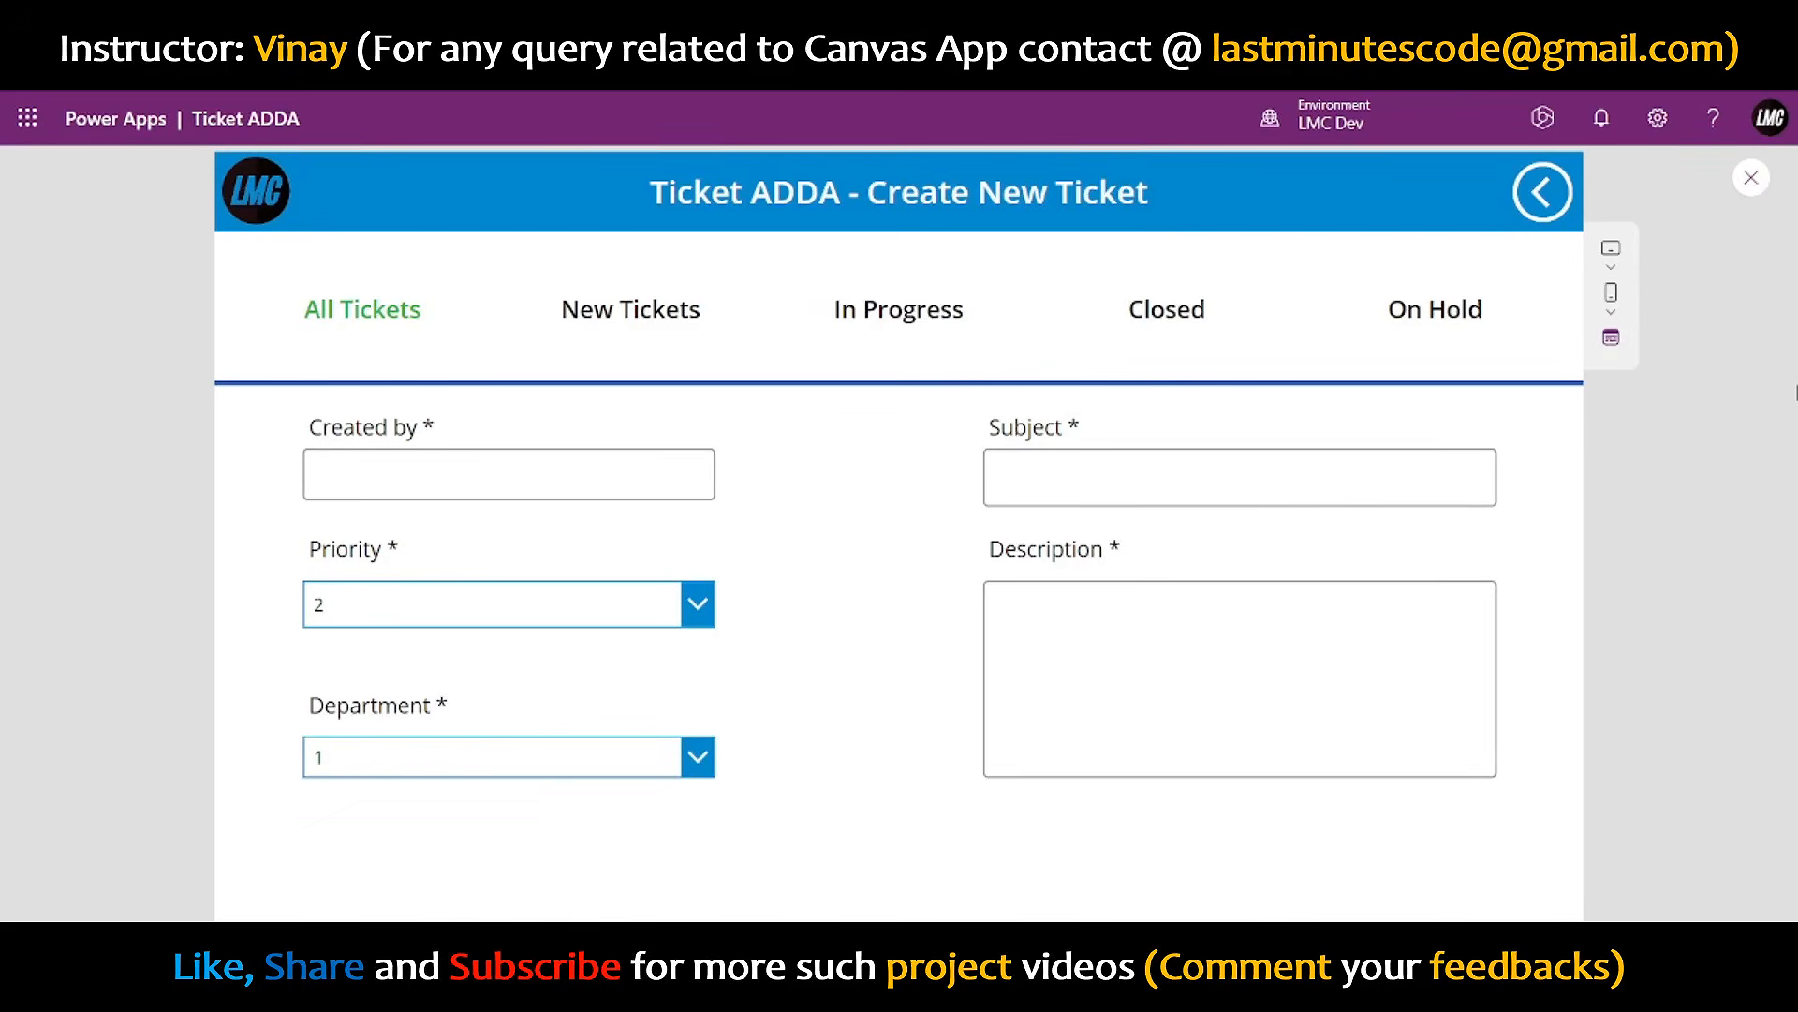
{"action": "left_click", "coordinate": [1750, 177]}
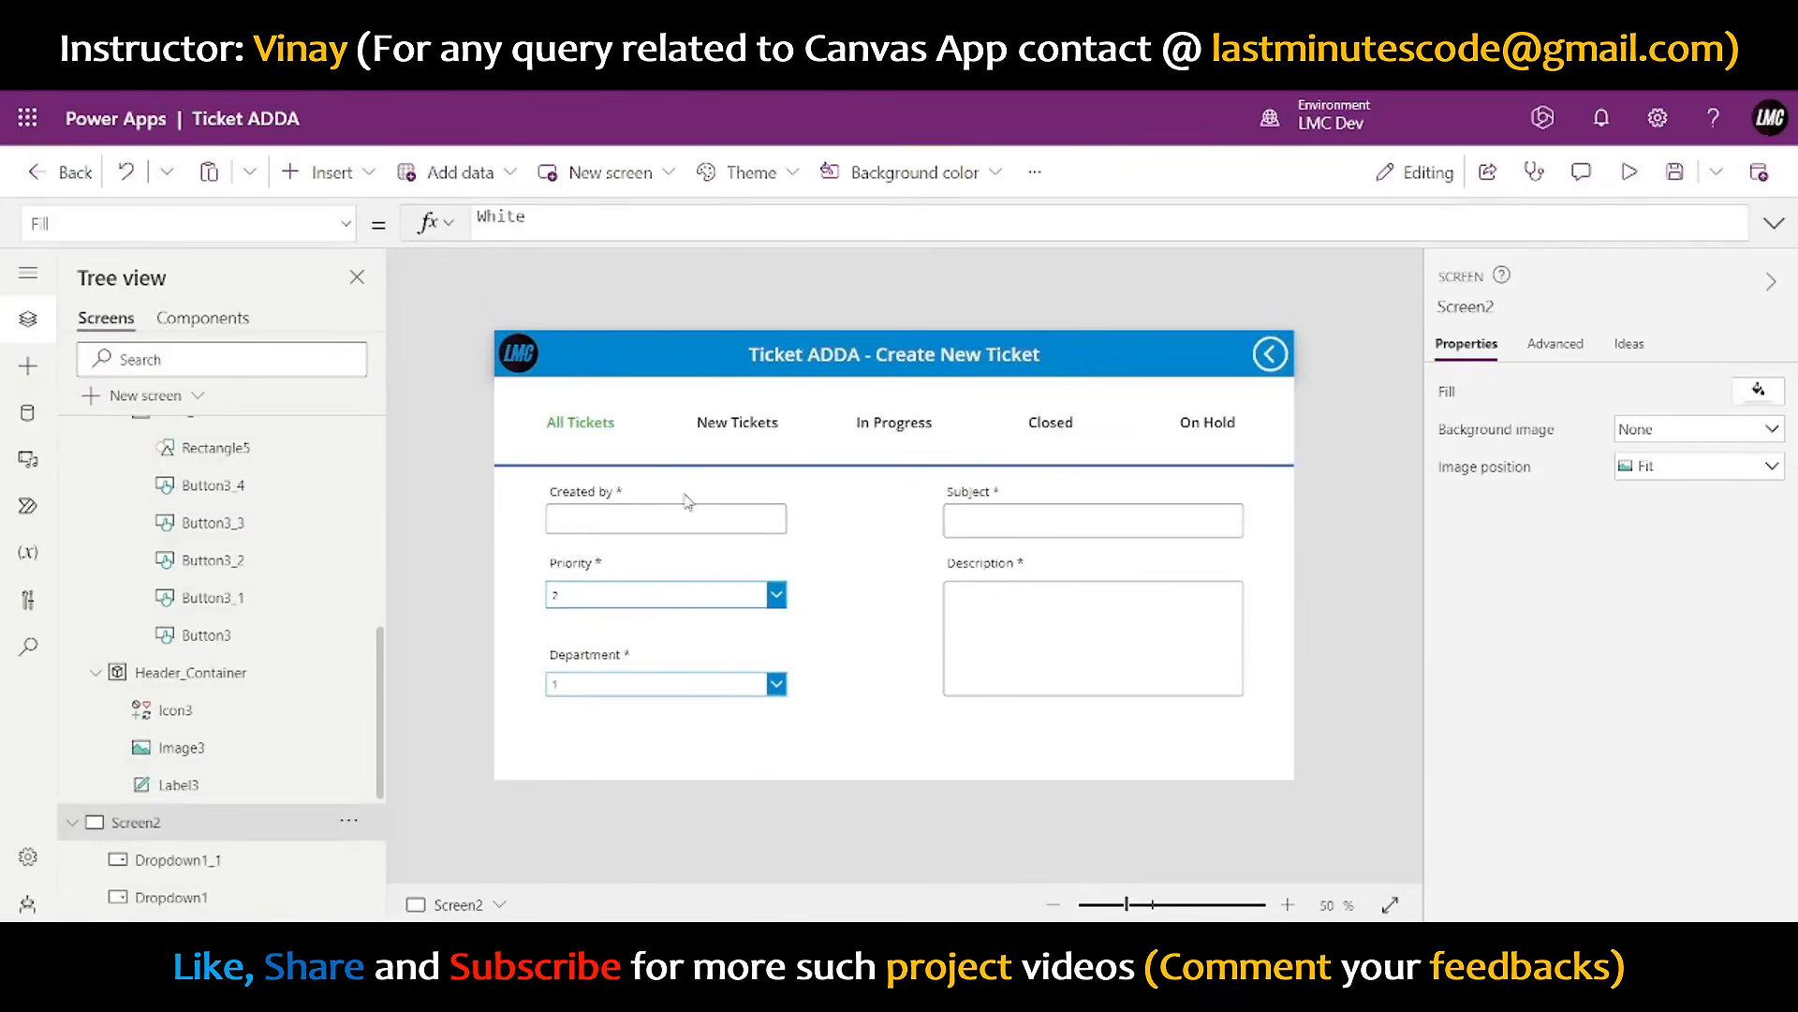
- Insert a button below the form fields and stretch it across the full screen width, down to the screen's lower edge
{"action": "left_click", "coordinate": [333, 173]}
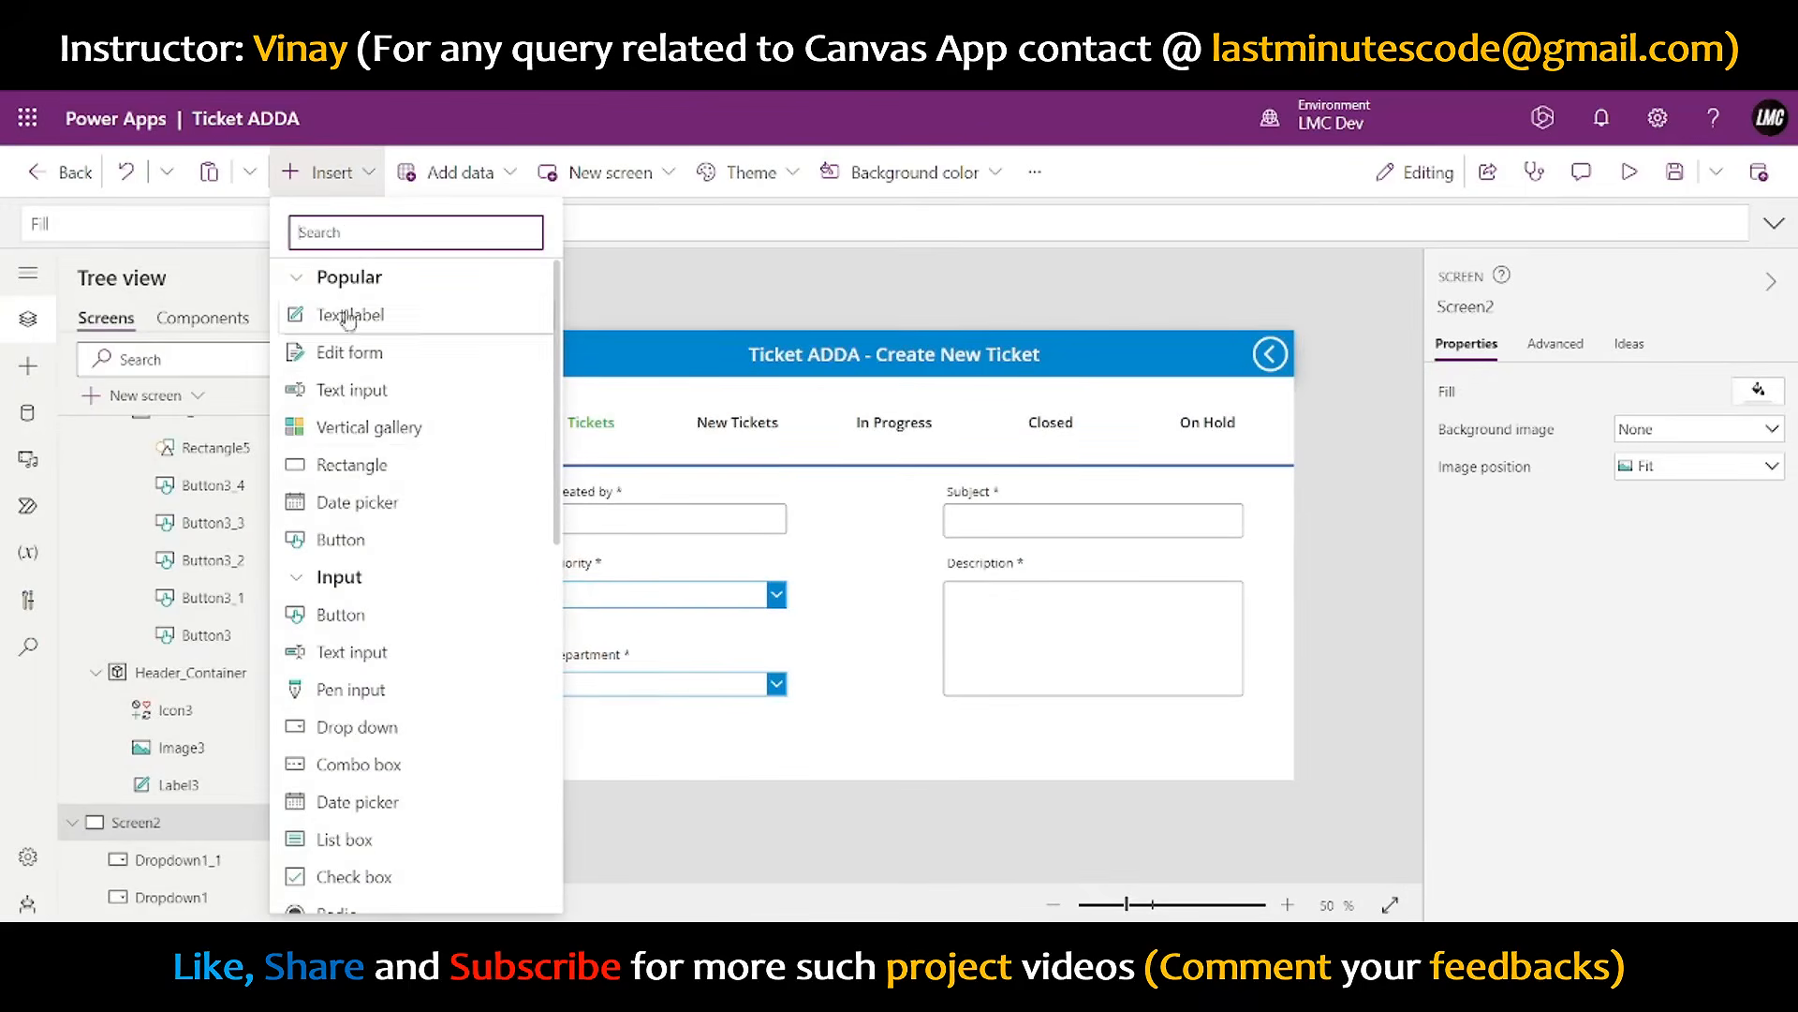
{"action": "key", "text": "Escape"}
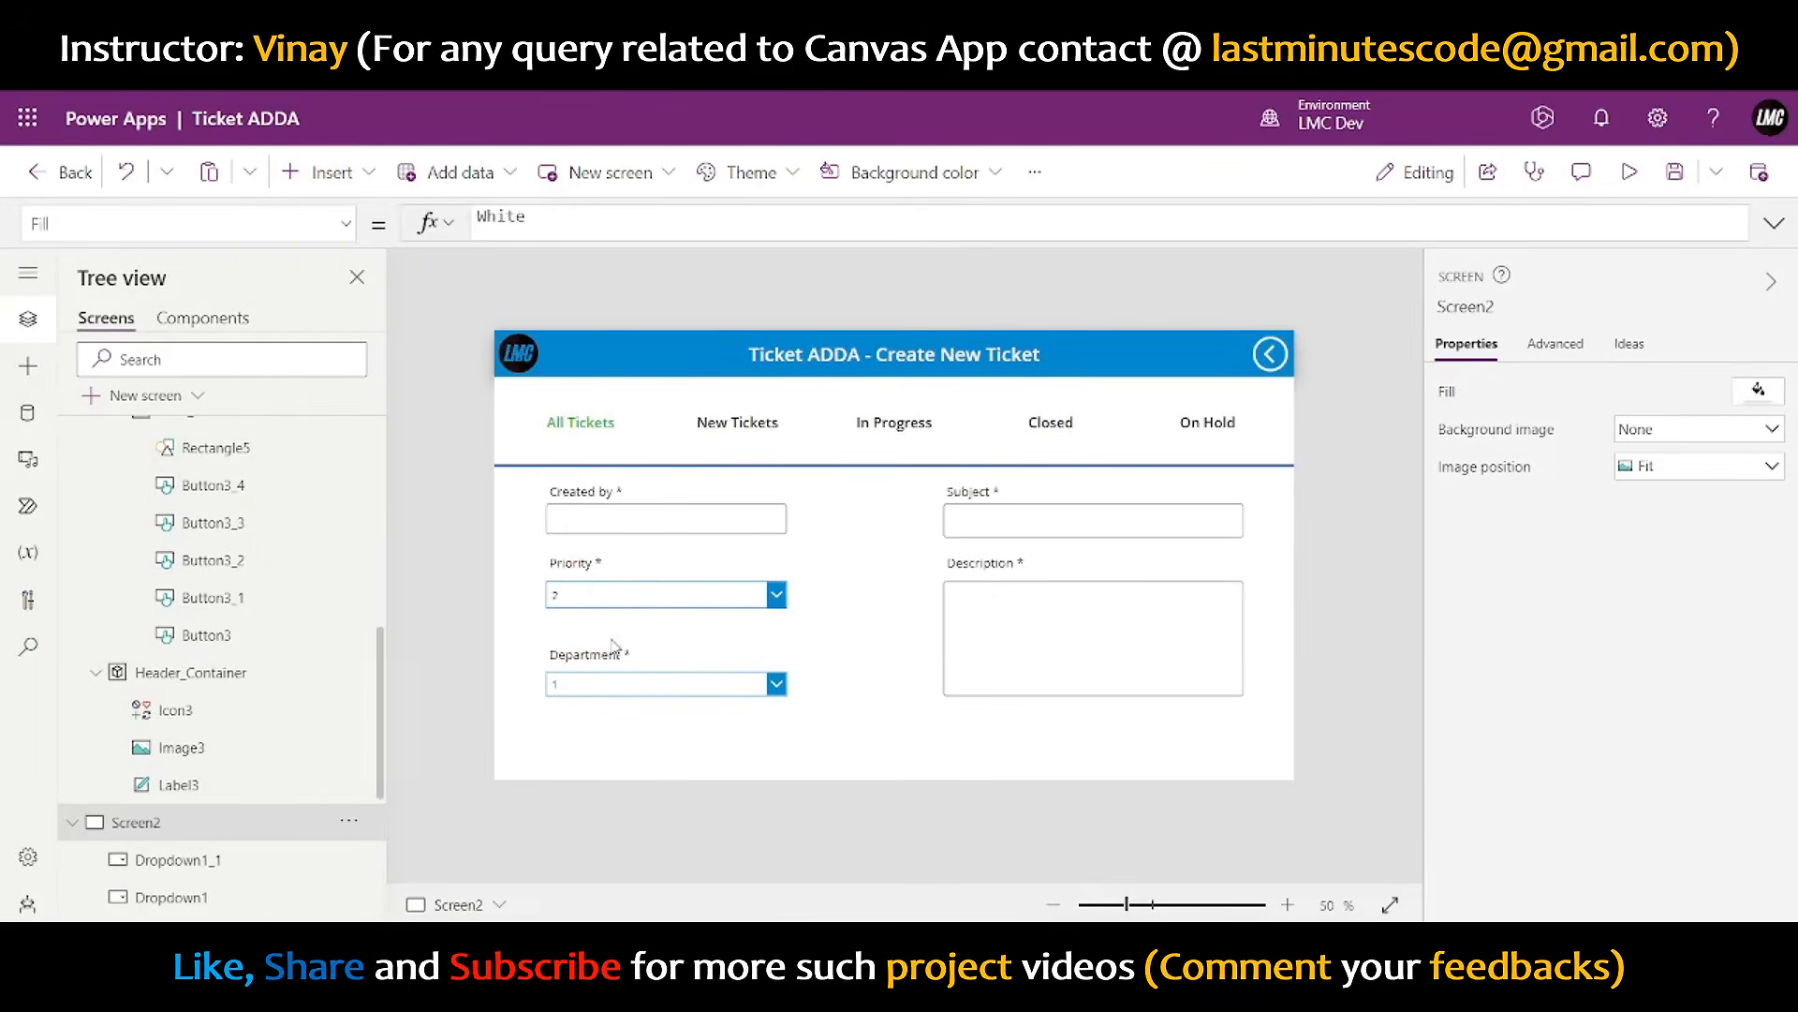
{"action": "left_click_drag", "start_coordinate": [576, 375], "coordinate": [1247, 774]}
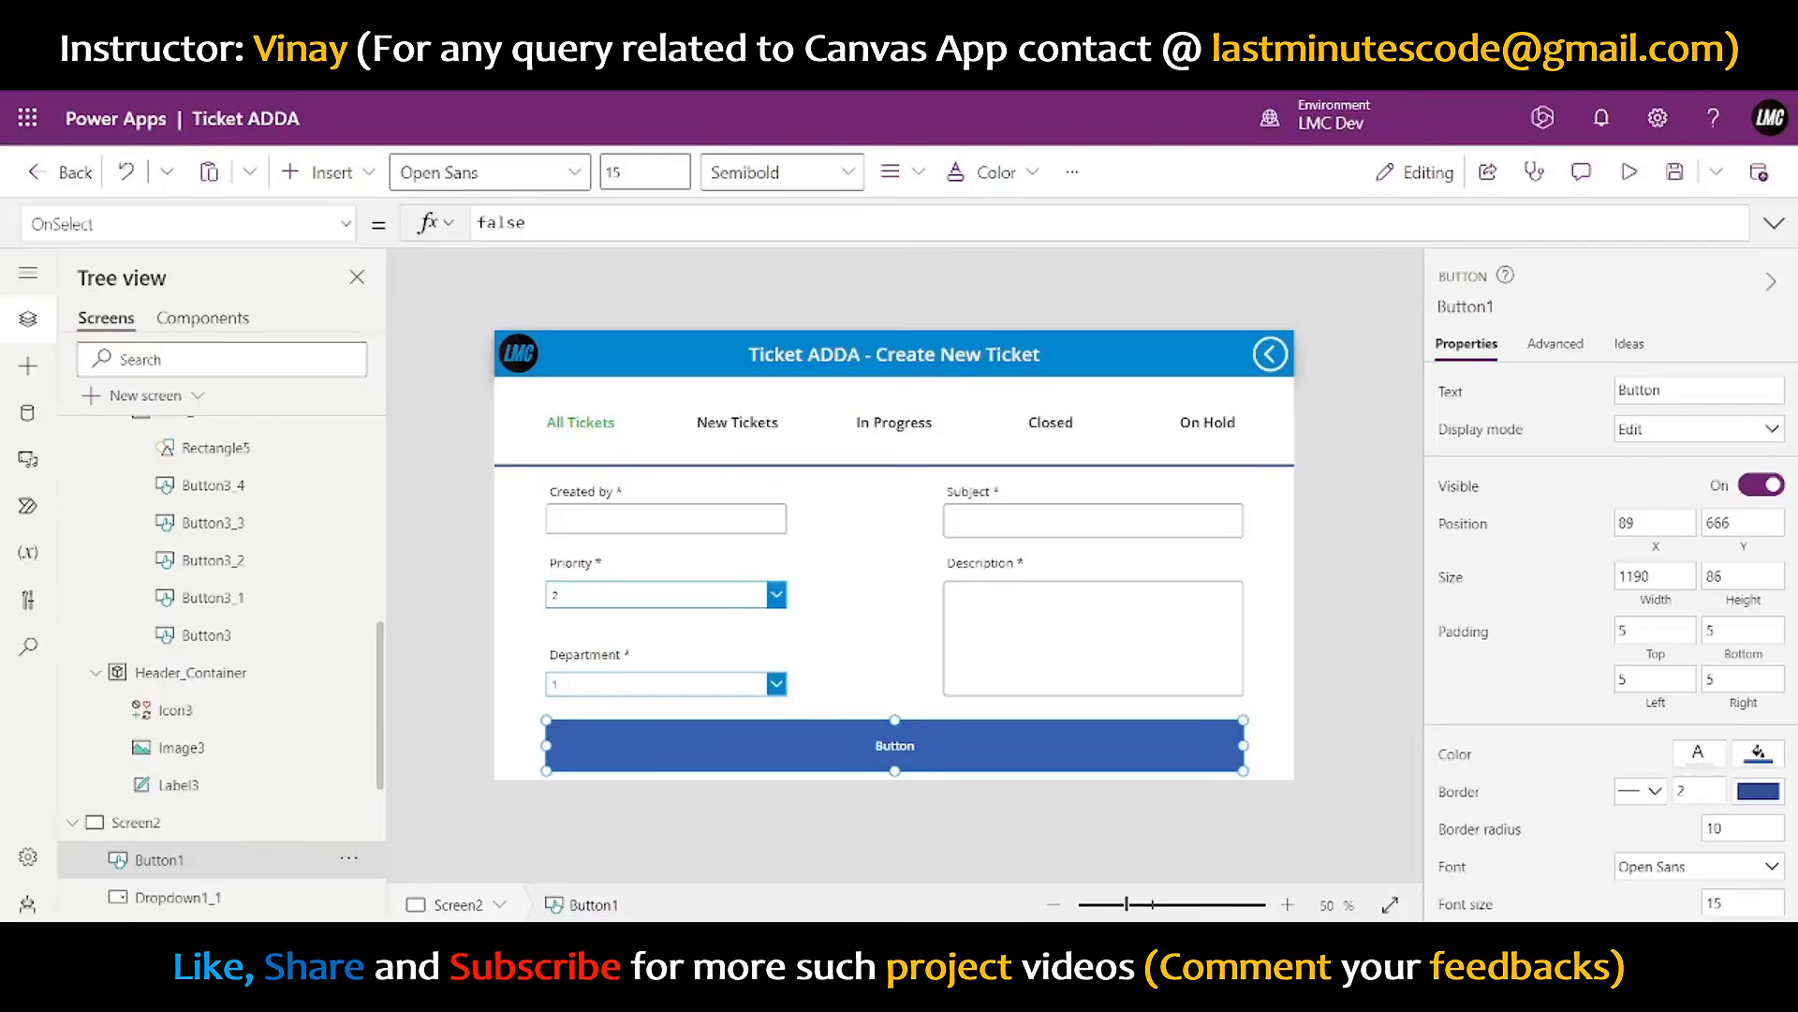
{"action": "left_click_drag", "start_coordinate": [1243, 769], "coordinate": [1326, 803]}
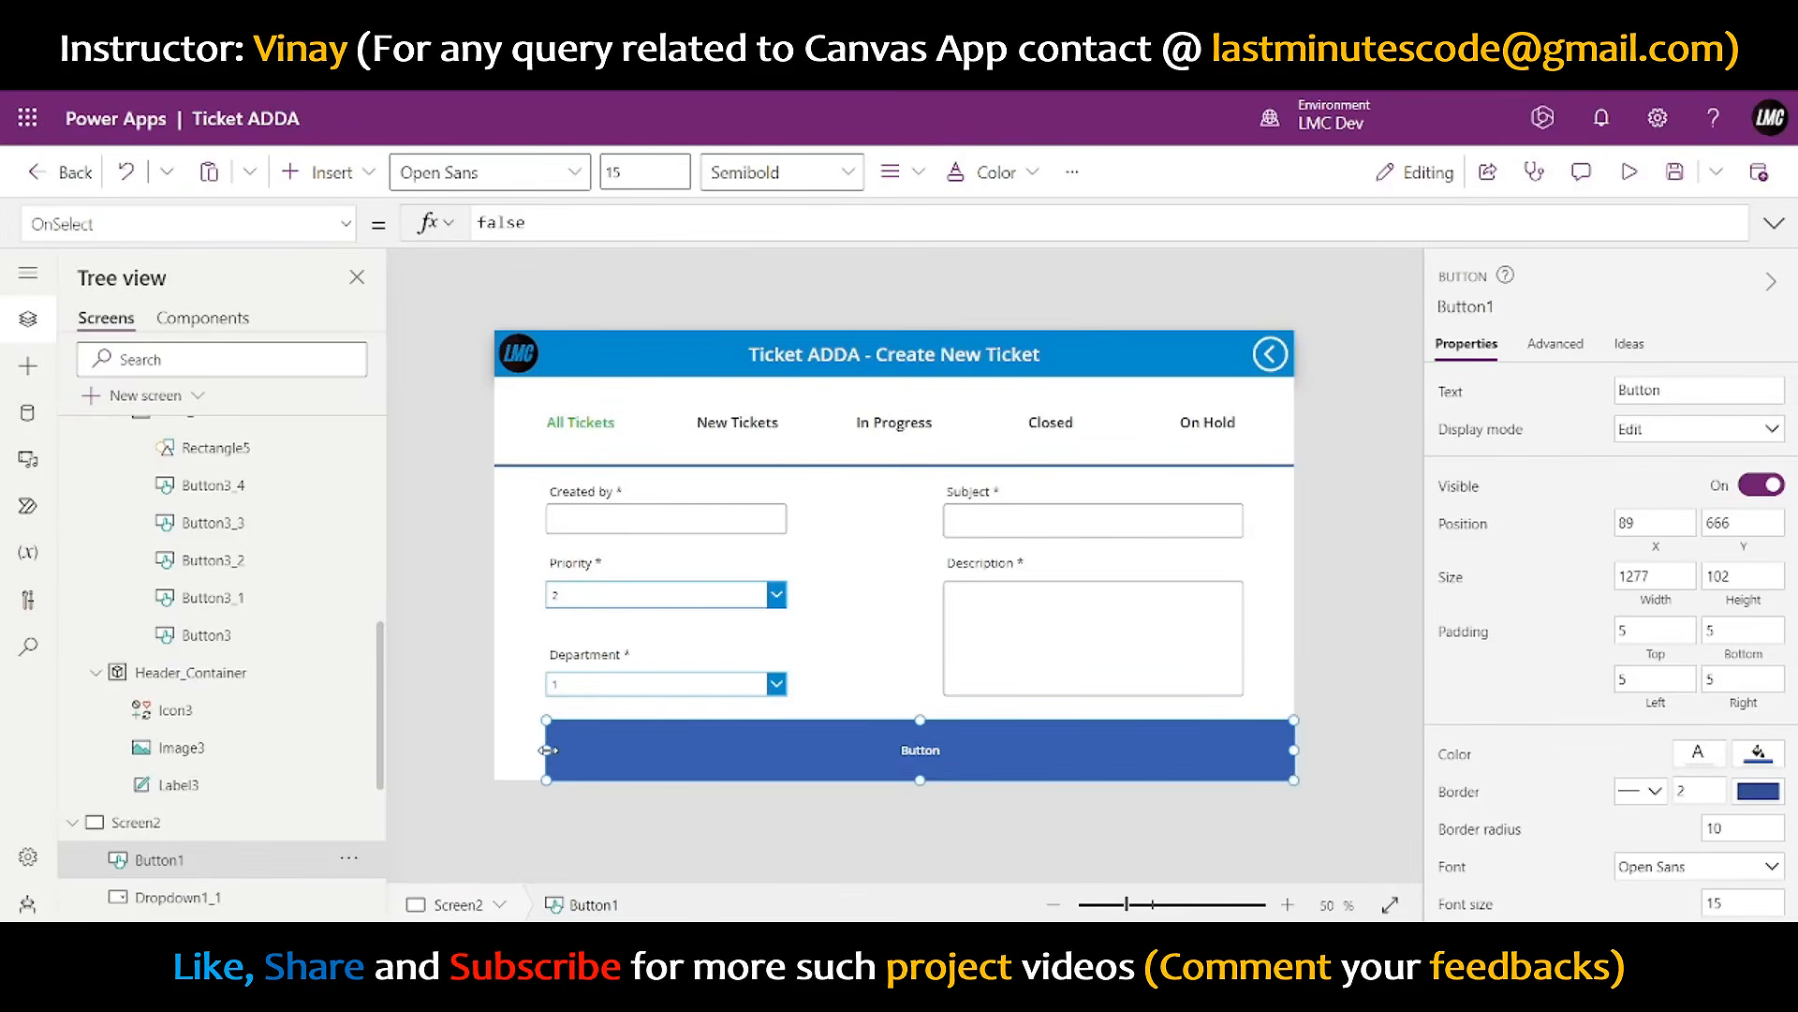
{"action": "left_click_drag", "start_coordinate": [548, 749], "coordinate": [494, 749]}
- Set the new button's border radius to 0 and its text to Create Task
{"action": "left_click", "coordinate": [1732, 828]}
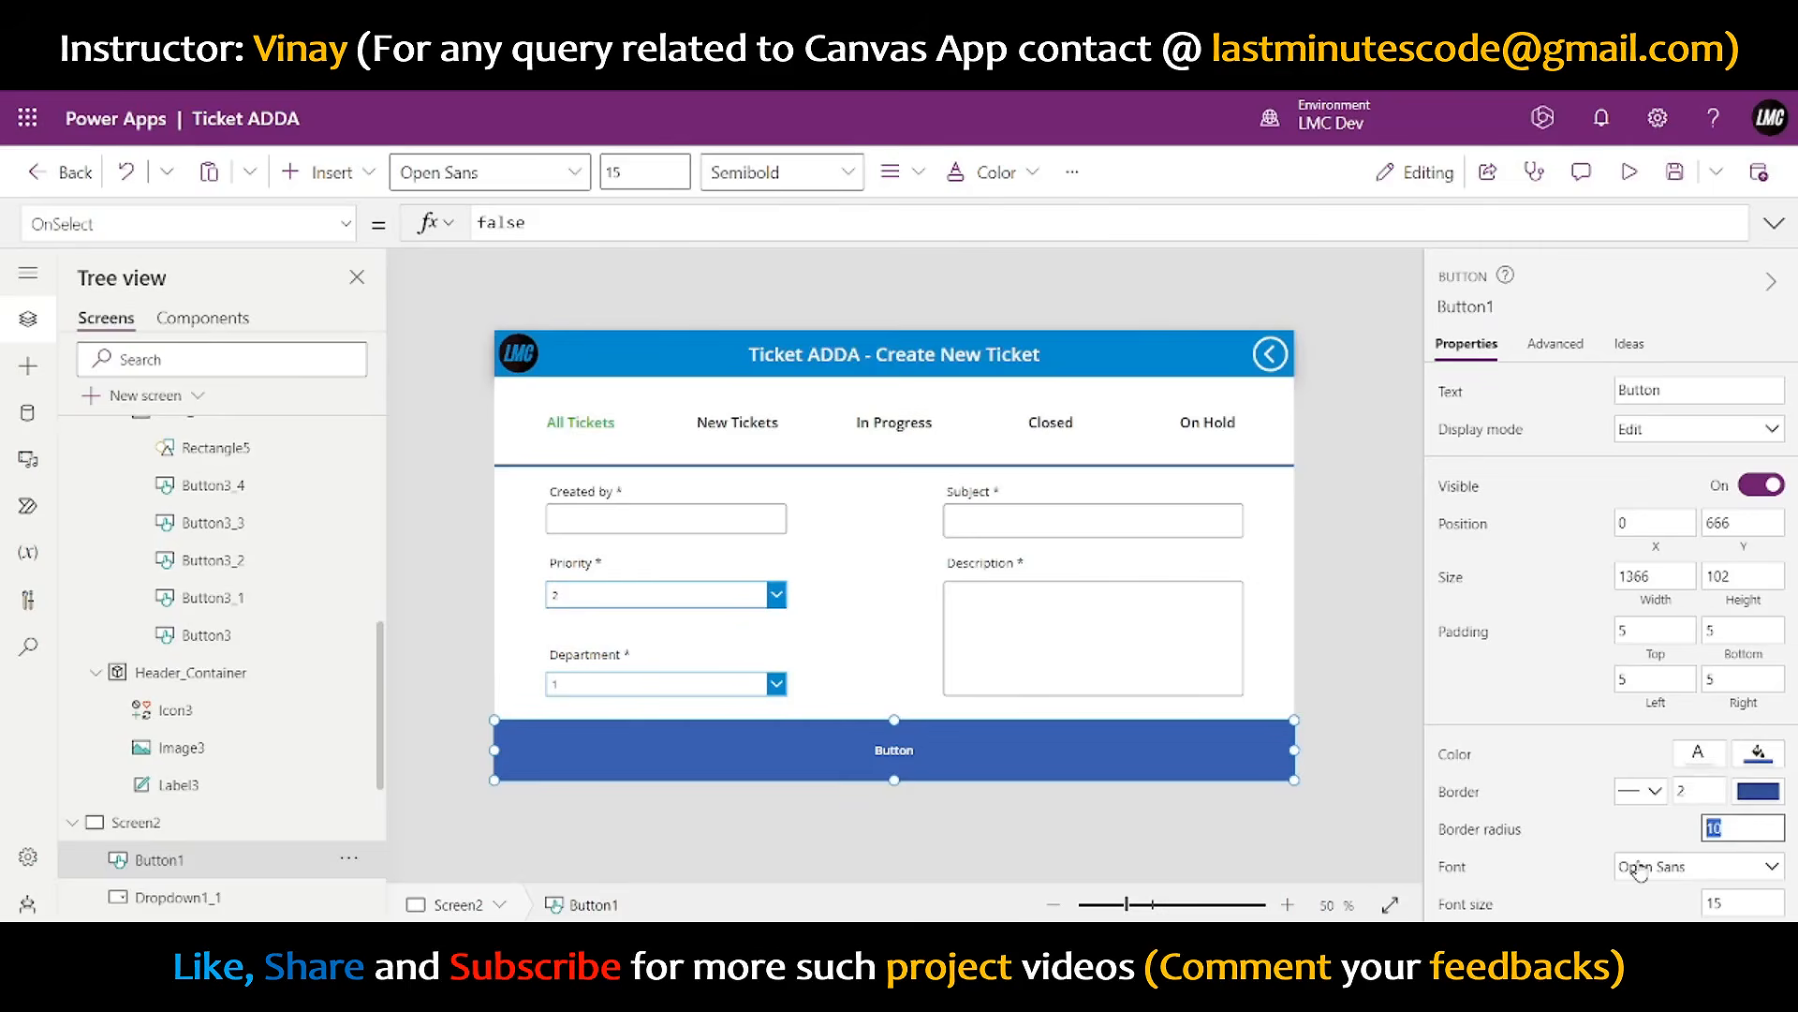
{"action": "type", "text": "0"}
{"action": "left_click", "coordinate": [1354, 690]}
{"action": "left_click", "coordinate": [1142, 747]}
{"action": "left_click", "coordinate": [1682, 392]}
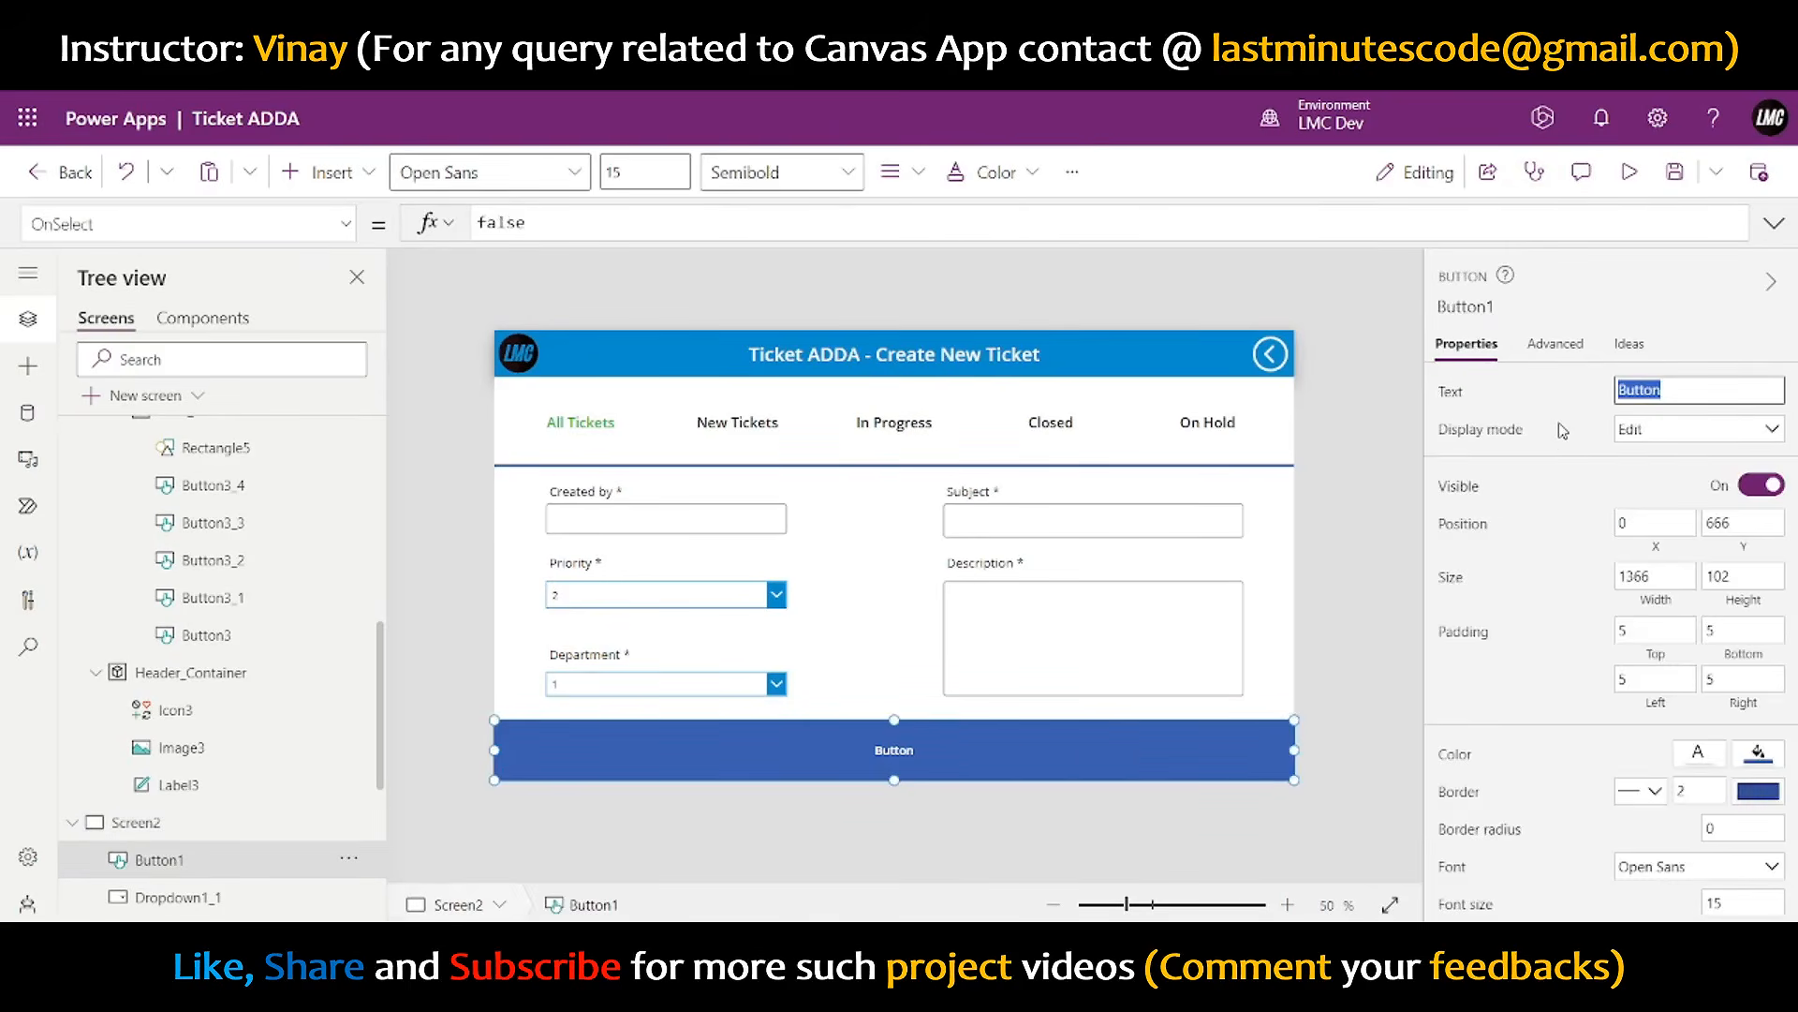
{"action": "type", "text": "Create Task"}
{"action": "left_click", "coordinate": [1533, 463]}
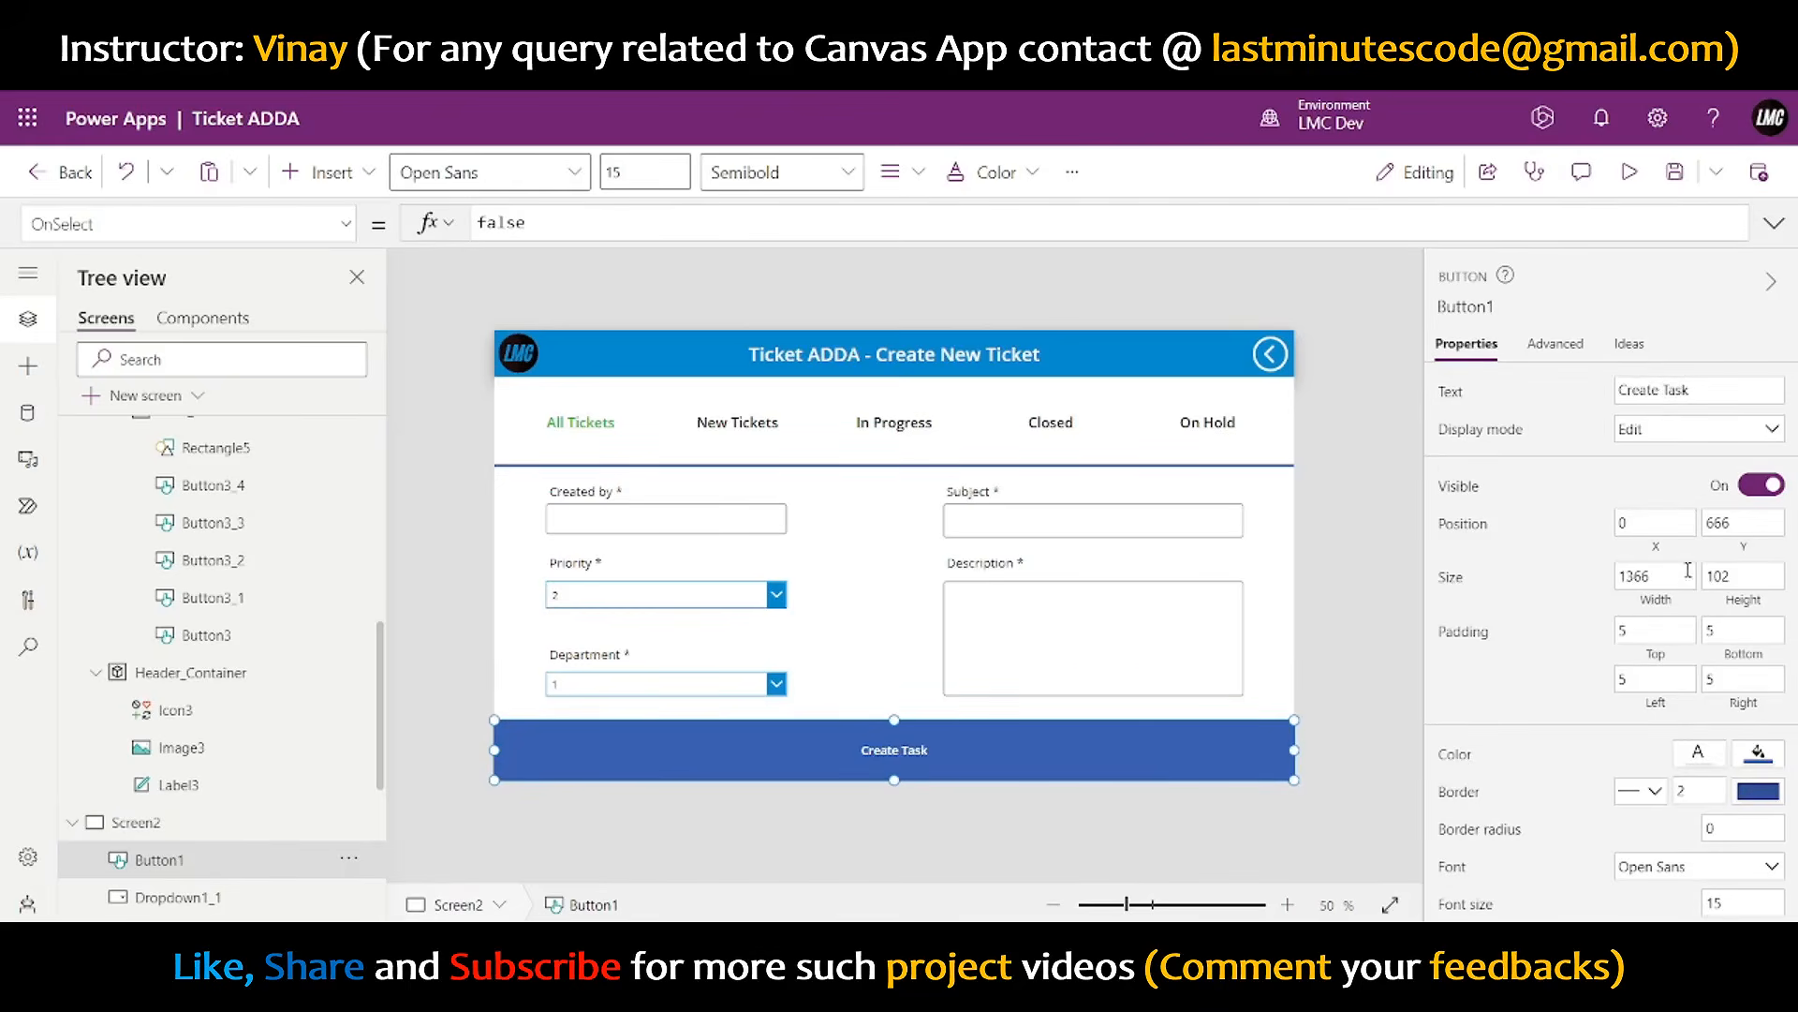
- Set the Create Task button's height to 90 and move it flush with the screen's lower edge, at Y 678
{"action": "scroll", "coordinate": [1704, 544], "scroll_direction": "down", "scroll_amount": 4}
{"action": "scroll", "coordinate": [1716, 513], "scroll_direction": "up", "scroll_amount": 4}
{"action": "double_click", "coordinate": [1723, 576]}
{"action": "type", "text": "90"}
{"action": "left_click", "coordinate": [1561, 597]}
{"action": "left_click_drag", "start_coordinate": [1088, 748], "coordinate": [1086, 777]}
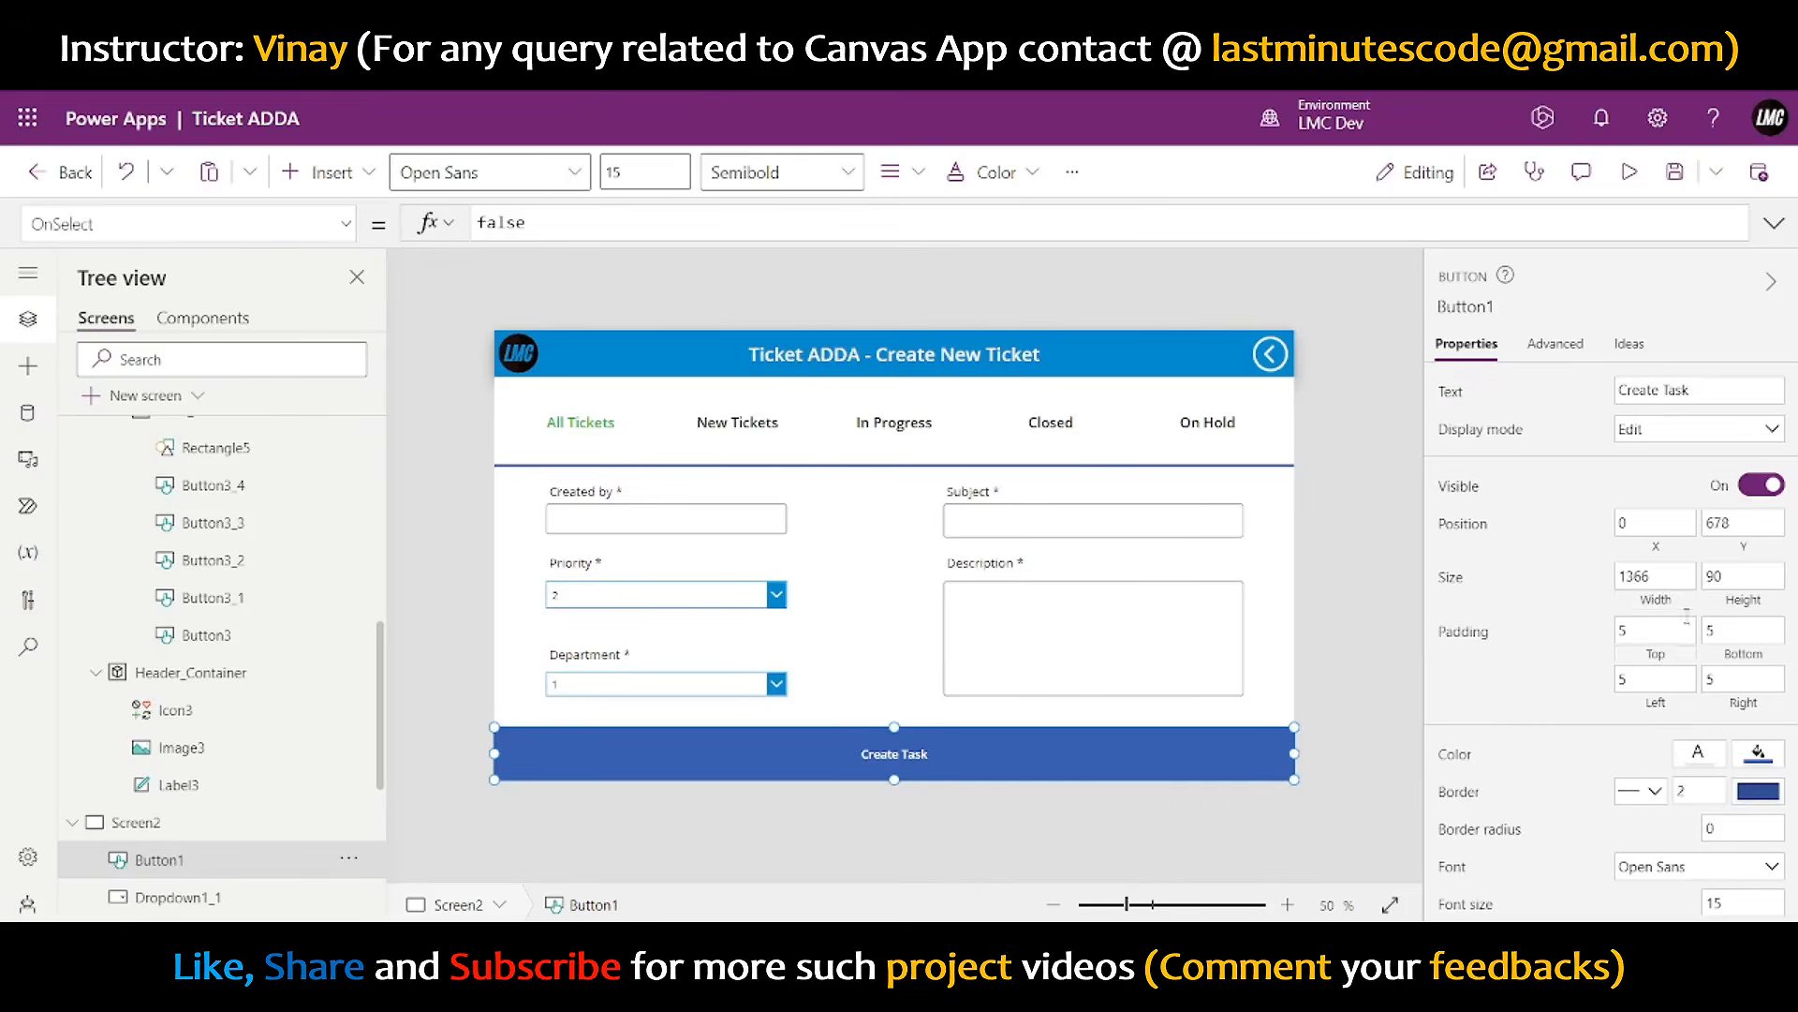
- Try a dark green, a standard purple and a custom purple fill, hex A623AD, on the Create Task button
{"action": "scroll", "coordinate": [1742, 618], "scroll_direction": "down", "scroll_amount": 3}
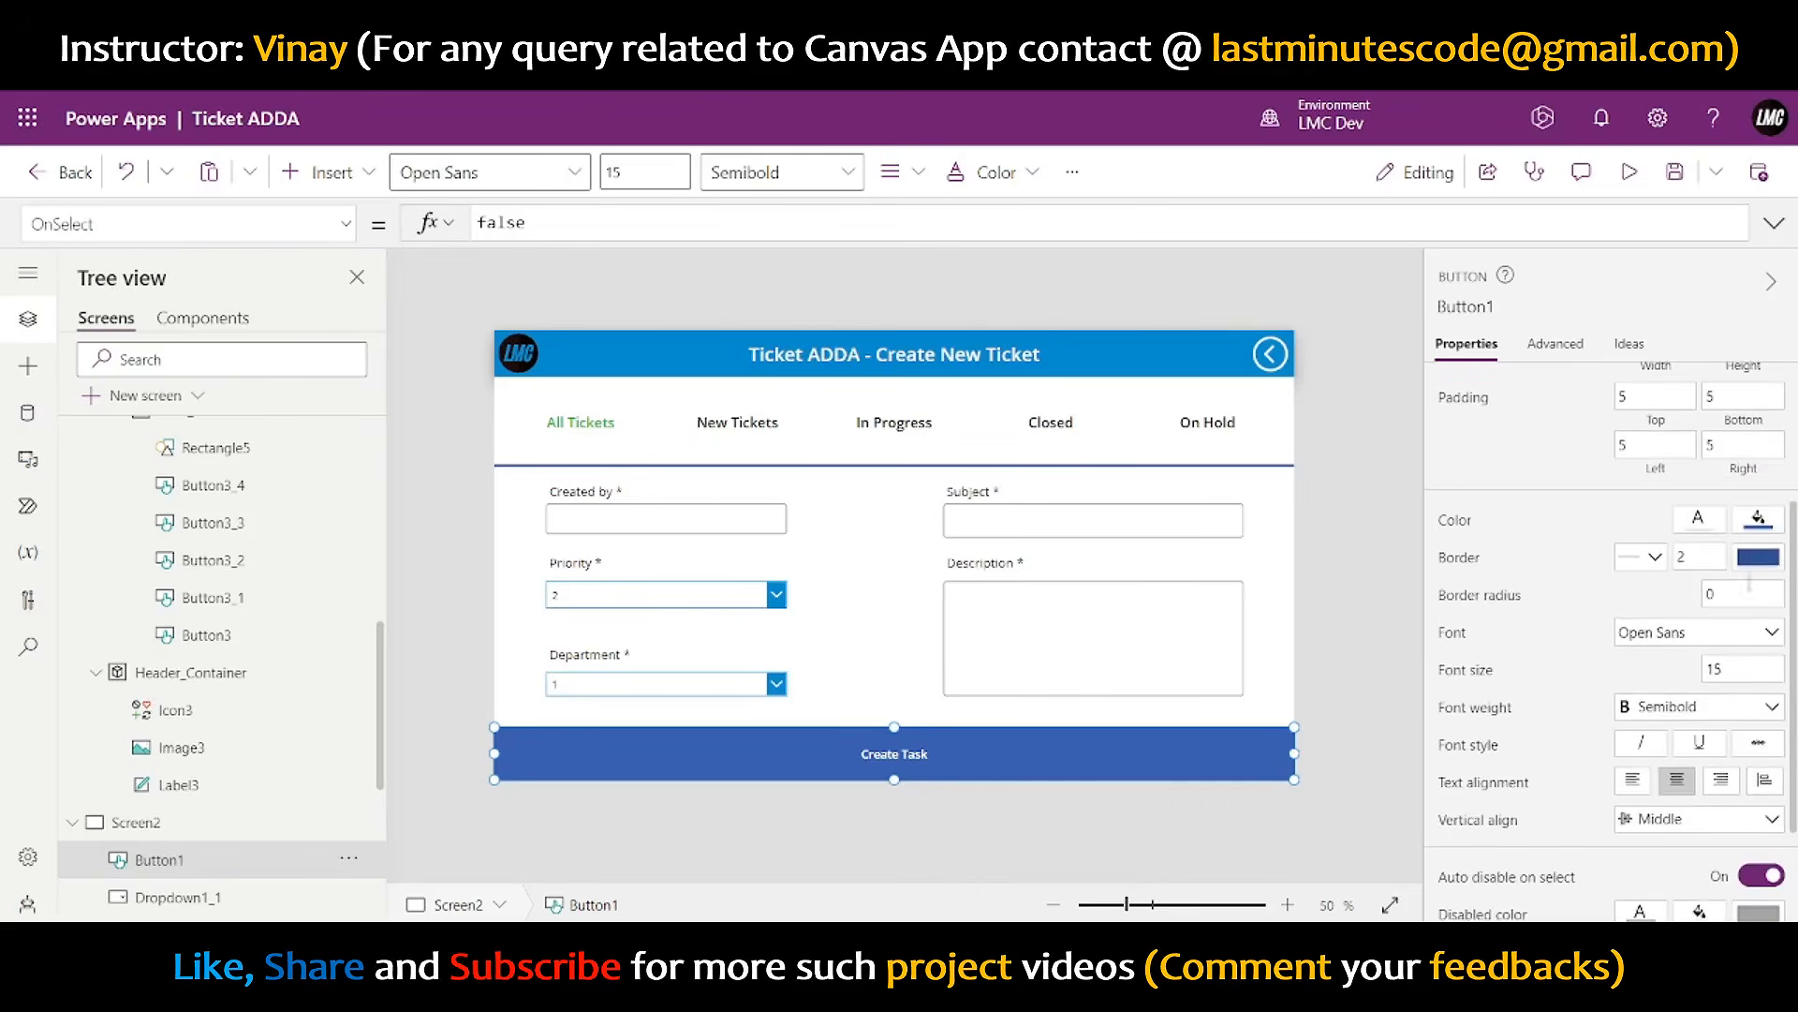
{"action": "left_click", "coordinate": [1759, 518]}
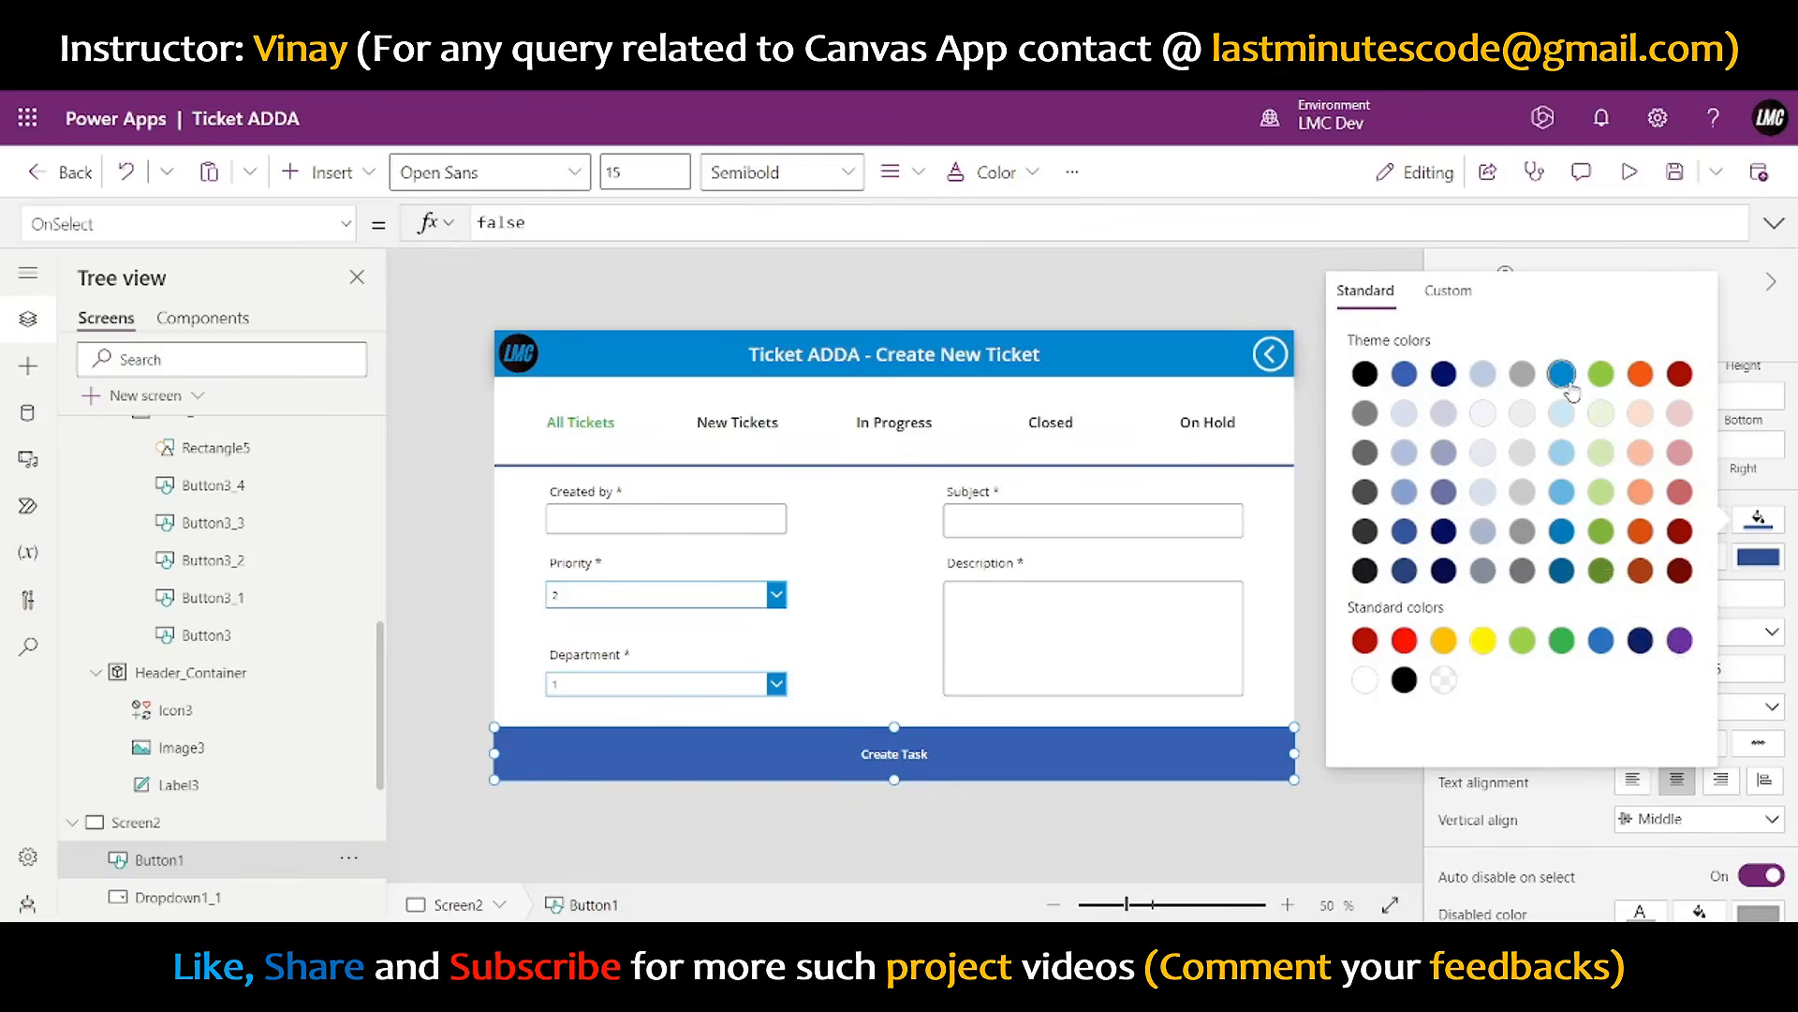
{"action": "left_click", "coordinate": [1601, 571]}
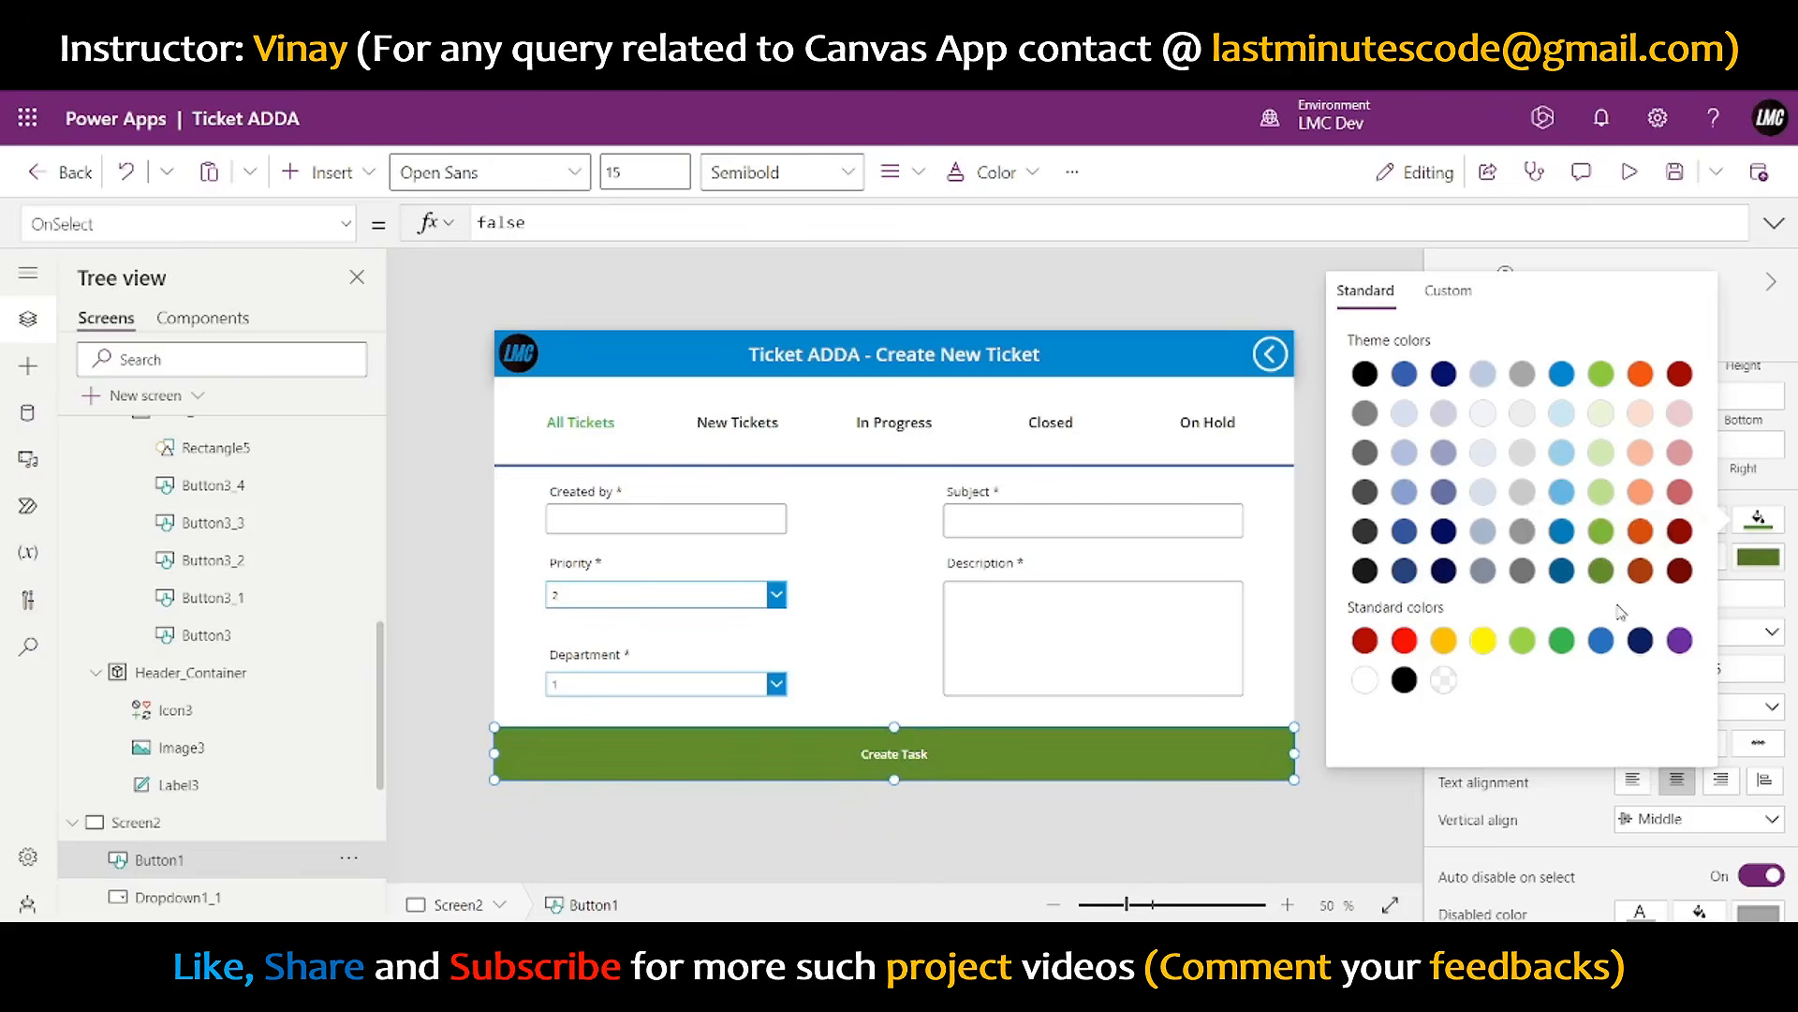
{"action": "left_click", "coordinate": [1682, 654]}
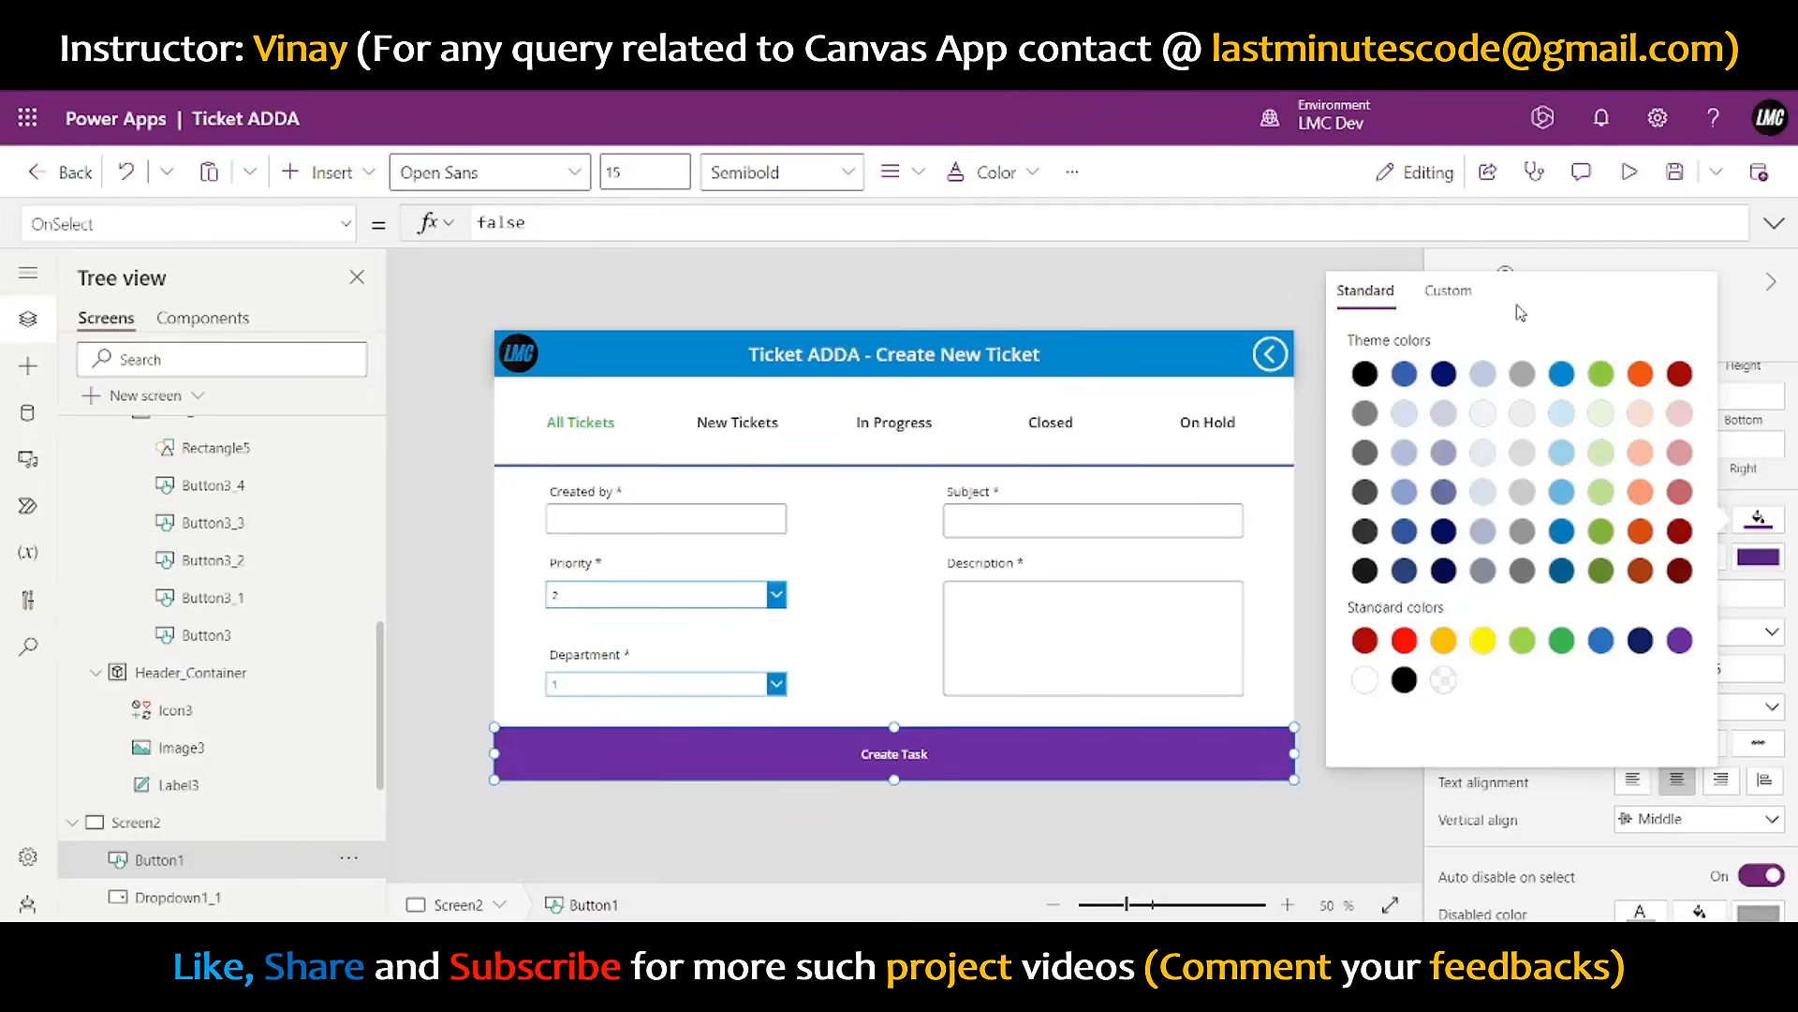
{"action": "left_click", "coordinate": [1442, 290]}
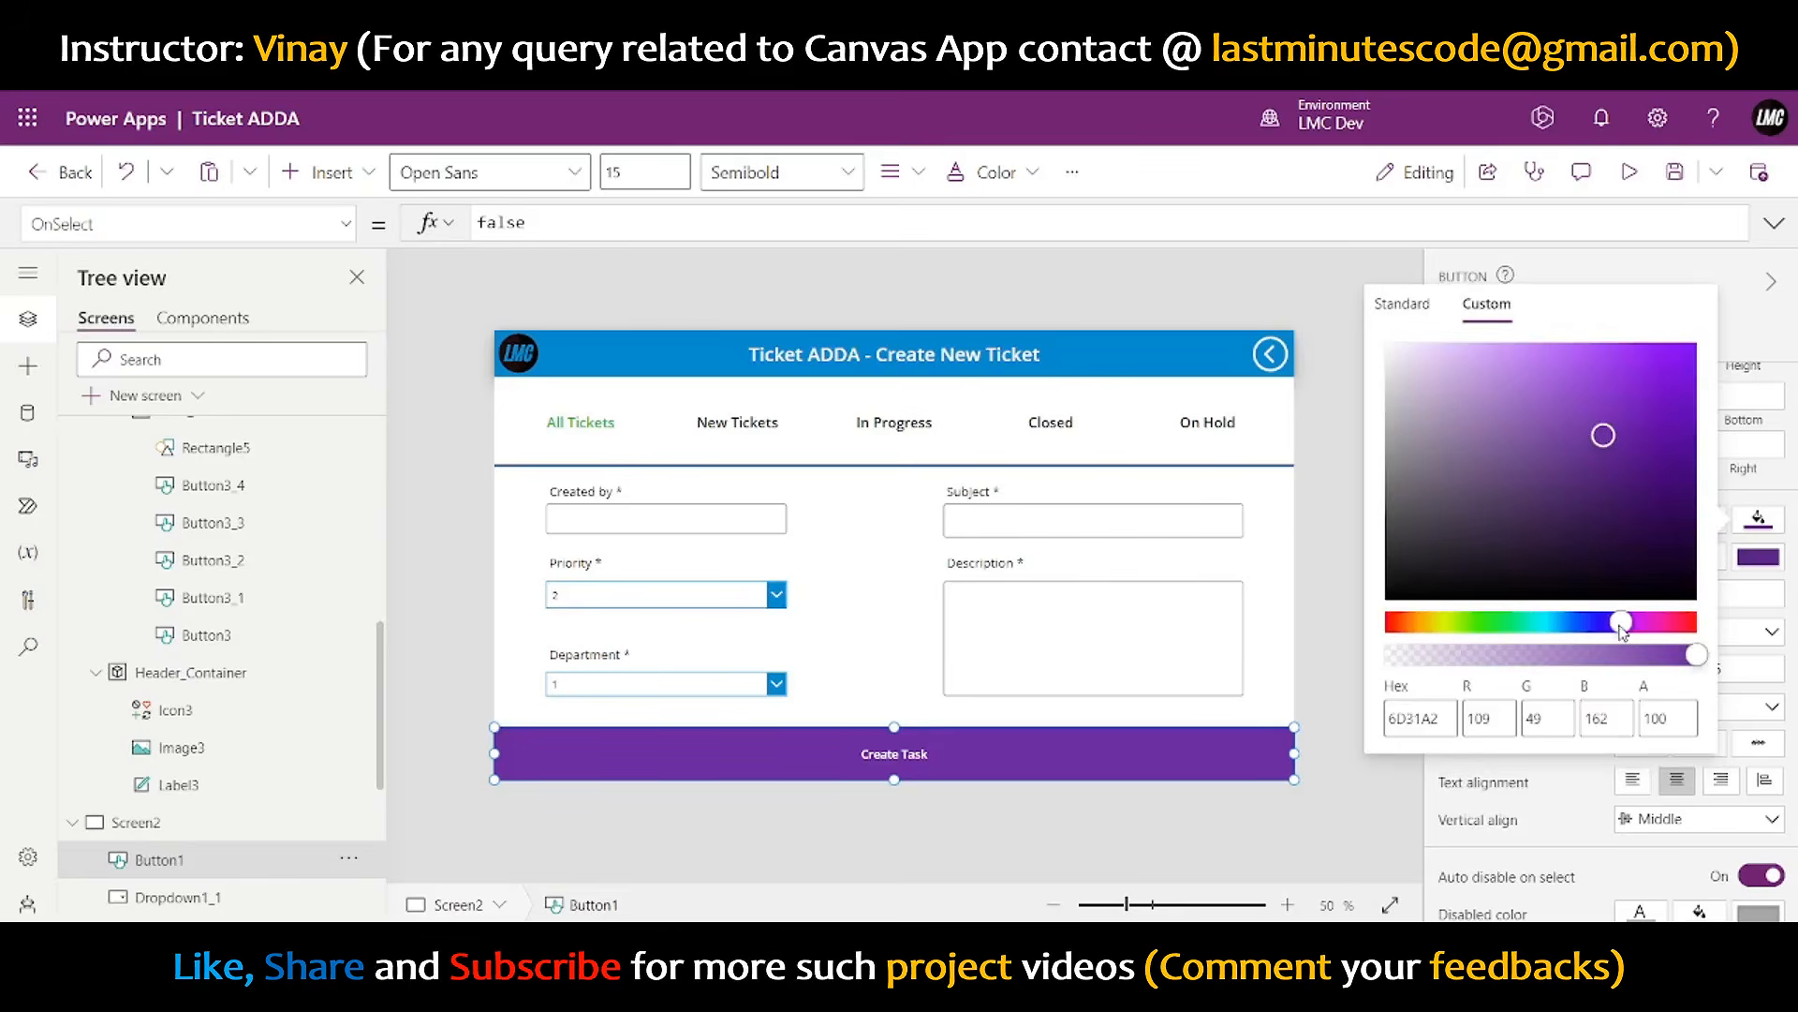
{"action": "left_click_drag", "start_coordinate": [1621, 626], "coordinate": [1633, 623]}
{"action": "left_click_drag", "start_coordinate": [1603, 439], "coordinate": [1640, 430]}
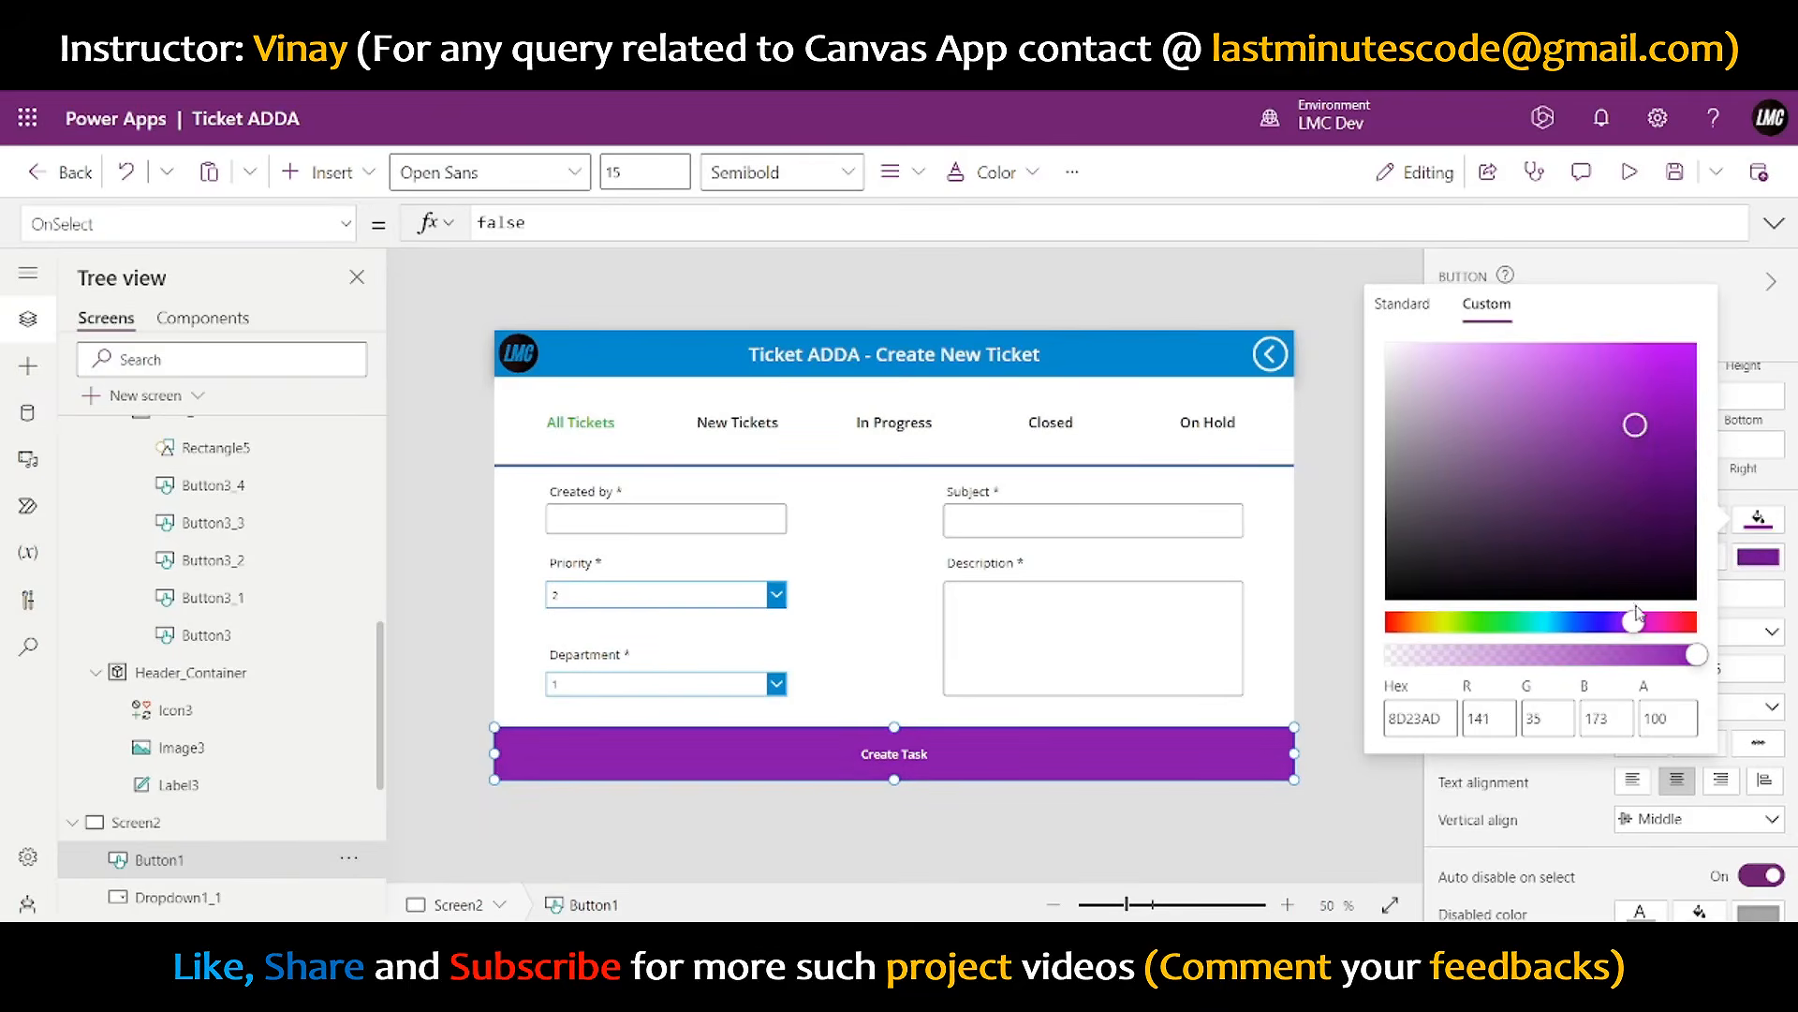
{"action": "left_click_drag", "start_coordinate": [1636, 616], "coordinate": [1649, 631]}
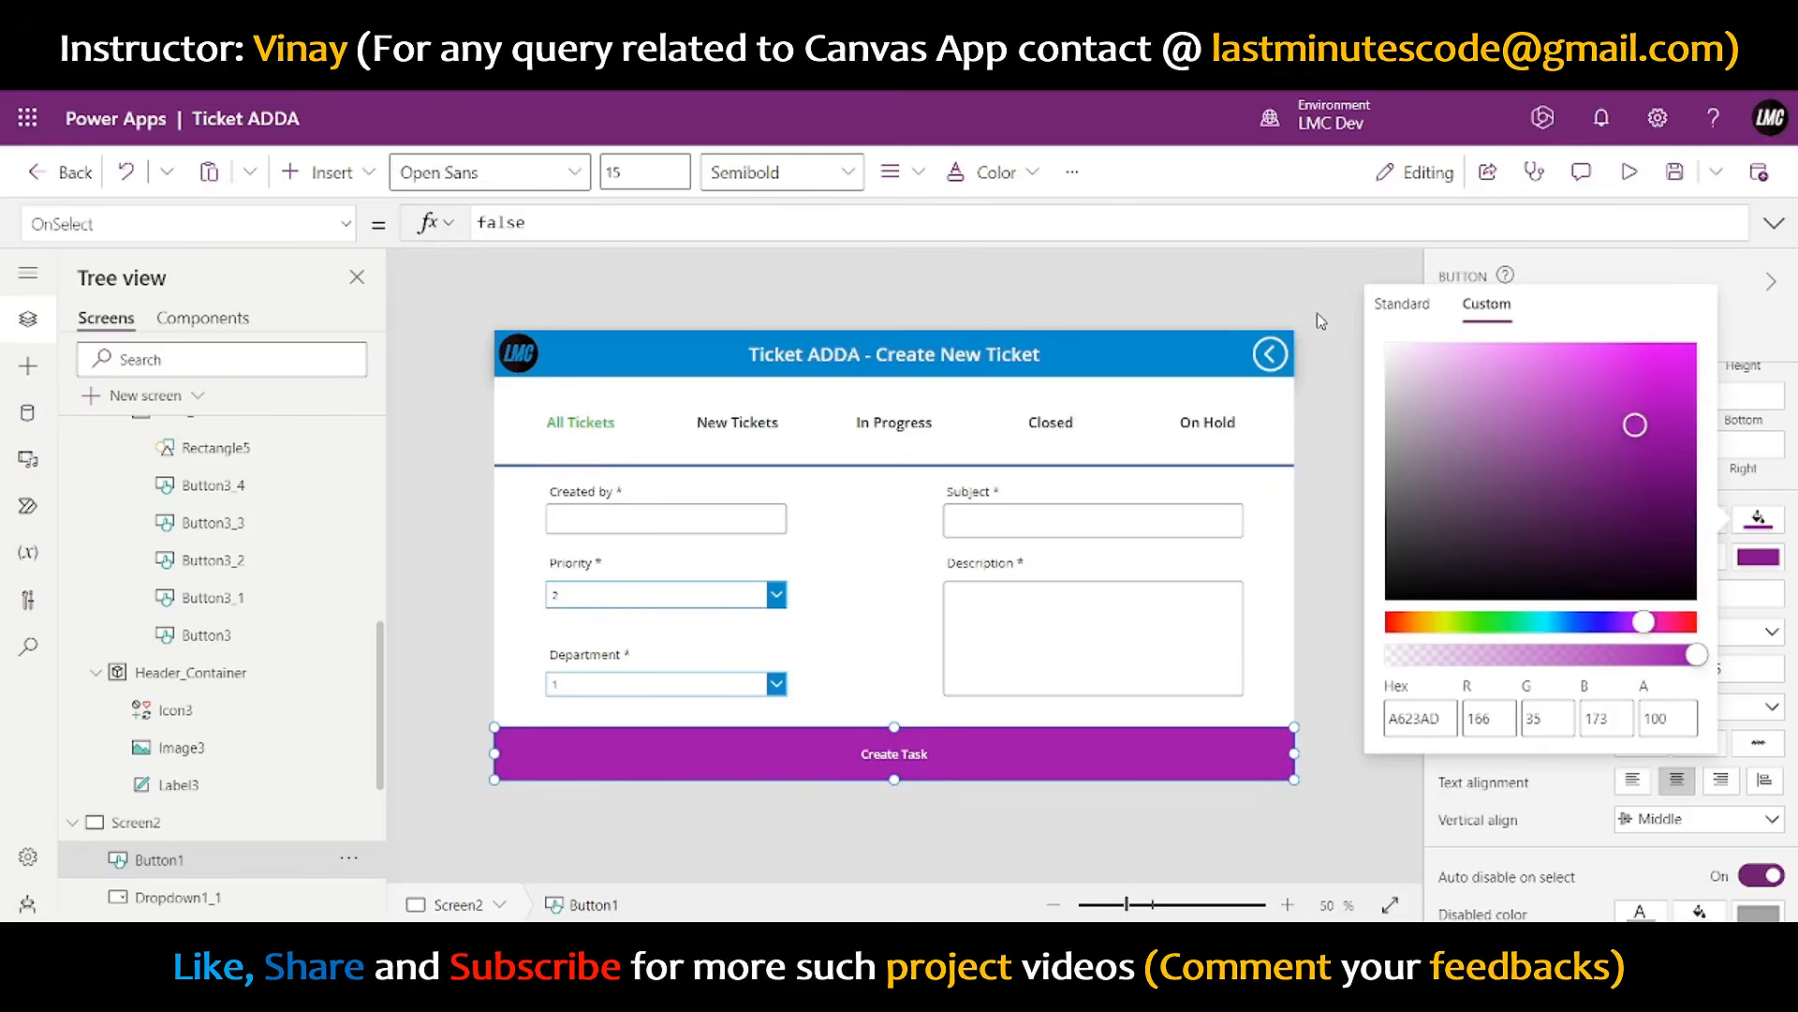
- Set the Create Task button's fill to the standard amber color and darken it slightly to hex EBB000
{"action": "left_click", "coordinate": [1402, 304]}
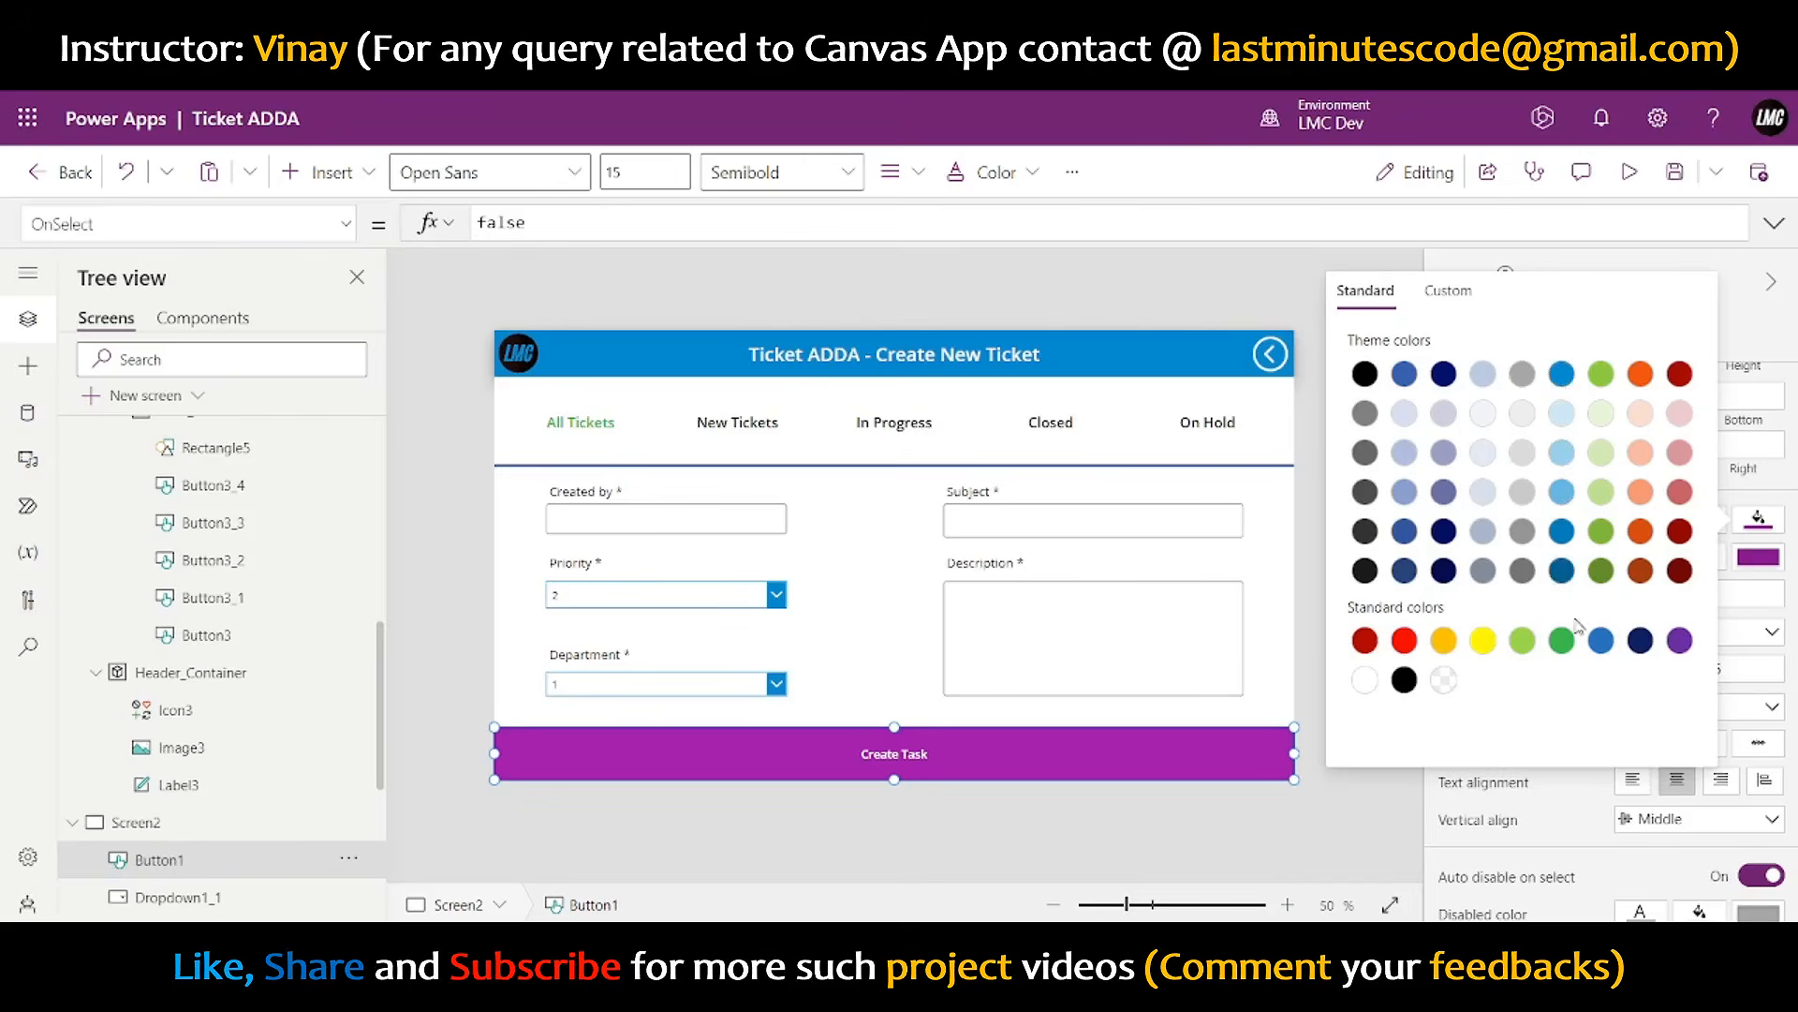
{"action": "left_click", "coordinate": [1442, 644]}
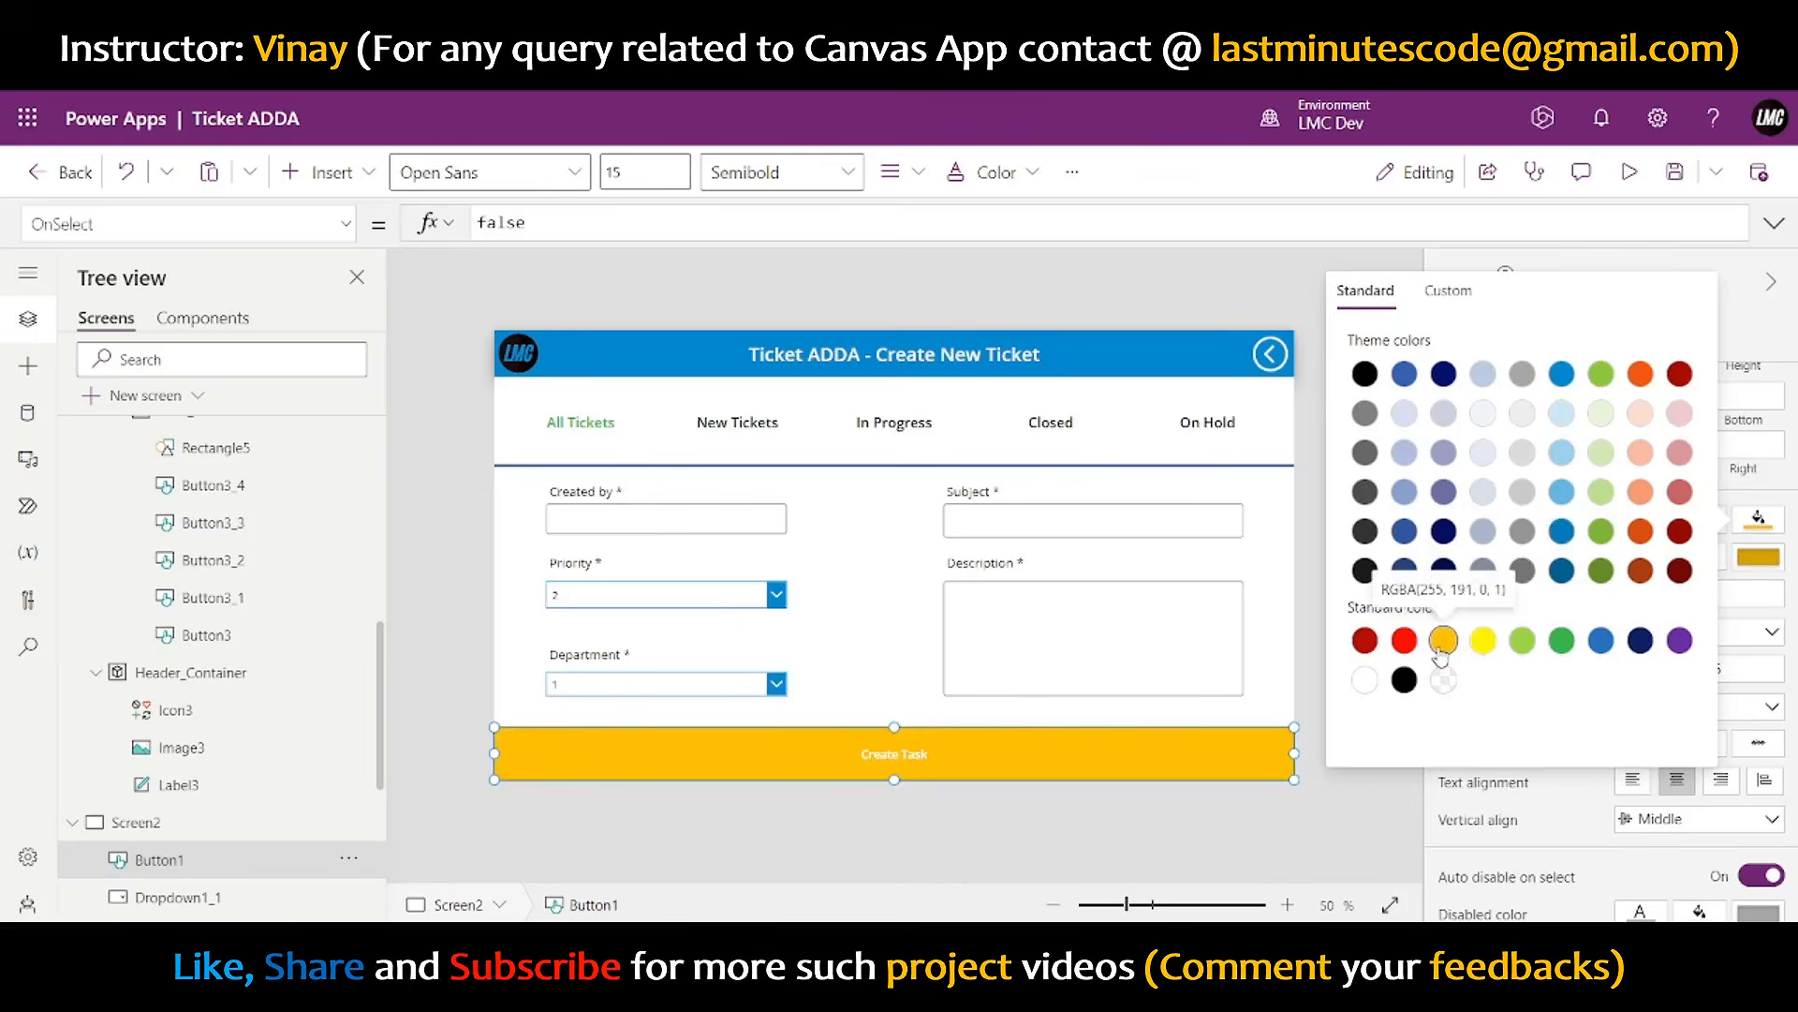
{"action": "left_click", "coordinate": [1451, 291]}
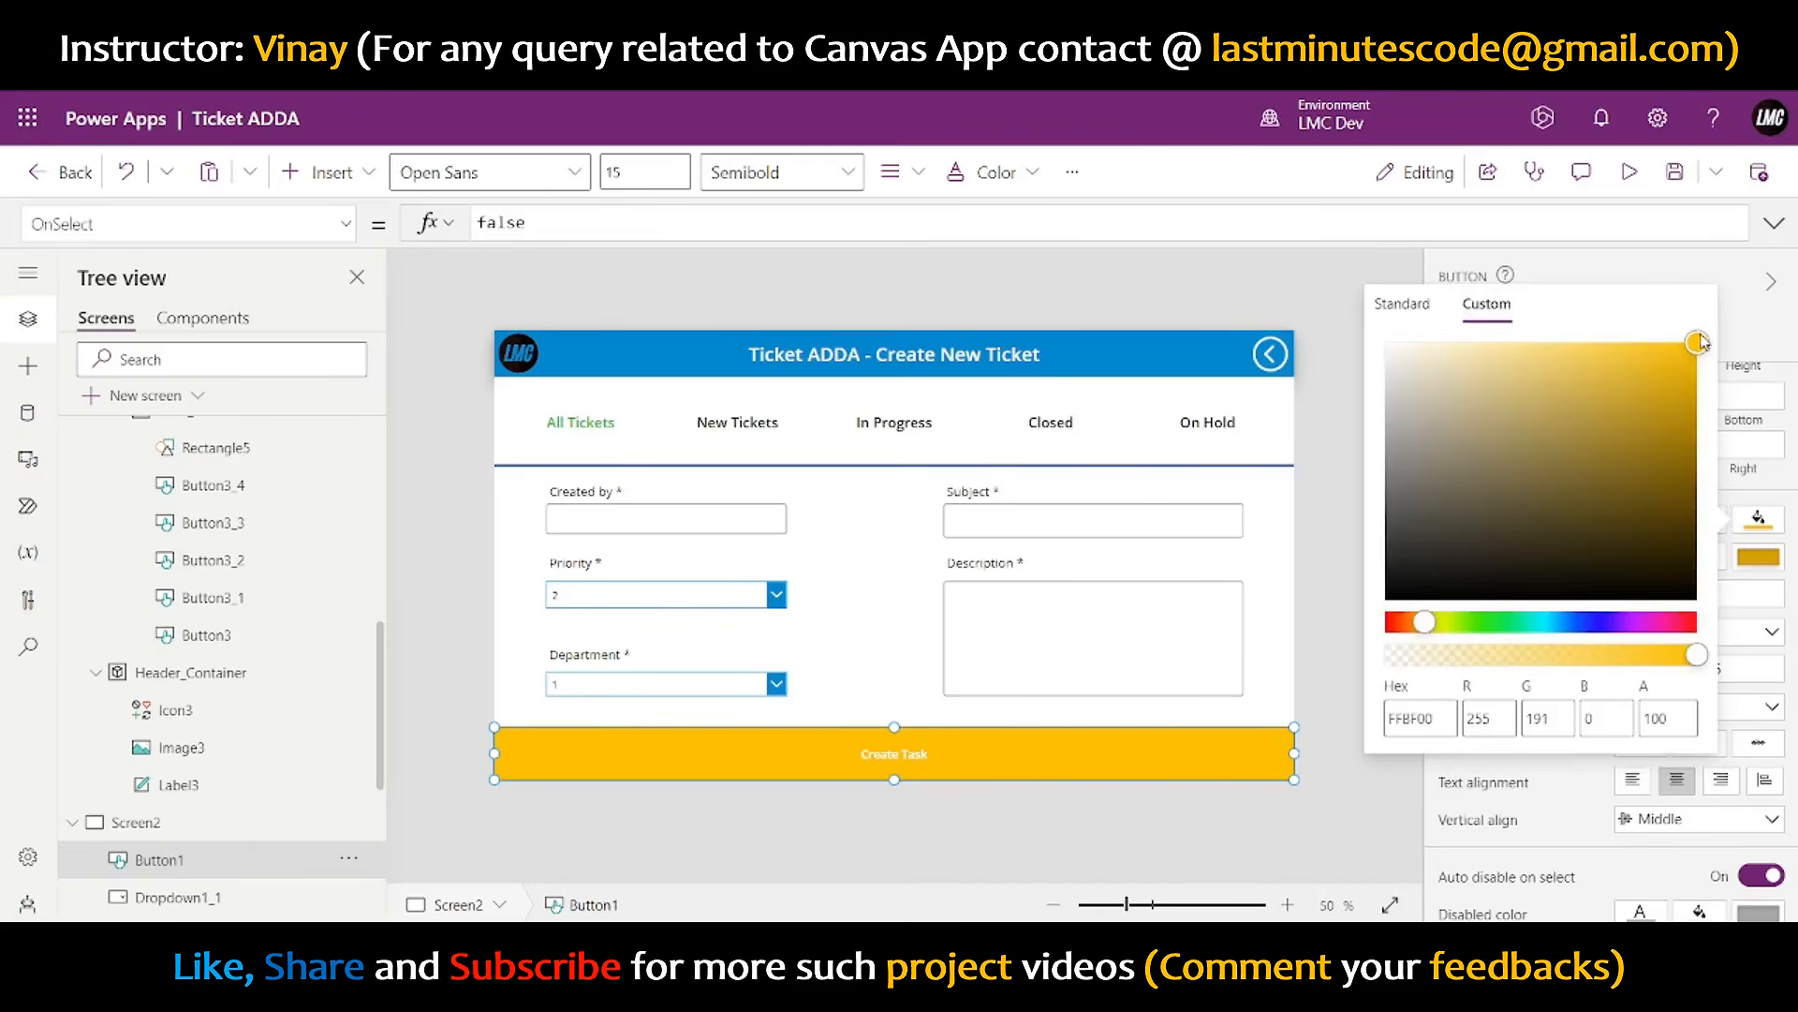
{"action": "left_click_drag", "start_coordinate": [1699, 341], "coordinate": [1697, 364]}
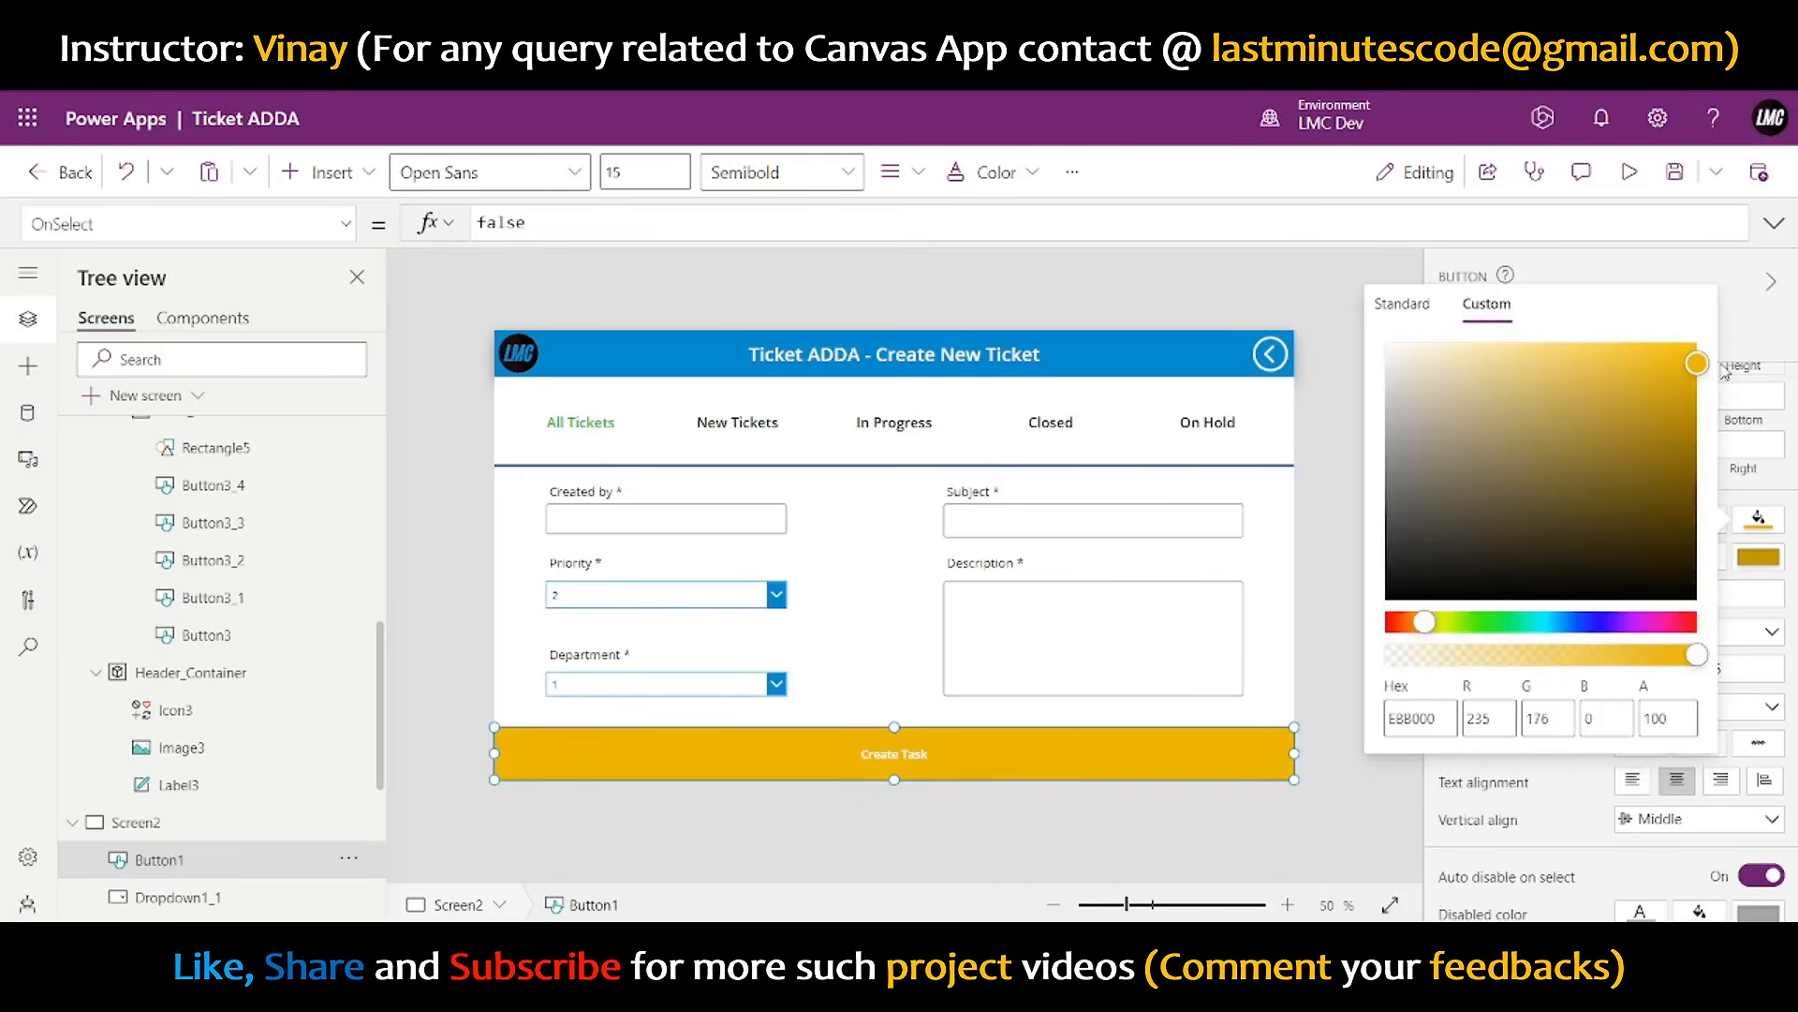
{"action": "left_click", "coordinate": [1324, 389]}
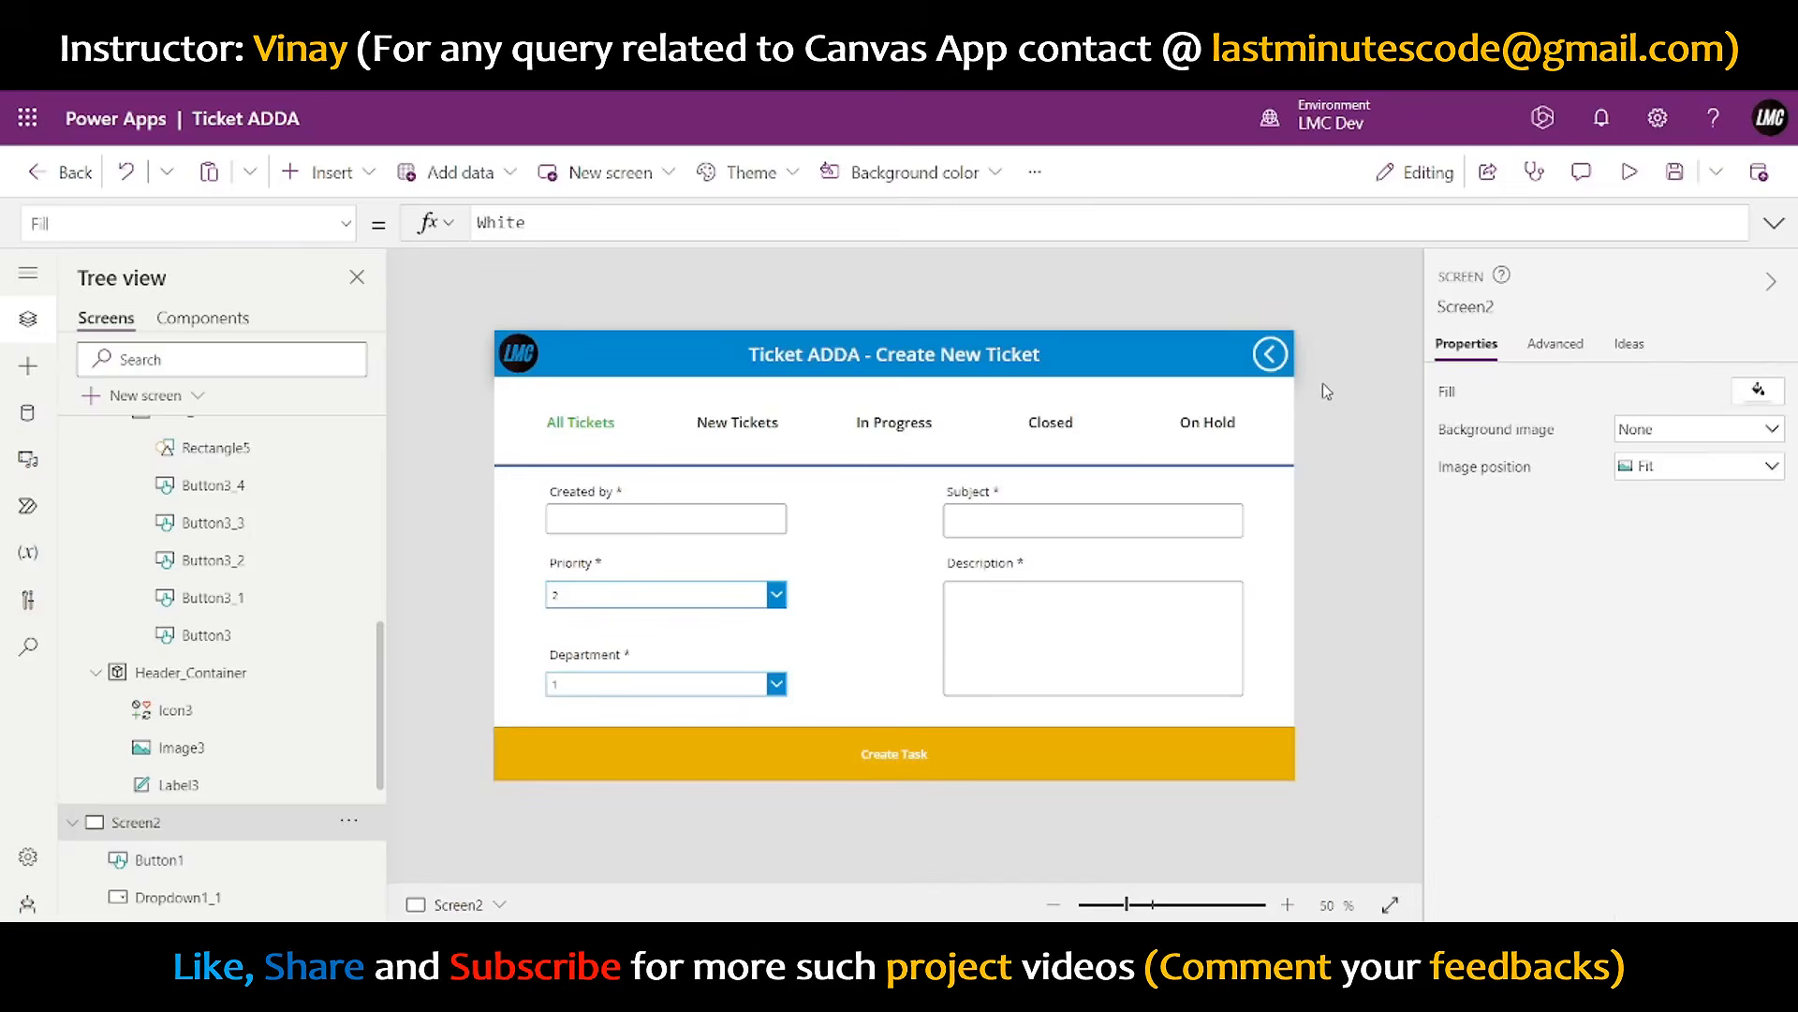
- Try font size 24 on the Create Task button and preview the app to check it
{"action": "left_click", "coordinate": [1157, 747]}
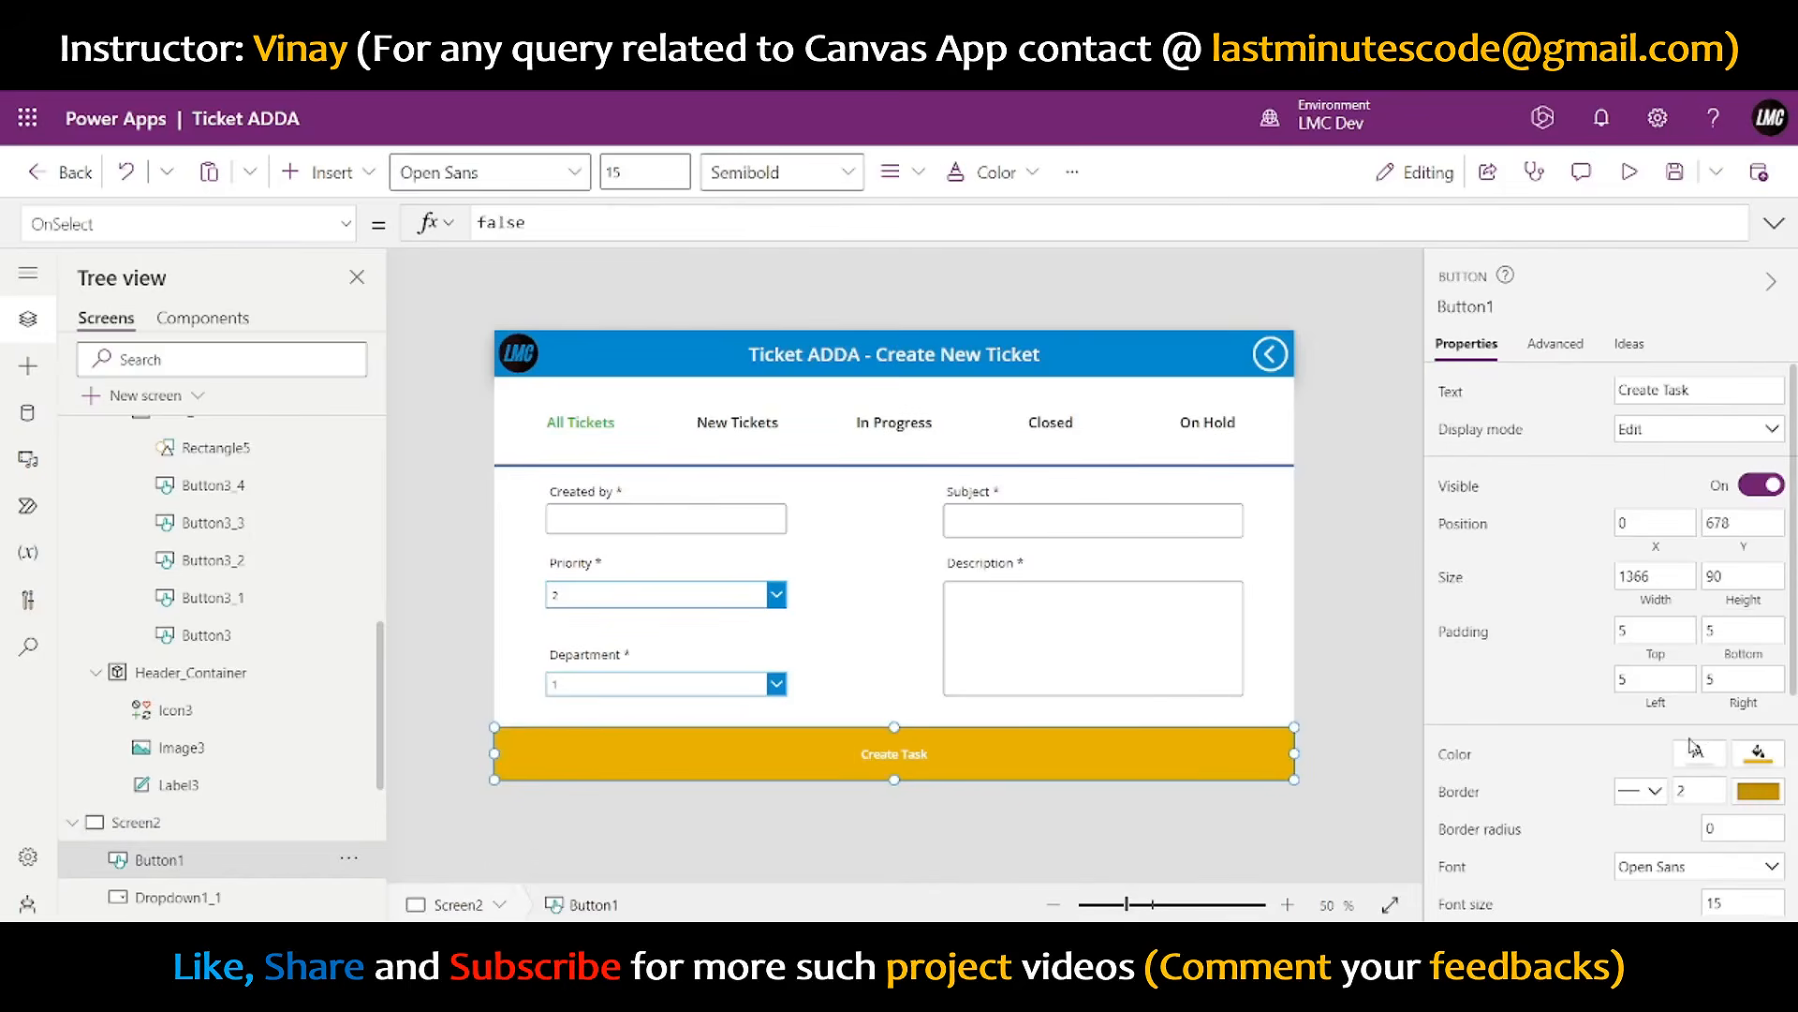
{"action": "scroll", "coordinate": [1676, 375], "scroll_direction": "down", "scroll_amount": 3}
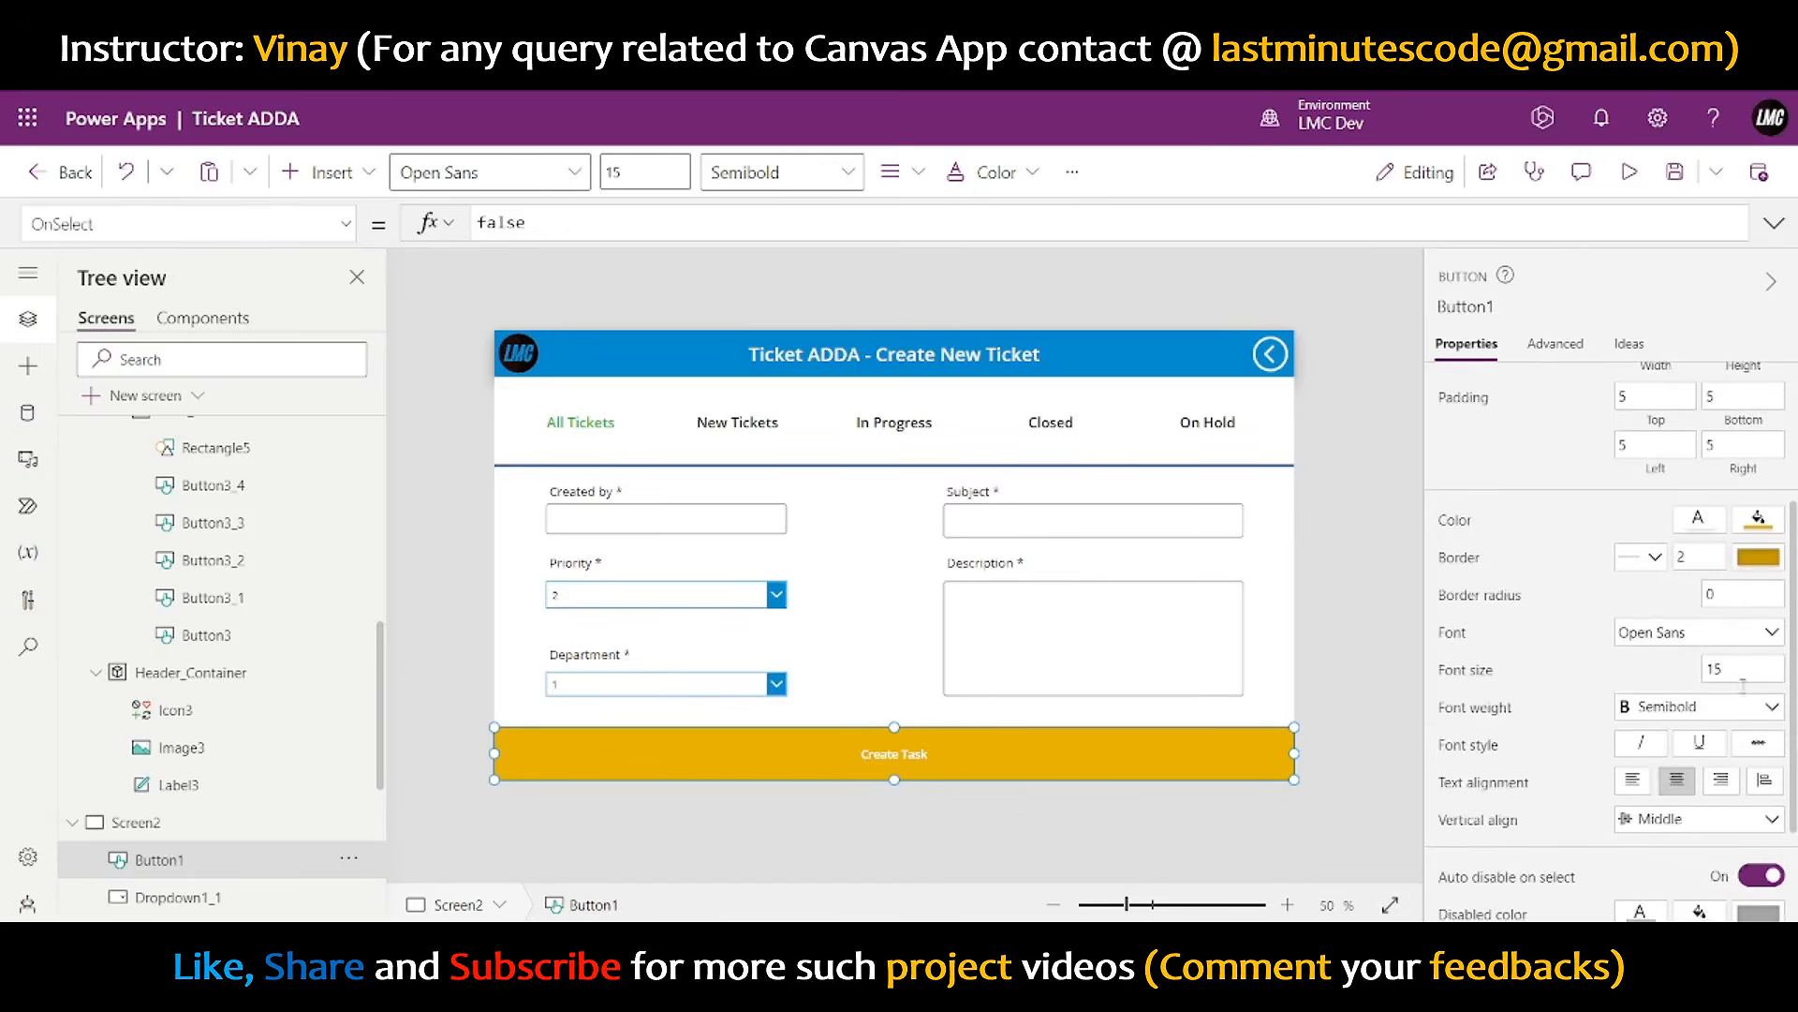
{"action": "left_click", "coordinate": [1736, 668]}
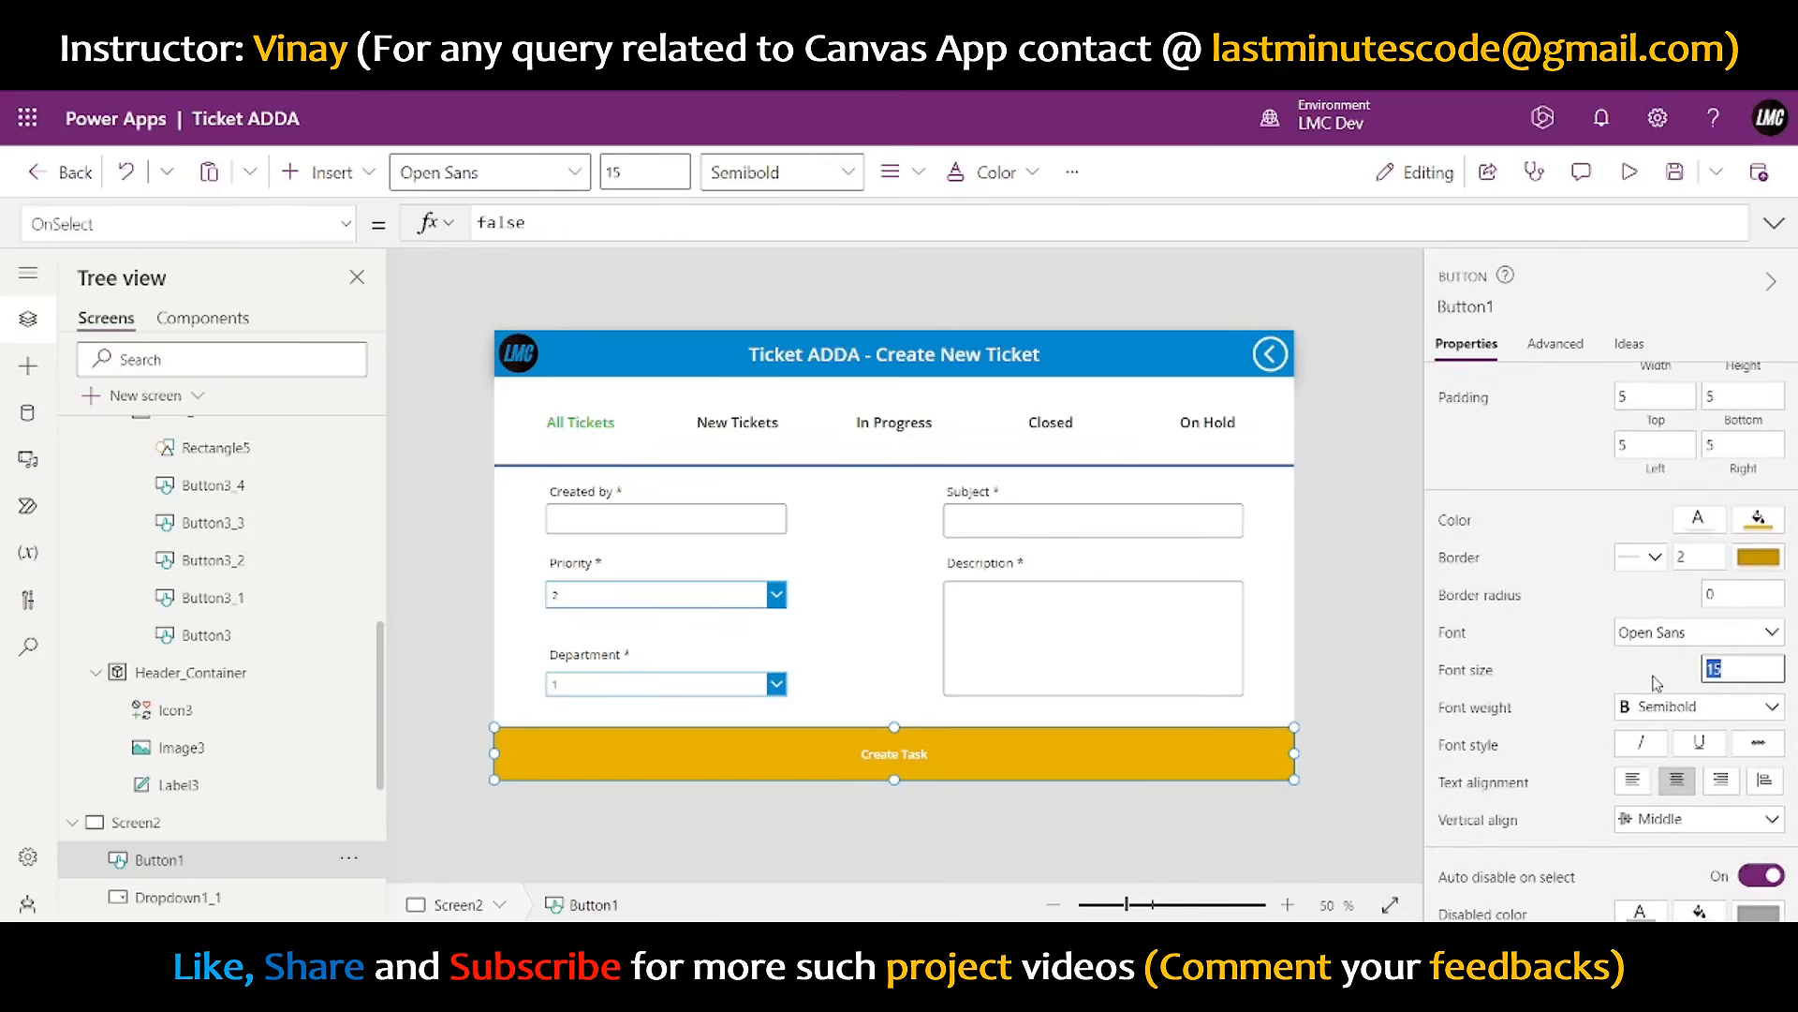
{"action": "type", "text": "24"}
{"action": "key", "text": "Return"}
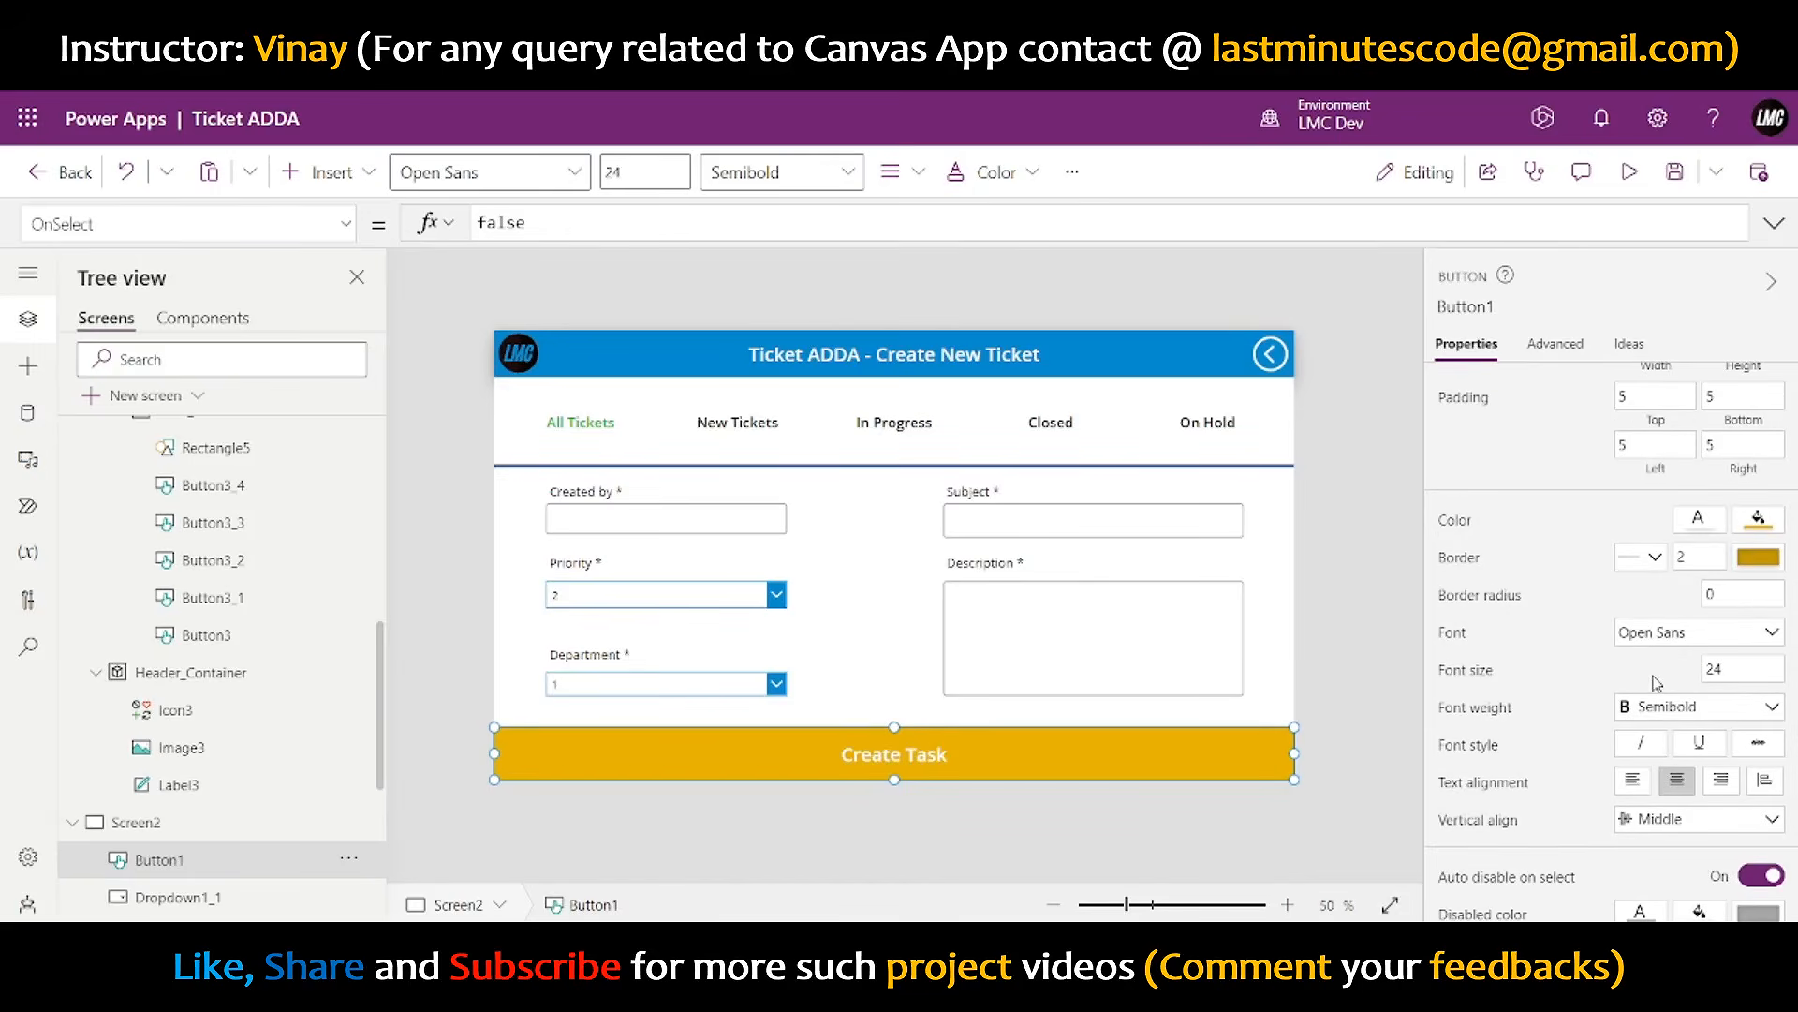
{"action": "left_click", "coordinate": [1354, 646]}
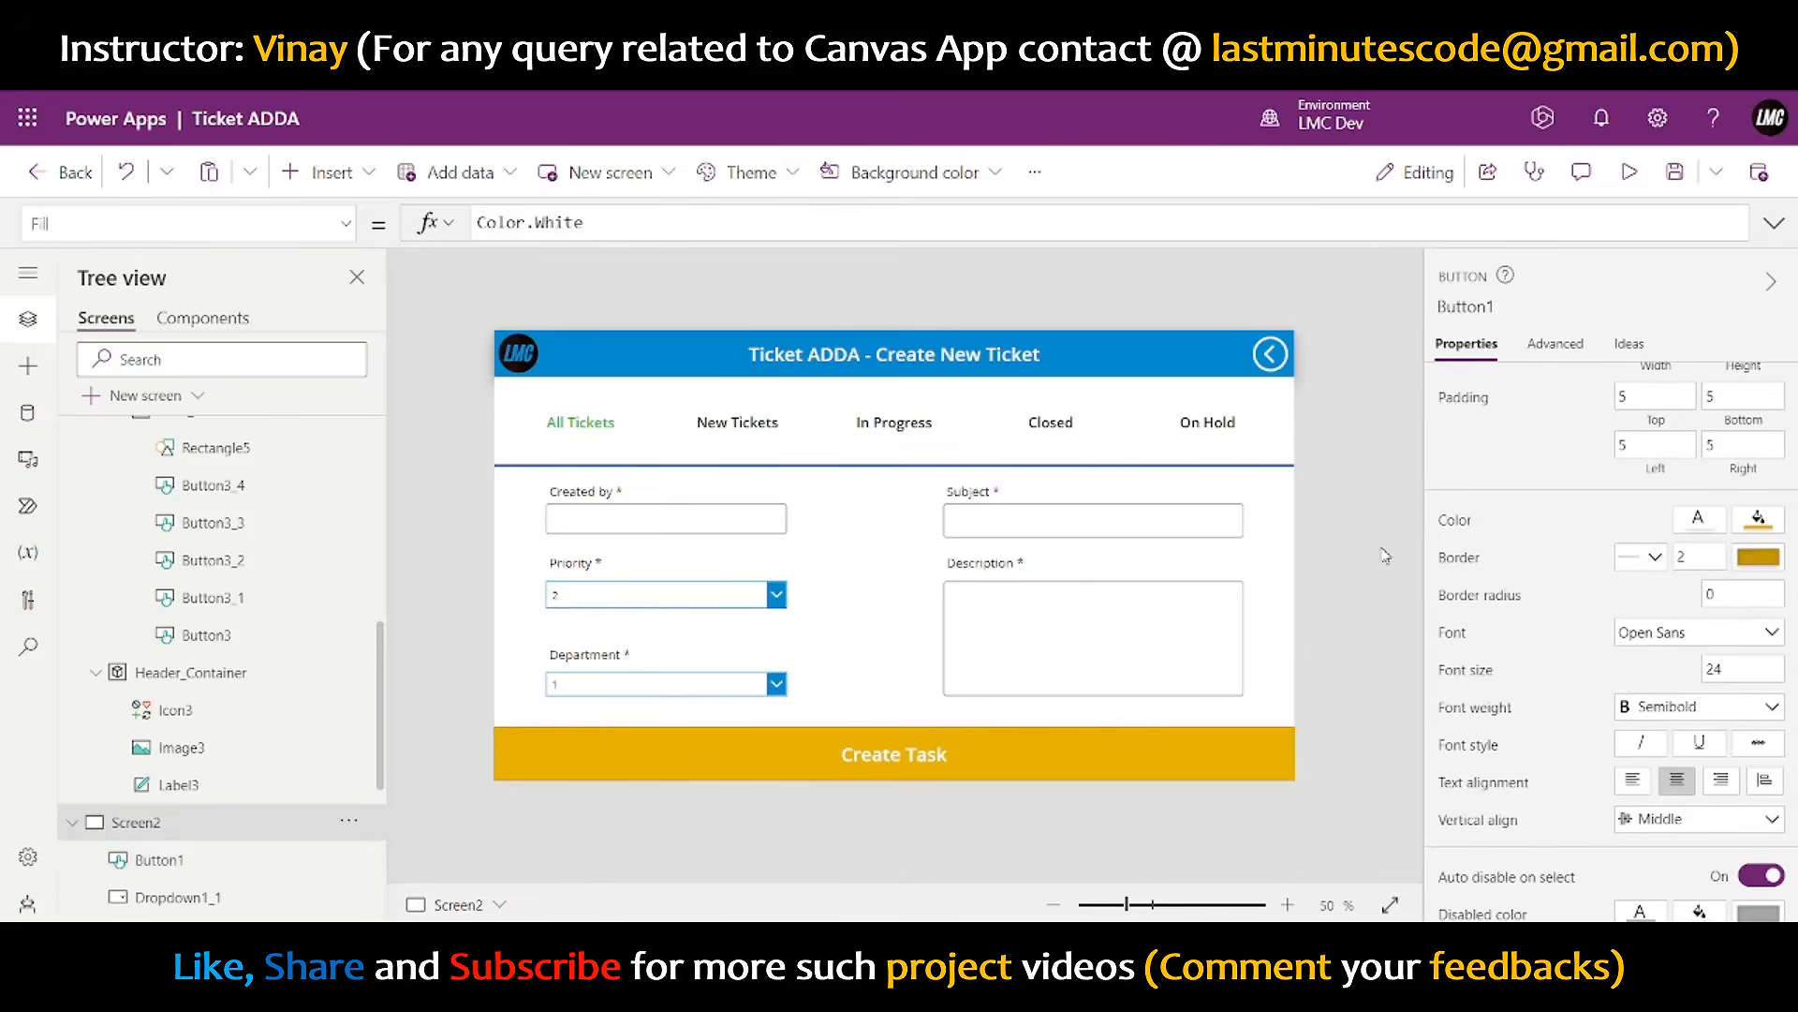
{"action": "left_click", "coordinate": [1630, 172]}
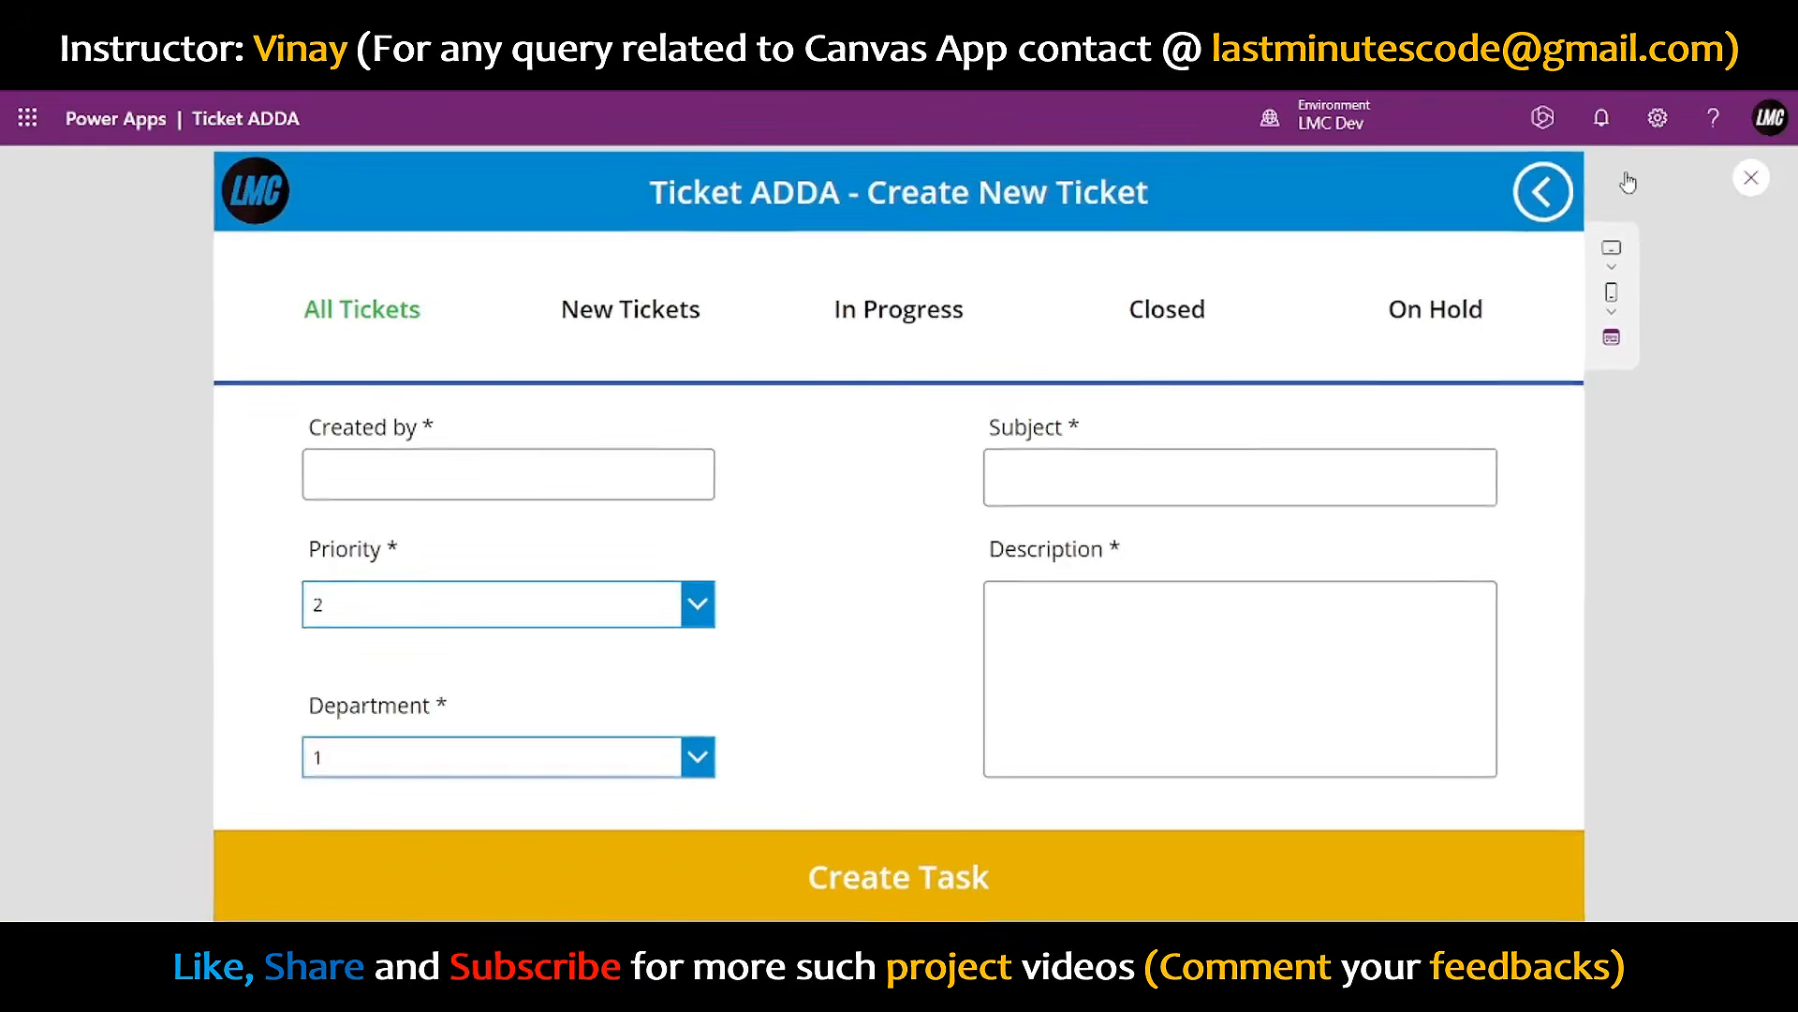
{"action": "left_click", "coordinate": [1758, 190]}
- Set the Create Task button's height to 70 and move it flush with the screen's lower edge, at Y 698
{"action": "left_click", "coordinate": [1238, 766]}
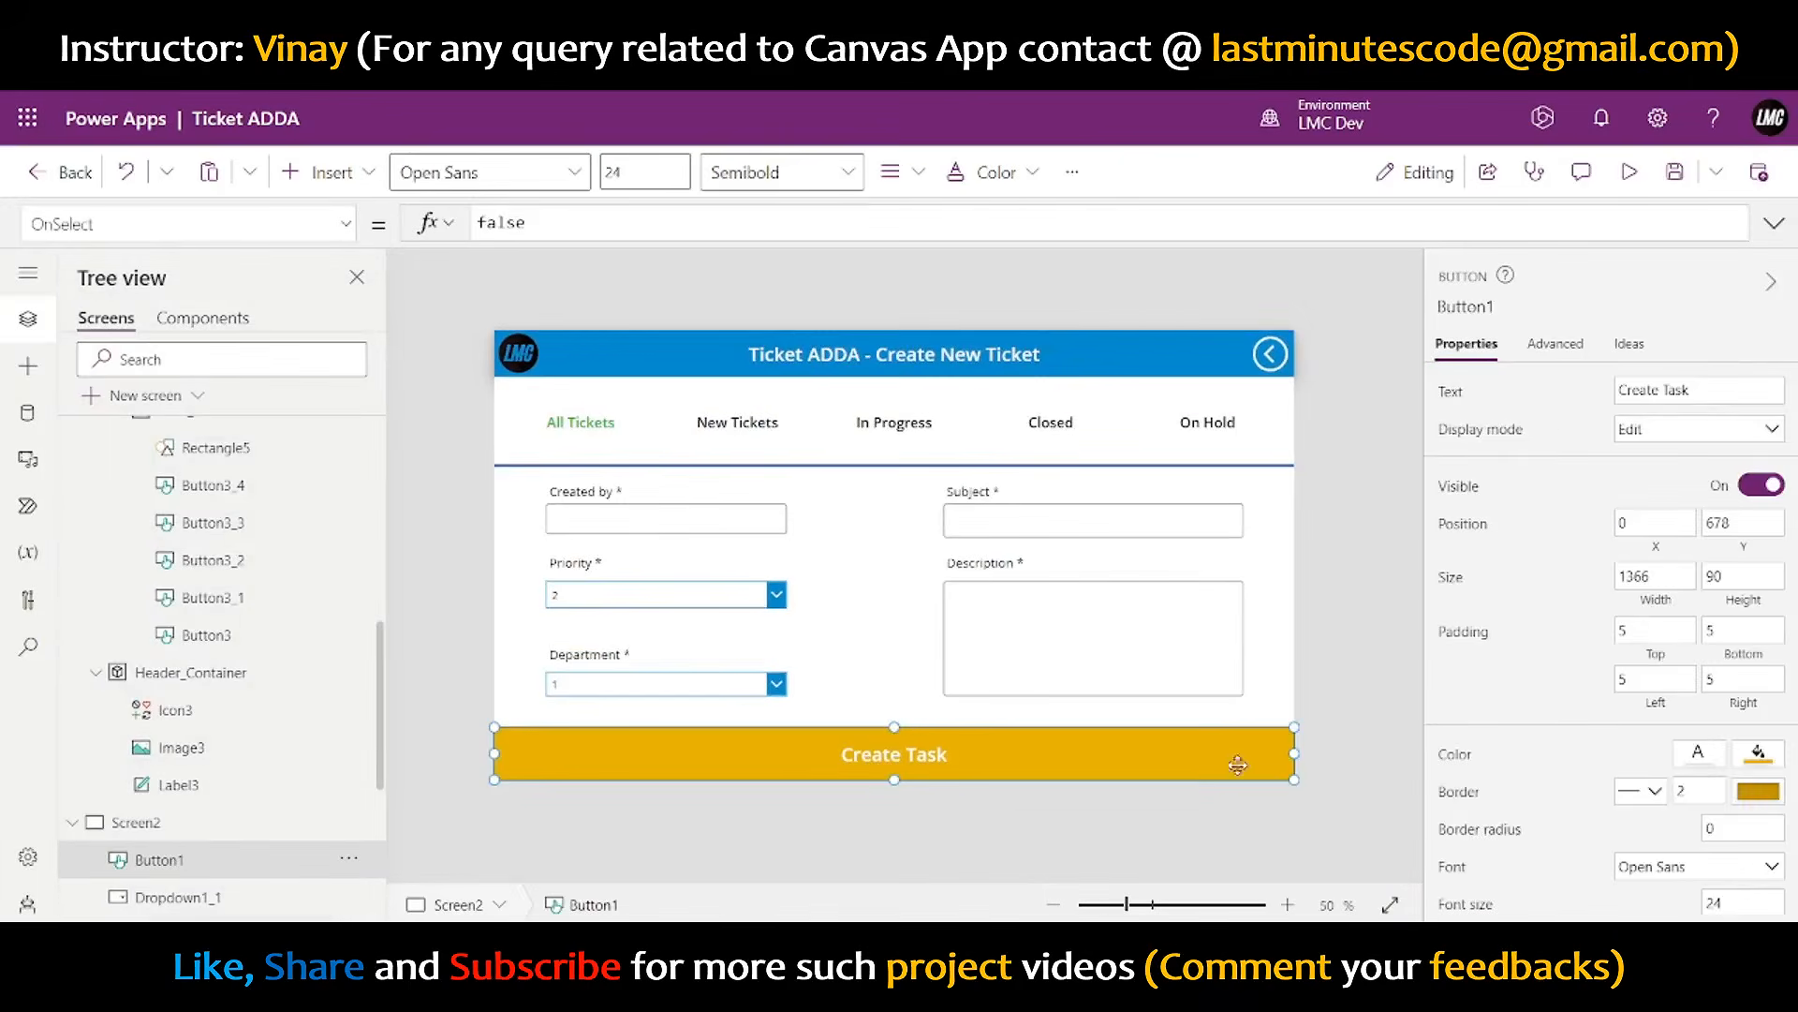
{"action": "left_click", "coordinate": [1723, 575]}
{"action": "type", "text": "70"}
{"action": "left_click", "coordinate": [1575, 599]}
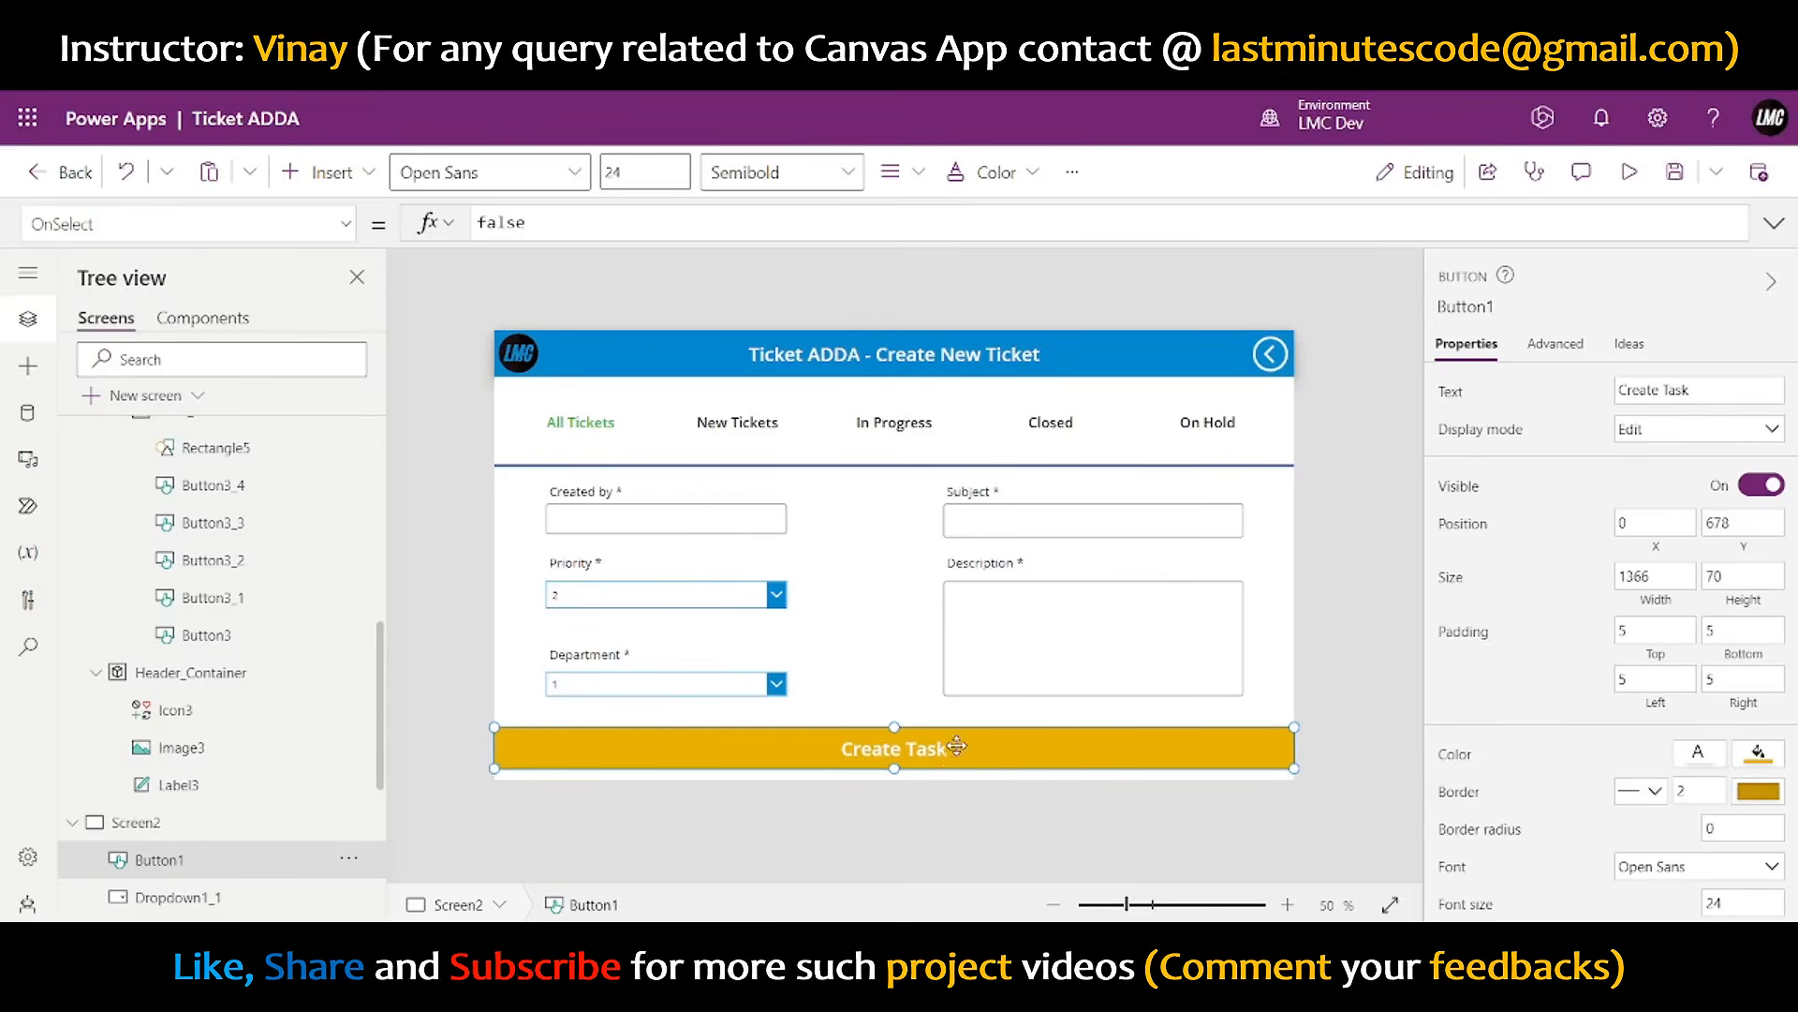
{"action": "left_click_drag", "start_coordinate": [970, 736], "coordinate": [970, 752]}
- Try font size 20 on the Create Task button and check it in the app preview
{"action": "scroll", "coordinate": [1733, 562], "scroll_direction": "down", "scroll_amount": 4}
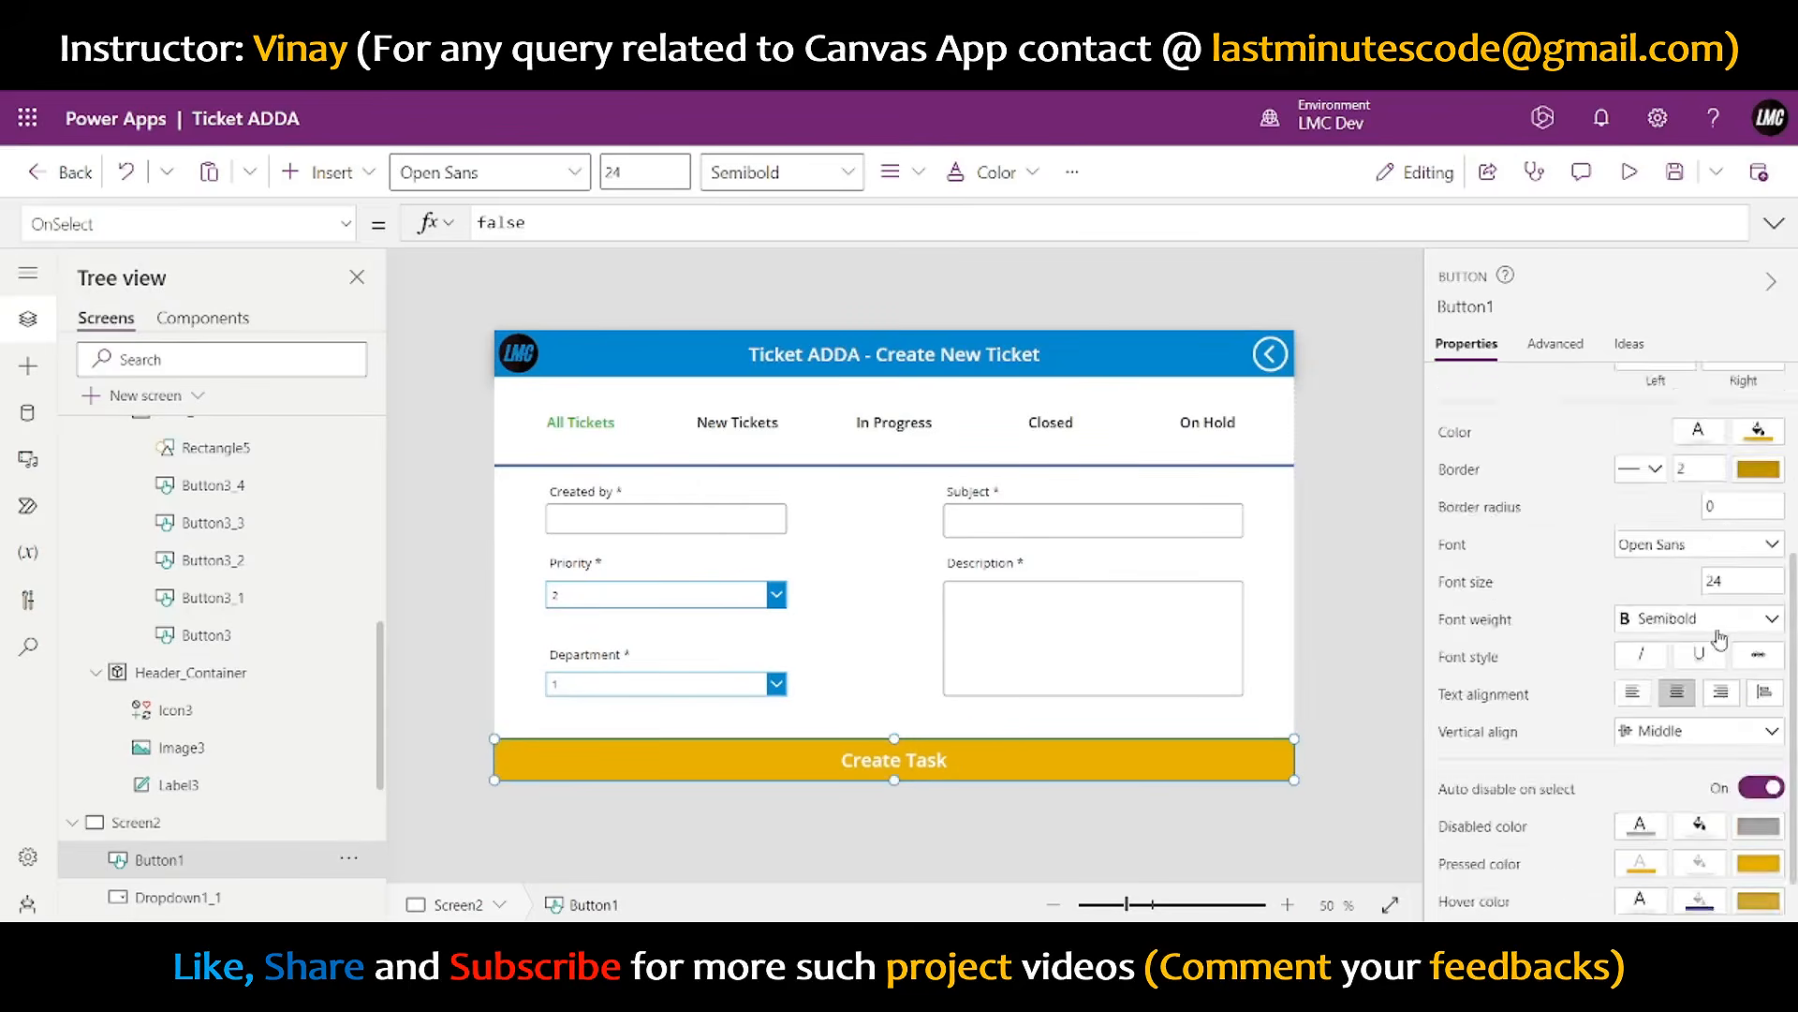
{"action": "left_click", "coordinate": [1731, 557]}
{"action": "type", "text": "20"}
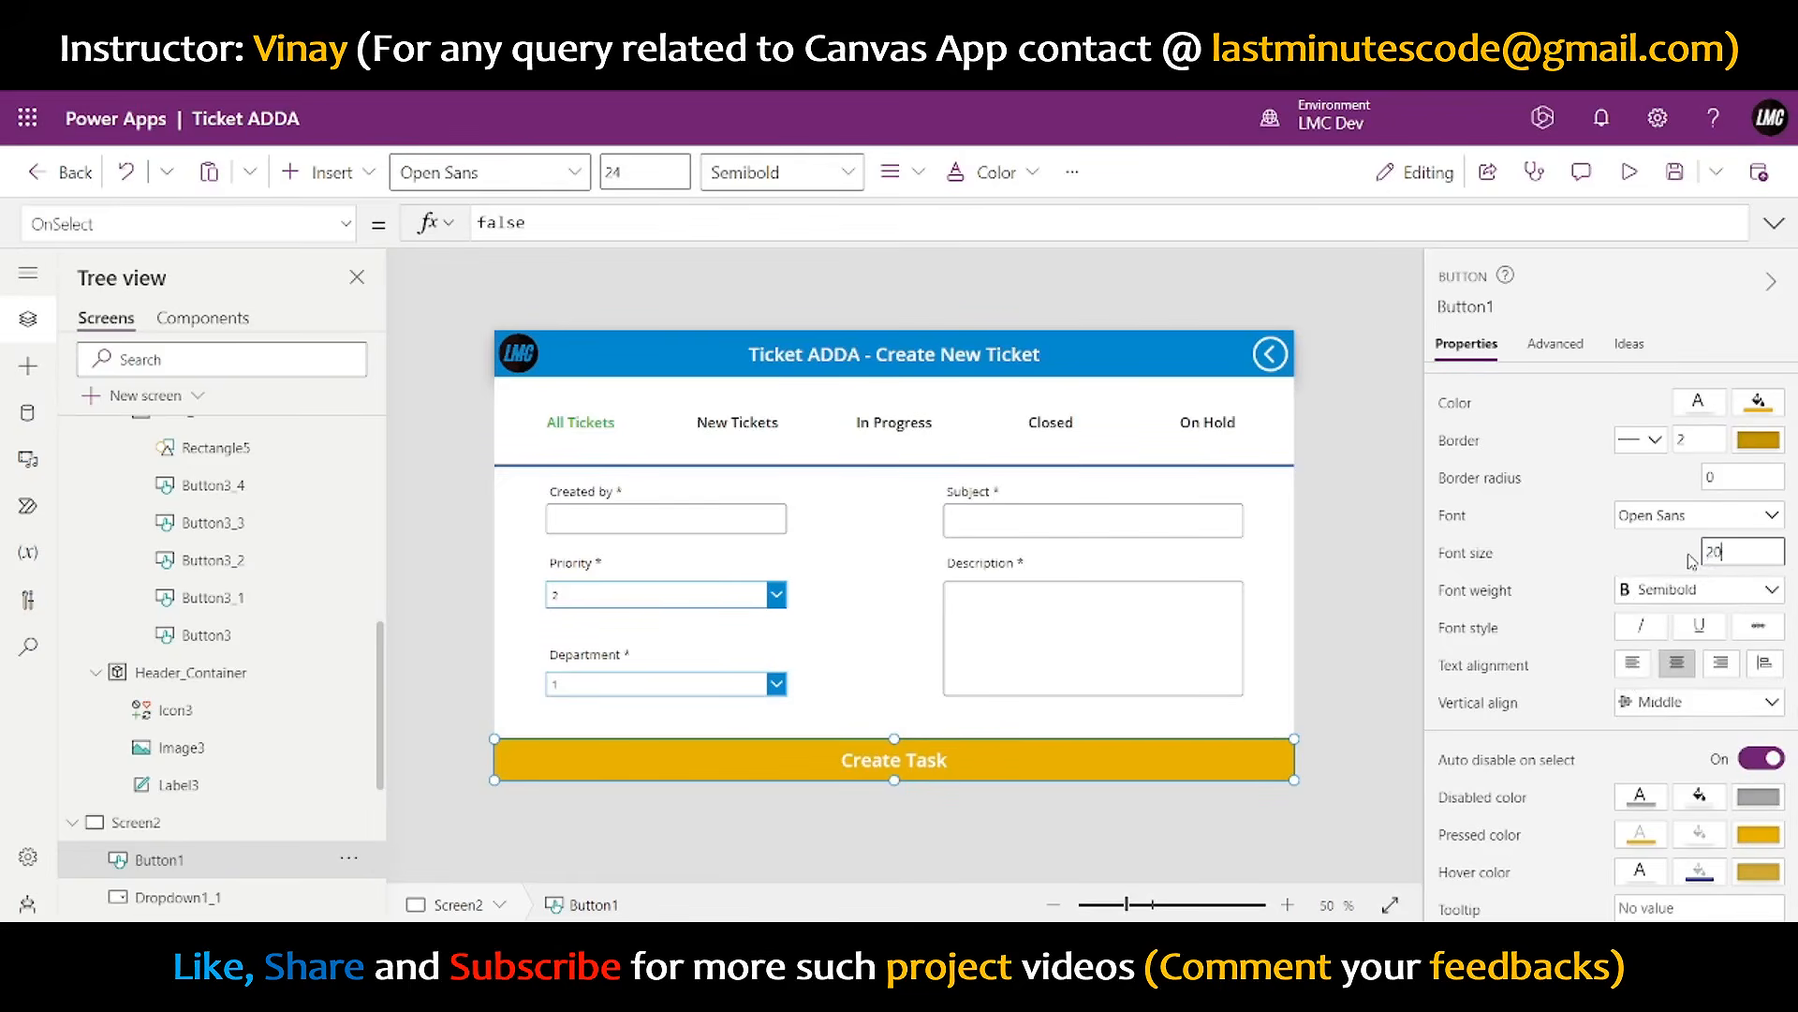
{"action": "key", "text": "Return"}
{"action": "left_click", "coordinate": [1629, 171]}
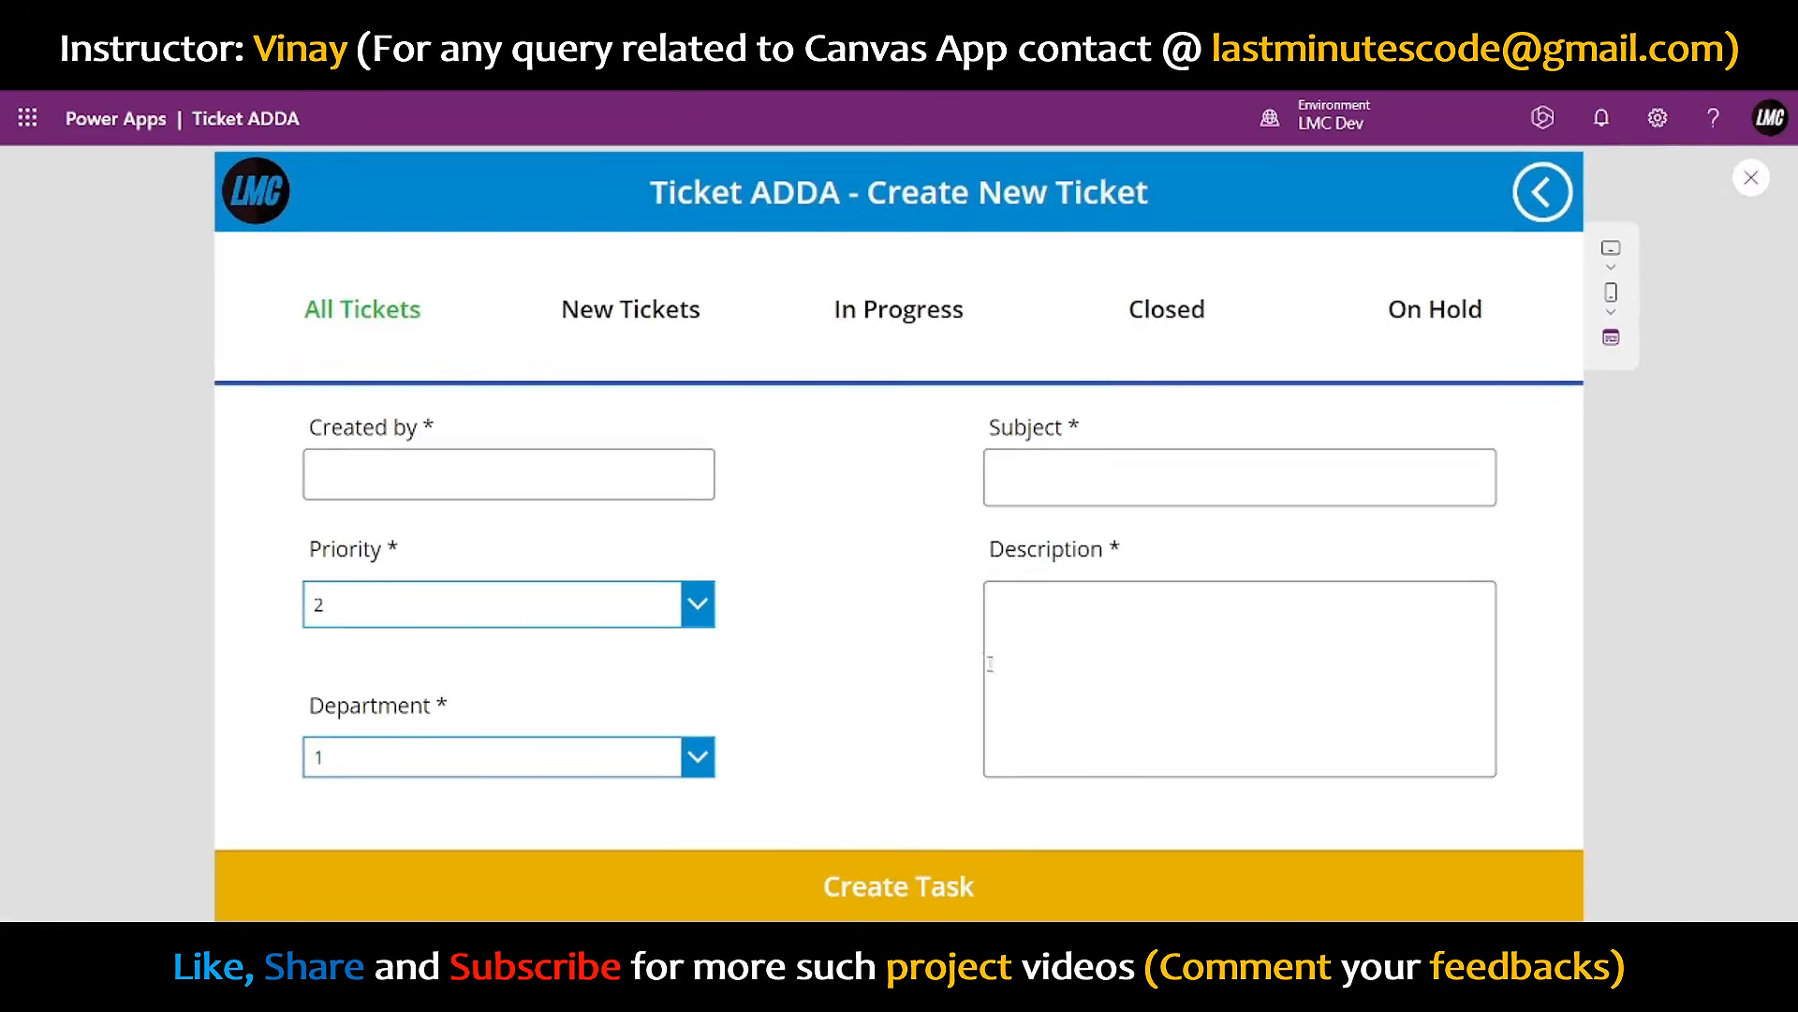
{"action": "left_click", "coordinate": [1751, 177]}
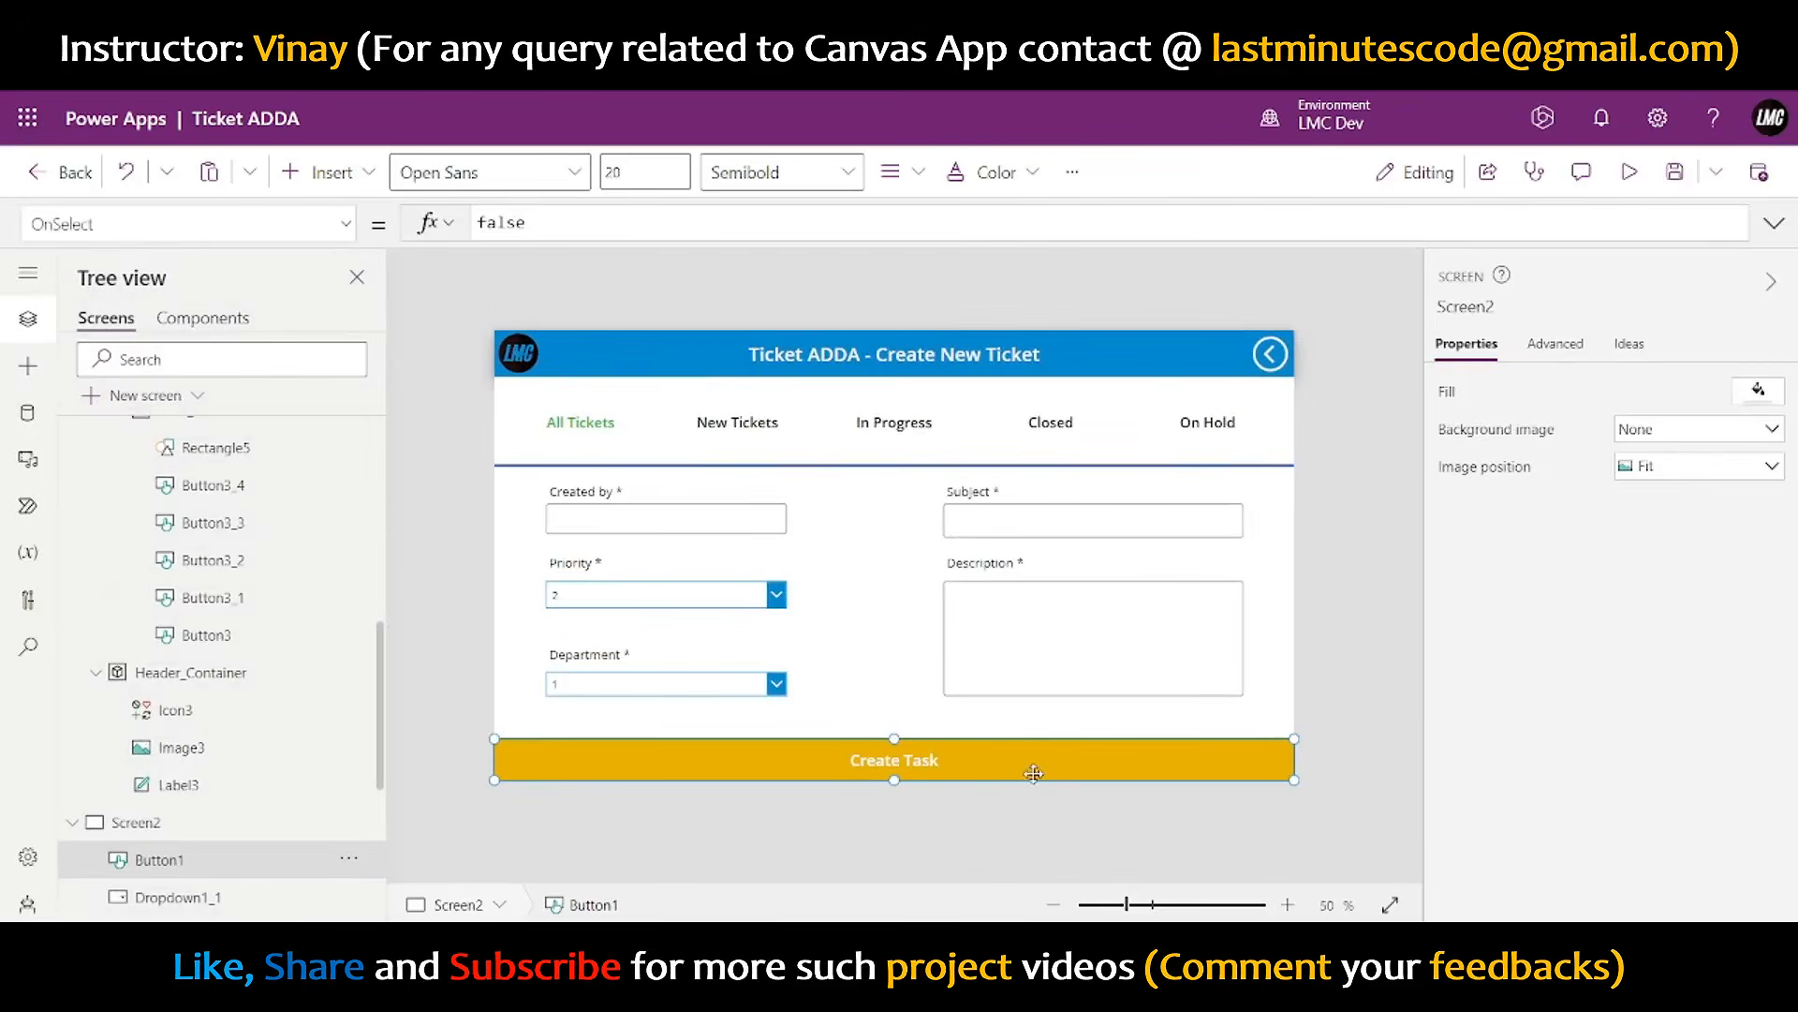
- Set the Create Task button's font size to 18 and preview the form
{"action": "scroll", "coordinate": [1708, 717], "scroll_direction": "down", "scroll_amount": 4}
{"action": "double_click", "coordinate": [1708, 551]}
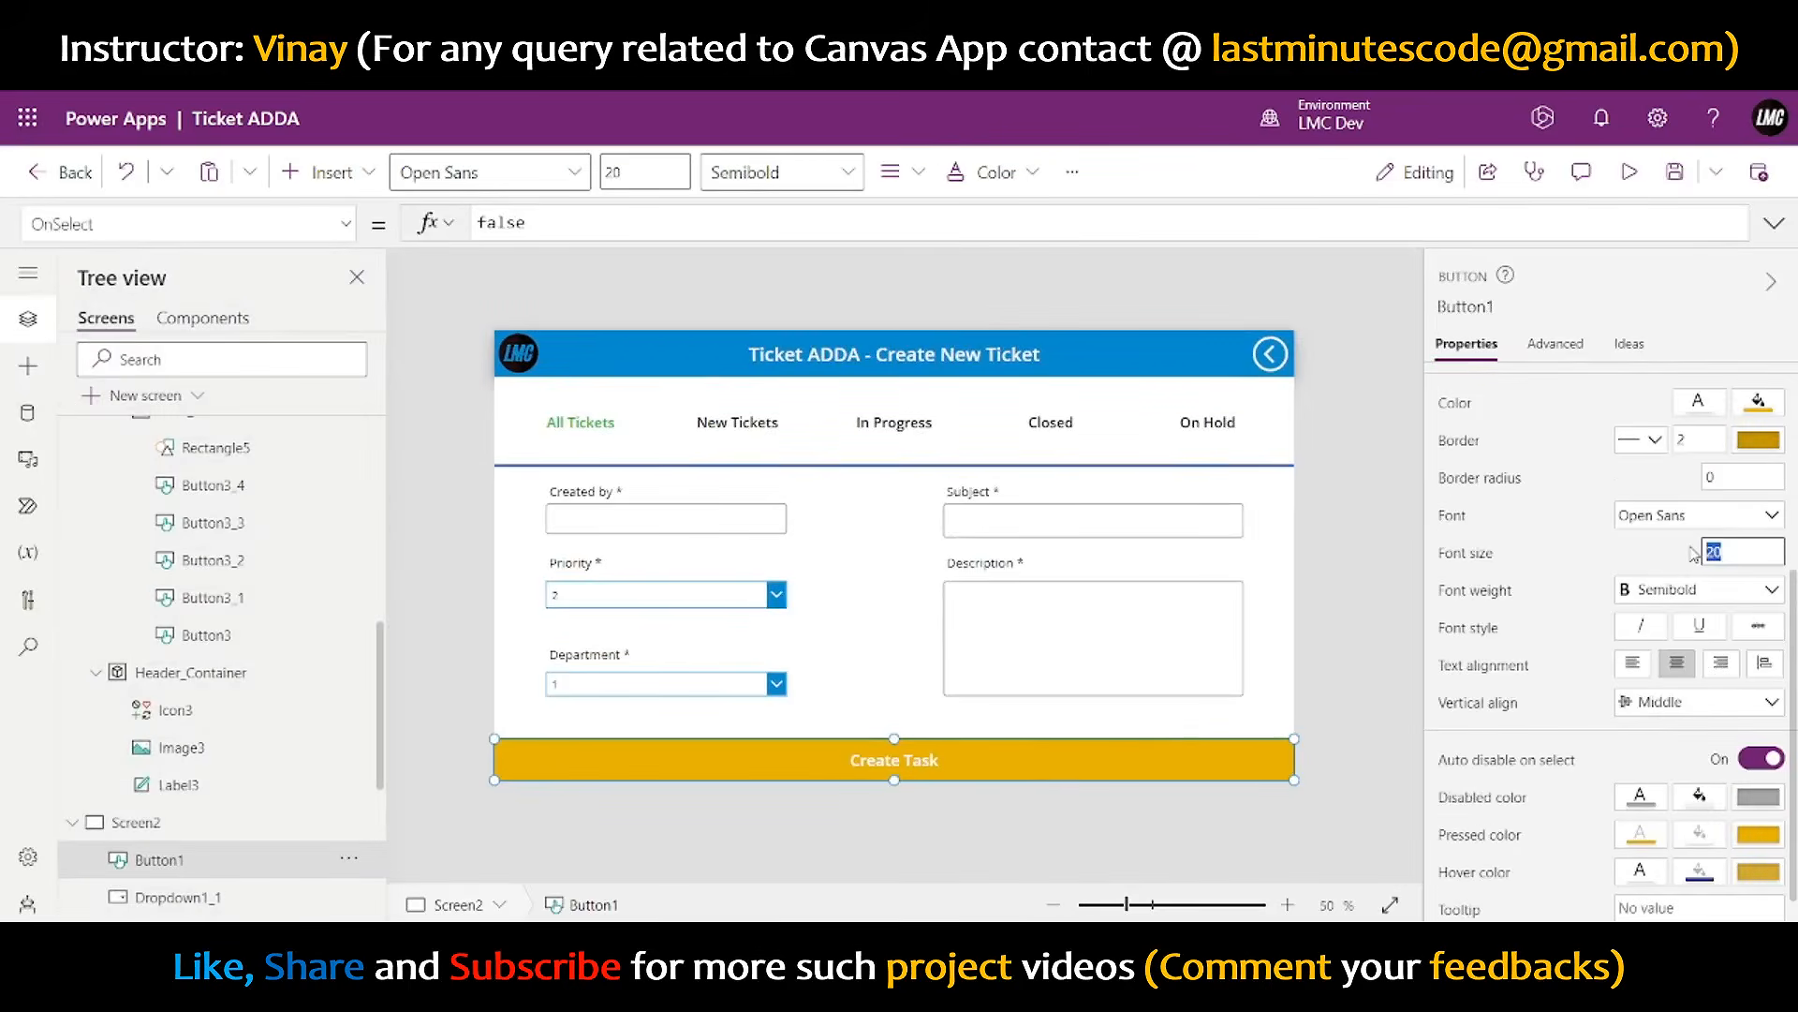
{"action": "type", "text": "18"}
{"action": "key", "text": "Return"}
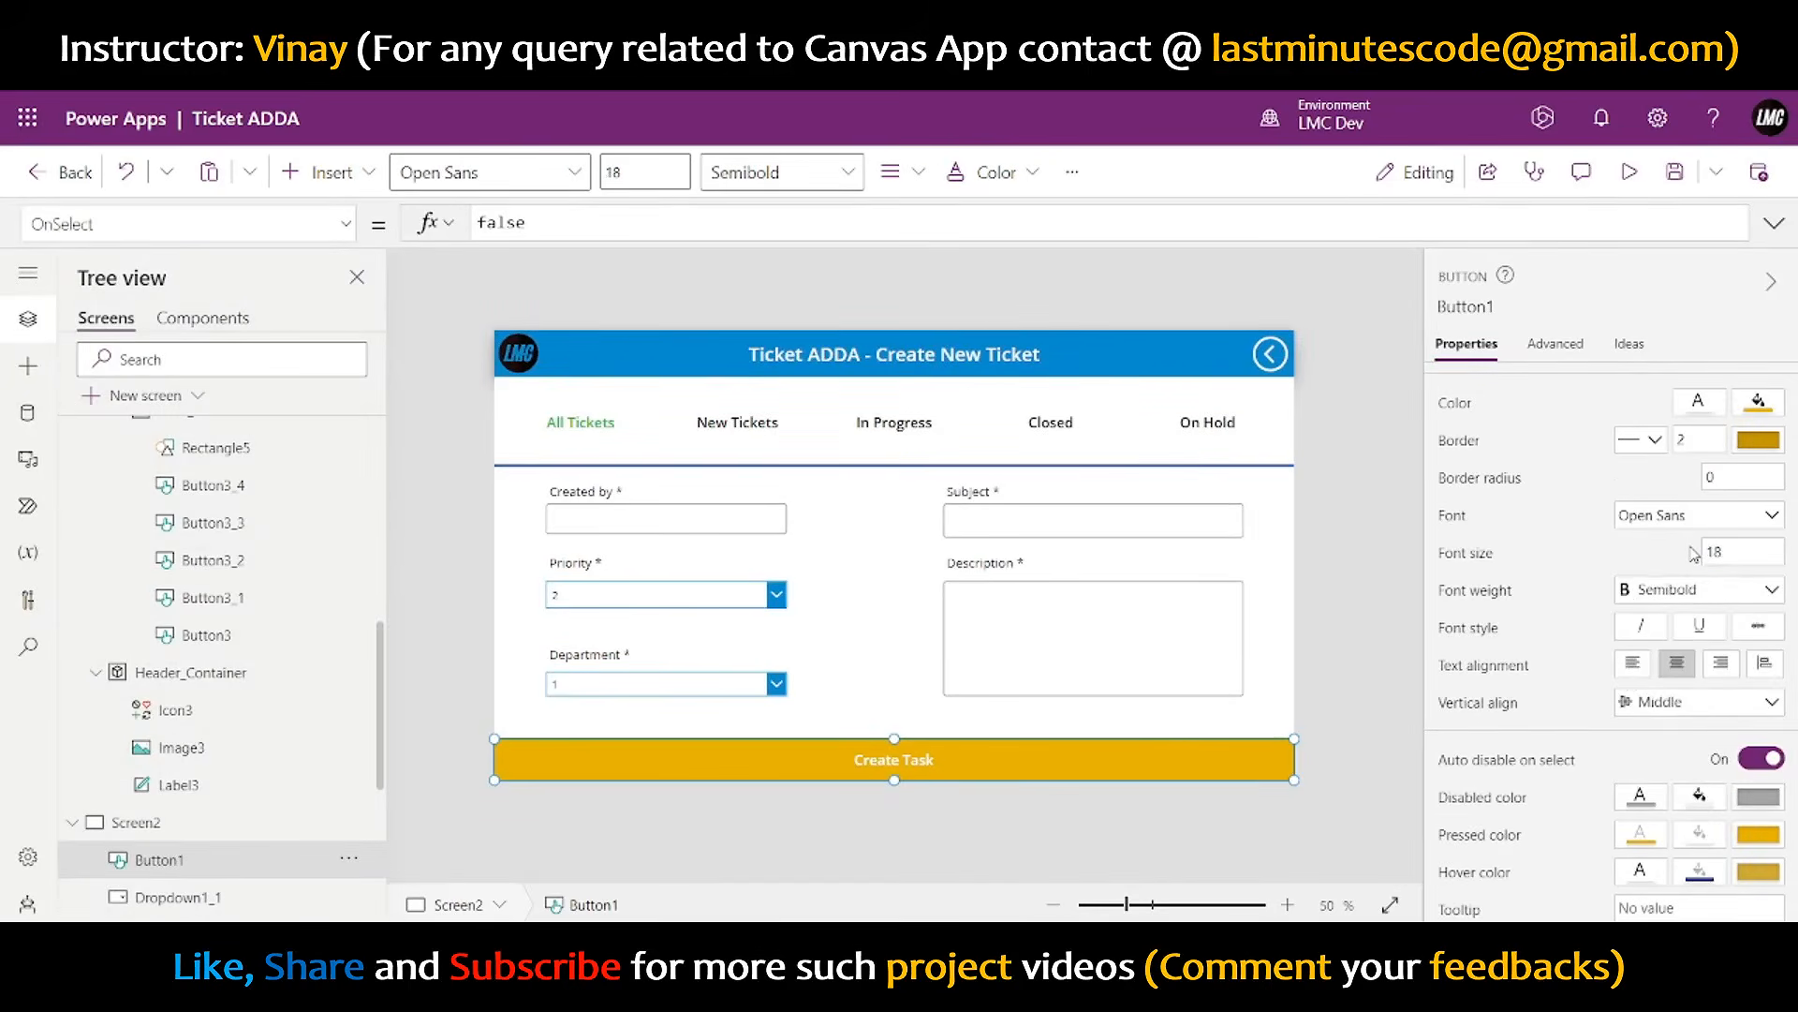
{"action": "left_click", "coordinate": [1620, 173]}
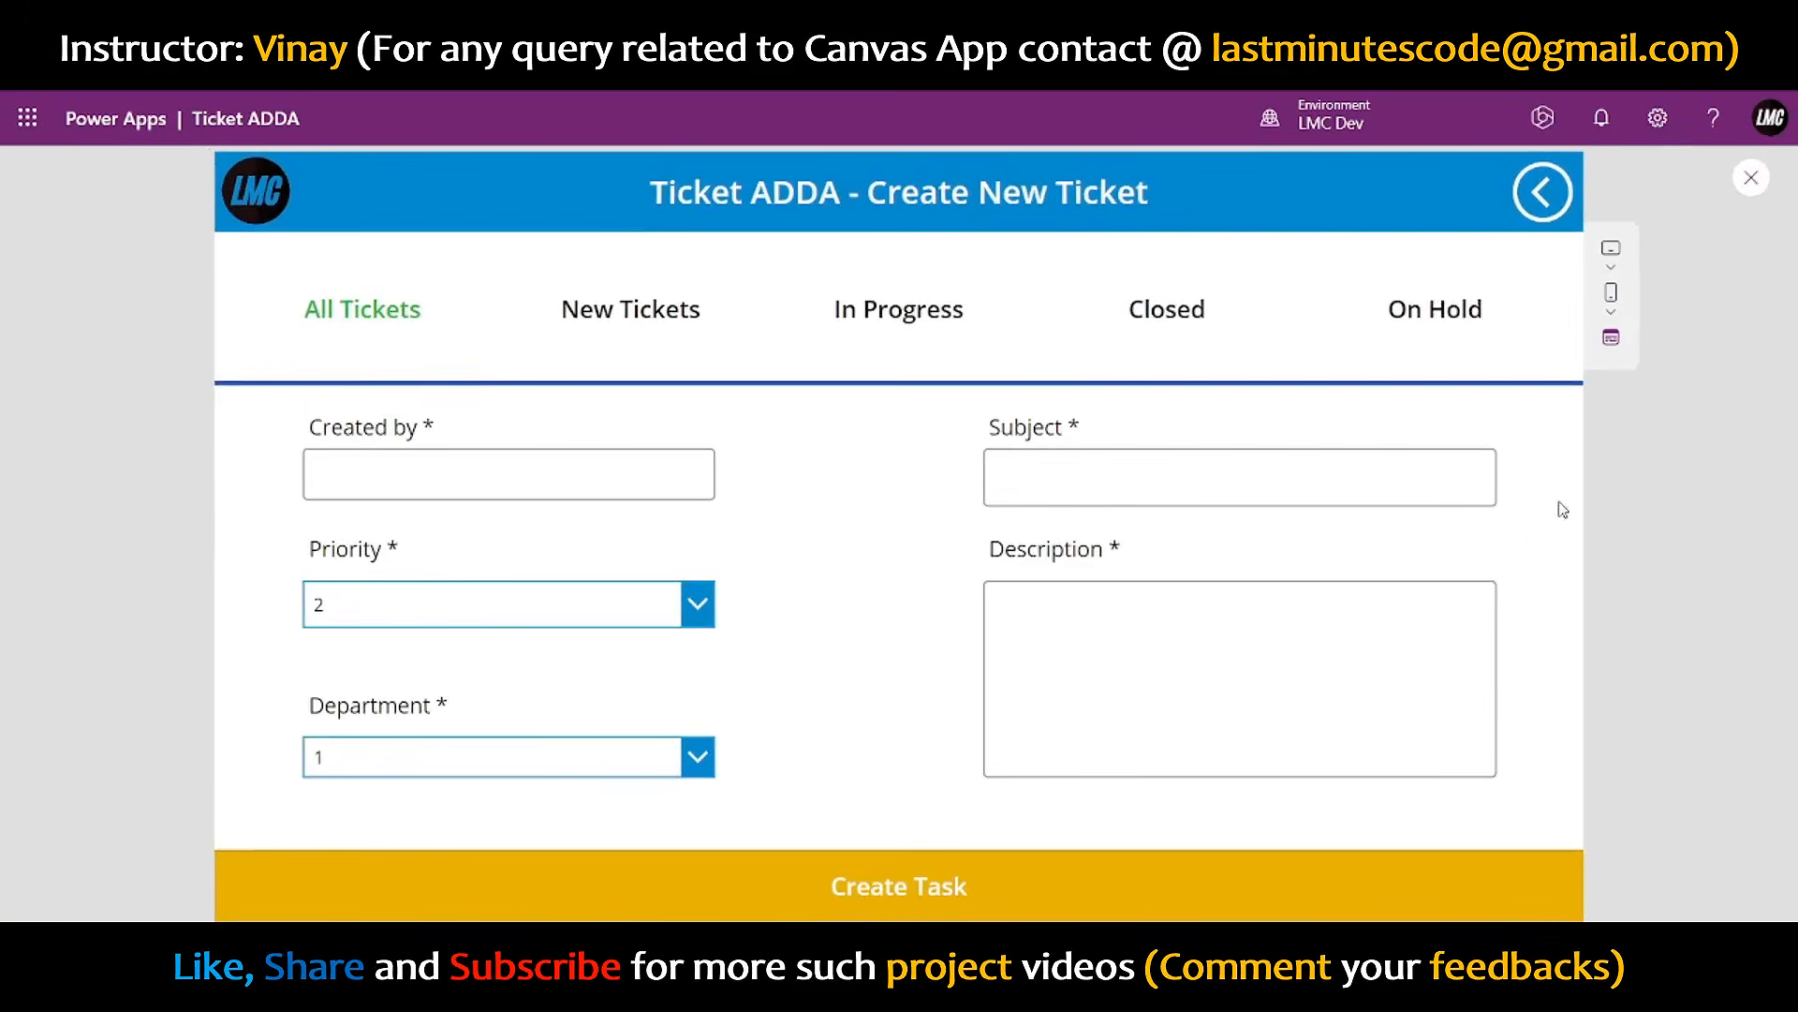
{"action": "left_click", "coordinate": [1749, 183]}
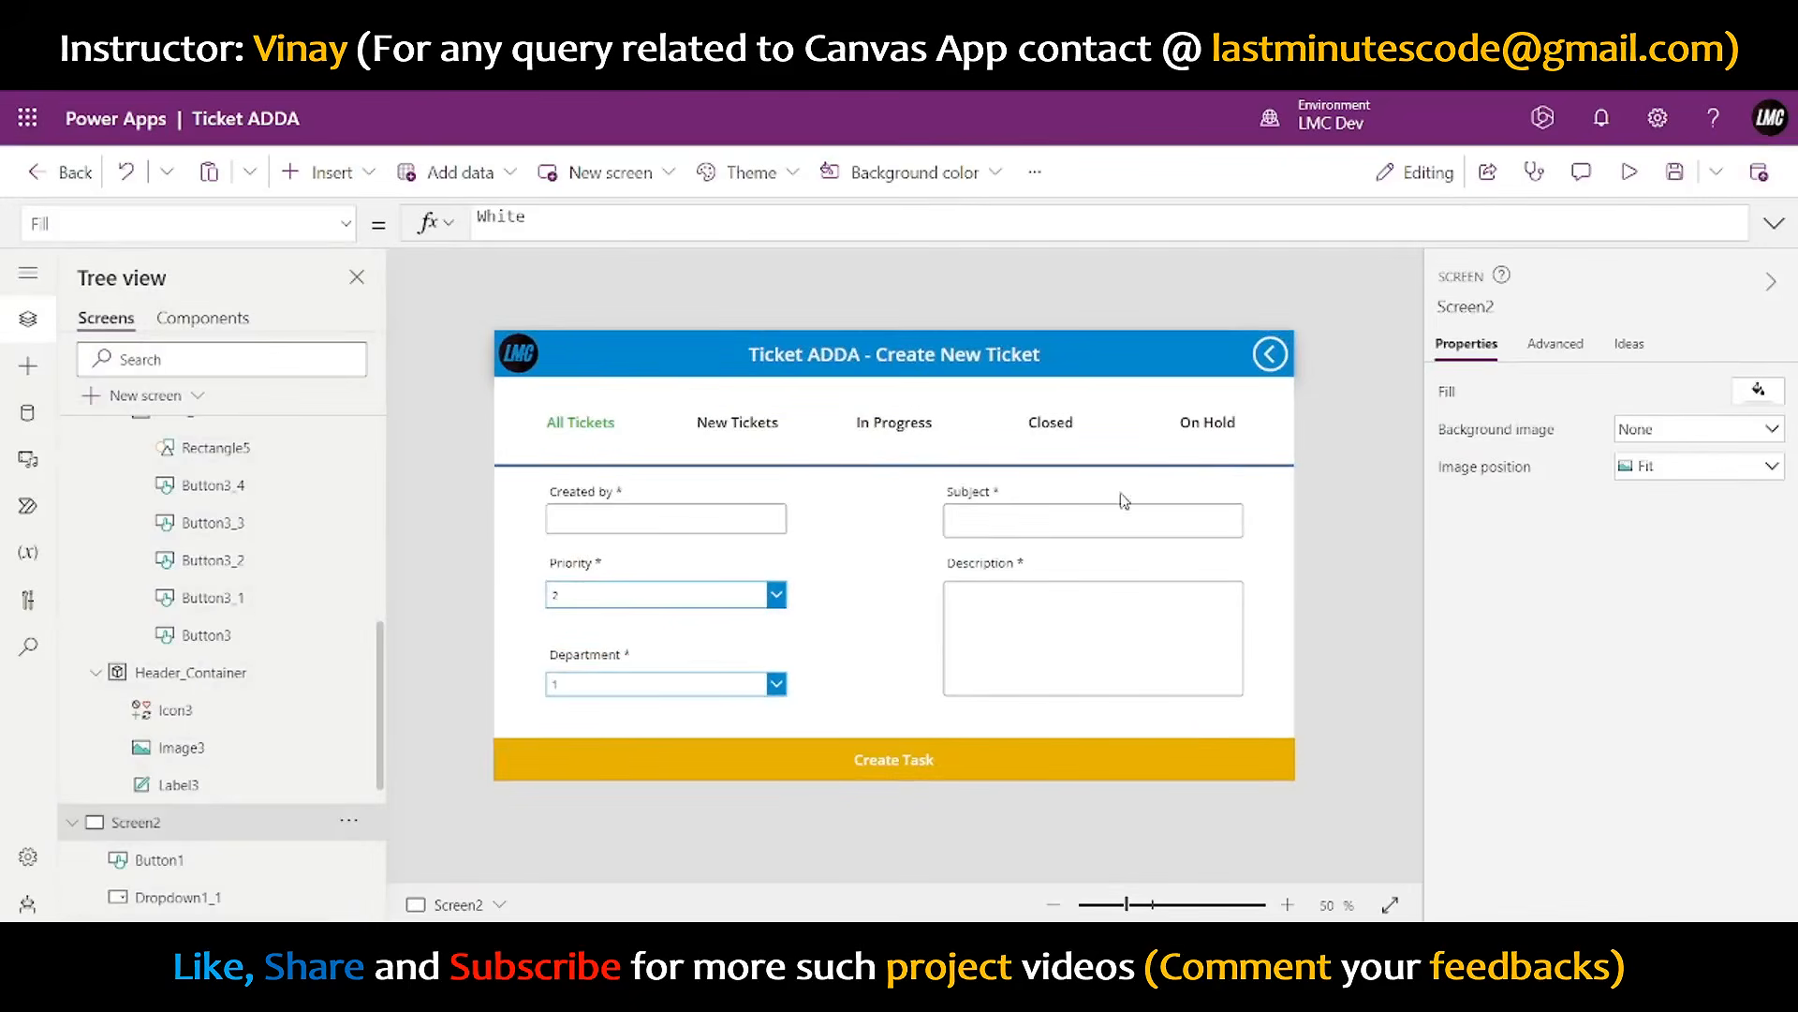
- Set the Create Task button's fill to the standard green and mute it to custom hex 439150
{"action": "left_click", "coordinate": [1089, 755]}
{"action": "scroll", "coordinate": [1580, 762], "scroll_direction": "down", "scroll_amount": 5}
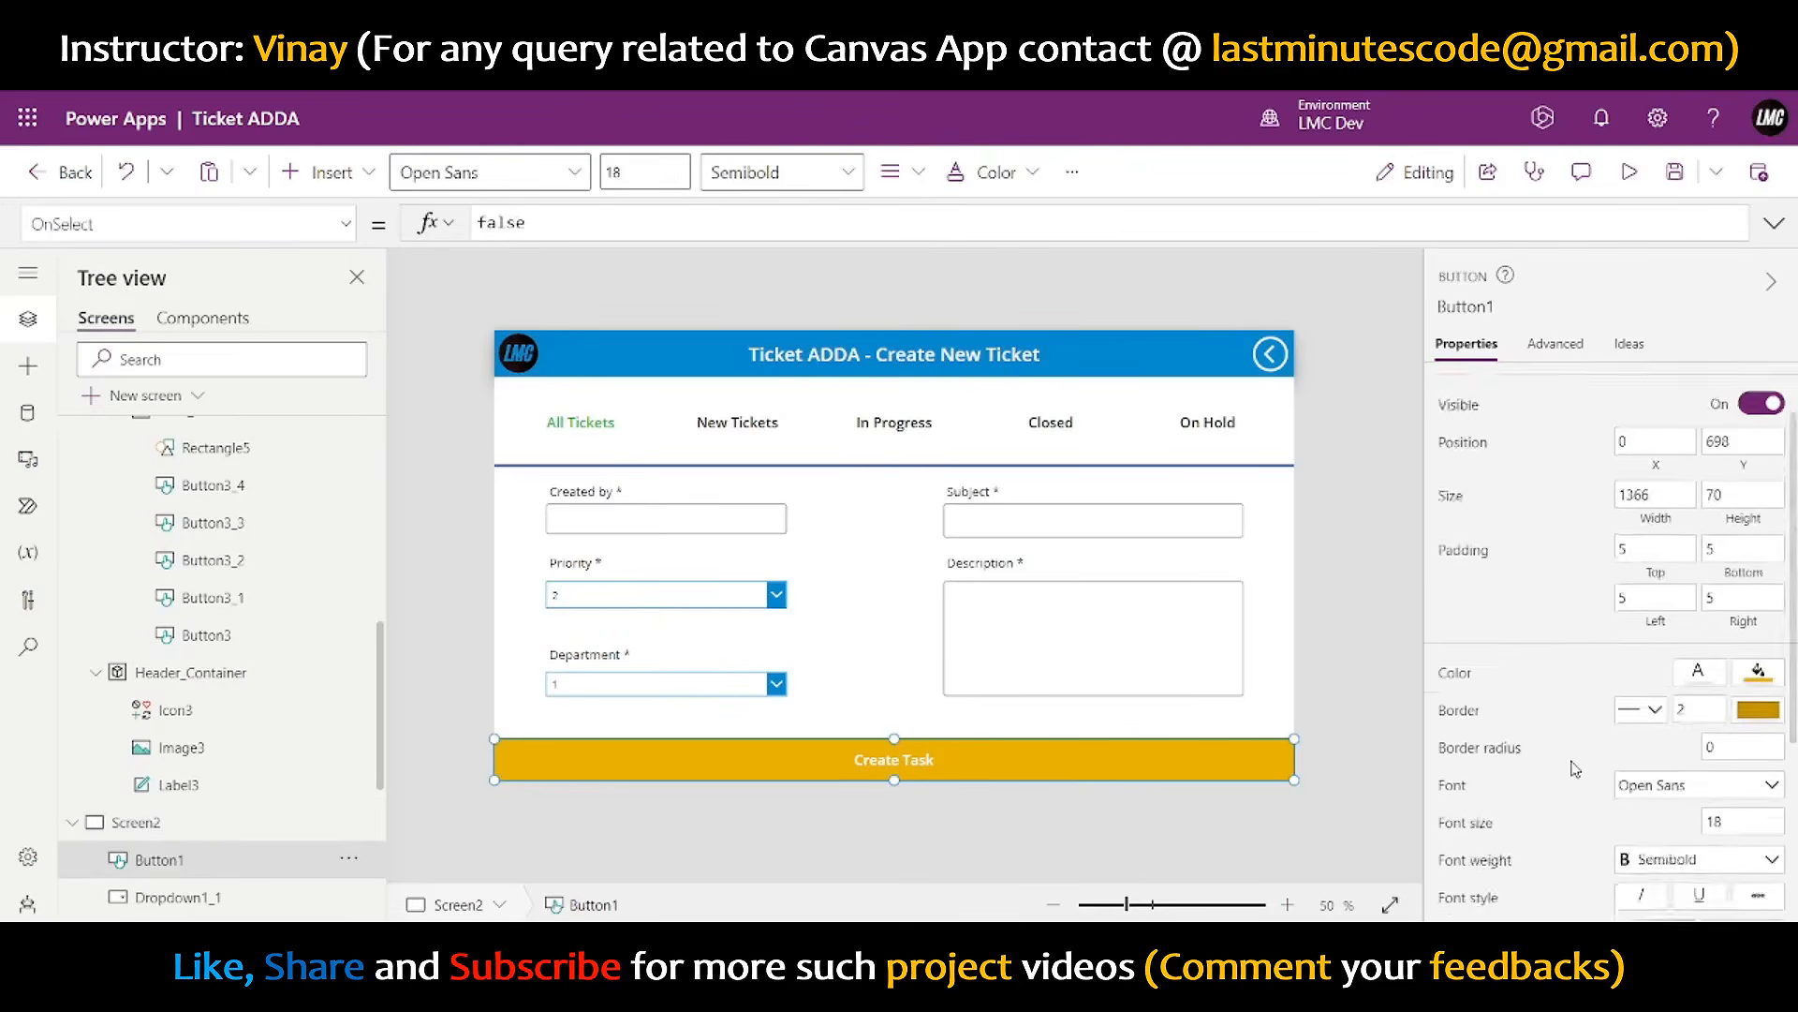
{"action": "left_click", "coordinate": [1750, 524]}
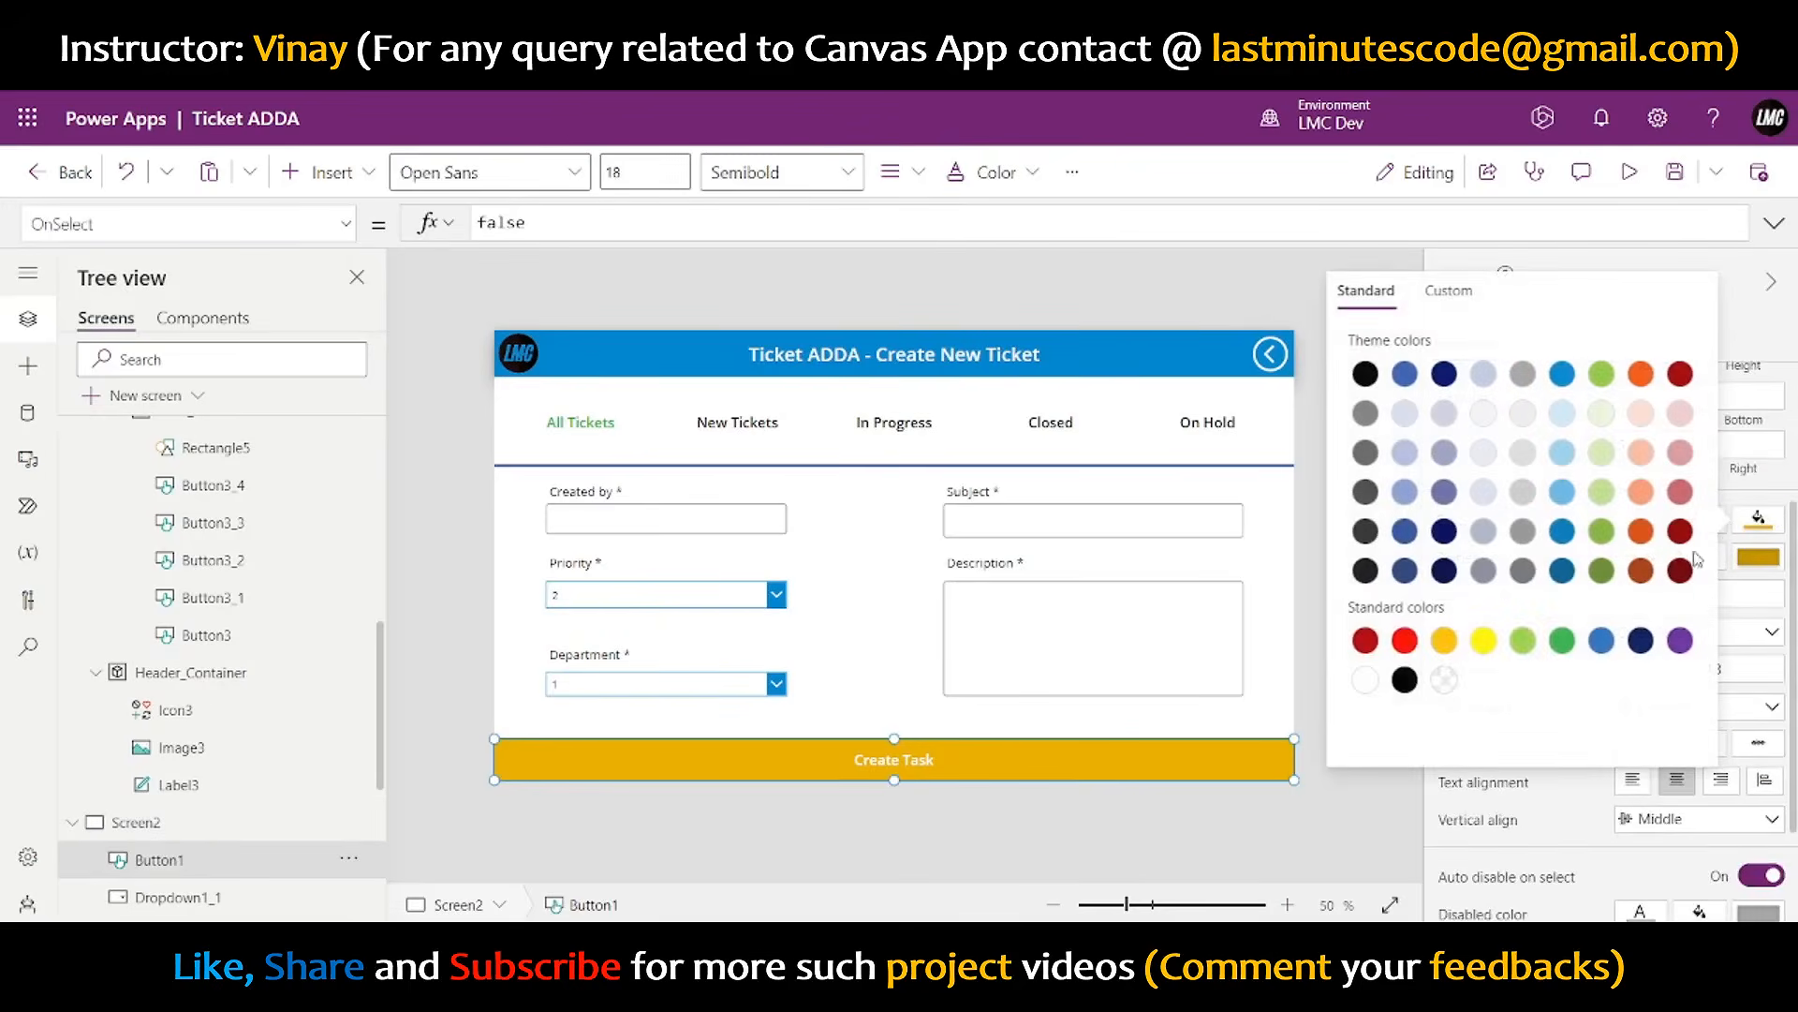
{"action": "left_click", "coordinate": [1562, 642]}
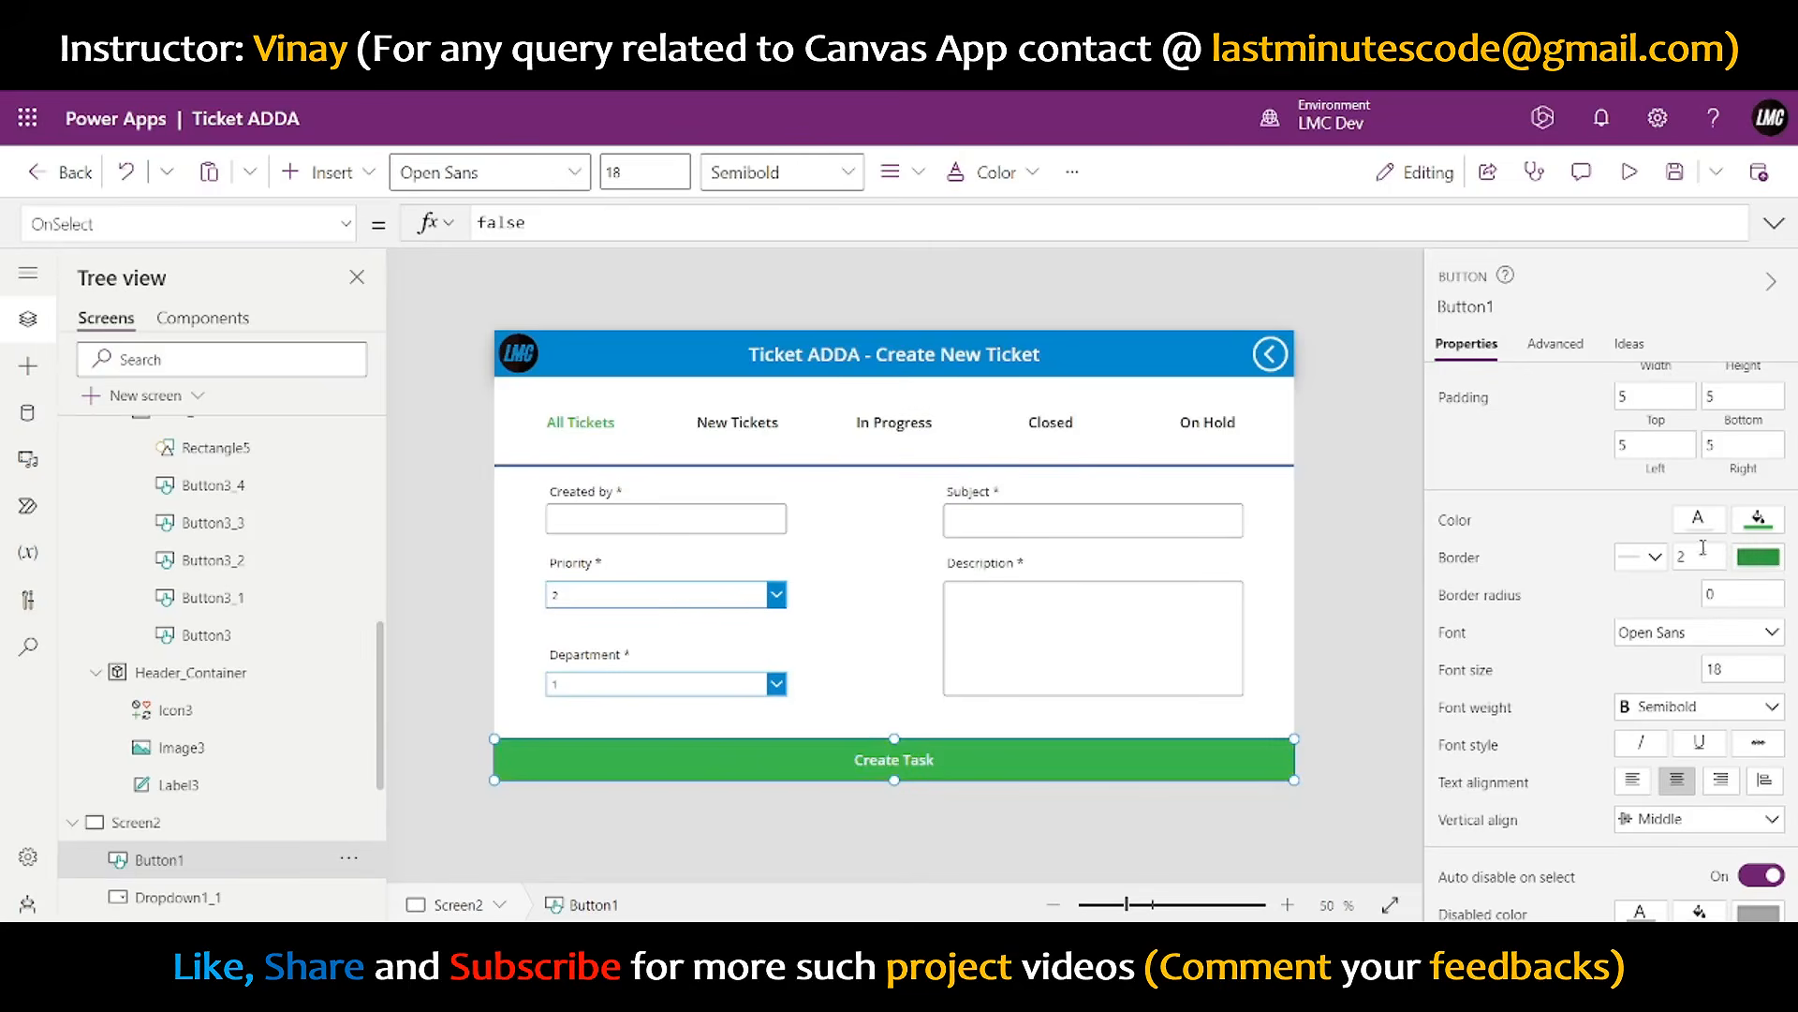
{"action": "left_click", "coordinate": [1759, 524]}
{"action": "left_click", "coordinate": [1487, 303]}
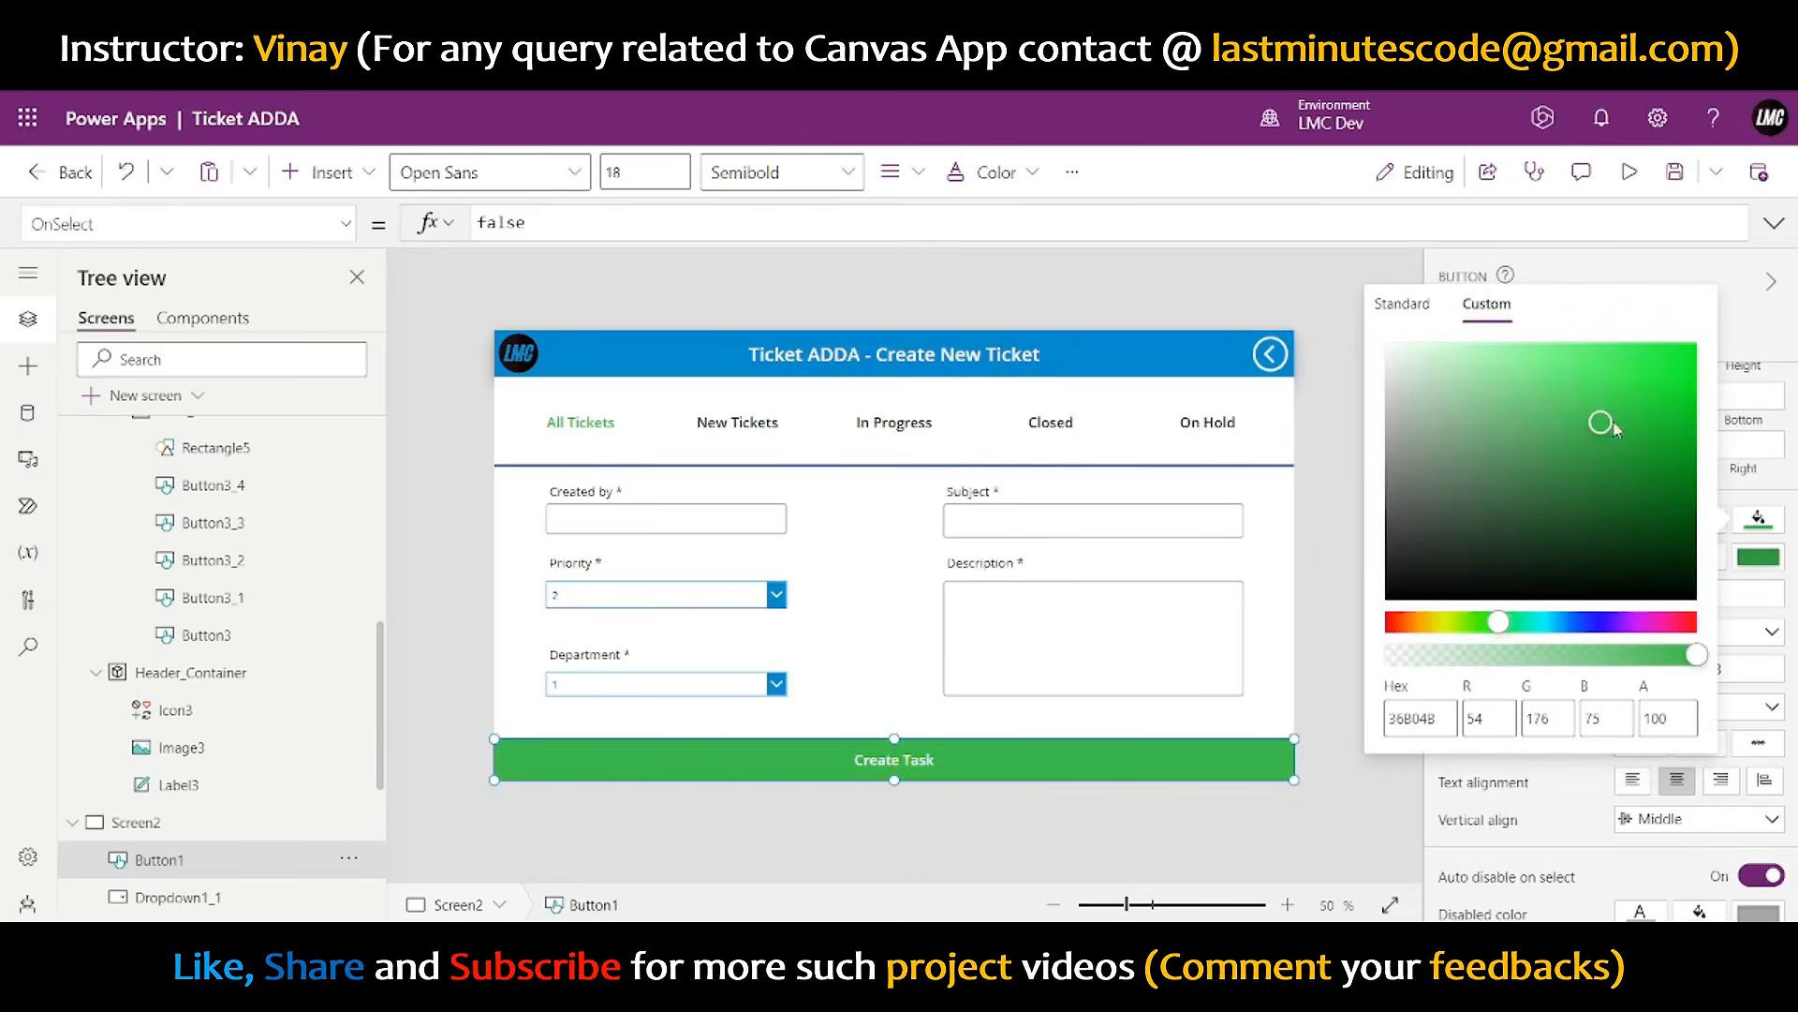
{"action": "mouse_move", "coordinate": [1648, 423]}
{"action": "left_mouse_down"}
{"action": "mouse_move", "coordinate": [1694, 465]}
{"action": "mouse_move", "coordinate": [1568, 495]}
{"action": "mouse_move", "coordinate": [1561, 467]}
{"action": "mouse_move", "coordinate": [1555, 528]}
{"action": "mouse_move", "coordinate": [1563, 464]}
{"action": "mouse_move", "coordinate": [1556, 521]}
{"action": "mouse_move", "coordinate": [1574, 478]}
{"action": "mouse_move", "coordinate": [1552, 497]}
{"action": "mouse_move", "coordinate": [1553, 434]}
{"action": "mouse_move", "coordinate": [1554, 454]}
{"action": "left_mouse_up"}
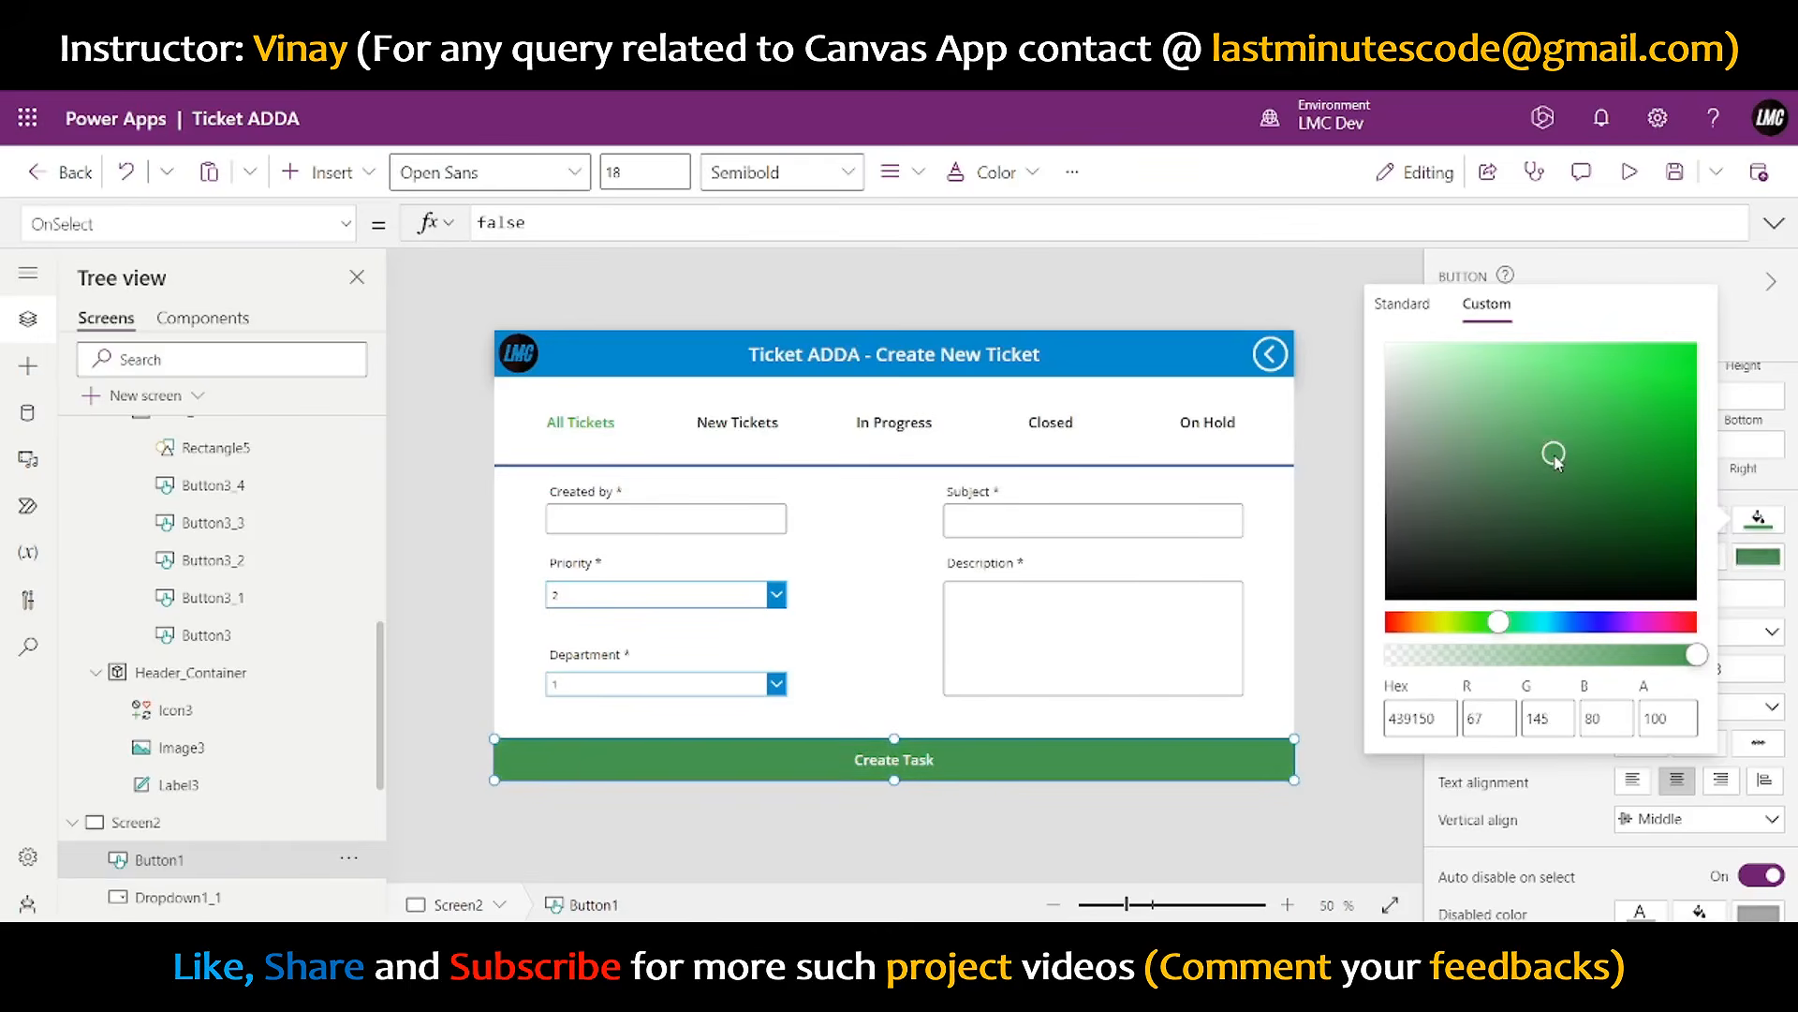
{"action": "left_click", "coordinate": [1325, 528]}
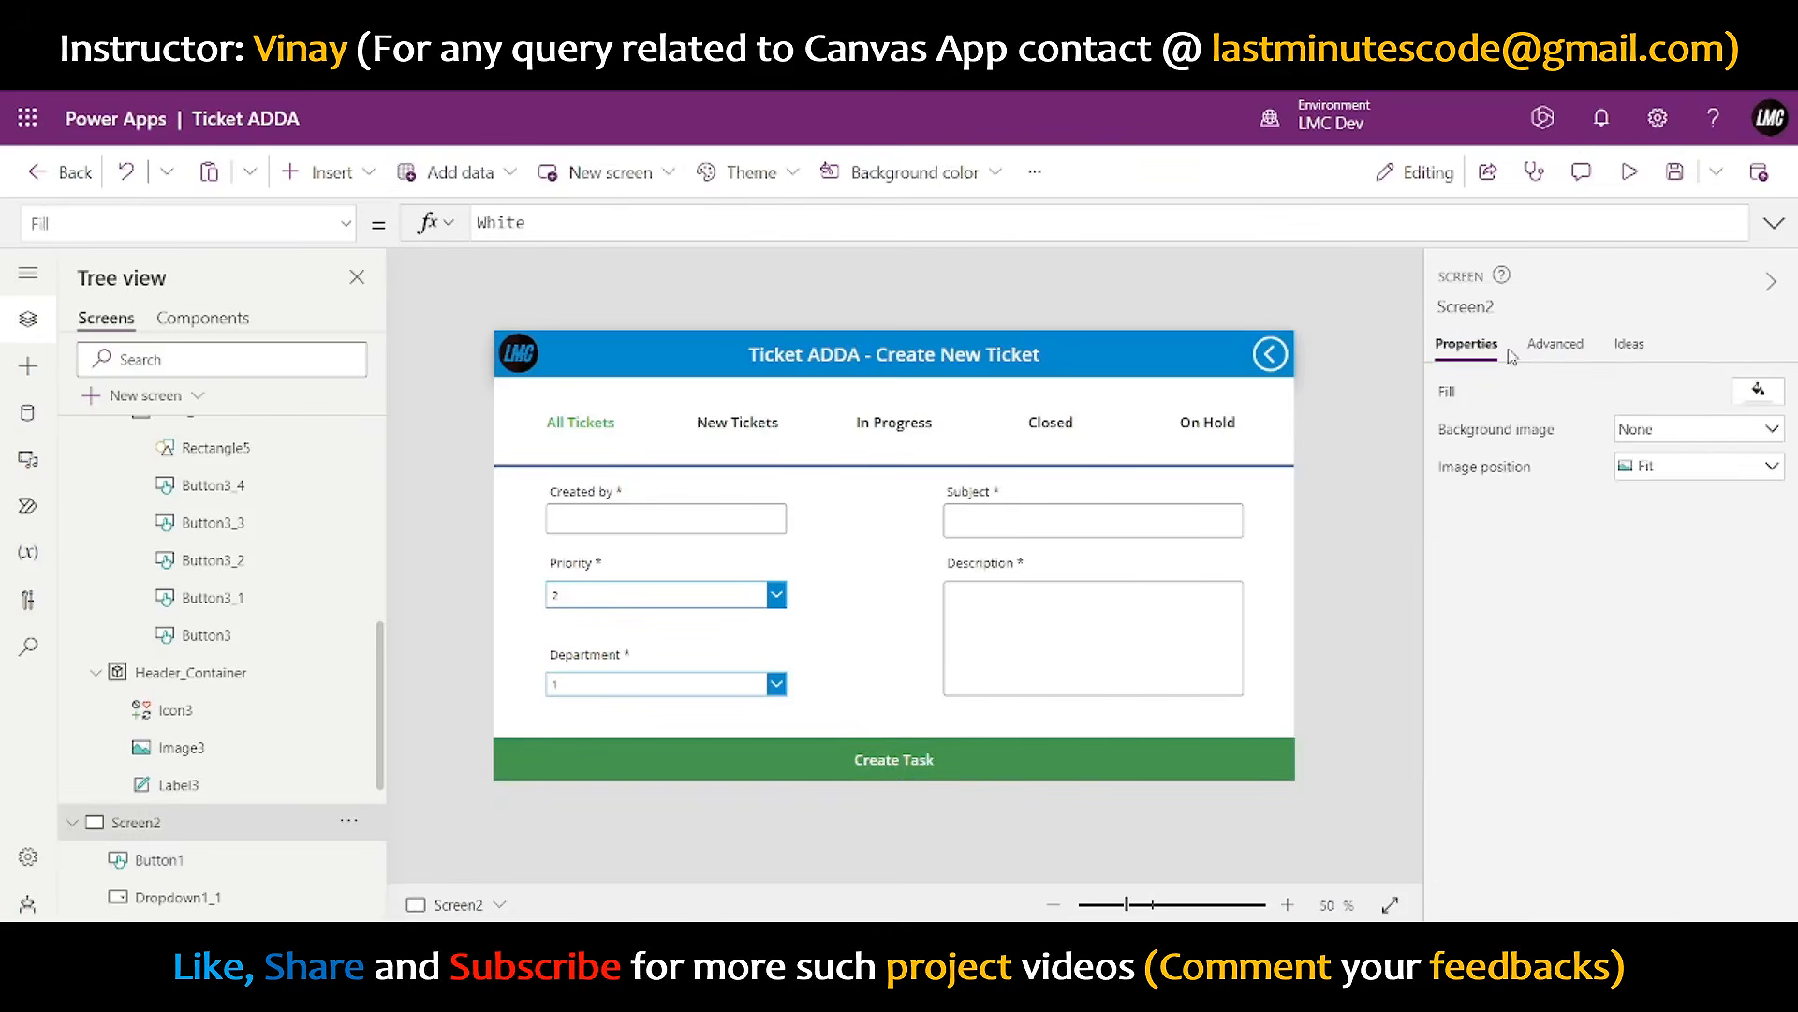
- Preview the app and check the Priority dropdown's option list on the Create New Ticket form
{"action": "left_click", "coordinate": [1629, 171]}
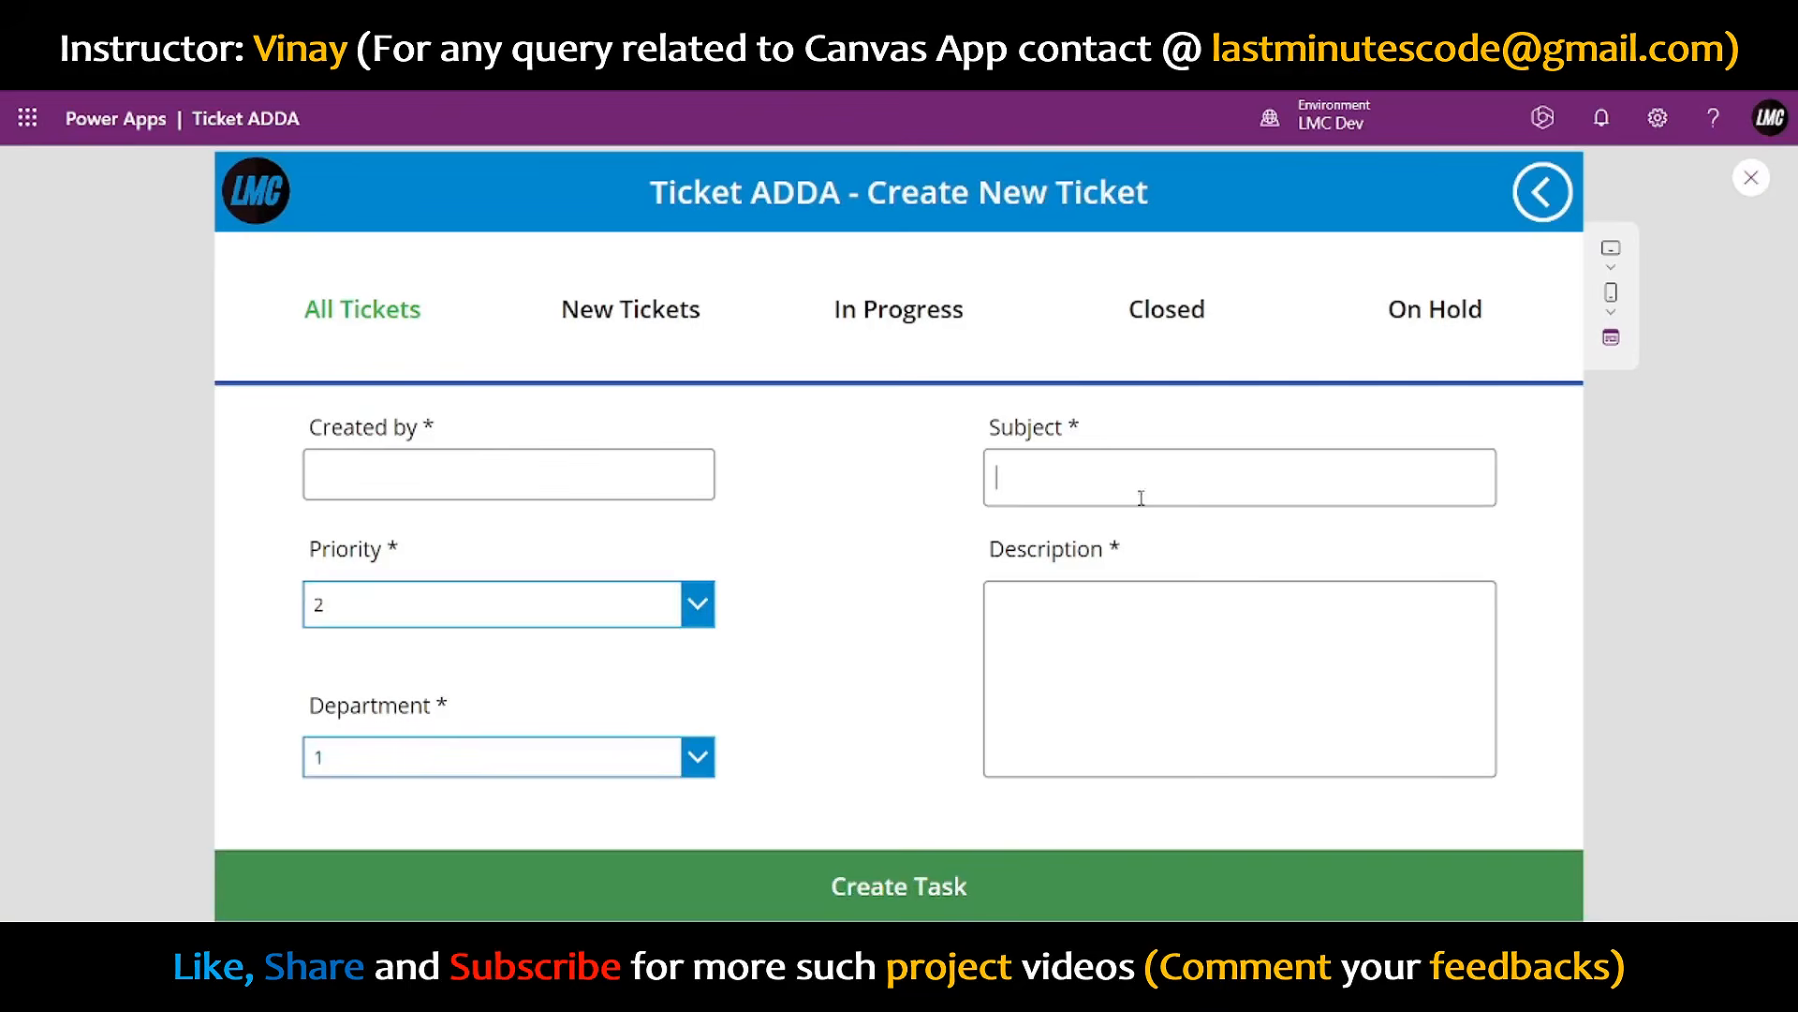
{"action": "left_click", "coordinate": [627, 614]}
{"action": "left_click", "coordinate": [839, 666]}
{"action": "left_click", "coordinate": [1750, 177]}
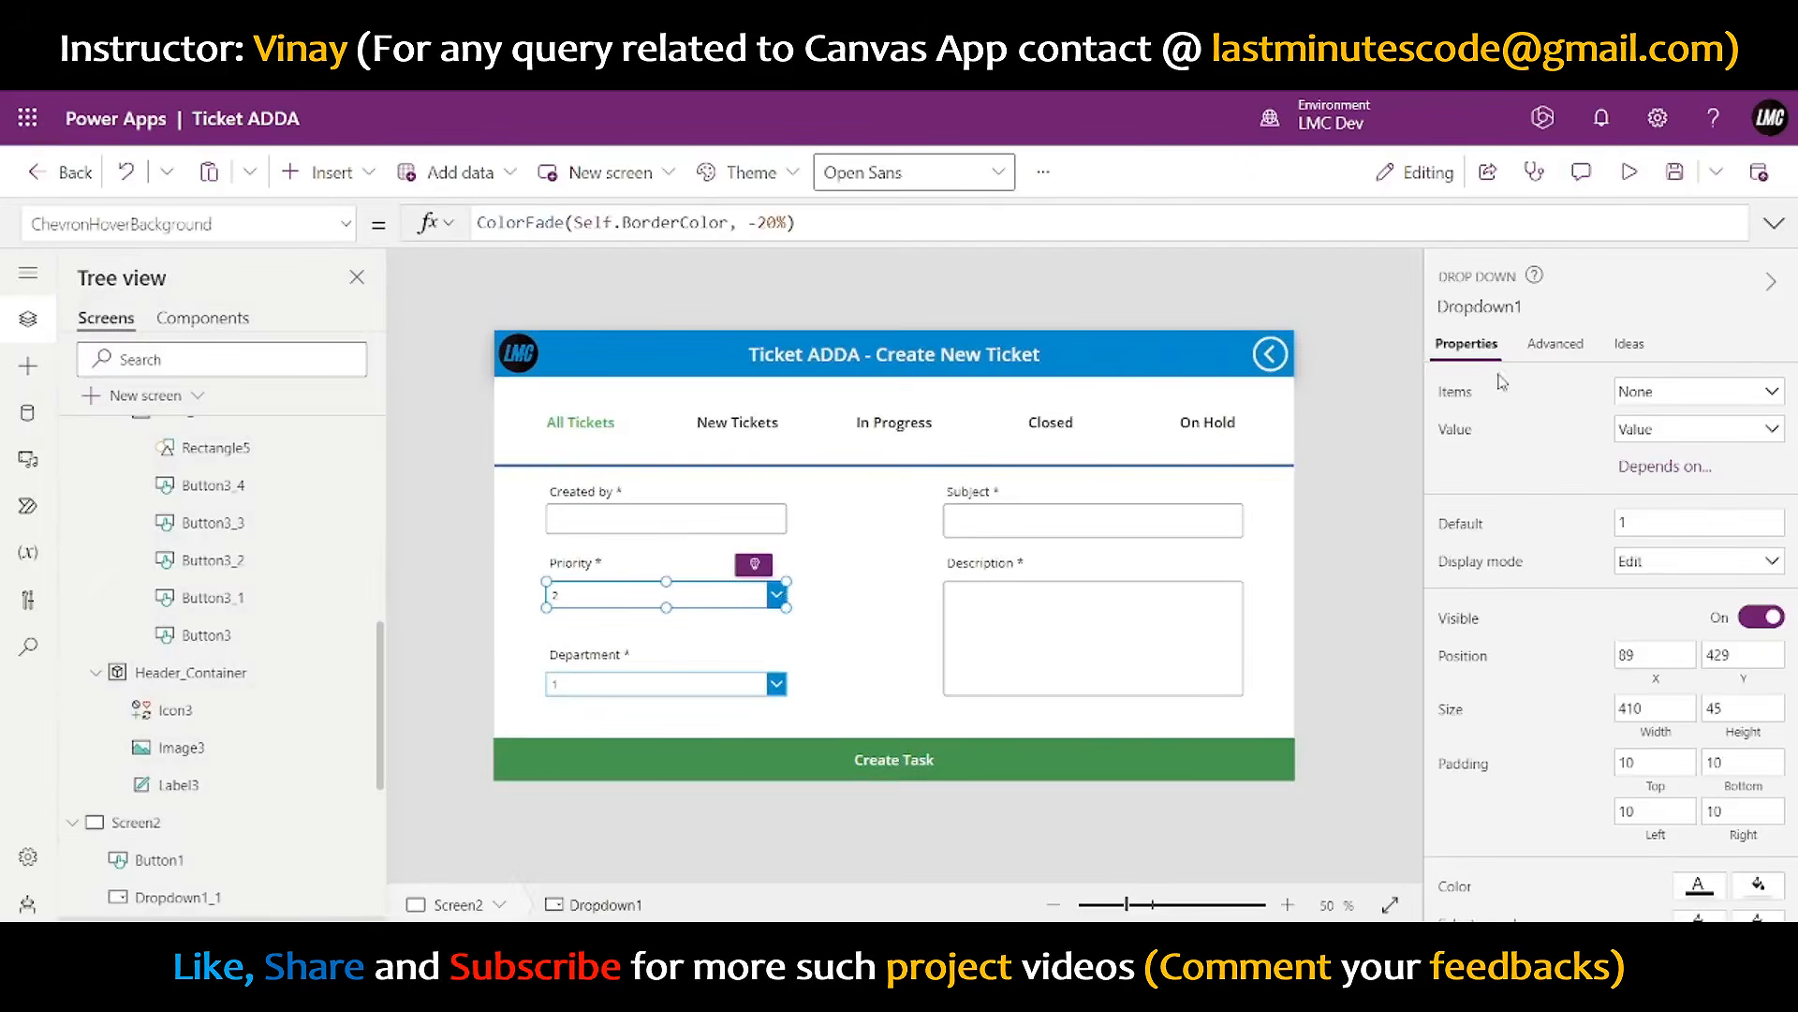
- Replace the Priority dropdown's Items formula with ["Low","Medium", "High"]
{"action": "left_click", "coordinate": [1457, 392]}
{"action": "left_click", "coordinate": [562, 222]}
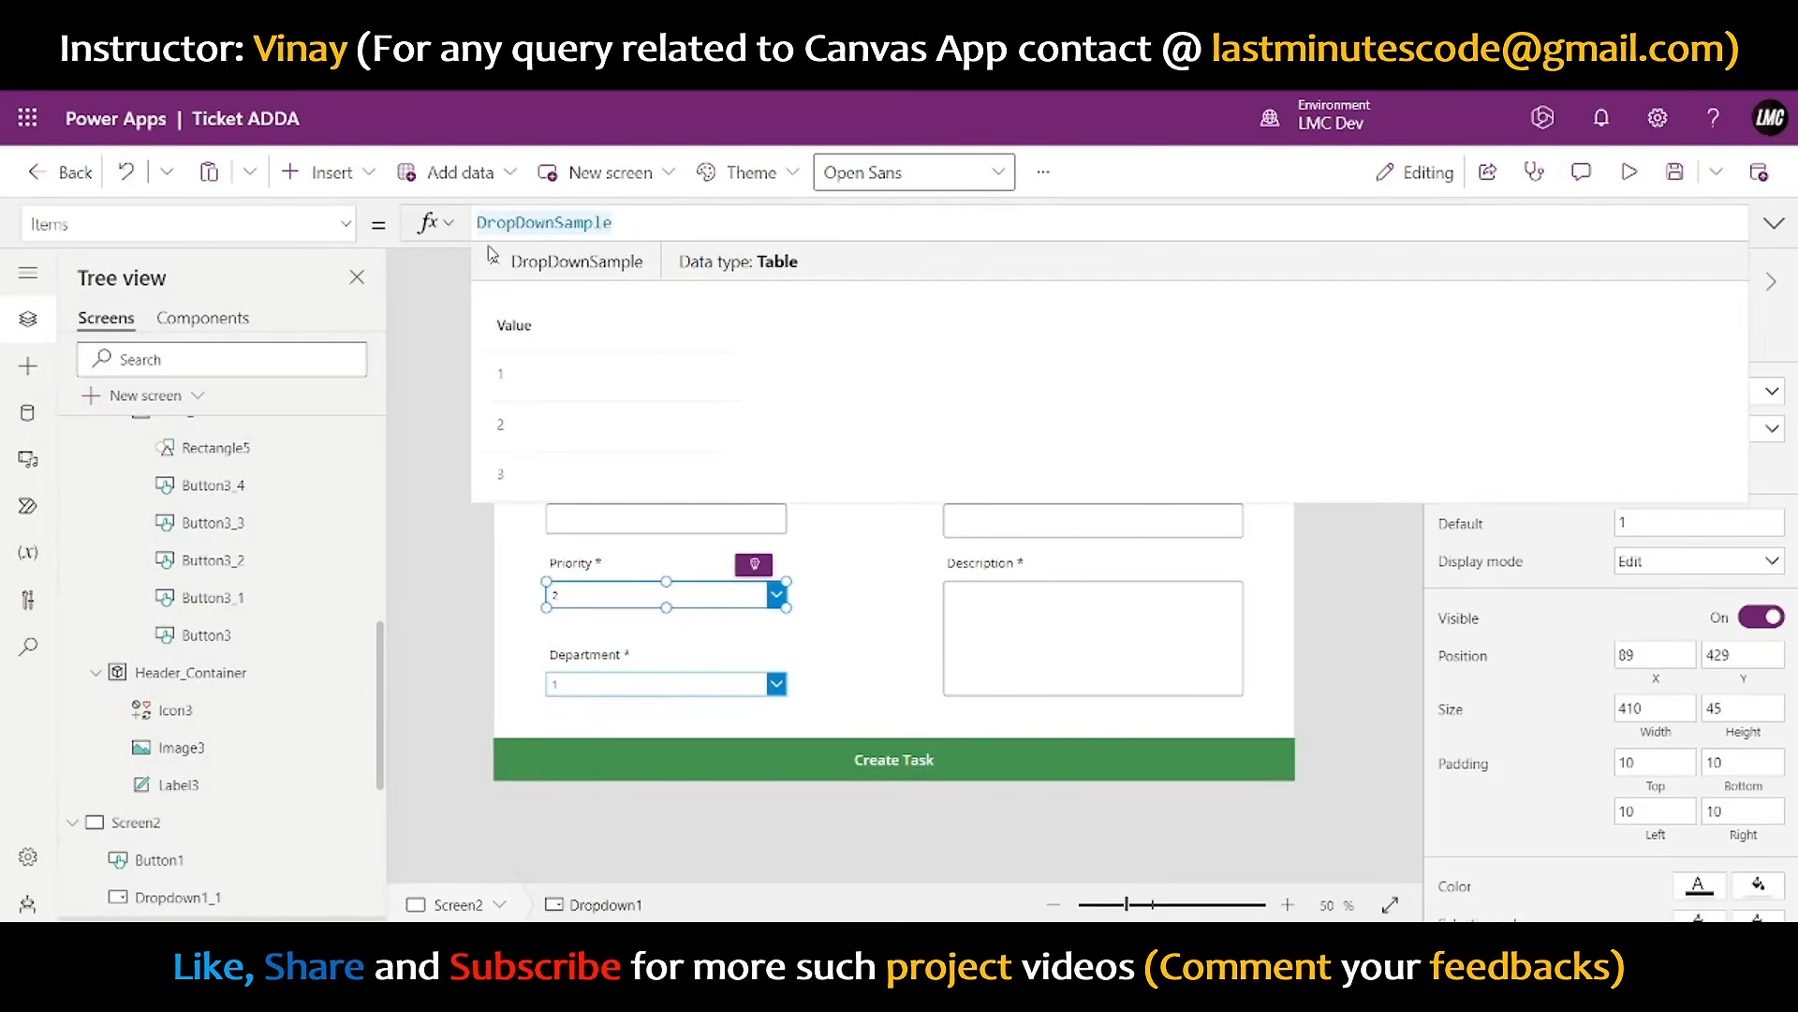
{"action": "double_click", "coordinate": [558, 224]}
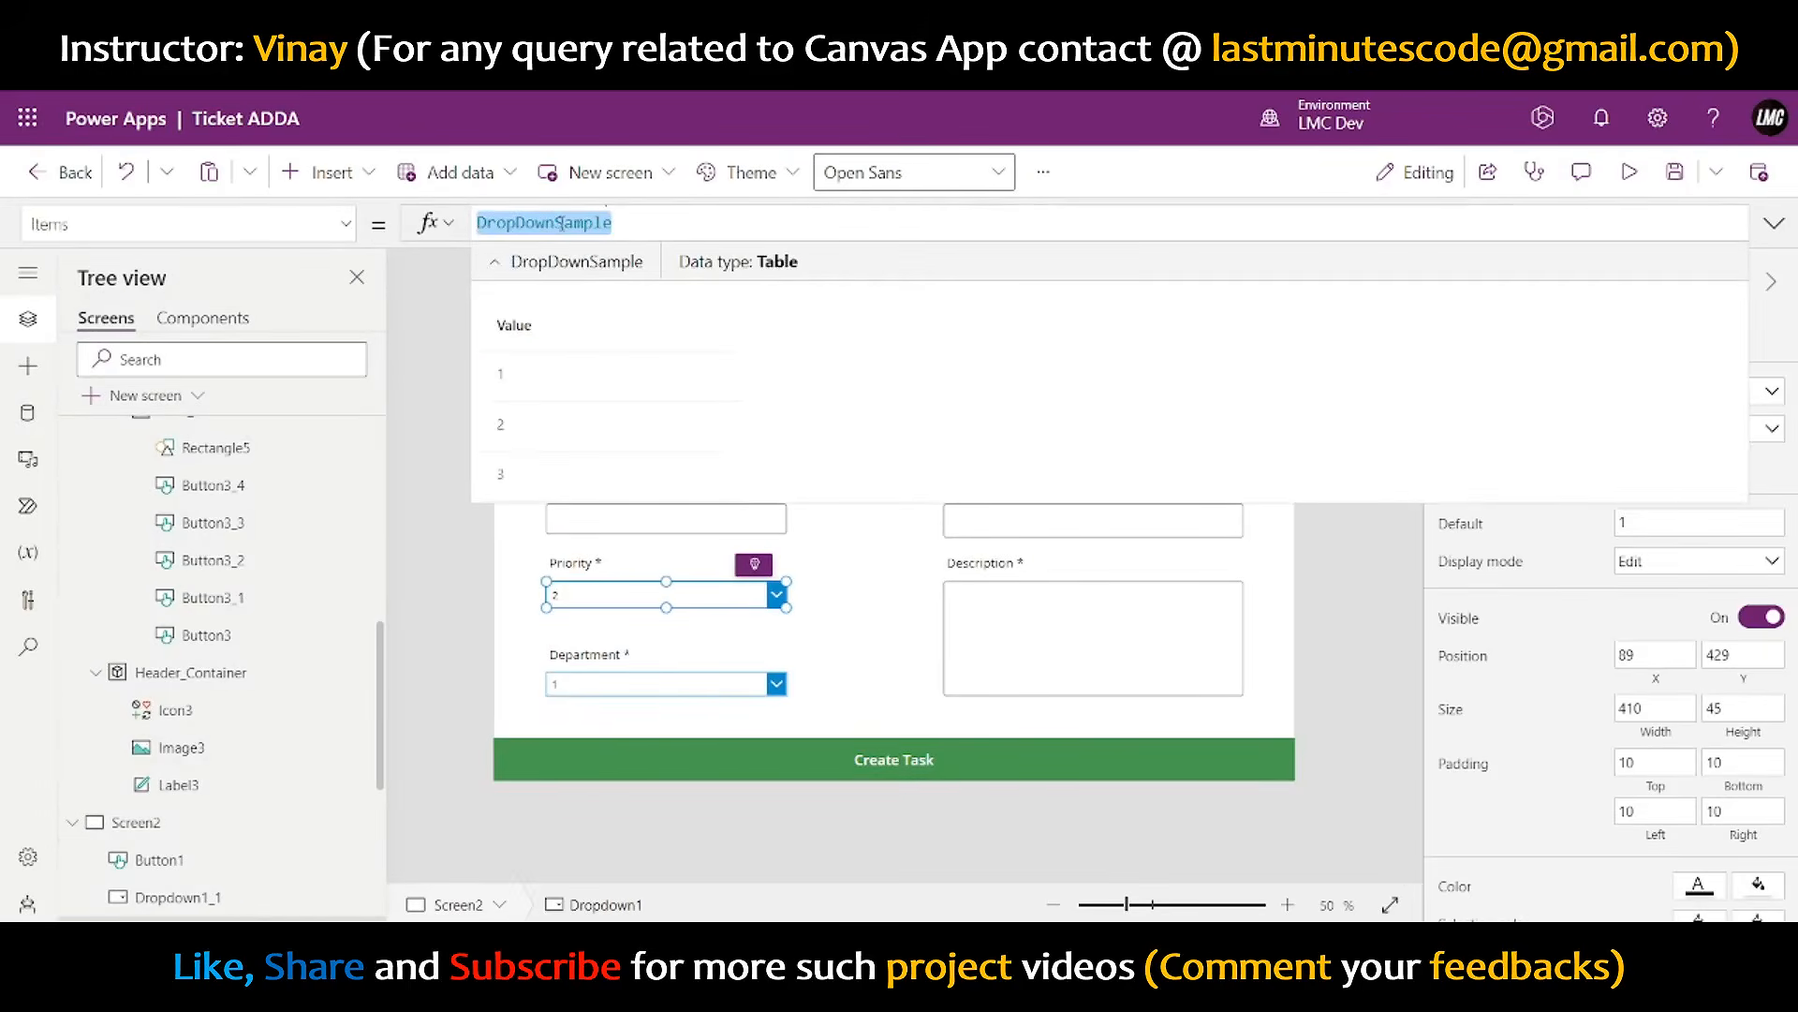
{"action": "type", "text": "[\""}
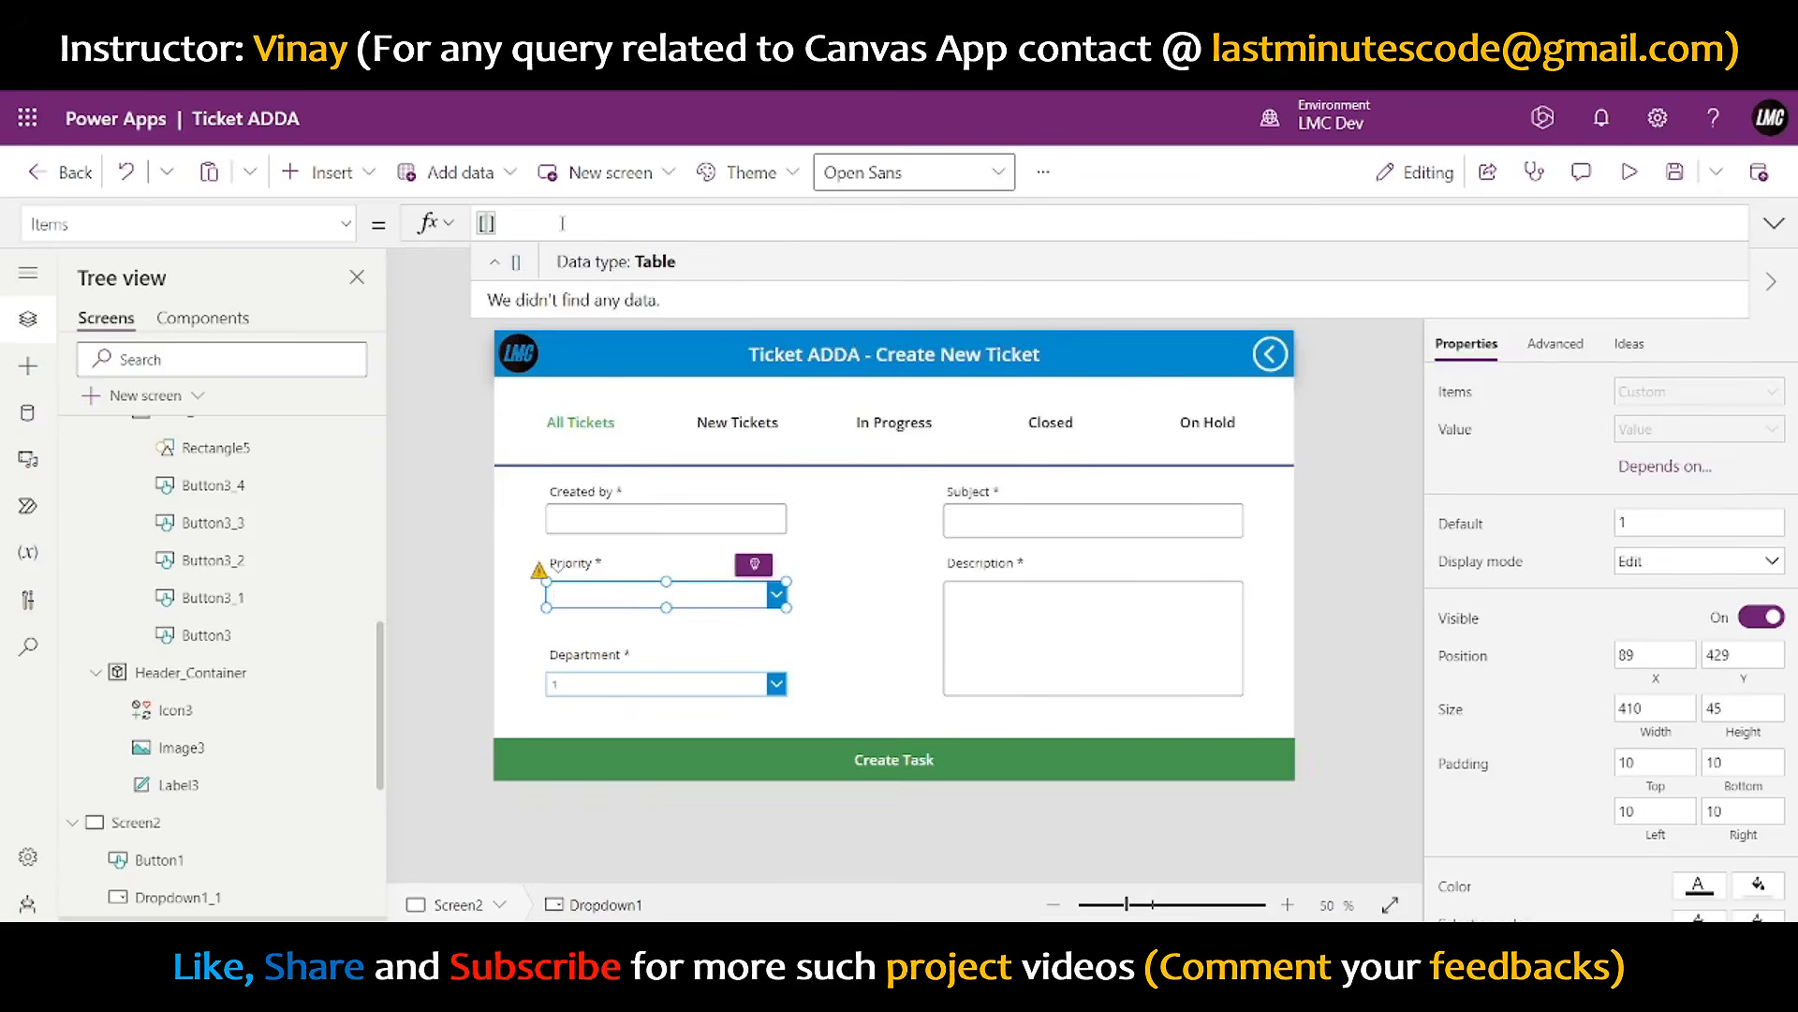
{"action": "type", "text": "Low"}
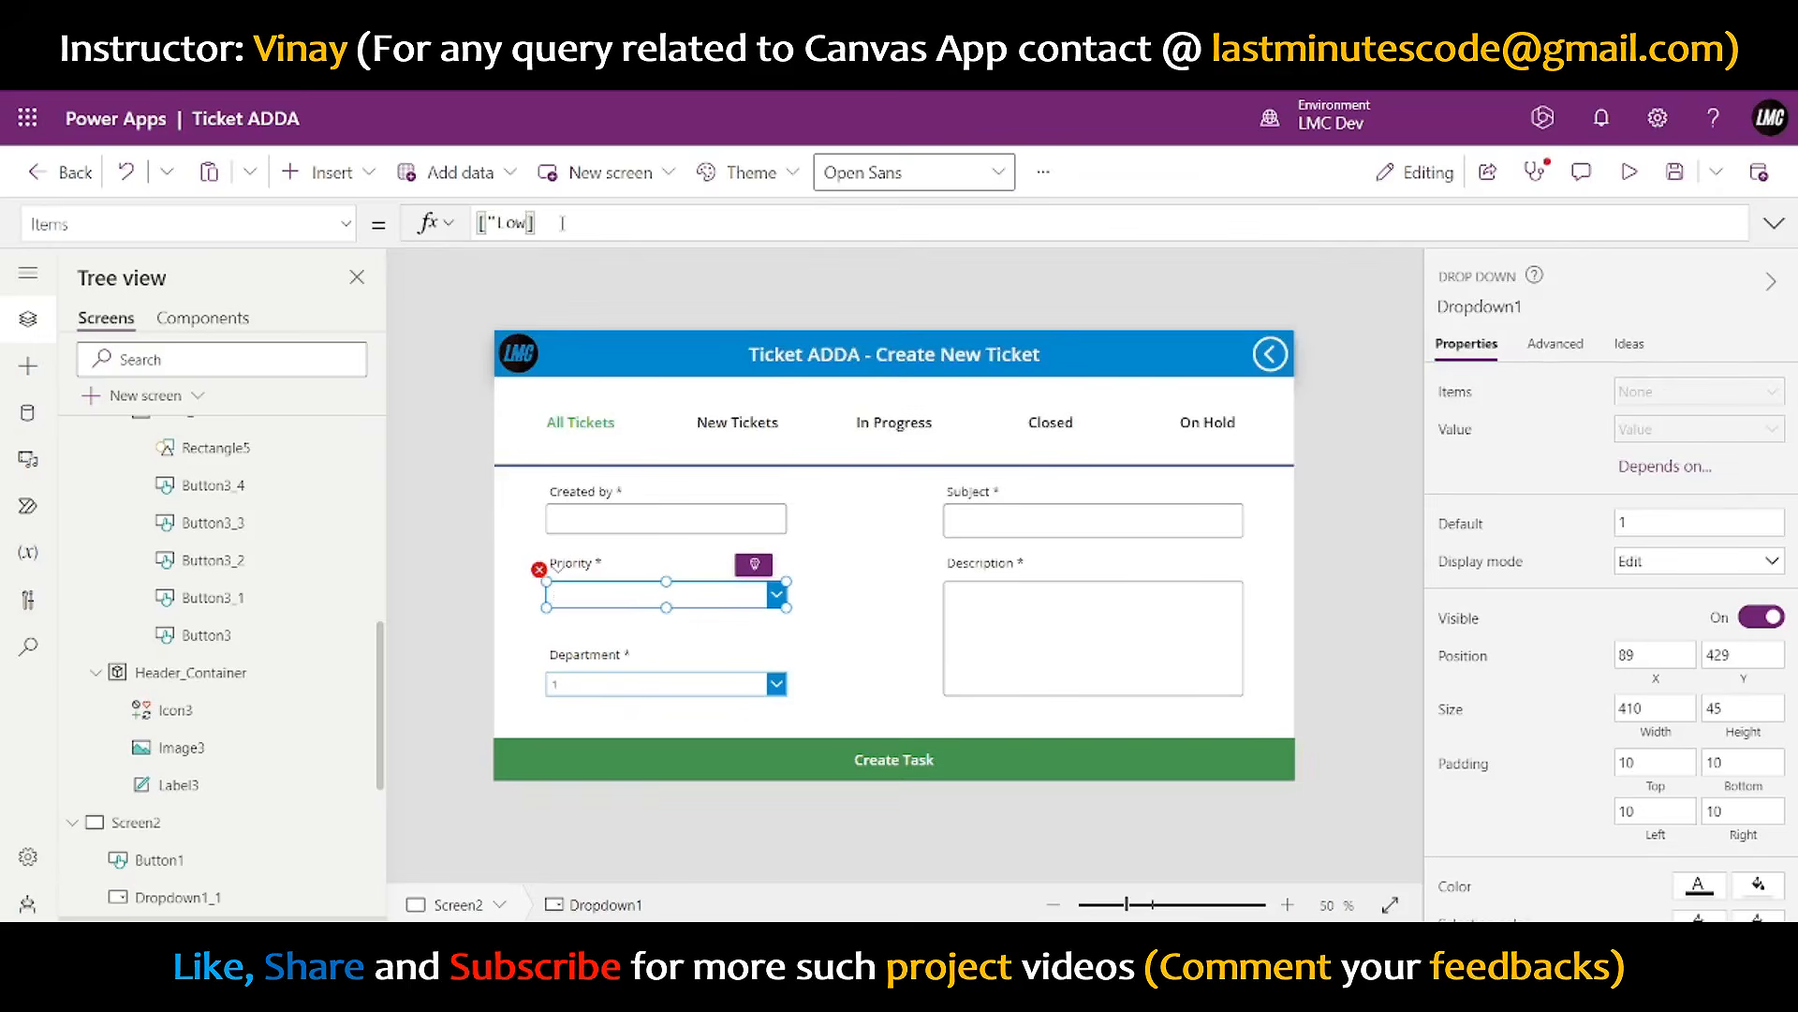
{"action": "type", "text": "\""}
{"action": "type", "text": ",\"Mwdiumk"}
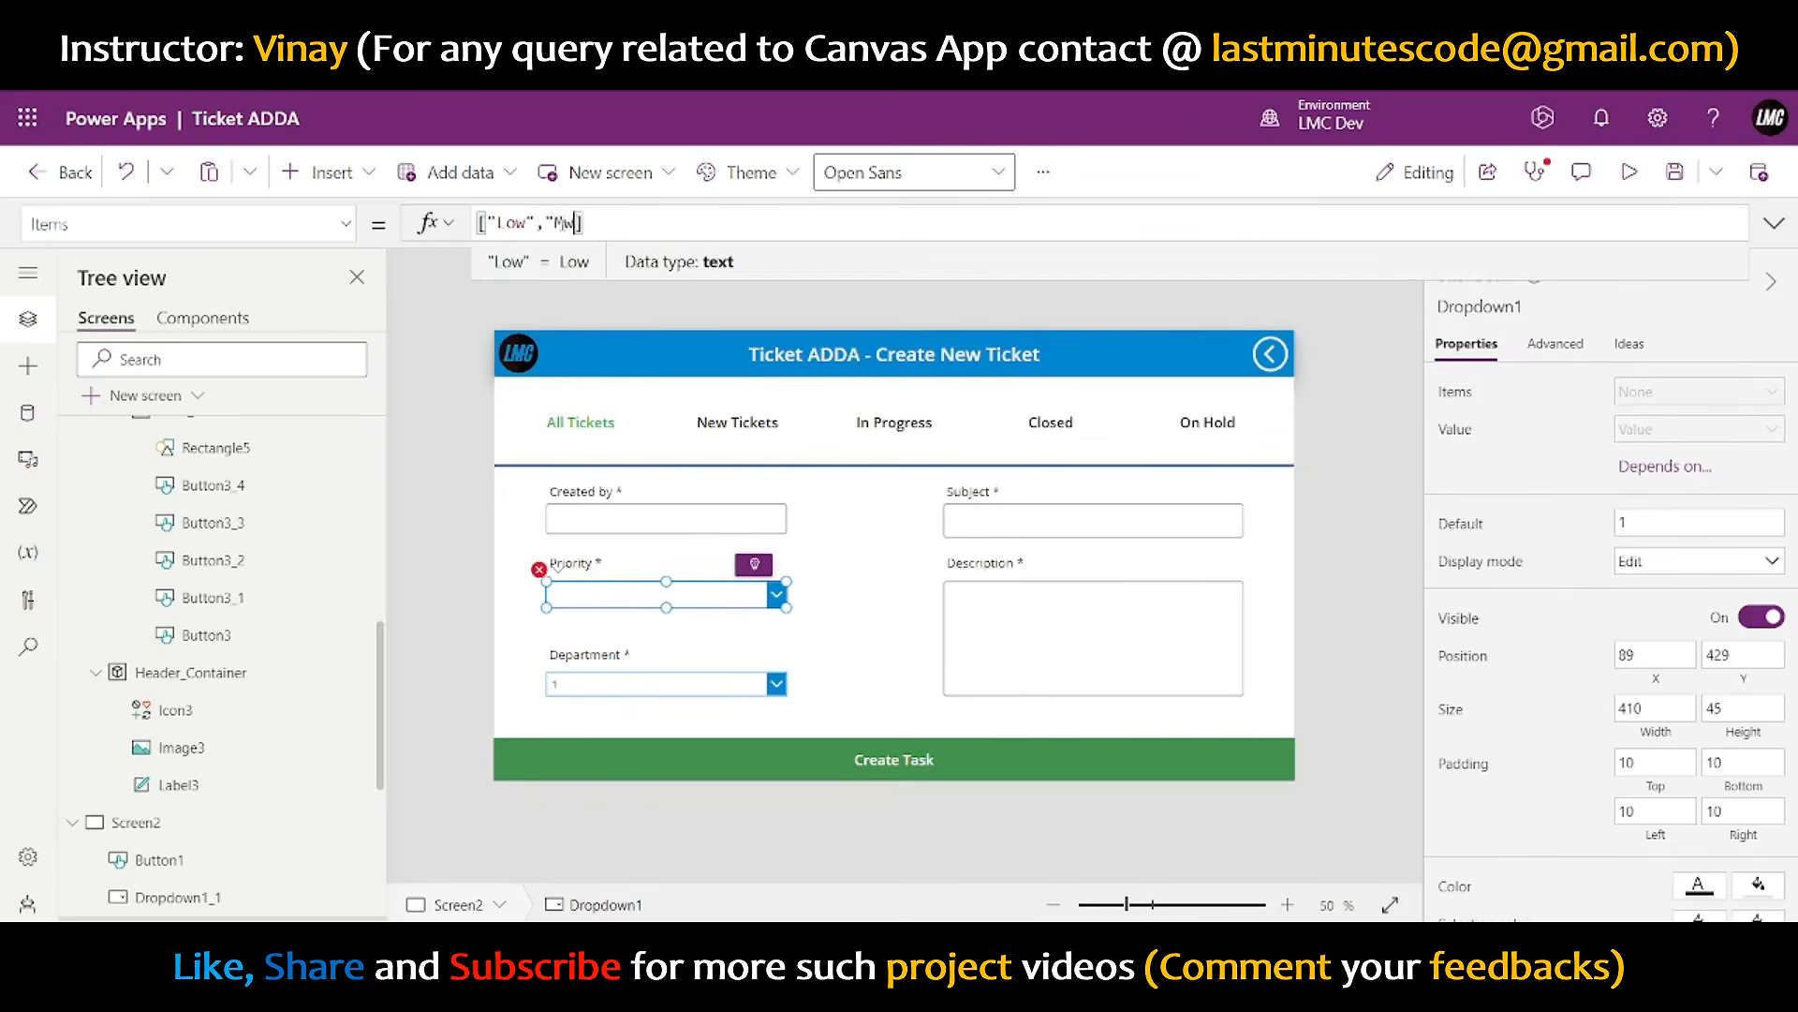
{"action": "type", "text": "\""}
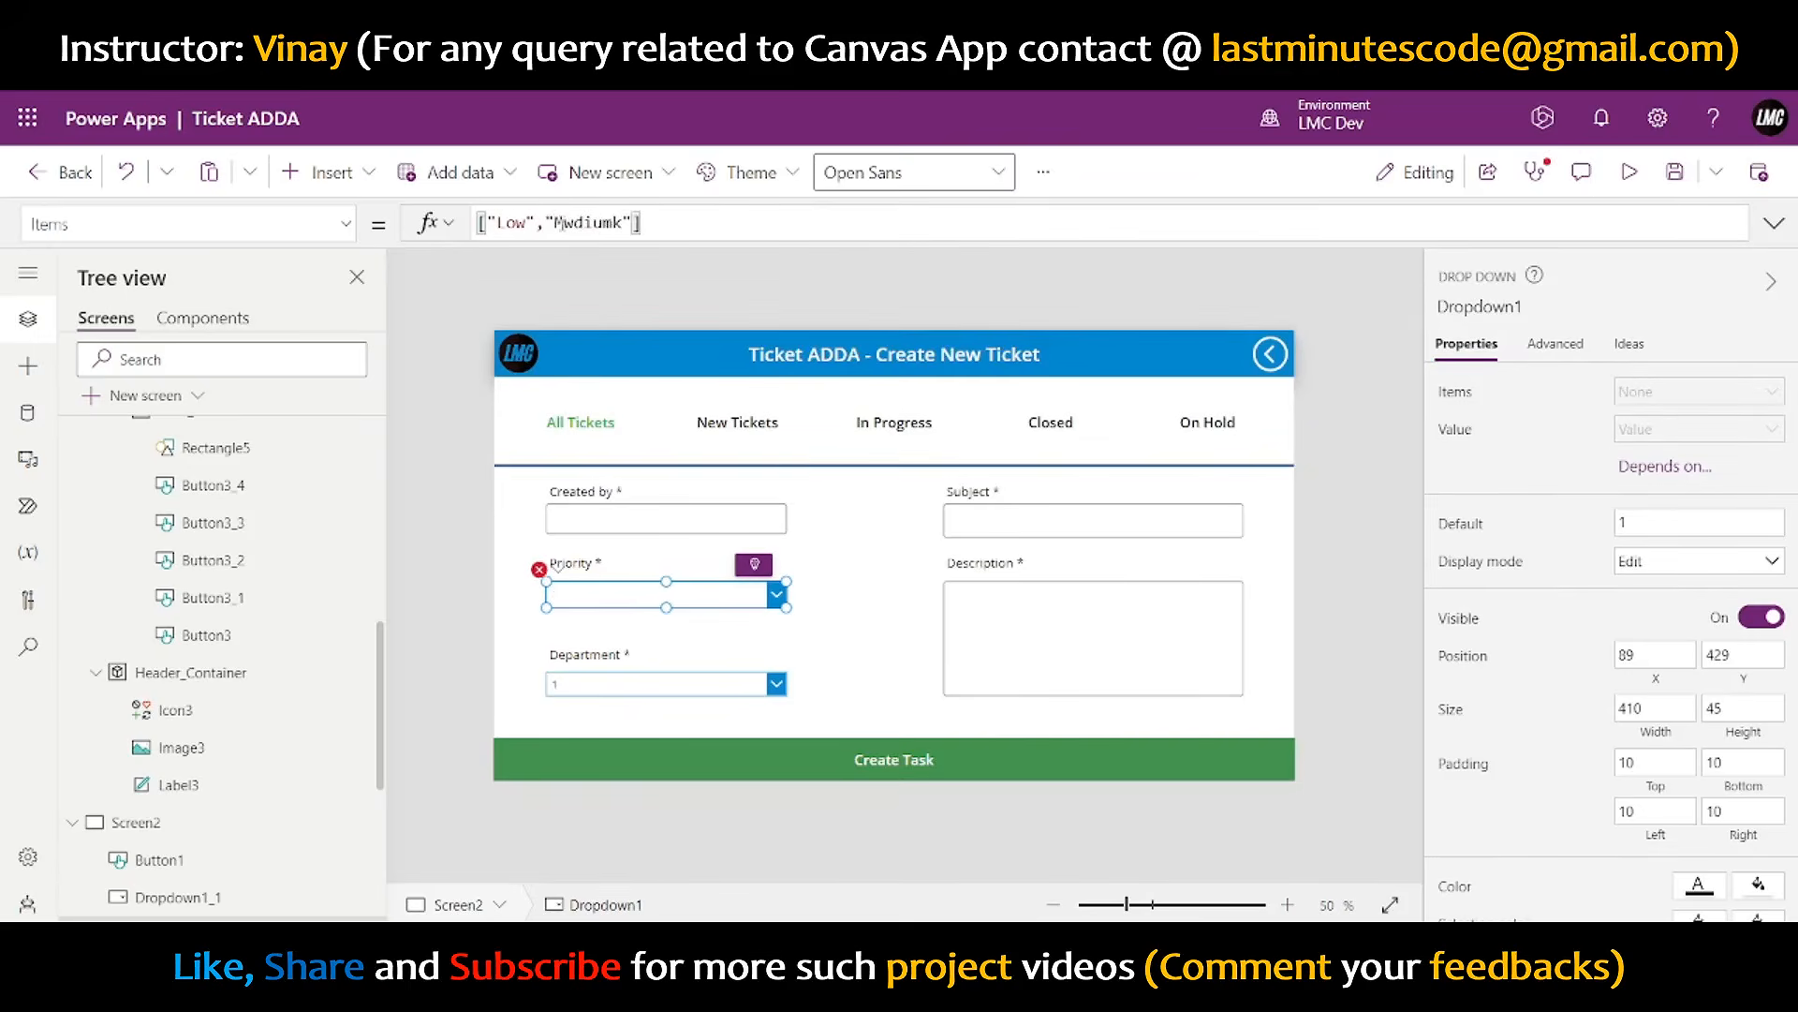
{"action": "key", "text": "Left"}
{"action": "key", "text": "Left"}
{"action": "key", "text": "BackSpace"}
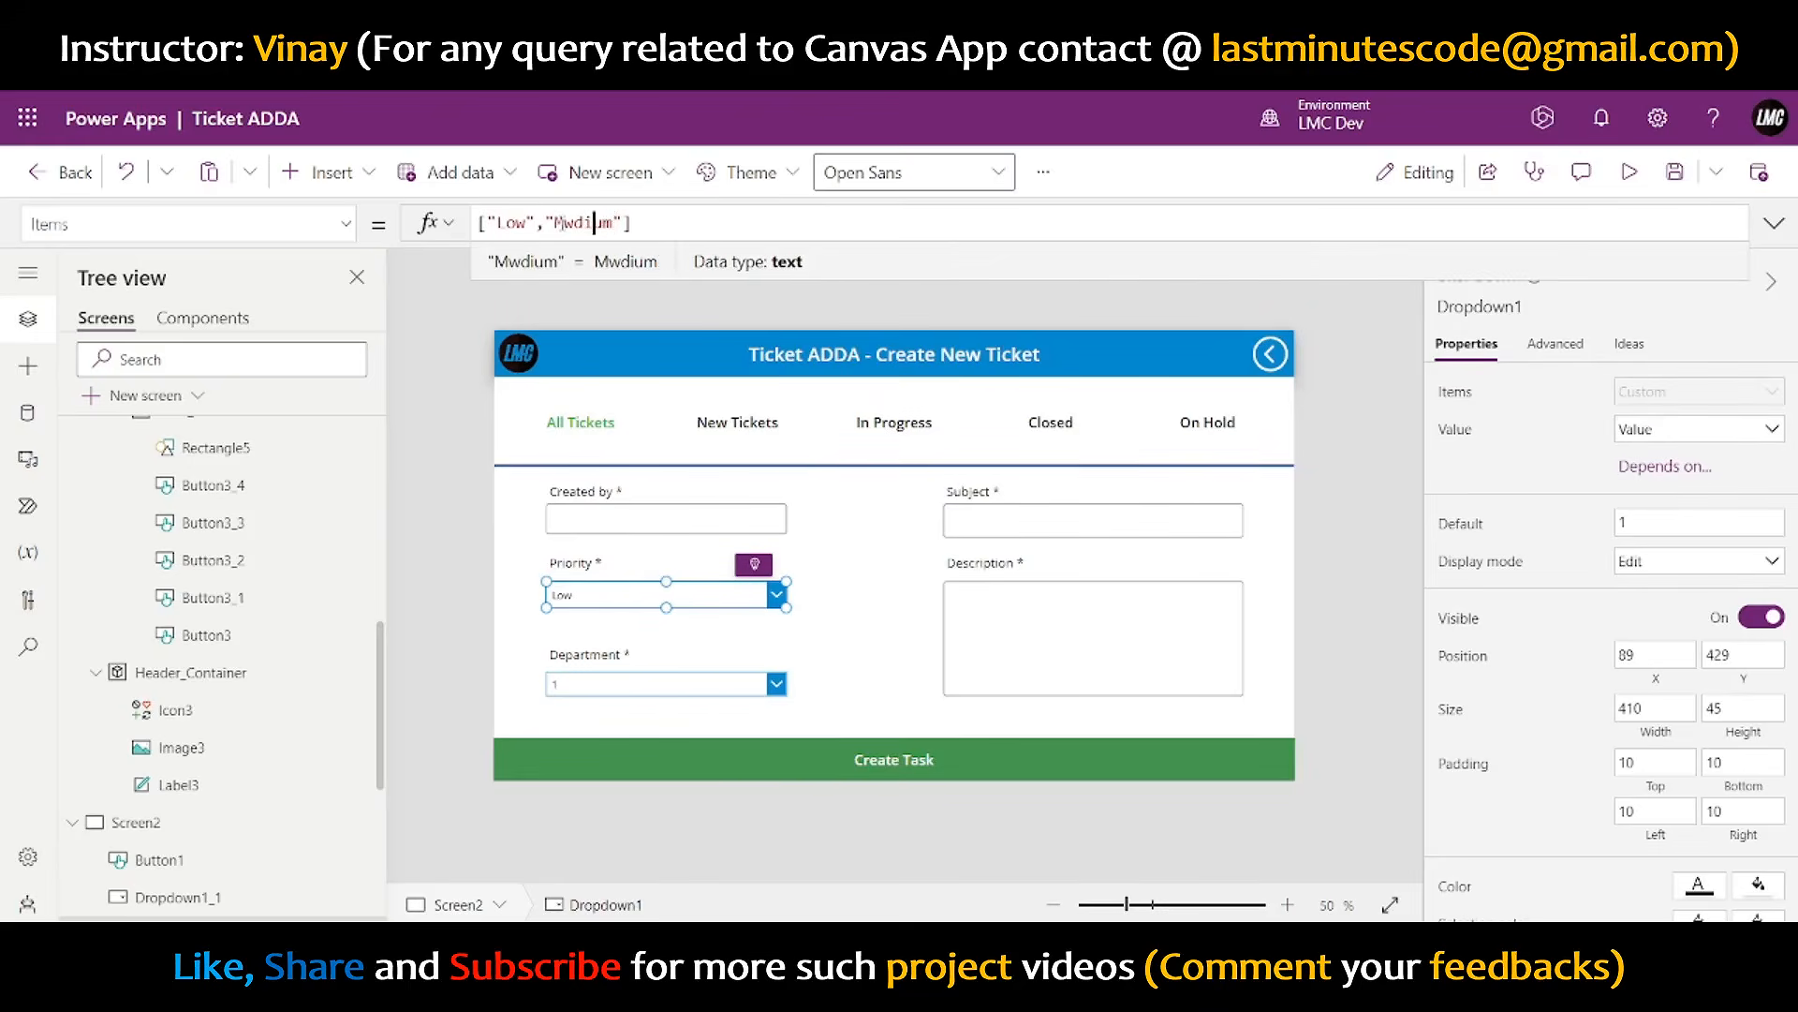
{"action": "key", "text": "BackSpace"}
{"action": "type", "text": "e"}
{"action": "key", "text": "End"}
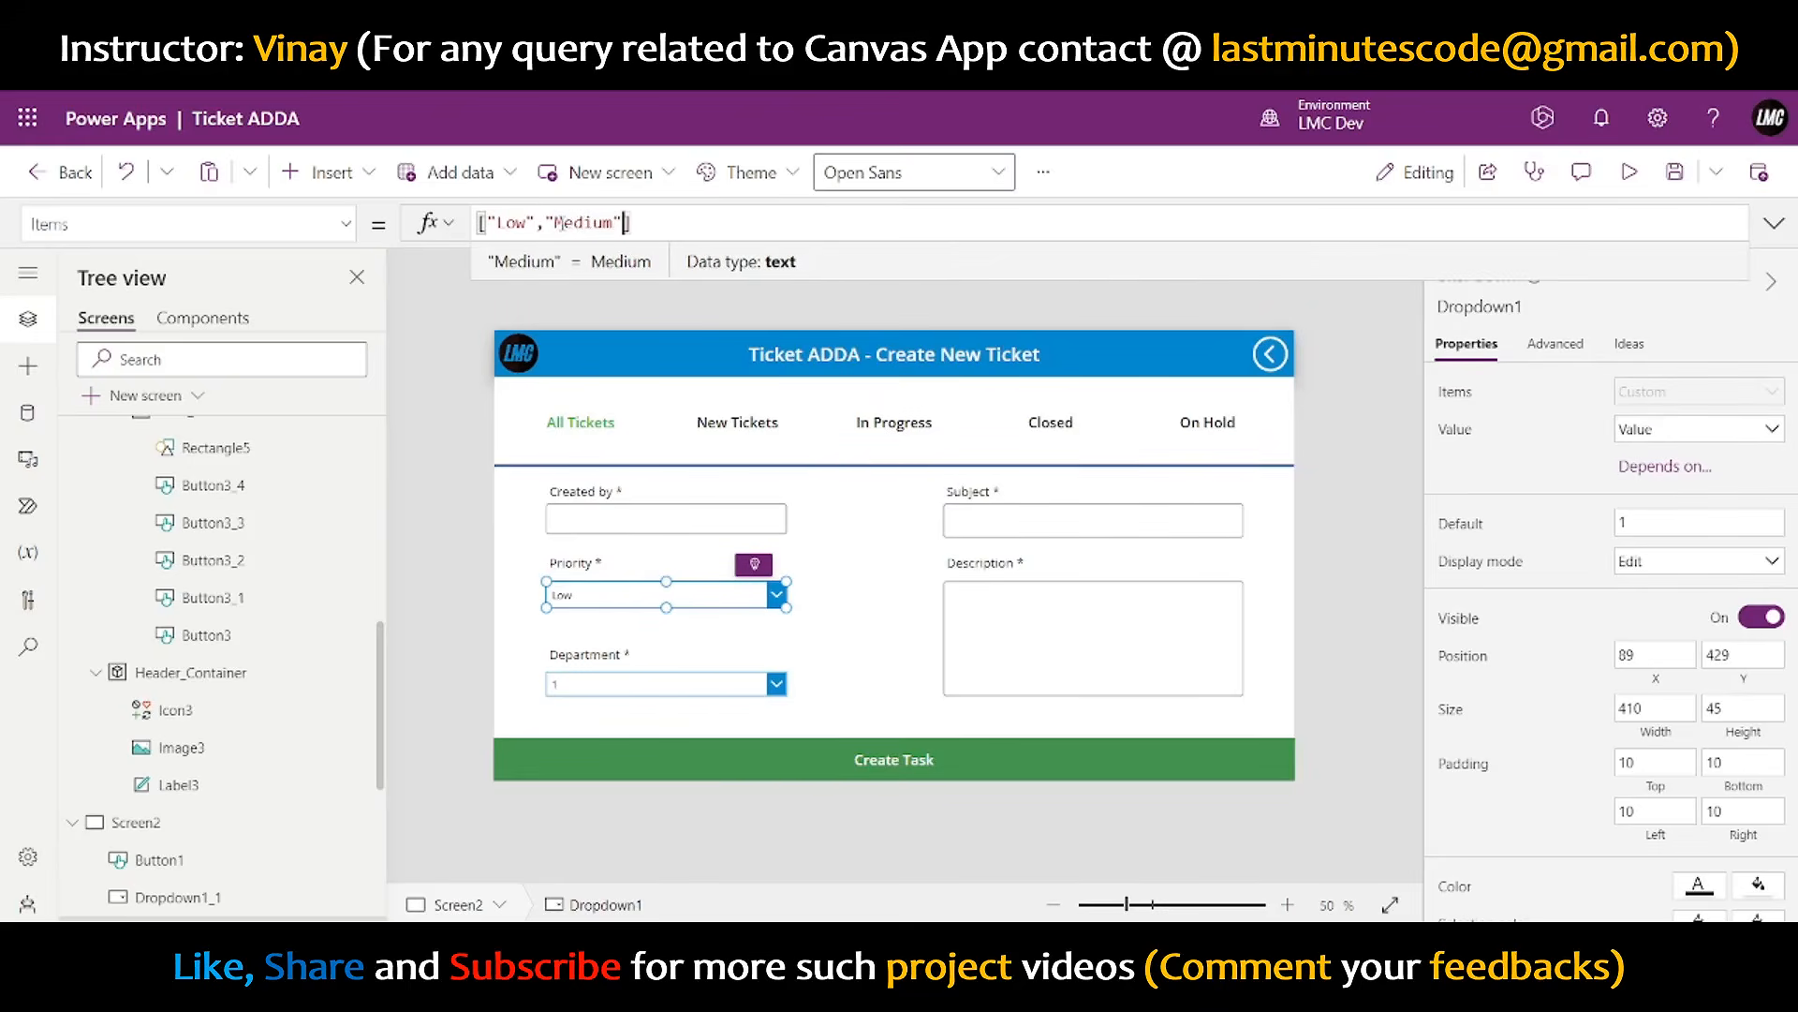
{"action": "type", "text": ", \"High"}
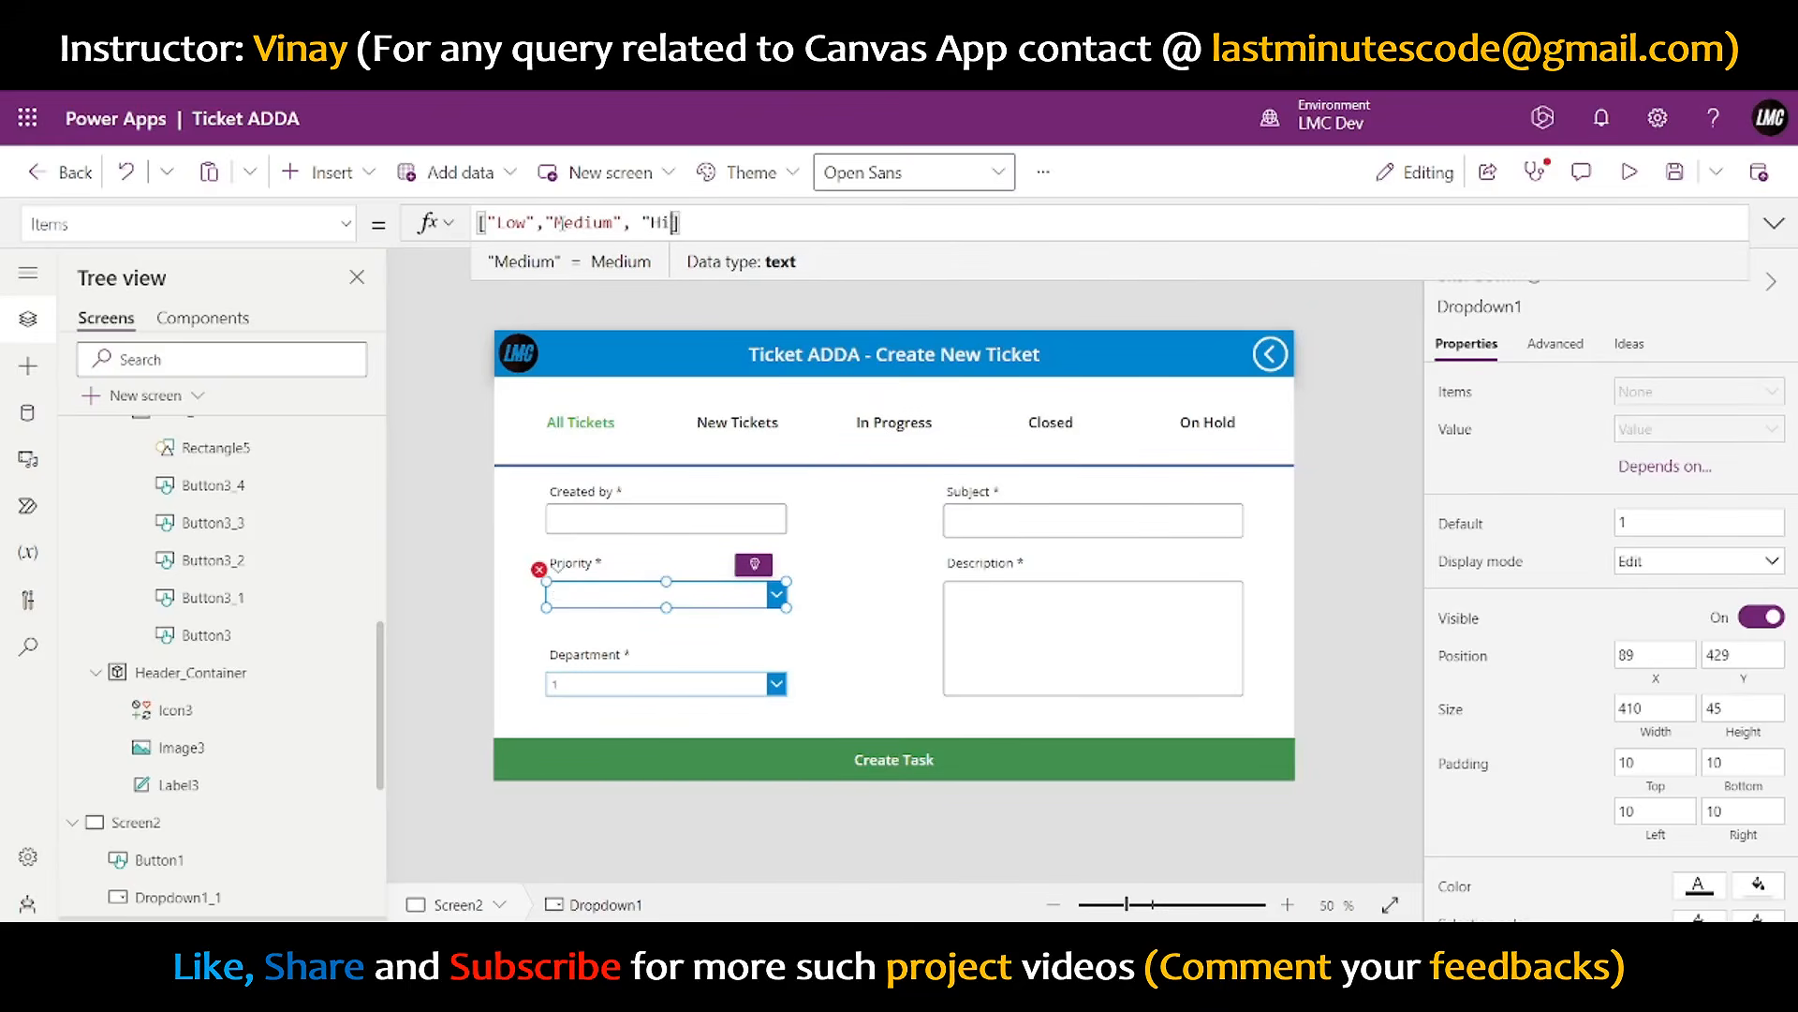
{"action": "type", "text": "\""}
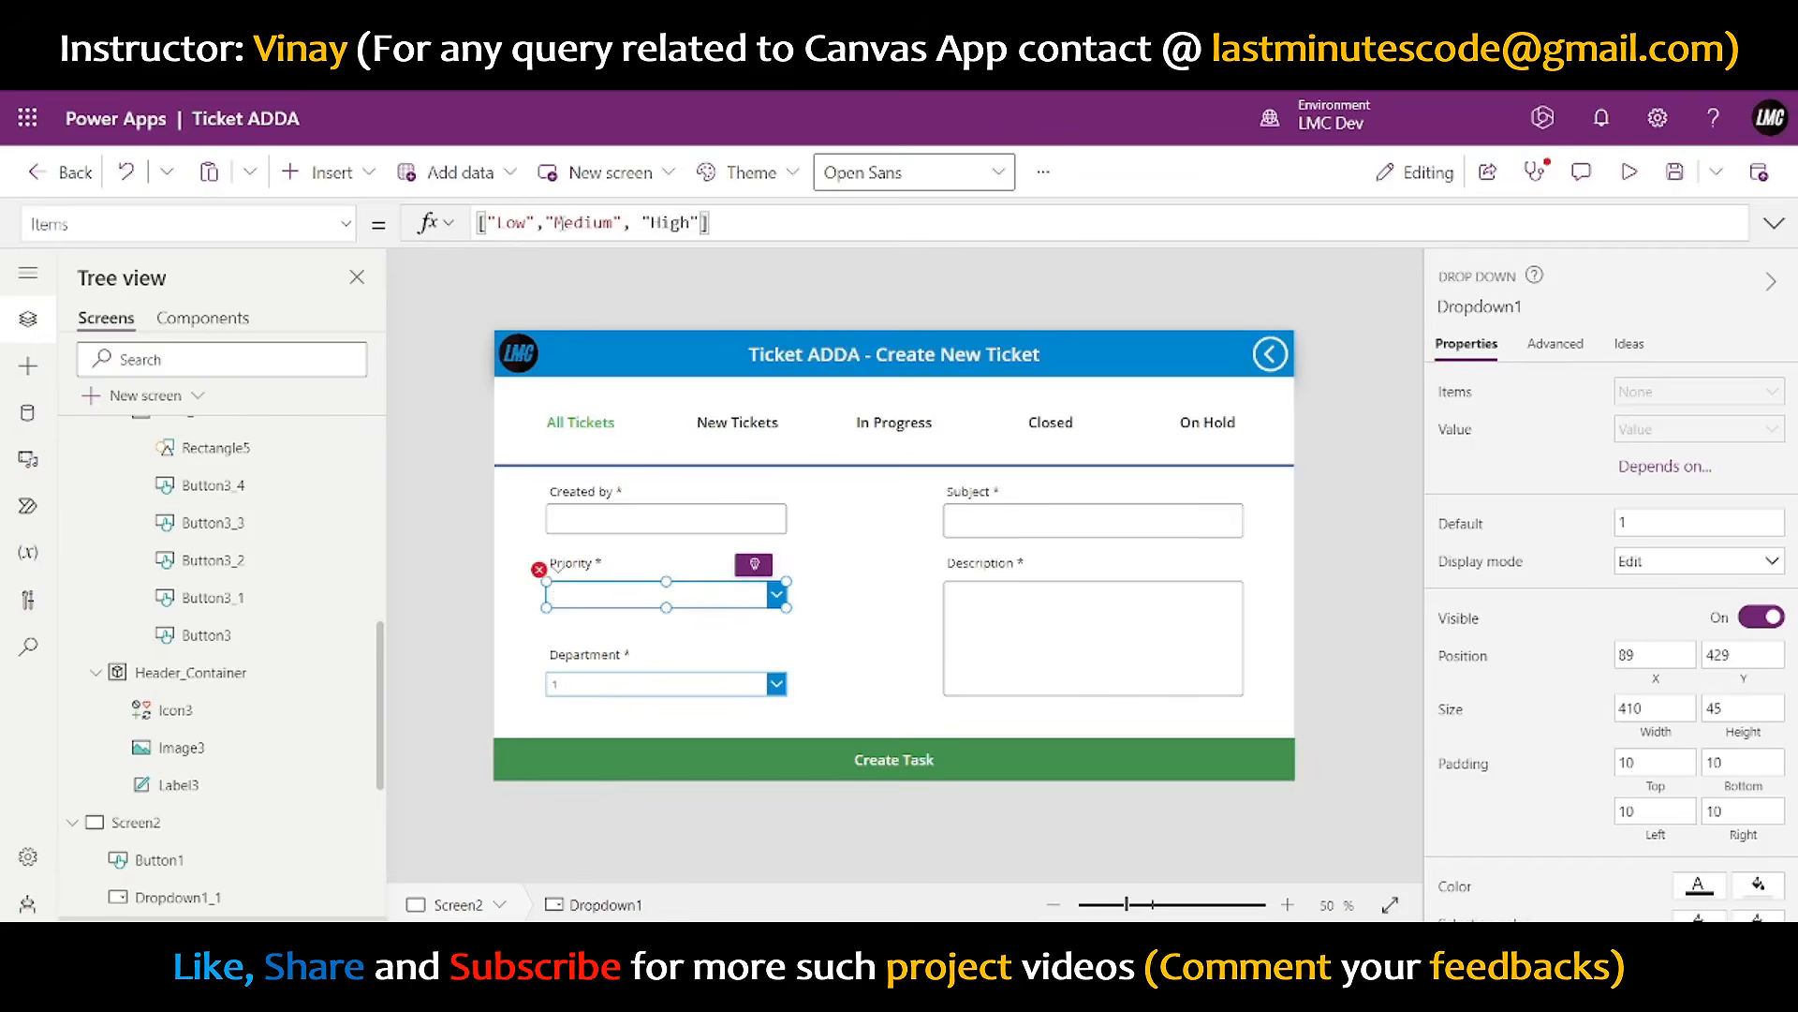
{"action": "left_click", "coordinate": [655, 686]}
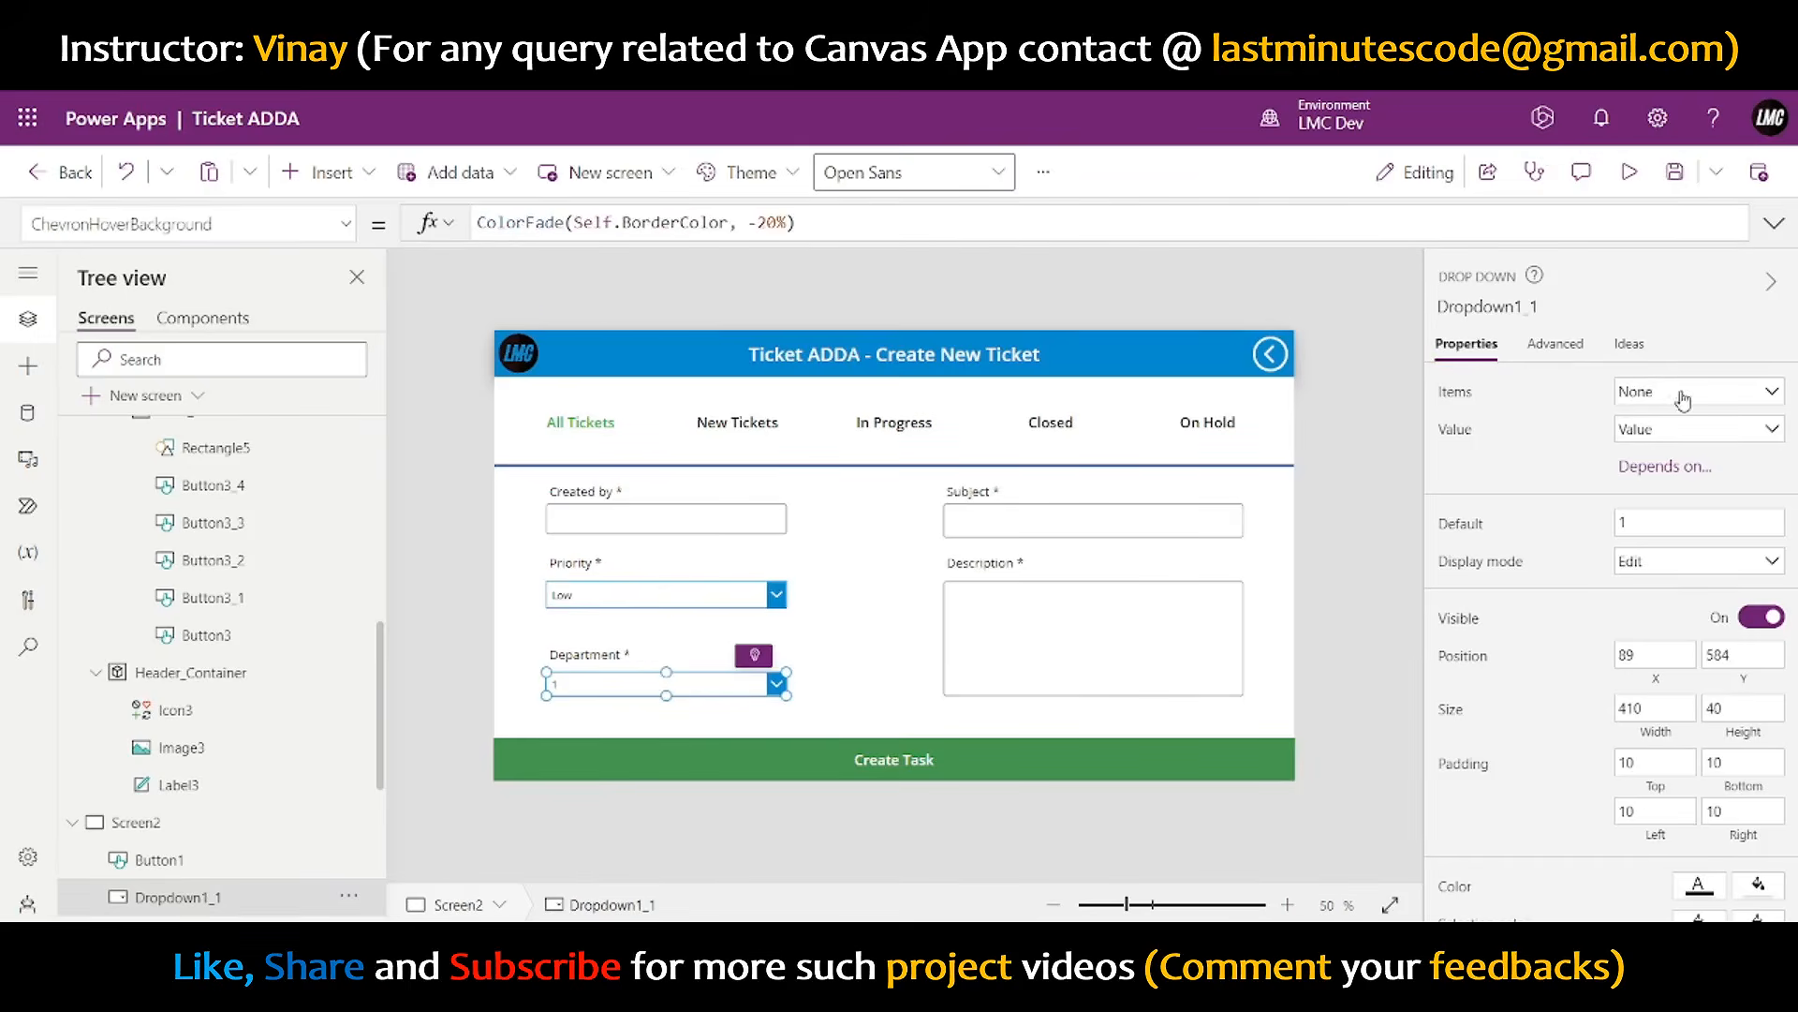
- Replace the Department dropdown's Items formula with ["IT","HR","Facilities"]
{"action": "left_click", "coordinate": [1455, 397]}
{"action": "key", "text": "ctrl+a"}
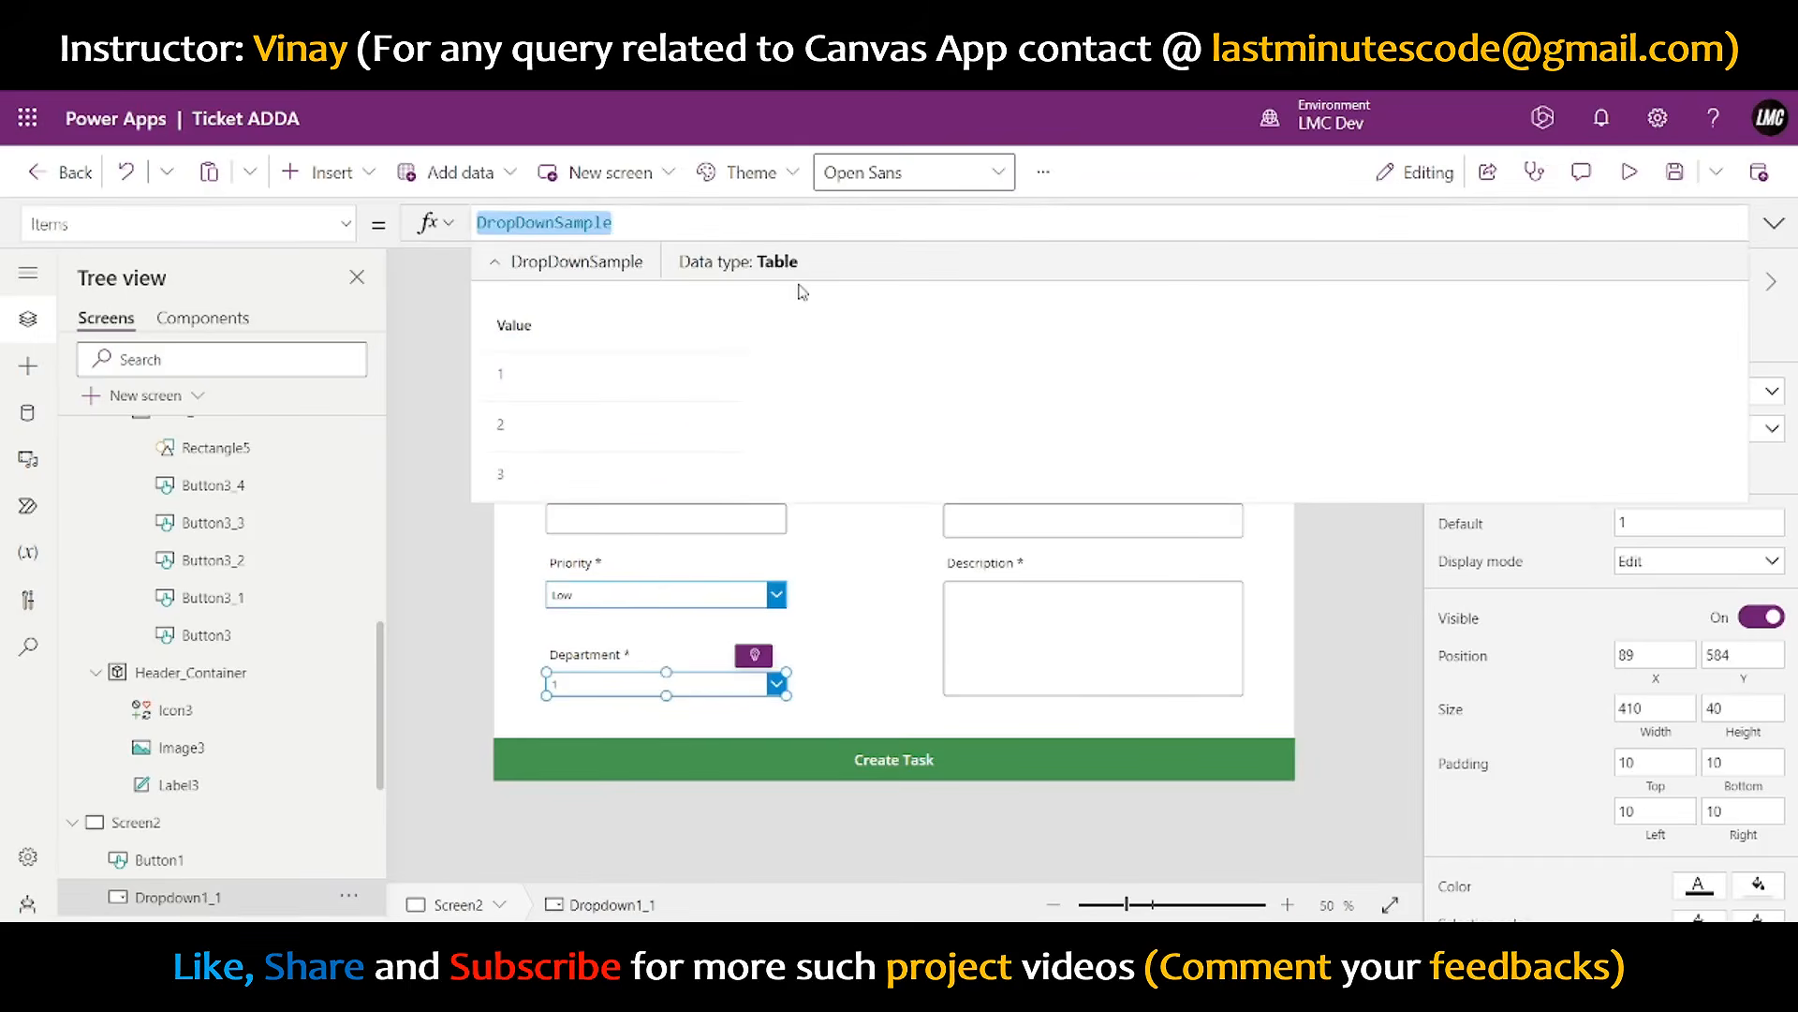
{"action": "type", "text": "[\"IT"}
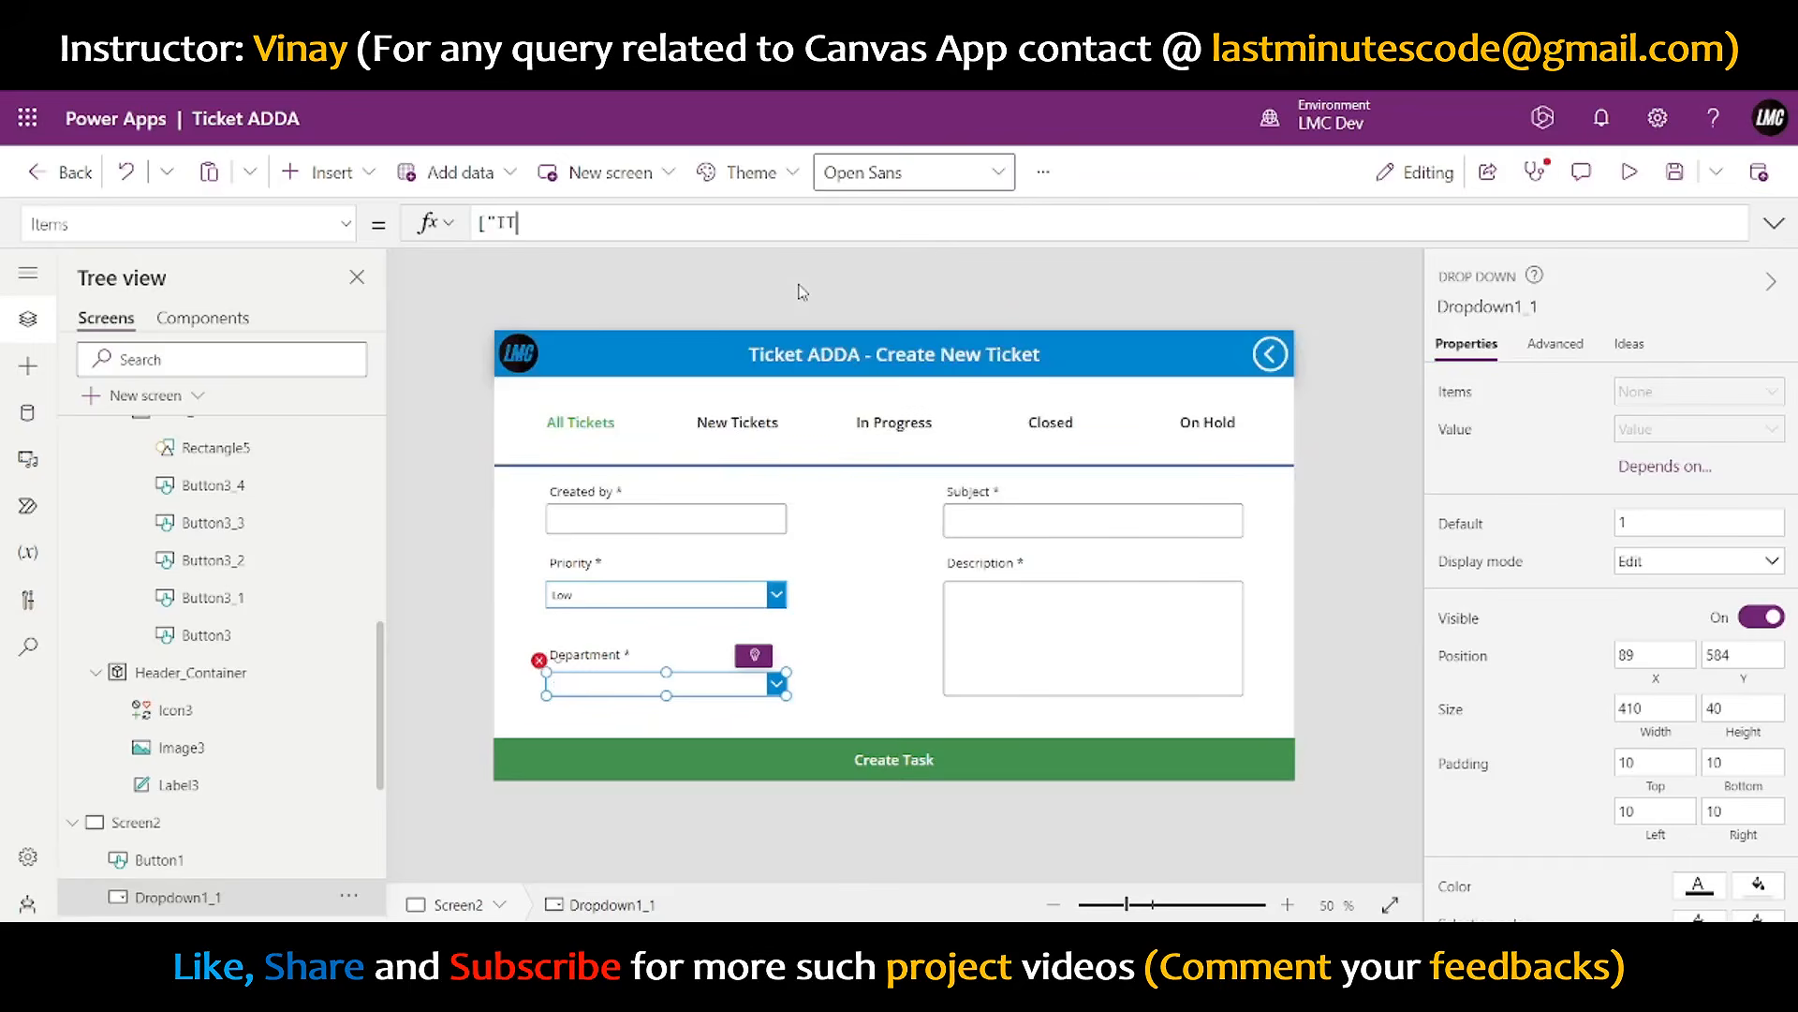
{"action": "type", "text": "\",\"H"}
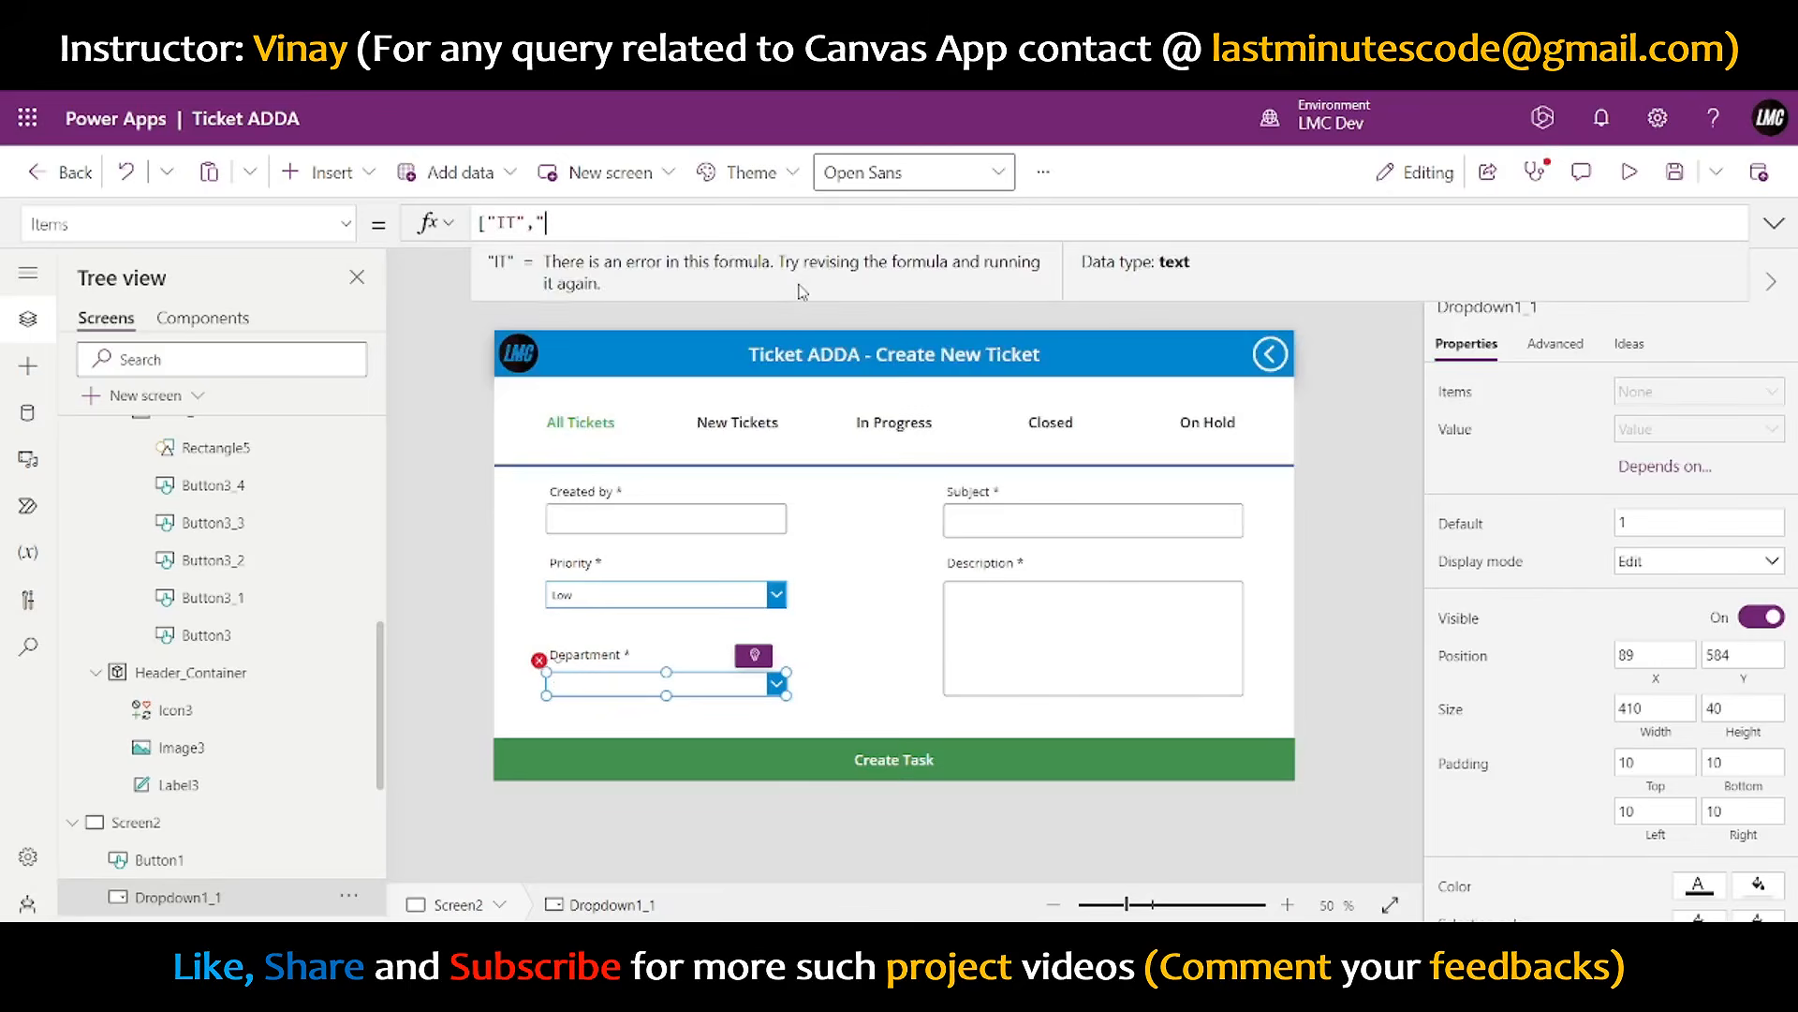
{"action": "type", "text": "R\",\""}
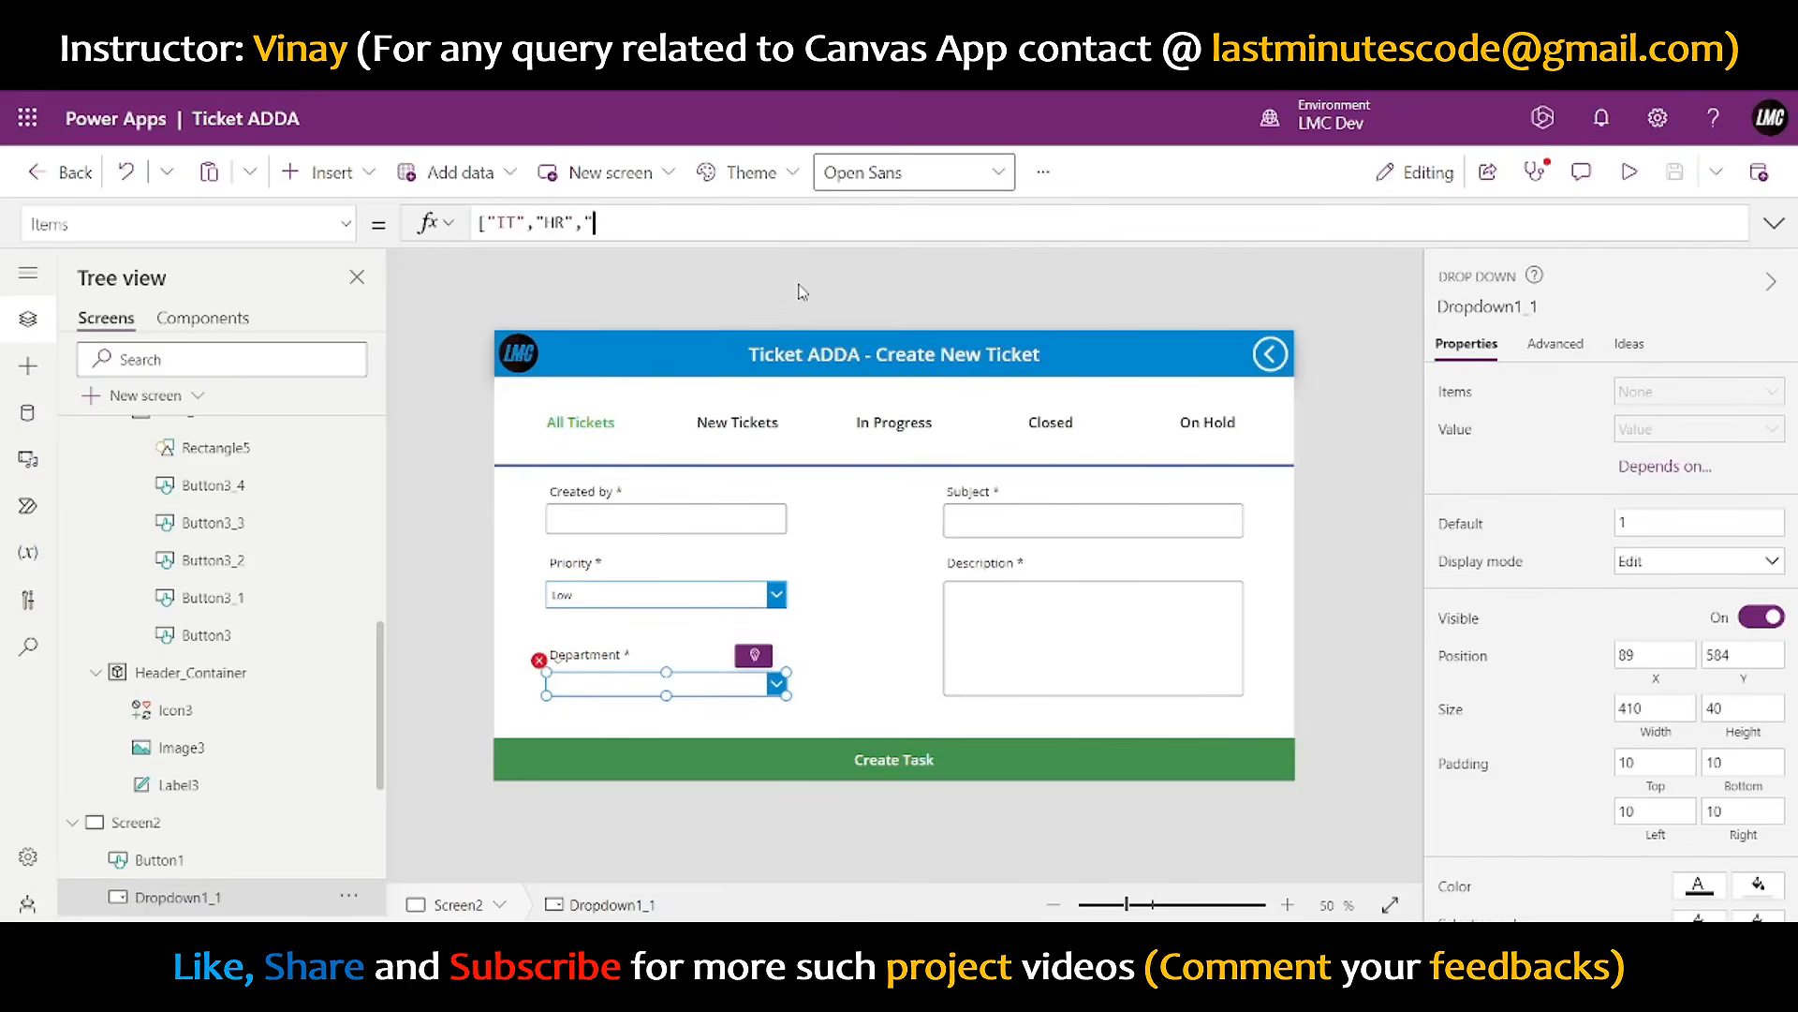
{"action": "type", "text": "Facilities\"]"}
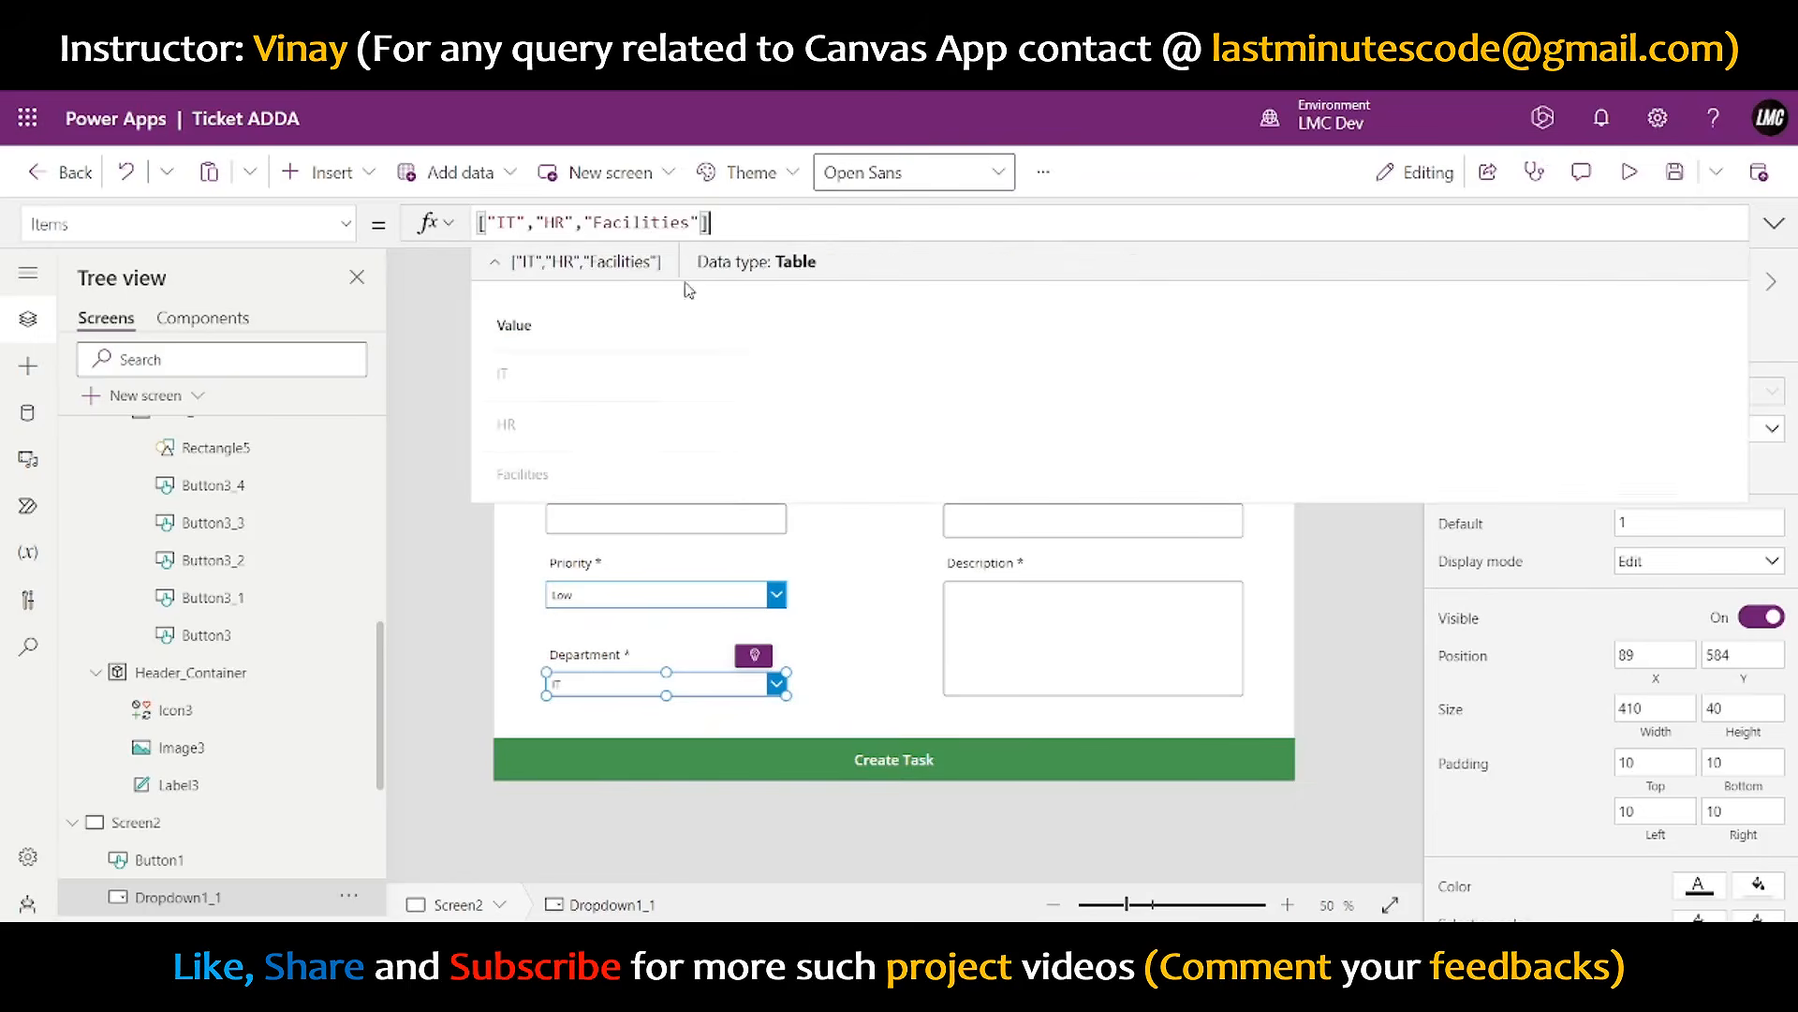
{"action": "left_click", "coordinate": [1361, 604]}
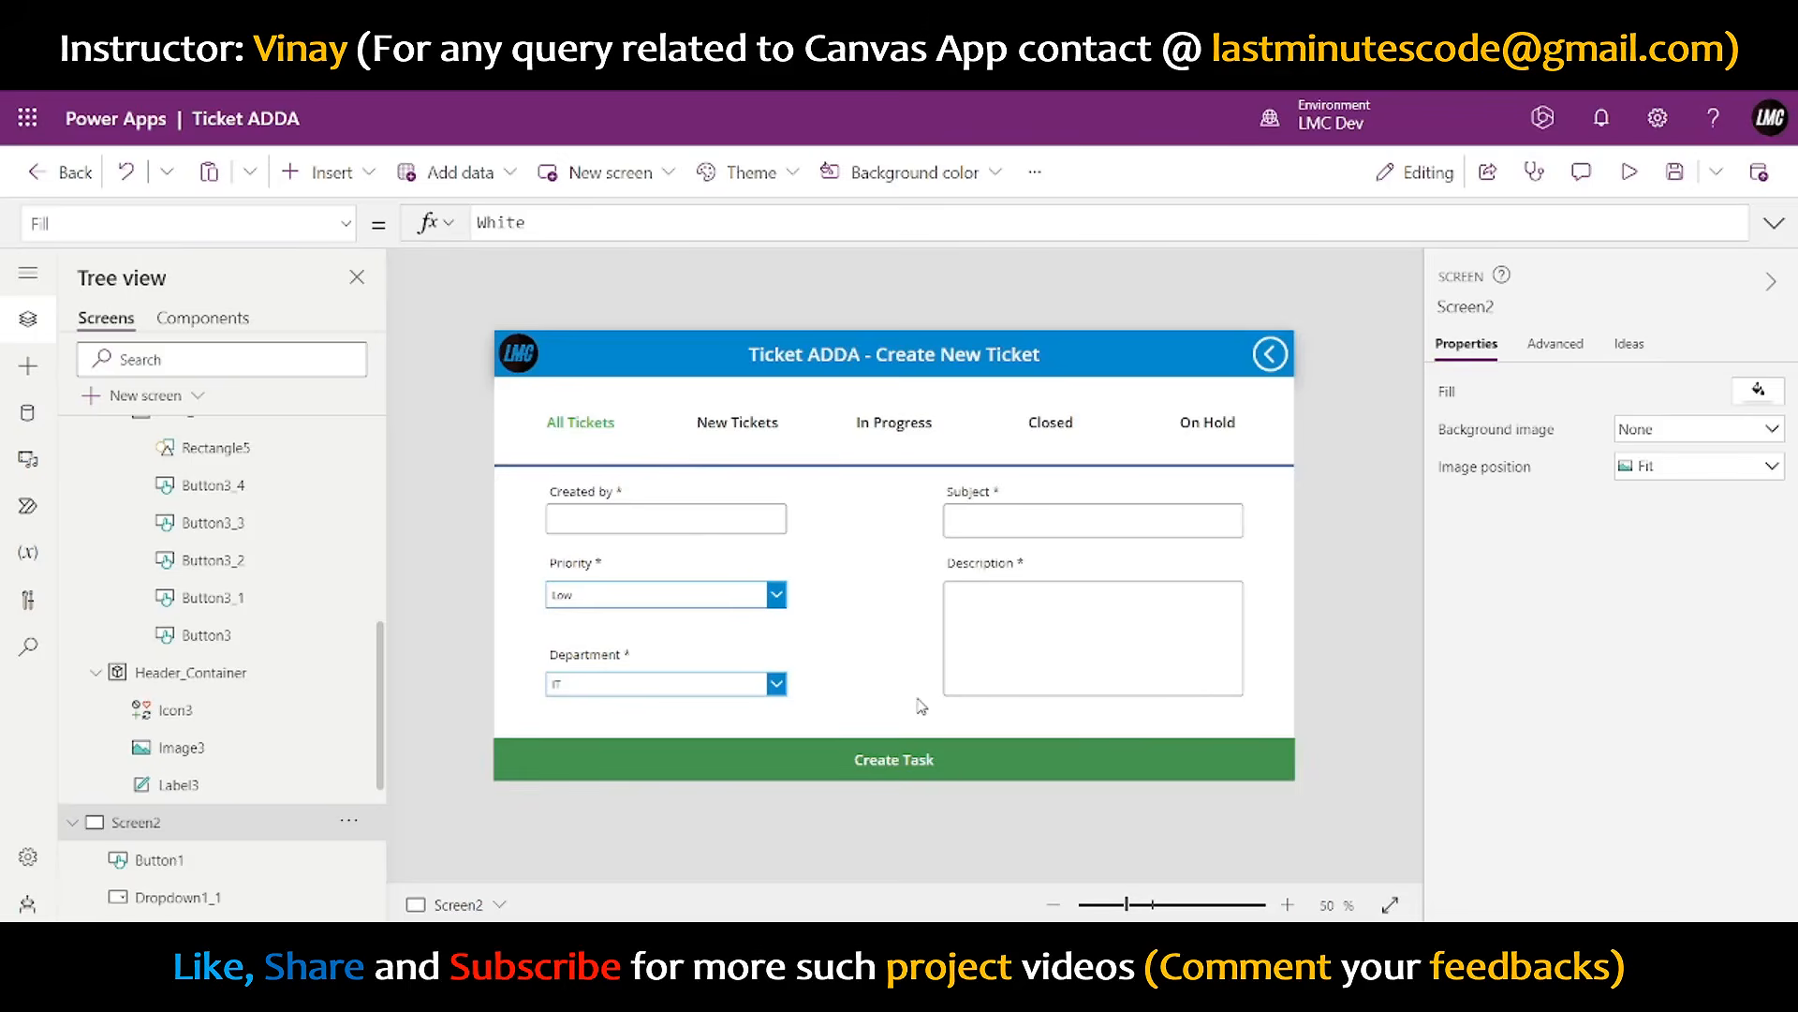
- Set the X position of the Created by, Priority and Department labels and their input controls to 90
{"action": "left_click", "coordinate": [570, 495]}
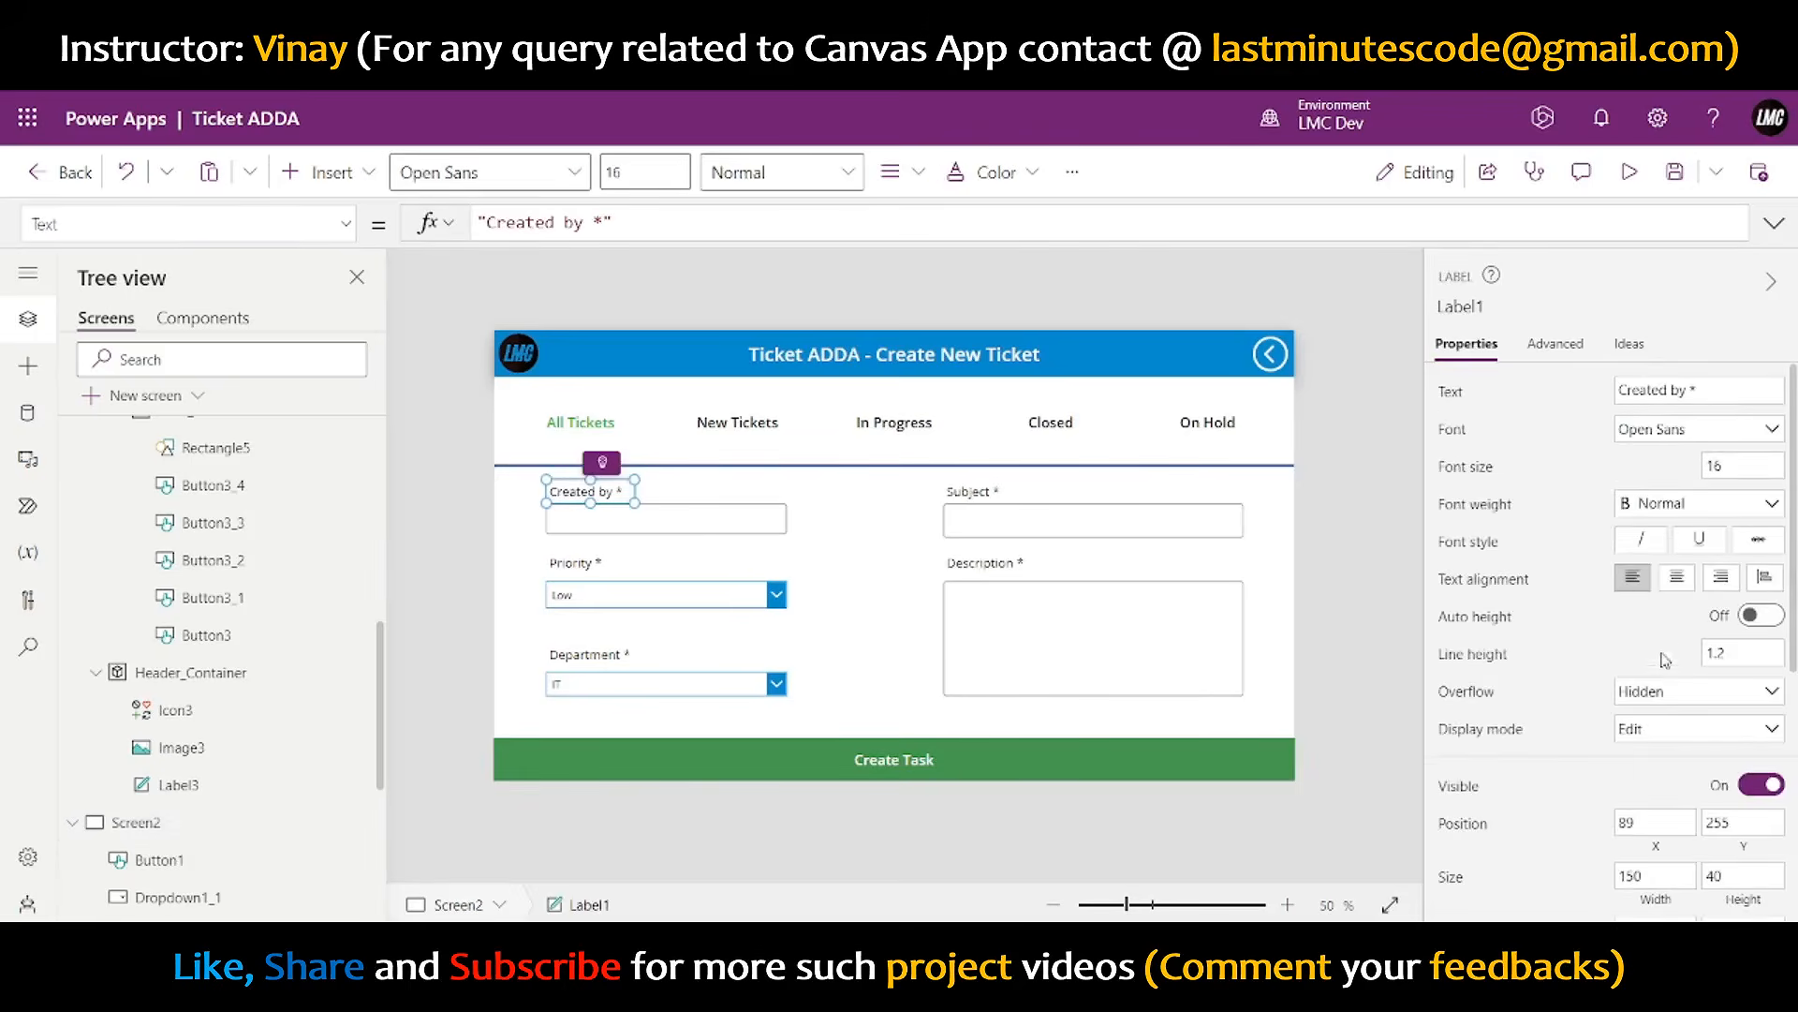
{"action": "scroll", "coordinate": [1611, 532], "scroll_direction": "down", "scroll_amount": 5}
{"action": "scroll", "coordinate": [1661, 510], "scroll_direction": "up", "scroll_amount": 3}
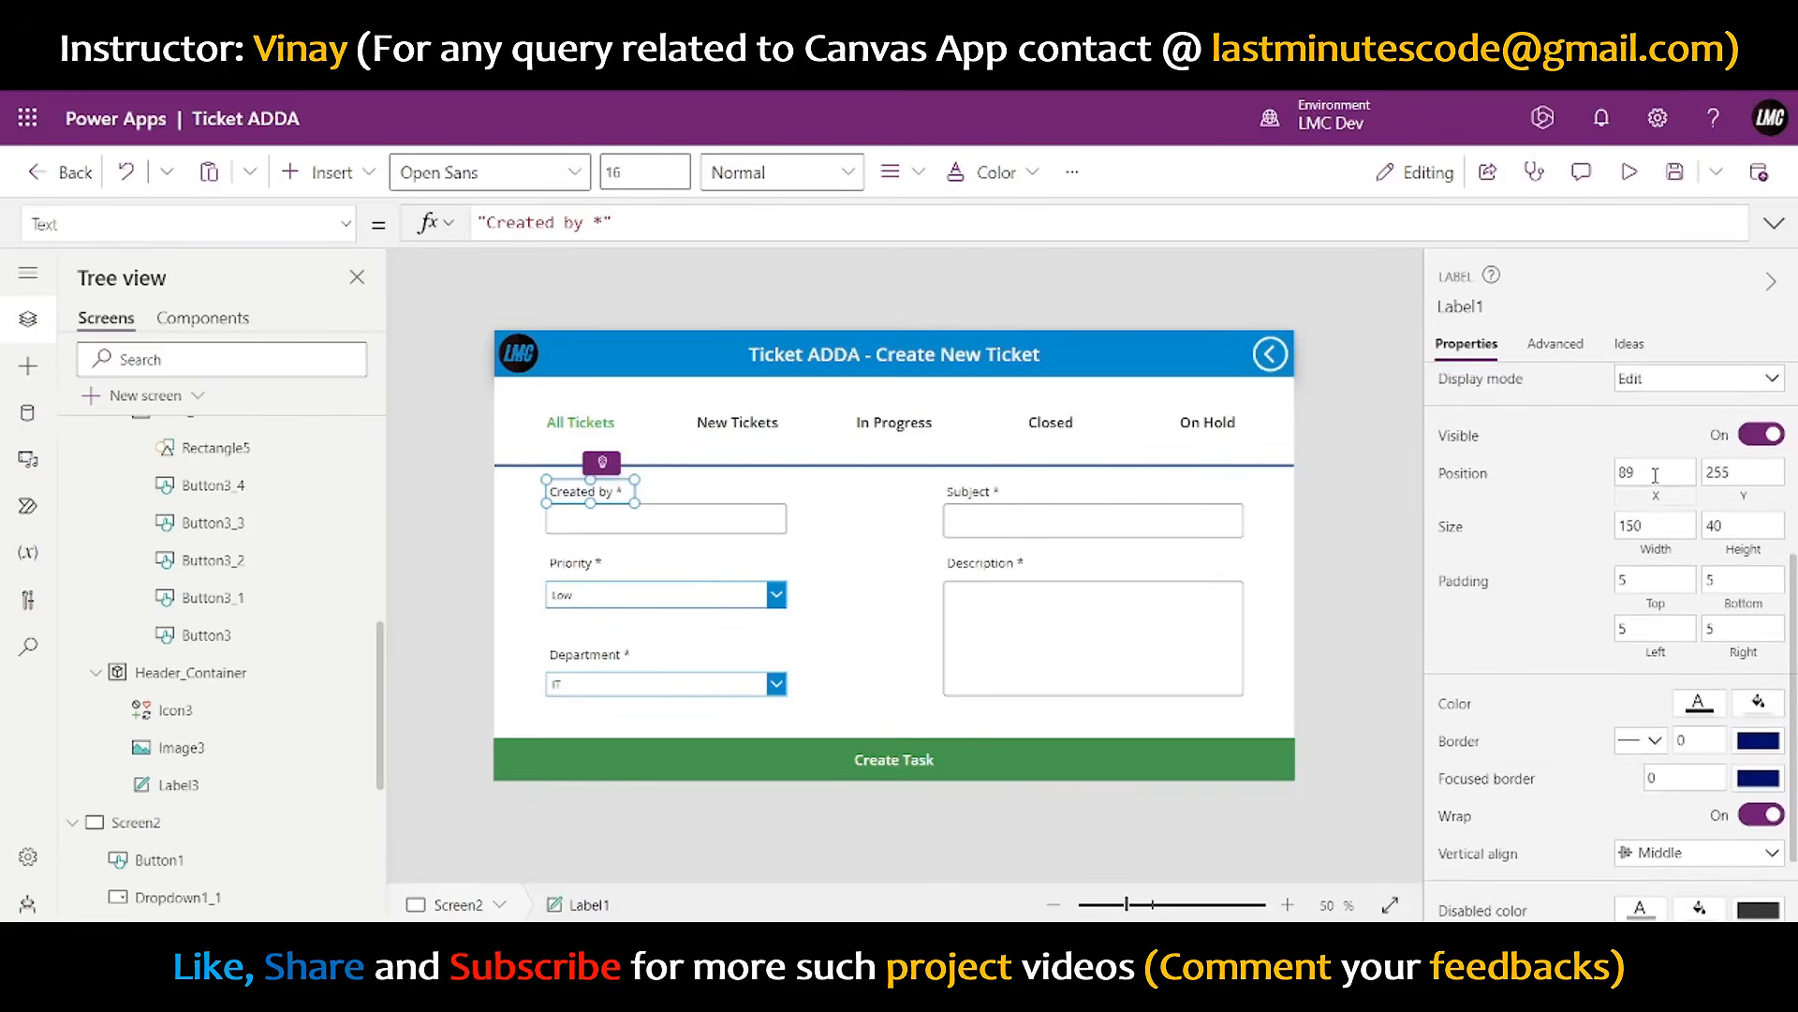
{"action": "left_click_drag", "start_coordinate": [1649, 473], "coordinate": [1600, 481]}
{"action": "type", "text": "90"}
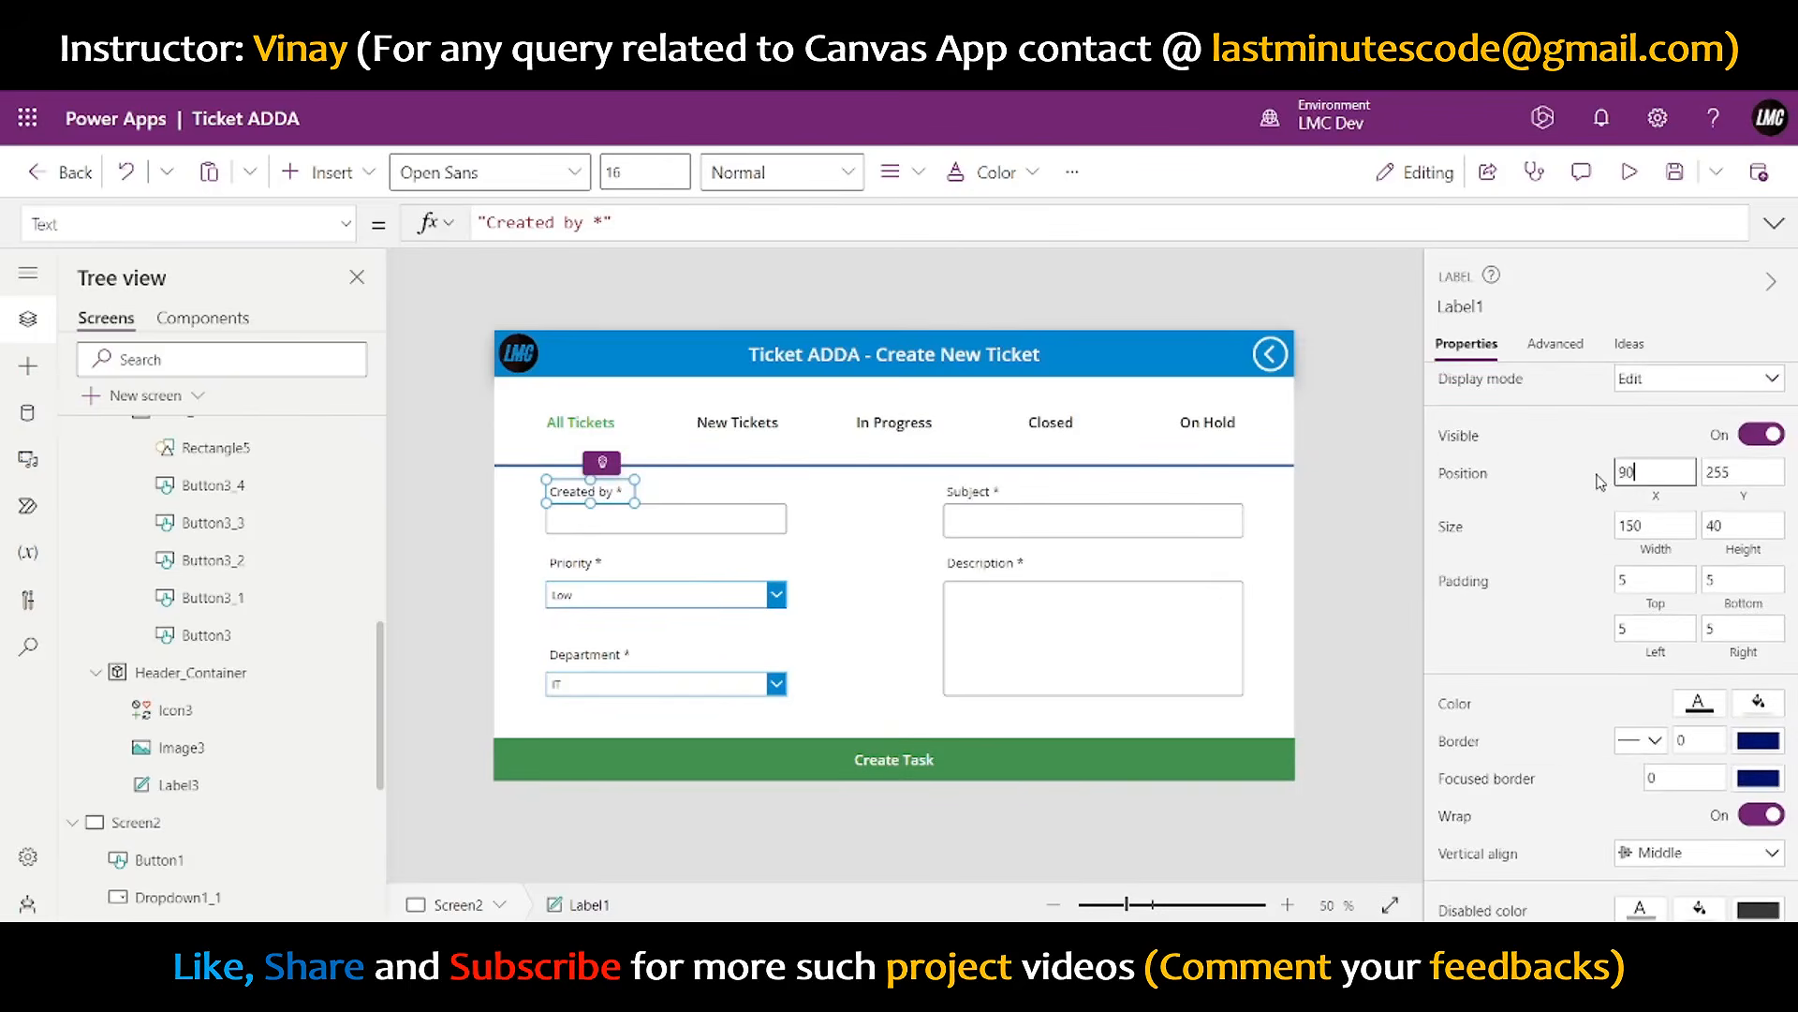
{"action": "left_click", "coordinate": [709, 529], "text": "shift"}
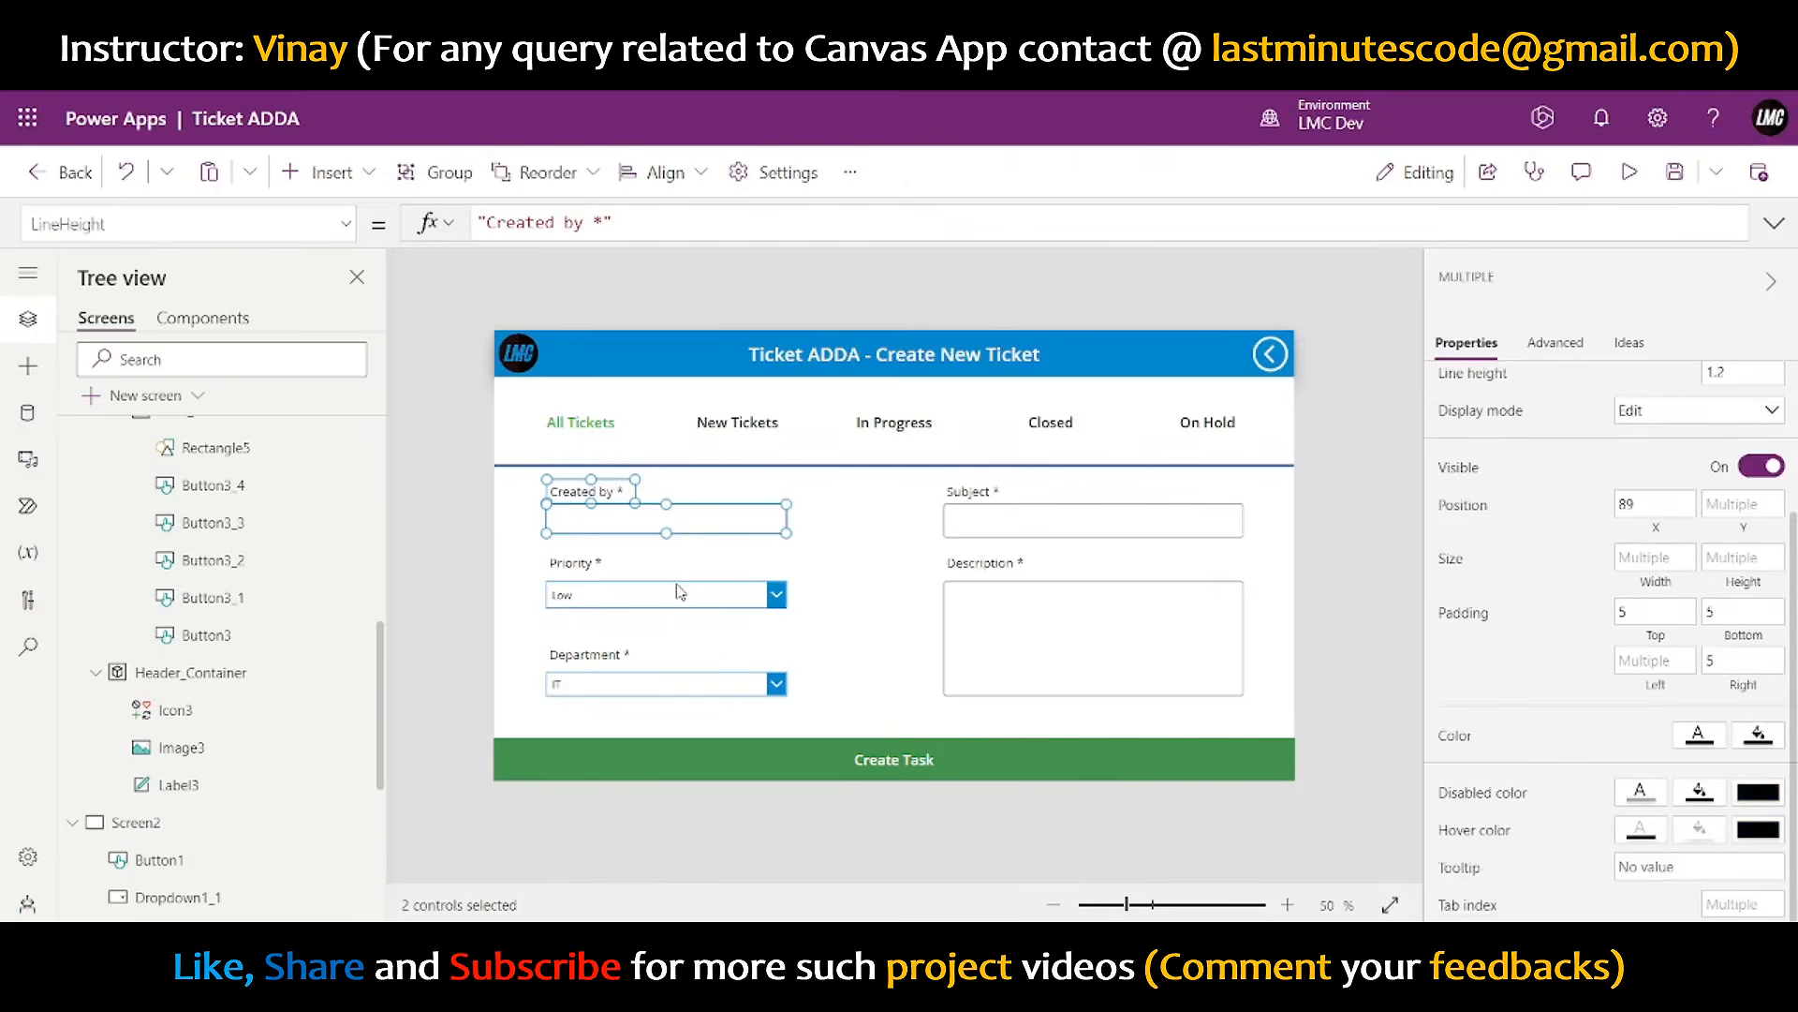
{"action": "left_click", "coordinate": [674, 592], "text": "shift"}
{"action": "left_click", "coordinate": [571, 563], "text": "shift"}
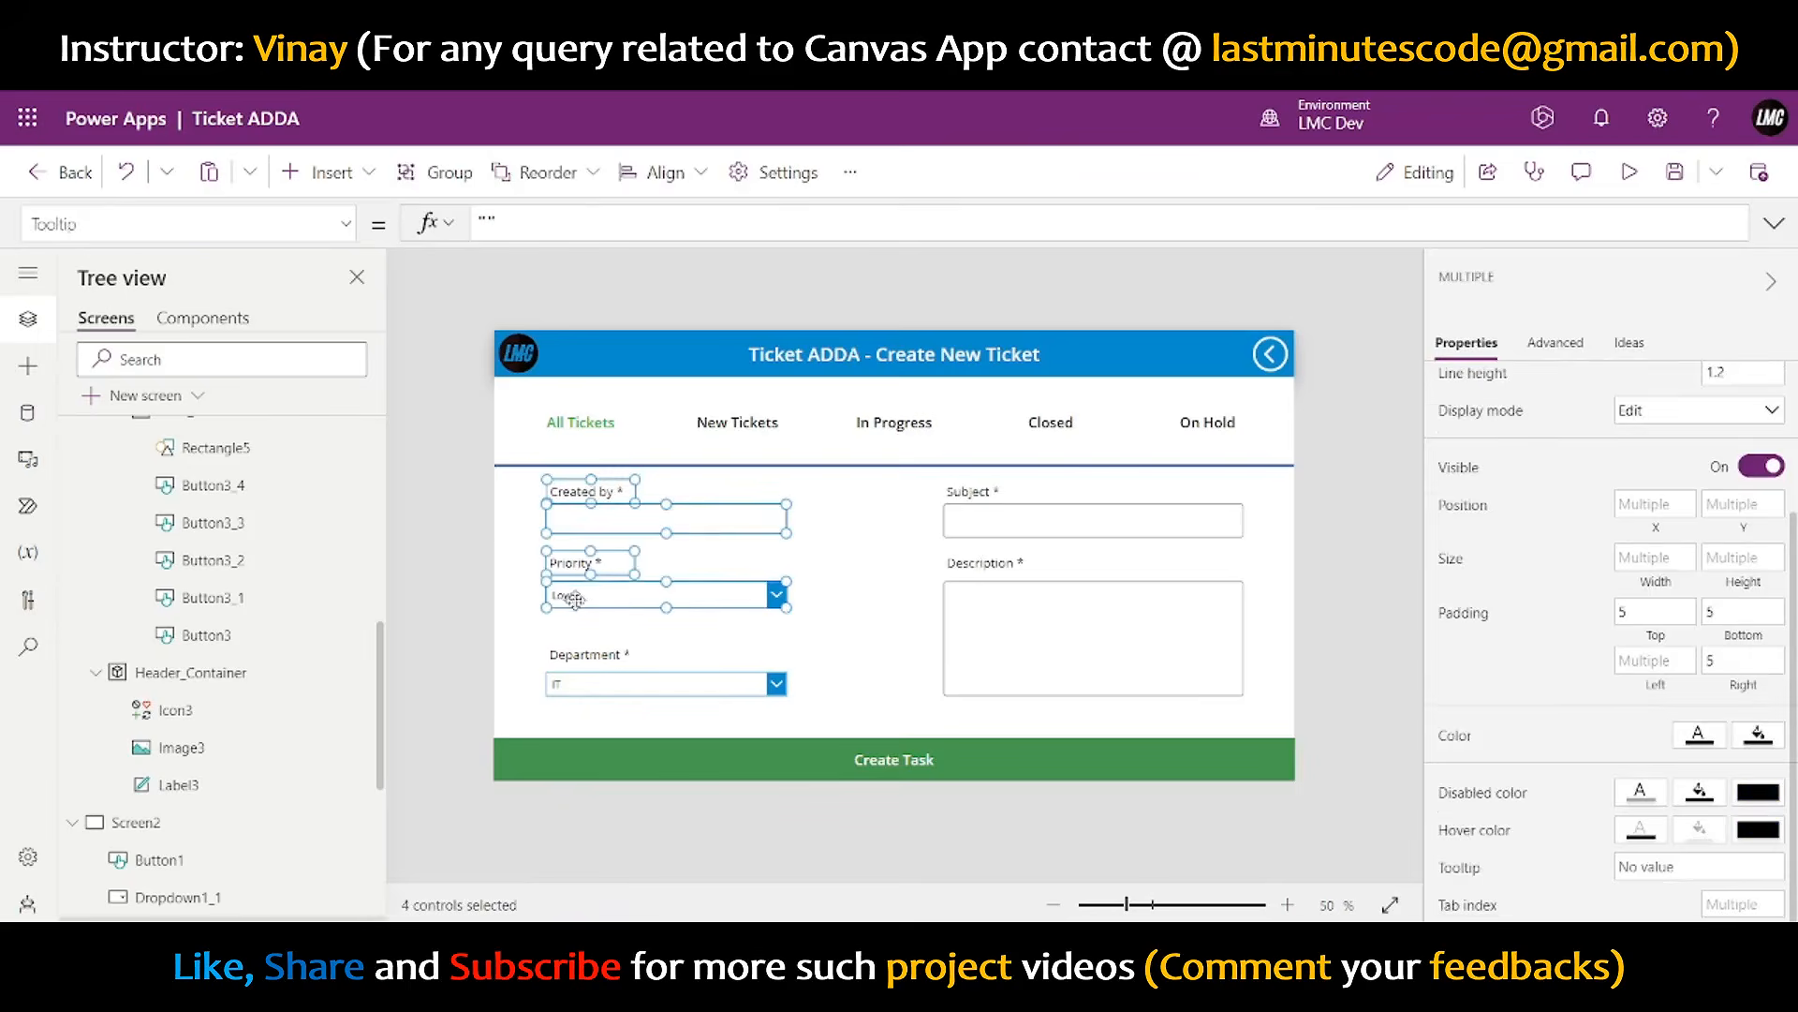
{"action": "left_click", "coordinate": [585, 653], "text": "shift"}
{"action": "left_click", "coordinate": [585, 681], "text": "shift"}
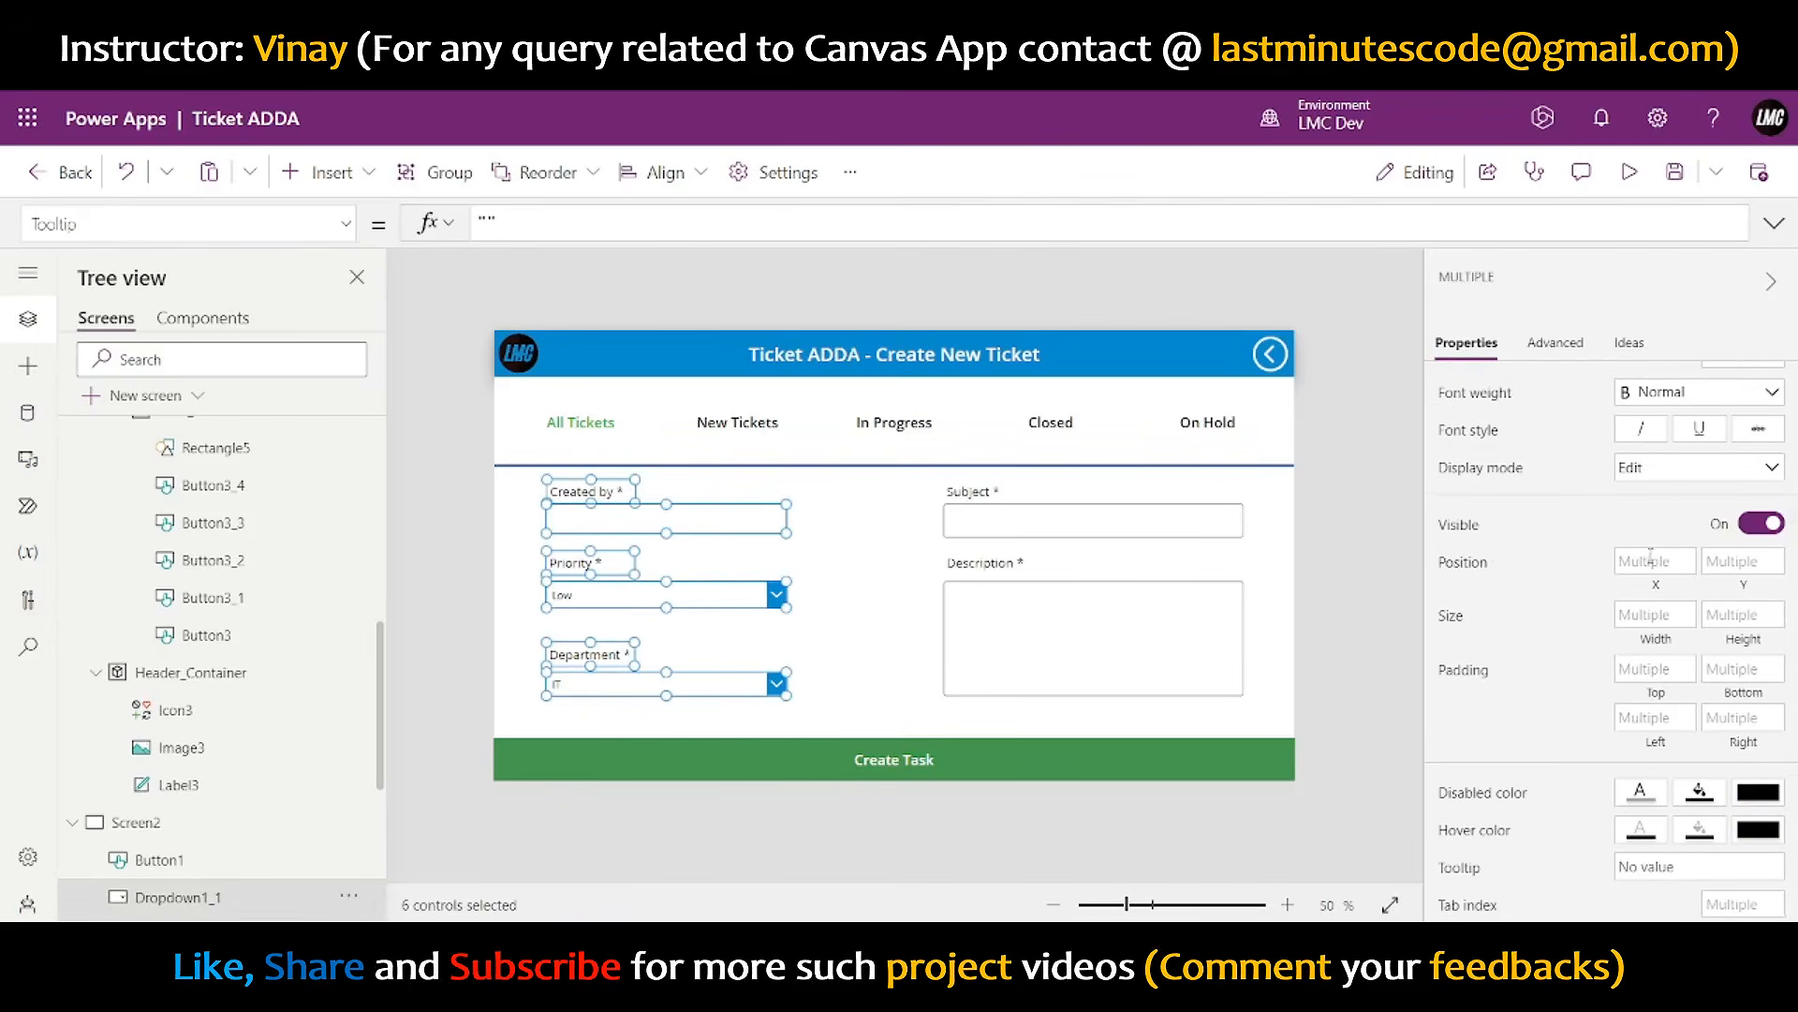
{"action": "left_click", "coordinate": [1651, 560]}
{"action": "type", "text": "90"}
{"action": "key", "text": "Return"}
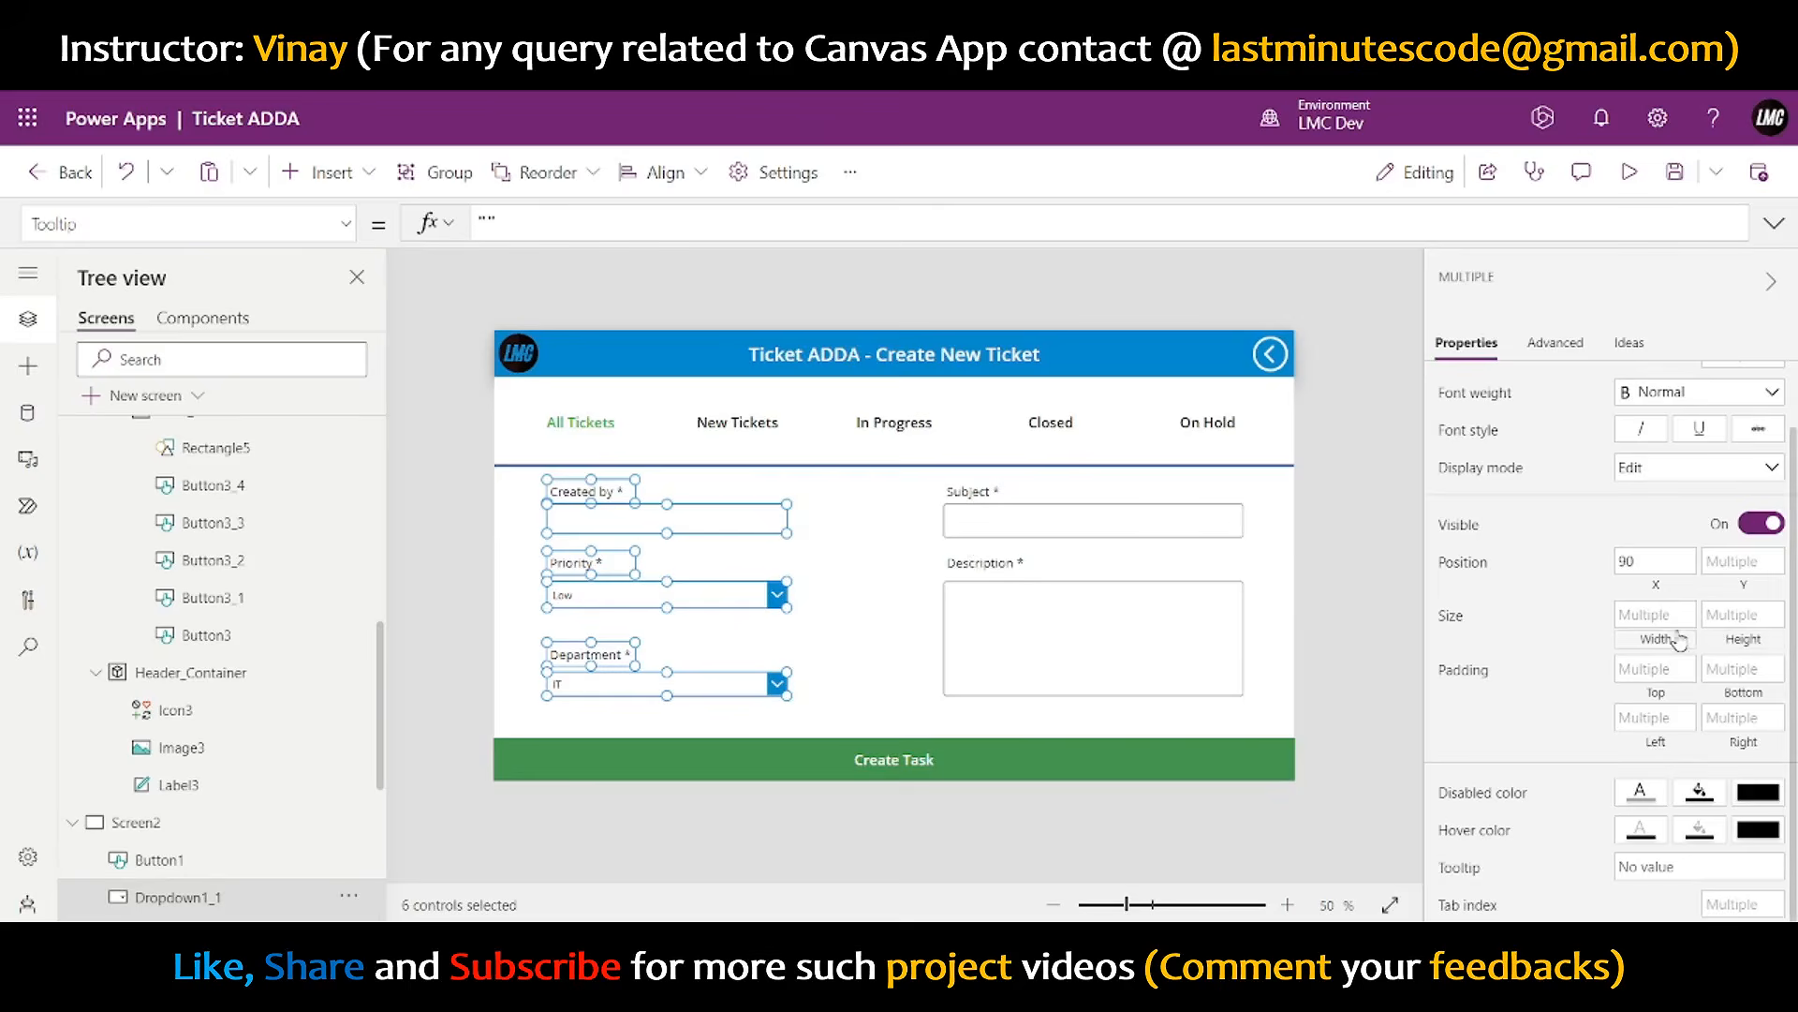
- Try widths of 250 and 350 on the six selected label and input controls, and settle on 450
{"action": "left_click", "coordinate": [1666, 642]}
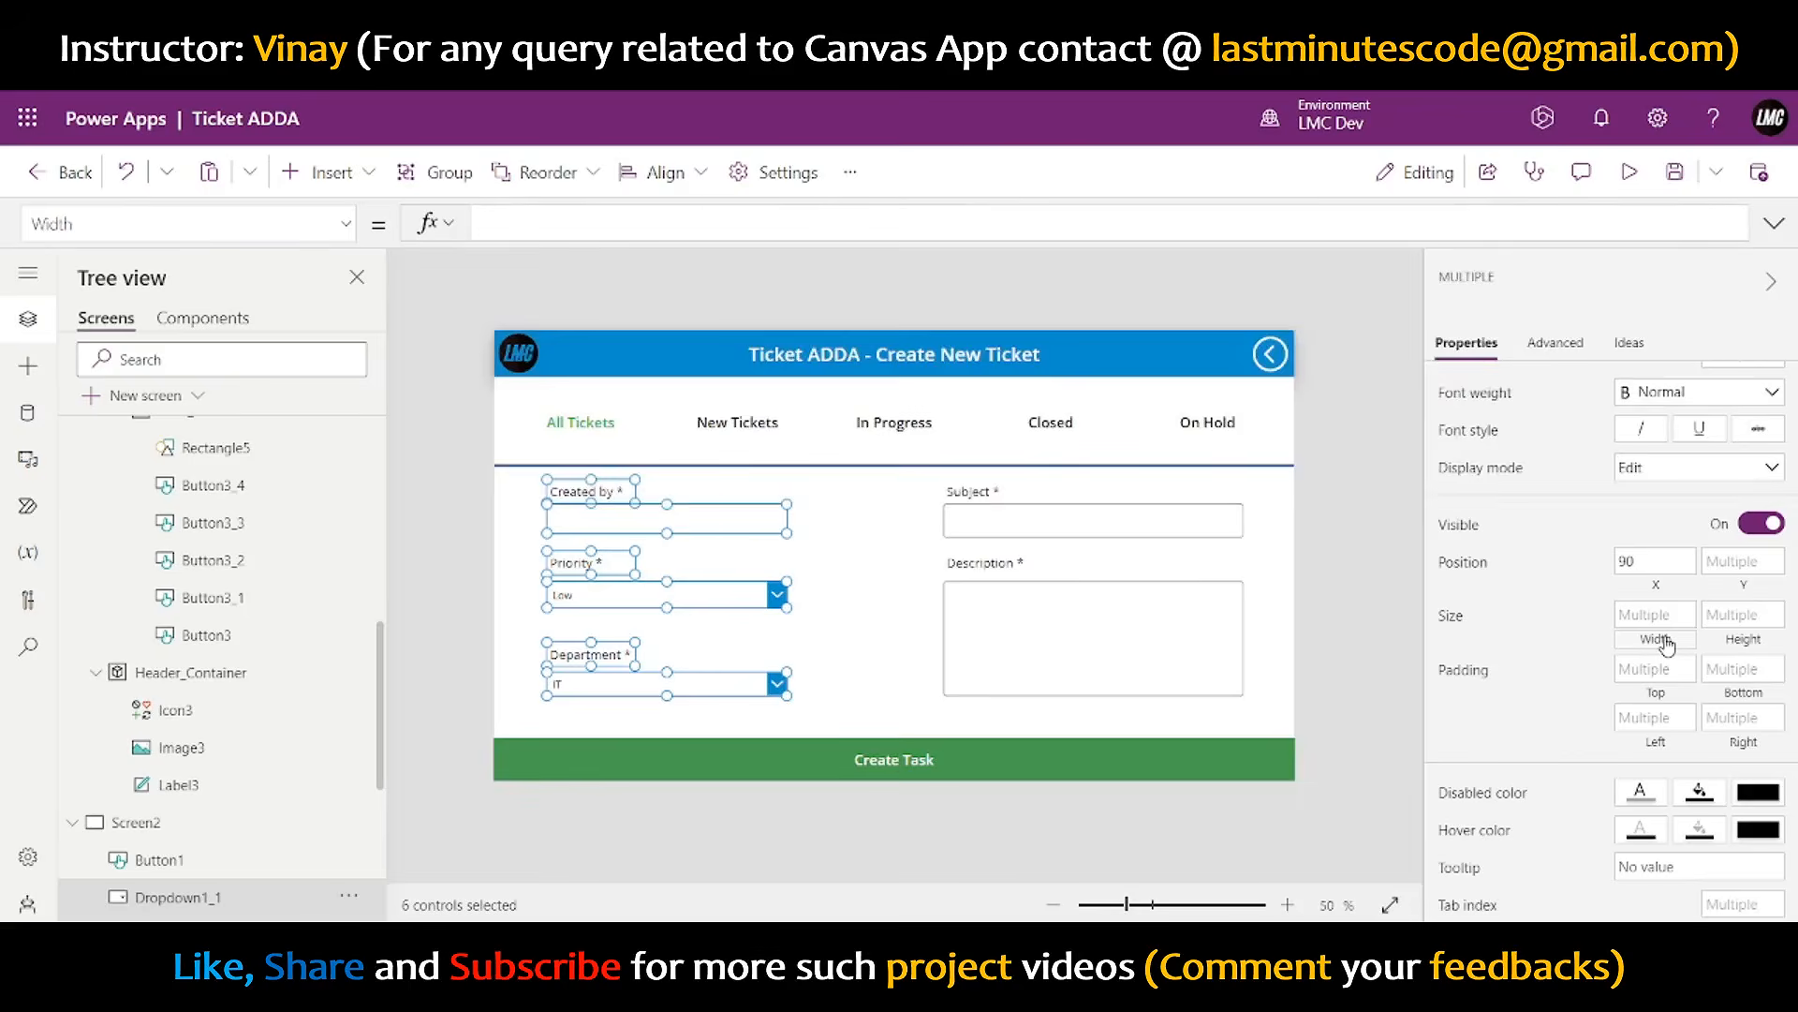
{"action": "type", "text": "250"}
{"action": "left_click", "coordinate": [1675, 614]}
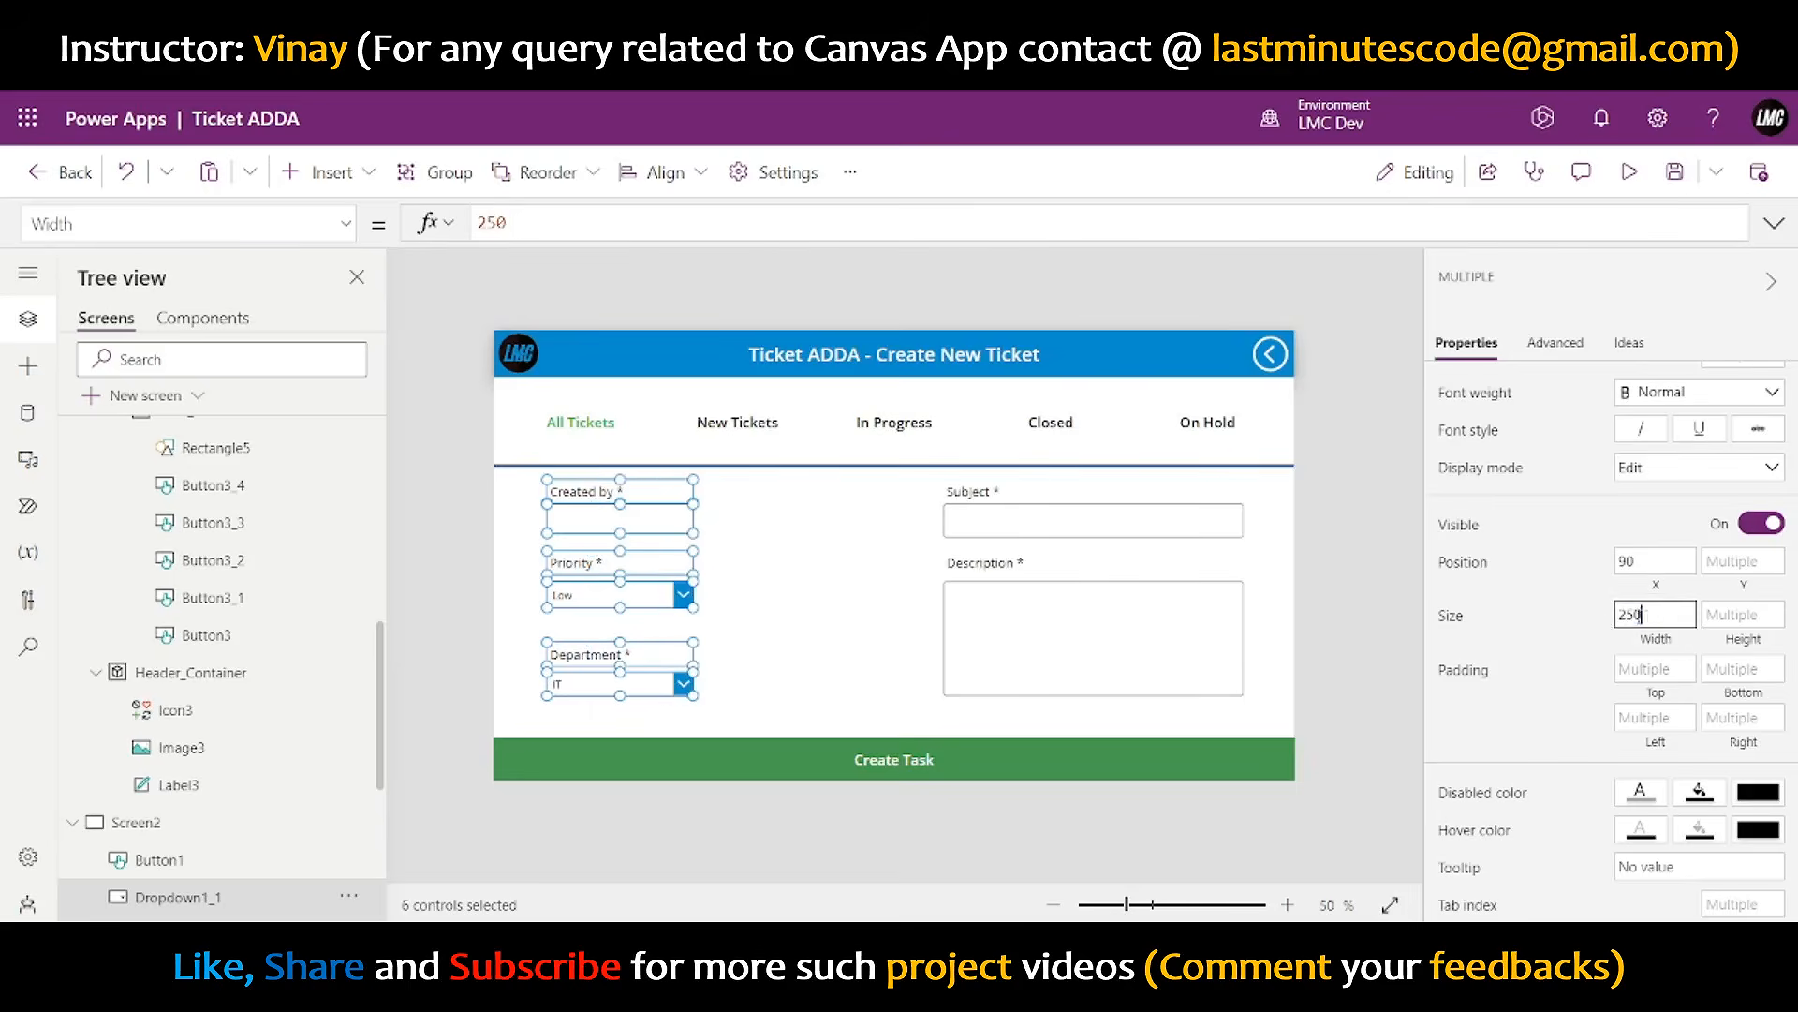
{"action": "left_click_drag", "start_coordinate": [1650, 614], "coordinate": [1604, 624]}
{"action": "type", "text": "350"}
{"action": "key", "text": "Return"}
{"action": "left_click_drag", "start_coordinate": [1651, 614], "coordinate": [1607, 620]}
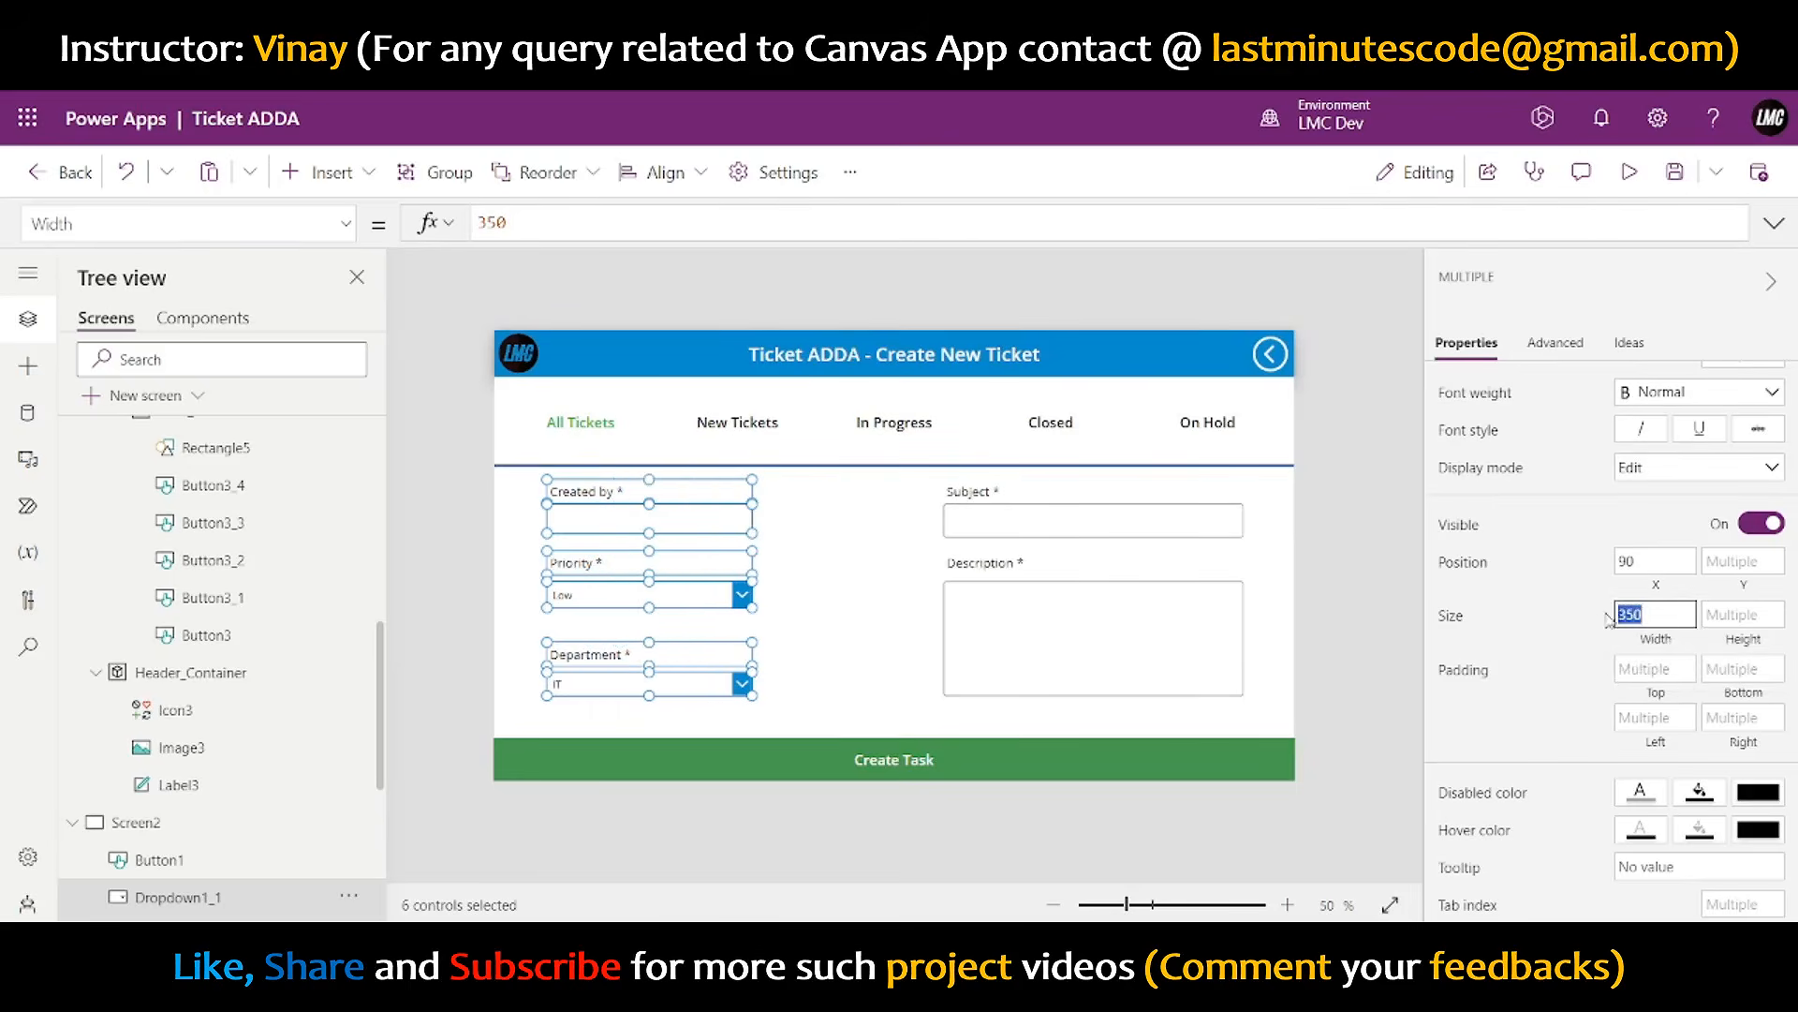
{"action": "type", "text": "450"}
{"action": "key", "text": "Return"}
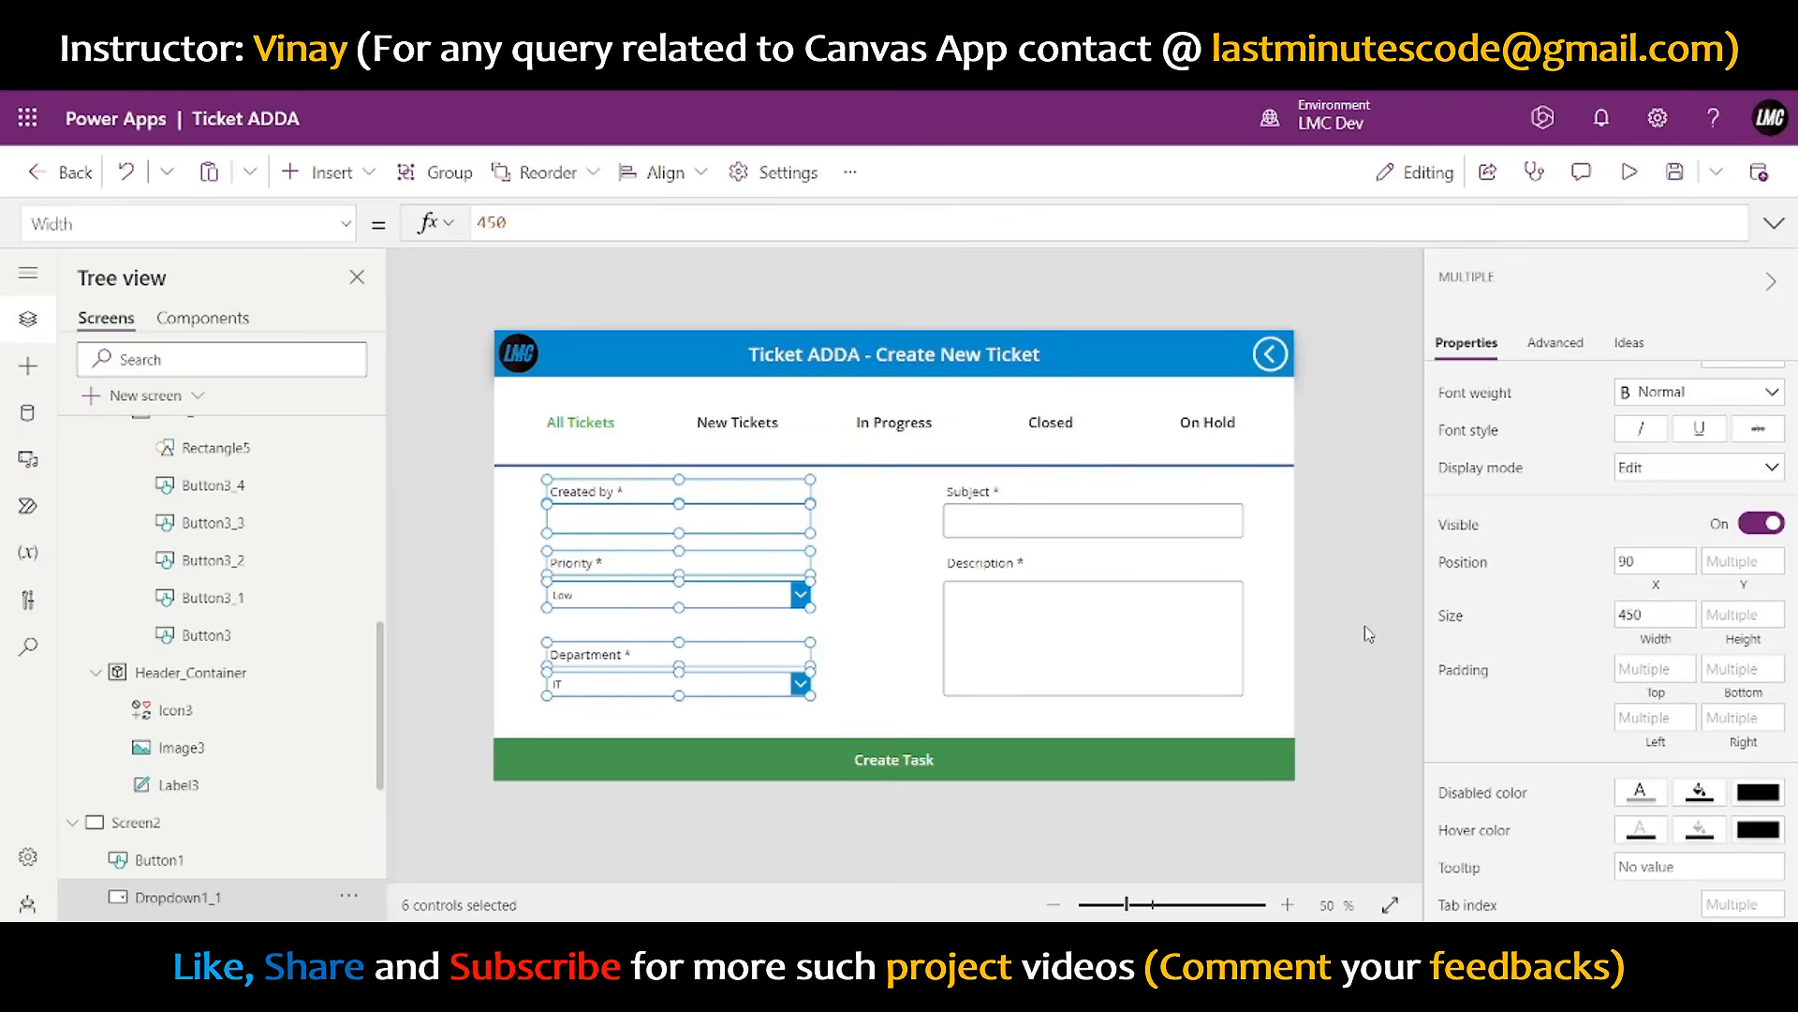
- Set the height of the six selected label and input controls to 50
{"action": "left_click", "coordinate": [1742, 615]}
{"action": "type", "text": "50"}
{"action": "key", "text": "Return"}
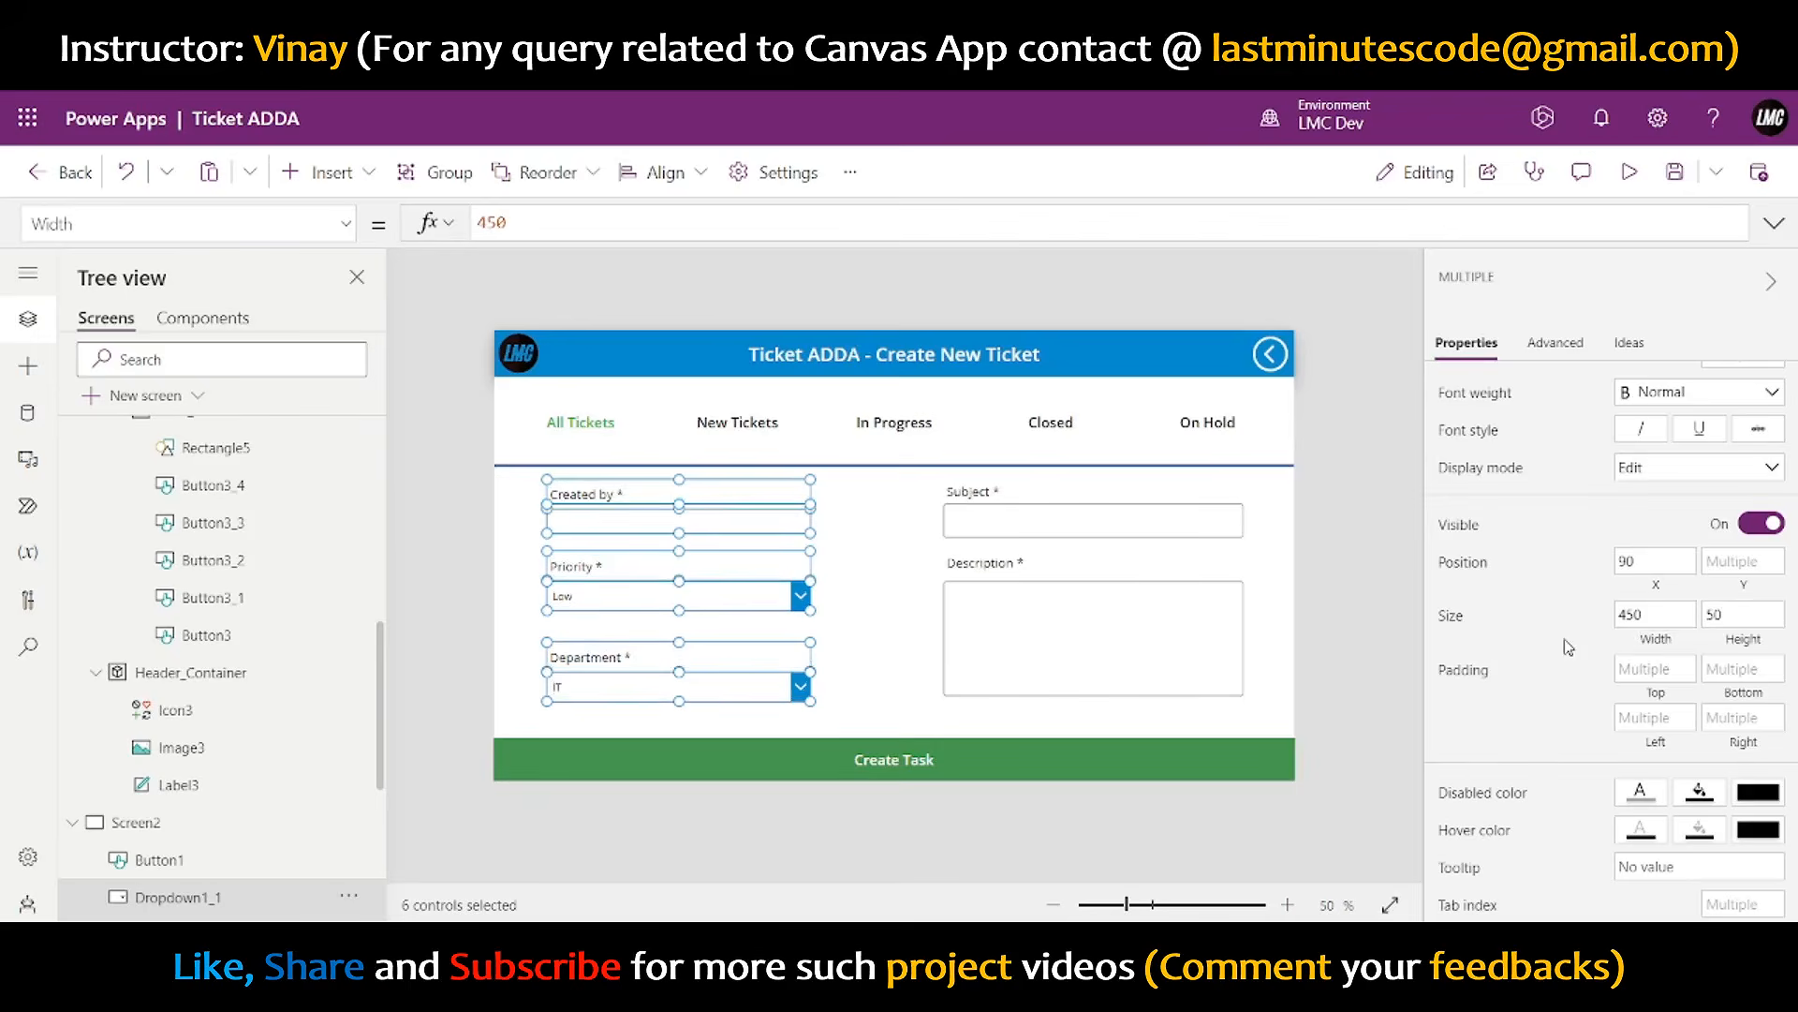
{"action": "left_click", "coordinate": [1343, 595]}
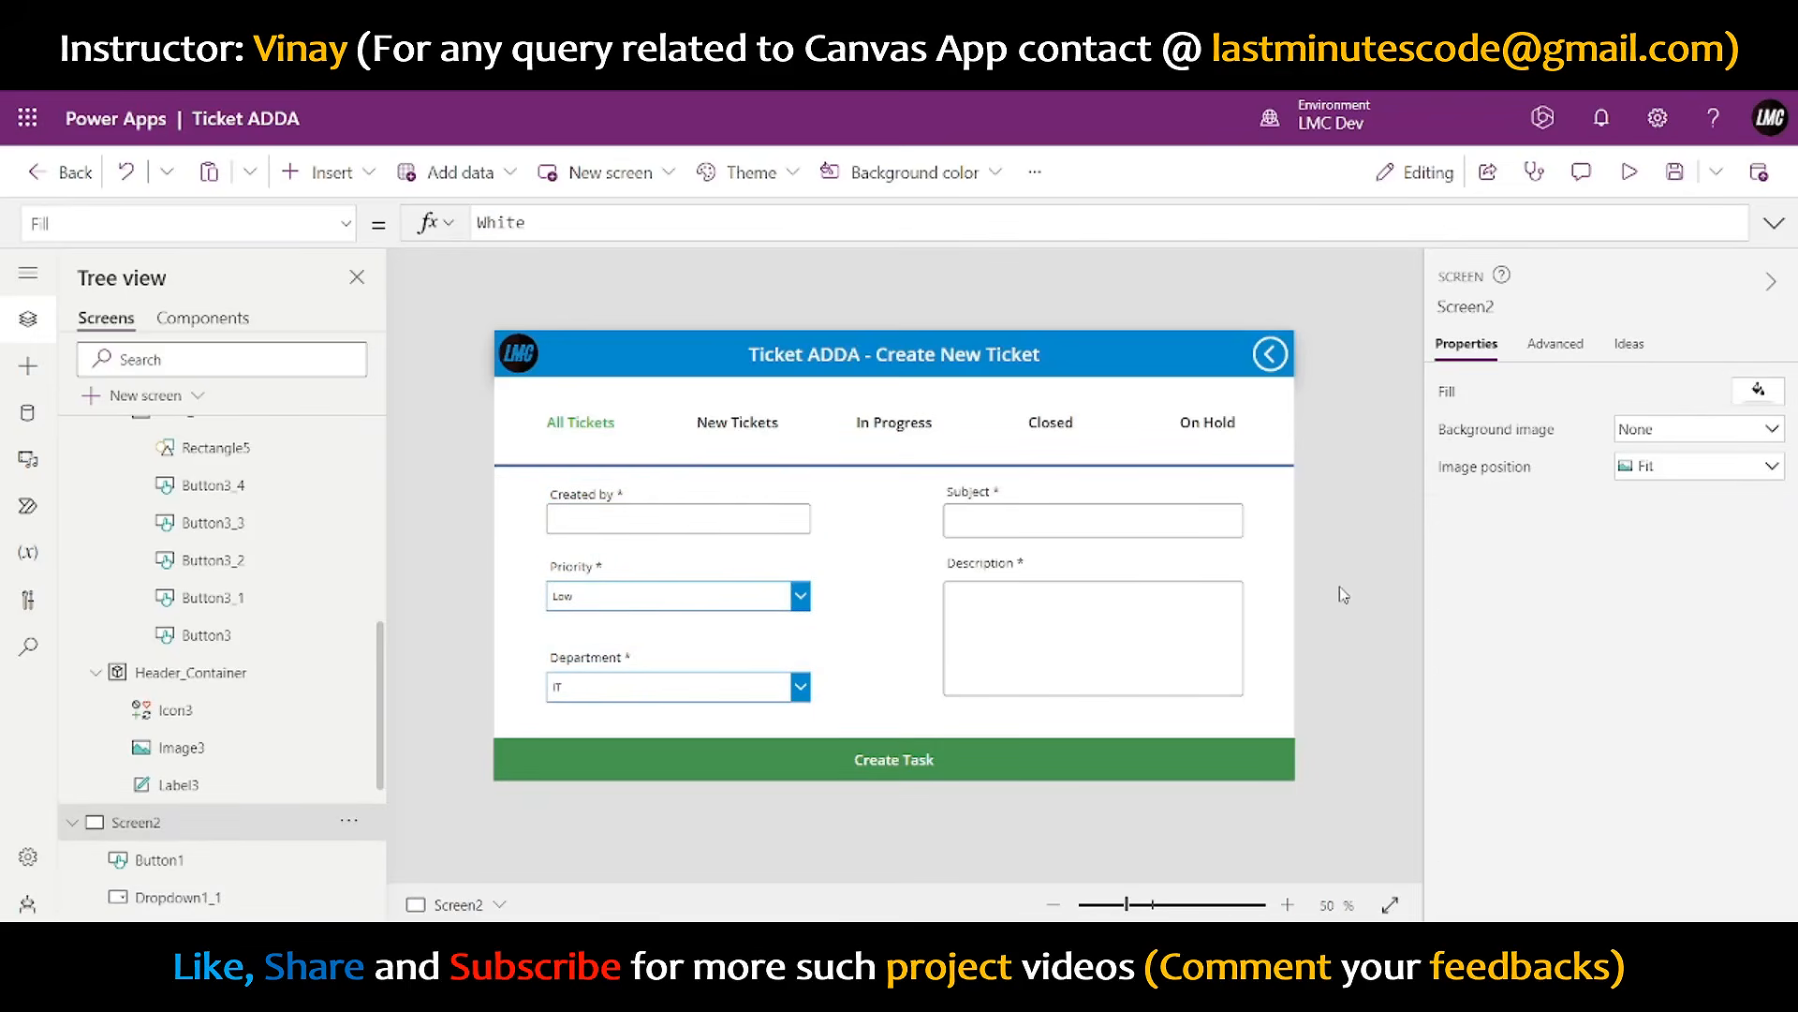
- Set the Created by text input's Y formula to Label1.Y+Label1.Height so it sits directly beneath its label
{"action": "left_click", "coordinate": [599, 500]}
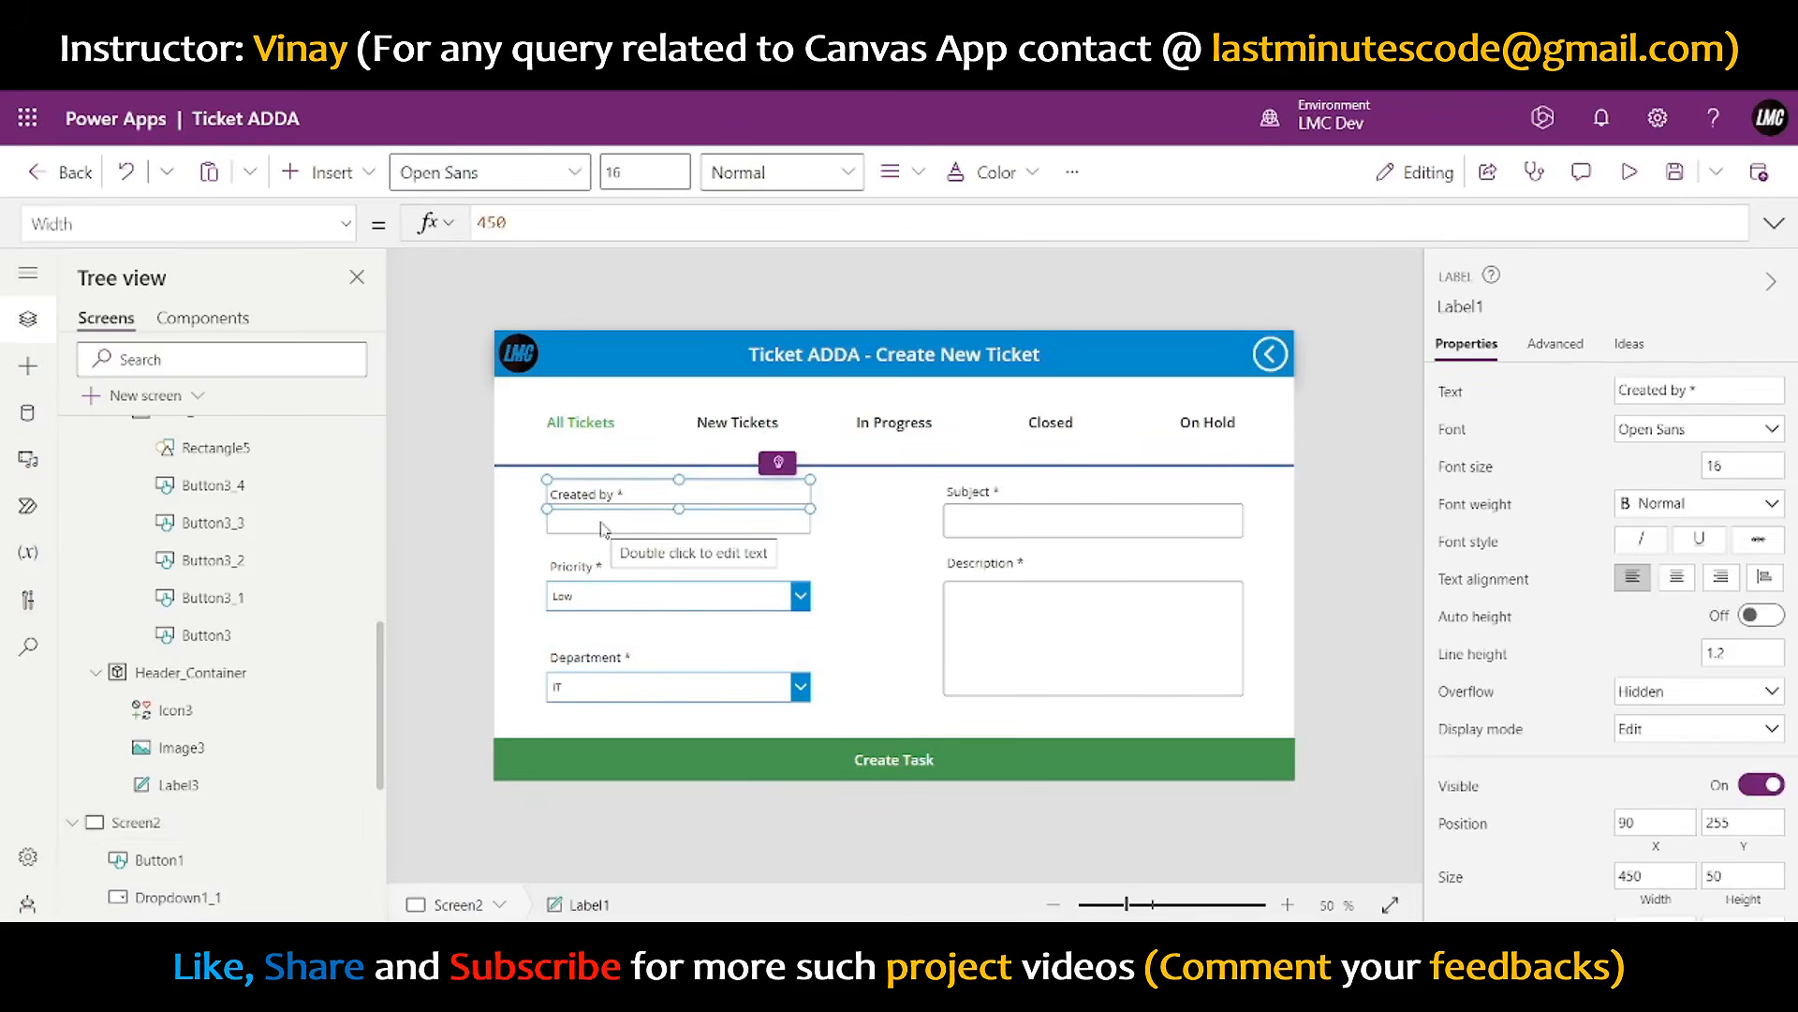
{"action": "left_click", "coordinate": [600, 521]}
{"action": "left_click_drag", "start_coordinate": [600, 521], "coordinate": [601, 520]}
{"action": "left_click", "coordinate": [603, 494]}
{"action": "left_click", "coordinate": [671, 499]}
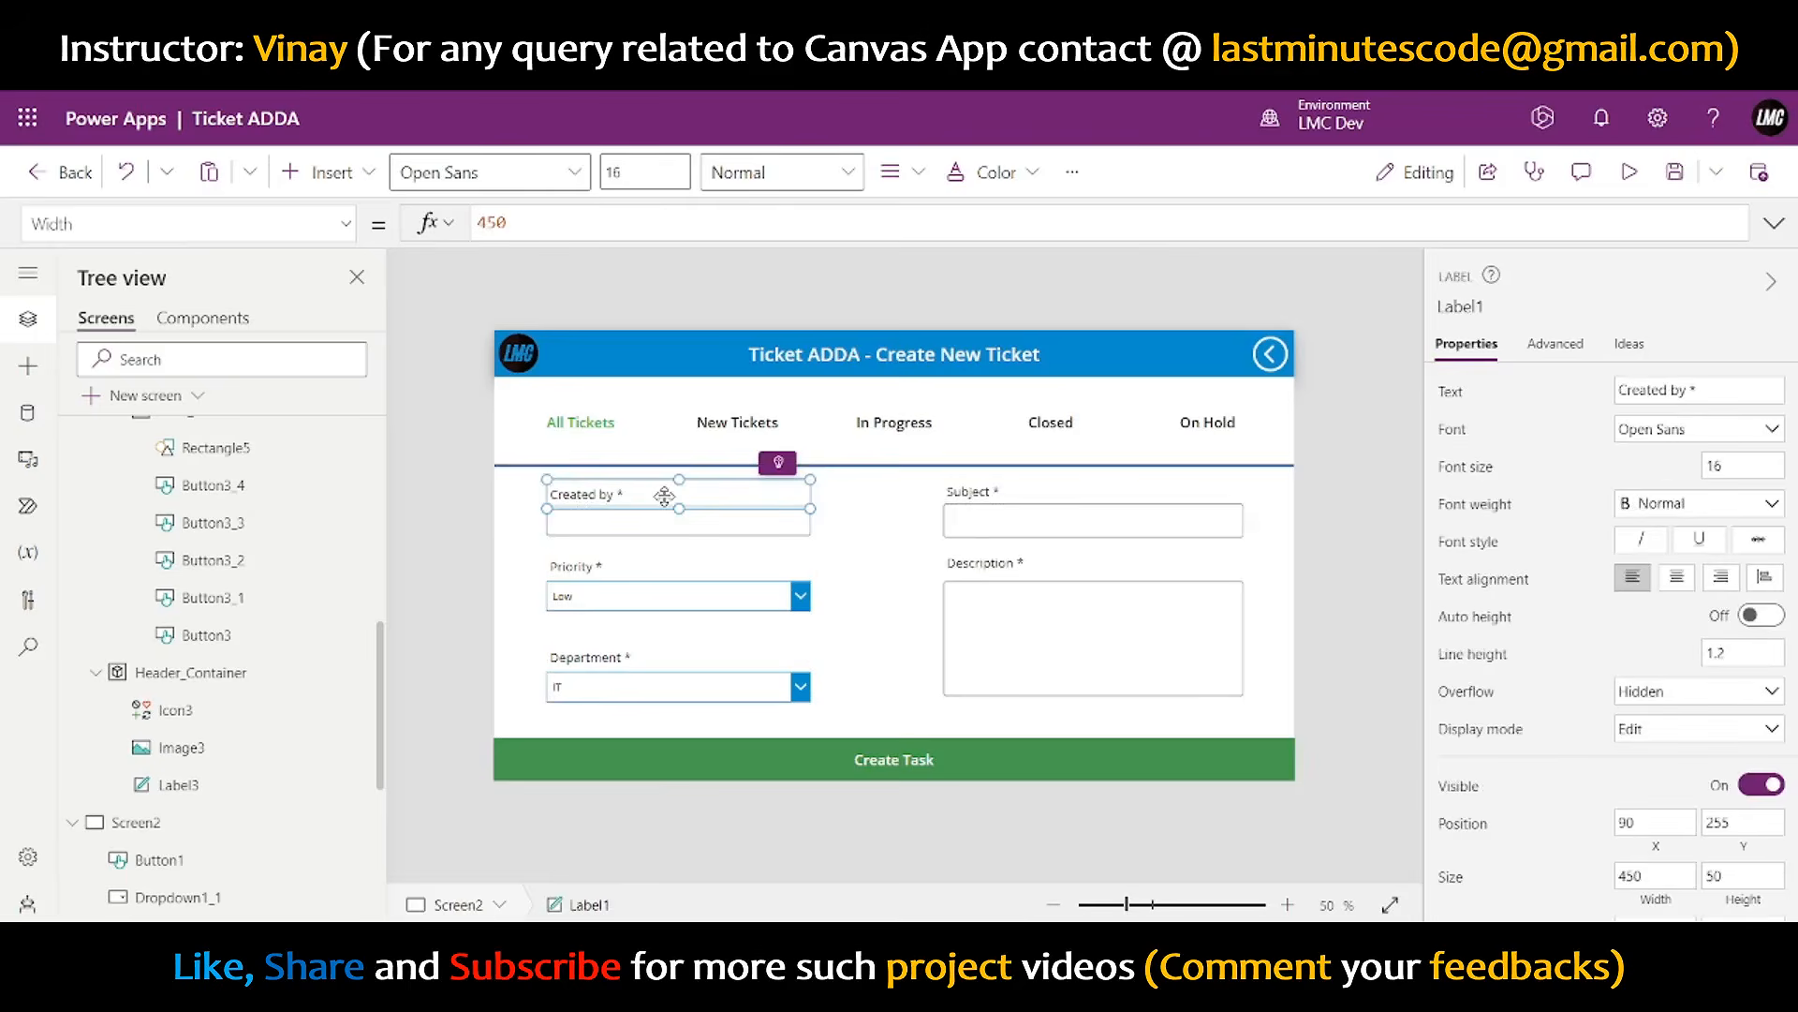
{"action": "left_click", "coordinate": [1454, 303]}
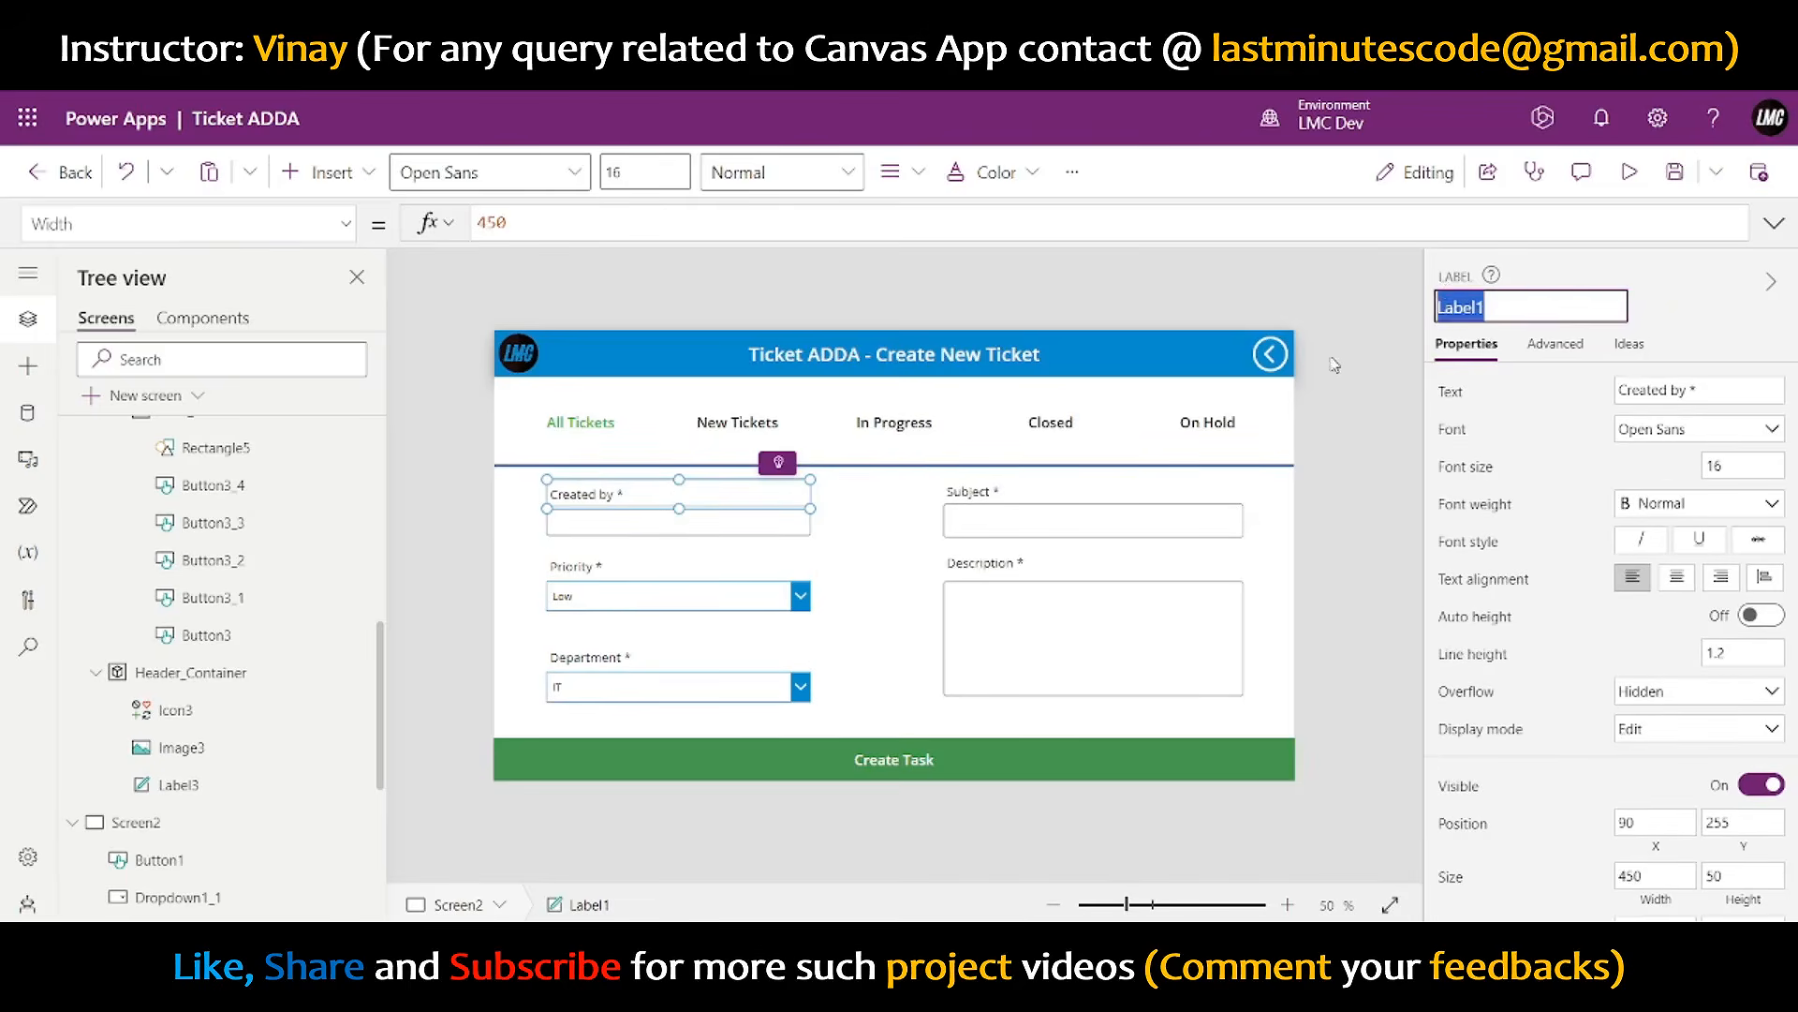
{"action": "left_click", "coordinate": [740, 537]}
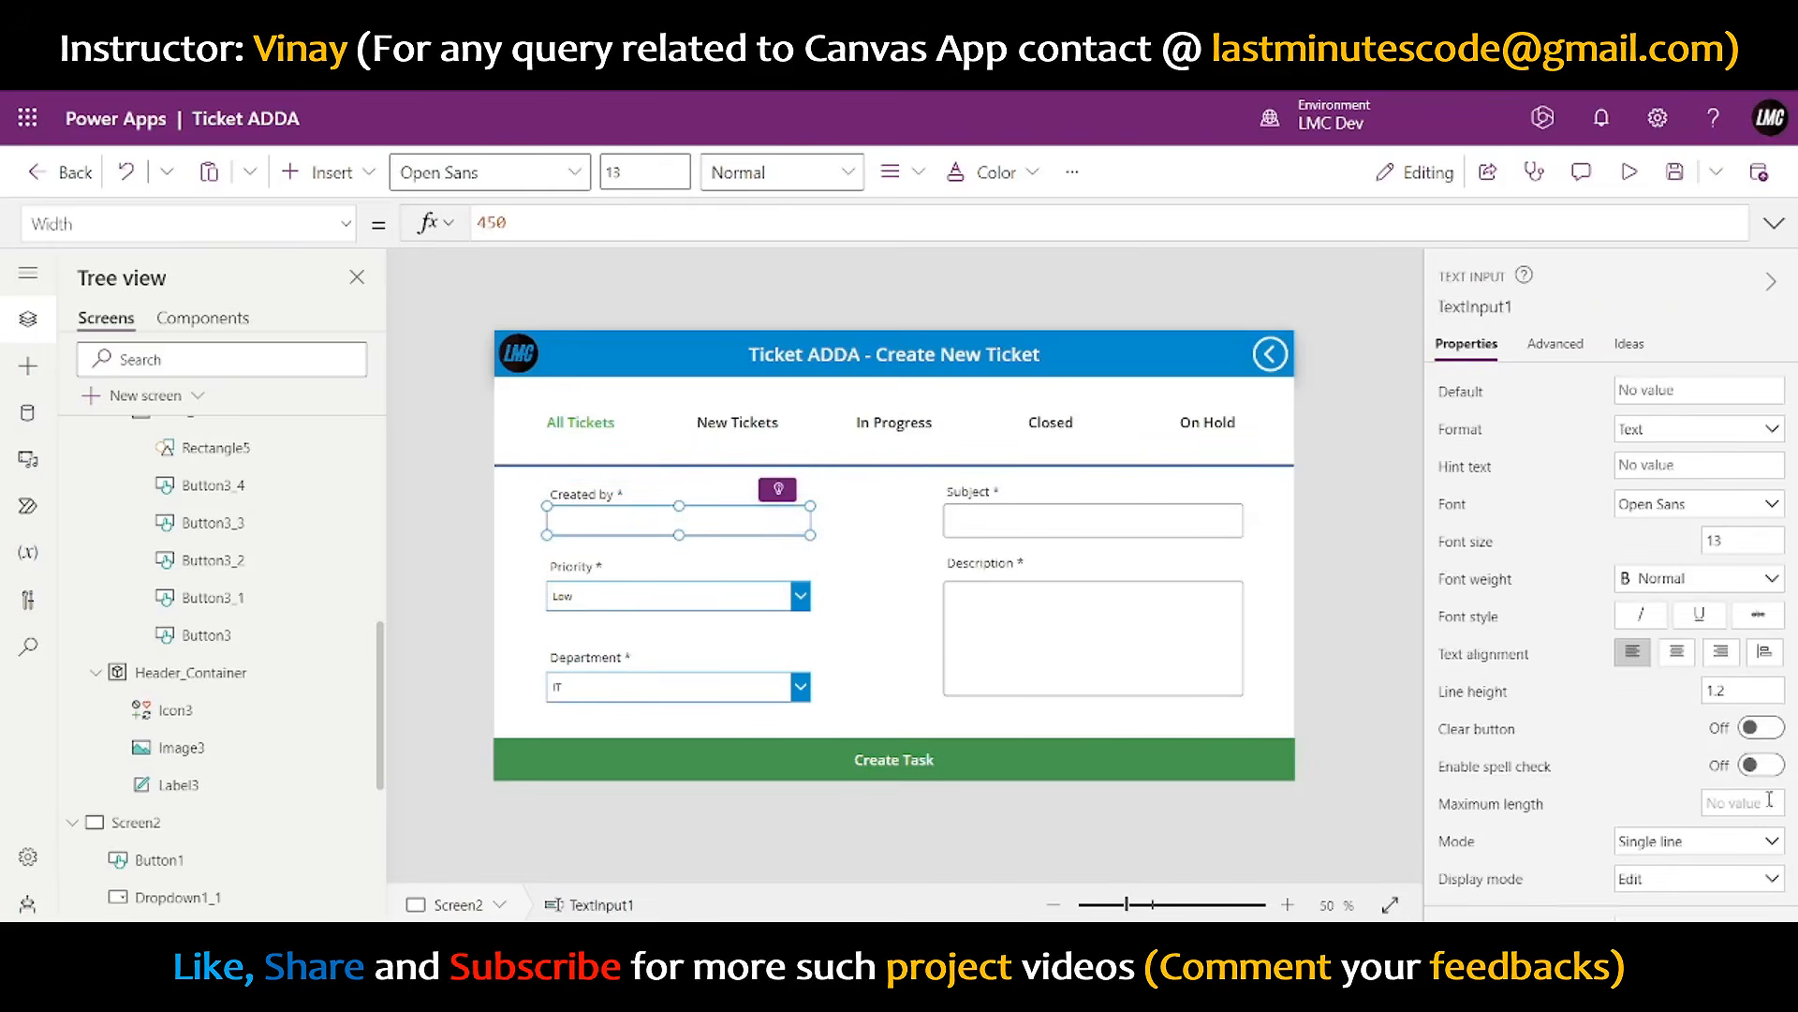
{"action": "scroll", "coordinate": [1769, 799], "scroll_direction": "down", "scroll_amount": 3}
{"action": "left_click", "coordinate": [1746, 764]}
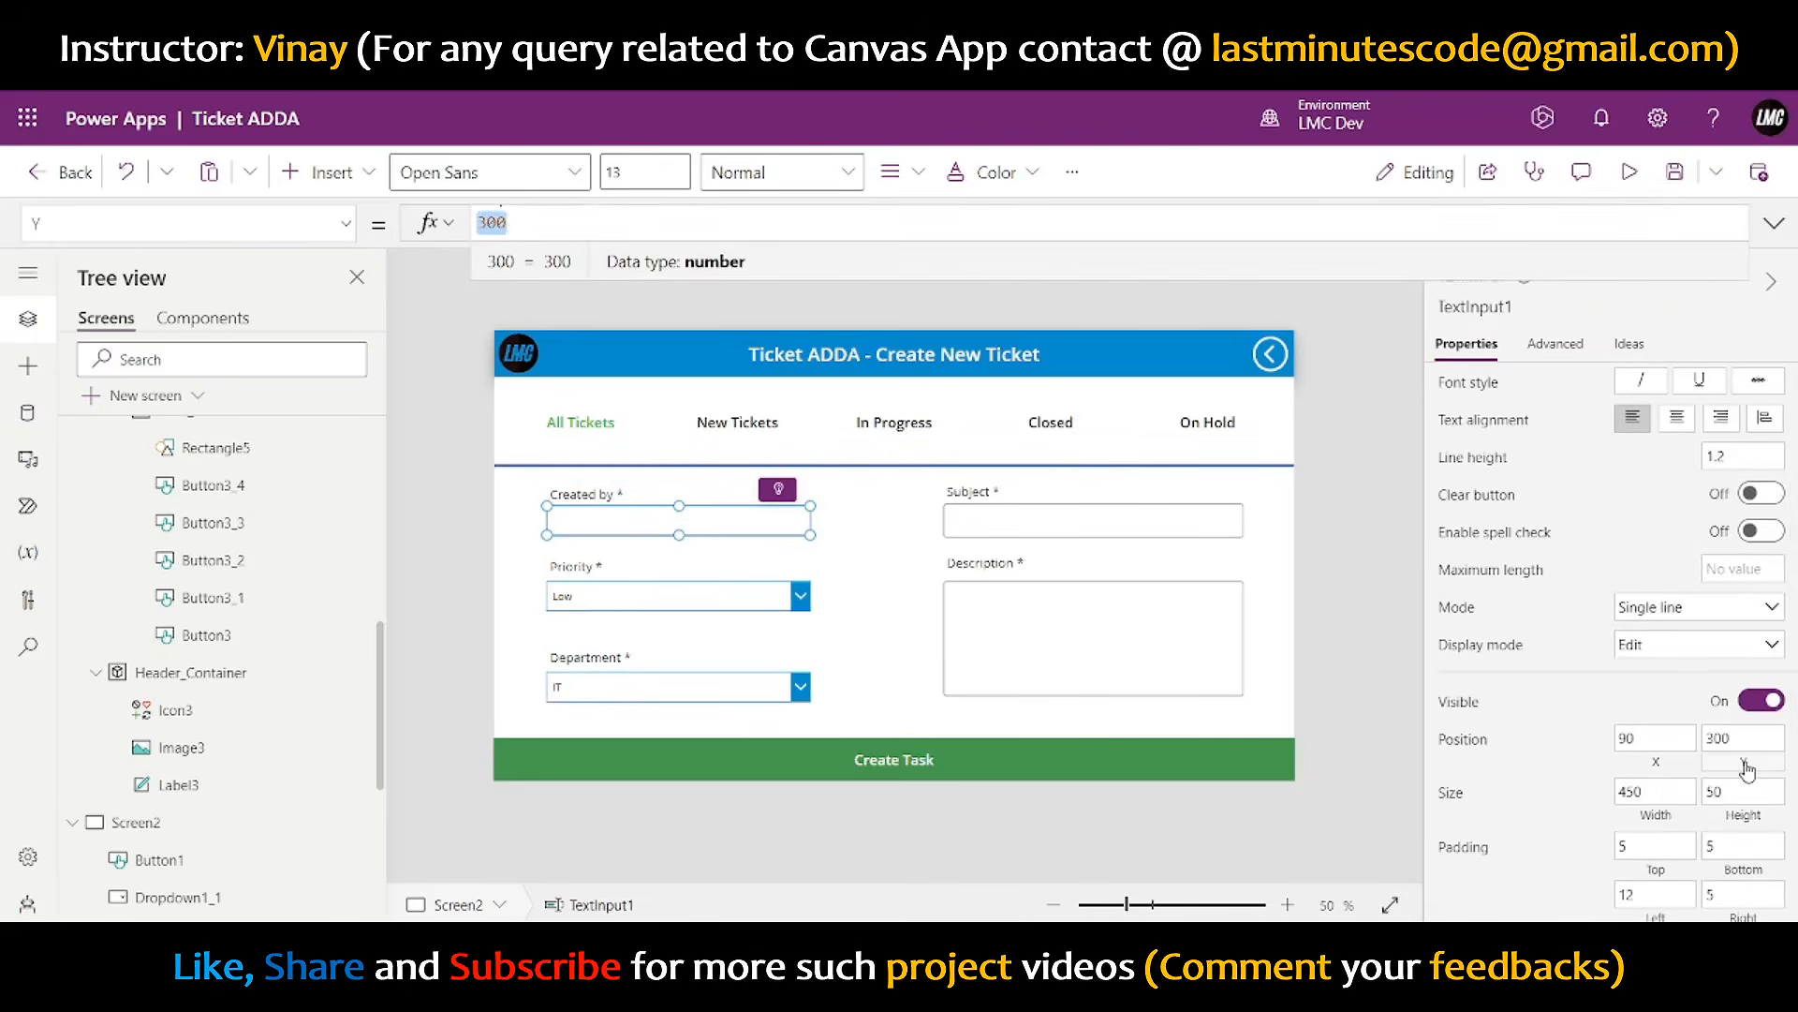
{"action": "type", "text": "Label1.Y+Label1.HEight"}
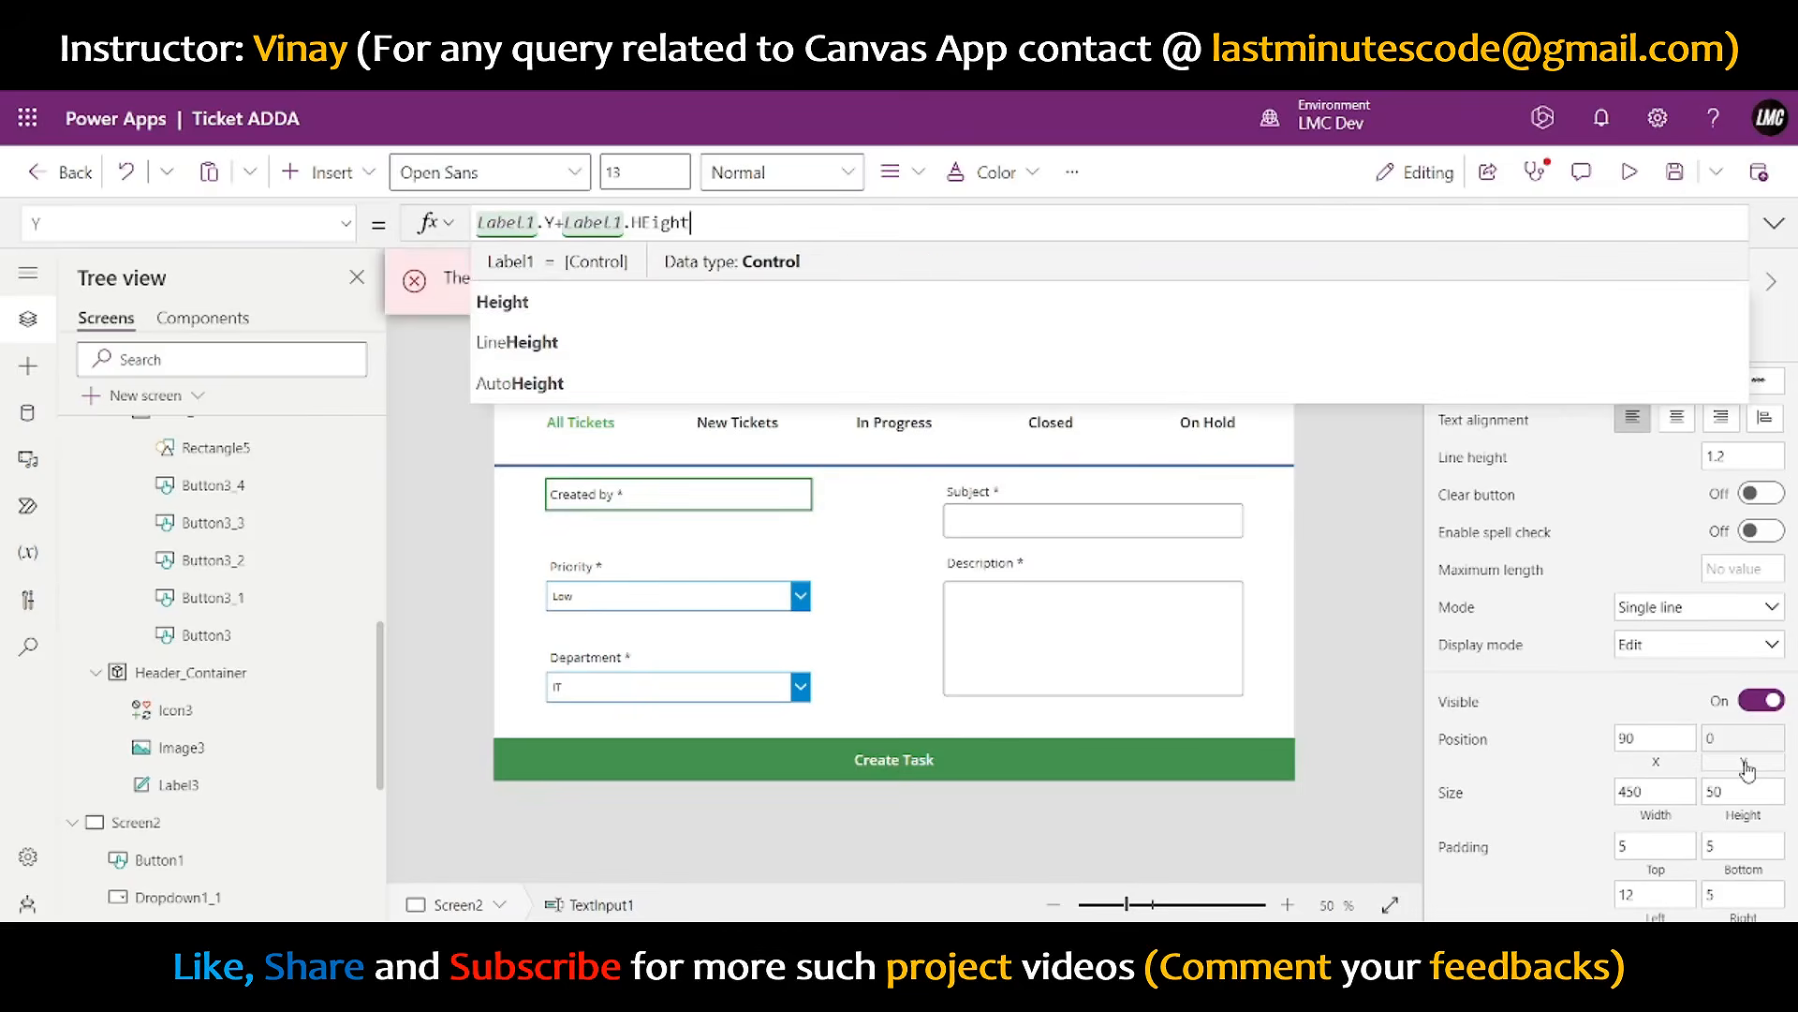
{"action": "key", "text": "Return"}
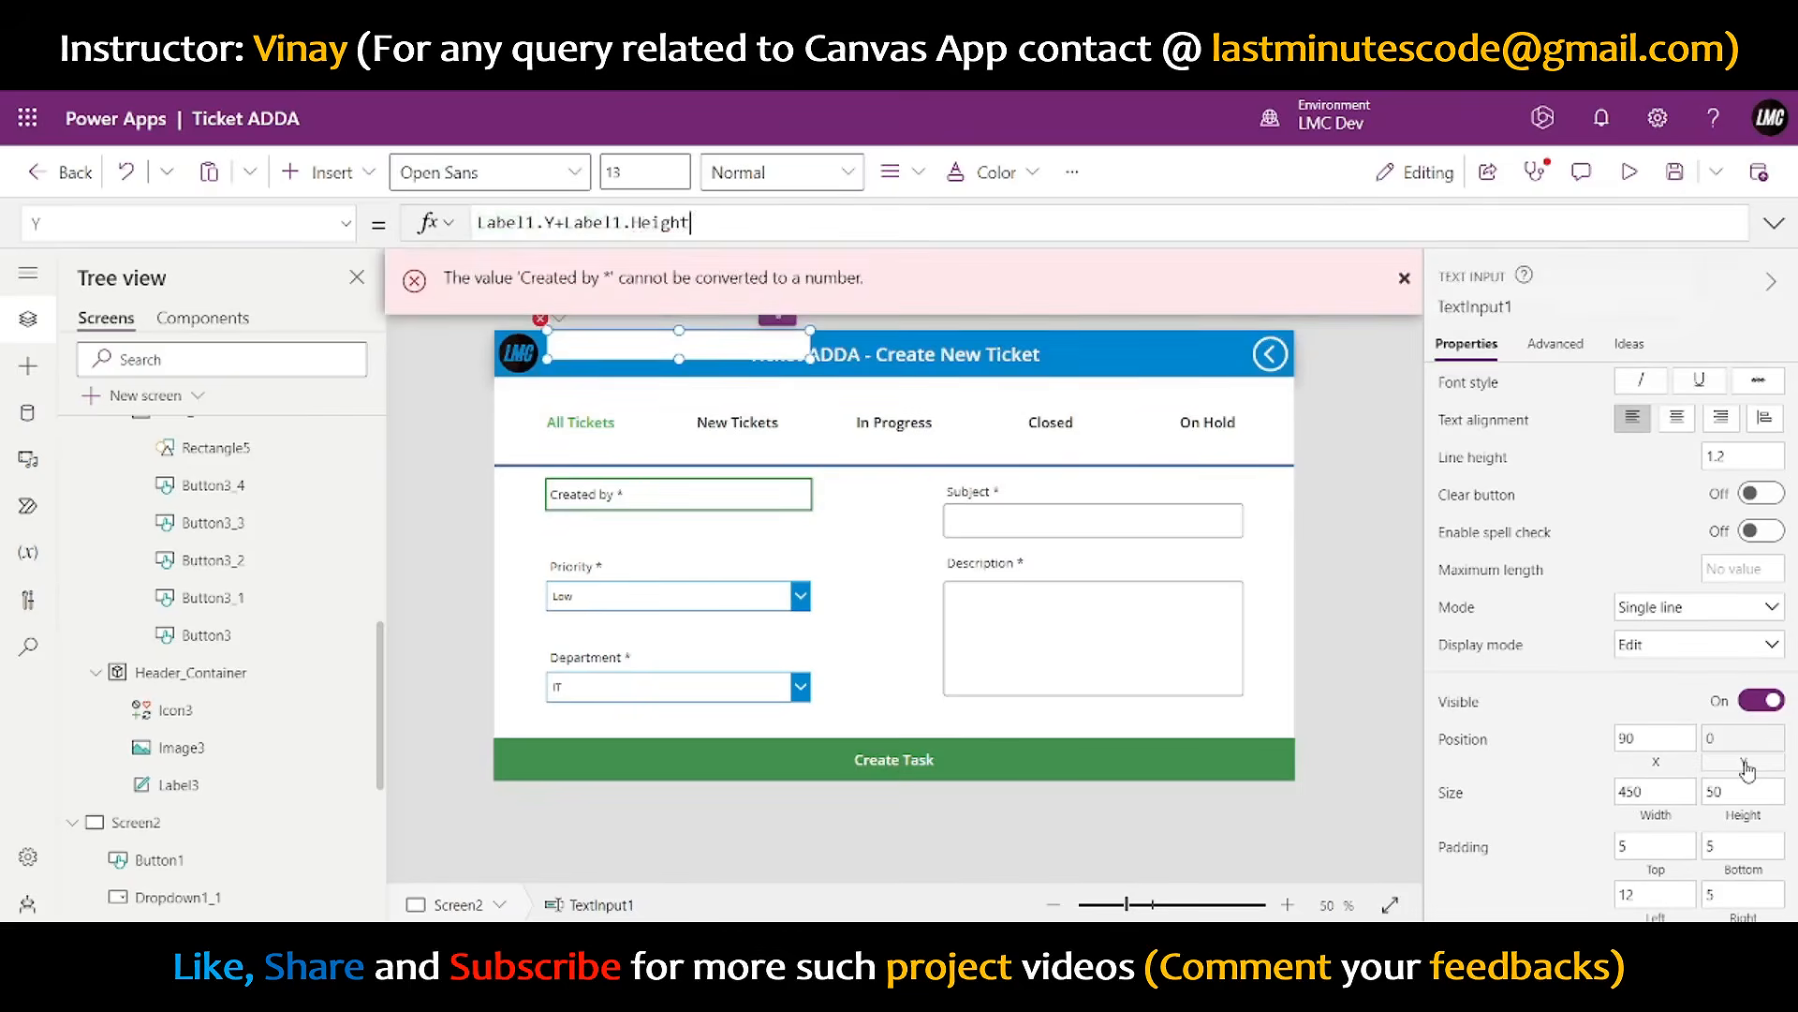
- Link the Created by text input's X position to its label with the formula Label1.X
{"action": "left_click", "coordinate": [1659, 770]}
{"action": "type", "text": "Label1"}
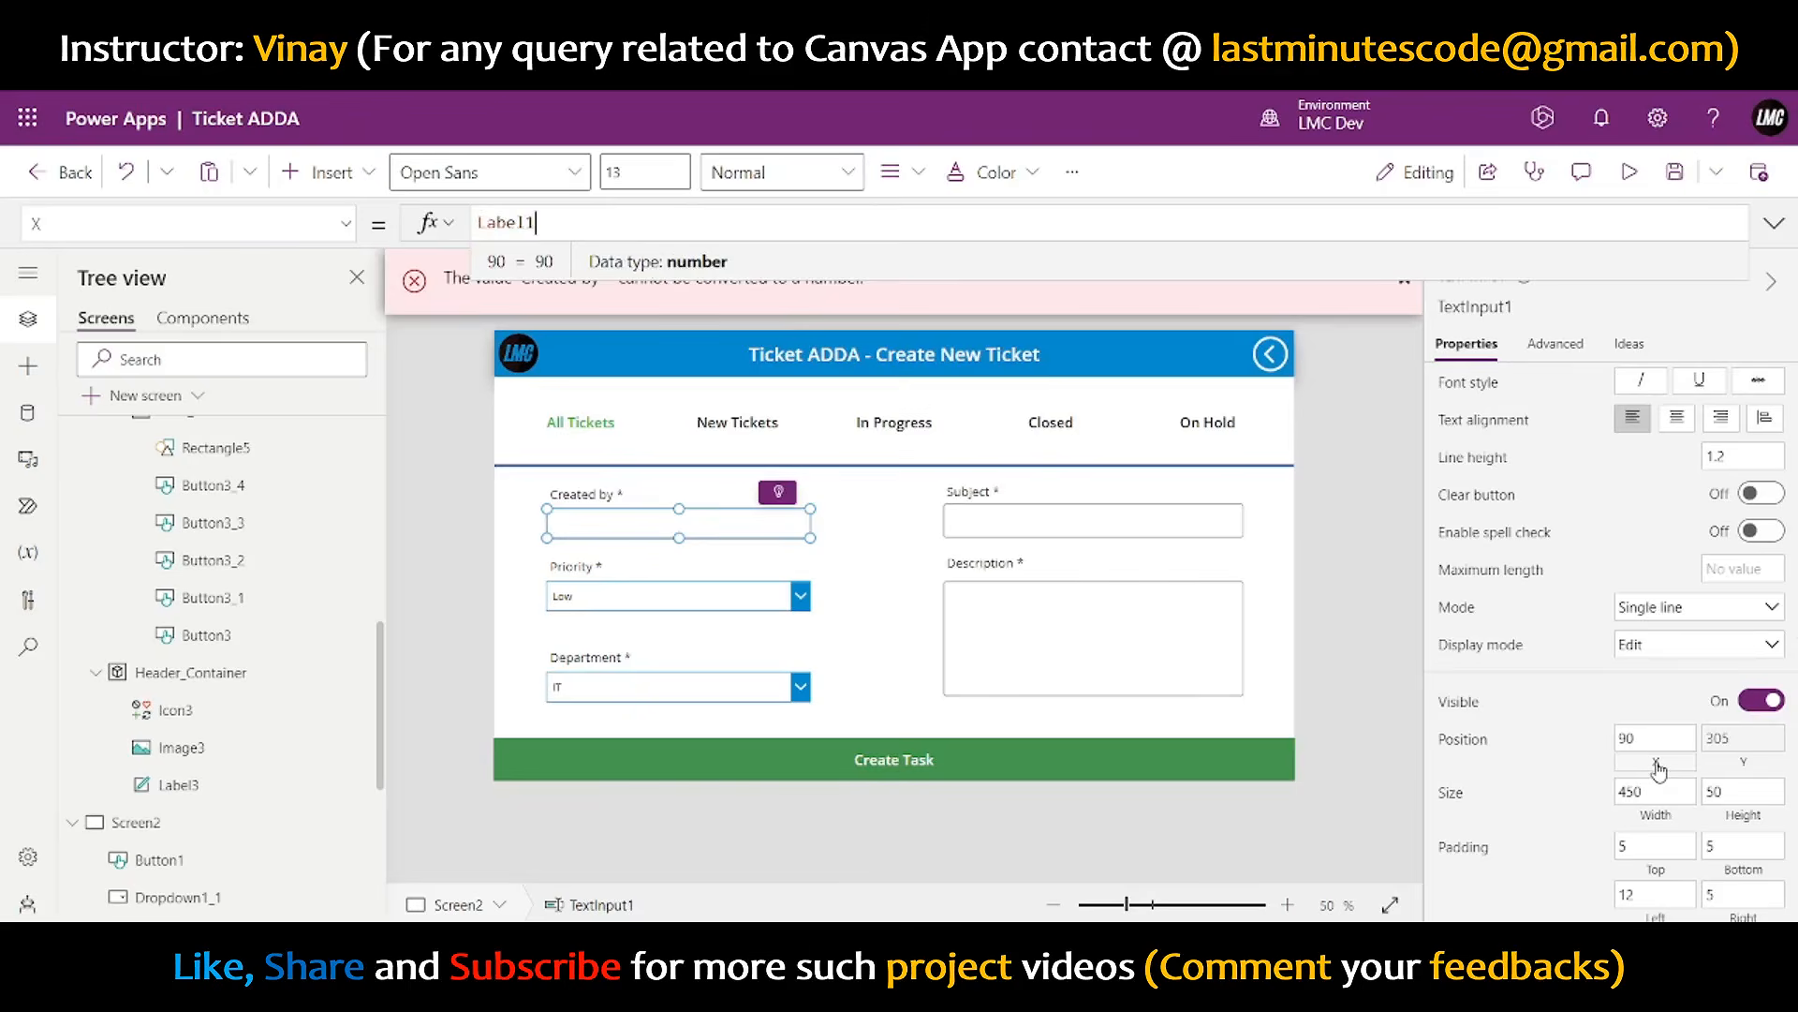
{"action": "type", "text": ".X"}
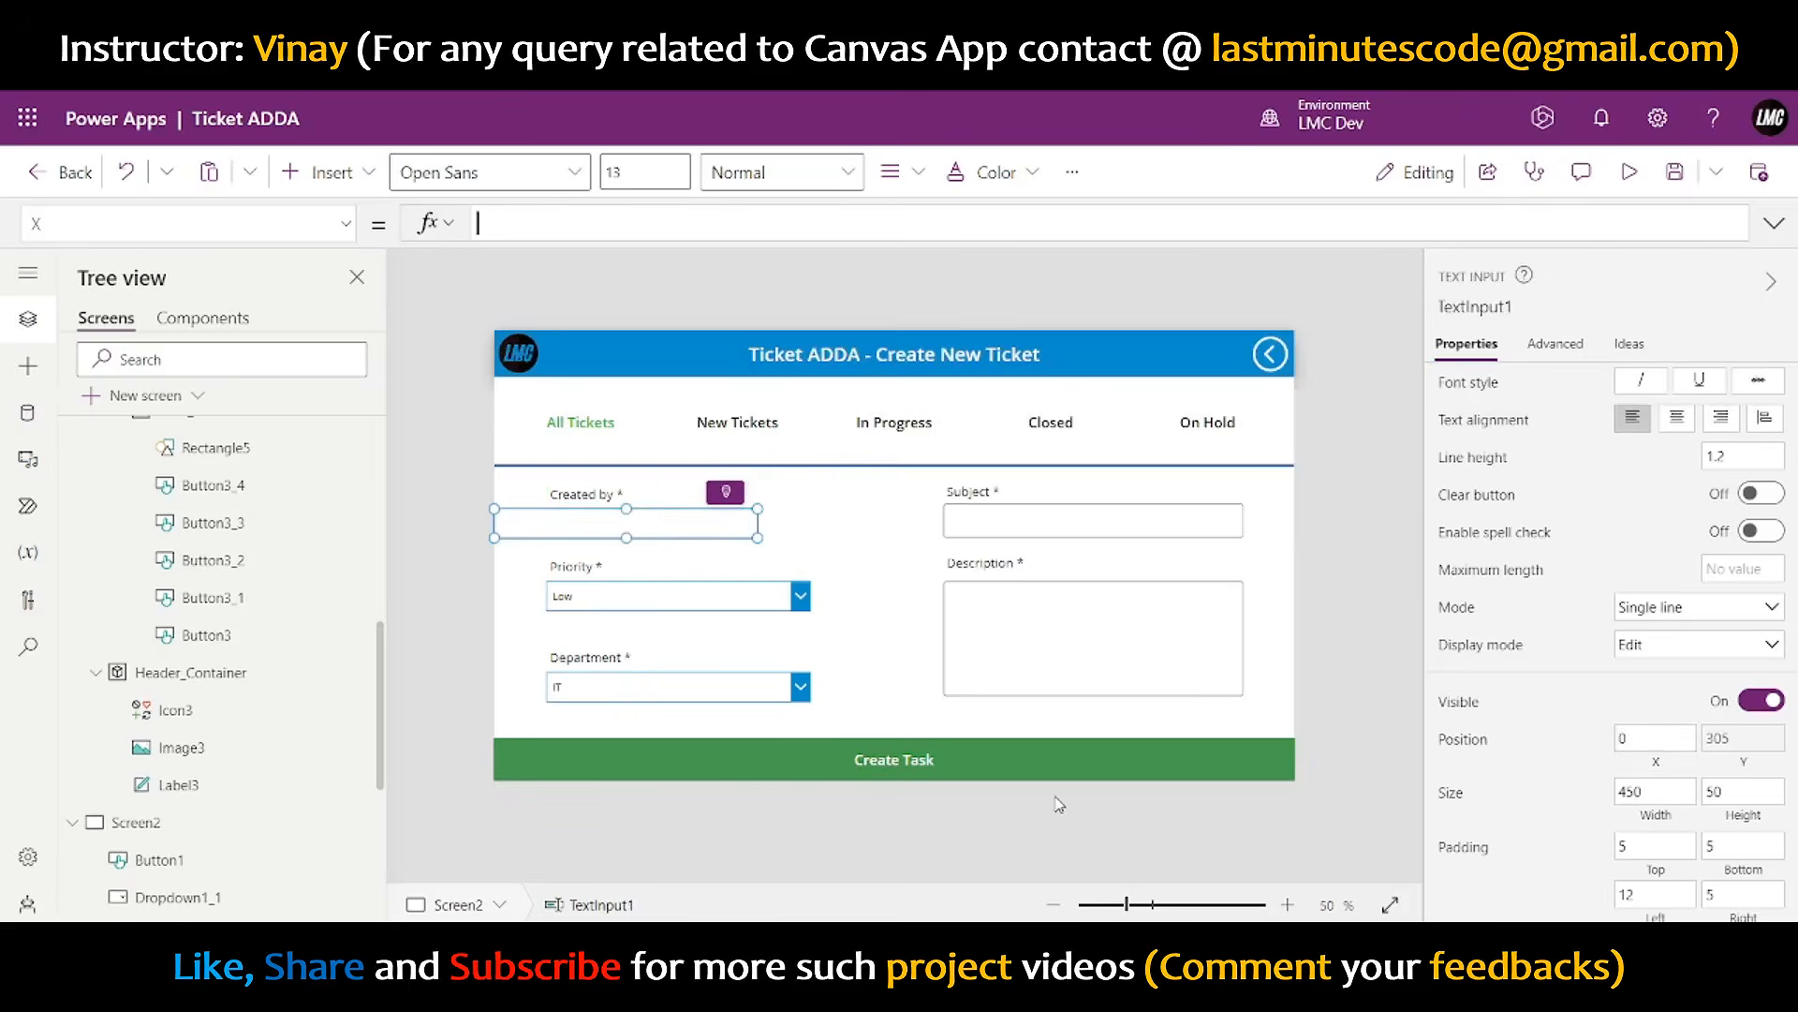
- Set the X formula of the Priority and Department labels and dropdowns to Label1.X
{"action": "left_click", "coordinate": [587, 573]}
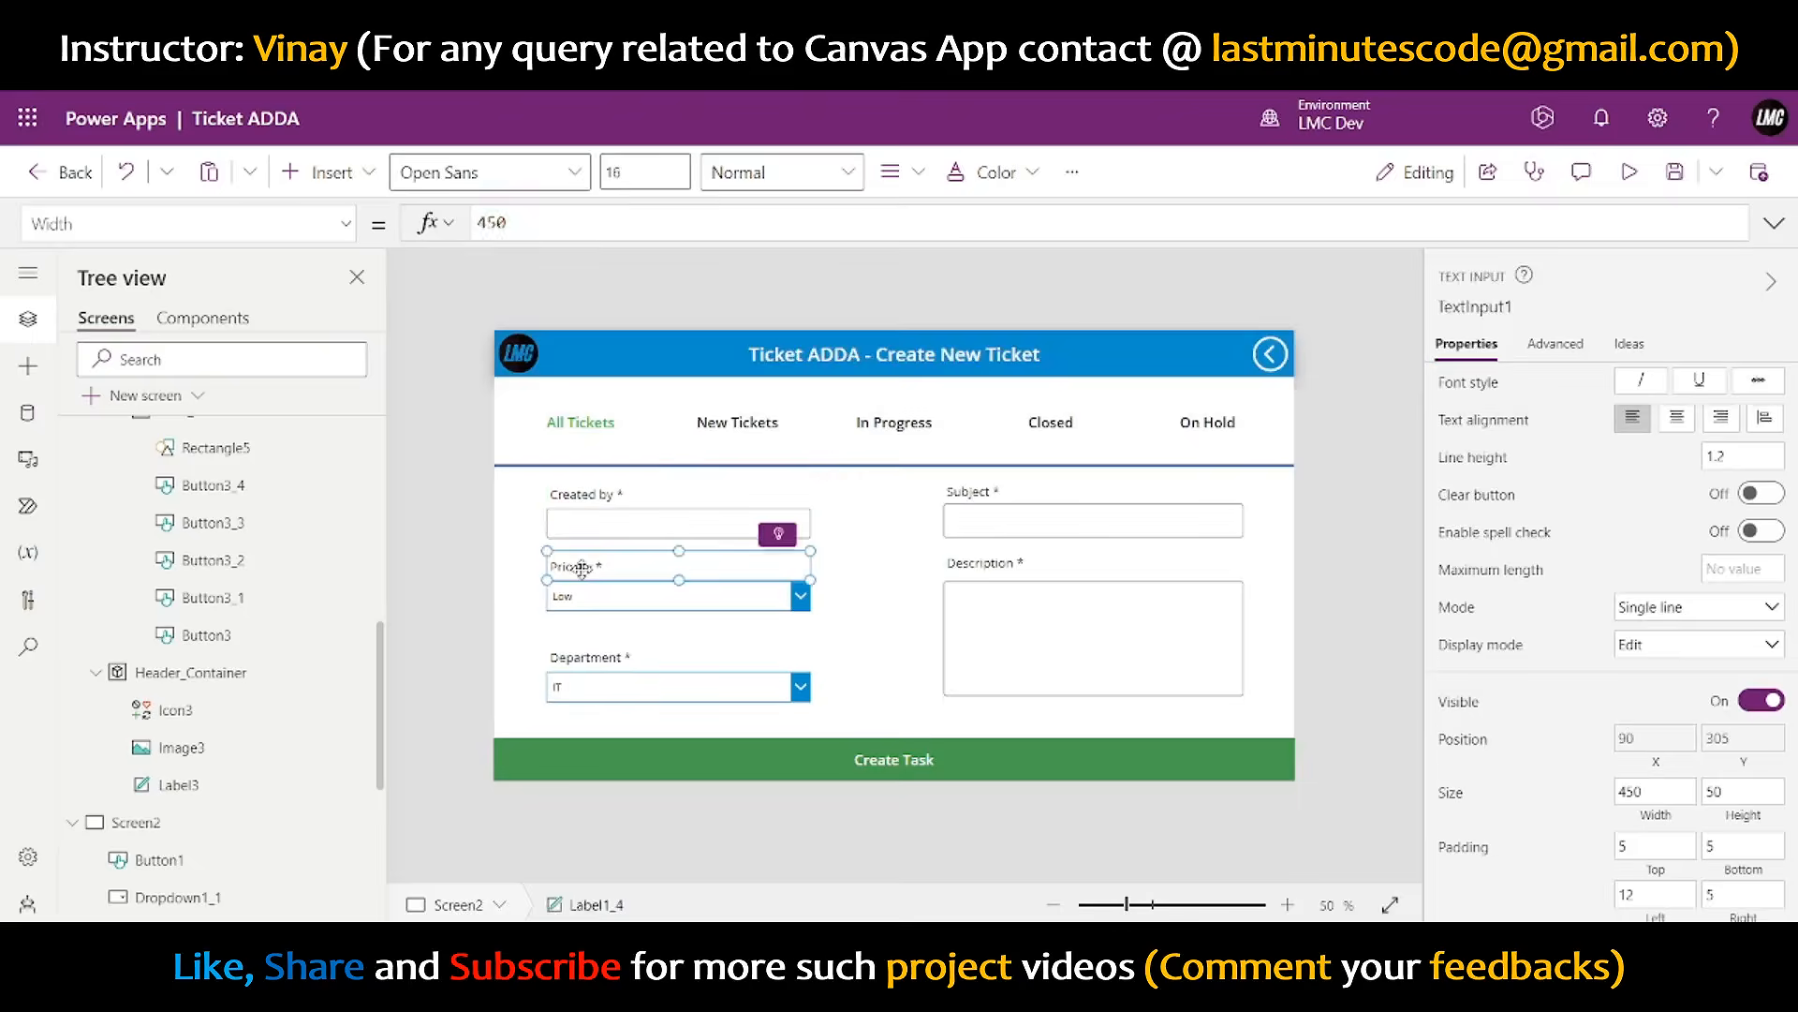
{"action": "left_click", "coordinate": [573, 594], "text": "shift"}
{"action": "left_click", "coordinate": [586, 652], "text": "shift"}
{"action": "left_click", "coordinate": [599, 693], "text": "shift"}
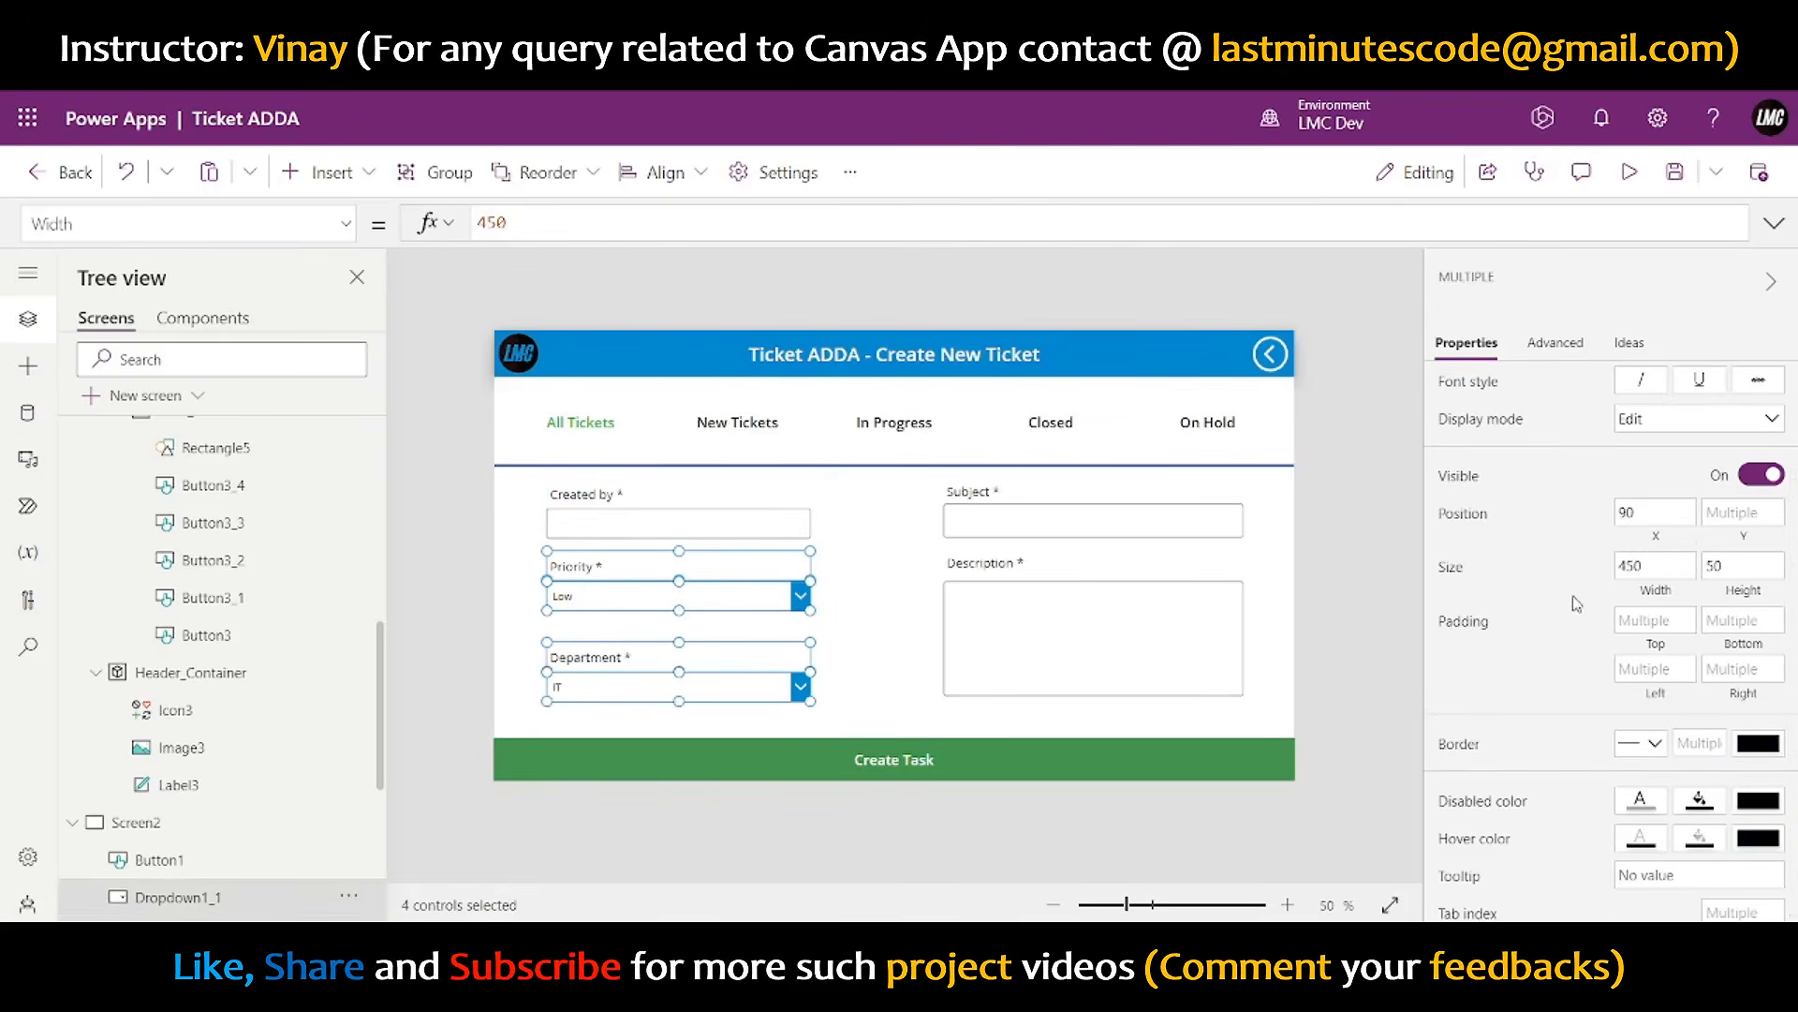
{"action": "left_click", "coordinate": [1648, 537]}
{"action": "type", "text": "Label1.X"}
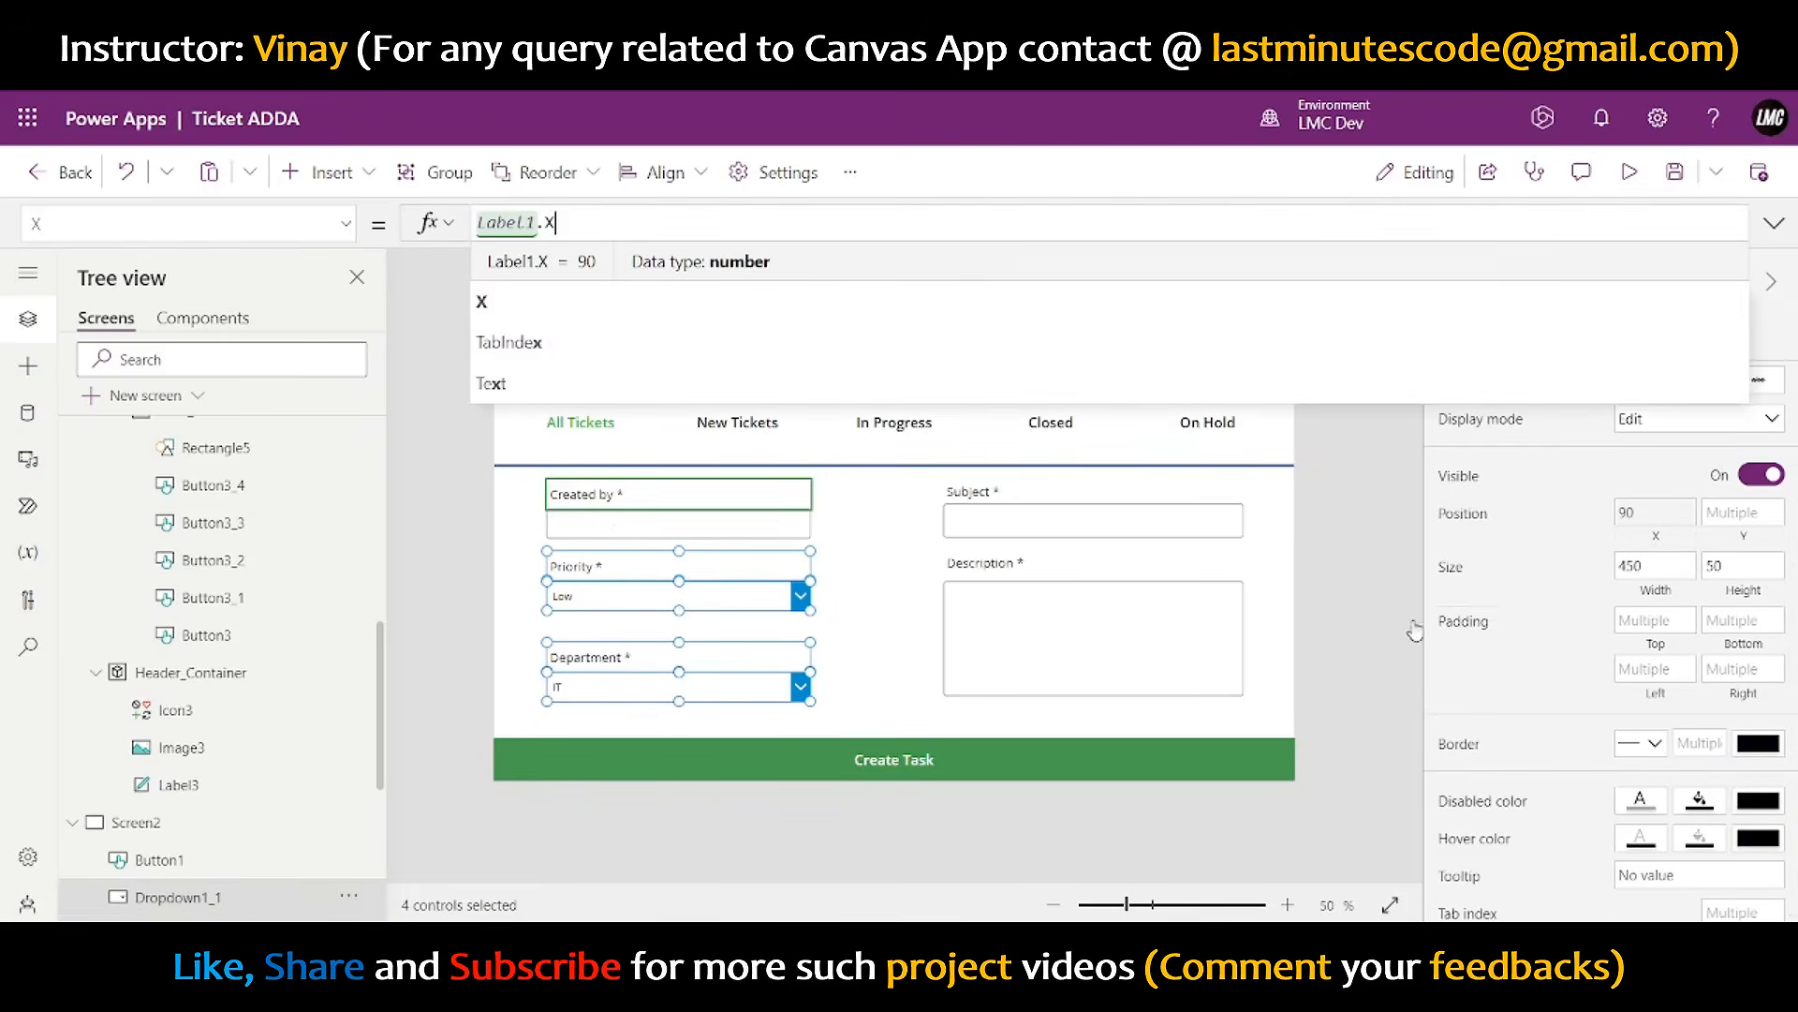
{"action": "left_click", "coordinate": [1349, 620]}
- Test the linked alignment by moving the Created by label horizontally to about X 318, and reset its X to 90
{"action": "left_click", "coordinate": [593, 493]}
{"action": "left_click_drag", "start_coordinate": [593, 492], "coordinate": [728, 494]}
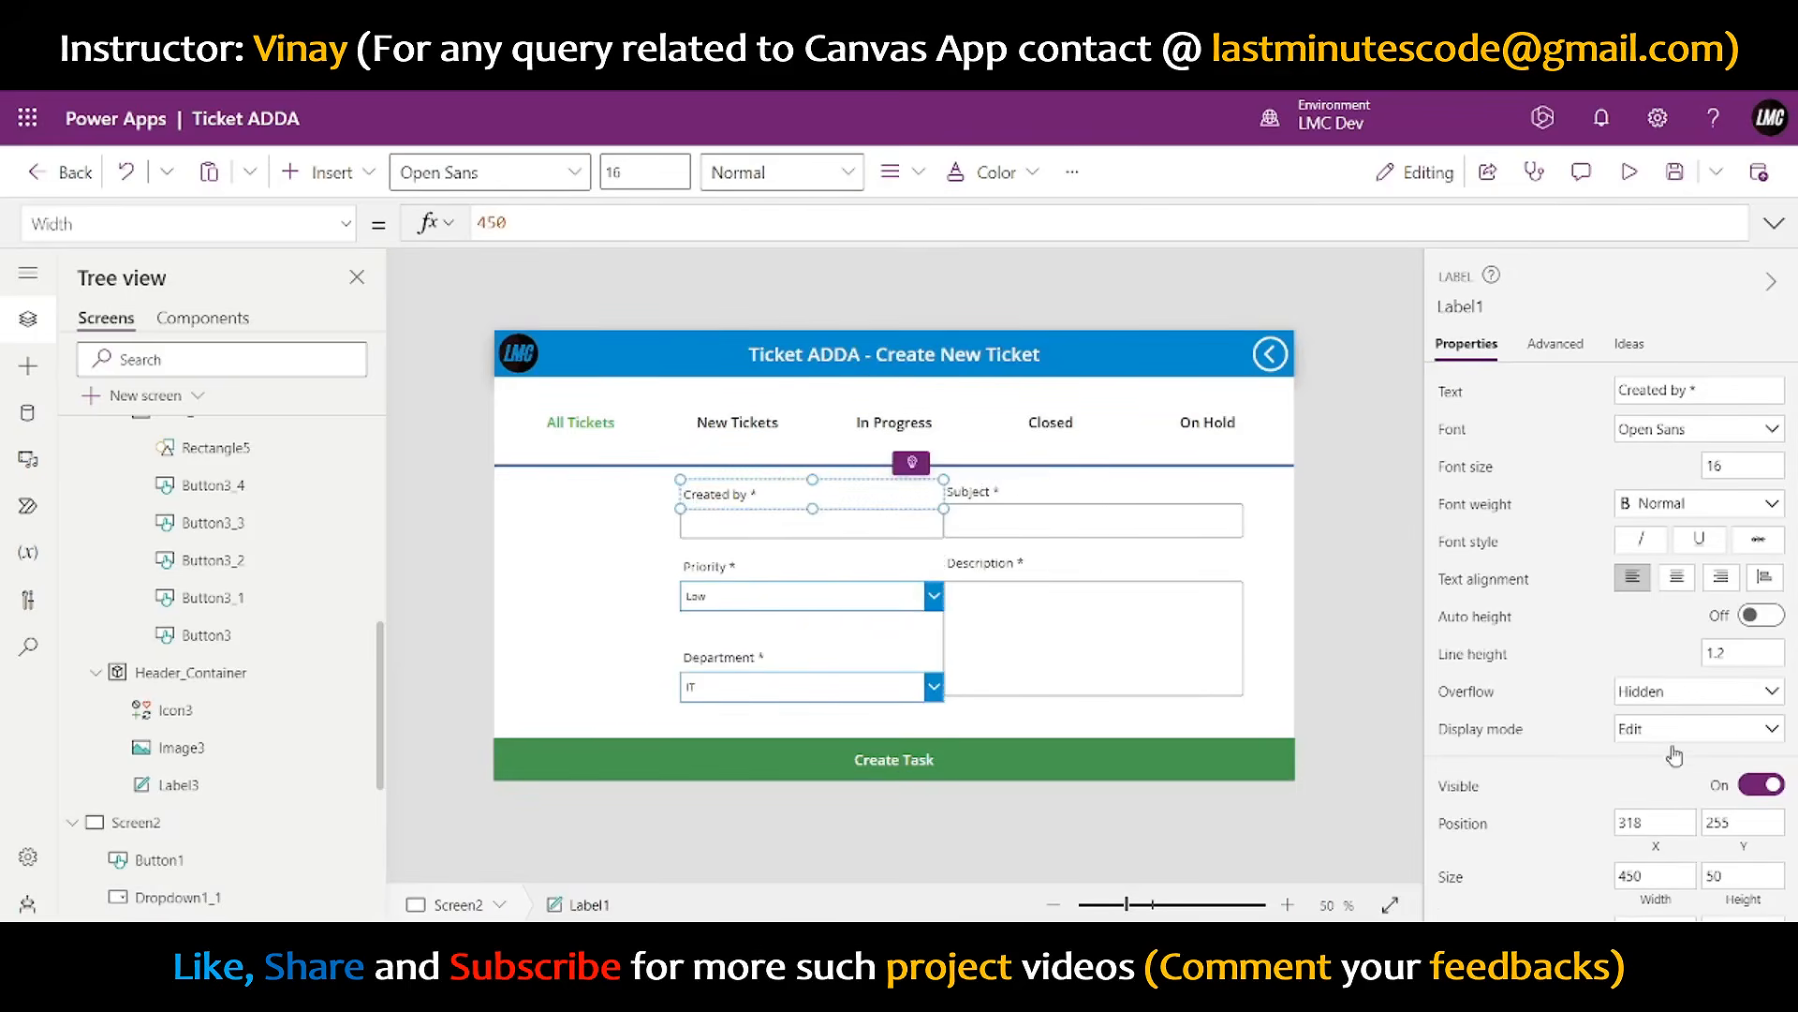
{"action": "scroll", "coordinate": [1675, 757], "scroll_direction": "down", "scroll_amount": 3}
{"action": "left_click", "coordinate": [1655, 588]}
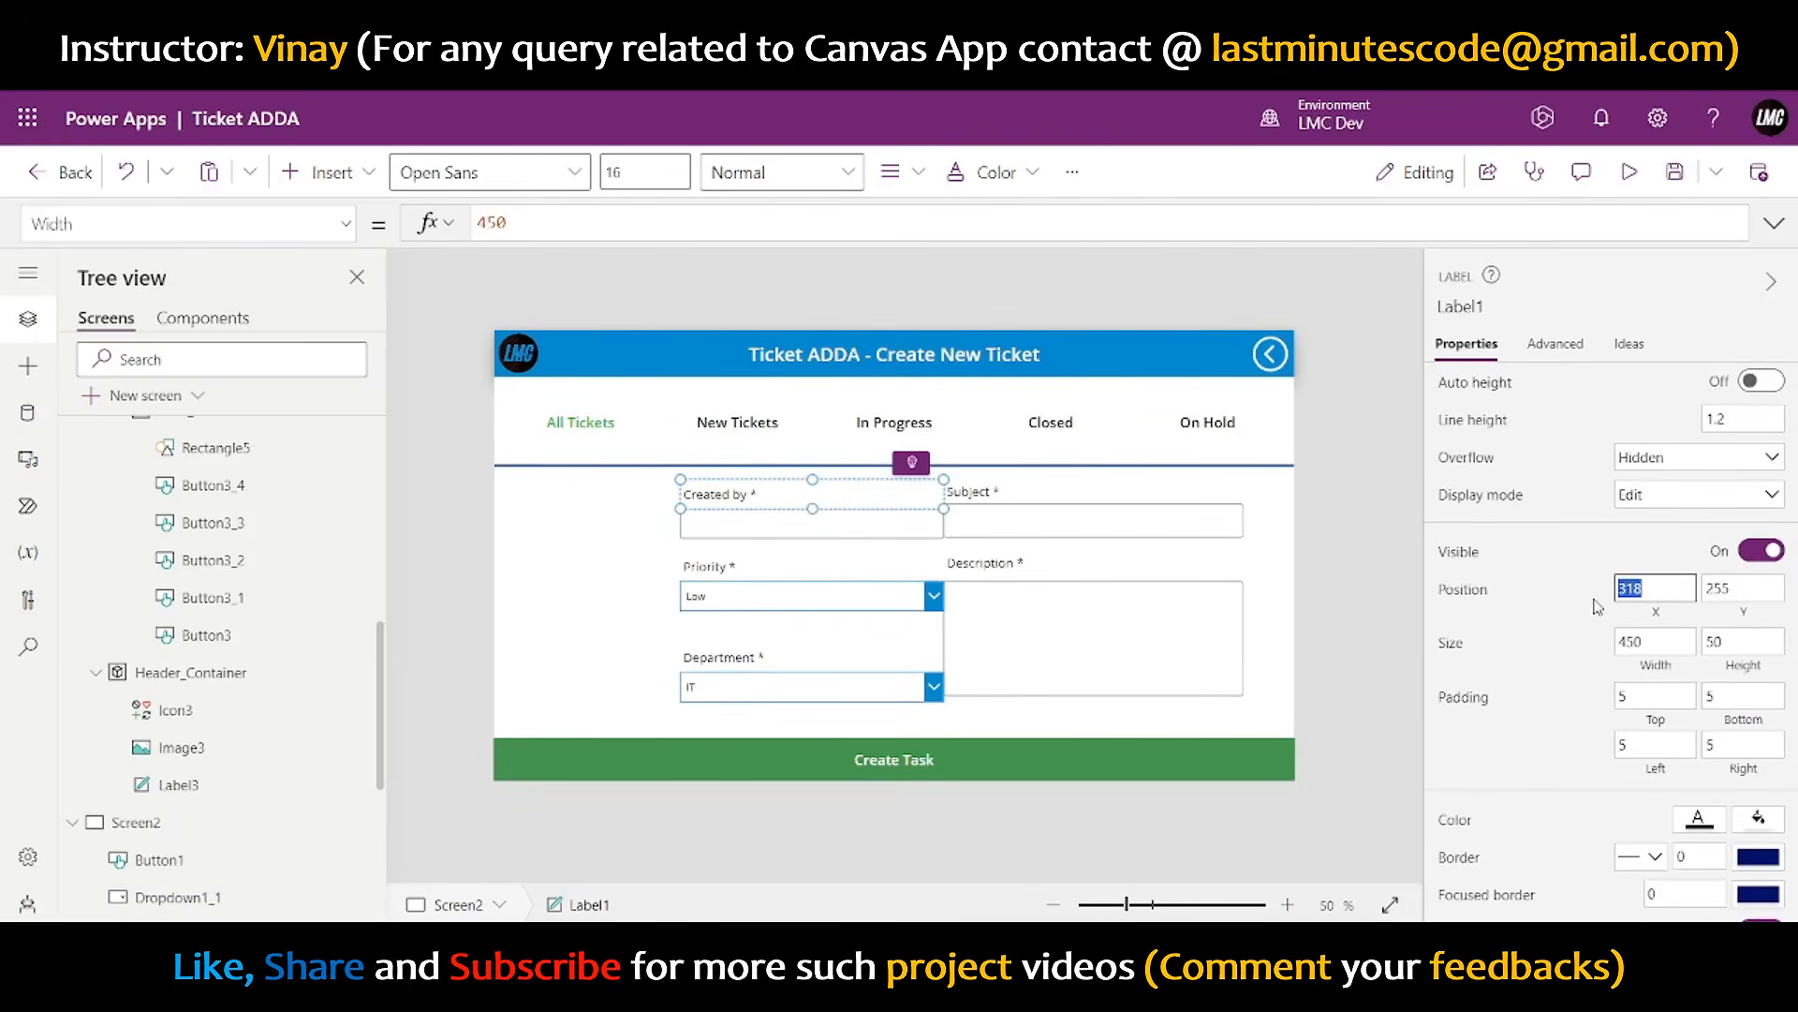
{"action": "type", "text": "90"}
{"action": "left_click", "coordinate": [1543, 629]}
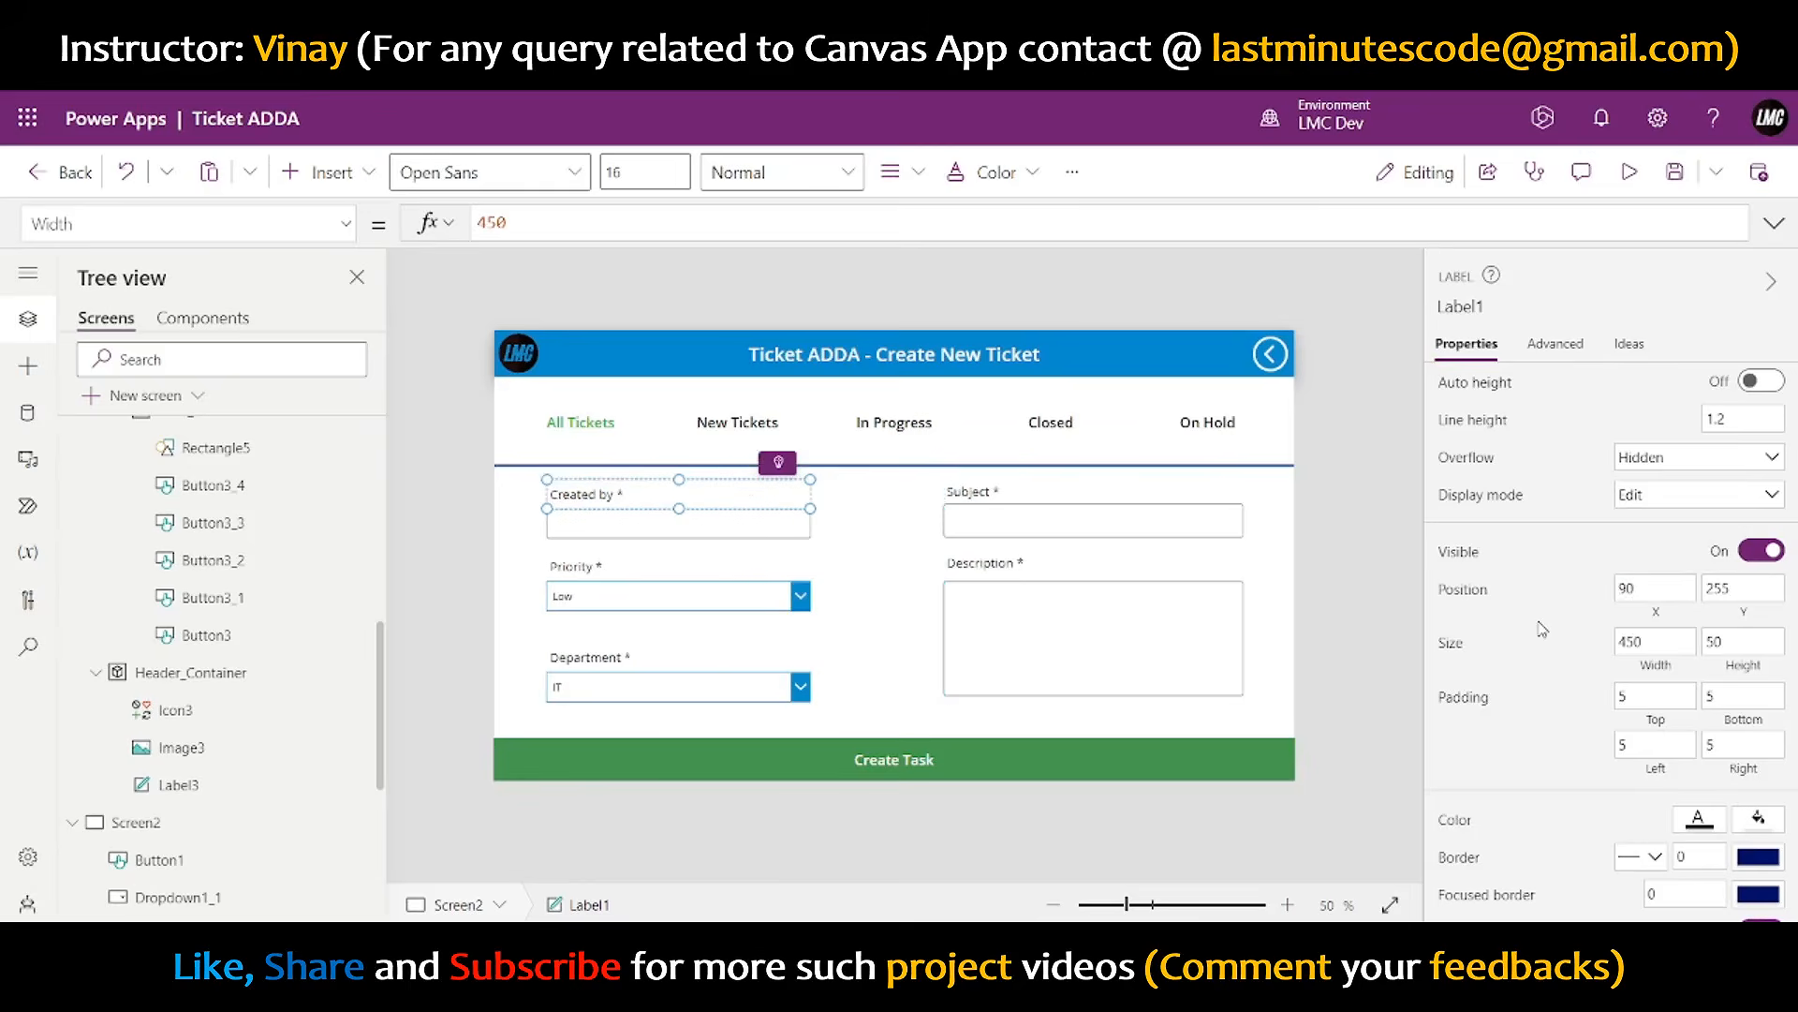
{"action": "left_click", "coordinate": [1356, 527]}
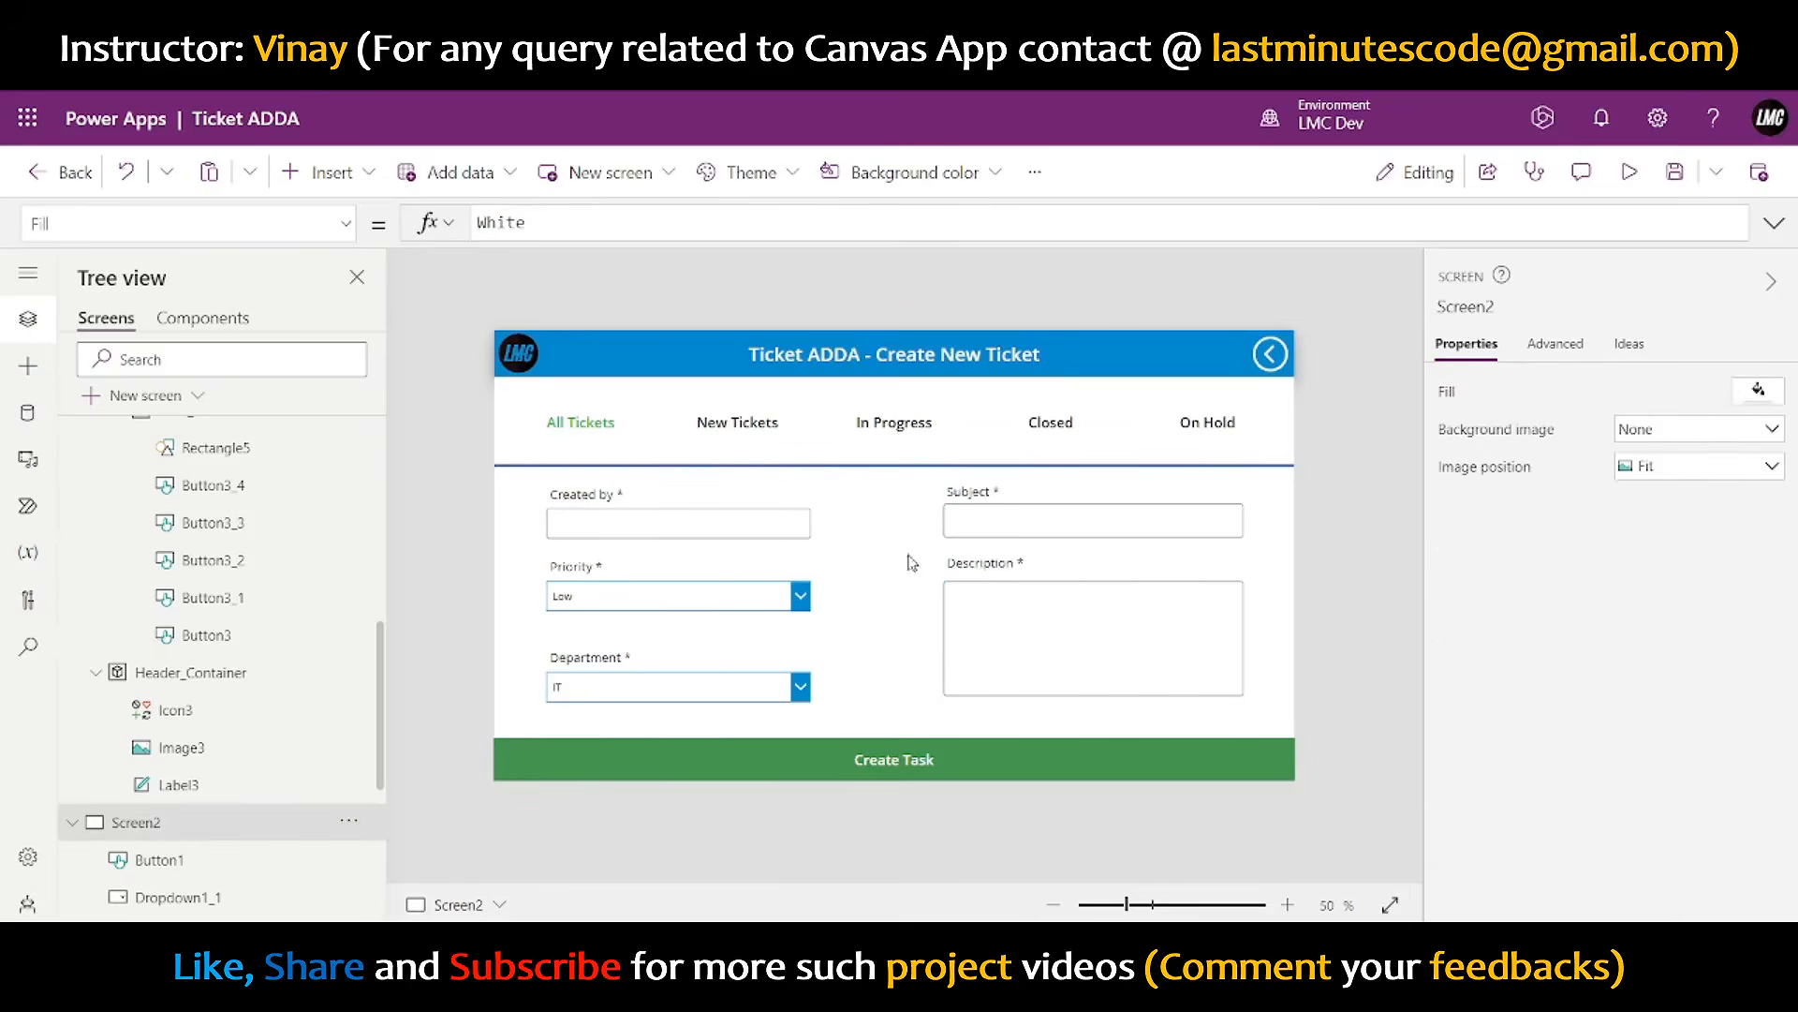
- Align the Subject label vertically with the Created by label by setting its Y formula to Label1.Y
{"action": "left_click", "coordinate": [574, 491]}
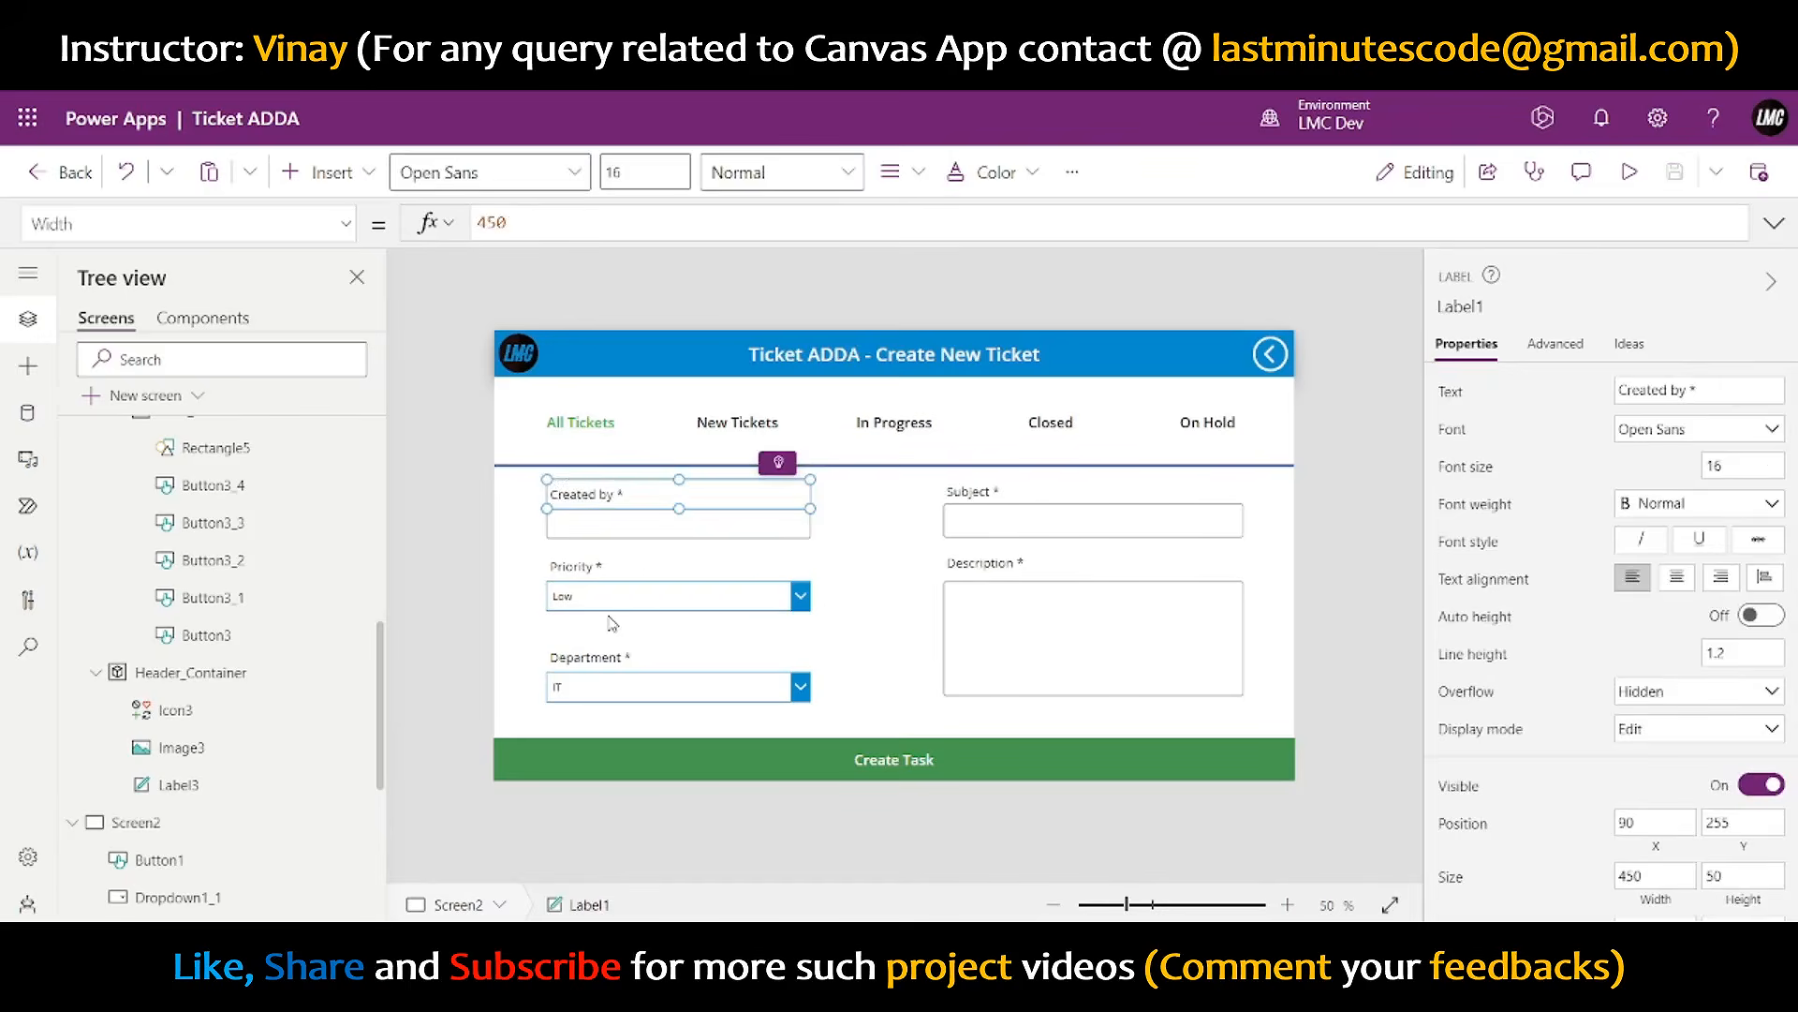
{"action": "left_click", "coordinate": [1331, 510]}
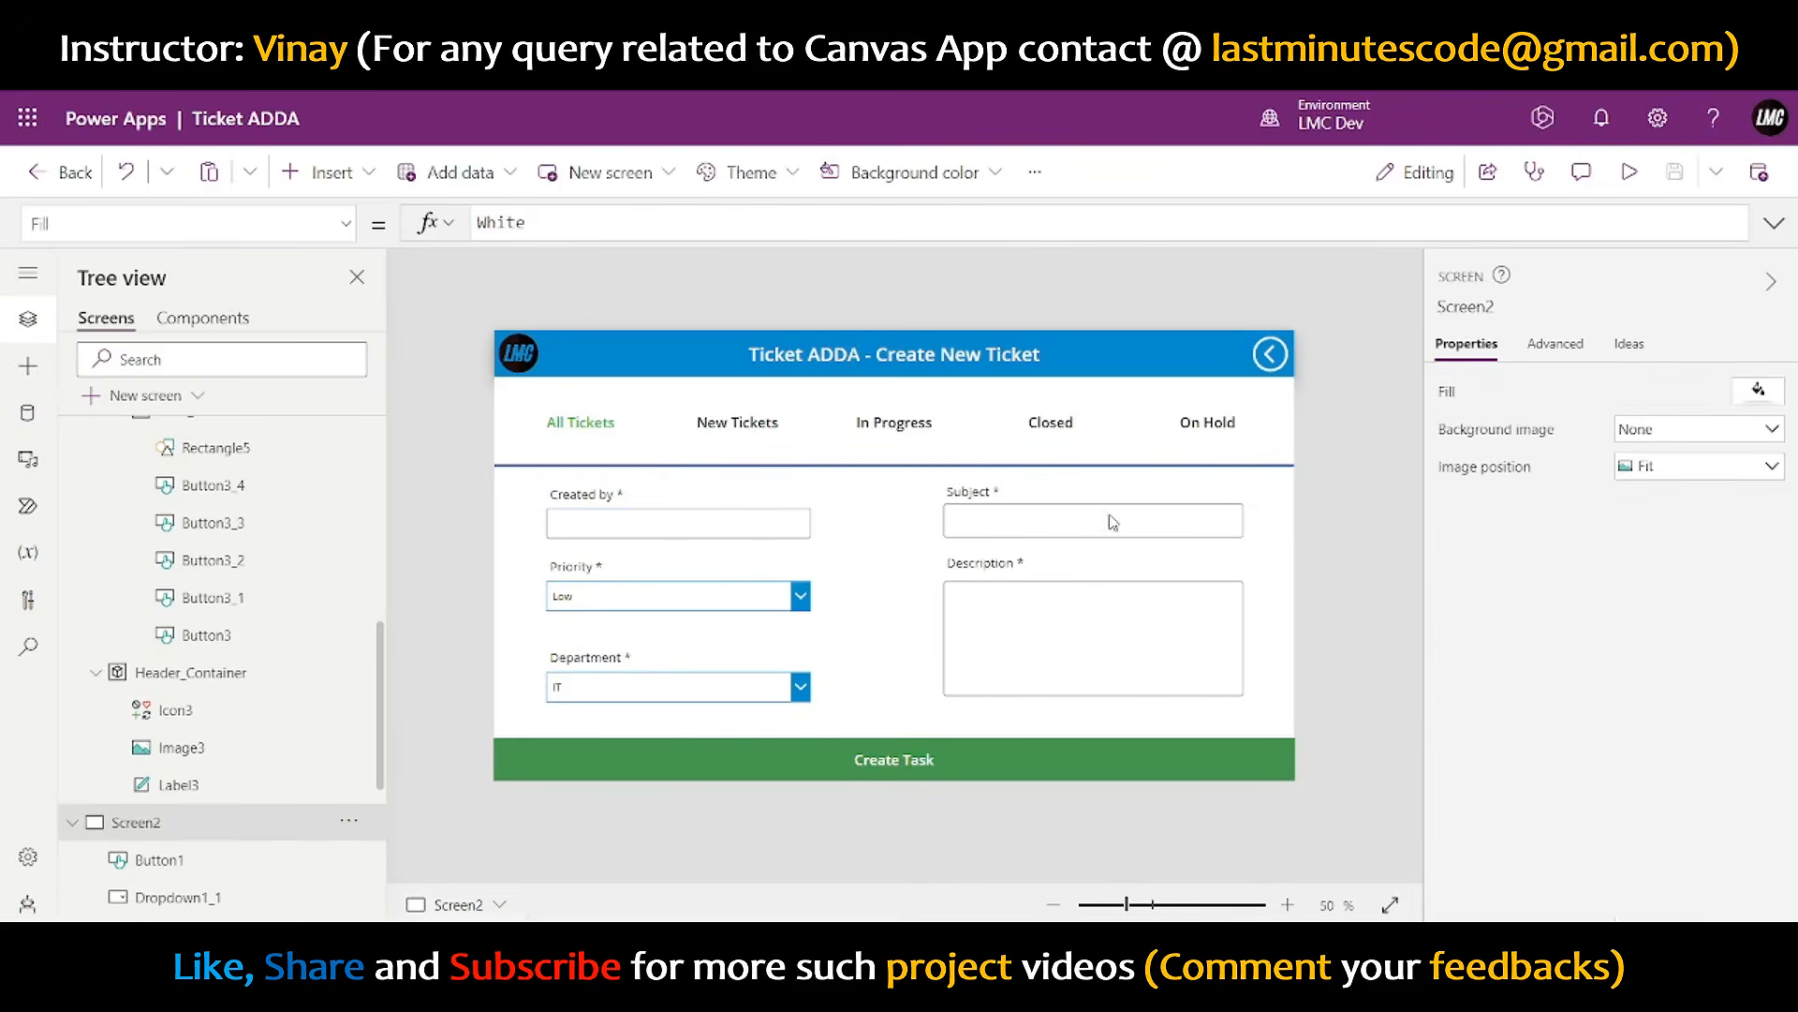
{"action": "left_click", "coordinate": [645, 493]}
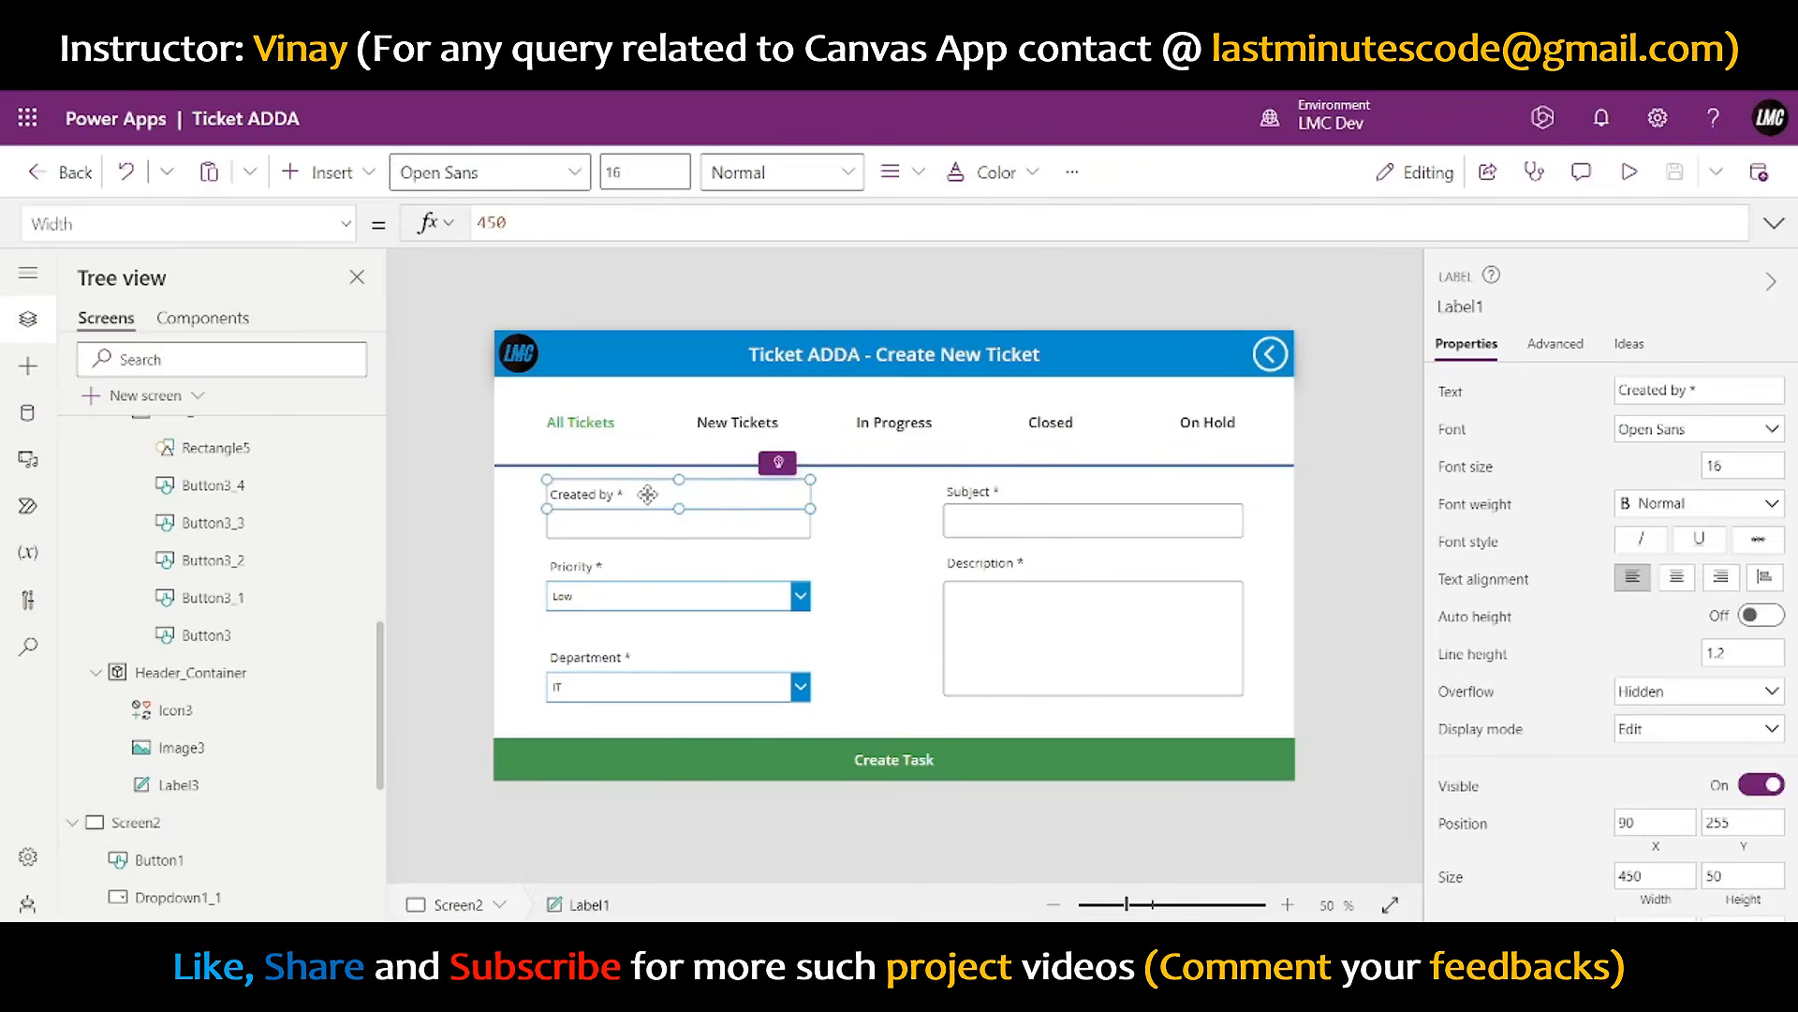
{"action": "left_click", "coordinate": [1504, 309]}
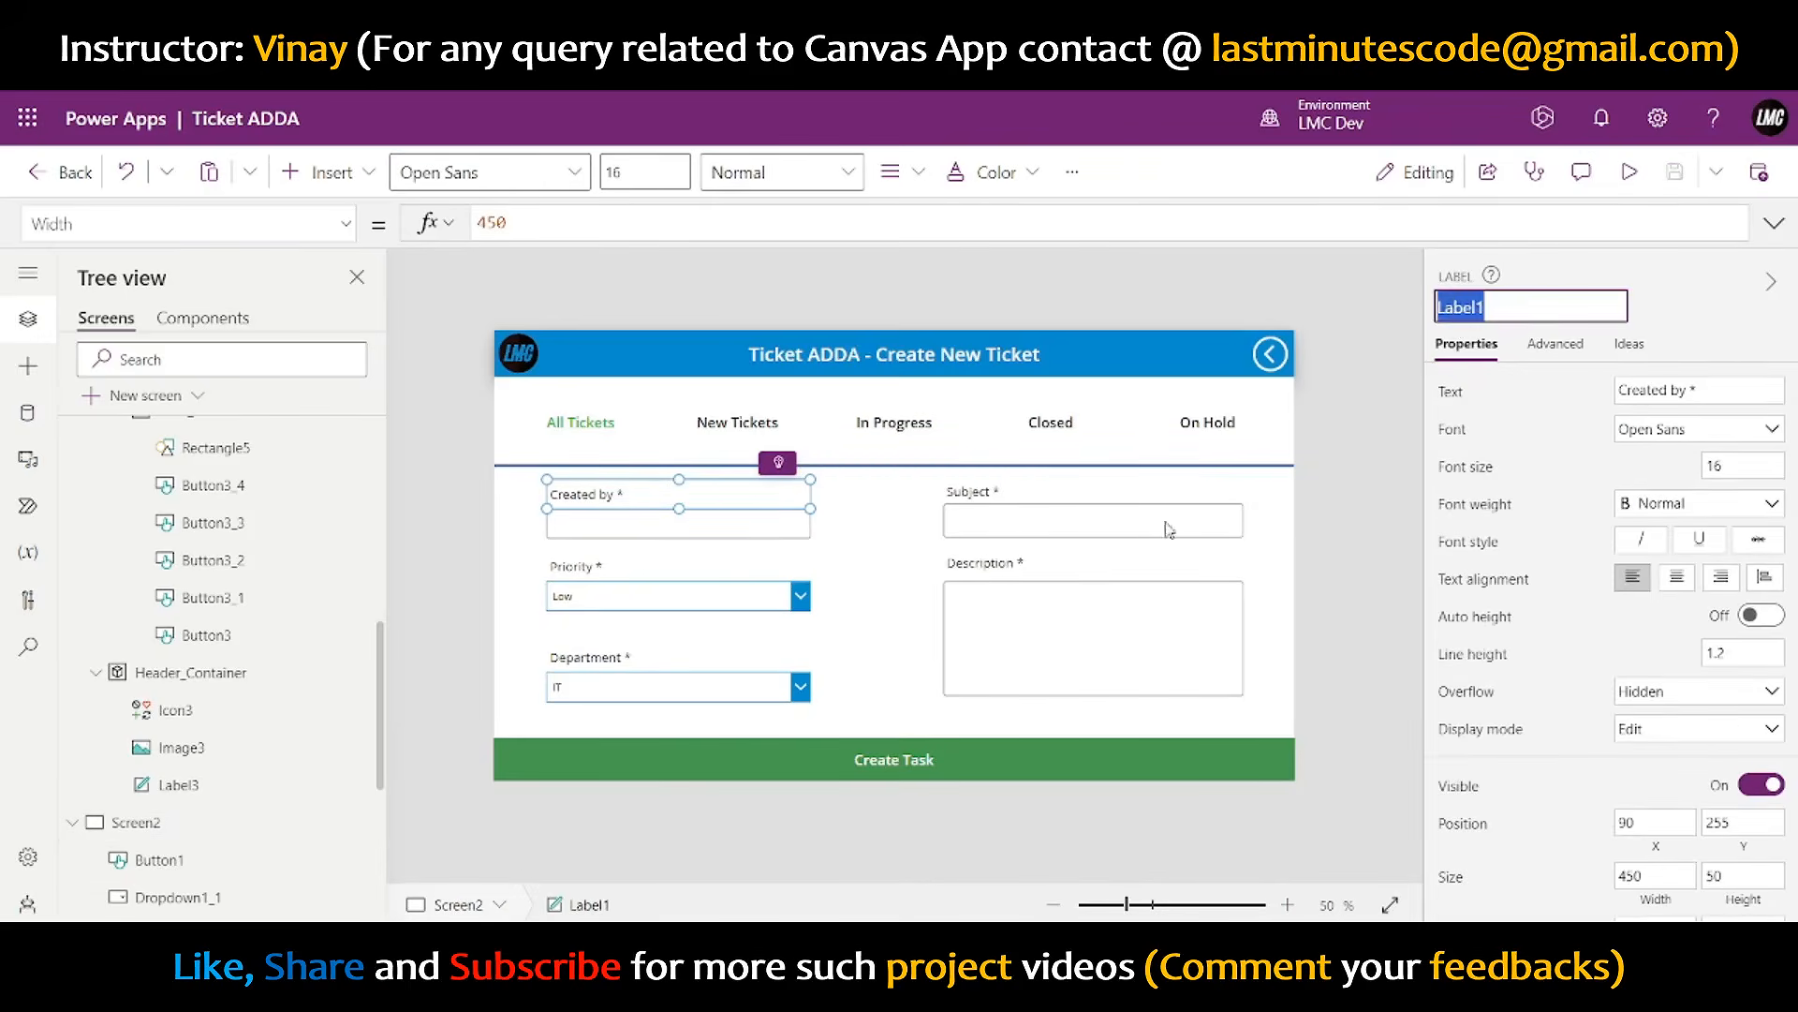
{"action": "left_click", "coordinate": [948, 497]}
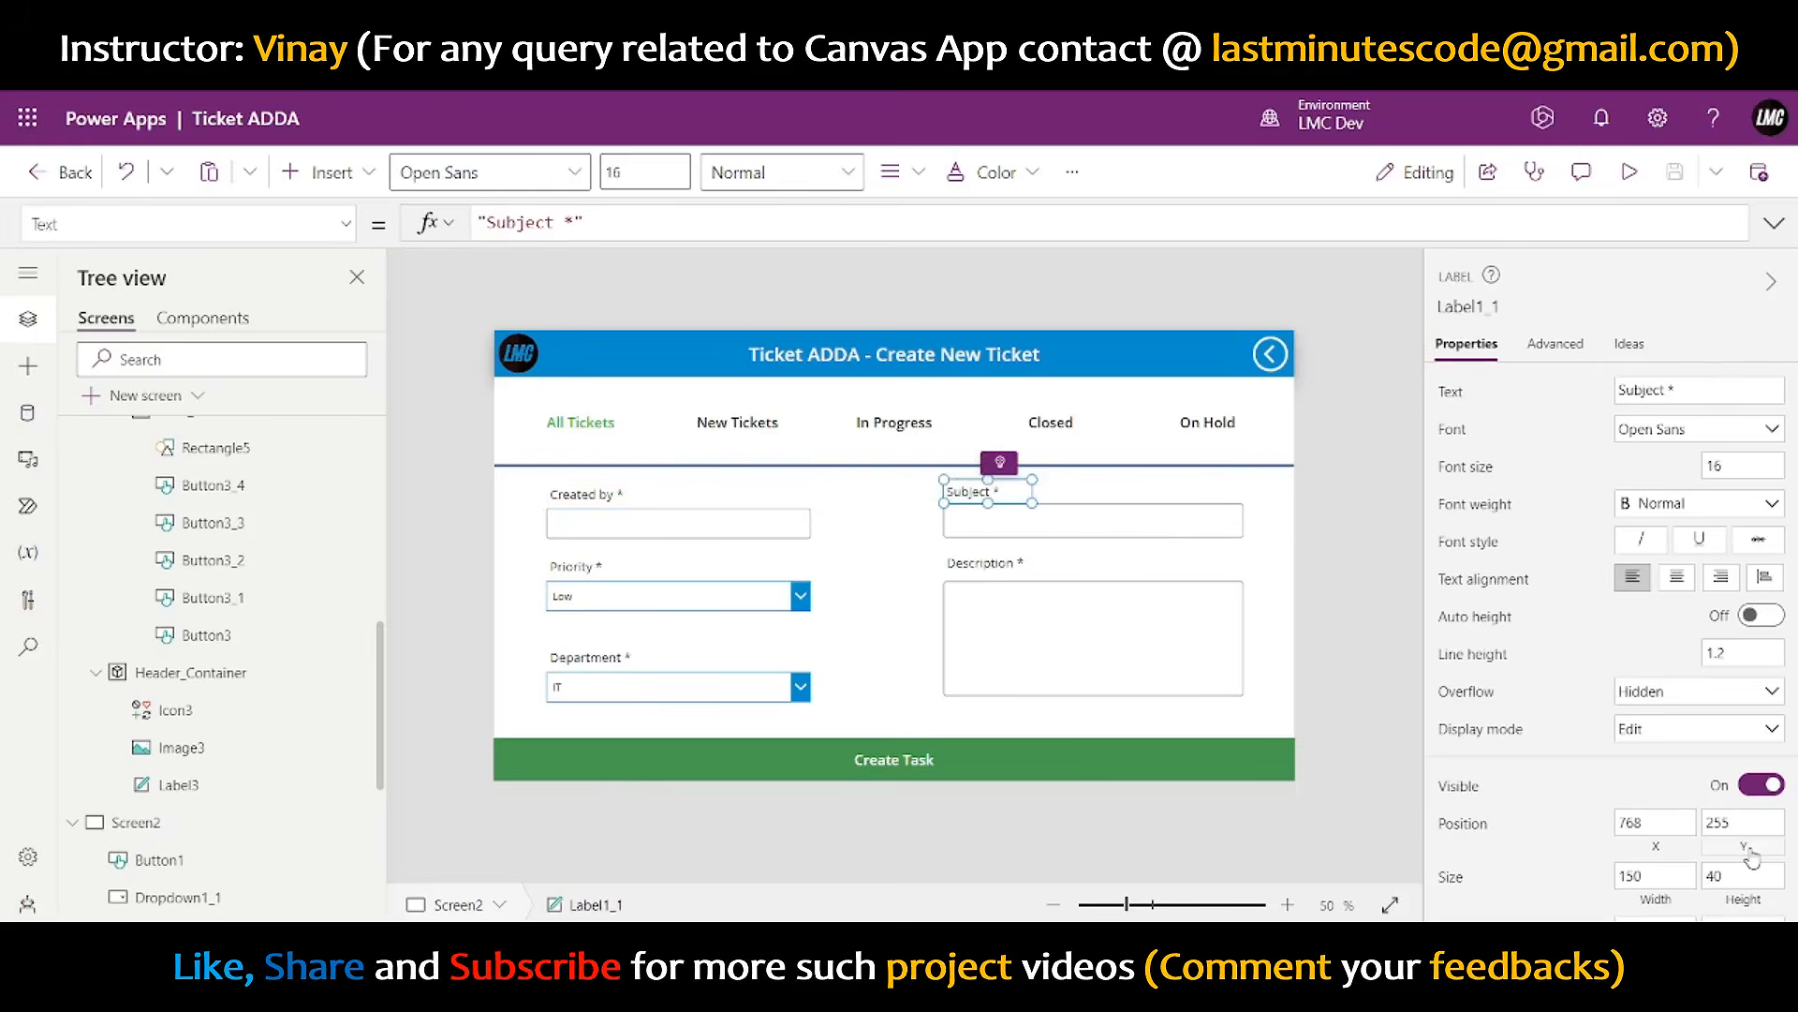
{"action": "key", "text": "ctrl+a"}
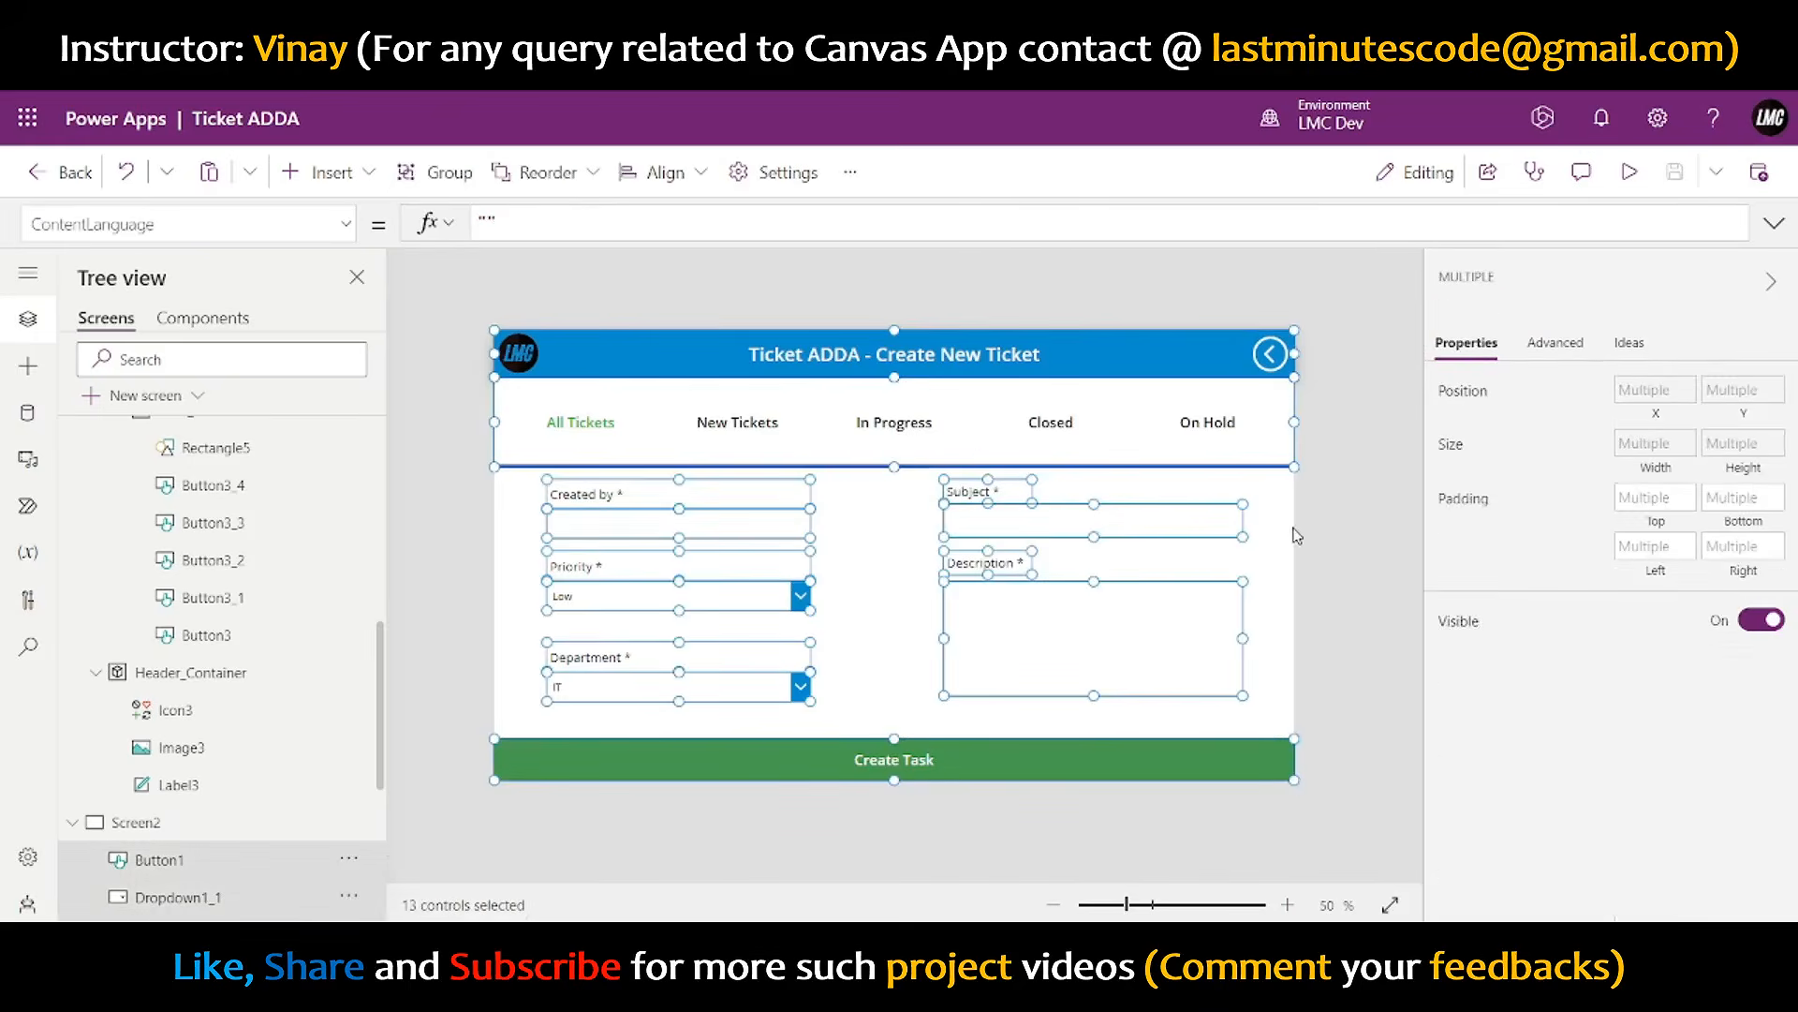
{"action": "left_click", "coordinate": [952, 490]}
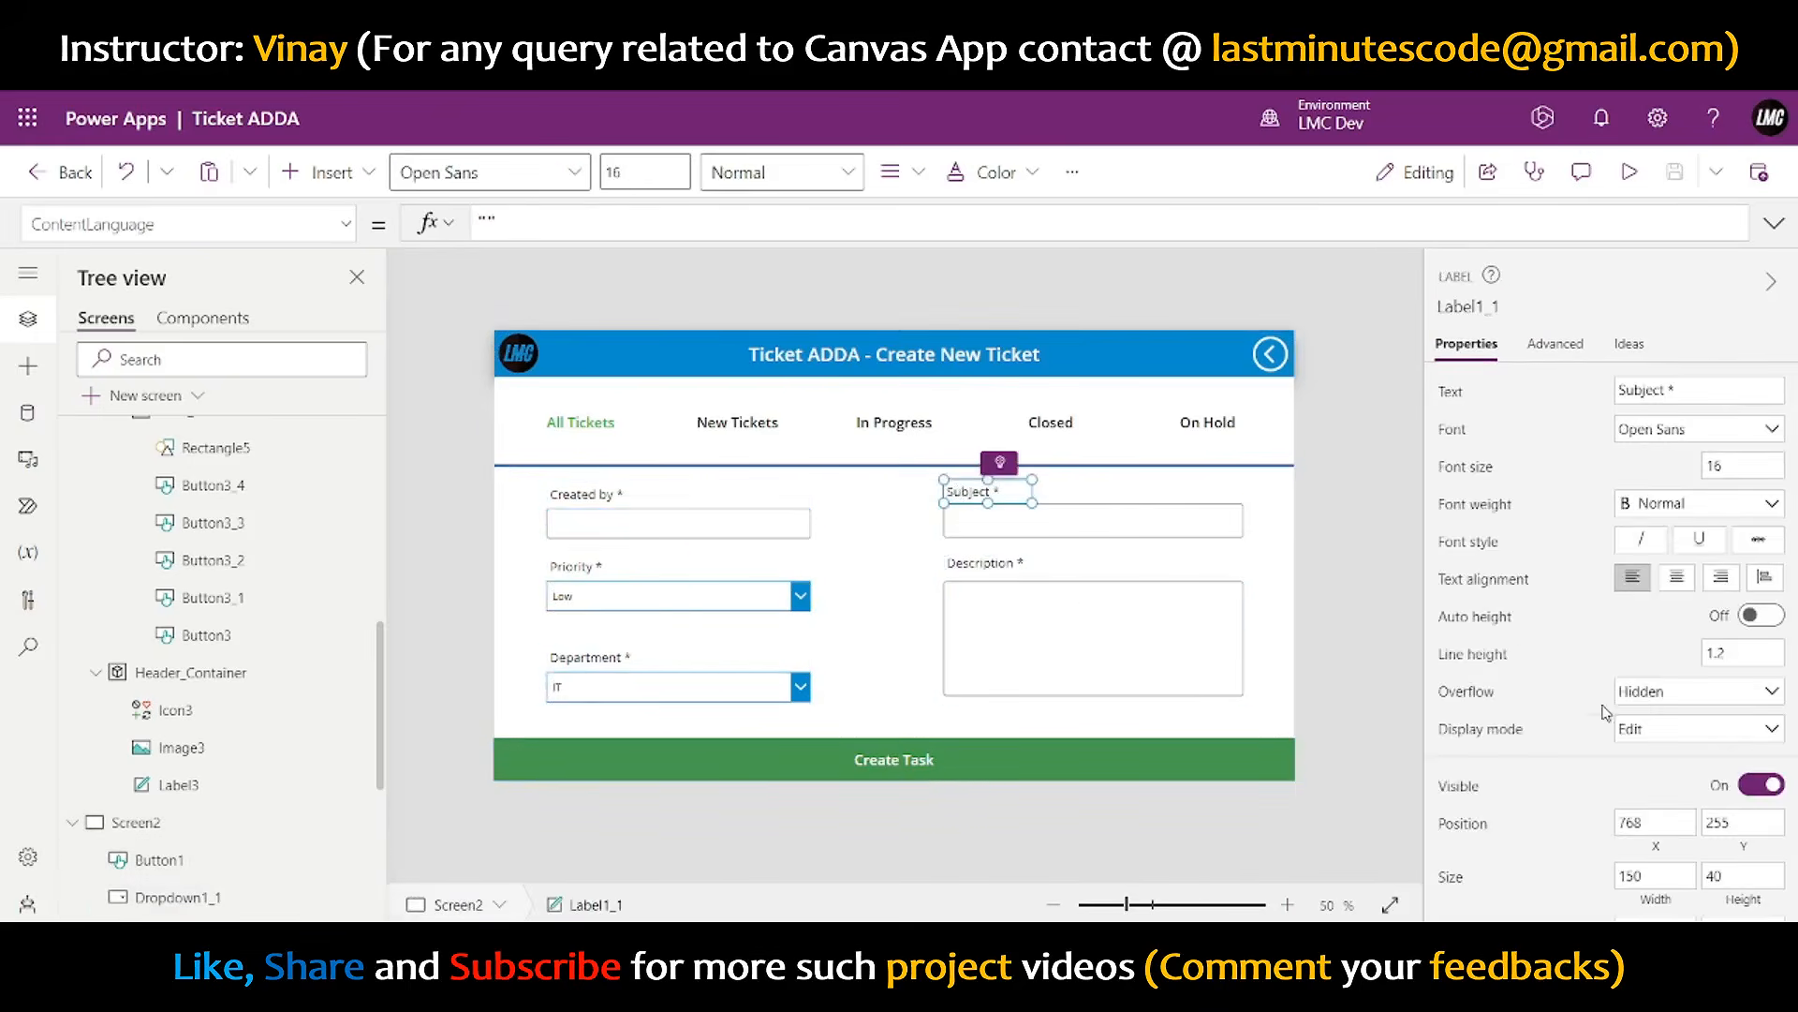
{"action": "left_click", "coordinate": [1731, 824]}
{"action": "type", "text": "Label1.Y"}
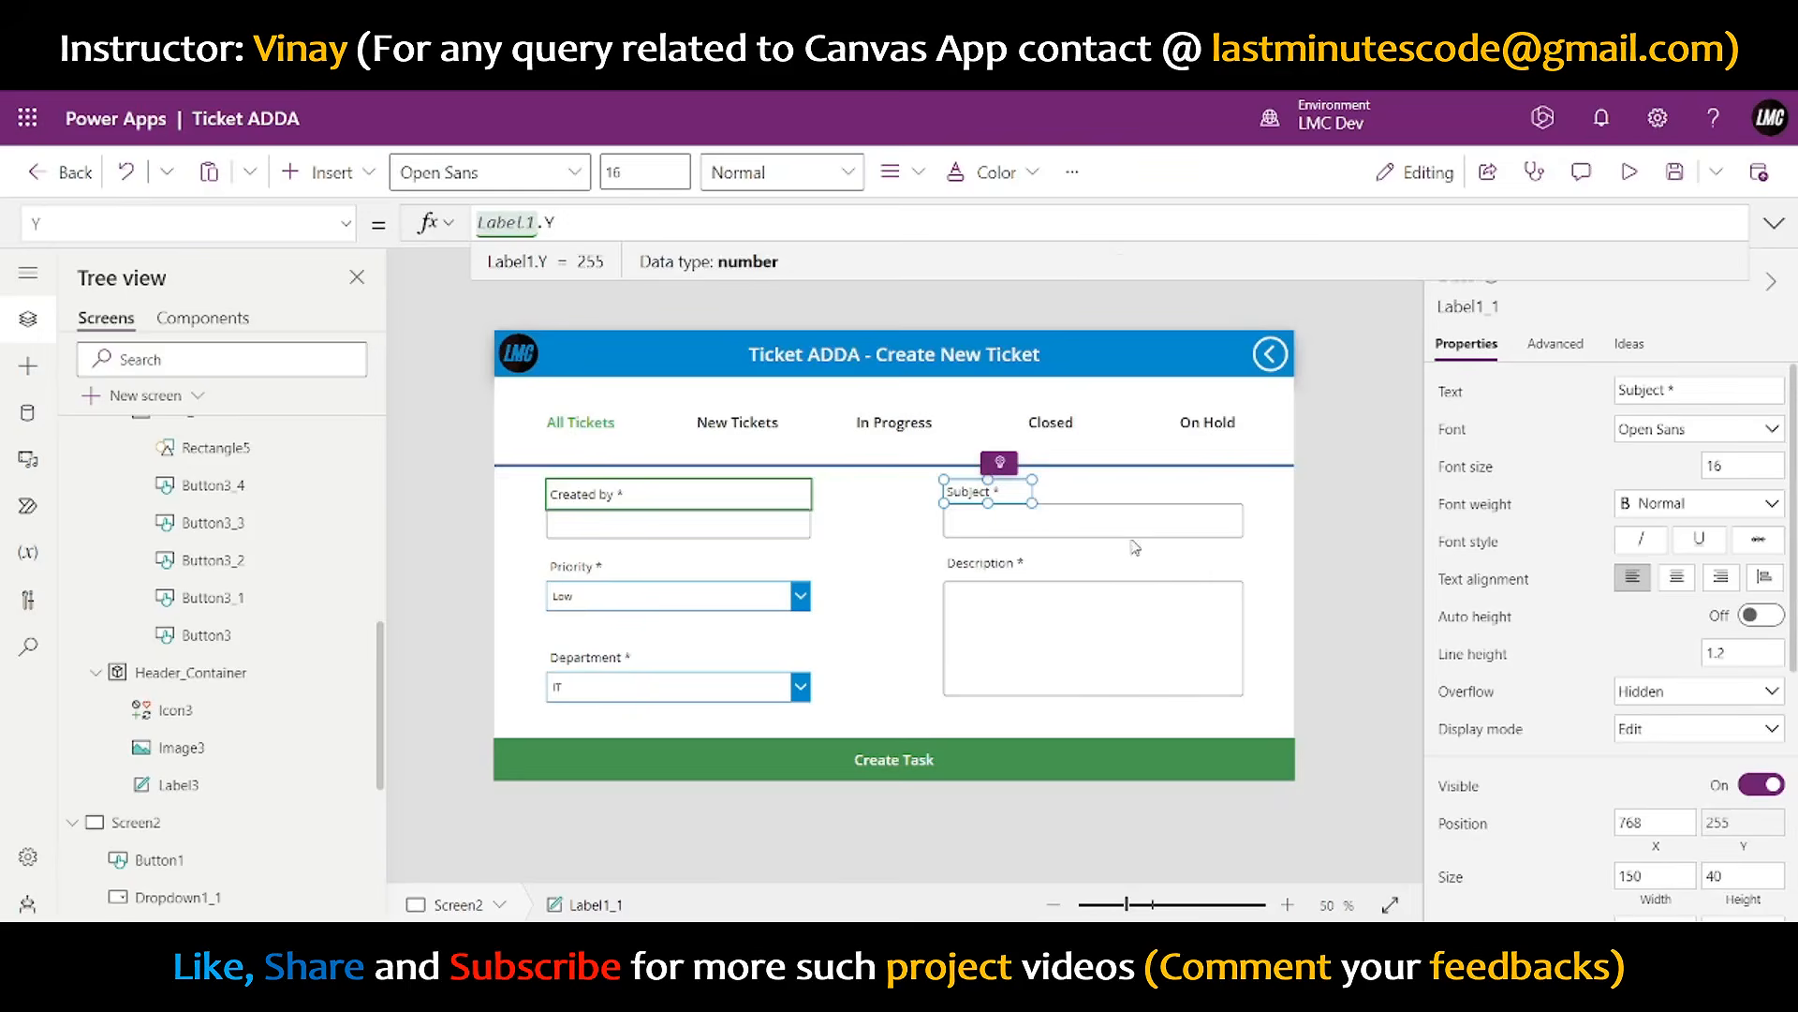
{"action": "left_click", "coordinate": [681, 504]}
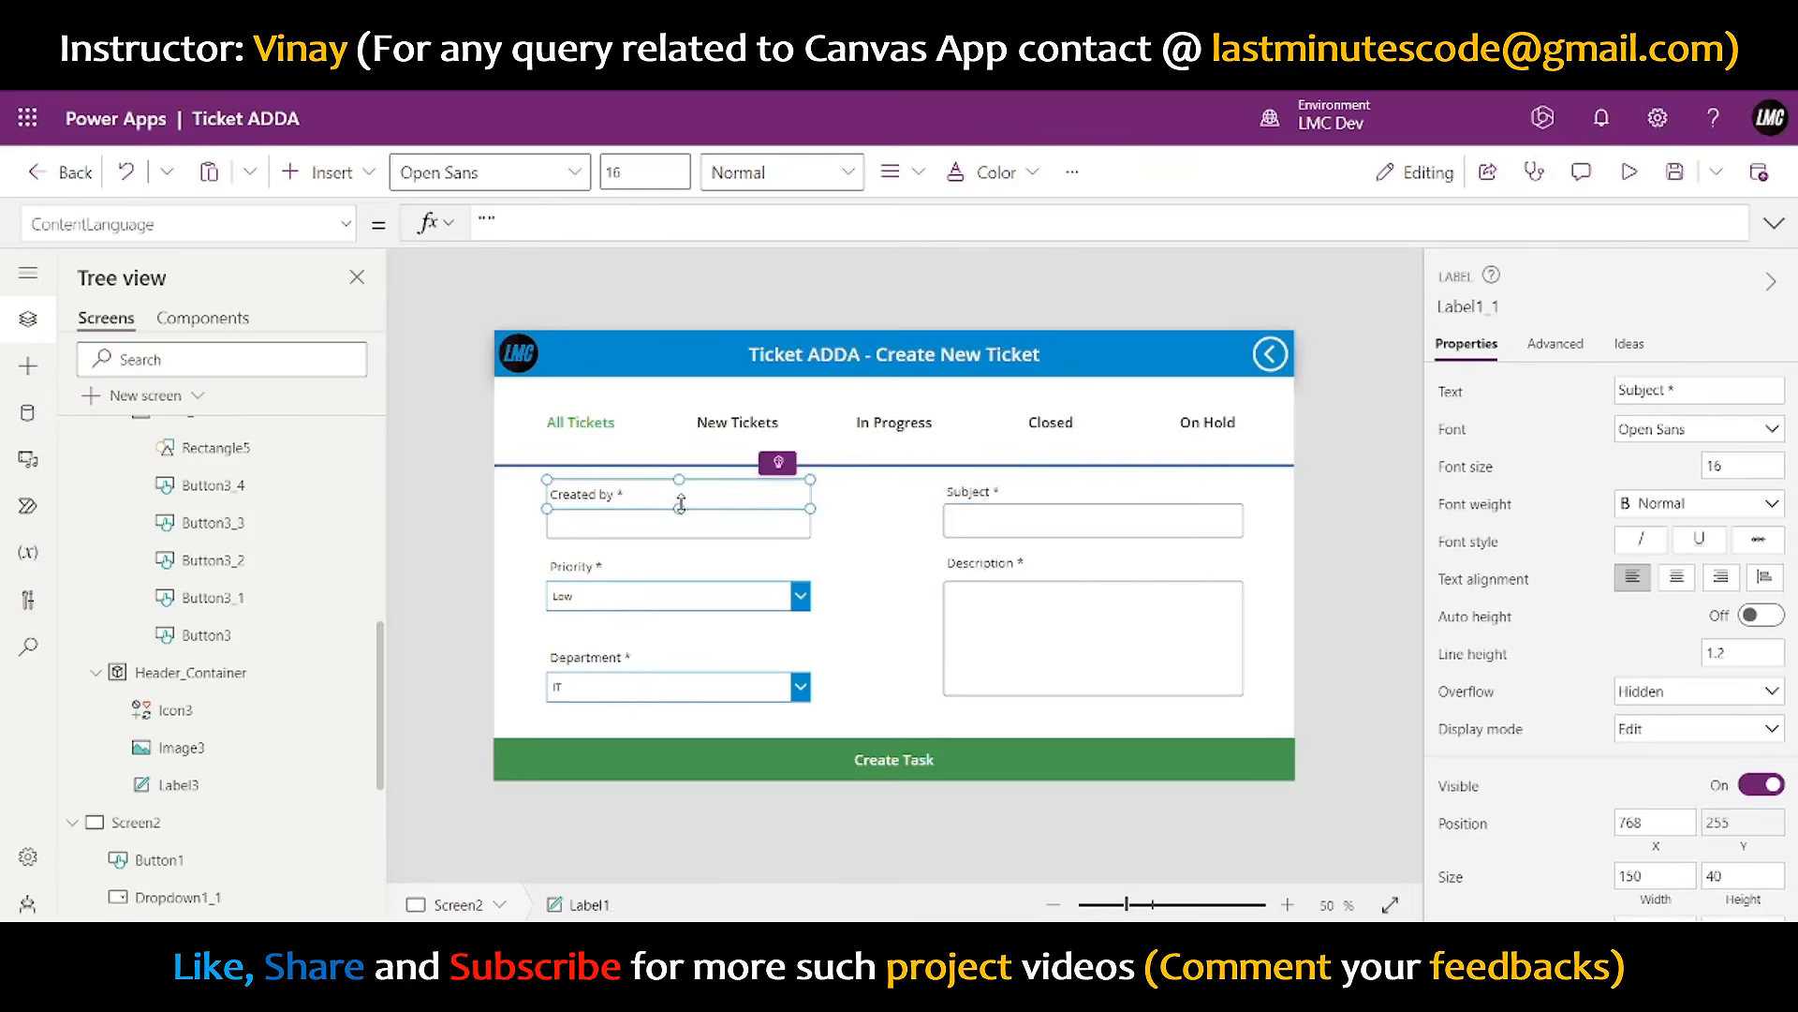
- Set the Subject and Description labels and their text inputs to a height of 50 and a width of 450
{"action": "left_click", "coordinate": [978, 500]}
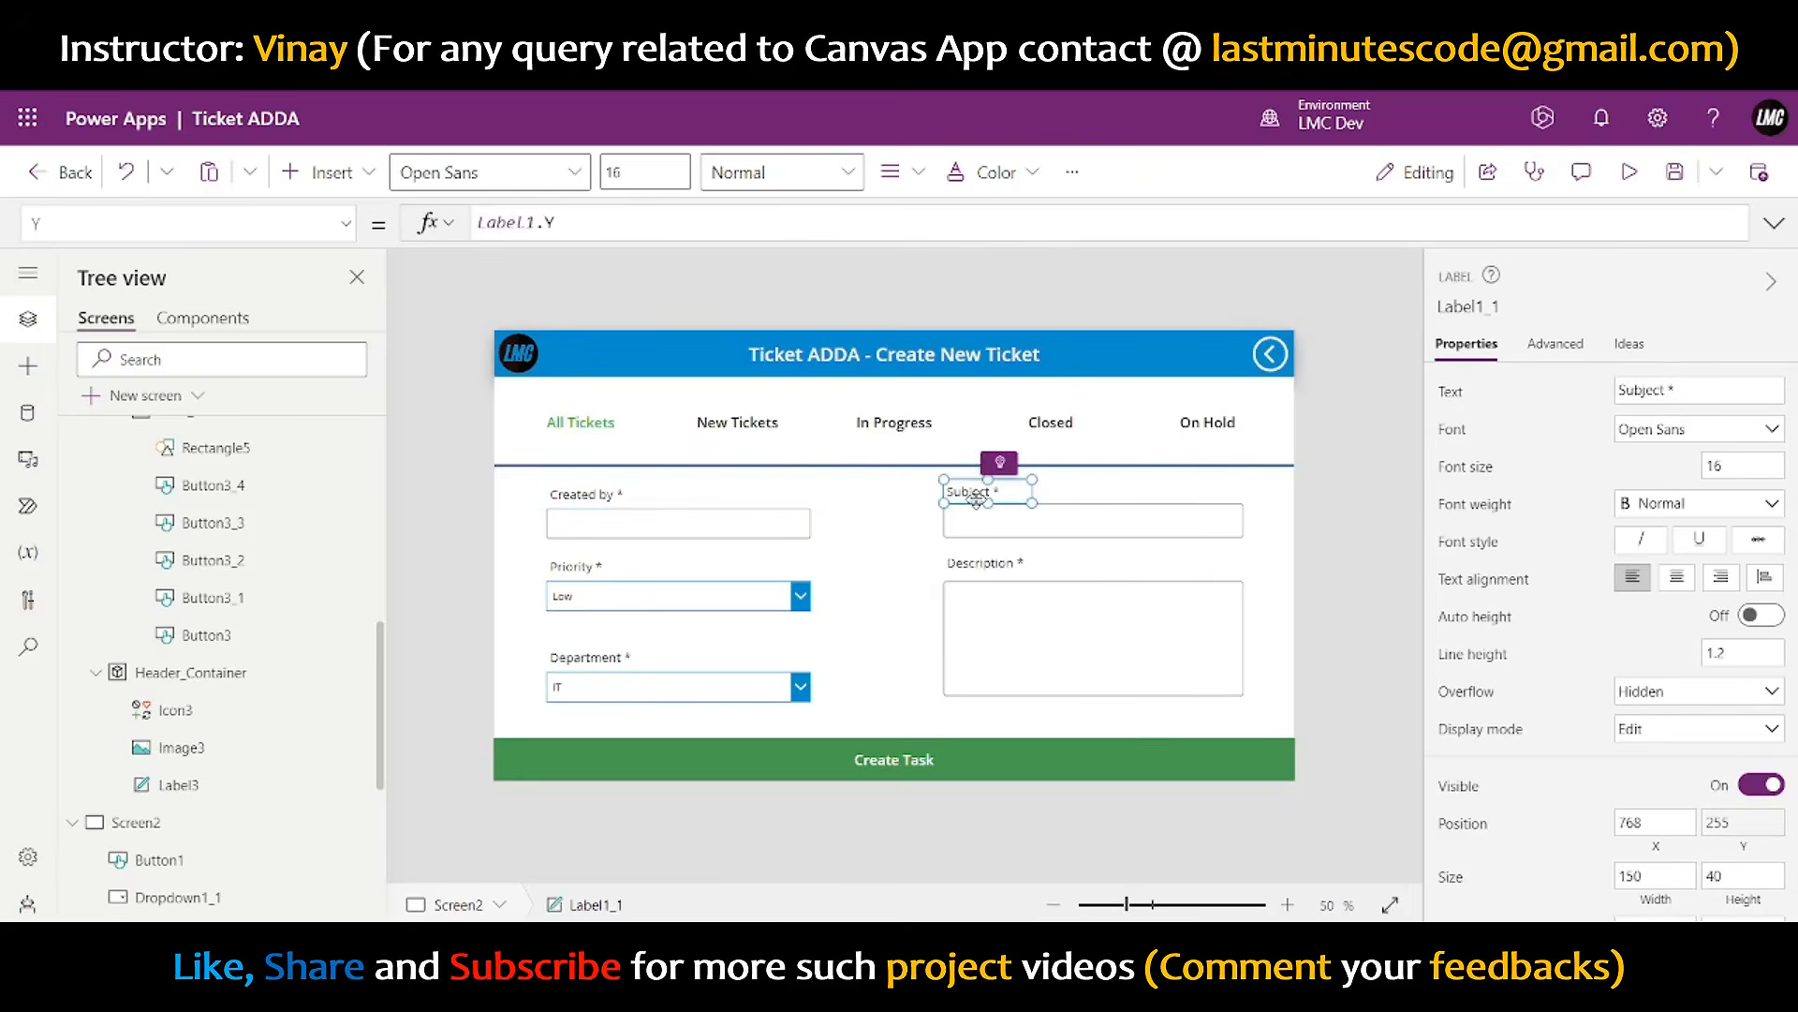
{"action": "left_click", "coordinate": [979, 512]}
{"action": "left_click", "coordinate": [983, 519]}
{"action": "left_click", "coordinate": [970, 491], "text": "shift"}
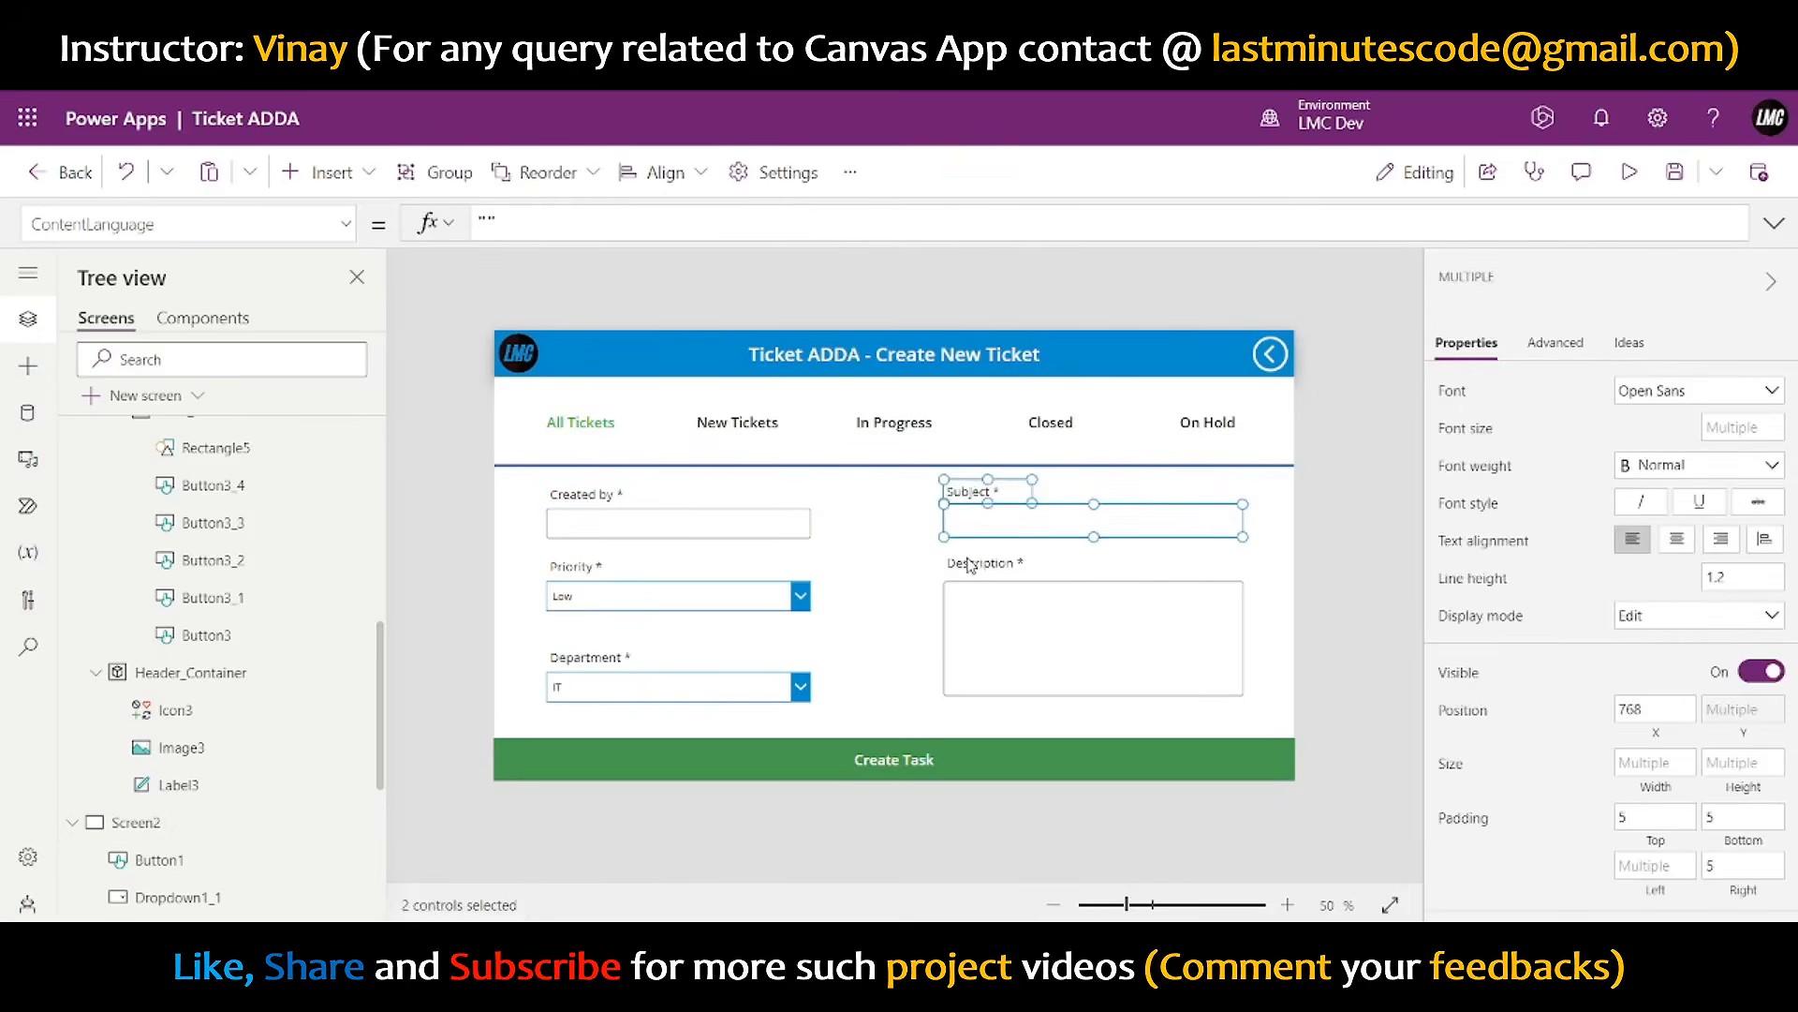
{"action": "left_click", "coordinate": [981, 562], "text": "shift"}
{"action": "left_click", "coordinate": [1070, 683], "text": "shift"}
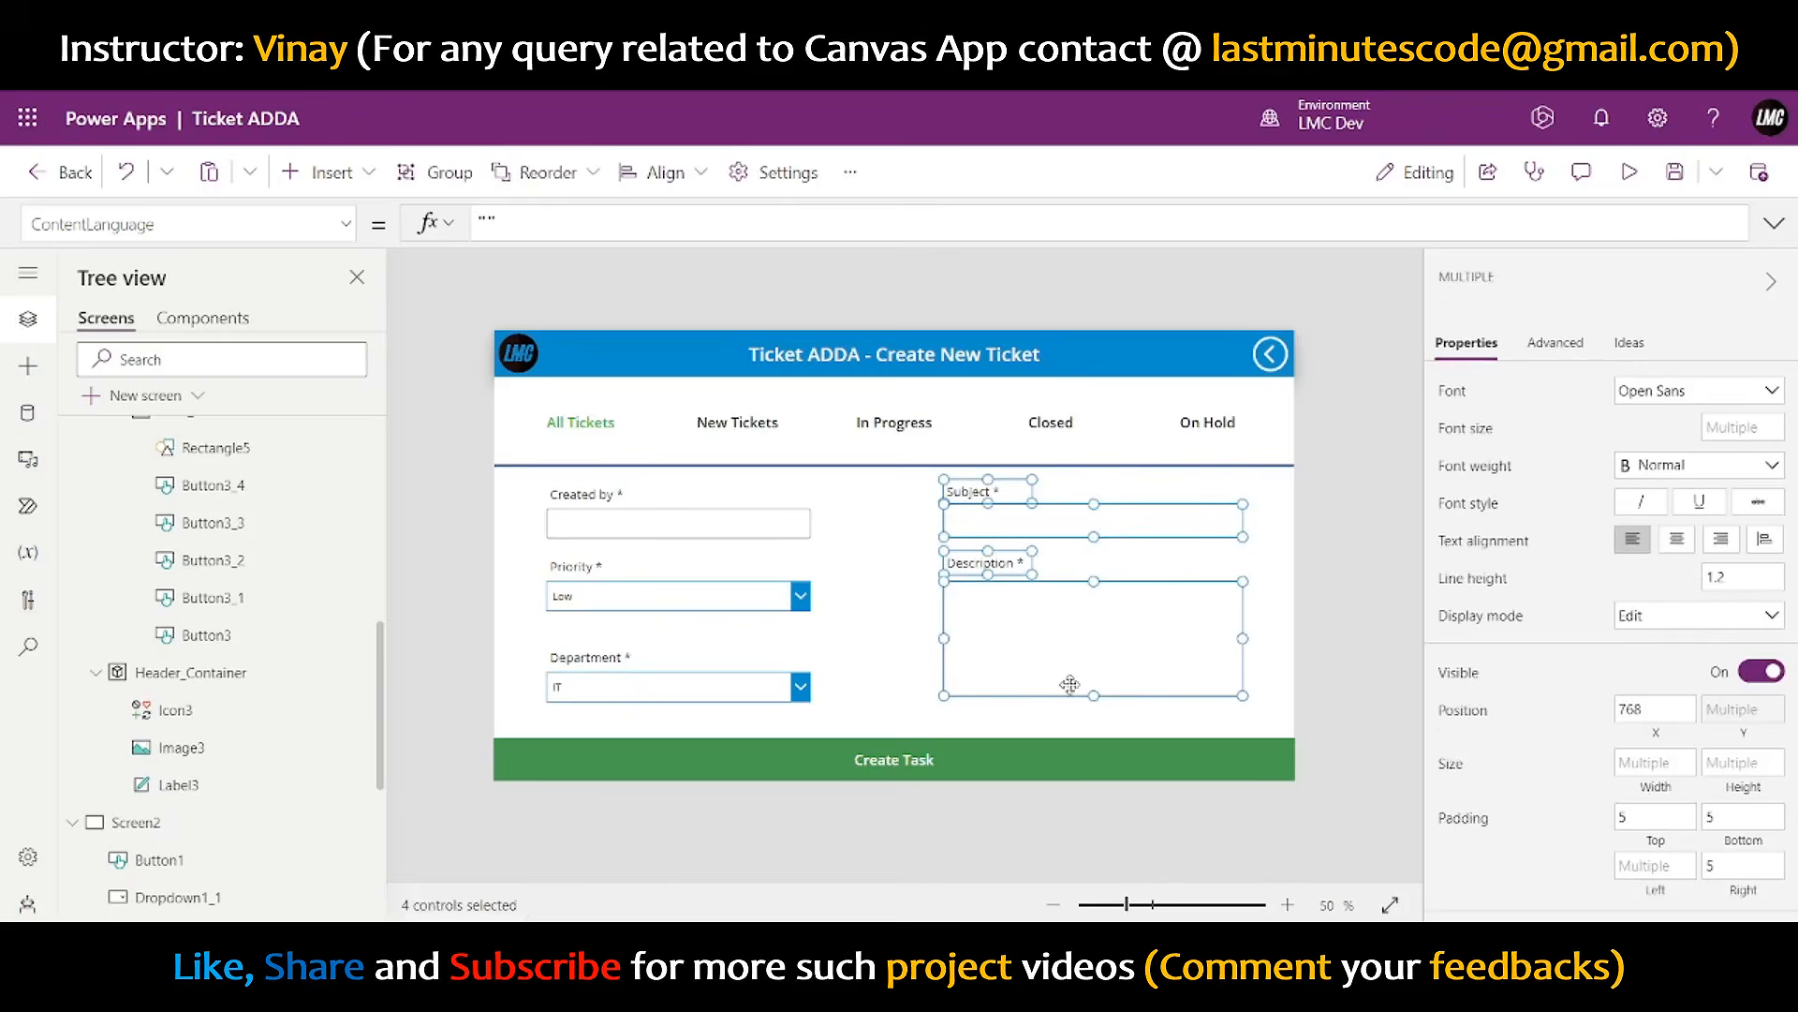
{"action": "left_click", "coordinate": [1736, 764]}
{"action": "type", "text": "50"}
{"action": "left_click", "coordinate": [1658, 761]}
{"action": "type", "text": "45"}
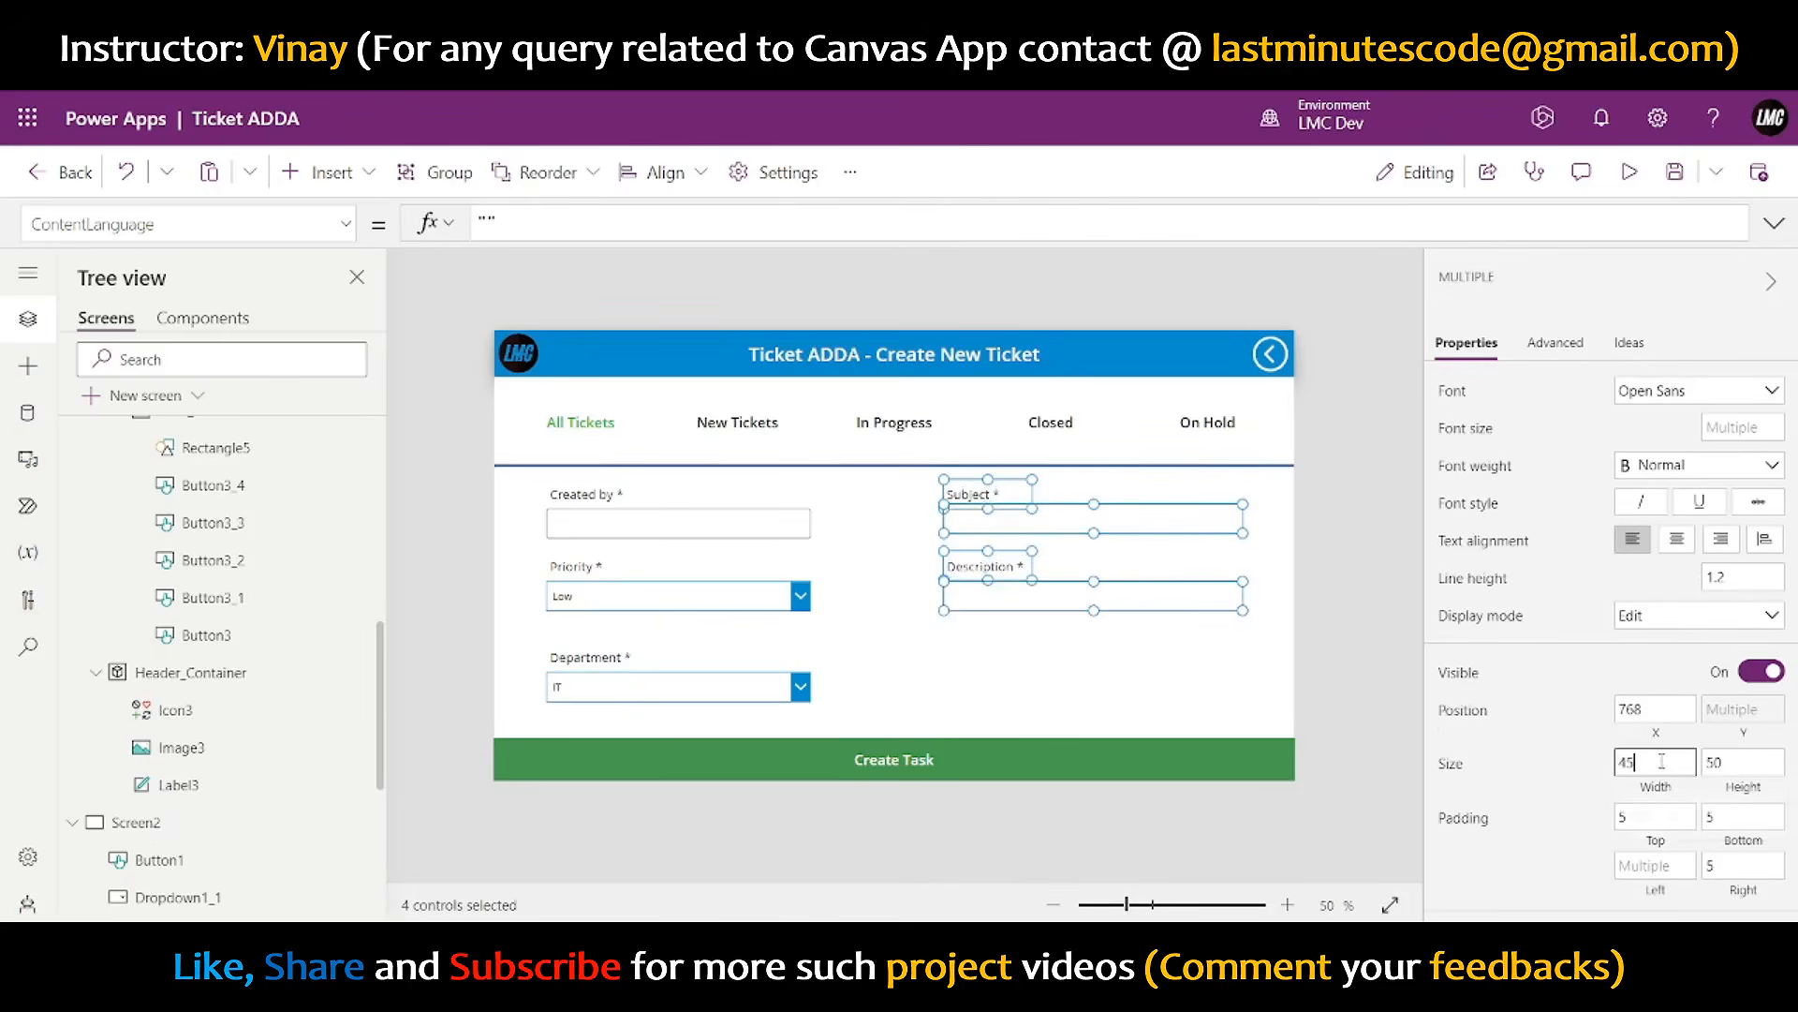
{"action": "type", "text": "0"}
{"action": "left_click", "coordinate": [1539, 782]}
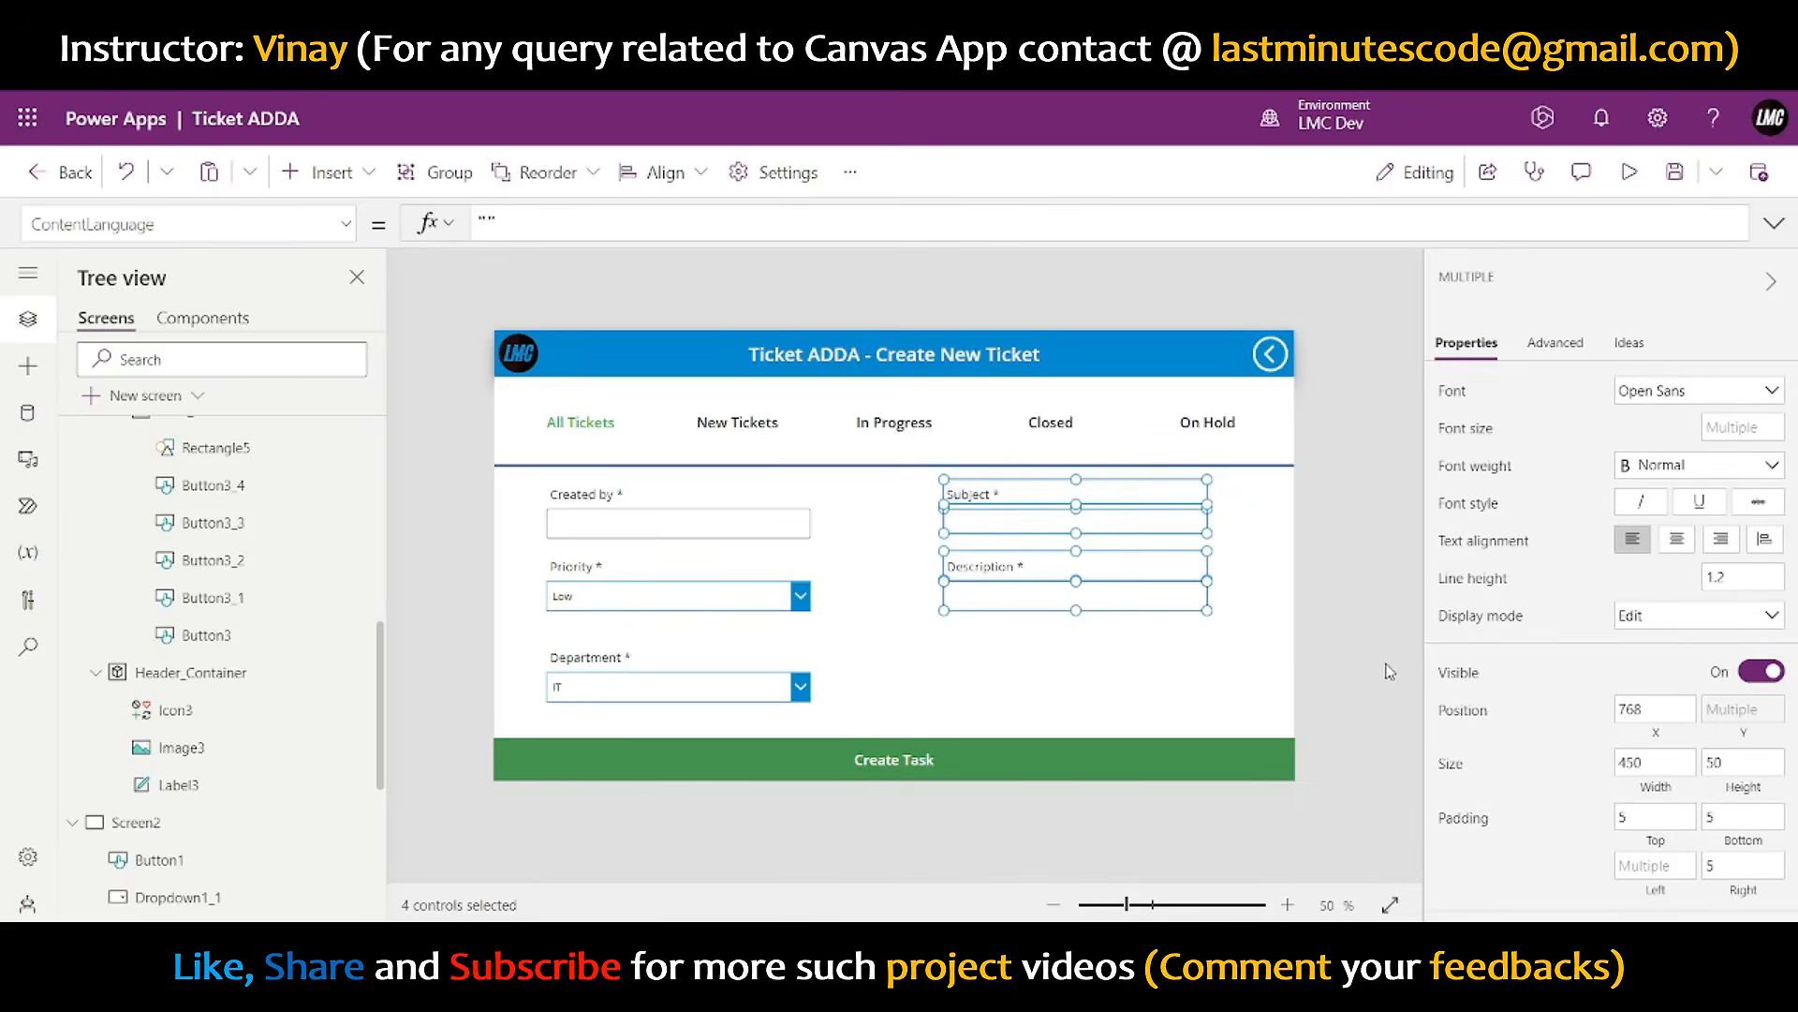
{"action": "left_click", "coordinate": [1361, 643]}
- Resize the Description text input, trying heights of 300 and 250 and settling on 200
{"action": "left_click", "coordinate": [1166, 599]}
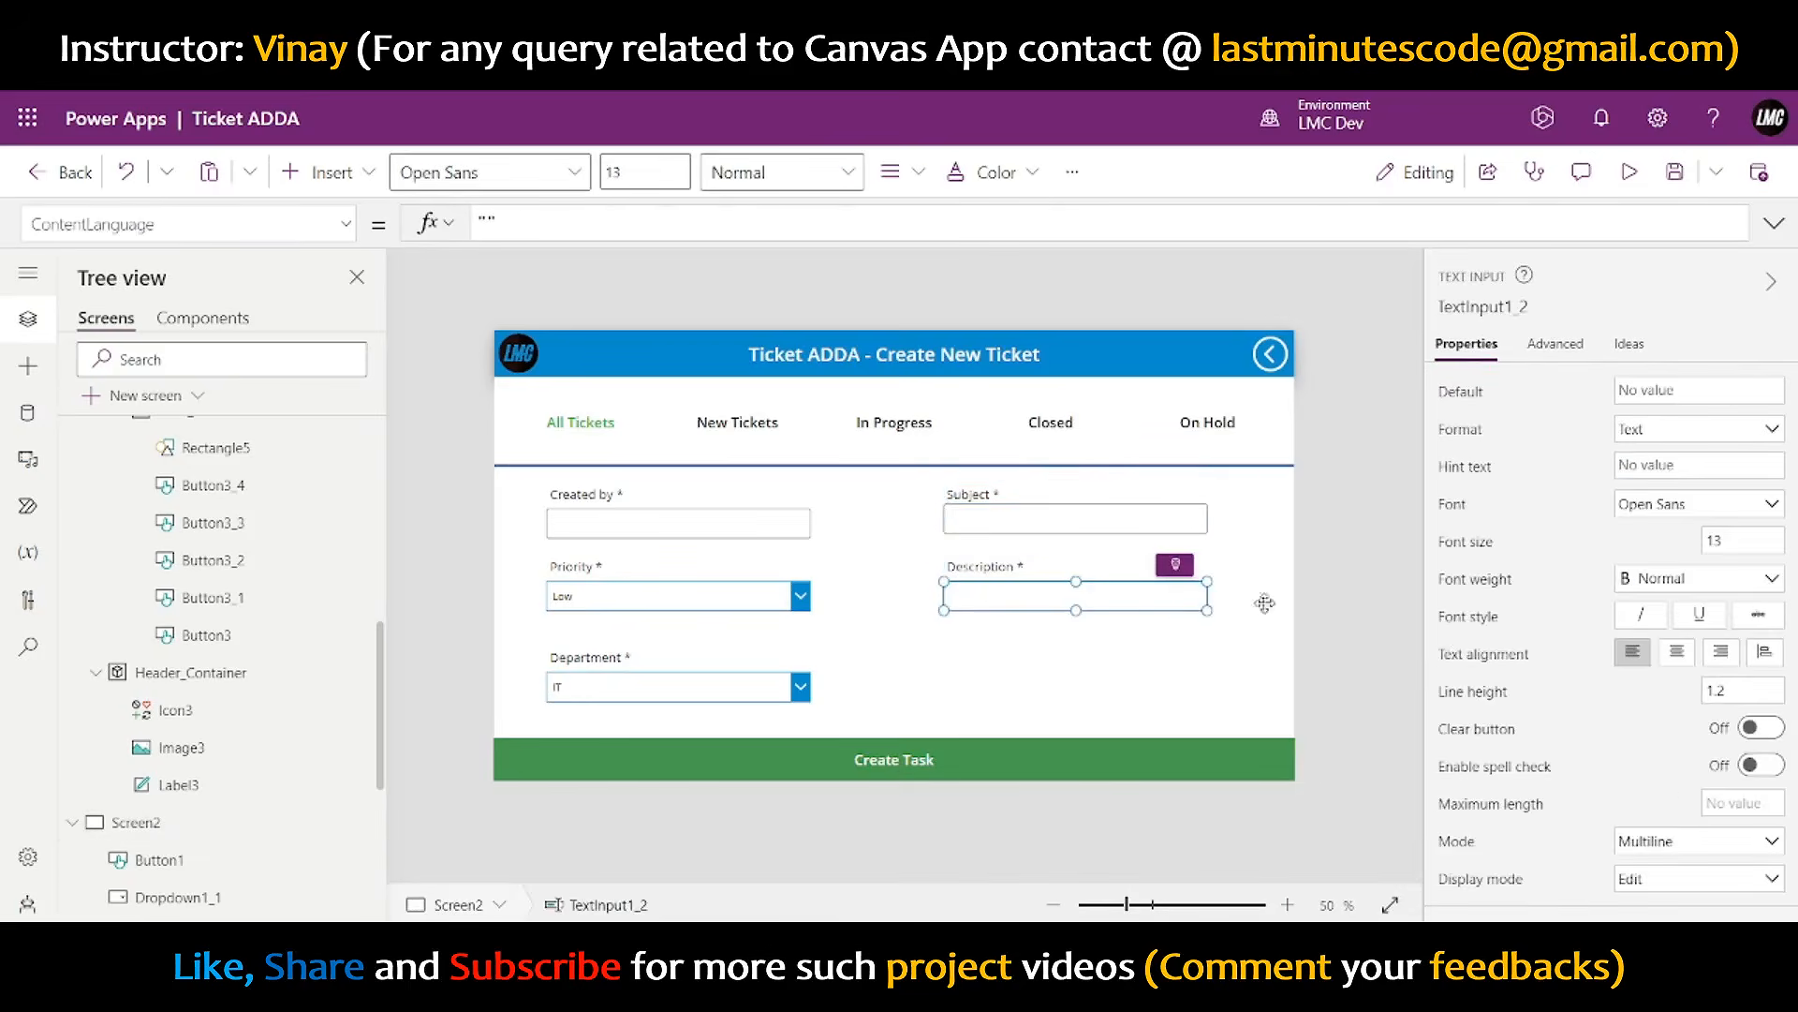
{"action": "scroll", "coordinate": [1668, 794], "scroll_direction": "down", "scroll_amount": 2}
{"action": "scroll", "coordinate": [1686, 674], "scroll_direction": "down", "scroll_amount": 1}
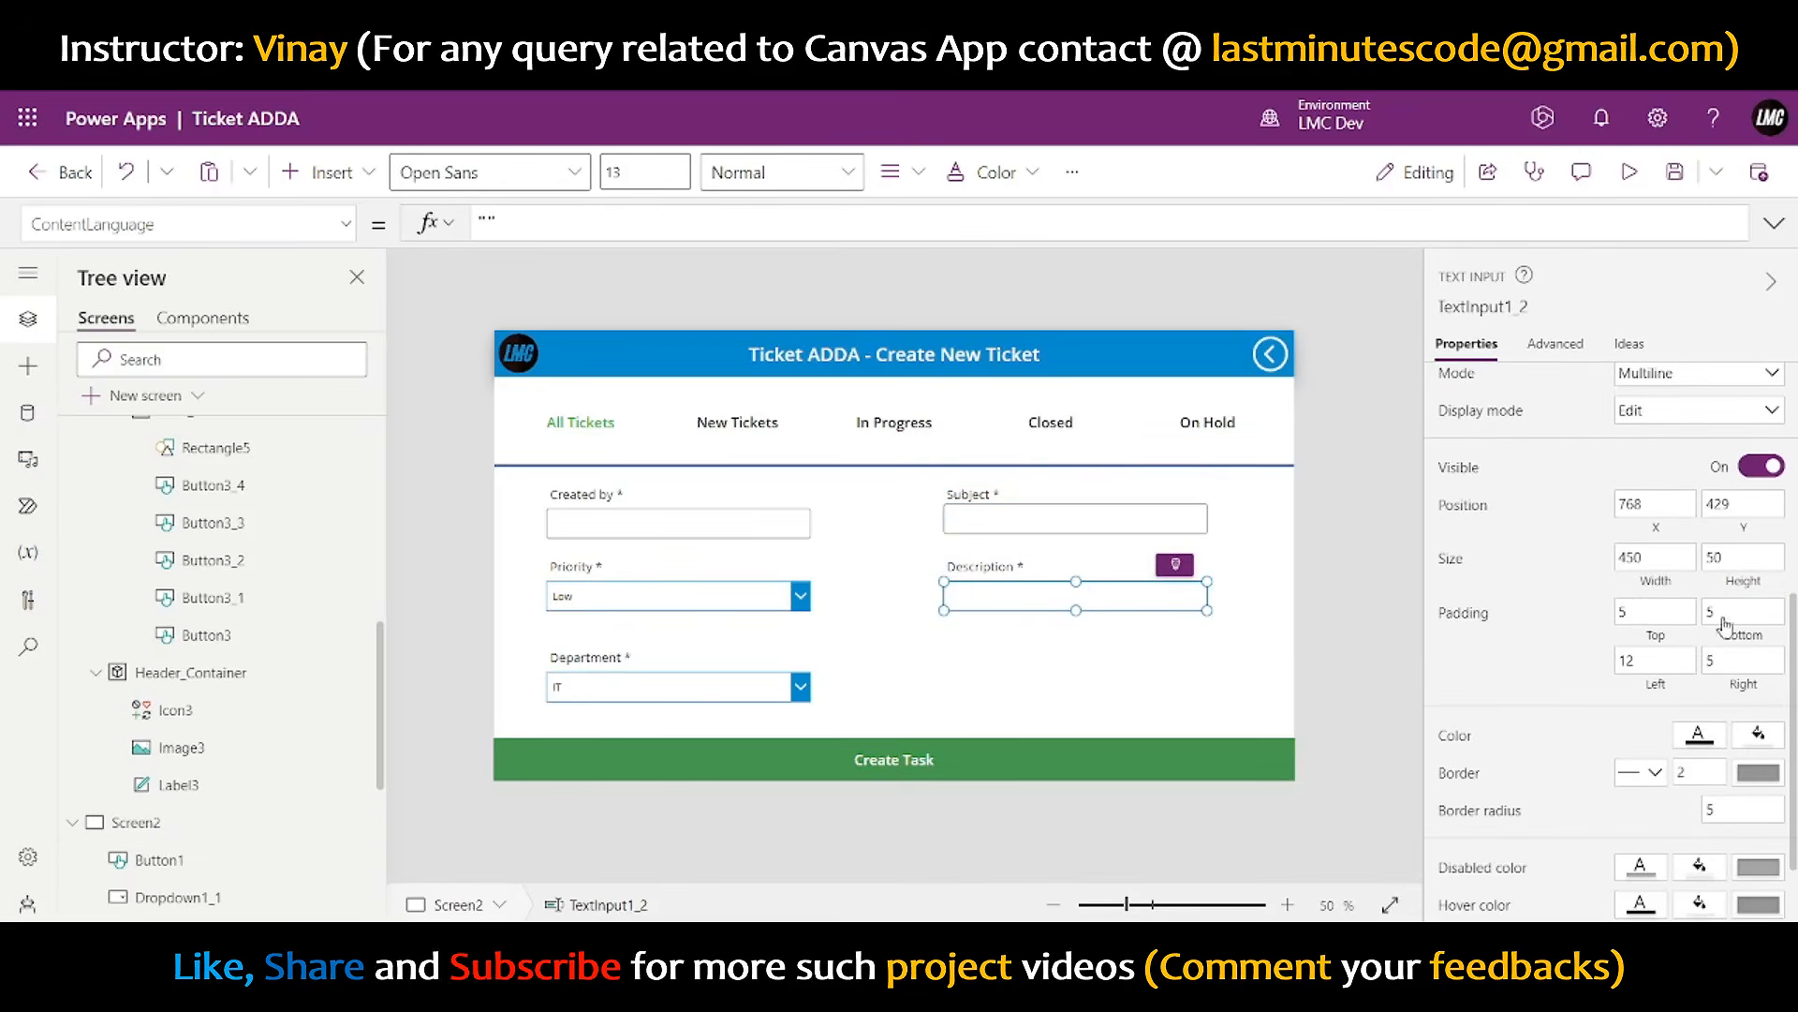
{"action": "left_click", "coordinate": [1726, 558]}
{"action": "double_click", "coordinate": [1726, 559]}
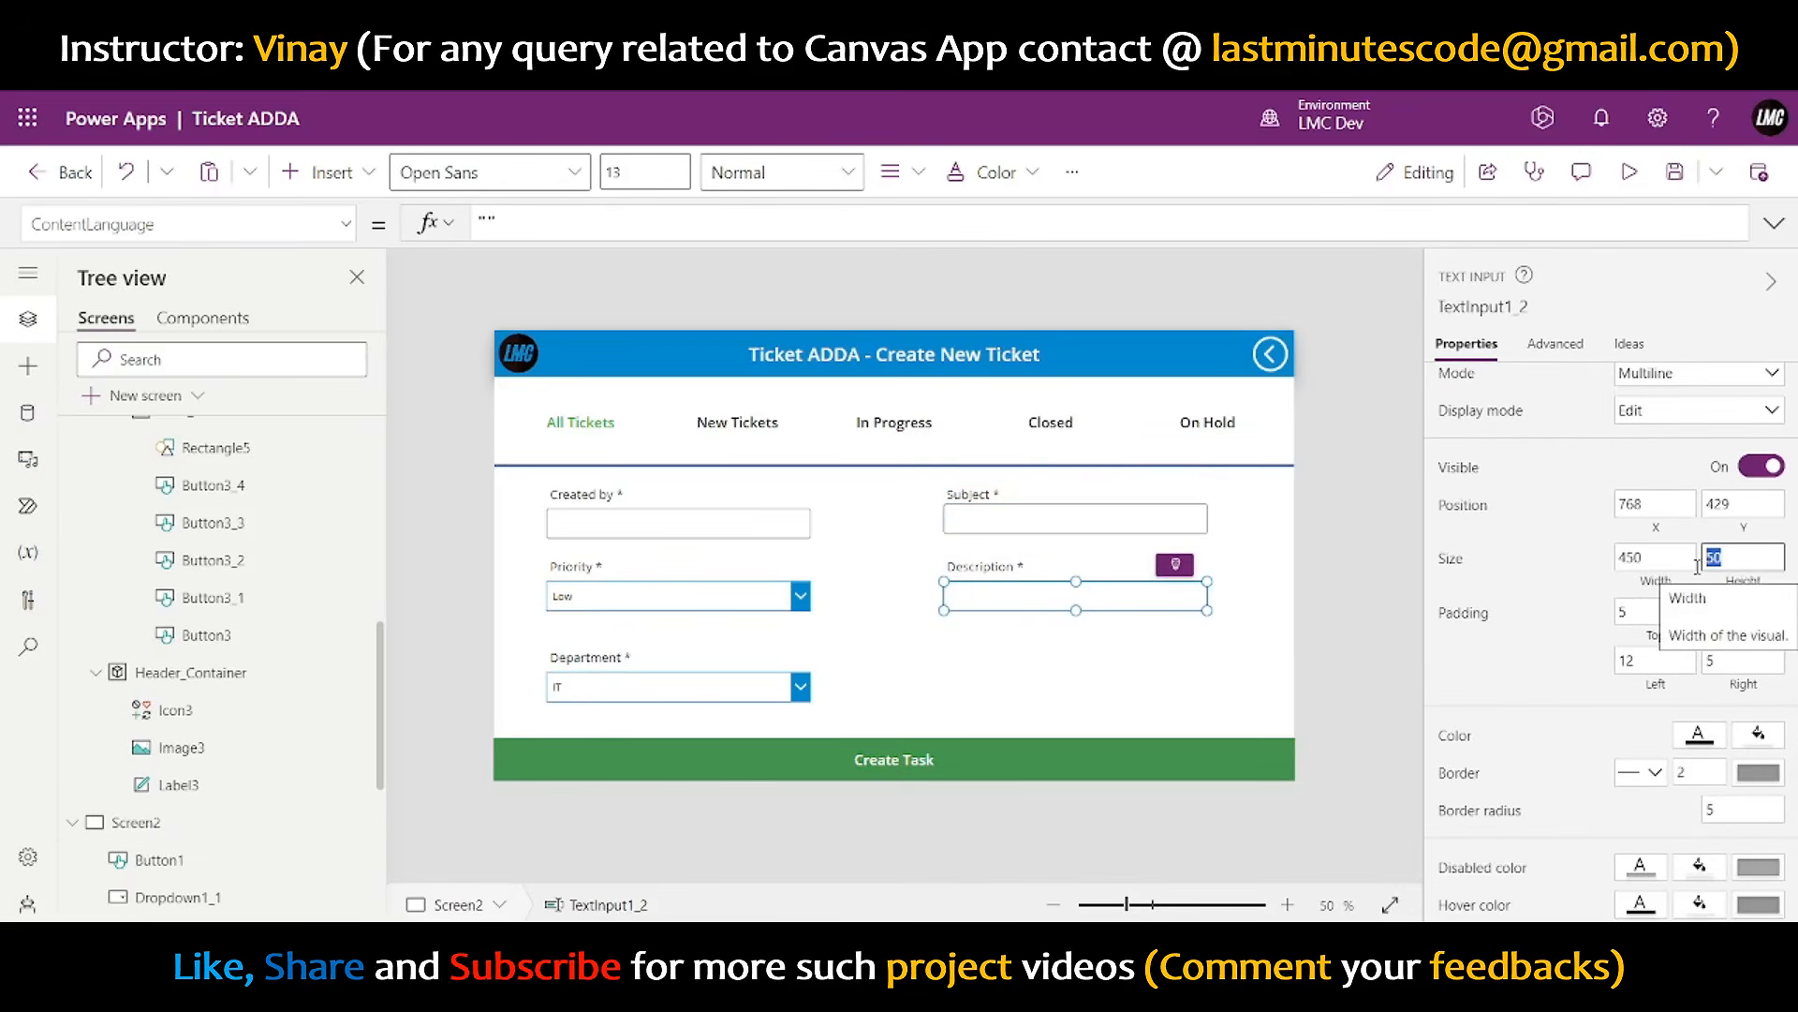
{"action": "type", "text": "300"}
{"action": "left_click", "coordinate": [1592, 579]}
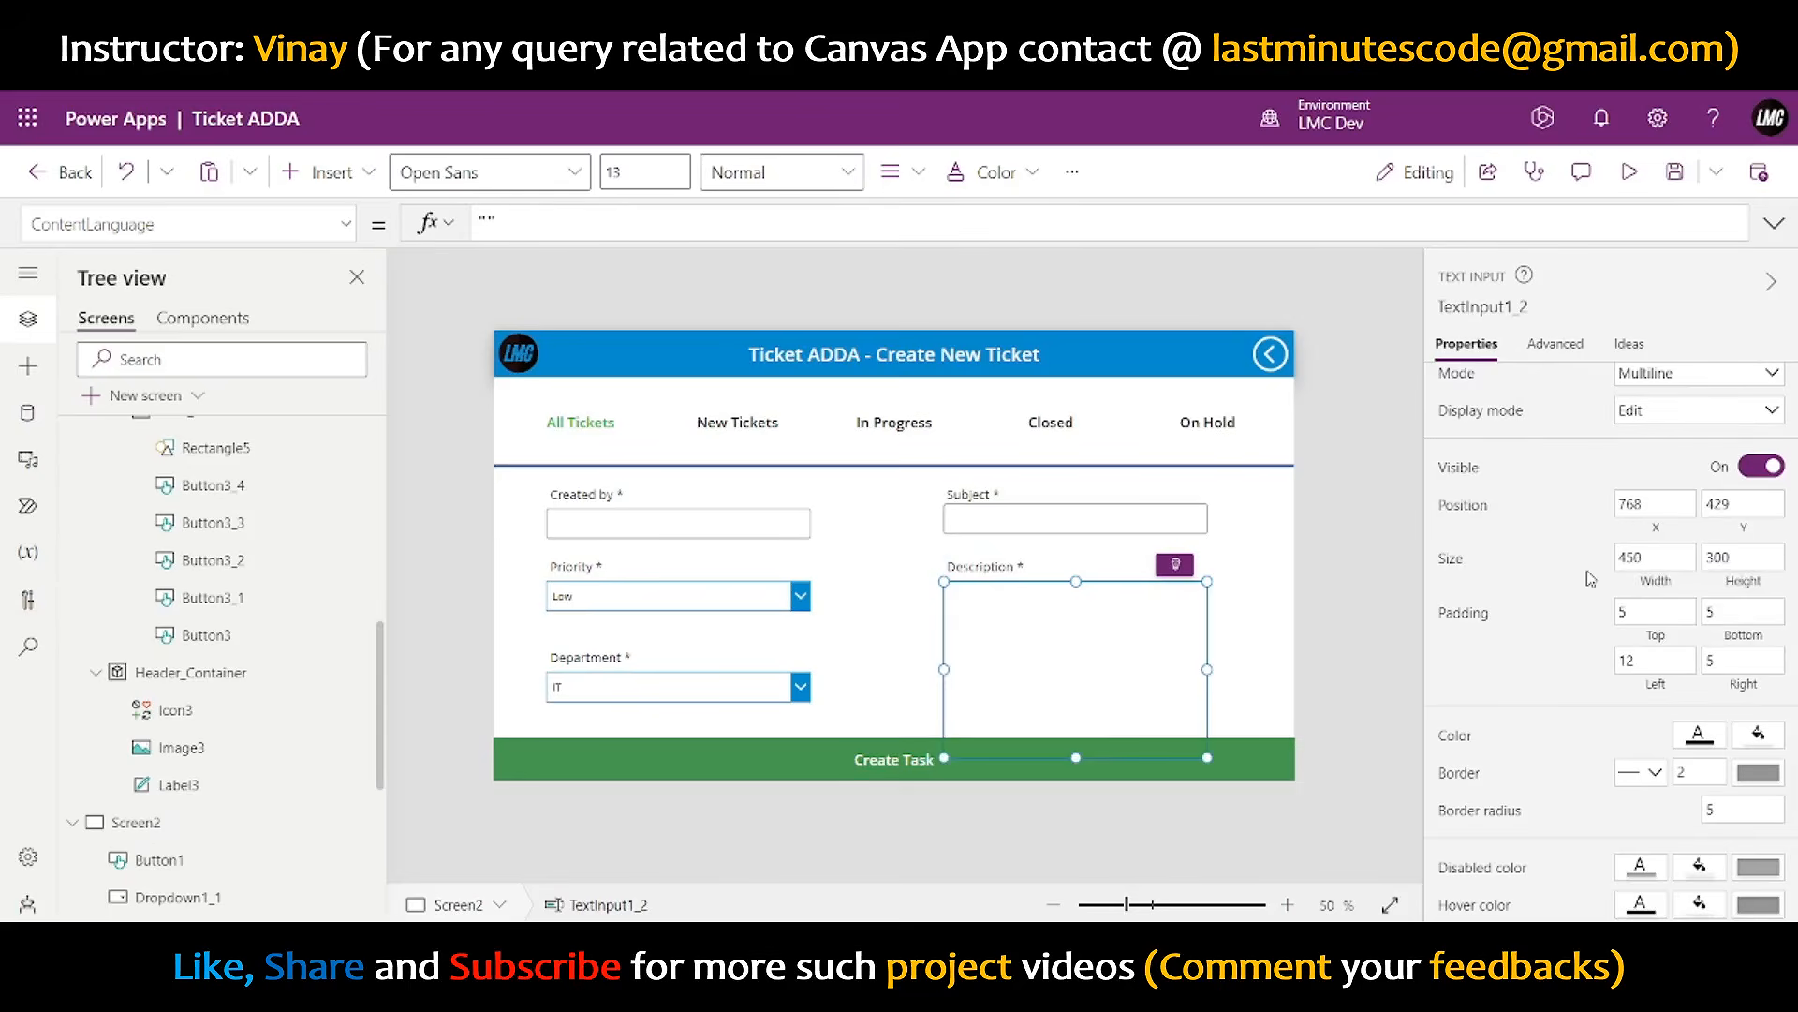
{"action": "double_click", "coordinate": [1721, 560]}
{"action": "type", "text": "250"}
{"action": "left_click", "coordinate": [1555, 583]}
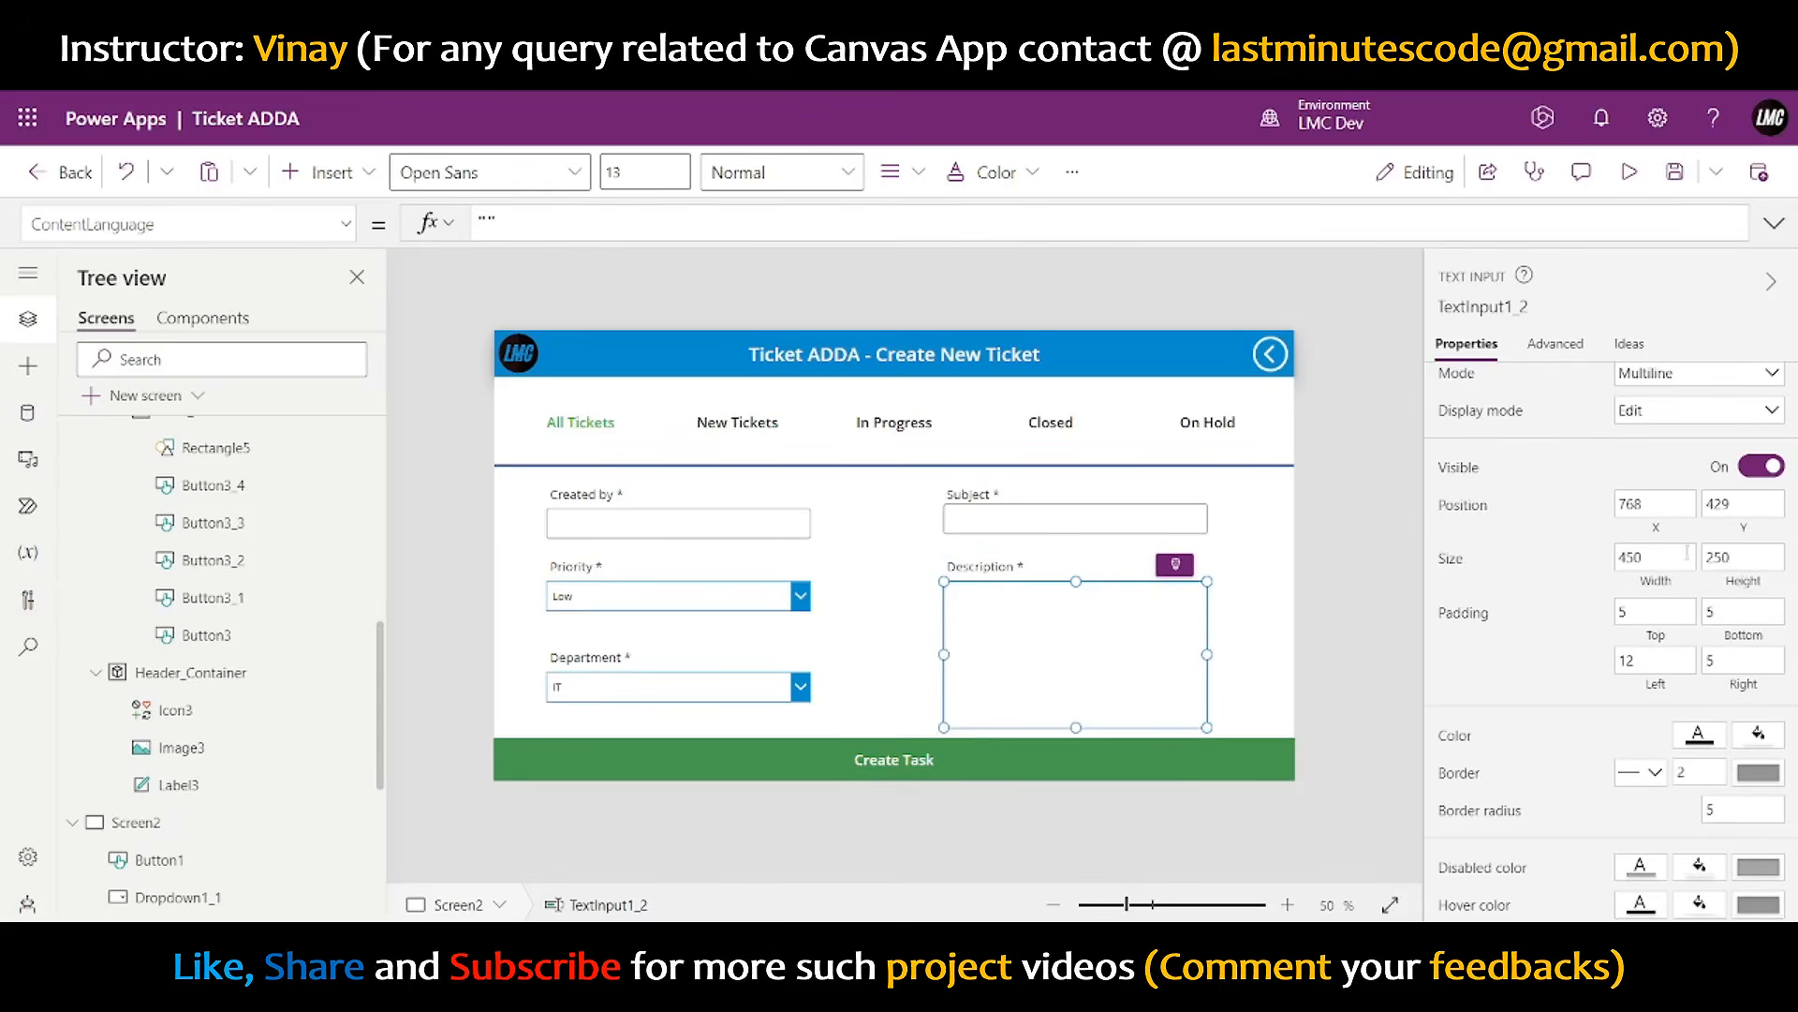
{"action": "double_click", "coordinate": [1757, 554]}
{"action": "type", "text": "2"}
{"action": "left_click", "coordinate": [1541, 624]}
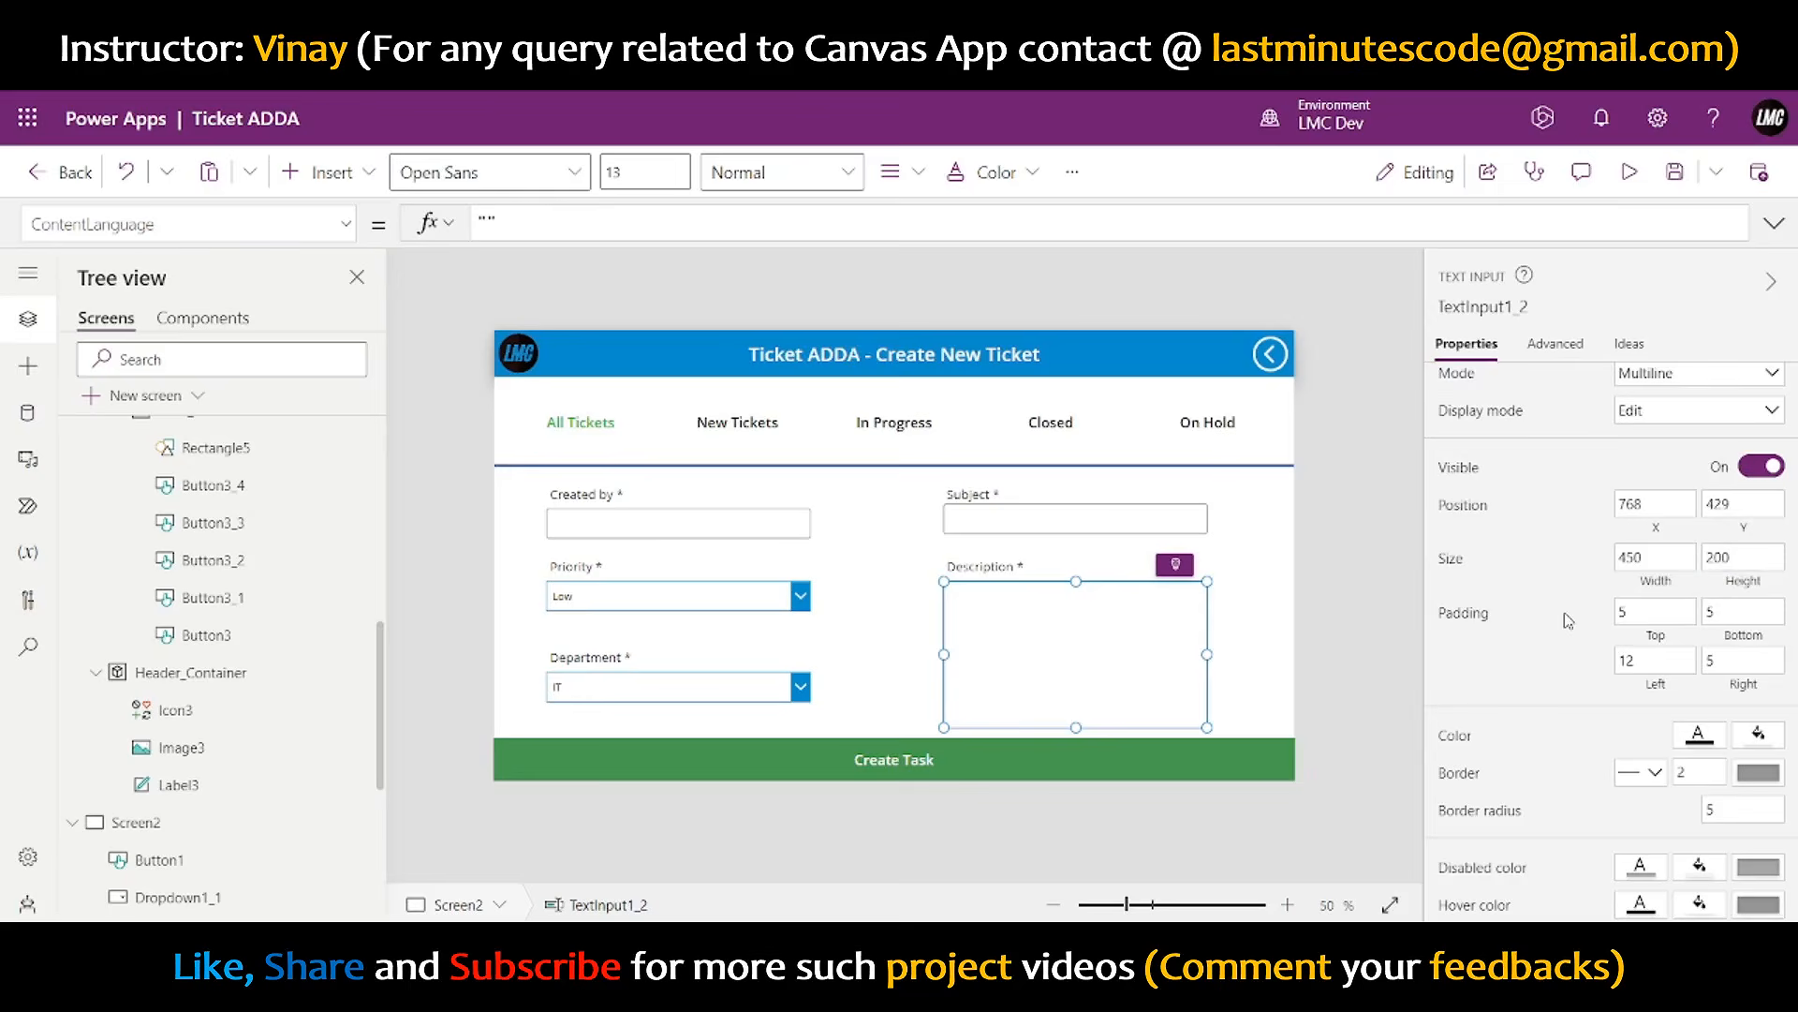
{"action": "left_click", "coordinate": [1326, 660]}
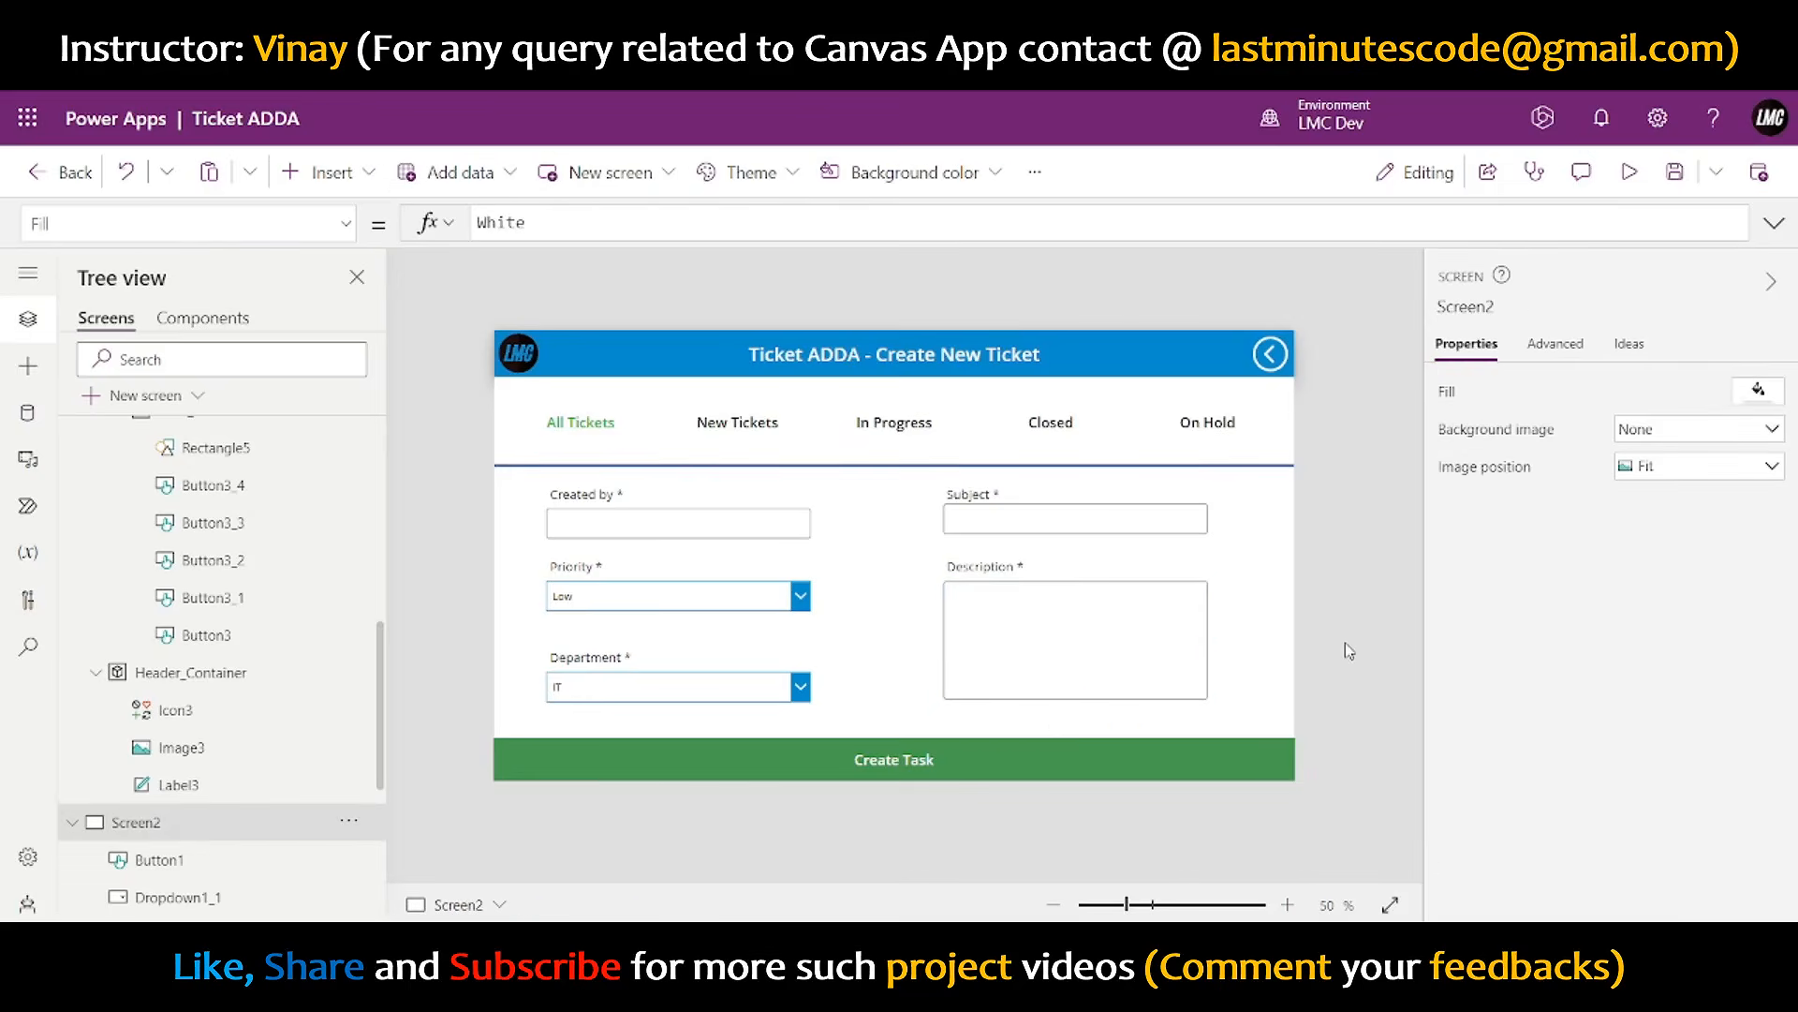
- Align the Subject text input with the Created by text input by setting its Y formula to TextInput1.Y
{"action": "left_click", "coordinate": [969, 504]}
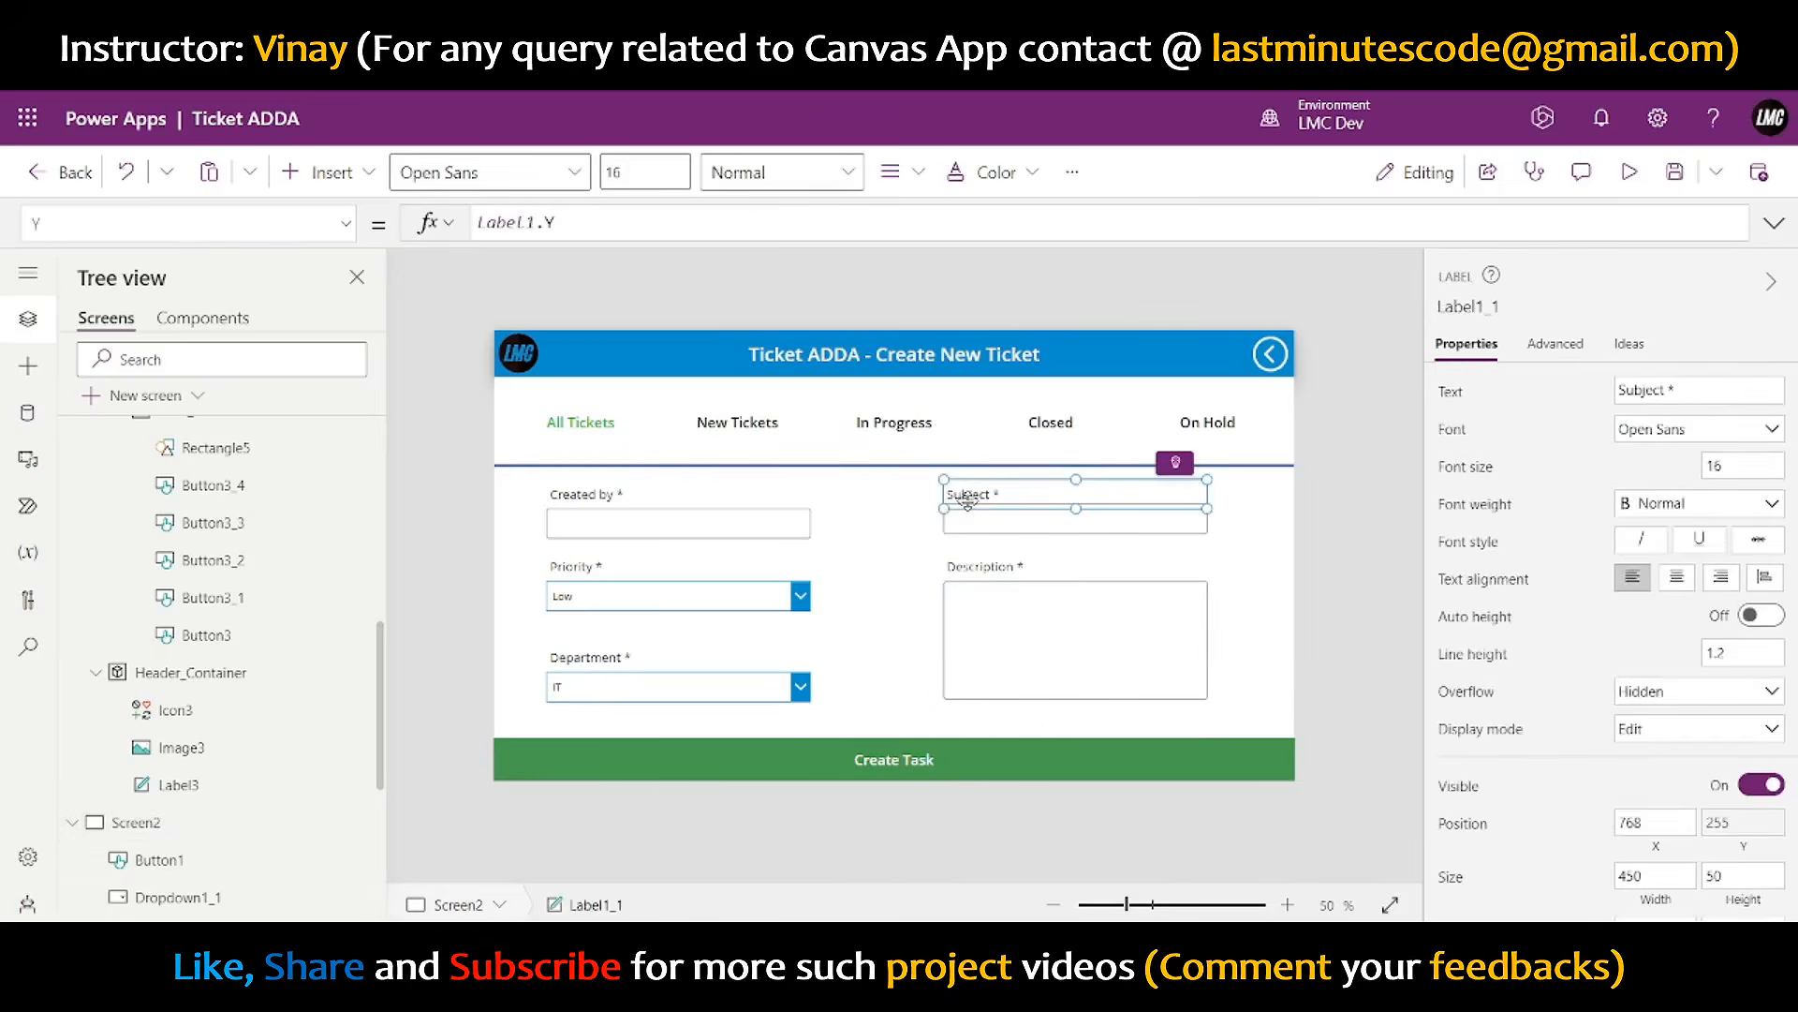
{"action": "left_click", "coordinate": [776, 534]}
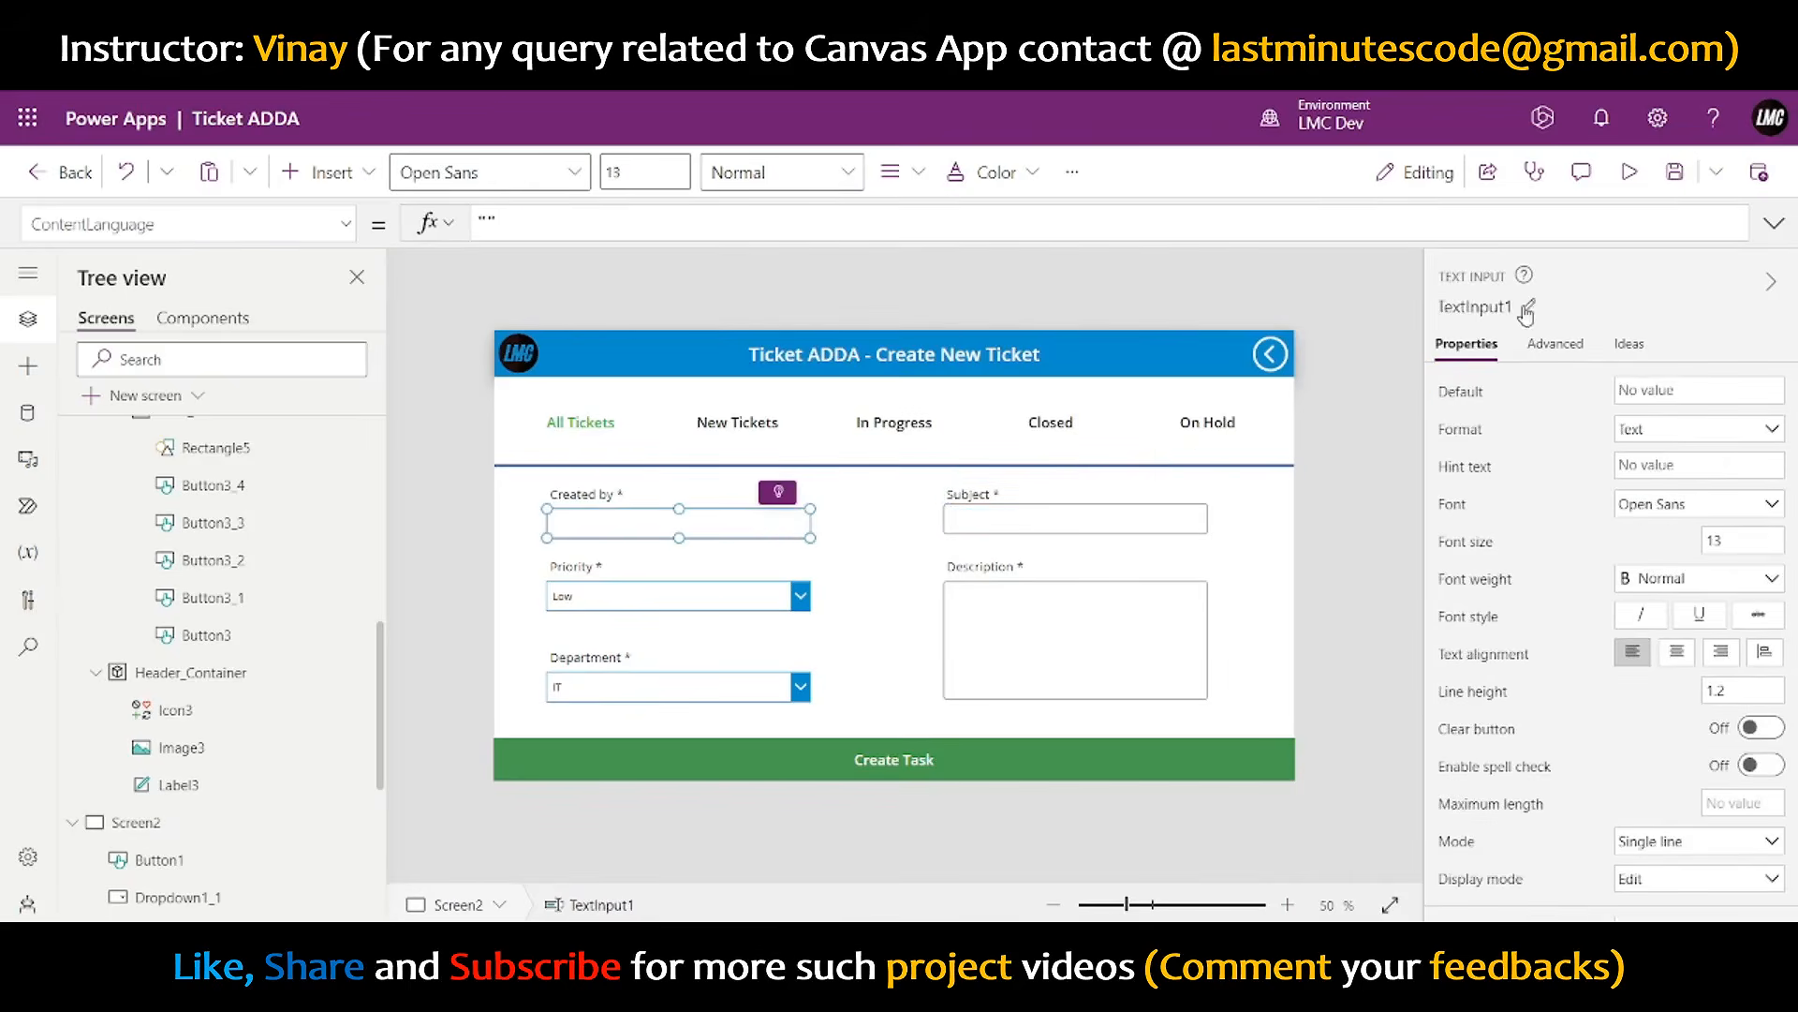
{"action": "left_click", "coordinate": [1487, 306]}
{"action": "key", "text": "ctrl+c"}
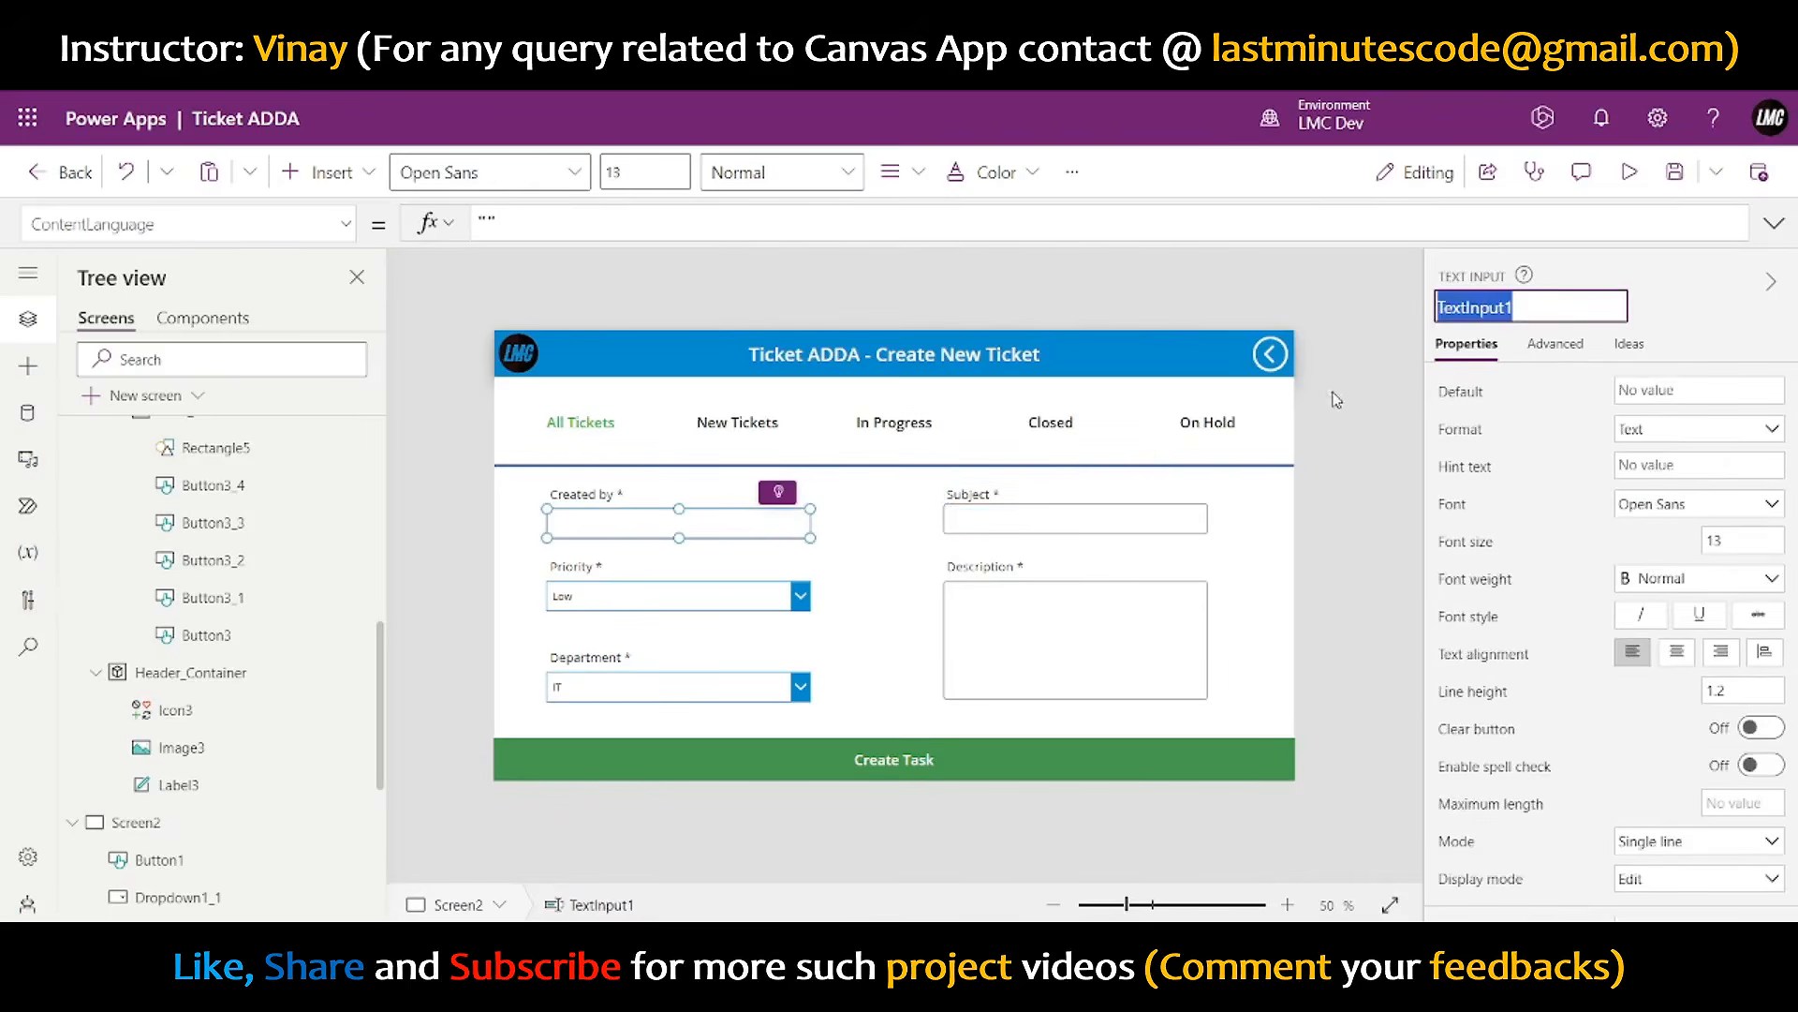
{"action": "left_click", "coordinate": [1112, 517]}
{"action": "scroll", "coordinate": [1689, 825], "scroll_direction": "down", "scroll_amount": 4}
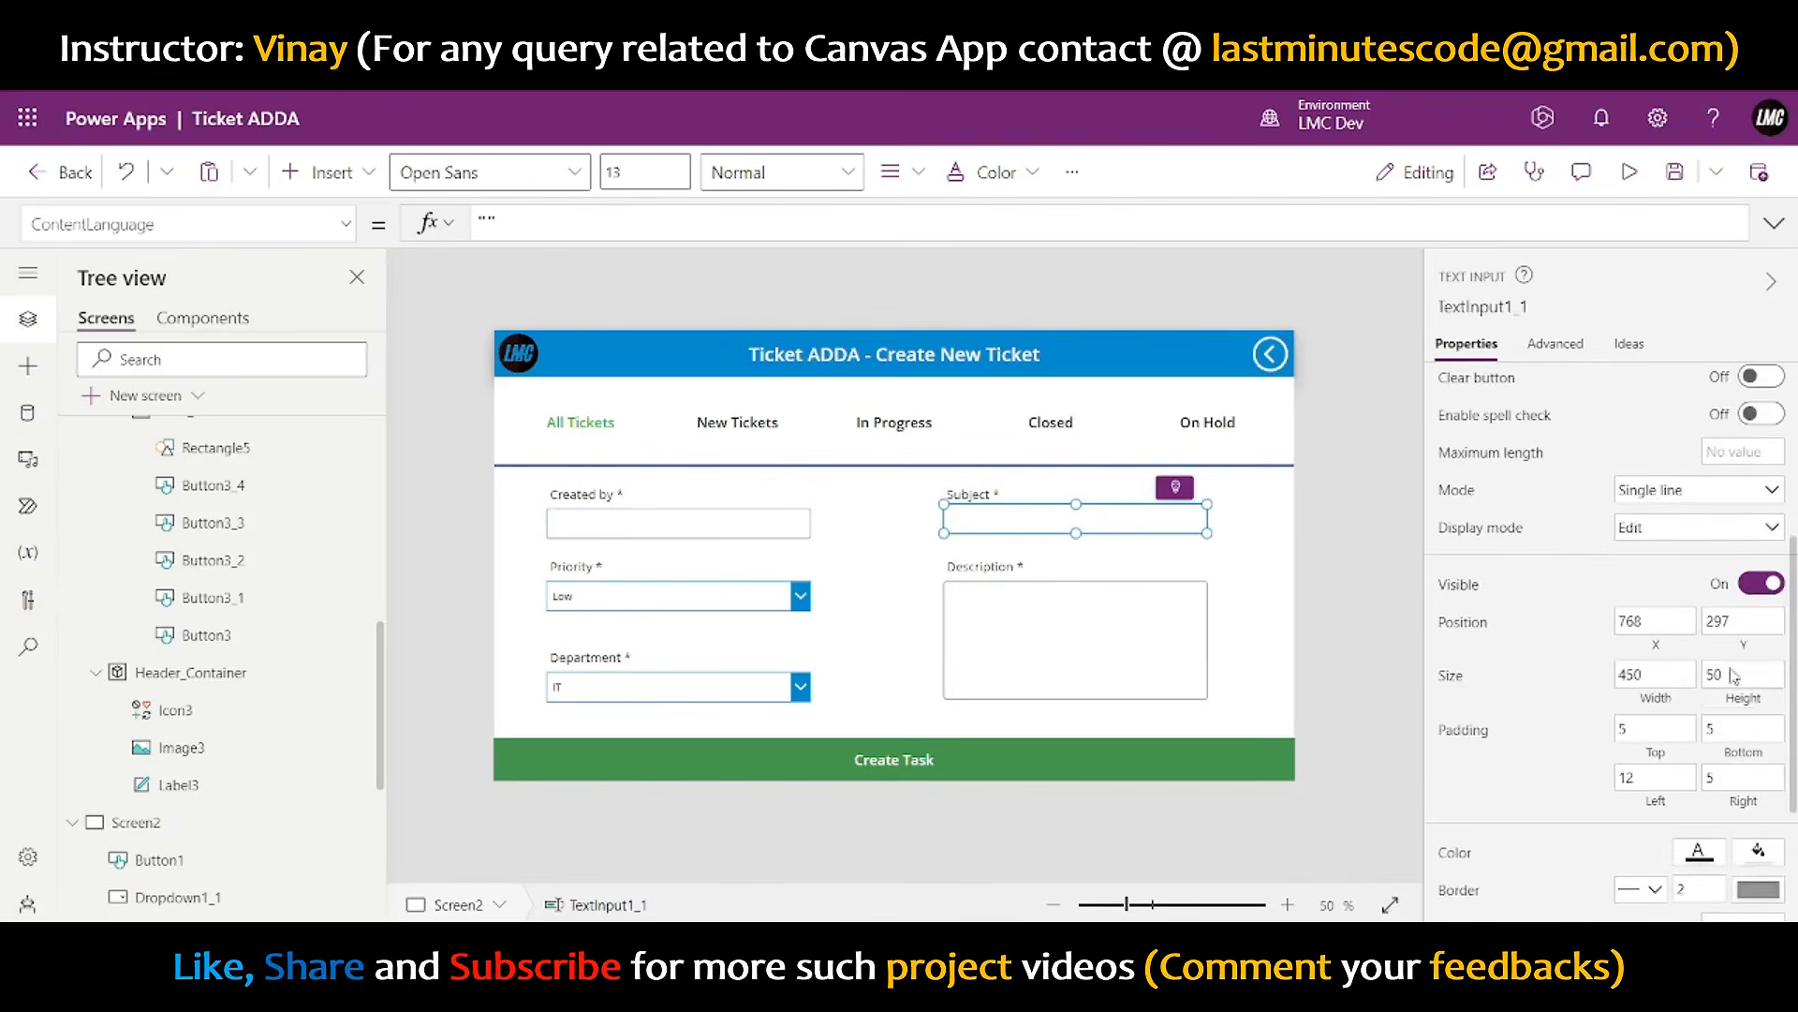
{"action": "left_click", "coordinate": [1748, 649]}
{"action": "key", "text": "ctrl+v"}
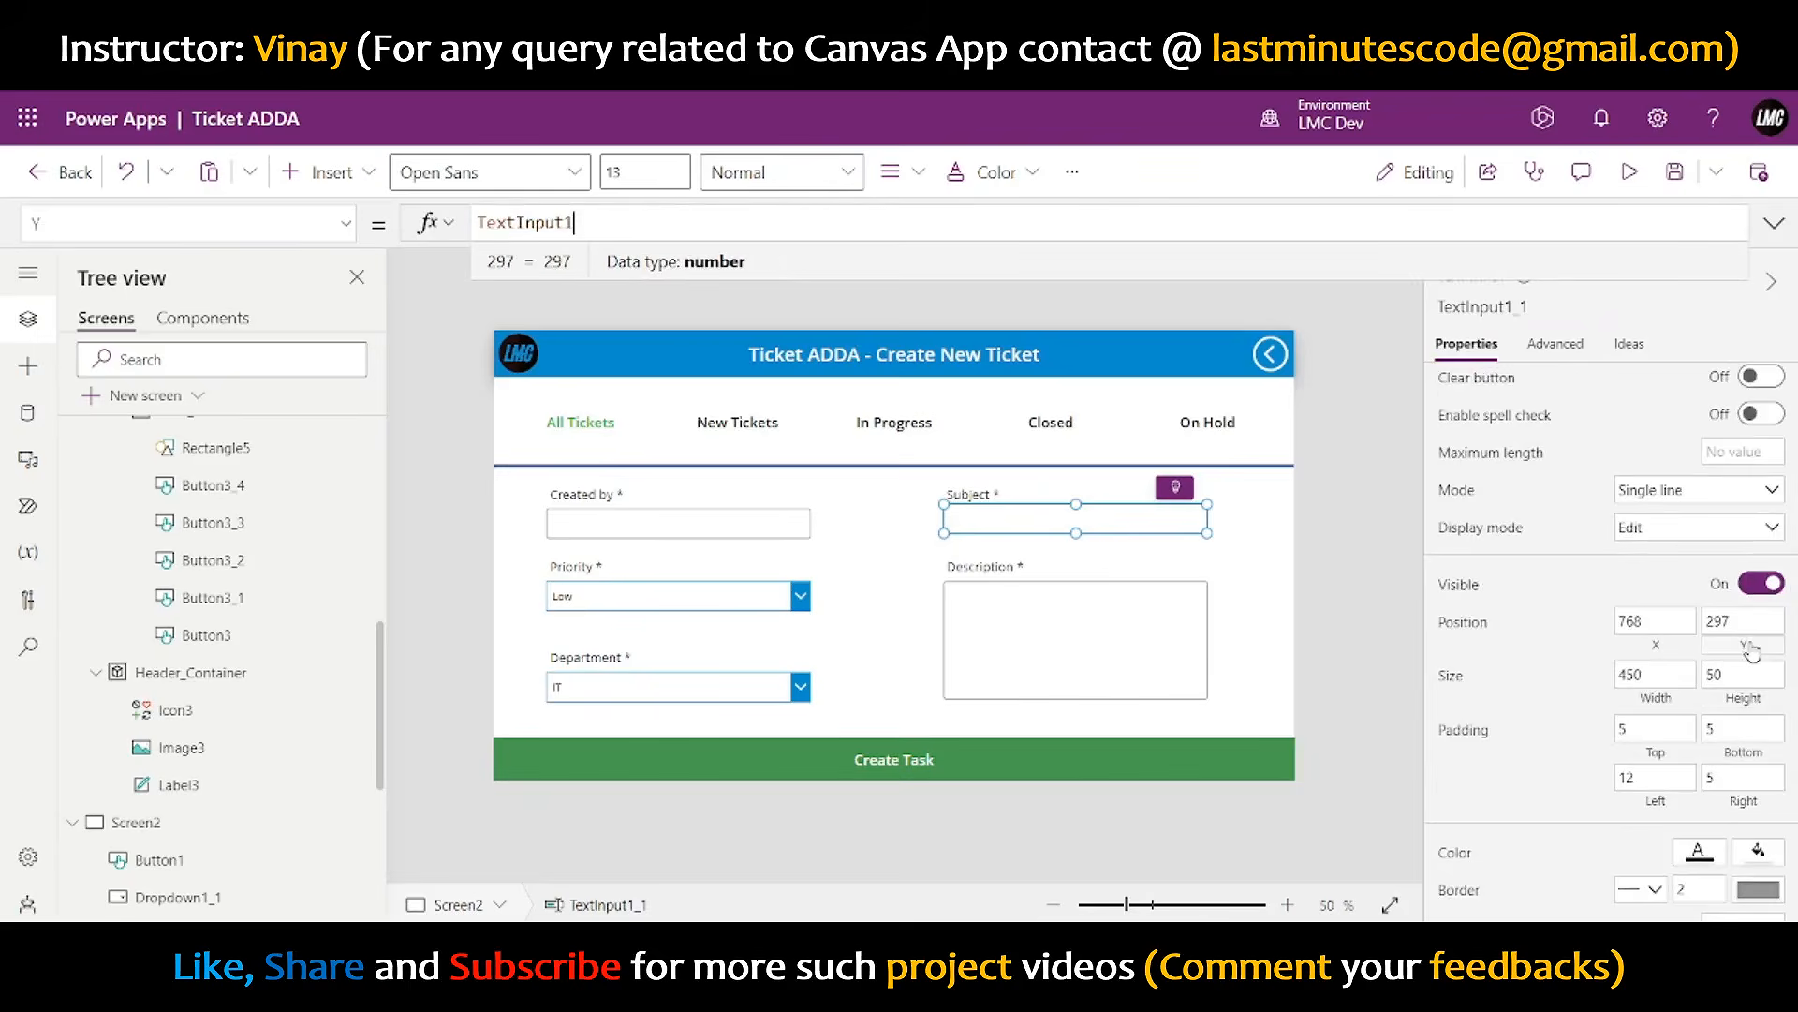
{"action": "type", "text": ".Y"}
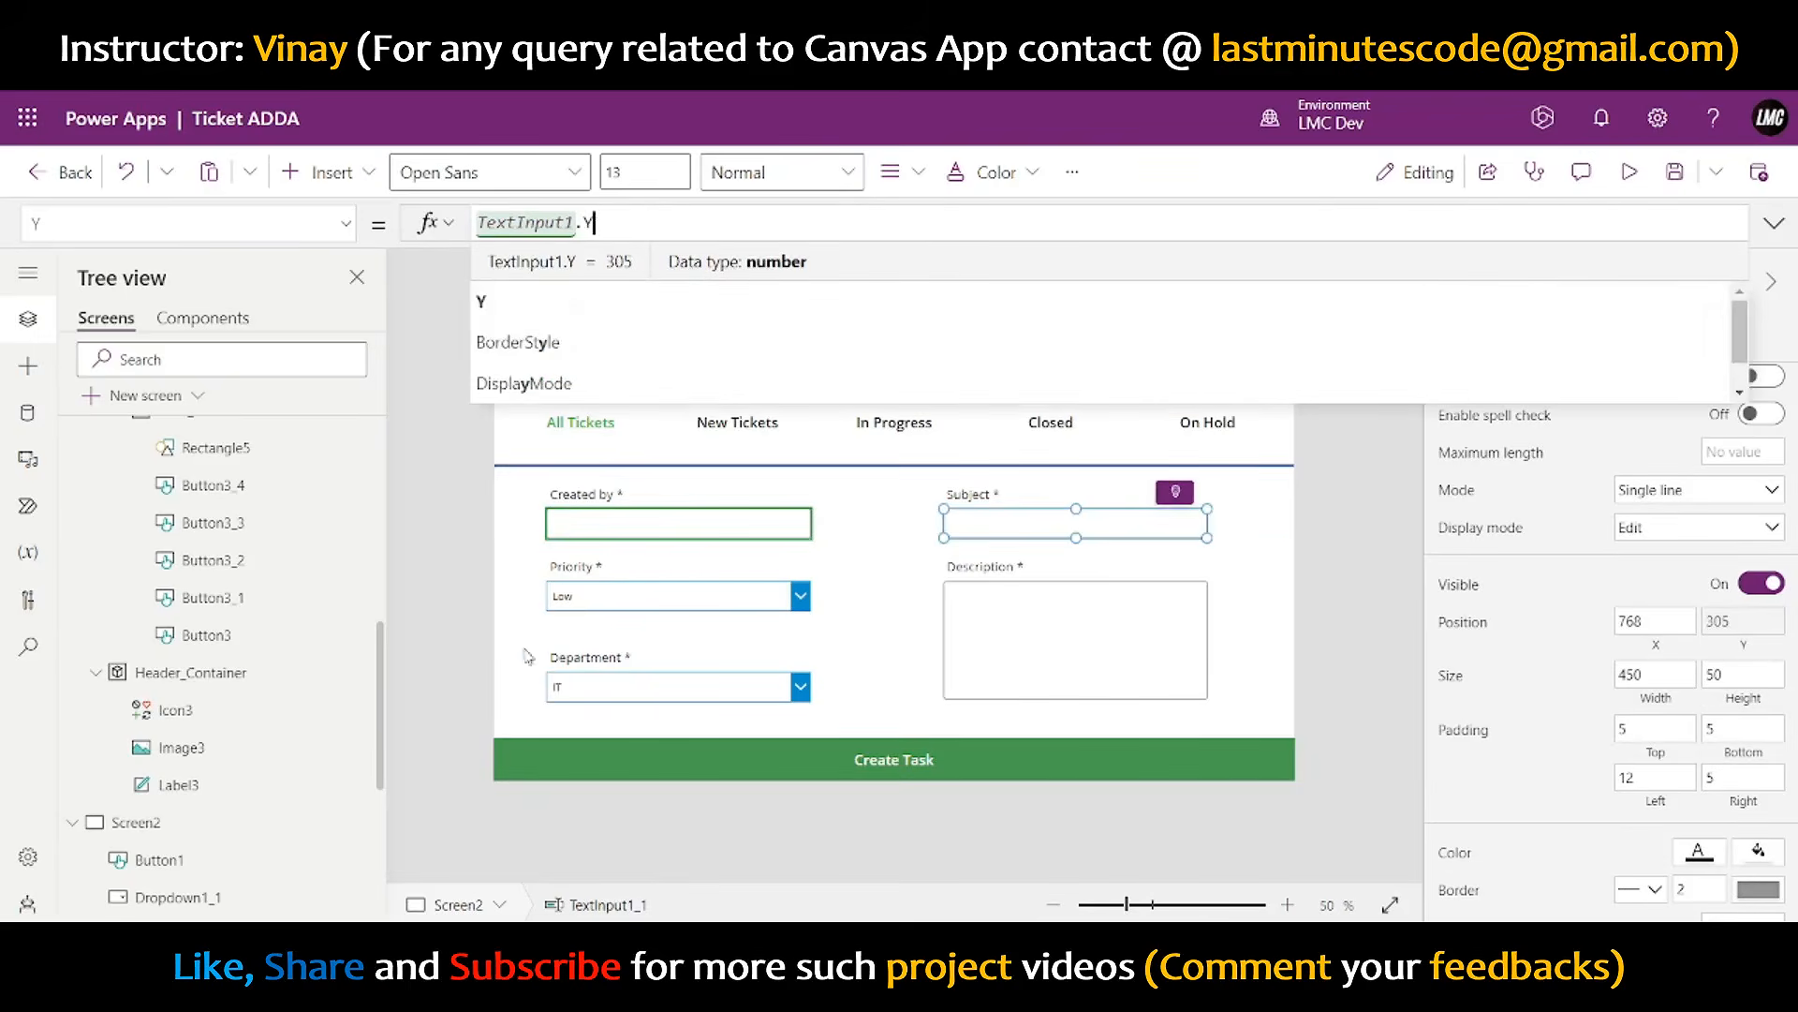
- Align the Description label with the Priority label by setting its Y formula to Label1_4.Y
{"action": "left_click", "coordinate": [568, 571]}
{"action": "left_click", "coordinate": [1516, 307]}
{"action": "key", "text": "ctrl+c"}
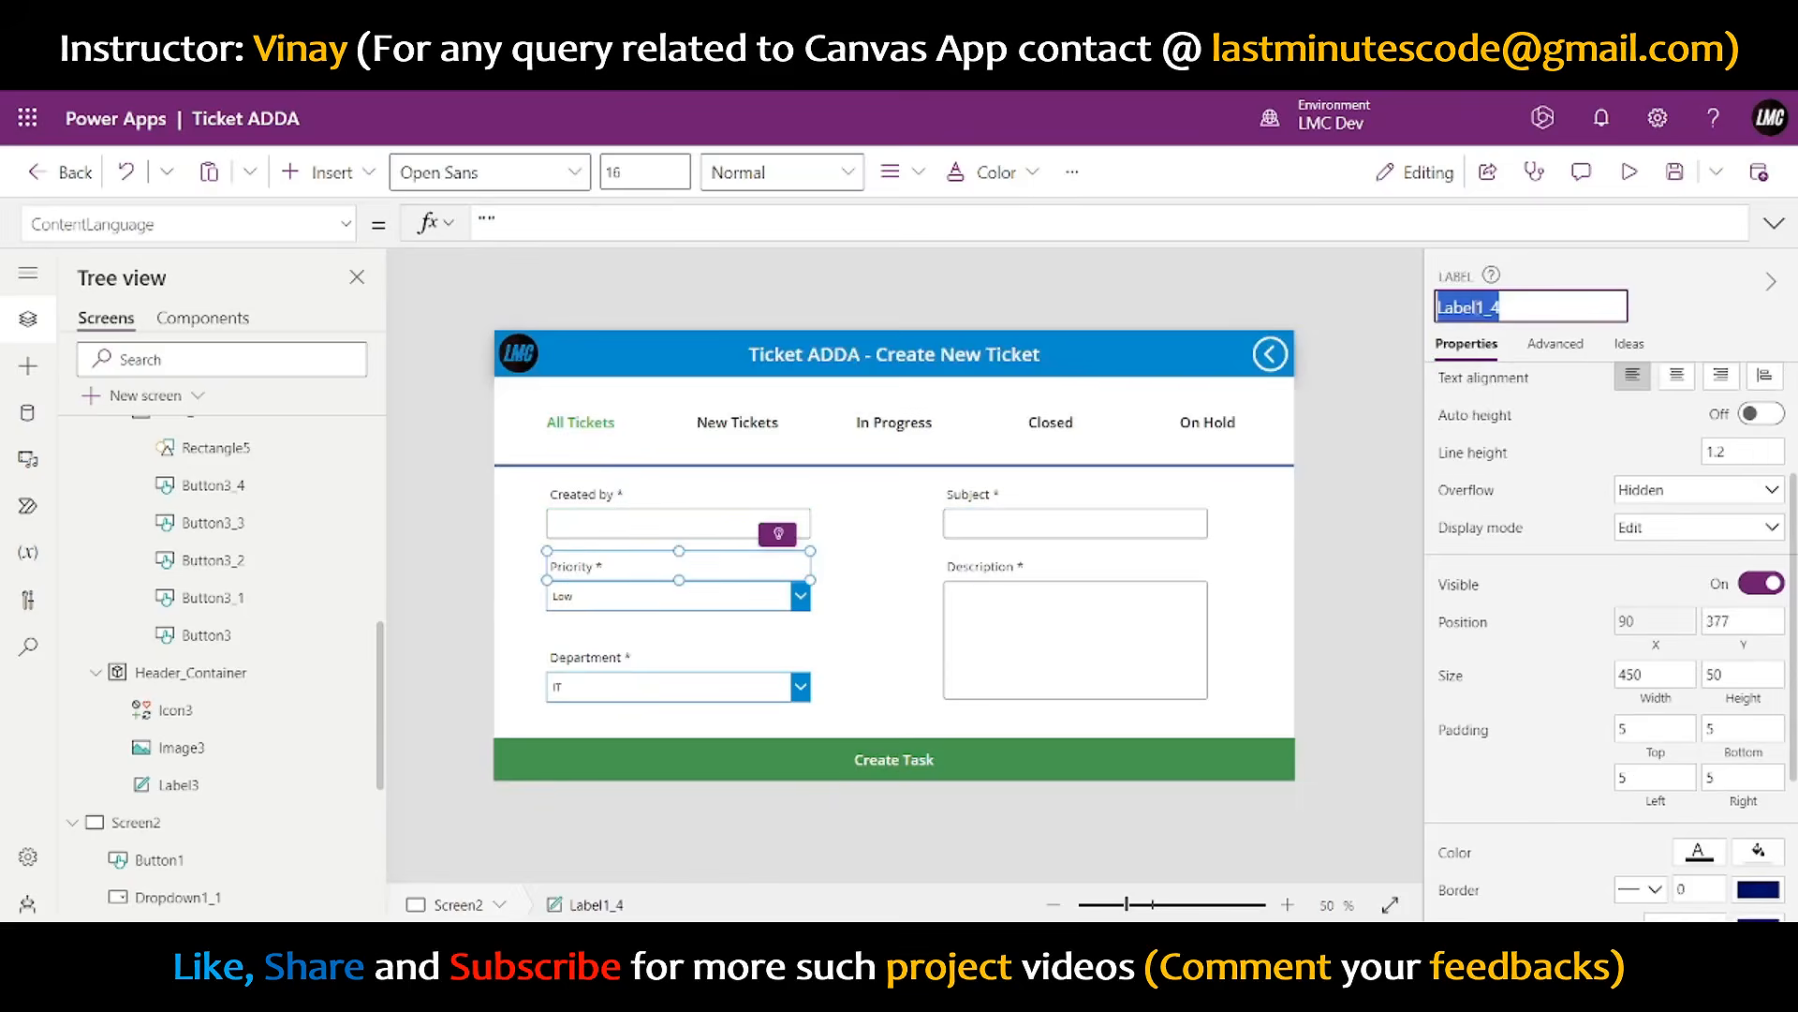
{"action": "left_click", "coordinate": [983, 570]}
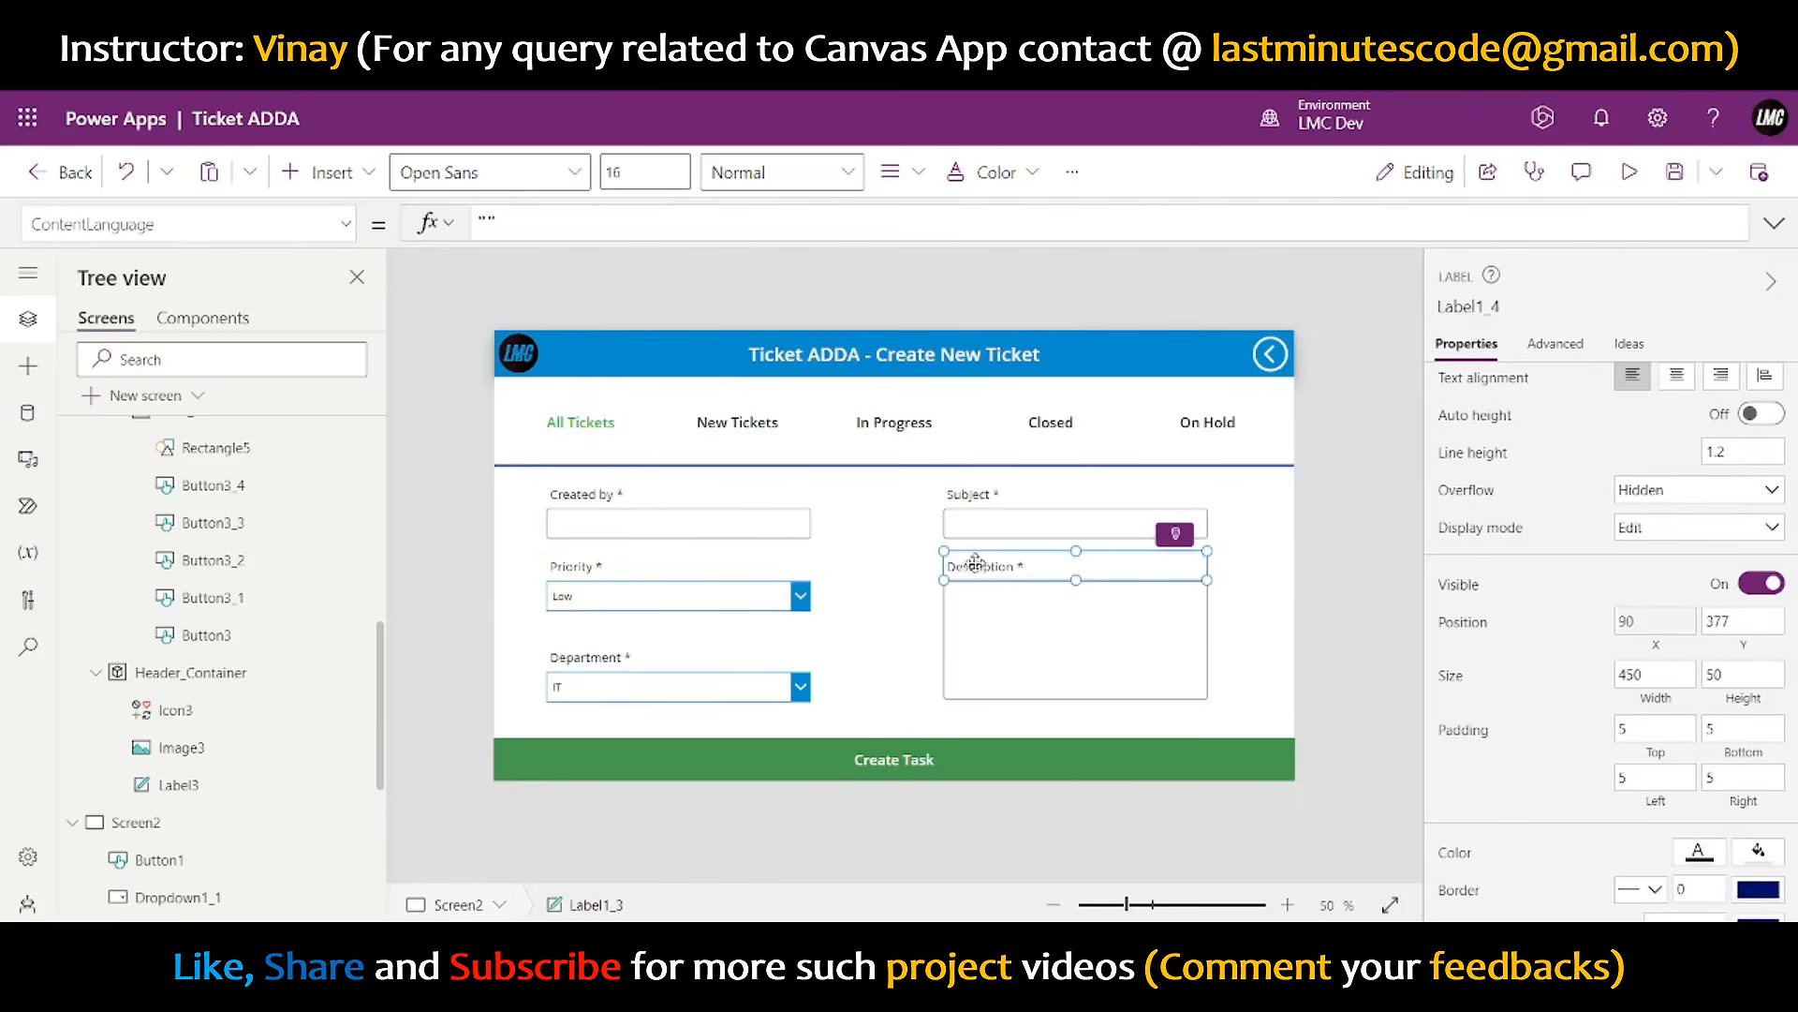
{"action": "scroll", "coordinate": [1686, 590], "scroll_direction": "down", "scroll_amount": 2}
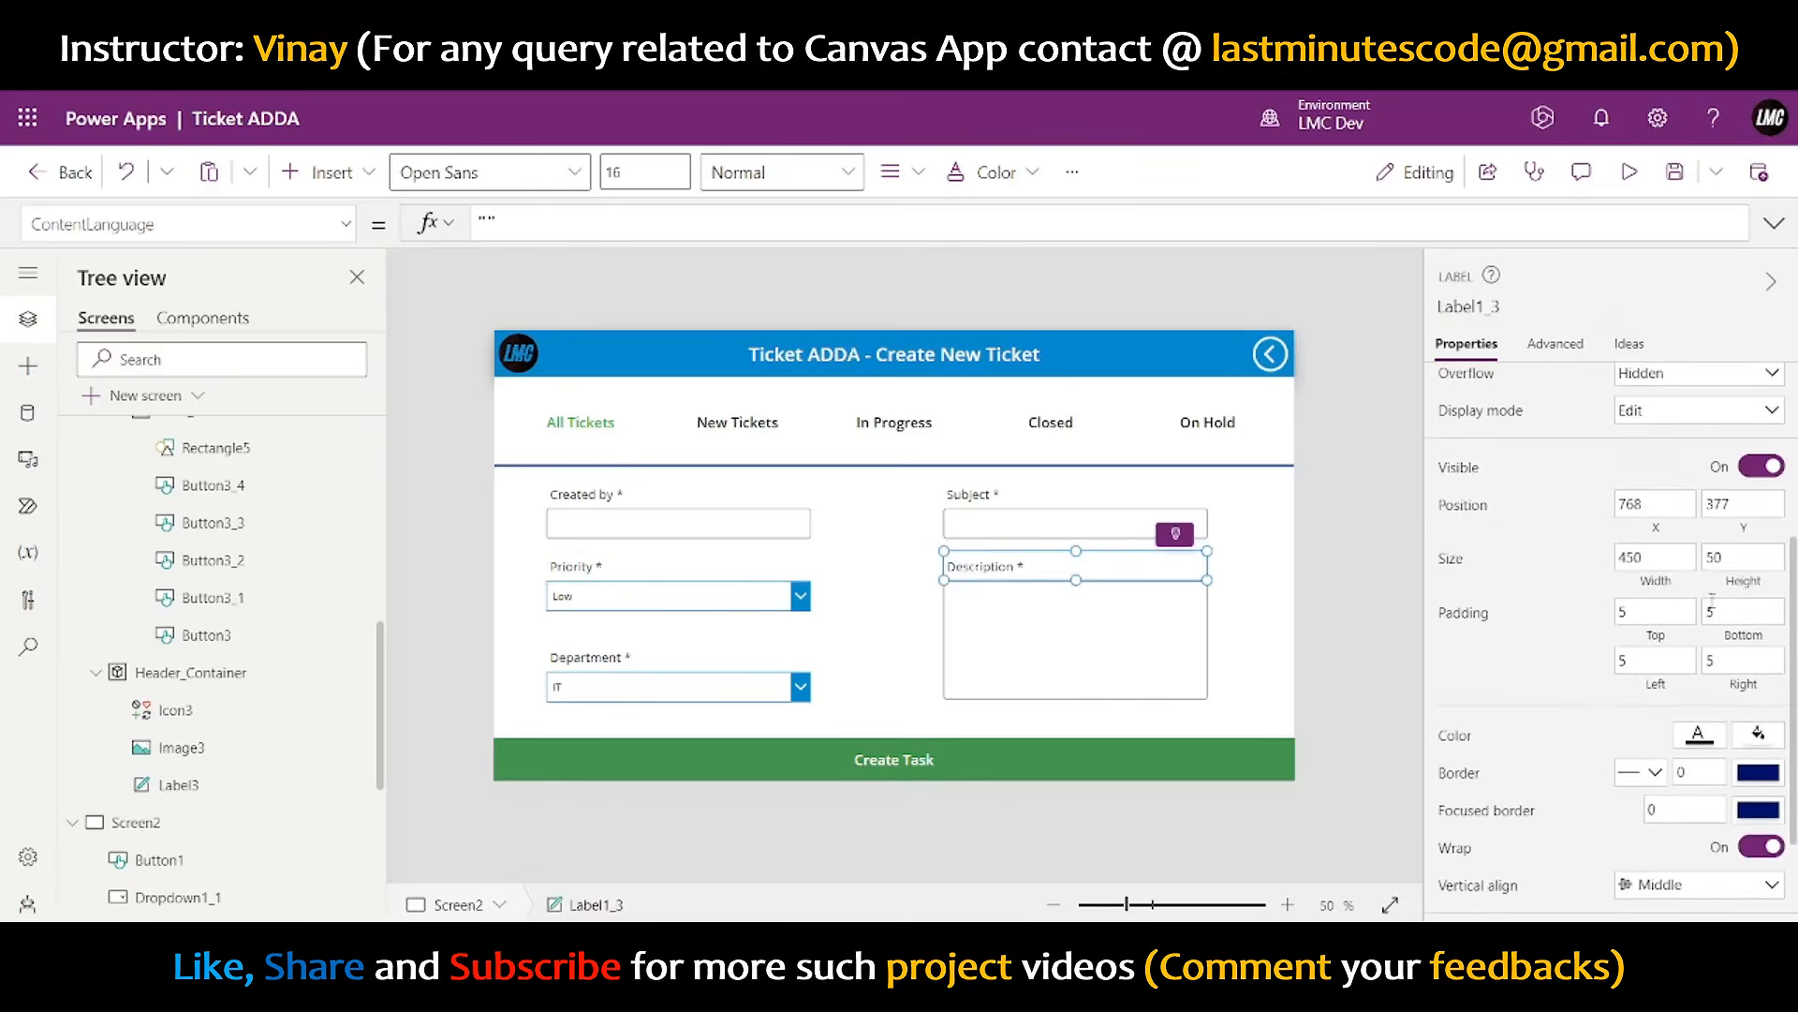
{"action": "left_click", "coordinate": [1736, 536]}
{"action": "key", "text": "ctrl+v"}
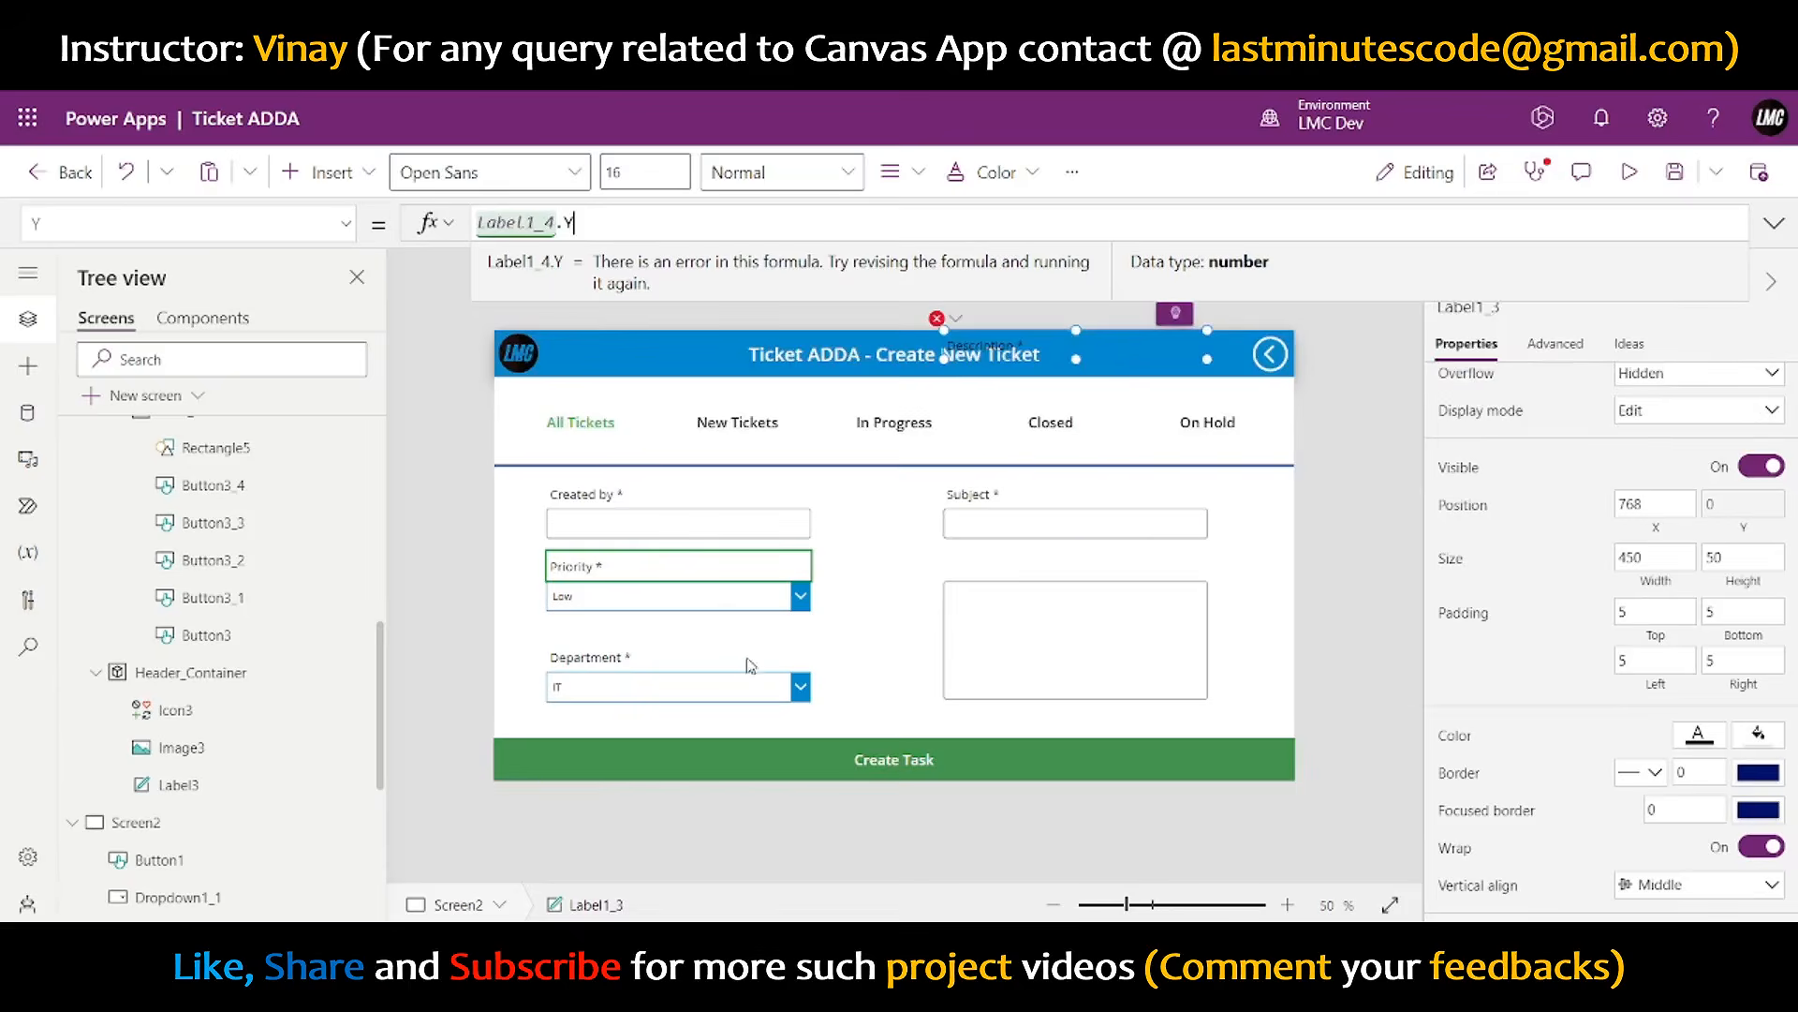
{"action": "left_click", "coordinate": [624, 656]}
- Align the Description text input with the Priority dropdown by setting its Y formula to Dropdown1.Y
{"action": "left_click", "coordinate": [625, 598]}
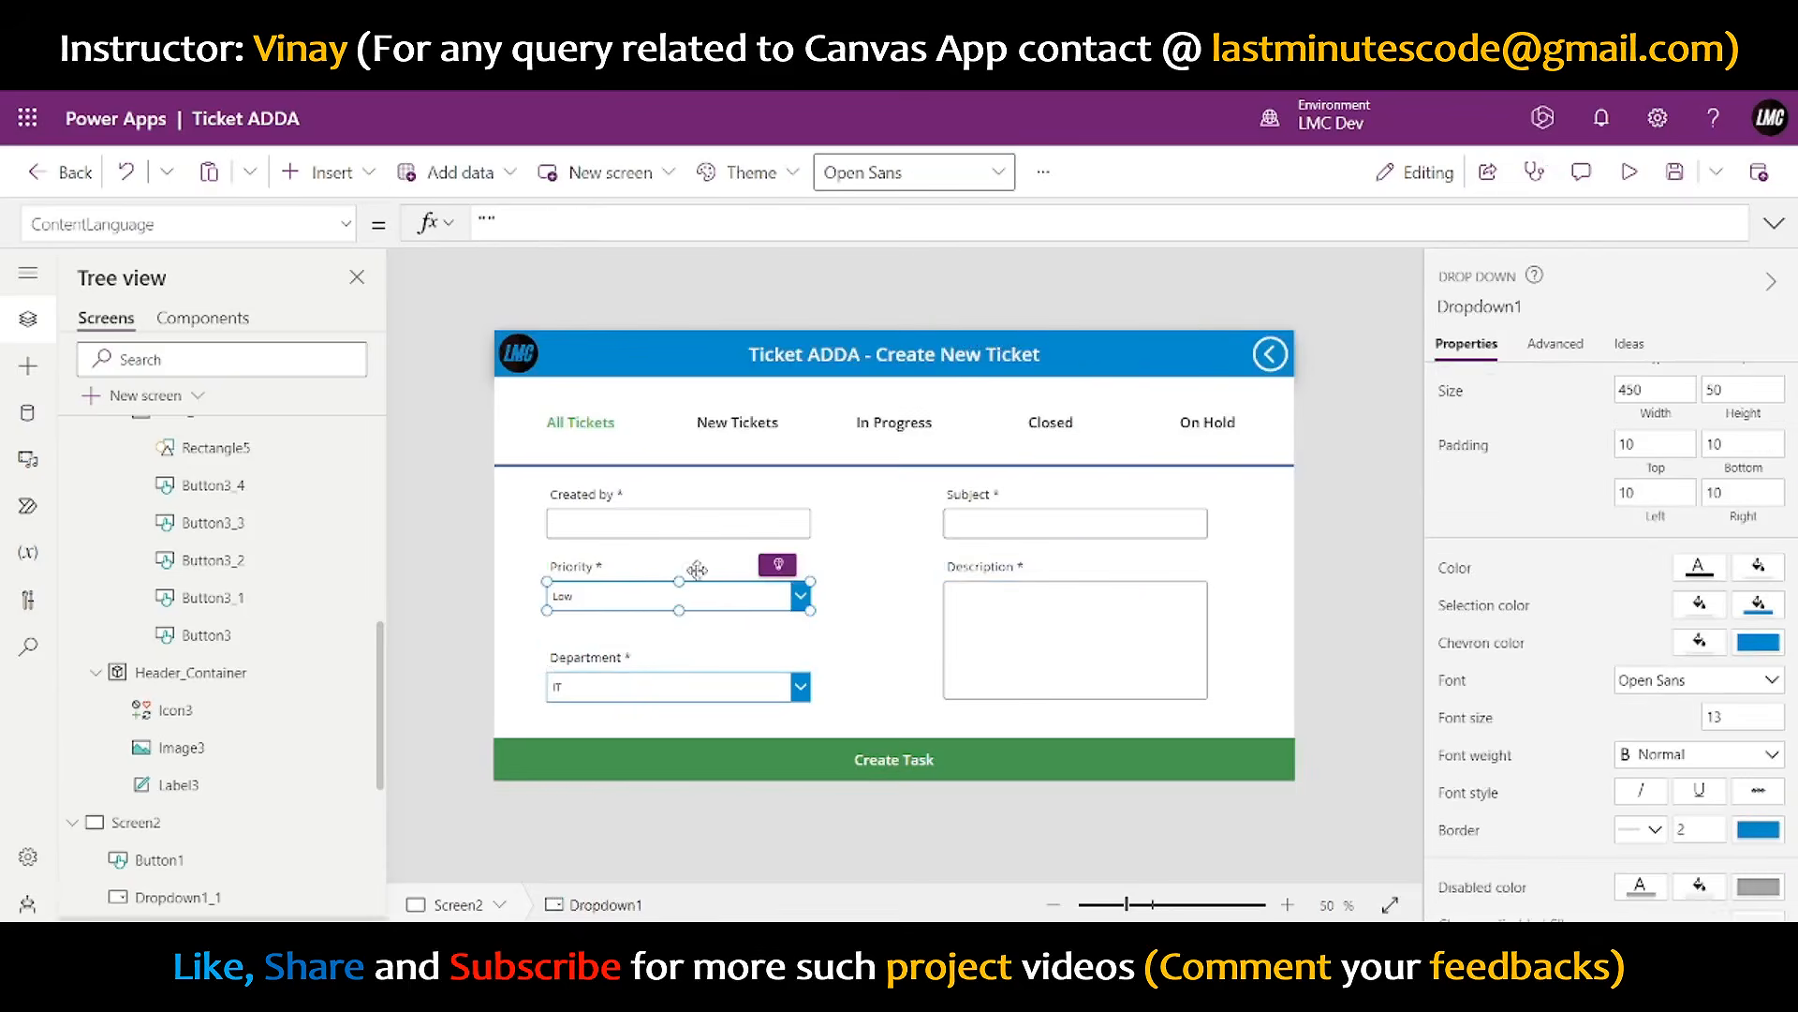
{"action": "left_click", "coordinate": [1483, 304]}
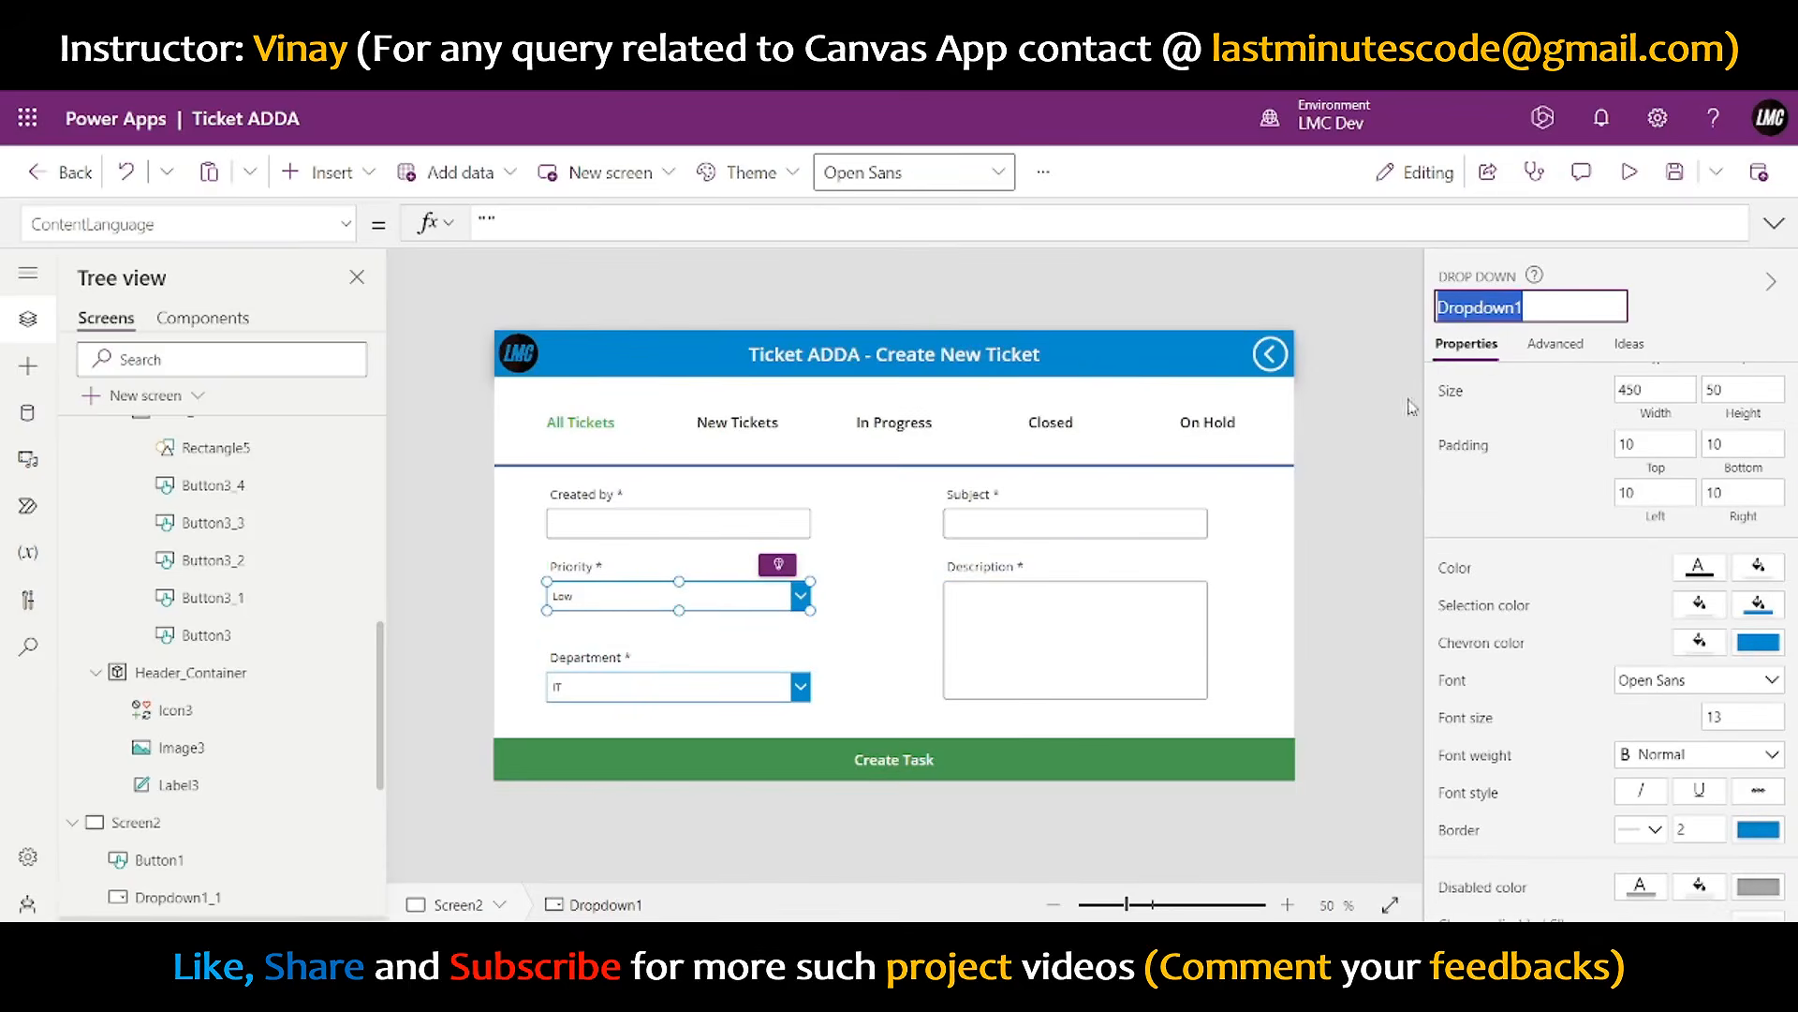
{"action": "left_click", "coordinate": [1129, 600]}
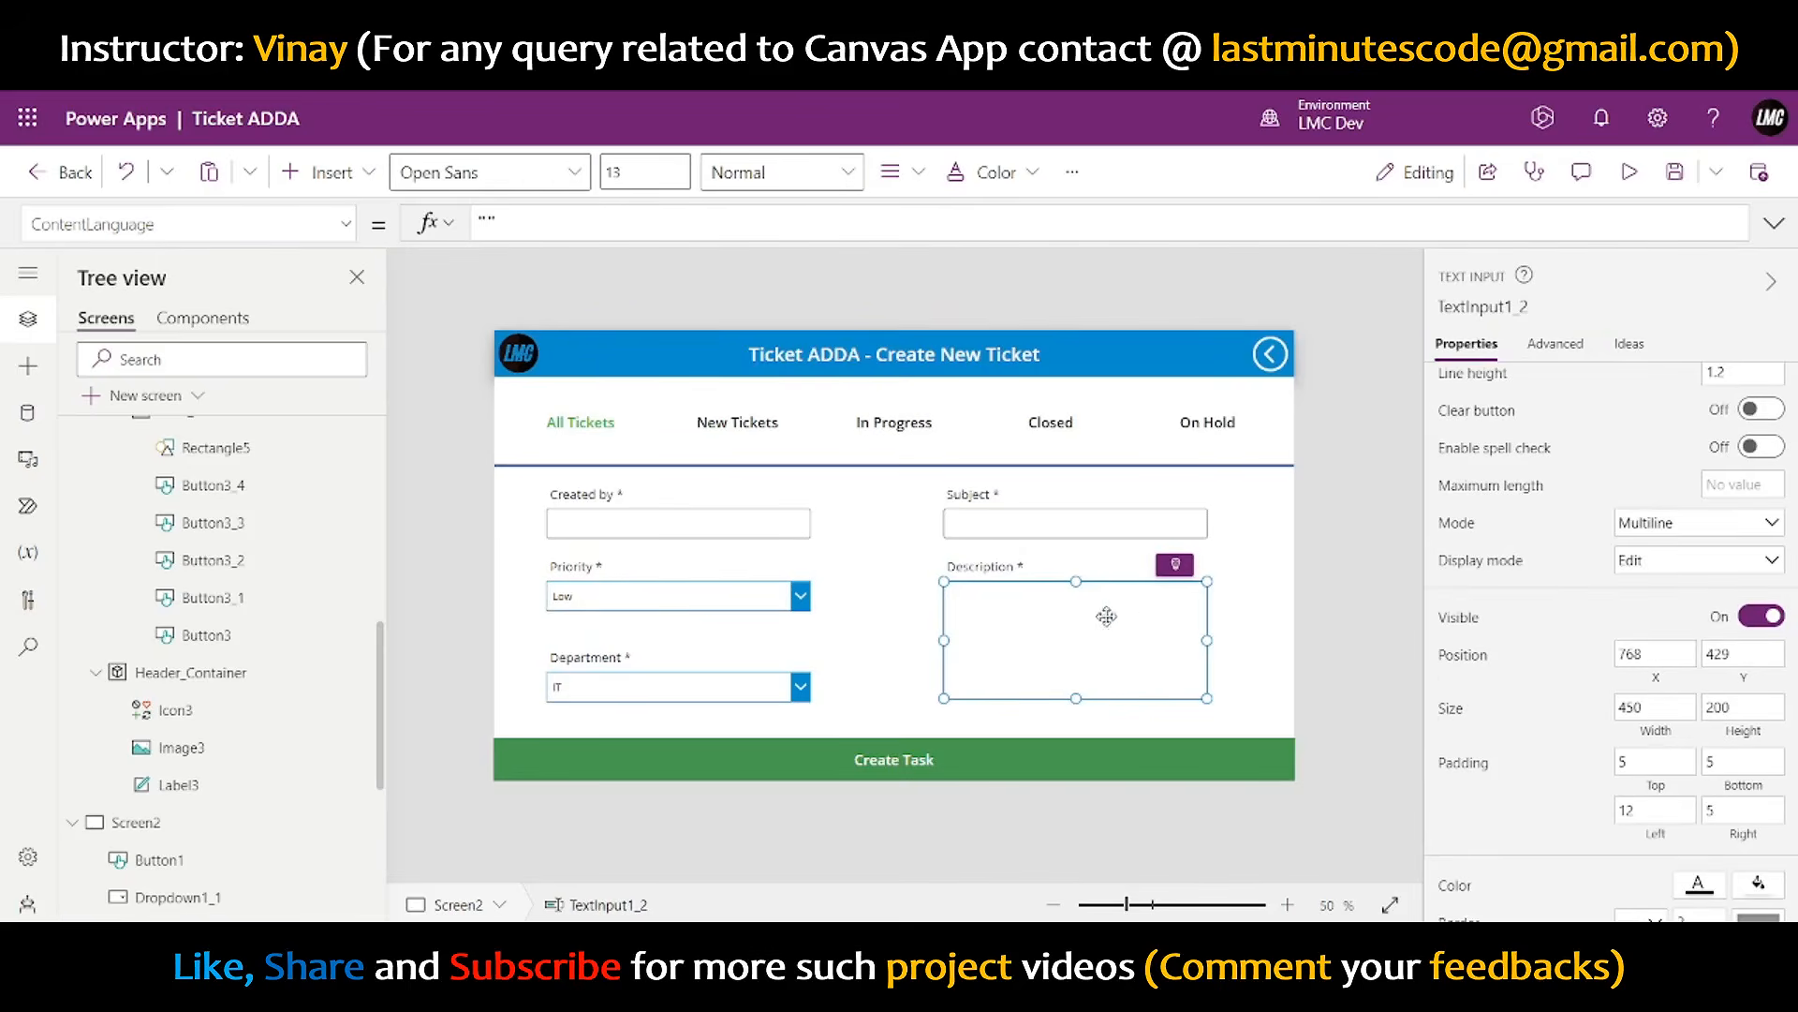
{"action": "left_click", "coordinate": [1734, 706]}
{"action": "double_click", "coordinate": [1735, 706]}
{"action": "left_click", "coordinate": [1755, 732]}
{"action": "left_click", "coordinate": [1748, 683]}
{"action": "key", "text": "ctrl+a"}
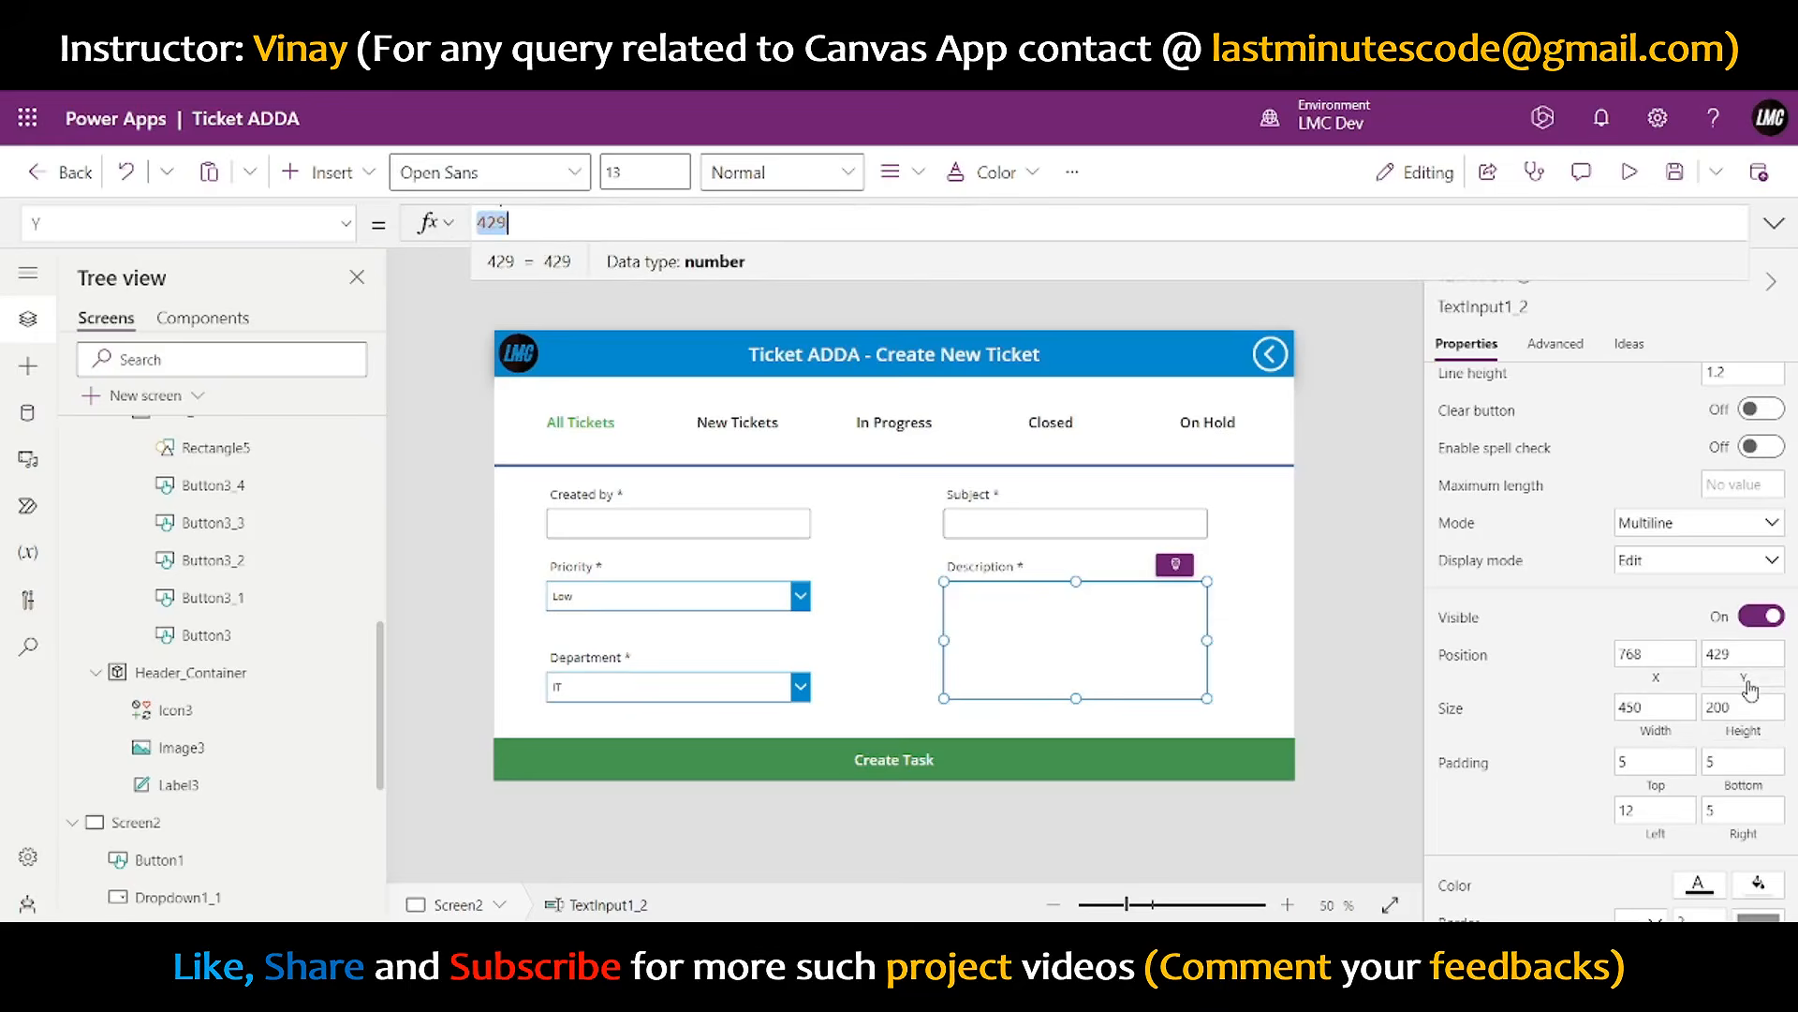
{"action": "type", "text": "Dropdown1.Y"}
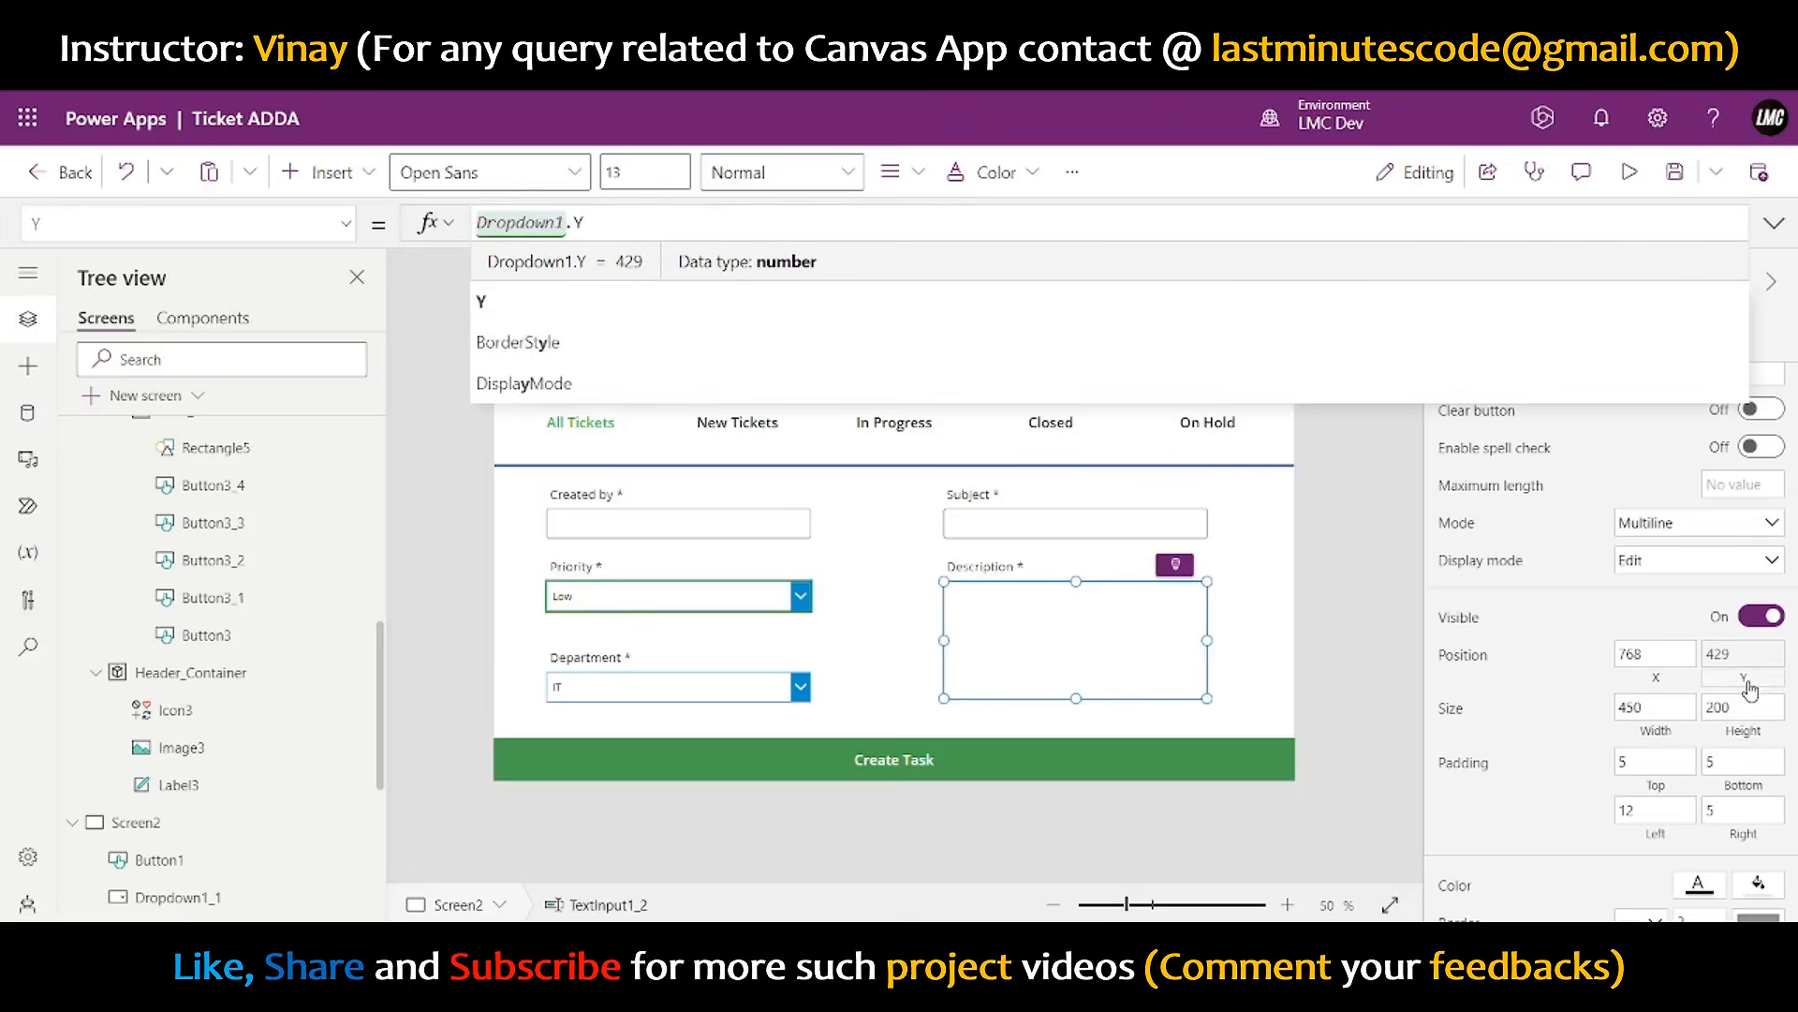
{"action": "left_click", "coordinate": [1361, 595]}
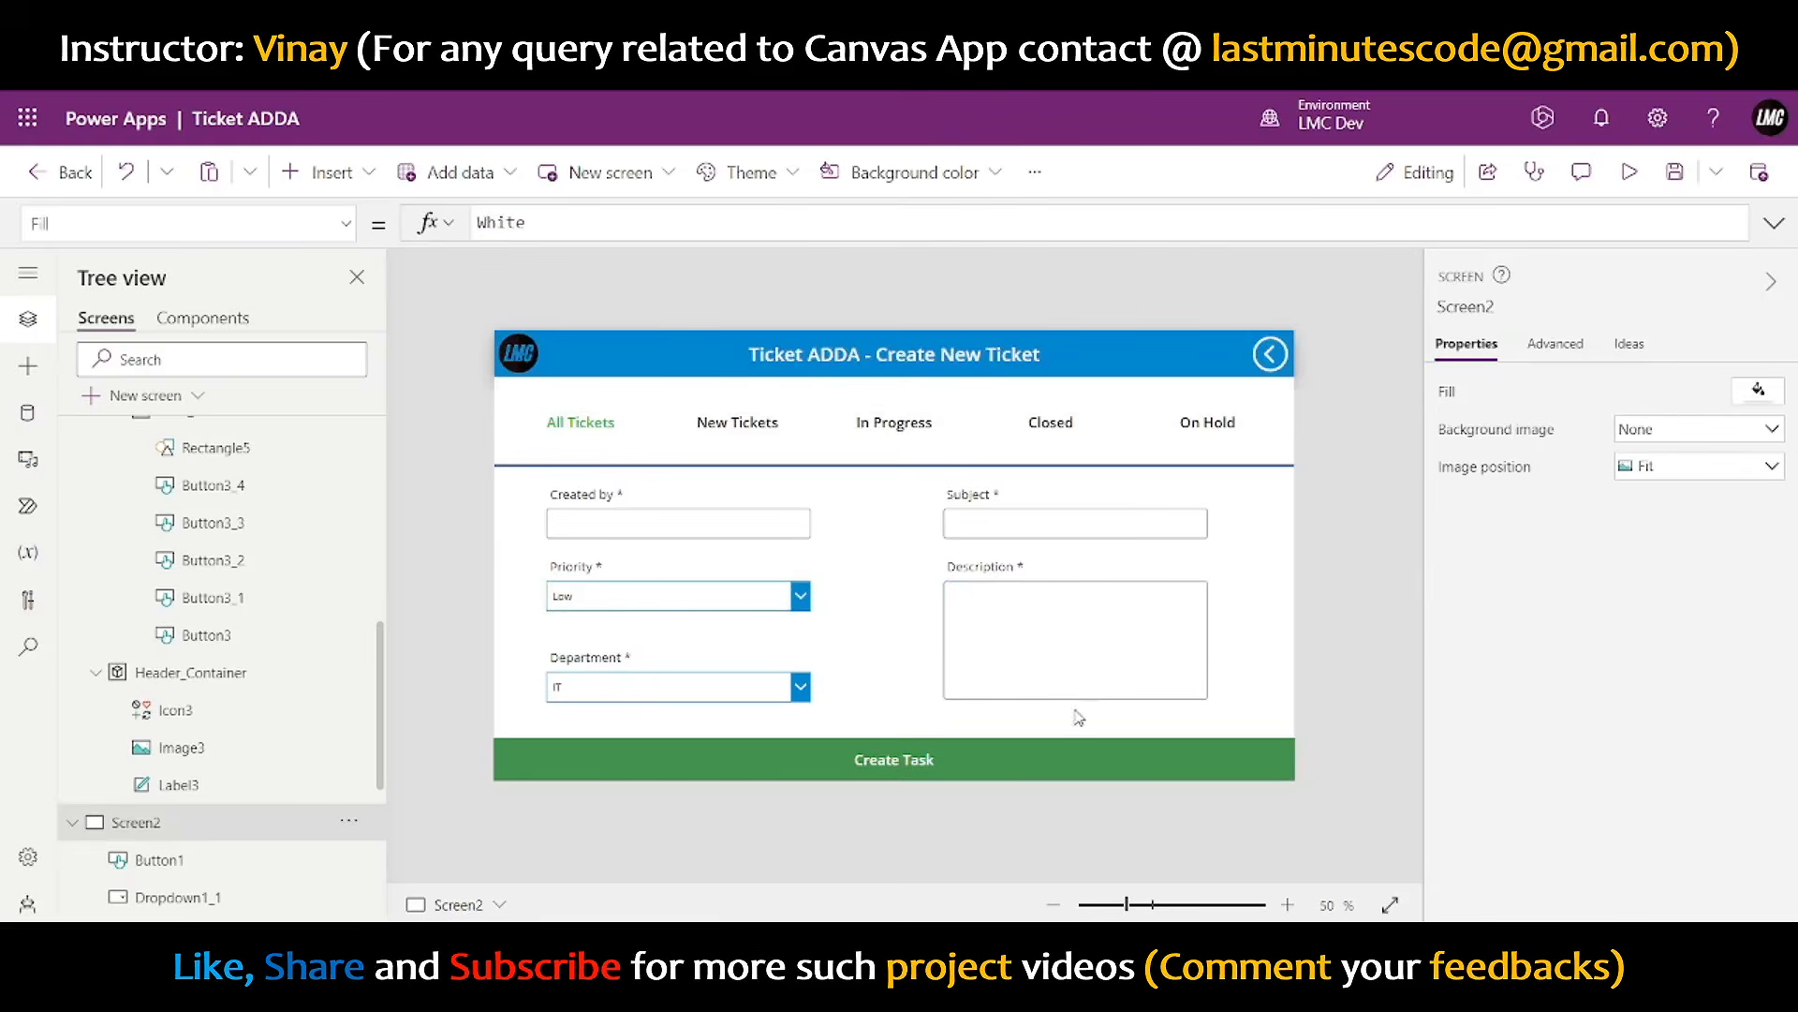
- Preview the Create New Ticket screen to check the form layout, and return to editing
{"action": "left_click", "coordinate": [592, 659]}
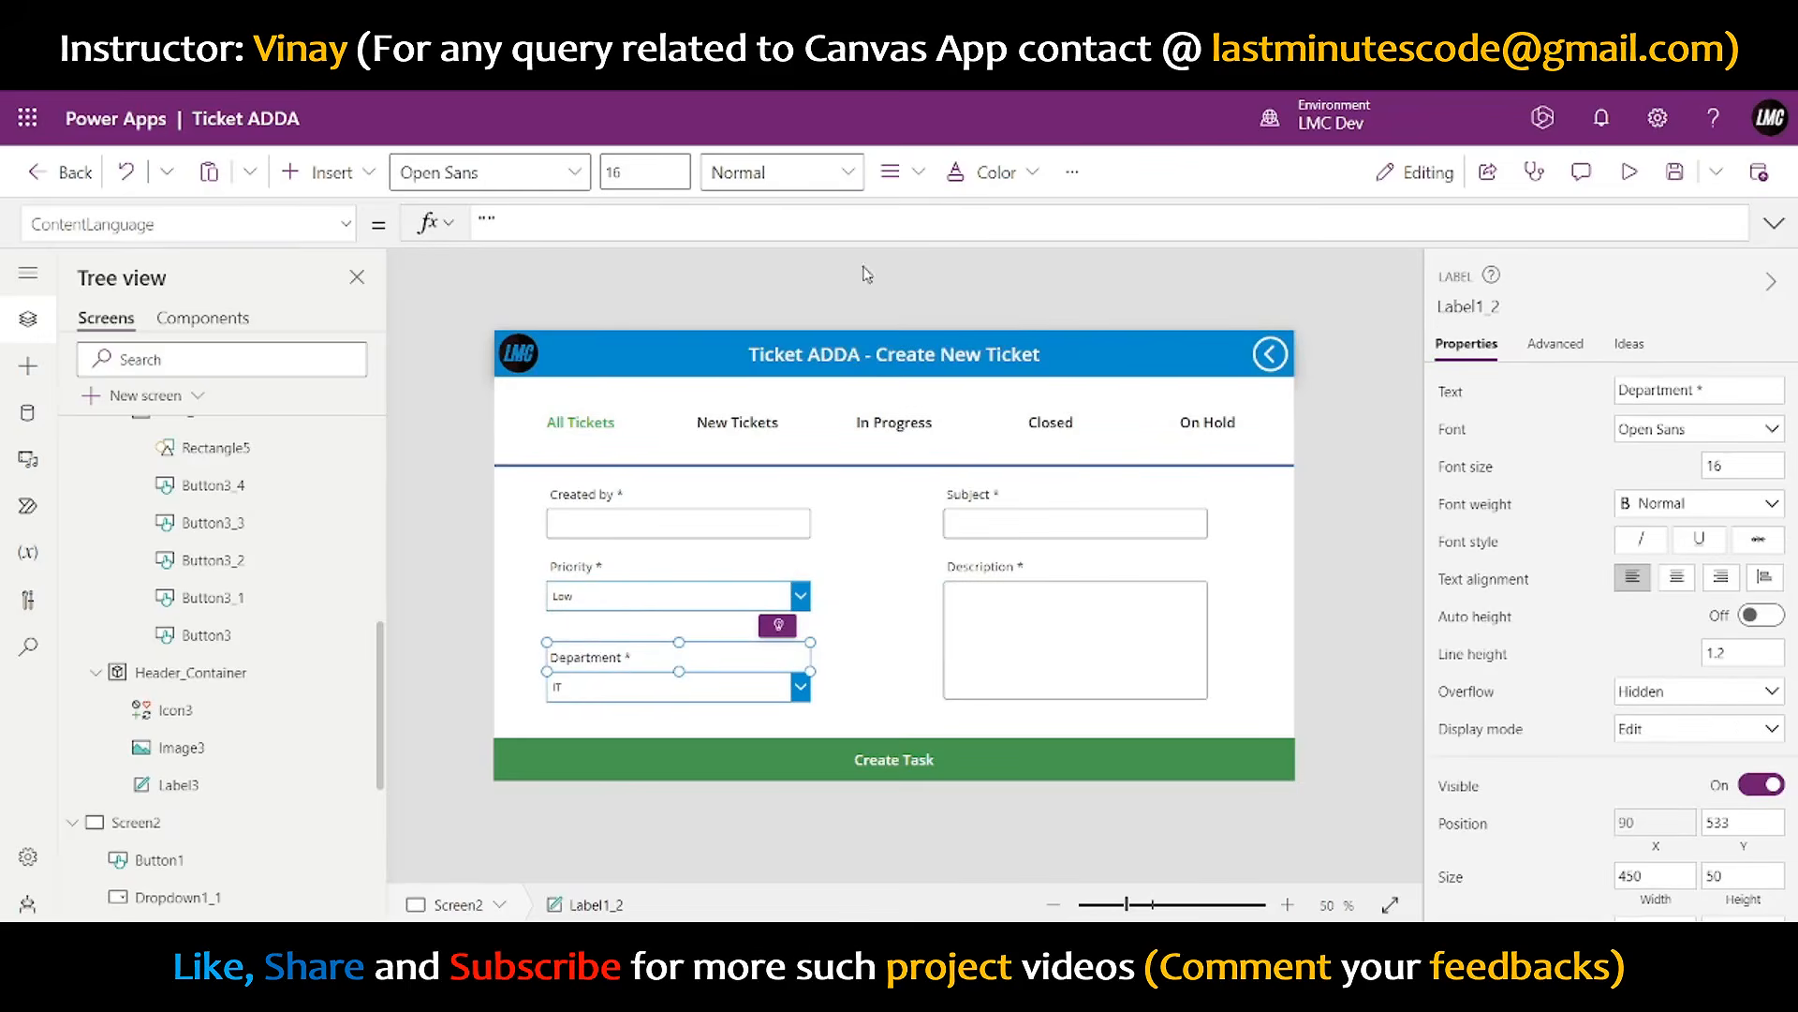
{"action": "left_click", "coordinate": [1337, 494]}
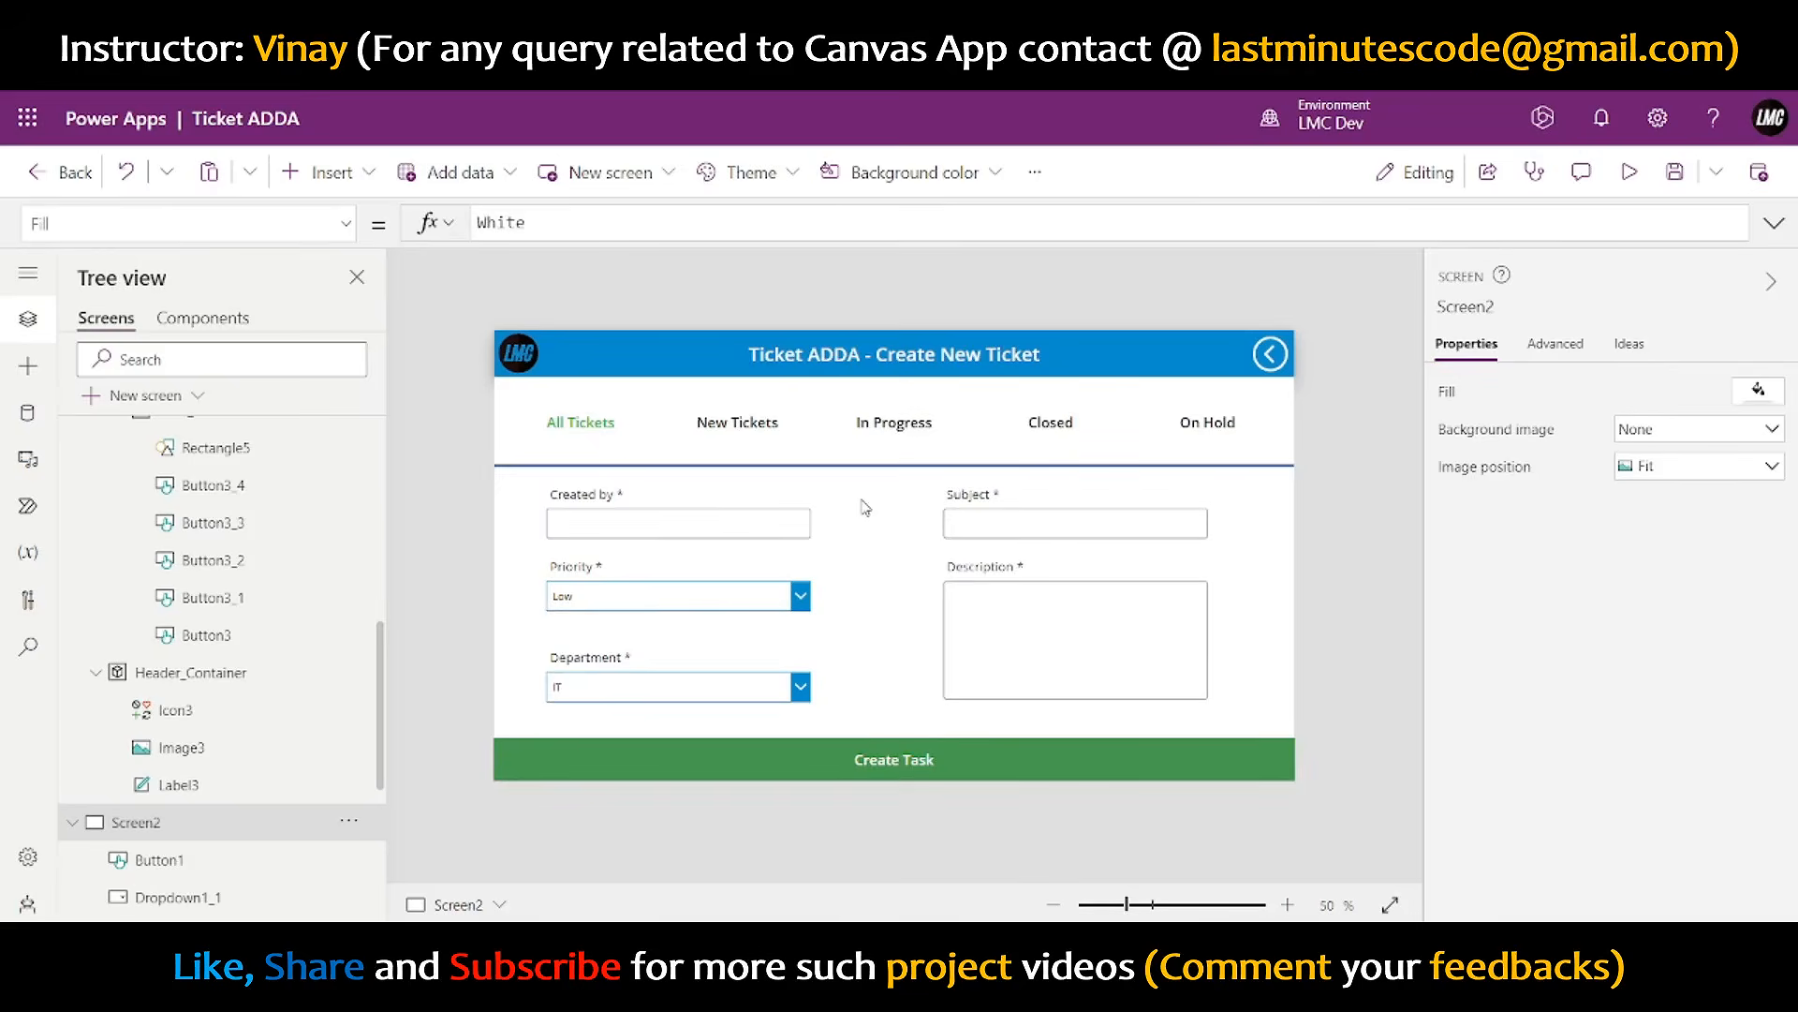
{"action": "left_click", "coordinate": [1629, 171]}
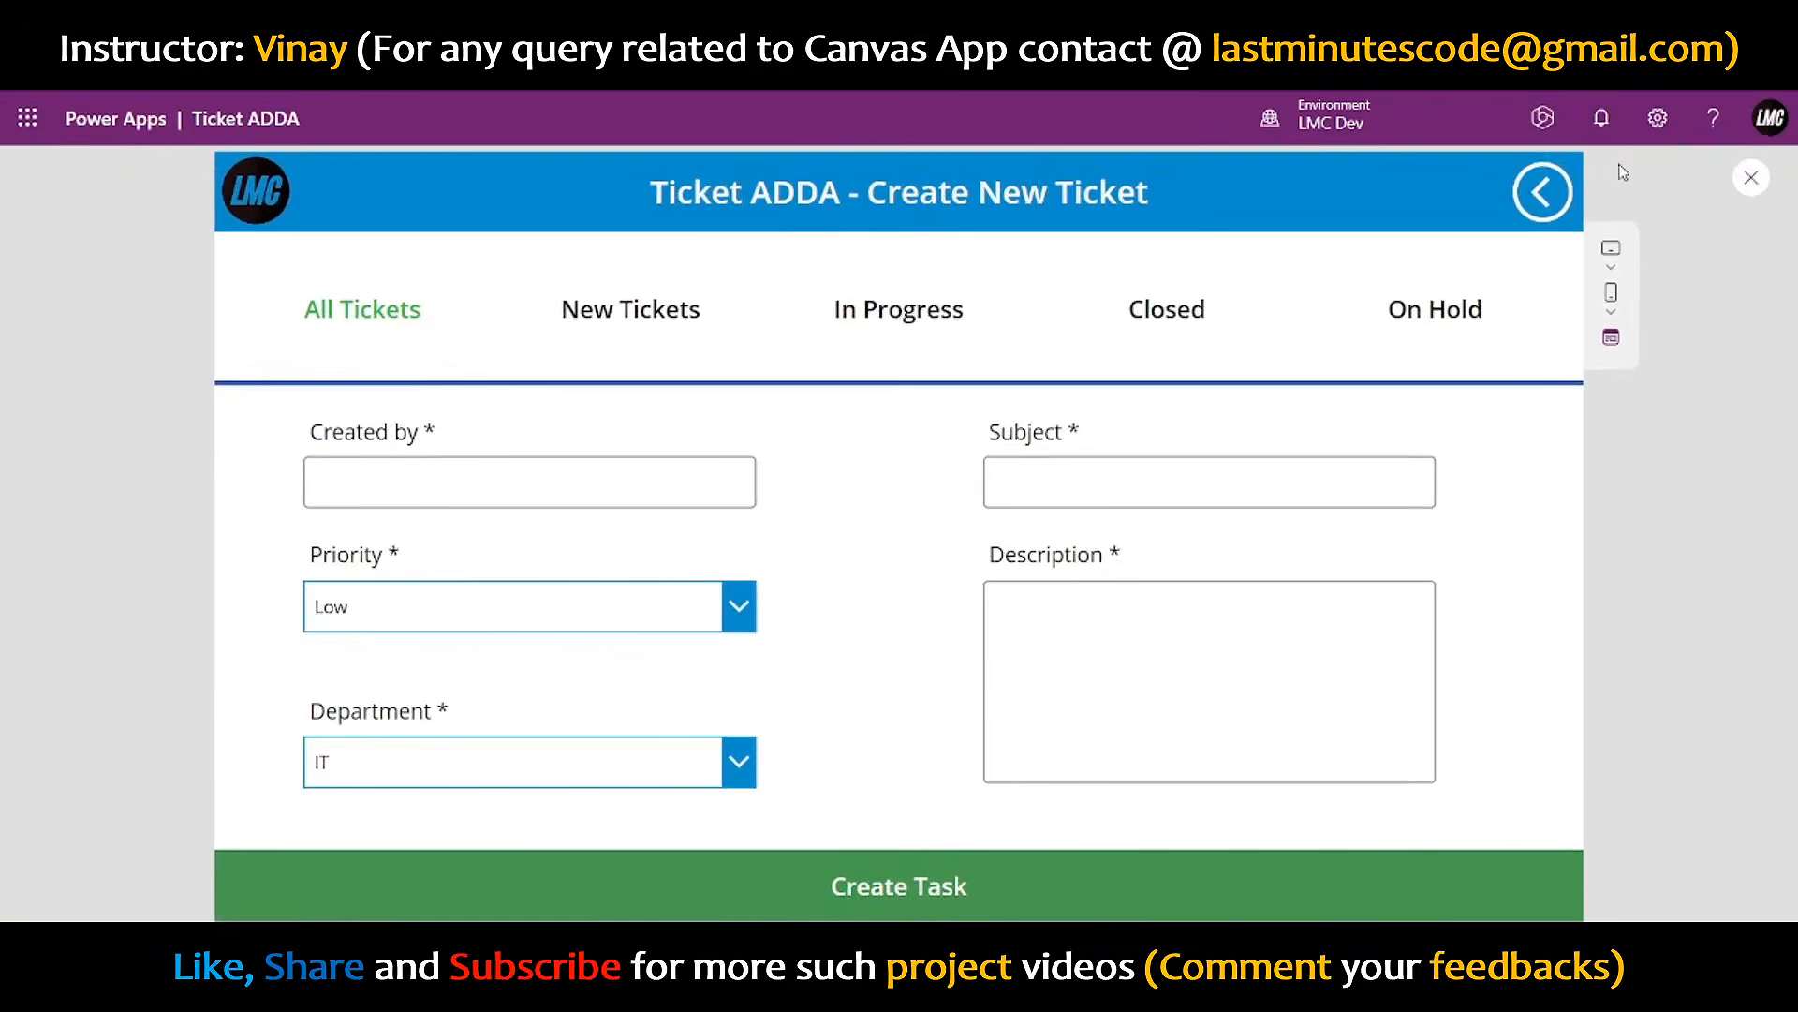
{"action": "left_click", "coordinate": [1750, 177]}
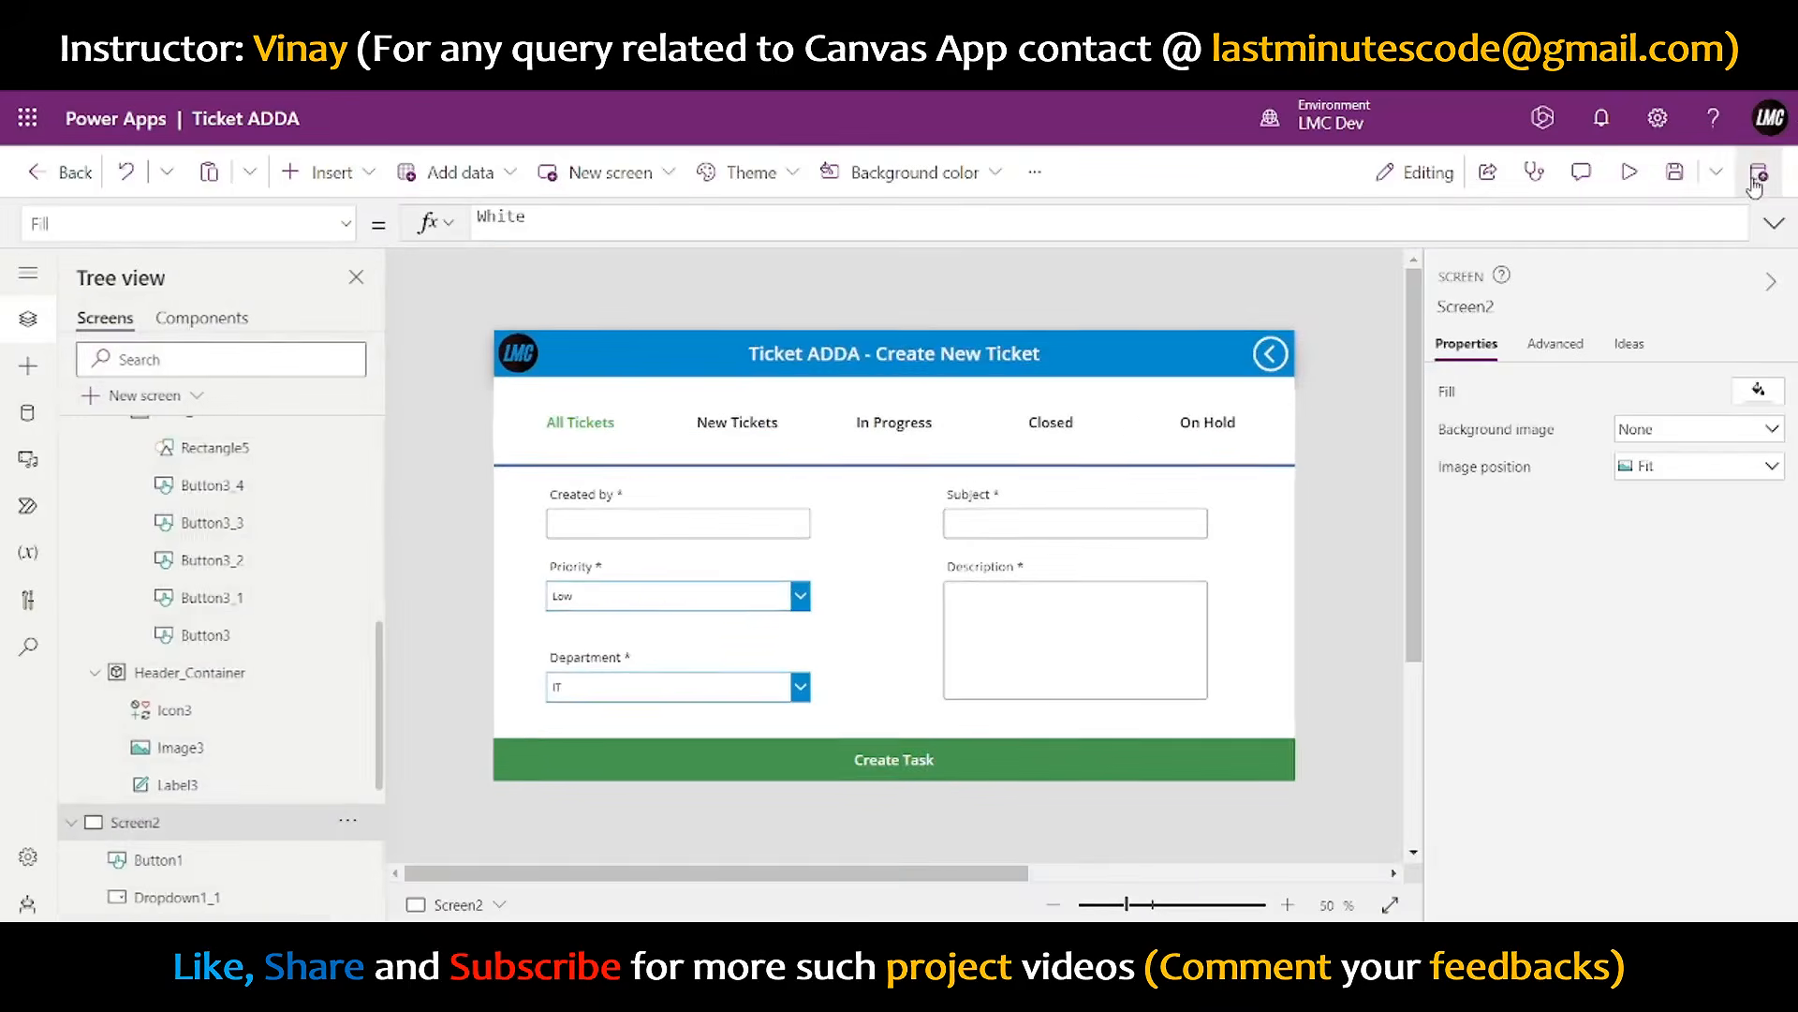
- Replace the Create Task button's ContentLanguage formula with the start of a Collect call on the col_Tickets collection
{"action": "left_click", "coordinate": [974, 769]}
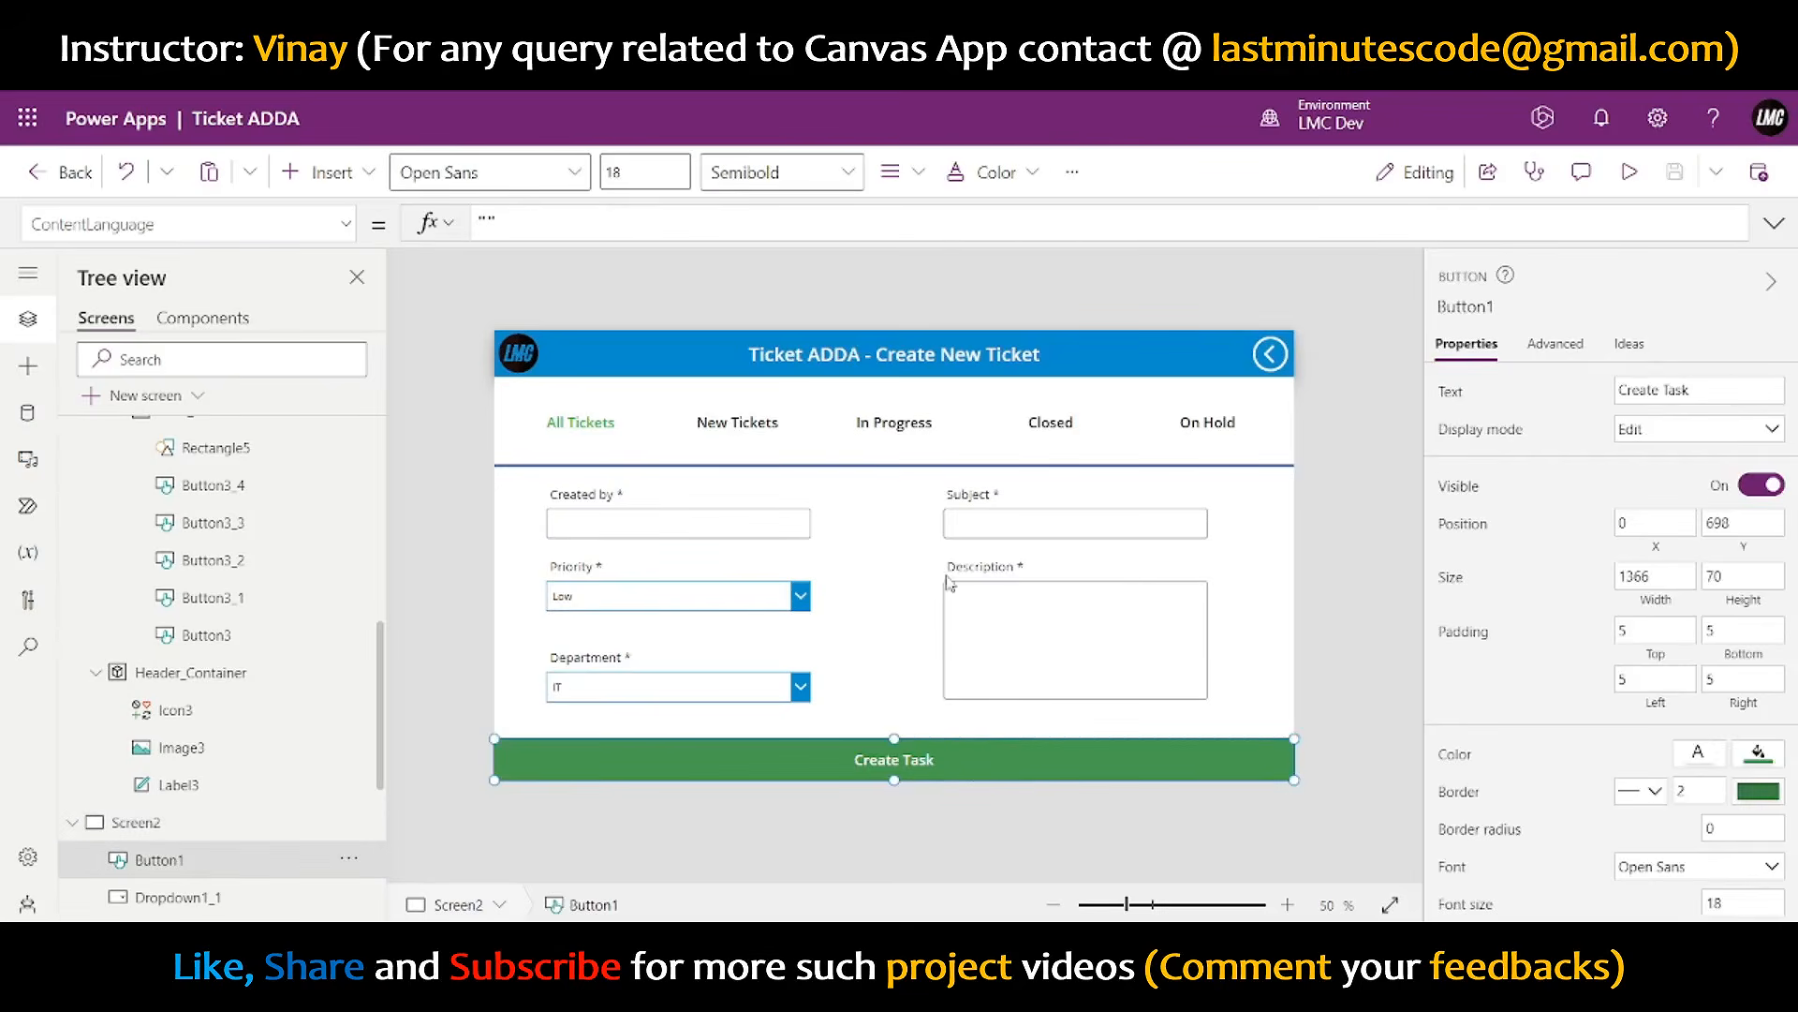
{"action": "left_click", "coordinate": [1768, 225]}
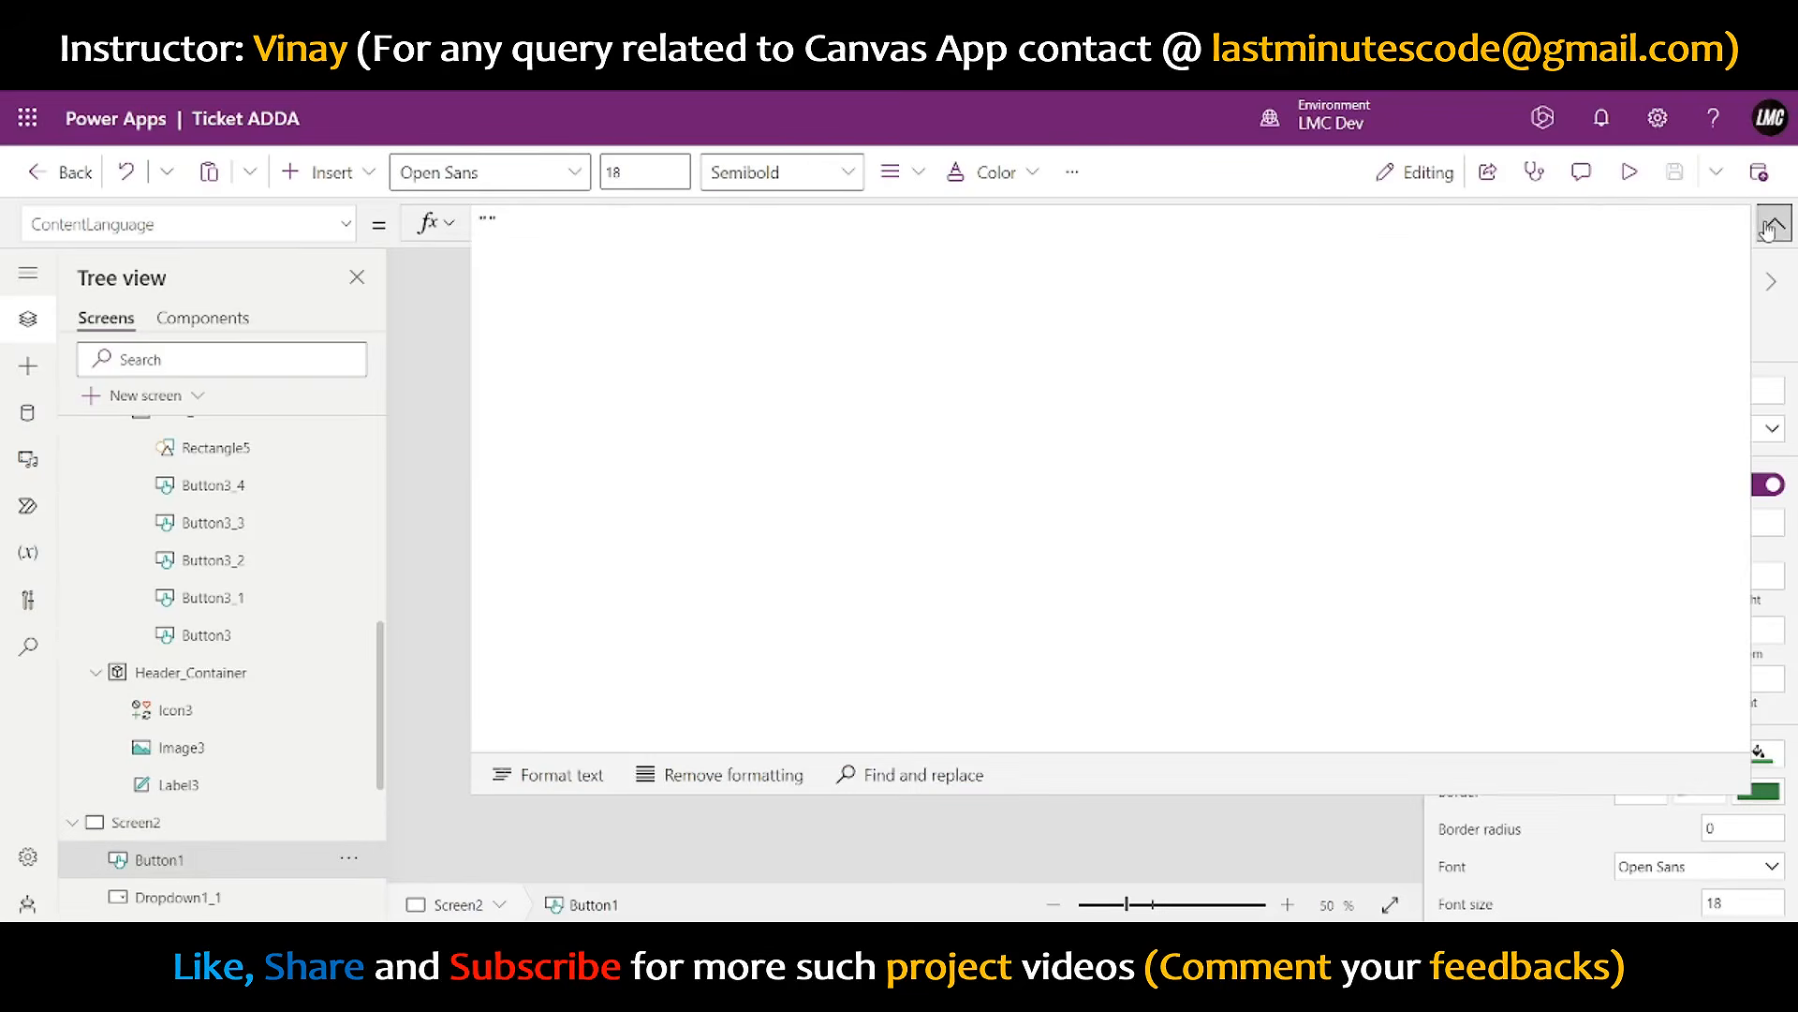
{"action": "left_click", "coordinate": [1777, 222]}
{"action": "left_click", "coordinate": [1777, 222]}
{"action": "left_click", "coordinate": [486, 234]}
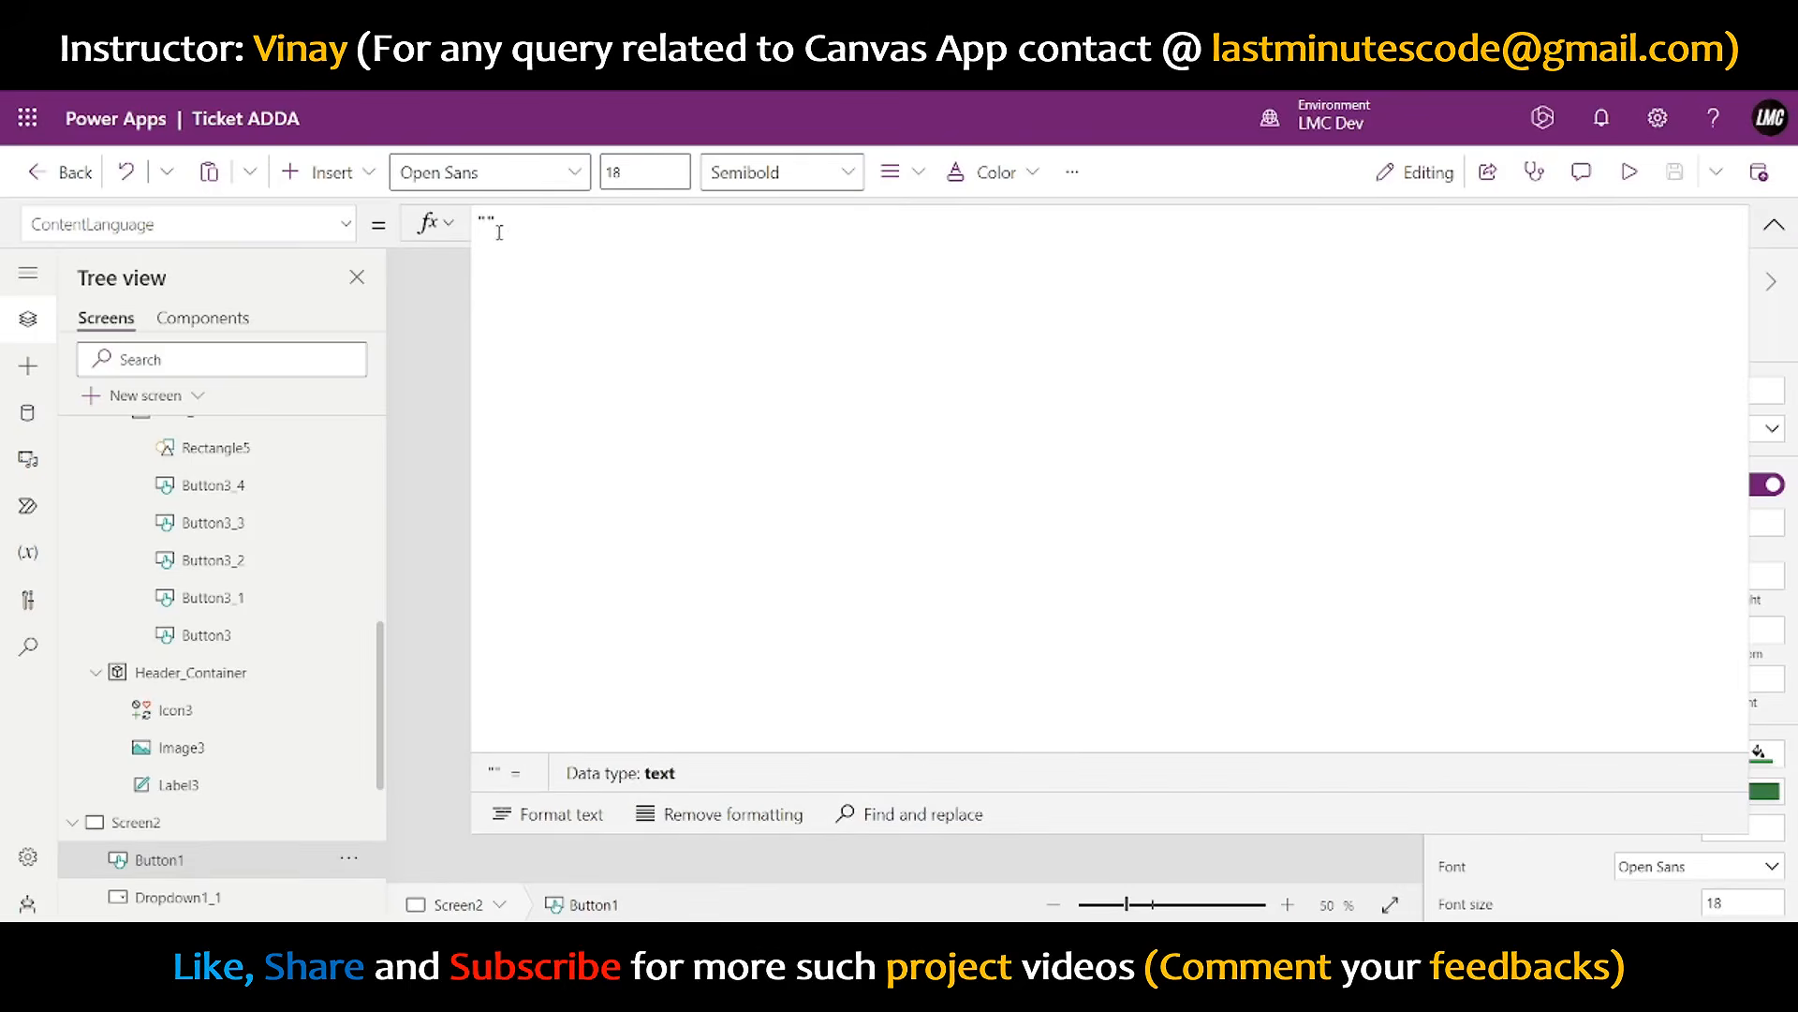
{"action": "key", "text": "ctrl+a"}
{"action": "key", "text": "BackSpace"}
{"action": "type", "text": "collect("}
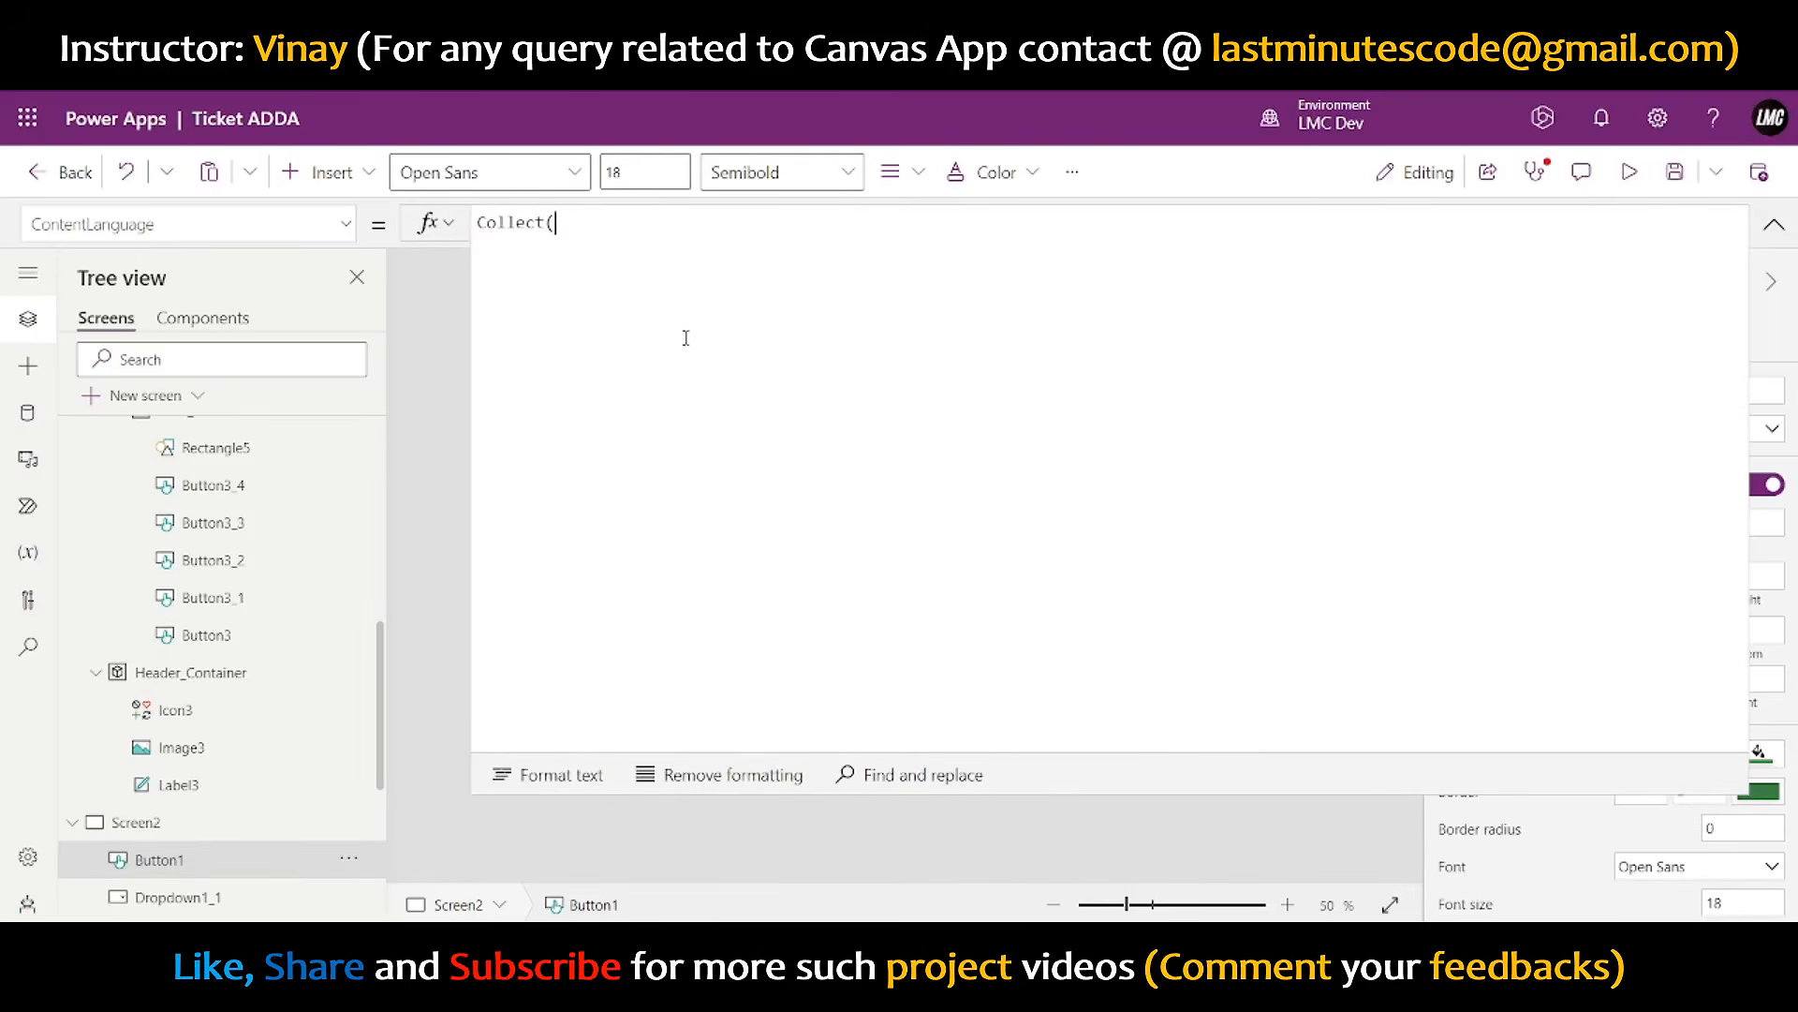
{"action": "left_click_drag", "start_coordinate": [1185, 794], "coordinate": [1189, 356]}
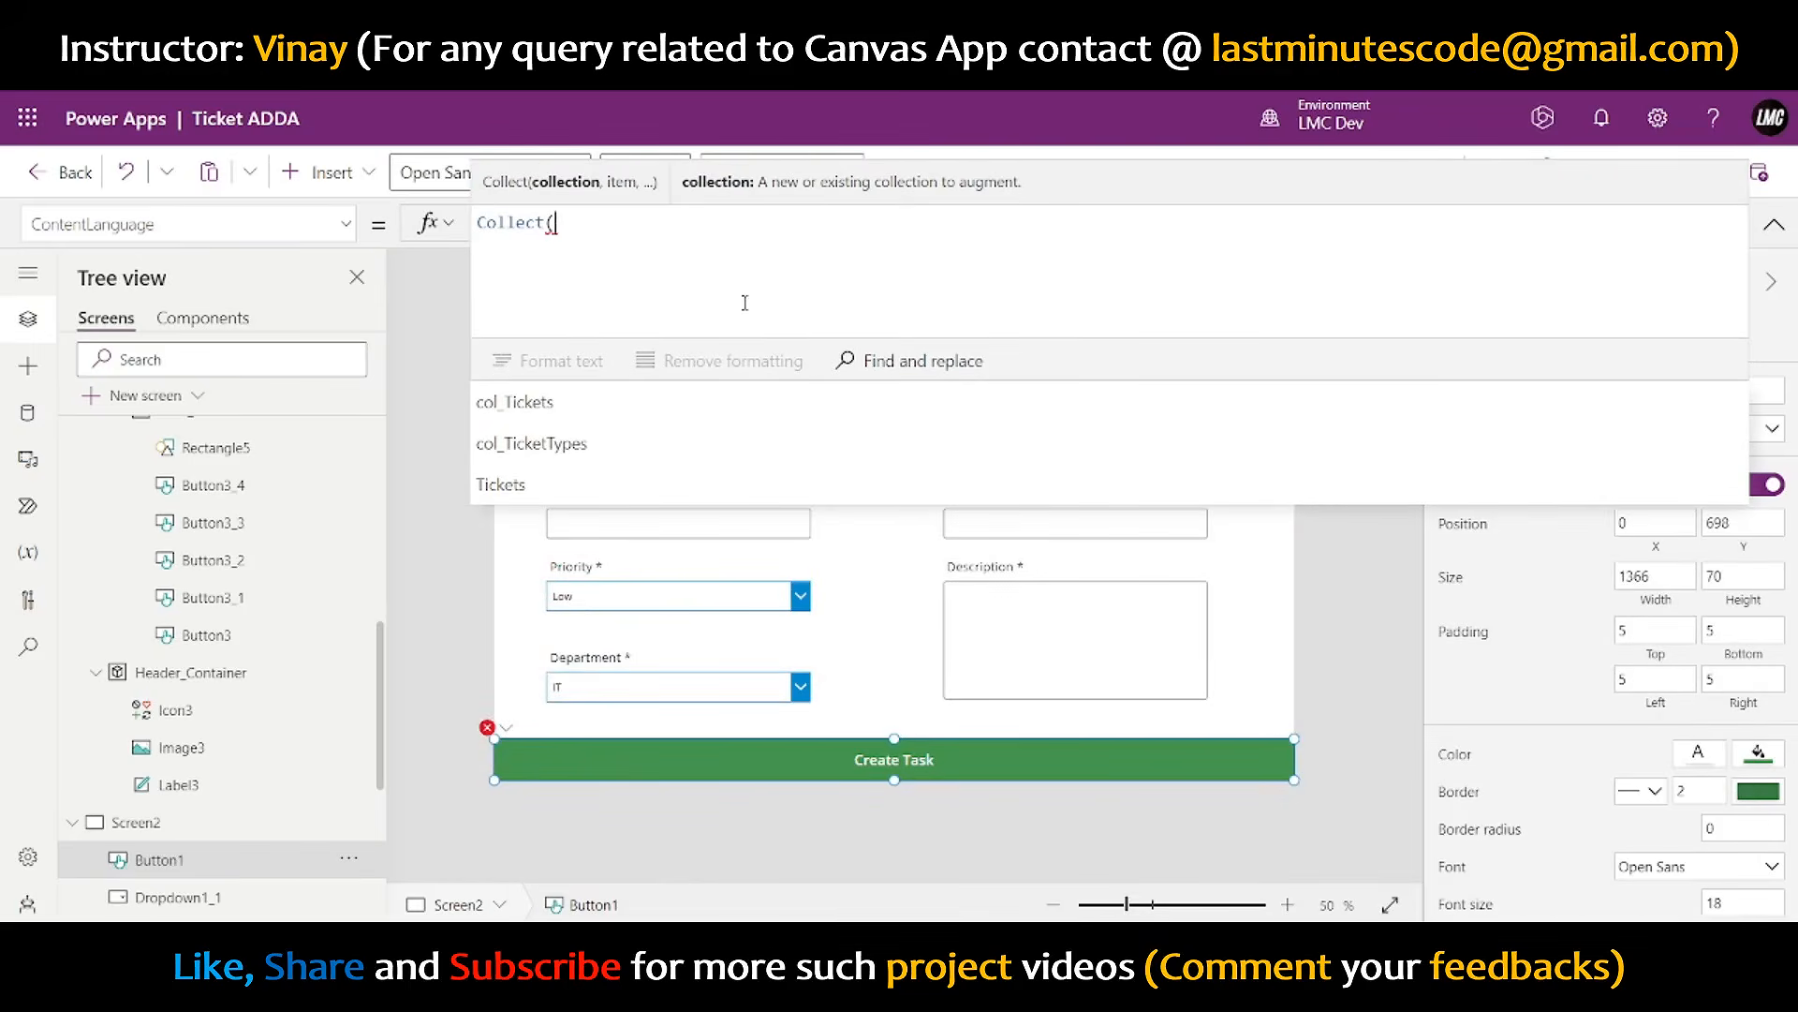
{"action": "type", "text": "col"}
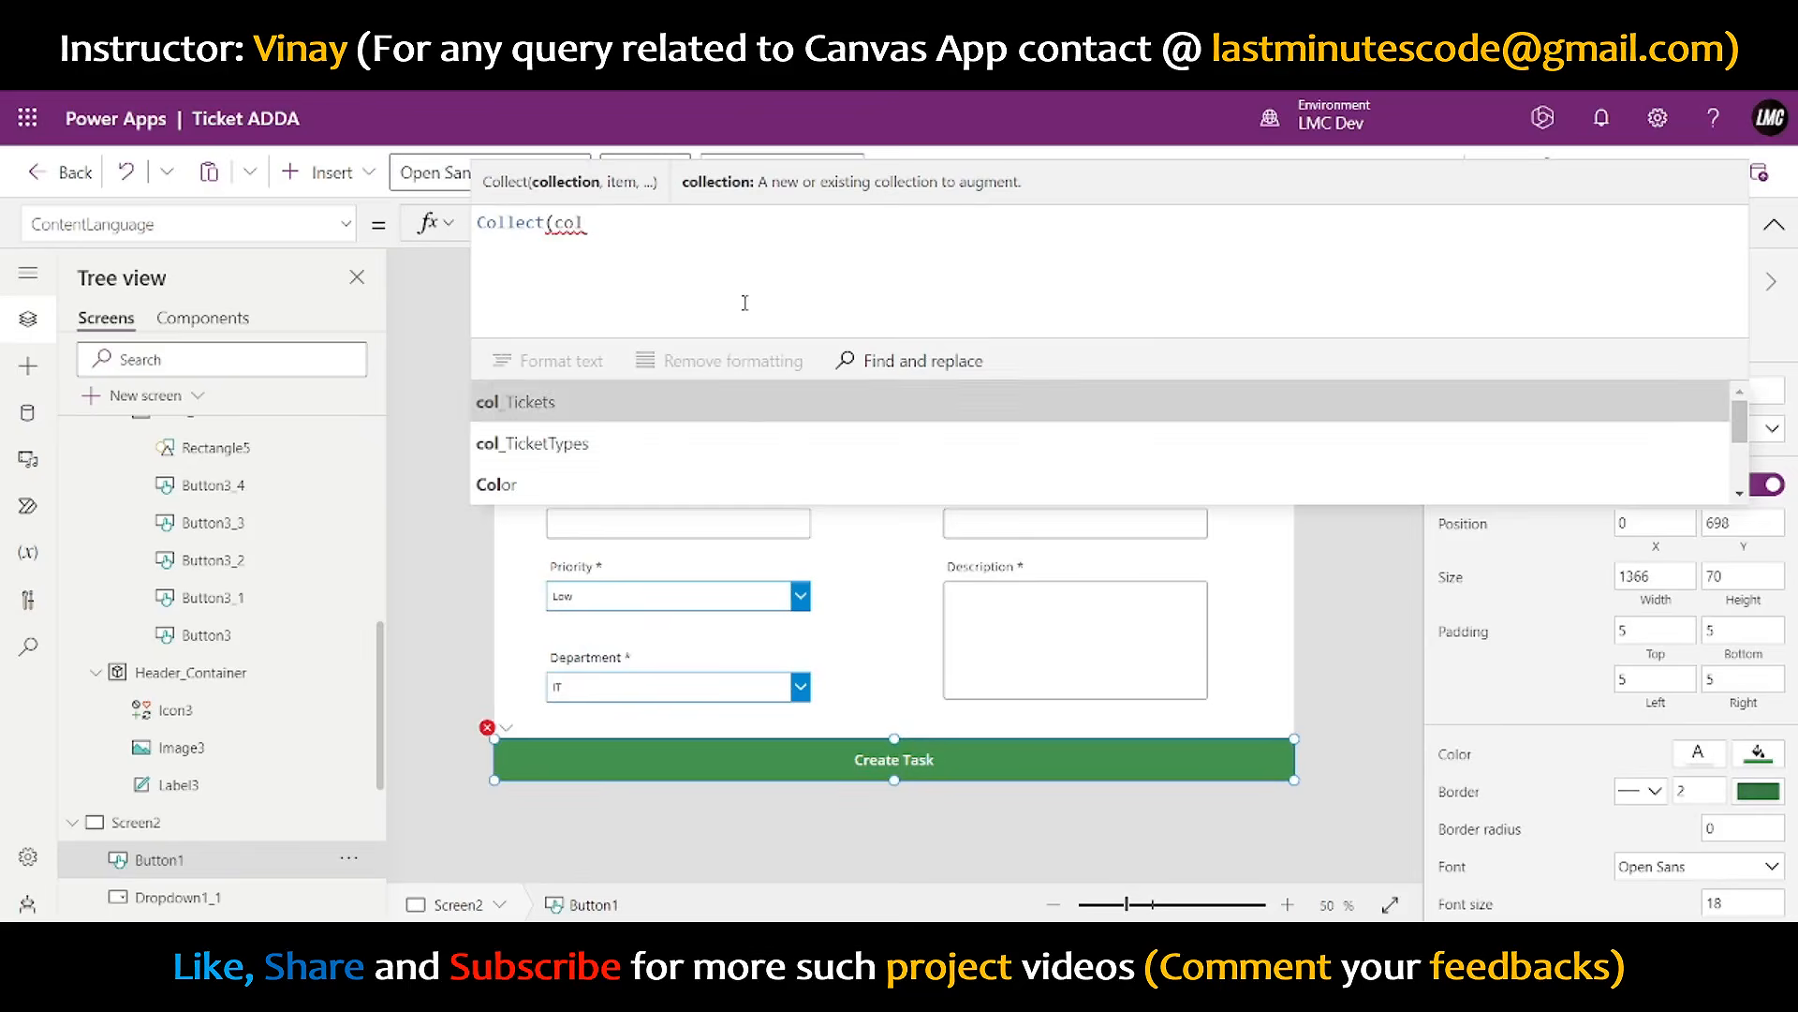
{"action": "key", "text": "Tab"}
{"action": "type", "text": ","}
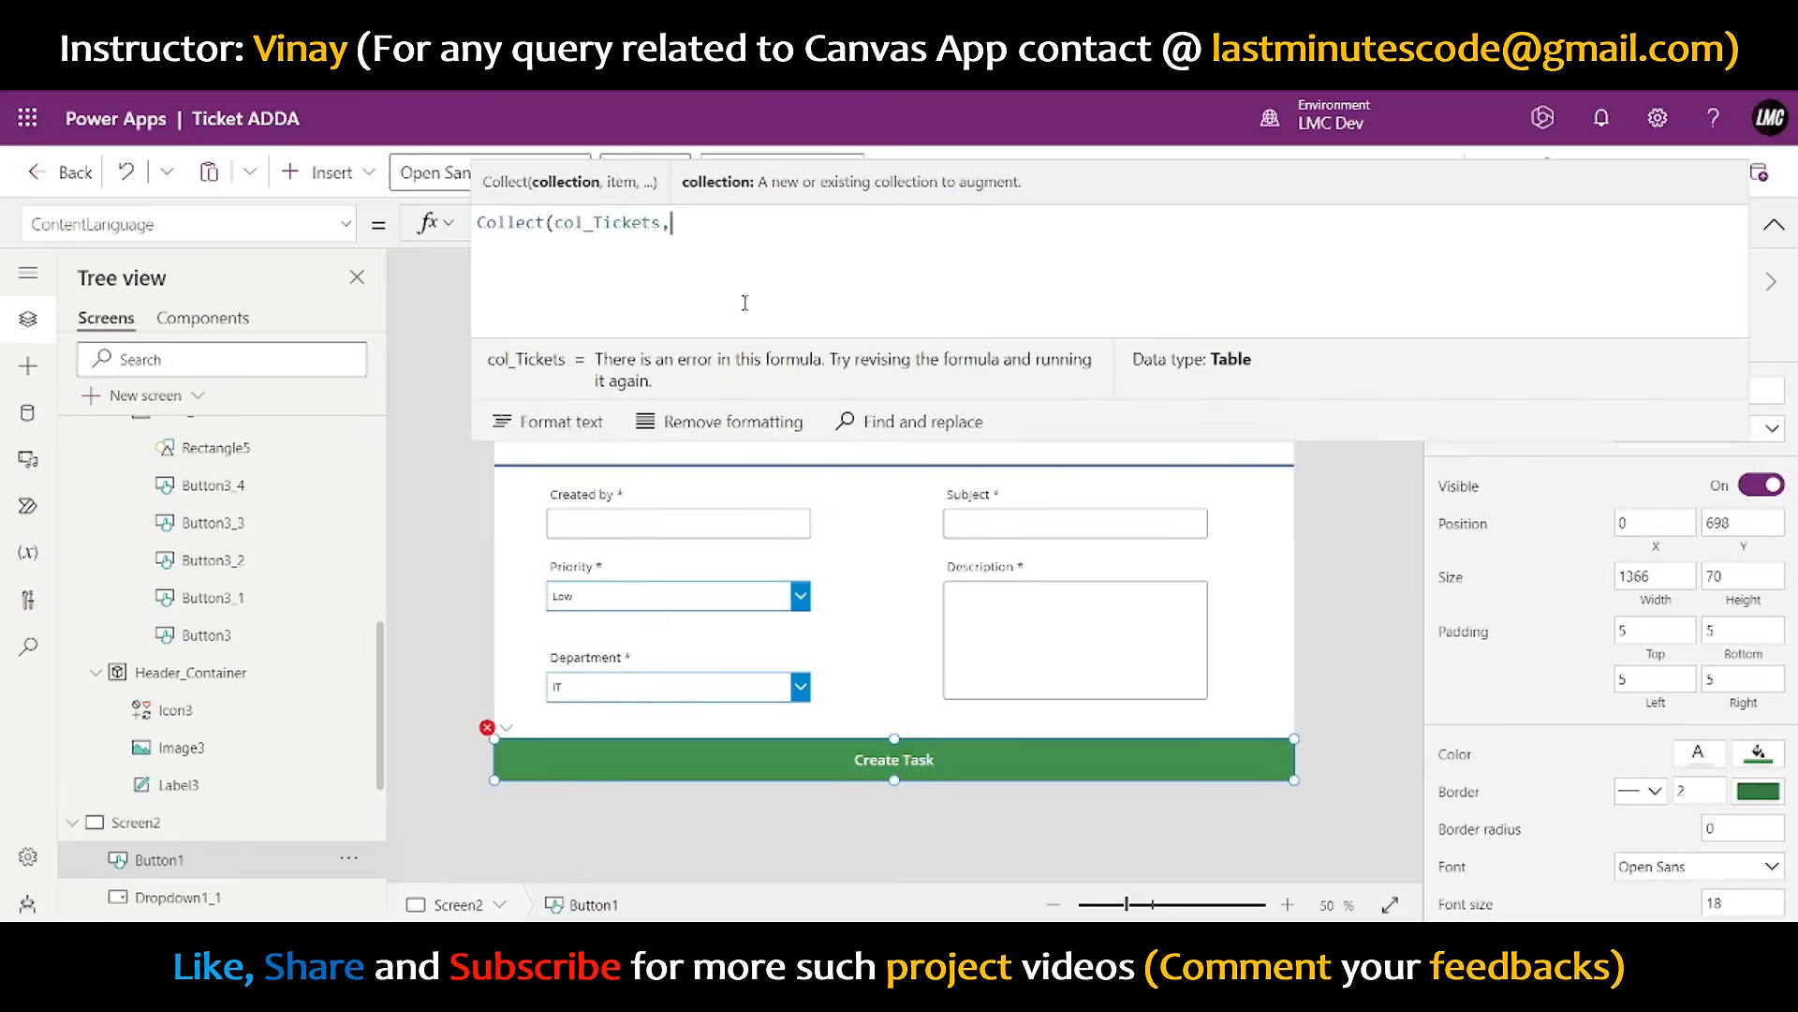
{"action": "type", "text": ","}
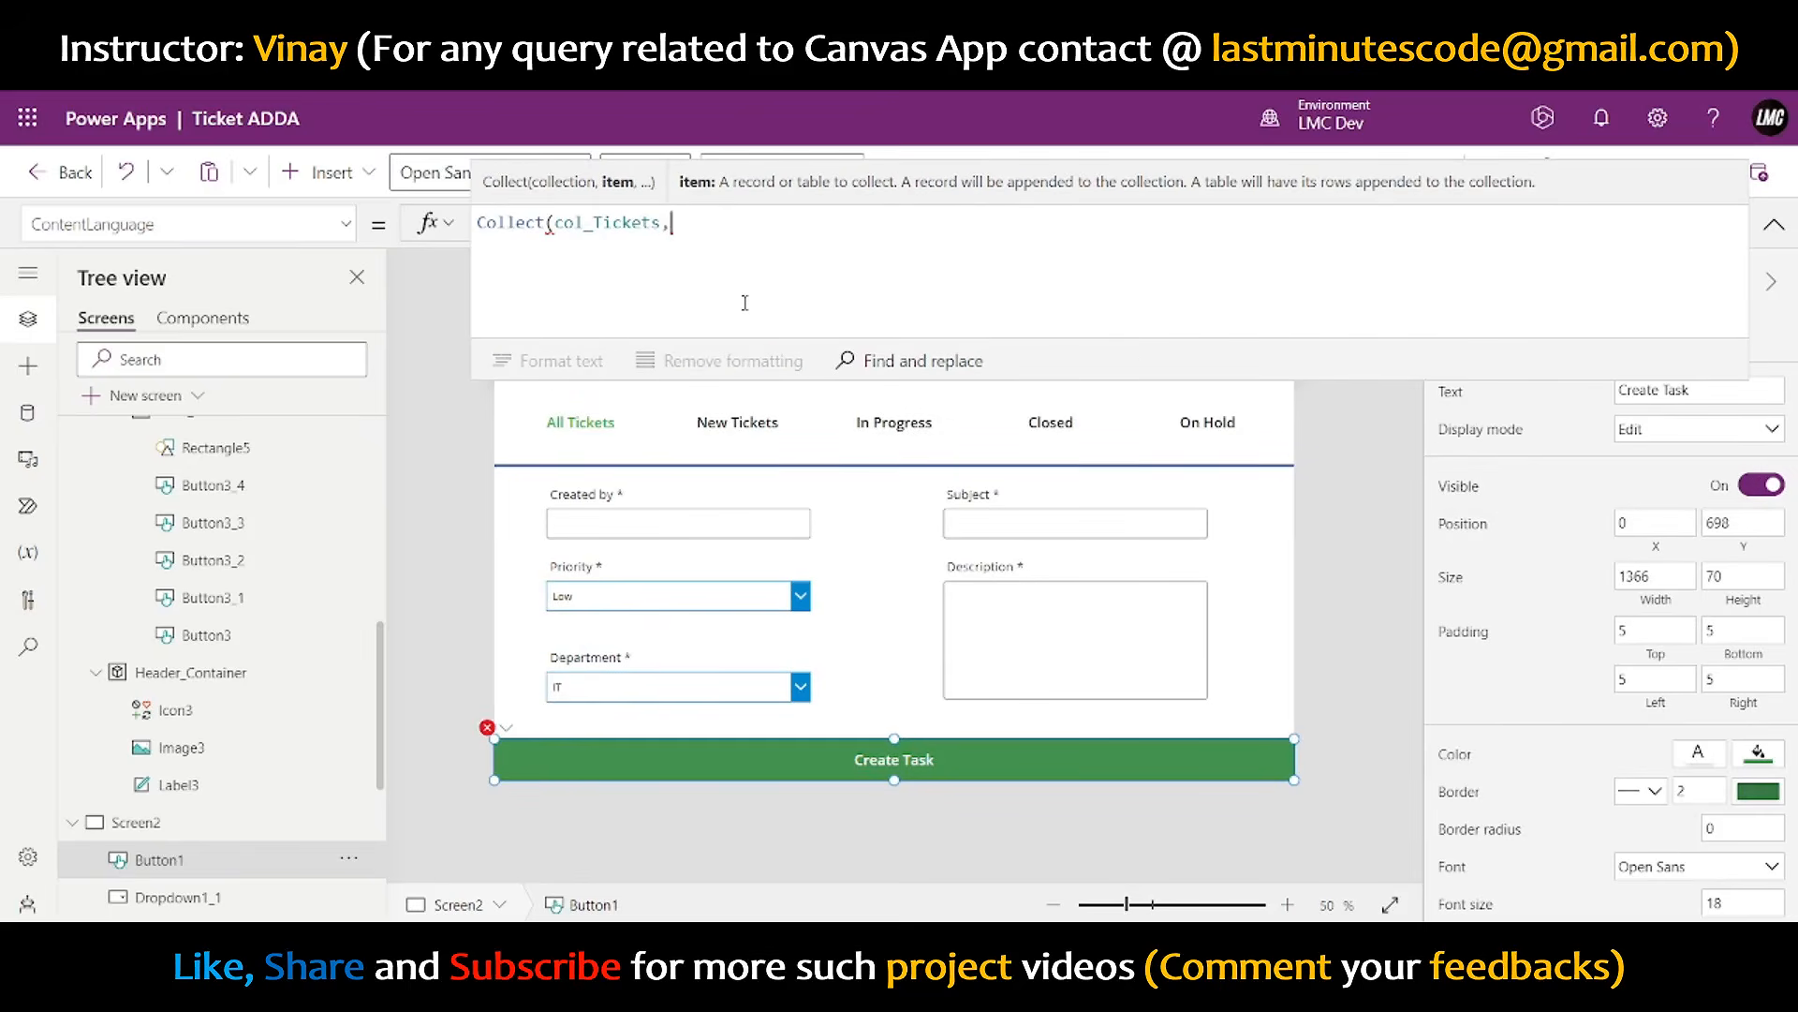
- Add an empty record in braces on indented lines as the Collect item and close the call's parenthesis
{"action": "type", "text": "\"\""}
{"action": "key", "text": "BackSpace"}
{"action": "key", "text": "BackSpace"}
{"action": "key", "text": "shift+Return"}
{"action": "type", "text": "{"}
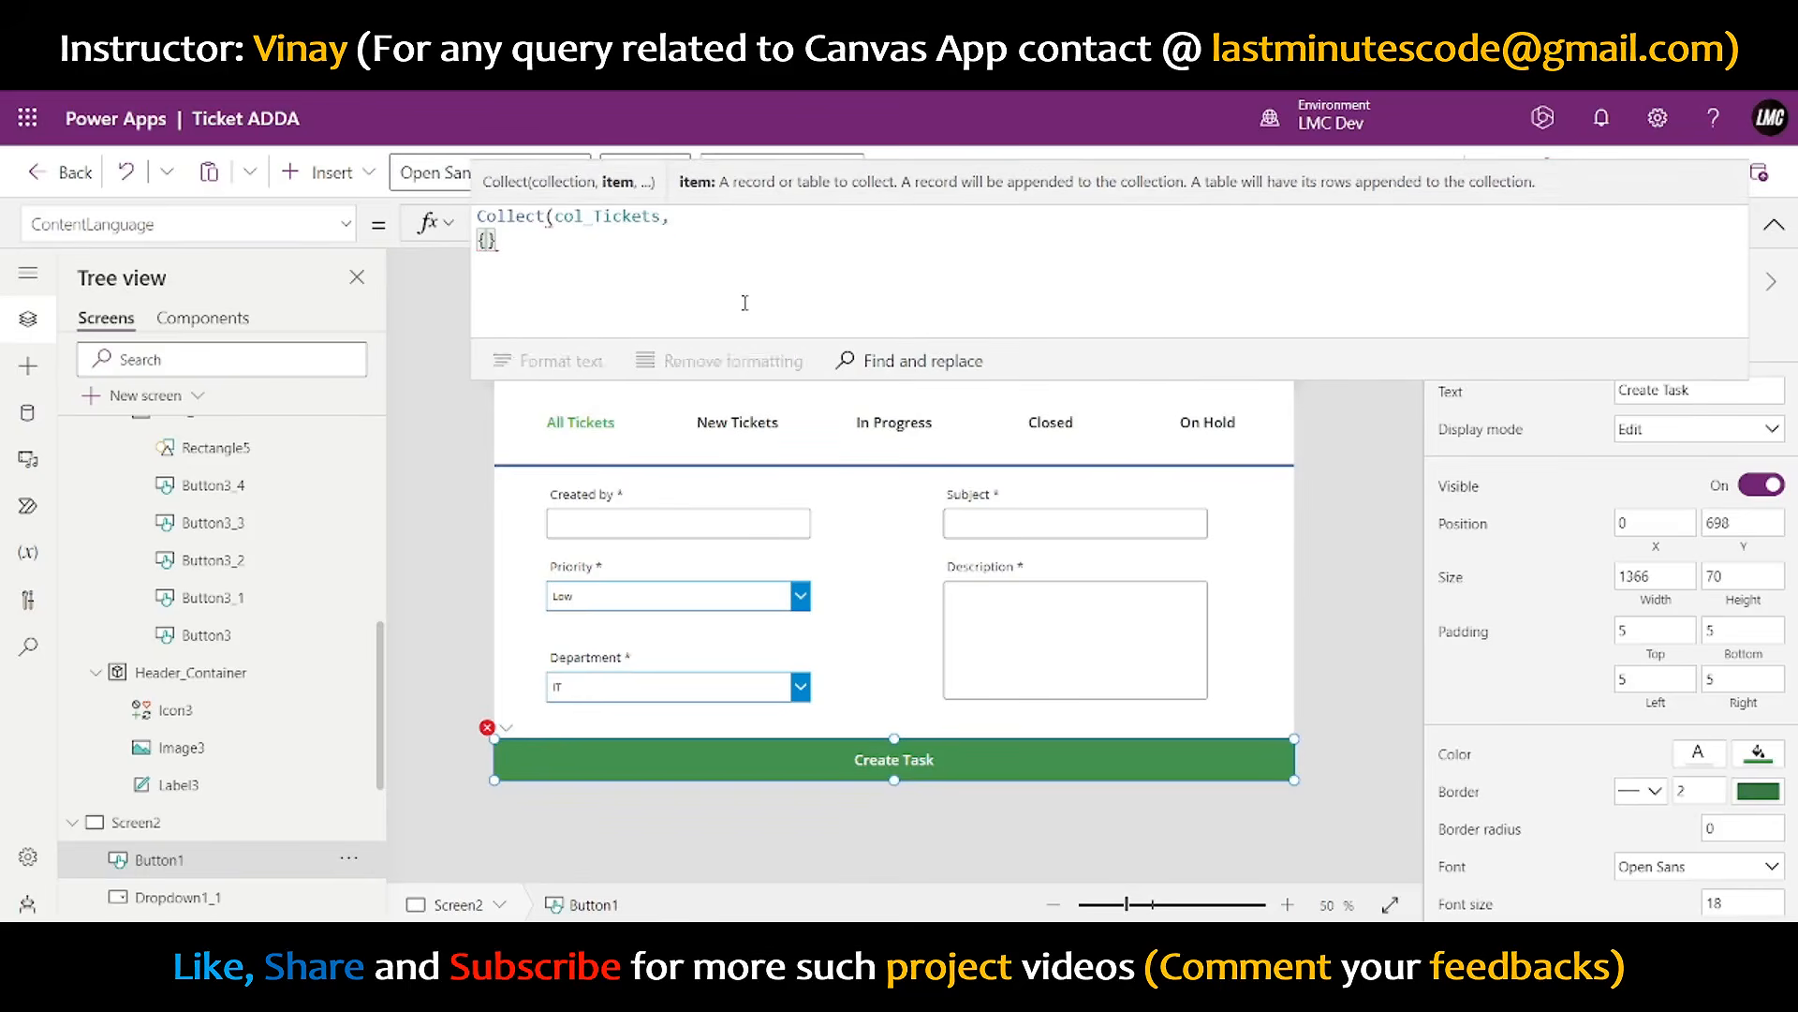
{"action": "key", "text": "shift+Return"}
{"action": "type", "text": ")"}
{"action": "key", "text": "Left"}
{"action": "key", "text": "Up"}
{"action": "key", "text": "Tab"}
{"action": "key", "text": "Right"}
{"action": "key", "text": "shift+Return"}
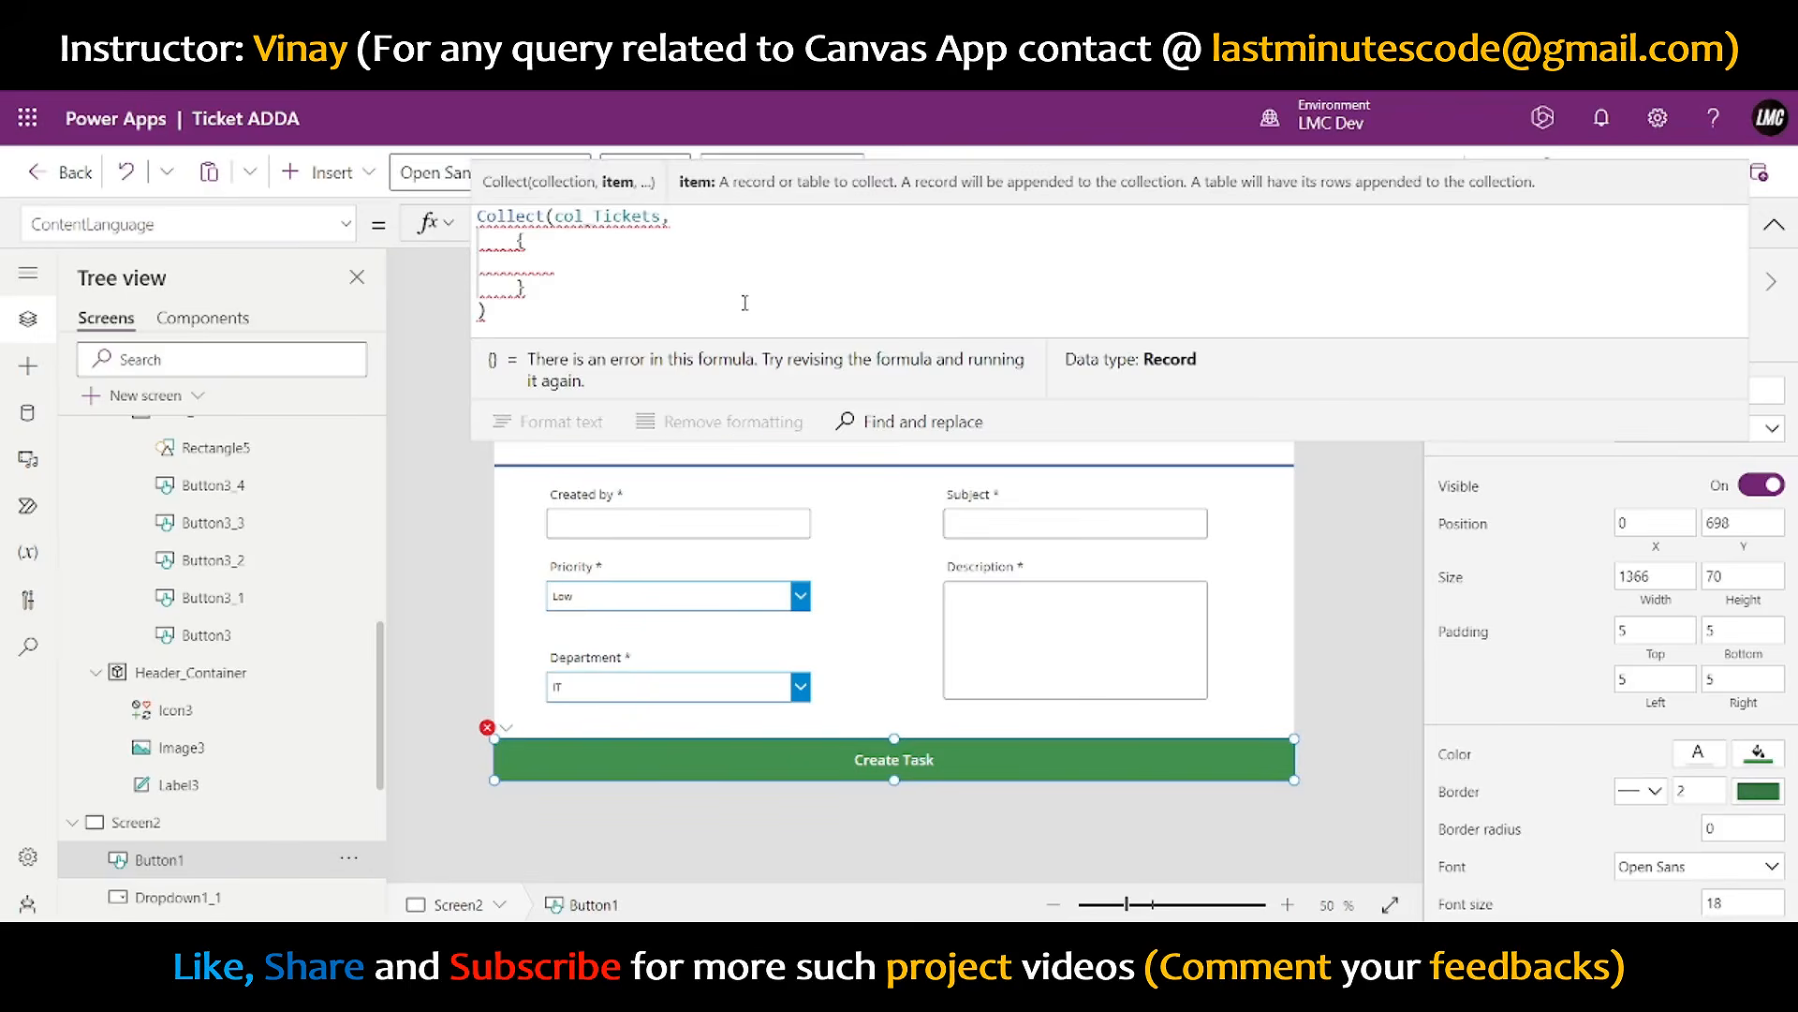
- Try to give the collected record an ID field with the value Last(col_Tickets).ID
{"action": "type", "text": "ID: "}
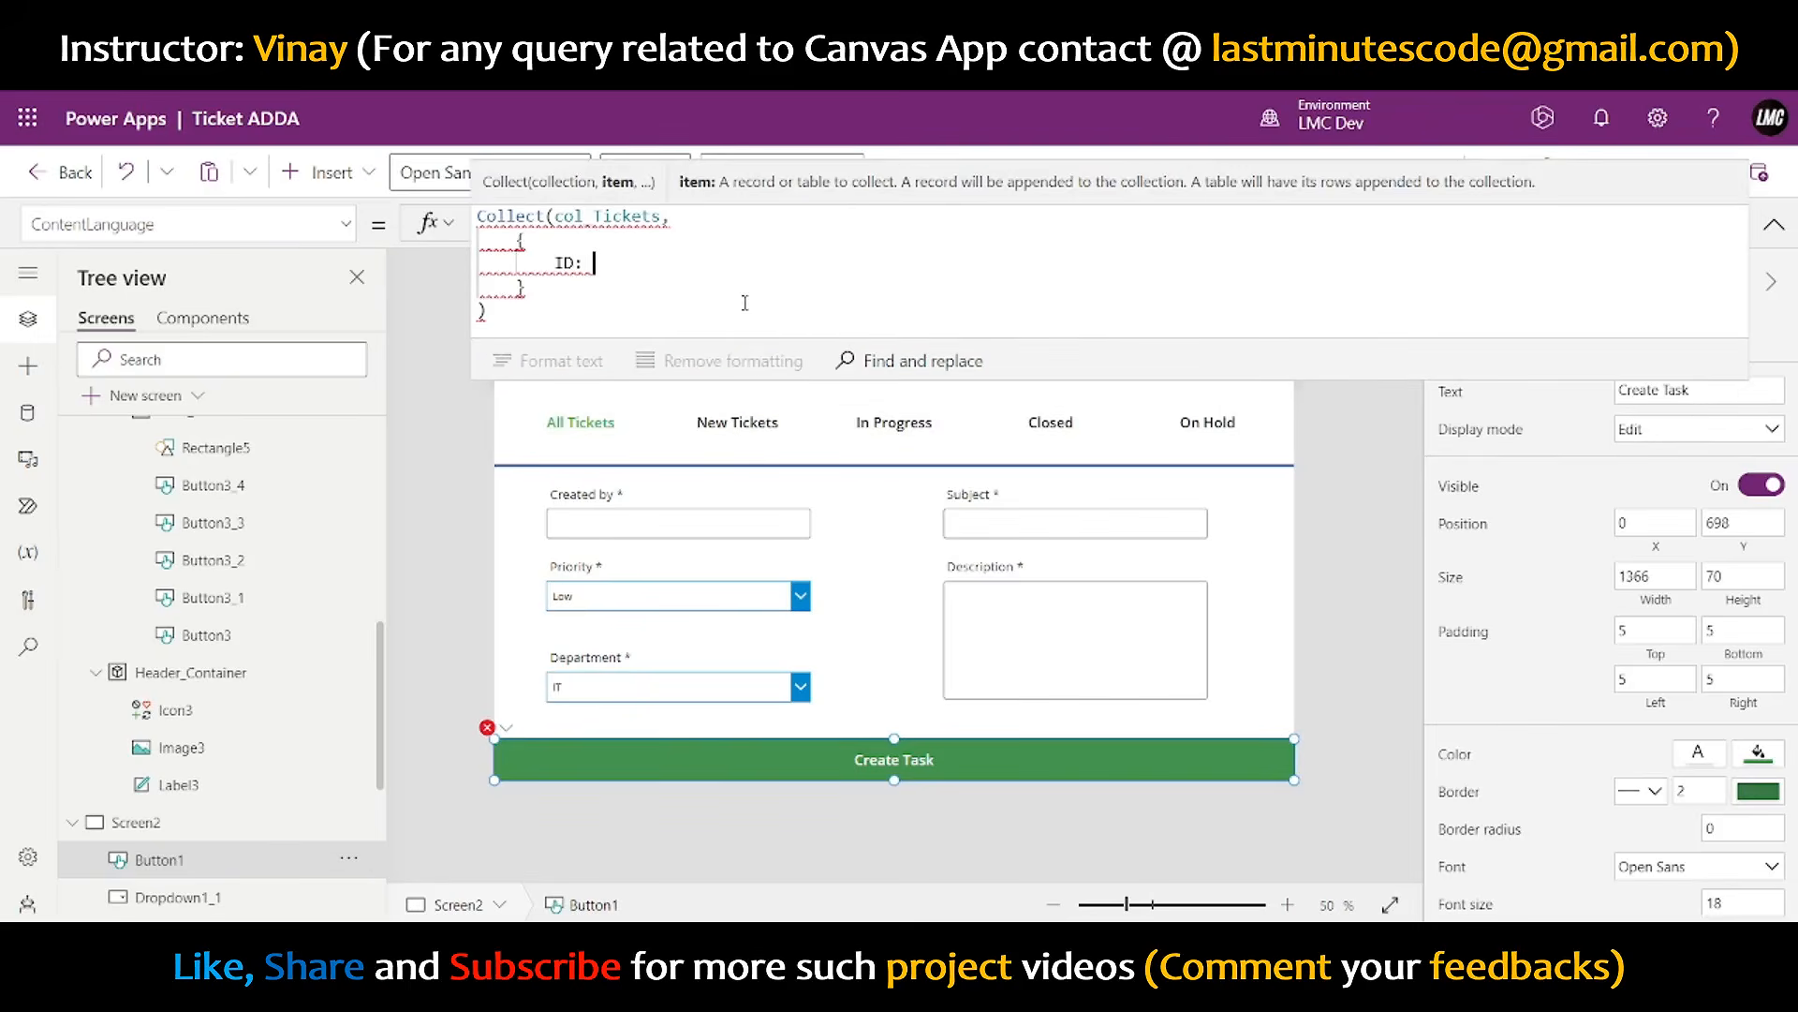
{"action": "type", "text": "Last(col"}
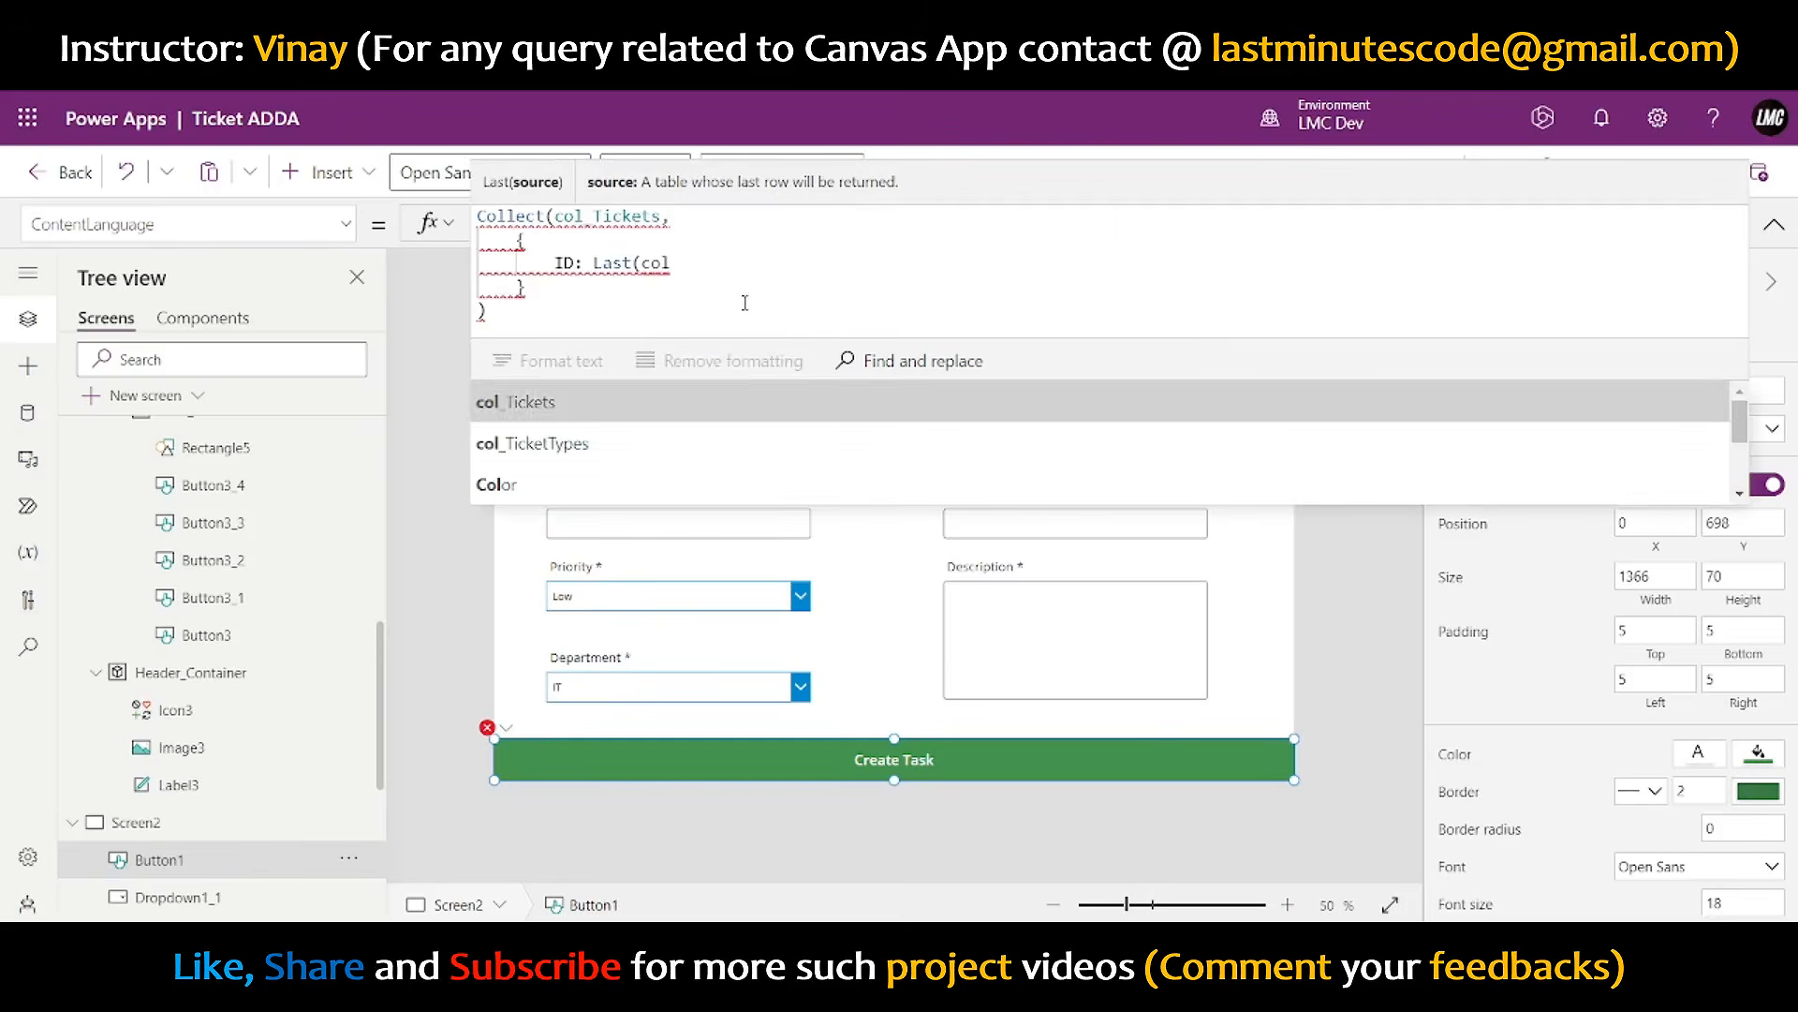
{"action": "key", "text": "Tab"}
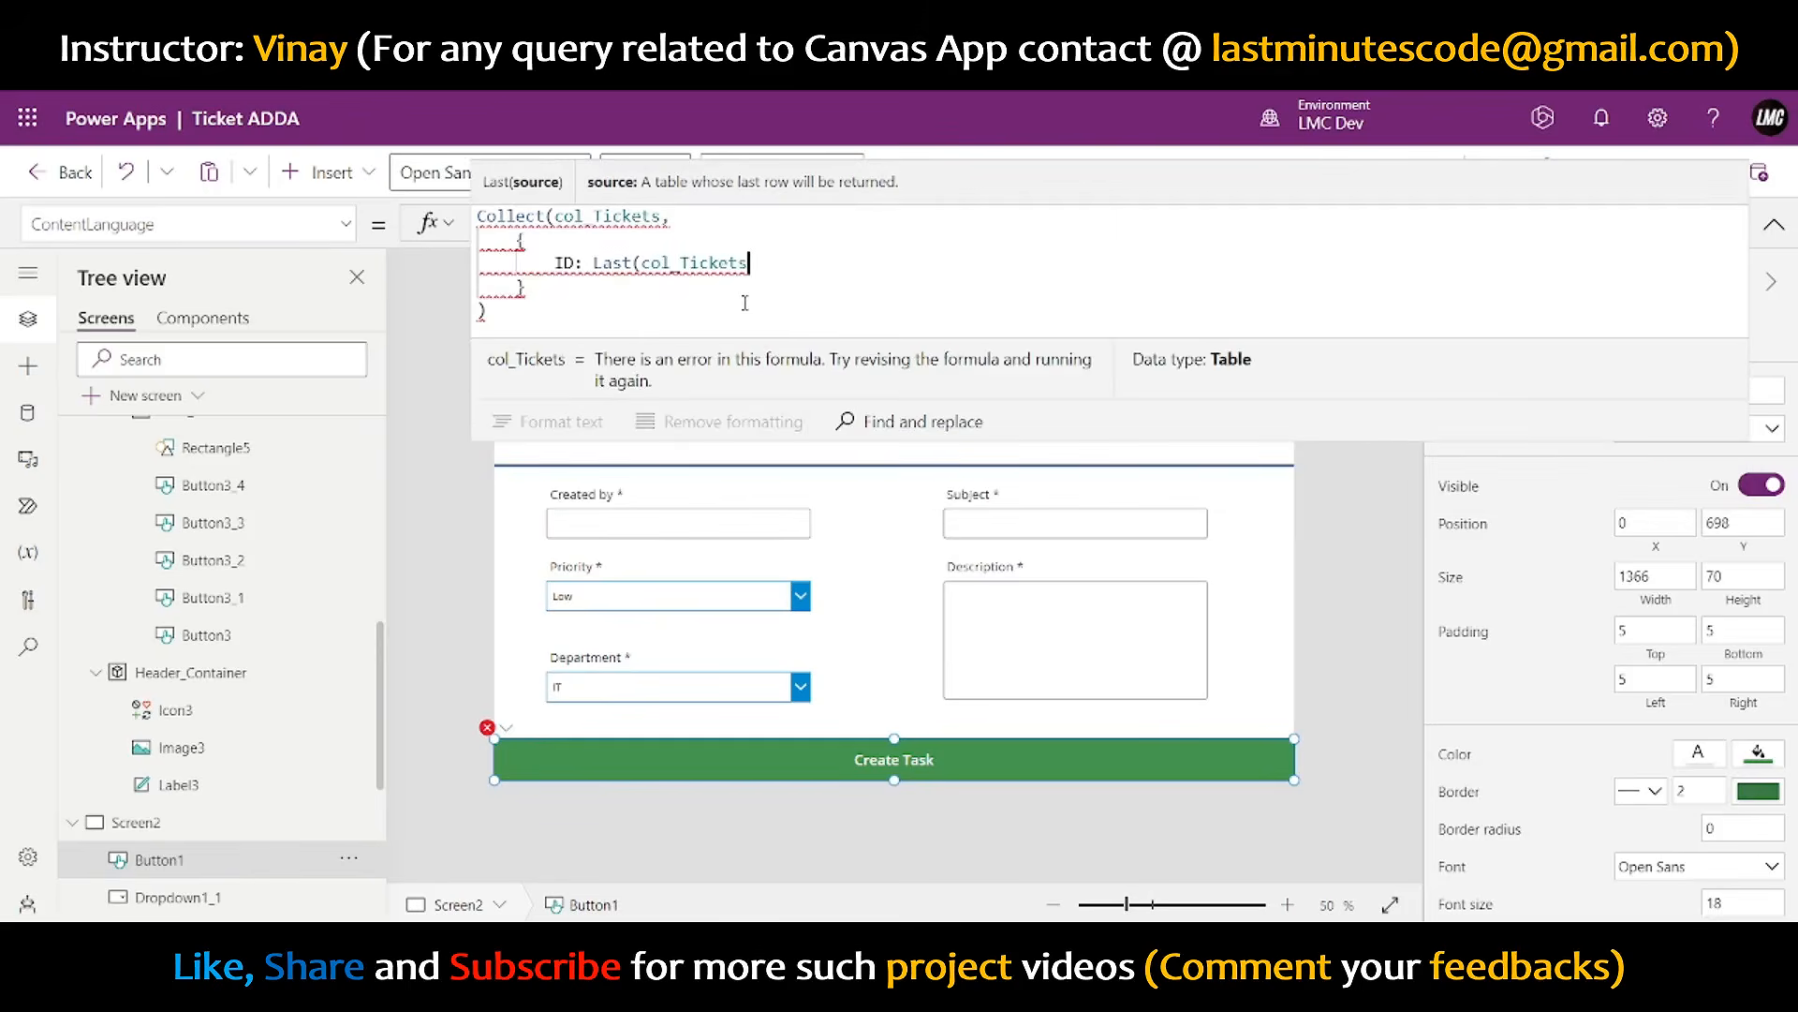
{"action": "type", "text": ")."}
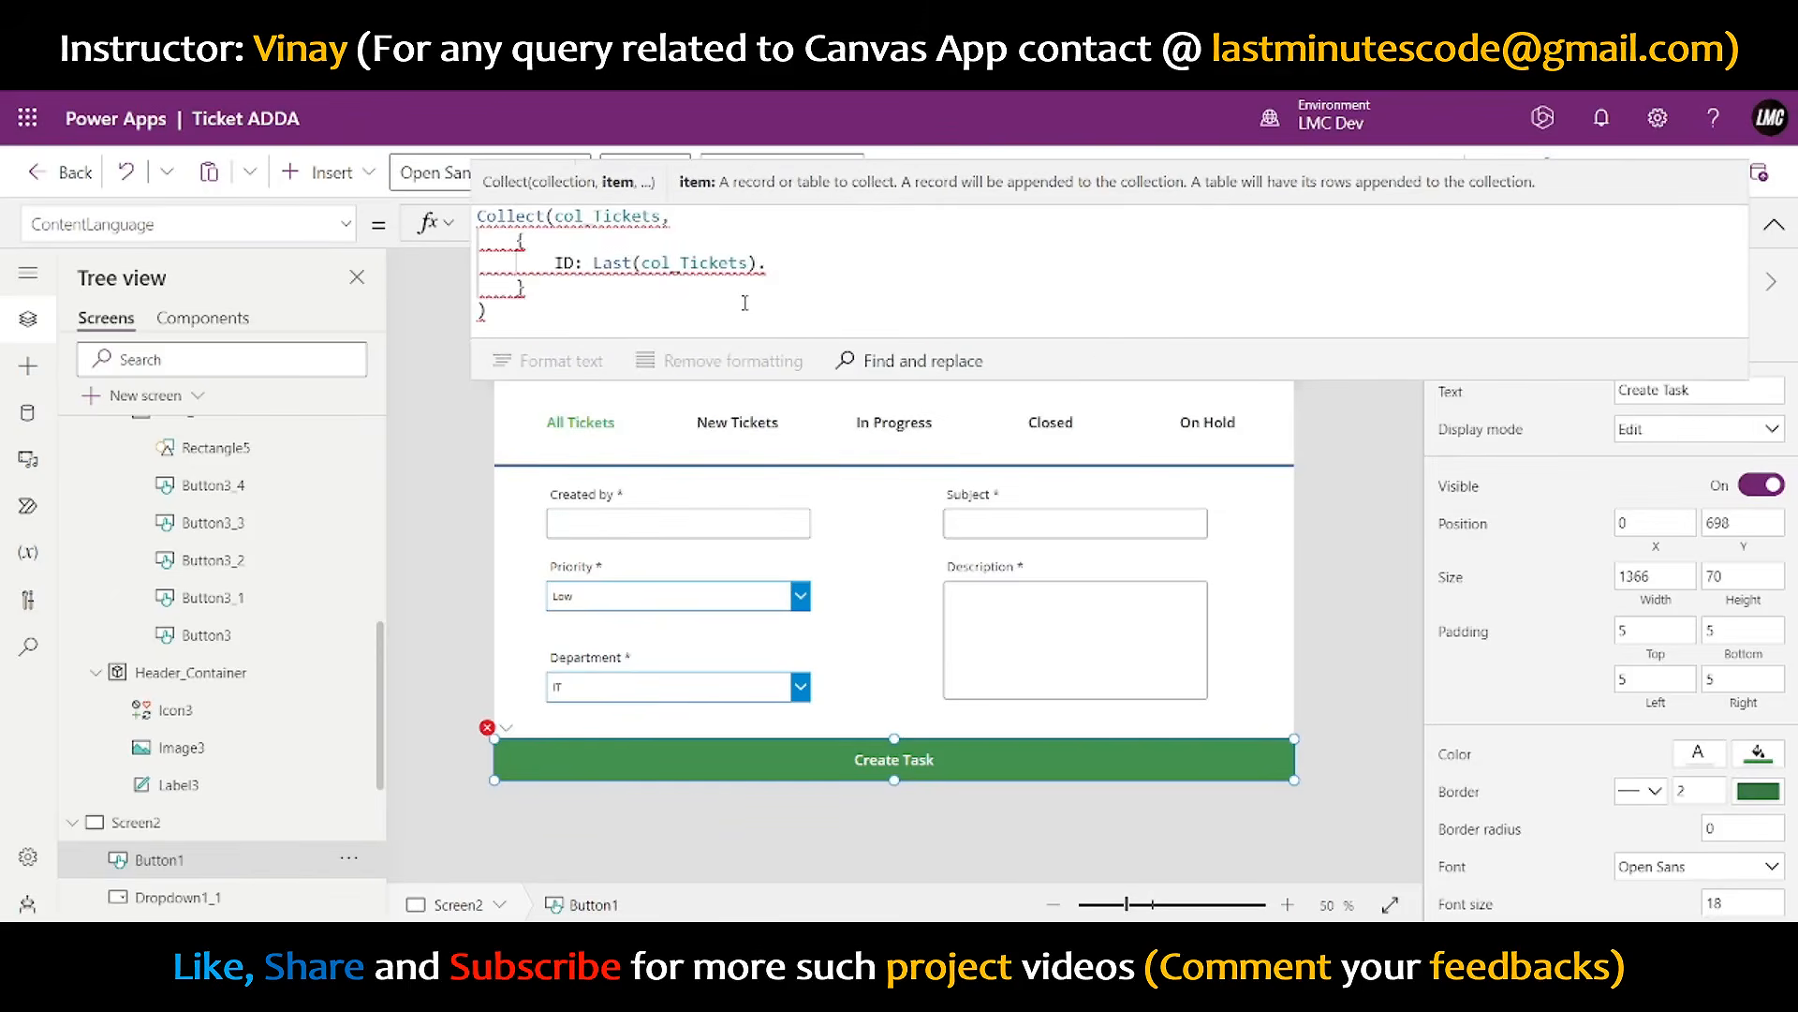
{"action": "type", "text": "ID"}
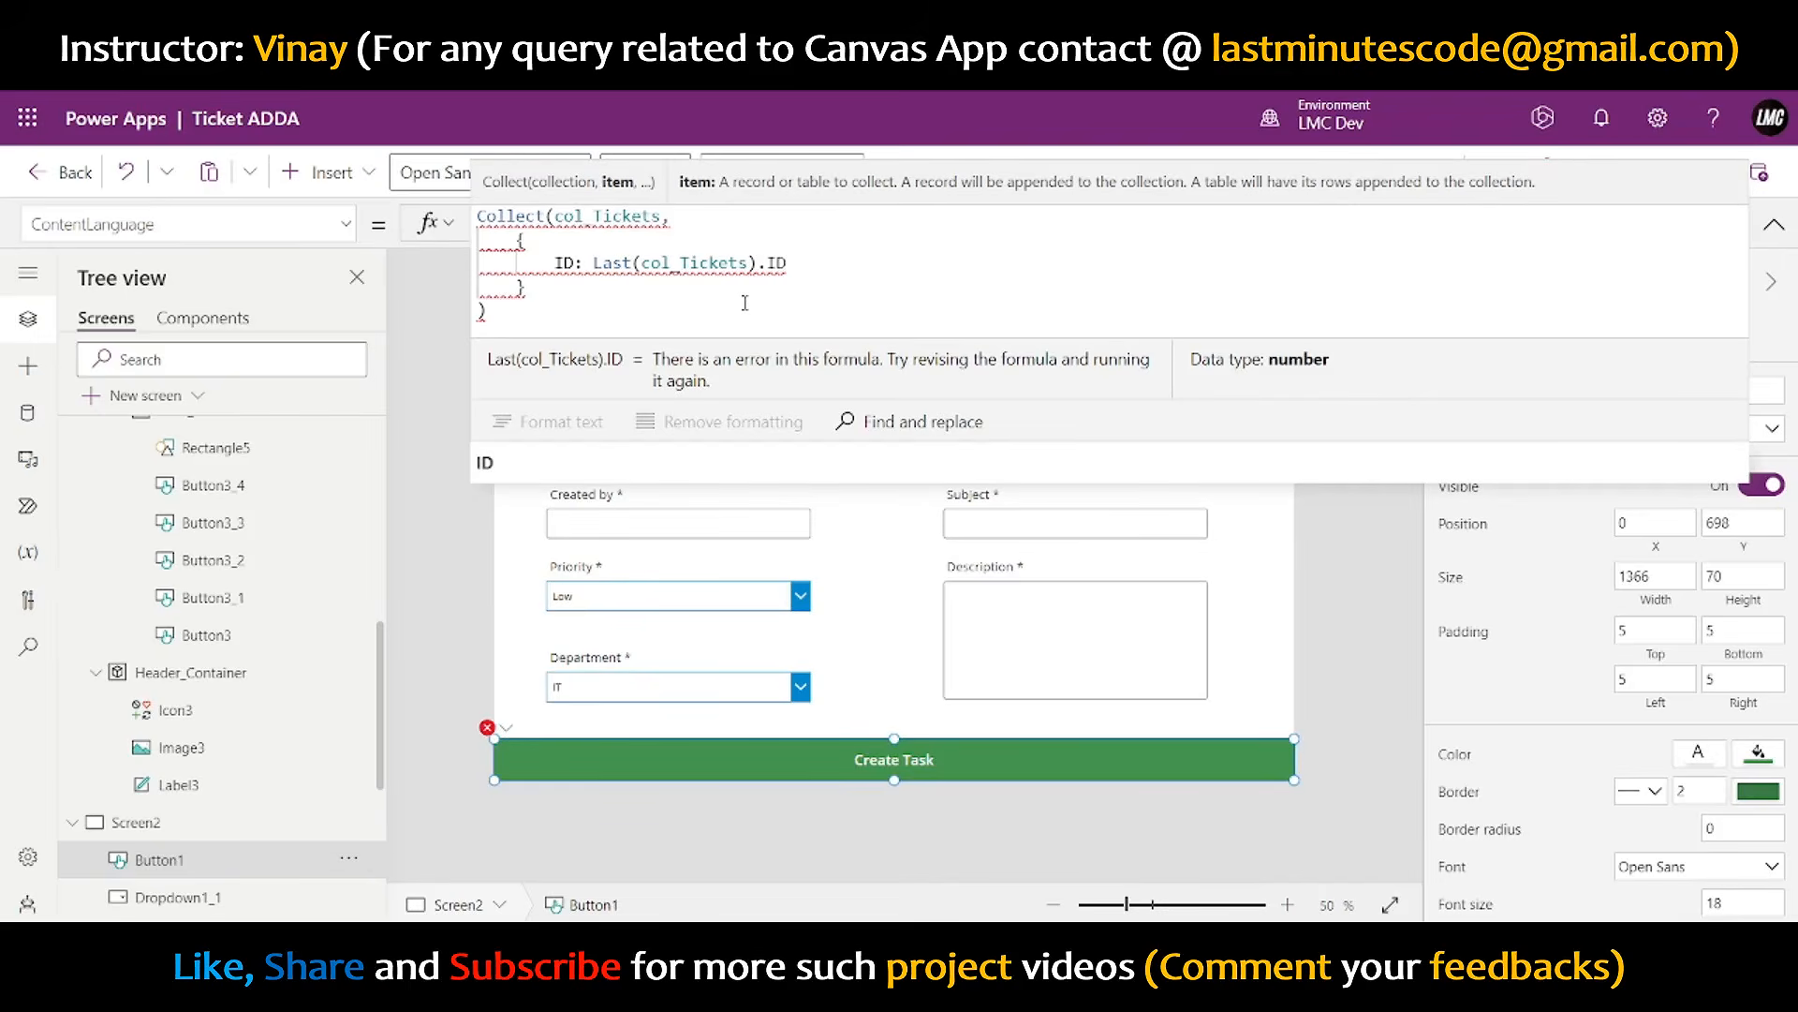
{"action": "left_click", "coordinate": [631, 459]}
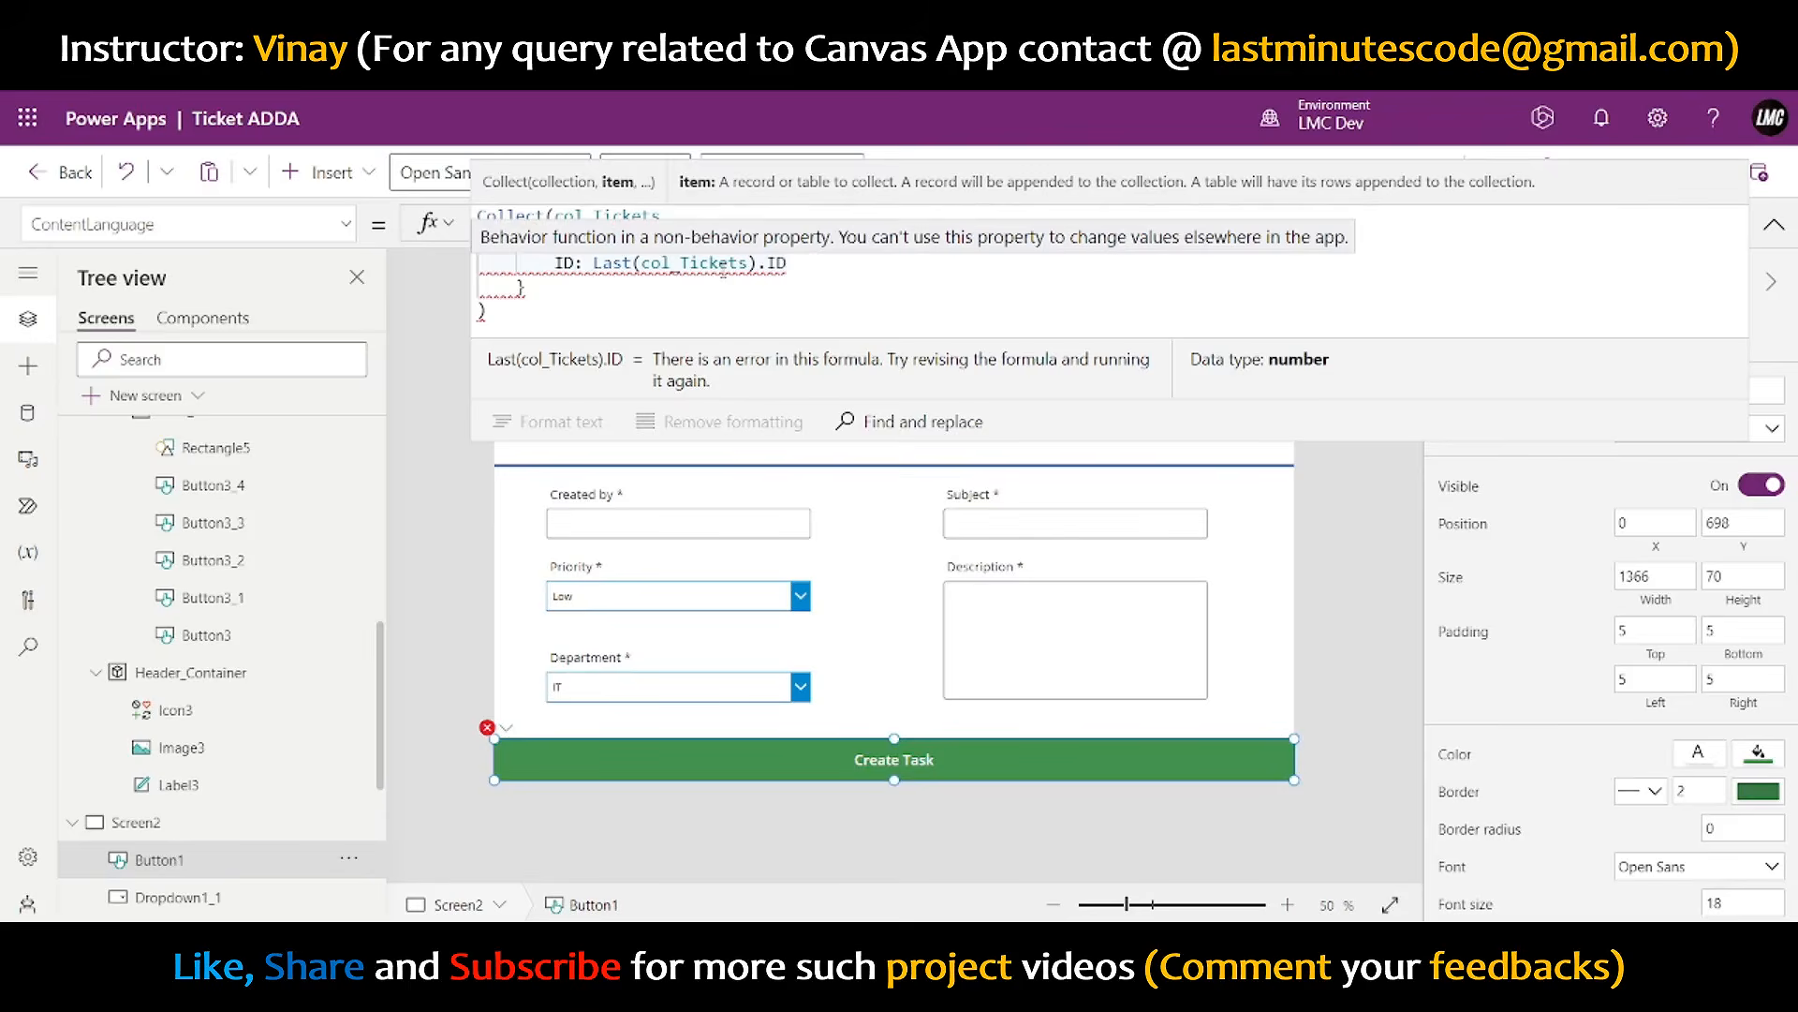
- Try 3, "1" and 1 as the ID value, and remove the ID field from the record
{"action": "left_click_drag", "start_coordinate": [788, 263], "coordinate": [595, 264]}
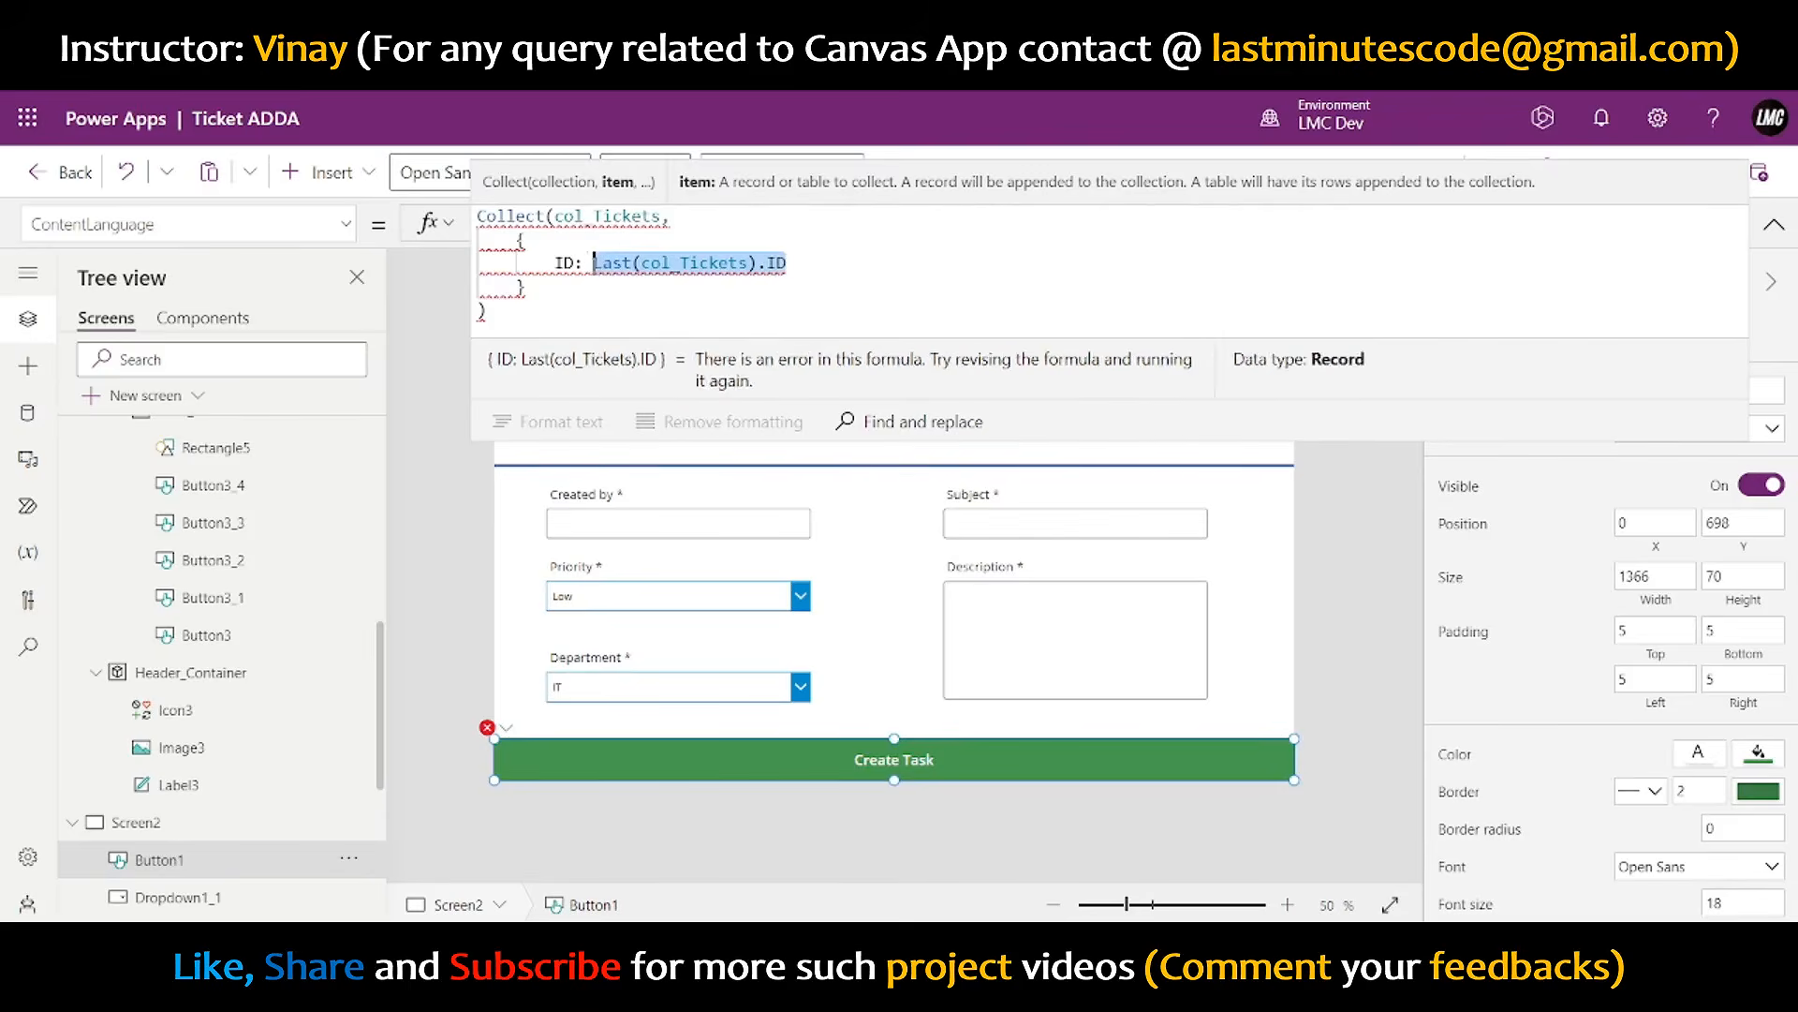
{"action": "type", "text": "3"}
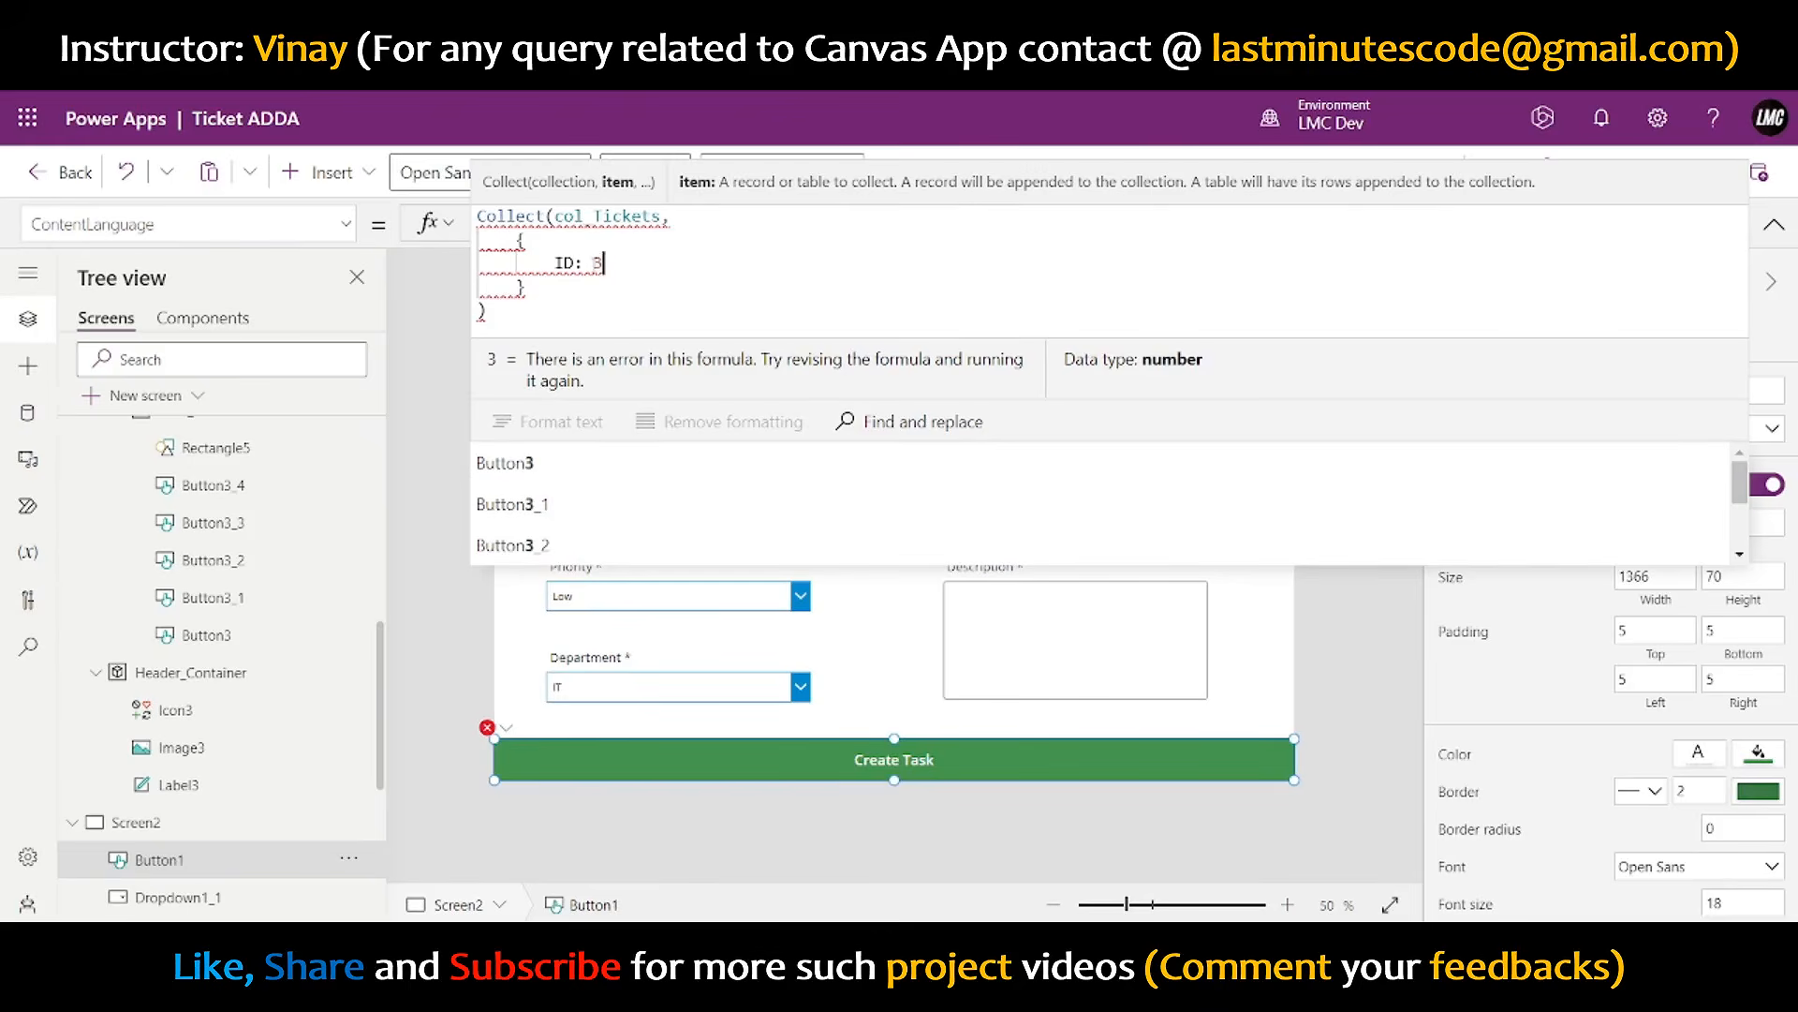
{"action": "key", "text": "BackSpace"}
{"action": "type", "text": "\"1\""}
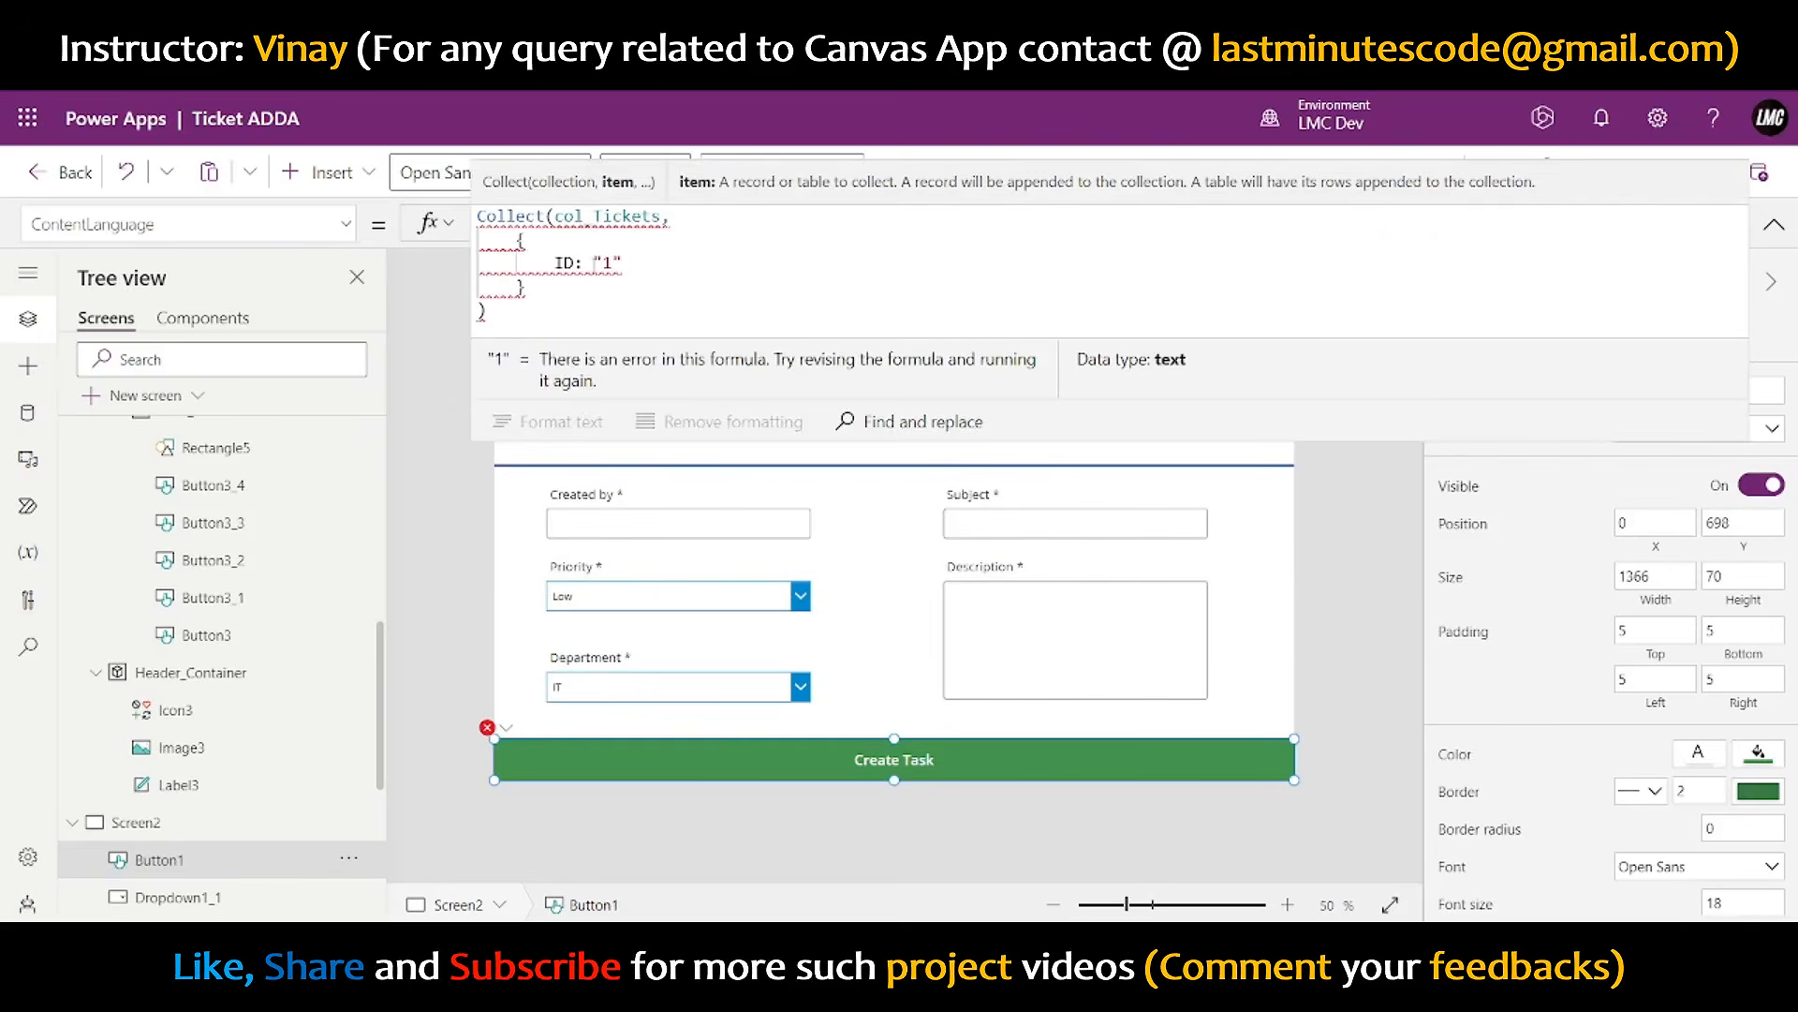
{"action": "key", "text": "BackSpace"}
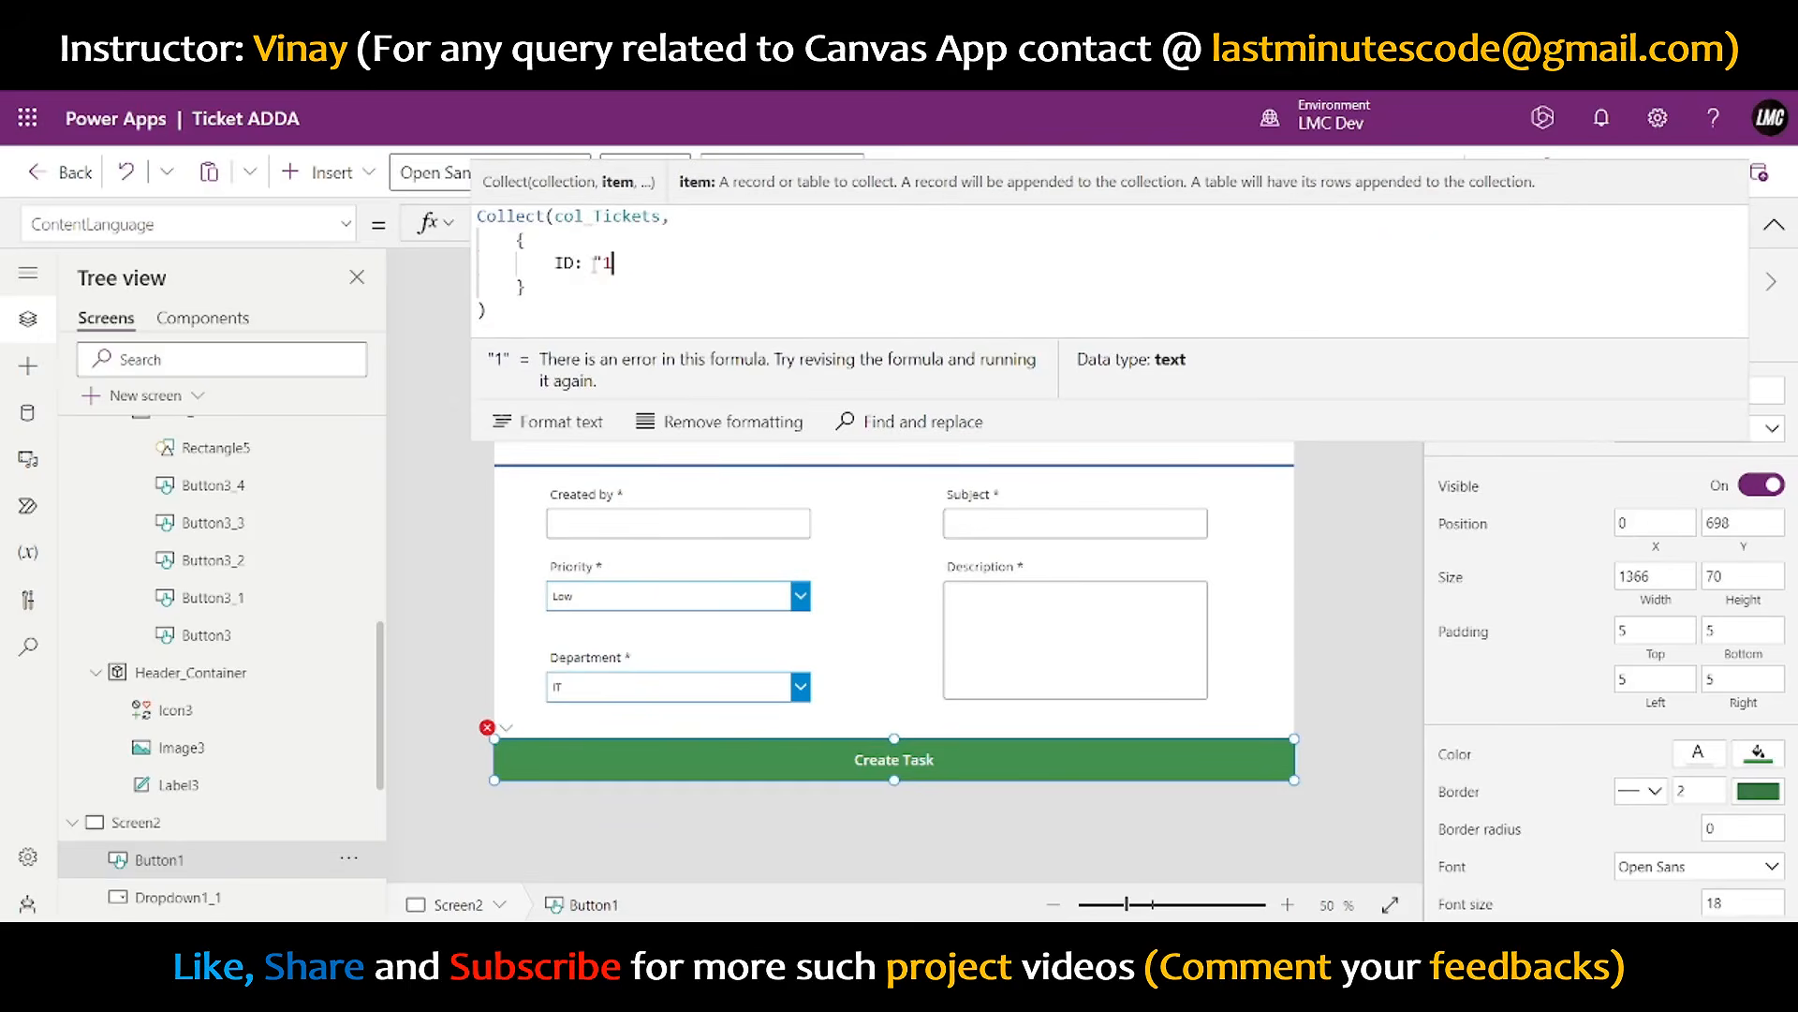
{"action": "key", "text": "BackSpace"}
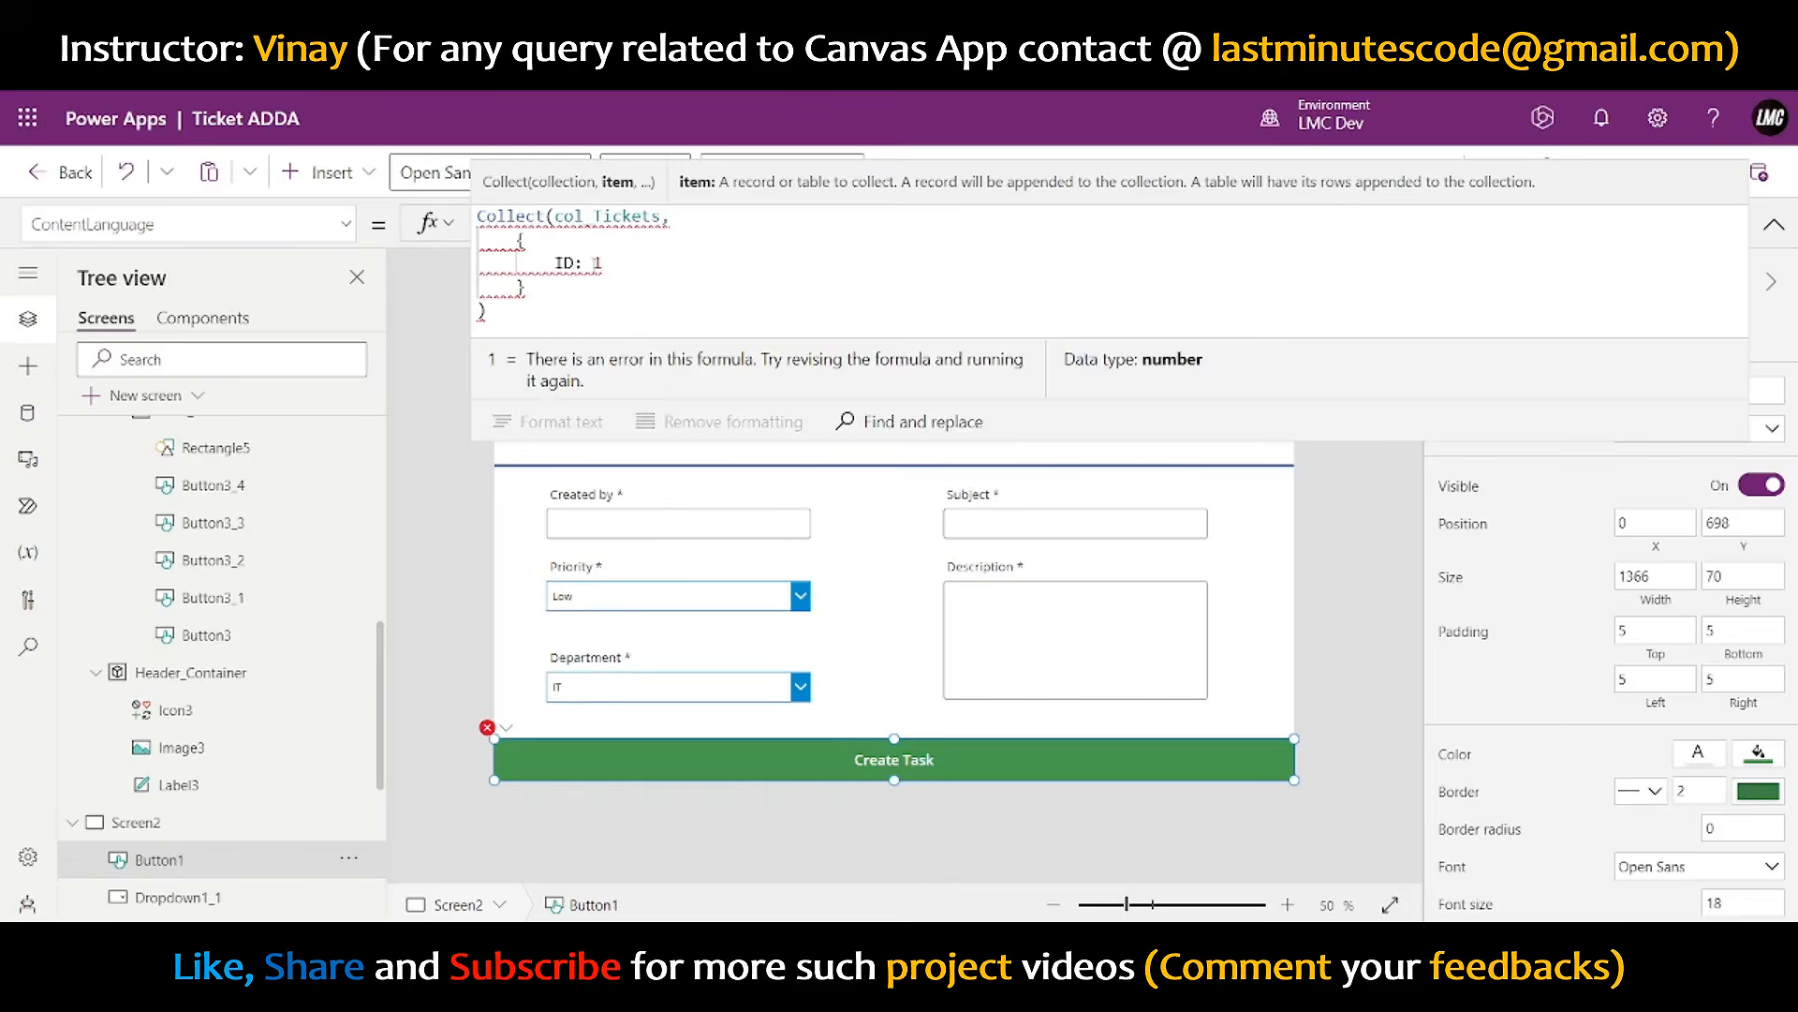
{"action": "left_click_drag", "start_coordinate": [615, 263], "coordinate": [554, 263]}
{"action": "key", "text": "BackSpace"}
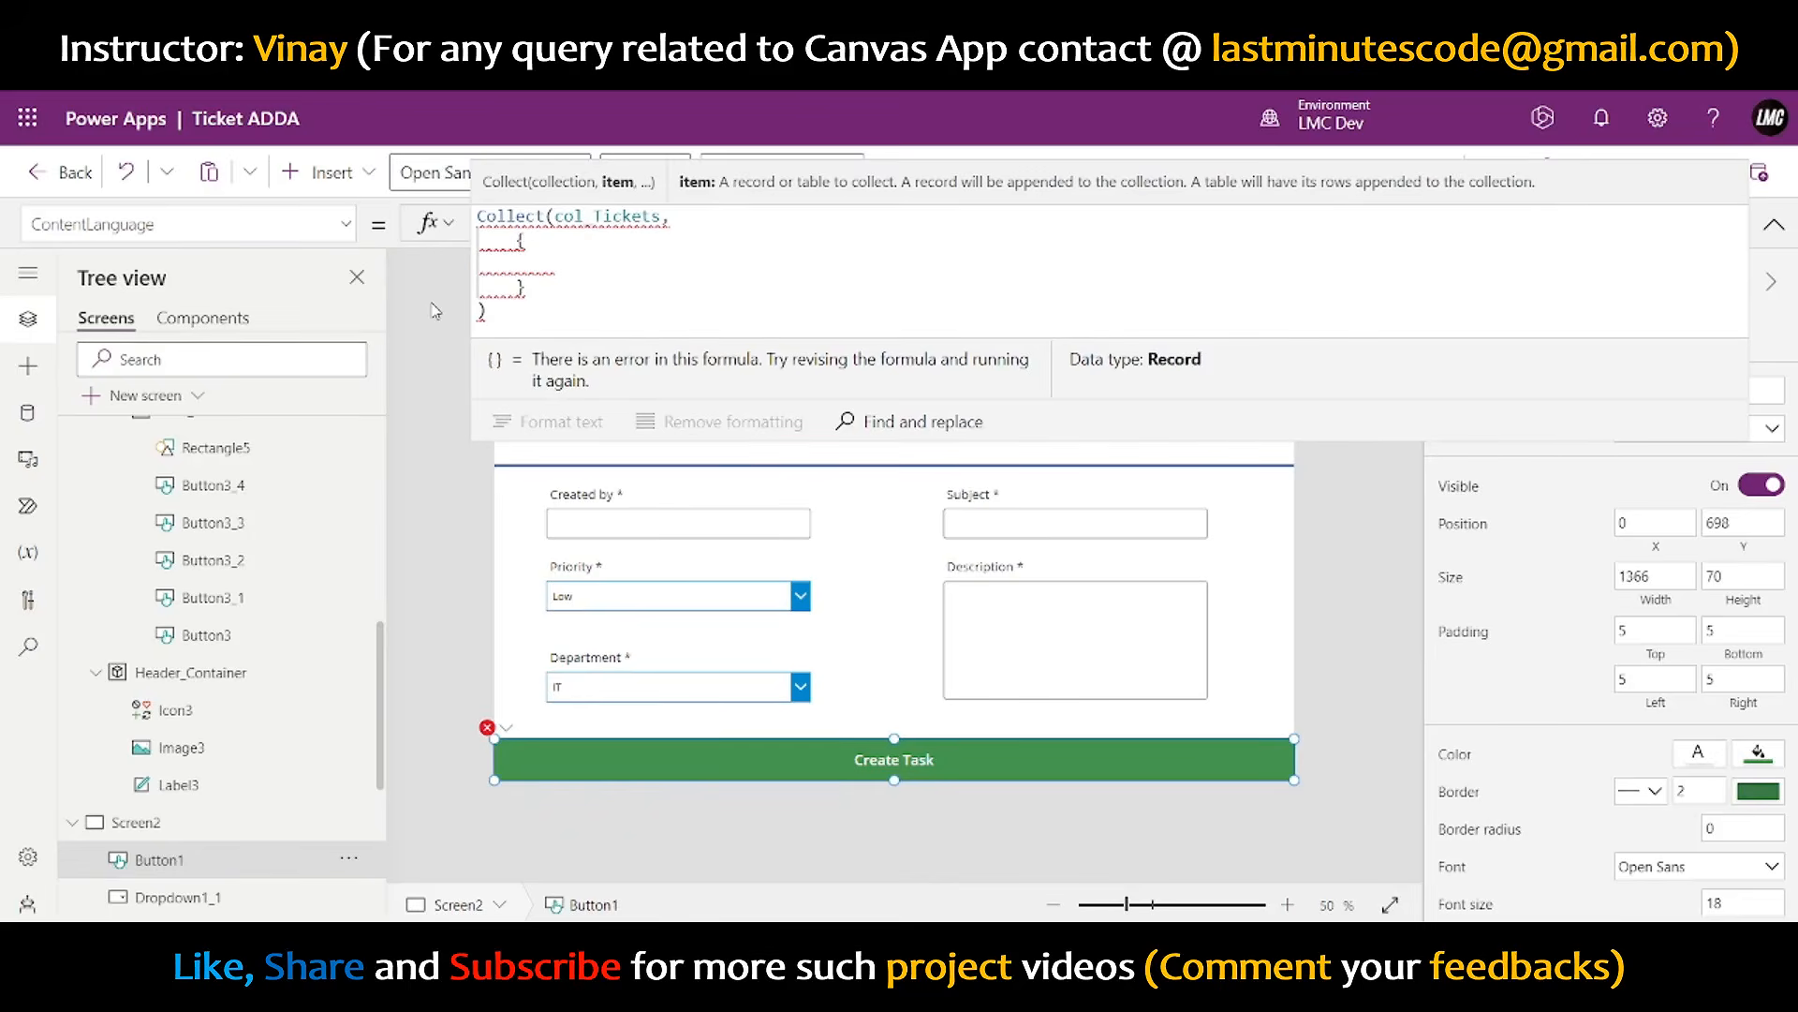
- Copy the Collect formula from the Create Task button's ContentLanguage property and clear that property
{"action": "left_click", "coordinate": [166, 222]}
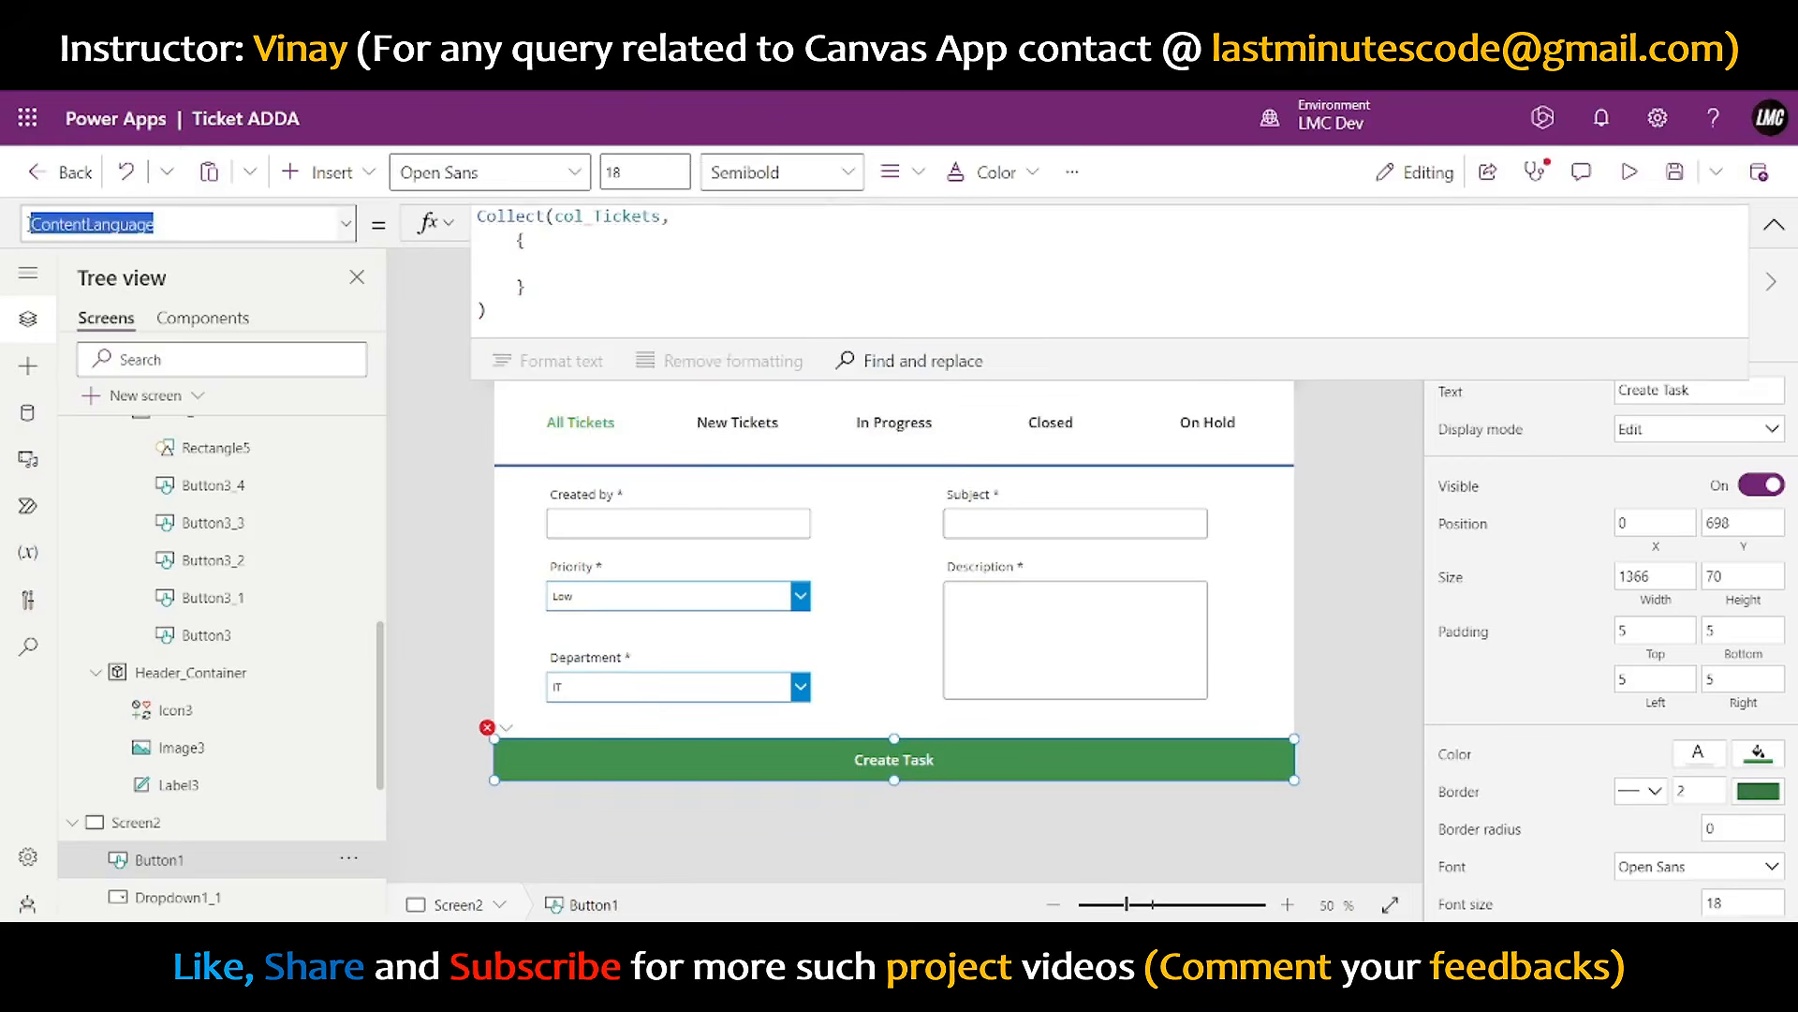
{"action": "left_click", "coordinate": [599, 244]}
{"action": "key", "text": "ctrl+a"}
{"action": "key", "text": "ctrl+c"}
{"action": "key", "text": "Delete"}
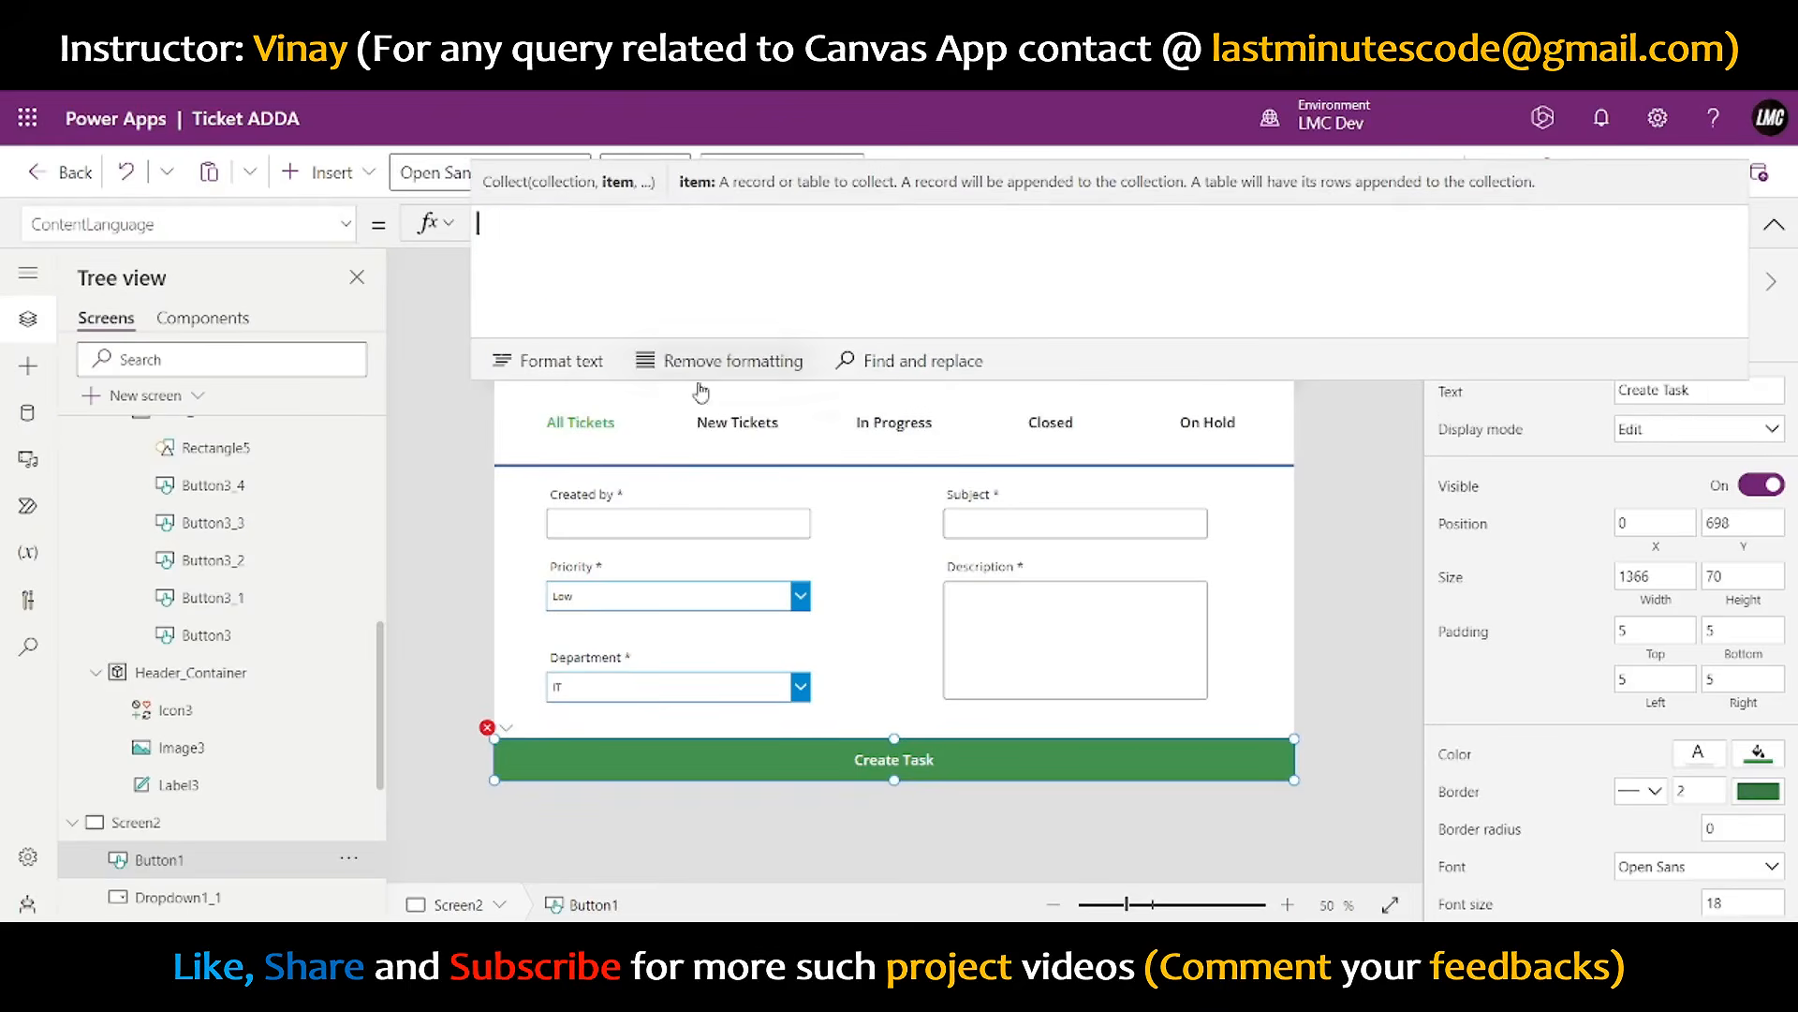
- Replace the Create Task button's OnSelect formula with the copied Collect call on col_Tickets
{"action": "left_click", "coordinate": [344, 226]}
{"action": "scroll", "coordinate": [137, 536], "scroll_direction": "down", "scroll_amount": 10}
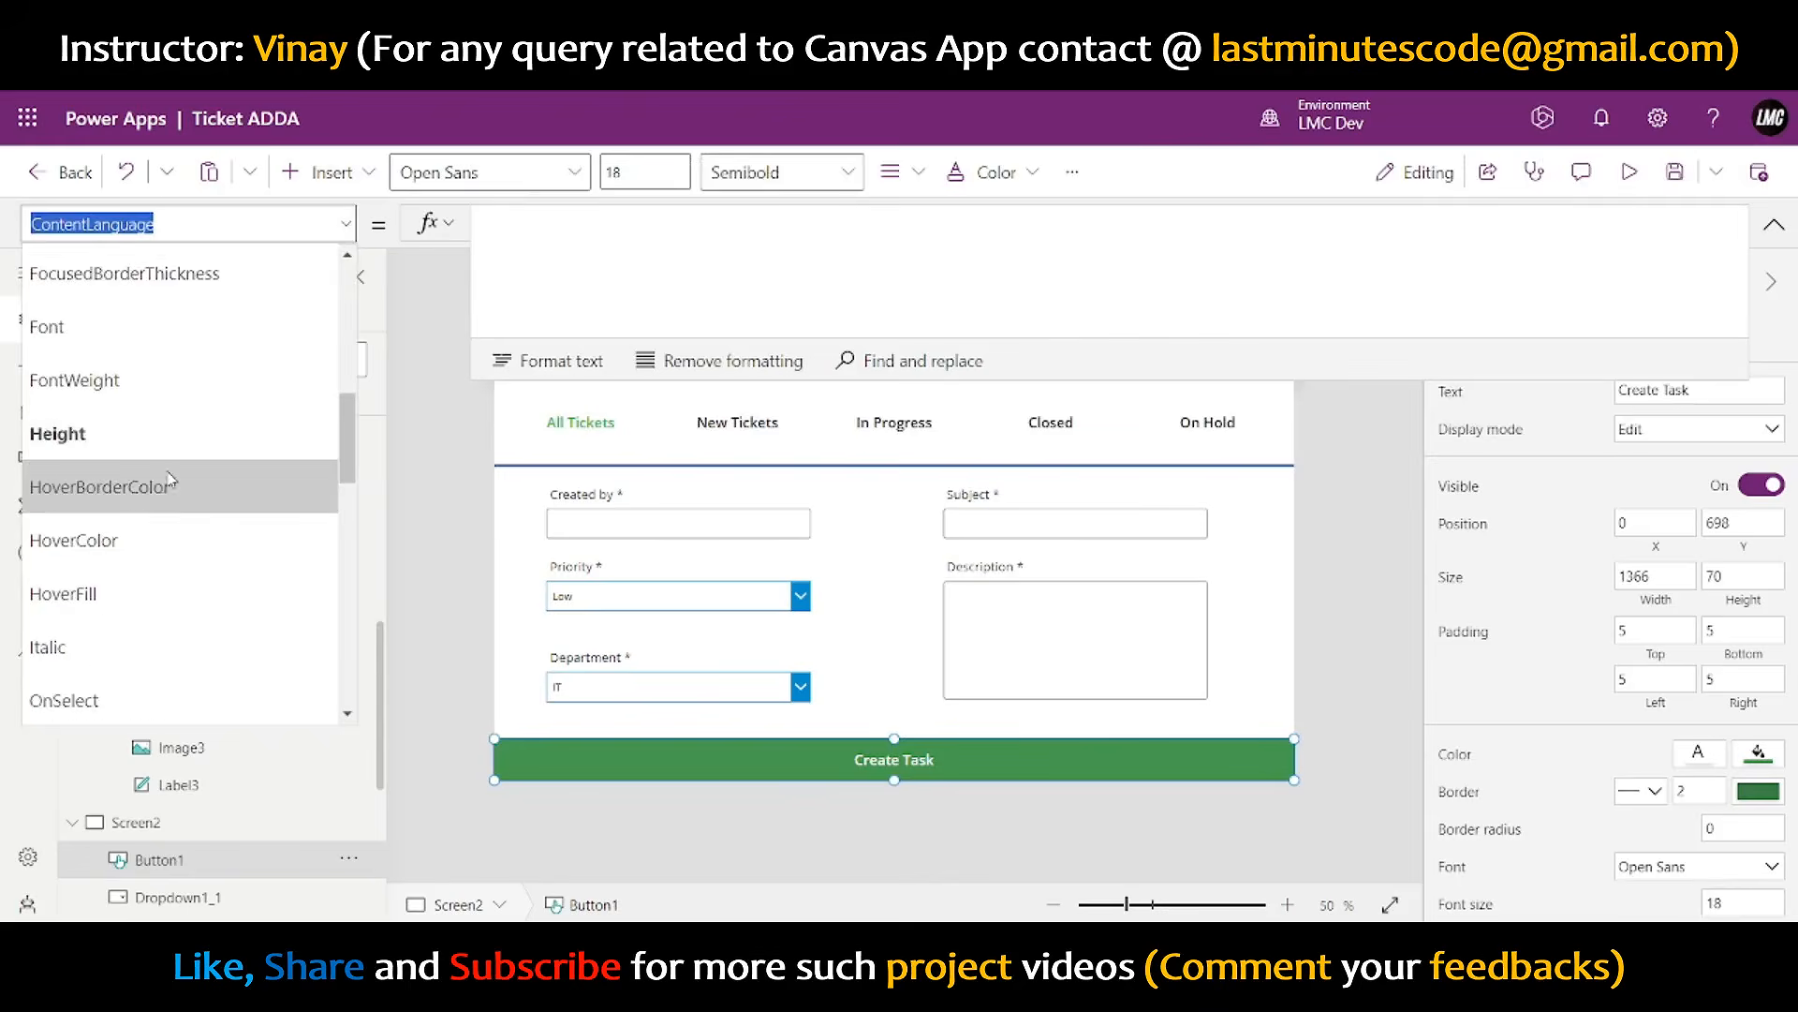
{"action": "scroll", "coordinate": [138, 536], "scroll_direction": "down", "scroll_amount": 5}
{"action": "scroll", "coordinate": [107, 462], "scroll_direction": "up", "scroll_amount": 6}
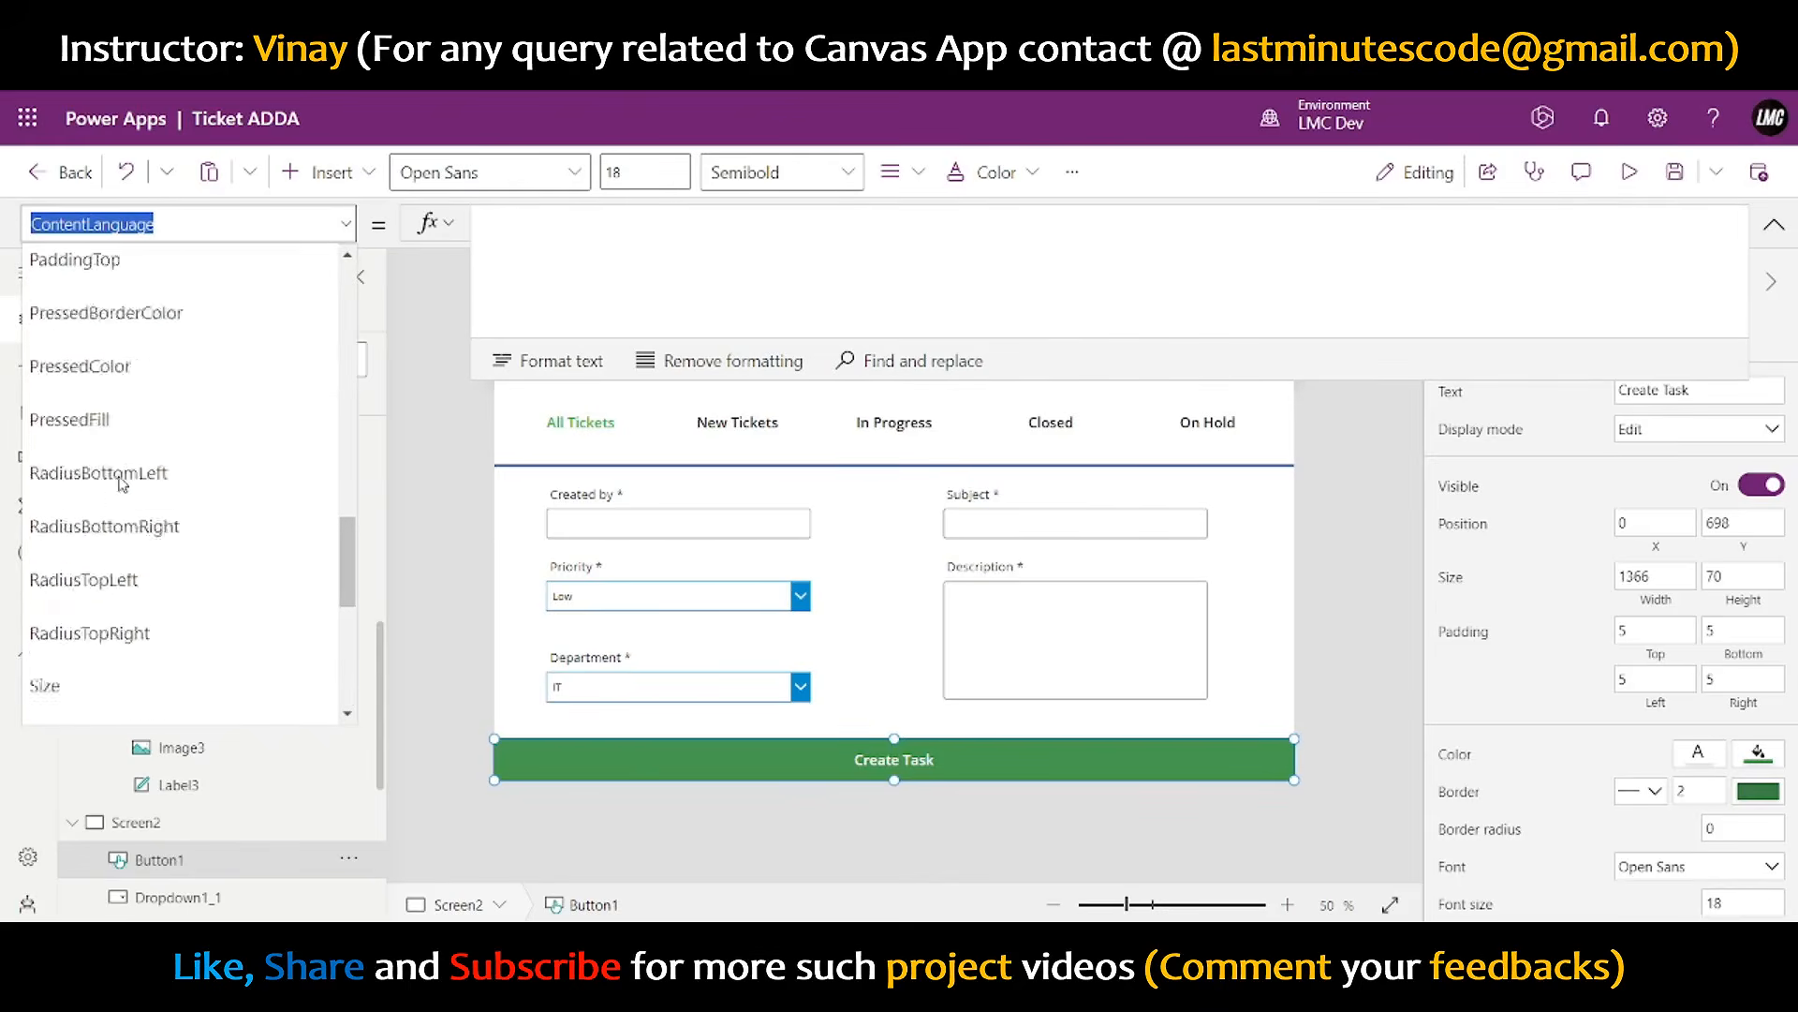
{"action": "scroll", "coordinate": [108, 462], "scroll_direction": "up", "scroll_amount": 3}
{"action": "left_click", "coordinate": [75, 401]}
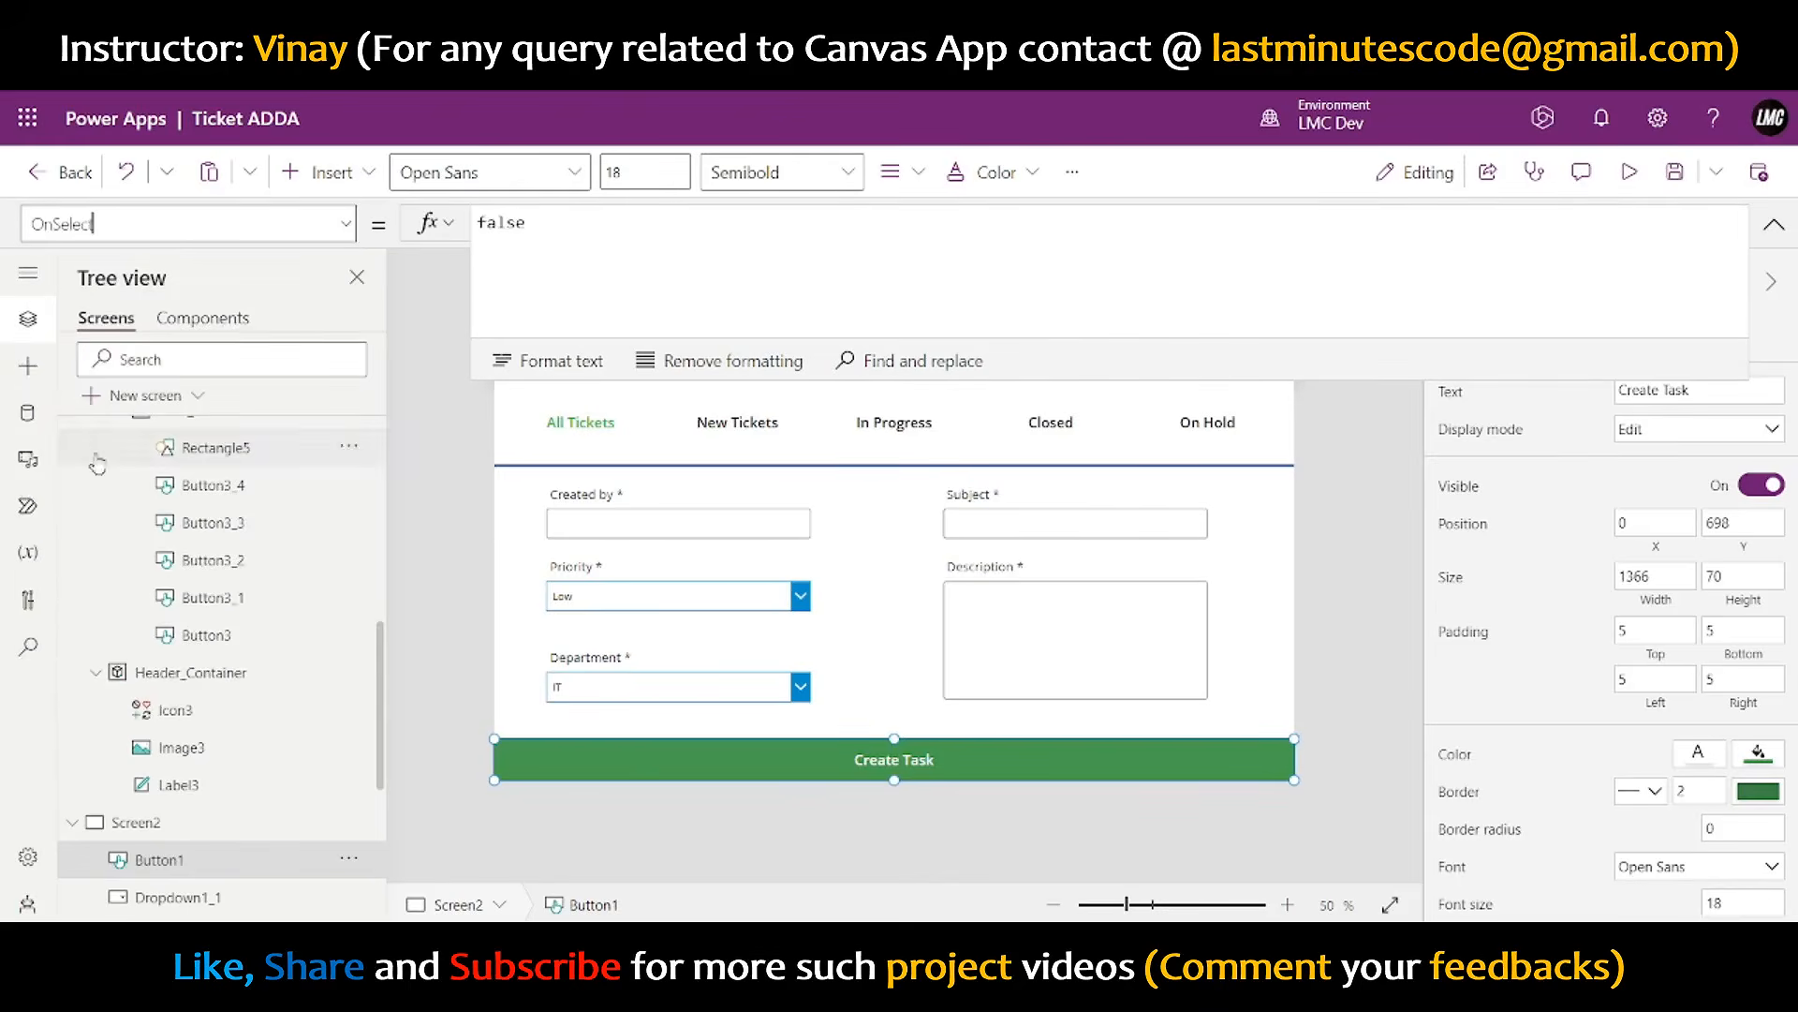
{"action": "left_click", "coordinate": [542, 244]}
{"action": "key", "text": "ctrl+a"}
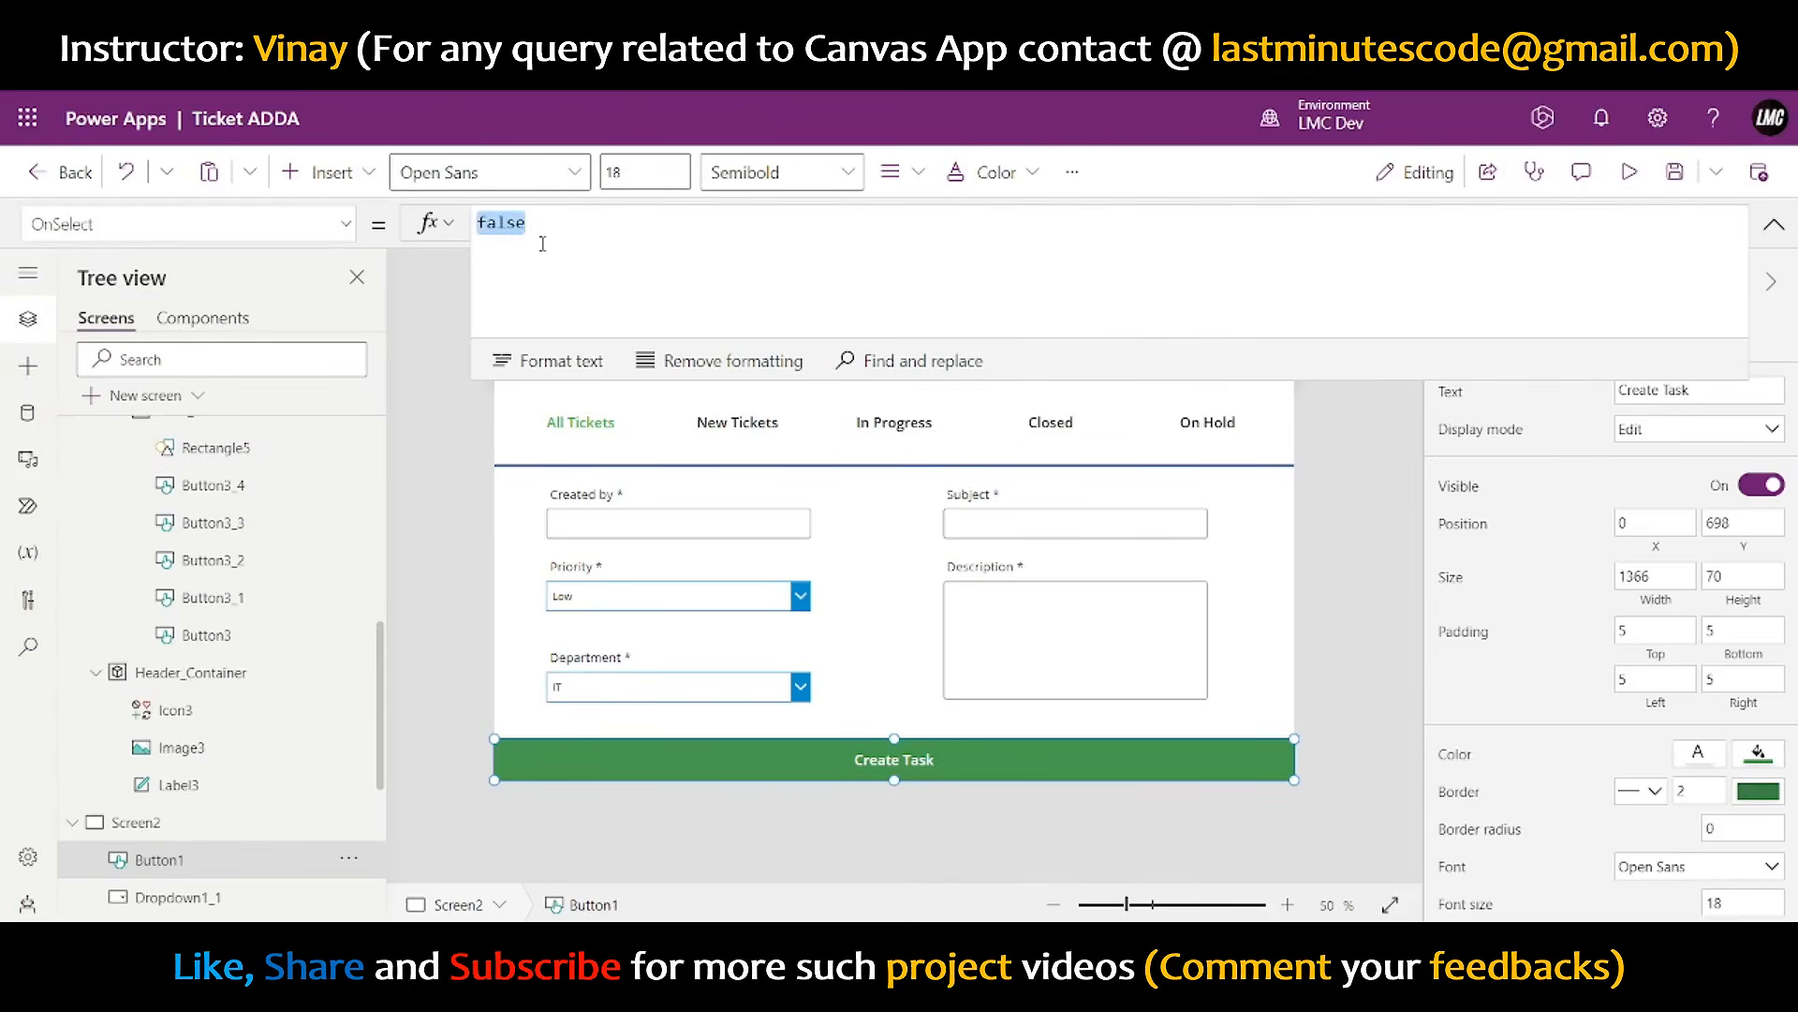
{"action": "key", "text": "ctrl+v"}
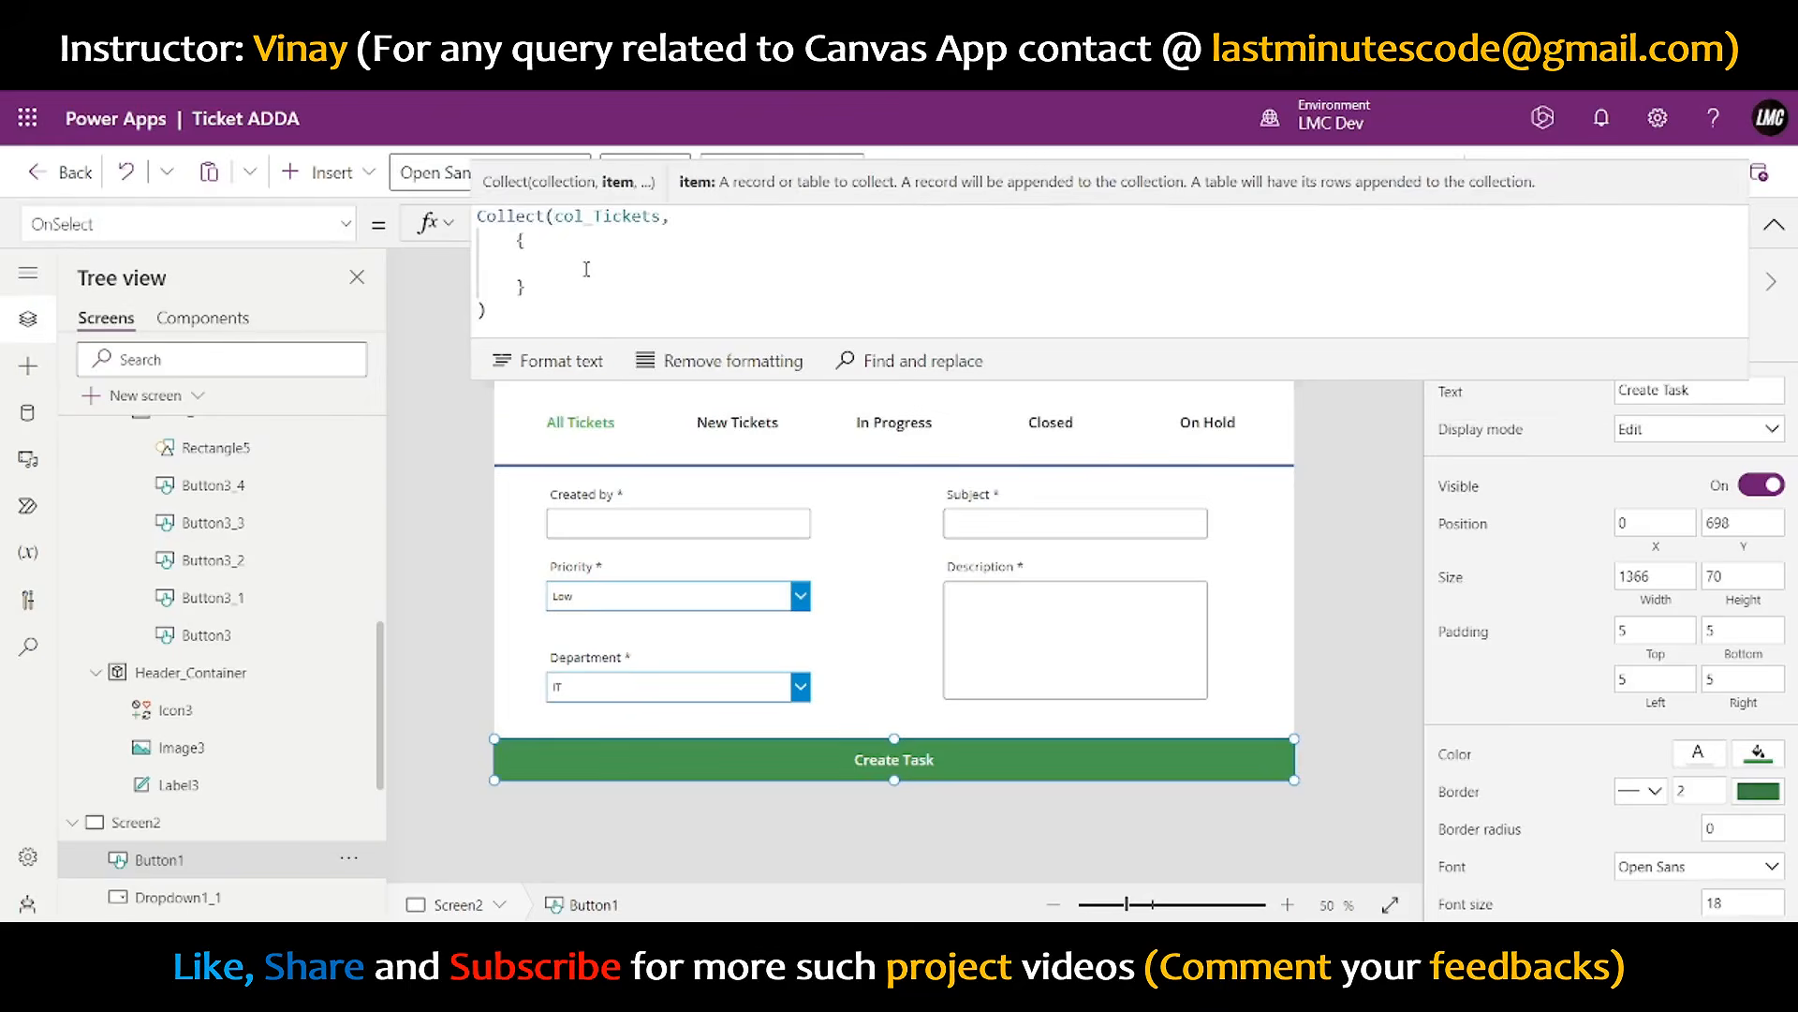
- Give the collected record an ID field with the value Last(col_Tickets).ID
{"action": "type", "text": "ID:"}
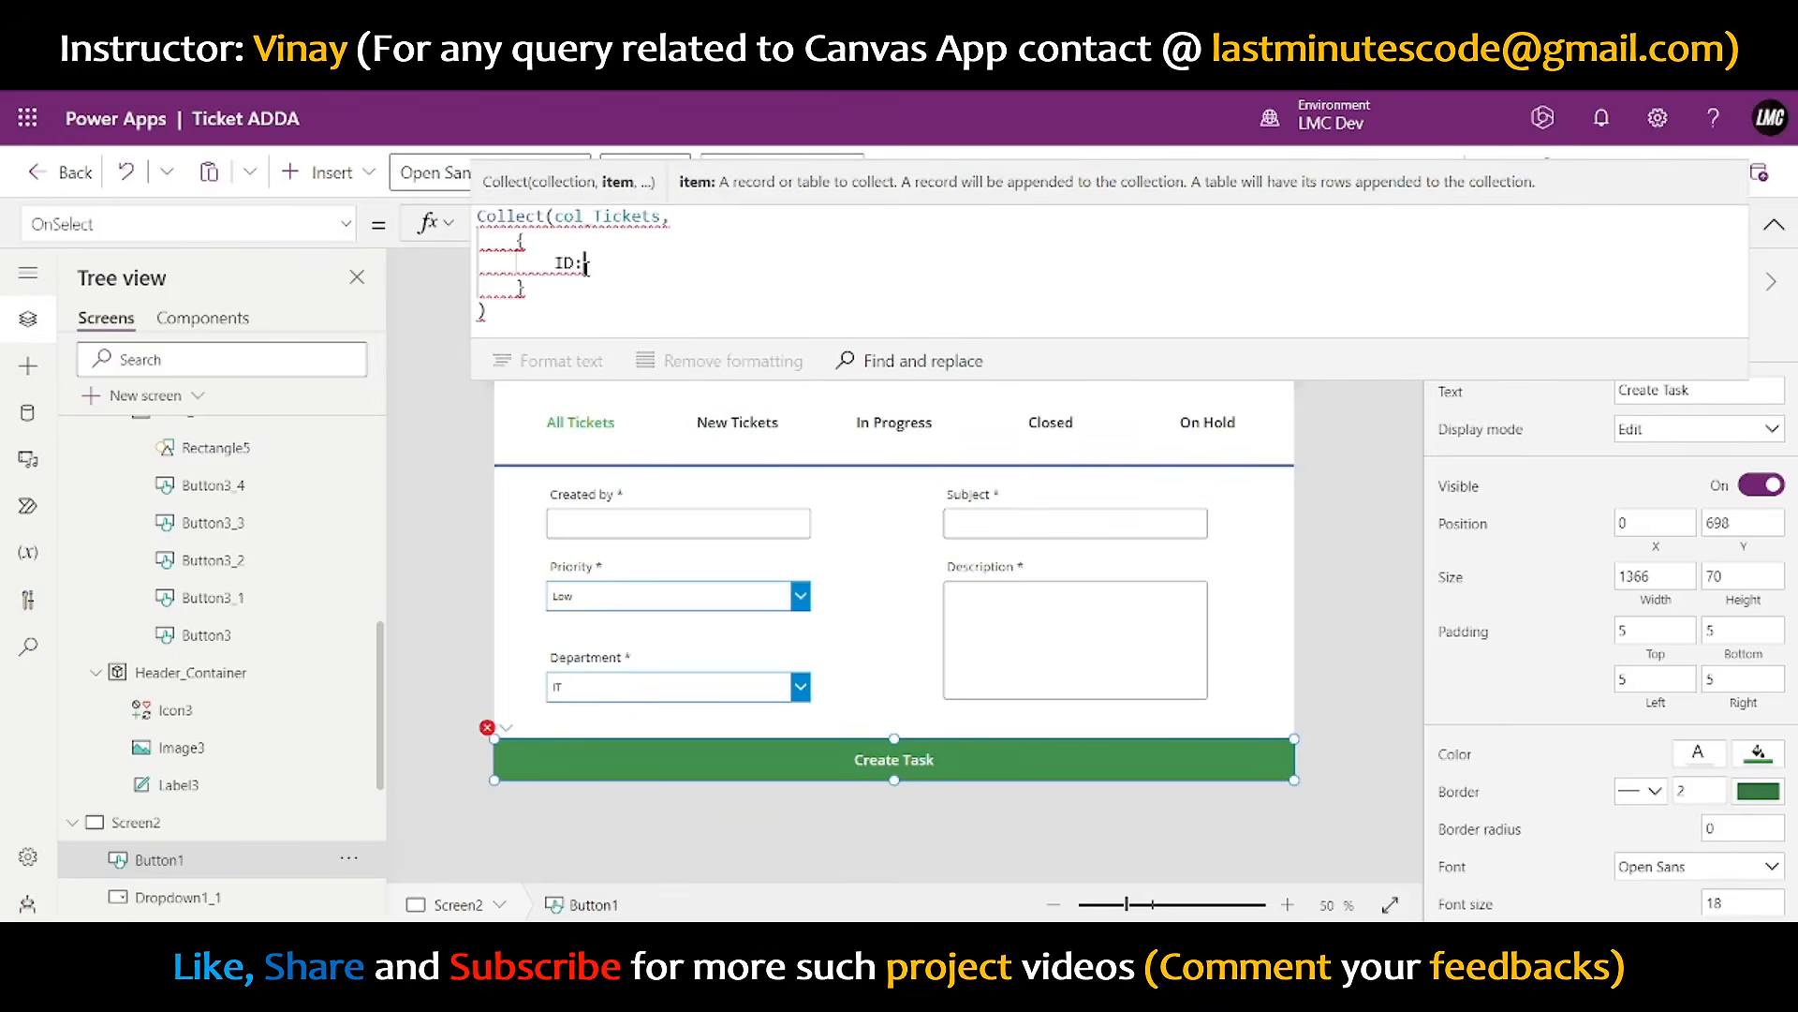
{"action": "type", "text": " Last("}
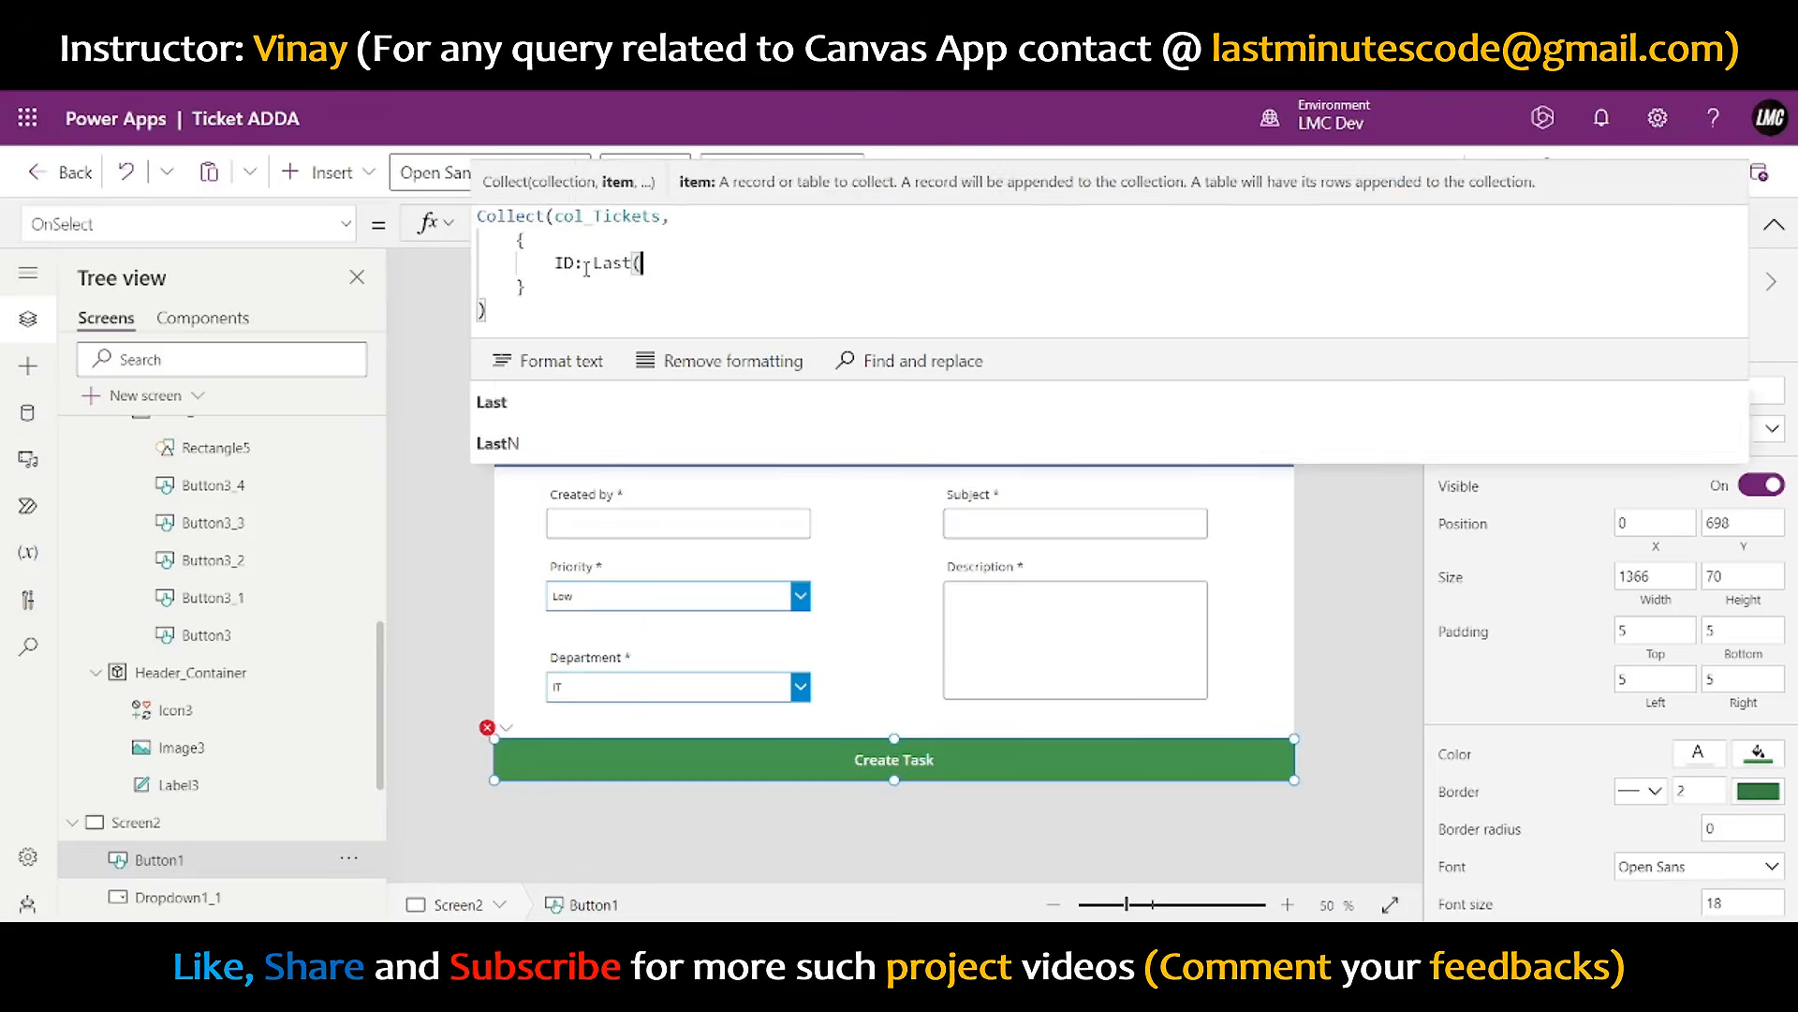
{"action": "type", "text": "ColT"}
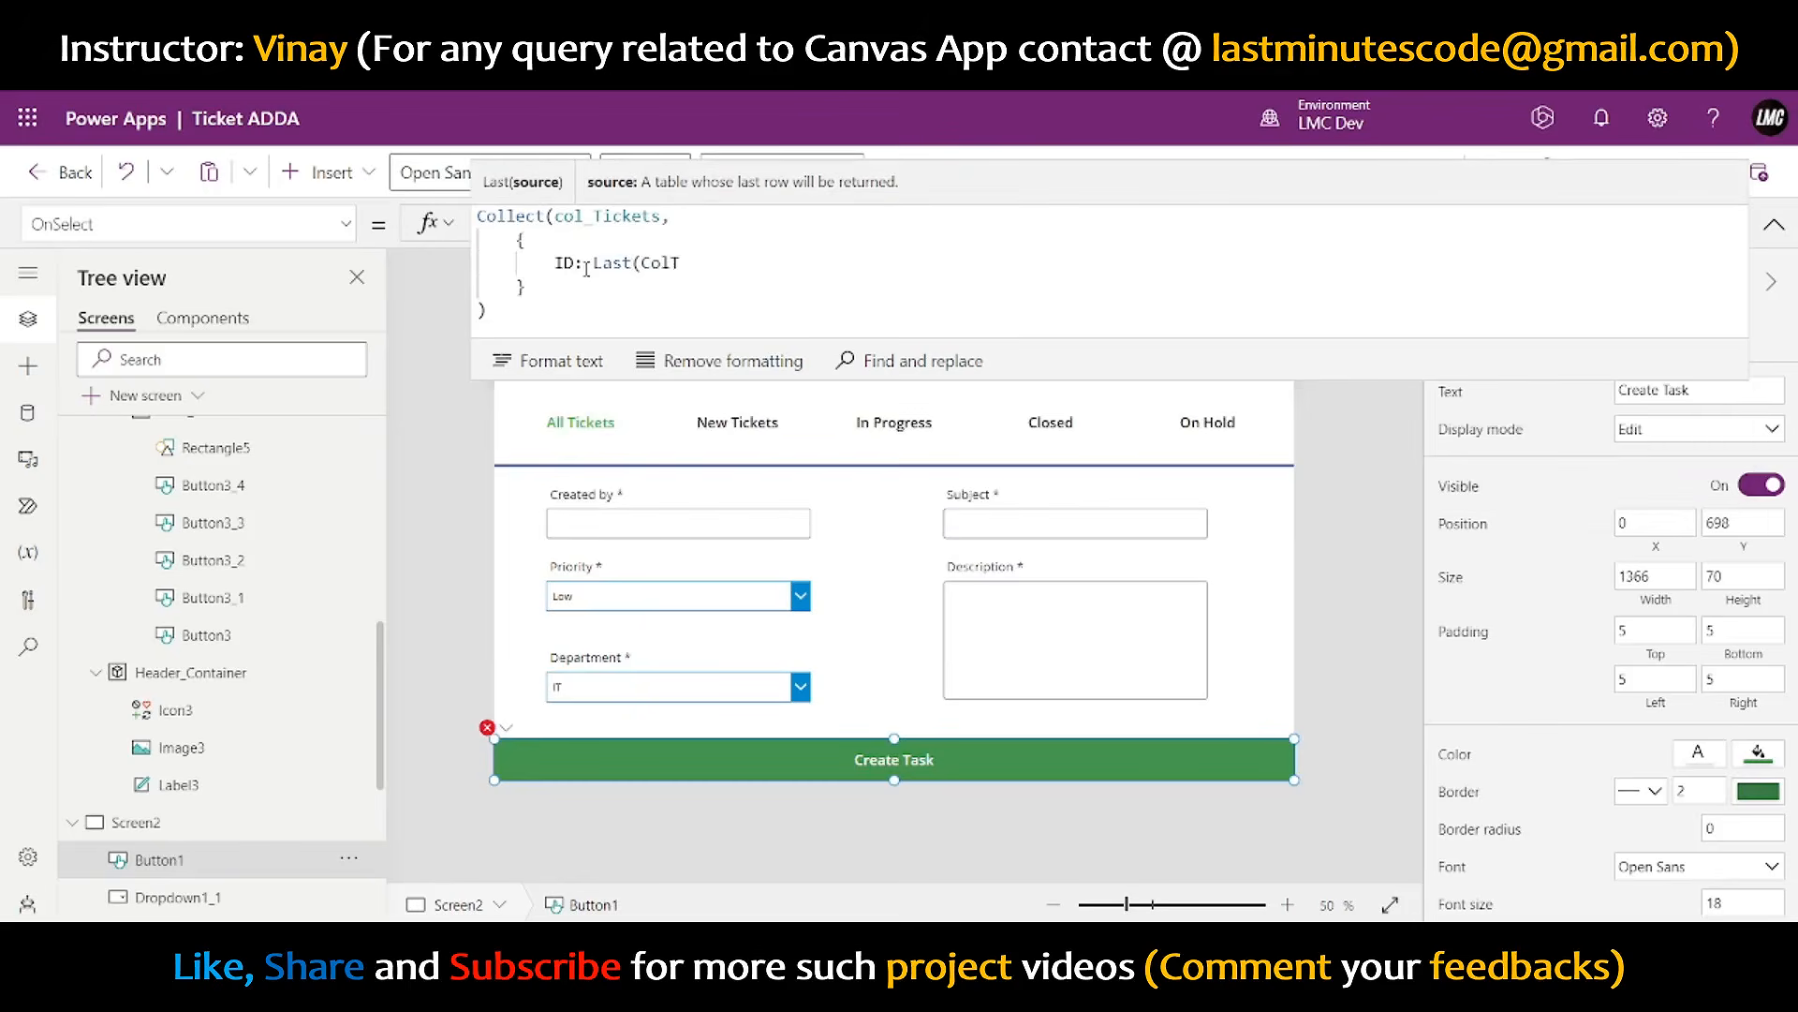
{"action": "key", "text": "BackSpace"}
{"action": "key", "text": "BackSpace"}
{"action": "key", "text": "BackSpace"}
{"action": "key", "text": "BackSpace"}
{"action": "type", "text": "col"}
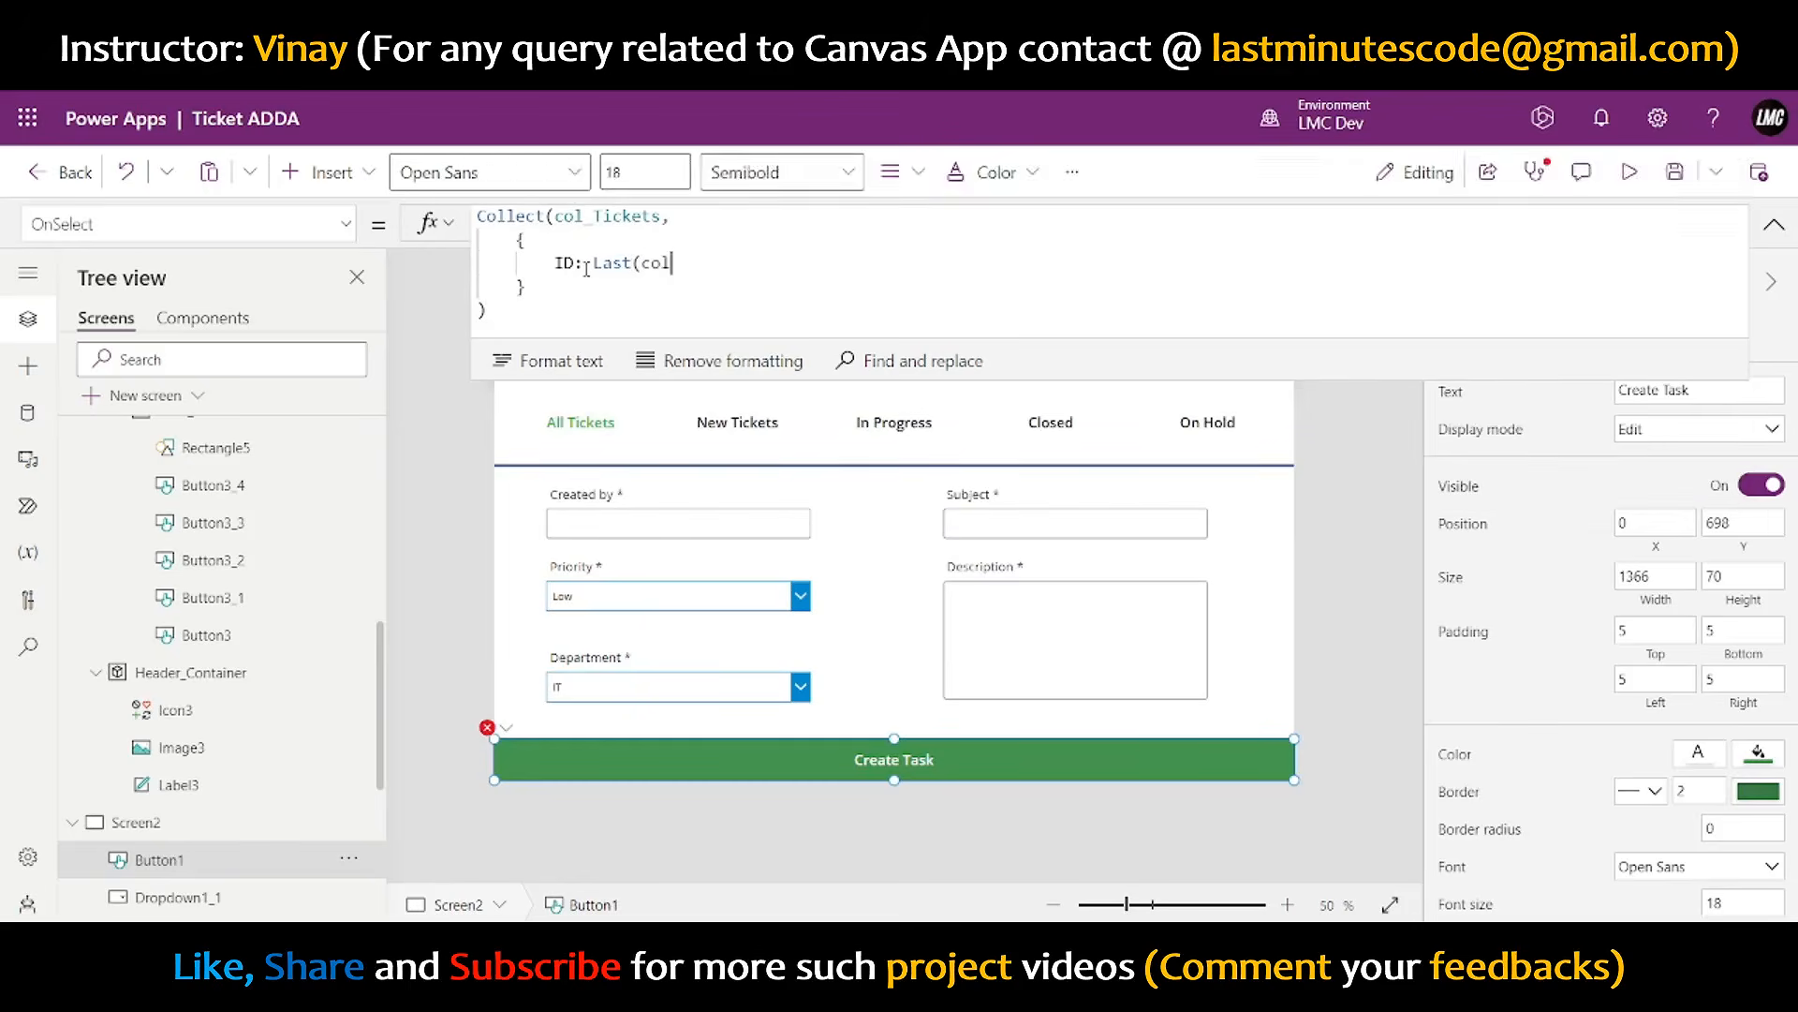
{"action": "type", "text": "_Tickets"}
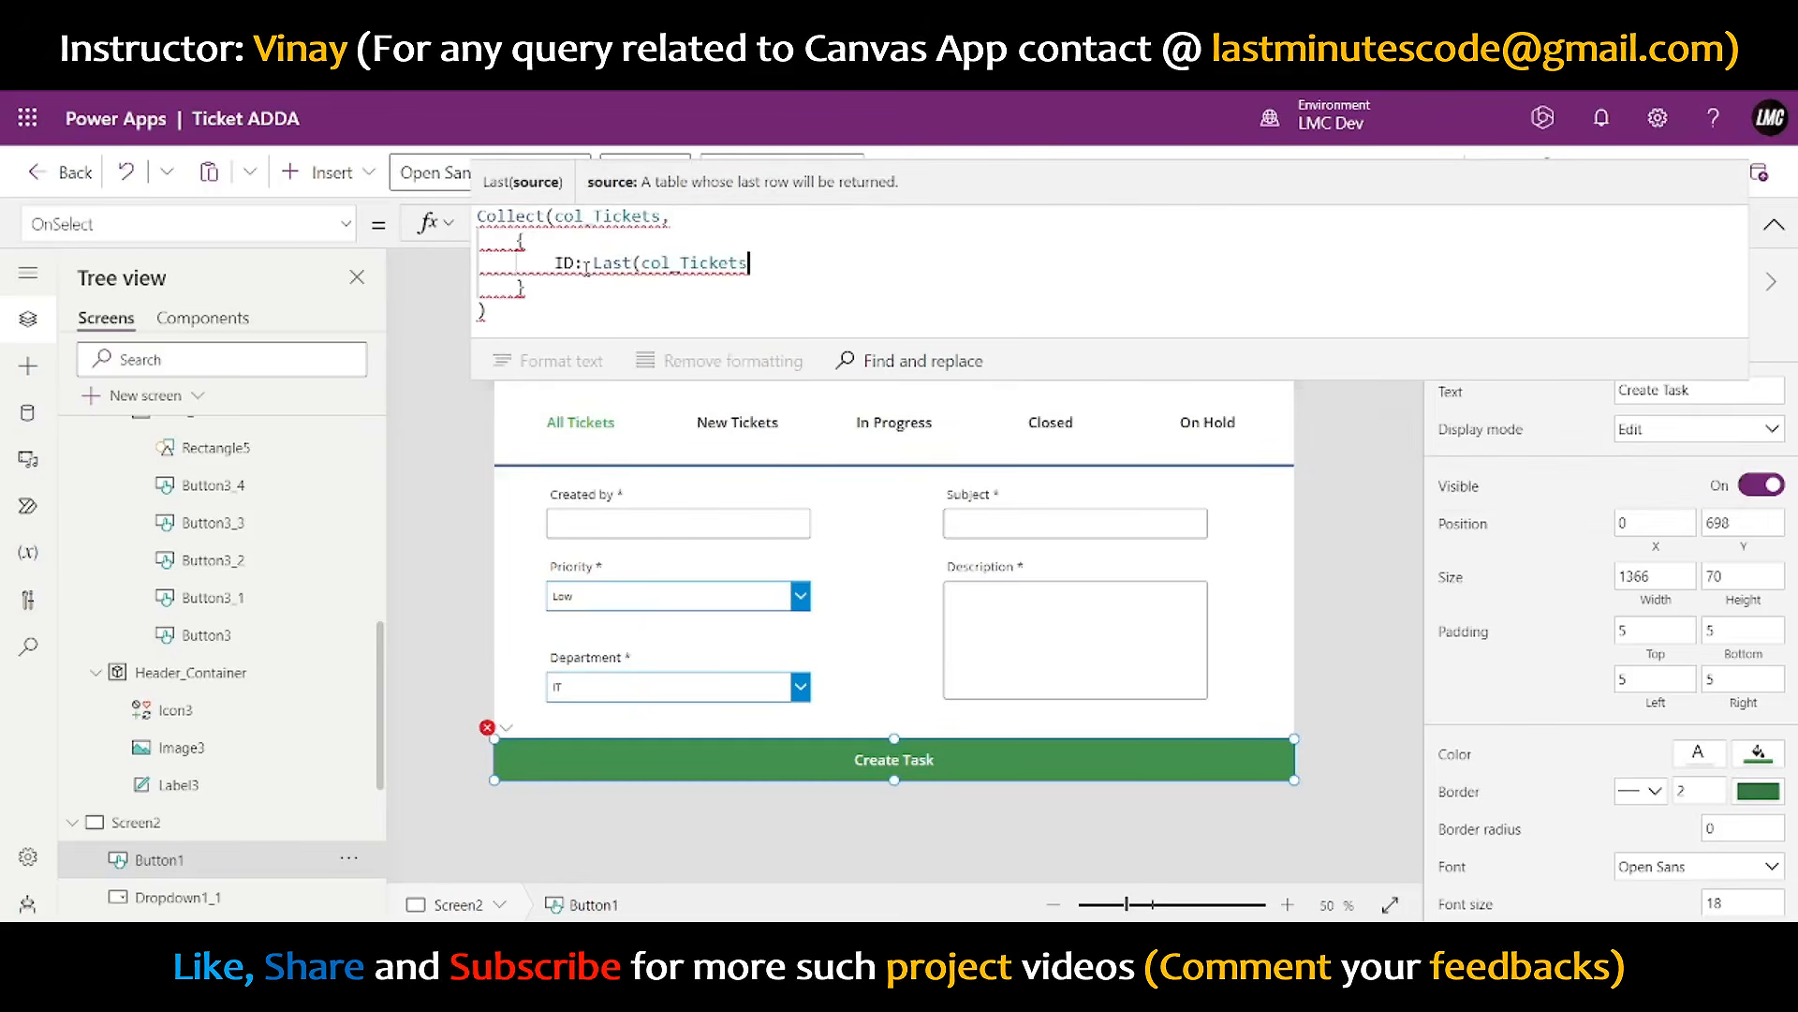
{"action": "type", "text": ").ID"}
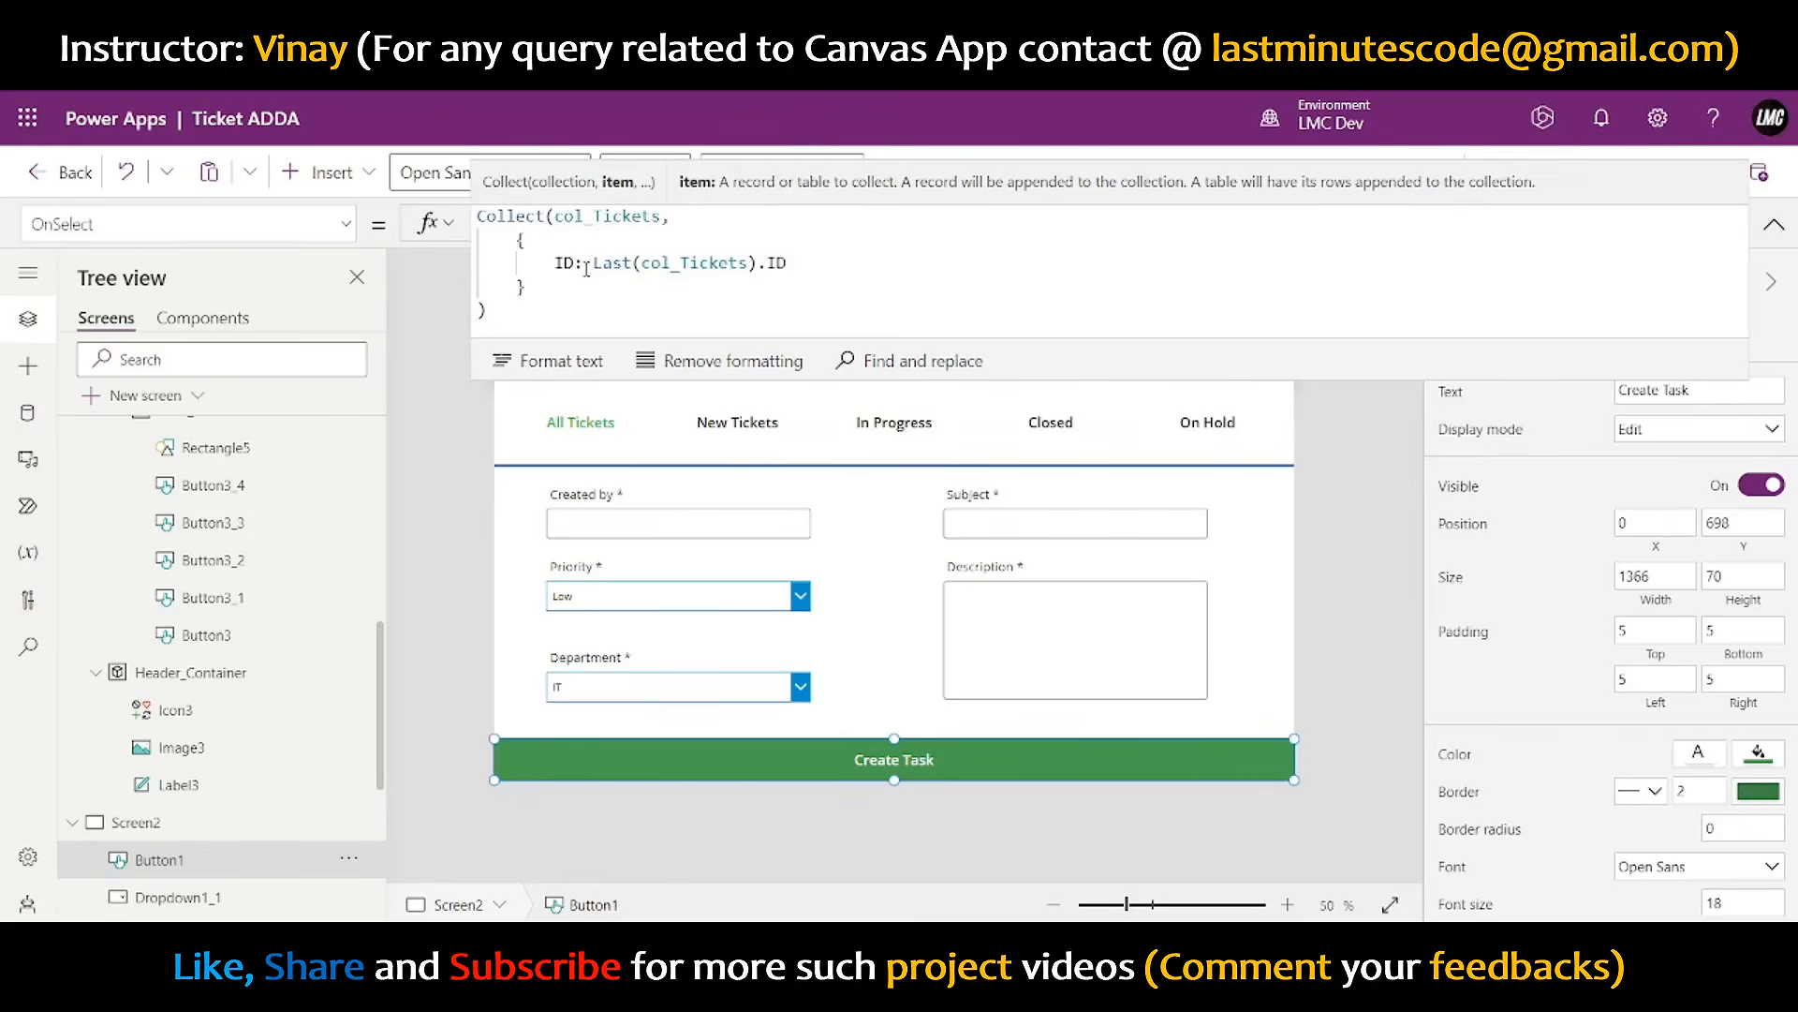
- Add an Owner field to the record that takes the Created by input's text, TextInput1.Text
{"action": "type", "text": ","}
{"action": "key", "text": "Return"}
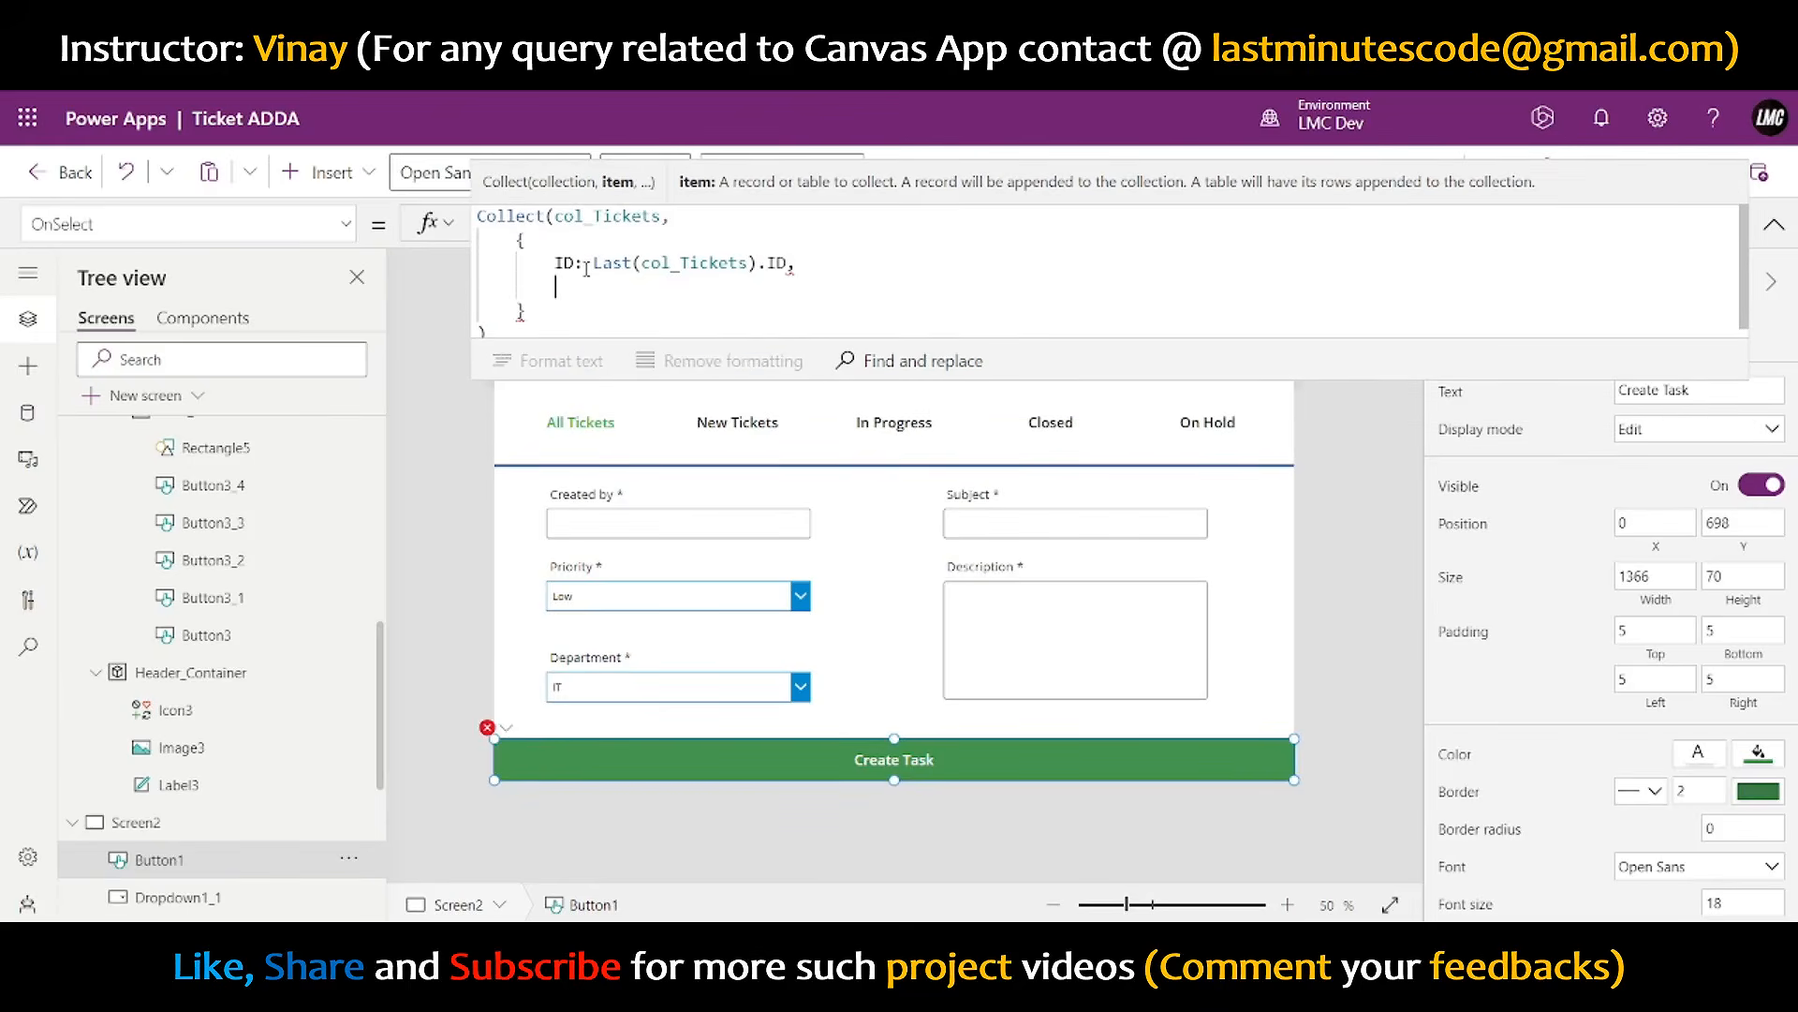
{"action": "type", "text": "Owner"}
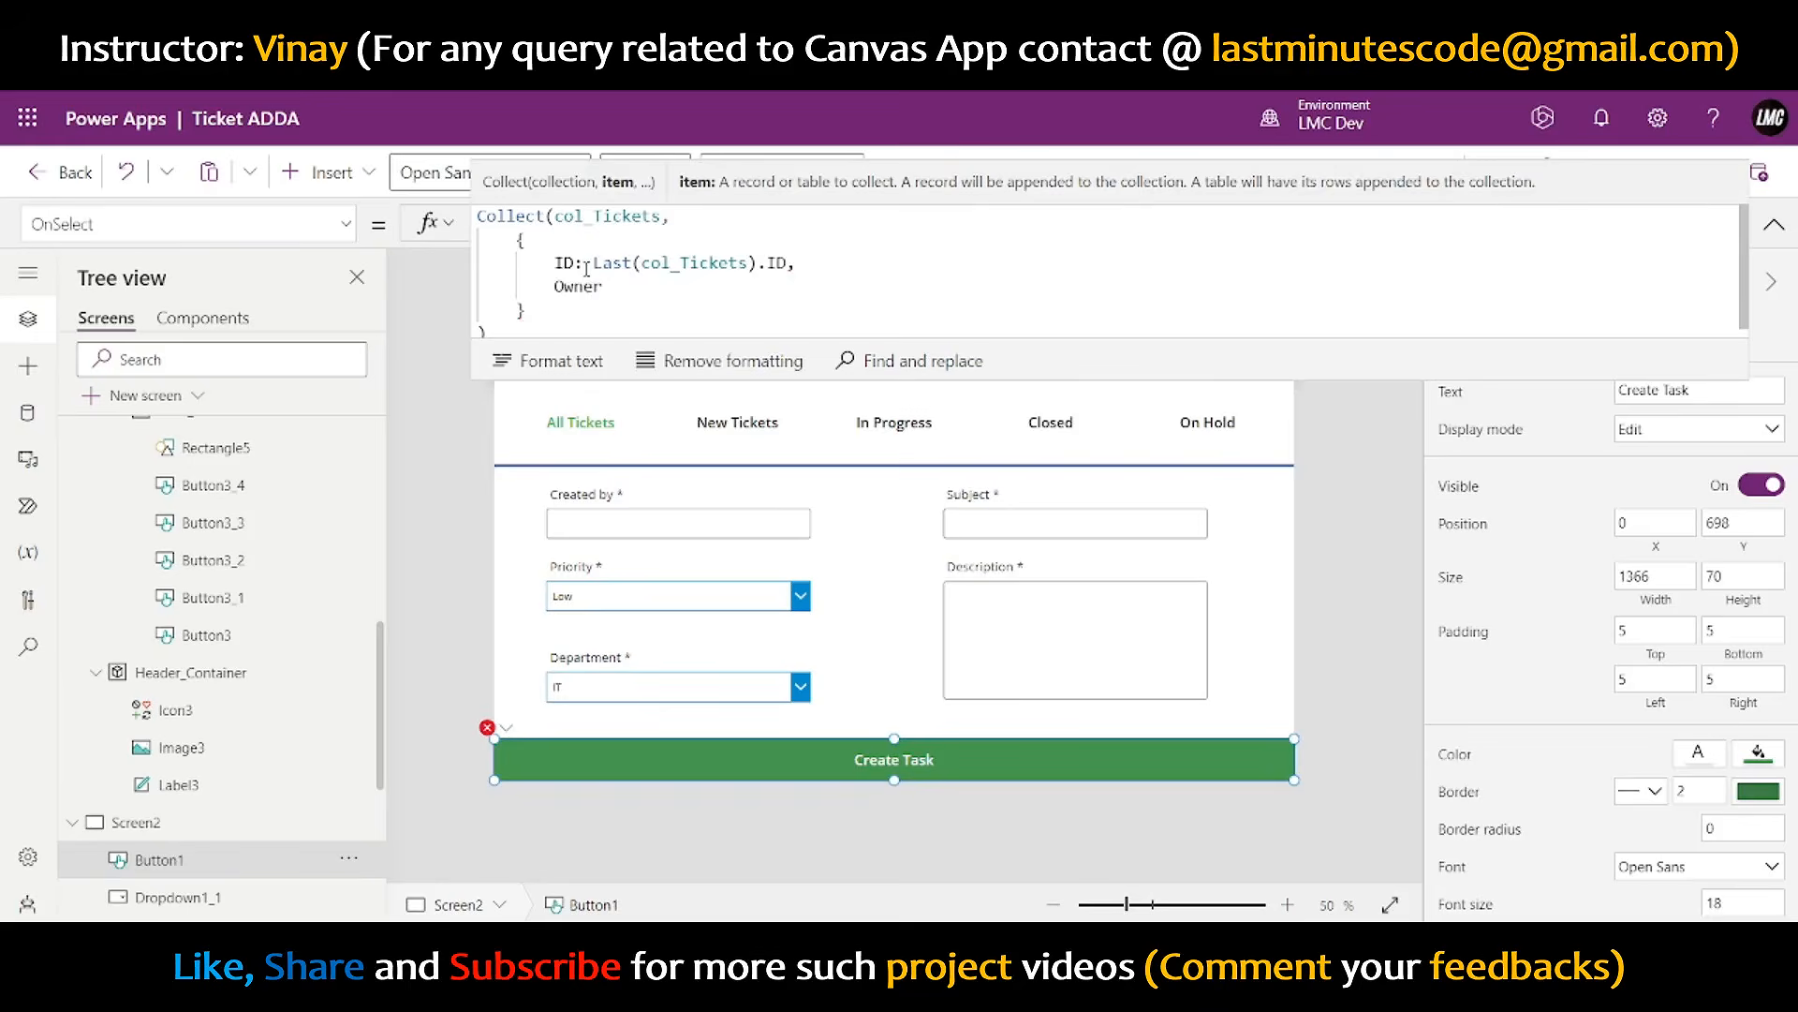
{"action": "type", "text": ":"}
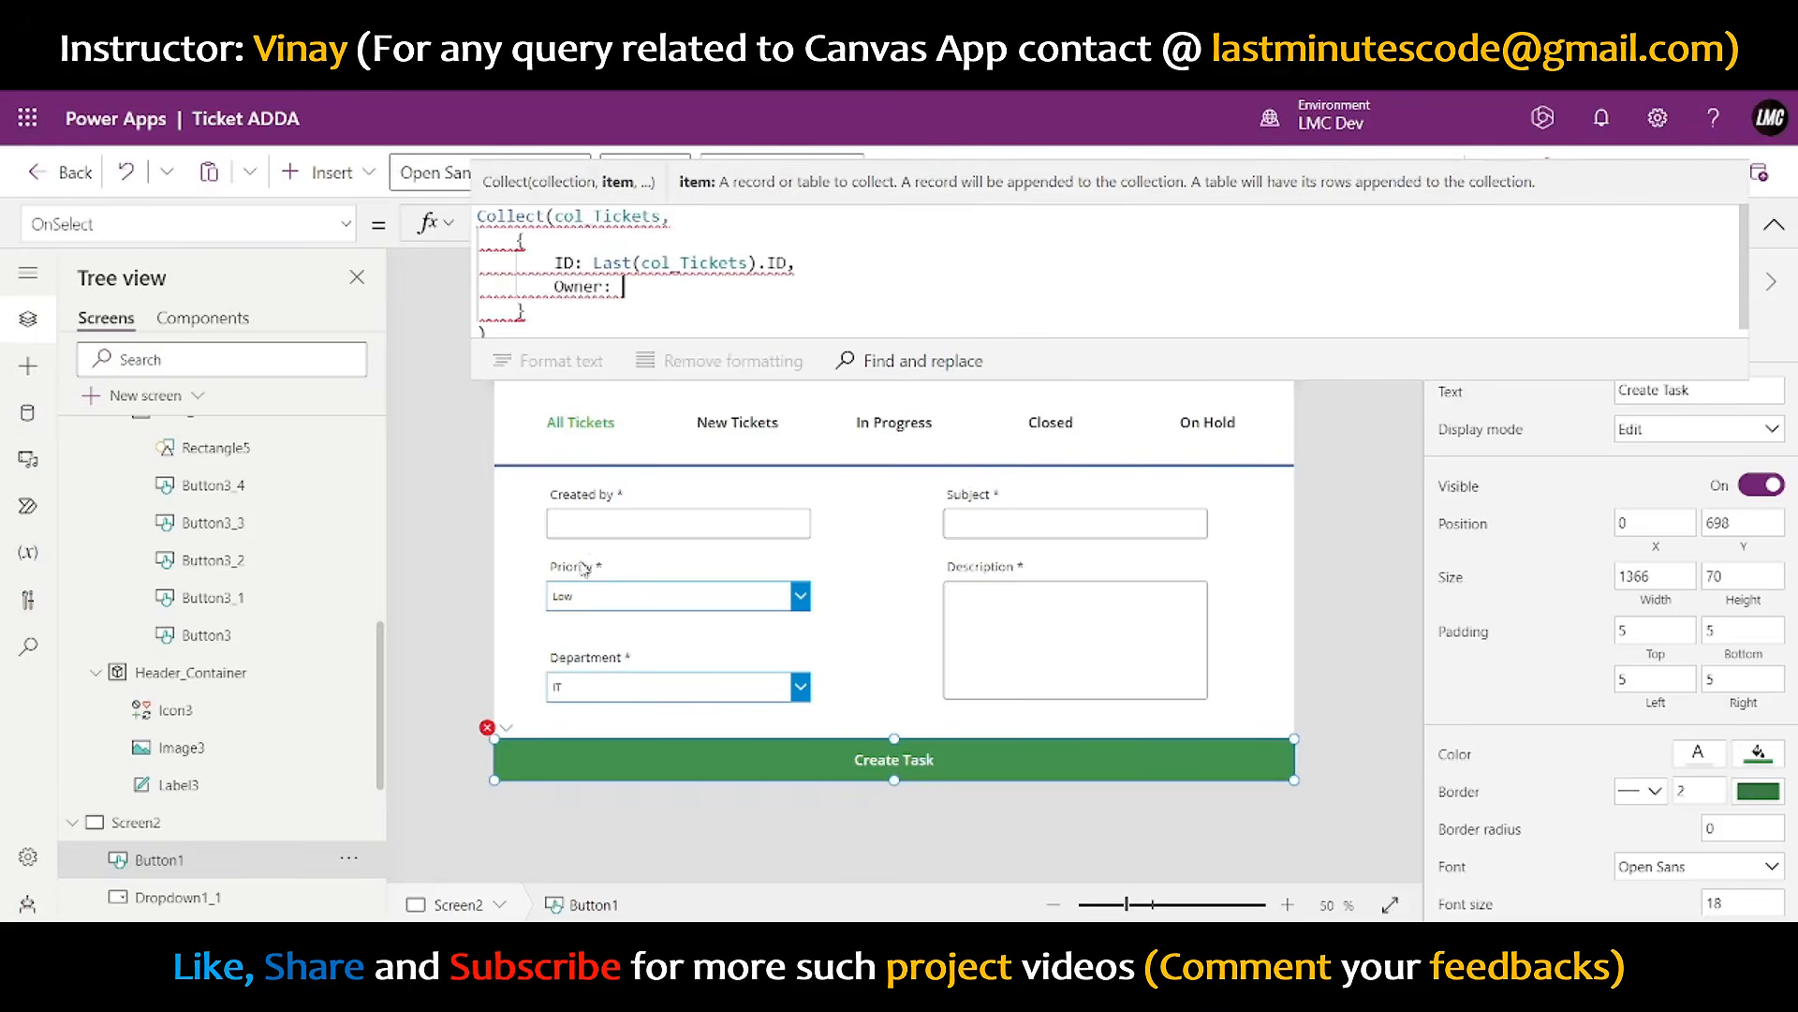
{"action": "left_click", "coordinate": [605, 533]}
{"action": "left_click", "coordinate": [1774, 224]}
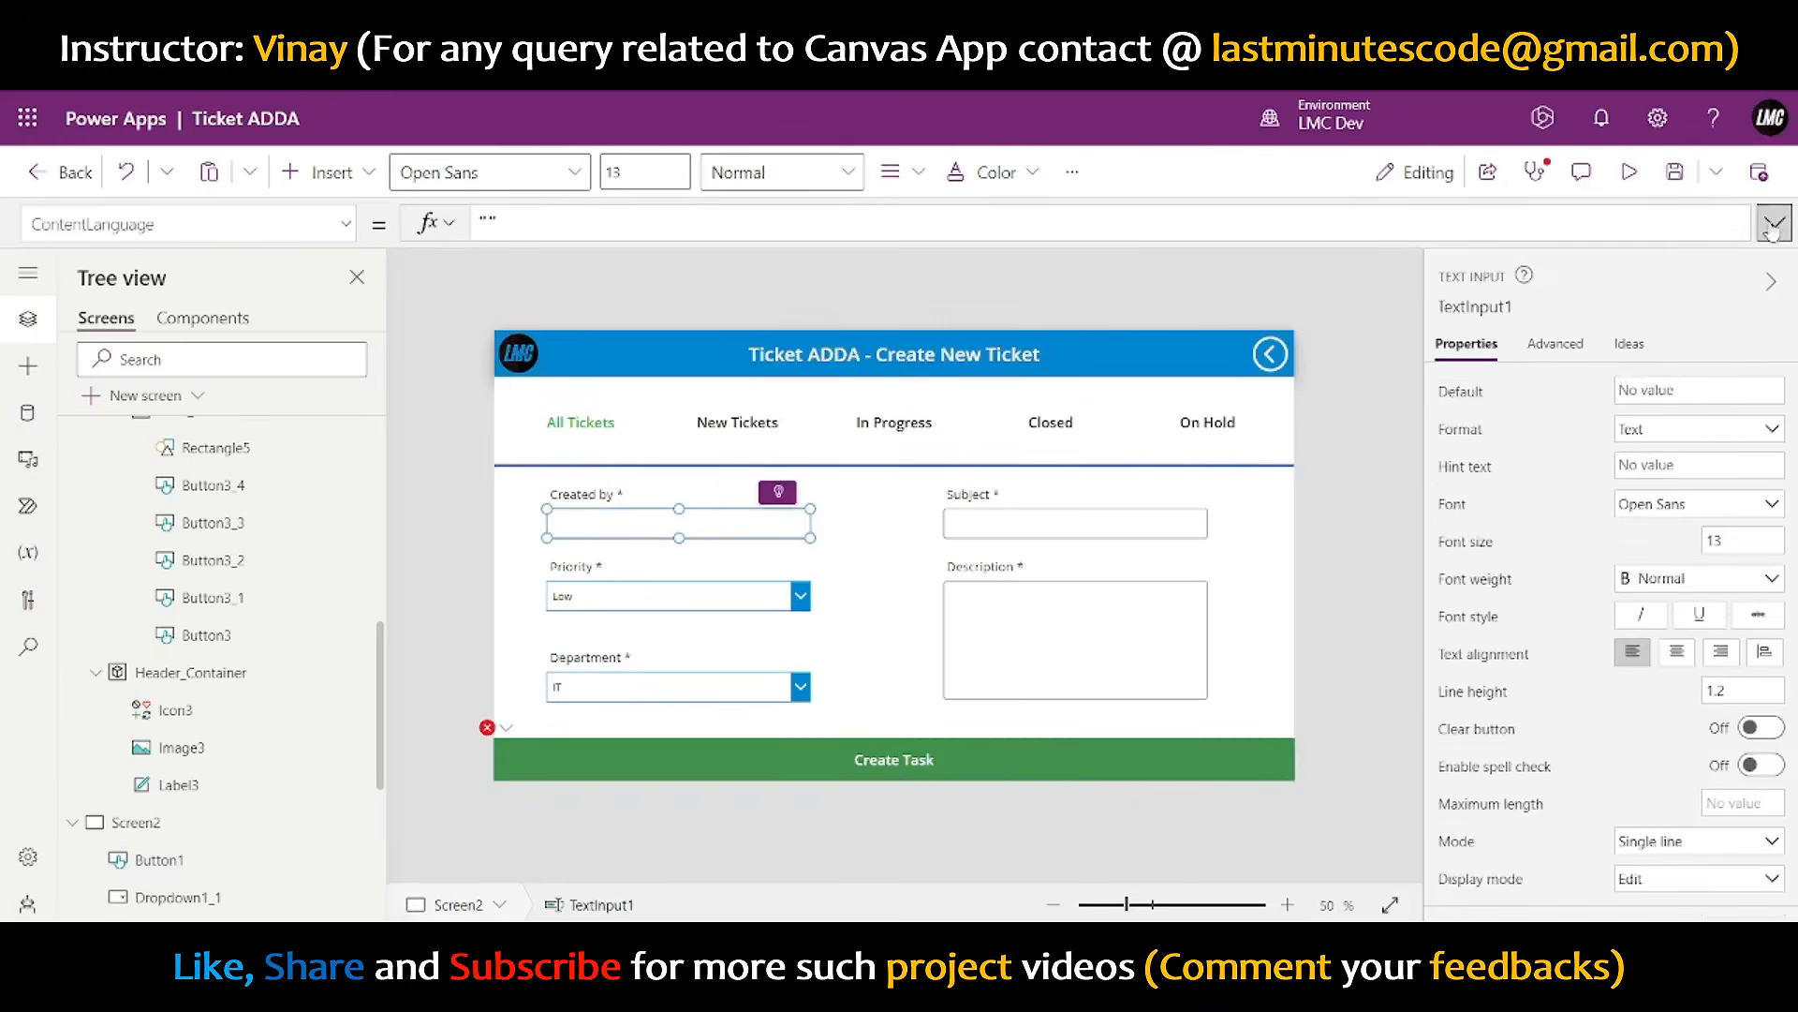
{"action": "left_click", "coordinate": [1472, 309]}
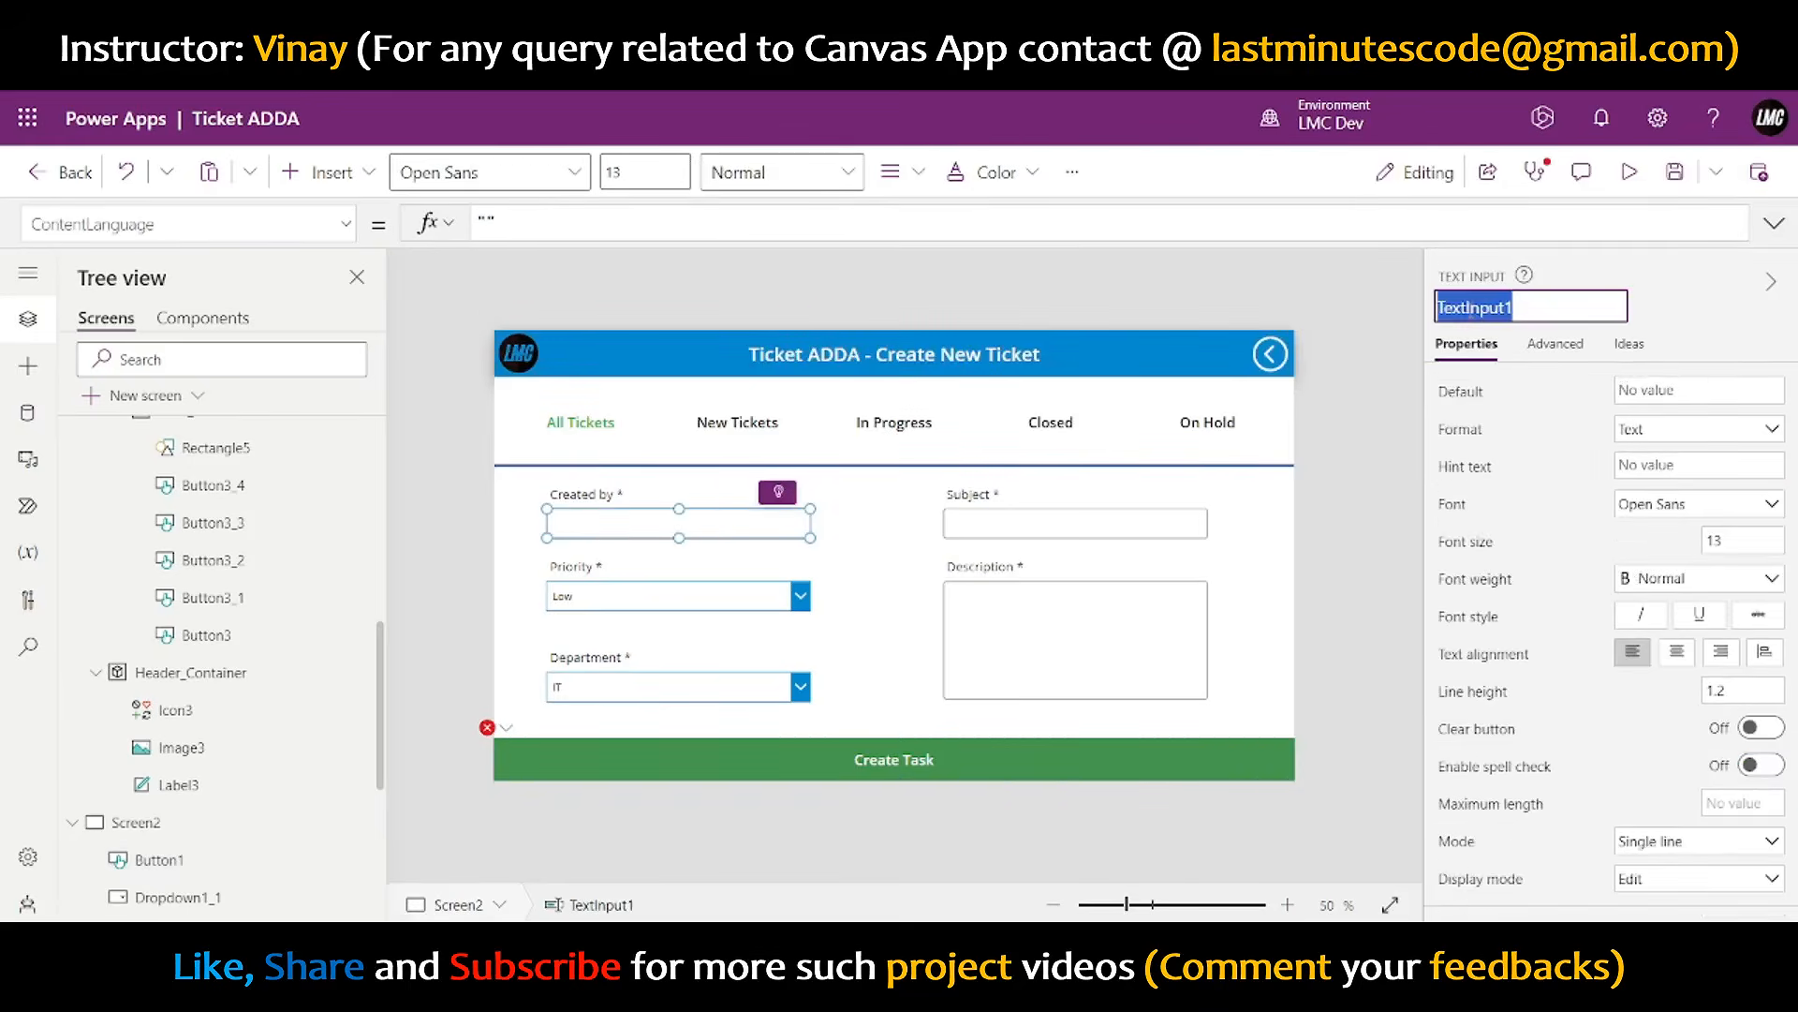
{"action": "left_click", "coordinate": [927, 761]}
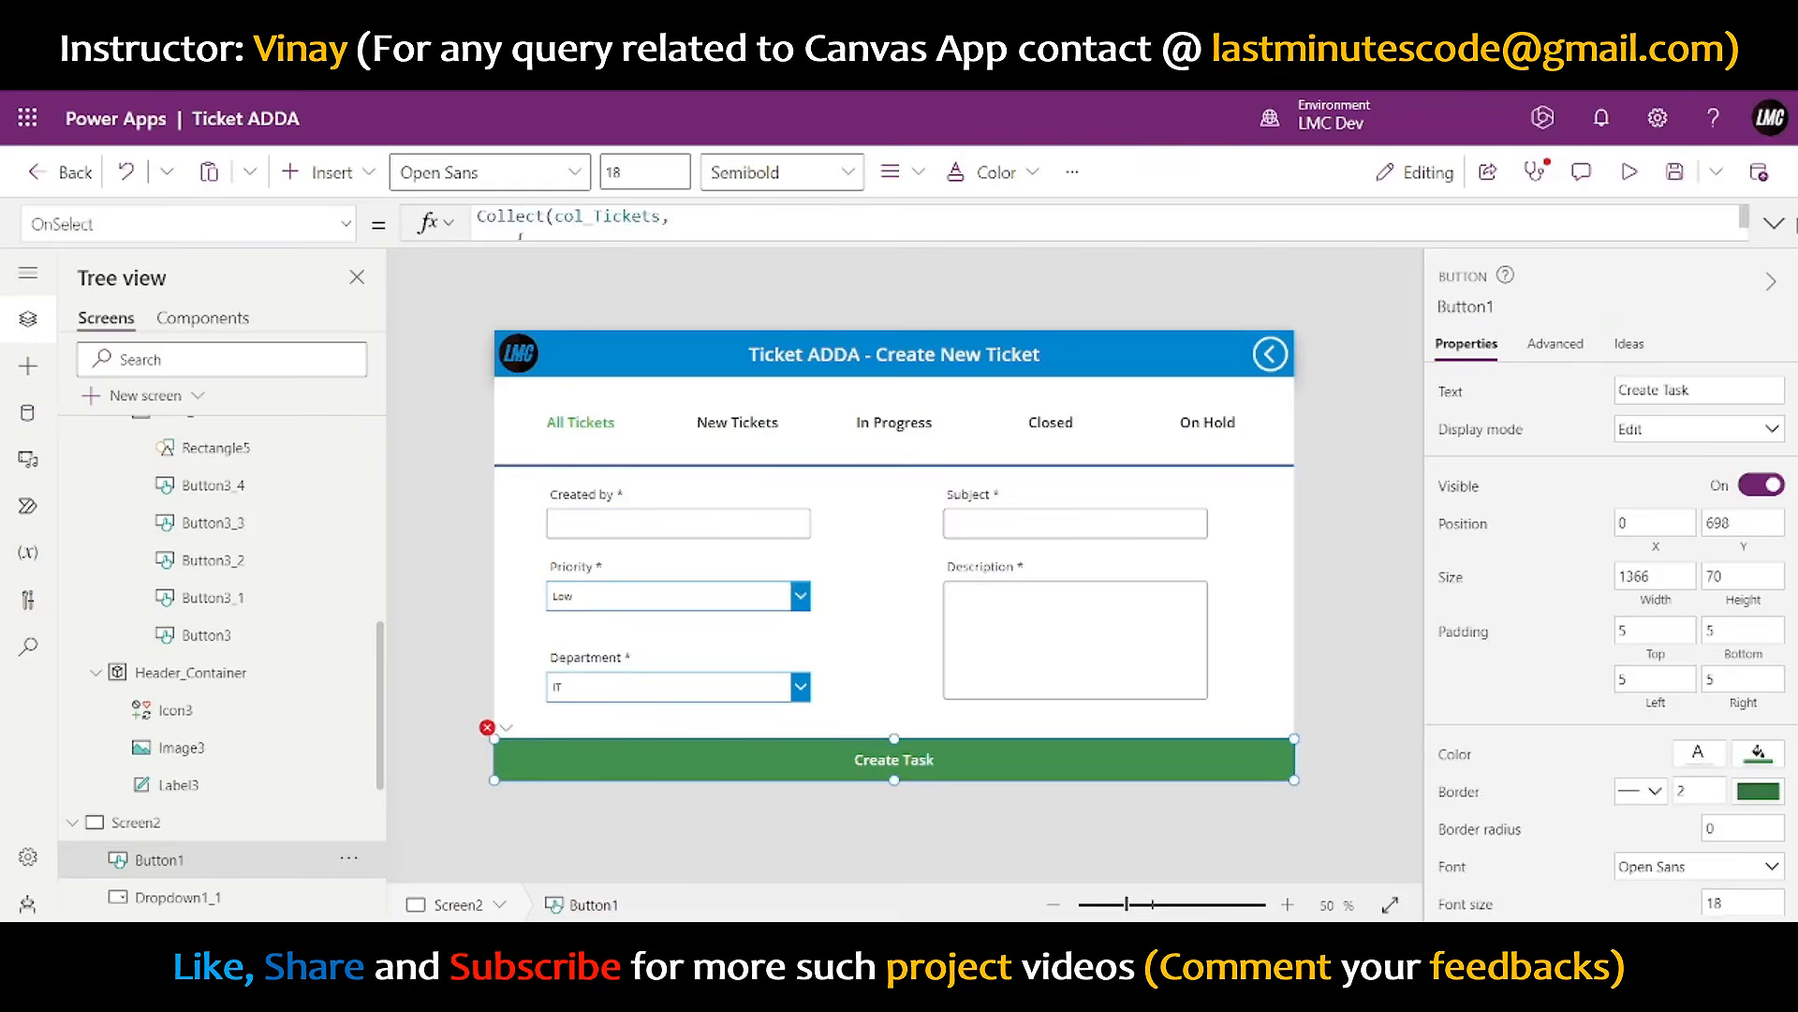
{"action": "left_click", "coordinate": [1774, 223]}
{"action": "left_click", "coordinate": [744, 289]}
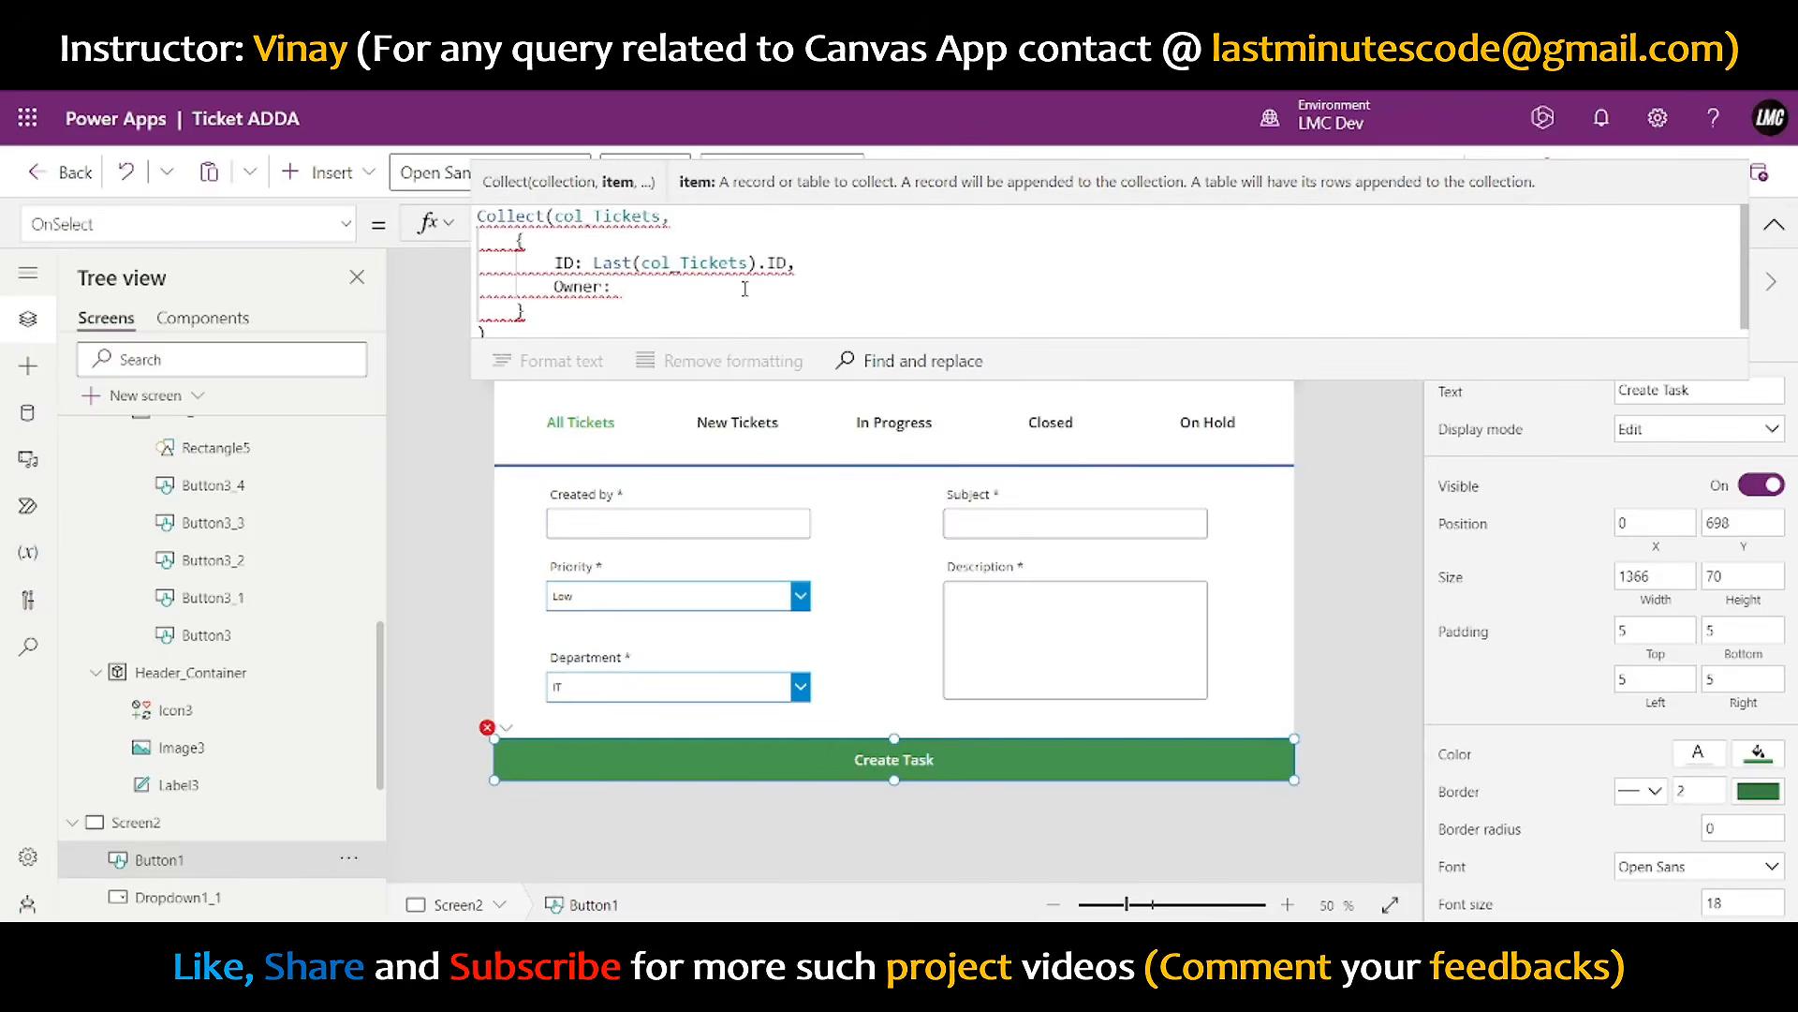
{"action": "type", "text": "TextInput1.Text"}
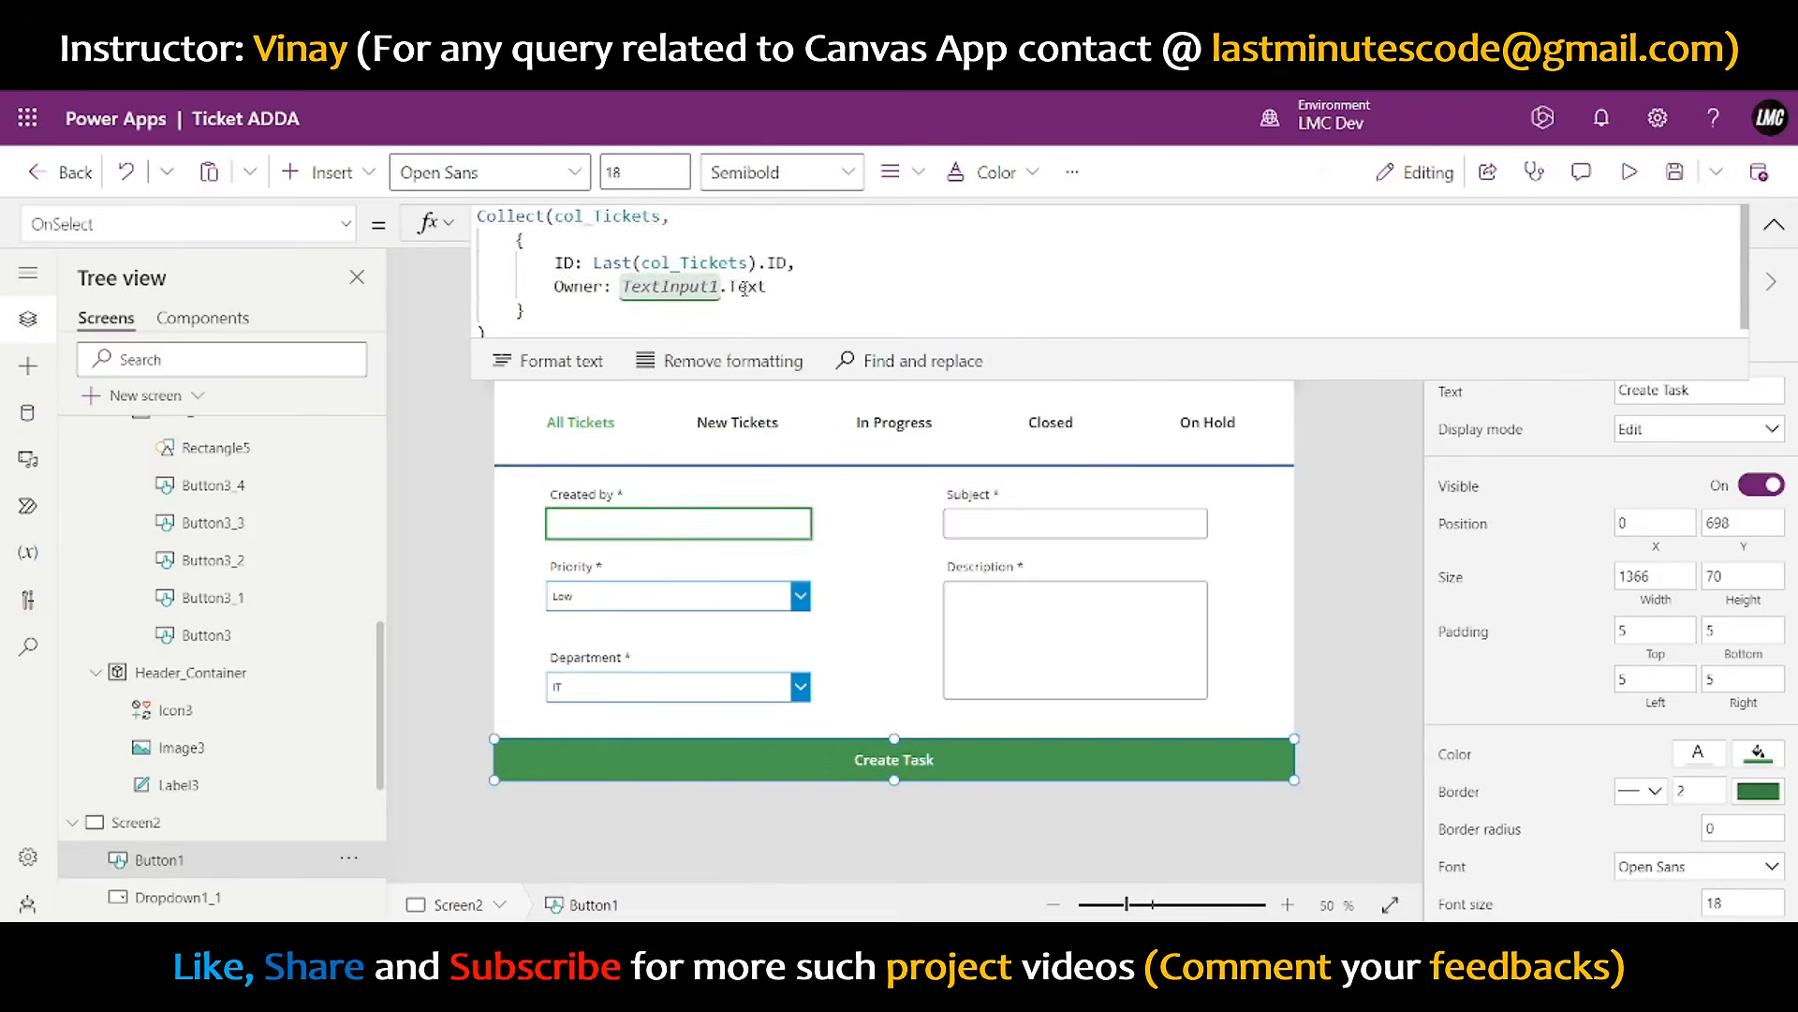
- Add a Subject field to the record with the value TextInput1_1.Text
{"action": "type", "text": ","}
{"action": "key", "text": "Return"}
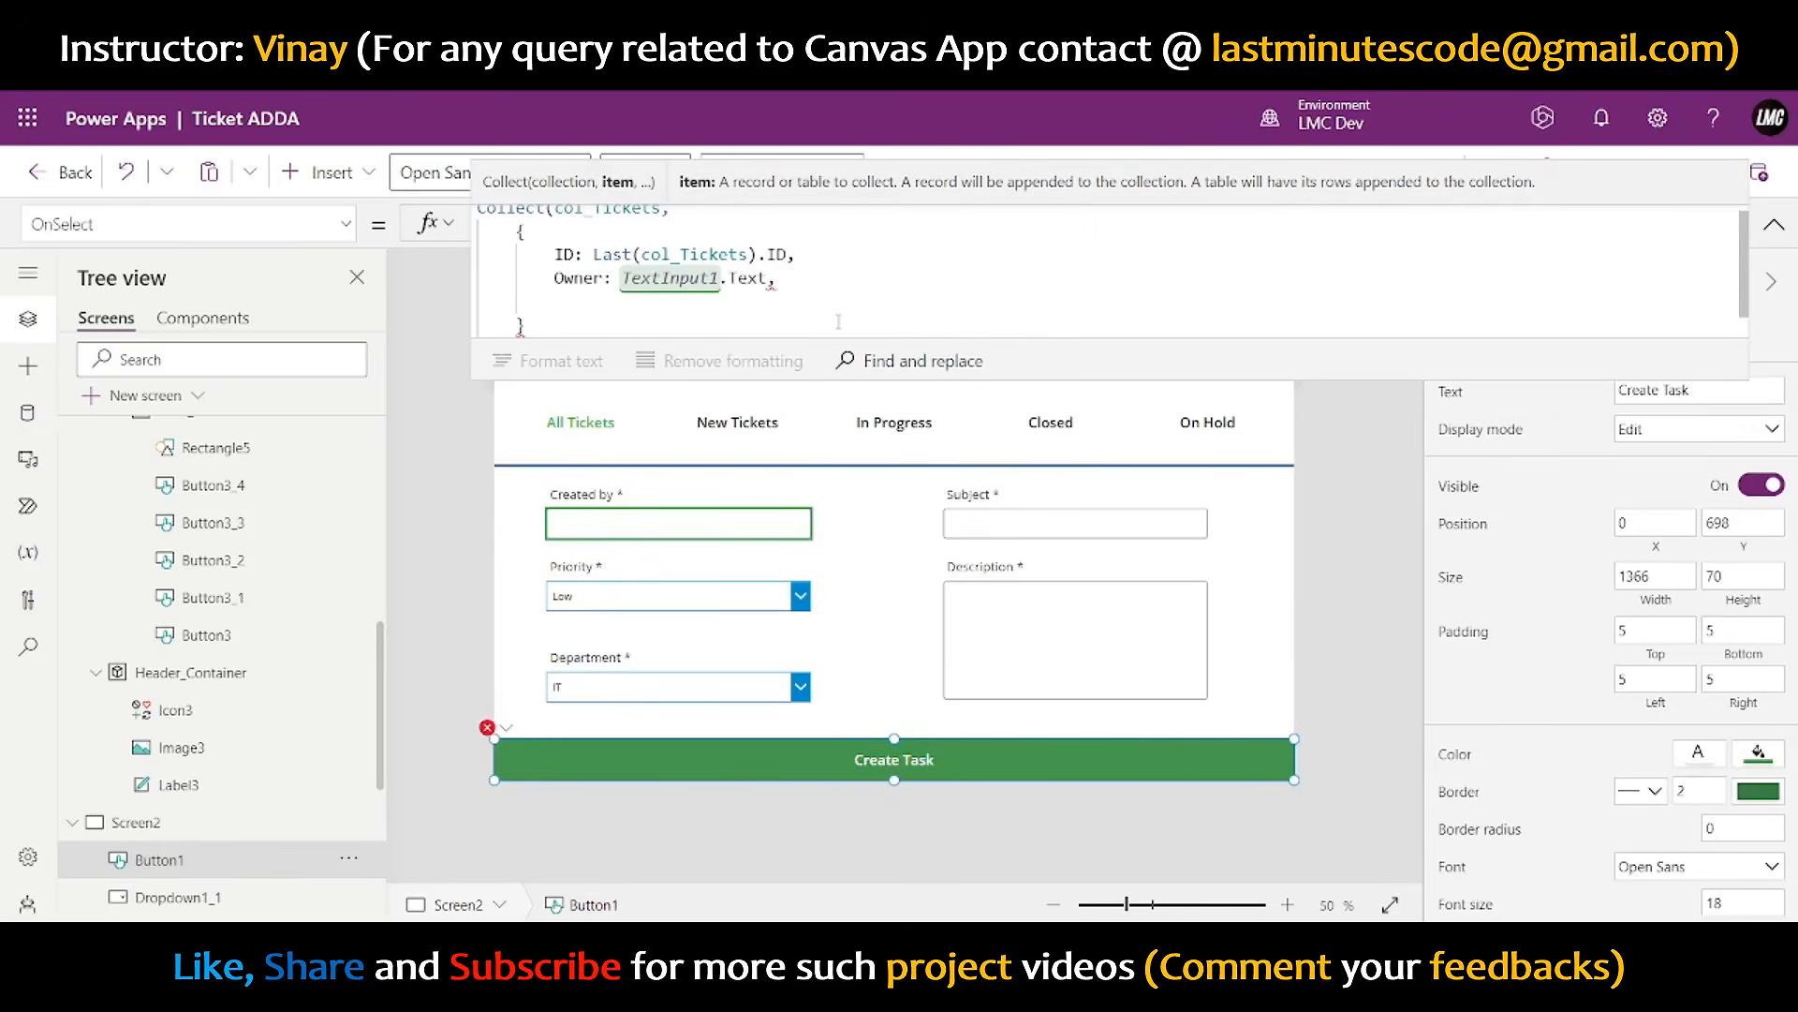
{"action": "type", "text": "Sub"}
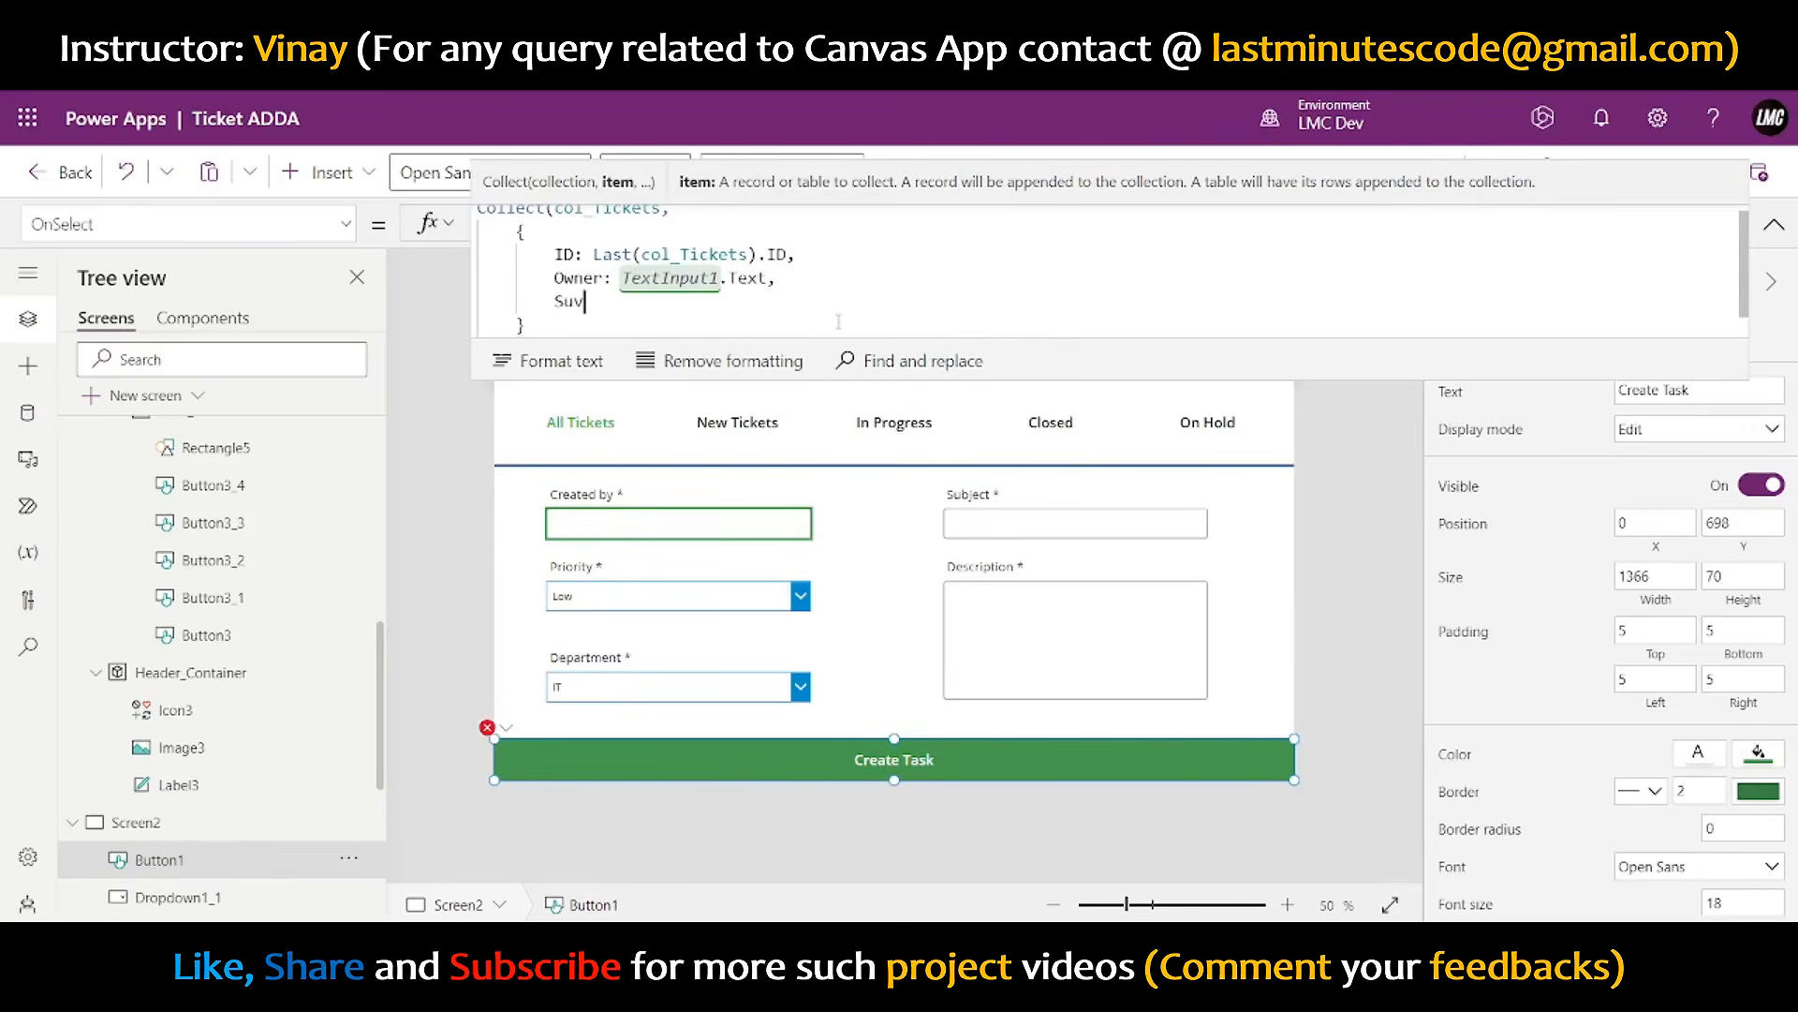
{"action": "type", "text": "ject: "}
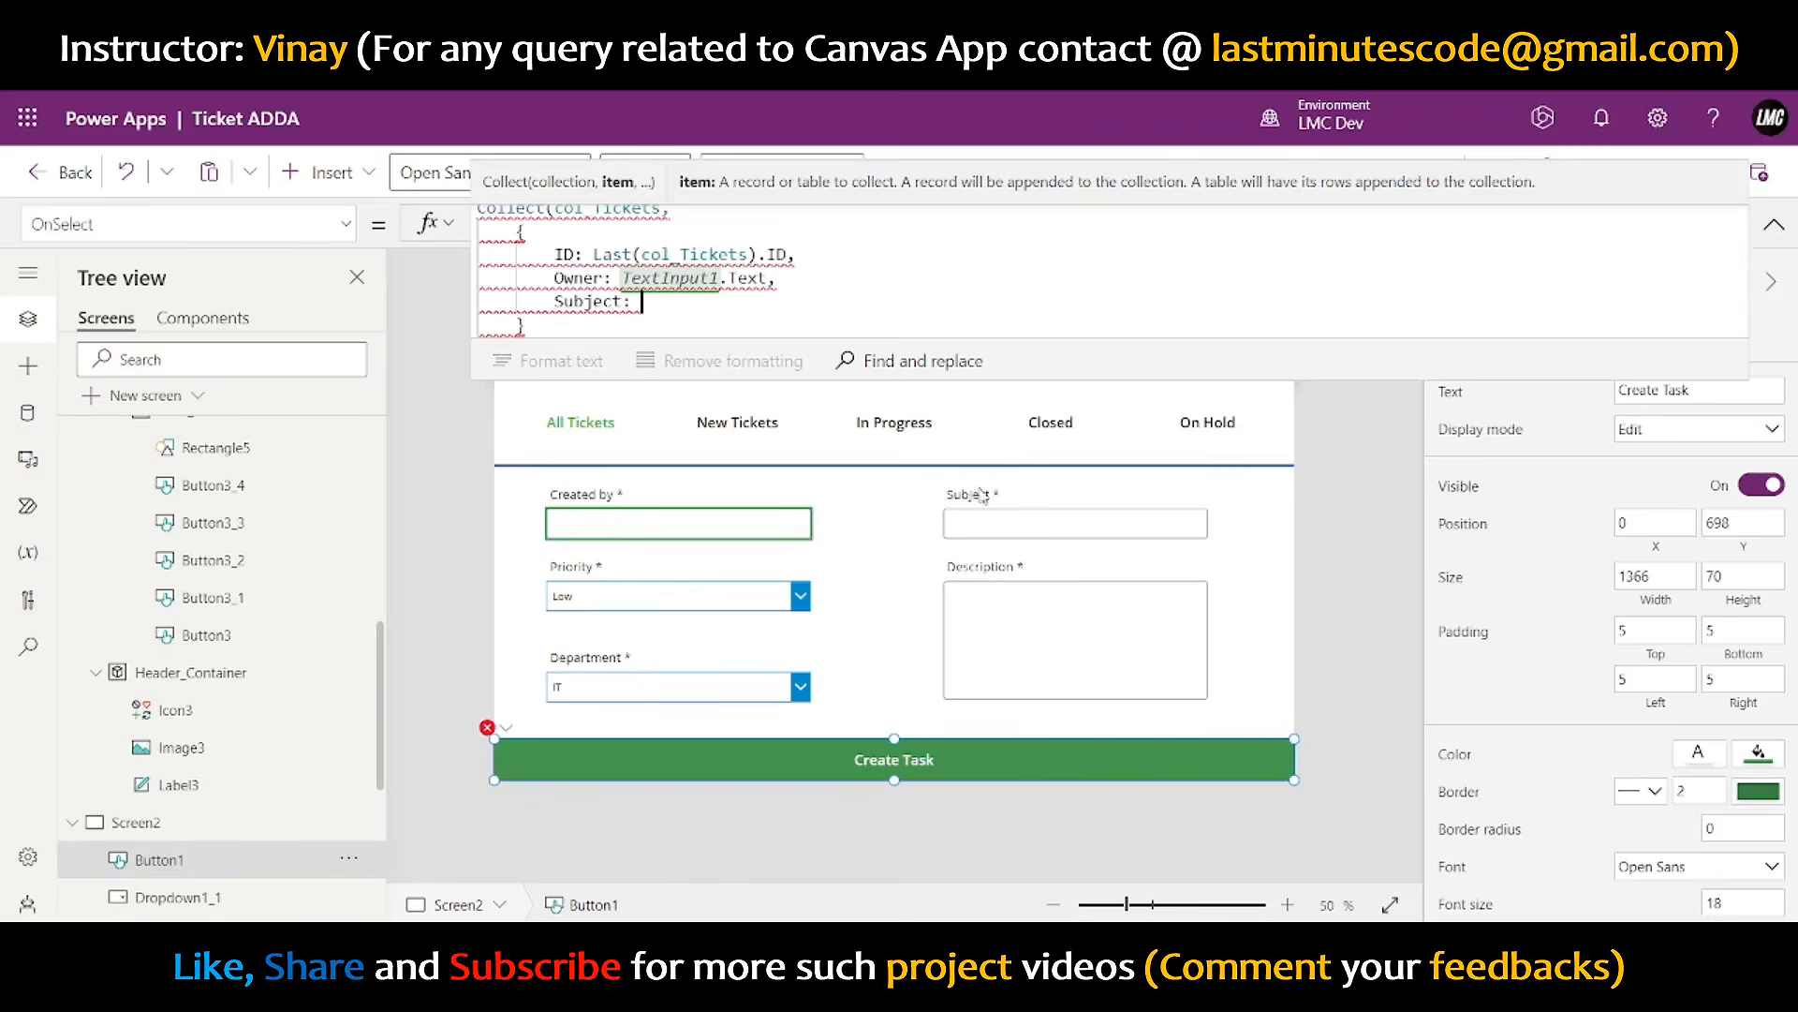
{"action": "type", "text": "TextInput1"}
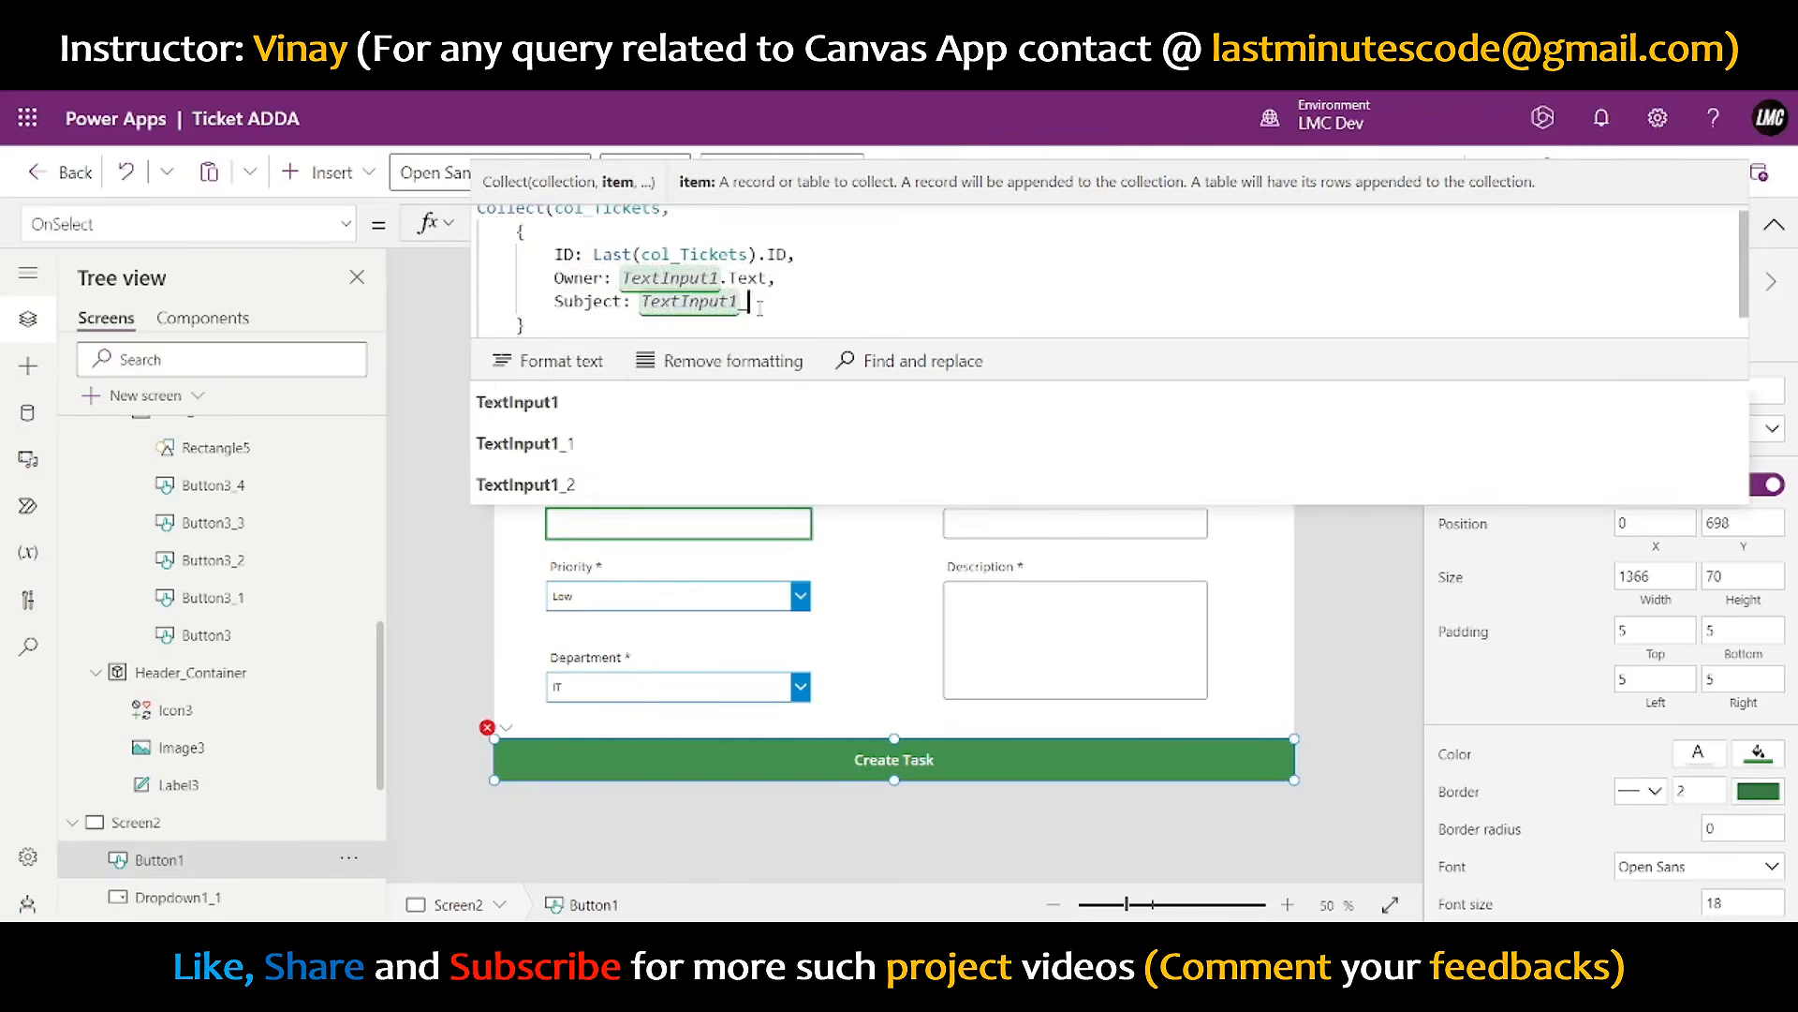
{"action": "type", "text": "_1"}
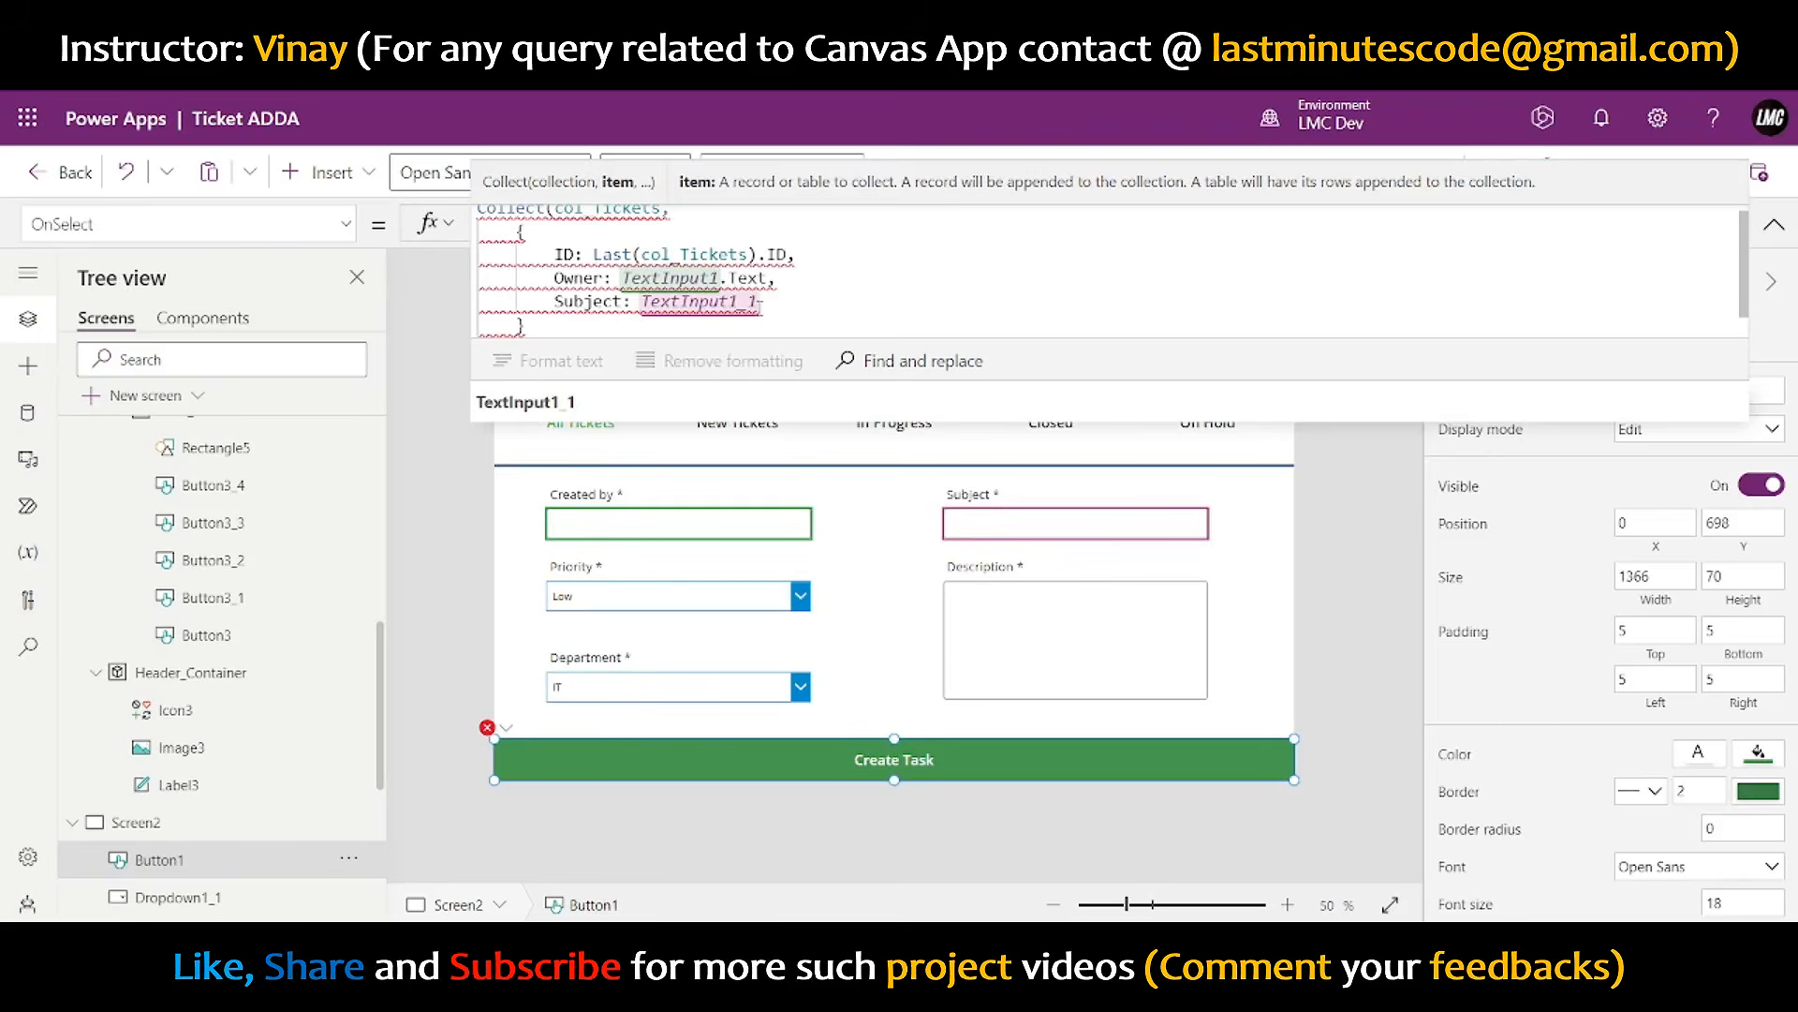
{"action": "type", "text": ".Text"}
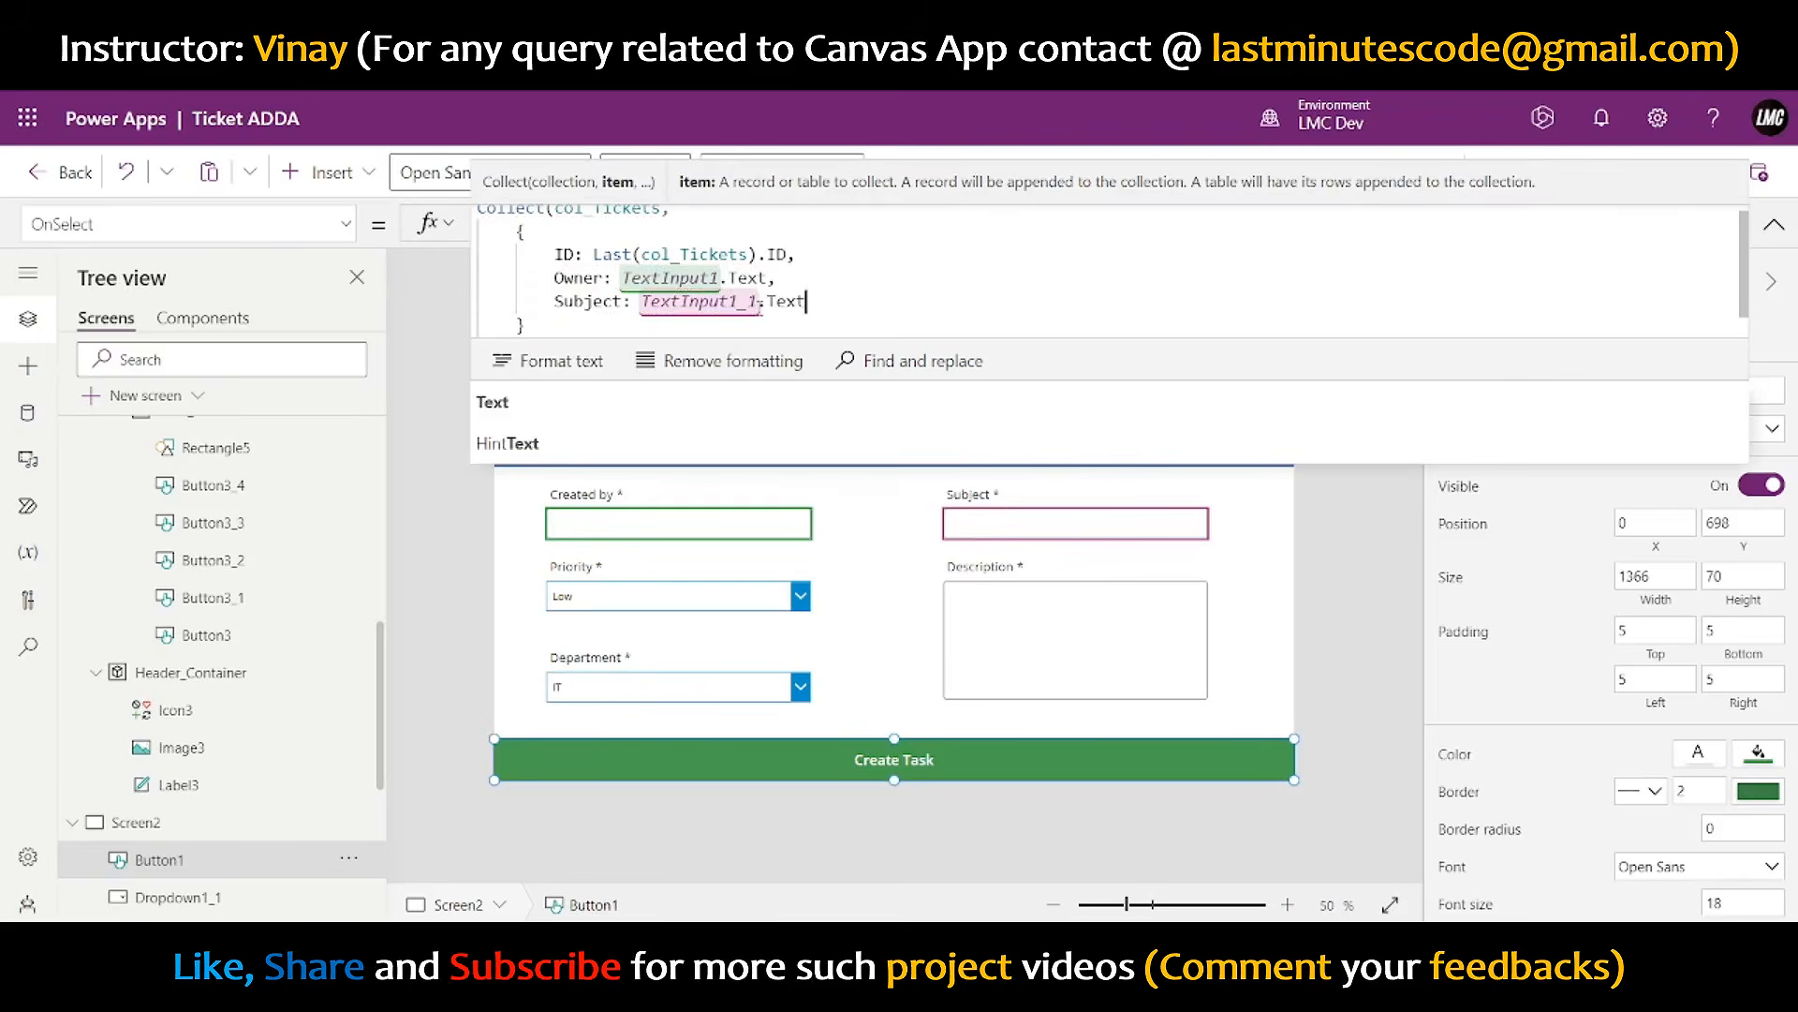
- Add a Priority field to the record with the value Dropdown1.Selected.Value
{"action": "type", "text": ","}
{"action": "key", "text": "Return"}
{"action": "type", "text": "Prio"}
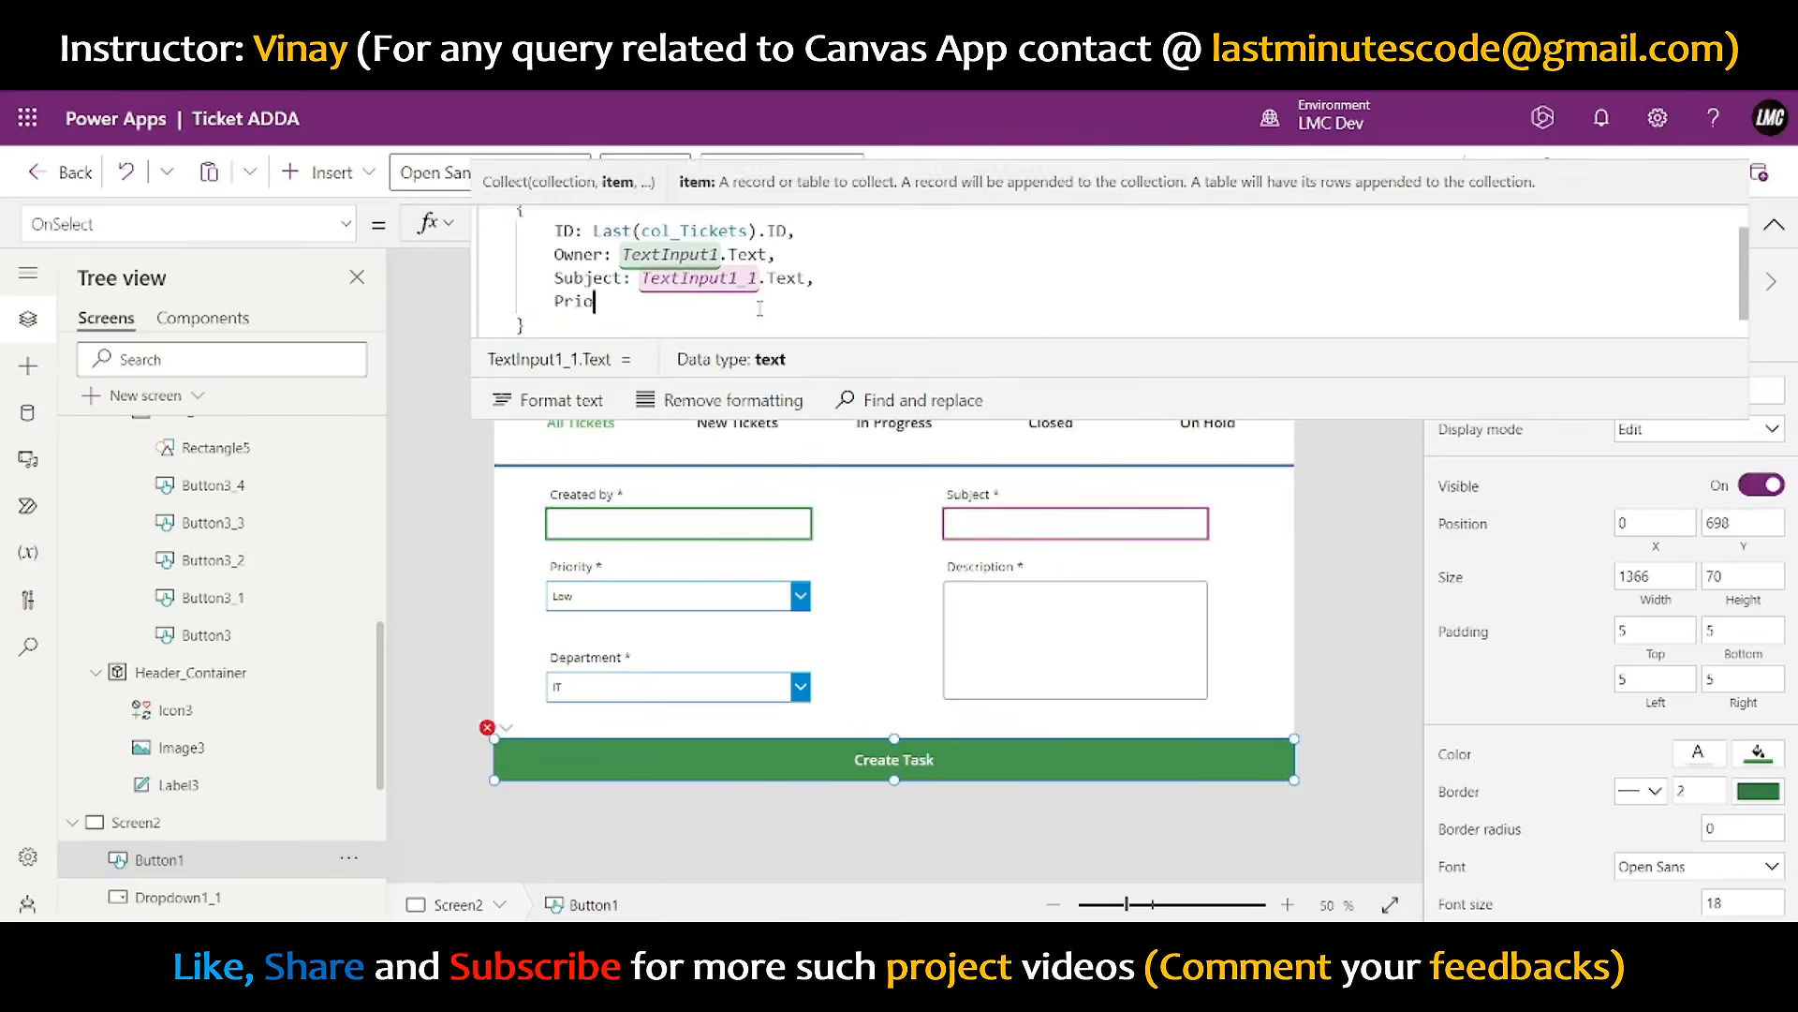
{"action": "type", "text": "rity: "}
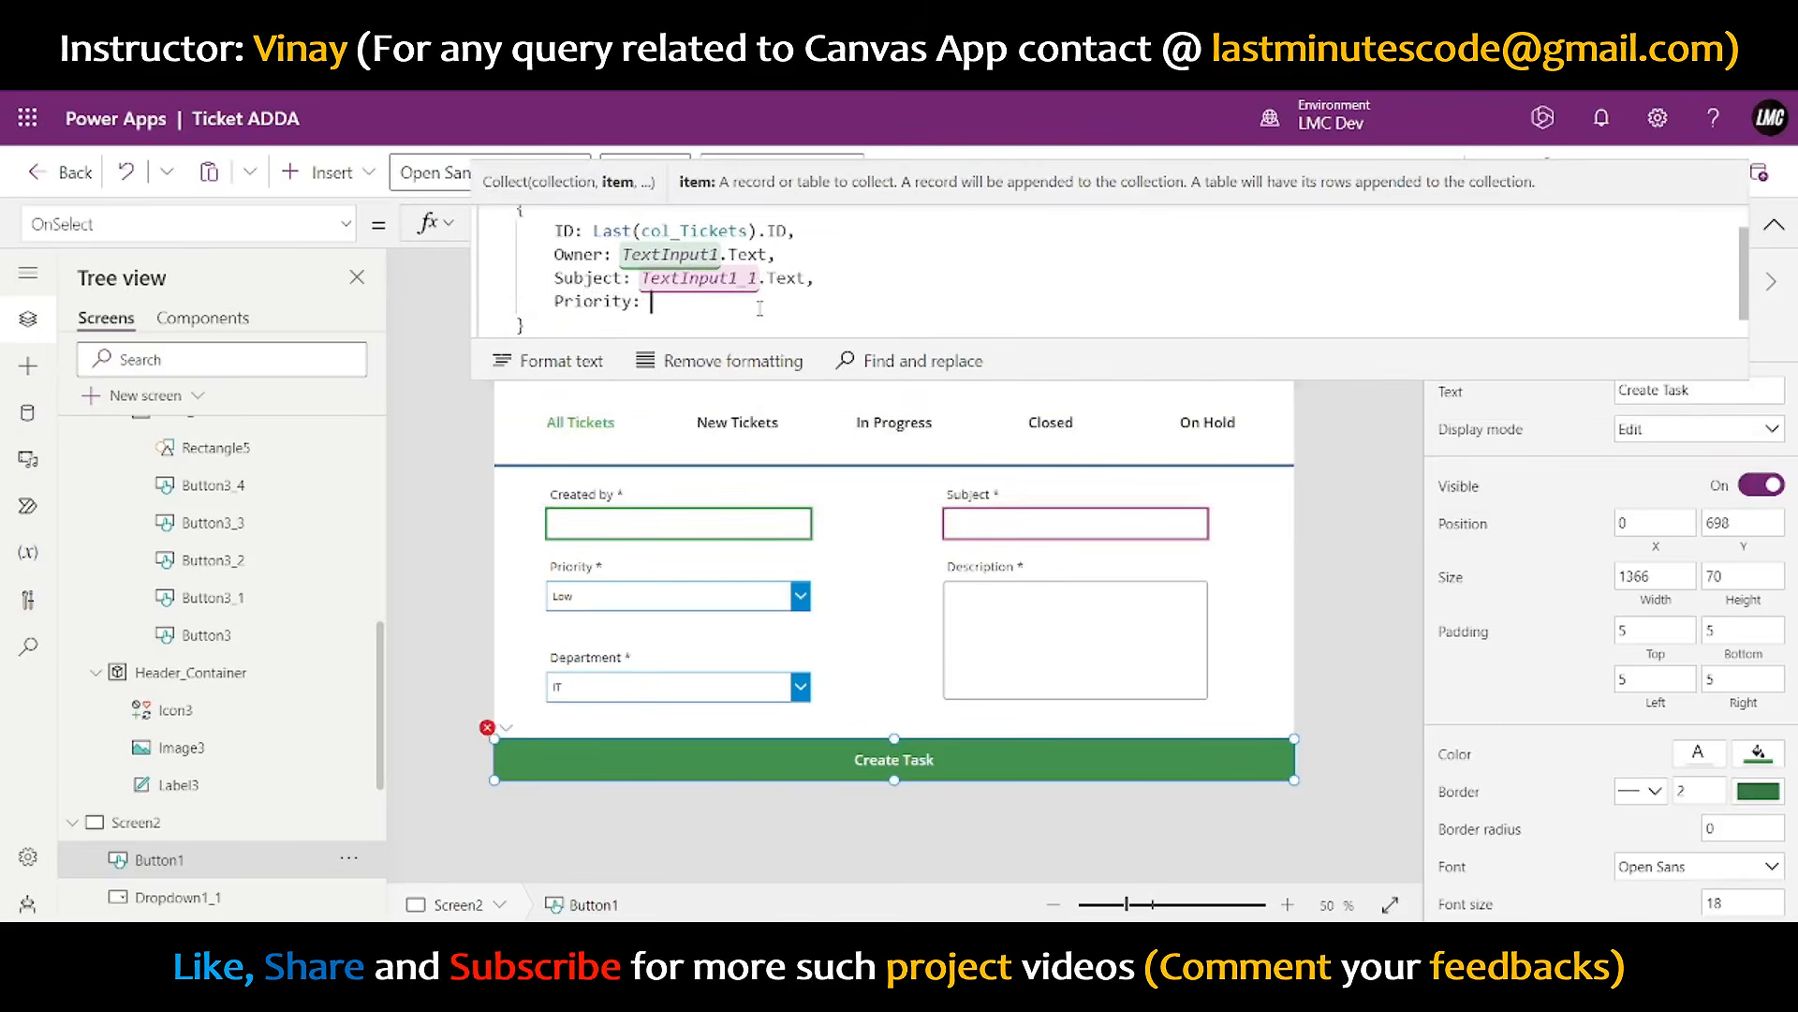
{"action": "type", "text": "Dropdow"}
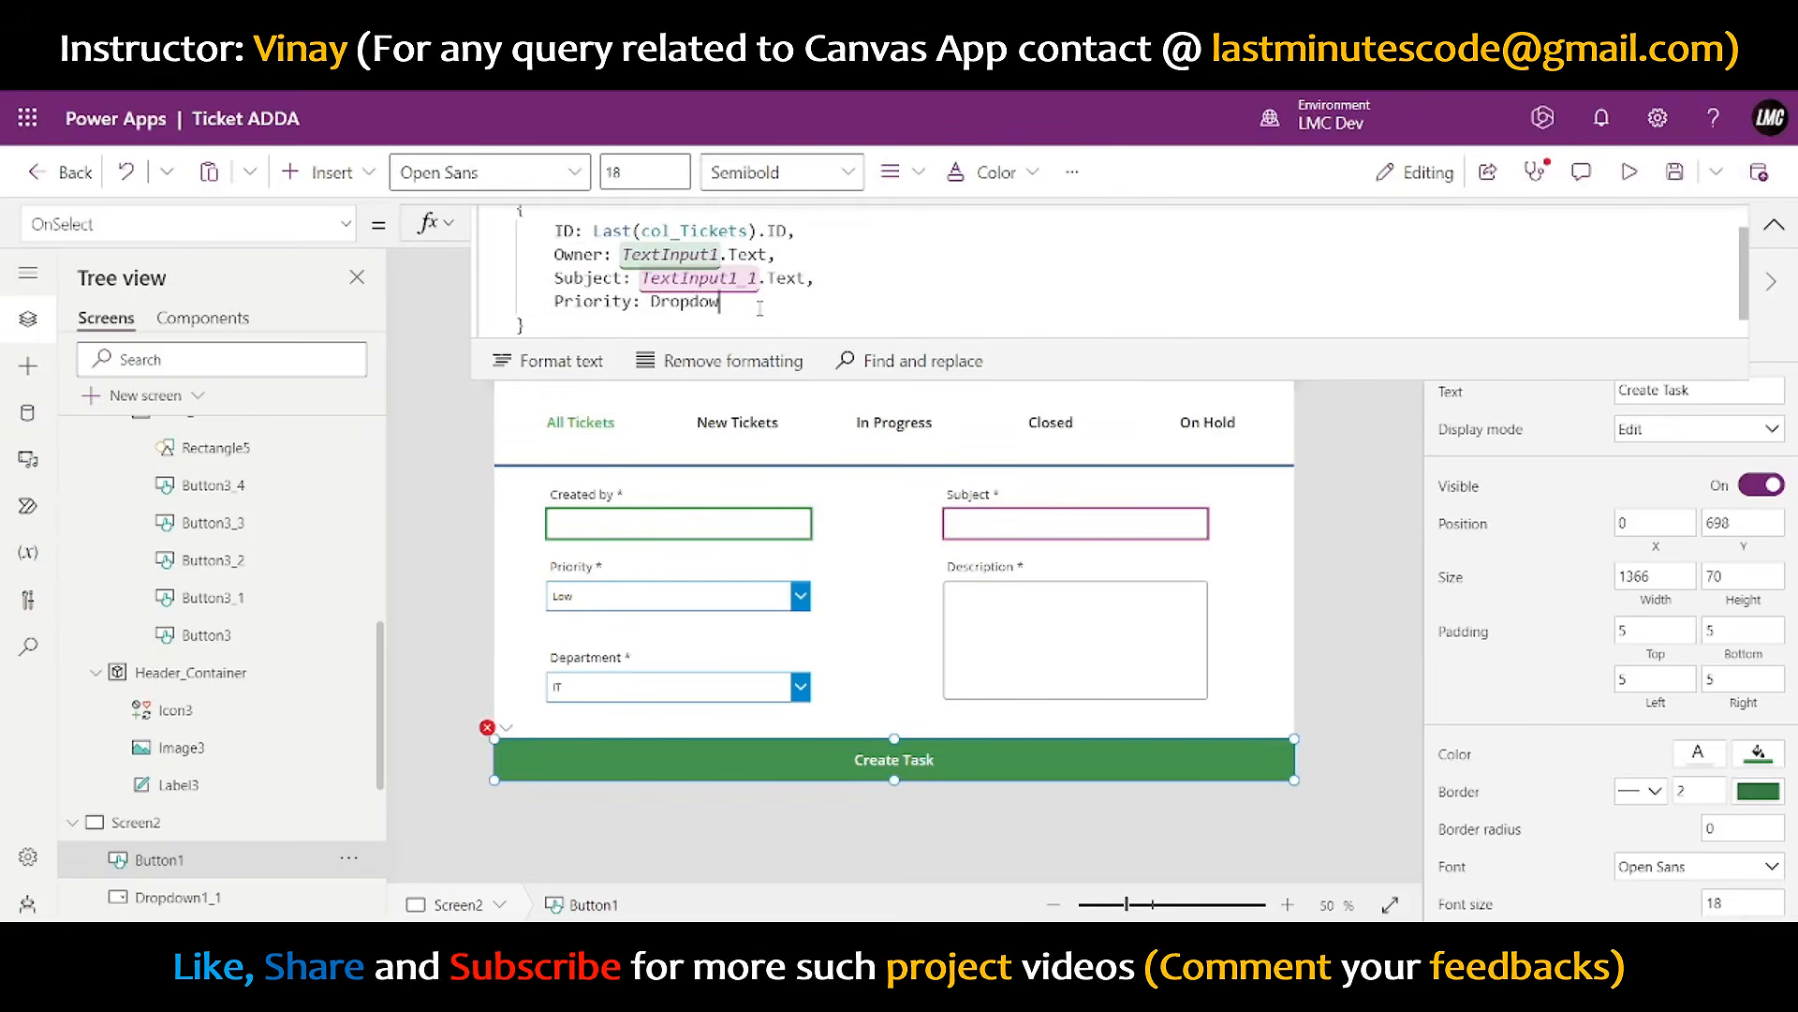
{"action": "type", "text": "n1.Selected.Value"}
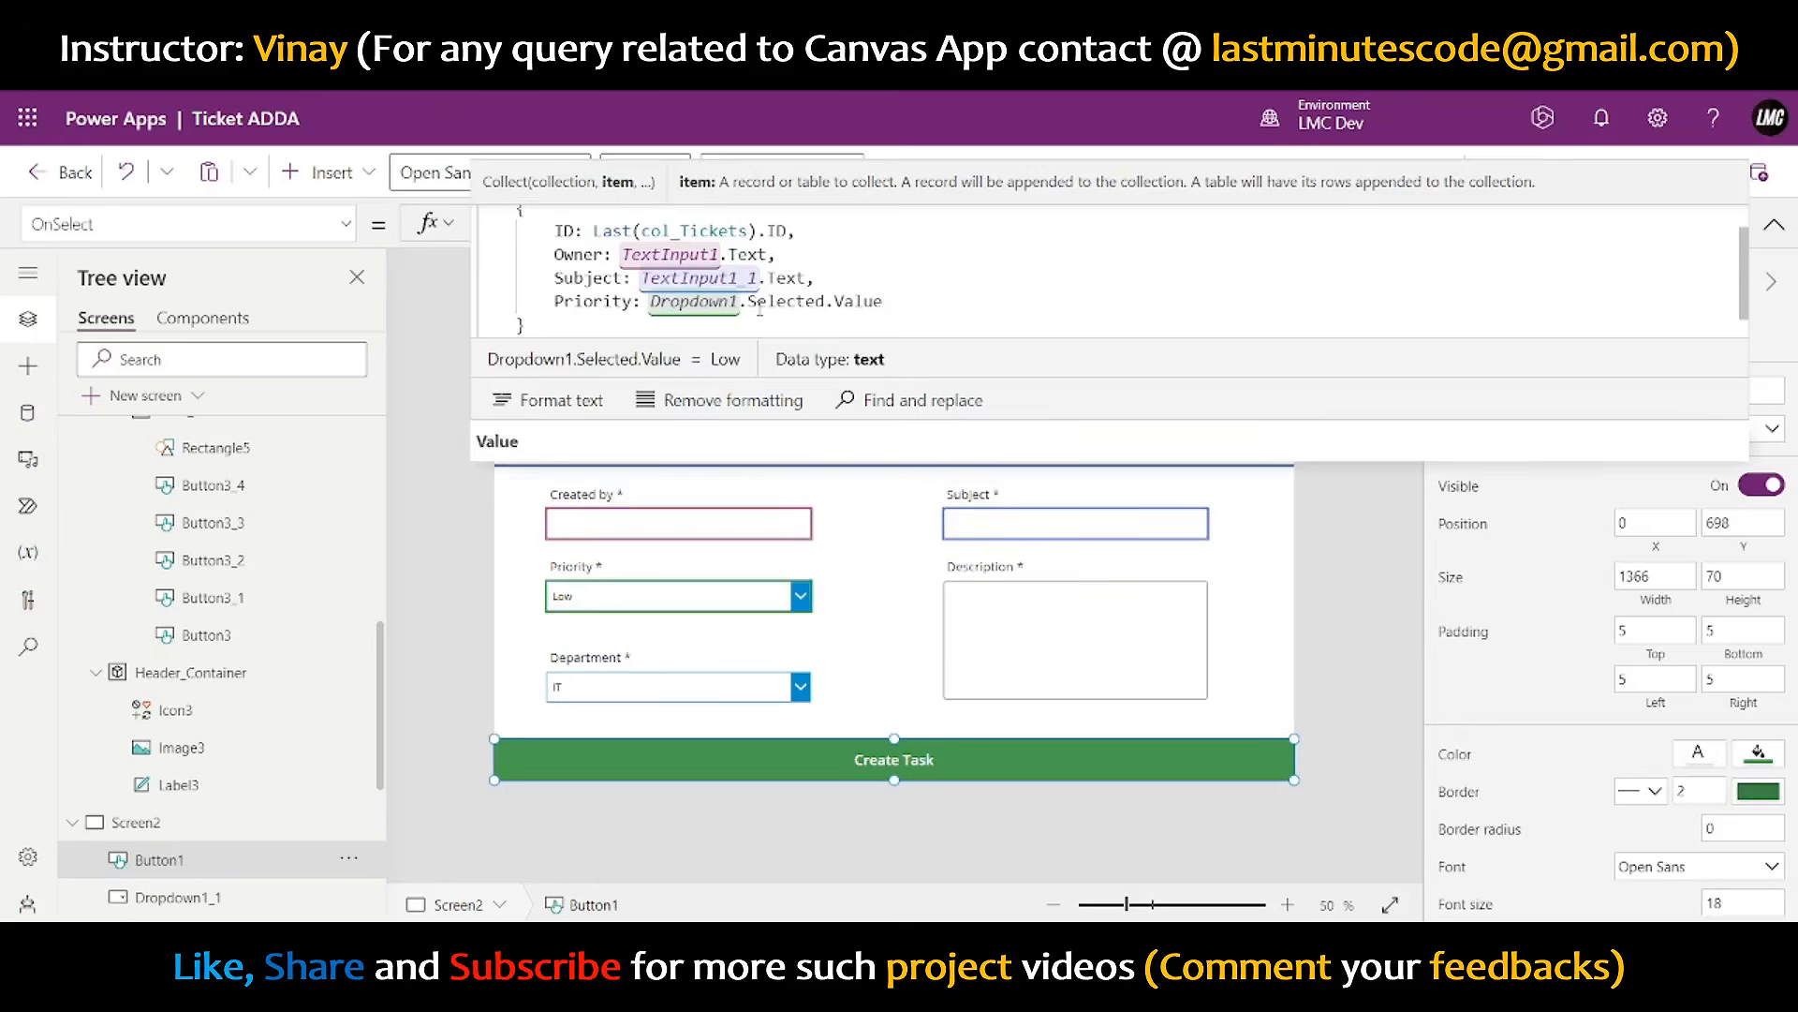
- Add a Description field to the collected record with the value TextInput1_2.Text
{"action": "type", "text": ","}
{"action": "key", "text": "Return"}
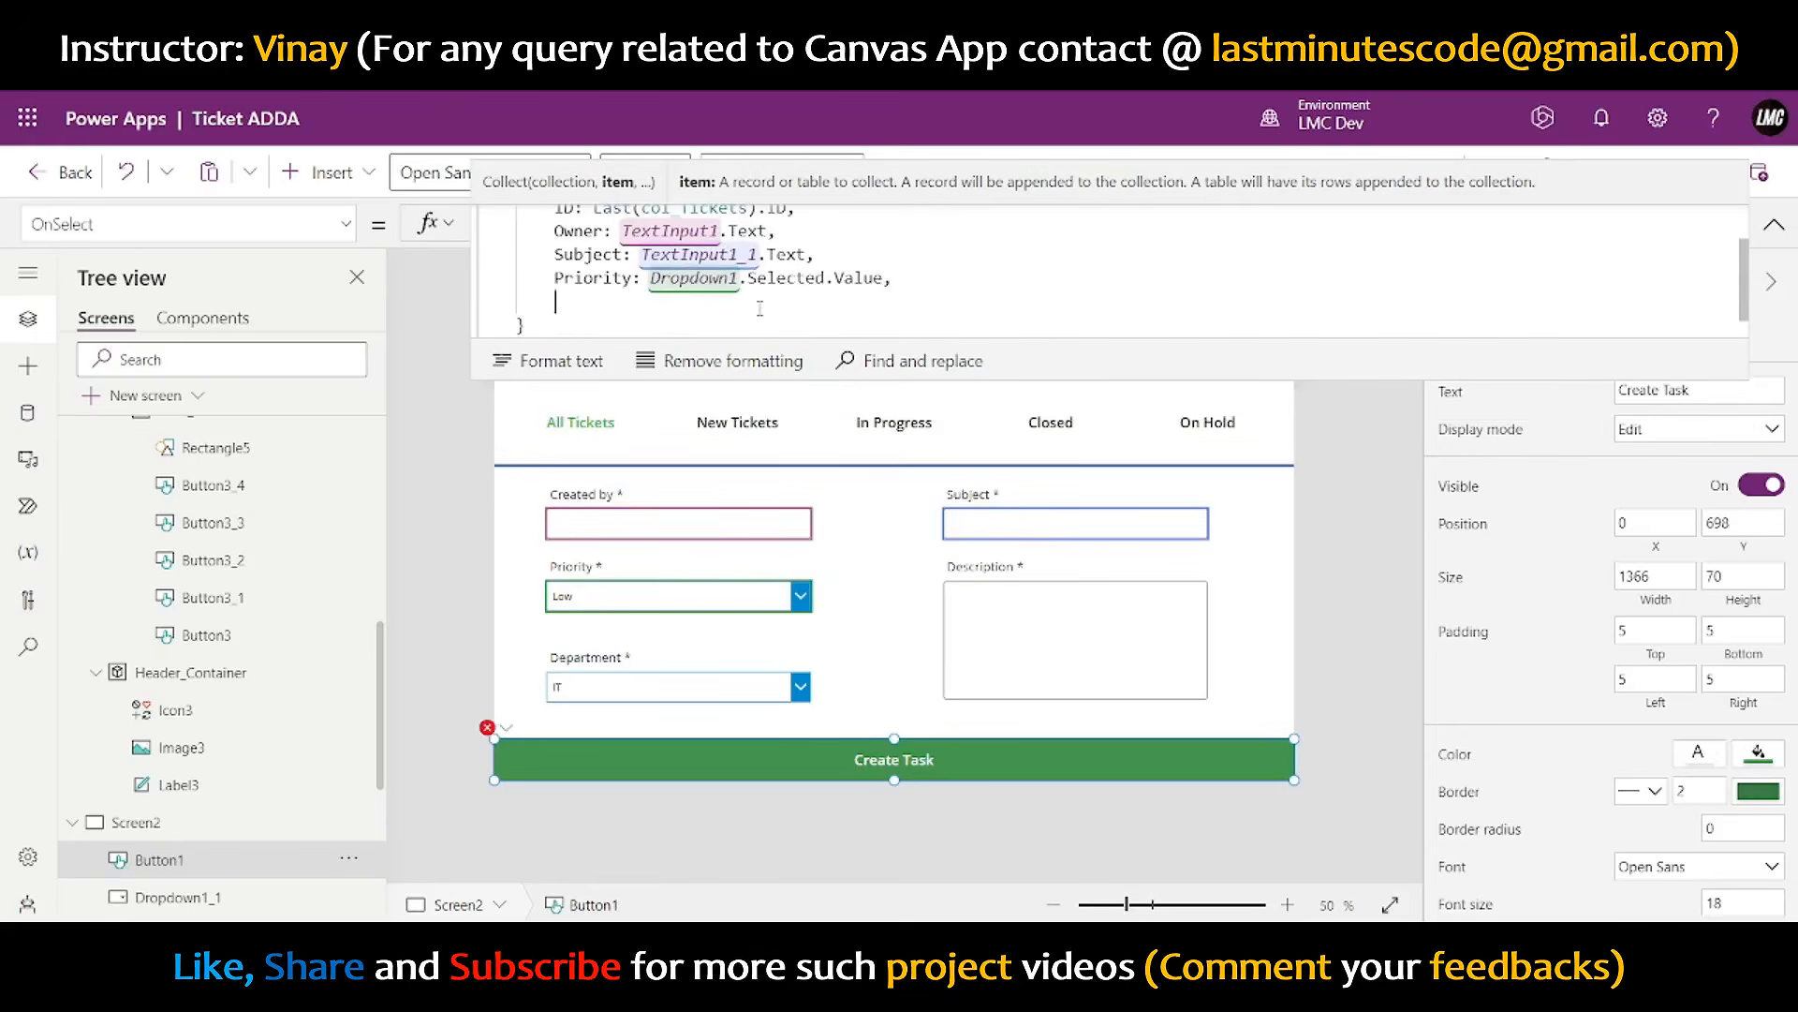
{"action": "type", "text": "Descript"}
{"action": "key", "text": "BackSpace"}
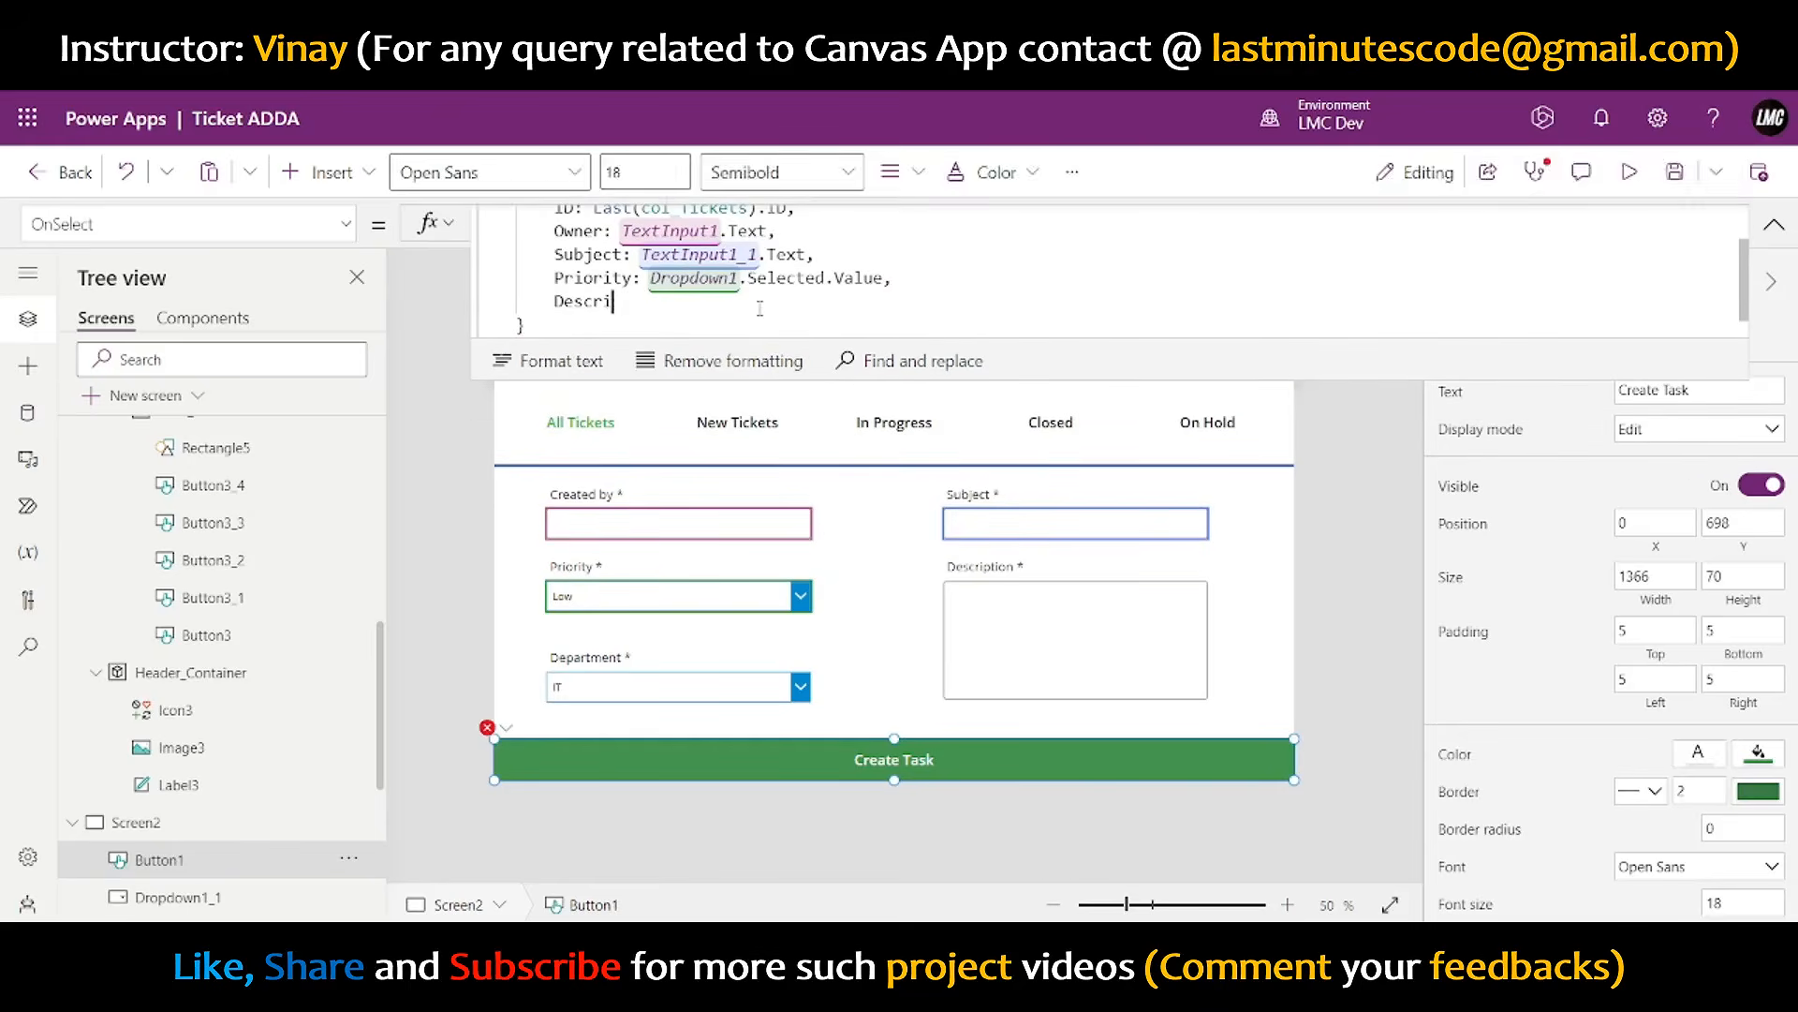
{"action": "type", "text": "tio"}
{"action": "key", "text": "BackSpace"}
{"action": "key", "text": "BackSpace"}
{"action": "key", "text": "BackSpace"}
{"action": "key", "text": "BackSpace"}
{"action": "key", "text": "BackSpace"}
{"action": "key", "text": "BackSpace"}
{"action": "key", "text": "BackSpace"}
{"action": "key", "text": "BackSpace"}
{"action": "key", "text": "BackSpace"}
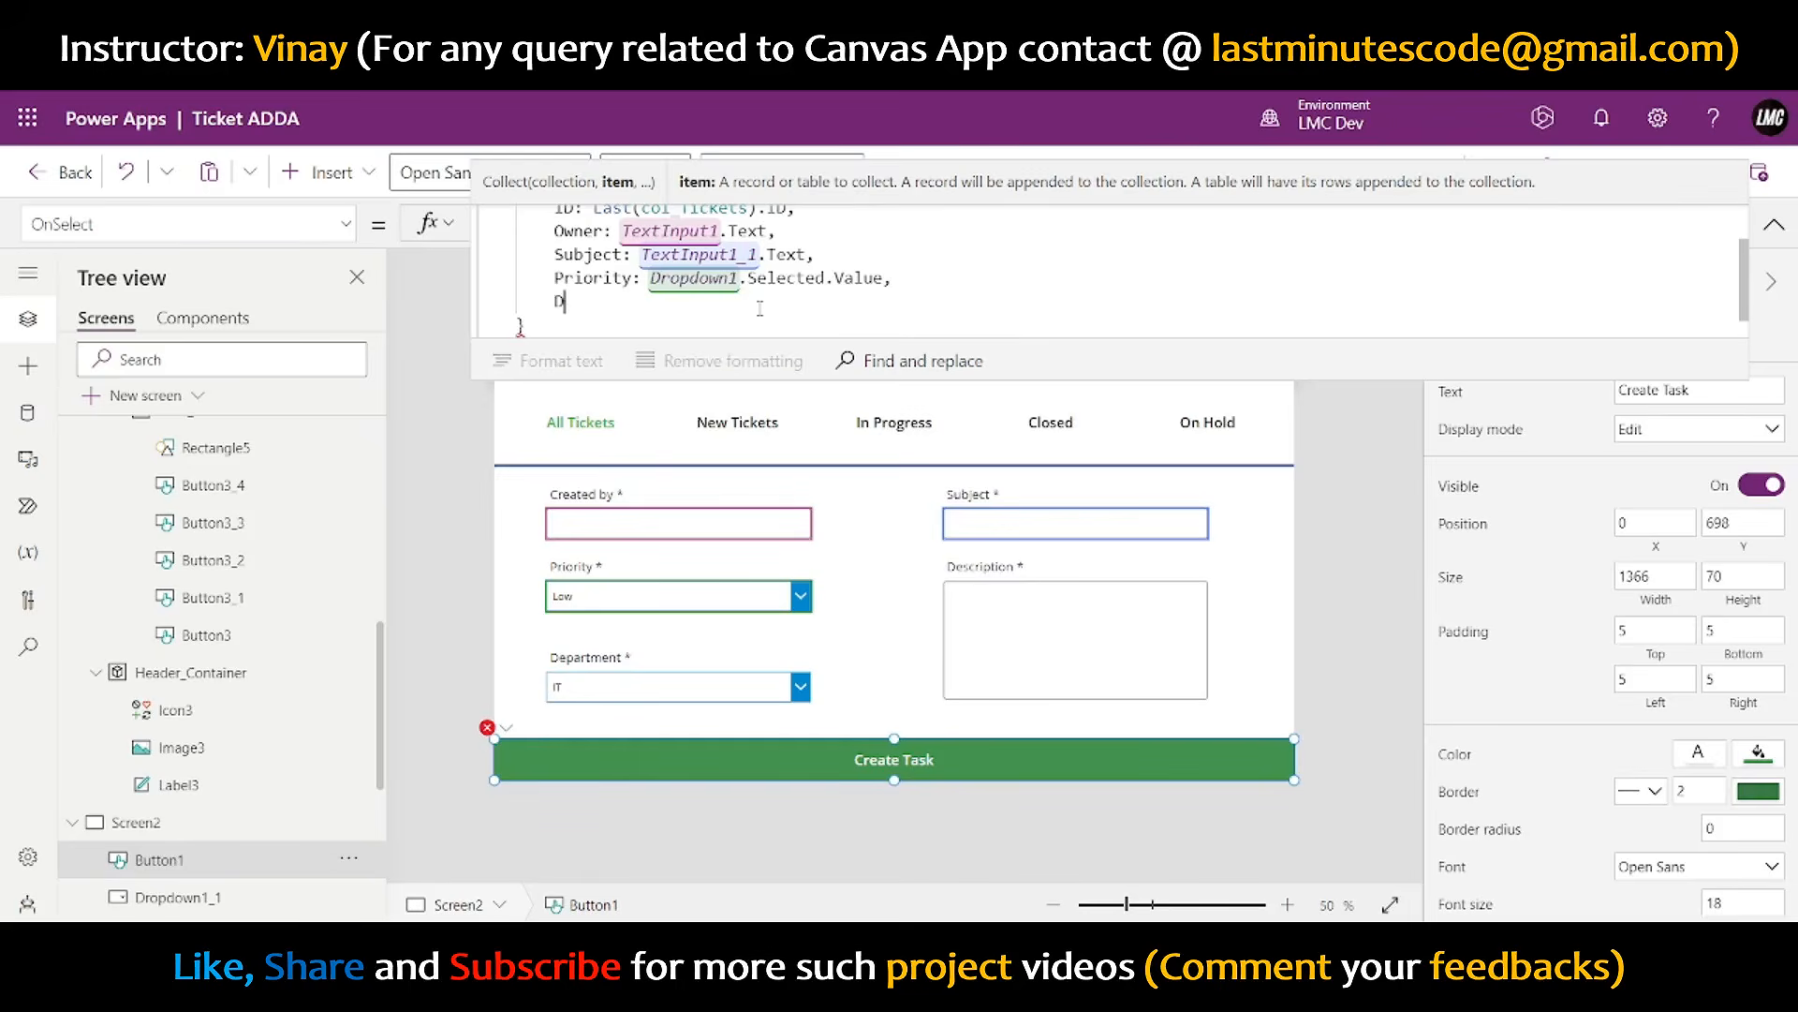
{"action": "type", "text": "escription"}
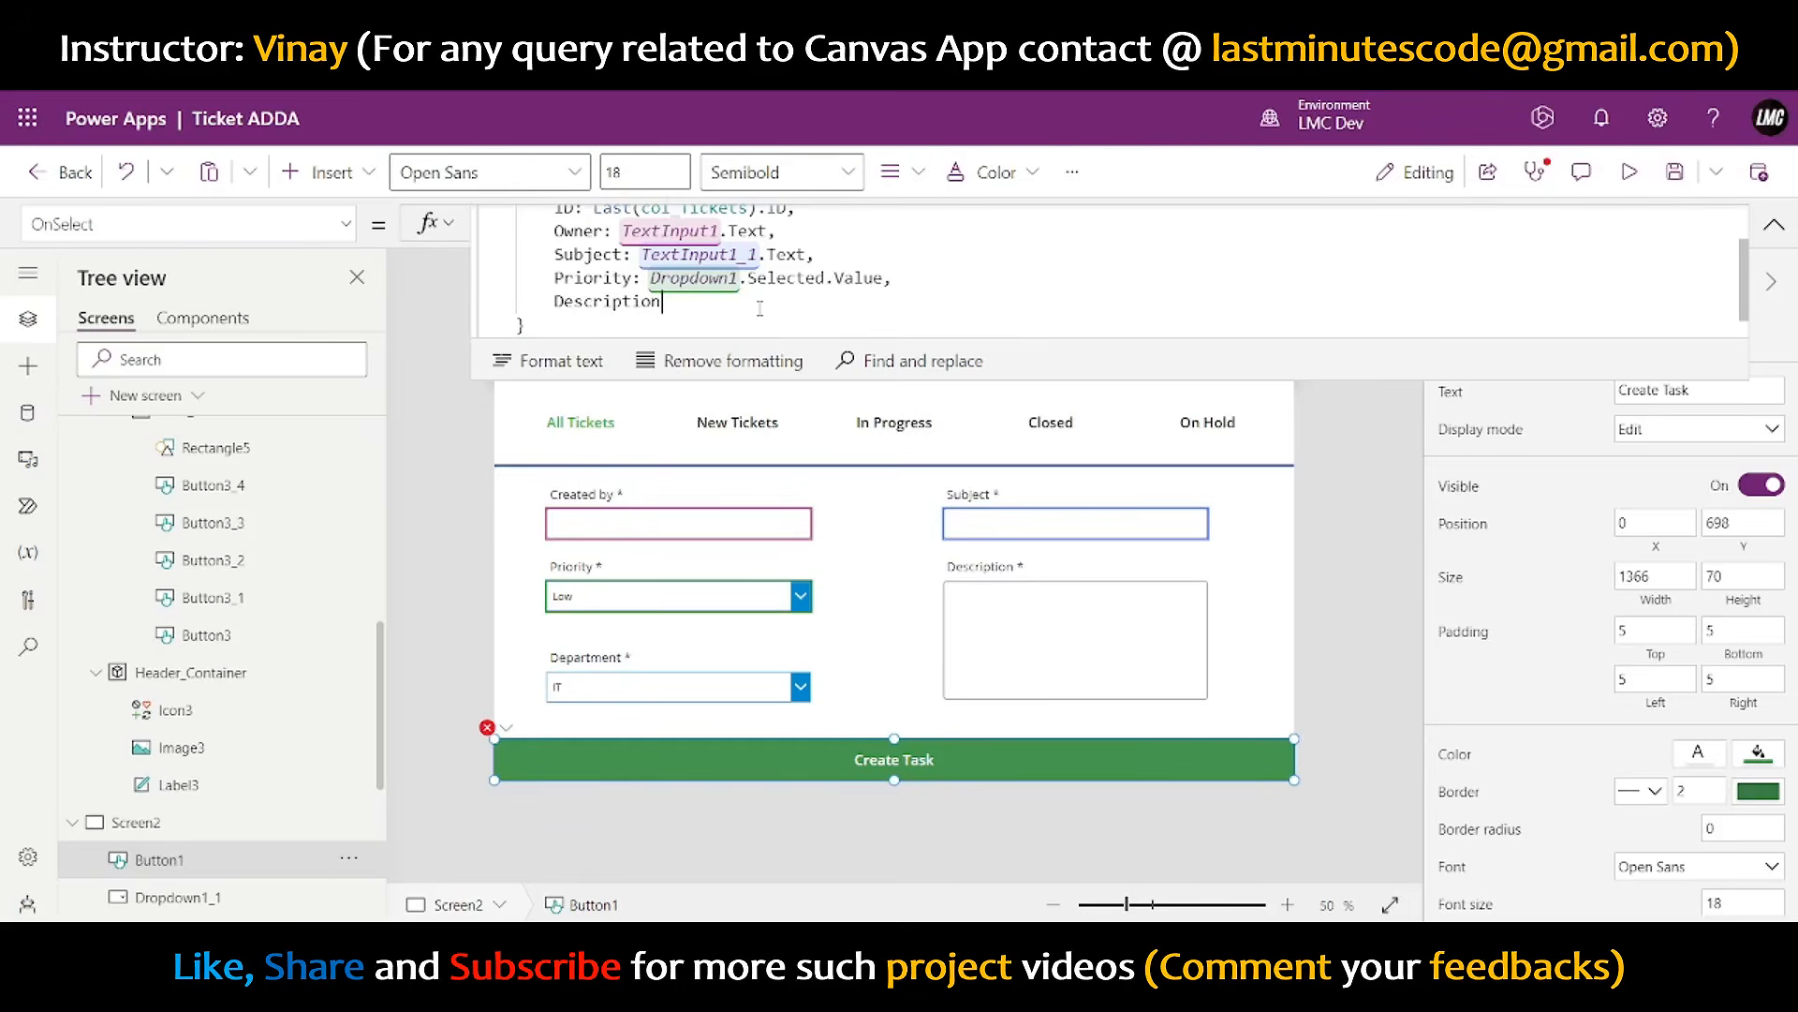
{"action": "type", "text": ": TextIn"}
{"action": "key", "text": "Down"}
{"action": "key", "text": "Down"}
{"action": "key", "text": "Tab"}
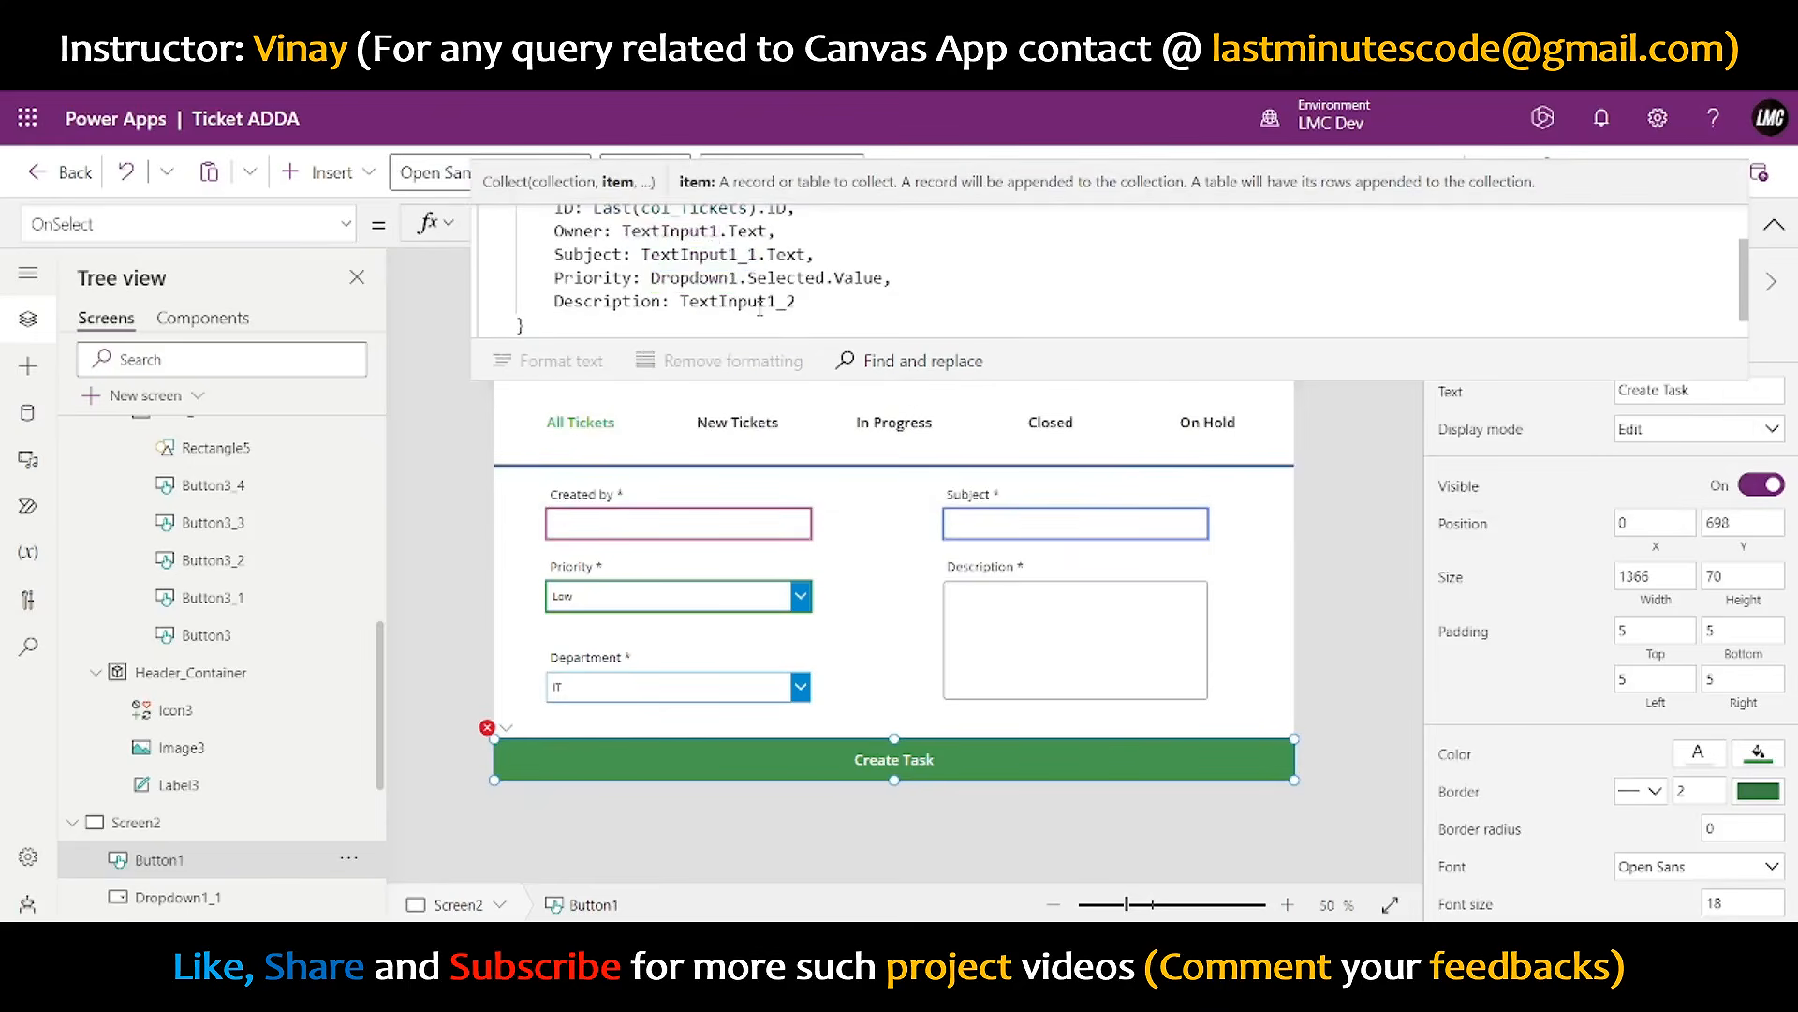
{"action": "type", "text": ".Text"}
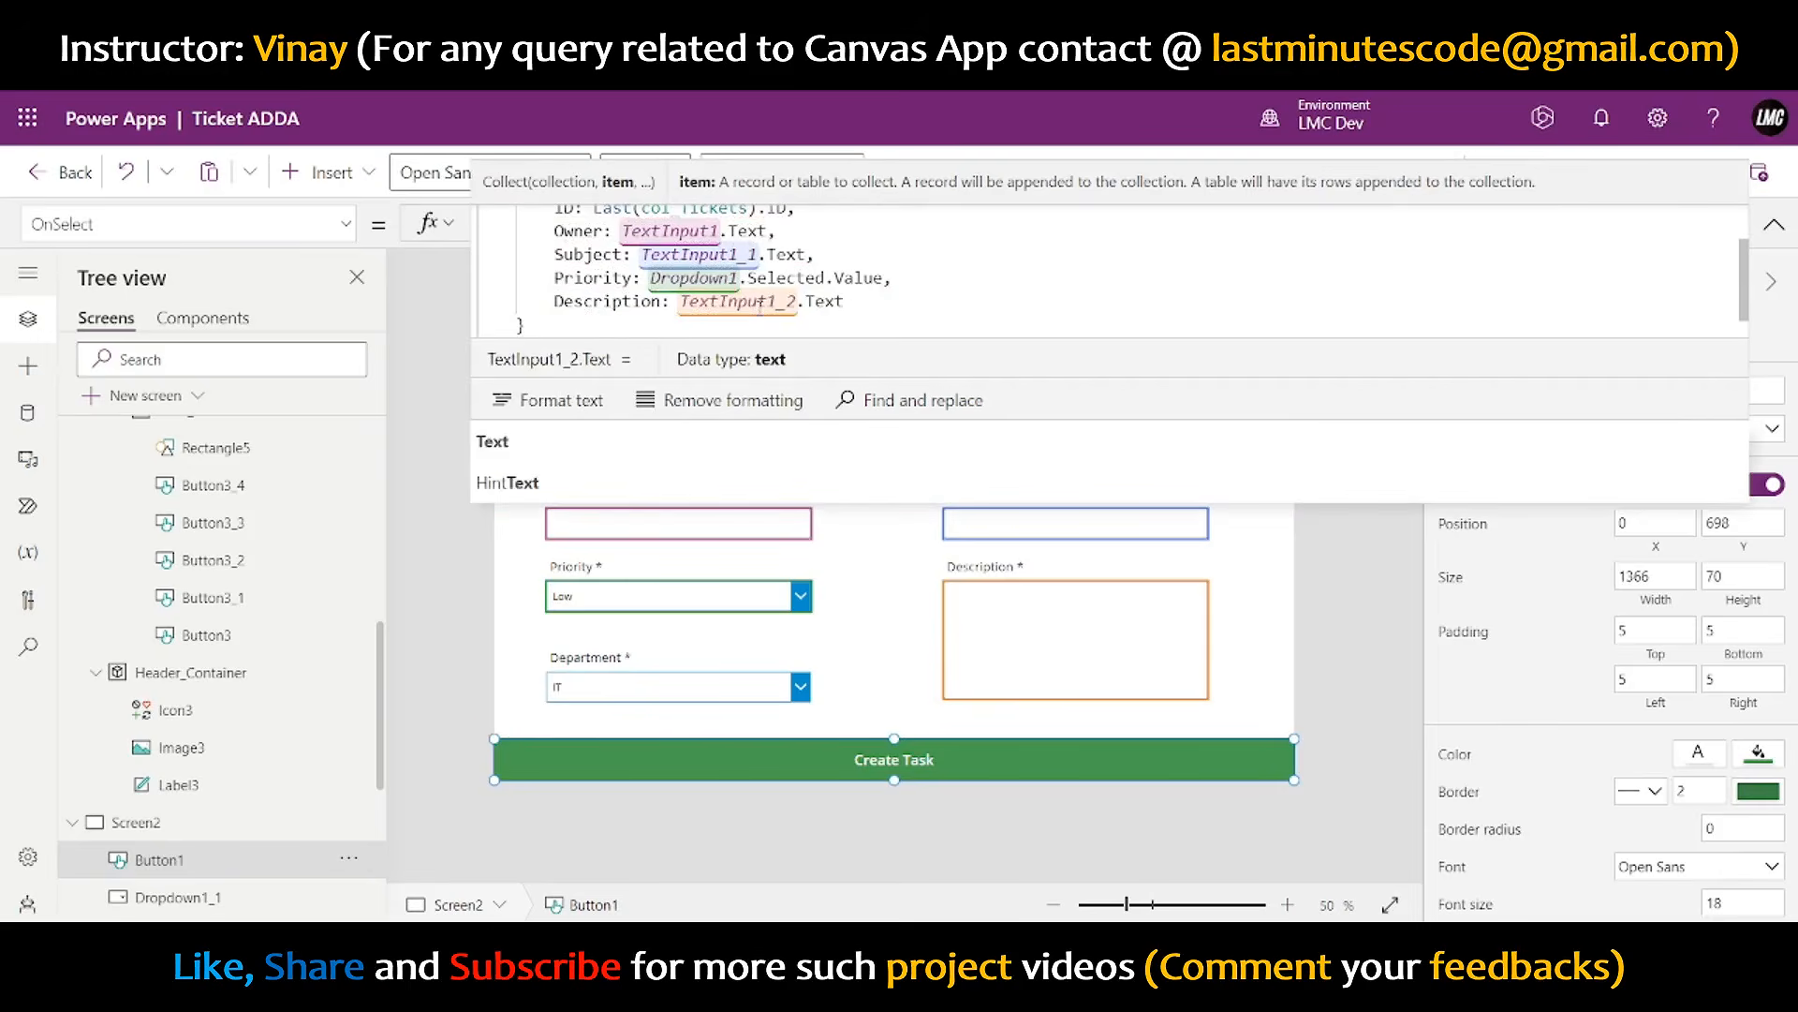
- Add a Department field to the record with the value Dropdown1_1.Selected.Value
{"action": "type", "text": ","}
{"action": "key", "text": "Return"}
{"action": "type", "text": "Depart"}
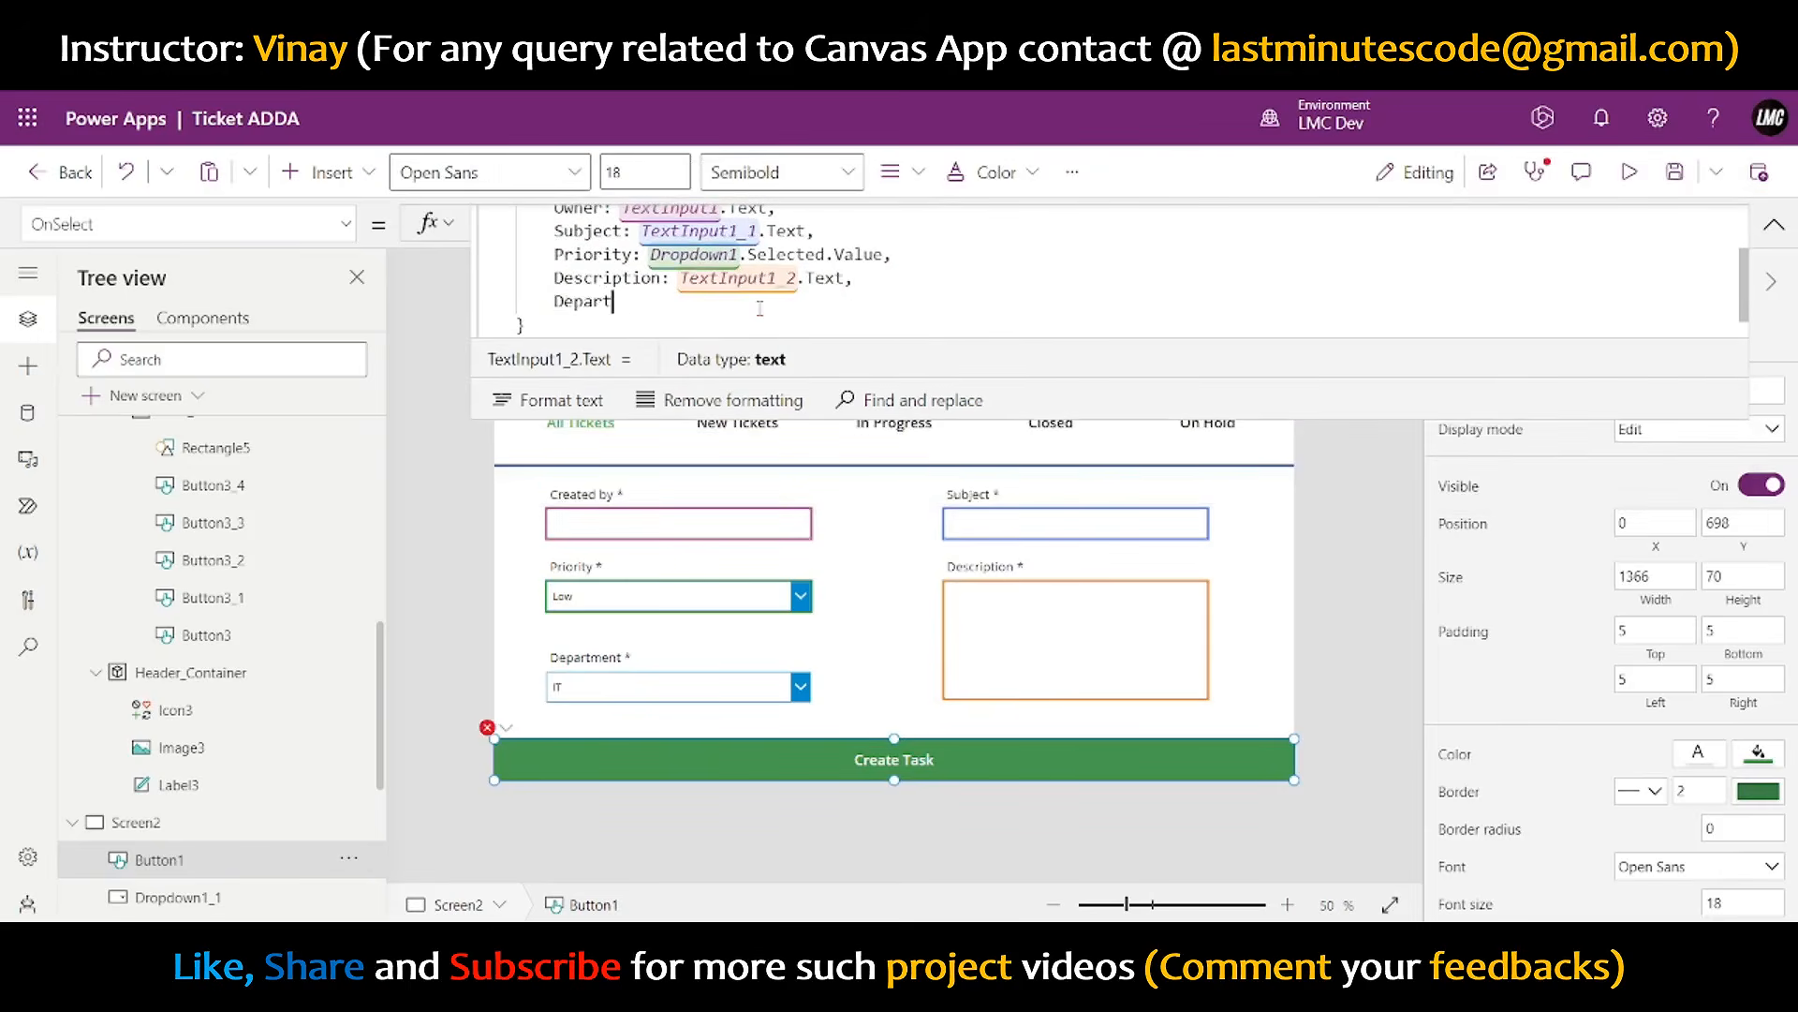
{"action": "type", "text": "ment"}
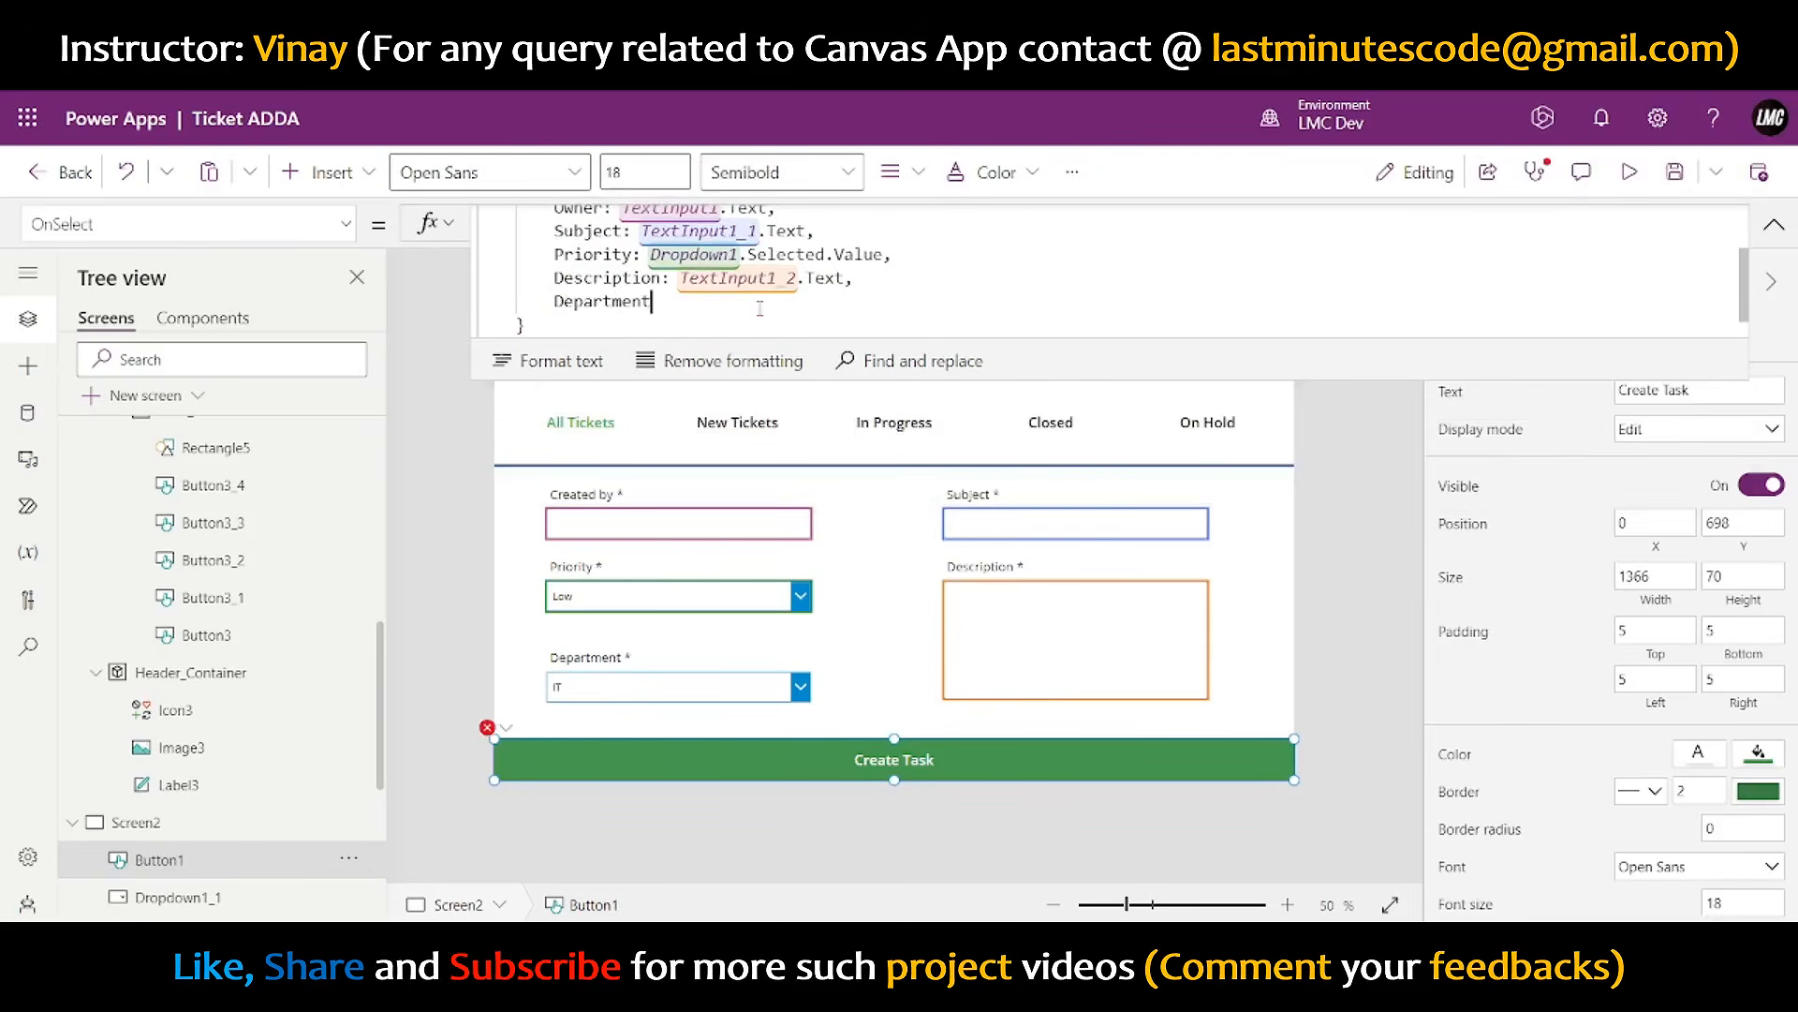
{"action": "type", "text": ":Drop"}
{"action": "key", "text": "Down"}
{"action": "key", "text": "Down"}
{"action": "key", "text": "Tab"}
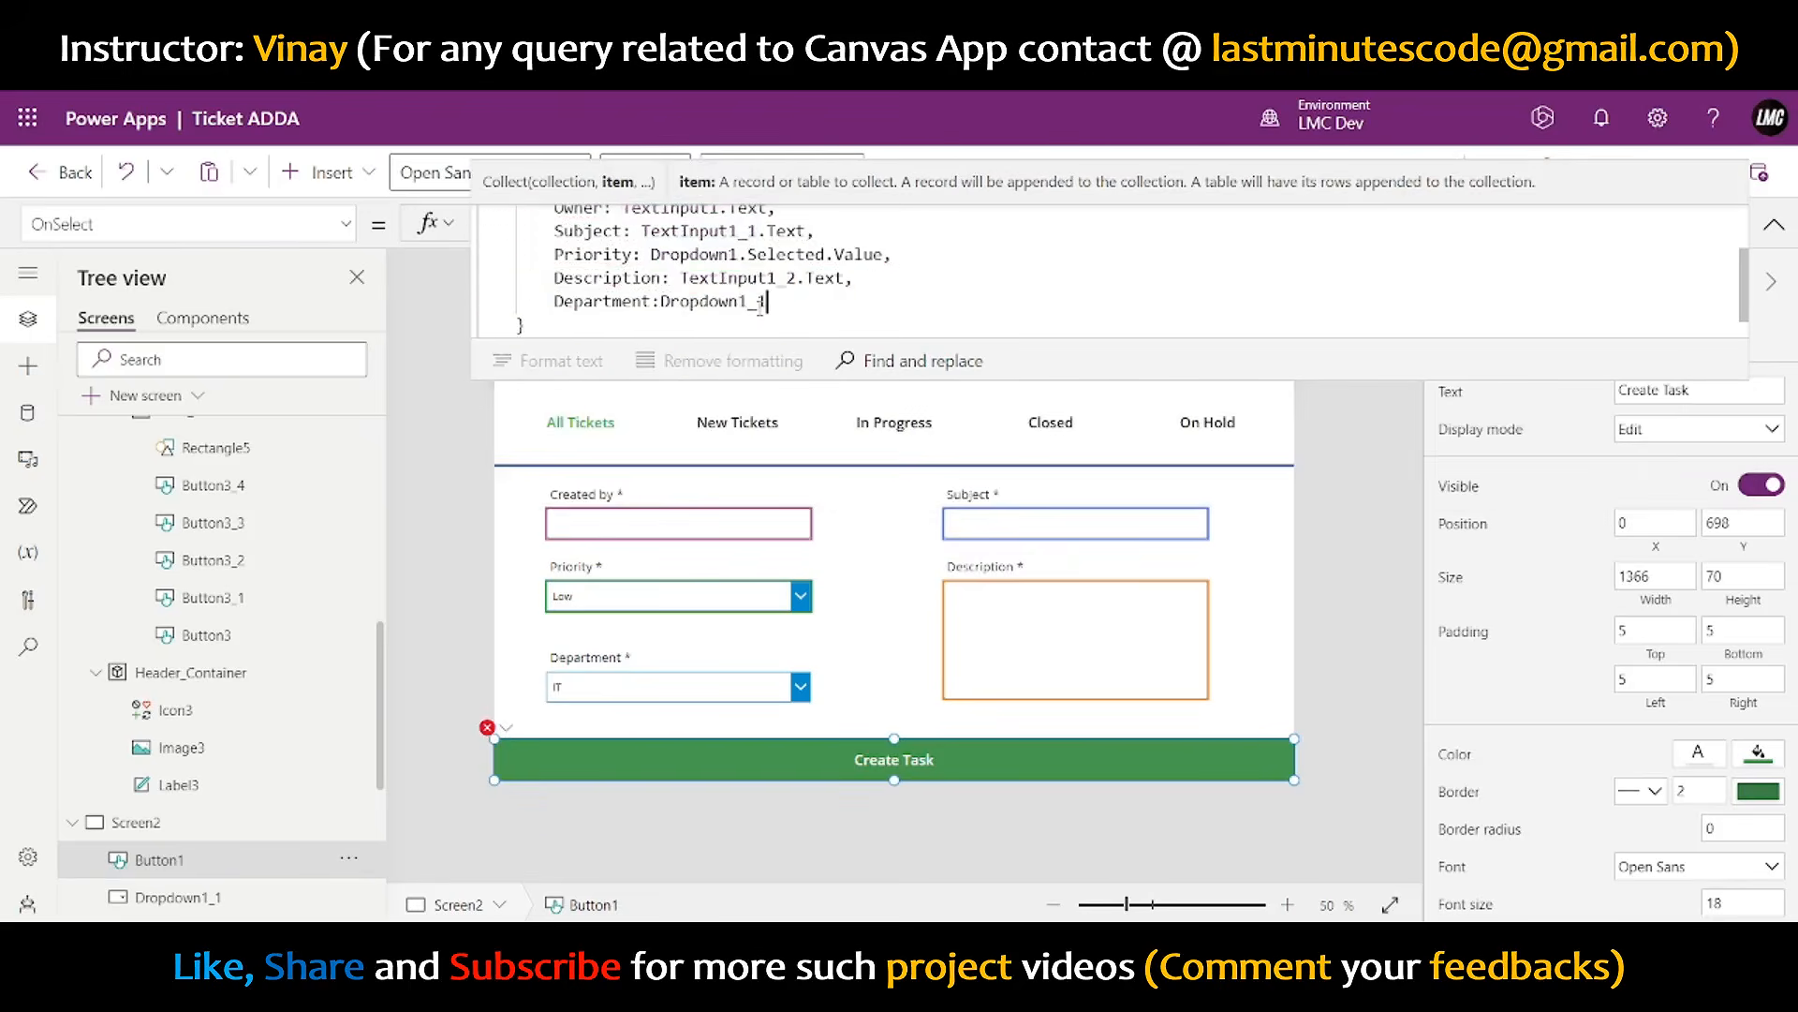
{"action": "type", "text": ".Selecte"}
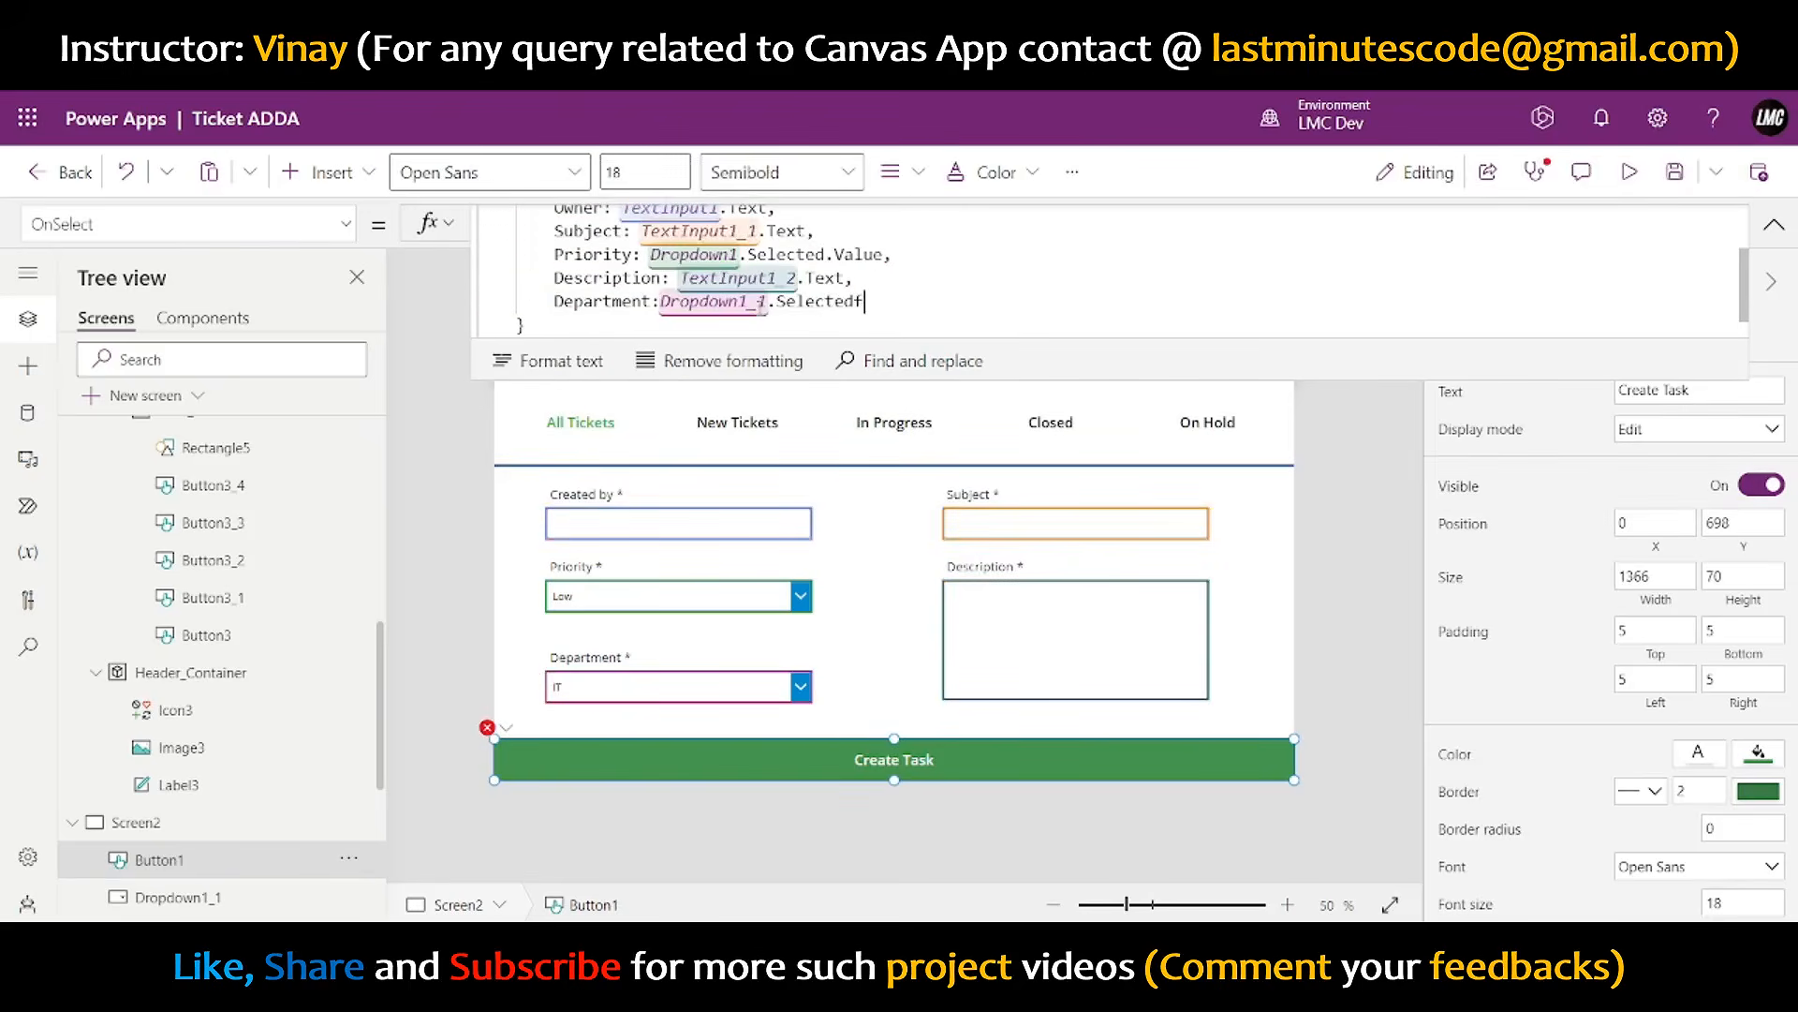
{"action": "type", "text": "d"}
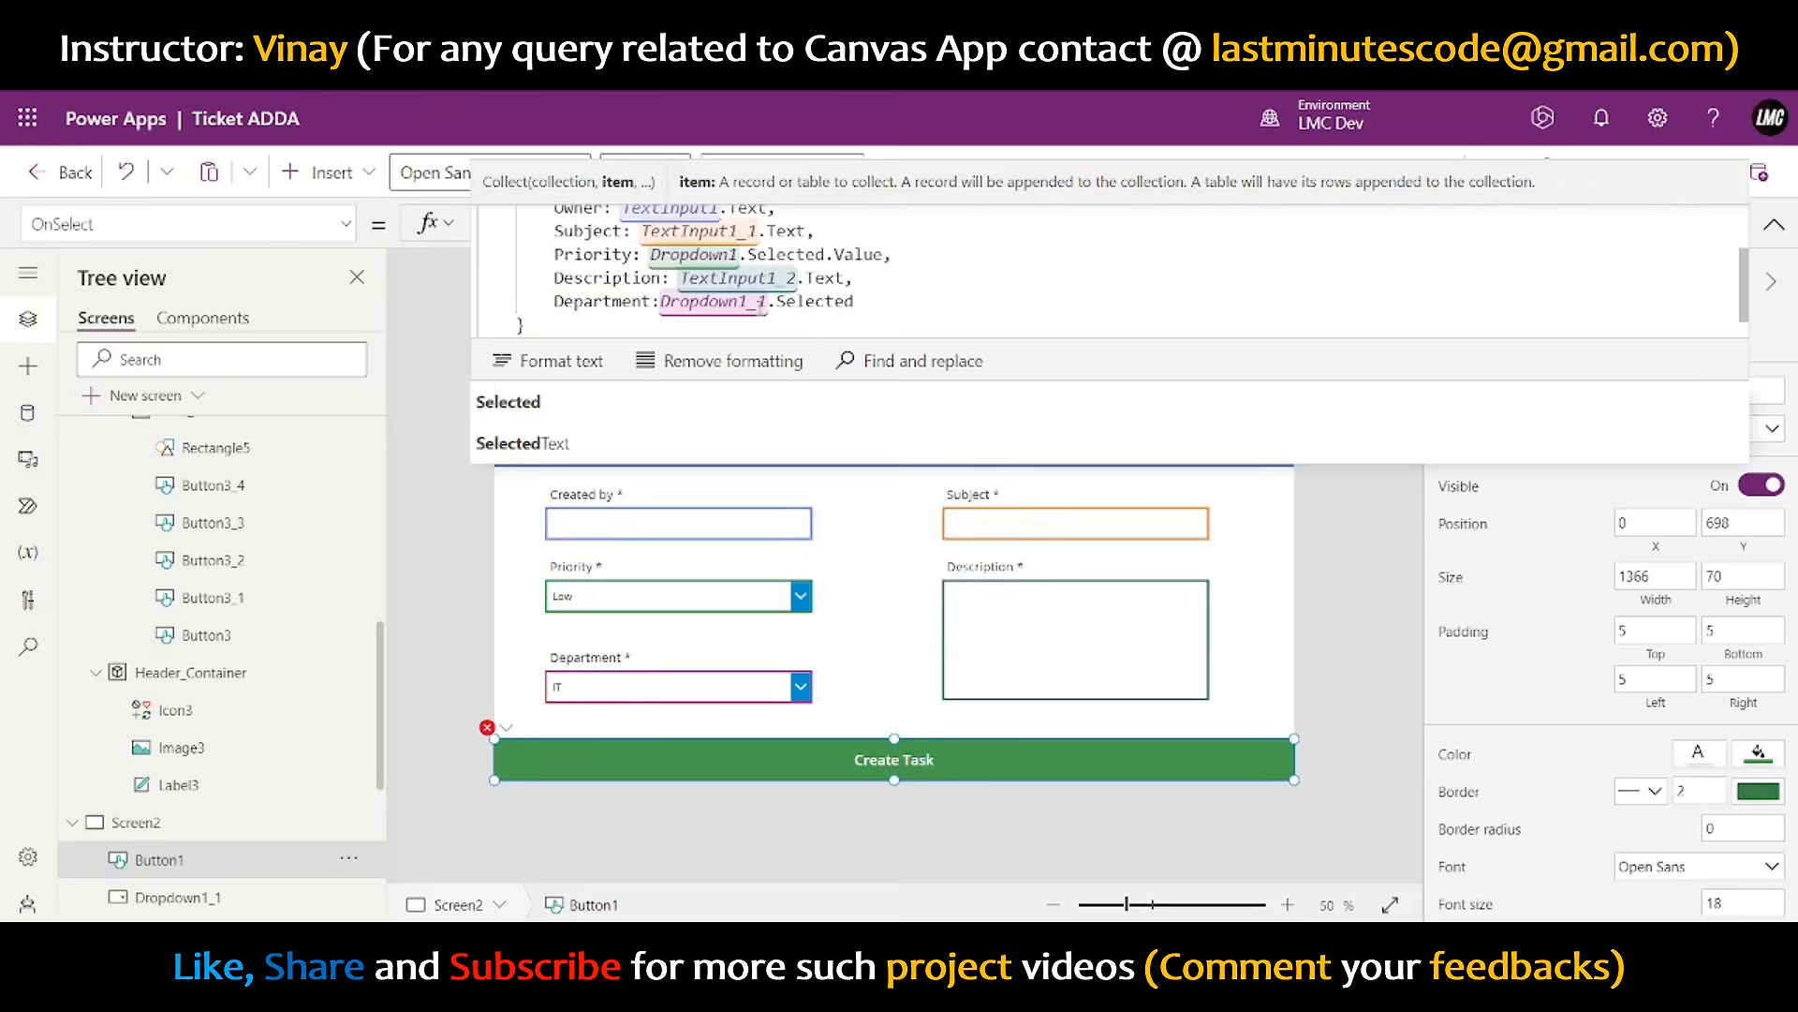
{"action": "type", "text": ".Value"}
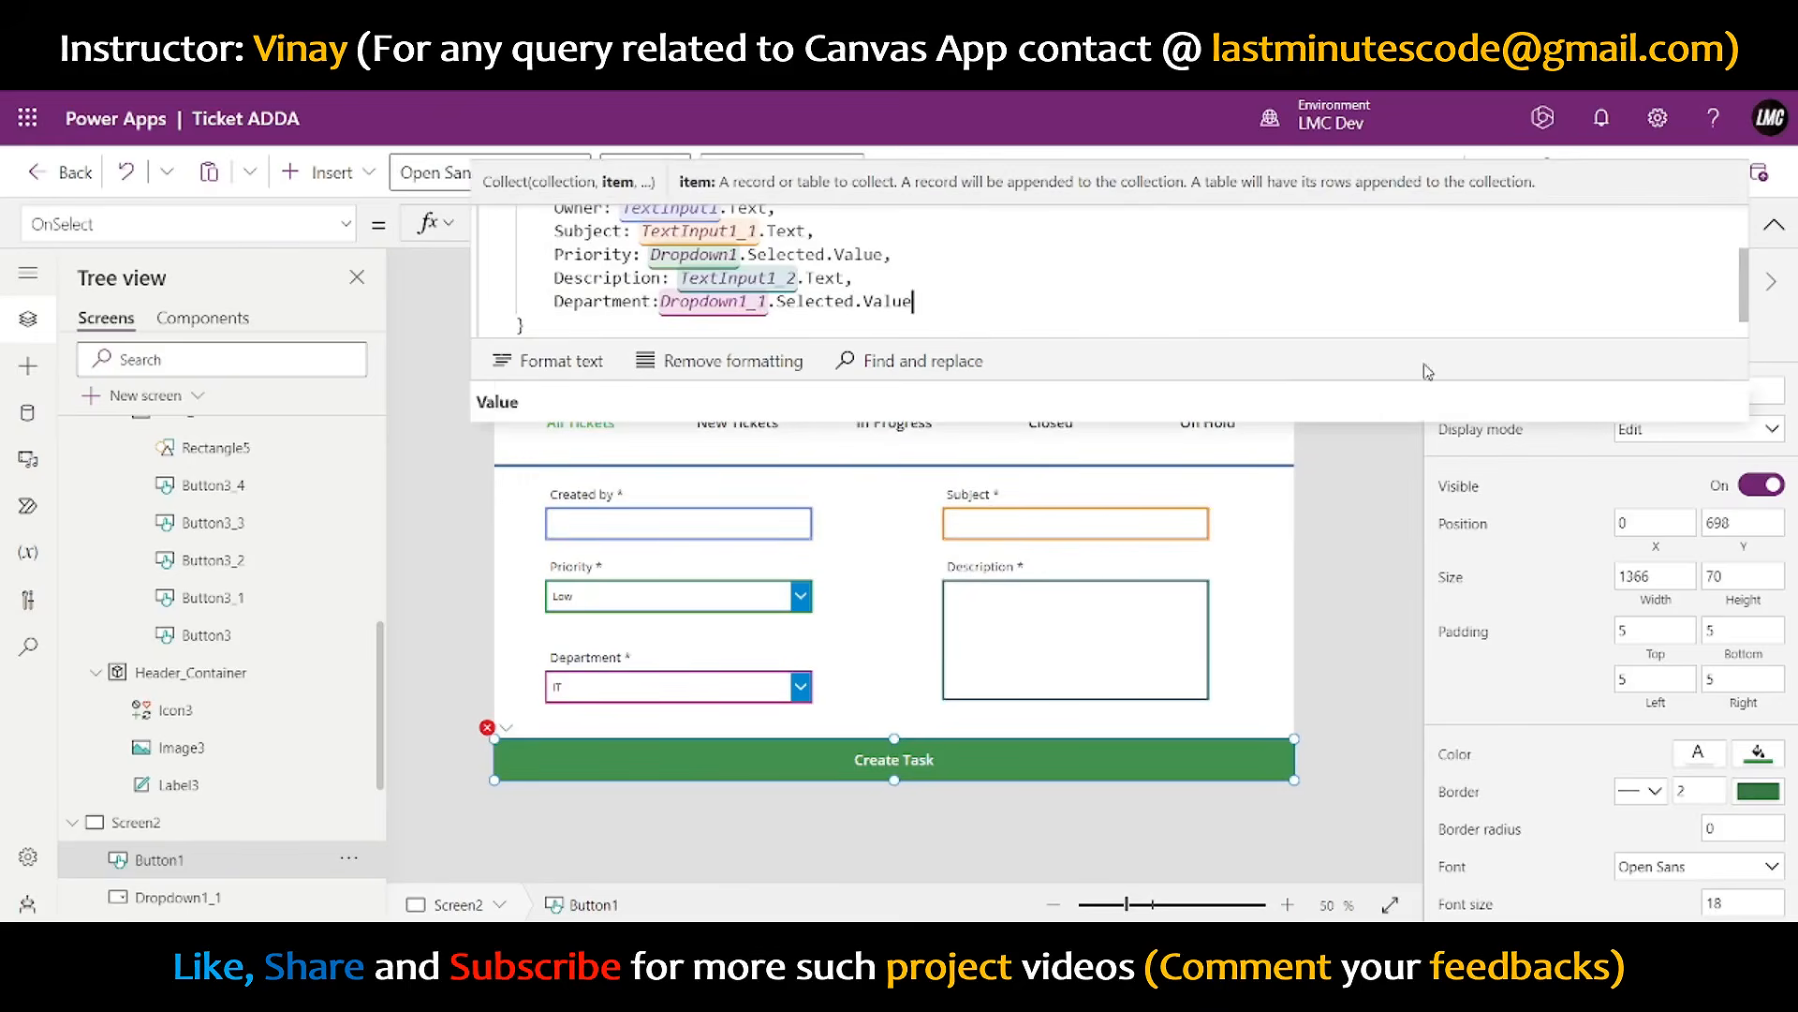
- Add a Date_Created field to the record with the value Now()
{"action": "scroll", "coordinate": [1109, 250], "scroll_direction": "down", "scroll_amount": 1}
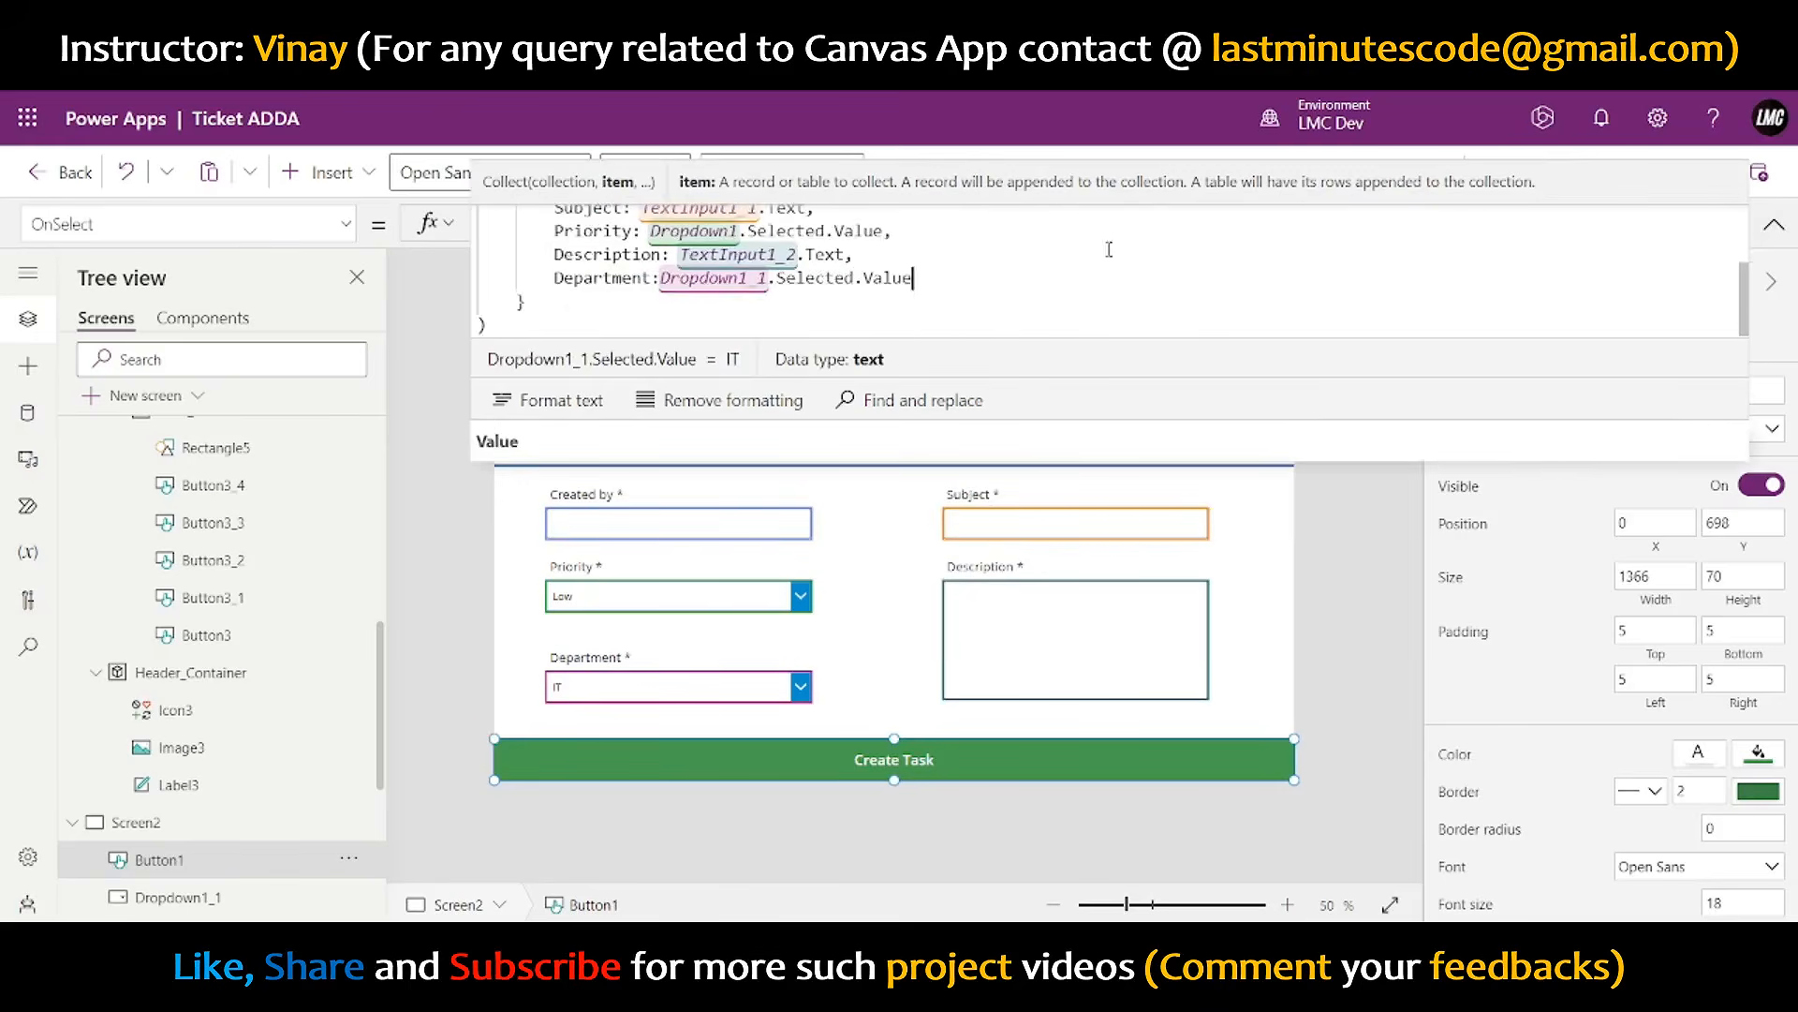
{"action": "scroll", "coordinate": [1109, 250], "scroll_direction": "up", "scroll_amount": 1}
{"action": "scroll", "coordinate": [1084, 265], "scroll_direction": "down", "scroll_amount": 1}
{"action": "type", "text": ","}
{"action": "key", "text": "shift+Return"}
{"action": "type", "text": "Created"}
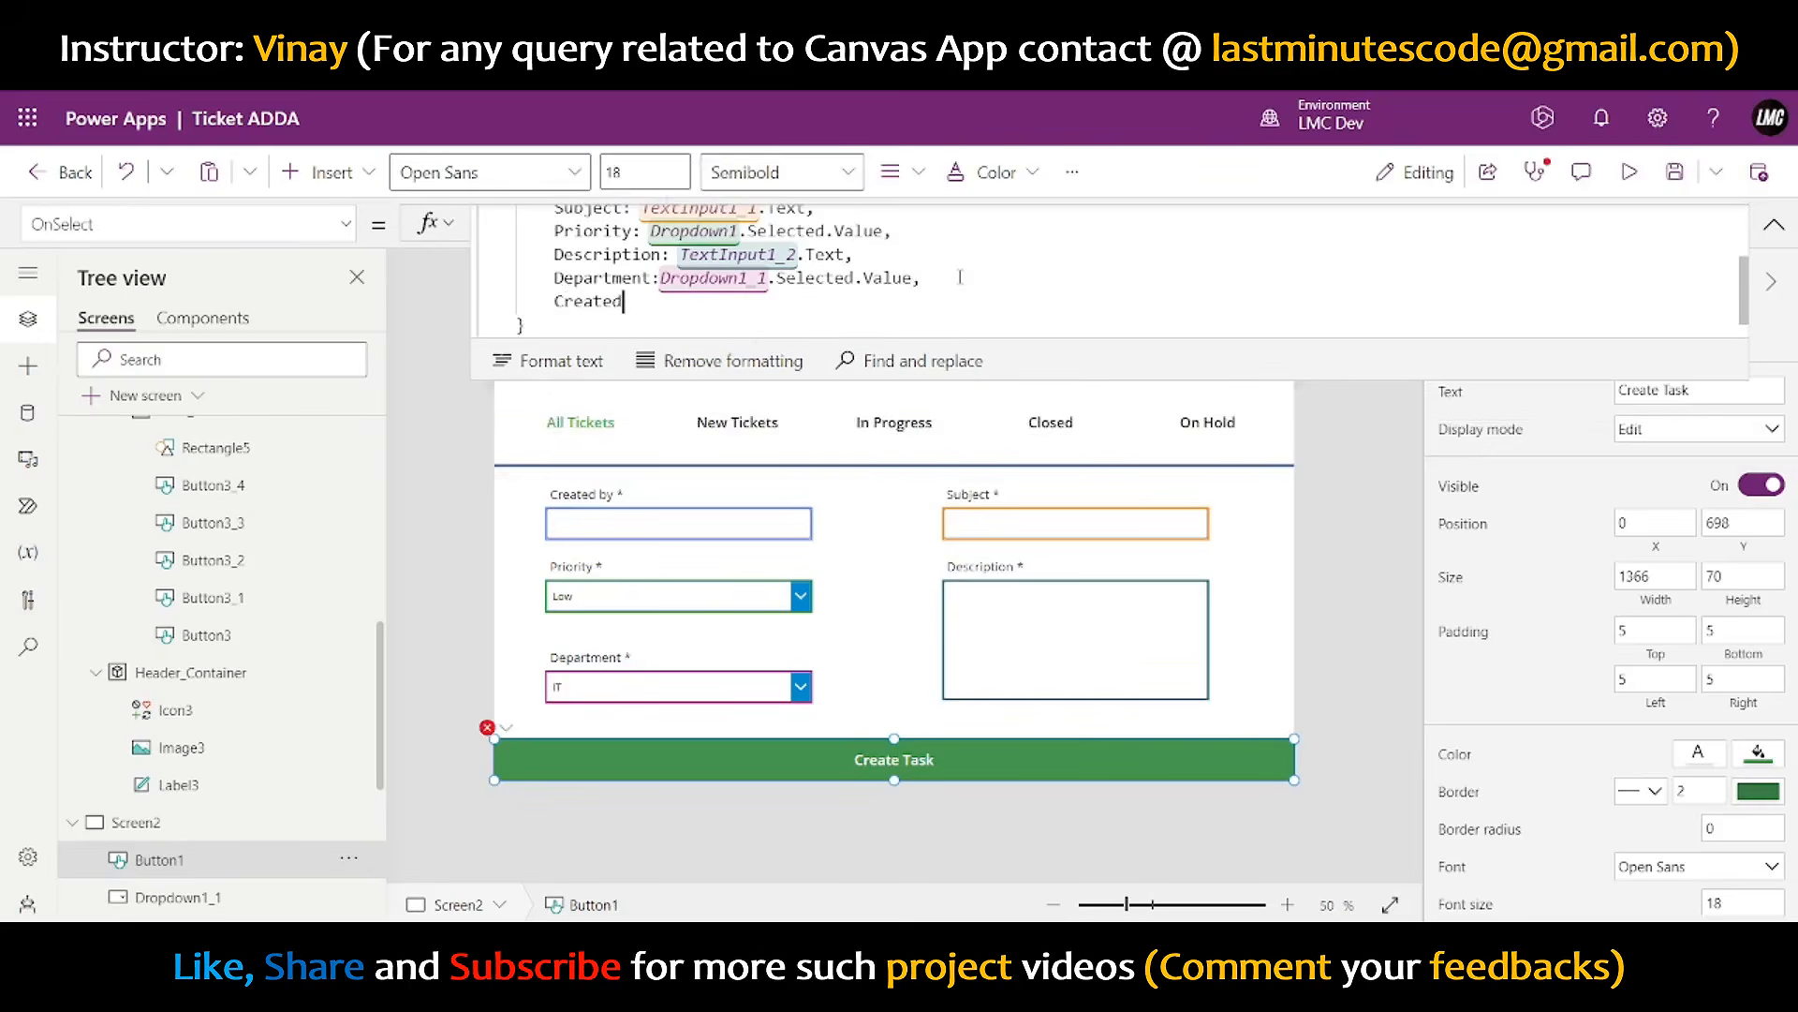
{"action": "key", "text": "Home"}
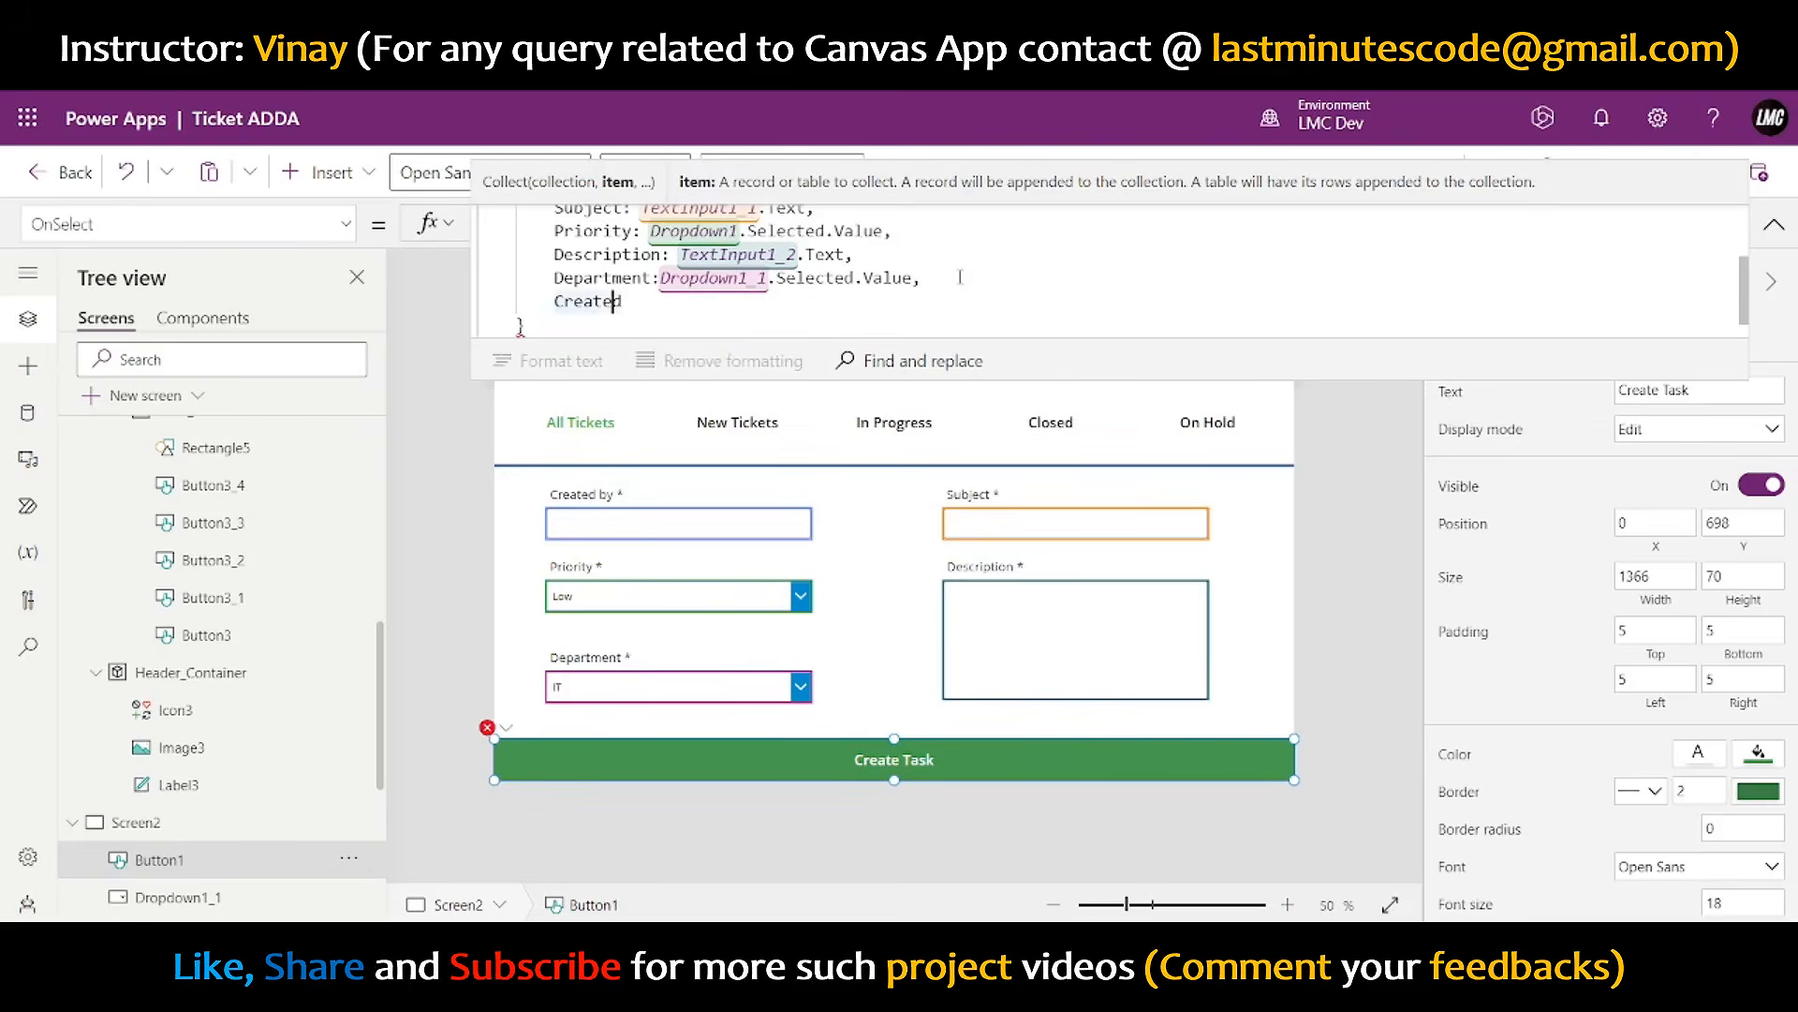
{"action": "type", "text": "Date_"}
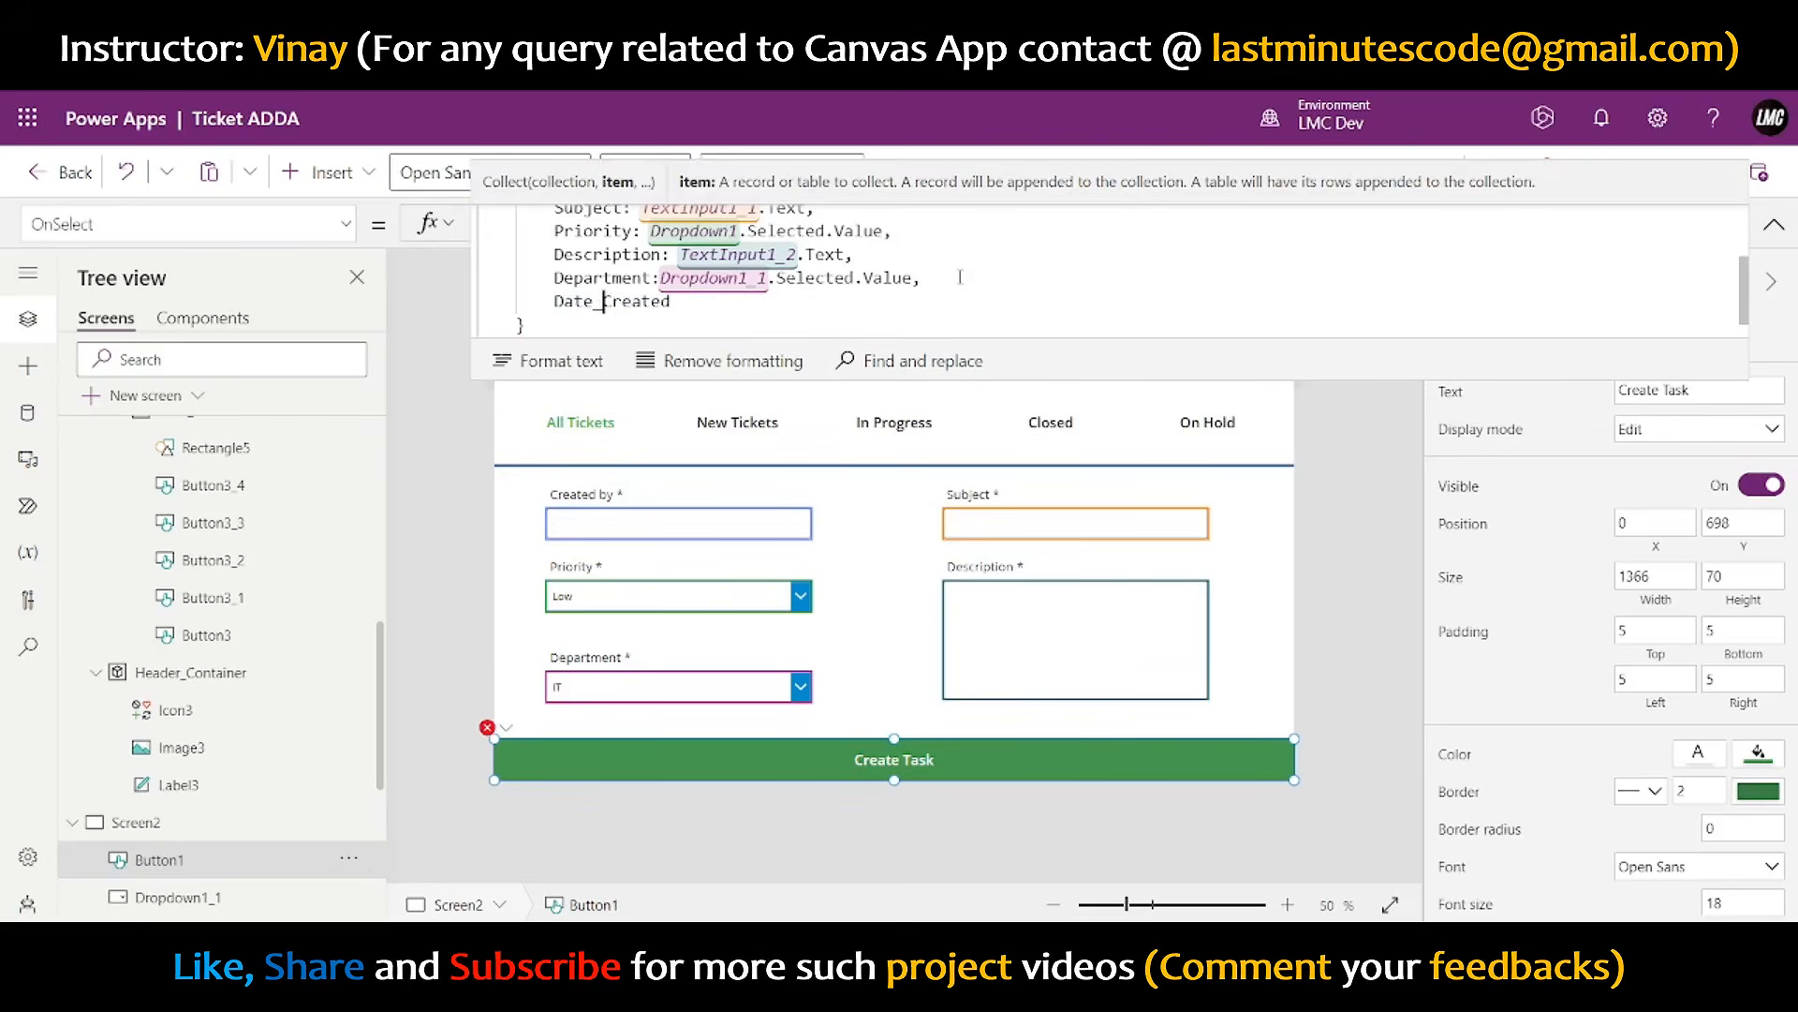
{"action": "key", "text": "End"}
{"action": "type", "text": ": "}
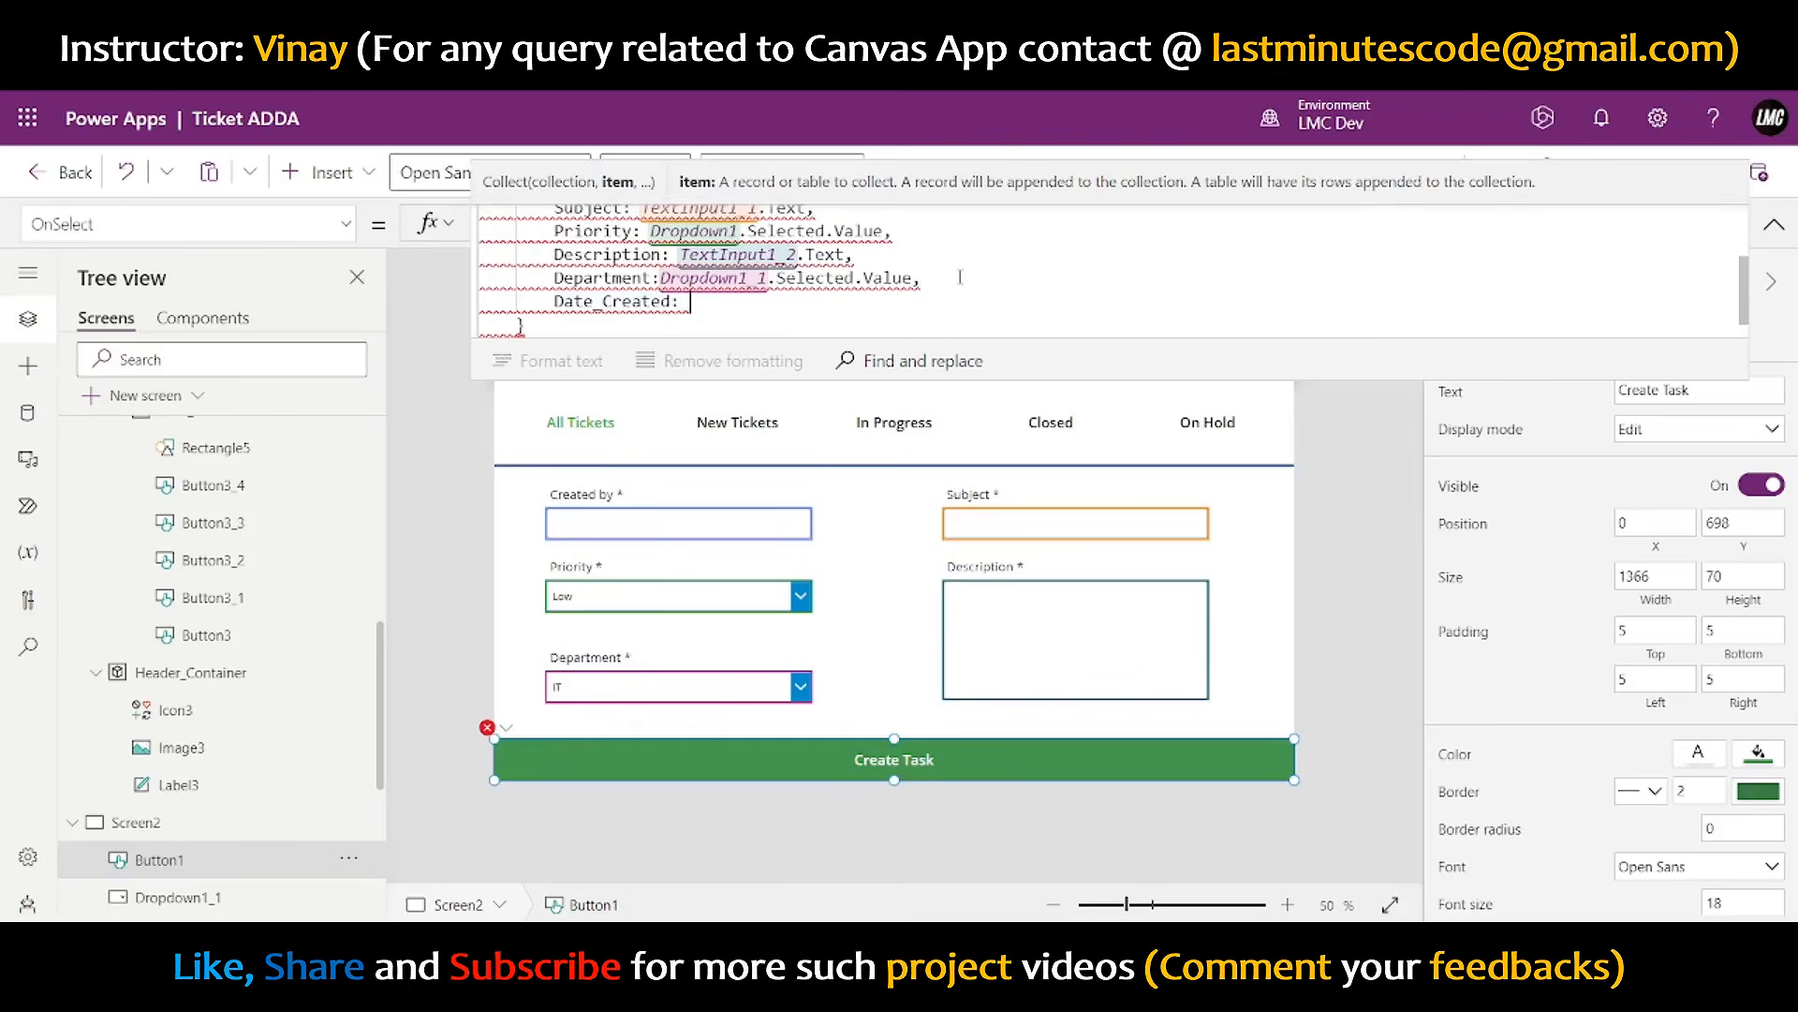
{"action": "type", "text": "Now"}
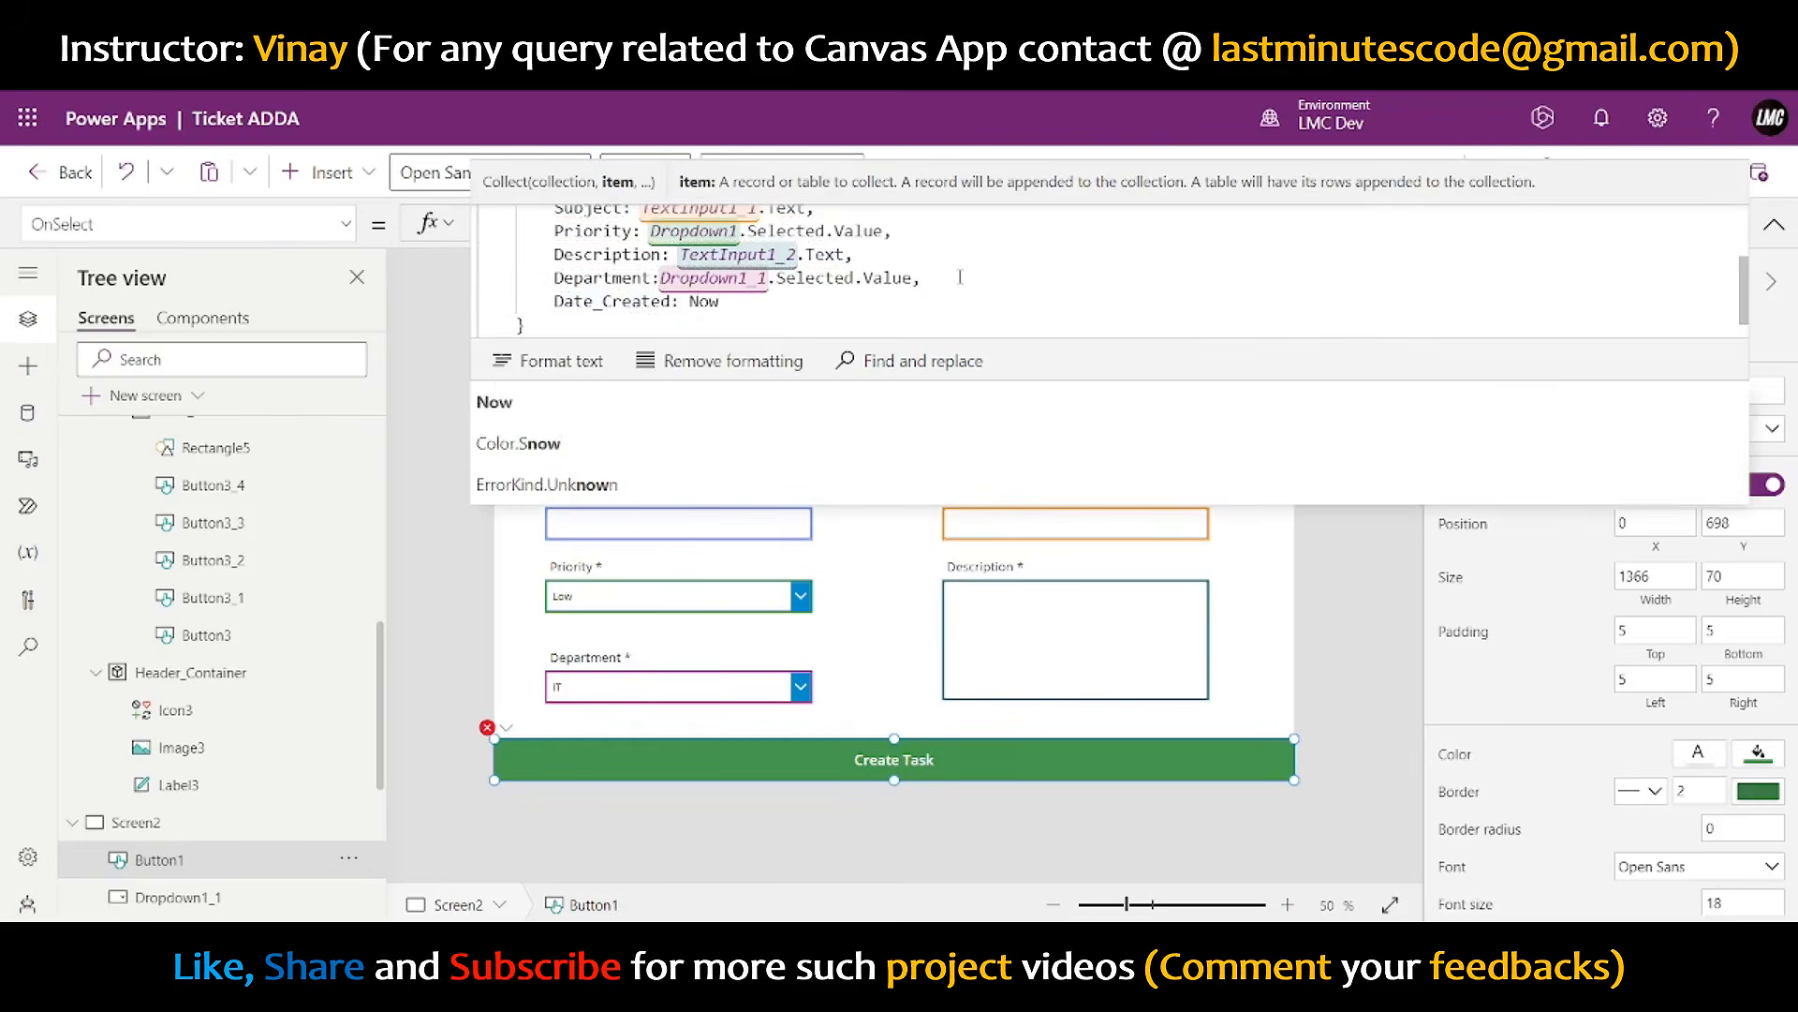
{"action": "type", "text": "()"}
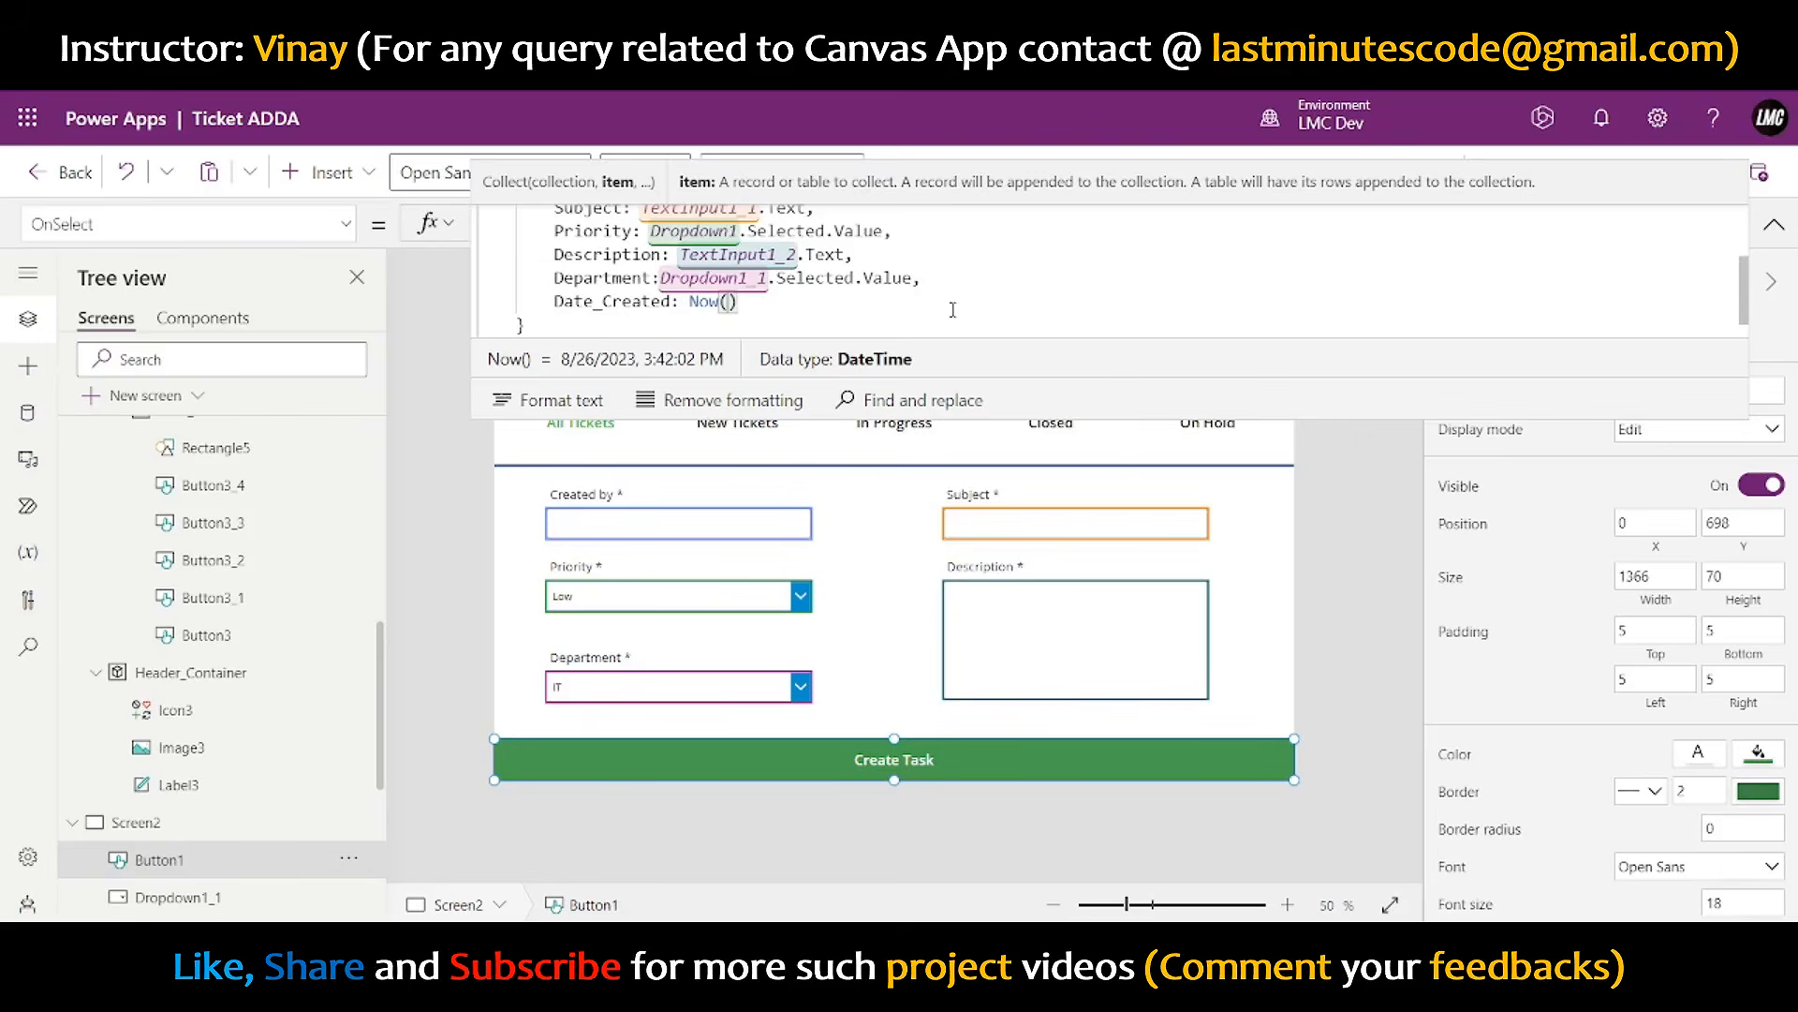
- Add a Status field to the record with the text value "New"
{"action": "scroll", "coordinate": [953, 300], "scroll_direction": "down", "scroll_amount": 1}
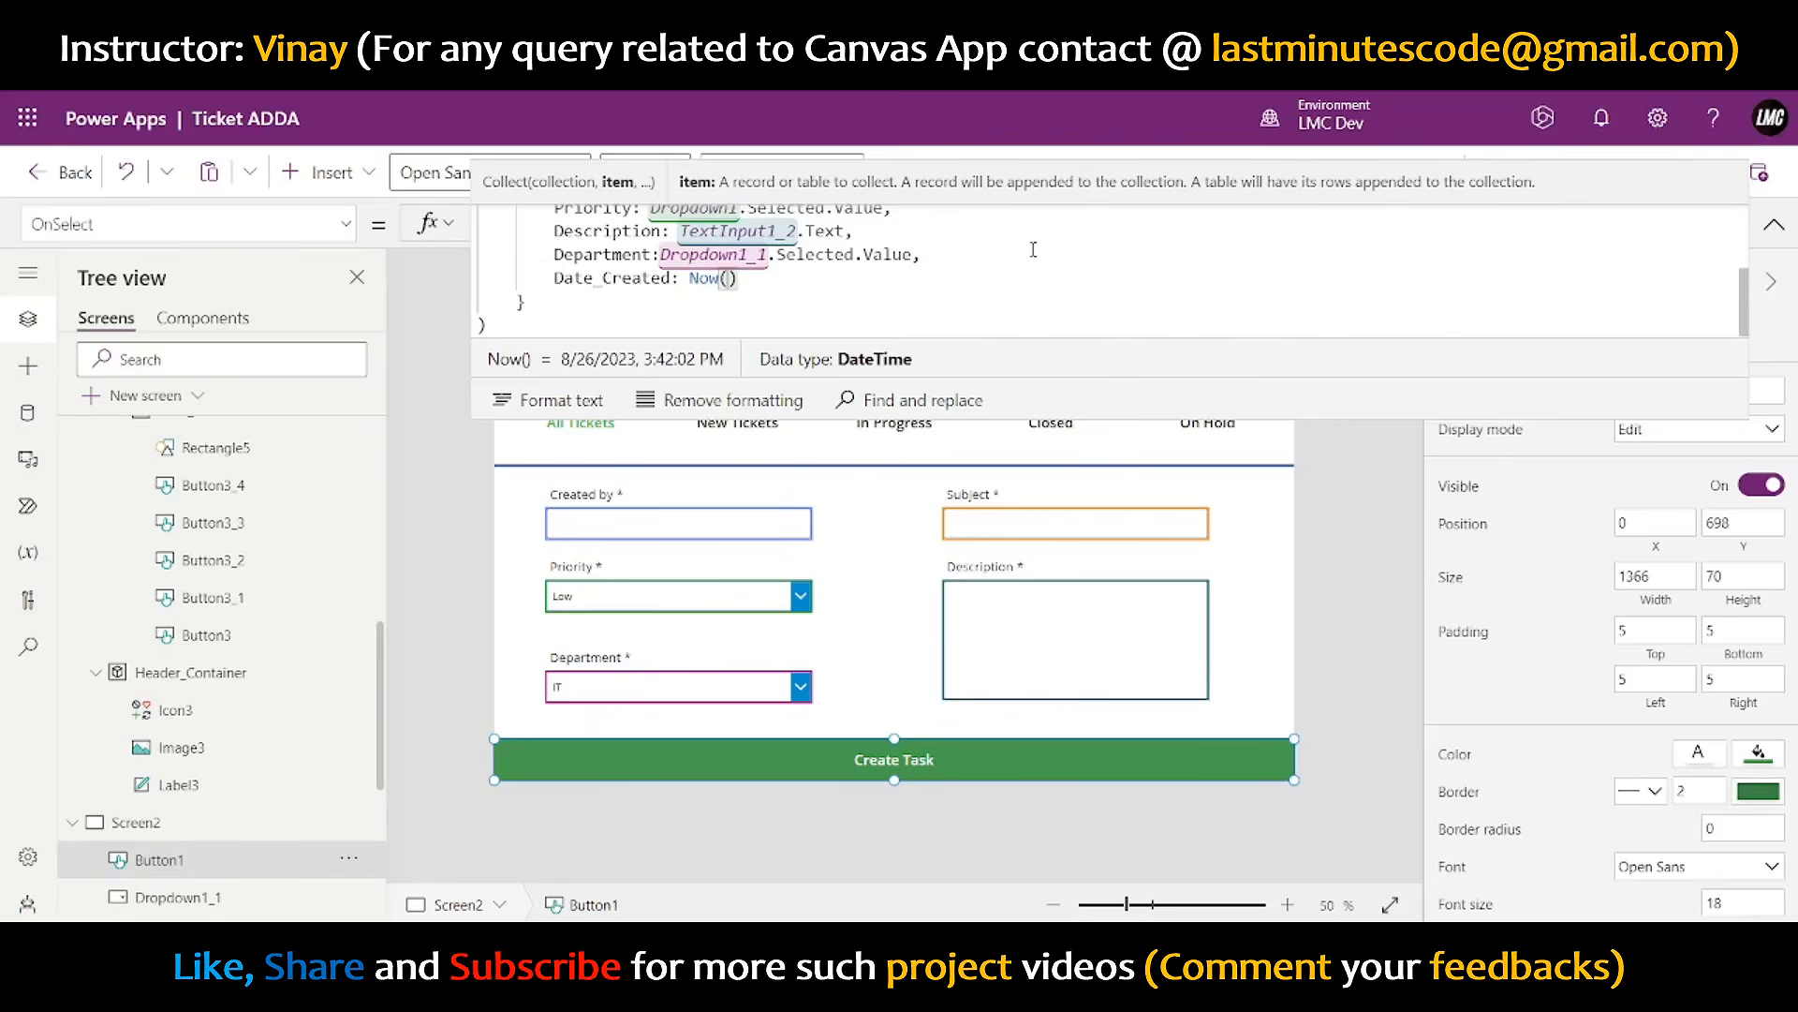
{"action": "scroll", "coordinate": [936, 290], "scroll_direction": "up", "scroll_amount": 3}
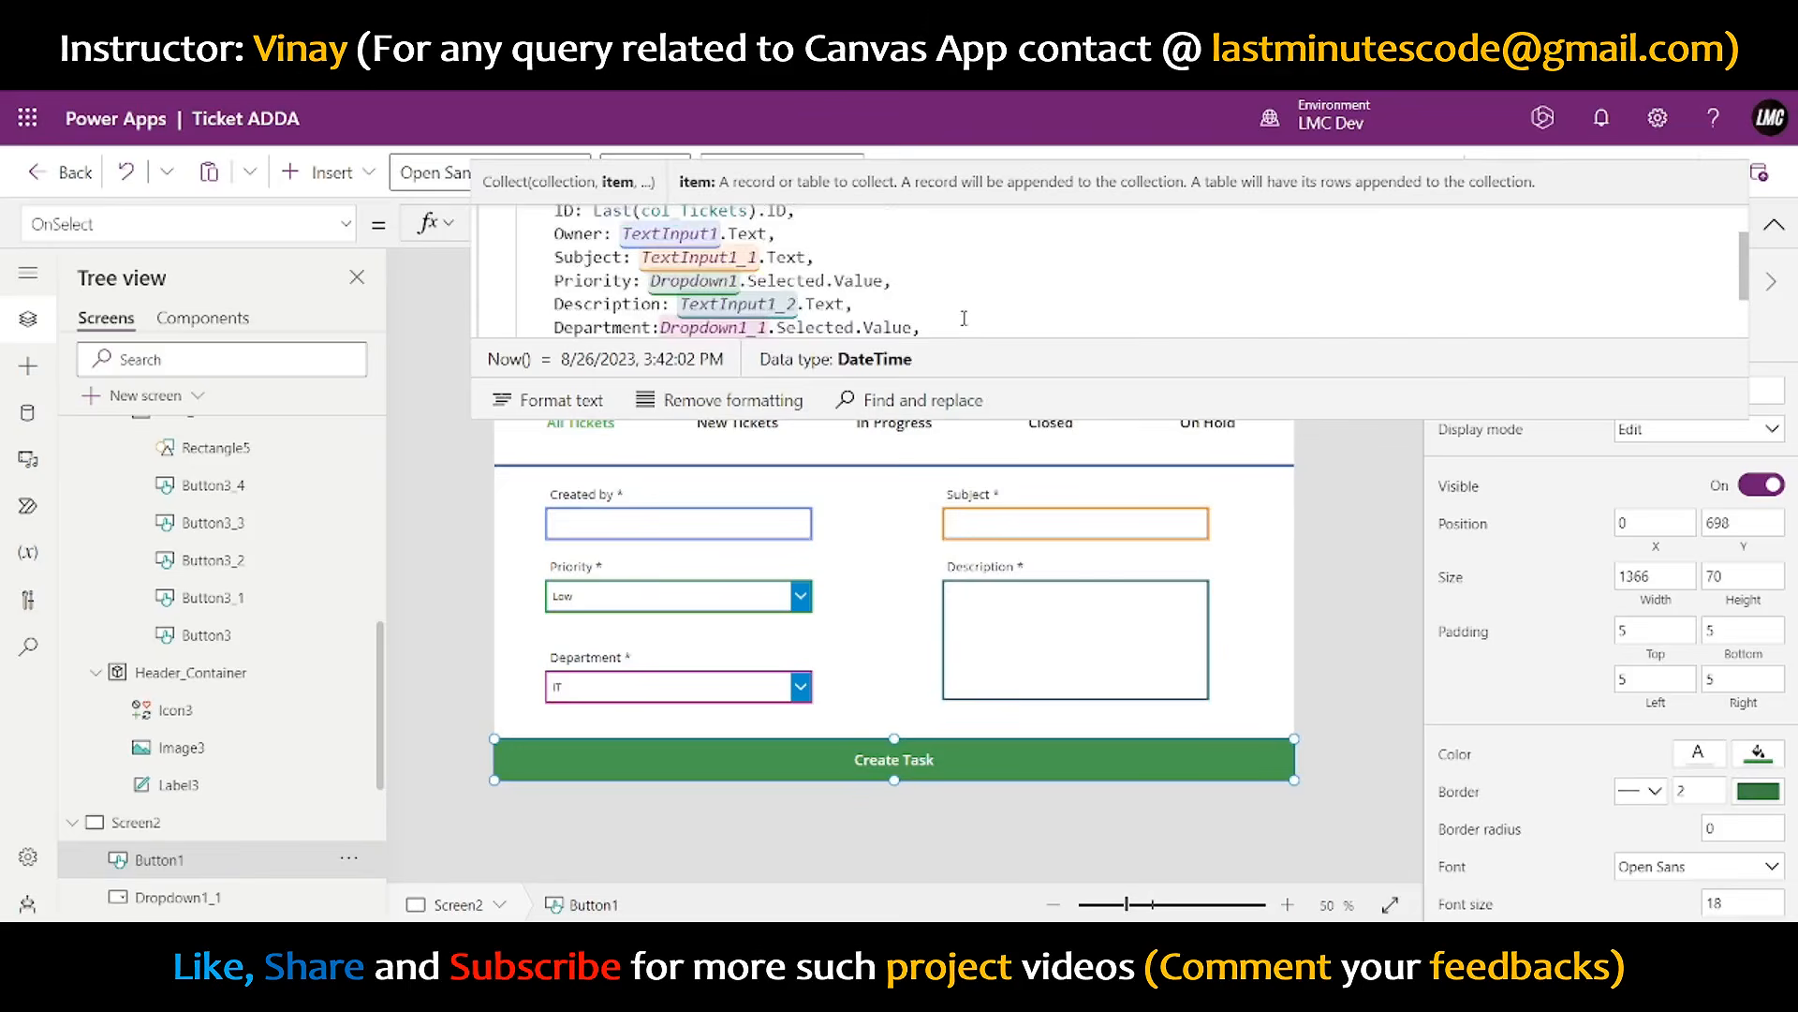
{"action": "scroll", "coordinate": [896, 309], "scroll_direction": "down", "scroll_amount": 3}
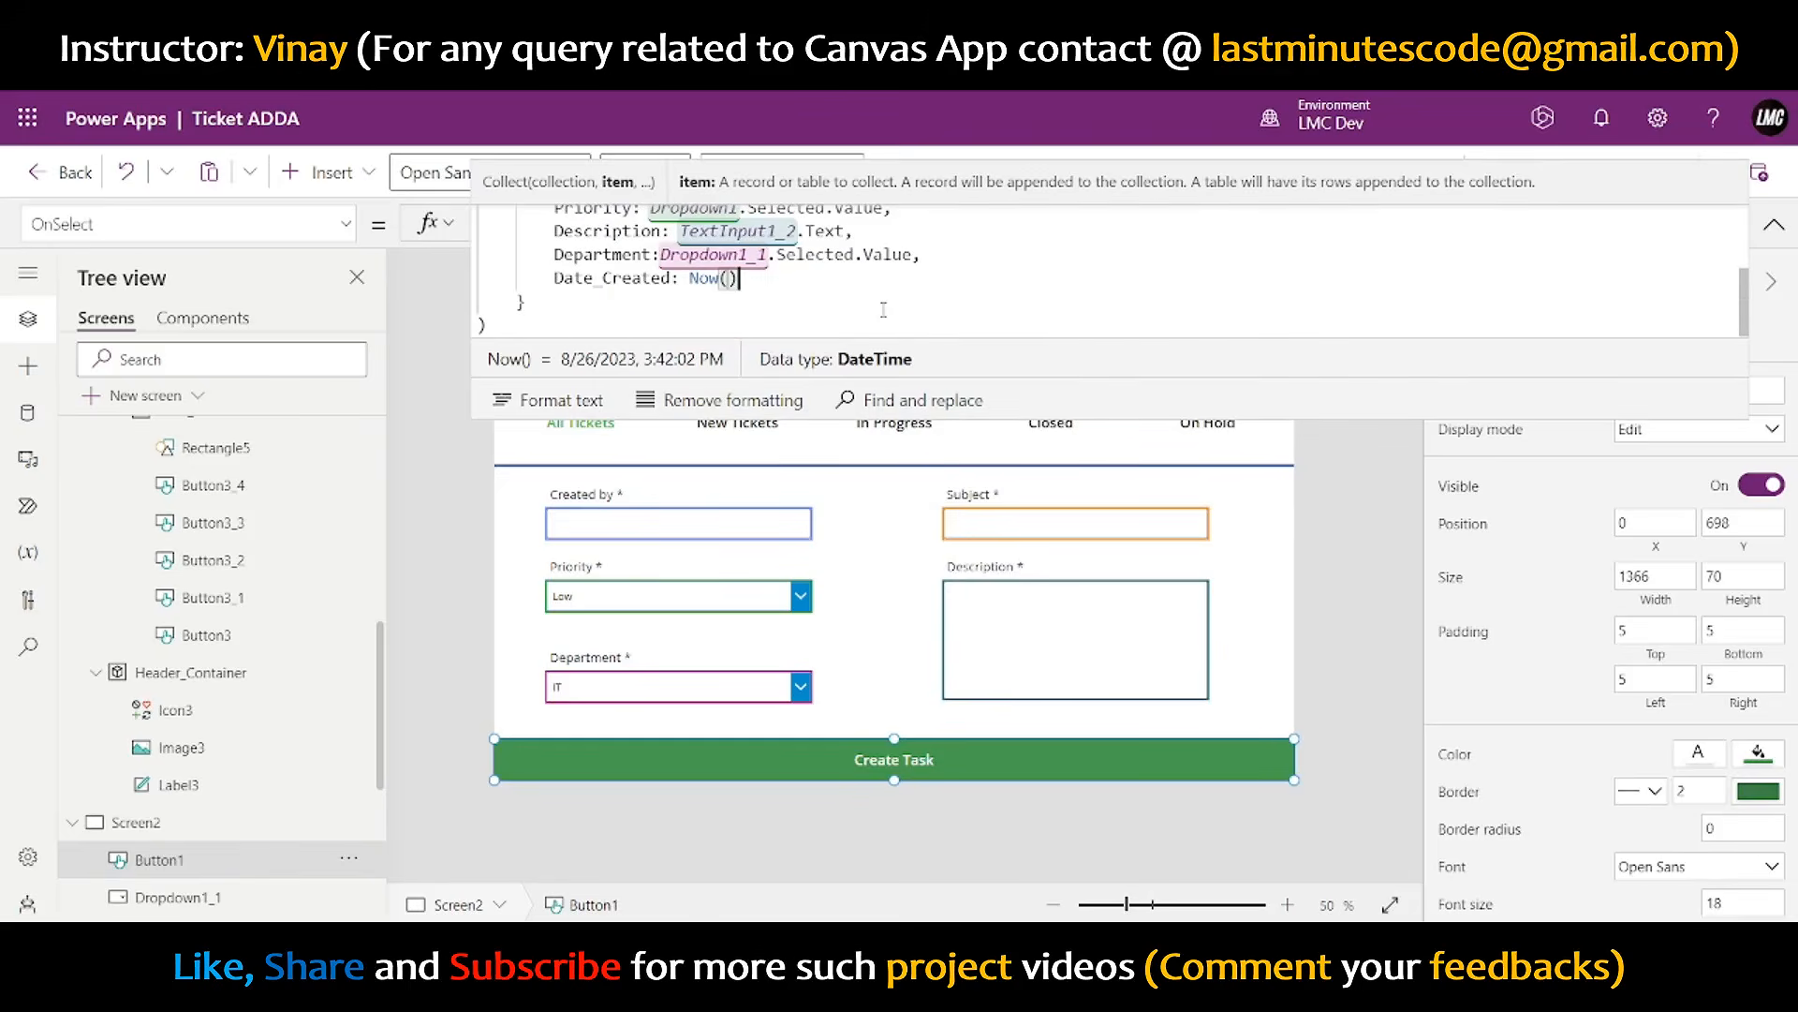
{"action": "type", "text": ","}
{"action": "key", "text": "Return"}
{"action": "type", "text": "Status"}
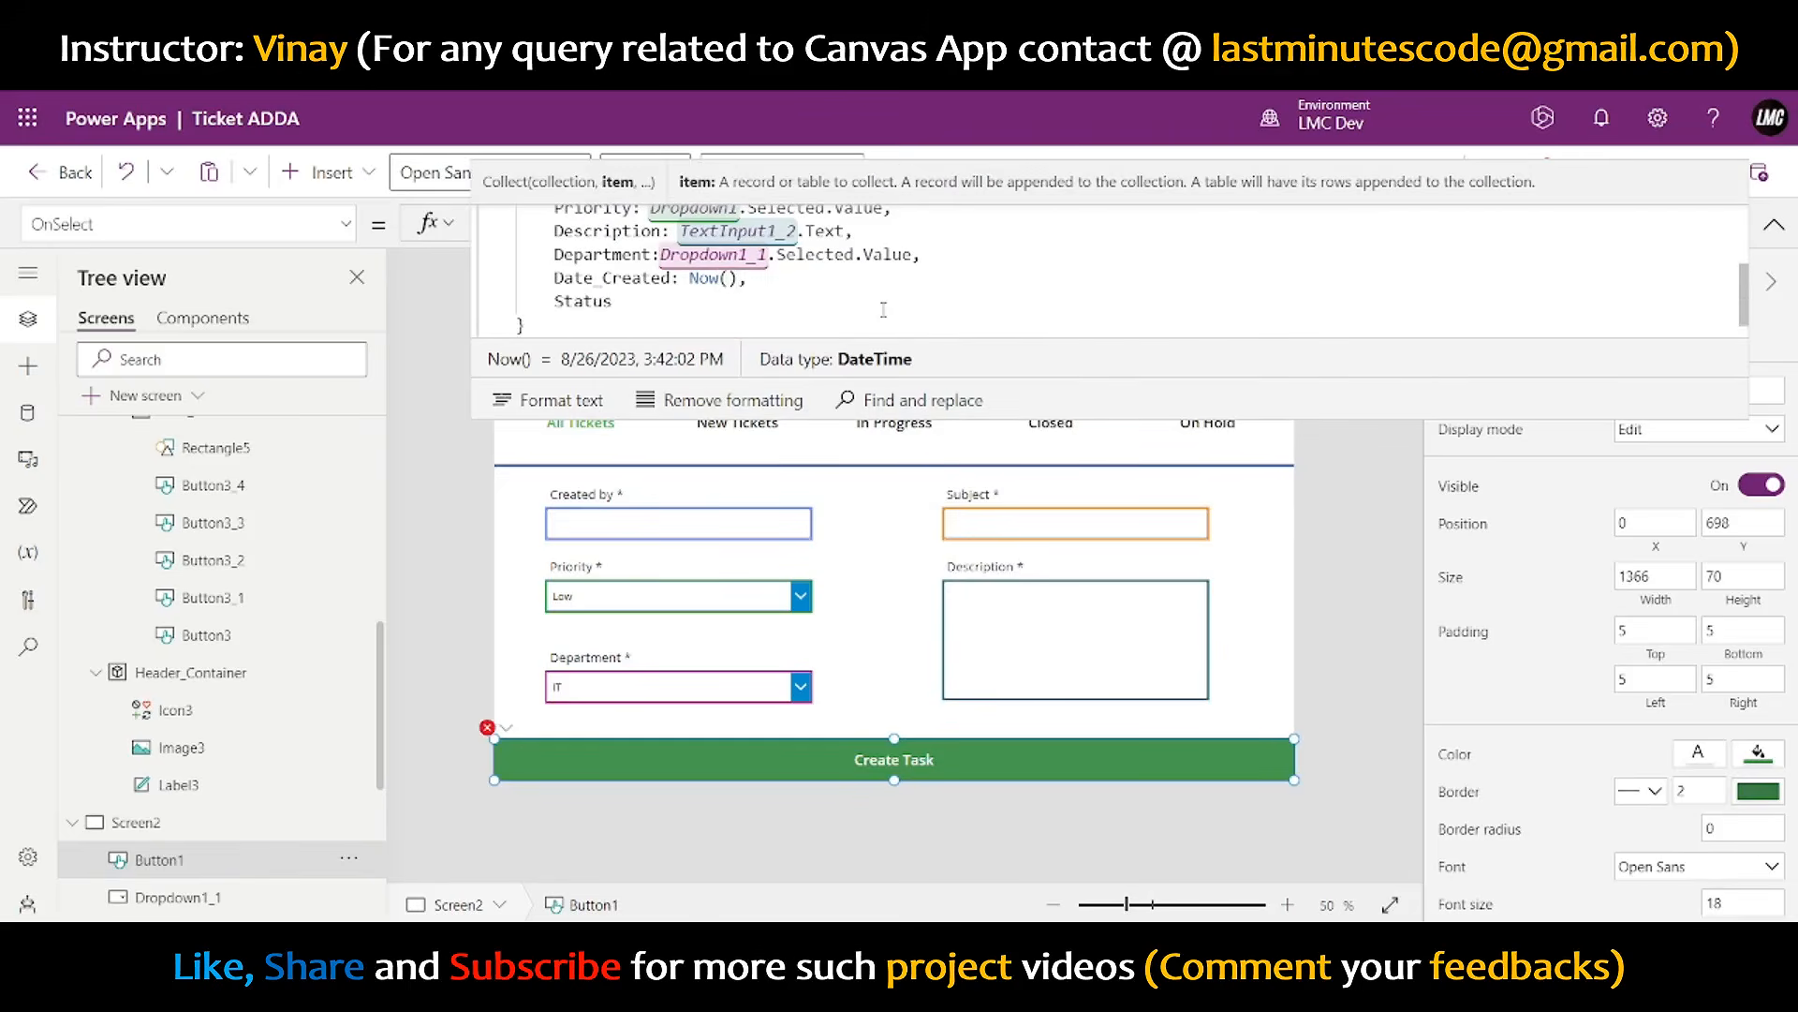
{"action": "type", "text": ": \"New"}
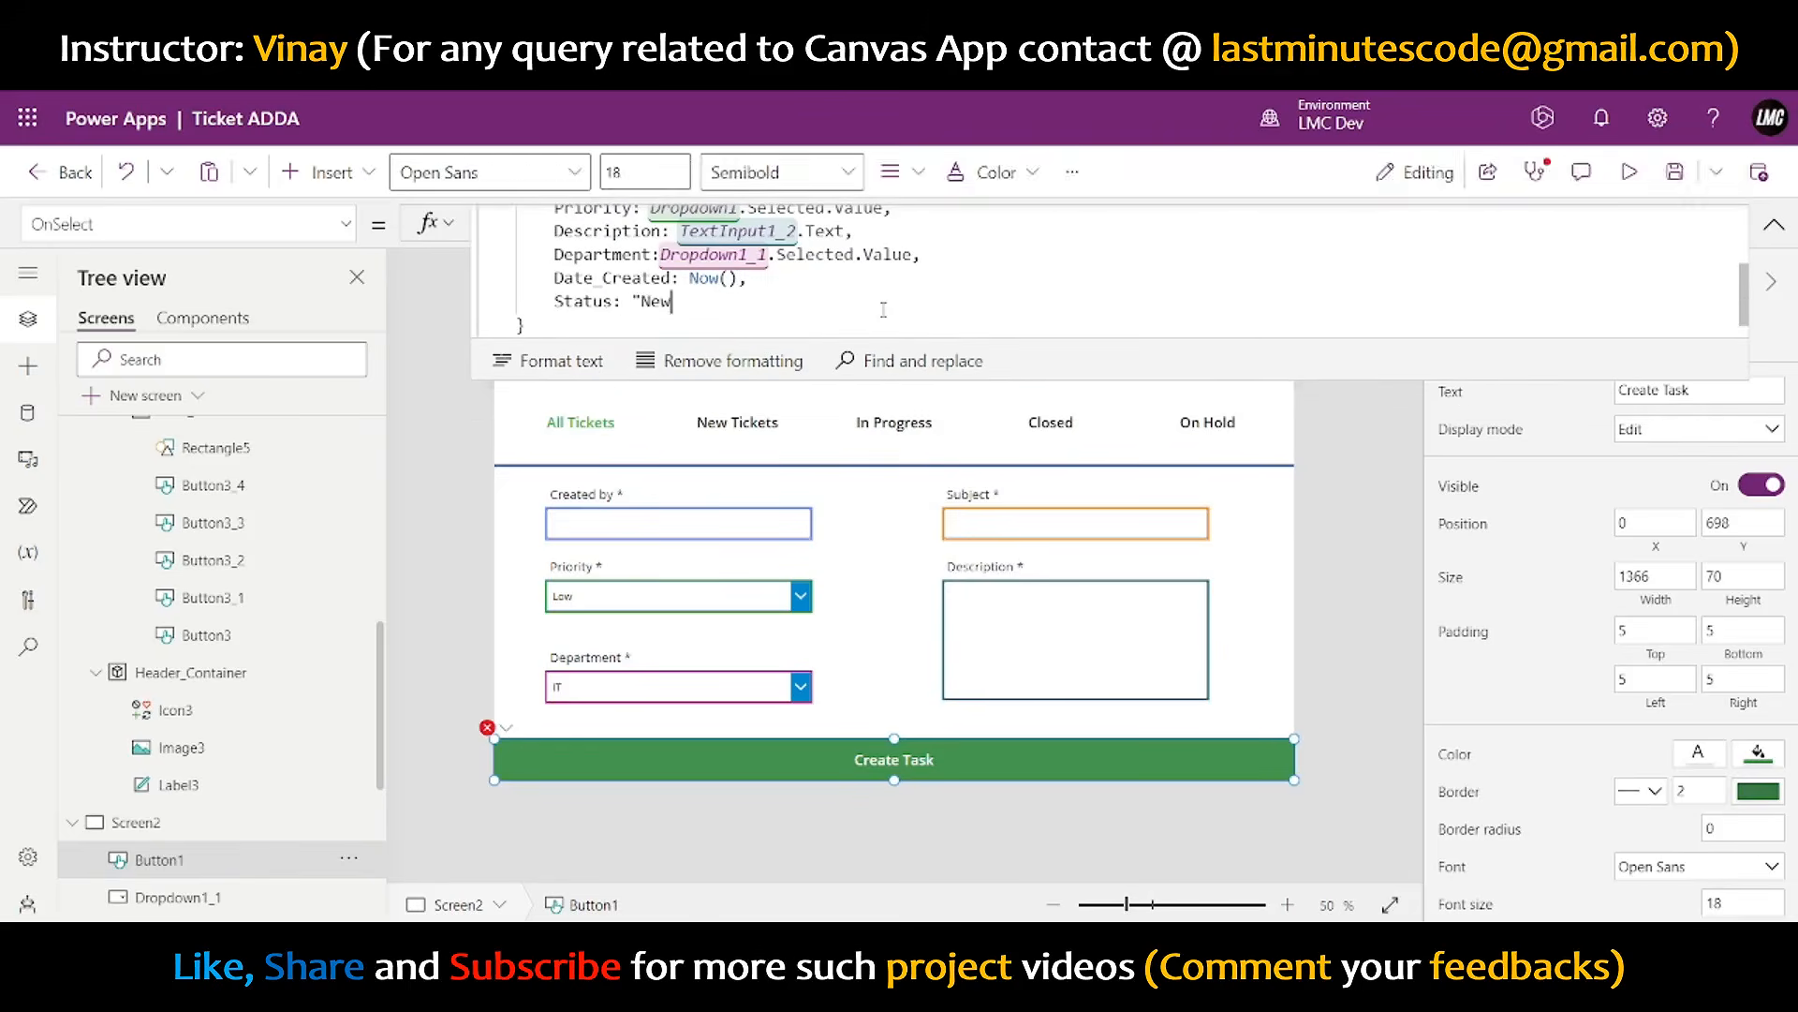
{"action": "type", "text": "\""}
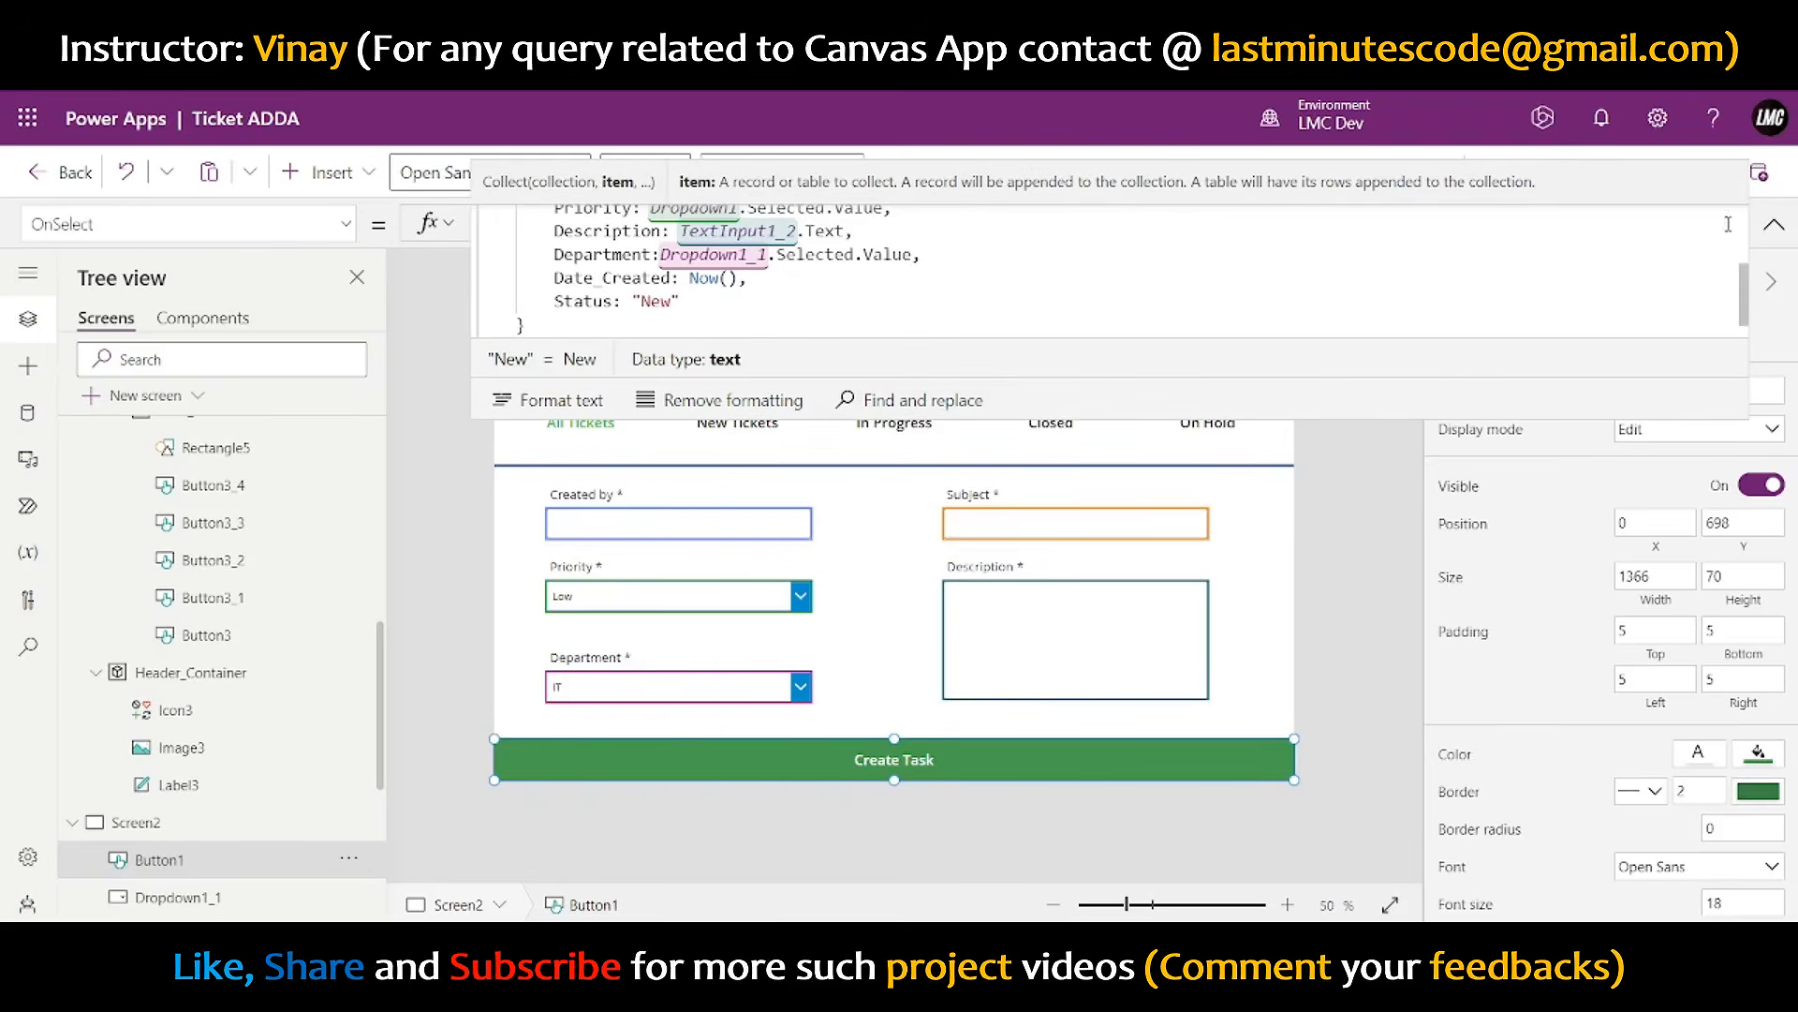
- Review the Create Task button's full Collect formula and preview the Create New Ticket form, then return to editing
{"action": "scroll", "coordinate": [1212, 277], "scroll_direction": "up", "scroll_amount": 3}
{"action": "scroll", "coordinate": [1213, 276], "scroll_direction": "down", "scroll_amount": 3}
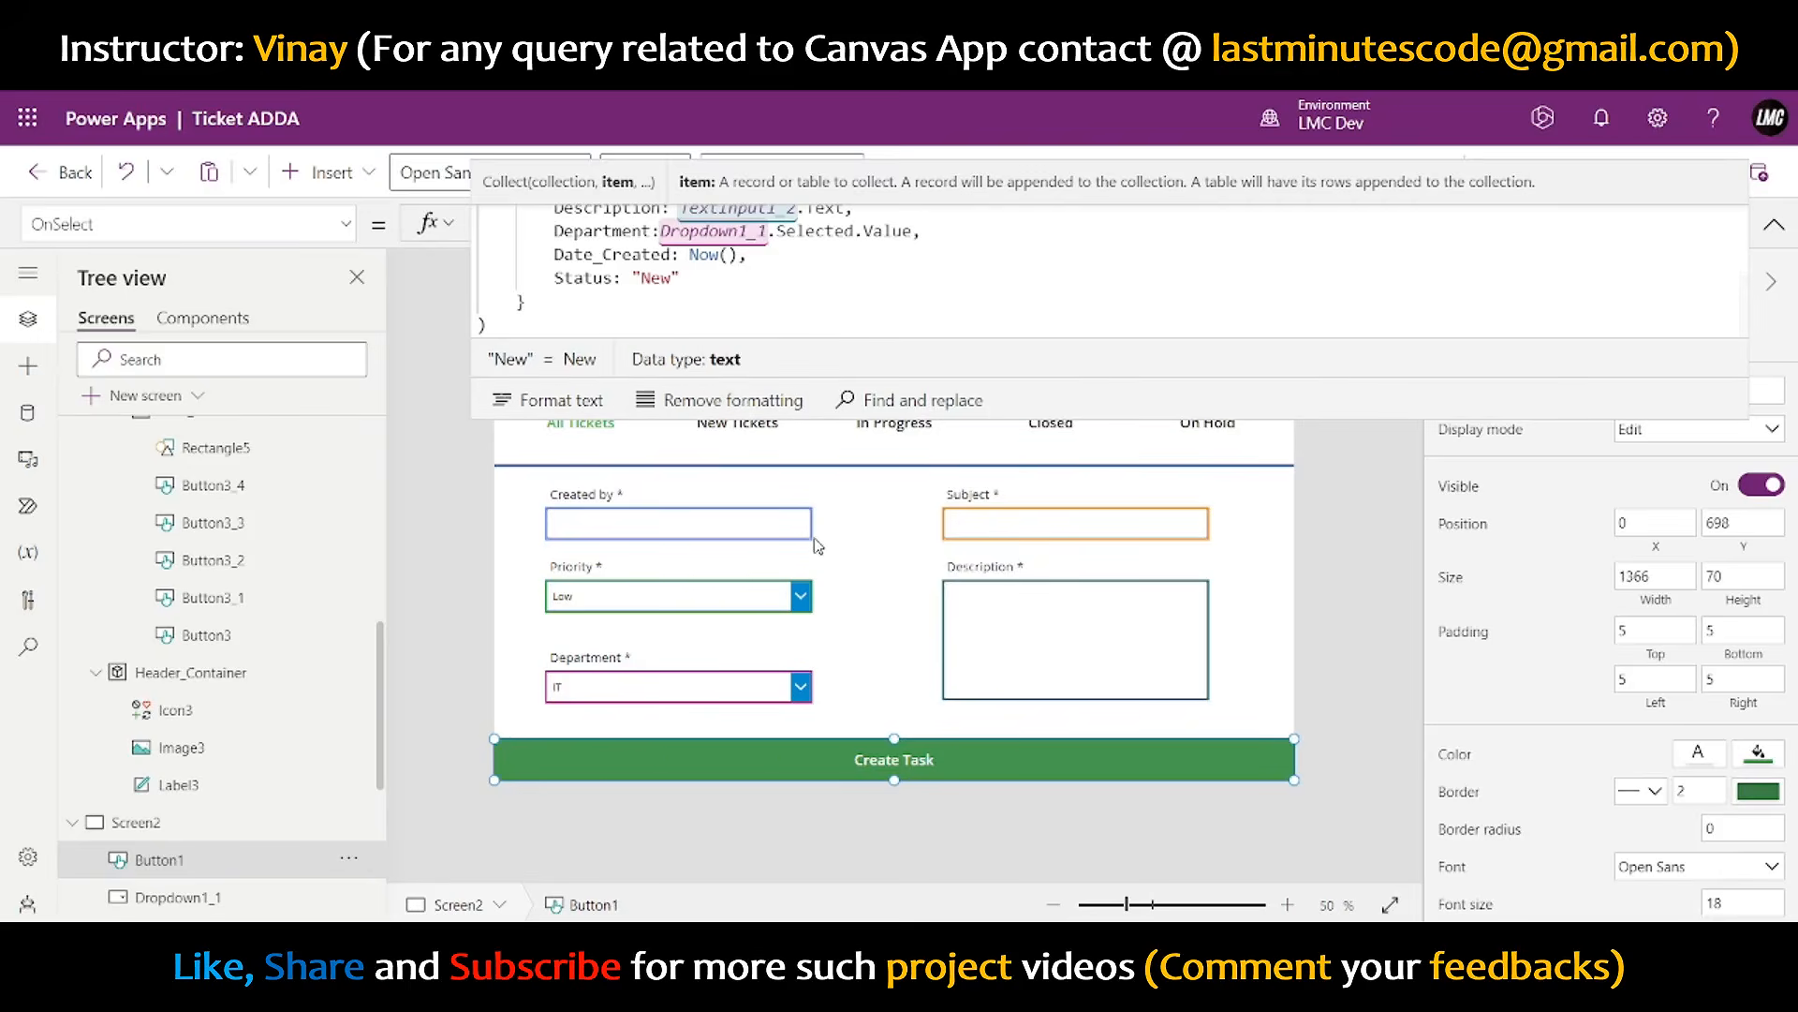
{"action": "scroll", "coordinate": [805, 281], "scroll_direction": "up", "scroll_amount": 3}
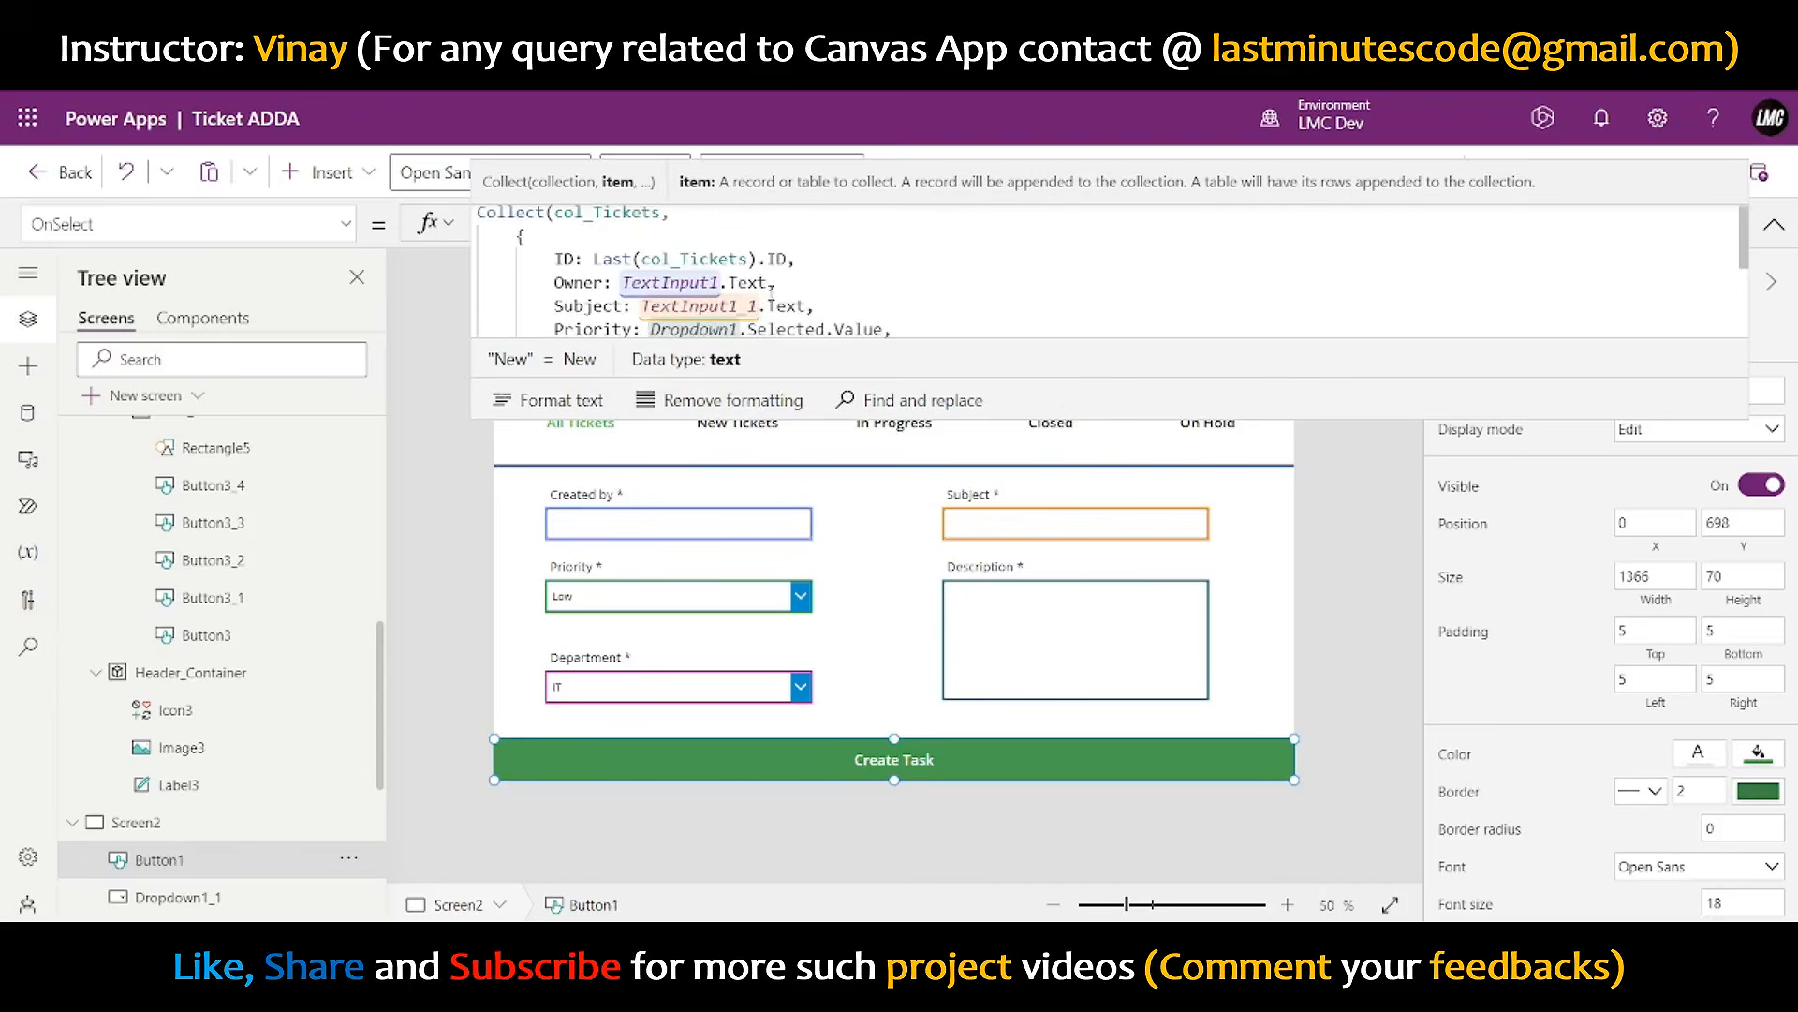
{"action": "left_click", "coordinate": [1774, 223]}
{"action": "left_click", "coordinate": [1633, 172]}
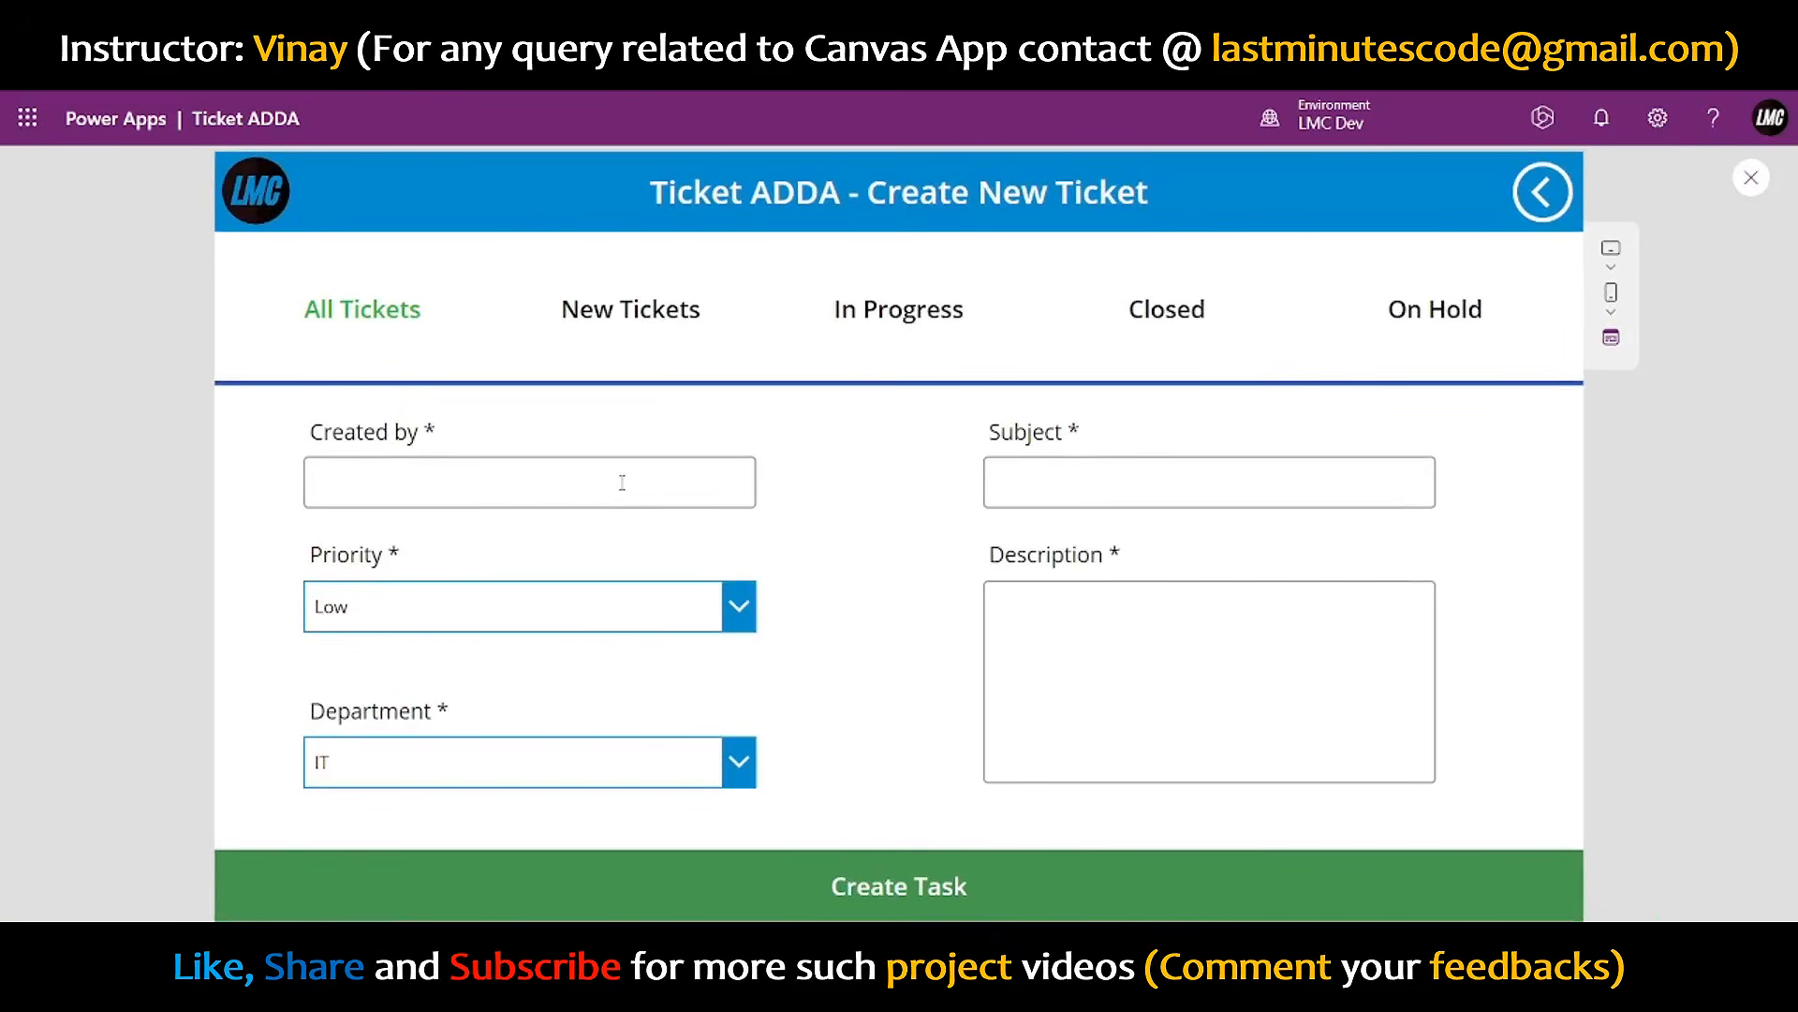
{"action": "left_click", "coordinate": [1748, 178]}
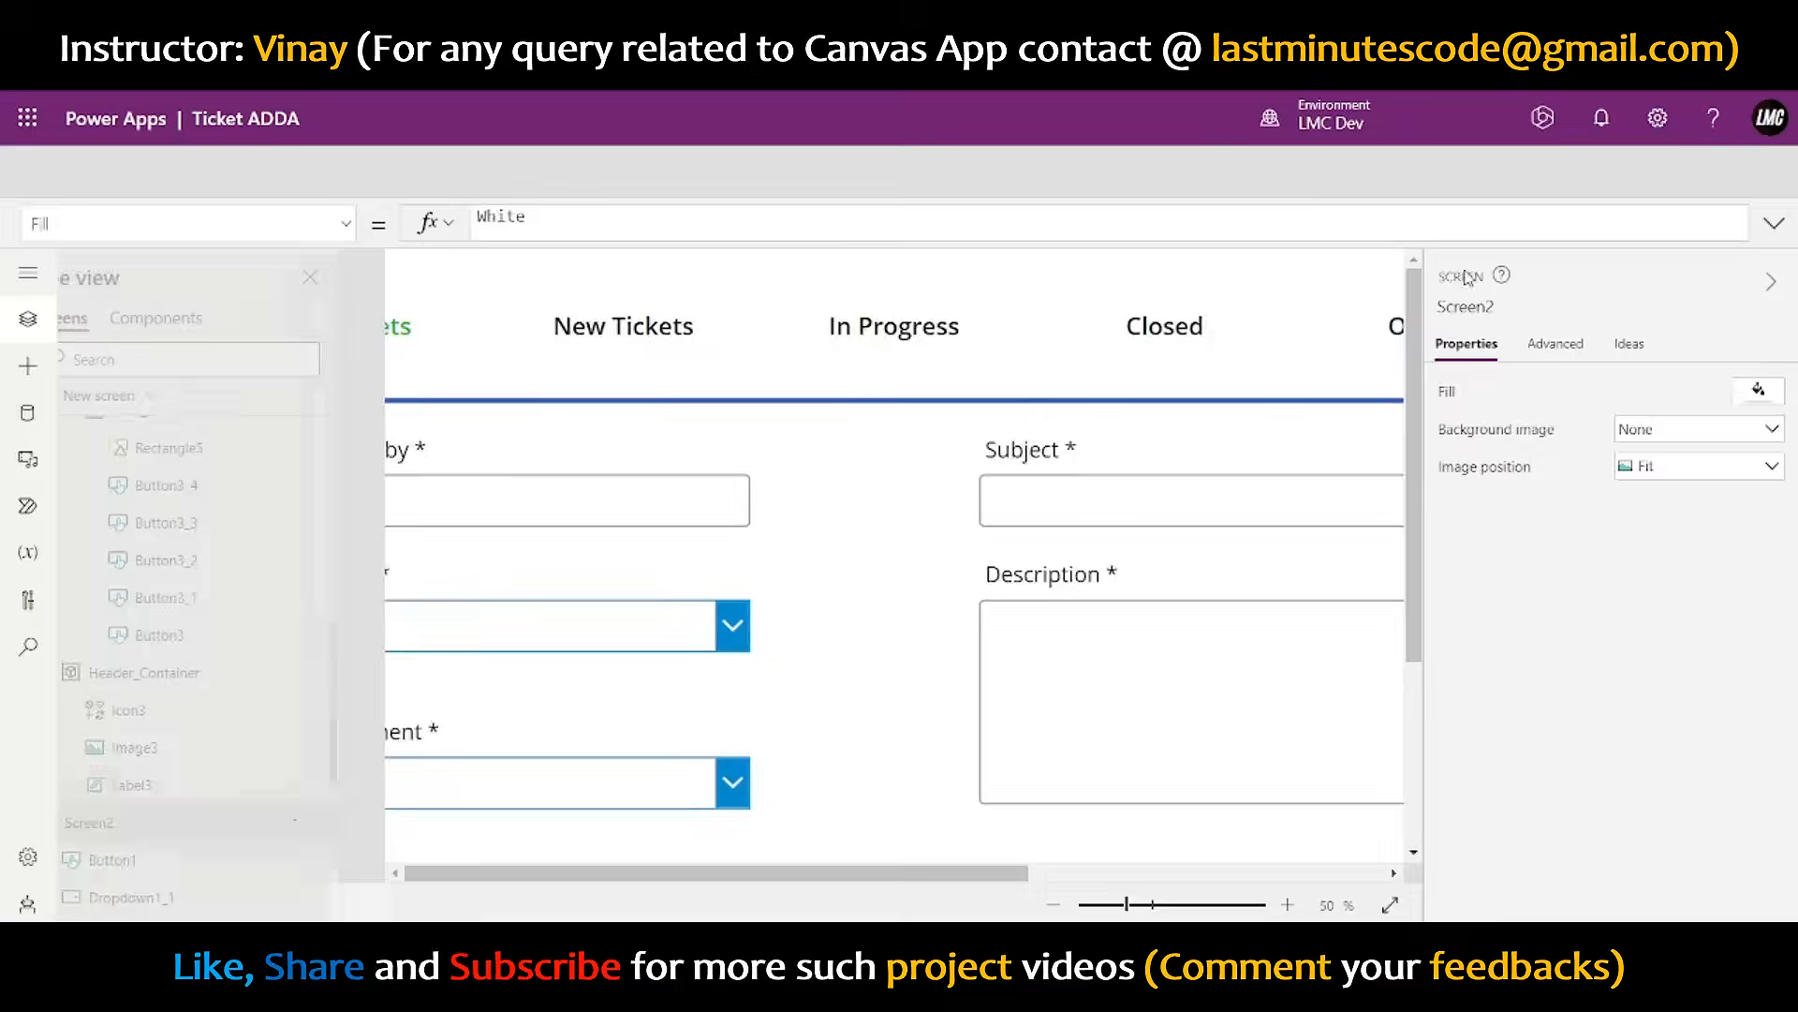
- Set the Default of the Created by text input to User().FullName
{"action": "left_click", "coordinate": [711, 533]}
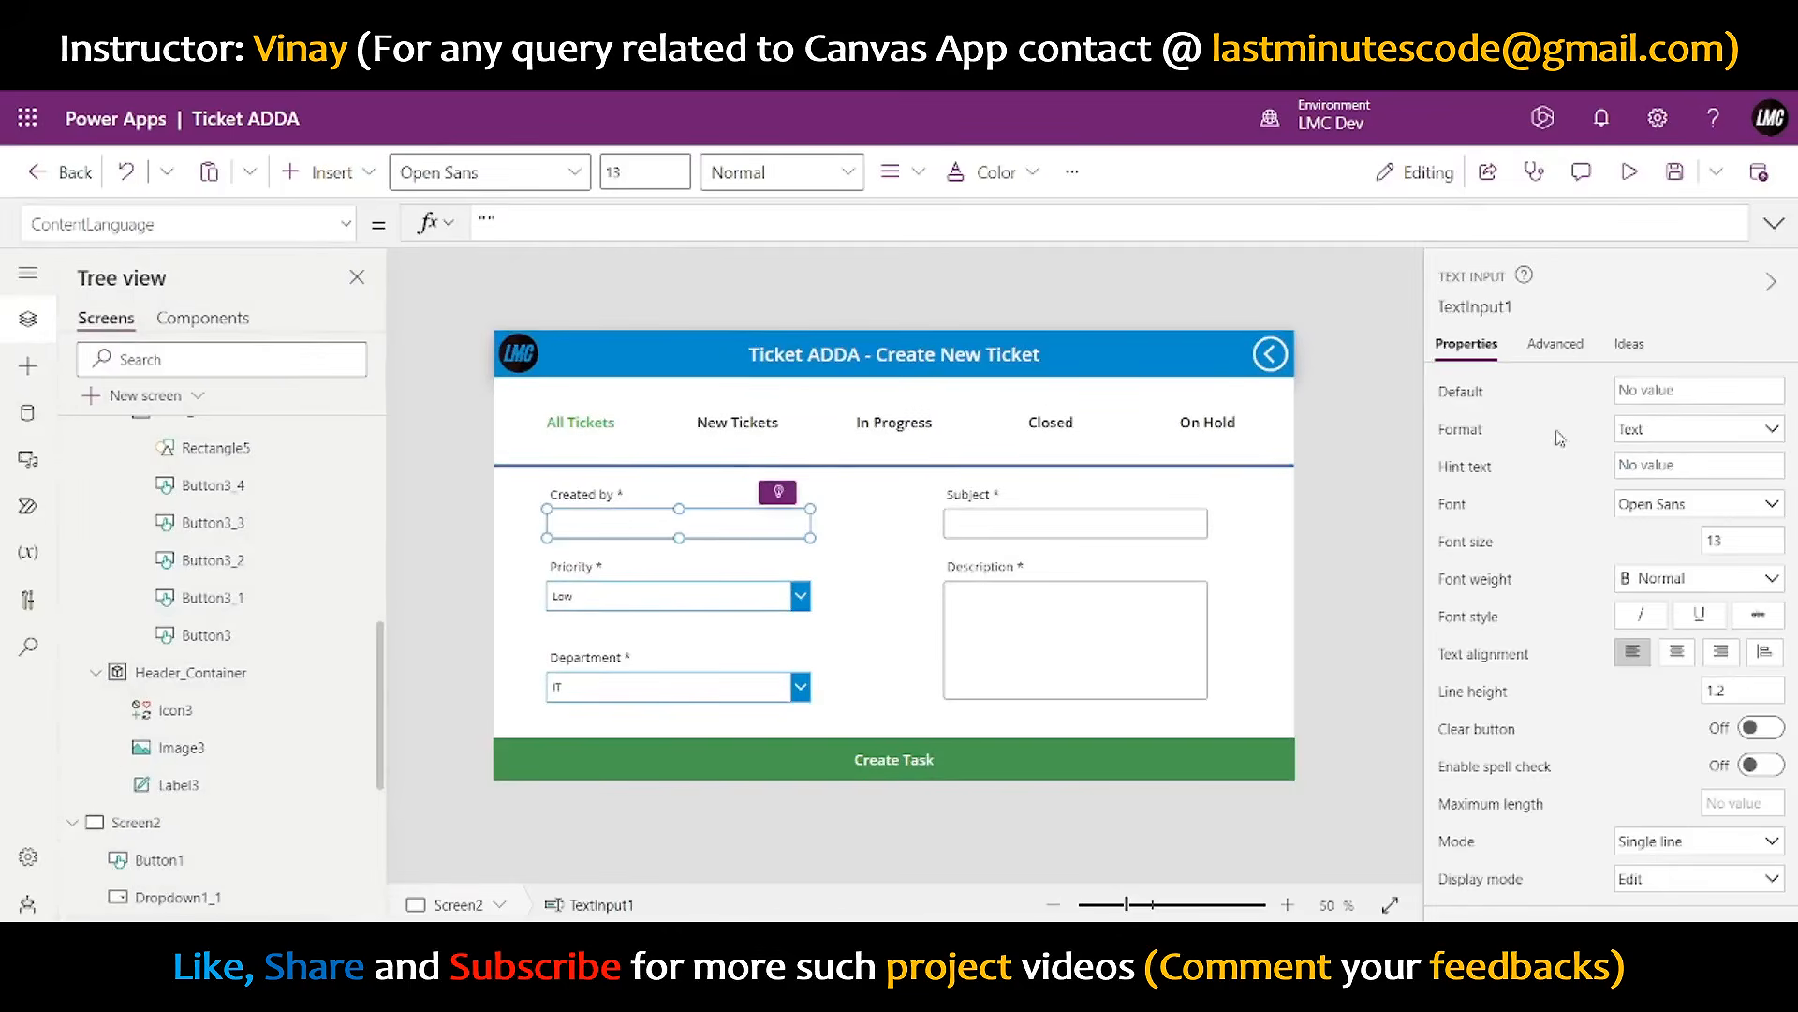
{"action": "left_click", "coordinate": [1451, 394]}
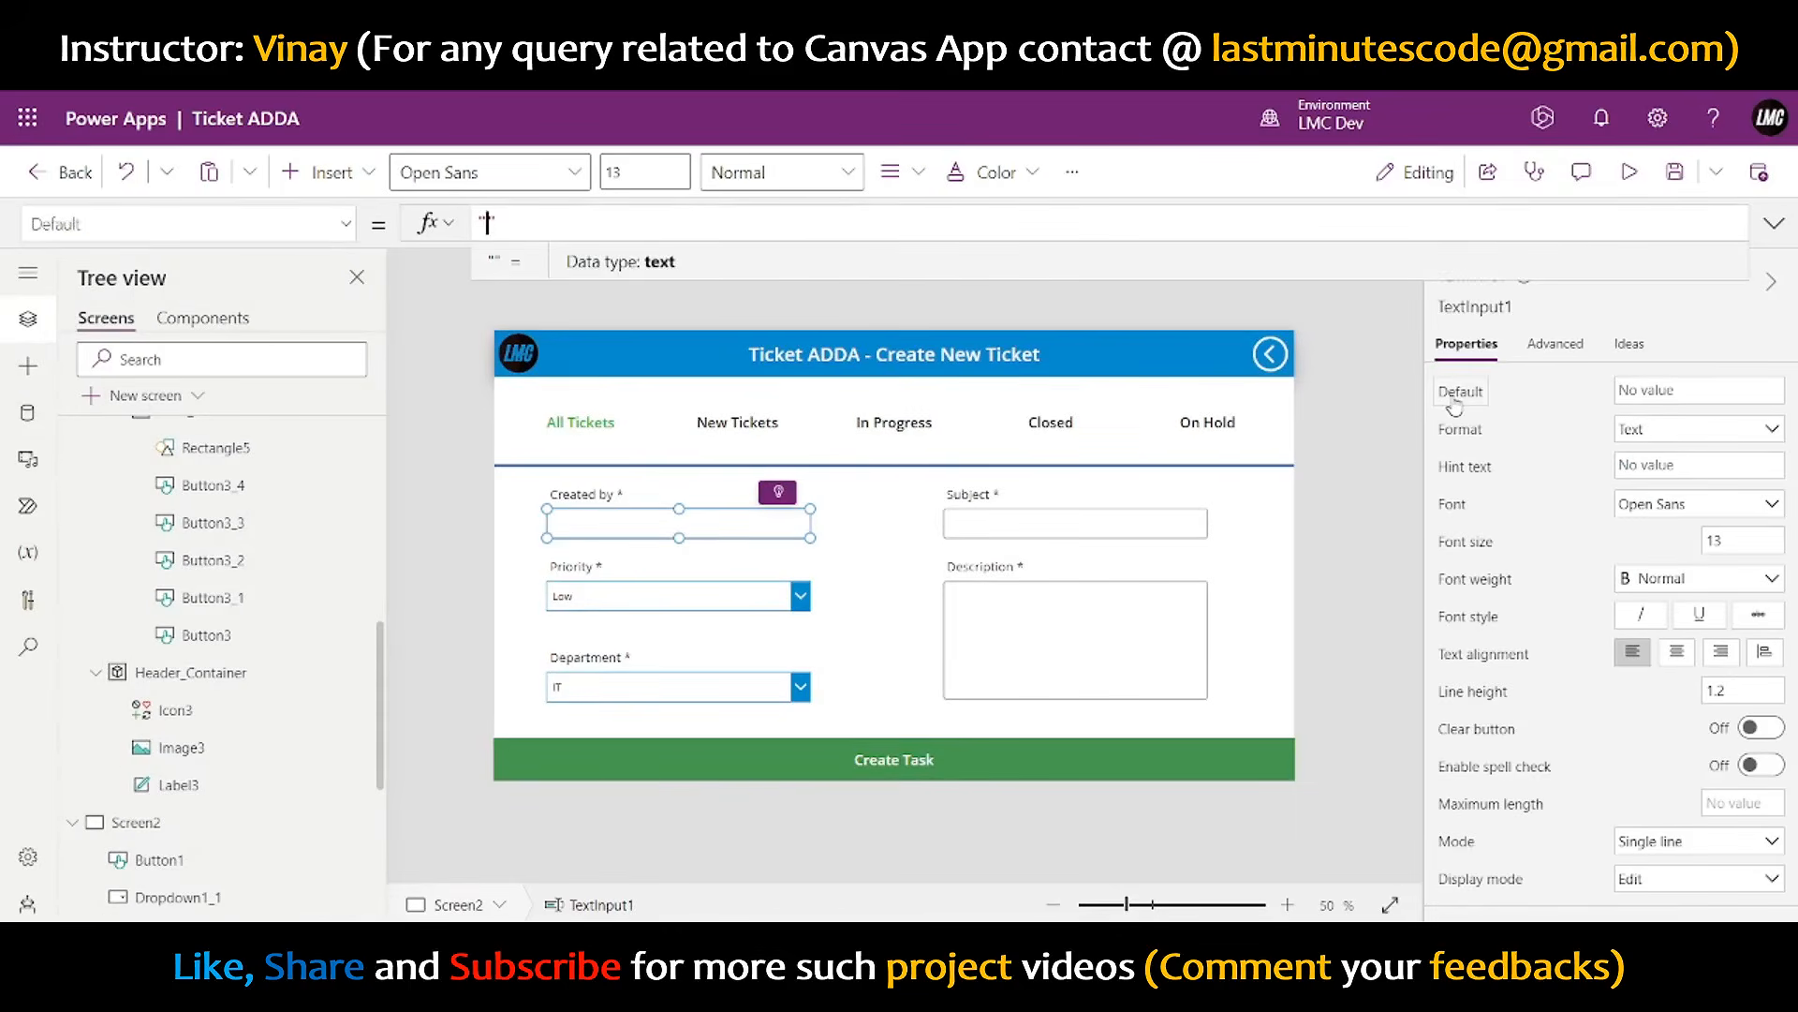
{"action": "type", "text": "User"}
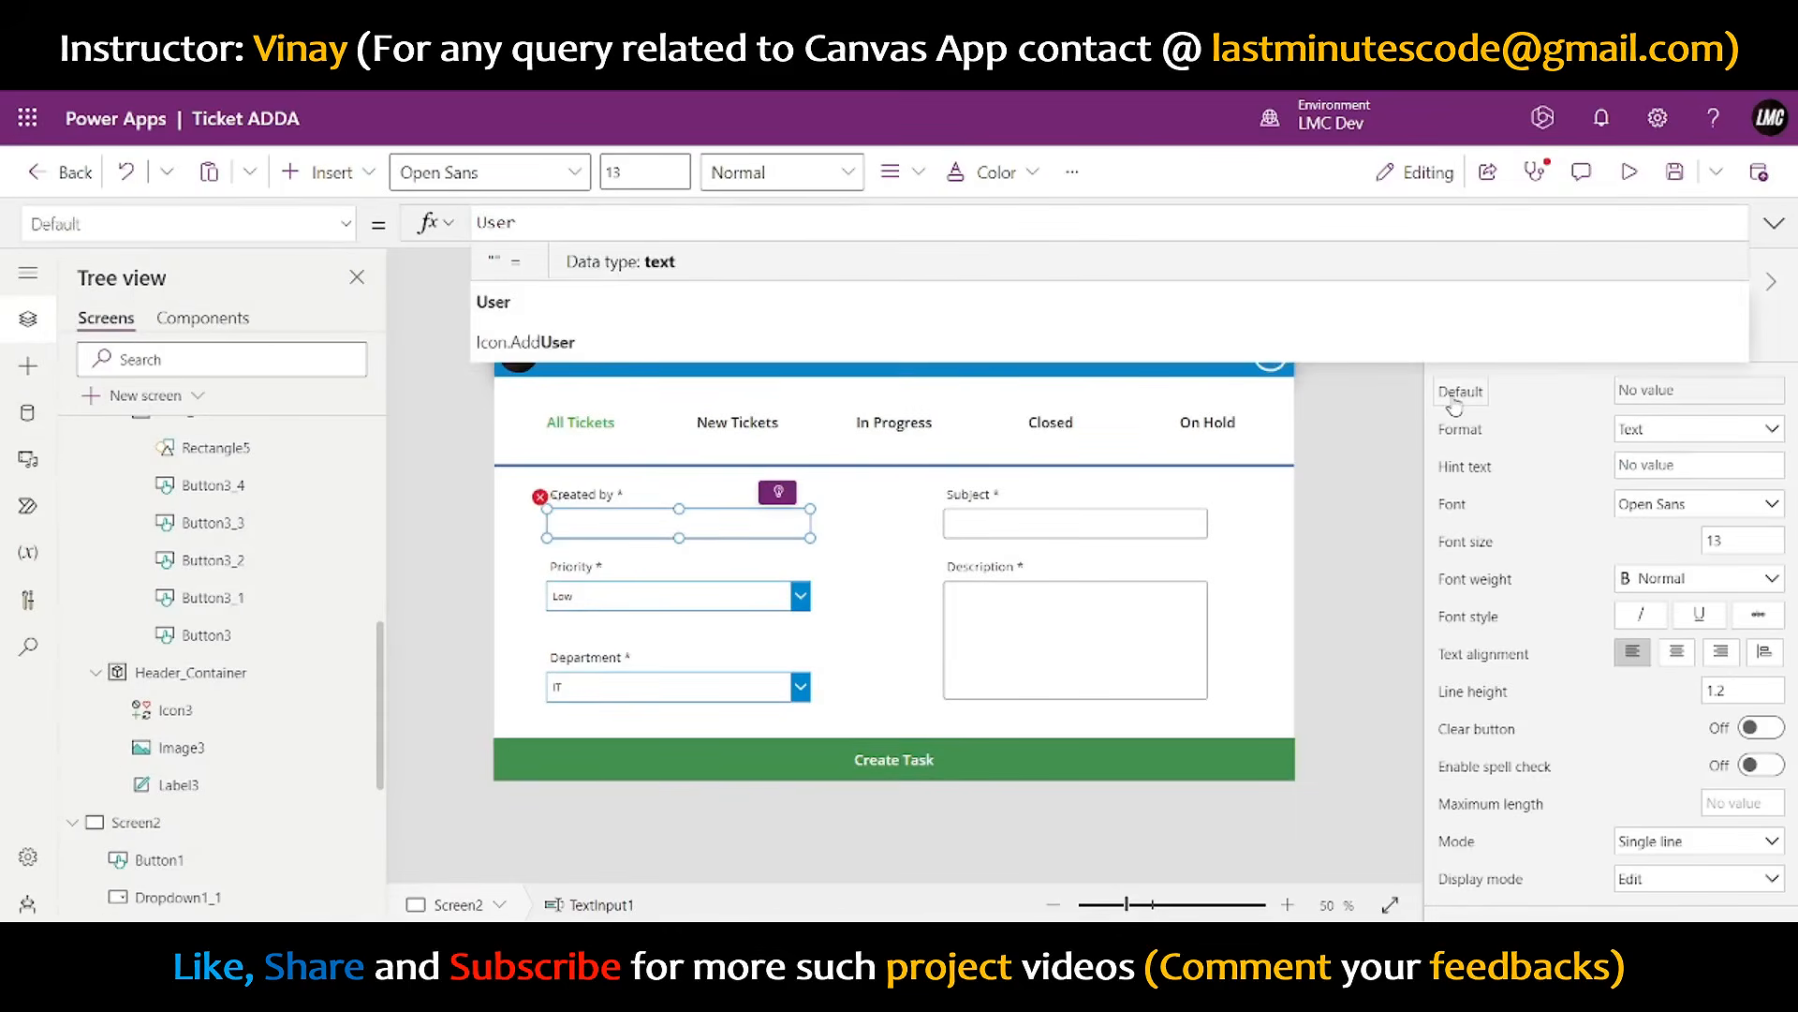
{"action": "type", "text": "().N"}
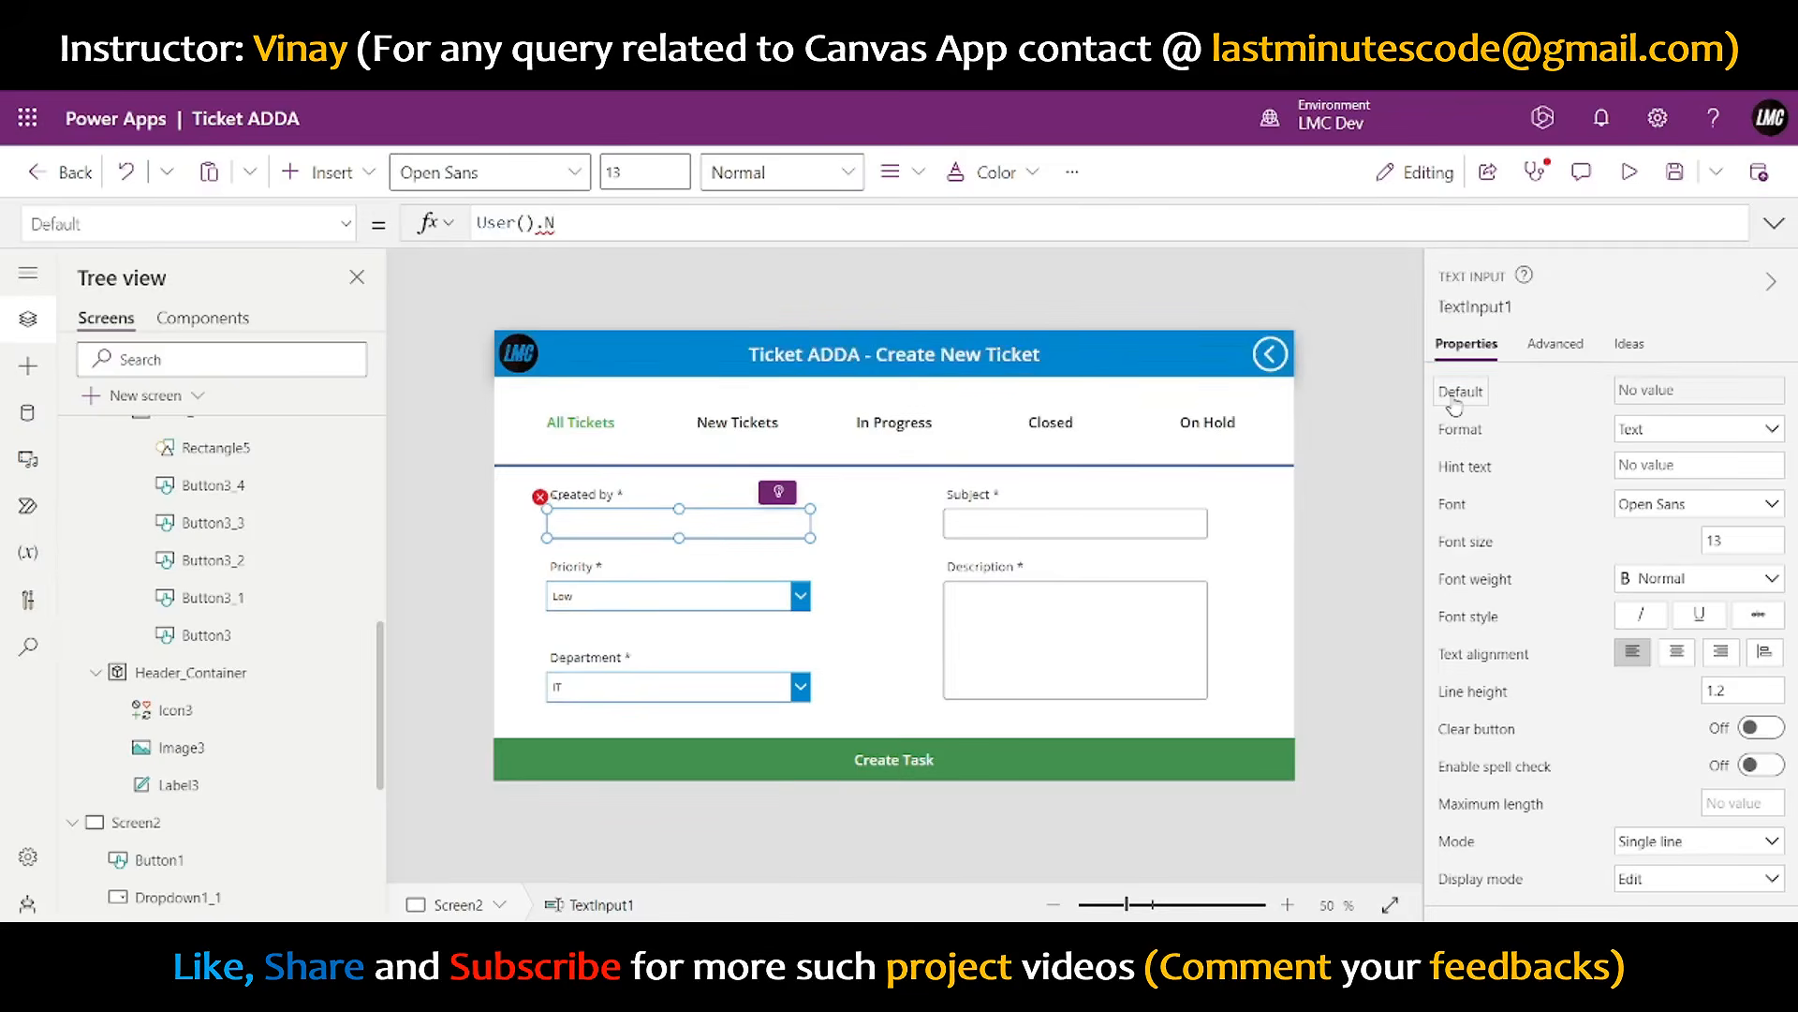
{"action": "key", "text": "Tab"}
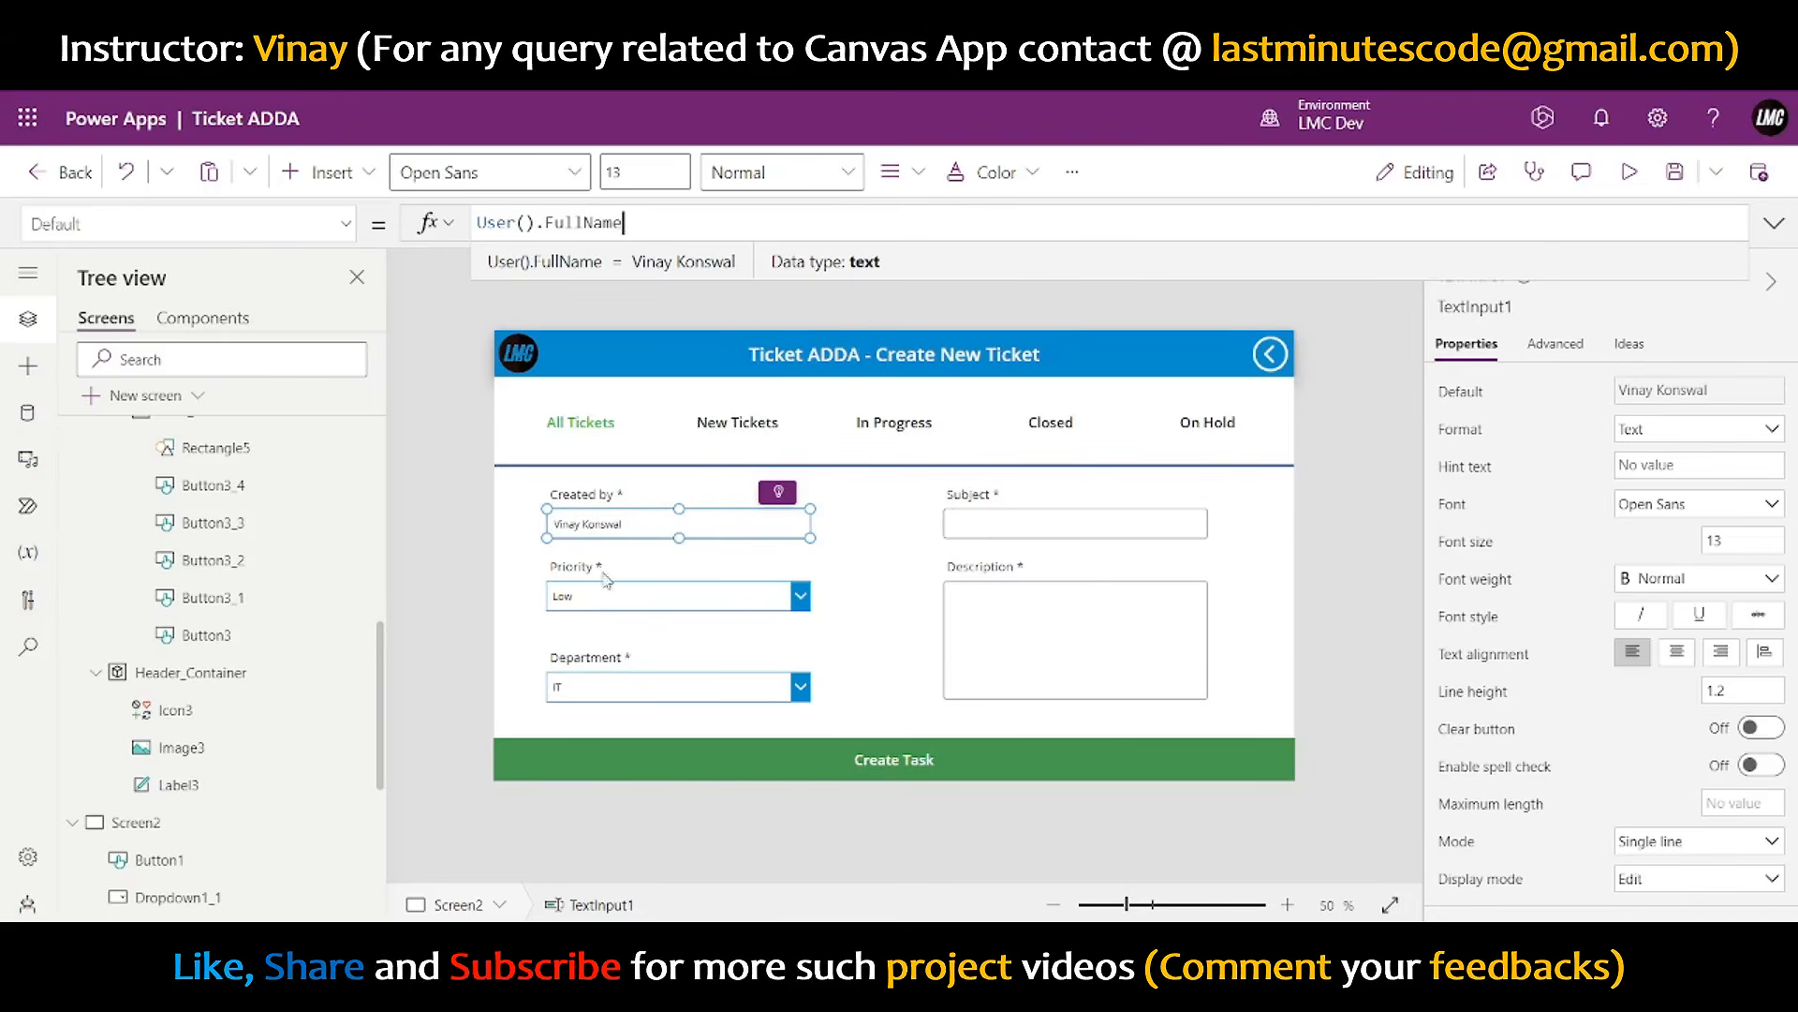
{"action": "scroll", "coordinate": [1586, 480], "scroll_direction": "down", "scroll_amount": 2}
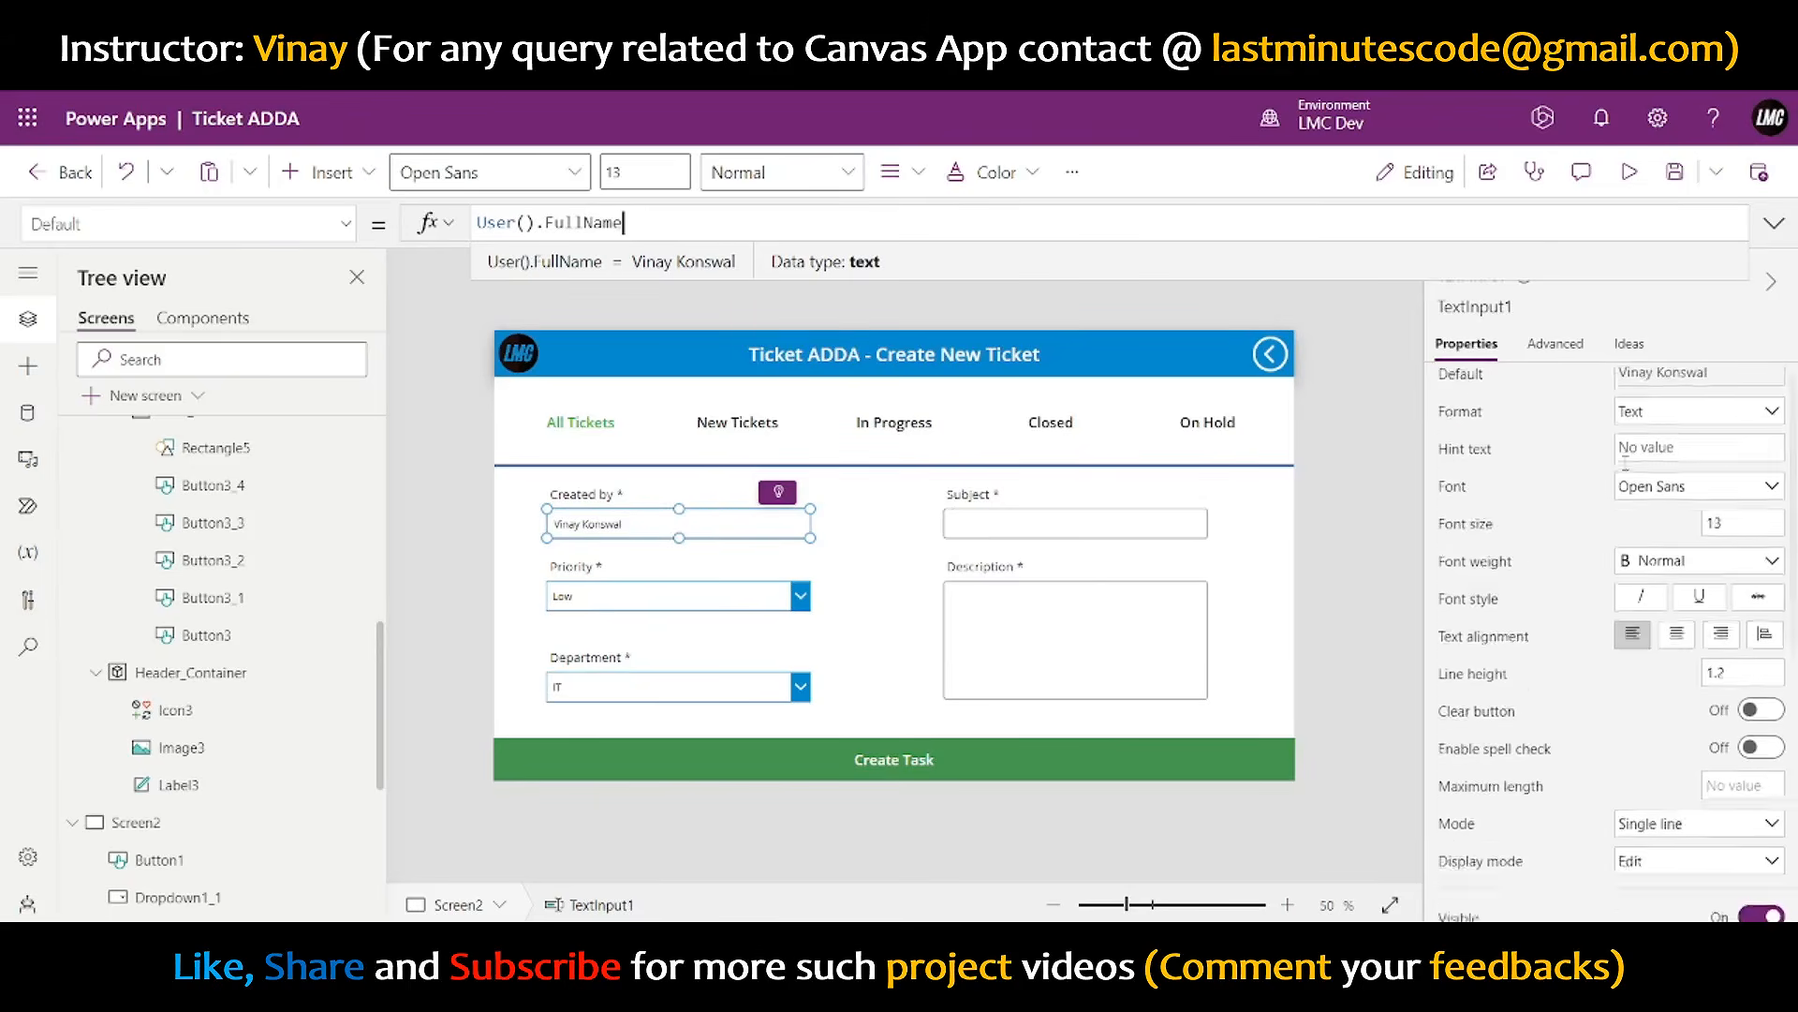
- Set the display mode of the Created by text input to Disabled
{"action": "scroll", "coordinate": [1575, 618], "scroll_direction": "up", "scroll_amount": 2}
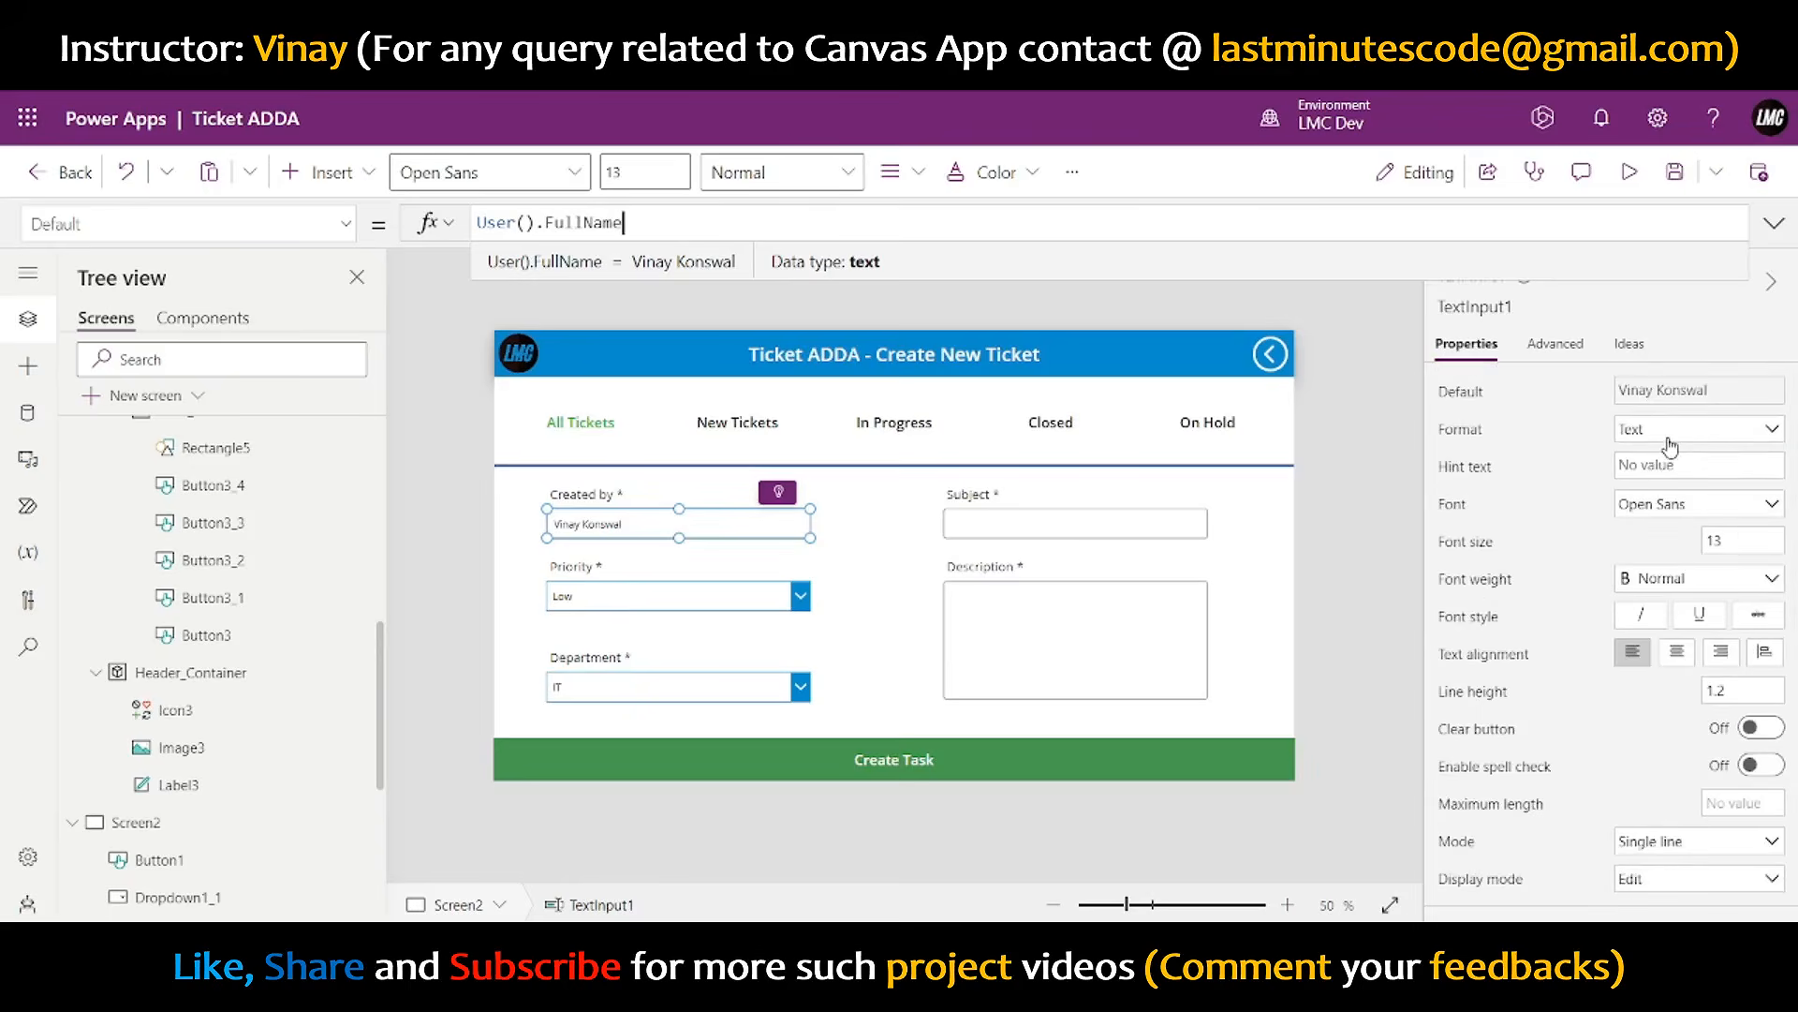
{"action": "left_click", "coordinate": [1671, 439]}
{"action": "left_click", "coordinate": [1675, 459]}
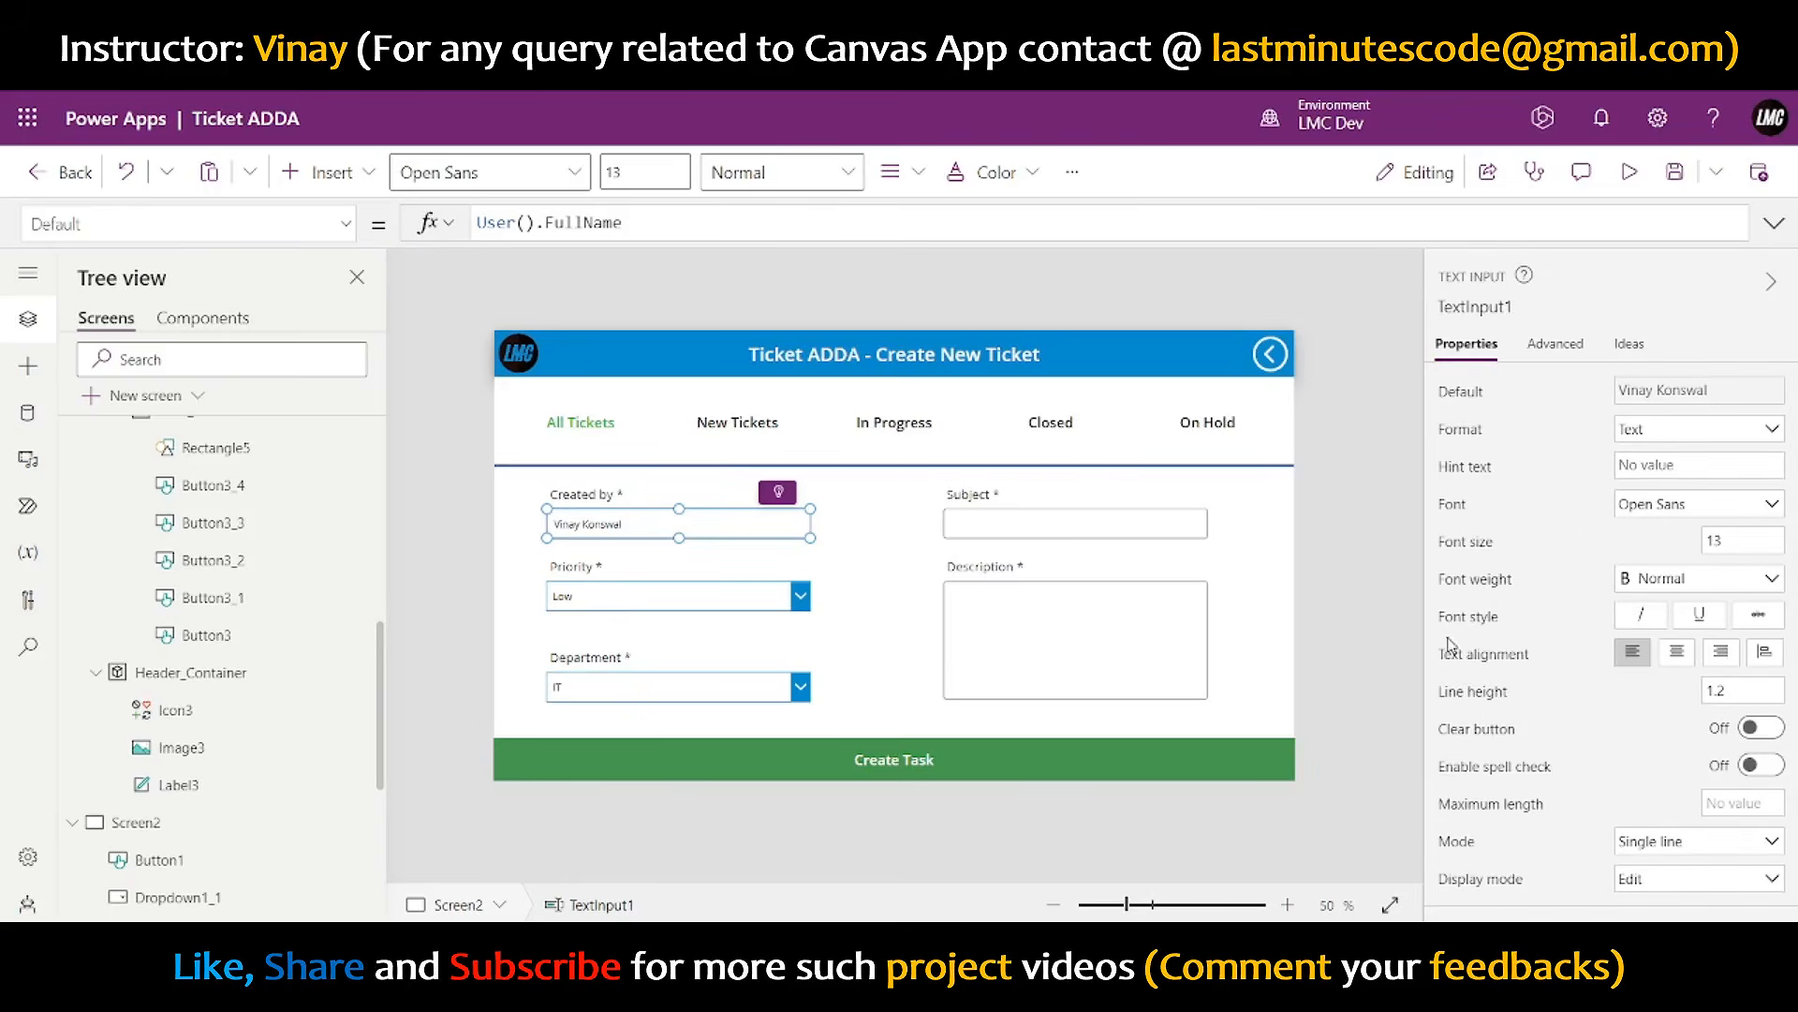
{"action": "scroll", "coordinate": [1518, 736], "scroll_direction": "down", "scroll_amount": 2}
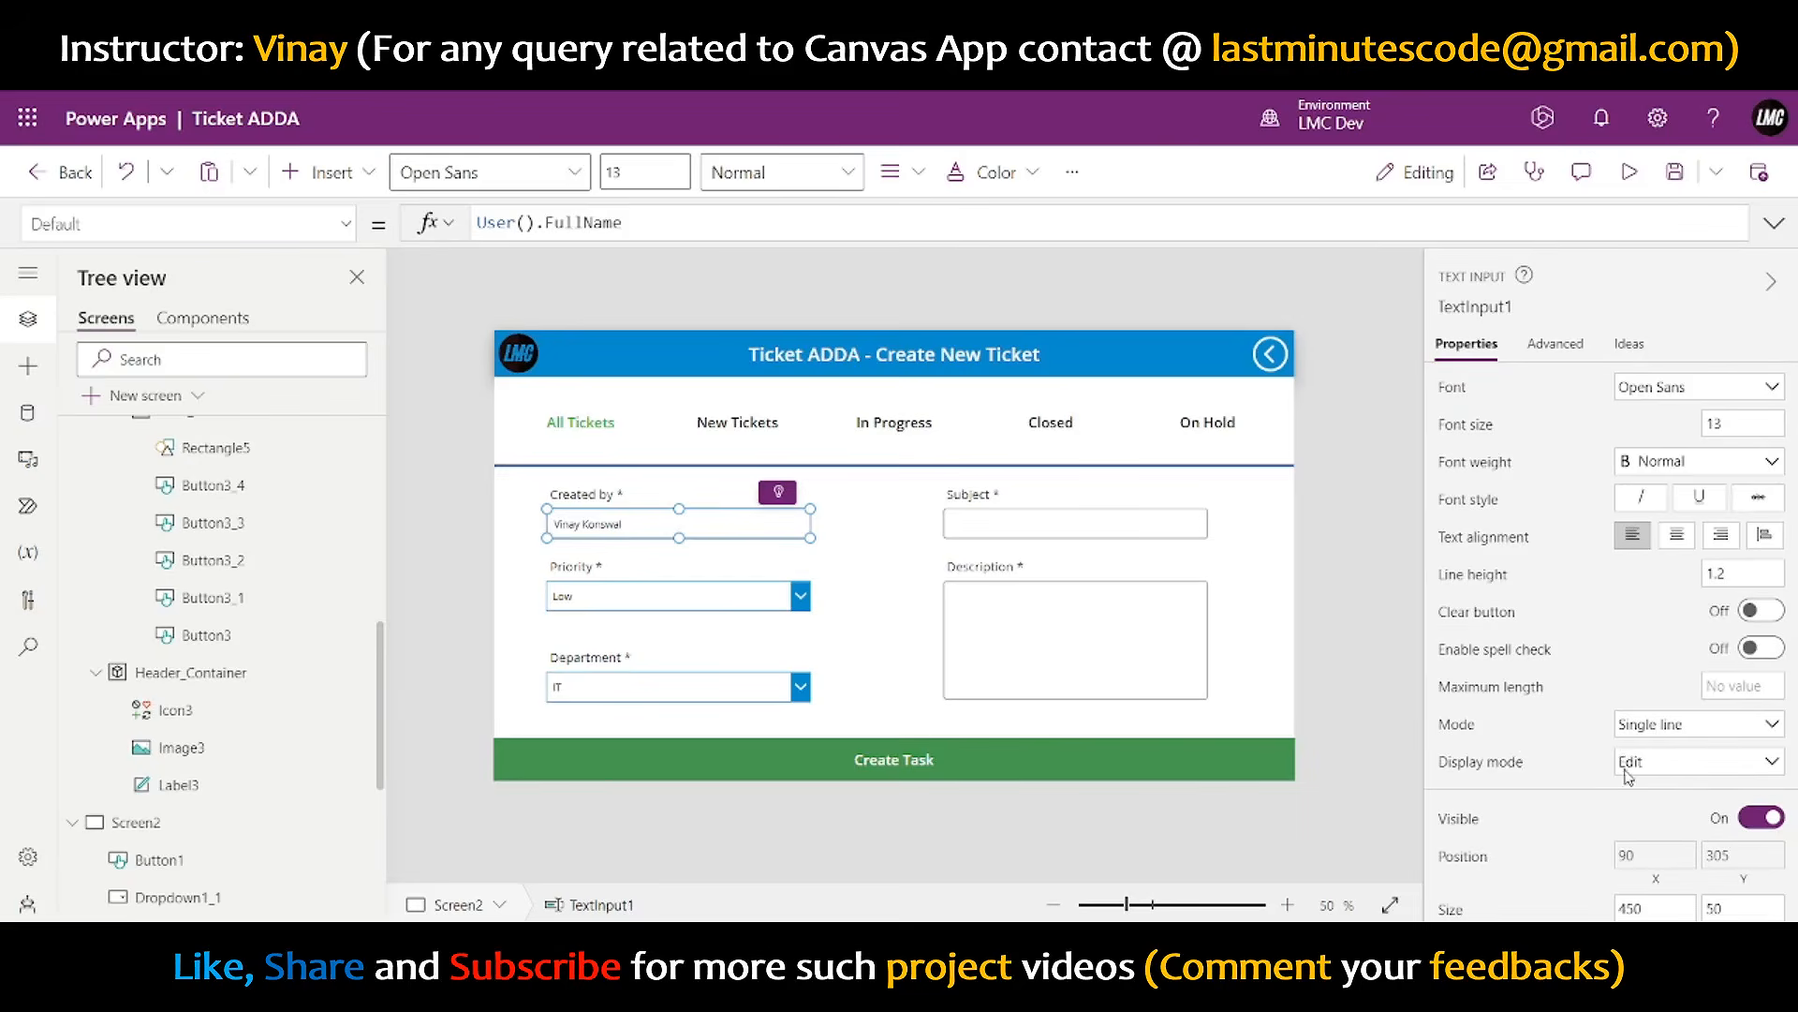
{"action": "left_click", "coordinate": [1668, 766]}
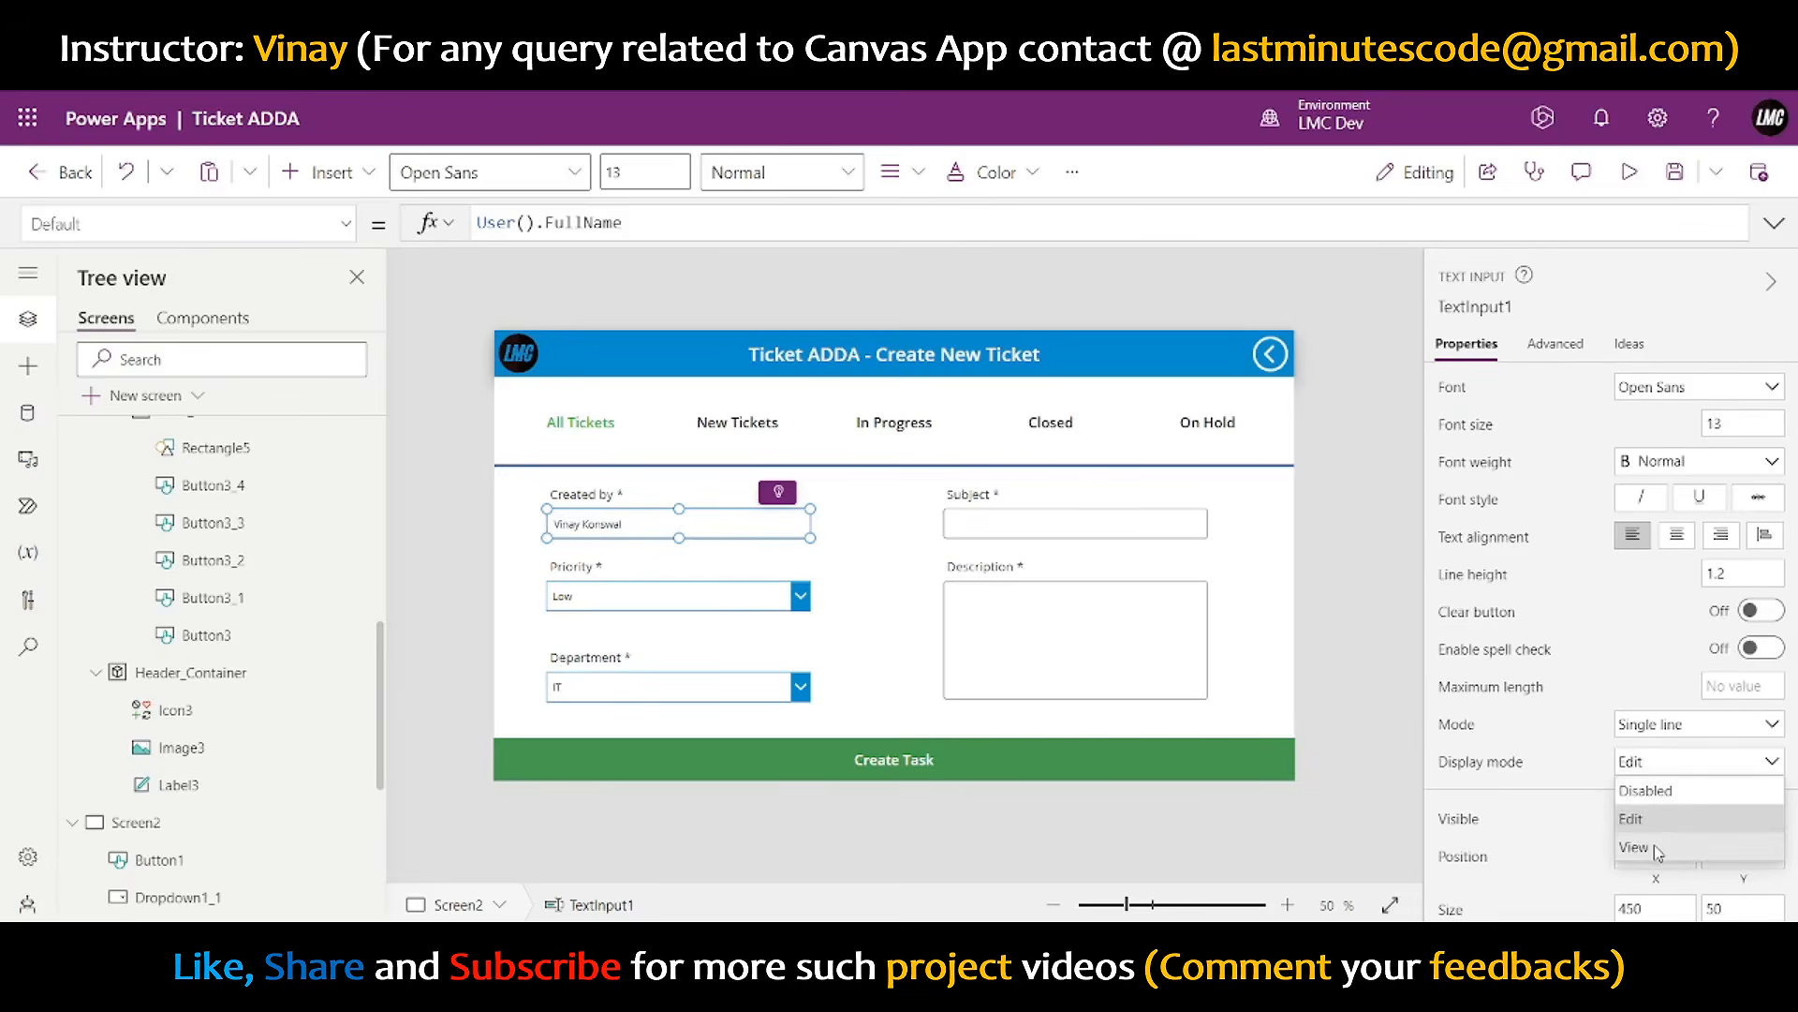
{"action": "left_click", "coordinate": [1658, 851]}
{"action": "left_click", "coordinate": [1673, 763]}
{"action": "left_click", "coordinate": [1673, 791]}
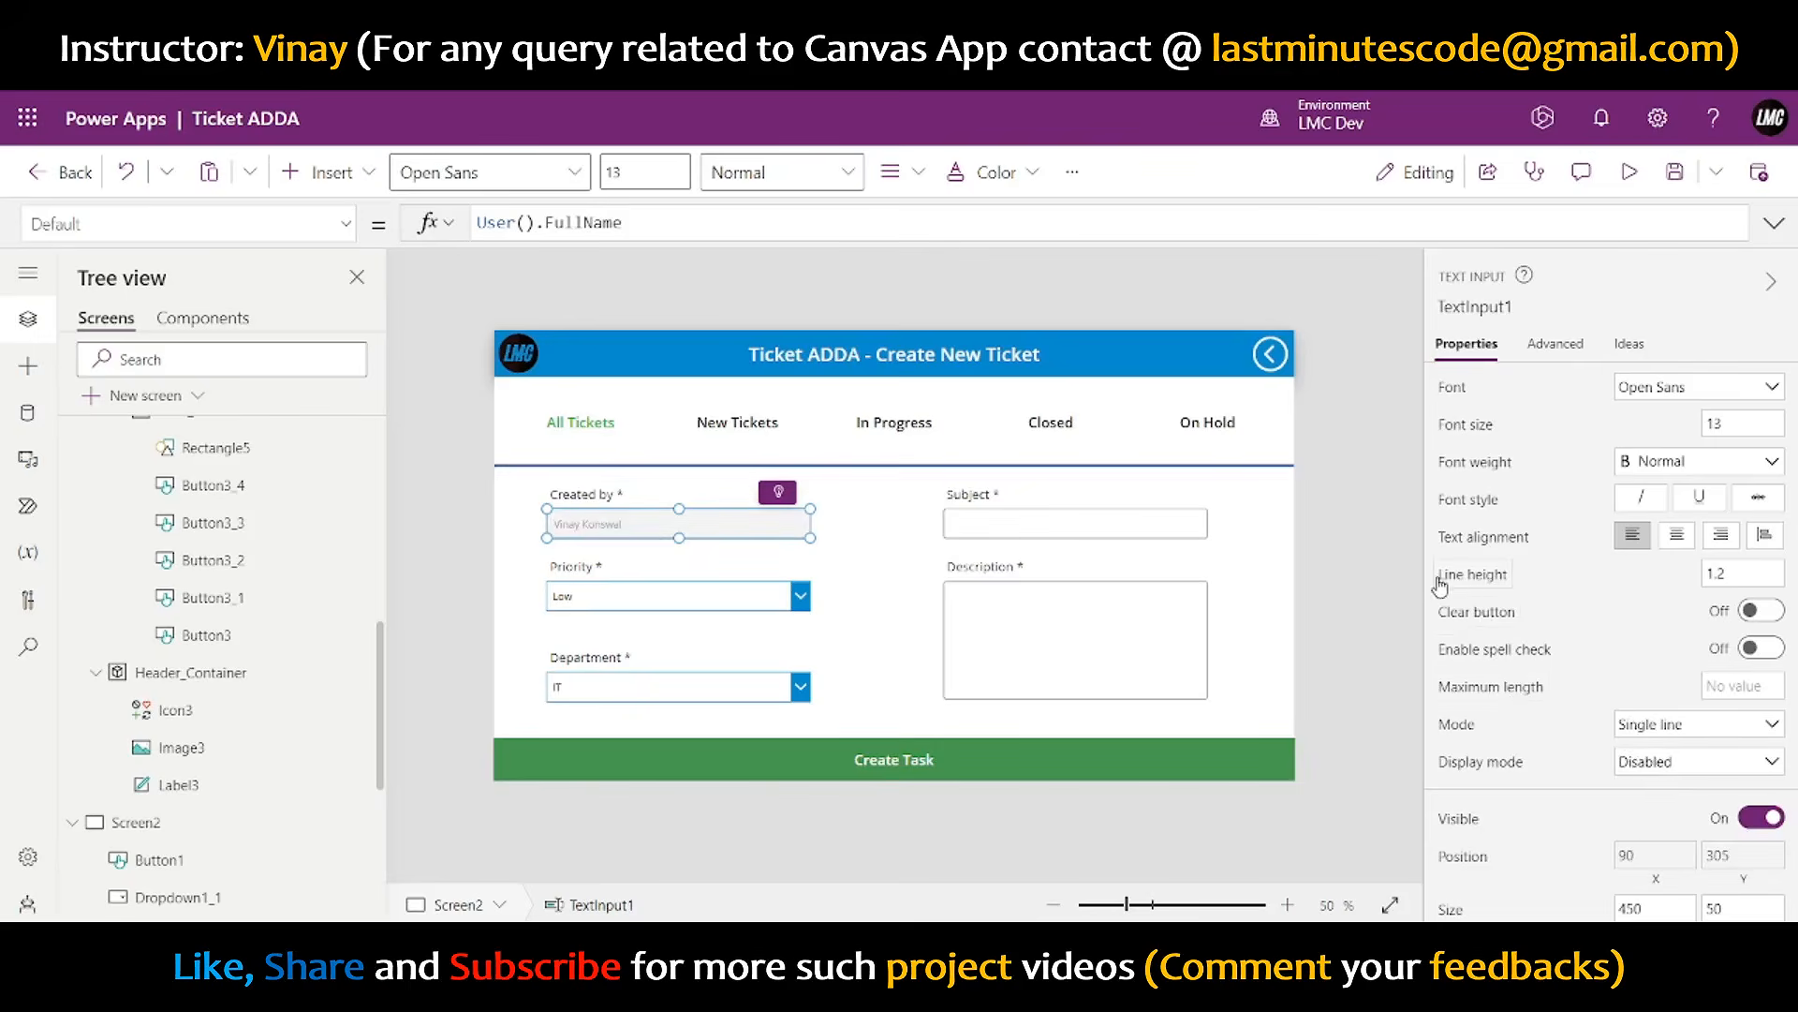
{"action": "left_click", "coordinate": [762, 505]}
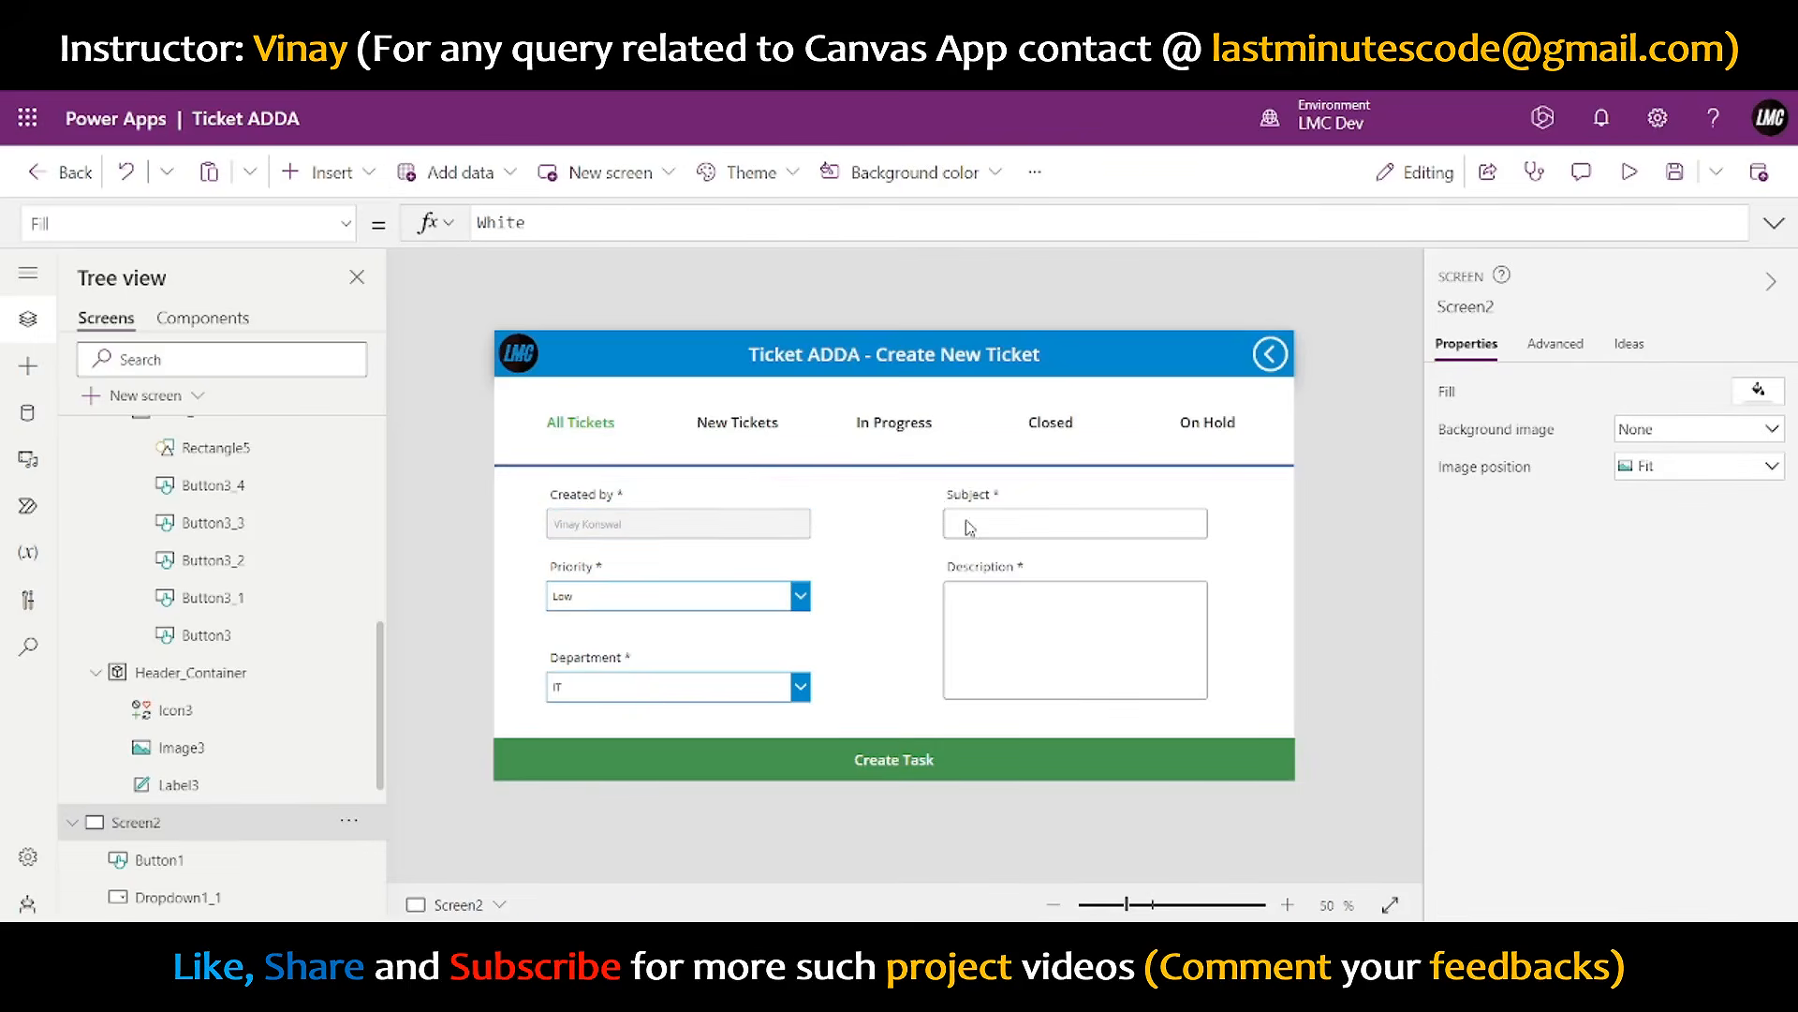
- Preview the app and fill in the ticket form with subject "Outlook Issue" and priority Medium
{"action": "left_click", "coordinate": [1628, 173]}
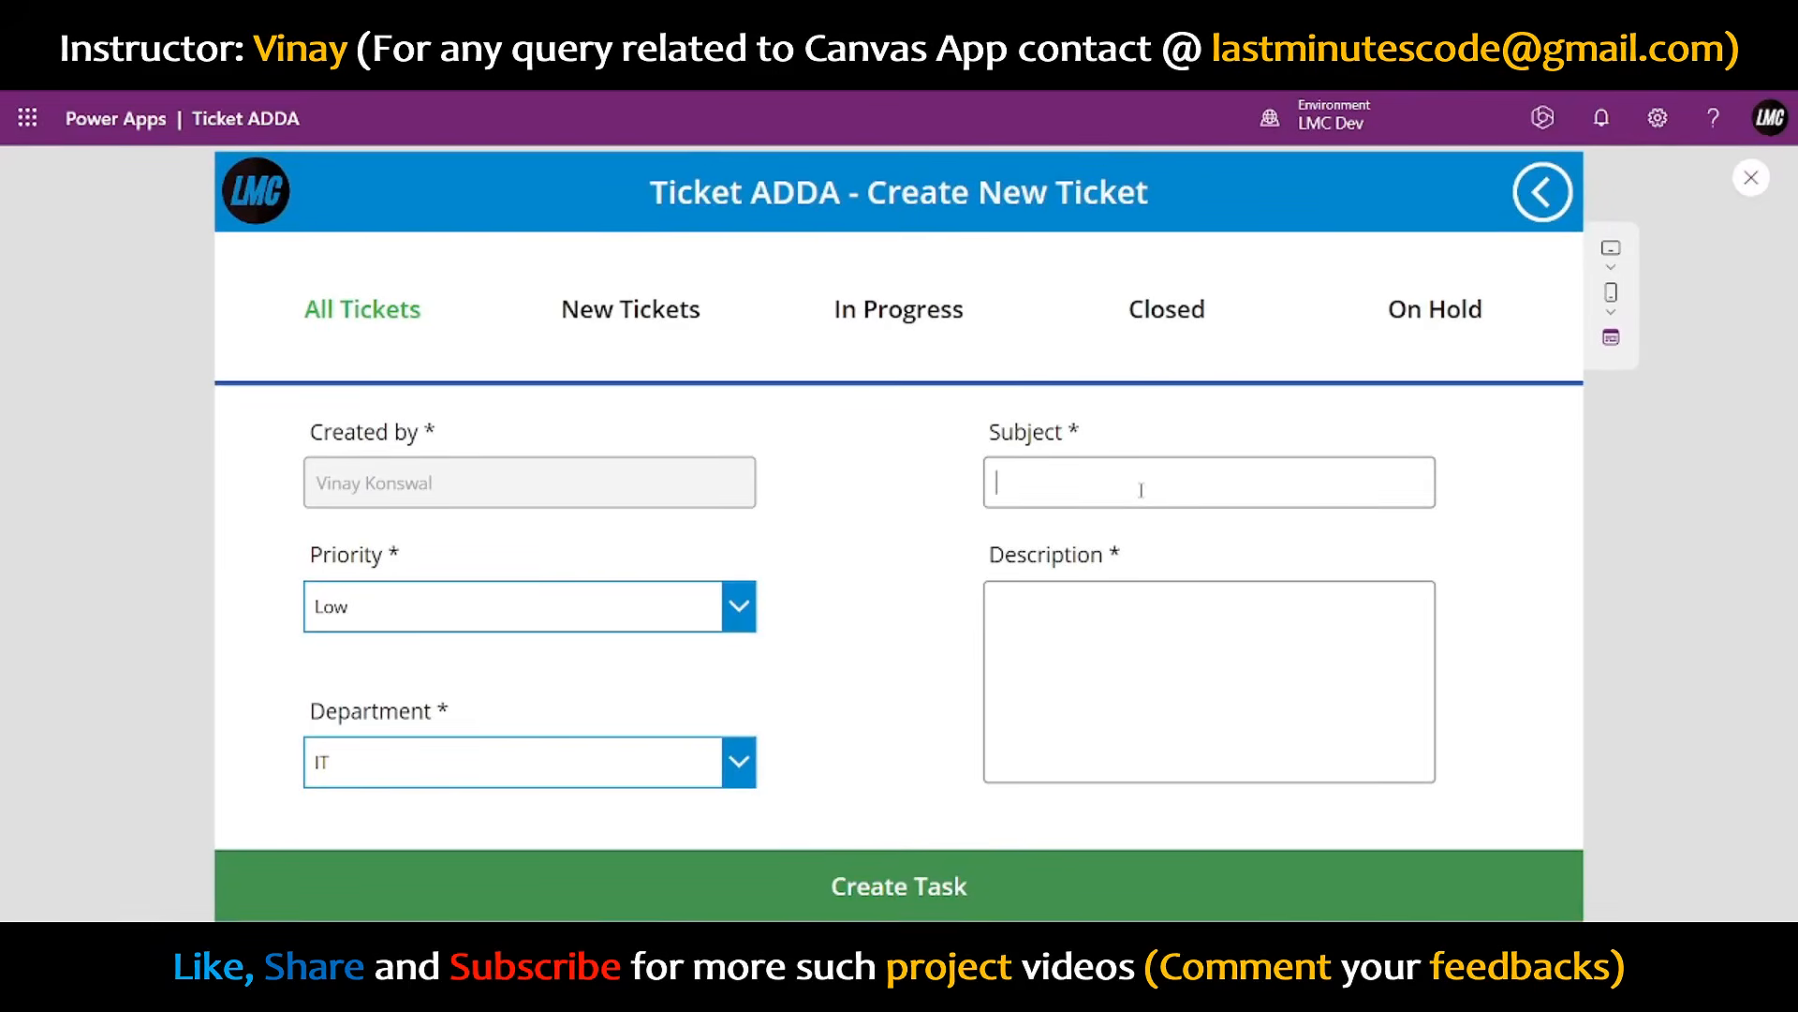
{"action": "type", "text": "Outlook Issue"}
{"action": "left_click", "coordinate": [634, 618]}
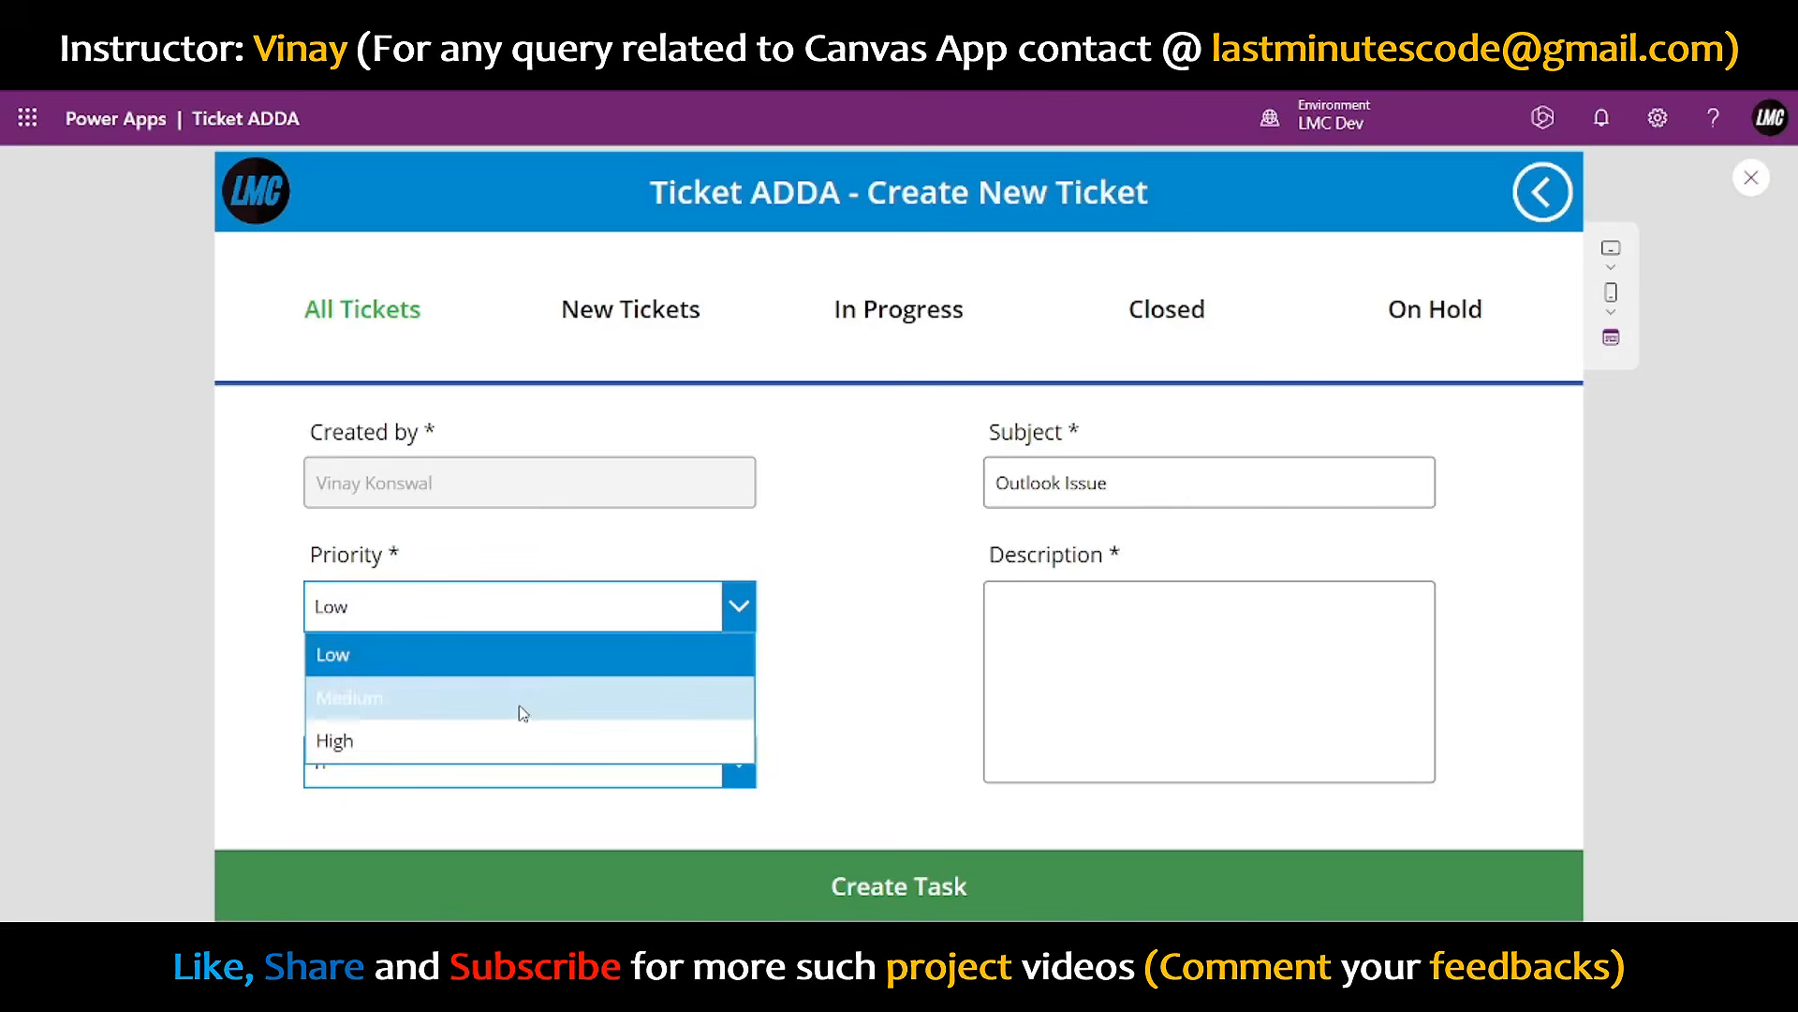
{"action": "left_click", "coordinate": [521, 708]}
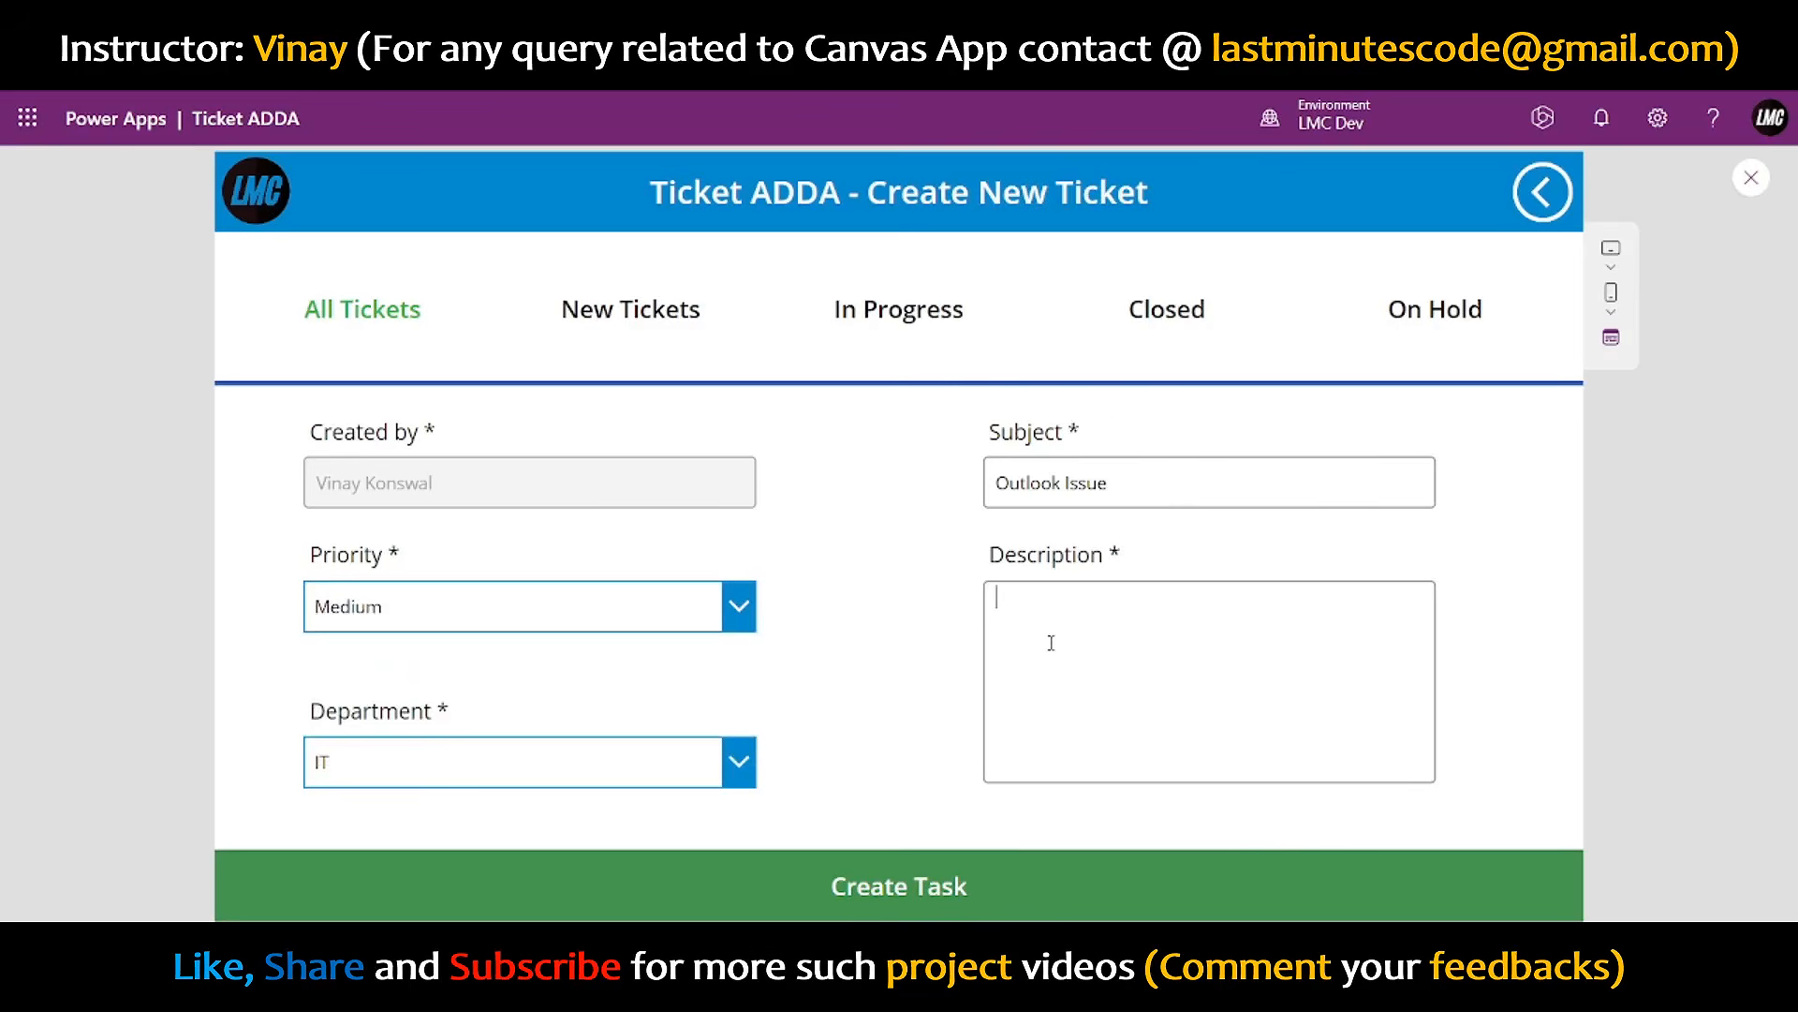
- Enter the description "Outllok is not responding properly, it stuck everythime a new mail come." and return to editing
{"action": "type", "text": "Outllok is not respondin"}
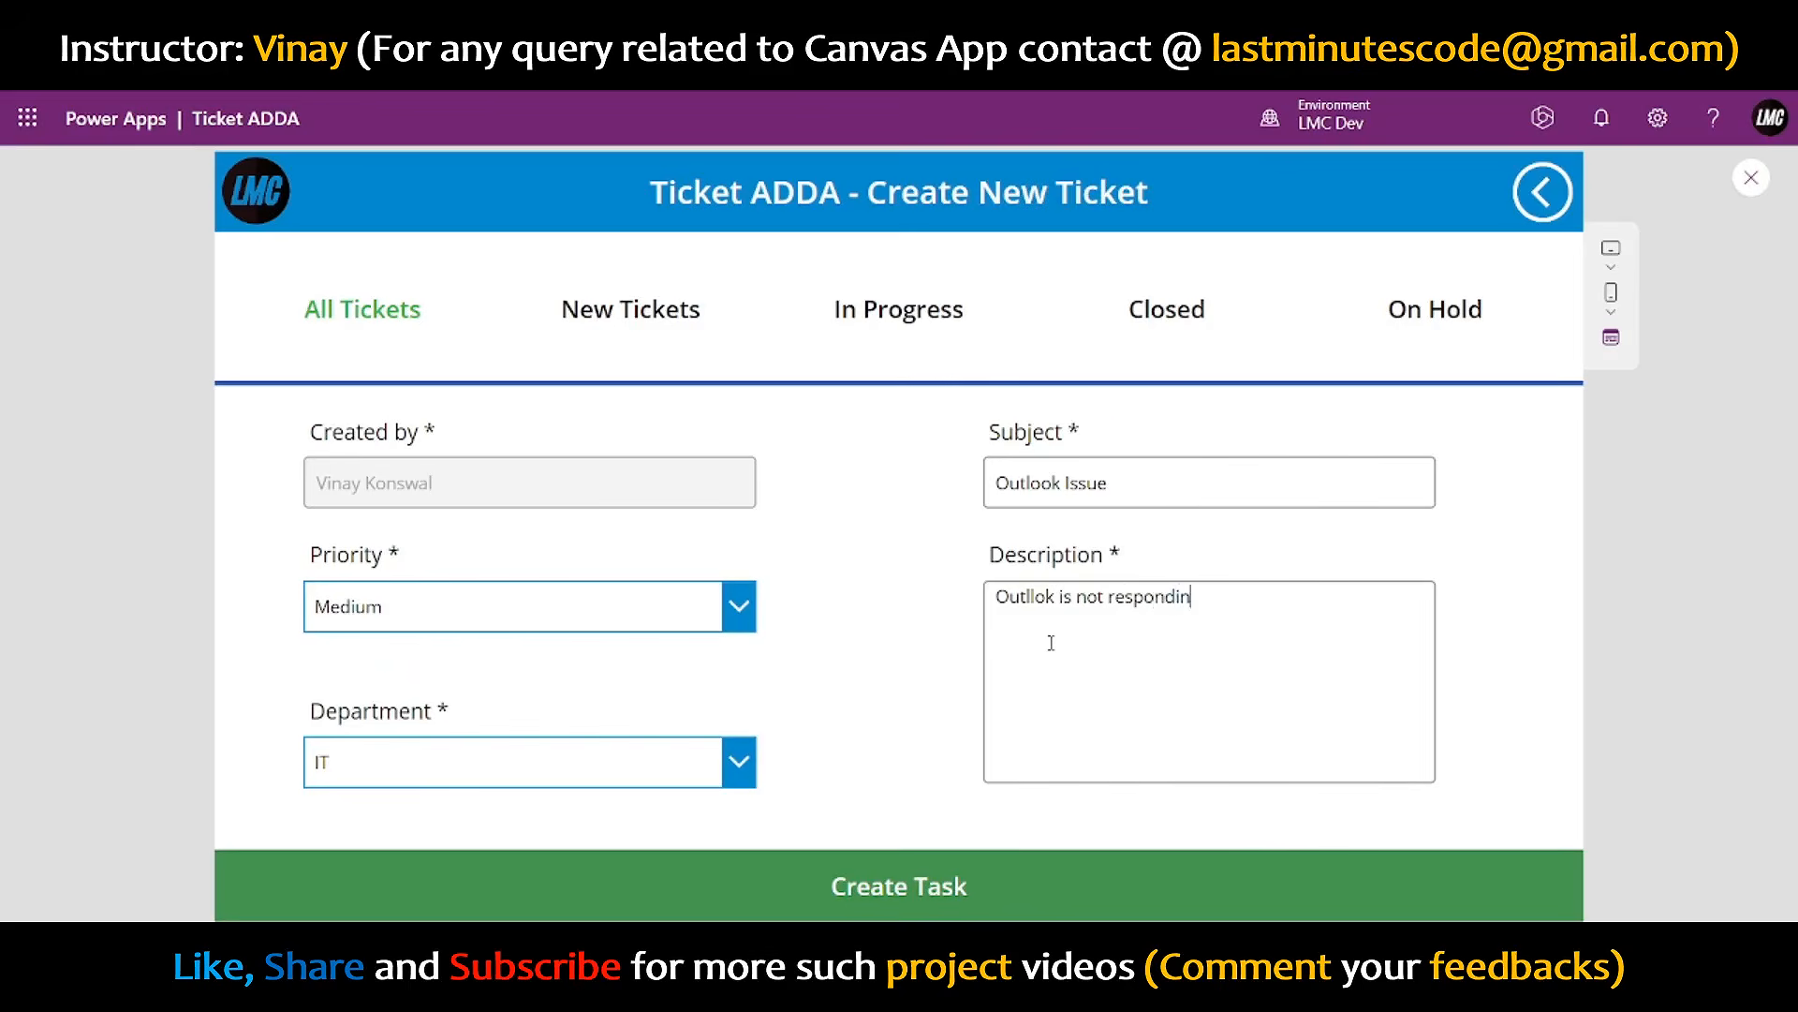
{"action": "type", "text": "g properly, it stuck everythime a"}
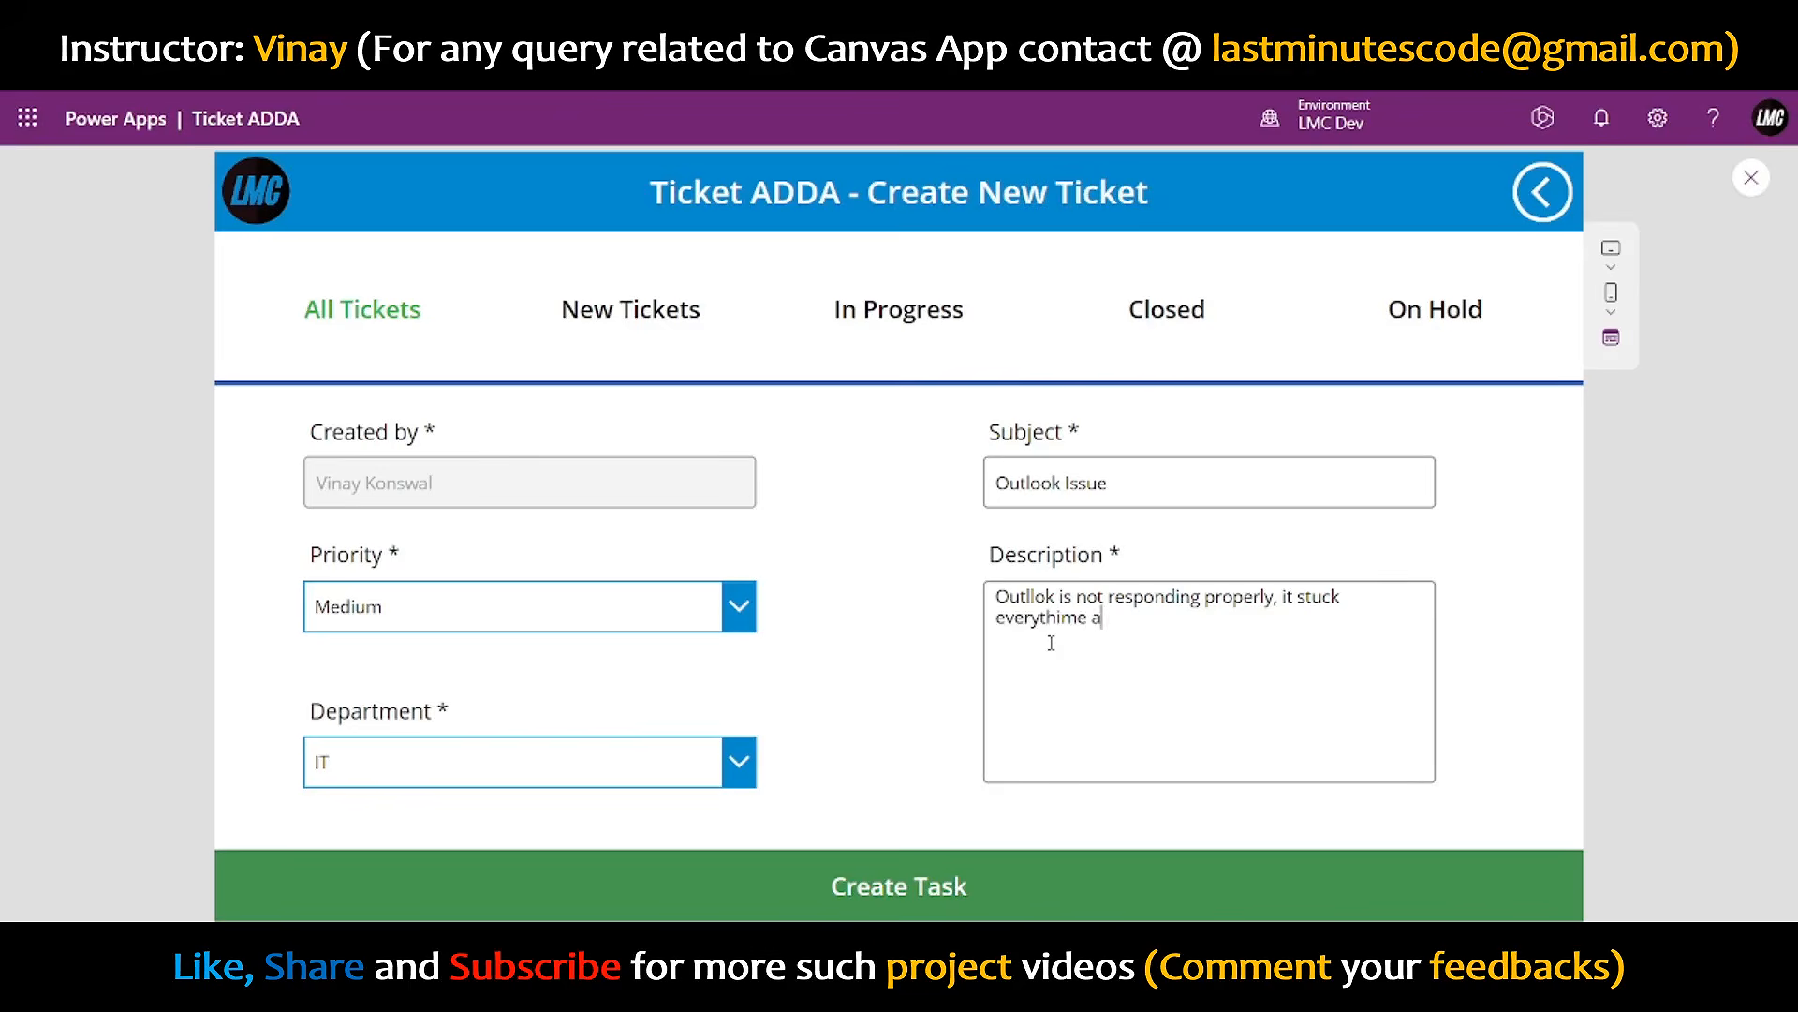
{"action": "type", "text": " new mail come."}
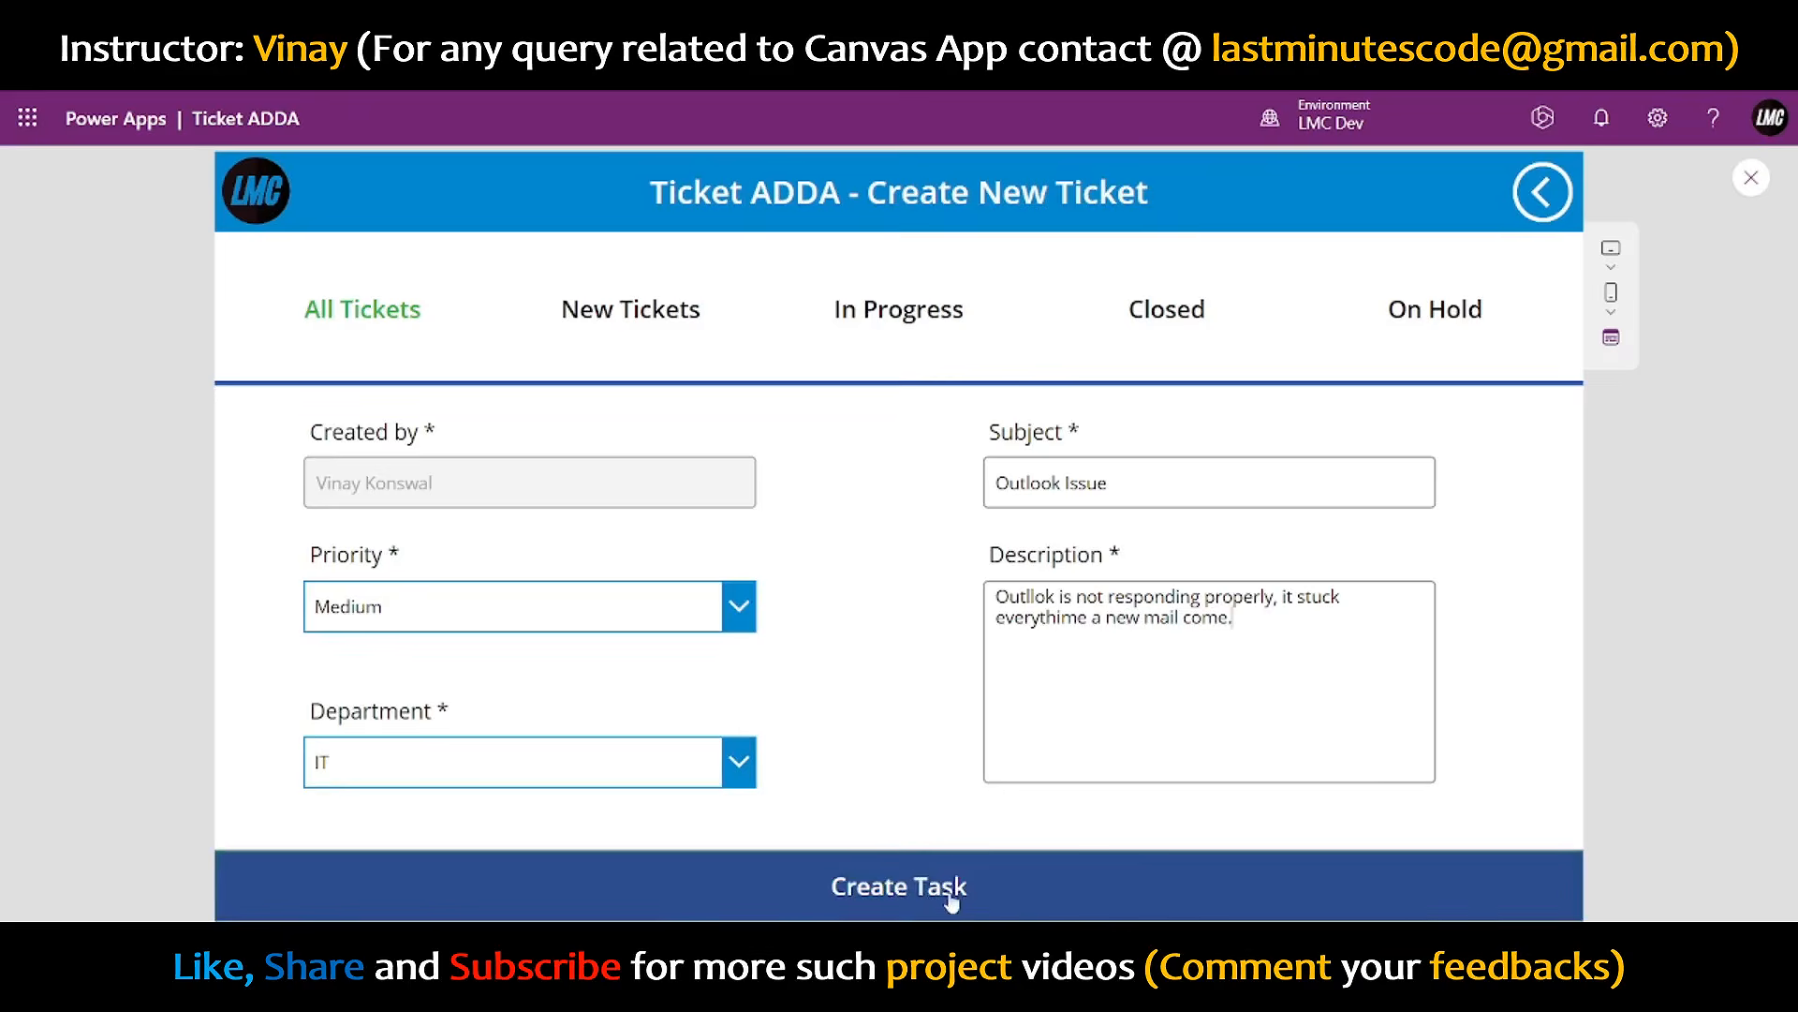
{"action": "left_click", "coordinate": [1750, 177]}
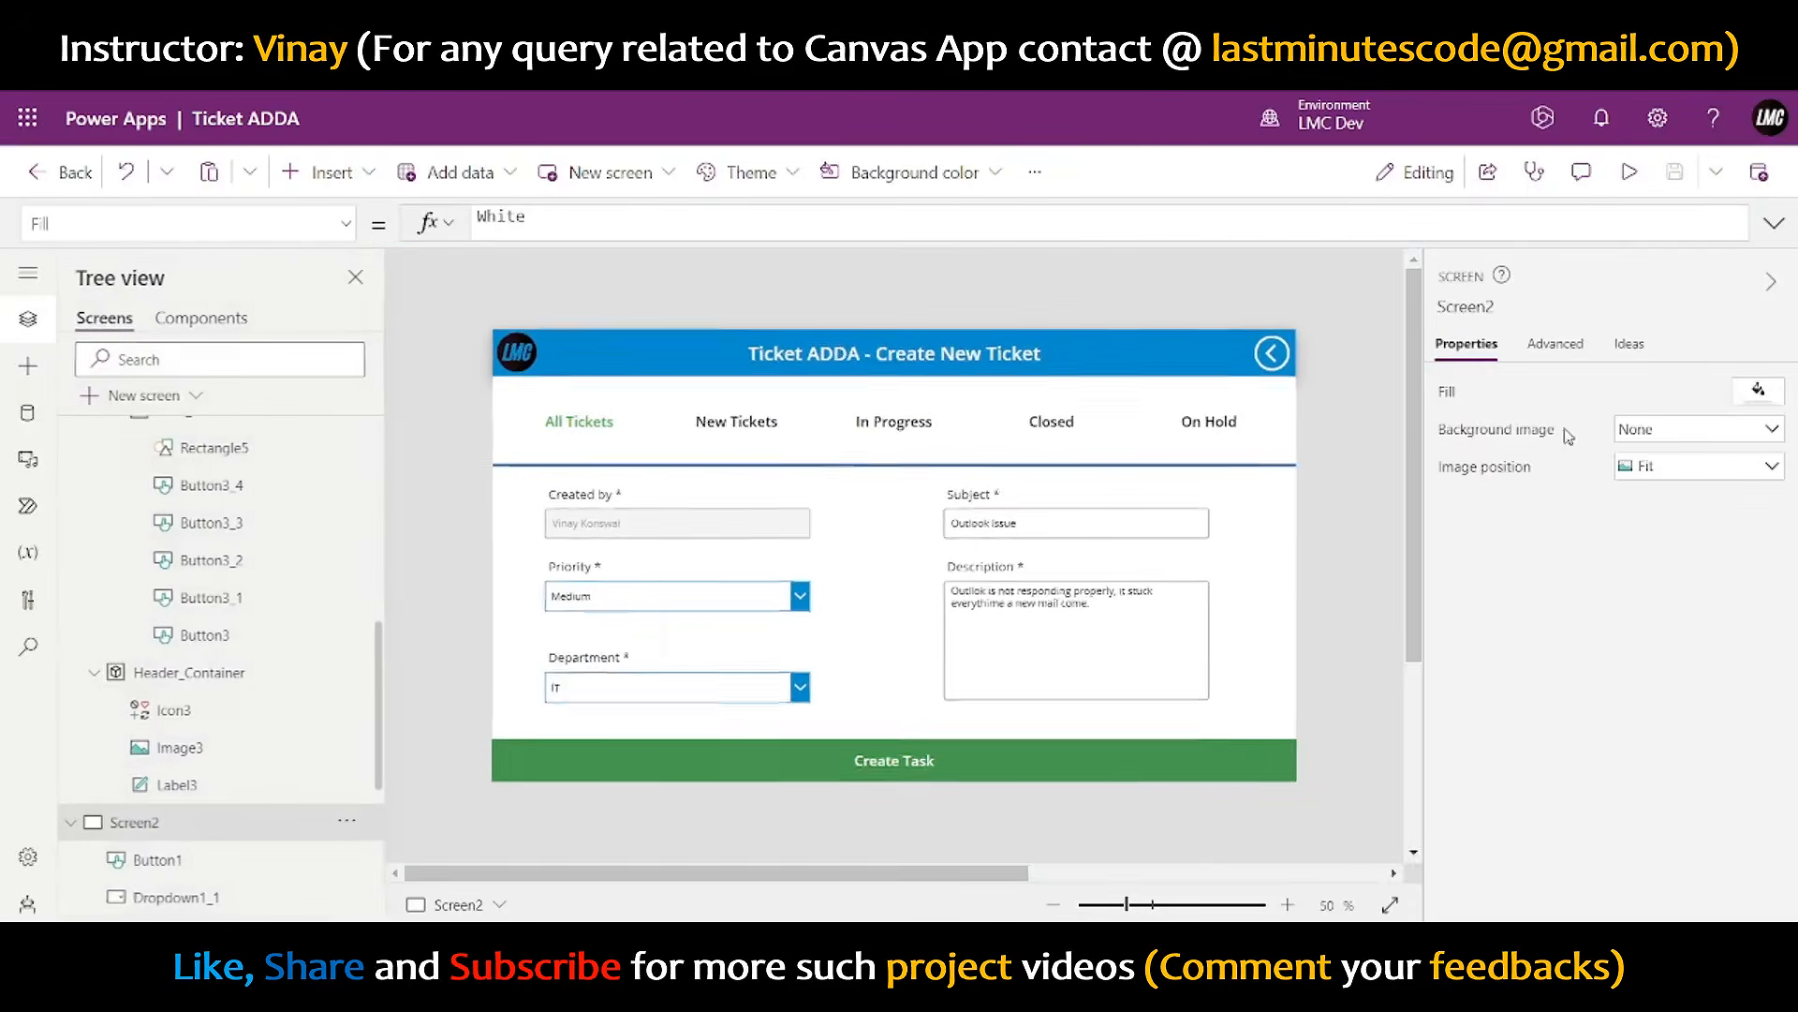
- Set the Create Task button's HoverFill to ColorFade(Self.BorderColor, -20%) and check the hover color in preview
{"action": "left_click", "coordinate": [1121, 755]}
{"action": "scroll", "coordinate": [1580, 559], "scroll_direction": "down", "scroll_amount": 4}
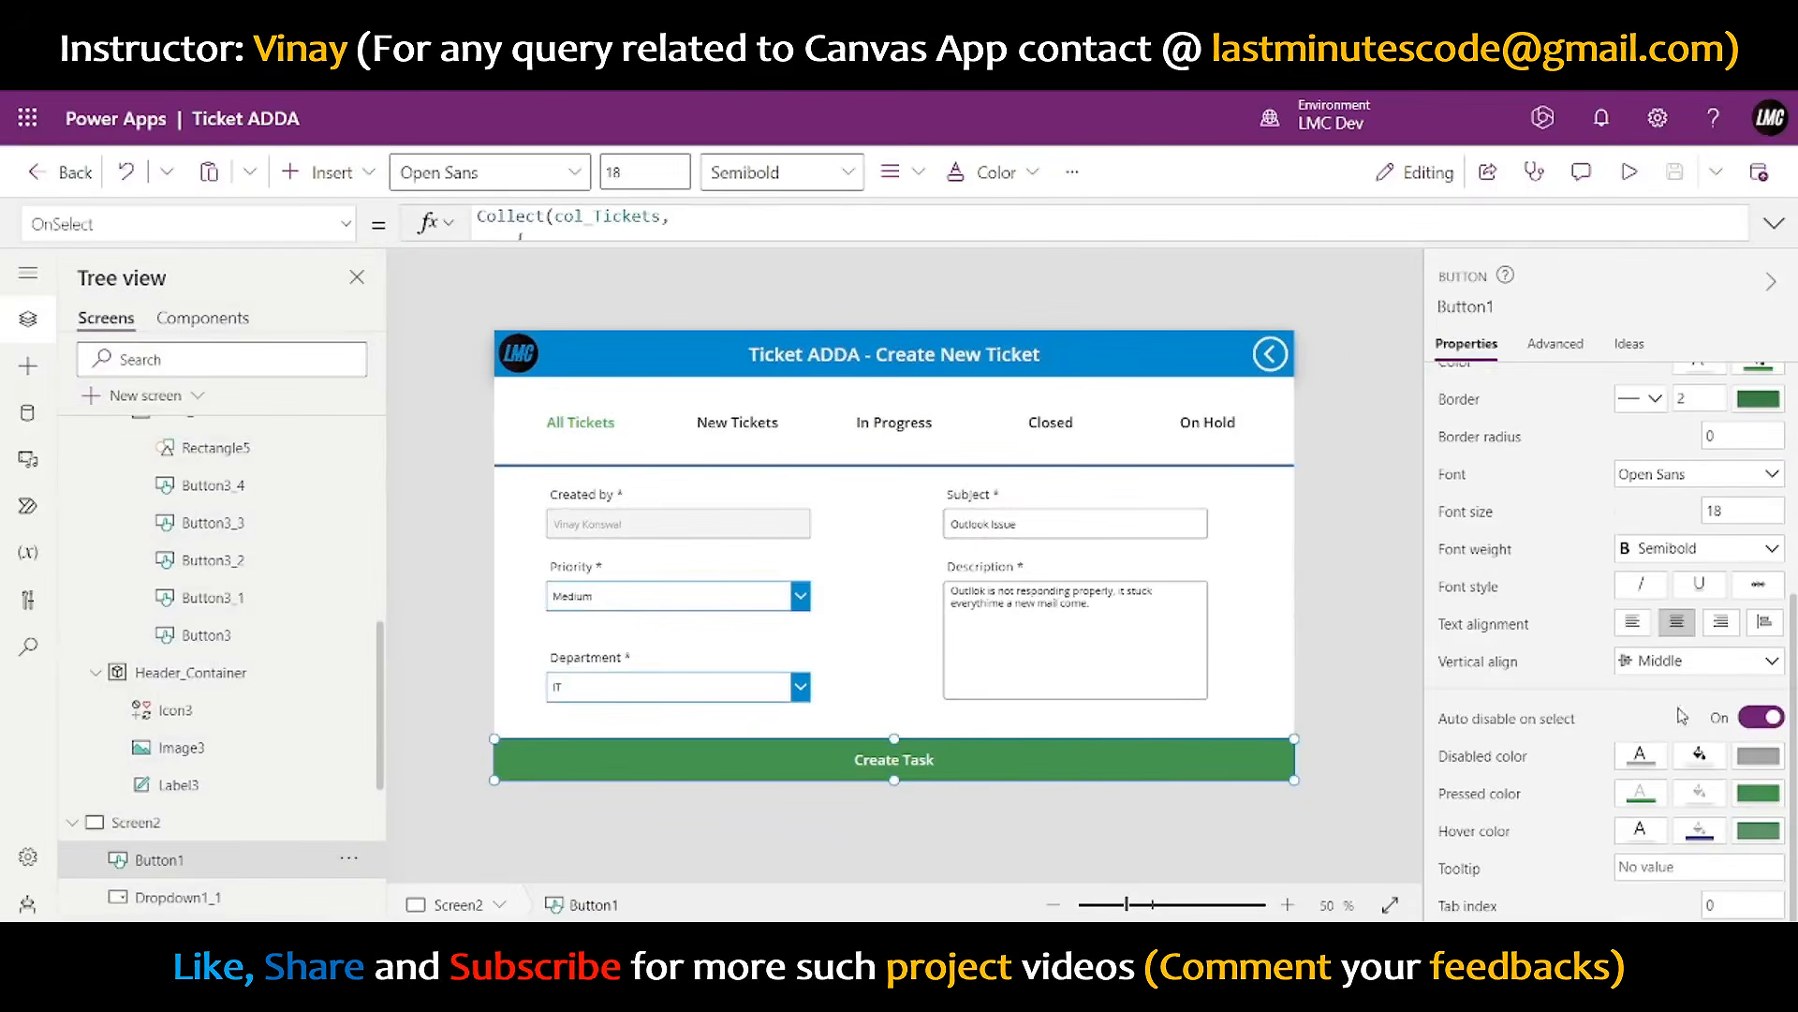
{"action": "left_click", "coordinate": [1699, 831]}
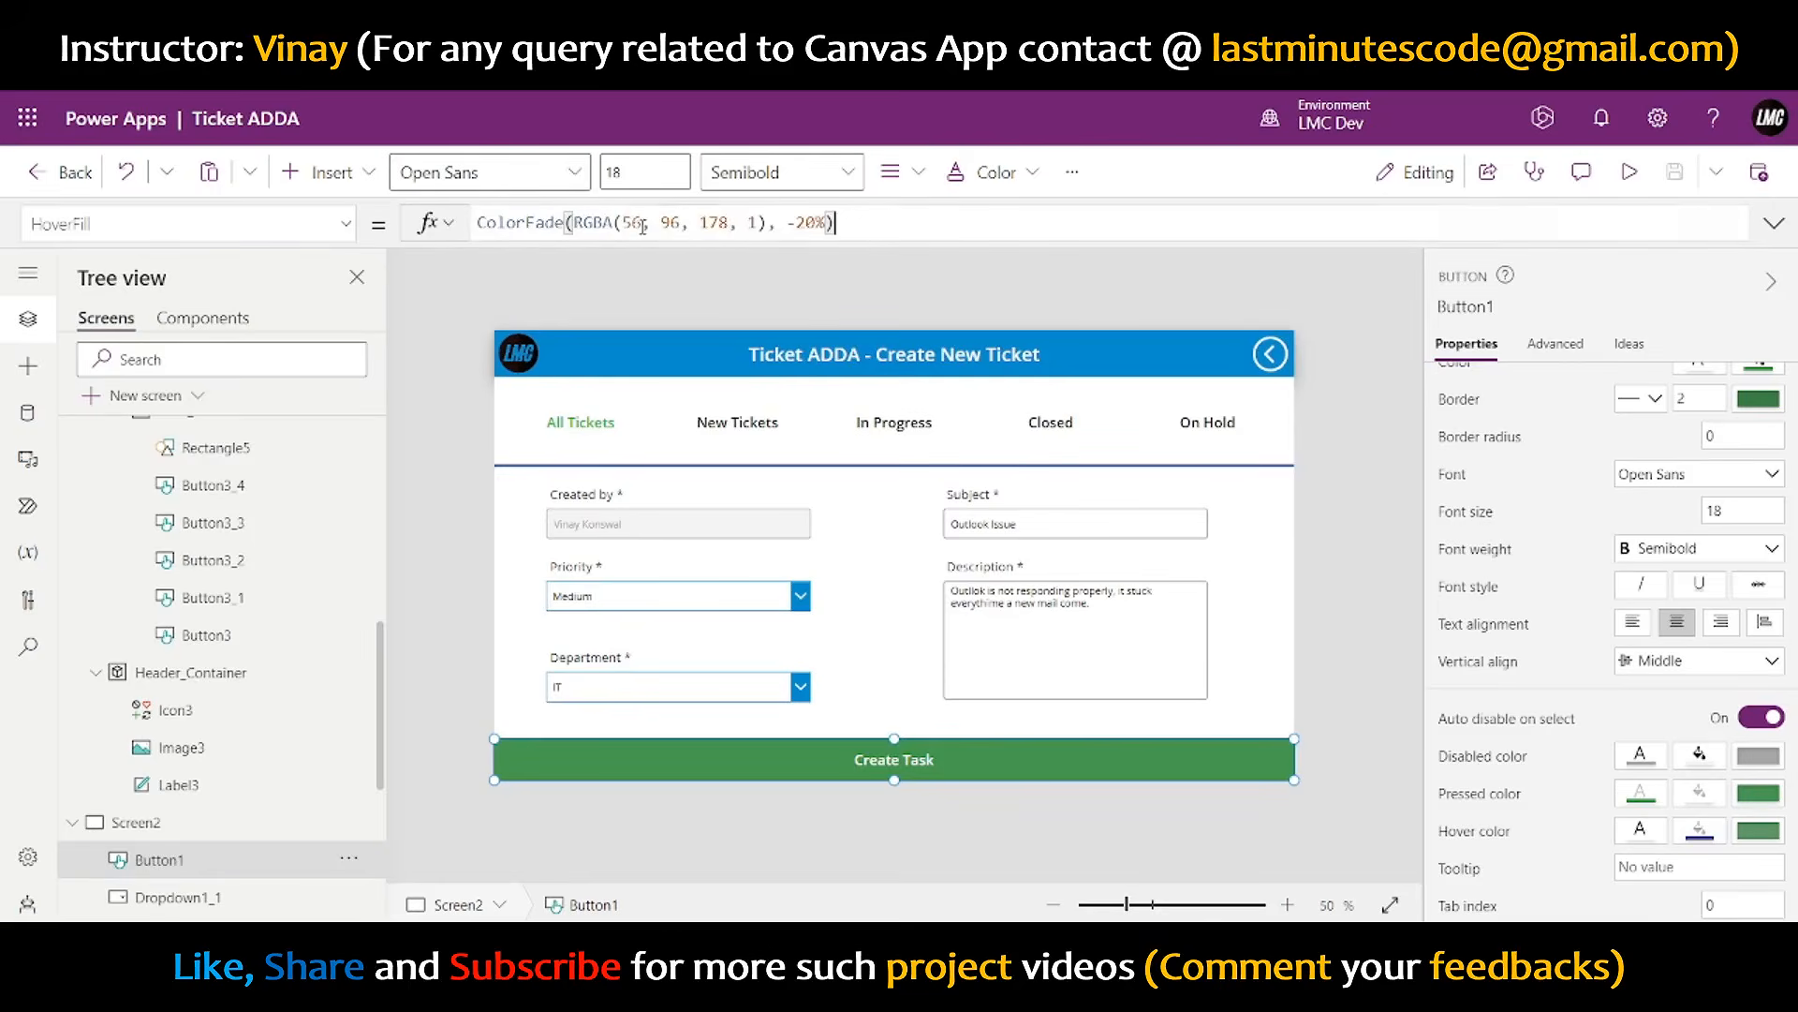
{"action": "left_click_drag", "start_coordinate": [583, 222], "coordinate": [770, 221]}
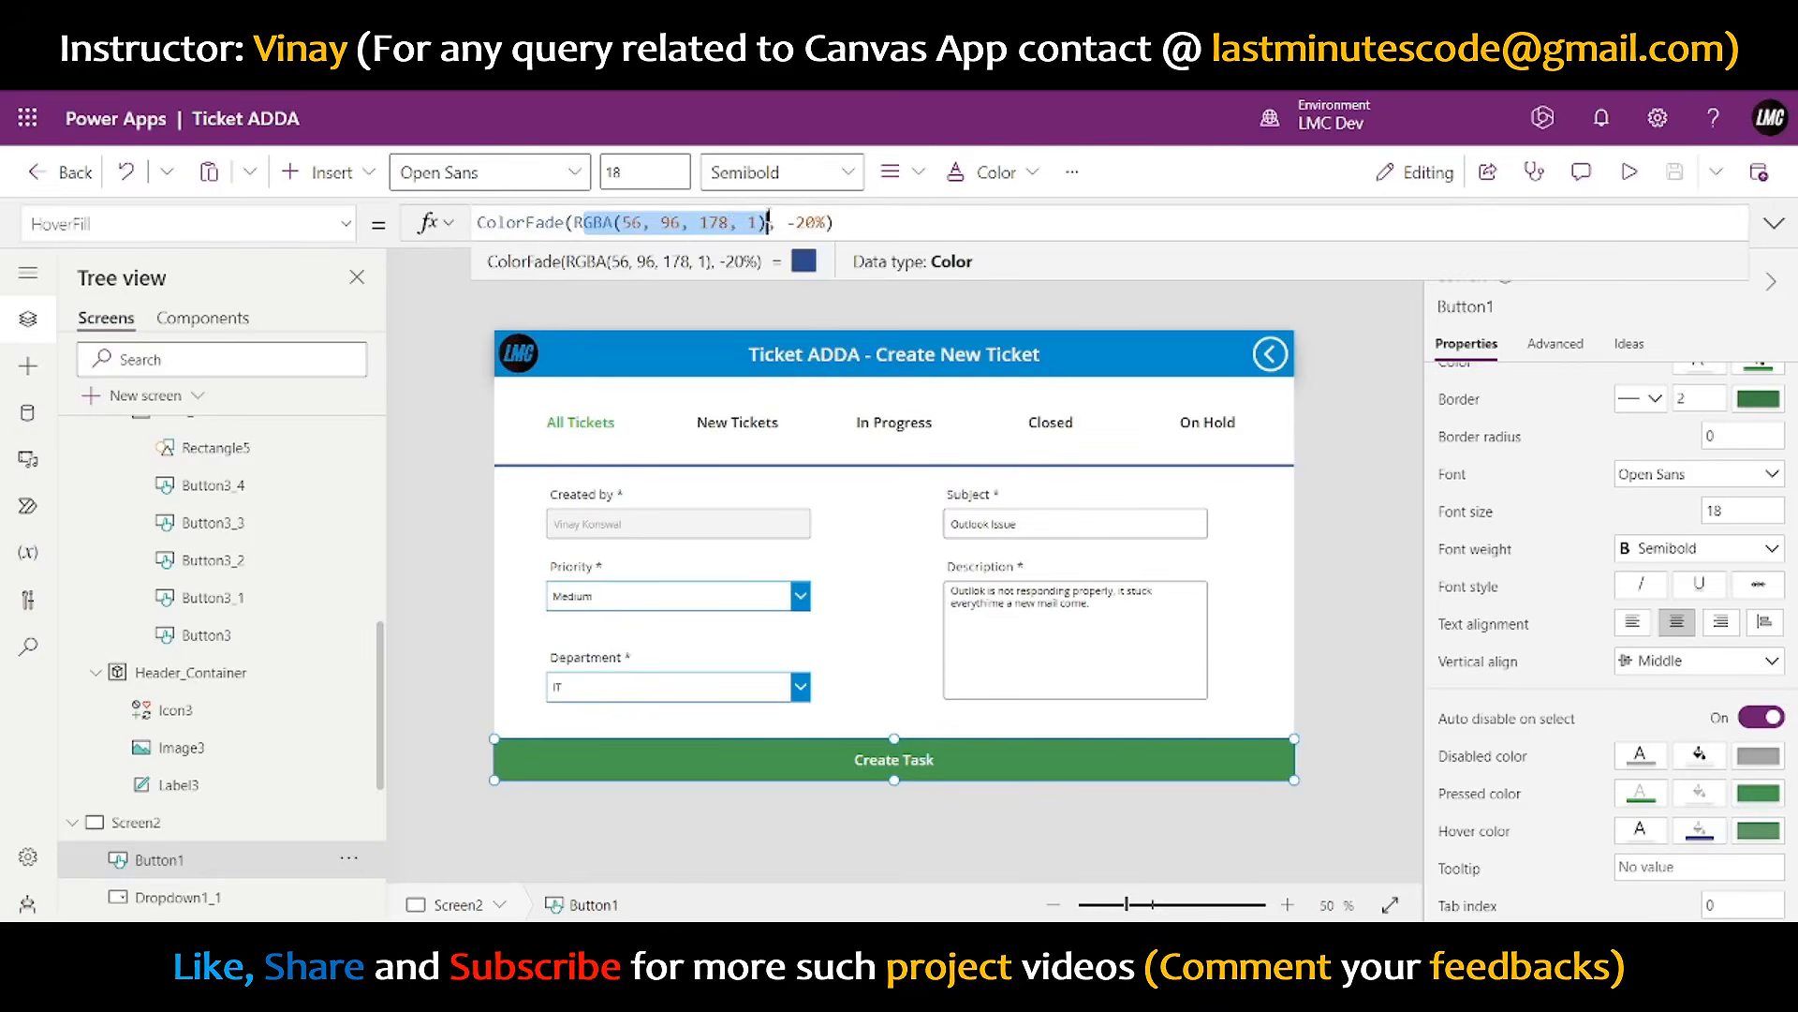
{"action": "key", "text": "BackSpace"}
{"action": "type", "text": "Self.Bor"}
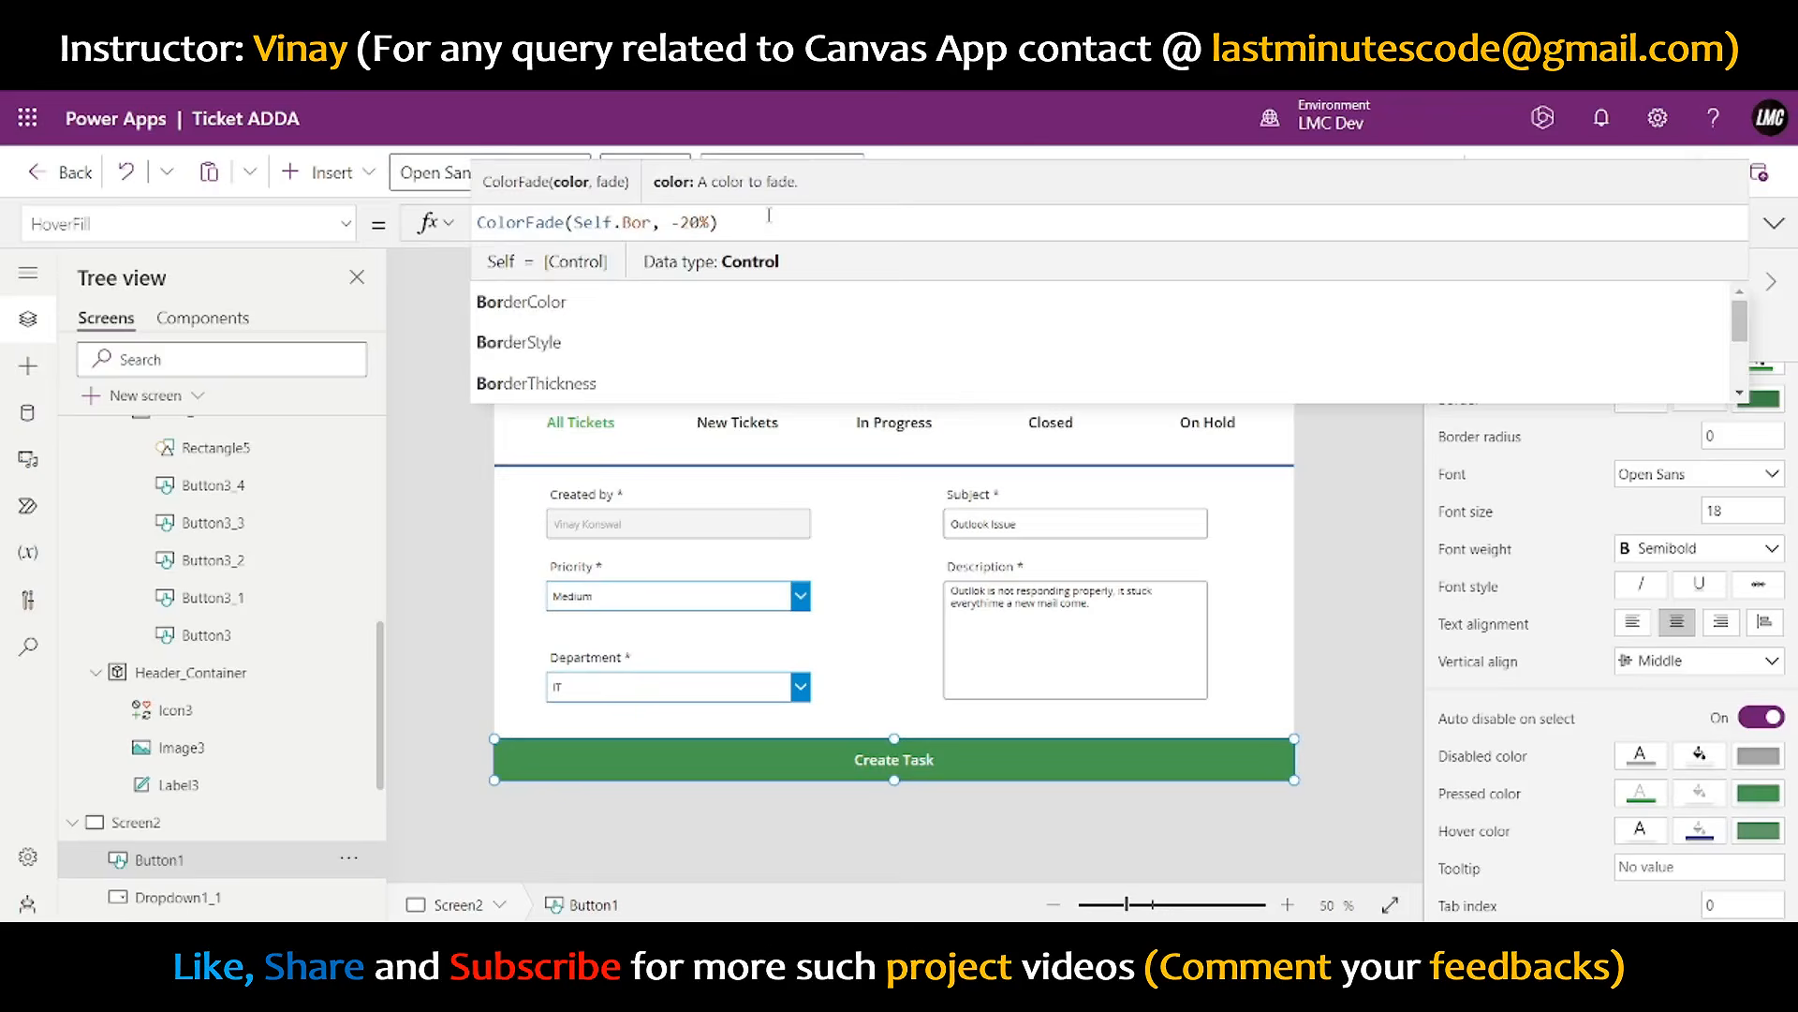
{"action": "key", "text": "Tab"}
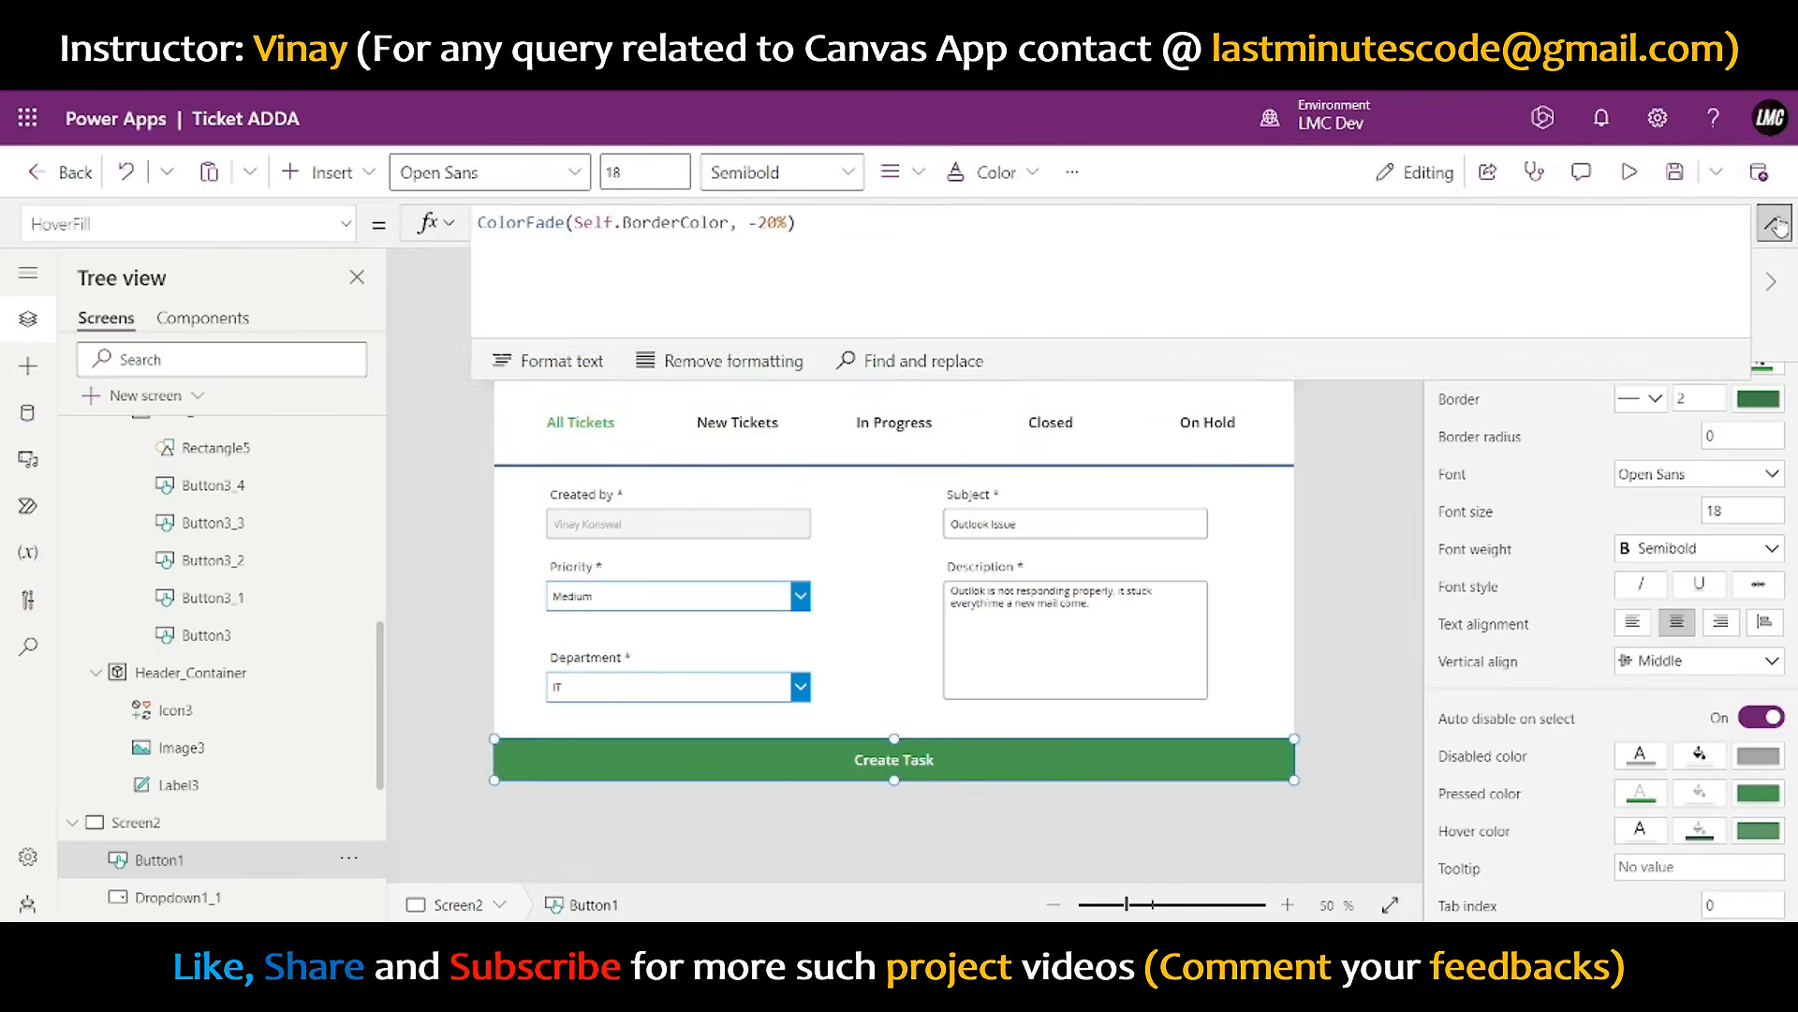
{"action": "left_click", "coordinate": [1759, 172]}
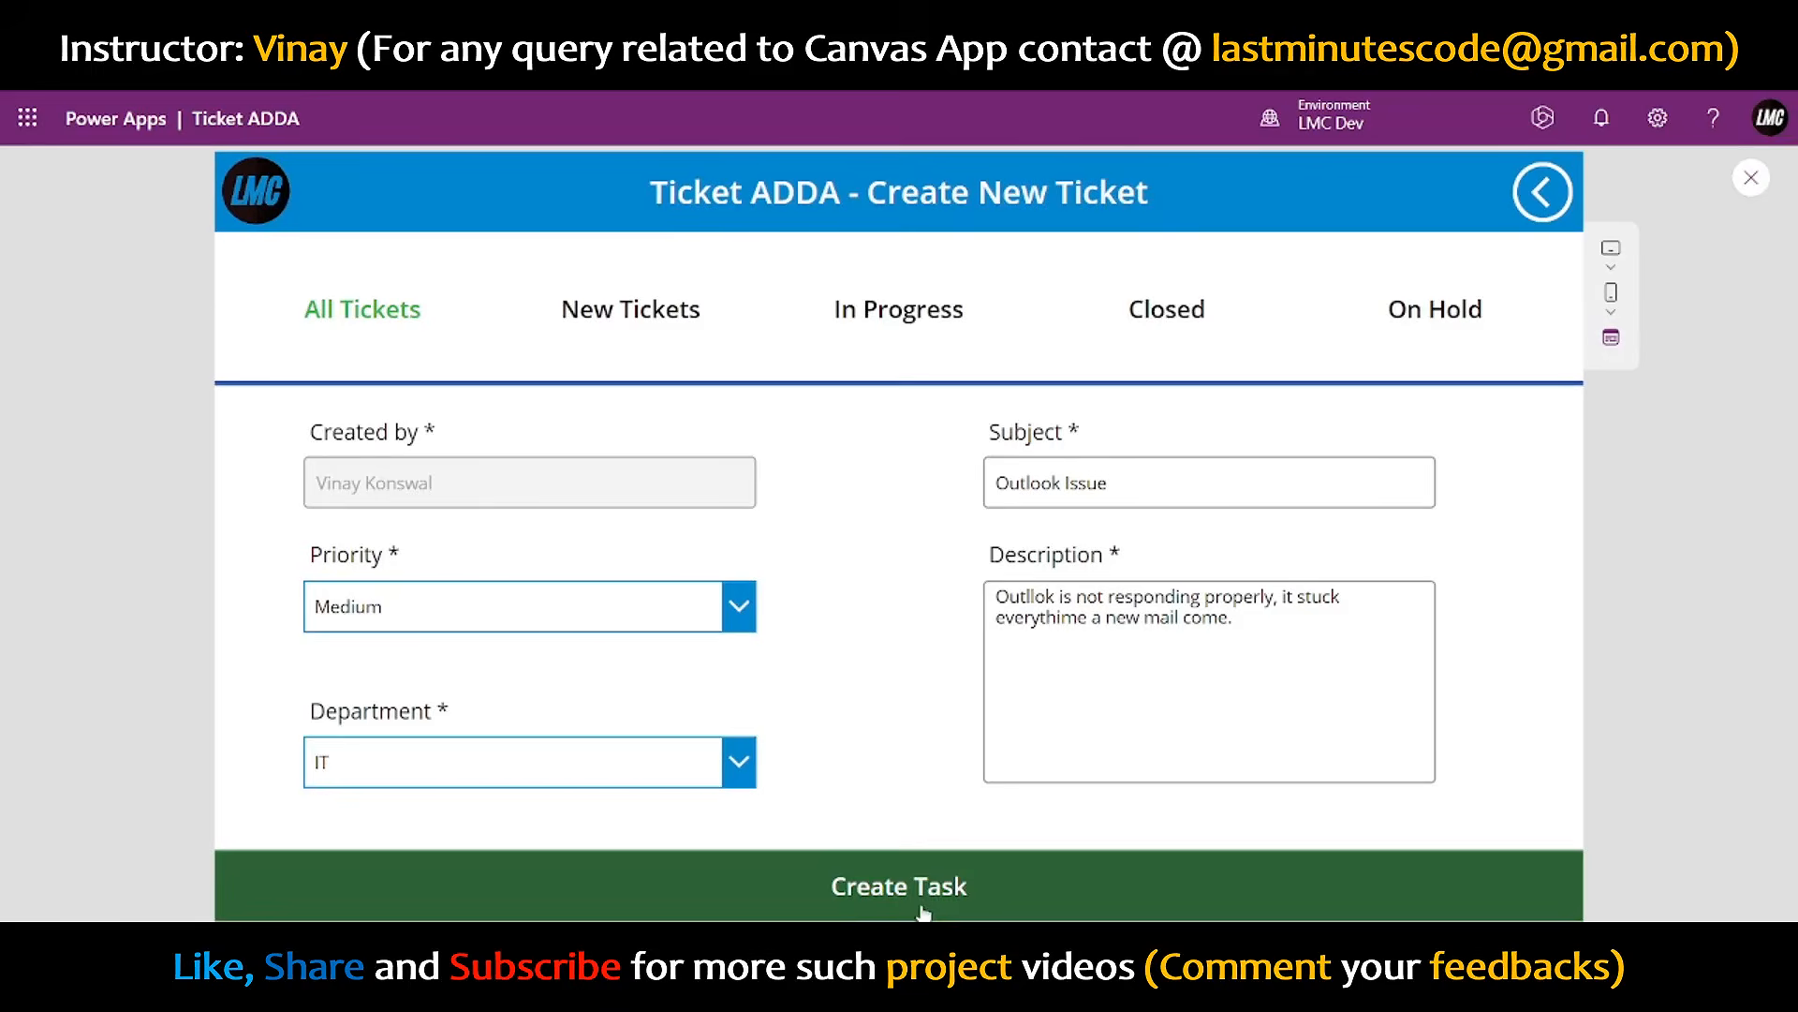
{"action": "left_click", "coordinate": [1752, 177]}
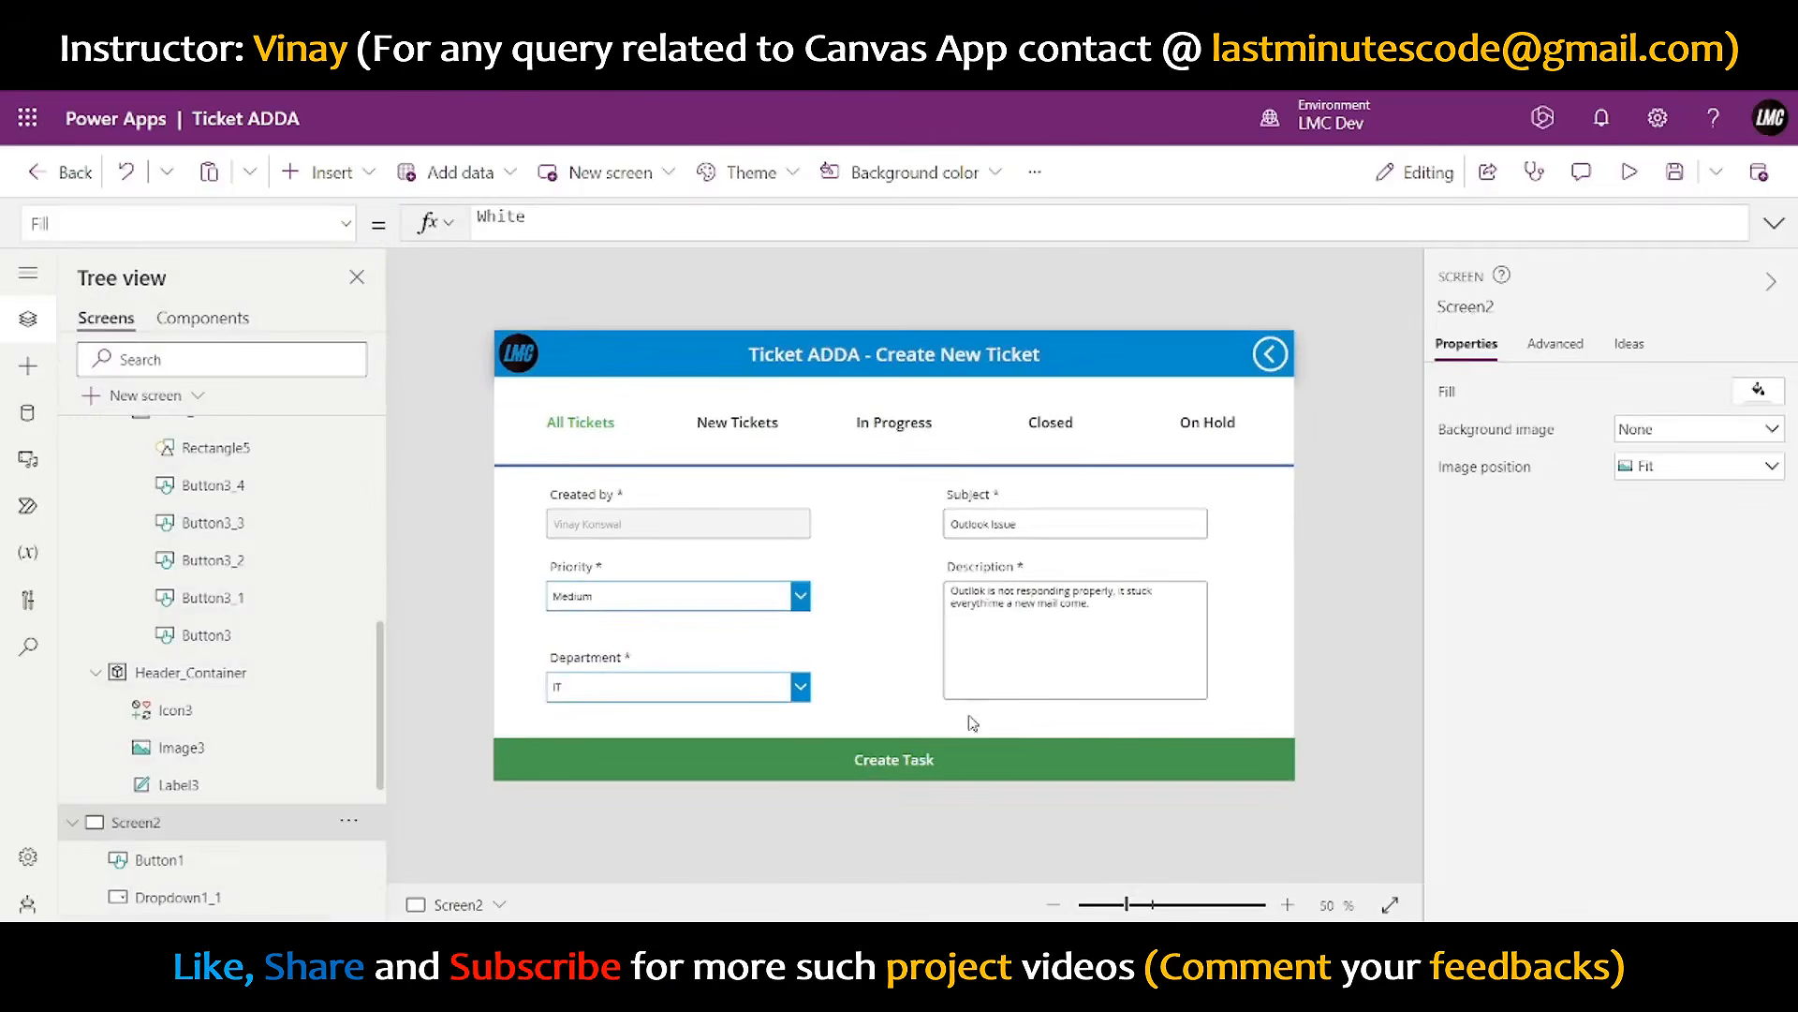
- In the Create Task button's OnSelect formula, end the Collect call with a semicolon and start a new line
{"action": "left_click", "coordinate": [931, 761]}
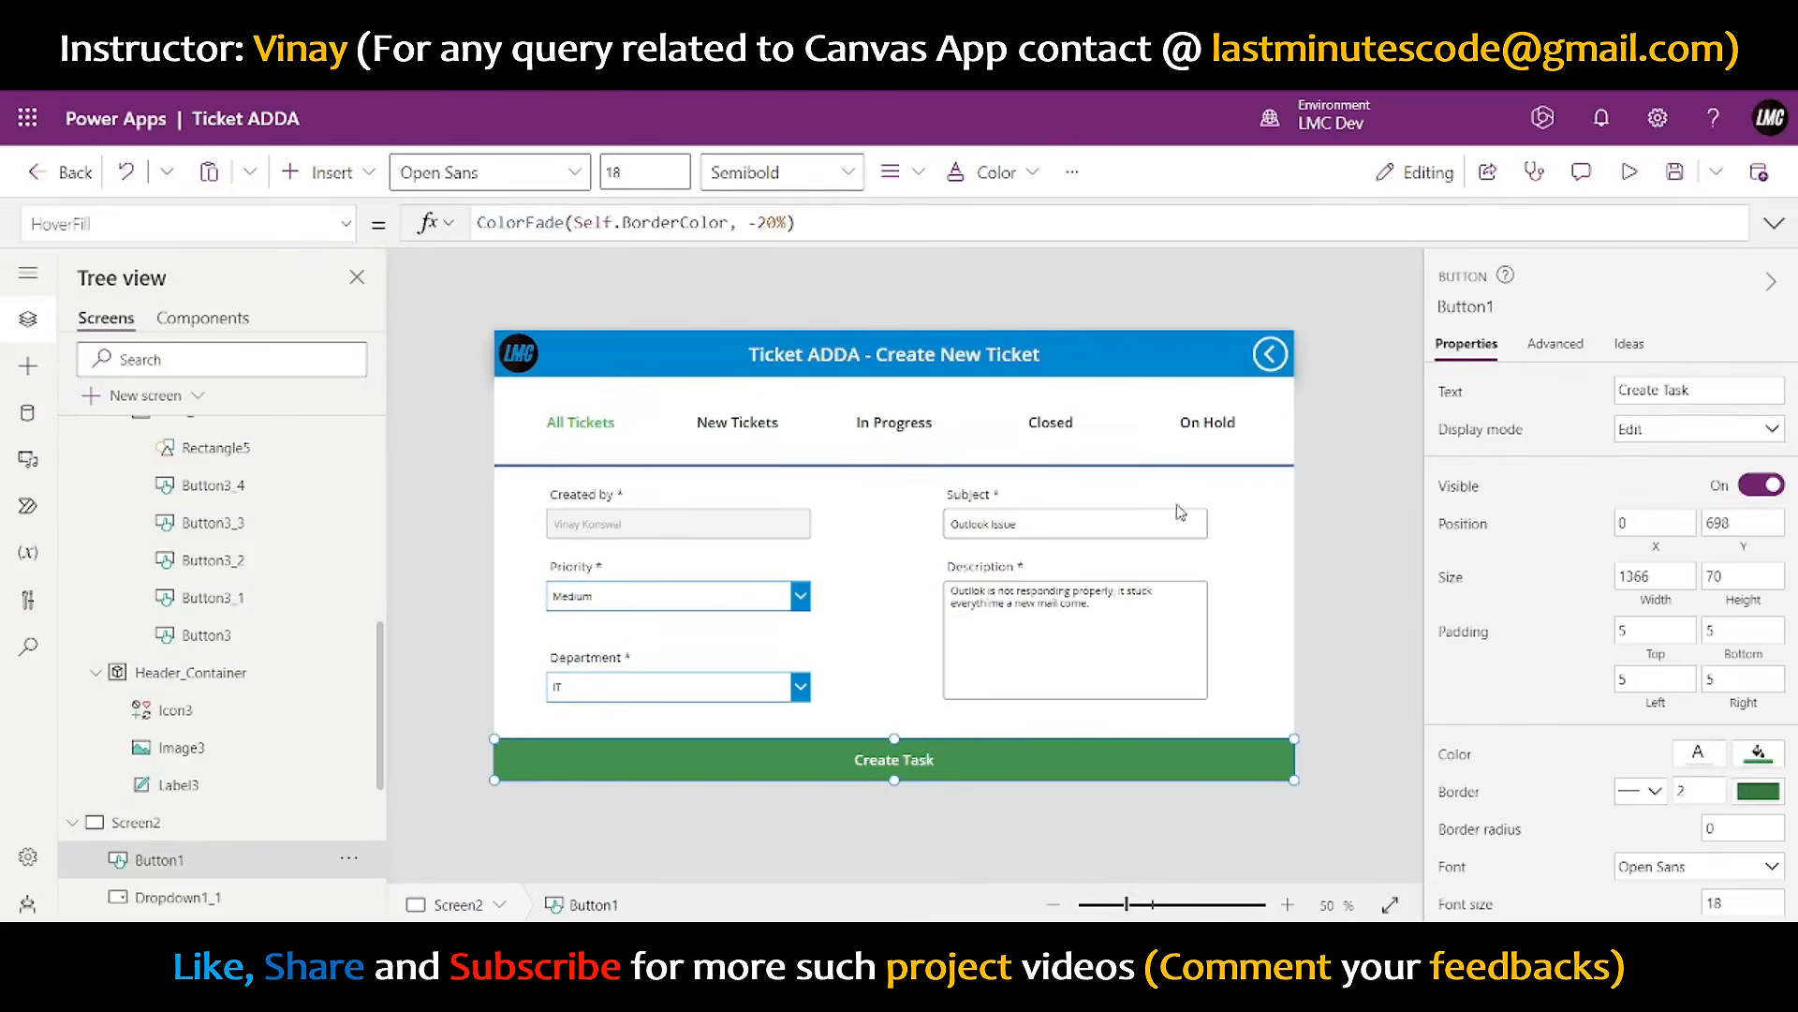
{"action": "left_click", "coordinate": [1774, 223]}
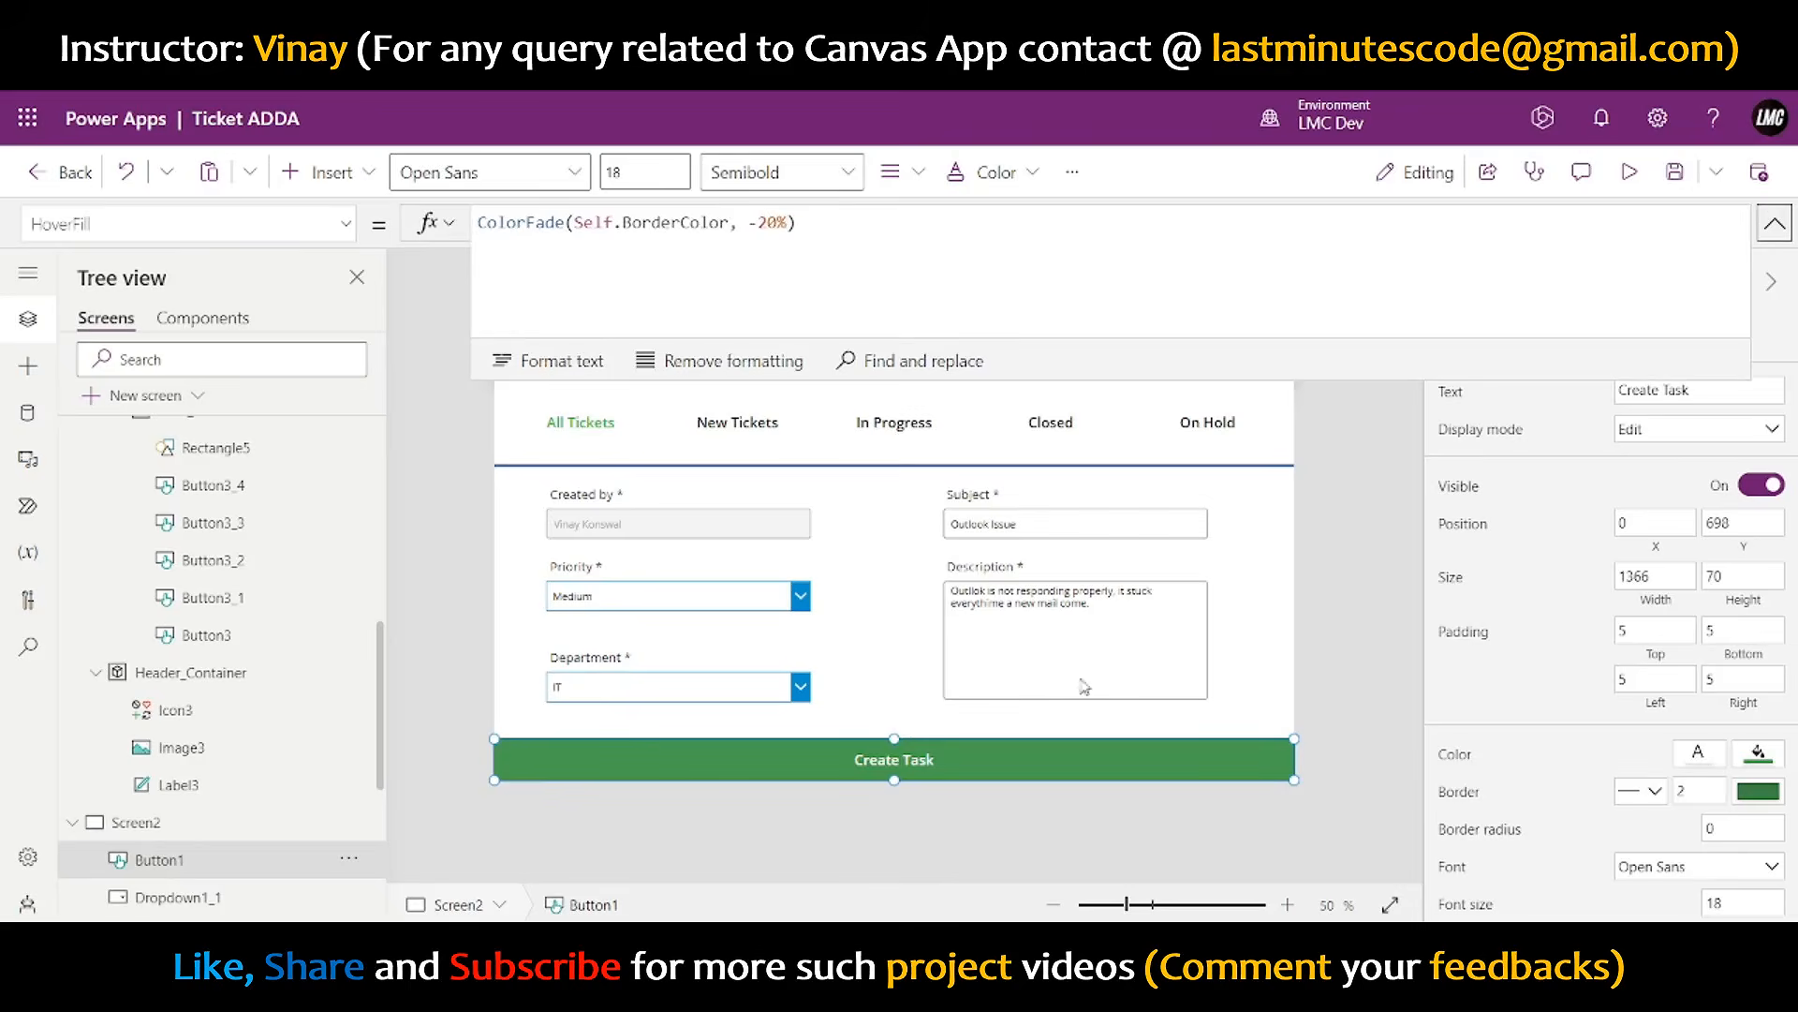
{"action": "left_click", "coordinate": [345, 223]}
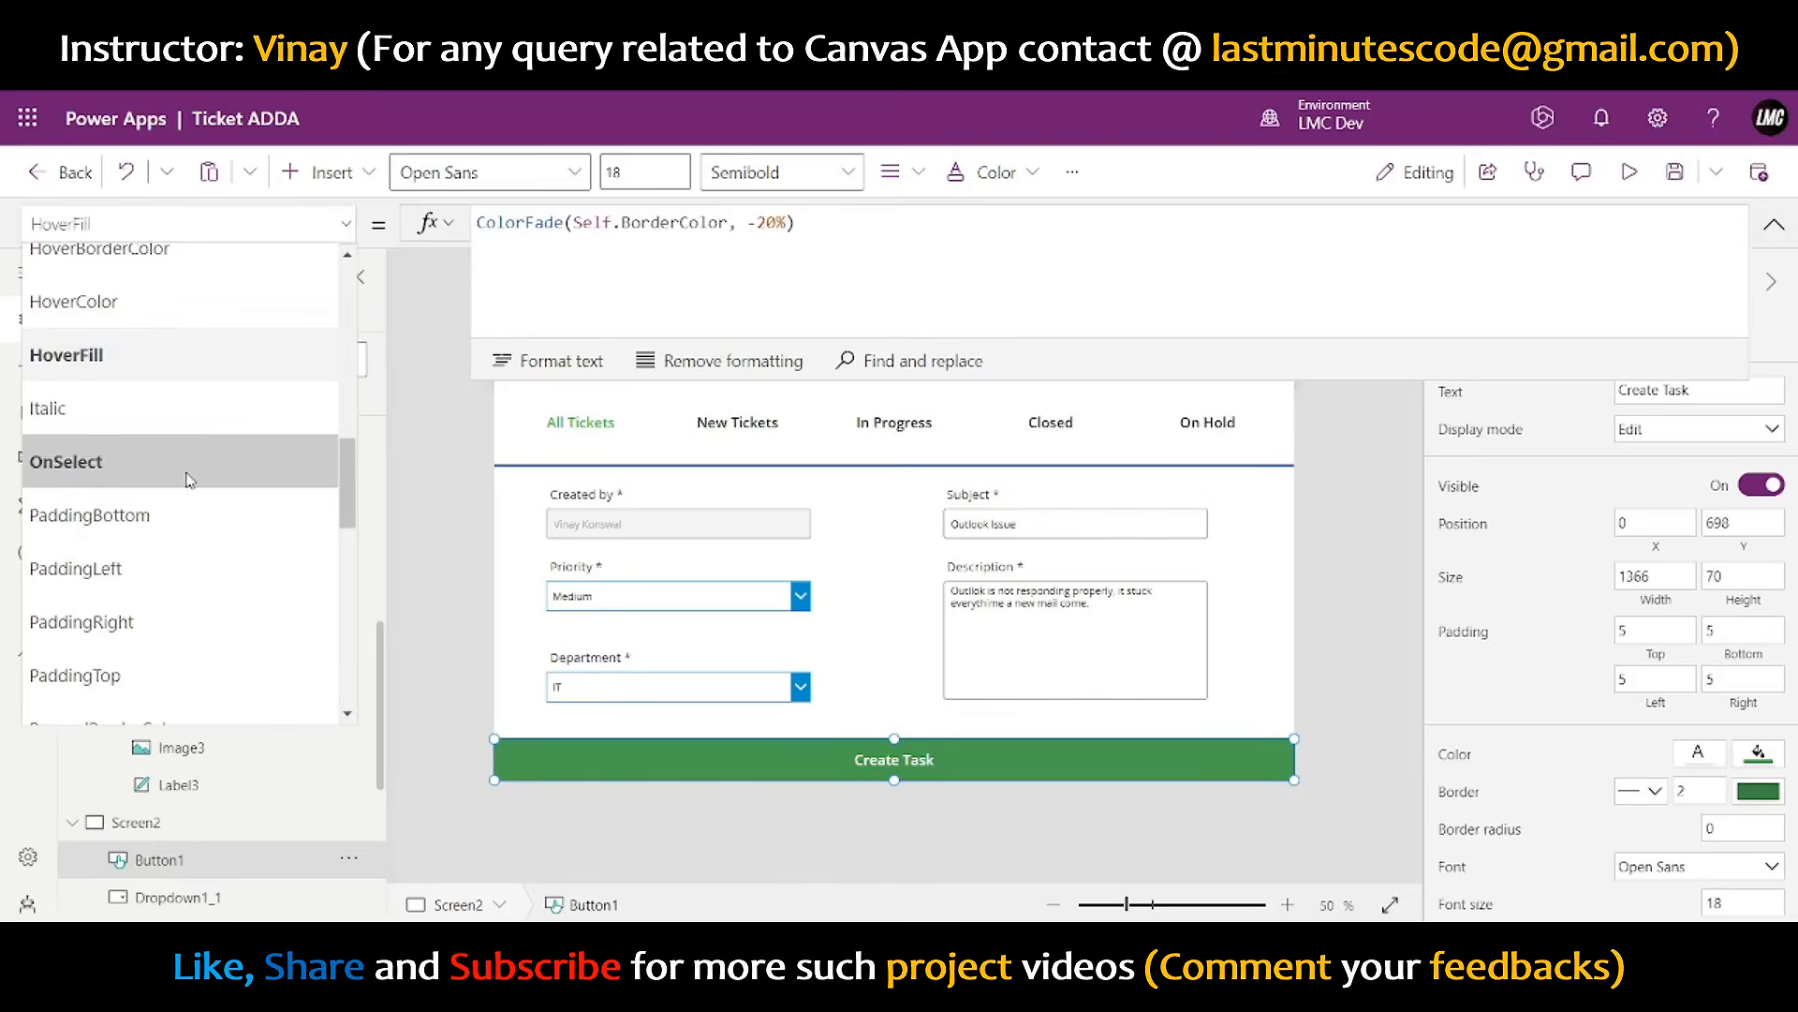
{"action": "left_click", "coordinate": [140, 454]}
{"action": "scroll", "coordinate": [758, 339], "scroll_direction": "down", "scroll_amount": 5}
{"action": "left_click", "coordinate": [545, 323]}
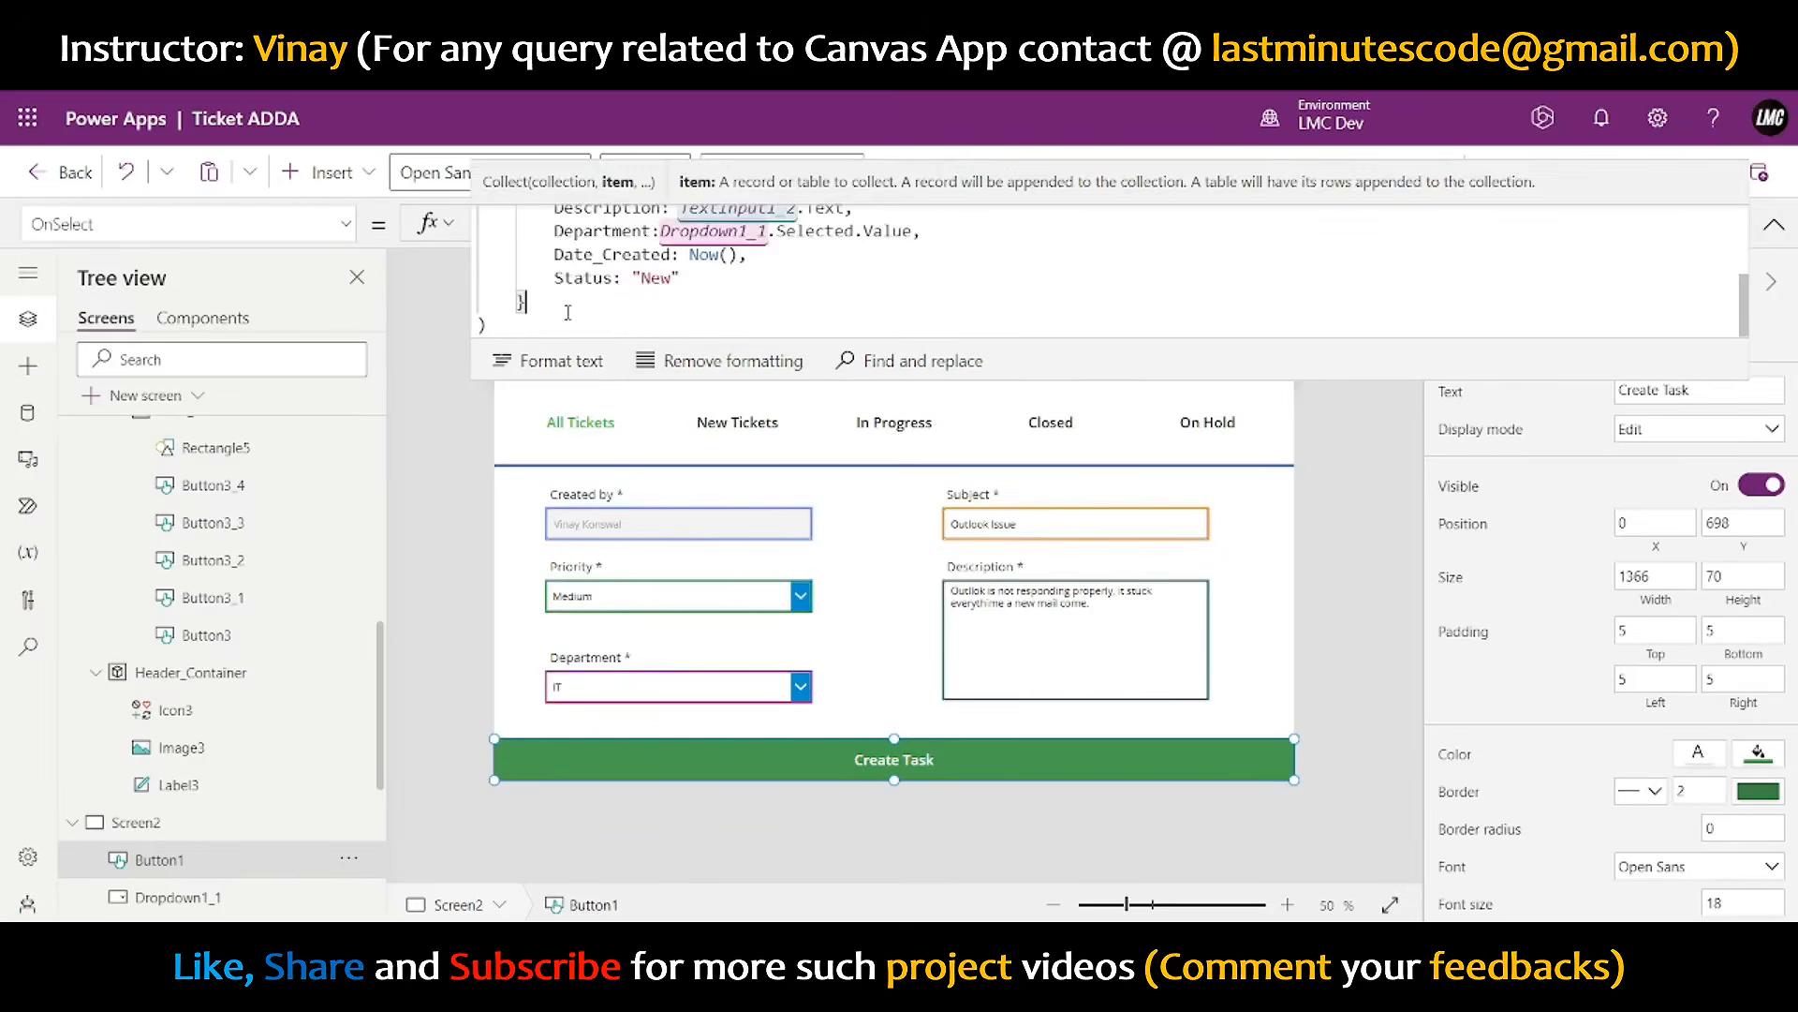
{"action": "type", "text": ";"}
{"action": "key", "text": "Return"}
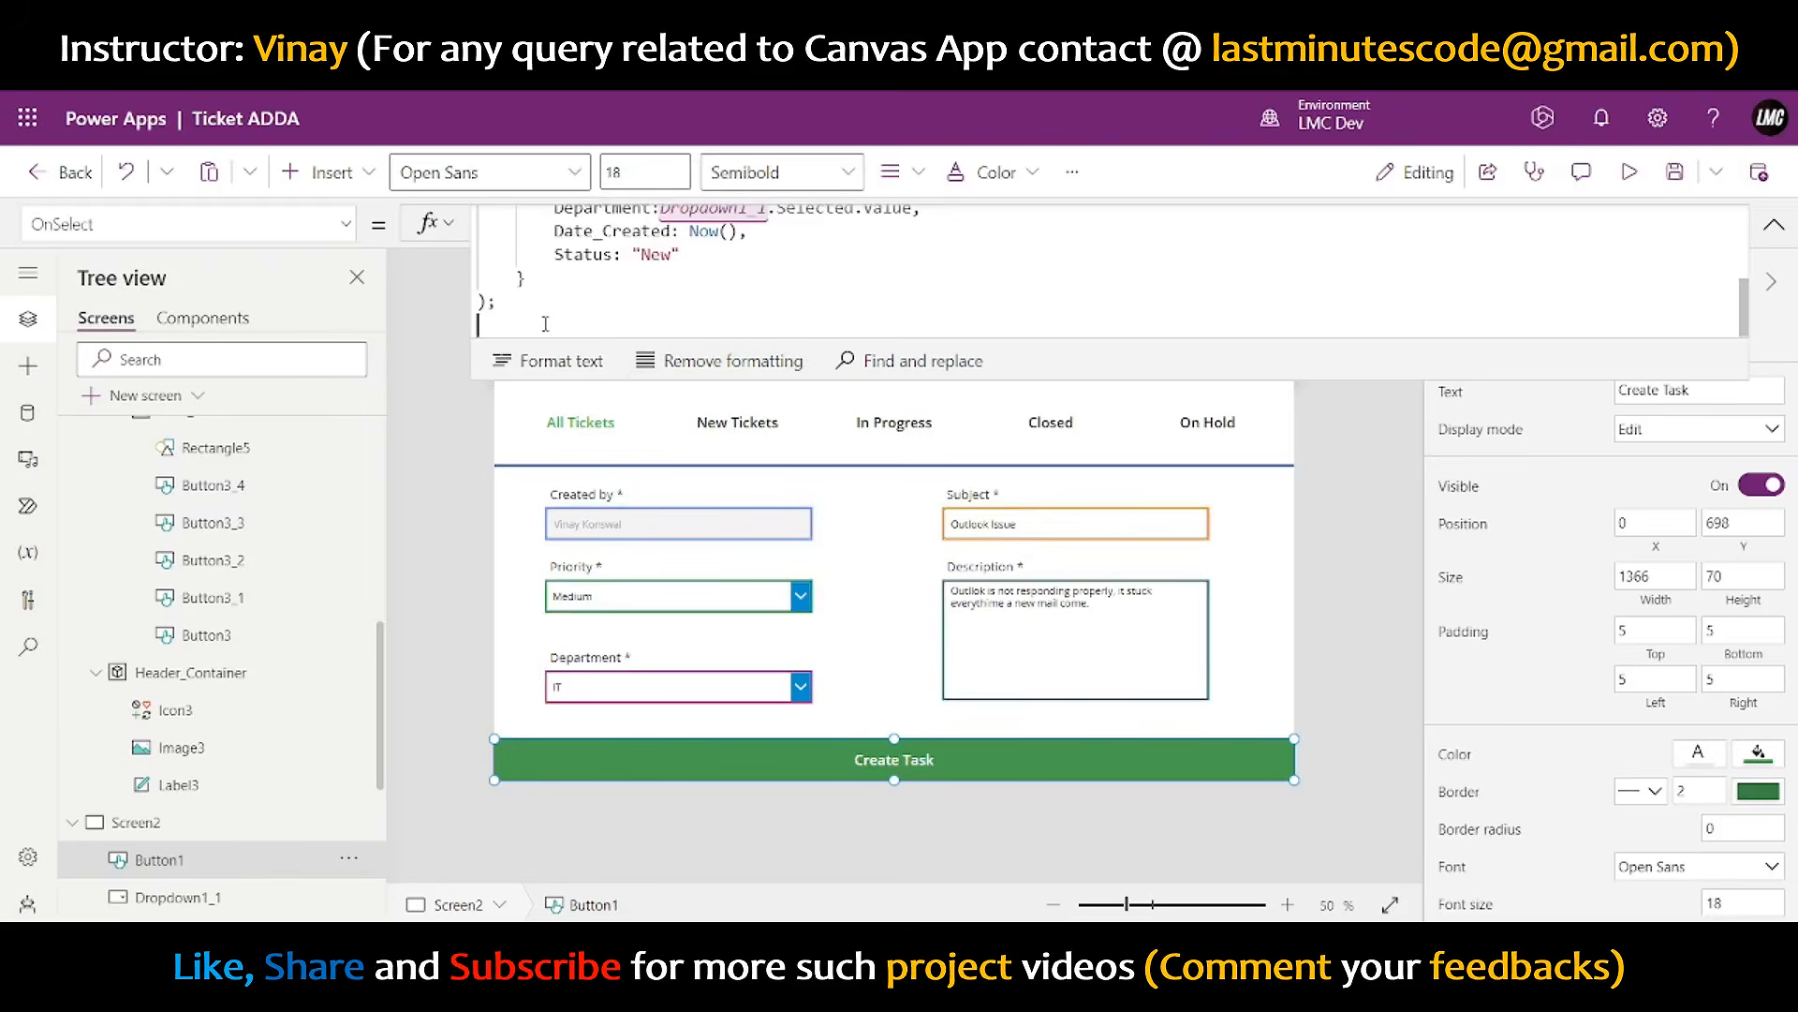
- Add a Notify call after Collect with the message "Ticket has been created Successfully"
{"action": "type", "text": "Notidy"}
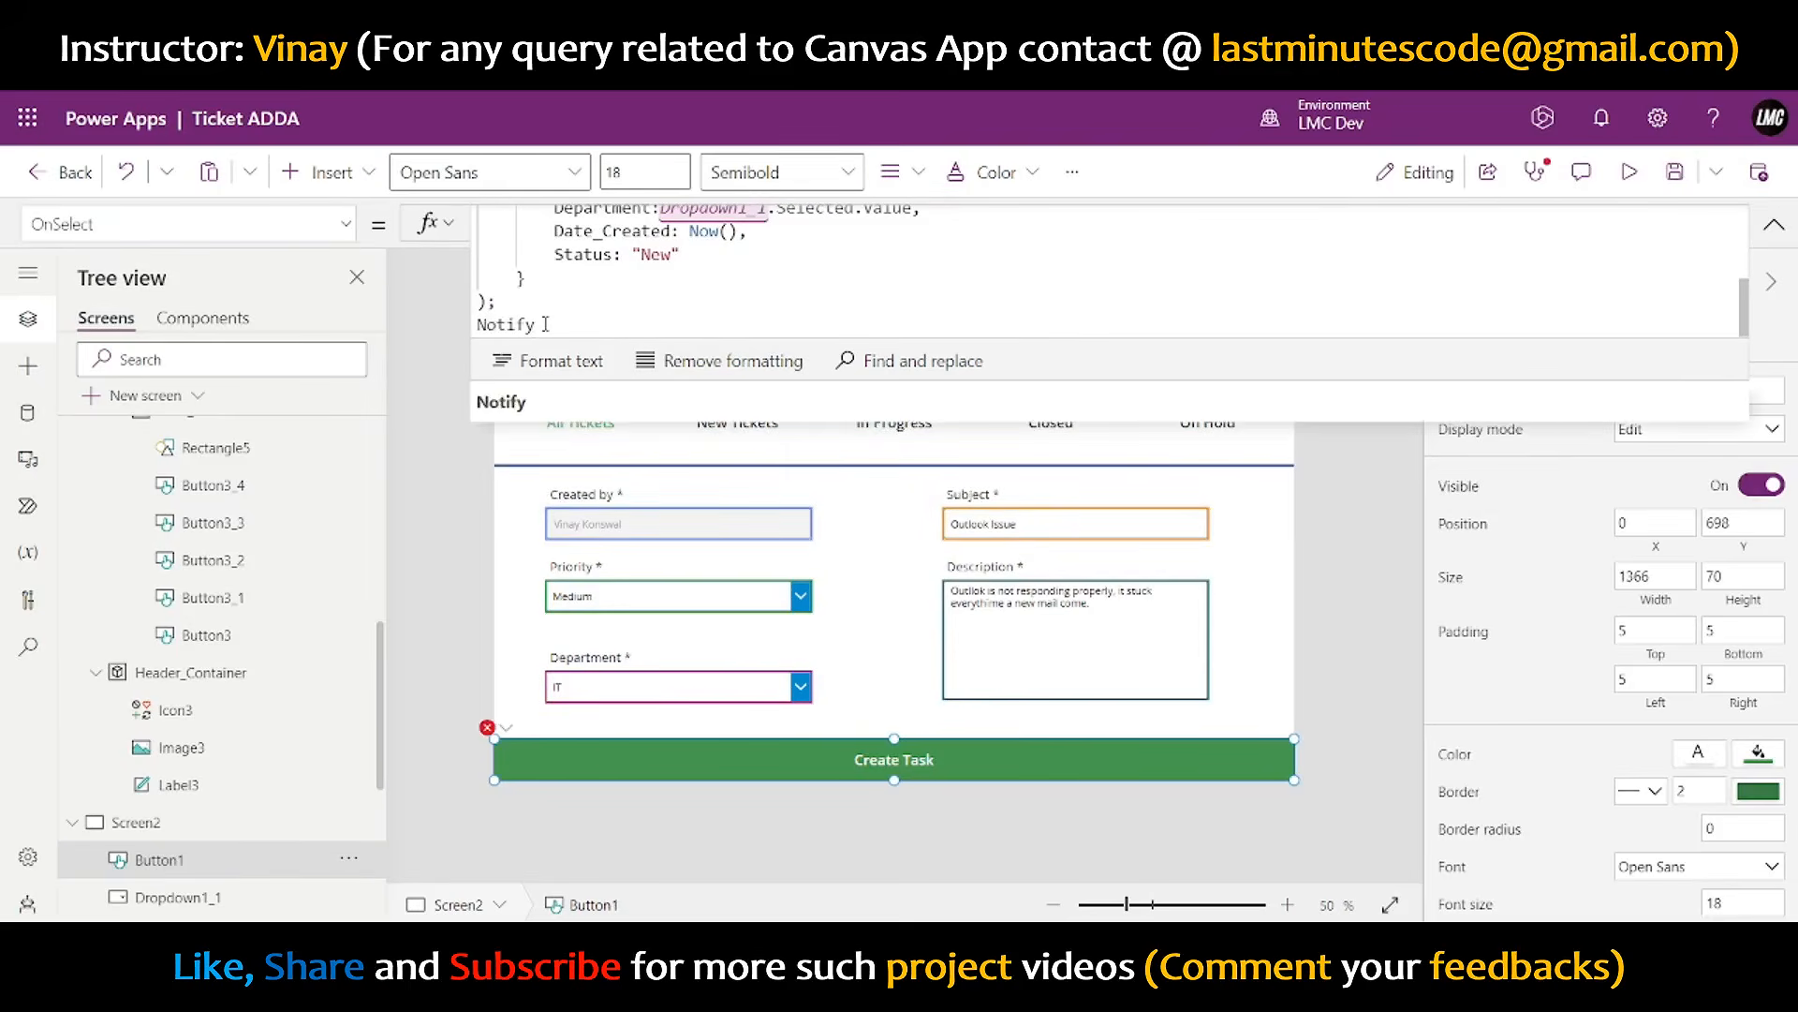
{"action": "type", "text": "(\"Ticket"}
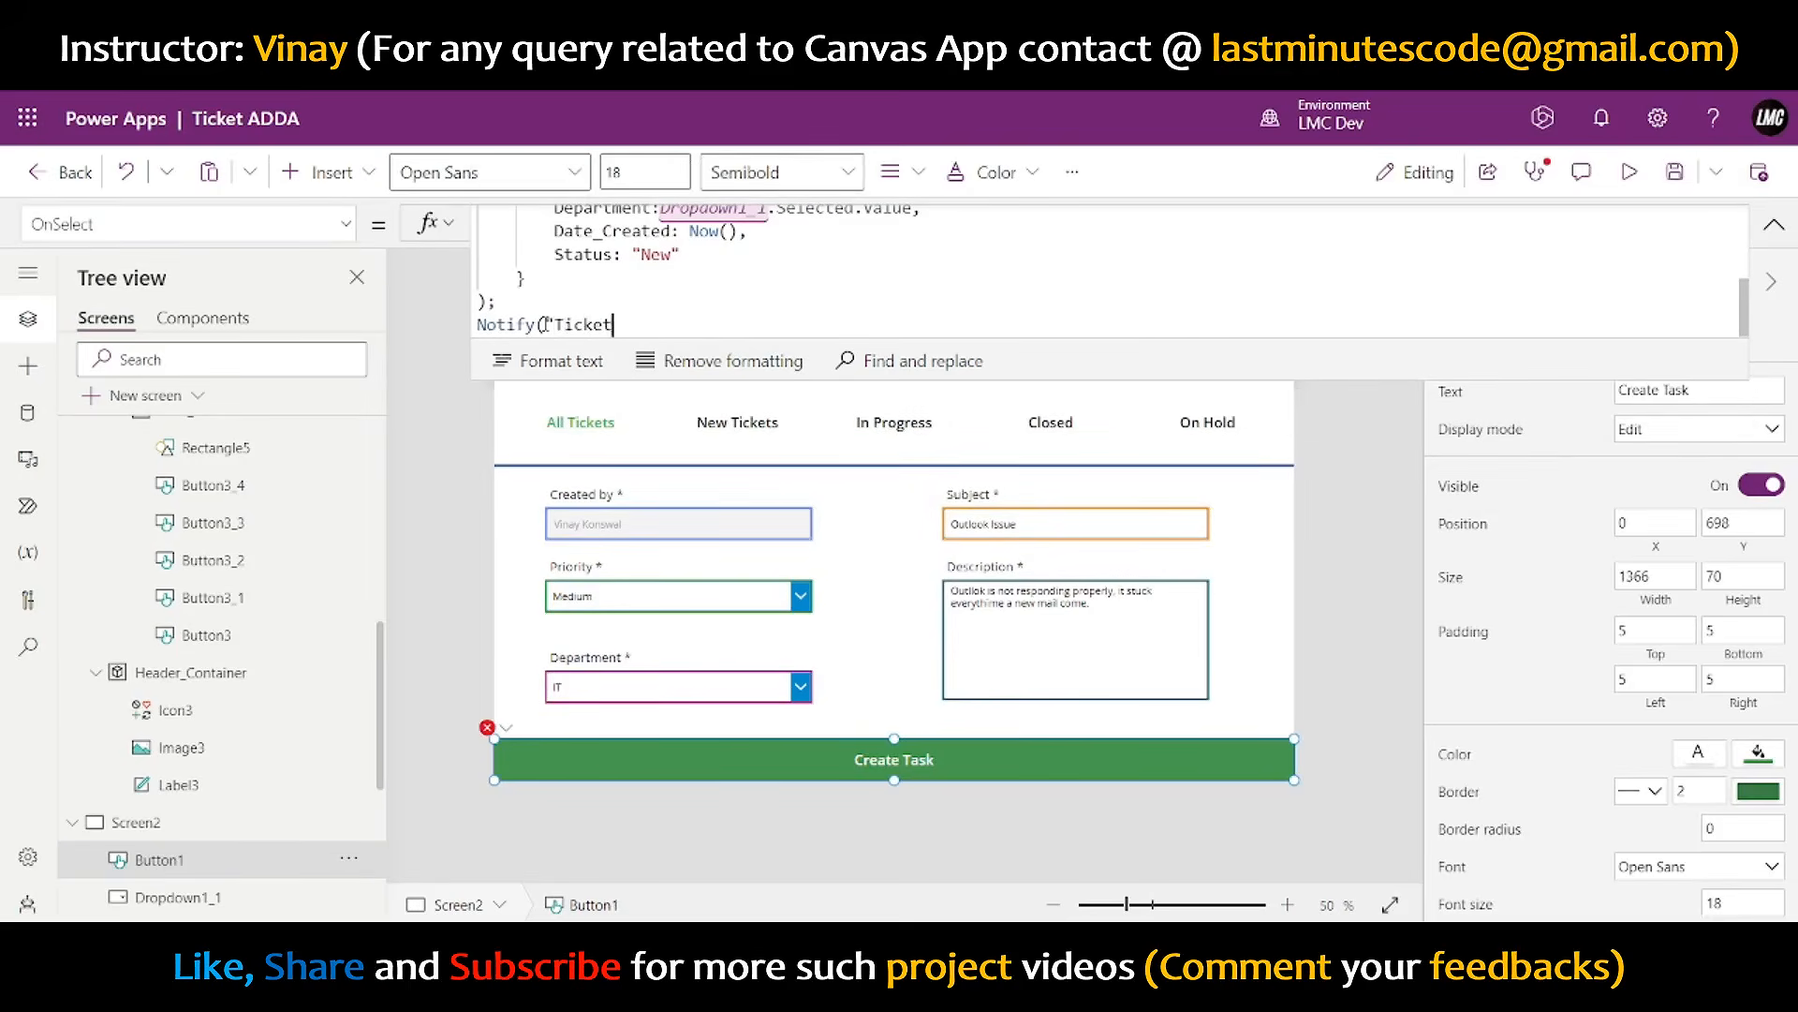
{"action": "type", "text": " has been created Success"}
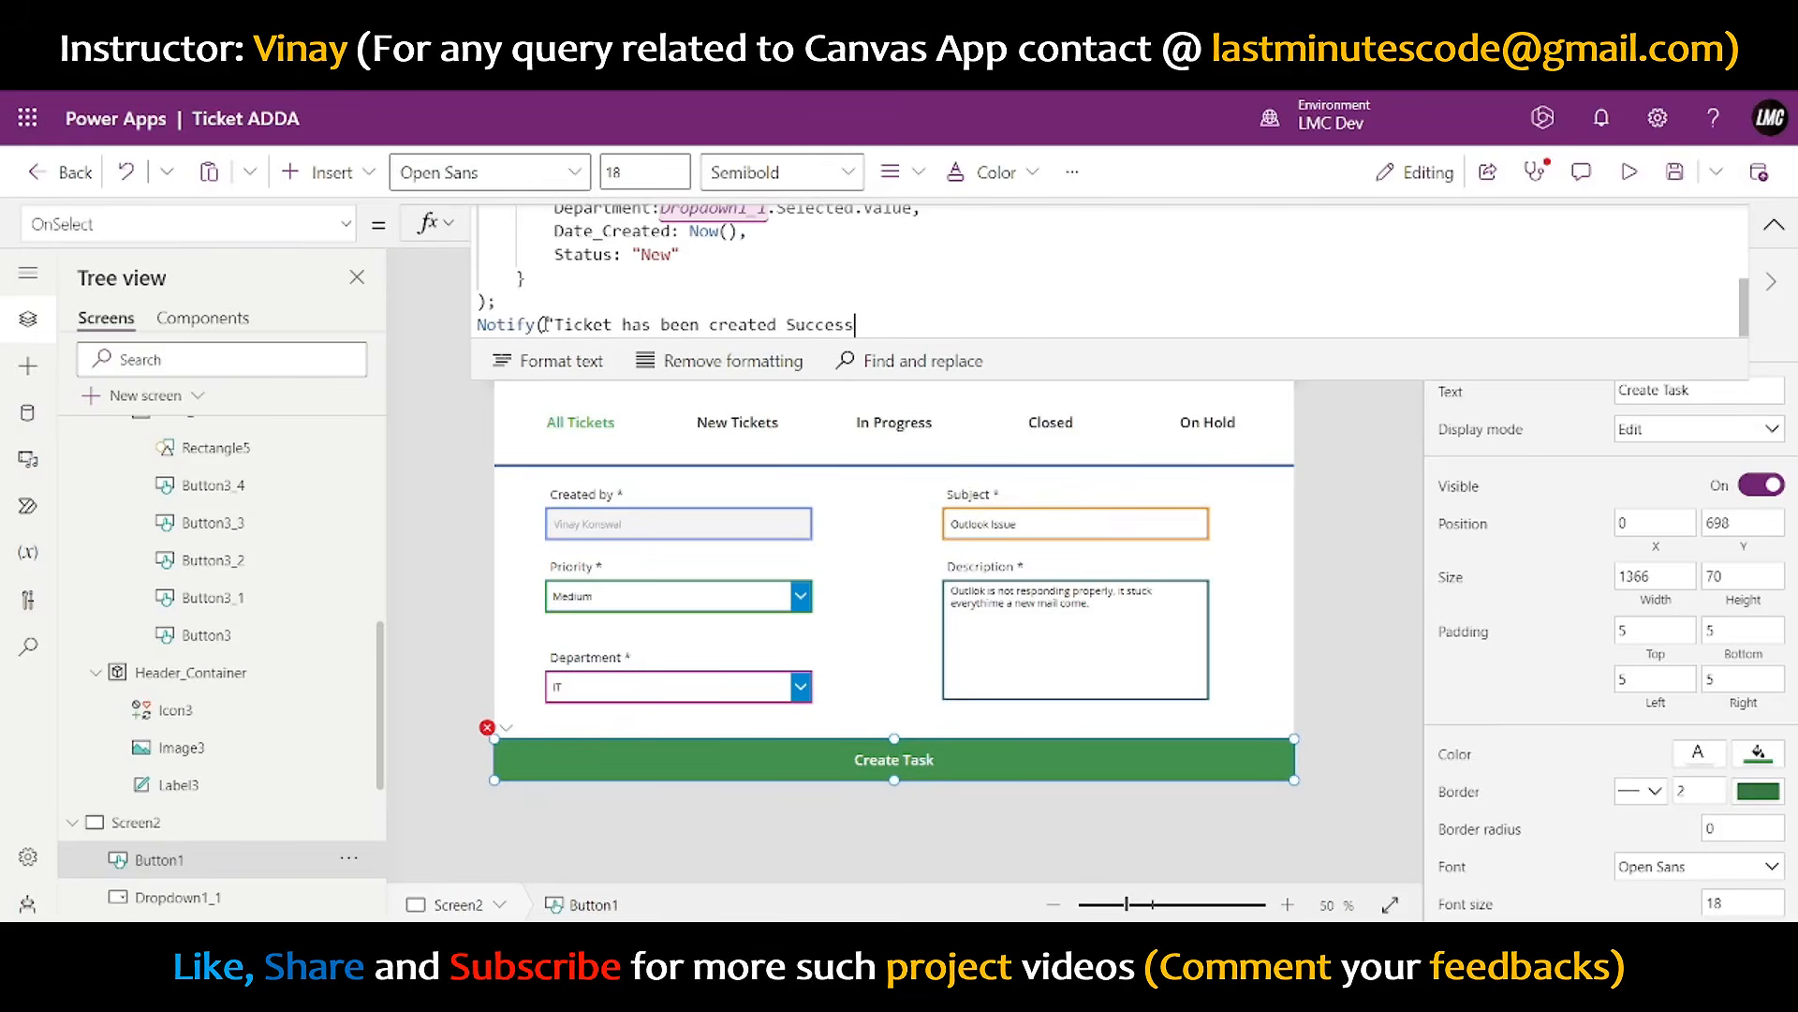
{"action": "type", "text": "fully"}
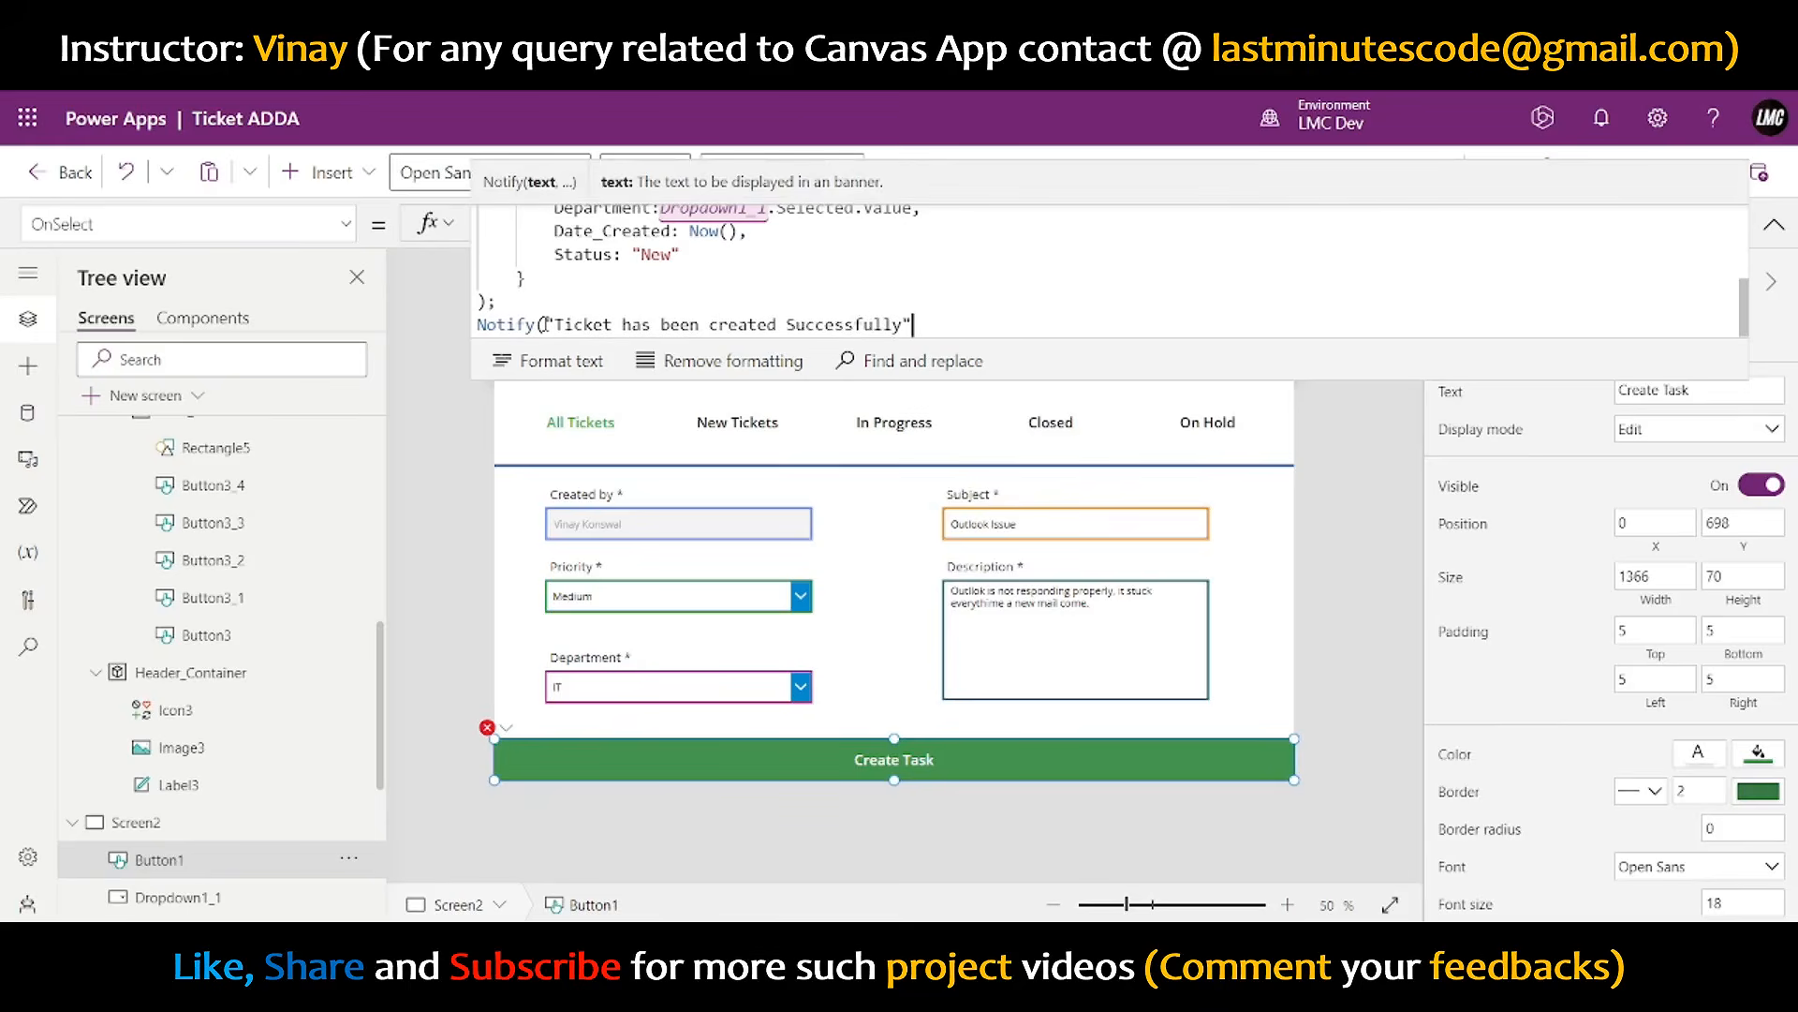
- Complete the Notify call by adding "!, NotificationType.Success);" after the quoted message
{"action": "type", "text": ", Notify"}
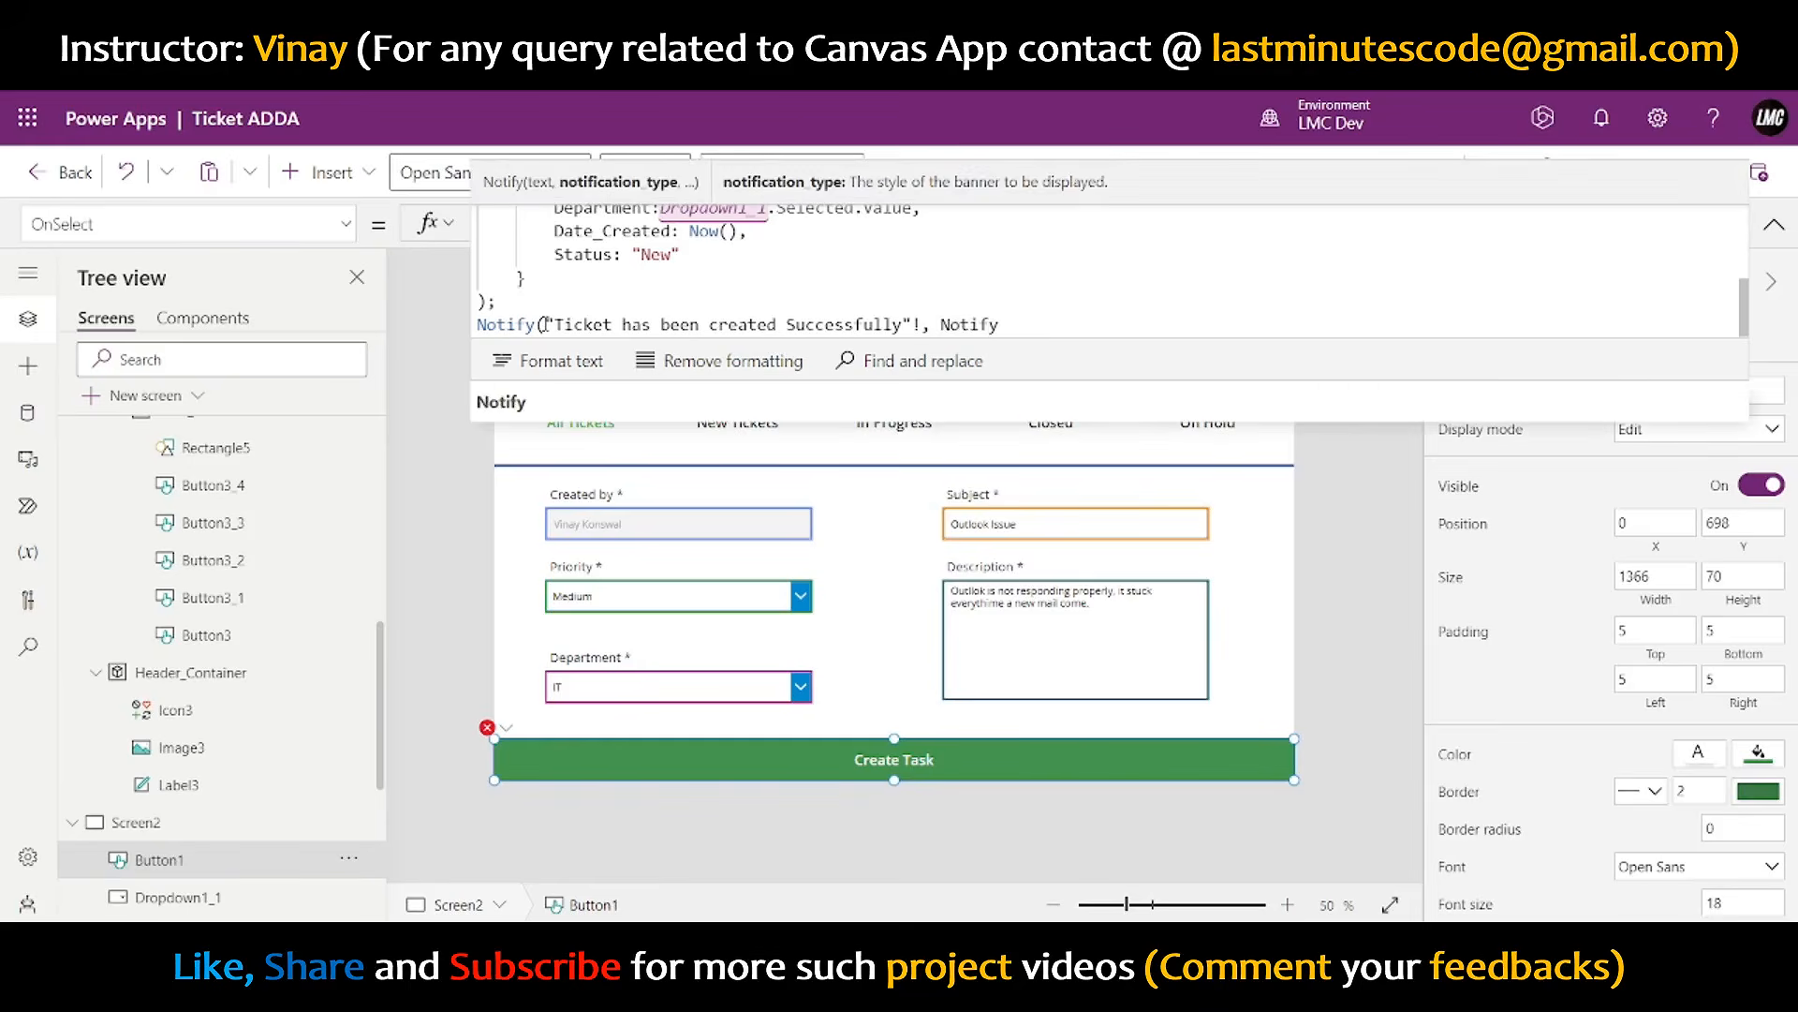
{"action": "key", "text": "BackSpace"}
{"action": "key", "text": "BackSpace"}
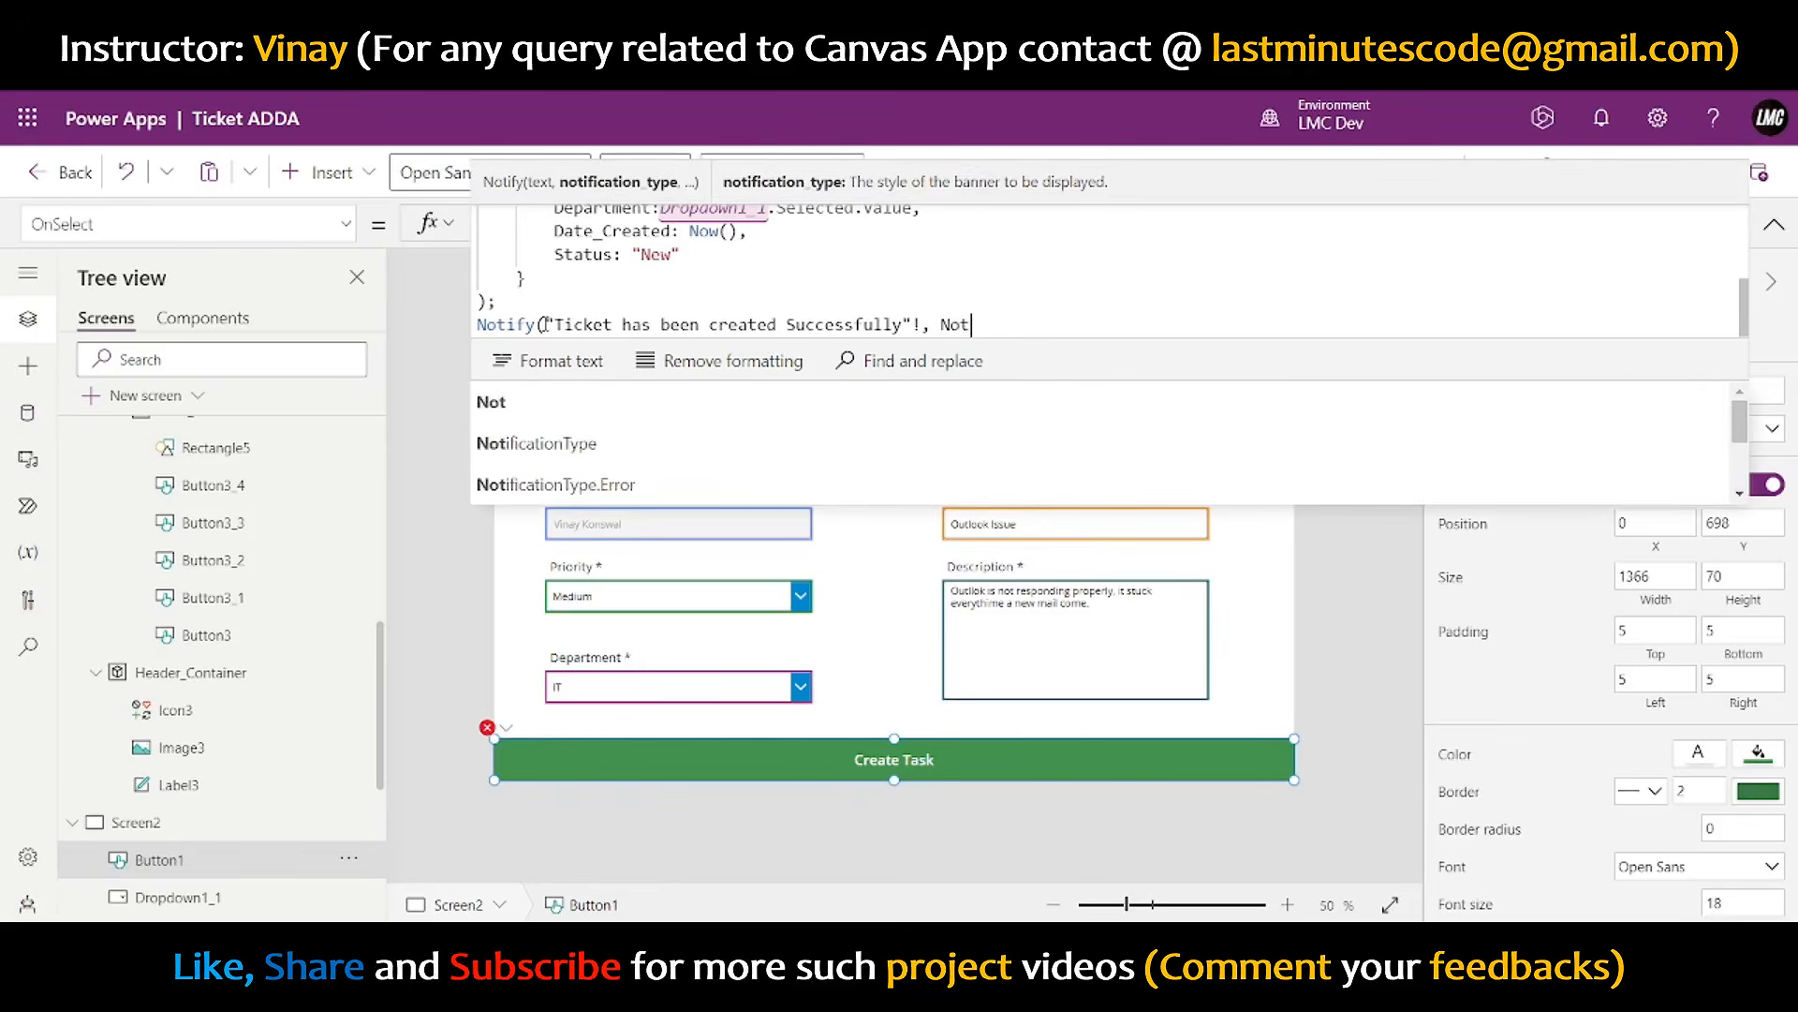
{"action": "key", "text": "Down"}
{"action": "key", "text": "Down"}
{"action": "key", "text": "Down"}
{"action": "key", "text": "Down"}
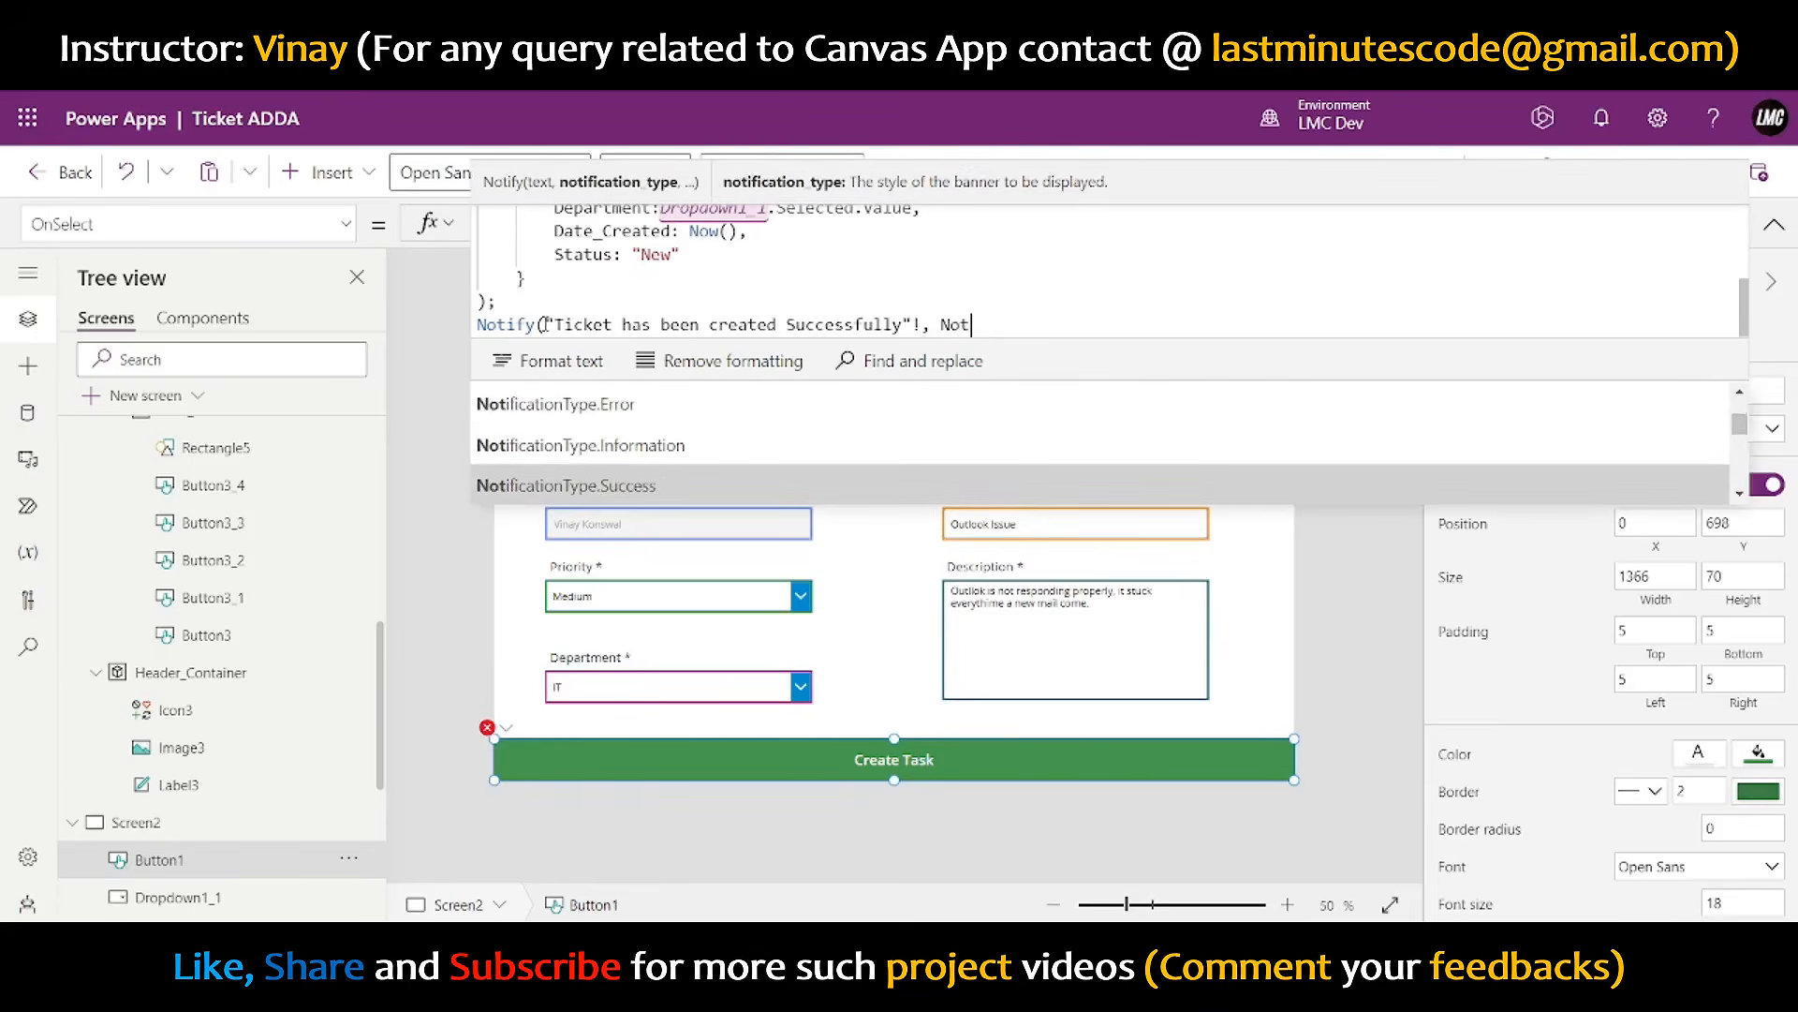
{"action": "key", "text": "Tab"}
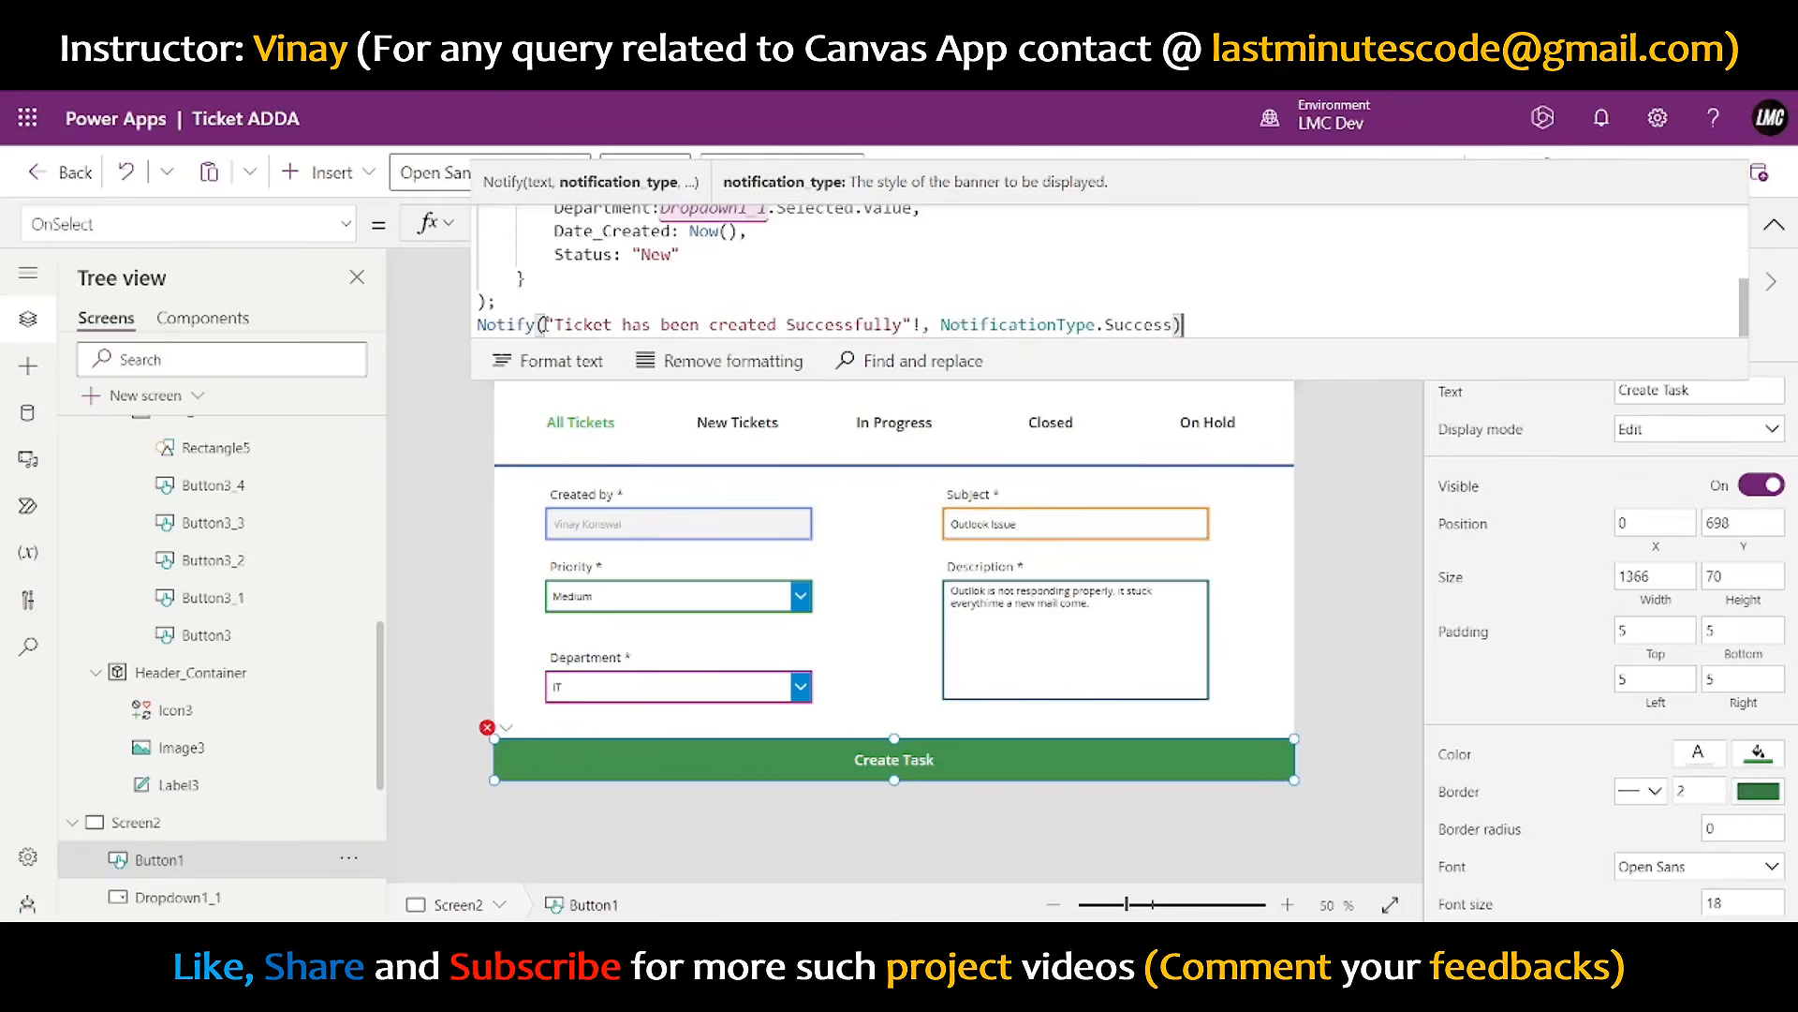
{"action": "type", "text": ")"}
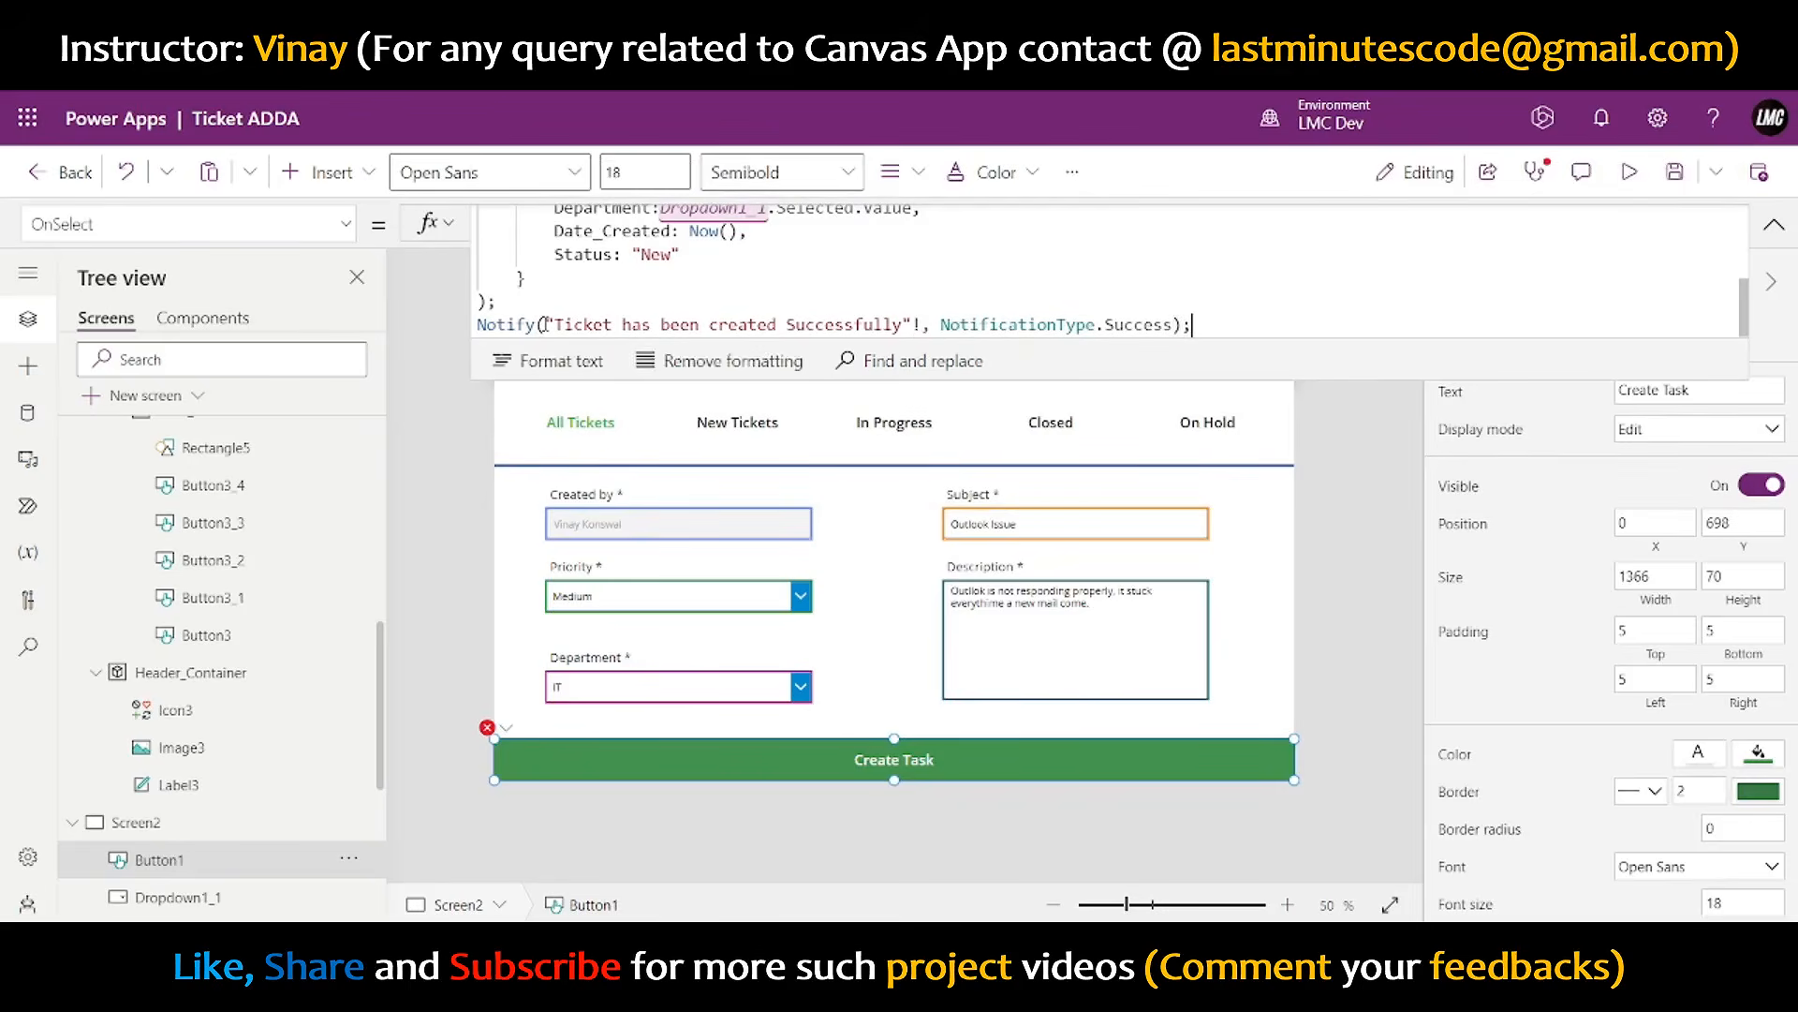
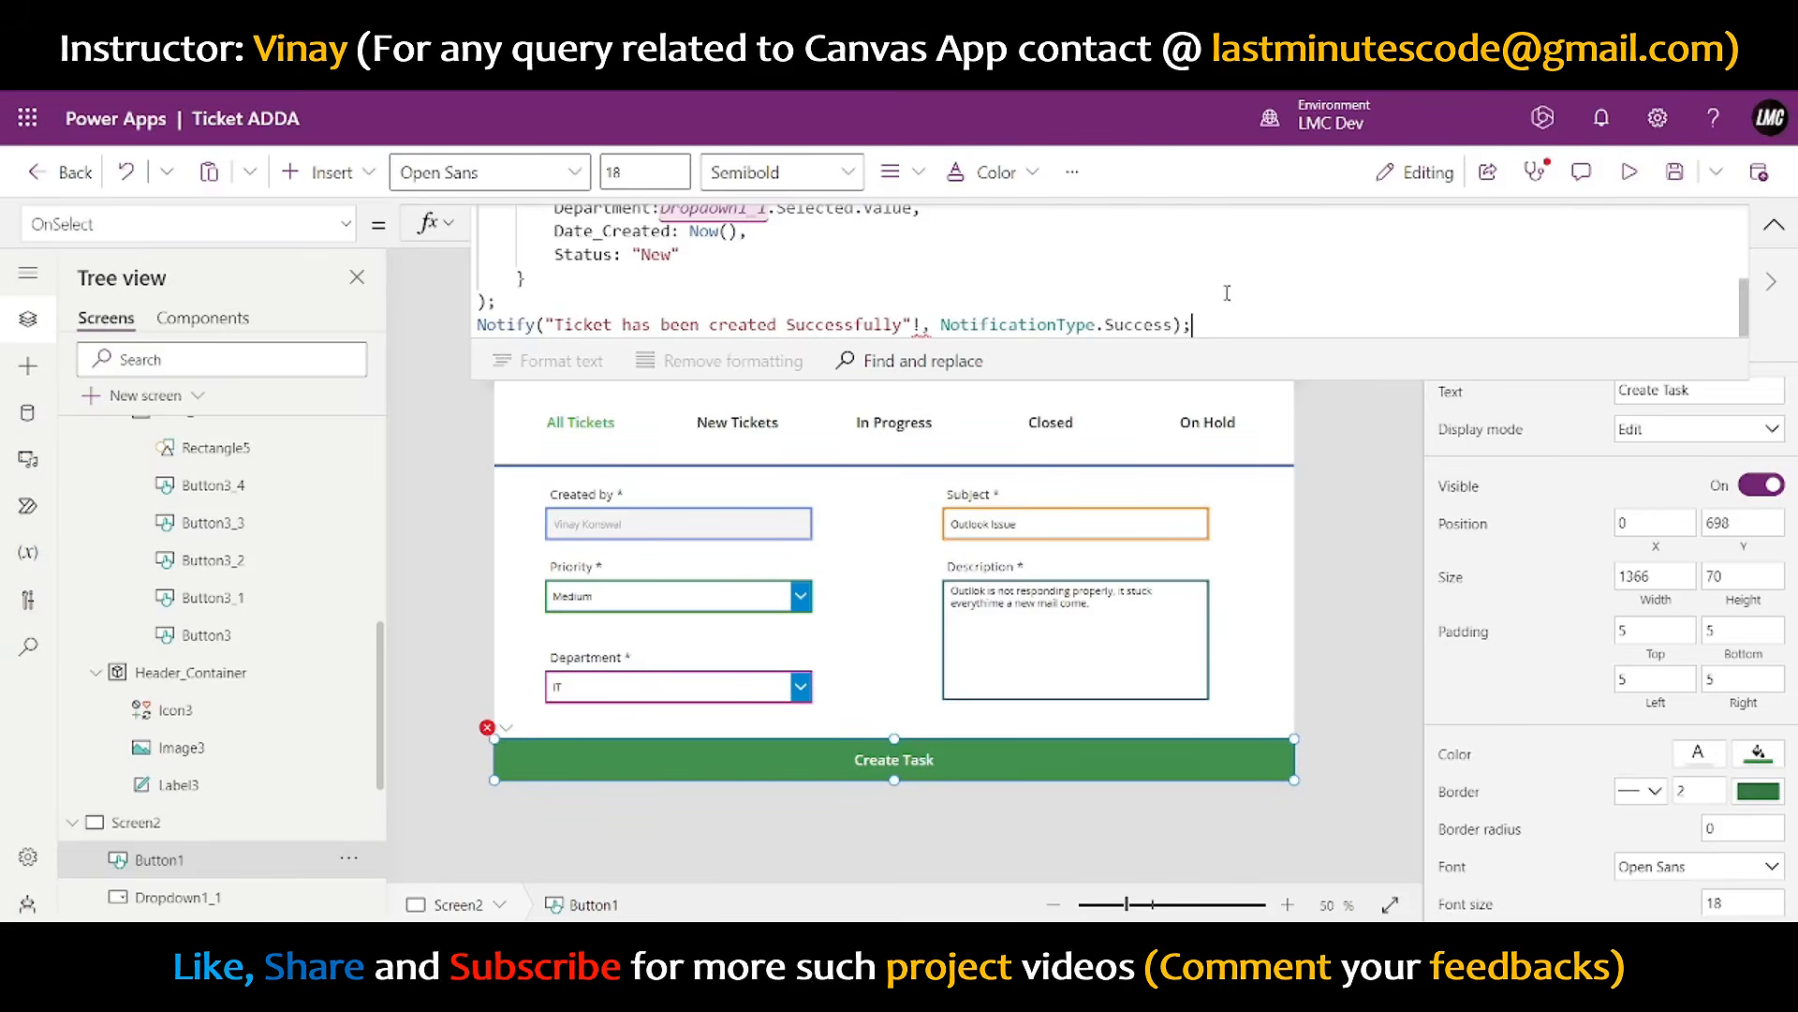
- Add Navigate(Screen1,ScreenTransition.Fade) on a new line after the Notify call in the Create Task button's OnSelect formula
{"action": "key", "text": "Return"}
{"action": "type", "text": "Navi"}
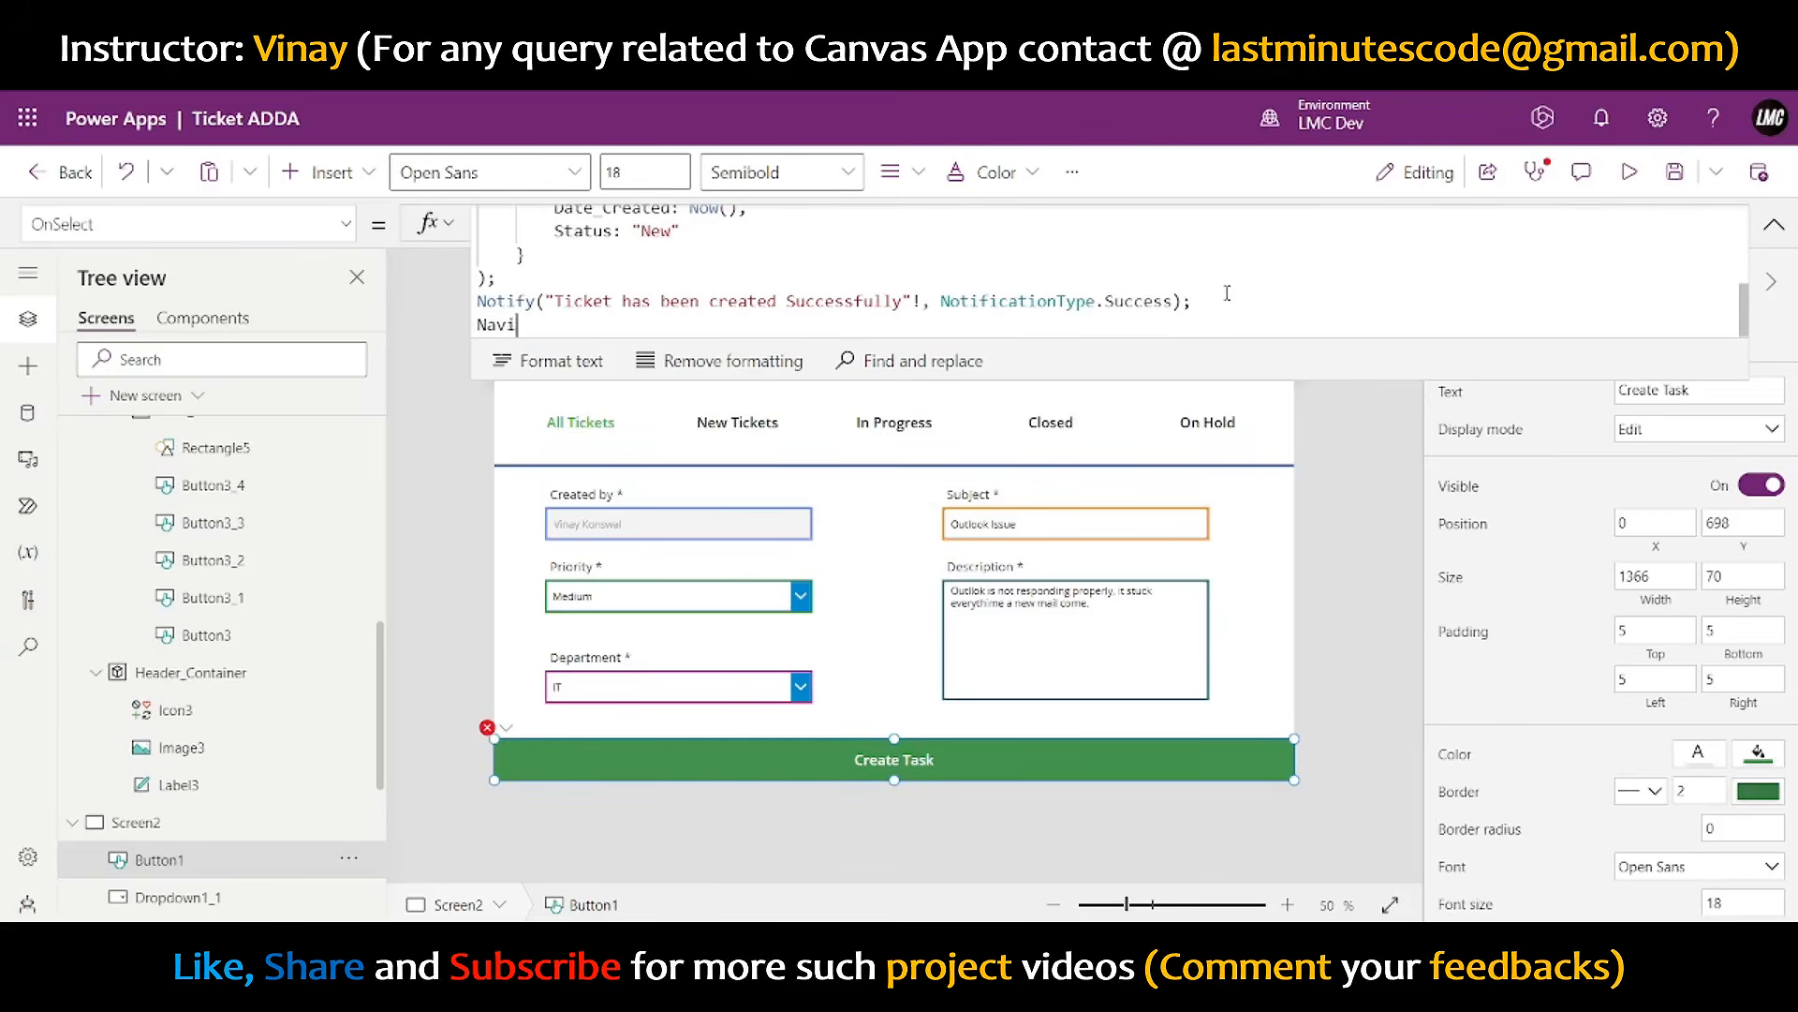
{"action": "type", "text": "gate"}
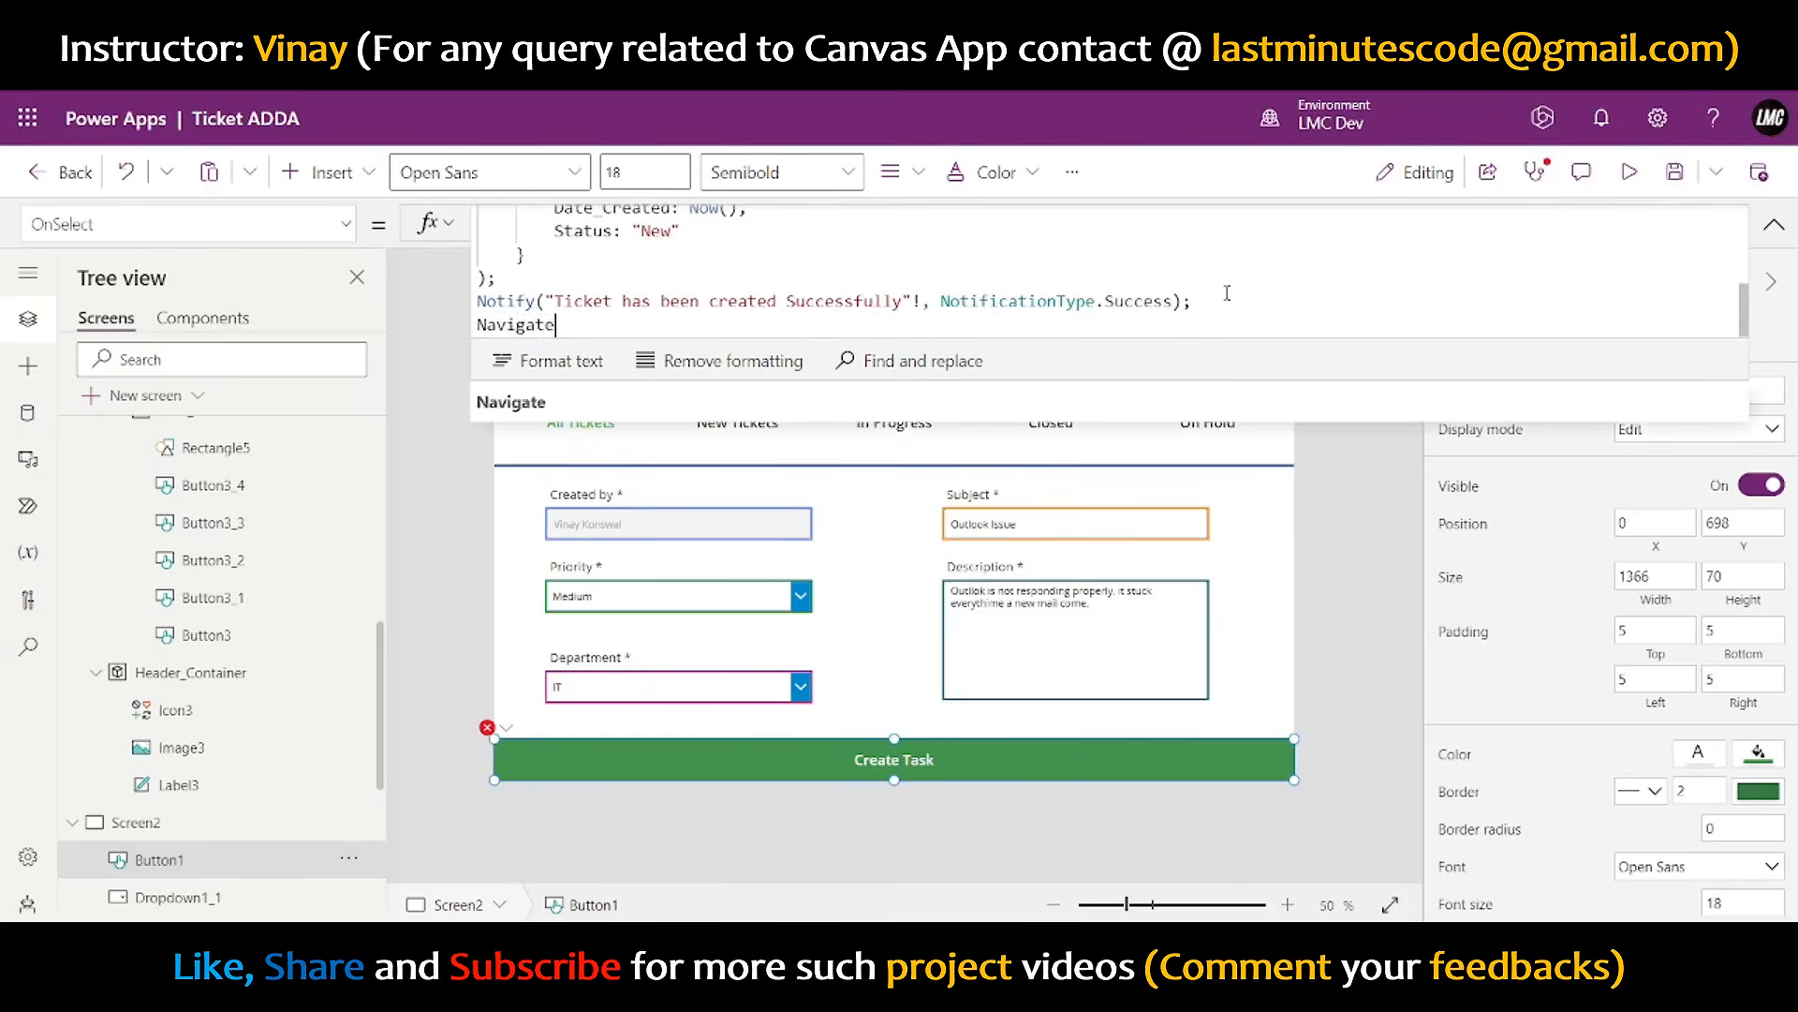
{"action": "type", "text": "(Screen1"}
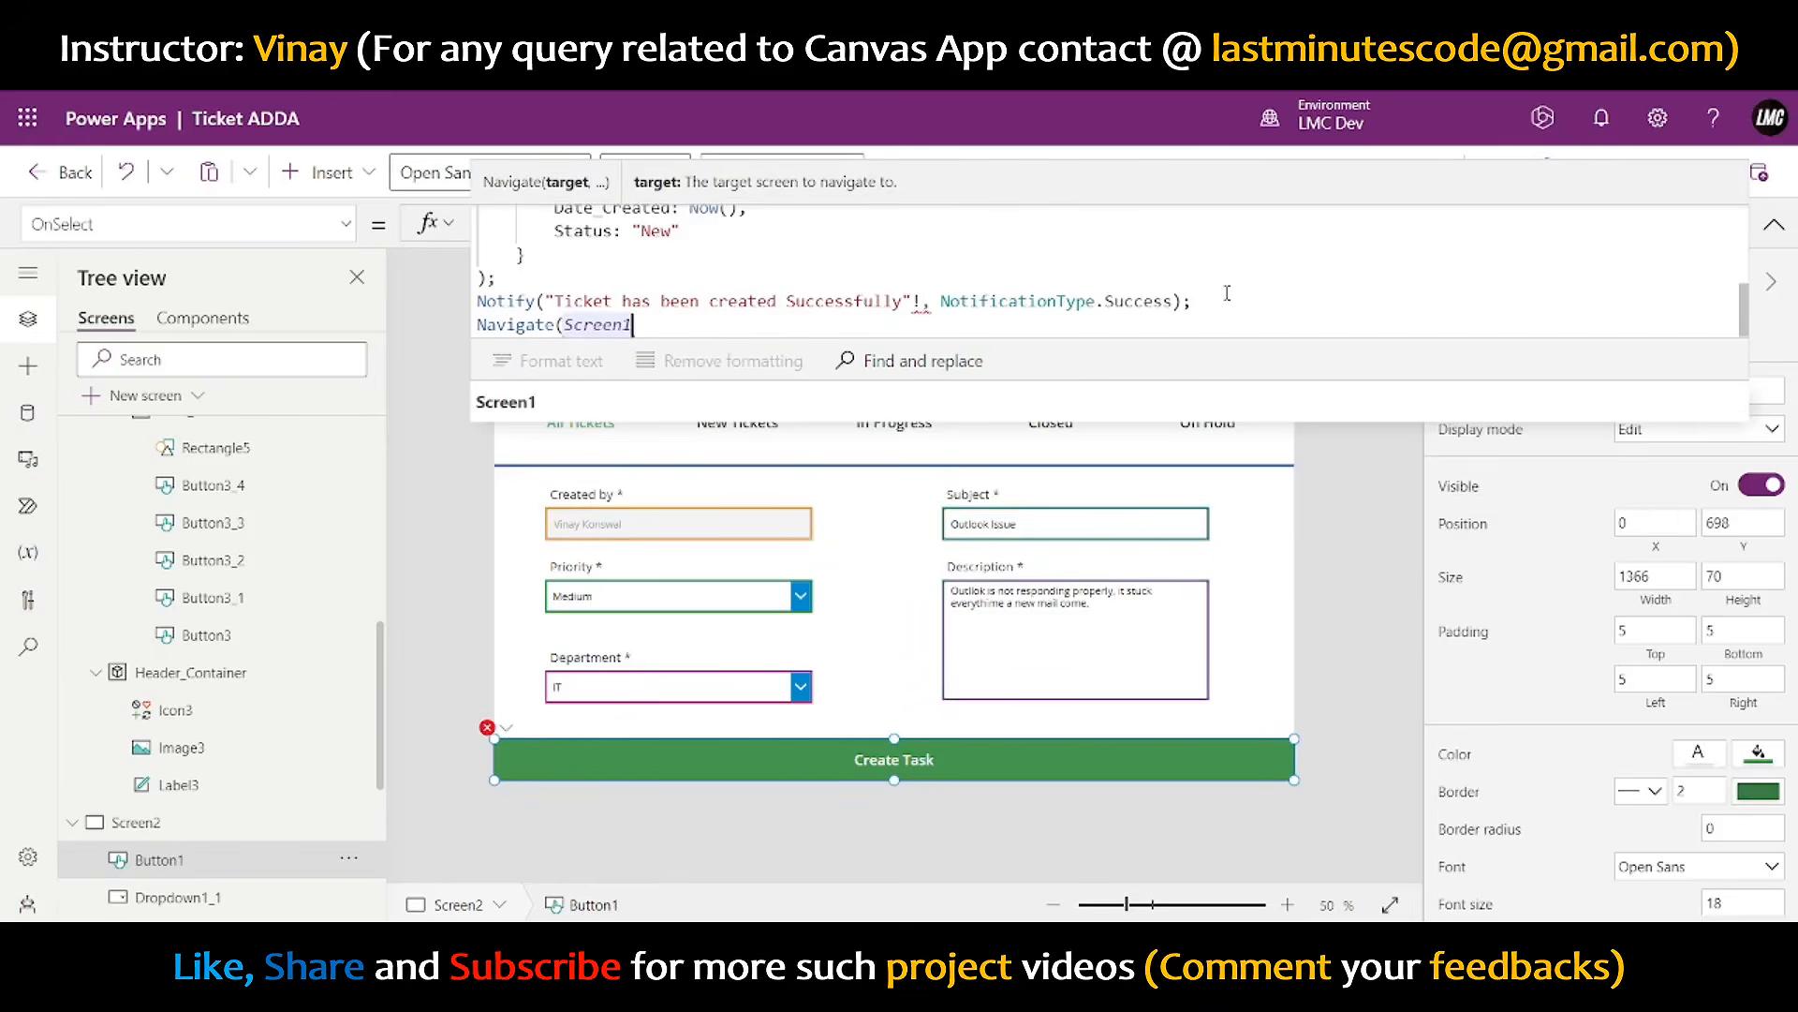
{"action": "type", "text": ",Fade"}
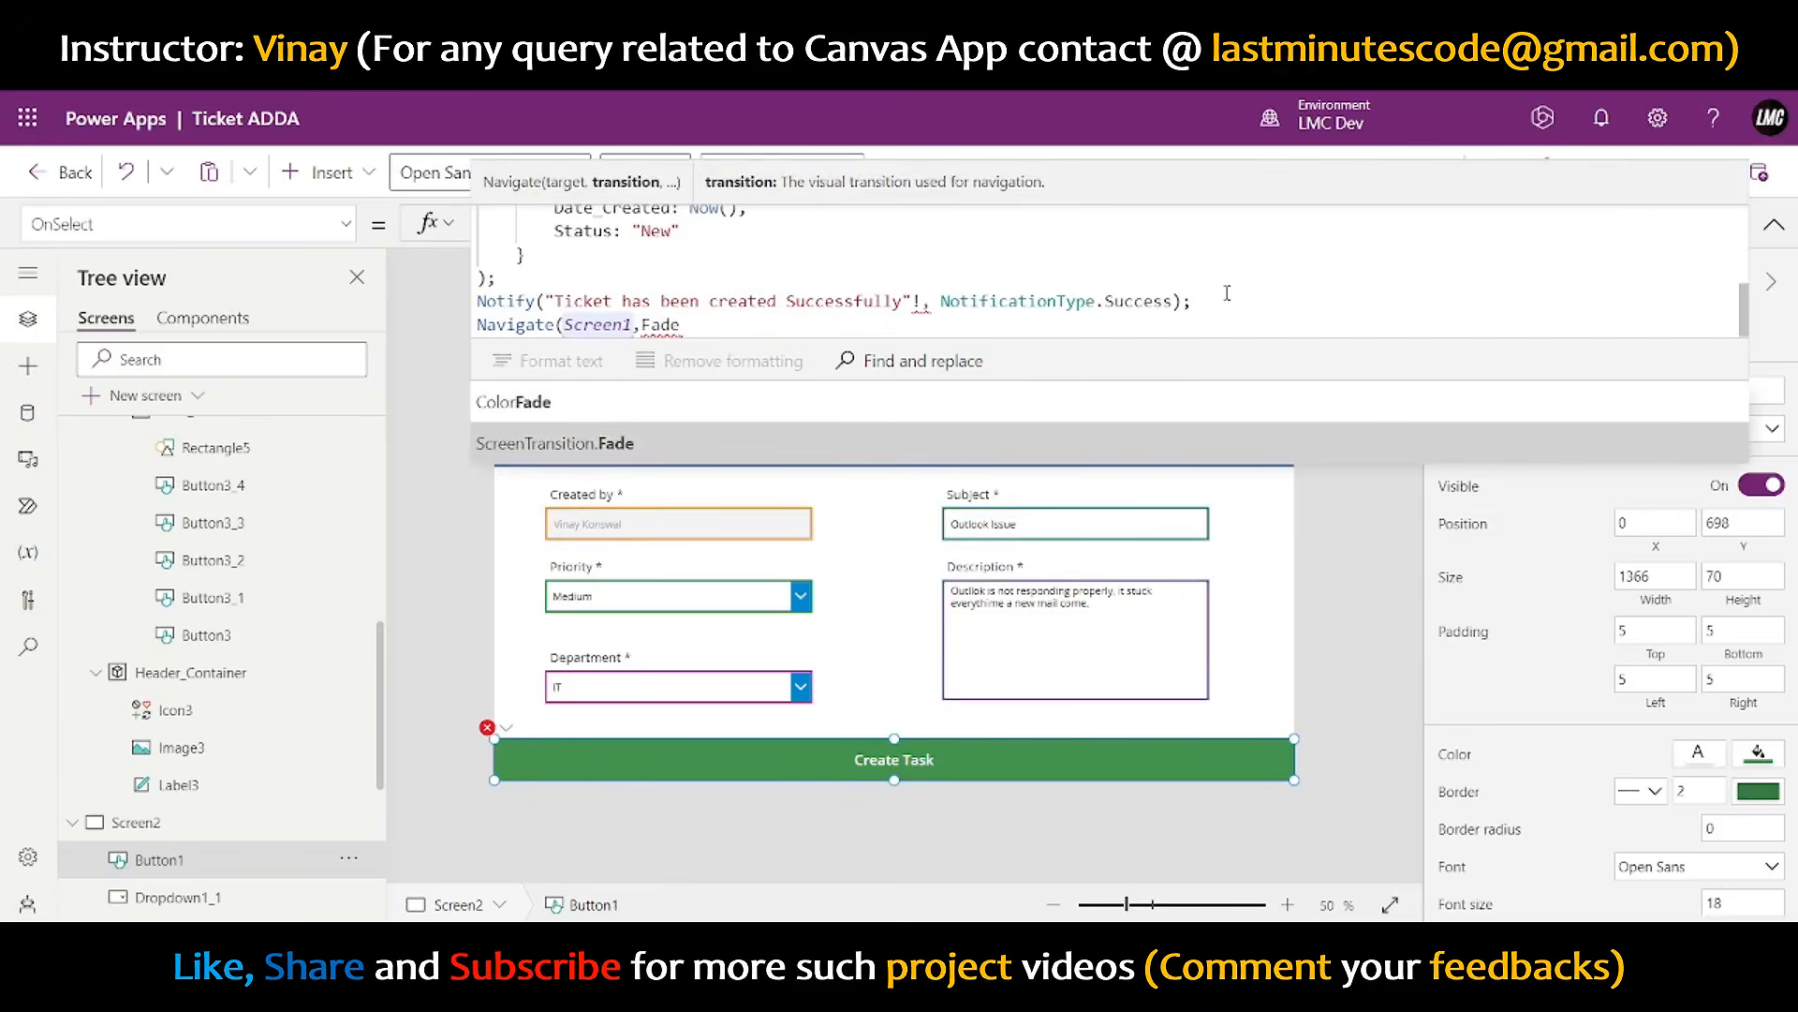
{"action": "key", "text": "Tab"}
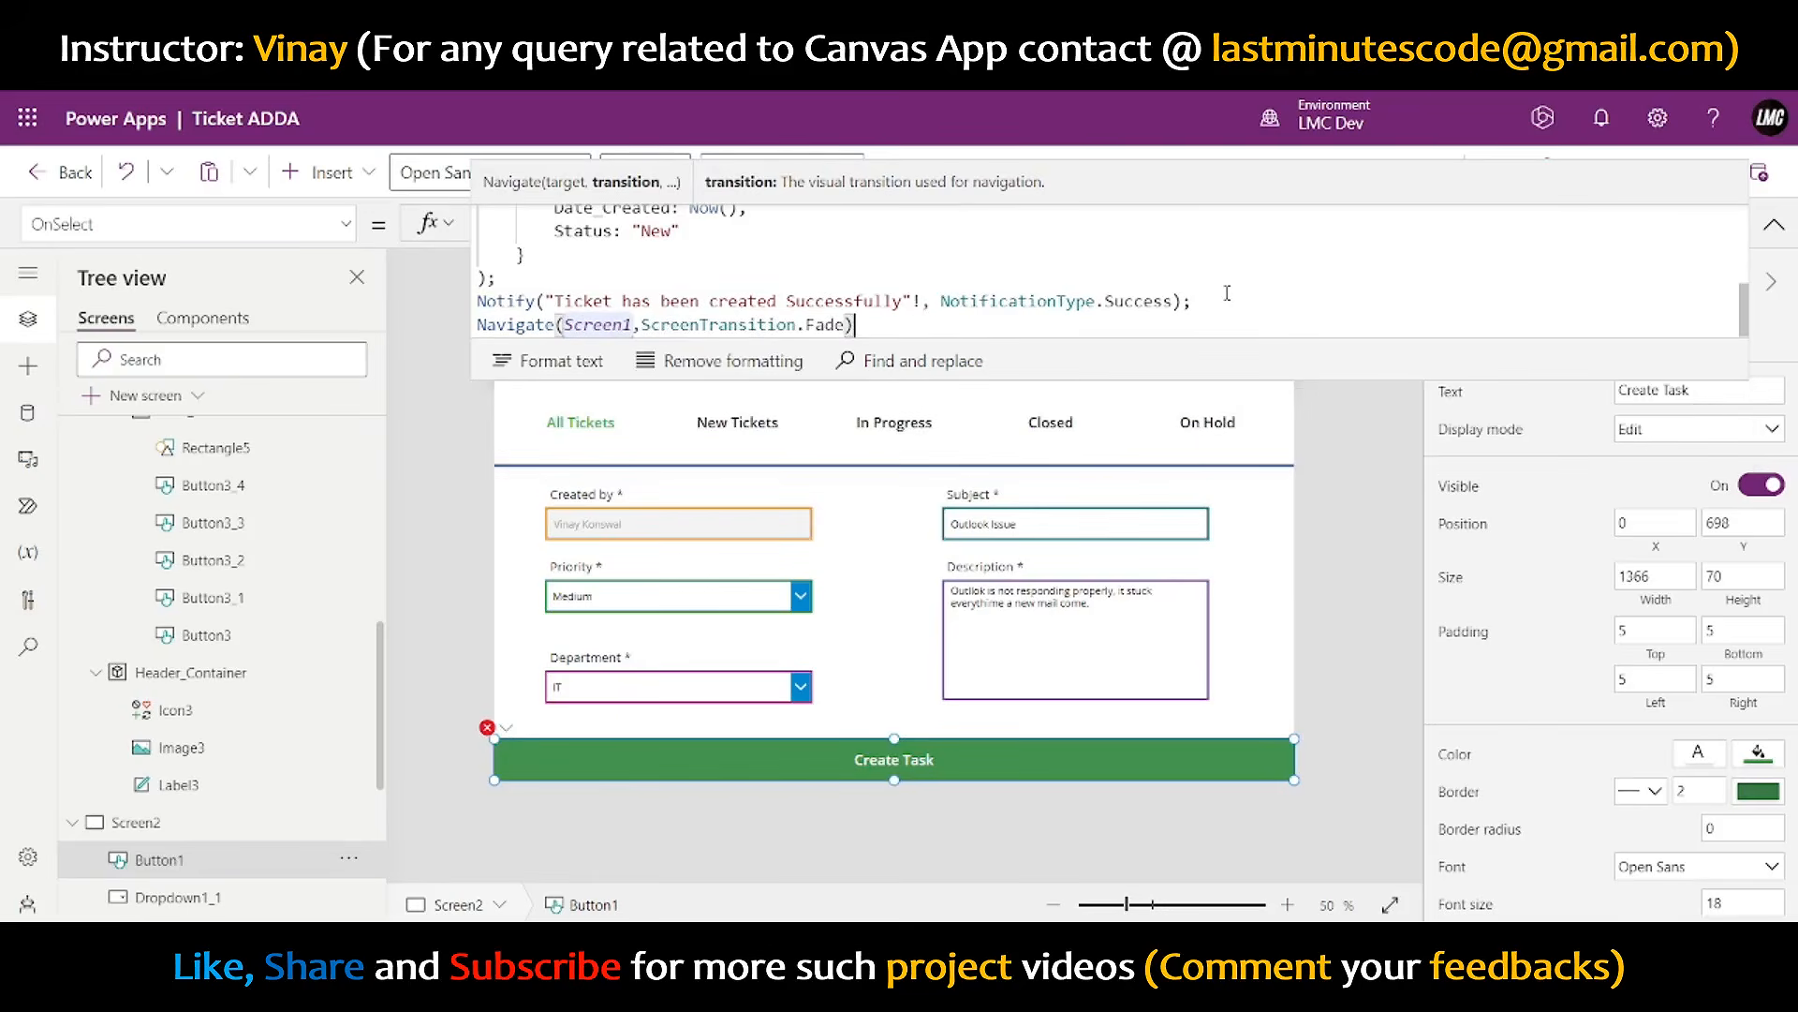
- Preview the app, try to submit the Outlook Issue ticket with Create Task, and exit the preview
{"action": "left_click", "coordinate": [1650, 185]}
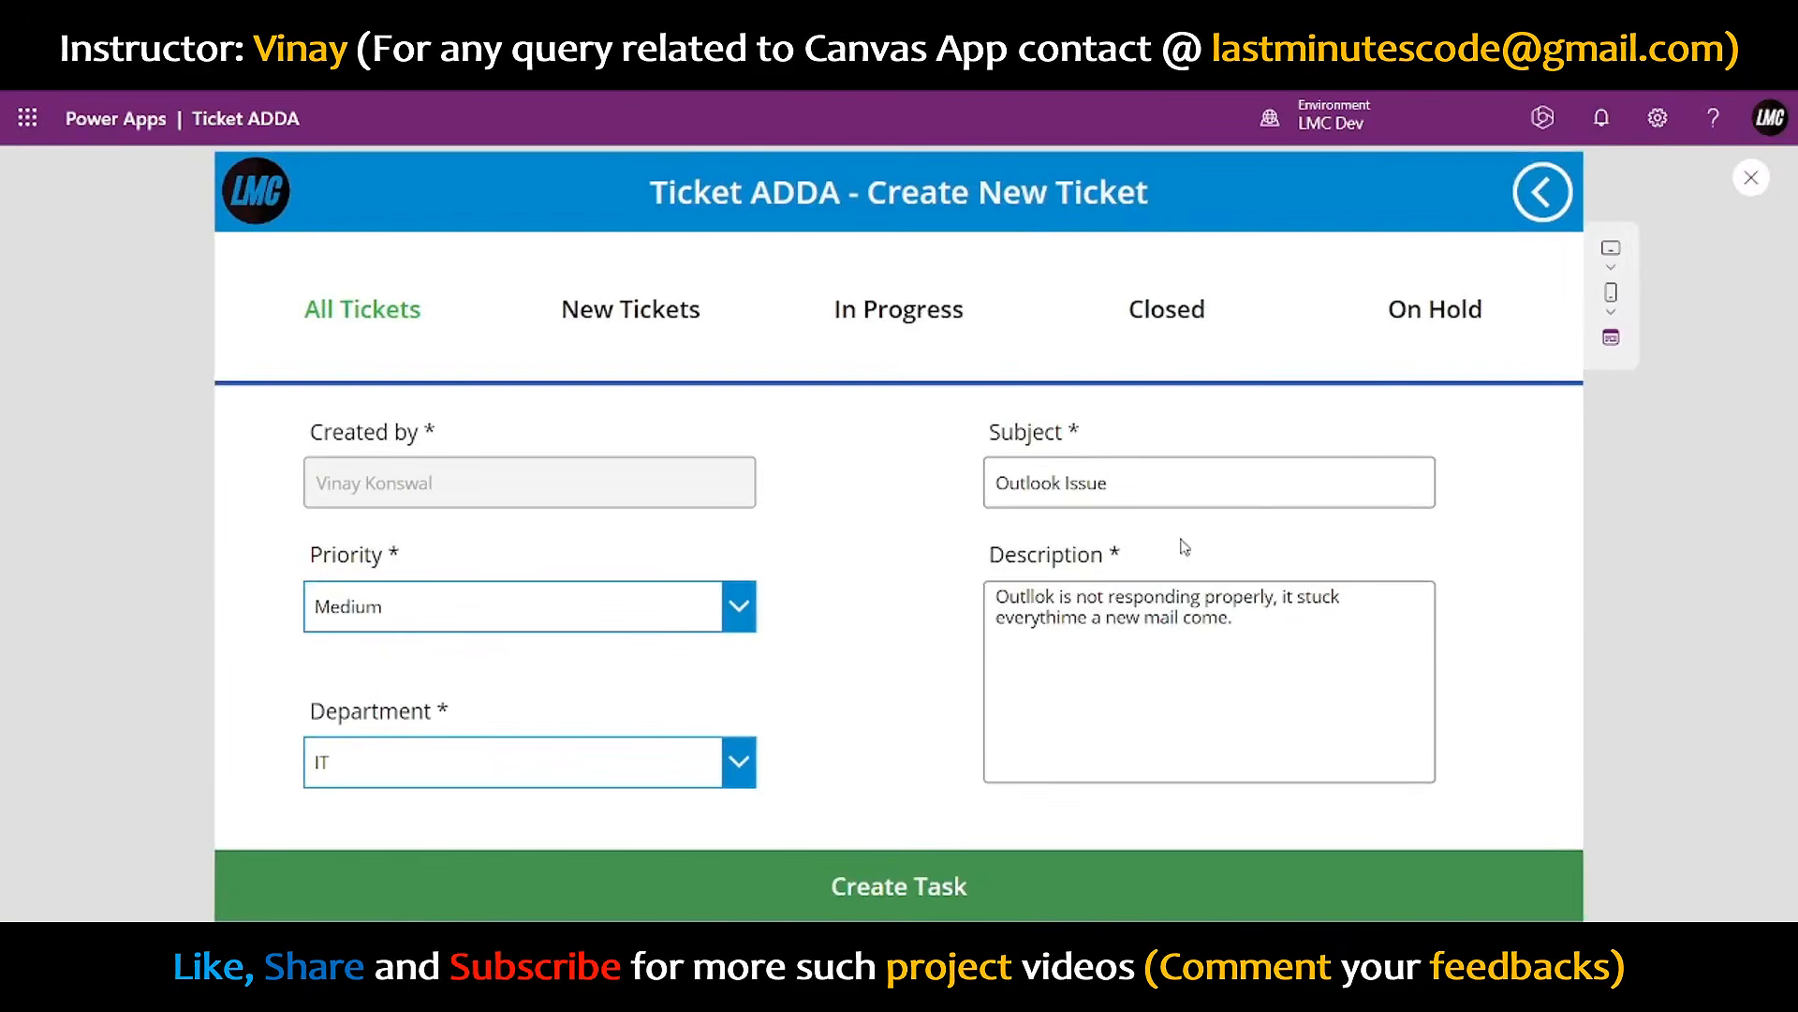
{"action": "left_click", "coordinate": [901, 910]}
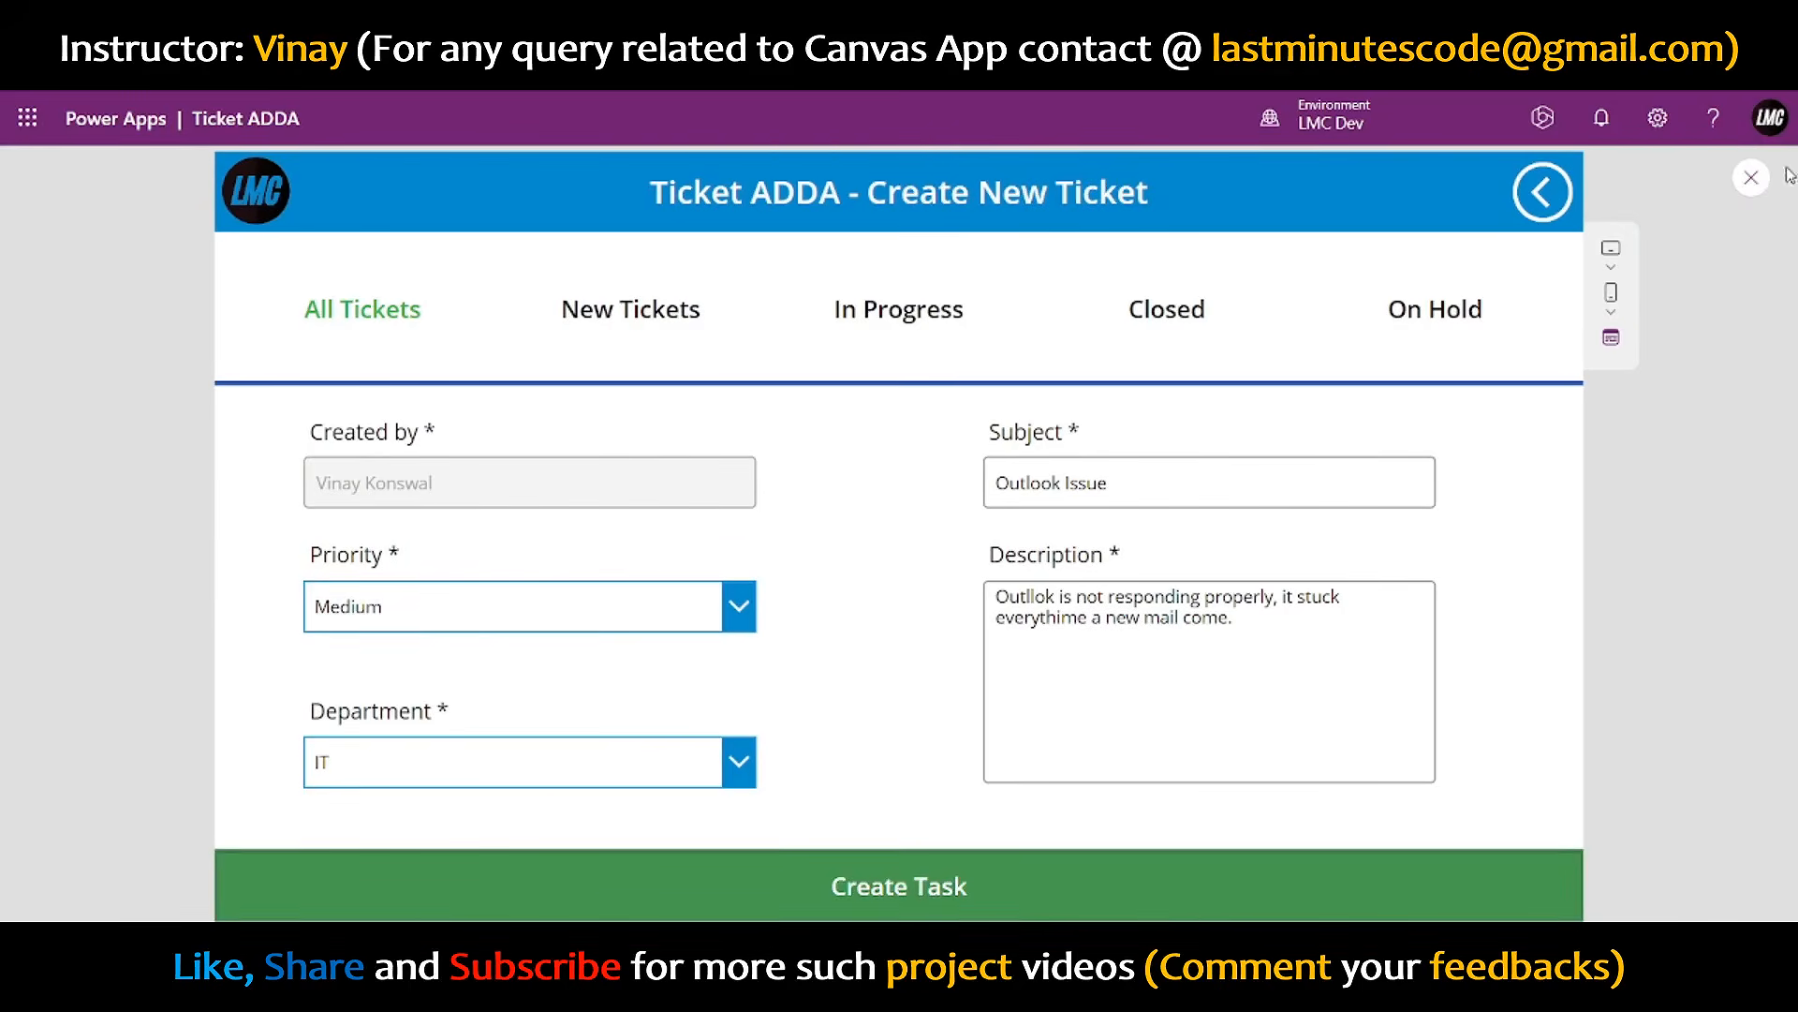
{"action": "left_click", "coordinate": [1751, 177]}
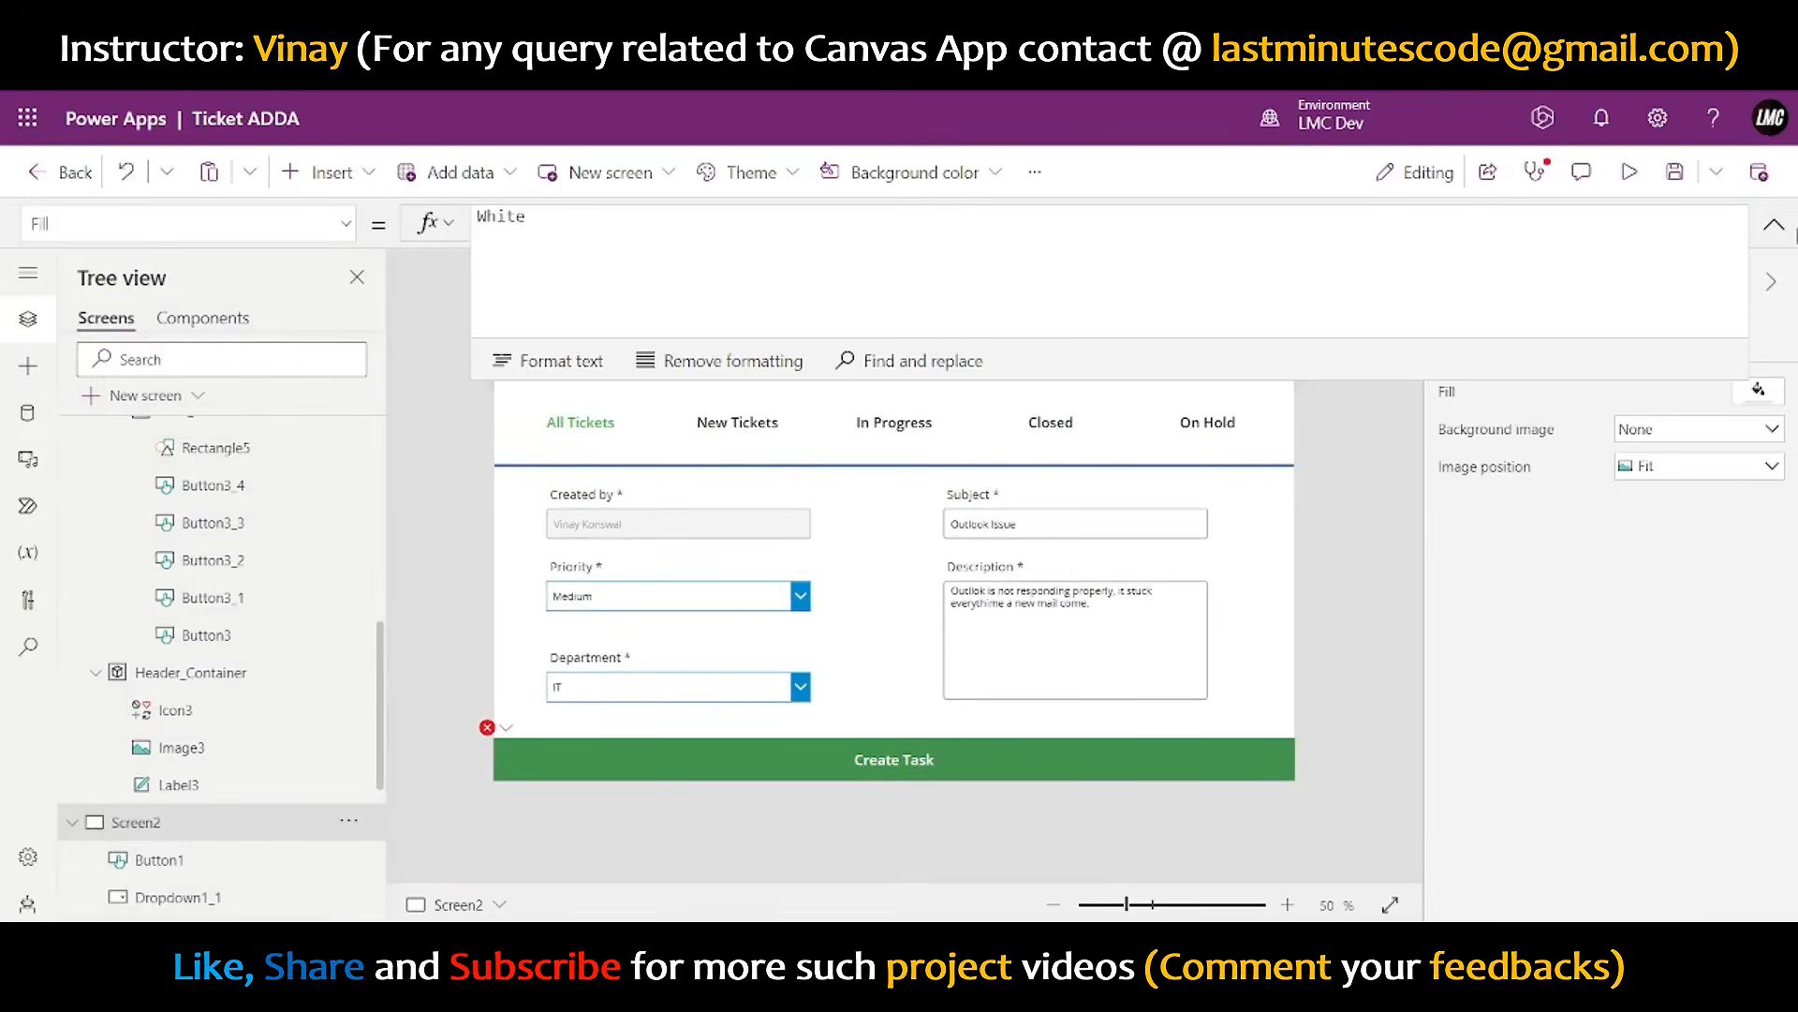
- Correct the Create Task button's Notify call by moving the exclamation mark inside the quotes: "Ticket has been created Successfully!"
{"action": "left_click", "coordinate": [1774, 225]}
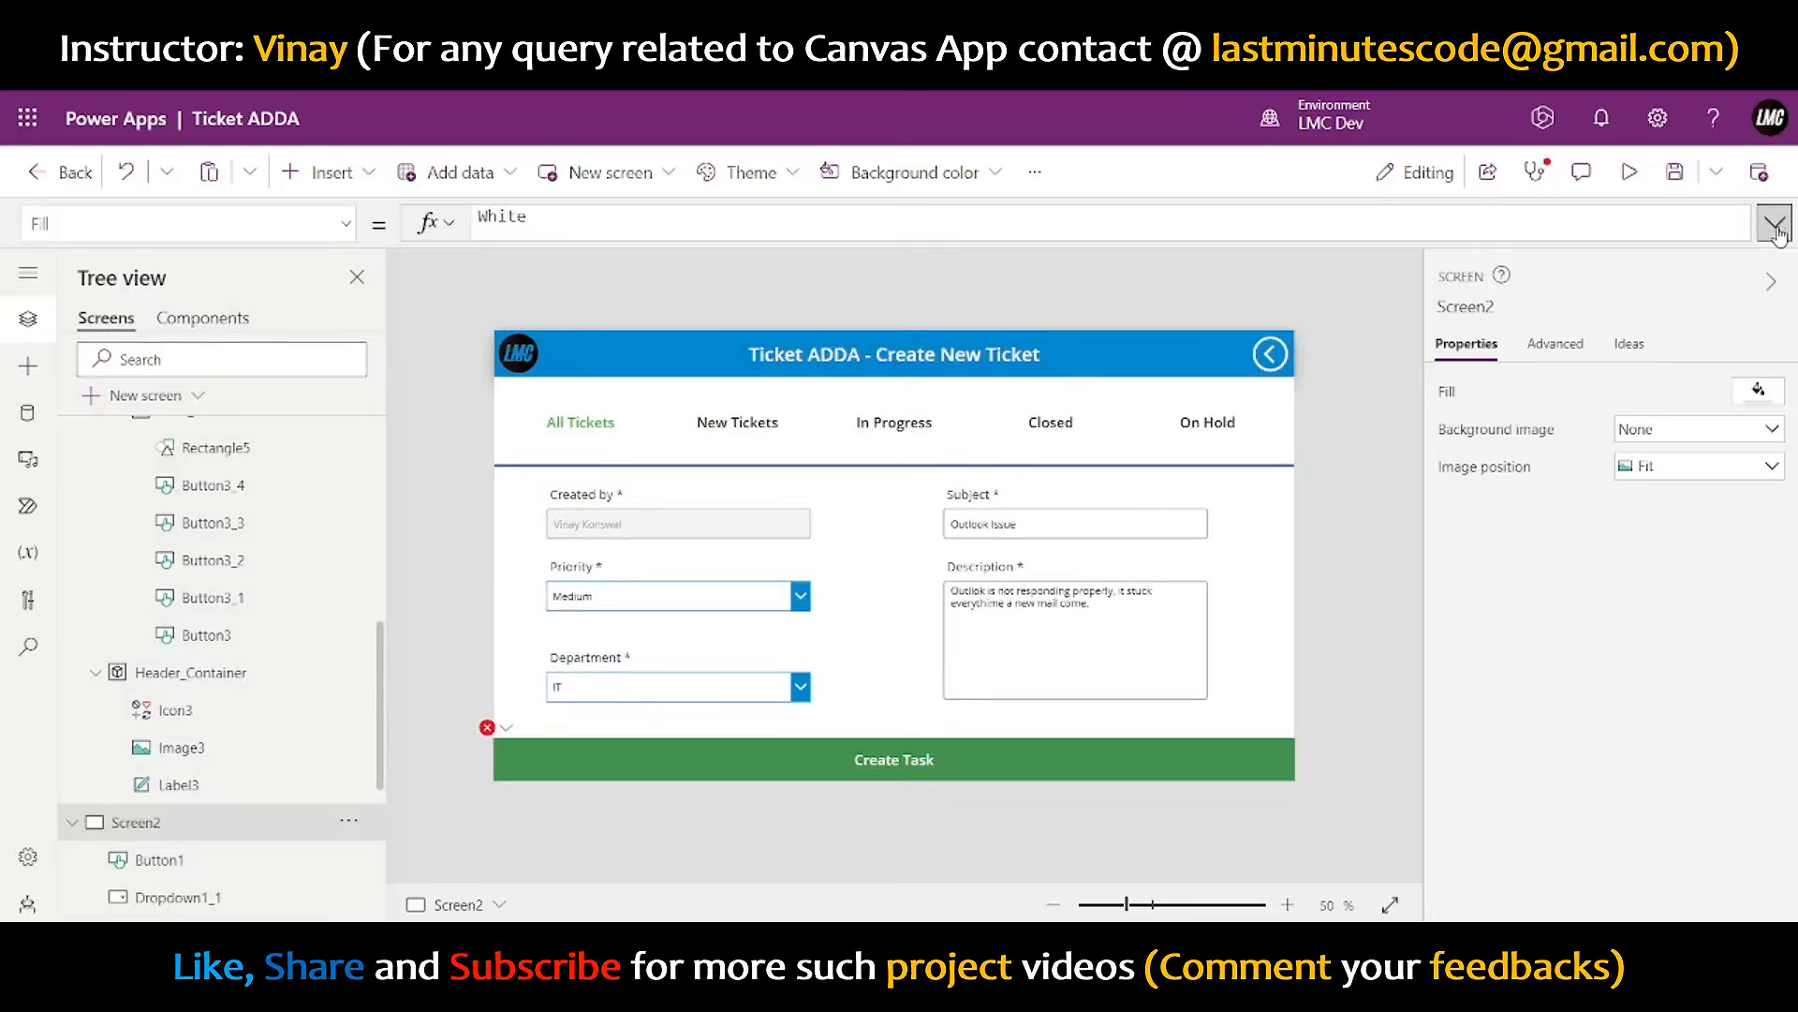
{"action": "left_click", "coordinate": [988, 765]}
{"action": "left_click", "coordinate": [1773, 223]}
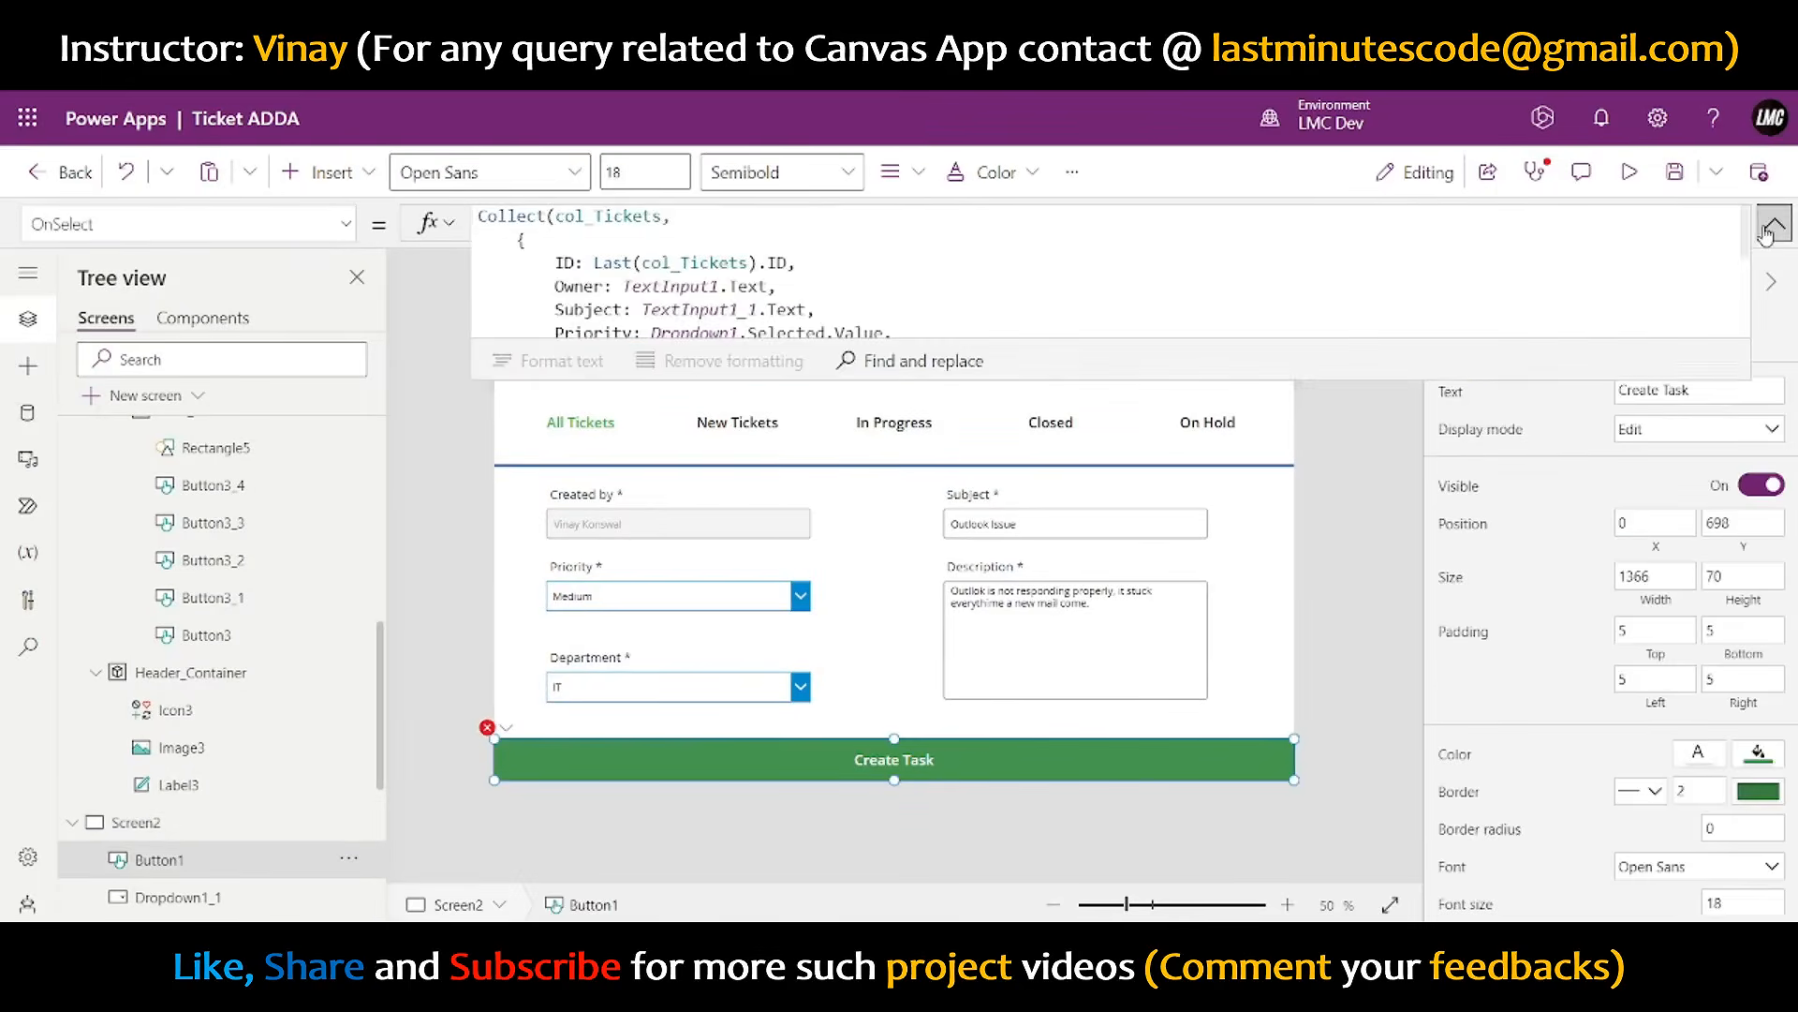
{"action": "left_click", "coordinate": [1224, 260]}
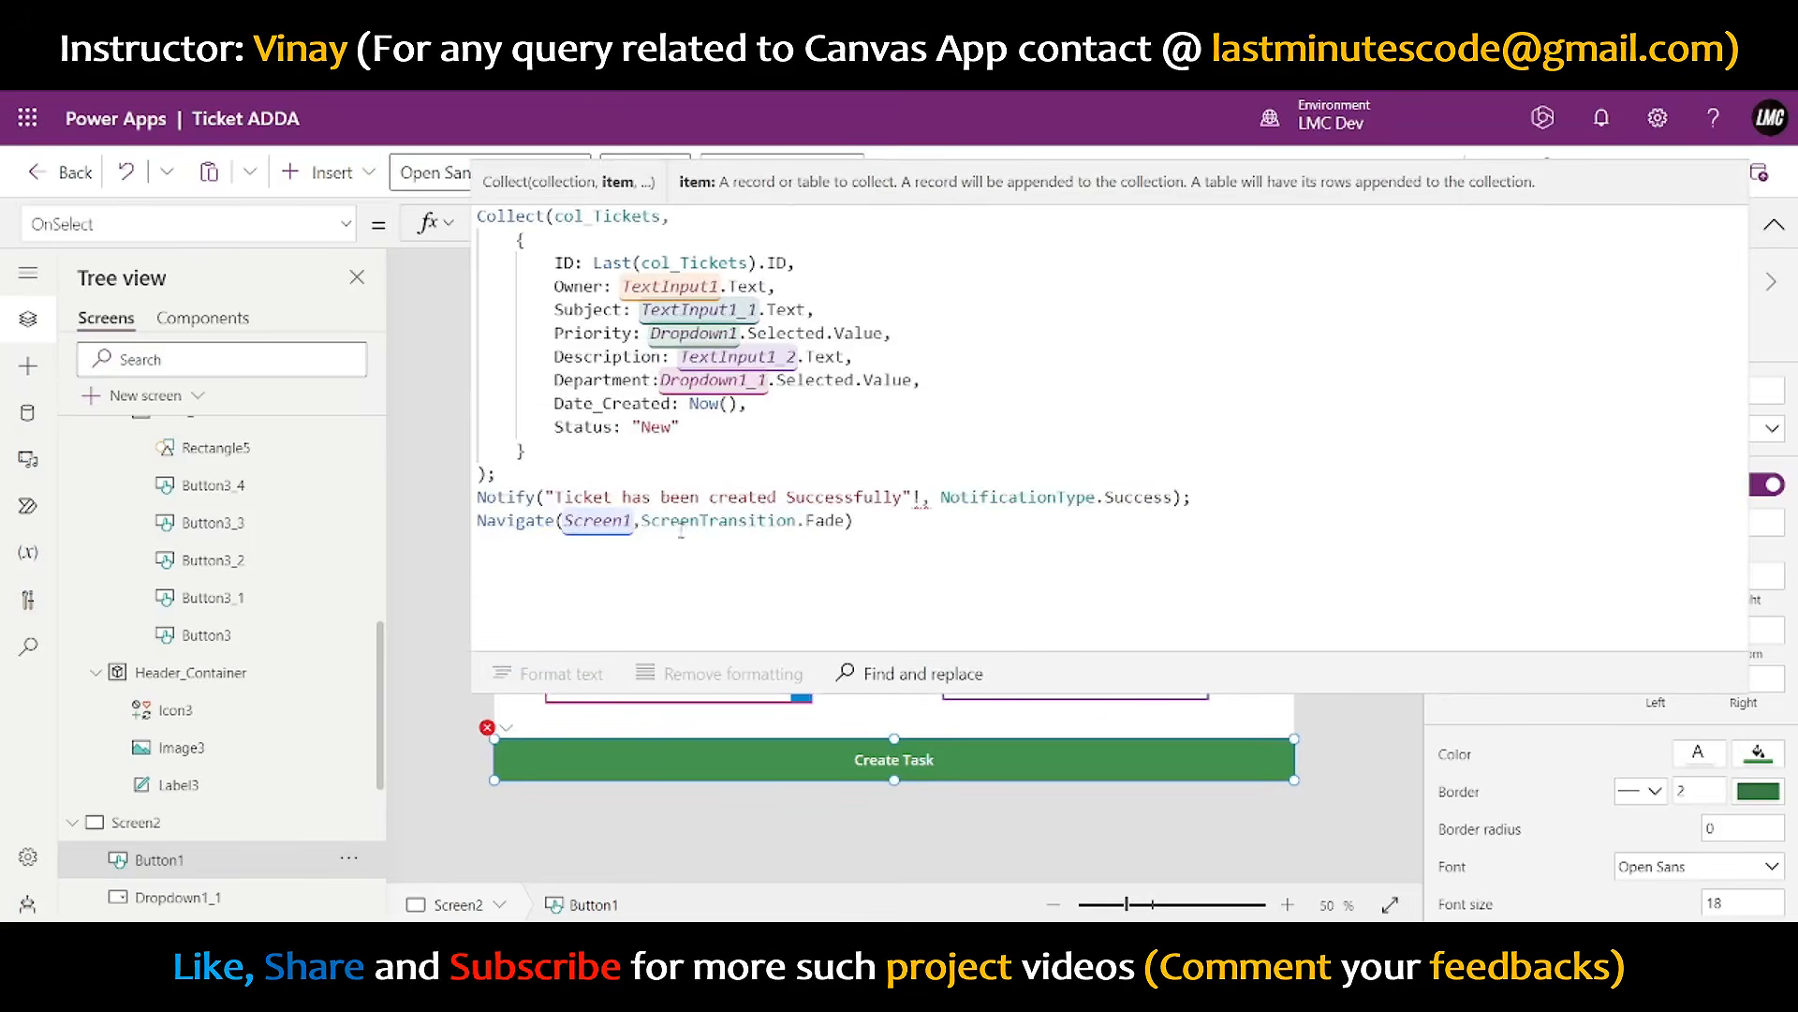
{"action": "left_click", "coordinate": [693, 452]}
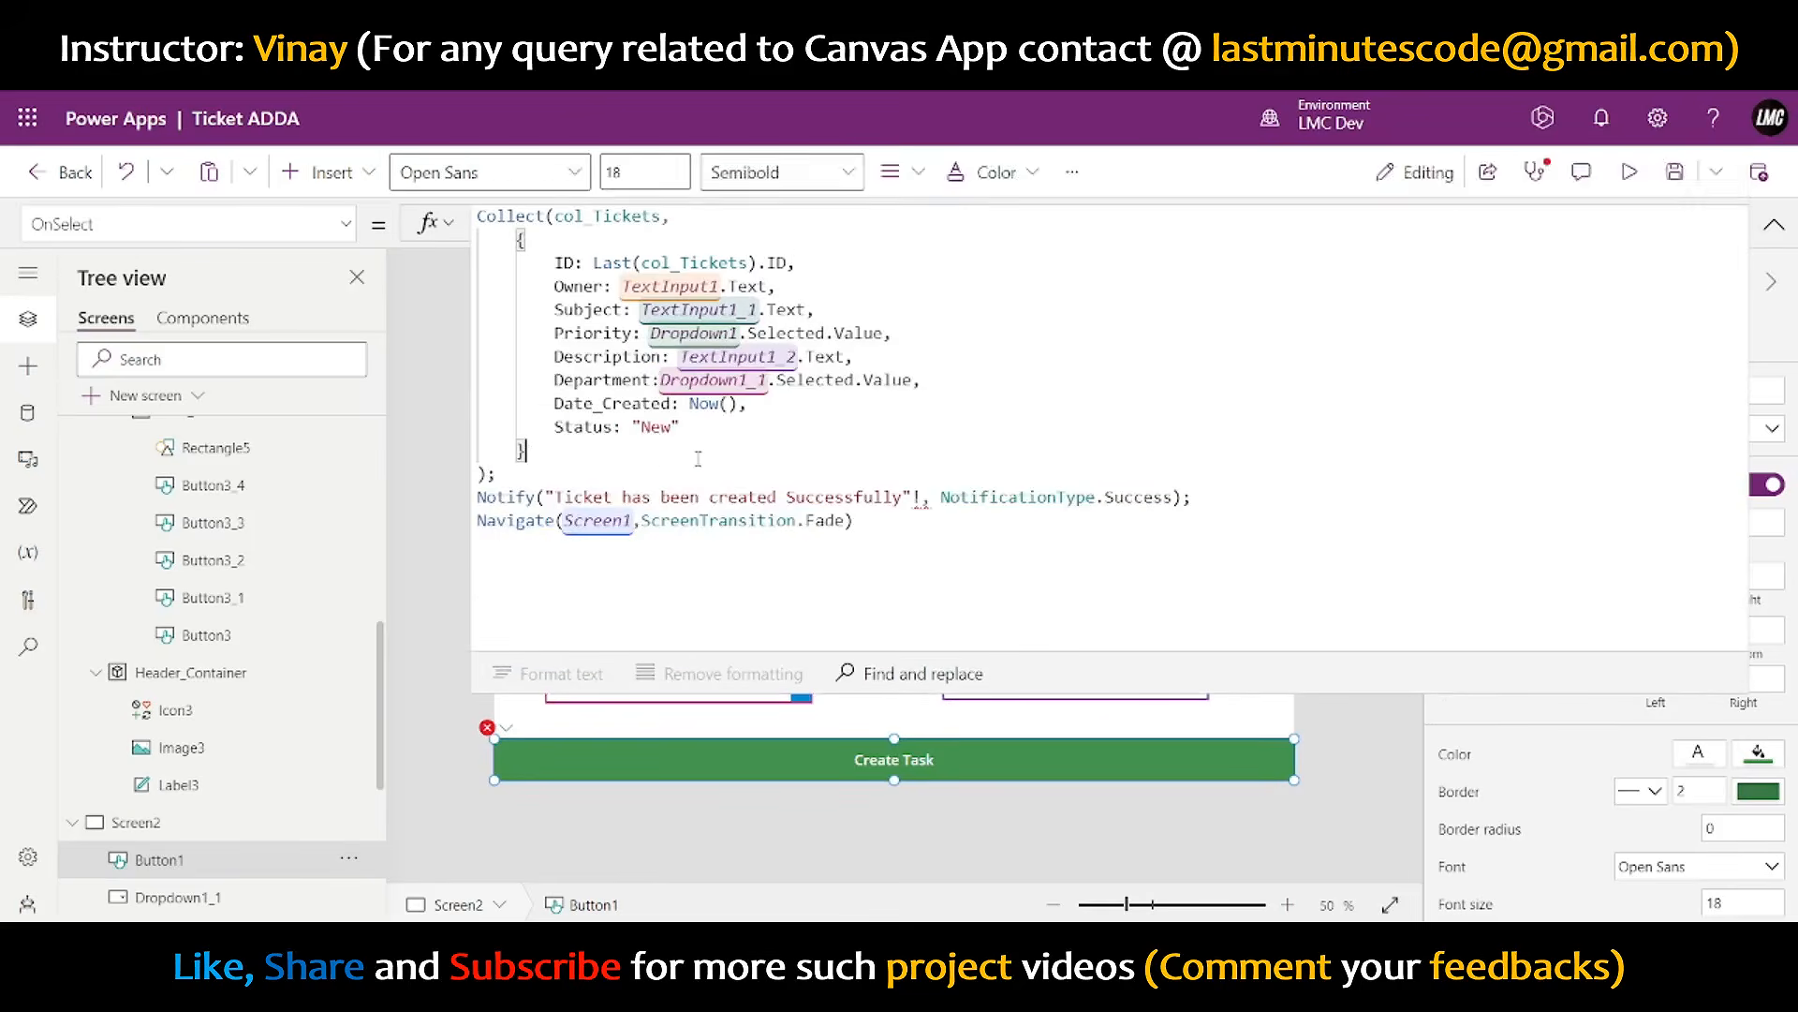
{"action": "left_click", "coordinate": [506, 727]}
{"action": "left_click", "coordinate": [528, 758]}
{"action": "left_click", "coordinate": [922, 499]}
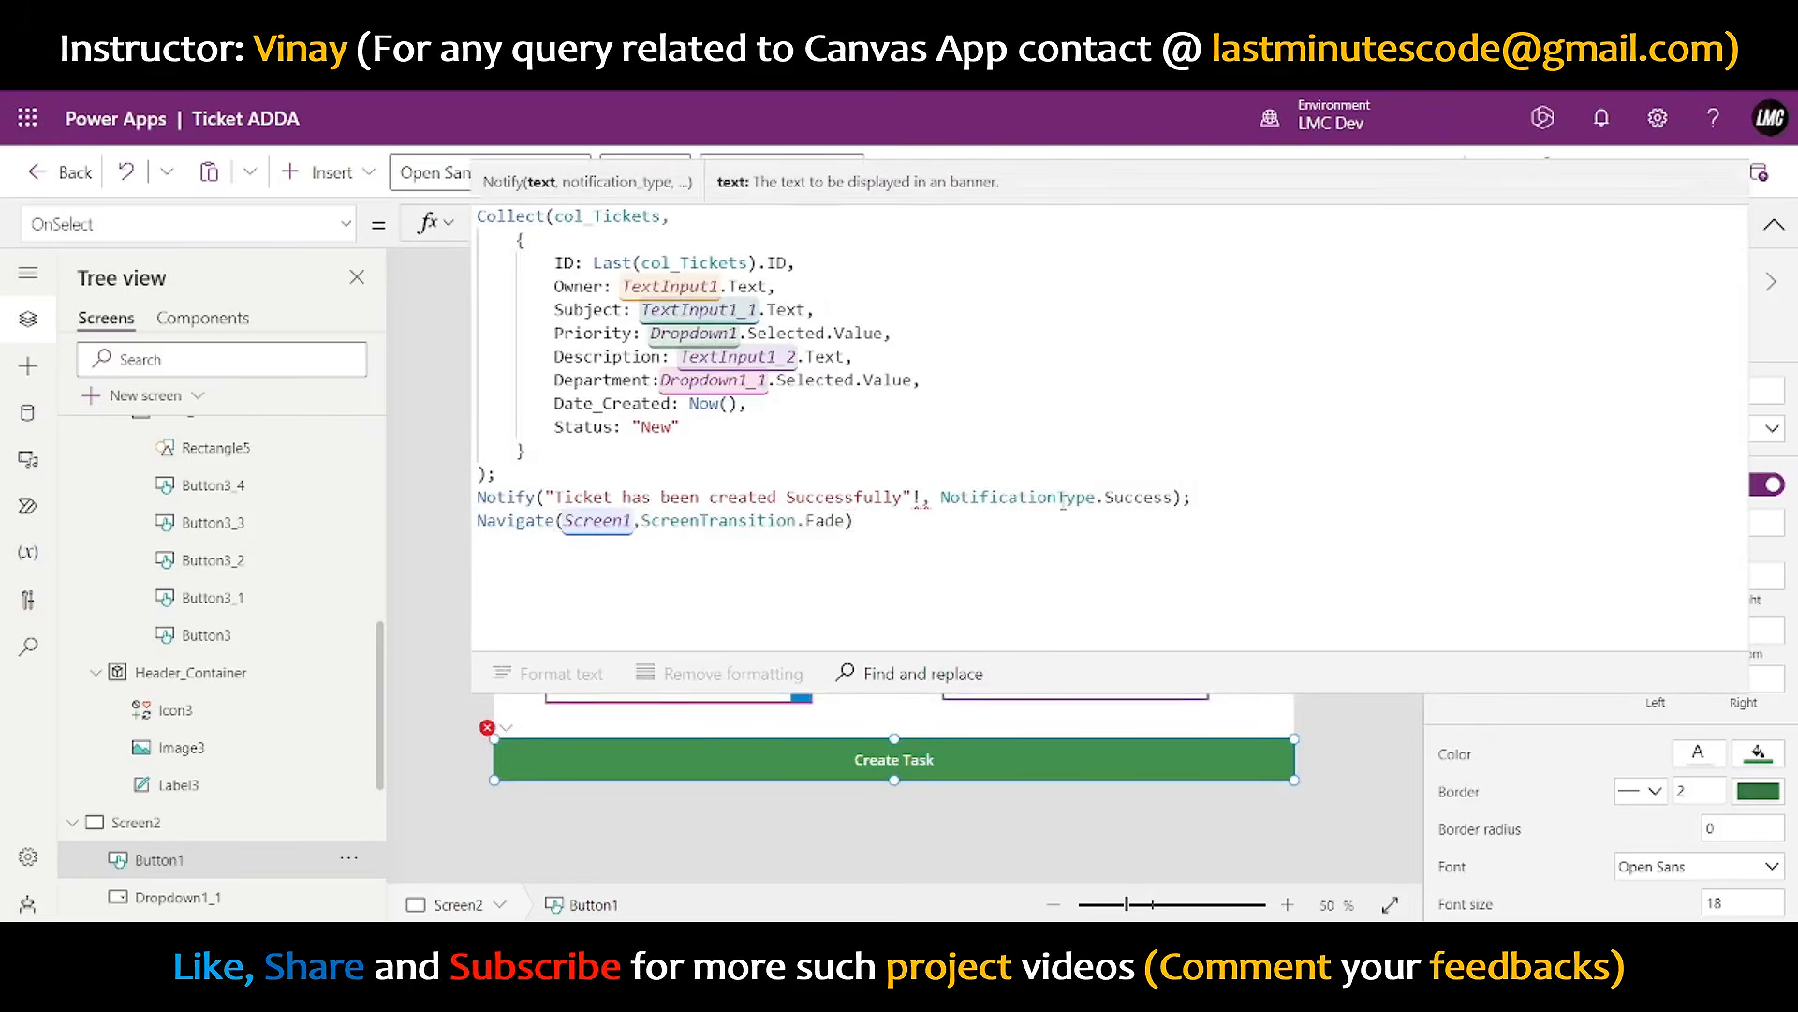
{"action": "key", "text": "BackSpace"}
{"action": "type", "text": "!"}
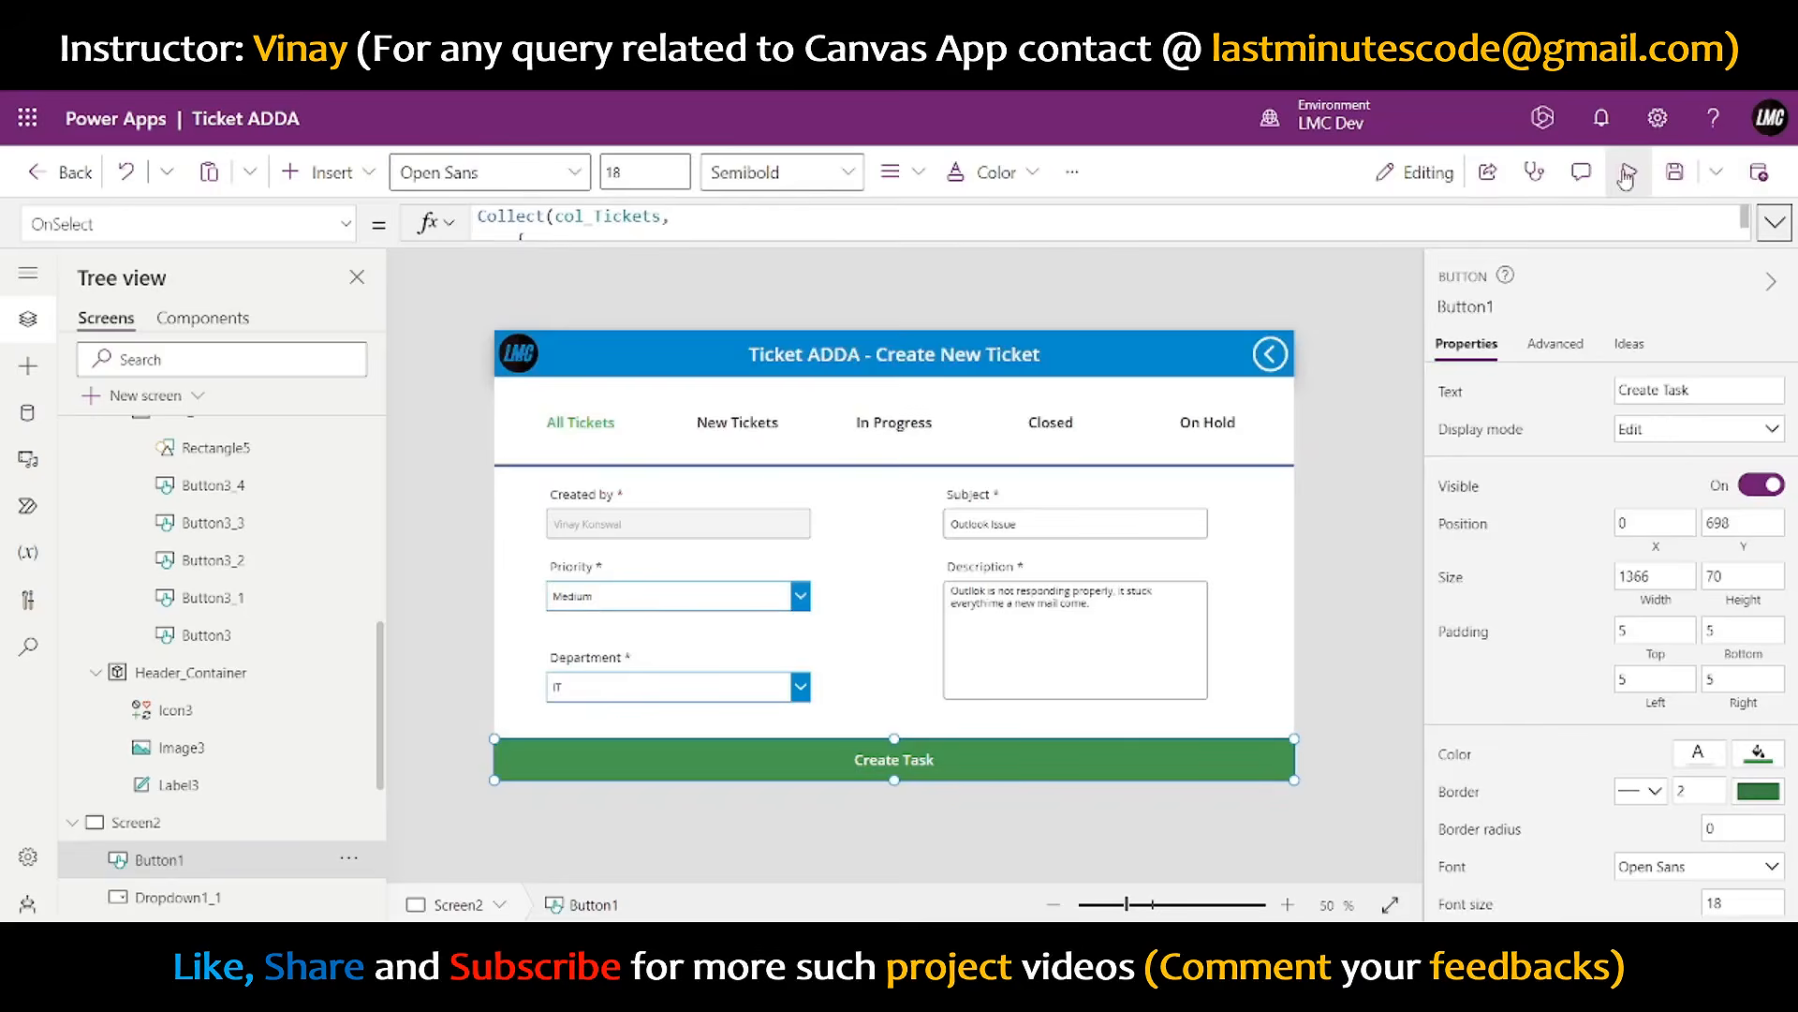
- Preview the app, create the Outlook Issue ticket, check its entry in the ticket list, and exit the preview
{"action": "left_click", "coordinate": [1621, 173]}
{"action": "left_click", "coordinate": [978, 897]}
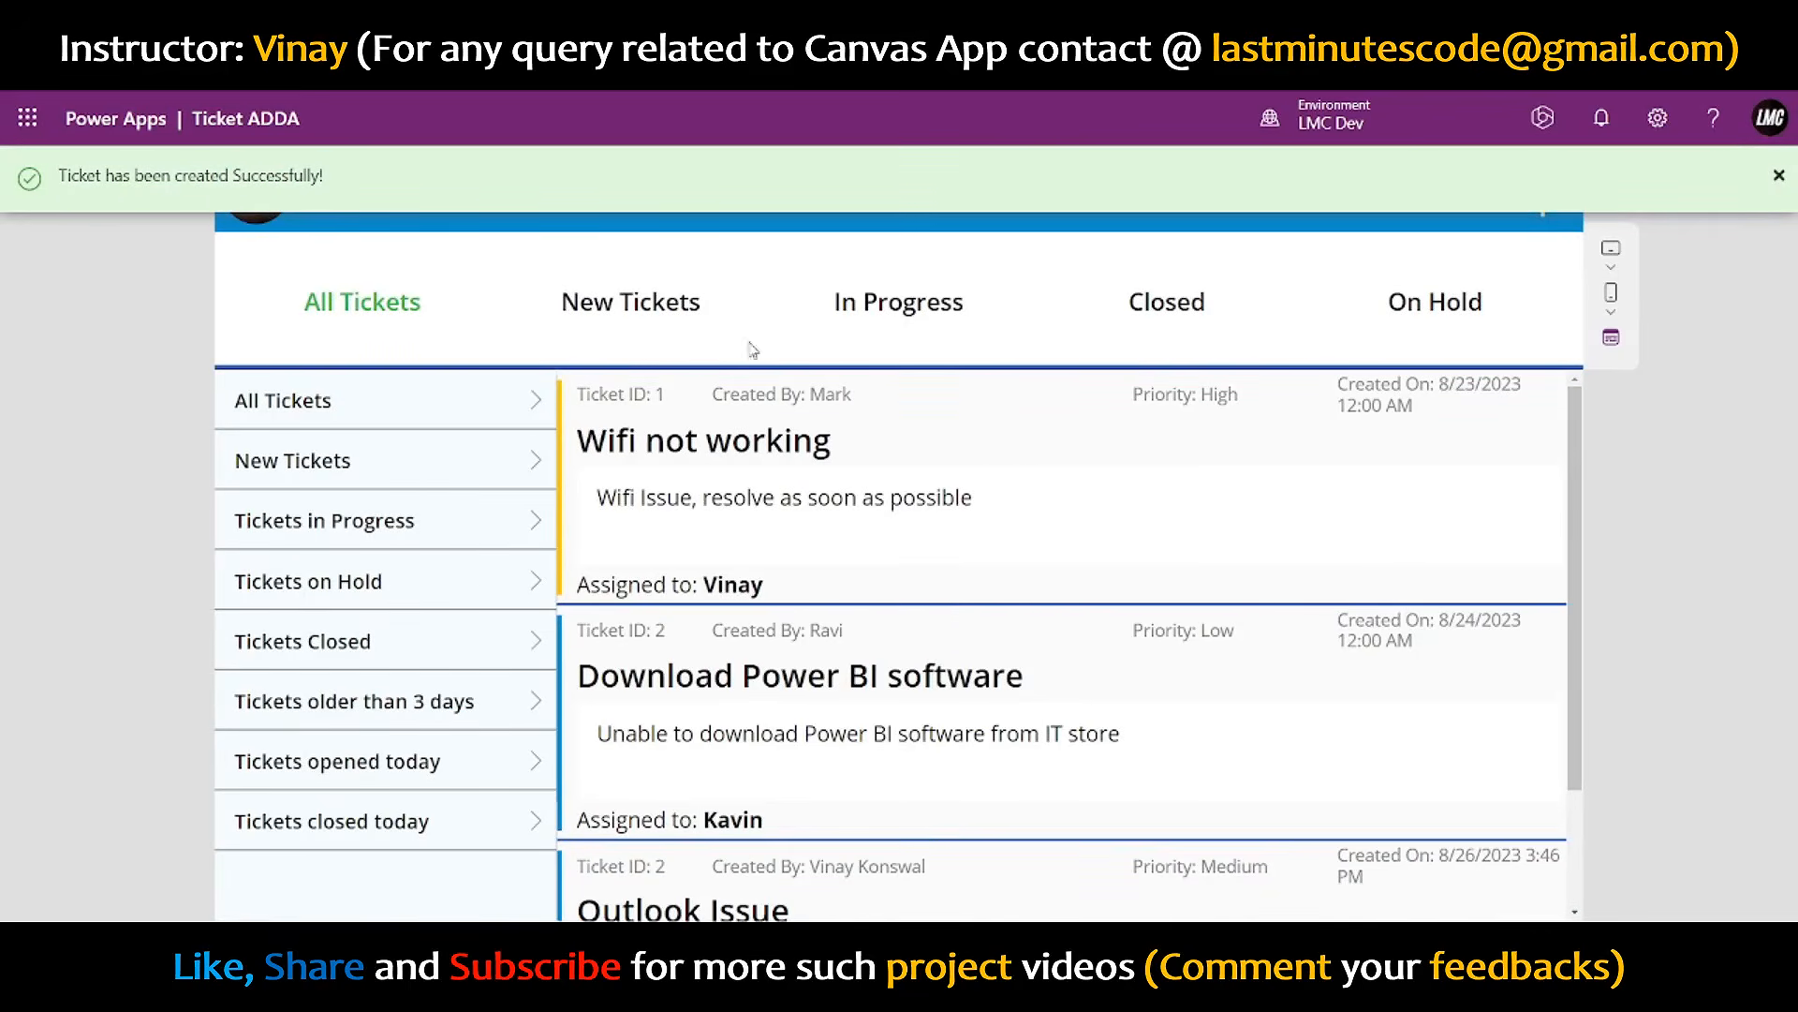
{"action": "scroll", "coordinate": [785, 561], "scroll_direction": "down", "scroll_amount": 3}
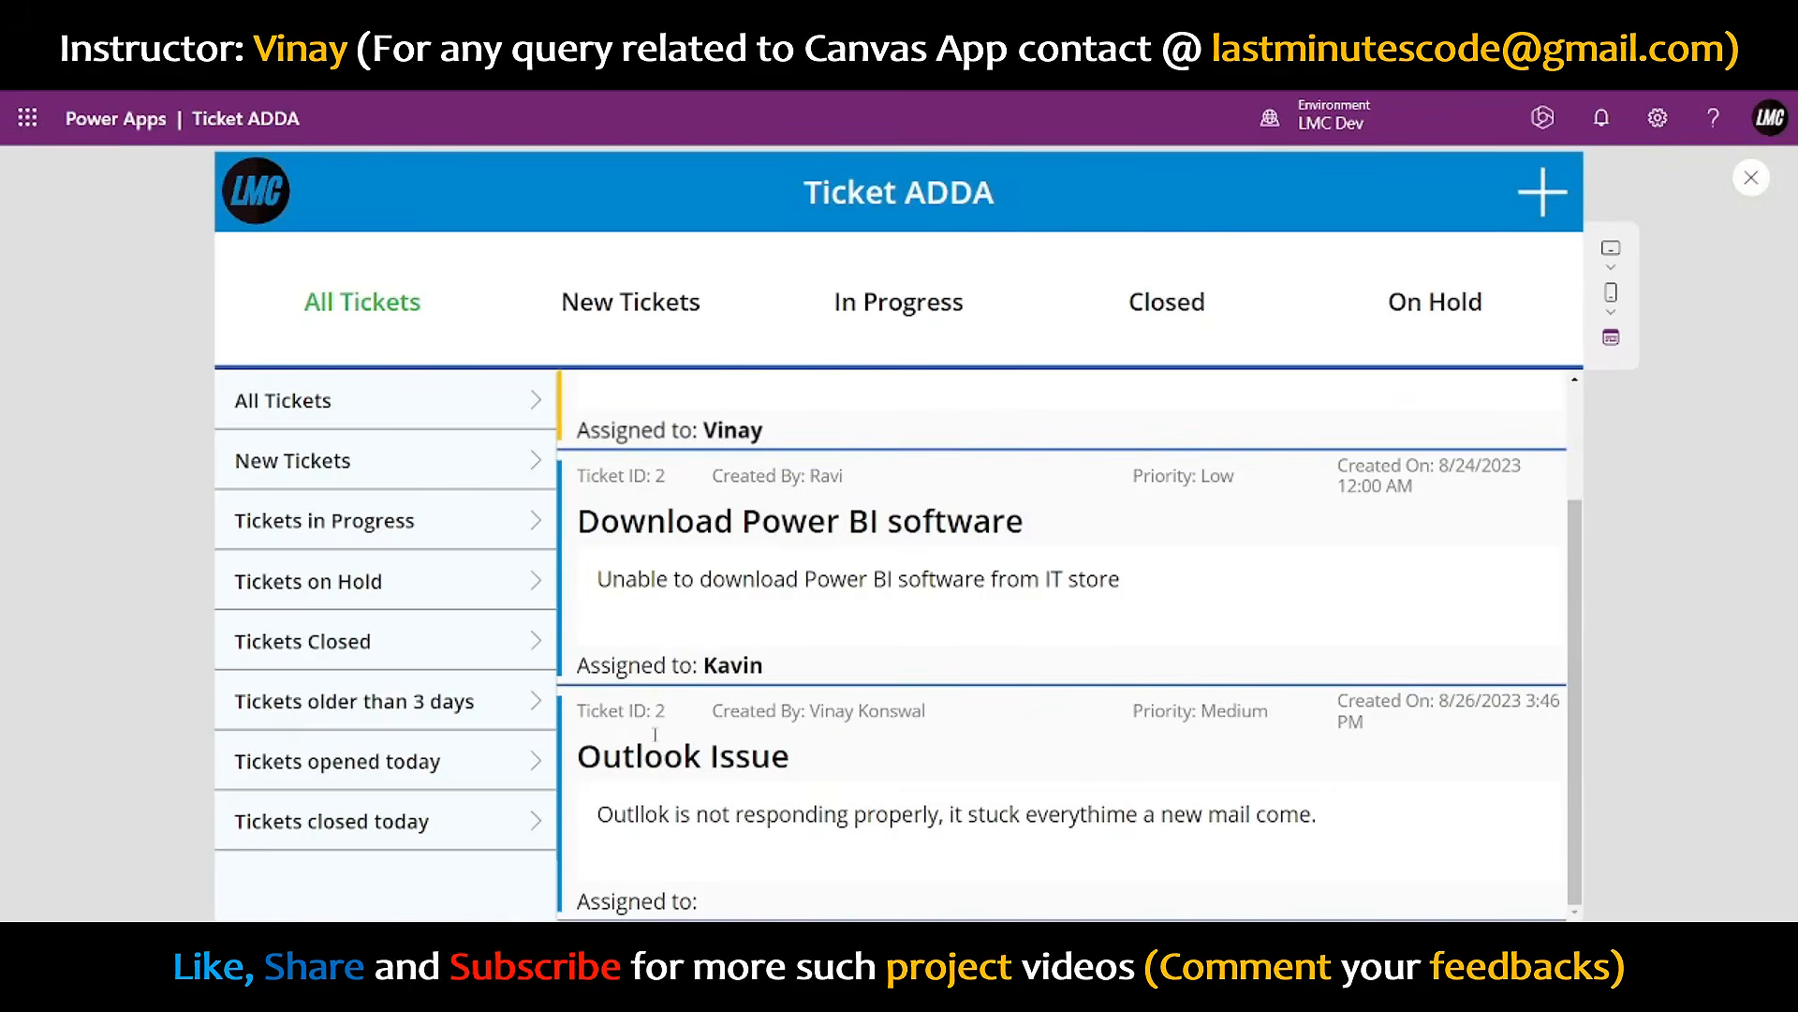
{"action": "left_click", "coordinate": [1748, 176]}
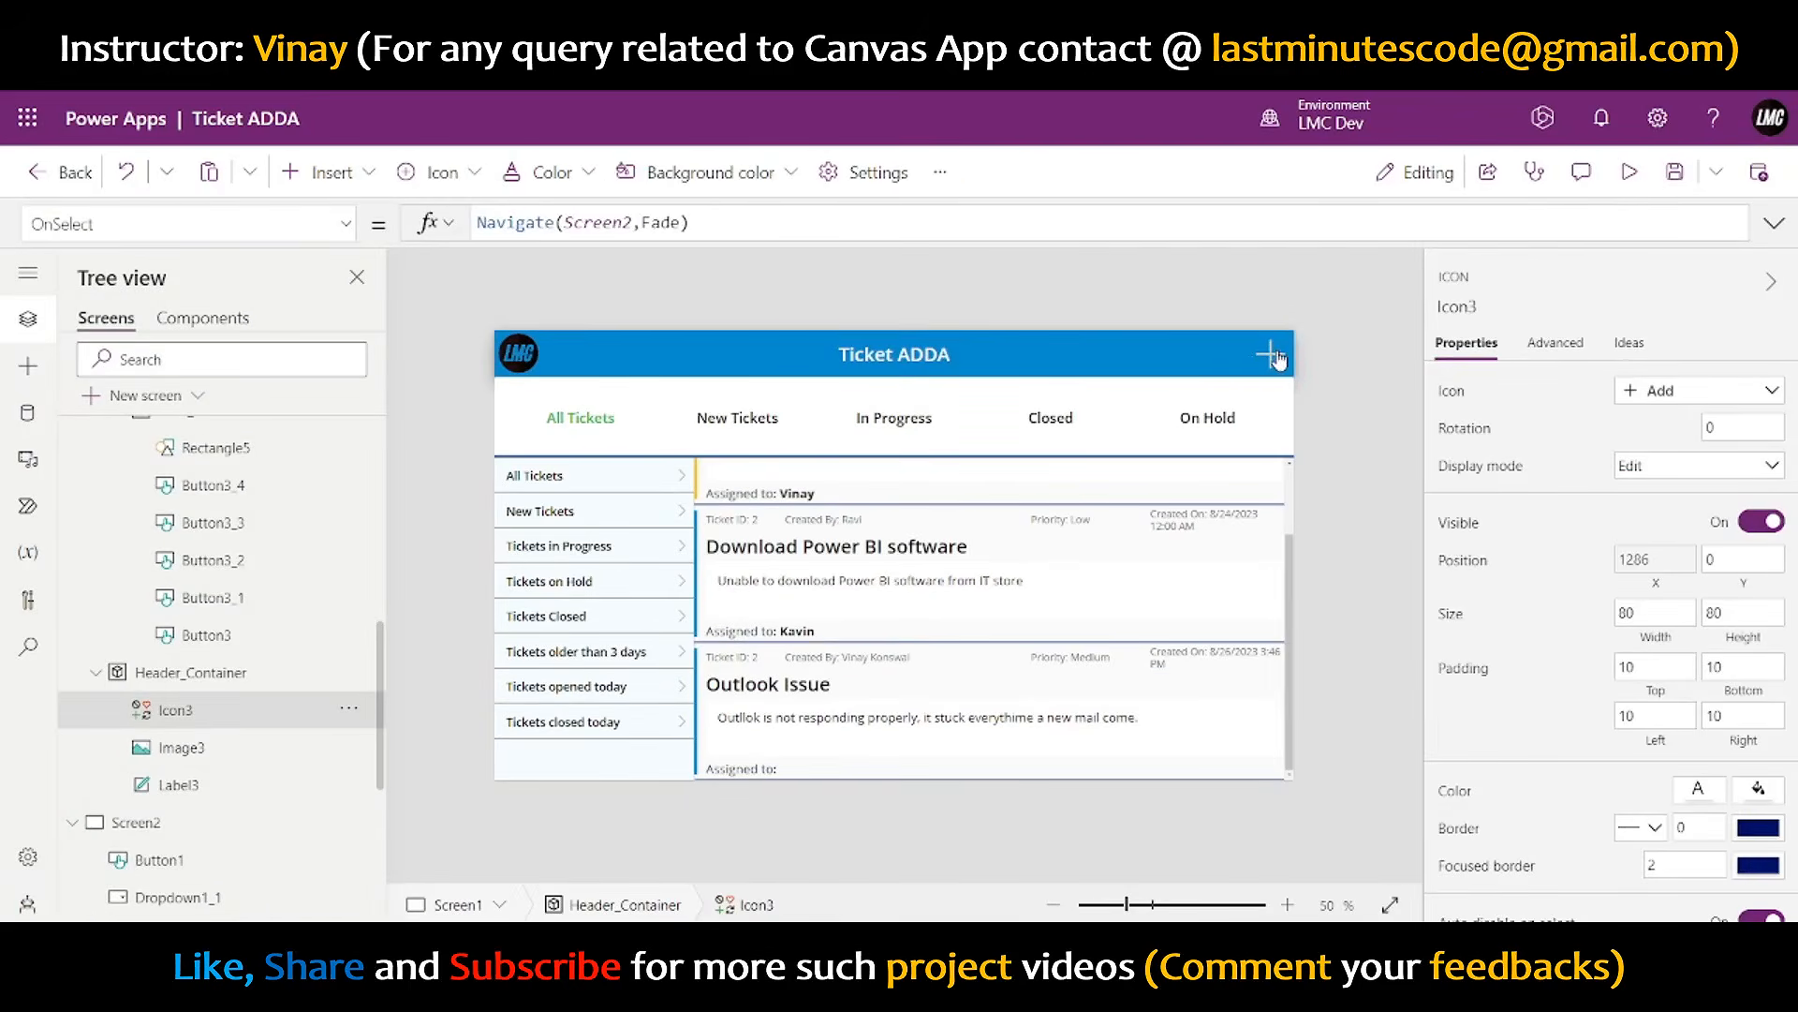
- Return to the Create New Ticket screen and set ID in the Create Task button's Collect record to Last(col_Tickets).ID + 1
{"action": "left_click", "coordinate": [1270, 354], "text": "alt"}
{"action": "left_click", "coordinate": [1067, 760]}
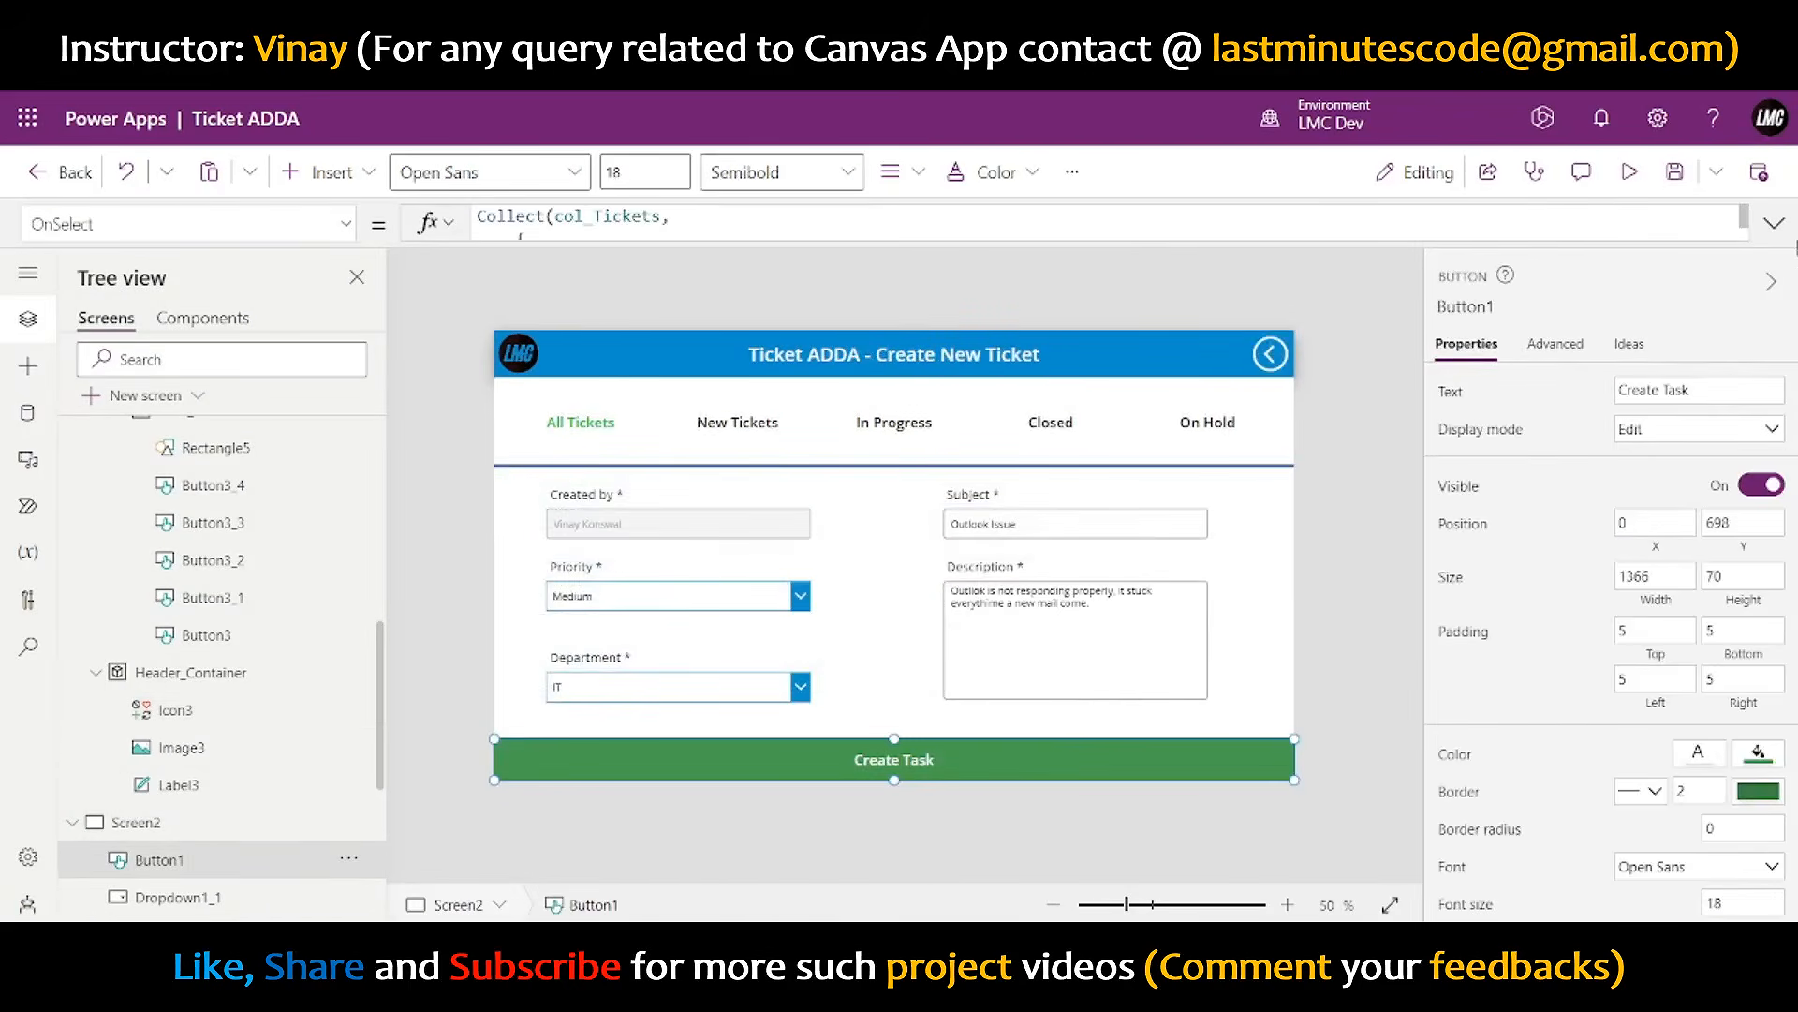
{"action": "left_click", "coordinate": [1774, 223]}
{"action": "left_click", "coordinate": [792, 271]}
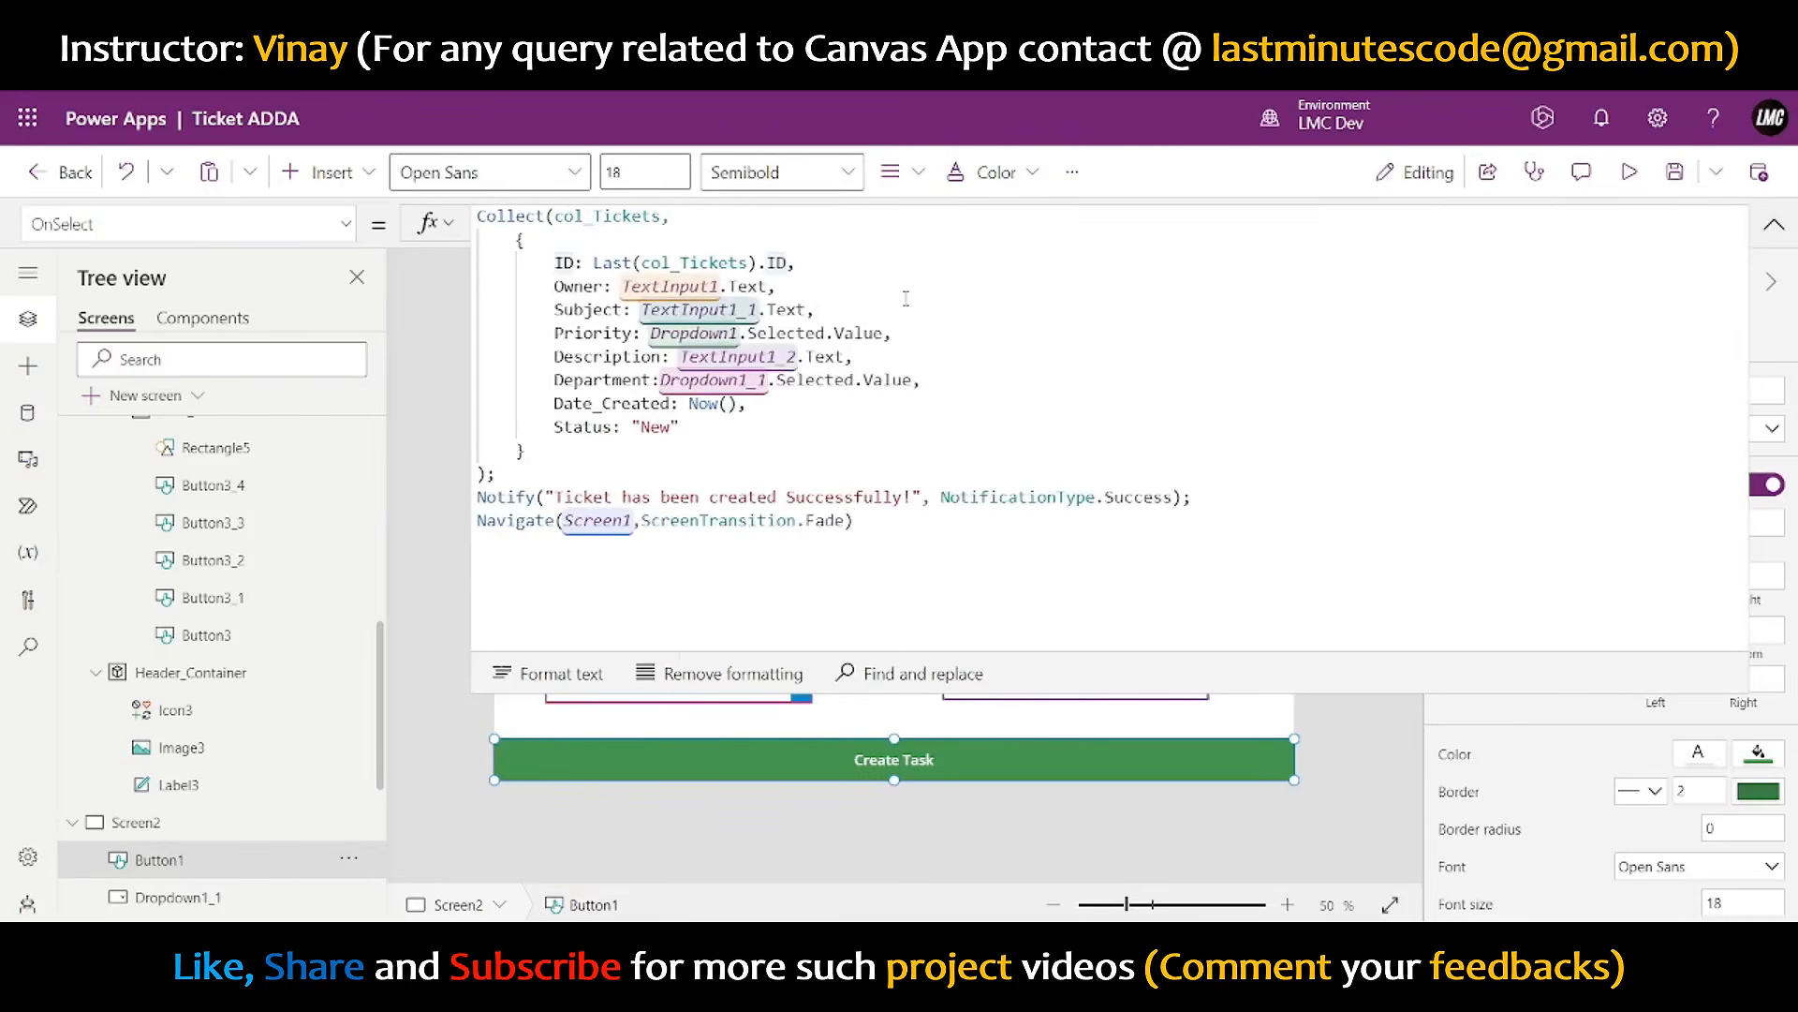
{"action": "type", "text": "+ 1"}
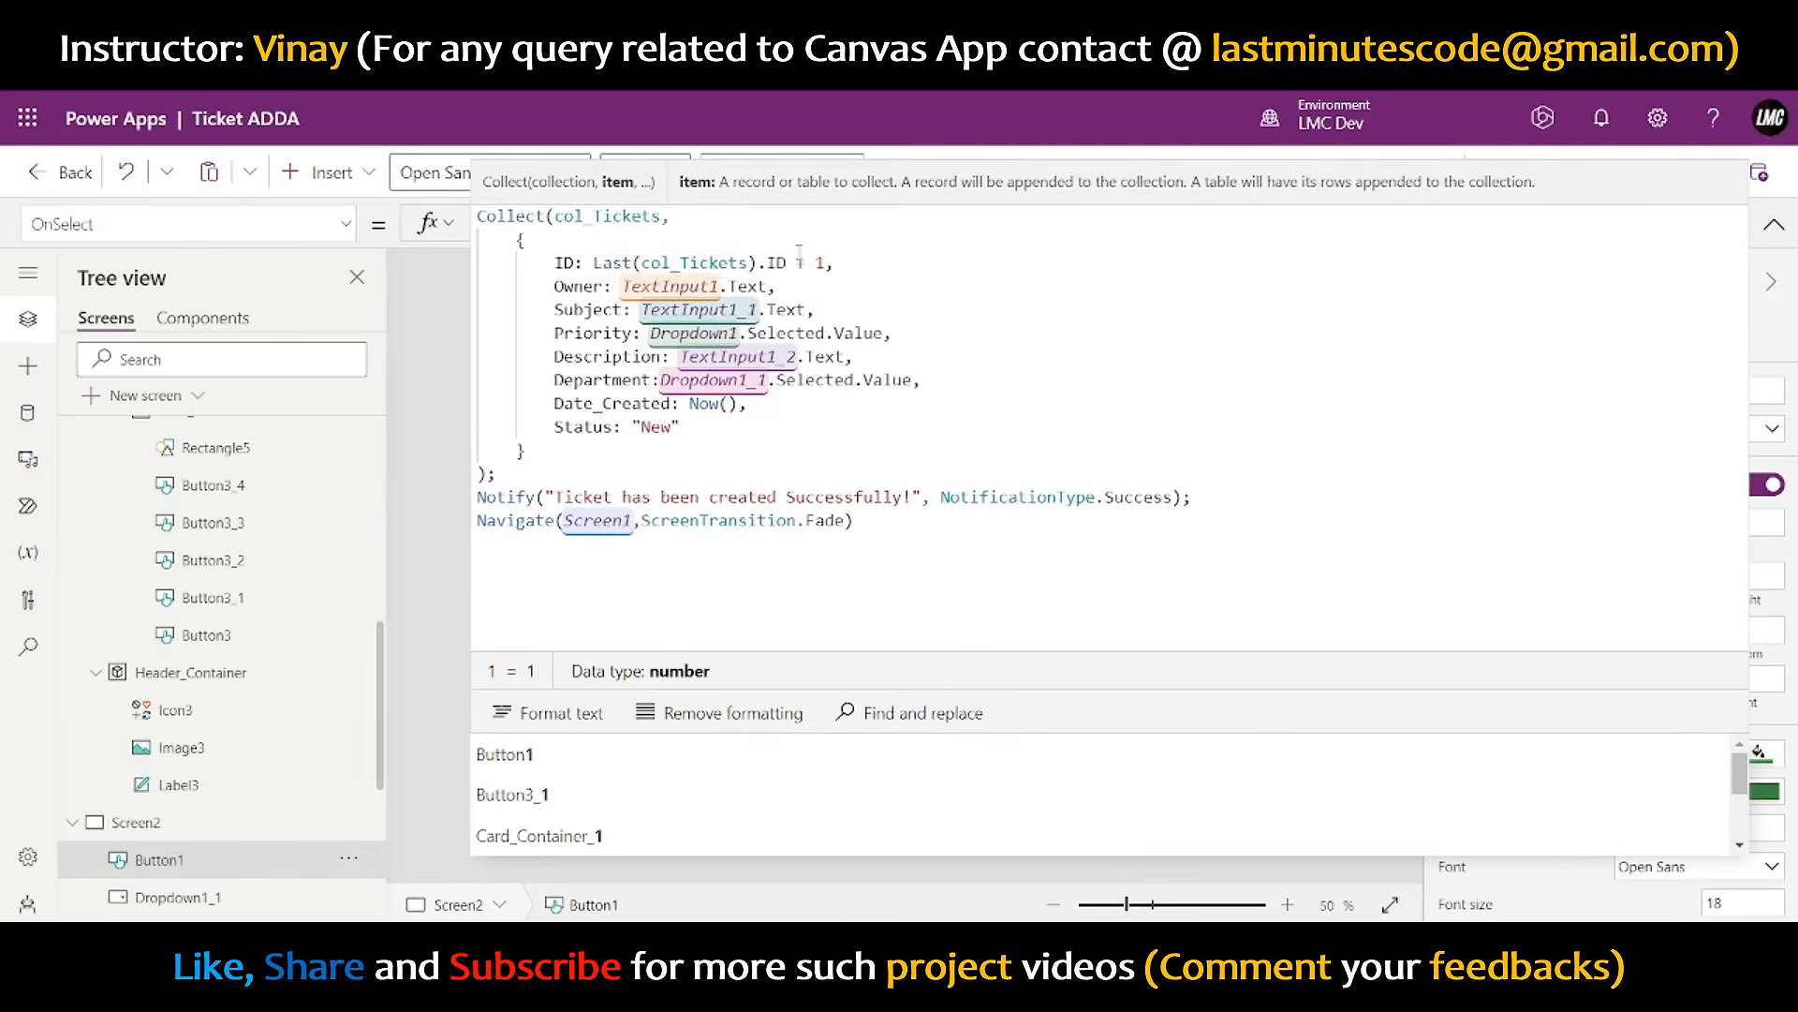
{"action": "left_click", "coordinate": [1775, 232]}
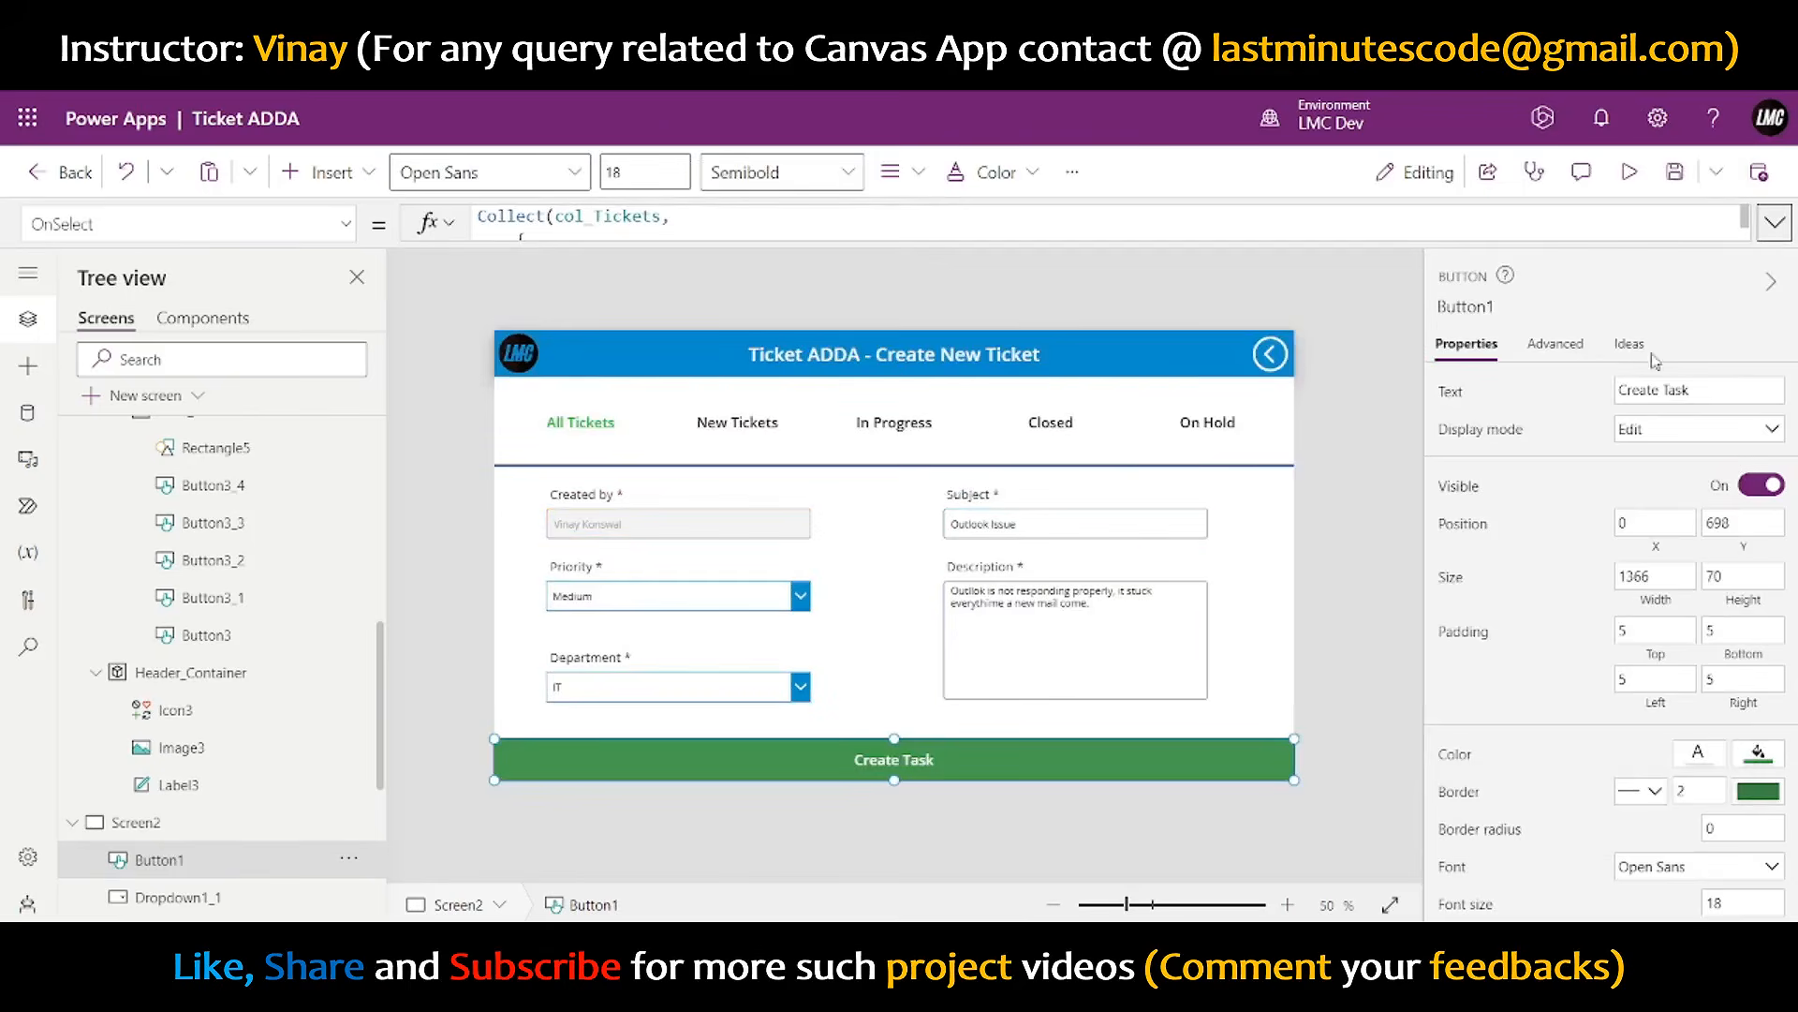
- Preview the app, create another Outlook Issue ticket, and compare its ticket ID with the previous entry's
{"action": "left_click", "coordinate": [1626, 171]}
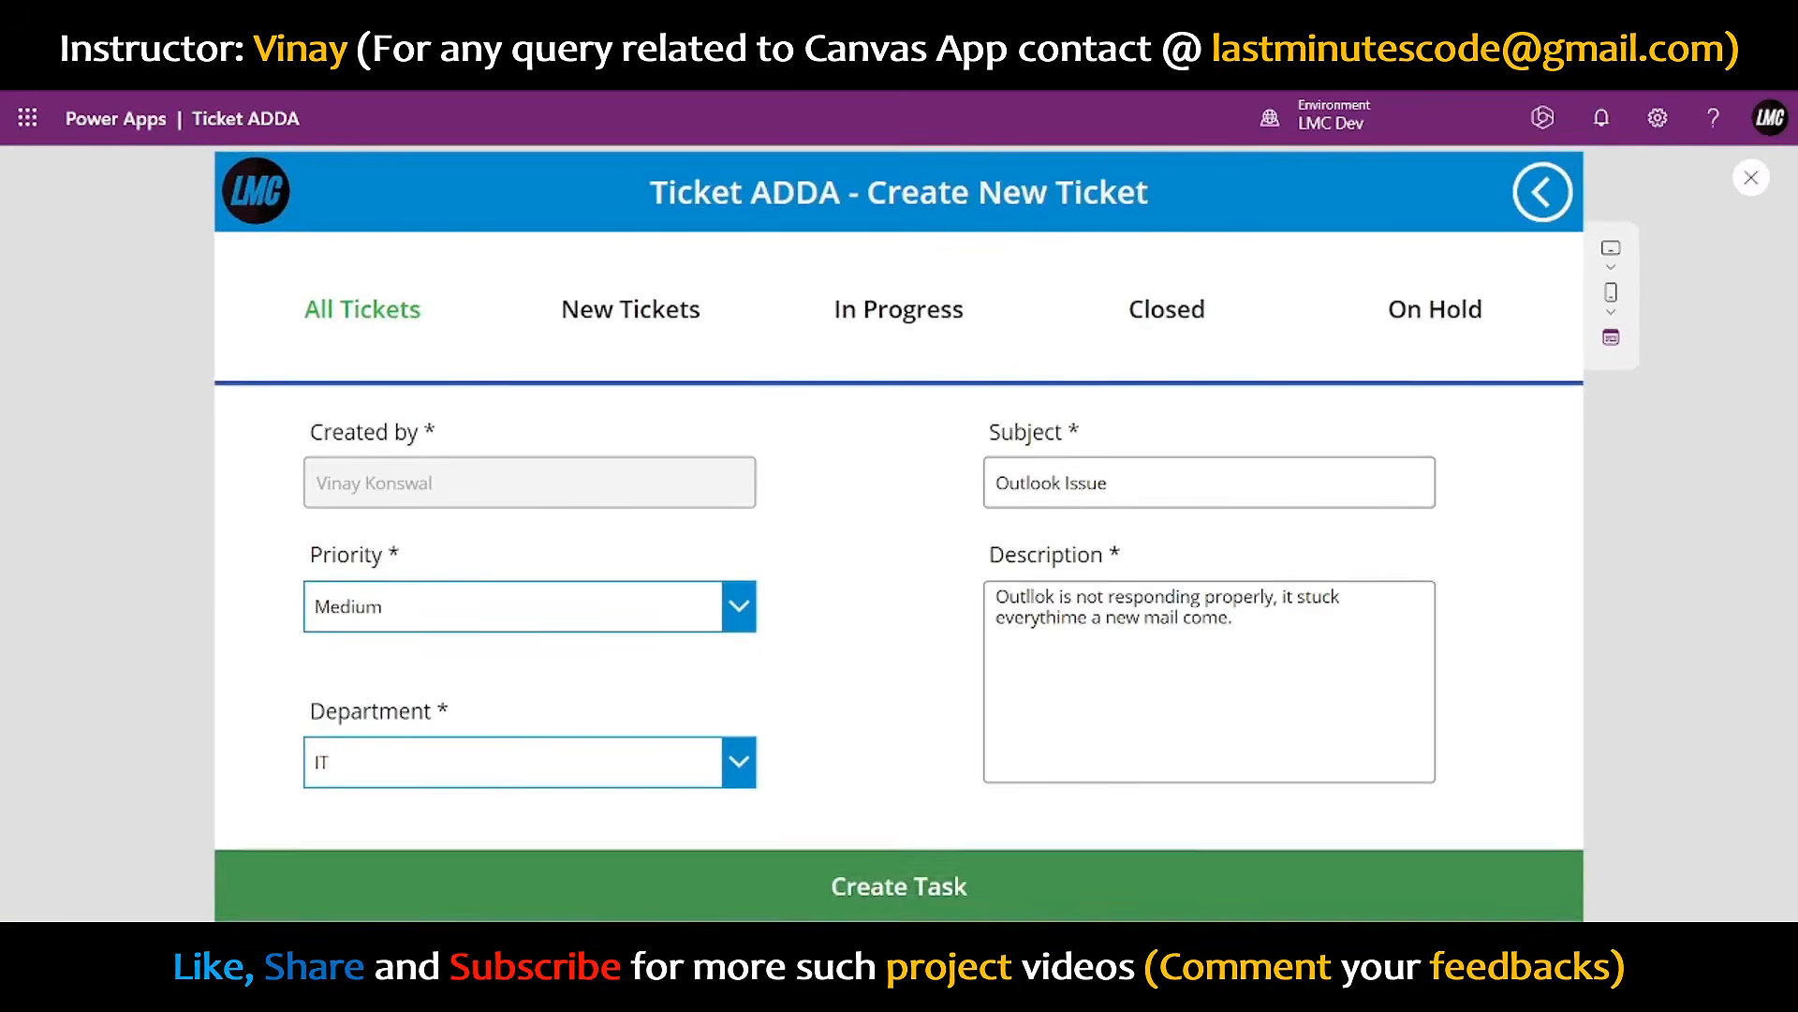
{"action": "left_click", "coordinate": [880, 888]}
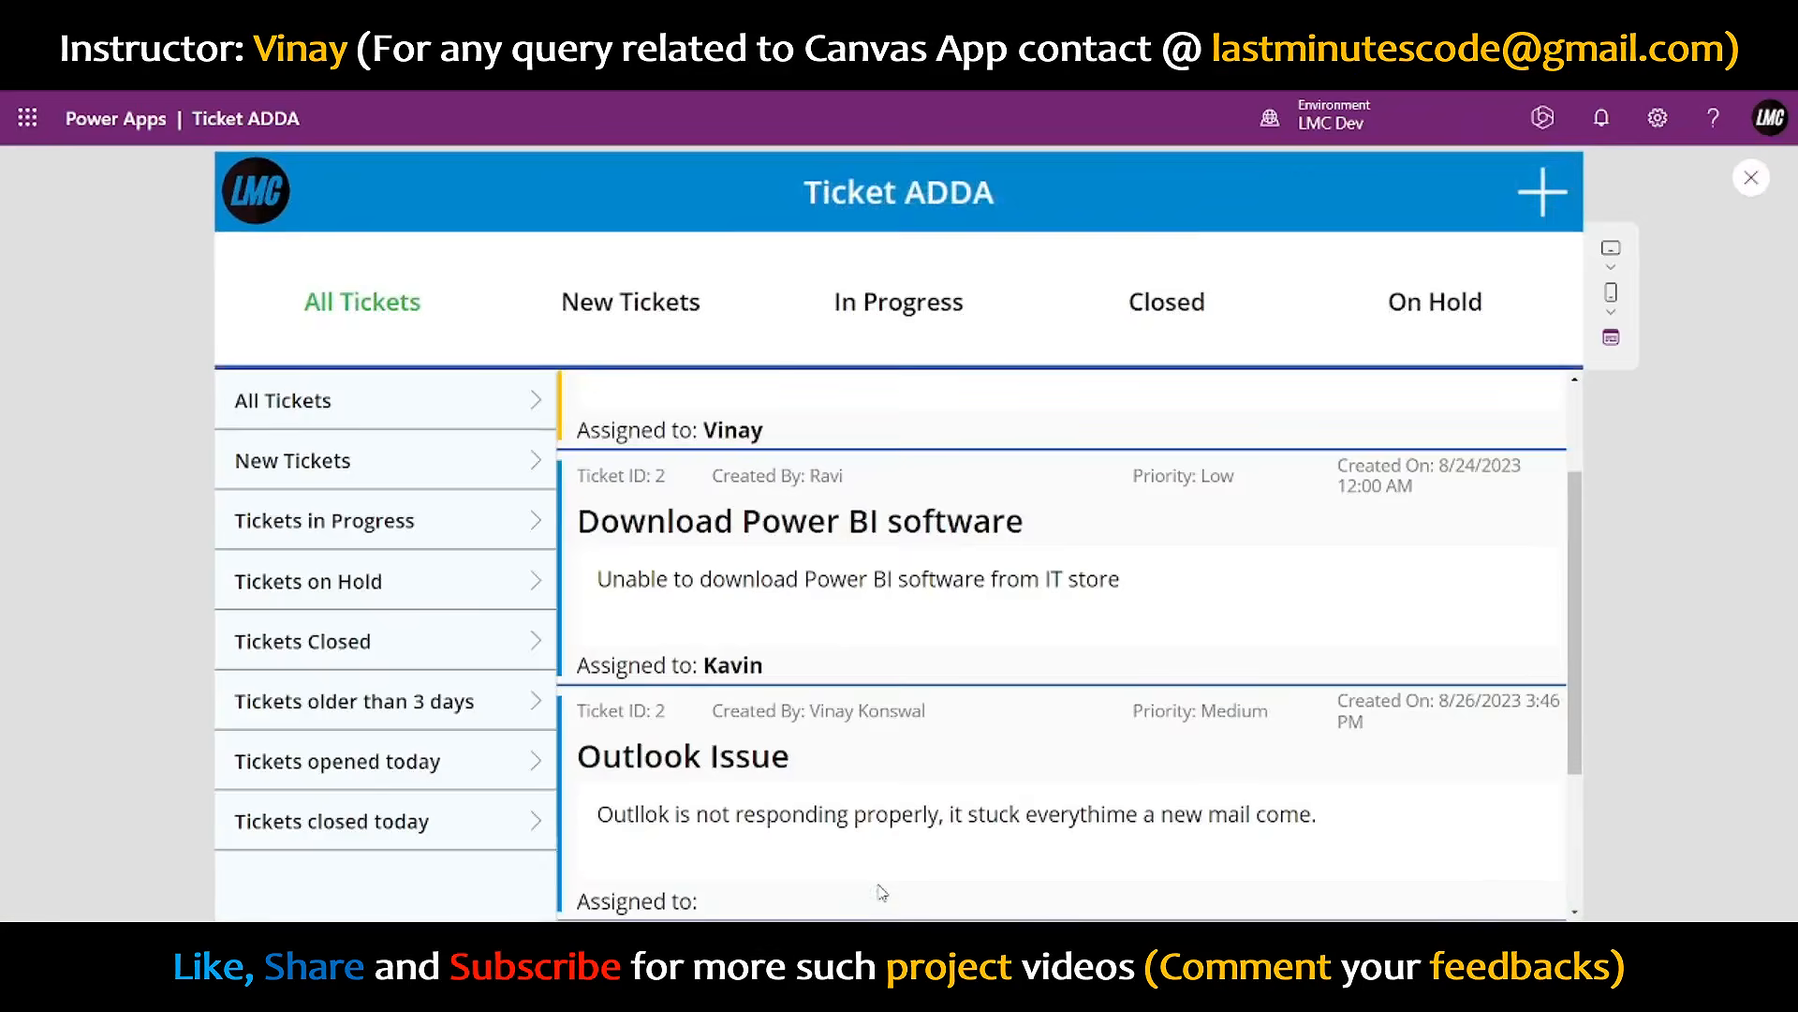
{"action": "scroll", "coordinate": [921, 694], "scroll_direction": "down", "scroll_amount": 2}
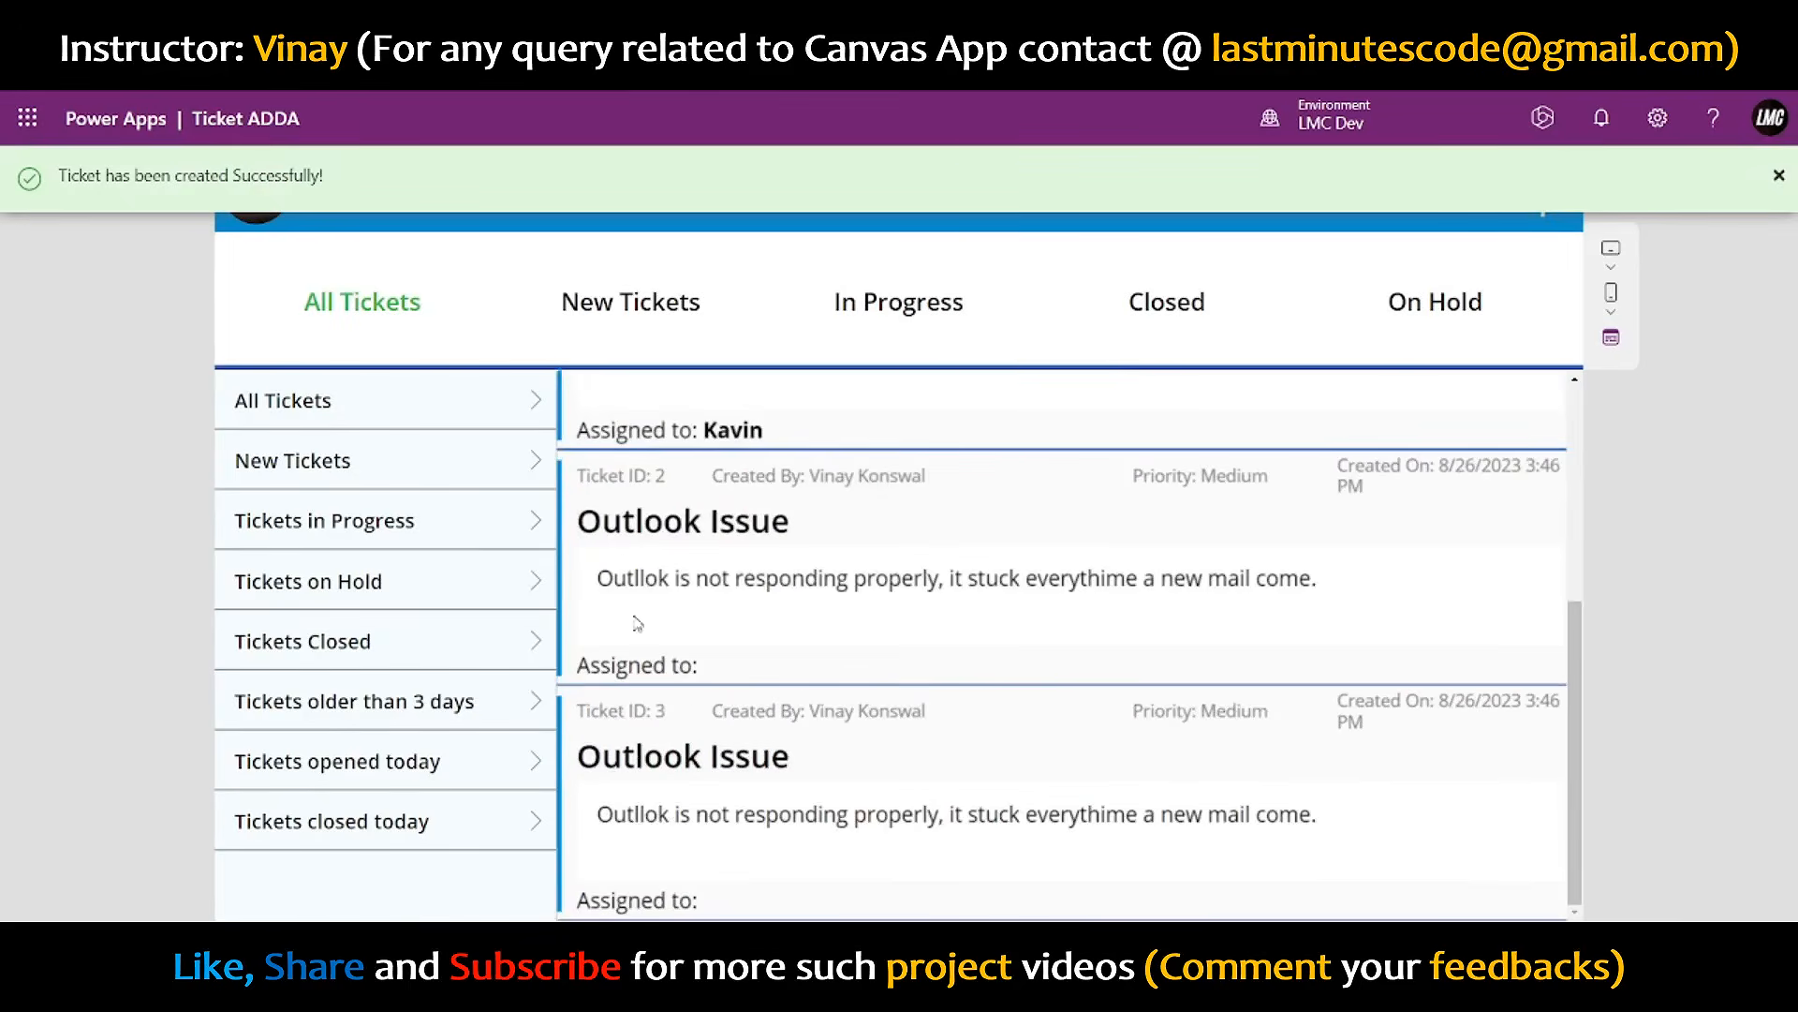
{"action": "double_click", "coordinate": [662, 478]}
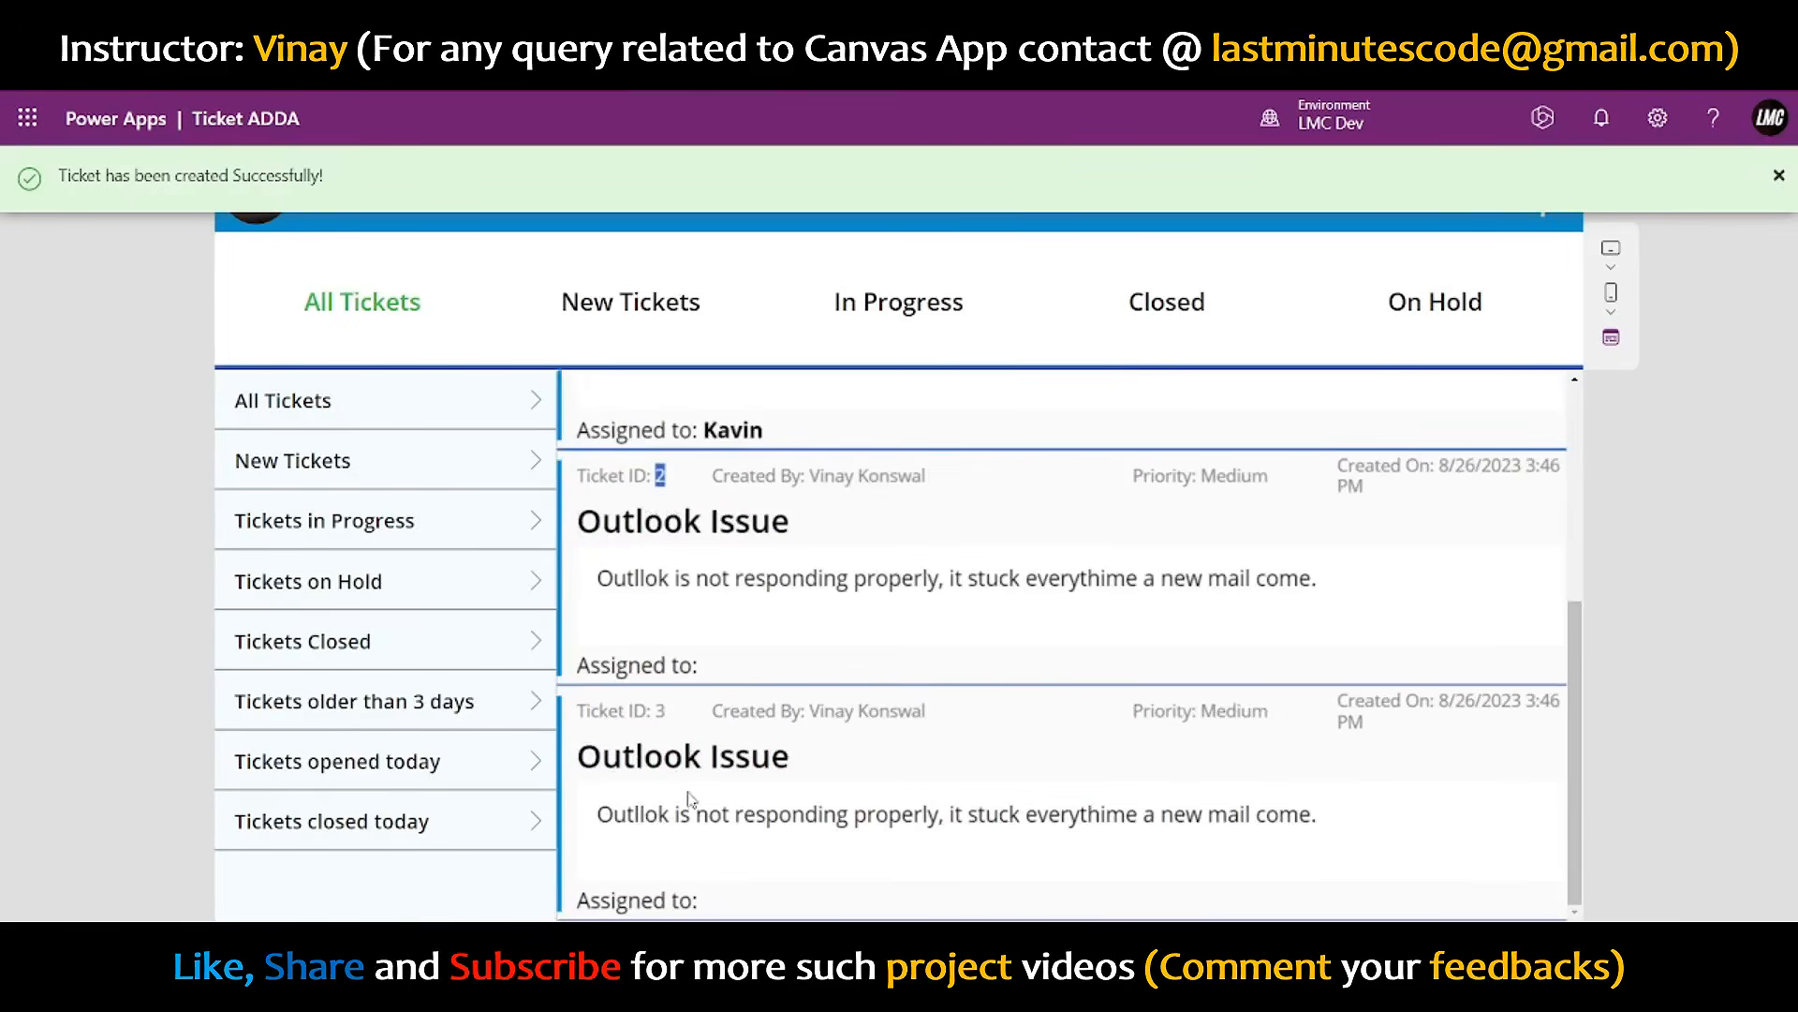
{"action": "left_click", "coordinate": [662, 714]}
- Create one more Outlook Issue ticket from the add form, check its ticket ID in the list, and dismiss the success notification
{"action": "left_click", "coordinate": [1543, 227]}
{"action": "left_click", "coordinate": [1093, 888]}
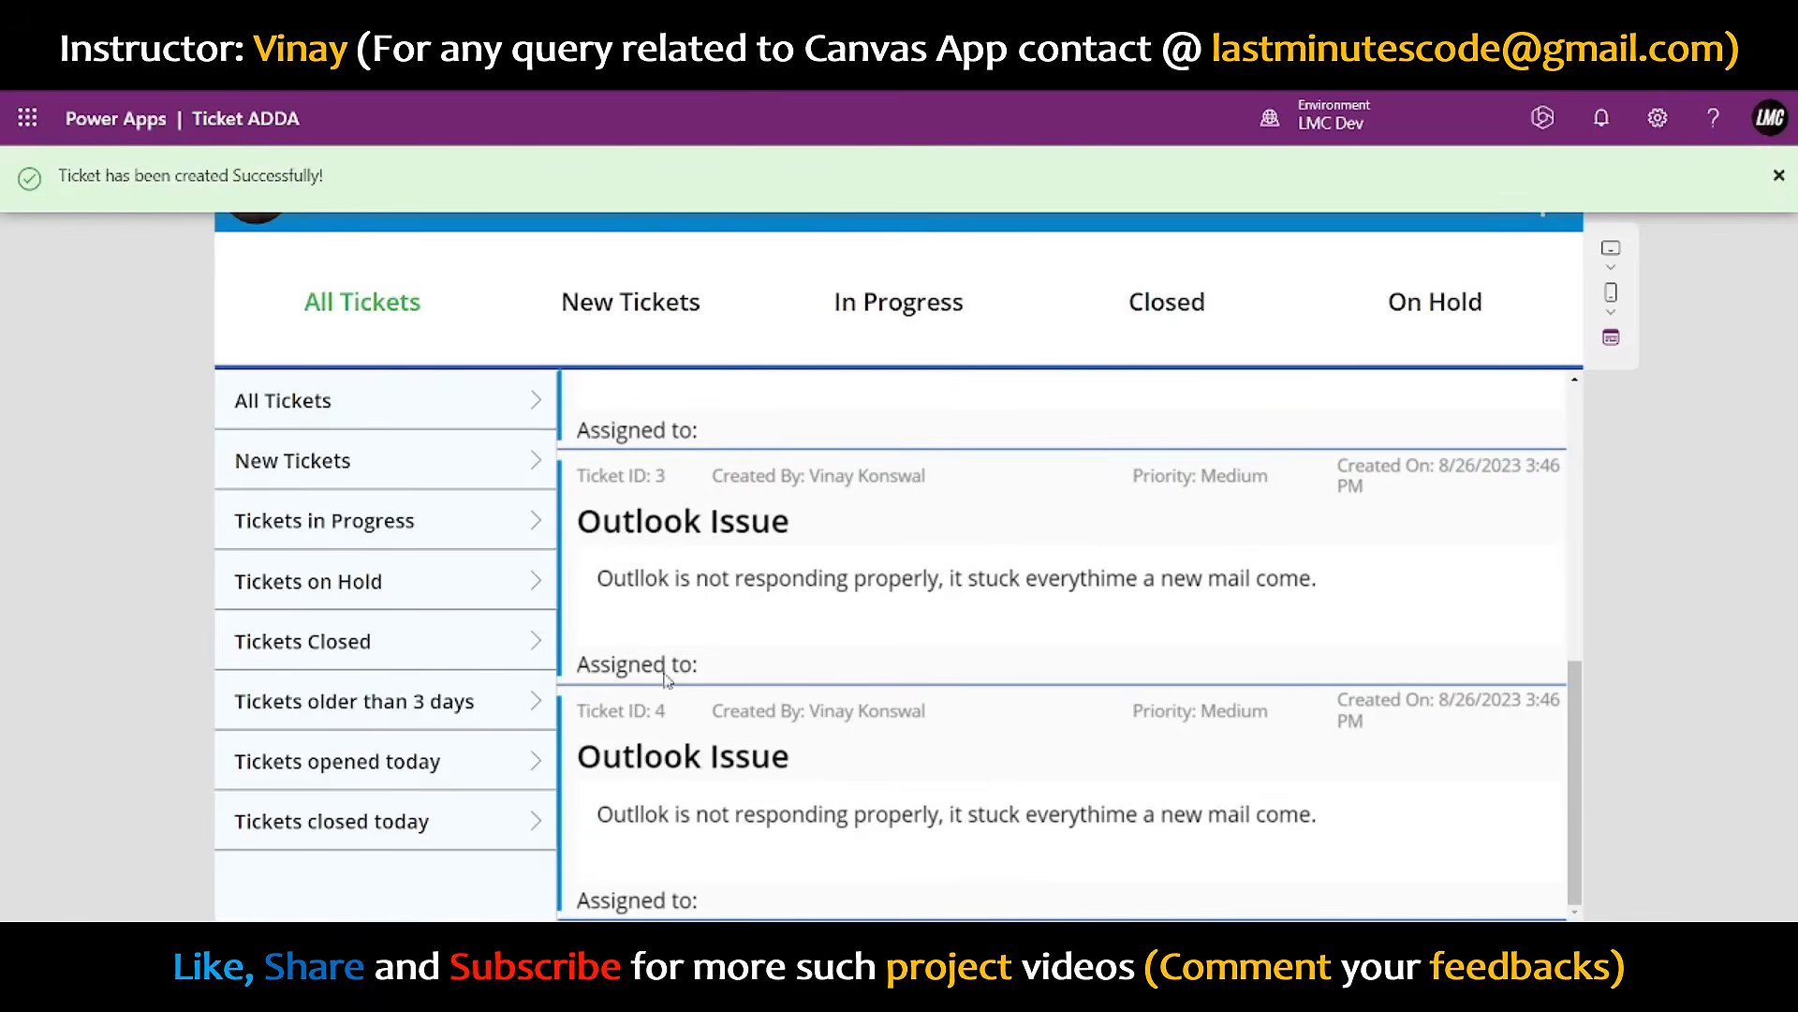
{"action": "double_click", "coordinate": [660, 711]}
{"action": "scroll", "coordinate": [1460, 727], "scroll_direction": "up", "scroll_amount": 5}
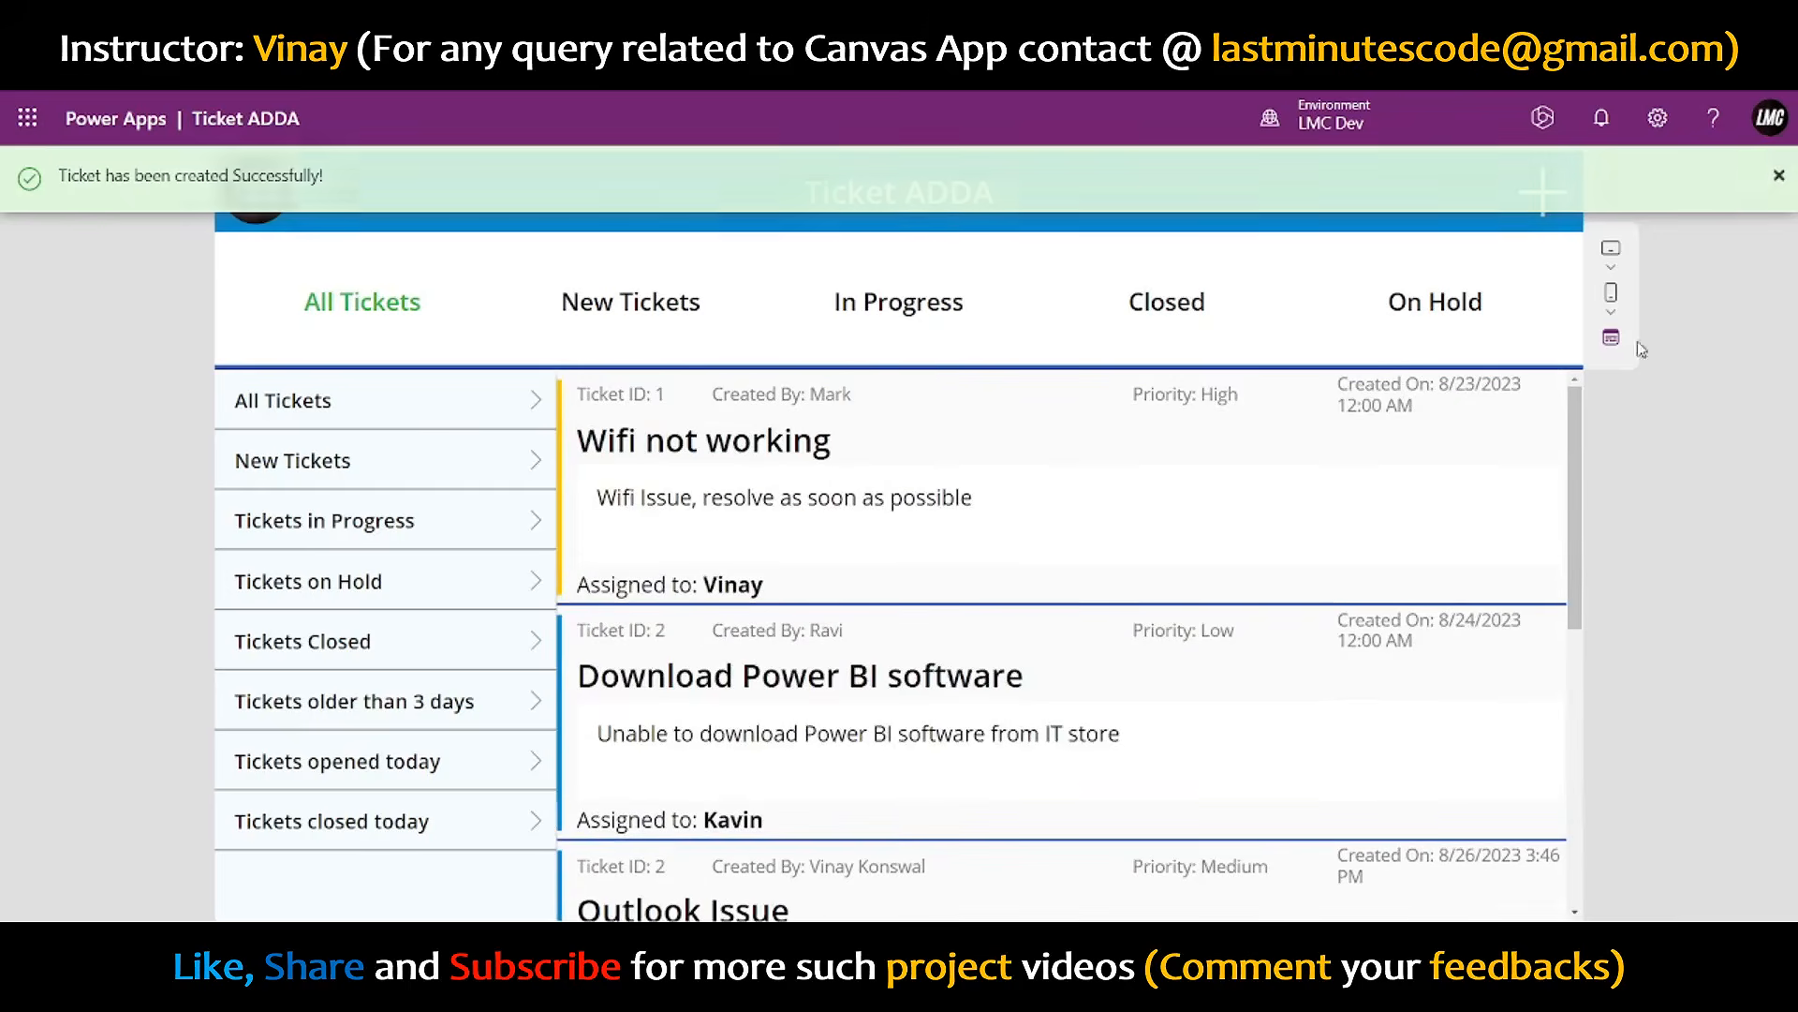
{"action": "left_click", "coordinate": [1777, 177]}
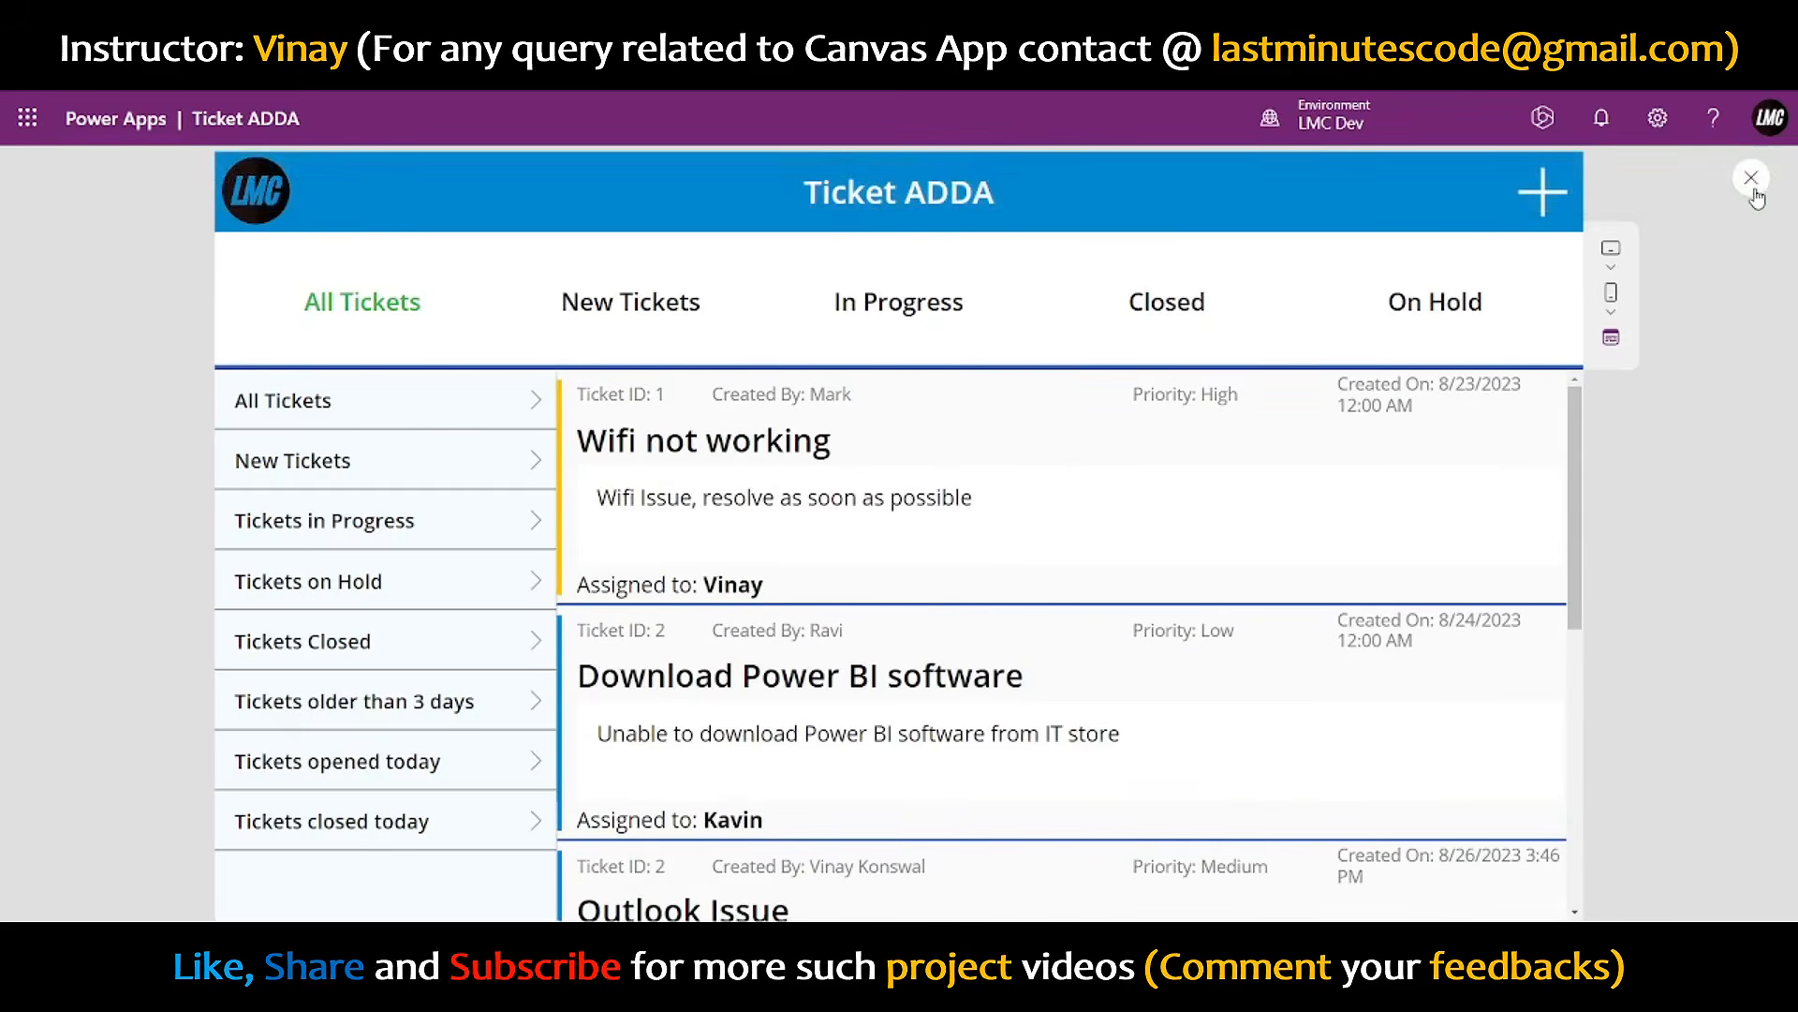
- Set the created-on label's Text formula in the ticket gallery to "Created On: " & Text(ThisItem.Date_Created,DateTimeFormat.ShortDate)
{"action": "left_click", "coordinate": [1757, 187]}
{"action": "left_click", "coordinate": [1223, 480]}
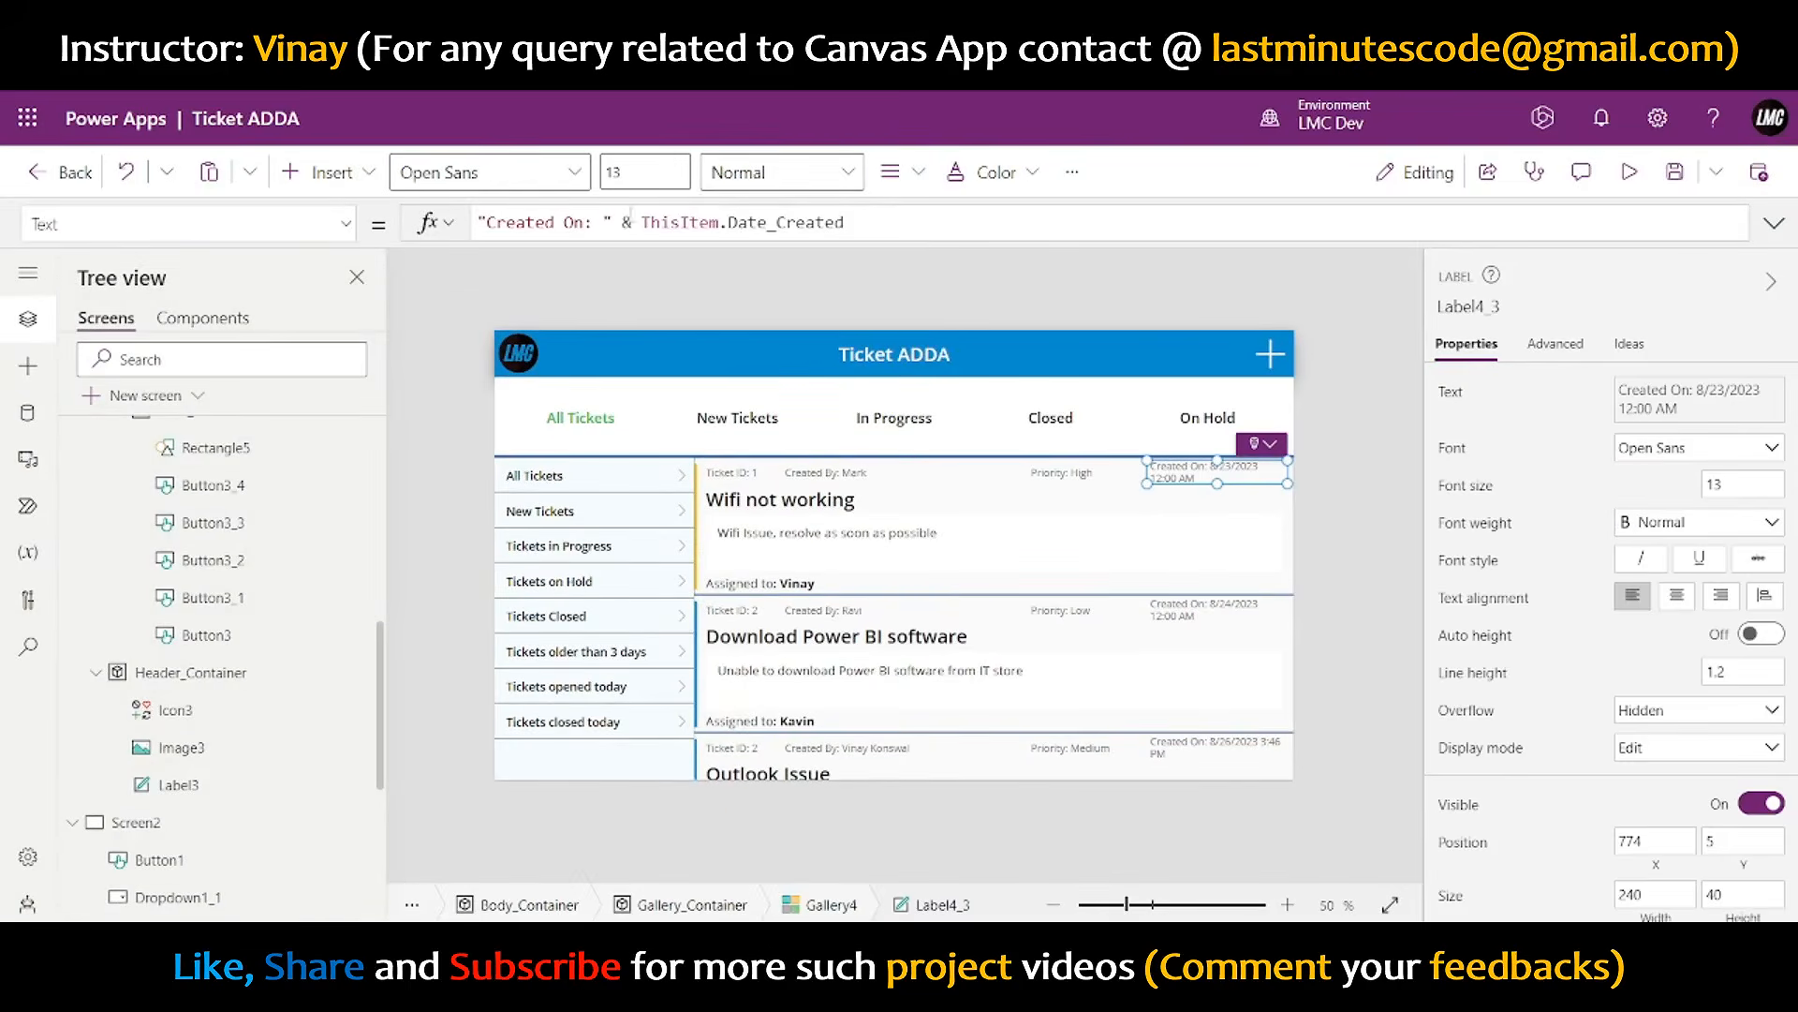
{"action": "left_click", "coordinate": [643, 223]}
{"action": "type", "text": "Text"}
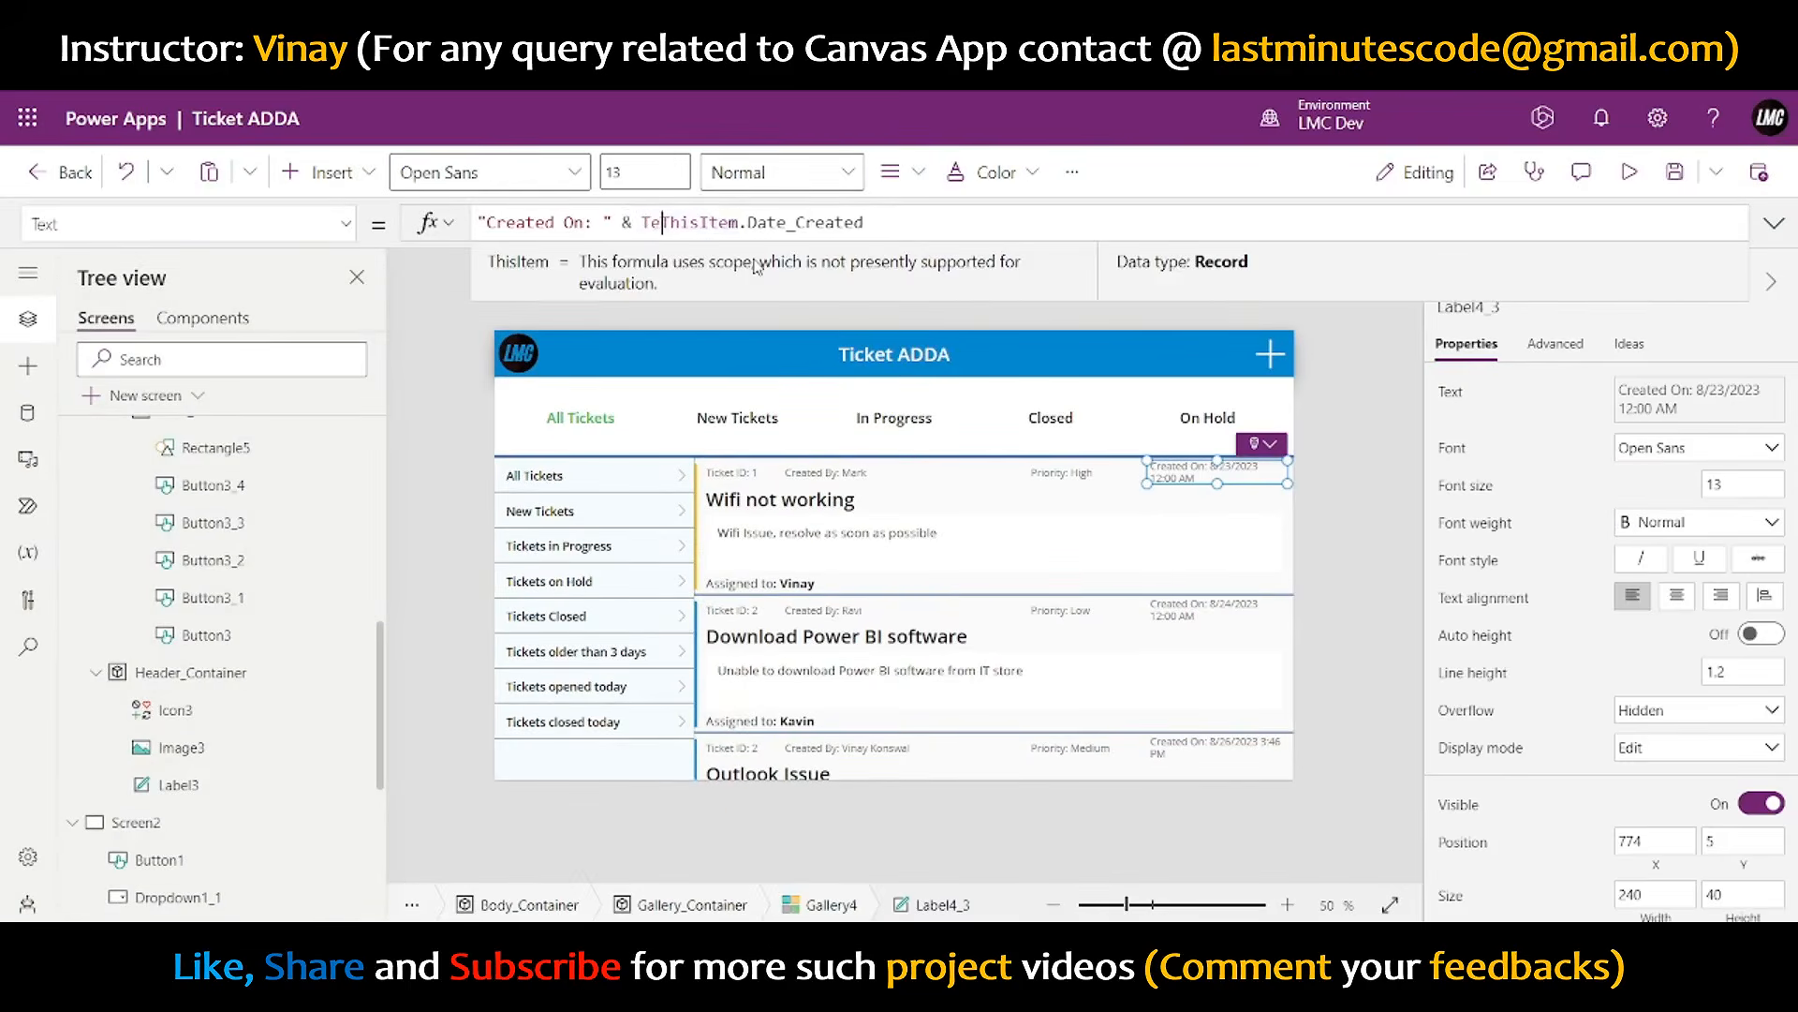
{"action": "type", "text": "("}
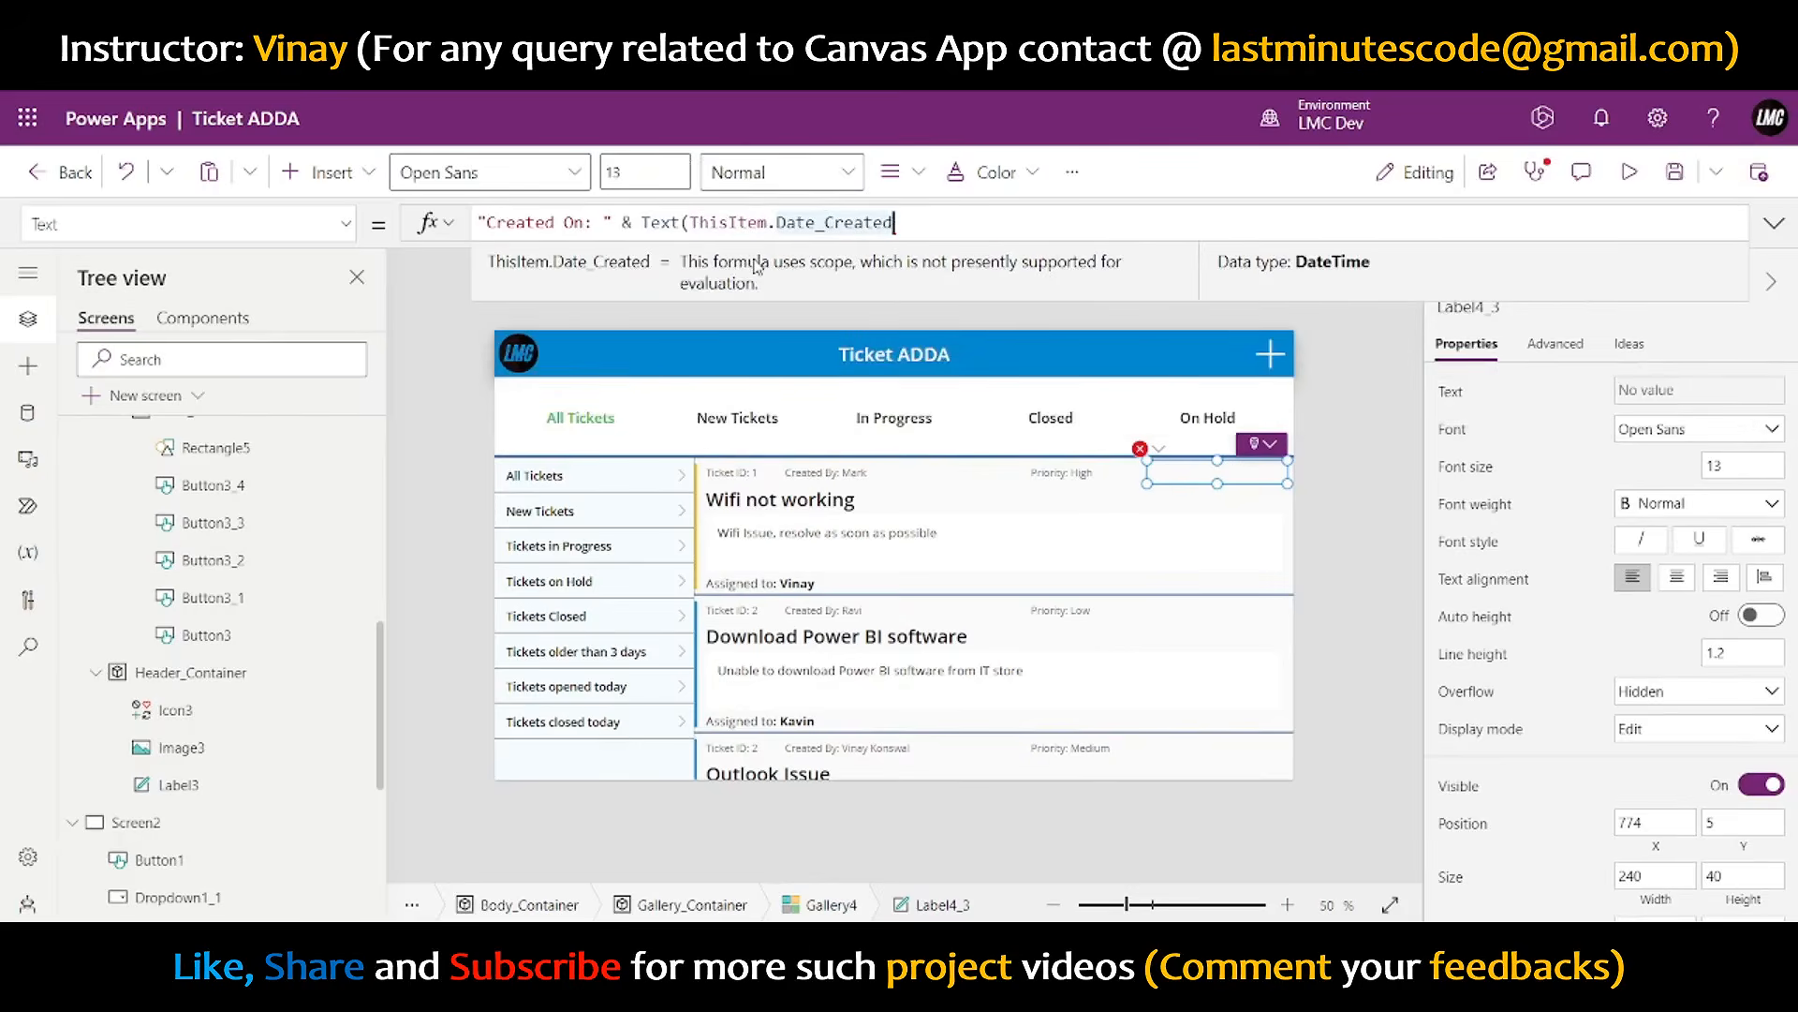
{"action": "type", "text": ",DateTimeF"}
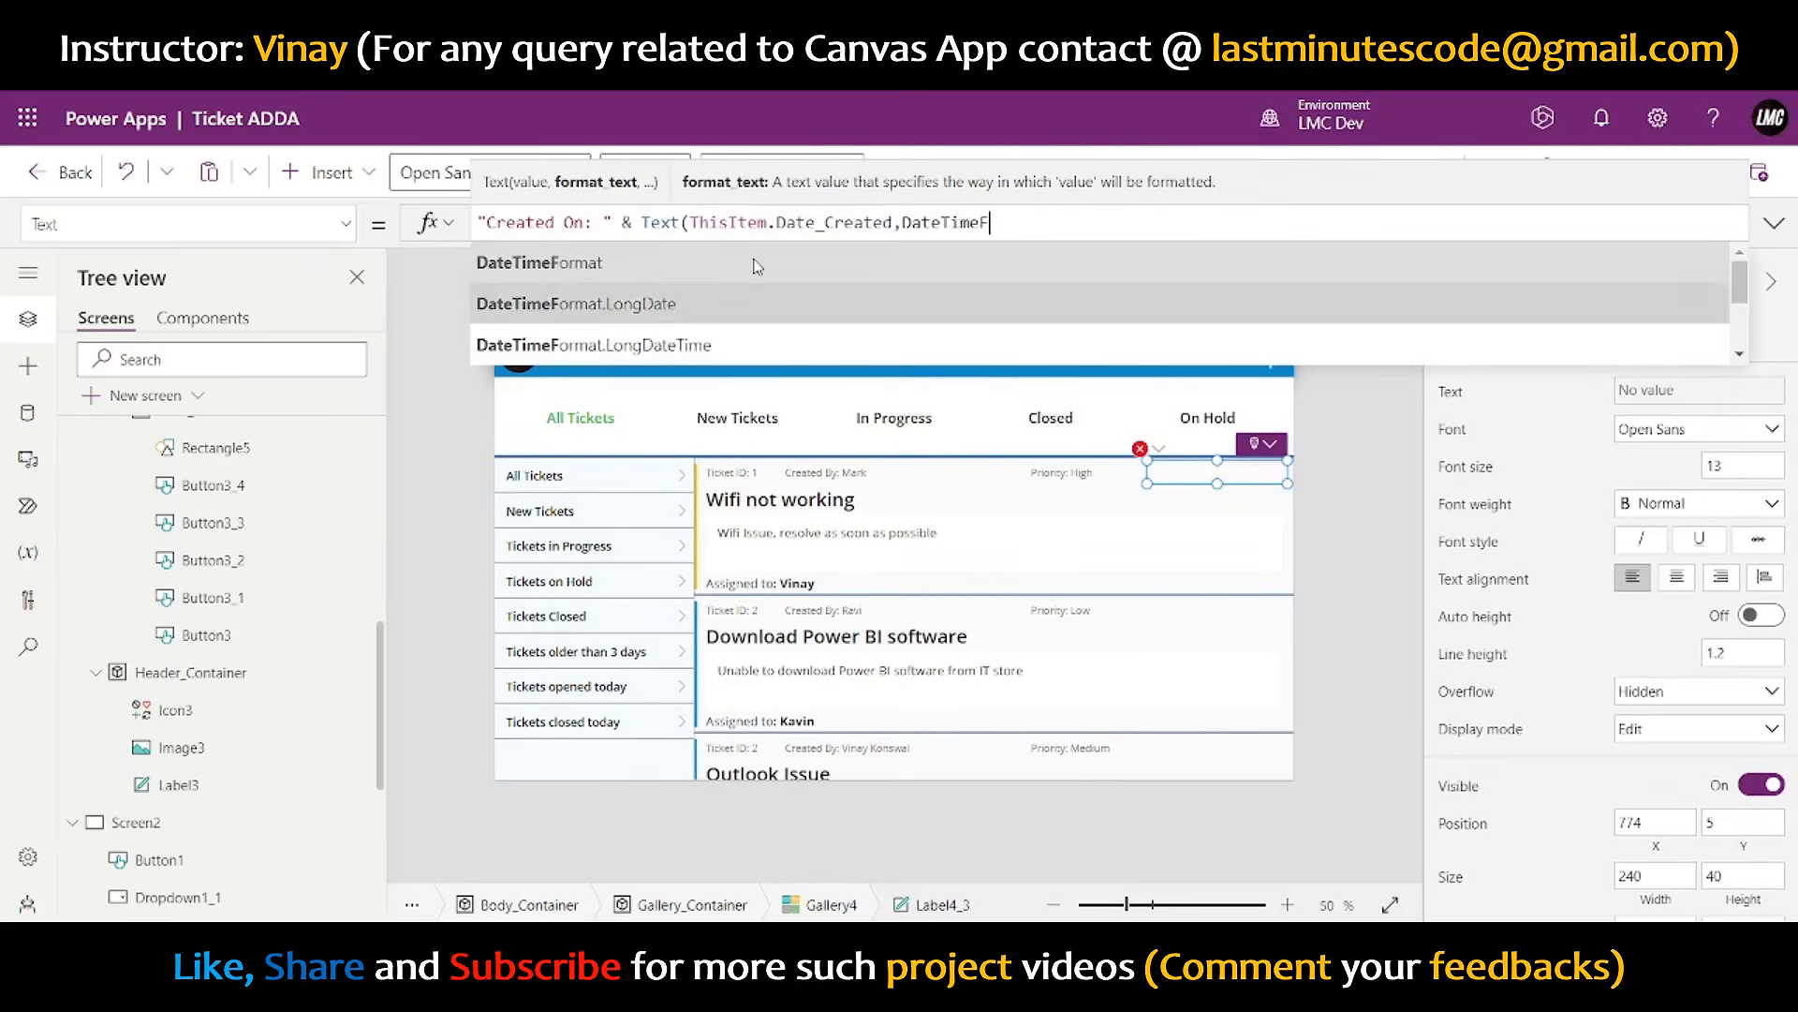
{"action": "scroll", "coordinate": [757, 267], "scroll_direction": "down", "scroll_amount": 3}
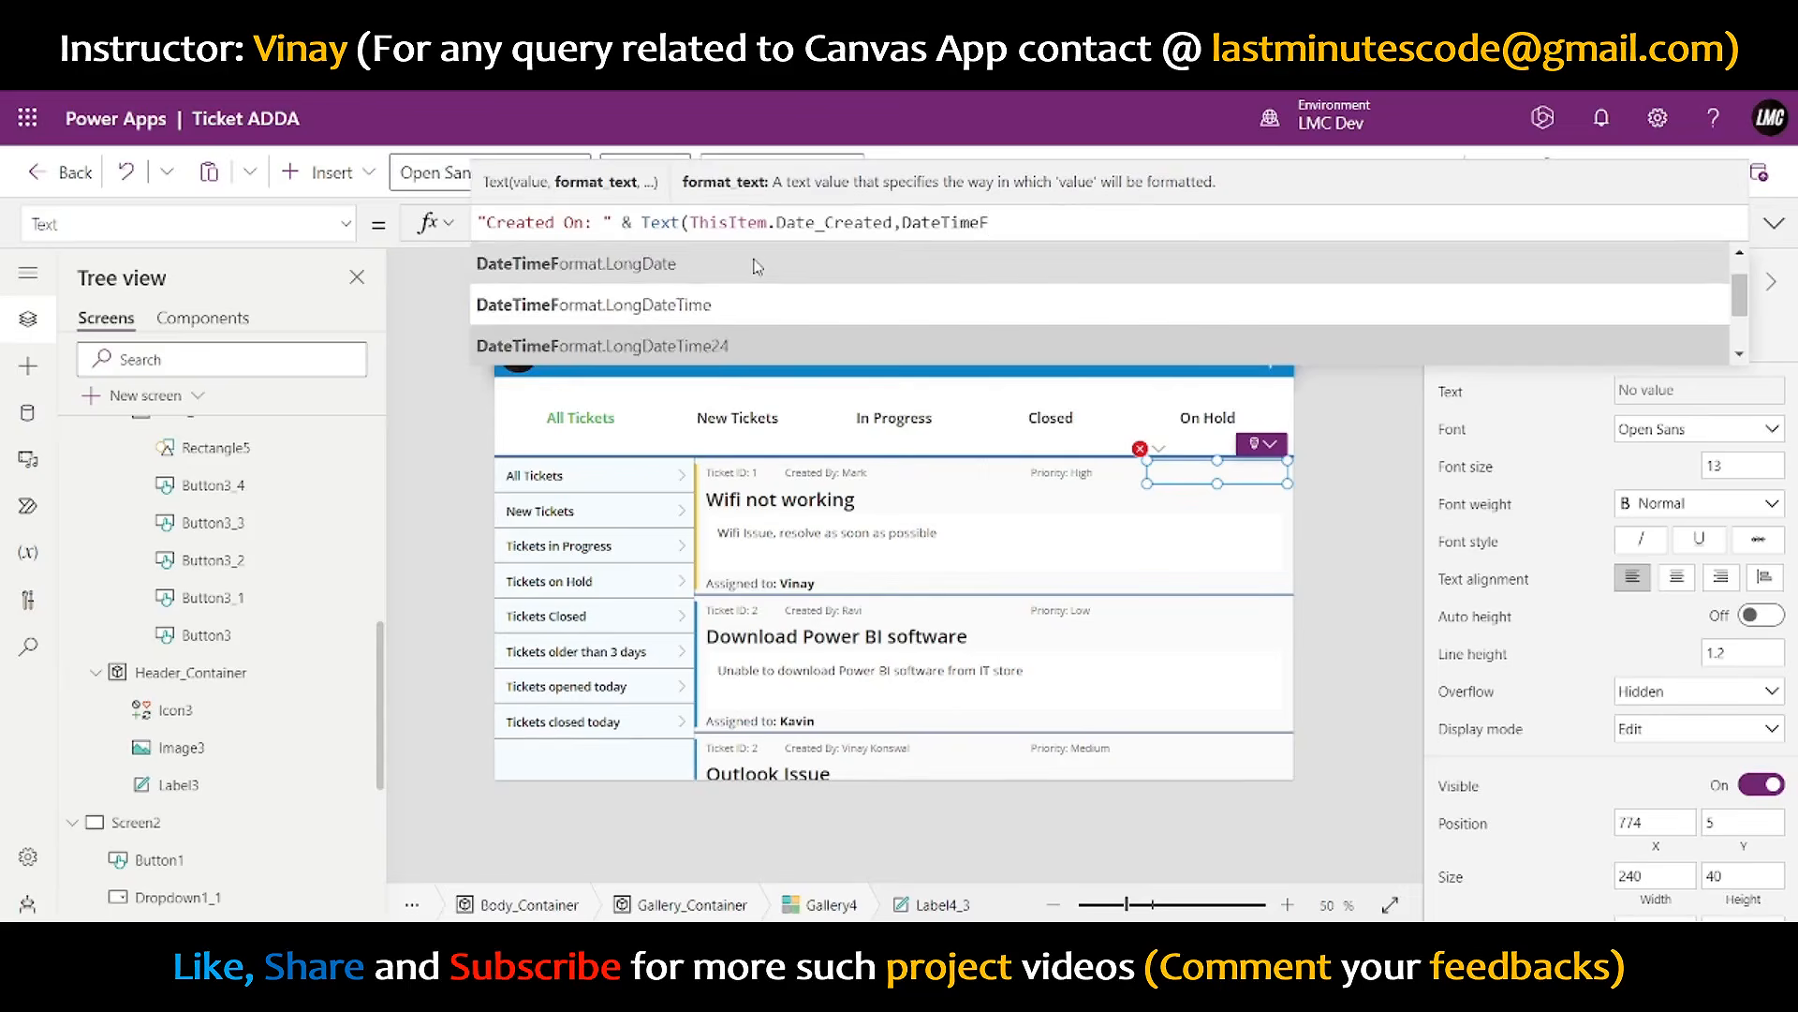
{"action": "scroll", "coordinate": [757, 267], "scroll_direction": "down", "scroll_amount": 2}
{"action": "left_click", "coordinate": [756, 267]}
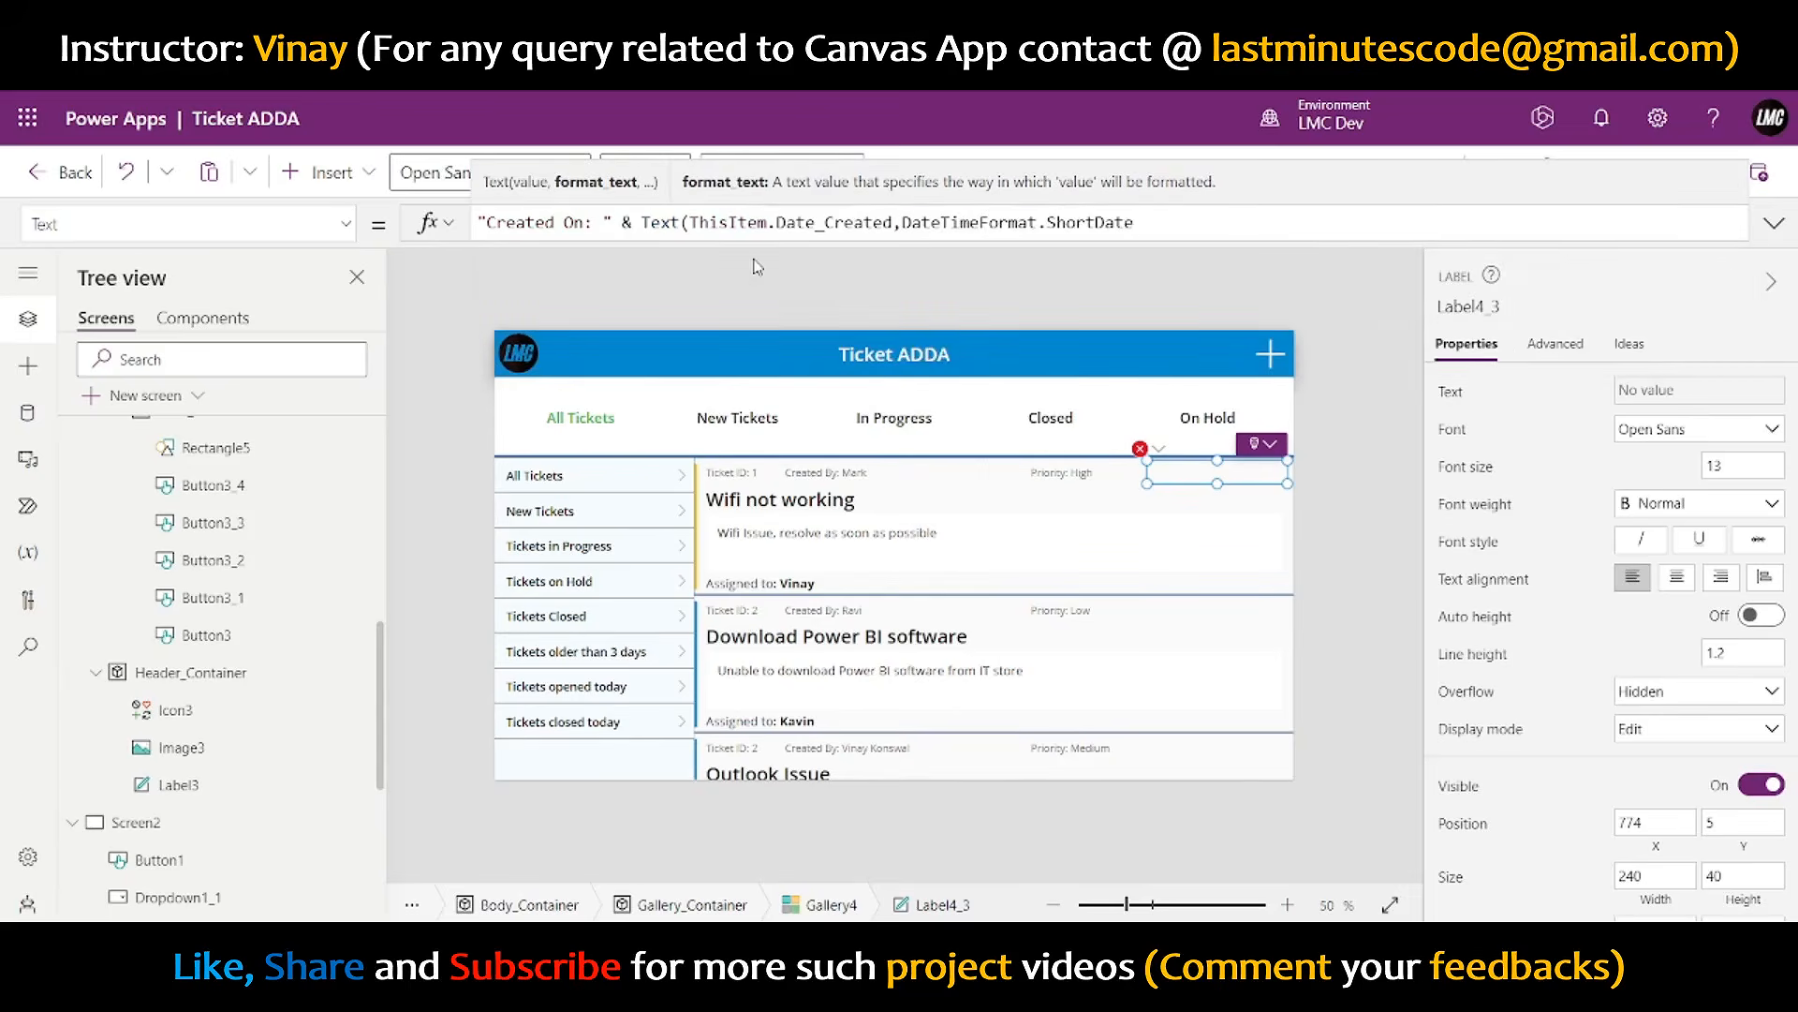
{"action": "type", "text": ")"}
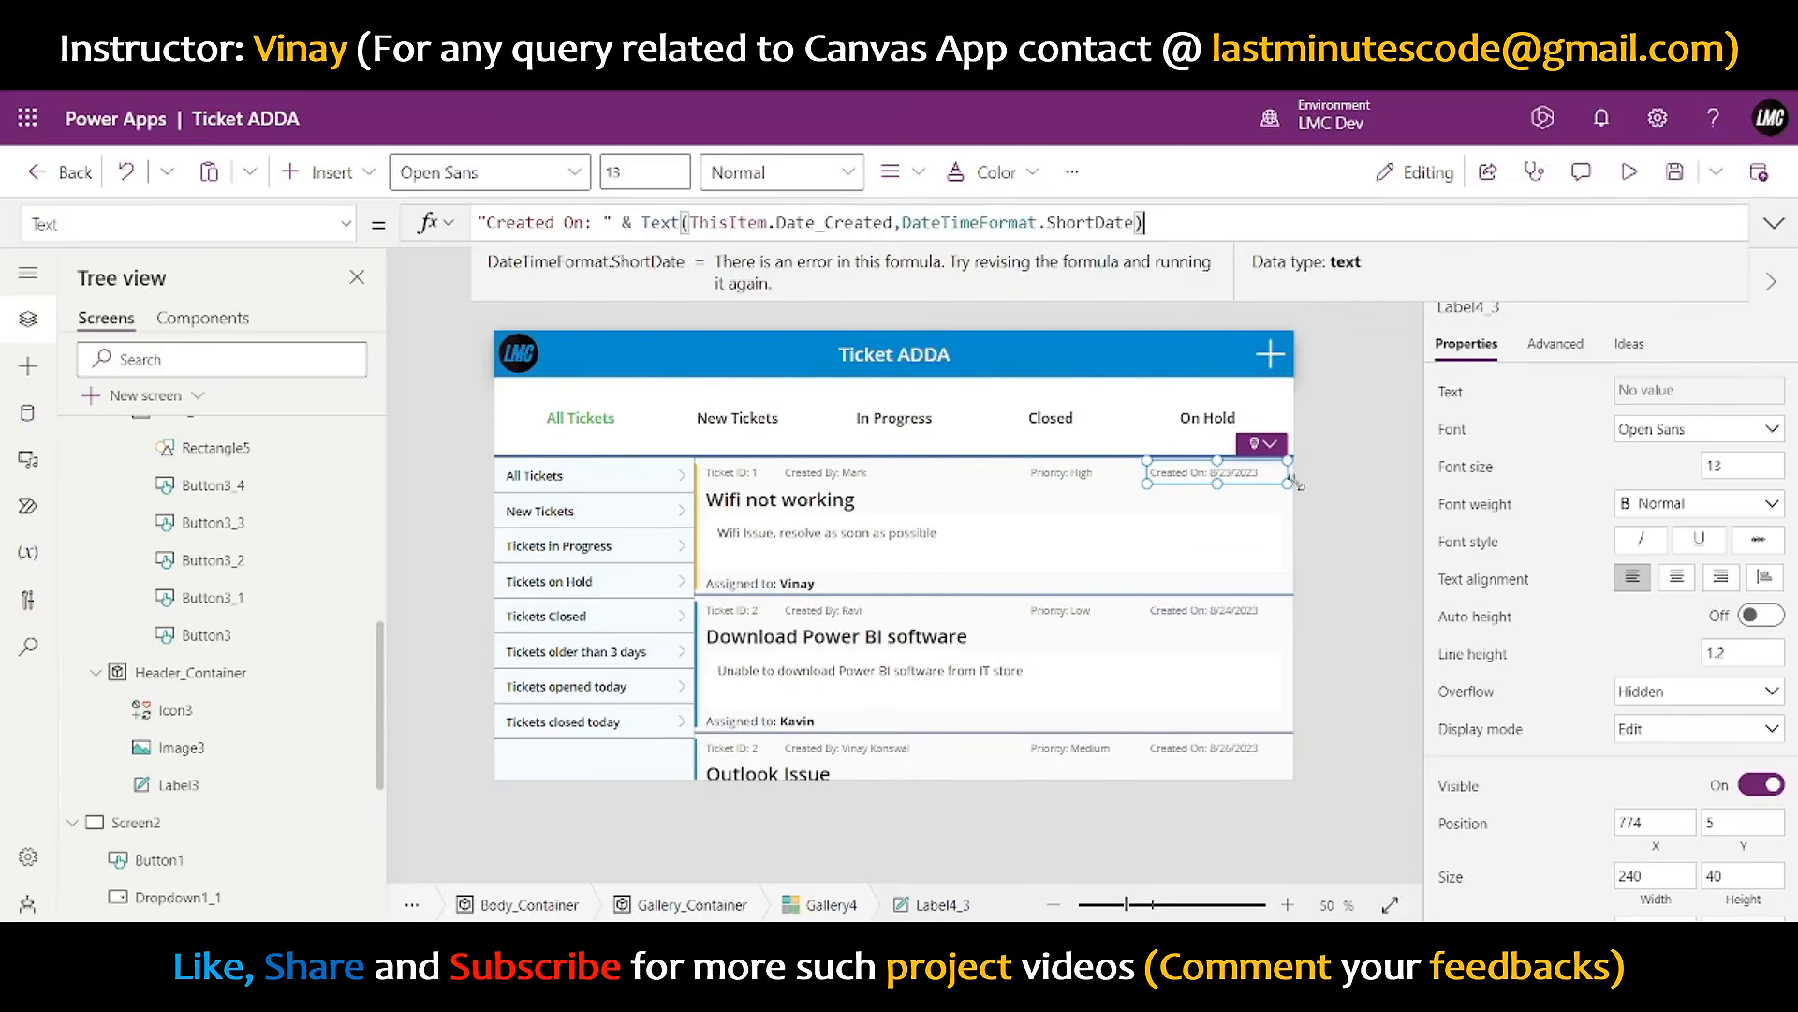
{"action": "left_click", "coordinate": [1345, 480]}
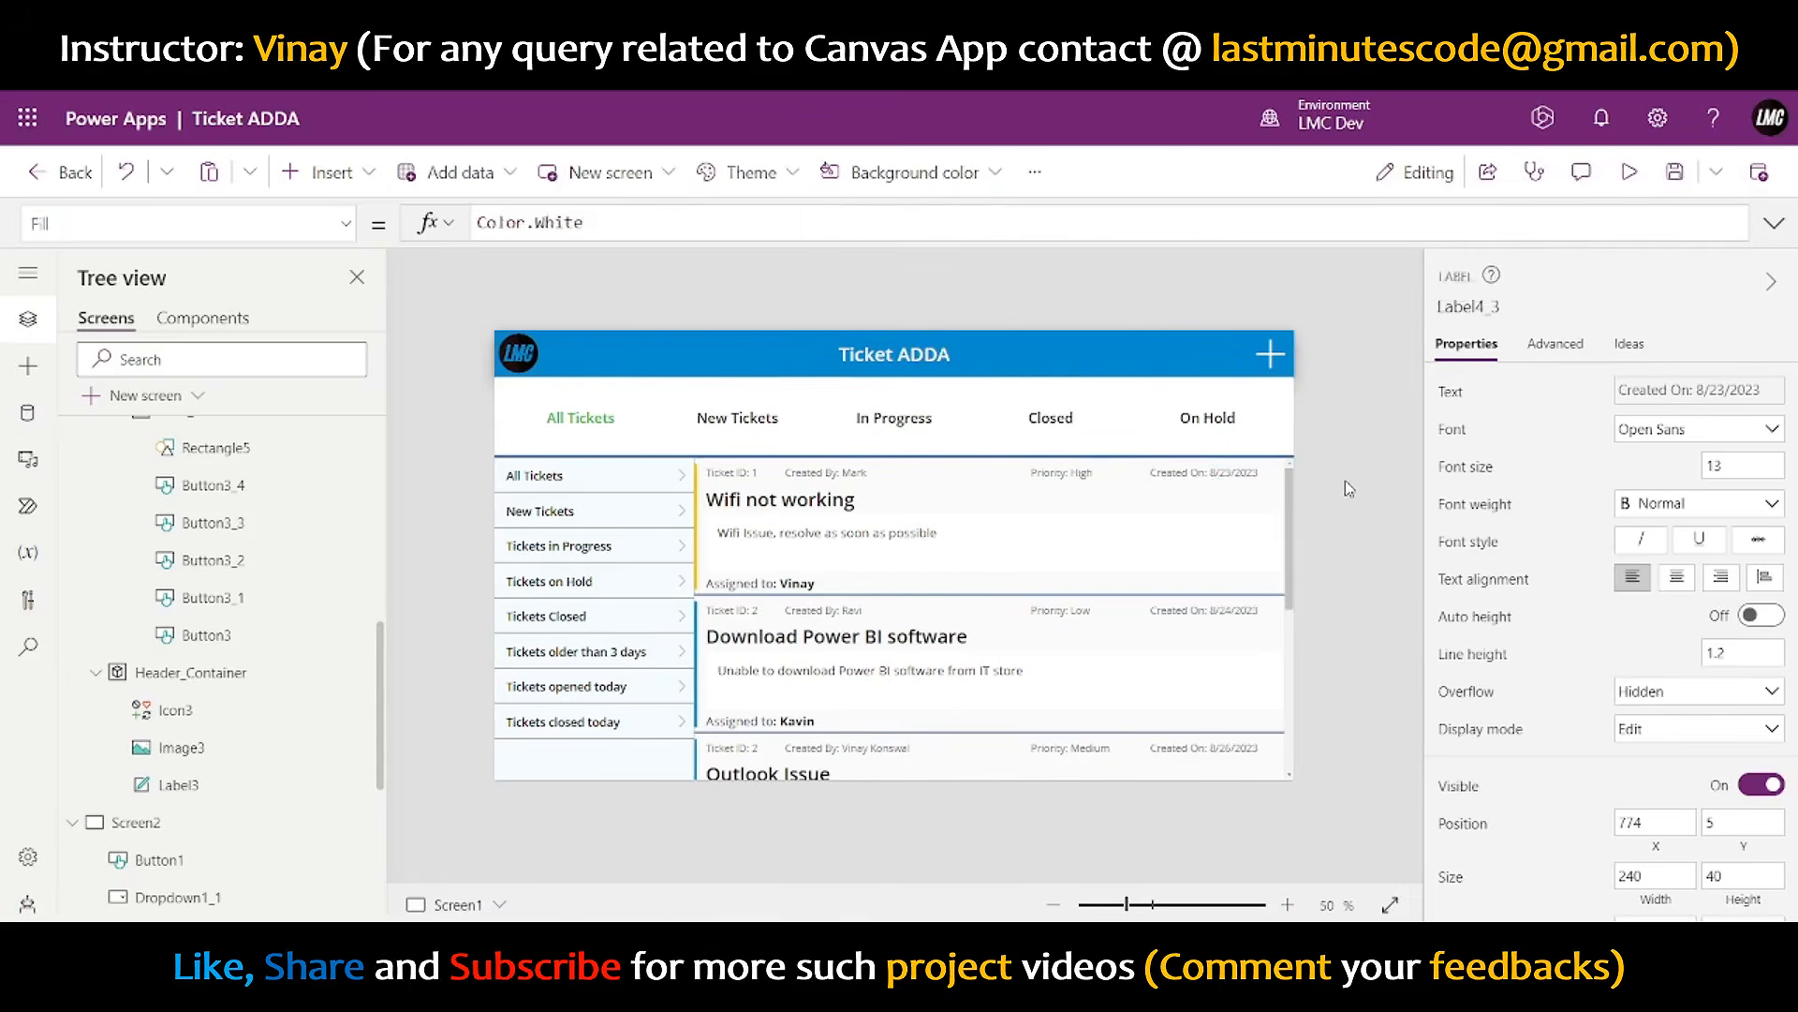
- Preview the app and check the creation date format on all ticket cards in the gallery
{"action": "left_click", "coordinate": [1627, 182]}
{"action": "scroll", "coordinate": [1335, 582], "scroll_direction": "down", "scroll_amount": 5}
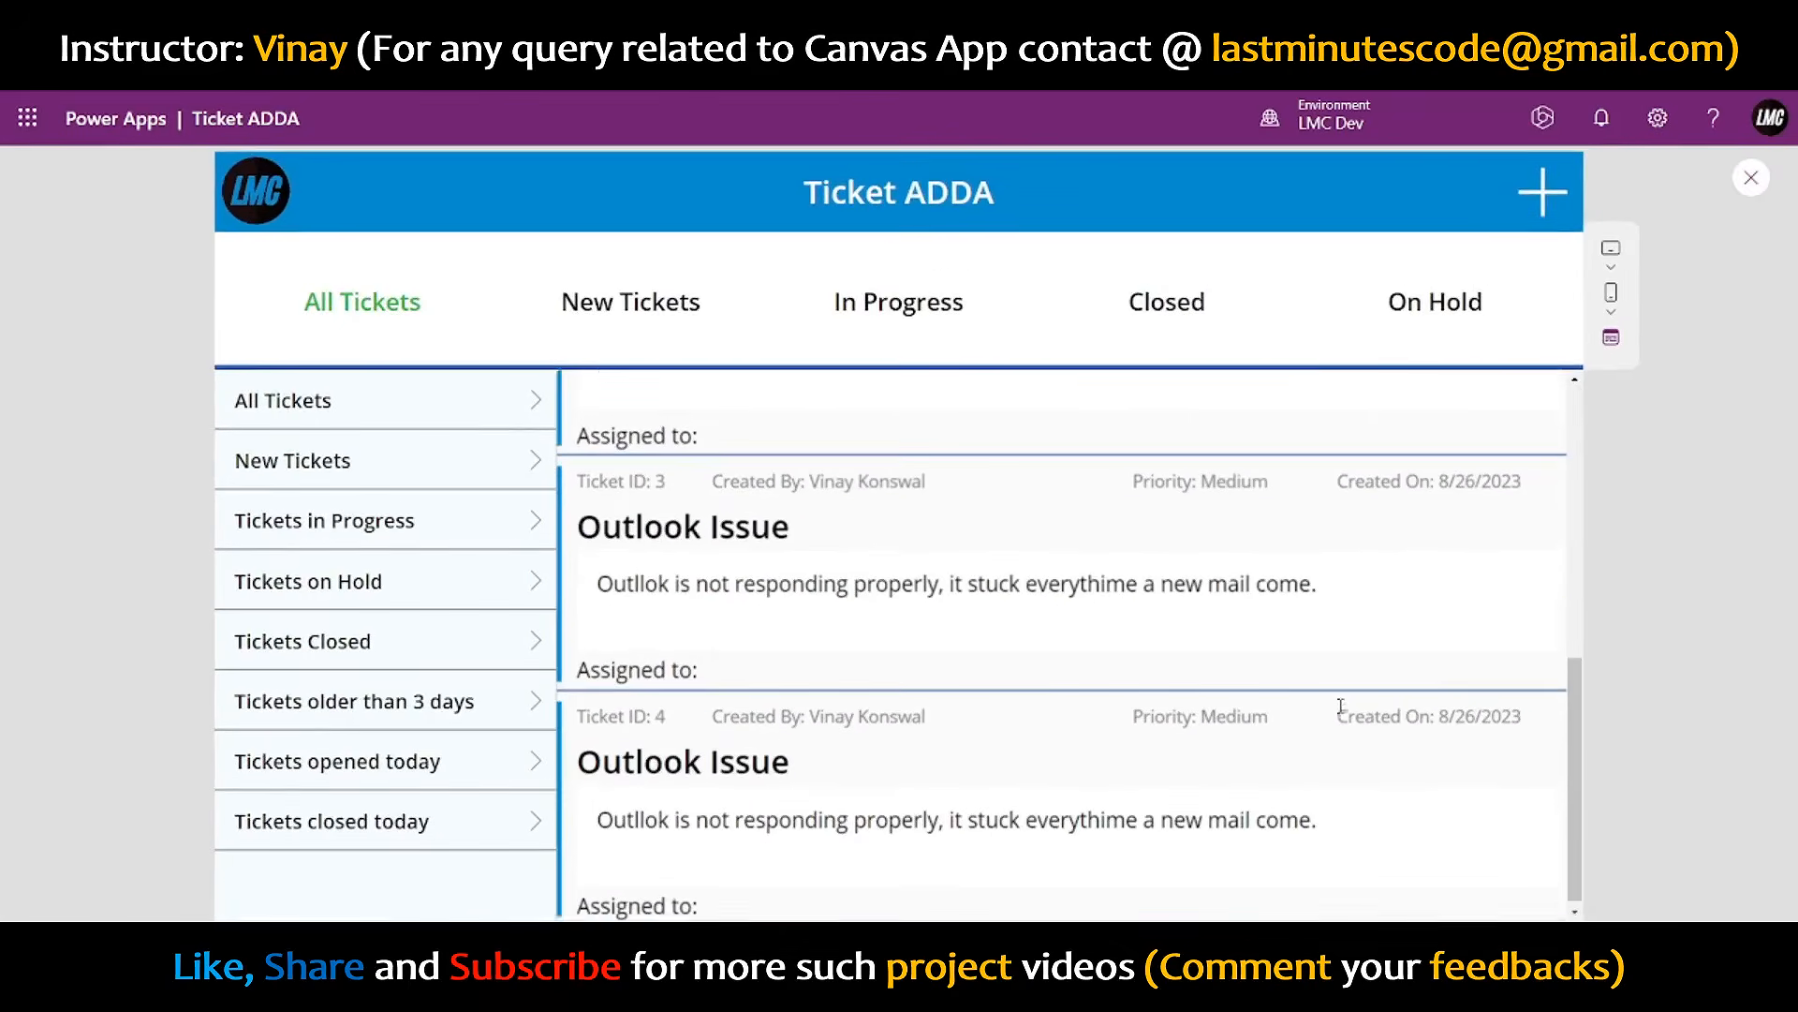
{"action": "scroll", "coordinate": [1340, 716], "scroll_direction": "up", "scroll_amount": 5}
{"action": "scroll", "coordinate": [1274, 745], "scroll_direction": "down", "scroll_amount": 5}
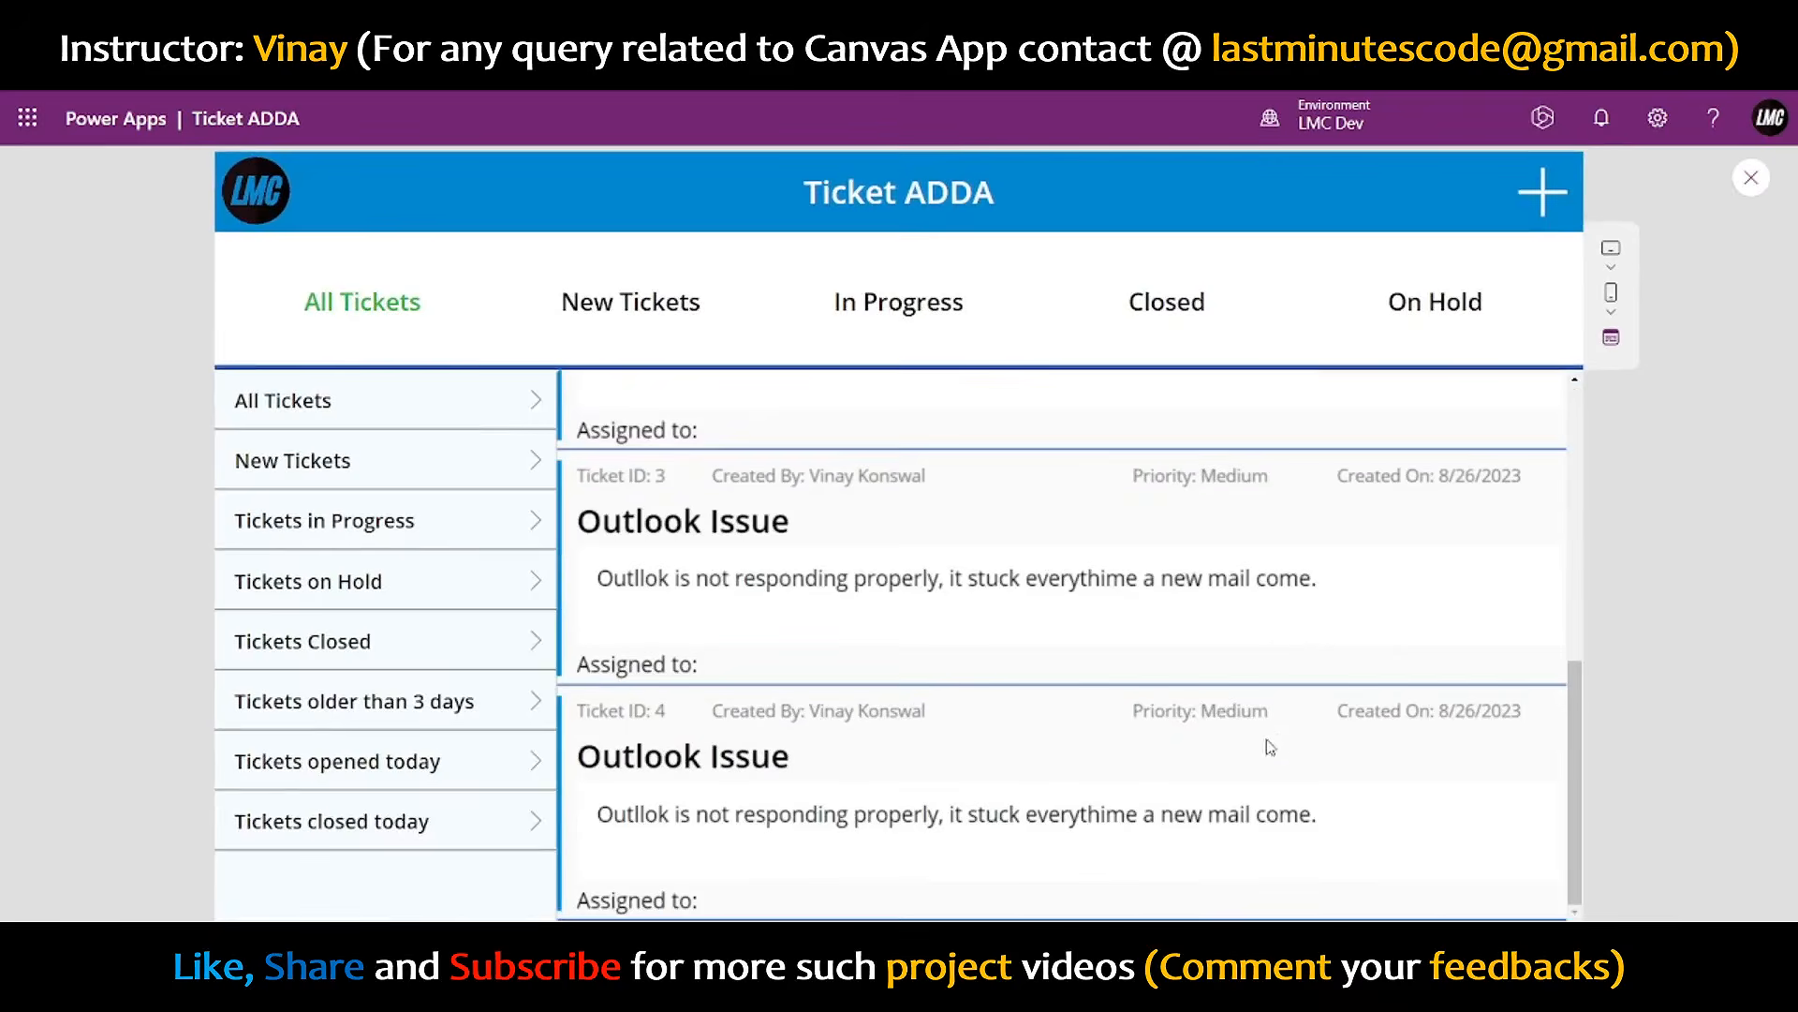
{"action": "scroll", "coordinate": [1028, 740], "scroll_direction": "up", "scroll_amount": 5}
{"action": "scroll", "coordinate": [1030, 749], "scroll_direction": "down", "scroll_amount": 5}
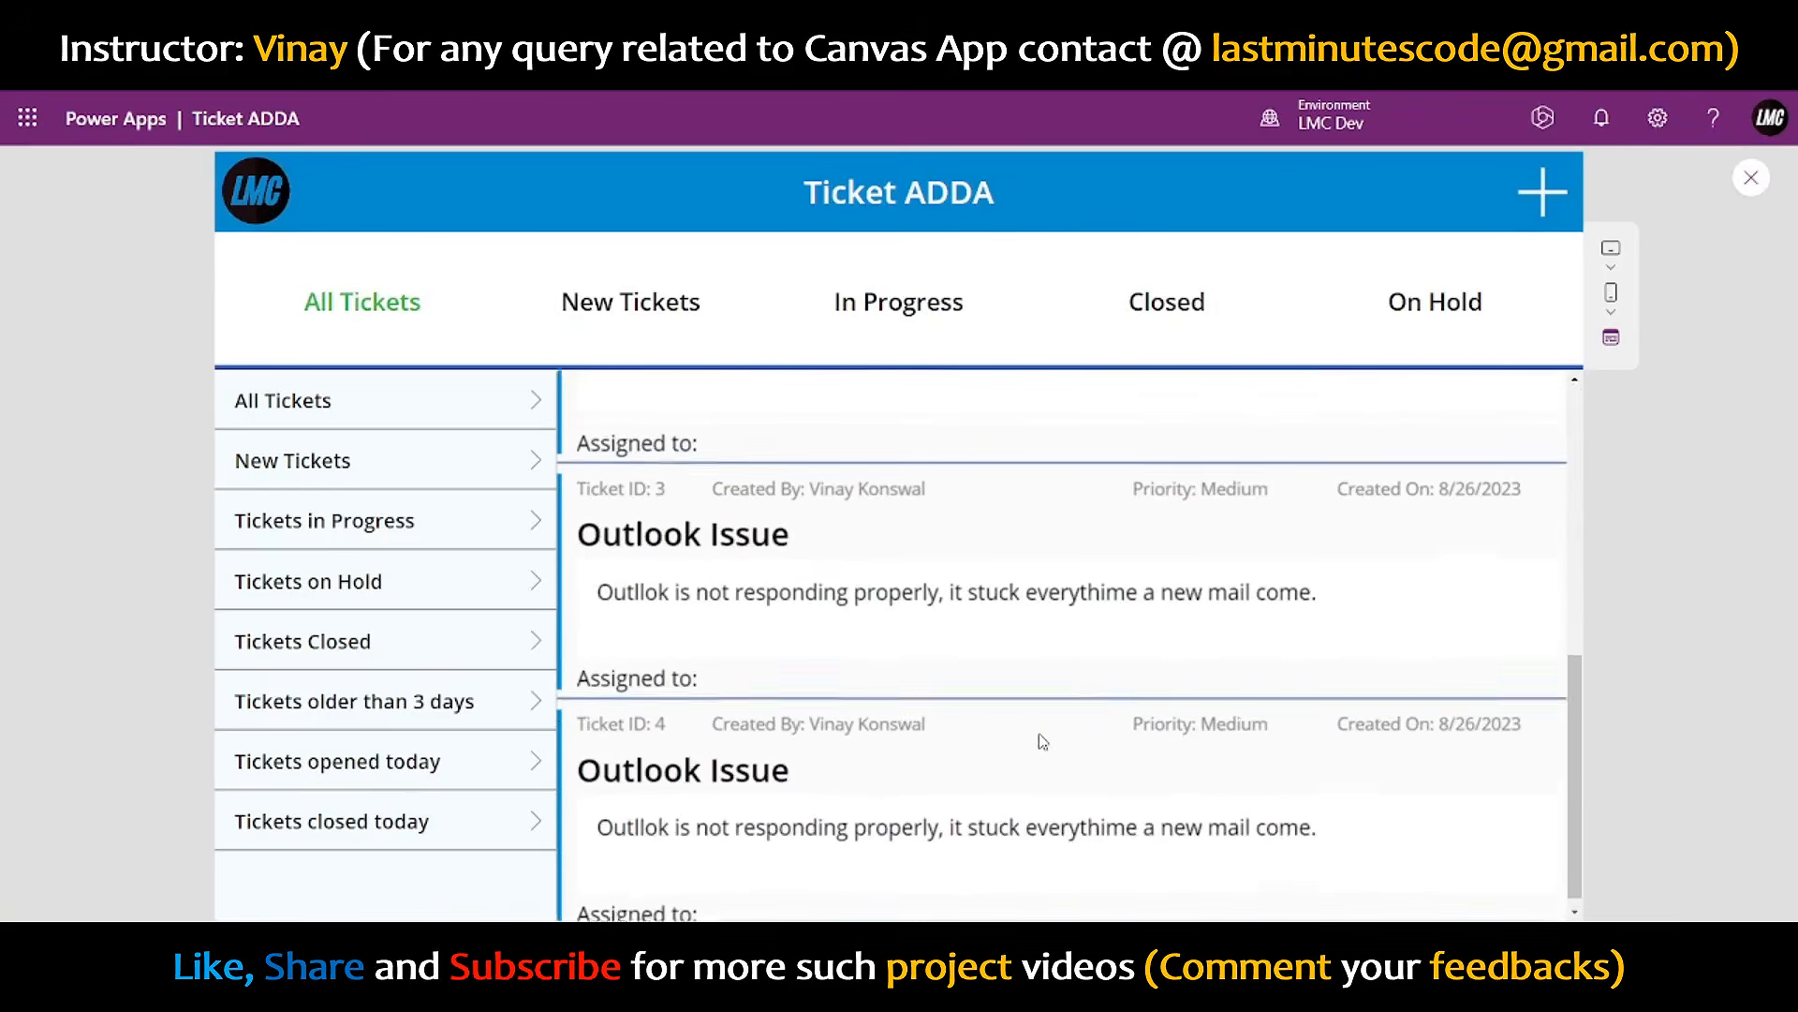
{"action": "scroll", "coordinate": [1043, 742], "scroll_direction": "up", "scroll_amount": 5}
{"action": "left_click", "coordinate": [1751, 177]}
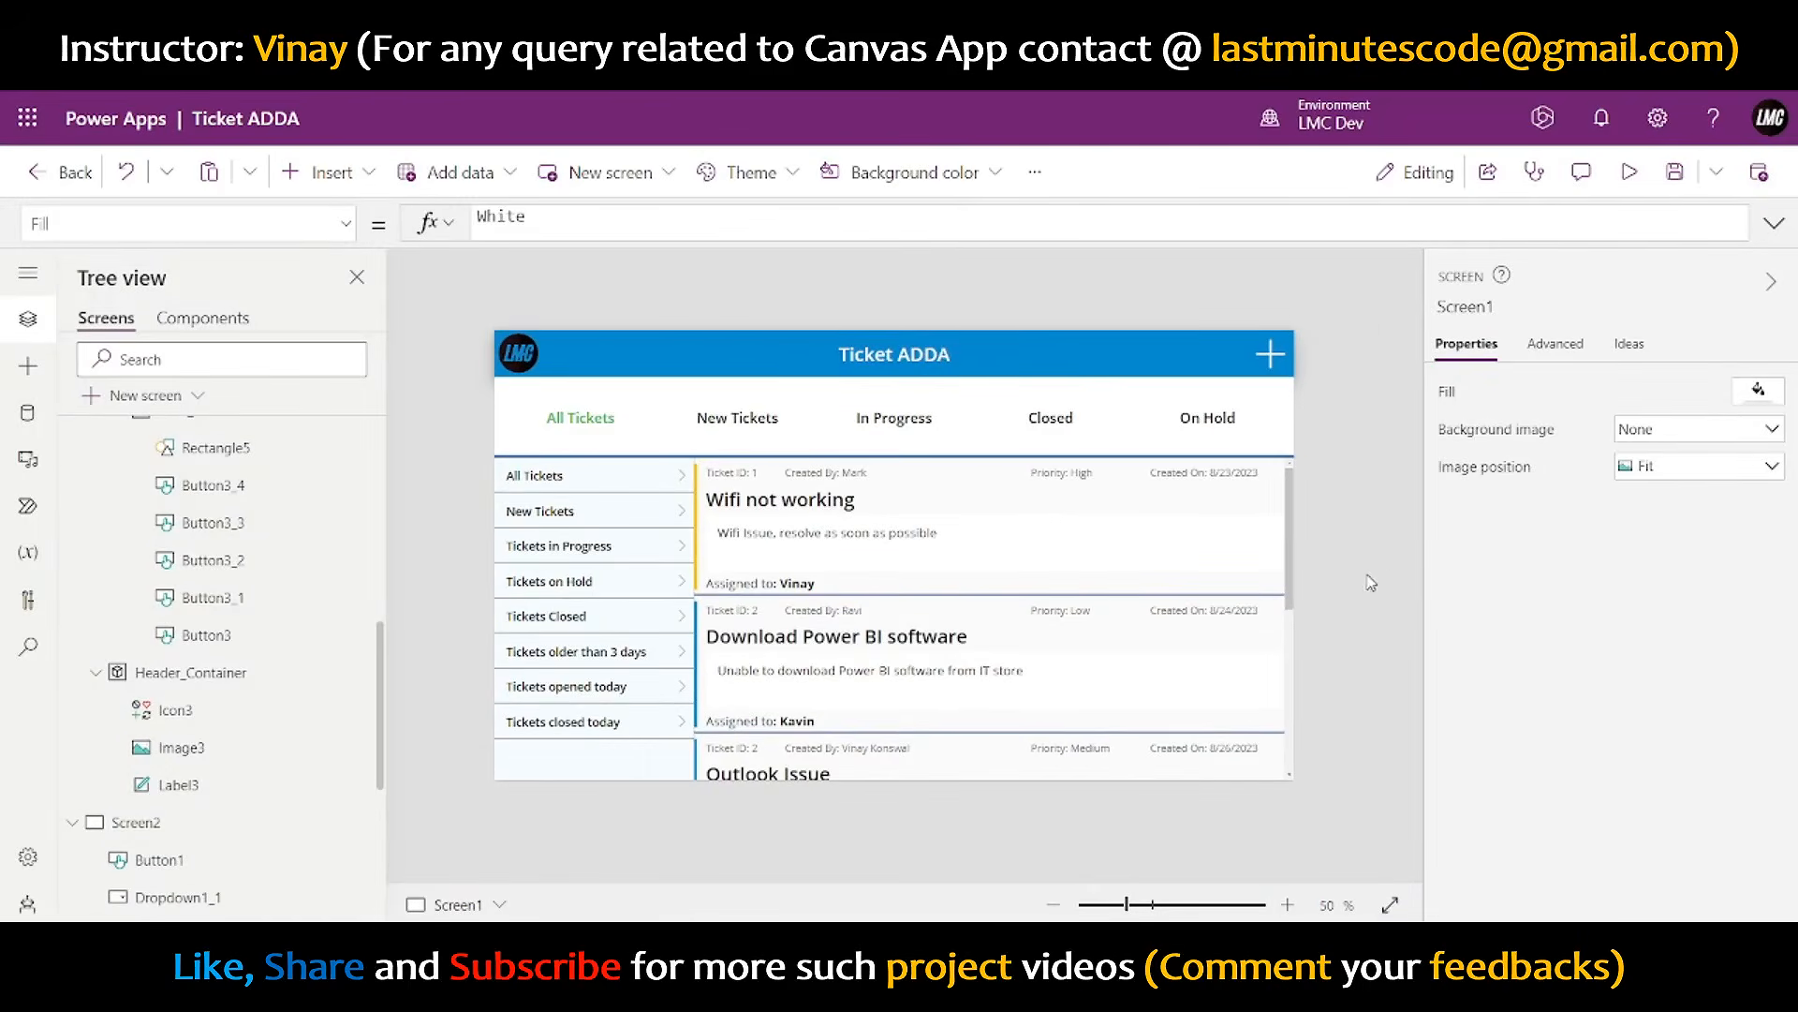
- Set the width of the ticket description label in the gallery to Parent.Width - 80
{"action": "left_click", "coordinate": [1075, 571]}
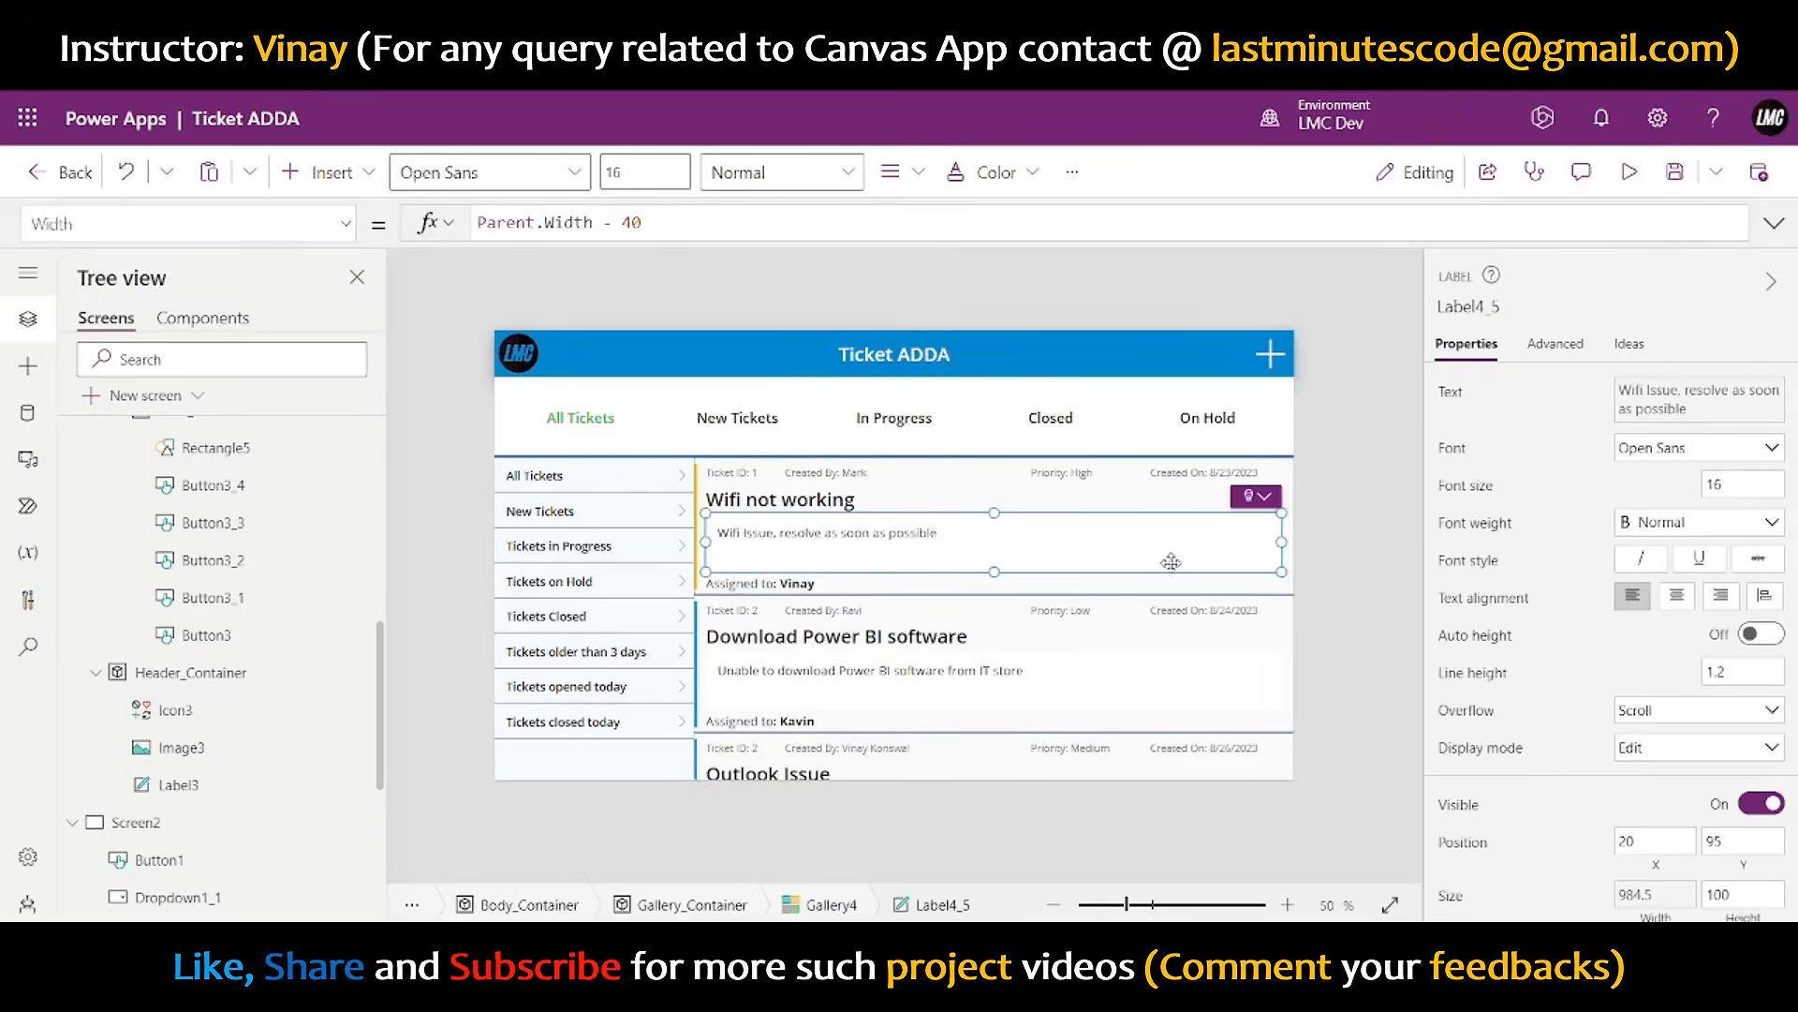
{"action": "scroll", "coordinate": [1703, 743], "scroll_direction": "down", "scroll_amount": 5}
{"action": "left_click", "coordinate": [1665, 690]}
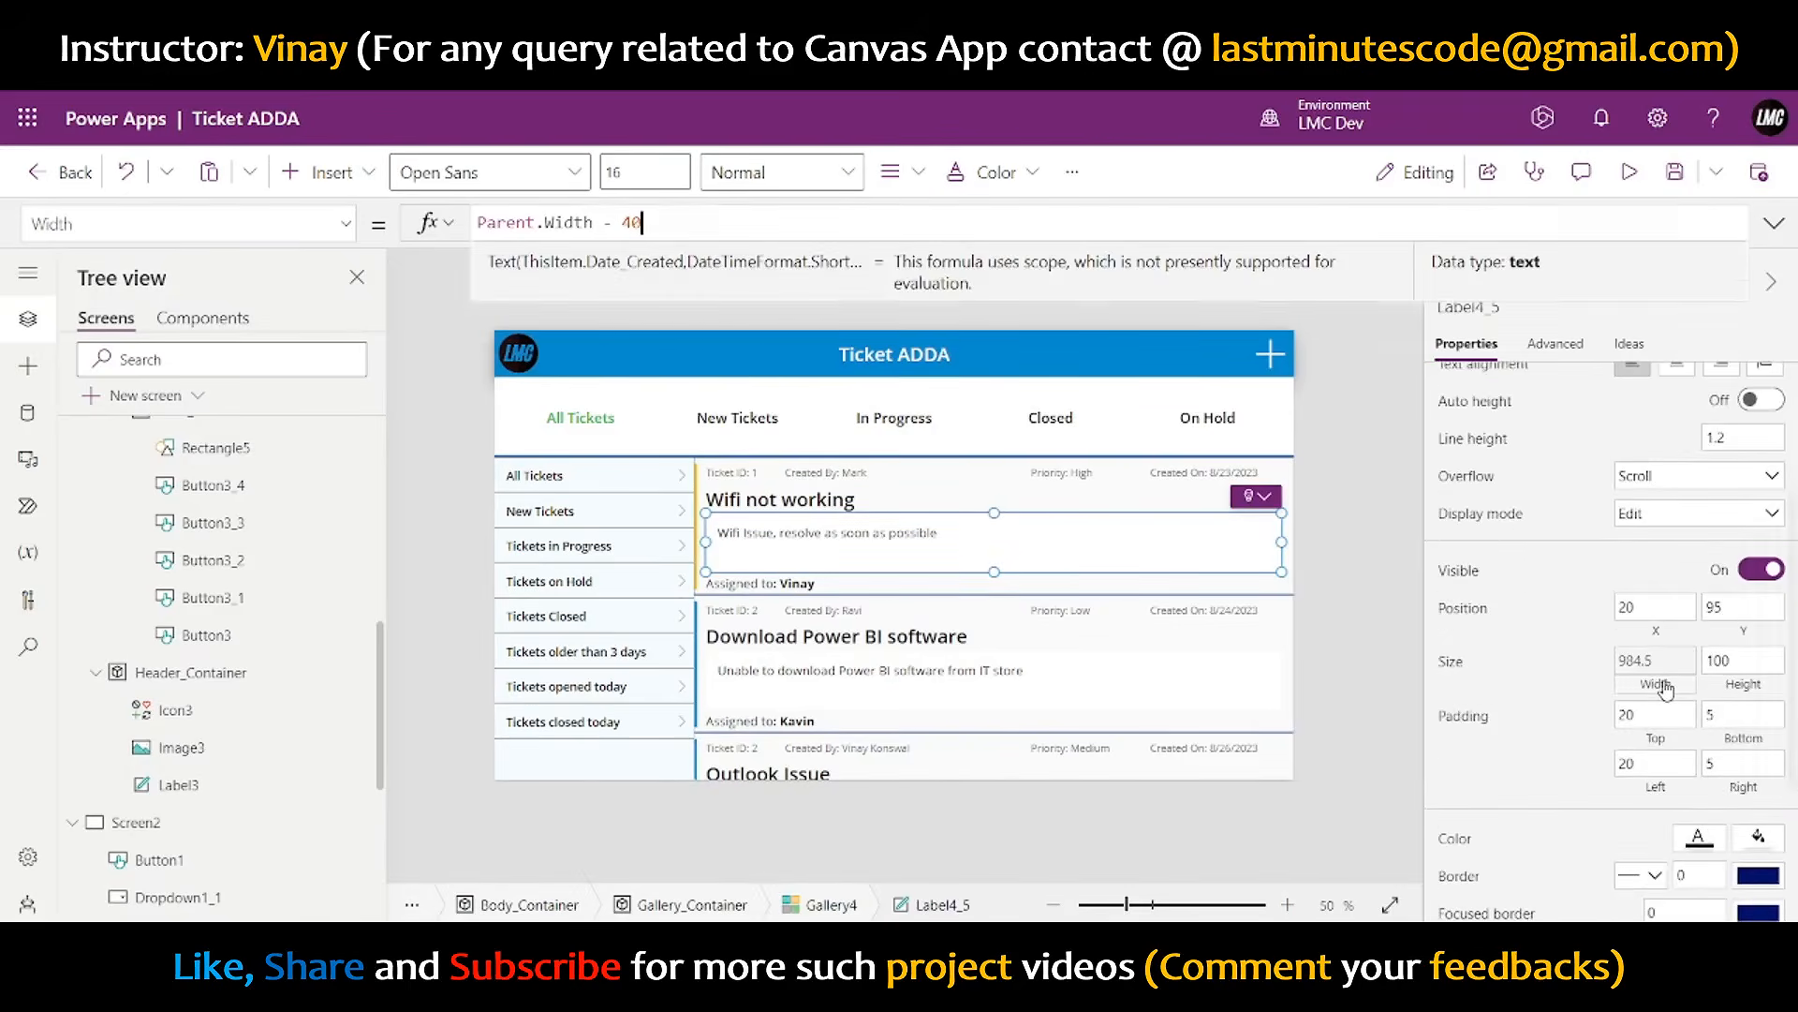
{"action": "key", "text": "BackSpace"}
{"action": "key", "text": "BackSpace"}
{"action": "type", "text": "80"}
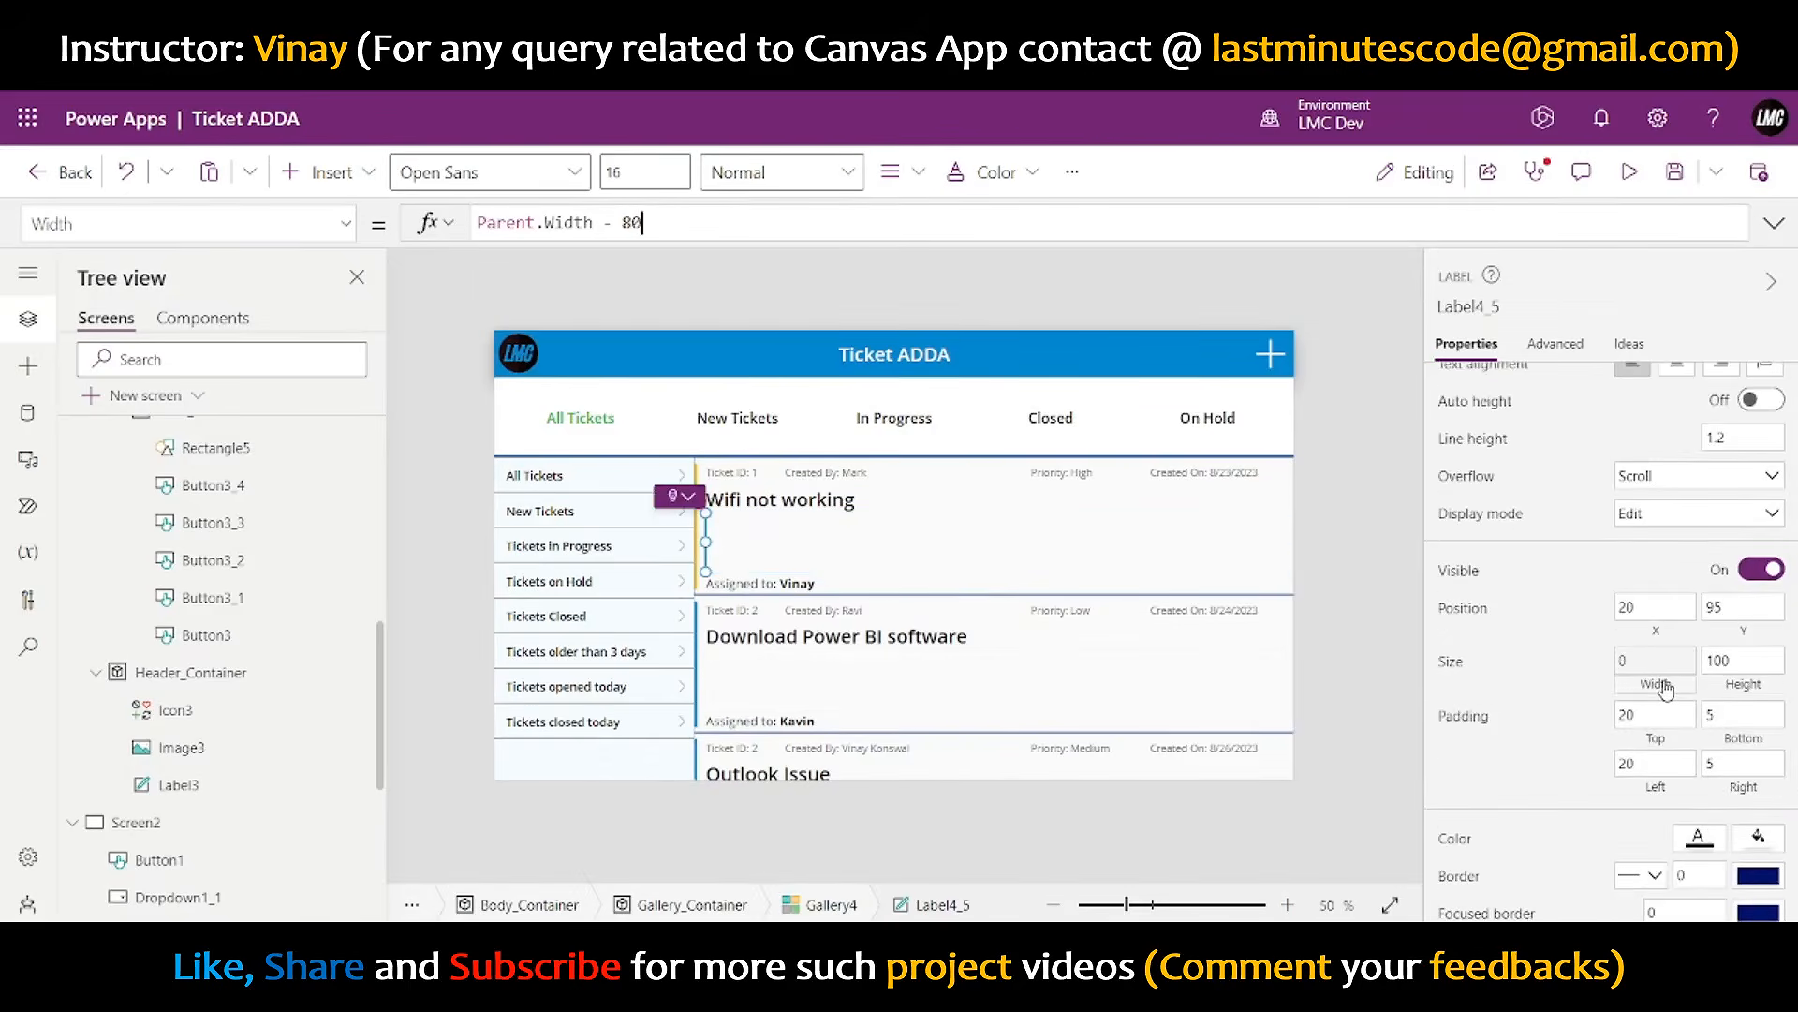
{"action": "left_click", "coordinate": [1341, 695]}
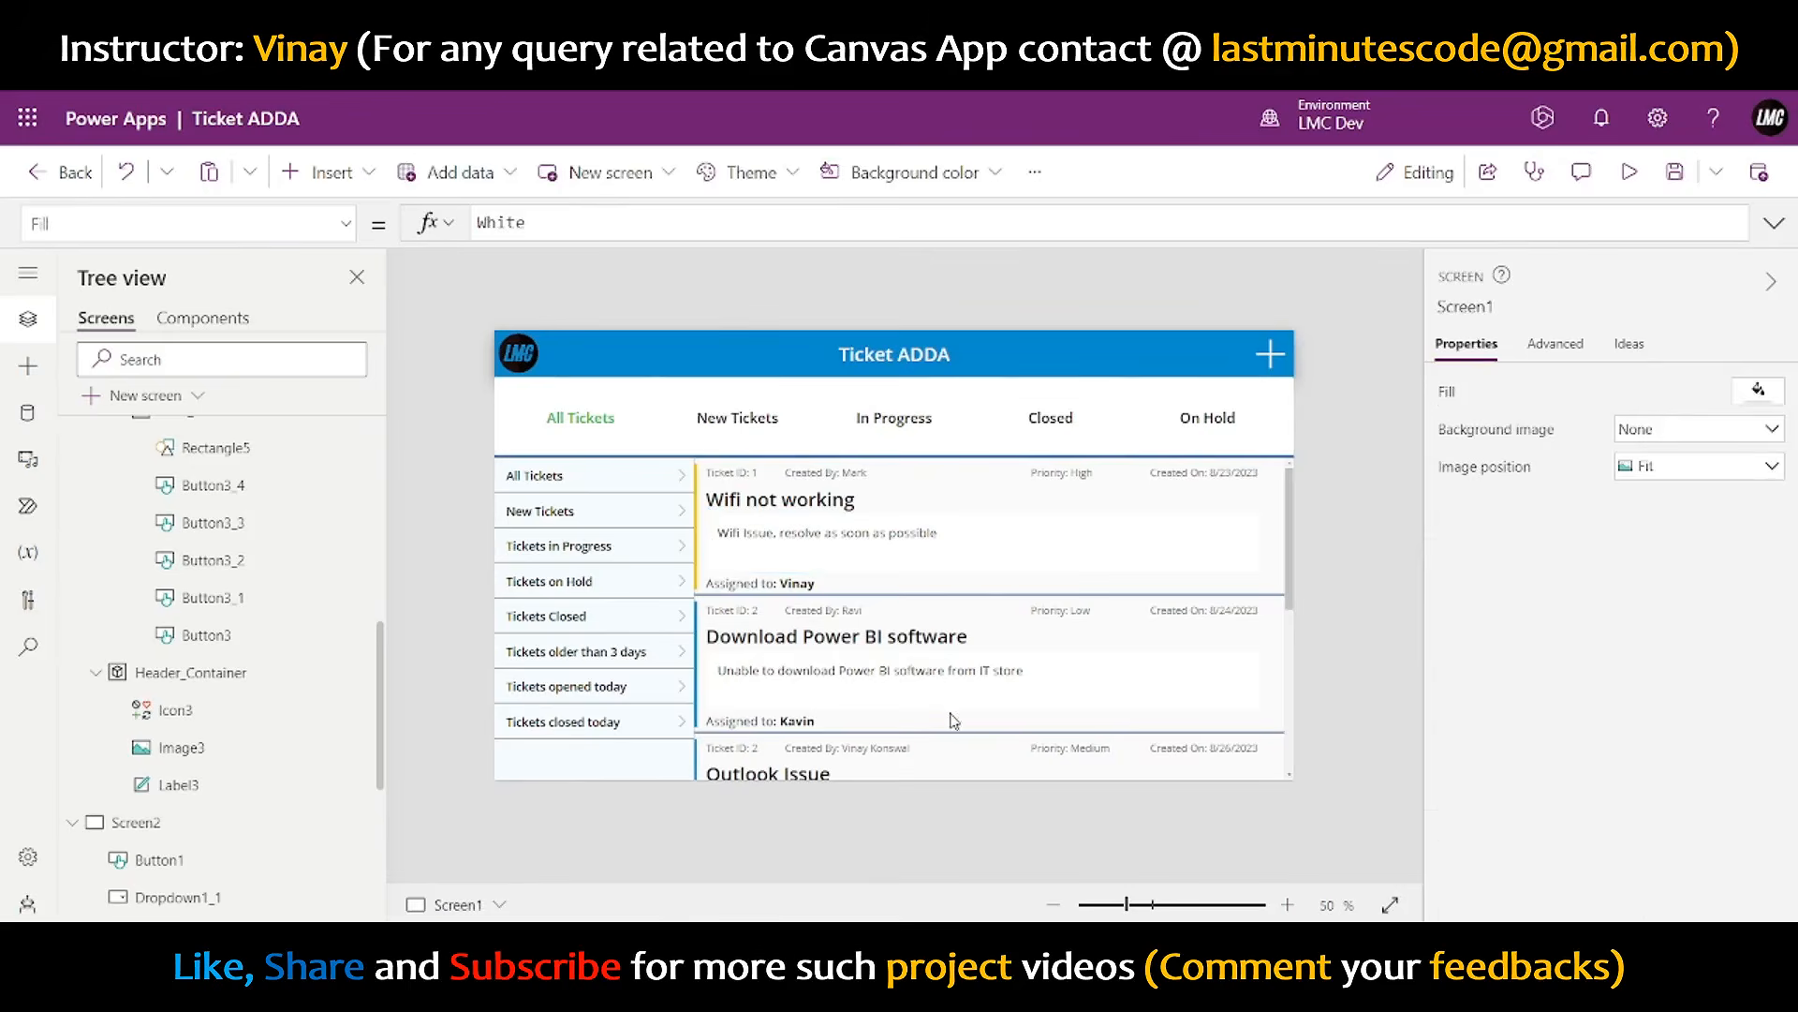
- Copy the filter list's right-arrow icon into the ticket gallery, shrink it to about 67 by 64 and place it at about X 957, Y 88
{"action": "left_click", "coordinate": [686, 481]}
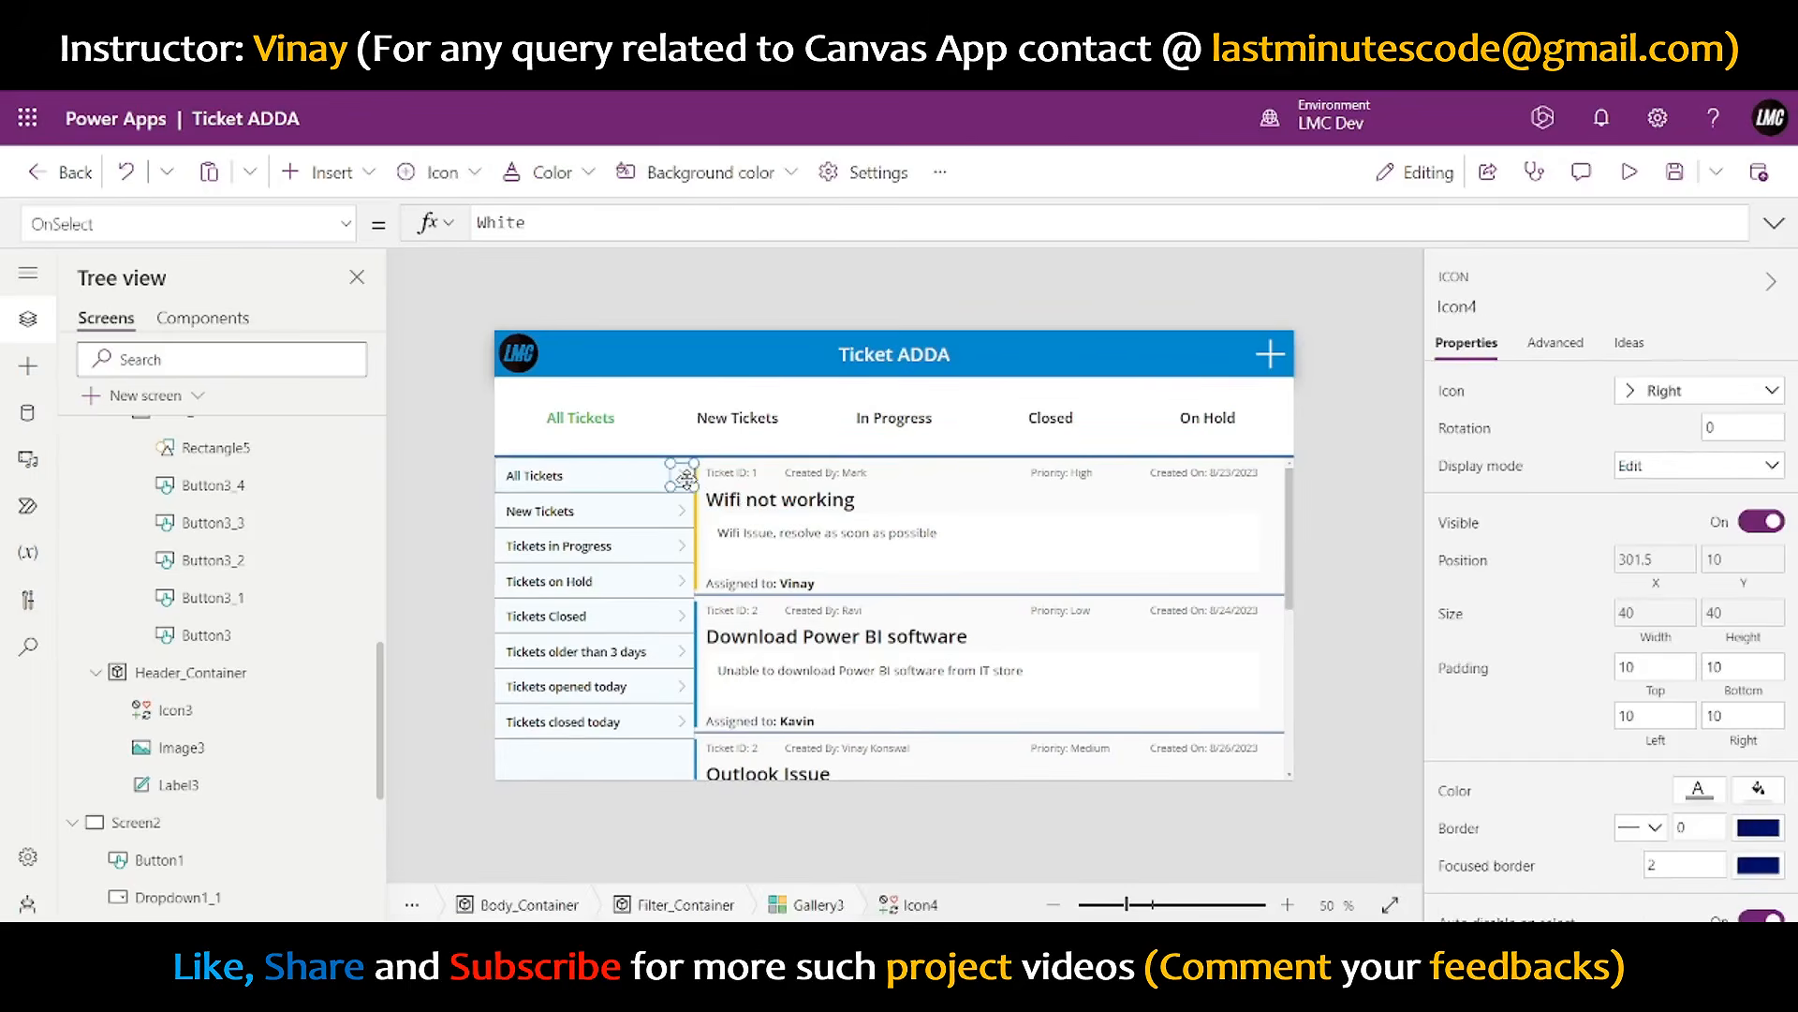
{"action": "left_click", "coordinate": [969, 524]}
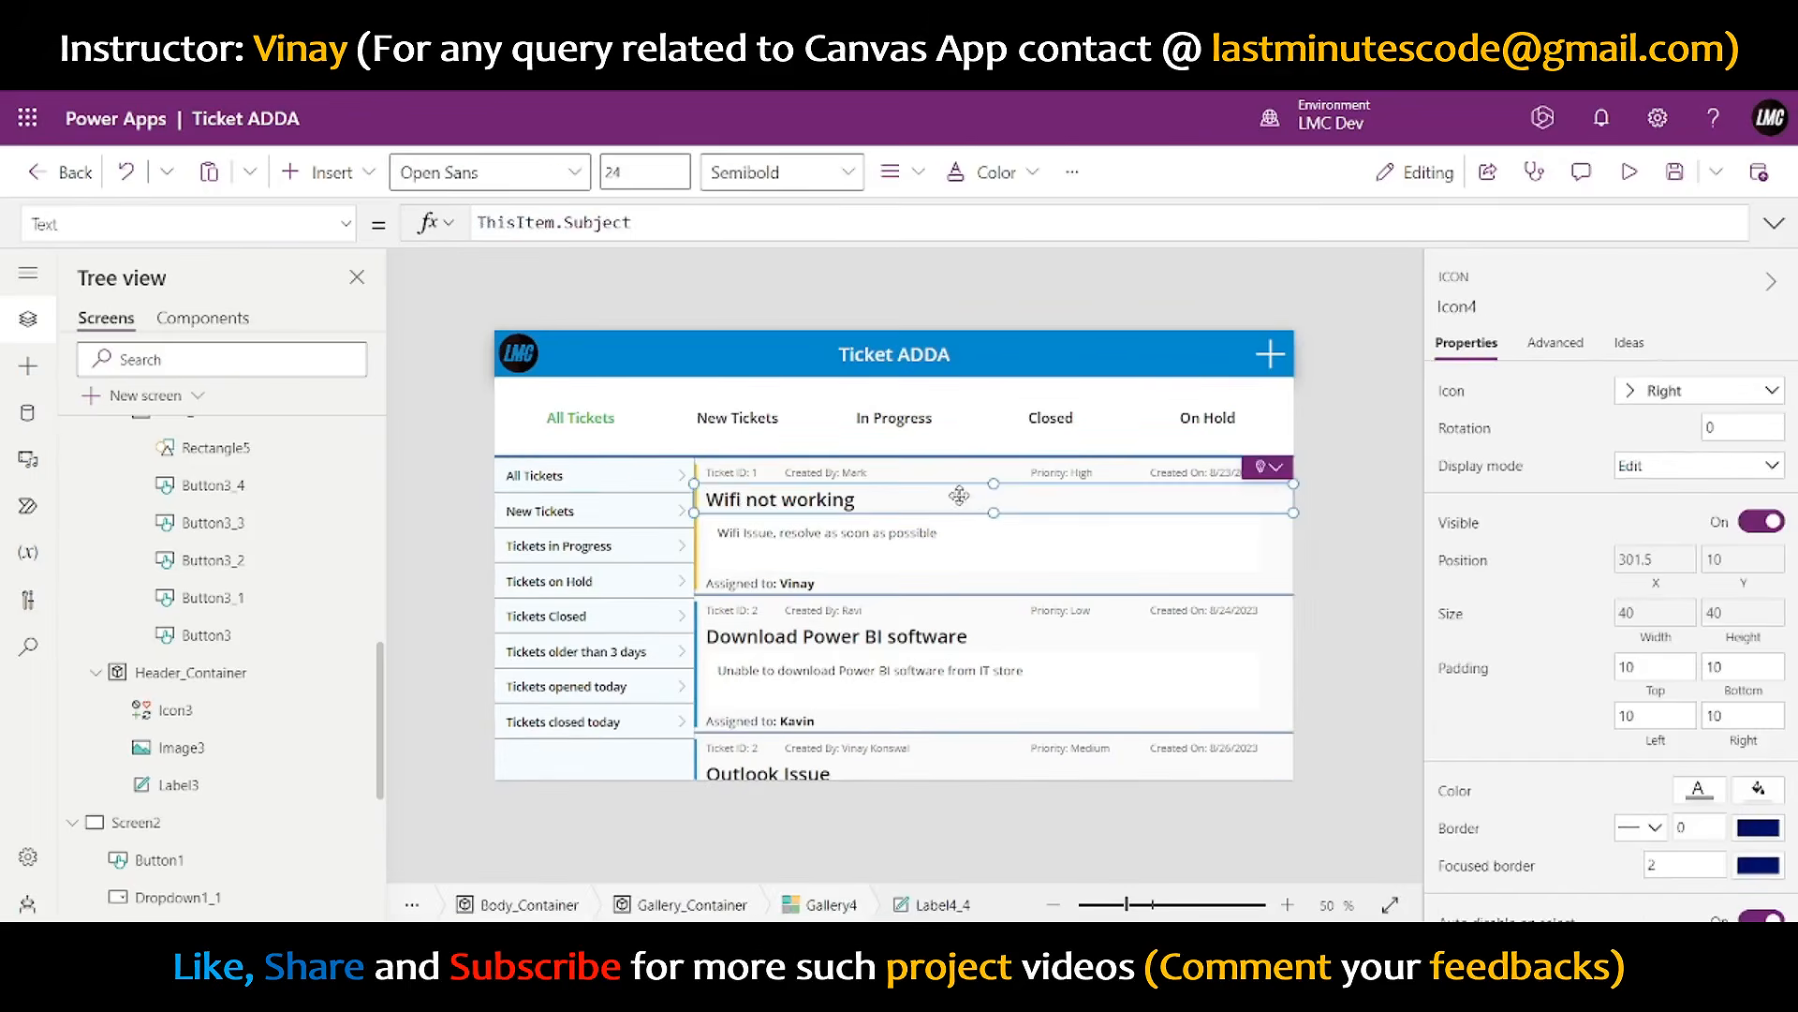
{"action": "left_click", "coordinate": [995, 590]}
{"action": "left_click", "coordinate": [710, 474]}
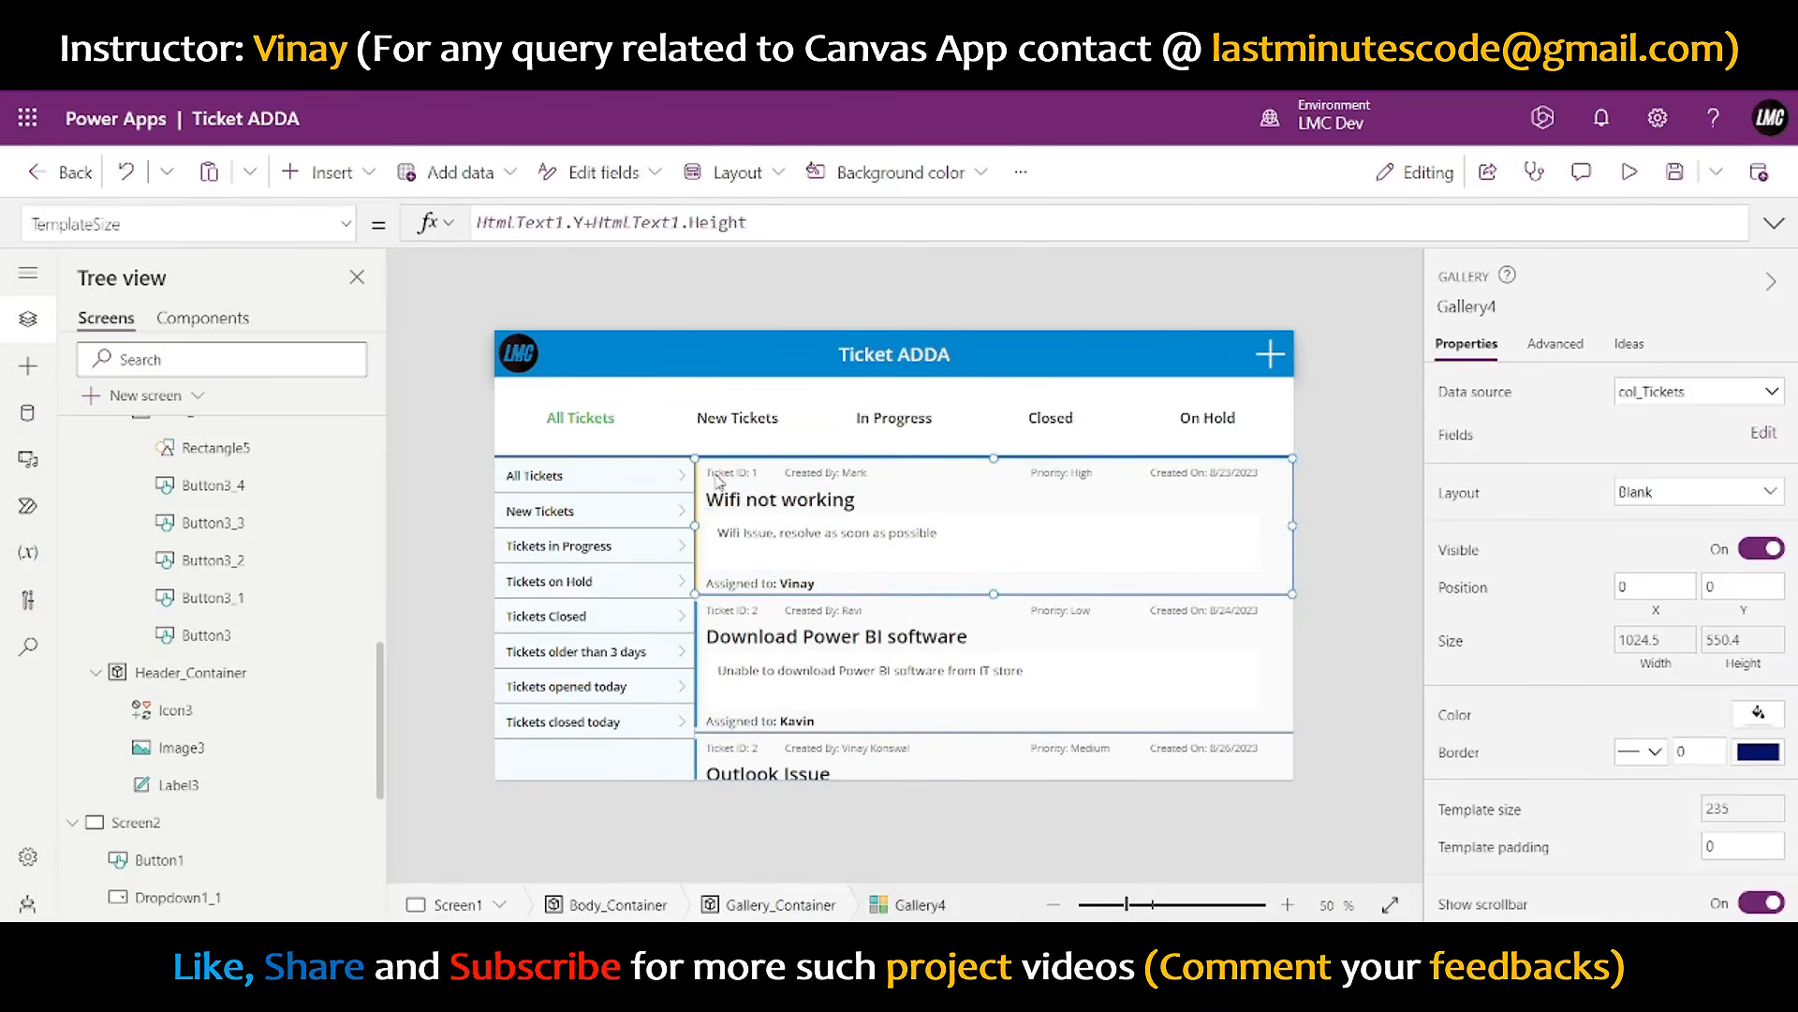
{"action": "key", "text": "ctrl+v"}
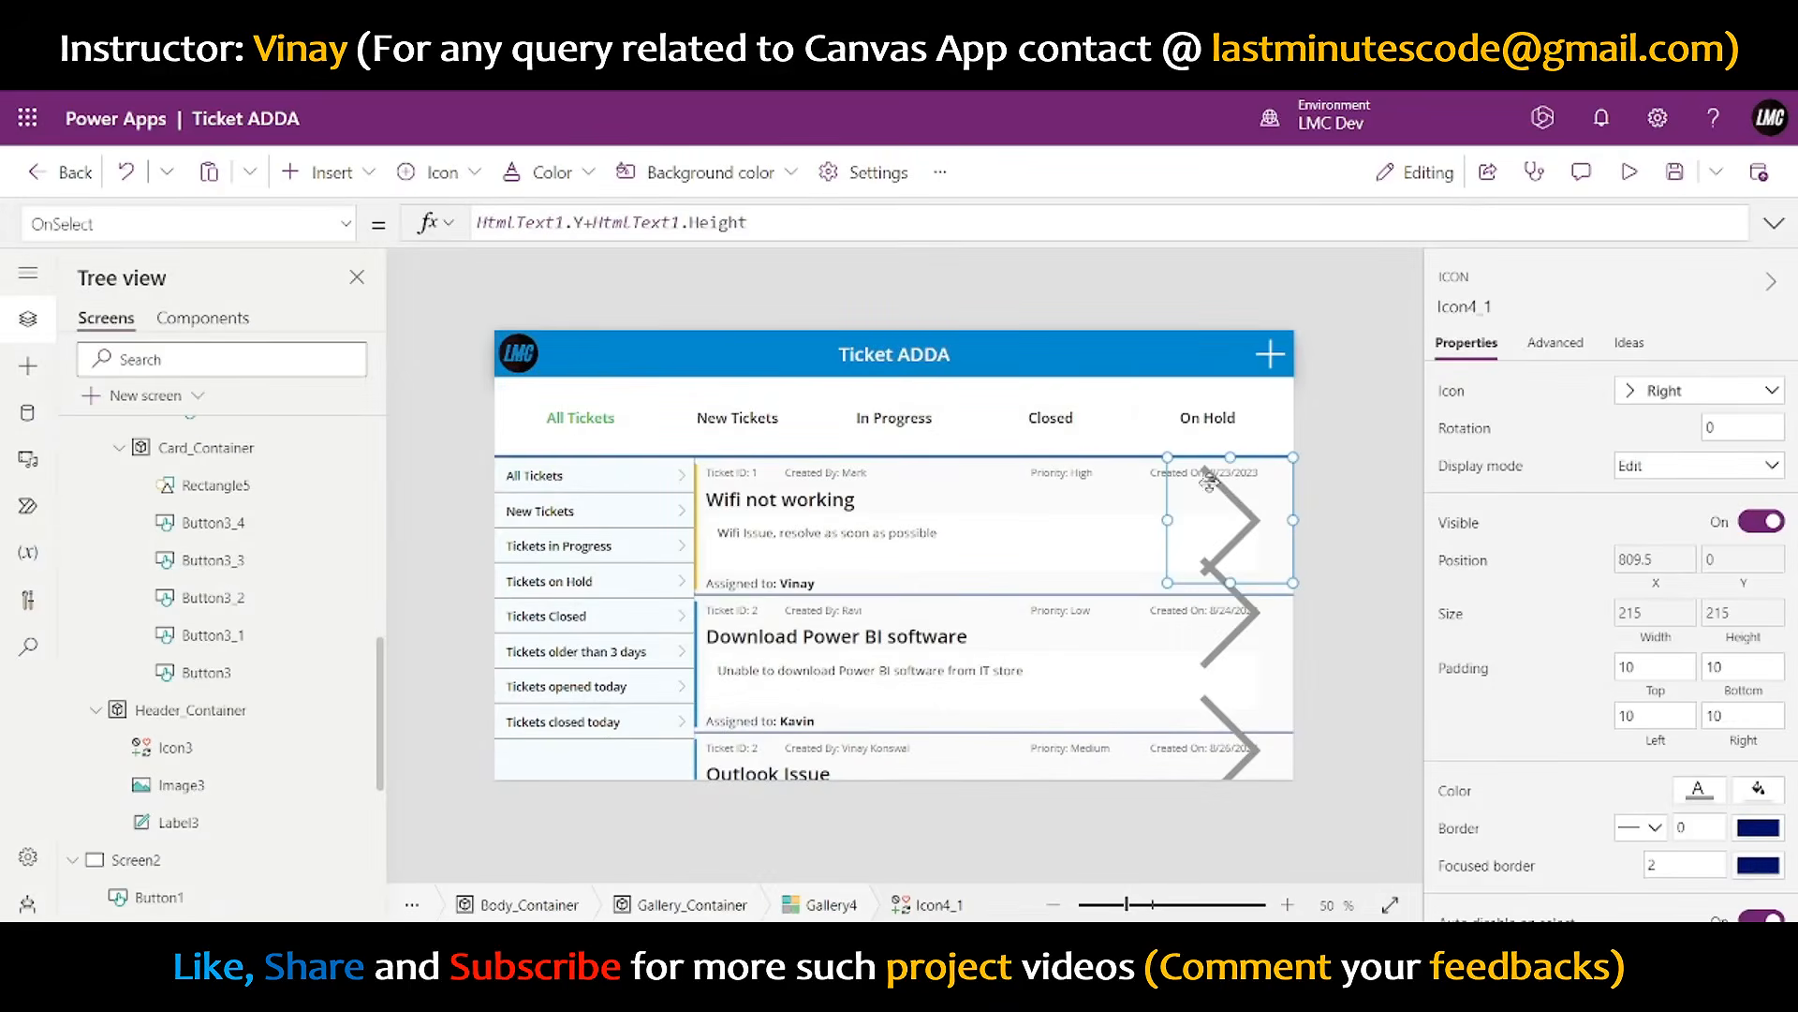
{"action": "left_click_drag", "start_coordinate": [1171, 468], "coordinate": [1289, 553]}
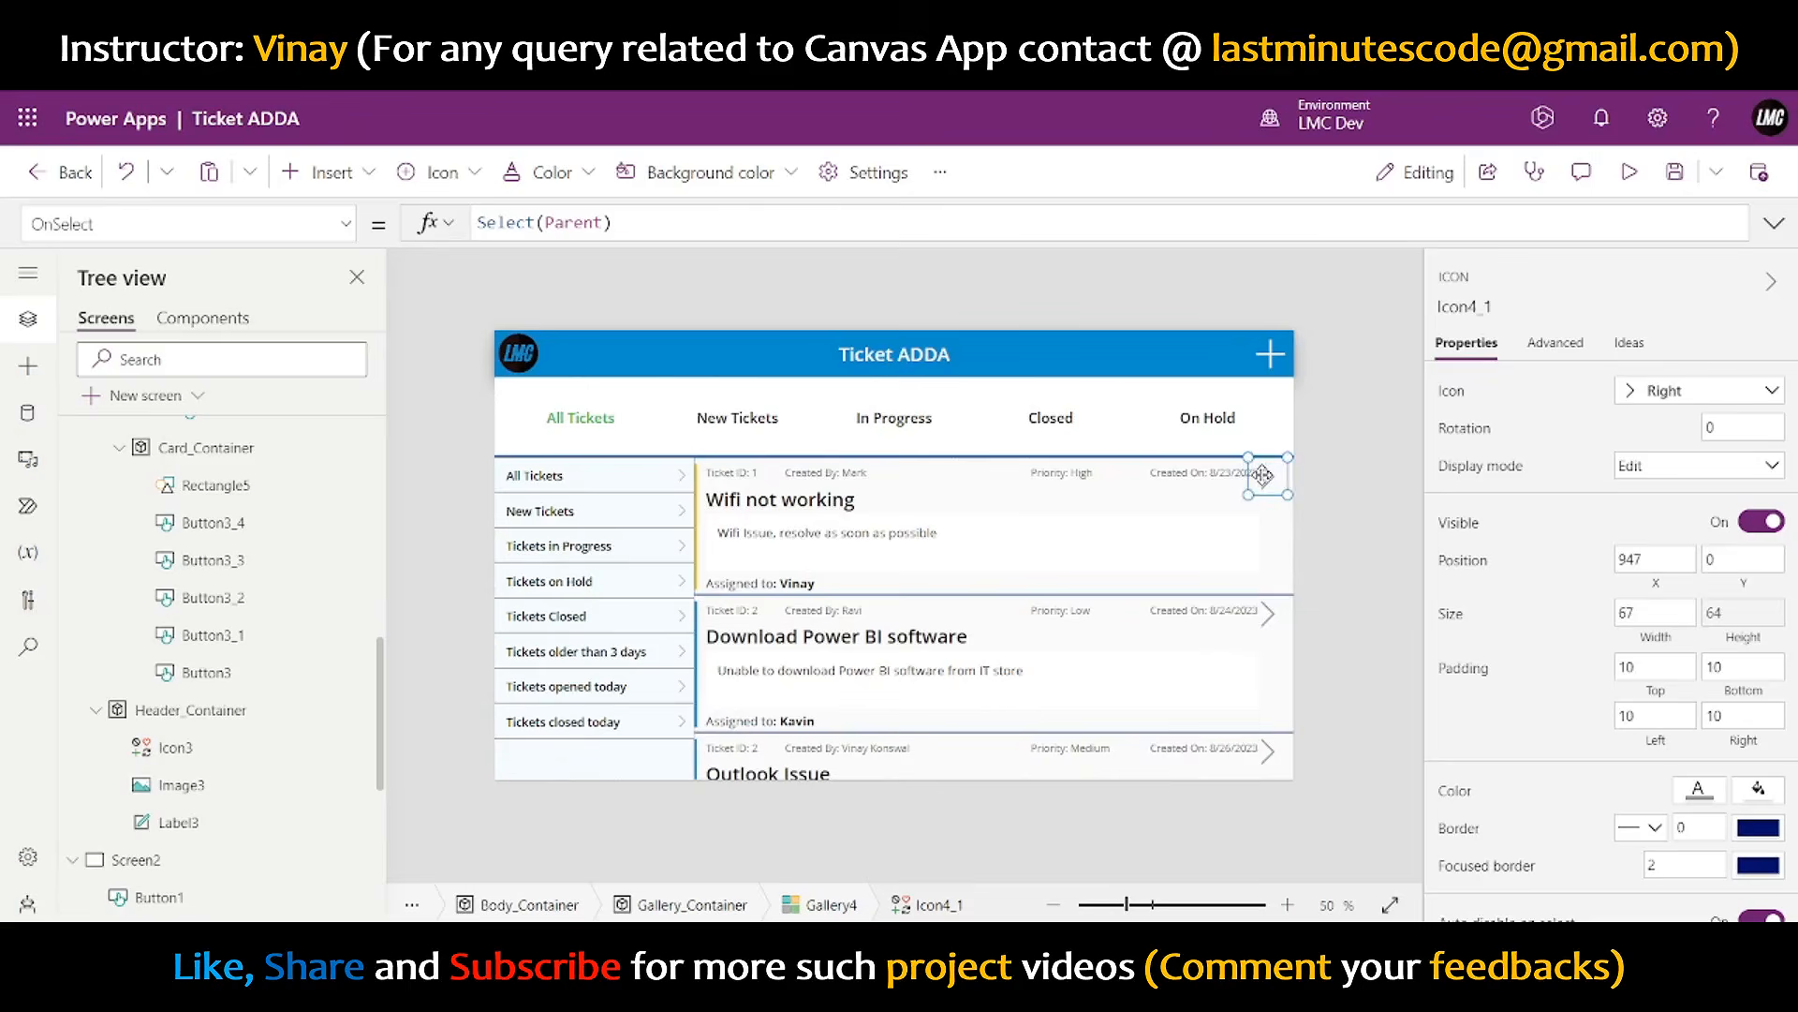
{"action": "left_click_drag", "start_coordinate": [1291, 480], "coordinate": [1296, 531]}
- Center the ticket card's arrow icon vertically by setting its Y to Parent.TemplateHeight/2-Self.Height/2
{"action": "left_click", "coordinate": [683, 479]}
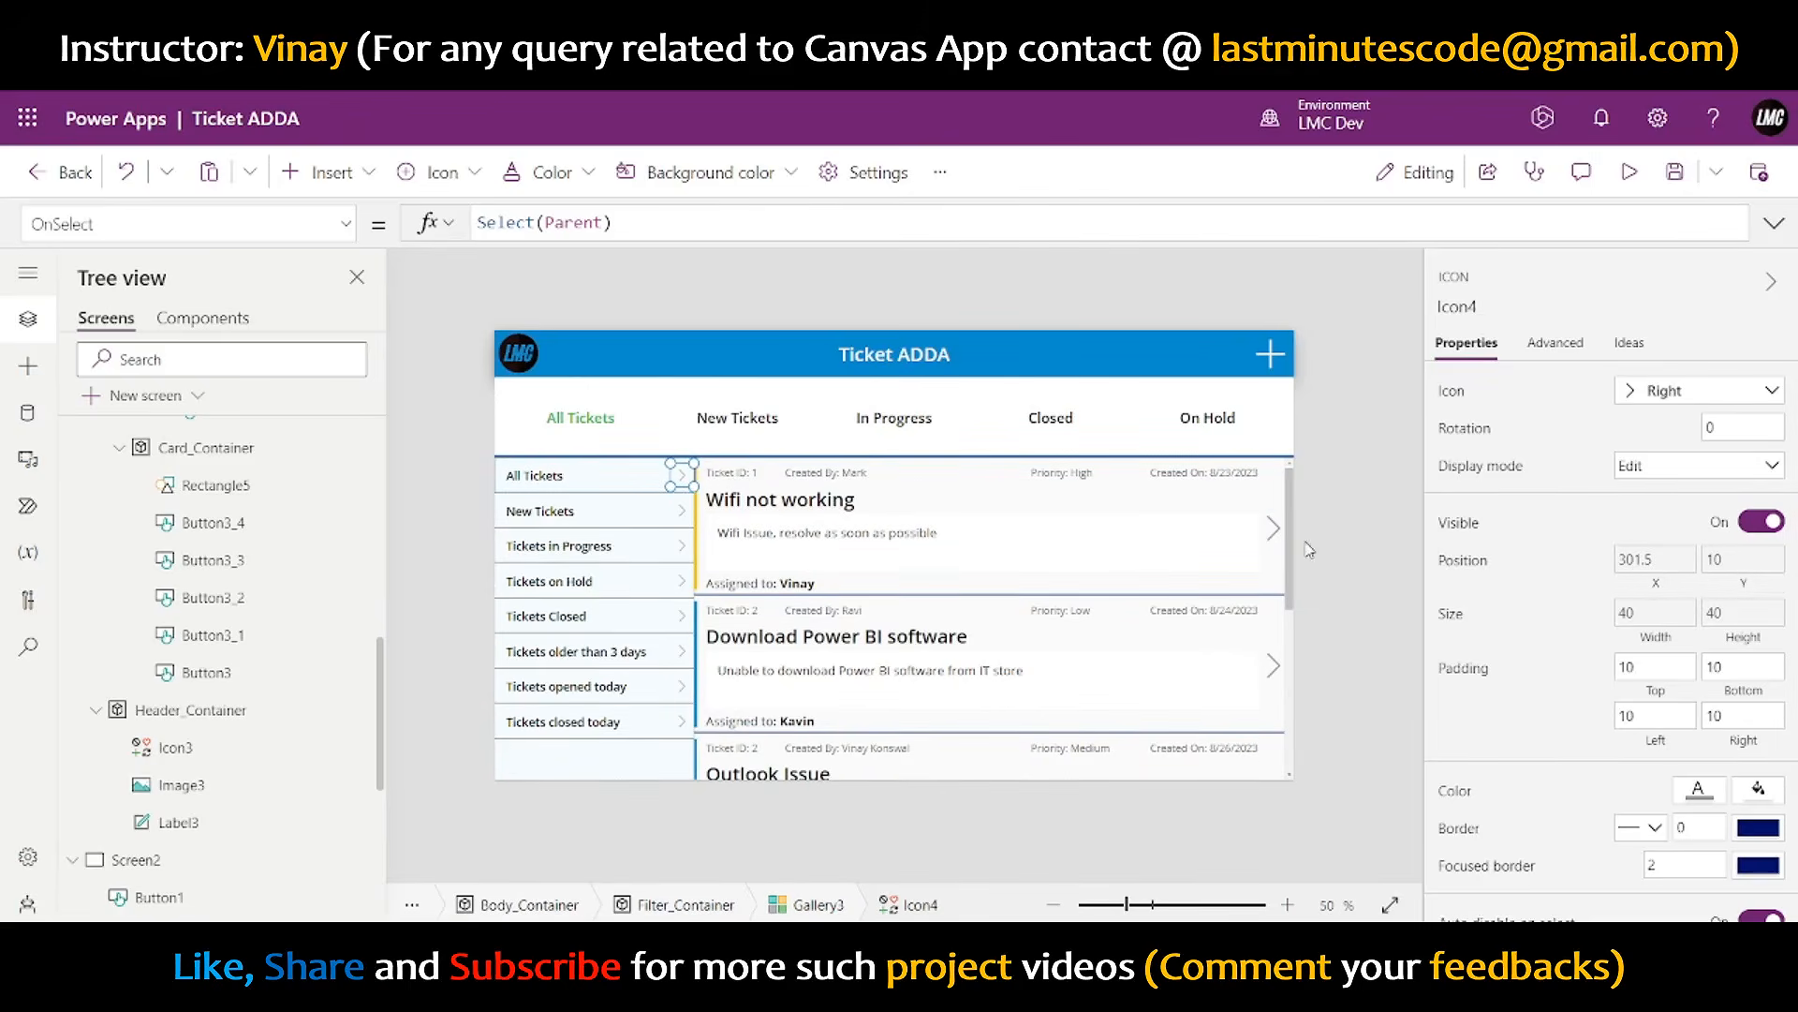
{"action": "left_click", "coordinate": [1274, 527]}
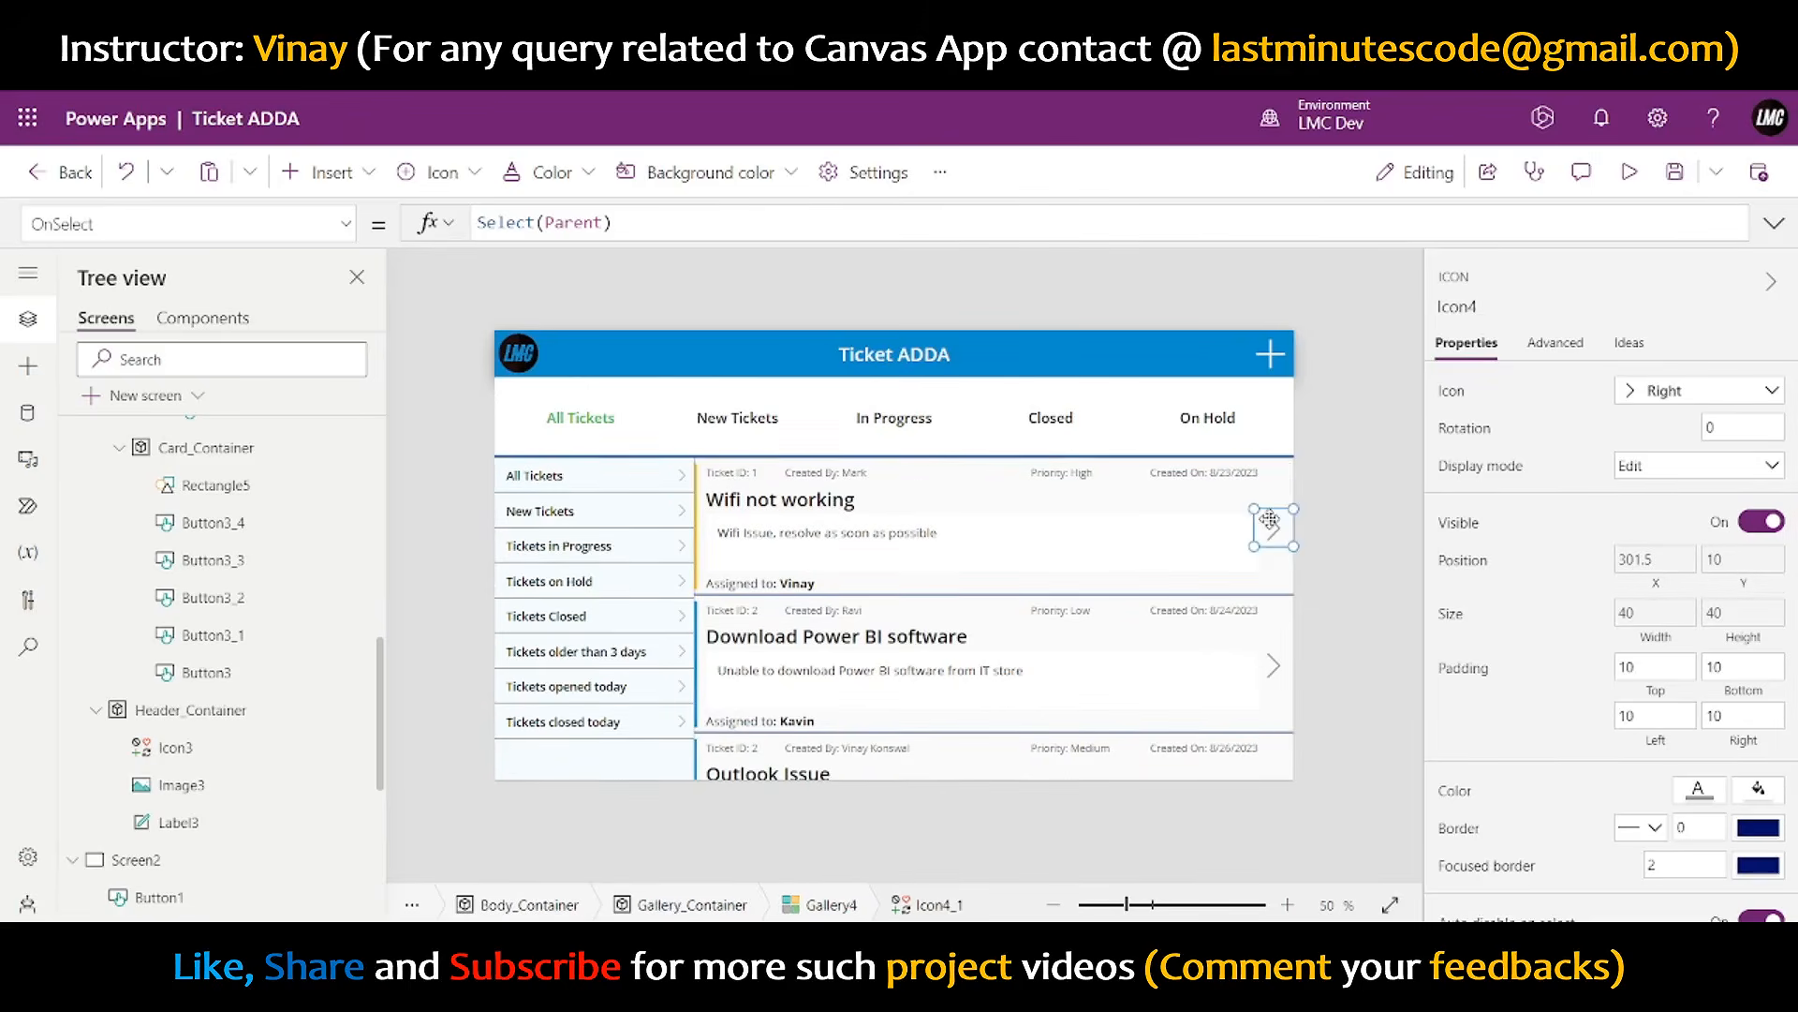
{"action": "left_click", "coordinate": [1744, 597]}
{"action": "type", "text": "Pa"}
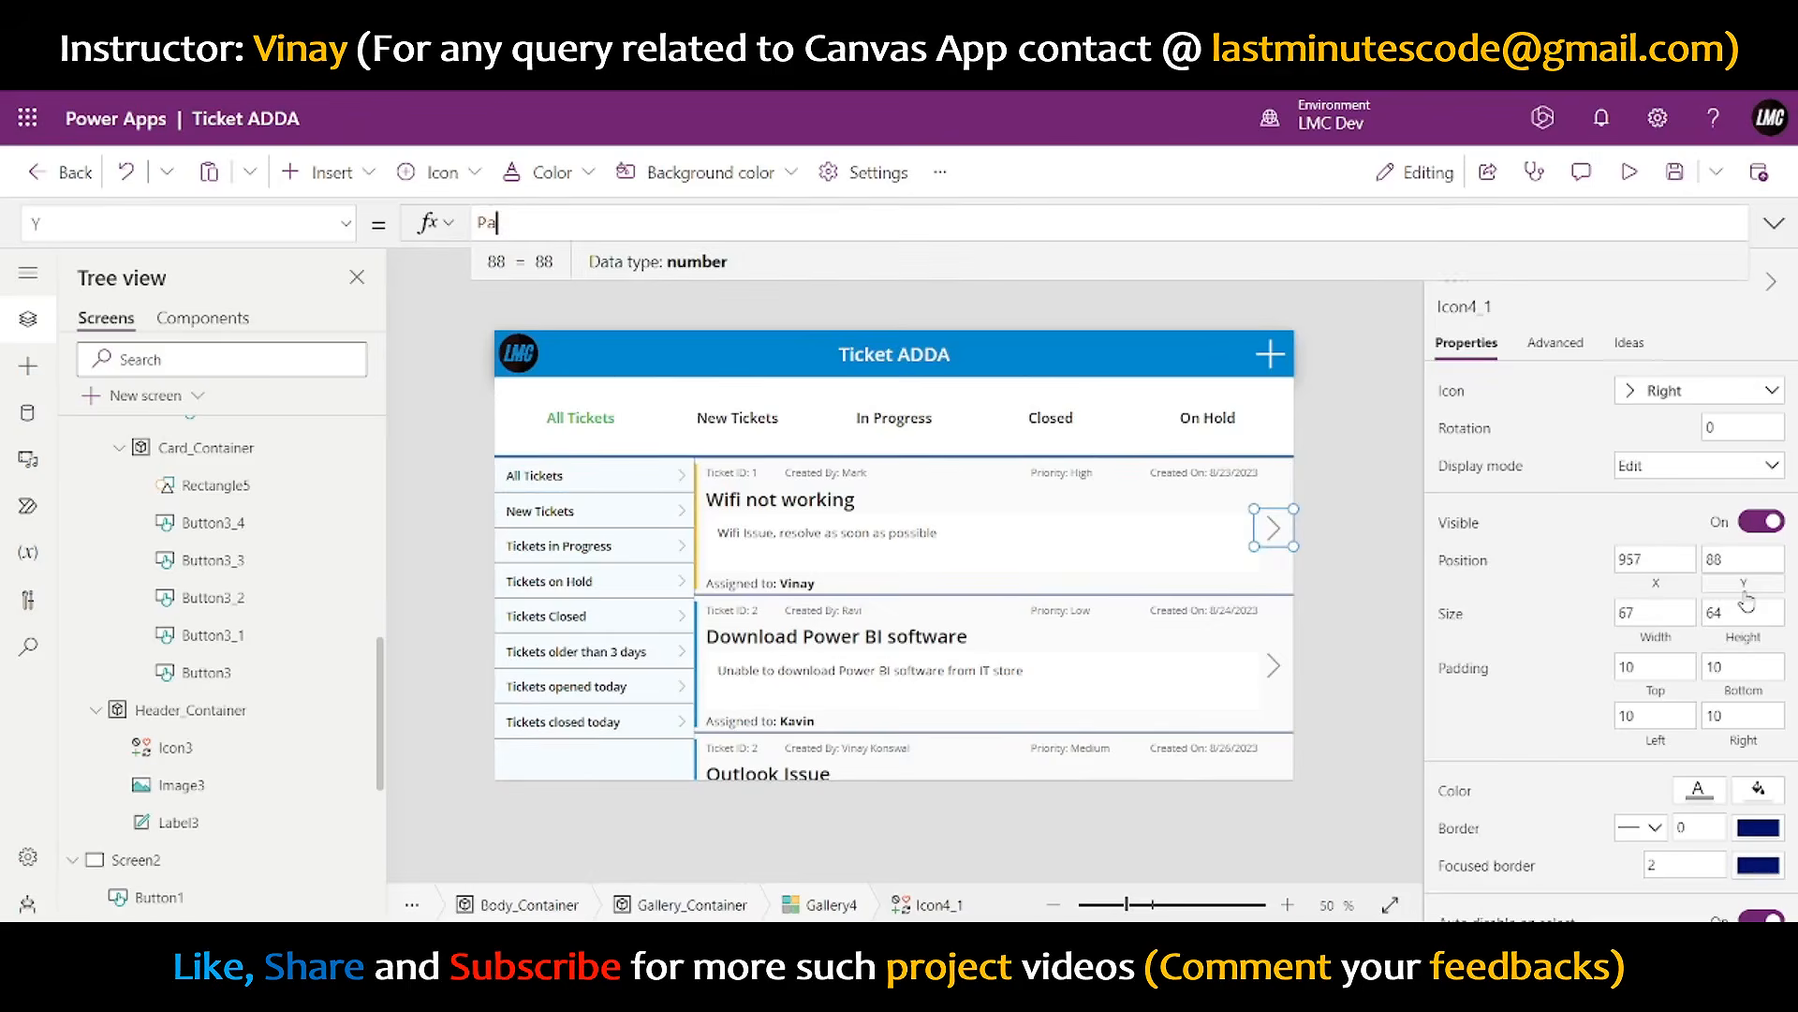
{"action": "type", "text": "rent.Tem"}
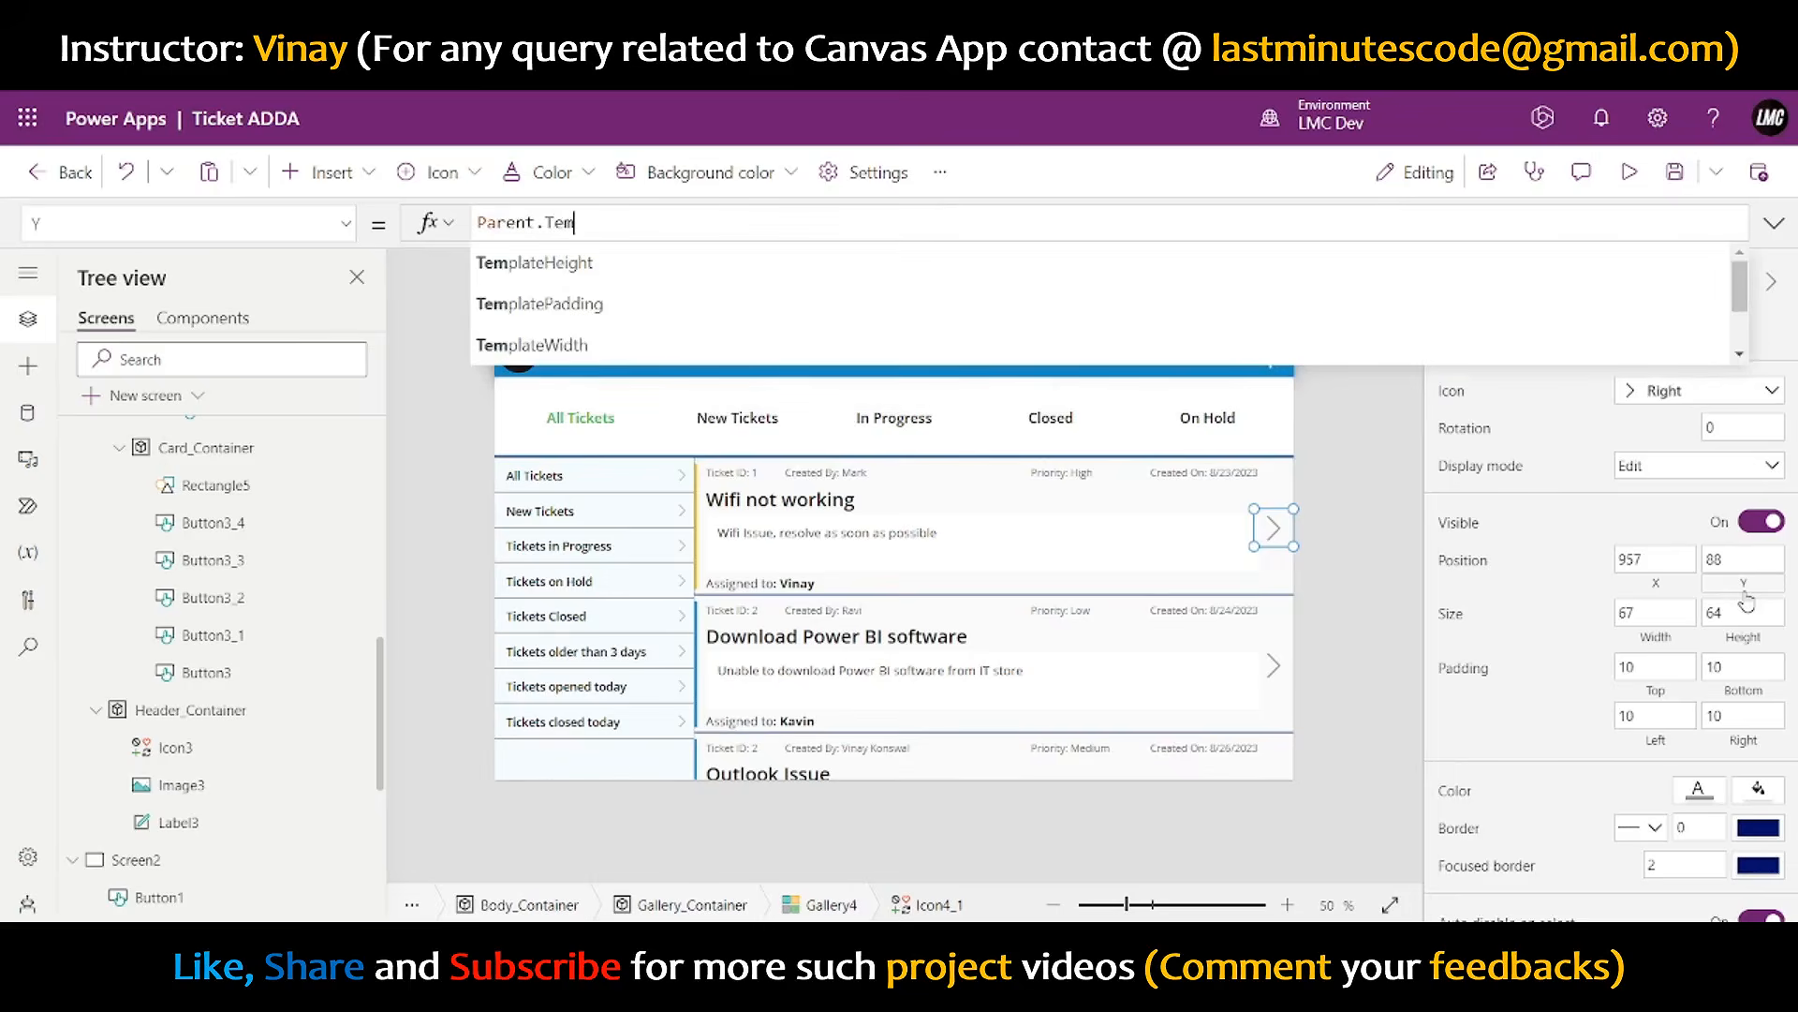
{"action": "key", "text": "Tab"}
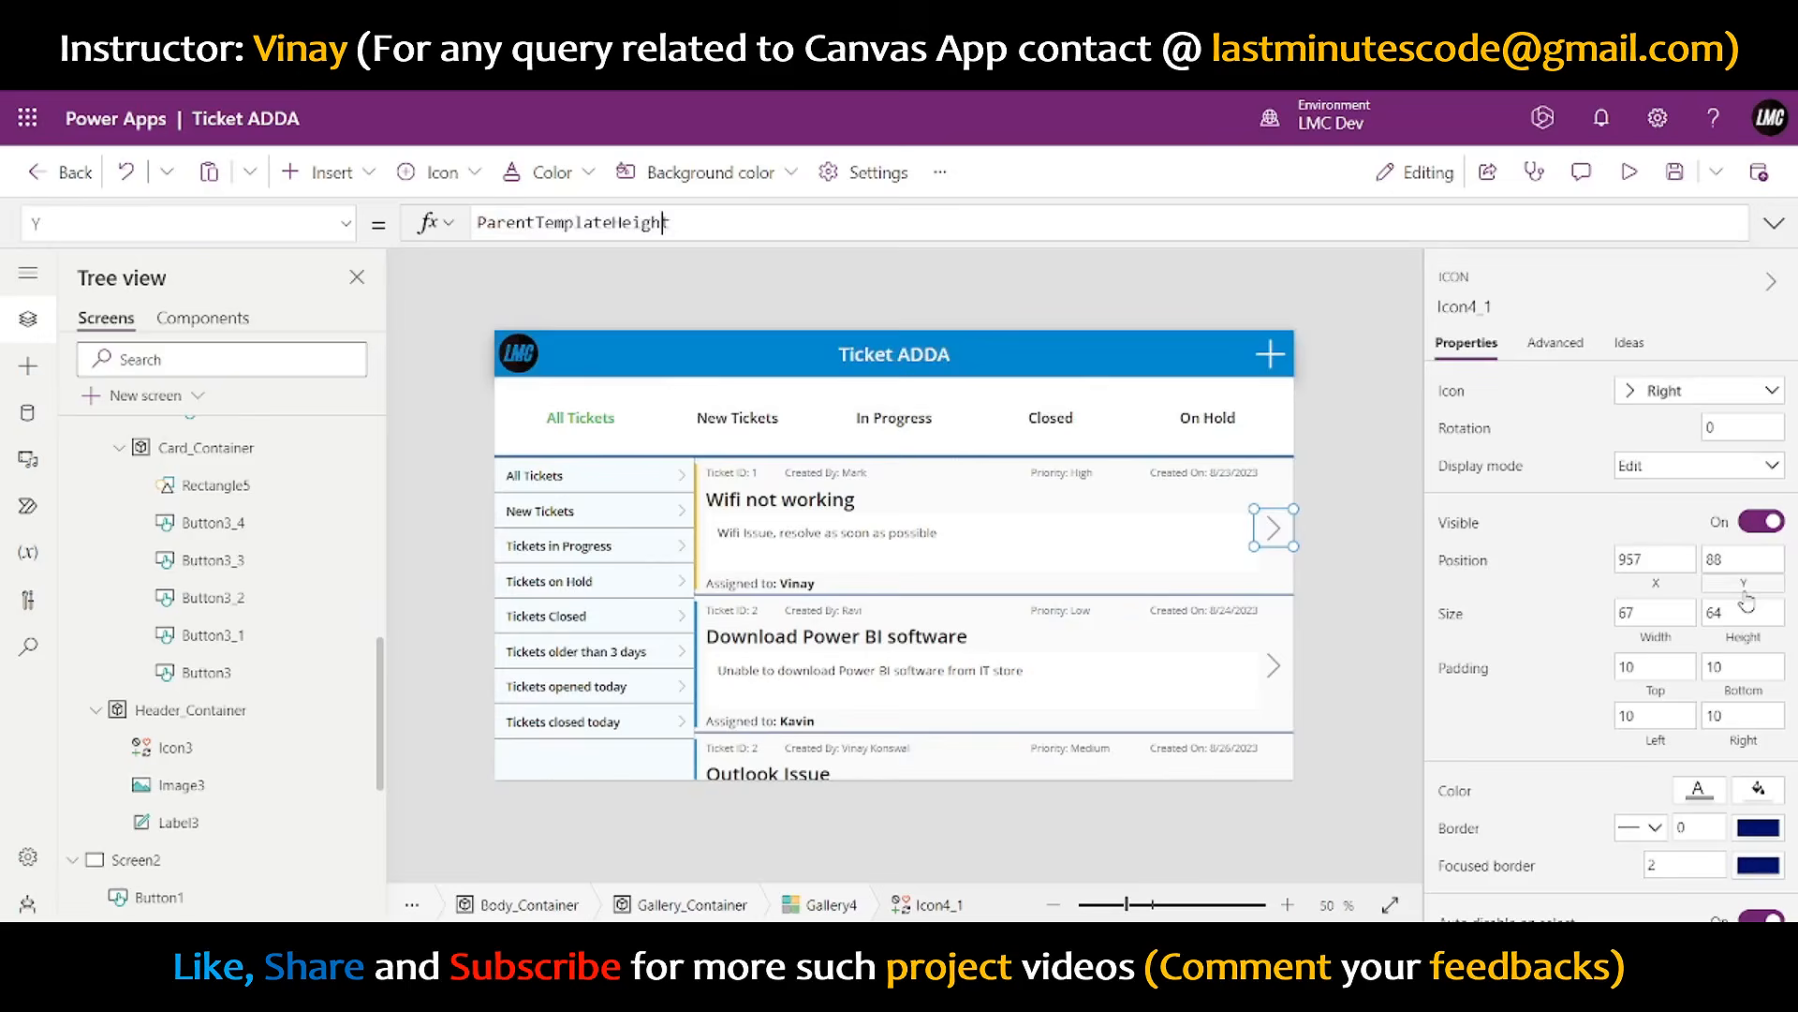
{"action": "key", "text": "ctrl+a"}
{"action": "type", "text": "Pa"}
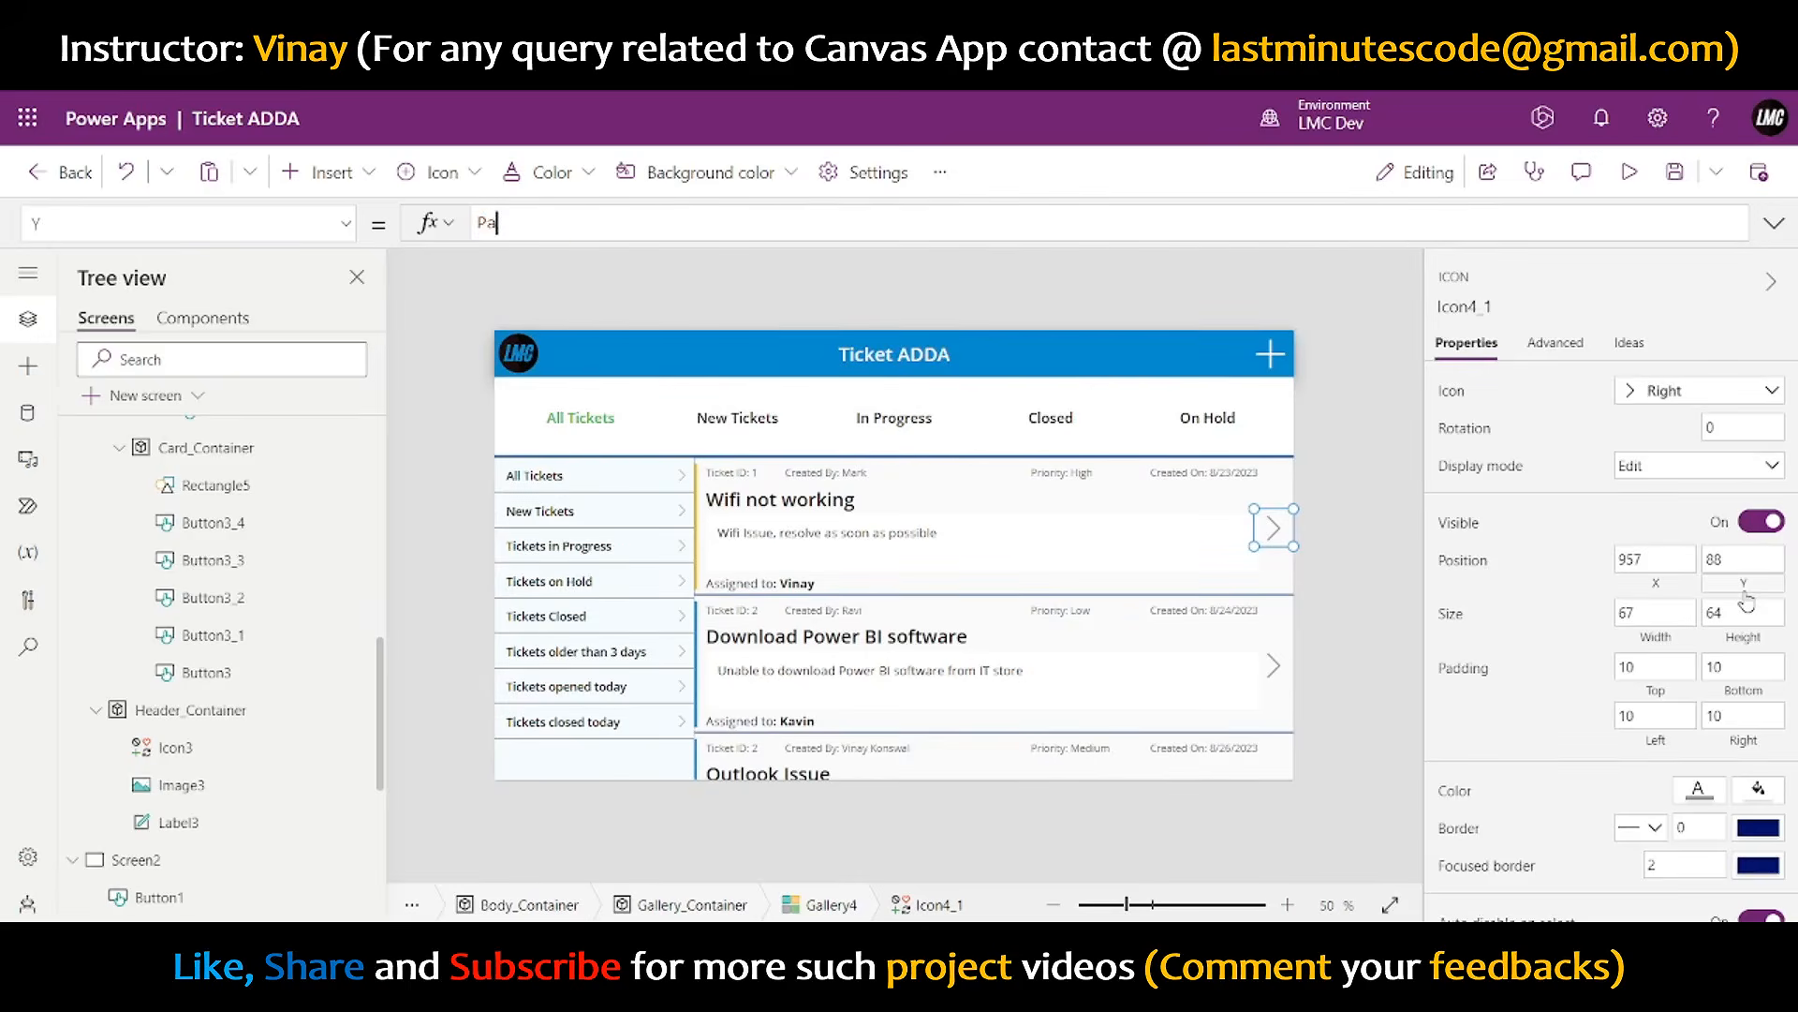
{"action": "type", "text": "rent.TemplateHeight"}
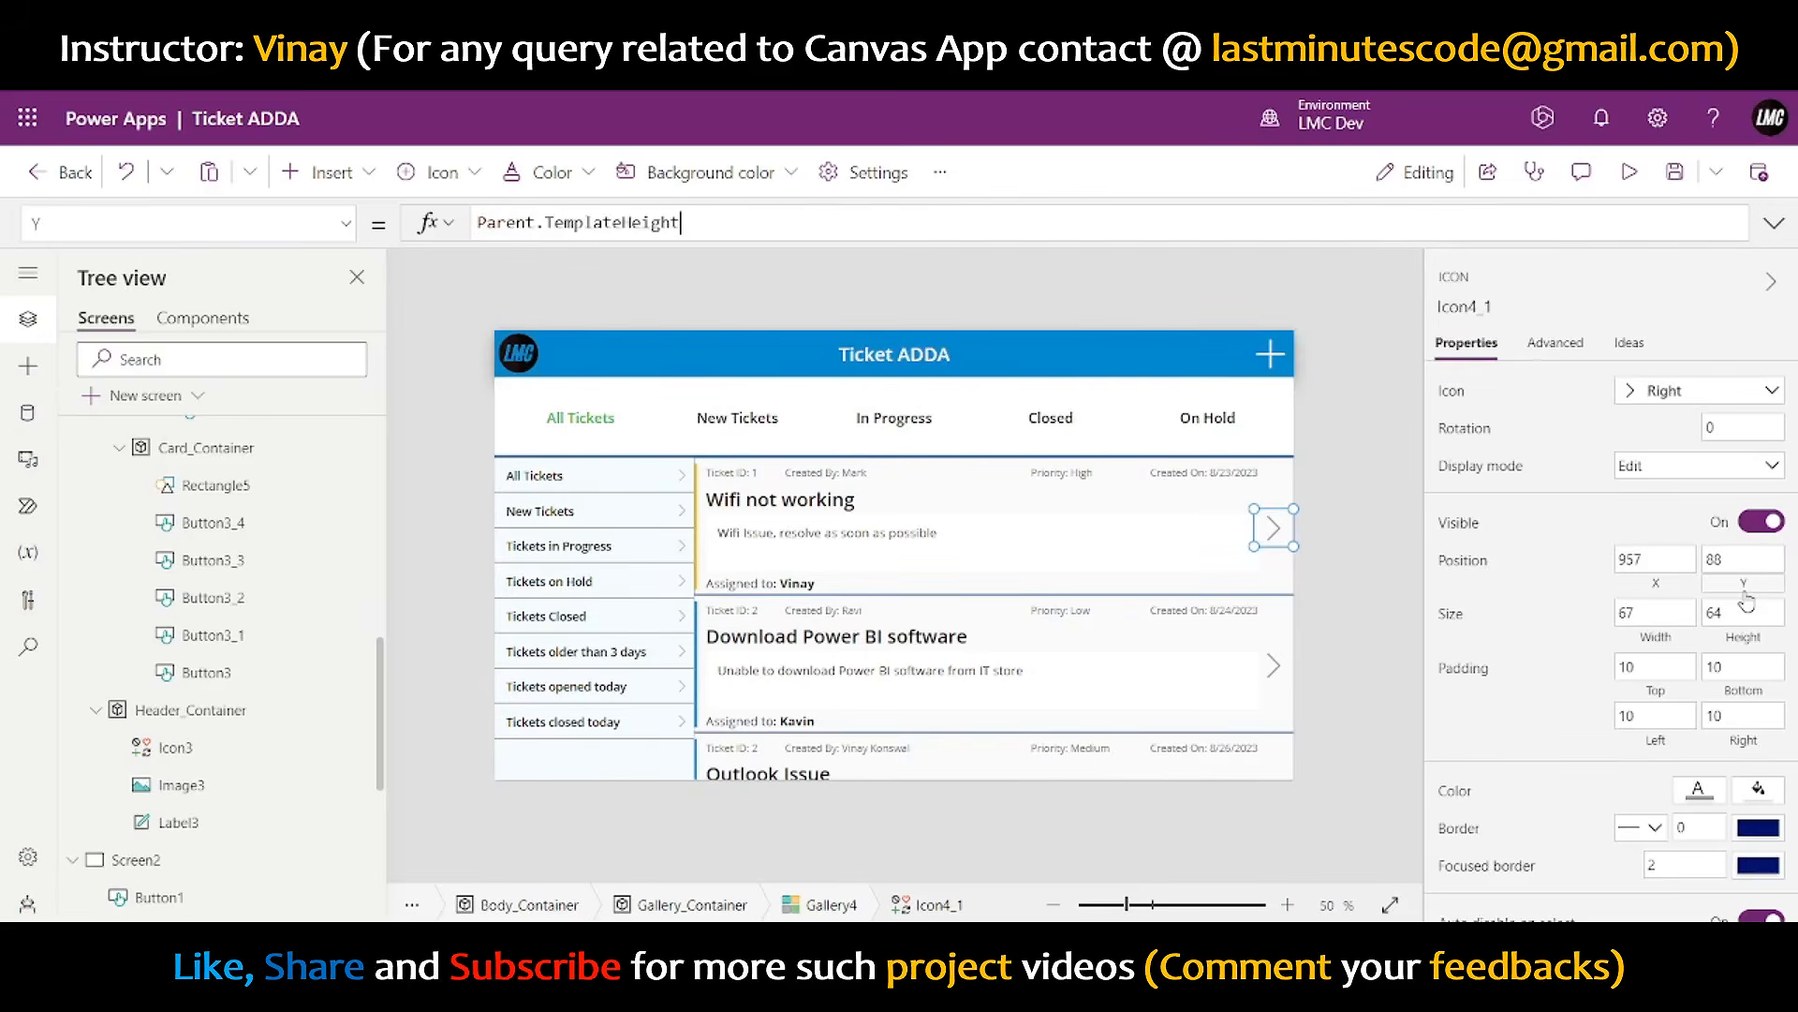
{"action": "type", "text": "/2-Self.Height/2"}
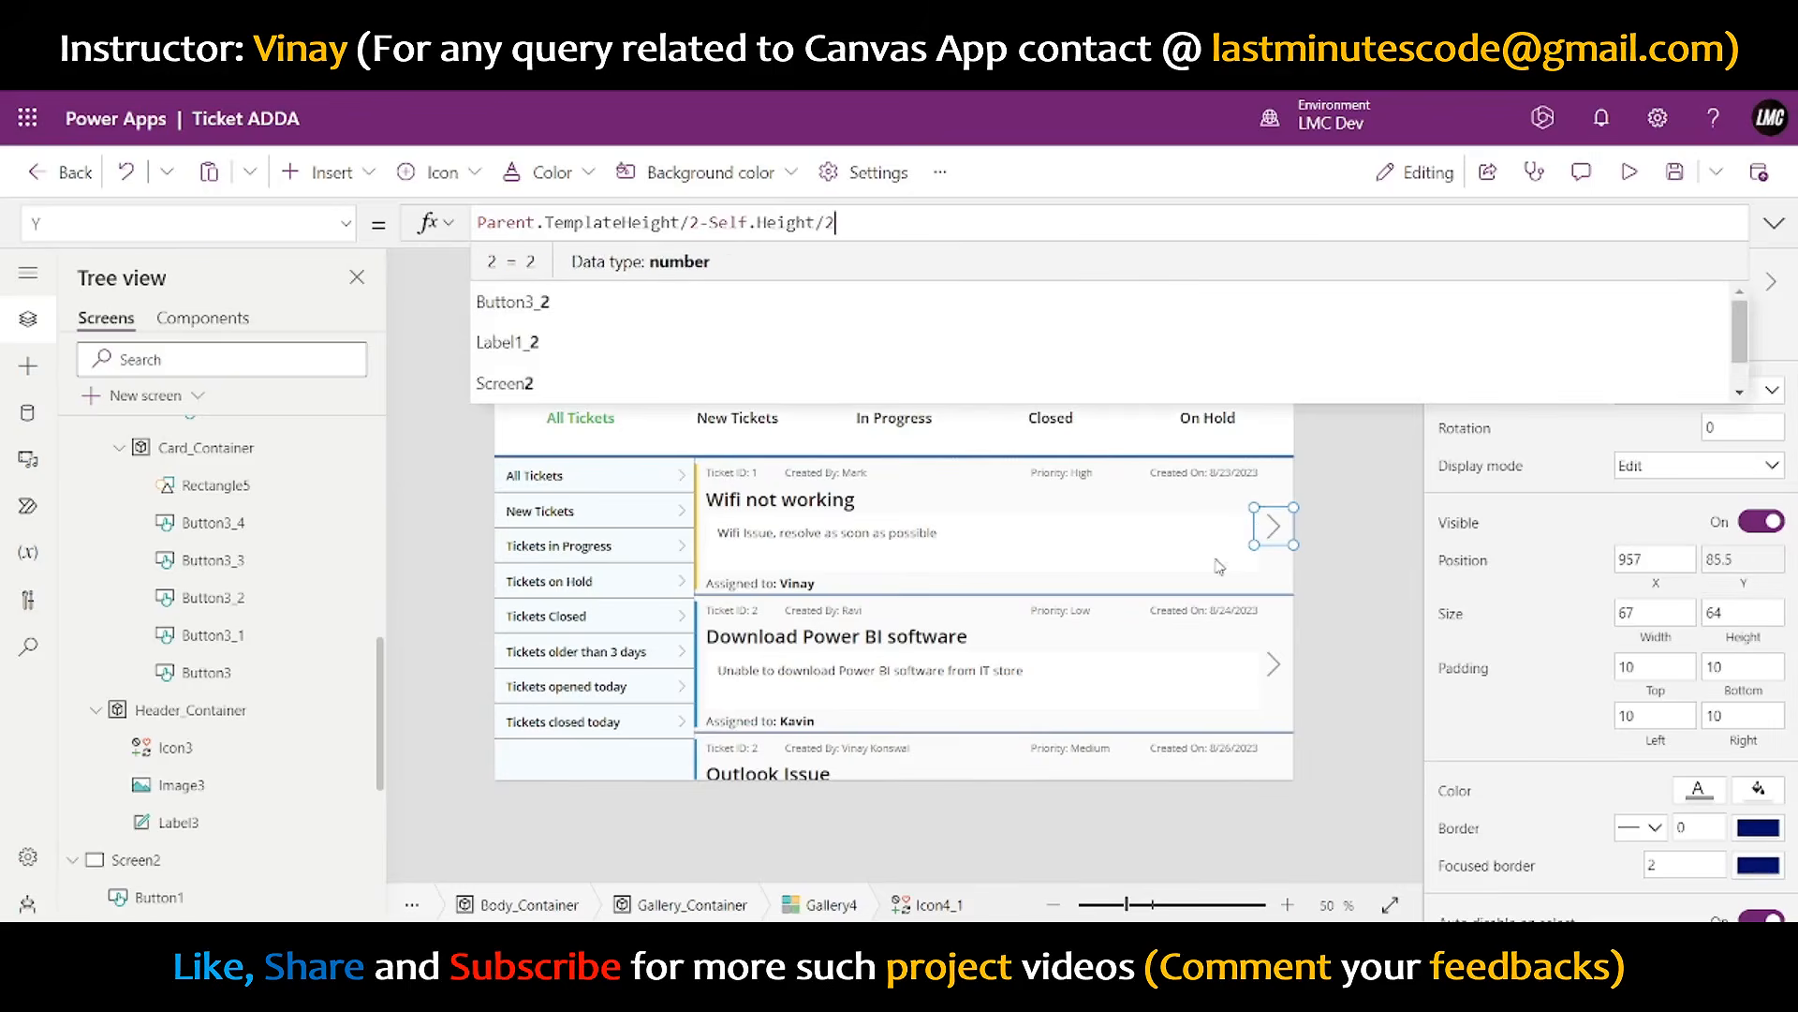
- Set both the width and height of the ticket card's arrow icon to 60
{"action": "left_click", "coordinate": [1656, 617]}
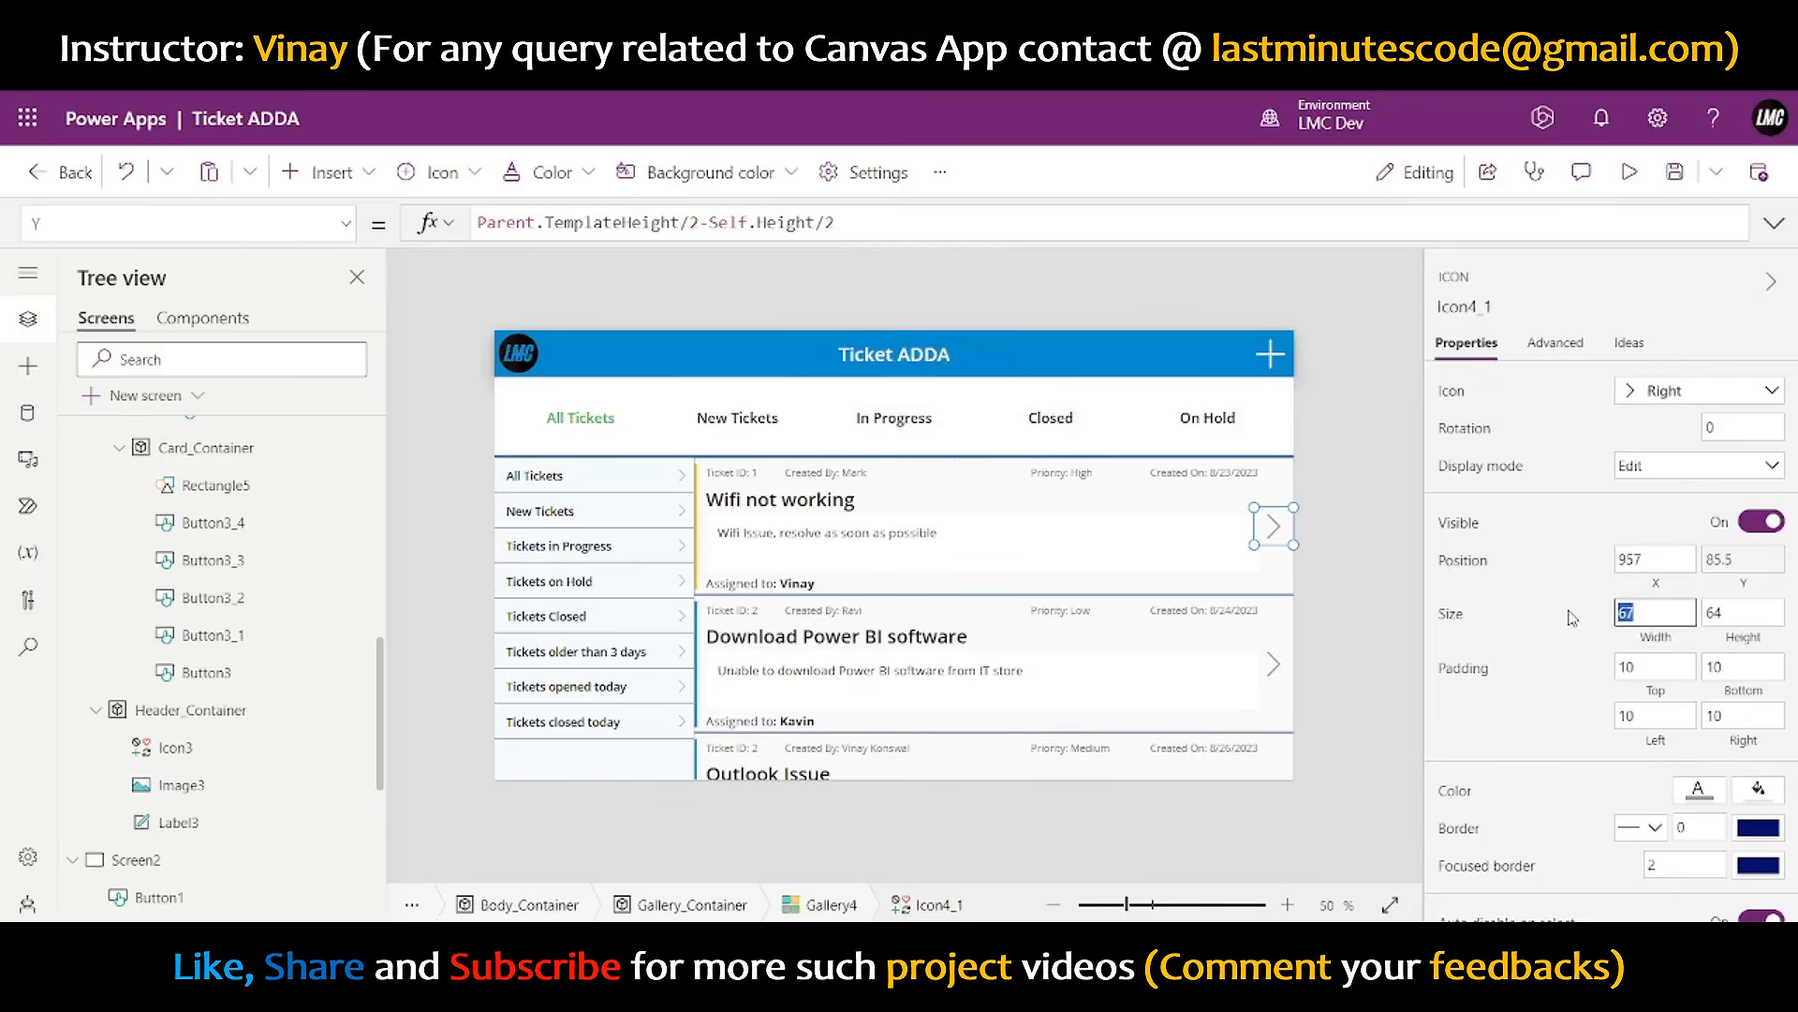
{"action": "type", "text": "60"}
{"action": "key", "text": "Tab"}
{"action": "key", "text": "Tab"}
- Align the ticket card's arrow icon to the card's right edge by setting its X to Parent.Width-Self.Width
{"action": "left_click", "coordinate": [1660, 584]}
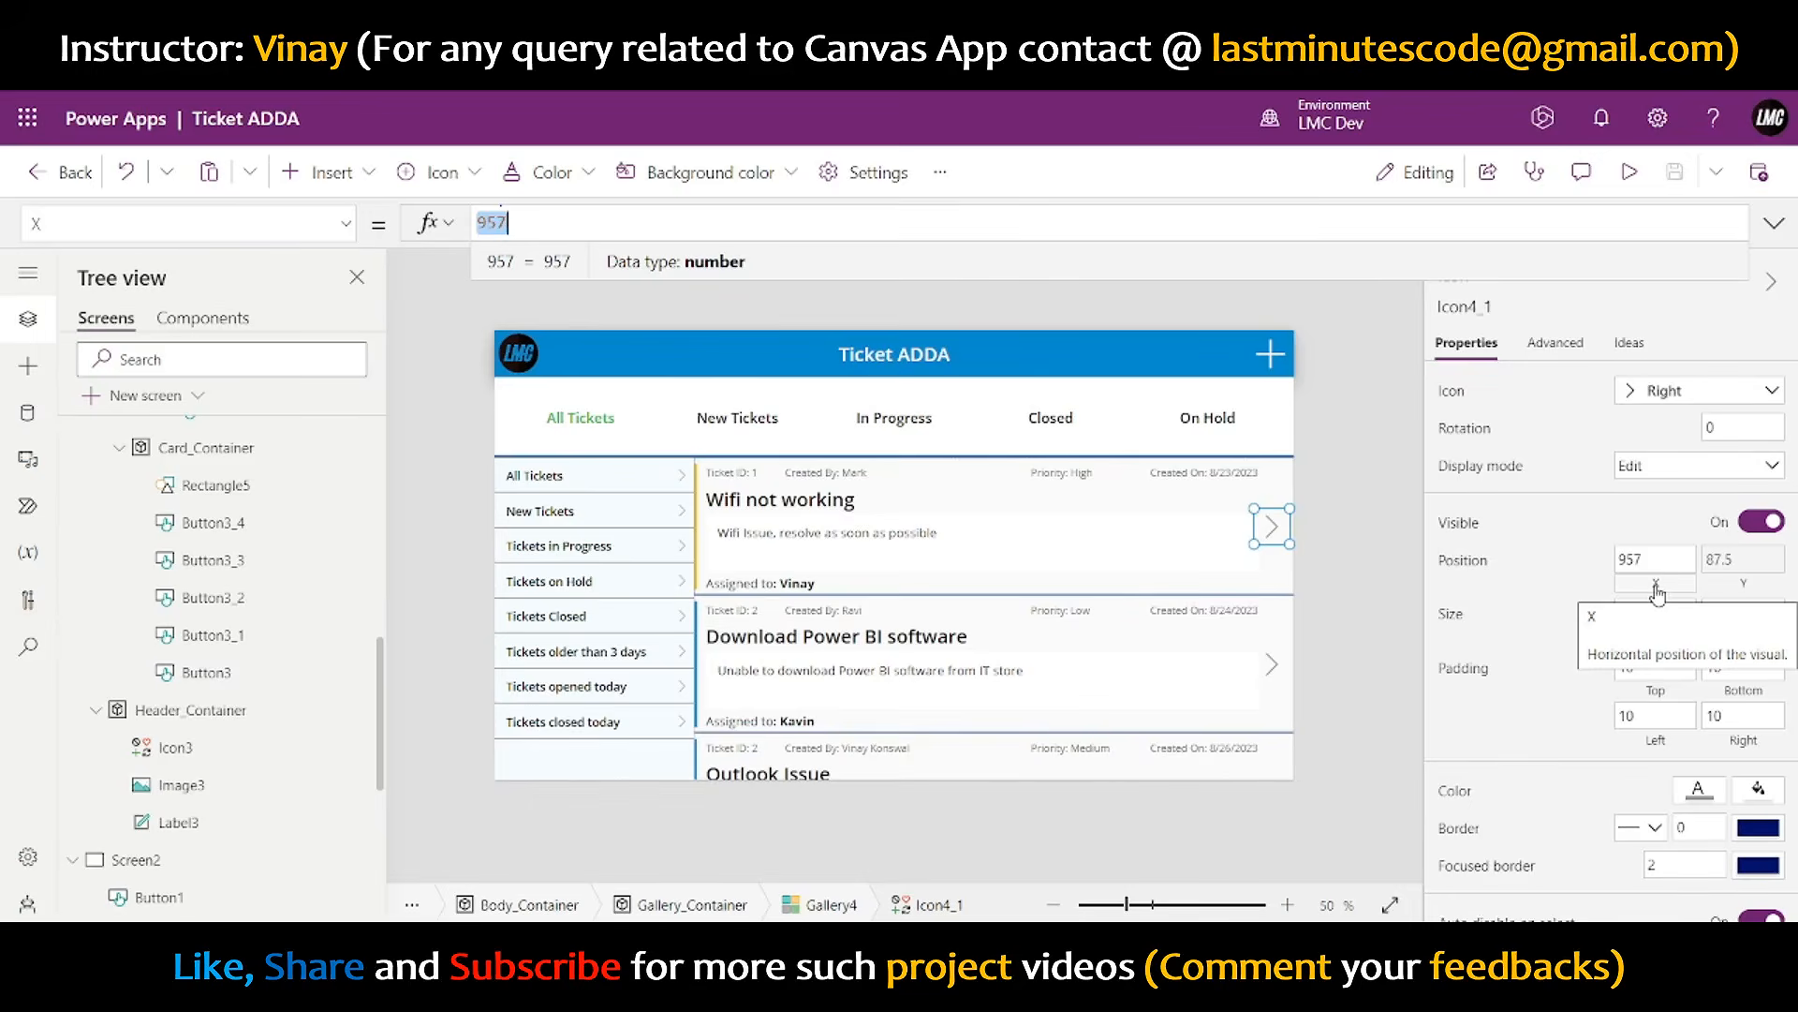
{"action": "type", "text": "Parent"}
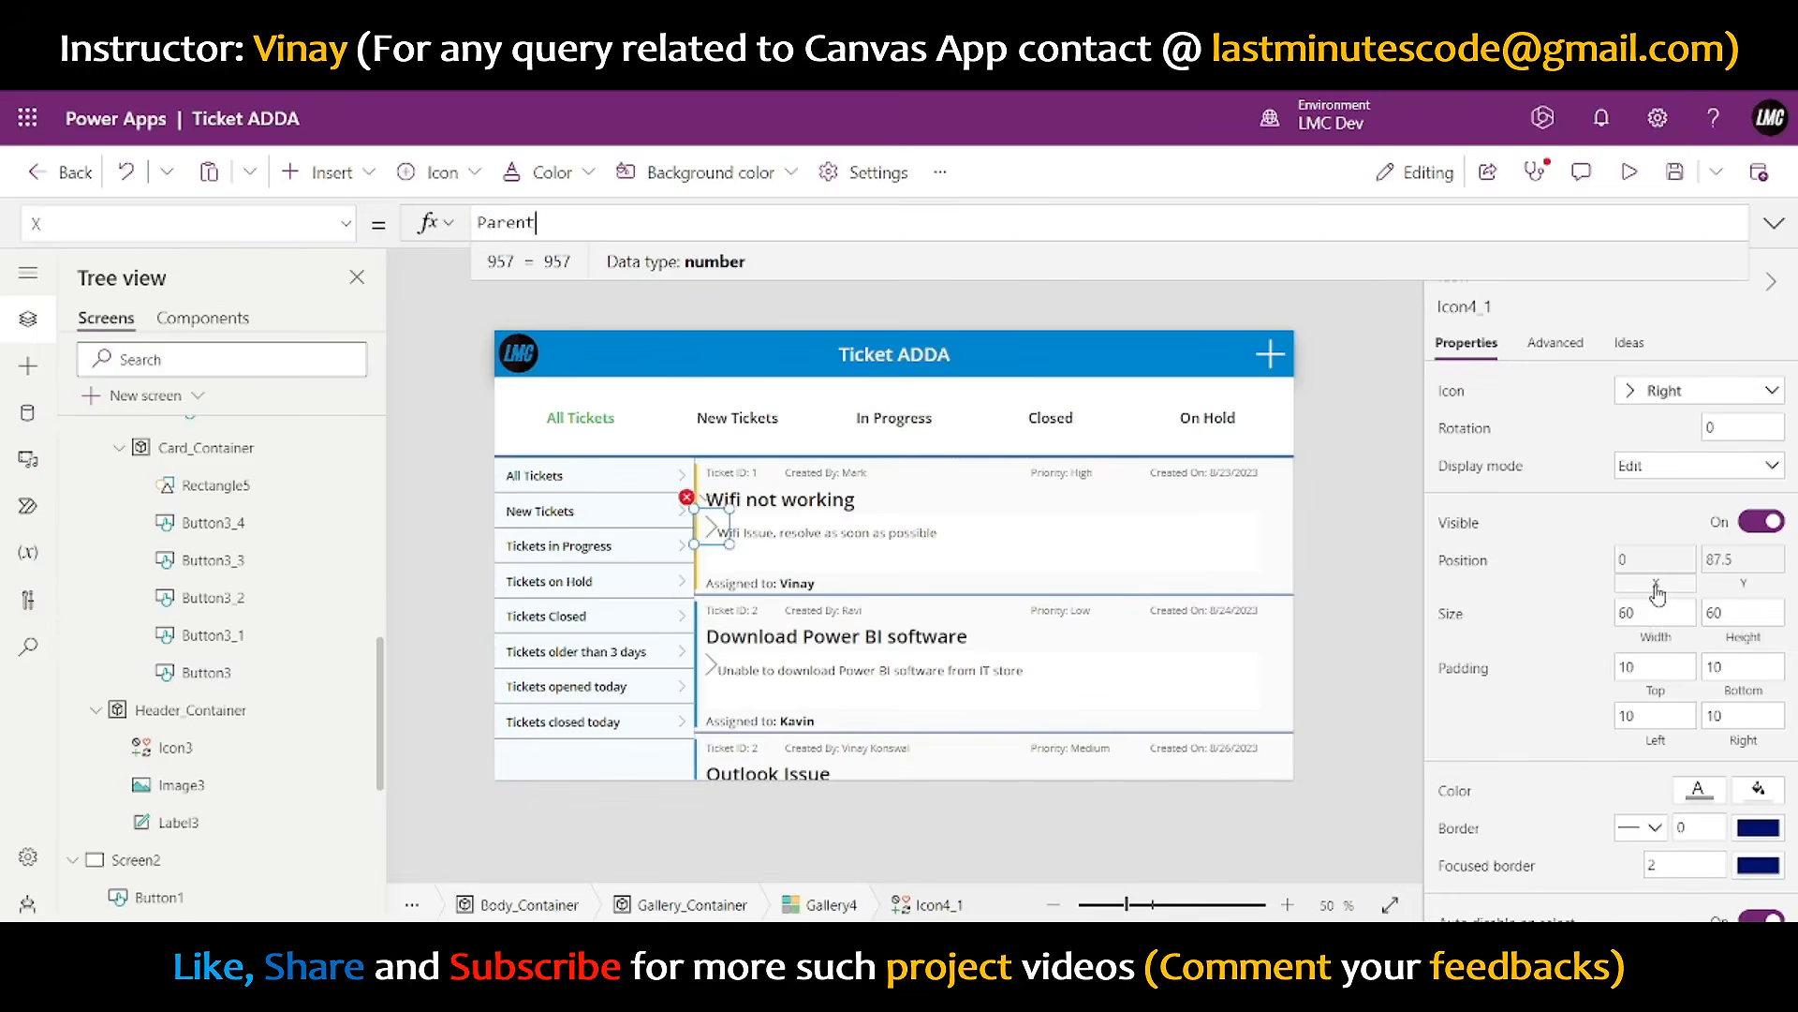
{"action": "type", "text": ".Width-Self.Width"}
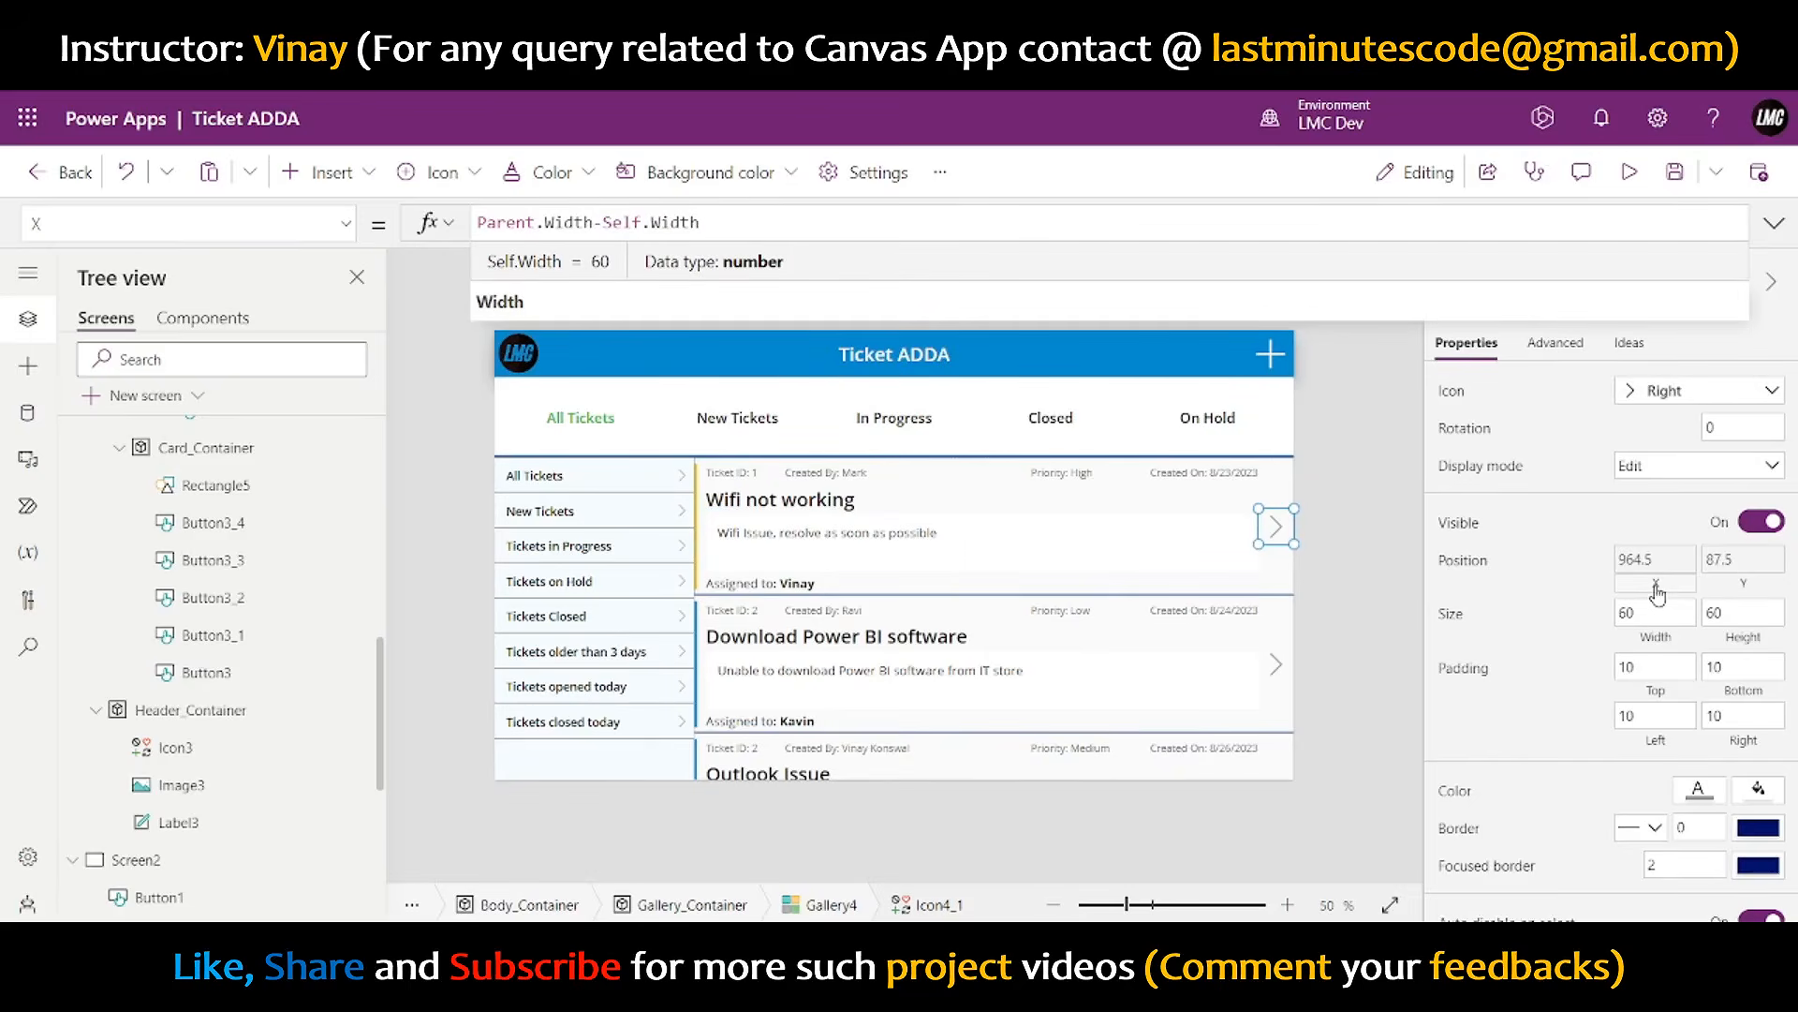
{"action": "left_click", "coordinate": [1288, 567]}
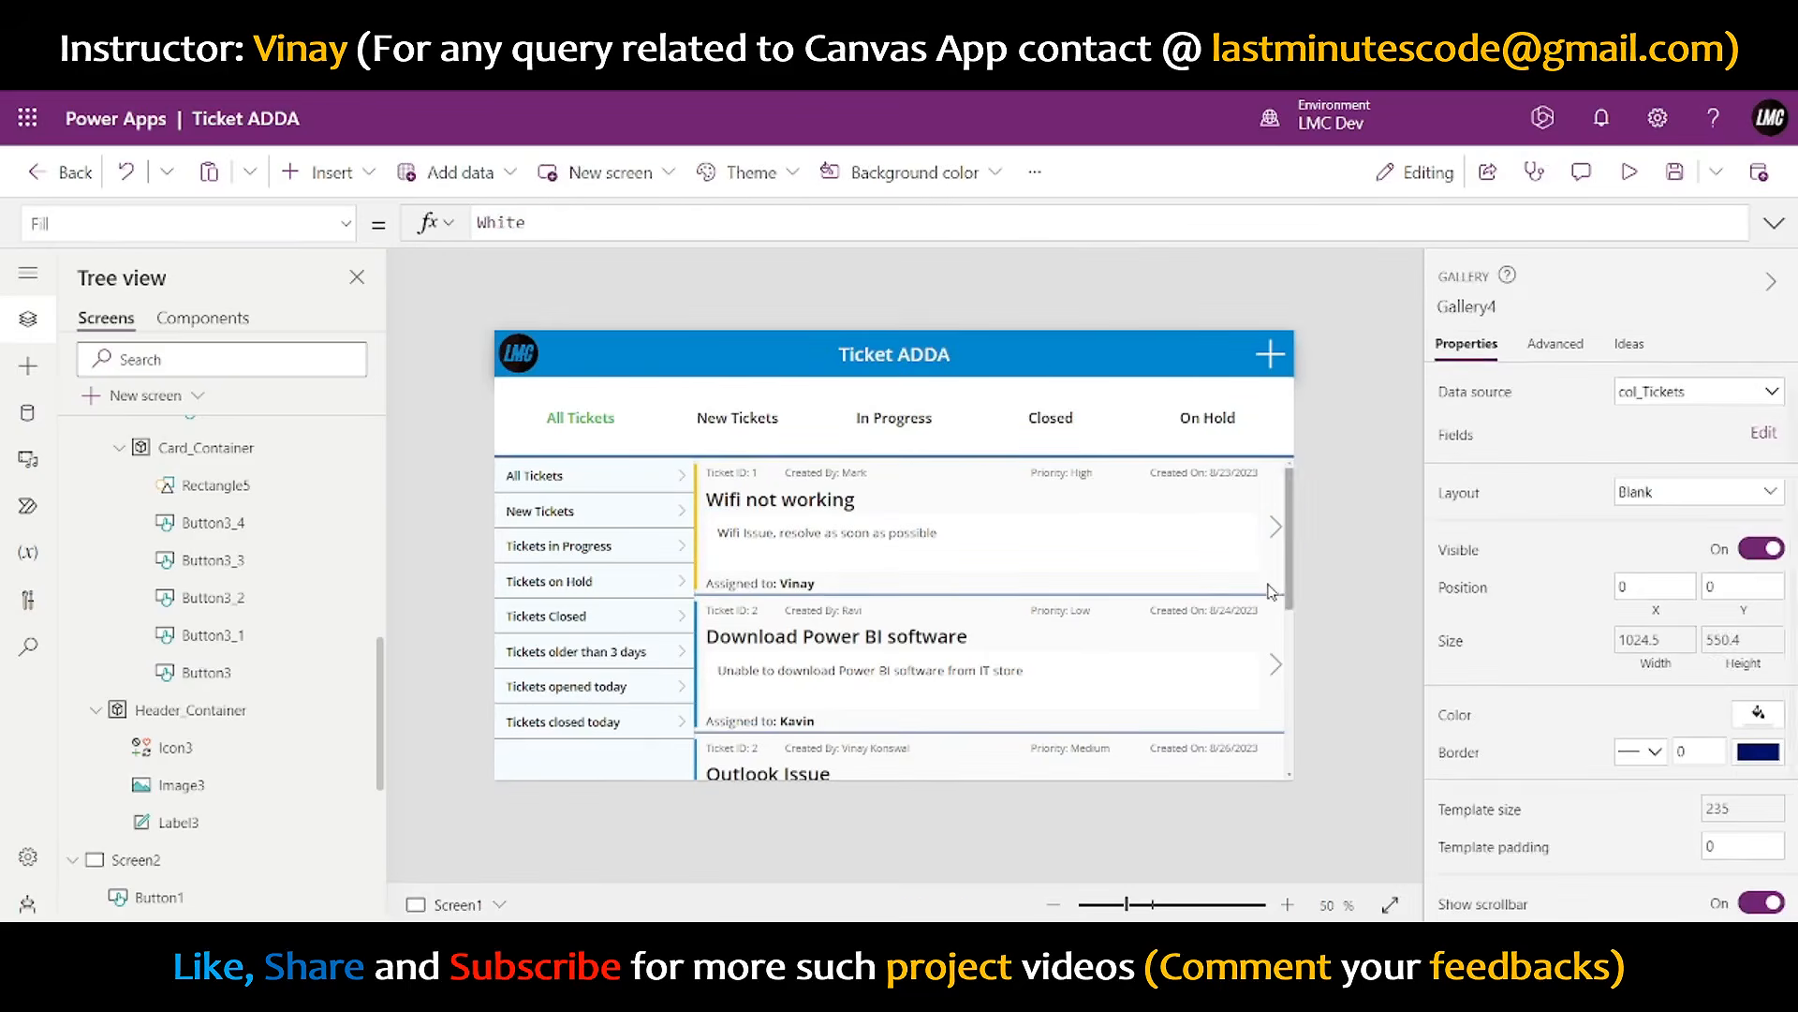
{"action": "scroll", "coordinate": [1269, 590], "scroll_direction": "down", "scroll_amount": 2}
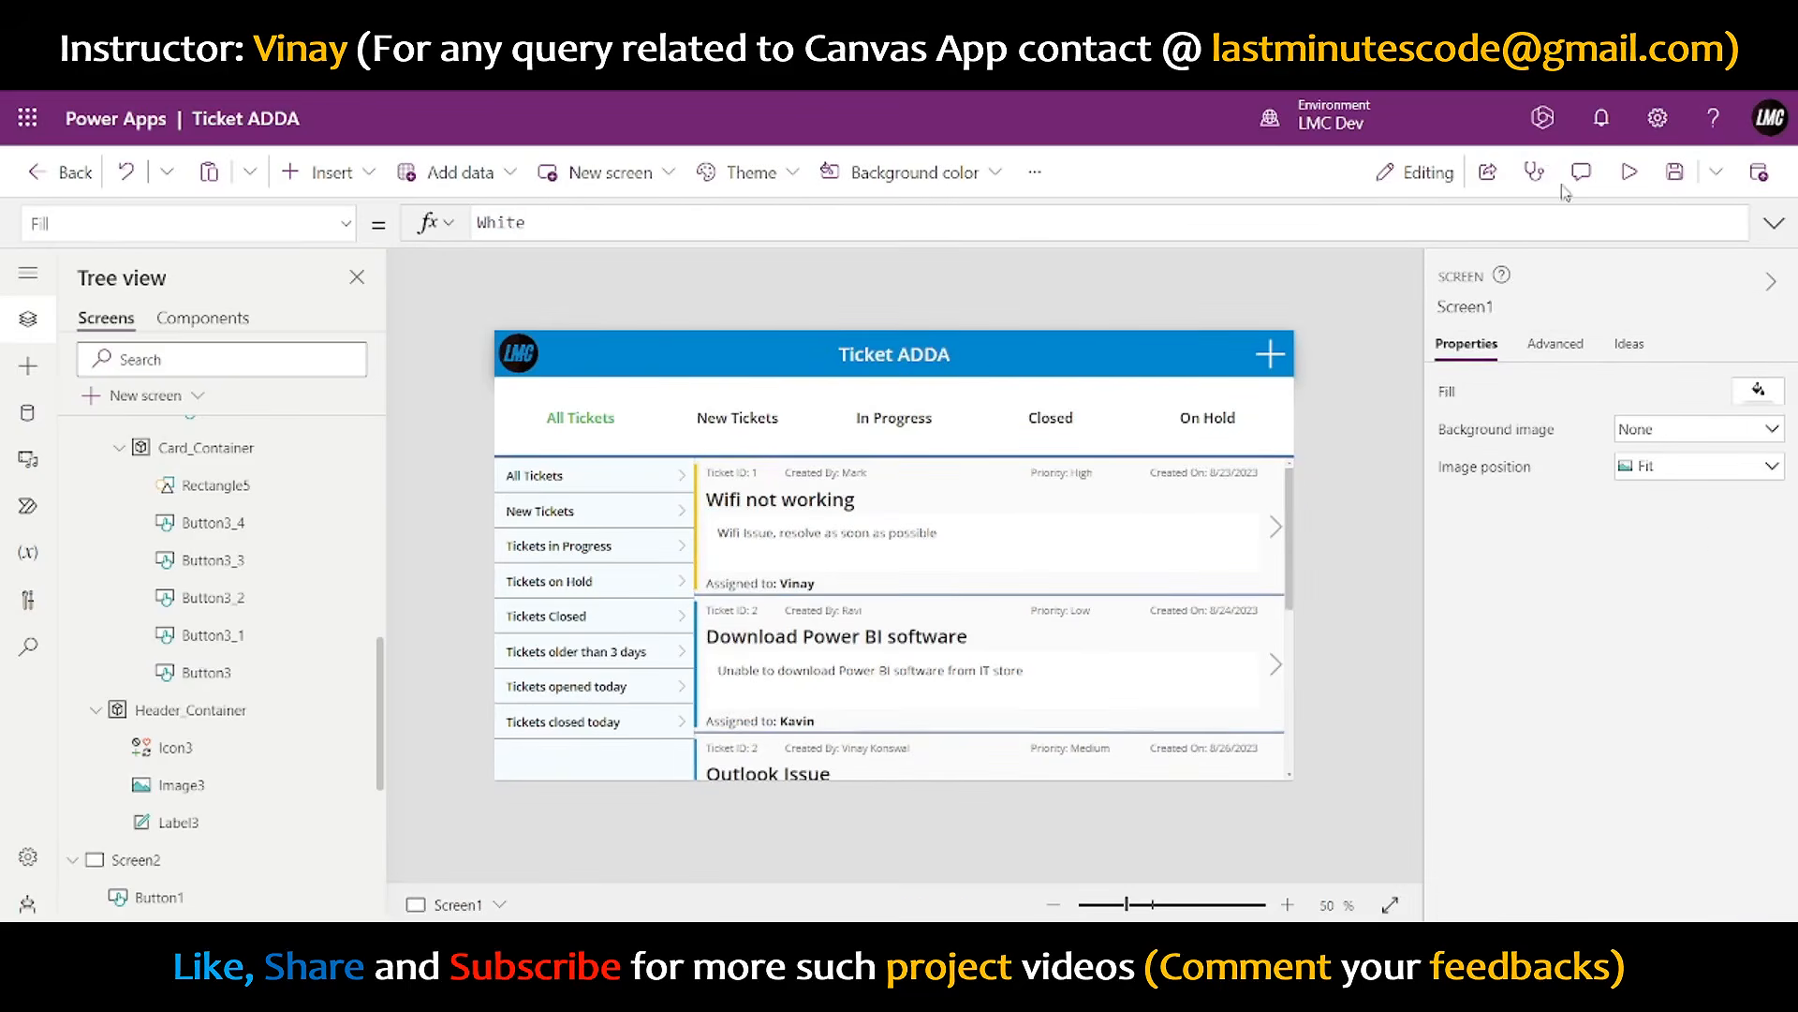
- Preview the app and look through the ticket gallery to check the arrow icons on the cards
{"action": "left_click", "coordinate": [1631, 174]}
{"action": "scroll", "coordinate": [1550, 524], "scroll_direction": "down", "scroll_amount": 5}
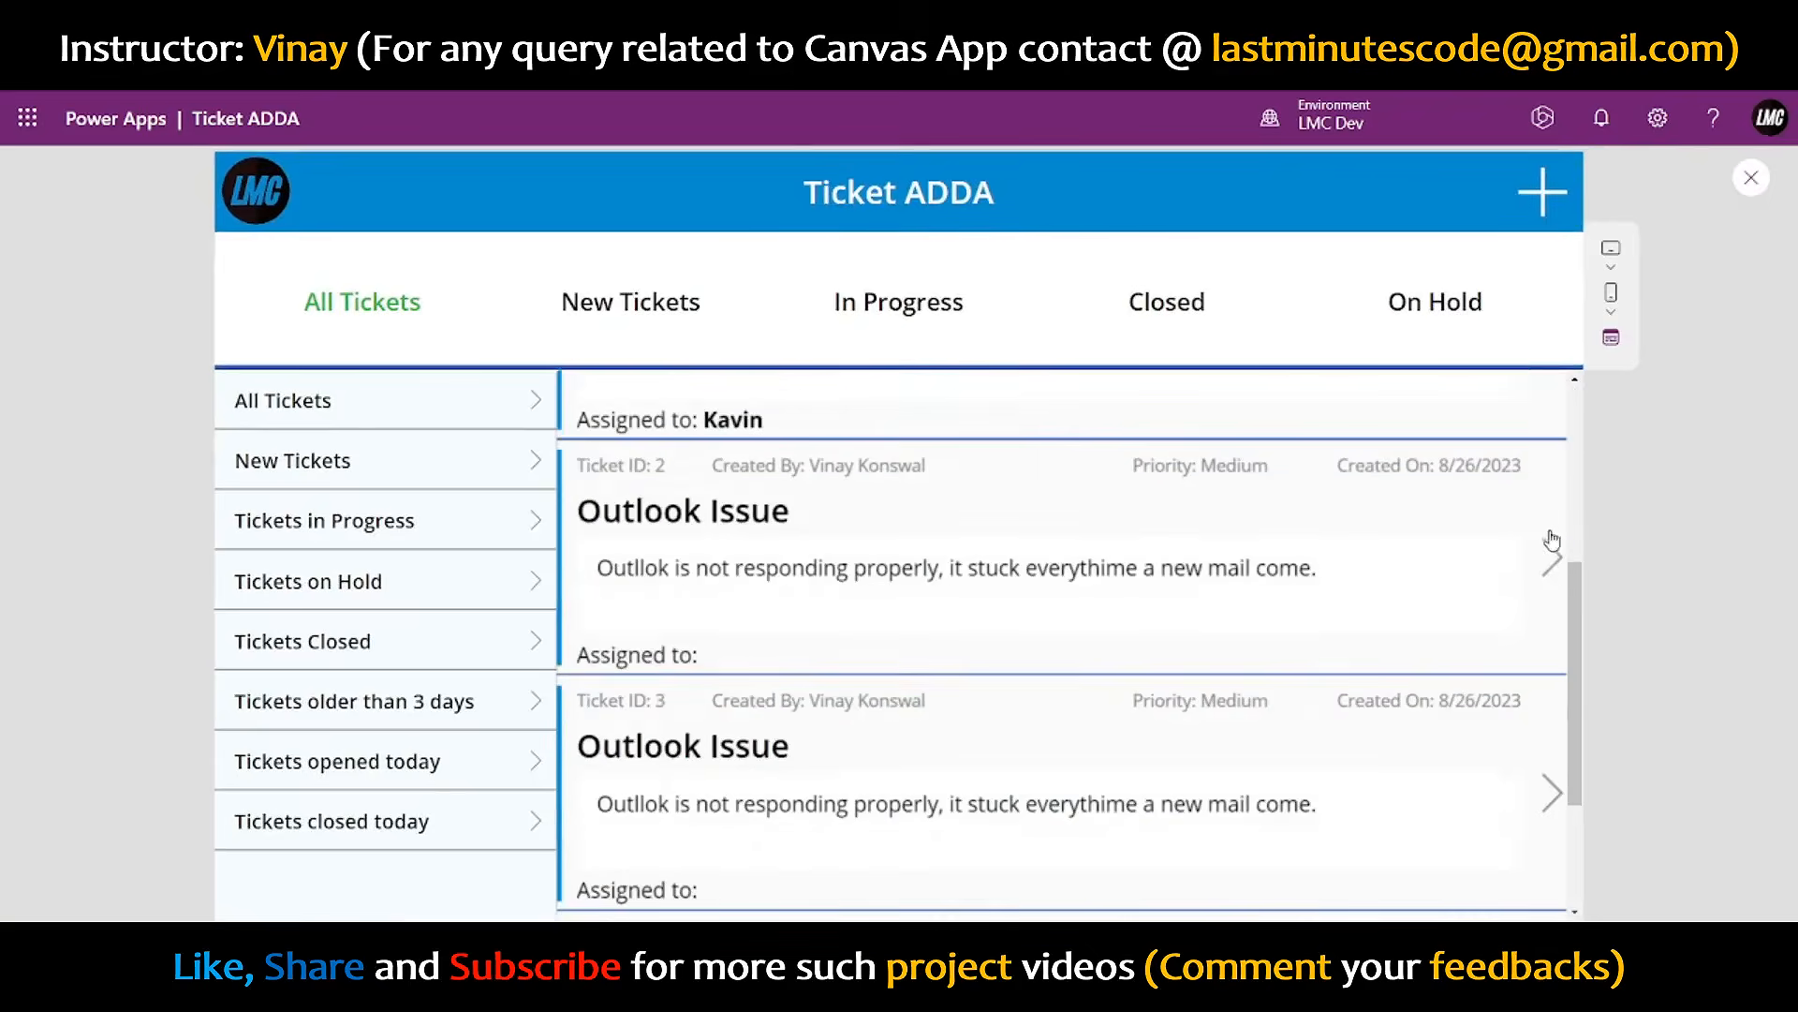
{"action": "scroll", "coordinate": [1578, 609], "scroll_direction": "up", "scroll_amount": 5}
{"action": "left_click", "coordinate": [1750, 177]}
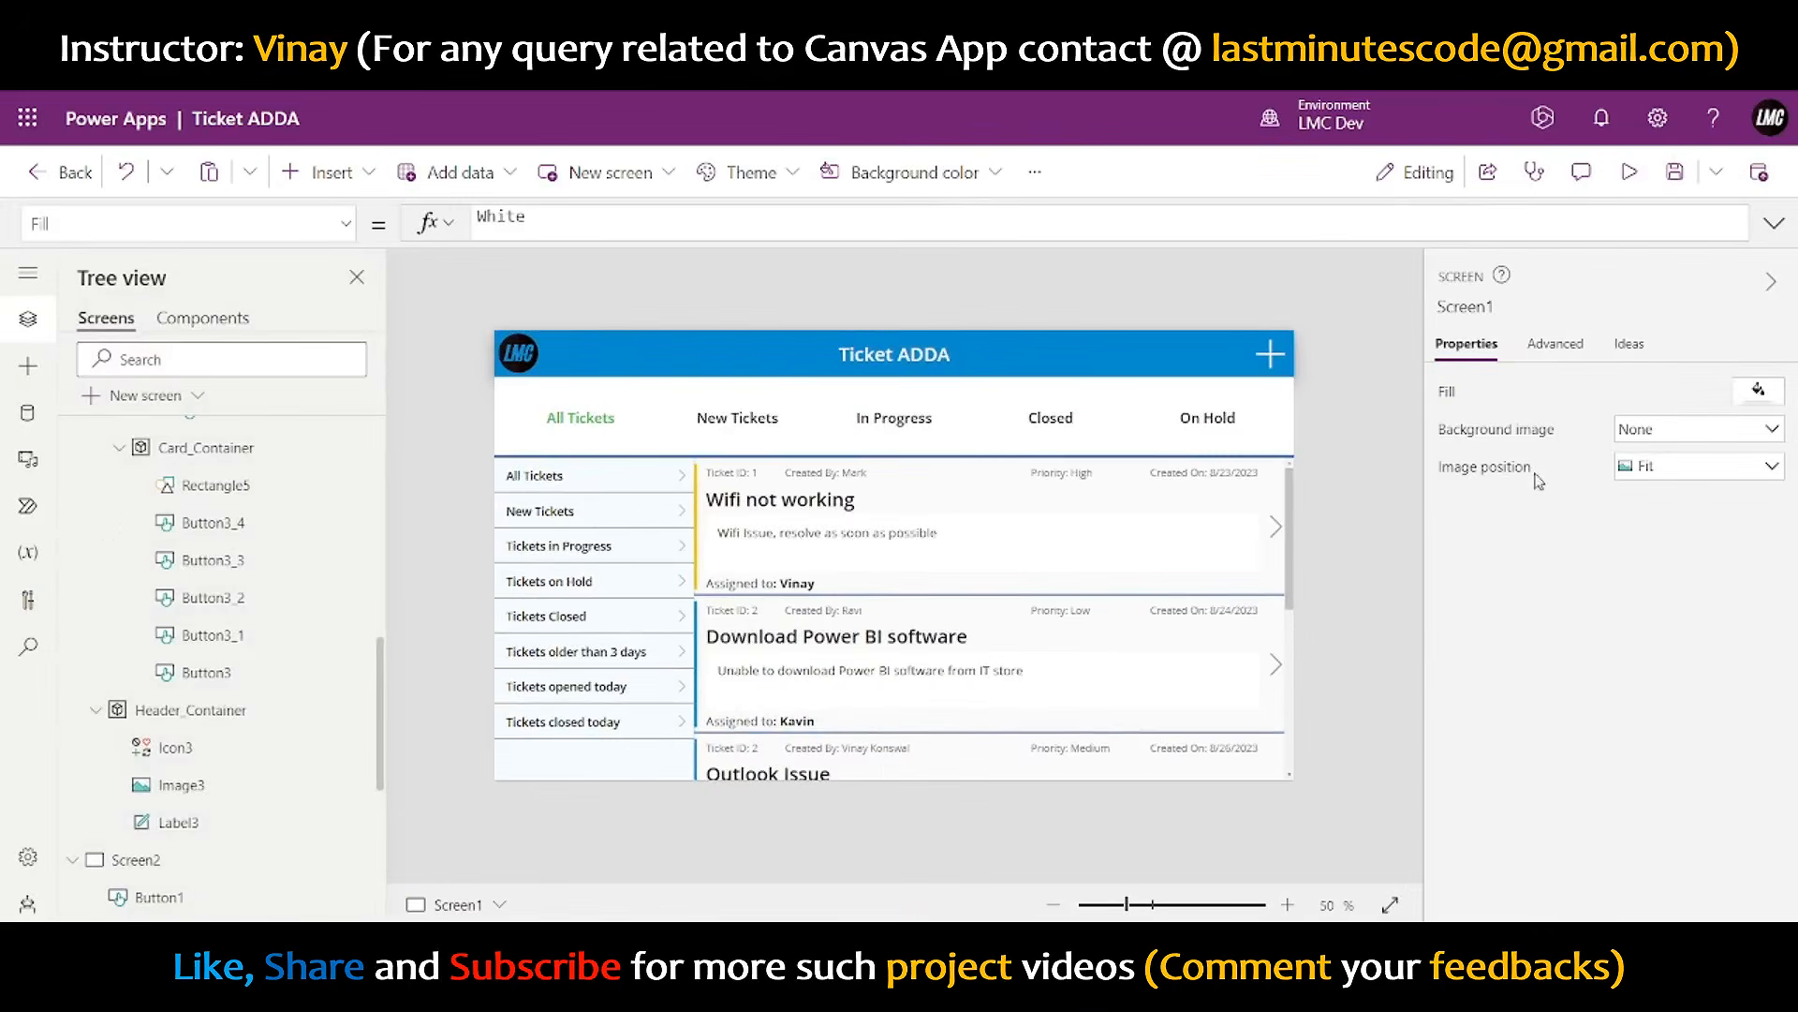
- Set both the width and height of the ticket card's arrow icon to 50
{"action": "left_click", "coordinate": [1280, 526]}
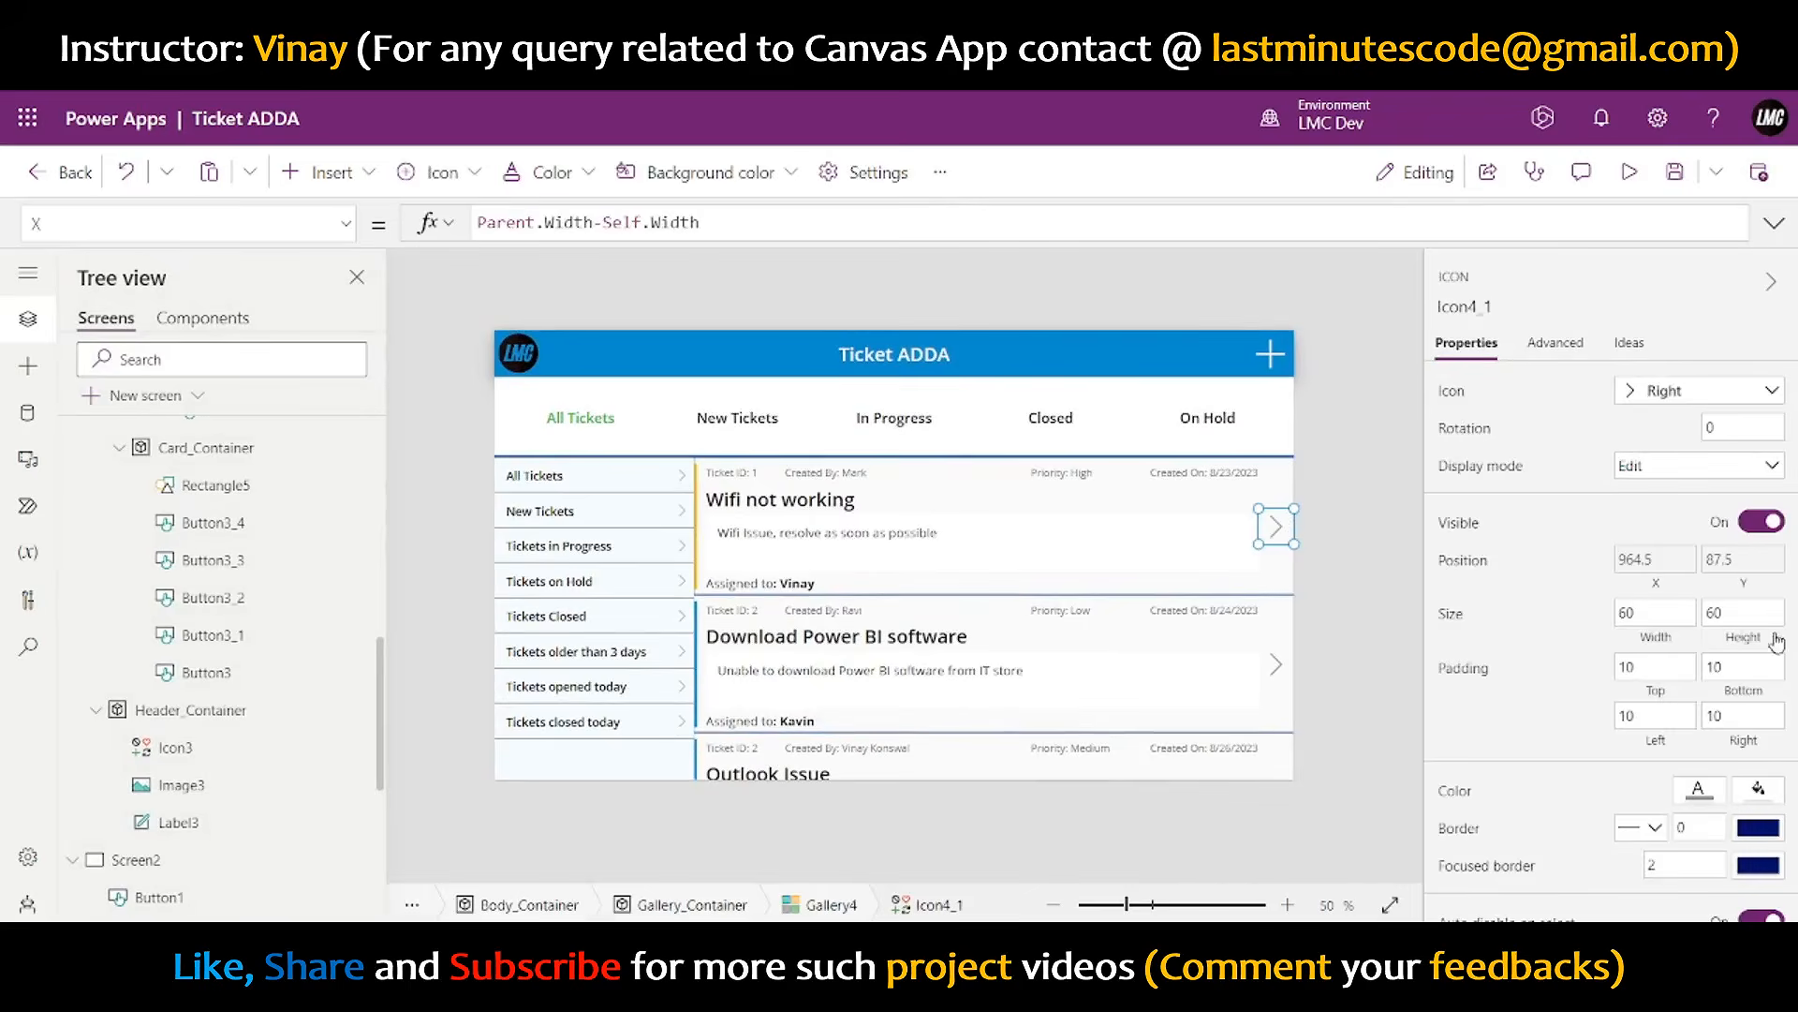
{"action": "double_click", "coordinate": [1616, 615]}
{"action": "type", "text": "50"}
{"action": "key", "text": "Tab"}
{"action": "left_click", "coordinate": [1354, 582]}
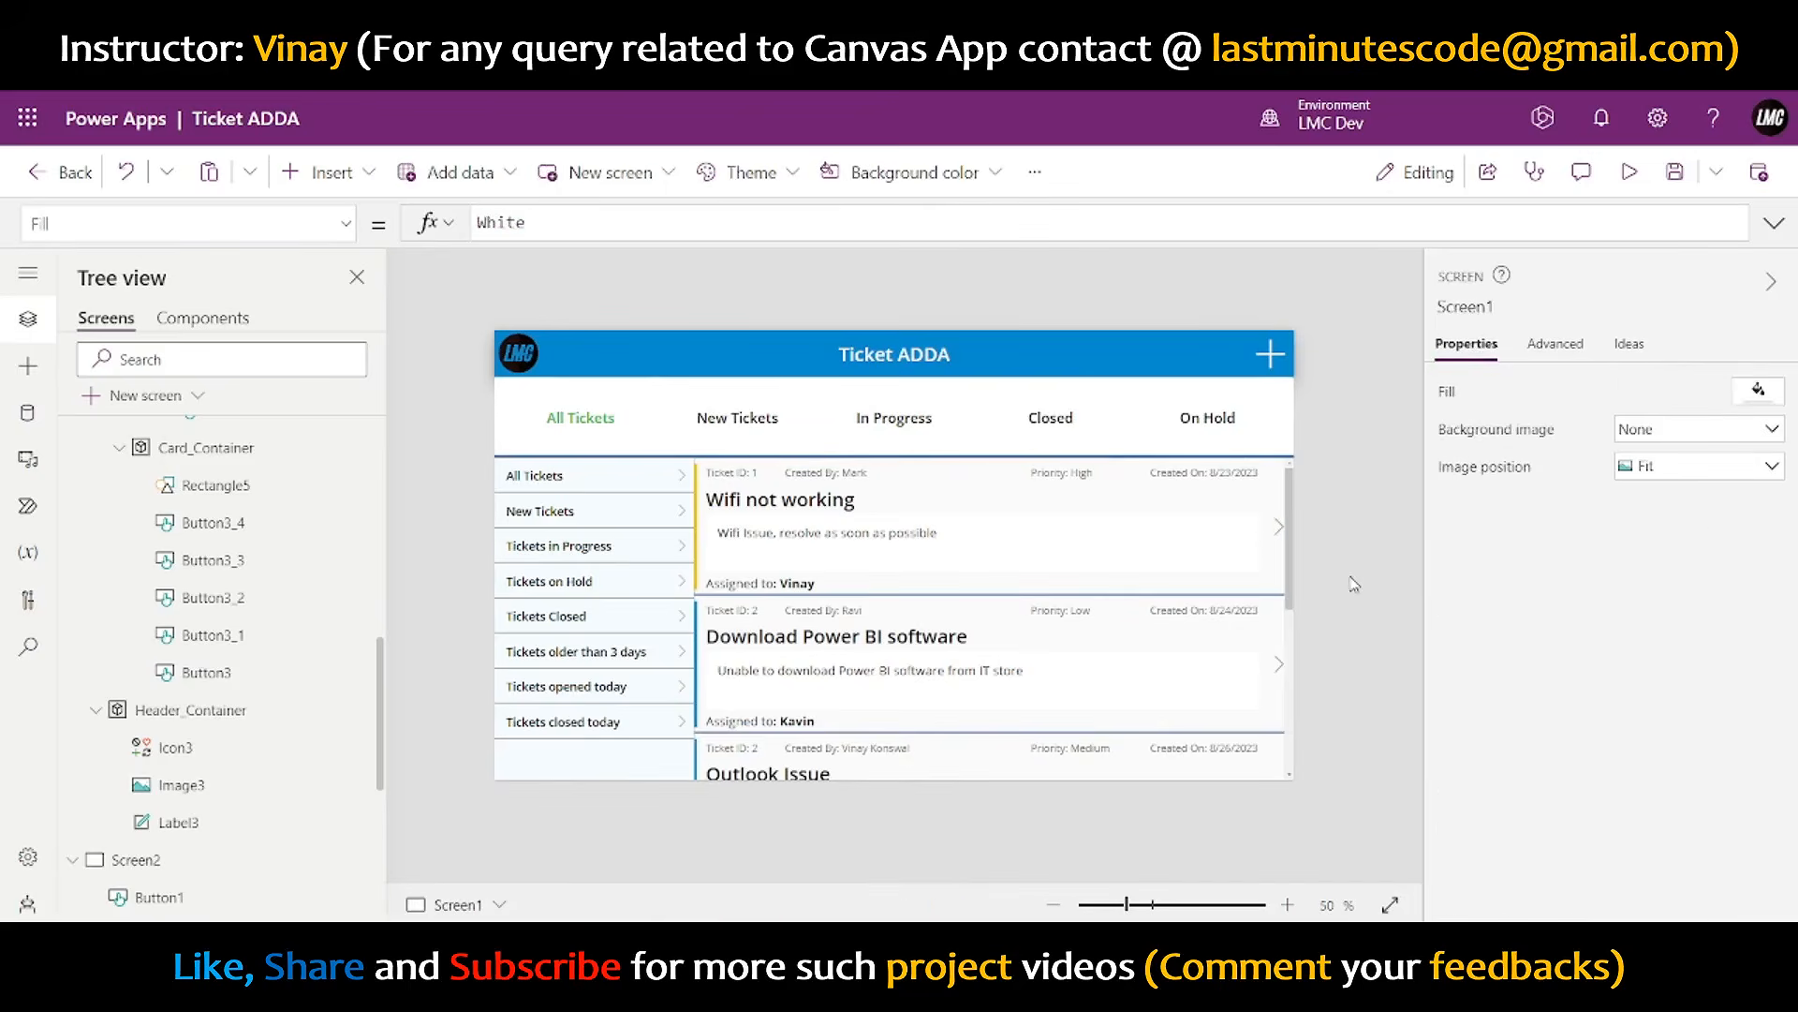
- Try offsetting the ticket card's arrow icon from the card's right edge with X as Parent.Width-Self.Width-20
{"action": "left_click", "coordinate": [1279, 526]}
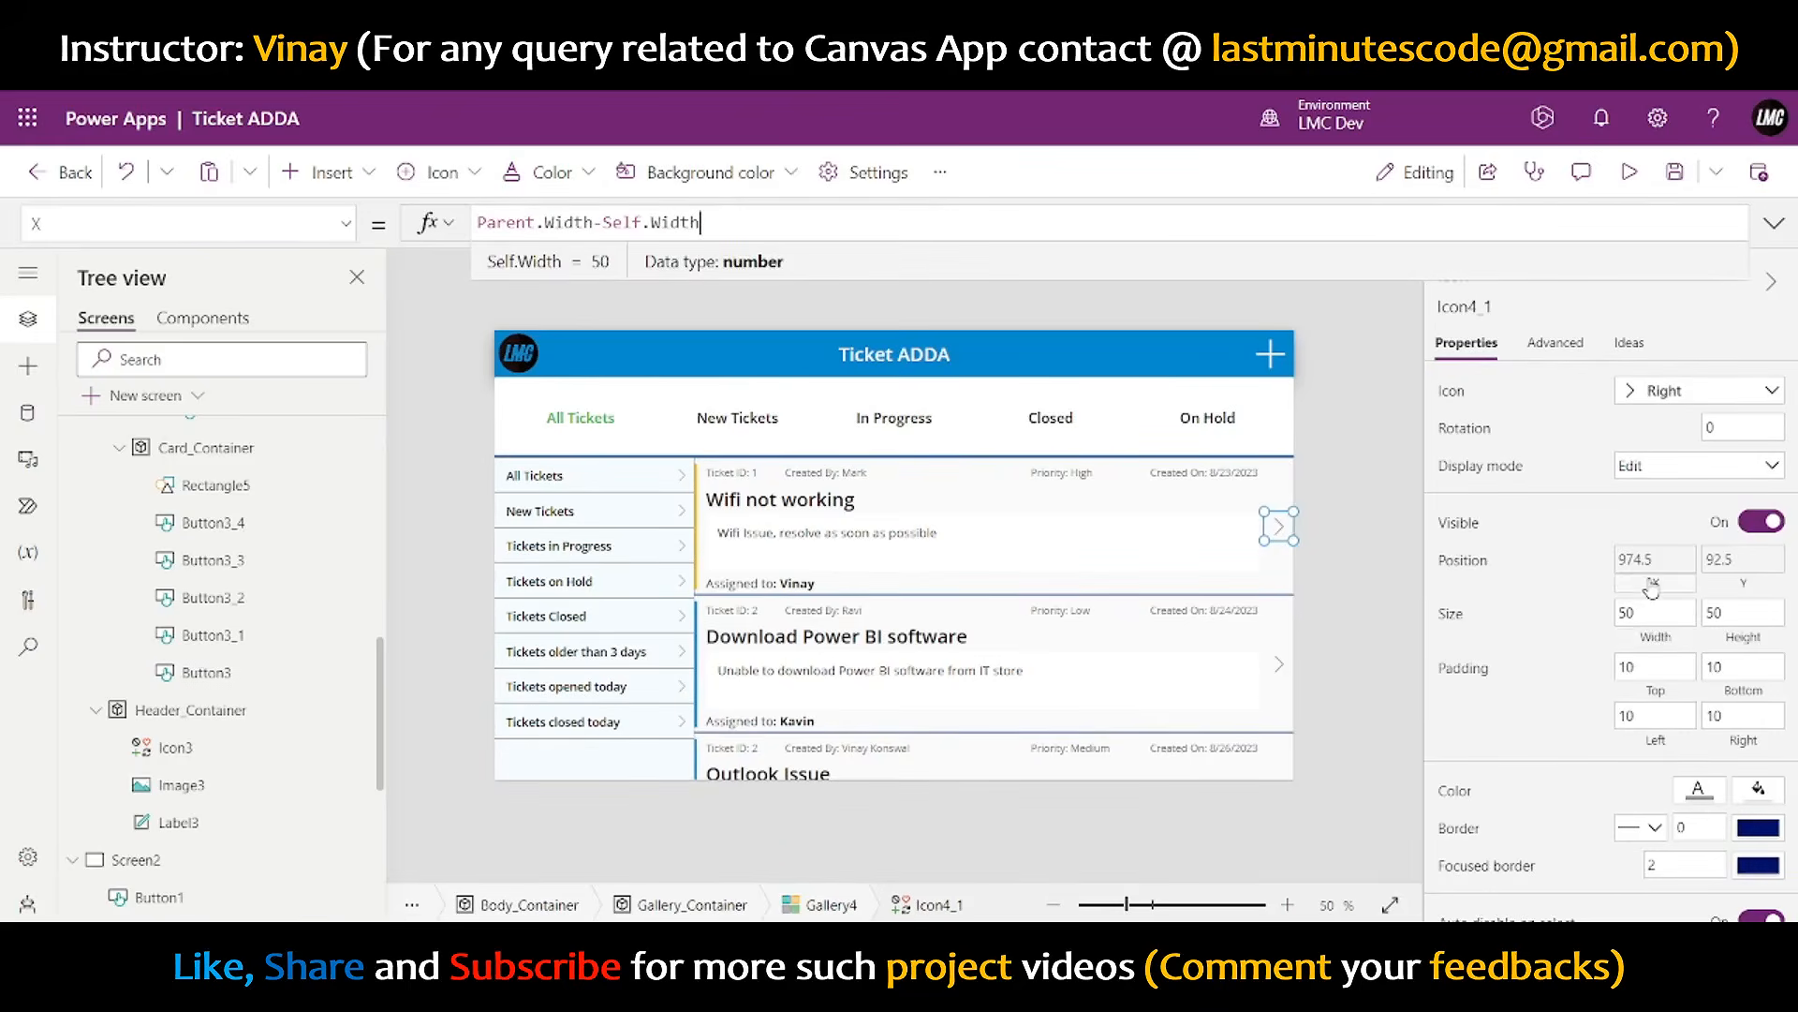
{"action": "type", "text": "-20"}
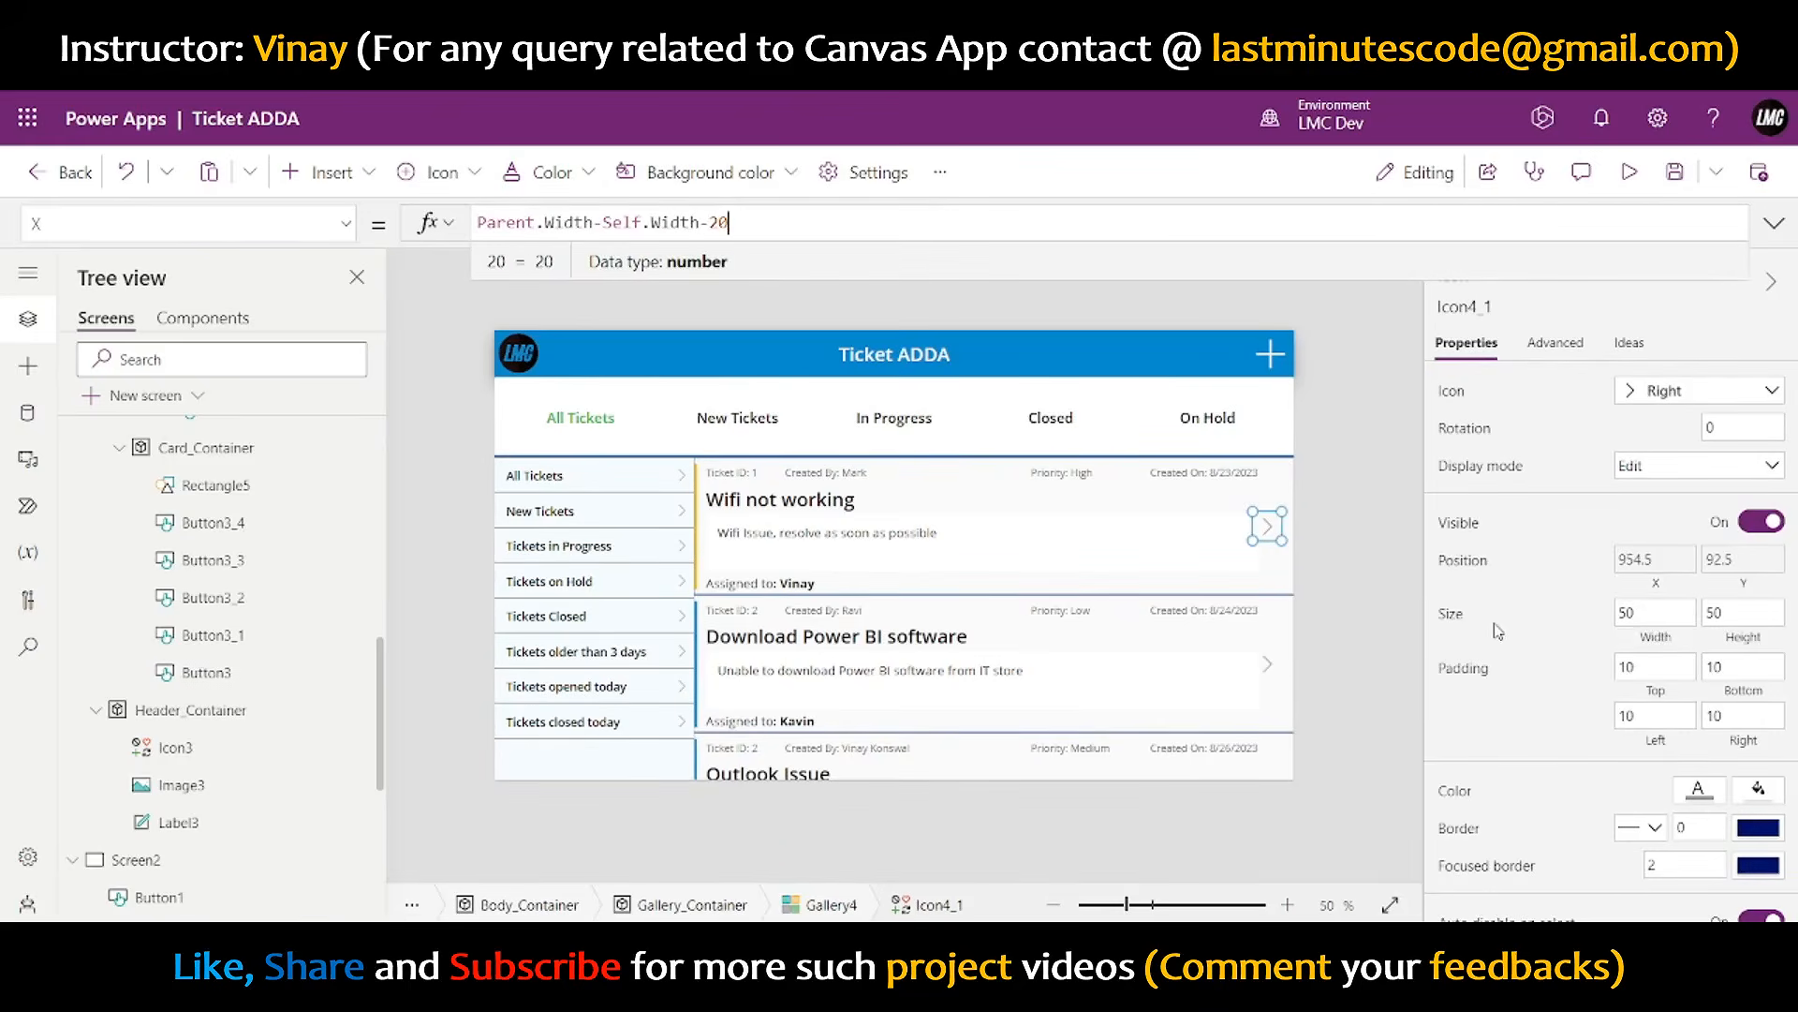
{"action": "left_click", "coordinate": [1363, 551]}
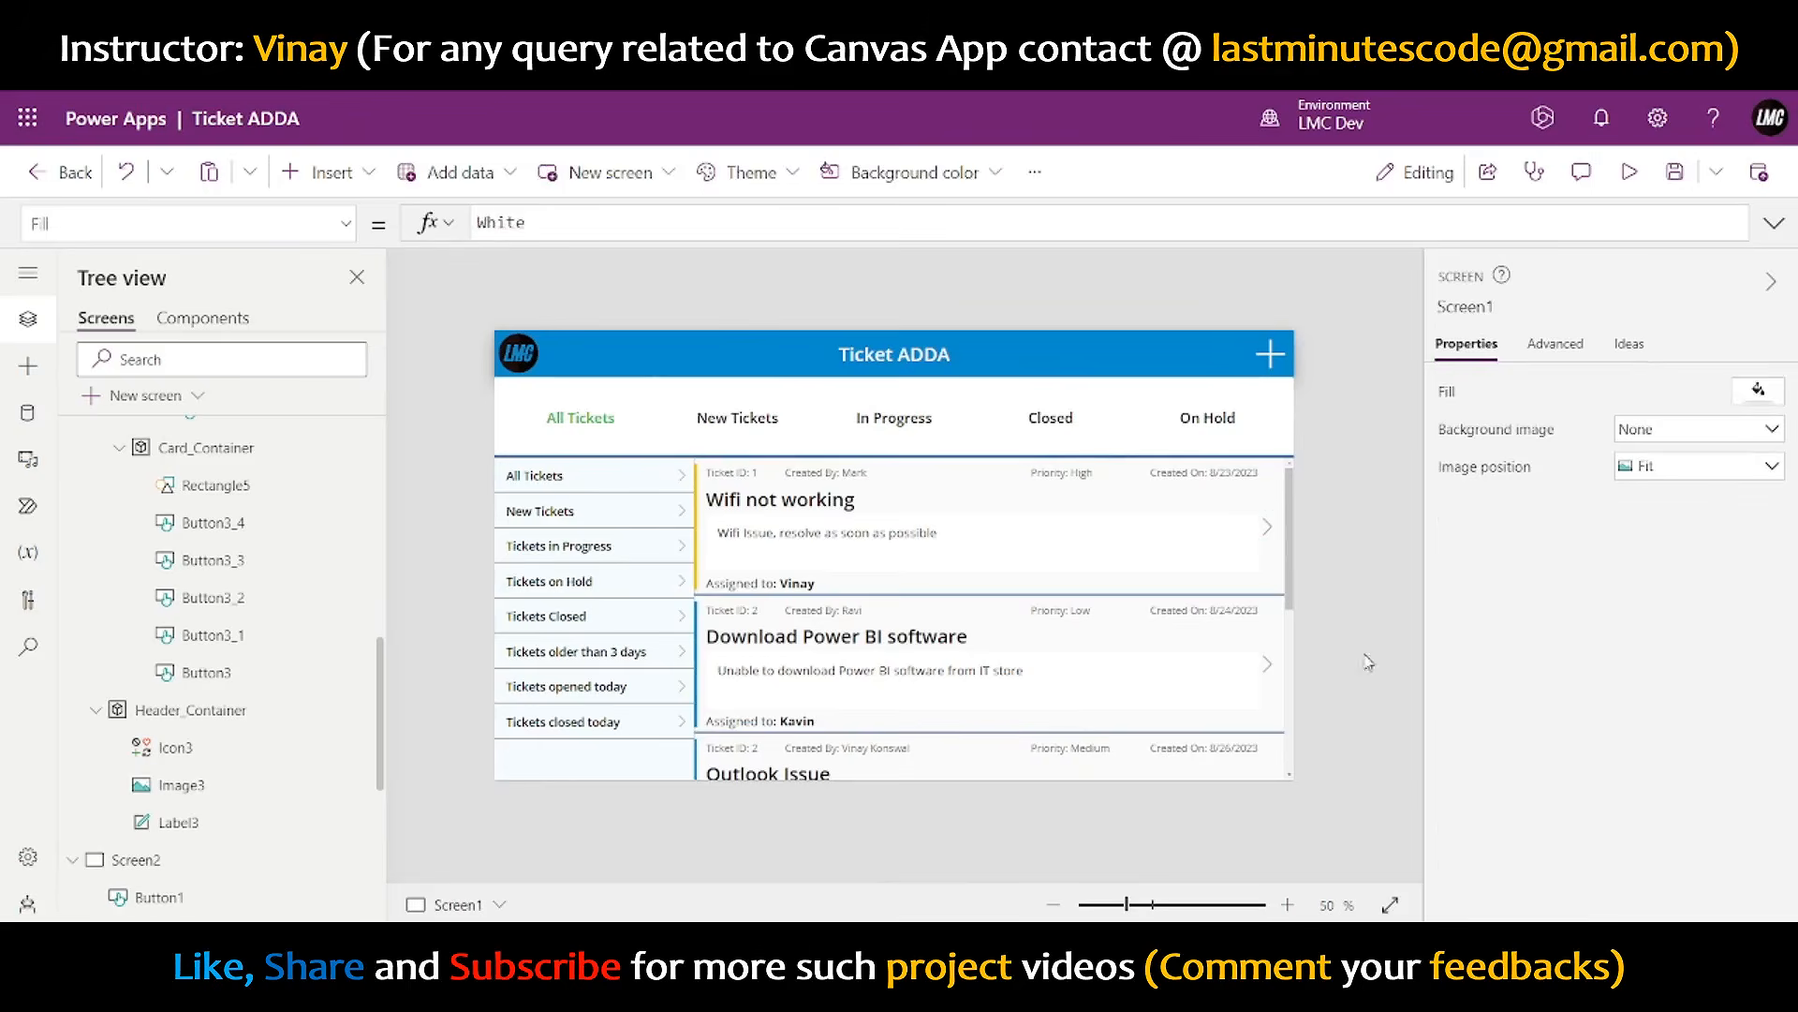
- Set the ticket card arrow icon's X to Parent.Width-Self.Width-10 and preview the app
{"action": "left_click", "coordinate": [1267, 534]}
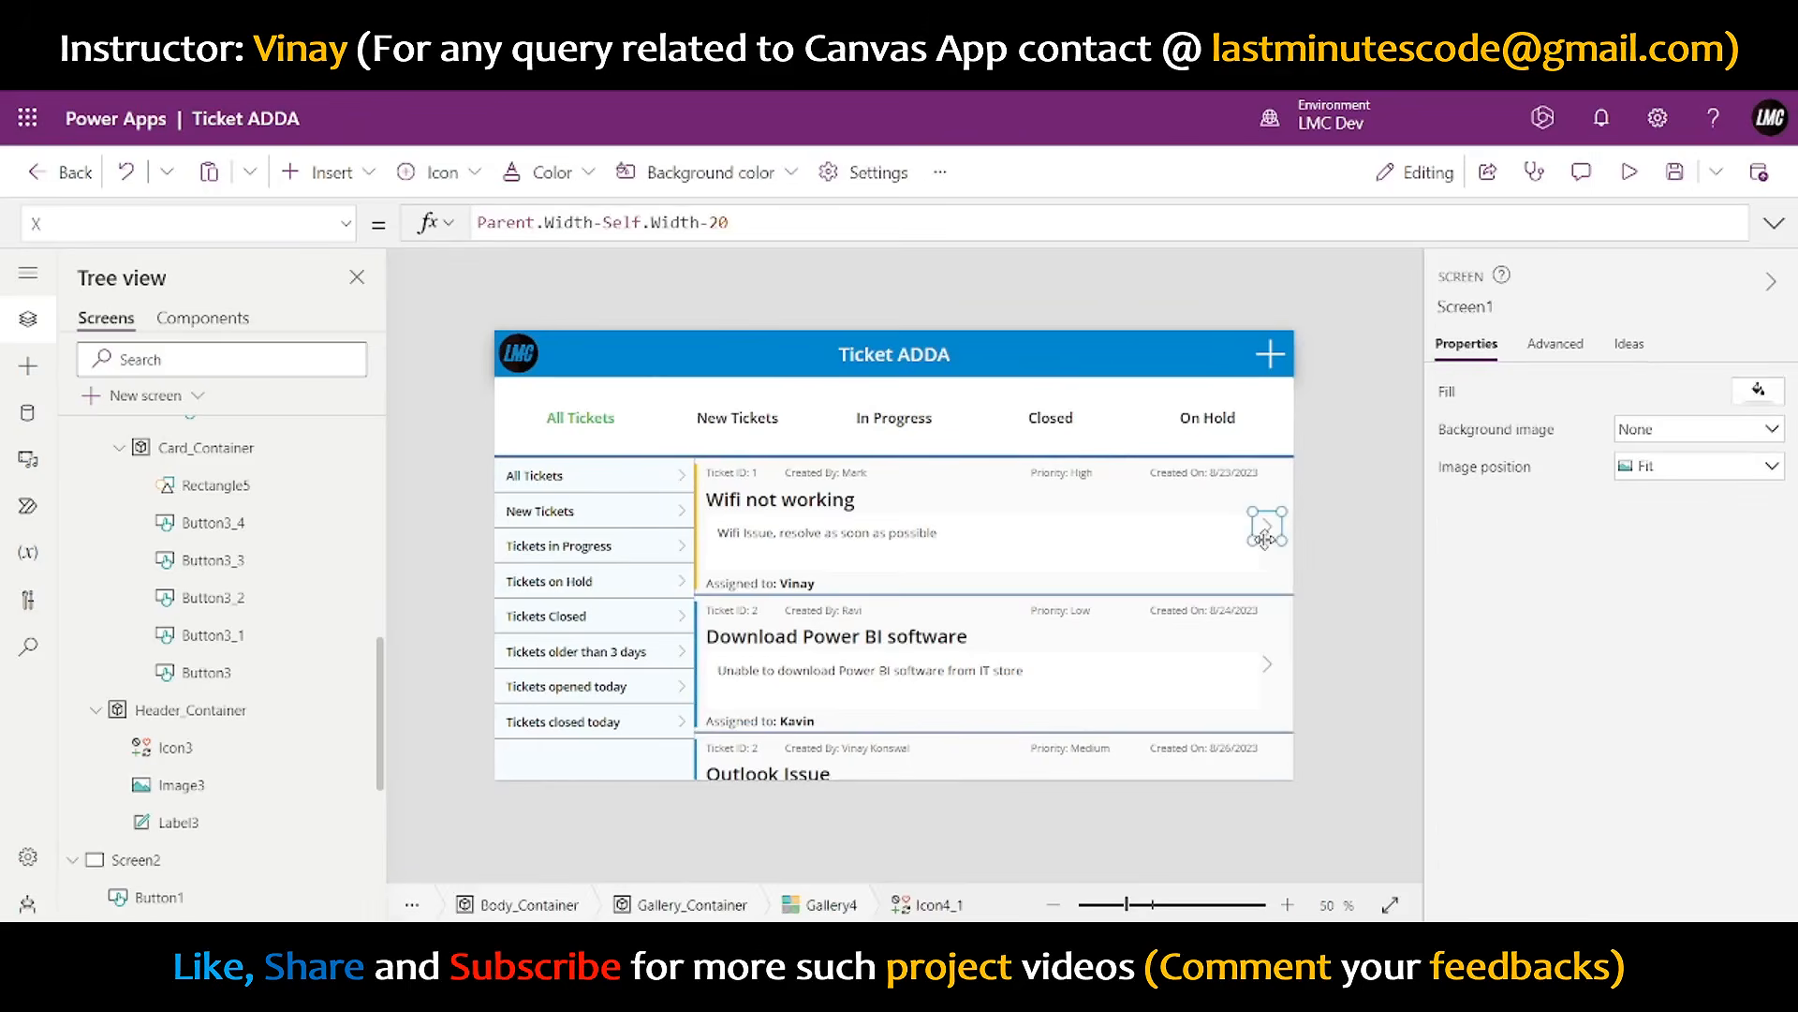
{"action": "left_click", "coordinate": [1657, 590]}
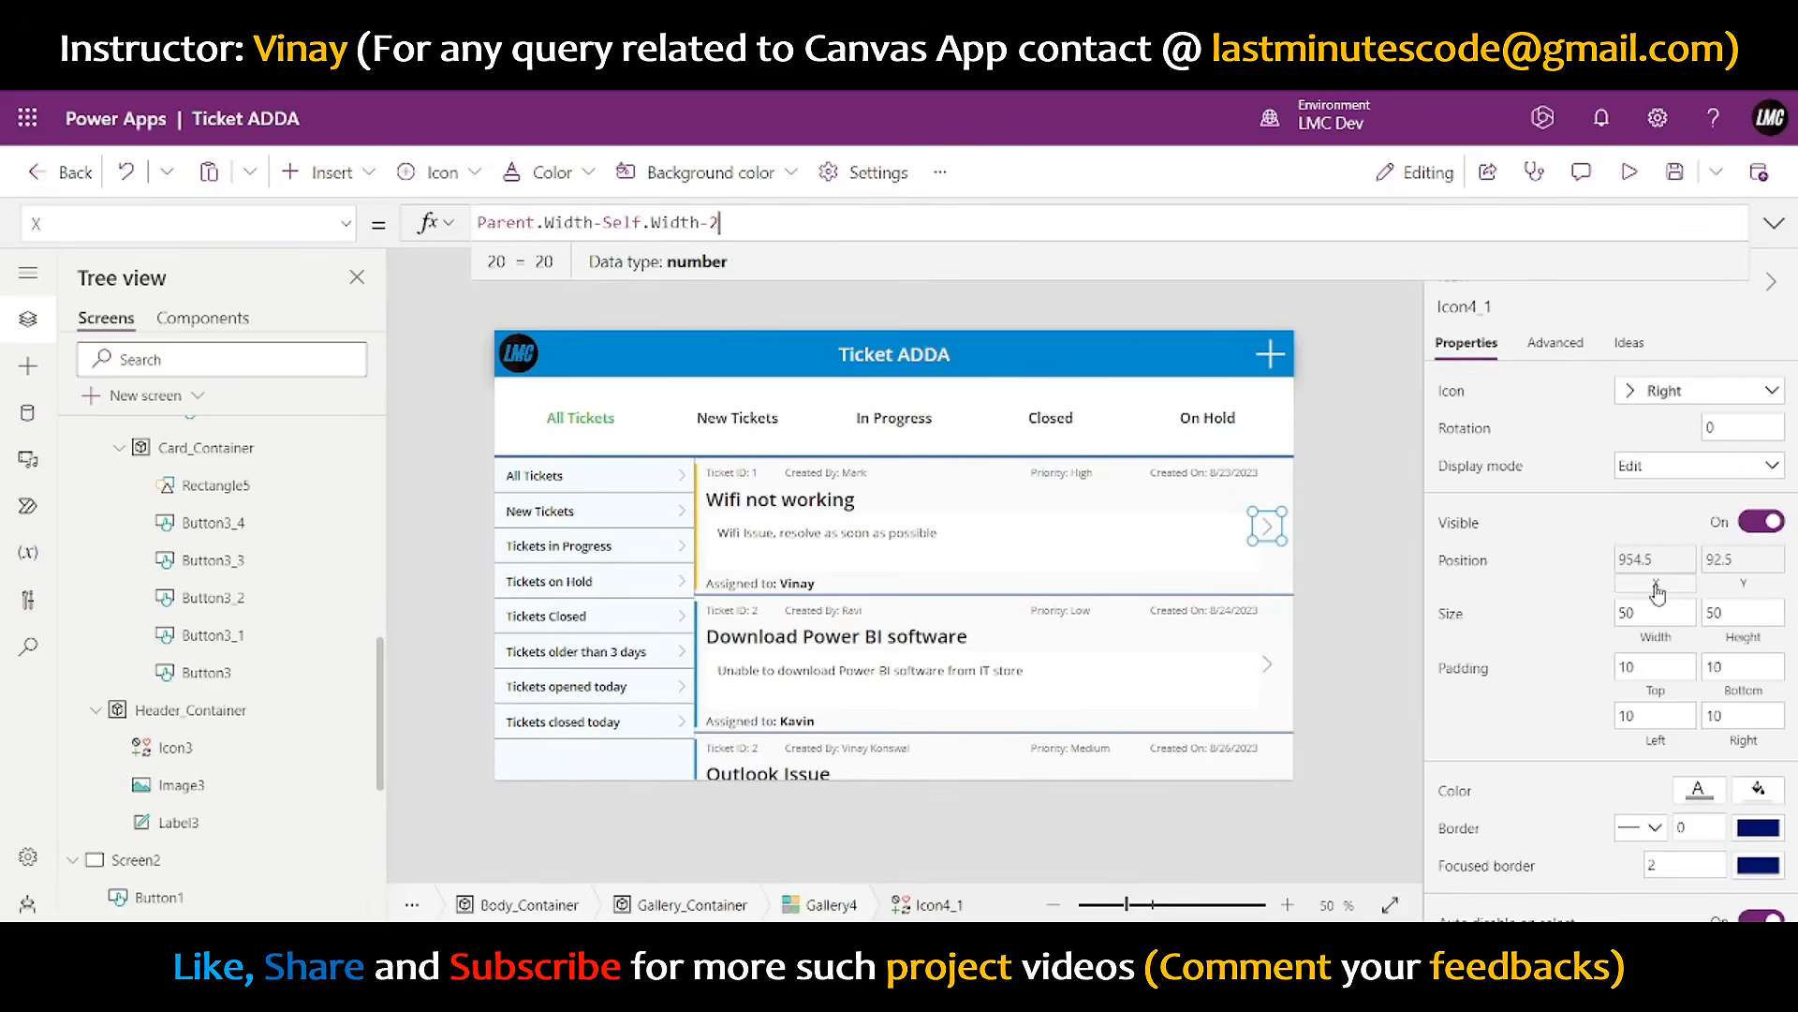
{"action": "key", "text": "BackSpace"}
{"action": "type", "text": "10"}
{"action": "left_click", "coordinate": [1349, 545]}
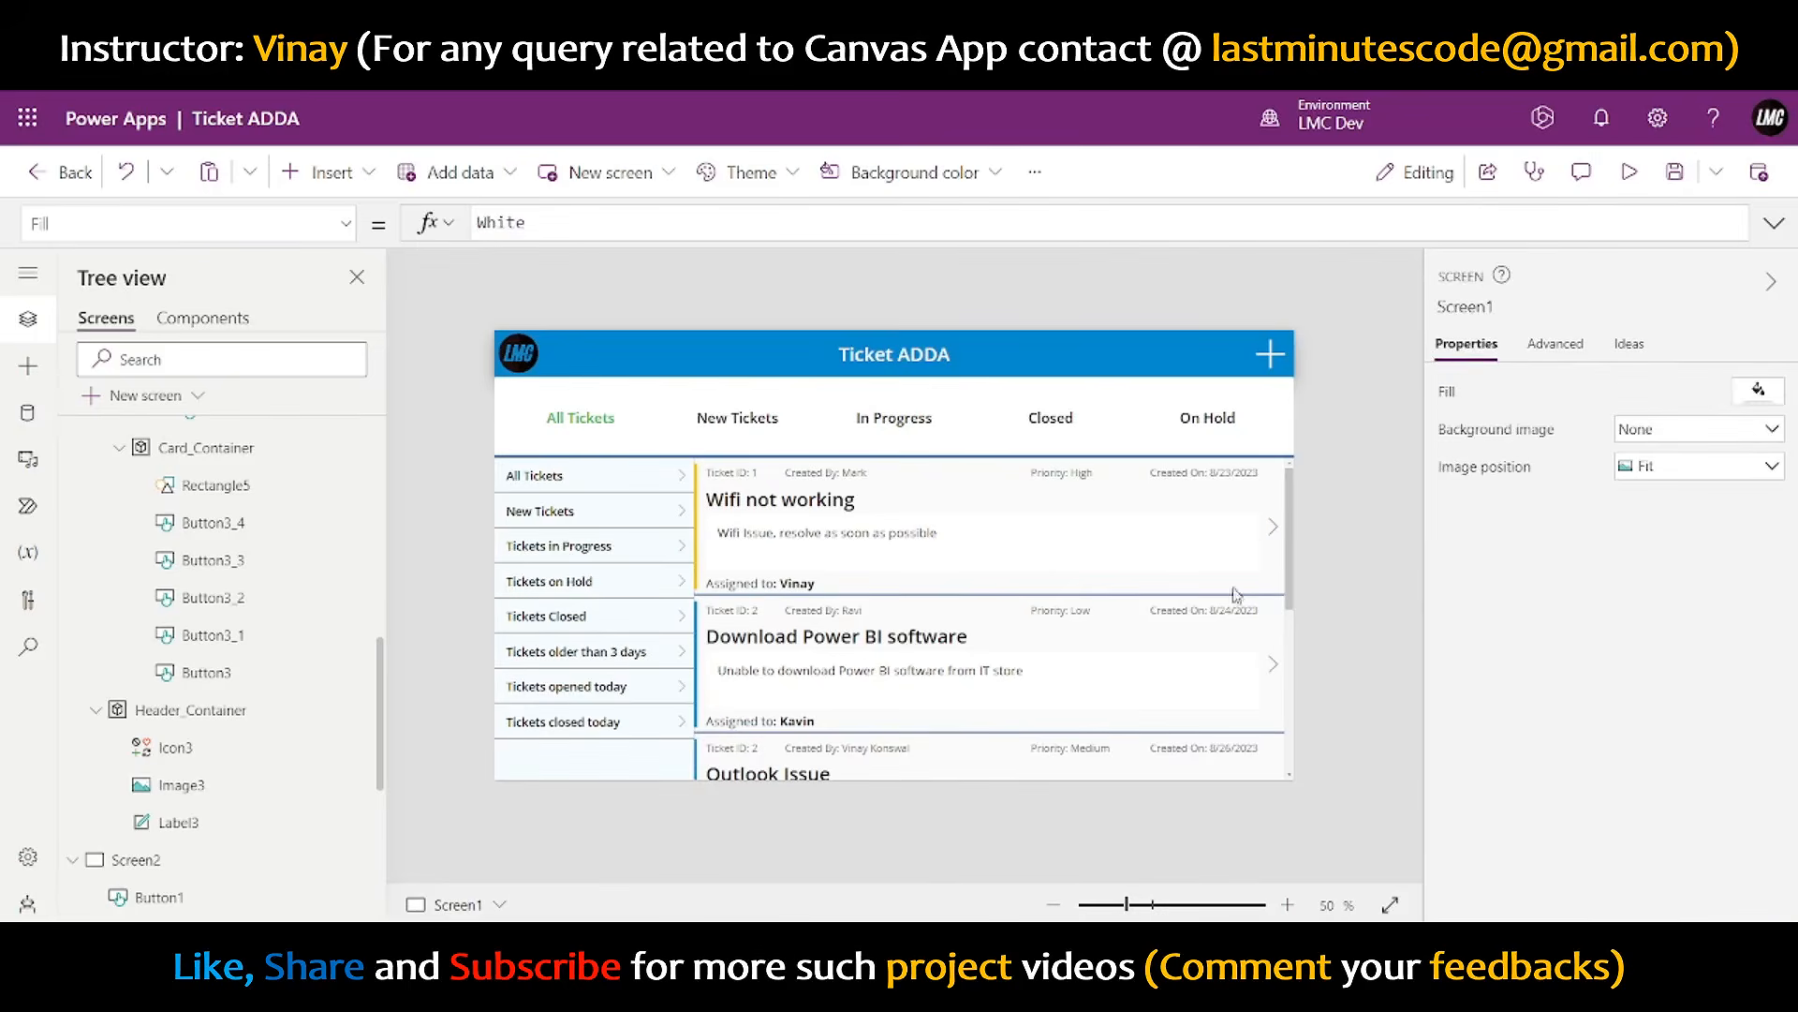
{"action": "left_click", "coordinate": [1630, 172]}
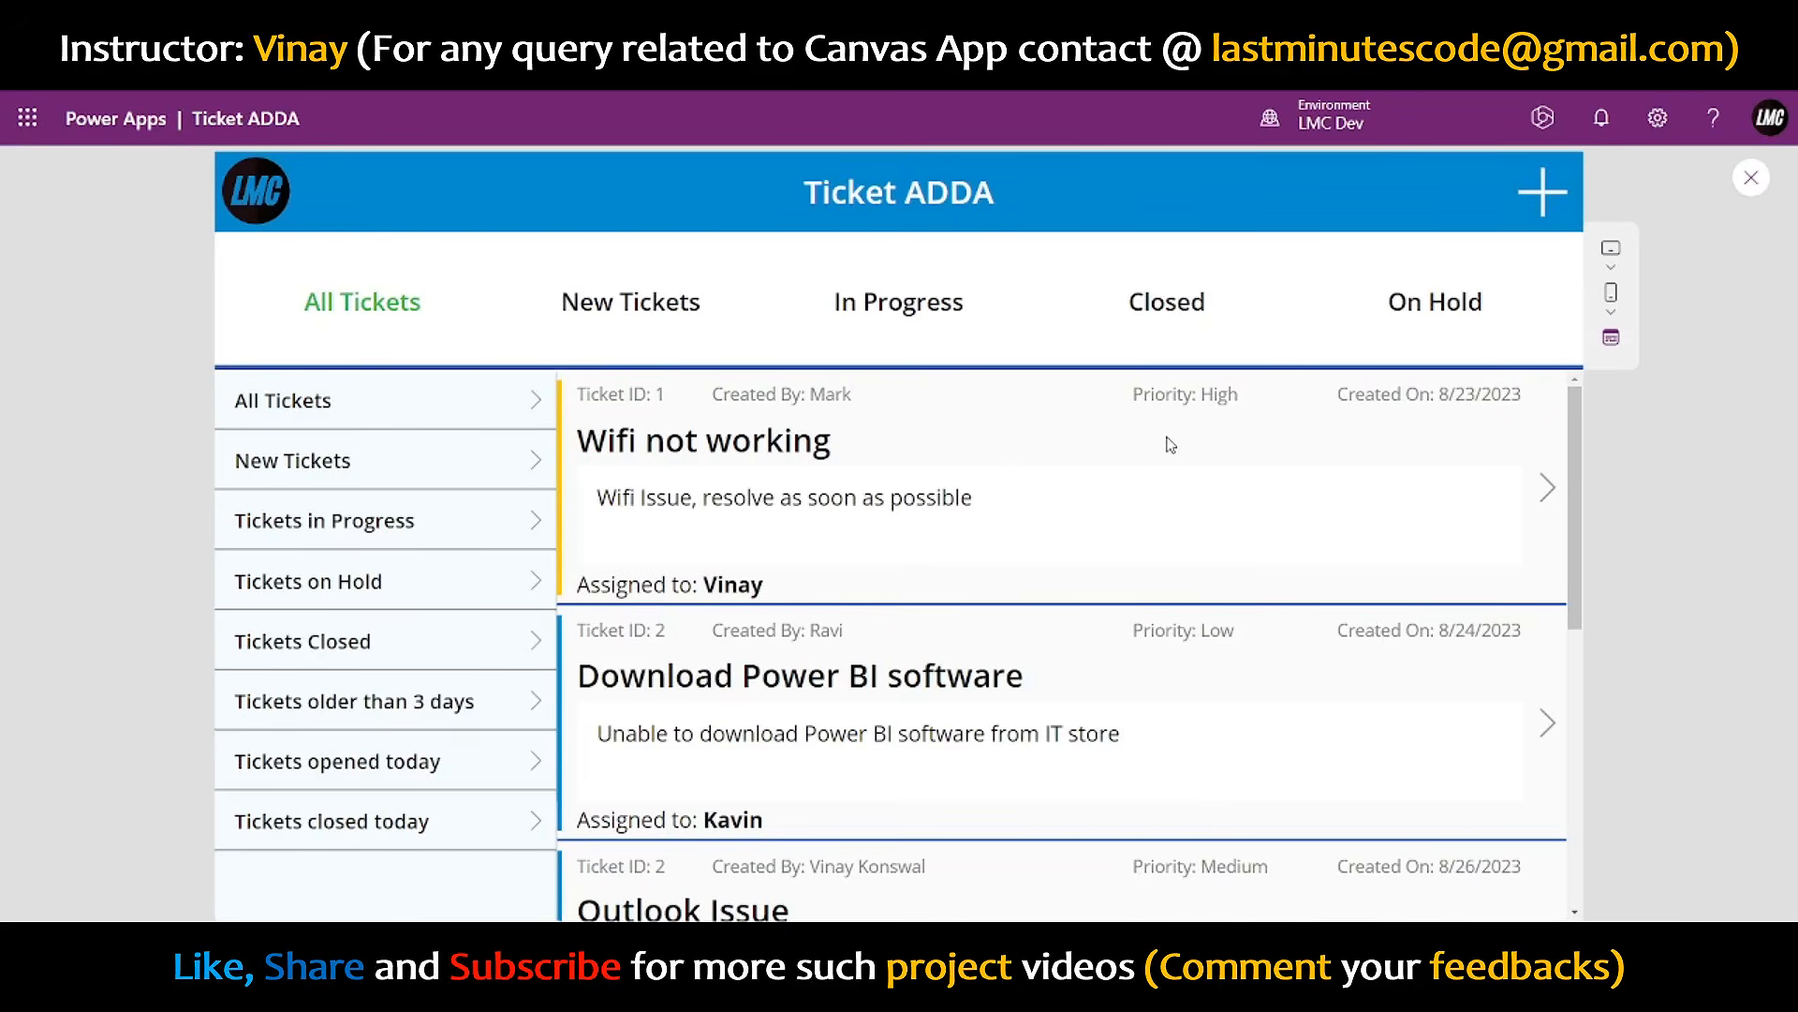
{"action": "left_click", "coordinate": [1750, 178]}
- Set the disabled fill of the ticket card's description label to transparent
{"action": "left_click", "coordinate": [927, 557]}
{"action": "scroll", "coordinate": [1660, 730], "scroll_direction": "down", "scroll_amount": 5}
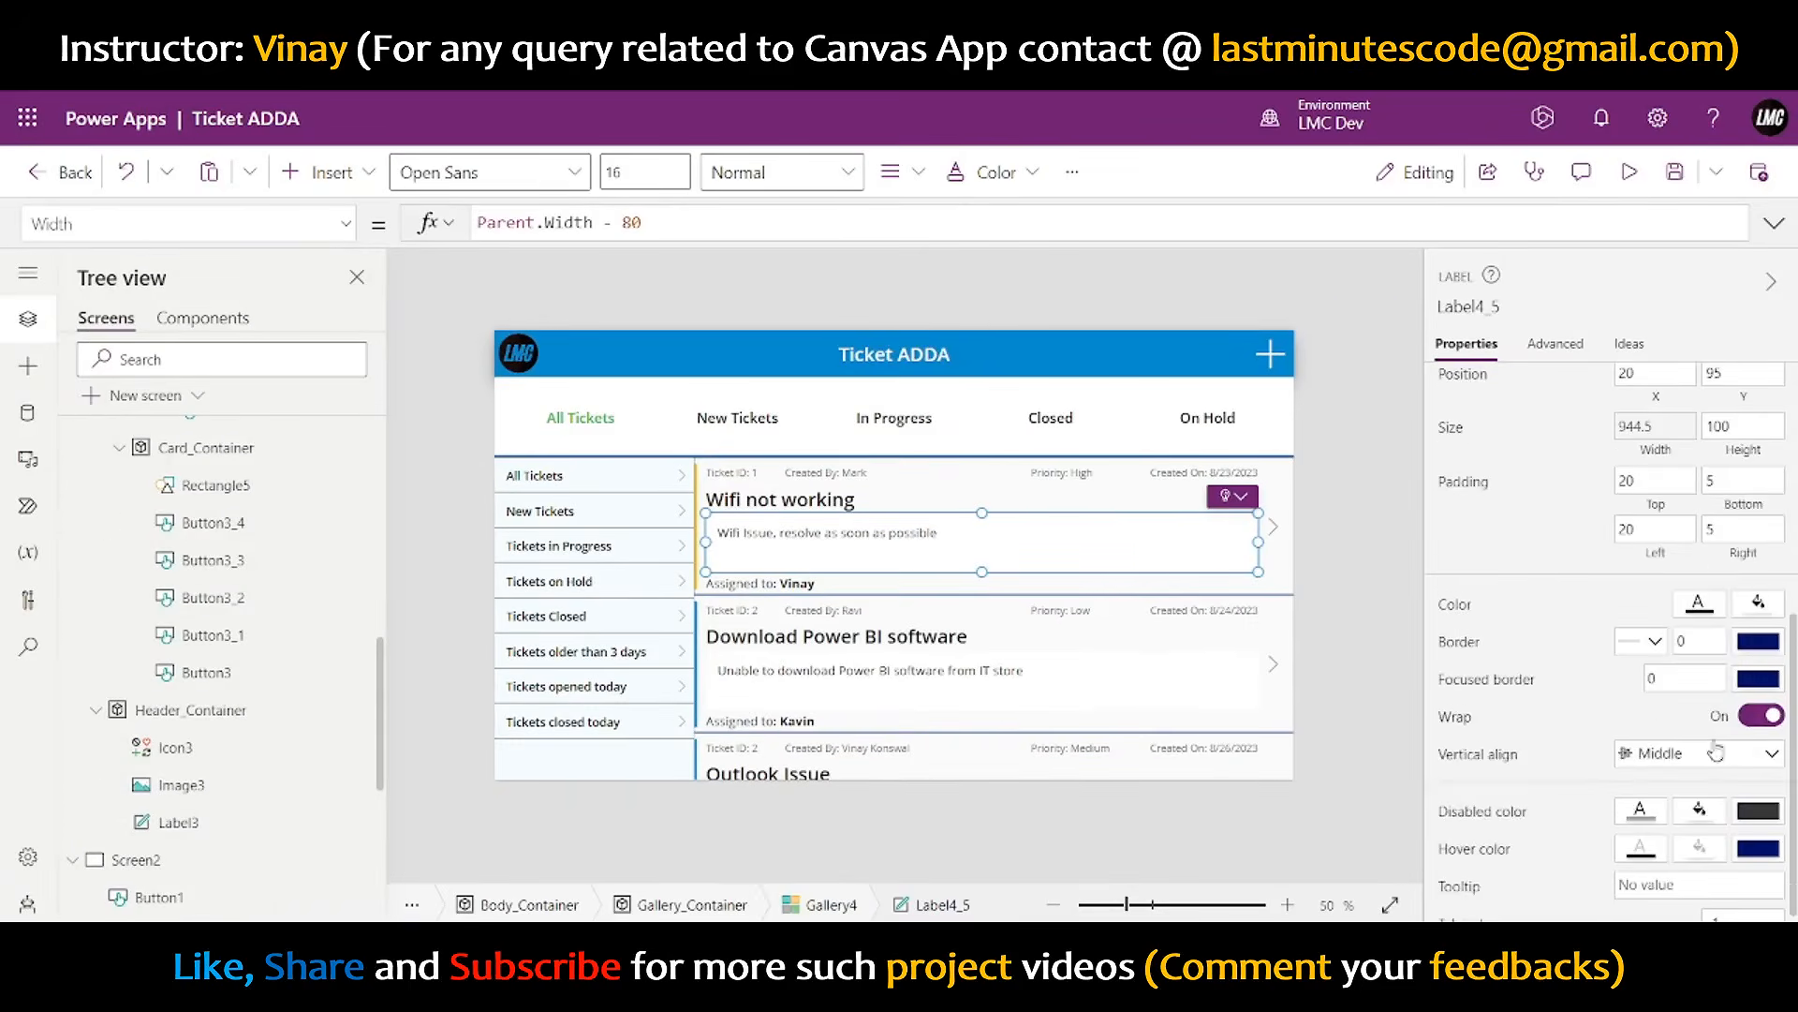
{"action": "scroll", "coordinate": [1661, 731], "scroll_direction": "down", "scroll_amount": 1}
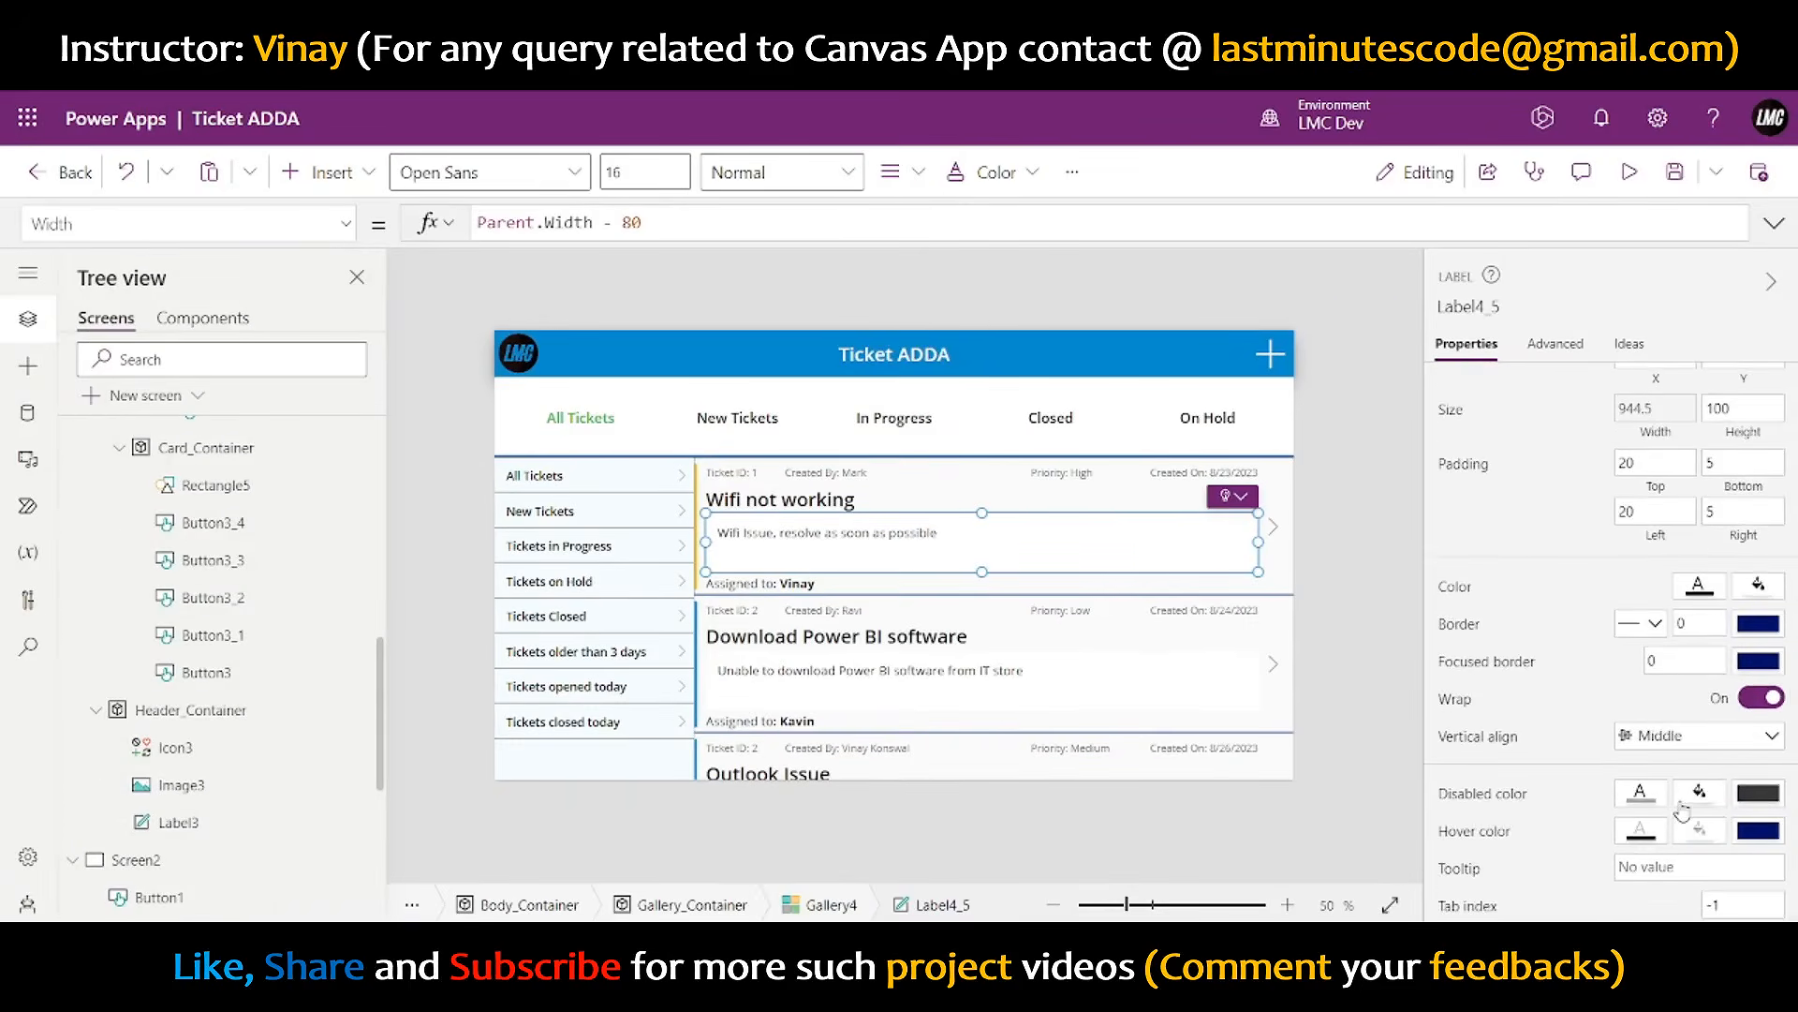
{"action": "left_click", "coordinate": [1699, 792]}
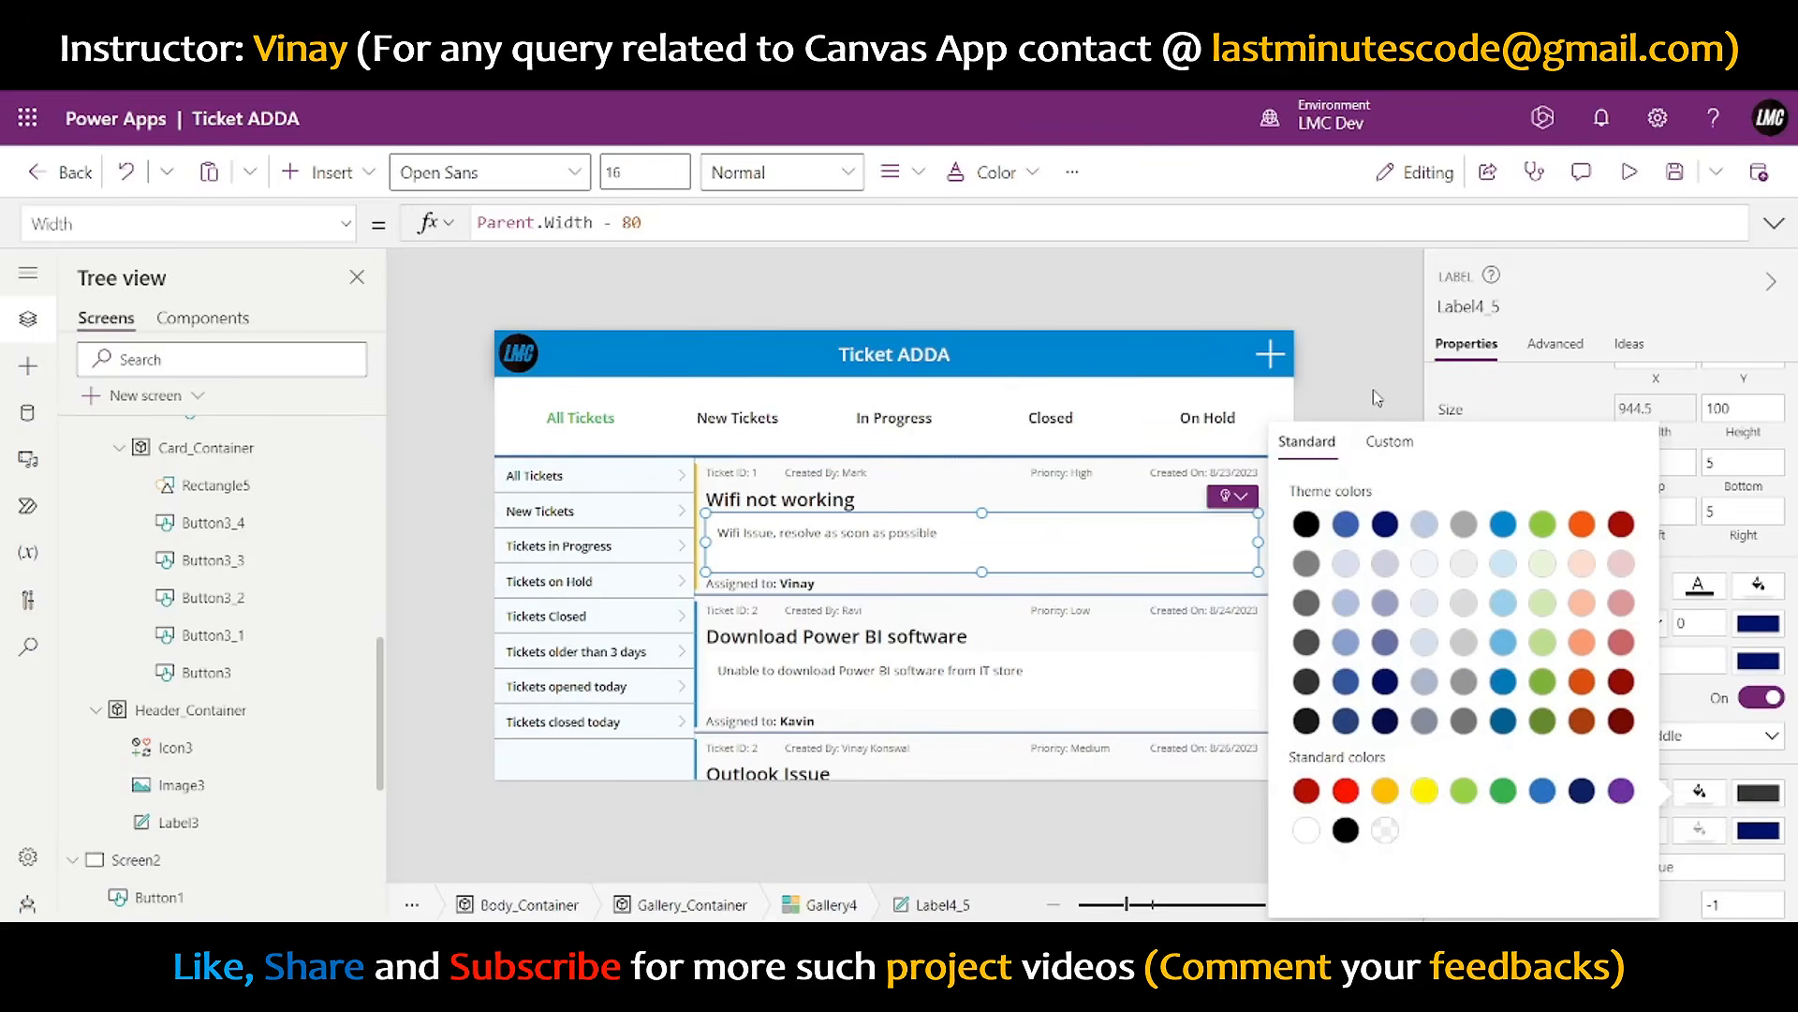
{"action": "left_click", "coordinate": [1346, 794]}
{"action": "left_click", "coordinate": [1386, 833]}
{"action": "left_click", "coordinate": [1355, 336]}
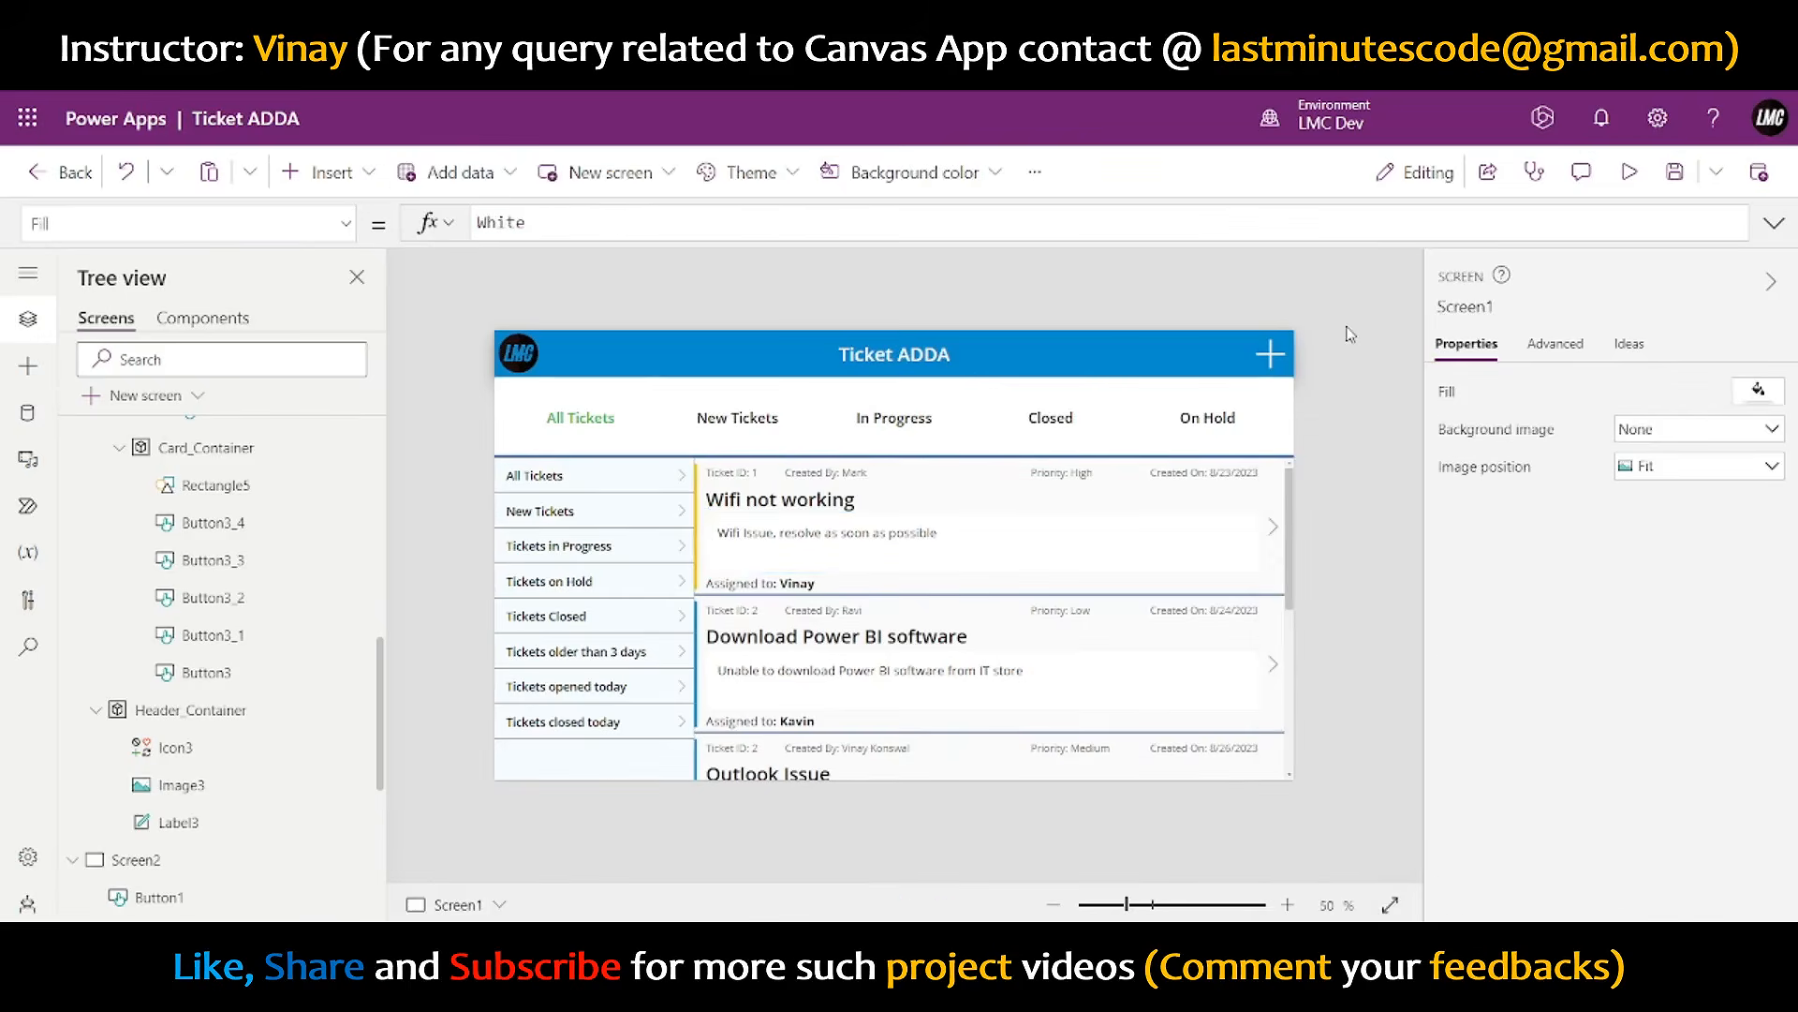
- Set the fill of the ticket card's description label to transparent
{"action": "left_click", "coordinate": [1143, 505]}
{"action": "left_click", "coordinate": [1143, 534]}
{"action": "scroll", "coordinate": [1597, 836], "scroll_direction": "down", "scroll_amount": 5}
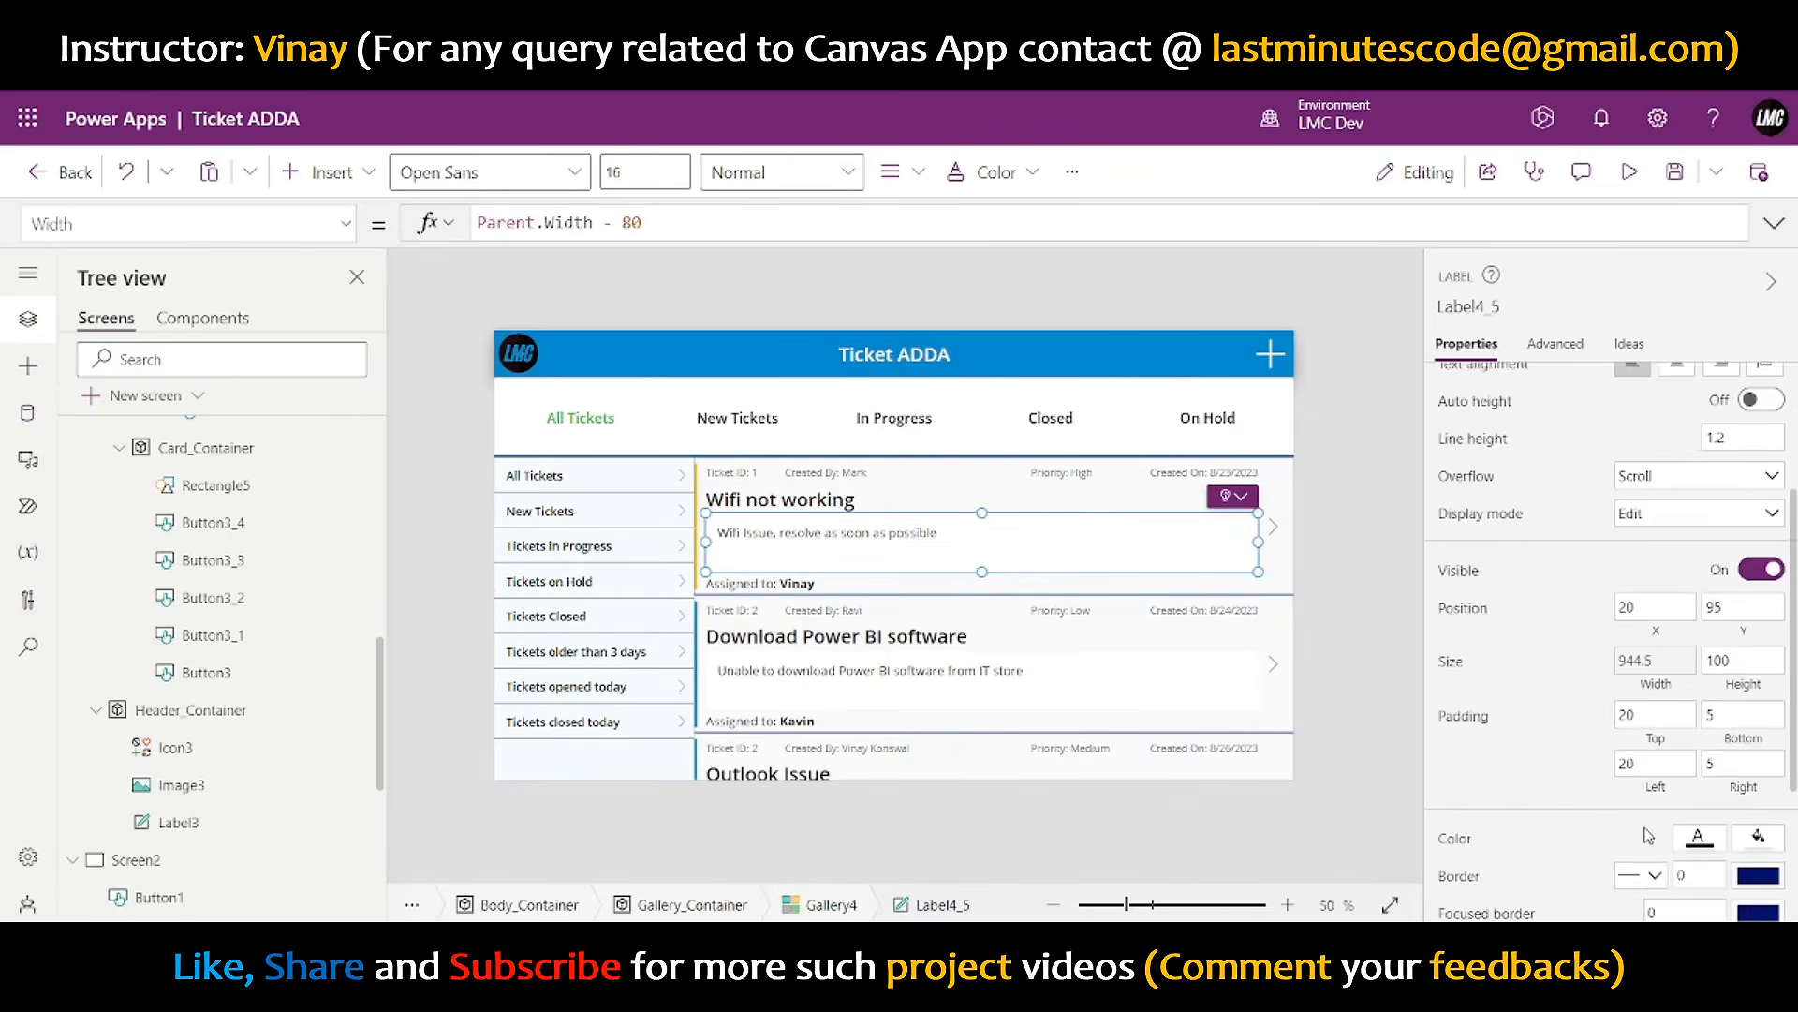
{"action": "left_click", "coordinate": [1763, 600]}
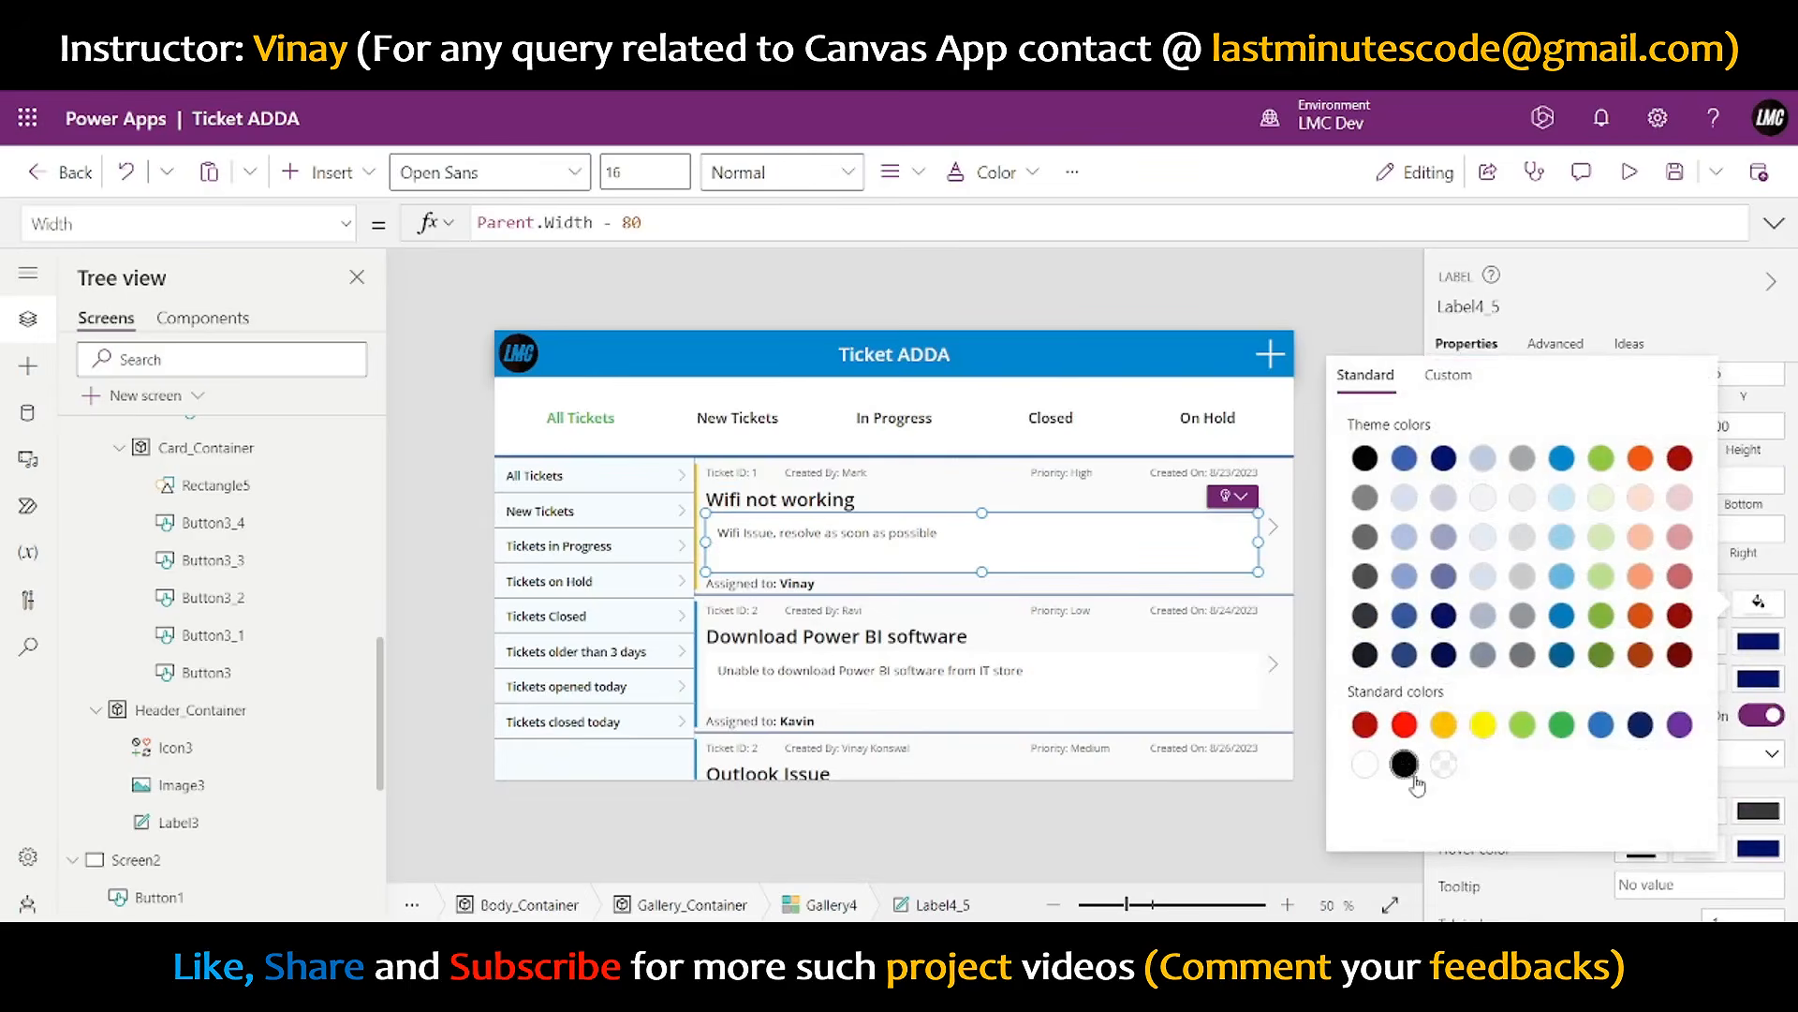
{"action": "left_click", "coordinate": [1324, 319]}
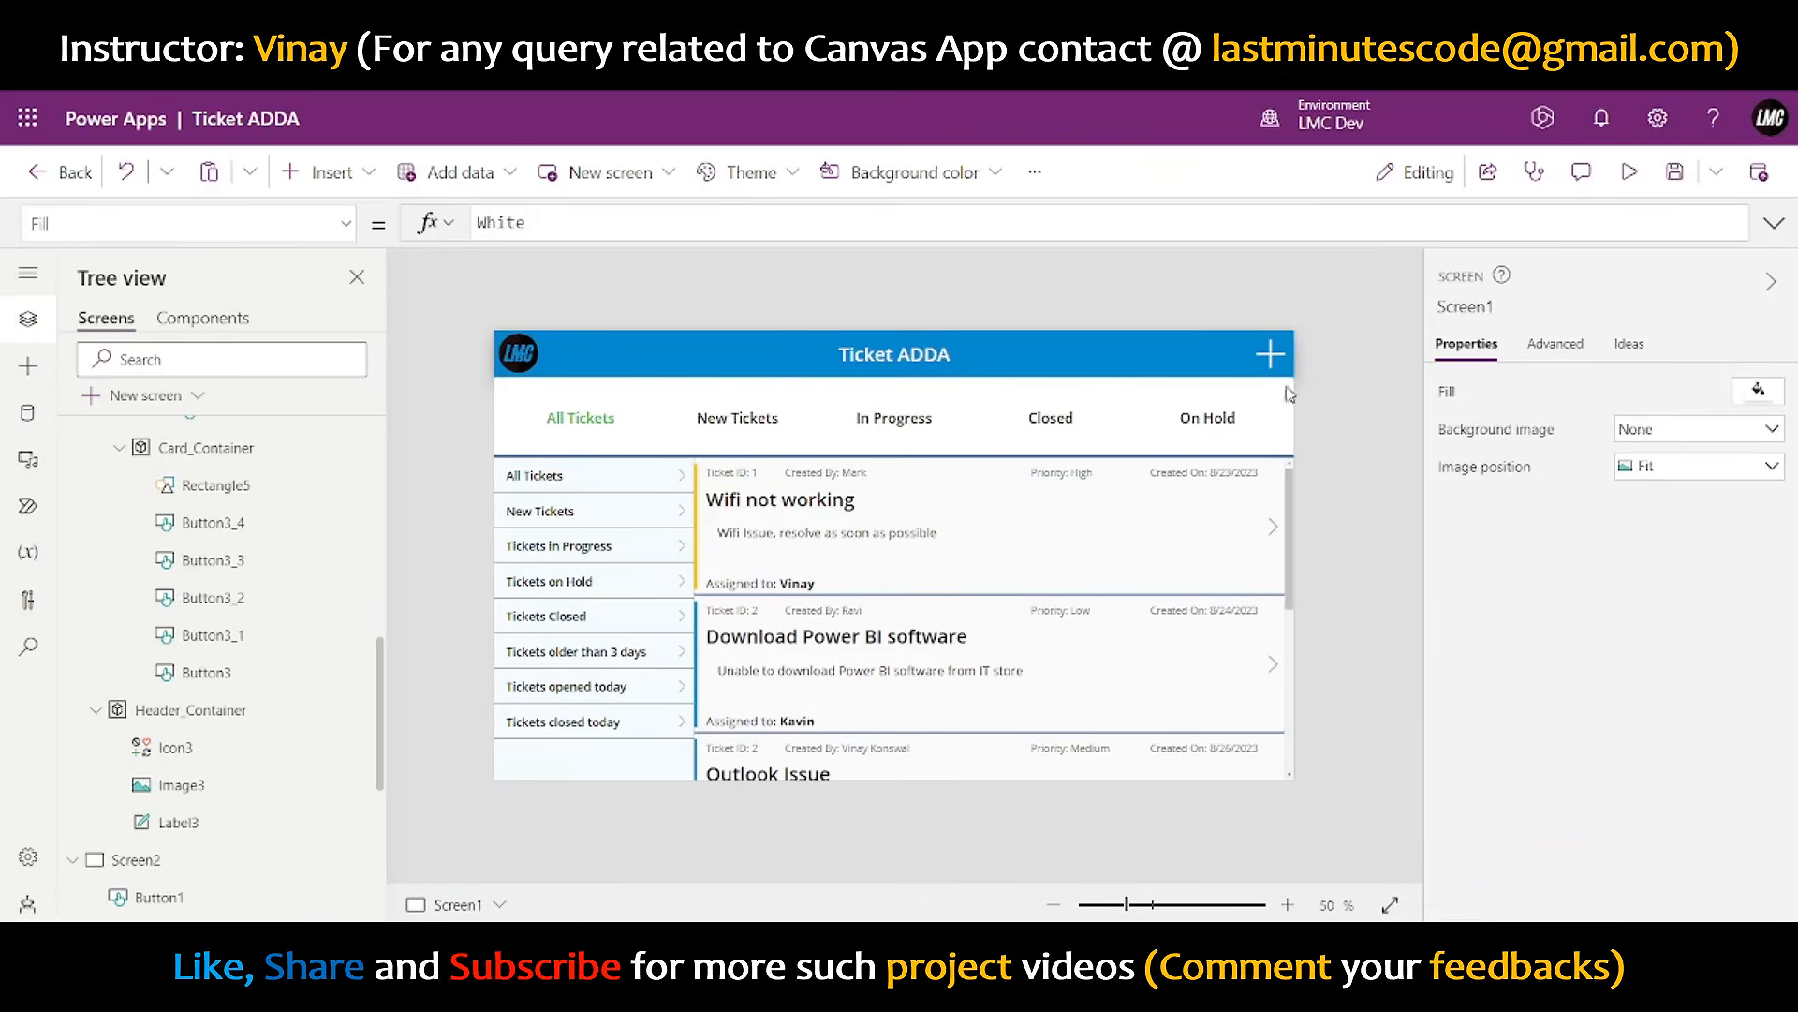
- Preview the app and look through the ticket gallery to check the description's background on each card
{"action": "left_click", "coordinate": [1629, 171]}
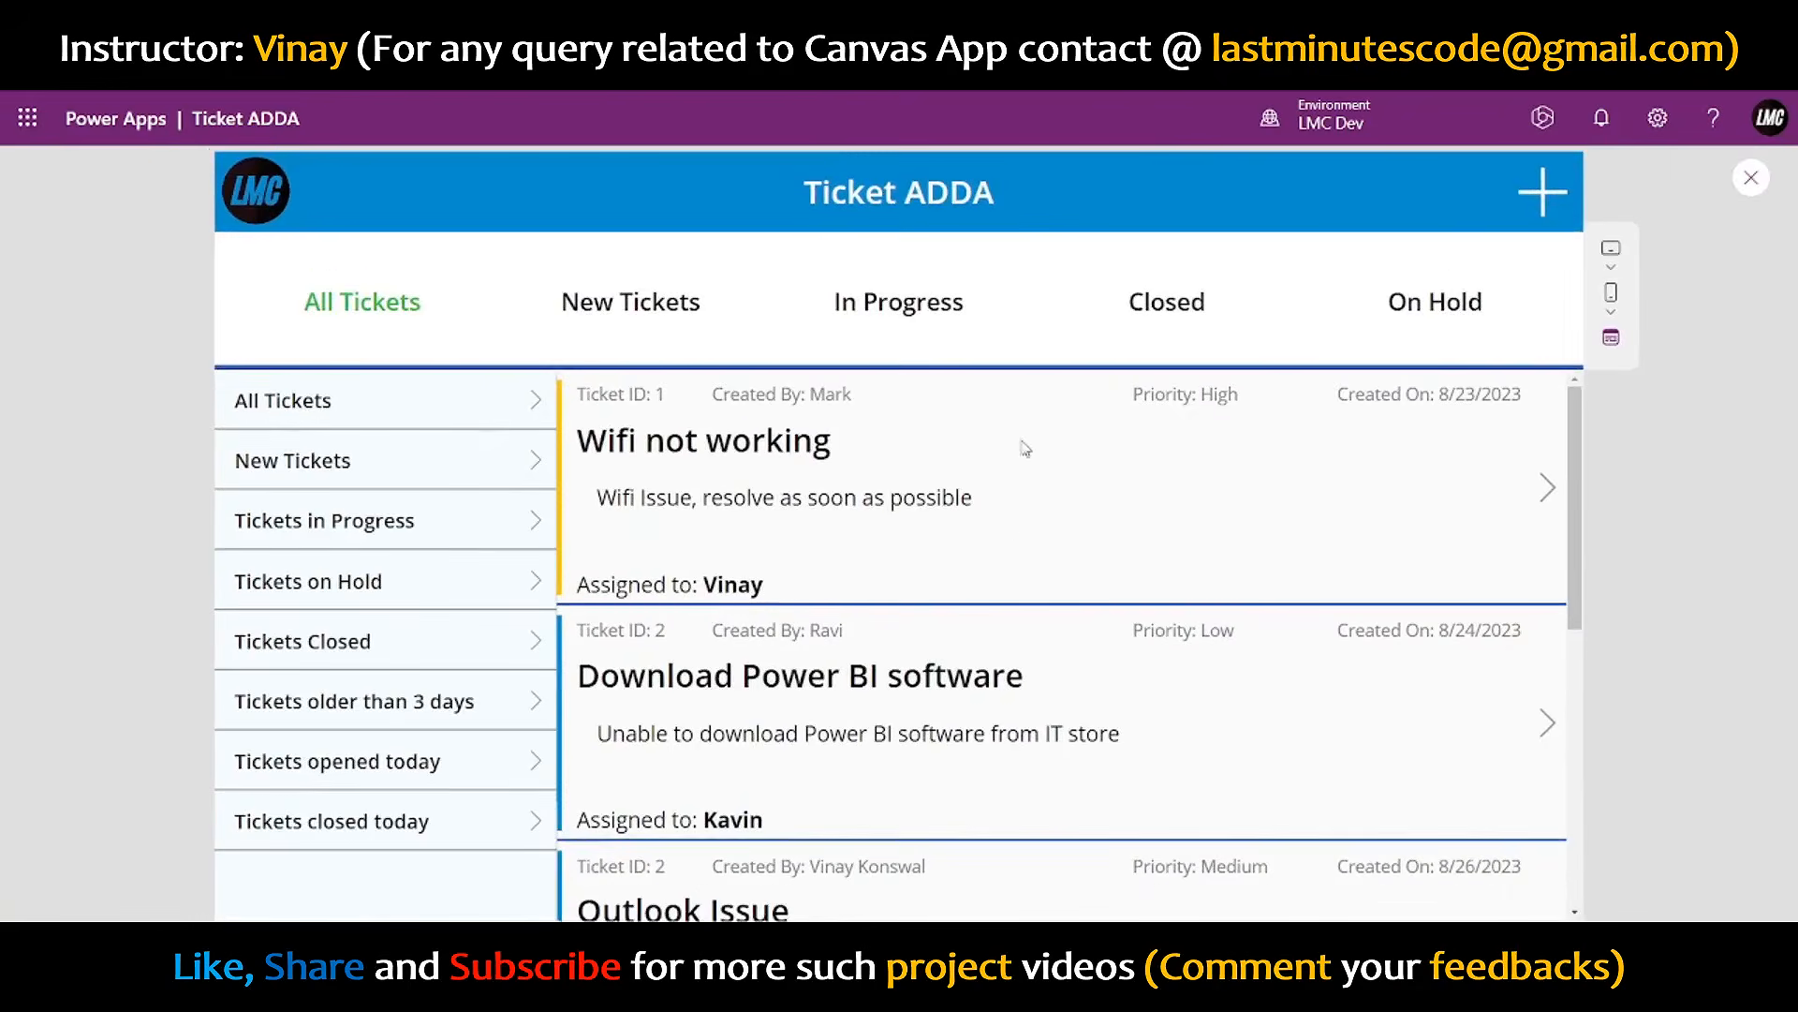
{"action": "scroll", "coordinate": [1003, 562], "scroll_direction": "down", "scroll_amount": 5}
{"action": "scroll", "coordinate": [989, 567], "scroll_direction": "up", "scroll_amount": 5}
{"action": "scroll", "coordinate": [999, 570], "scroll_direction": "down", "scroll_amount": 5}
{"action": "scroll", "coordinate": [999, 570], "scroll_direction": "up", "scroll_amount": 5}
{"action": "left_click", "coordinate": [1751, 178]}
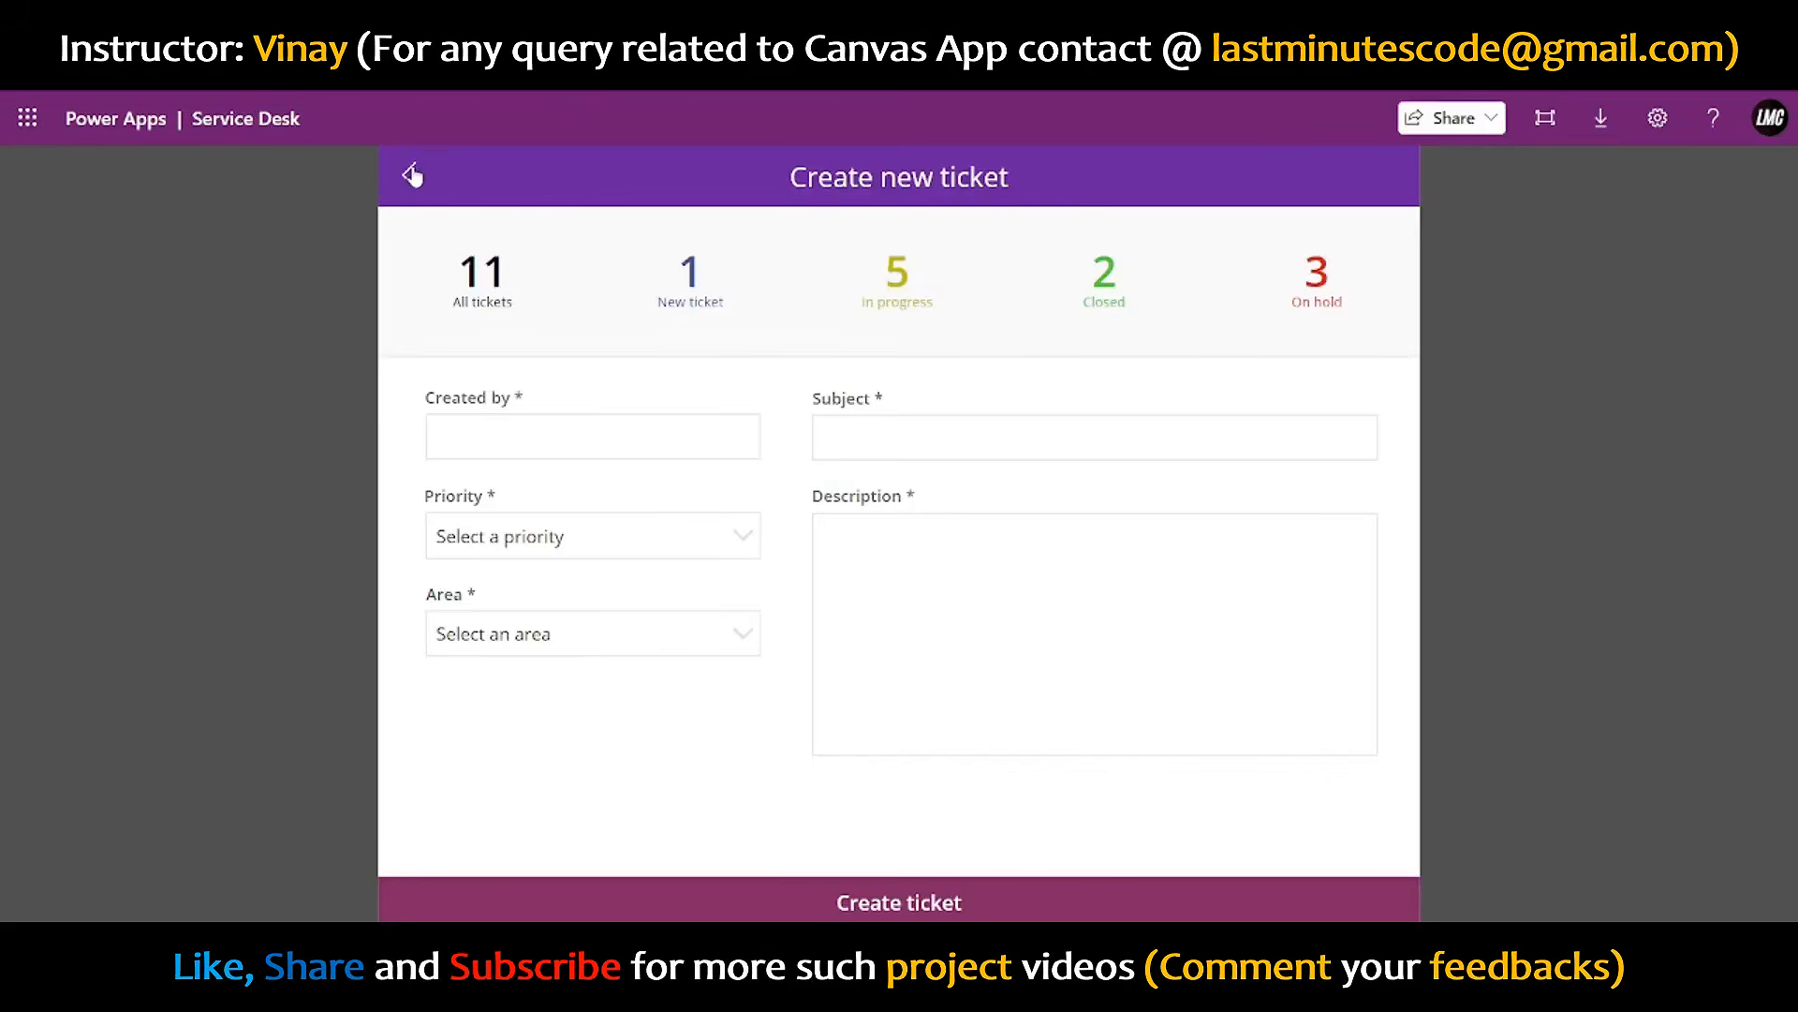
- In the Service Desk sample app, return to the ticket list and open the "Wi-fi isn't working" ticket
{"action": "left_click", "coordinate": [412, 175]}
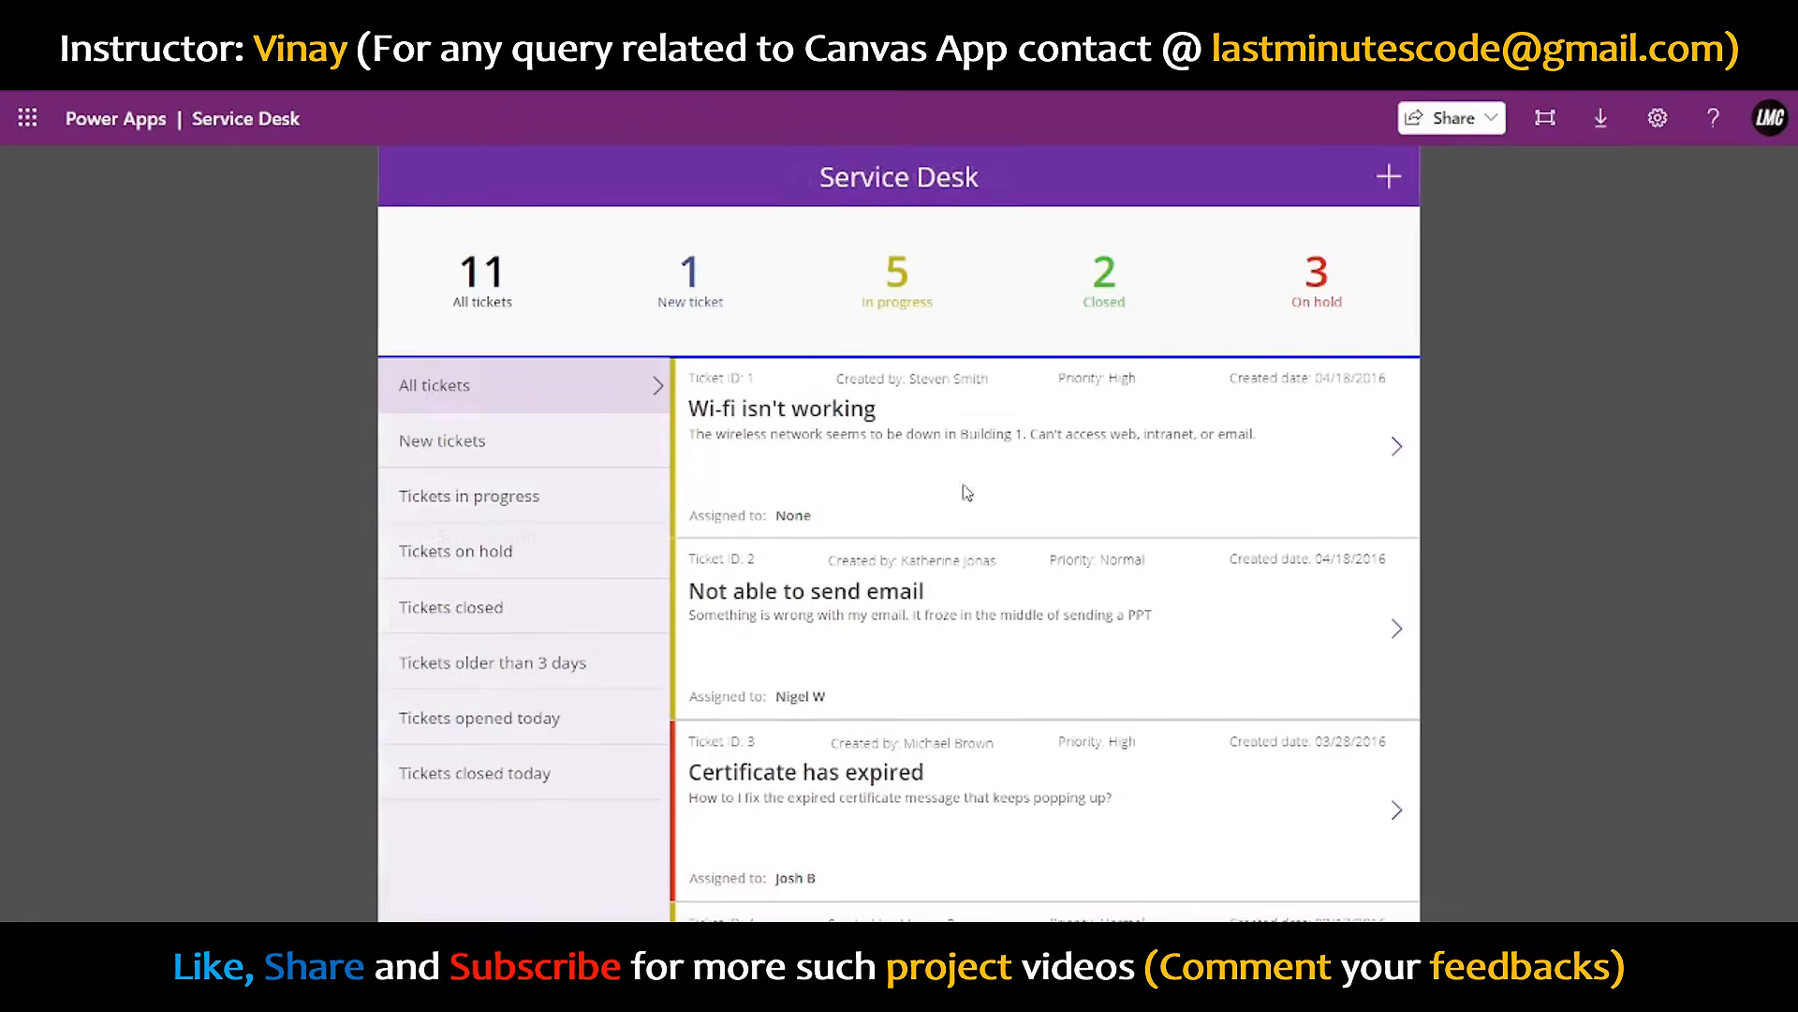
{"action": "left_click", "coordinate": [1391, 457]}
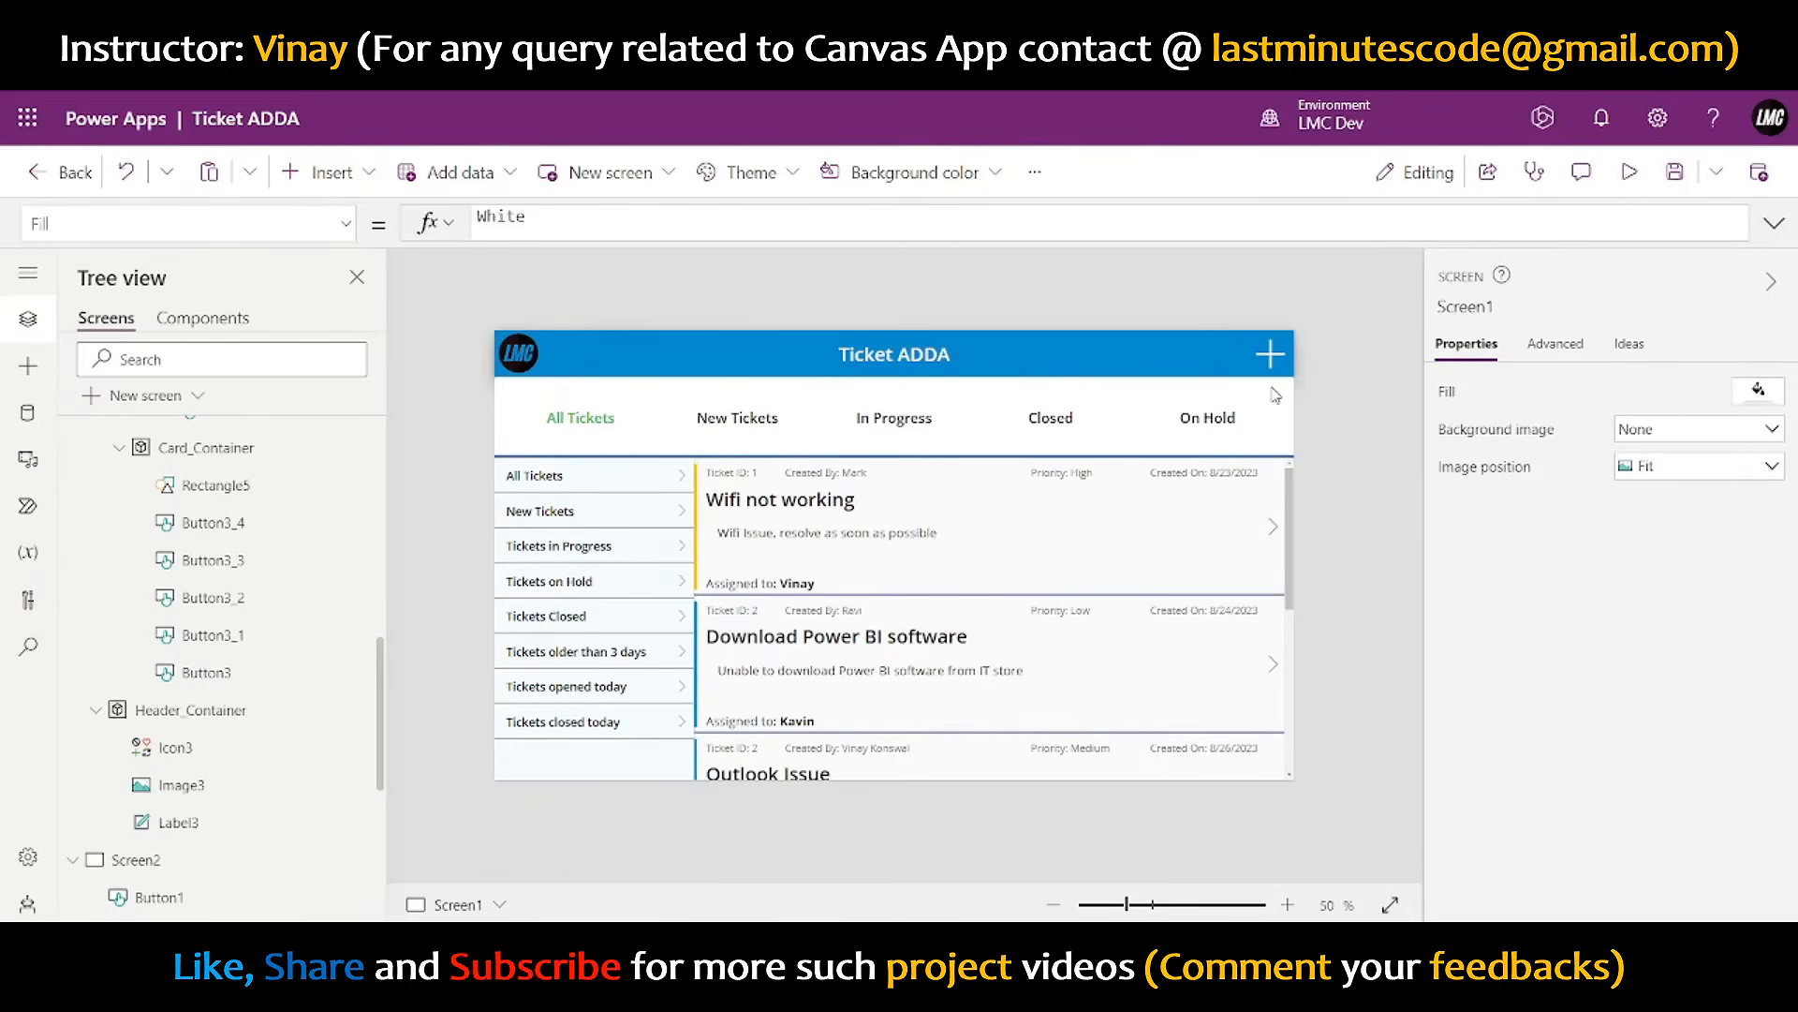
- Add a new blank screen to the Ticket ADDA app
{"action": "scroll", "coordinate": [77, 479], "scroll_direction": "up", "scroll_amount": 10}
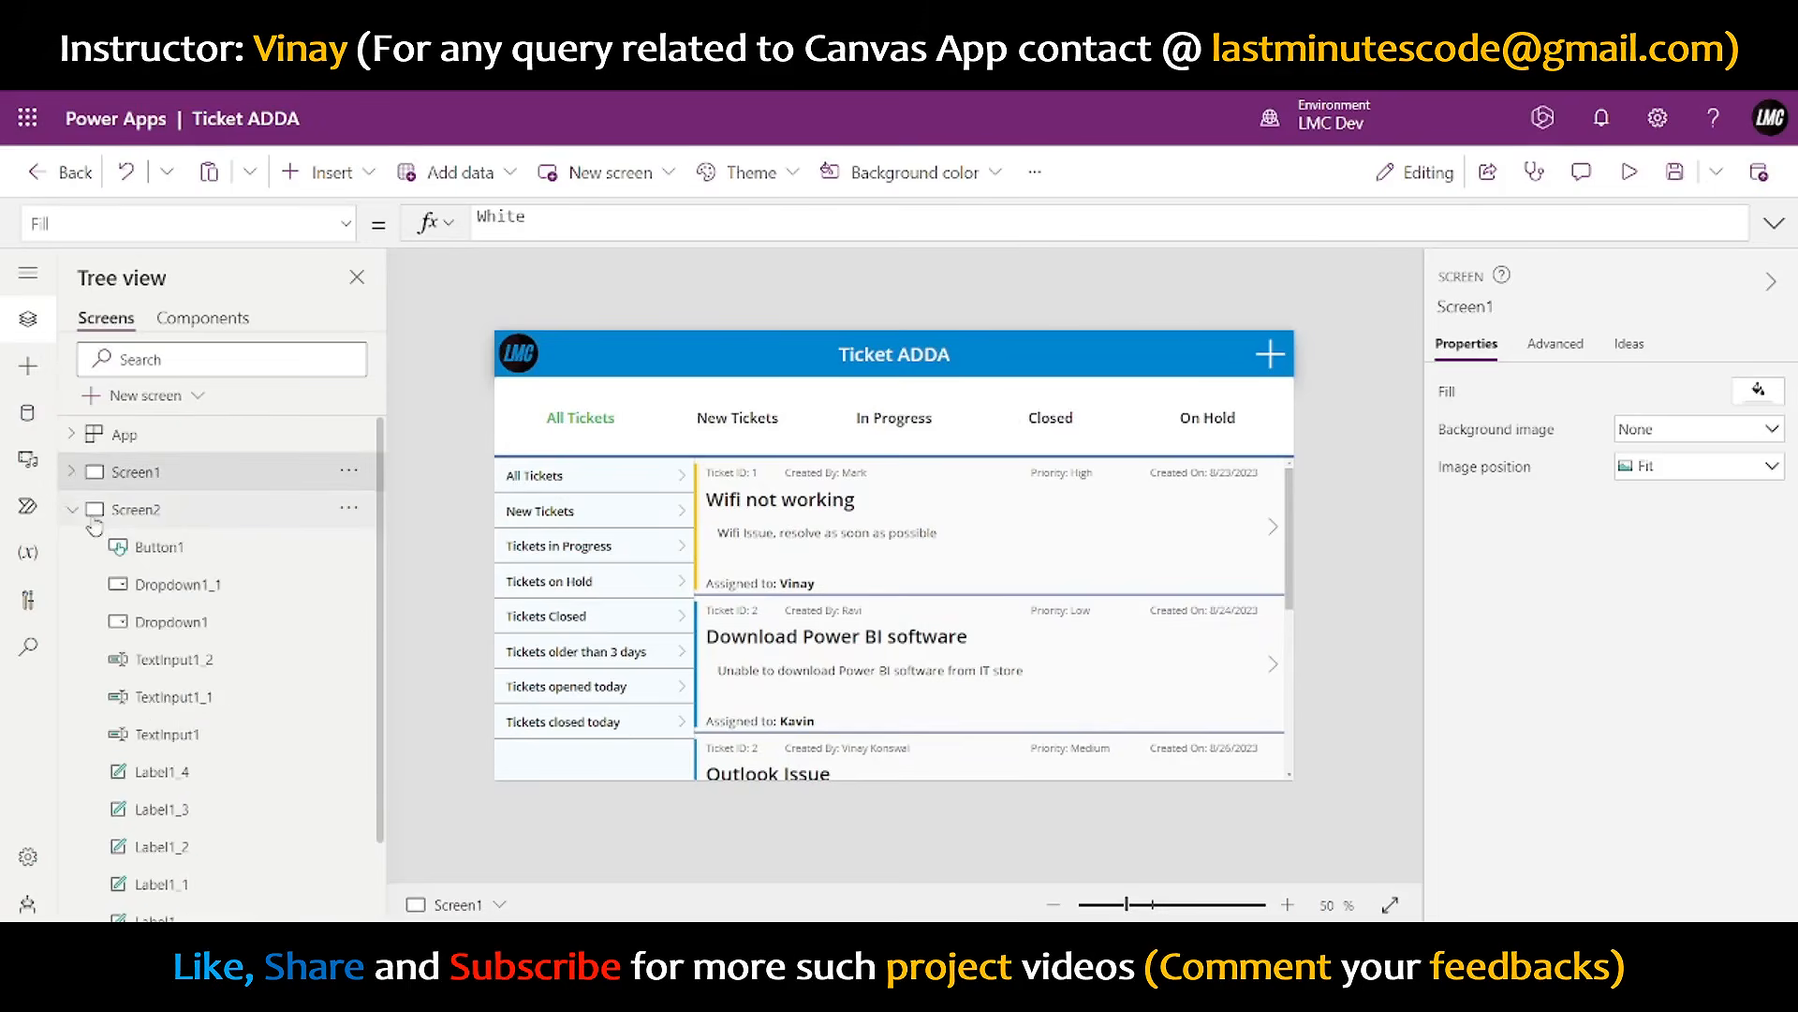
{"action": "left_click", "coordinate": [75, 475]}
{"action": "left_click", "coordinate": [138, 401]}
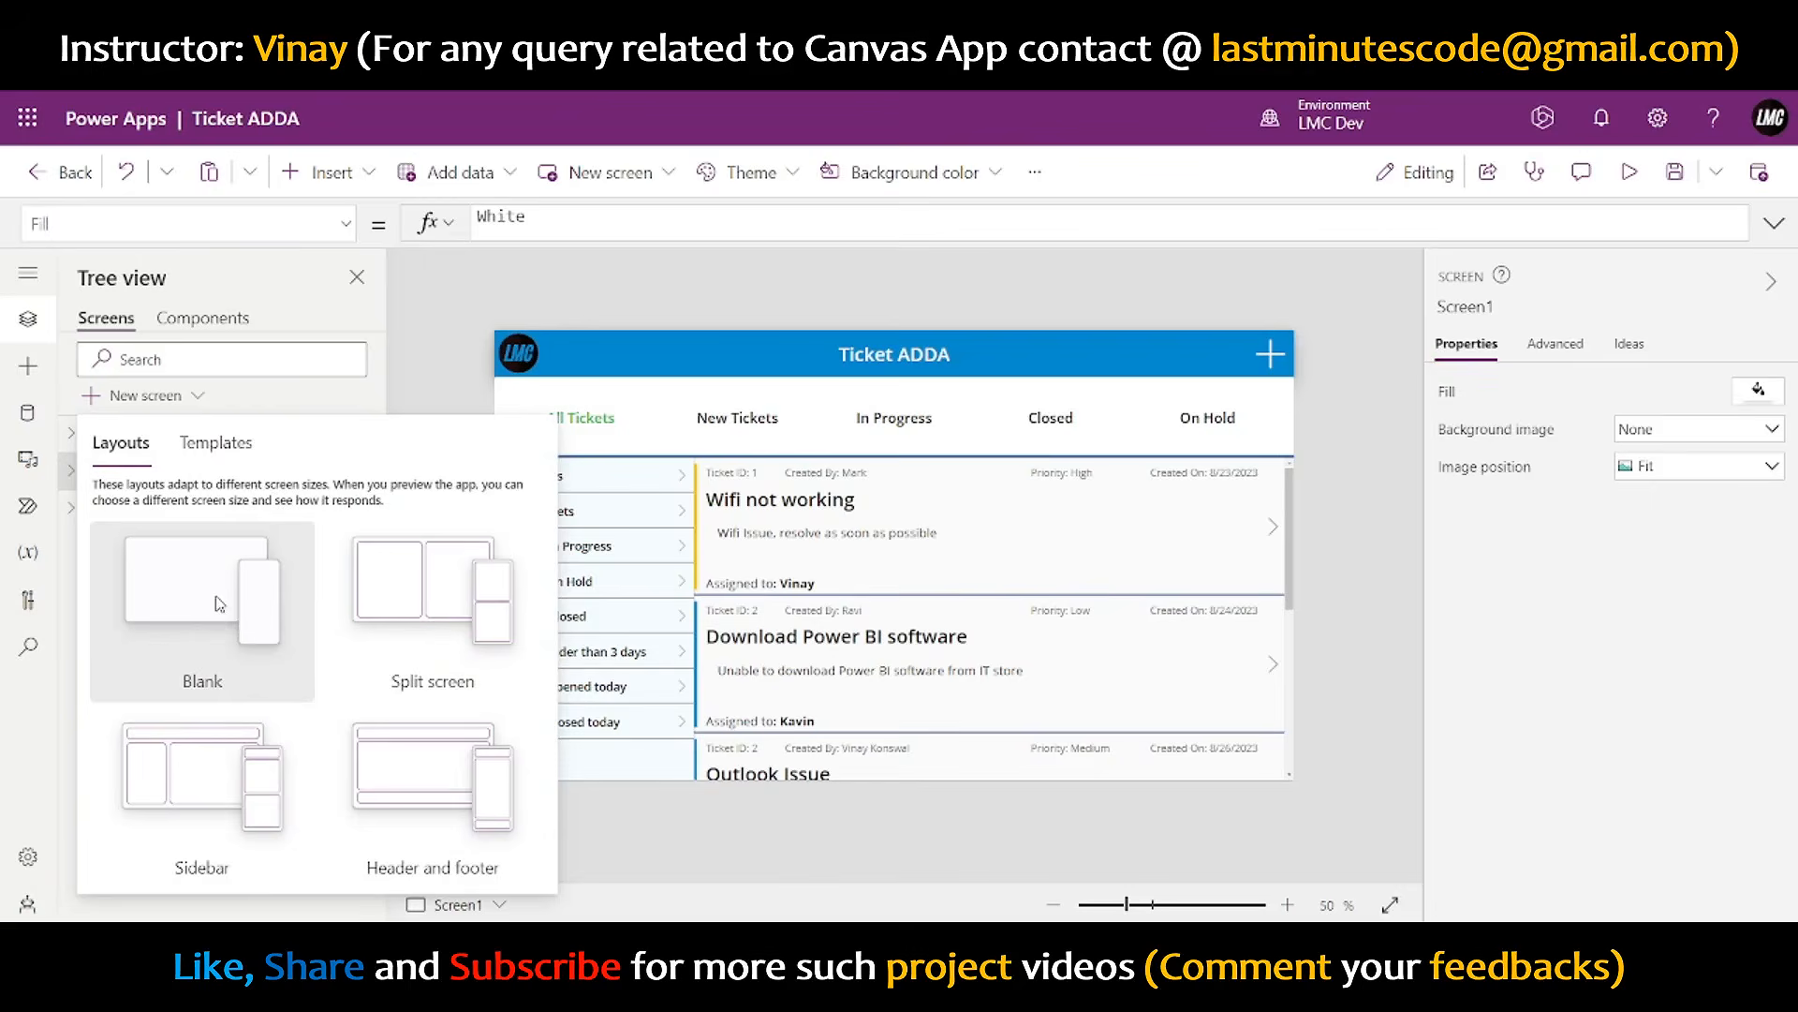
{"action": "left_click", "coordinate": [250, 608]}
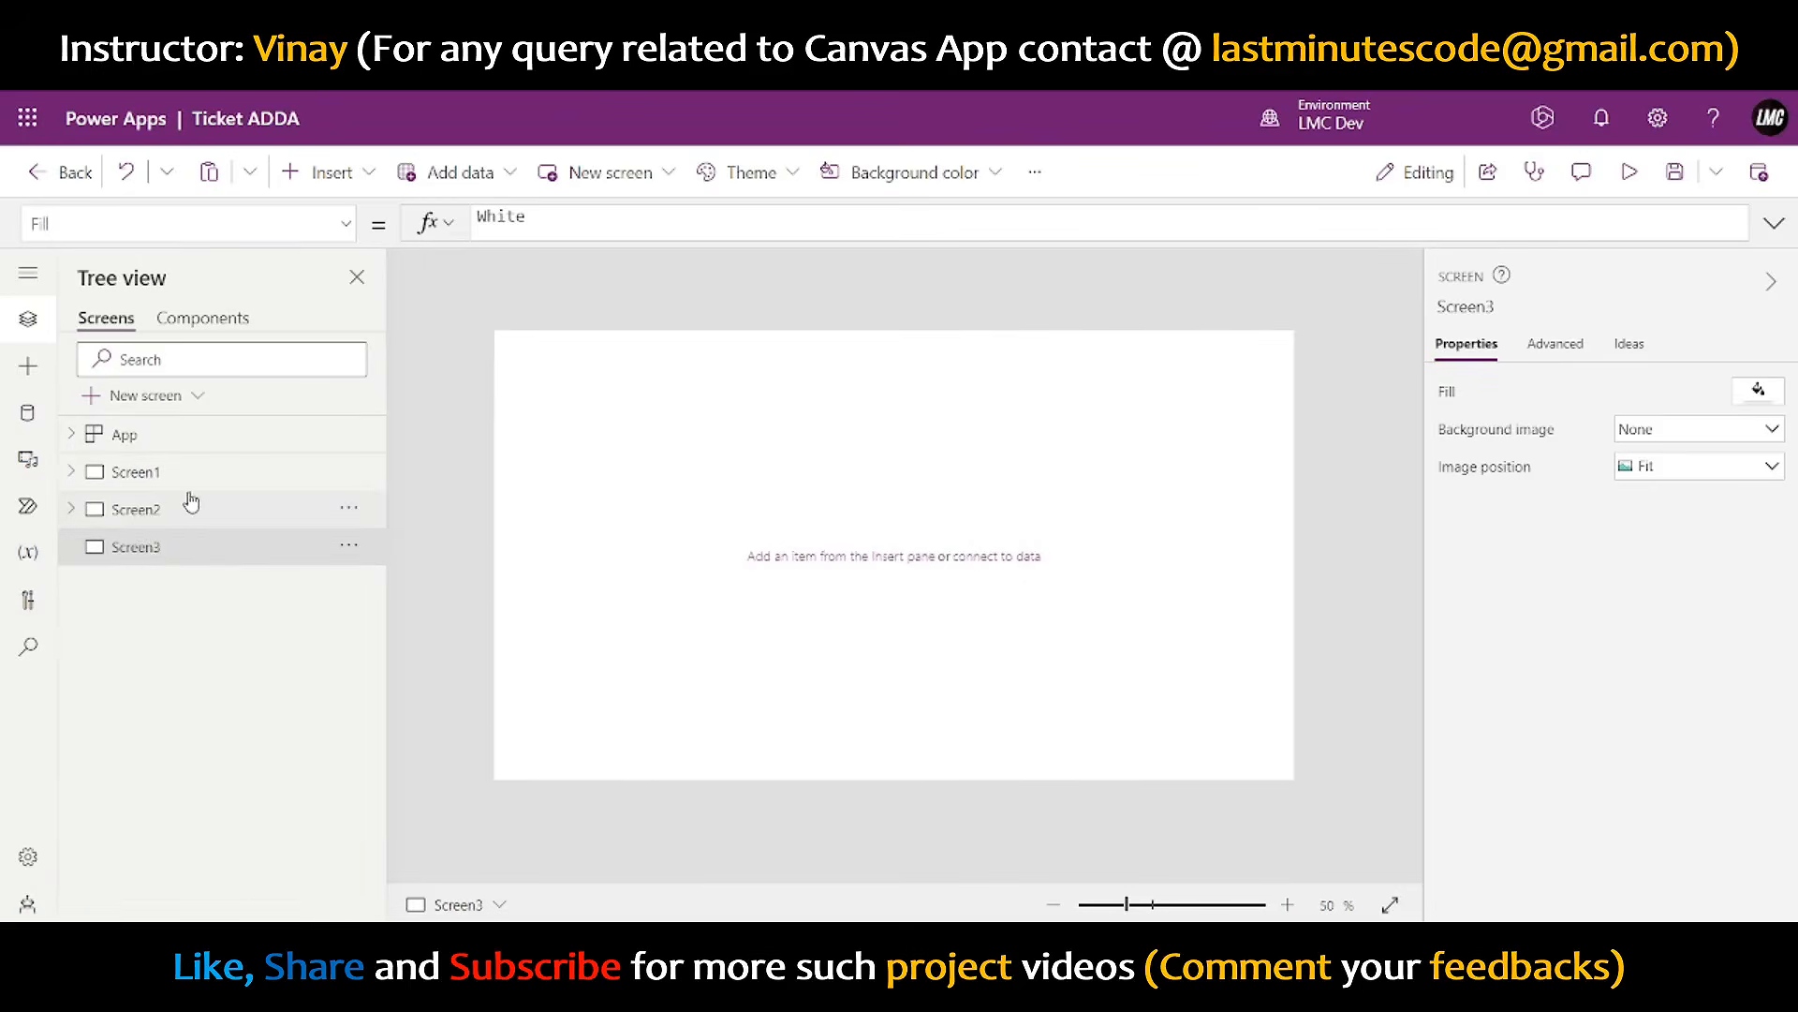
- Copy Body_Container and Header_Container from Screen1 and paste both onto the blank Screen3
{"action": "left_click", "coordinate": [164, 508]}
{"action": "left_click", "coordinate": [161, 548]}
{"action": "left_click", "coordinate": [213, 507]}
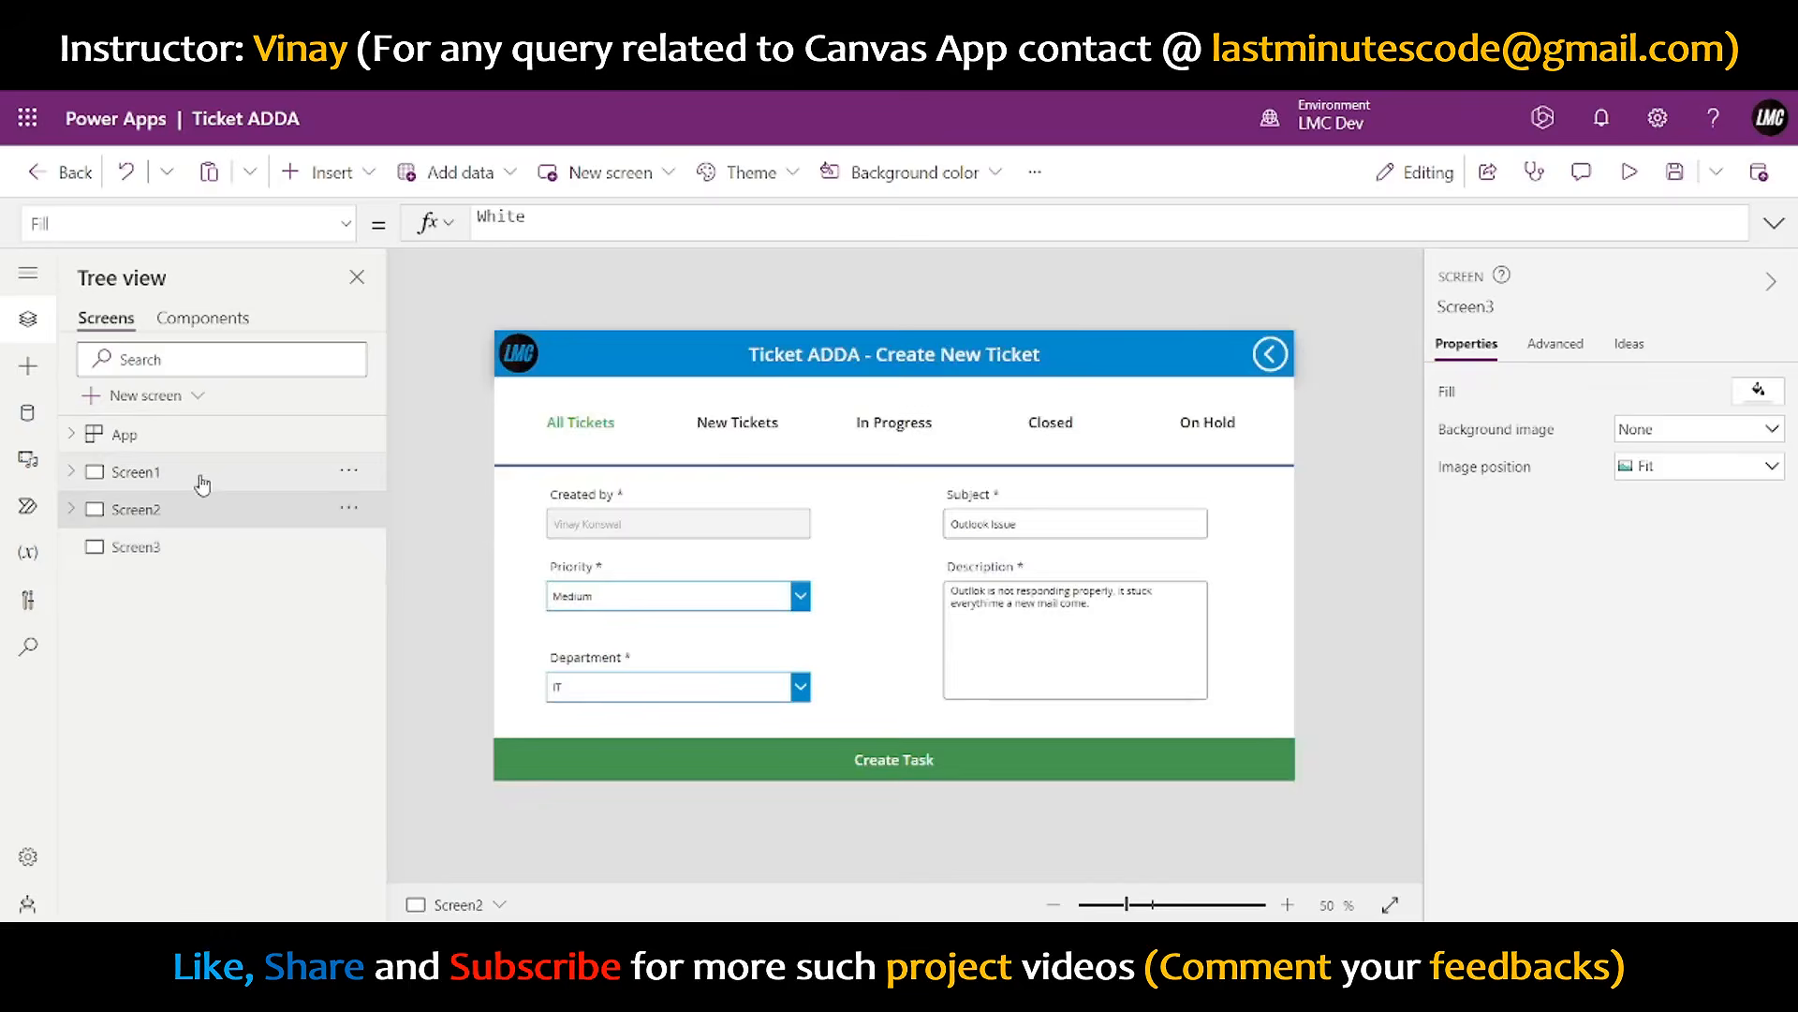
{"action": "left_click", "coordinate": [202, 479]}
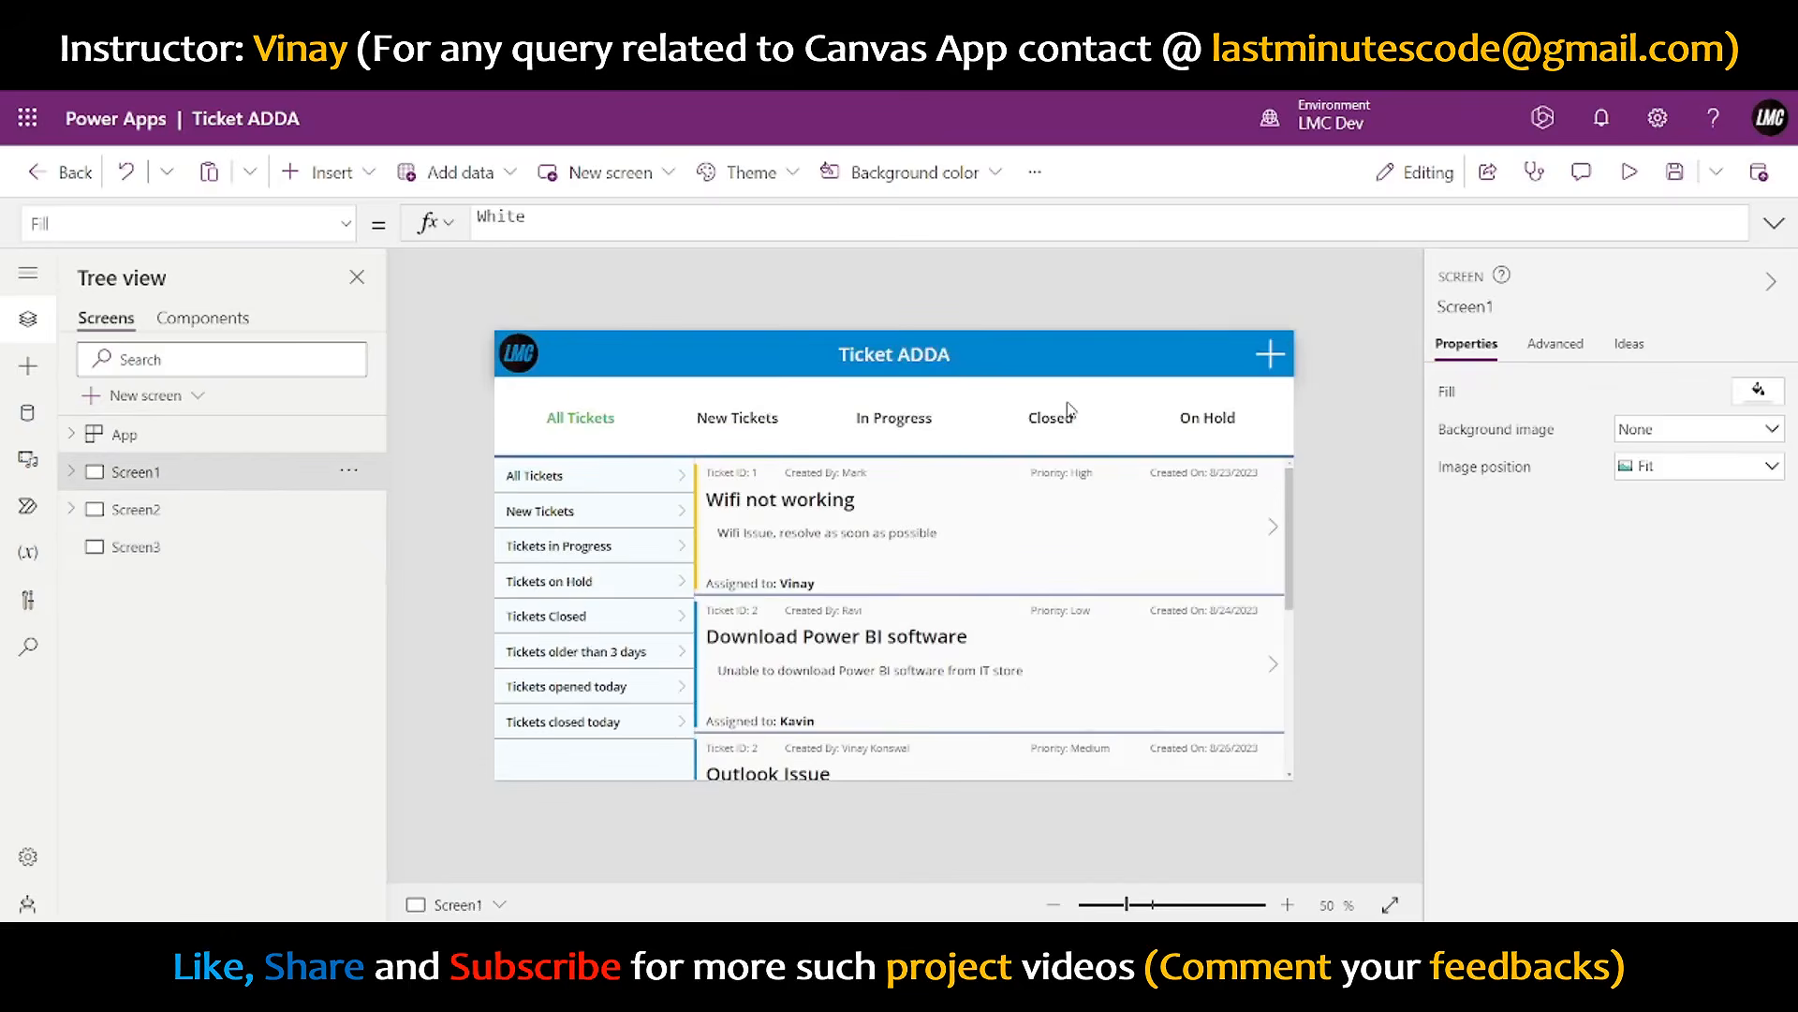
{"action": "left_click", "coordinate": [73, 476]}
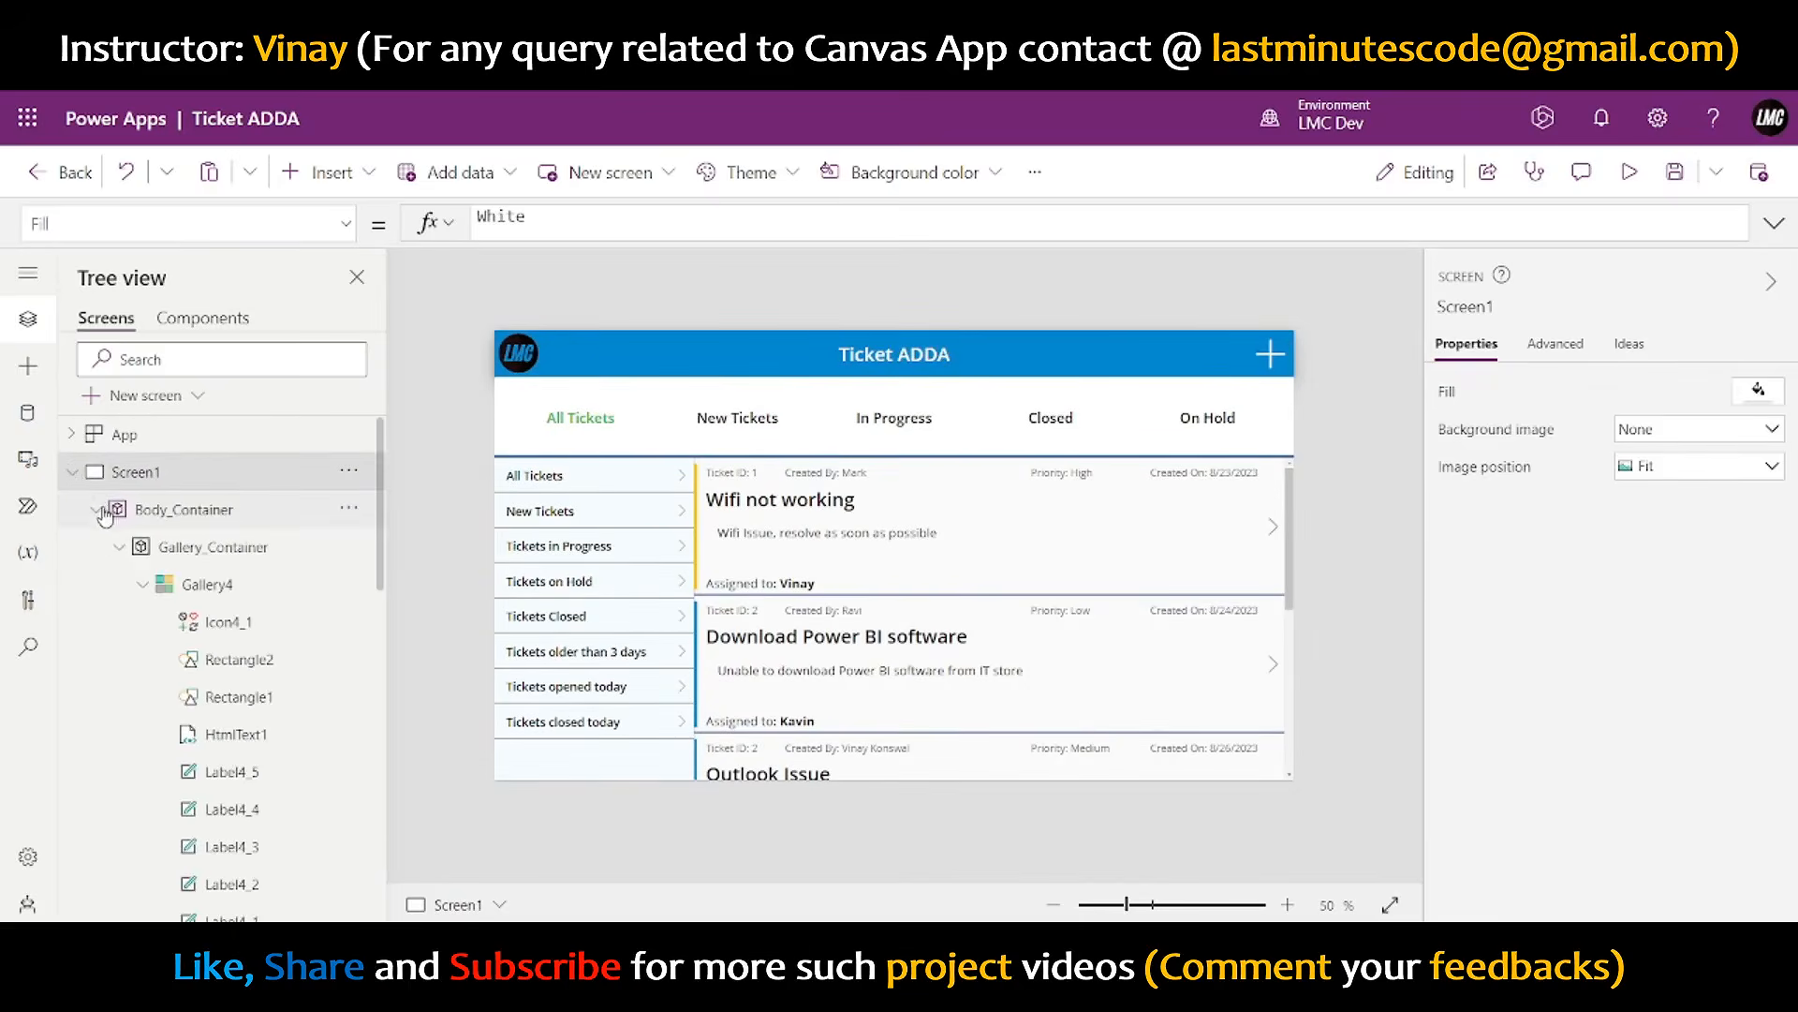
{"action": "left_click", "coordinate": [96, 510]}
{"action": "left_click", "coordinate": [95, 547]}
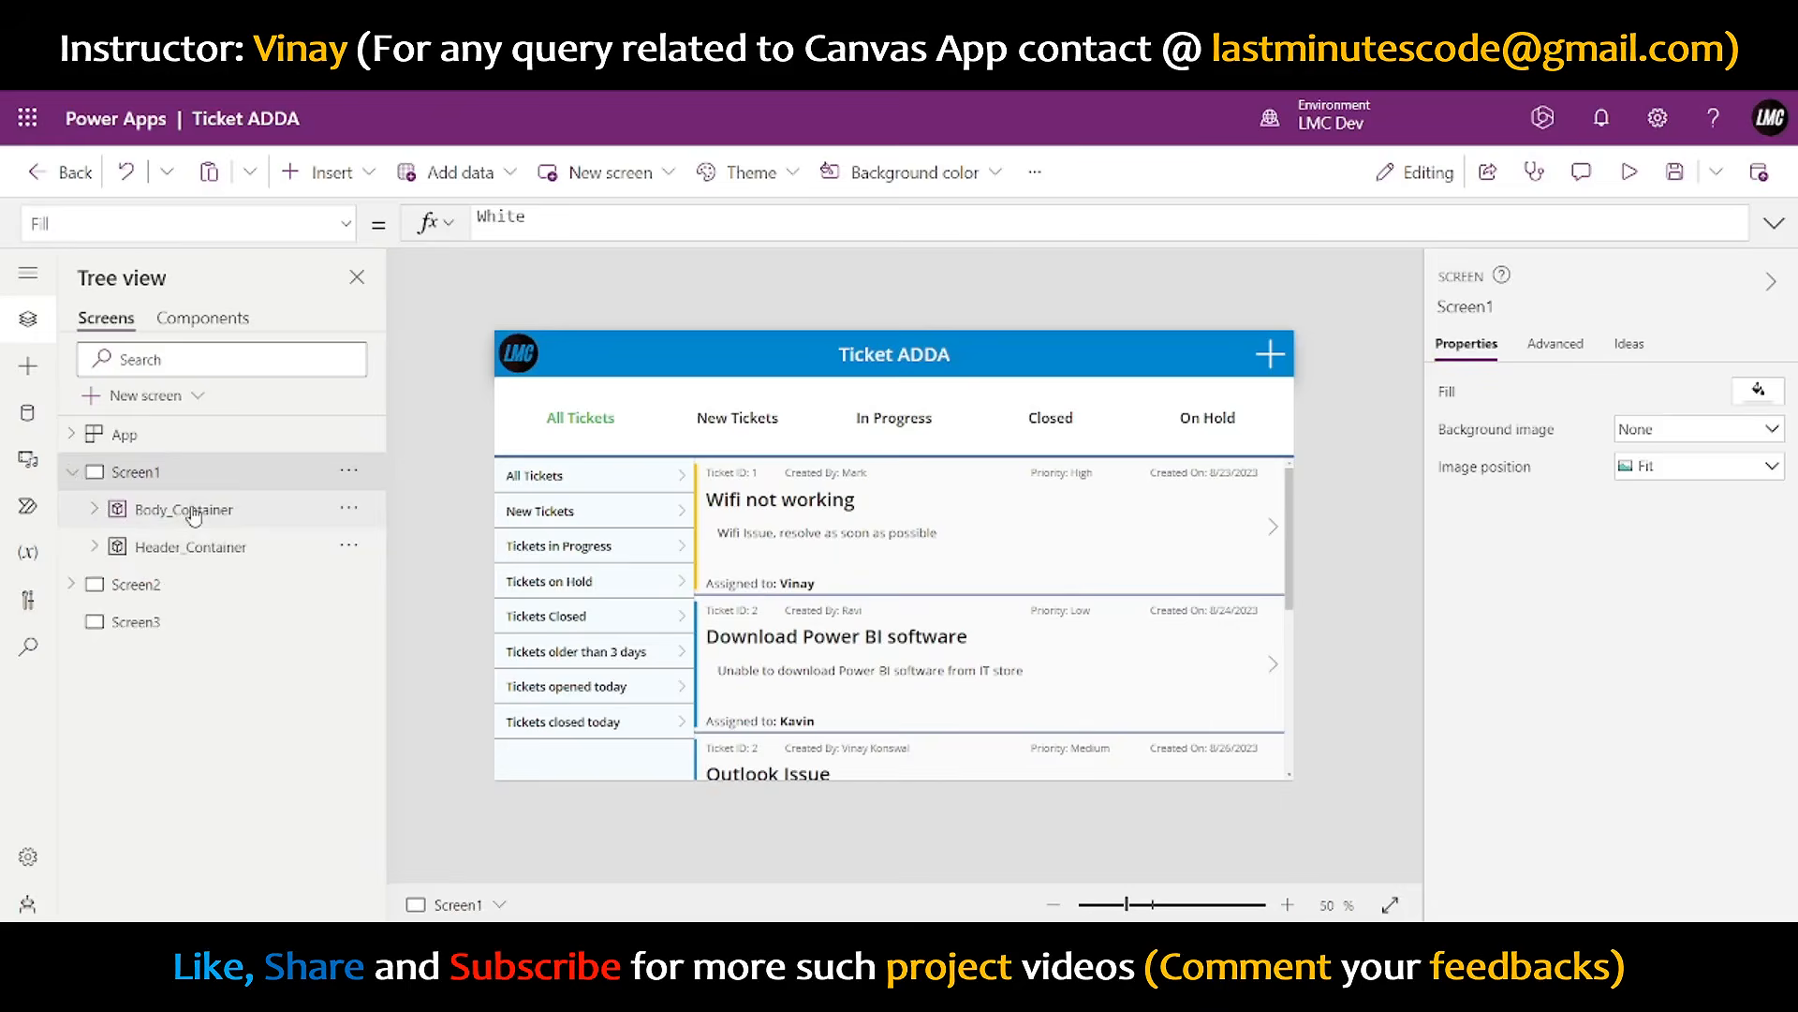
{"action": "left_click", "coordinate": [188, 511]}
{"action": "left_click", "coordinate": [193, 549], "text": "ctrl"}
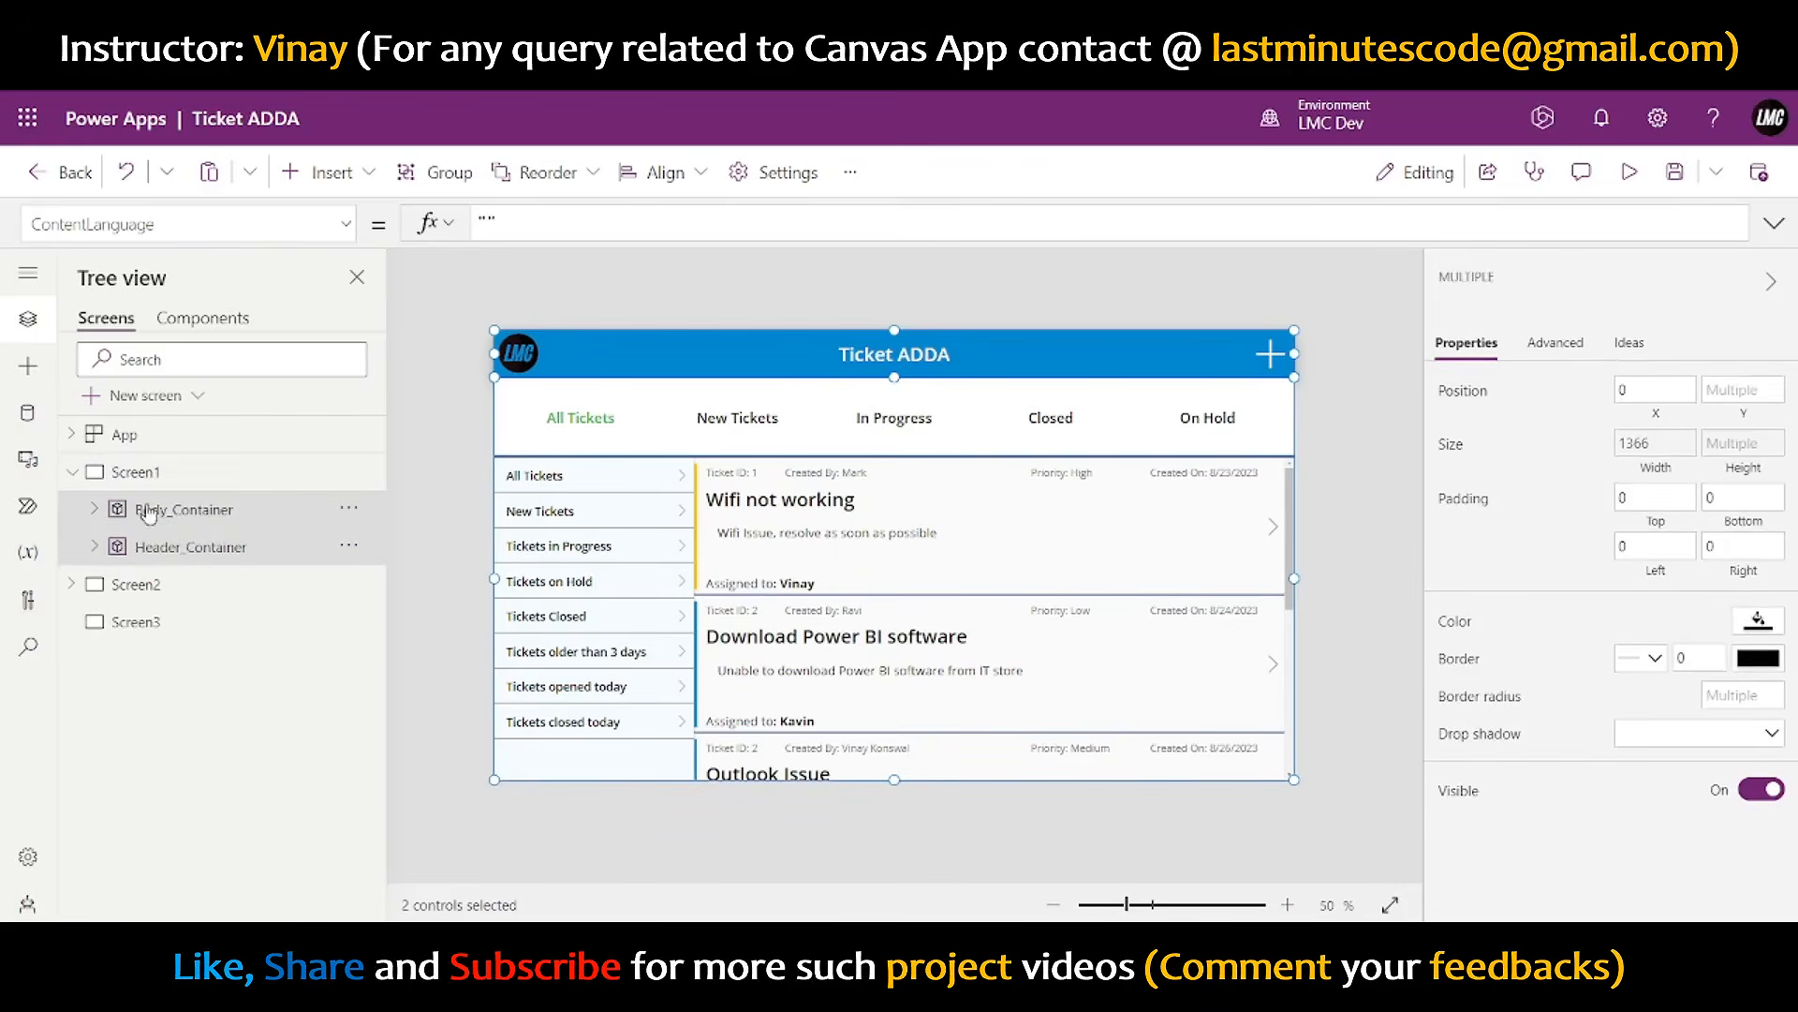
{"action": "left_click", "coordinate": [72, 472]}
{"action": "left_click", "coordinate": [119, 551]}
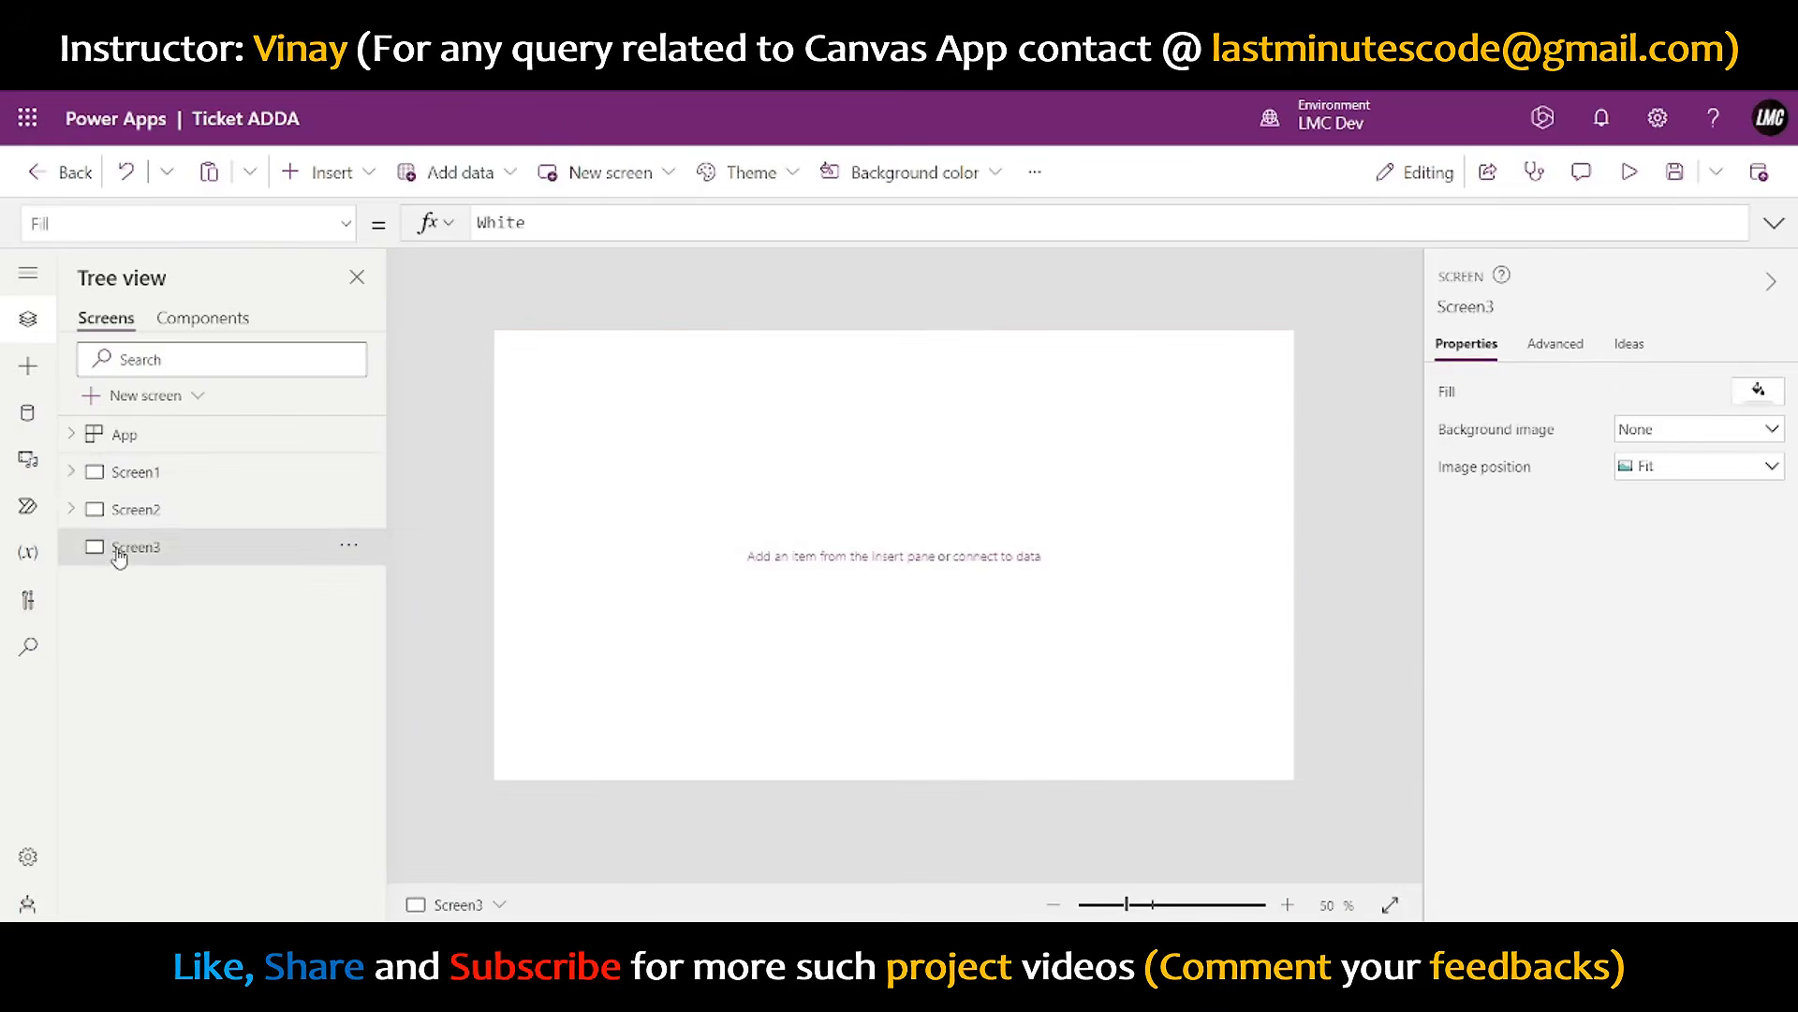
{"action": "key", "text": "ctrl+v"}
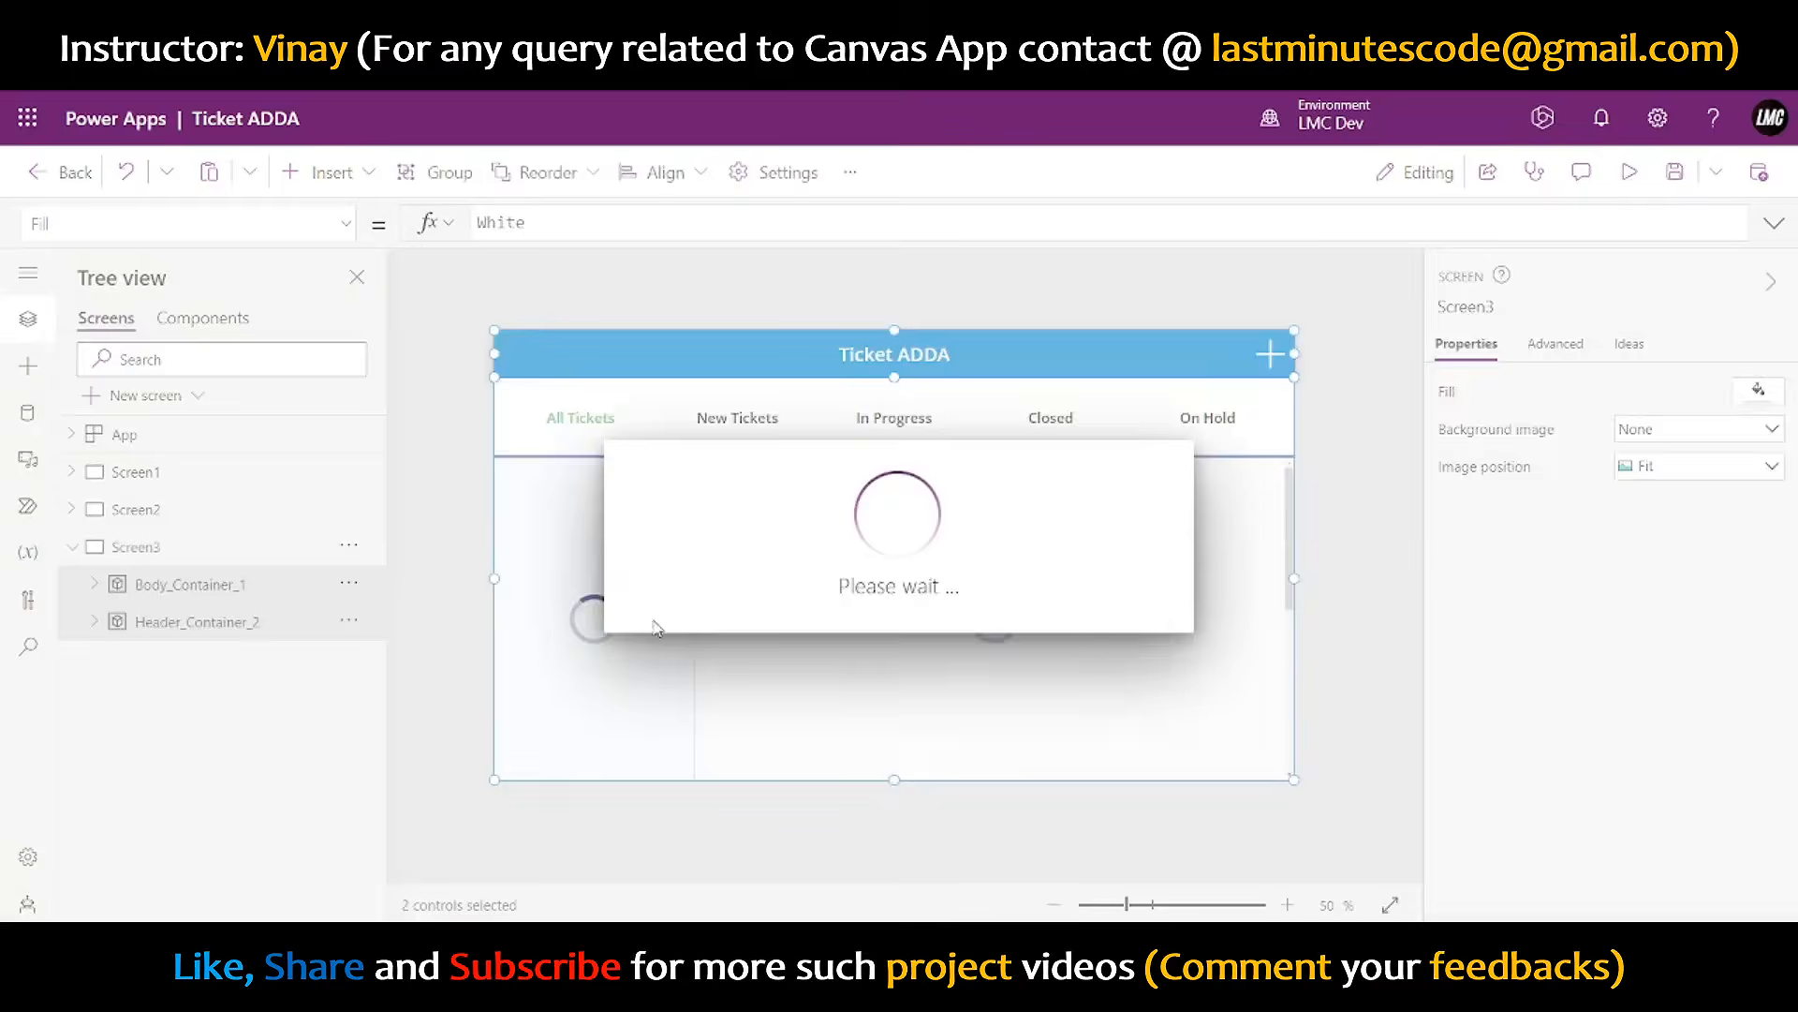
{"action": "left_click", "coordinate": [1316, 520]}
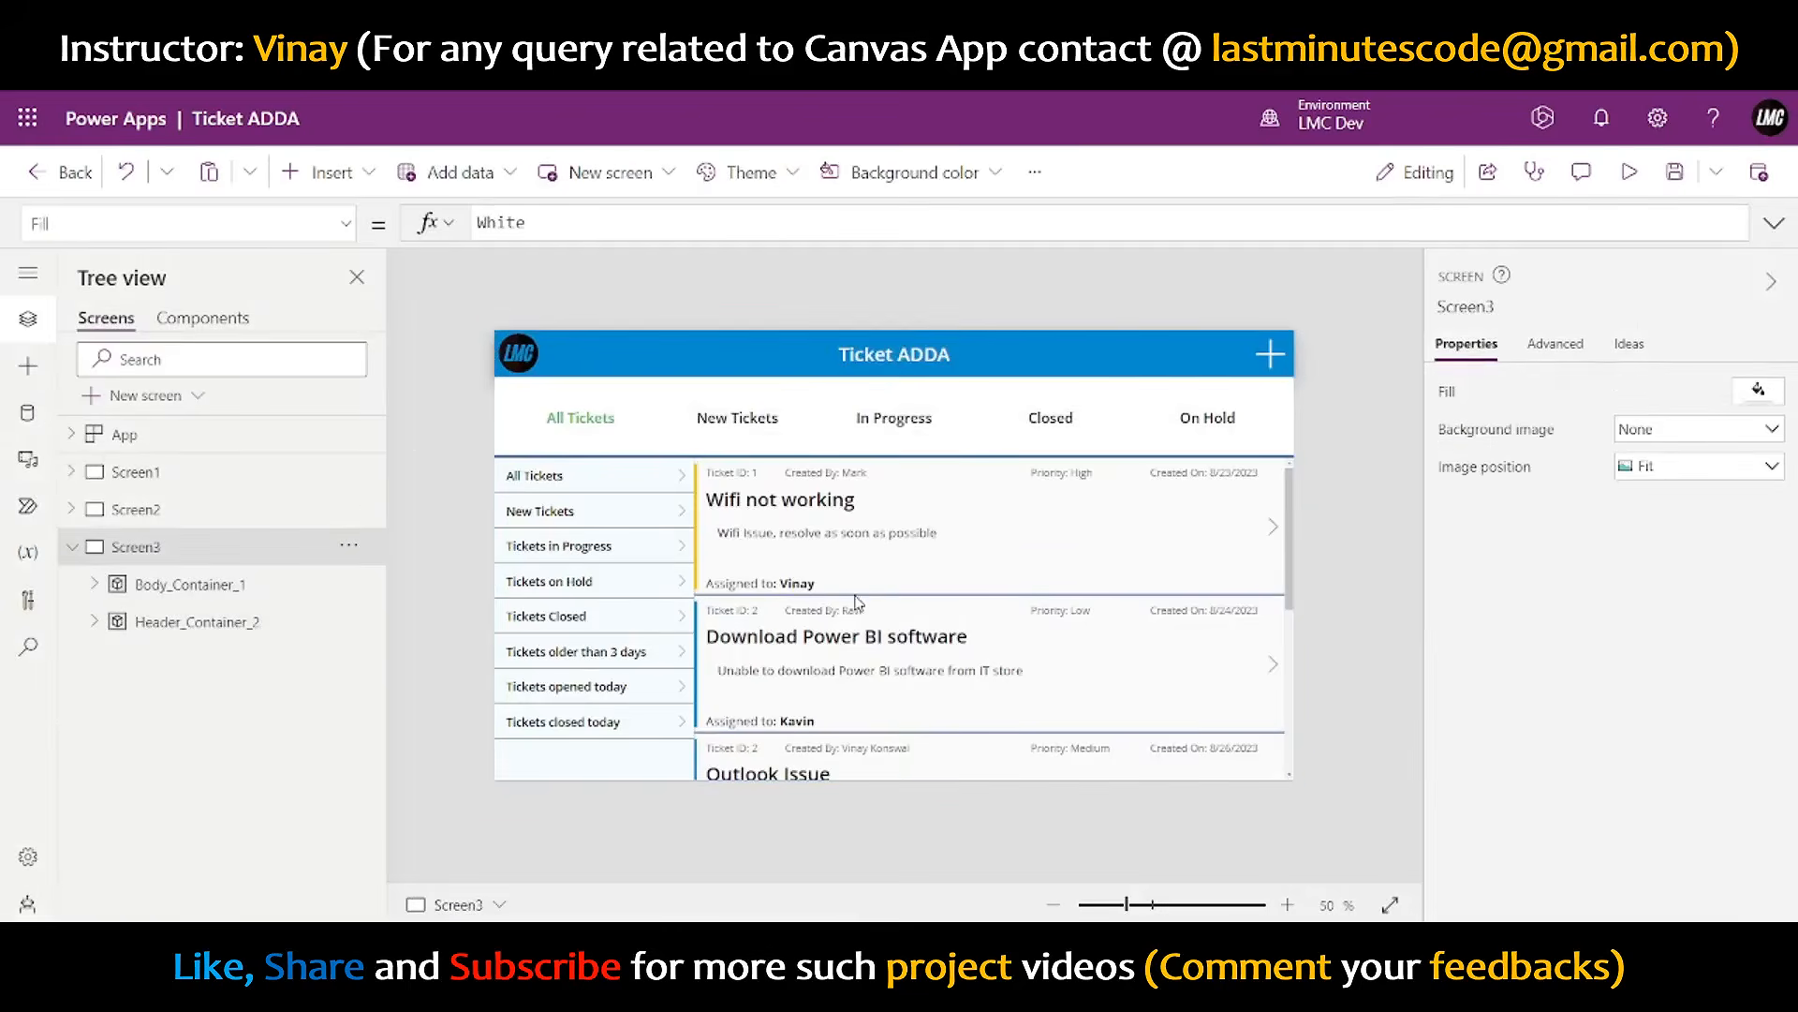
- Delete the ticket types gallery from Filter_Container_1 and the tickets gallery from Gallery_Container_1 on Screen3
{"action": "left_click", "coordinate": [573, 688]}
{"action": "key", "text": "Delete"}
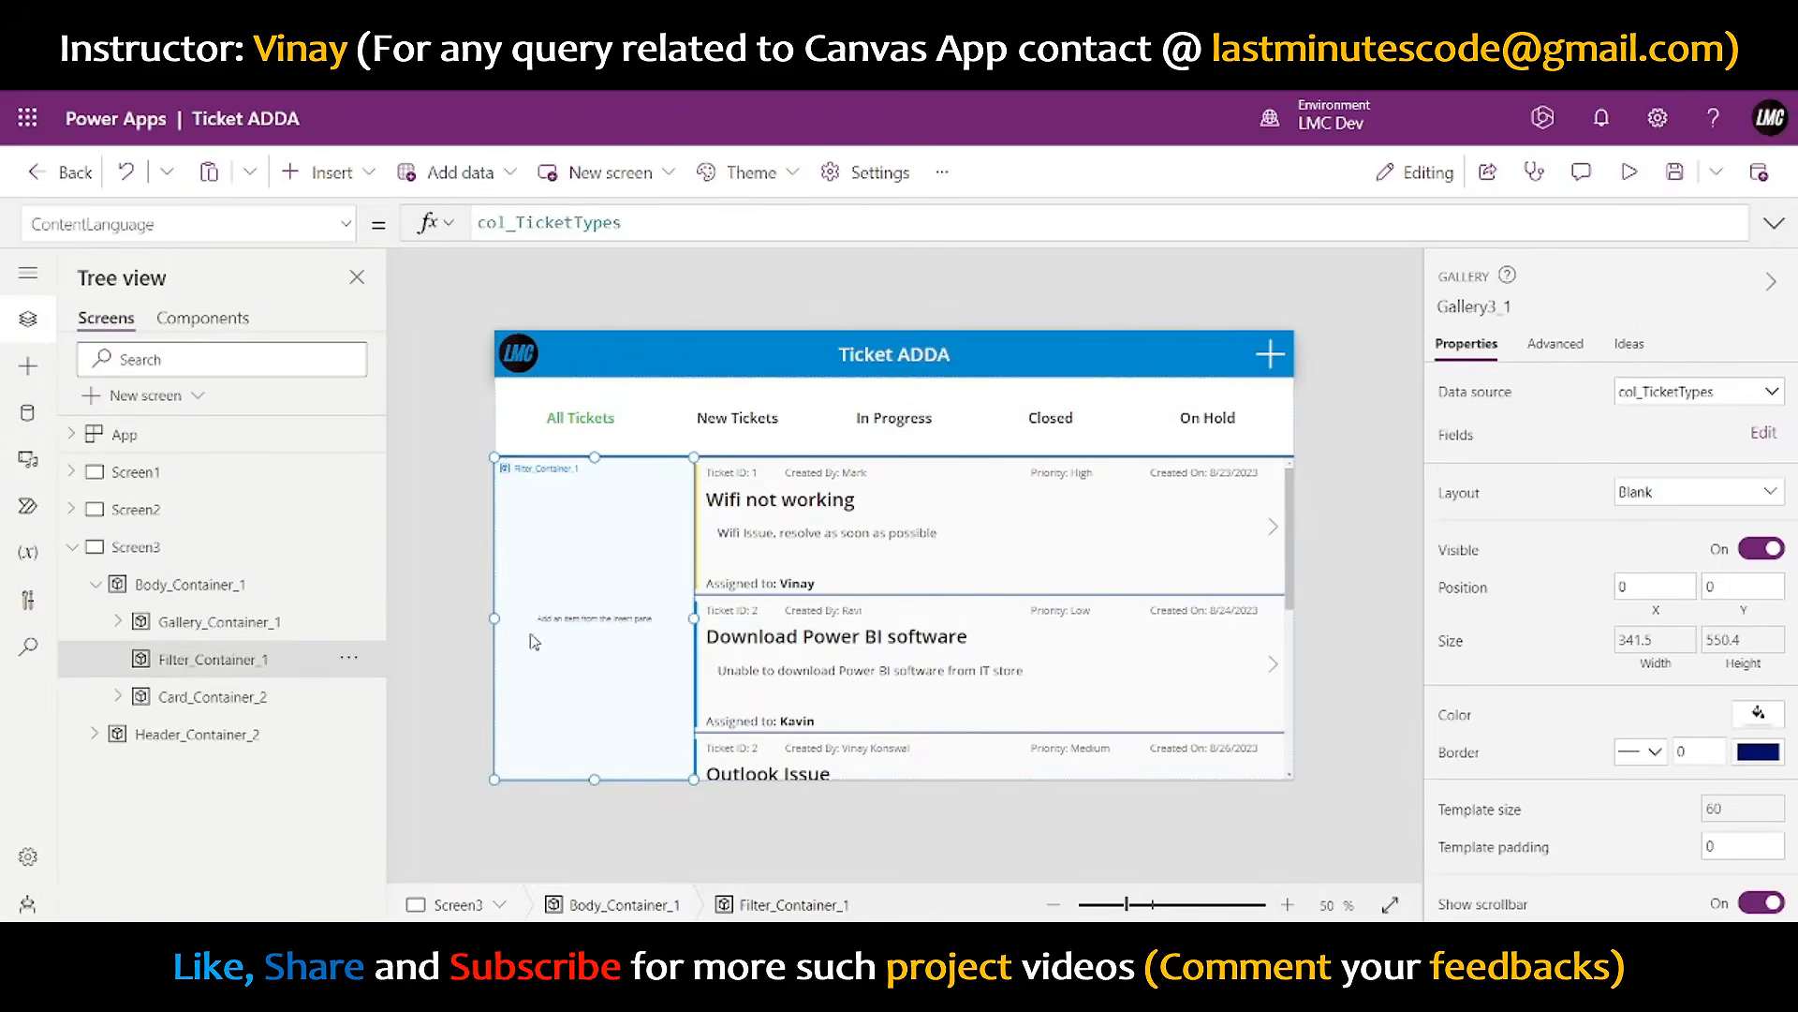
{"action": "left_click", "coordinate": [782, 435]}
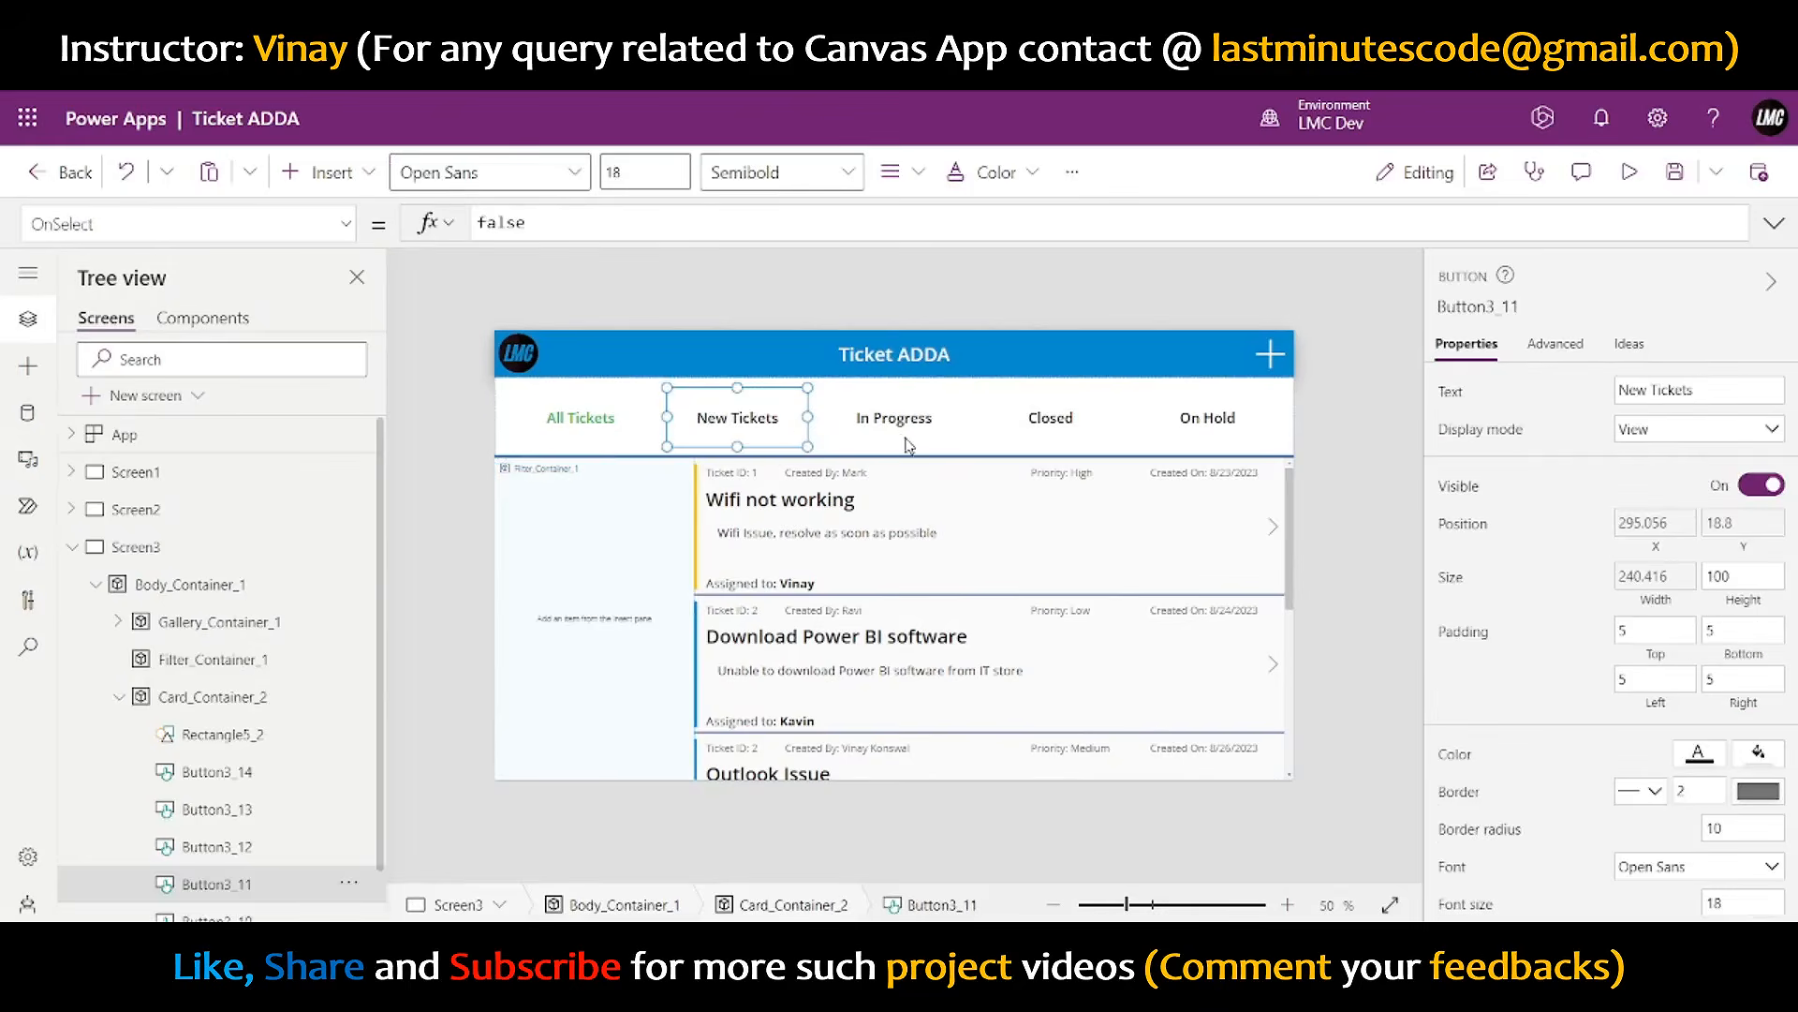
{"action": "left_click", "coordinate": [871, 558]}
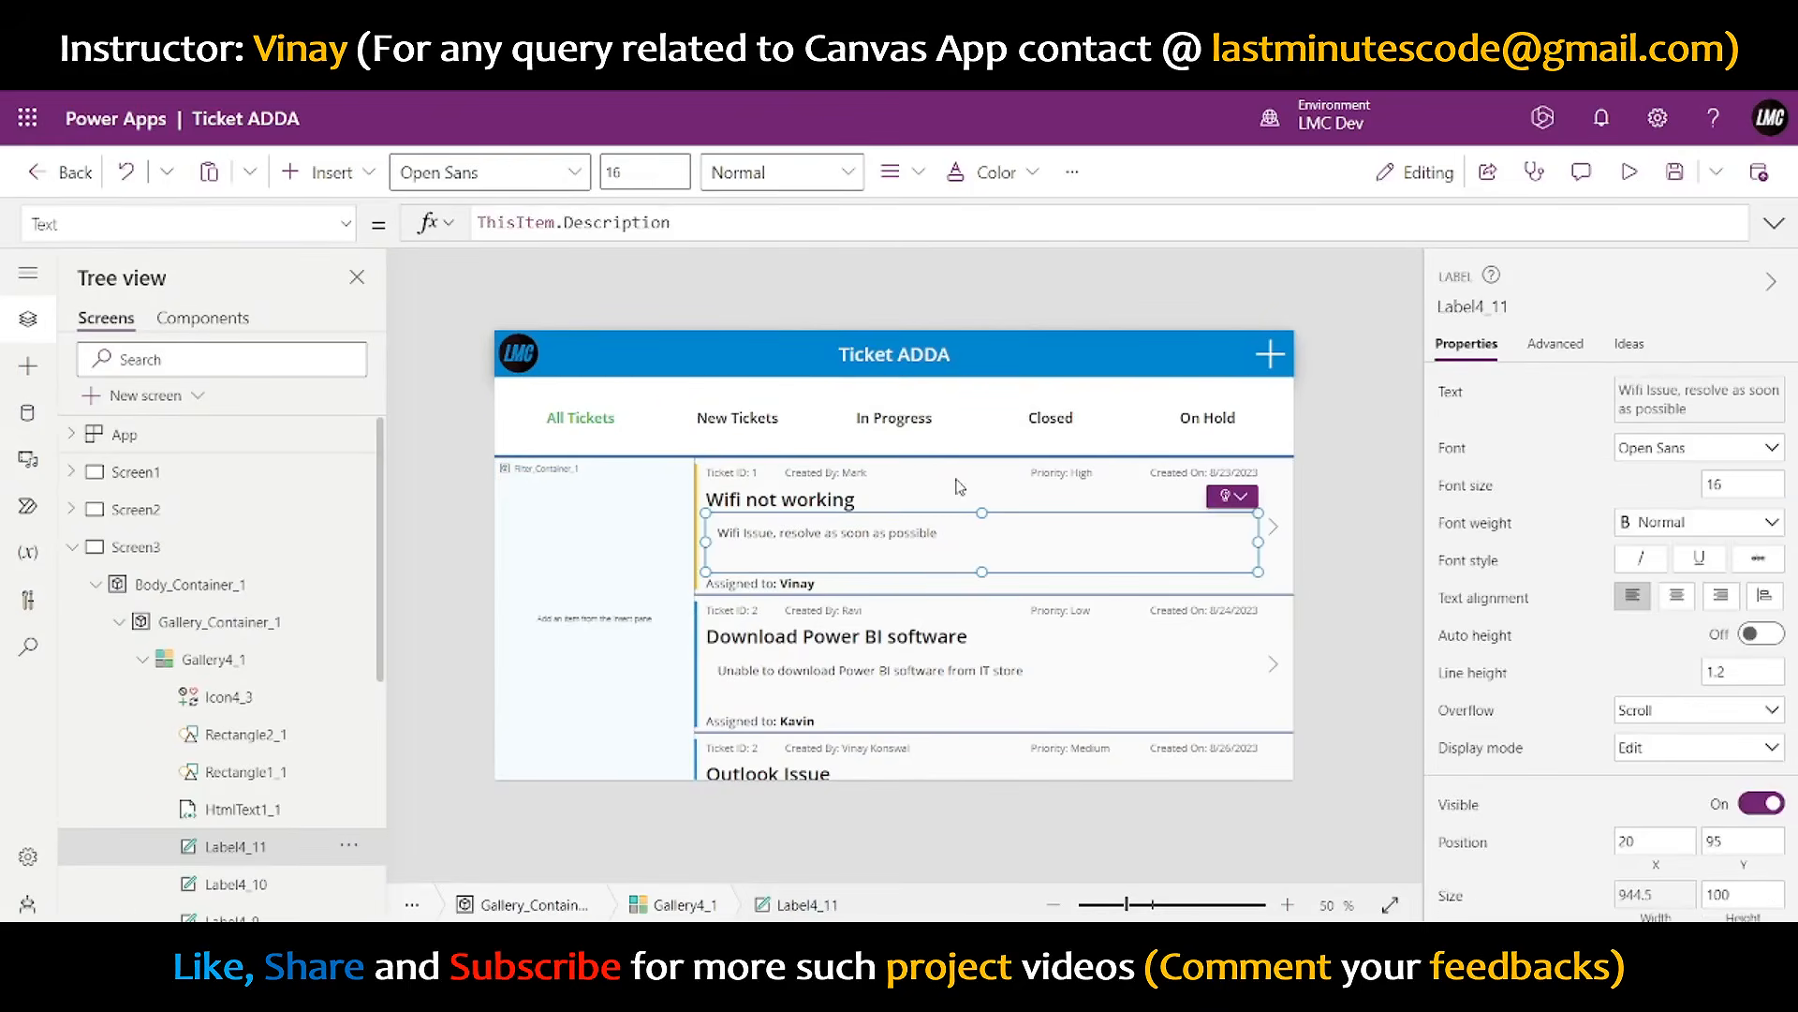
{"action": "left_click", "coordinate": [1114, 677]}
{"action": "key", "text": "Delete"}
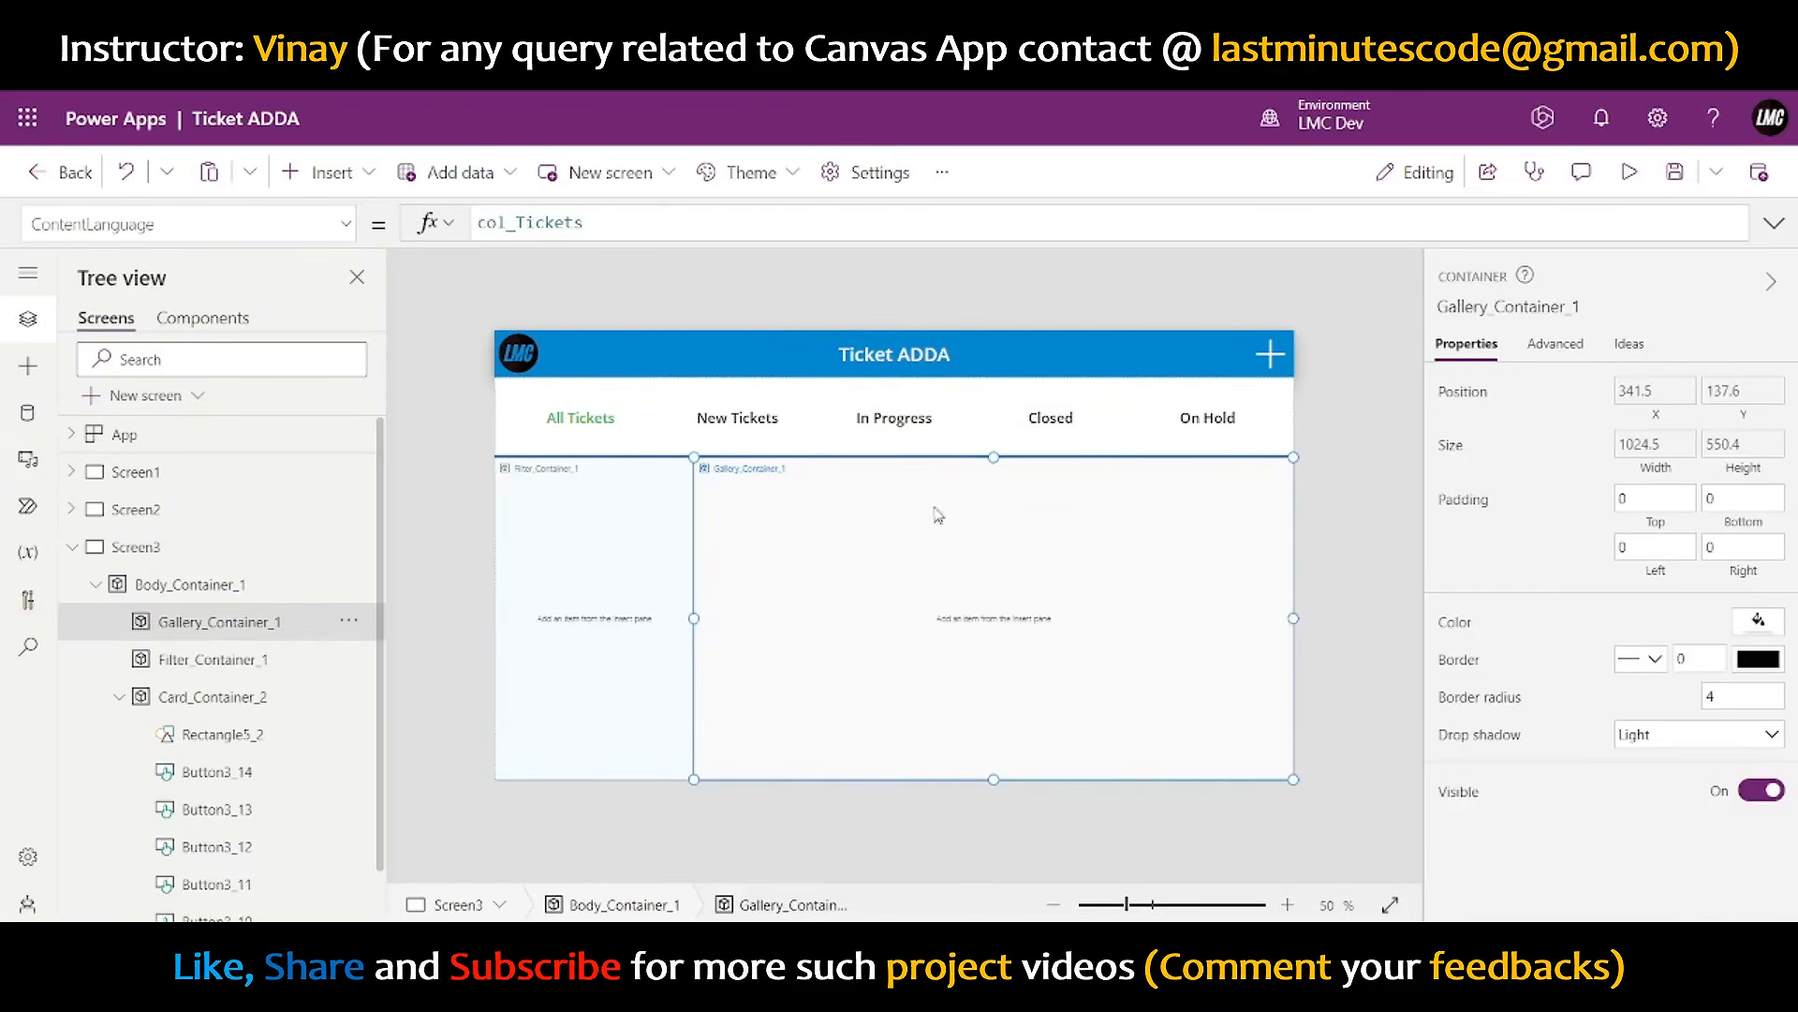
- Delete Card_Container_2 with its row of ticket status buttons from Screen3
{"action": "left_click", "coordinate": [1355, 530]}
{"action": "left_click", "coordinate": [1283, 452]}
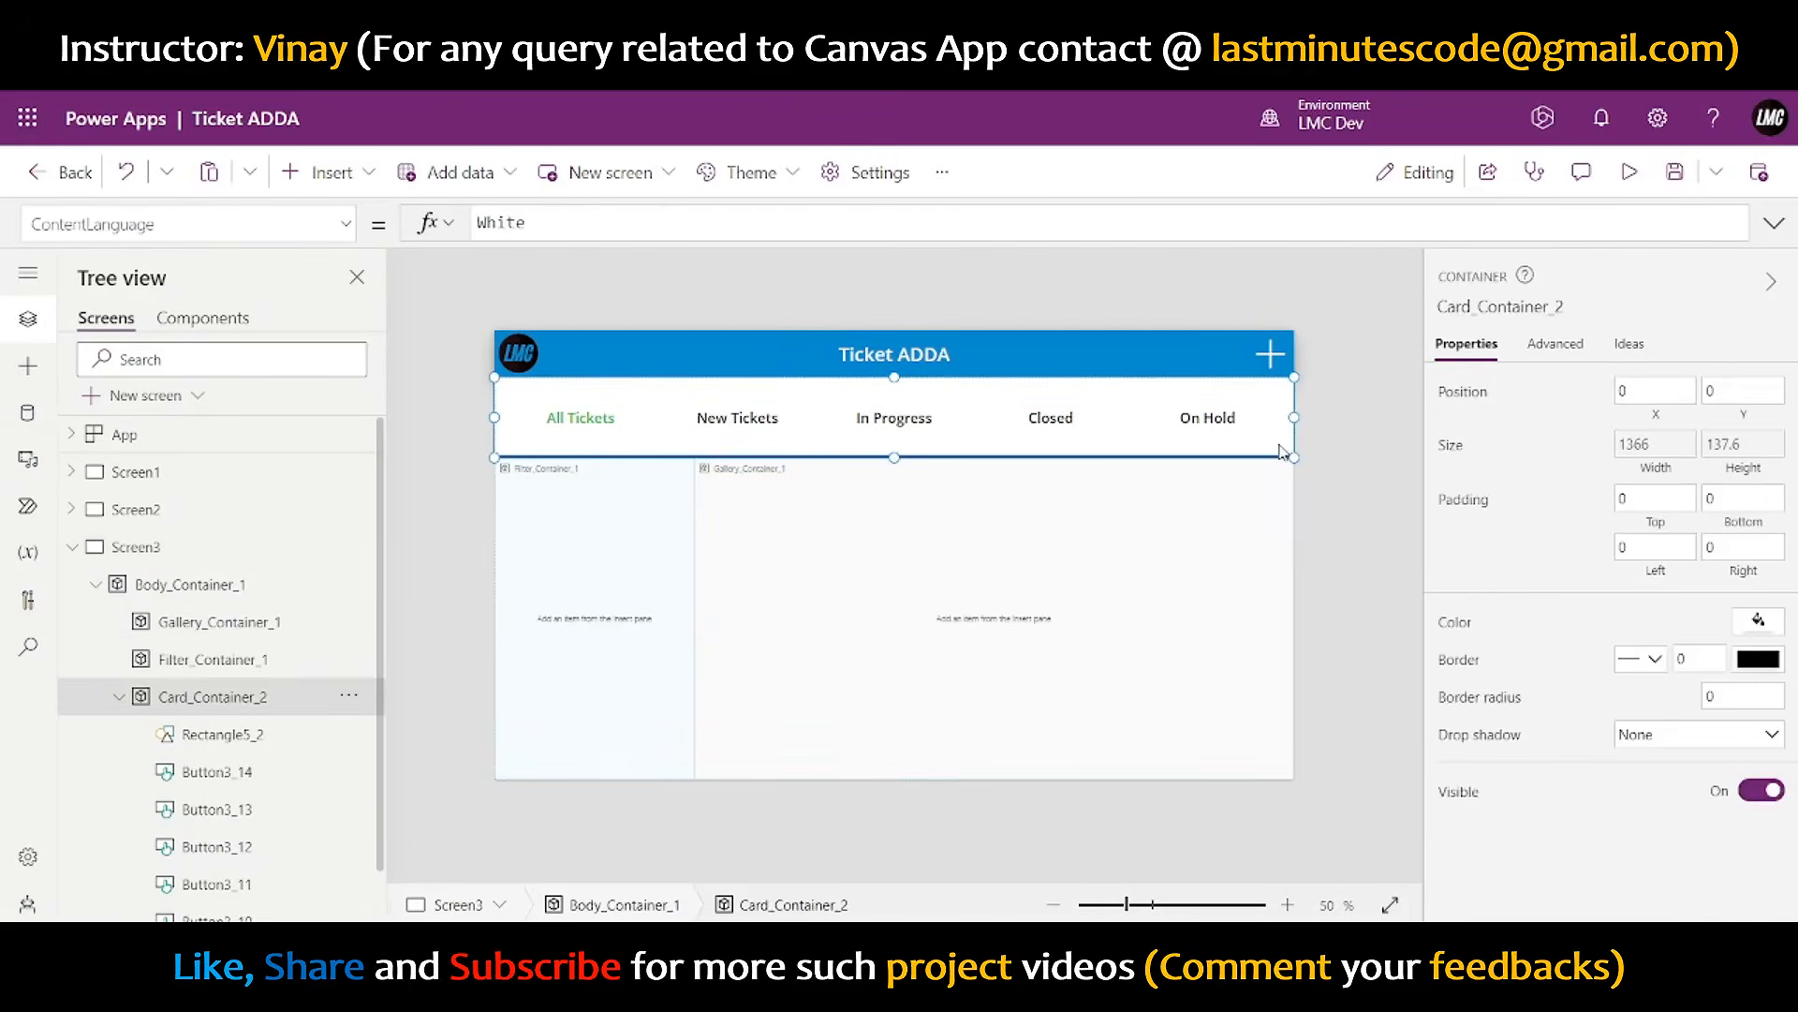
{"action": "key", "text": "Delete"}
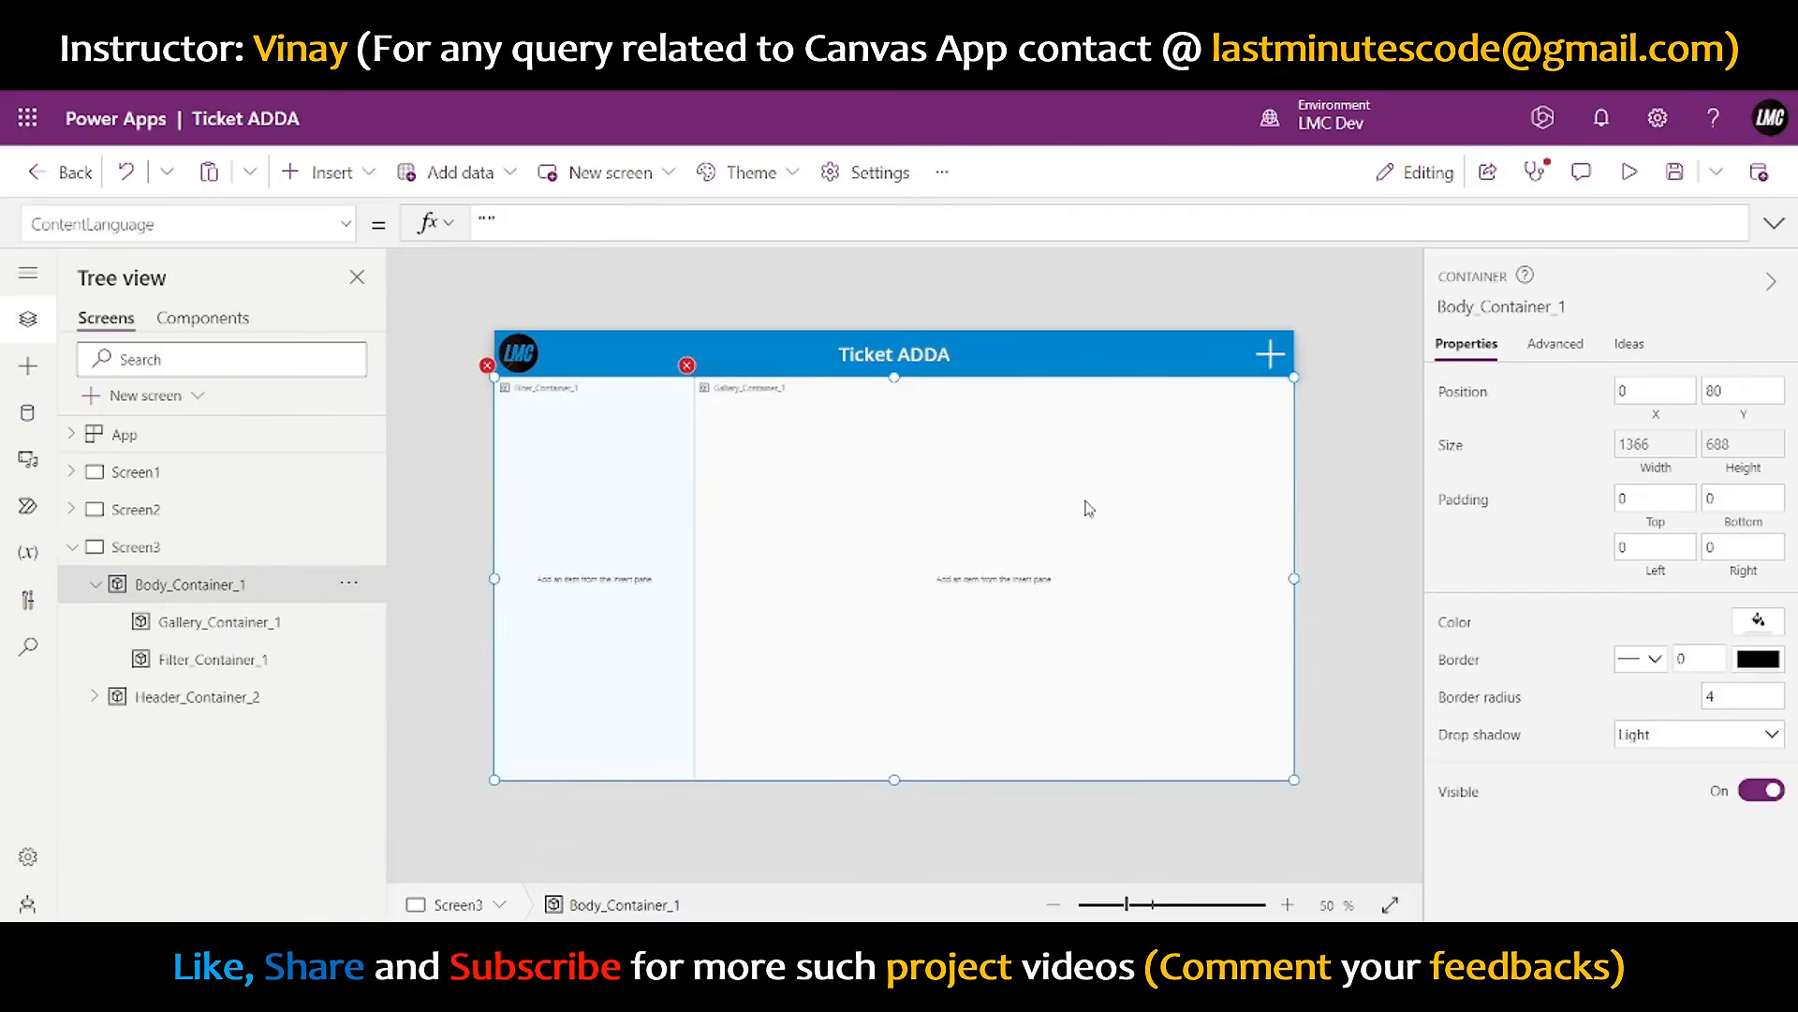
- Fix the broken Y formula of Gallery_Container_1 by setting its Y position to 0
{"action": "left_click", "coordinate": [686, 364]}
{"action": "left_click", "coordinate": [750, 394]}
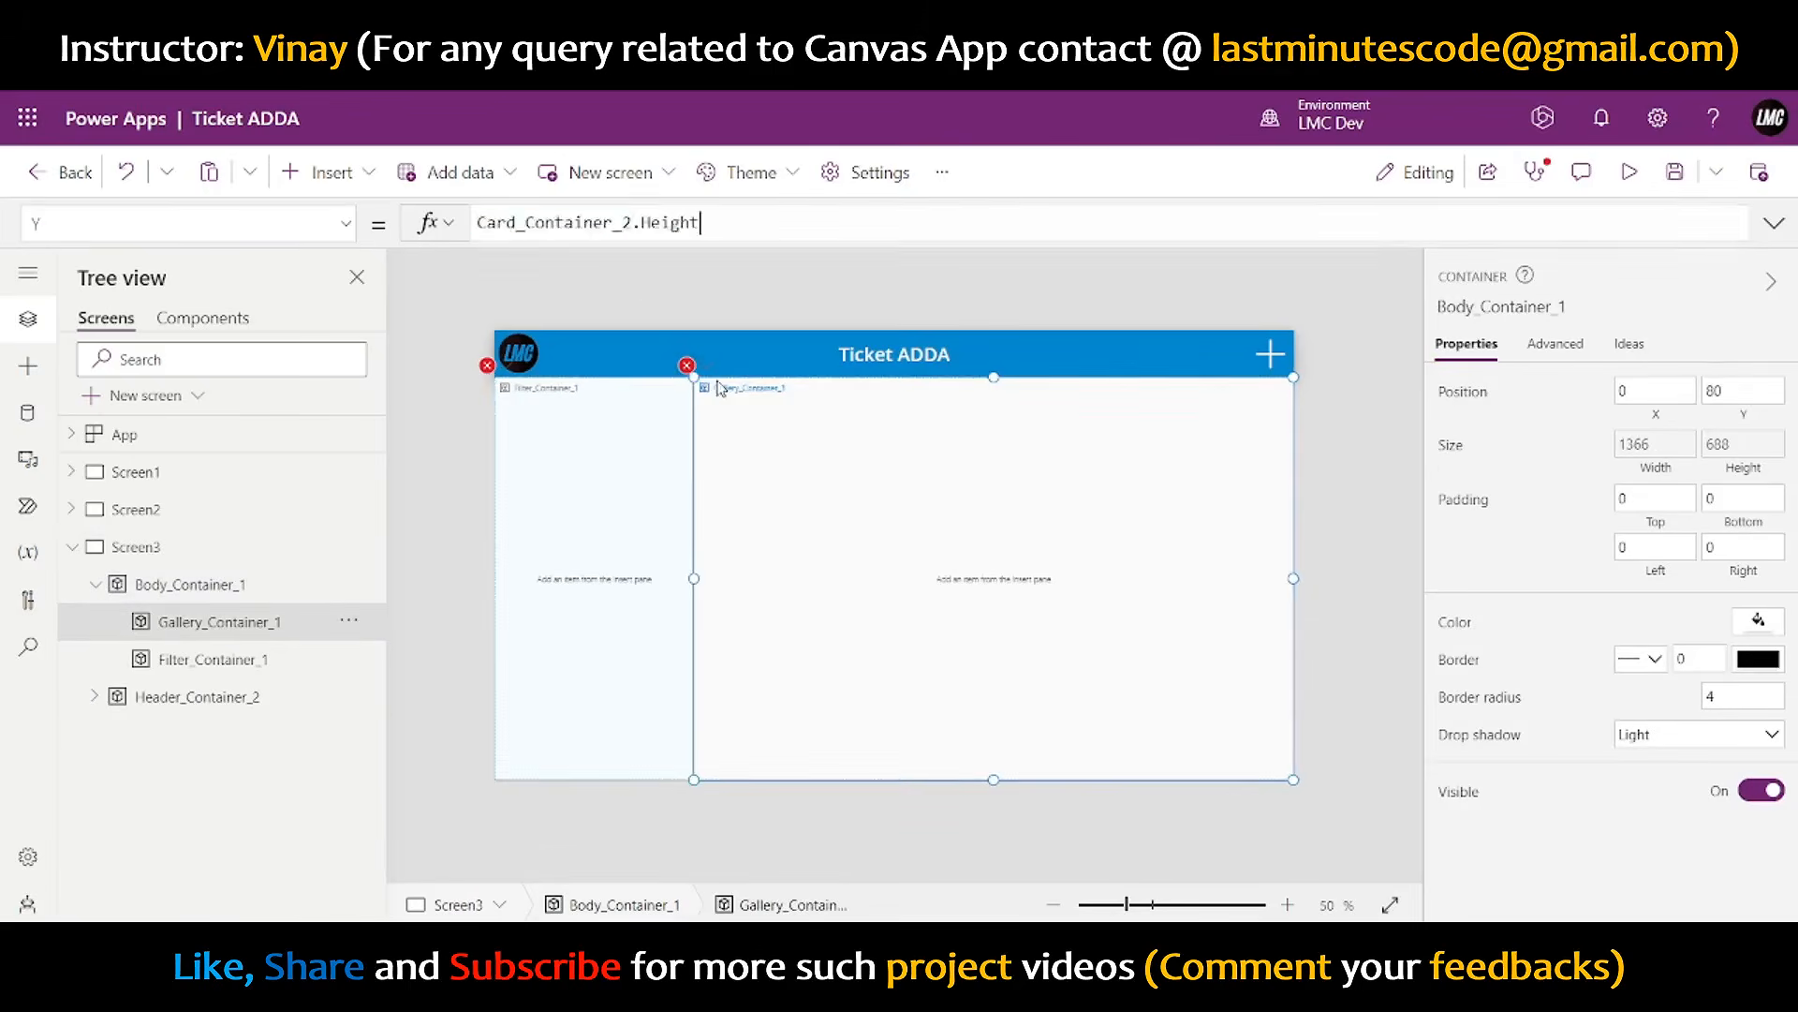
{"action": "key", "text": "ctrl+a"}
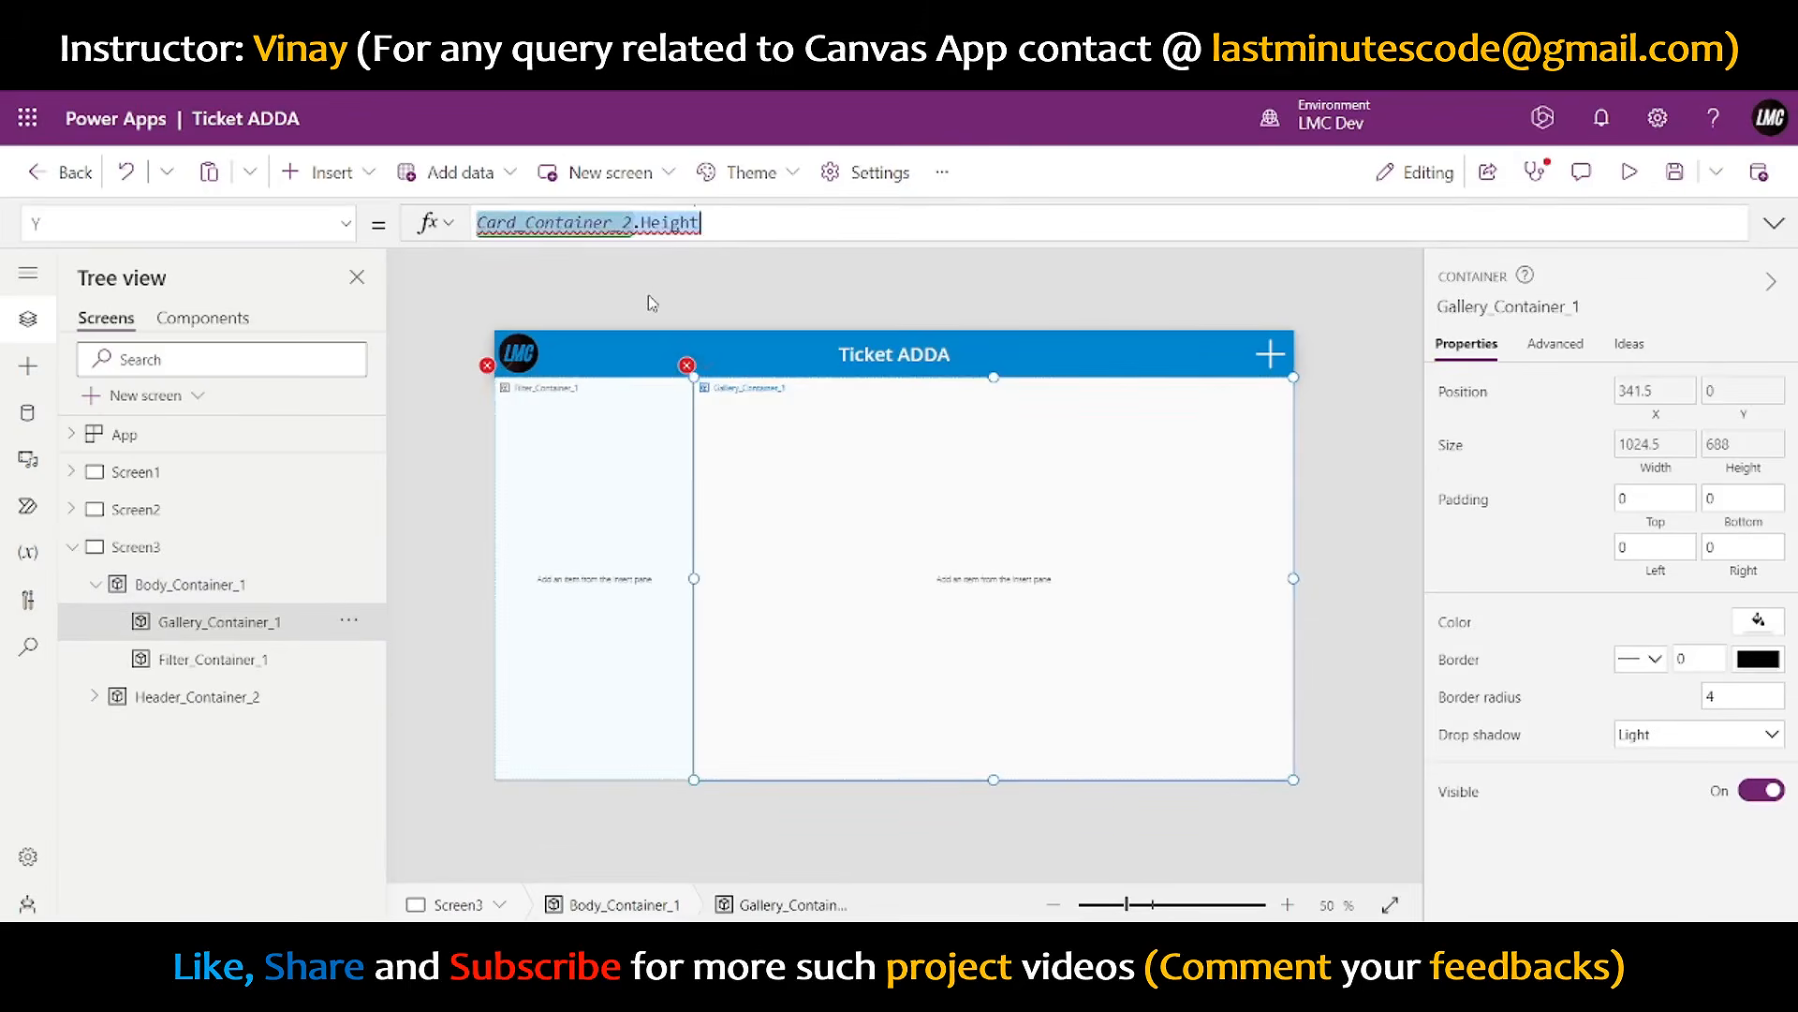
{"action": "type", "text": "80"}
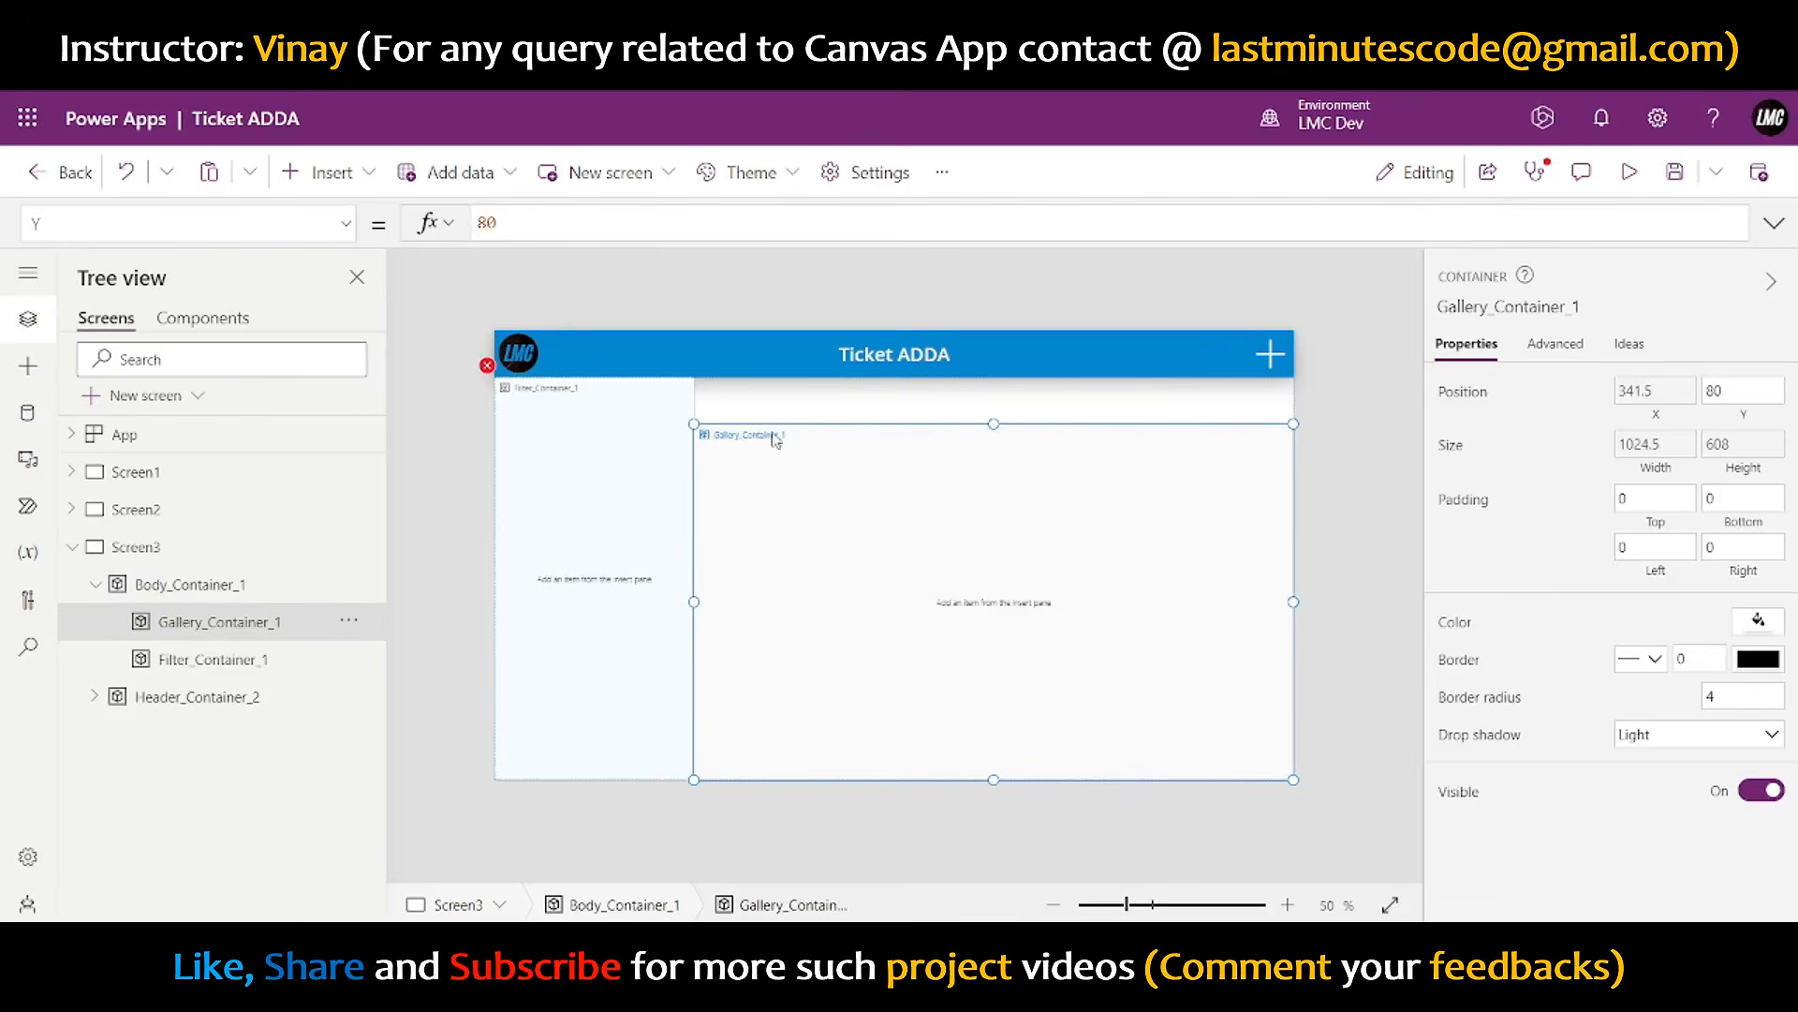
{"action": "key", "text": "BackSpace"}
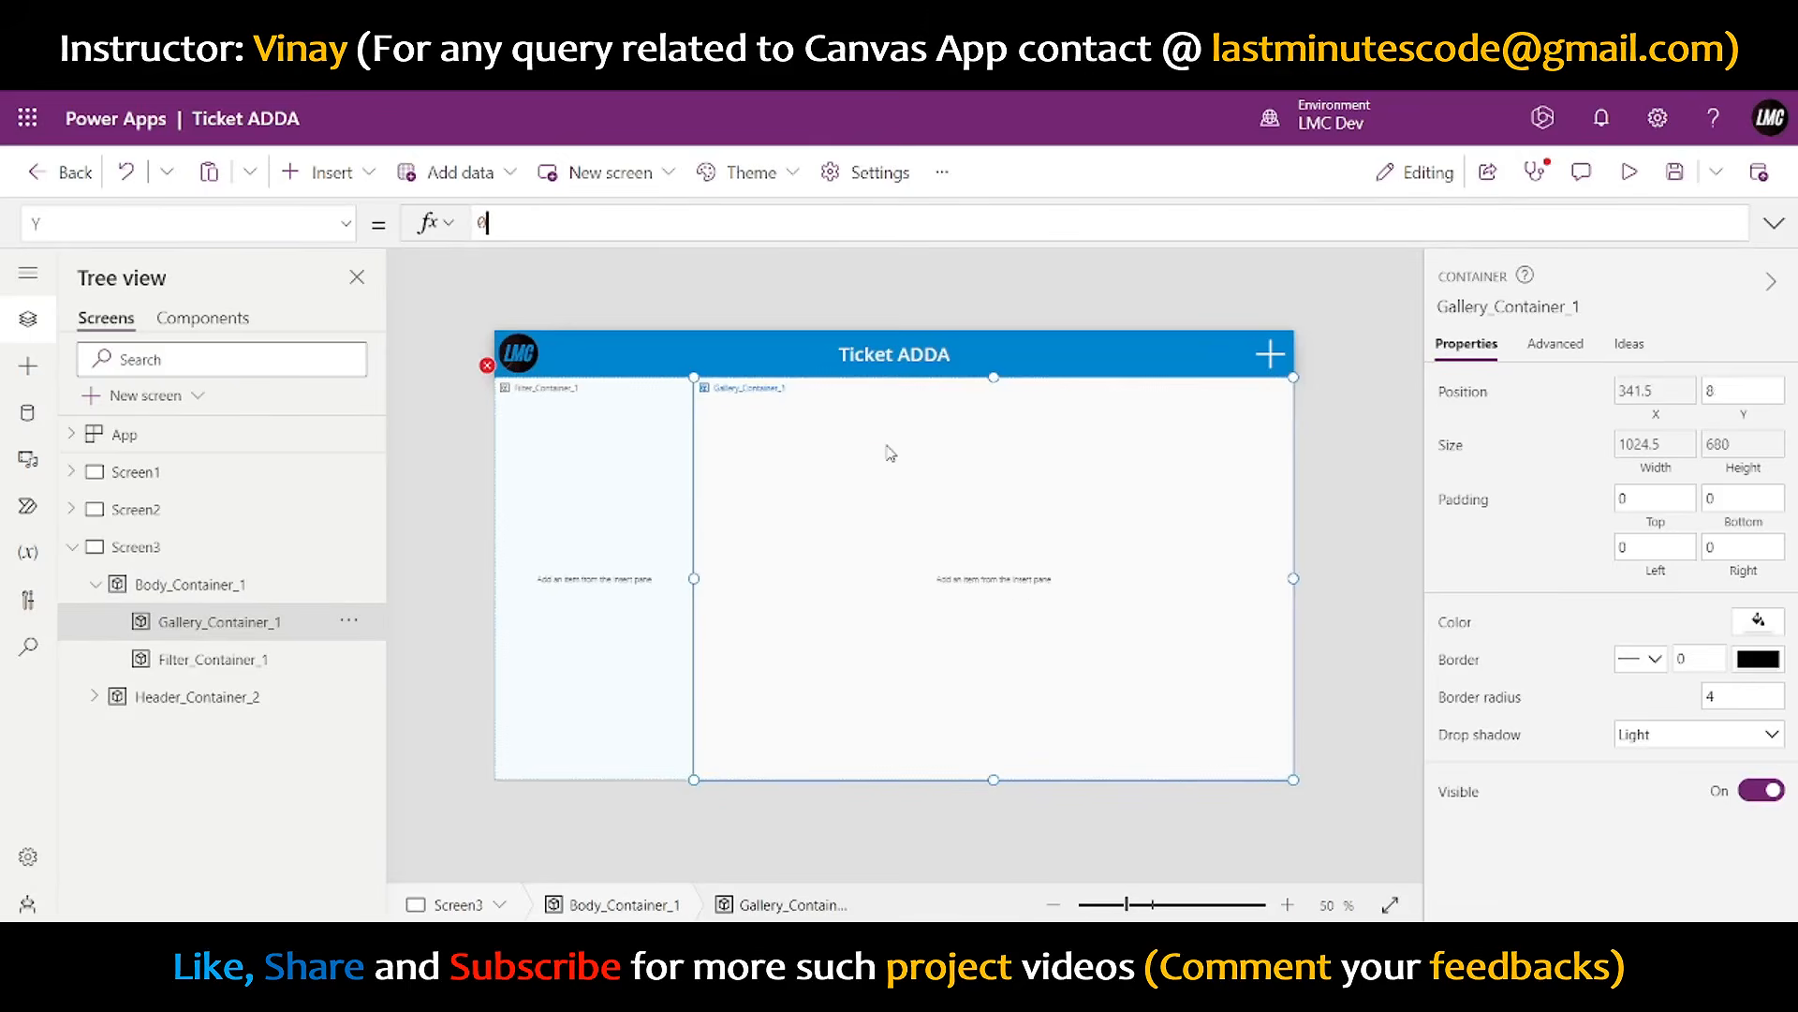
- Replace the broken Y formula of Filter_Container_1 with 0
{"action": "left_click", "coordinate": [487, 365]}
{"action": "left_click", "coordinate": [525, 418]}
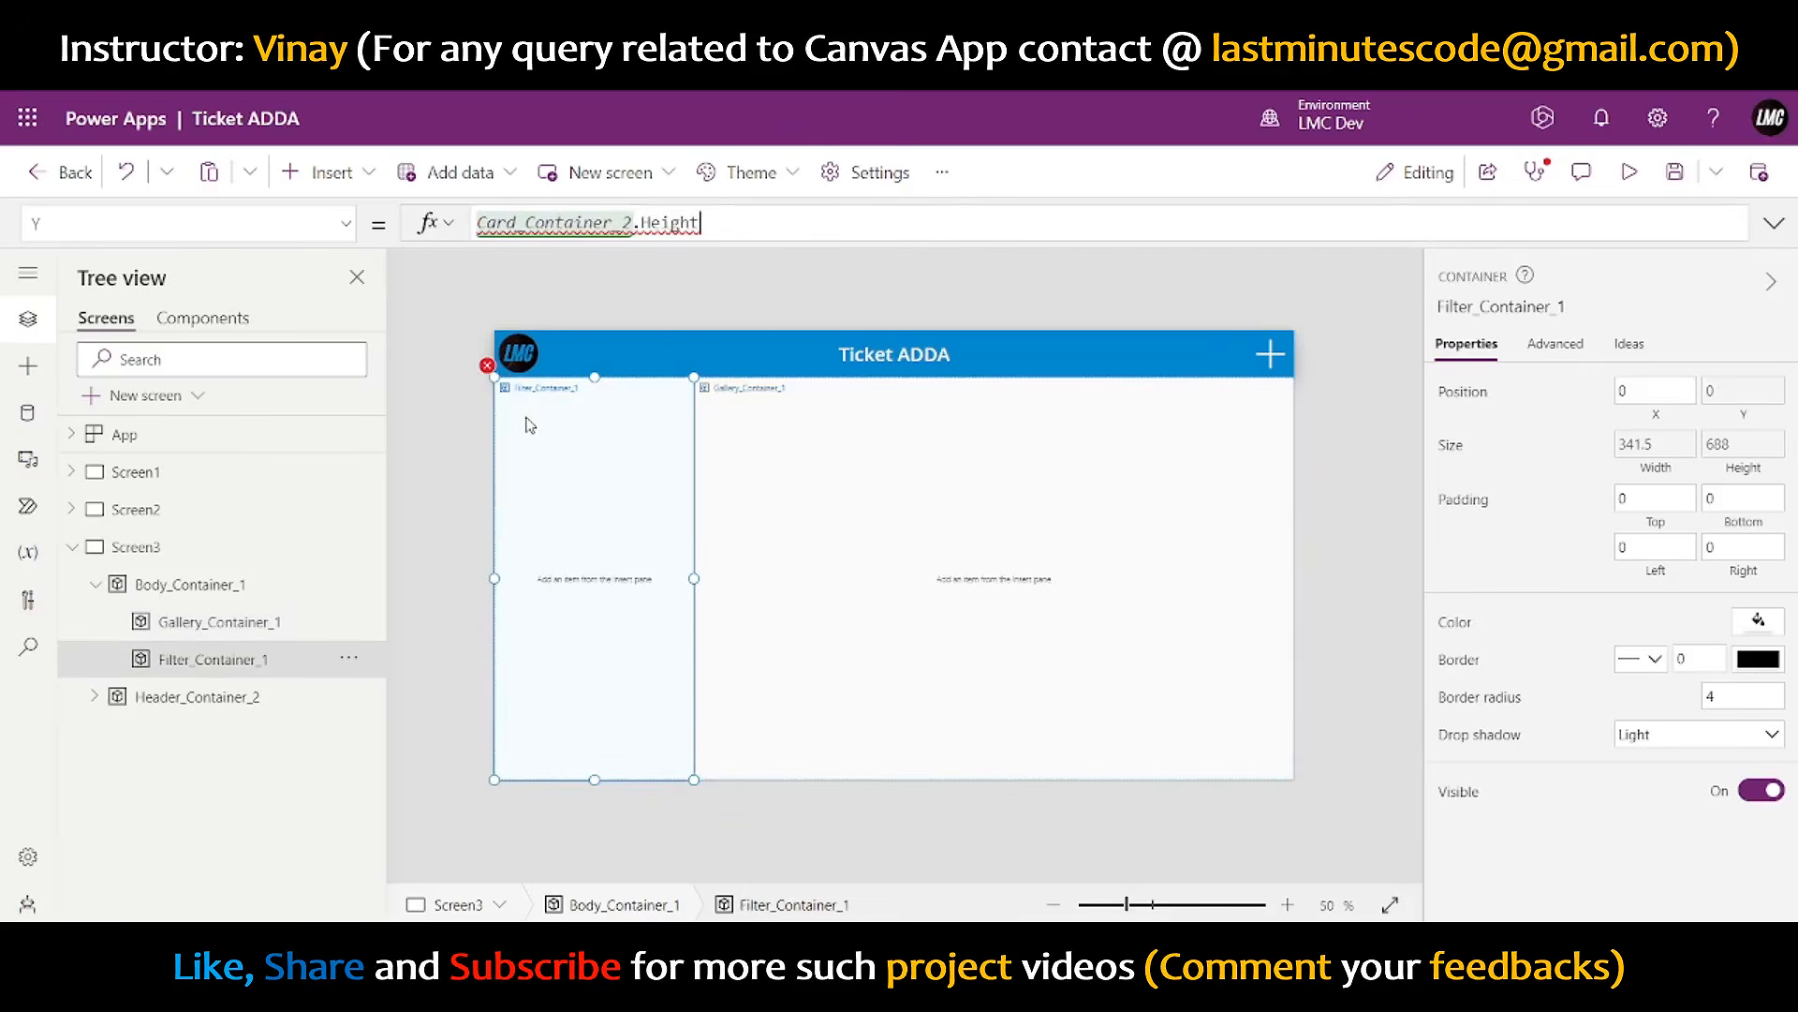
{"action": "key", "text": "ctrl+a"}
{"action": "type", "text": "0"}
{"action": "left_click", "coordinate": [1346, 478]}
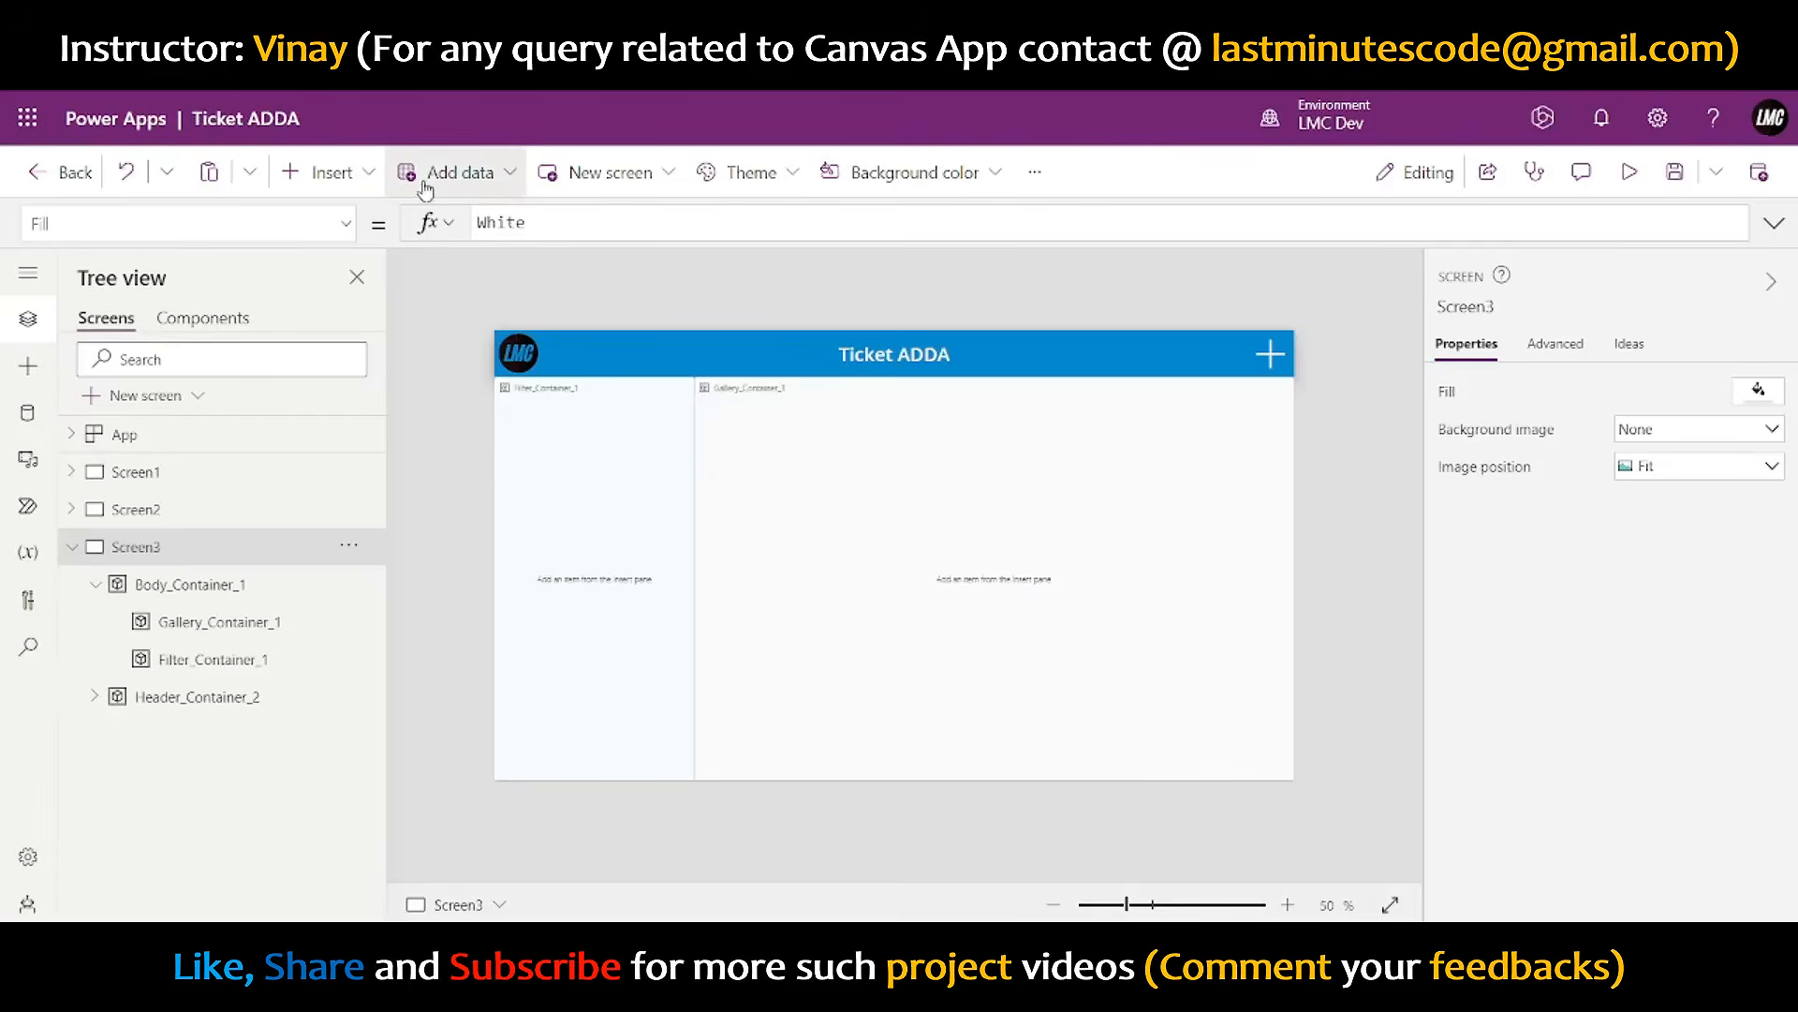
- Insert a text label into Filter_Container_1
{"action": "left_click", "coordinate": [319, 187]}
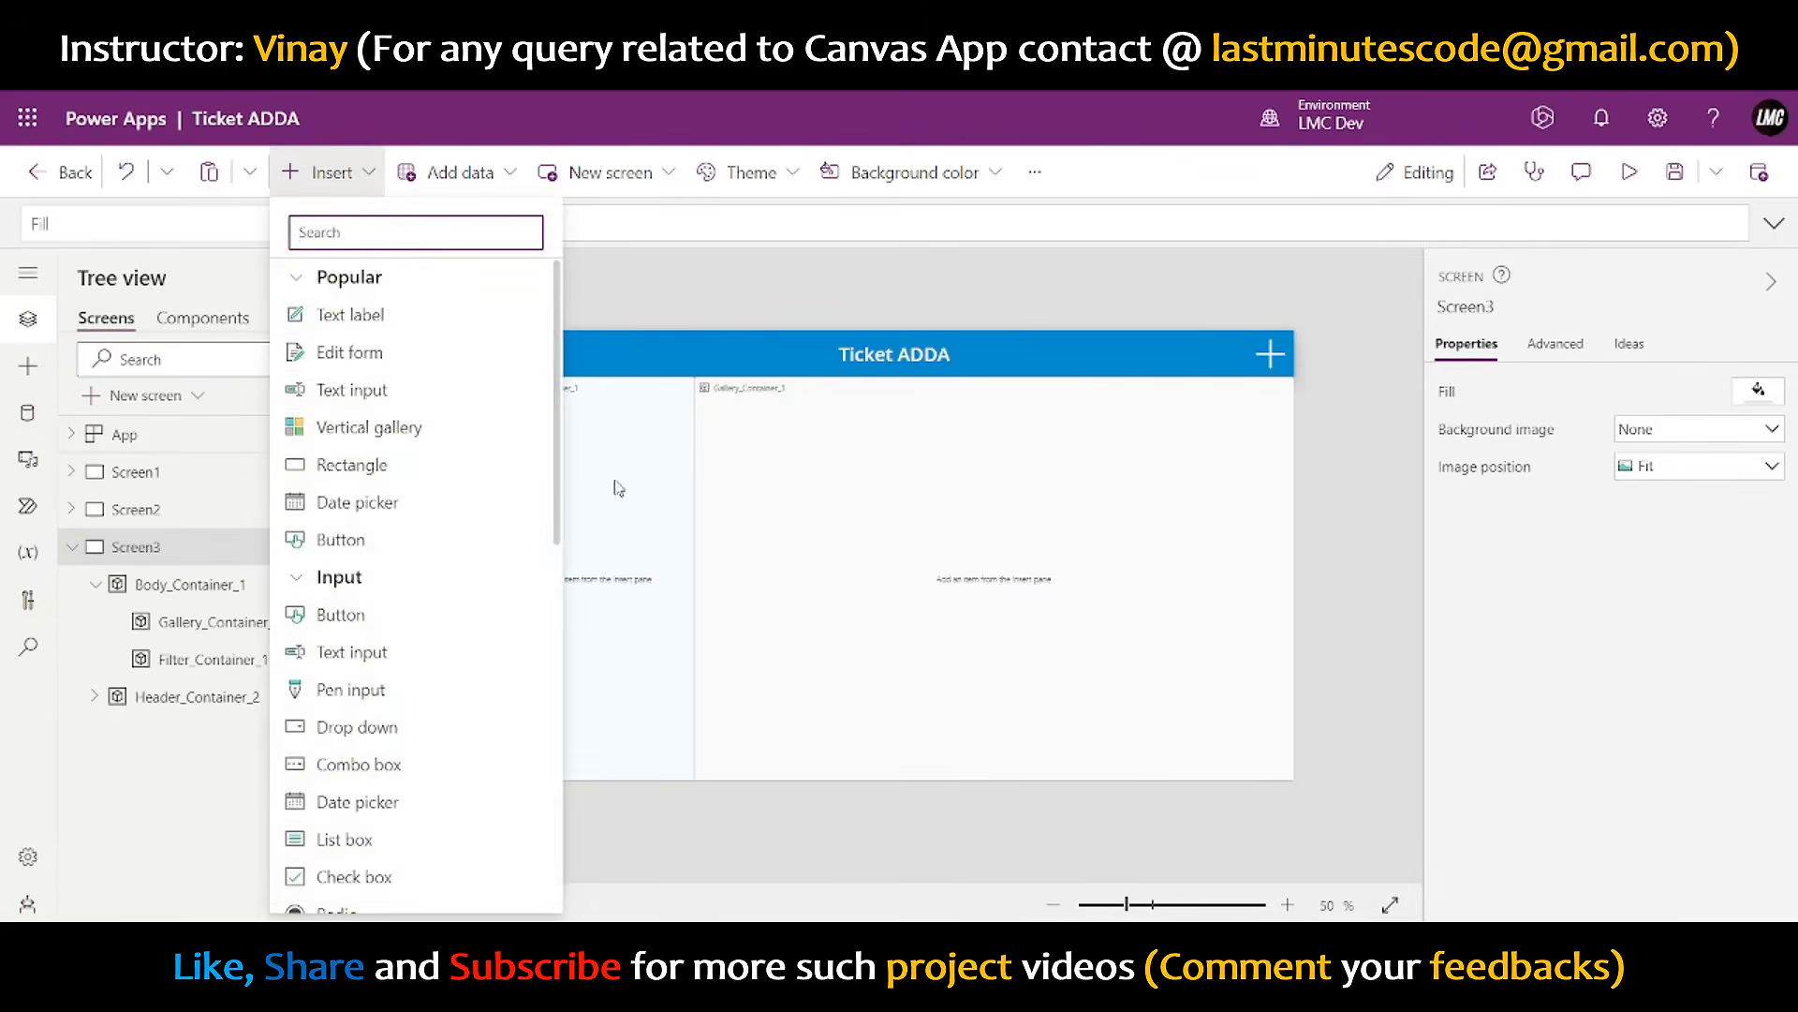
{"action": "left_click", "coordinate": [629, 548]}
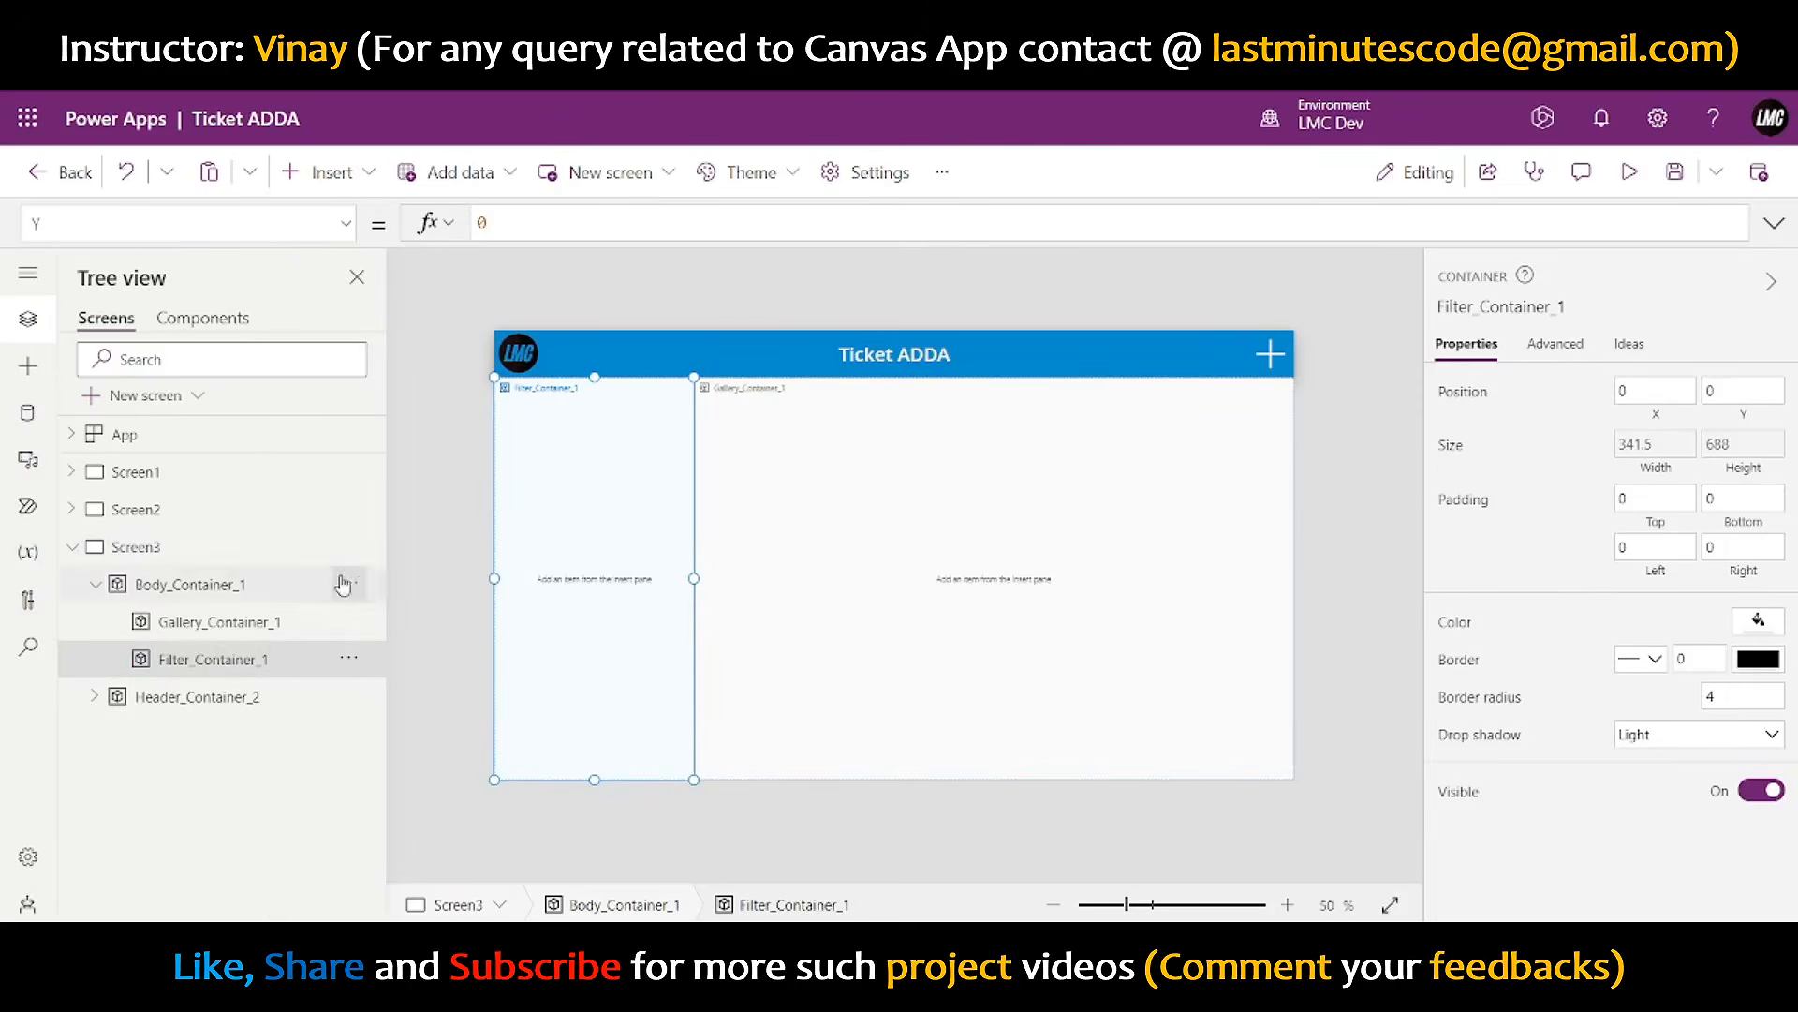
{"action": "left_click", "coordinate": [475, 178]}
{"action": "left_click", "coordinate": [321, 173]}
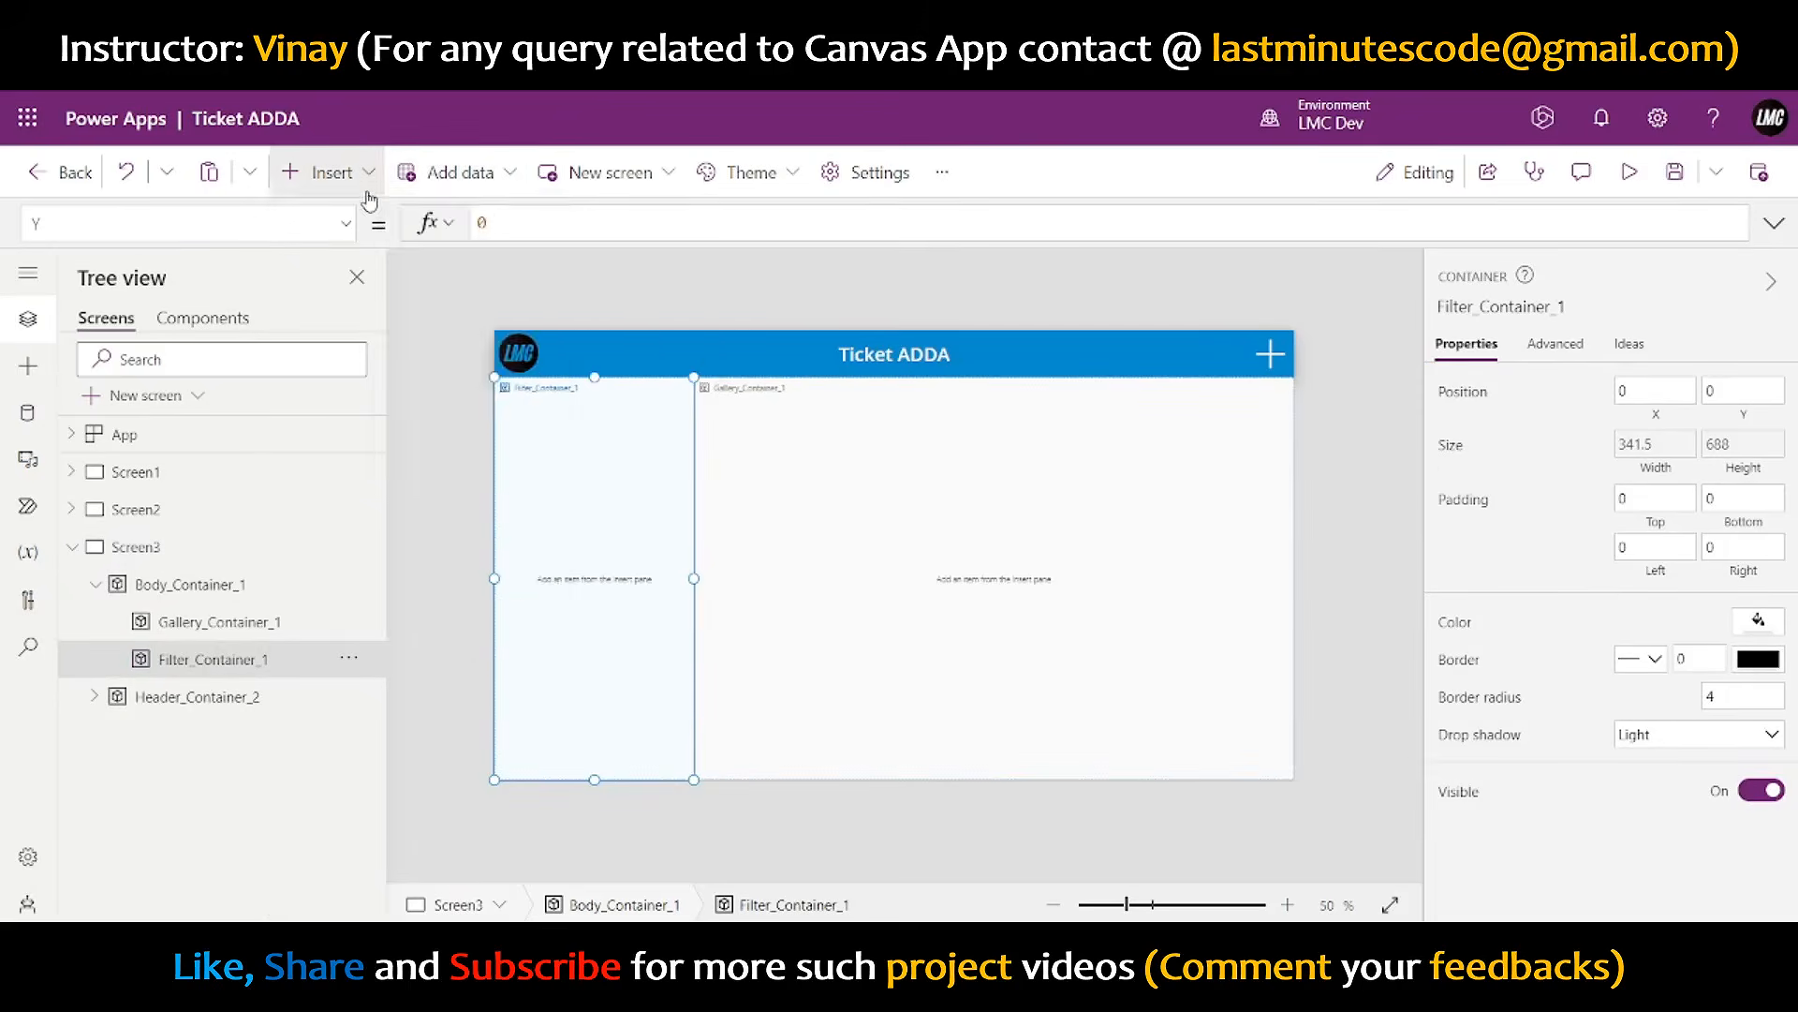
{"action": "left_click", "coordinate": [321, 172]}
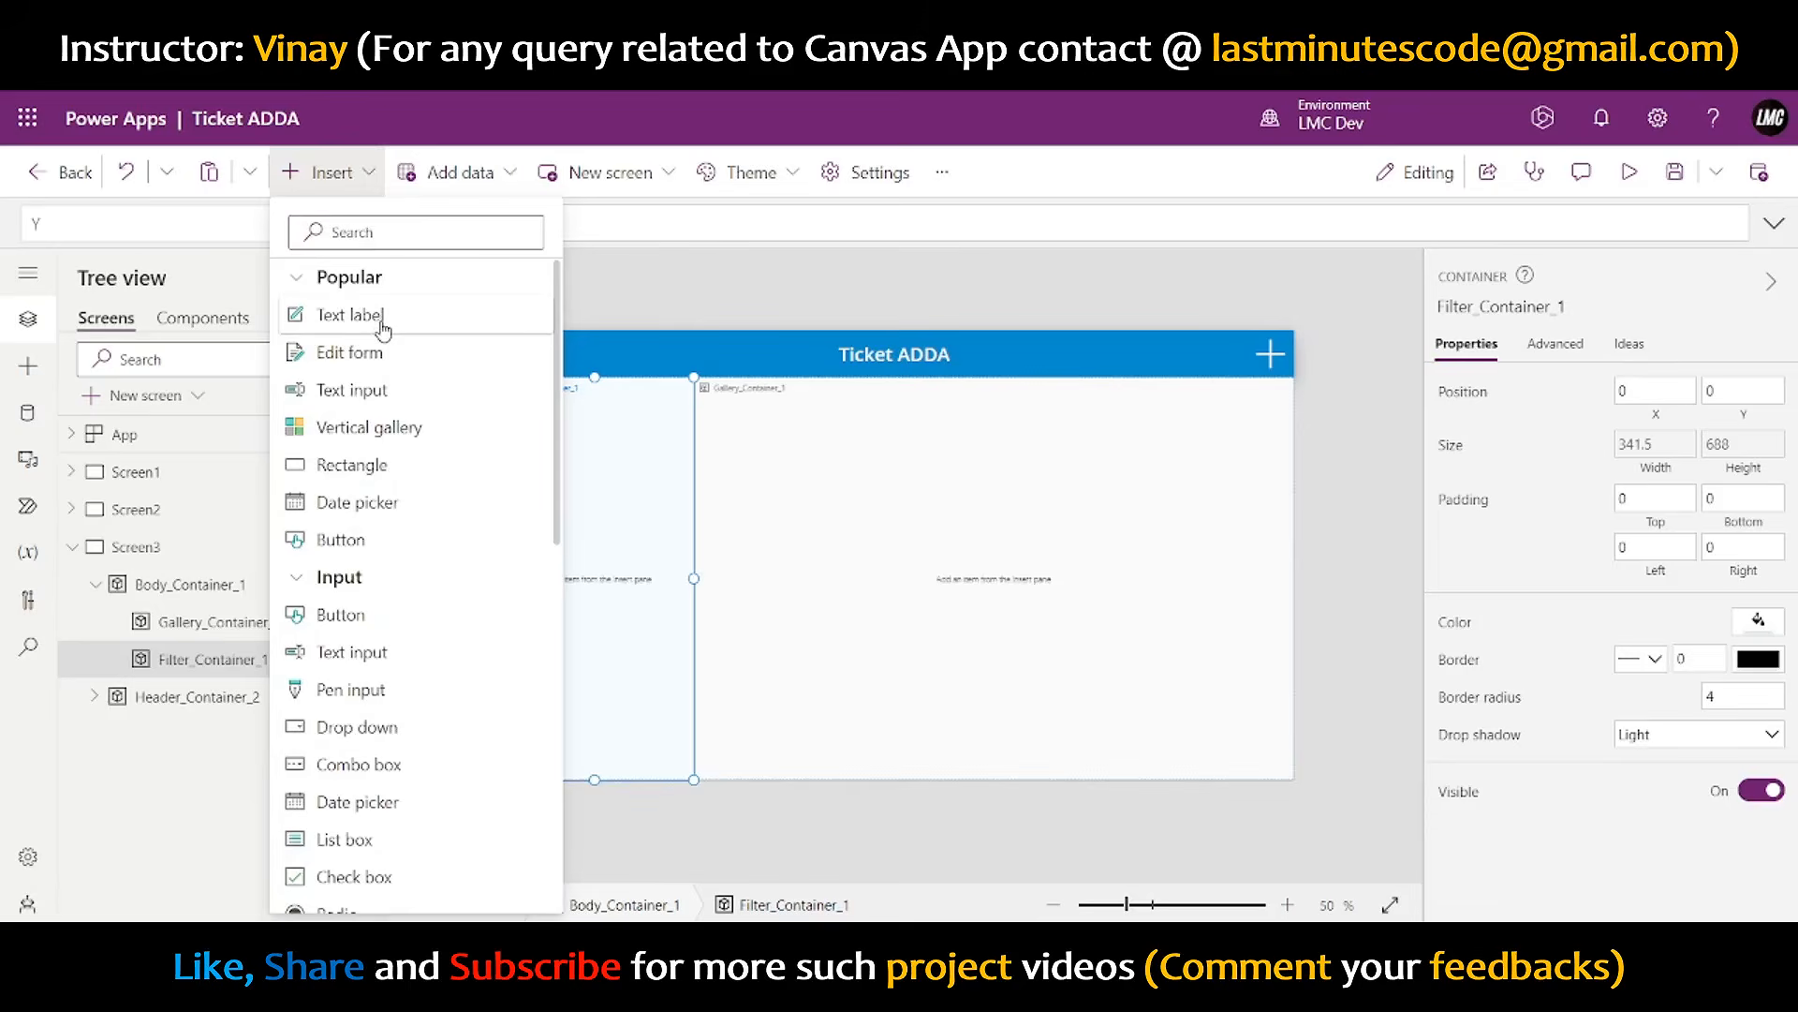
{"action": "left_click", "coordinate": [432, 317]}
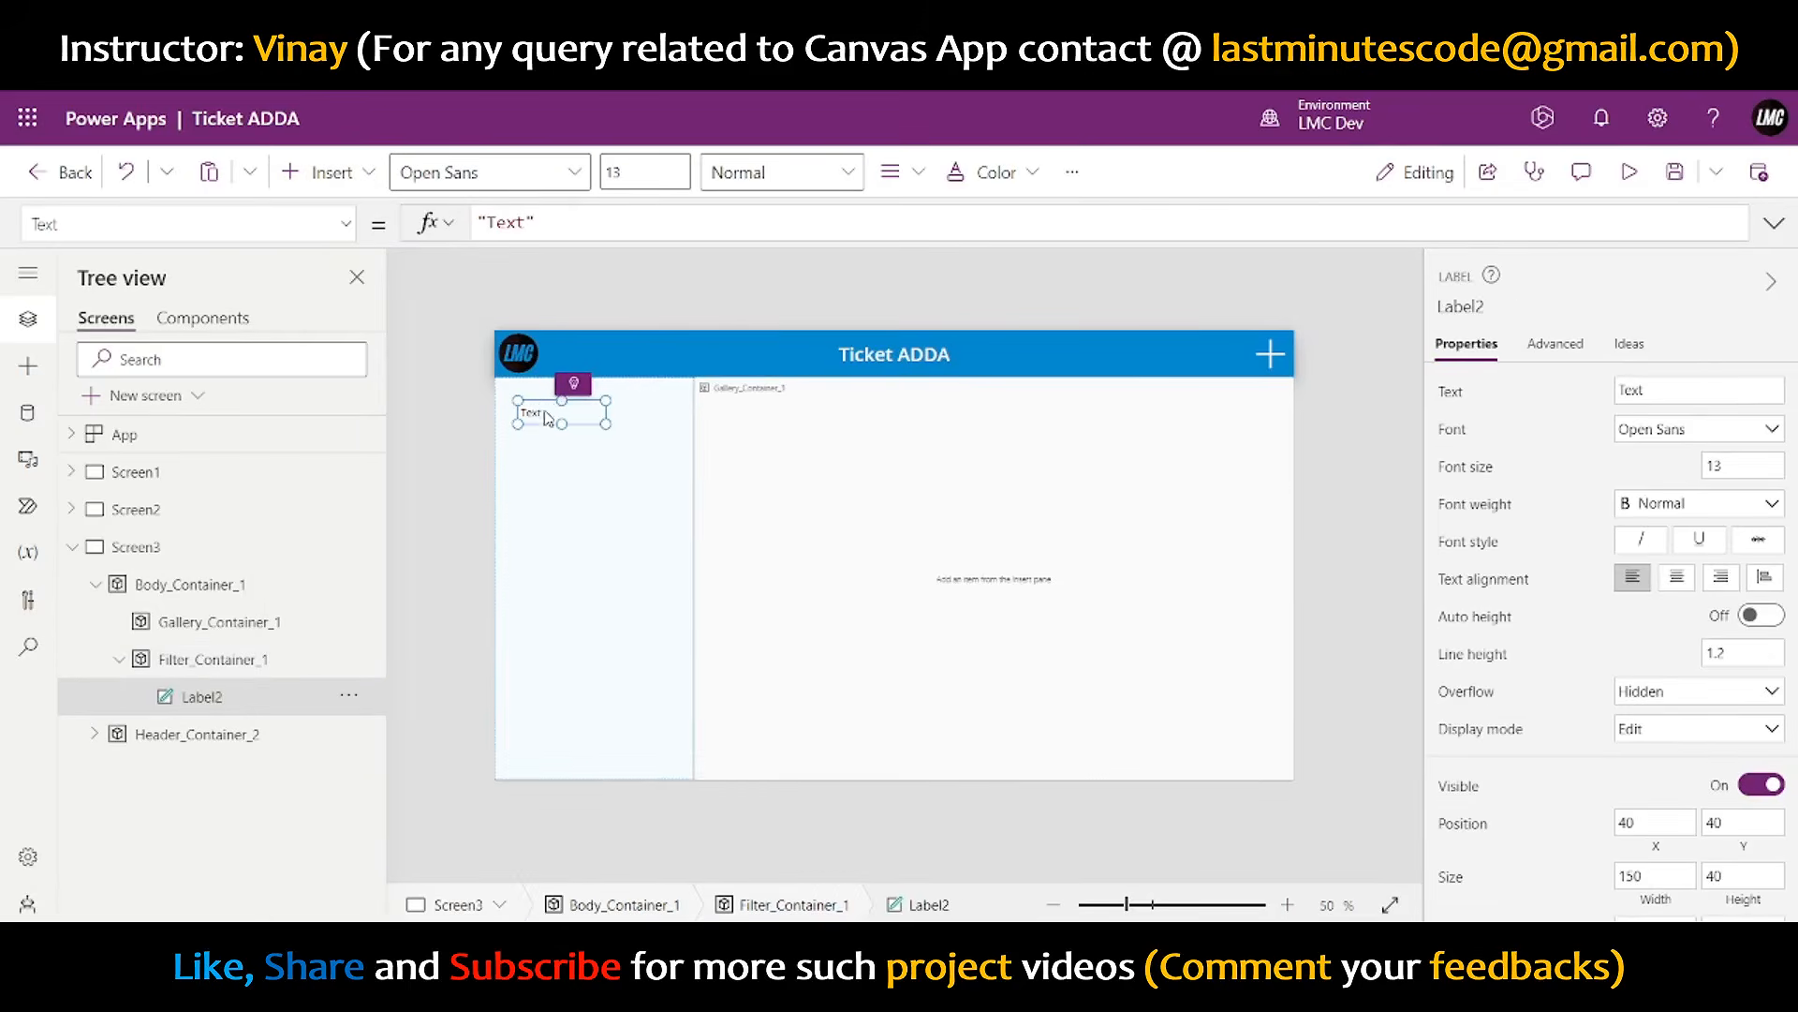
- Duplicate the label below the original in Filter_Container_1 and remove the stray copy pasted directly onto Screen3
{"action": "key", "text": "ctrl+c"}
{"action": "key", "text": "ctrl+v"}
{"action": "left_click_drag", "start_coordinate": [542, 409], "coordinate": [525, 464]}
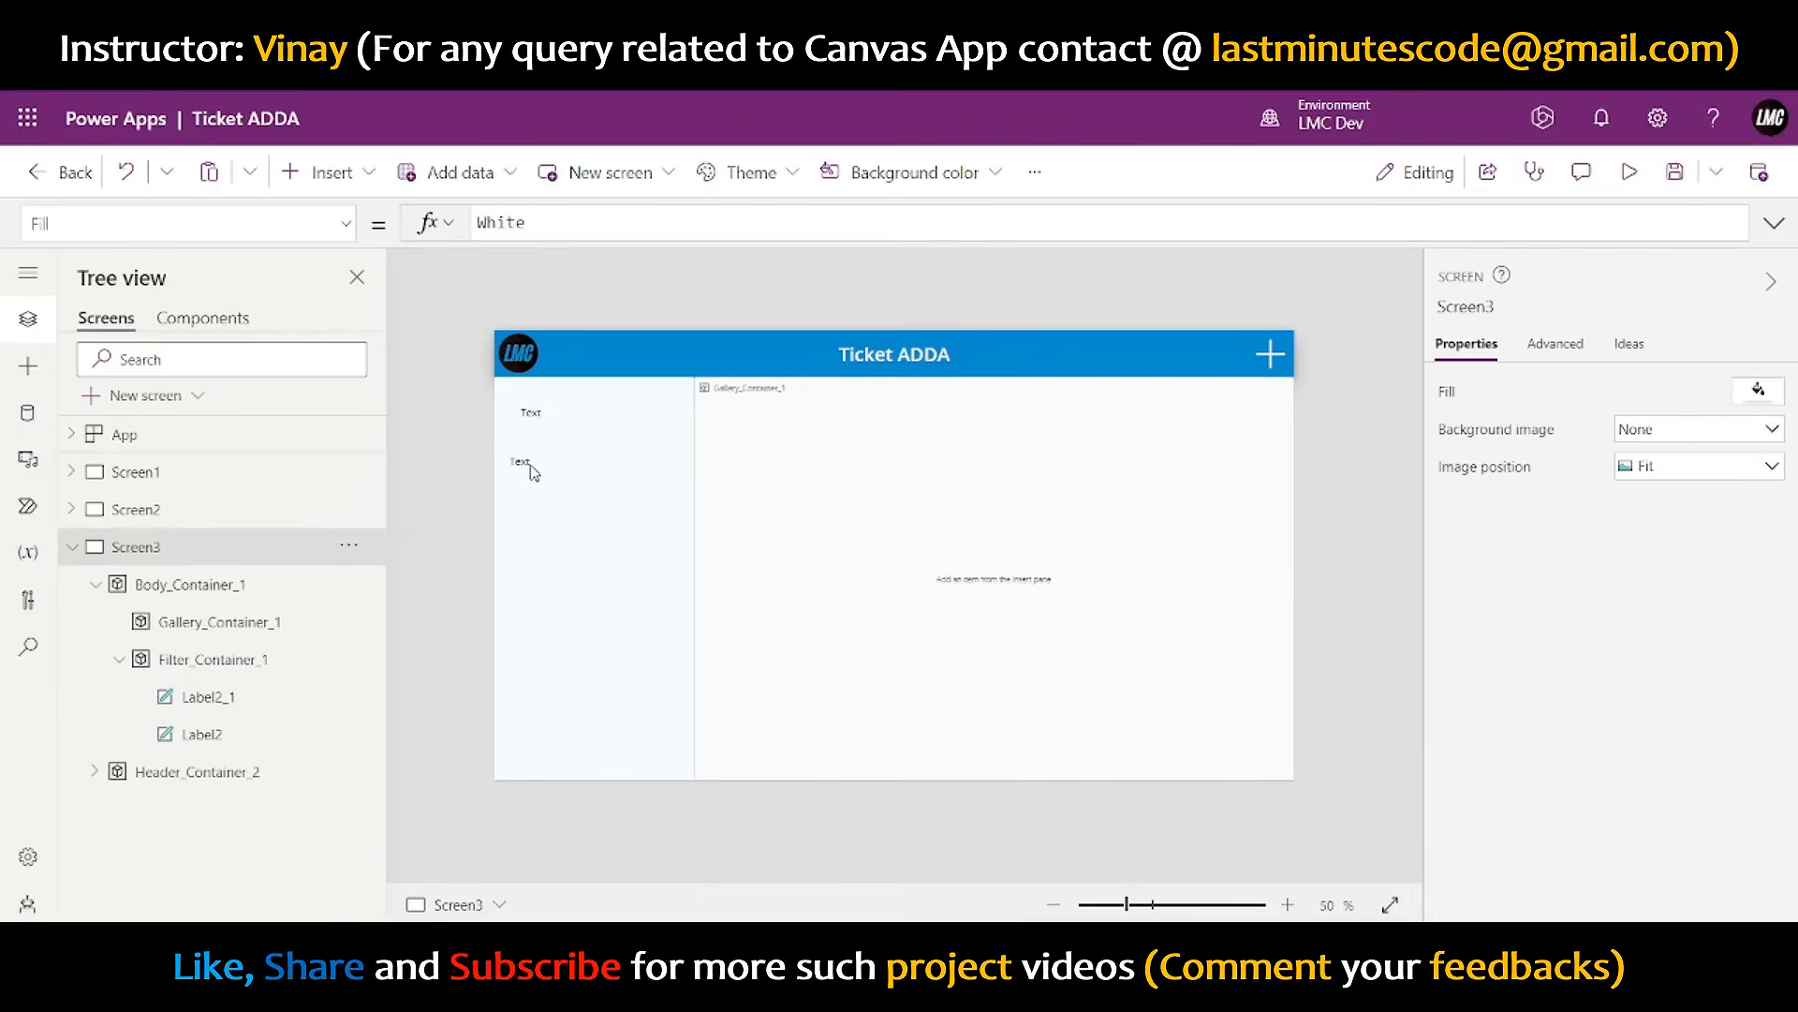
{"action": "key", "text": "ctrl+v"}
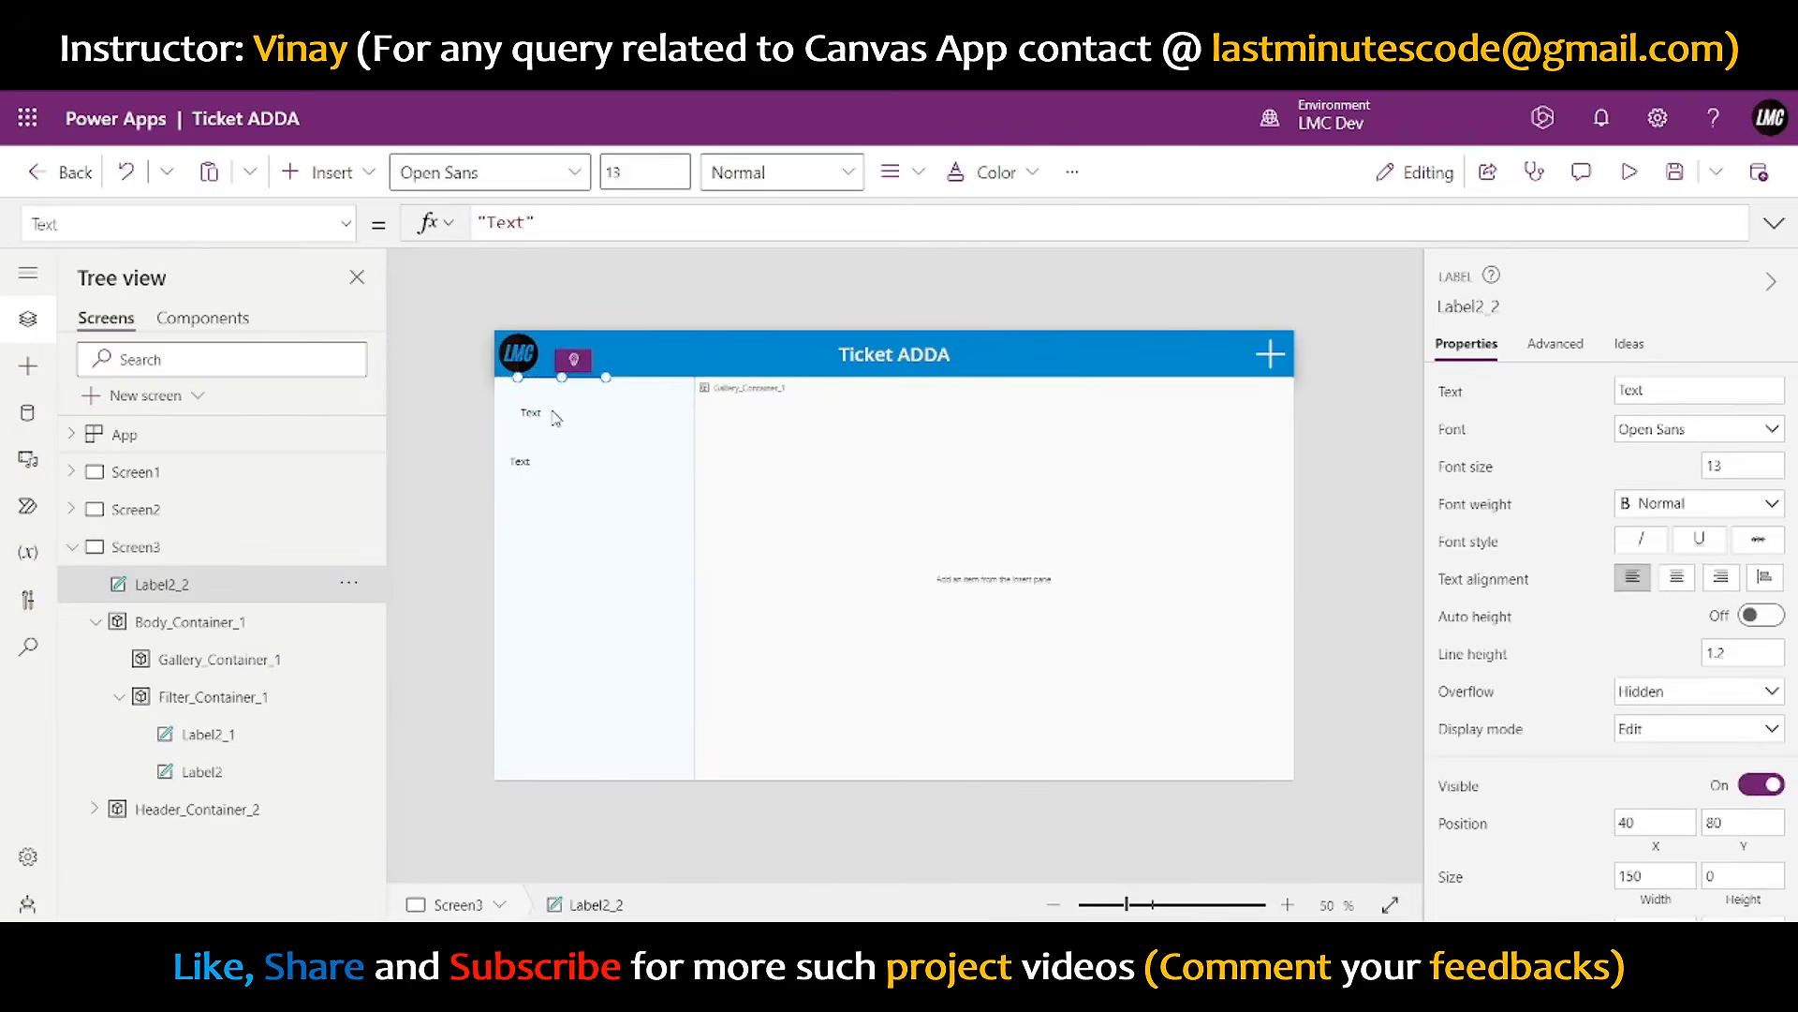
{"action": "key", "text": "Delete"}
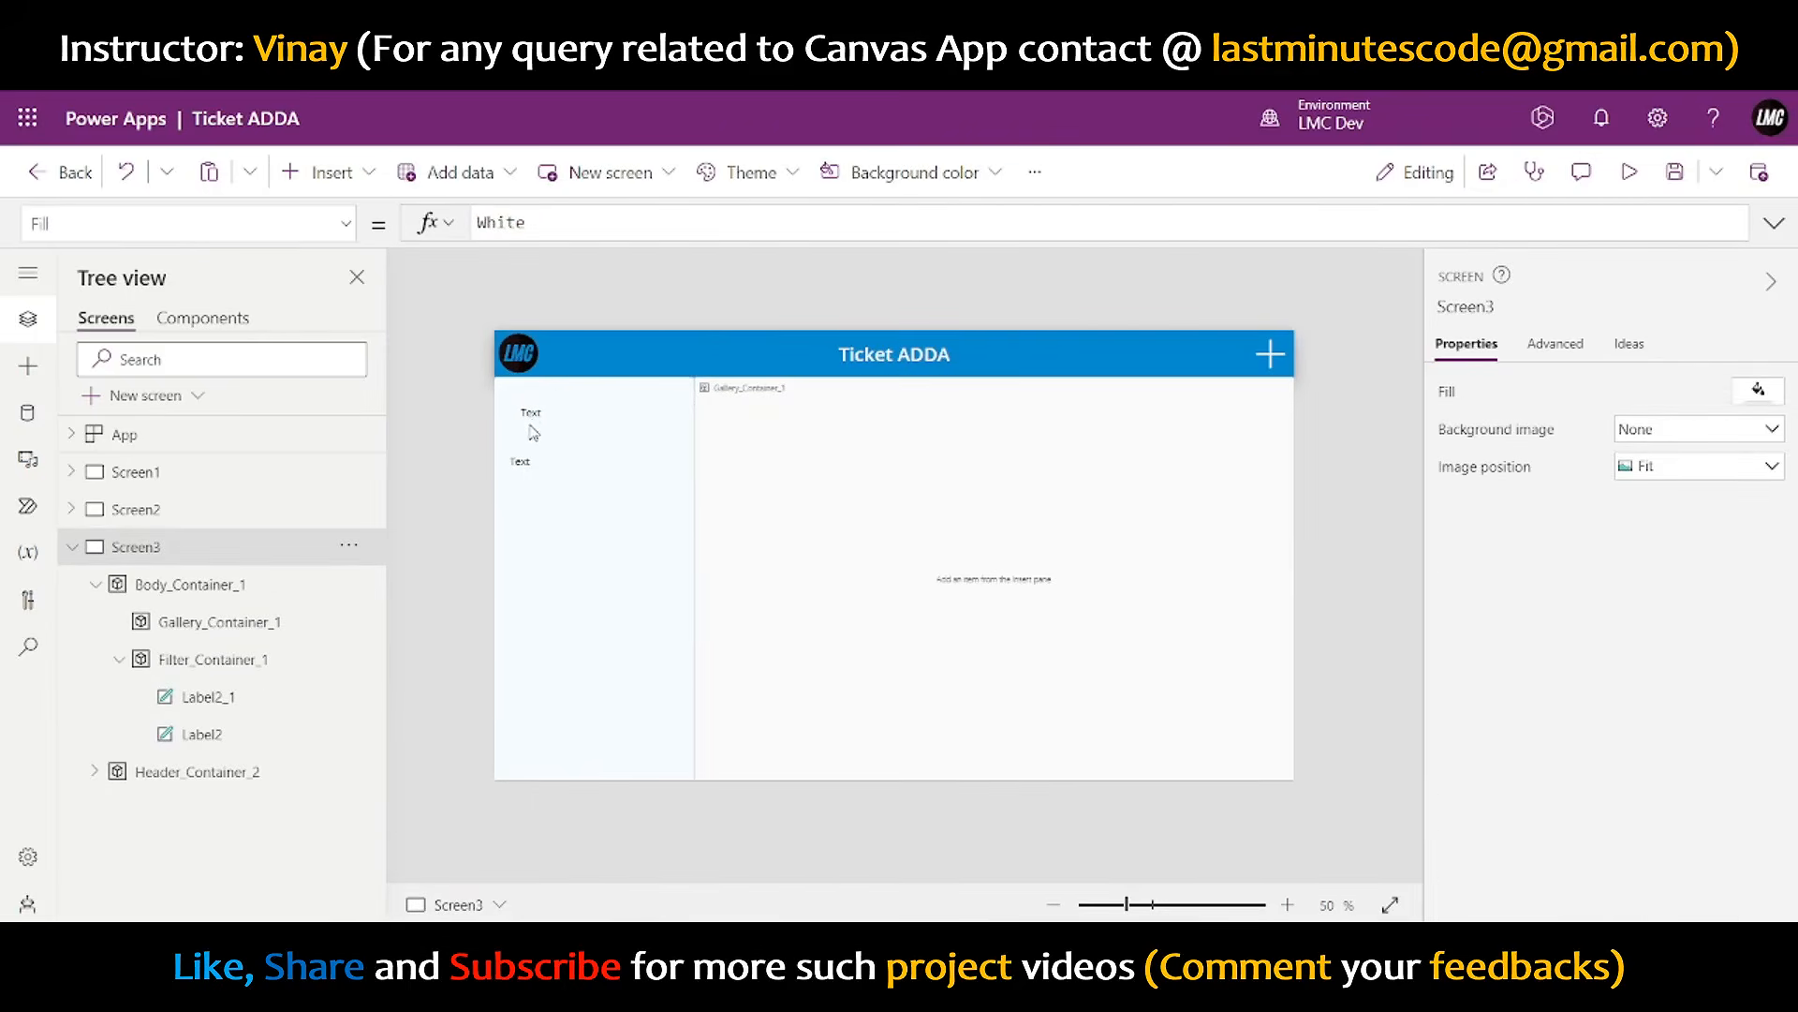
- Duplicate both labels and place the two copies beneath them in Filter_Container_1
{"action": "left_click", "coordinate": [538, 463]}
{"action": "left_click", "coordinate": [529, 417], "text": "shift"}
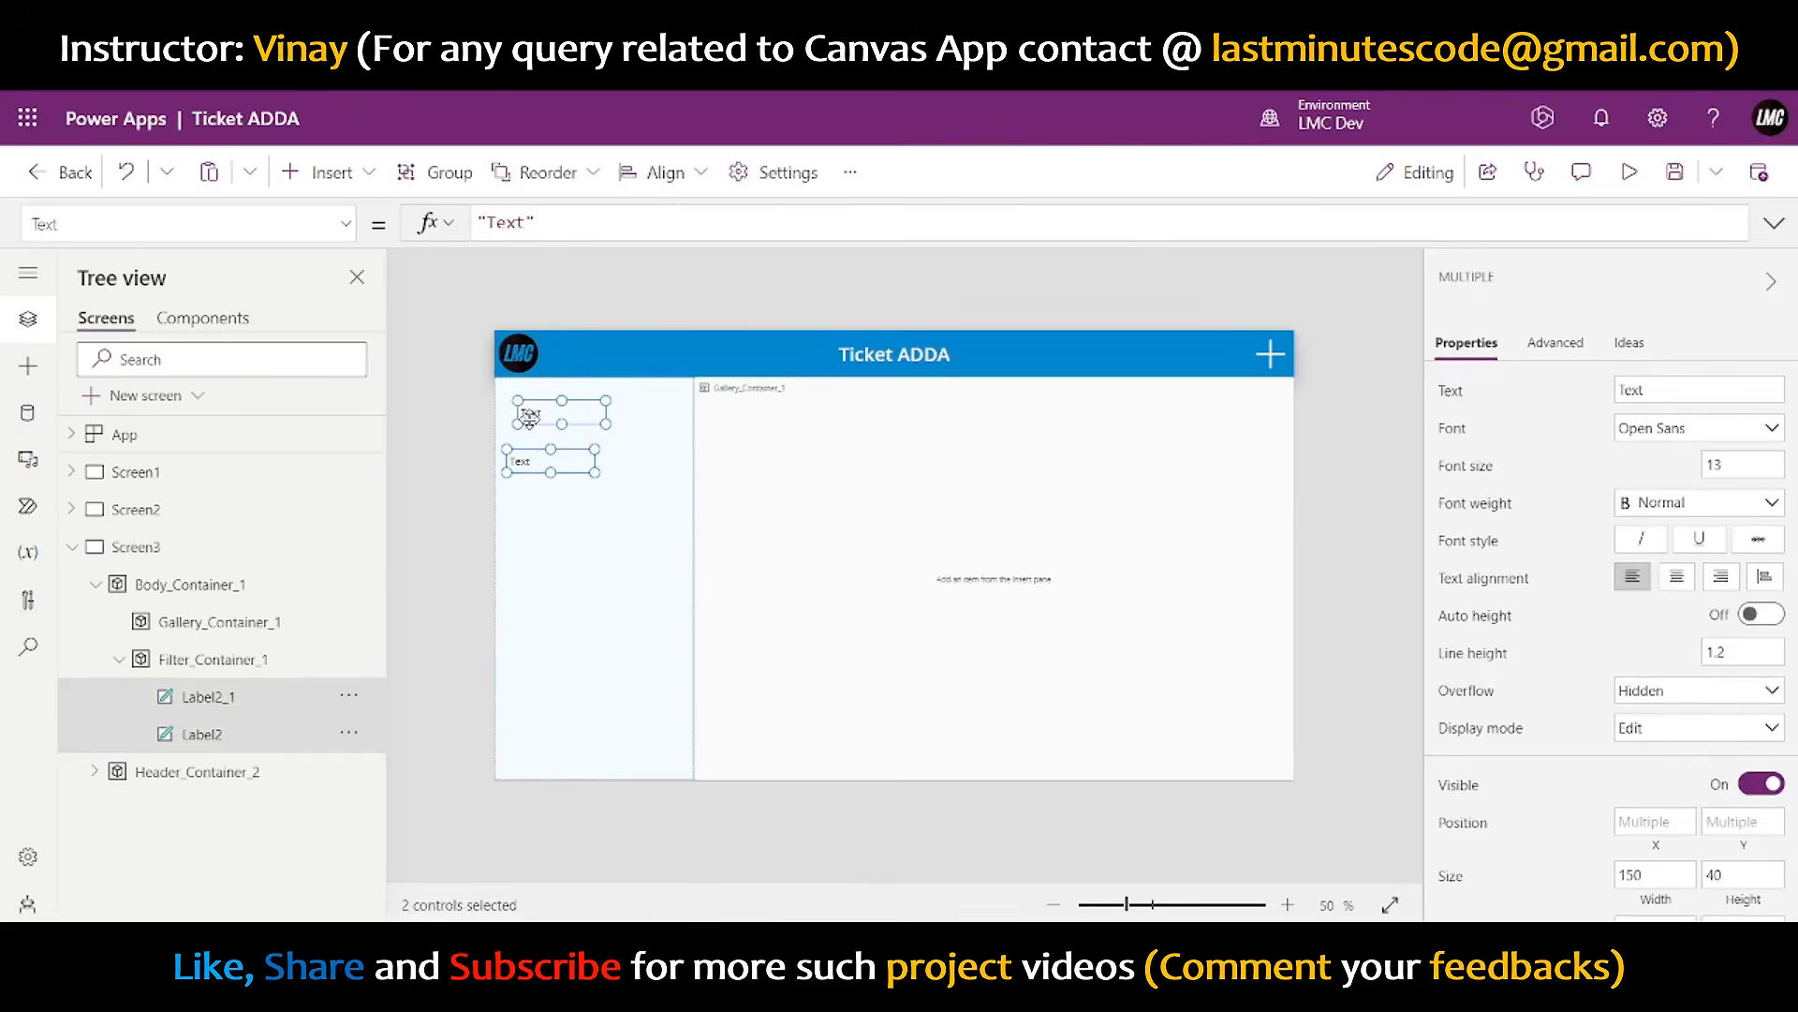
{"action": "key", "text": "ctrl+c"}
{"action": "key", "text": "ctrl+v"}
{"action": "left_click_drag", "start_coordinate": [531, 419], "coordinate": [547, 483]}
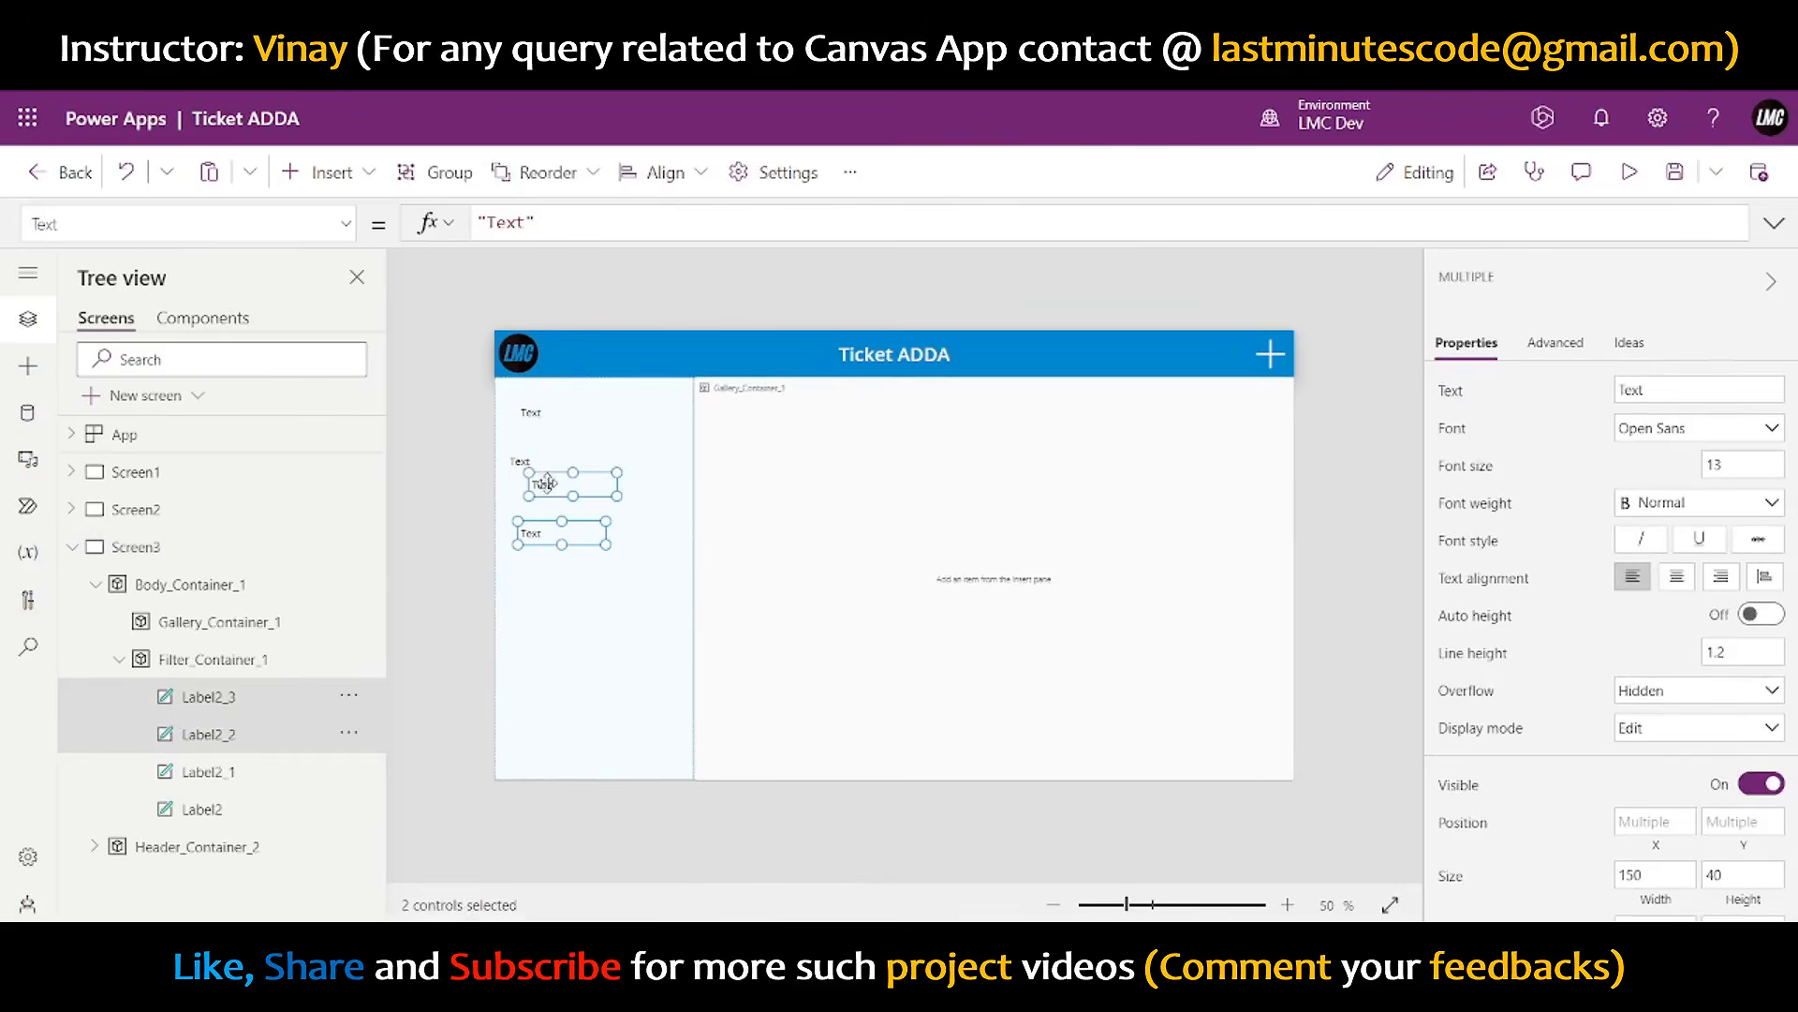
- Duplicate all four labels in Filter_Container_1 and place the copies slightly below the originals
{"action": "left_click", "coordinate": [528, 463], "text": "shift"}
{"action": "left_click", "coordinate": [531, 413], "text": "shift"}
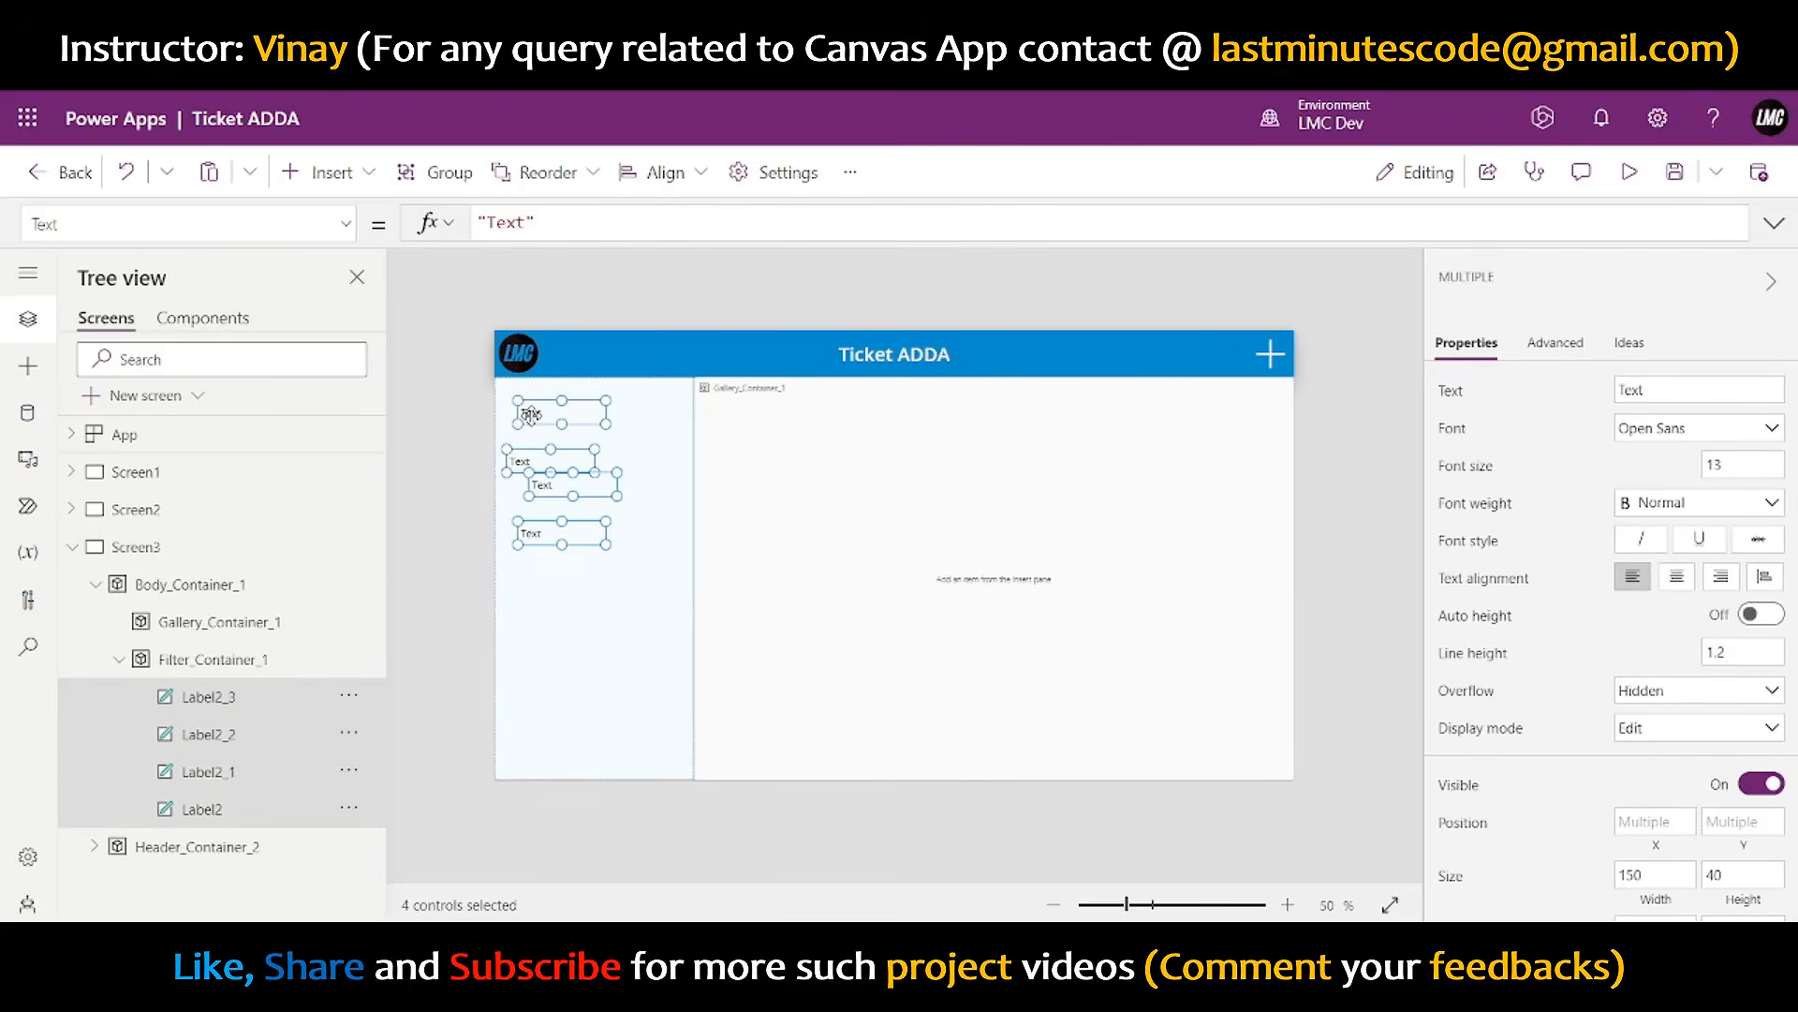
{"action": "key", "text": "ctrl+c"}
{"action": "key", "text": "ctrl+v"}
{"action": "left_click_drag", "start_coordinate": [532, 416], "coordinate": [532, 436]}
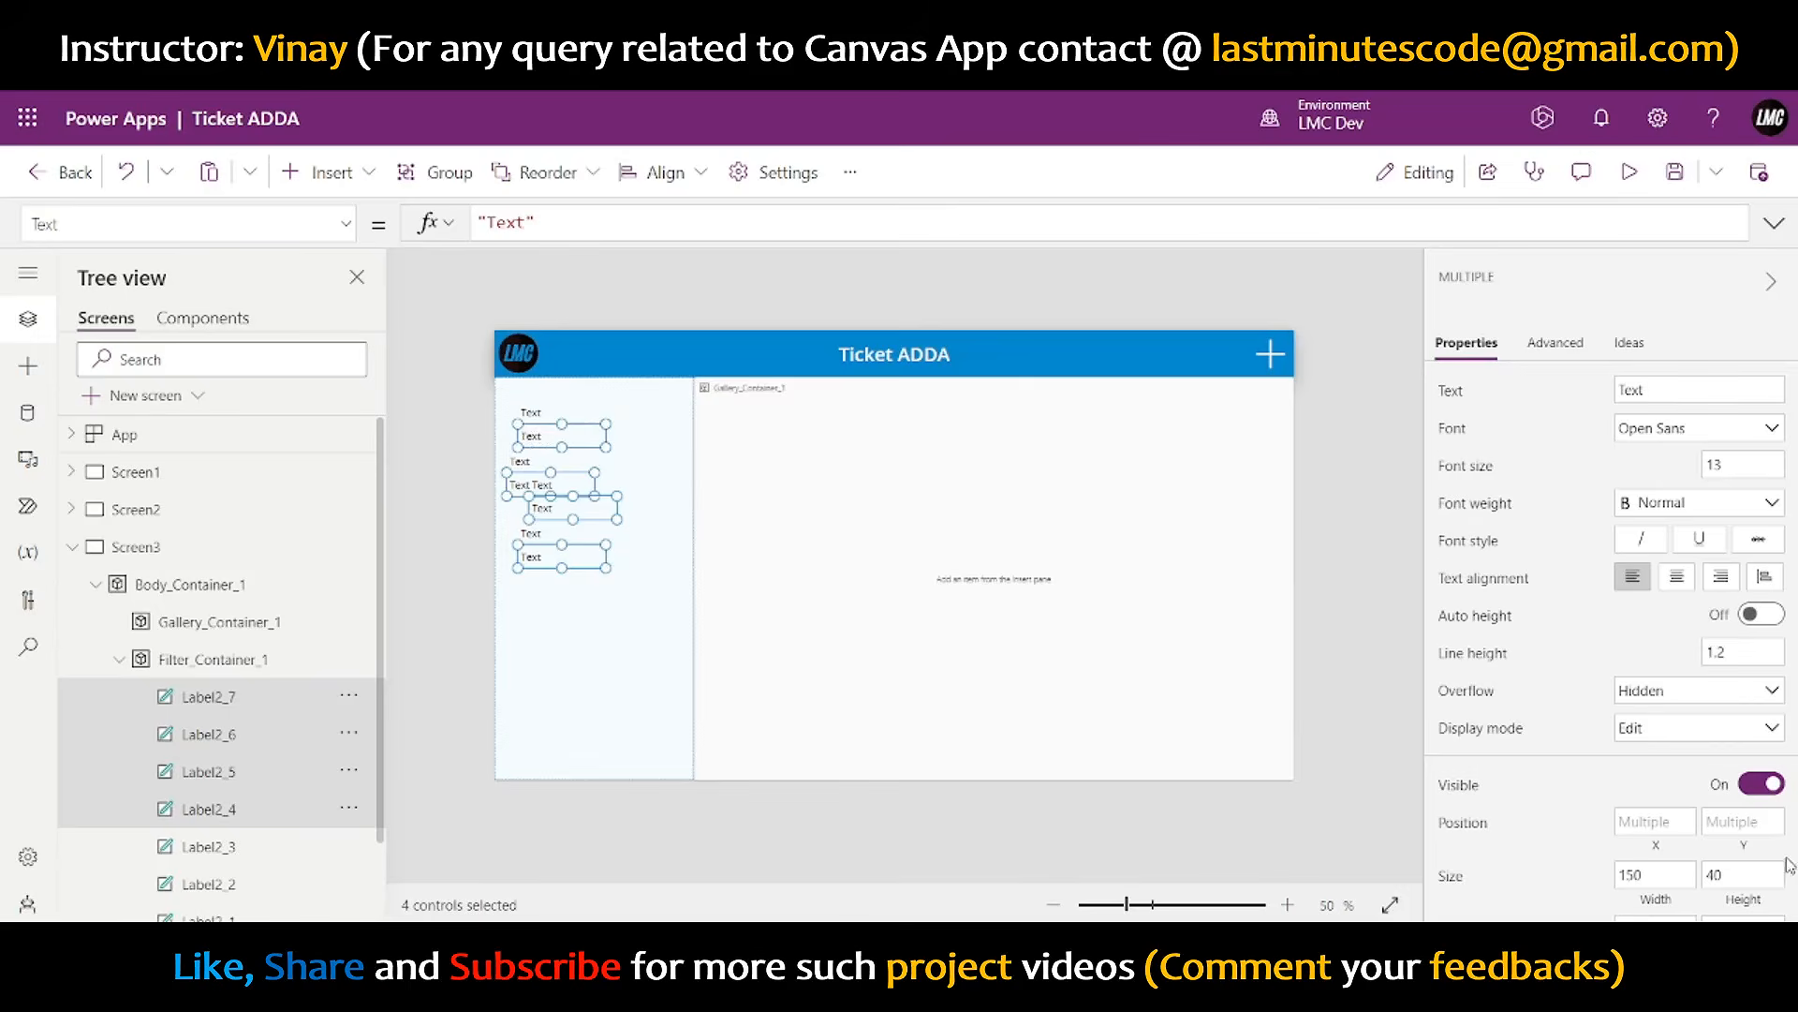
- Set the X position of the four newly pasted labels to 10
{"action": "scroll", "coordinate": [1785, 843], "scroll_direction": "down", "scroll_amount": 3}
{"action": "left_click", "coordinate": [1670, 587]}
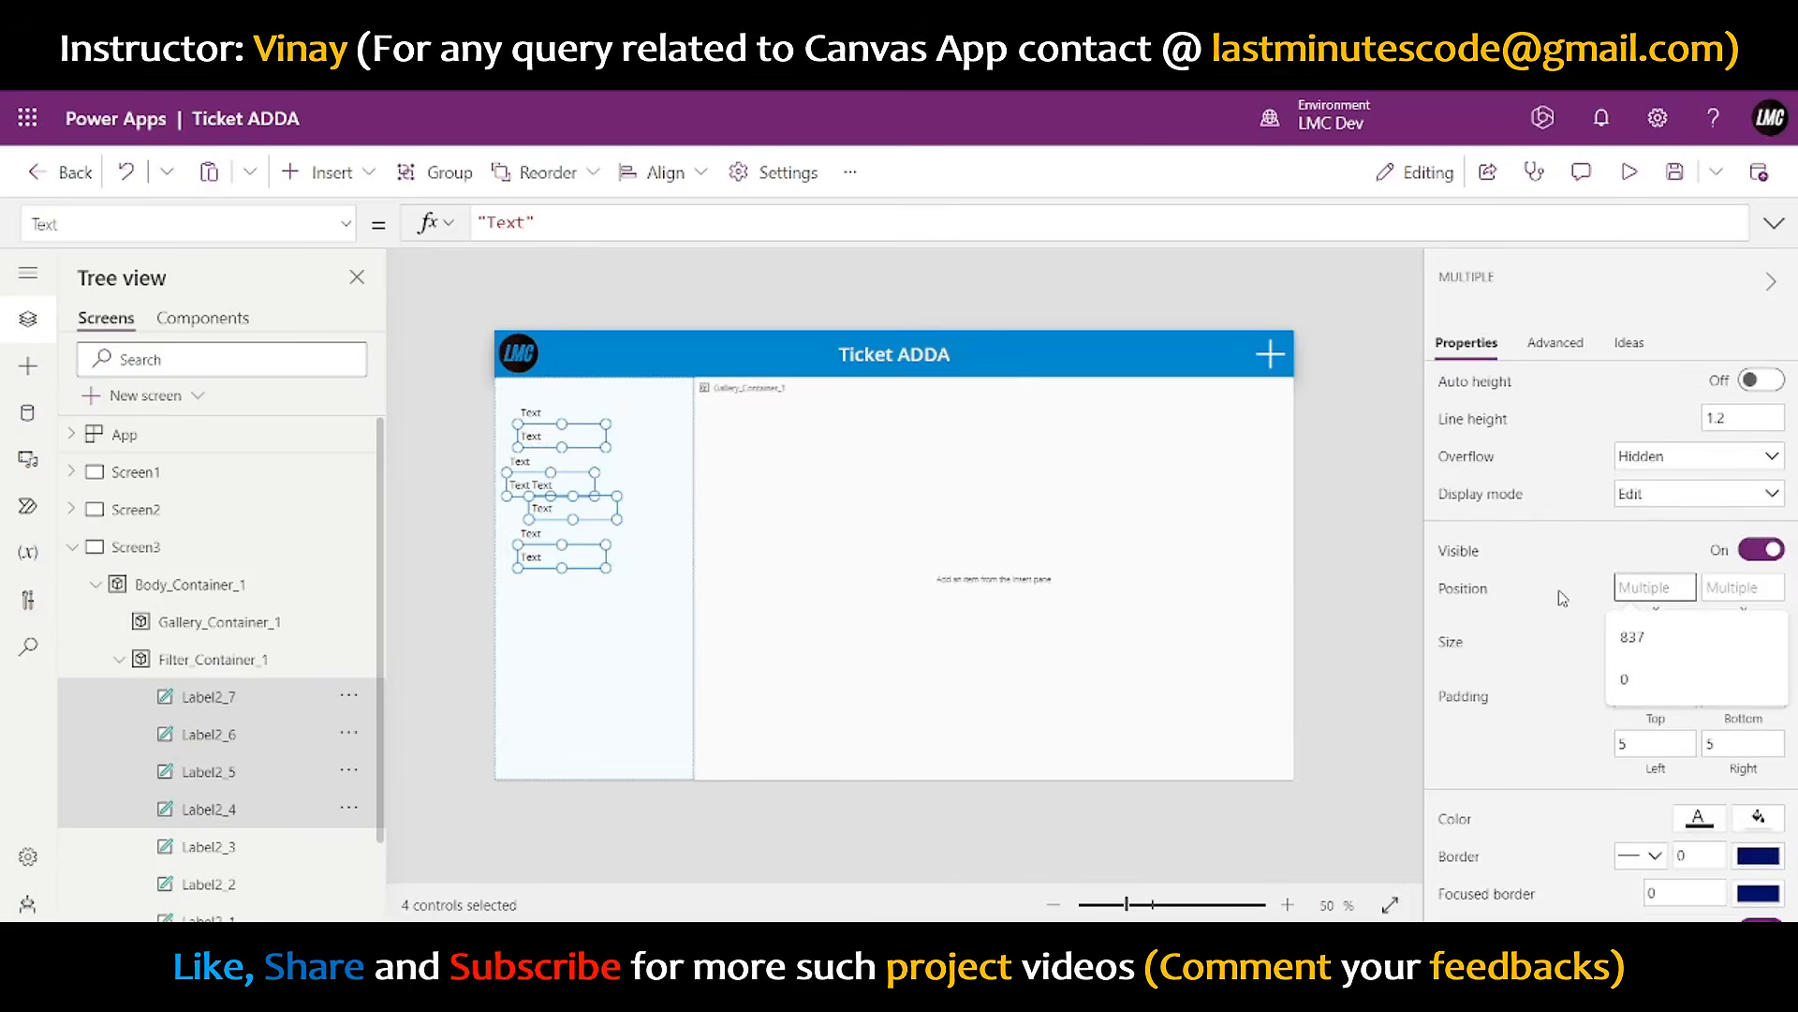
{"action": "type", "text": "10"}
{"action": "left_click", "coordinate": [1563, 597]}
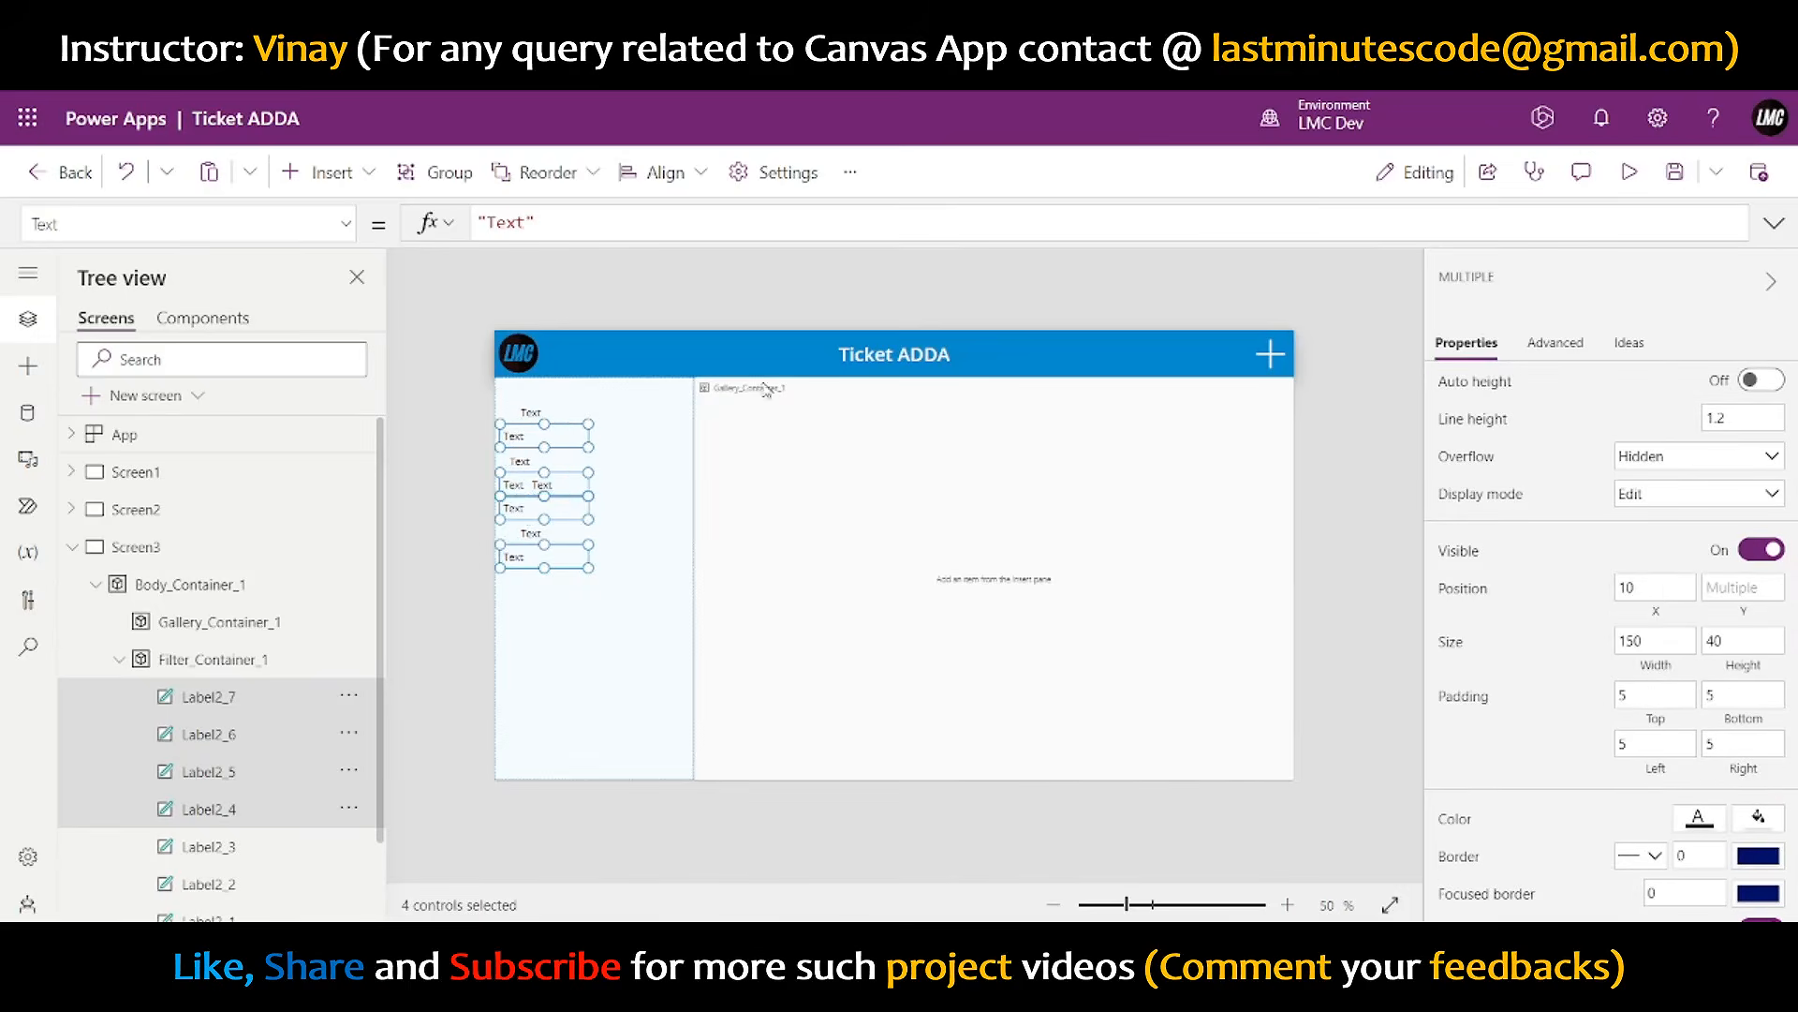
- Select all eight labels in Filter_Container_1 and align them by setting their X position to 10
{"action": "left_click", "coordinate": [530, 412]}
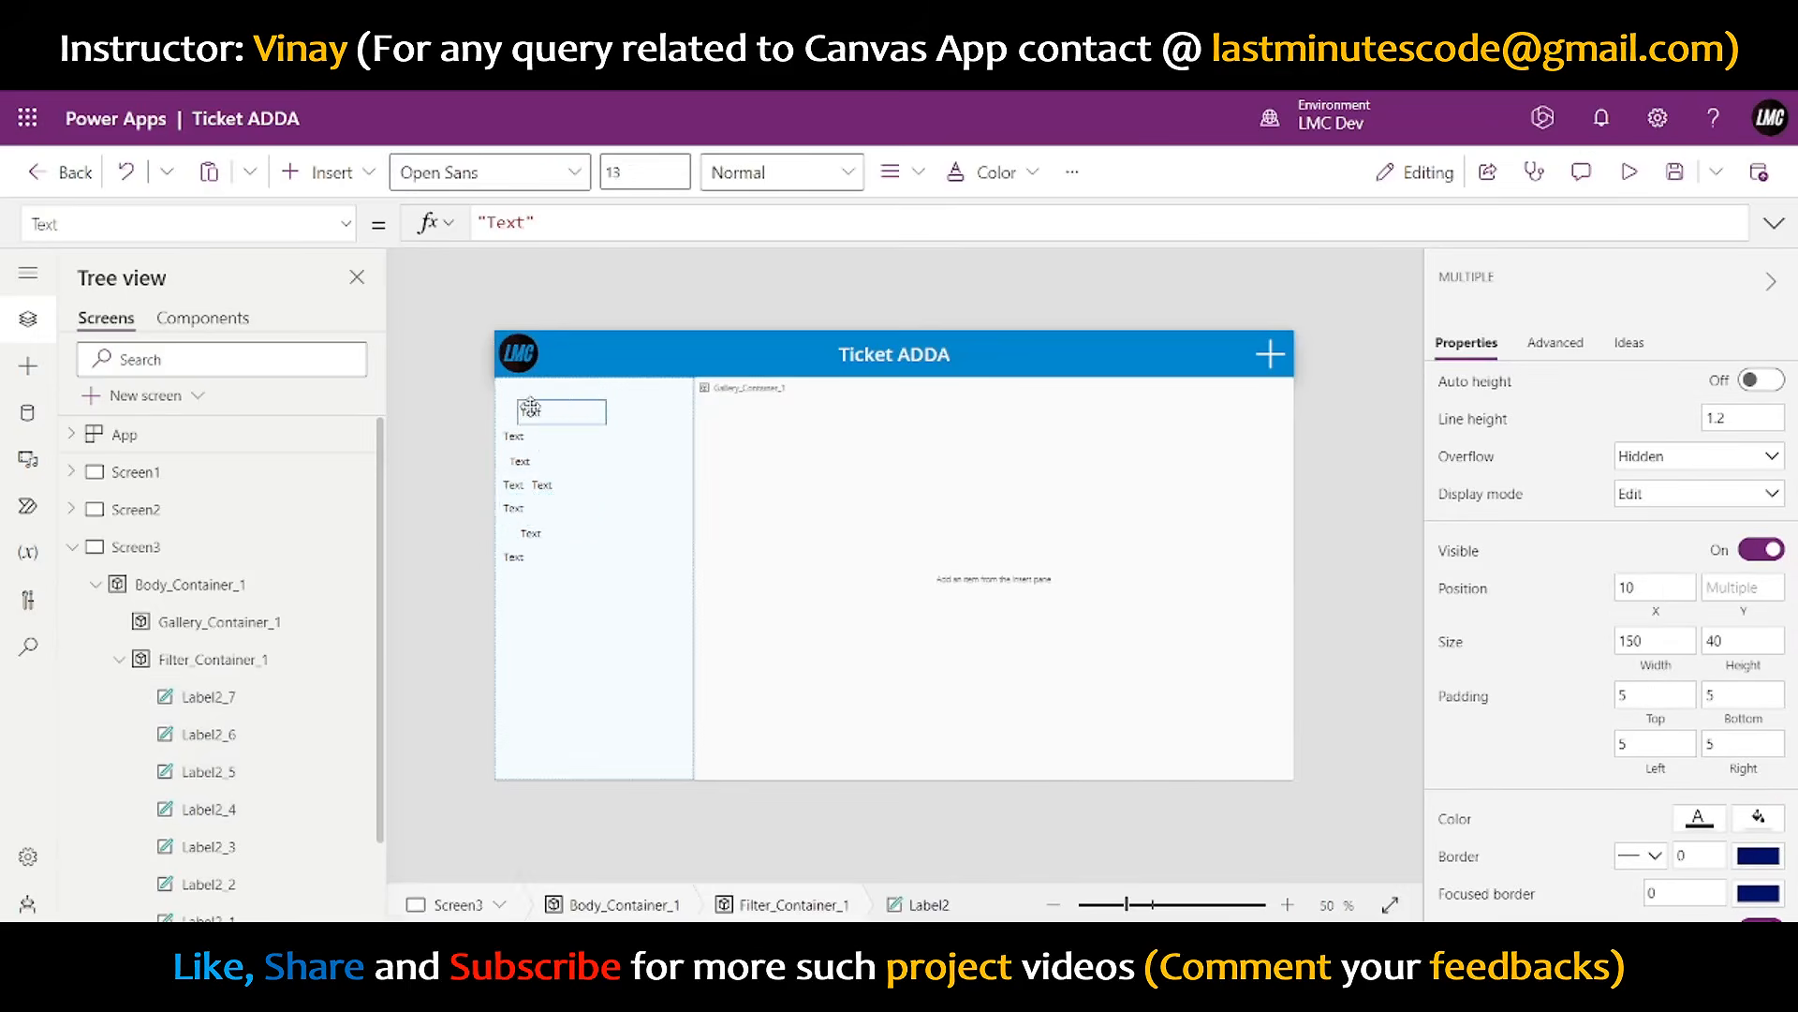
{"action": "left_click", "coordinate": [520, 457], "text": "shift"}
{"action": "left_click", "coordinate": [533, 532], "text": "shift"}
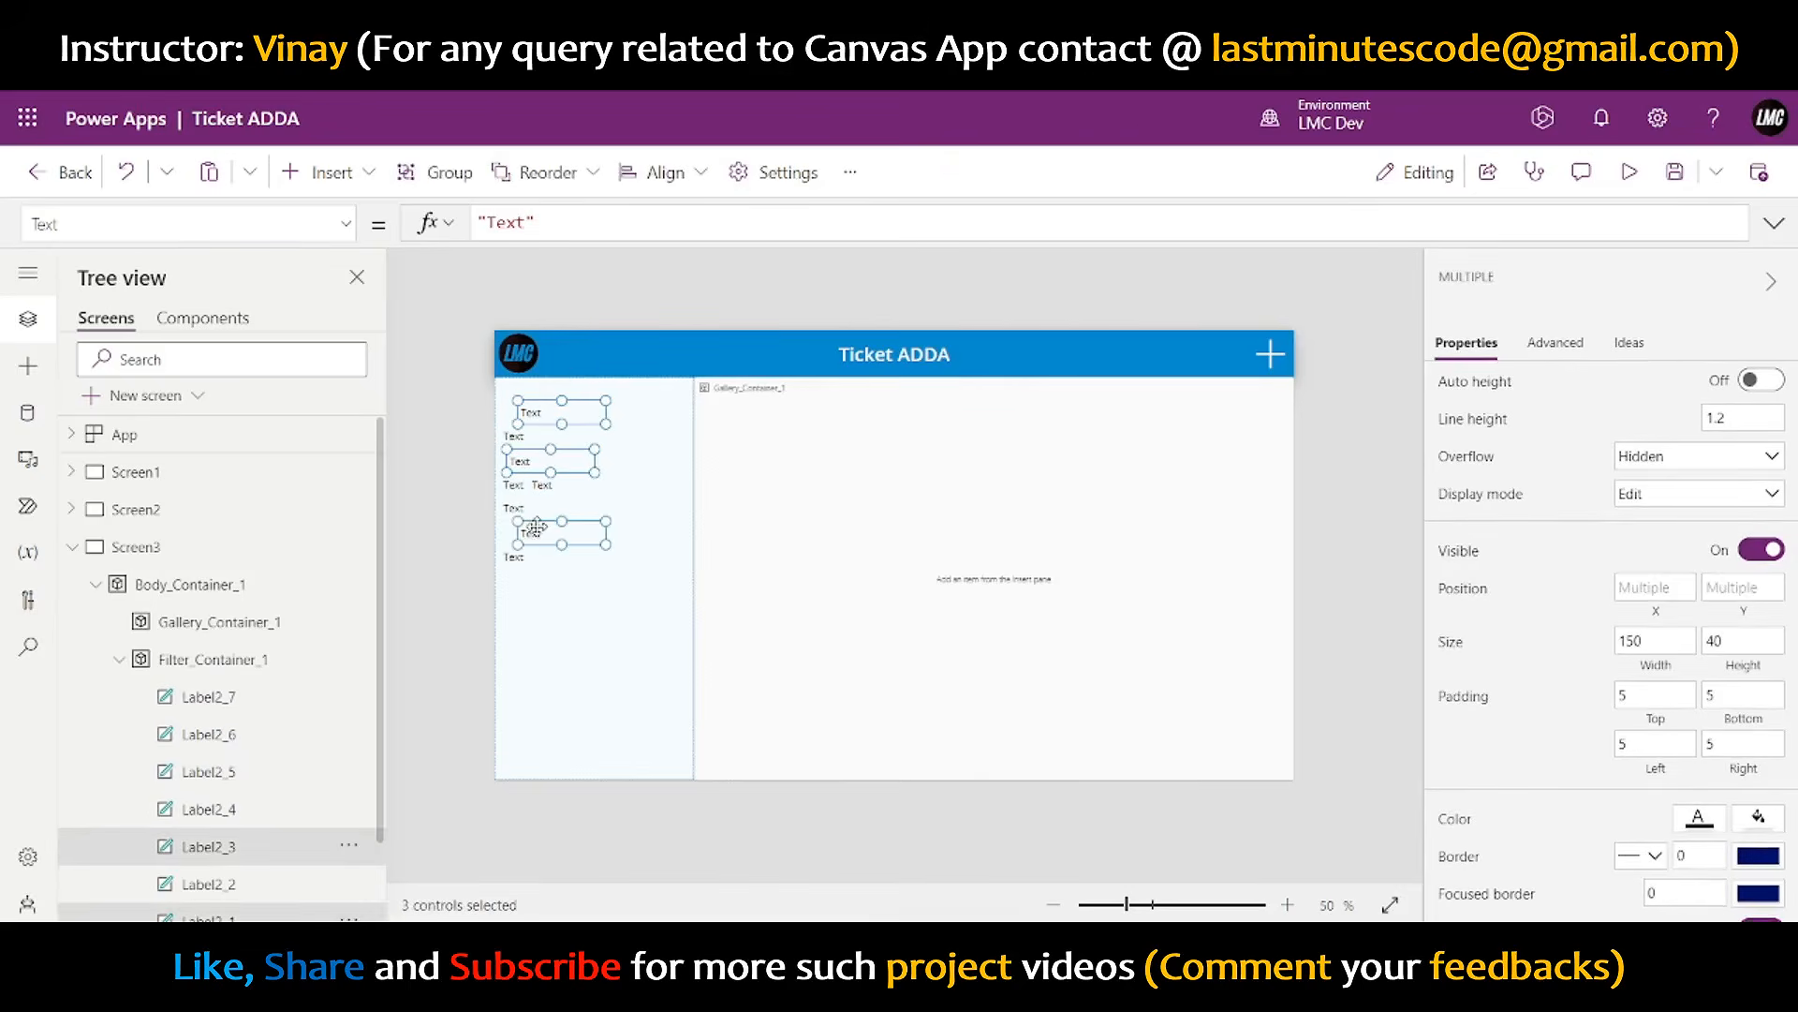
{"action": "left_click", "coordinate": [524, 440], "text": "shift"}
{"action": "left_click", "coordinate": [535, 489], "text": "shift"}
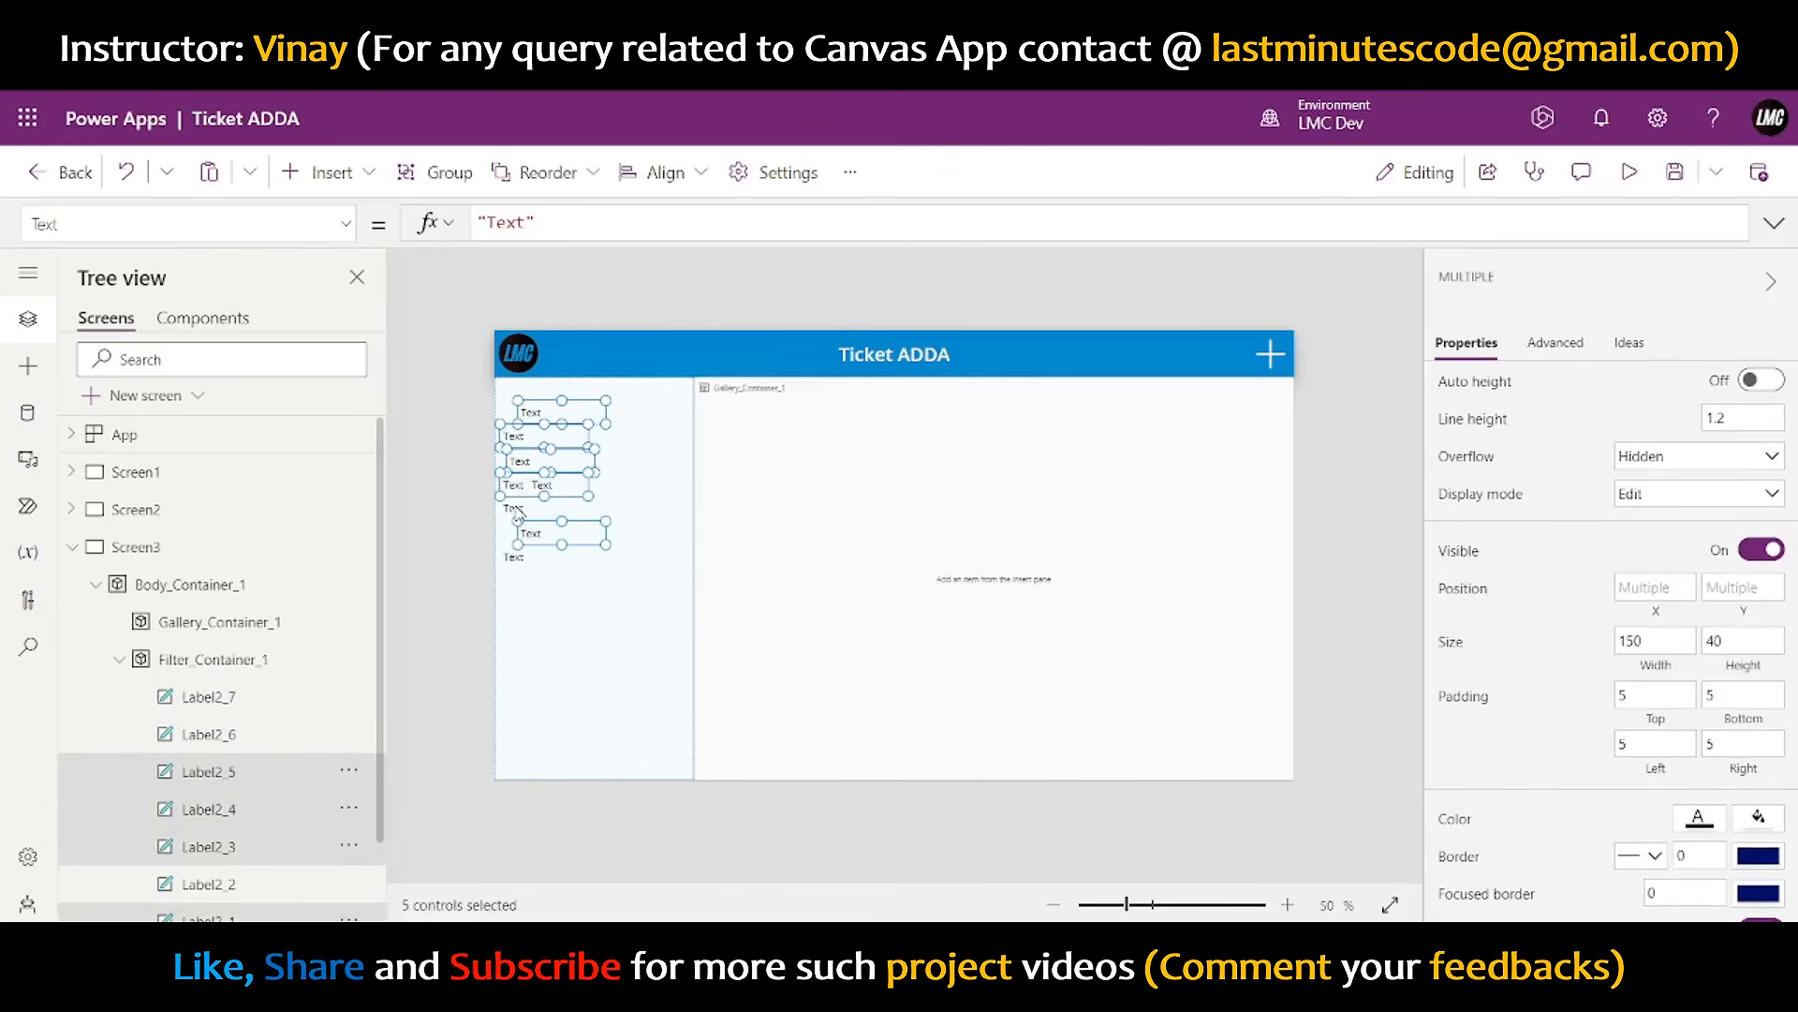
{"action": "left_click", "coordinate": [522, 511], "text": "shift"}
{"action": "left_click", "coordinate": [530, 562], "text": "shift"}
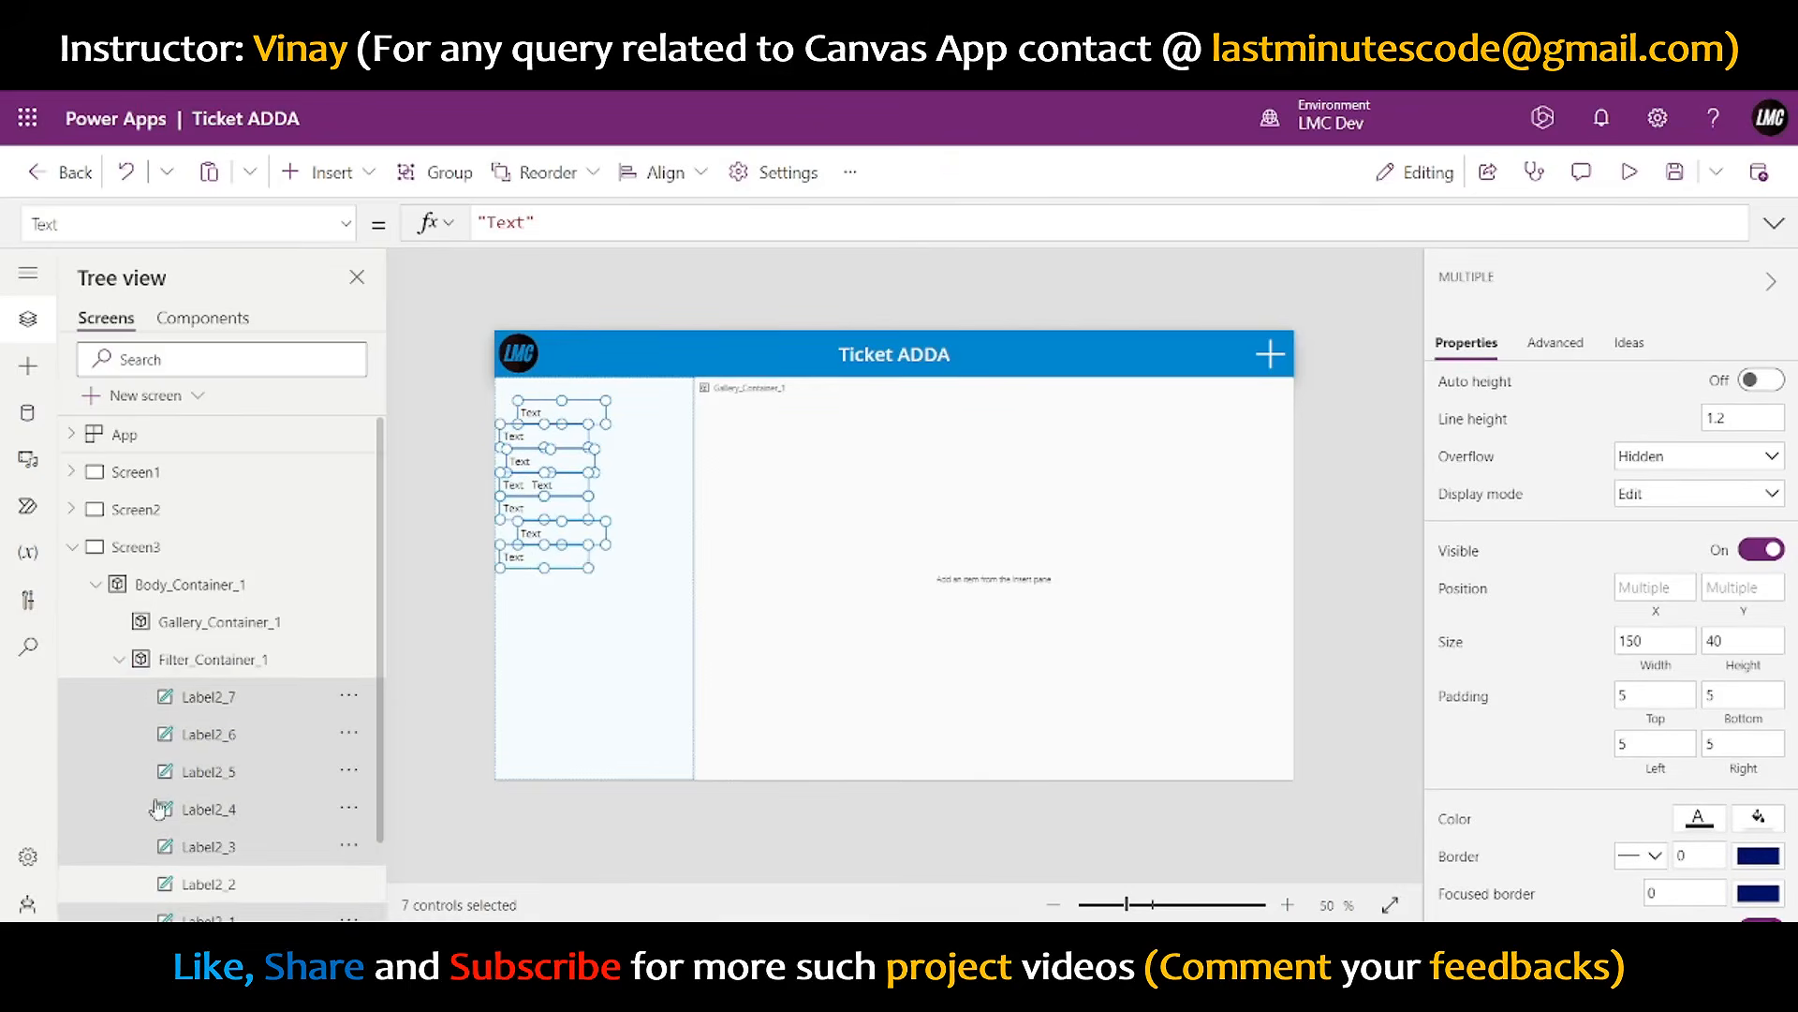
{"action": "left_click", "coordinate": [181, 884], "text": "shift"}
{"action": "left_click", "coordinate": [1676, 590]}
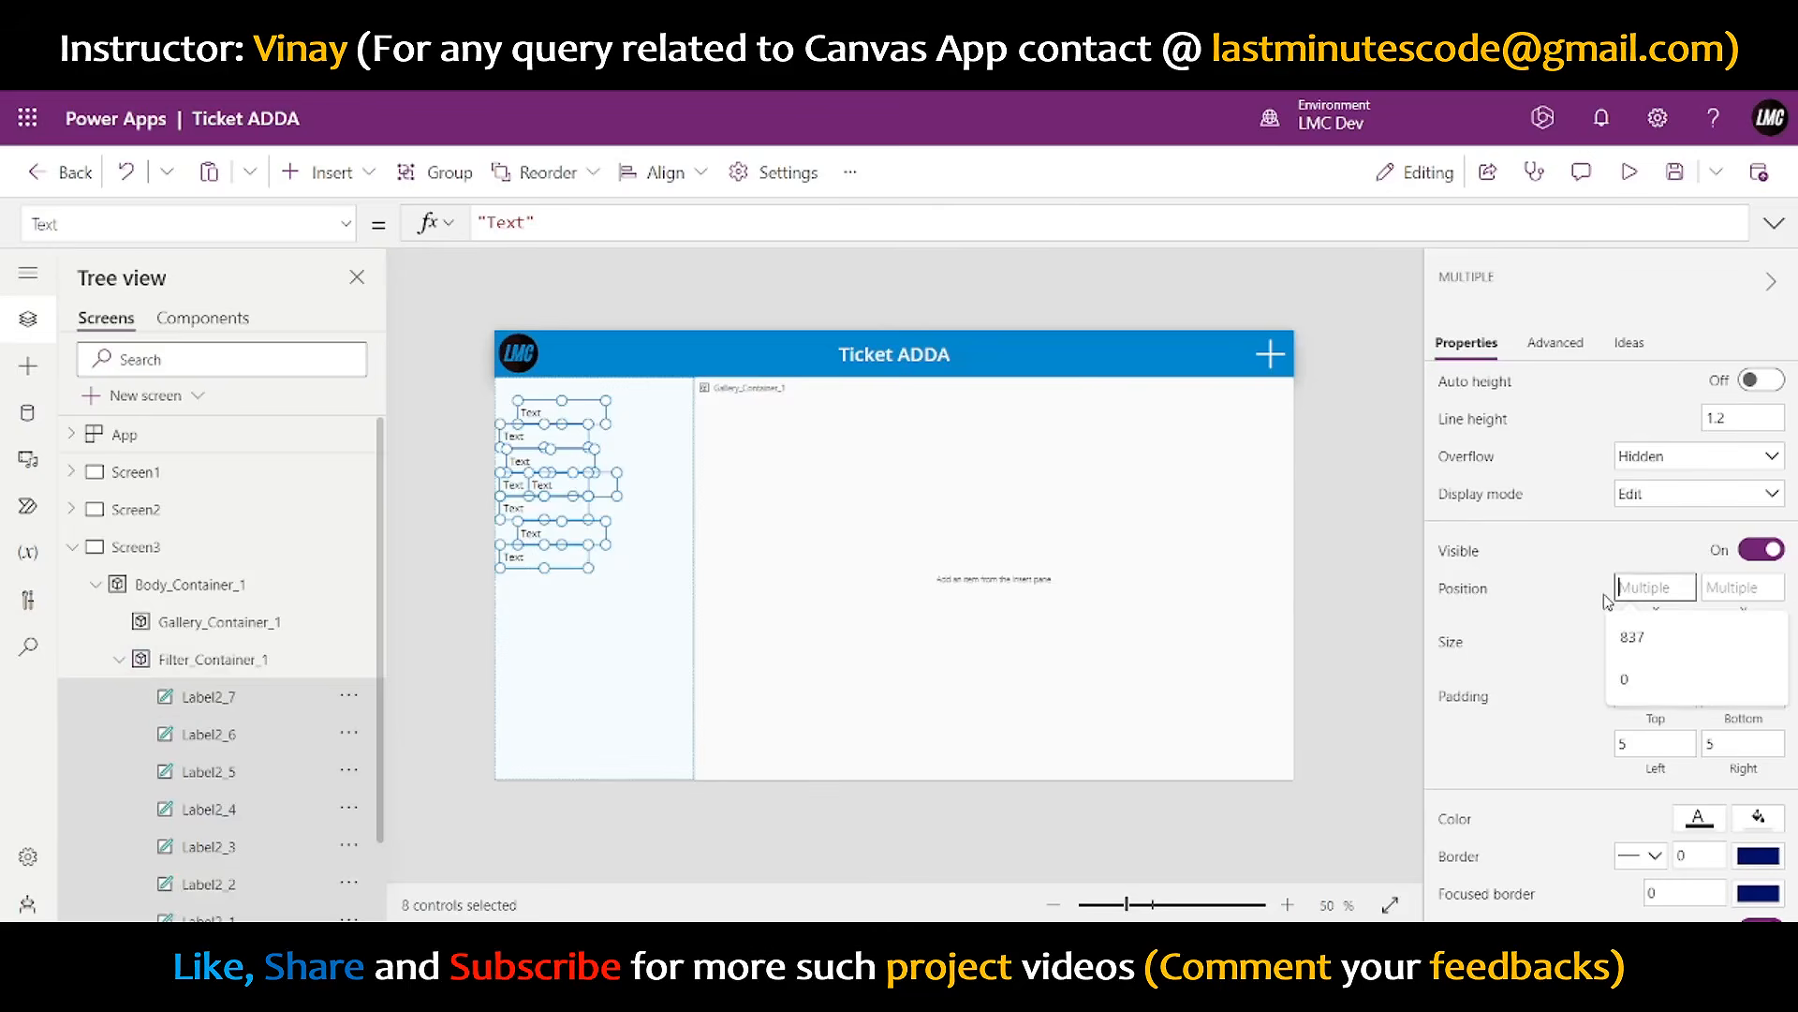
{"action": "type", "text": "10"}
{"action": "key", "text": "Return"}
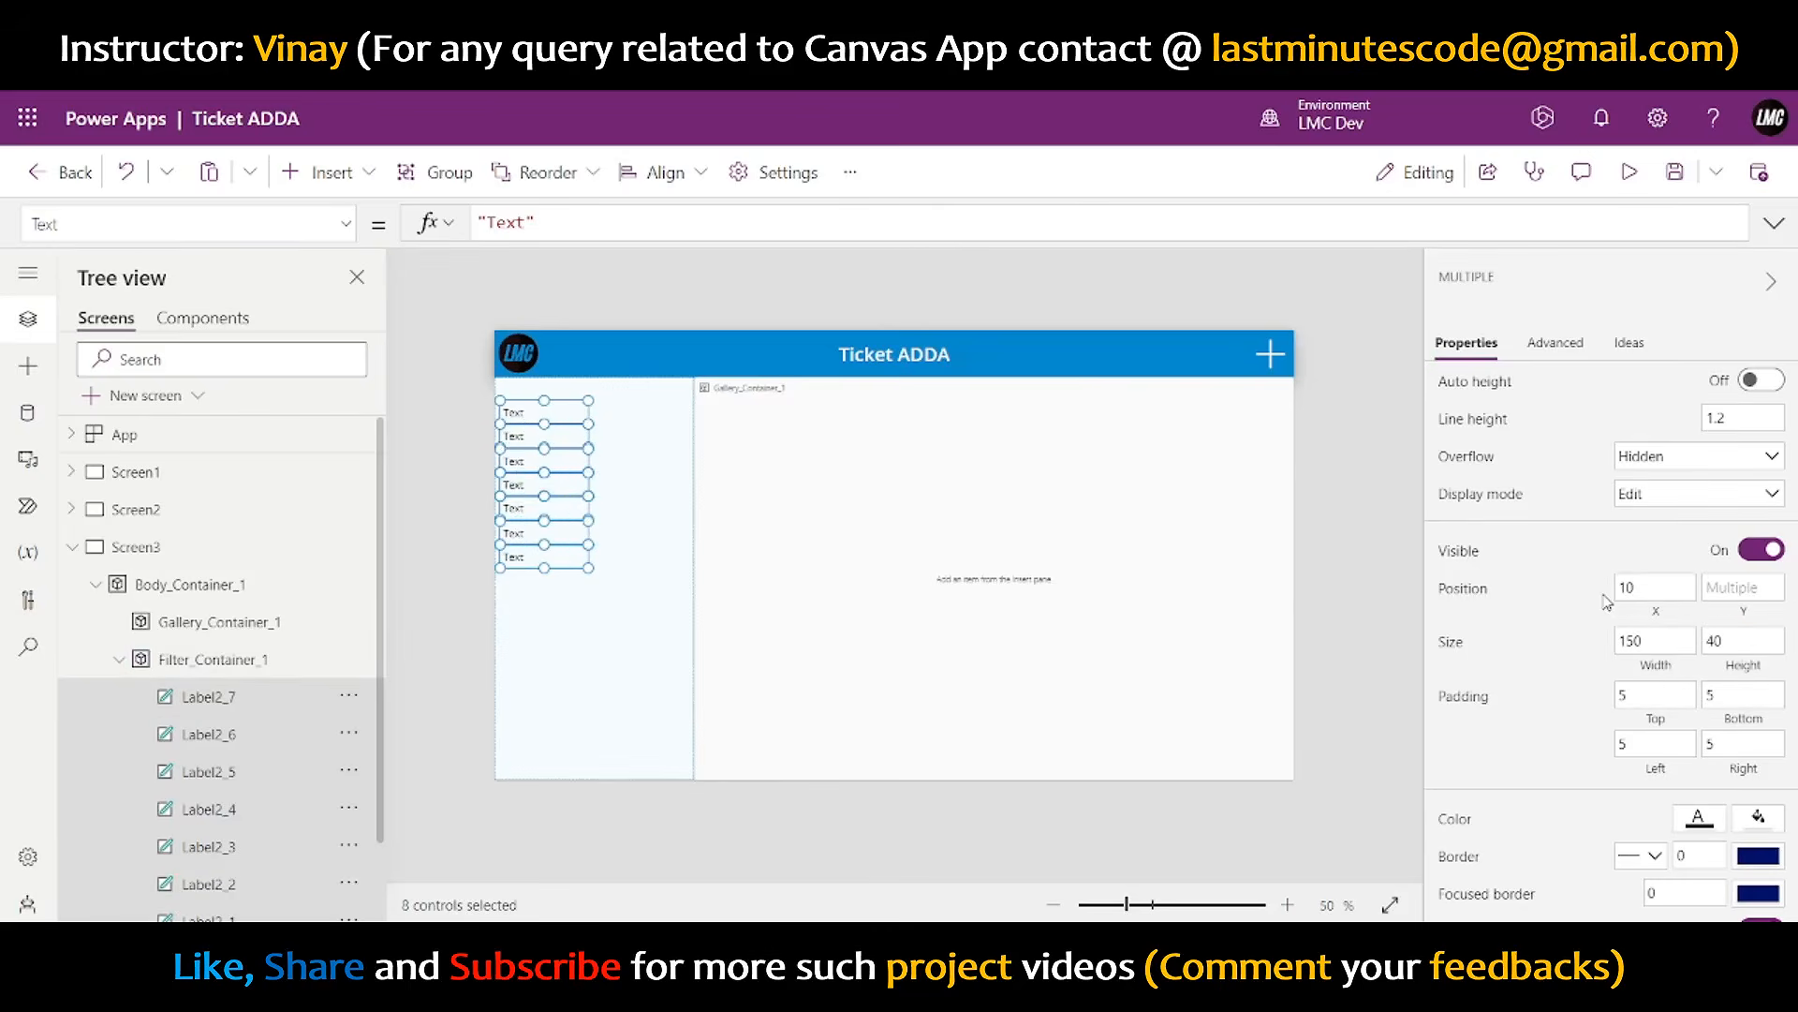
{"action": "left_click", "coordinate": [1347, 431]}
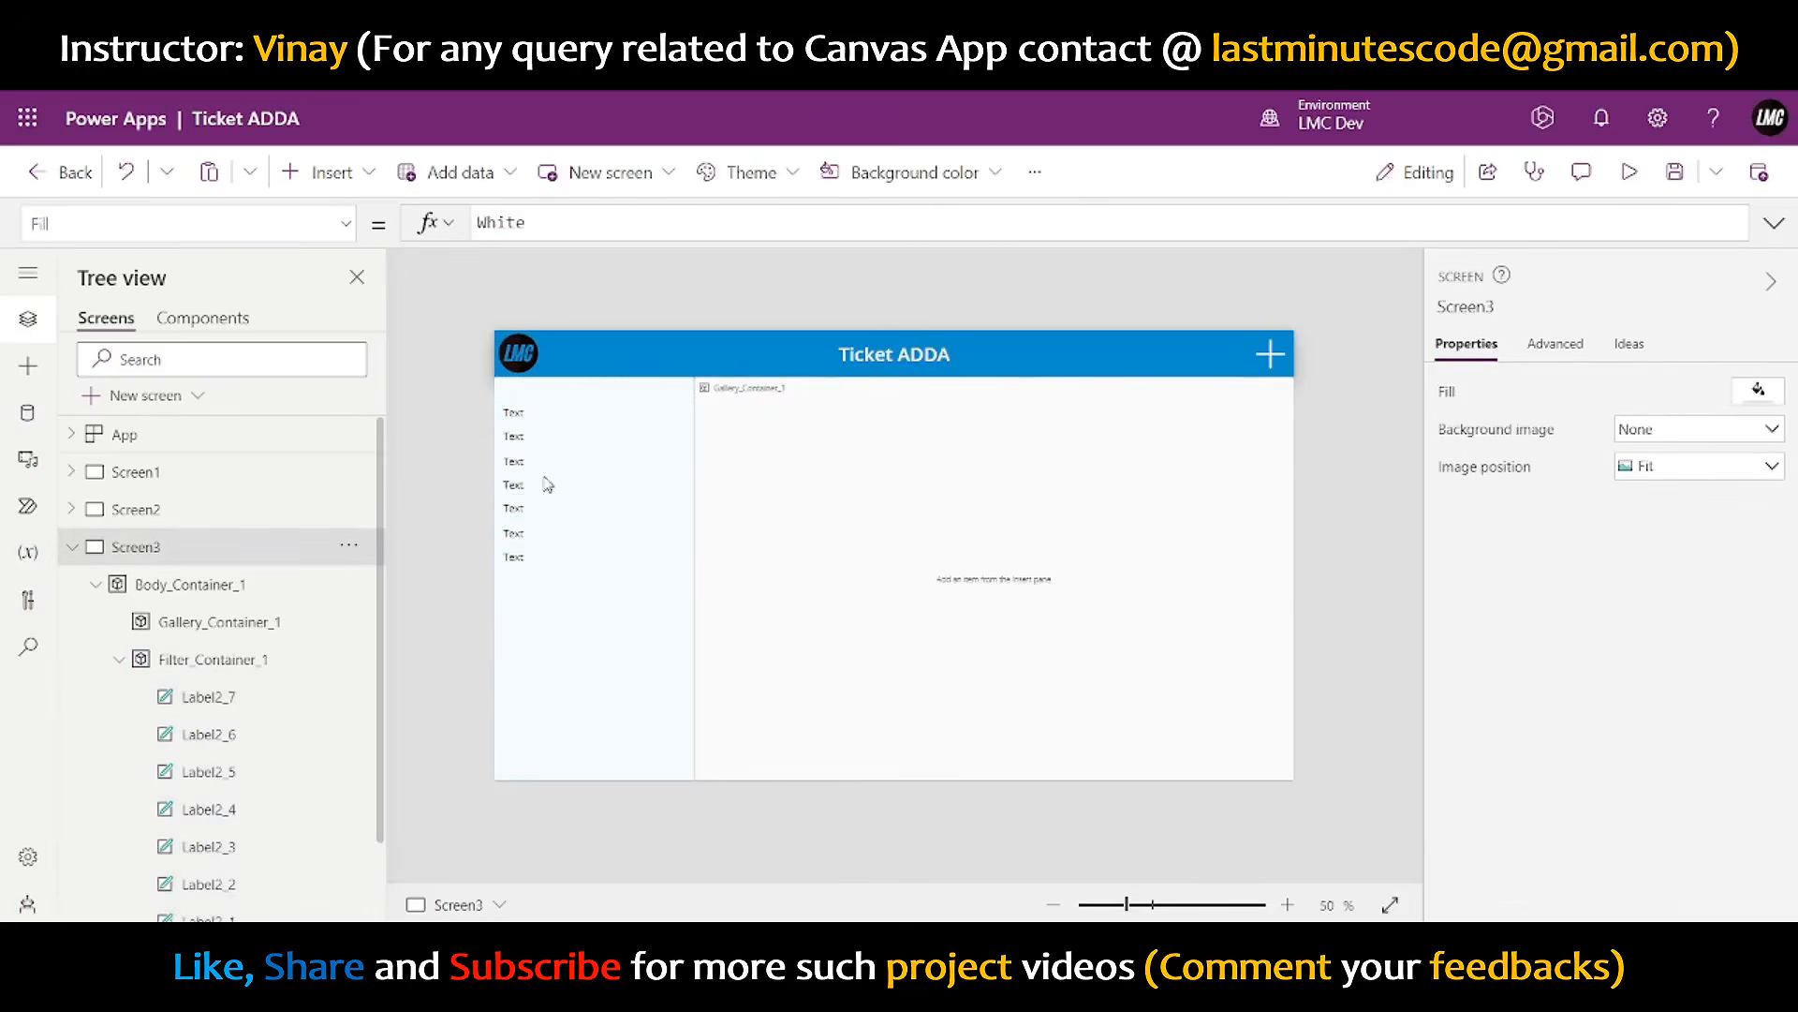
- Find the label overlapping another in Filter_Container_1, Label2_4, and move it to the end of the label column
{"action": "scroll", "coordinate": [241, 802], "scroll_direction": "down", "scroll_amount": 2}
{"action": "left_click", "coordinate": [219, 856]}
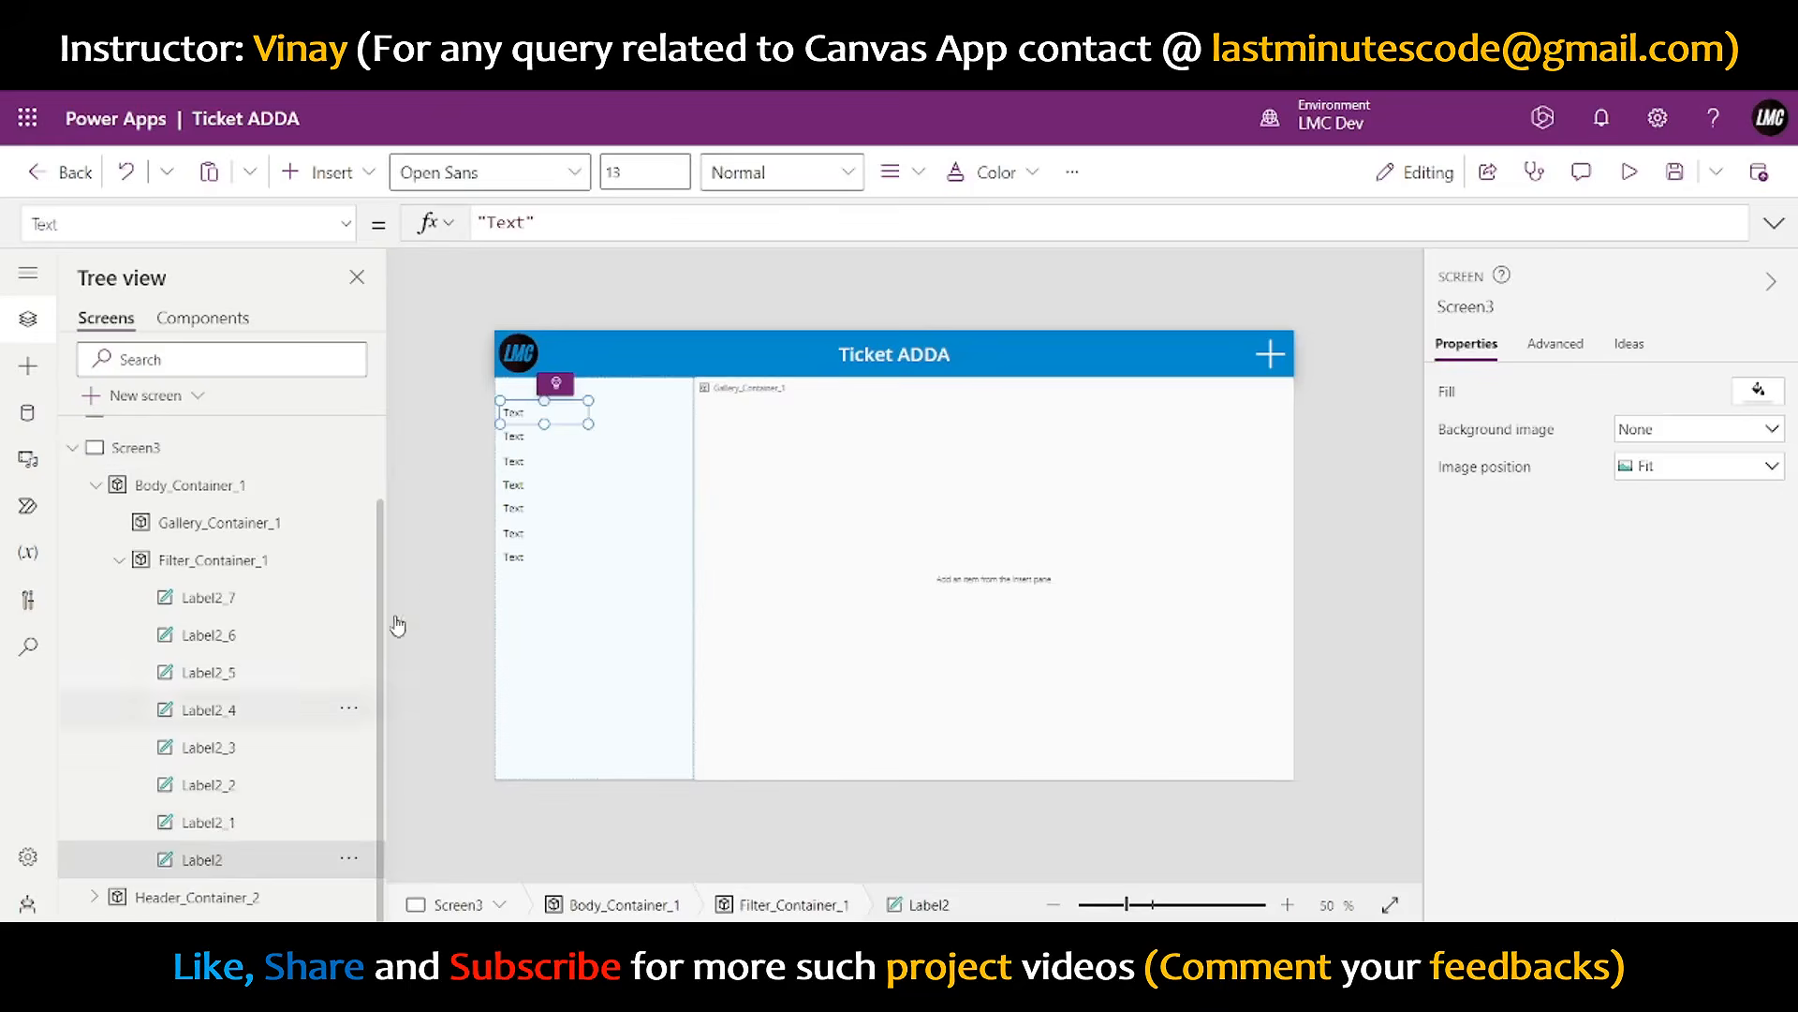
{"action": "left_click", "coordinate": [241, 822]}
{"action": "left_click", "coordinate": [244, 795]}
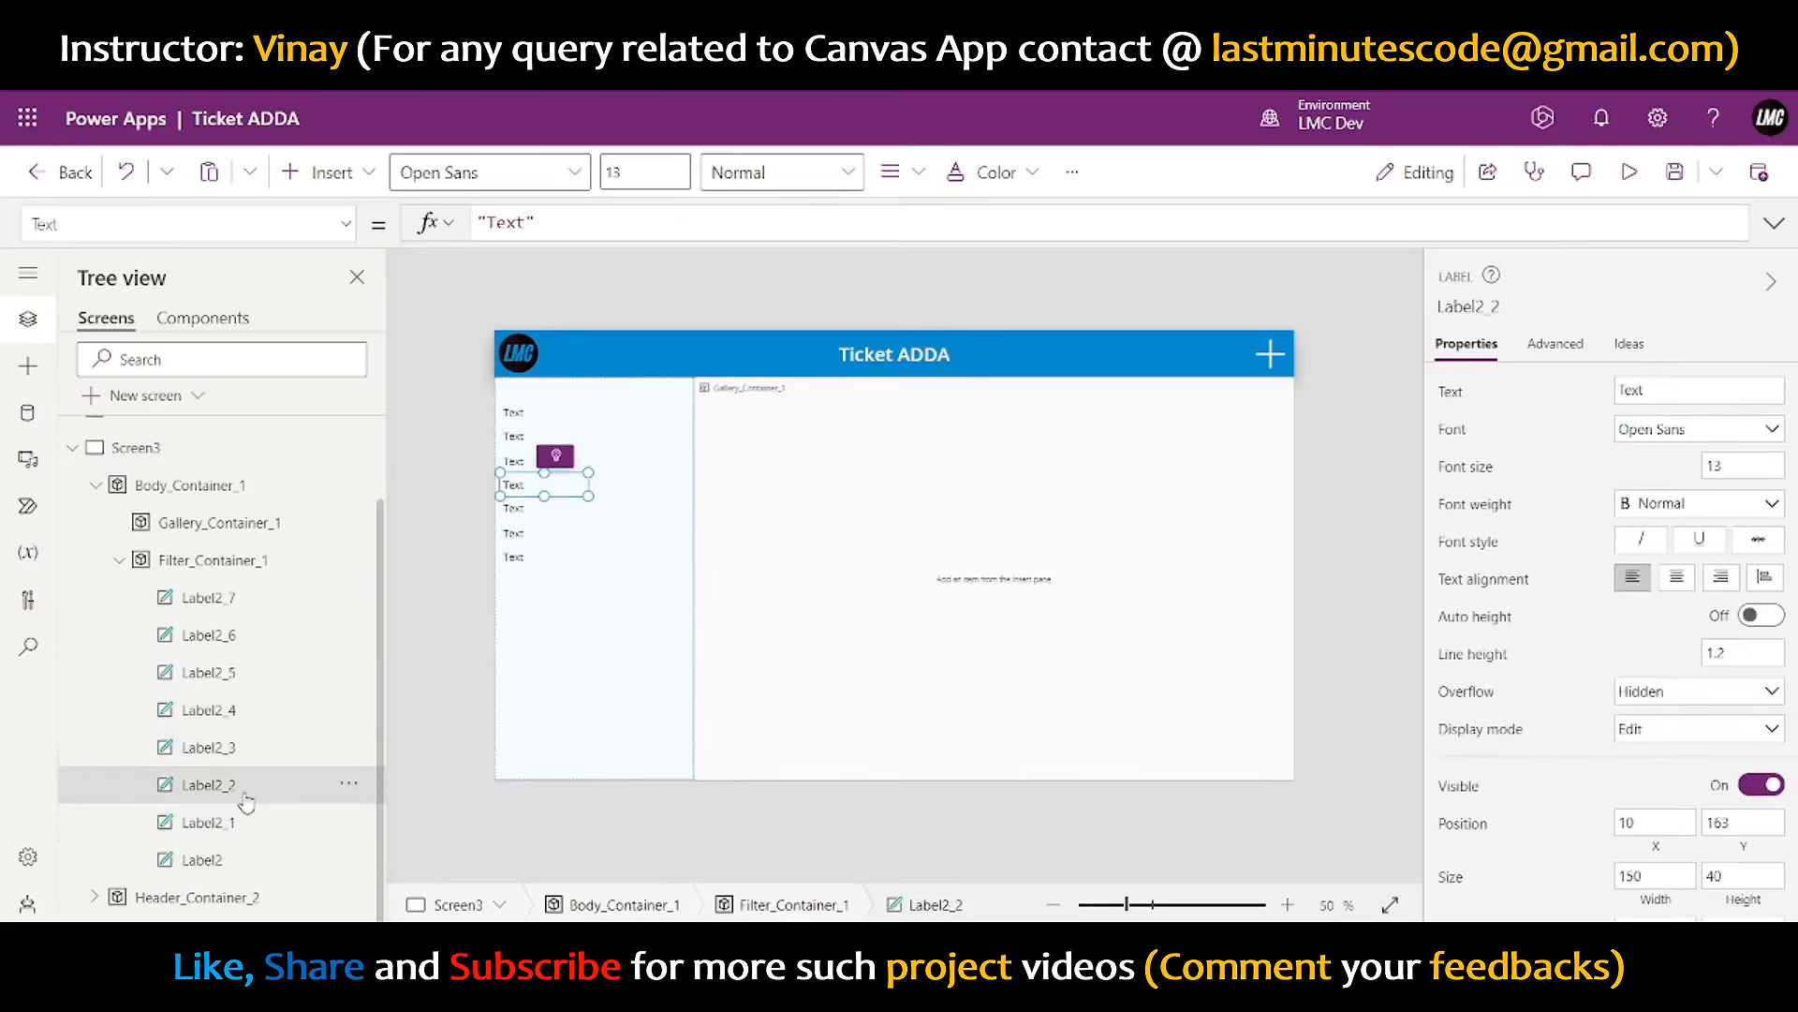
{"action": "left_click", "coordinate": [247, 748]}
{"action": "left_click", "coordinate": [253, 716]}
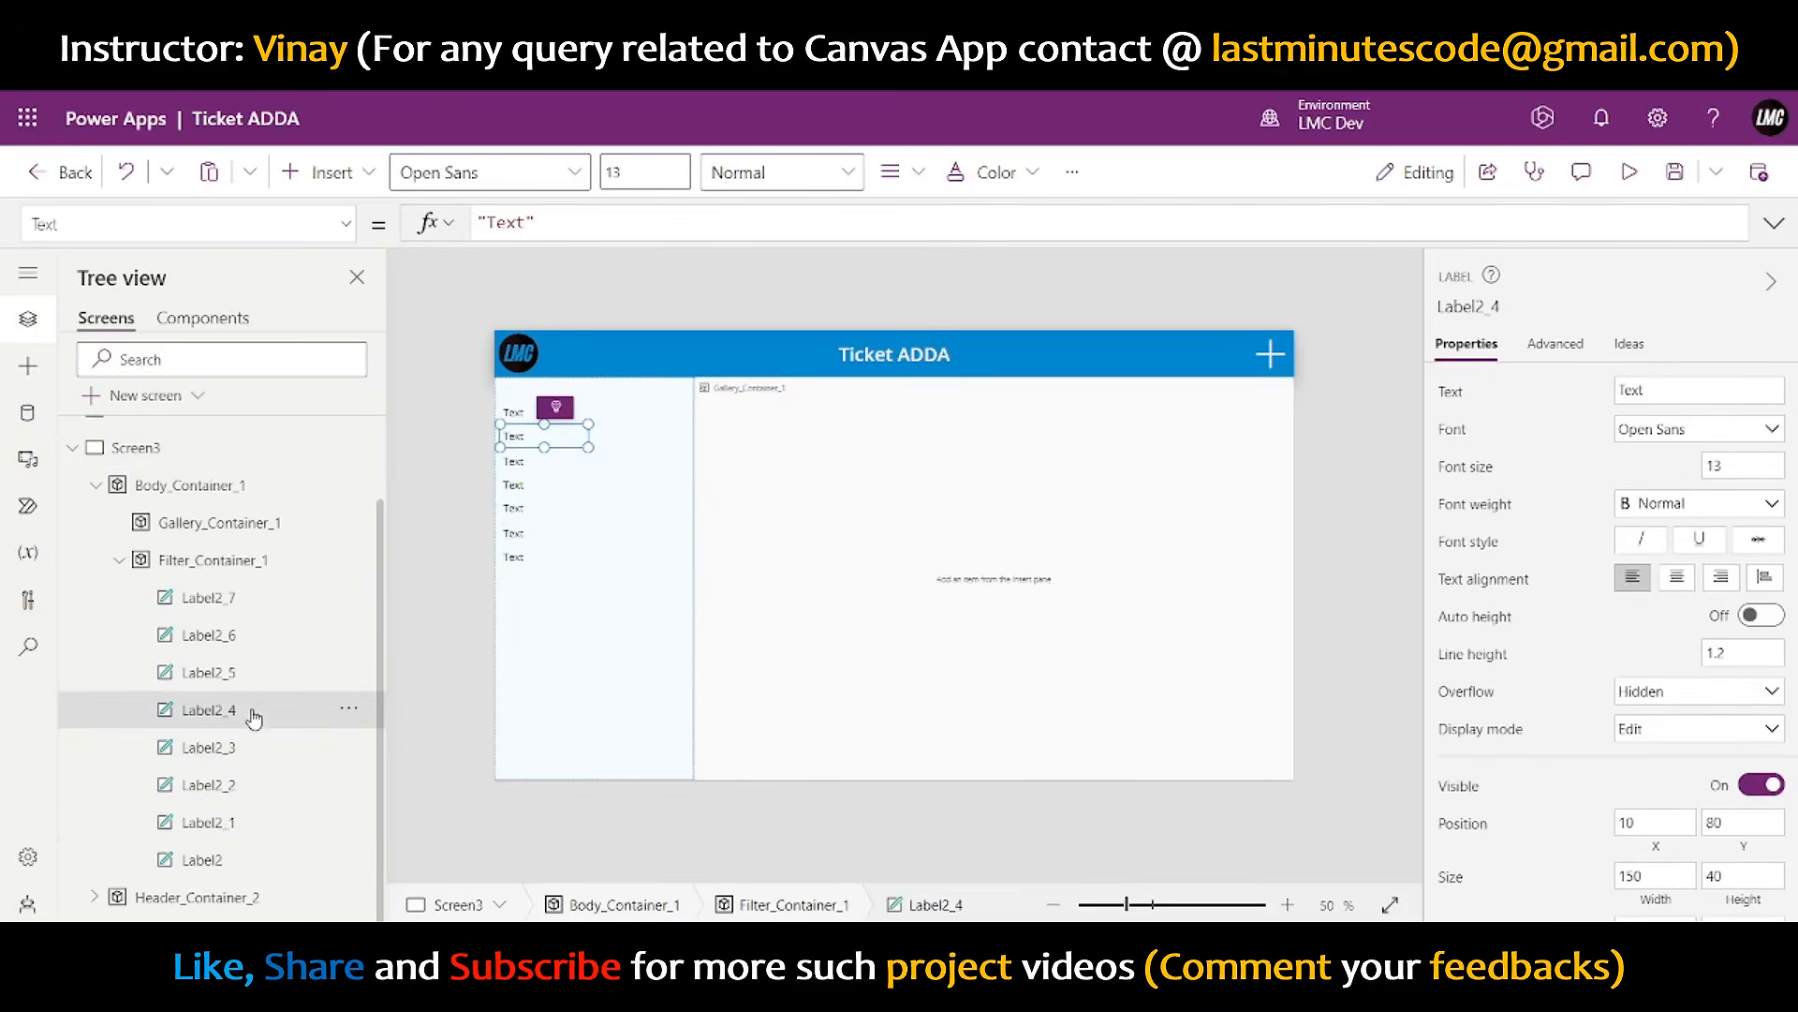
{"action": "left_click_drag", "start_coordinate": [537, 436], "coordinate": [520, 533]}
{"action": "left_click", "coordinate": [520, 531]}
{"action": "left_click", "coordinate": [520, 494]}
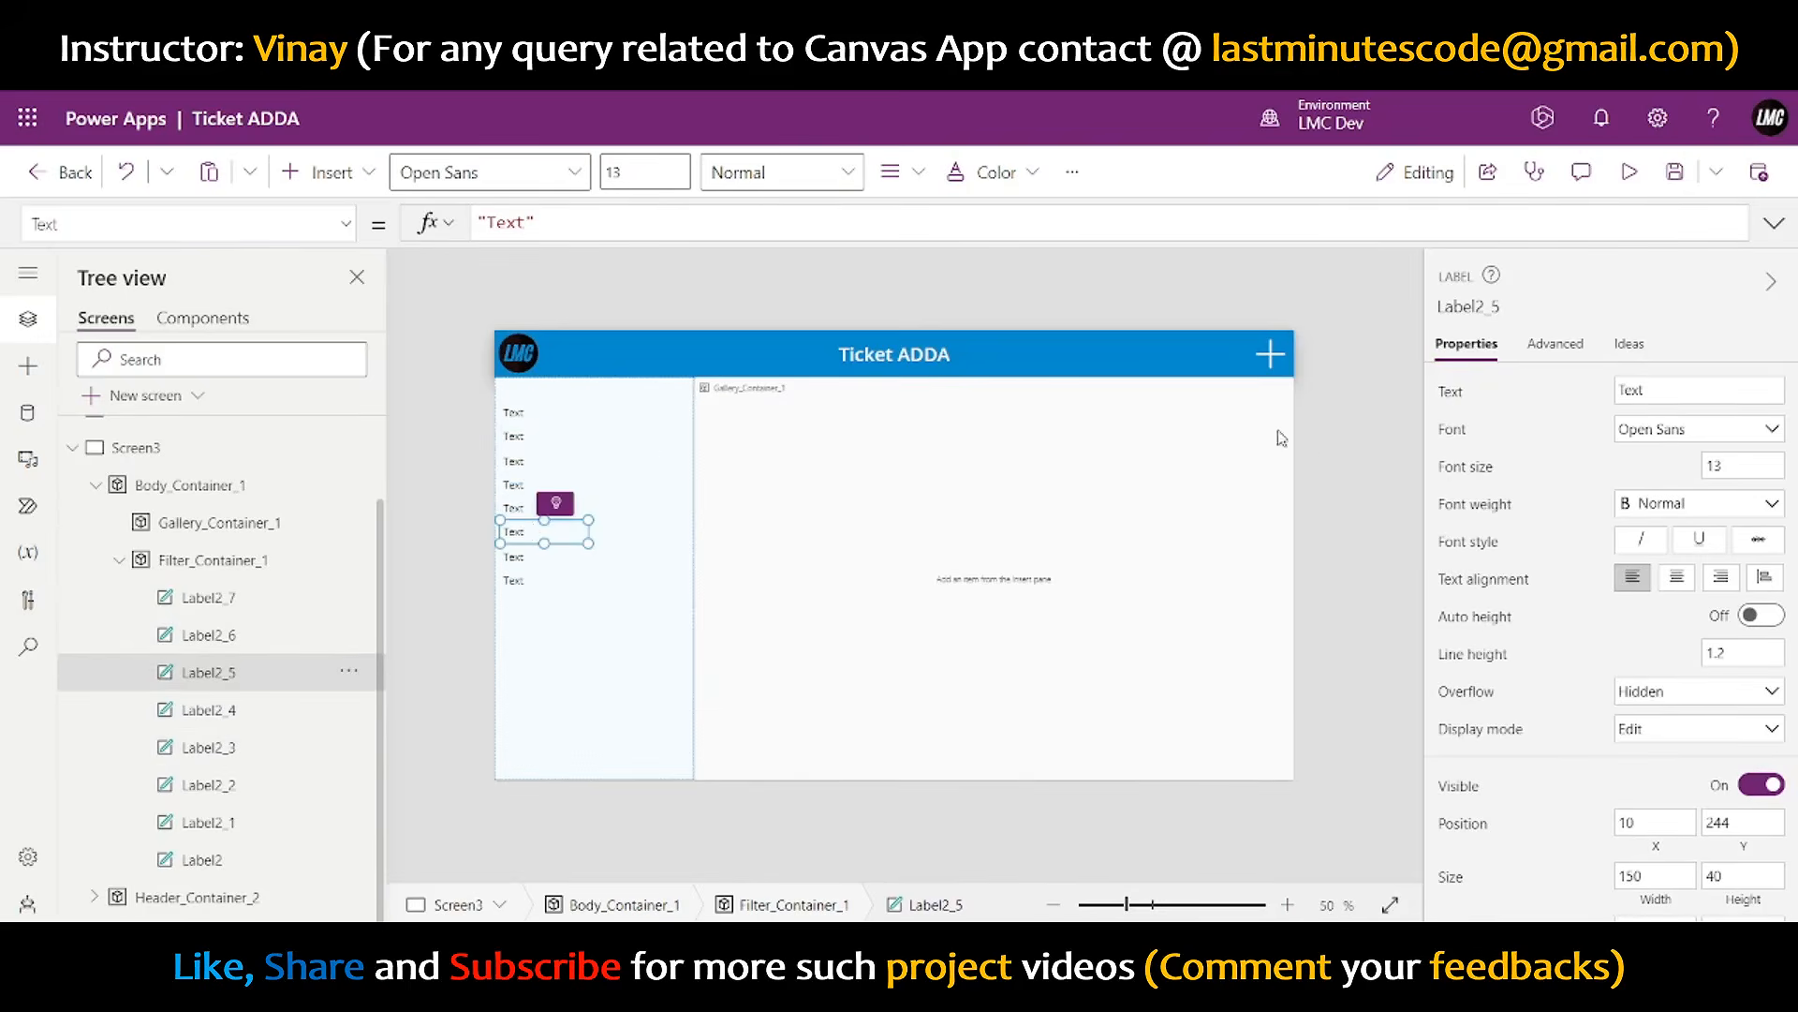
{"action": "left_click", "coordinate": [1357, 453]}
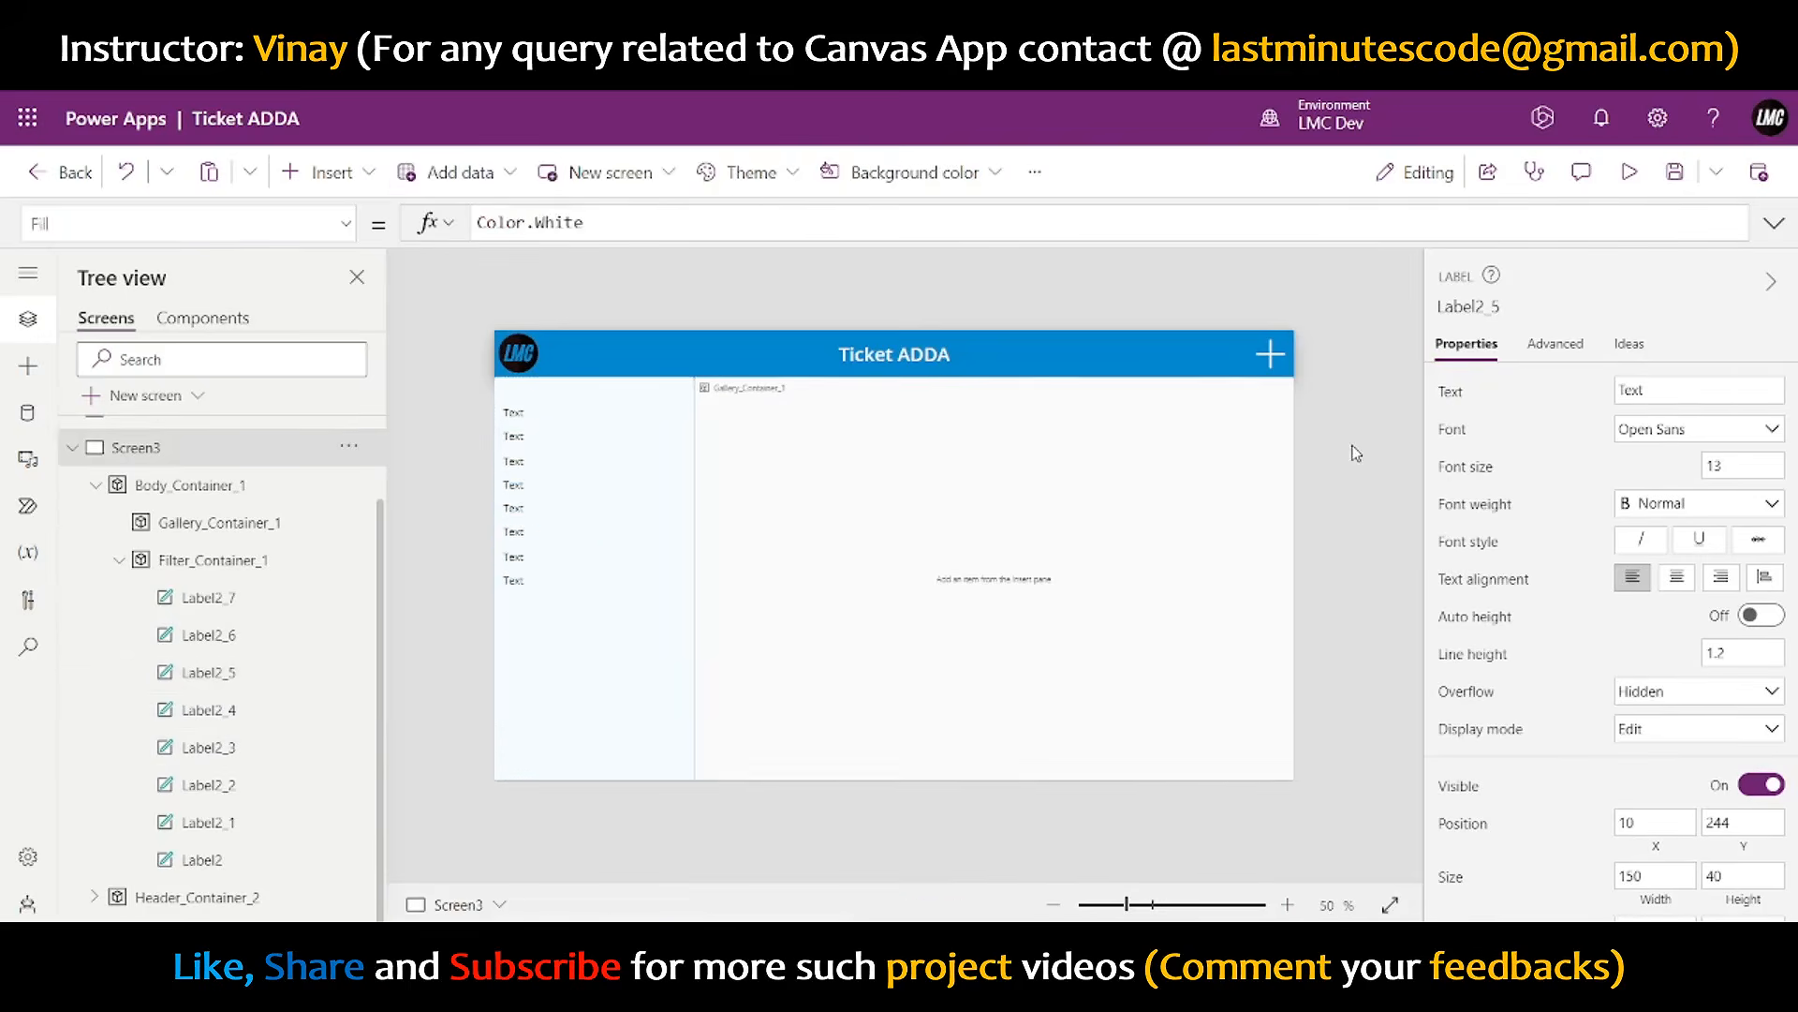
- Select all eight labels in Filter_Container_1 and set their font size to 16
{"action": "left_click", "coordinate": [523, 419]}
{"action": "left_click", "coordinate": [522, 437], "text": "shift"}
{"action": "left_click", "coordinate": [522, 460], "text": "shift"}
{"action": "left_click", "coordinate": [527, 508], "text": "shift"}
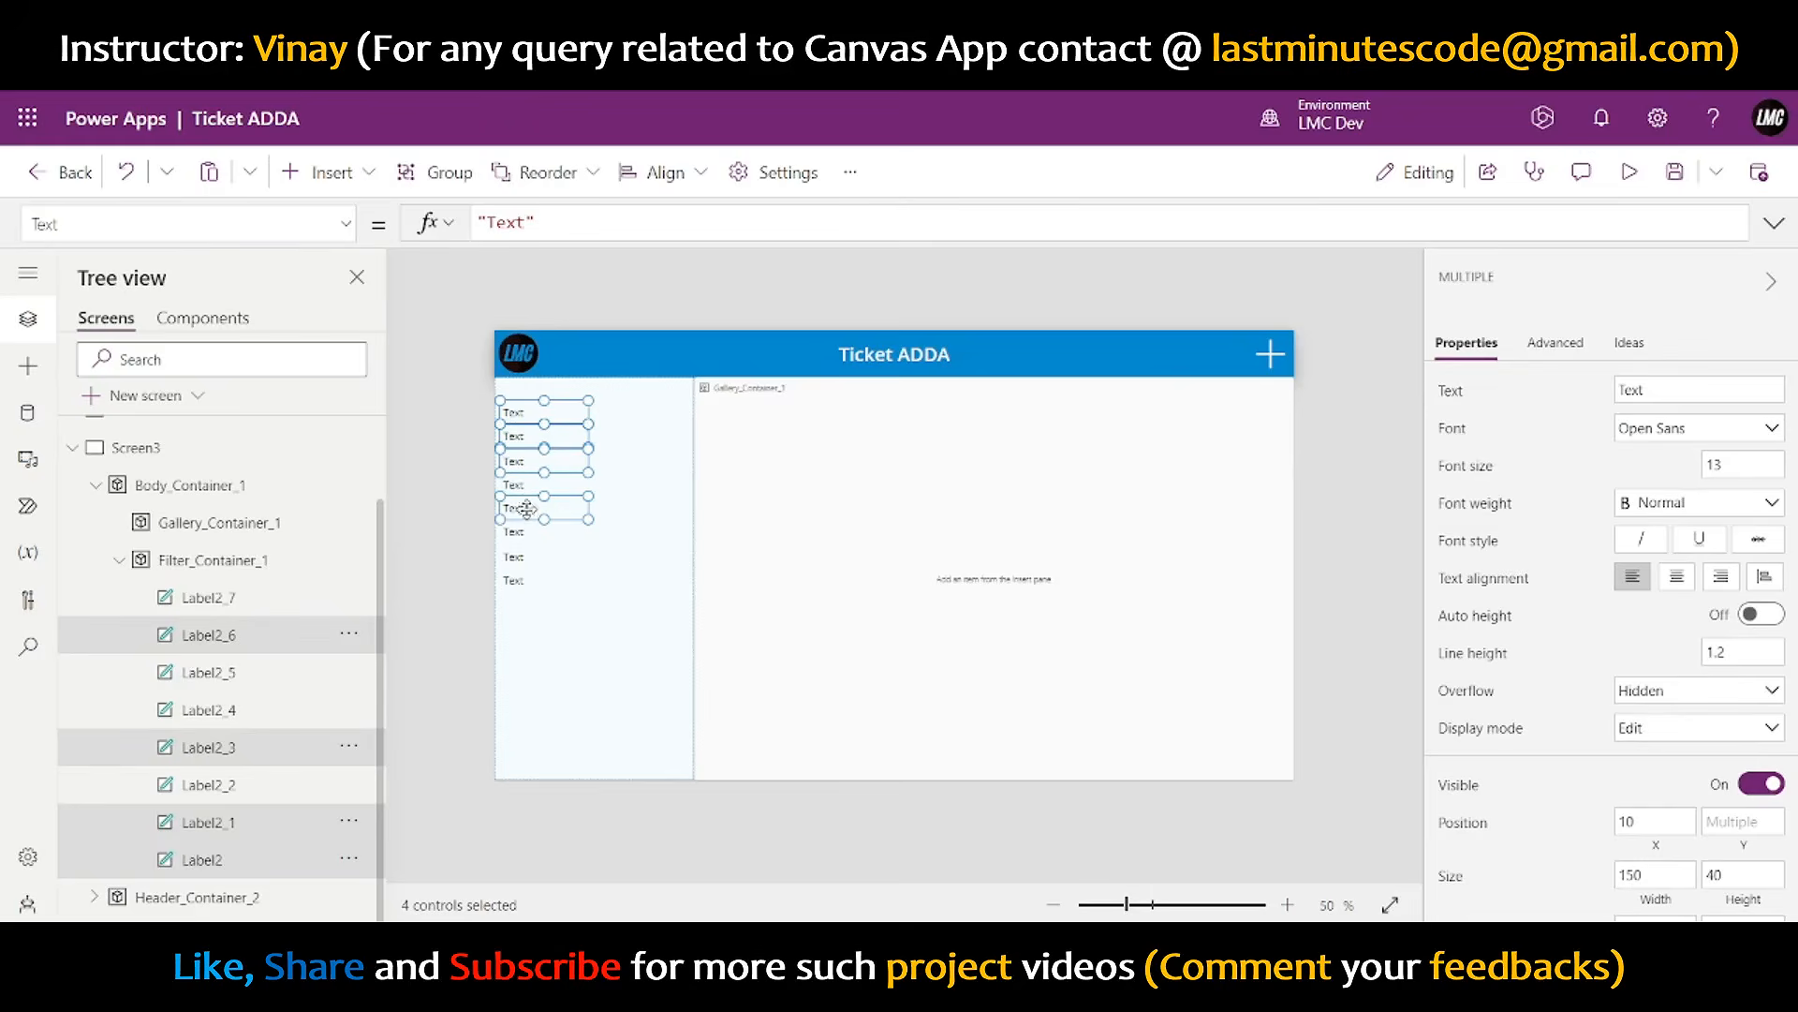
{"action": "left_click", "coordinate": [522, 486], "text": "shift"}
{"action": "left_click", "coordinate": [534, 534], "text": "shift"}
{"action": "left_click", "coordinate": [523, 558], "text": "shift"}
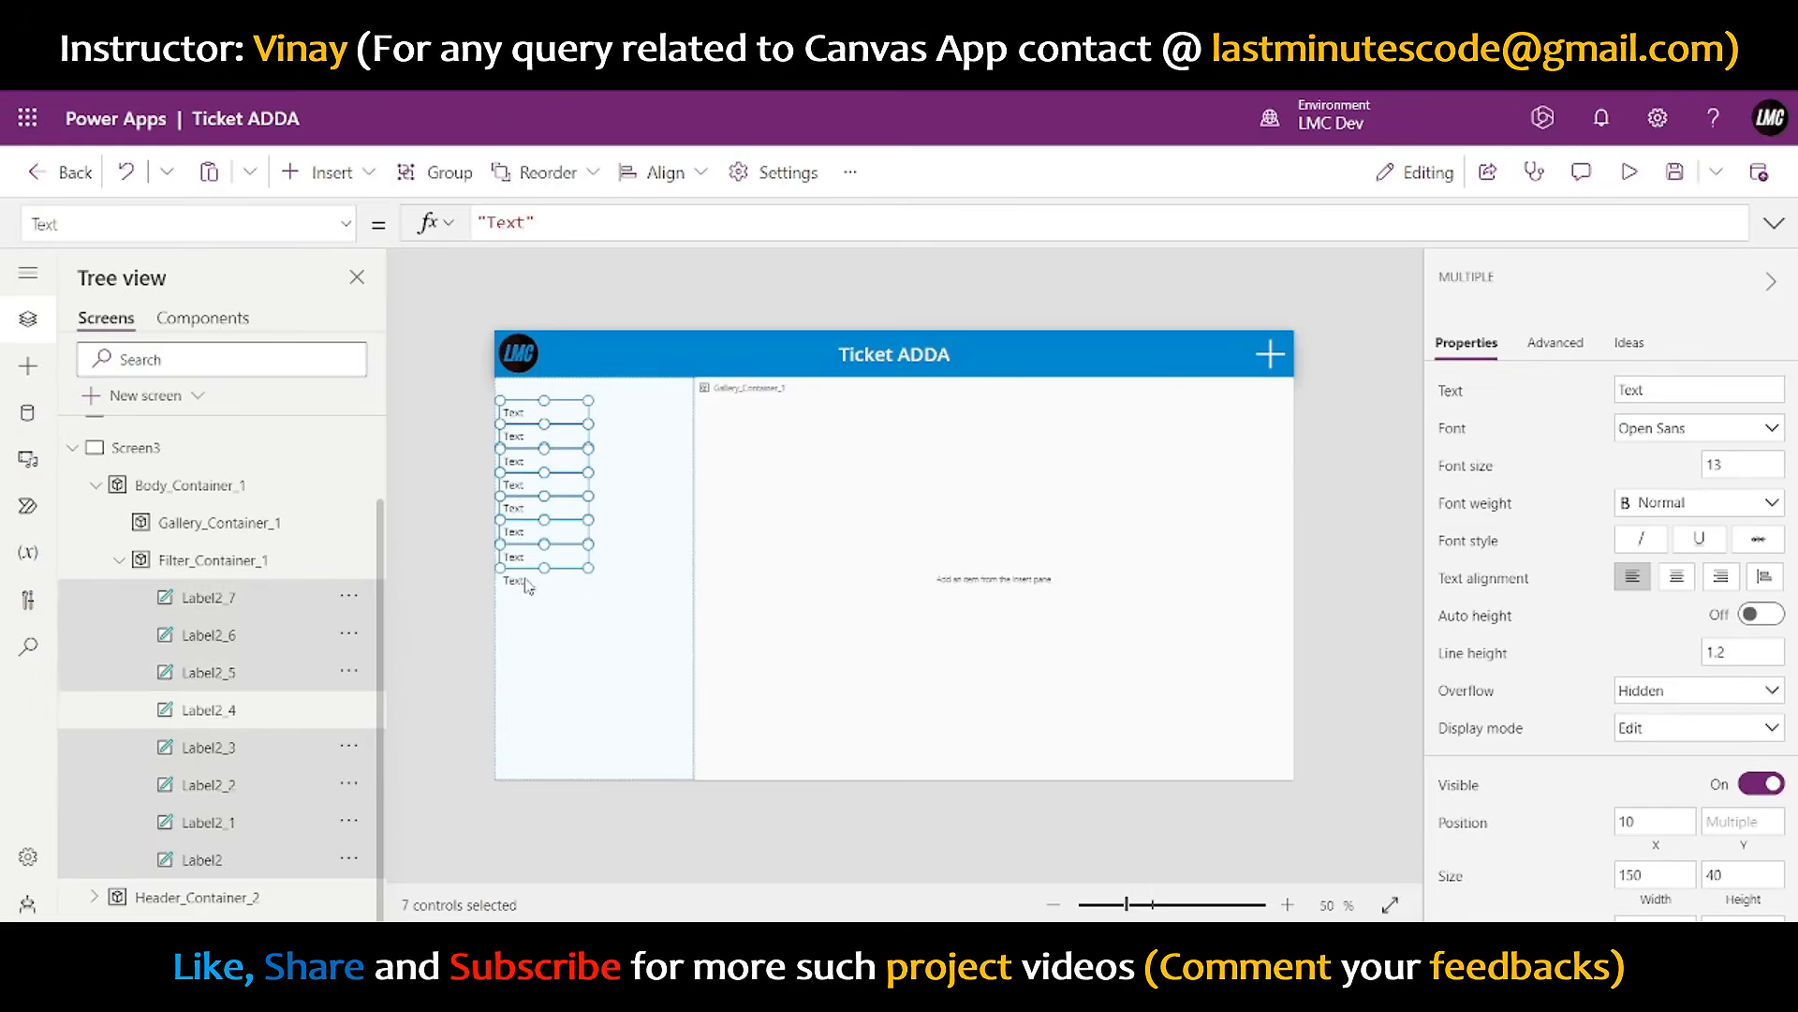
{"action": "left_click", "coordinate": [525, 581], "text": "shift"}
{"action": "double_click", "coordinate": [1713, 465]}
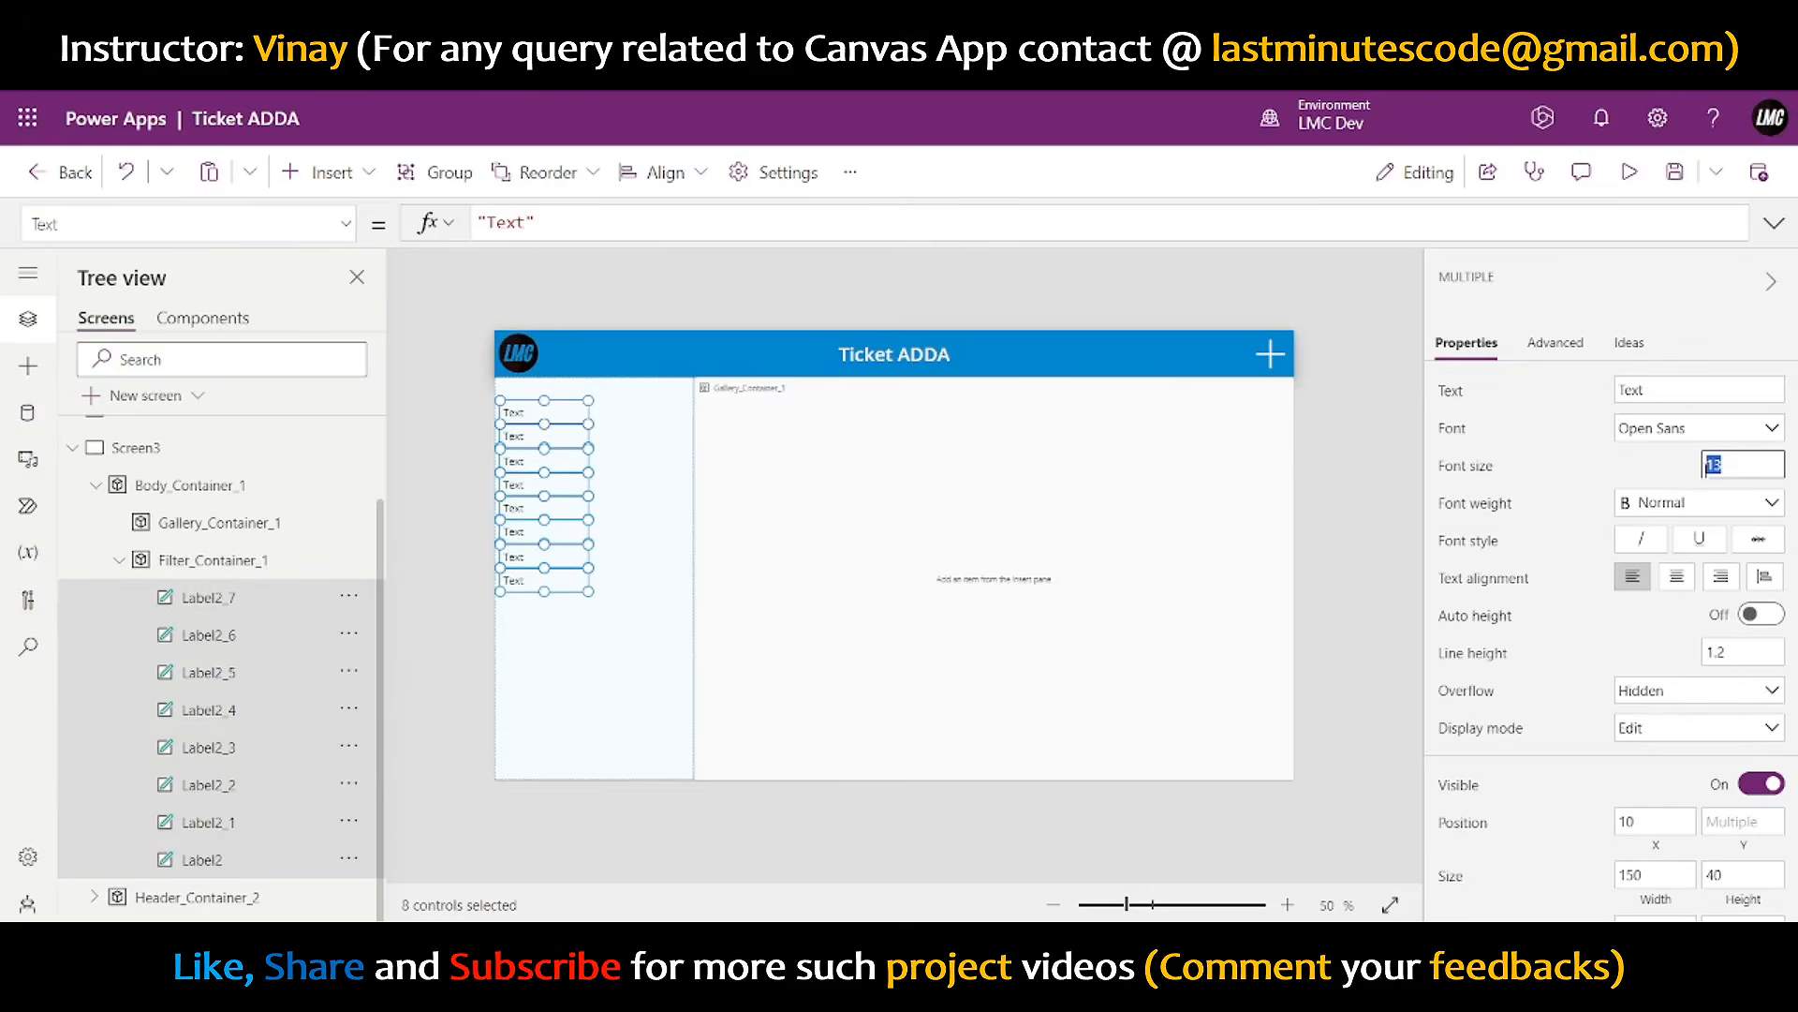
{"action": "type", "text": "16"}
{"action": "key", "text": "Return"}
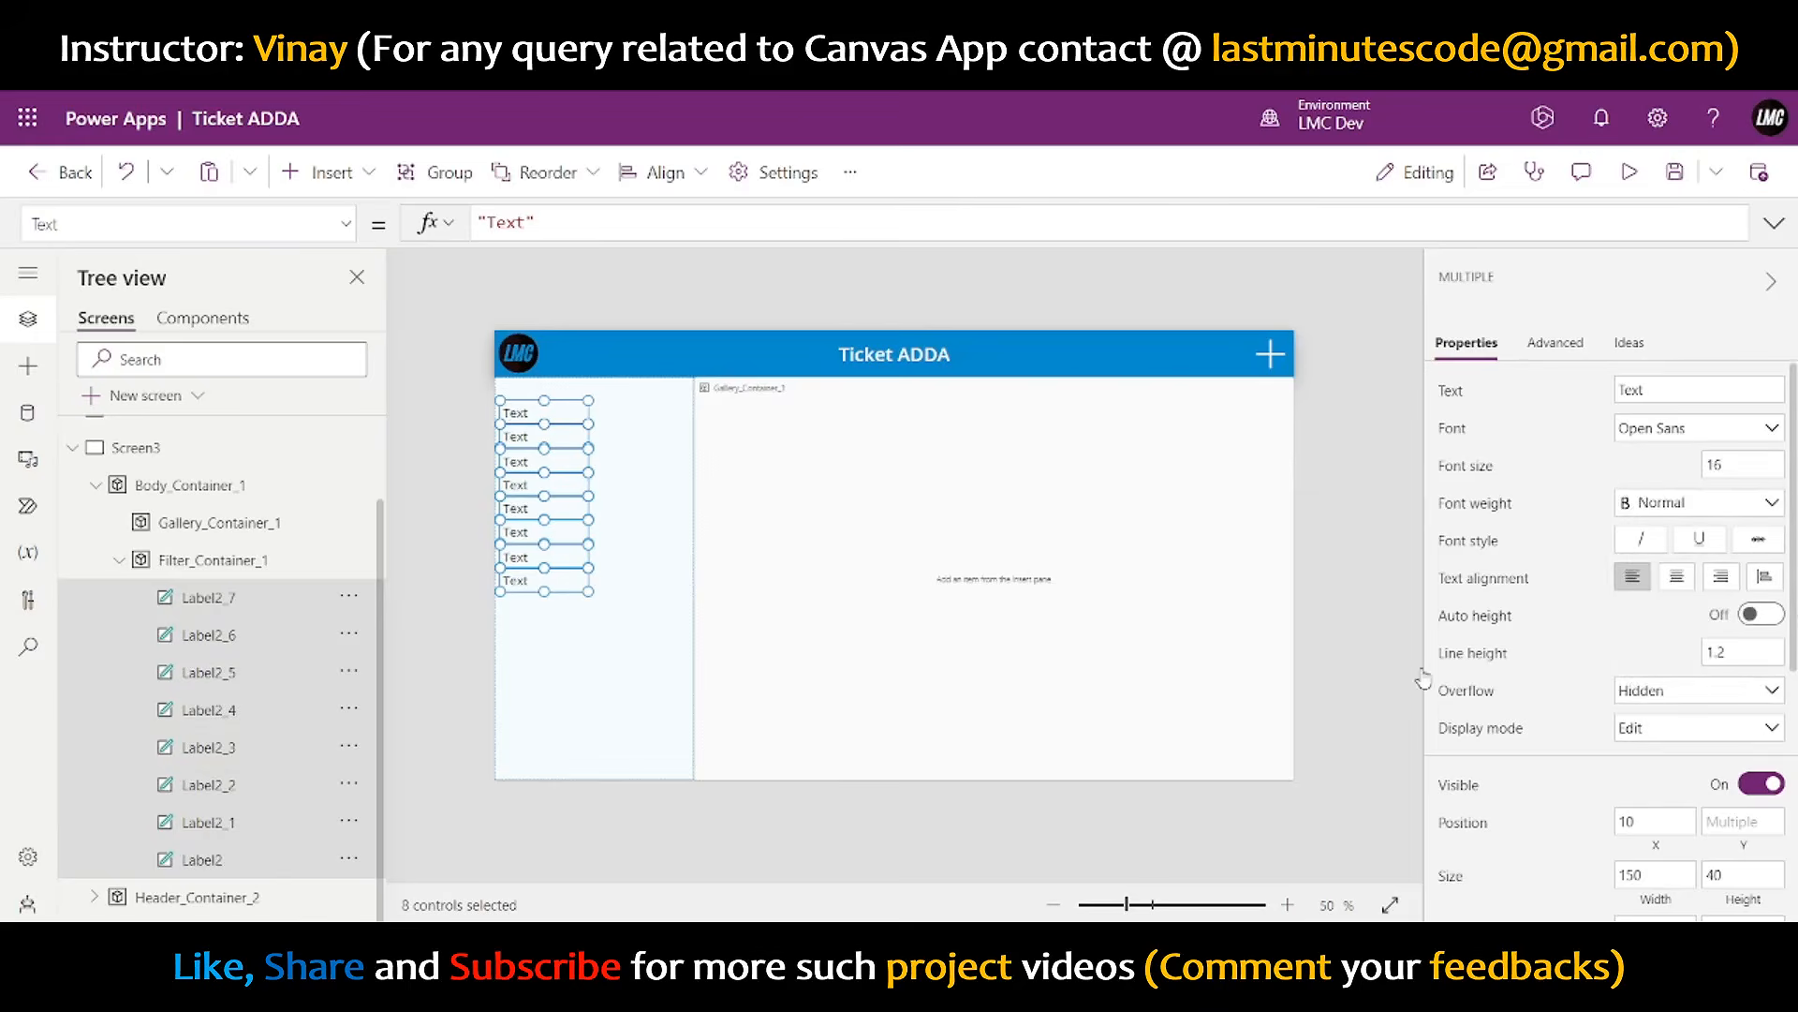
{"action": "left_click", "coordinate": [1362, 459]}
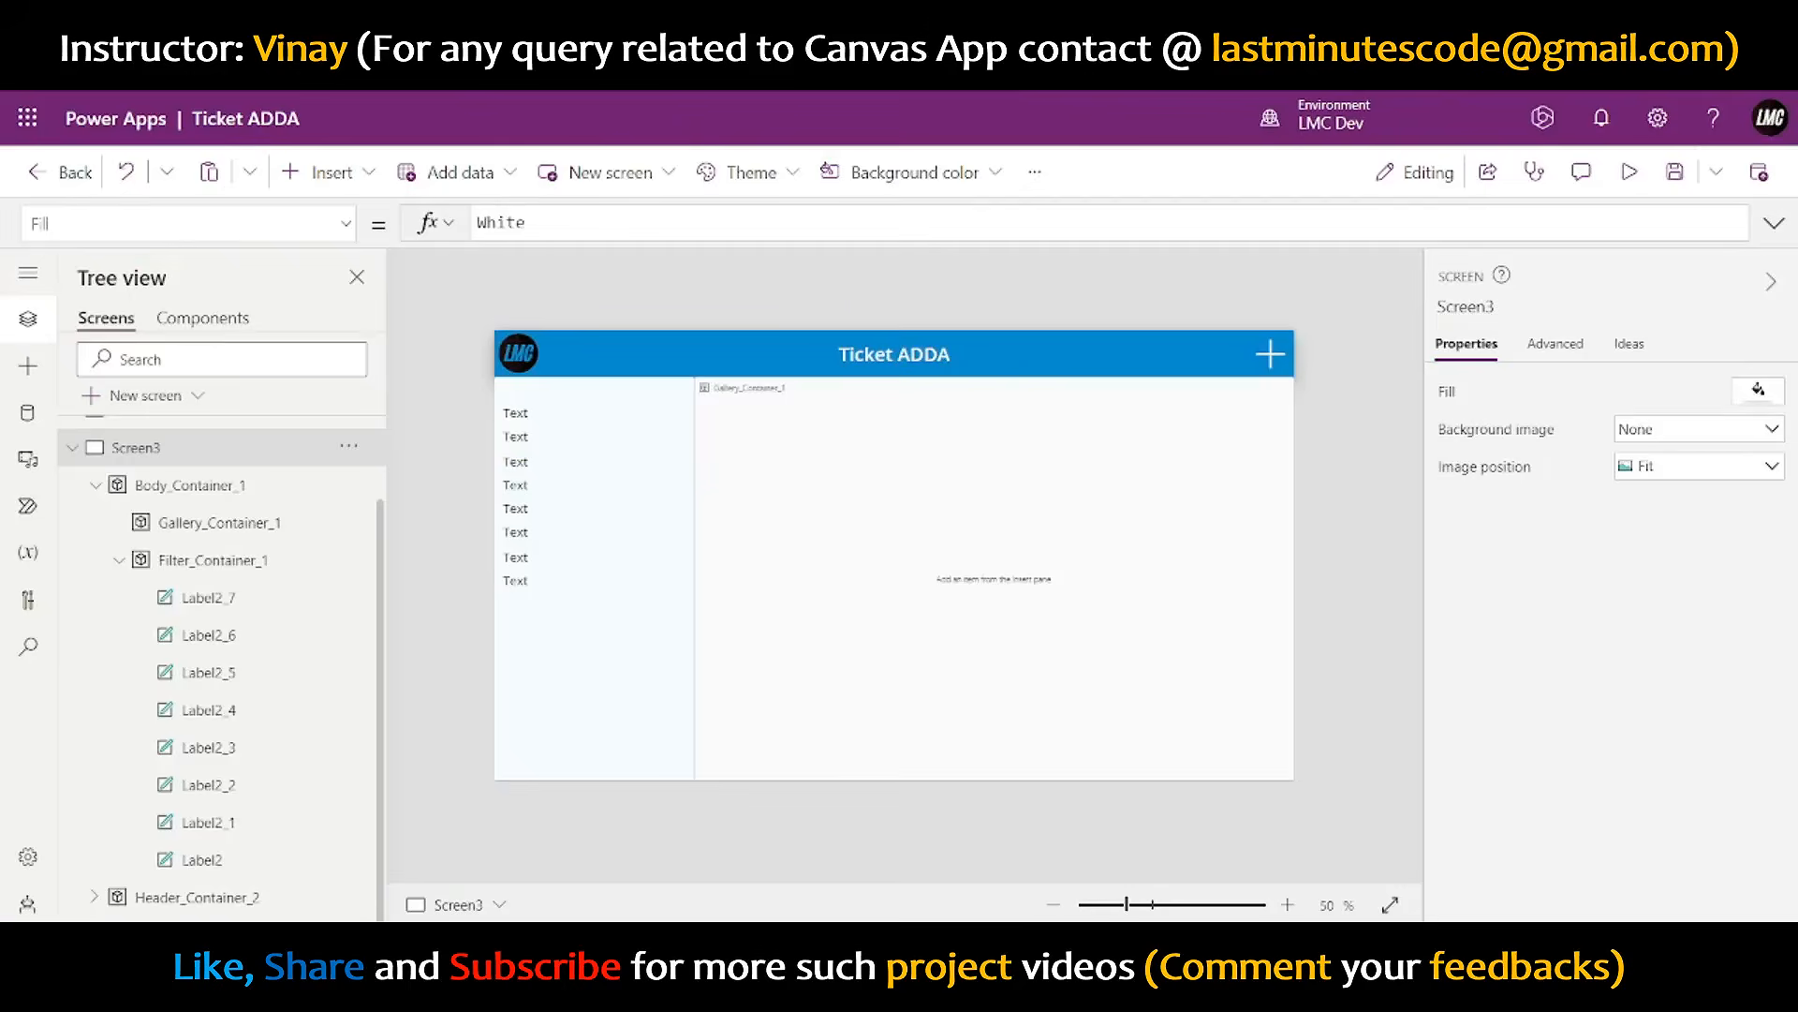
- Rename the first label in Filter_Container_1 as Ticket ID and set its text to "Ticket ID"
{"action": "left_click", "coordinate": [516, 413]}
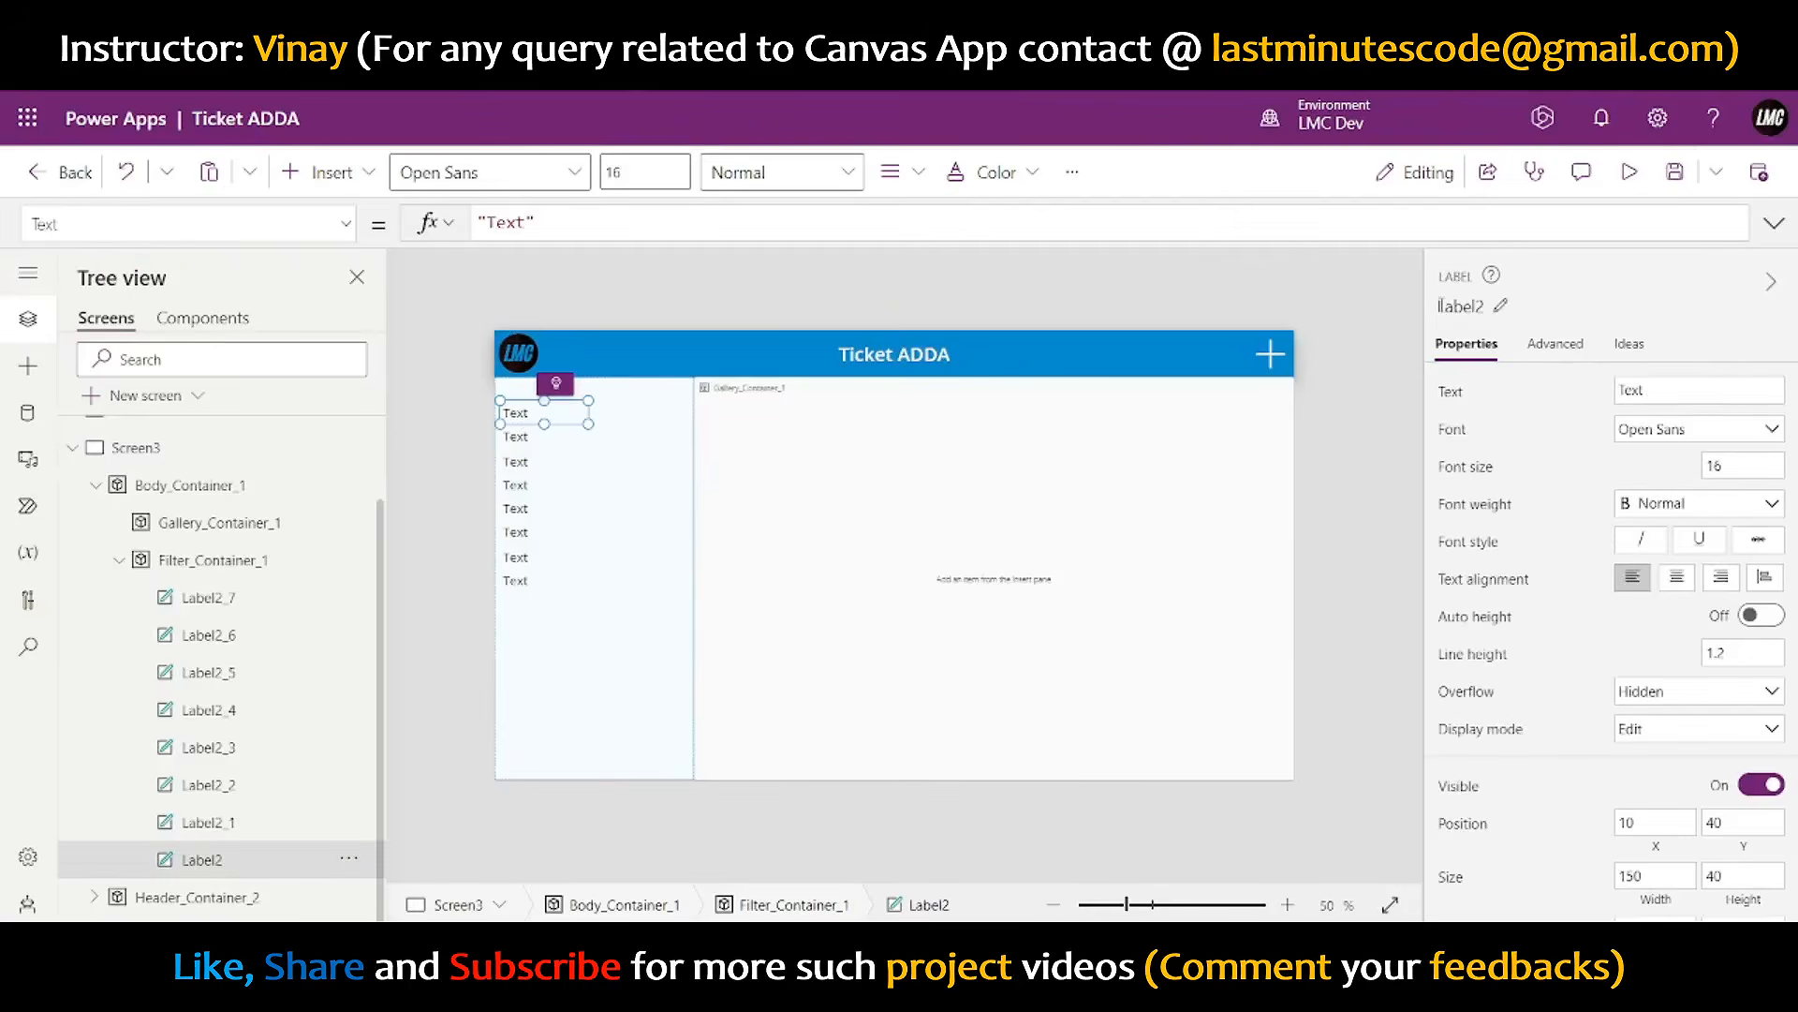
{"action": "left_click", "coordinate": [1441, 306]}
{"action": "key", "text": "BackSpace"}
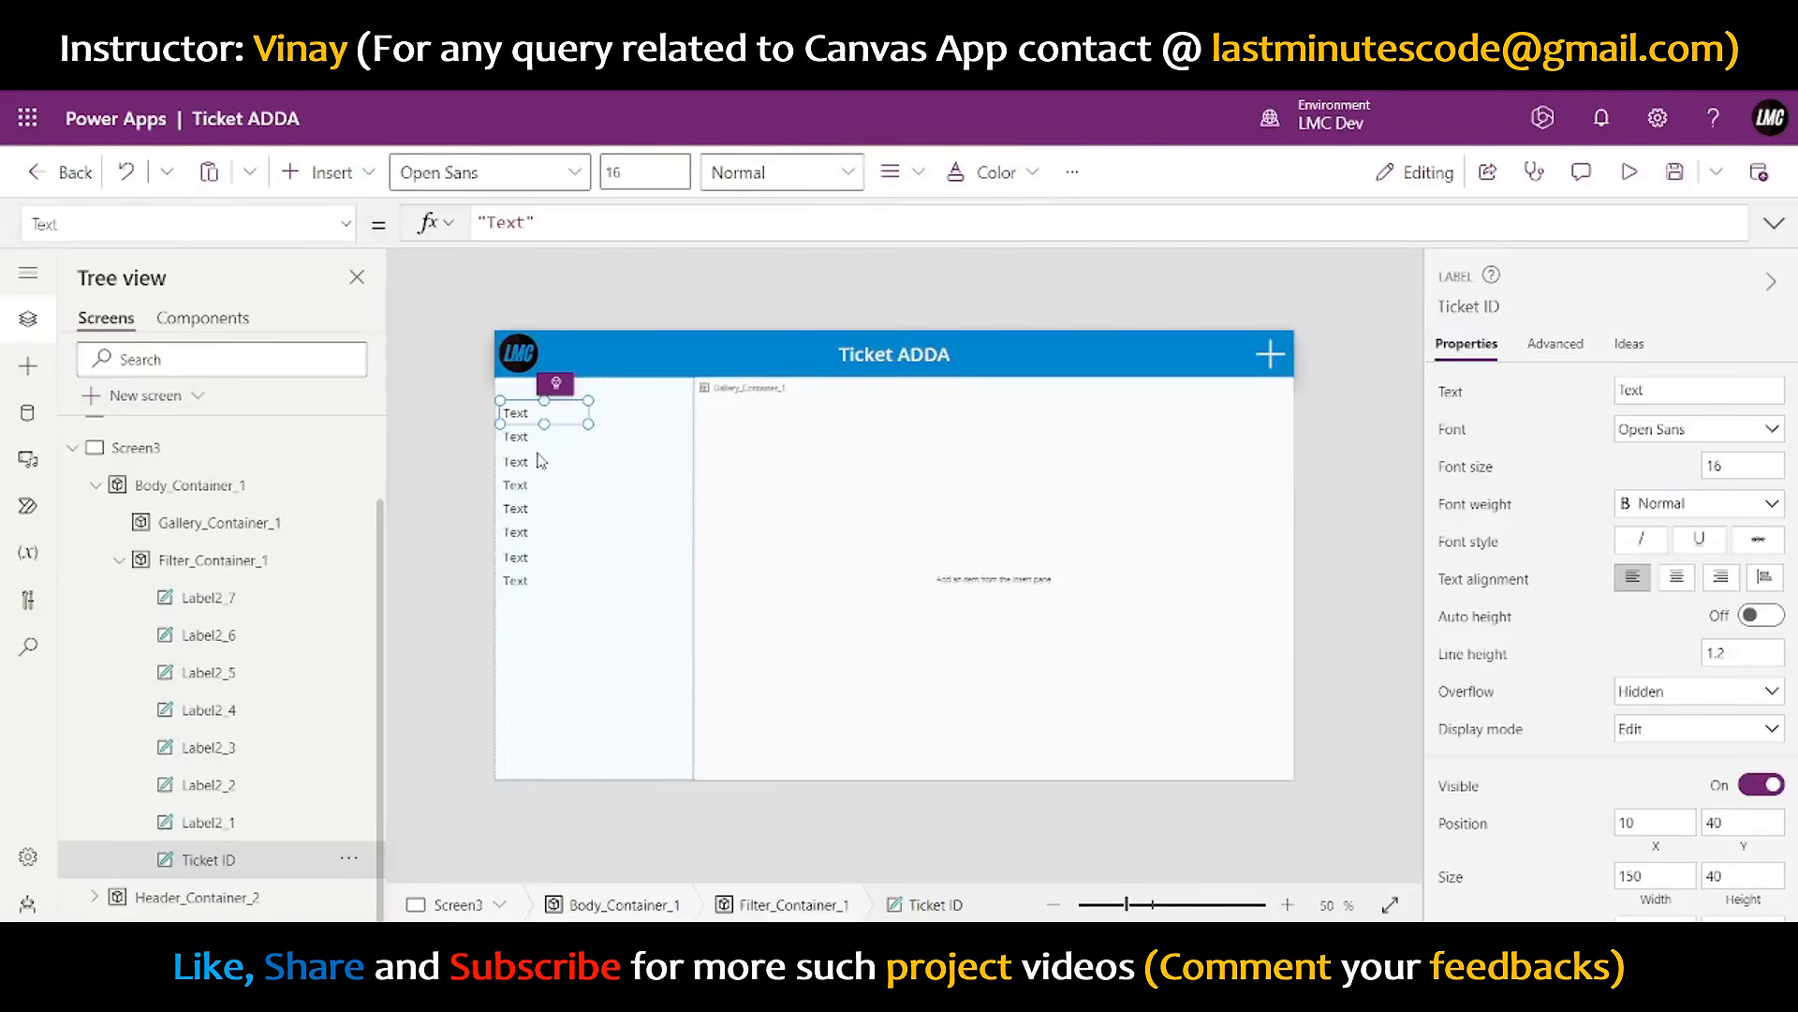
{"action": "left_click", "coordinate": [540, 457]}
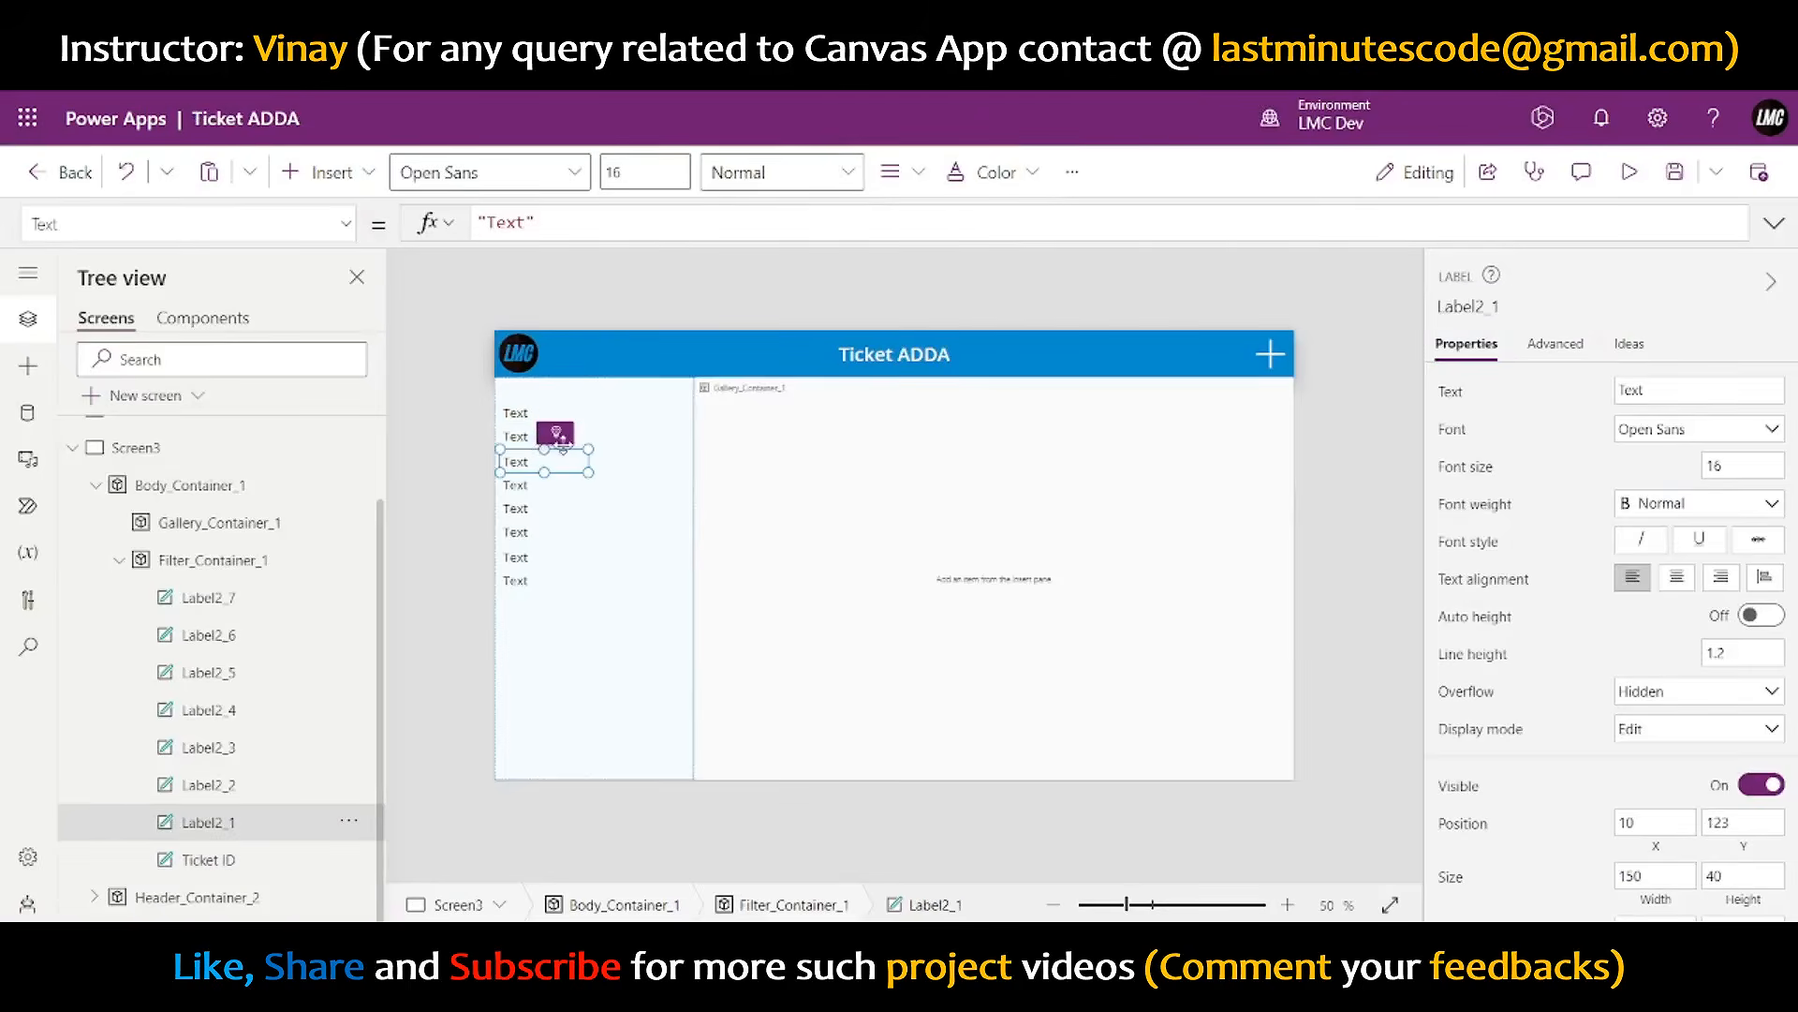
{"action": "left_click", "coordinate": [534, 413]}
{"action": "left_click", "coordinate": [1638, 390]}
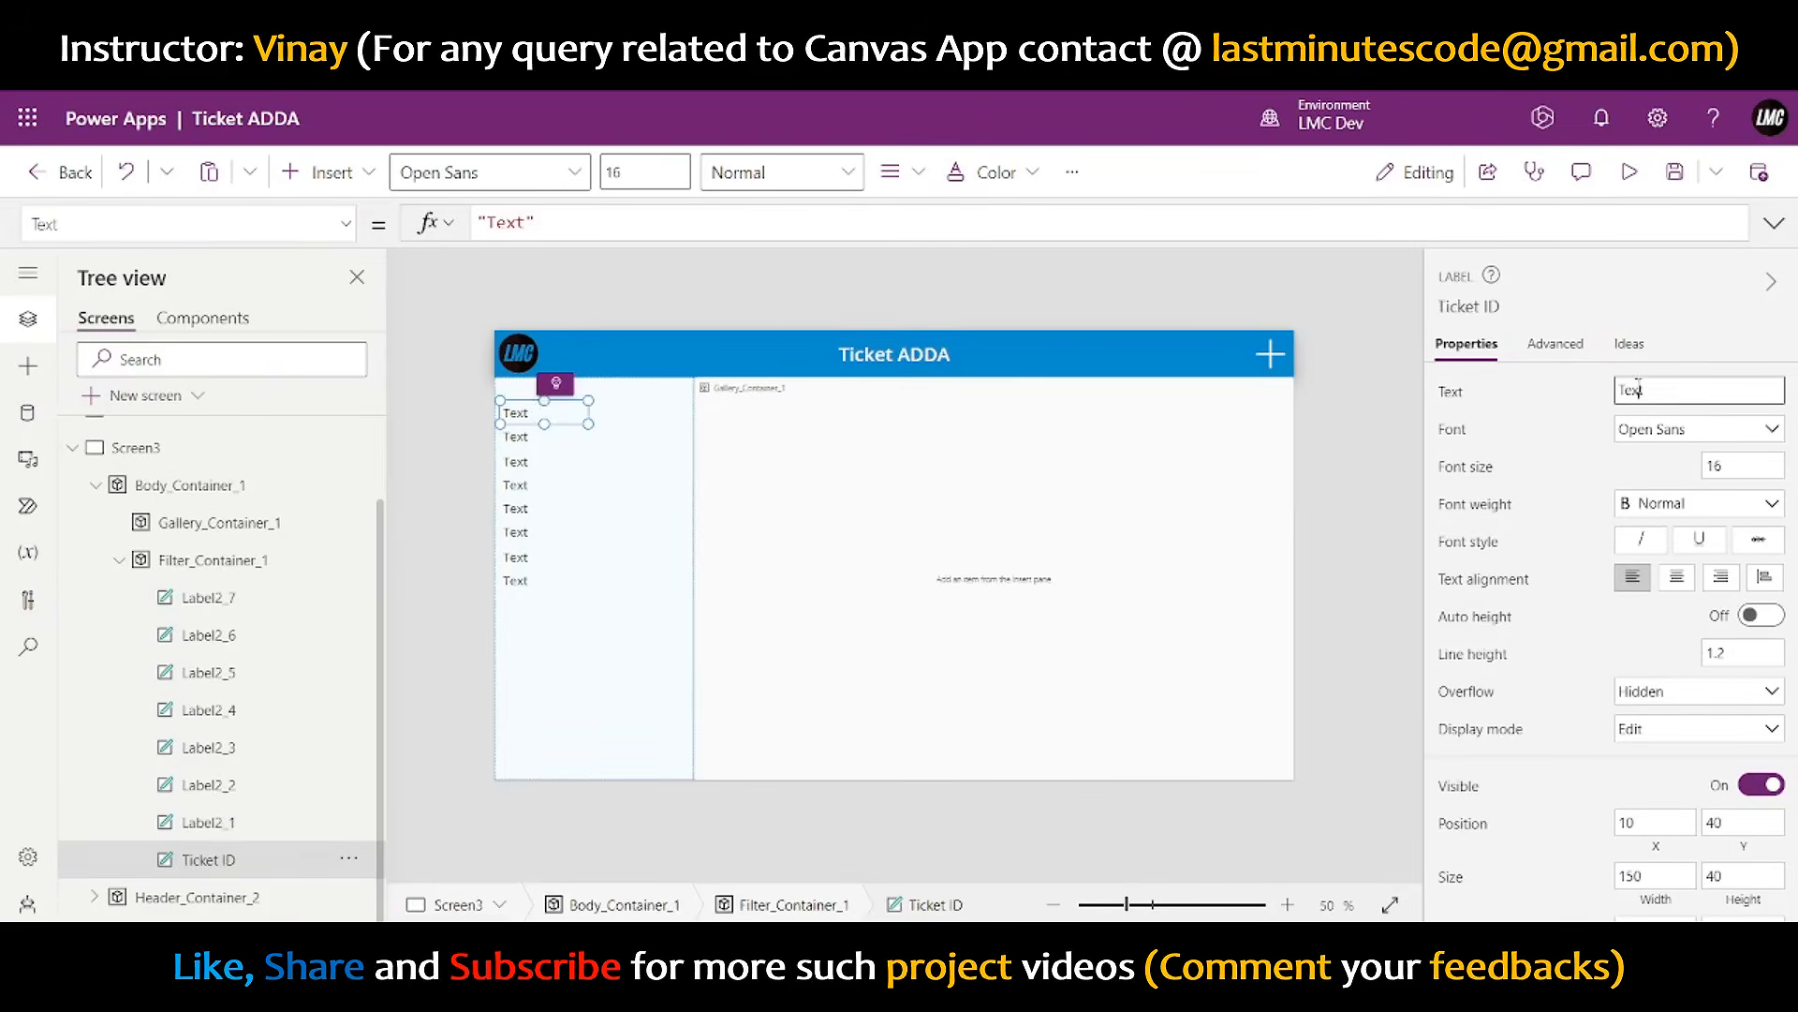
{"action": "double_click", "coordinate": [1638, 390]}
{"action": "type", "text": "Ticket ID"}
{"action": "key", "text": "Return"}
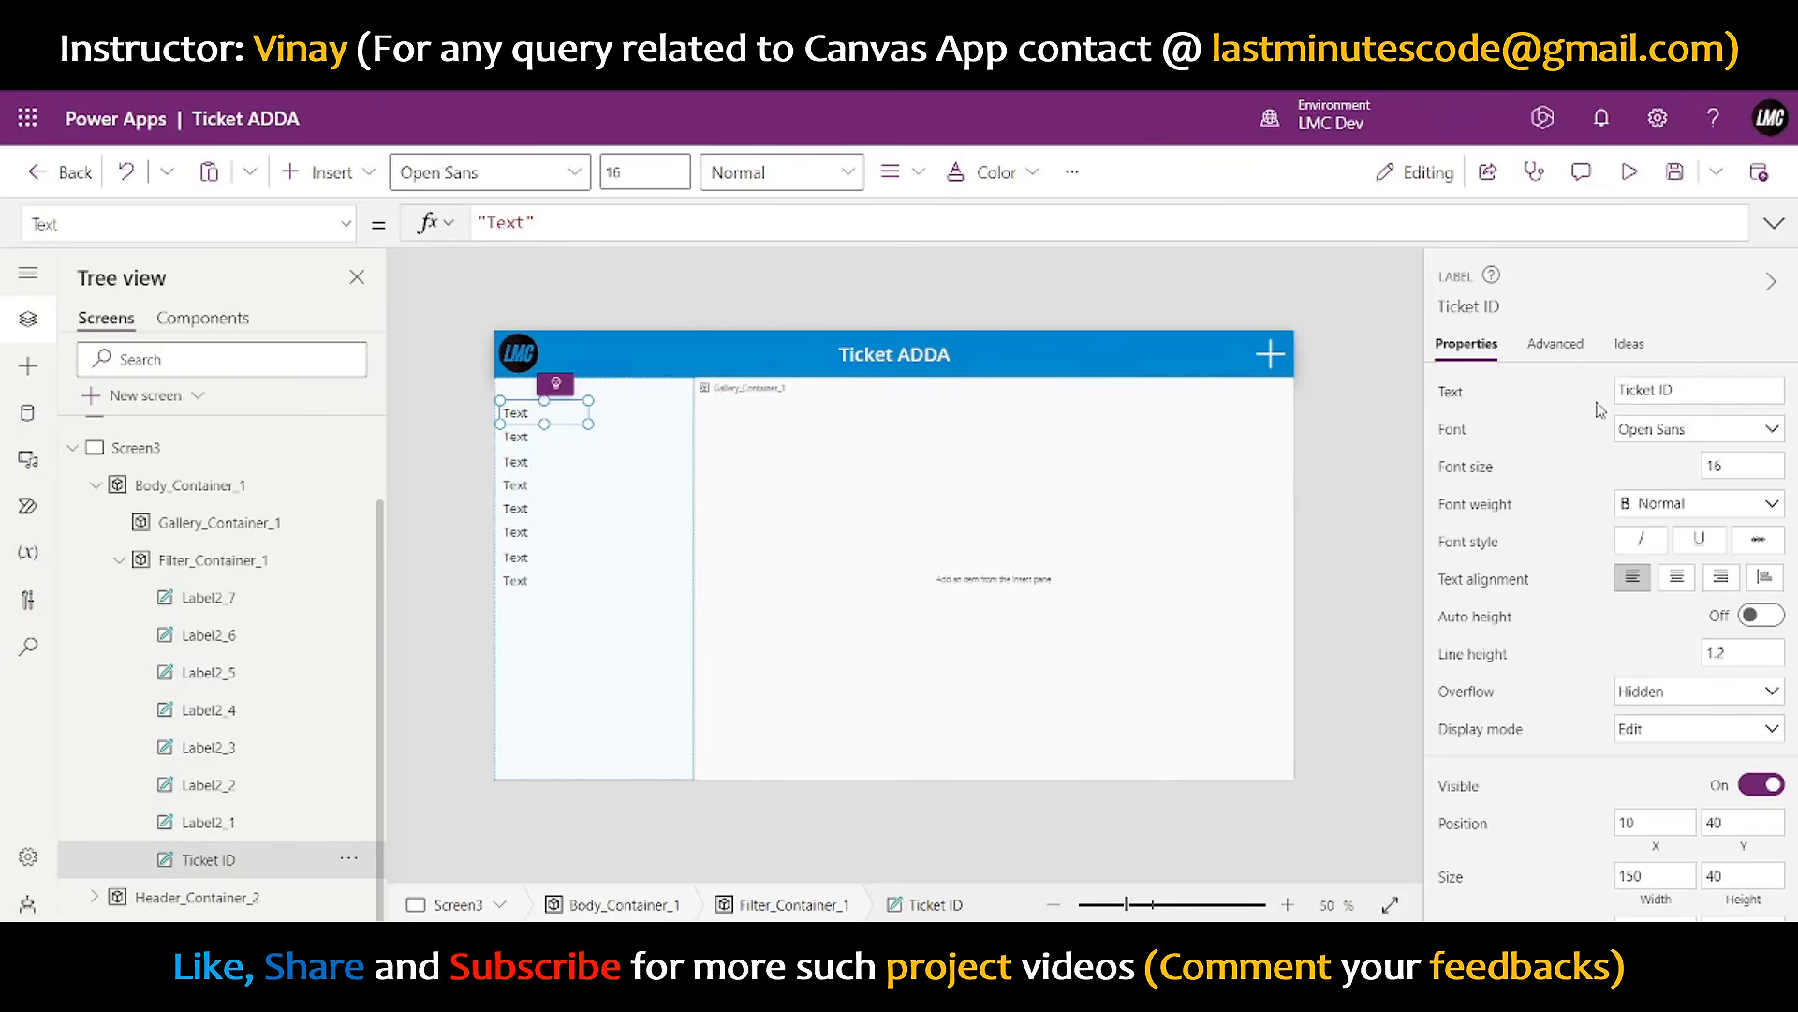
- Set the text of the third label in Filter_Container_1 to "Created Date"
{"action": "left_click", "coordinate": [543, 461]}
{"action": "double_click", "coordinate": [1645, 391]}
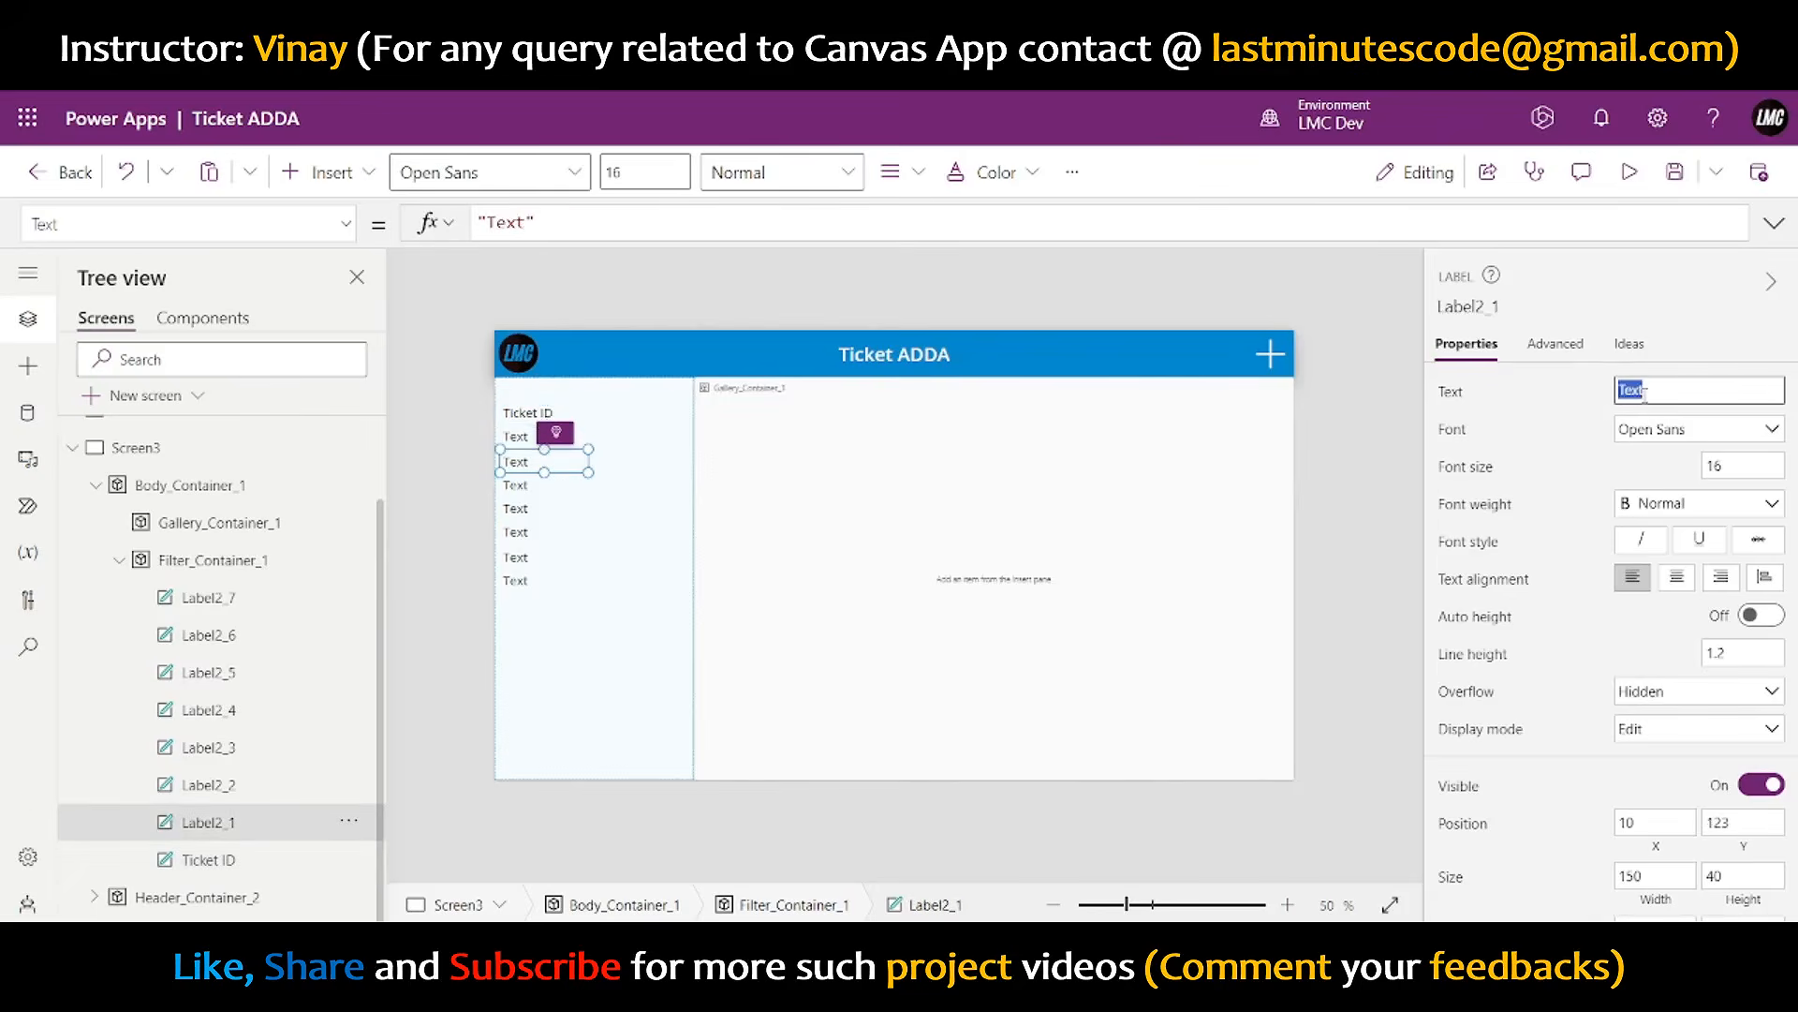
{"action": "type", "text": "Created Date"}
{"action": "left_click", "coordinate": [1515, 418]}
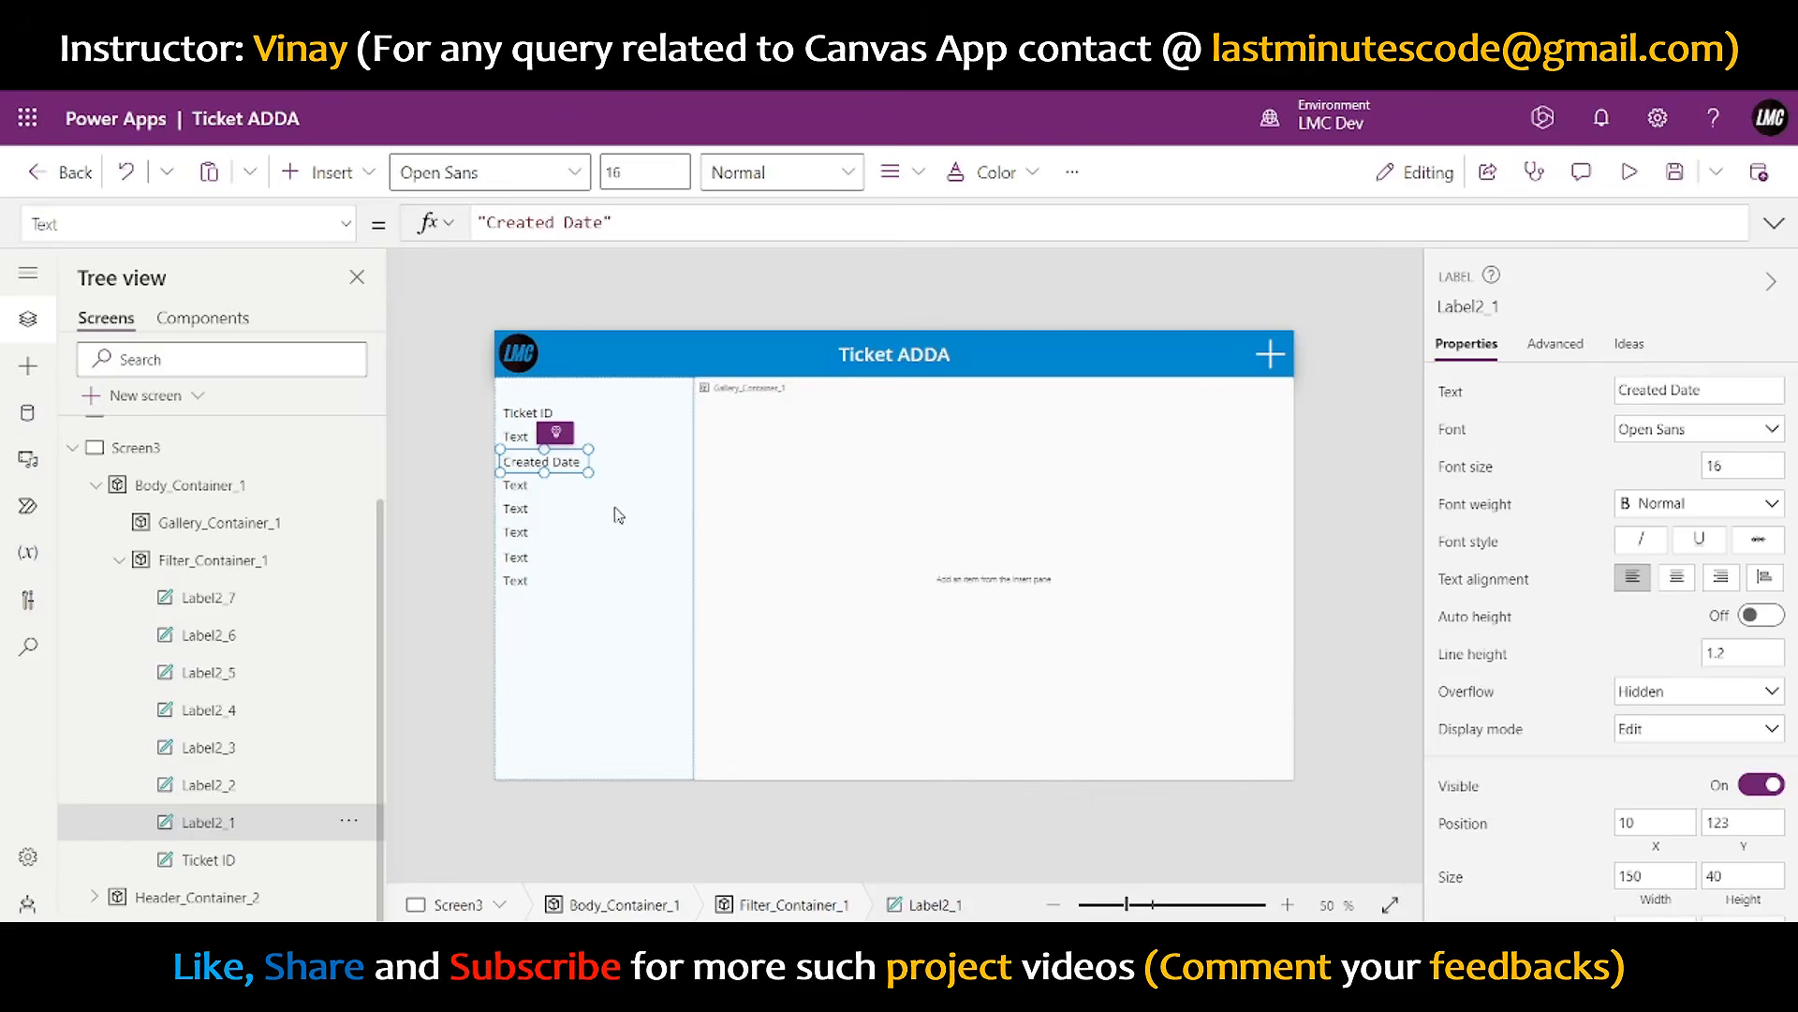
- Set the text of the fifth label in Filter_Container_1 to "Closed Date"
{"action": "left_click", "coordinate": [540, 508]}
{"action": "left_click", "coordinate": [1667, 395]}
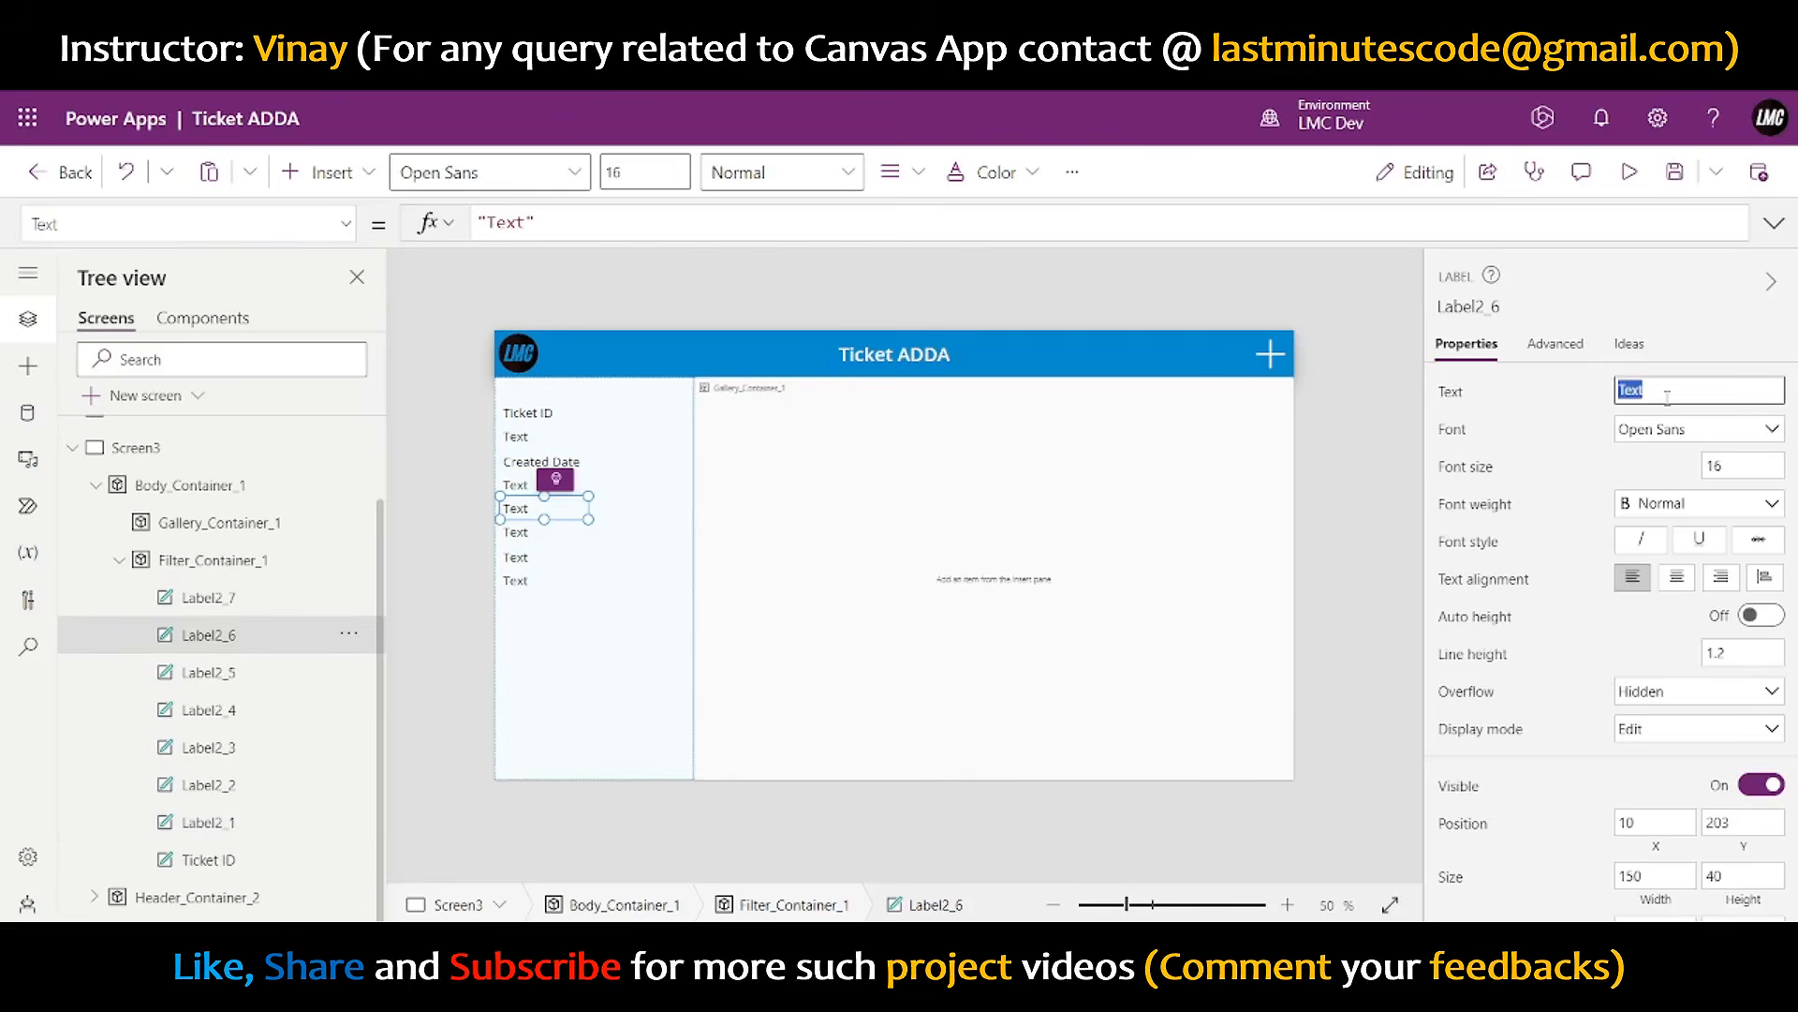
{"action": "type", "text": "Closed Date"}
{"action": "left_click", "coordinate": [1579, 435]}
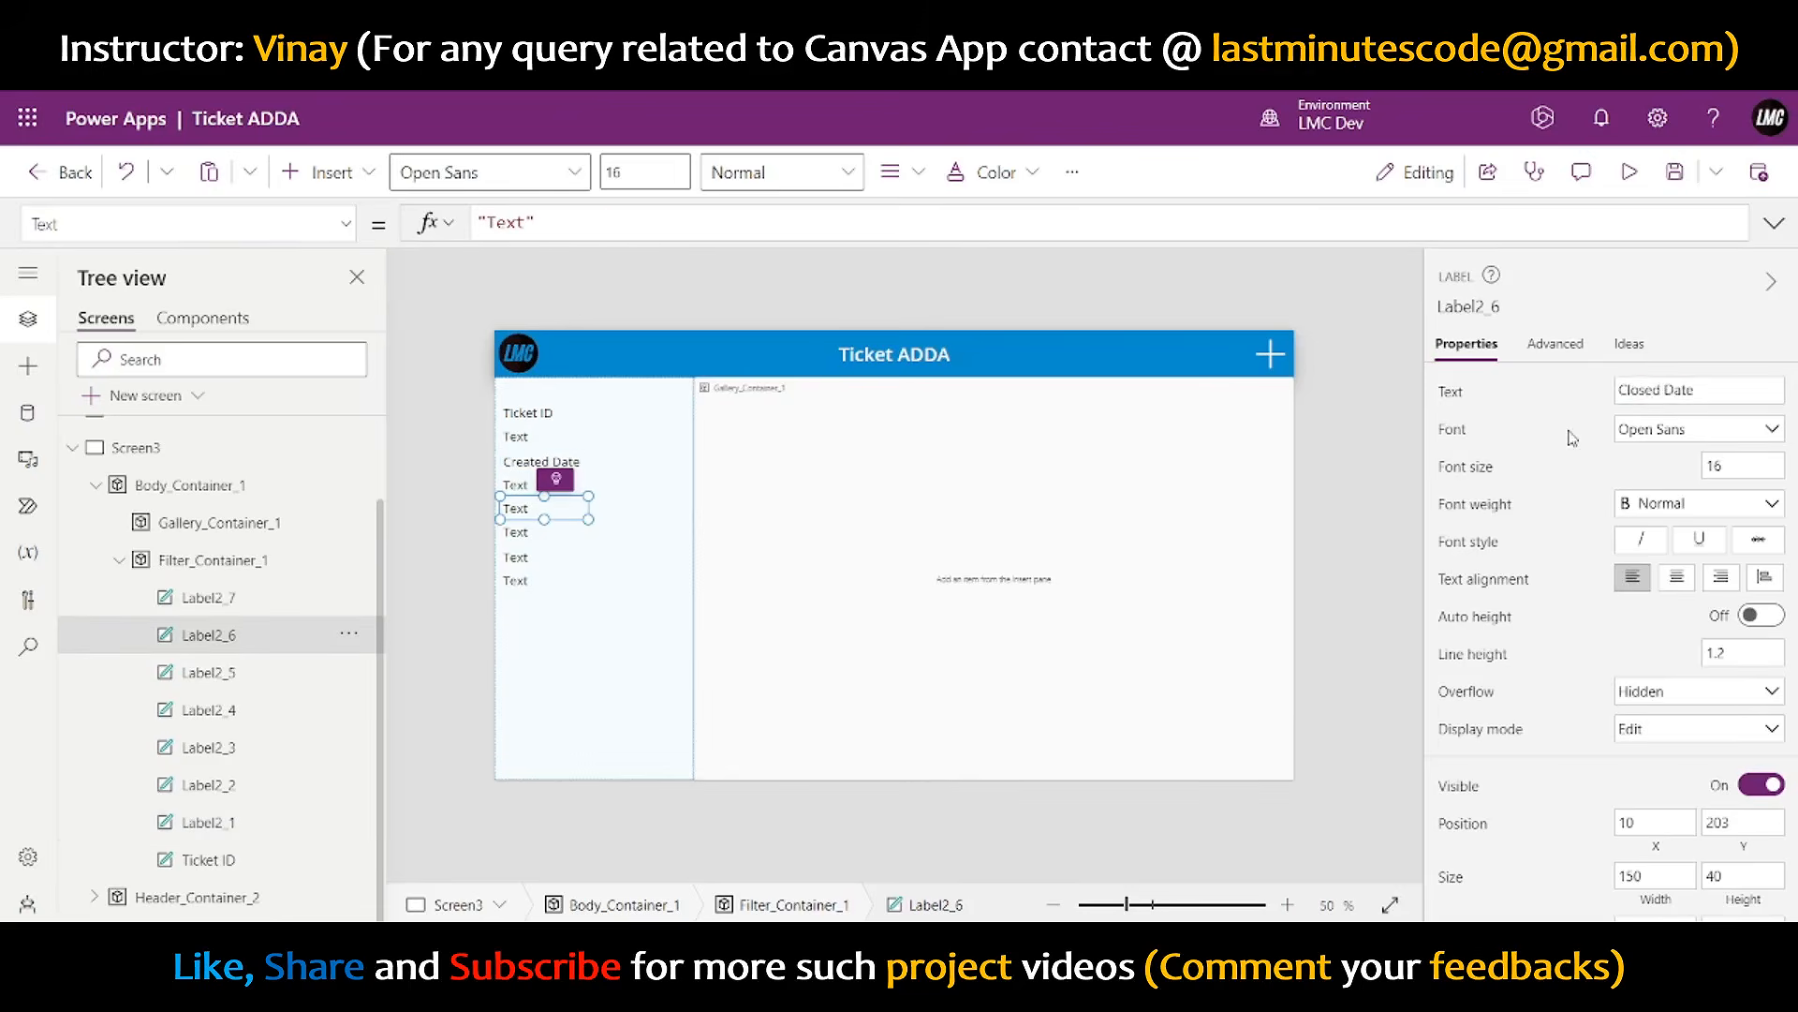
- Set the text of the seventh label in Filter_Container_1 to "Created By"
{"action": "left_click", "coordinate": [566, 558]}
{"action": "left_click", "coordinate": [1676, 392]}
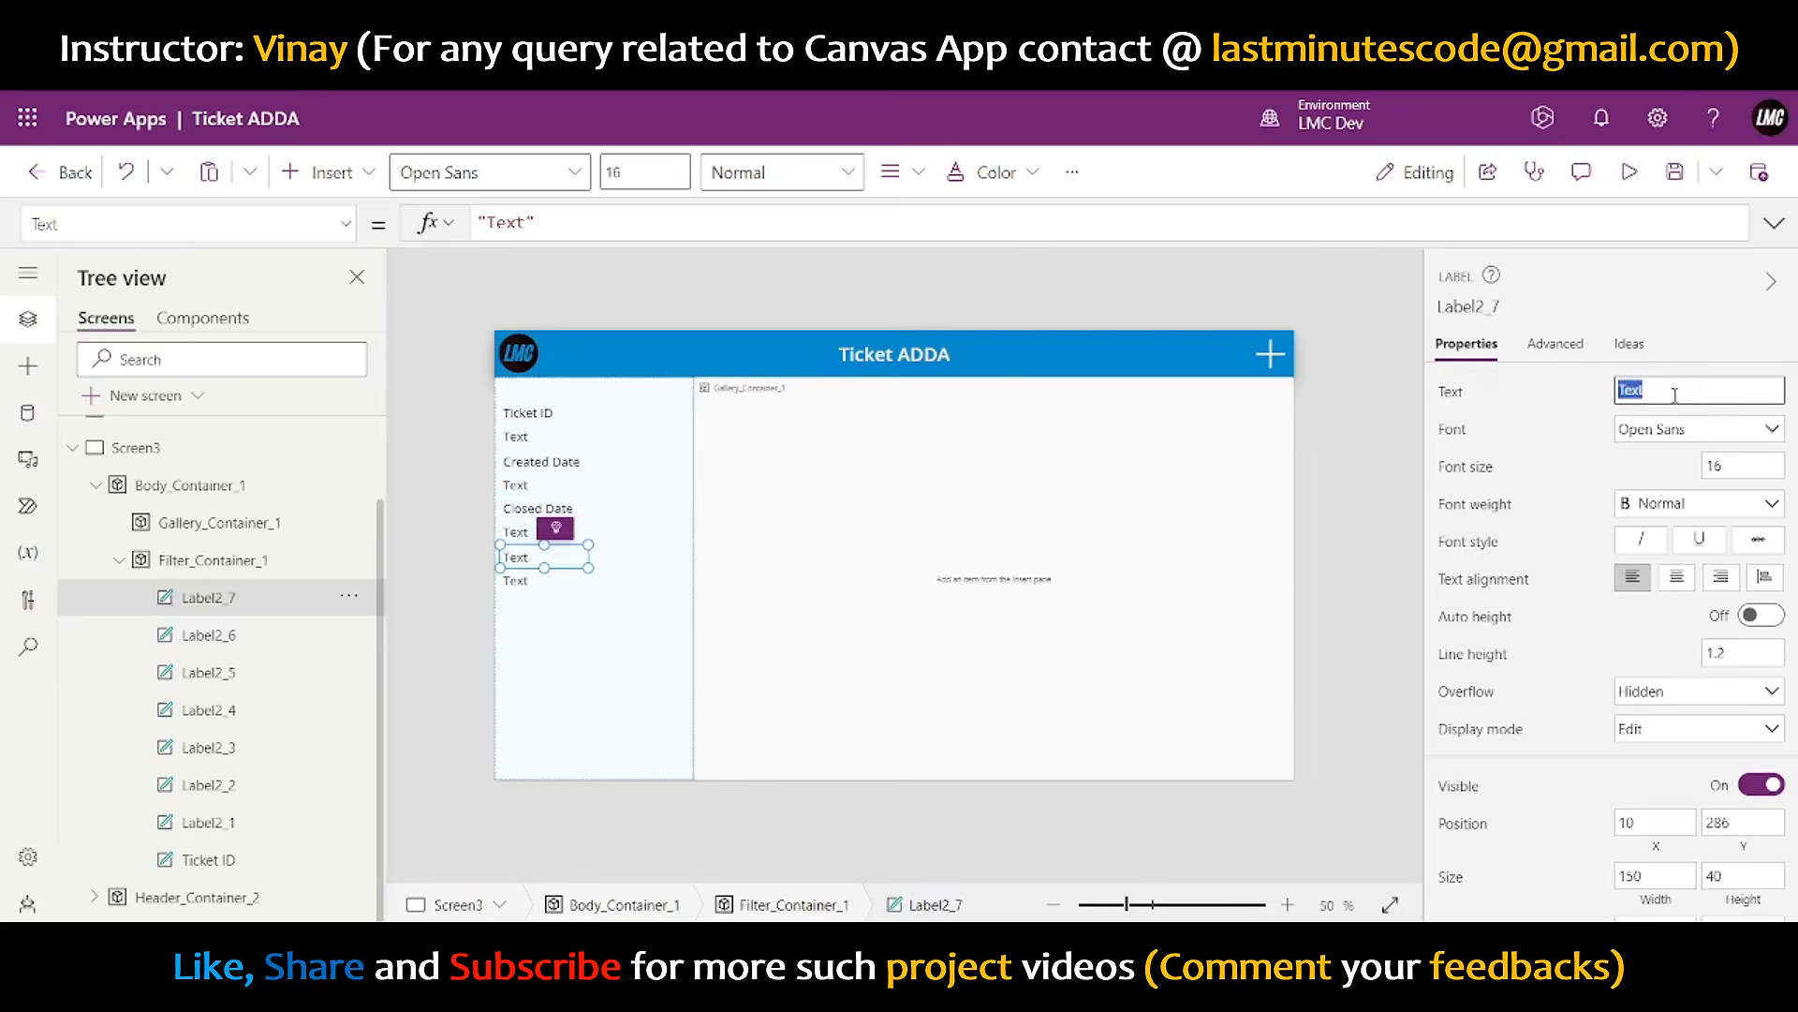
{"action": "type", "text": "Created By"}
{"action": "left_click", "coordinate": [1601, 438]}
- Select the Ticket ID, Created Date, Closed Date and Created By labels and set their font weight to Semibold
{"action": "left_click", "coordinate": [551, 438]}
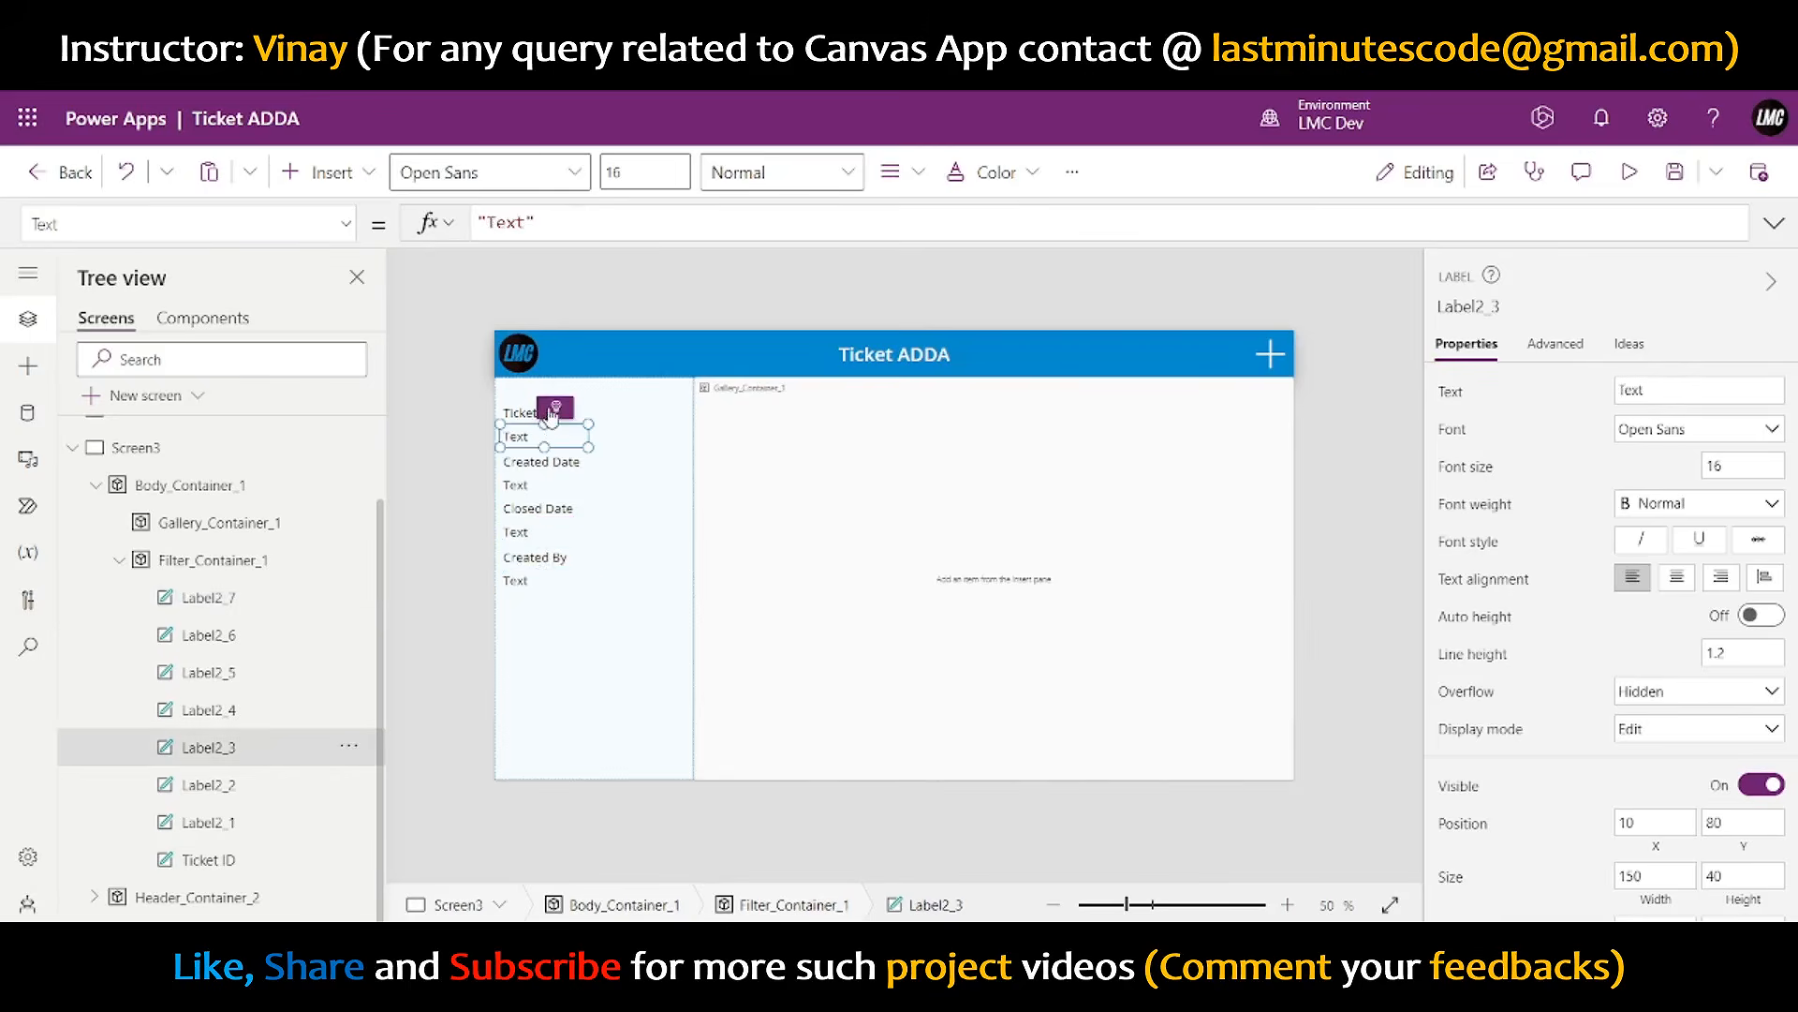
{"action": "left_click", "coordinate": [529, 412]}
{"action": "left_click", "coordinate": [541, 462], "text": "shift"}
{"action": "left_click", "coordinate": [539, 509], "text": "shift"}
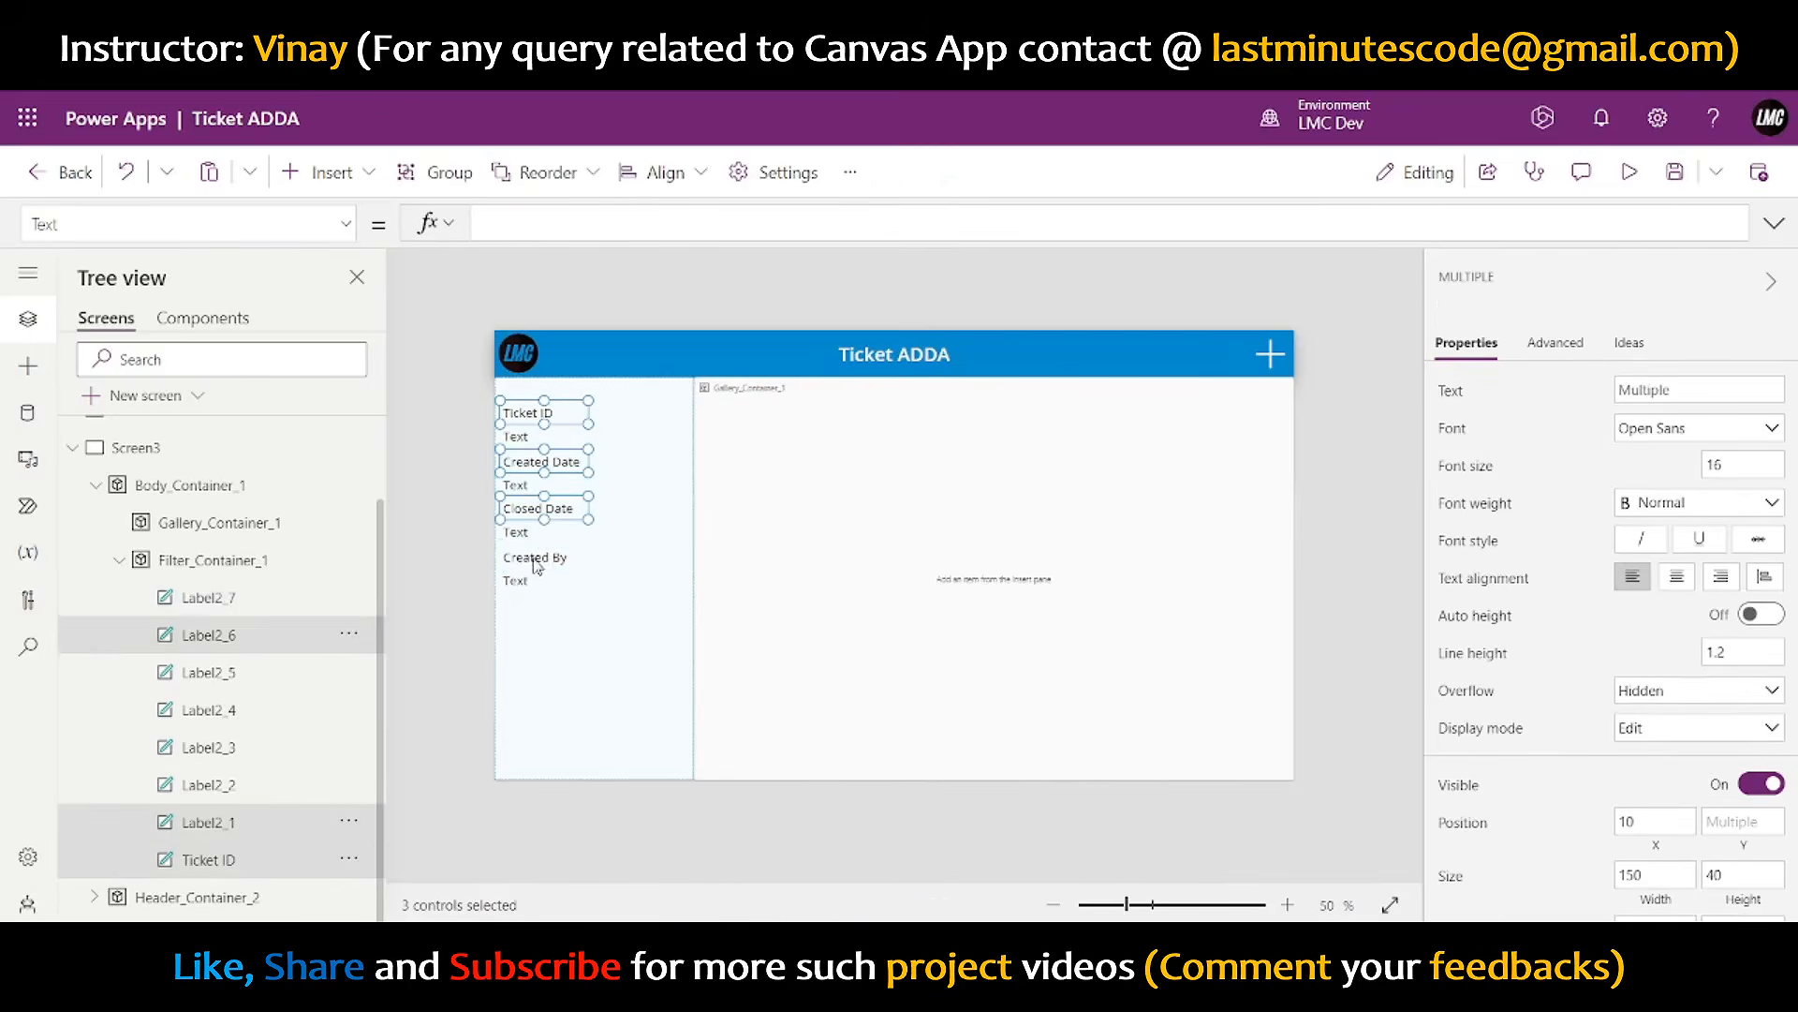
{"action": "left_click", "coordinate": [539, 558], "text": "shift"}
{"action": "left_click", "coordinate": [1768, 504]}
{"action": "left_click", "coordinate": [1667, 560]}
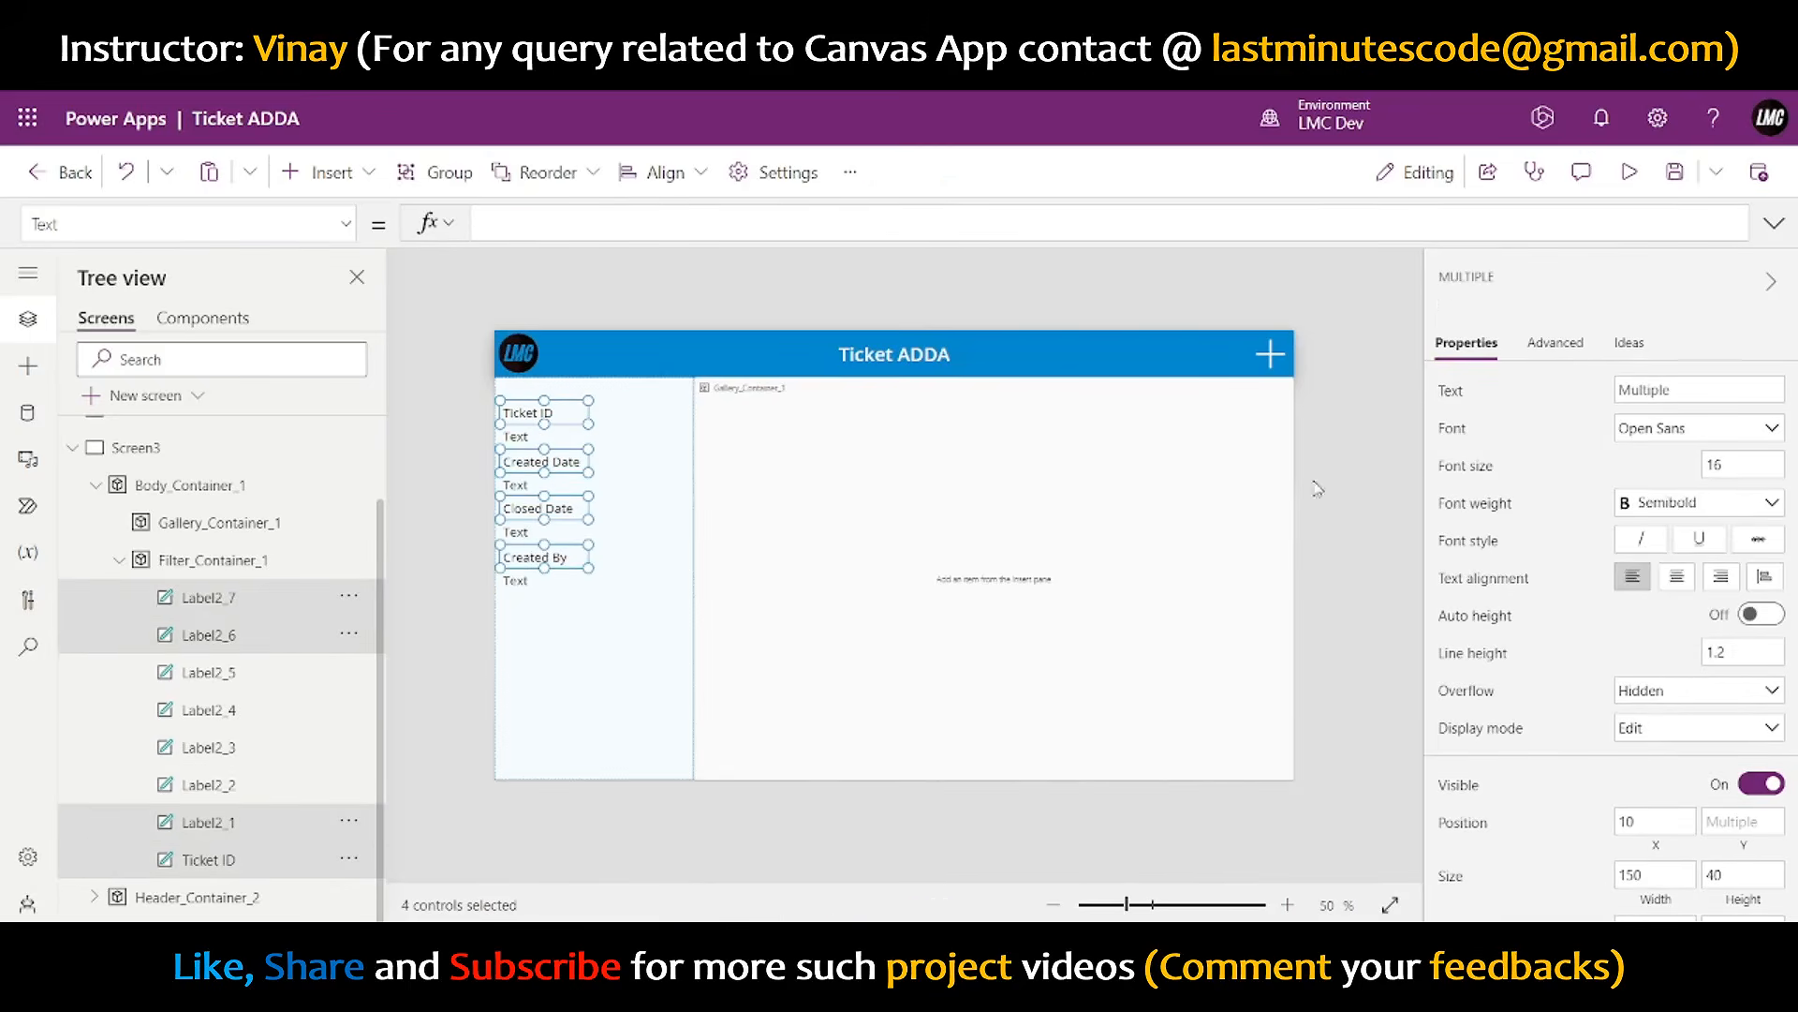
{"action": "left_click", "coordinate": [600, 432]}
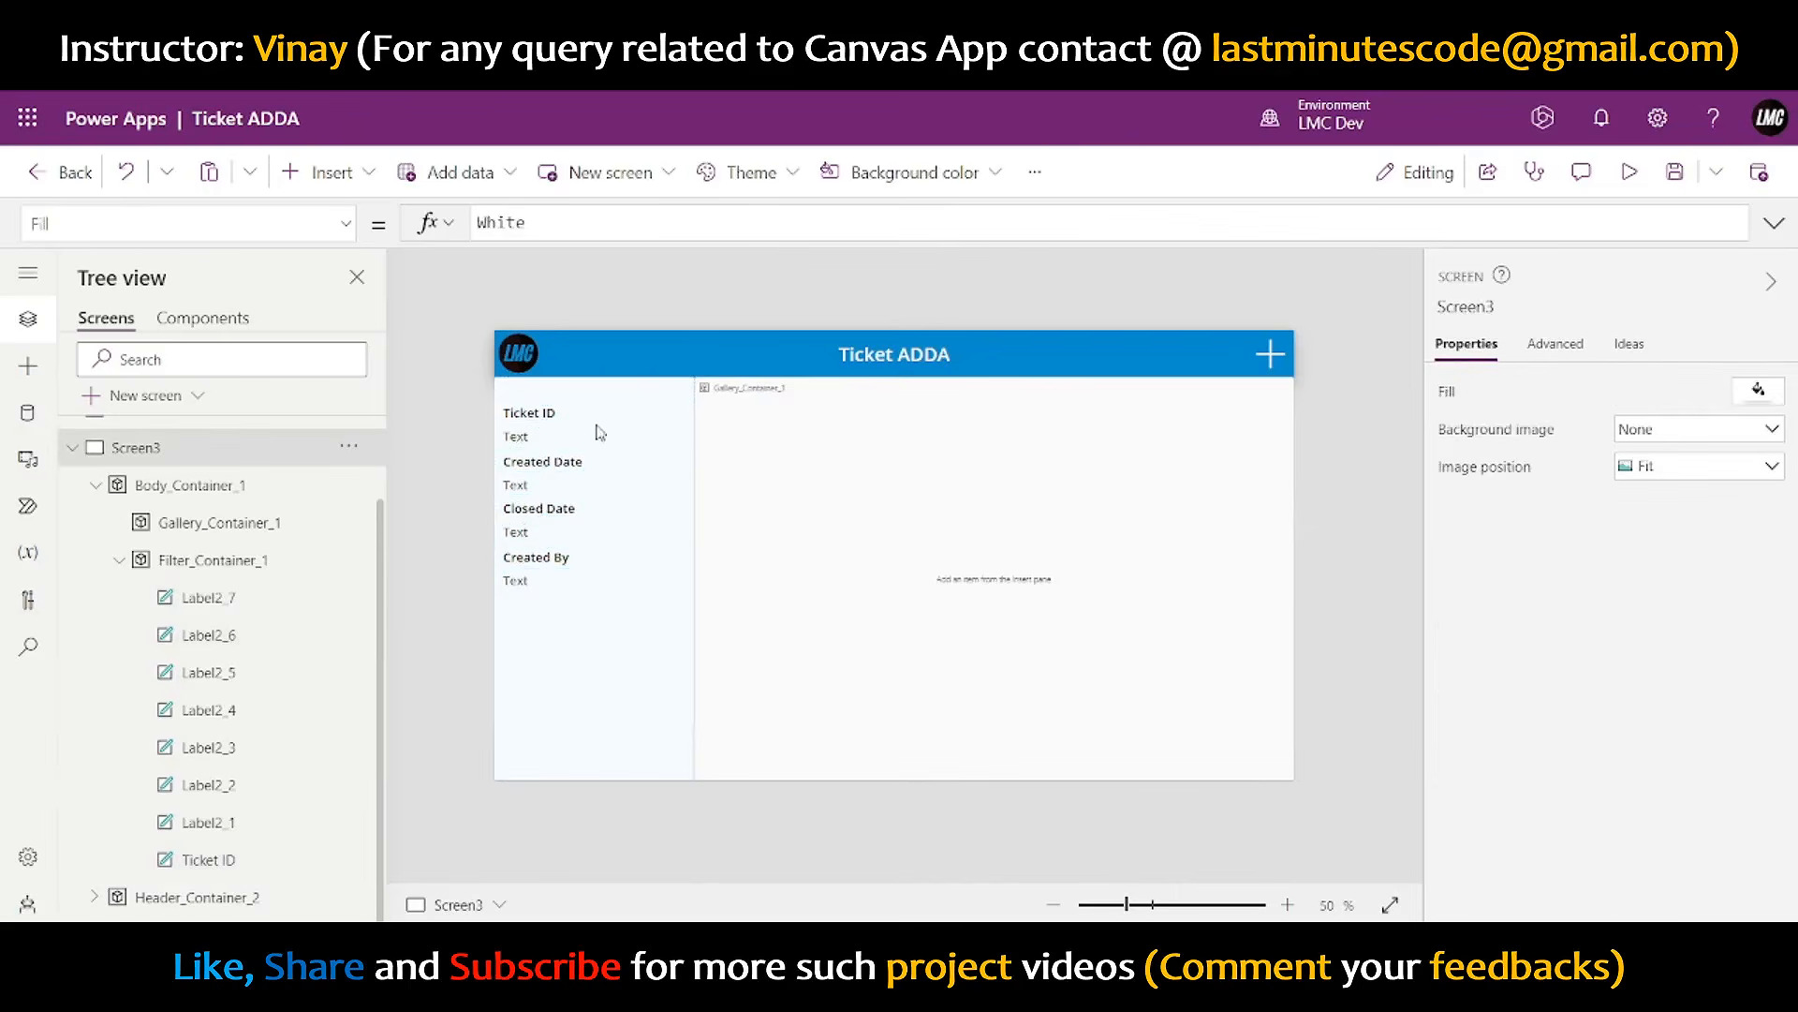
- Inspect the Text formula of the label beneath Ticket ID, and open Screen1 to preview its ticket gallery
{"action": "left_click", "coordinate": [531, 438]}
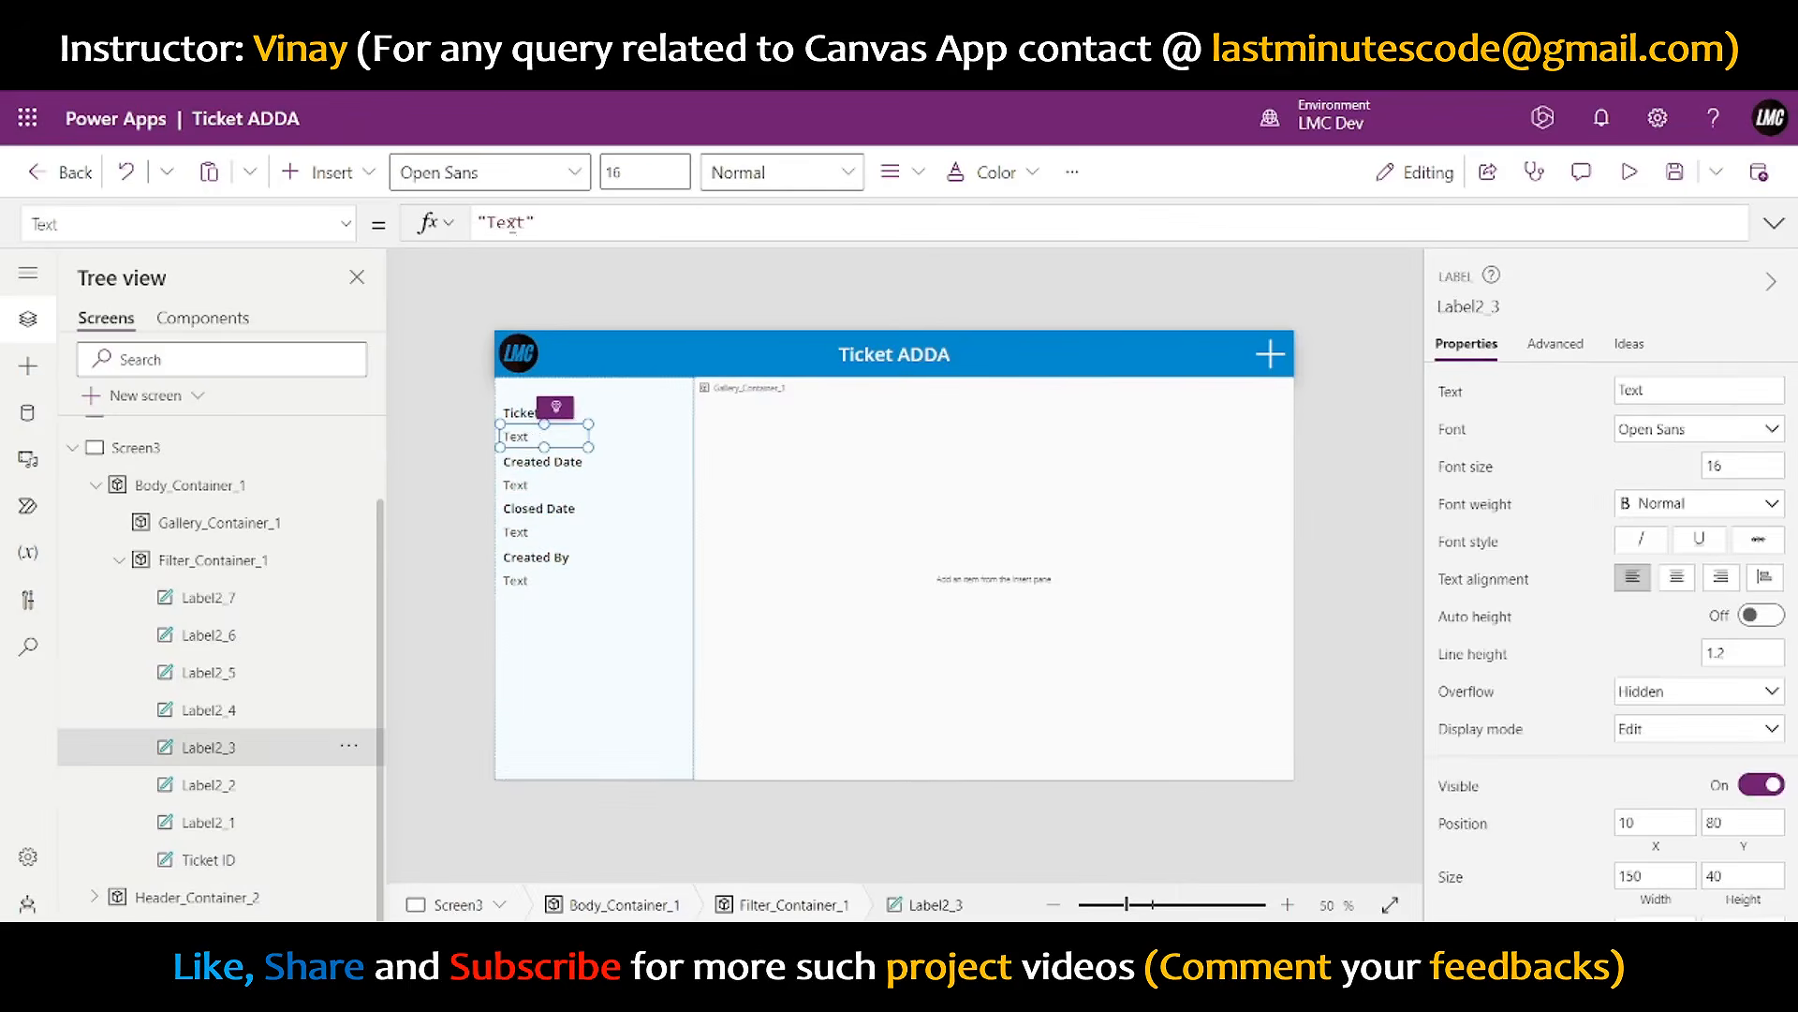
{"action": "left_click_drag", "start_coordinate": [587, 219], "coordinate": [461, 223]}
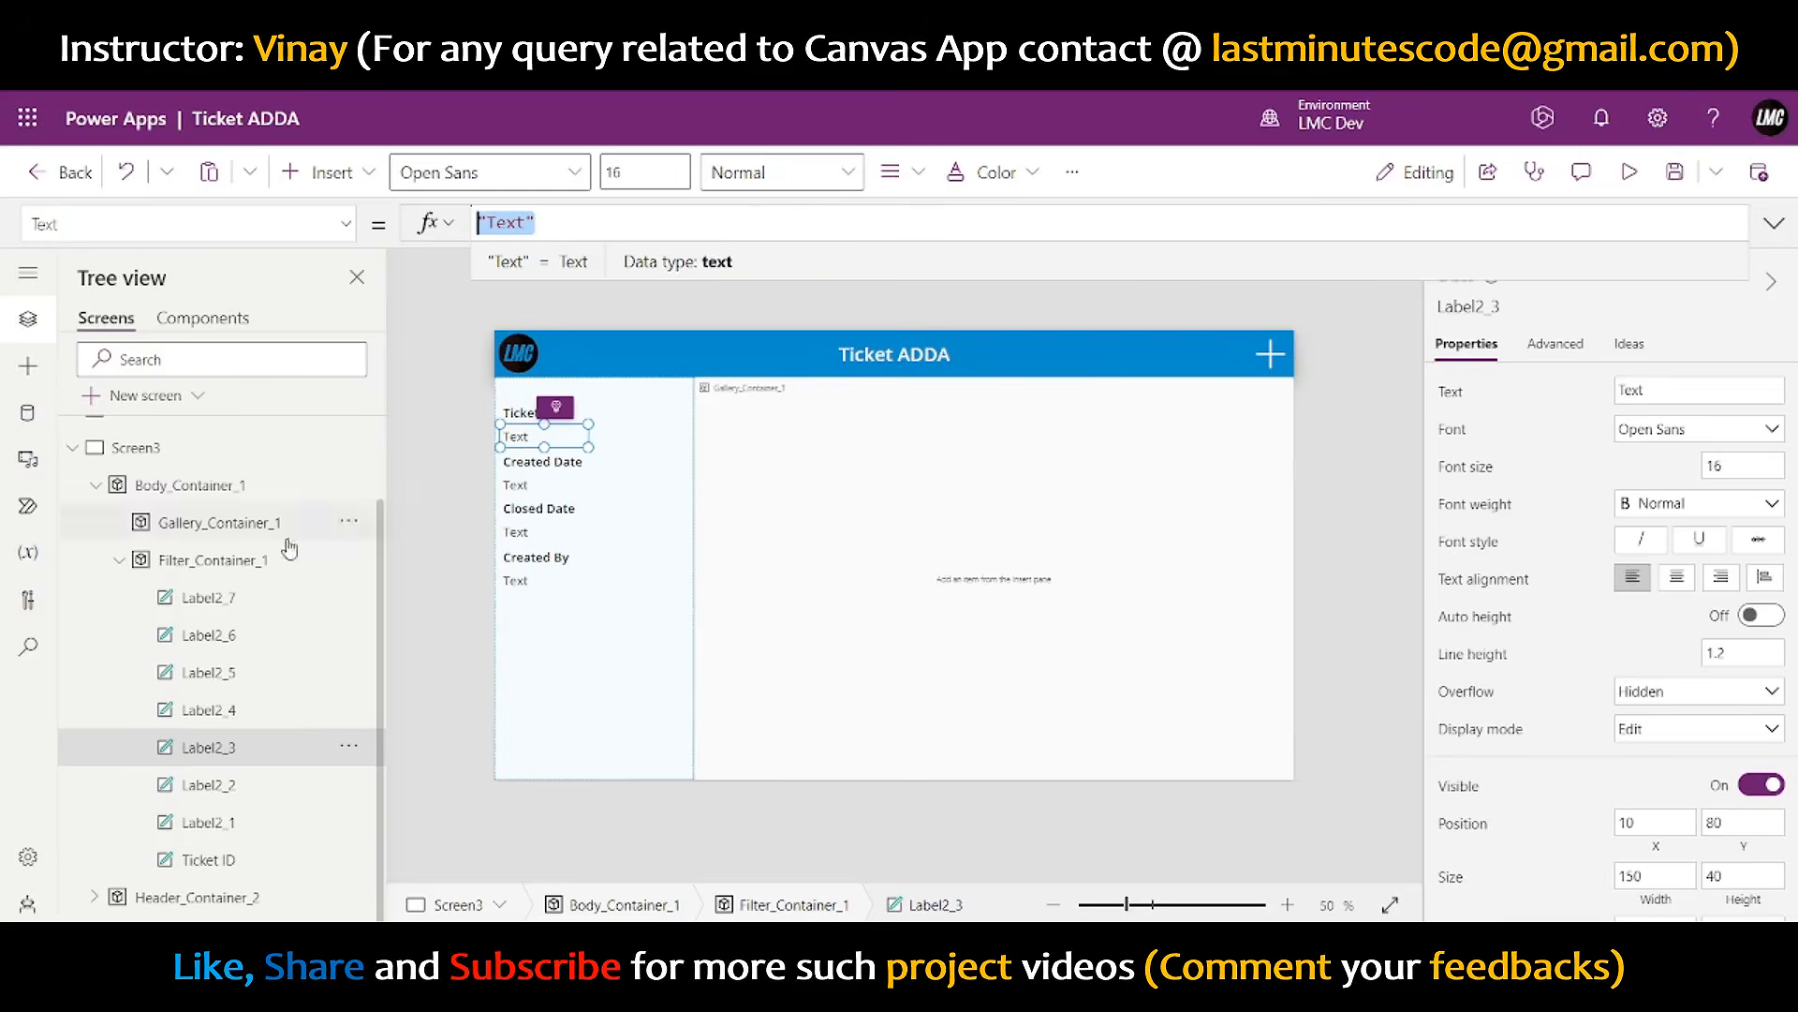
{"action": "left_click", "coordinate": [119, 559]}
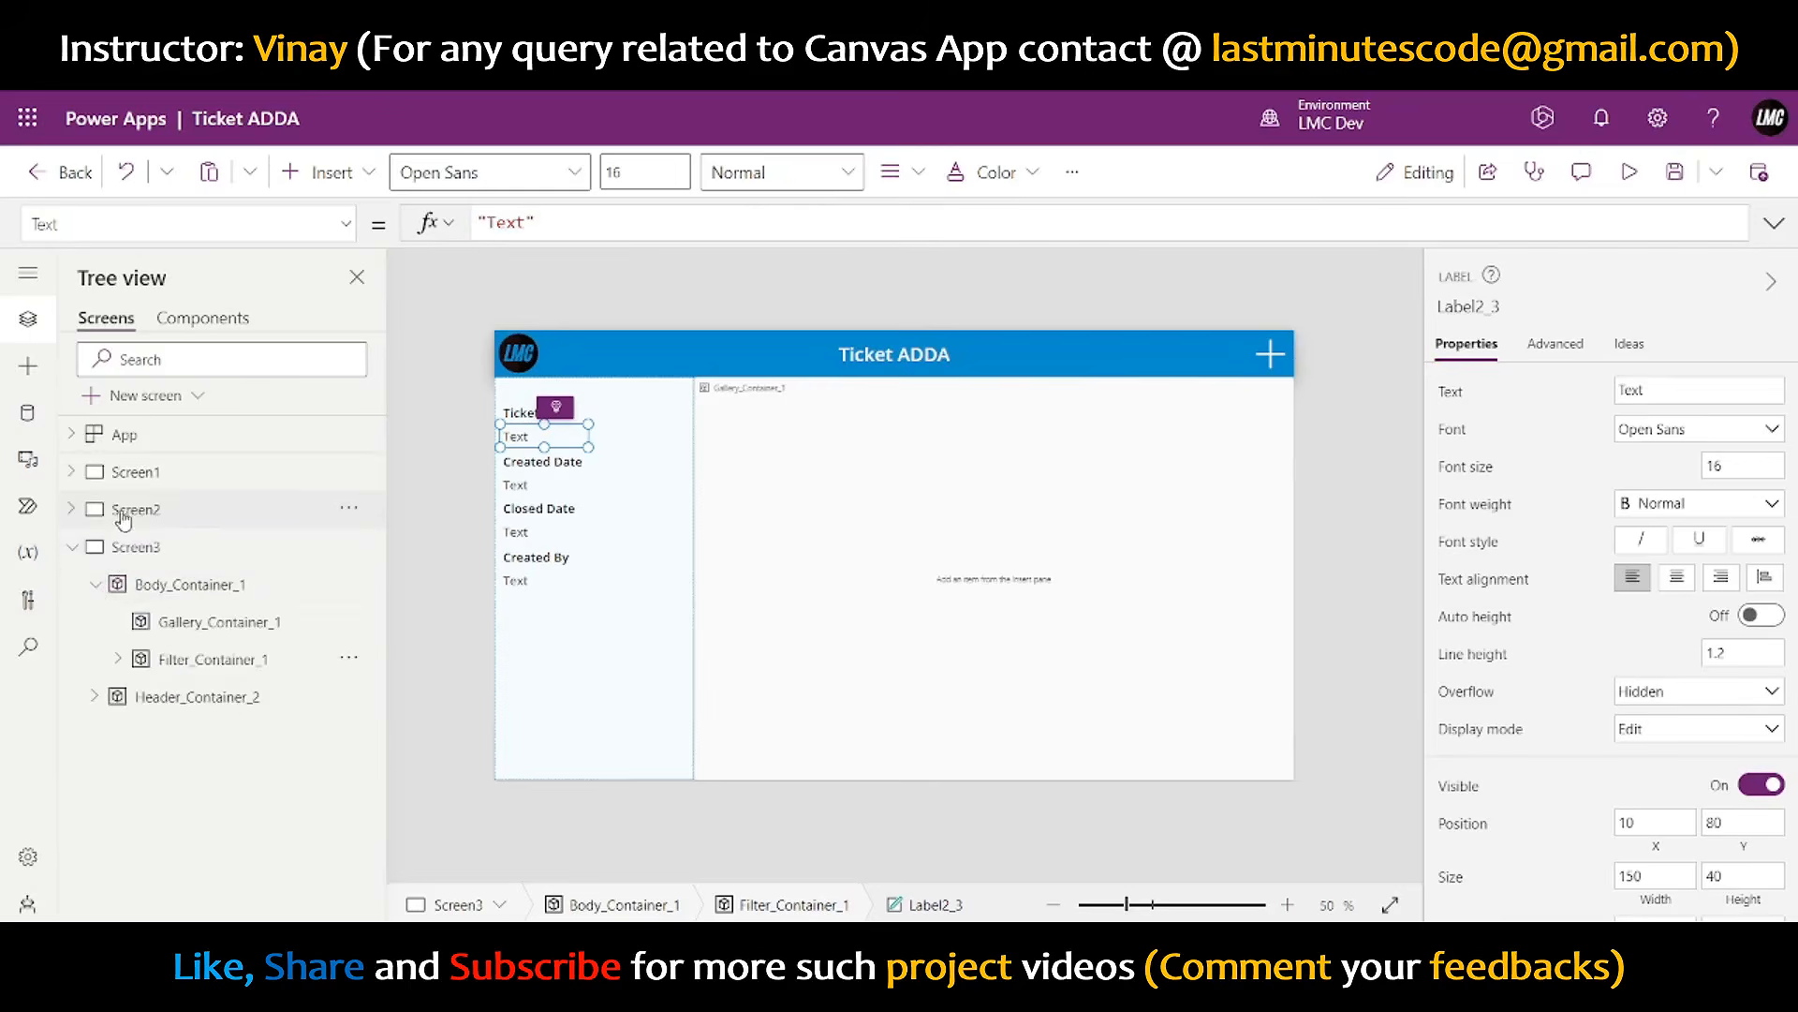
{"action": "left_click", "coordinate": [125, 515]}
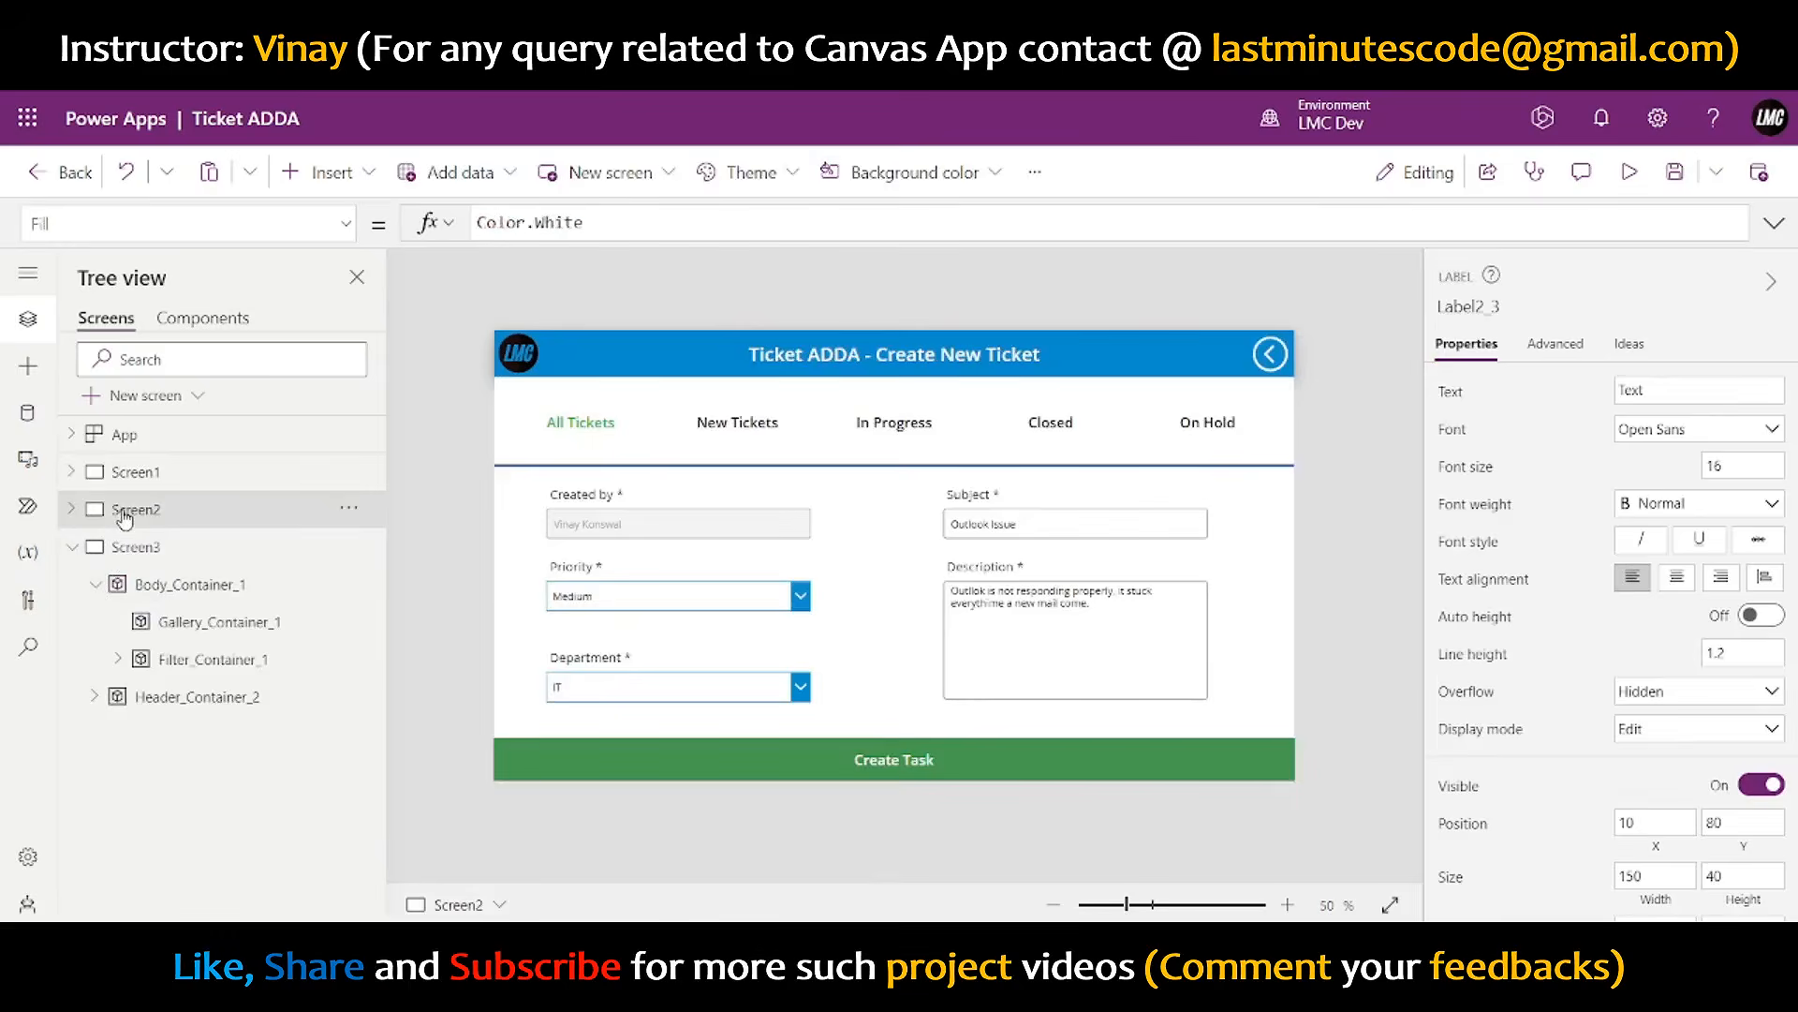
{"action": "left_click", "coordinate": [169, 473]}
{"action": "left_click", "coordinate": [1630, 171]}
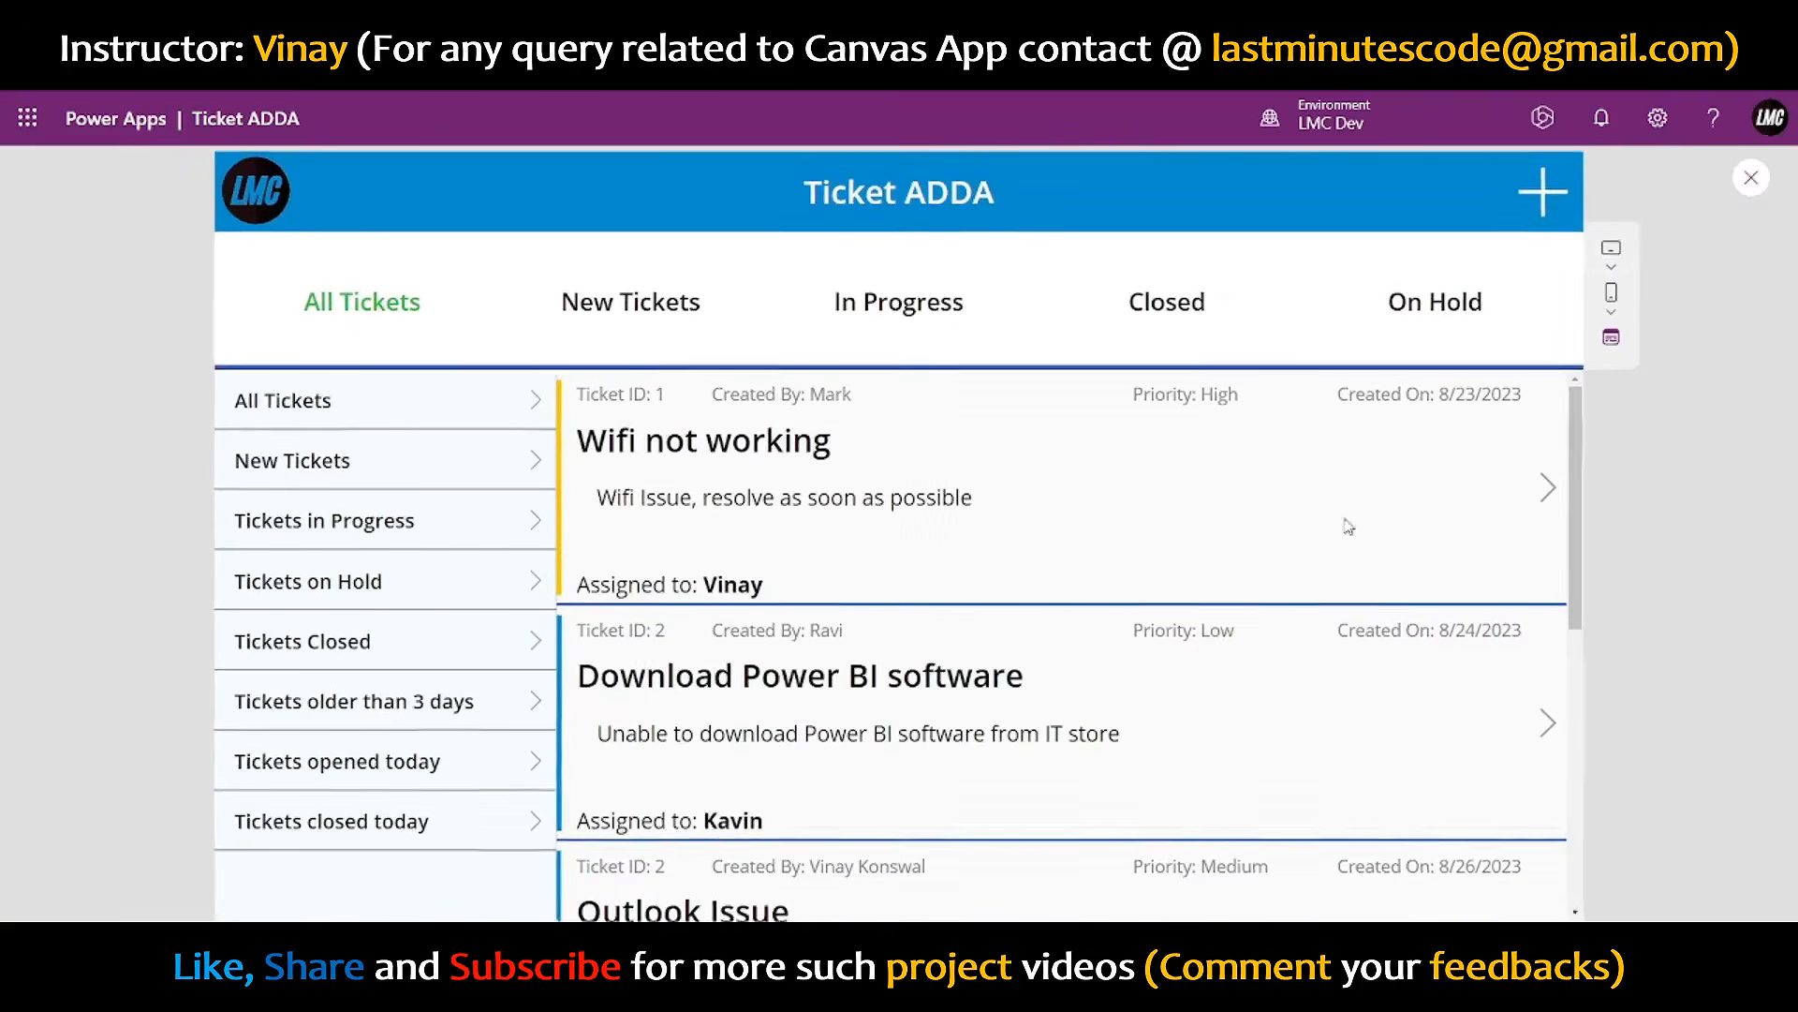
{"action": "left_click", "coordinate": [1749, 179]}
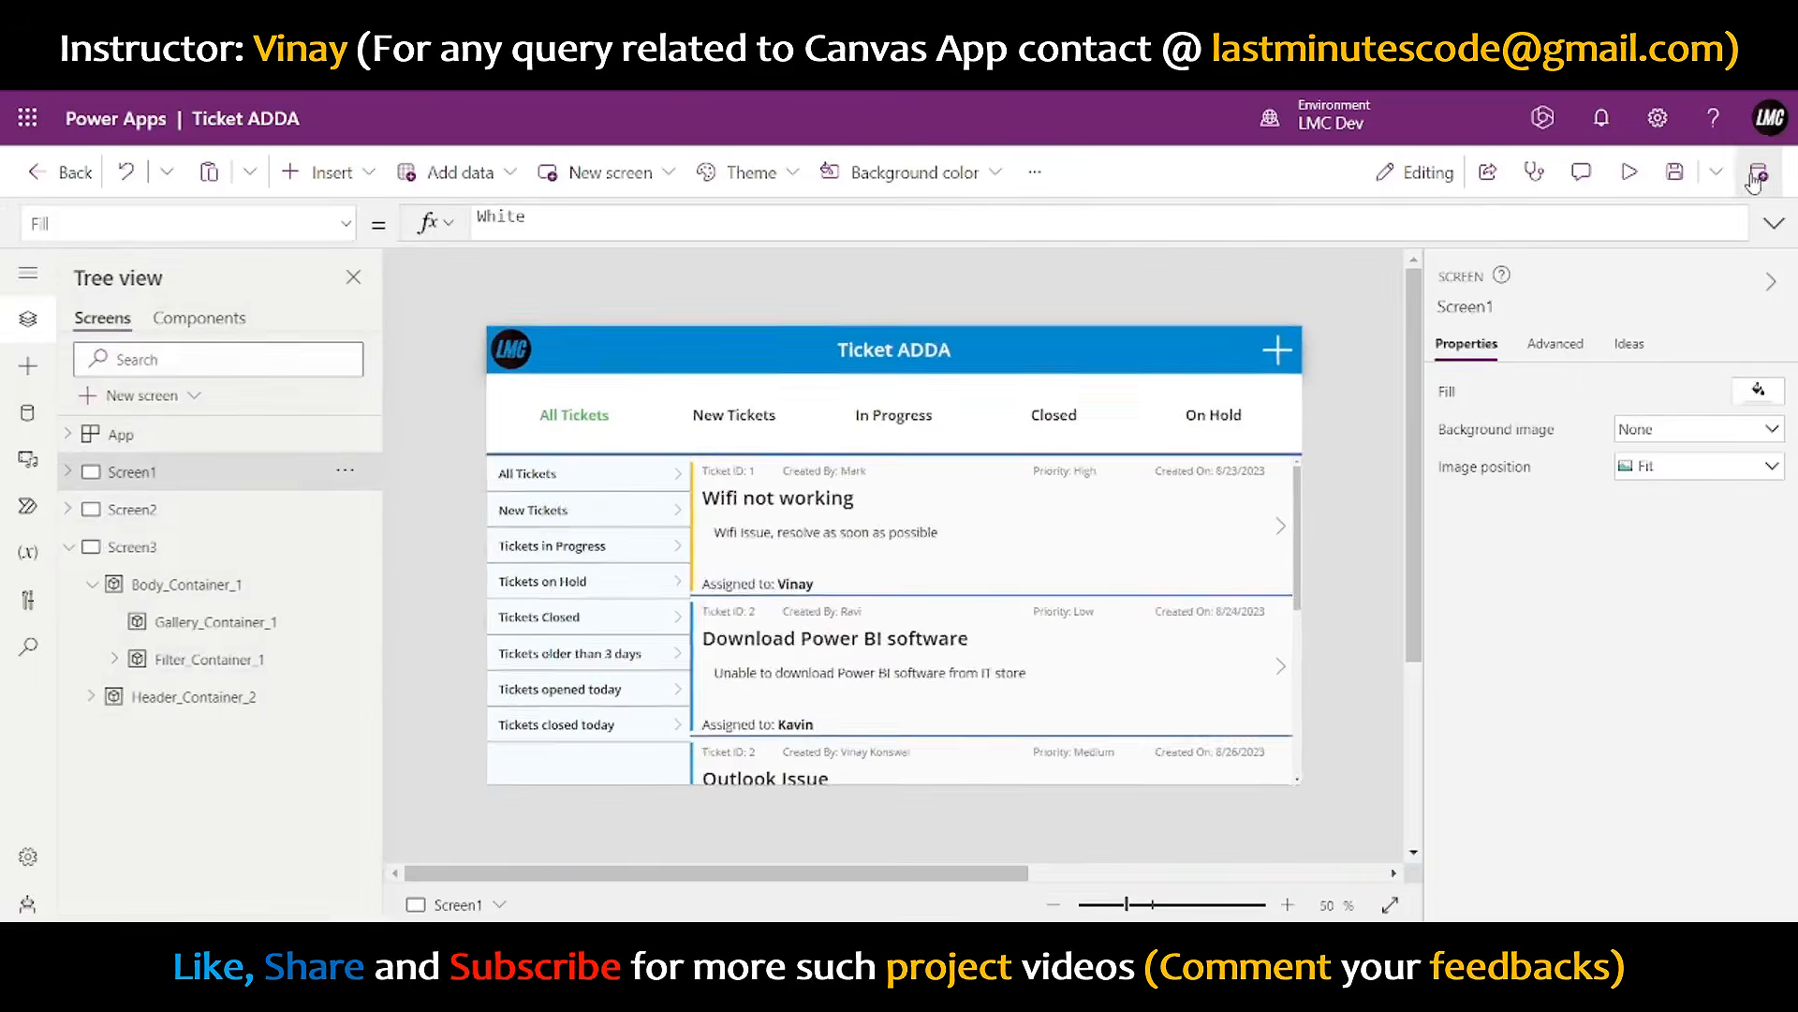
- Set the OnSelect formula of the arrow icon in Screen1's ticket gallery to Navigate(Screen3, ScreenTransition.Fade)
{"action": "left_click", "coordinate": [1276, 527]}
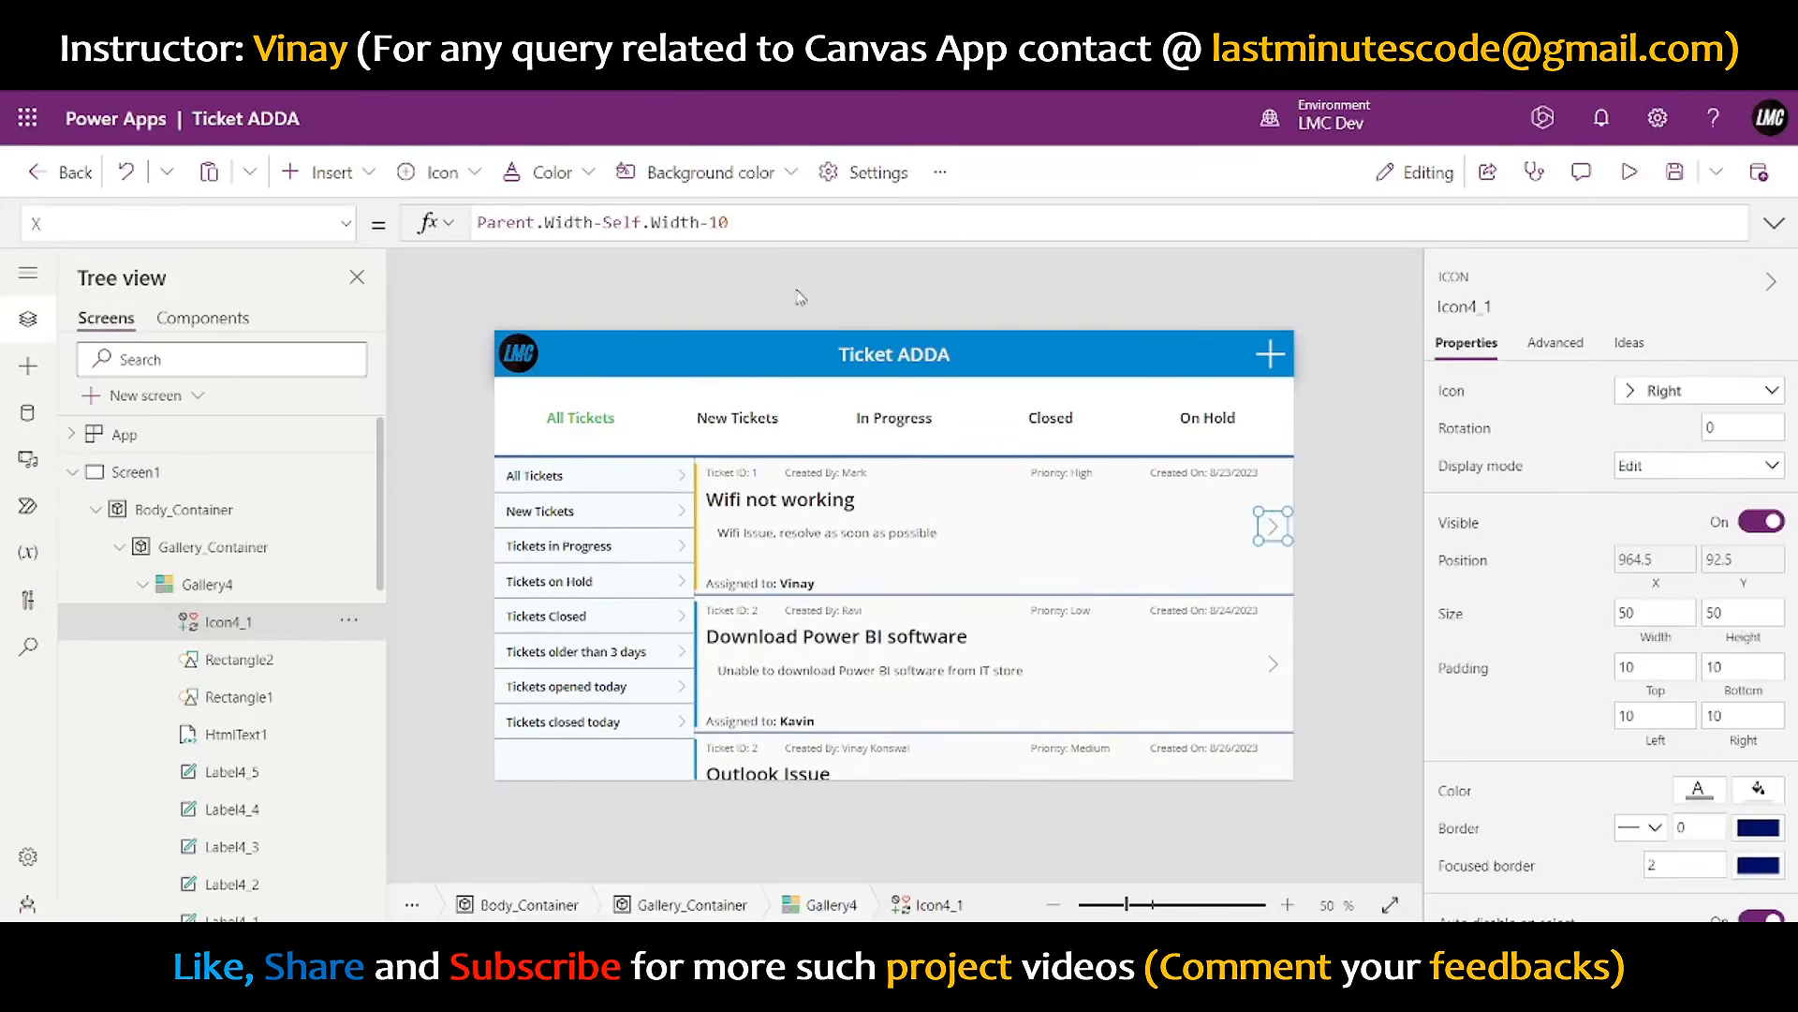
{"action": "left_click", "coordinate": [346, 223]}
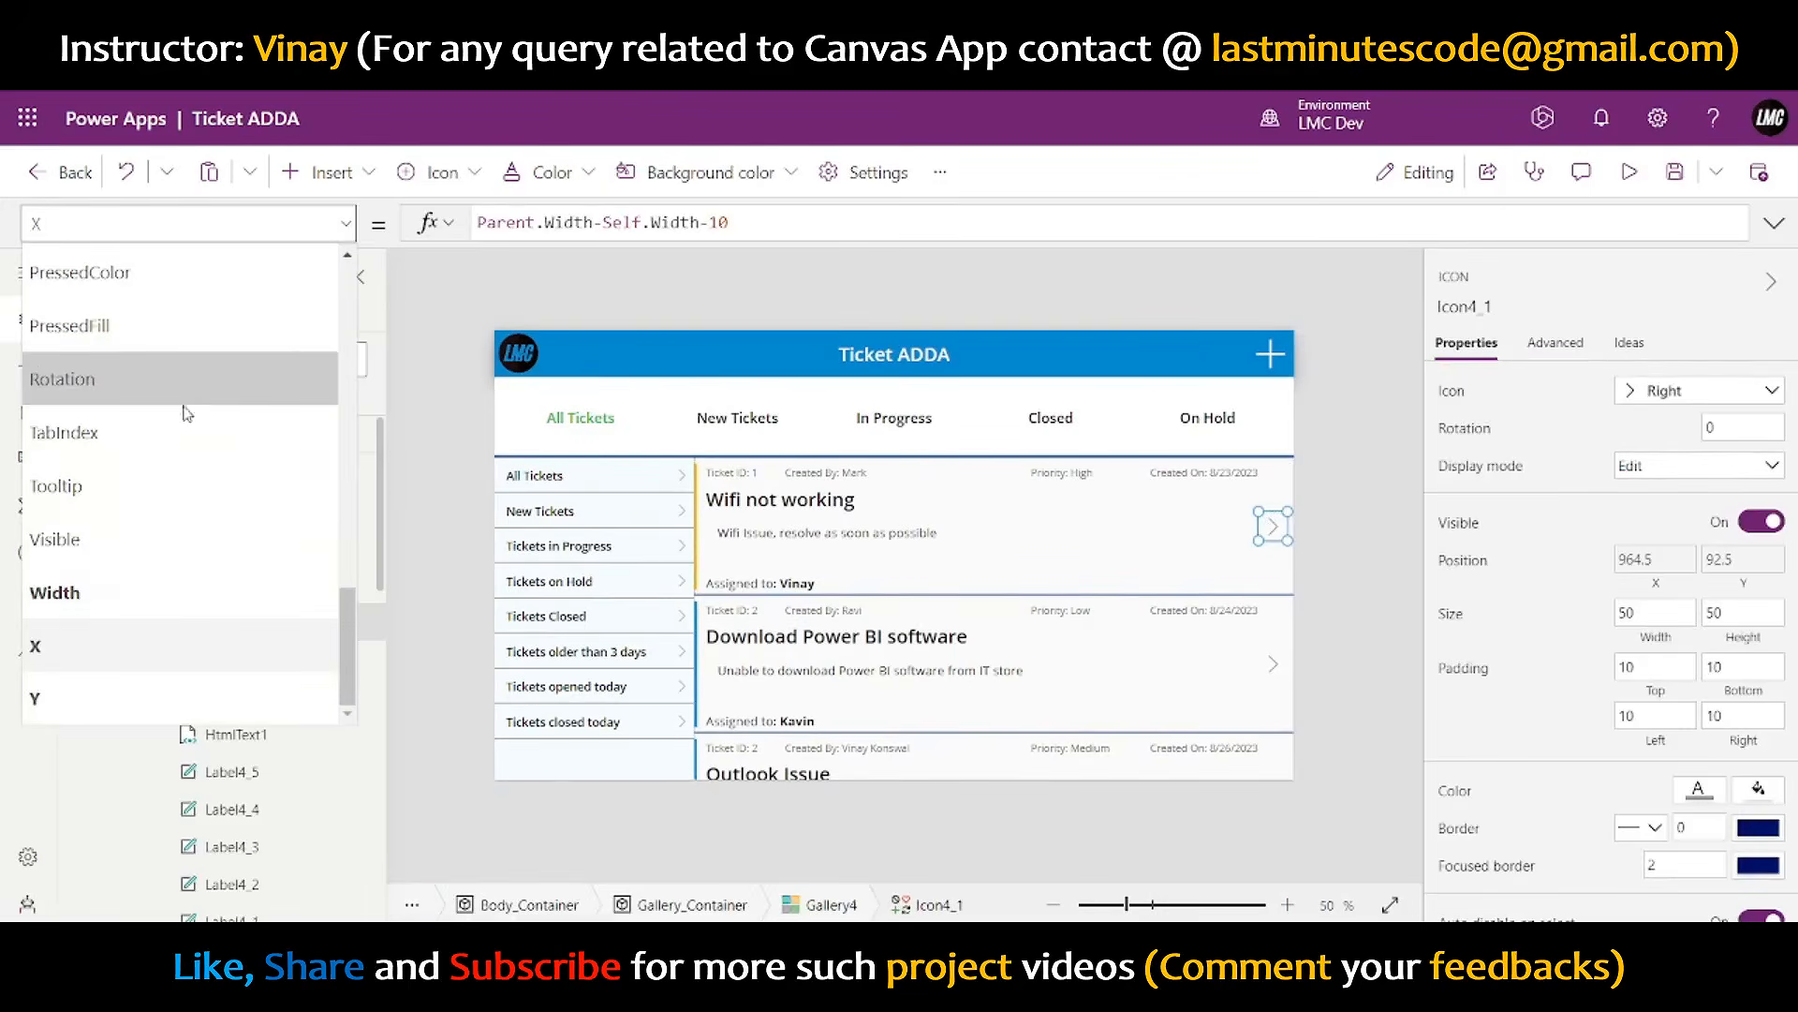
{"action": "scroll", "coordinate": [79, 440], "scroll_direction": "up", "scroll_amount": 3}
{"action": "left_click", "coordinate": [79, 319]}
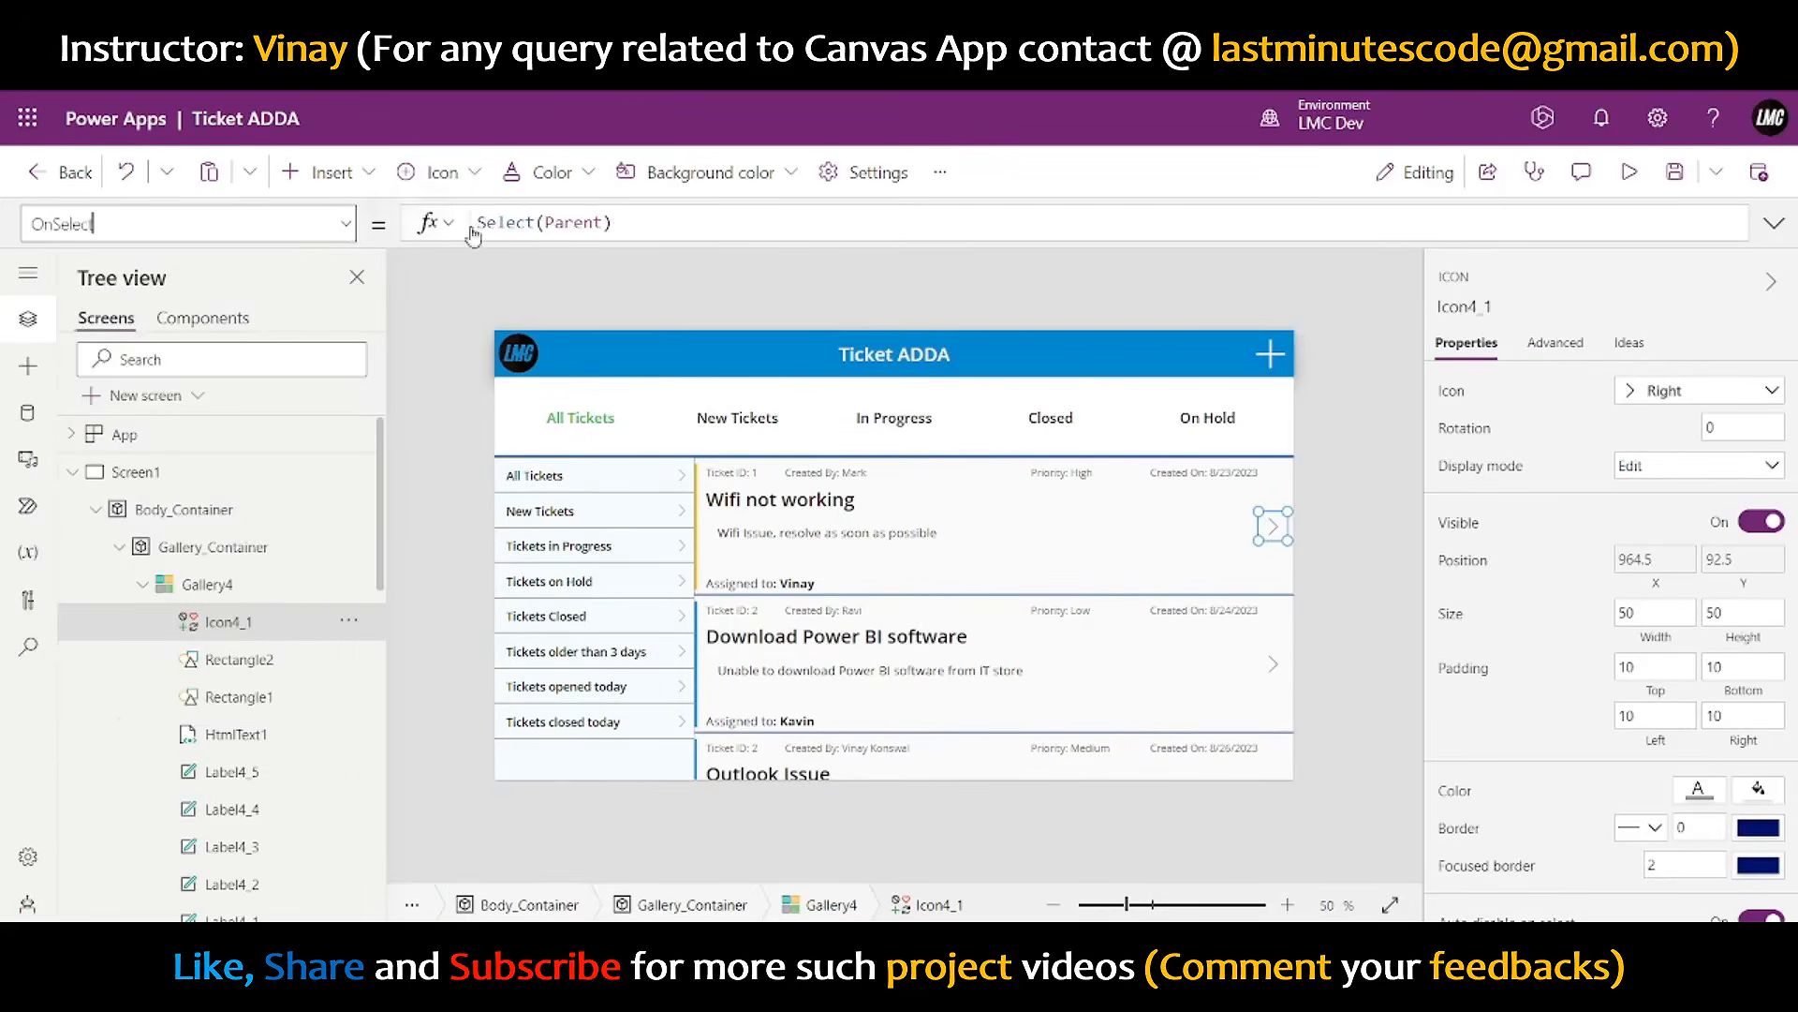
{"action": "left_click_drag", "start_coordinate": [612, 225], "coordinate": [404, 236]}
{"action": "type", "text": "Nav"}
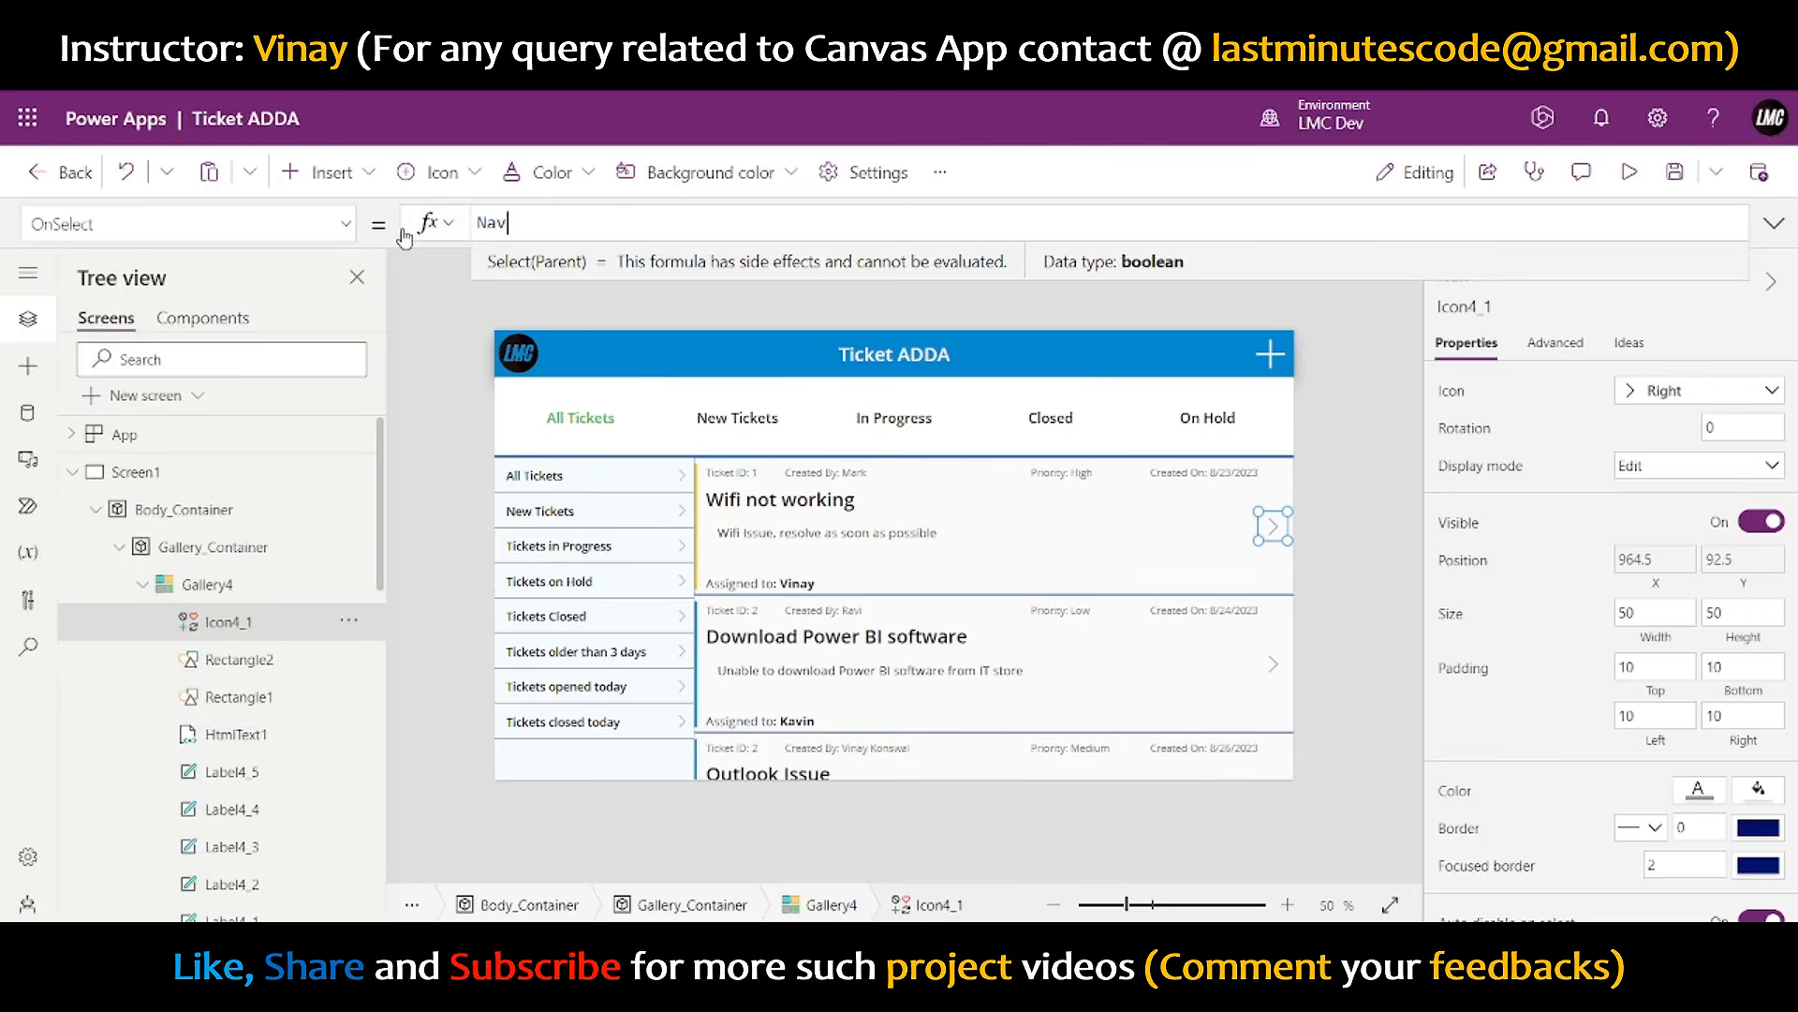
{"action": "type", "text": "igate"}
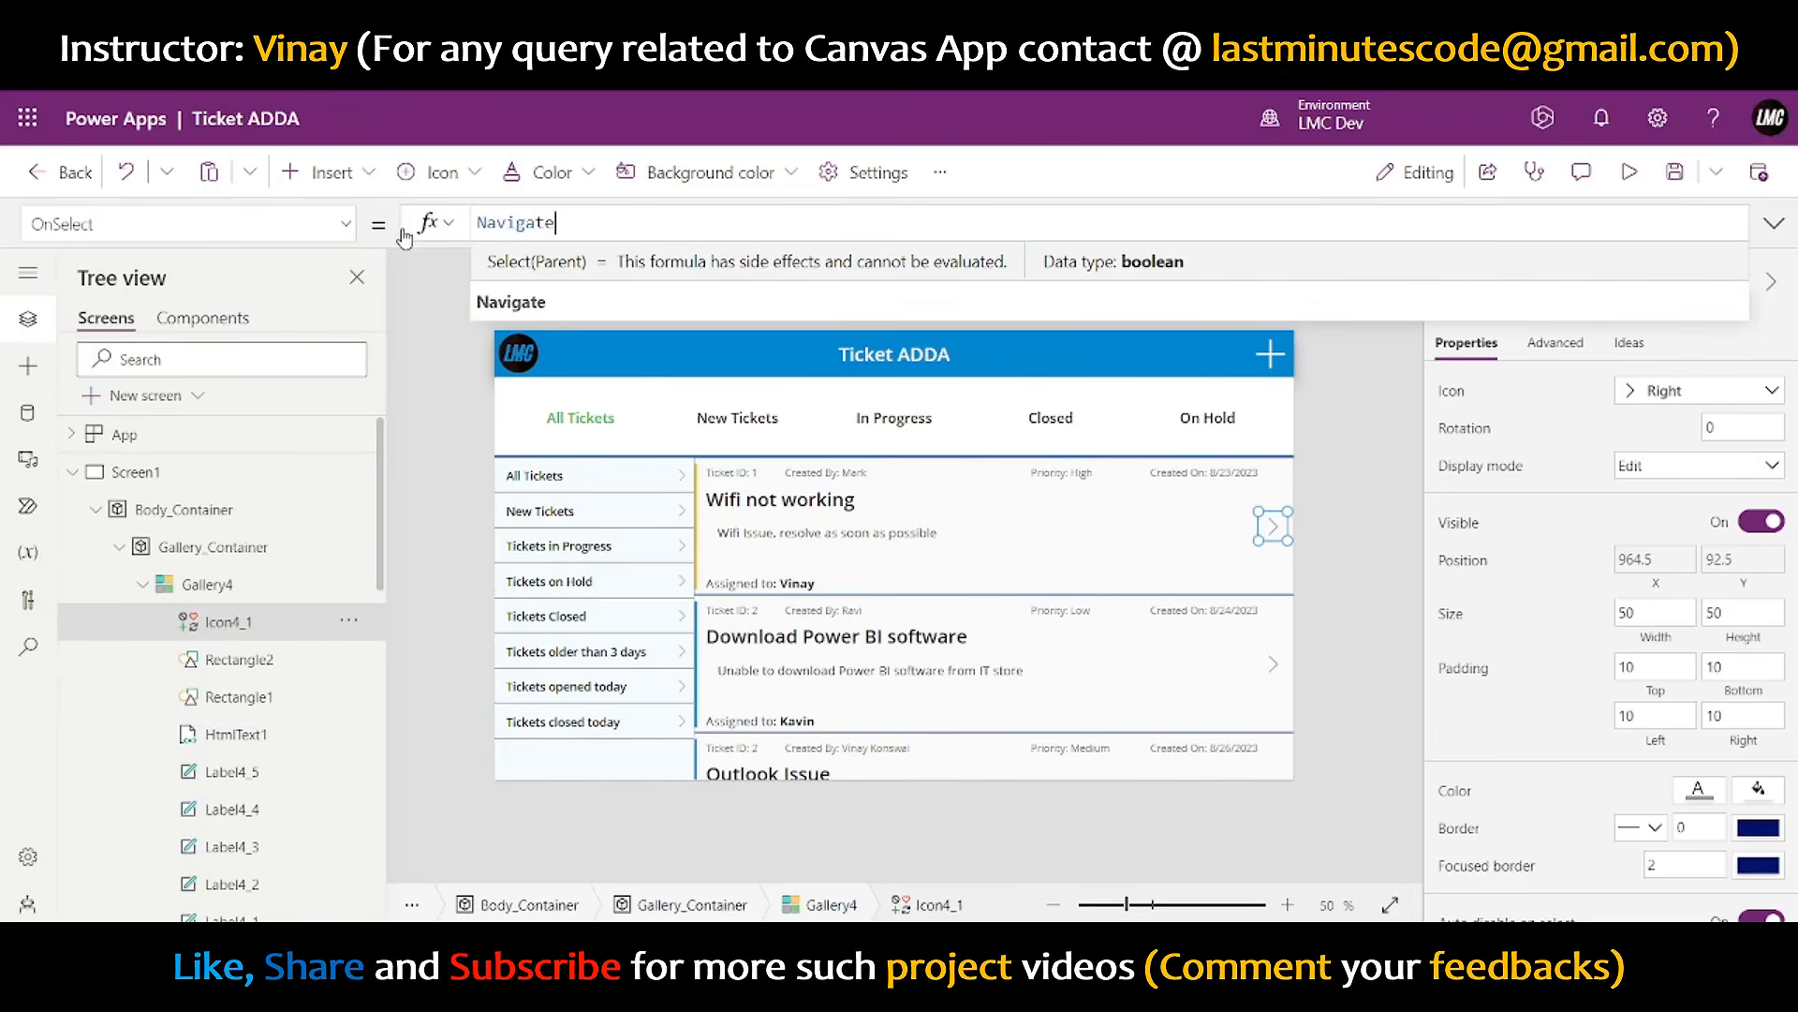
{"action": "type", "text": "(Screen"}
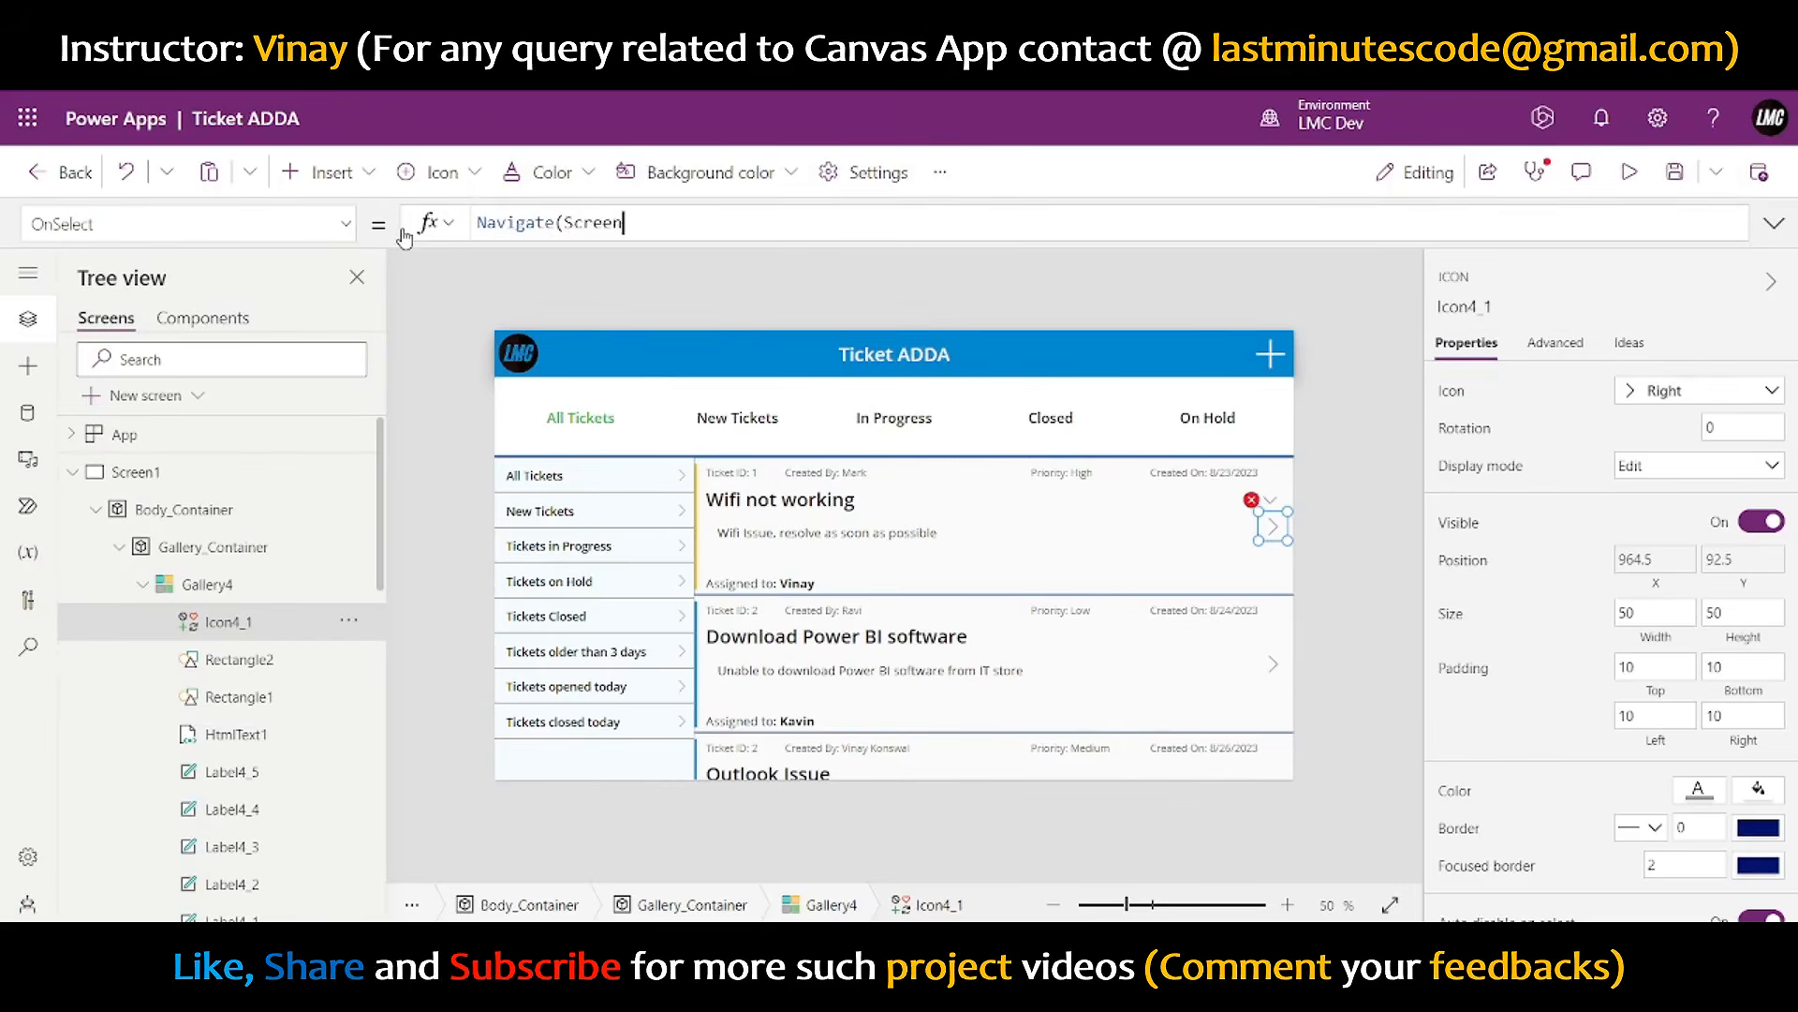
{"action": "type", "text": "3"}
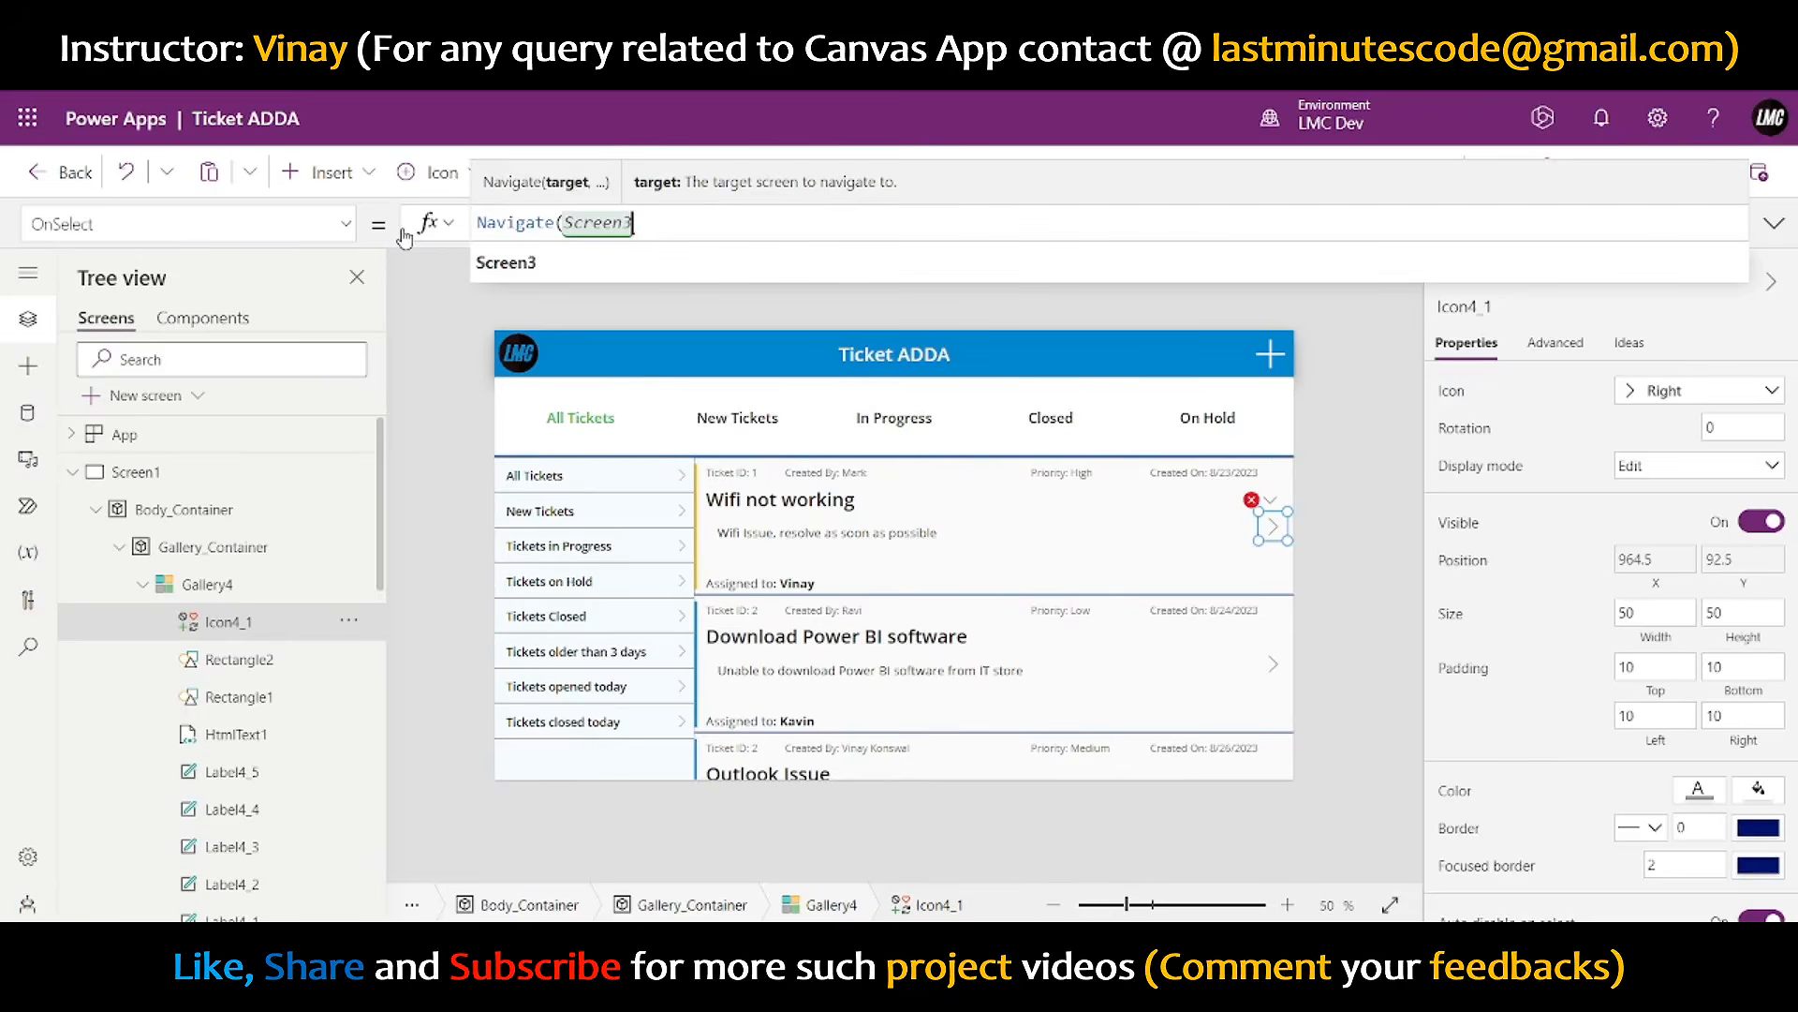
{"action": "type", "text": ", Fa"}
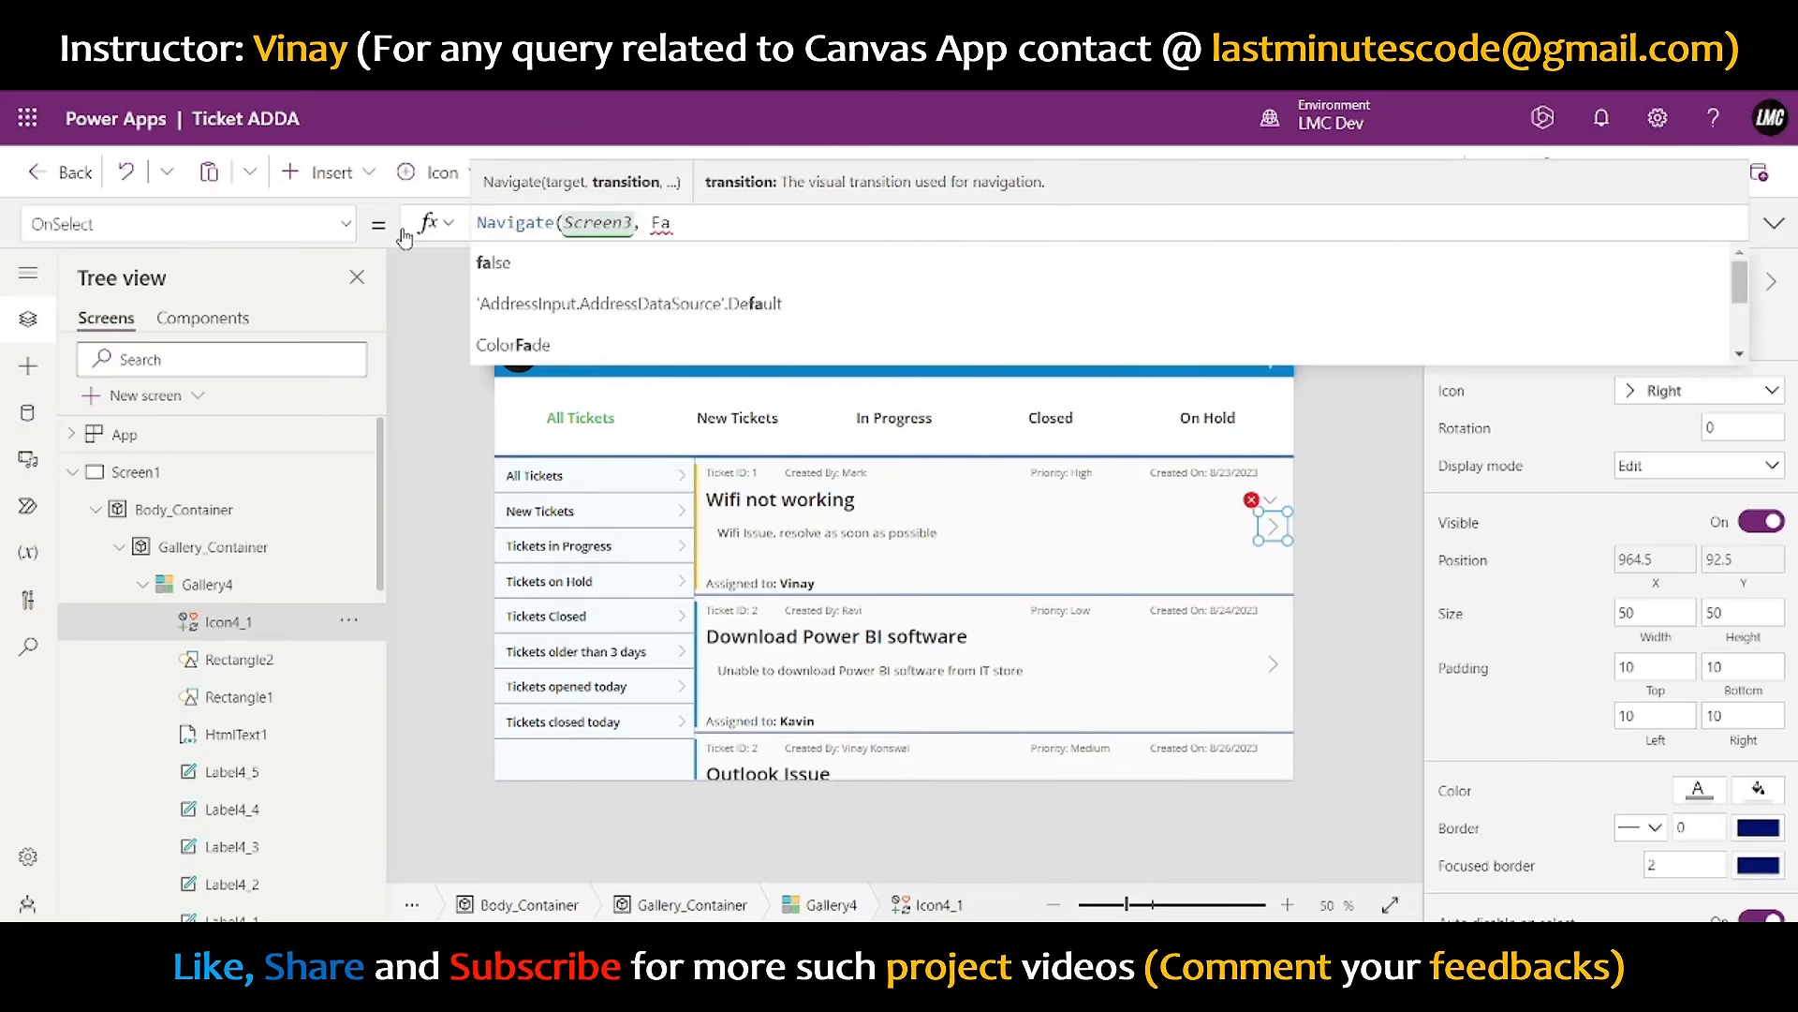
{"action": "key", "text": "Tab"}
{"action": "key", "text": "BackSpace"}
{"action": "key", "text": "BackSpace"}
{"action": "key", "text": "BackSpace"}
{"action": "type", "text": "de"}
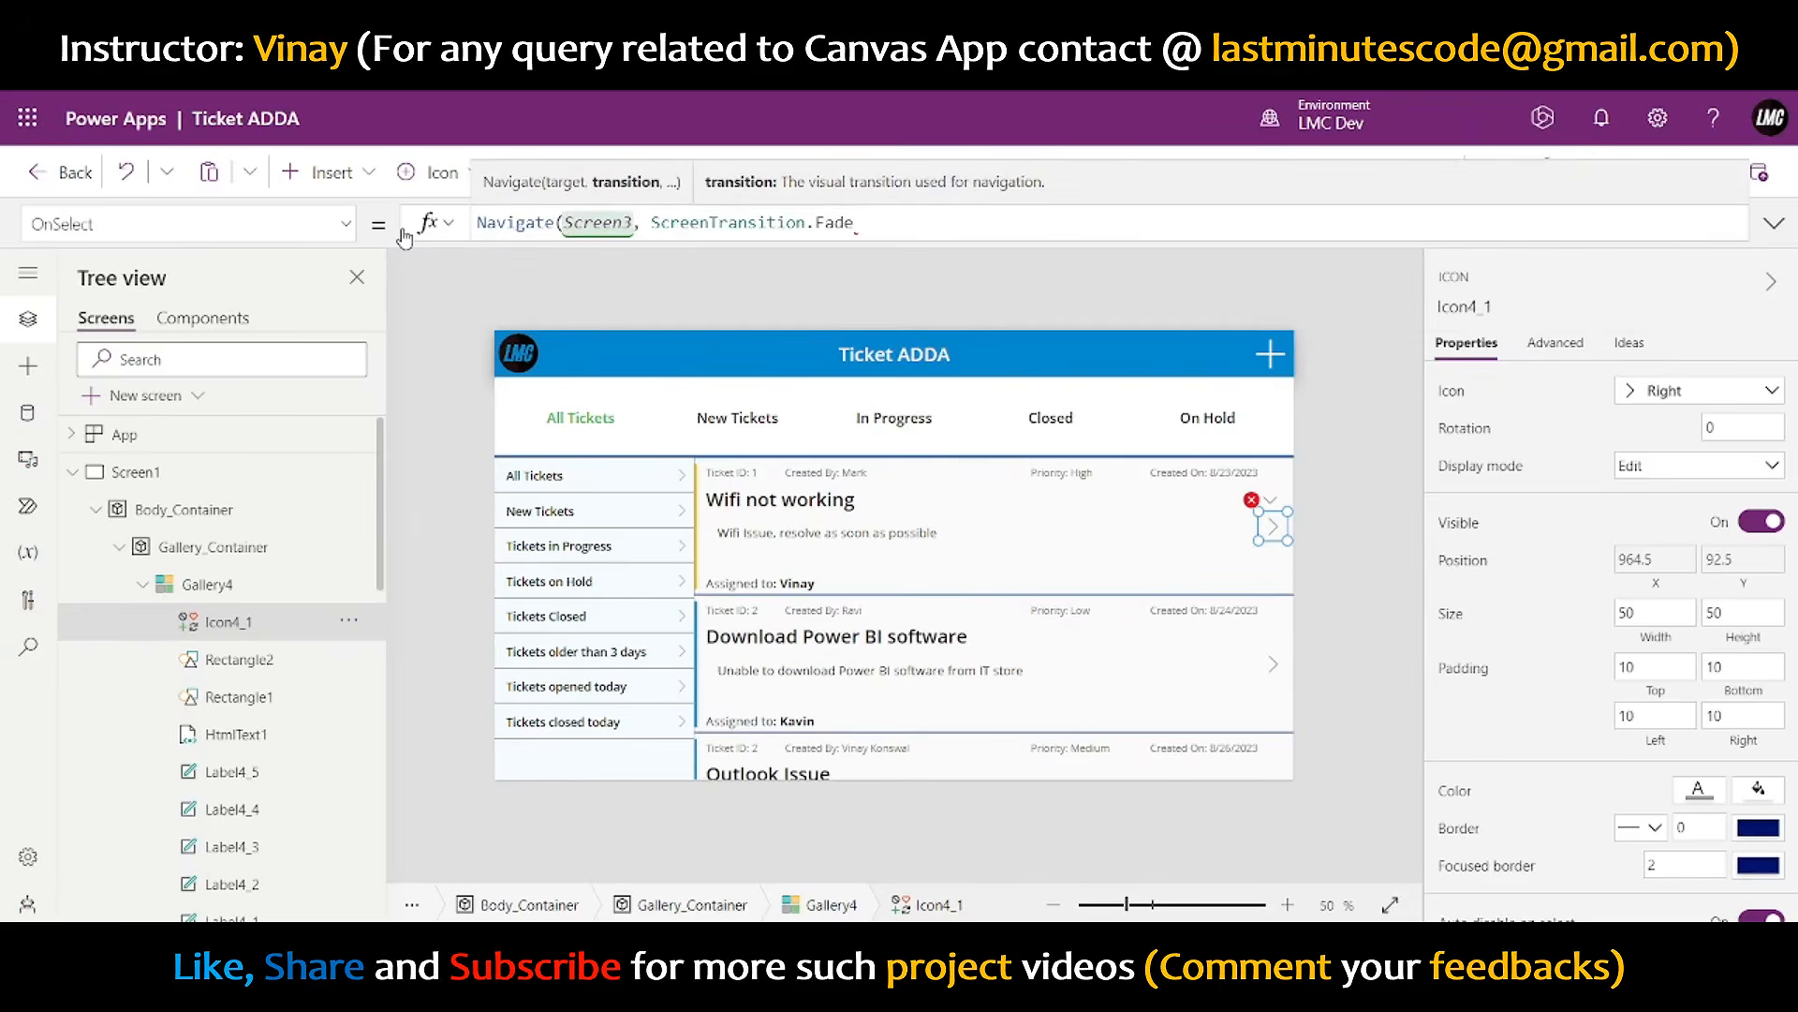
{"action": "type", "text": ")"}
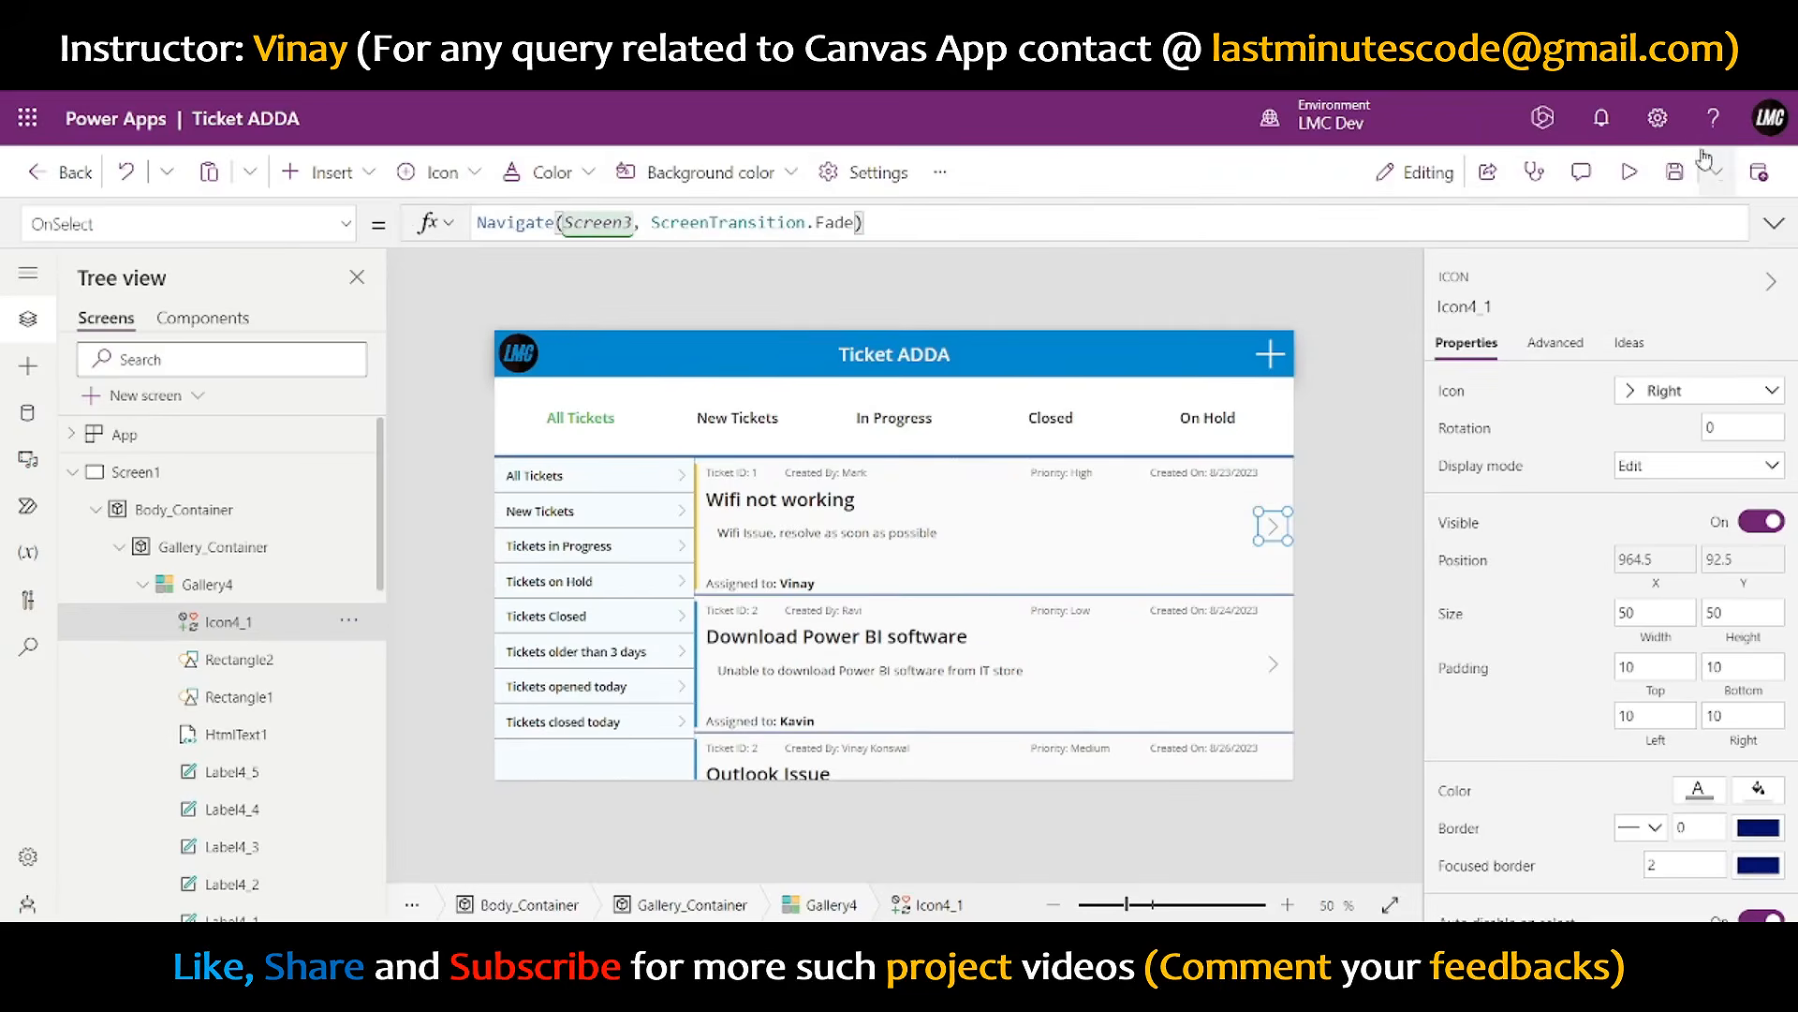
- Preview the app, follow the first ticket's arrow to its details screen, and close the preview
{"action": "left_click", "coordinate": [1626, 172]}
{"action": "left_click", "coordinate": [1545, 499]}
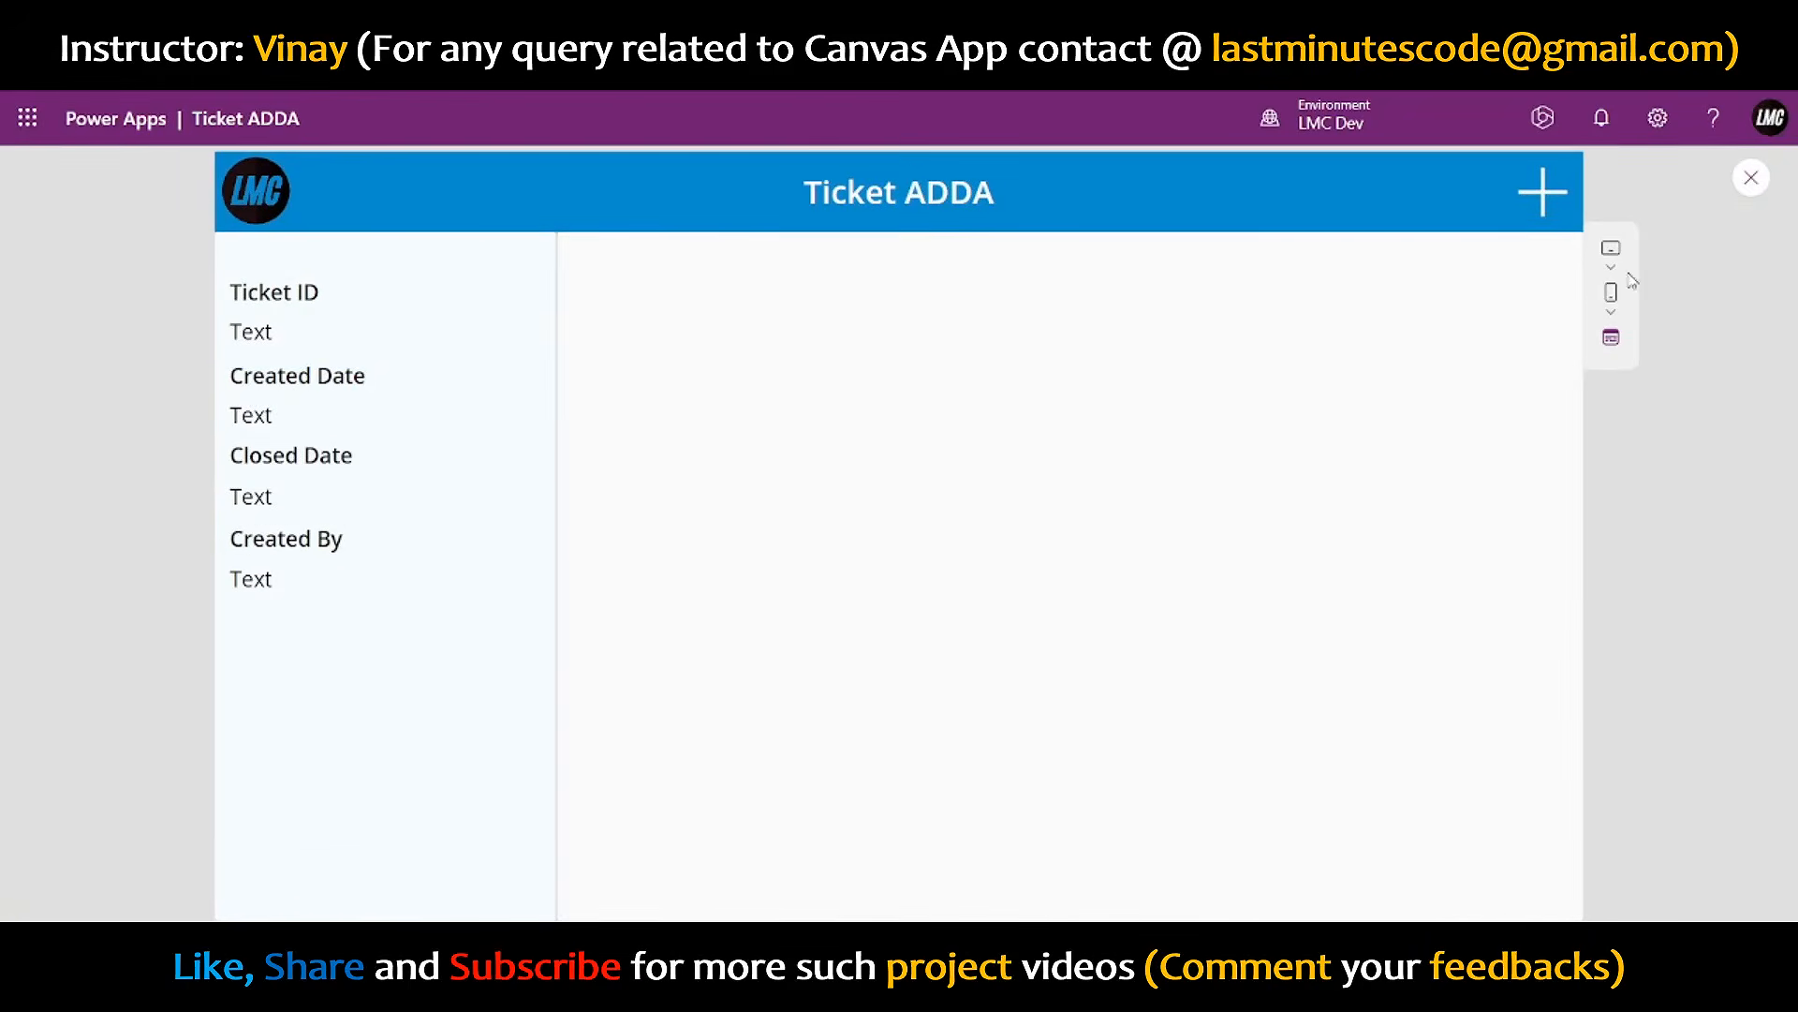
{"action": "left_click", "coordinate": [1750, 178]}
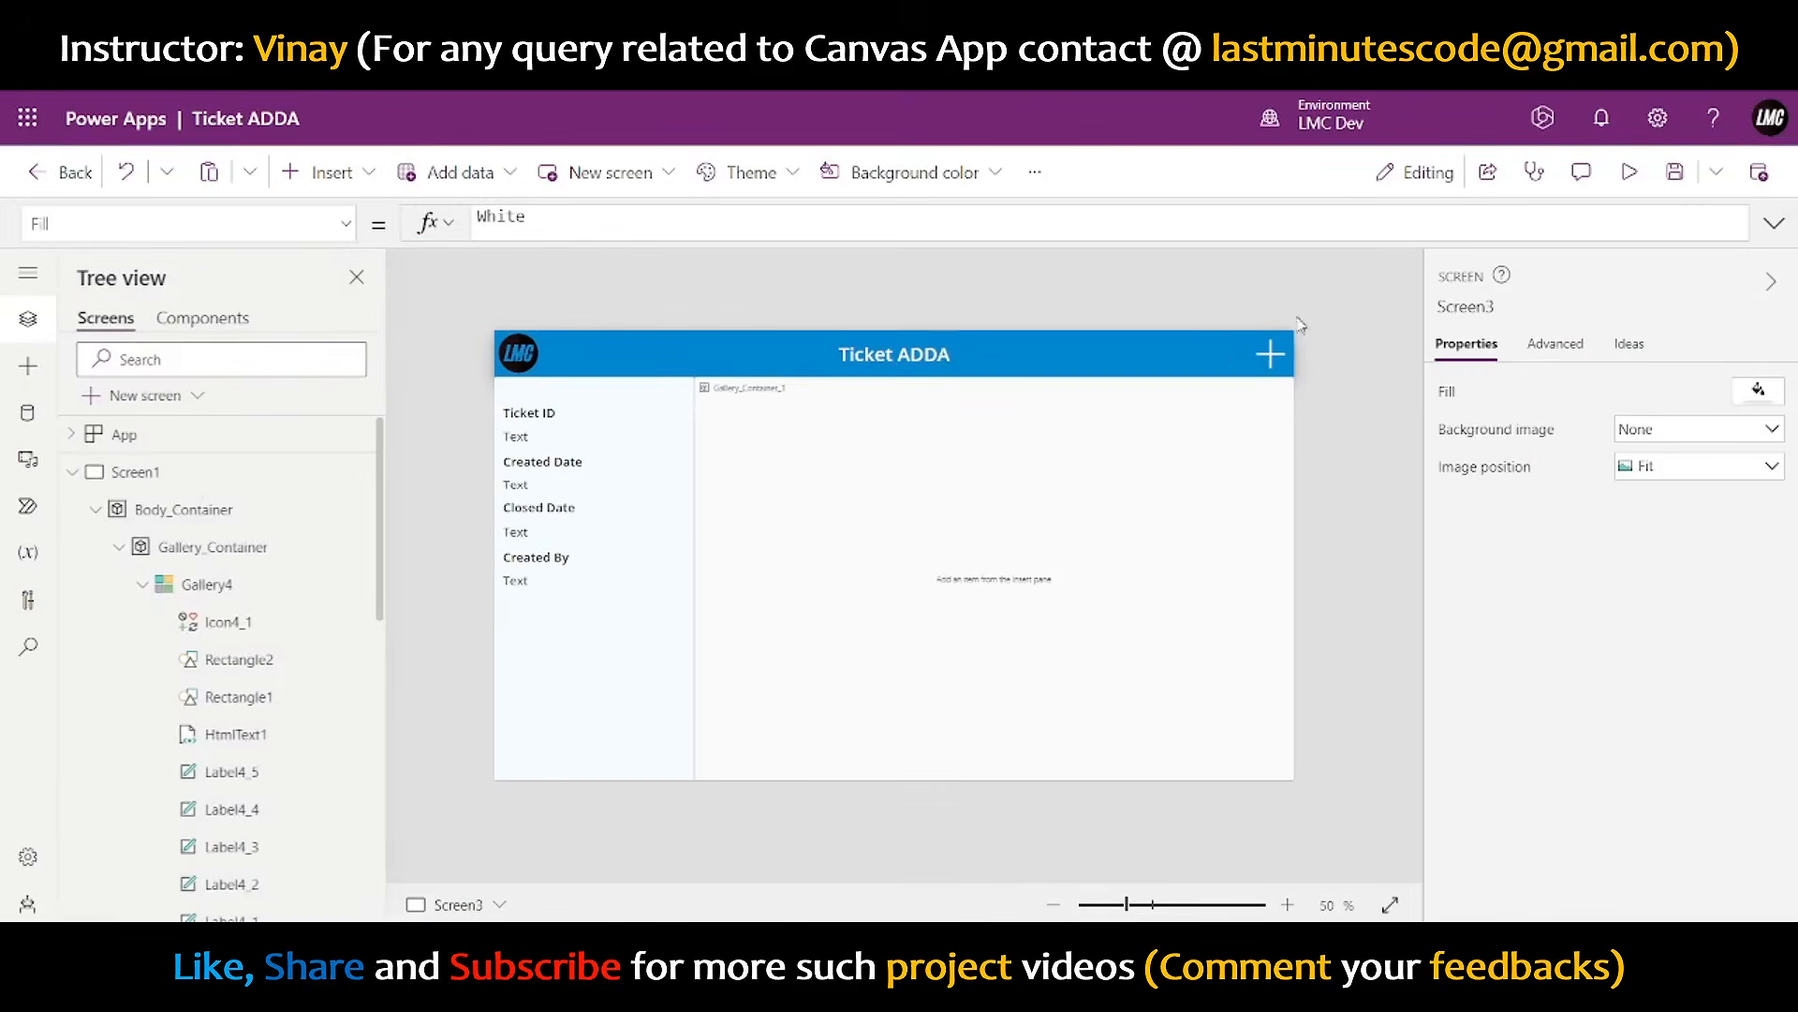
- Change the plus icon in Screen3's header to the Back icon
{"action": "left_click", "coordinate": [1272, 344]}
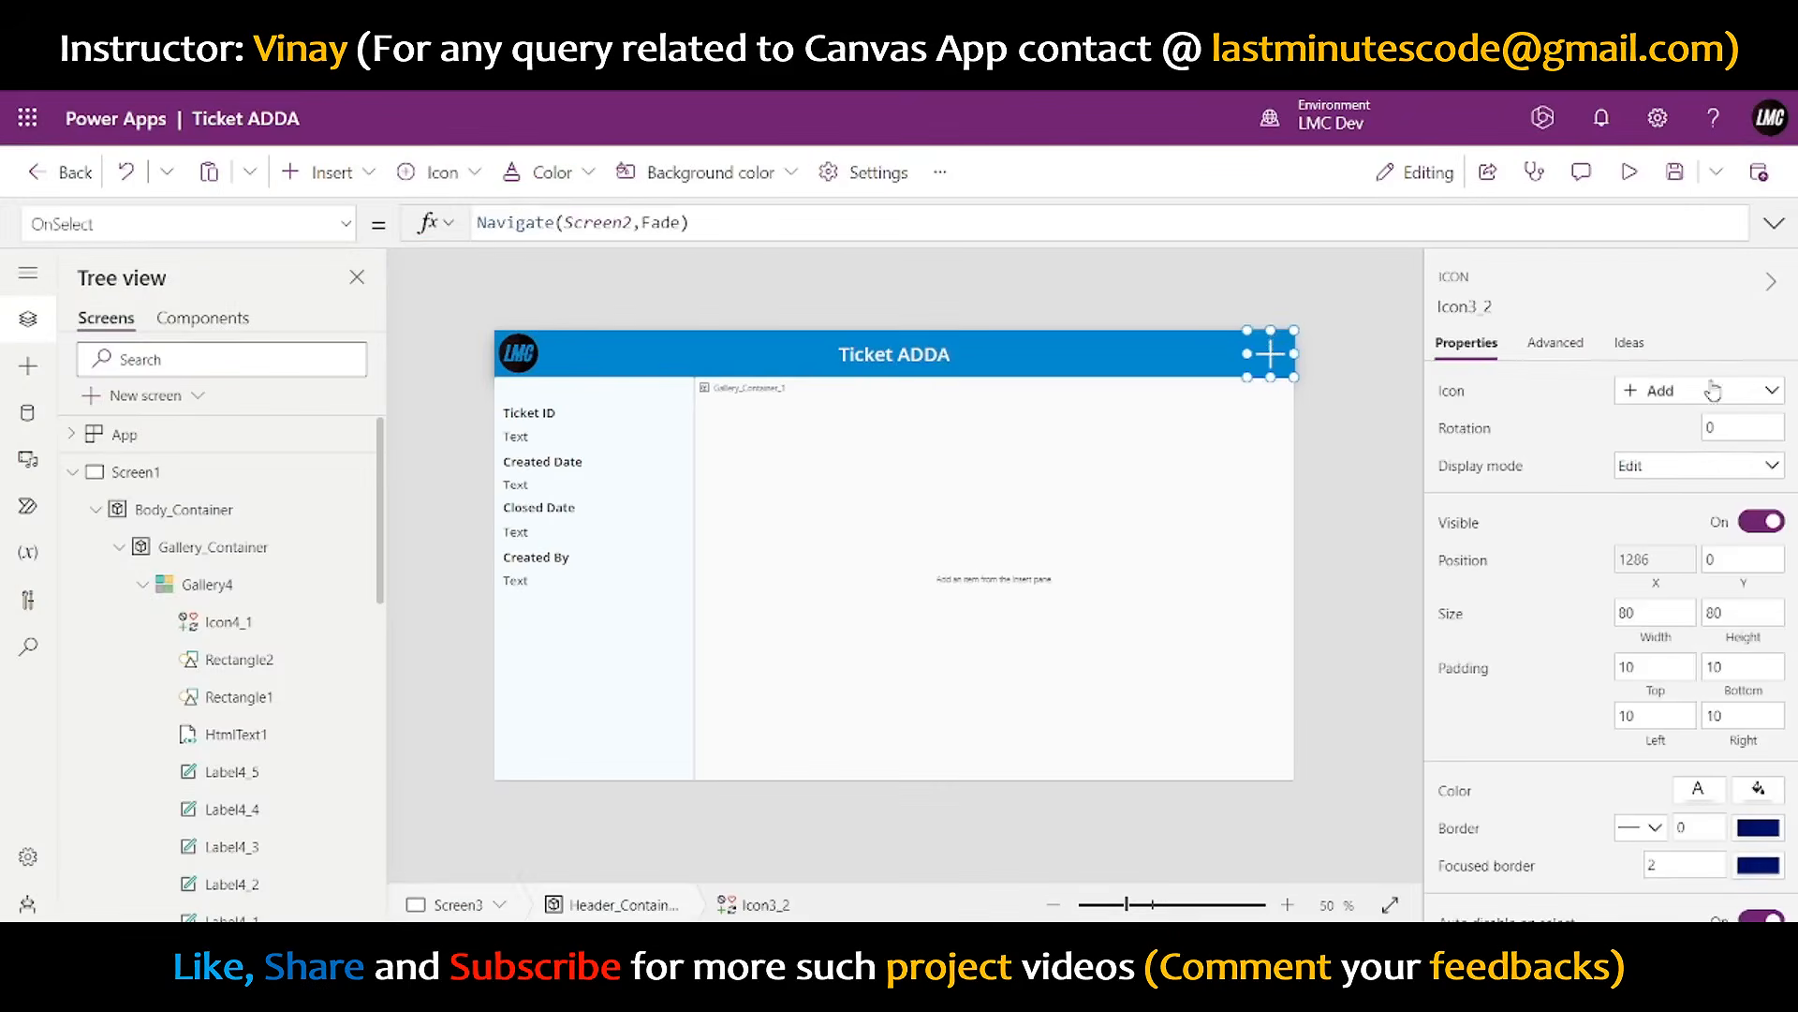
{"action": "left_click", "coordinate": [1710, 392]}
{"action": "type", "text": "bac"}
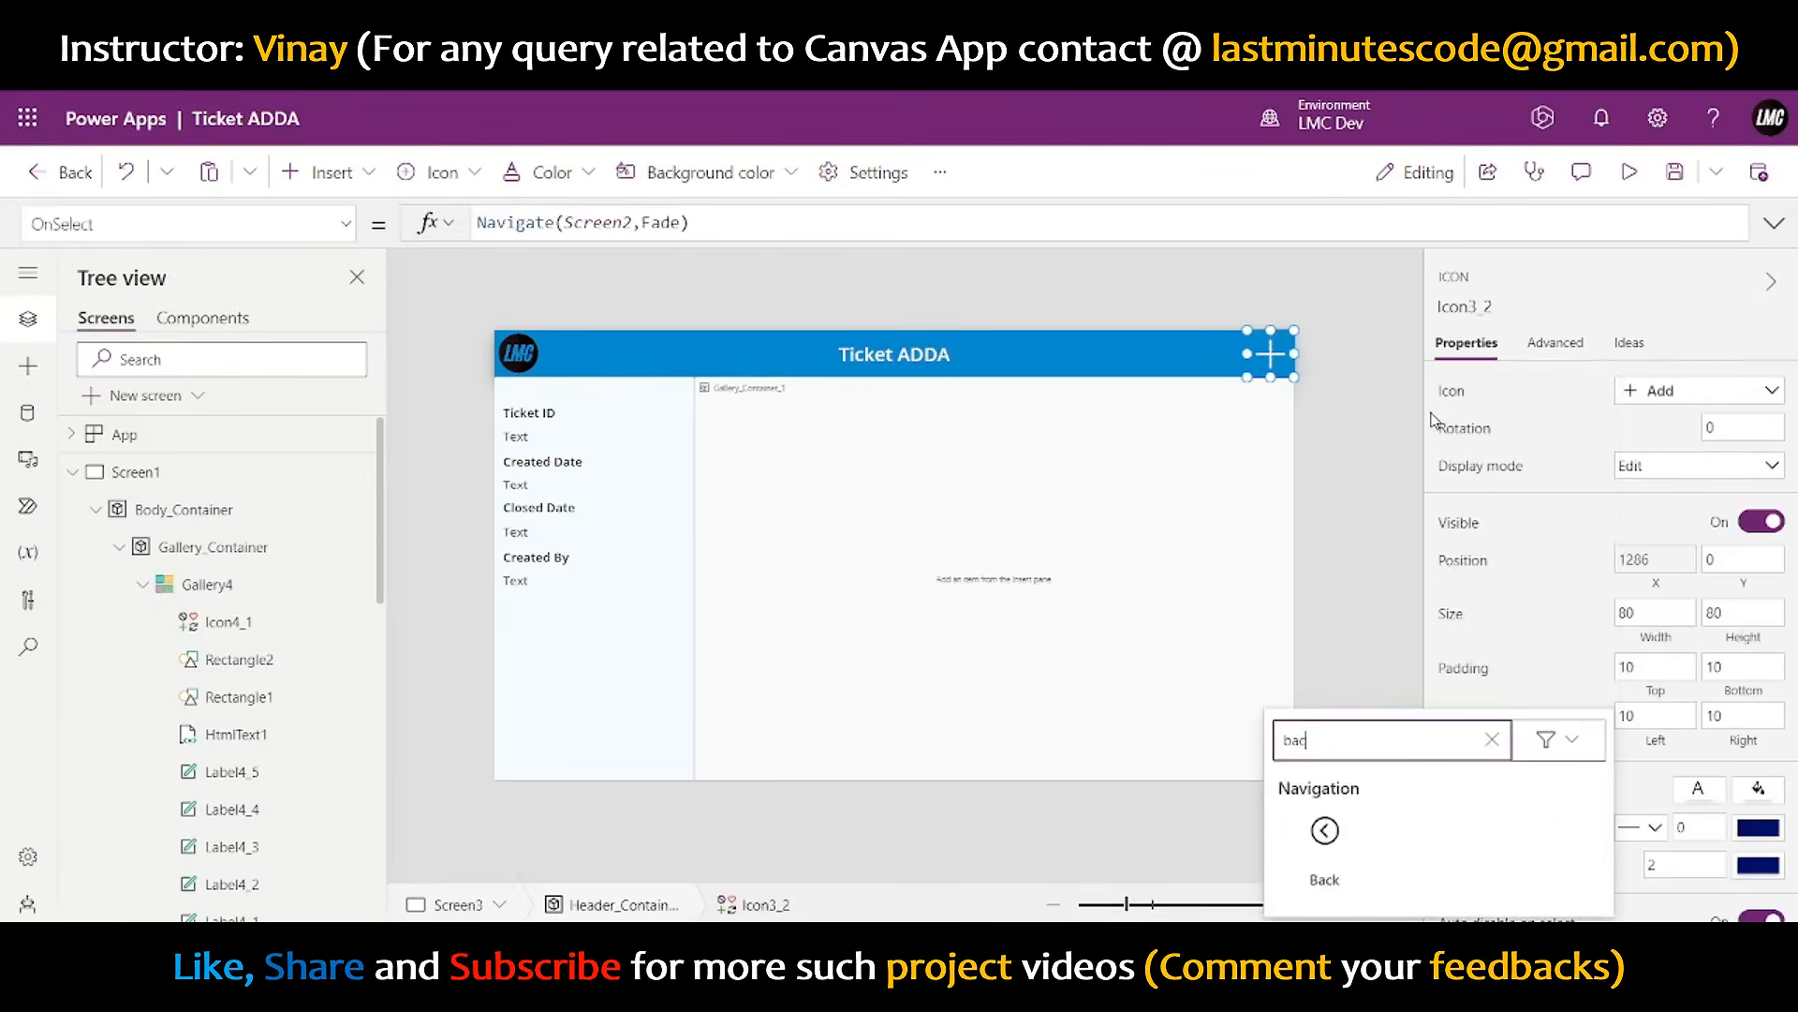
{"action": "left_click", "coordinate": [1324, 831]}
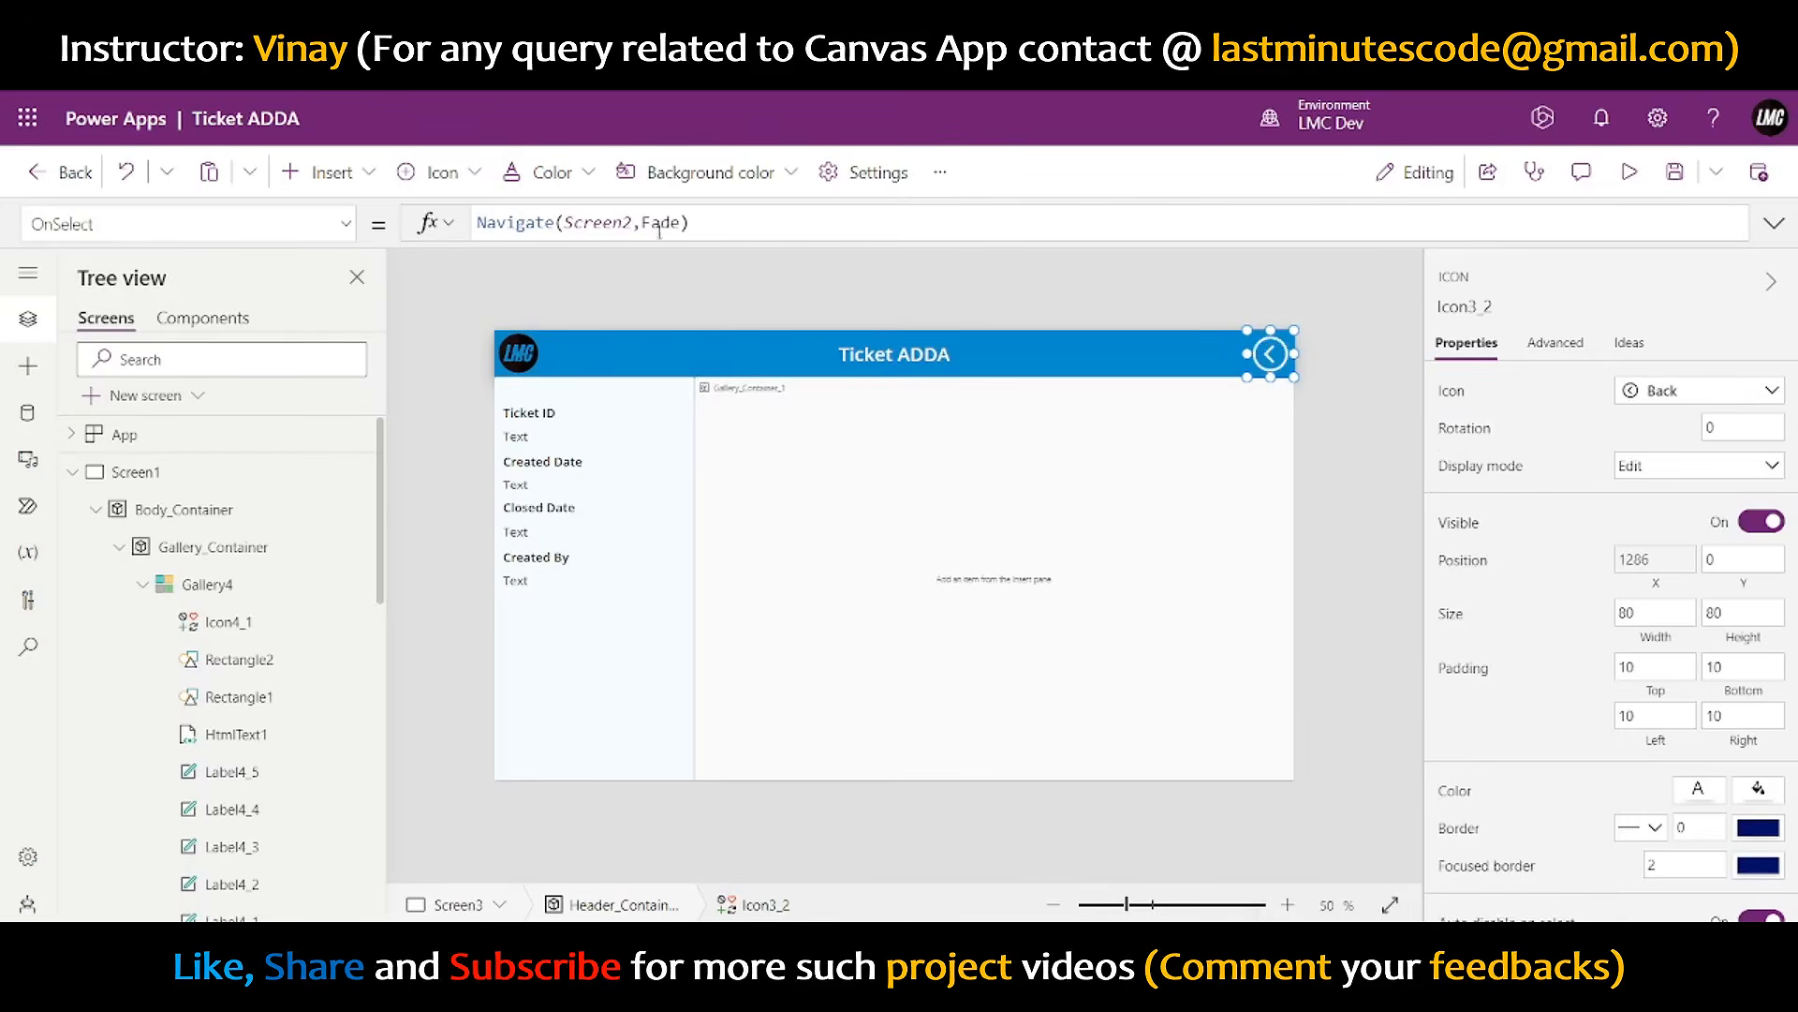
- Replace the OnSelect formula of Screen3's header icon with Back()
{"action": "left_click_drag", "start_coordinate": [854, 223], "coordinate": [436, 228]}
{"action": "type", "text": "Back"}
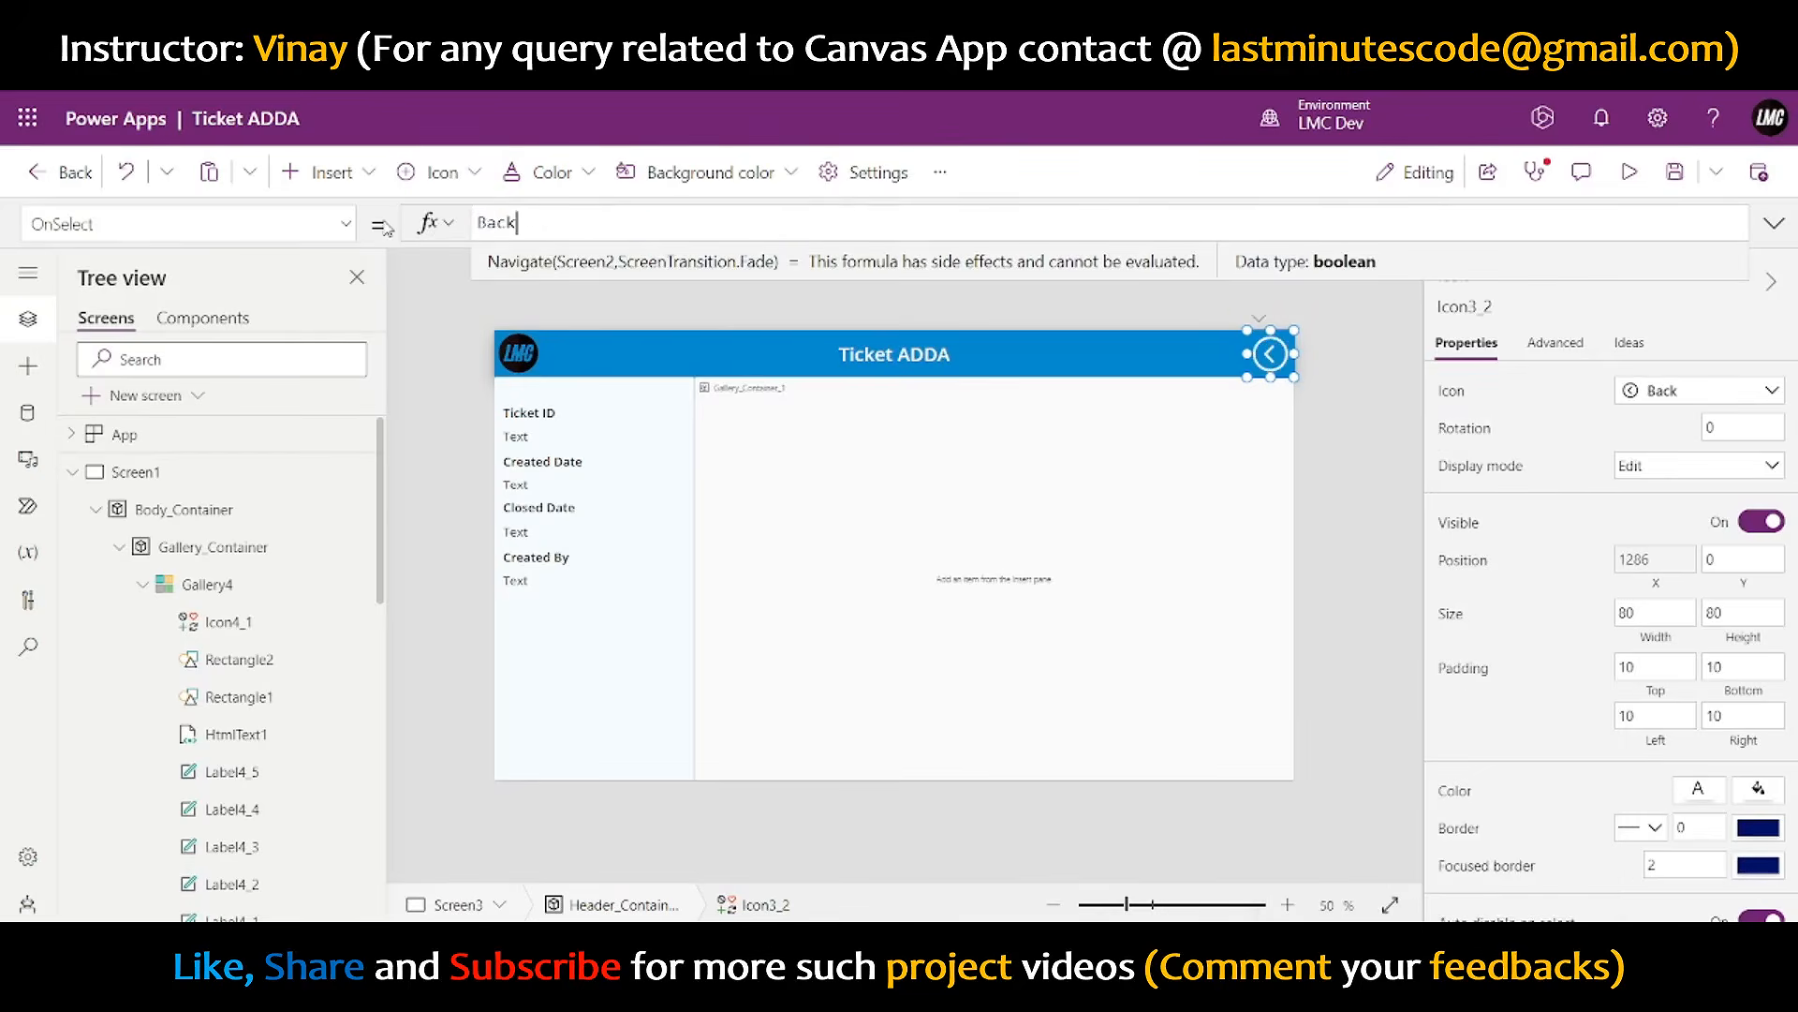
{"action": "type", "text": "()"}
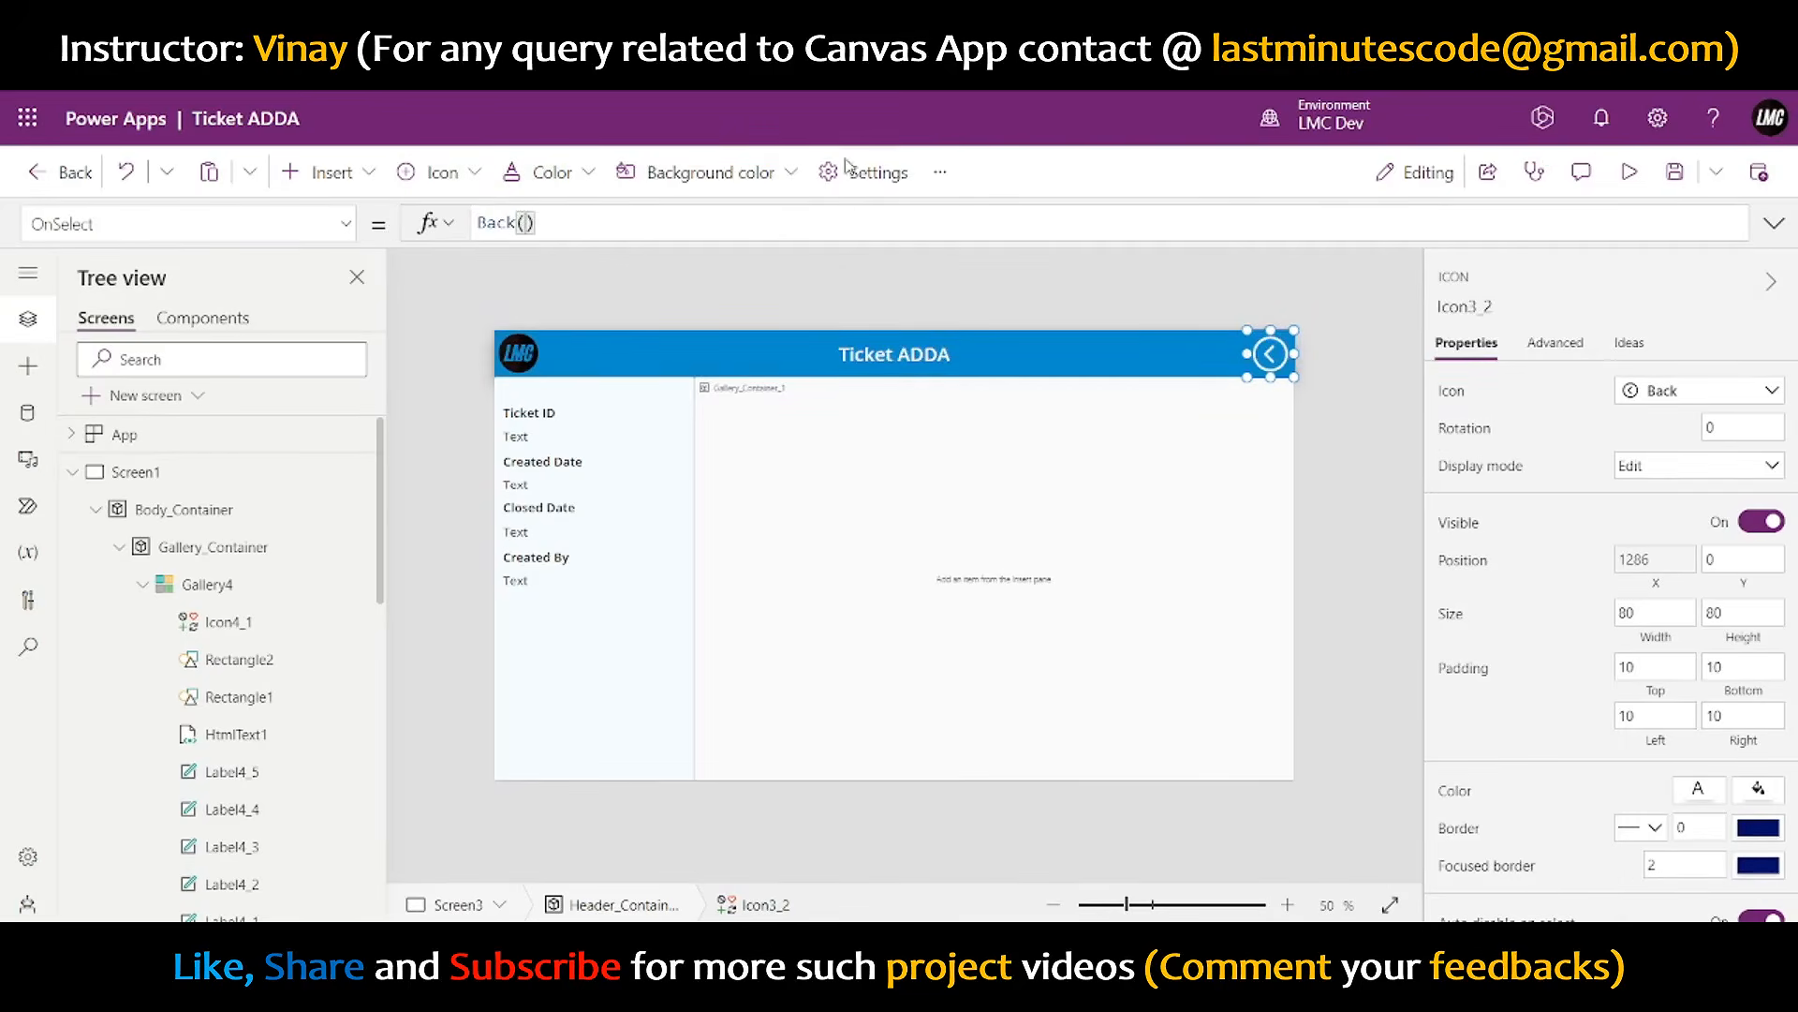
- Preview Screen3, test its back icon, scroll through the ticket gallery, and close the preview
{"action": "left_click", "coordinate": [1629, 171]}
{"action": "left_click", "coordinate": [1557, 192]}
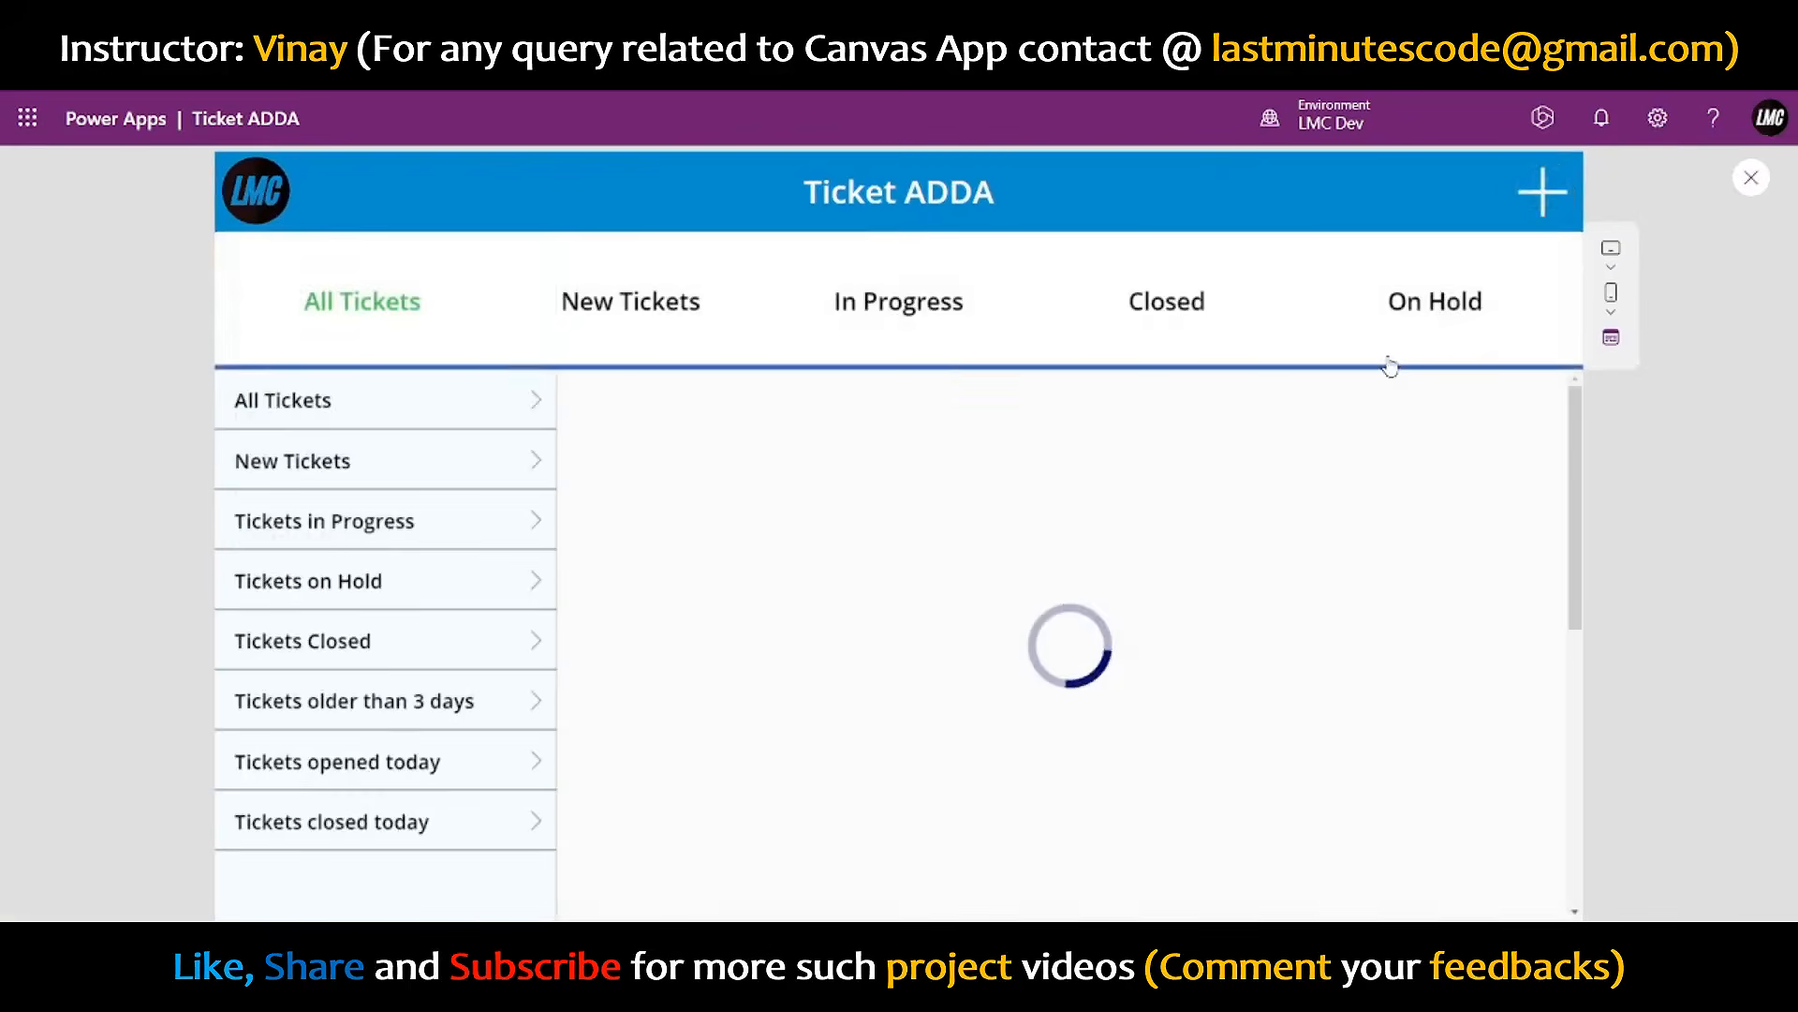
{"action": "scroll", "coordinate": [1031, 655], "scroll_direction": "down", "scroll_amount": 5}
{"action": "scroll", "coordinate": [1031, 655], "scroll_direction": "up", "scroll_amount": 5}
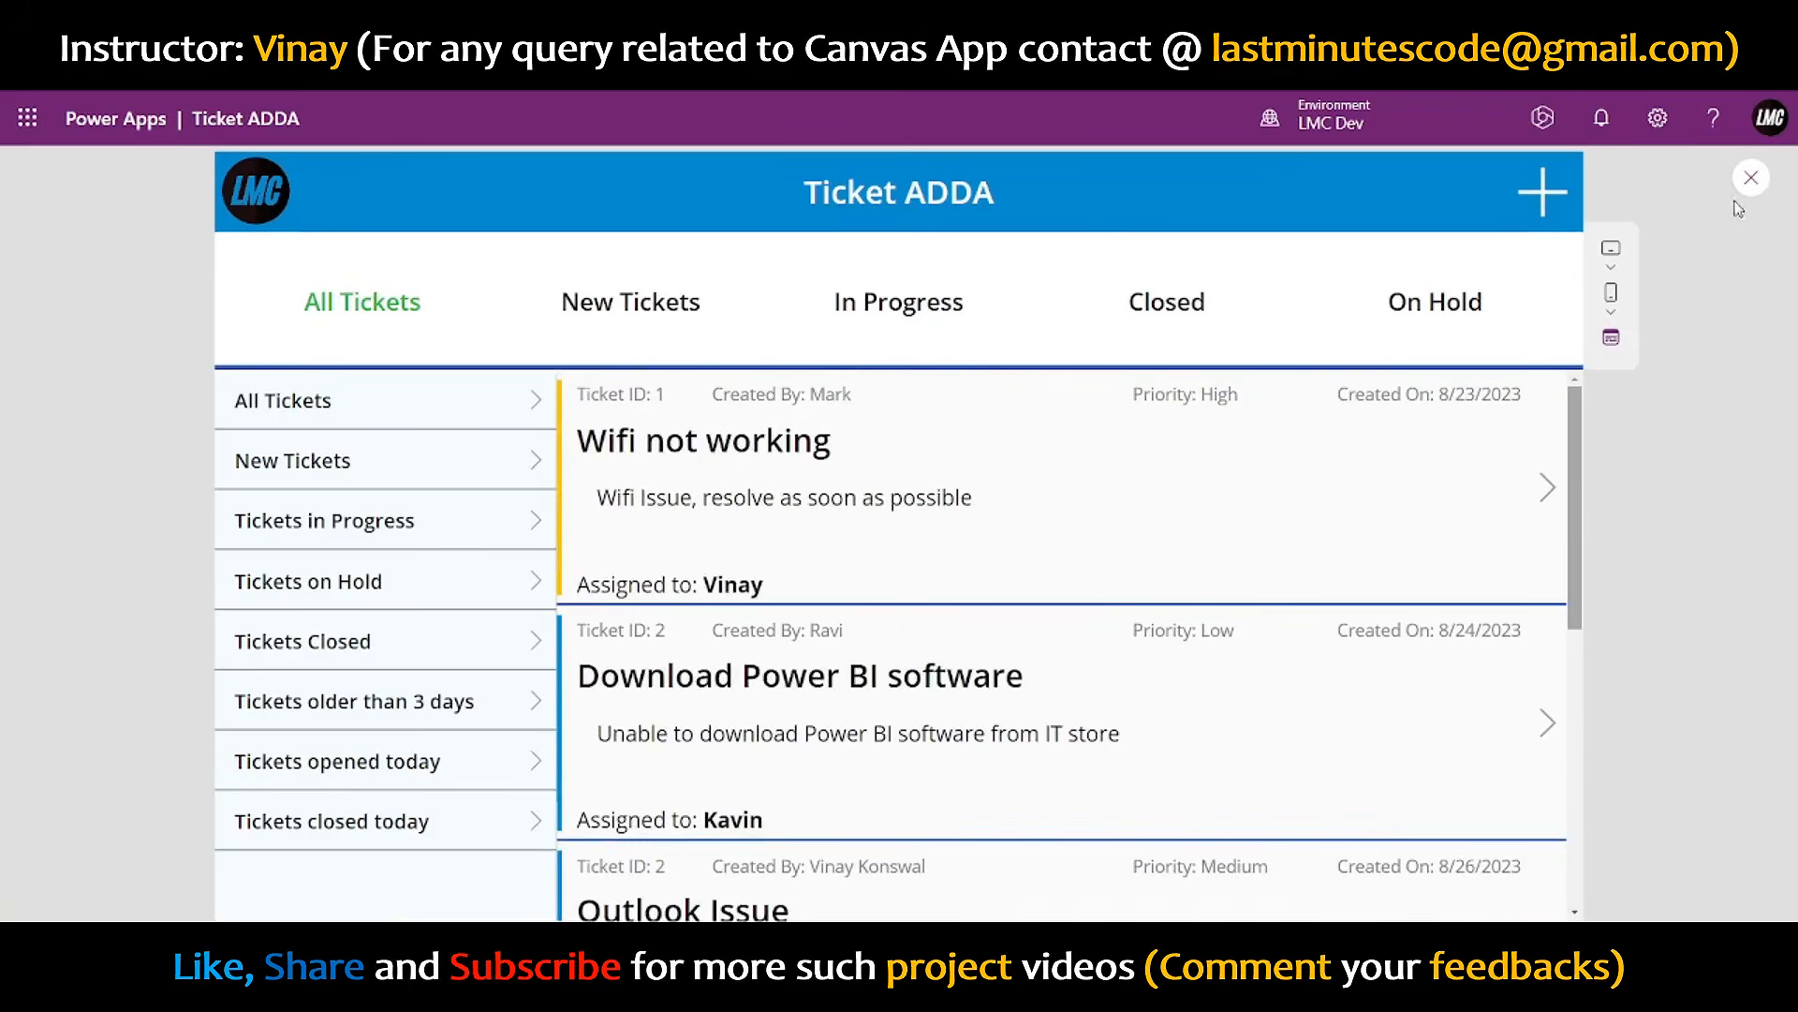
{"action": "left_click", "coordinate": [1750, 177]}
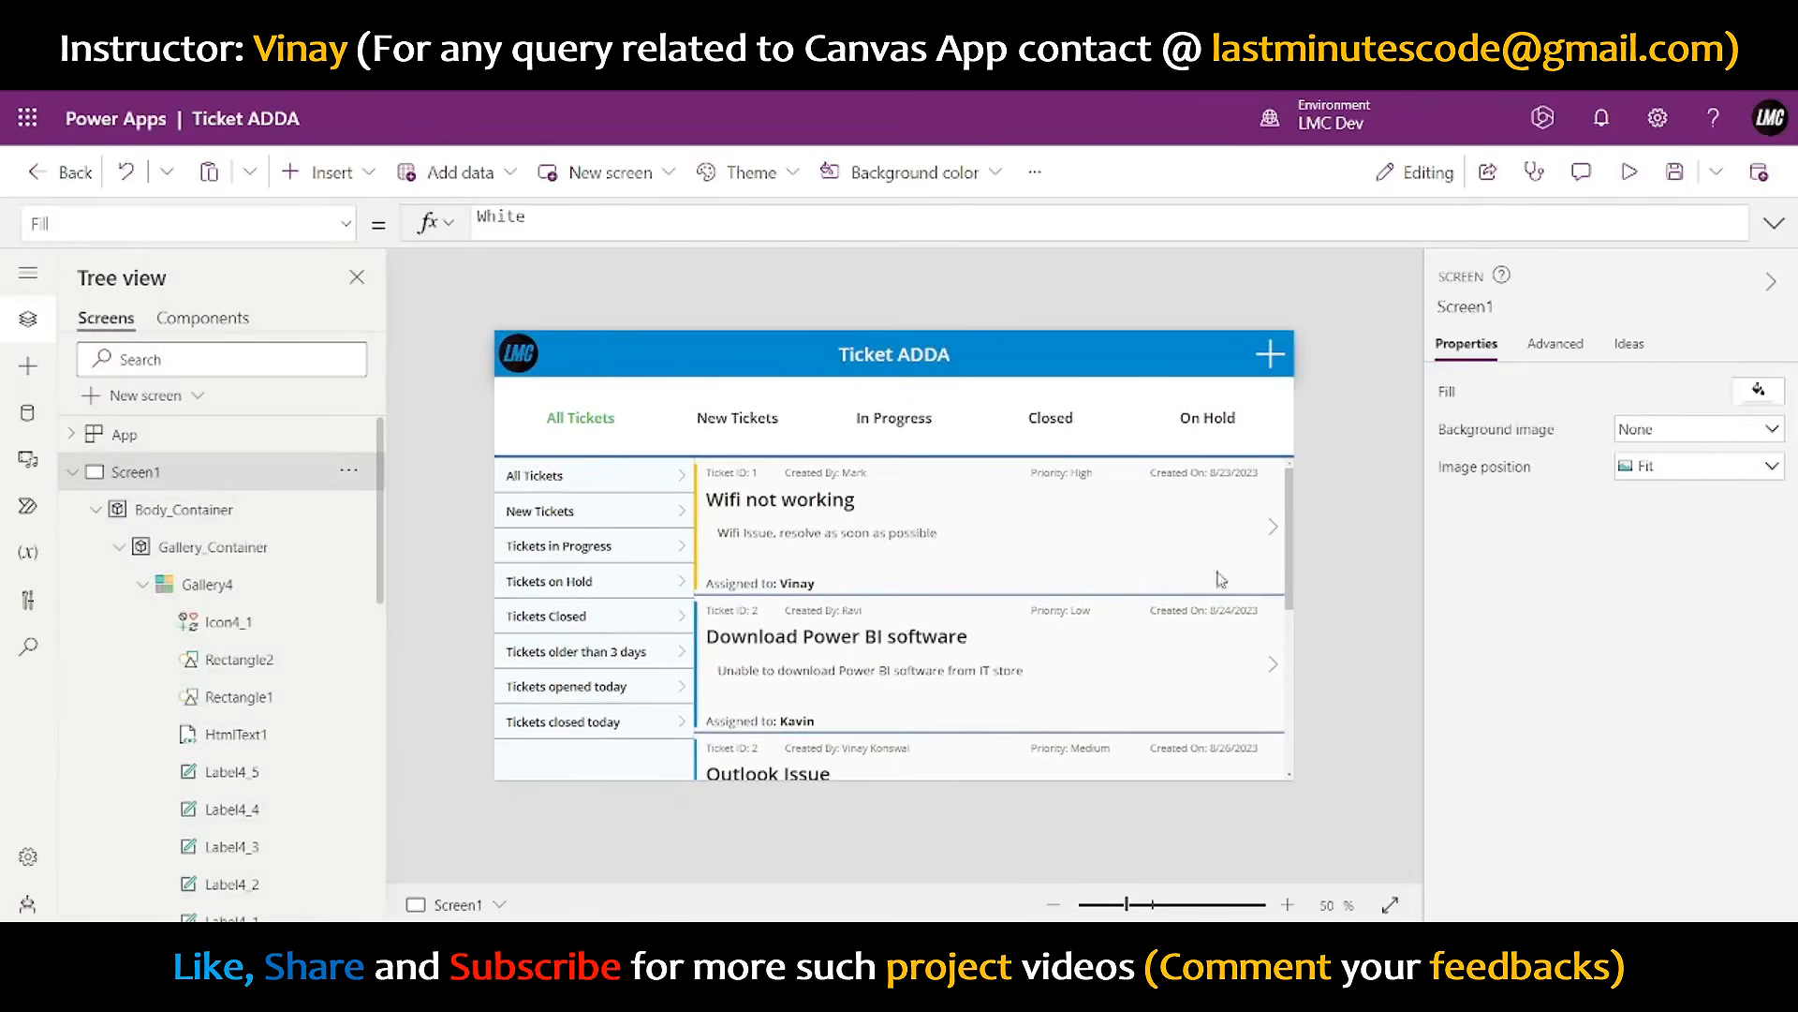
- In the gallery arrow icon's OnSelect formula, end the Navigate call with a semicolon and insert blank lines above it
{"action": "left_click", "coordinate": [1272, 525]}
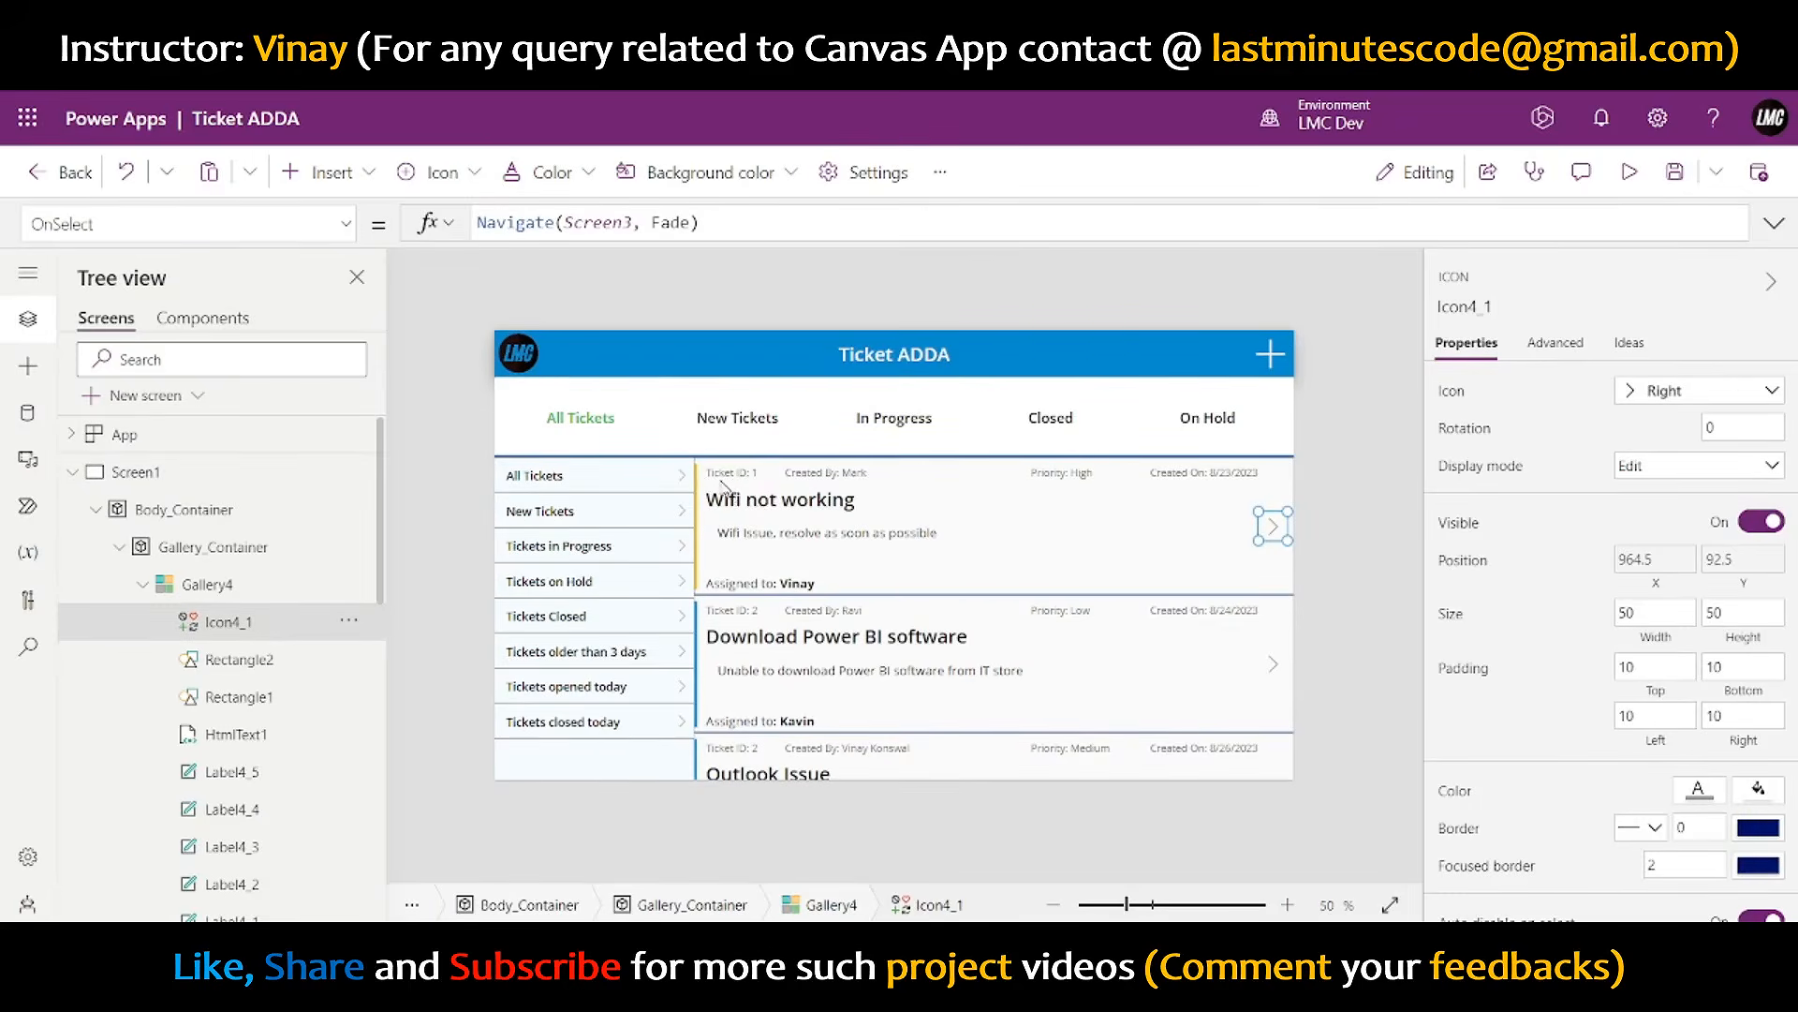
{"action": "left_click", "coordinate": [1774, 223]}
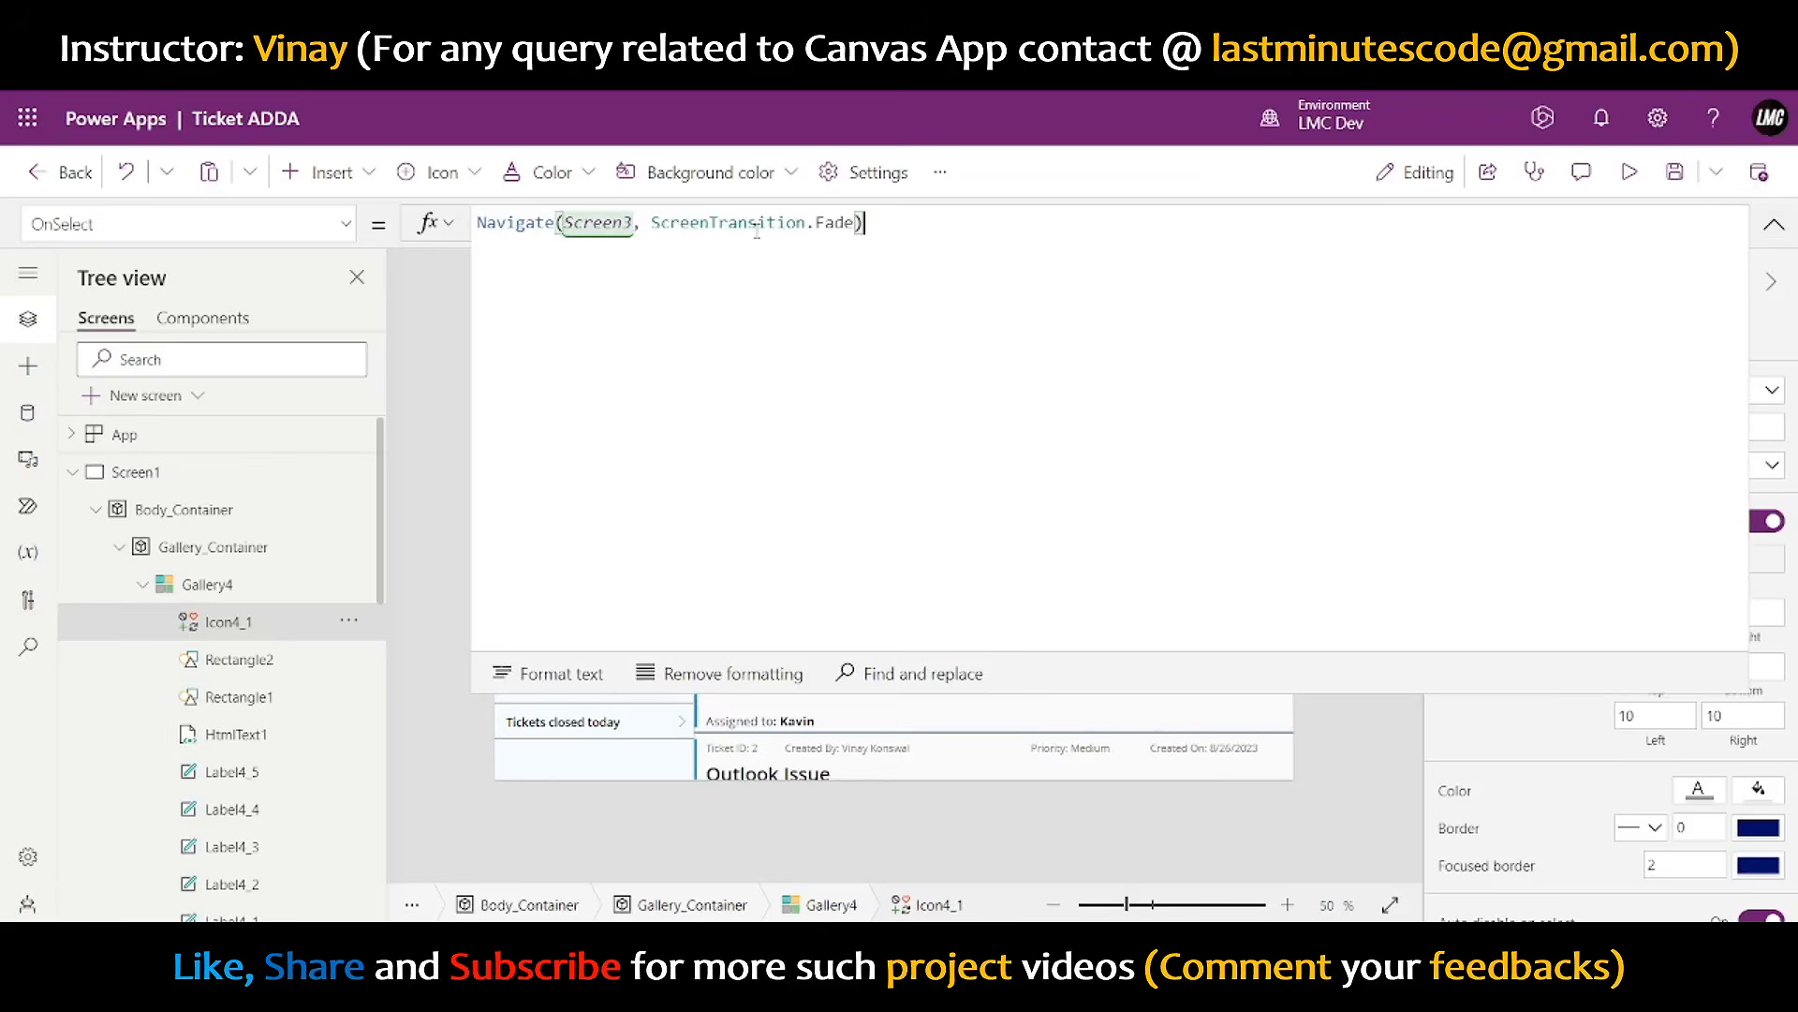
{"action": "type", "text": ";"}
{"action": "key", "text": "Return"}
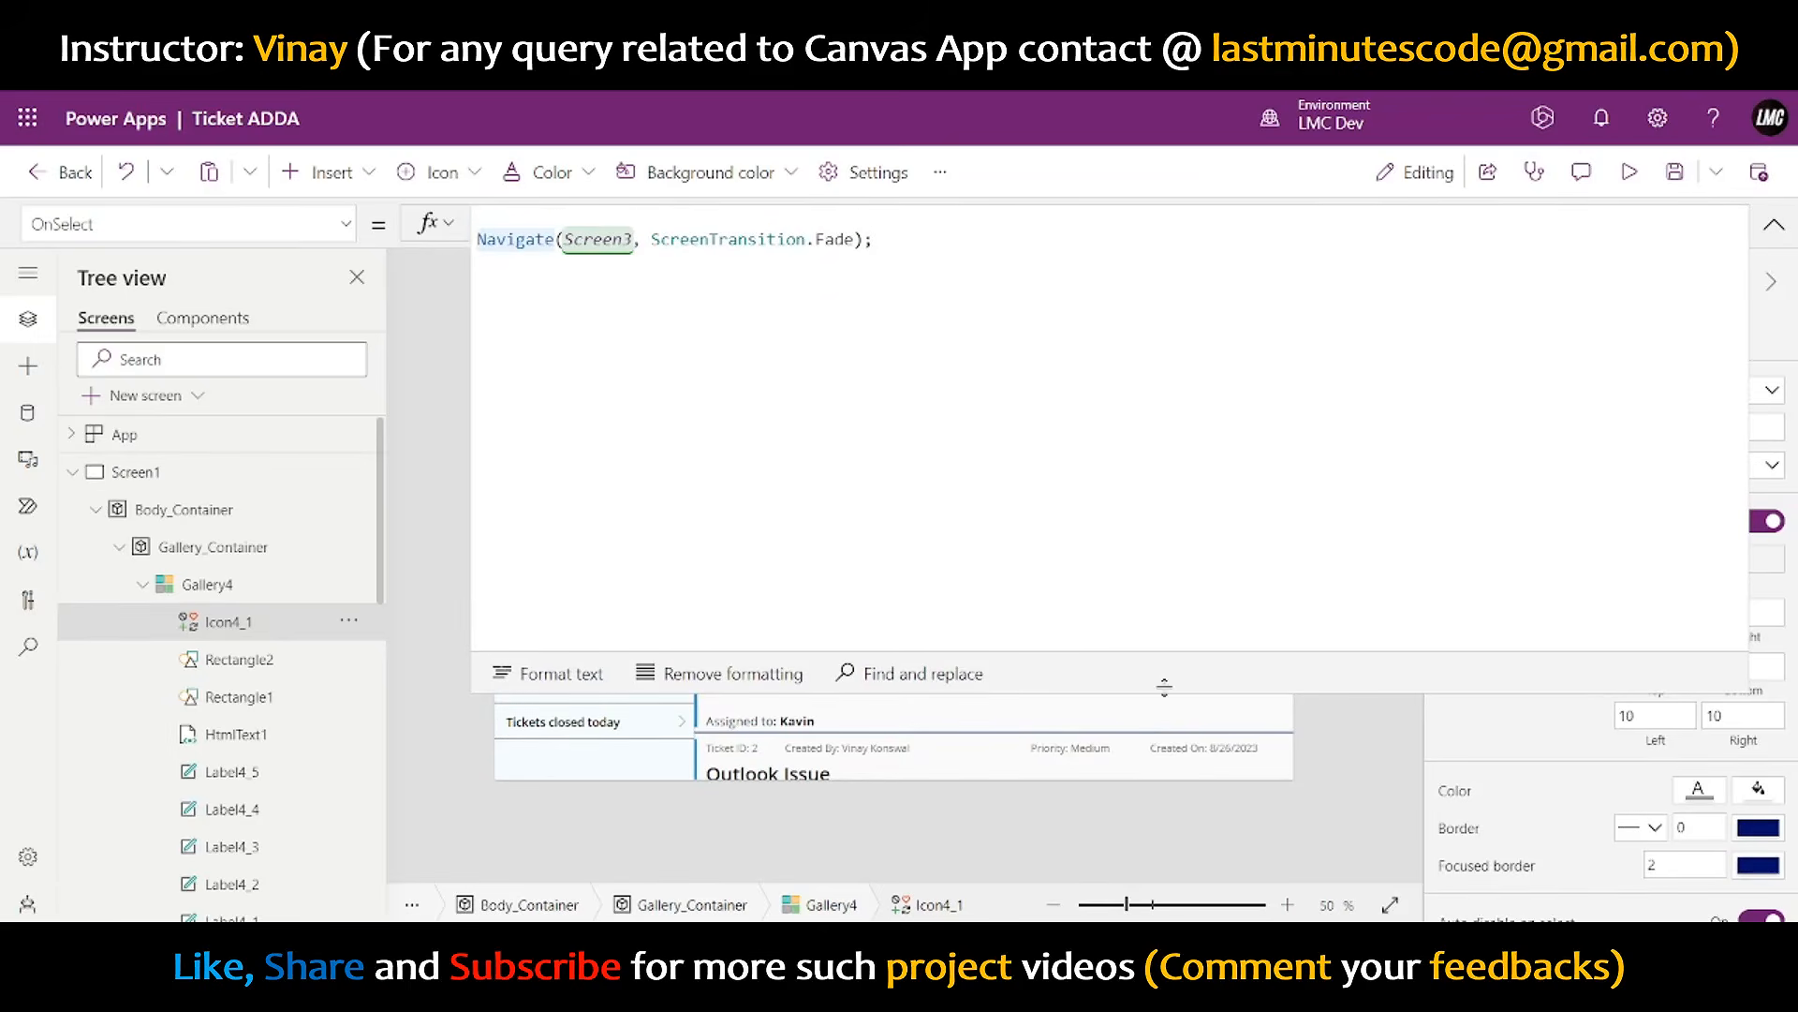
{"action": "left_click_drag", "start_coordinate": [1164, 686], "coordinate": [1164, 476]}
{"action": "left_click", "coordinate": [585, 219]}
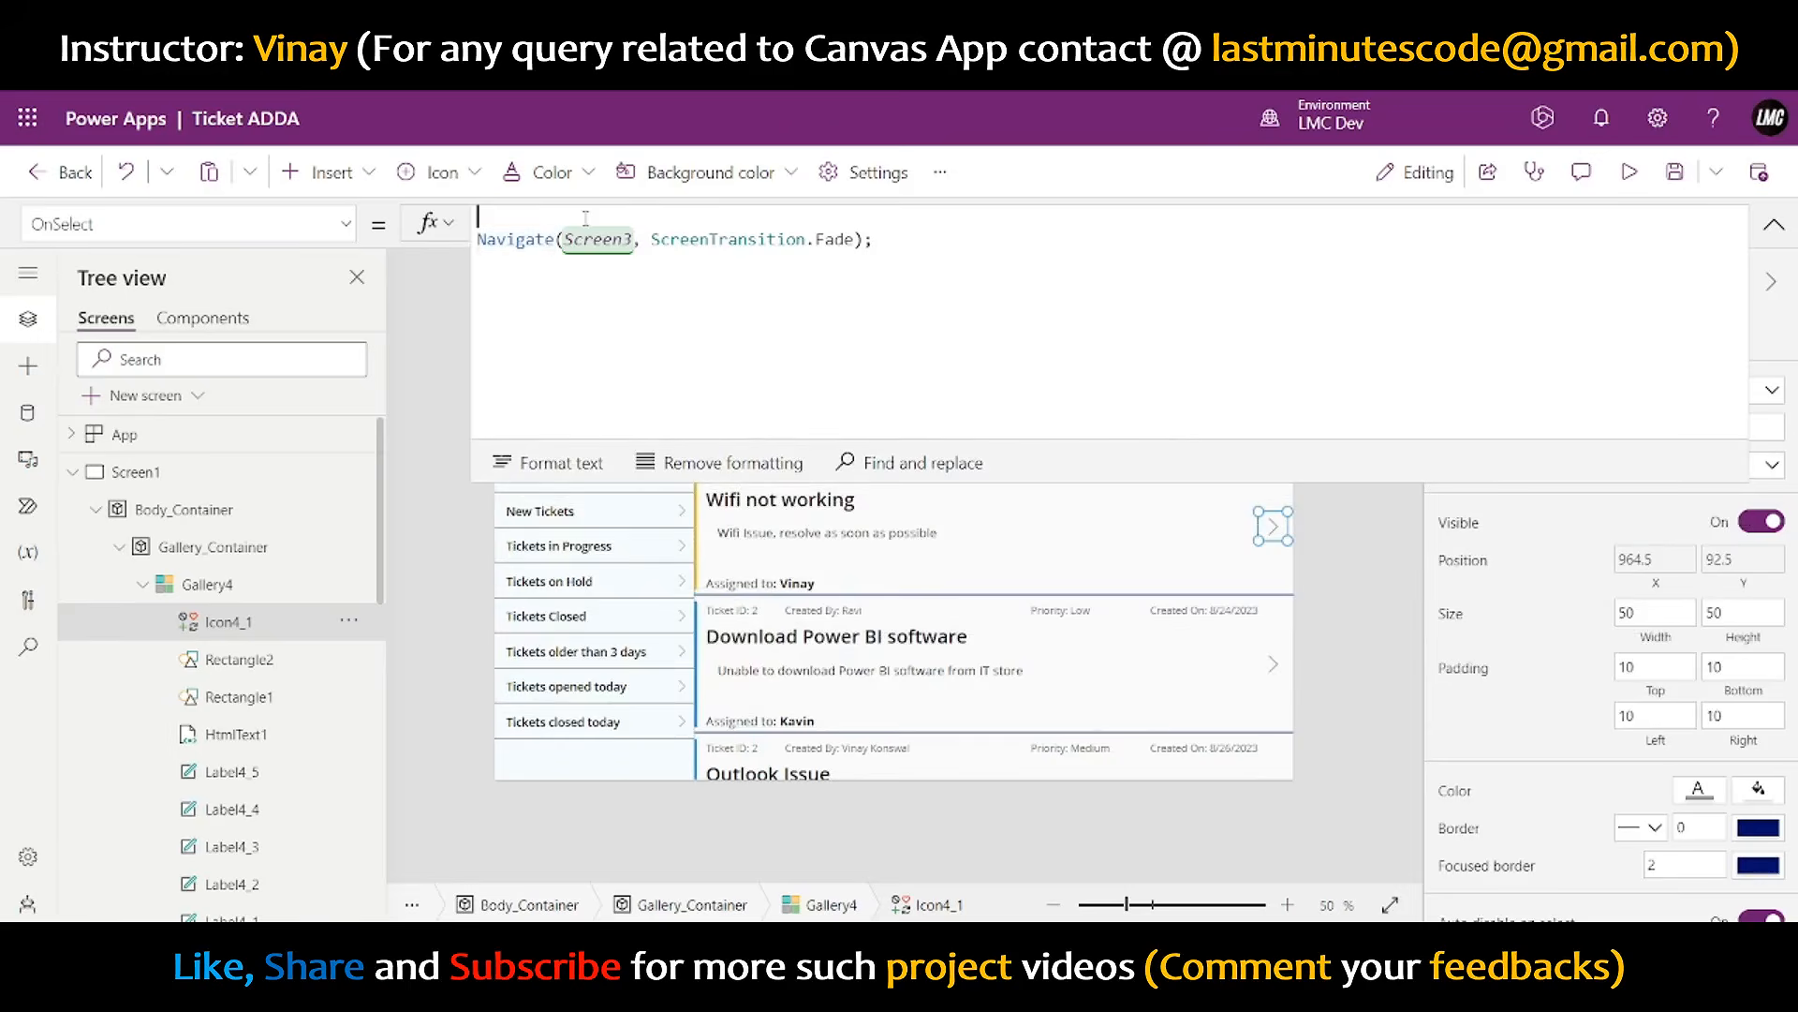
{"action": "key", "text": "Return"}
{"action": "key", "text": "Return"}
{"action": "key", "text": "Up"}
{"action": "key", "text": "Up"}
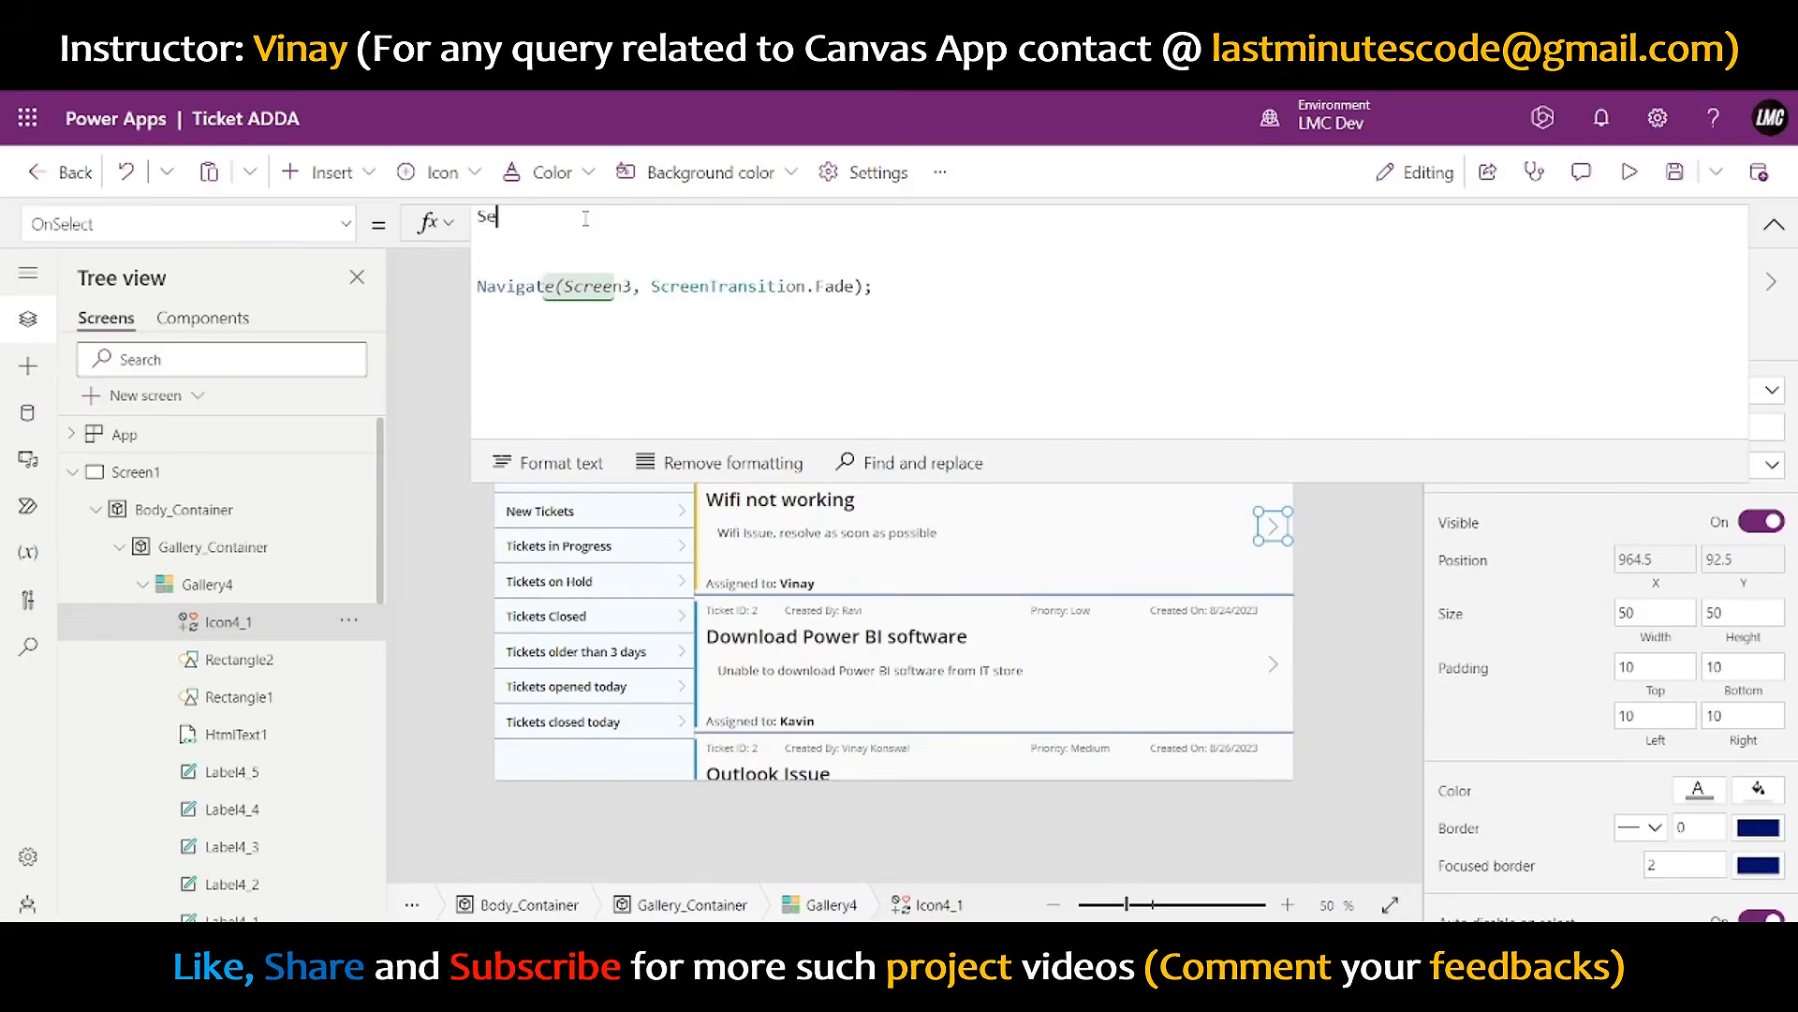
- Add Set(varID,ThisItem.ID); above the Navigate call in the arrow icon's OnSelect formula, and select the variable name varID for reuse
{"action": "type", "text": "Set("}
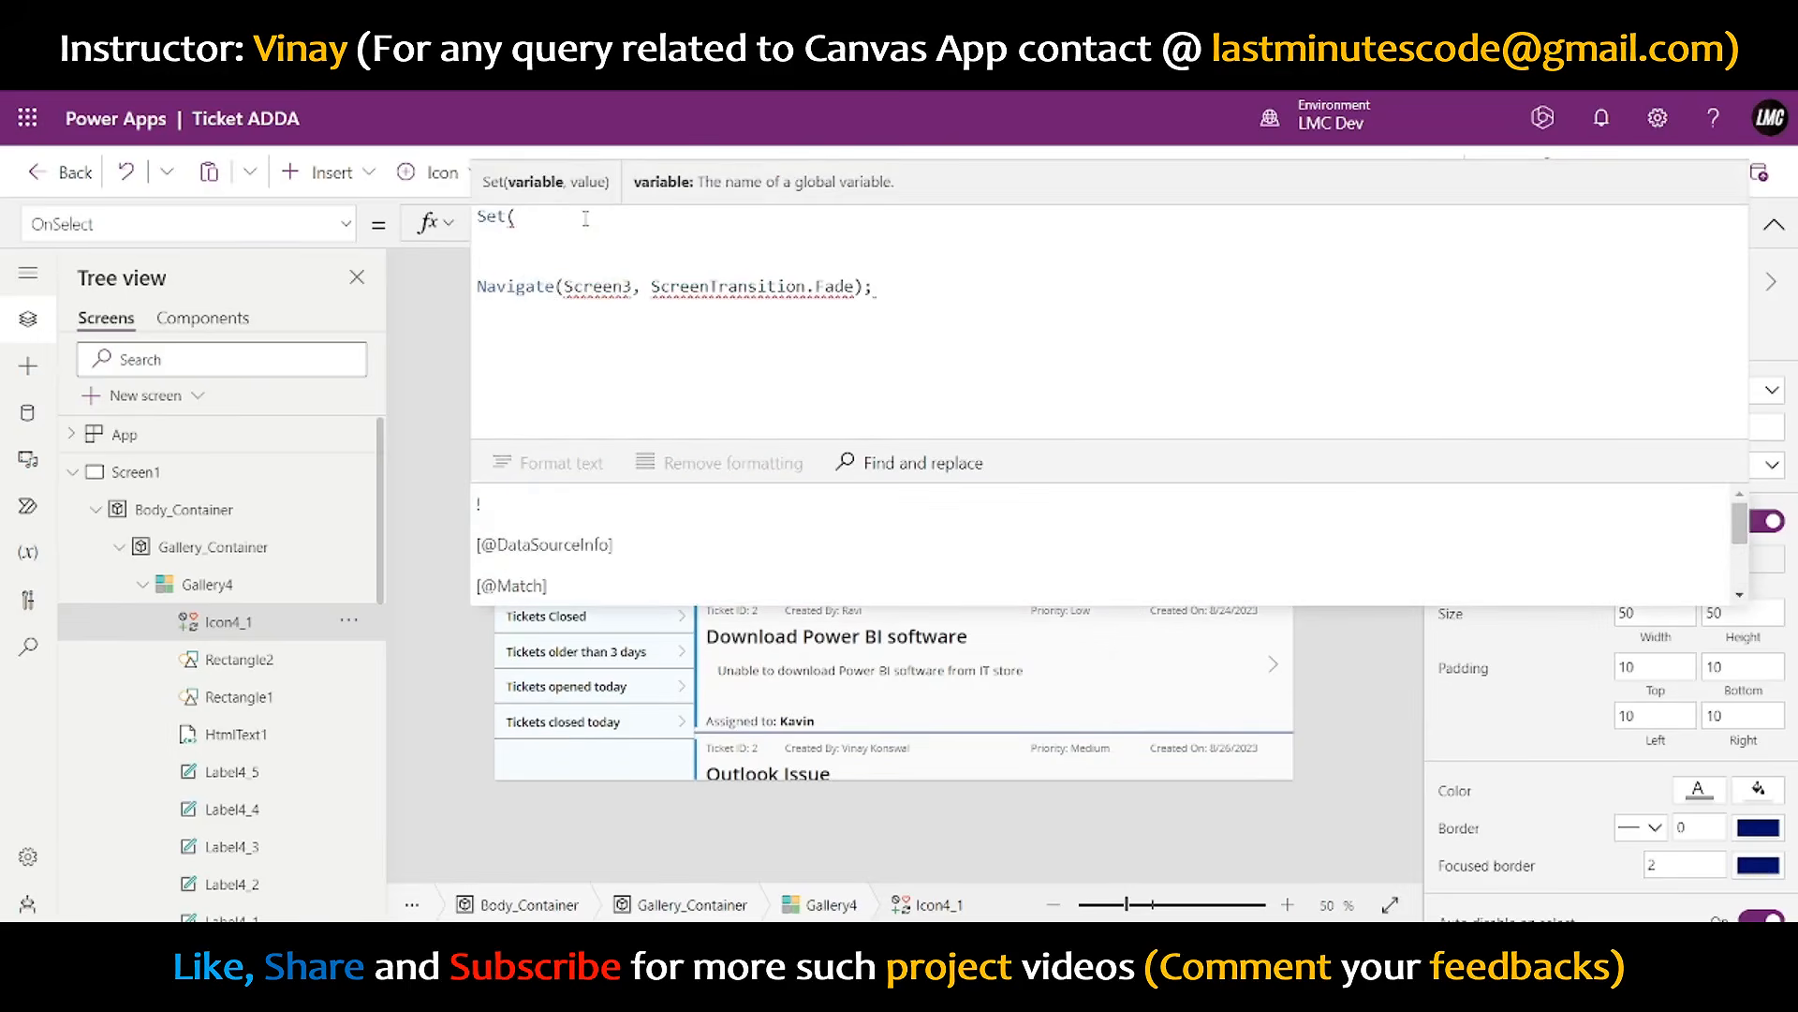
{"action": "type", "text": "varID,"}
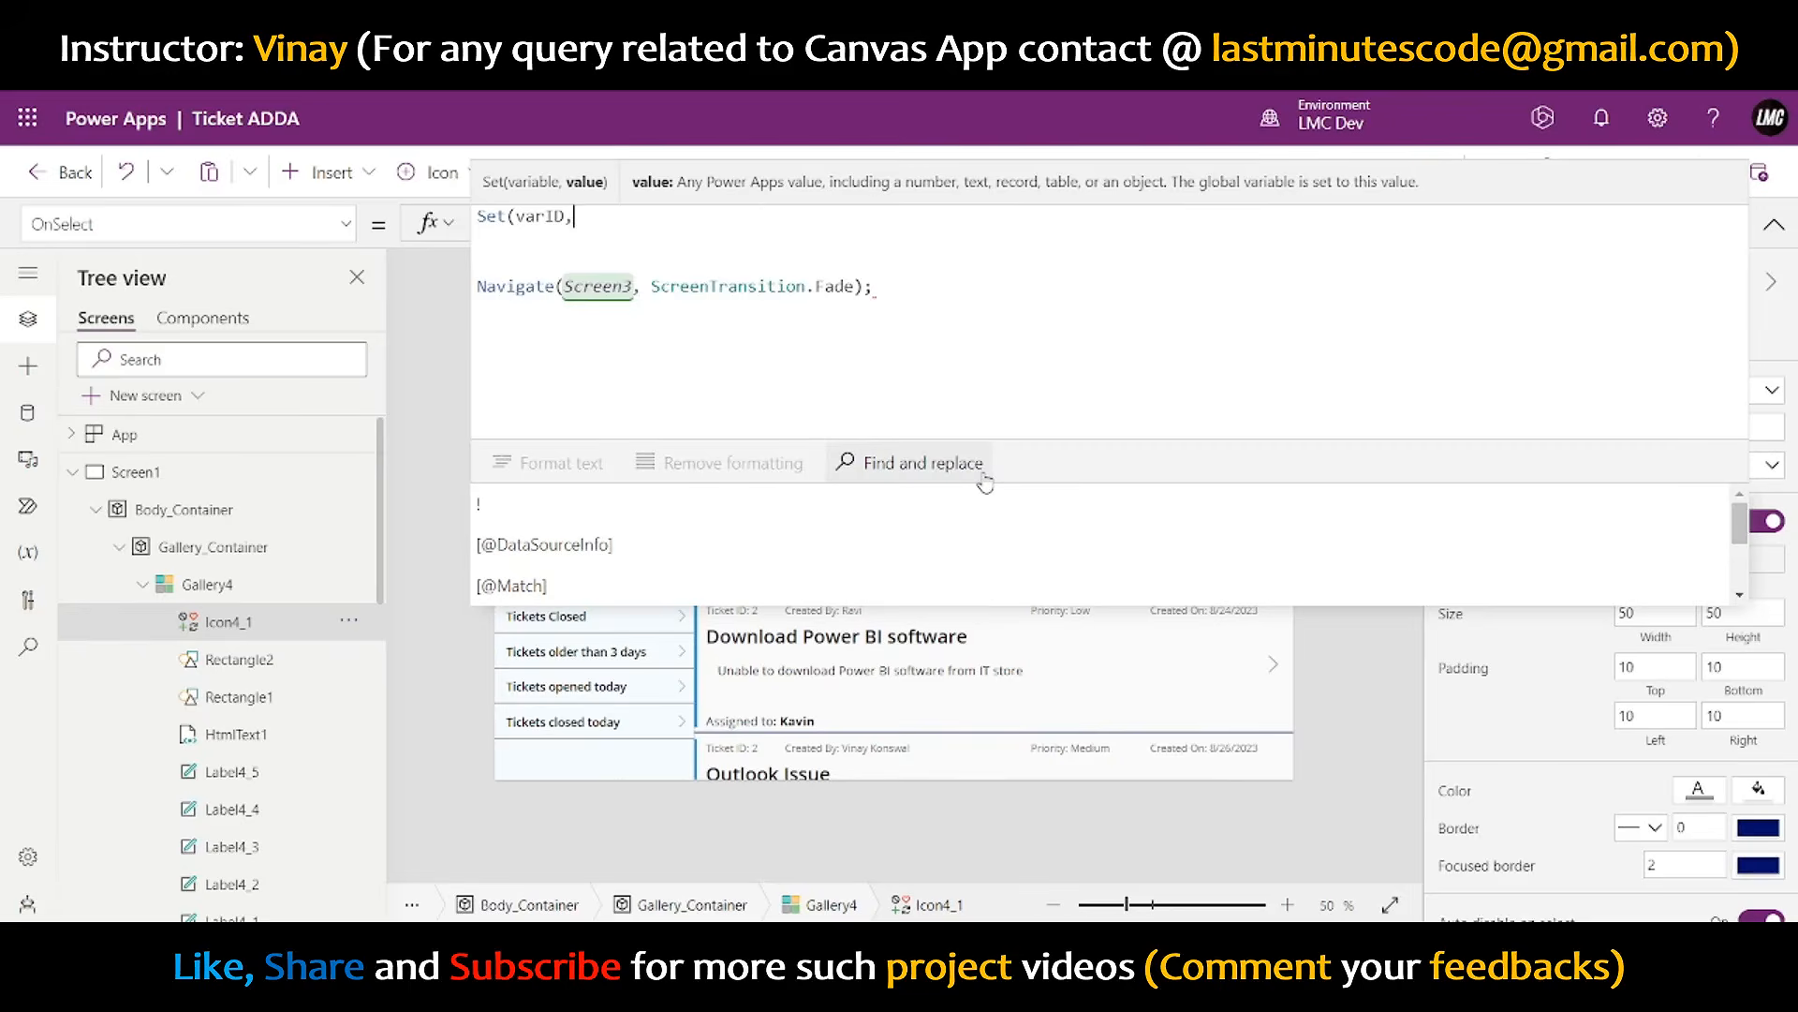
{"action": "type", "text": " ThisIt"}
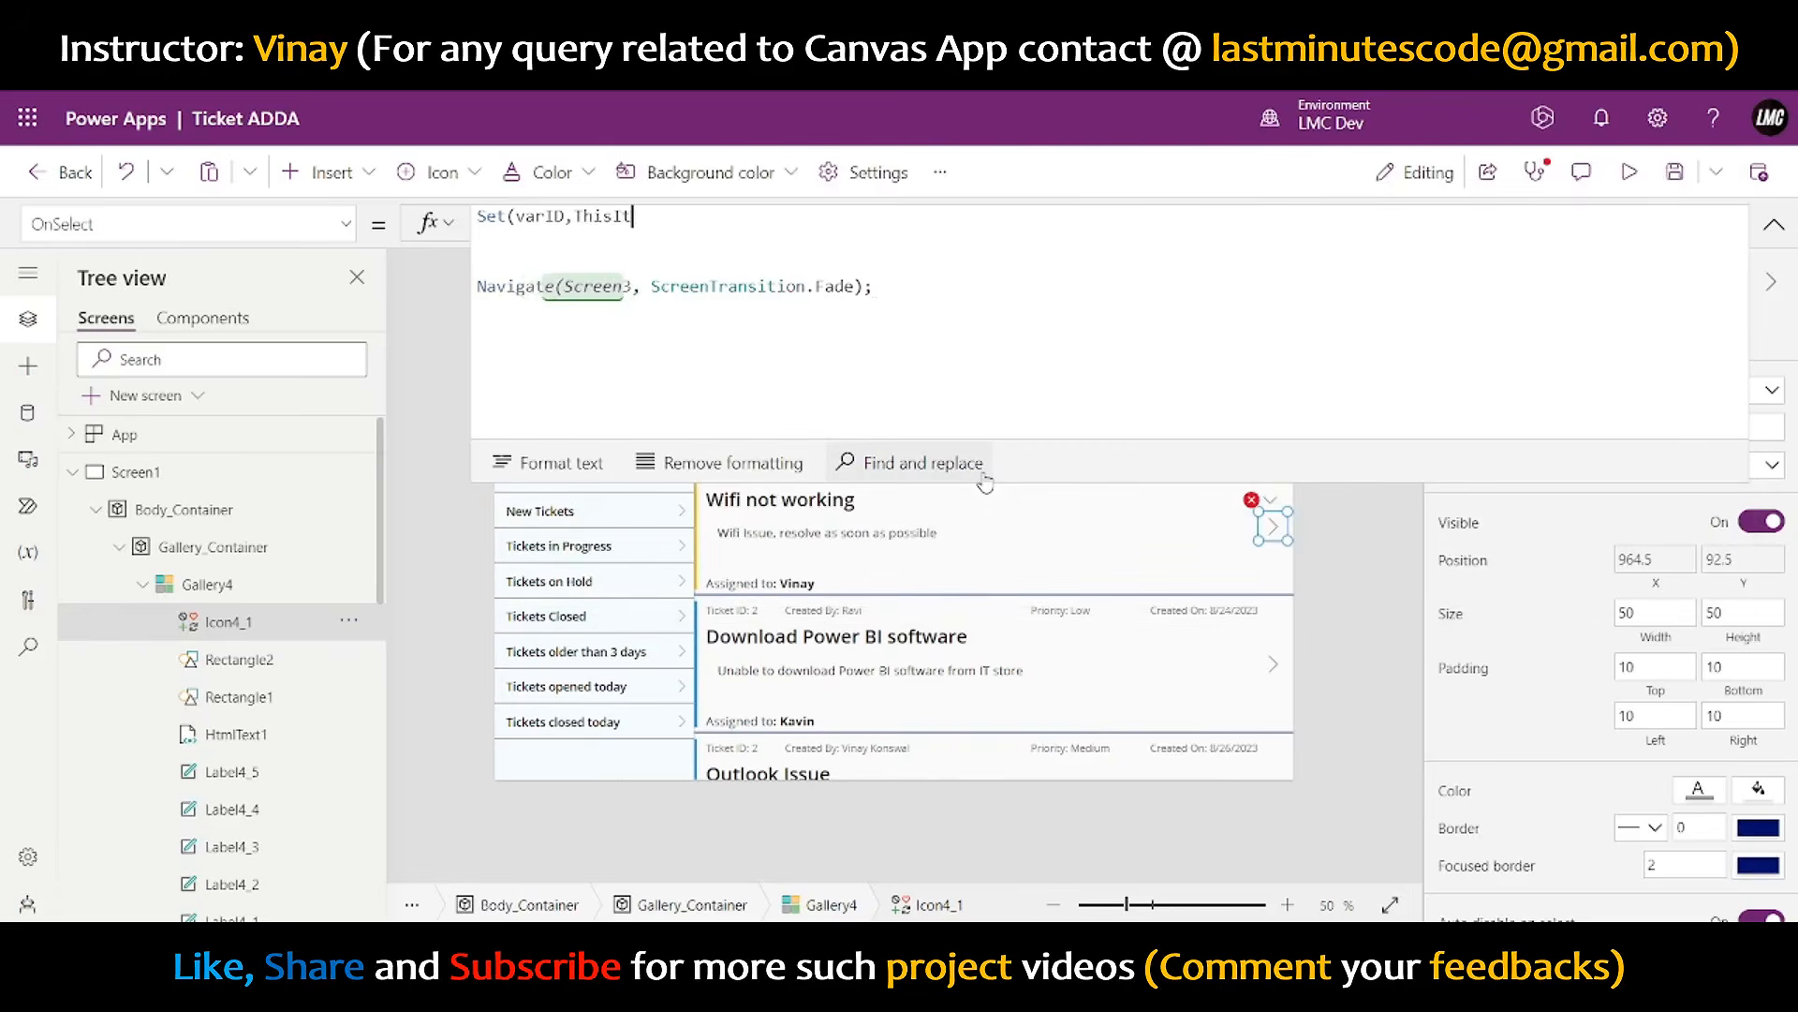
{"action": "type", "text": "em"}
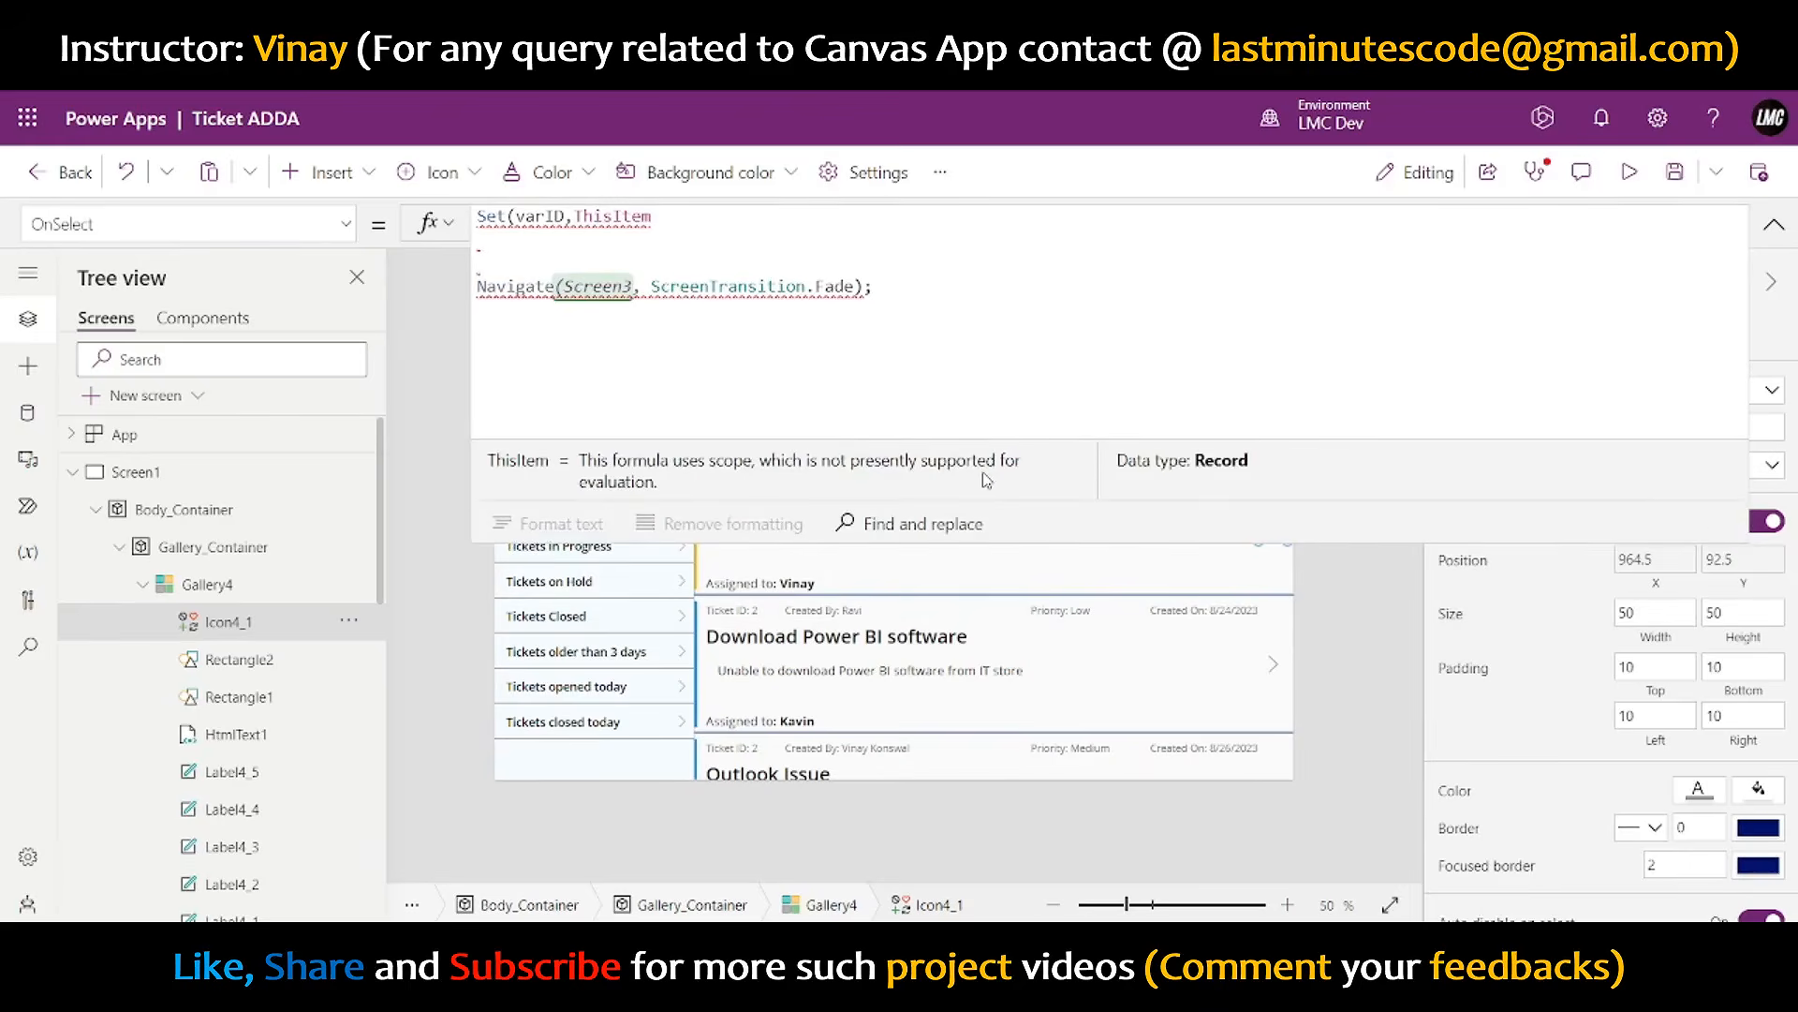
{"action": "type", "text": ".ID"}
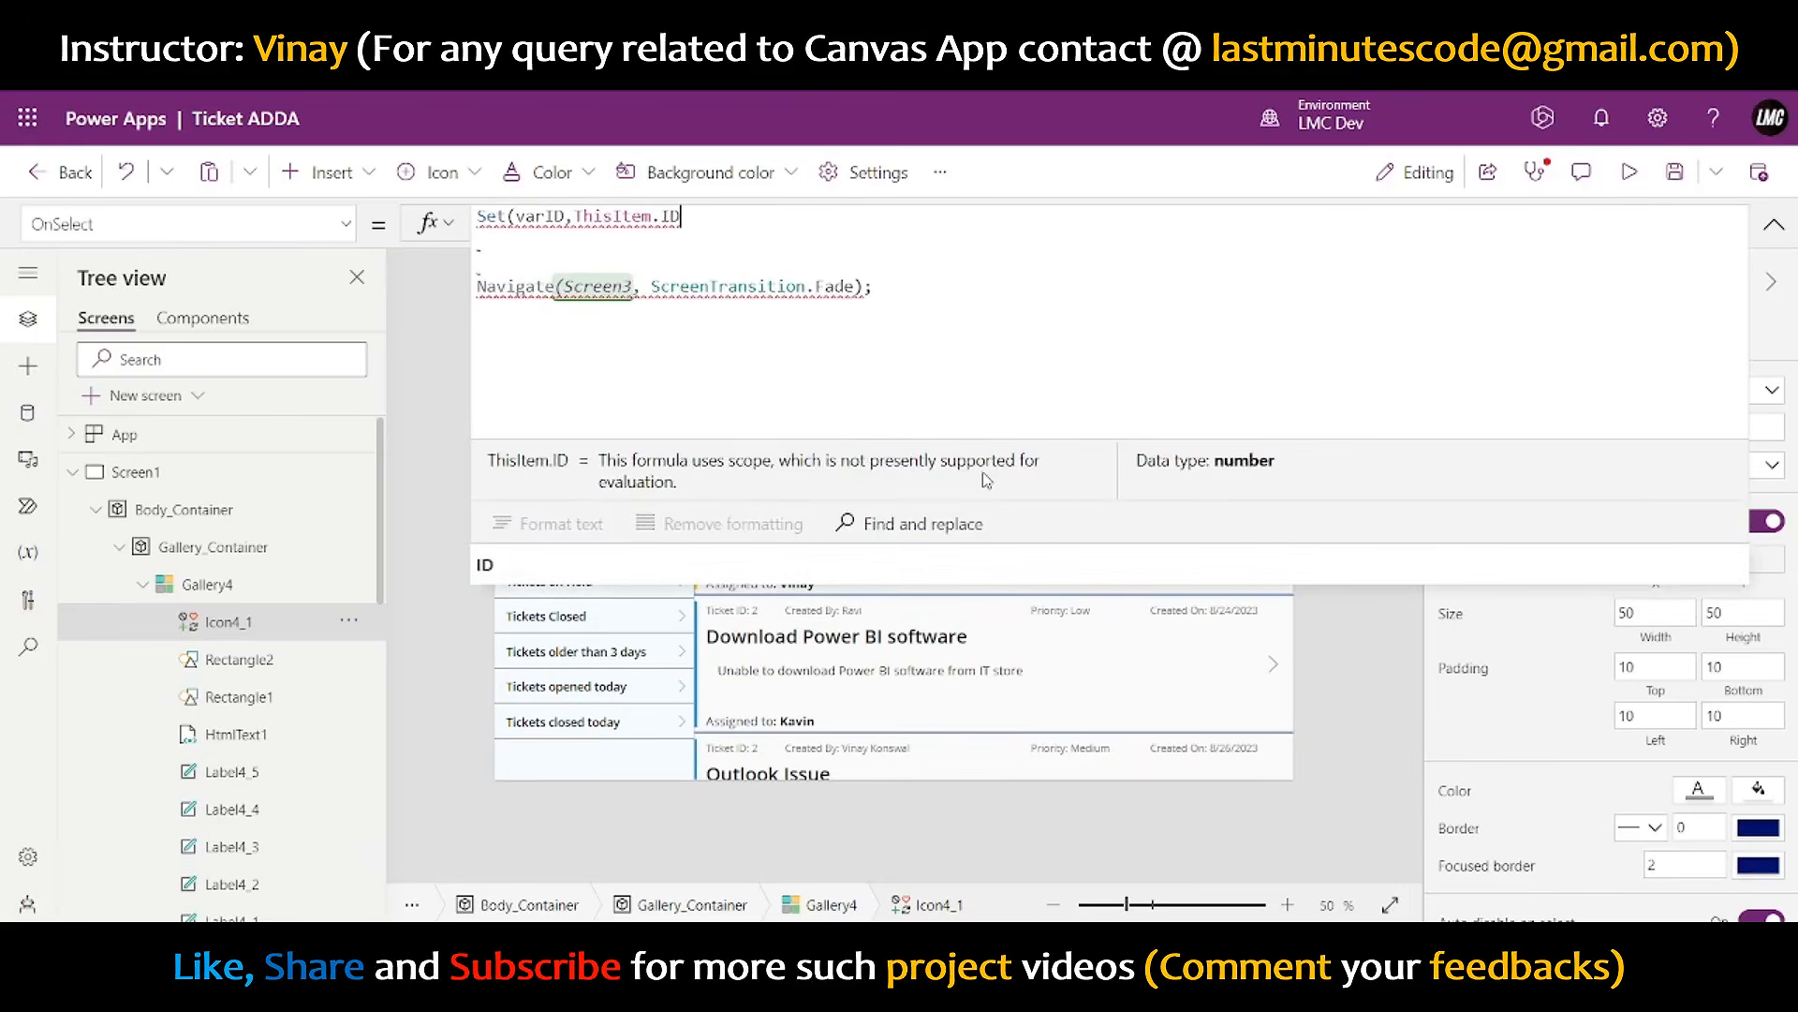
{"action": "type", "text": ");"}
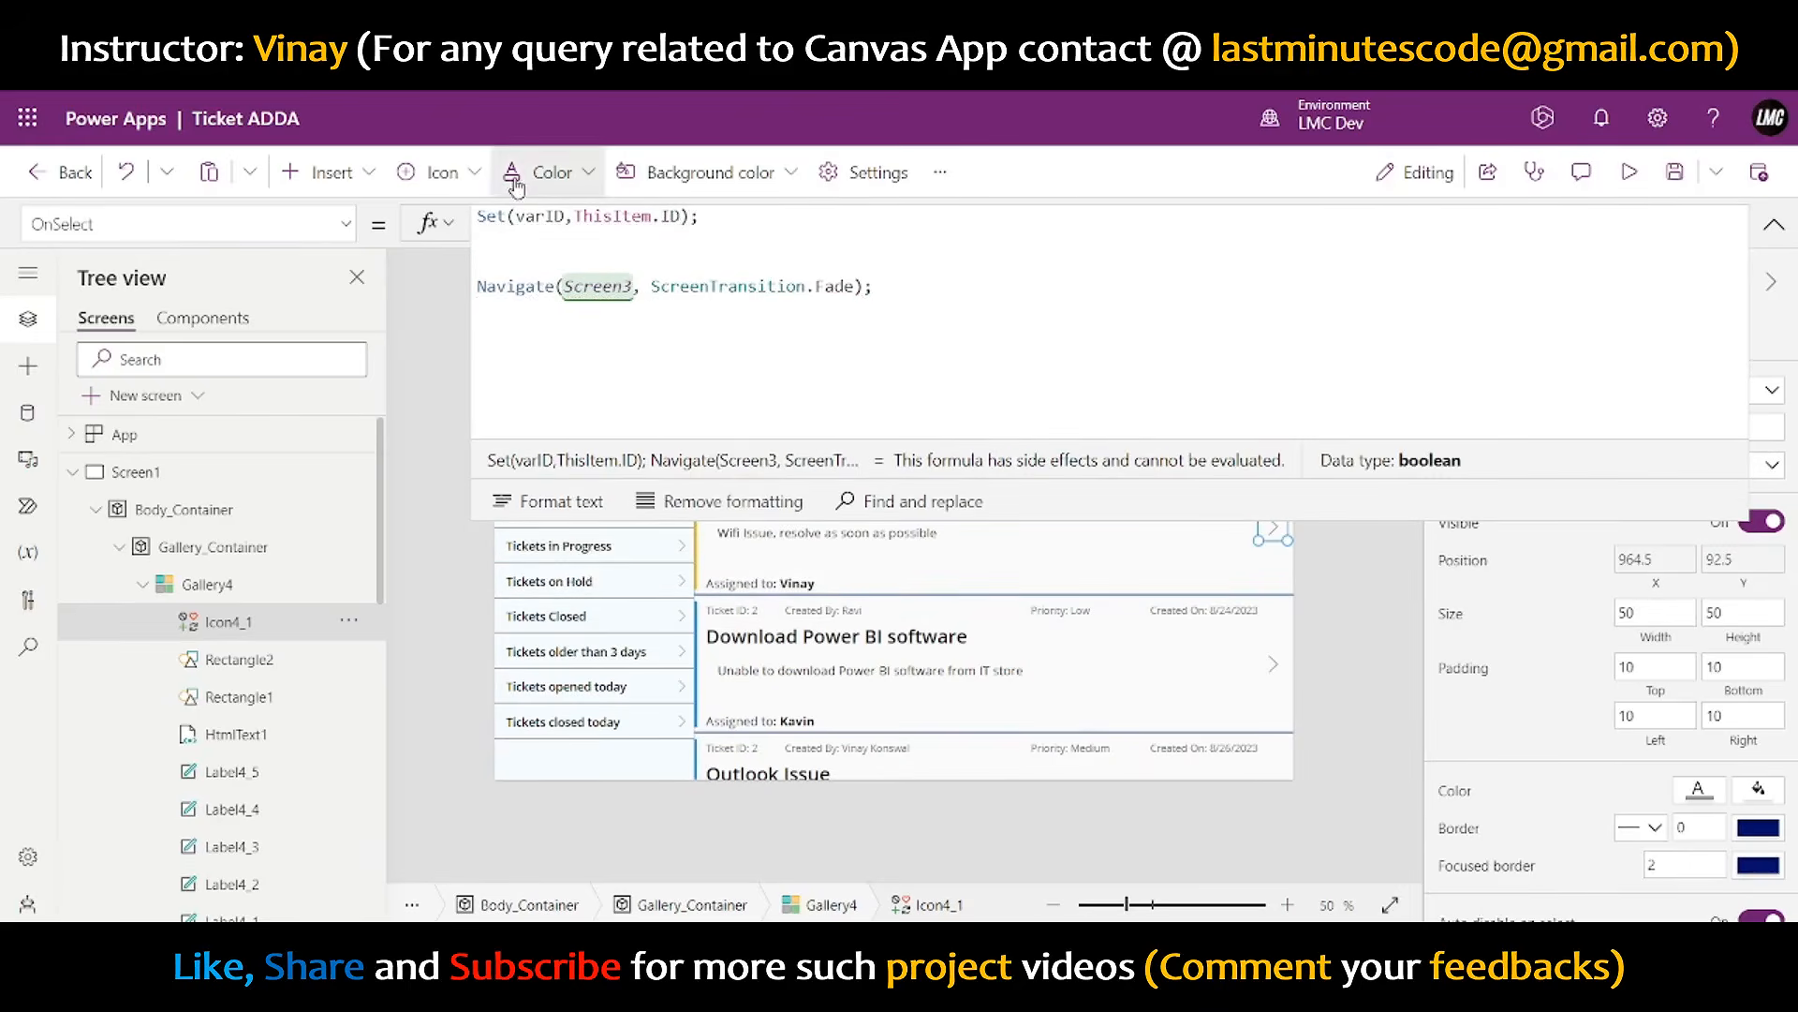
{"action": "double_click", "coordinate": [548, 217]}
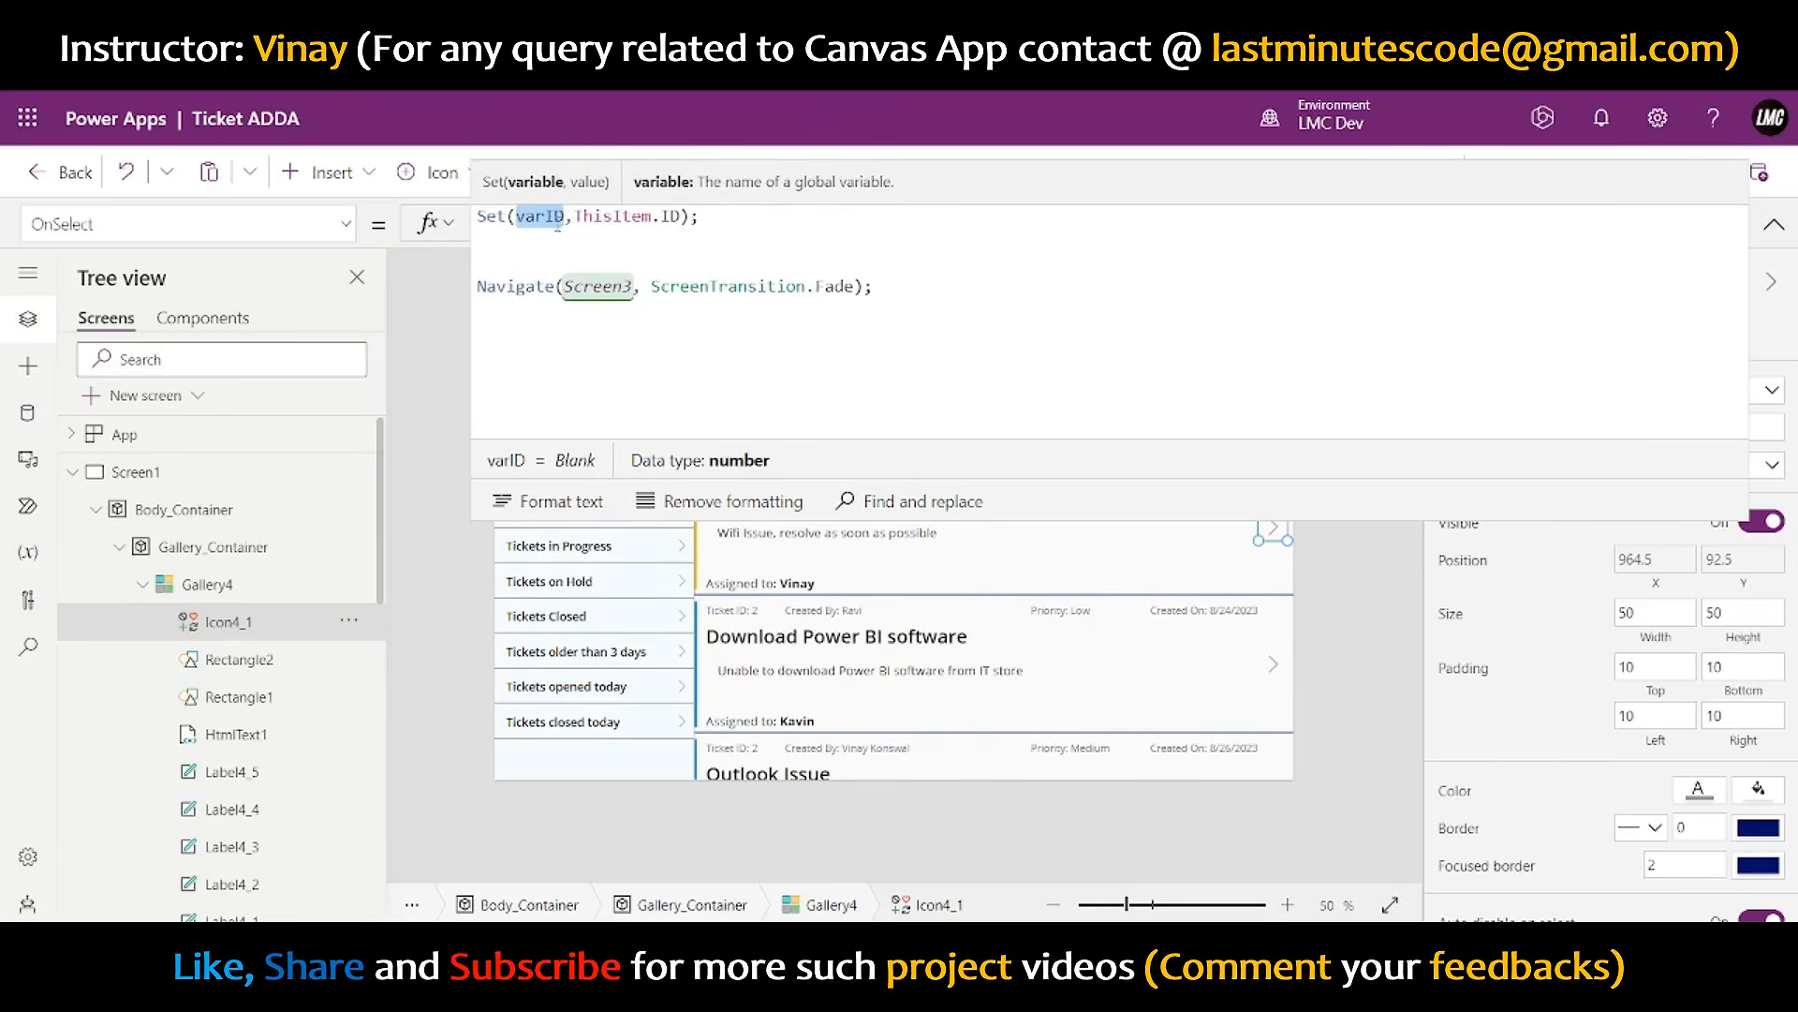
{"action": "left_click", "coordinate": [1773, 224]}
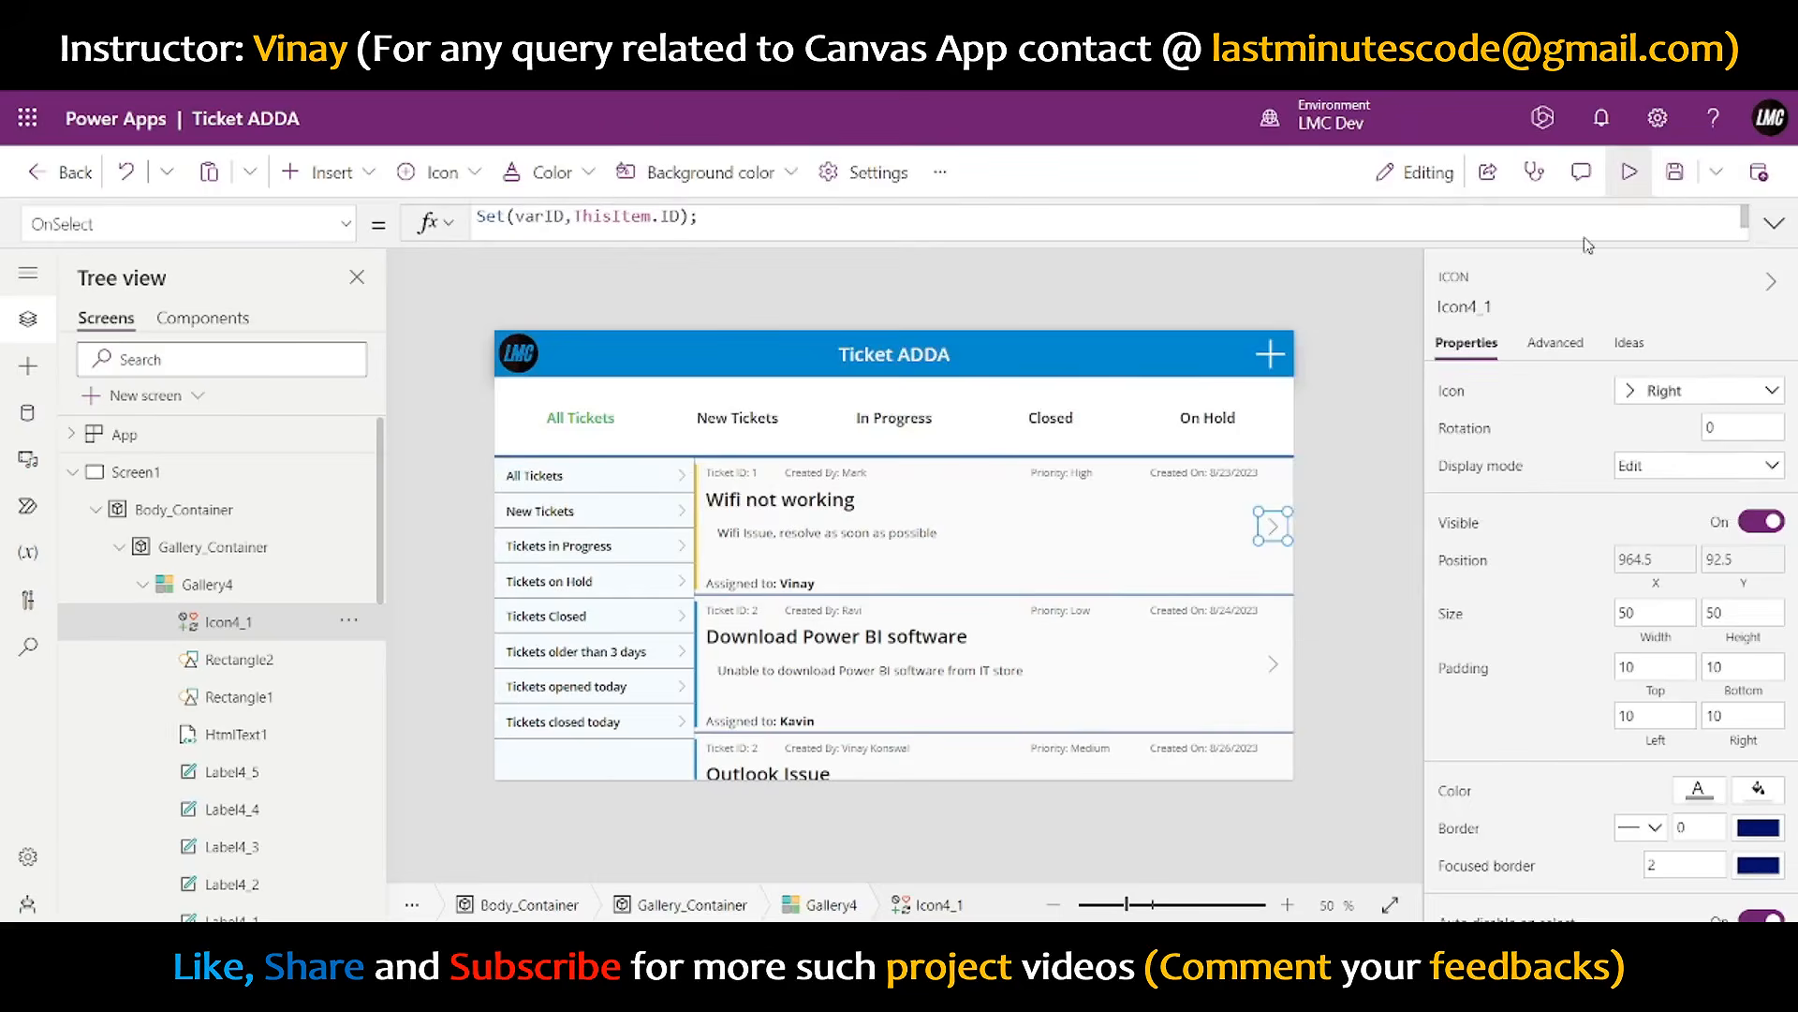
- Run the preview and open the first ticket through its arrow to store its ID, and exit the preview on Screen3
{"action": "left_click", "coordinate": [1668, 172]}
{"action": "left_click", "coordinate": [1547, 489]}
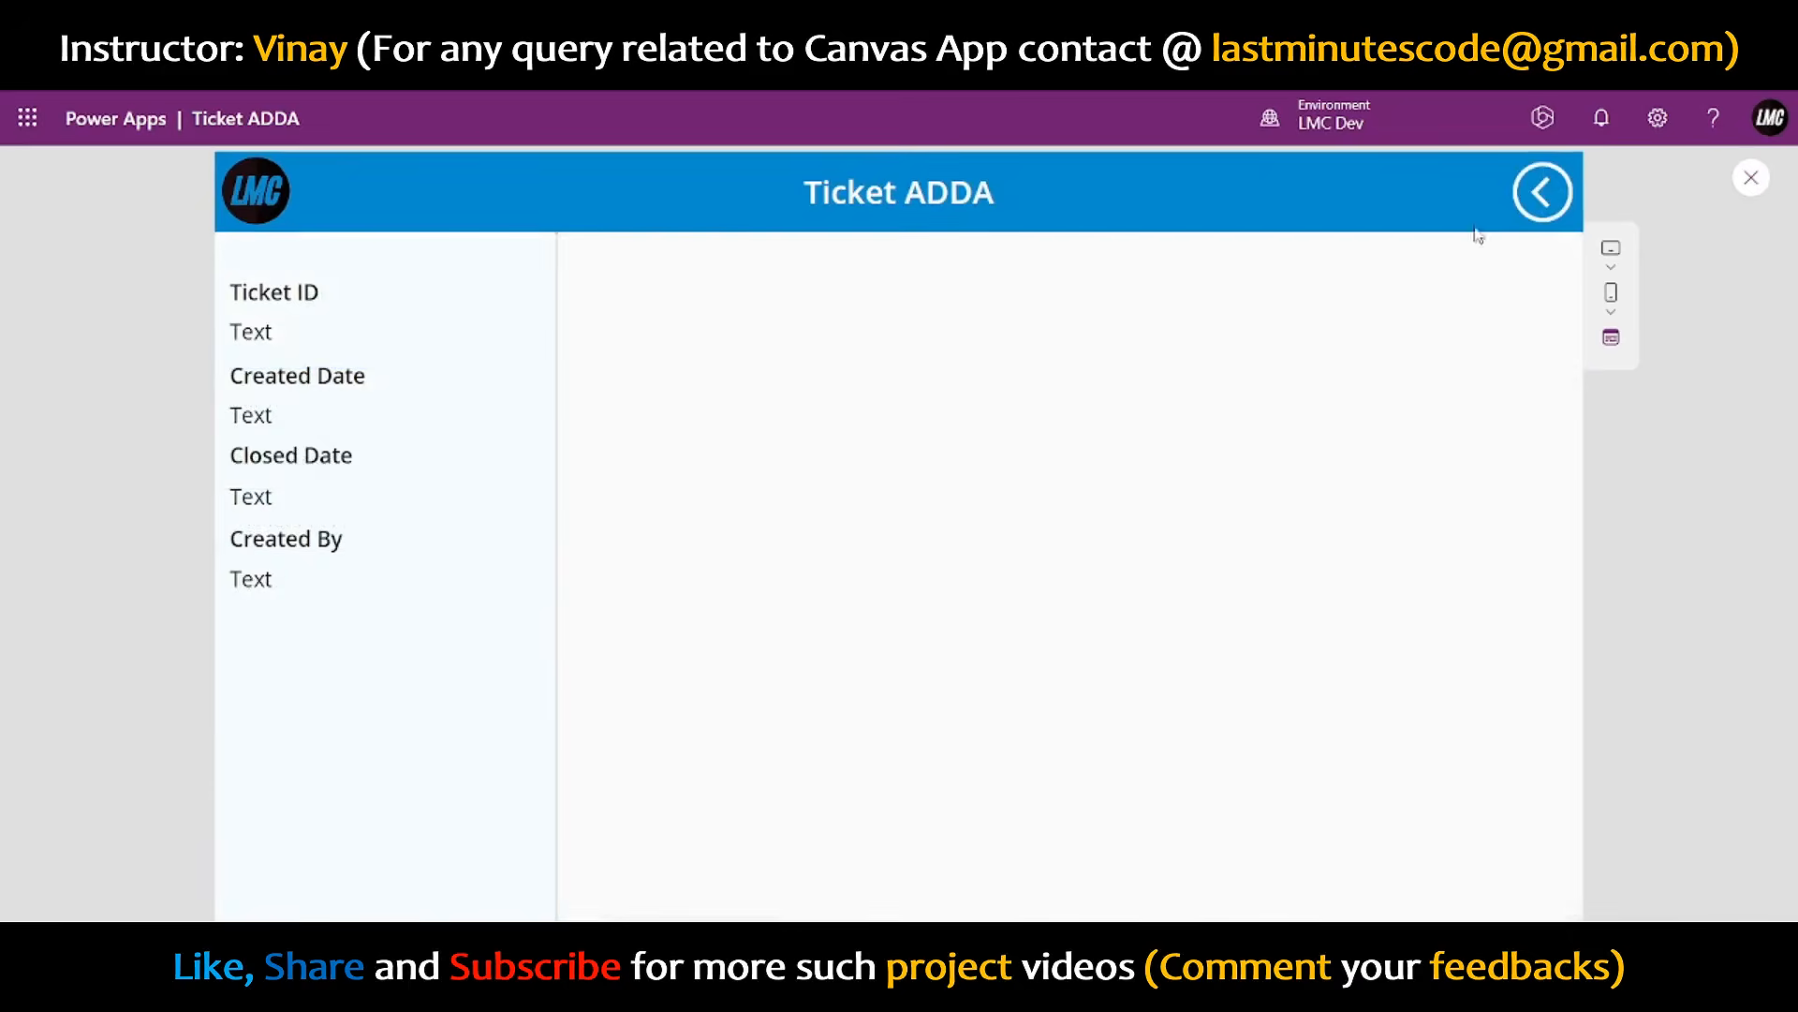
{"action": "key", "text": "Escape"}
- Set the Text formula of the value label under Ticket ID on Screen3 to varID
{"action": "left_click", "coordinate": [517, 437]}
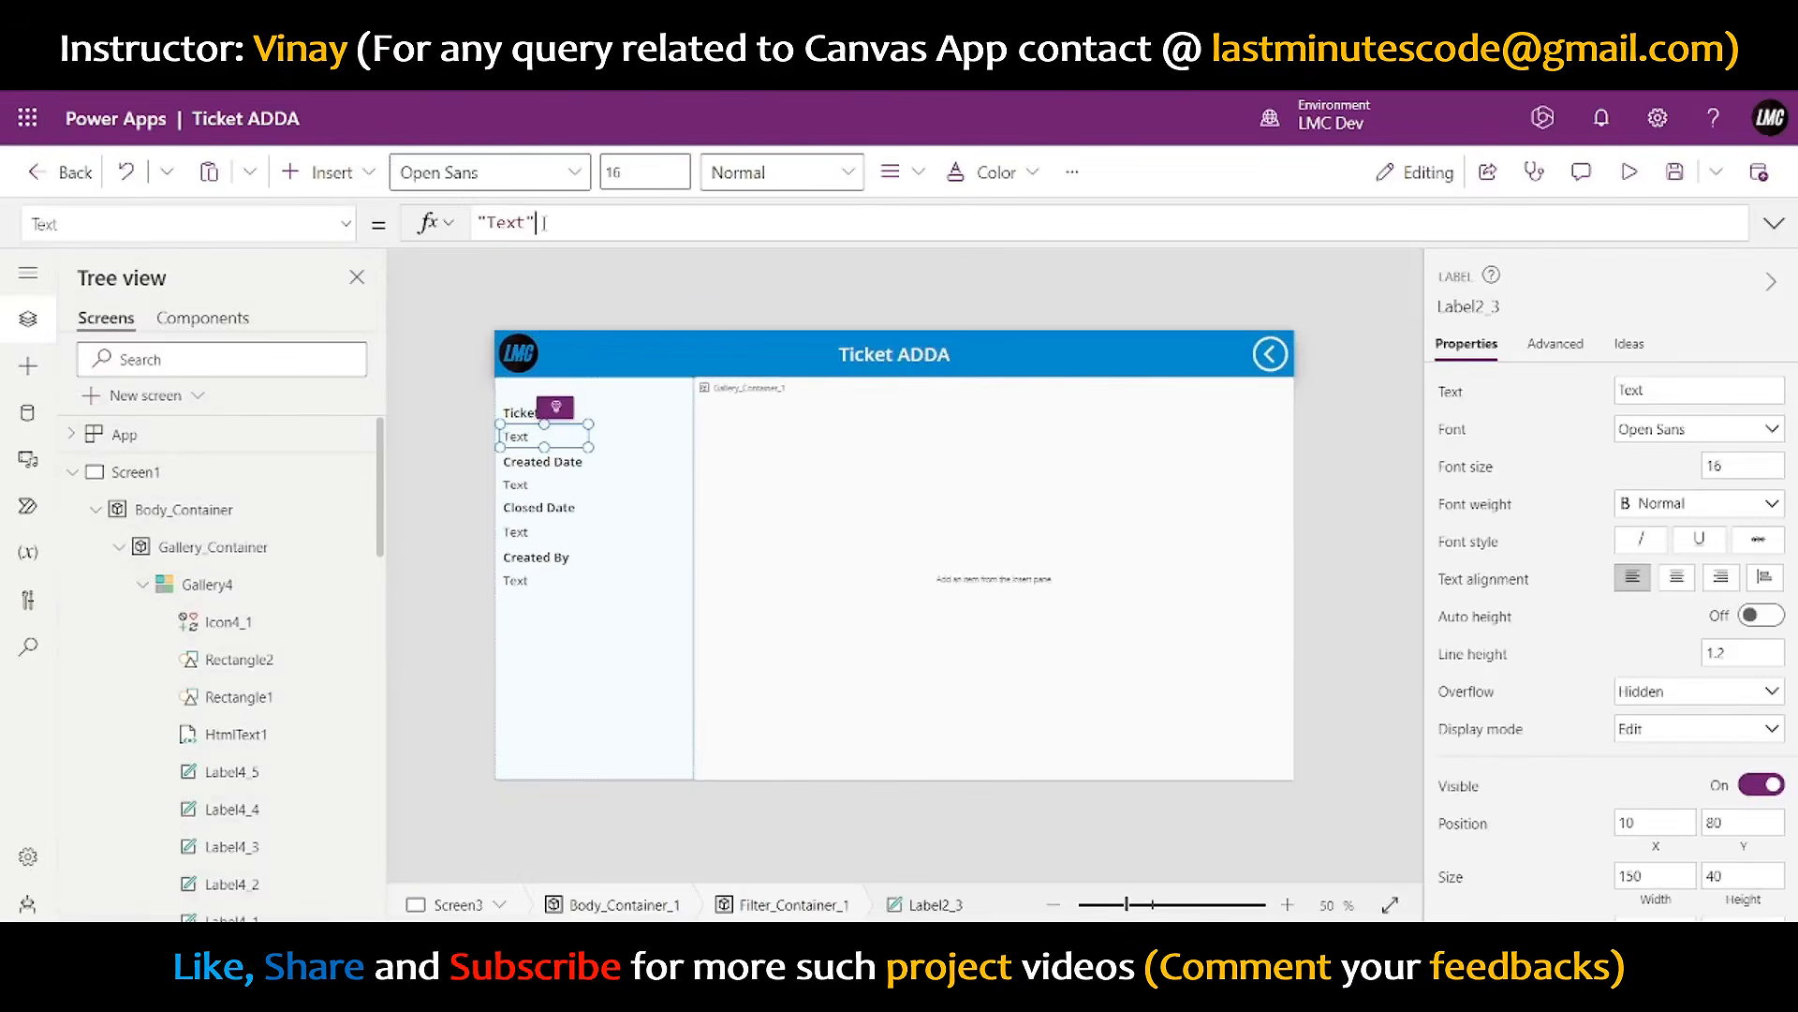
{"action": "key", "text": "ctrl+a"}
{"action": "type", "text": "varID"}
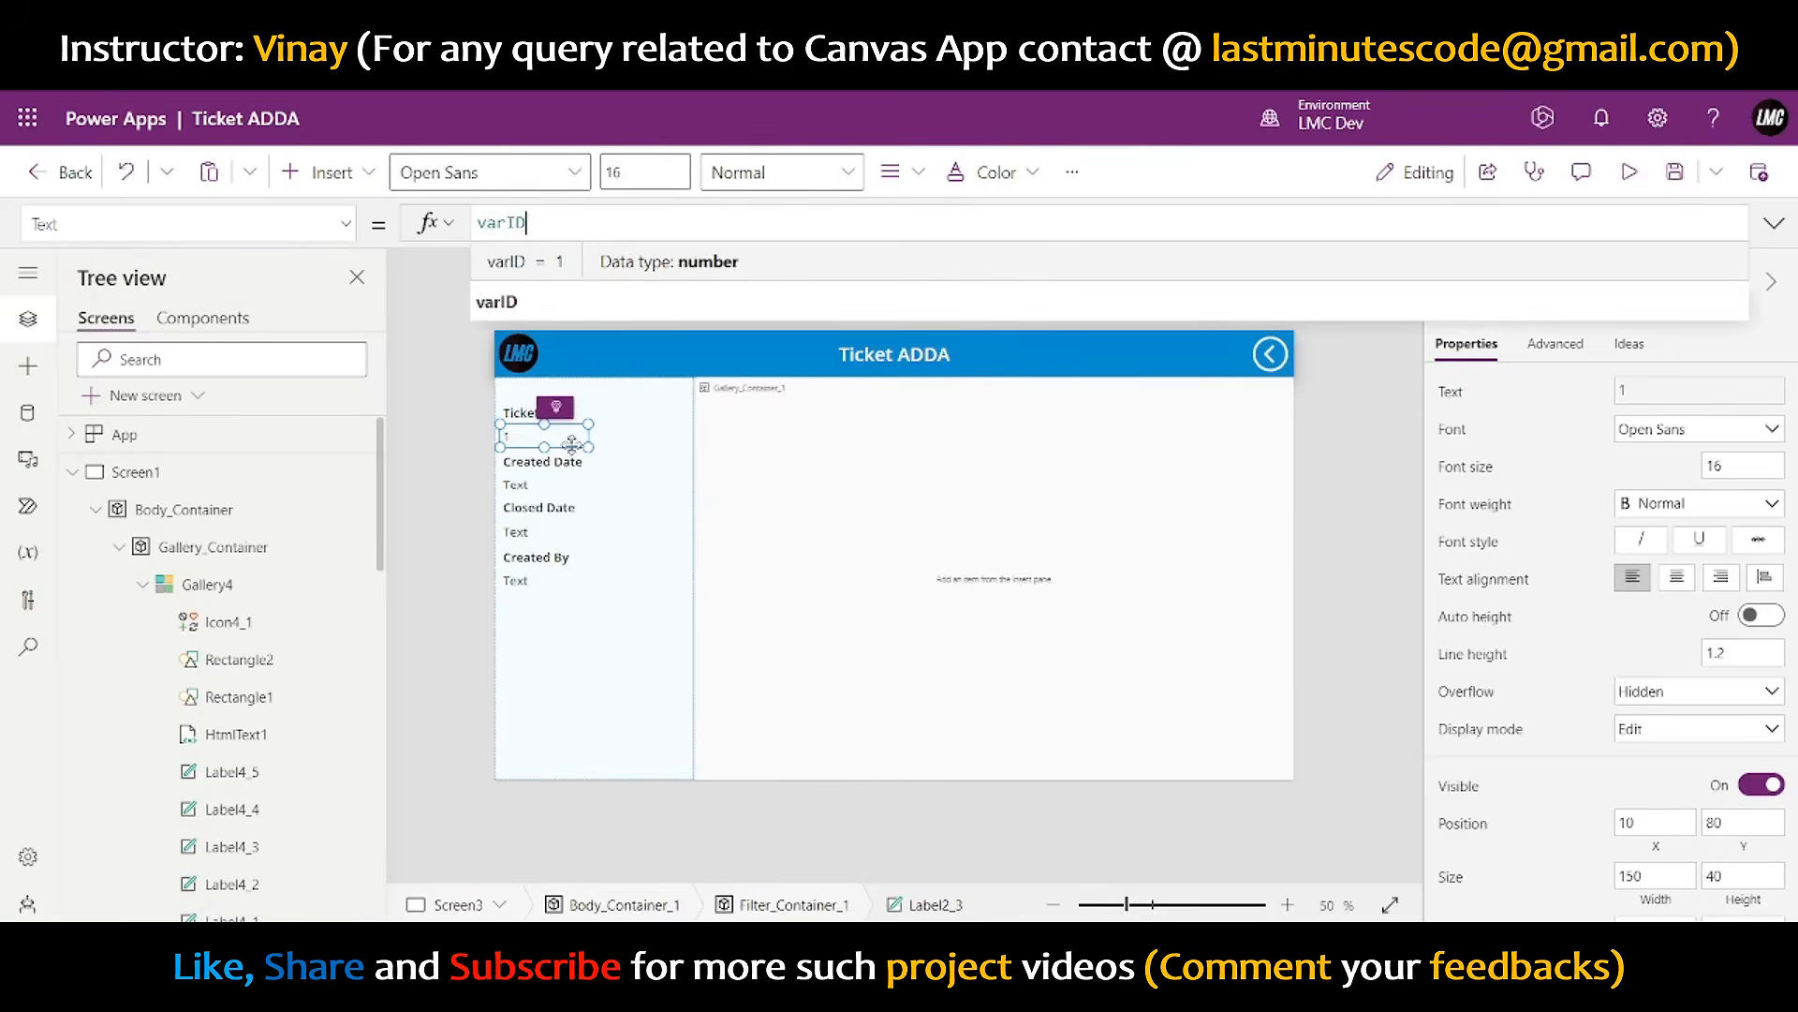
- Preview the app, open the tickets with IDs 3 and 4 to check the Ticket ID field, and close the preview from the ticket list
{"action": "left_click", "coordinate": [1630, 171]}
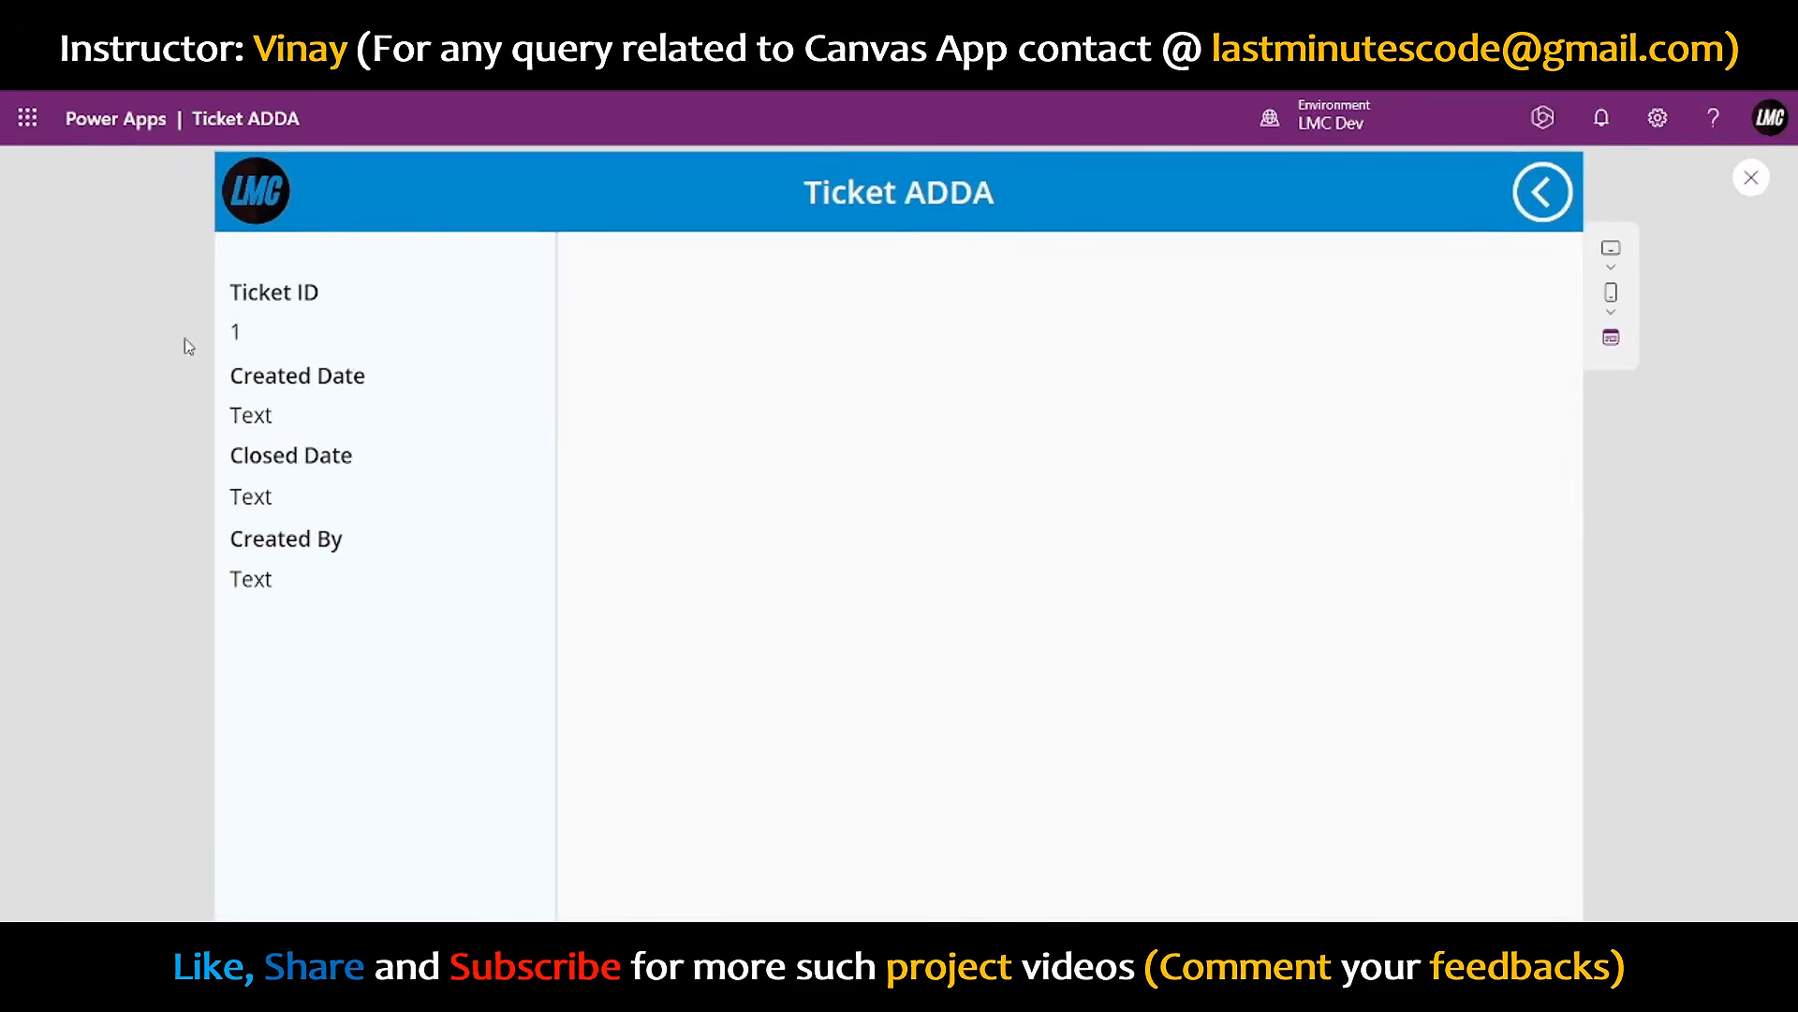
{"action": "left_click", "coordinate": [1515, 193]}
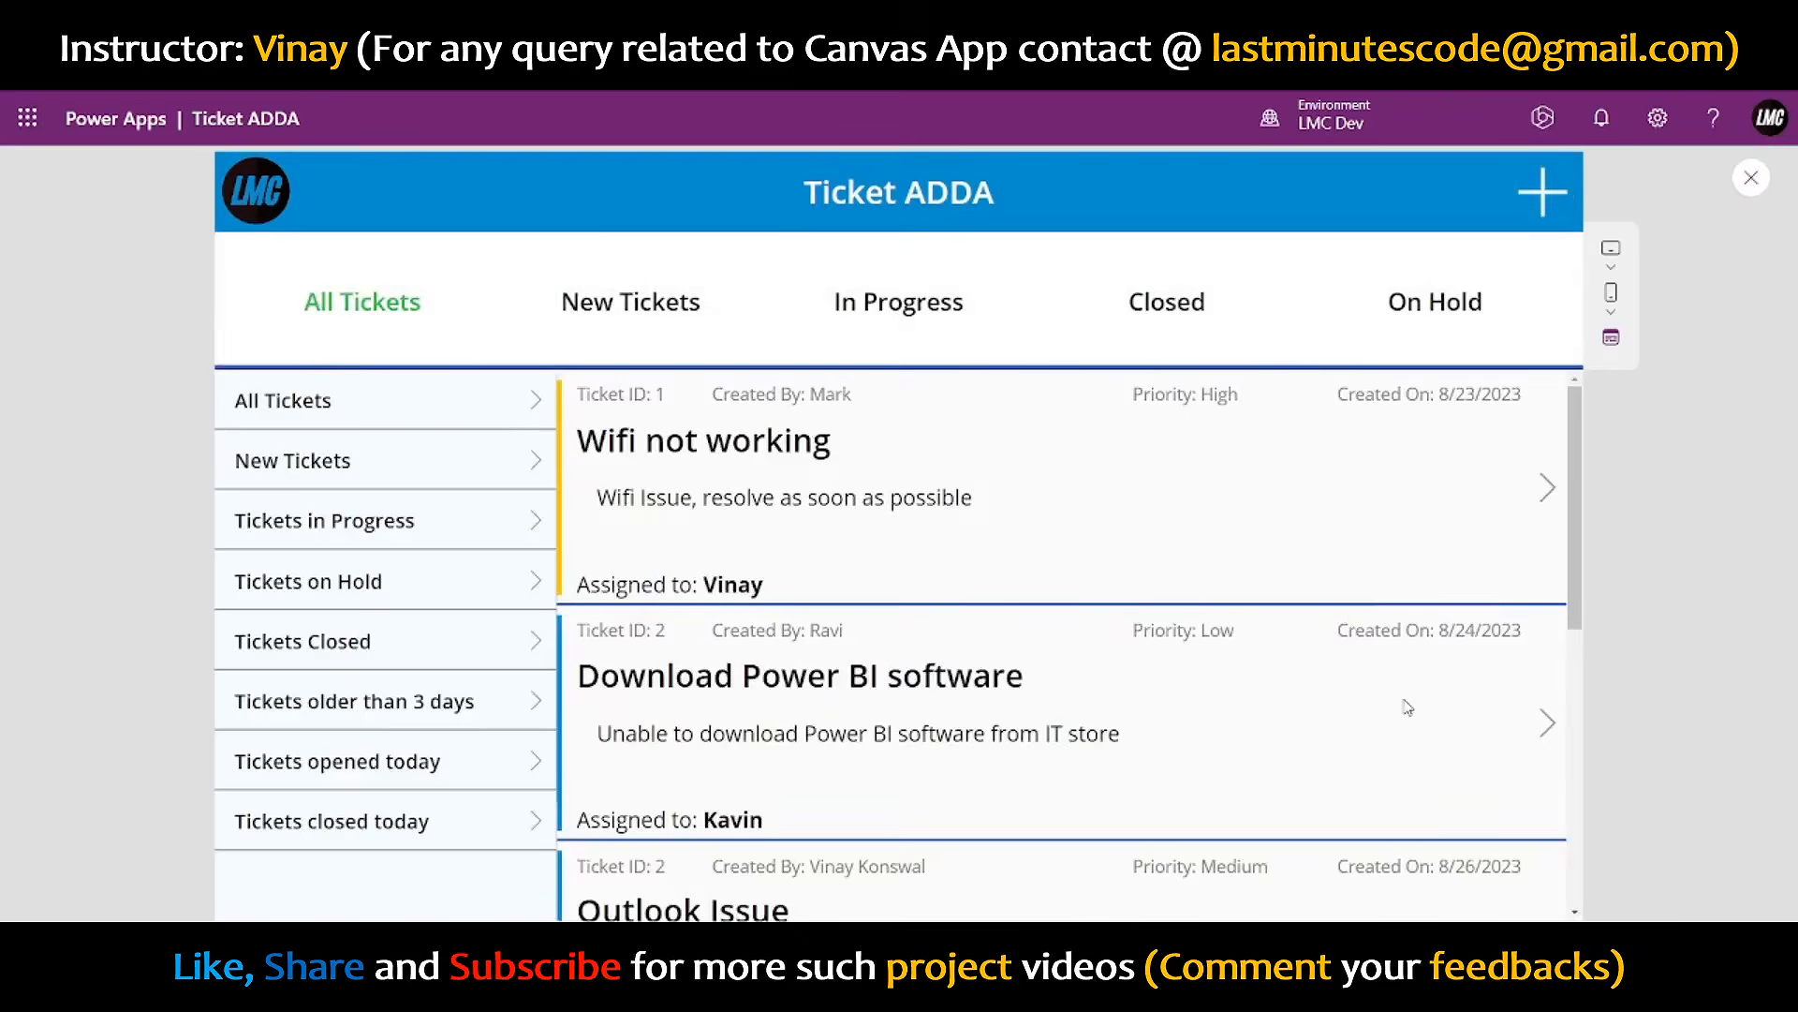
{"action": "scroll", "coordinate": [1430, 758], "scroll_direction": "down", "scroll_amount": 5}
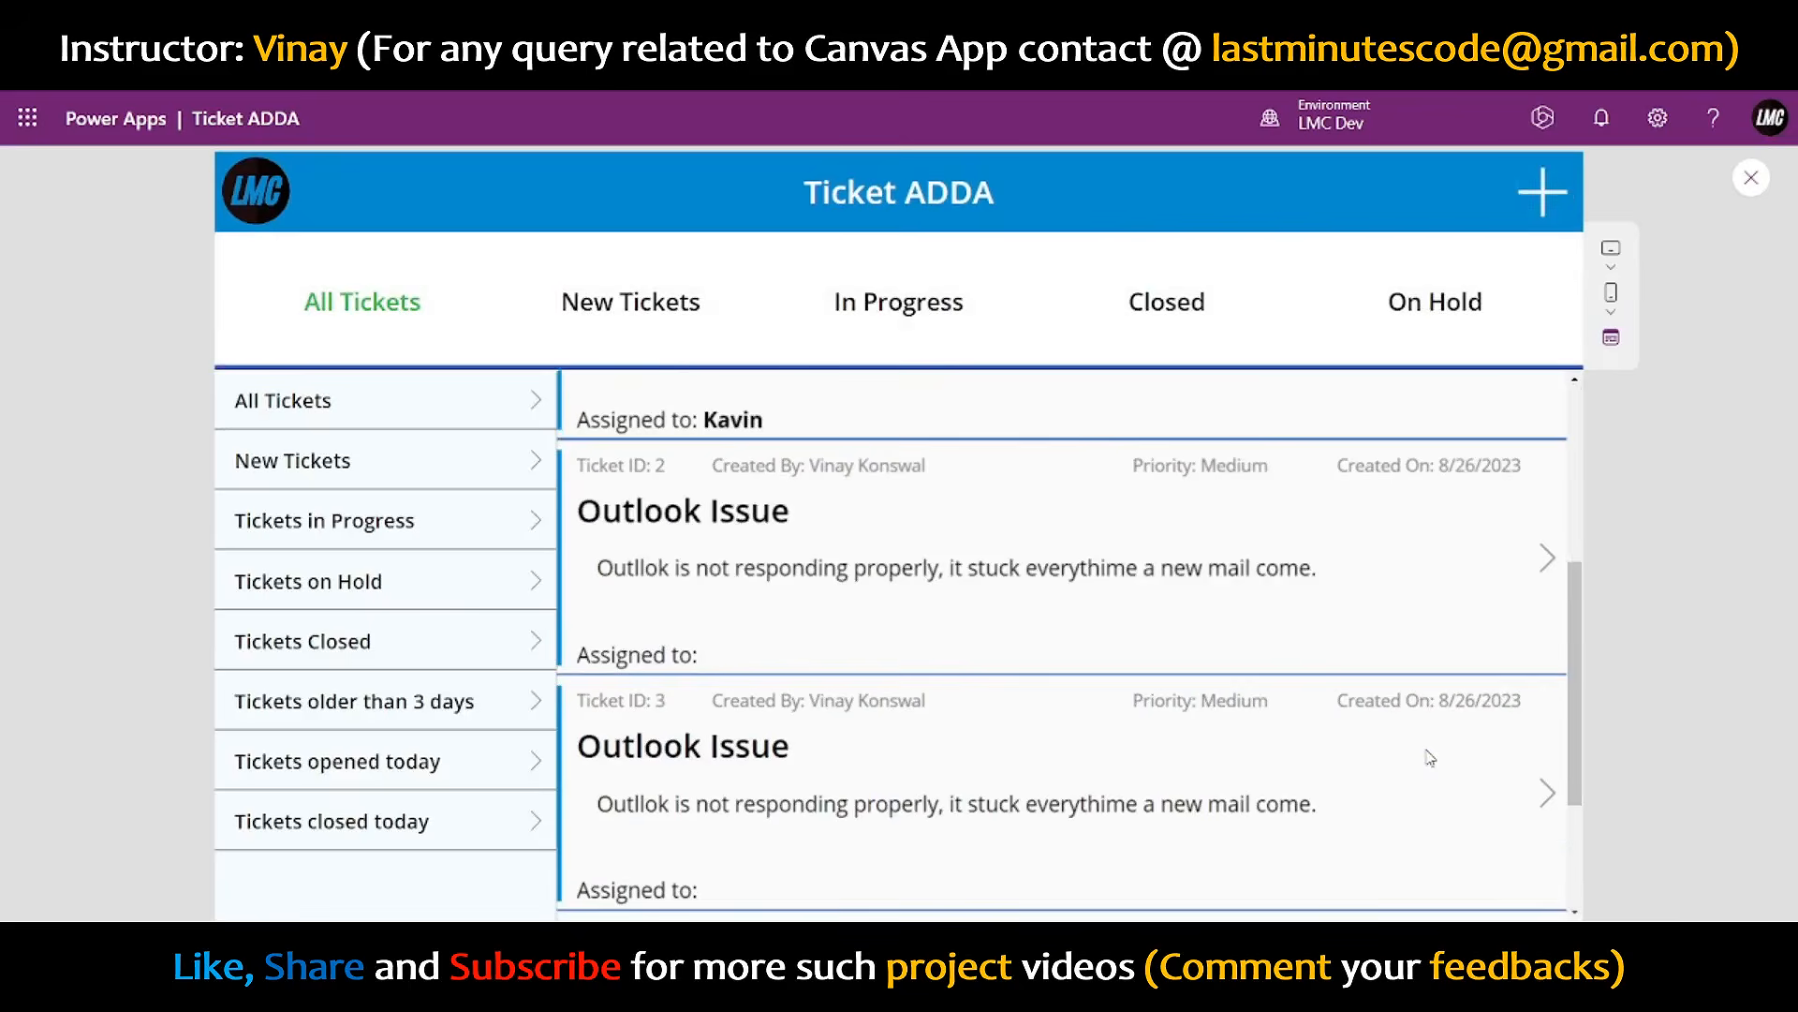
{"action": "left_click", "coordinate": [1546, 792]}
{"action": "double_click", "coordinate": [245, 335]}
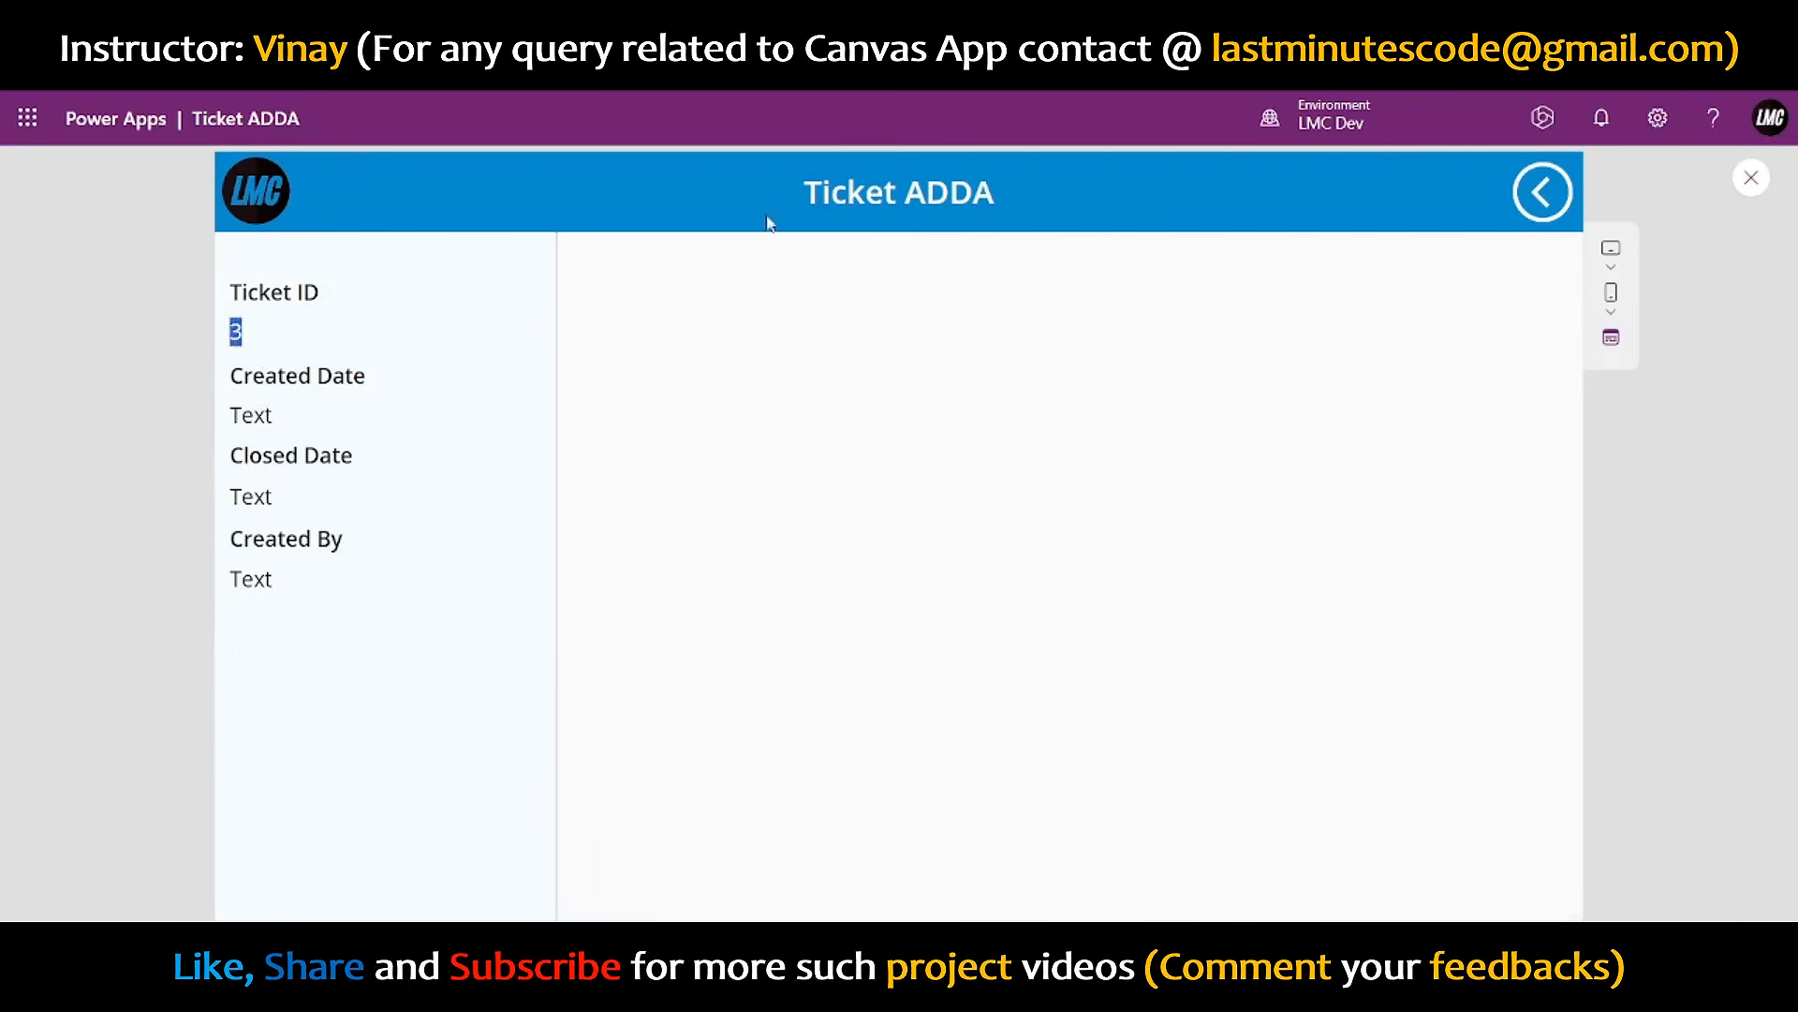
{"action": "left_click", "coordinate": [1540, 192]}
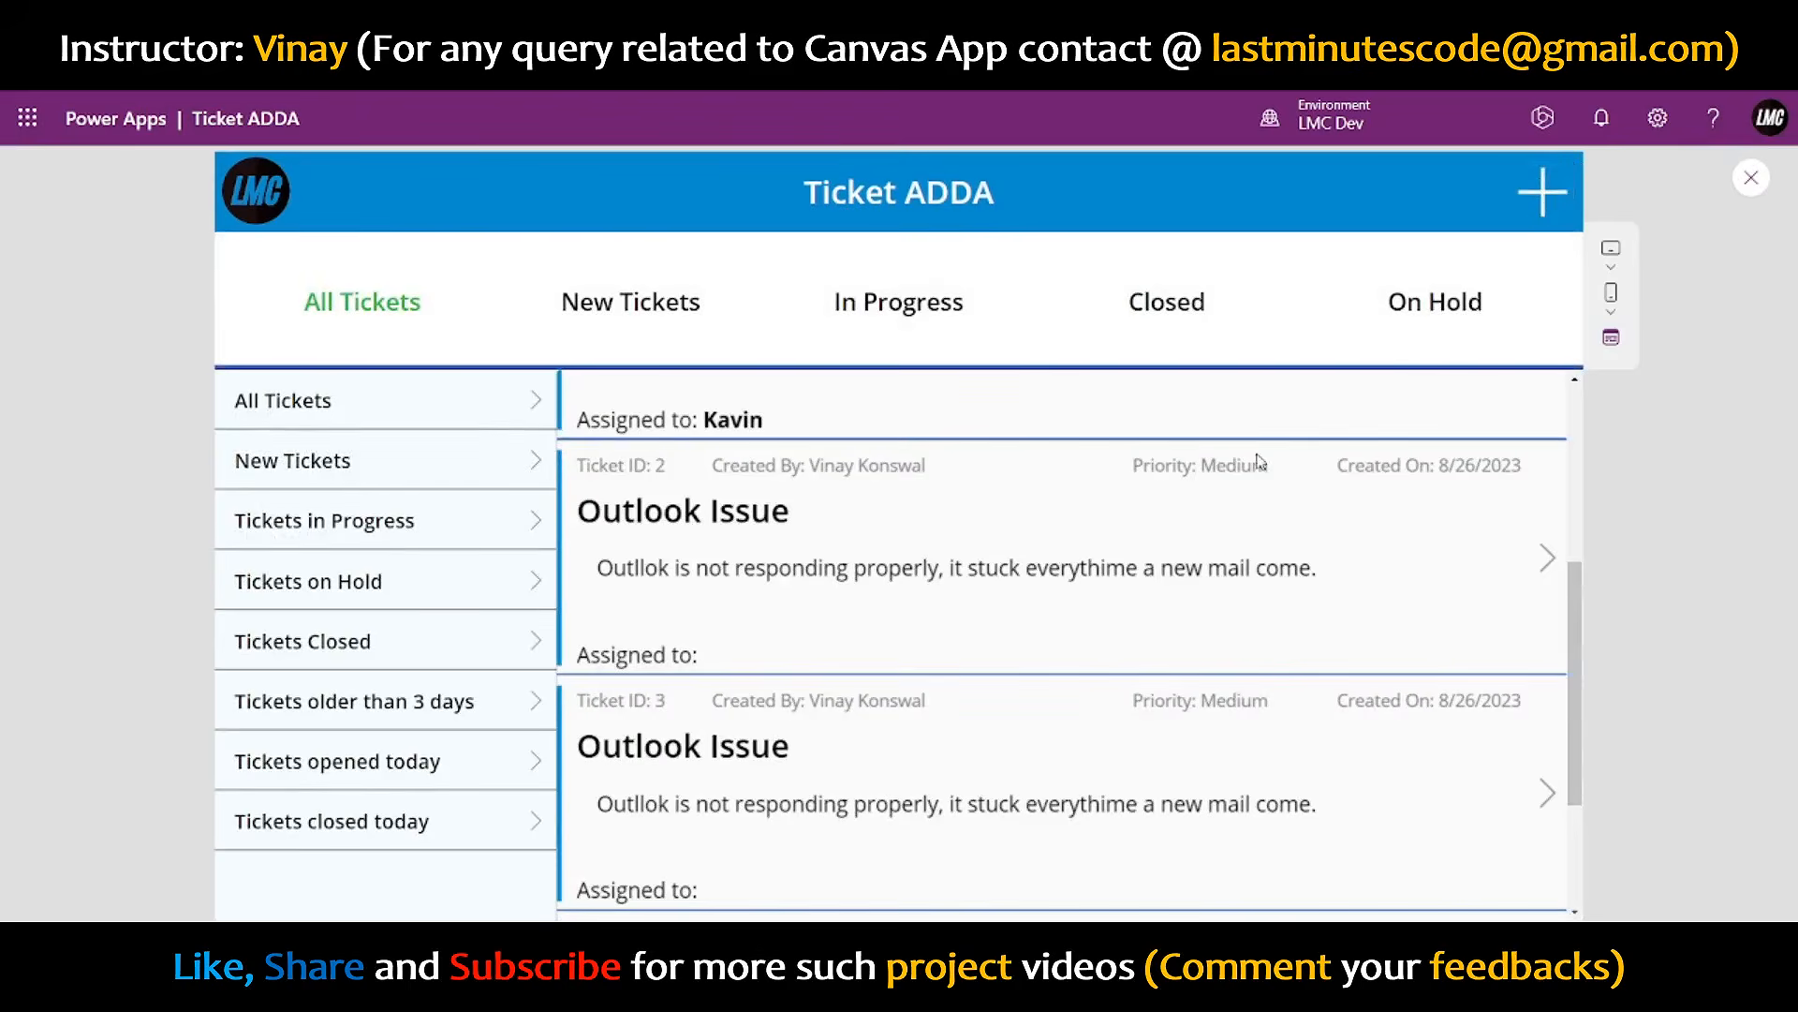
{"action": "scroll", "coordinate": [1412, 601], "scroll_direction": "down", "scroll_amount": 2}
{"action": "scroll", "coordinate": [1412, 601], "scroll_direction": "down", "scroll_amount": 1}
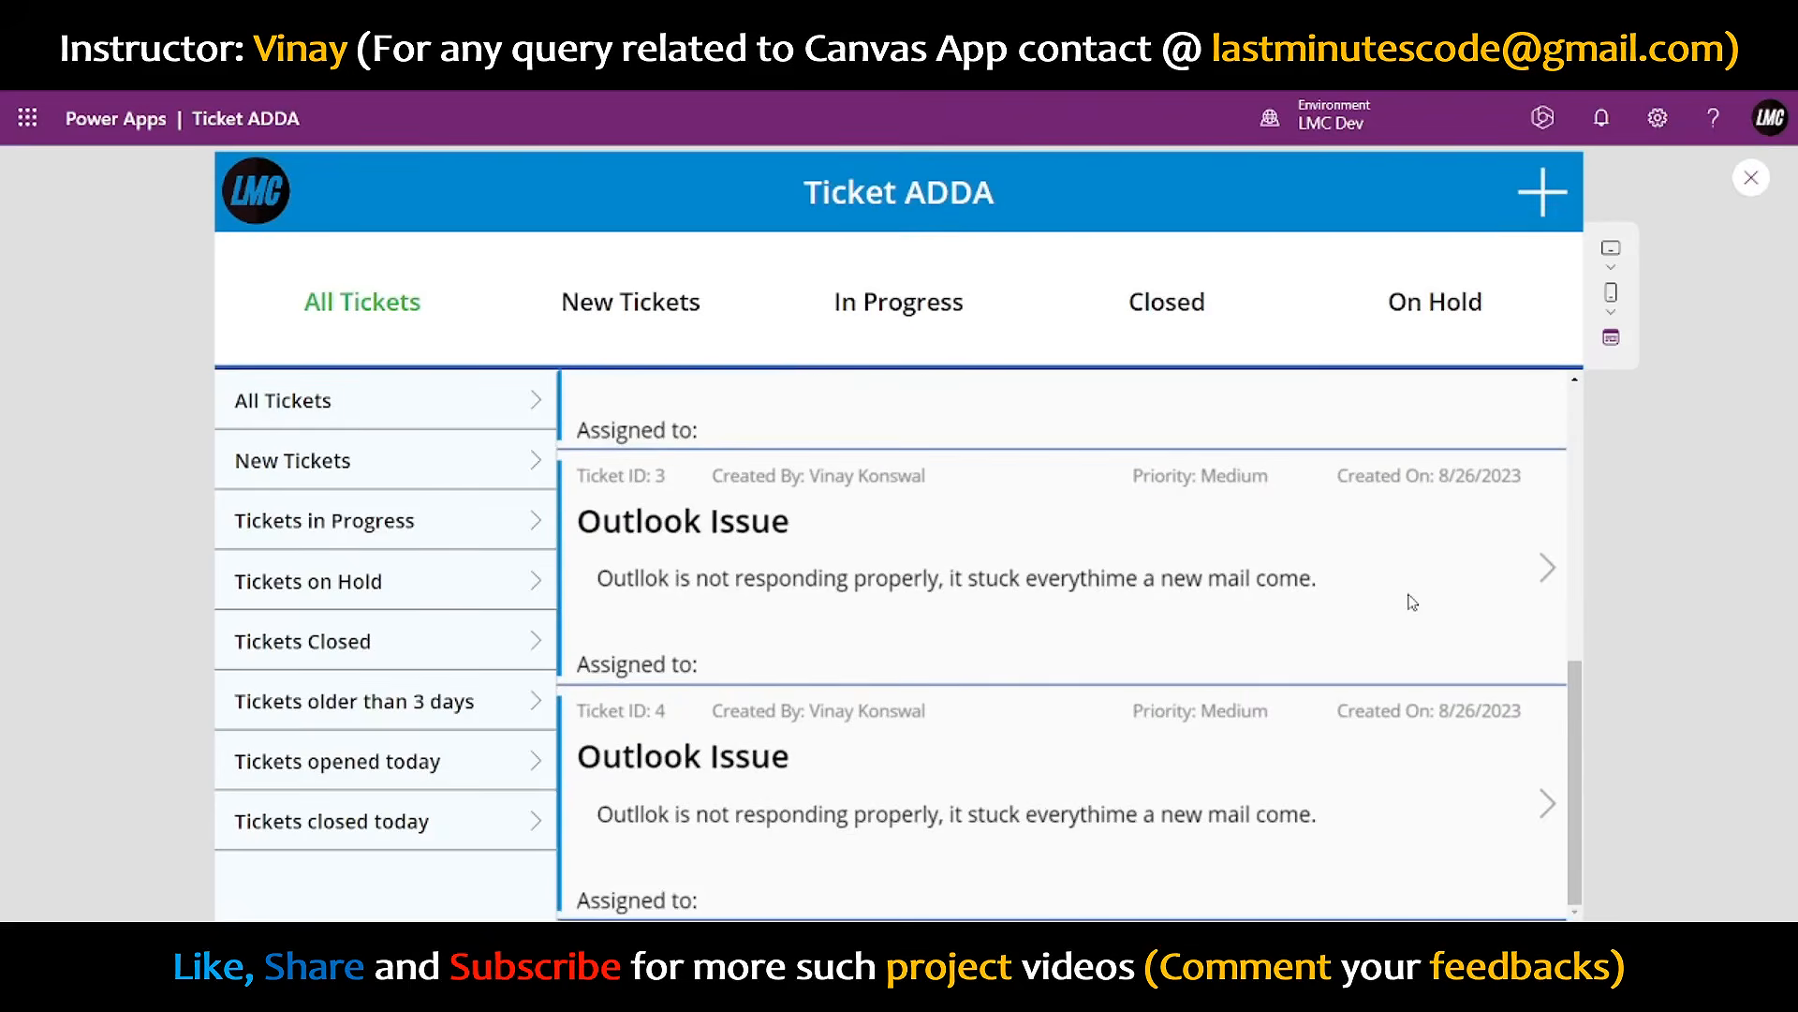
{"action": "left_click", "coordinate": [1540, 803]}
{"action": "left_click", "coordinate": [1559, 203]}
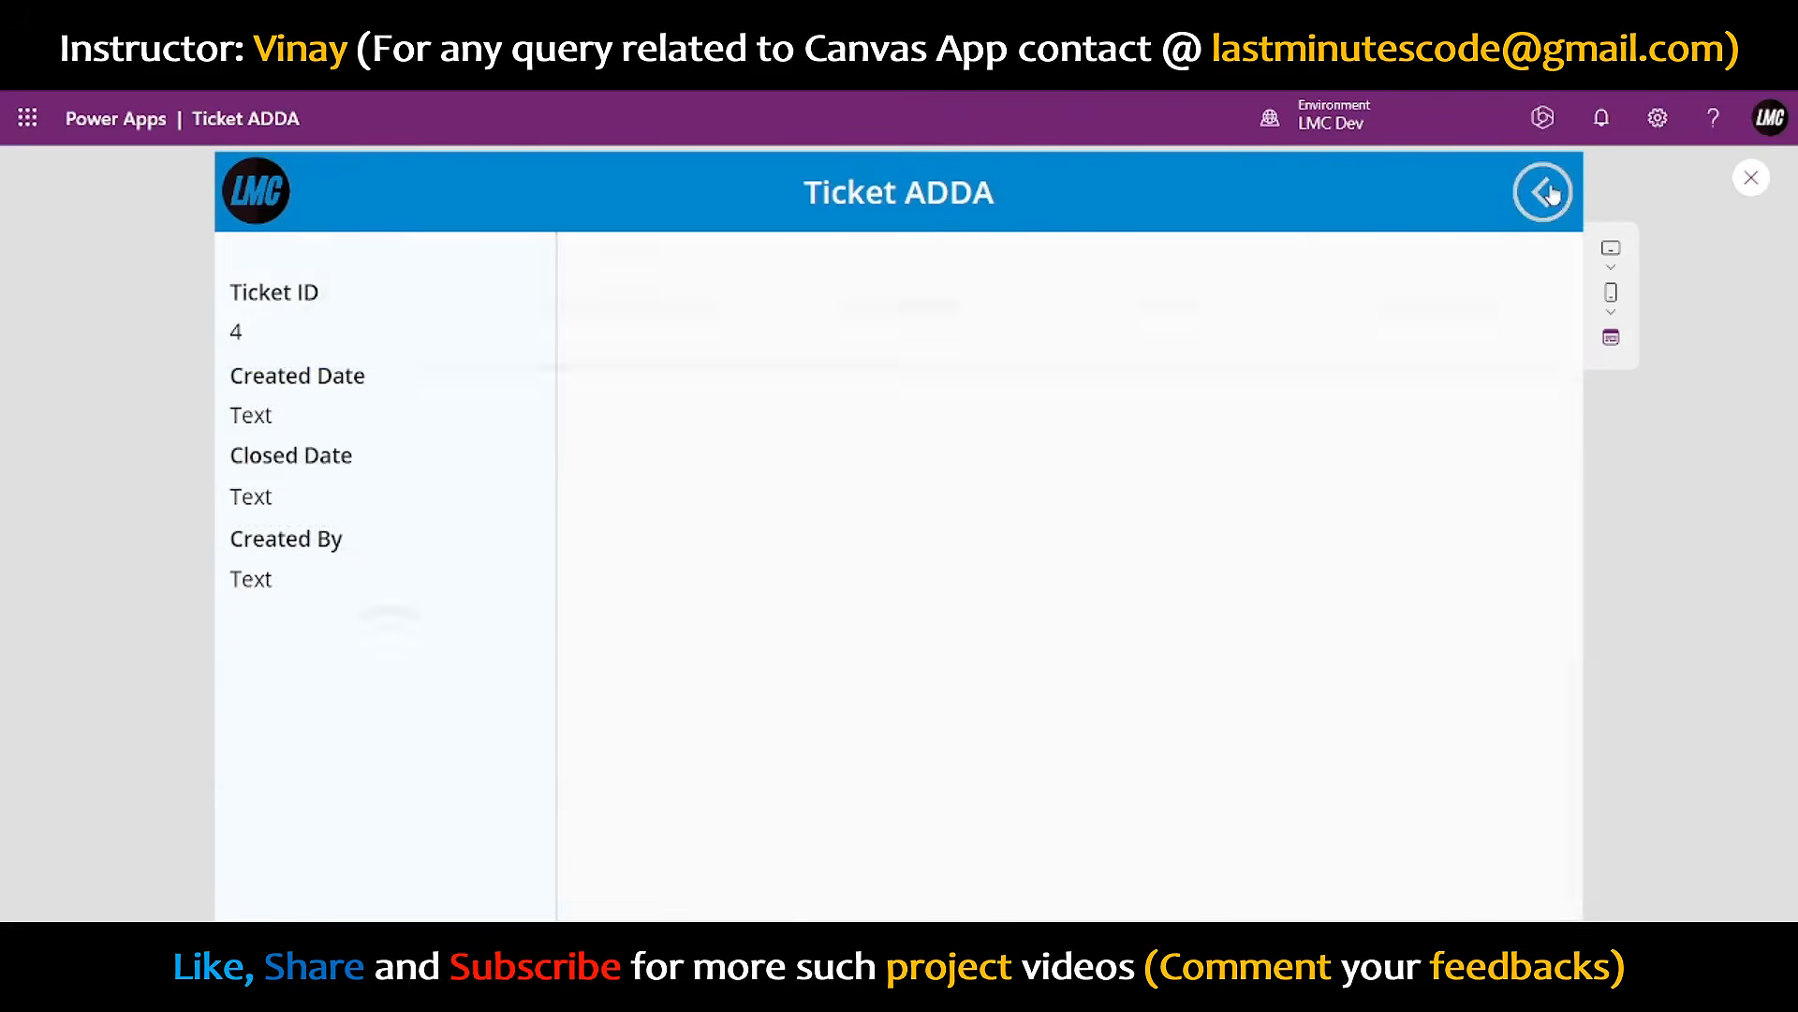
{"action": "scroll", "coordinate": [1498, 469], "scroll_direction": "up", "scroll_amount": 4}
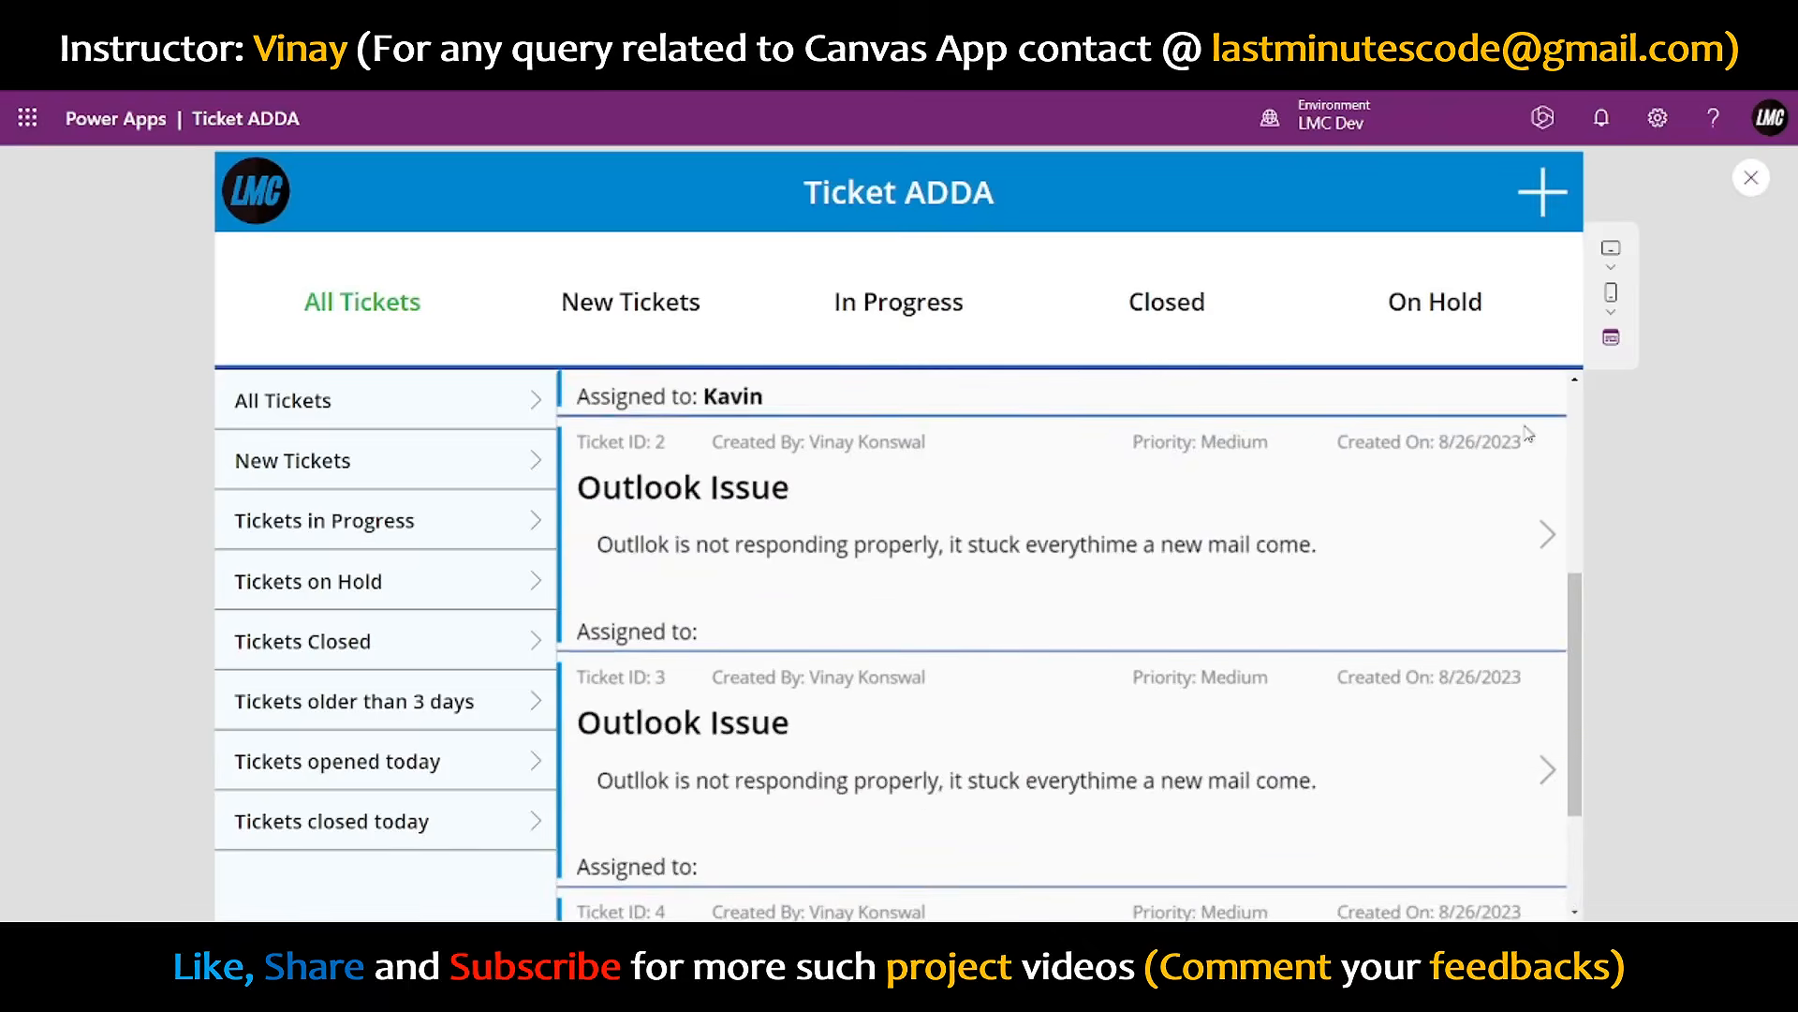
{"action": "left_click", "coordinate": [1752, 179]}
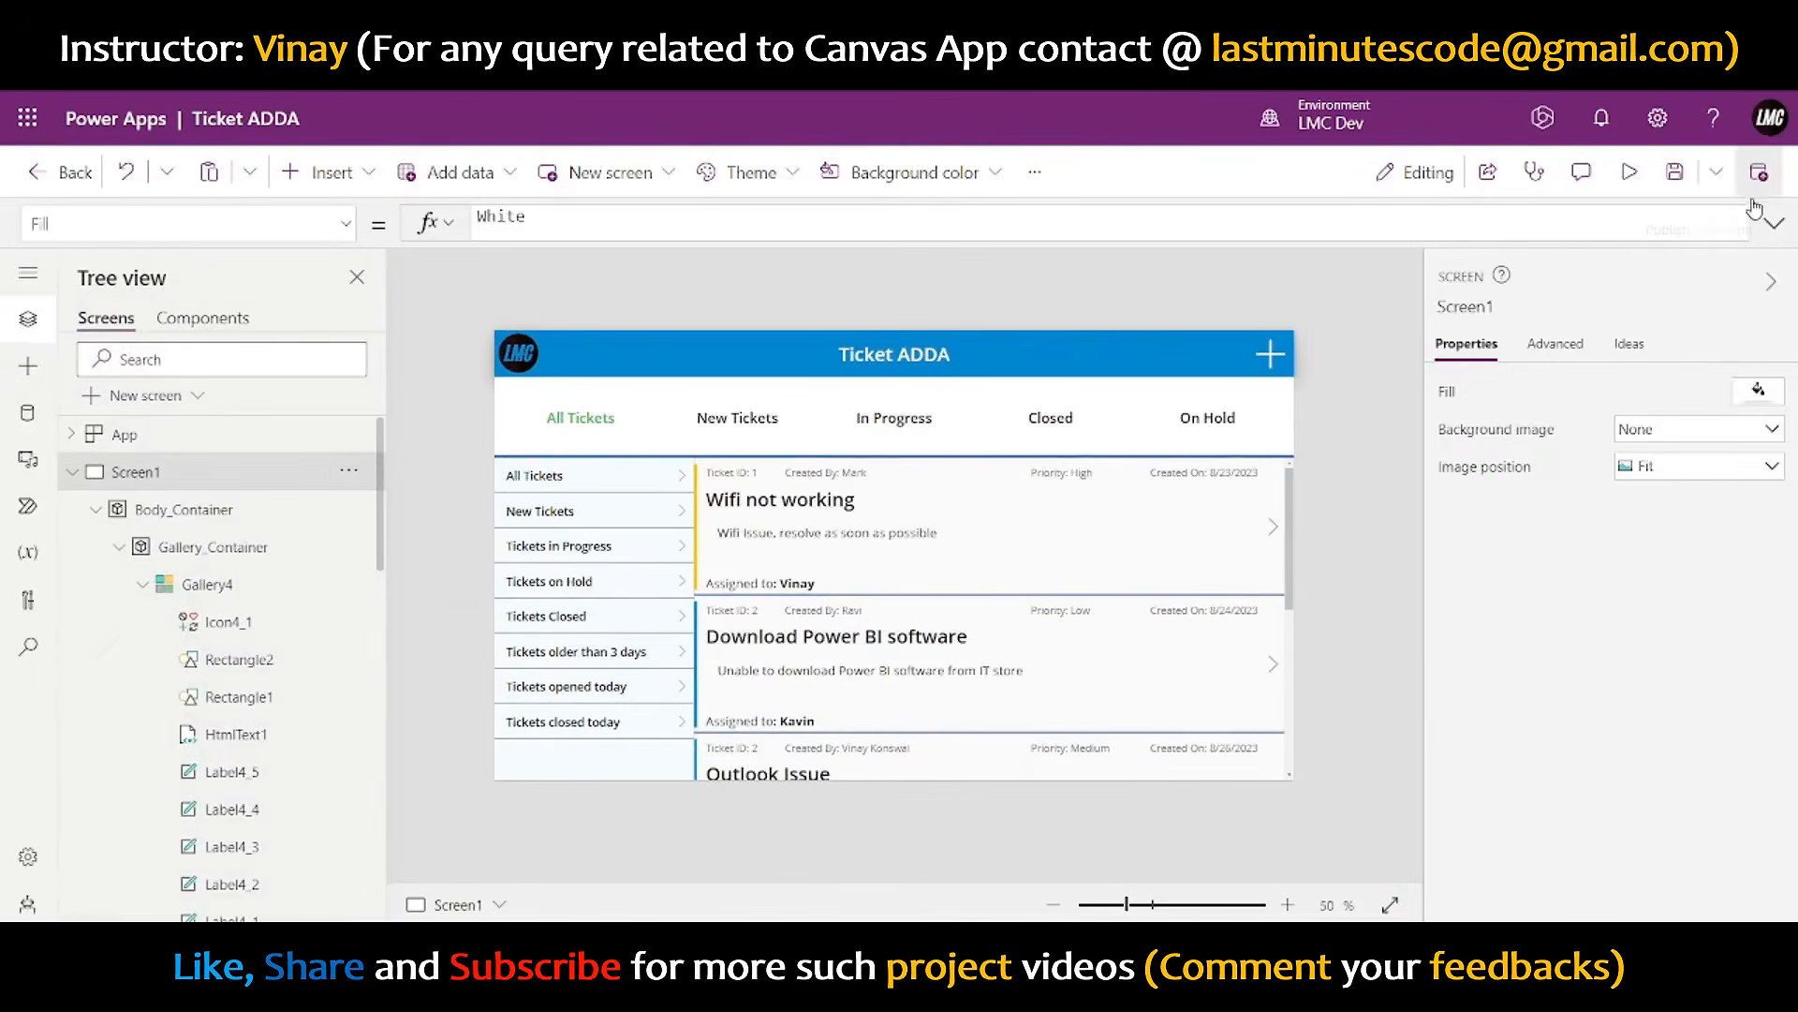
- In the gallery arrow icon's OnSelect formula, duplicate the Set(varID,ThisItem.ID); line seven times above the Navigate call
{"action": "left_click", "coordinate": [852, 474]}
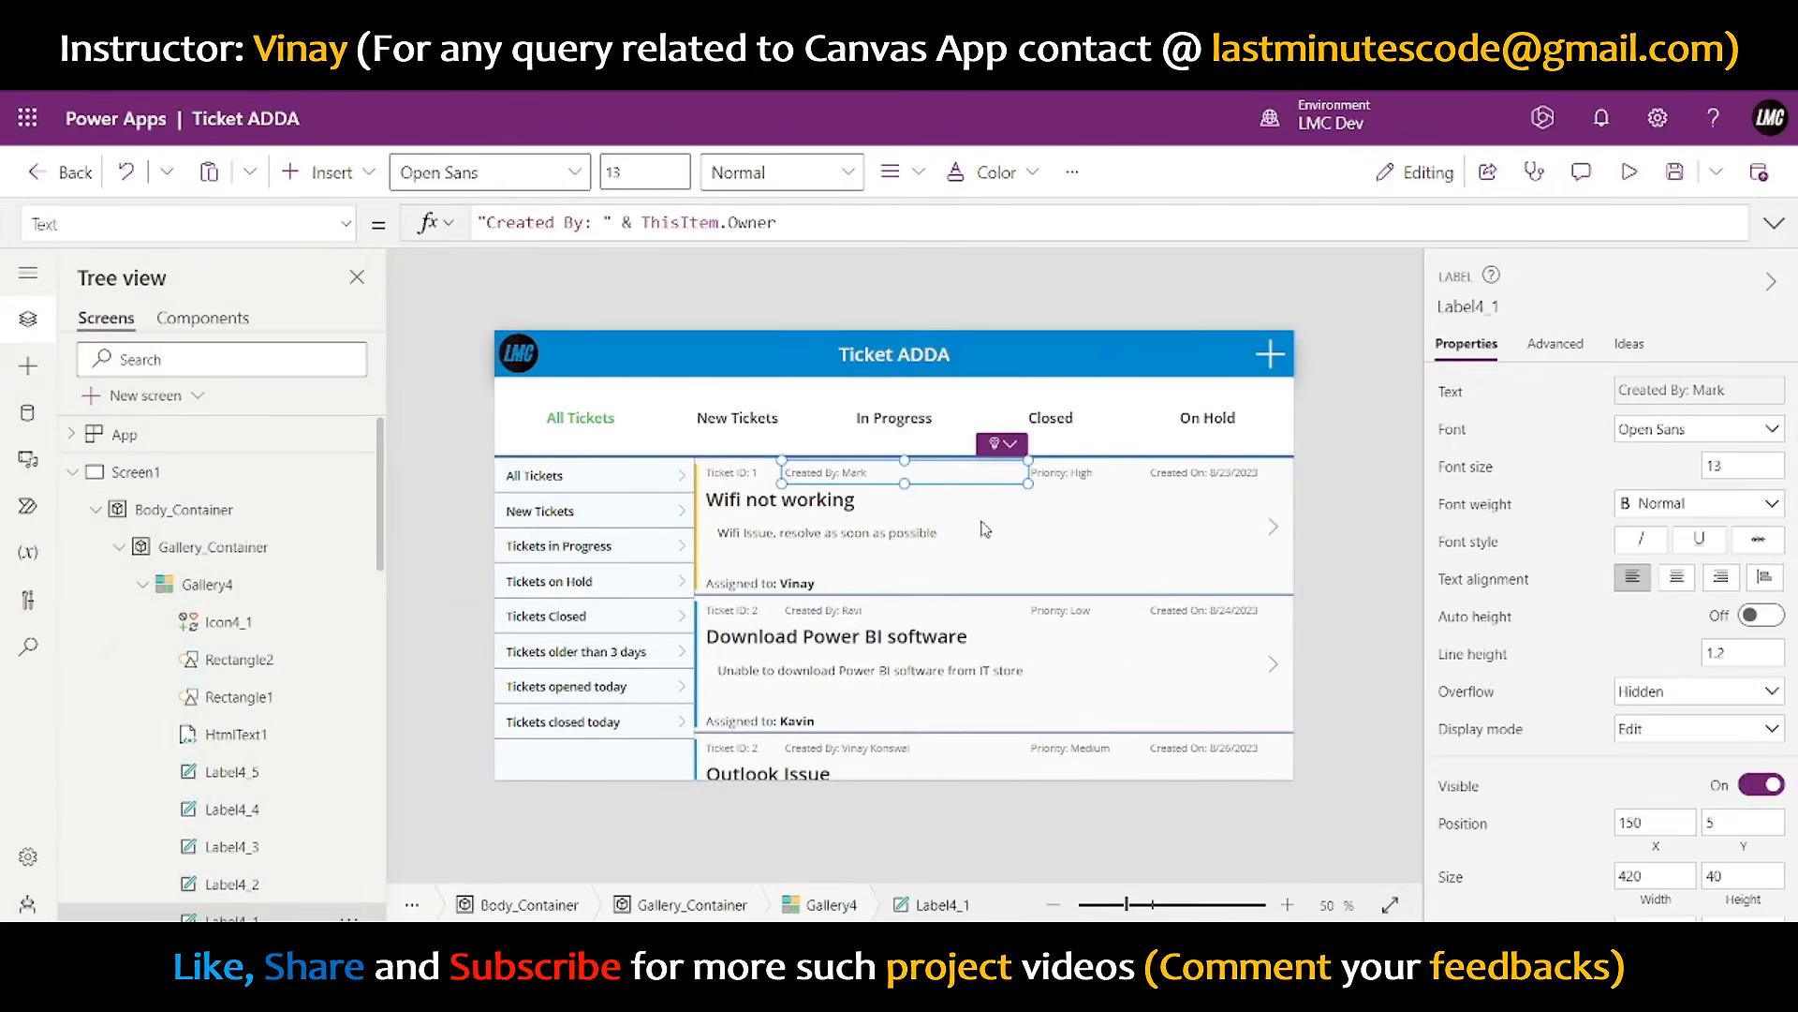
{"action": "left_click", "coordinate": [1264, 529]}
{"action": "left_click", "coordinate": [1774, 223]}
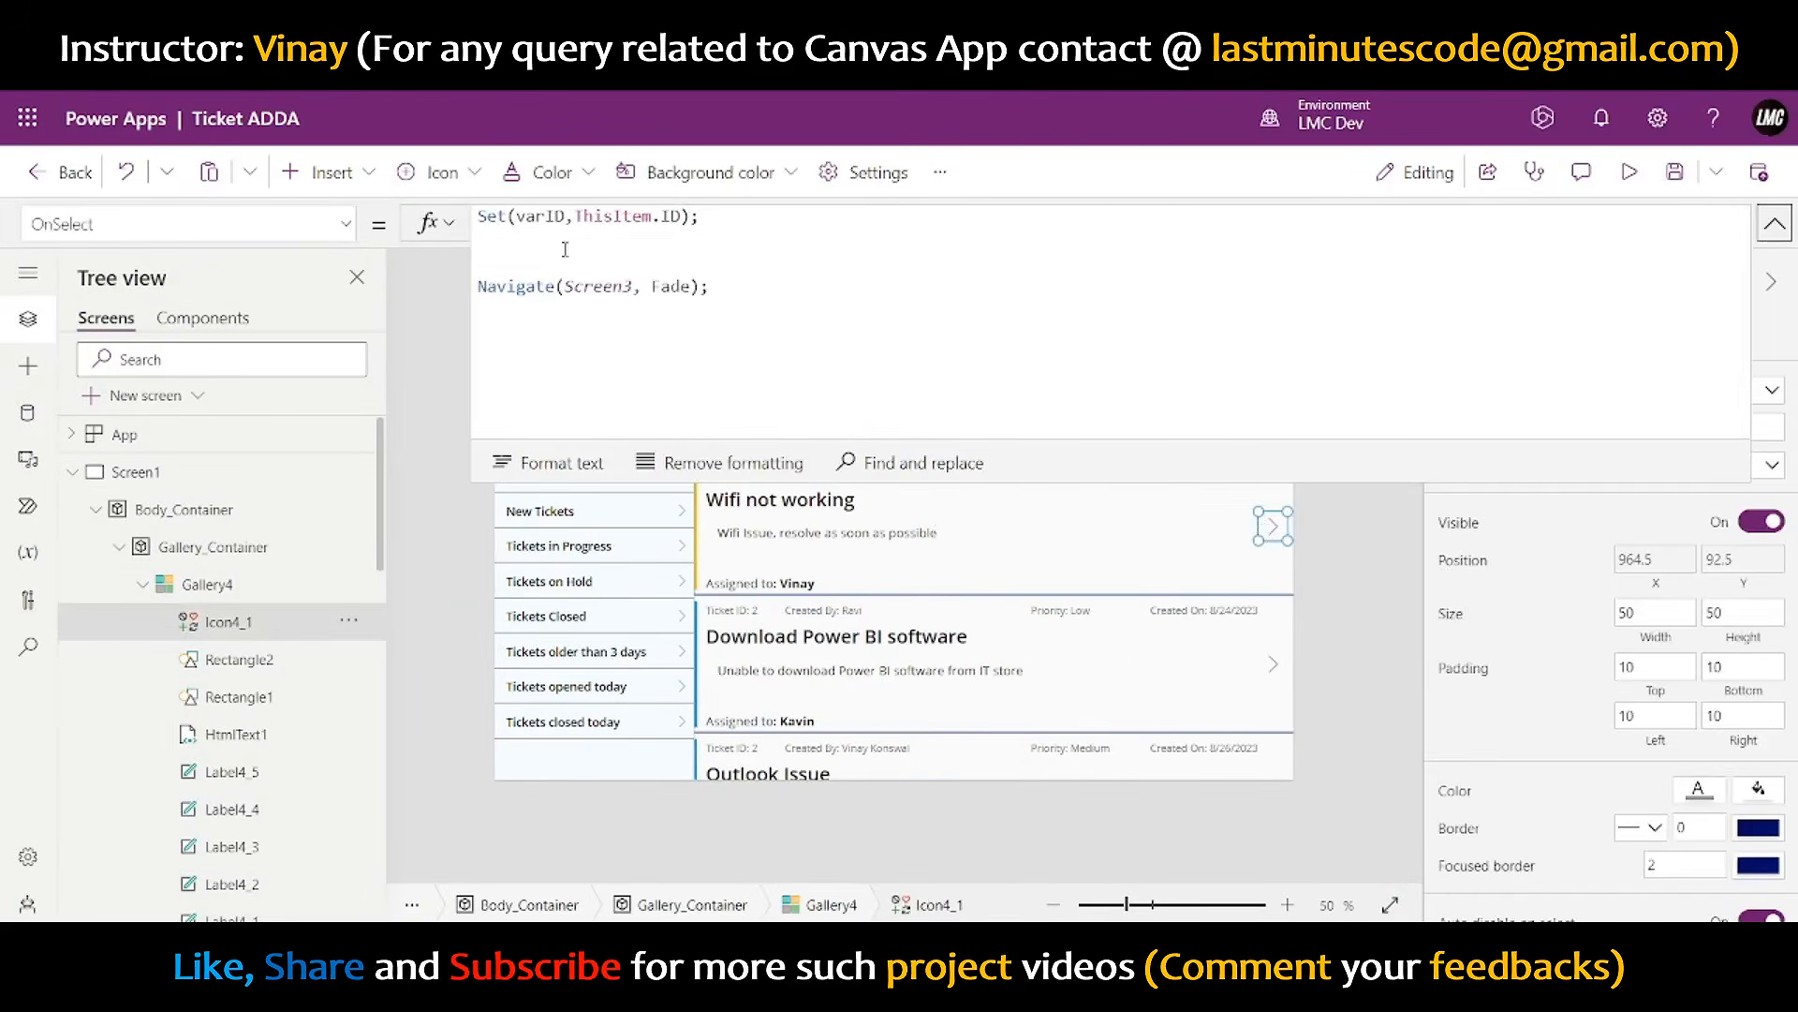
{"action": "left_click_drag", "start_coordinate": [707, 217], "coordinate": [477, 216]}
{"action": "key", "text": "ctrl+c"}
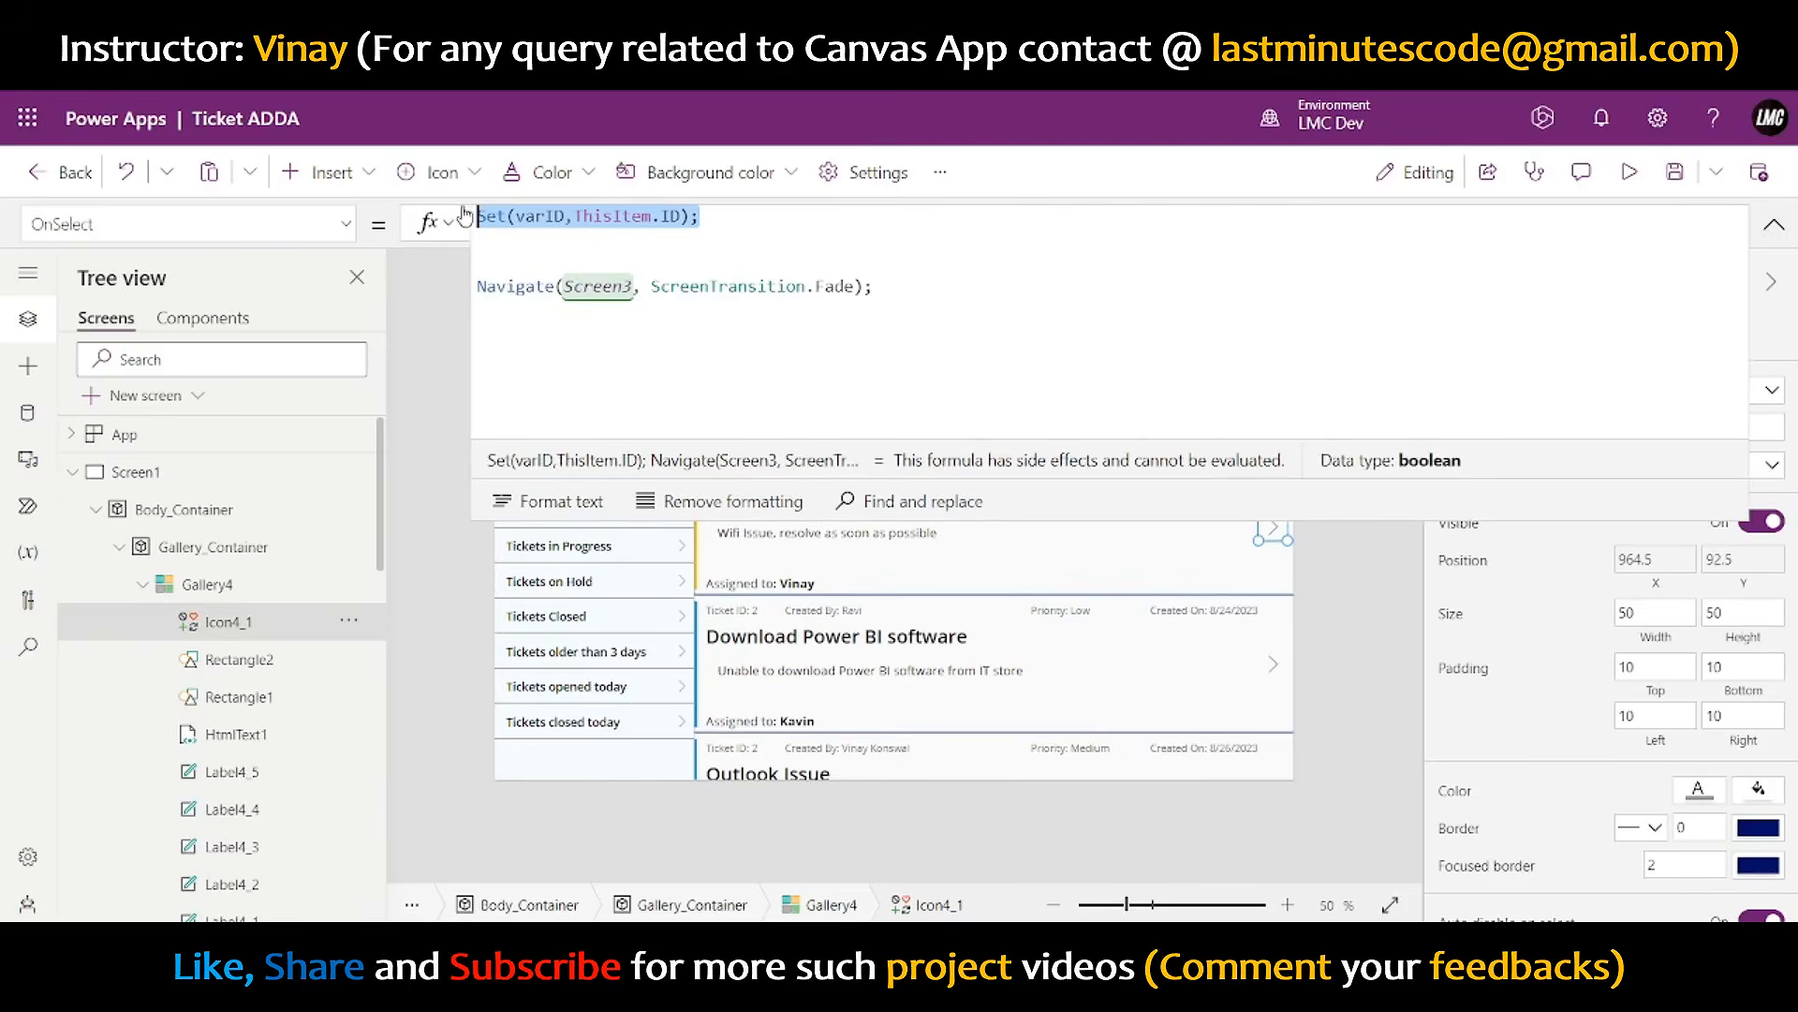
{"action": "left_click", "coordinate": [796, 216]}
{"action": "key", "text": "Return"}
{"action": "key", "text": "ctrl+v"}
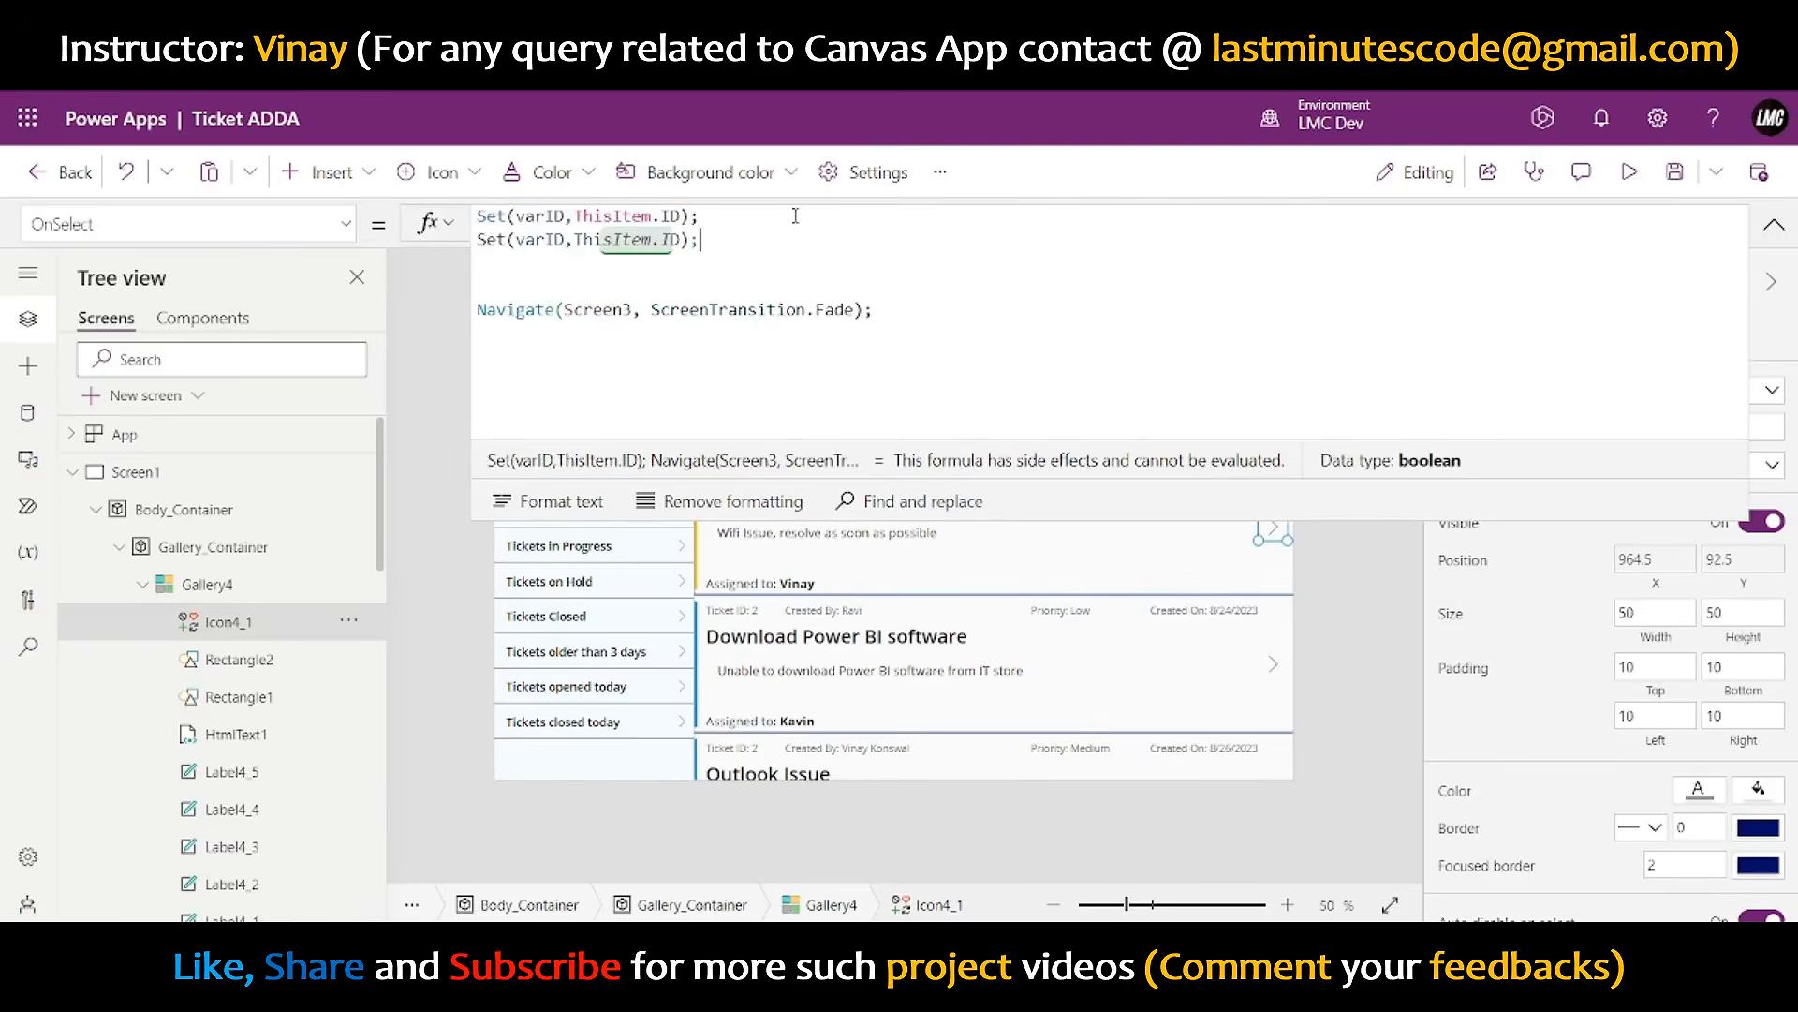
{"action": "key", "text": "Return"}
{"action": "key", "text": "ctrl+v"}
{"action": "key", "text": "Return"}
{"action": "key", "text": "ctrl+v"}
{"action": "key", "text": "Return"}
{"action": "key", "text": "ctrl+v"}
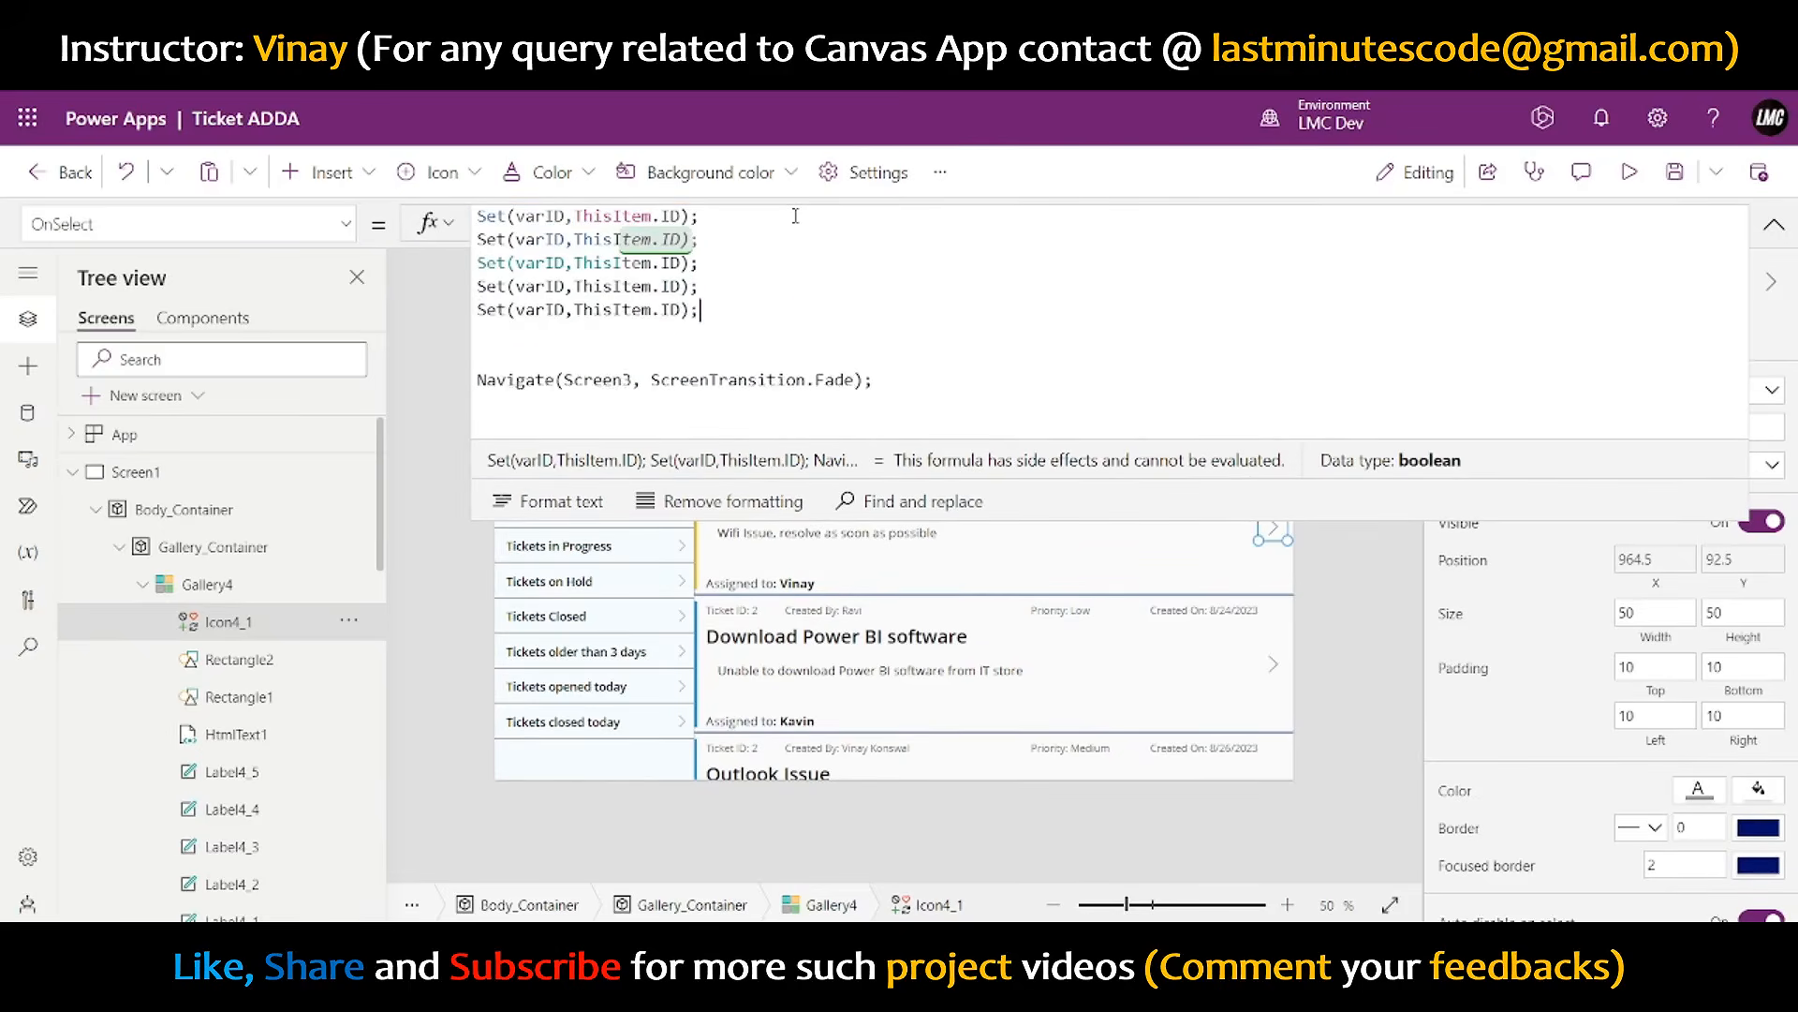
{"action": "key", "text": "Return"}
{"action": "key", "text": "ctrl+v"}
{"action": "key", "text": "Return"}
{"action": "key", "text": "ctrl+v"}
{"action": "key", "text": "Return"}
{"action": "key", "text": "ctrl+v"}
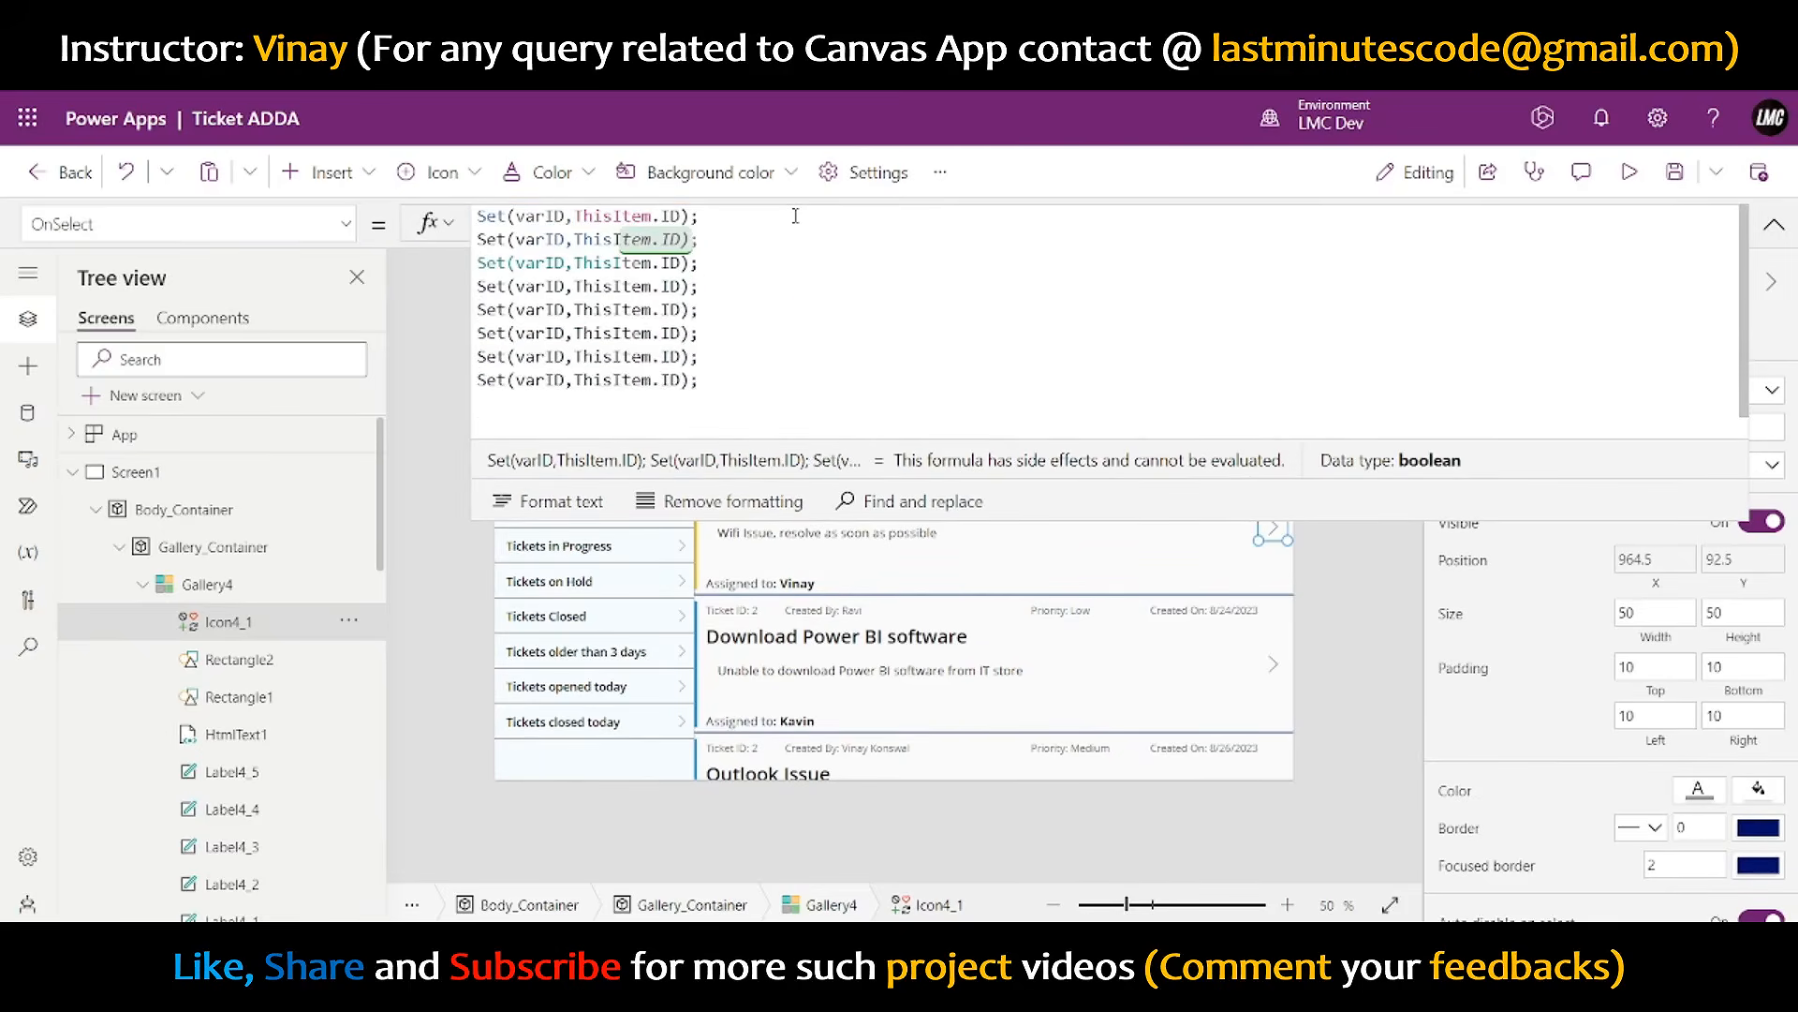
- Change the second Set line of the OnSelect formula to Set(varCreatedBy,ThisItem.Owner);
{"action": "left_click_drag", "start_coordinate": [546, 239], "coordinate": [566, 239]}
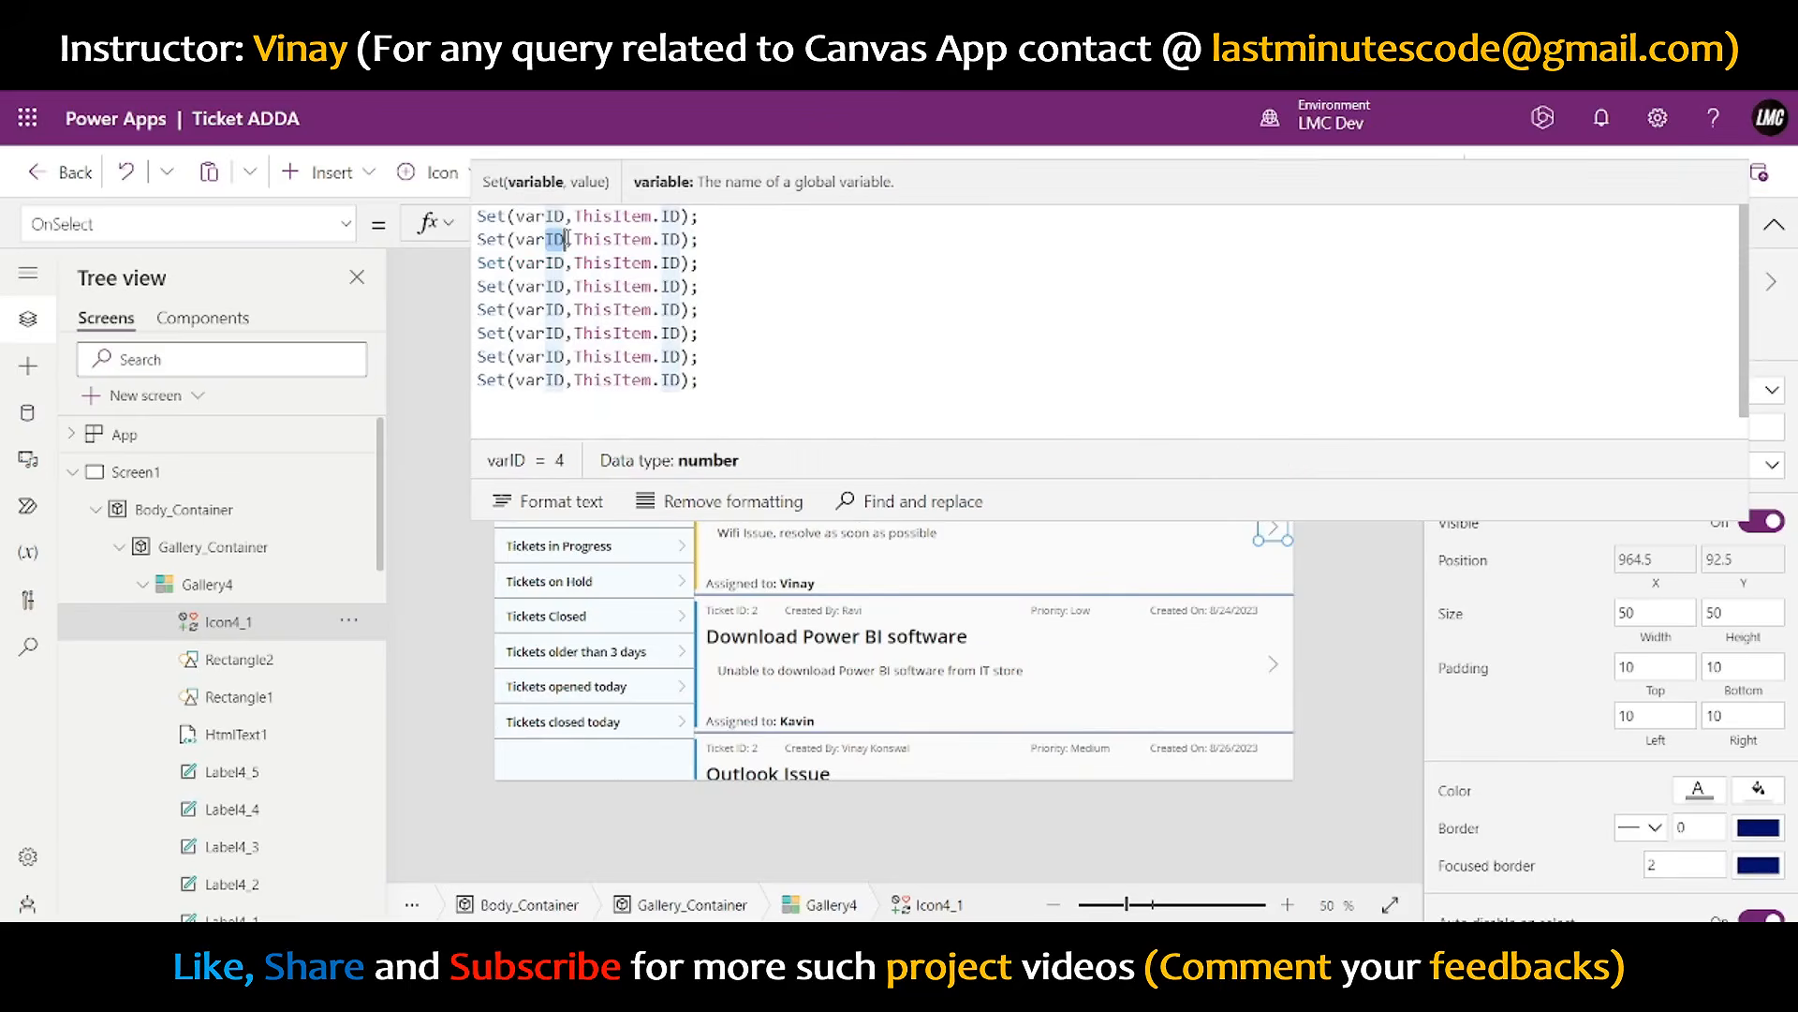
{"action": "type", "text": "CreatedB"}
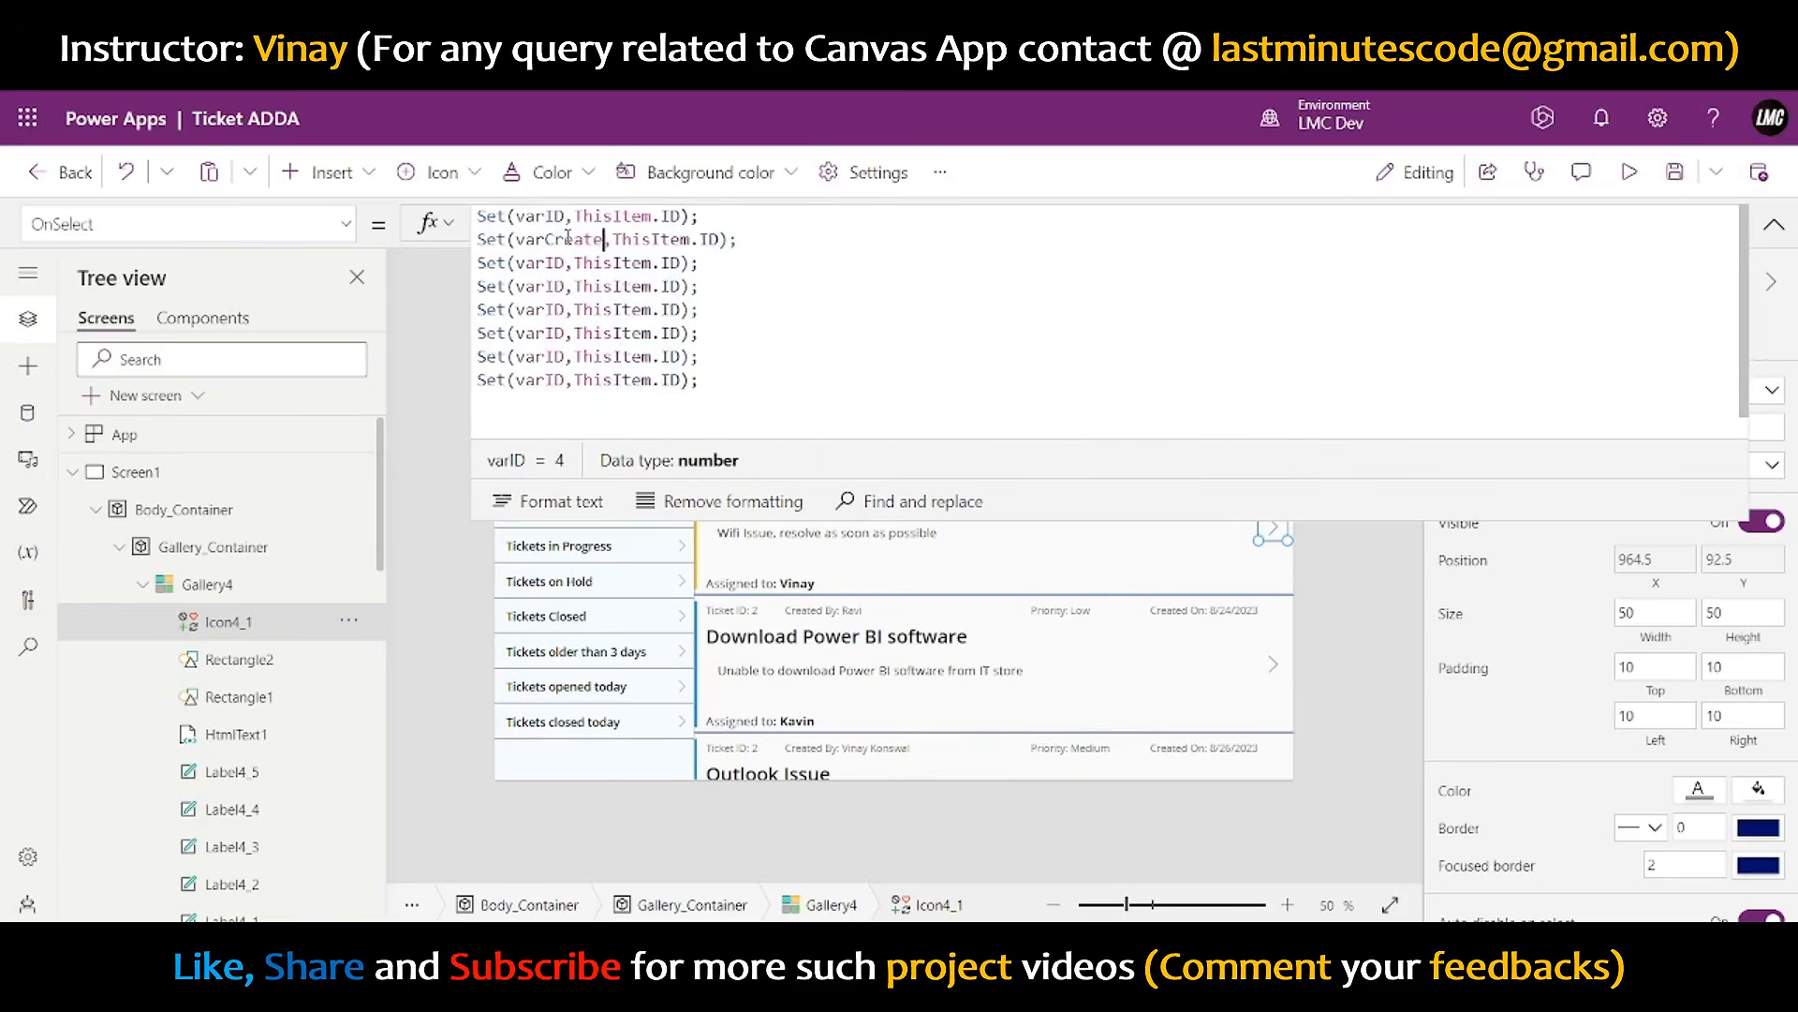
{"action": "type", "text": "y"}
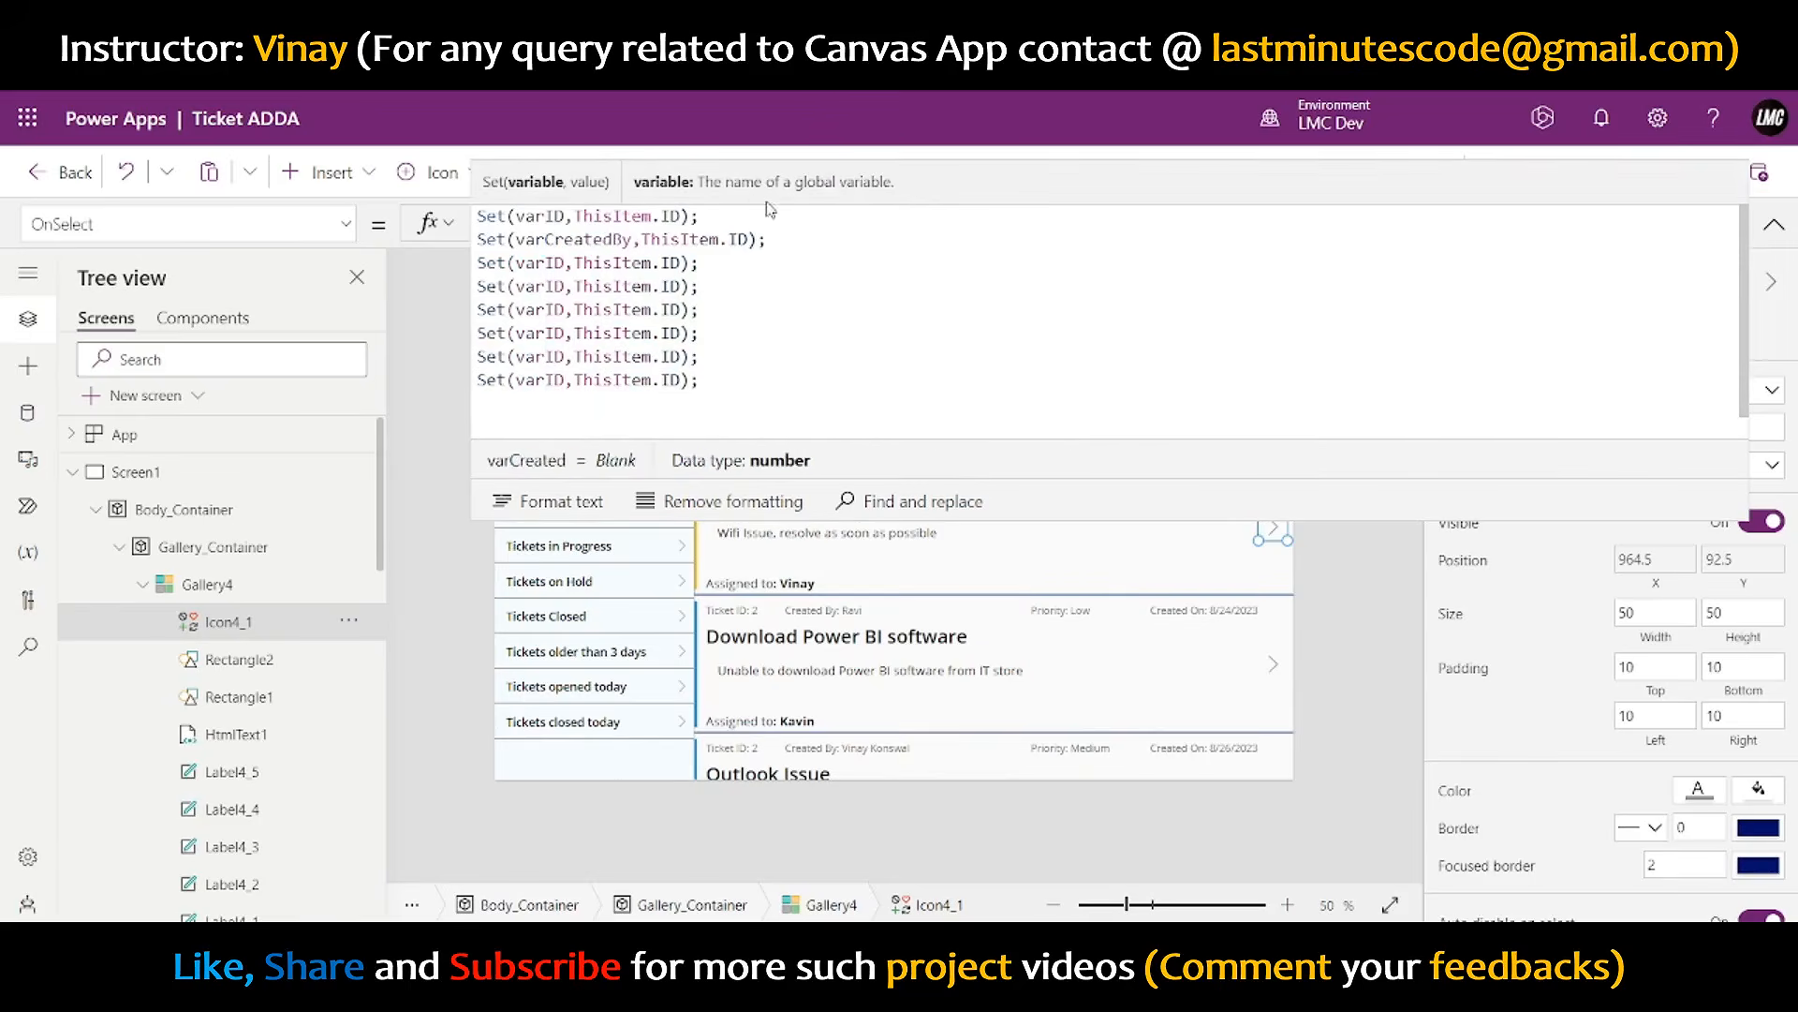
{"action": "double_click", "coordinate": [740, 239]}
{"action": "type", "text": "Crea"}
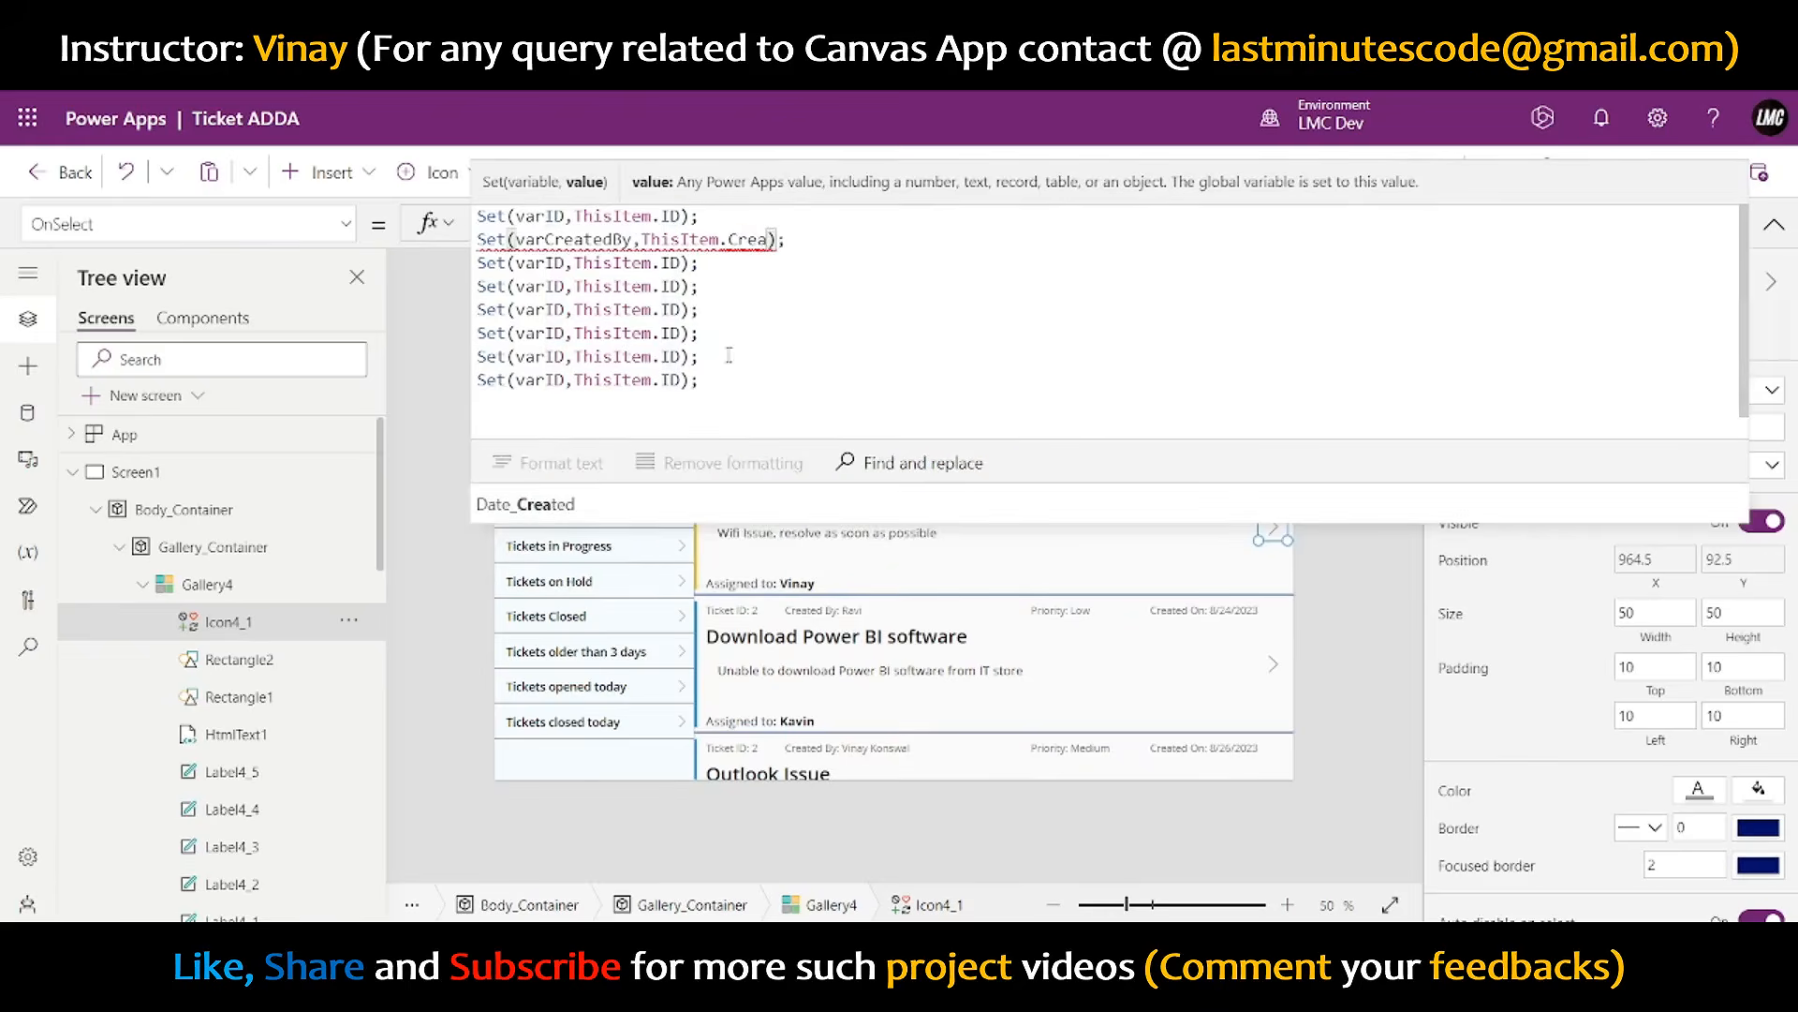
{"action": "key", "text": "BackSpace"}
{"action": "key", "text": "BackSpace"}
{"action": "key", "text": "BackSpace"}
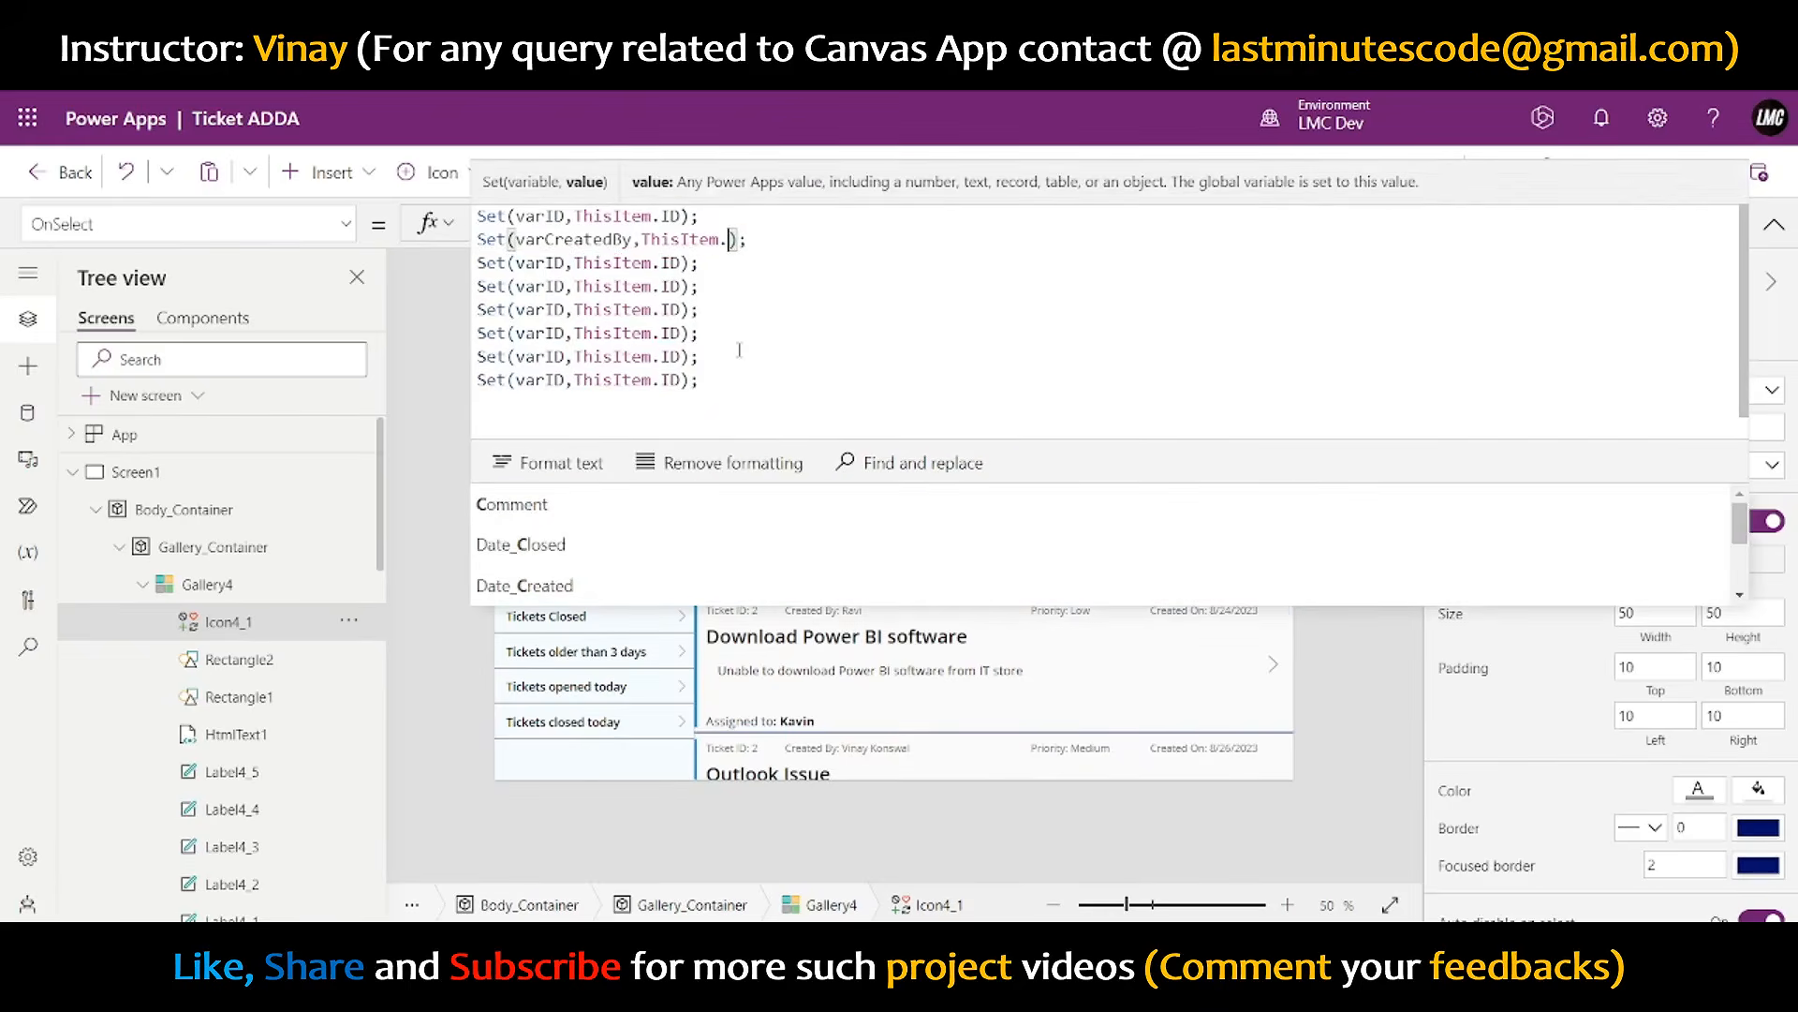
{"action": "key", "text": "BackSpace"}
{"action": "type", "text": "Own"}
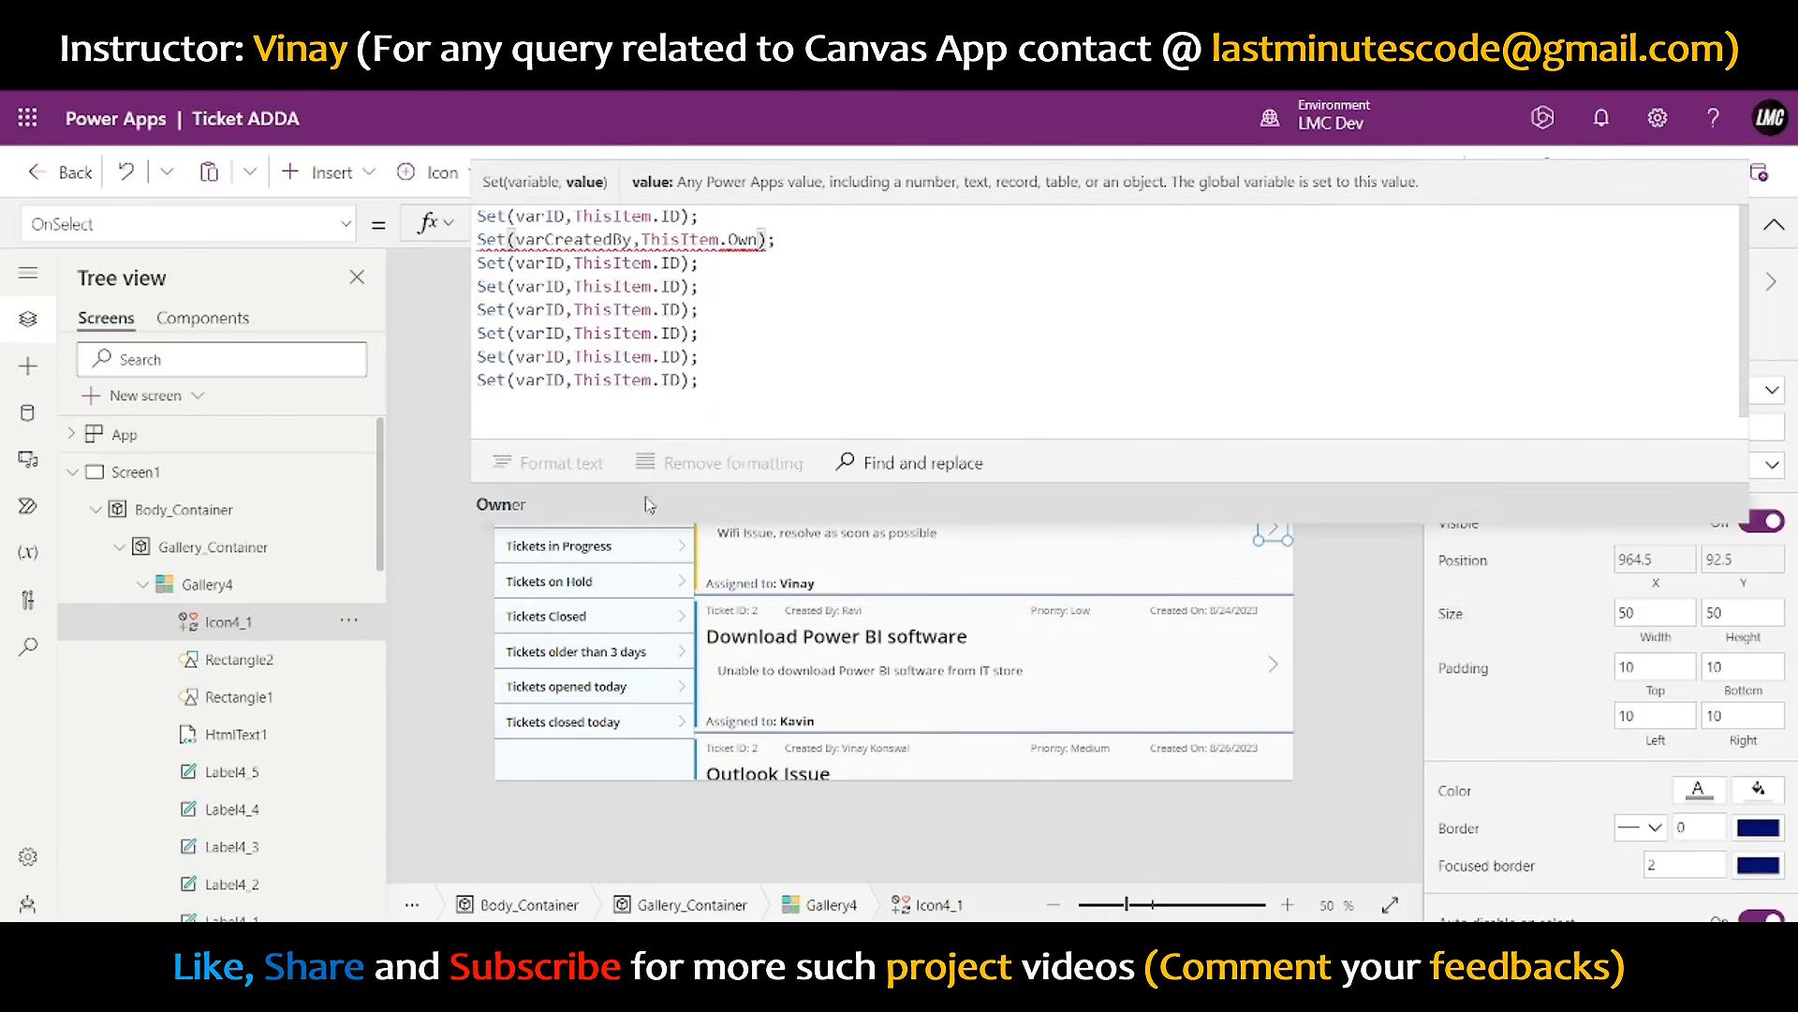
{"action": "left_click", "coordinate": [502, 504]}
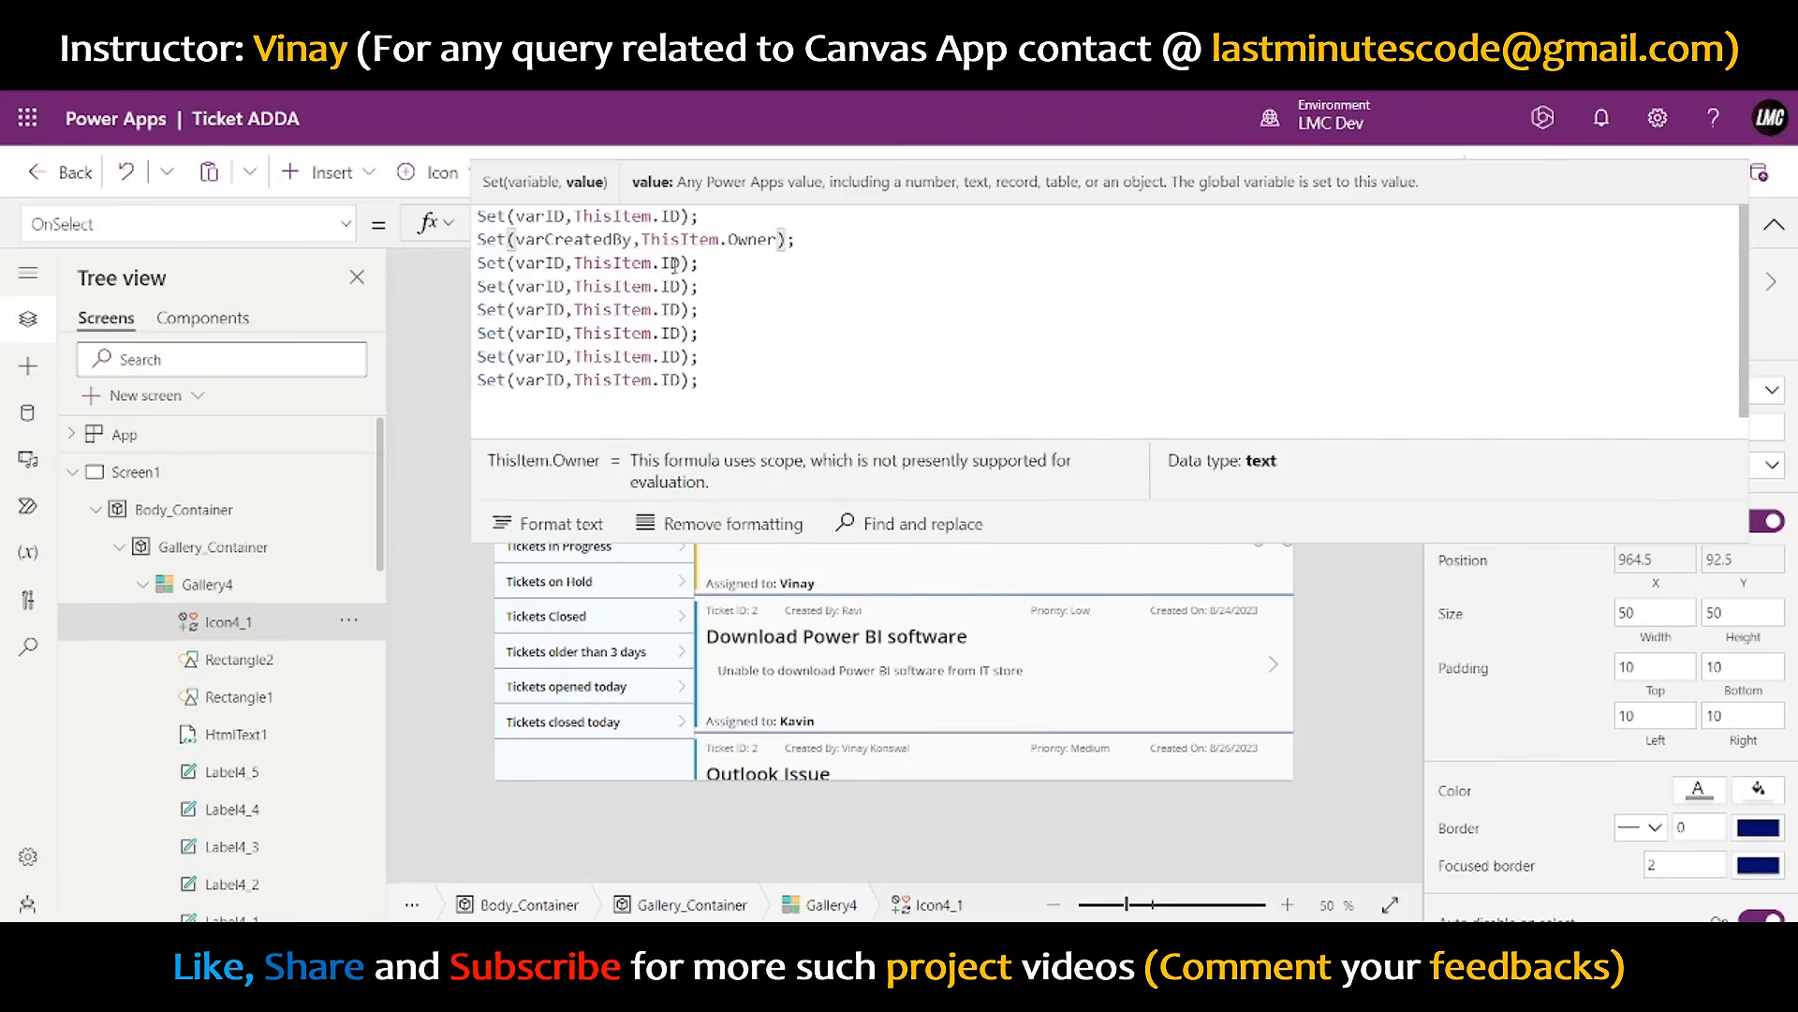
- Change the third Set line of the OnSelect formula to Set(varDateCreated,ThisItem.Date_Created);
{"action": "left_click", "coordinate": [541, 262]}
{"action": "key", "text": "Delete"}
{"action": "key", "text": "Delete"}
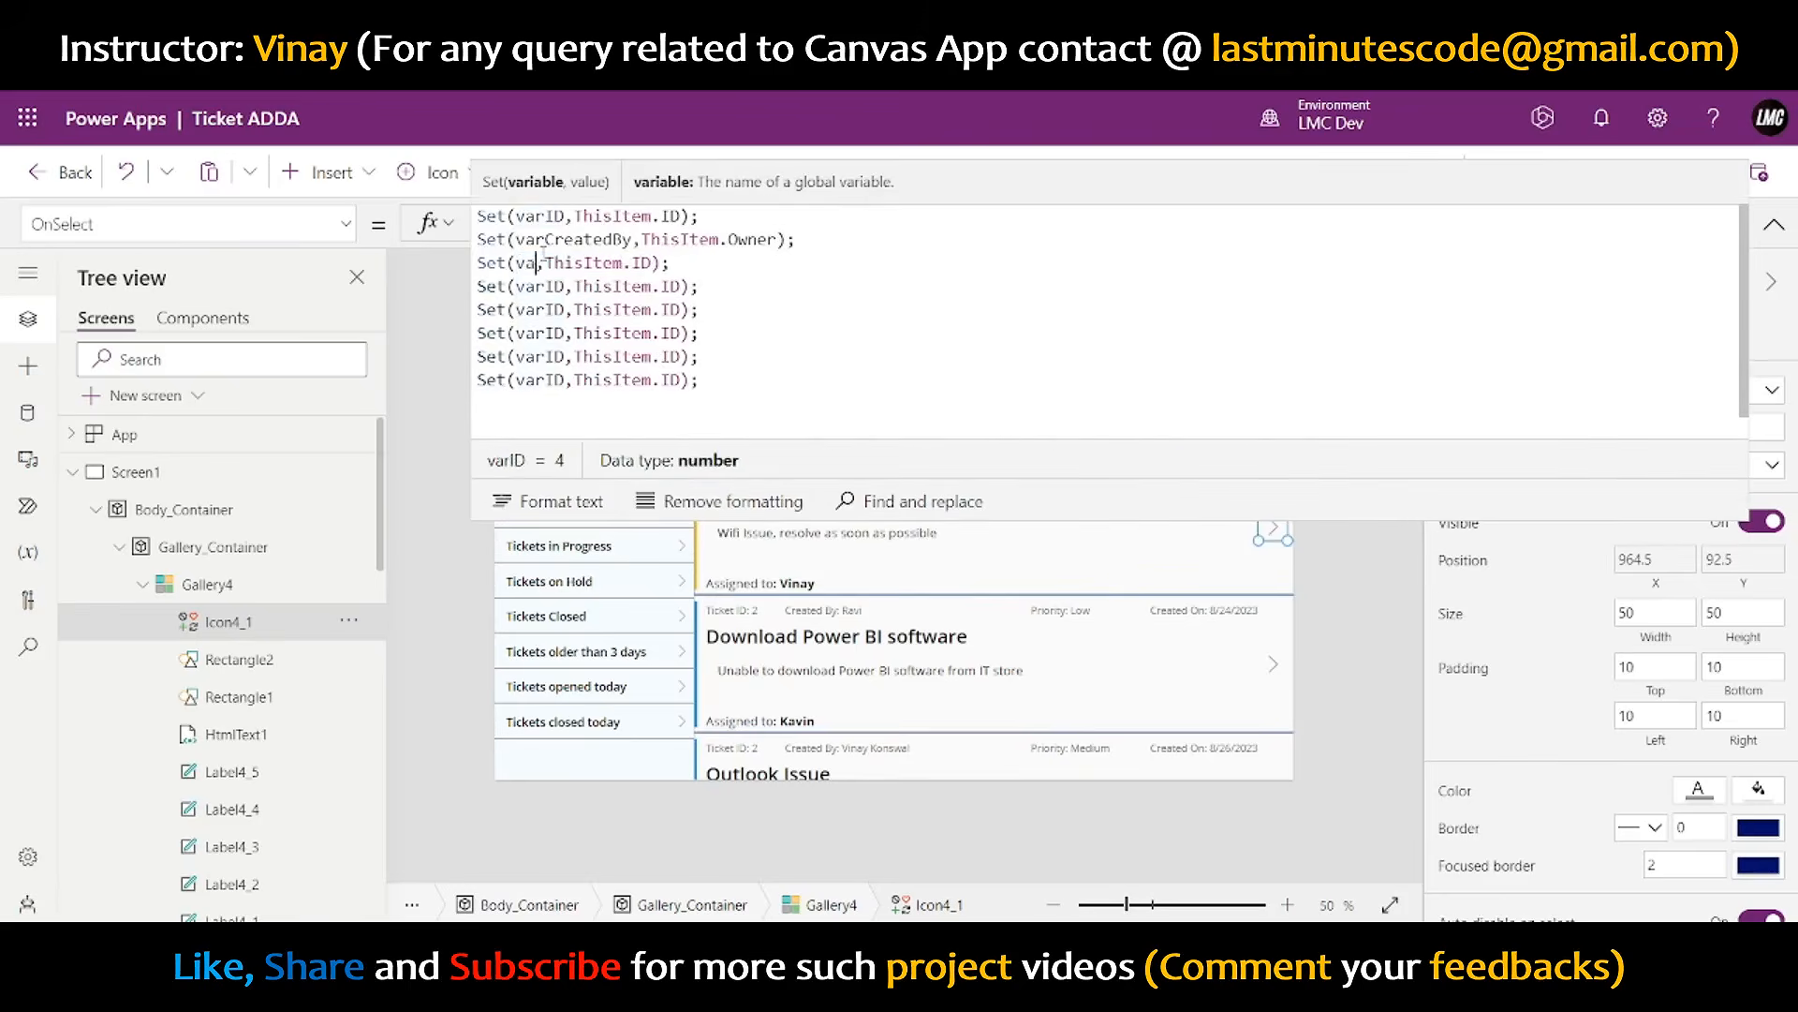
{"action": "type", "text": "Date"}
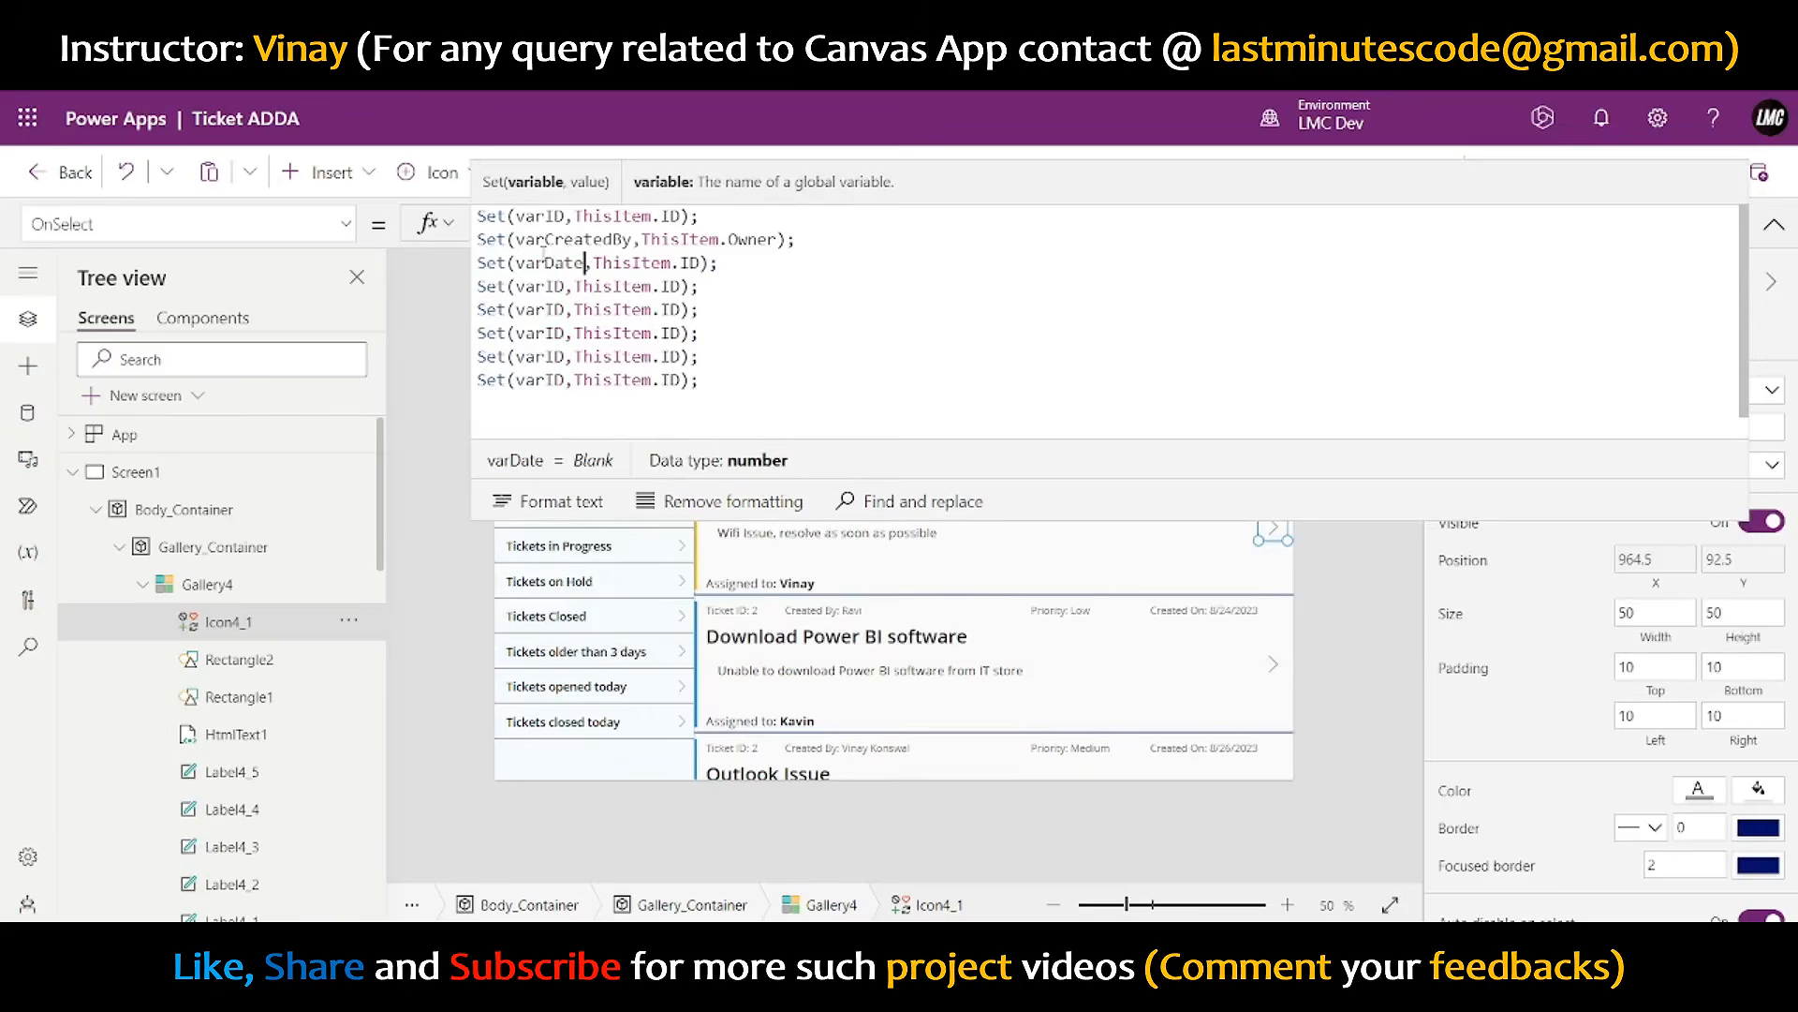
{"action": "type", "text": "Created"}
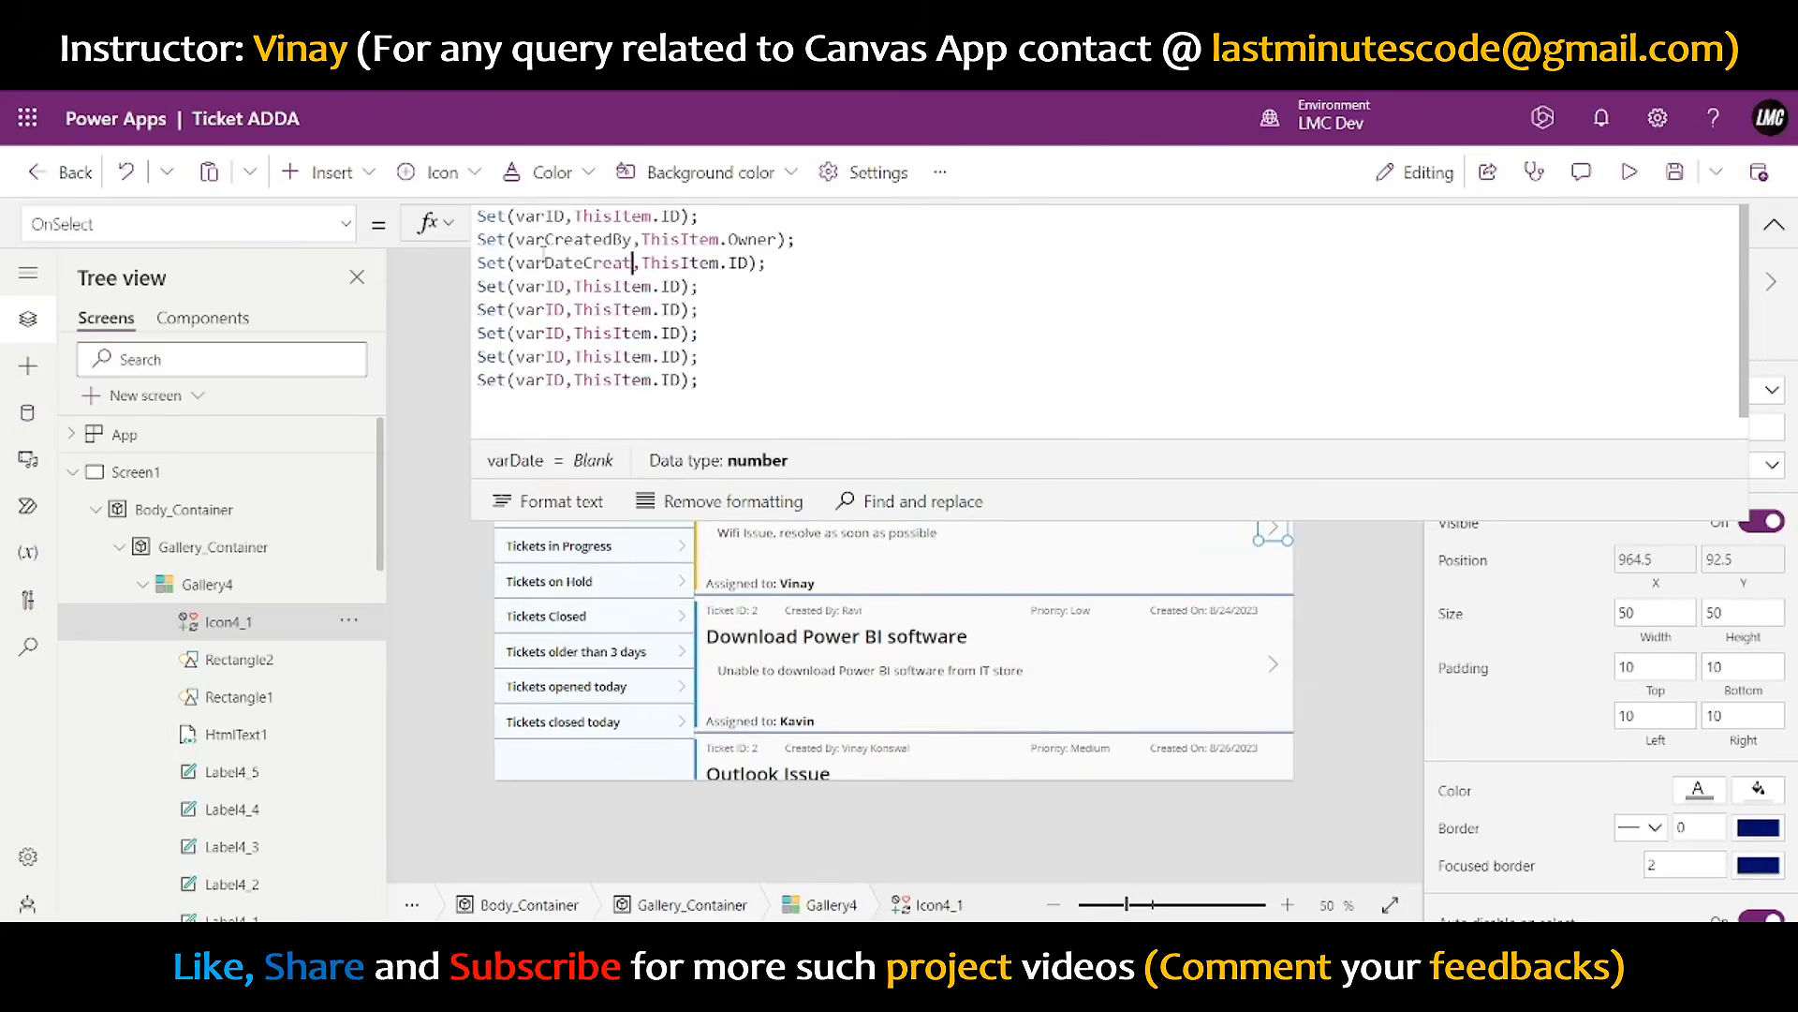
{"action": "double_click", "coordinate": [761, 263]}
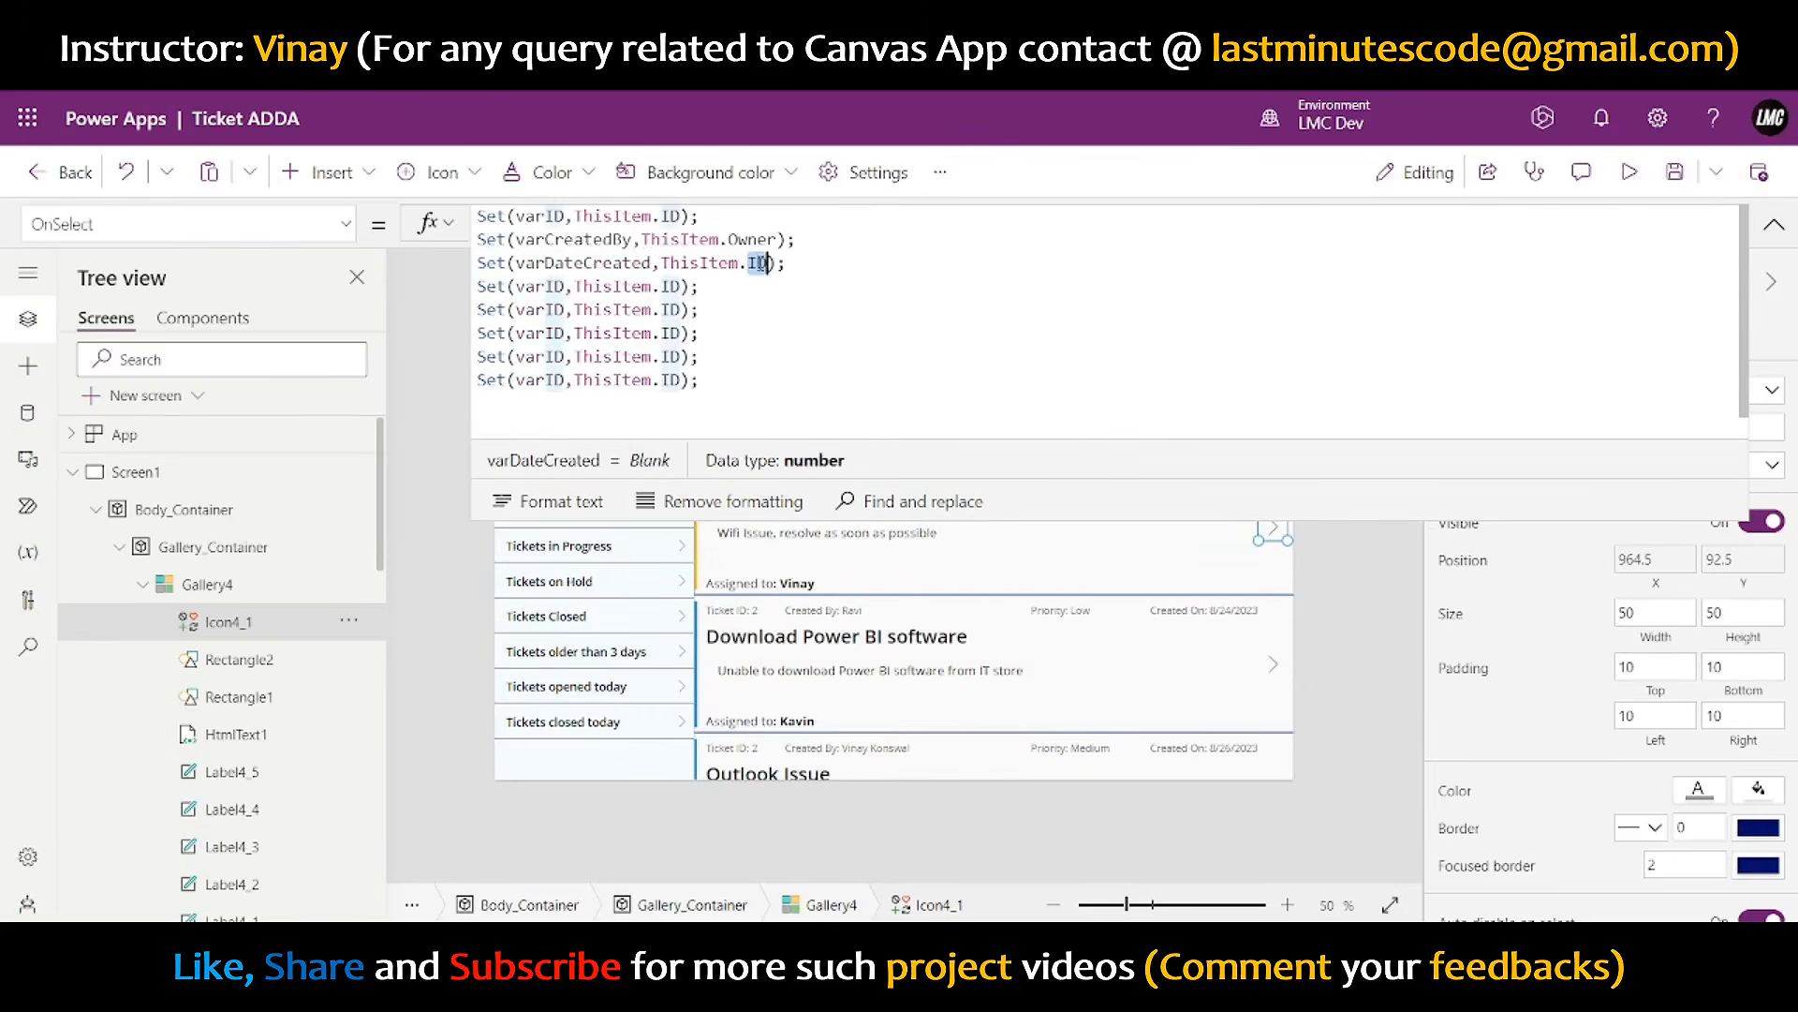
{"action": "type", "text": "Date"}
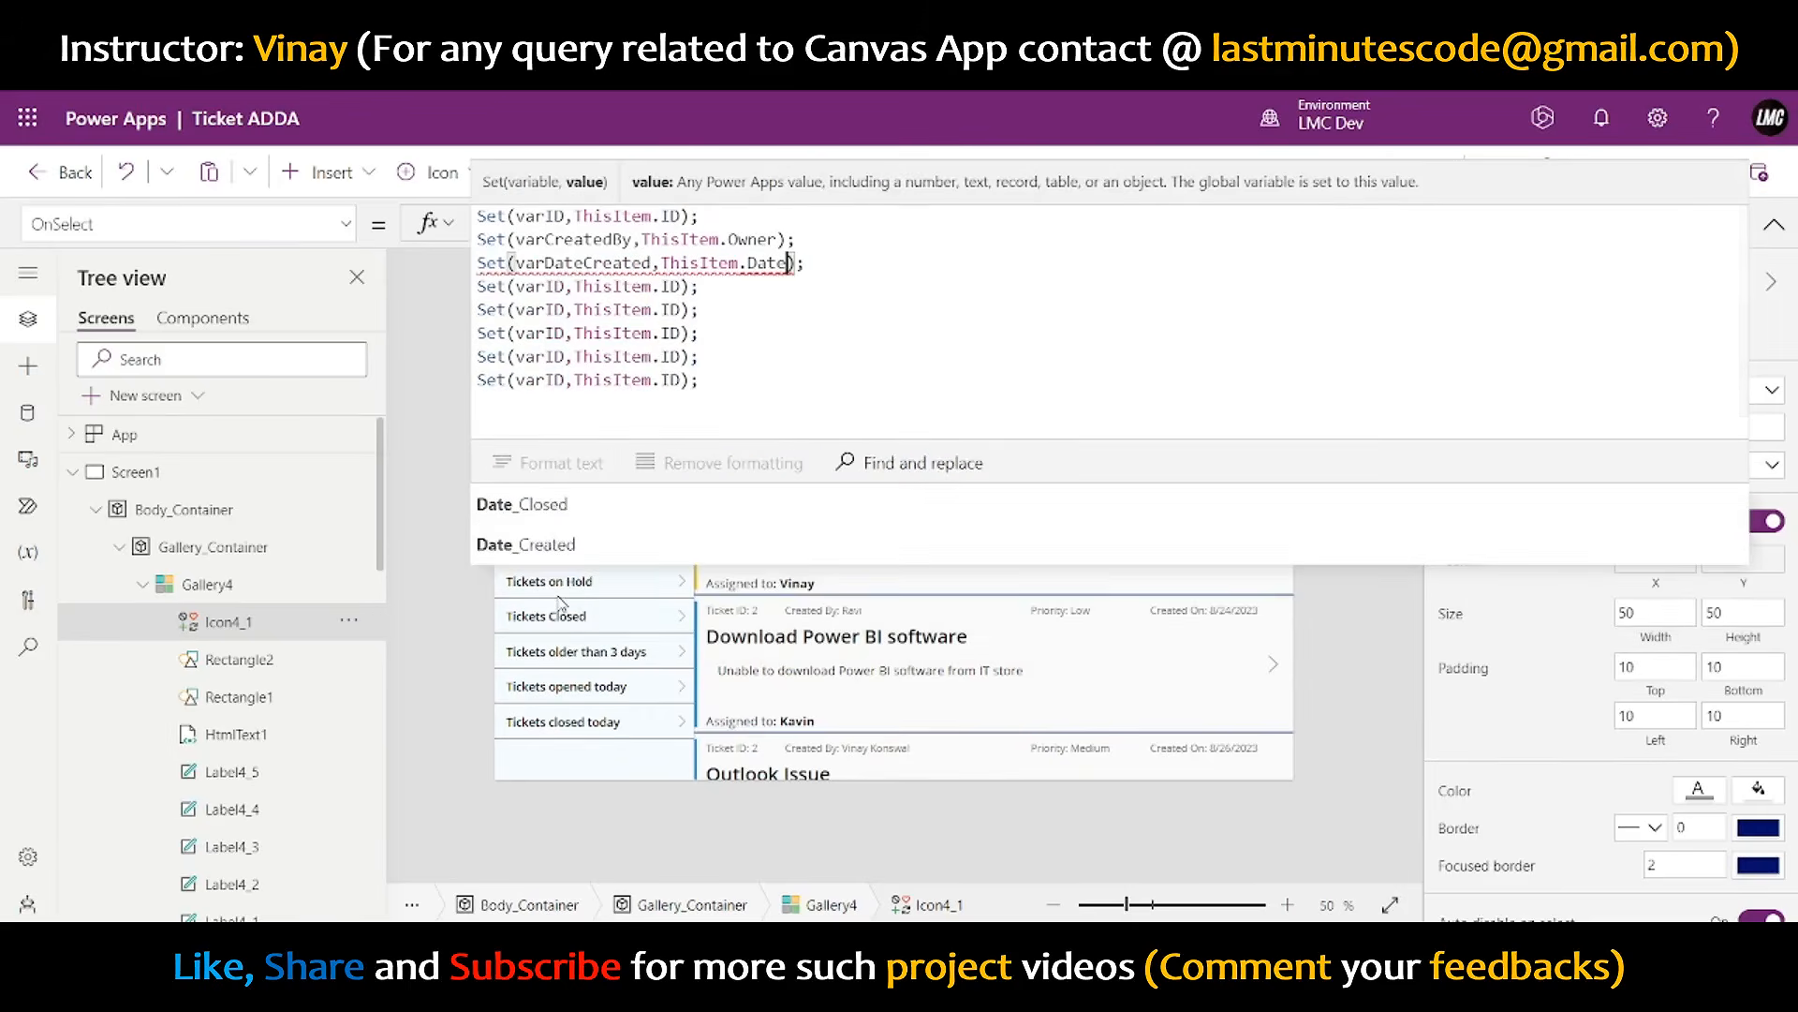
{"action": "left_click", "coordinate": [556, 549]}
- Change the fourth Set line of the OnSelect formula to Set(varDateClosed,ThisItem.Date_Closed);
{"action": "double_click", "coordinate": [553, 286]}
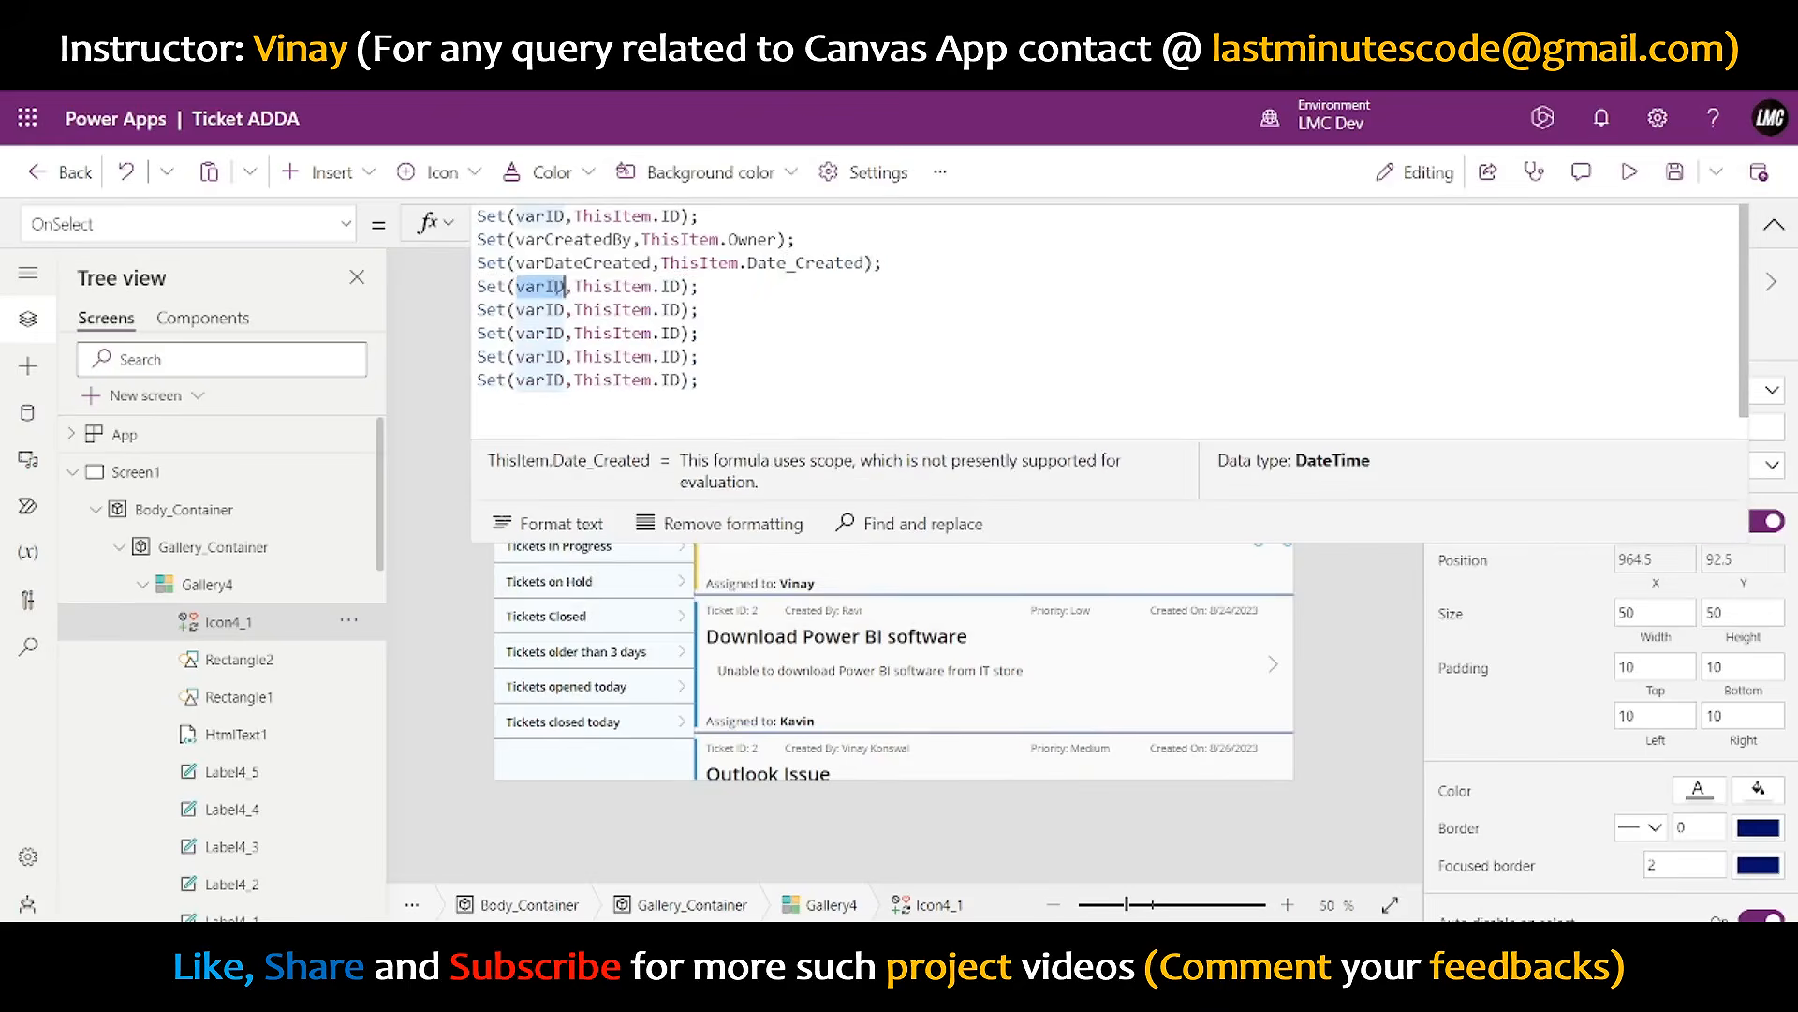
{"action": "type", "text": "varDateC"}
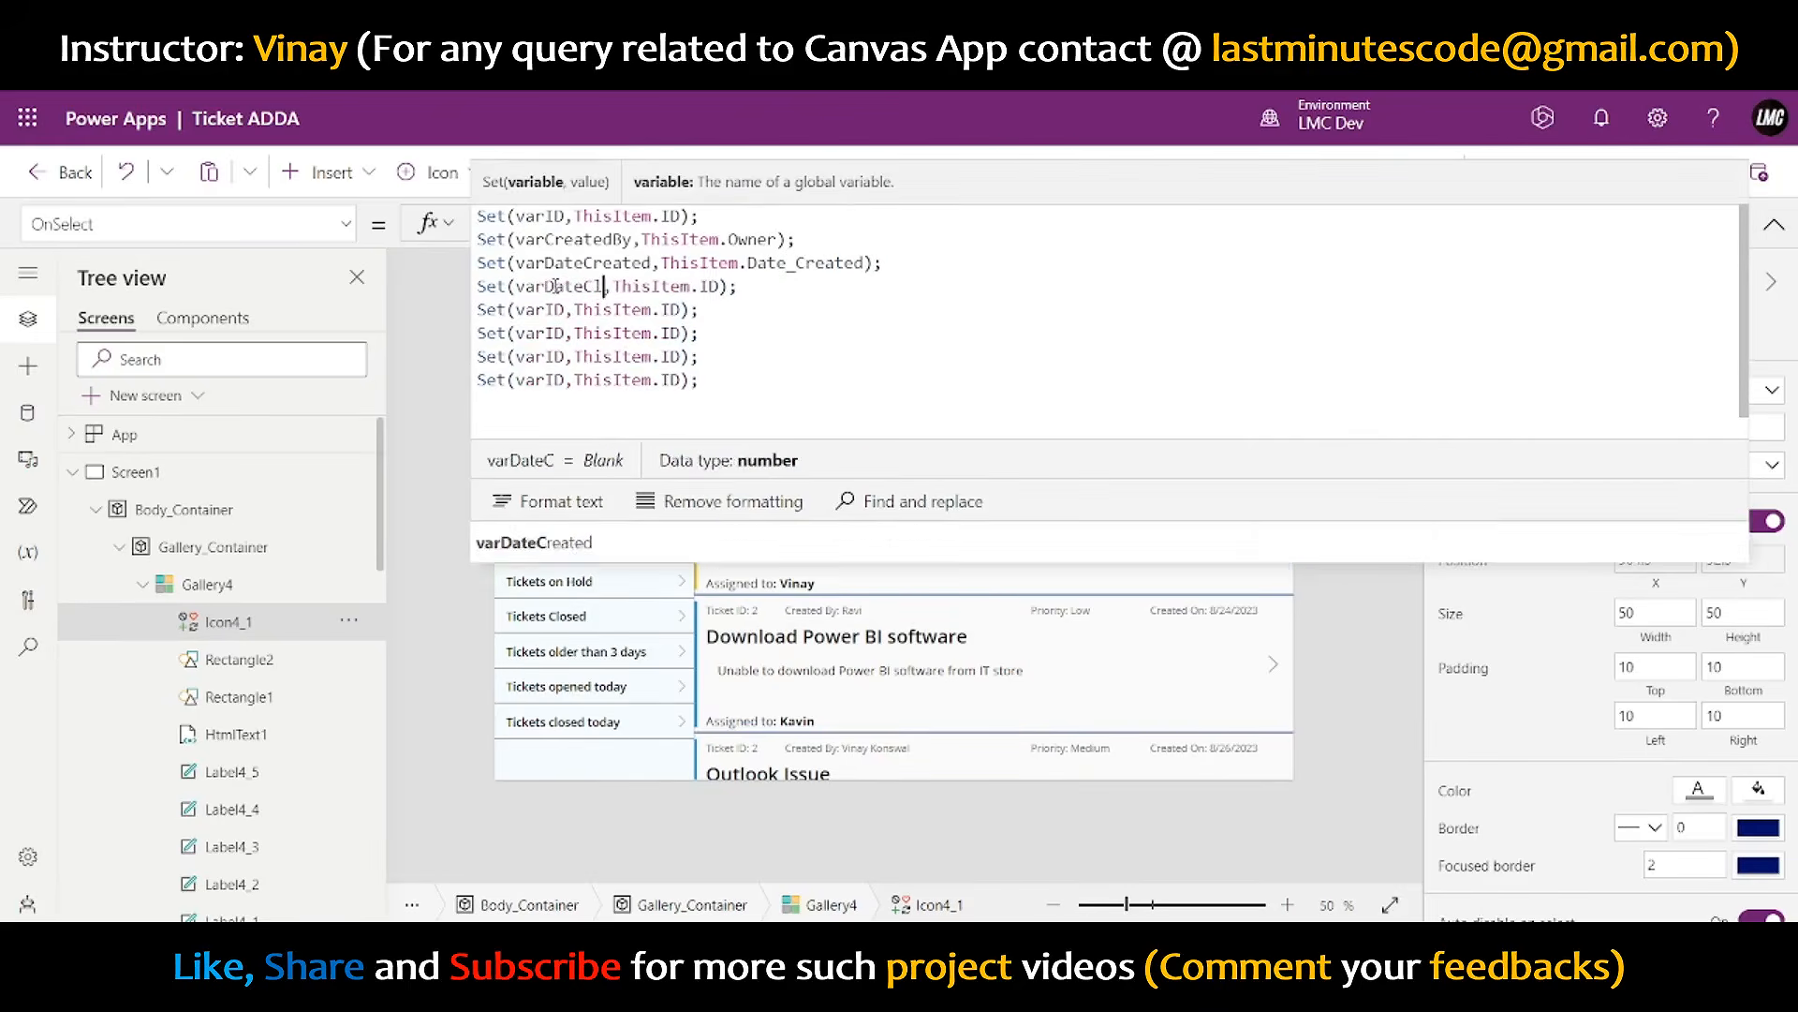
{"action": "type", "text": "losed"}
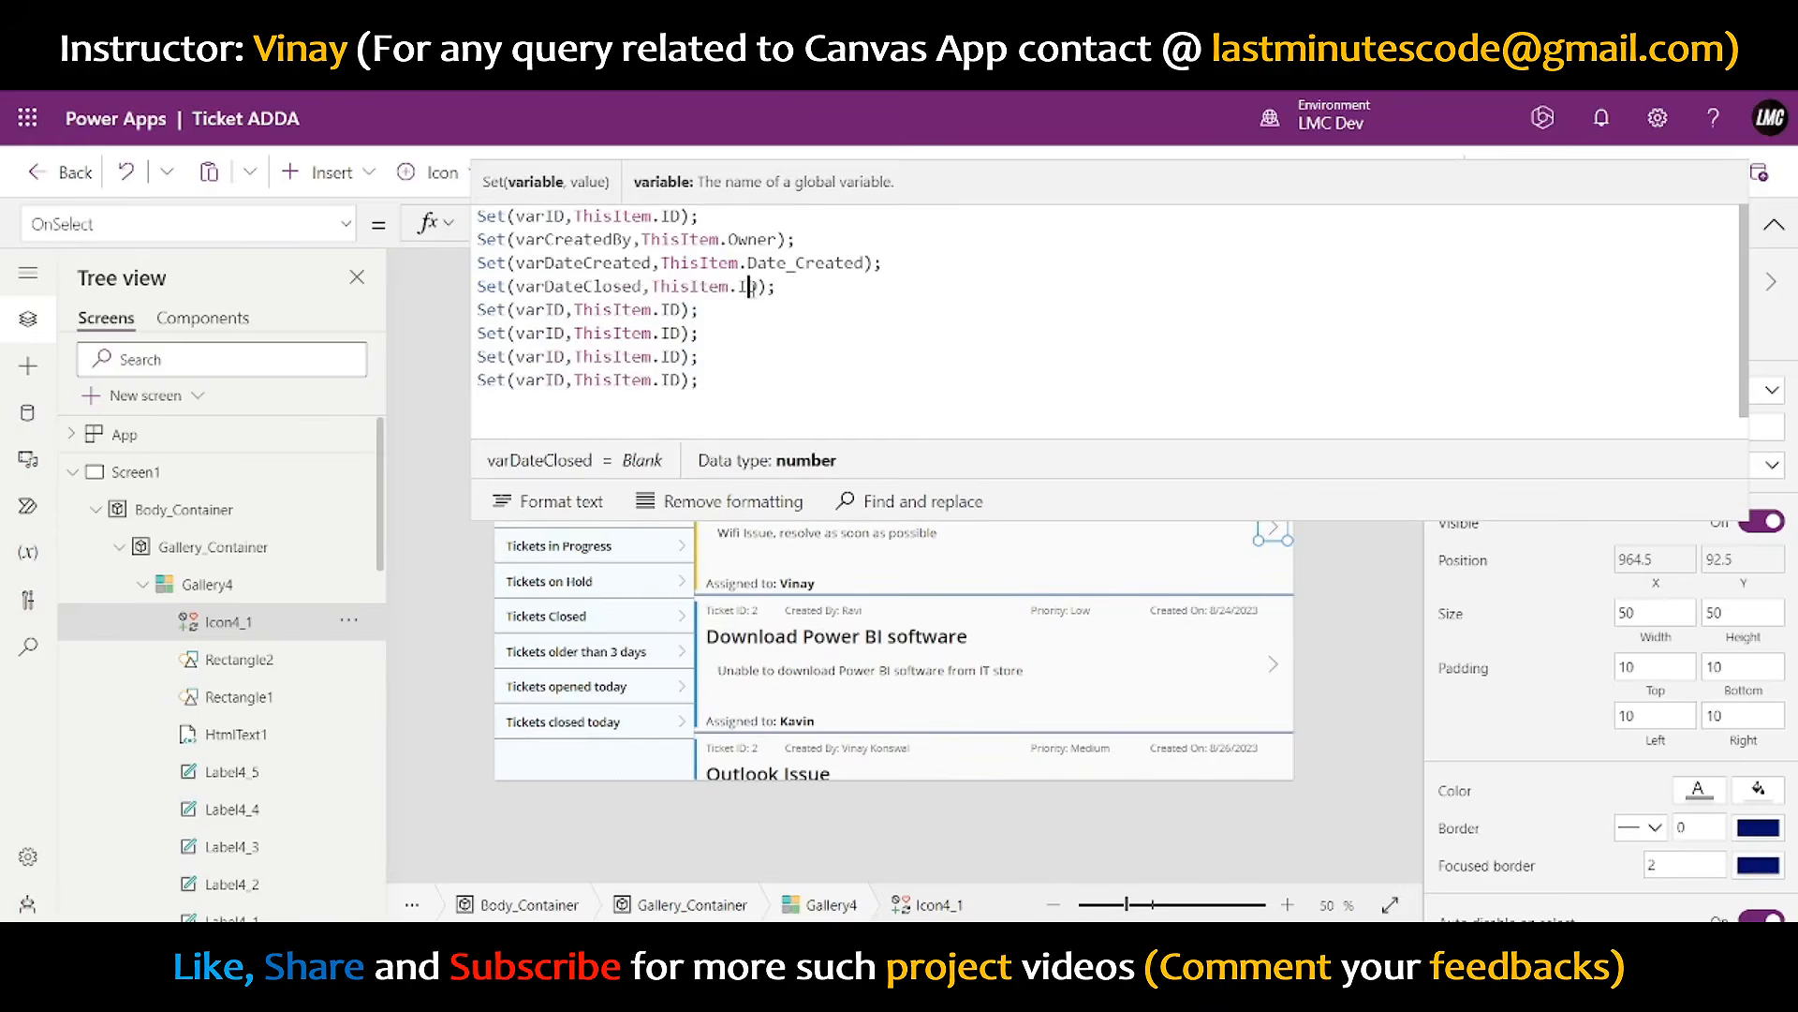
{"action": "double_click", "coordinate": [749, 286]}
{"action": "type", "text": "Date"}
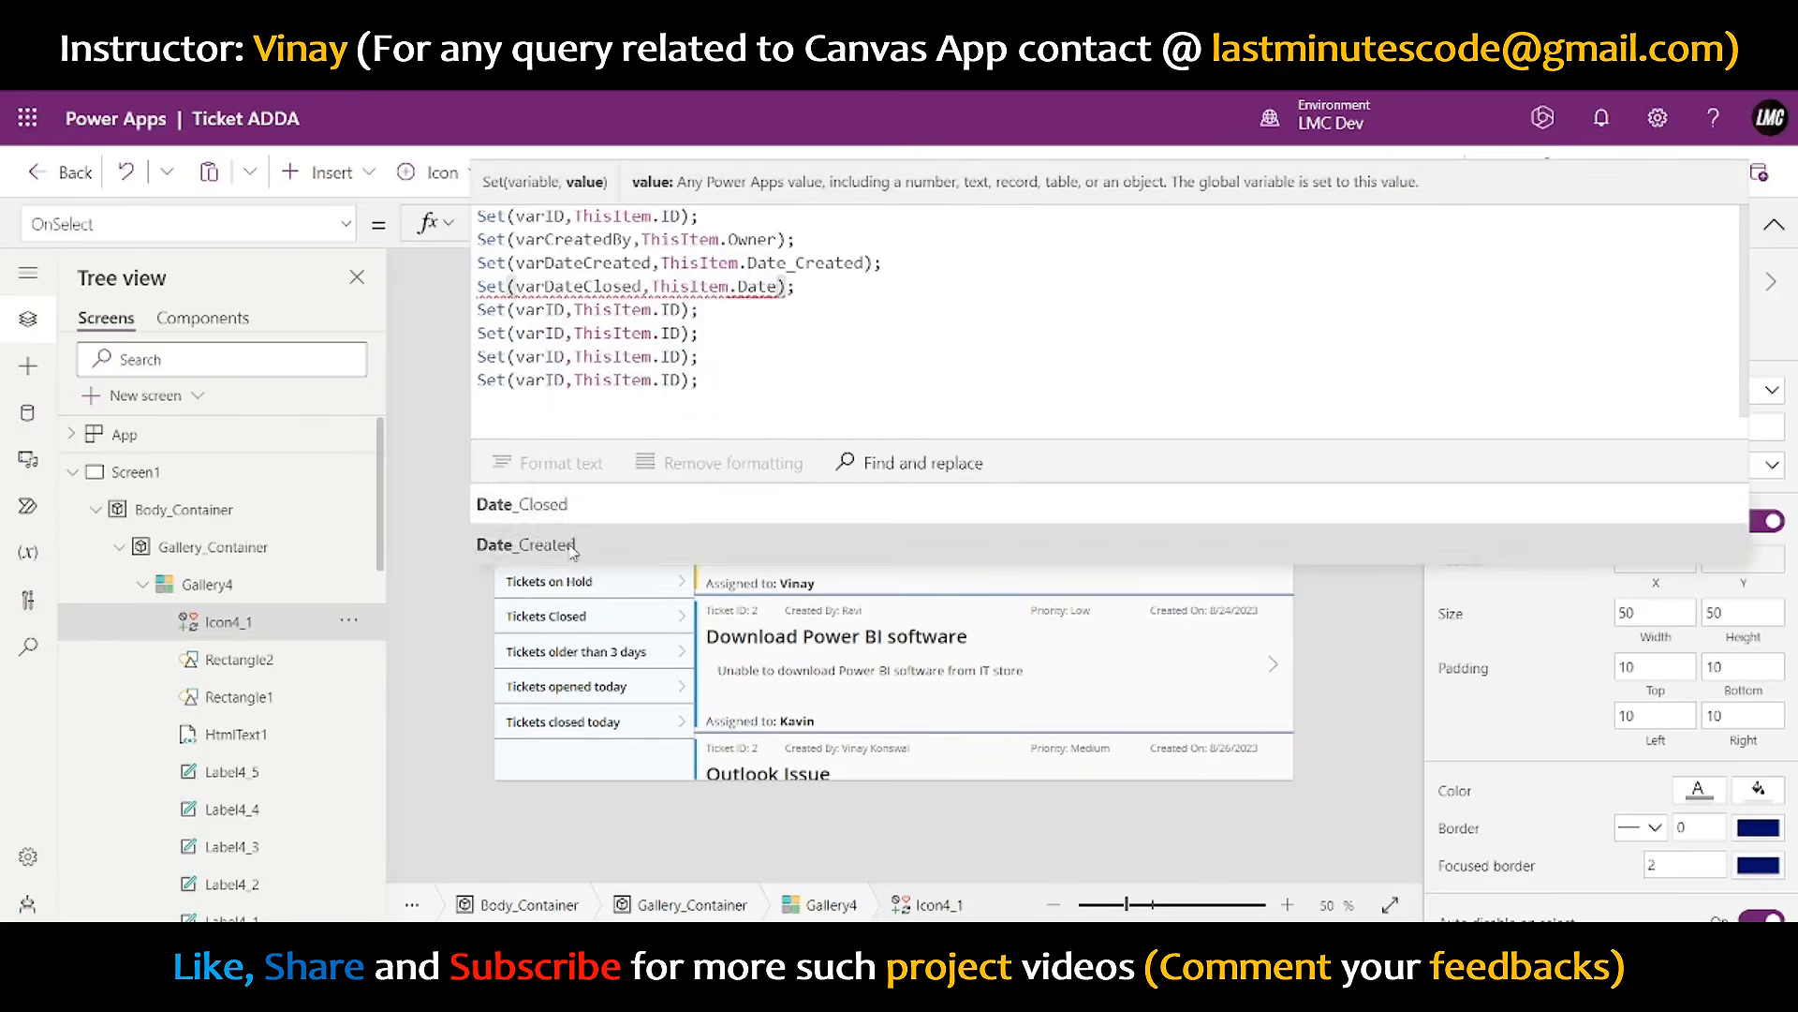
{"action": "left_click", "coordinate": [543, 504]}
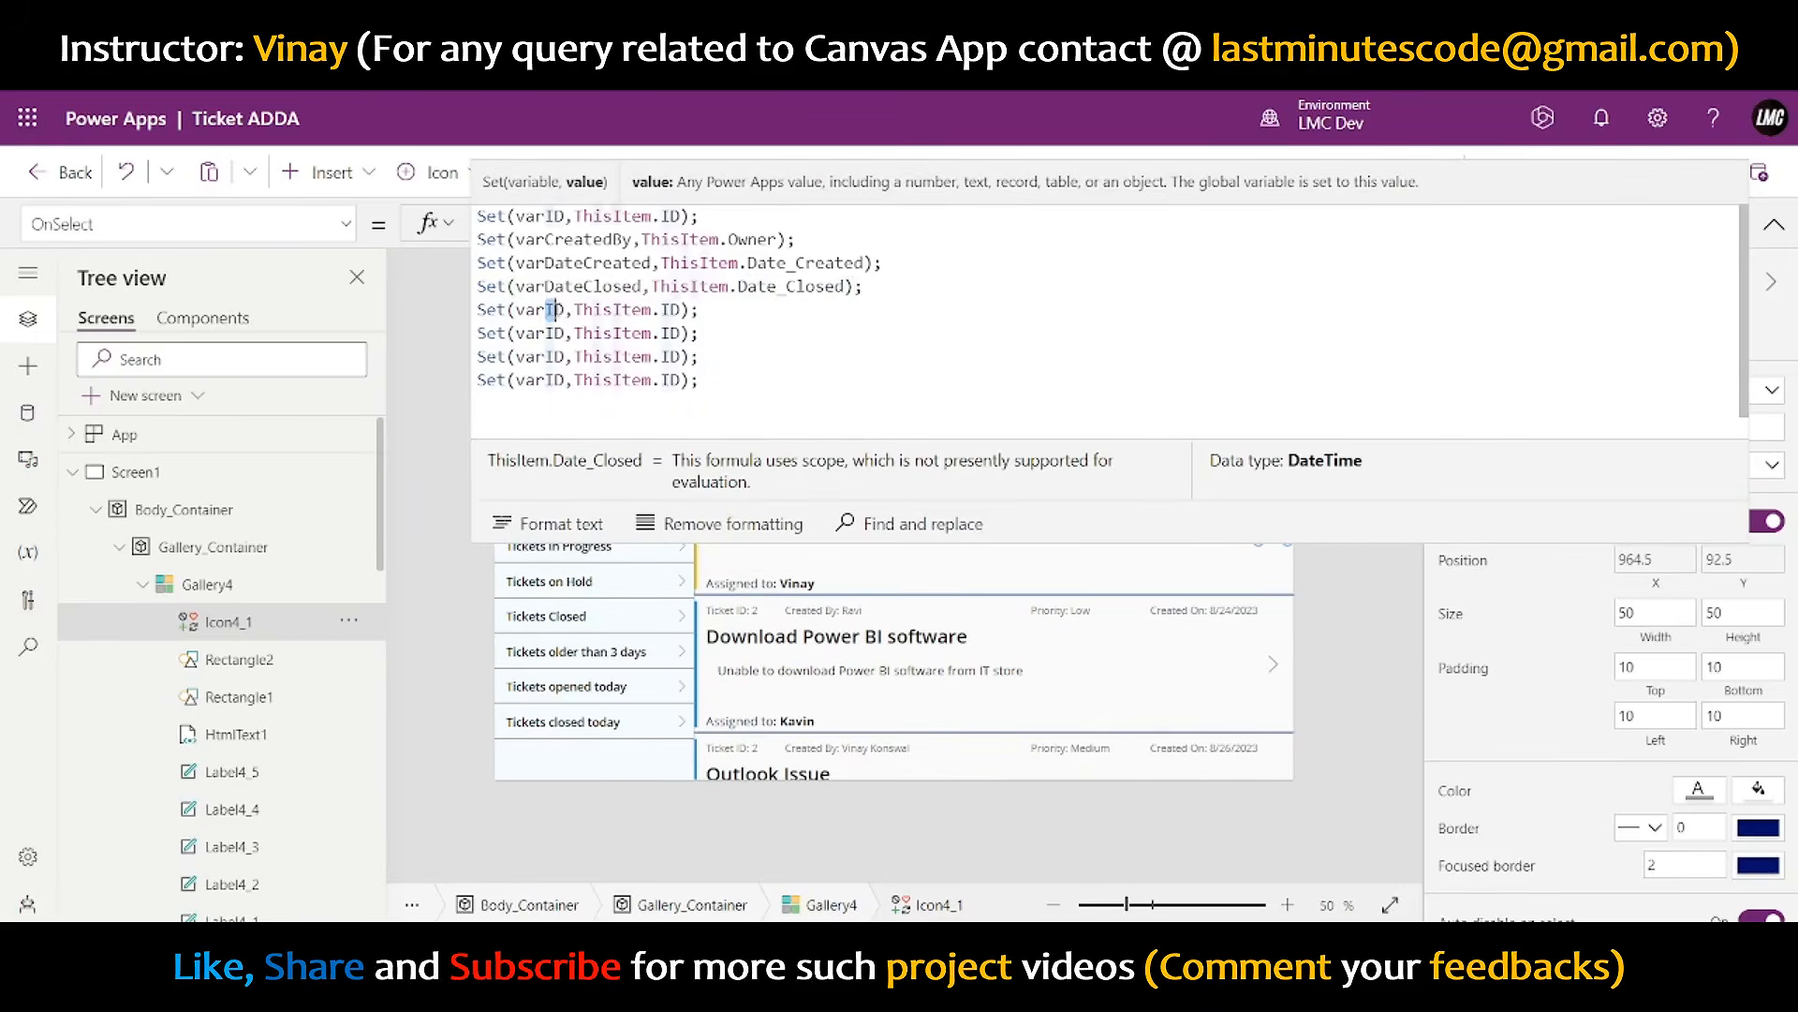
- Change the fifth Set line of the gallery arrow's OnSelect formula to Set(varPriority,ThisItem.Priority);
{"action": "left_click_drag", "start_coordinate": [553, 309], "coordinate": [563, 310]}
{"action": "type", "text": "P"}
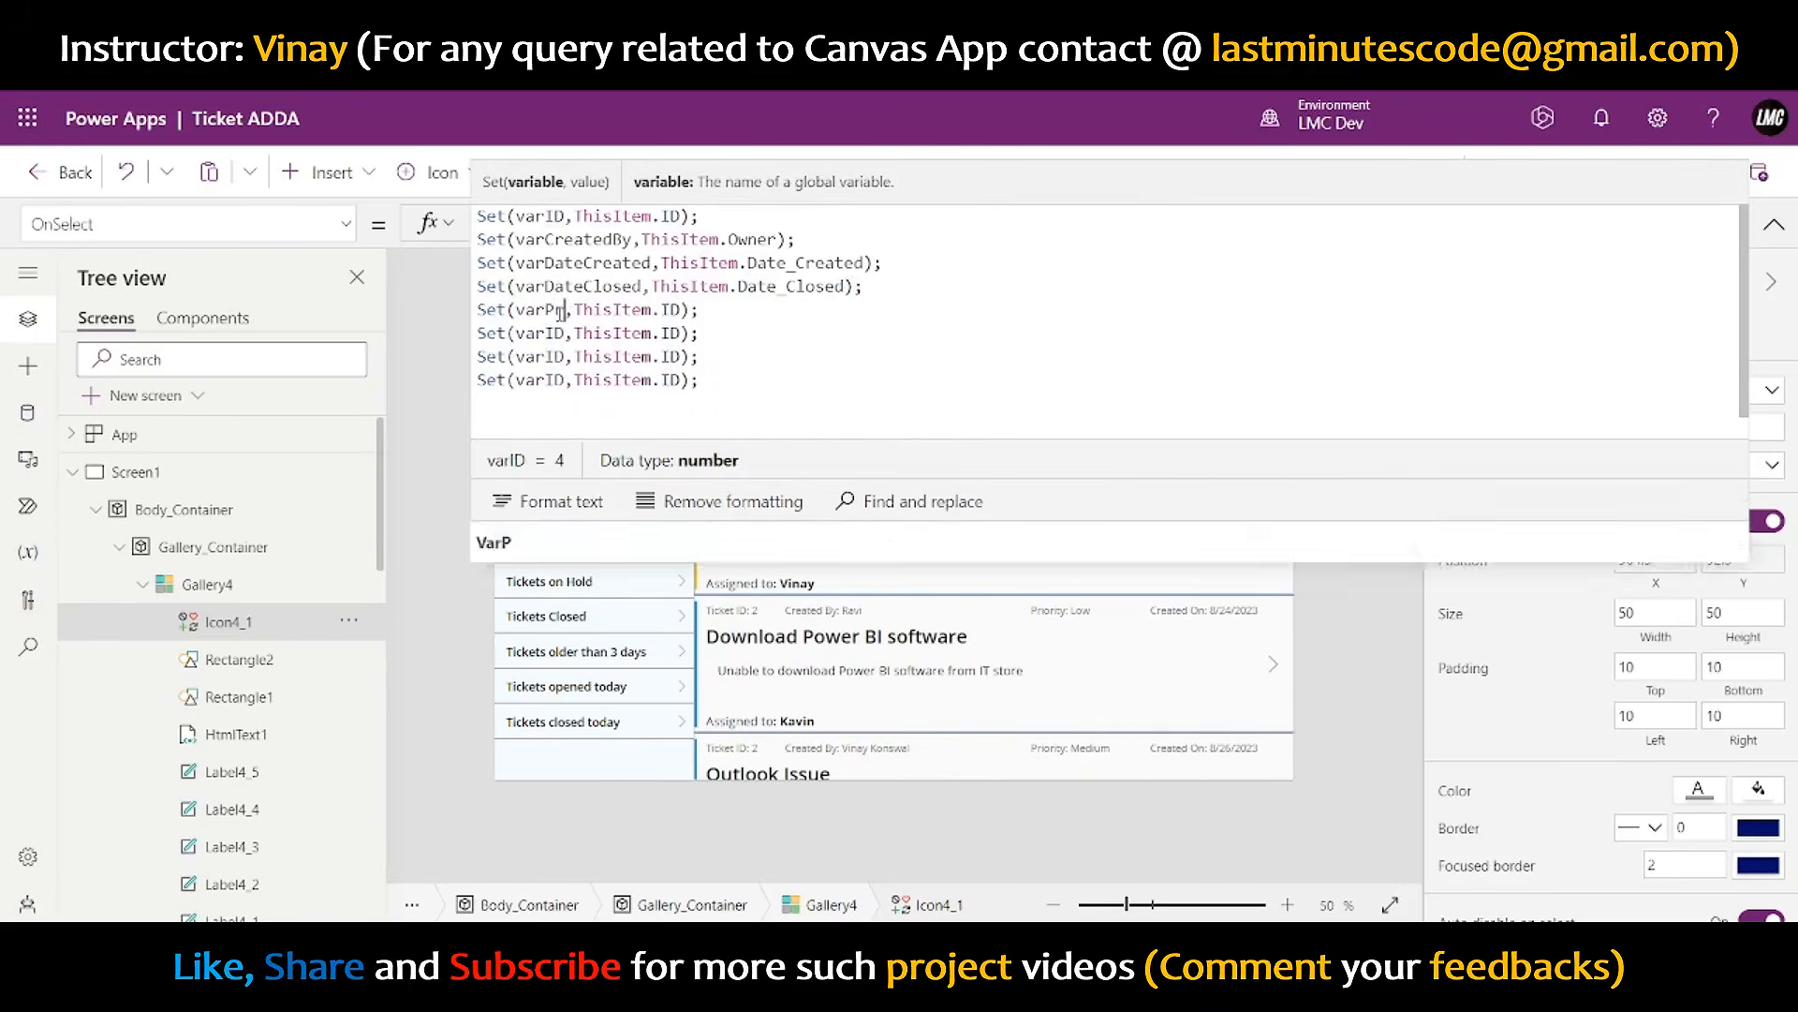
{"action": "type", "text": "riority"}
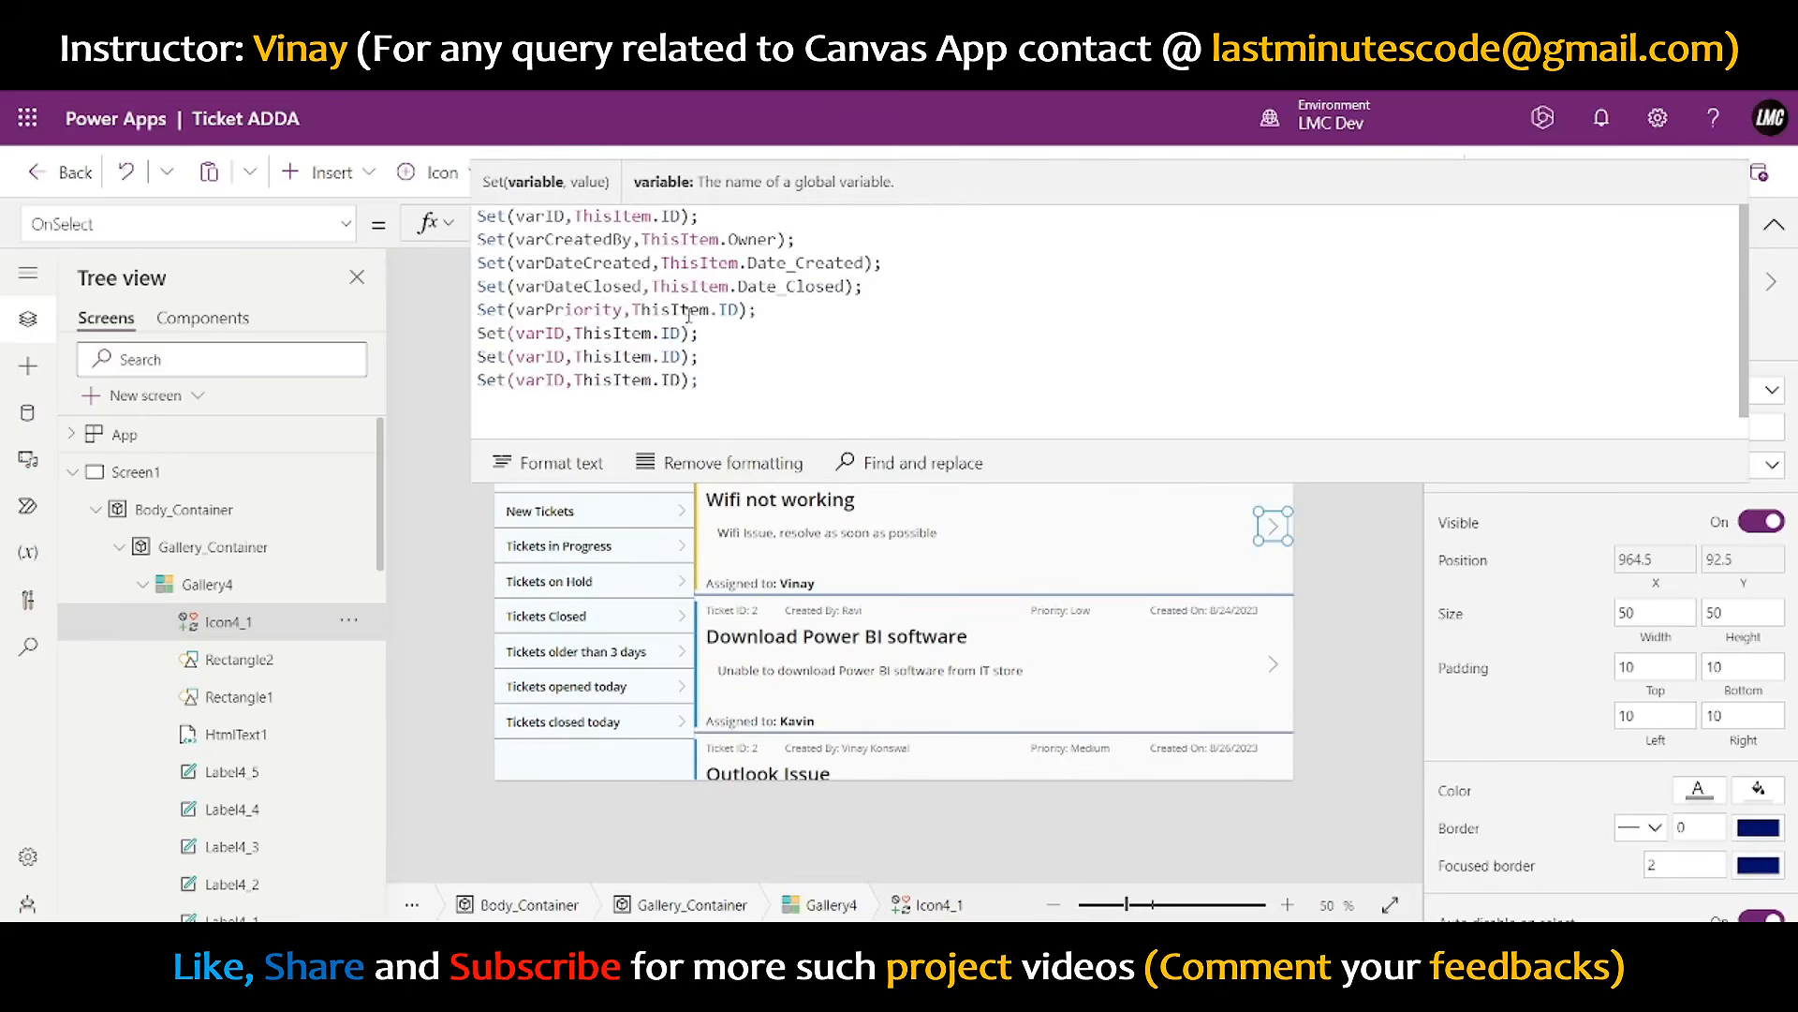
{"action": "double_click", "coordinate": [729, 310]}
{"action": "type", "text": "P"}
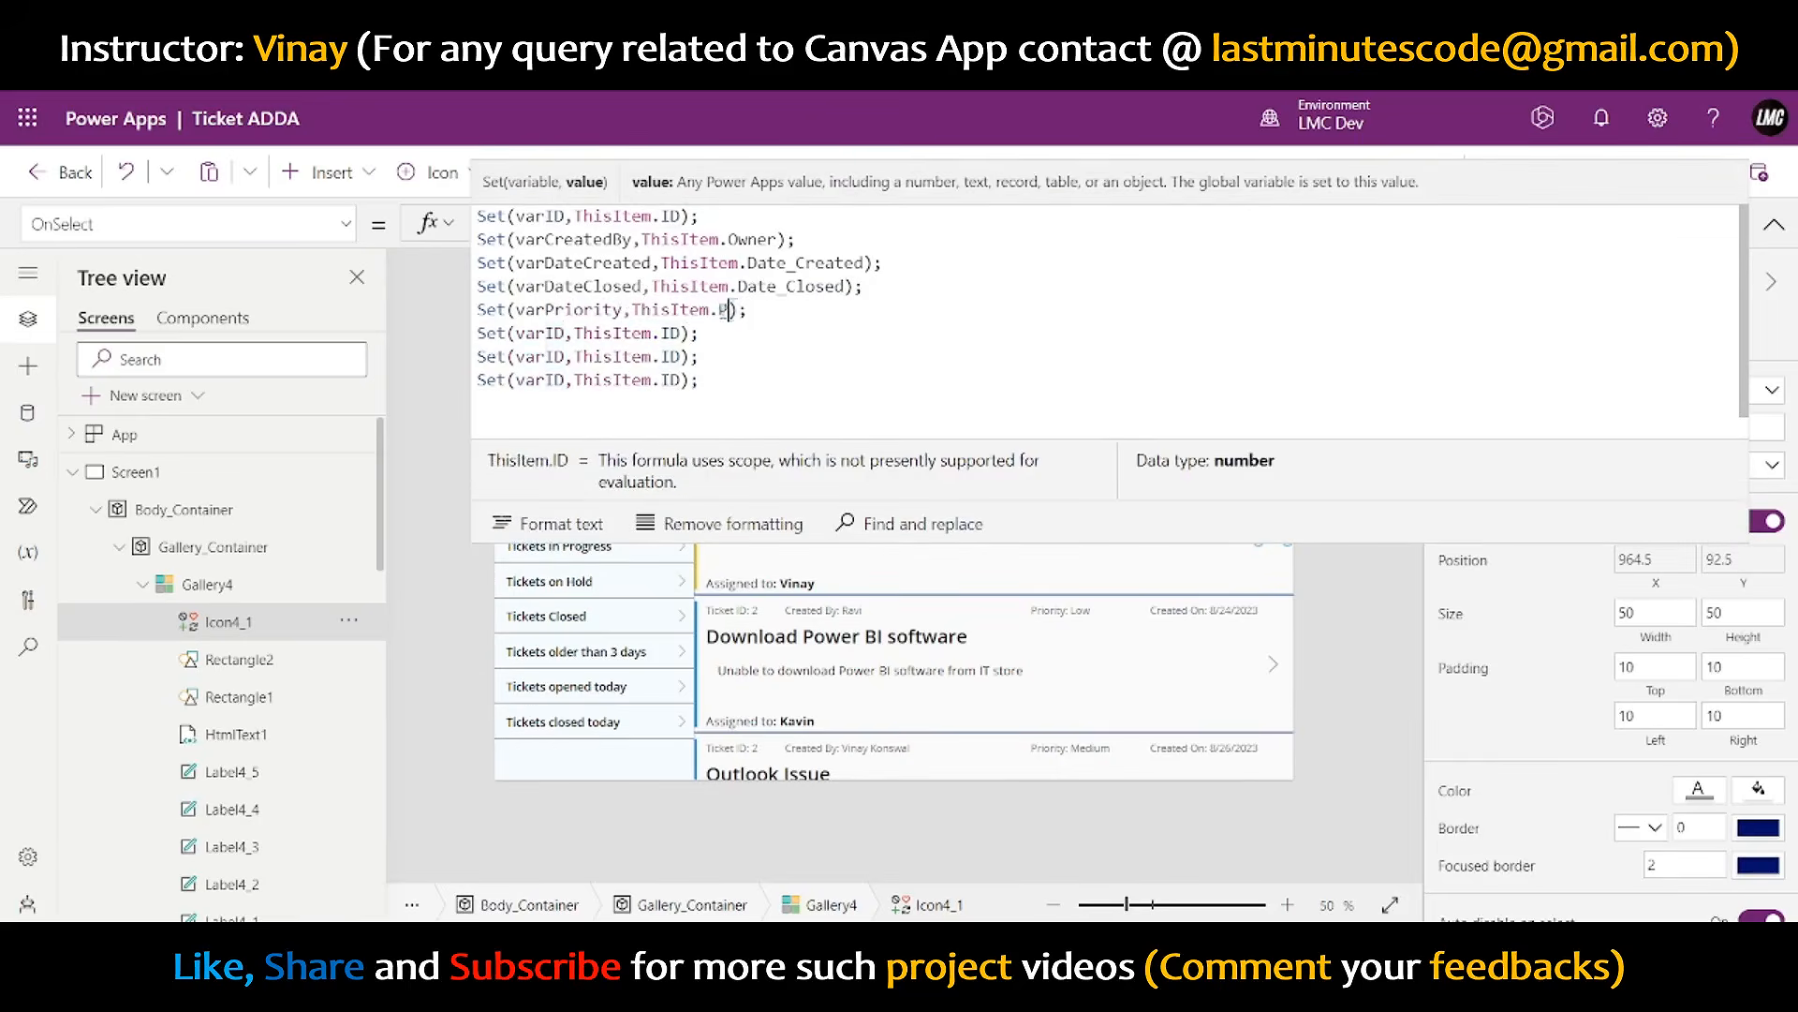
{"action": "type", "text": "riority"}
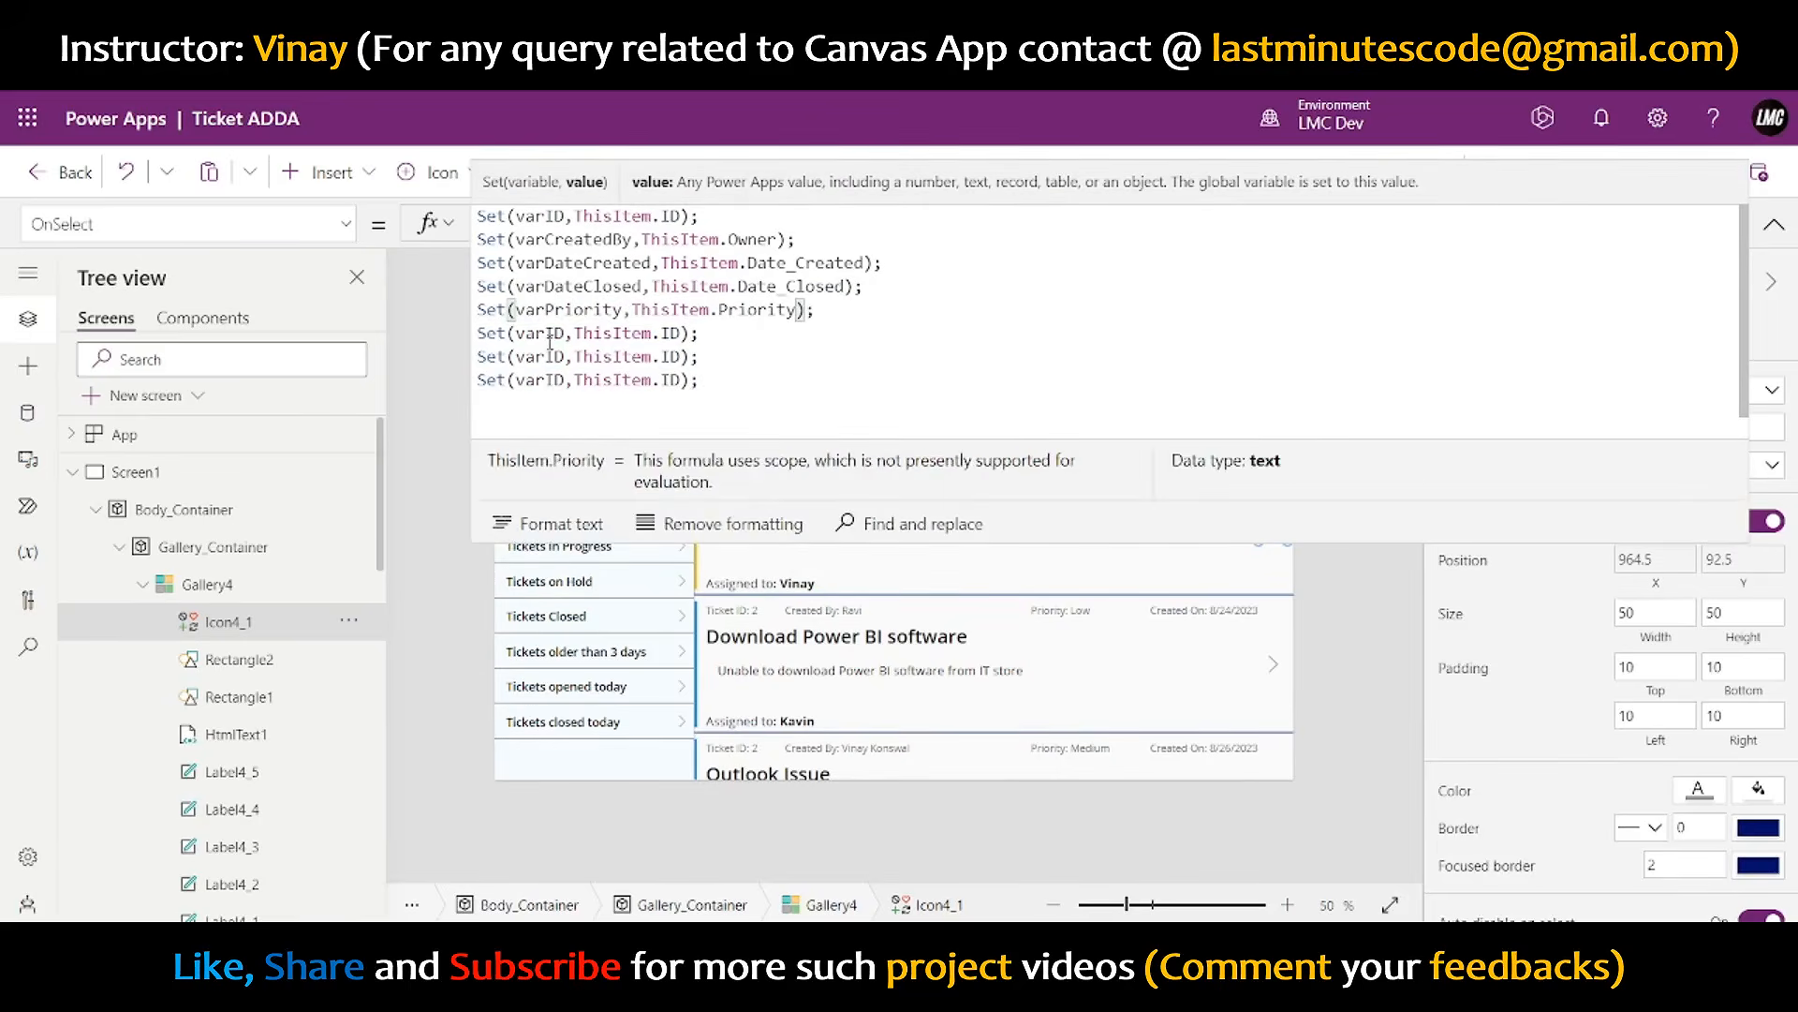
- Change the sixth Set line of the OnSelect formula to Set(varSubject,ThisItem.Subject);
{"action": "left_click_drag", "start_coordinate": [547, 332], "coordinate": [565, 333]}
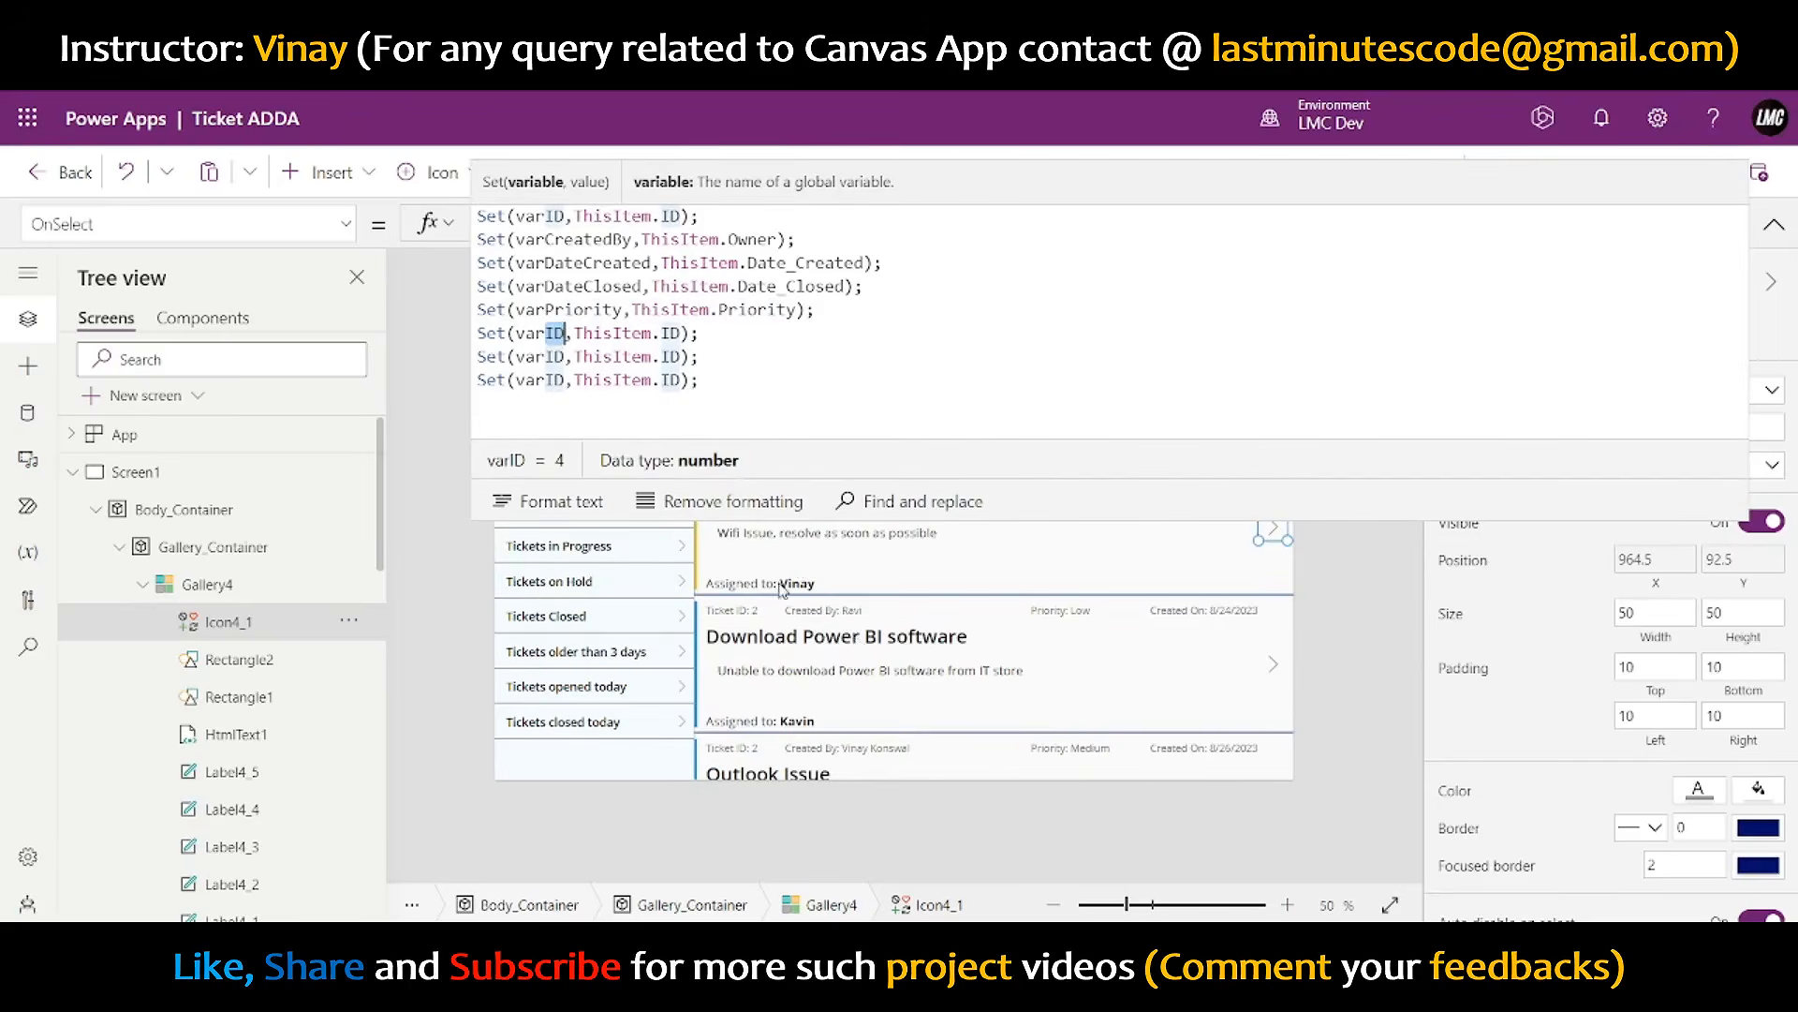
{"action": "type", "text": "Subject"}
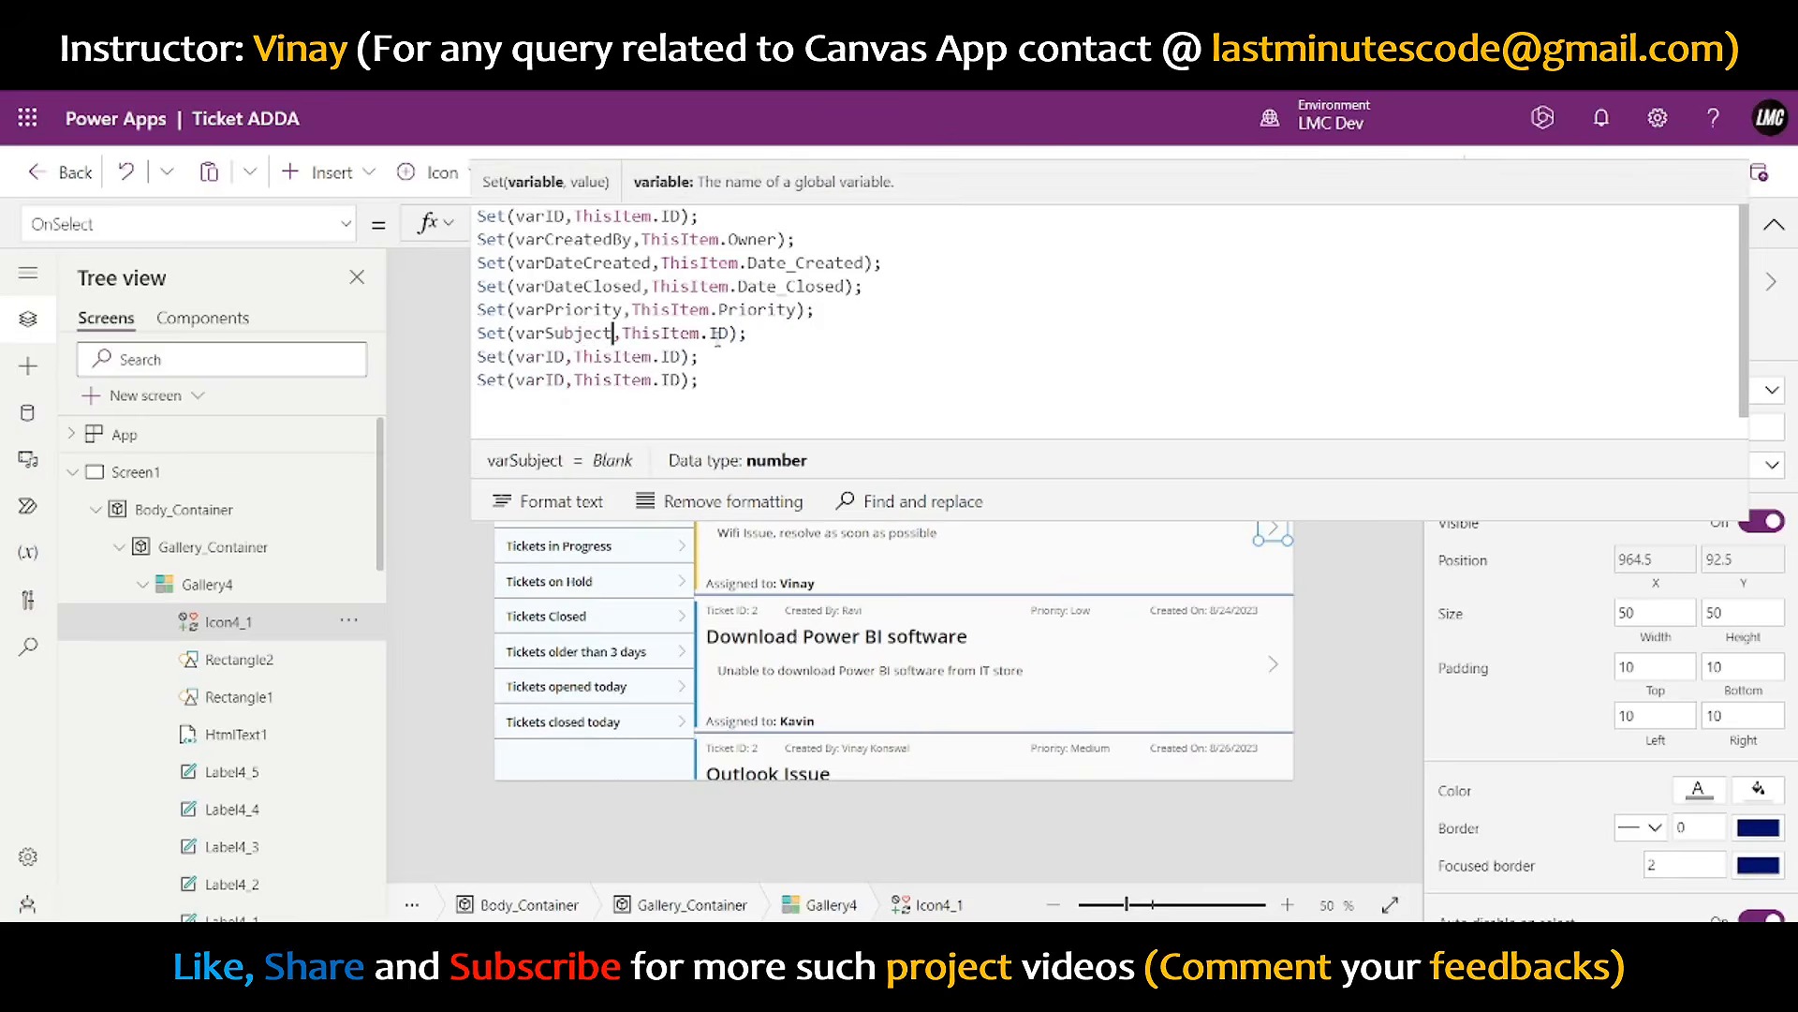
{"action": "double_click", "coordinate": [719, 334]}
{"action": "type", "text": "Subject"}
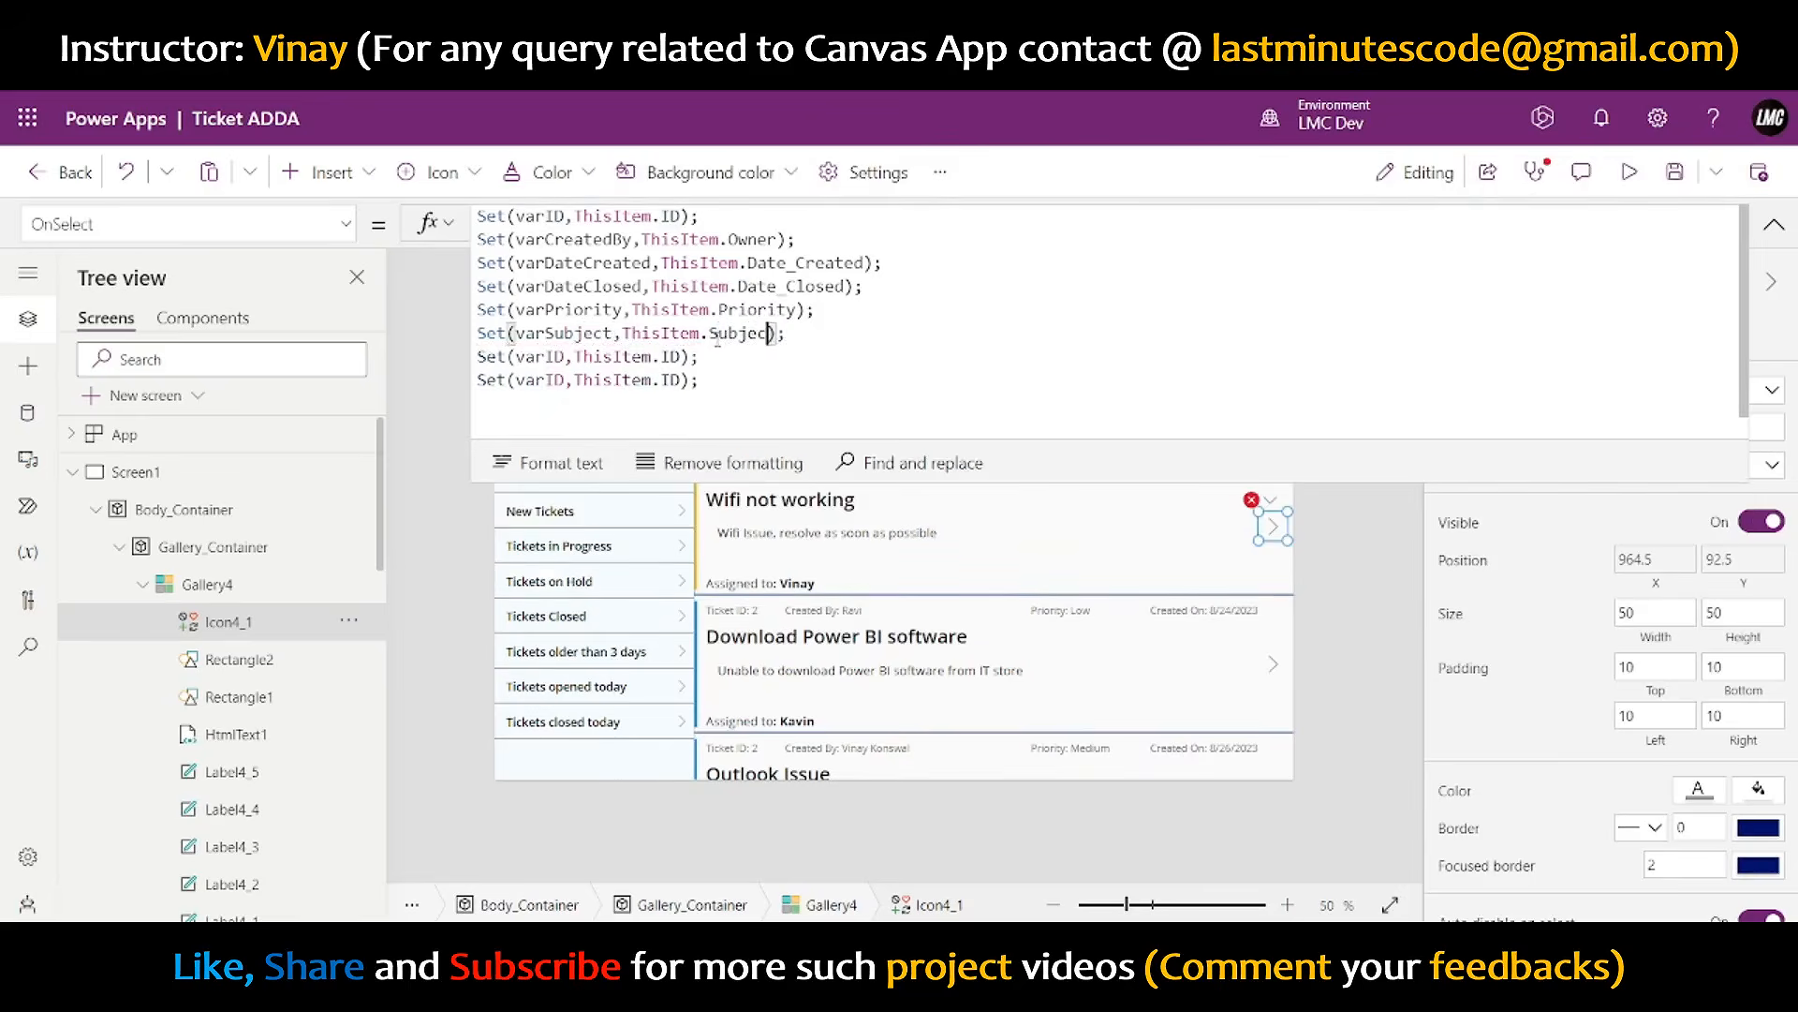
- Change the seventh Set line of the OnSelect formula to Set(varDesc,ThisItem.Description);
{"action": "double_click", "coordinate": [554, 357]}
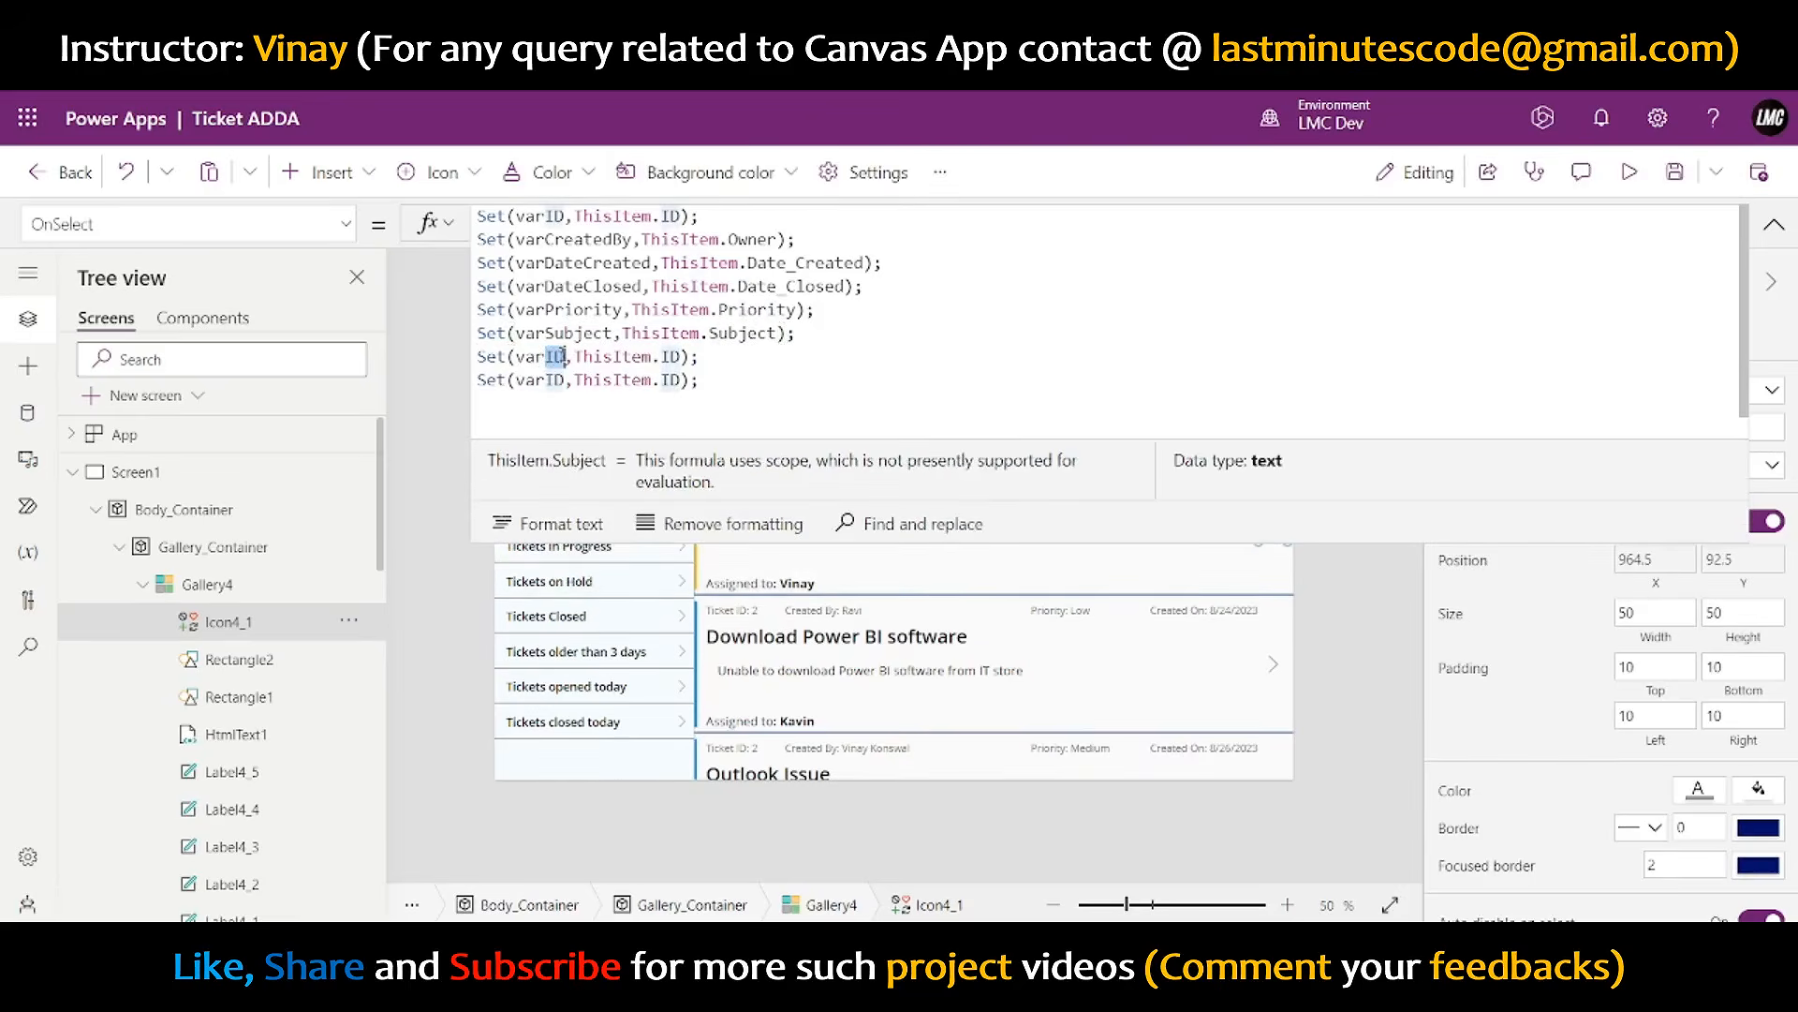
{"action": "type", "text": "Desc"}
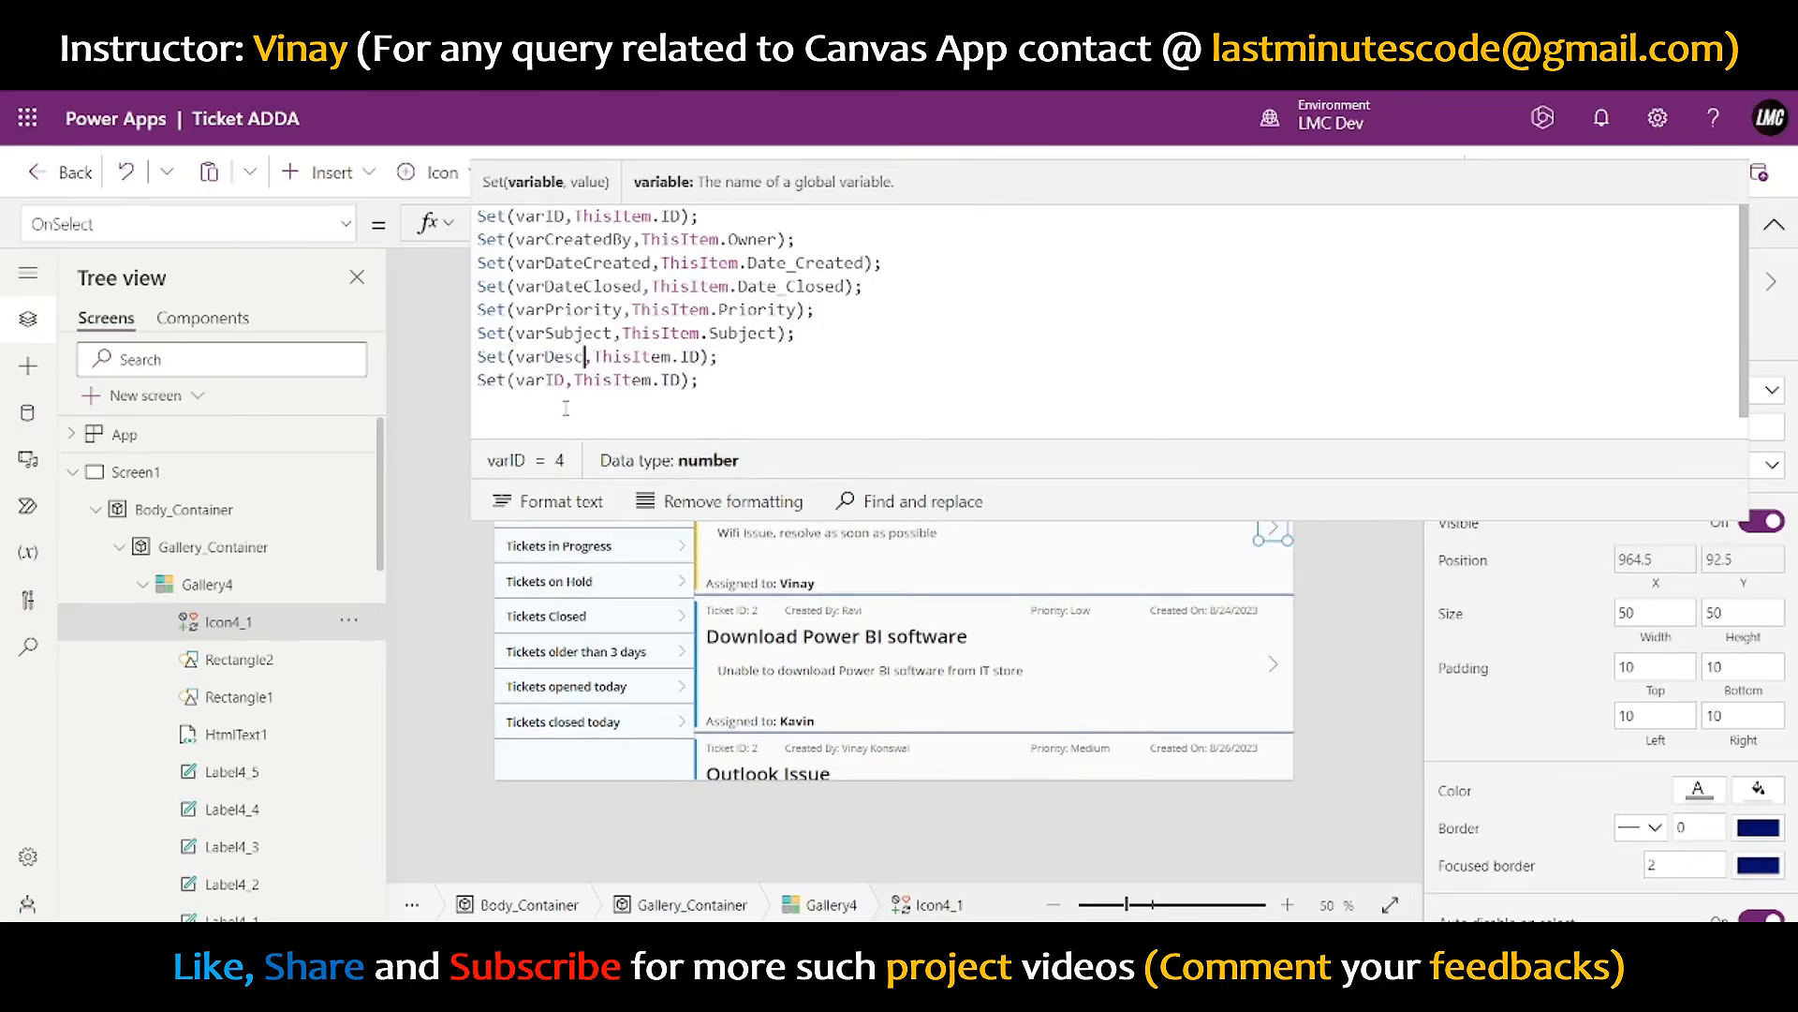
{"action": "double_click", "coordinate": [691, 357]}
{"action": "type", "text": "Desc"}
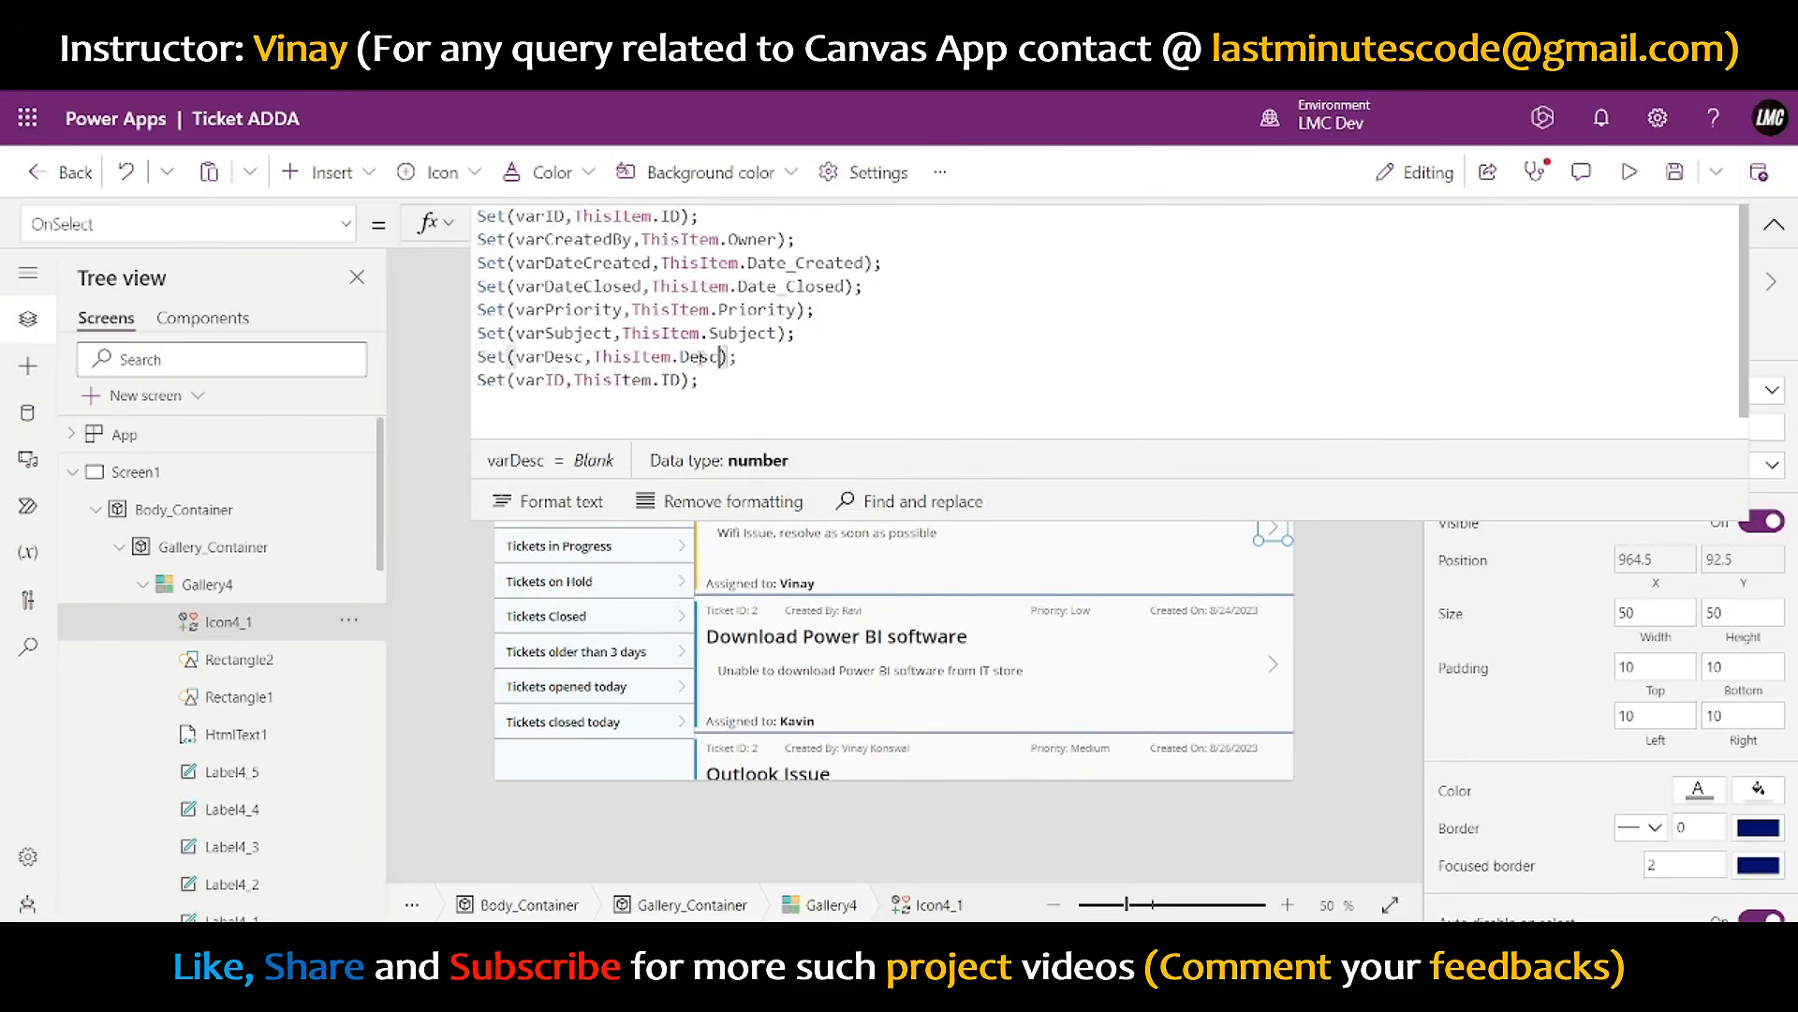
{"action": "left_click", "coordinate": [569, 531]}
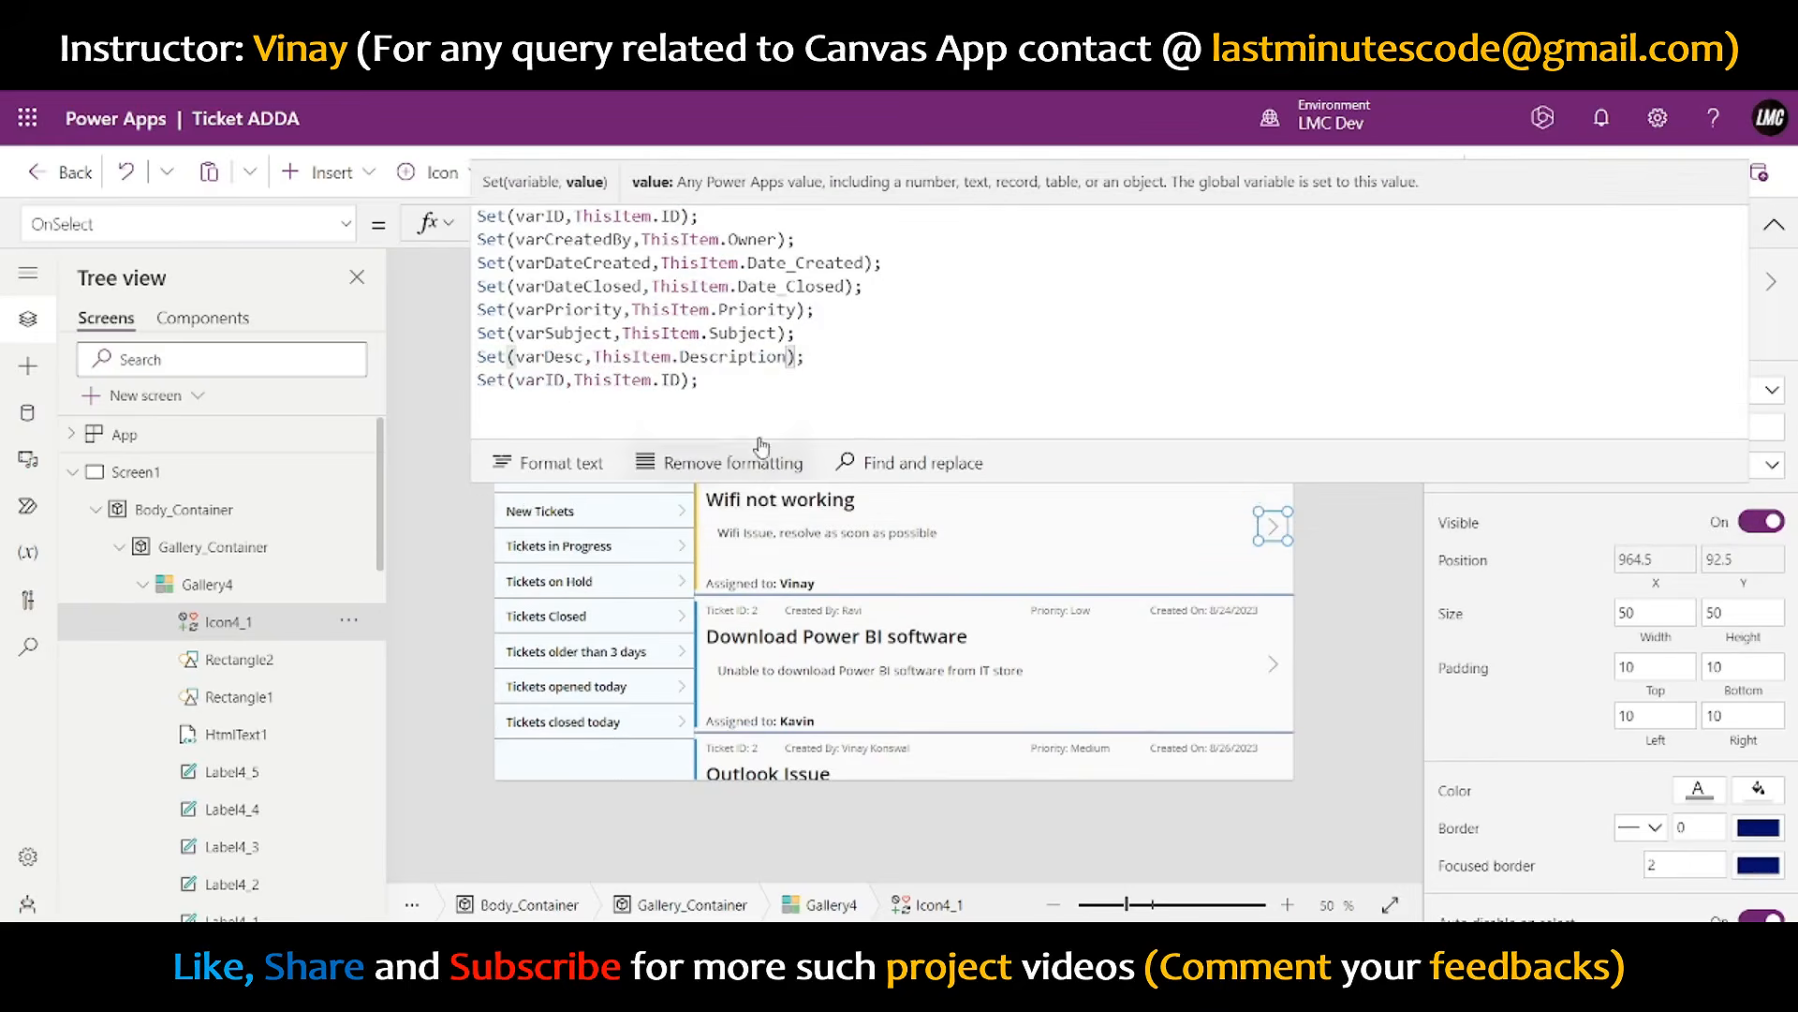
- Remove the surplus eighth Set line from the OnSelect formula, keeping Navigate(Screen3, ScreenTransition.Fade); at the end
{"action": "double_click", "coordinate": [551, 379]}
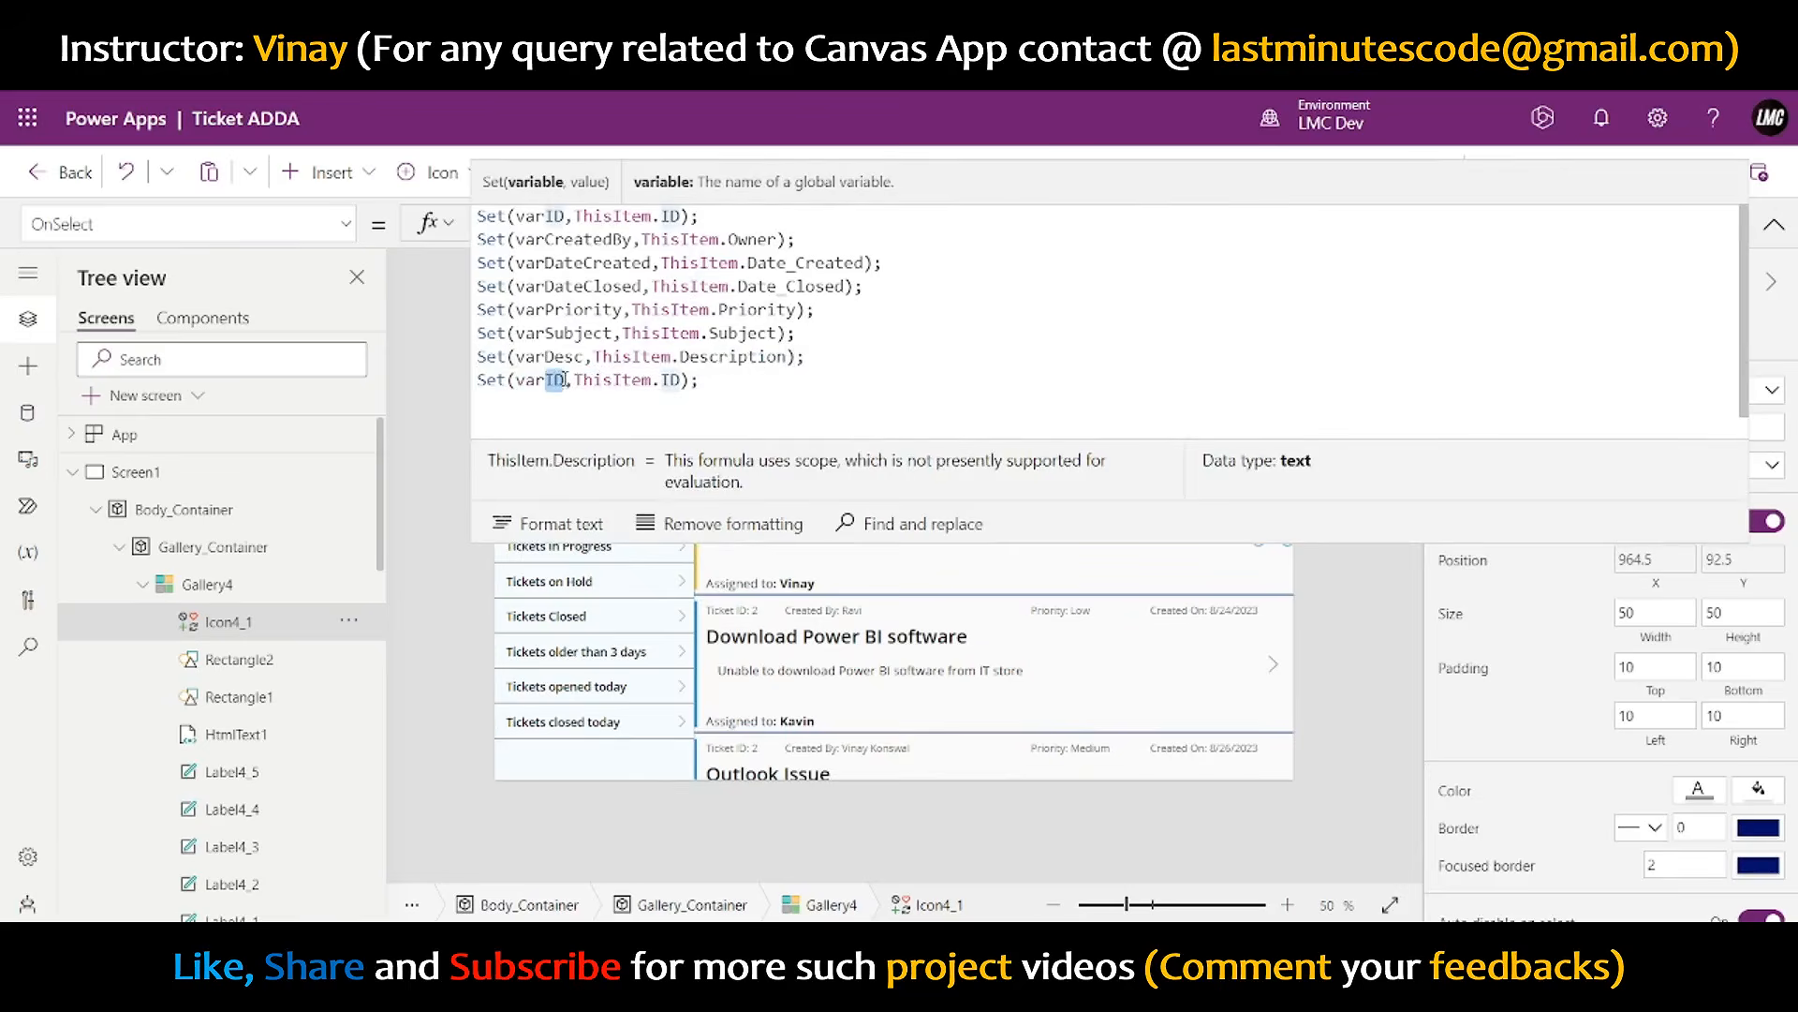
{"action": "type", "text": "As"}
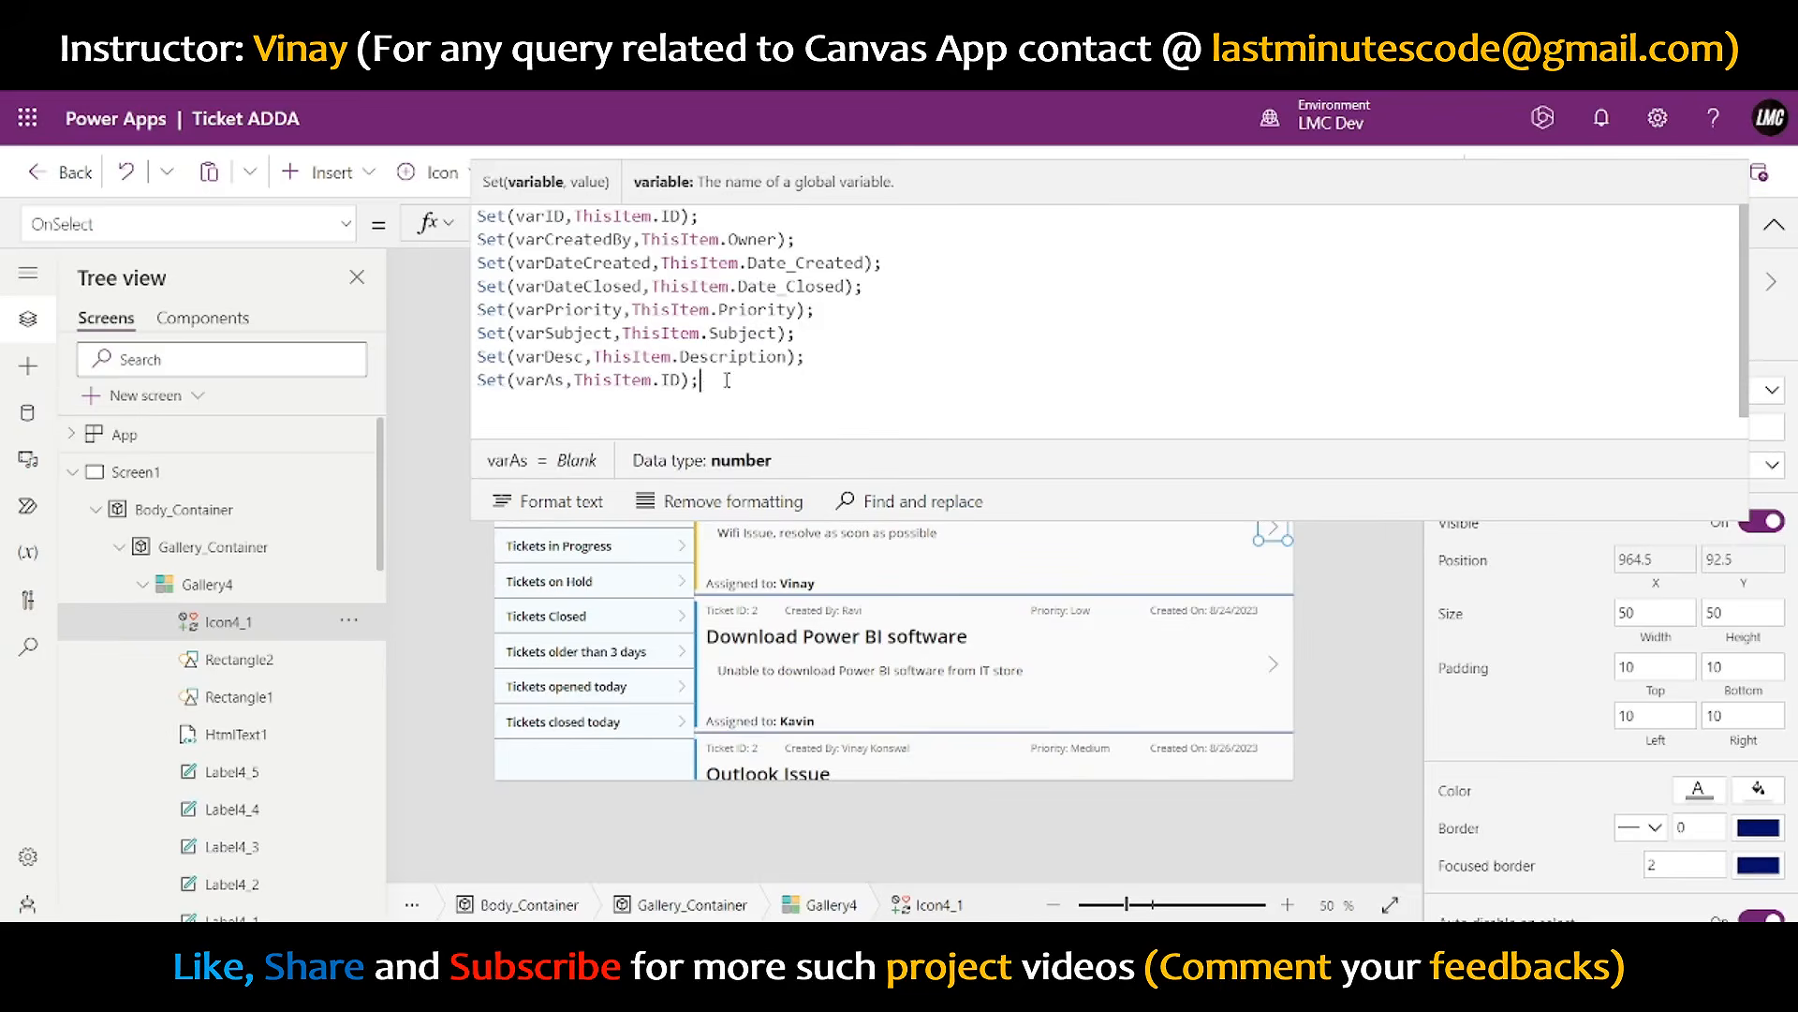
{"action": "left_click_drag", "start_coordinate": [727, 379], "coordinate": [833, 368]}
{"action": "type", "text": "Navigate(Screen3, ScreenTransition.Fade);"}
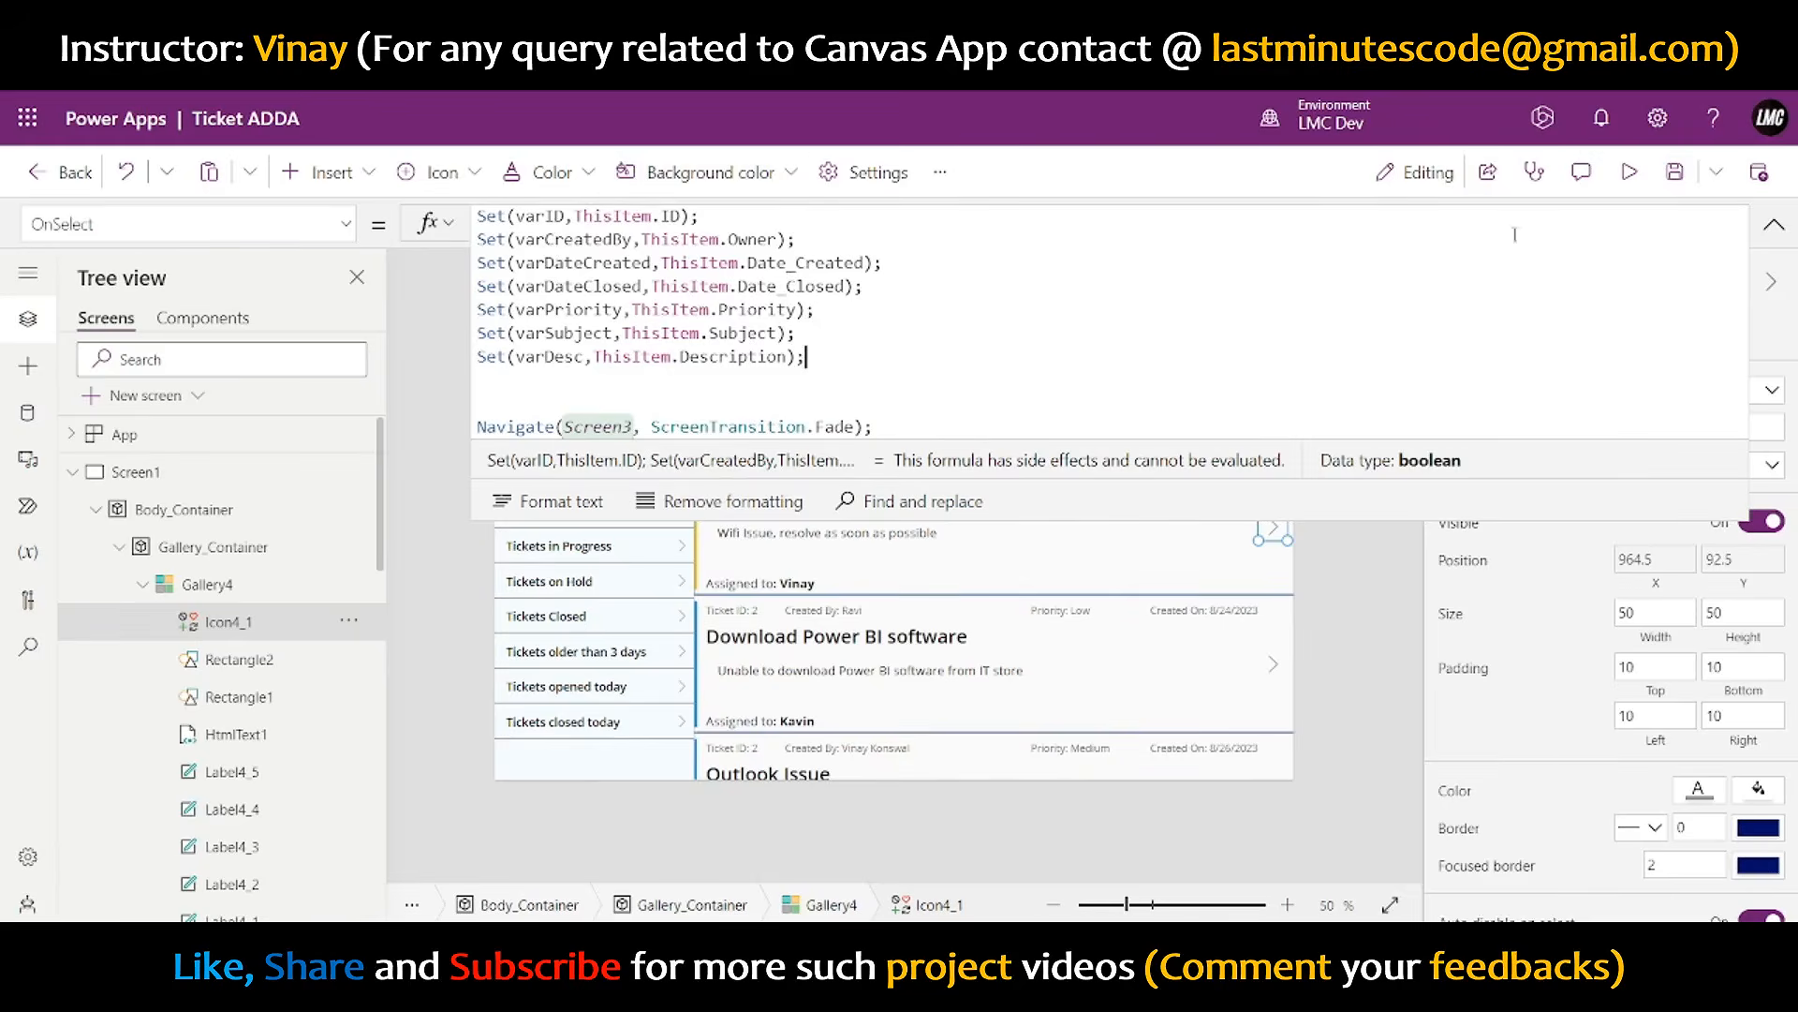
- Preview the app, open the details of the "Wifi not working" ticket through its arrow, and exit the preview
{"action": "left_click", "coordinate": [1629, 173]}
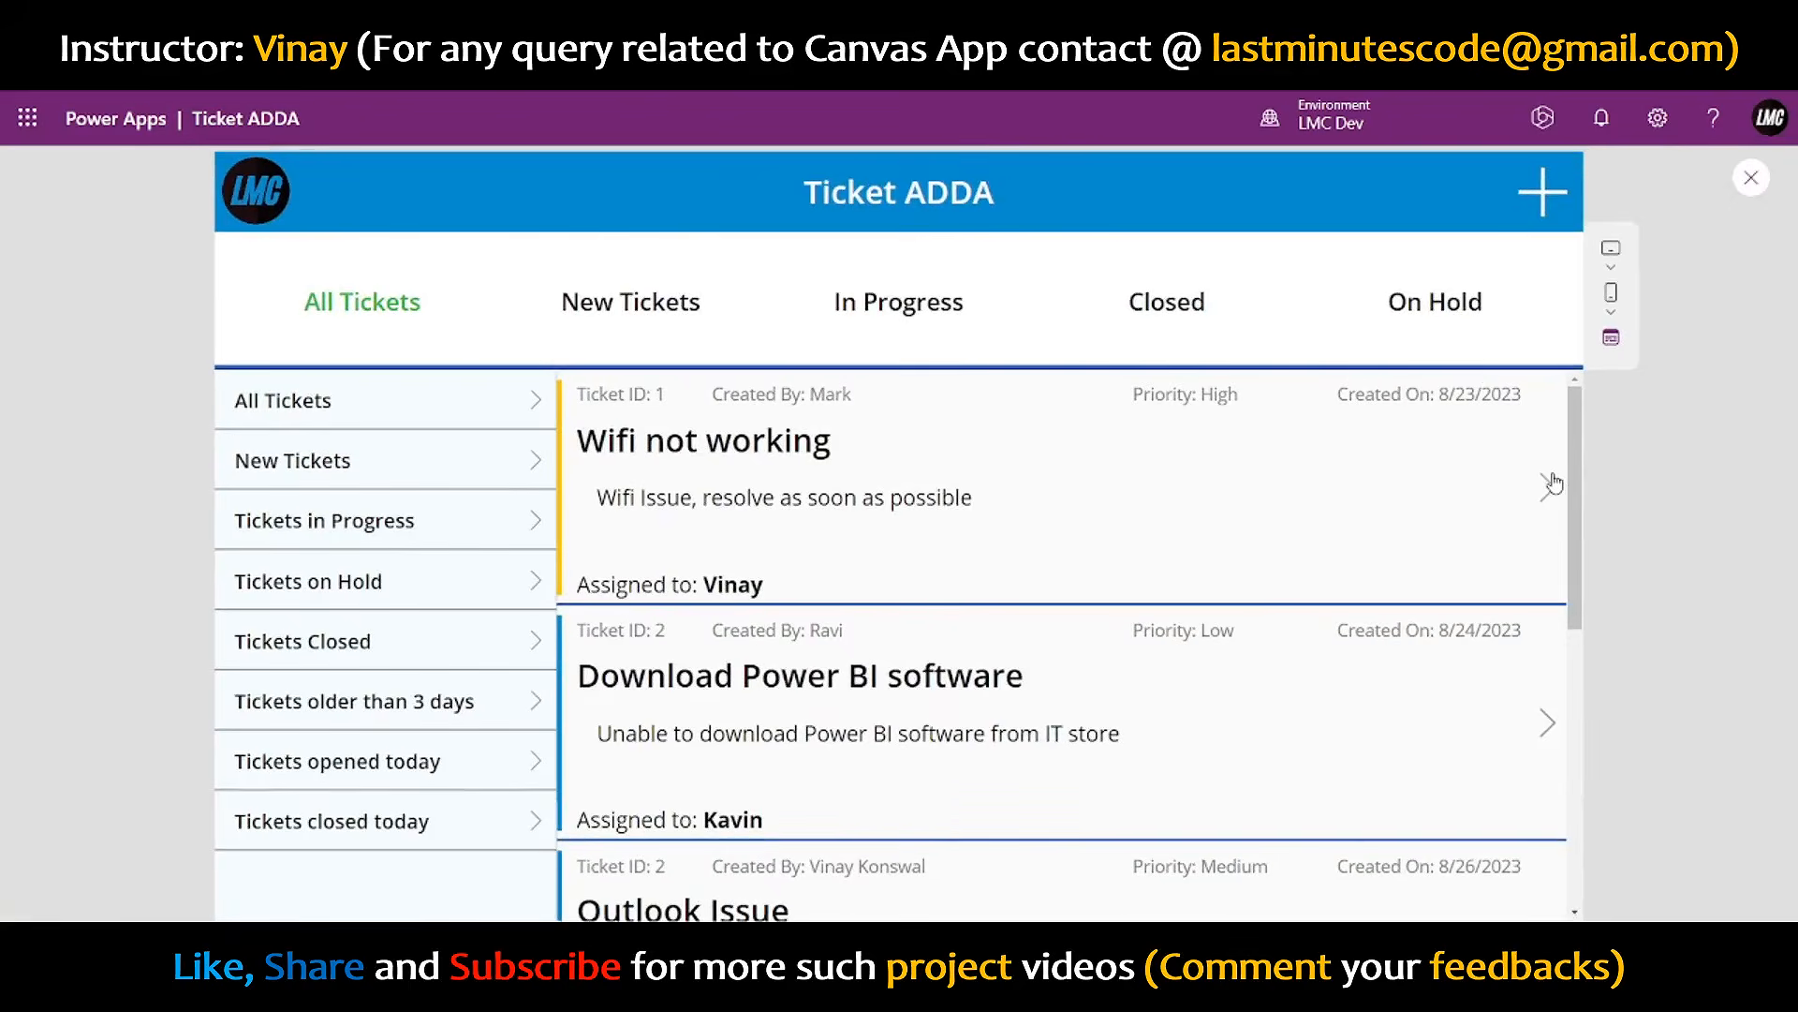
{"action": "left_click", "coordinate": [1550, 483]}
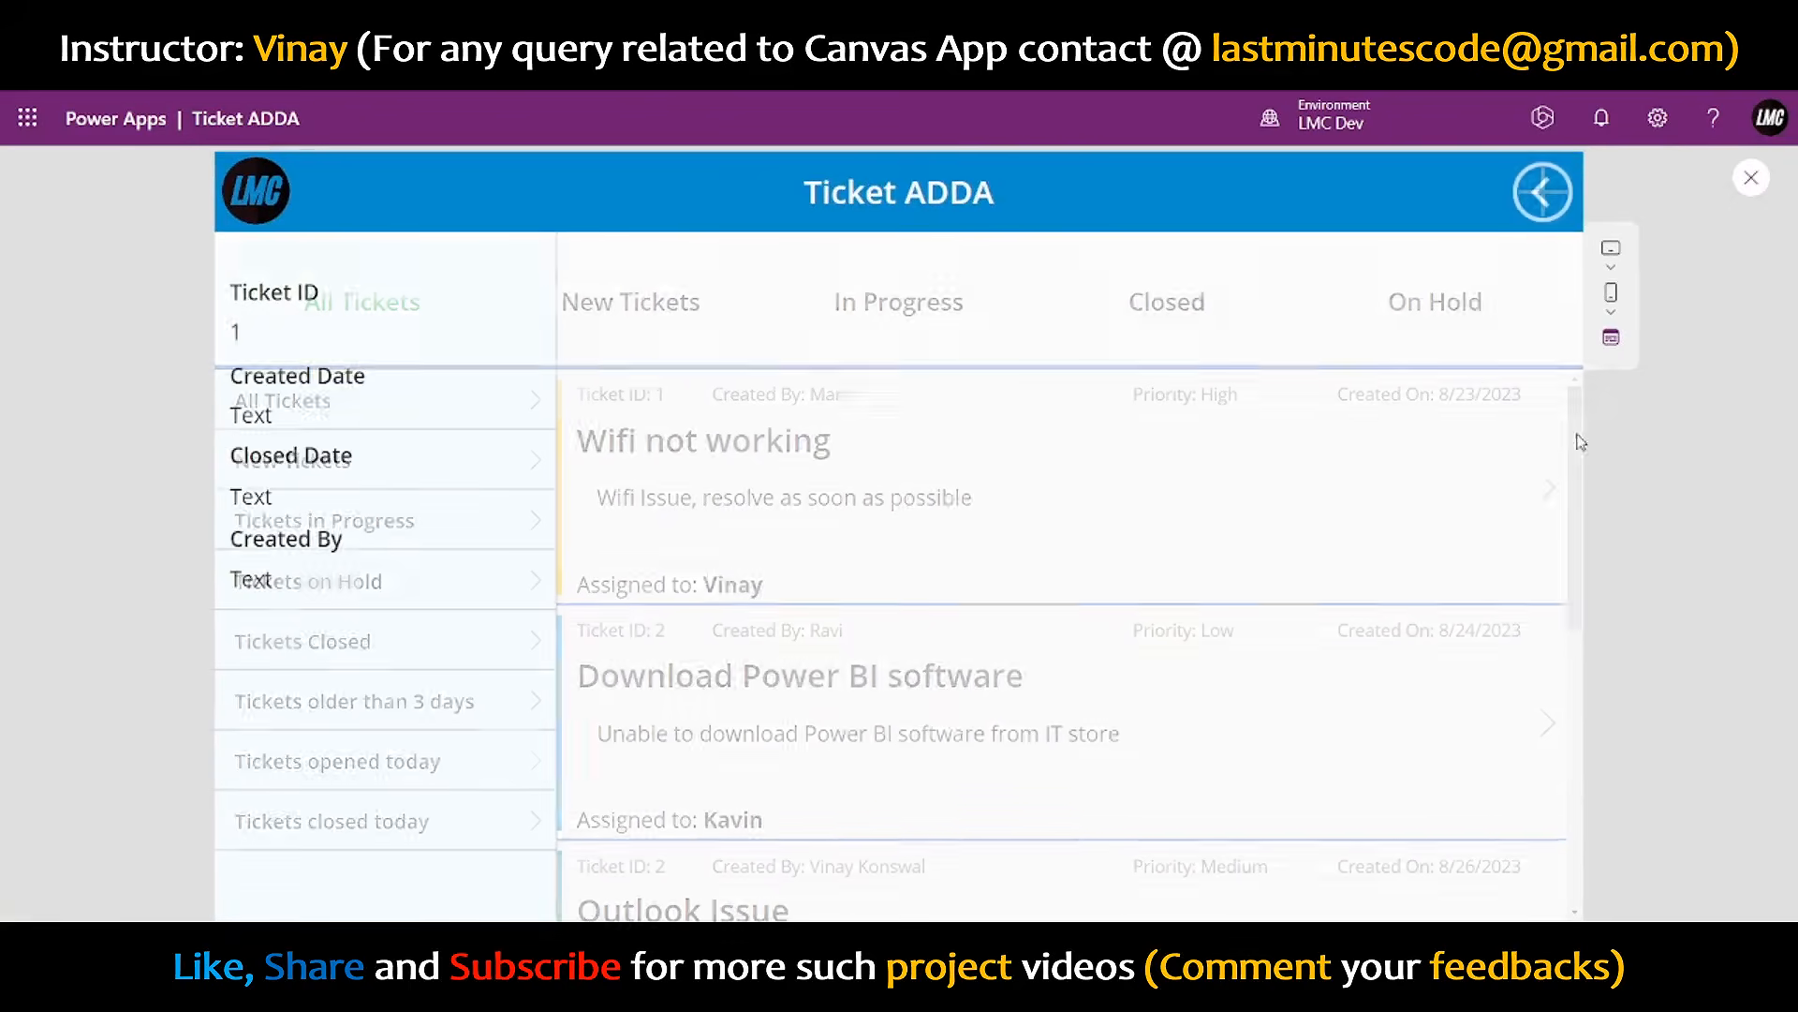
{"action": "left_click", "coordinate": [1748, 180]}
- Set the text of the placeholder label under Created Date on Screen3 to varDateCreated
{"action": "left_click", "coordinate": [514, 486]}
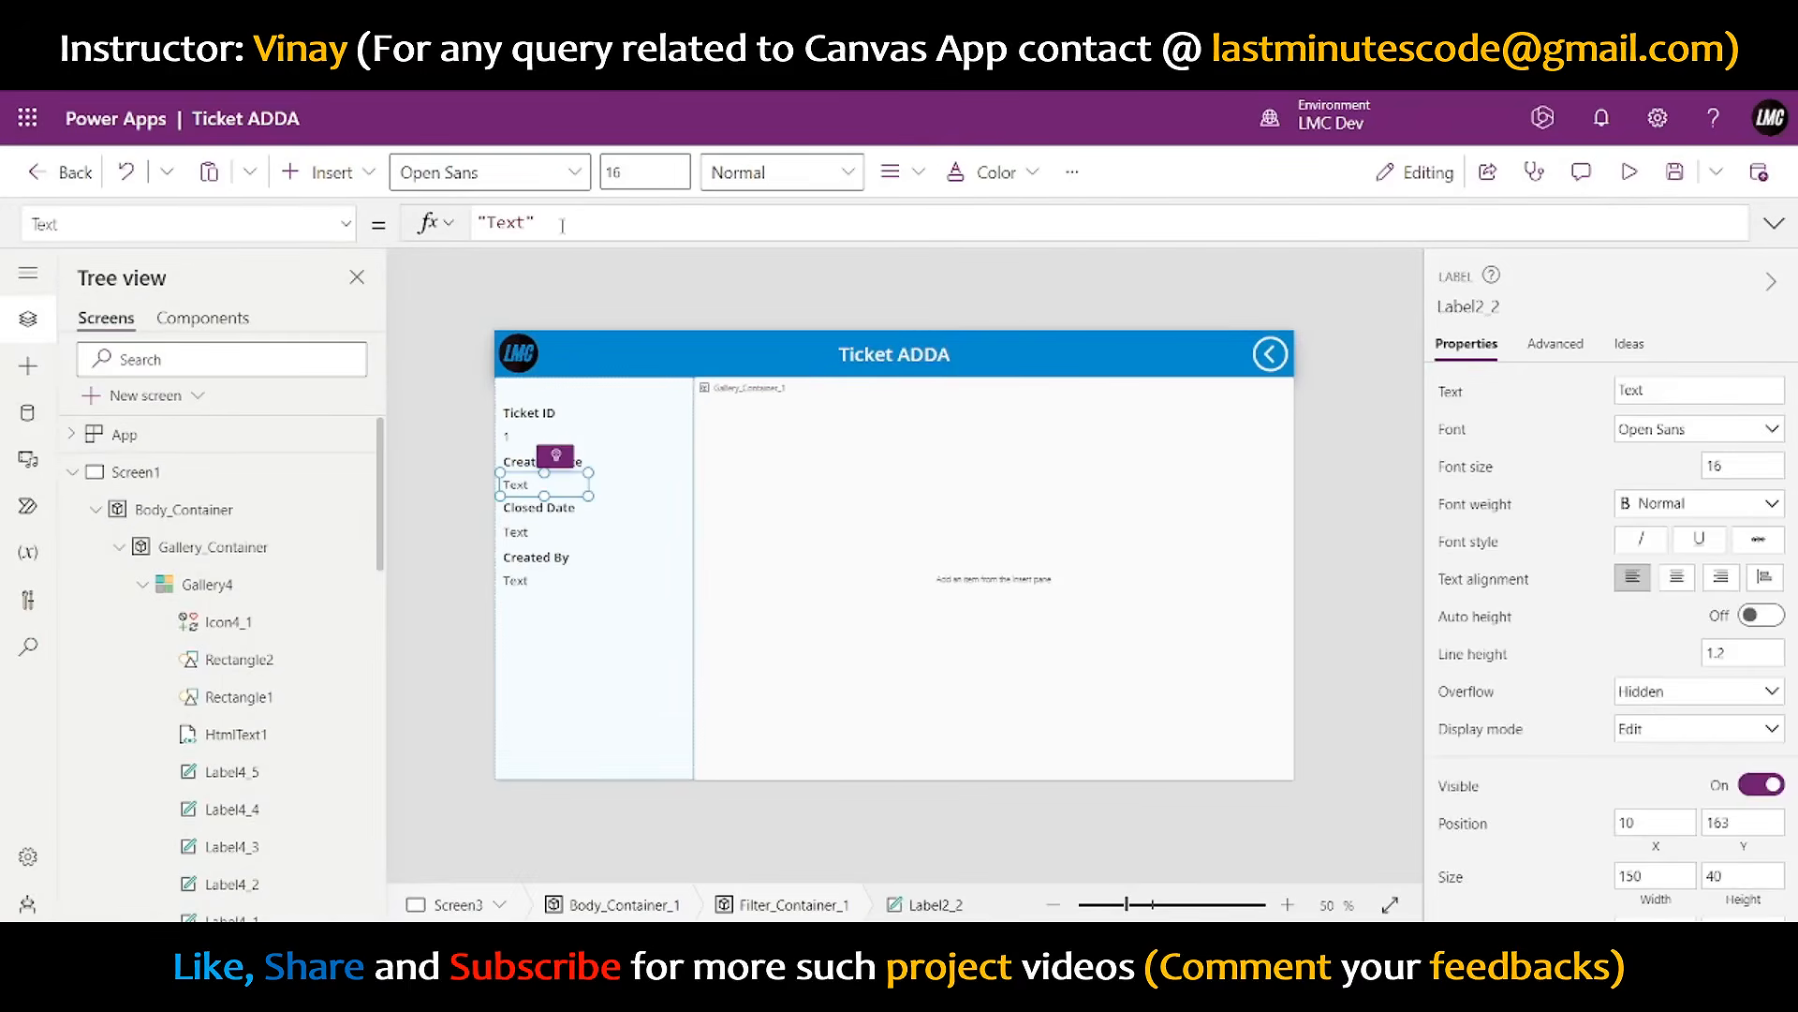
{"action": "left_click_drag", "start_coordinate": [536, 222], "coordinate": [464, 226]}
{"action": "type", "text": "var"}
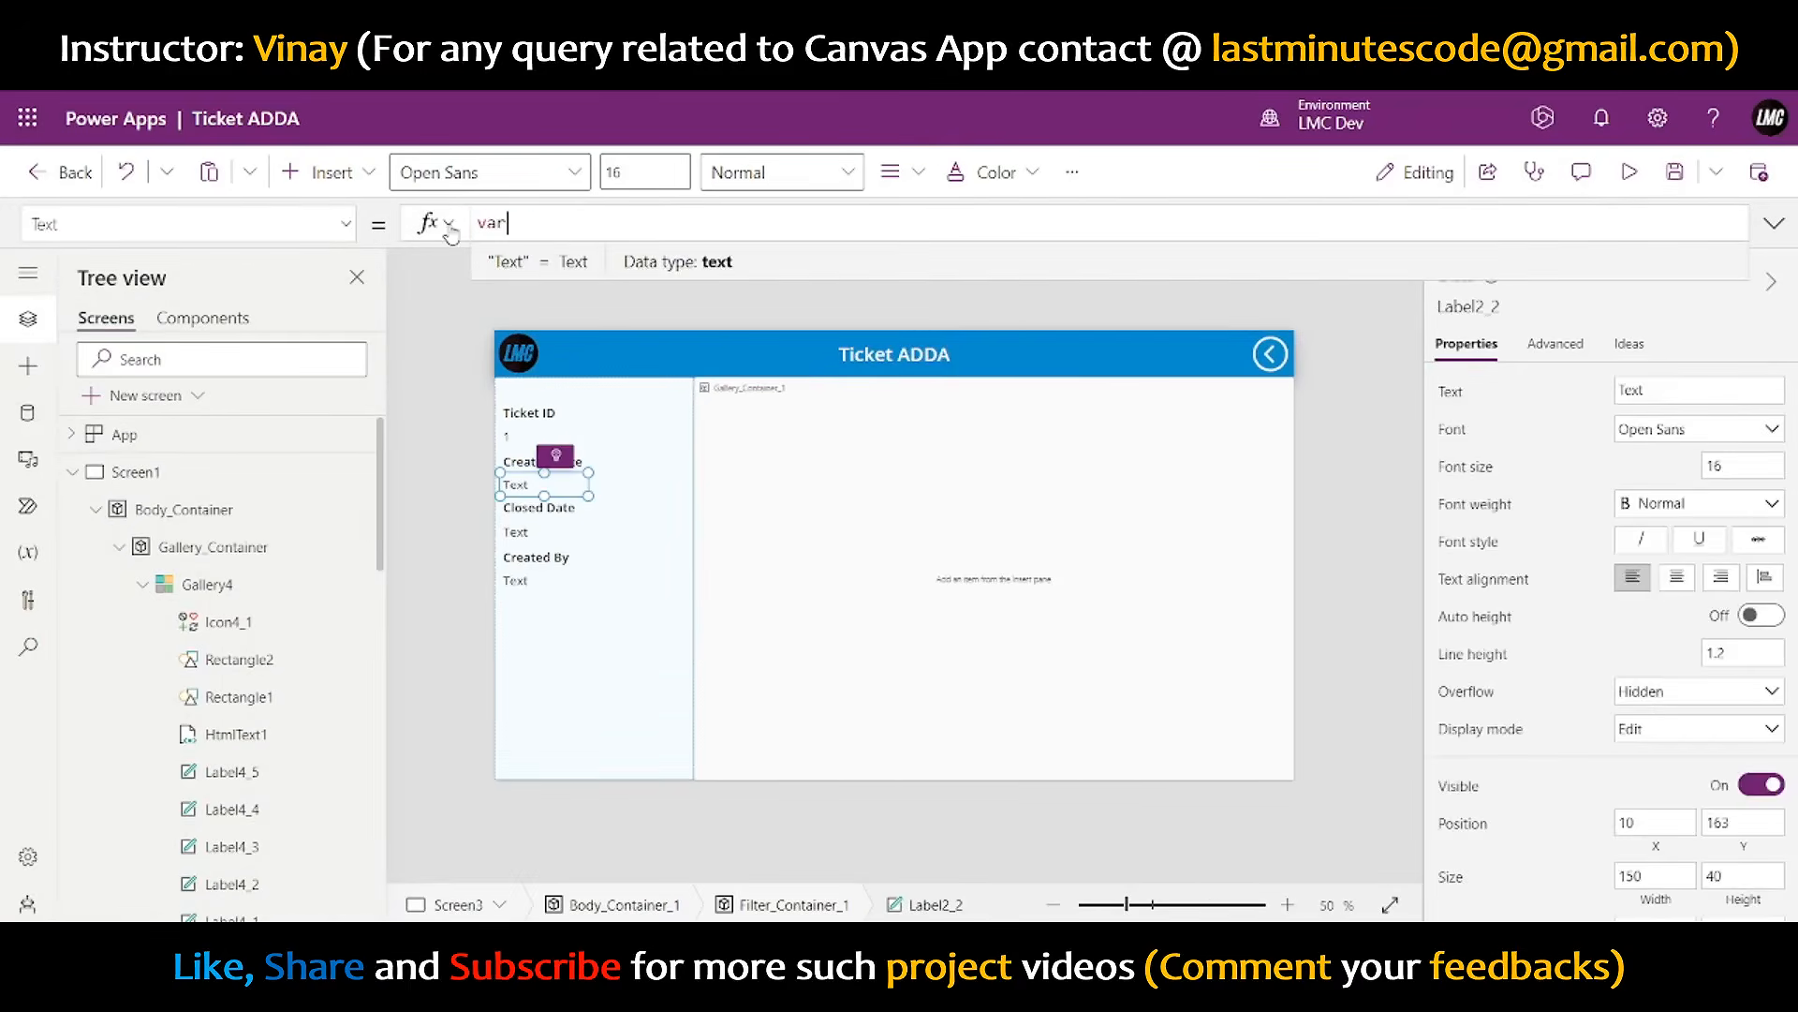
{"action": "type", "text": "Date"}
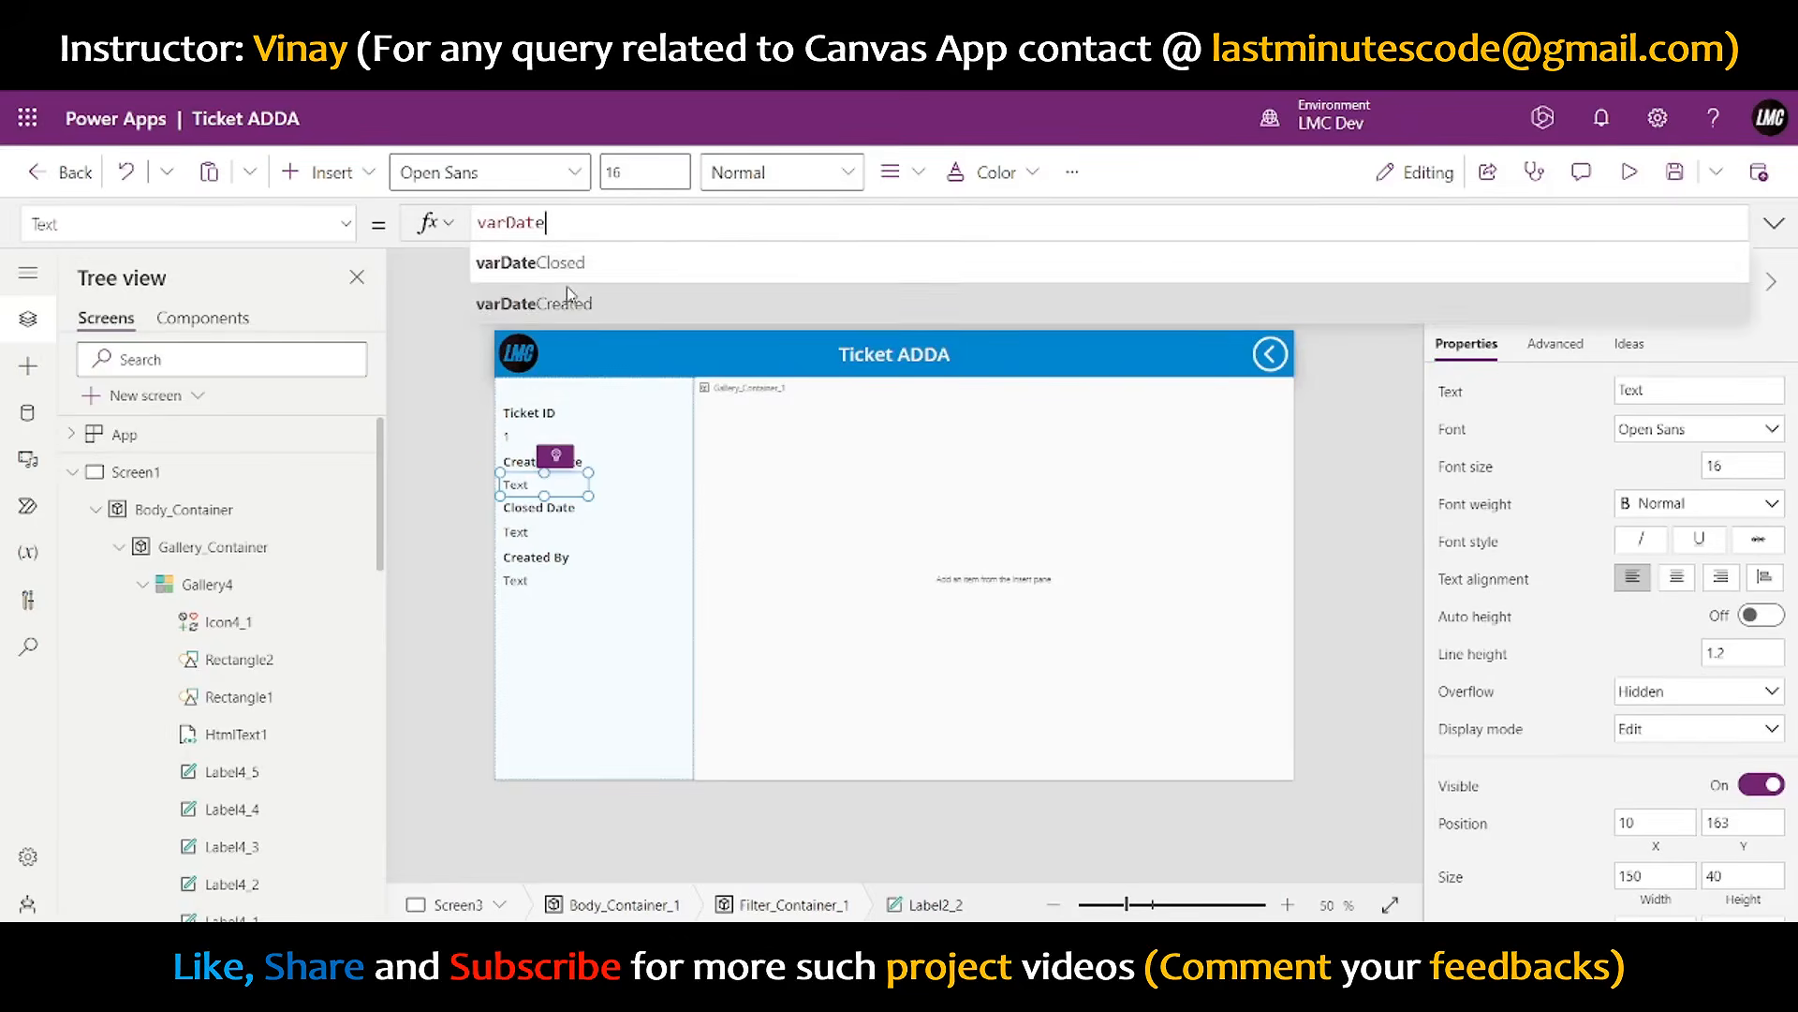
{"action": "left_click", "coordinate": [567, 290]}
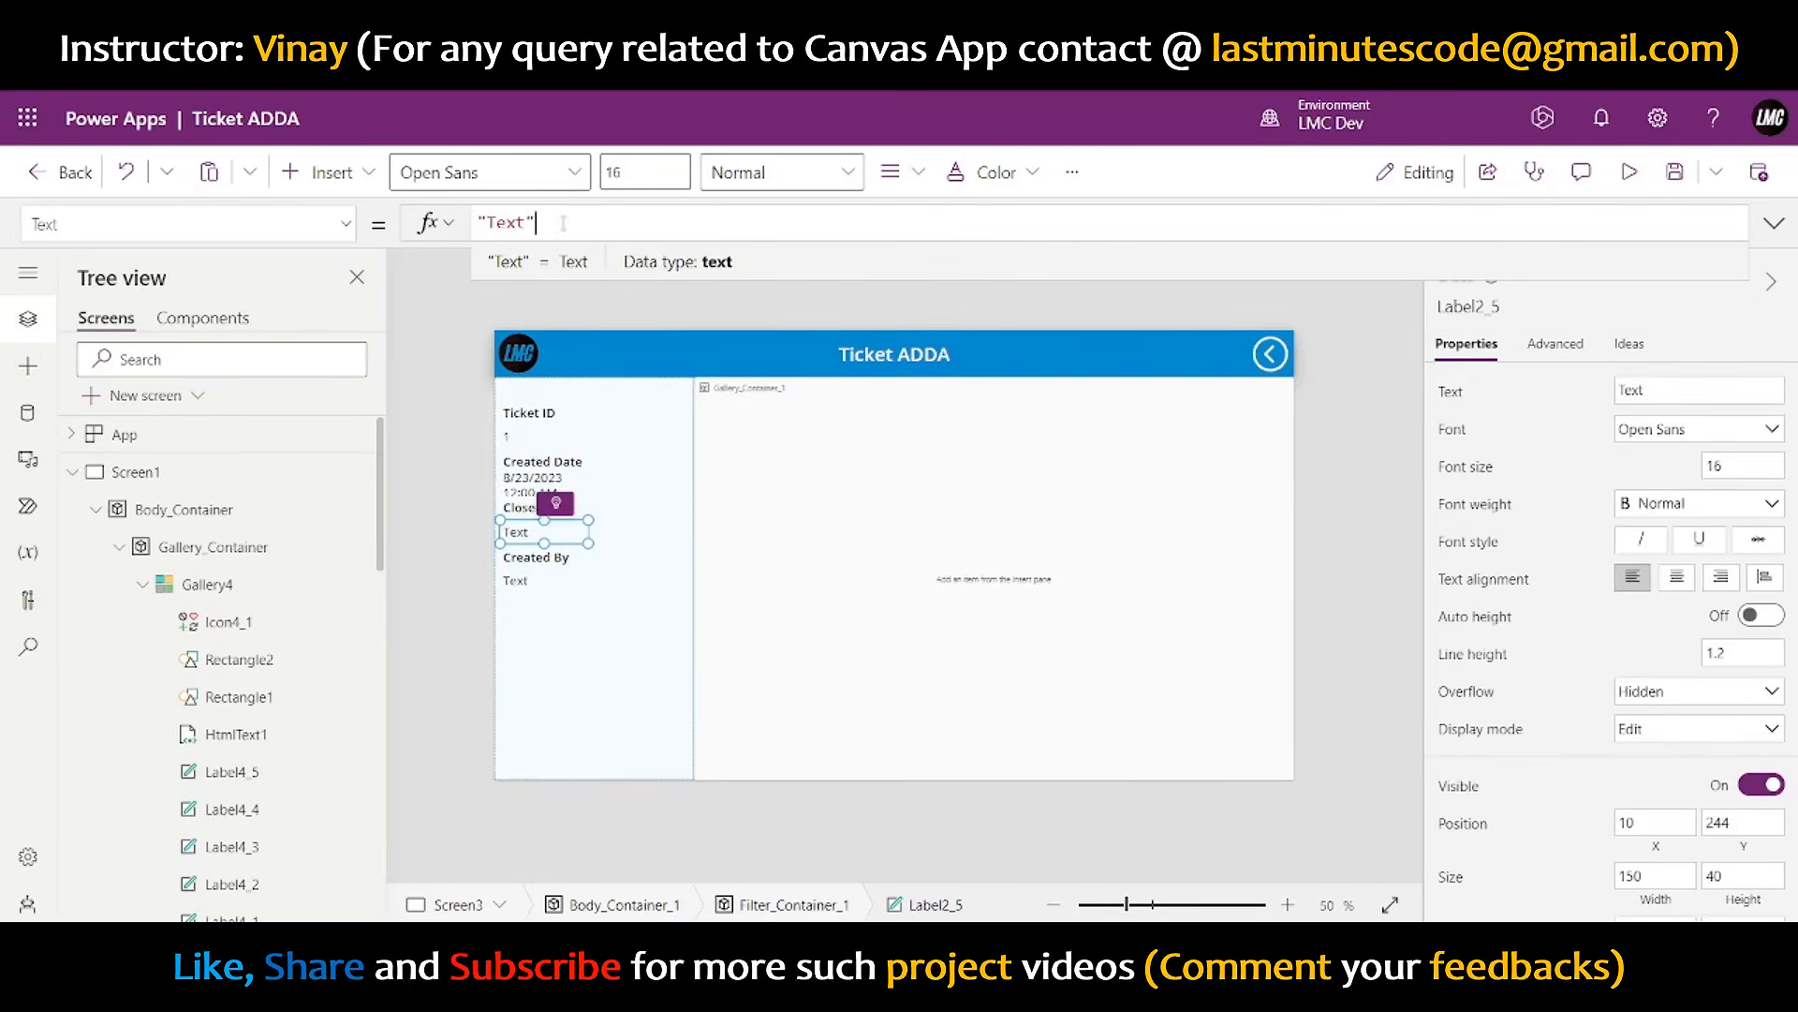
- Set the text of the placeholder label under Closed Date to varDateClosed
{"action": "key", "text": "ctrl+a"}
{"action": "key", "text": "BackSpace"}
{"action": "type", "text": "var"}
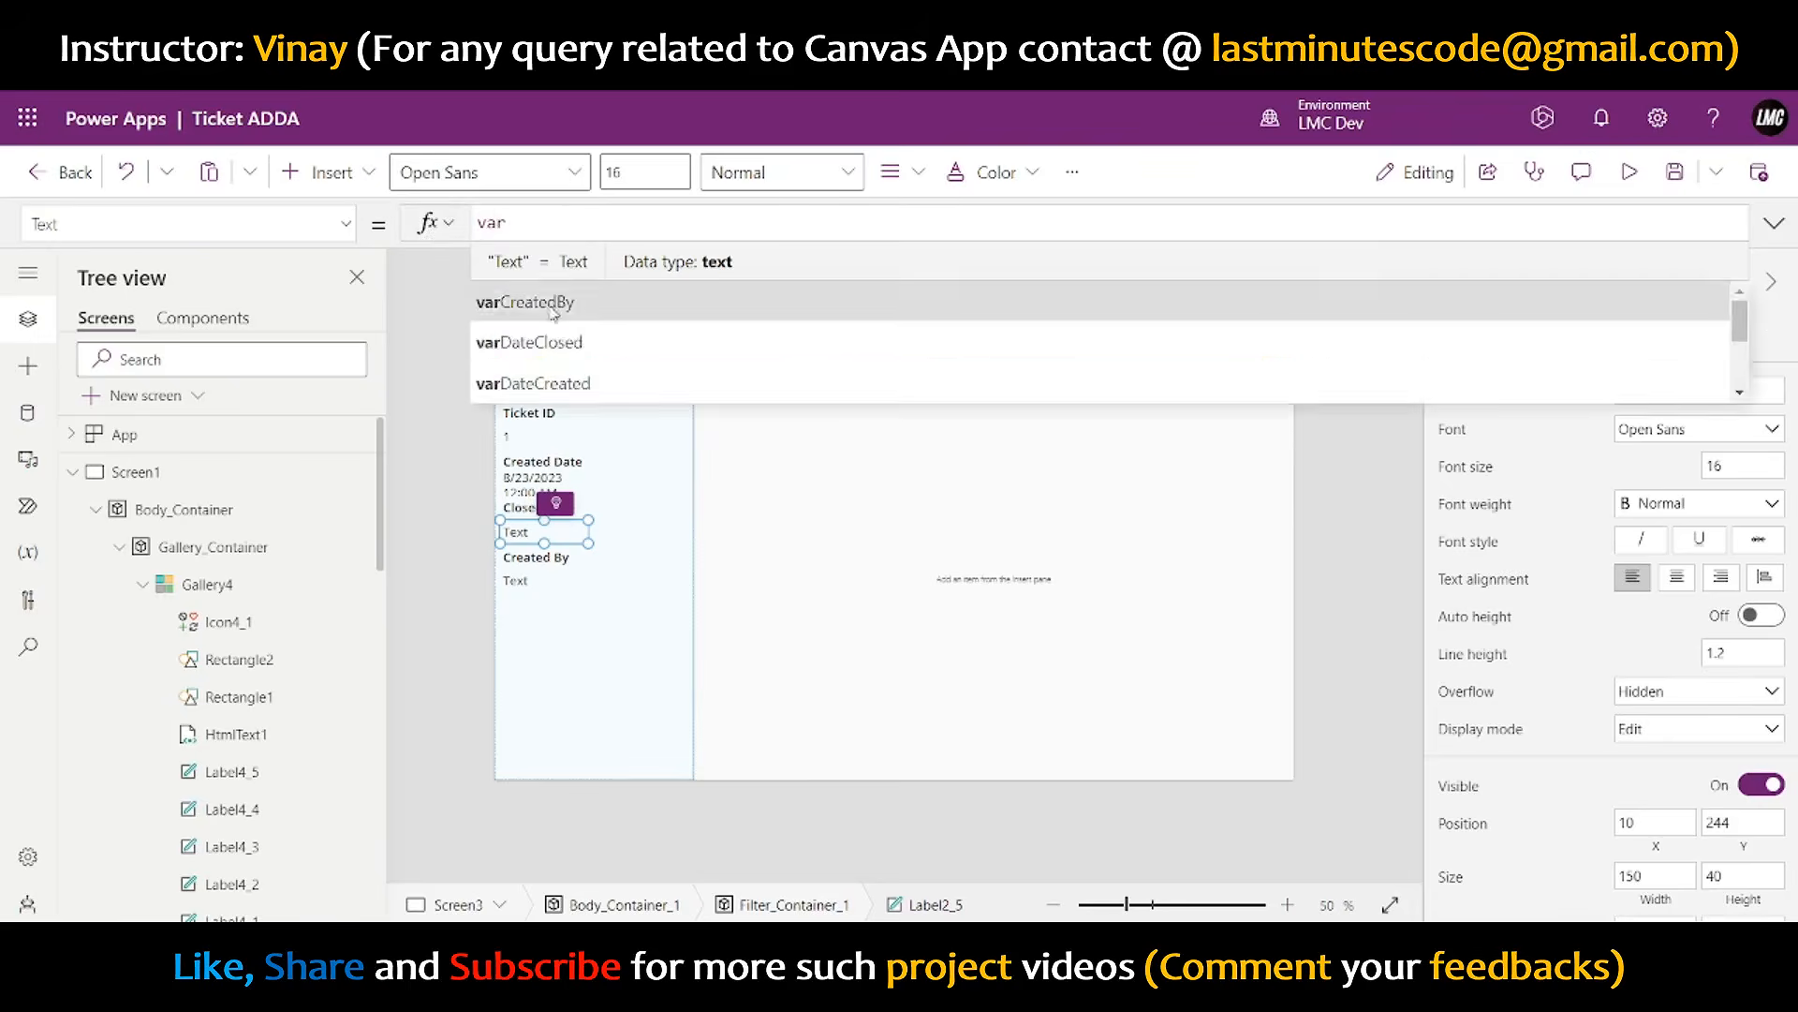
{"action": "left_click", "coordinate": [555, 309]}
- Set the text of the placeholder label under Created By to varCreatedBy
{"action": "left_click", "coordinate": [543, 579]}
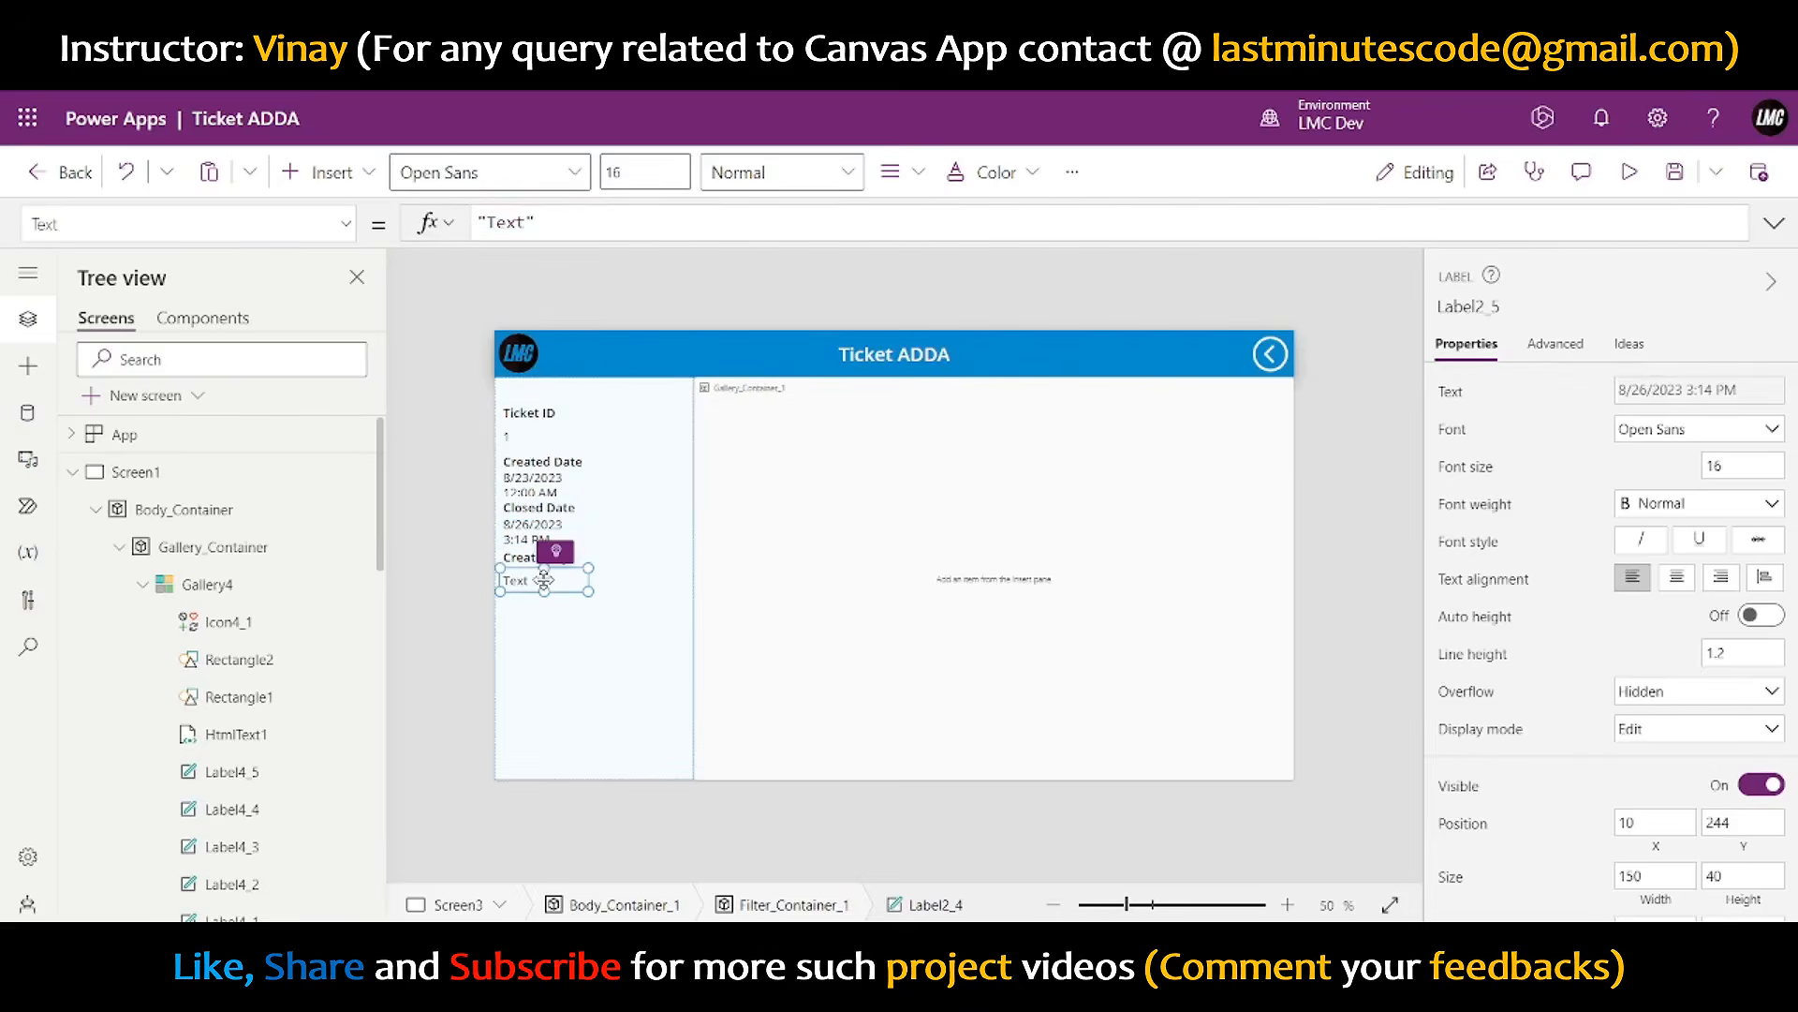
{"action": "left_click_drag", "start_coordinate": [557, 225], "coordinate": [438, 236]}
{"action": "type", "text": "va"}
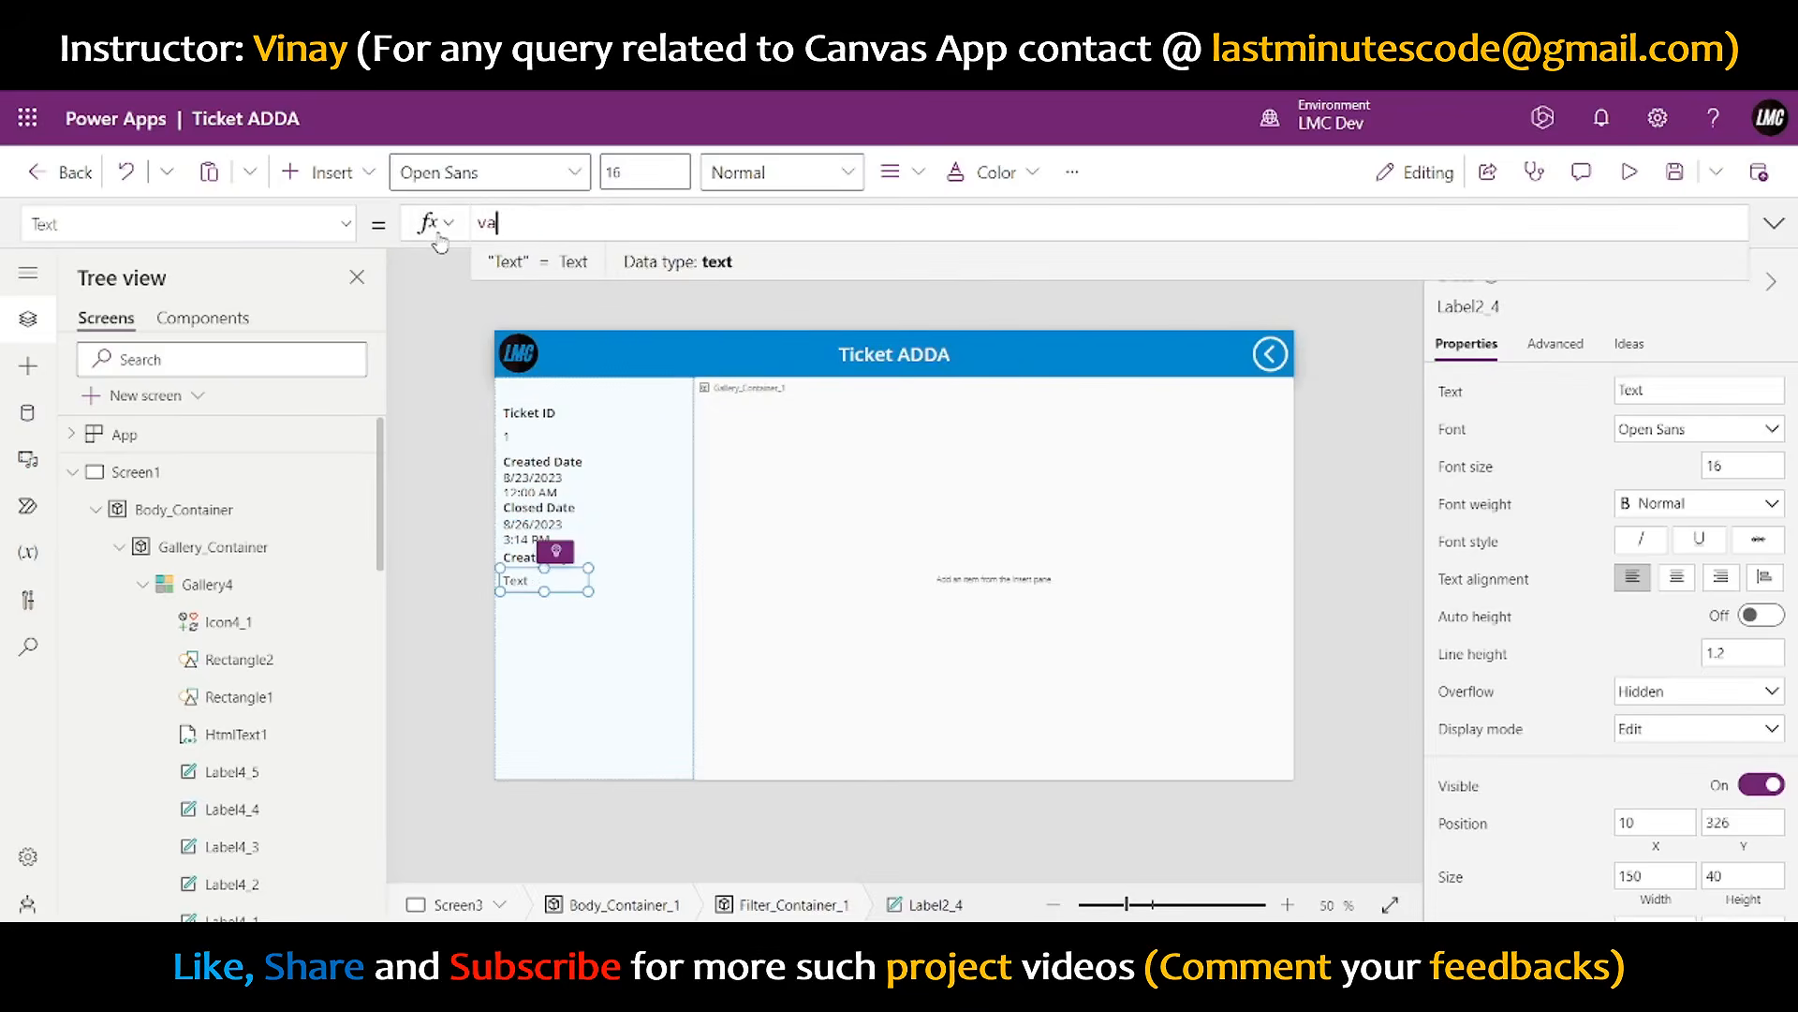
{"action": "type", "text": "rC"}
{"action": "left_click", "coordinate": [622, 300]}
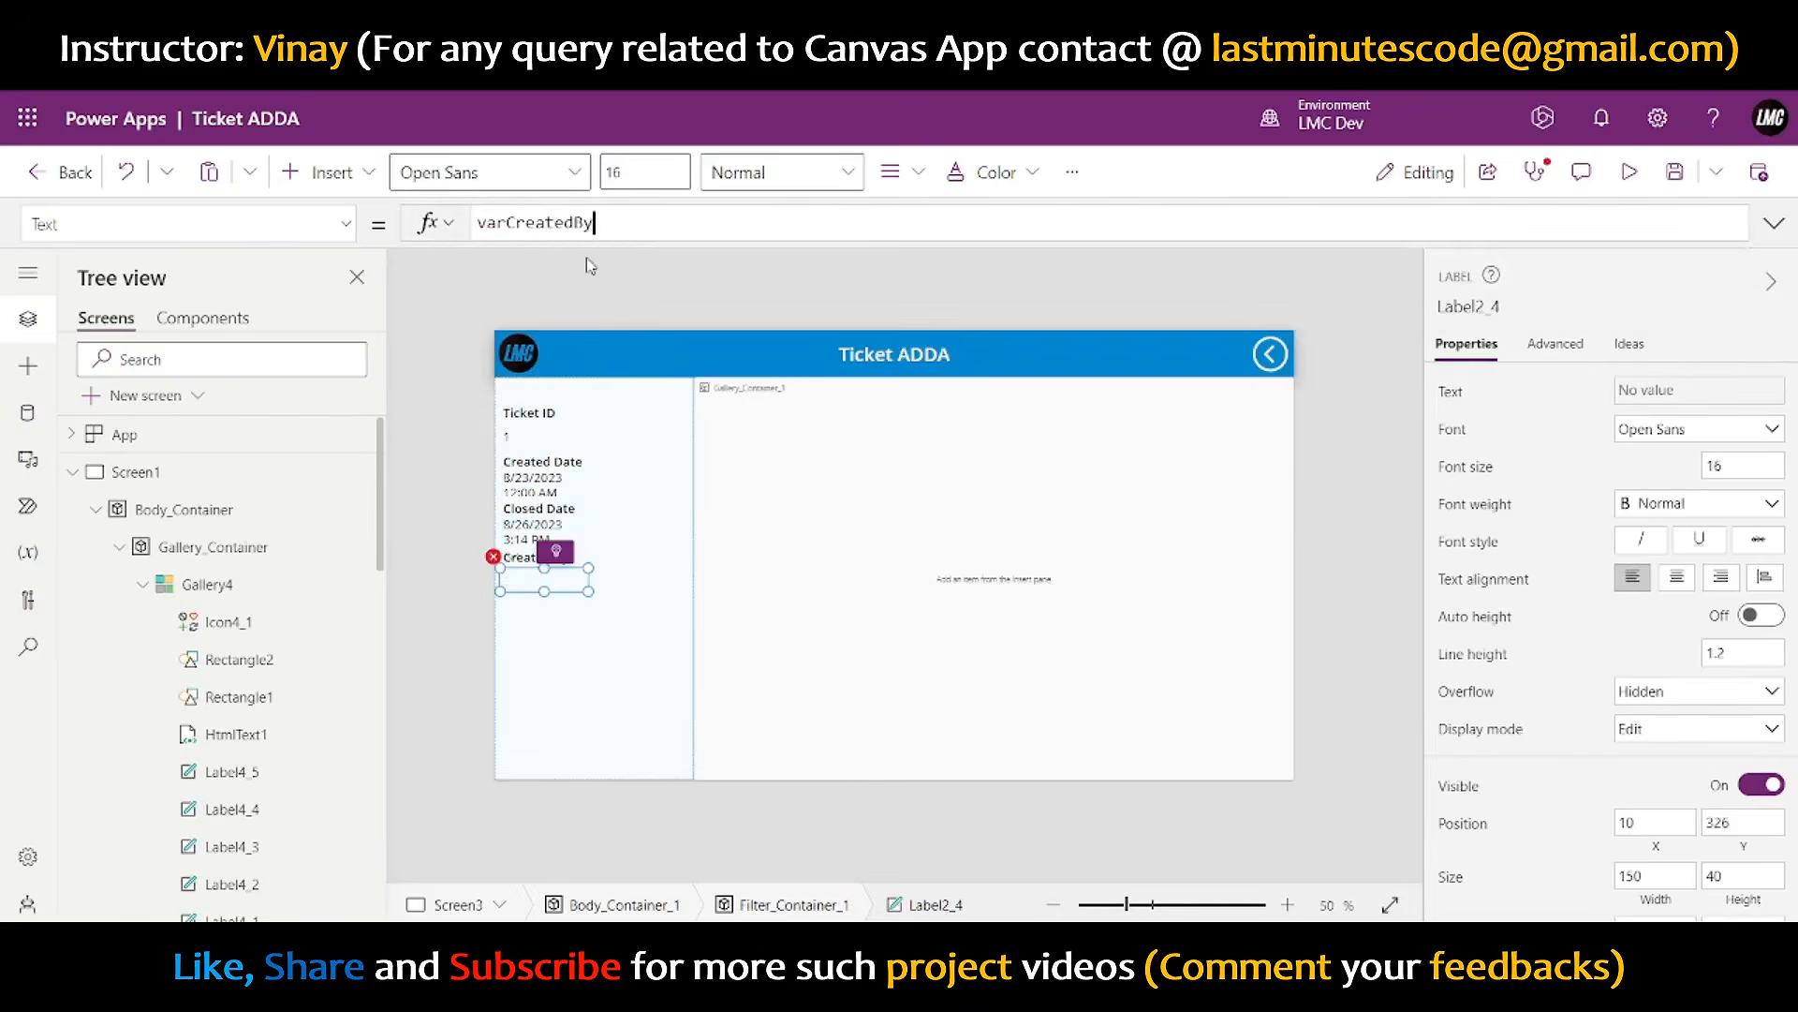
- Set the width of all eight ticket detail labels, headings and values alike, to 300
{"action": "left_click", "coordinate": [553, 484], "text": "ctrl"}
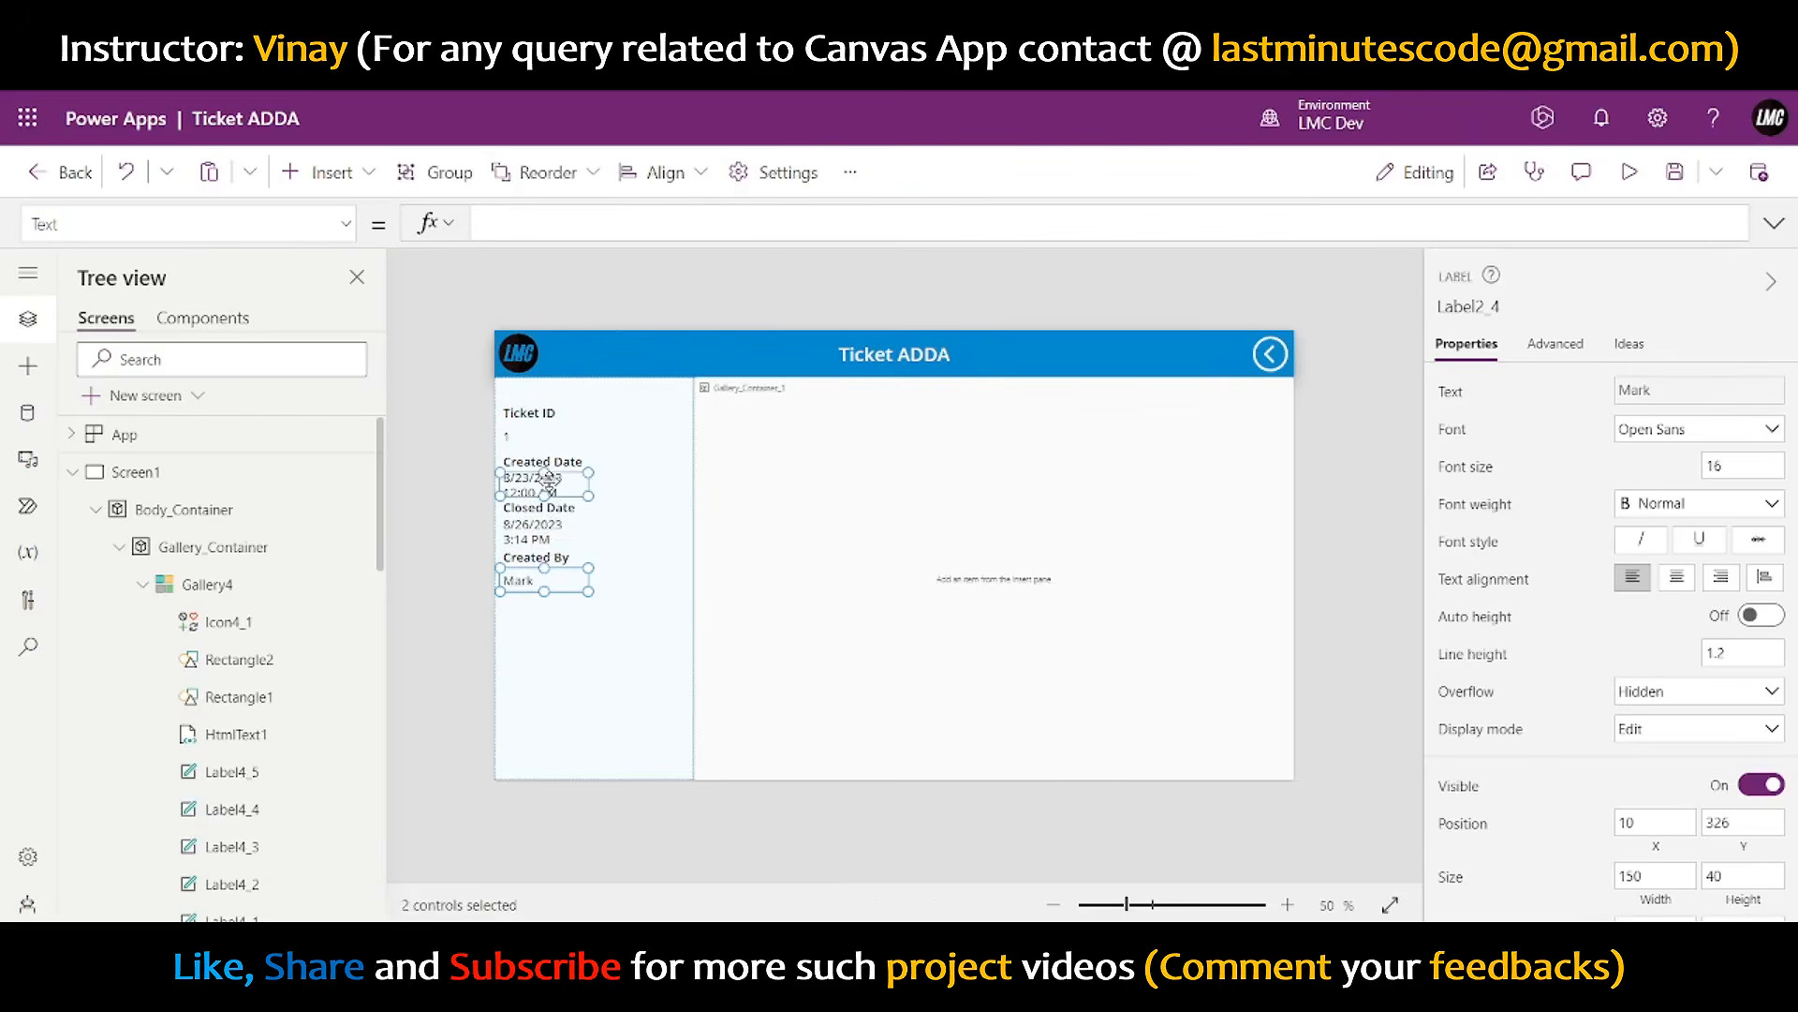
{"action": "left_click", "coordinate": [550, 461], "text": "ctrl"}
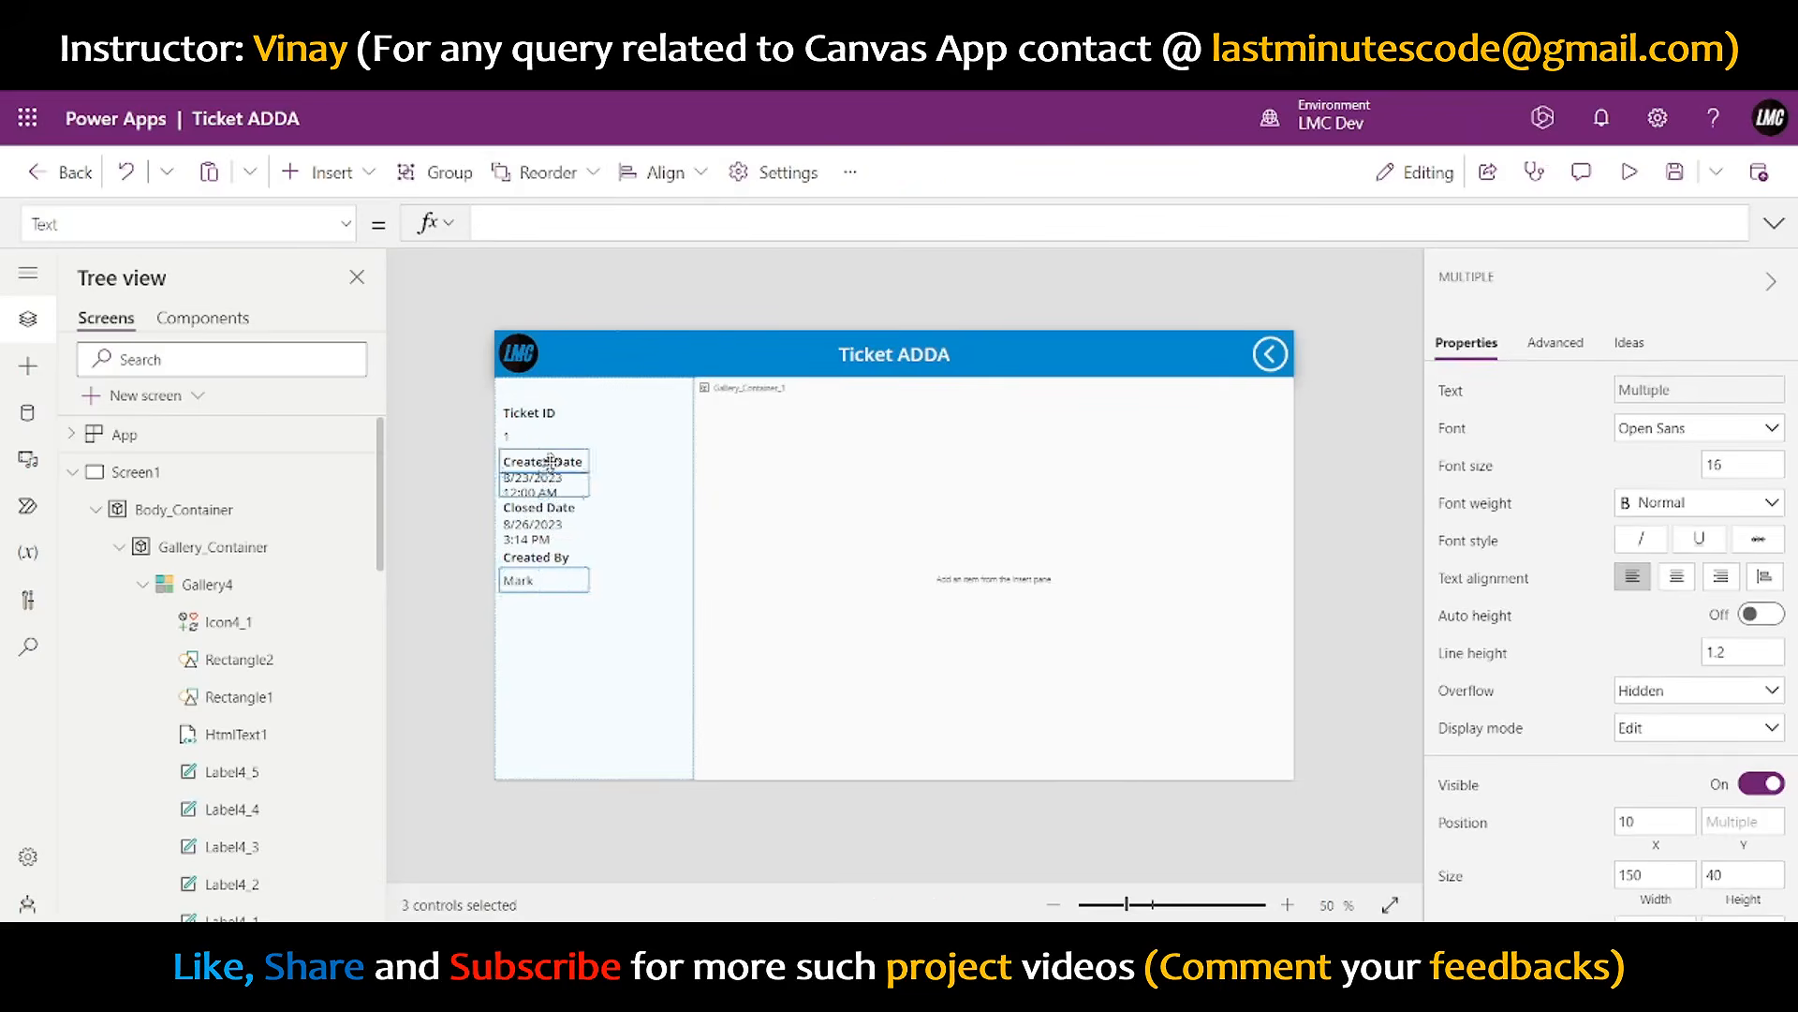
{"action": "left_click", "coordinate": [527, 409], "text": "ctrl"}
{"action": "left_click", "coordinate": [522, 436], "text": "ctrl"}
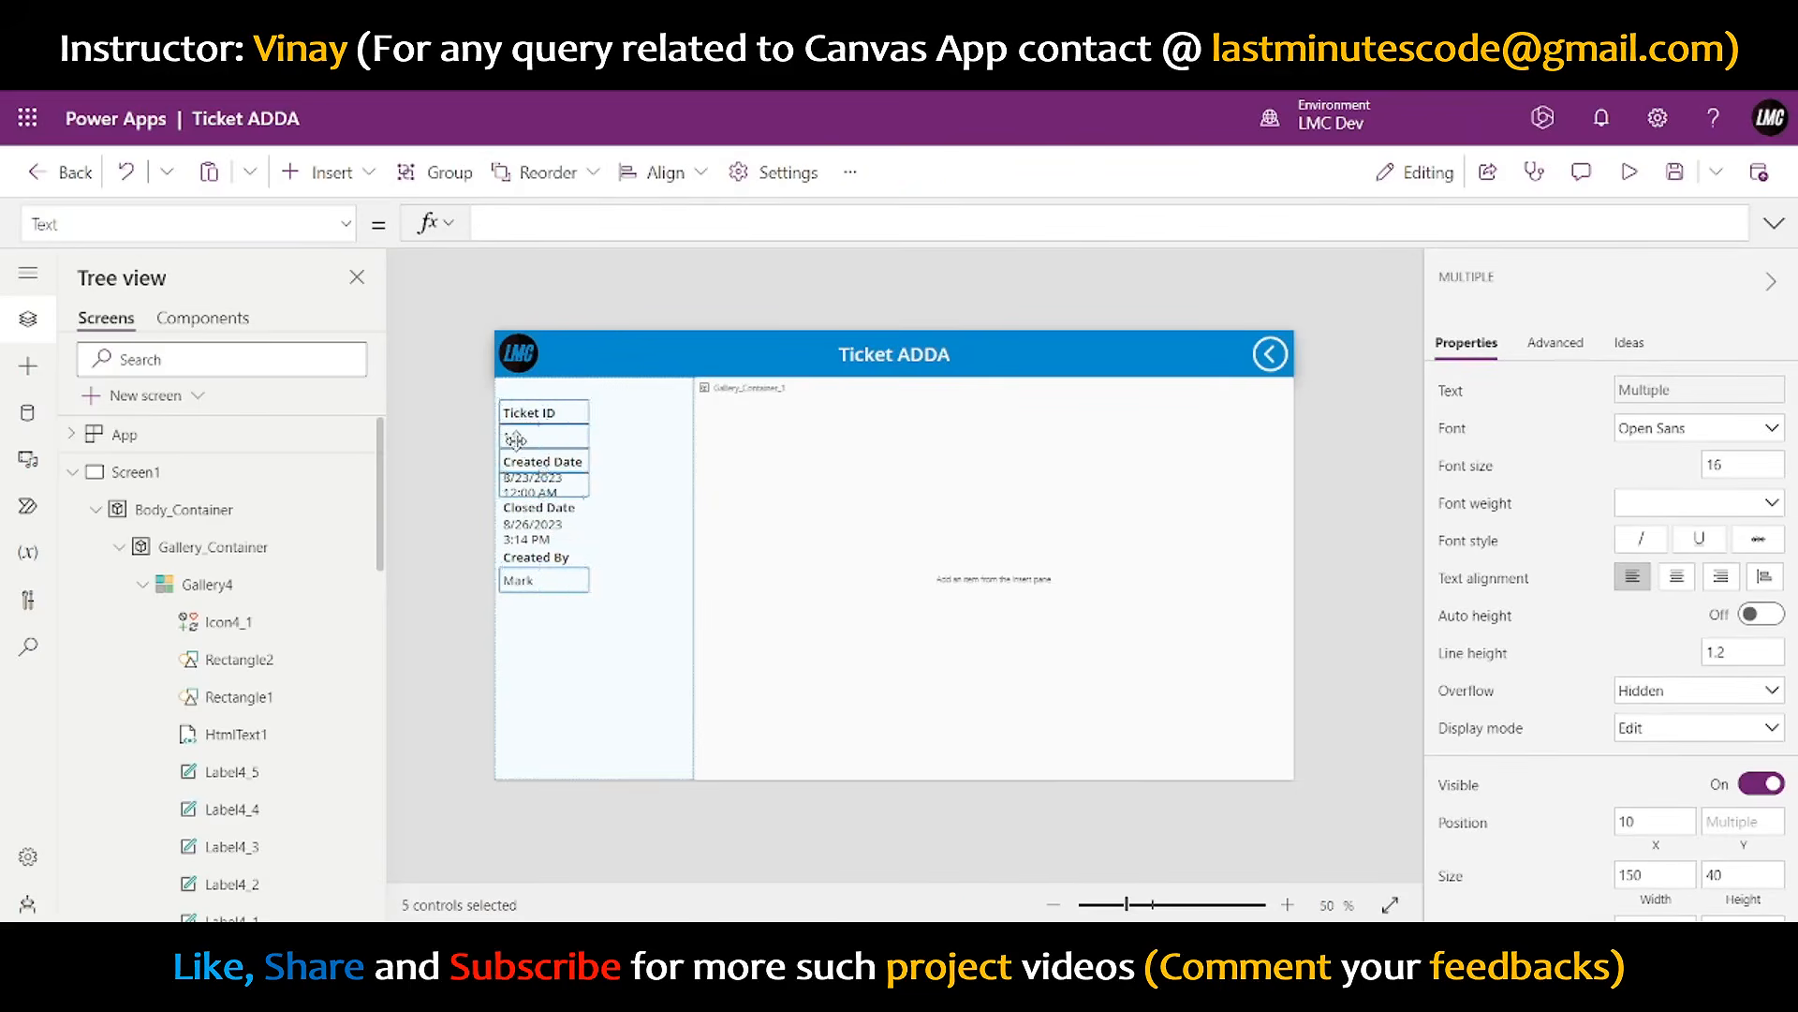
{"action": "left_click", "coordinate": [530, 524], "text": "ctrl"}
{"action": "left_click", "coordinate": [532, 509], "text": "ctrl"}
{"action": "left_click", "coordinate": [539, 559], "text": "ctrl"}
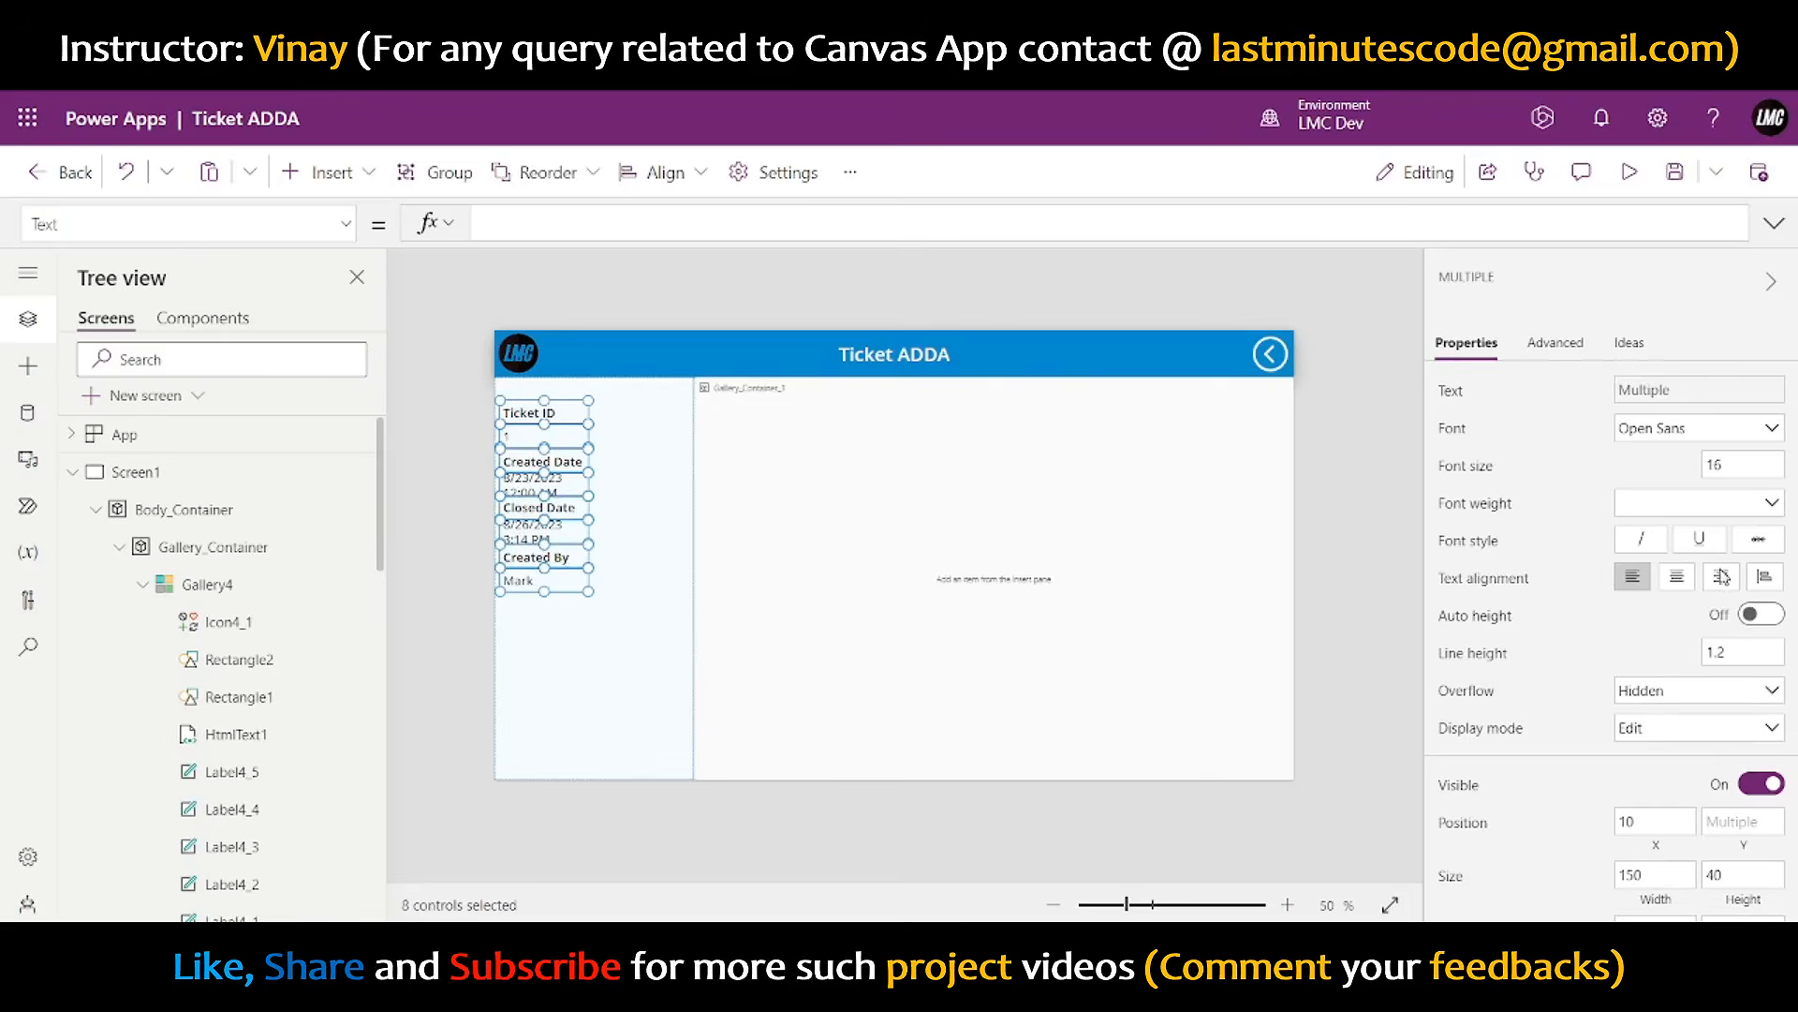
{"action": "left_click", "coordinate": [1679, 897]}
{"action": "type", "text": "300"}
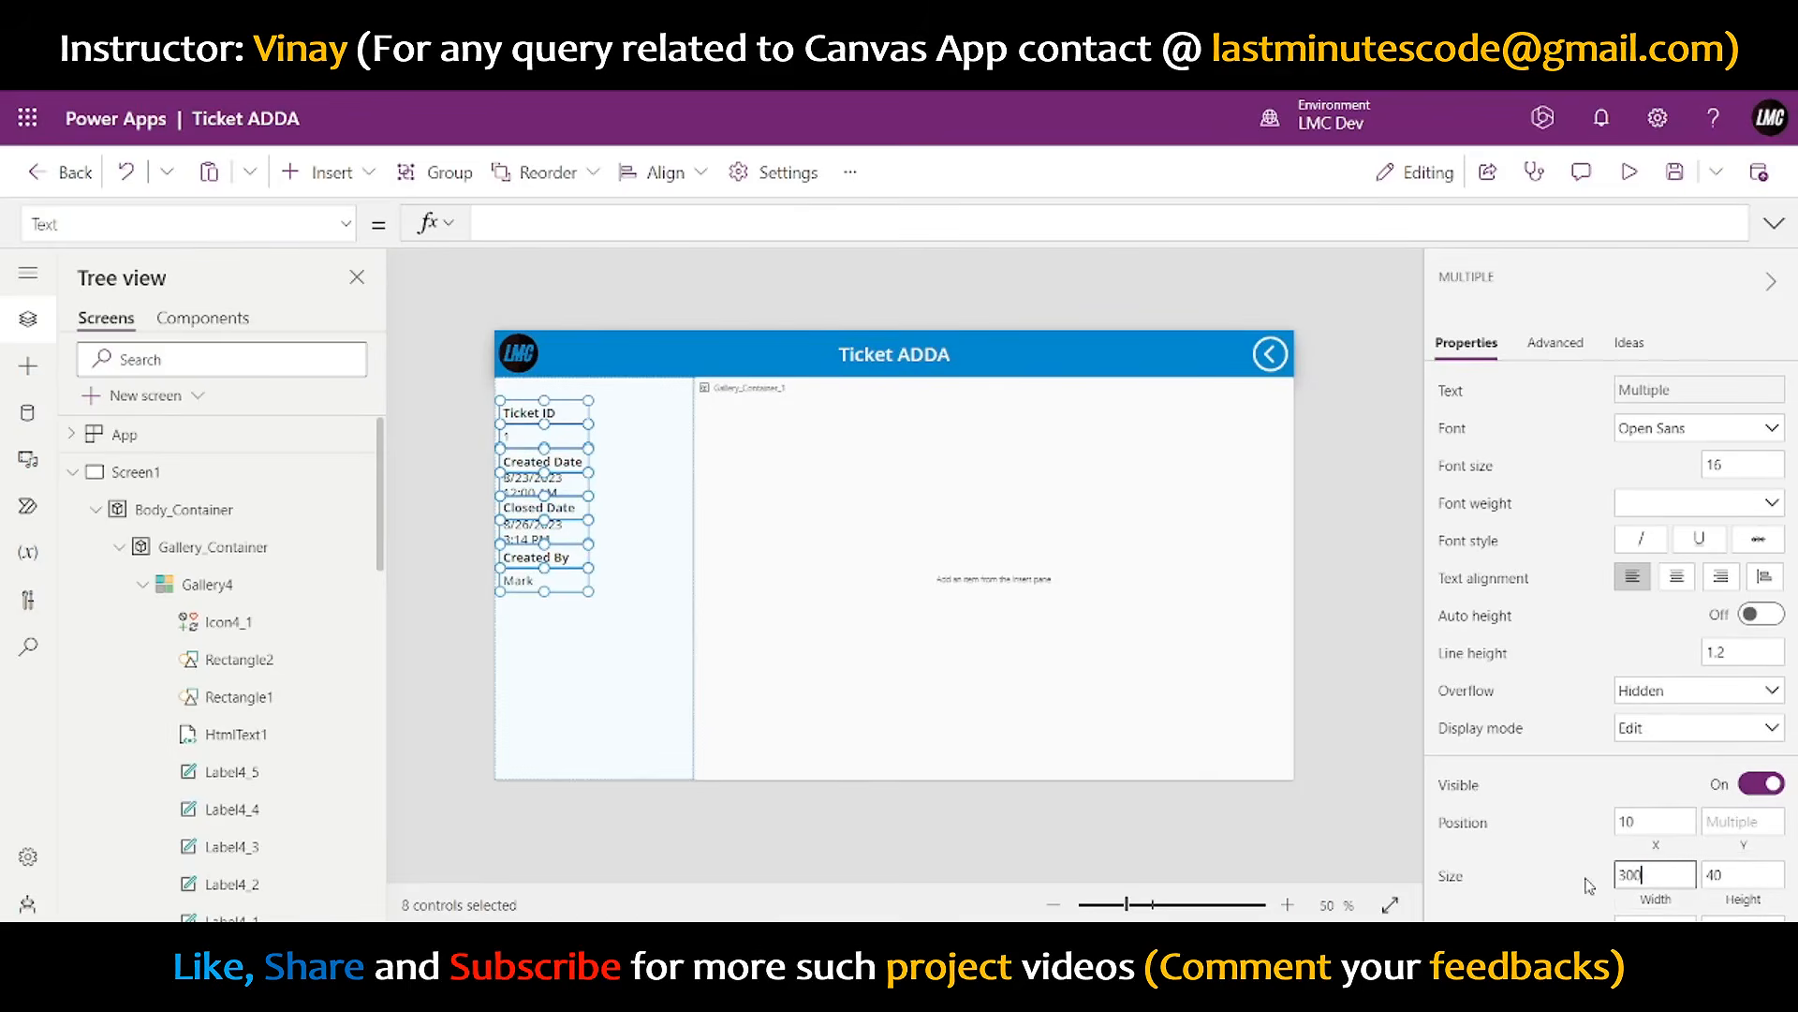
{"action": "key", "text": "Return"}
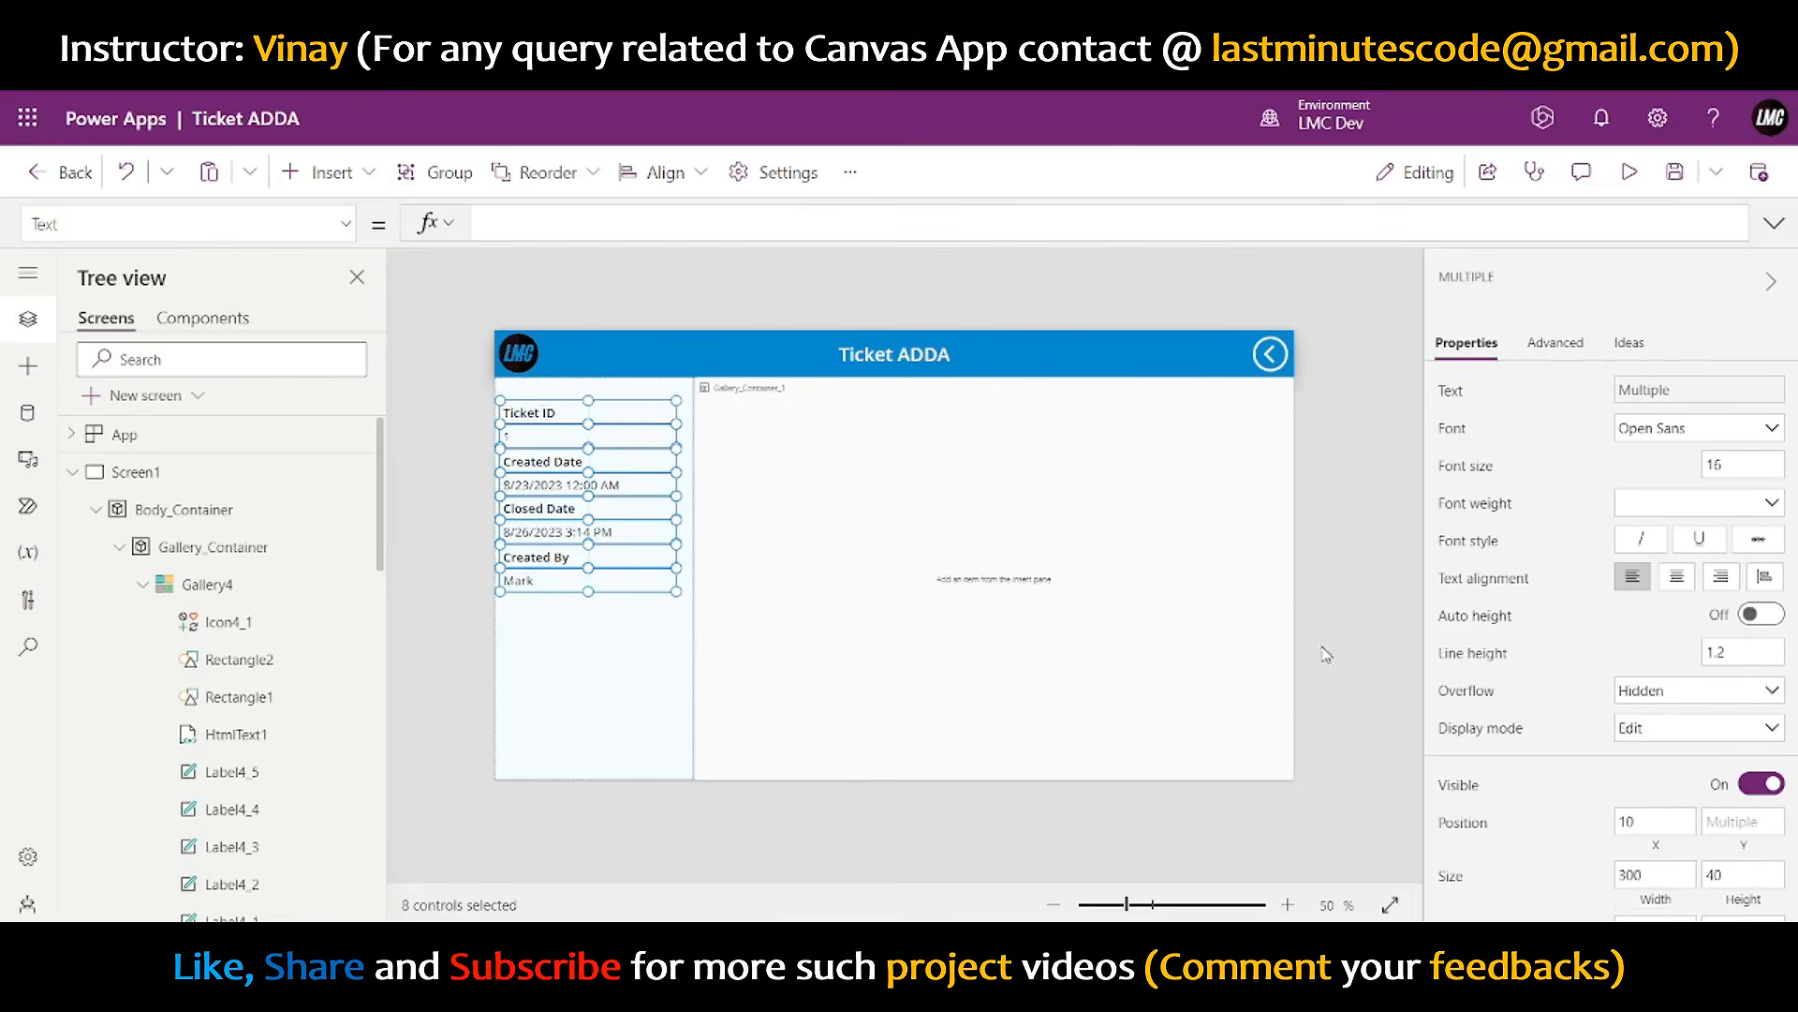
{"action": "left_click", "coordinate": [1328, 613]}
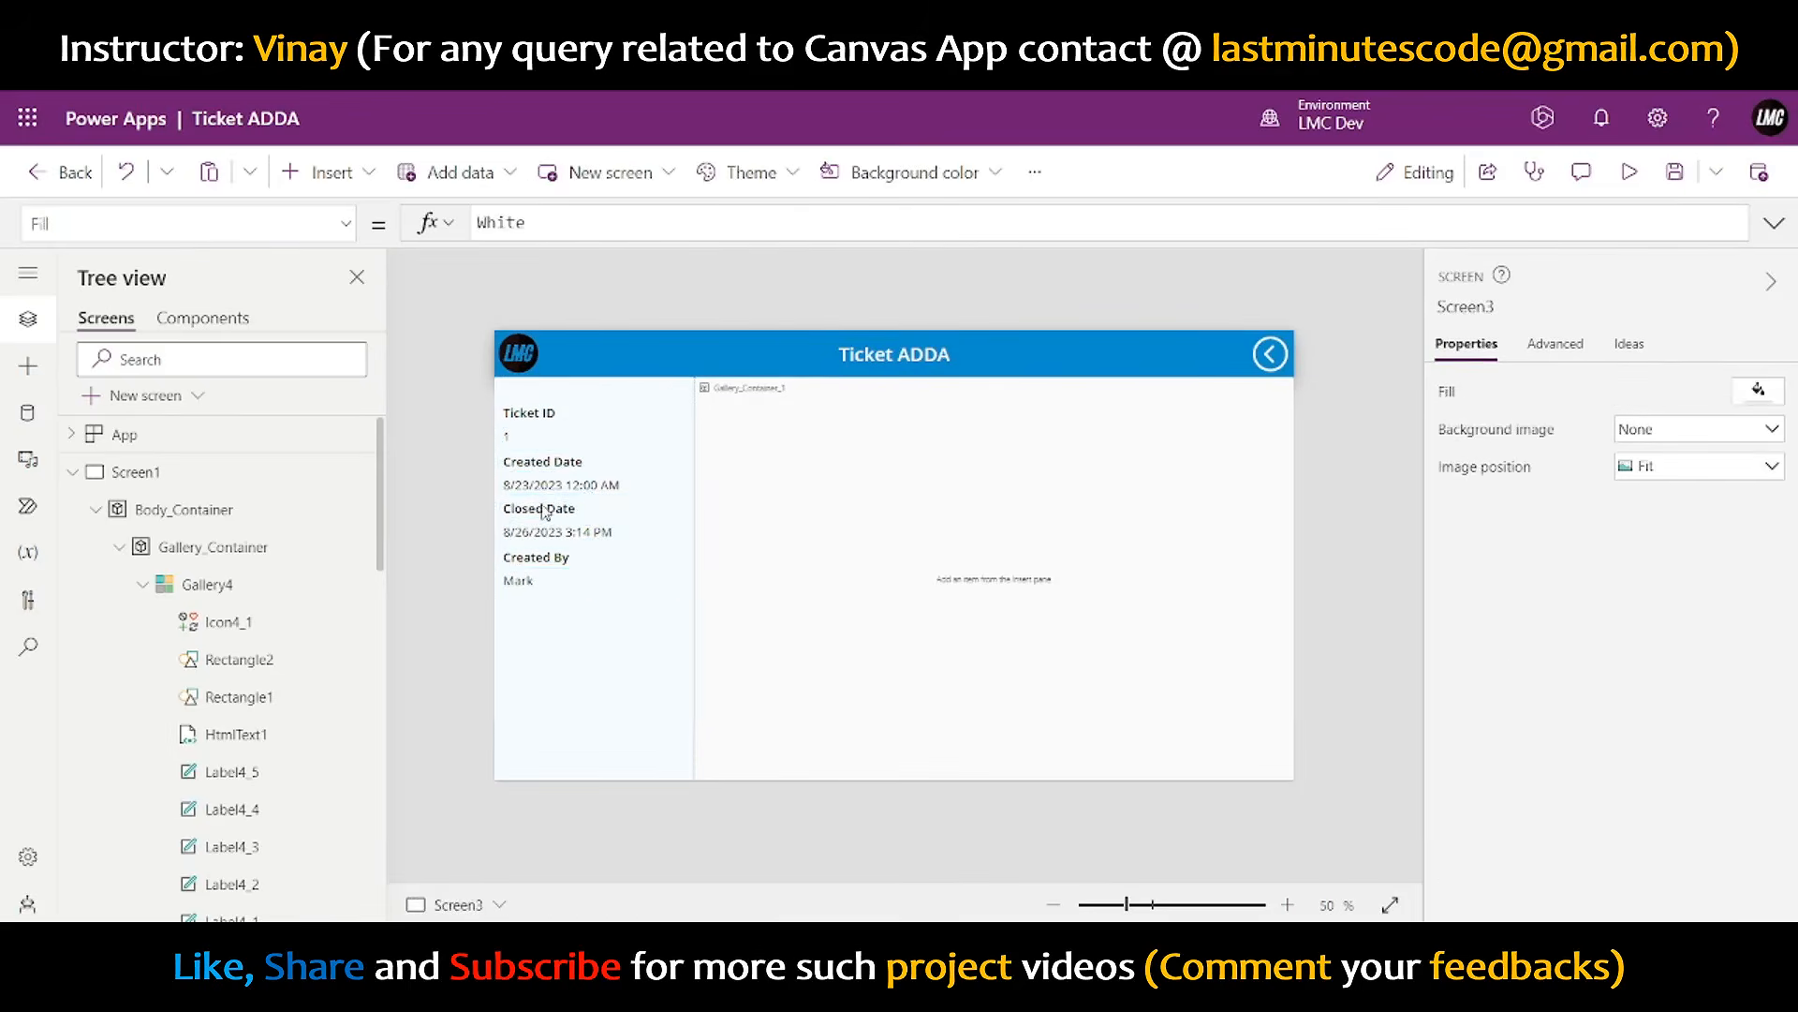
- Move the Created Date heading label slightly upward
{"action": "left_click", "coordinate": [515, 442]}
{"action": "left_click", "coordinate": [523, 466]}
{"action": "left_click_drag", "start_coordinate": [525, 466], "coordinate": [523, 459]}
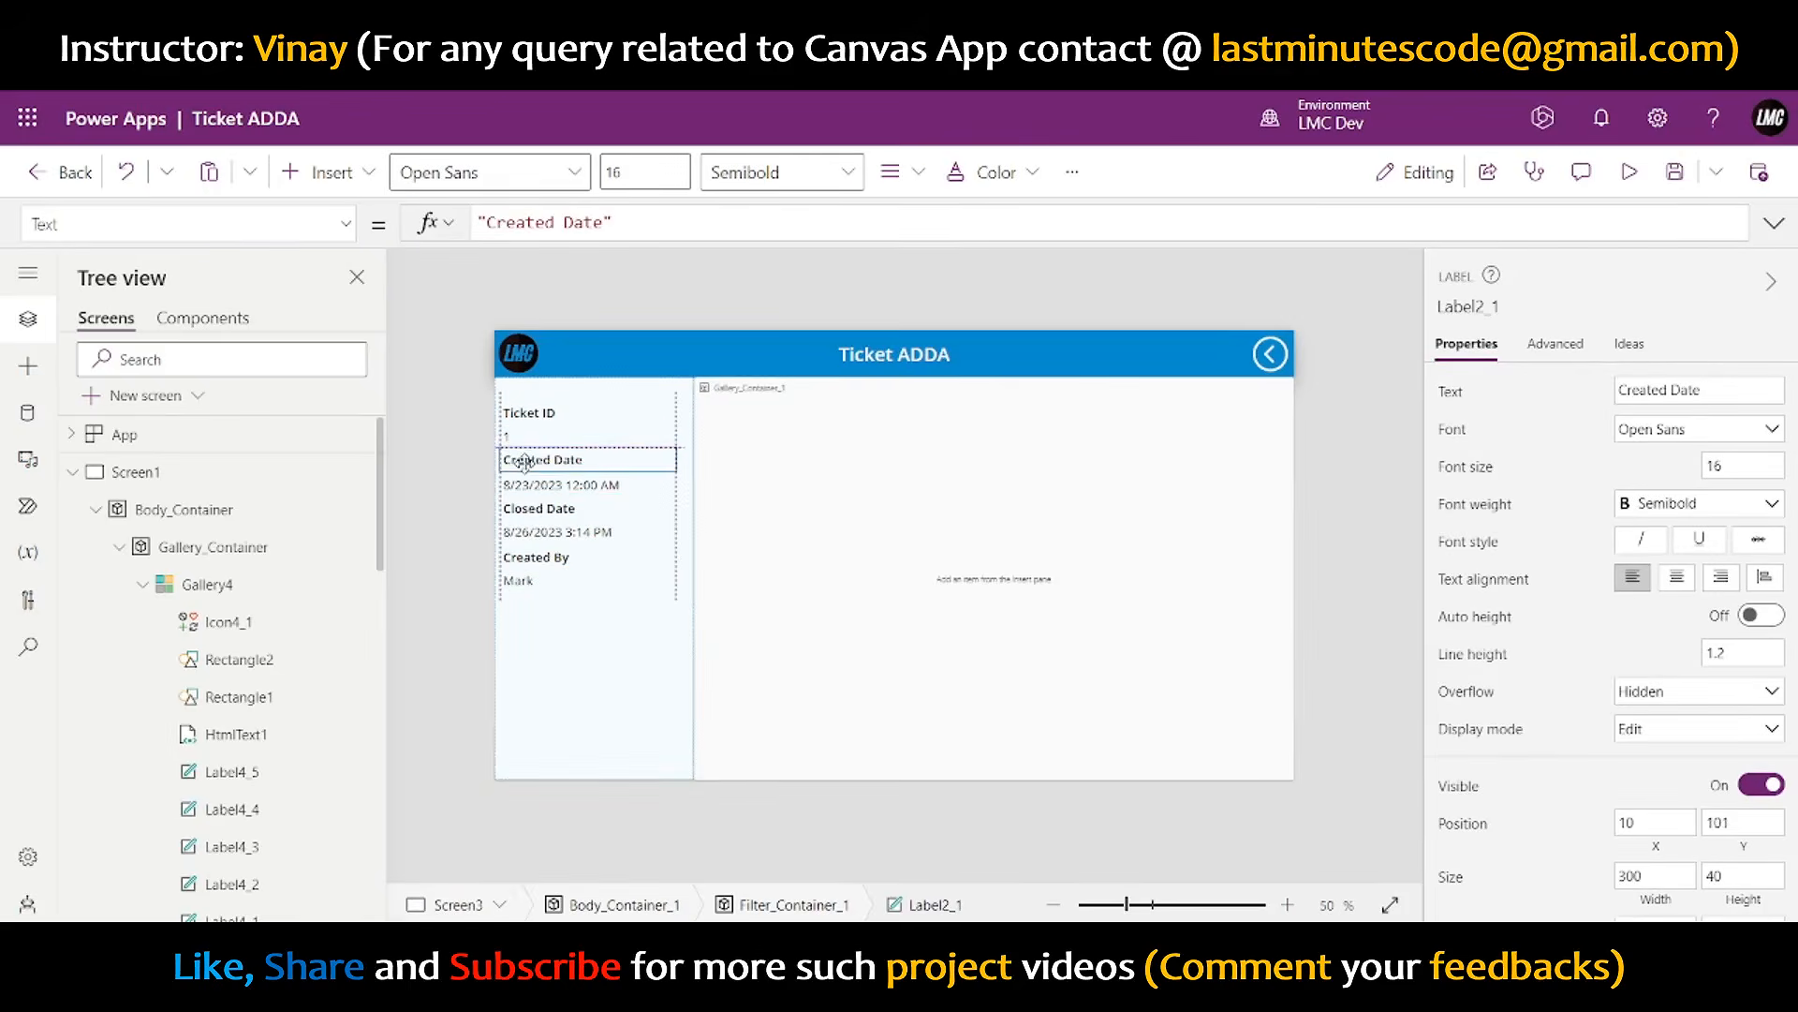
- Move the Closed Date and Created By headings together with their value labels slightly down to widen the gap below the created date
{"action": "left_click", "coordinate": [541, 509]}
{"action": "left_click", "coordinate": [532, 532], "text": "shift"}
{"action": "left_click", "coordinate": [529, 557], "text": "shift"}
{"action": "left_click", "coordinate": [529, 559], "text": "shift"}
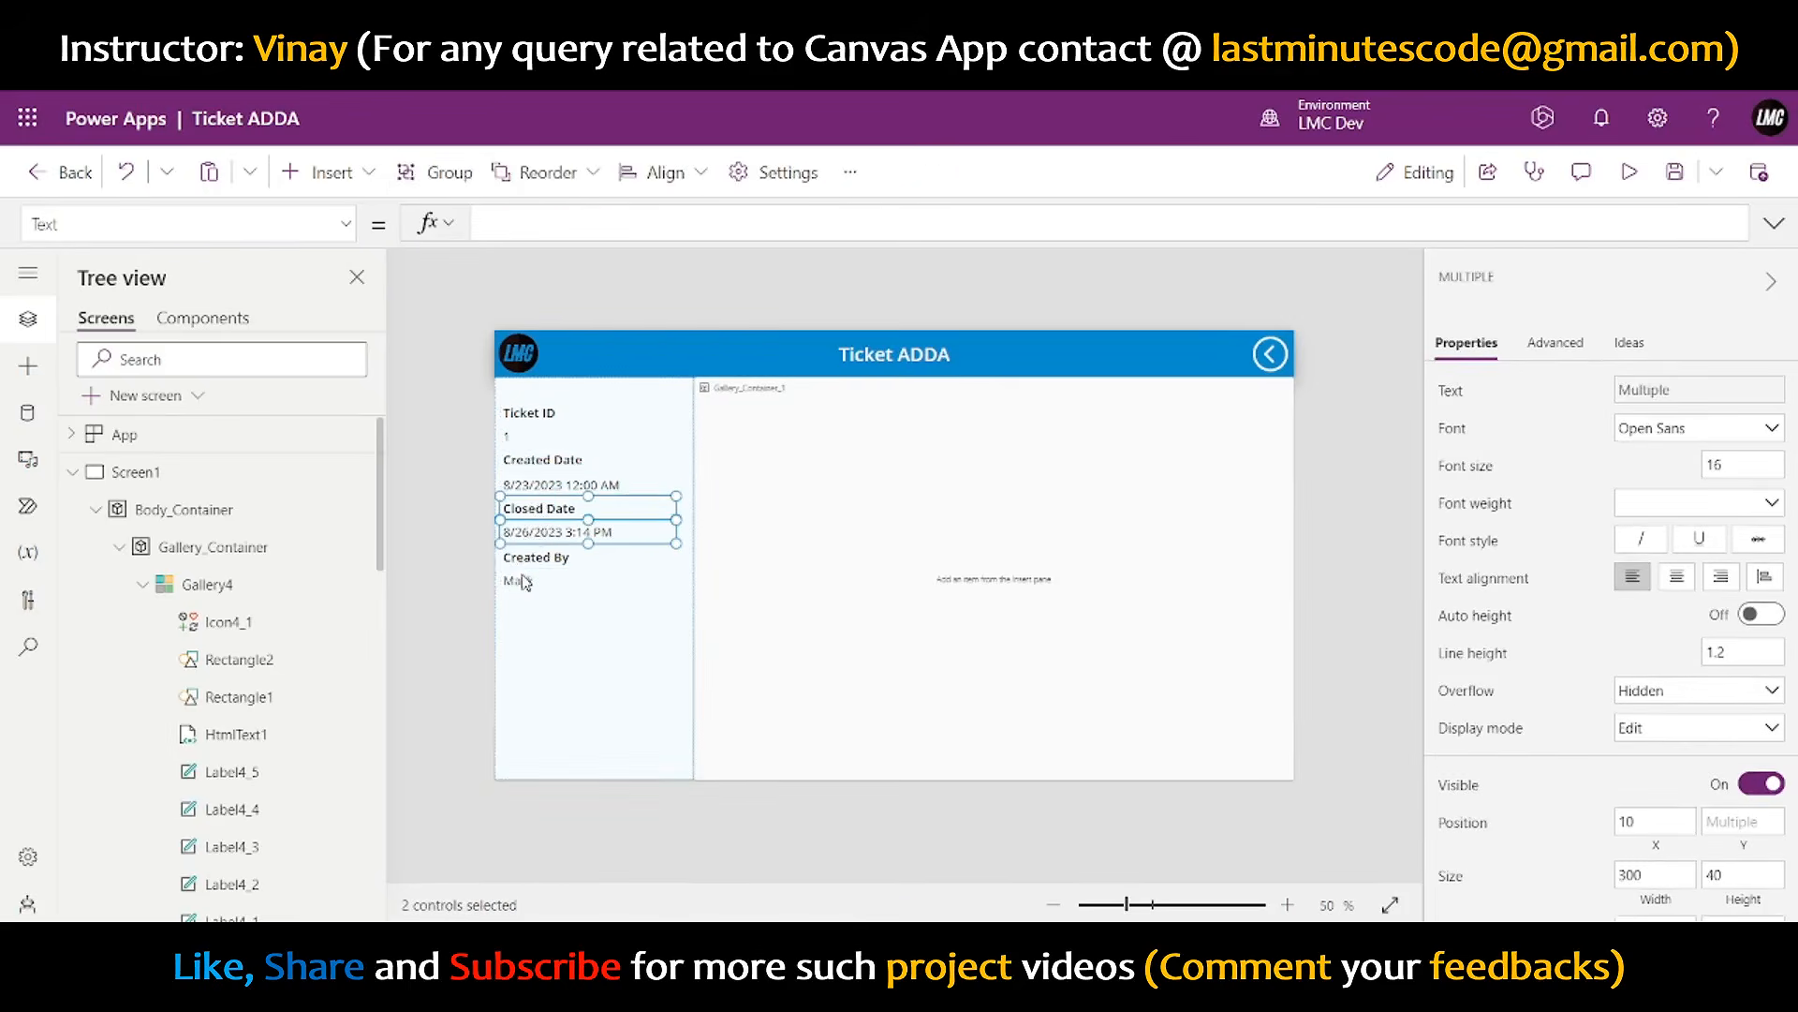
{"action": "left_click", "coordinate": [519, 581], "text": "shift"}
{"action": "left_click", "coordinate": [532, 560], "text": "shift"}
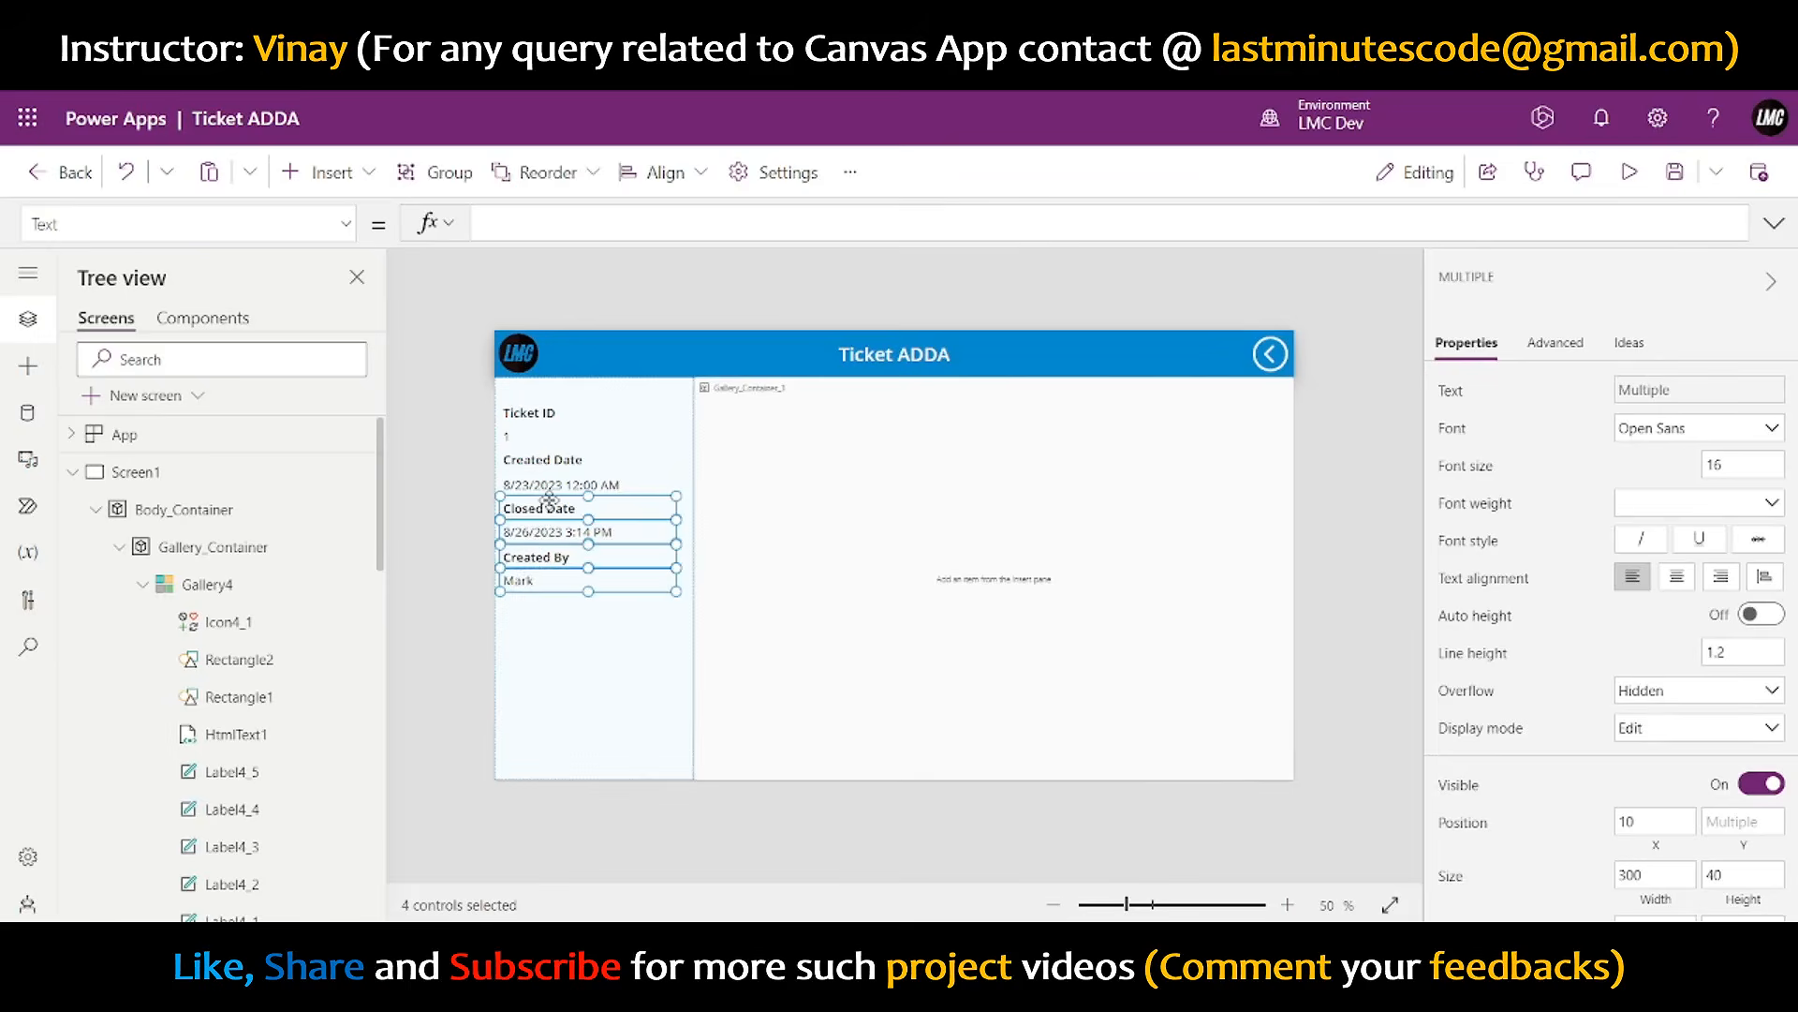
{"action": "left_click_drag", "start_coordinate": [549, 506], "coordinate": [549, 517]}
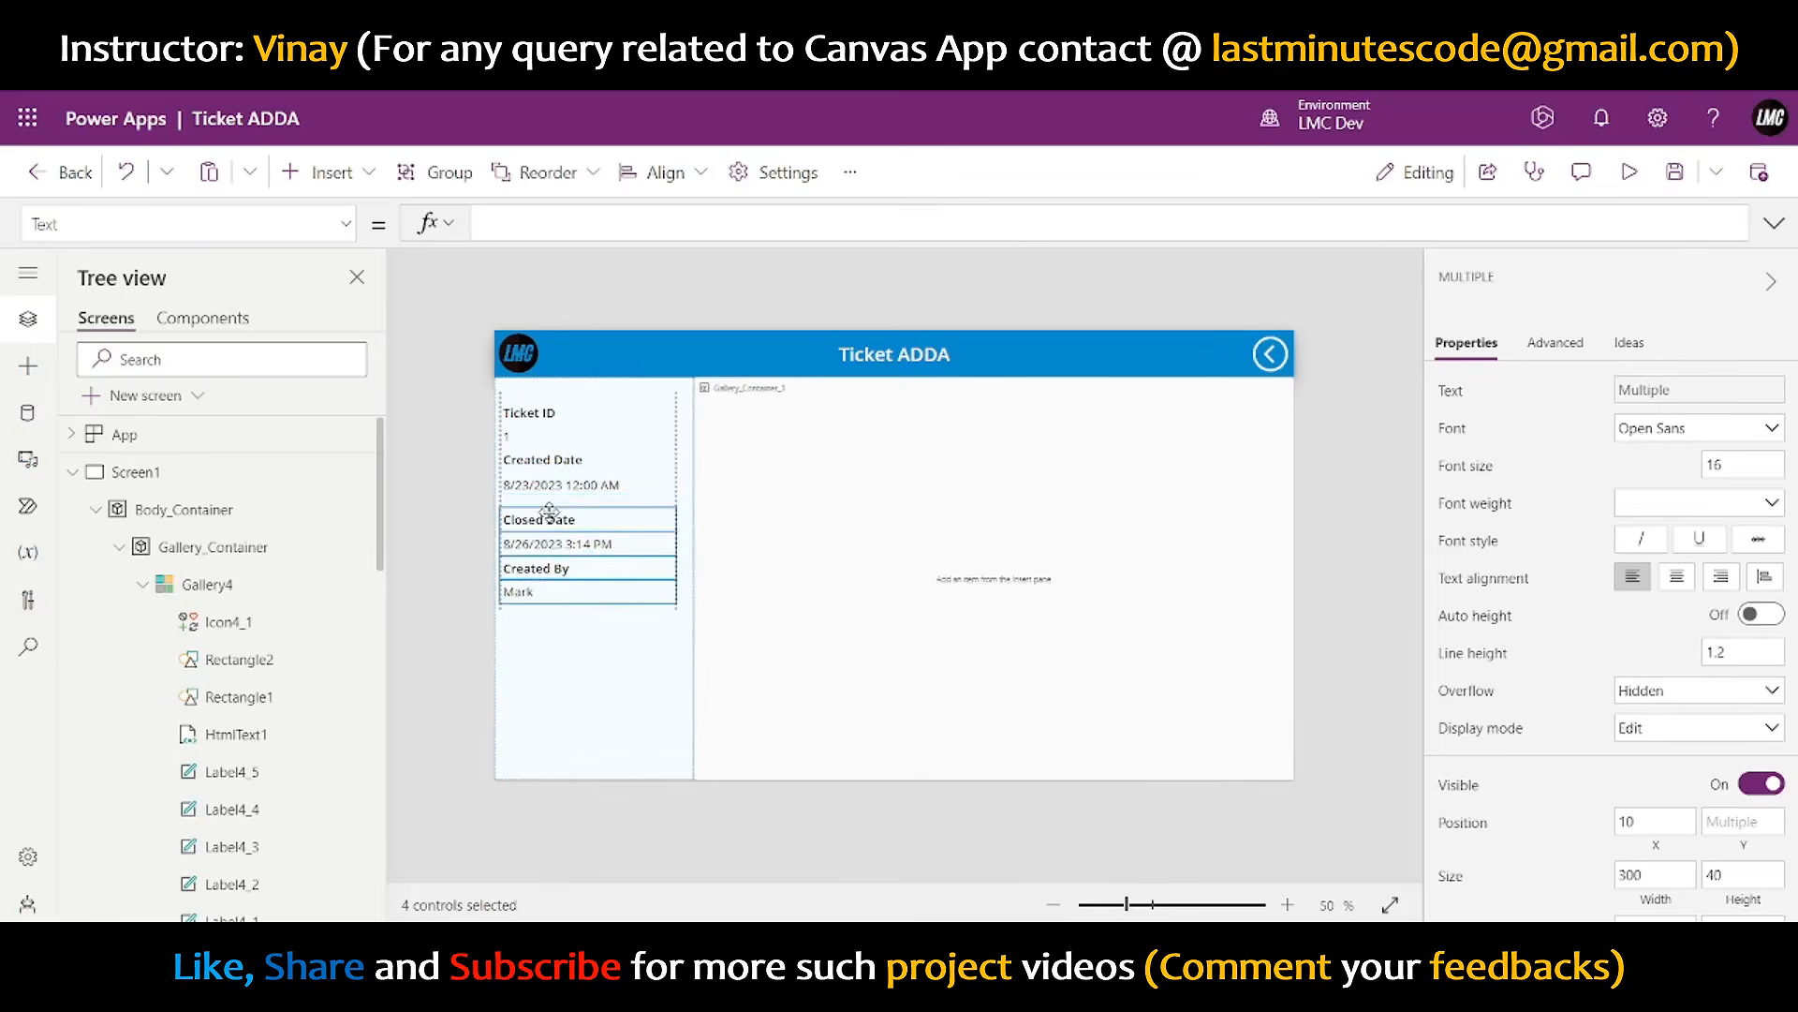
- Move the Created By heading and its value label slightly down to widen the gap below the closed date
{"action": "left_click", "coordinate": [1322, 541]}
{"action": "left_click", "coordinate": [543, 592]}
{"action": "left_click", "coordinate": [544, 567], "text": "shift"}
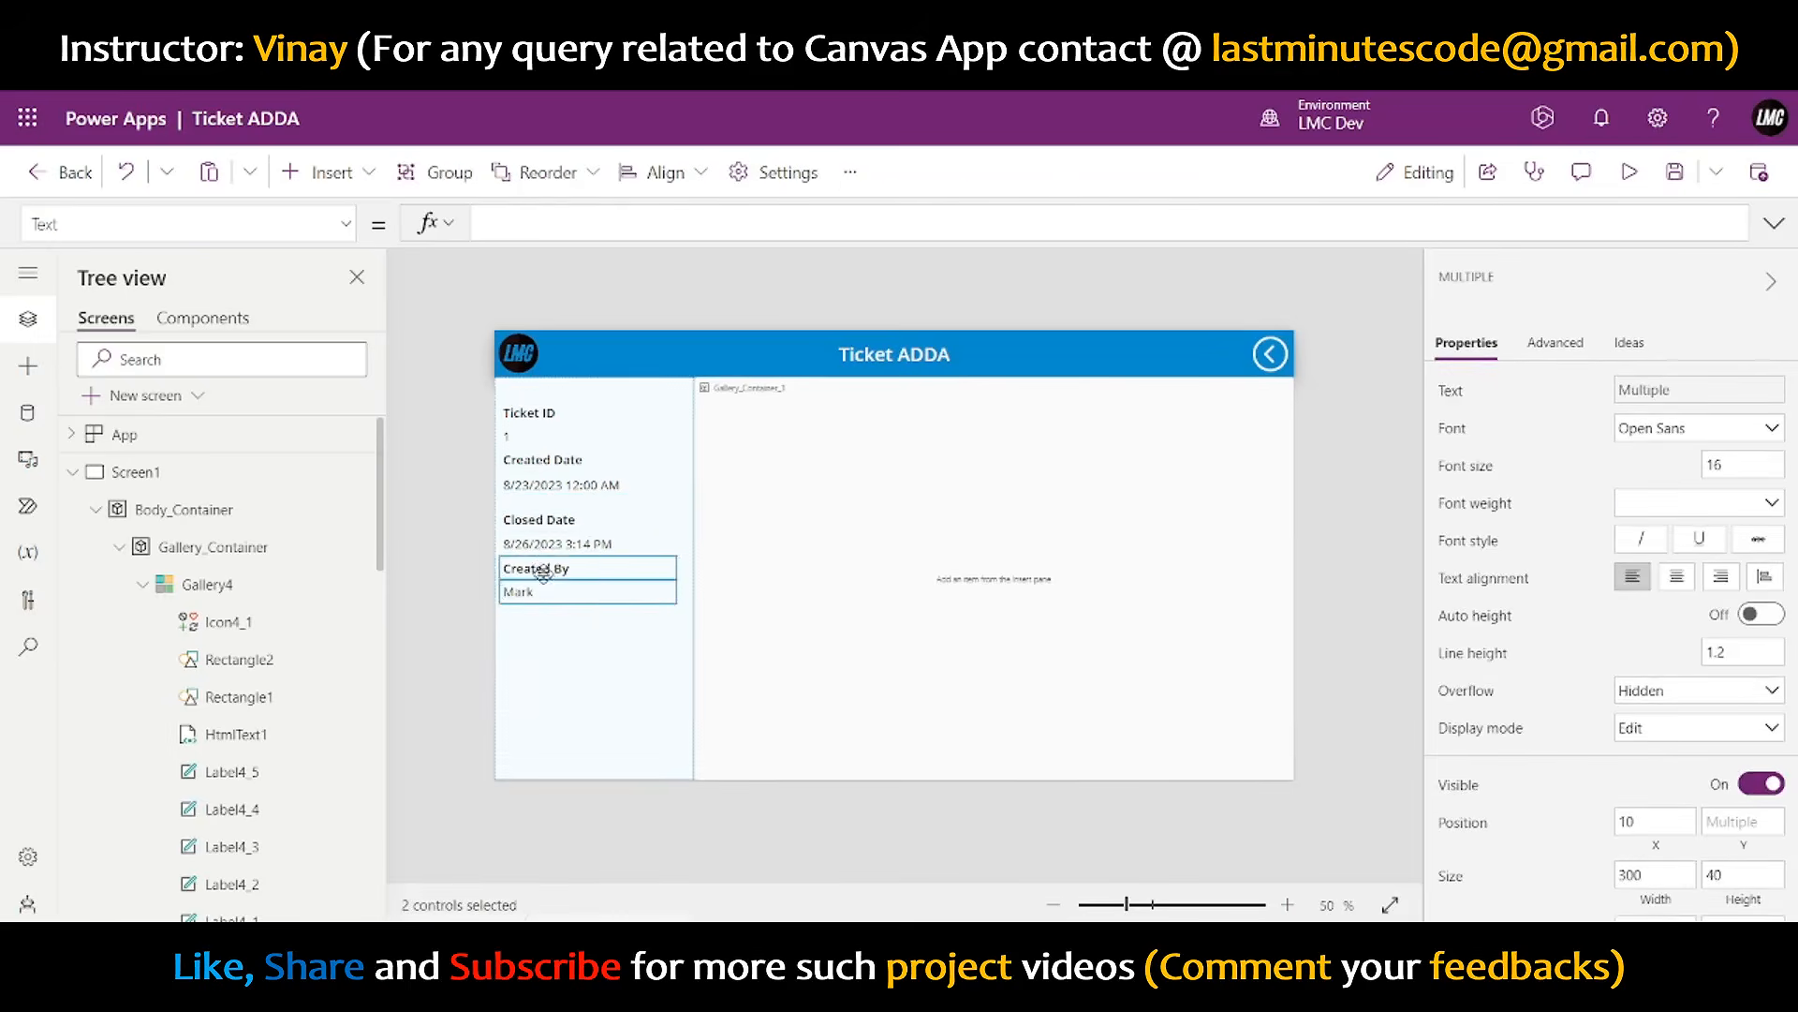
{"action": "left_click_drag", "start_coordinate": [543, 567], "coordinate": [545, 583]}
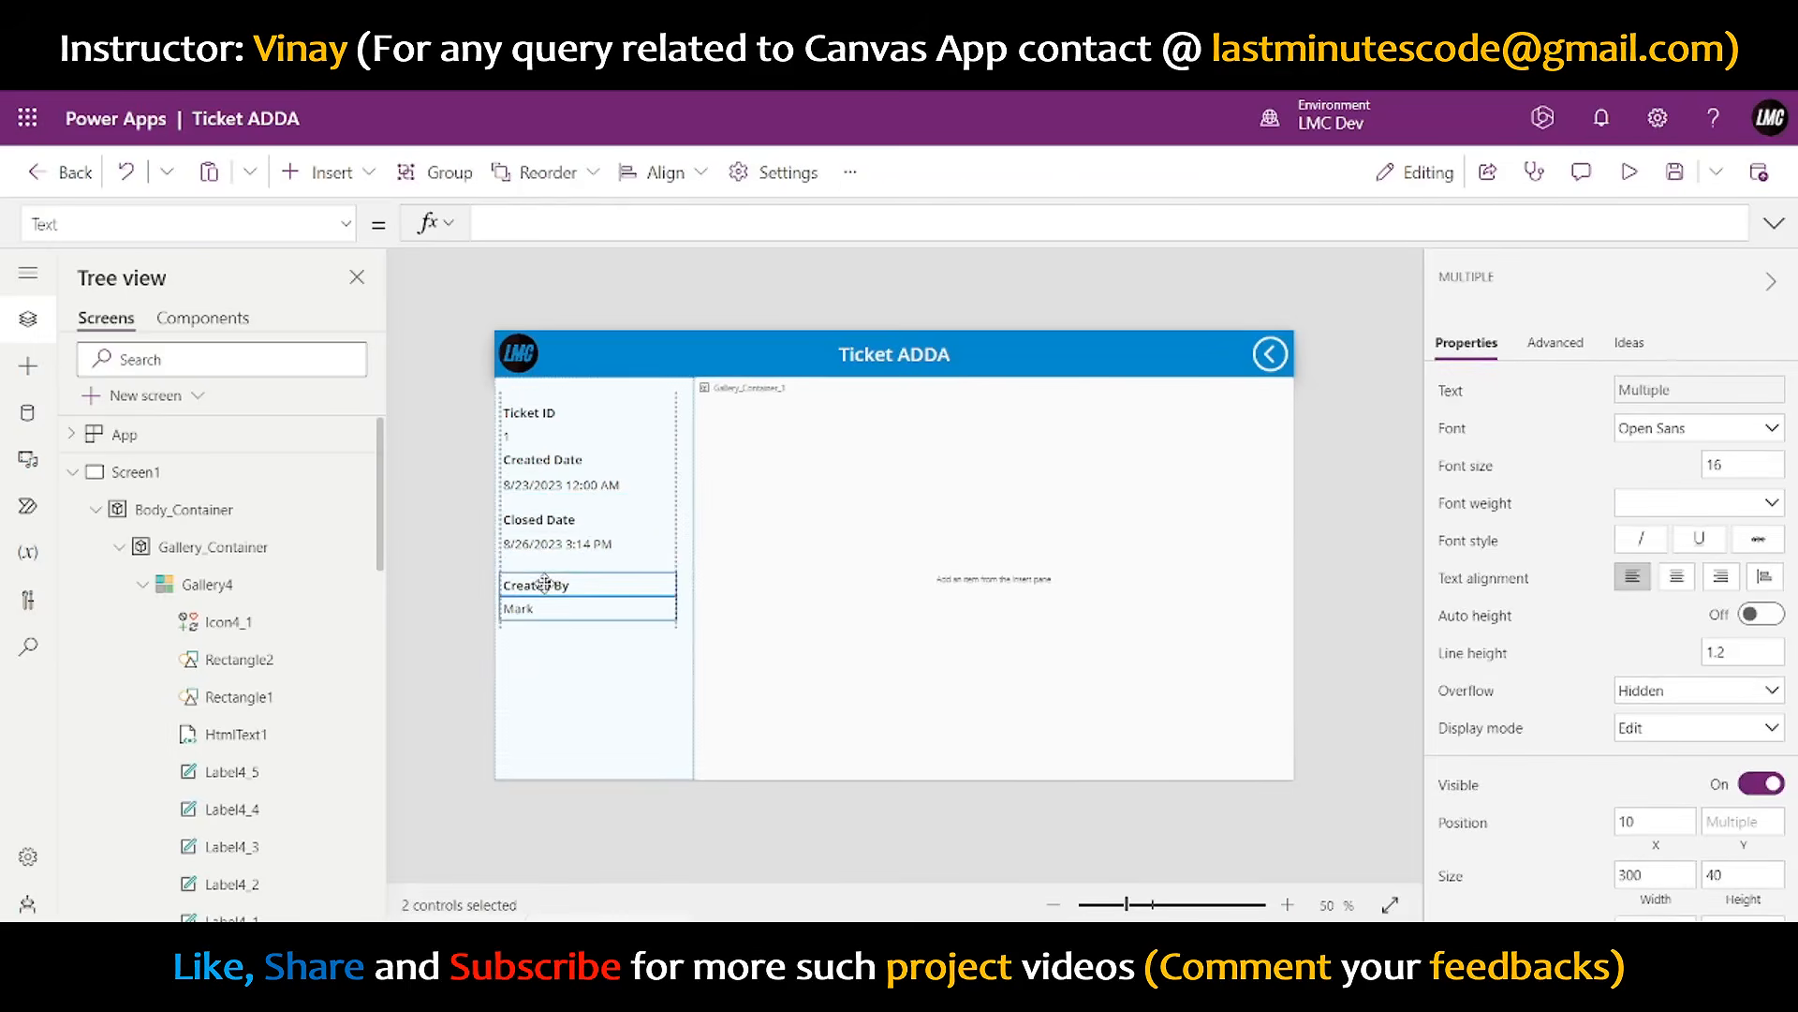
- Move the Created Date heading and its value label slightly down to even out the spacing
{"action": "left_click", "coordinate": [532, 460]}
{"action": "left_click", "coordinate": [533, 484], "text": "shift"}
{"action": "left_click_drag", "start_coordinate": [532, 464], "coordinate": [533, 469]}
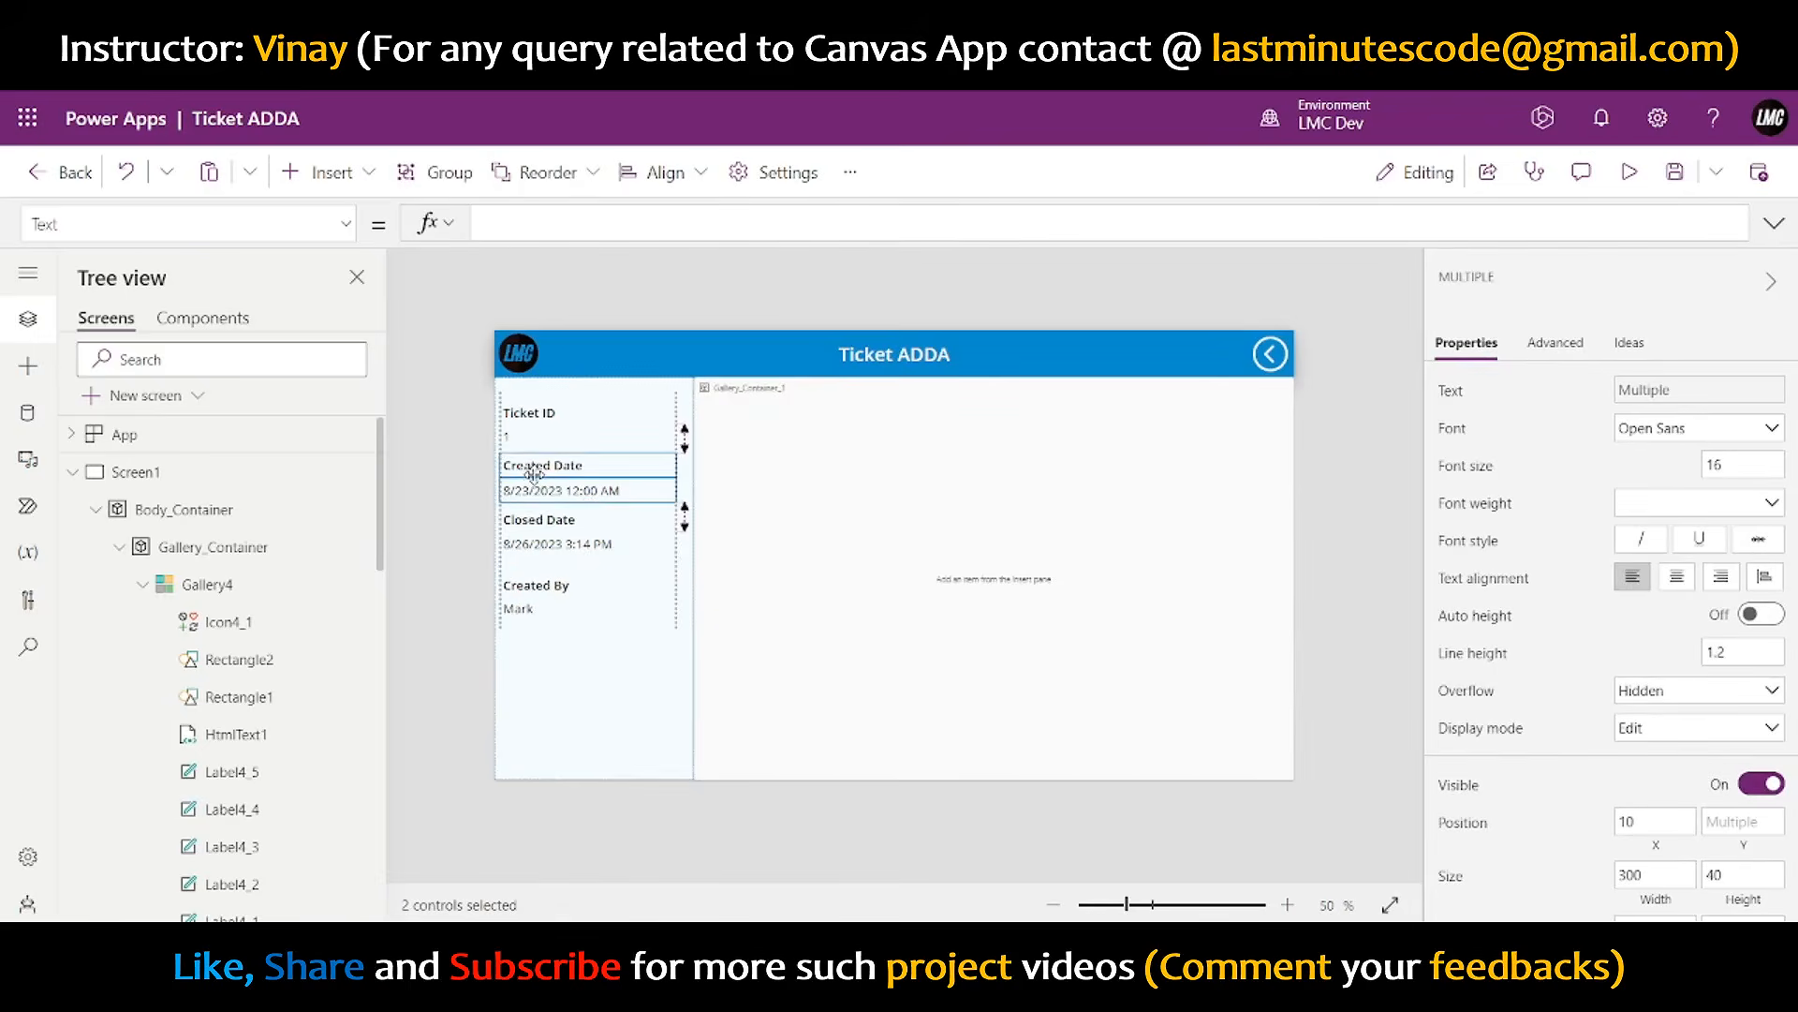
{"action": "left_click", "coordinate": [1346, 490]}
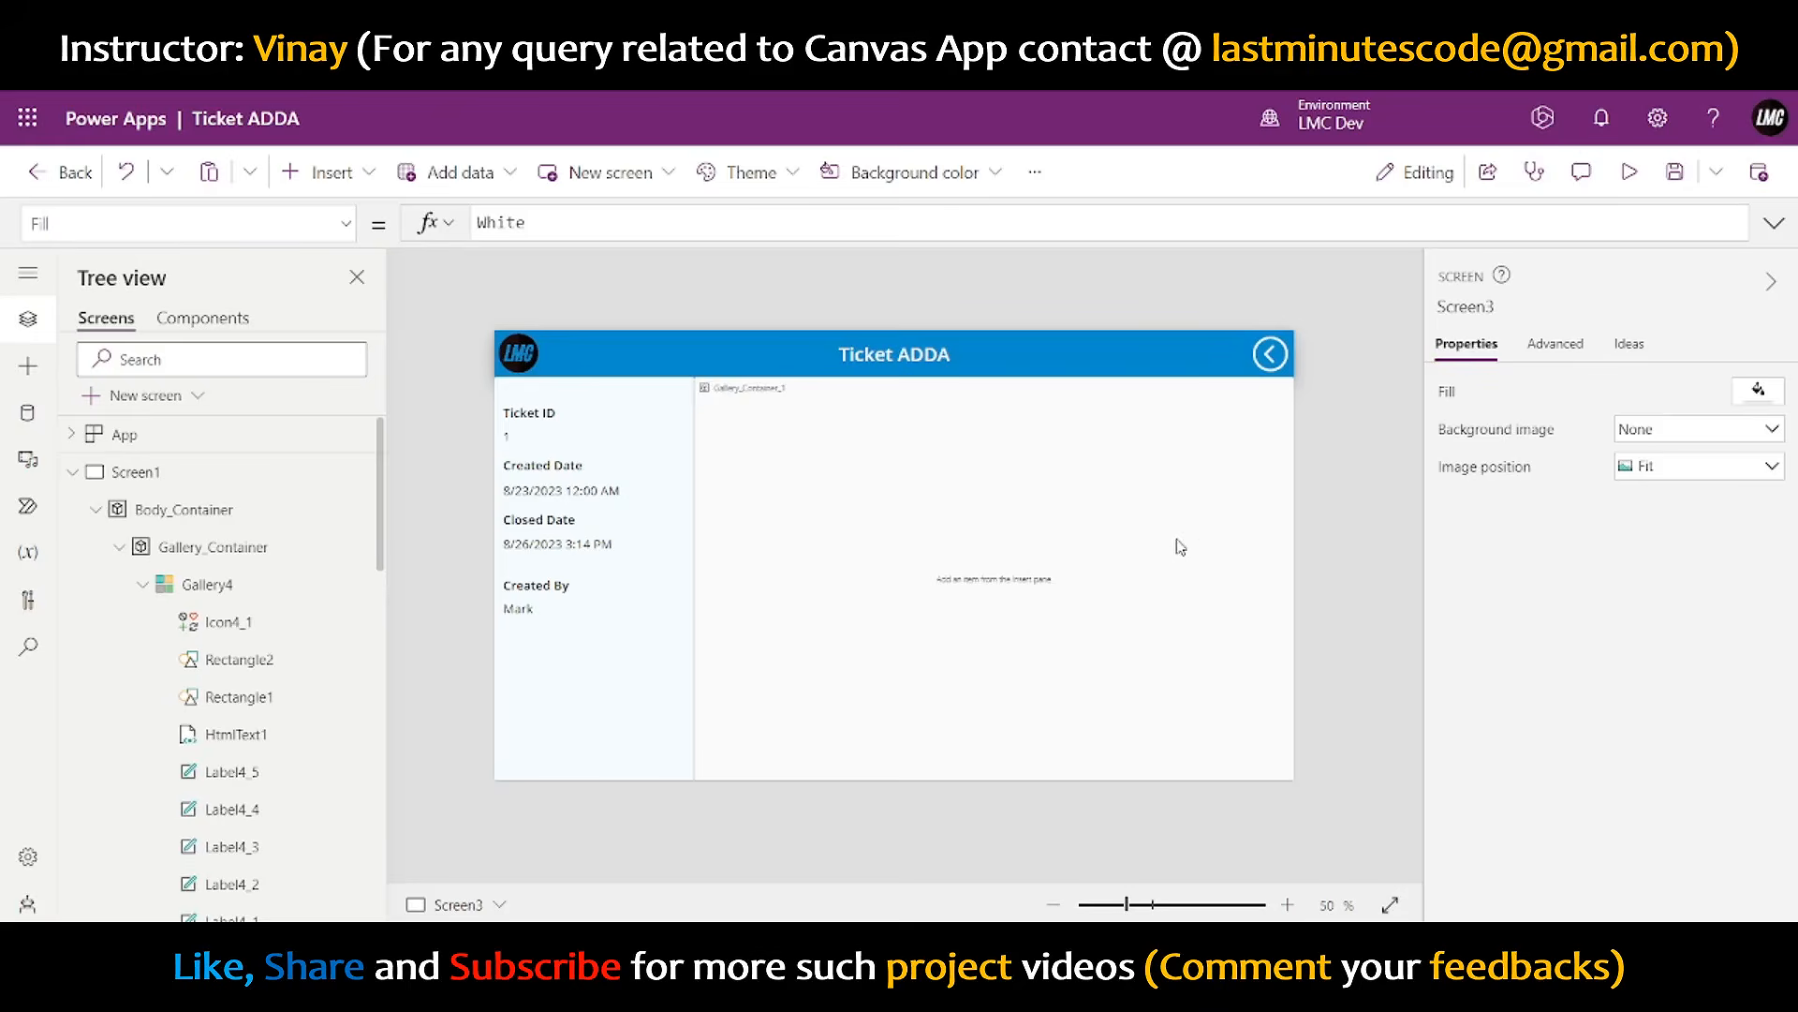
- Move all eight ticket detail labels together slightly up and to the right, to an X position of 18
{"action": "left_click", "coordinate": [529, 412]}
{"action": "left_click", "coordinate": [525, 436], "text": "shift"}
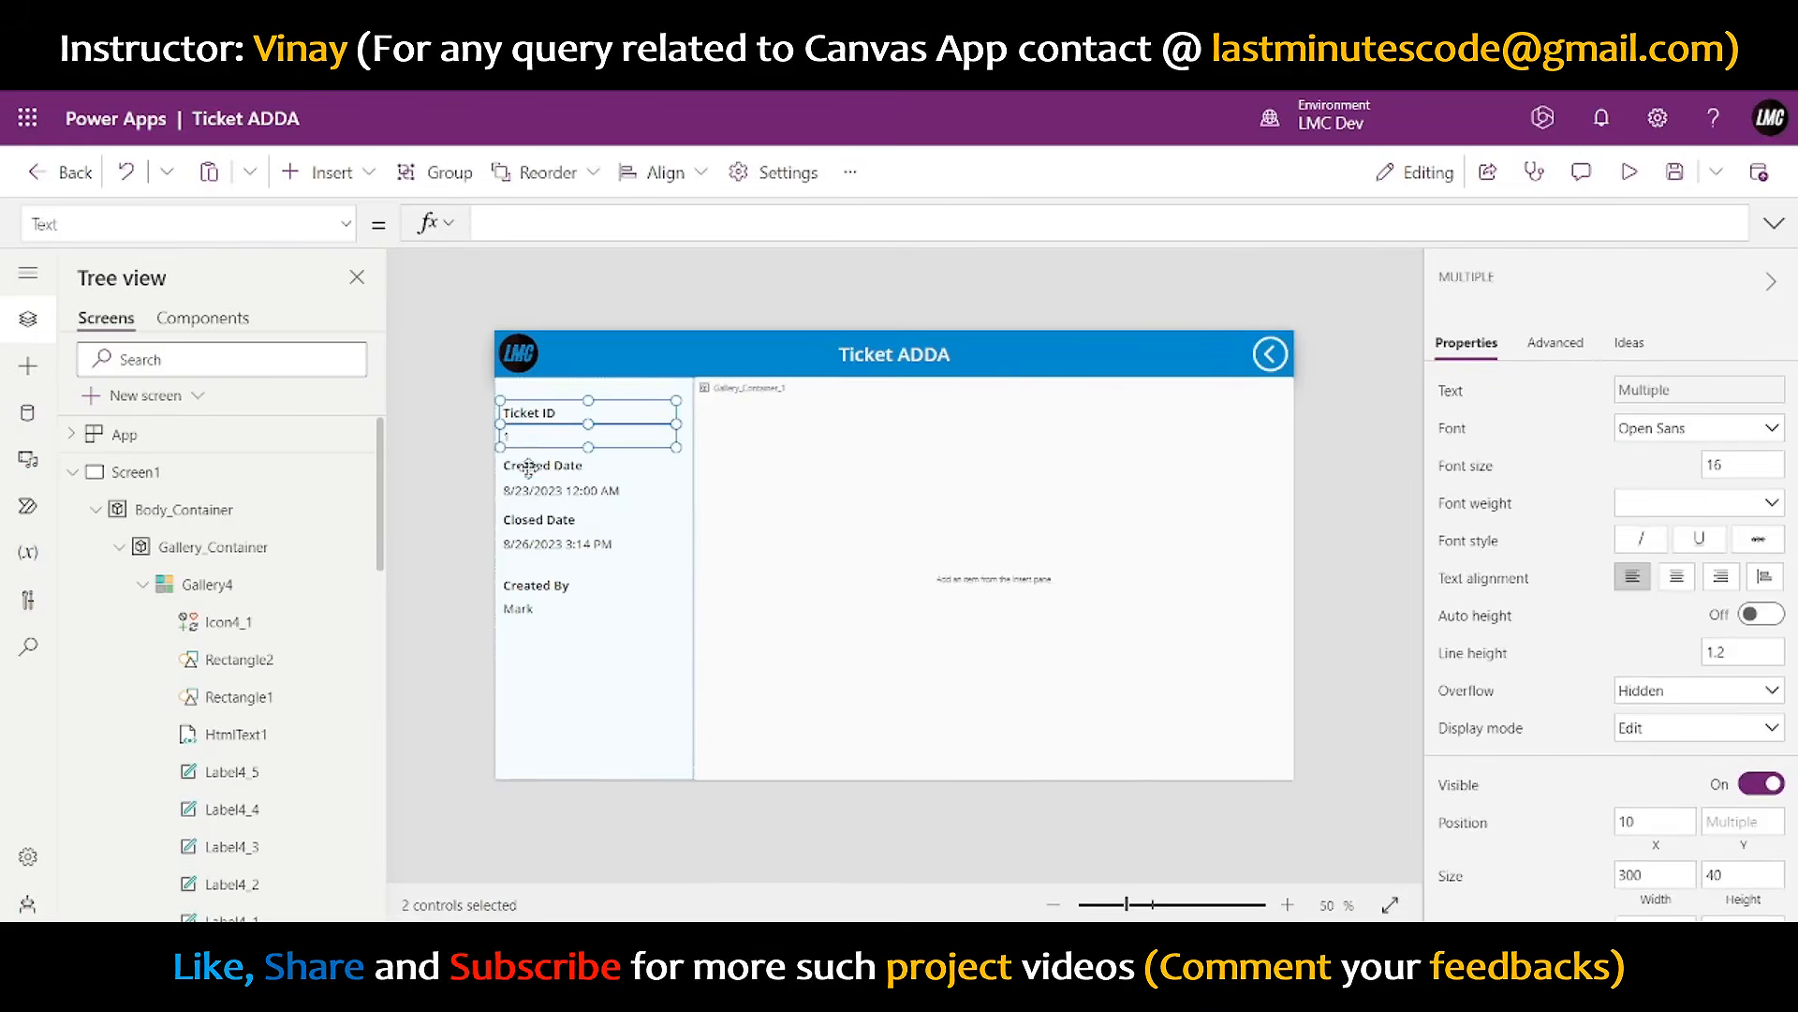
{"action": "left_click", "coordinate": [544, 465], "text": "shift"}
{"action": "left_click", "coordinate": [534, 491], "text": "shift"}
{"action": "left_click", "coordinate": [532, 519], "text": "shift"}
{"action": "left_click", "coordinate": [530, 543], "text": "shift"}
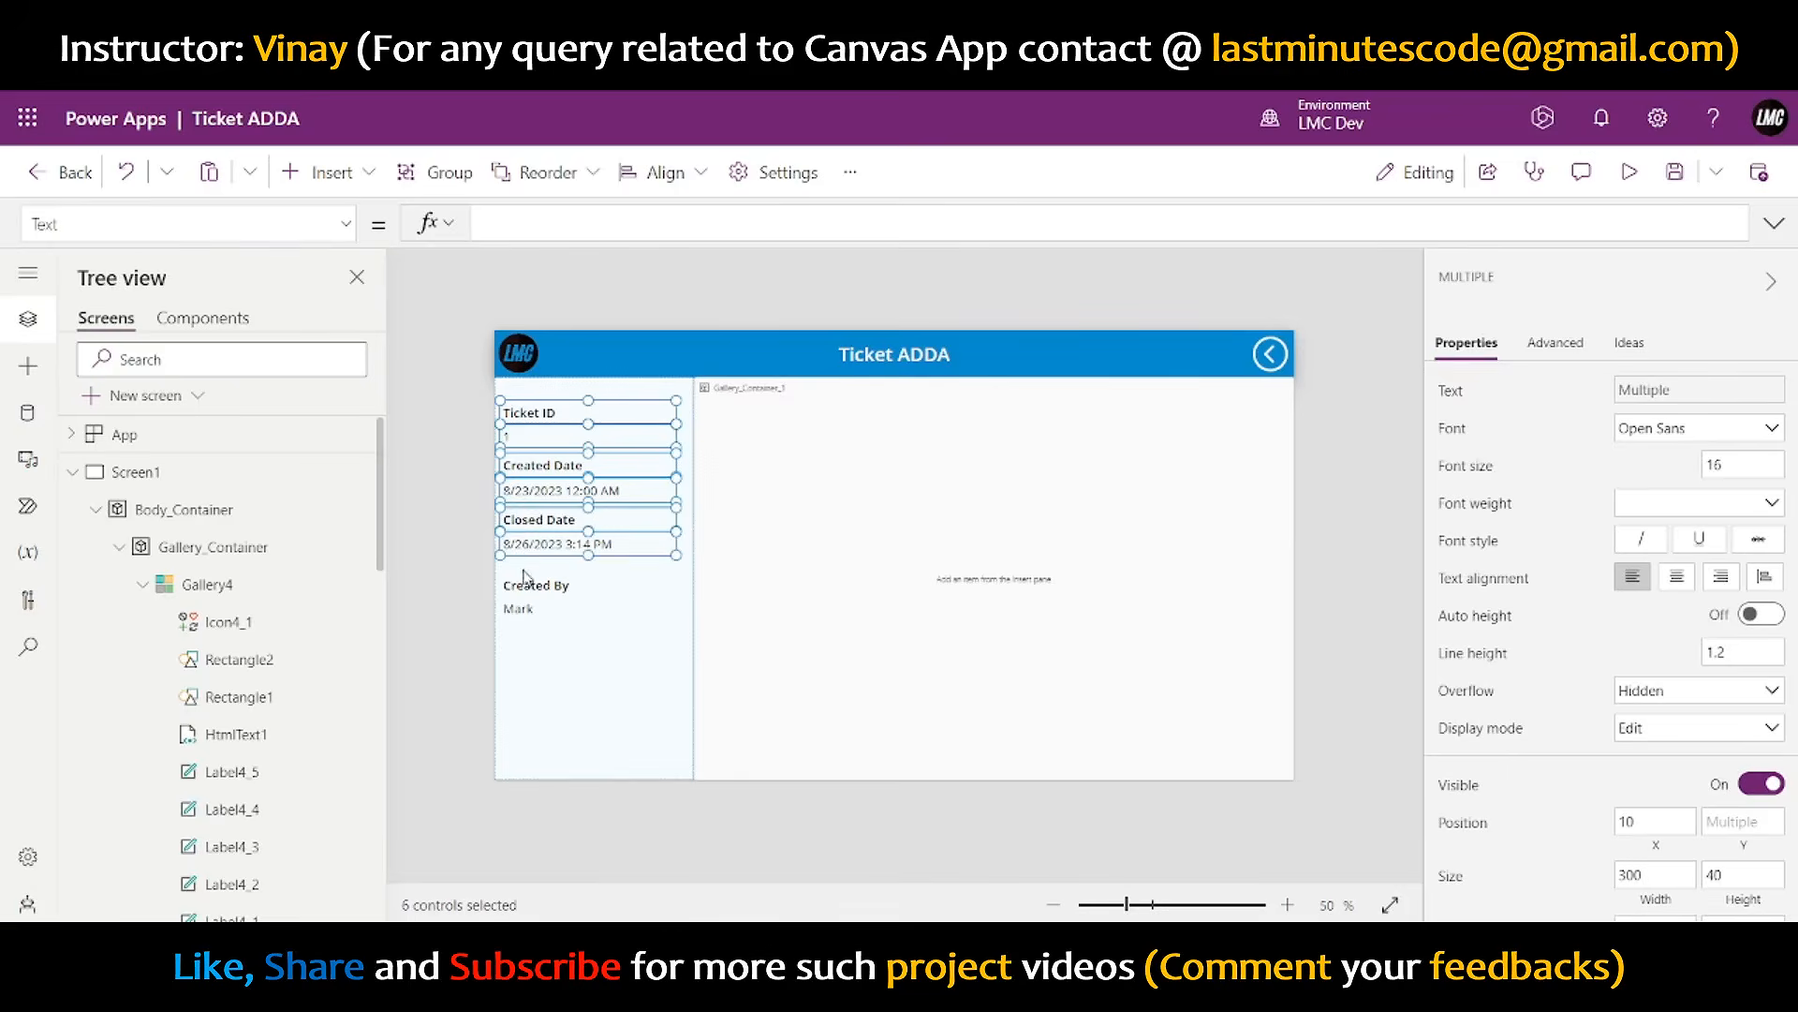
{"action": "left_click", "coordinate": [523, 587], "text": "shift"}
{"action": "left_click", "coordinate": [523, 605], "text": "shift"}
{"action": "left_click_drag", "start_coordinate": [542, 414], "coordinate": [545, 402]}
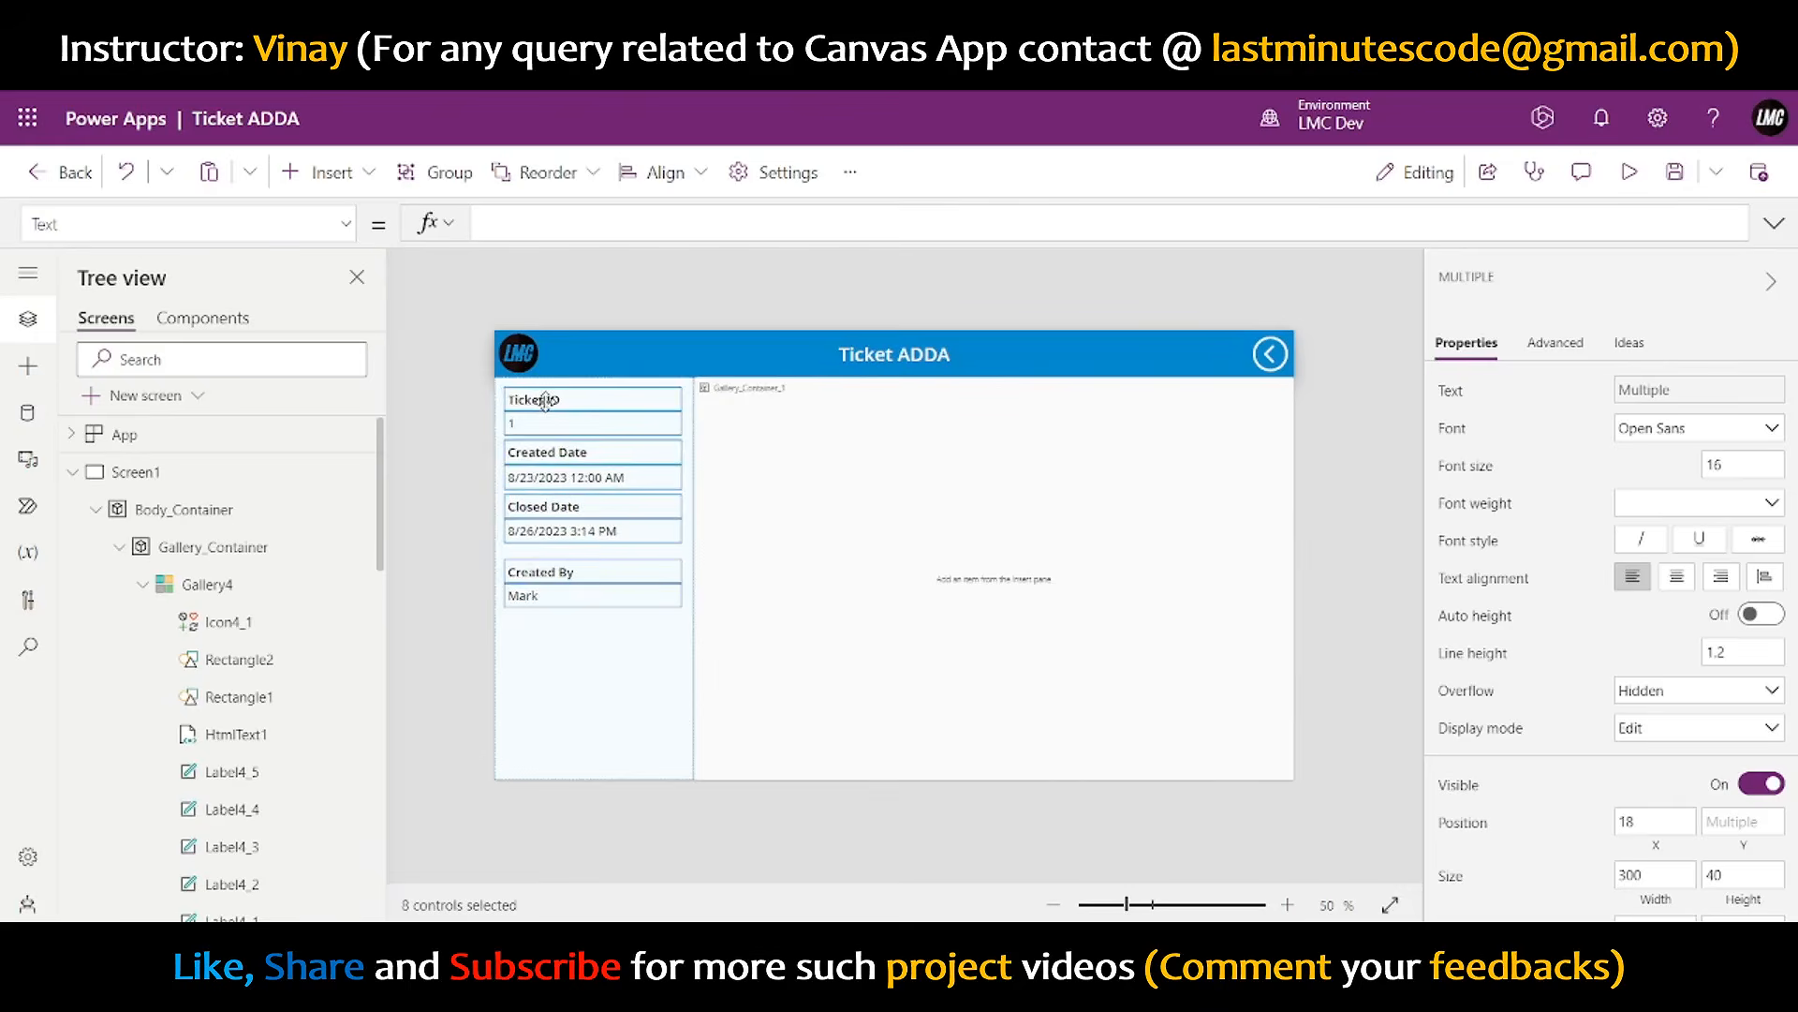
{"action": "left_click", "coordinate": [1361, 461]}
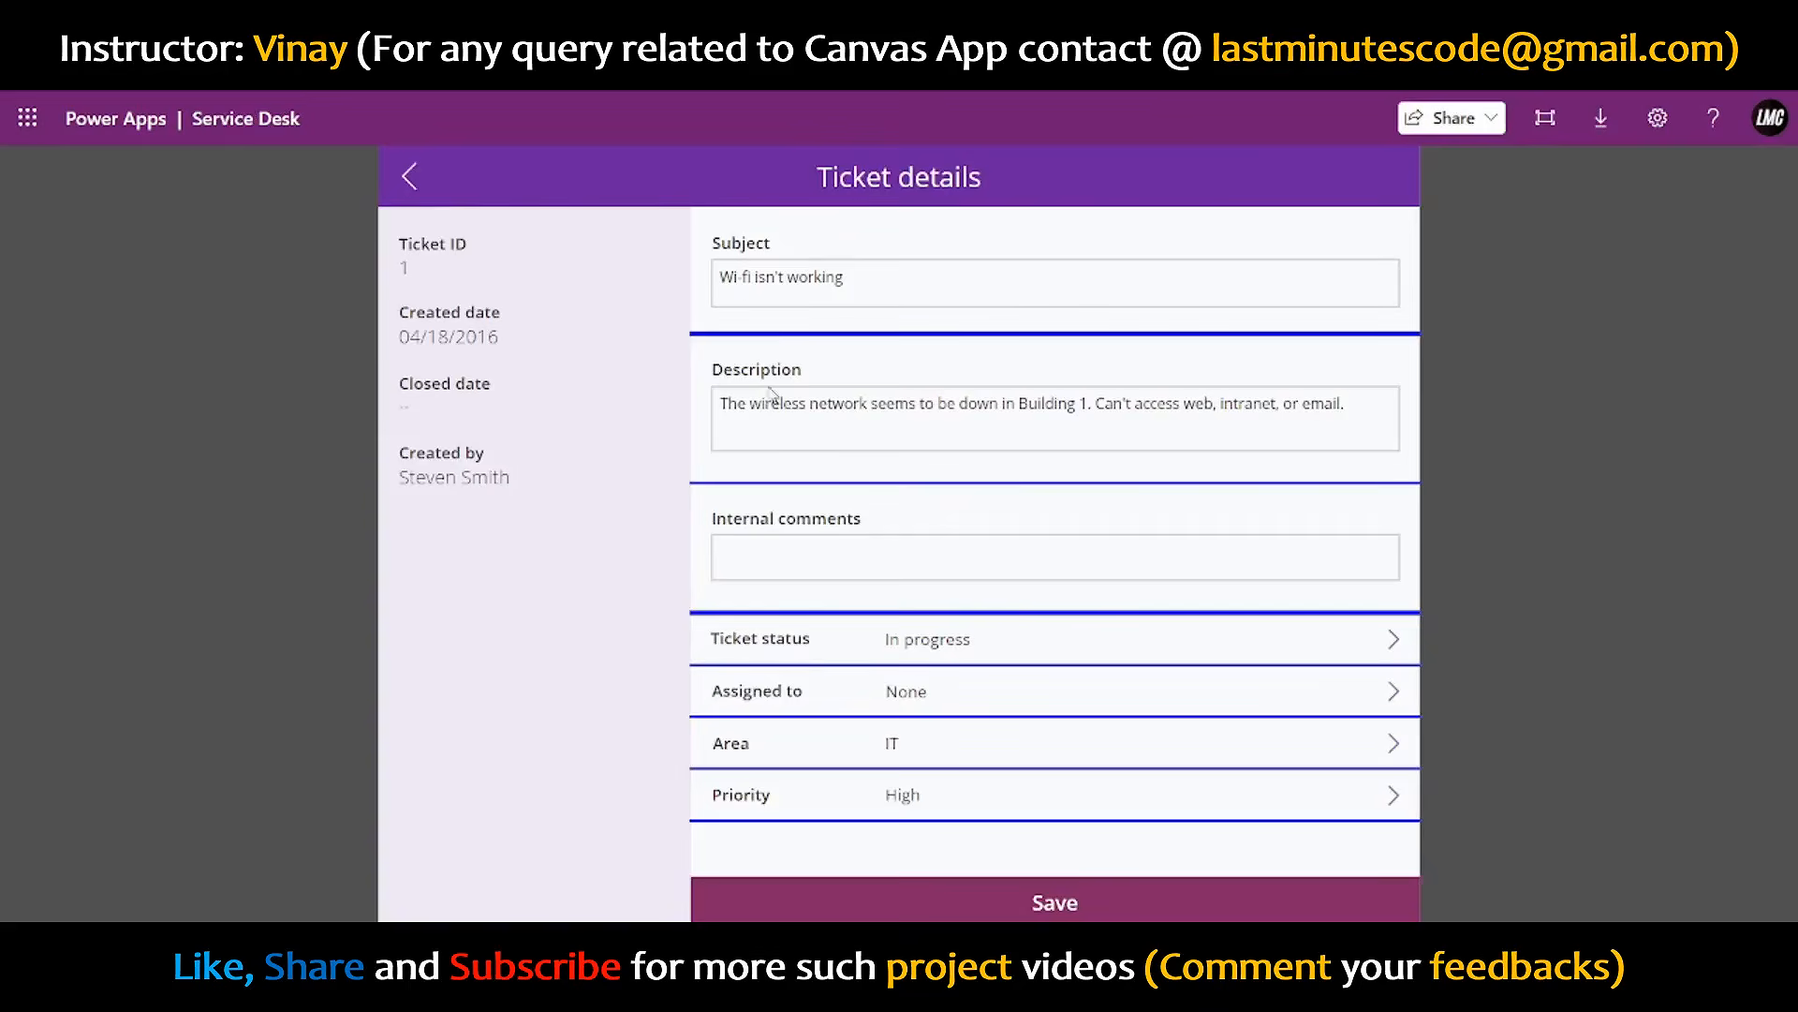
- Examine the Subject field and the Ticket status choices on the Ticket details screen of the Service Desk reference app
{"action": "double_click", "coordinate": [778, 281]}
{"action": "left_click", "coordinate": [866, 292]}
{"action": "left_click_drag", "start_coordinate": [727, 283], "coordinate": [891, 287]}
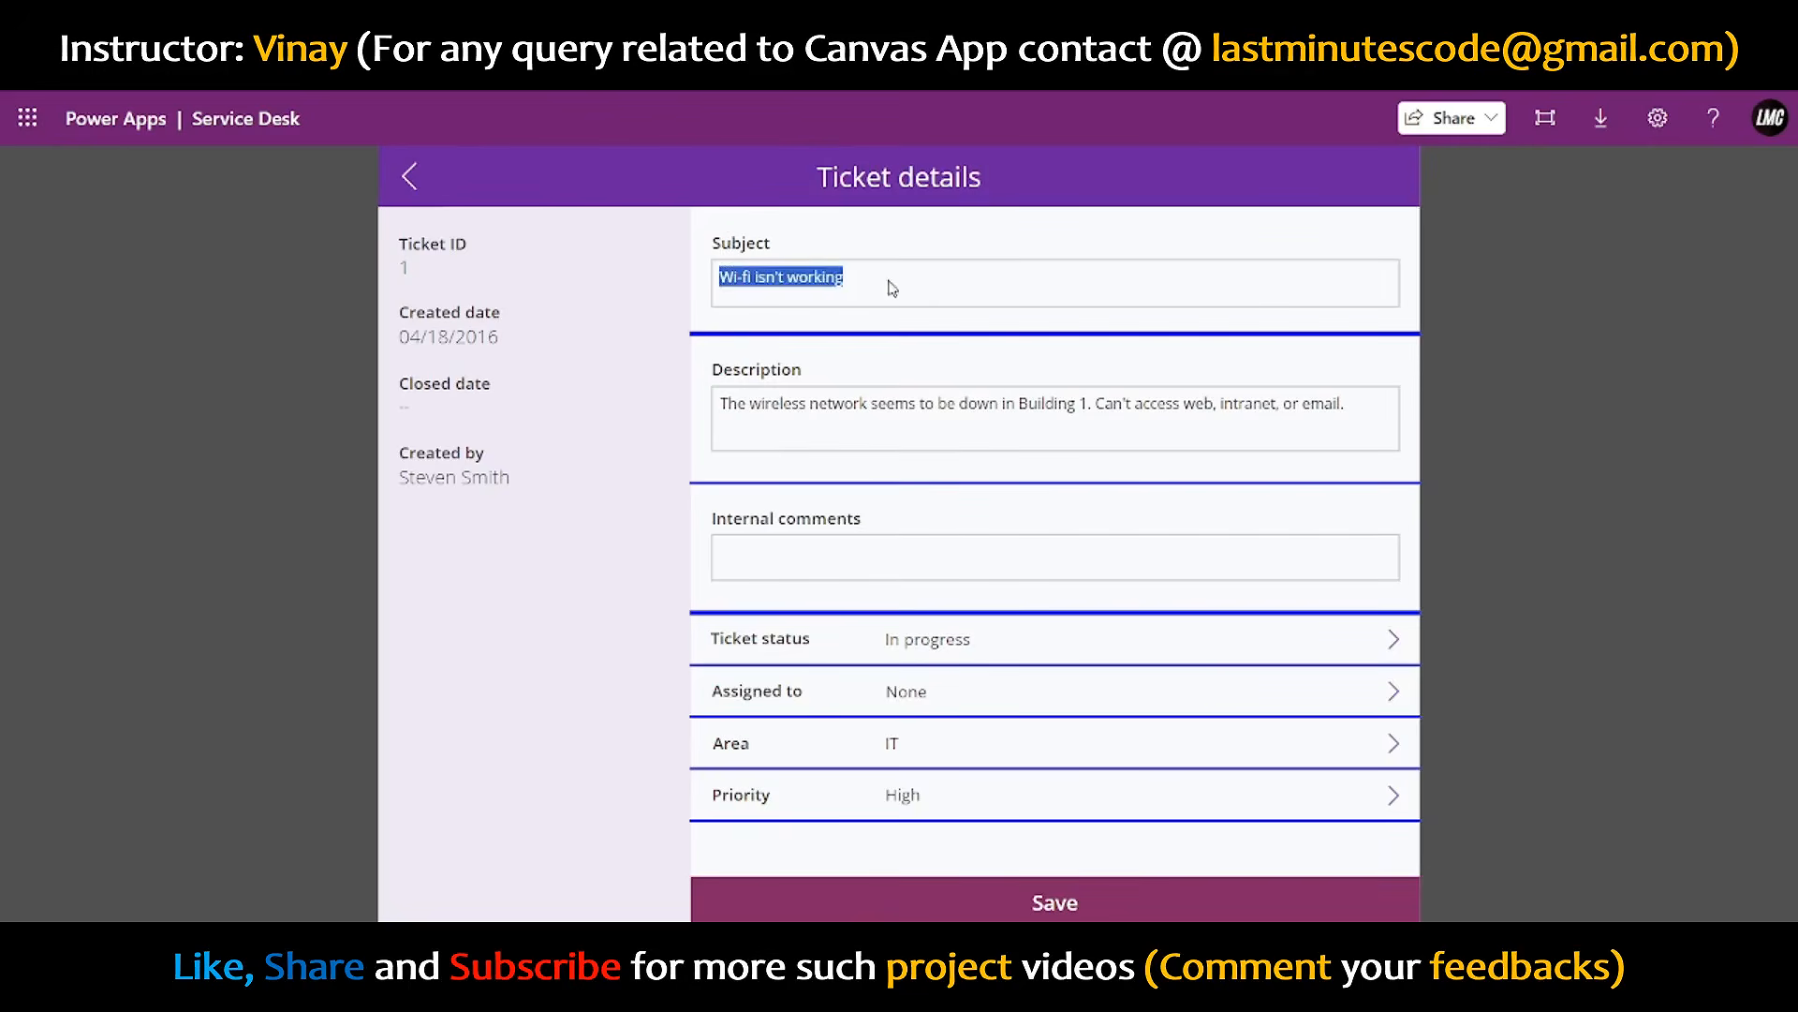
{"action": "left_click", "coordinate": [1044, 638]}
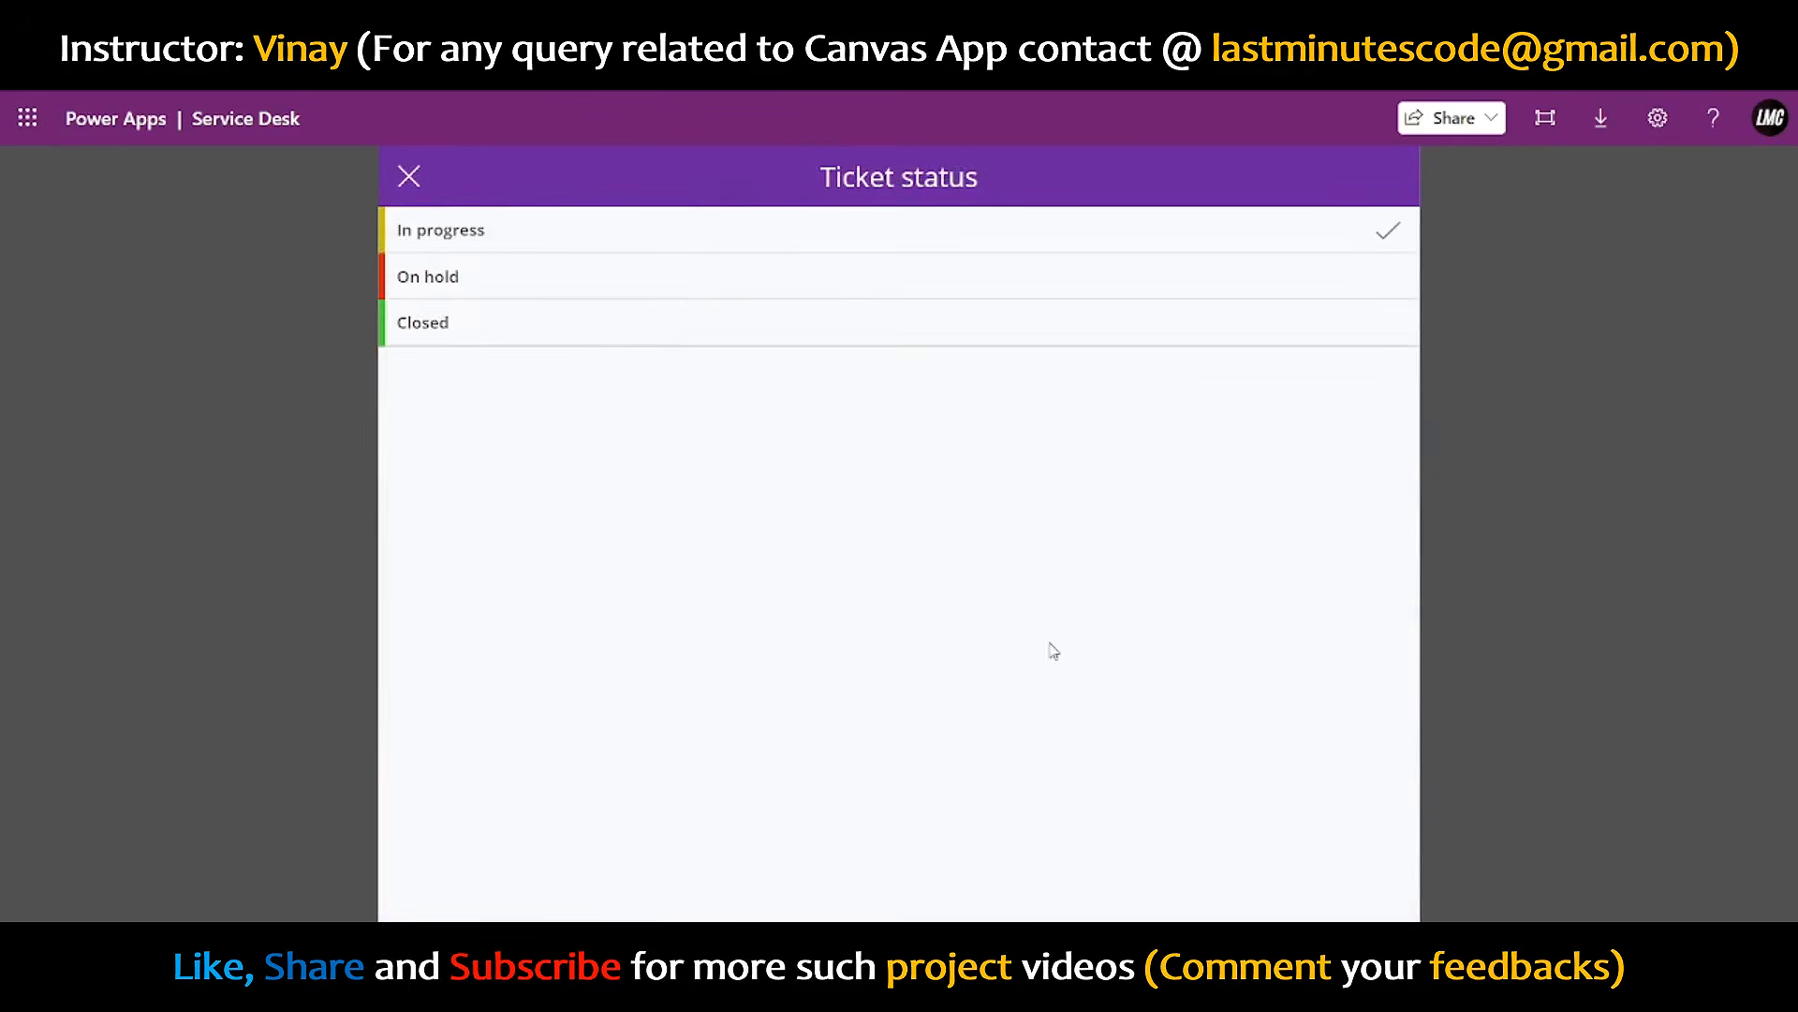
{"action": "left_click", "coordinate": [409, 177]}
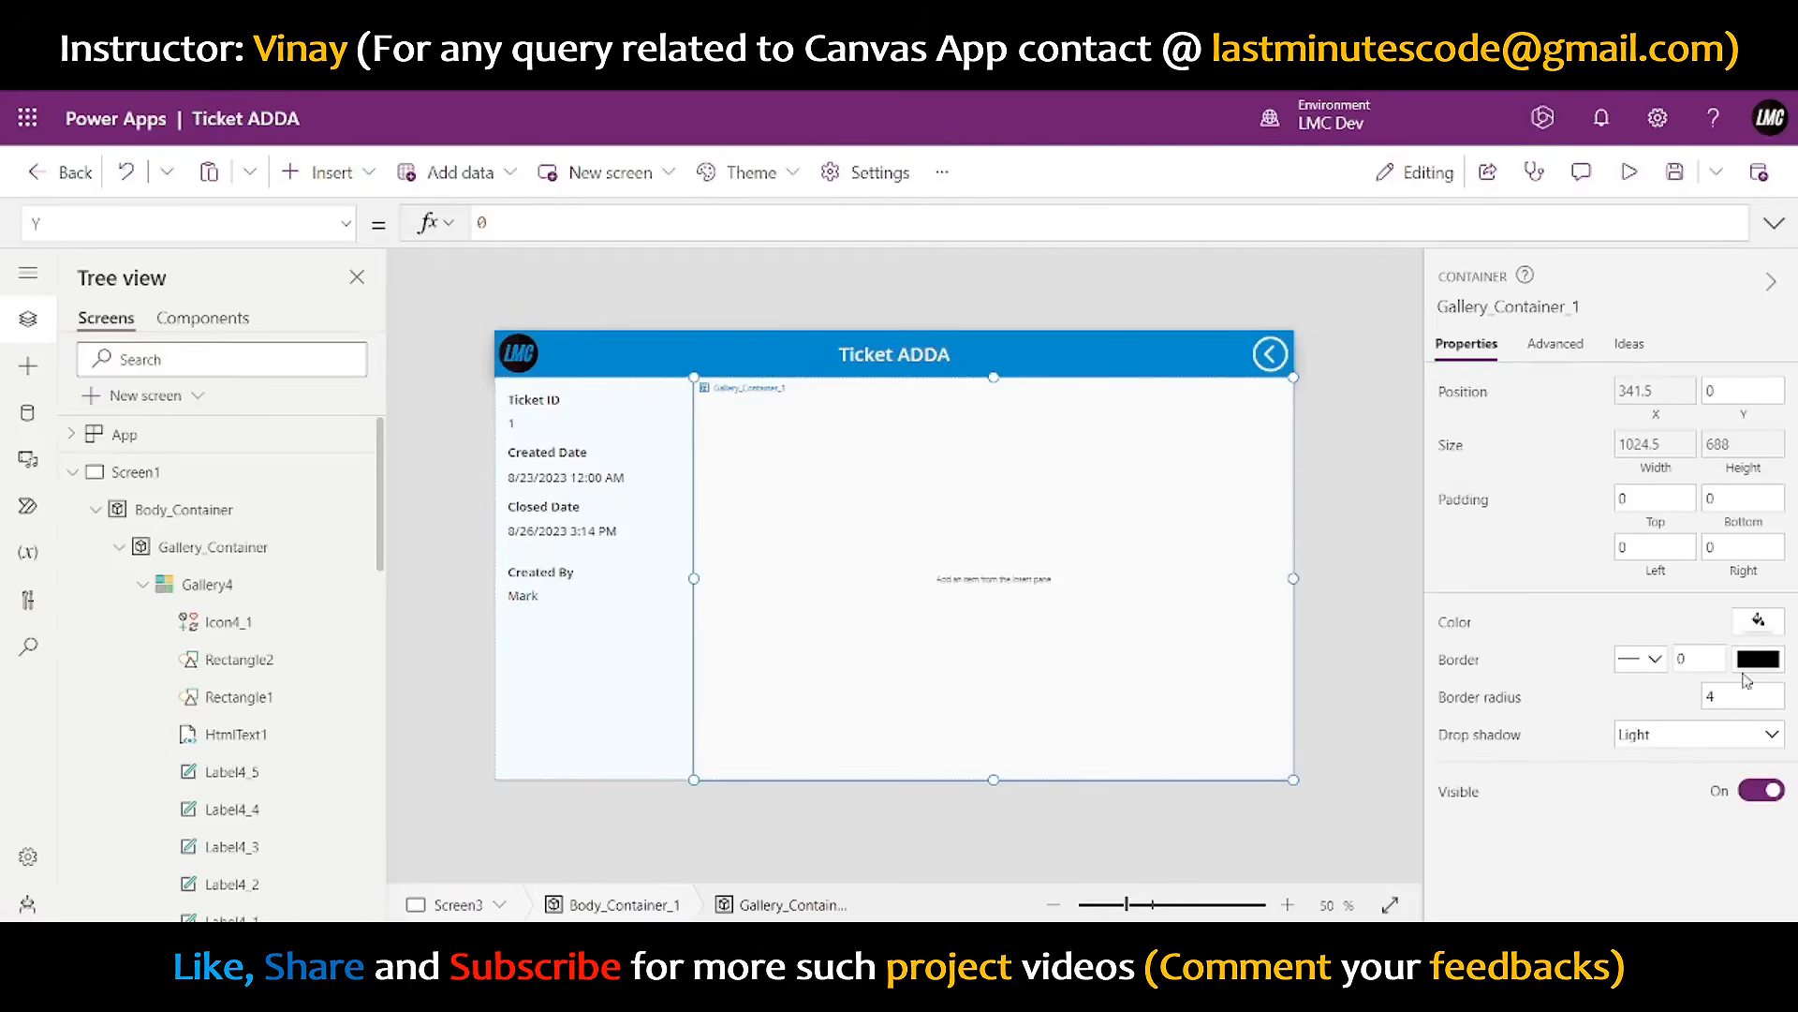
- Set the border radius of Gallery_Container_1 to 0 and its fill color to white
{"action": "left_click", "coordinate": [1745, 698]}
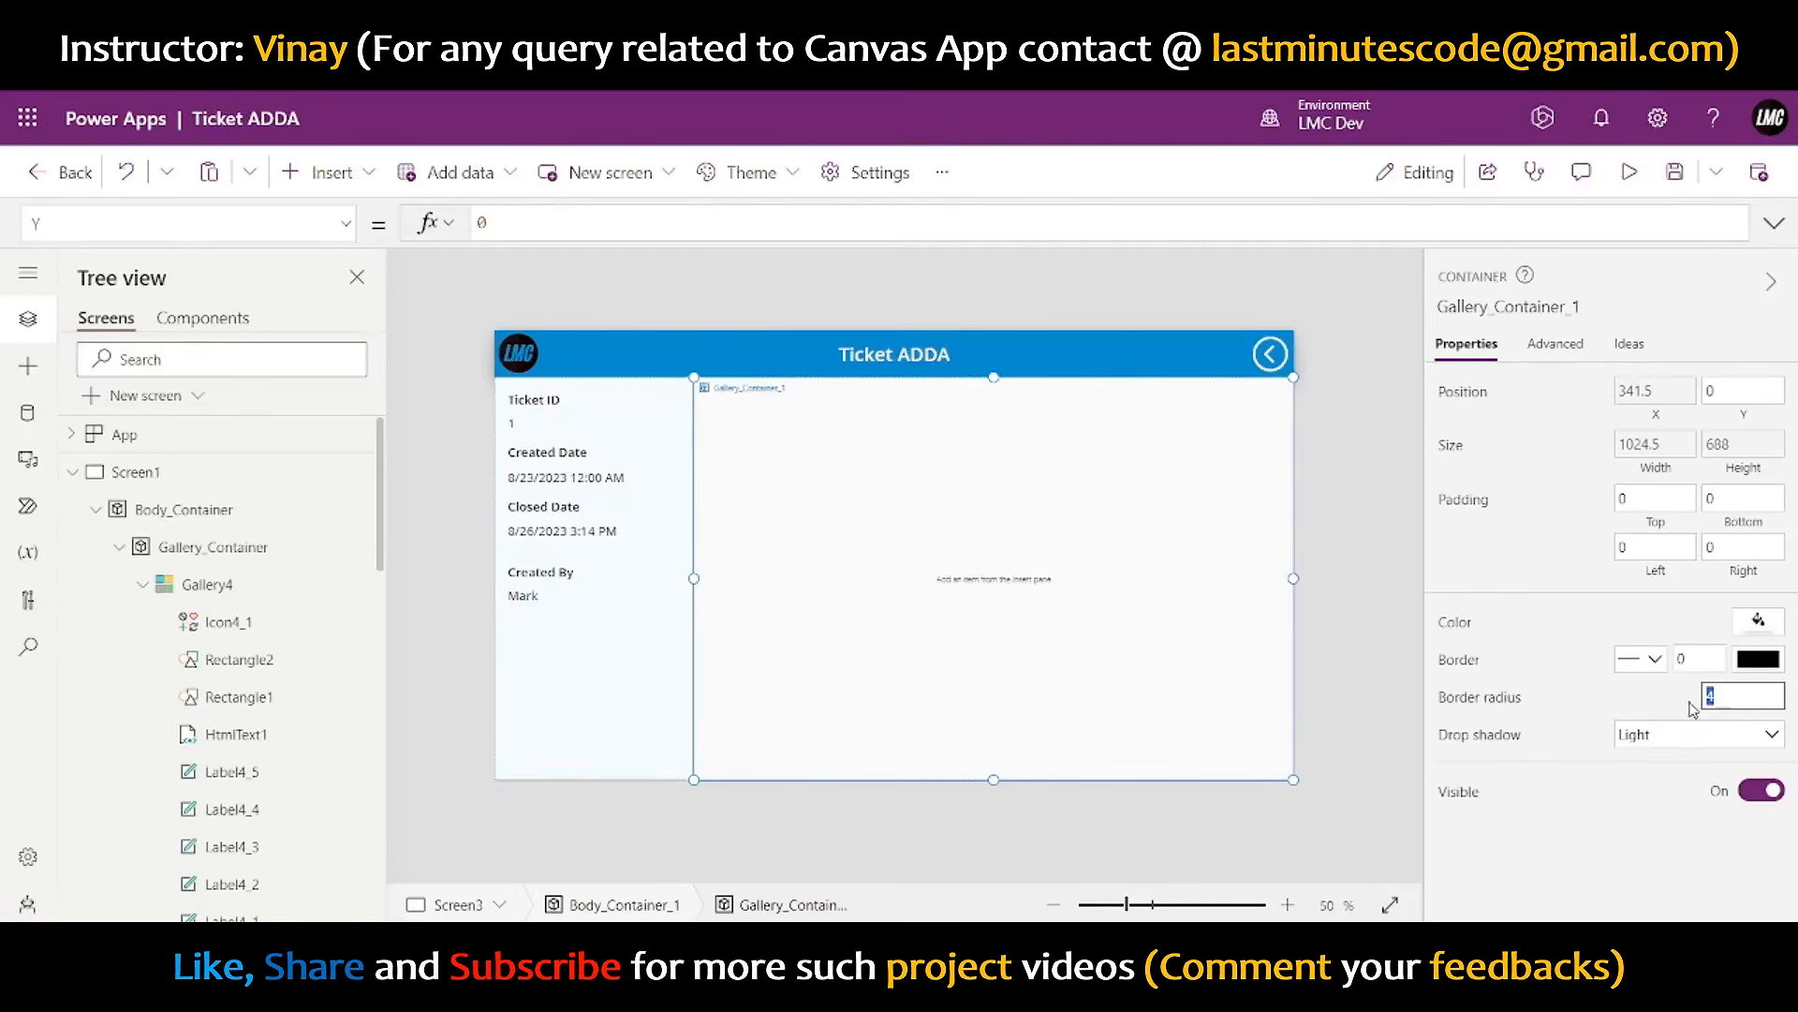
{"action": "left_click", "coordinate": [1758, 620]}
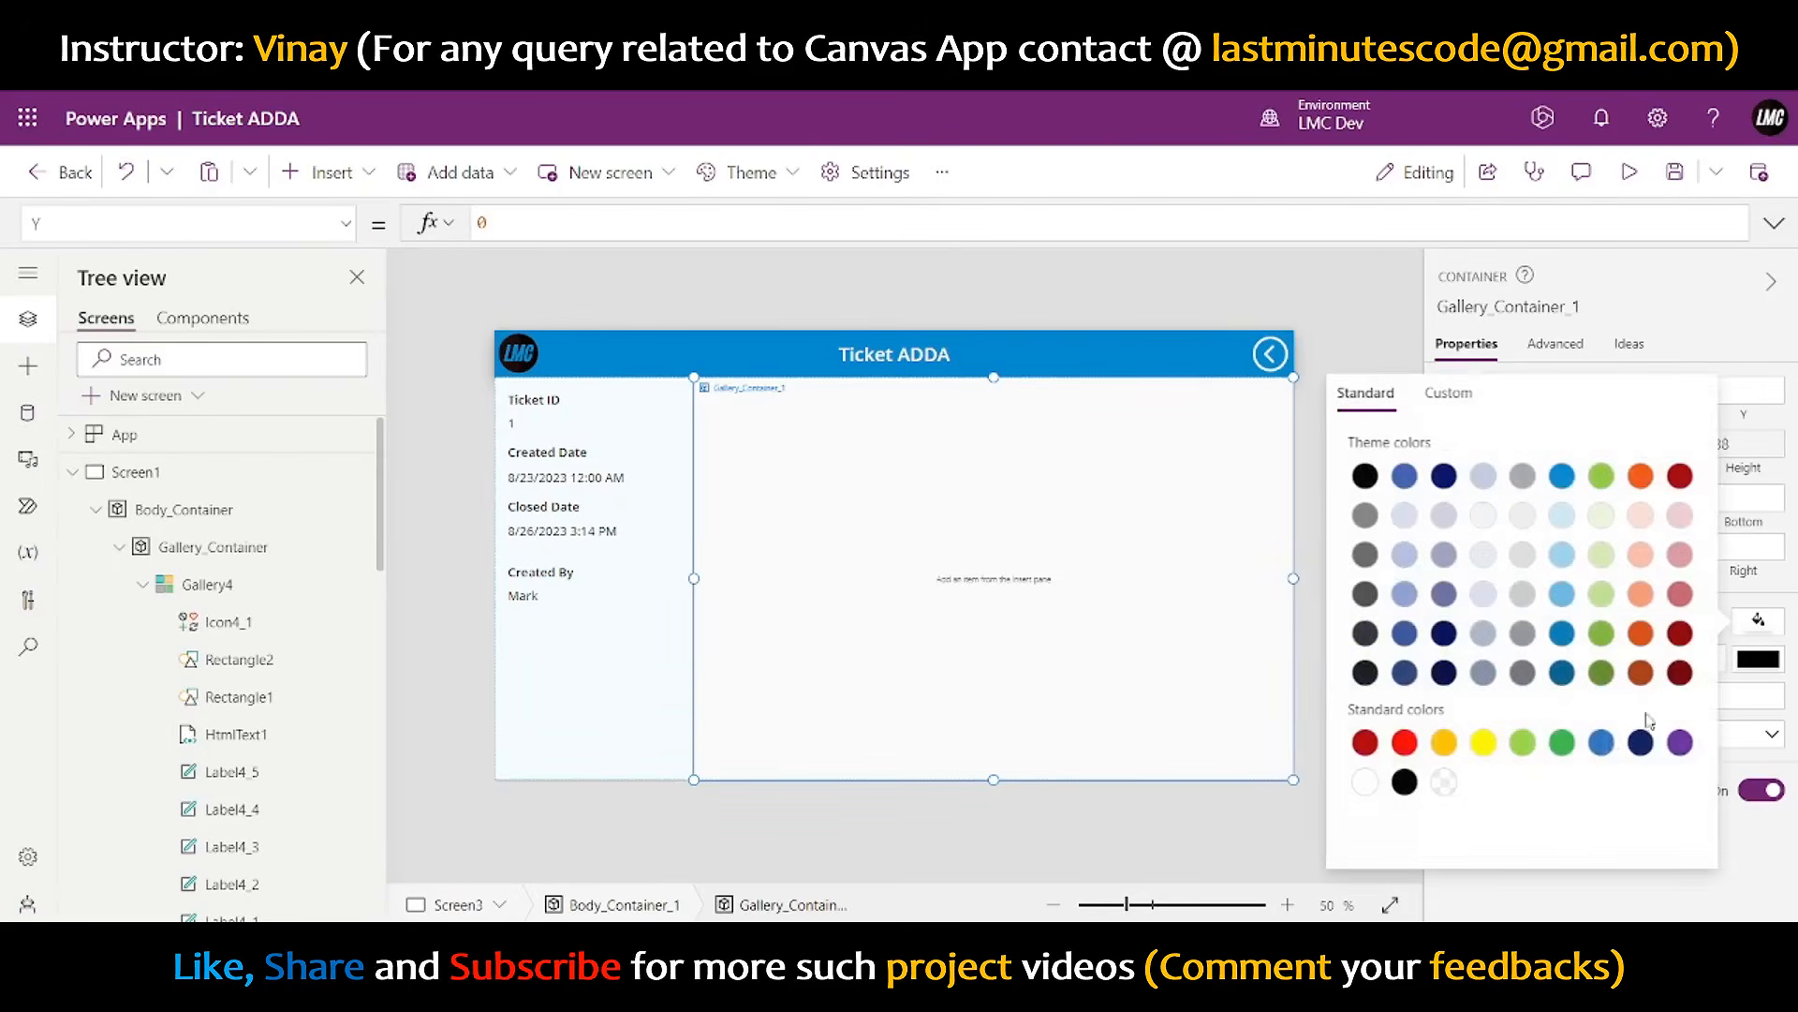
{"action": "left_click", "coordinate": [1366, 782]}
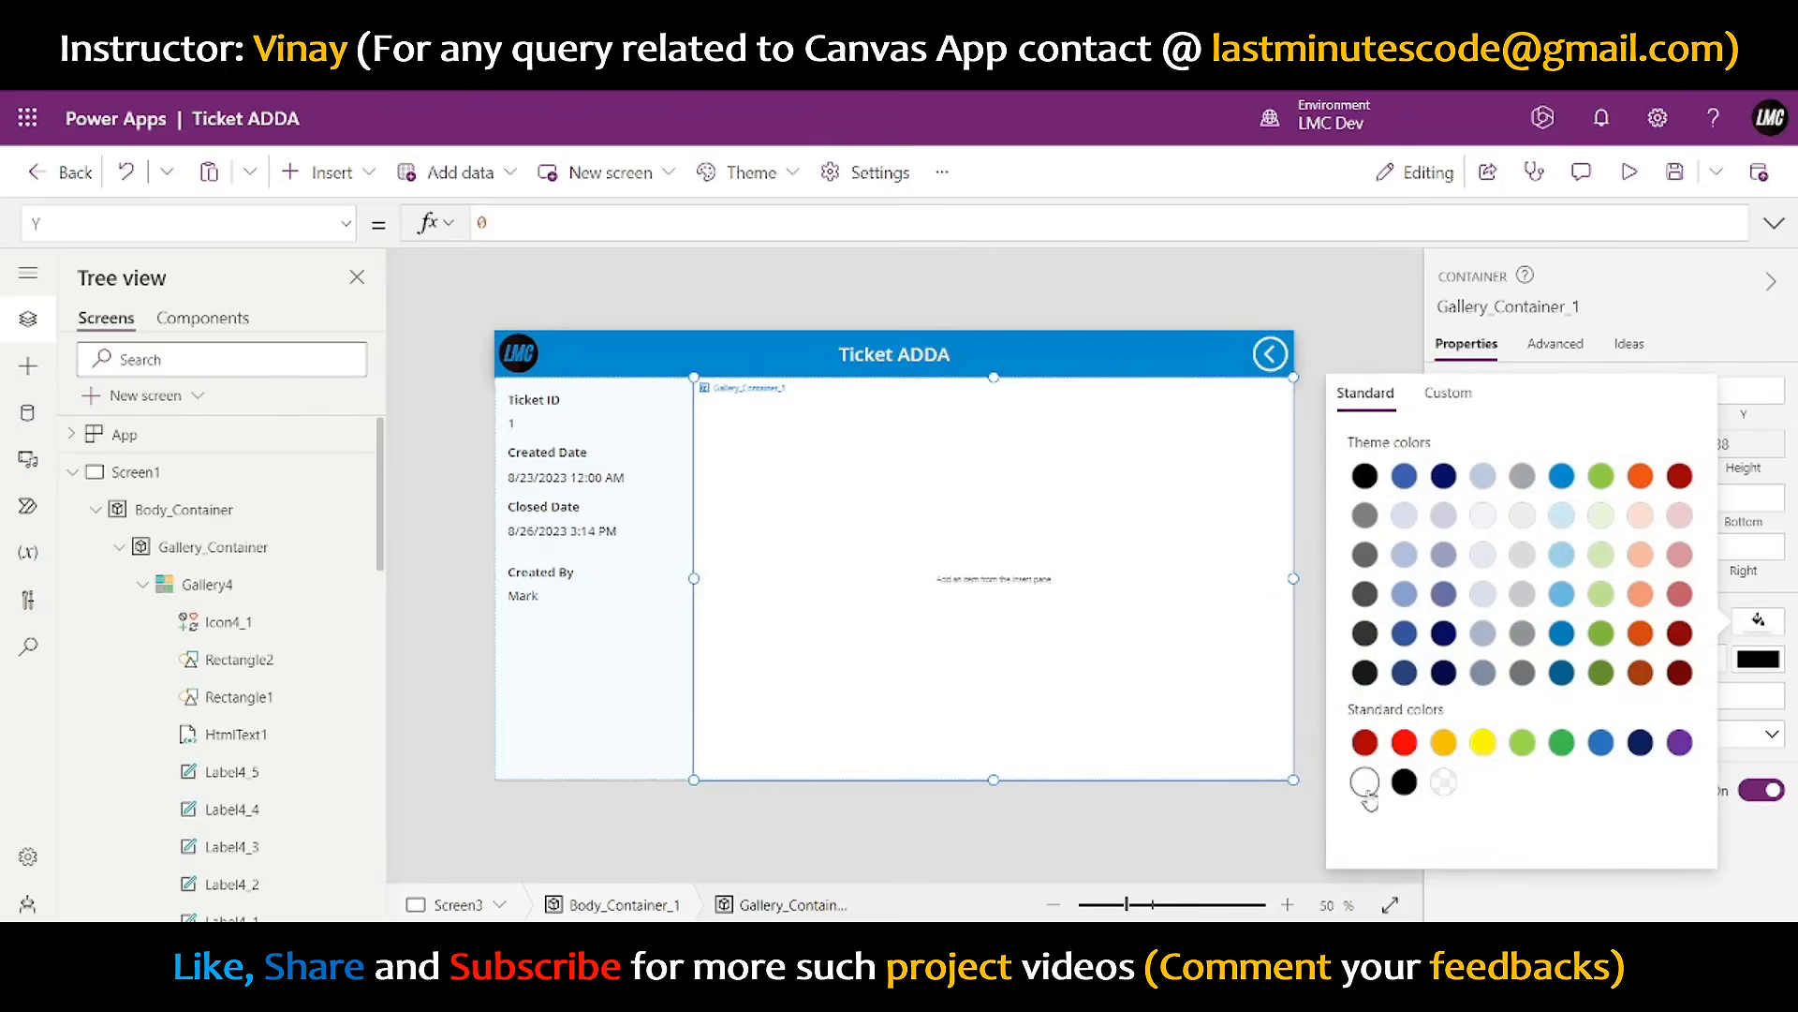
{"action": "left_click", "coordinate": [1360, 321]}
{"action": "left_click", "coordinate": [944, 580]}
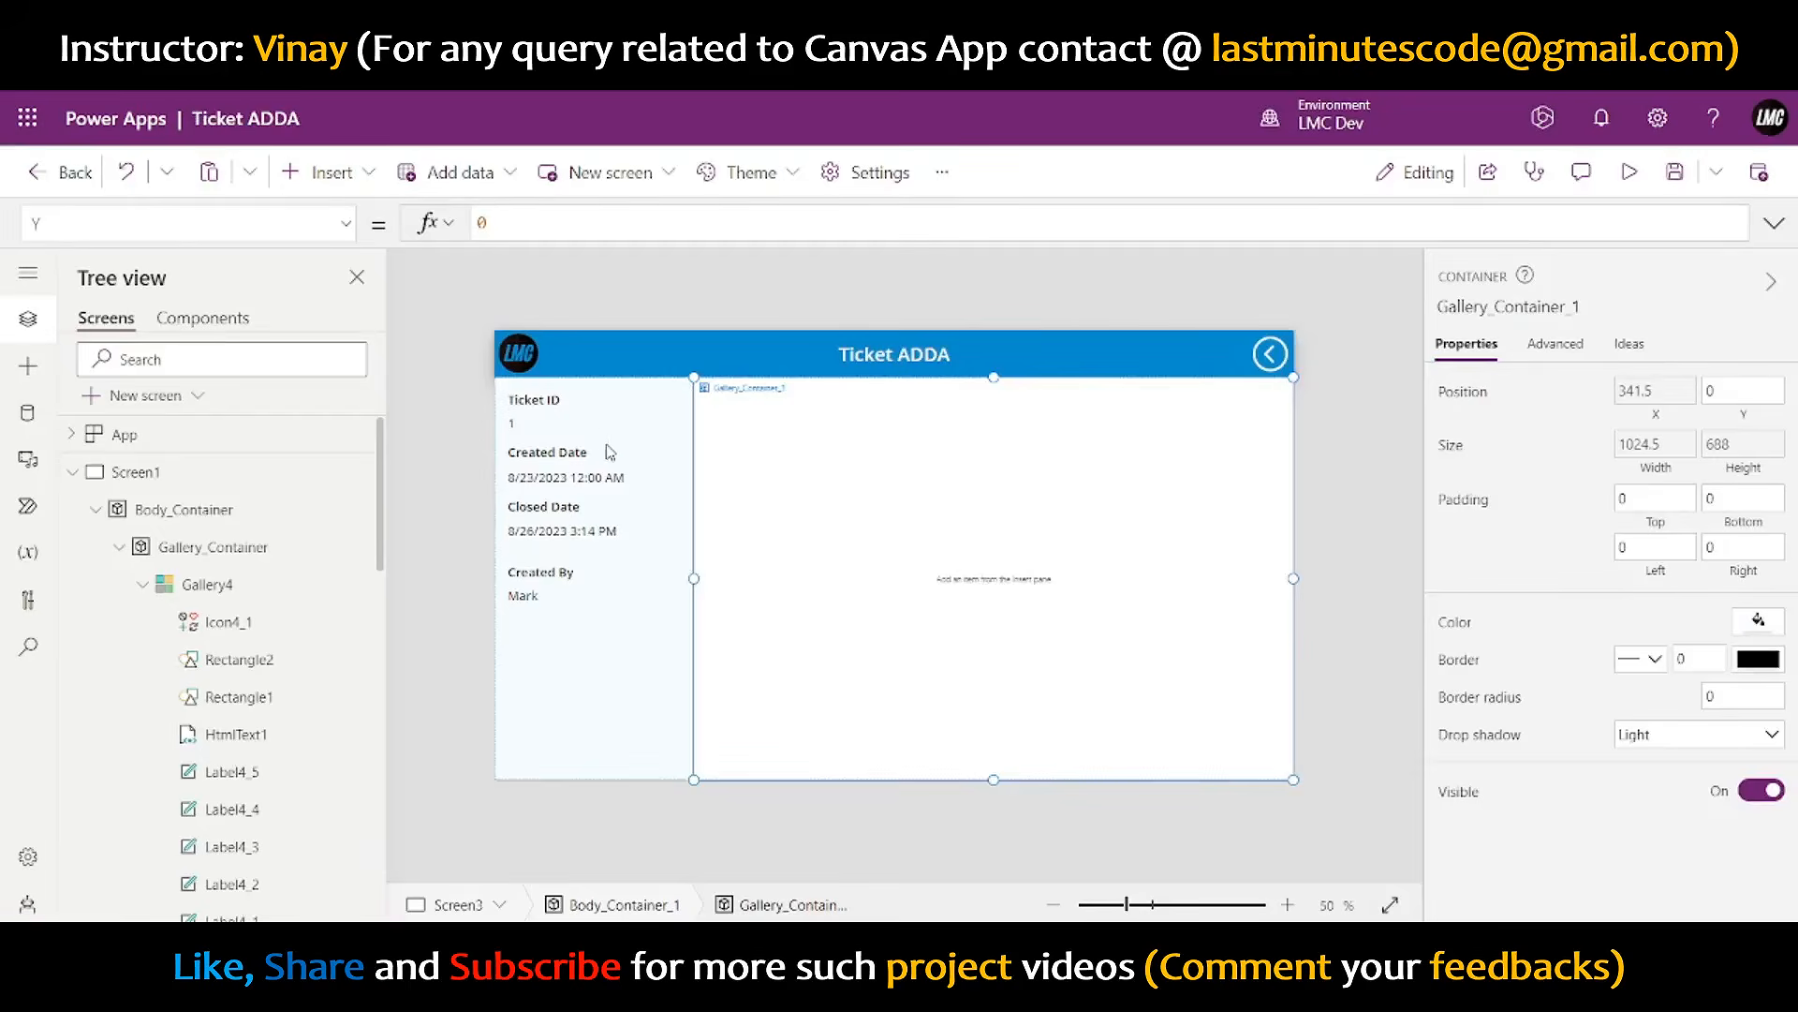
- Copy the Ticket ID and Created Date headings with their value labels into Gallery_Container_1, removing the copies pasted in the wrong container
{"action": "left_click", "coordinate": [552, 412]}
{"action": "left_click", "coordinate": [547, 427], "text": "shift"}
{"action": "left_click", "coordinate": [553, 459], "text": "shift"}
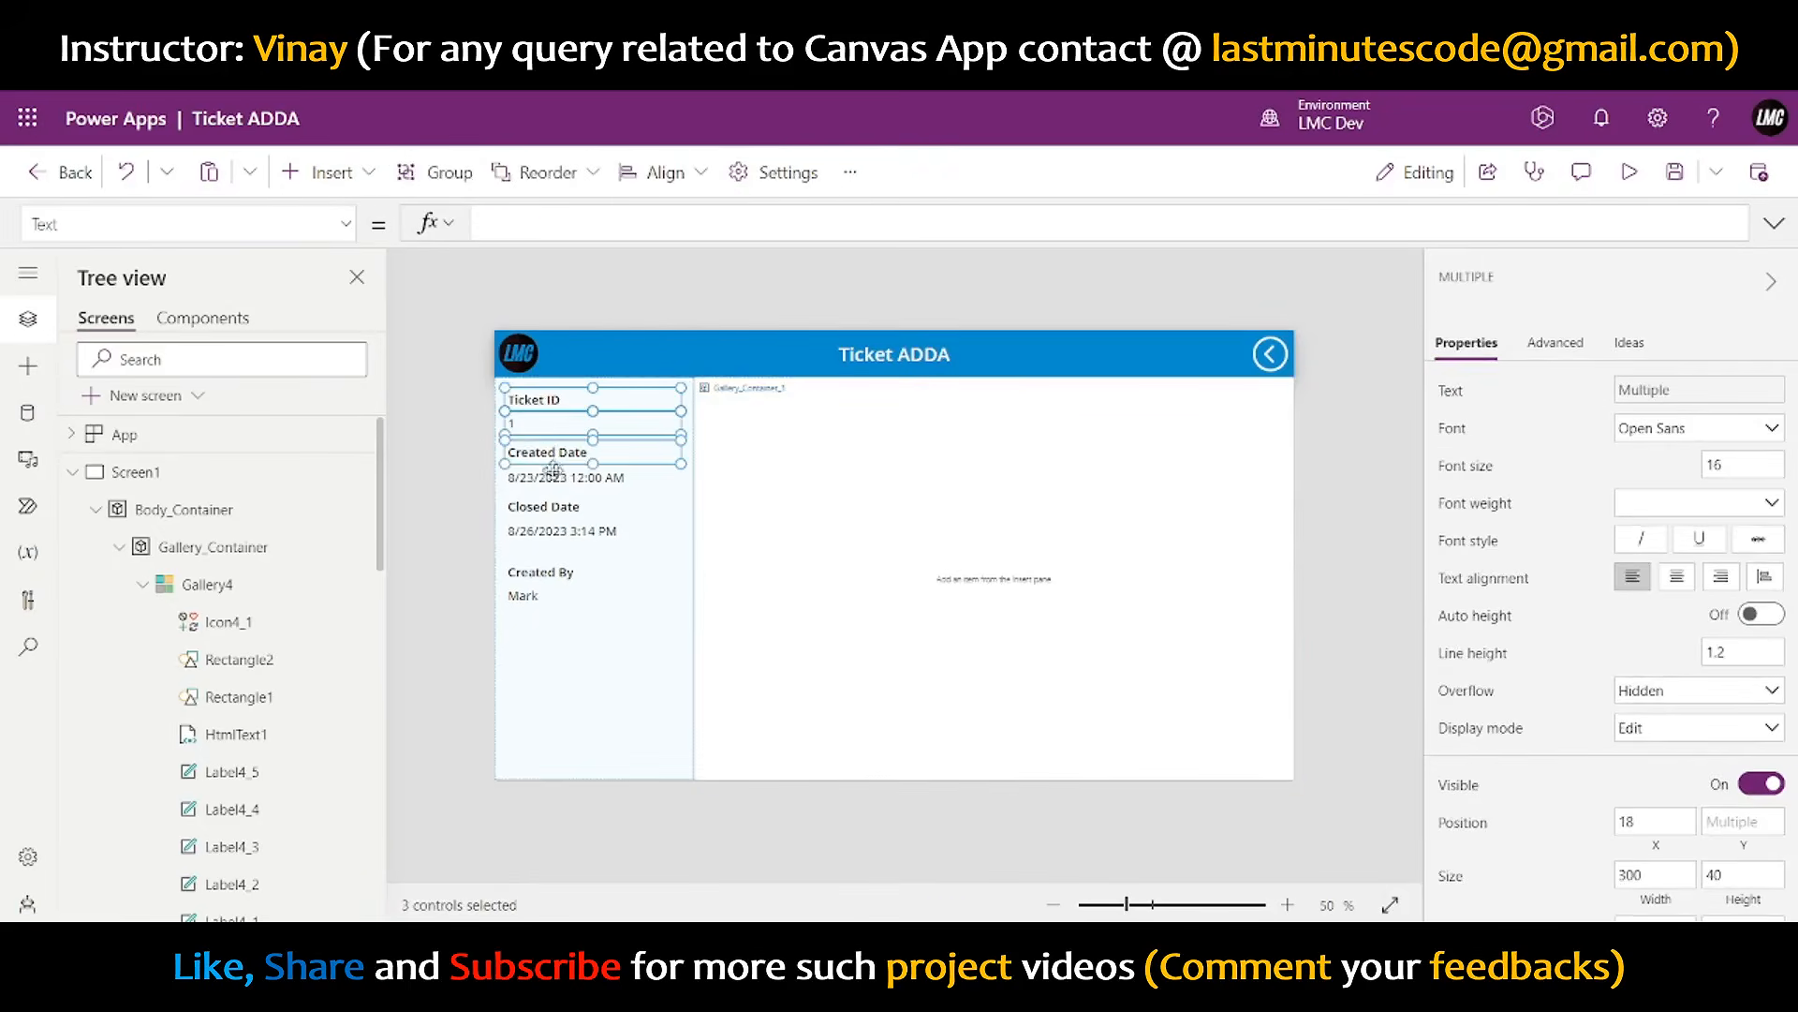
{"action": "left_click", "coordinate": [554, 475], "text": "shift"}
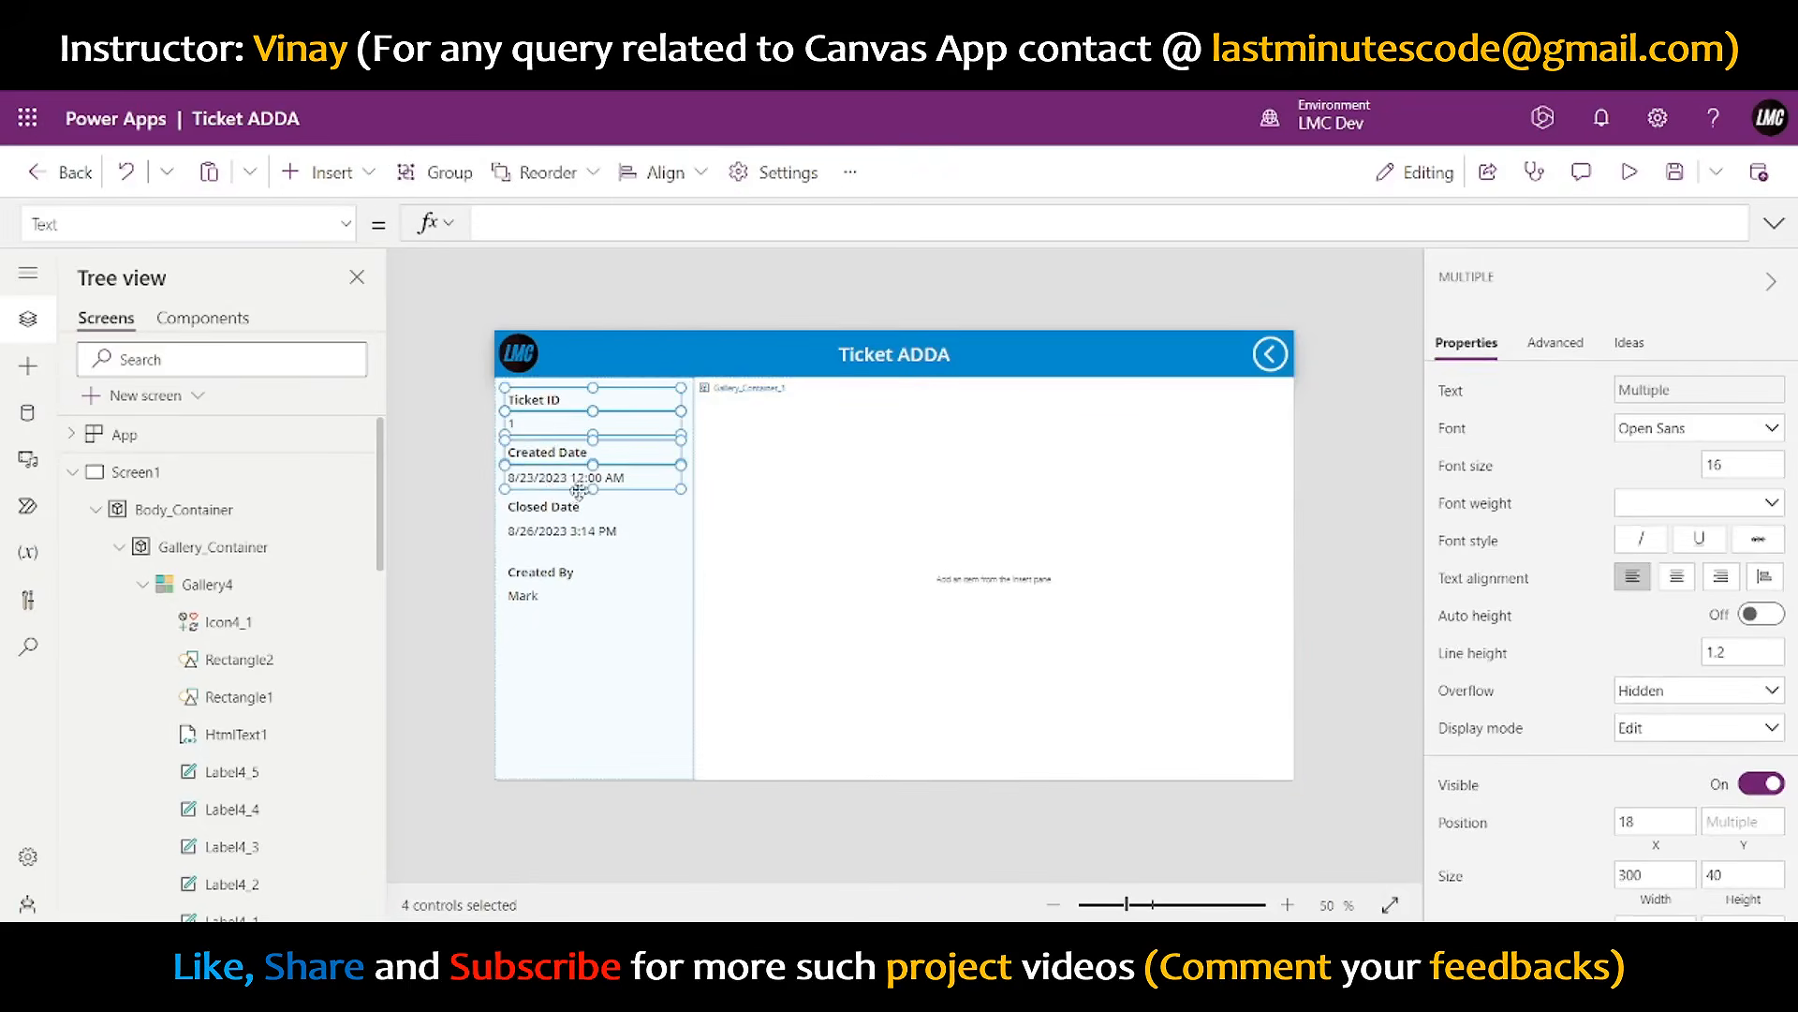
{"action": "left_click_drag", "start_coordinate": [579, 491], "coordinate": [807, 424]}
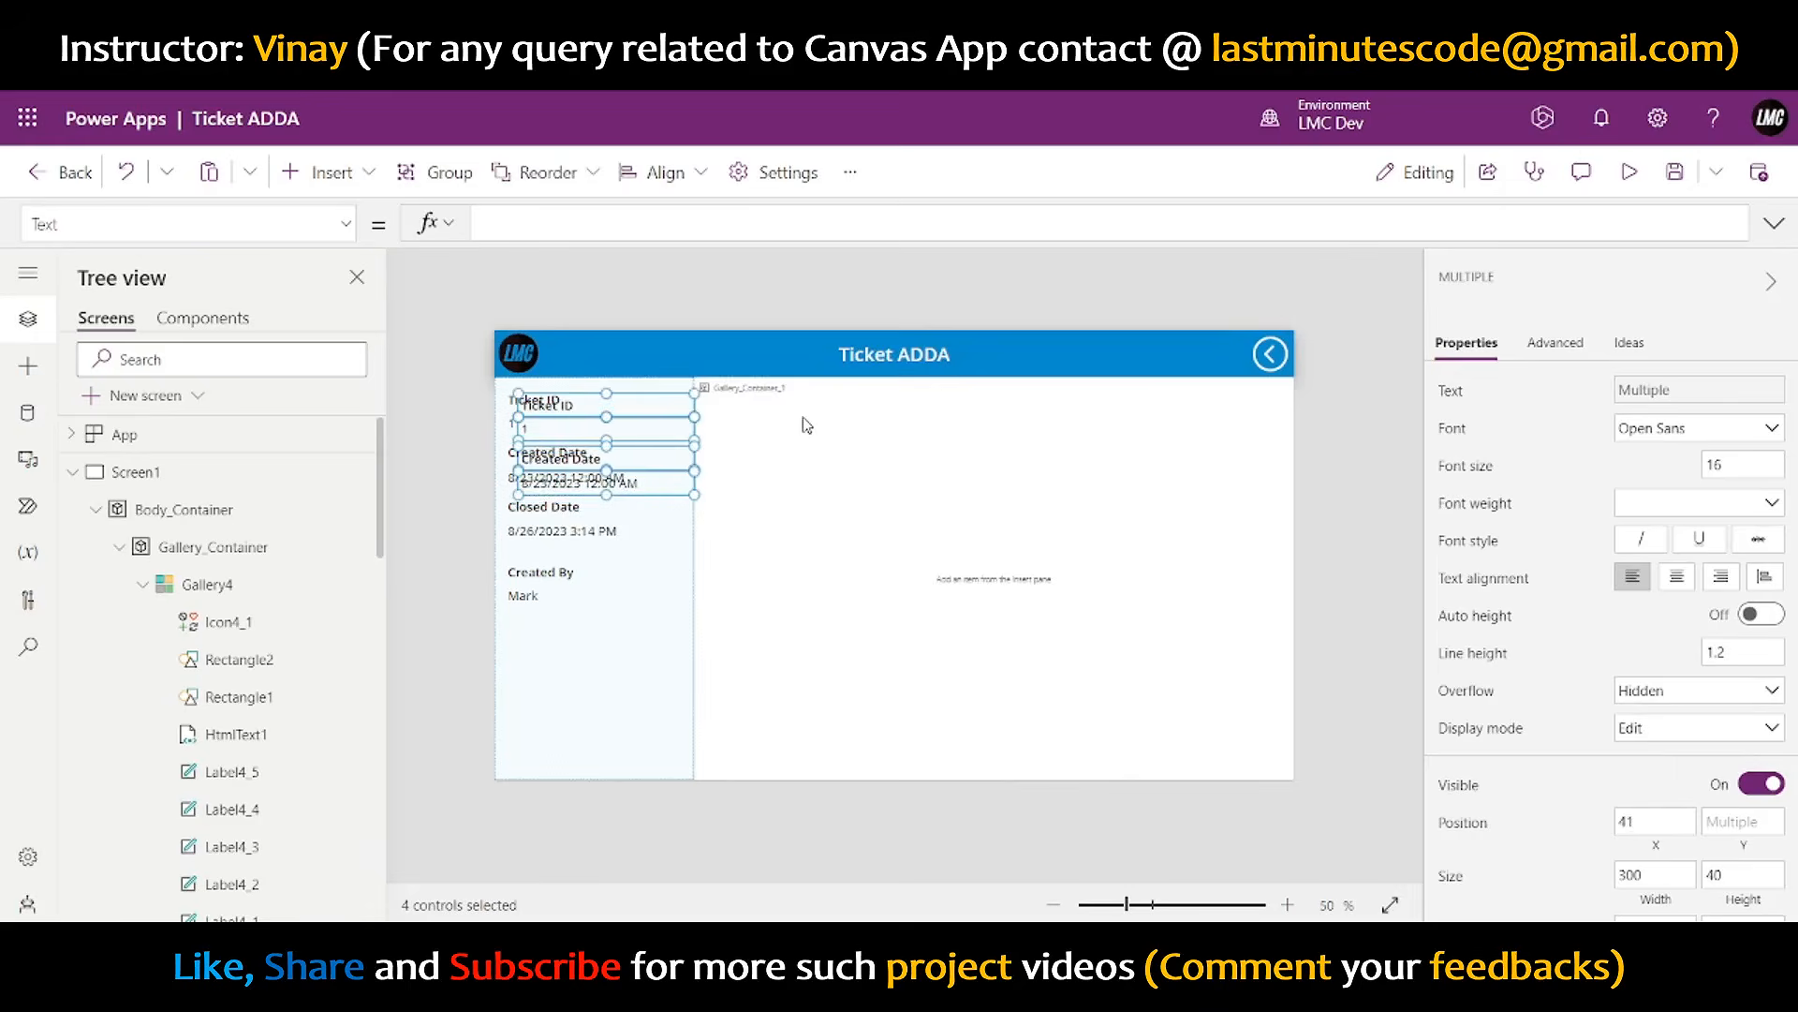
{"action": "key", "text": "Delete"}
{"action": "left_click", "coordinate": [843, 479]}
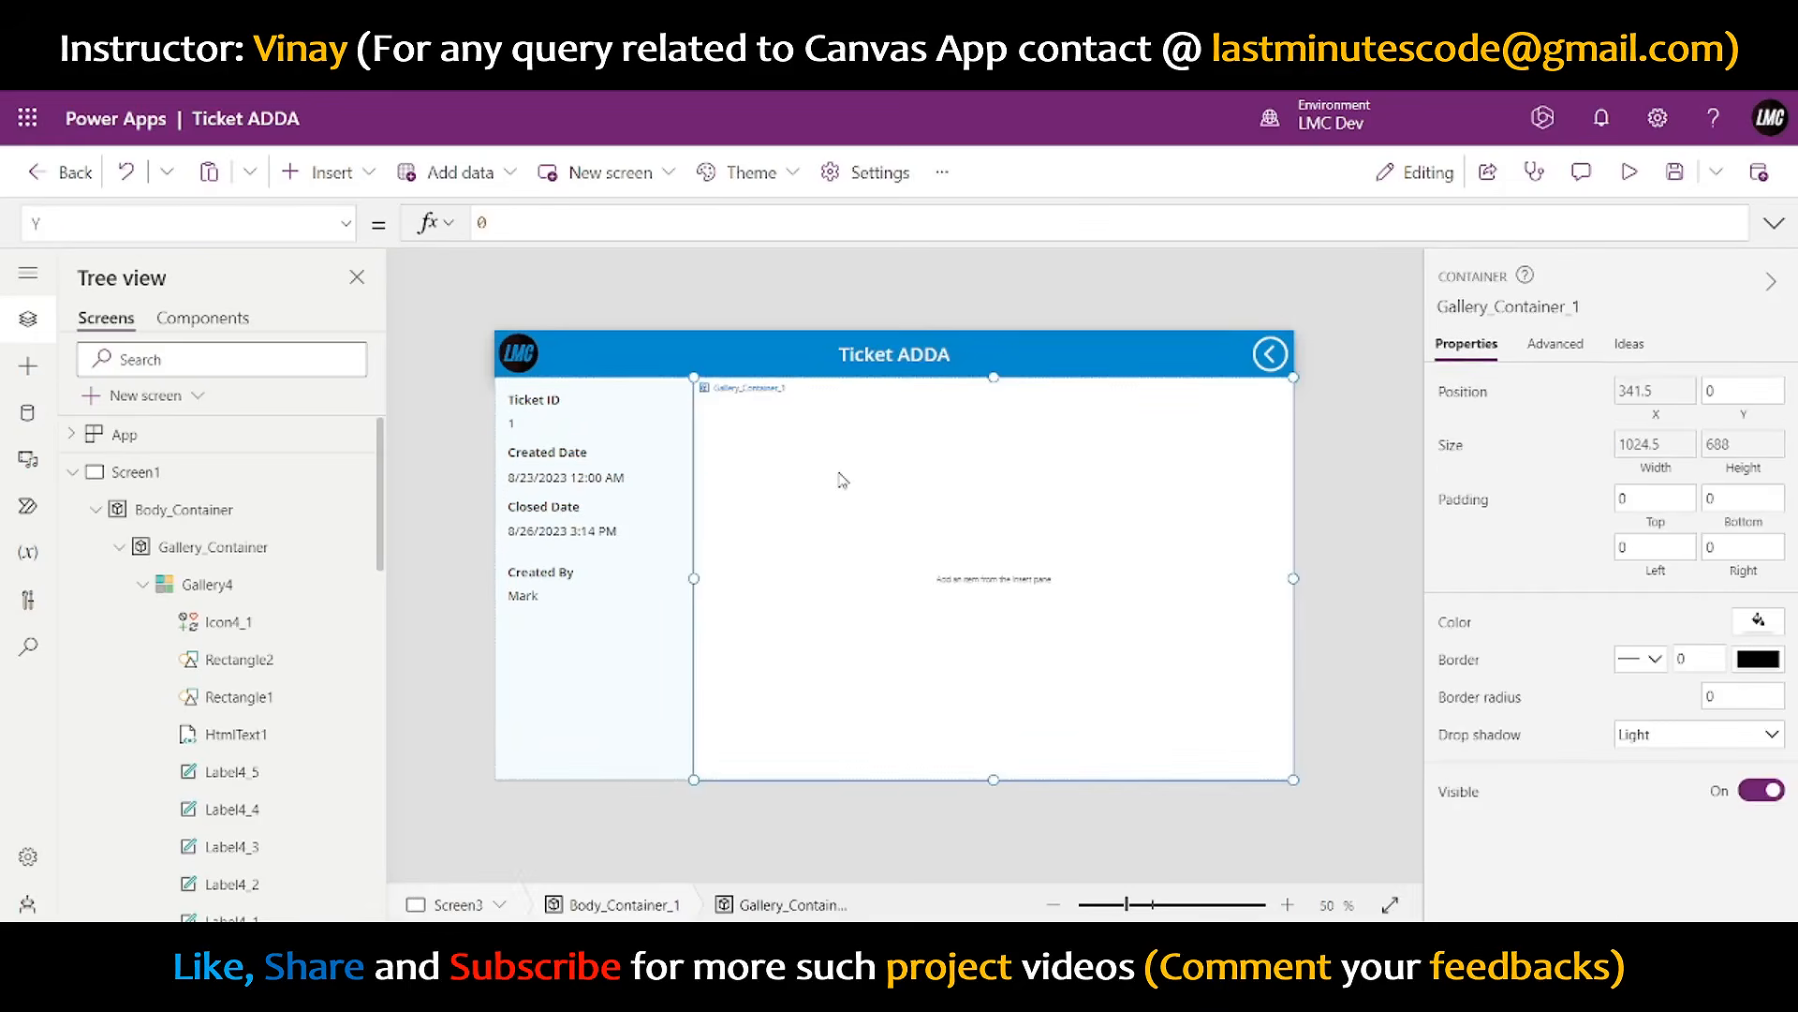
{"action": "key", "text": "ctrl+z"}
{"action": "key", "text": "Escape"}
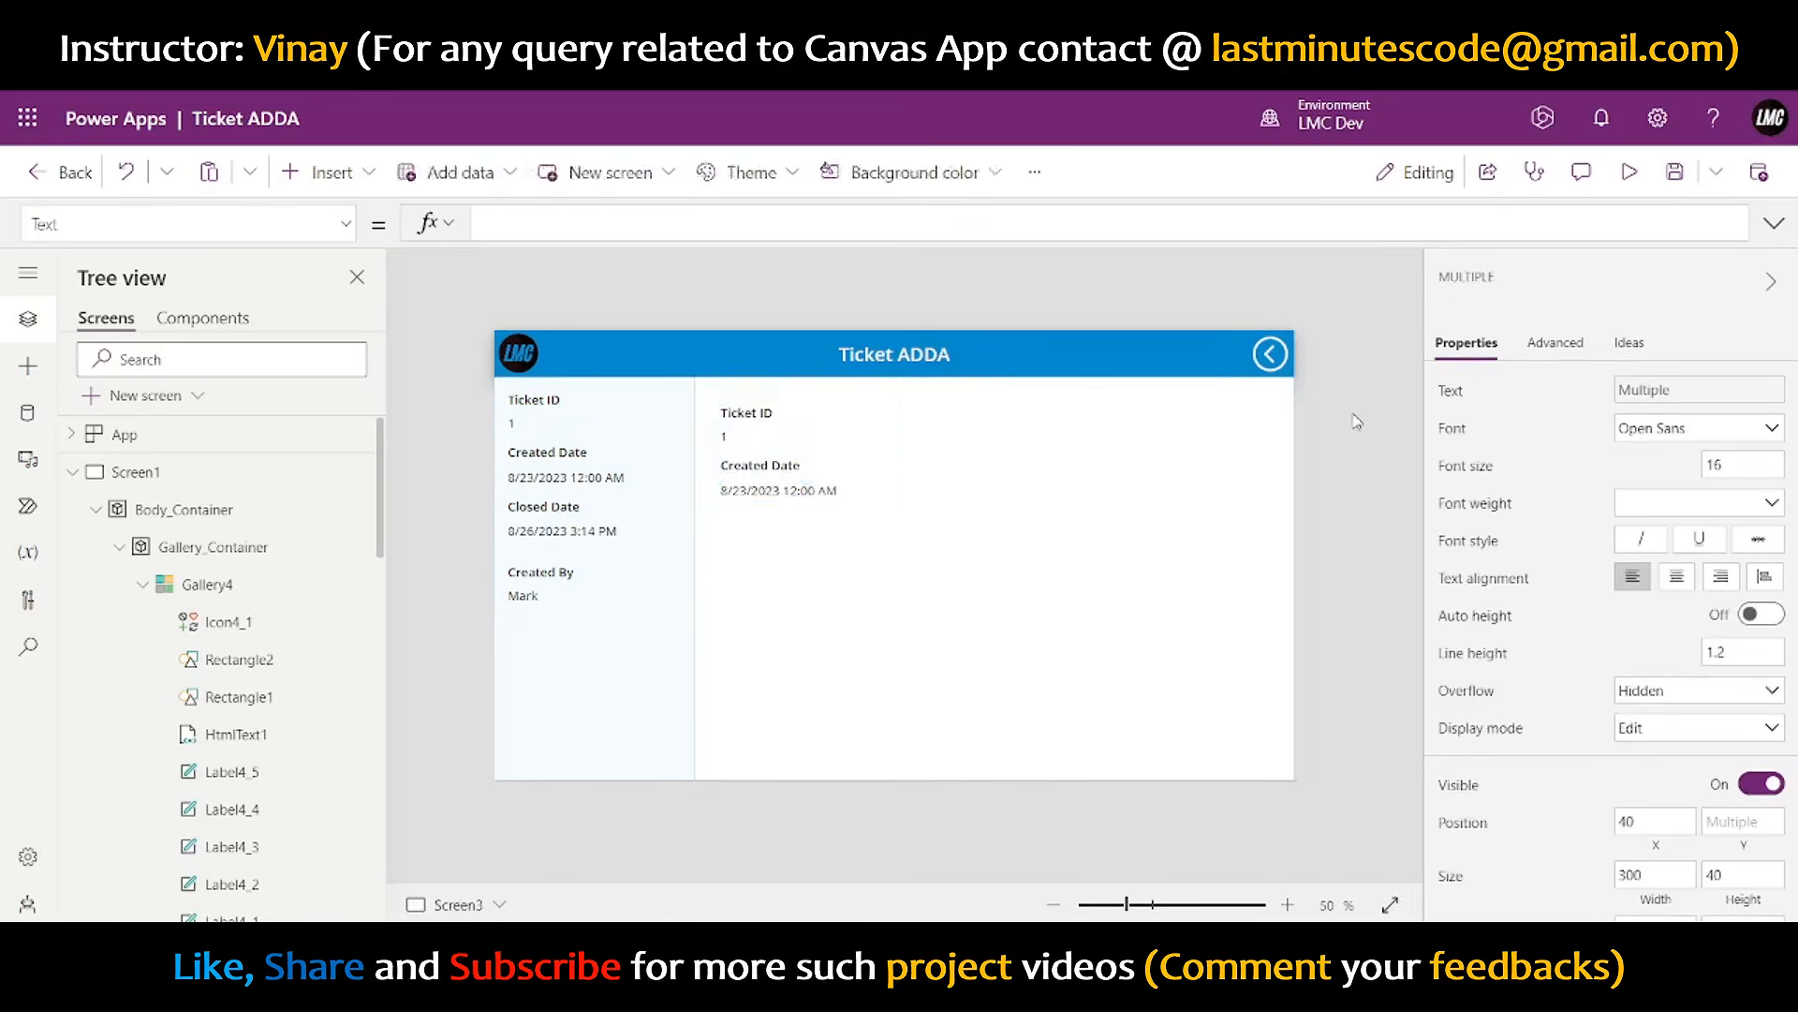
- Change the copied Ticket ID heading to Subject near the white container's upper-left corner and delete the copied ID value label below it
{"action": "left_click", "coordinate": [774, 421]}
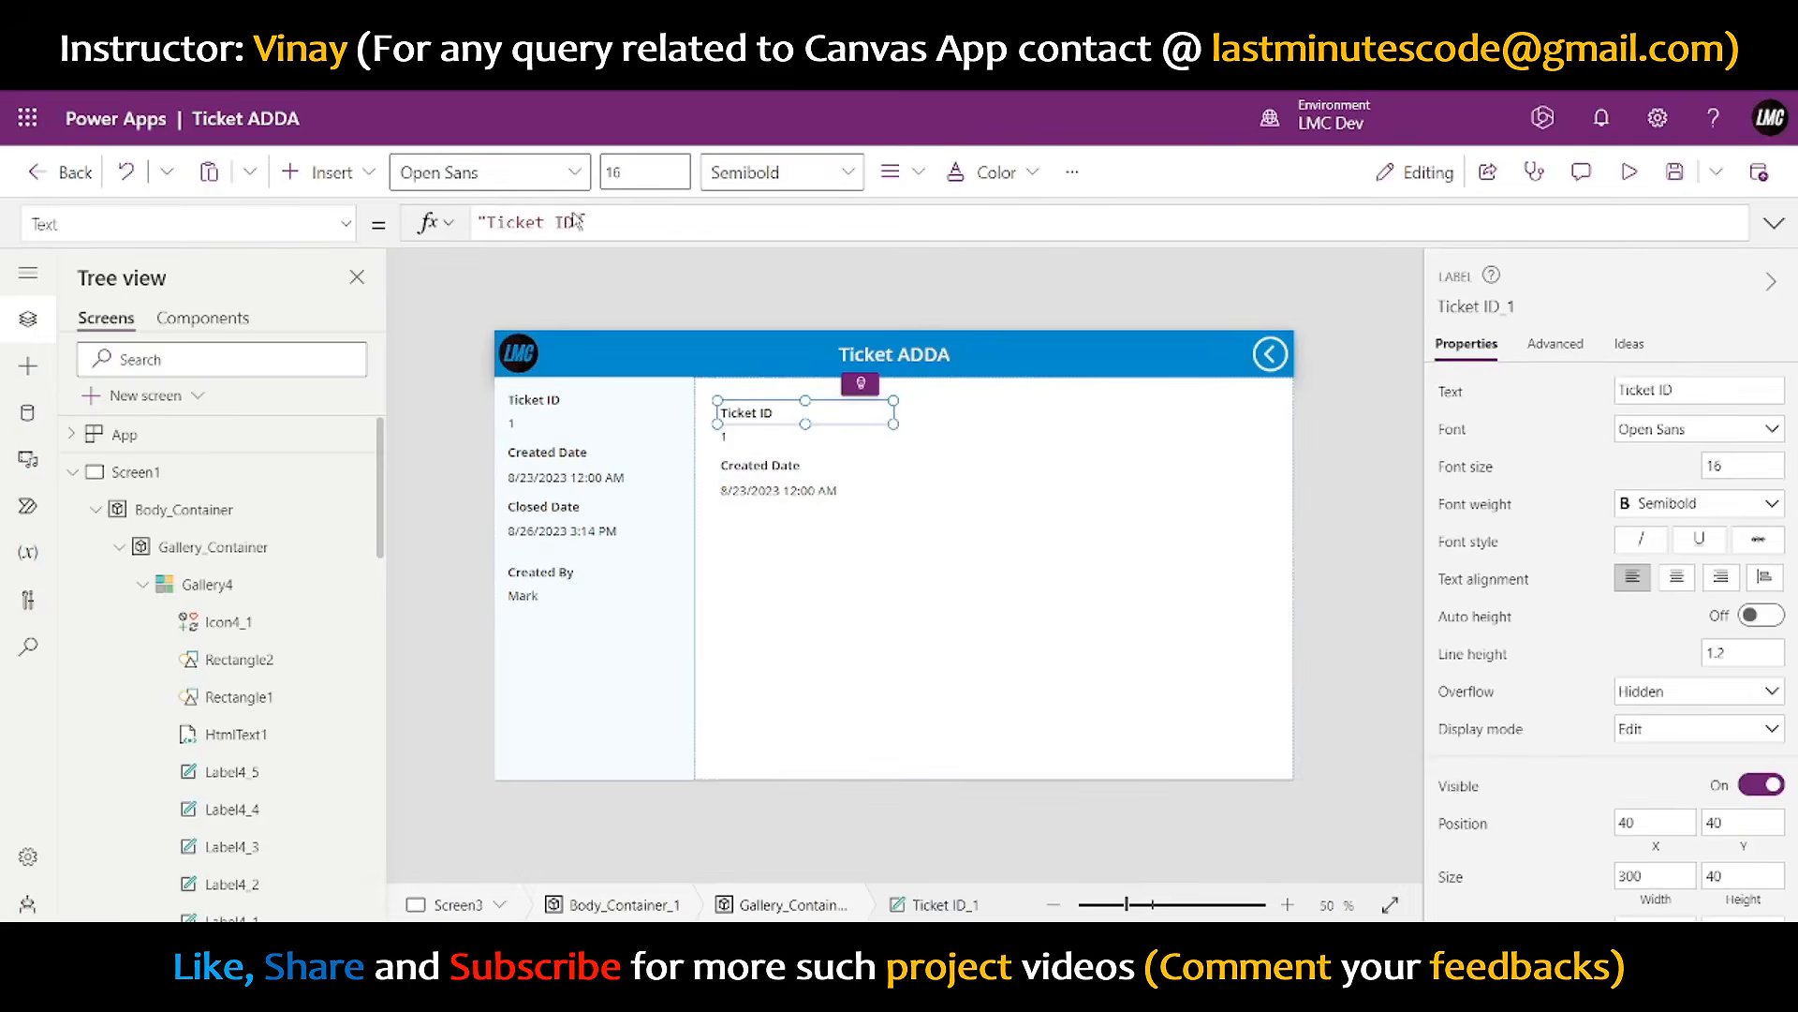
{"action": "left_click_drag", "start_coordinate": [576, 223], "coordinate": [482, 221]}
{"action": "type", "text": "Subject"}
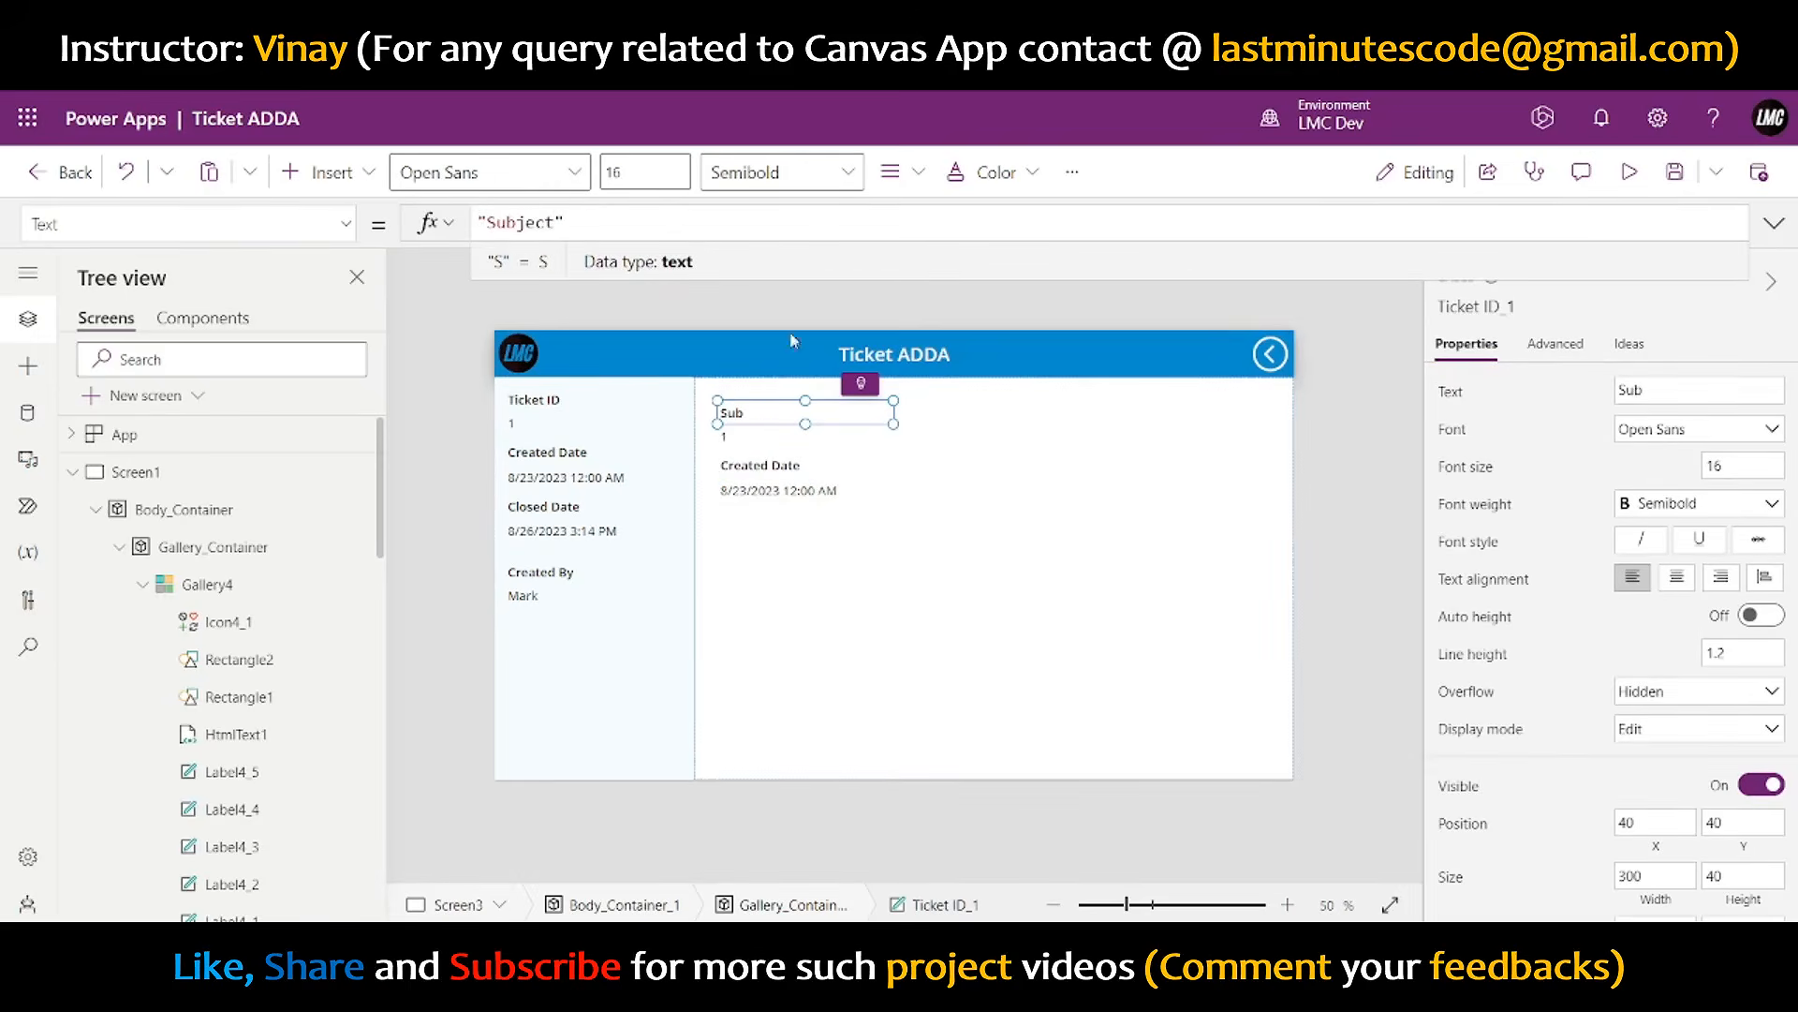
{"action": "left_click", "coordinate": [746, 409]}
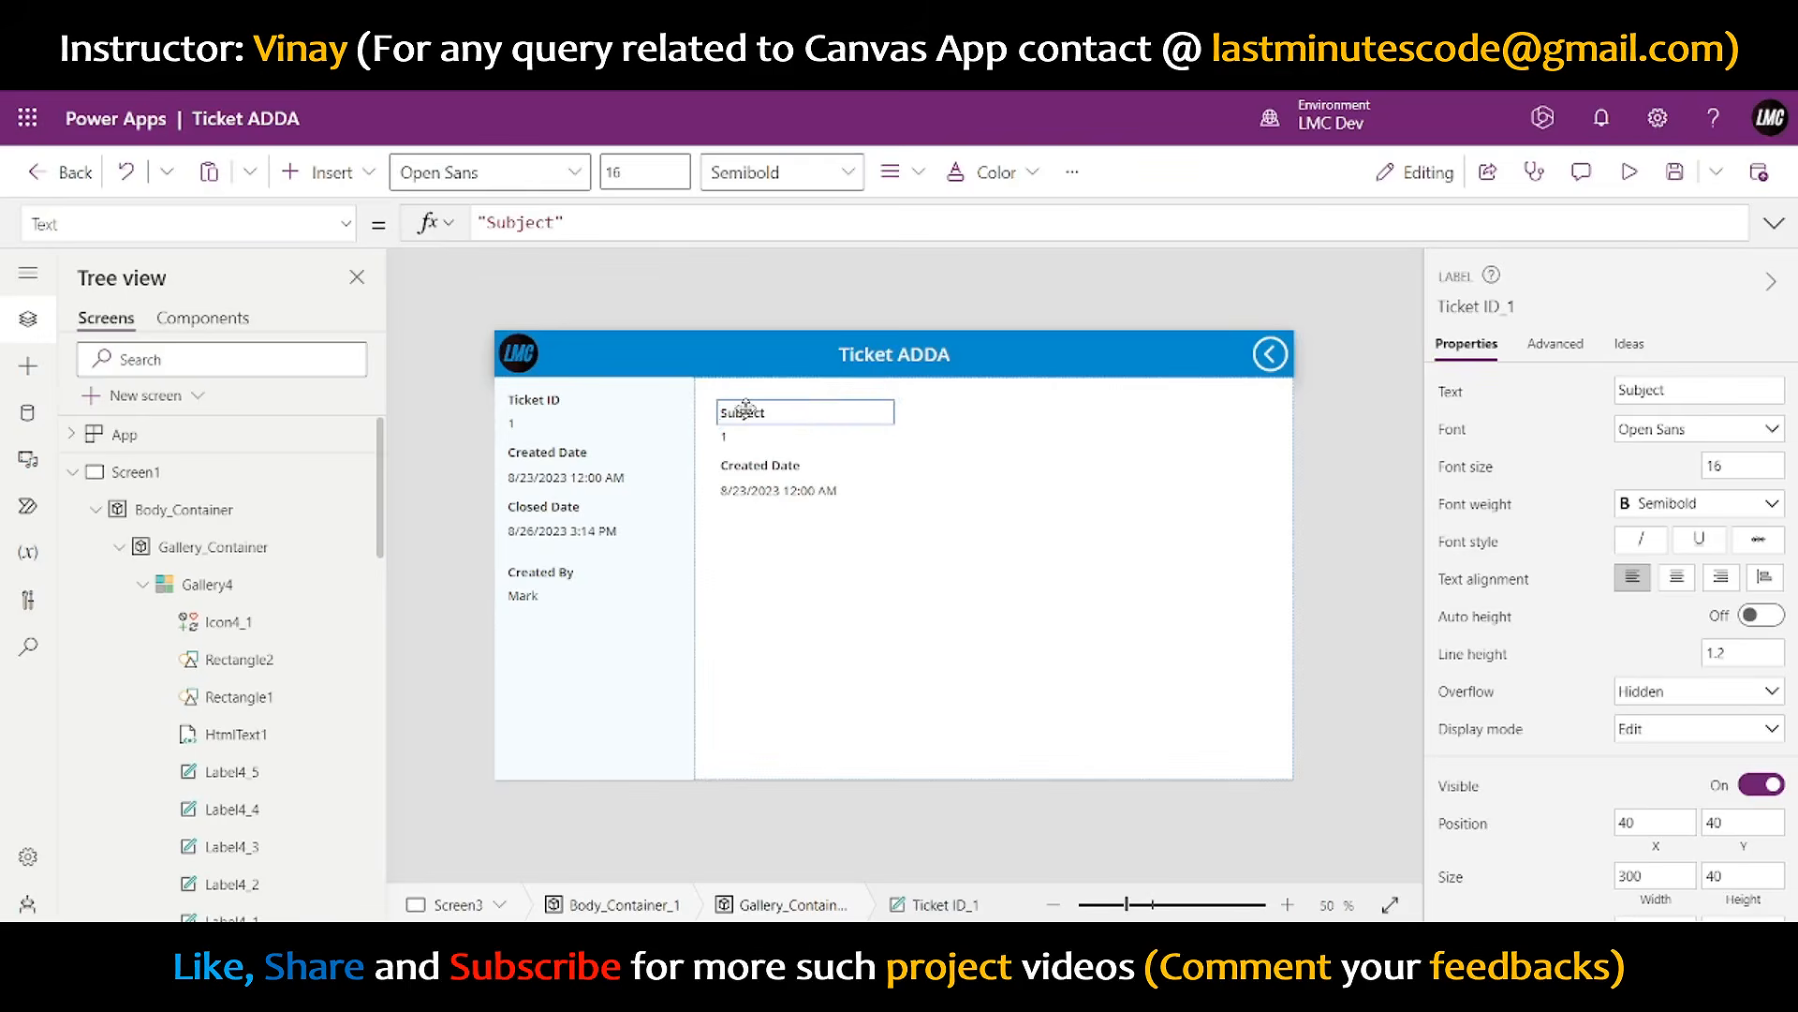
{"action": "left_click_drag", "start_coordinate": [746, 409], "coordinate": [731, 395]}
{"action": "left_click", "coordinate": [723, 436]}
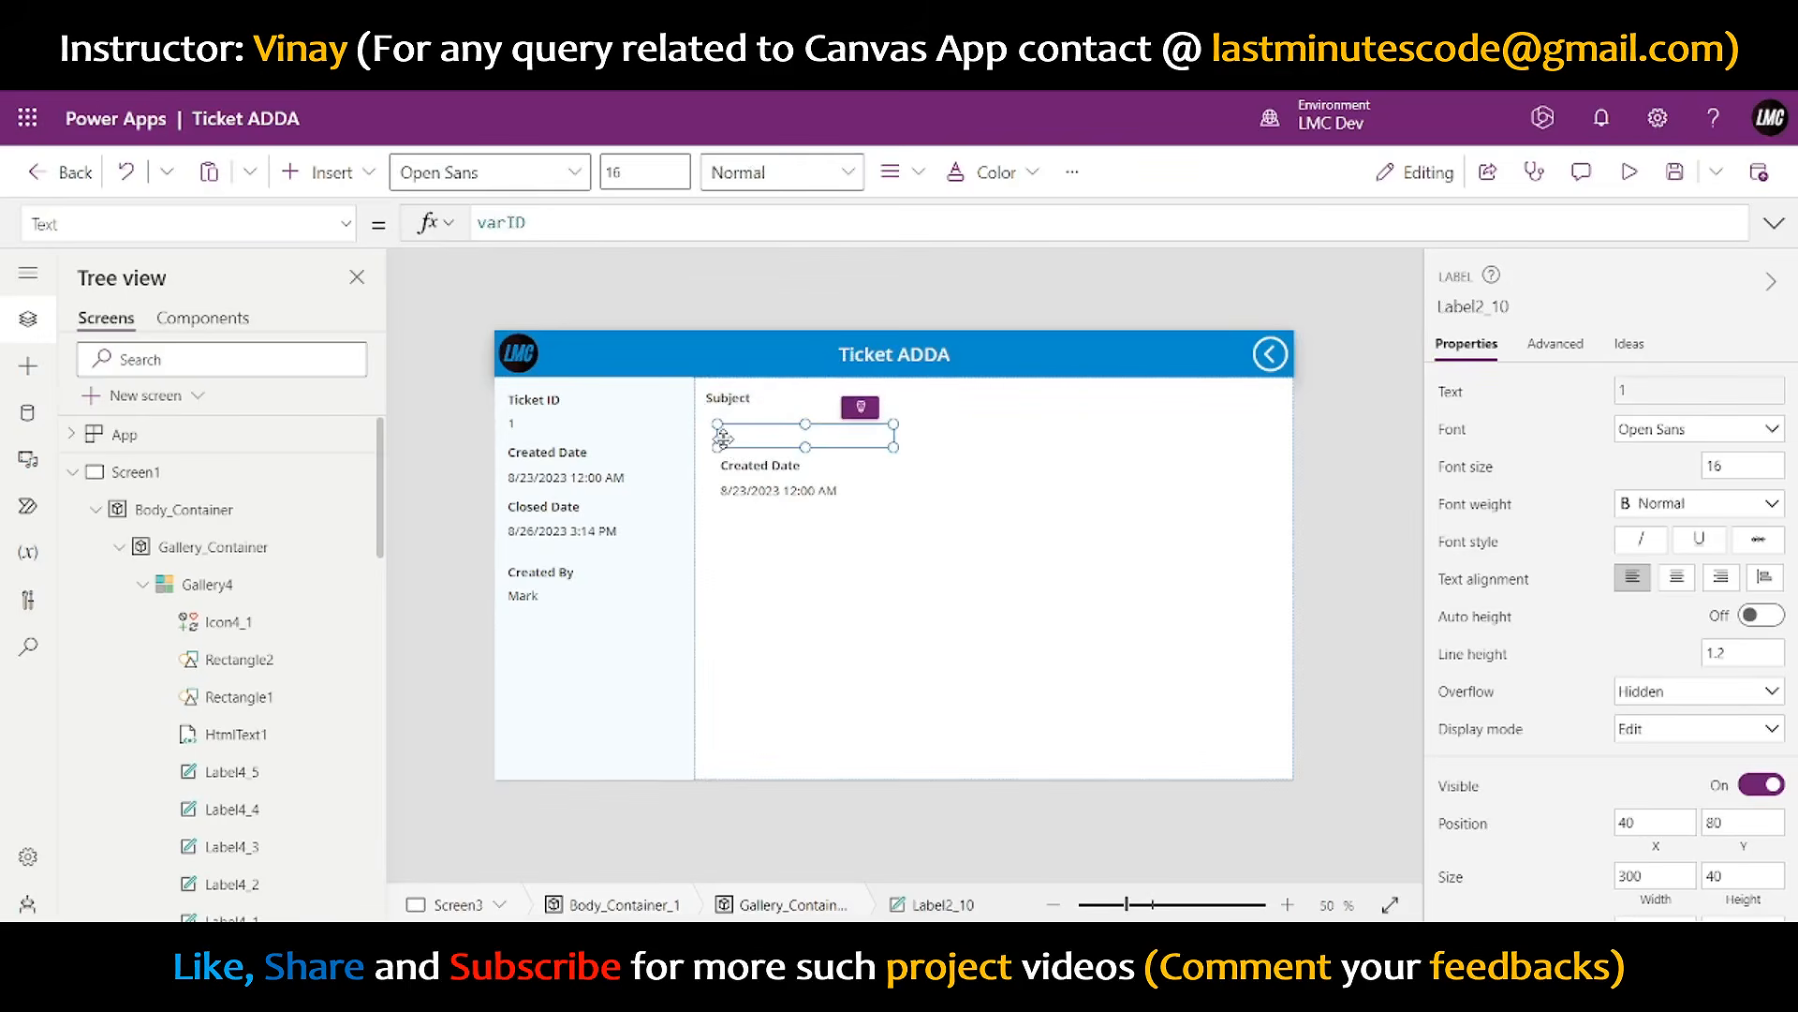
{"action": "left_click", "coordinate": [757, 446]}
- Change the copied Created Date heading to Description, aligned under Subject, and delete the copied date value label below it
{"action": "left_click", "coordinate": [776, 473]}
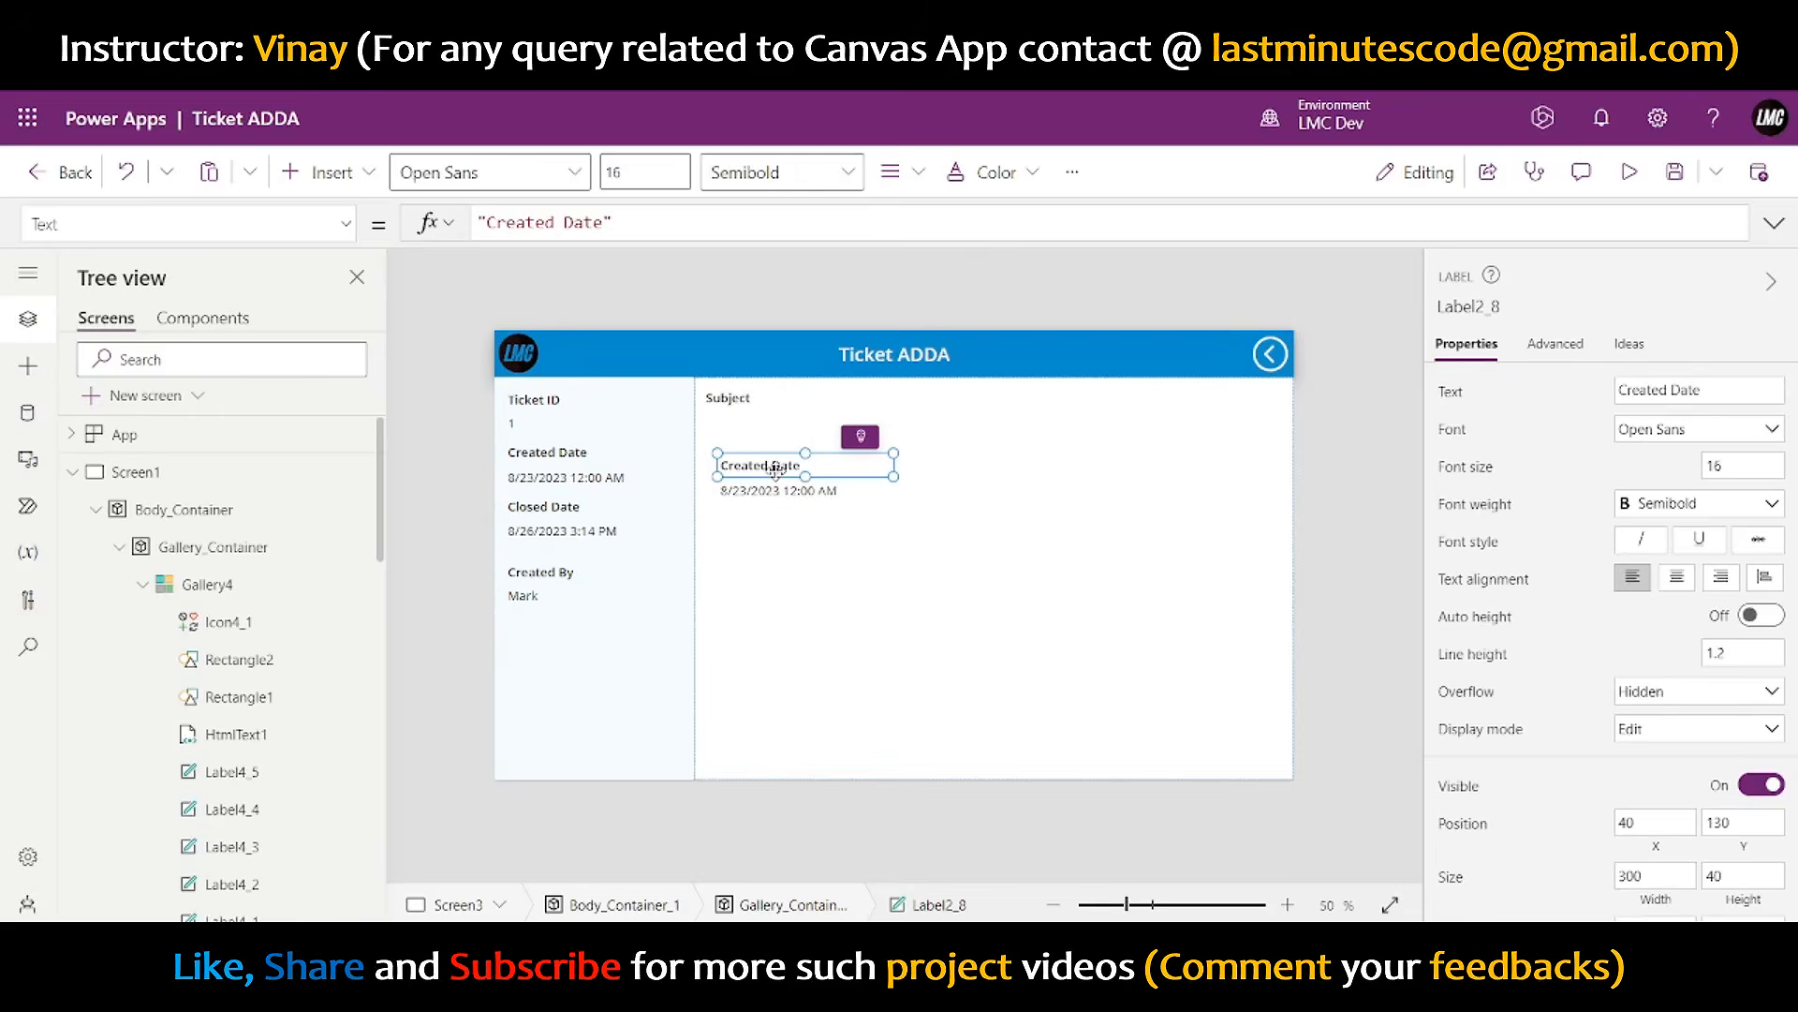
{"action": "left_click_drag", "start_coordinate": [609, 228], "coordinate": [486, 224]}
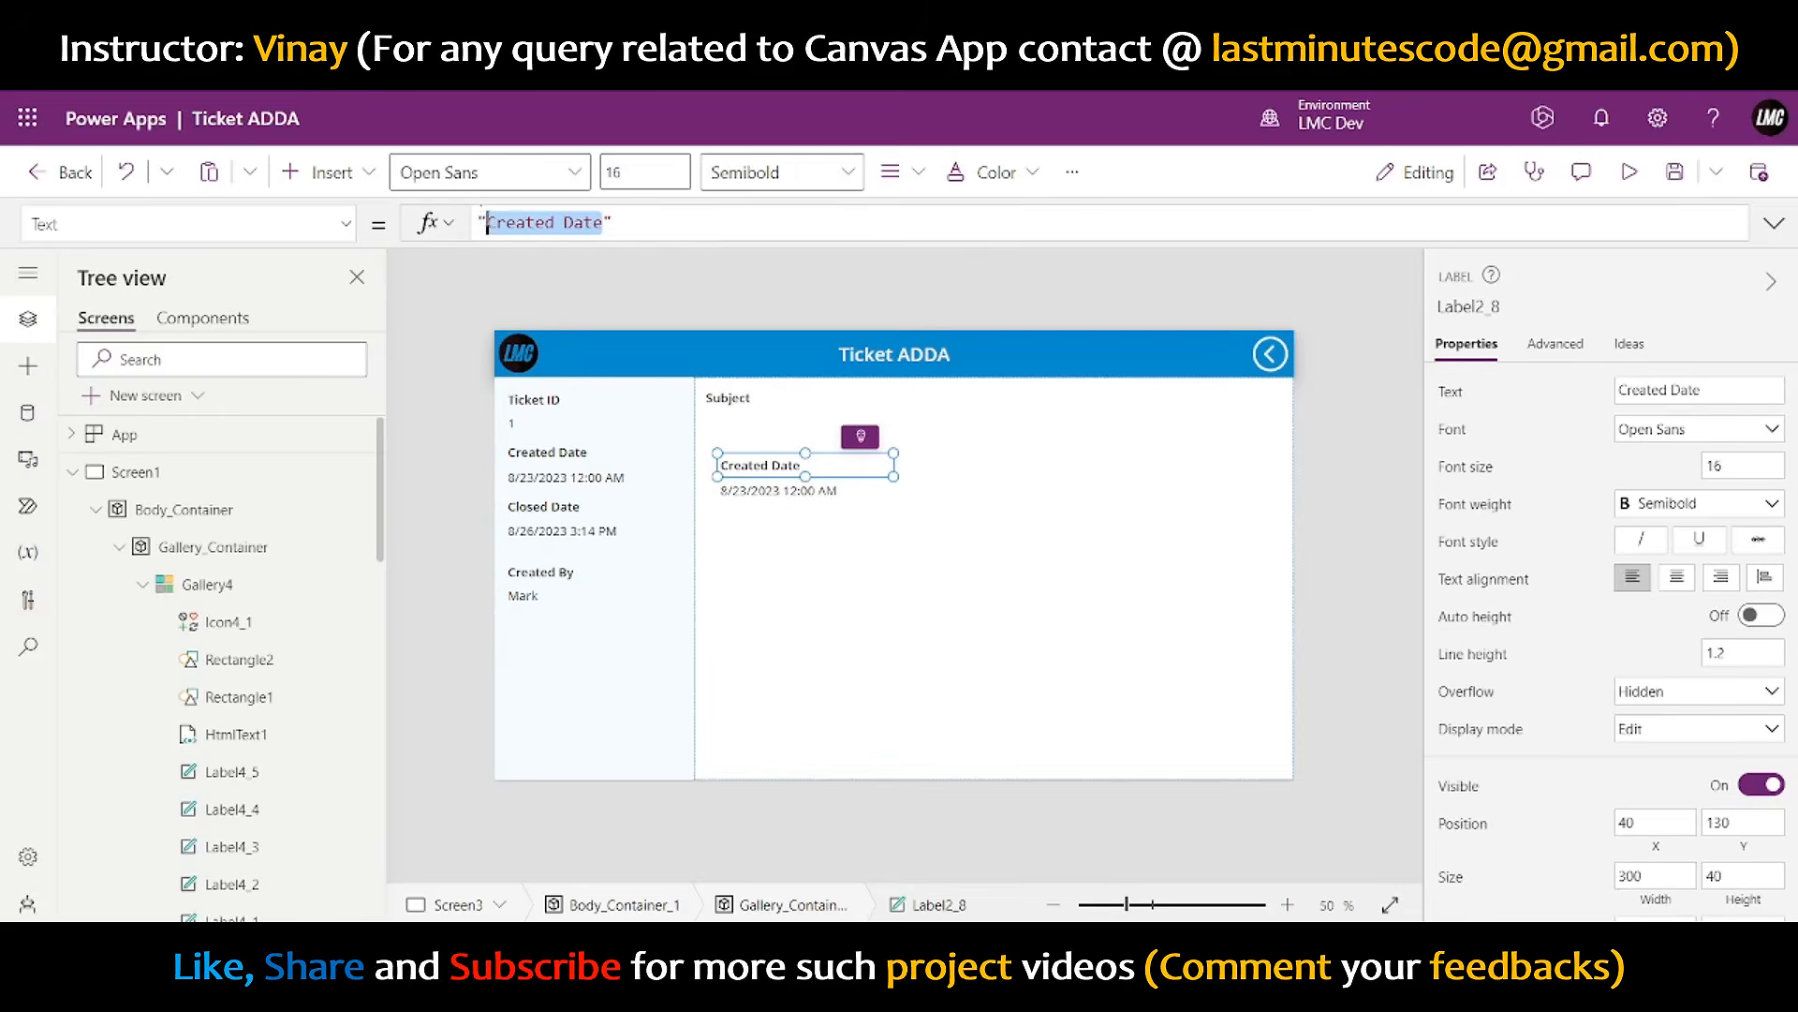
{"action": "type", "text": "Description"}
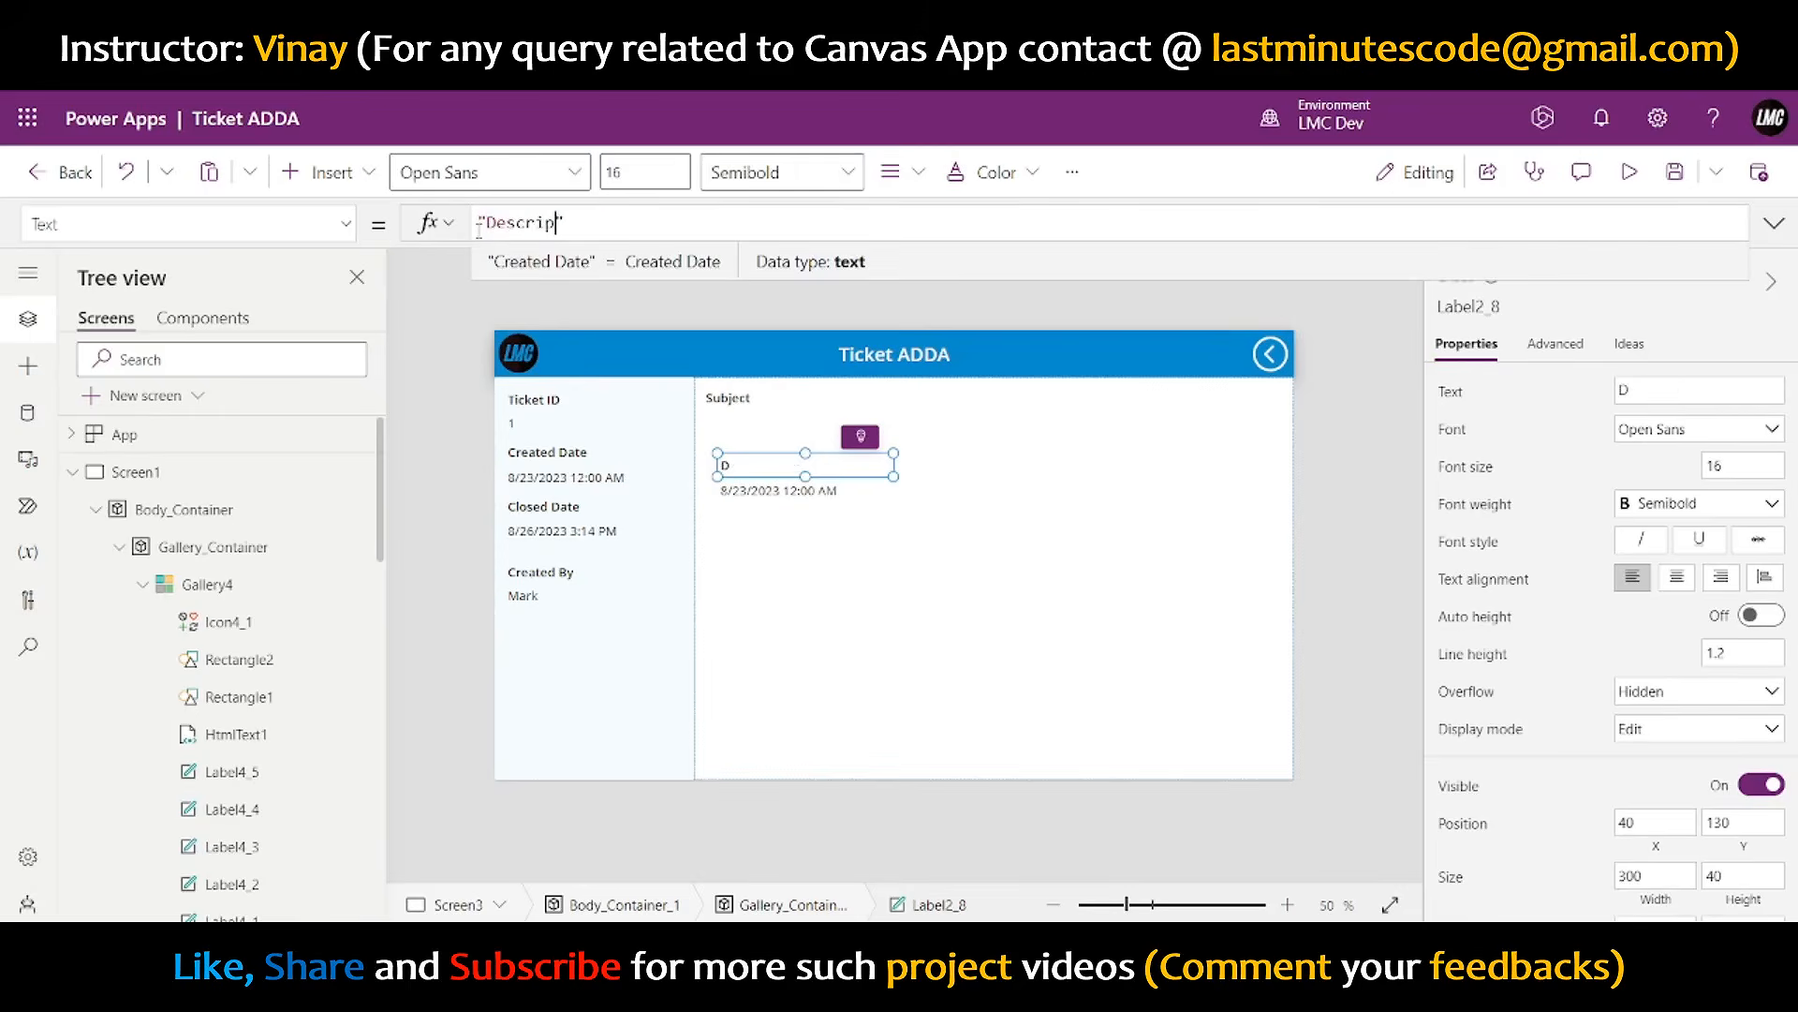
{"action": "left_click", "coordinate": [1337, 468]}
{"action": "mouse_move", "coordinate": [753, 465]}
{"action": "left_mouse_down"}
{"action": "mouse_move", "coordinate": [739, 442]}
{"action": "mouse_move", "coordinate": [741, 465]}
{"action": "left_mouse_up"}
{"action": "left_click", "coordinate": [762, 508]}
{"action": "left_click", "coordinate": [761, 492]}
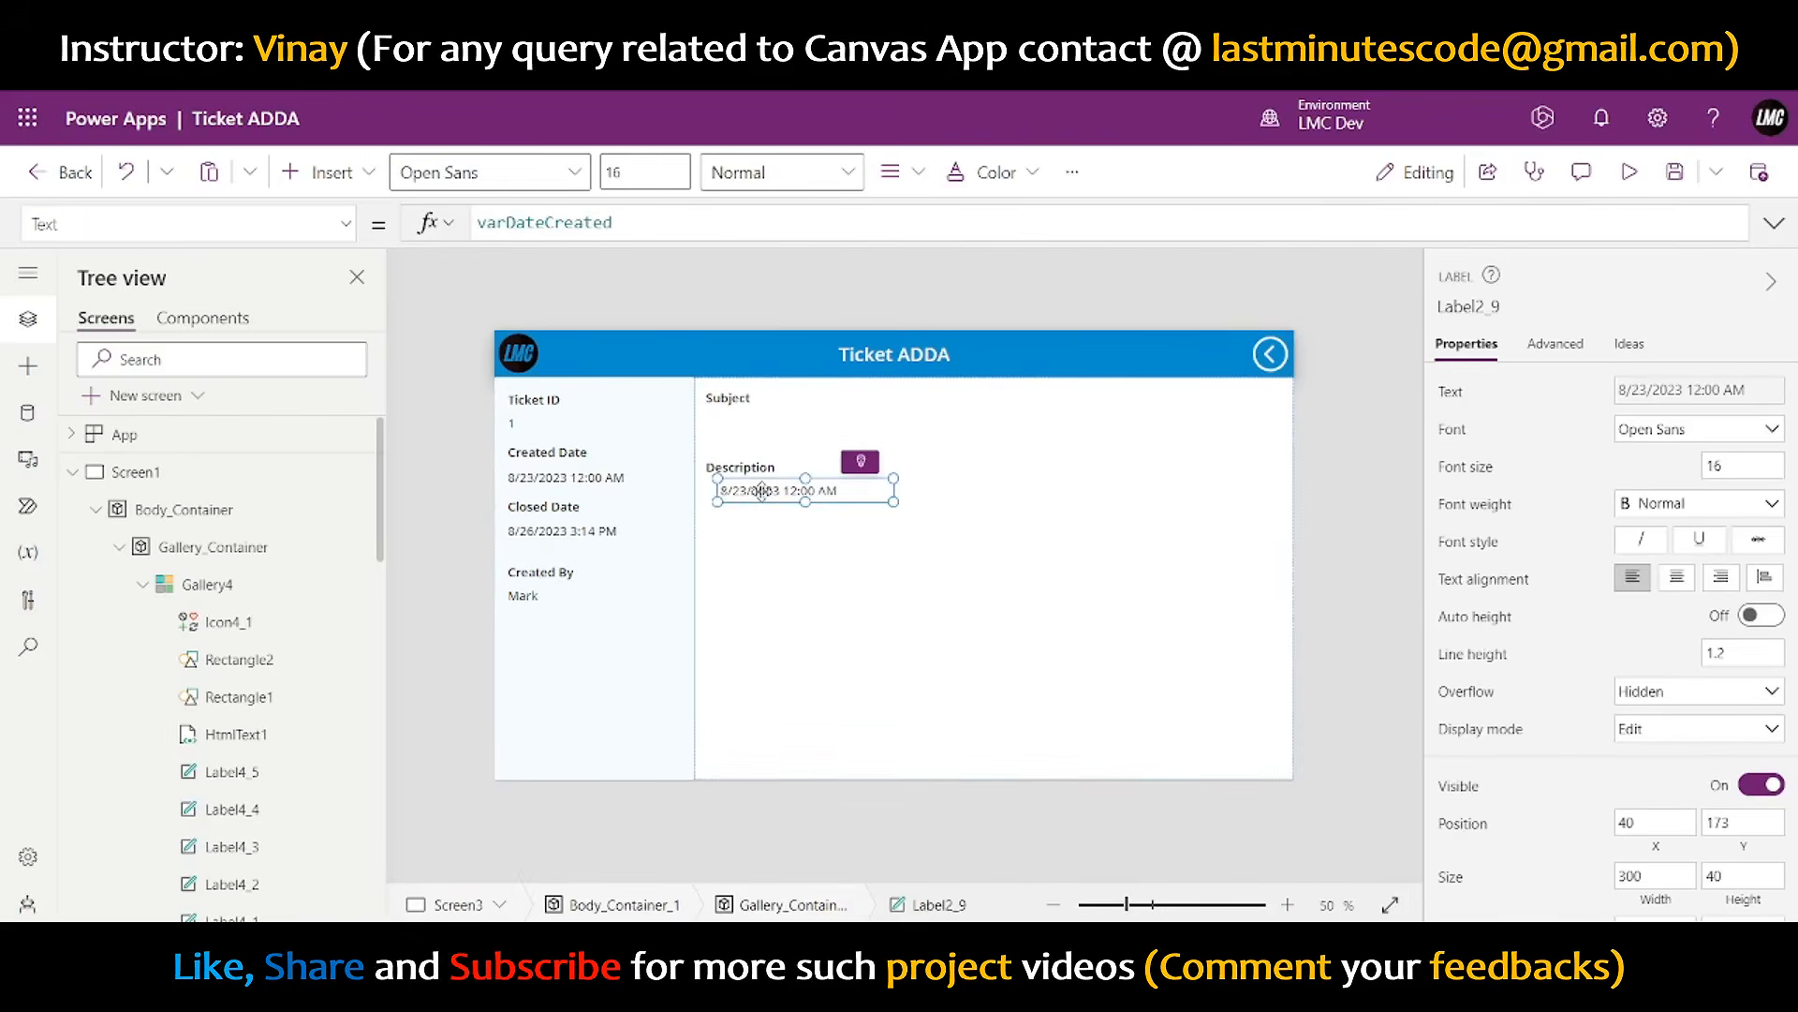
{"action": "key", "text": "Delete"}
- Duplicate the Description heading, place the copy below it in line, and set its text to Internal Comments
{"action": "left_click", "coordinate": [745, 459]}
{"action": "key", "text": "ctrl+c"}
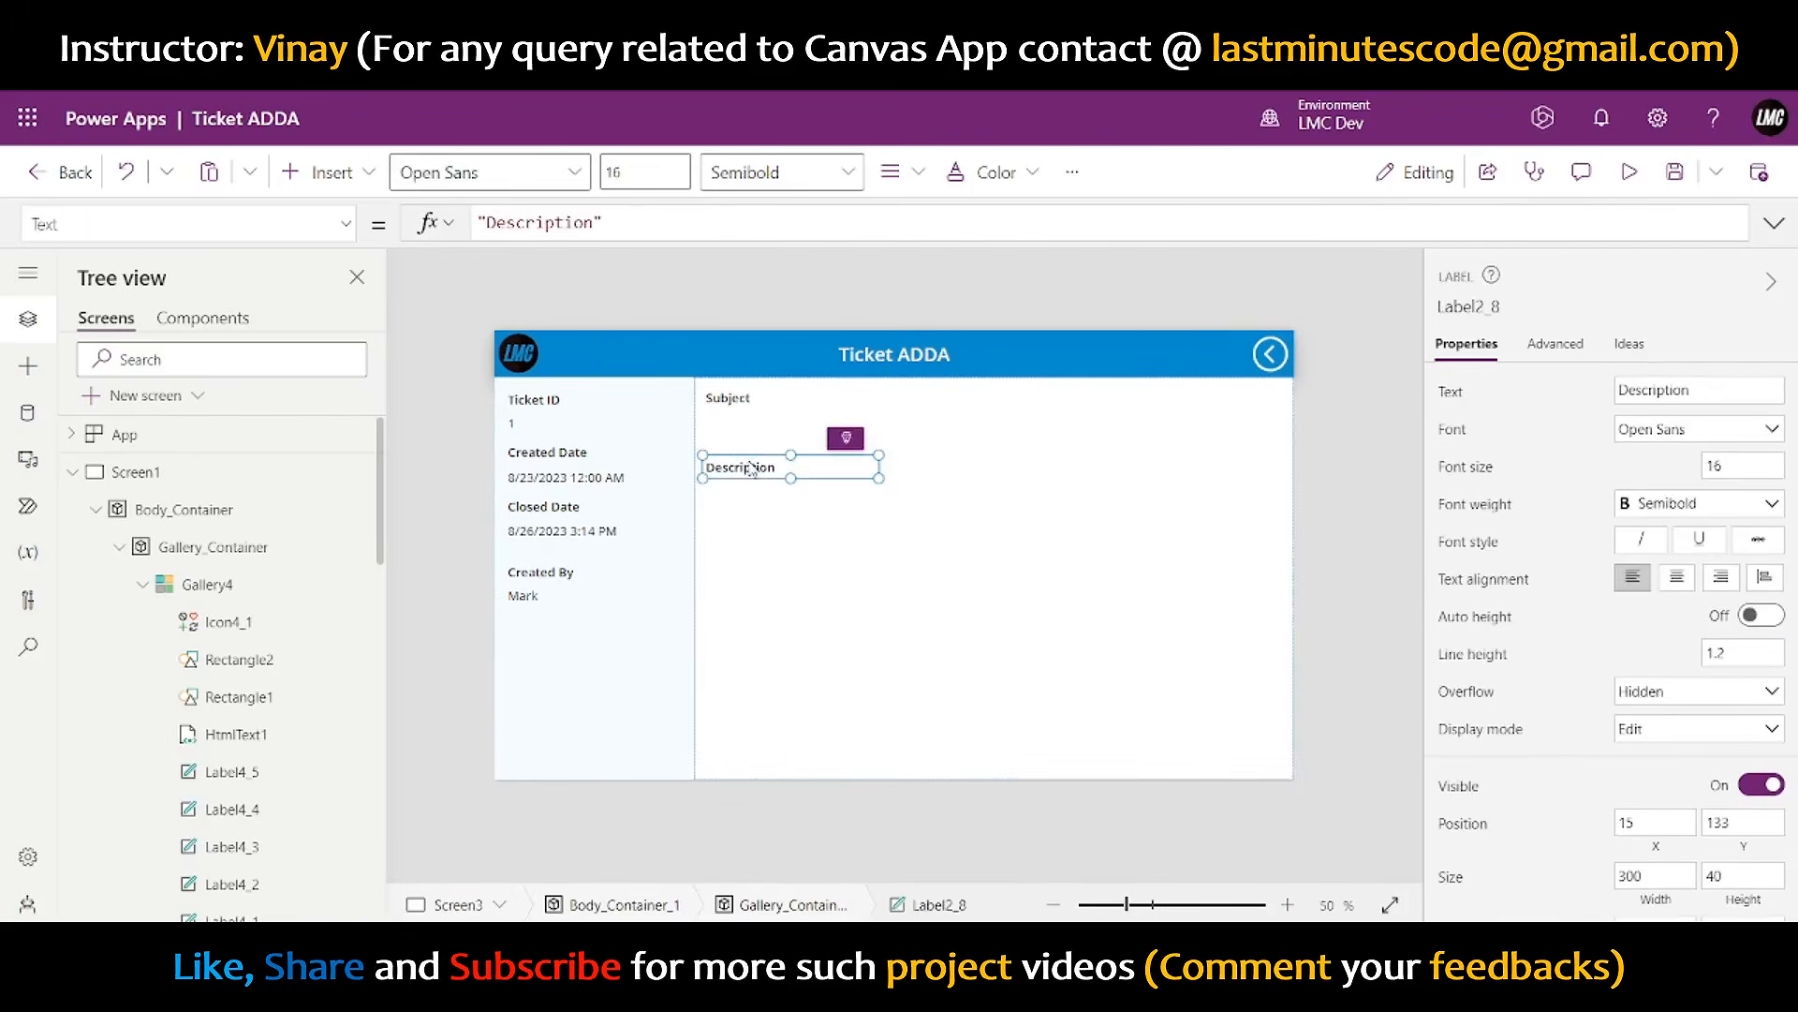
{"action": "key", "text": "ctrl+v"}
{"action": "left_click_drag", "start_coordinate": [750, 411], "coordinate": [733, 550]}
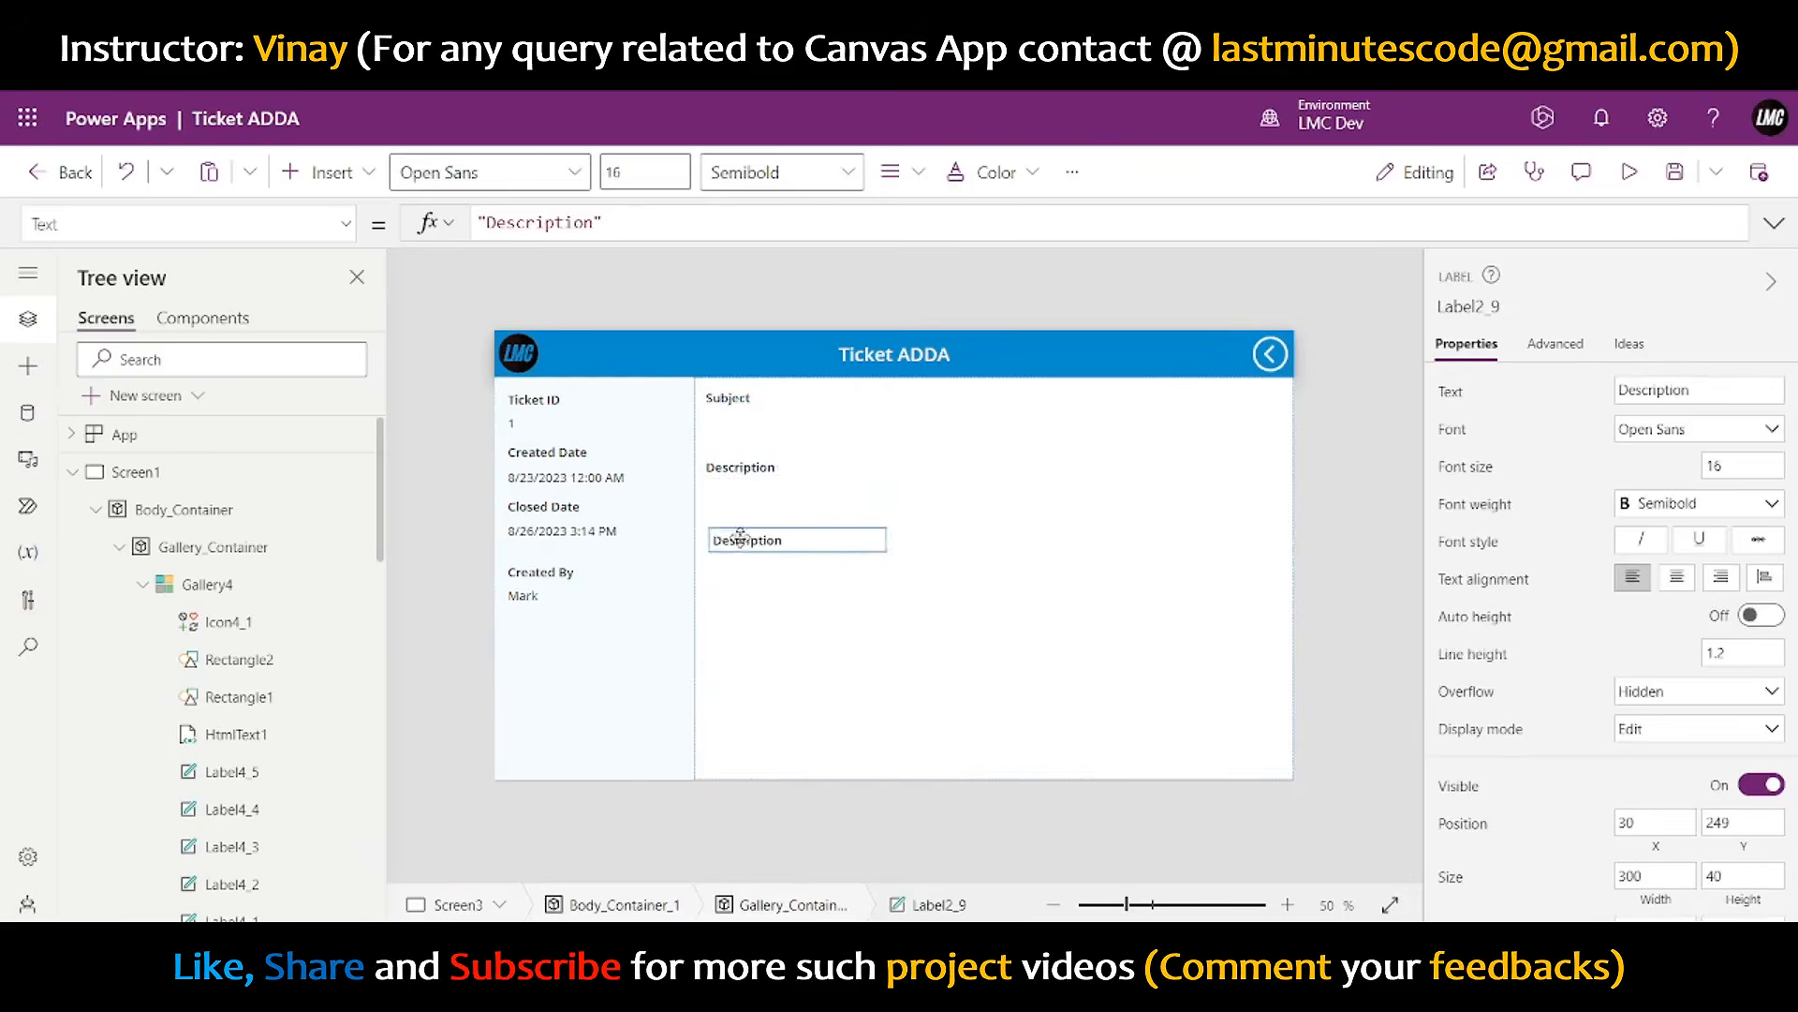
{"action": "double_click", "coordinate": [551, 223]}
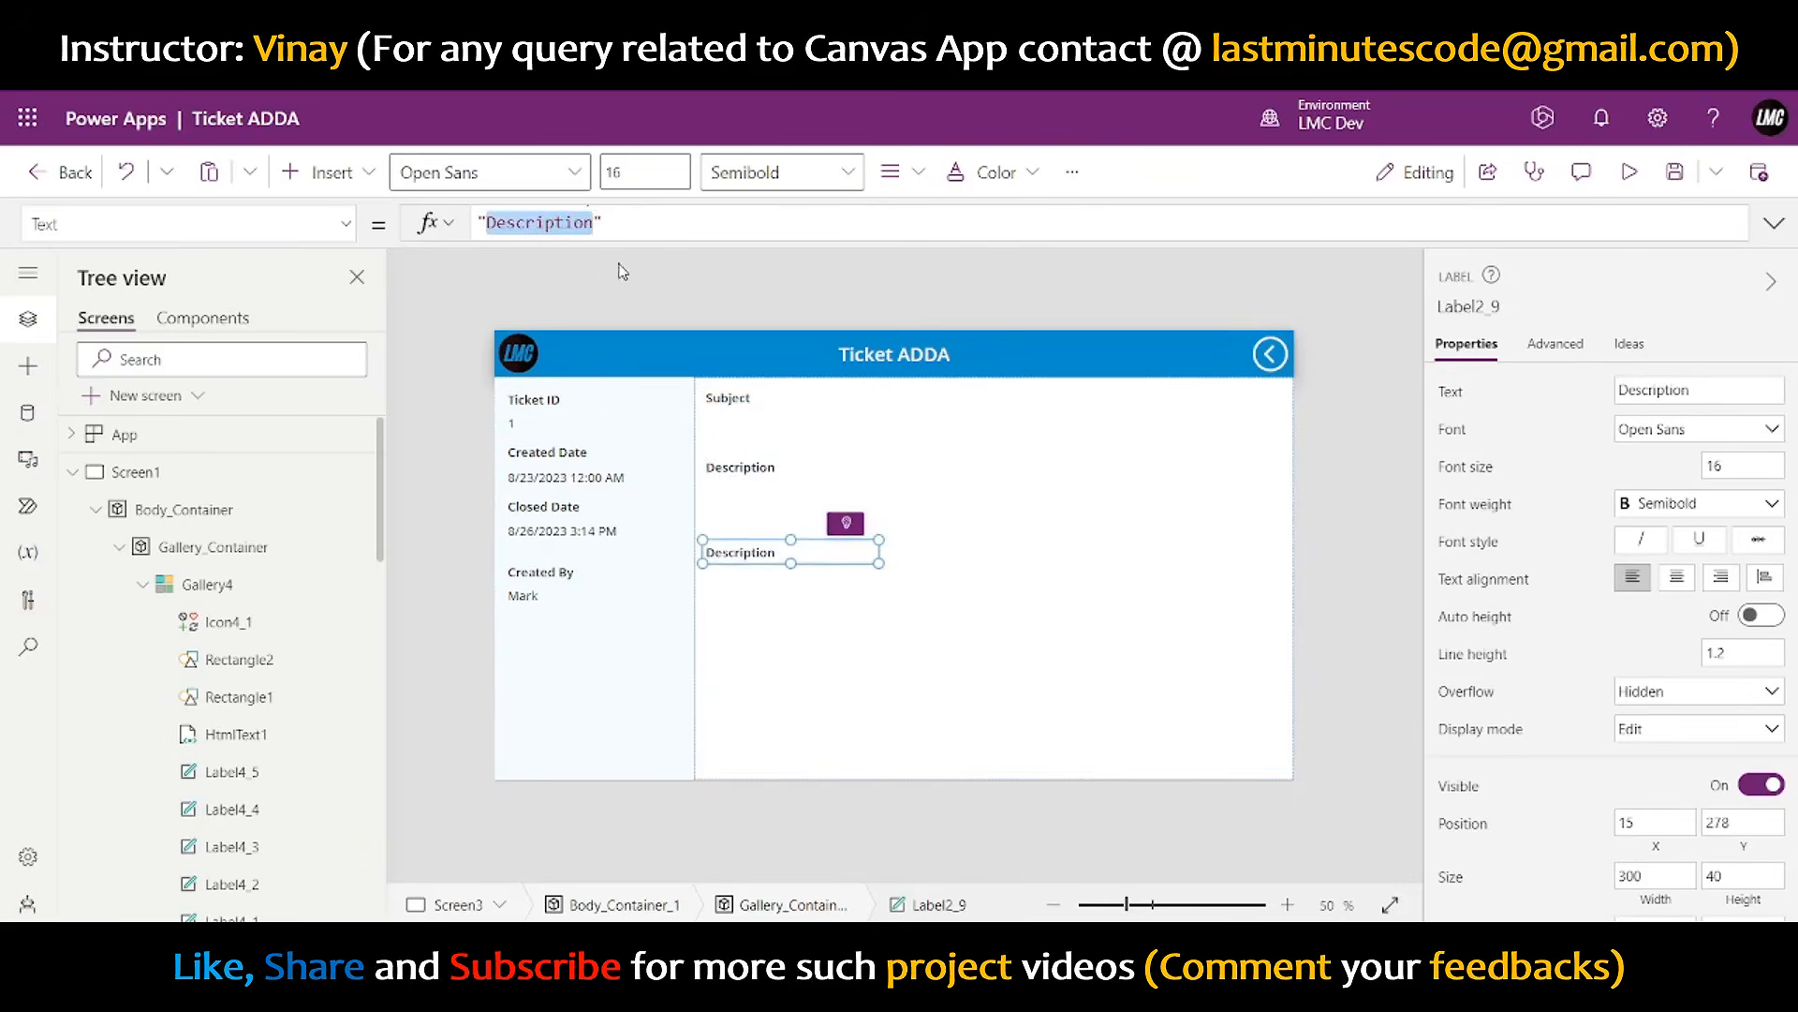
{"action": "type", "text": "Inter"}
{"action": "type", "text": "nal Commen"}
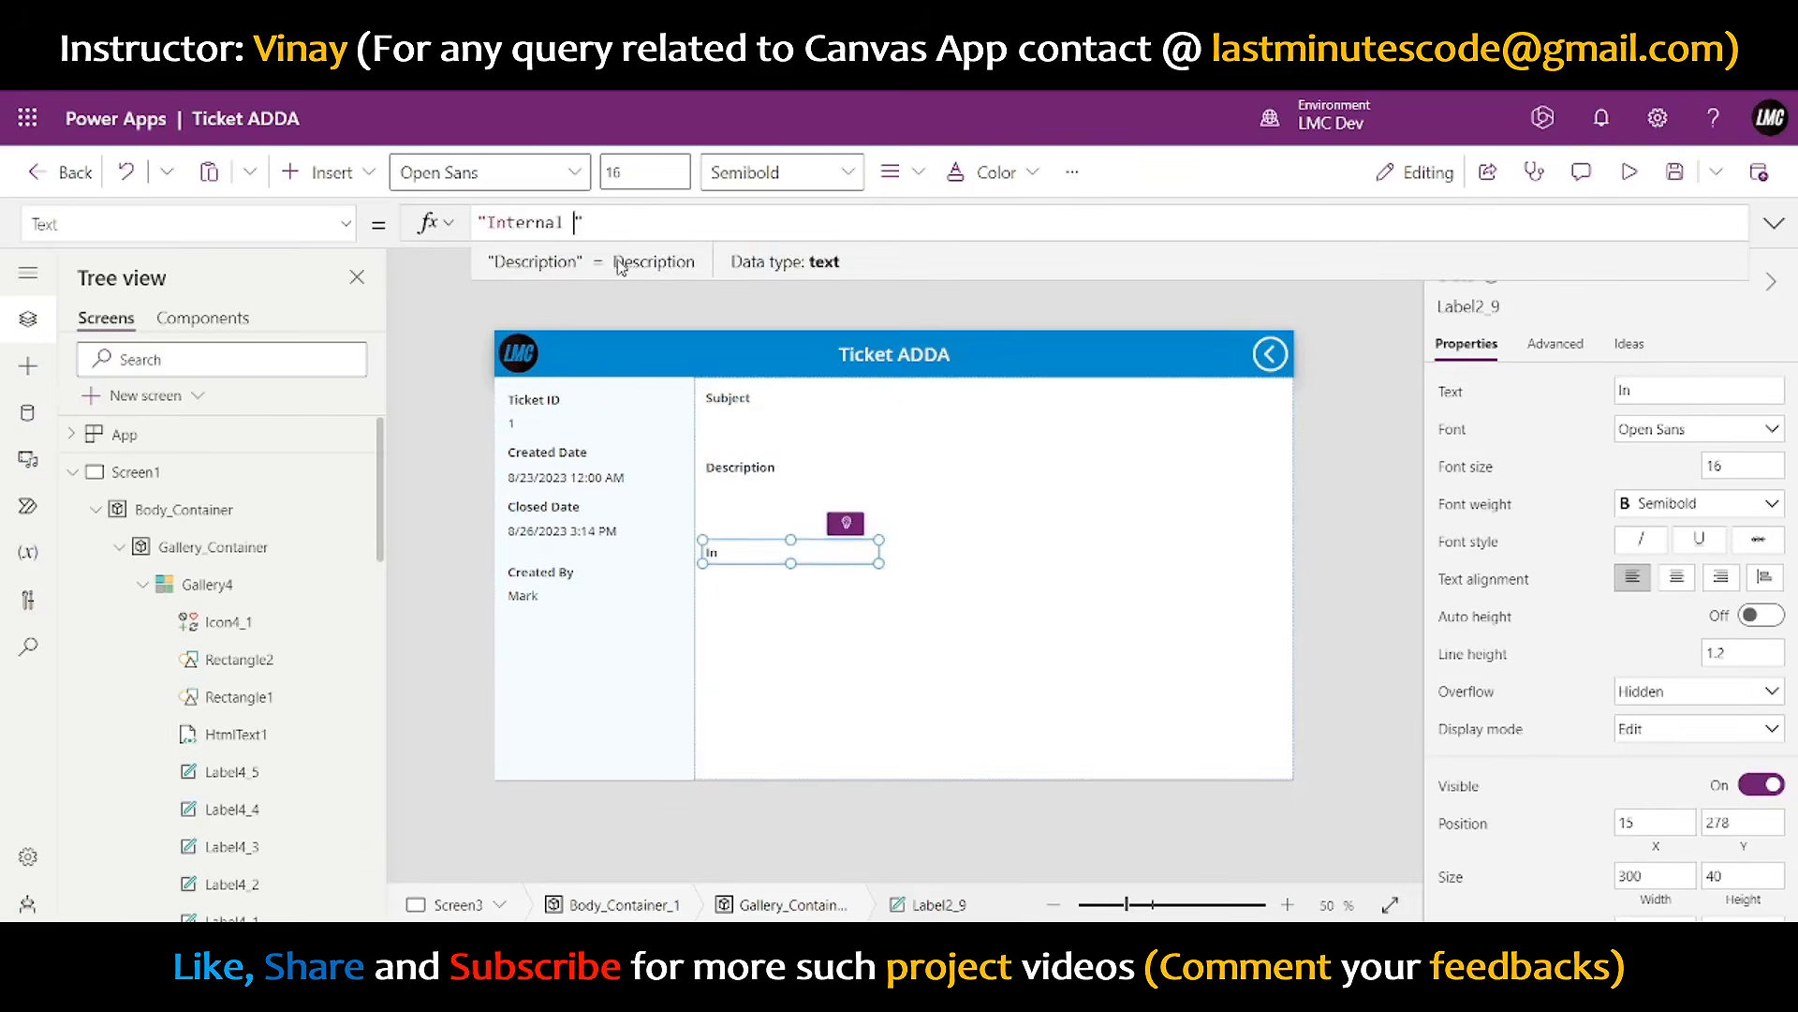
{"action": "type", "text": "ts"}
{"action": "left_click", "coordinate": [1316, 453]}
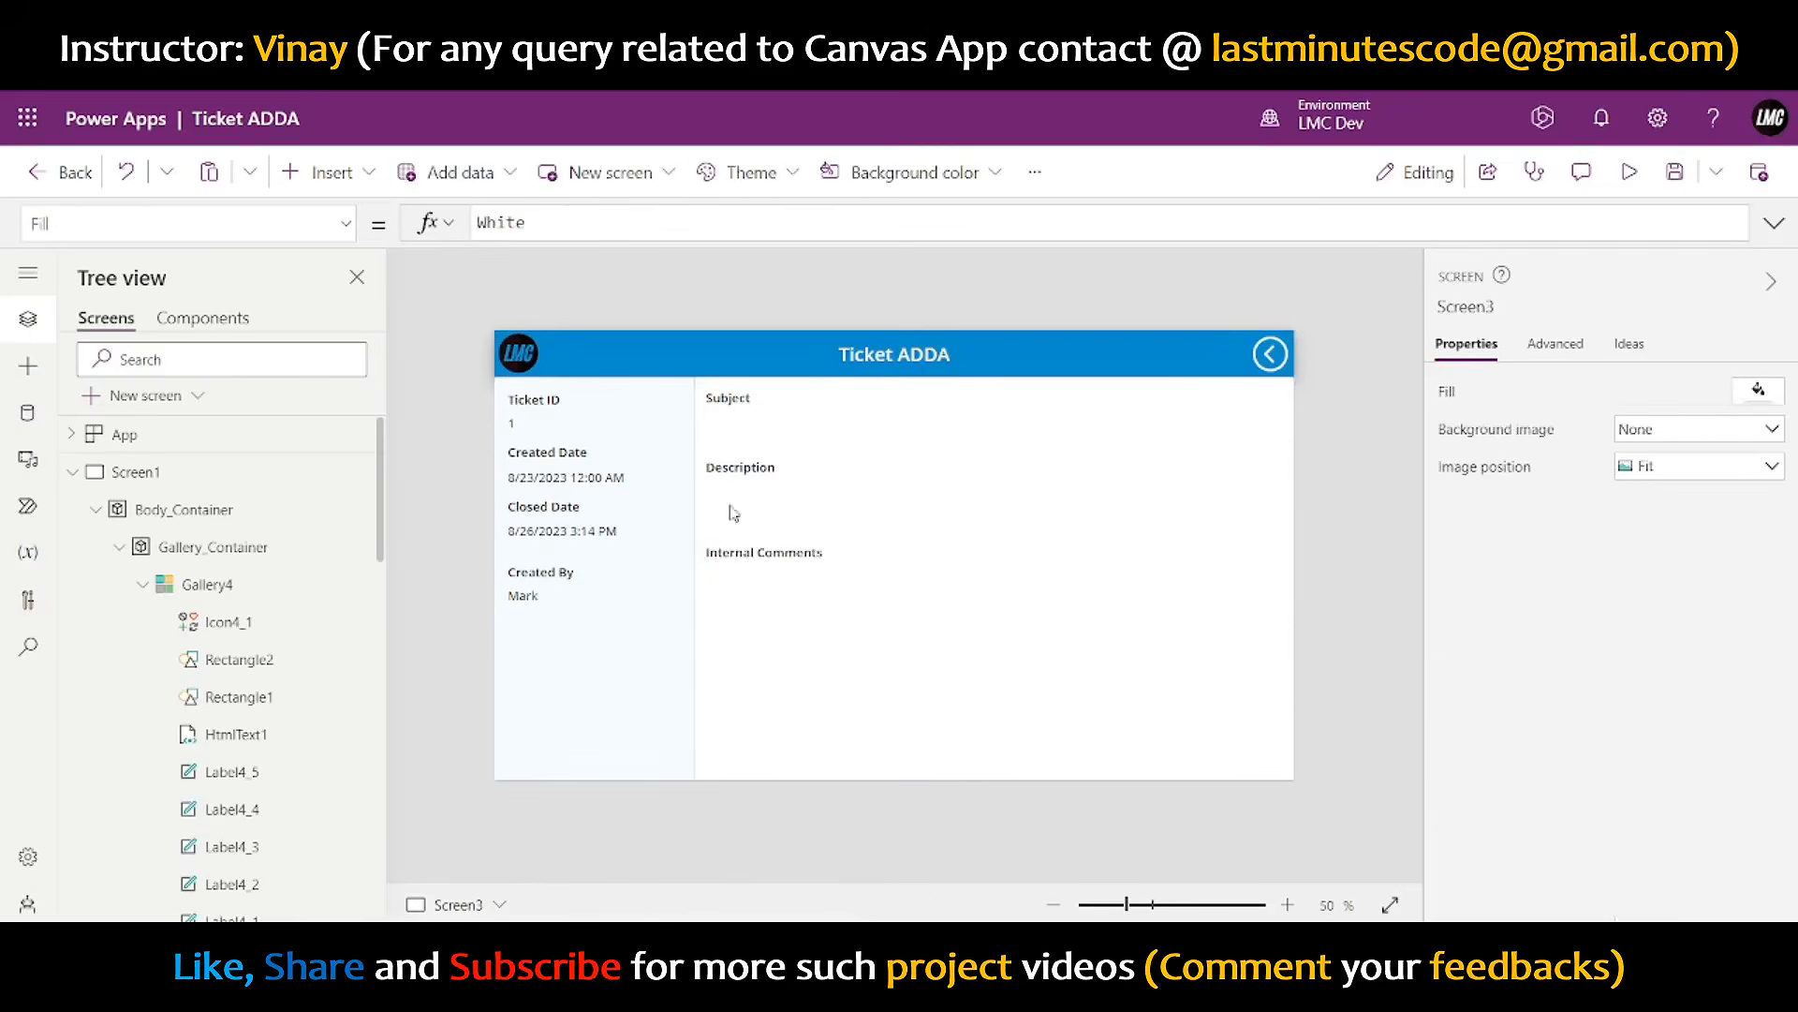
- Insert a text input control on Screen3
{"action": "left_click", "coordinate": [343, 168]}
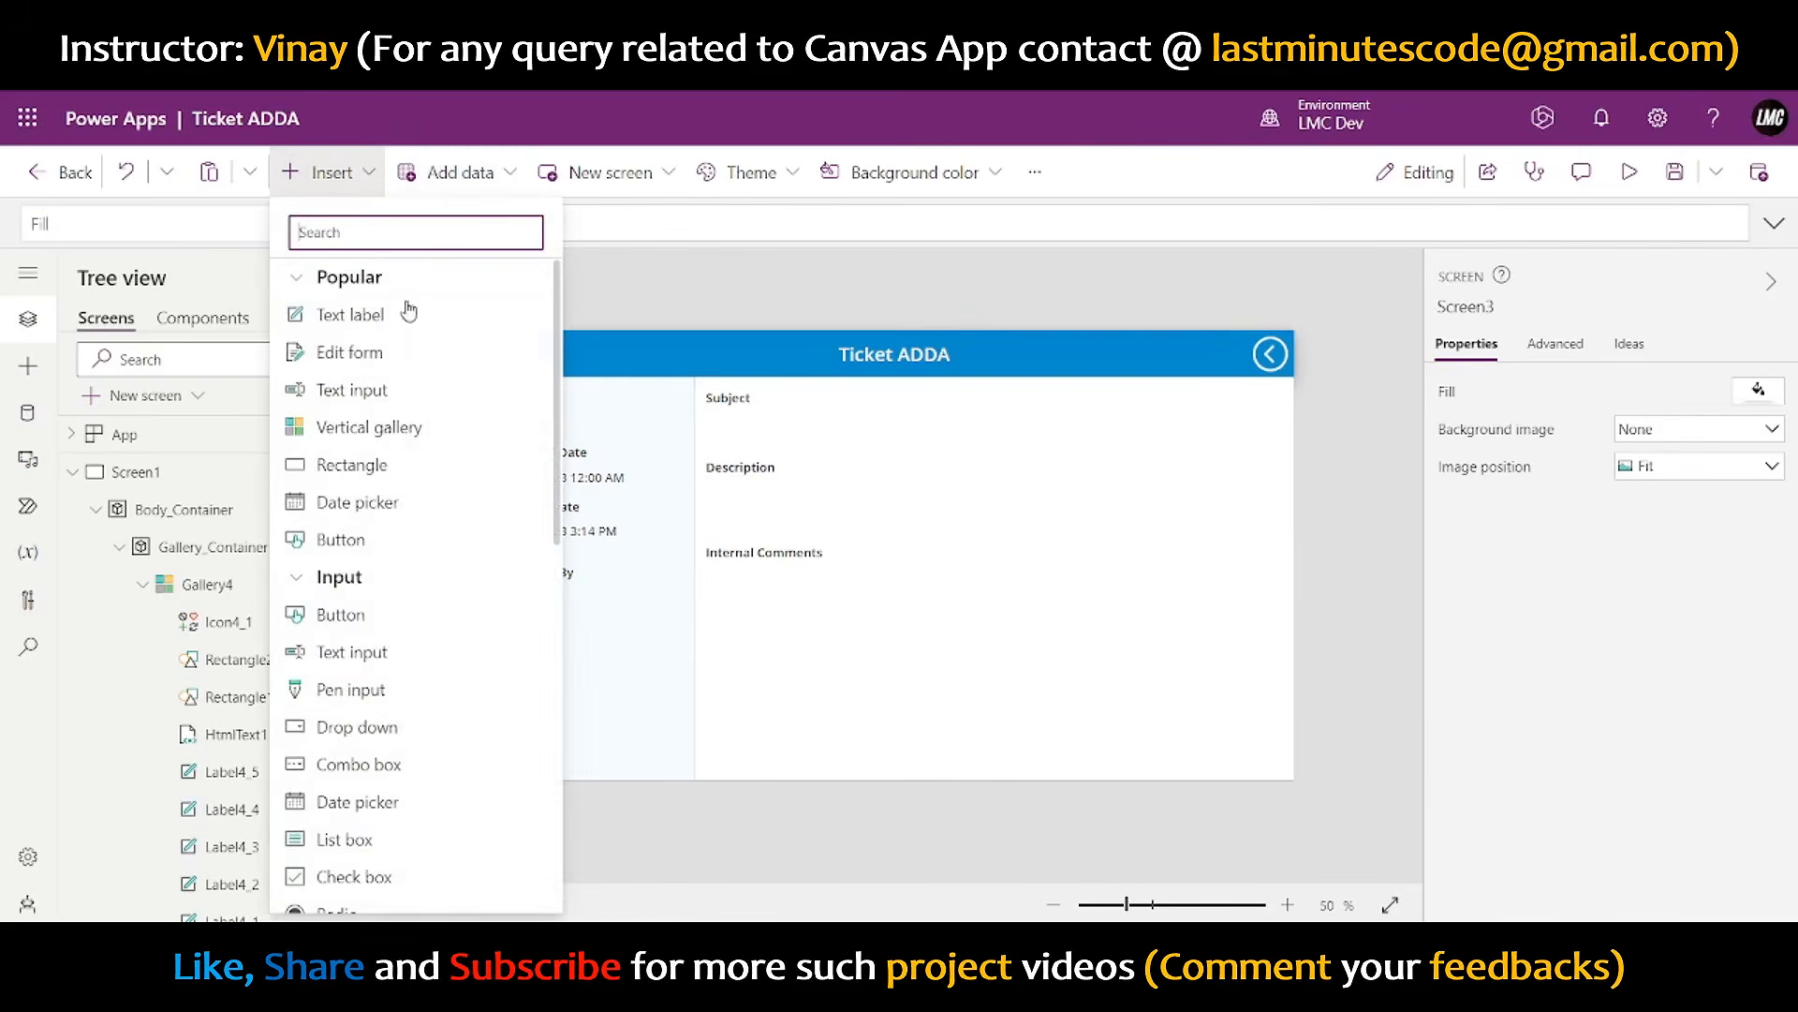
{"action": "left_click", "coordinate": [389, 400]}
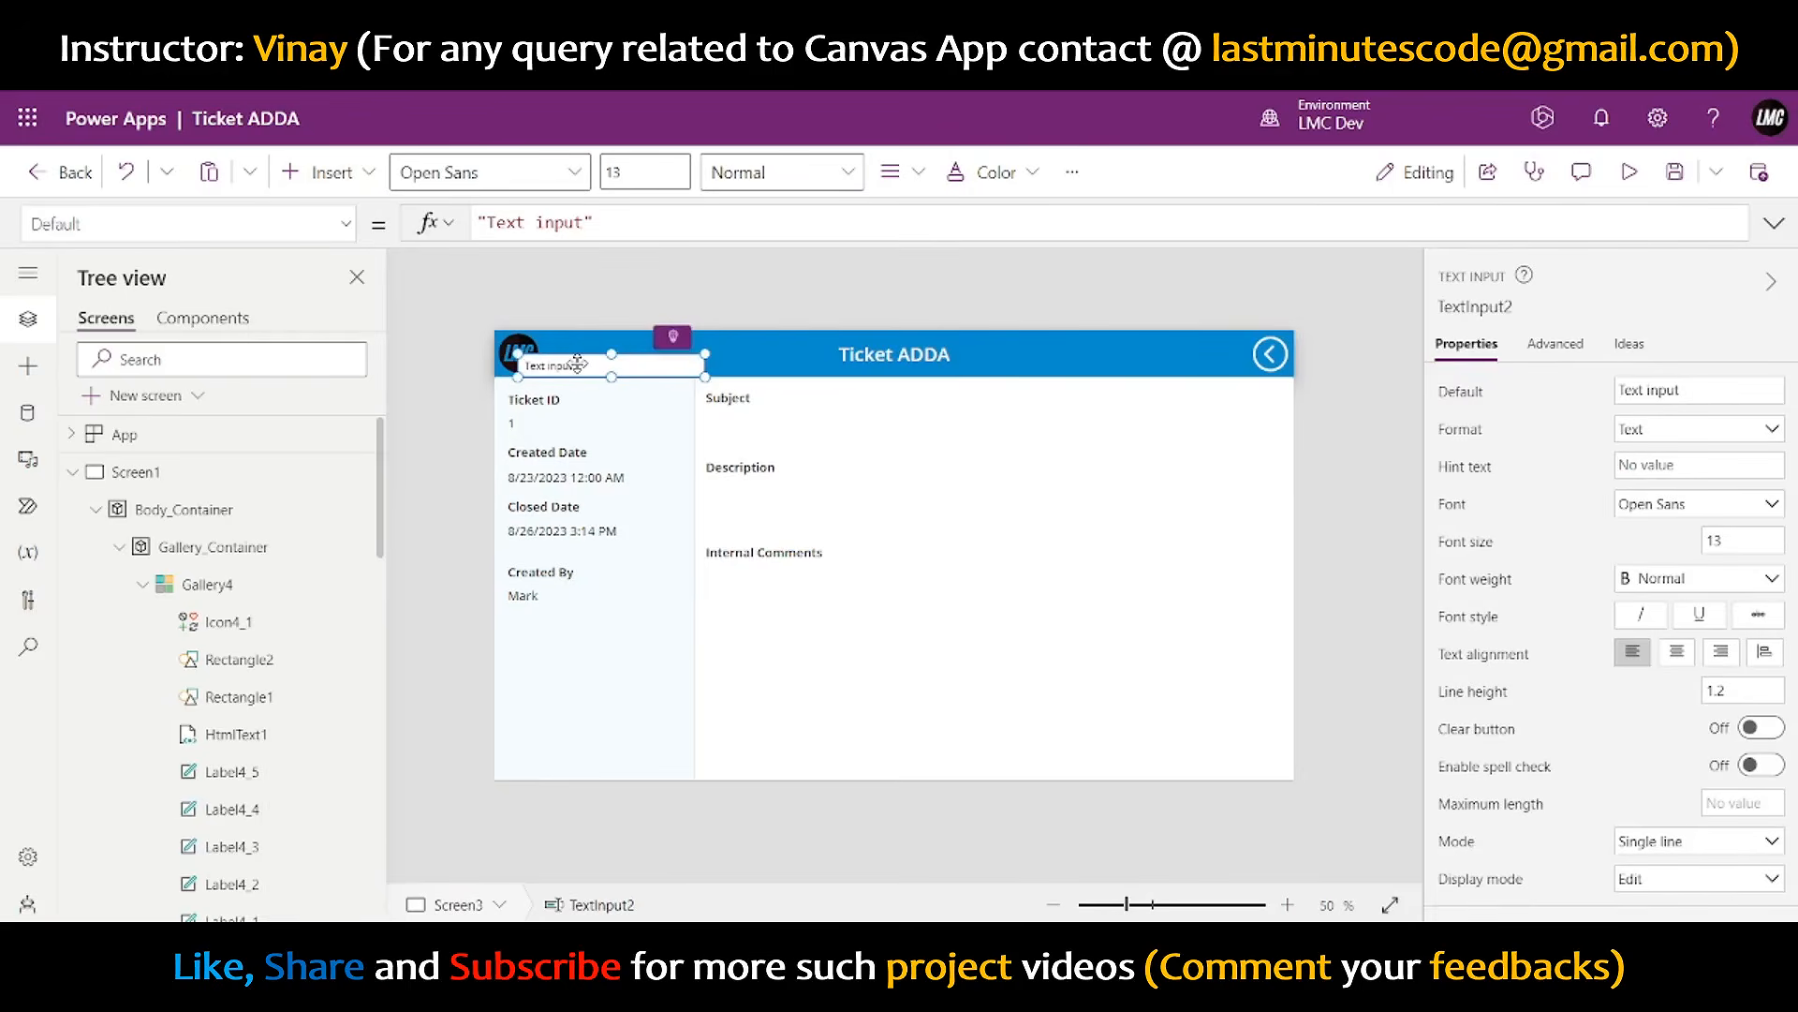
- Replace the new text input on Screen3 with a copy of Screen2's Description text input, placed inside the white container
{"action": "key", "text": "Delete"}
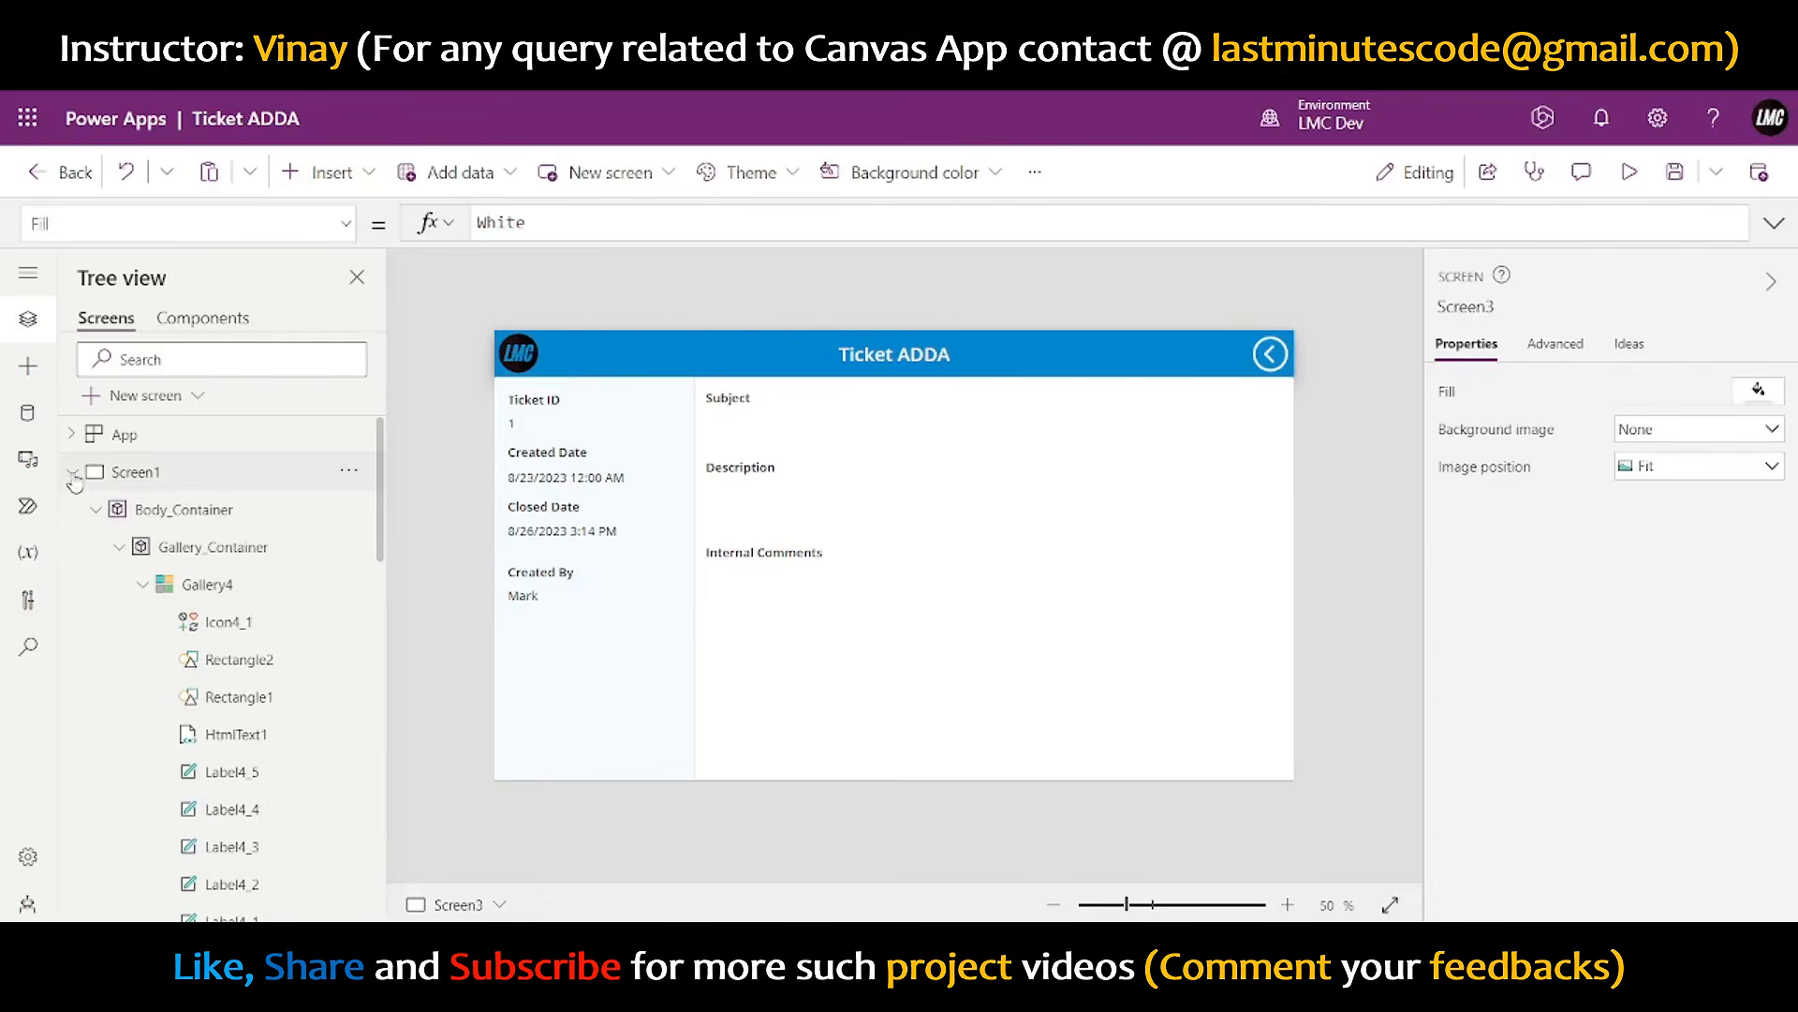
{"action": "left_click", "coordinate": [73, 473]}
{"action": "left_click", "coordinate": [136, 508]}
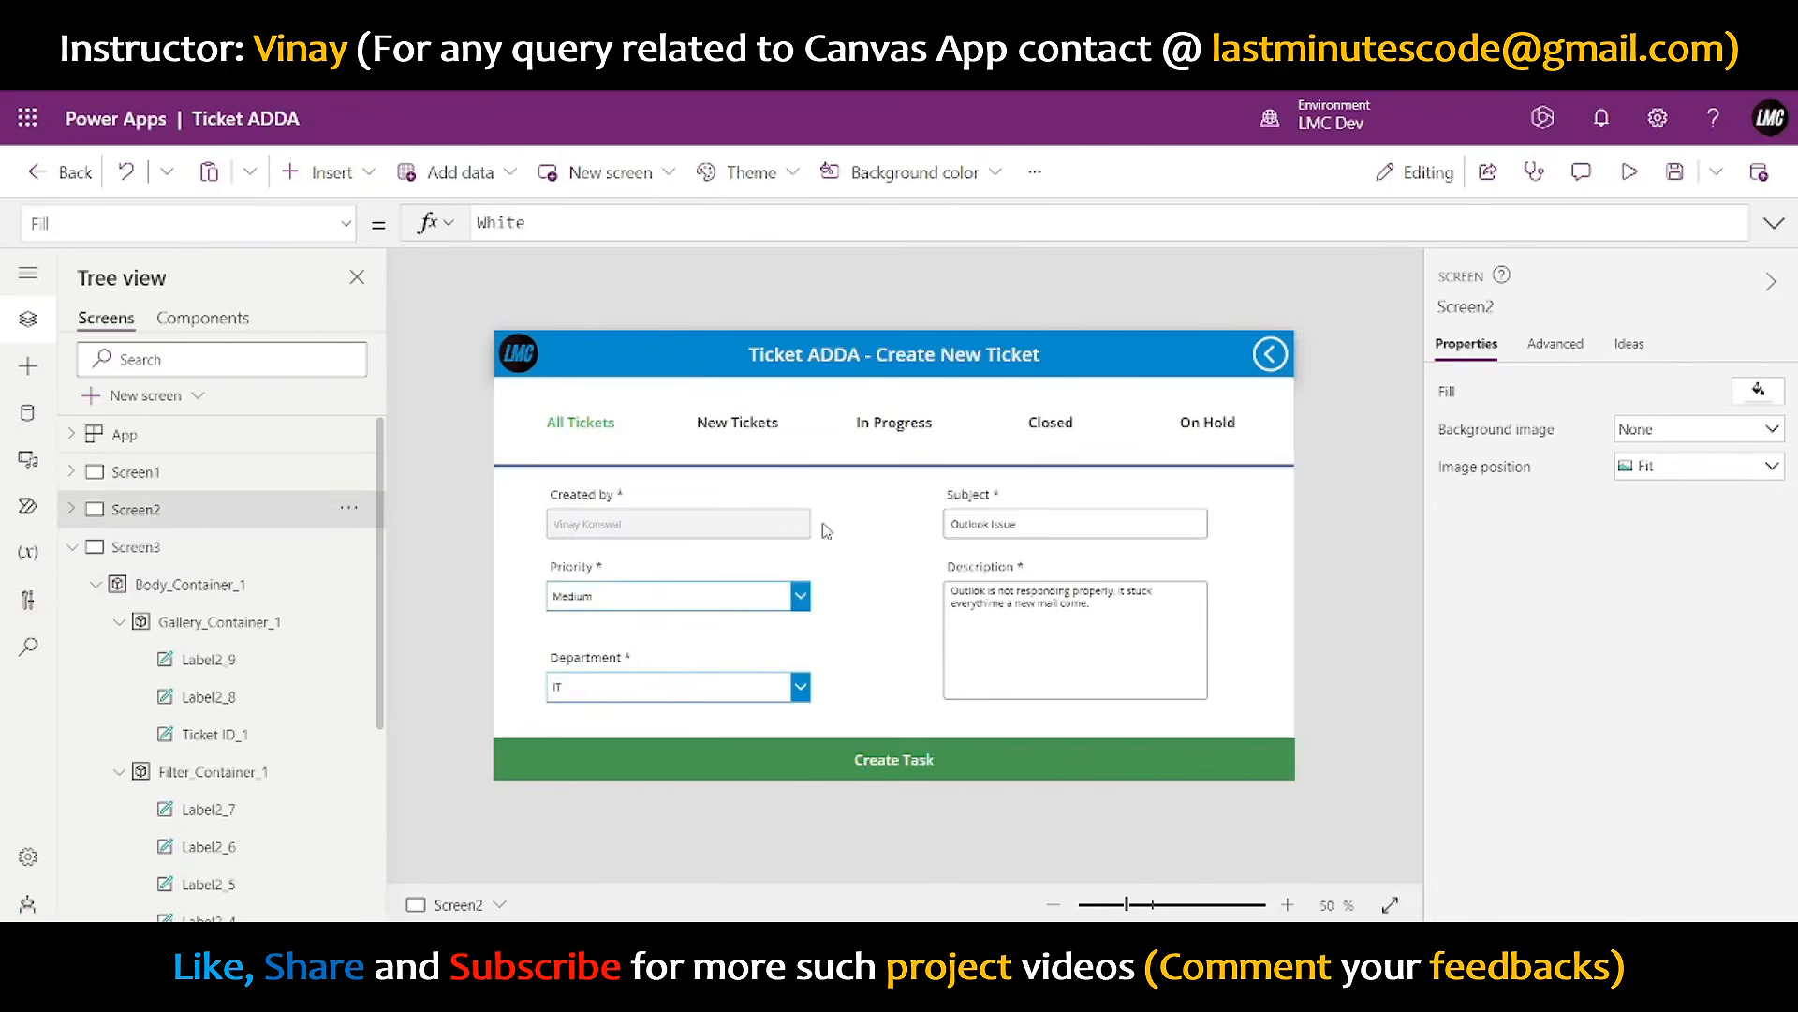
{"action": "left_click", "coordinate": [1091, 620]}
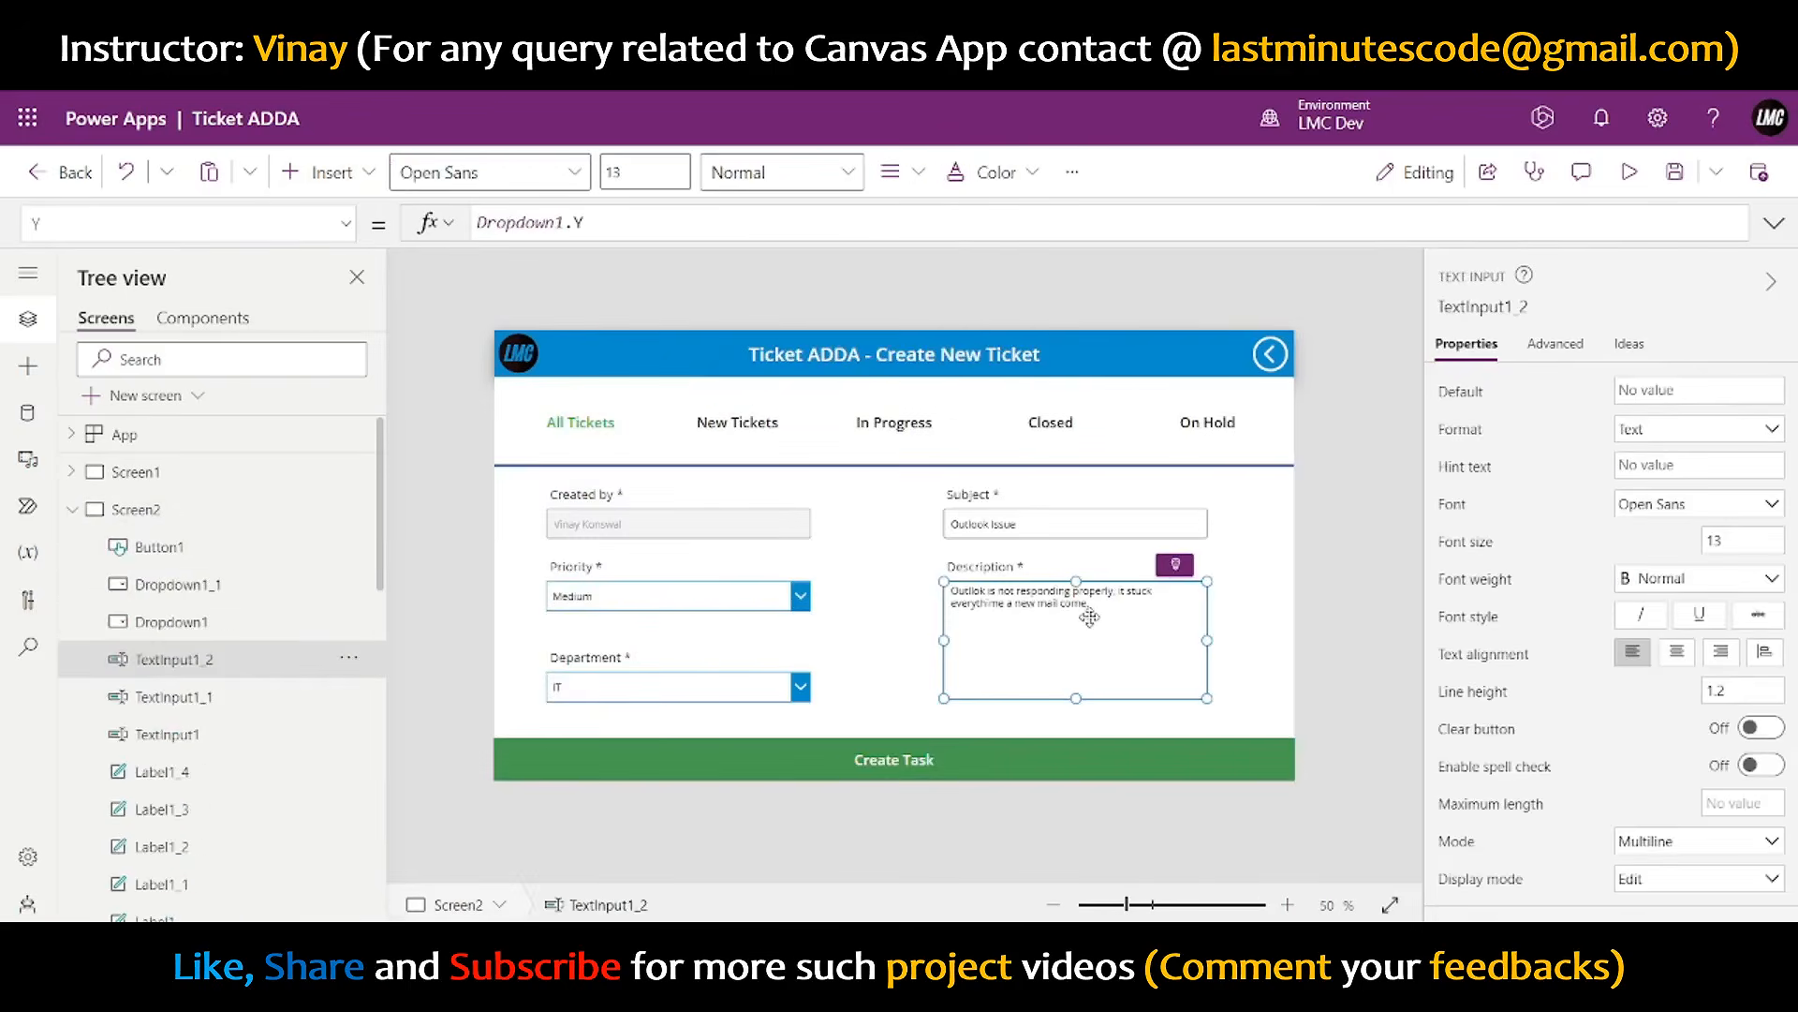
{"action": "left_click", "coordinate": [73, 511]}
{"action": "left_click", "coordinate": [135, 548]}
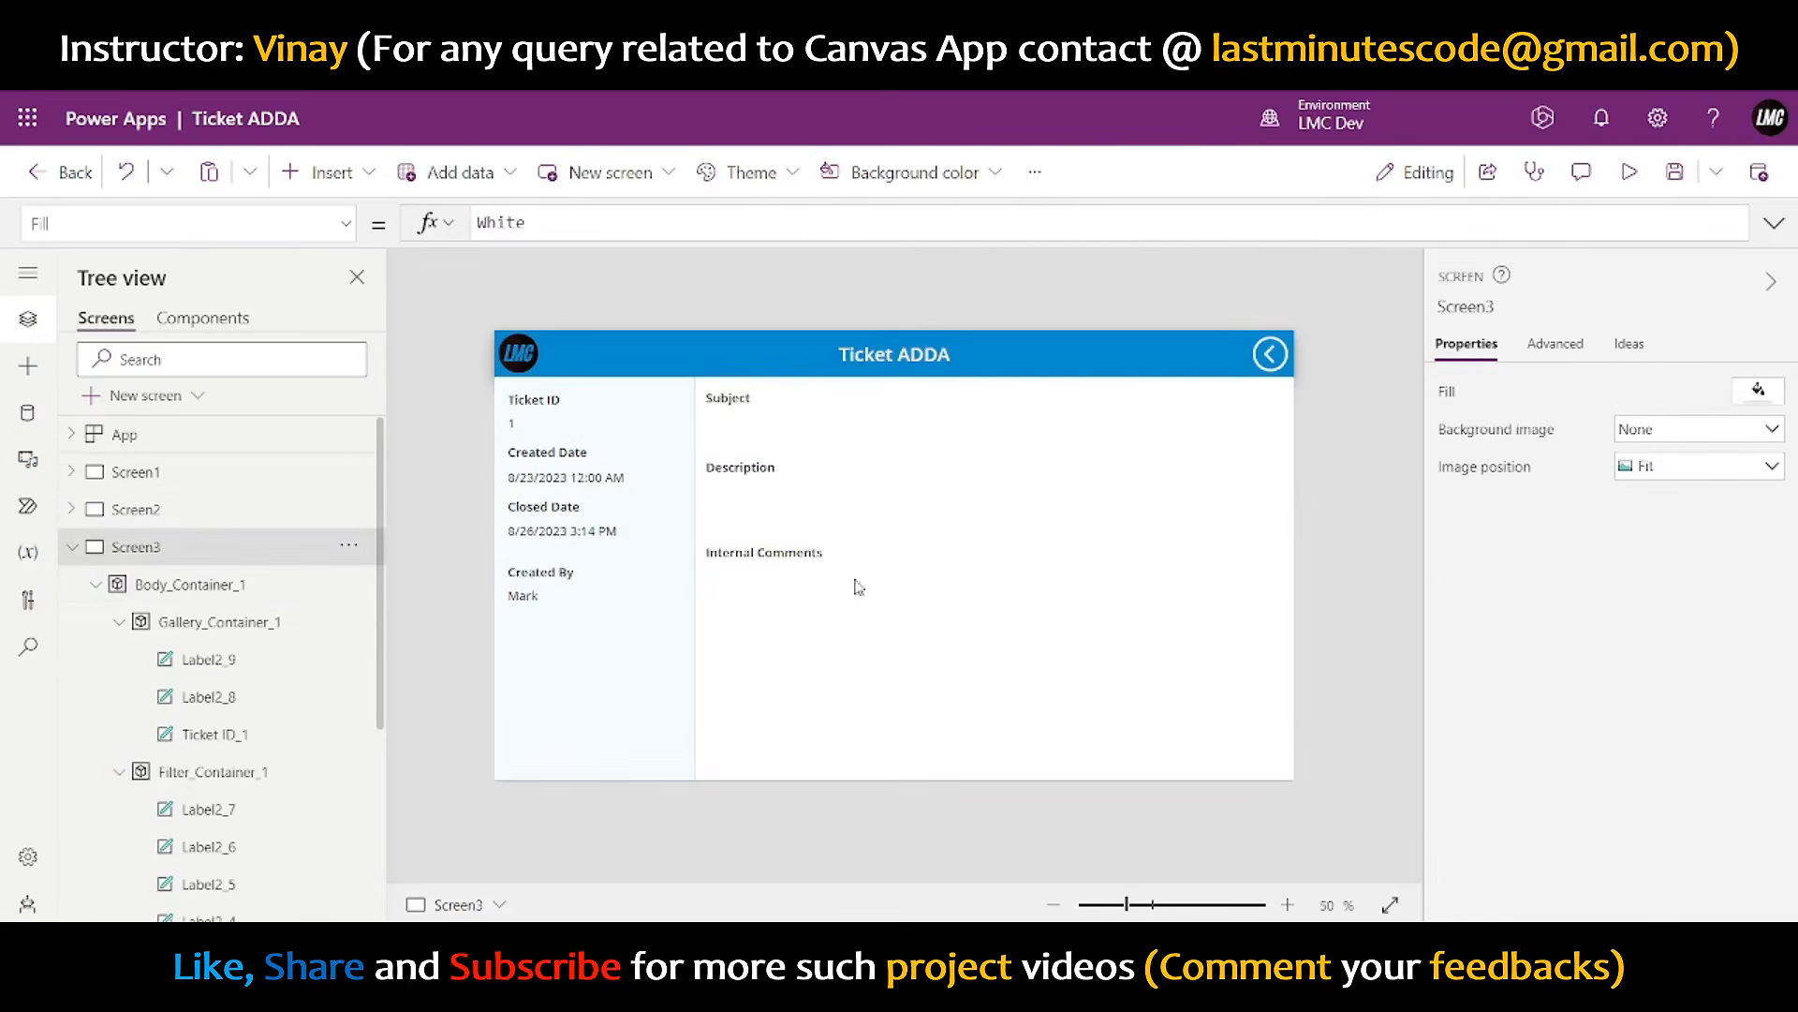
{"action": "left_click", "coordinate": [914, 653]}
{"action": "key", "text": "ctrl+v"}
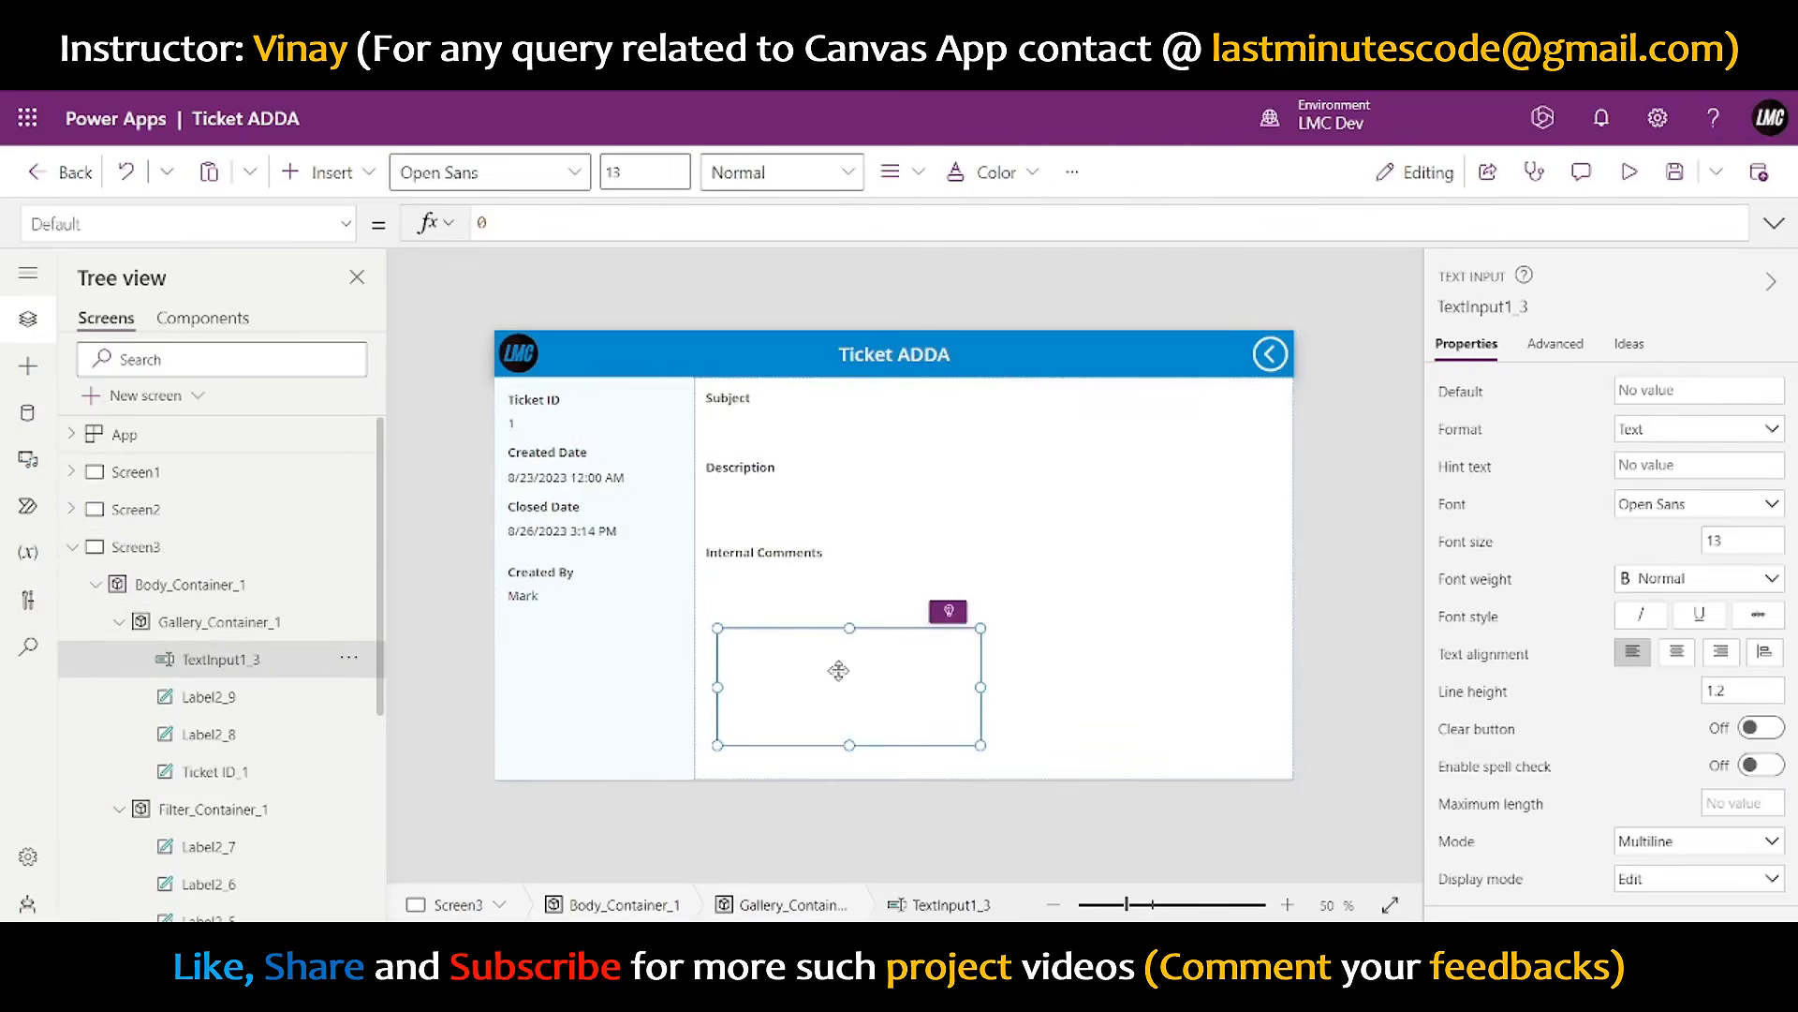
- Place the copied text input directly below the Subject heading and resize it to about 974 wide by 78 high
{"action": "left_click_drag", "start_coordinate": [796, 628], "coordinate": [777, 411]}
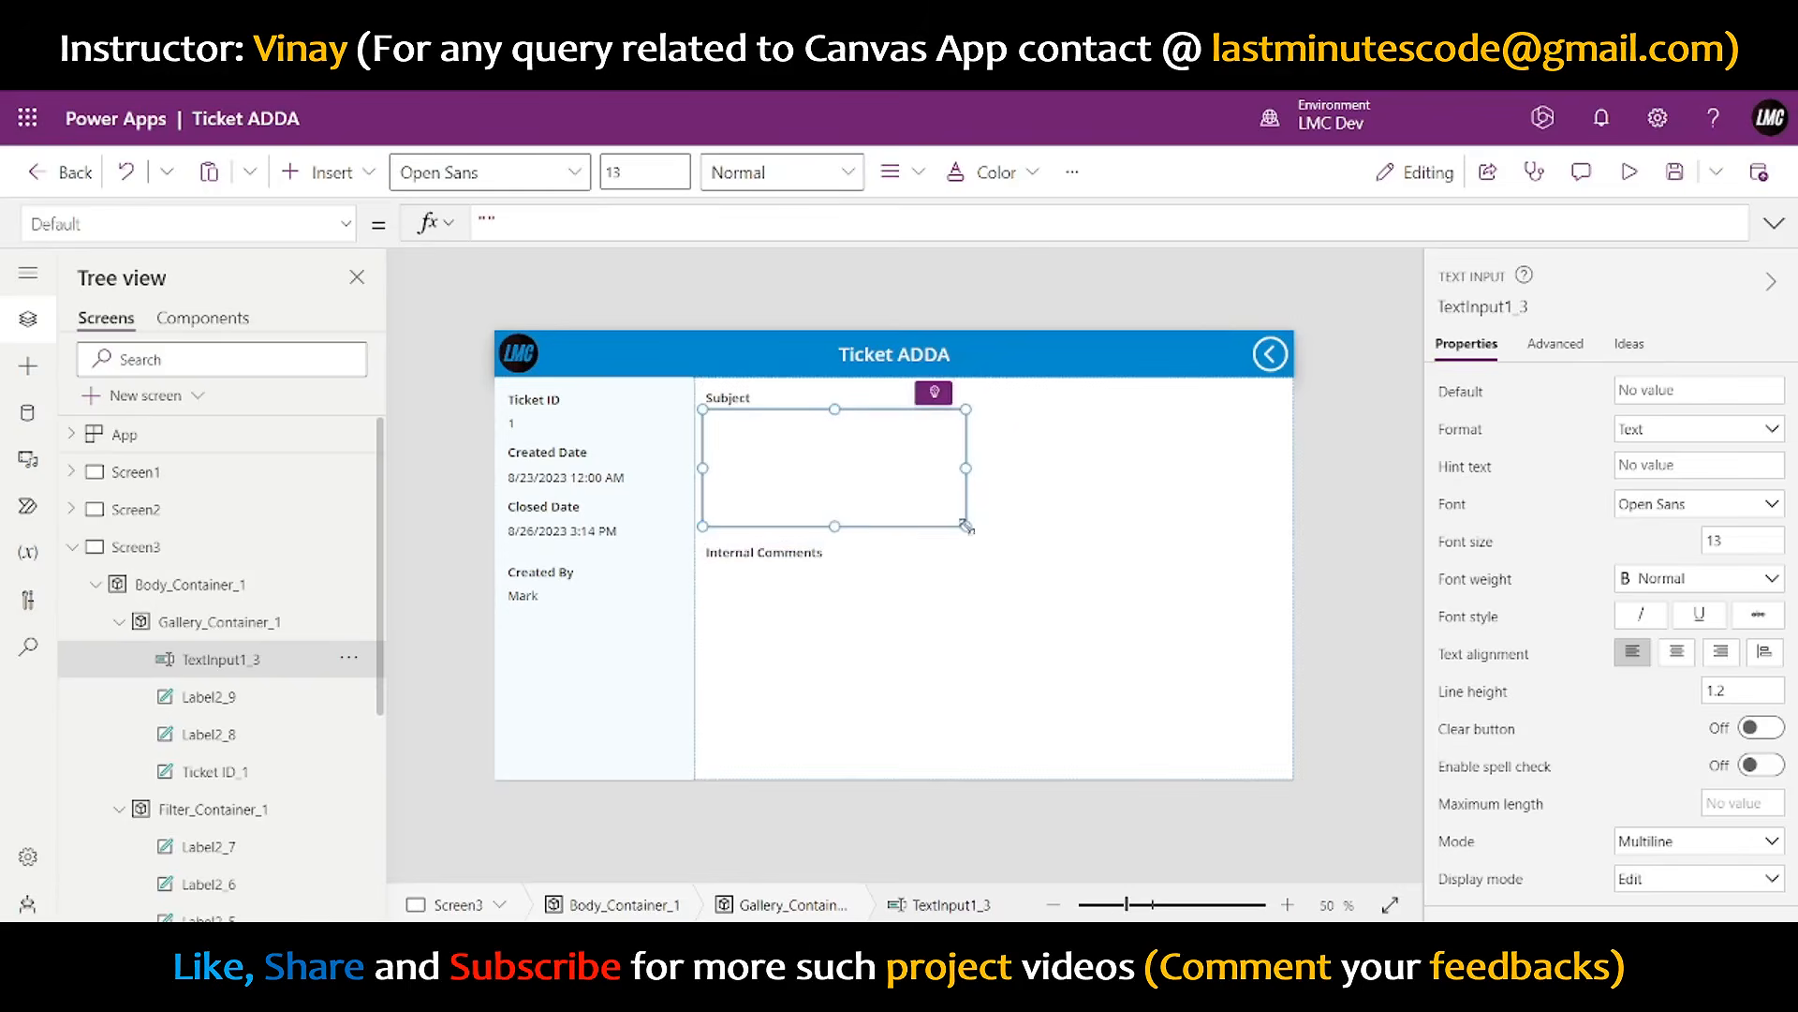
{"action": "left_click_drag", "start_coordinate": [966, 525], "coordinate": [1269, 454]}
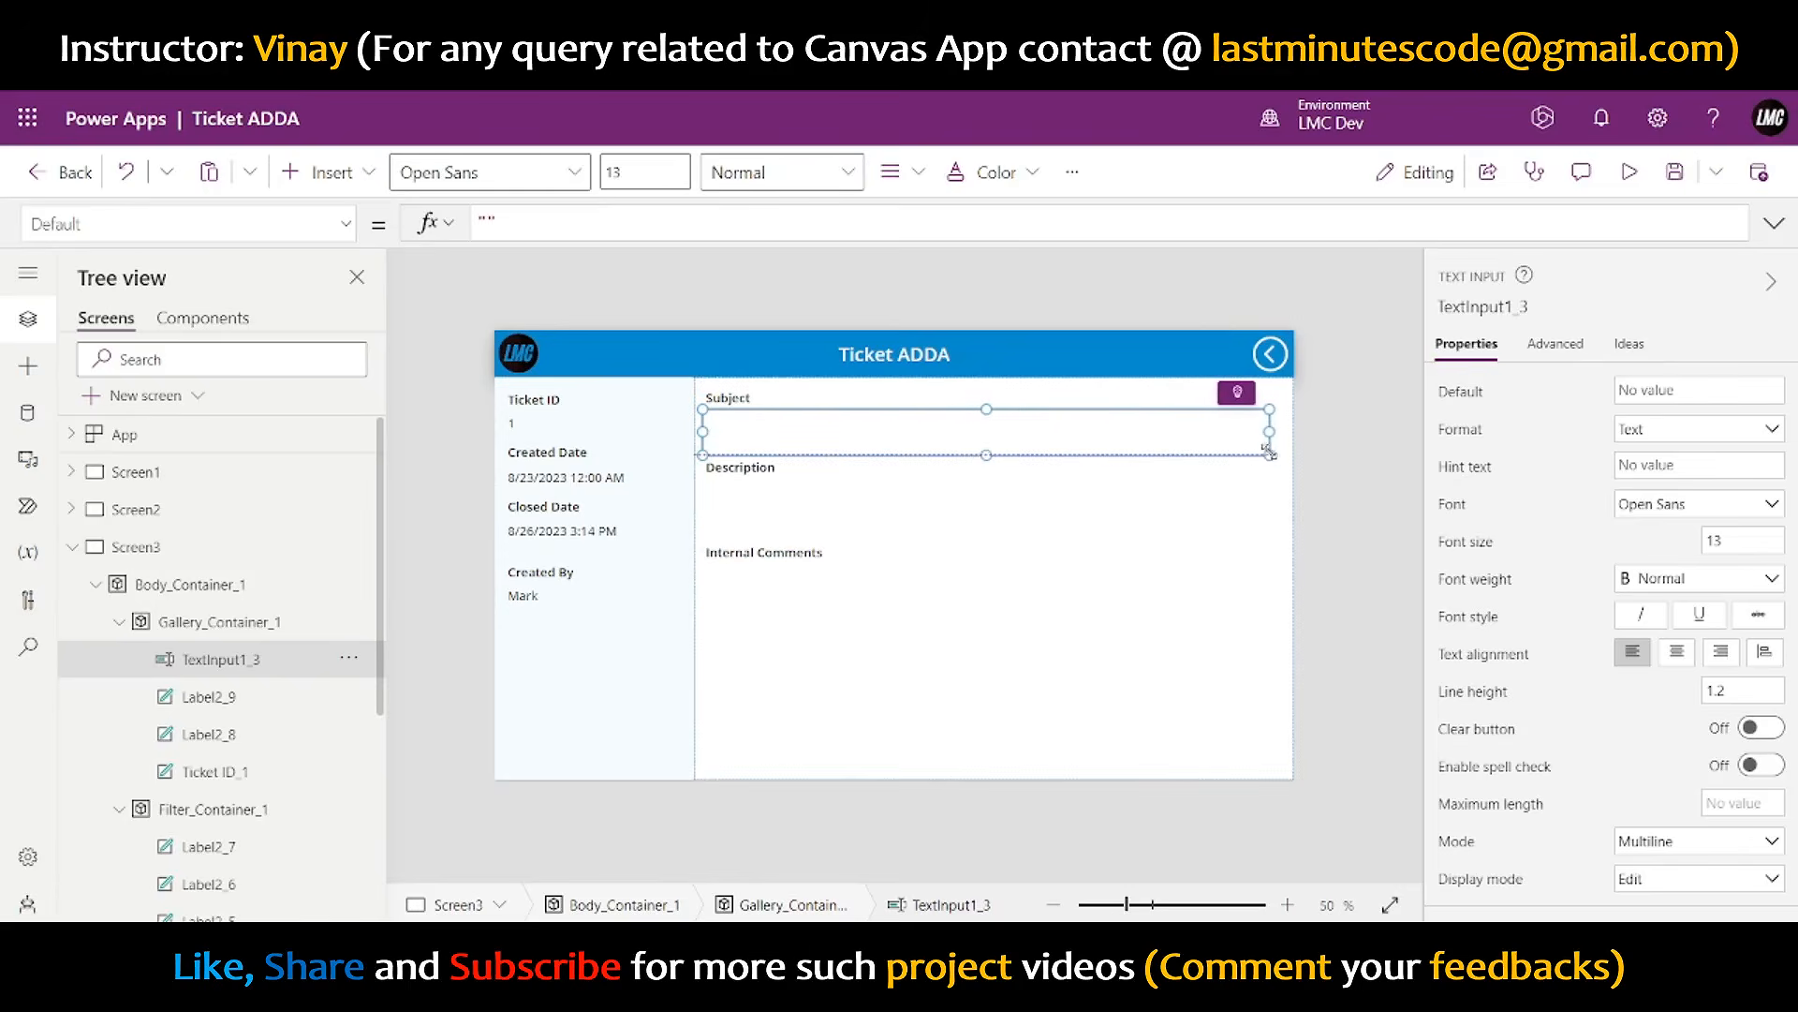
{"action": "left_click", "coordinate": [1344, 444]}
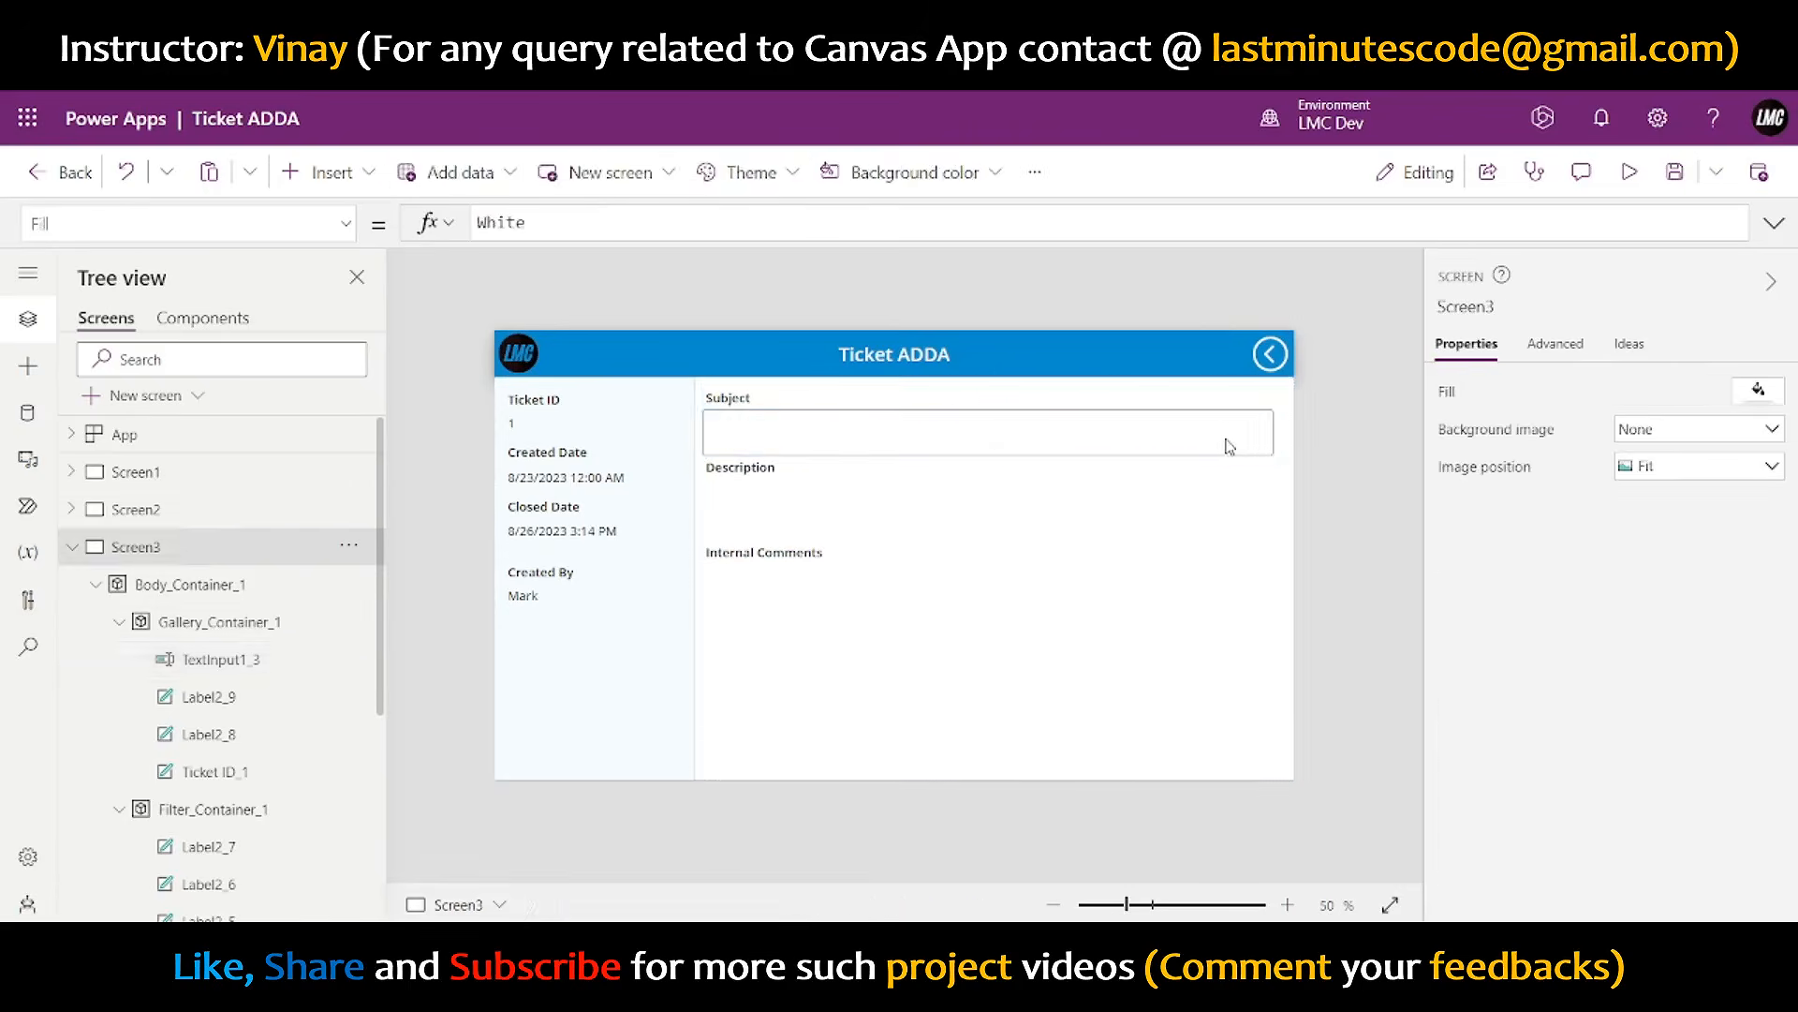
- Cut the Subject text input and paste it back inside the white container, below the Subject heading
{"action": "left_click", "coordinate": [1227, 440]}
{"action": "key", "text": "Delete"}
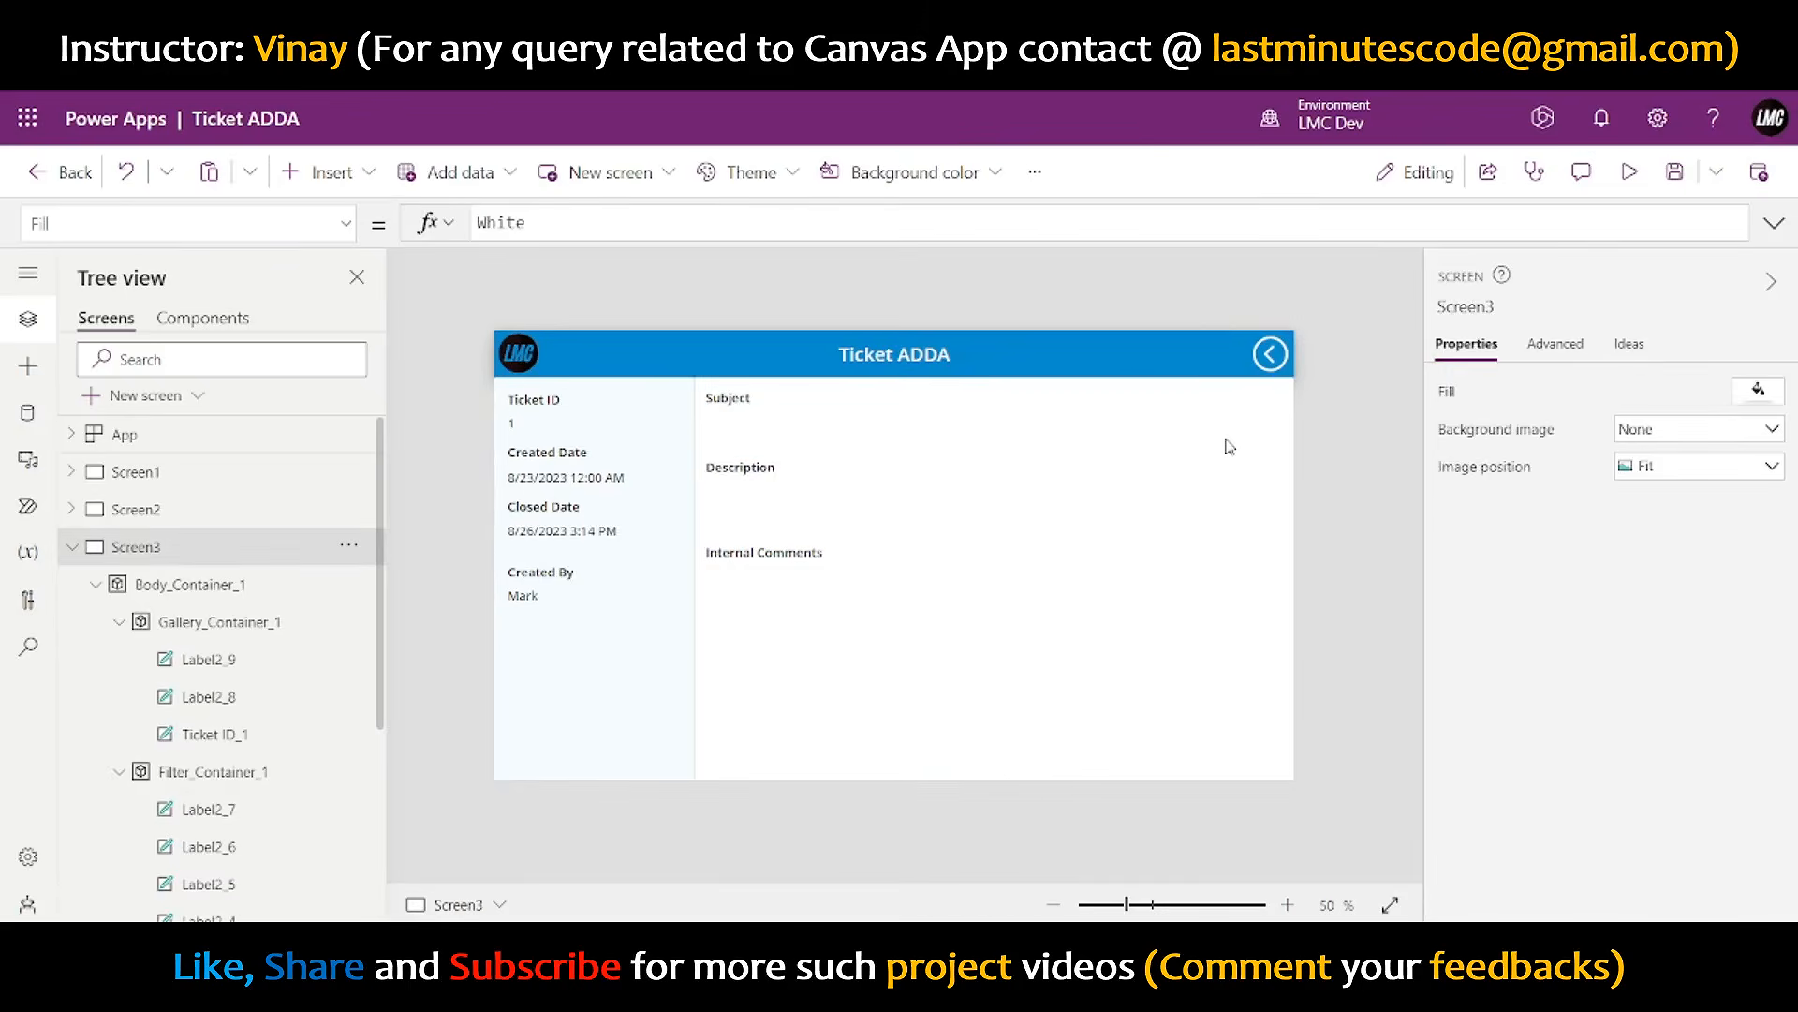
{"action": "key", "text": "ctrl+z"}
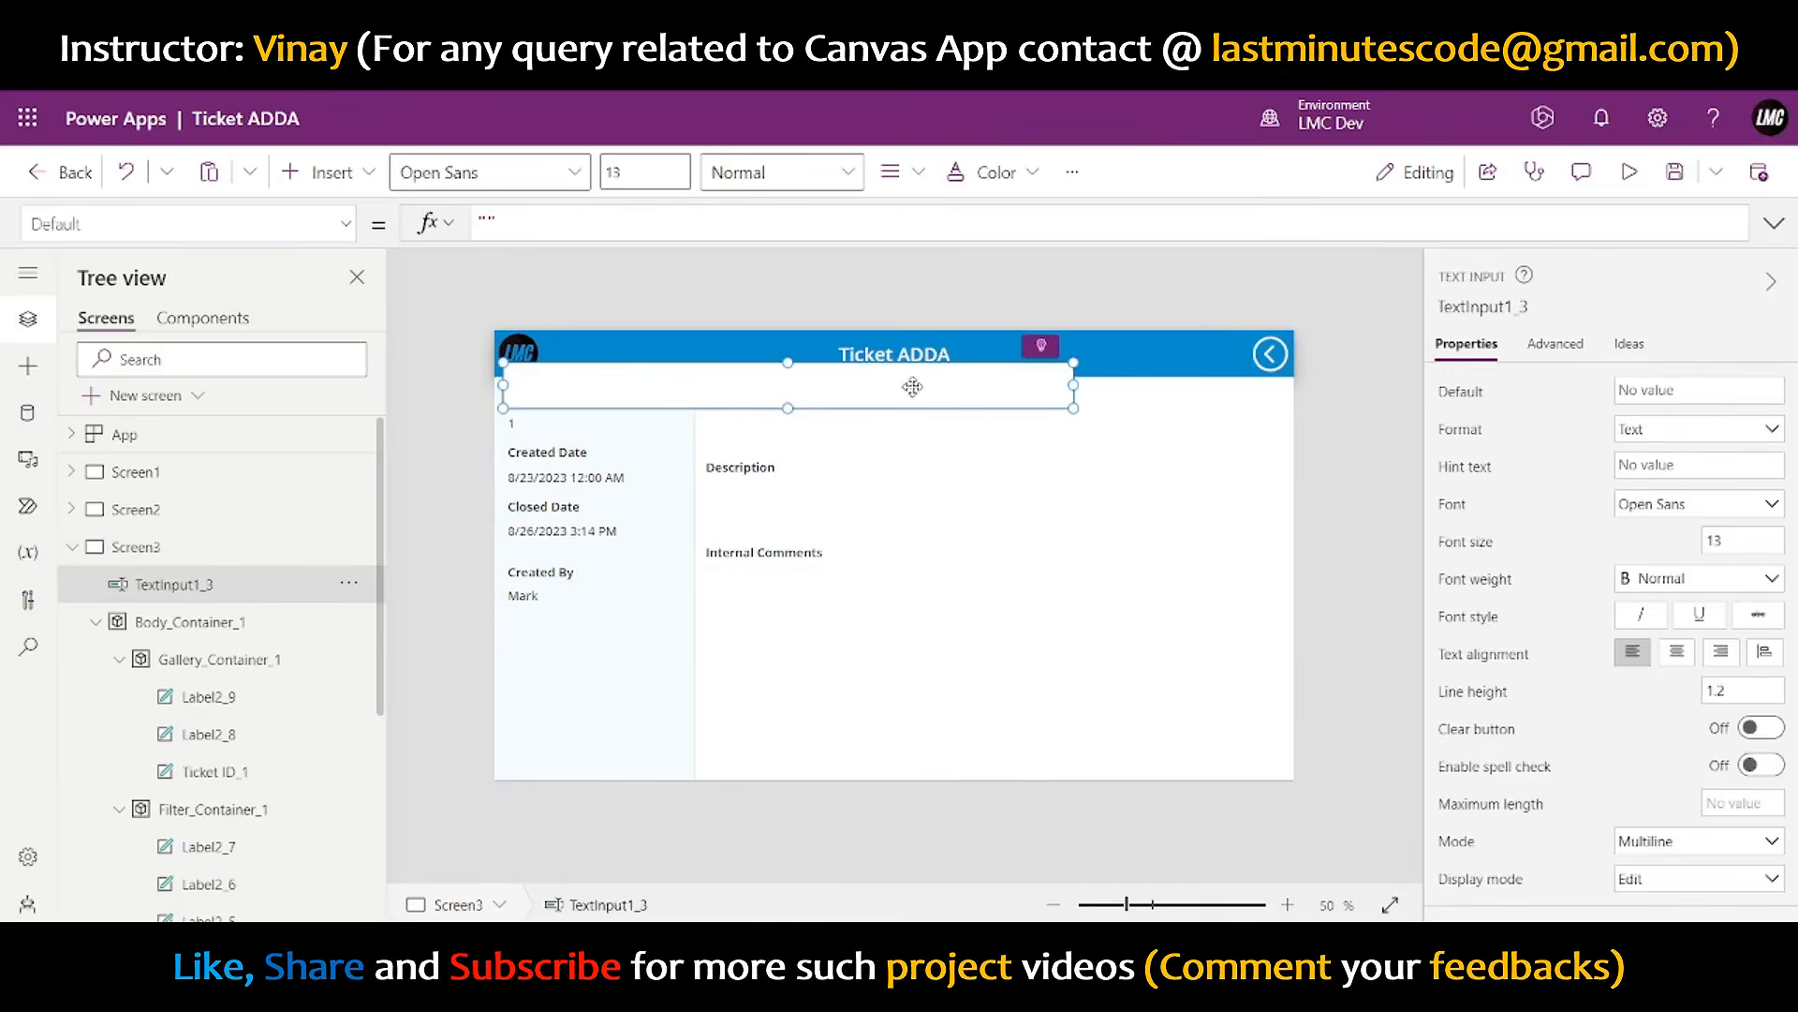
{"action": "key", "text": "Delete"}
{"action": "left_click", "coordinate": [995, 550]}
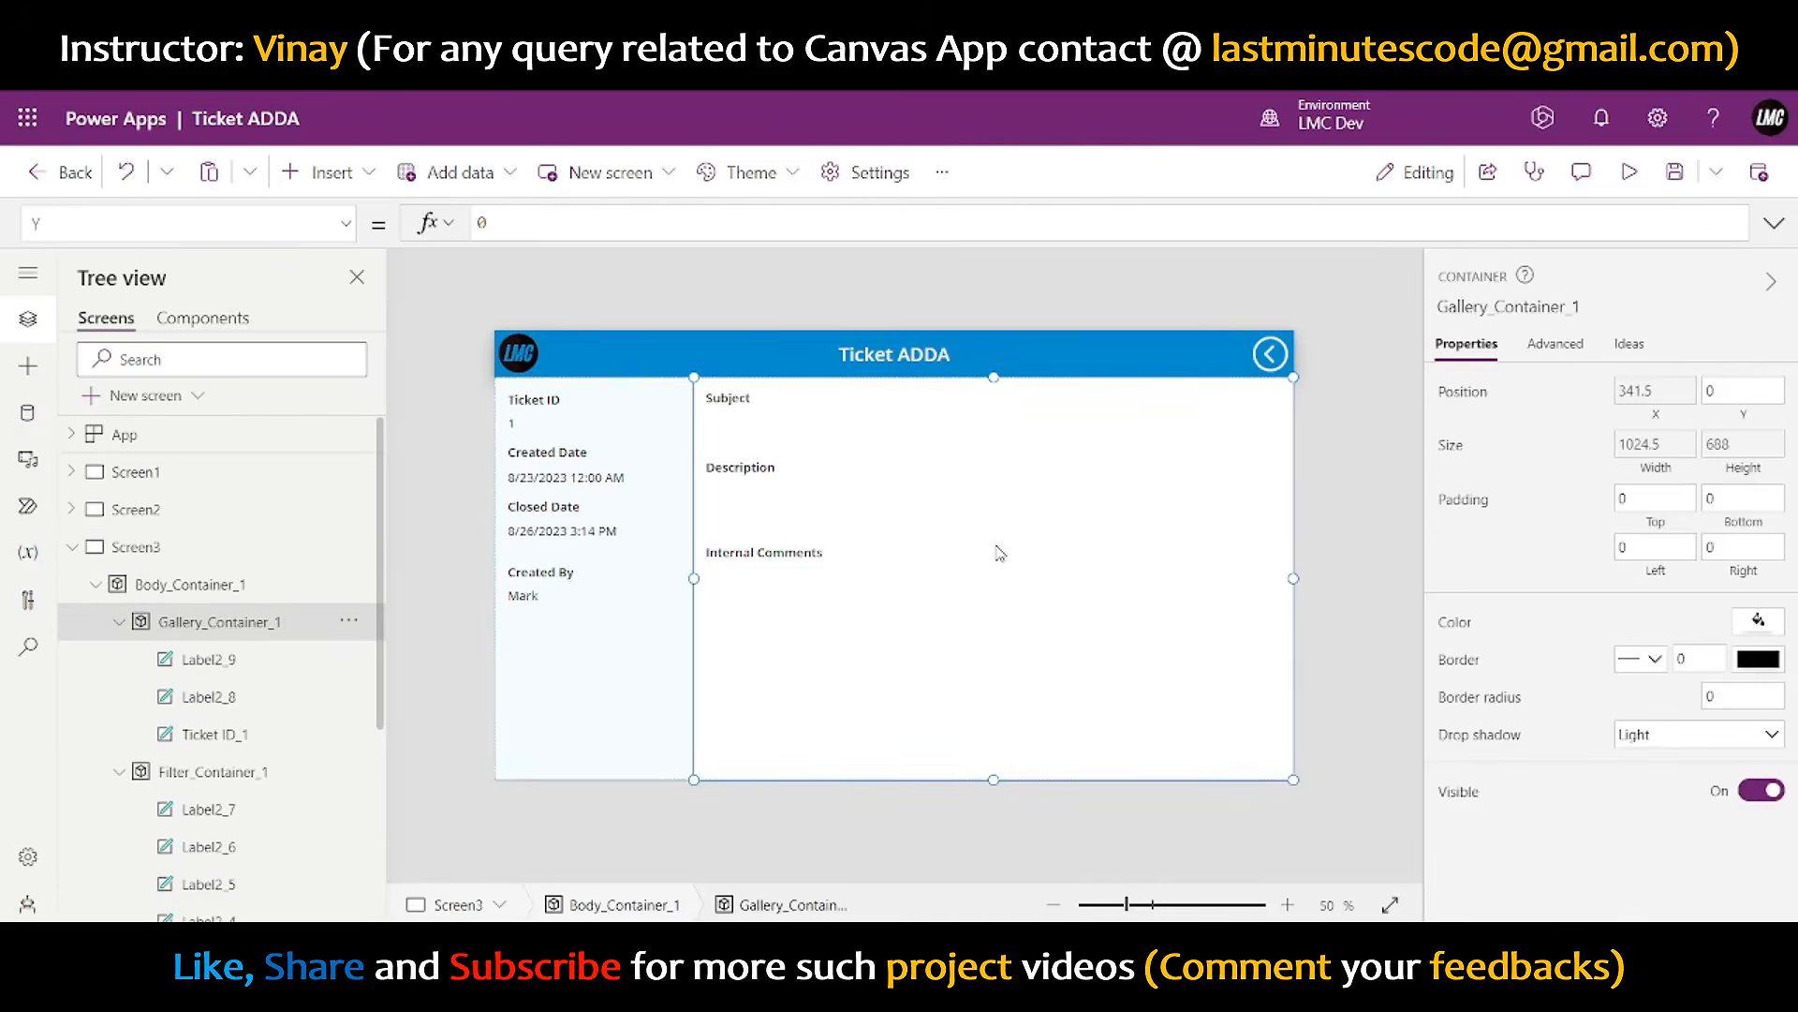
{"action": "key", "text": "ctrl+z"}
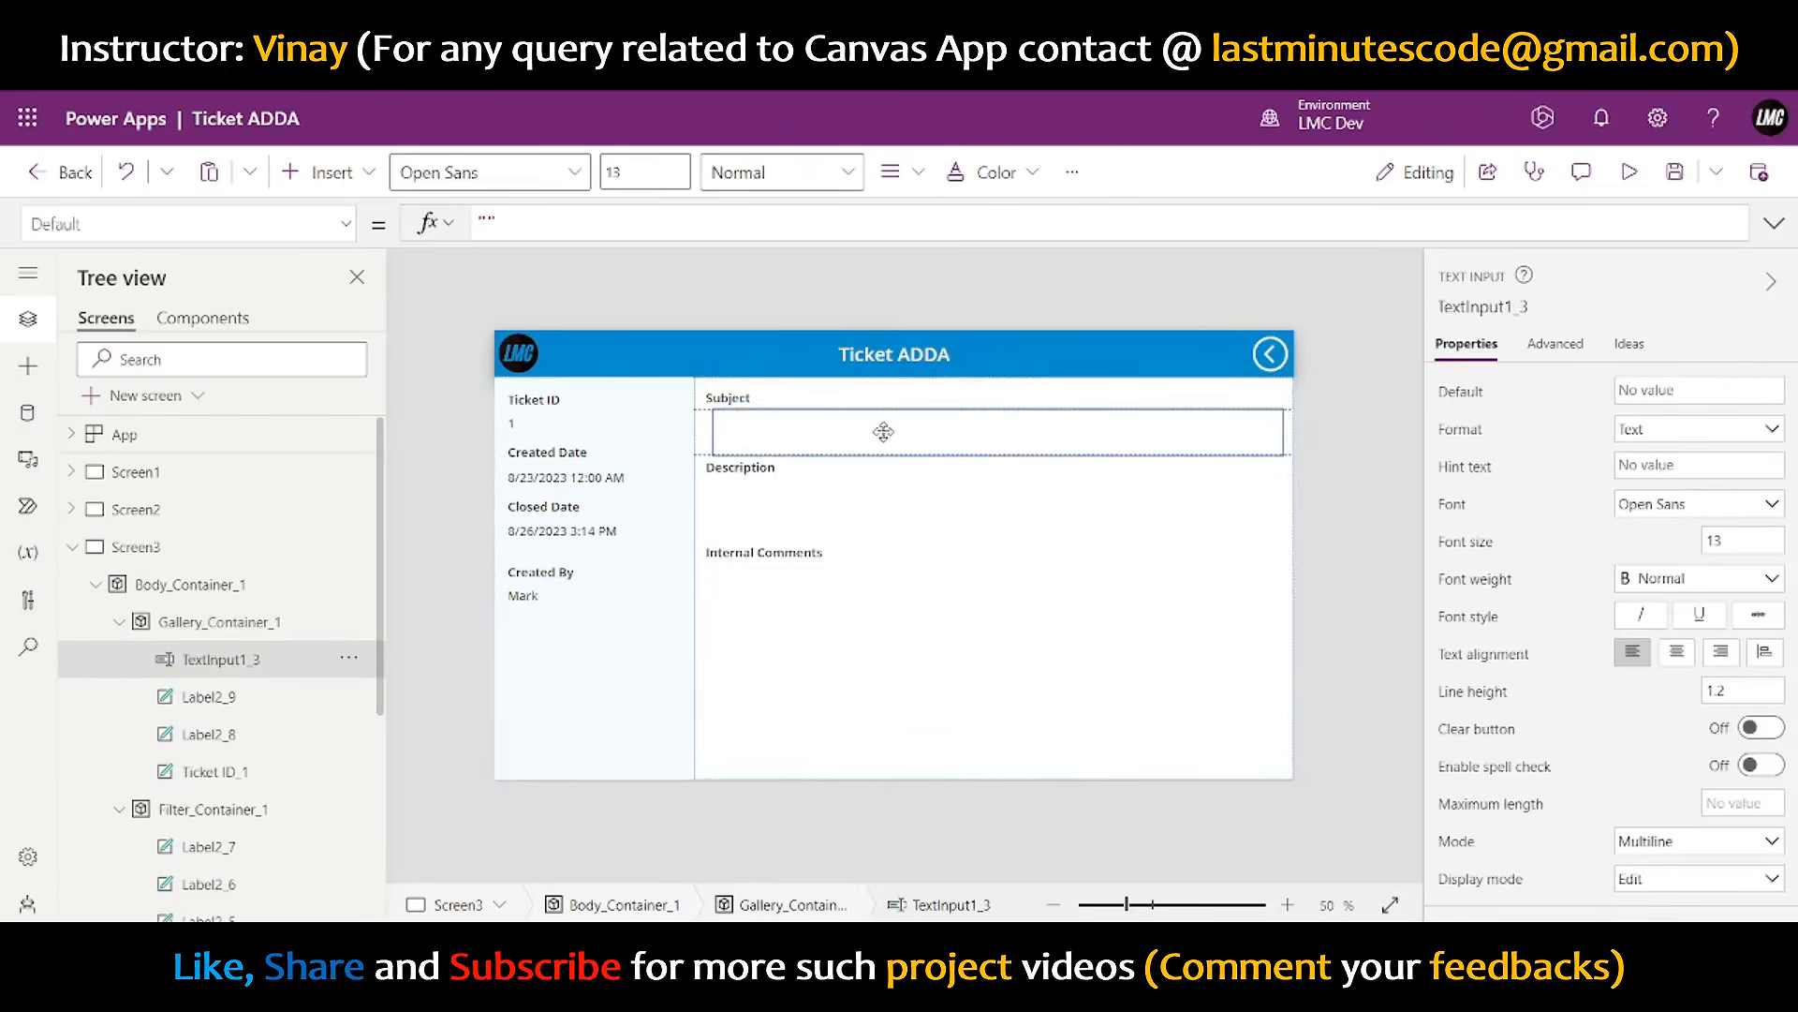
- Paste two copies of the Subject text input and align them below the Description and Internal Comments headings
{"action": "key", "text": "ctrl+v"}
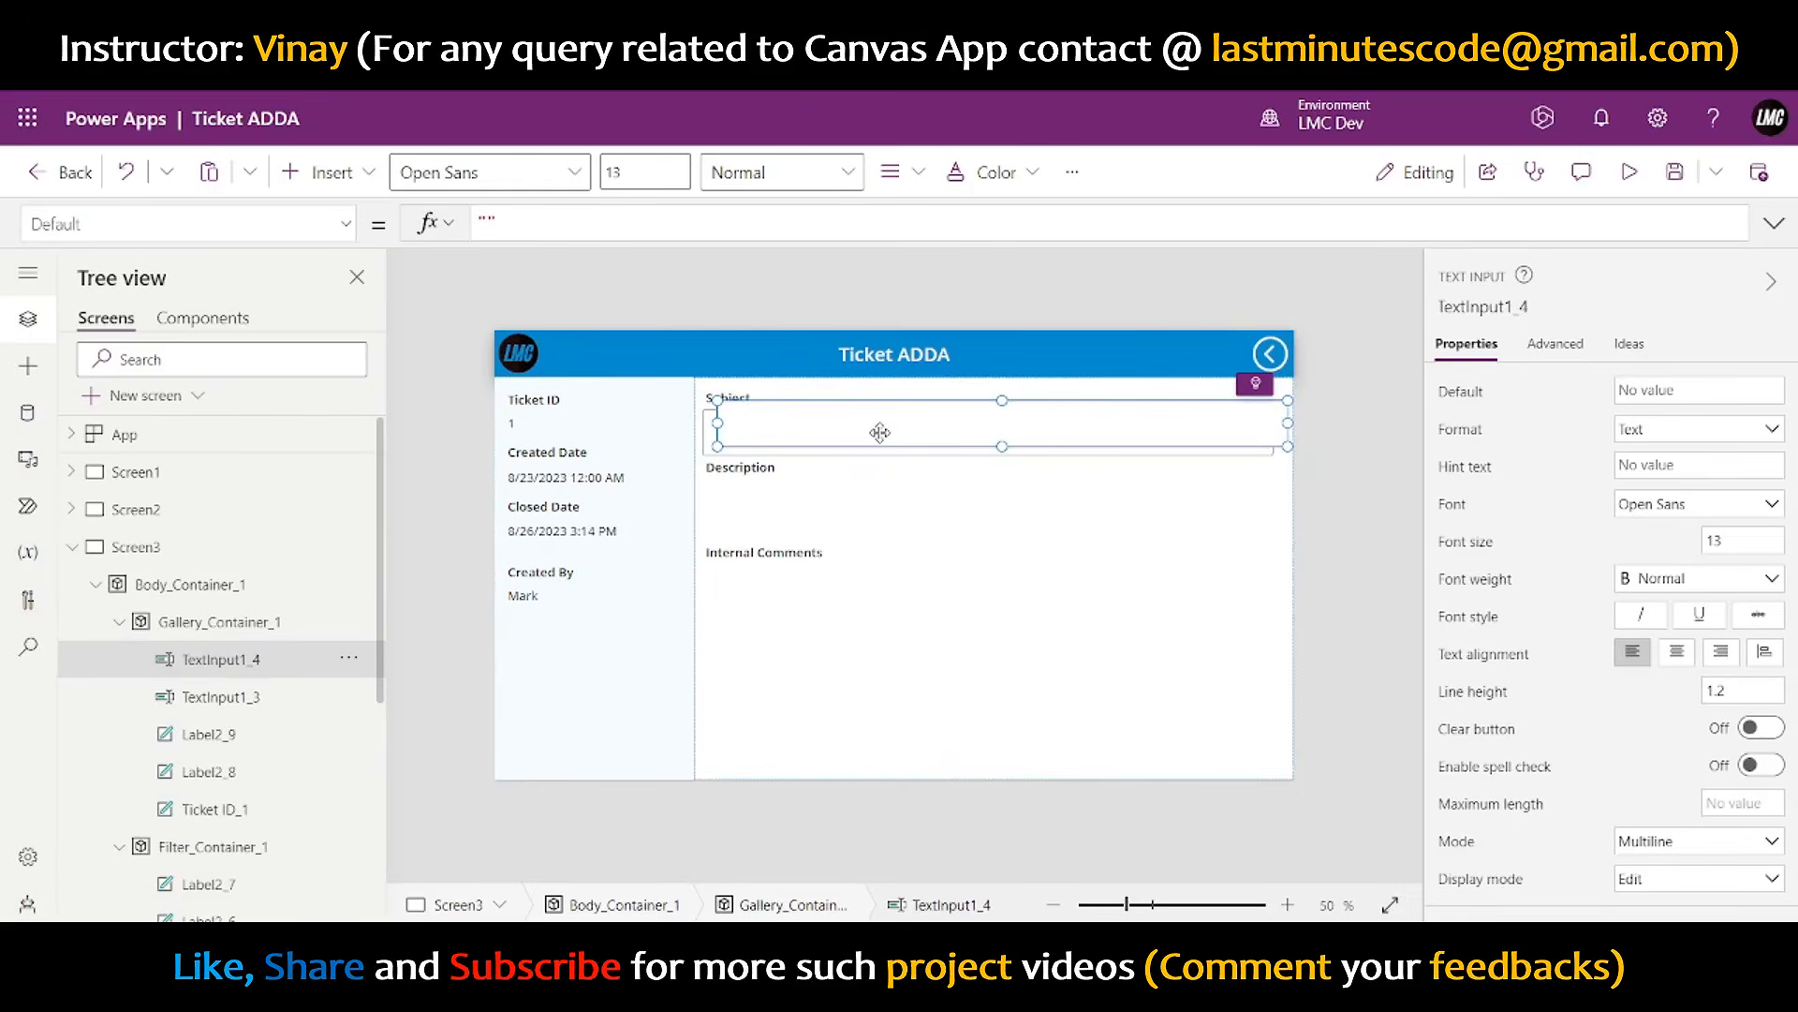
{"action": "key", "text": "ctrl+v"}
{"action": "left_click_drag", "start_coordinate": [880, 433], "coordinate": [872, 582]}
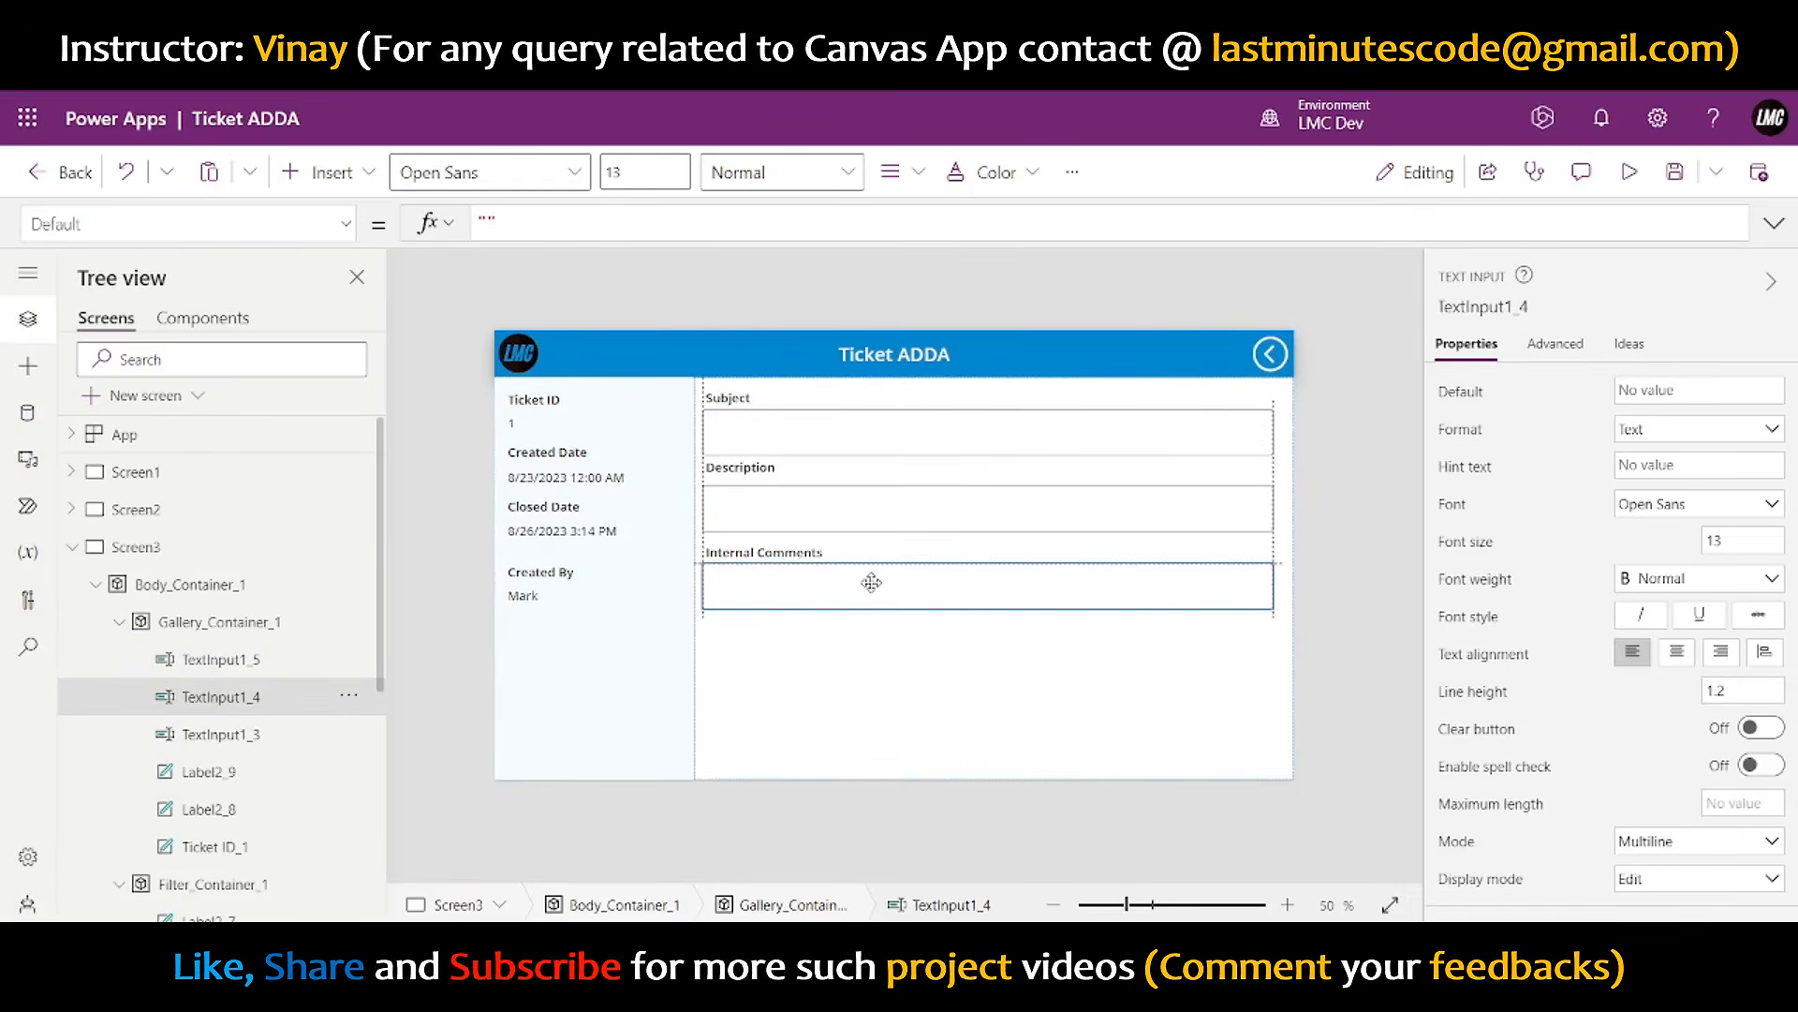
{"action": "left_click", "coordinate": [1341, 473]}
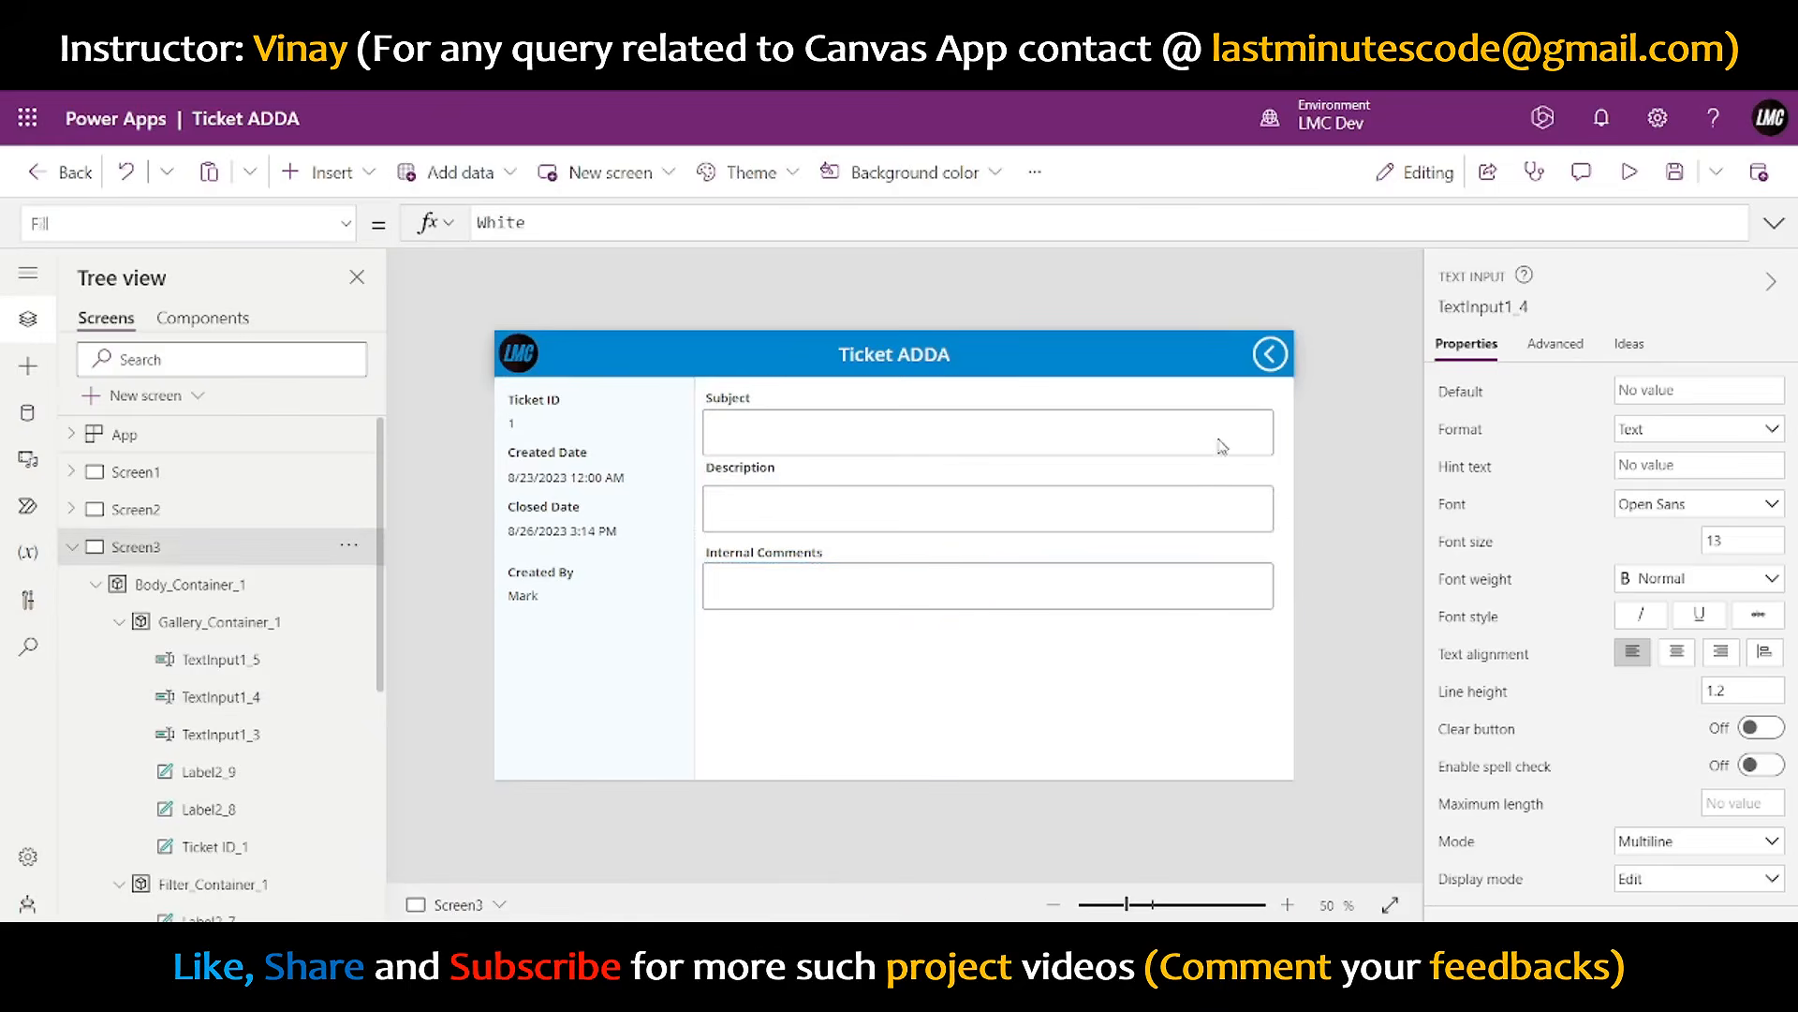
- Set the height of the Subject text input to 50
{"action": "left_click", "coordinate": [1222, 446]}
{"action": "scroll", "coordinate": [1583, 618], "scroll_direction": "down", "scroll_amount": 5}
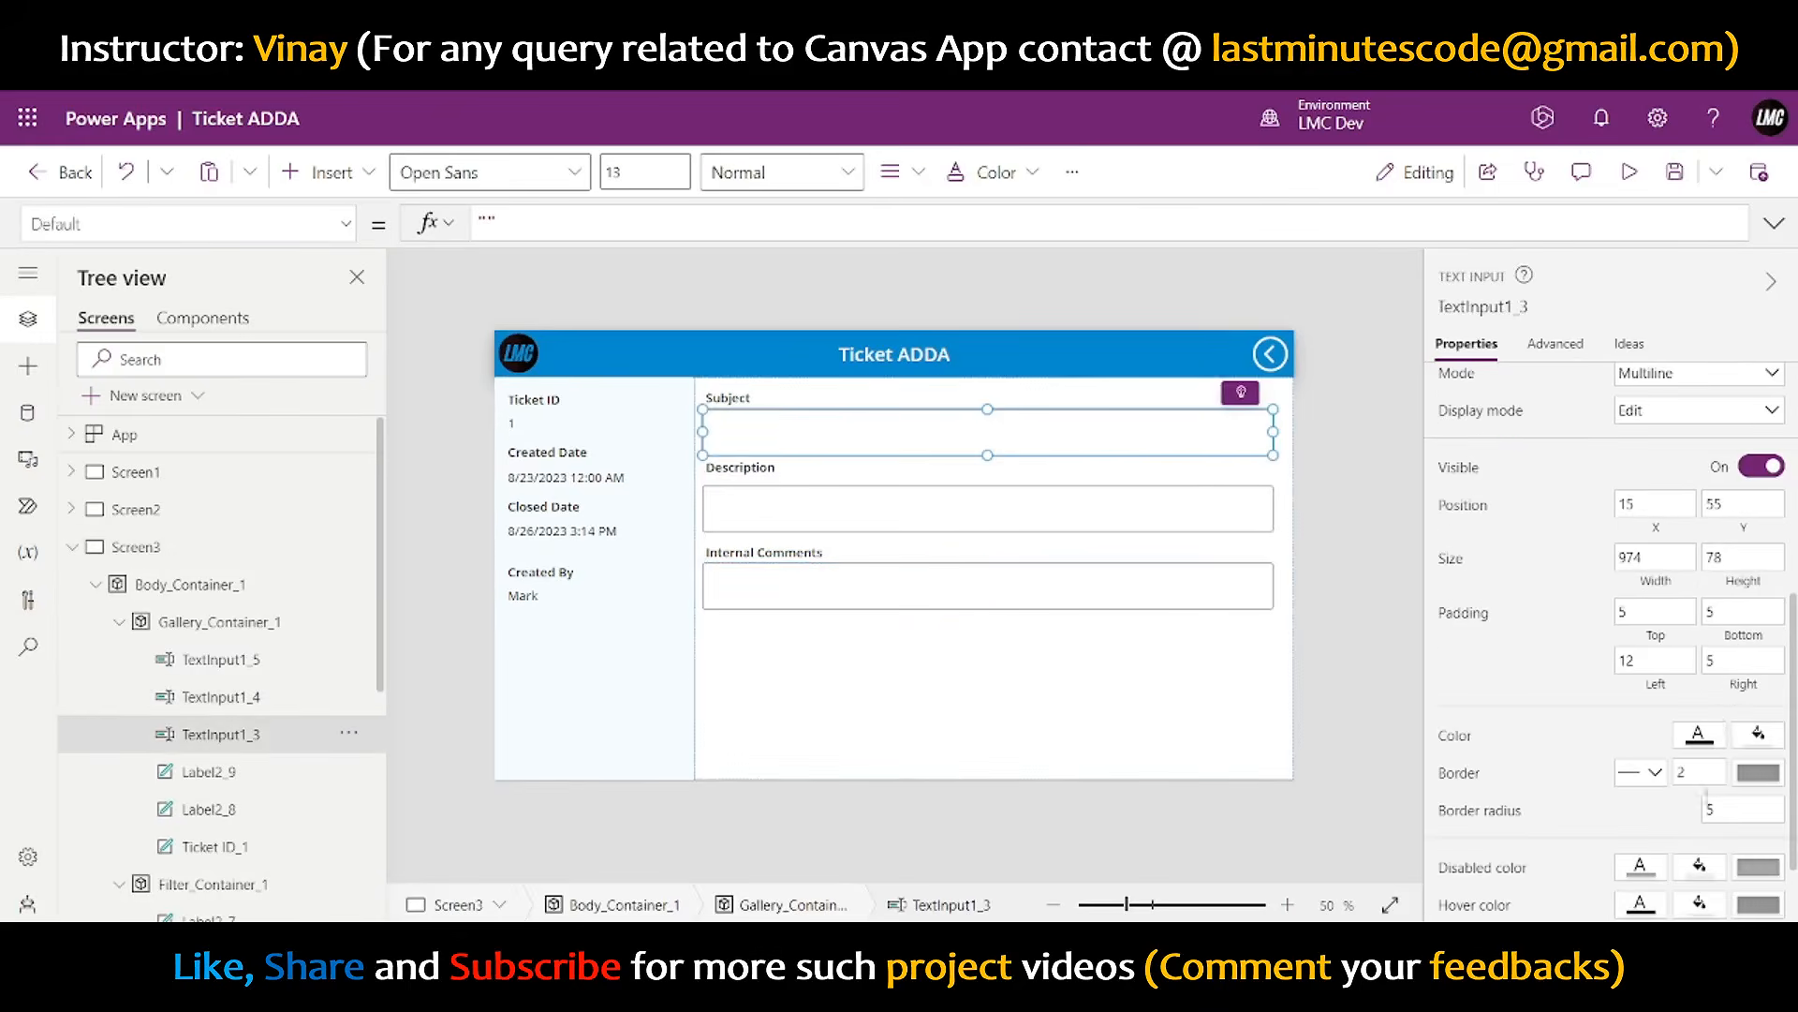
{"action": "left_click", "coordinate": [1737, 556]}
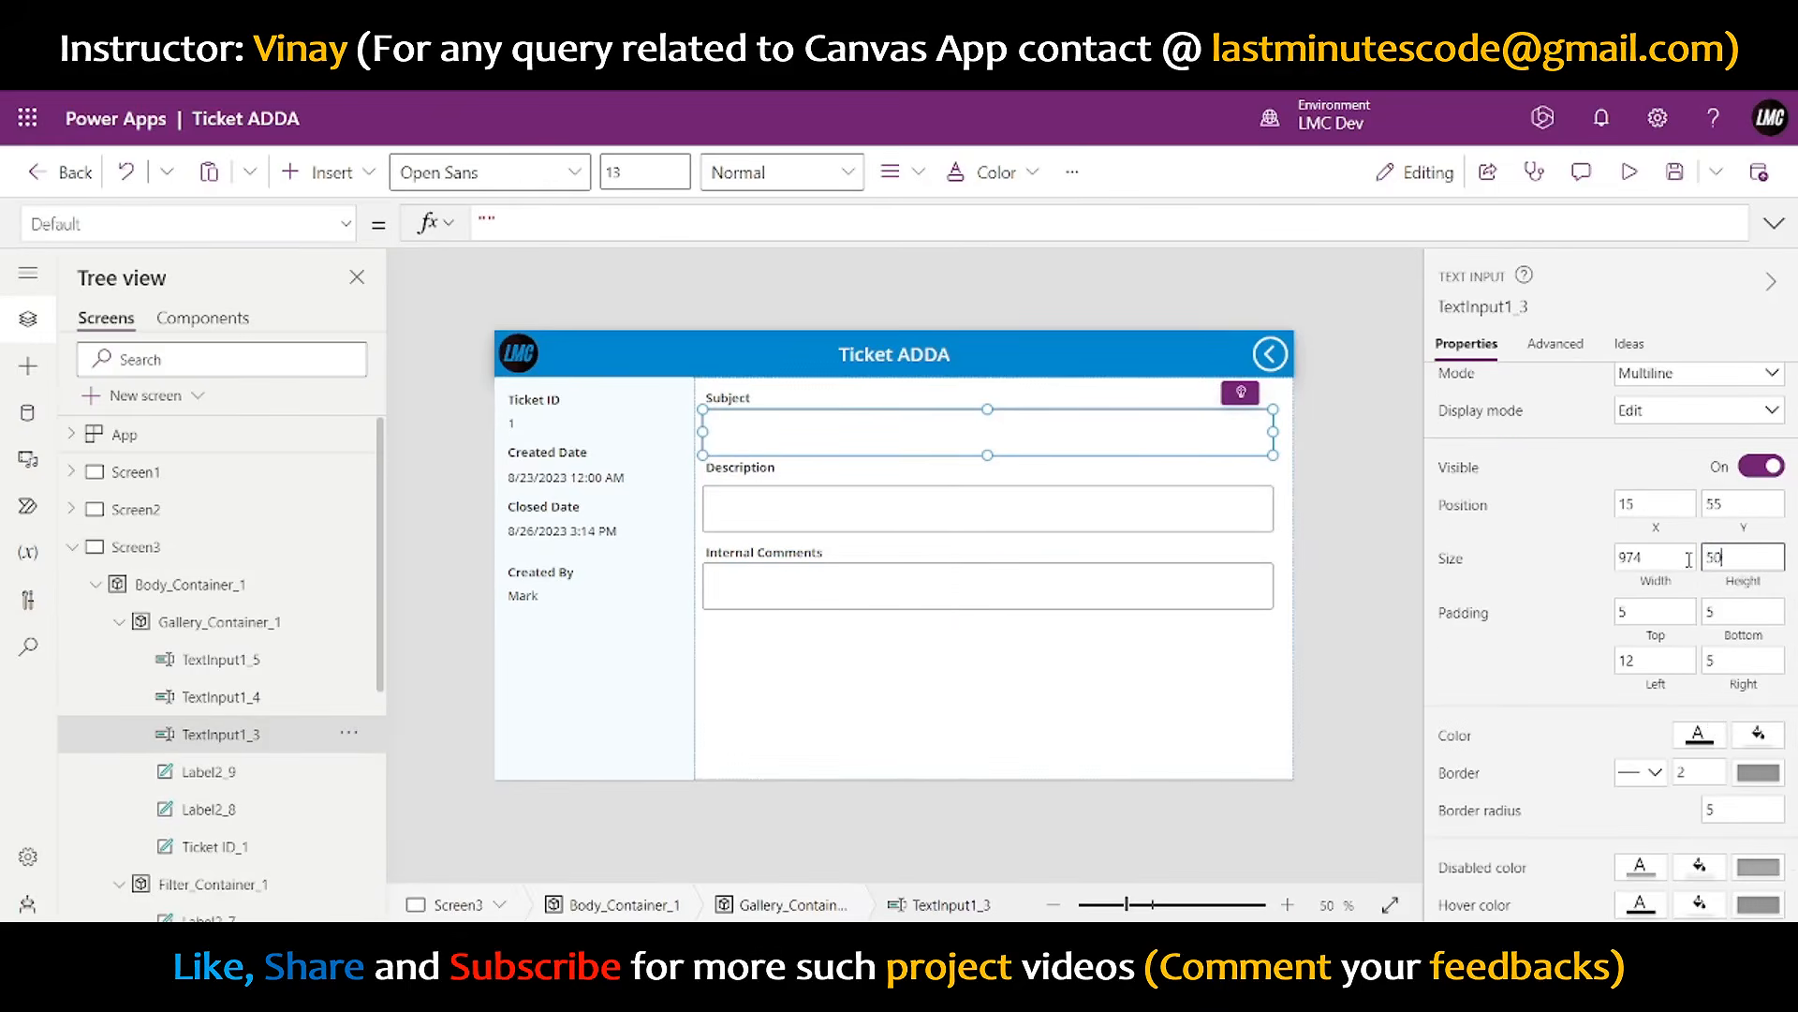
{"action": "type", "text": "50"}
{"action": "left_click", "coordinate": [1534, 561]}
- Set the height of both the Description and Internal Comments text inputs to 90
{"action": "left_click", "coordinate": [1095, 511]}
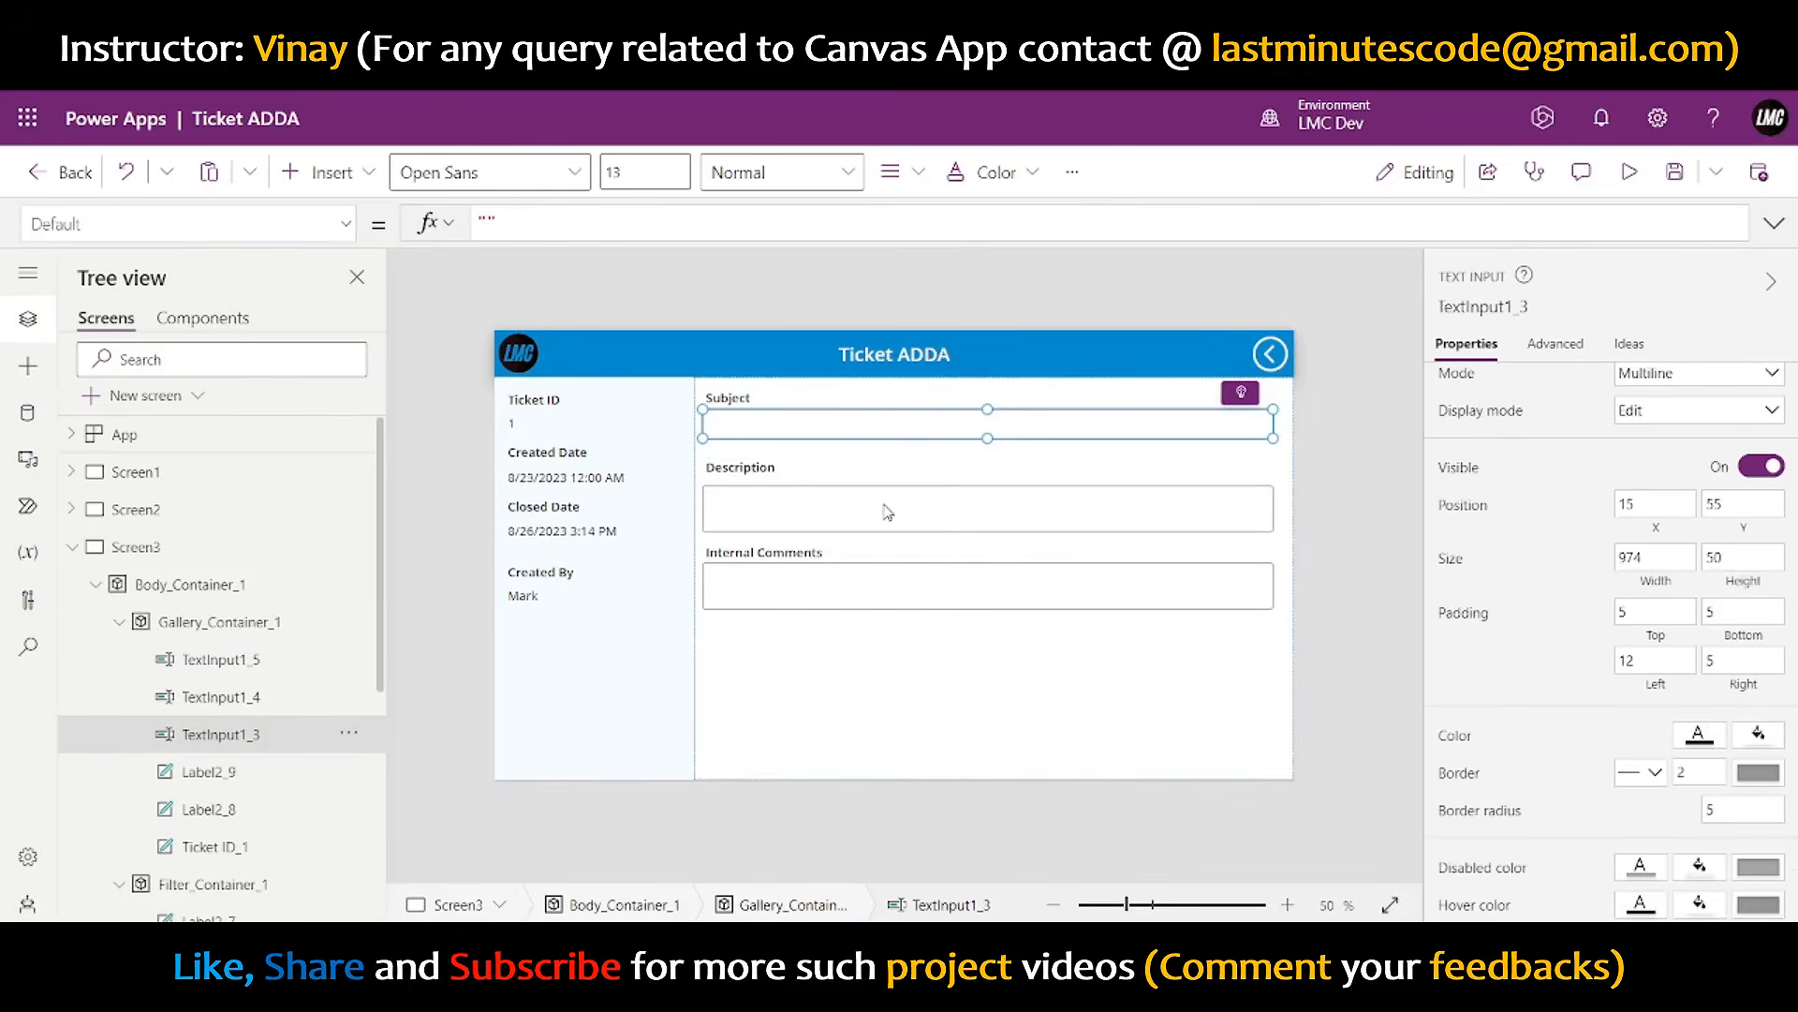
{"action": "left_click", "coordinate": [1705, 560]}
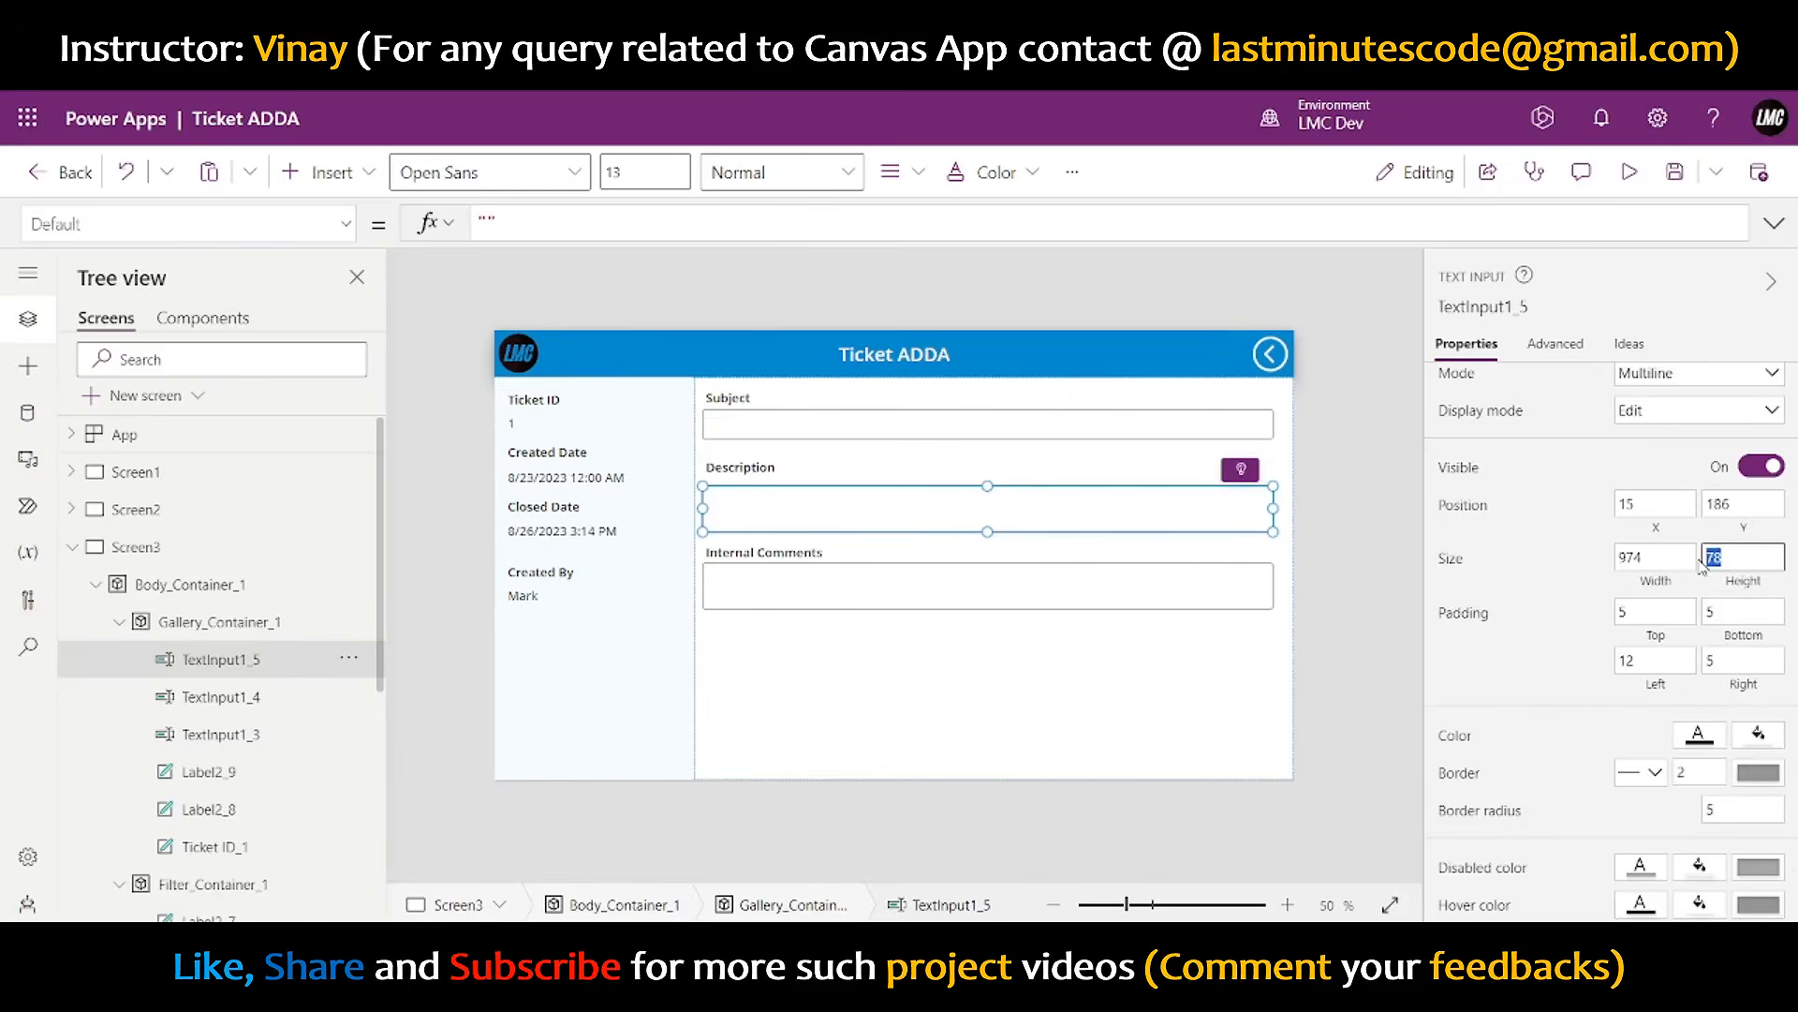
{"action": "left_click", "coordinate": [1579, 572]}
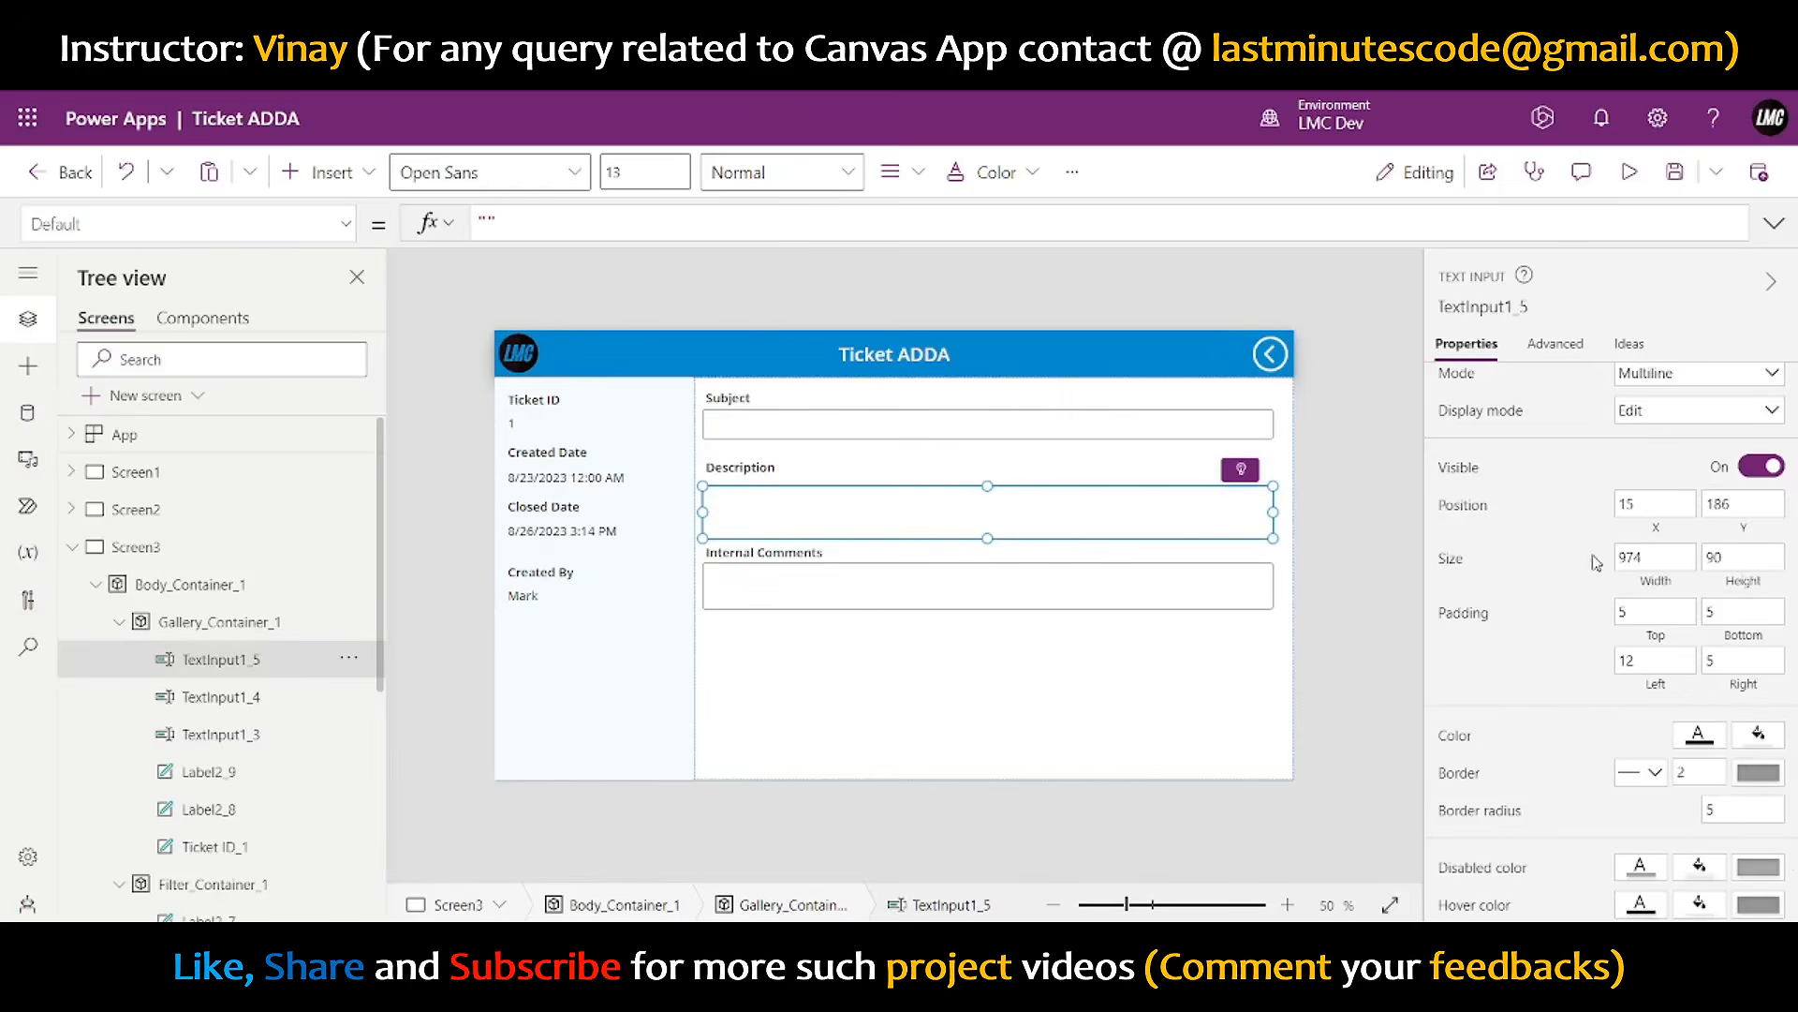
{"action": "left_click", "coordinate": [1070, 600]}
{"action": "left_click", "coordinate": [1744, 562]}
{"action": "type", "text": "90"}
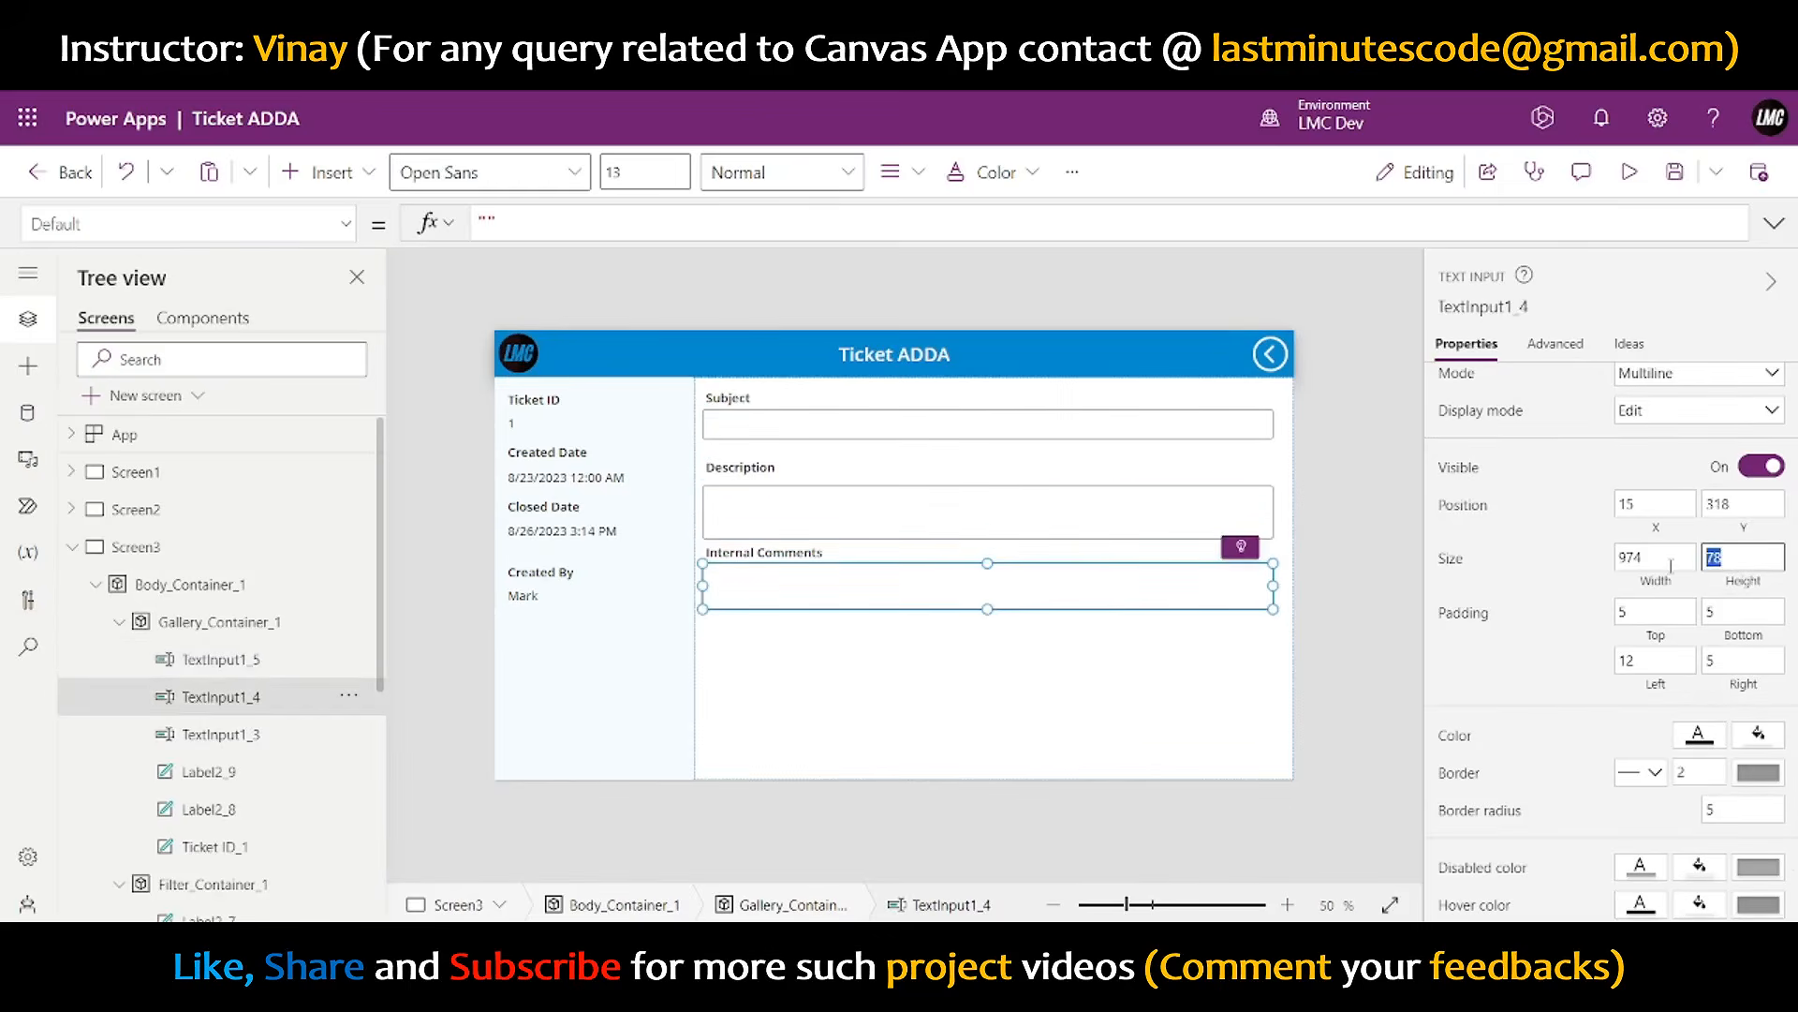
{"action": "left_click", "coordinate": [1566, 585]}
- Move the Description and Internal Comments headings and their inputs upward, with the Description input at about Y 165
{"action": "left_click", "coordinate": [741, 461]}
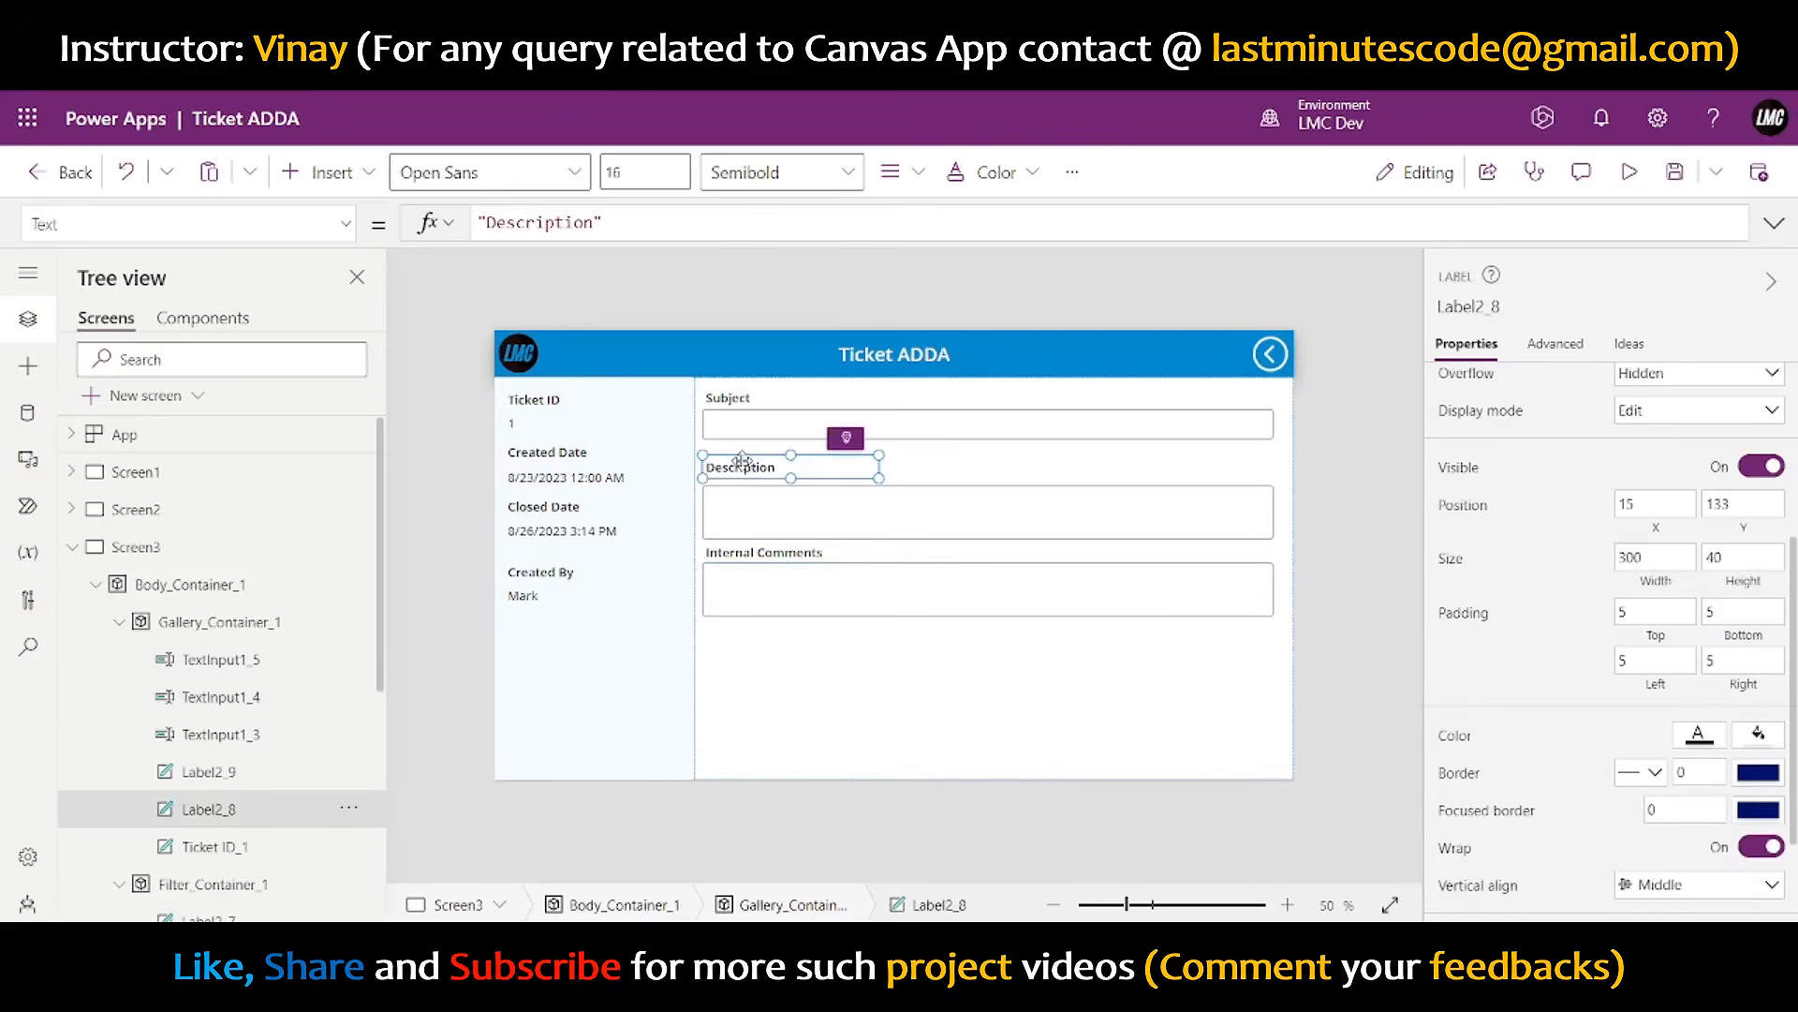
{"action": "left_click", "coordinate": [749, 508]}
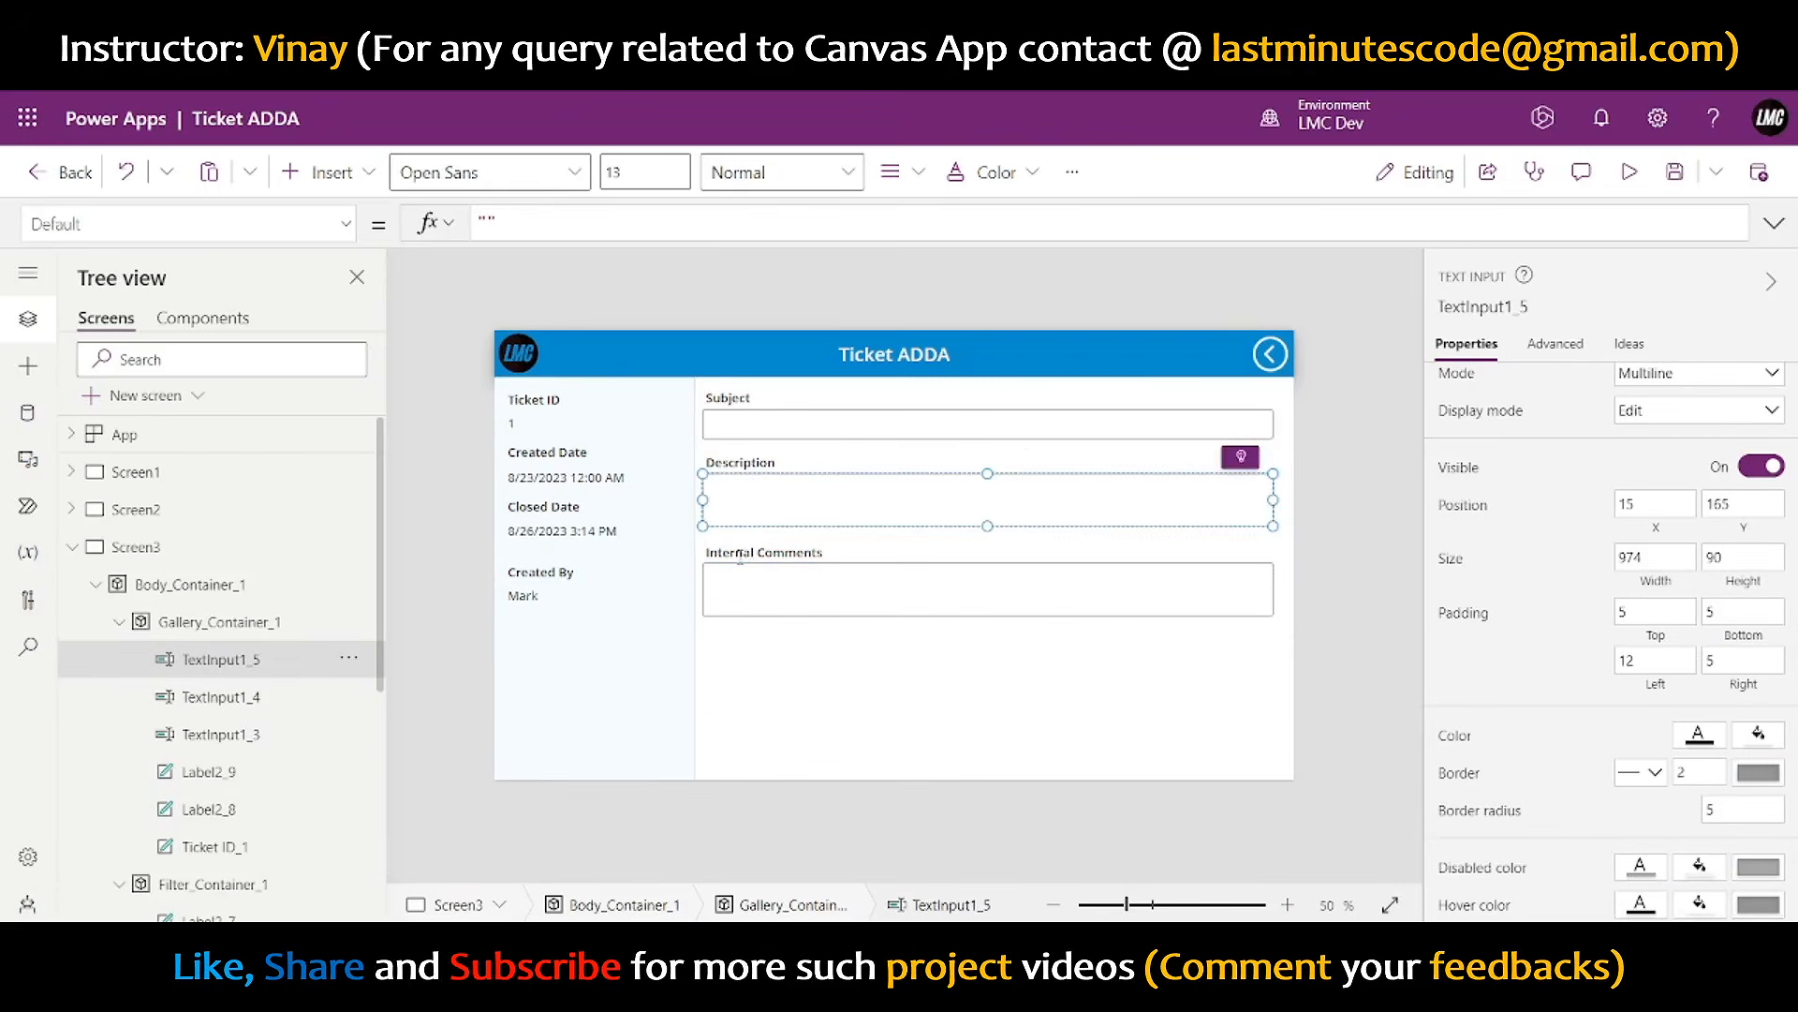
{"action": "left_click", "coordinate": [1402, 572]}
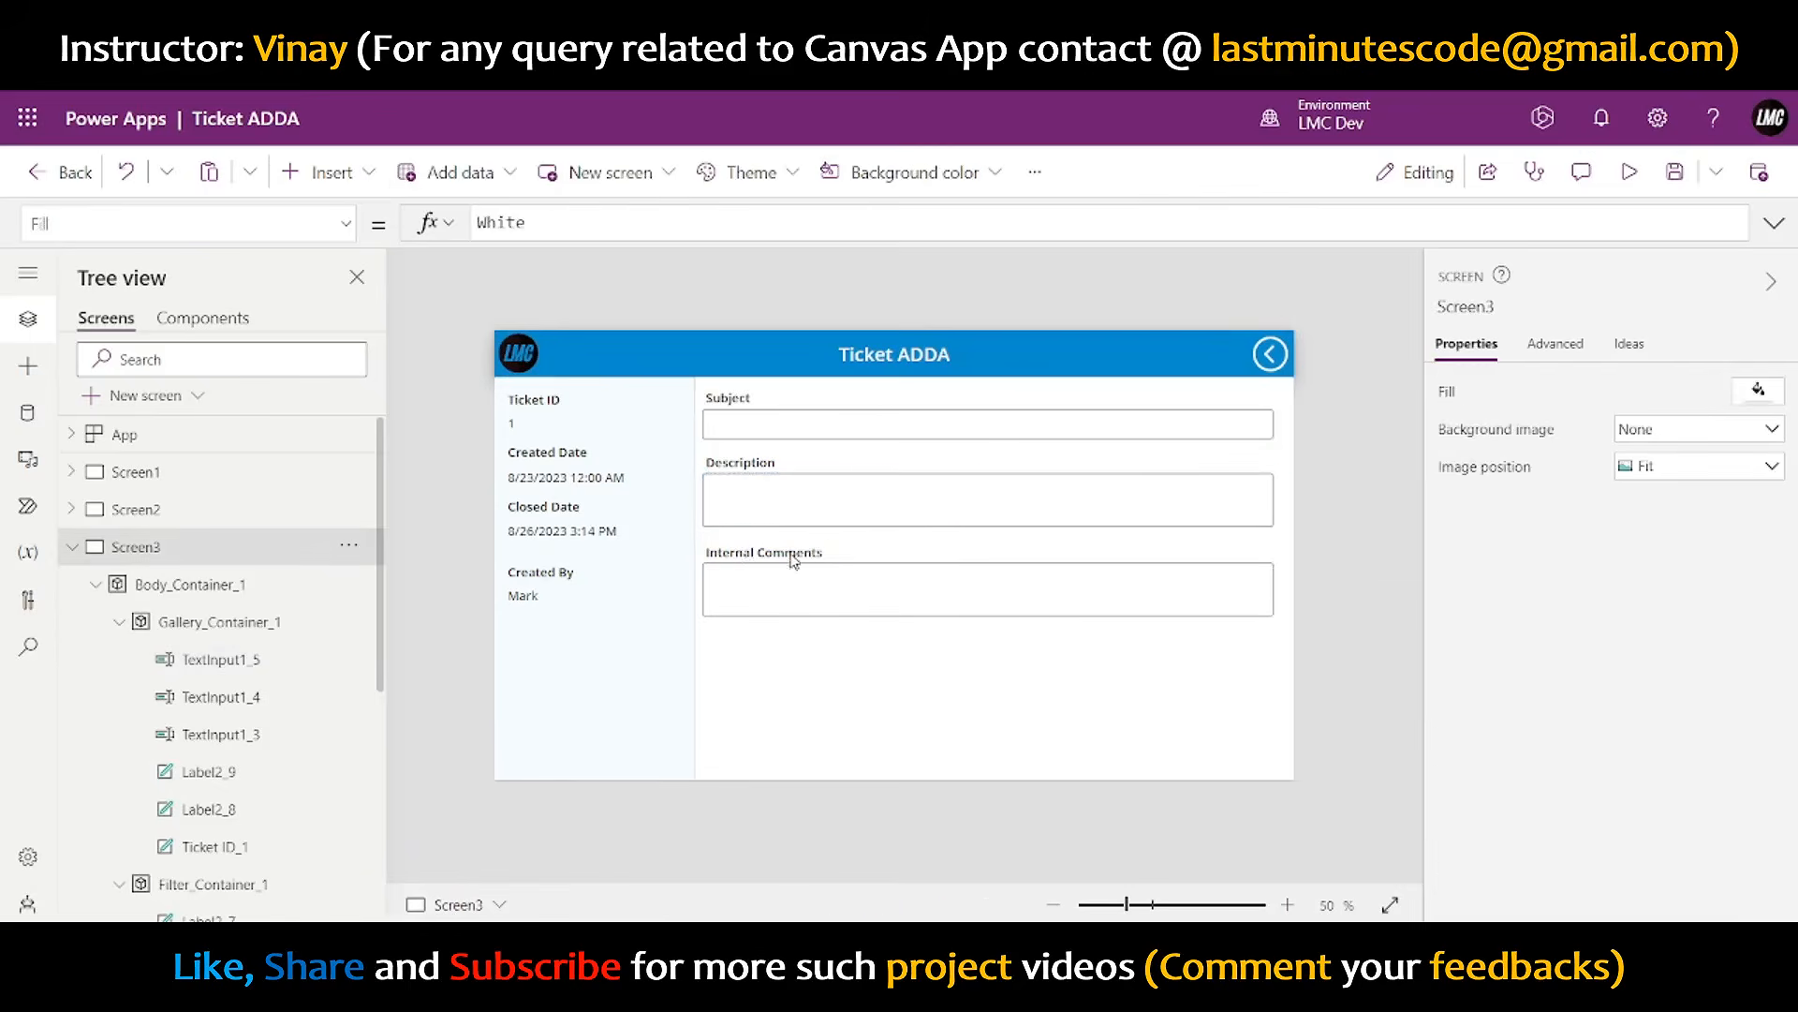
{"action": "mouse_move", "coordinate": [791, 560]}
{"action": "left_mouse_down"}
{"action": "mouse_move", "coordinate": [792, 543]}
{"action": "mouse_move", "coordinate": [811, 560]}
{"action": "left_mouse_up"}
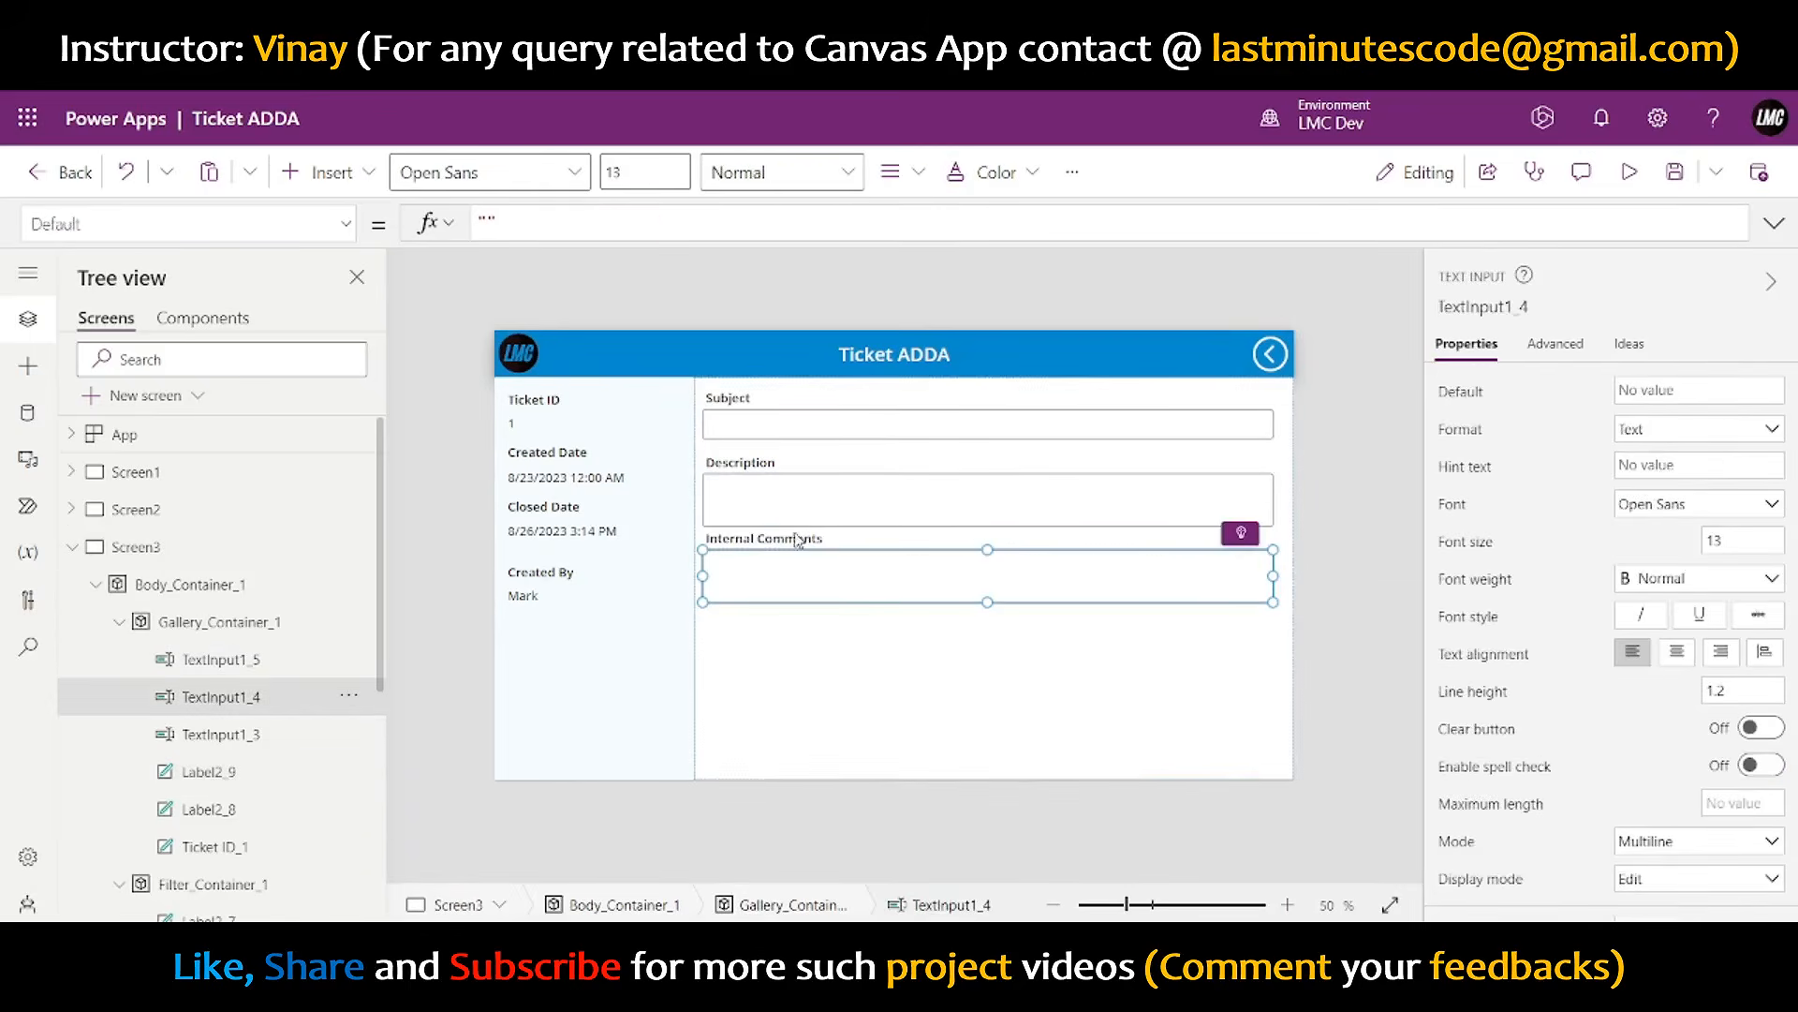
- Close the remaining gaps by moving the Description pair right beneath the Subject input and the Internal Comments pair right beneath the Description input
{"action": "left_click_drag", "start_coordinate": [778, 462], "coordinate": [777, 472]}
{"action": "left_click", "coordinate": [777, 484]}
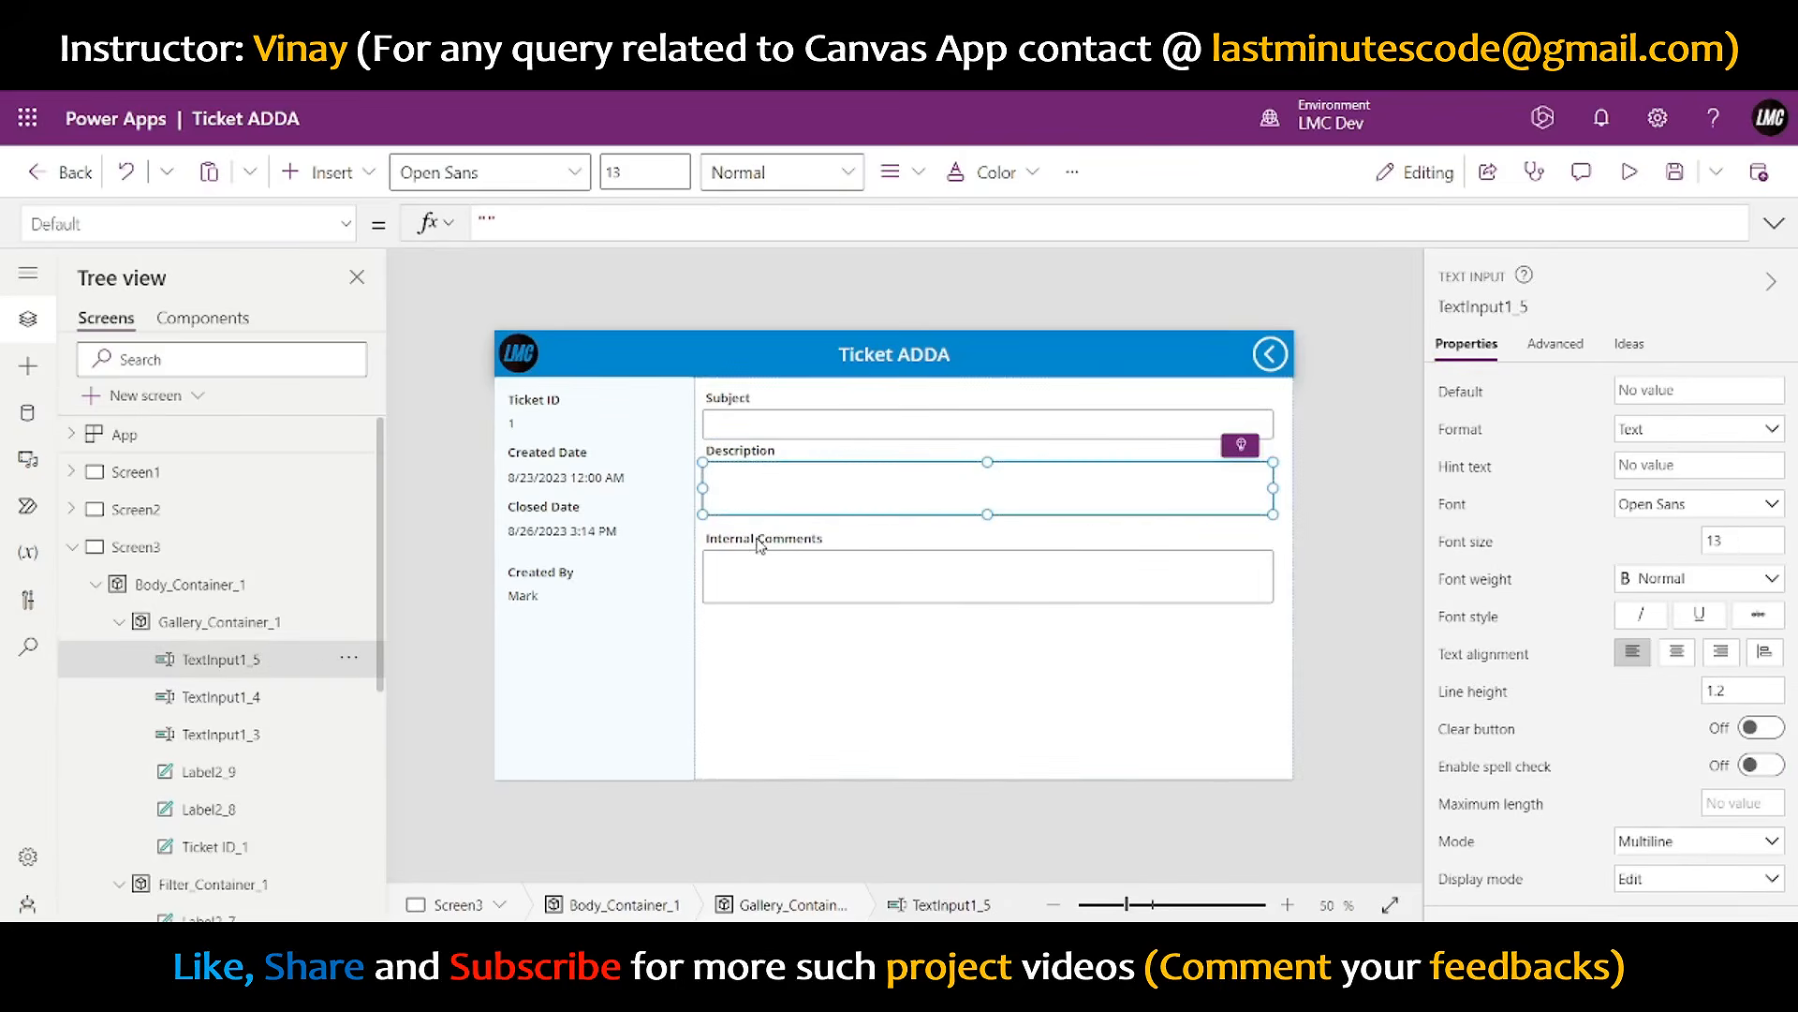
{"action": "left_click", "coordinate": [1336, 588]}
{"action": "left_click_drag", "start_coordinate": [789, 540], "coordinate": [860, 582]}
{"action": "left_click", "coordinate": [836, 573]}
{"action": "left_click", "coordinate": [857, 570]}
{"action": "left_click", "coordinate": [1323, 582]}
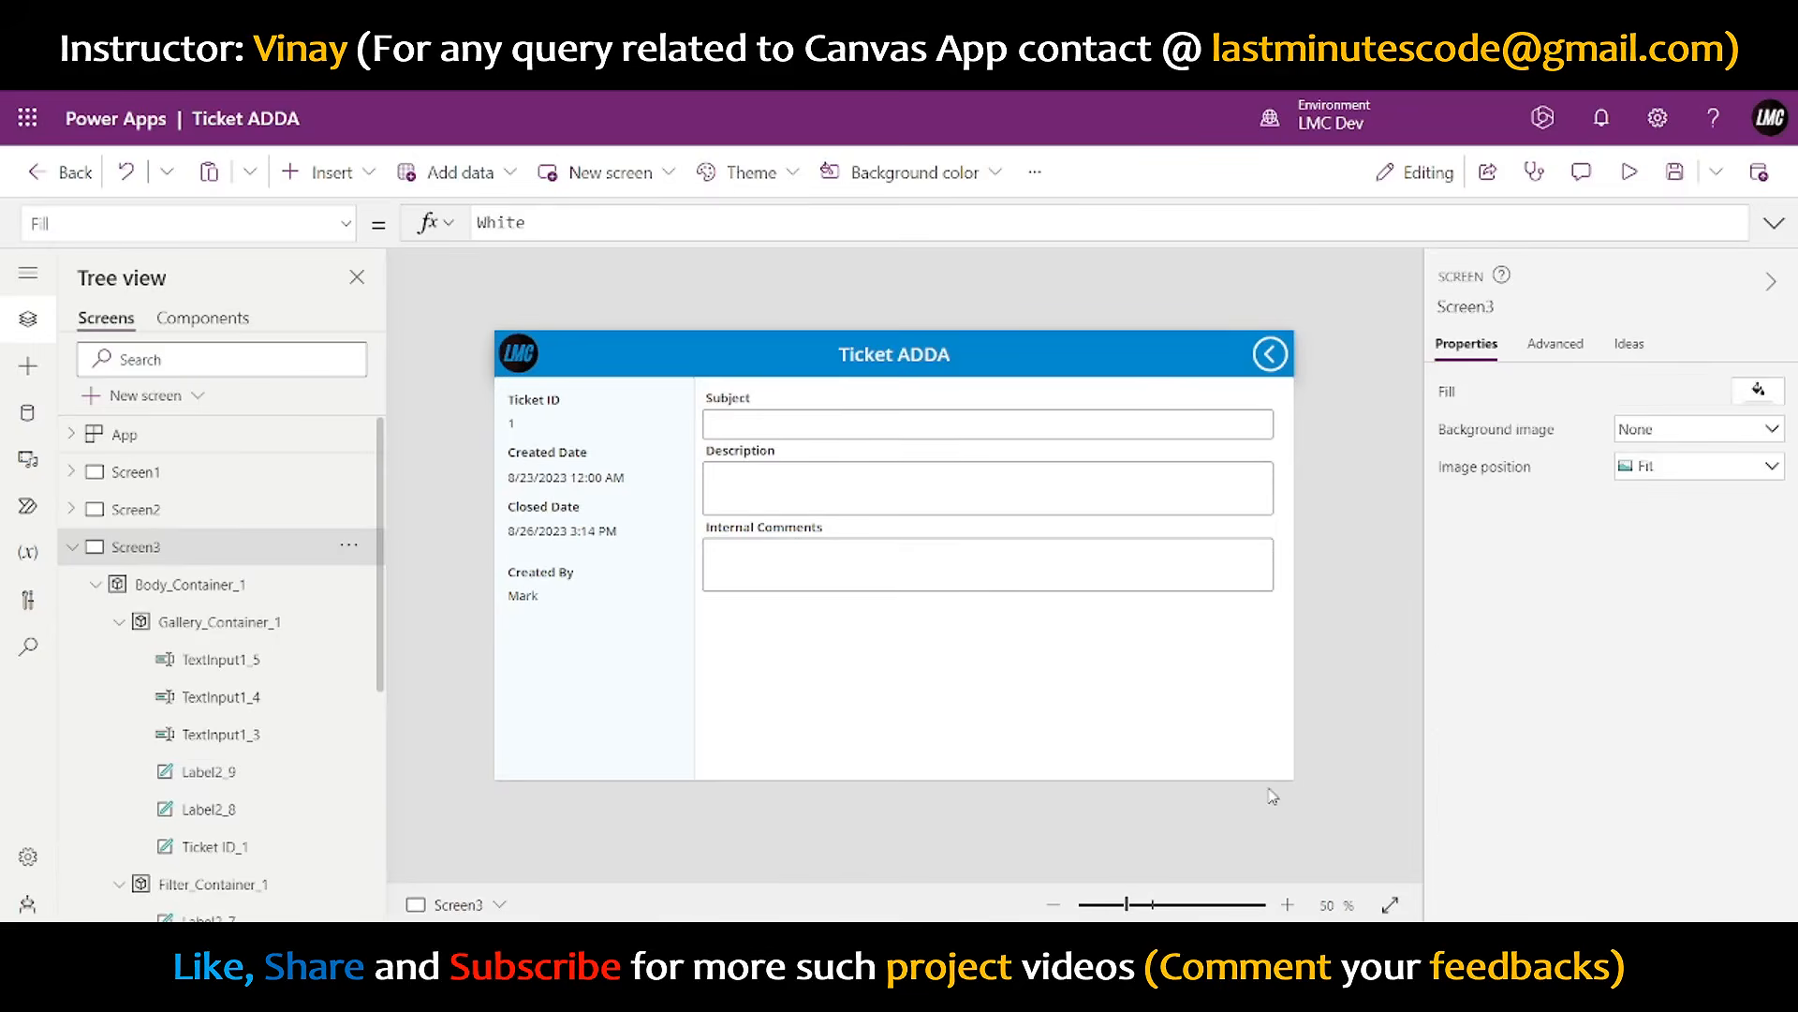
- Set the font size of the Subject, Description and Internal Comments headings to 18 and preview the app
{"action": "left_click", "coordinate": [722, 400]}
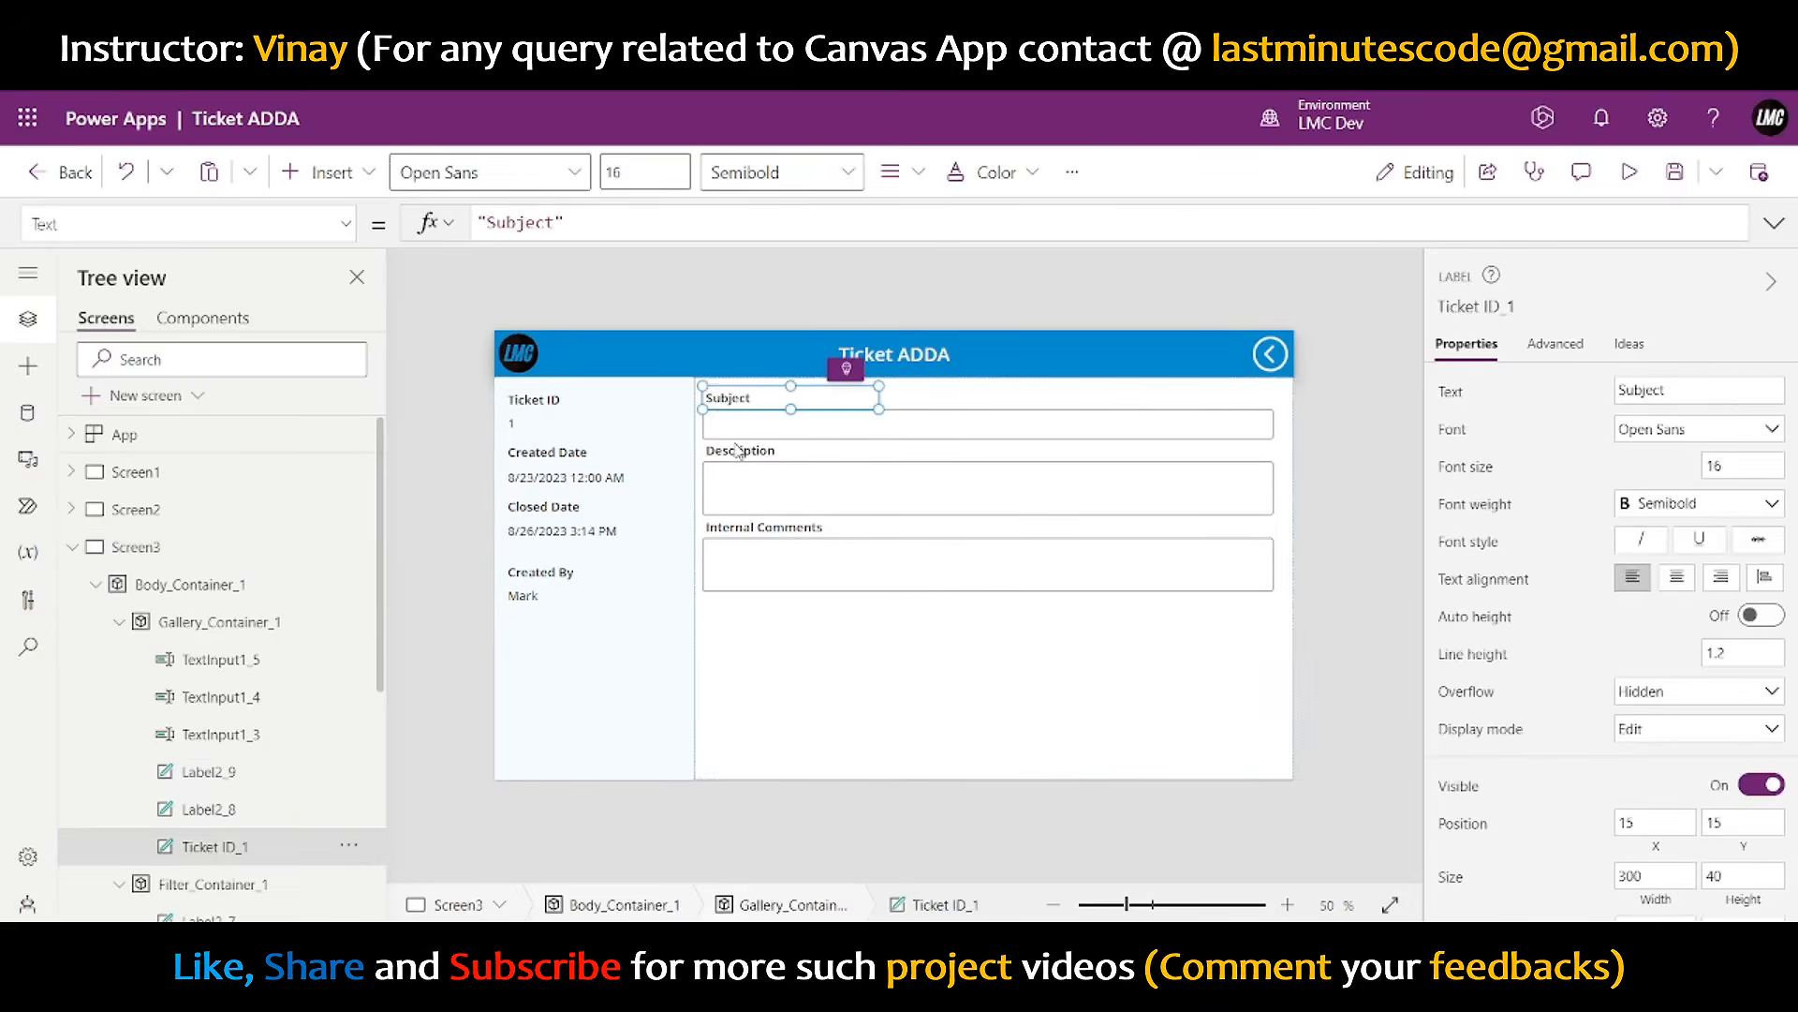
{"action": "left_click", "coordinate": [737, 451], "text": "shift"}
{"action": "left_click", "coordinate": [761, 525], "text": "shift"}
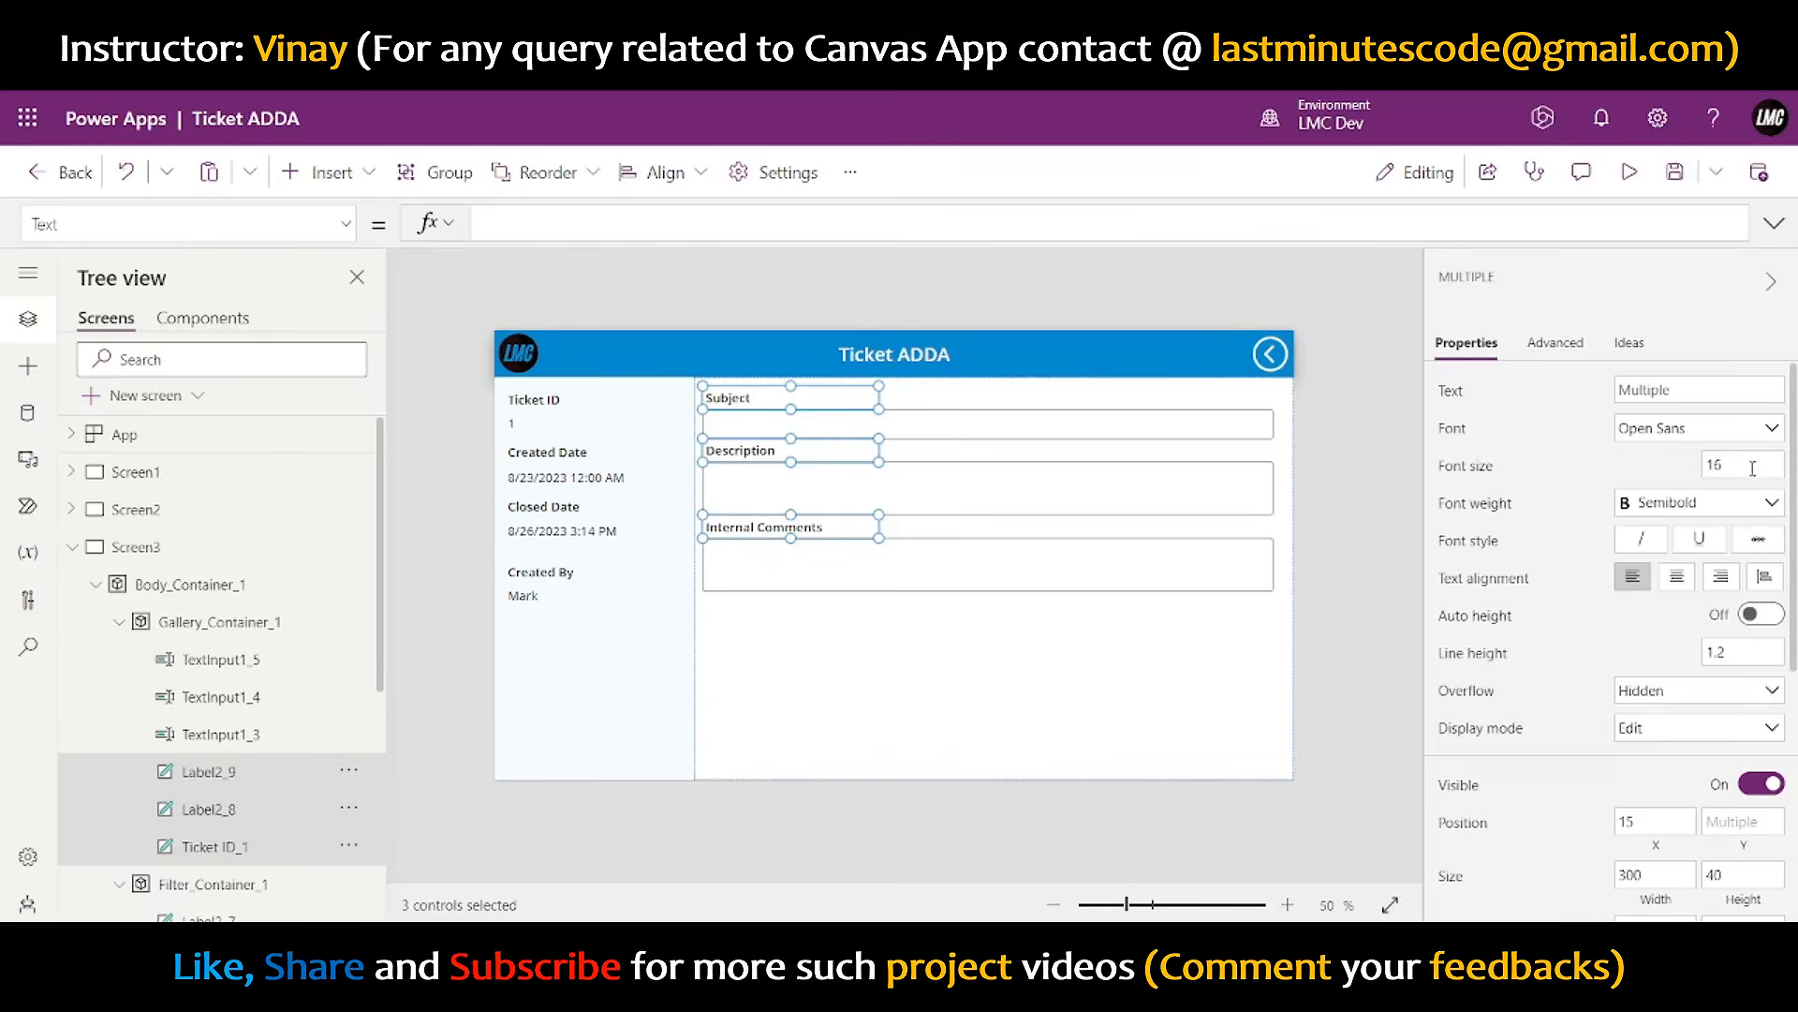
{"action": "double_click", "coordinate": [1712, 466]}
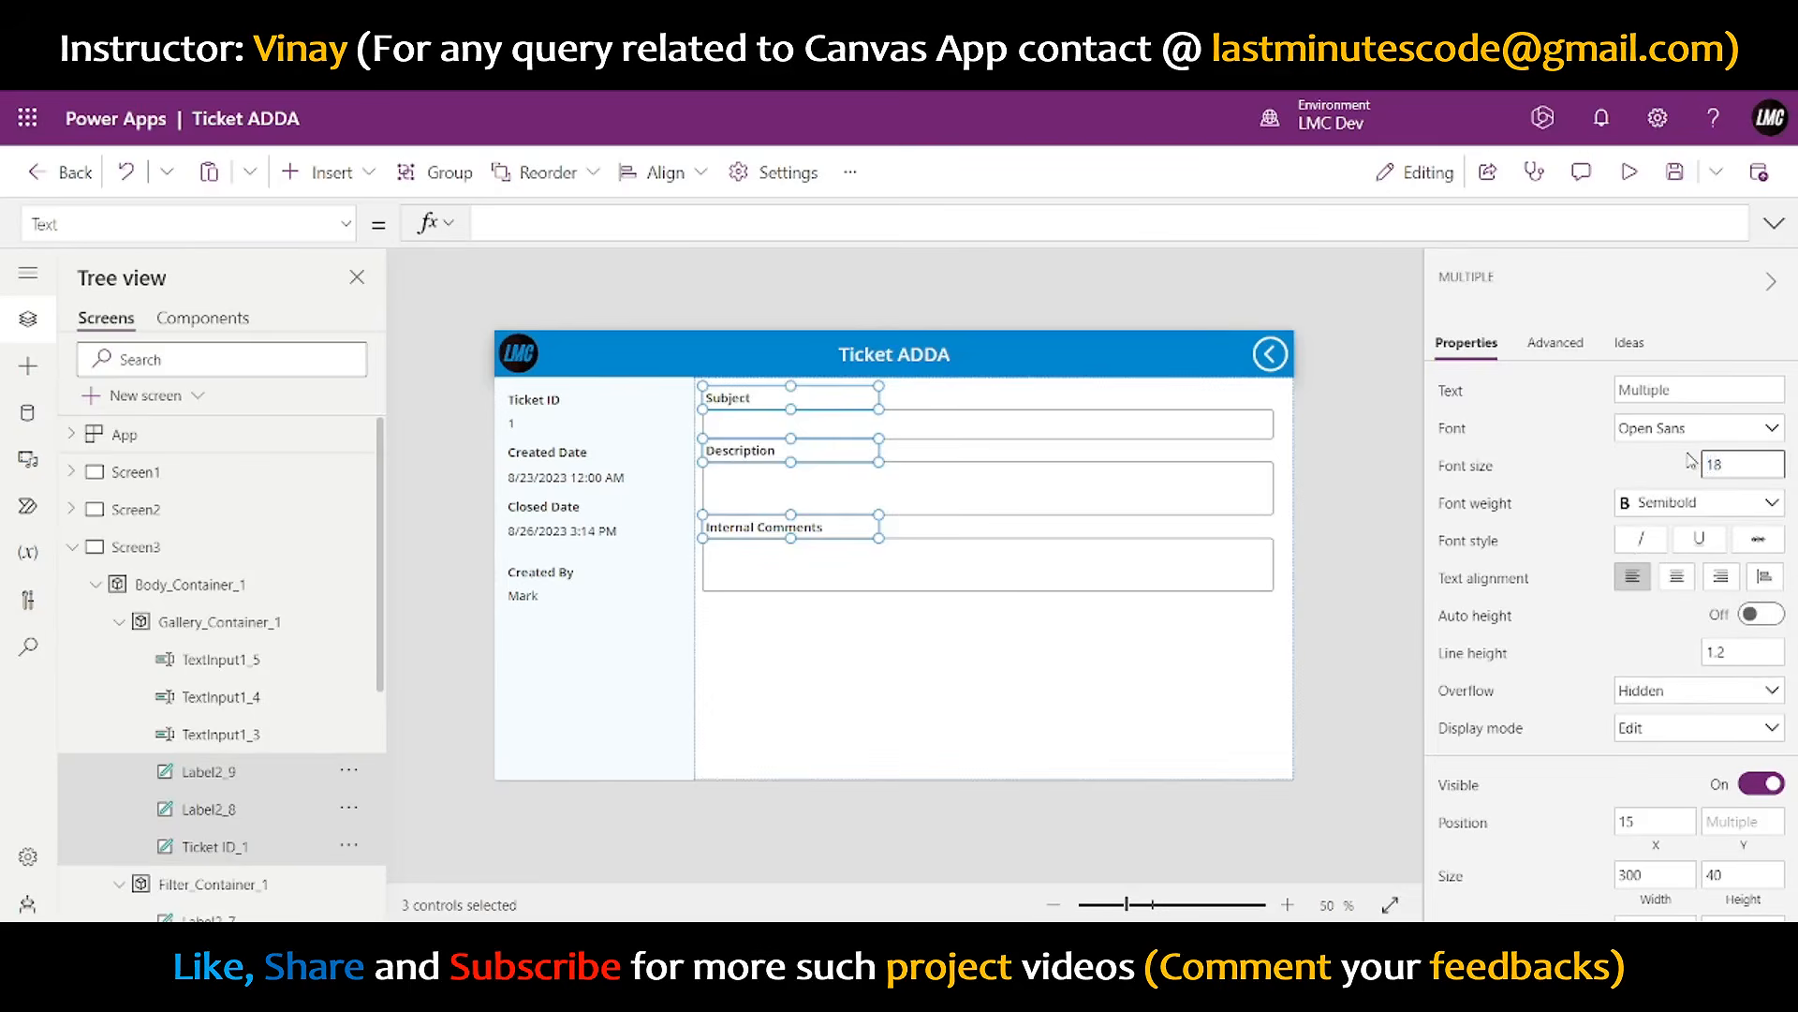
{"action": "type", "text": "18"}
{"action": "key", "text": "Return"}
{"action": "left_click", "coordinate": [1351, 434]}
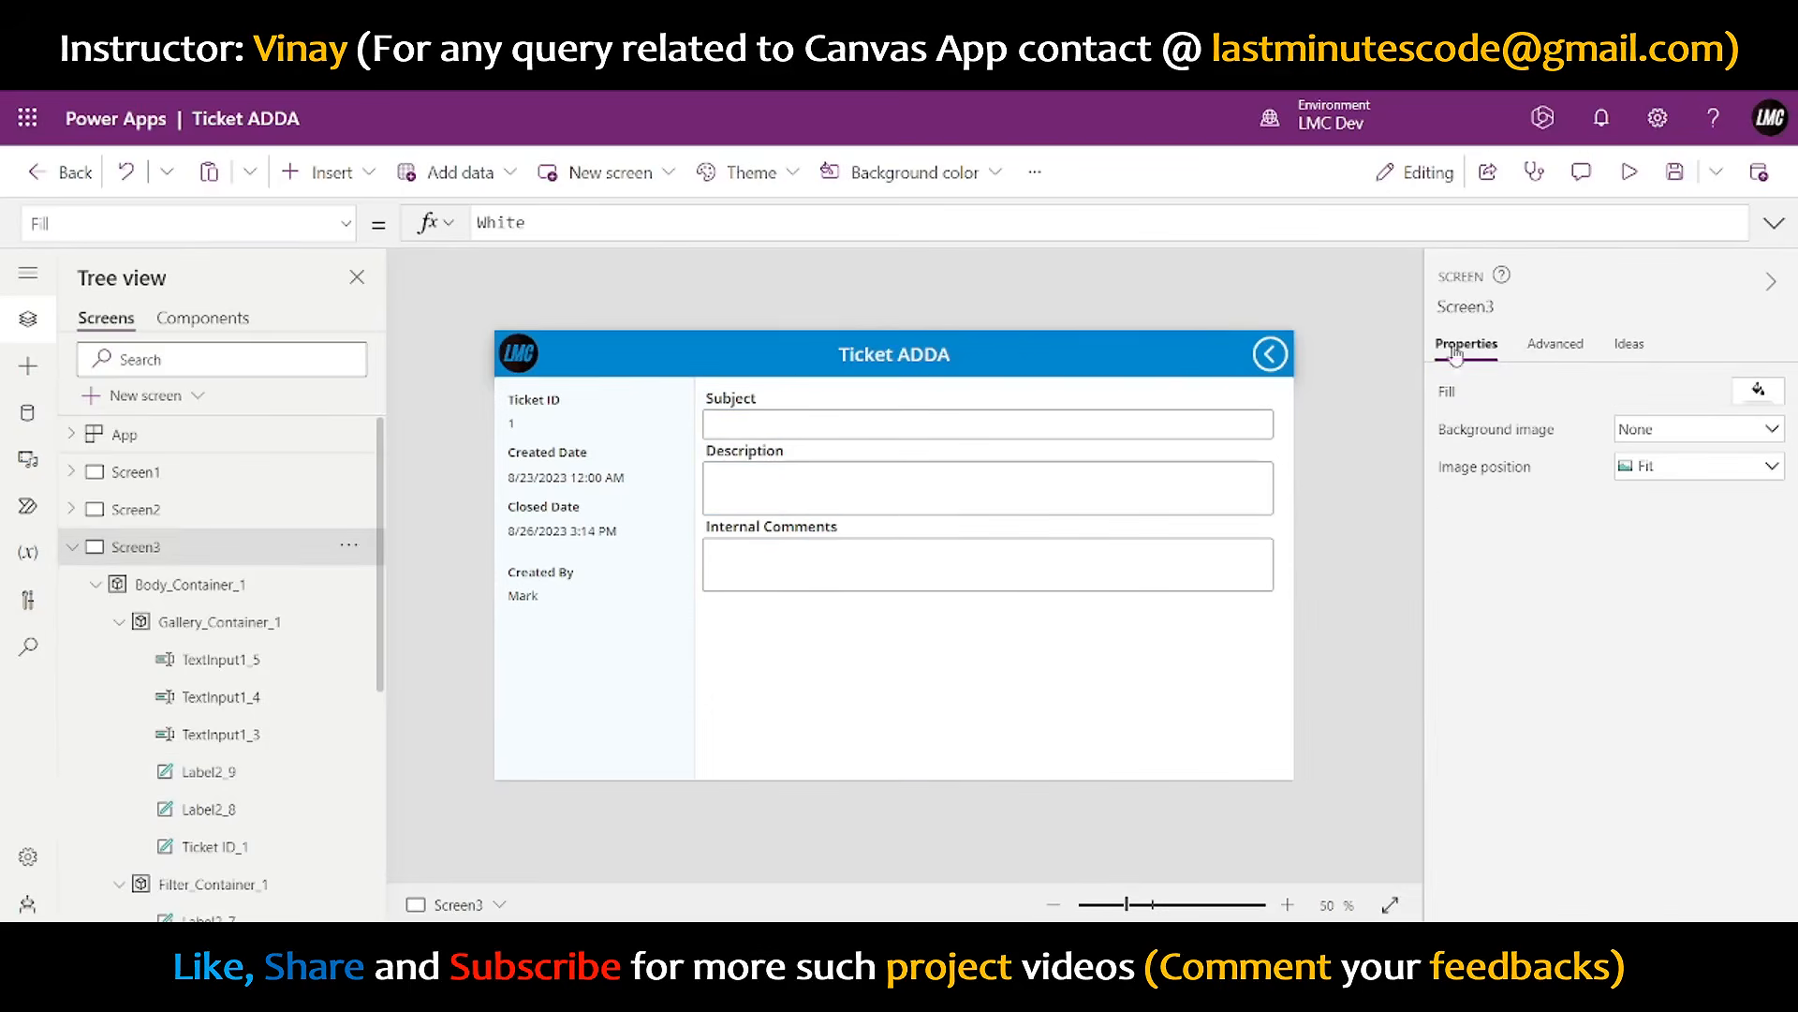
{"action": "left_click", "coordinate": [1629, 172]}
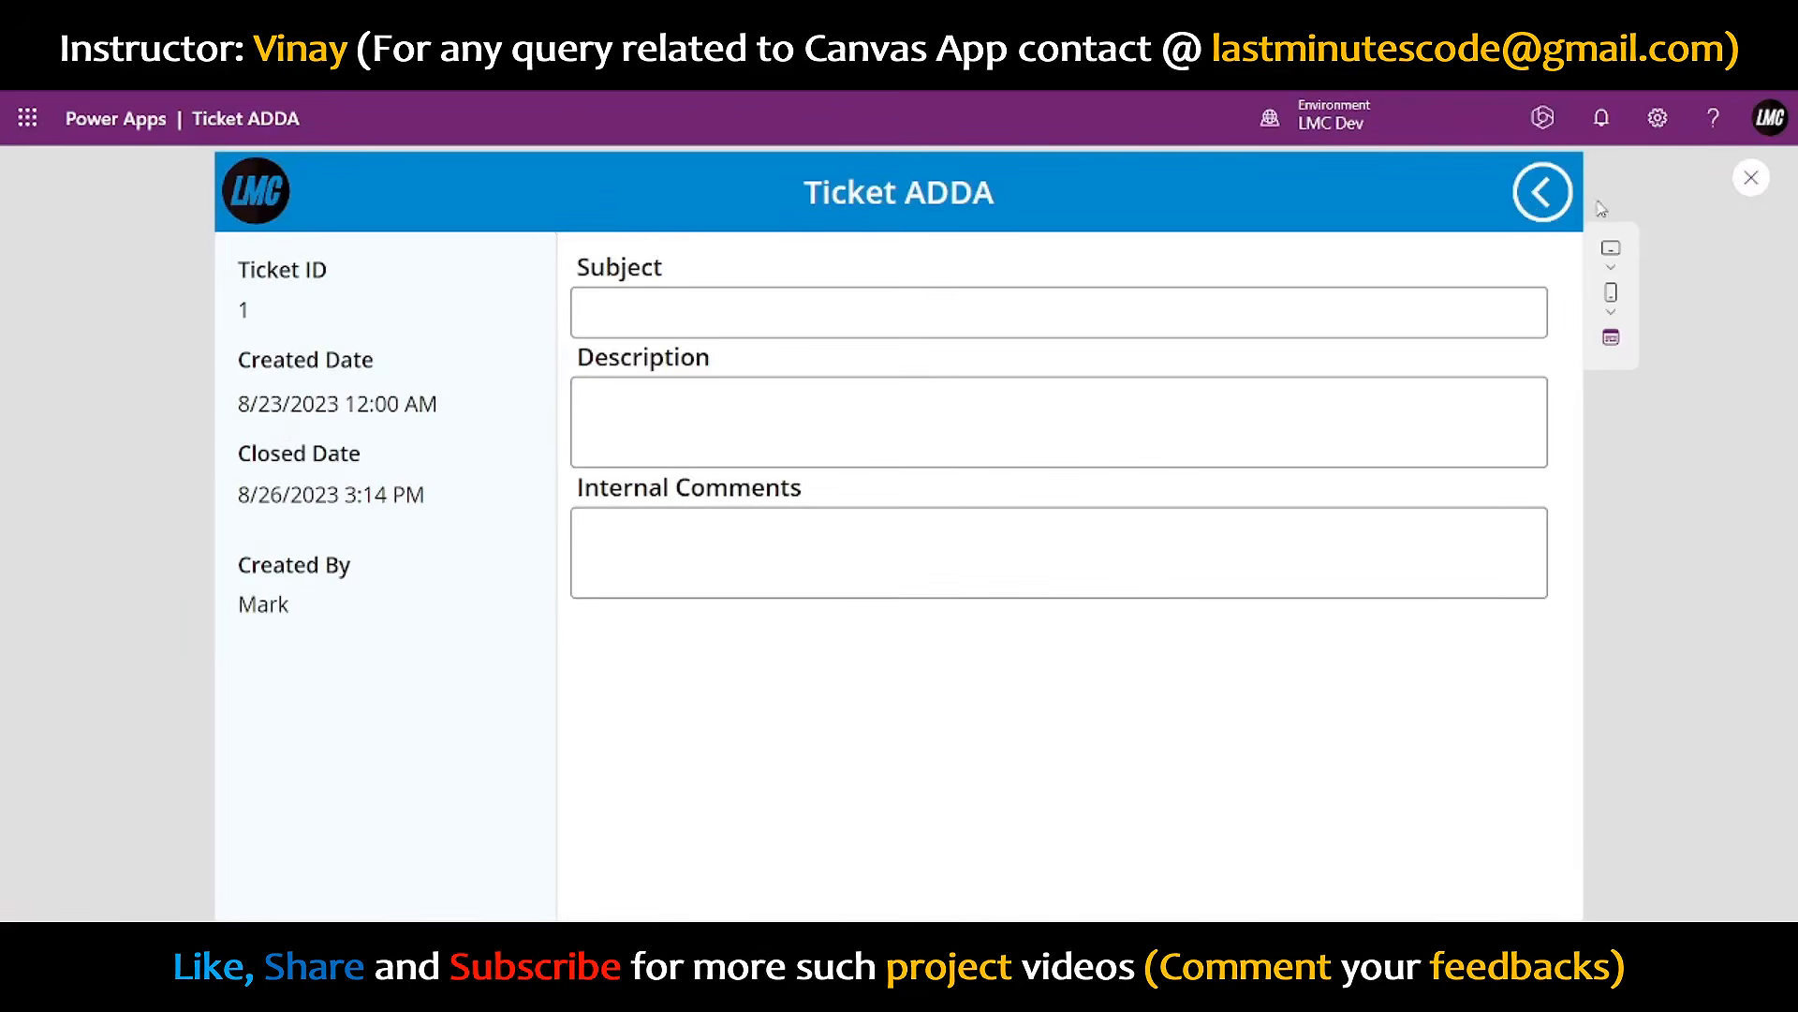
{"action": "left_click", "coordinate": [1747, 181]}
- Return the Subject, Description and Internal Comments headings to font size 16
{"action": "left_click", "coordinate": [755, 401]}
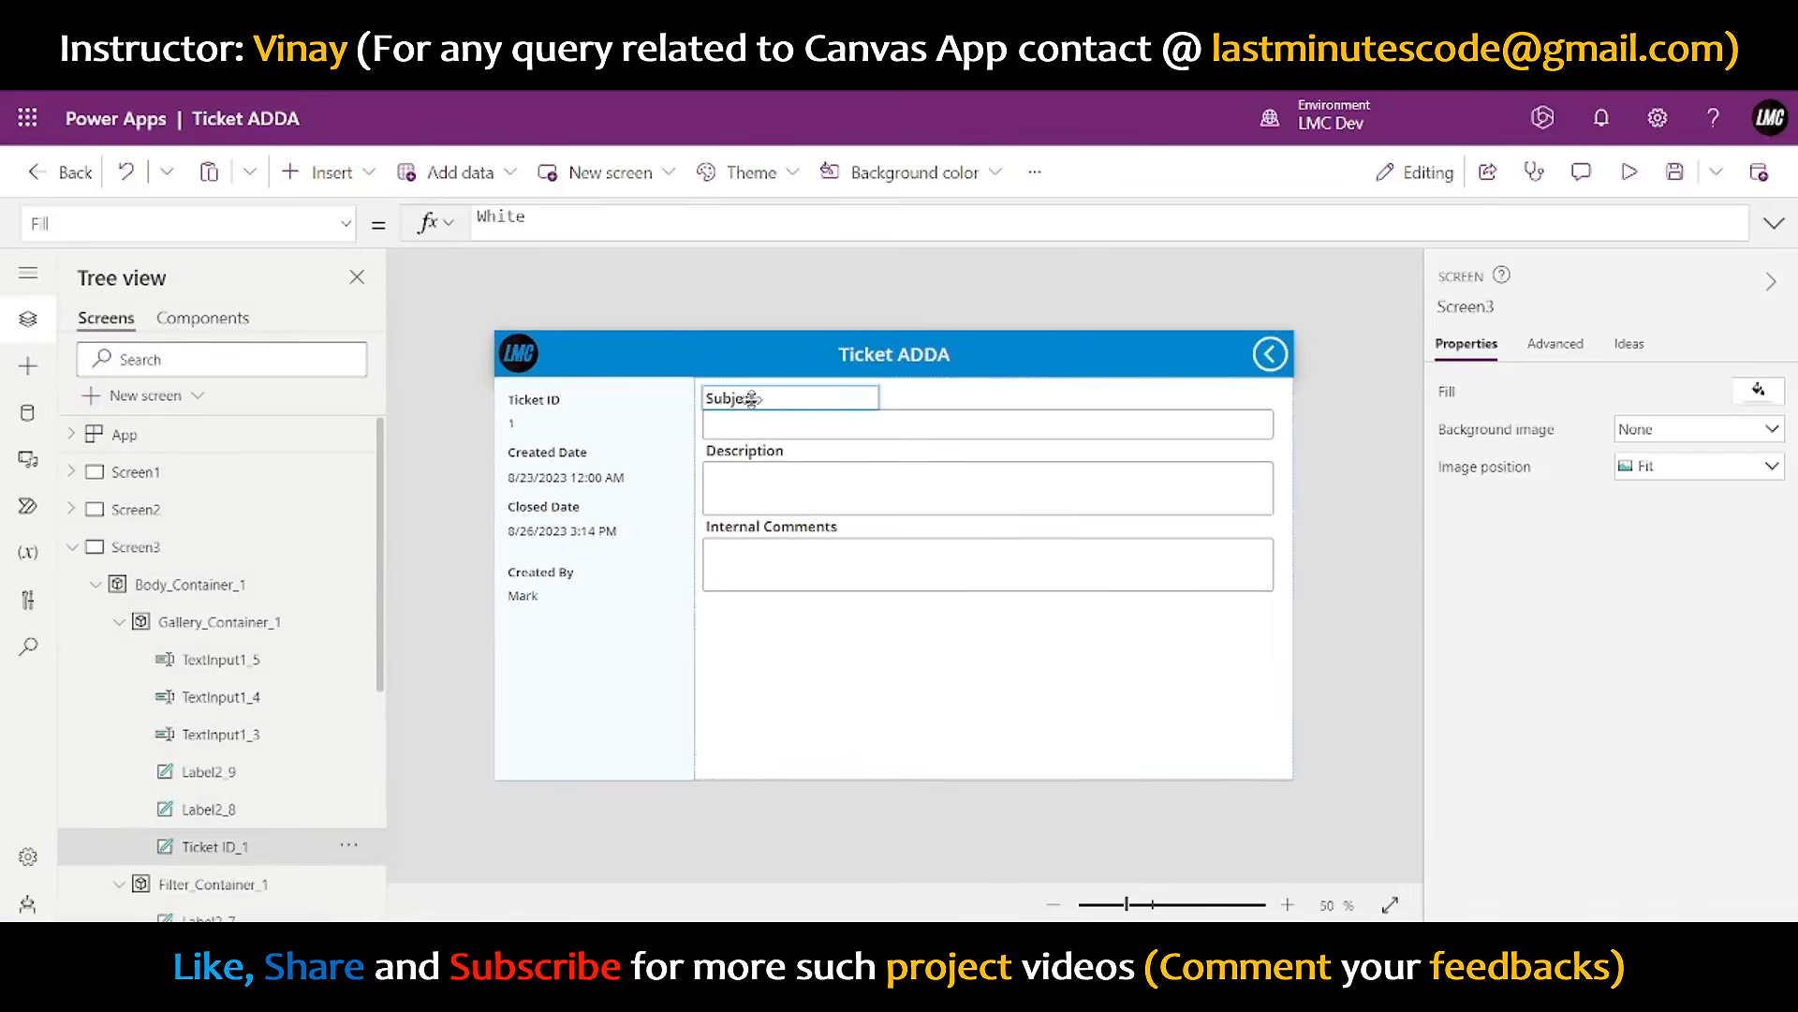
{"action": "left_click", "coordinate": [755, 451], "text": "shift"}
{"action": "left_click", "coordinate": [768, 527], "text": "shift"}
{"action": "left_click", "coordinate": [1735, 468]}
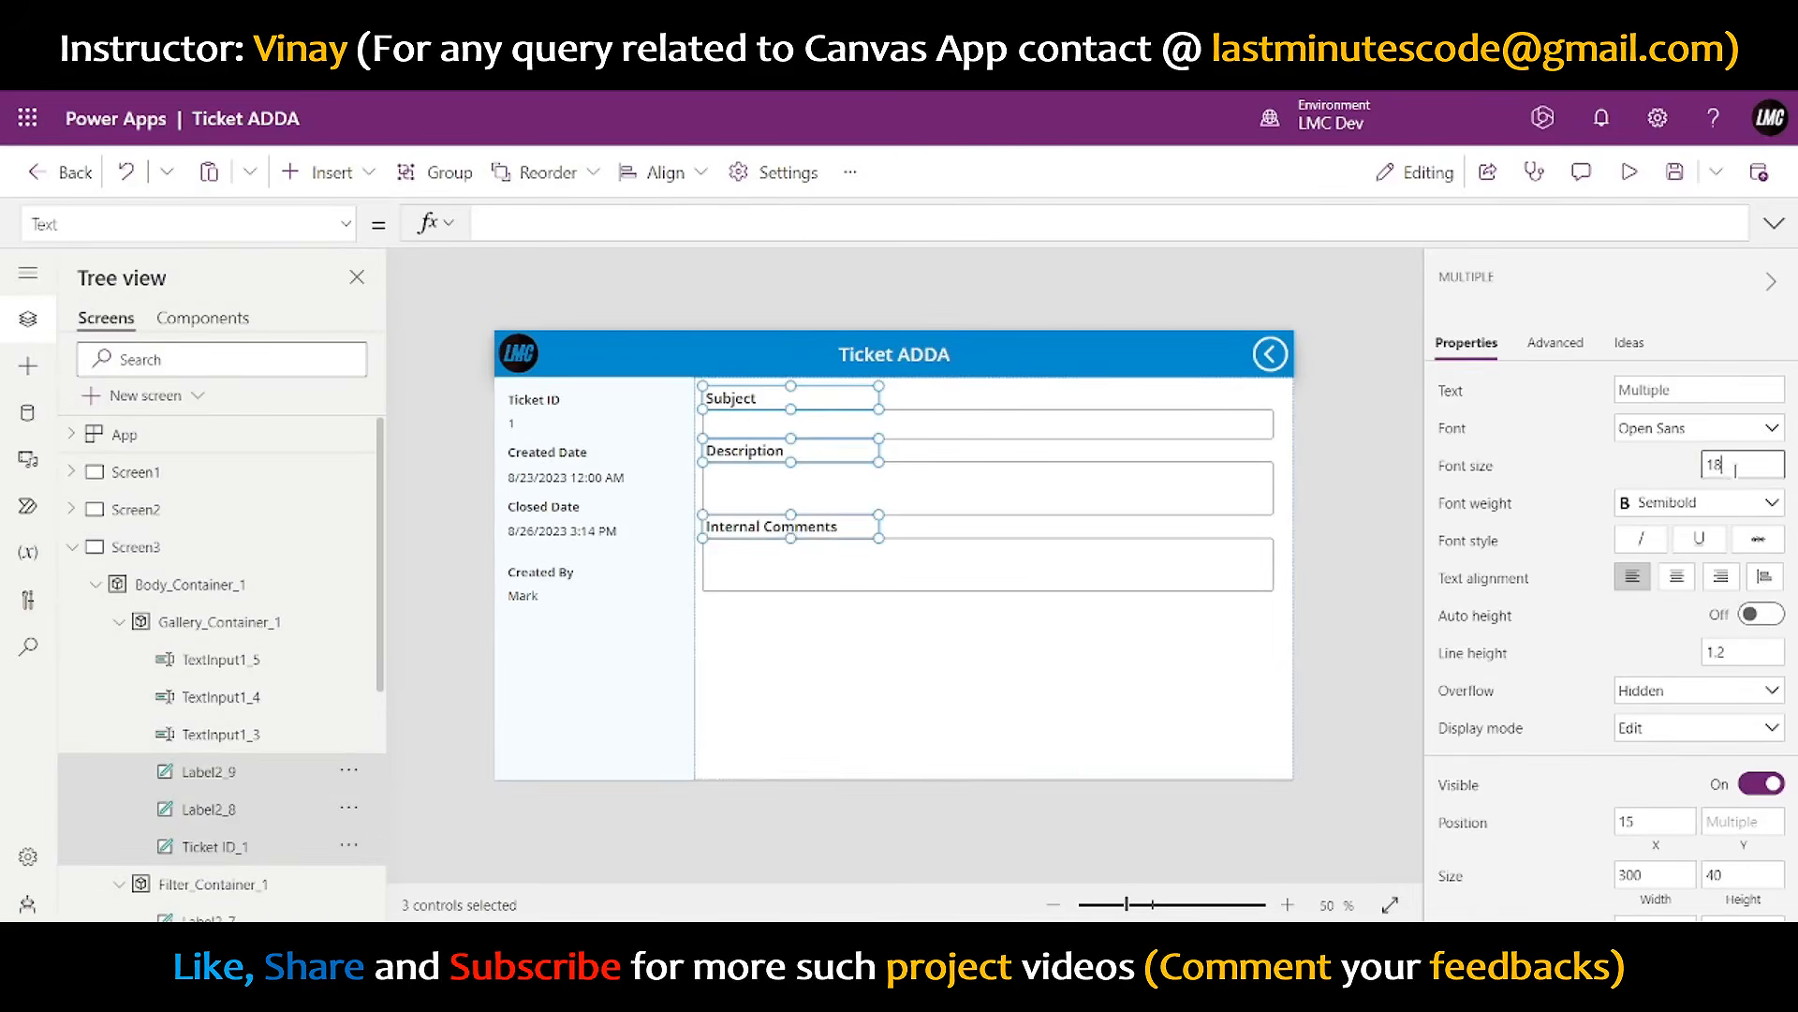
{"action": "left_click_drag", "start_coordinate": [1736, 470], "coordinate": [1696, 475]}
{"action": "type", "text": "16"}
{"action": "left_click", "coordinate": [1663, 483]}
{"action": "left_click", "coordinate": [1394, 433]}
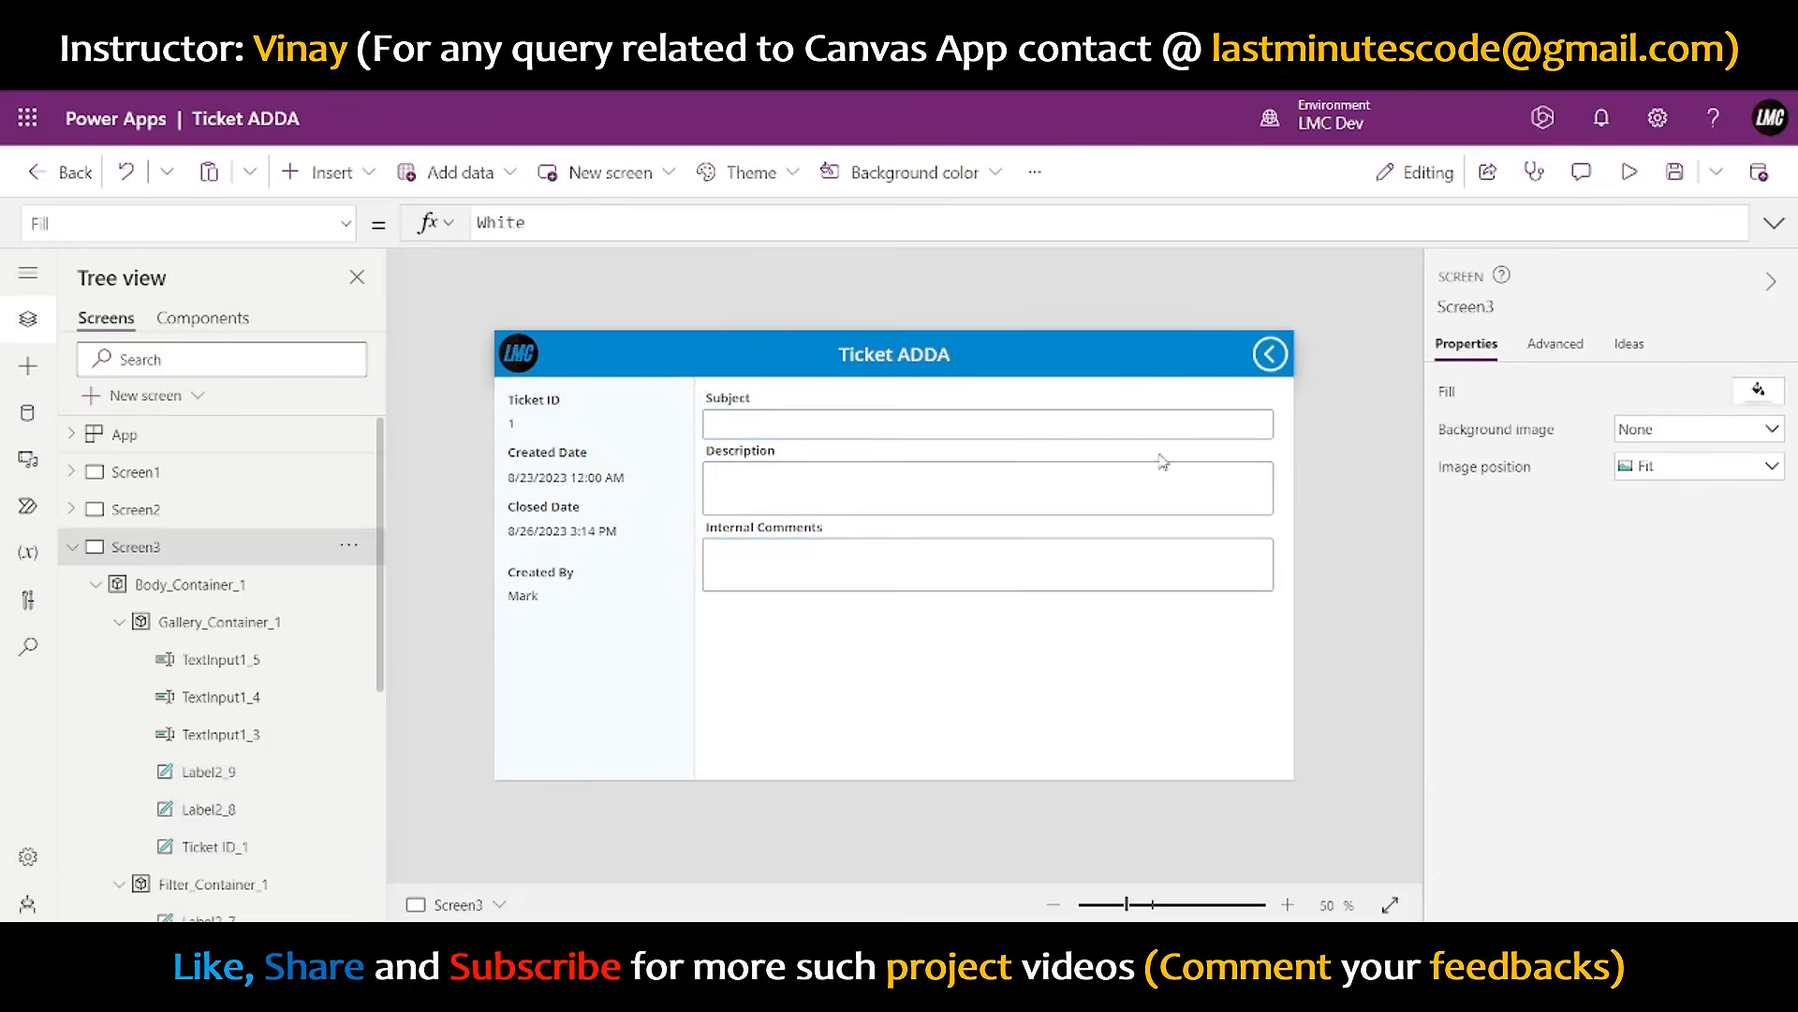
- Move the Subject input and the Description and Internal Comments headings and inputs slightly down, leaving a gap below the Subject heading
{"action": "left_click", "coordinate": [870, 421]}
{"action": "left_click", "coordinate": [783, 451], "text": "shift"}
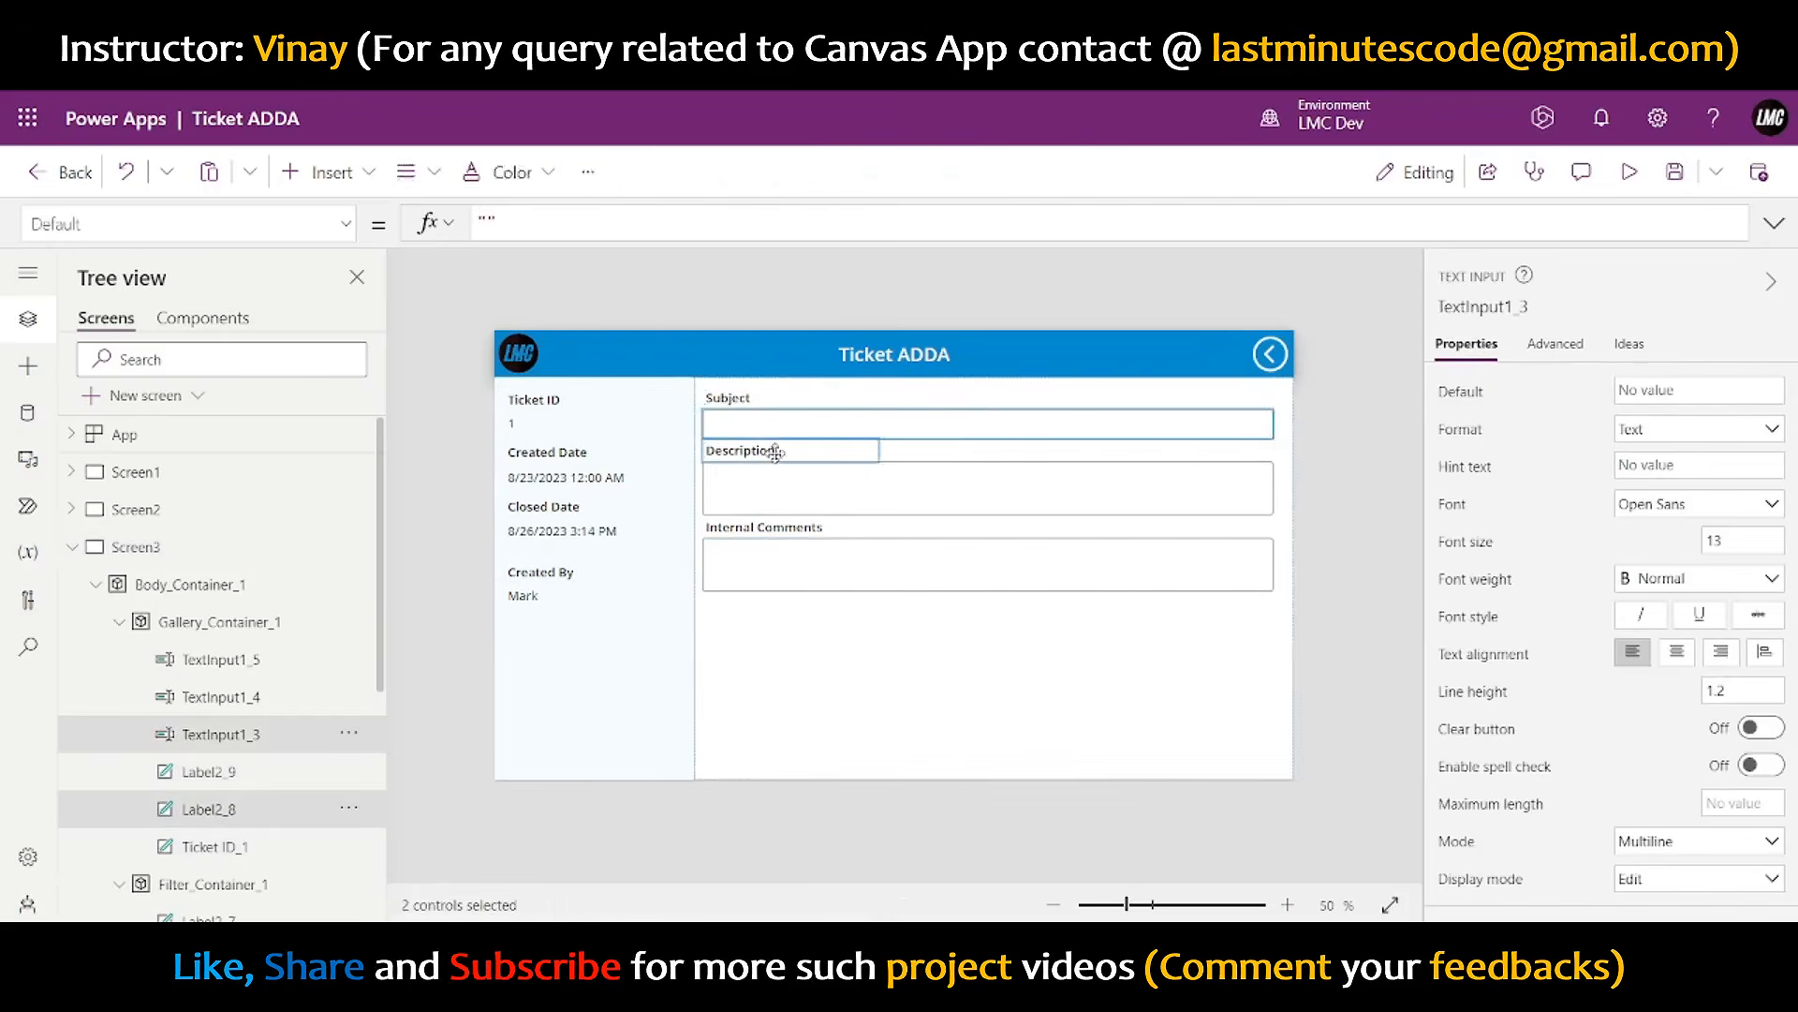
{"action": "left_click", "coordinate": [777, 482], "text": "shift"}
{"action": "left_click", "coordinate": [792, 530], "text": "shift"}
{"action": "left_click", "coordinate": [794, 557], "text": "shift"}
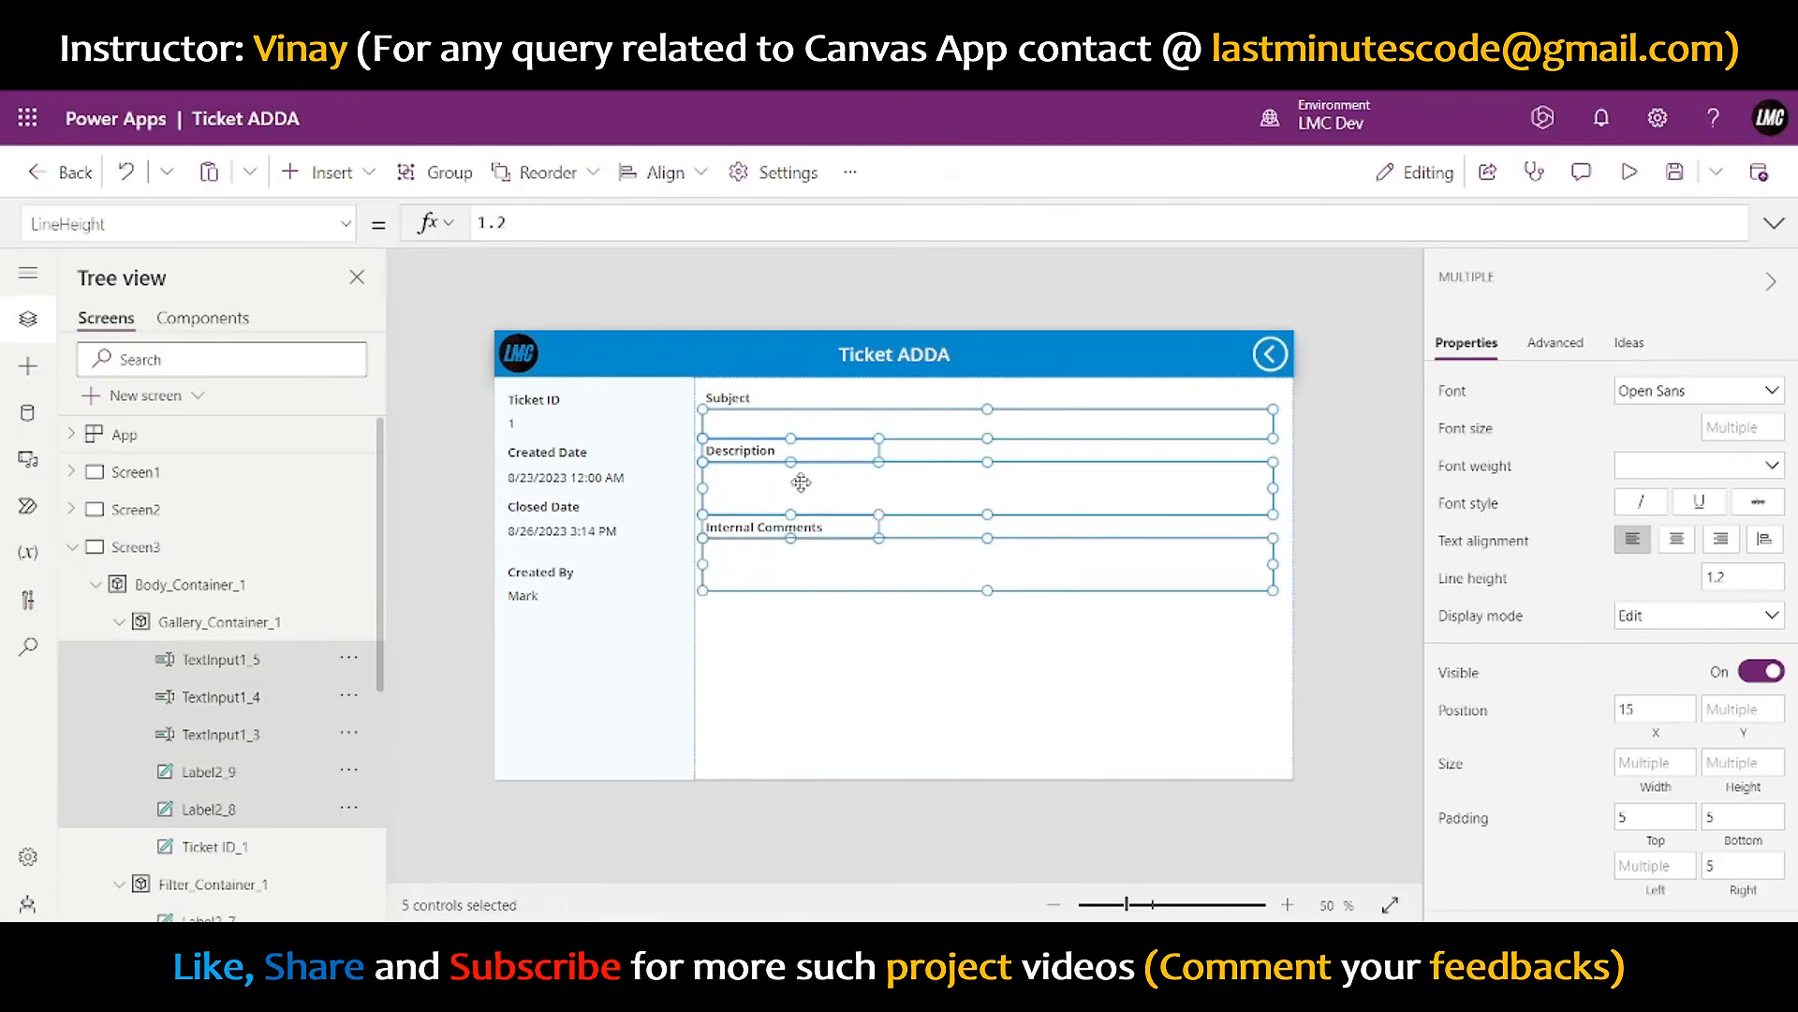
{"action": "left_click_drag", "start_coordinate": [796, 501], "coordinate": [797, 486]}
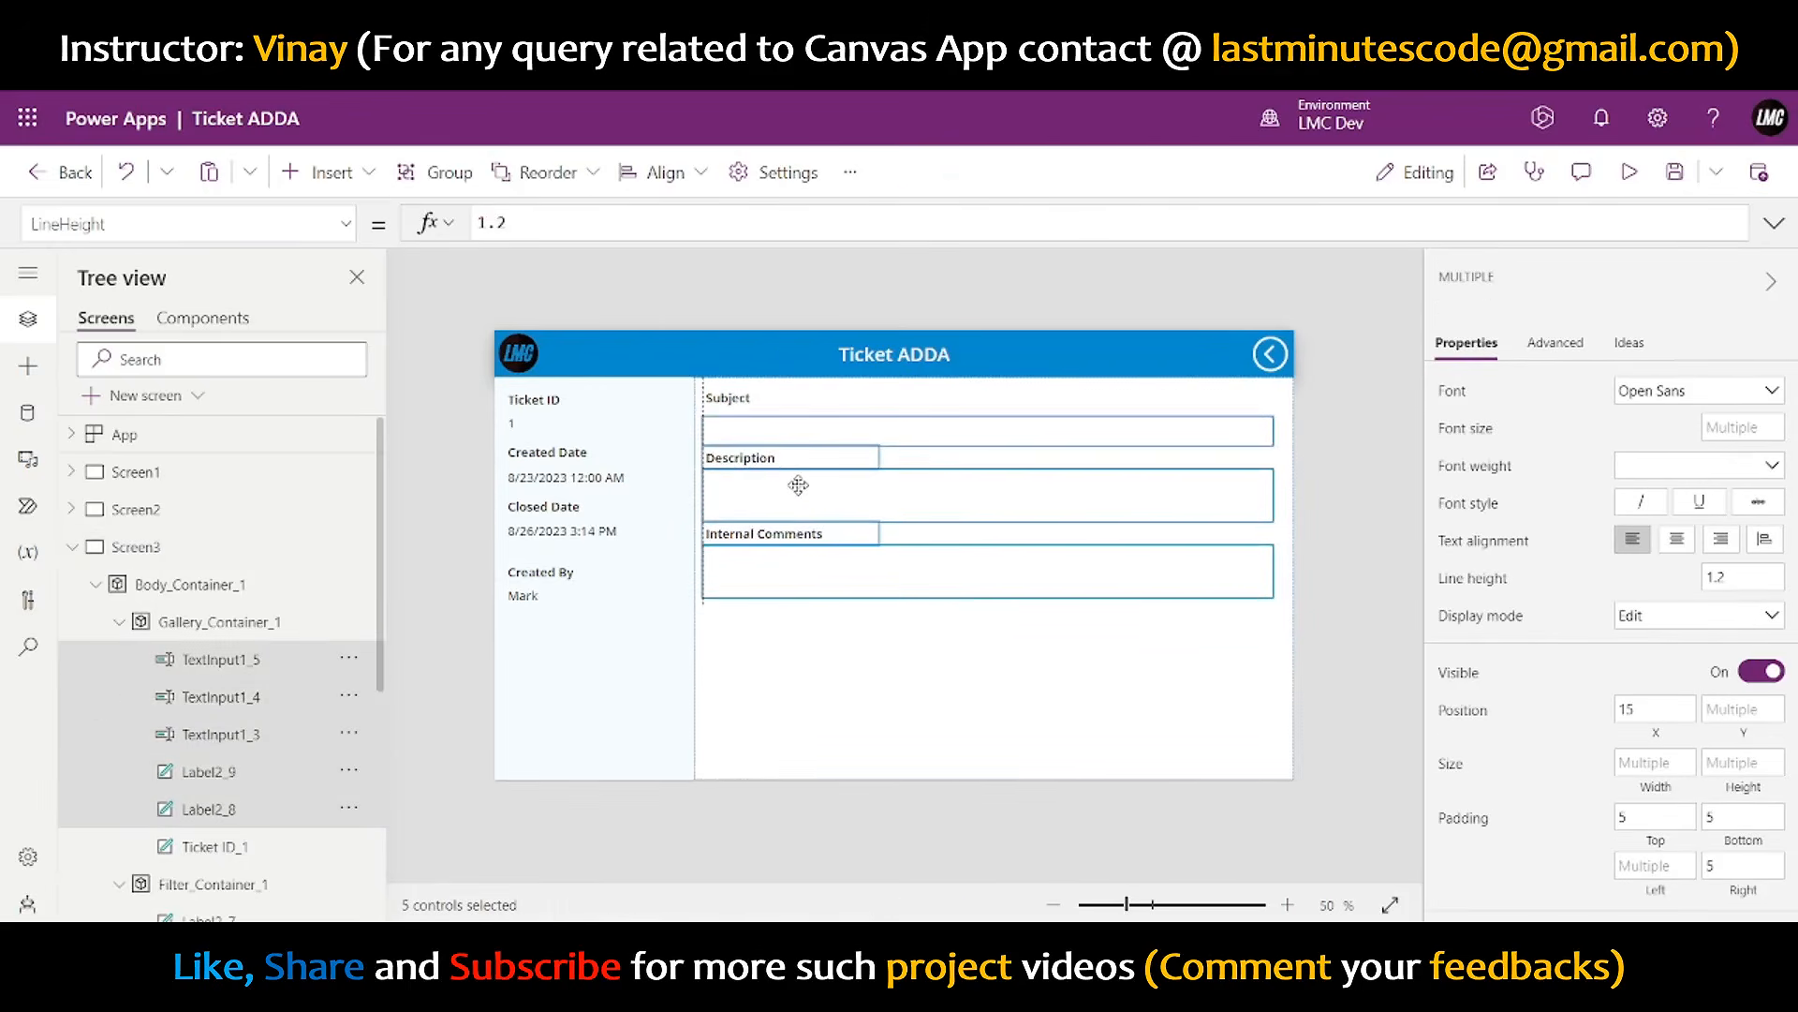
{"action": "left_click", "coordinate": [1295, 484]}
- Move the Description and Internal Comments headings with their inputs slightly down, away from the Subject input
{"action": "left_click", "coordinate": [733, 458]}
{"action": "left_click", "coordinate": [763, 501], "text": "shift"}
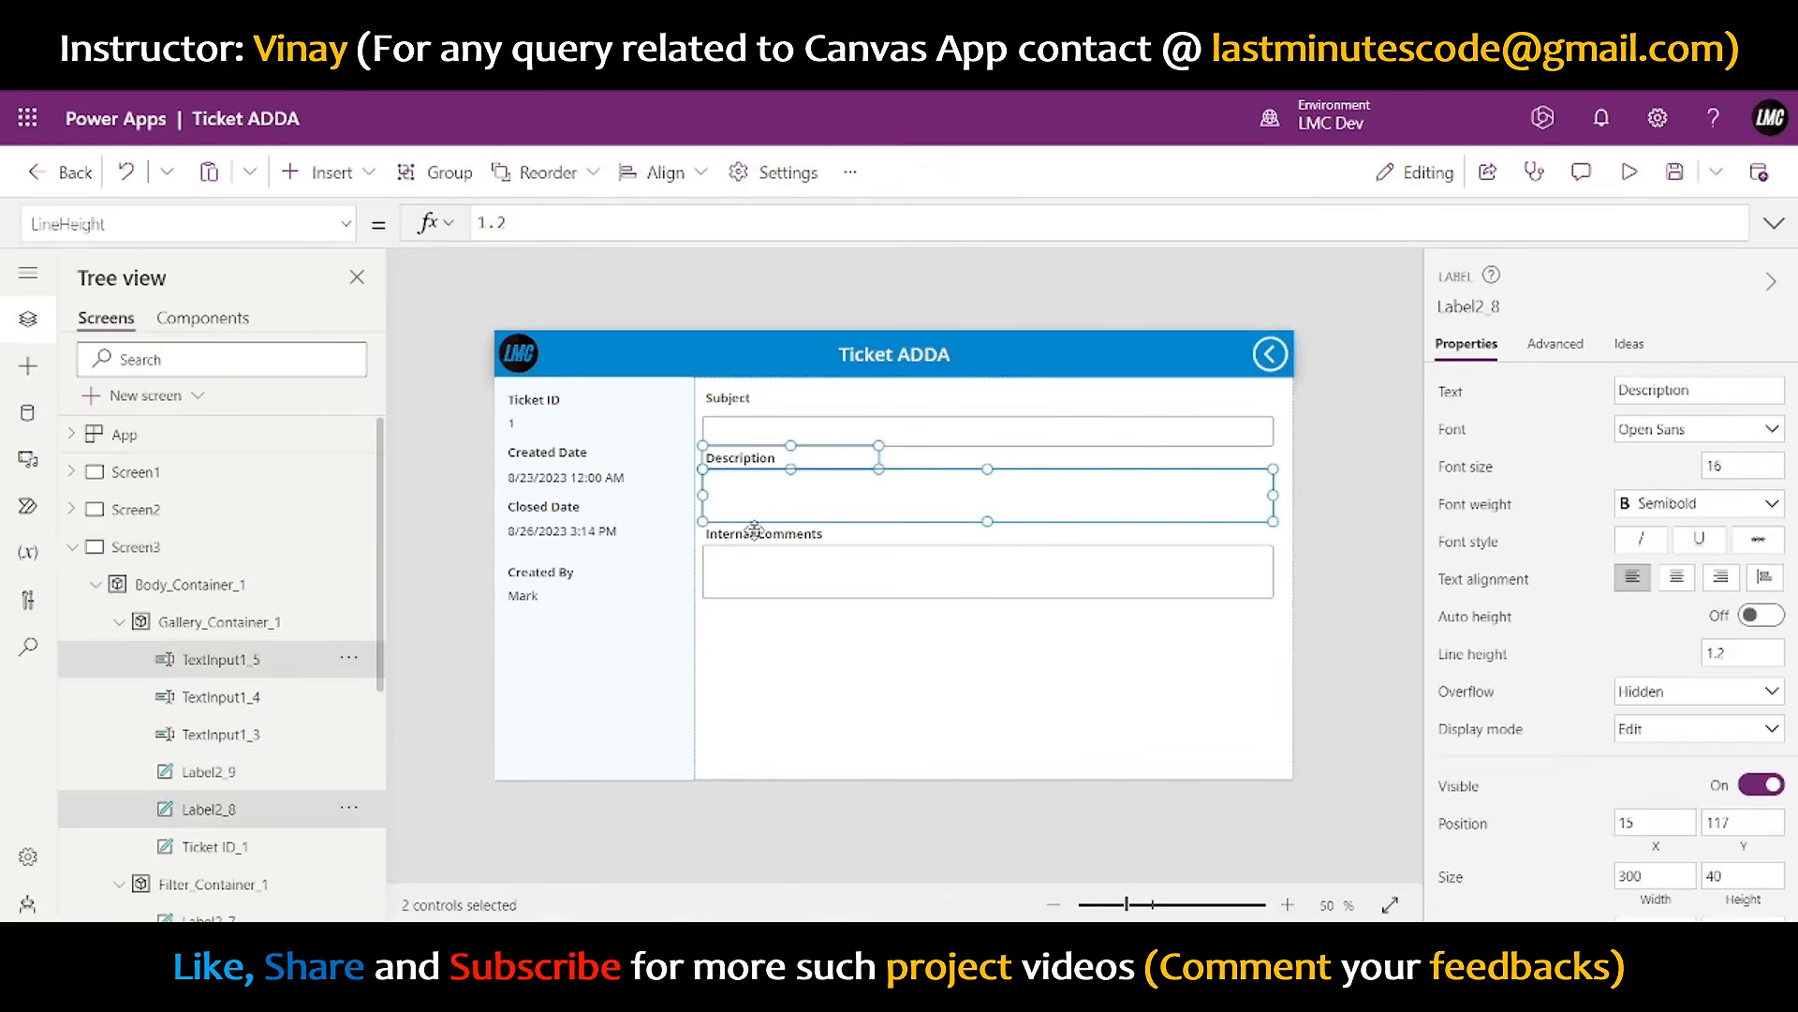
{"action": "left_click", "coordinate": [772, 539], "text": "shift"}
{"action": "left_click", "coordinate": [765, 549], "text": "shift"}
{"action": "left_click_drag", "start_coordinate": [763, 472], "coordinate": [766, 461]}
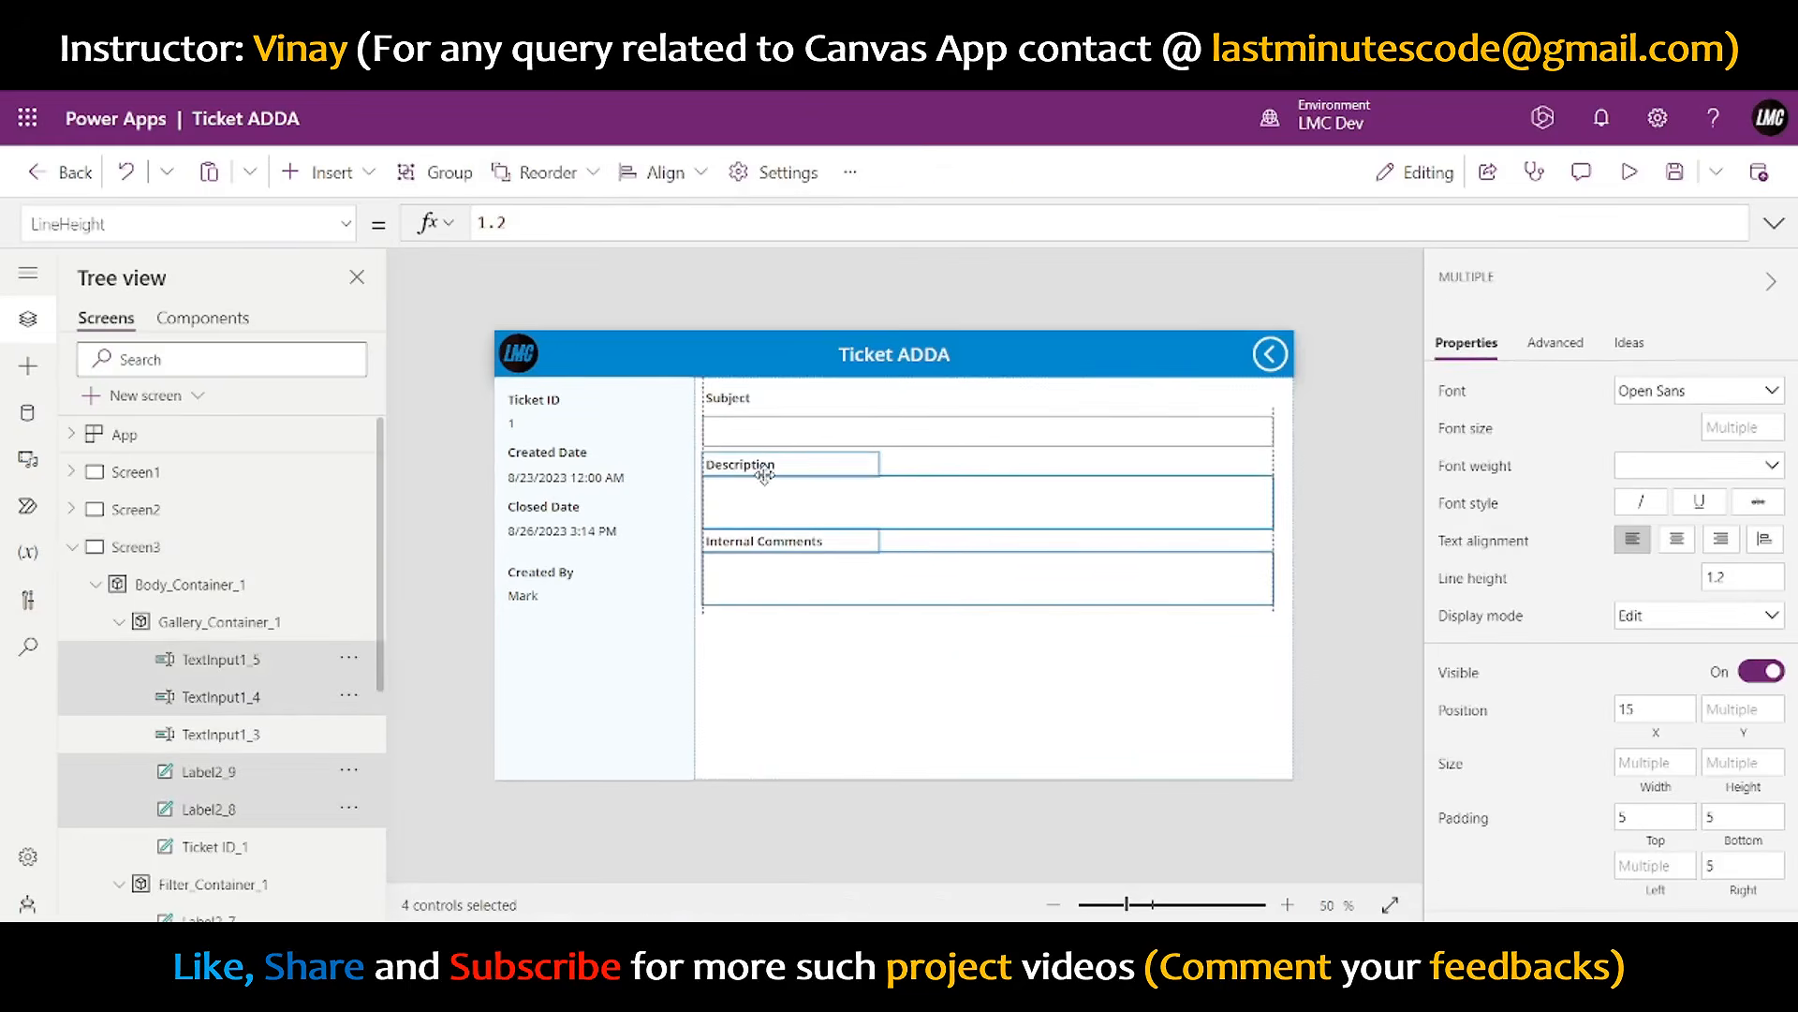
{"action": "left_click", "coordinate": [1341, 518]}
- Move the Description input and the Internal Comments heading and input slightly down, leaving a gap below the Description heading
{"action": "left_click", "coordinate": [857, 510]}
{"action": "left_click", "coordinate": [797, 541], "text": "shift"}
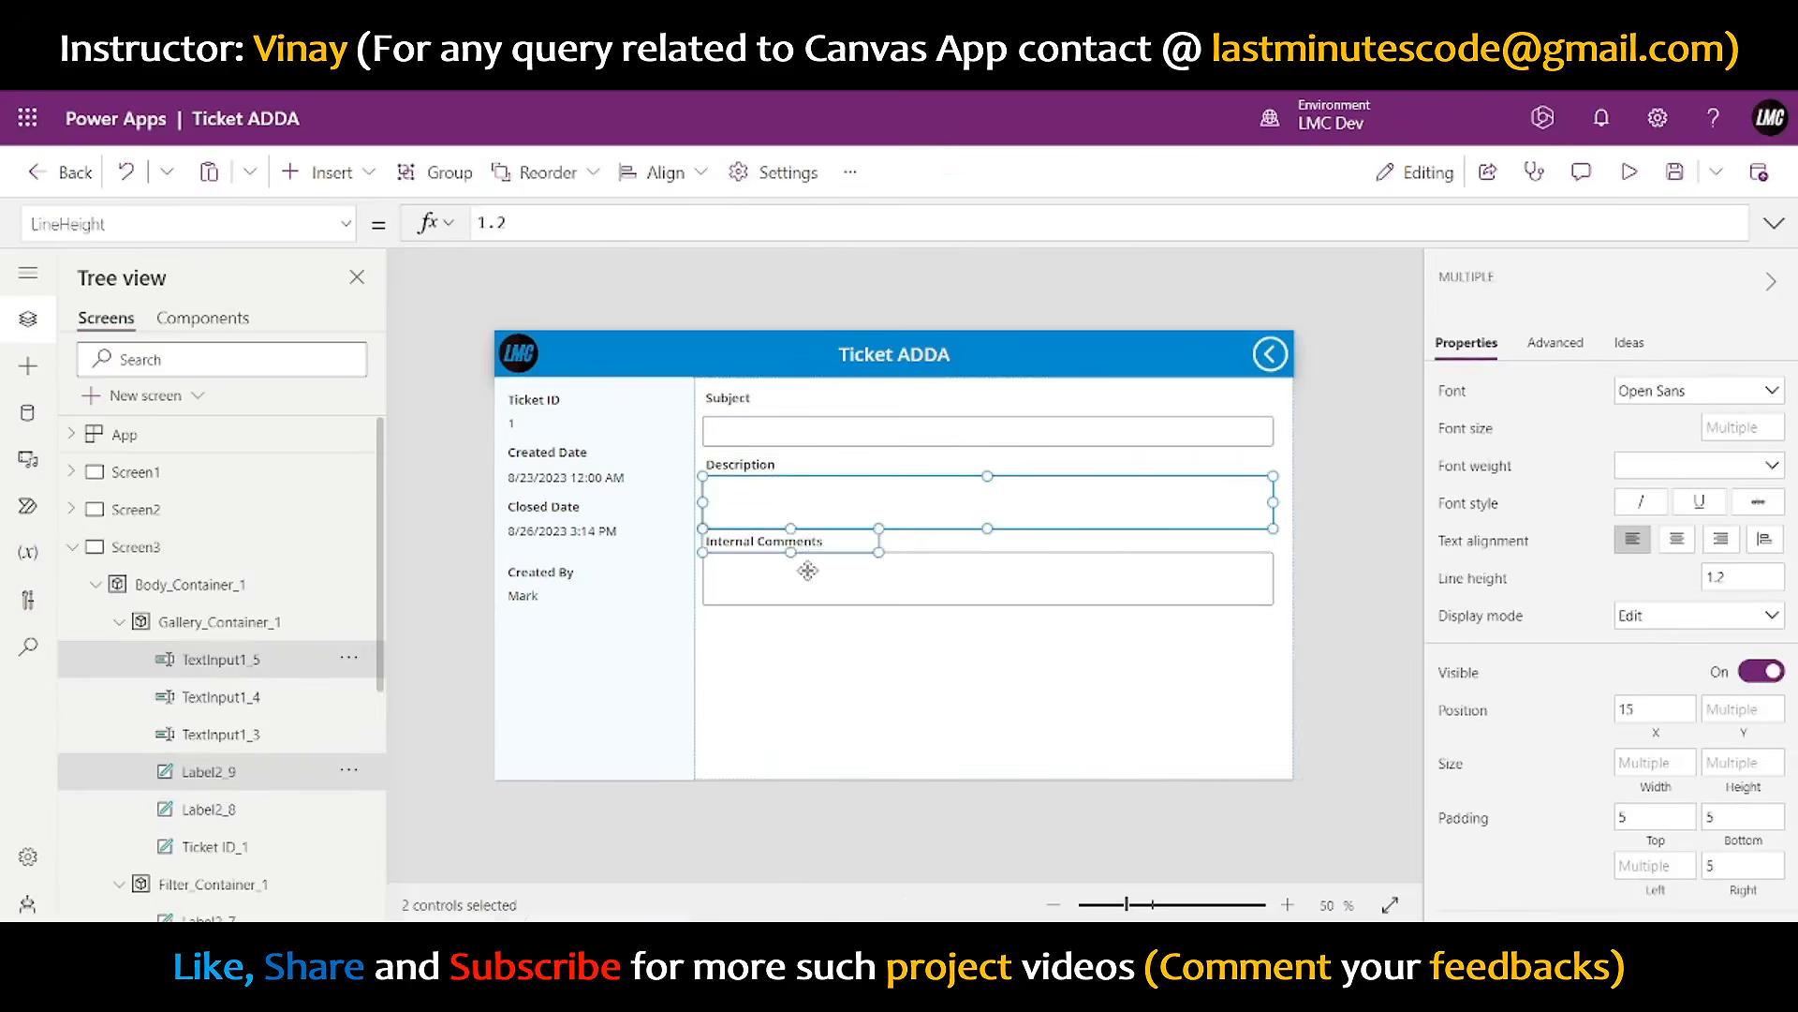
{"action": "left_click", "coordinate": [803, 565], "text": "shift"}
{"action": "left_click_drag", "start_coordinate": [803, 516], "coordinate": [804, 523]}
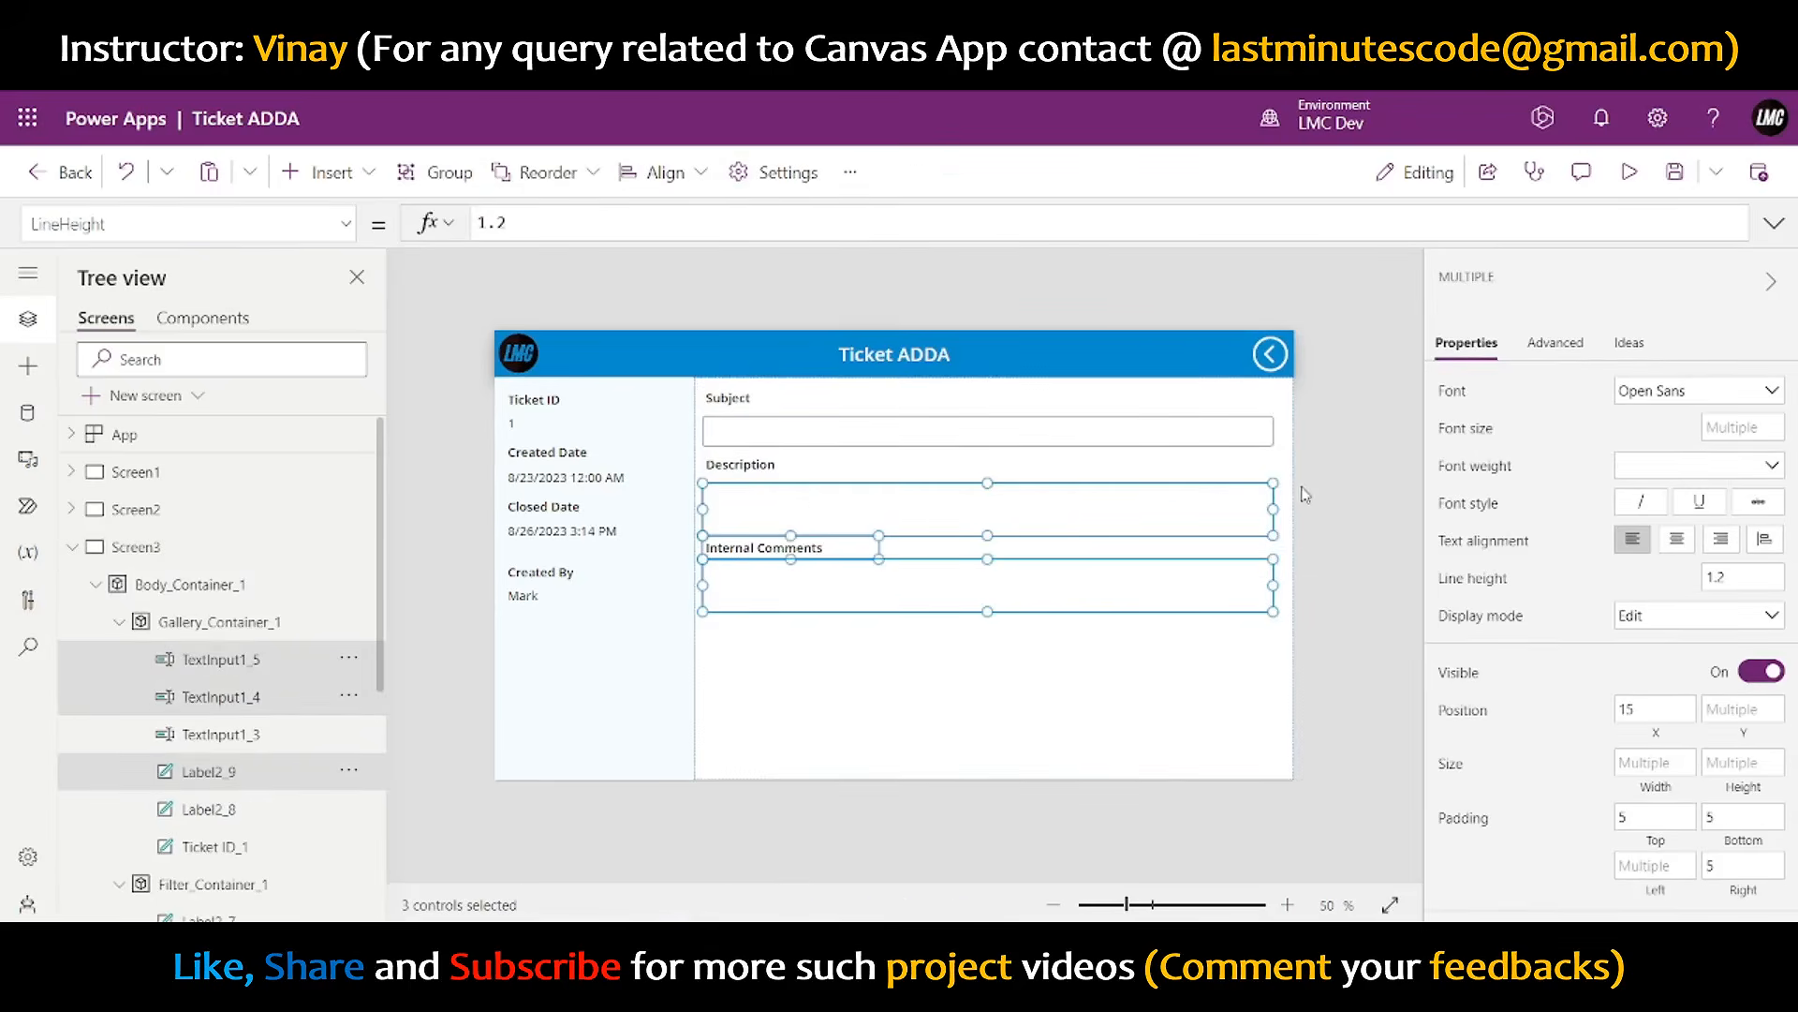
{"action": "left_click", "coordinate": [1077, 552]}
- Move the Internal Comments heading and input slightly down from the Description input, and preview the app
{"action": "left_click", "coordinate": [730, 552]}
{"action": "left_click", "coordinate": [727, 568], "text": "shift"}
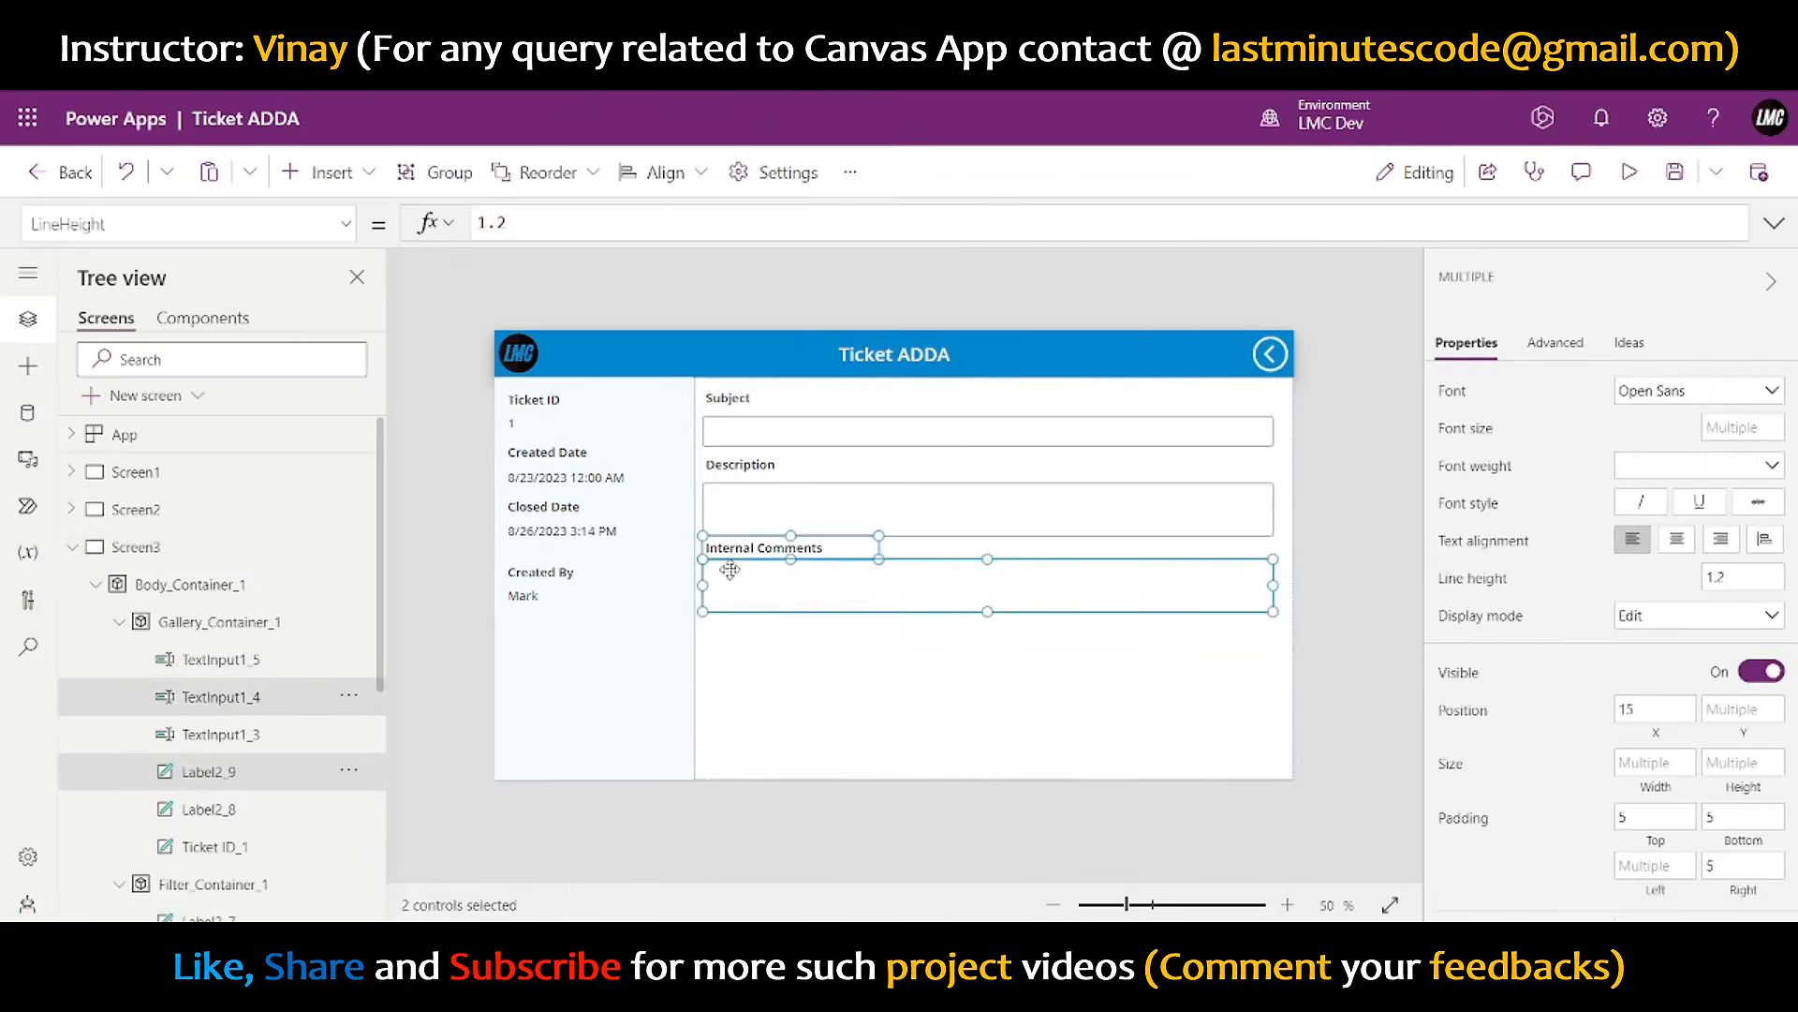
{"action": "left_click_drag", "start_coordinate": [728, 567], "coordinate": [728, 581]}
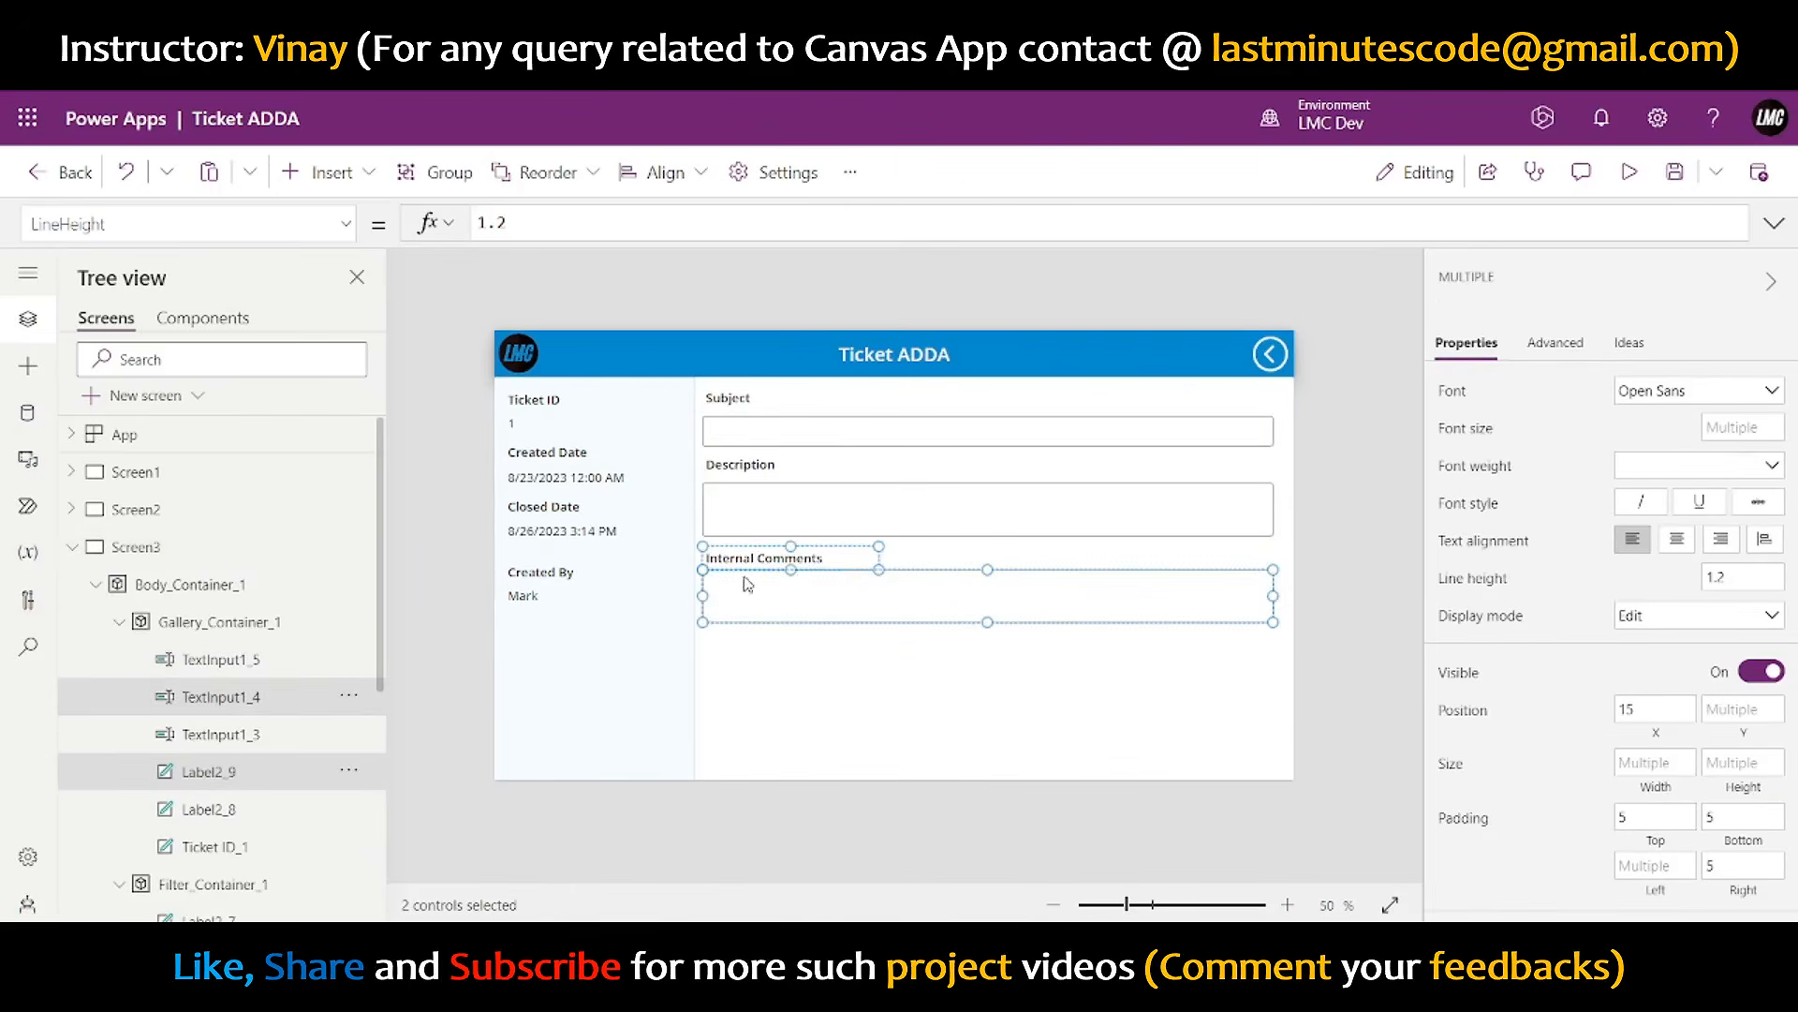
{"action": "left_click", "coordinate": [1361, 544]}
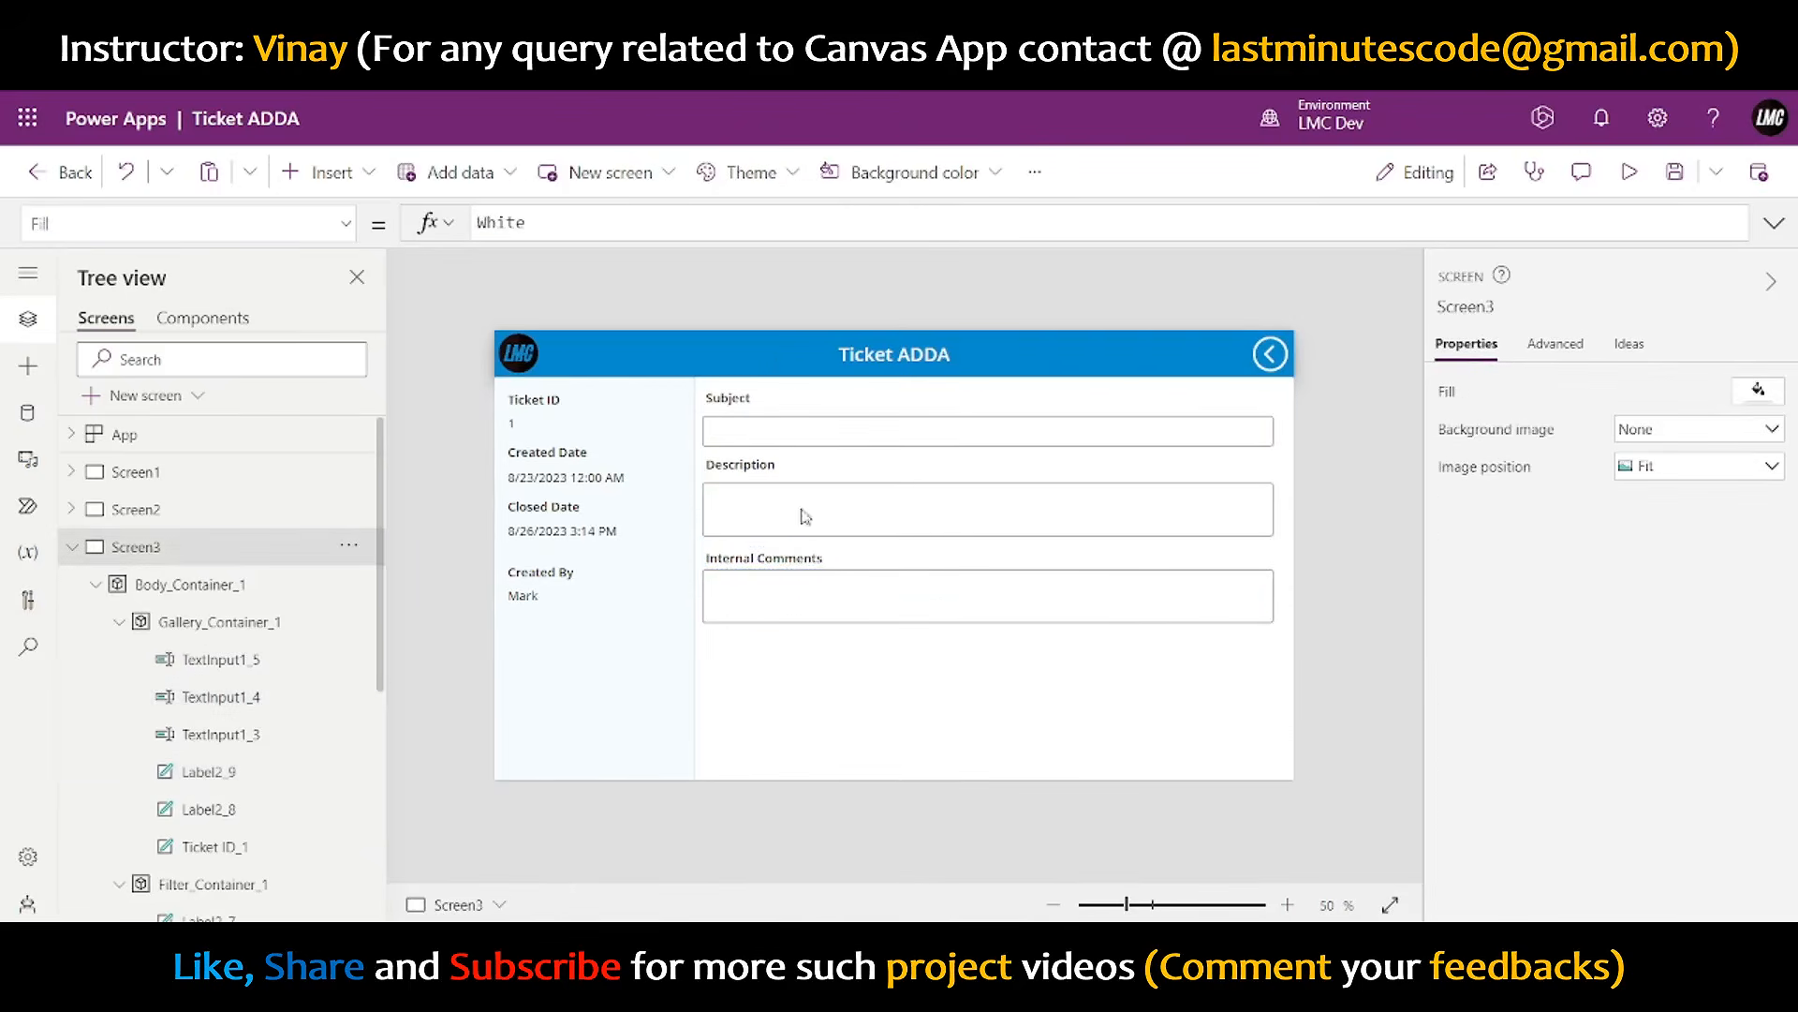
{"action": "left_click", "coordinate": [1629, 171]}
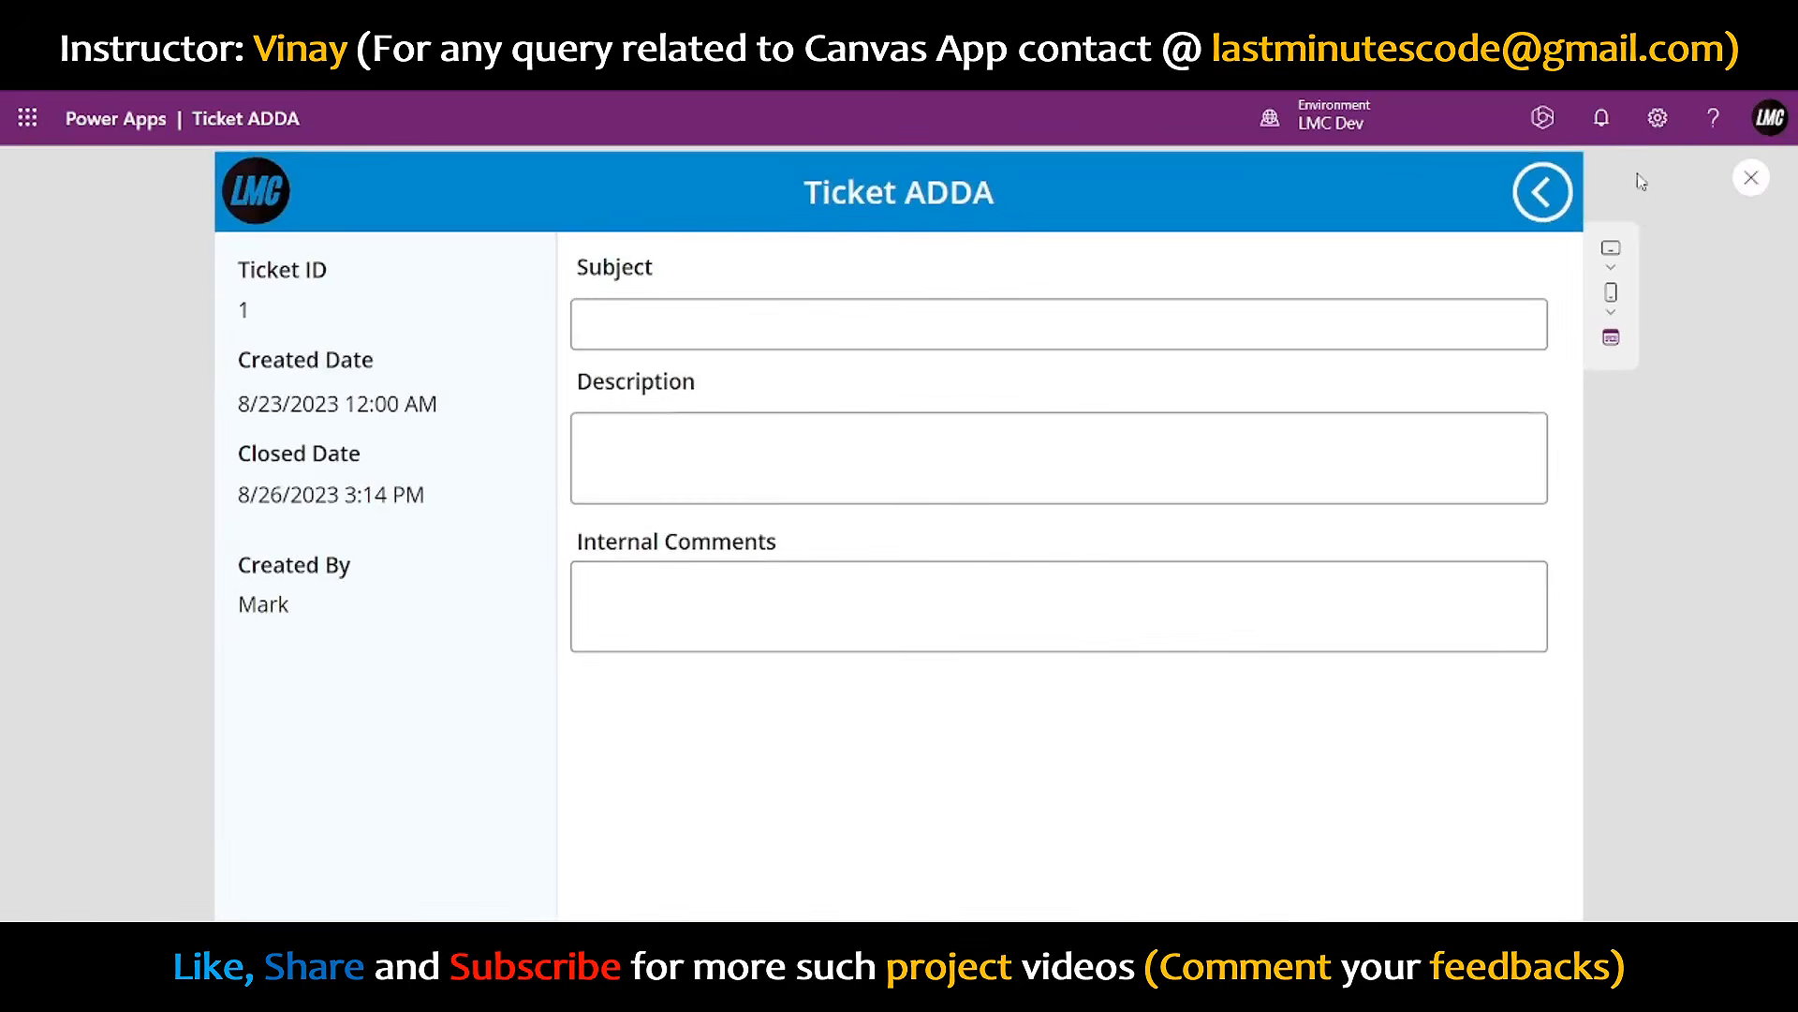
{"action": "left_click", "coordinate": [1753, 178]}
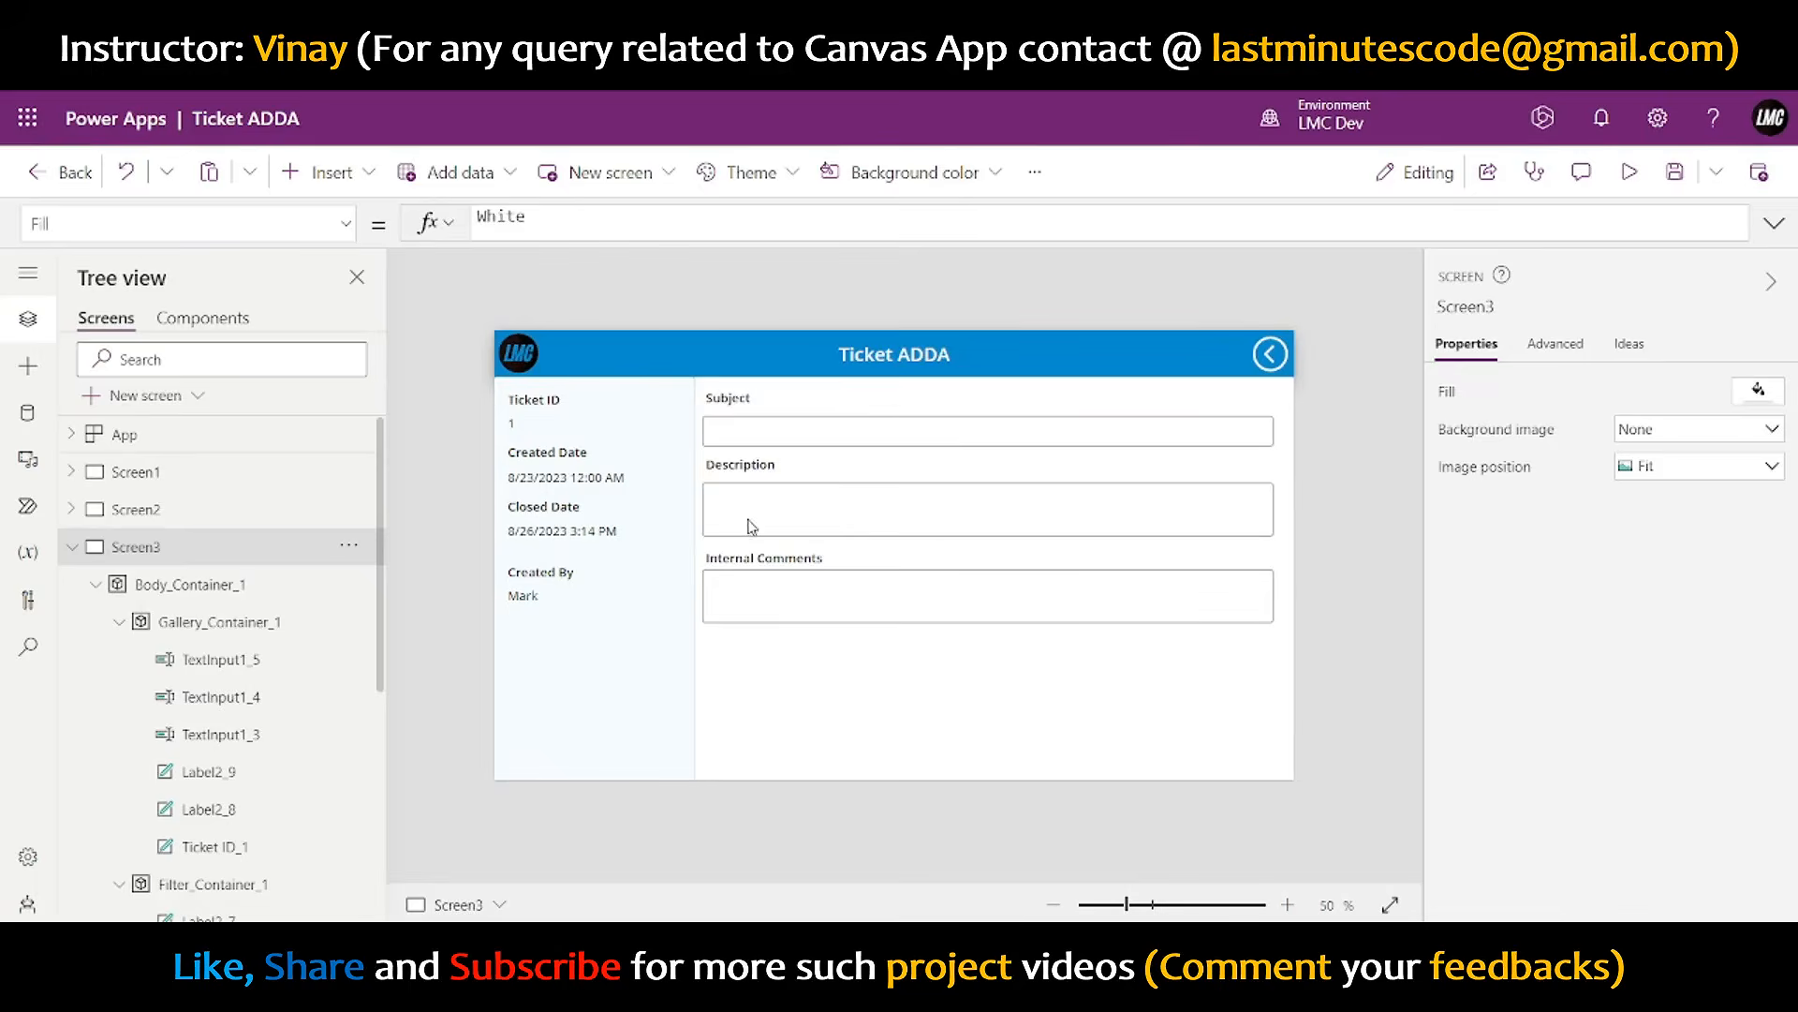
- Set the height of the Description and Internal Comments inputs to 50
{"action": "left_click", "coordinate": [747, 522]}
{"action": "left_click", "coordinate": [791, 594], "text": "shift"}
{"action": "scroll", "coordinate": [1740, 571], "scroll_direction": "down", "scroll_amount": 3}
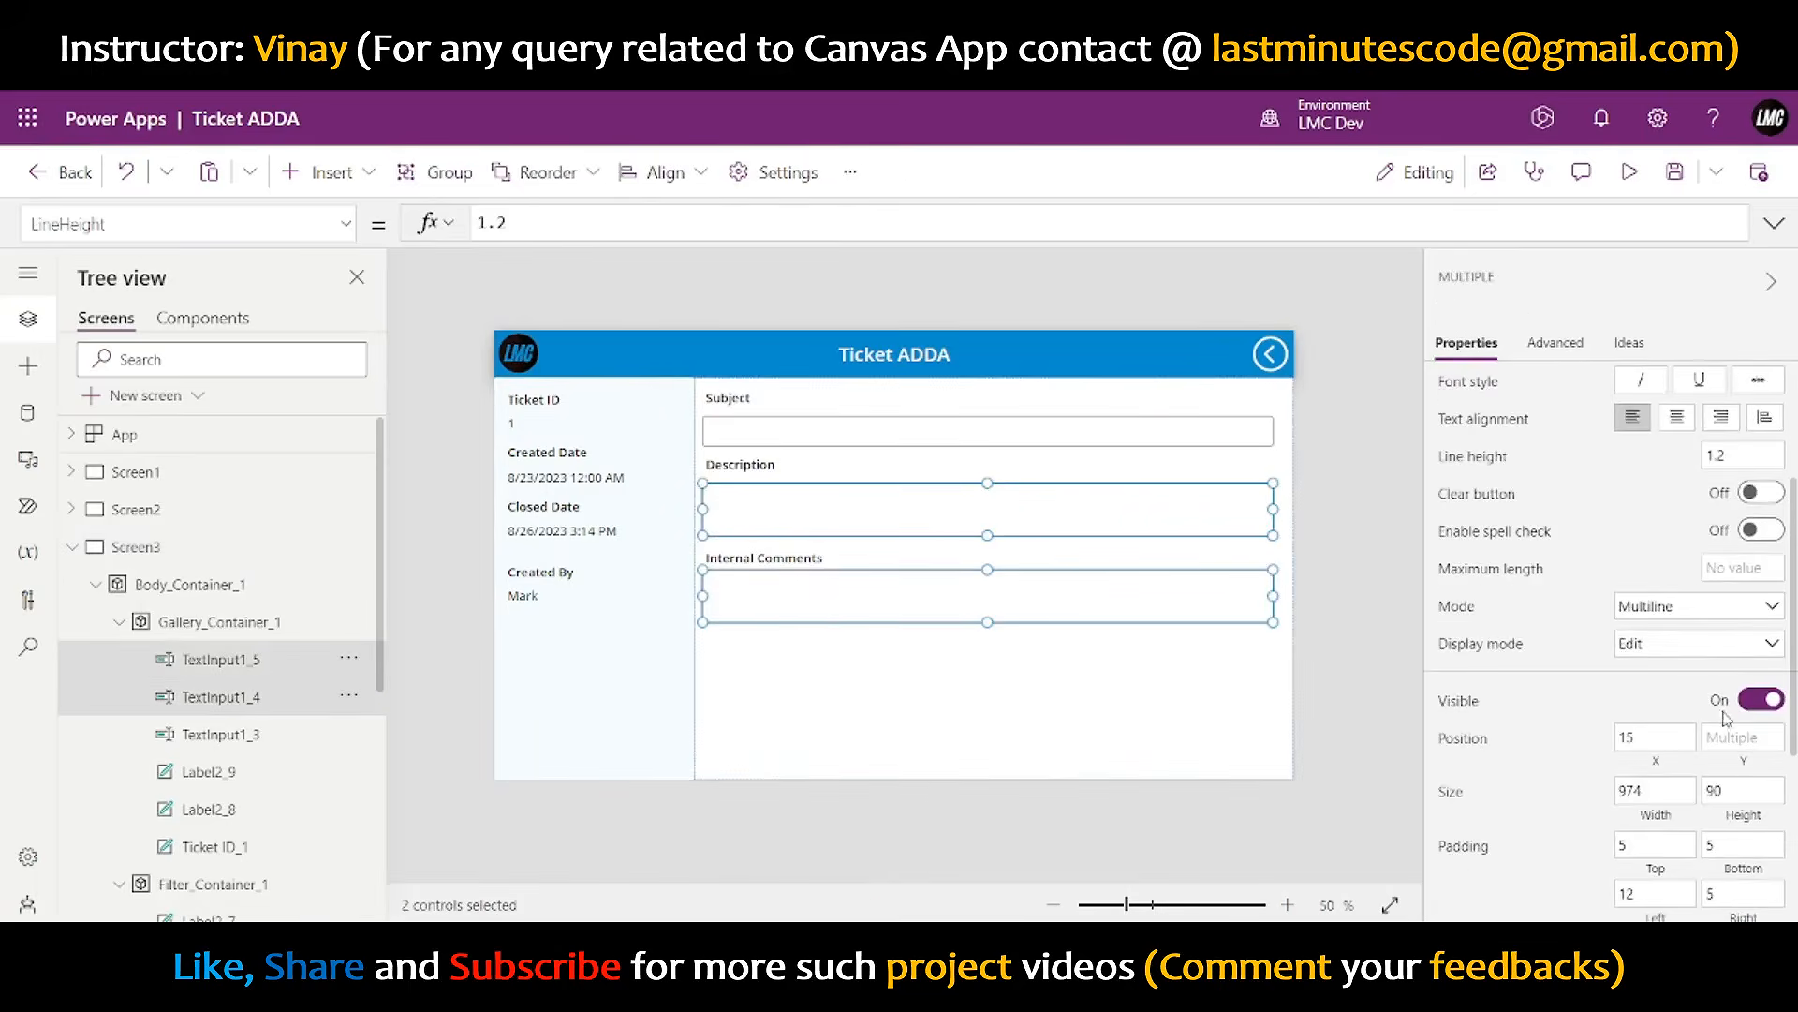
{"action": "left_click", "coordinate": [1733, 802]}
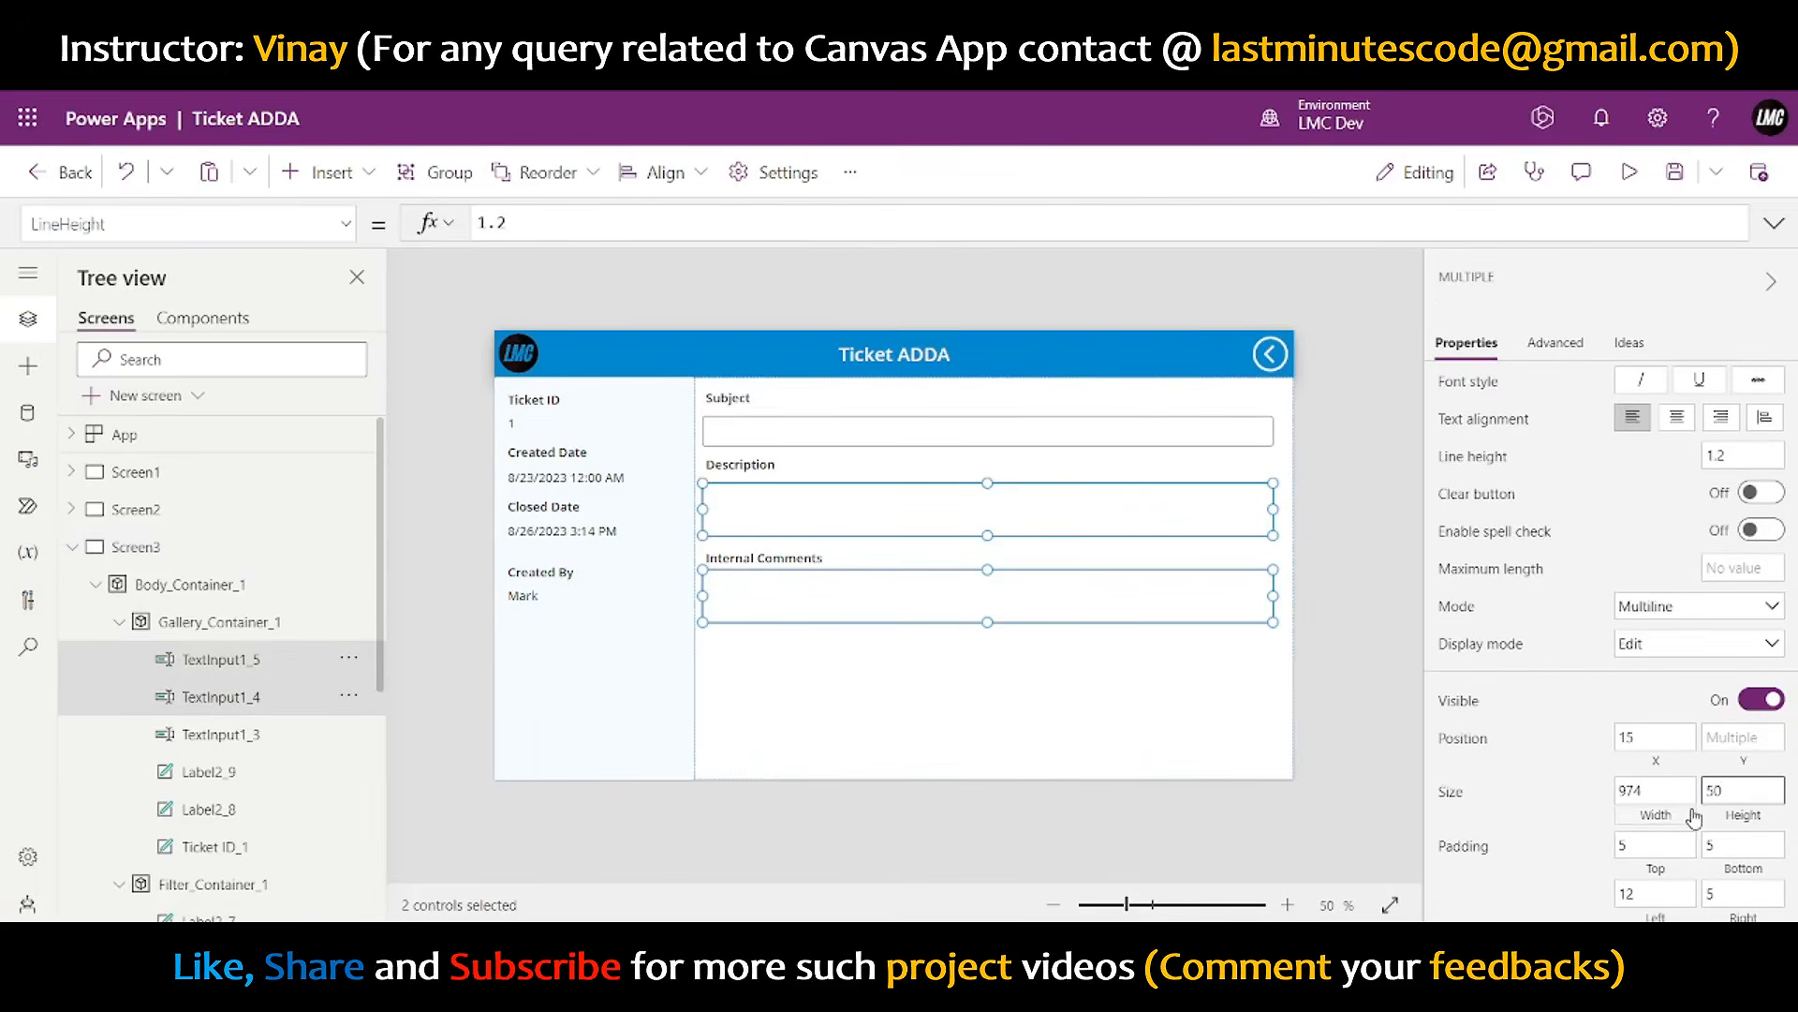
{"action": "left_click", "coordinate": [1559, 769]}
{"action": "left_click", "coordinate": [1359, 594]}
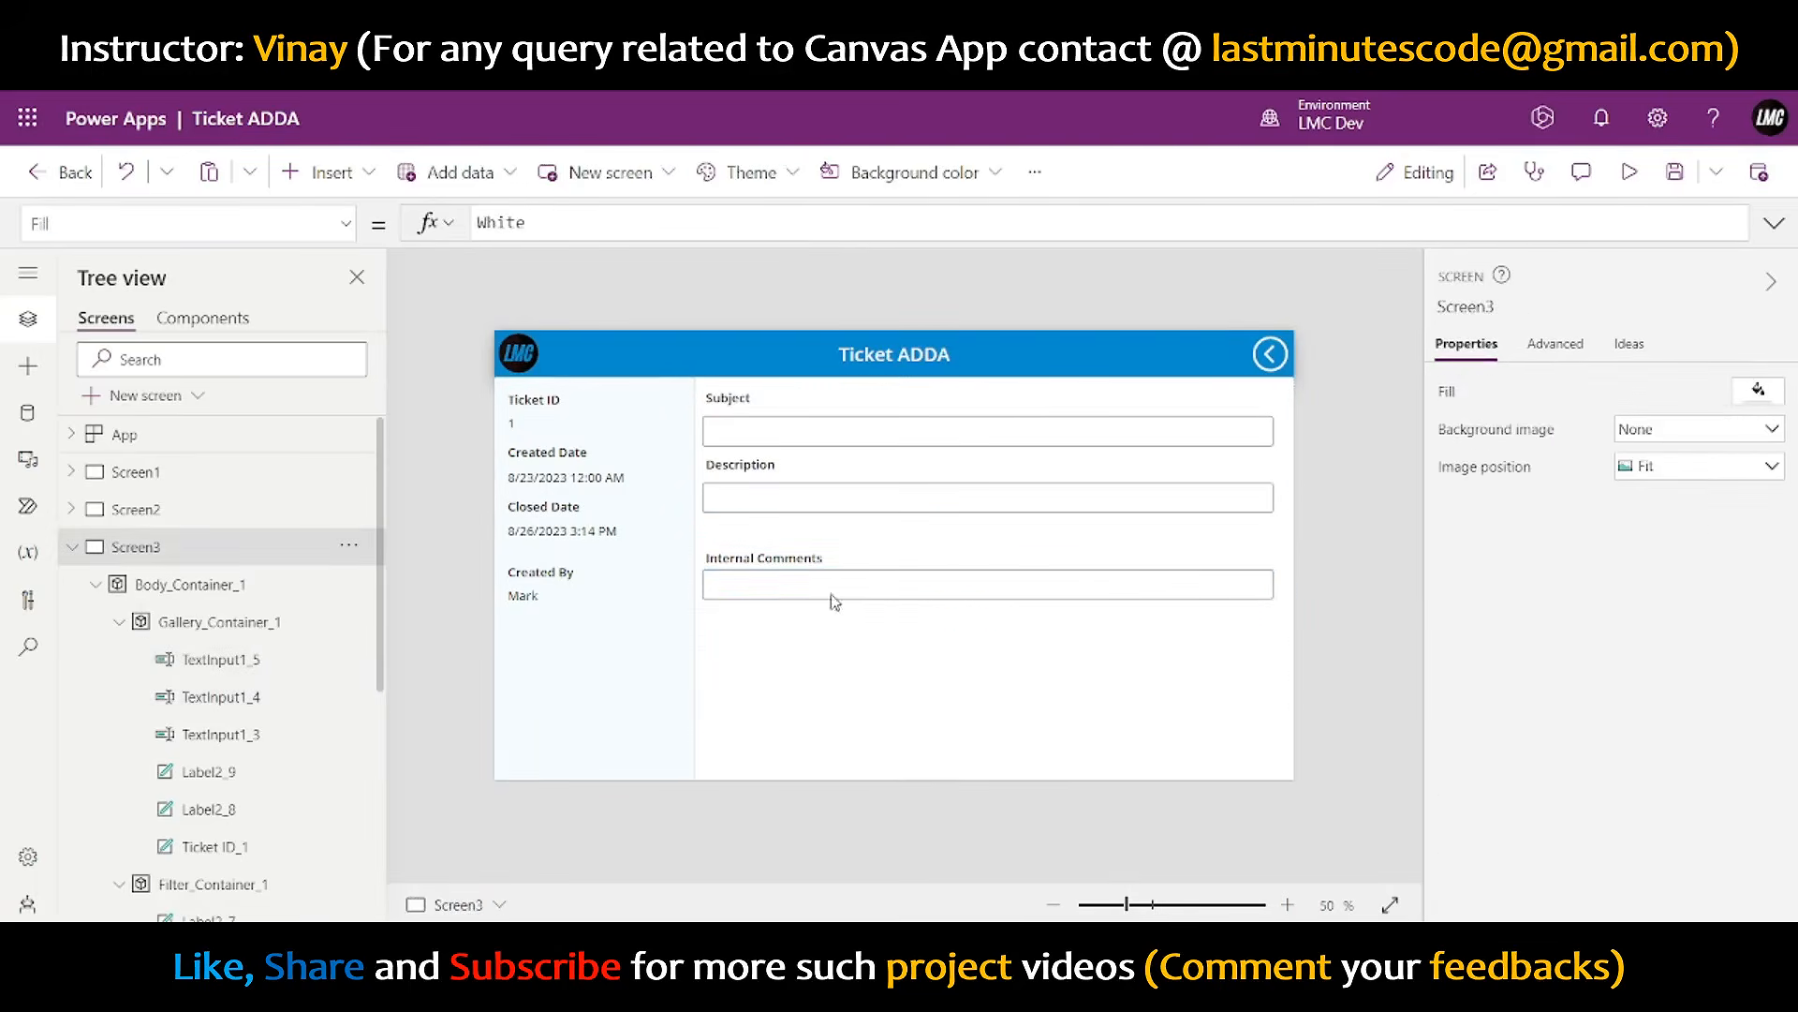
- Move the Internal Comments heading and input up toward the Description input, leaving a small gap between that heading and its input
{"action": "left_click", "coordinate": [768, 560]}
{"action": "left_click", "coordinate": [764, 573], "text": "shift"}
{"action": "left_click_drag", "start_coordinate": [765, 572], "coordinate": [765, 529]}
{"action": "left_click", "coordinate": [1353, 548]}
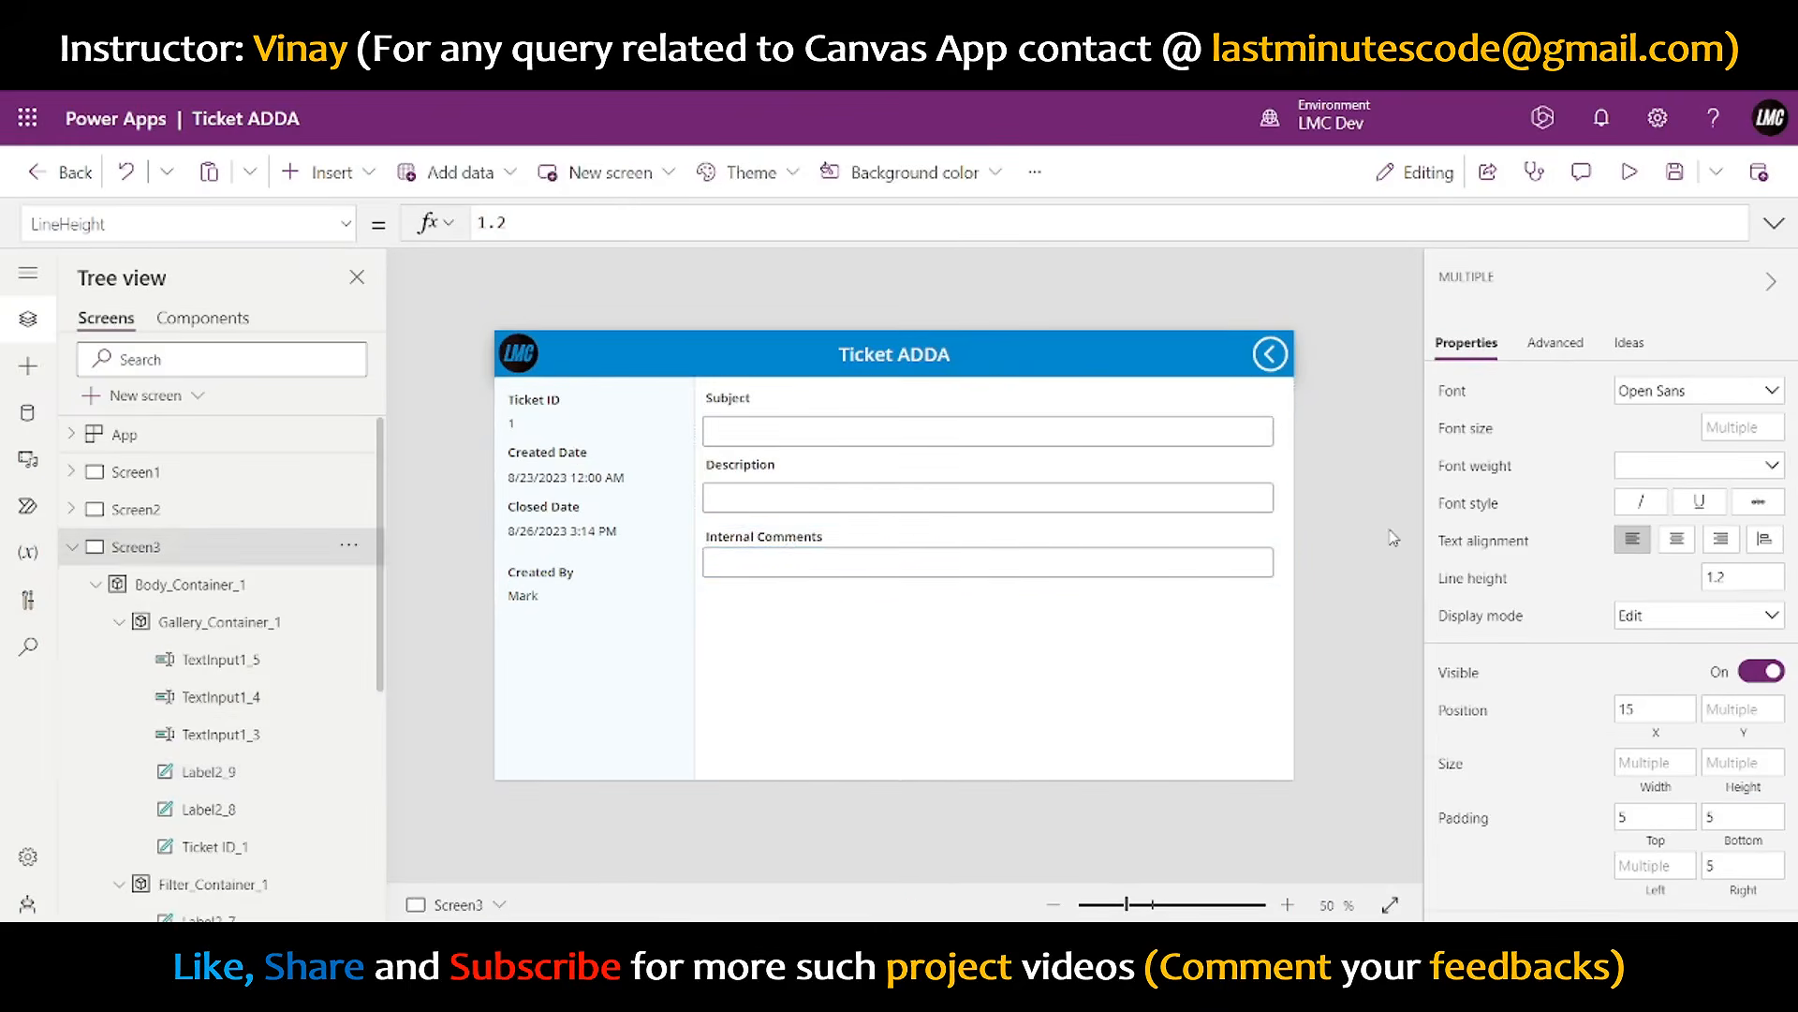
{"action": "left_click", "coordinate": [762, 564]}
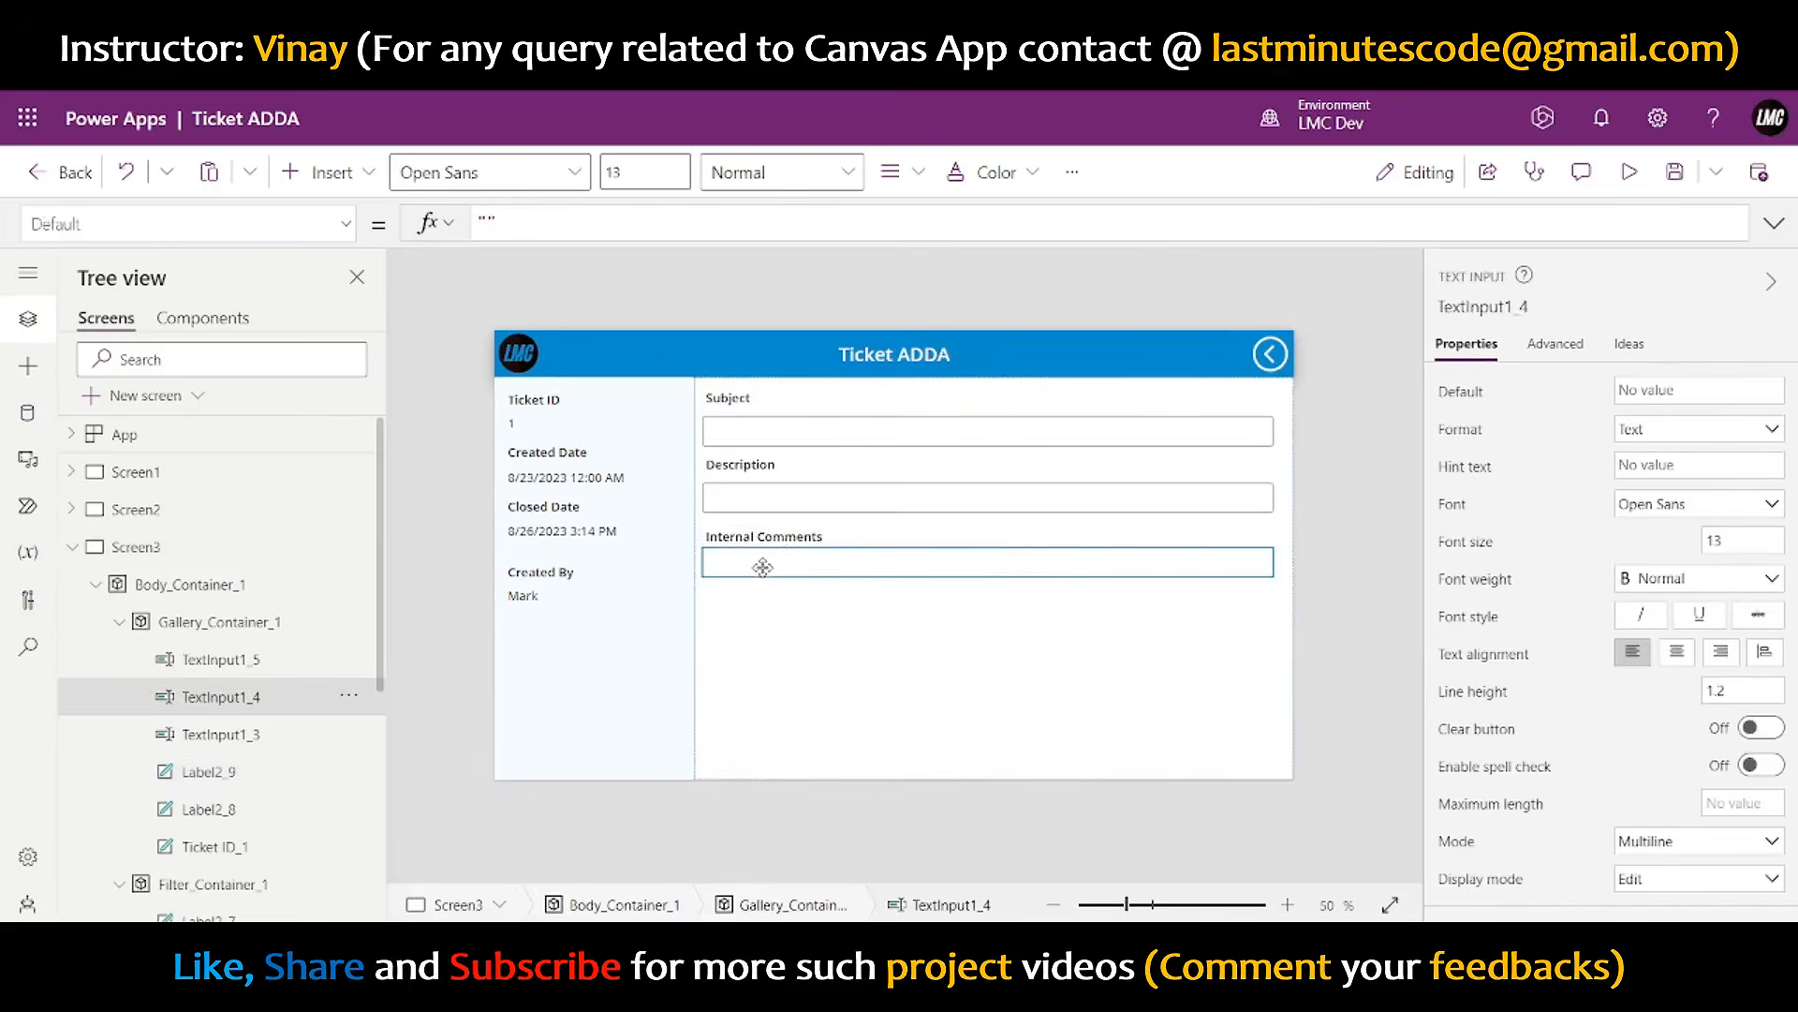
{"action": "left_click_drag", "start_coordinate": [763, 571], "coordinate": [768, 570]}
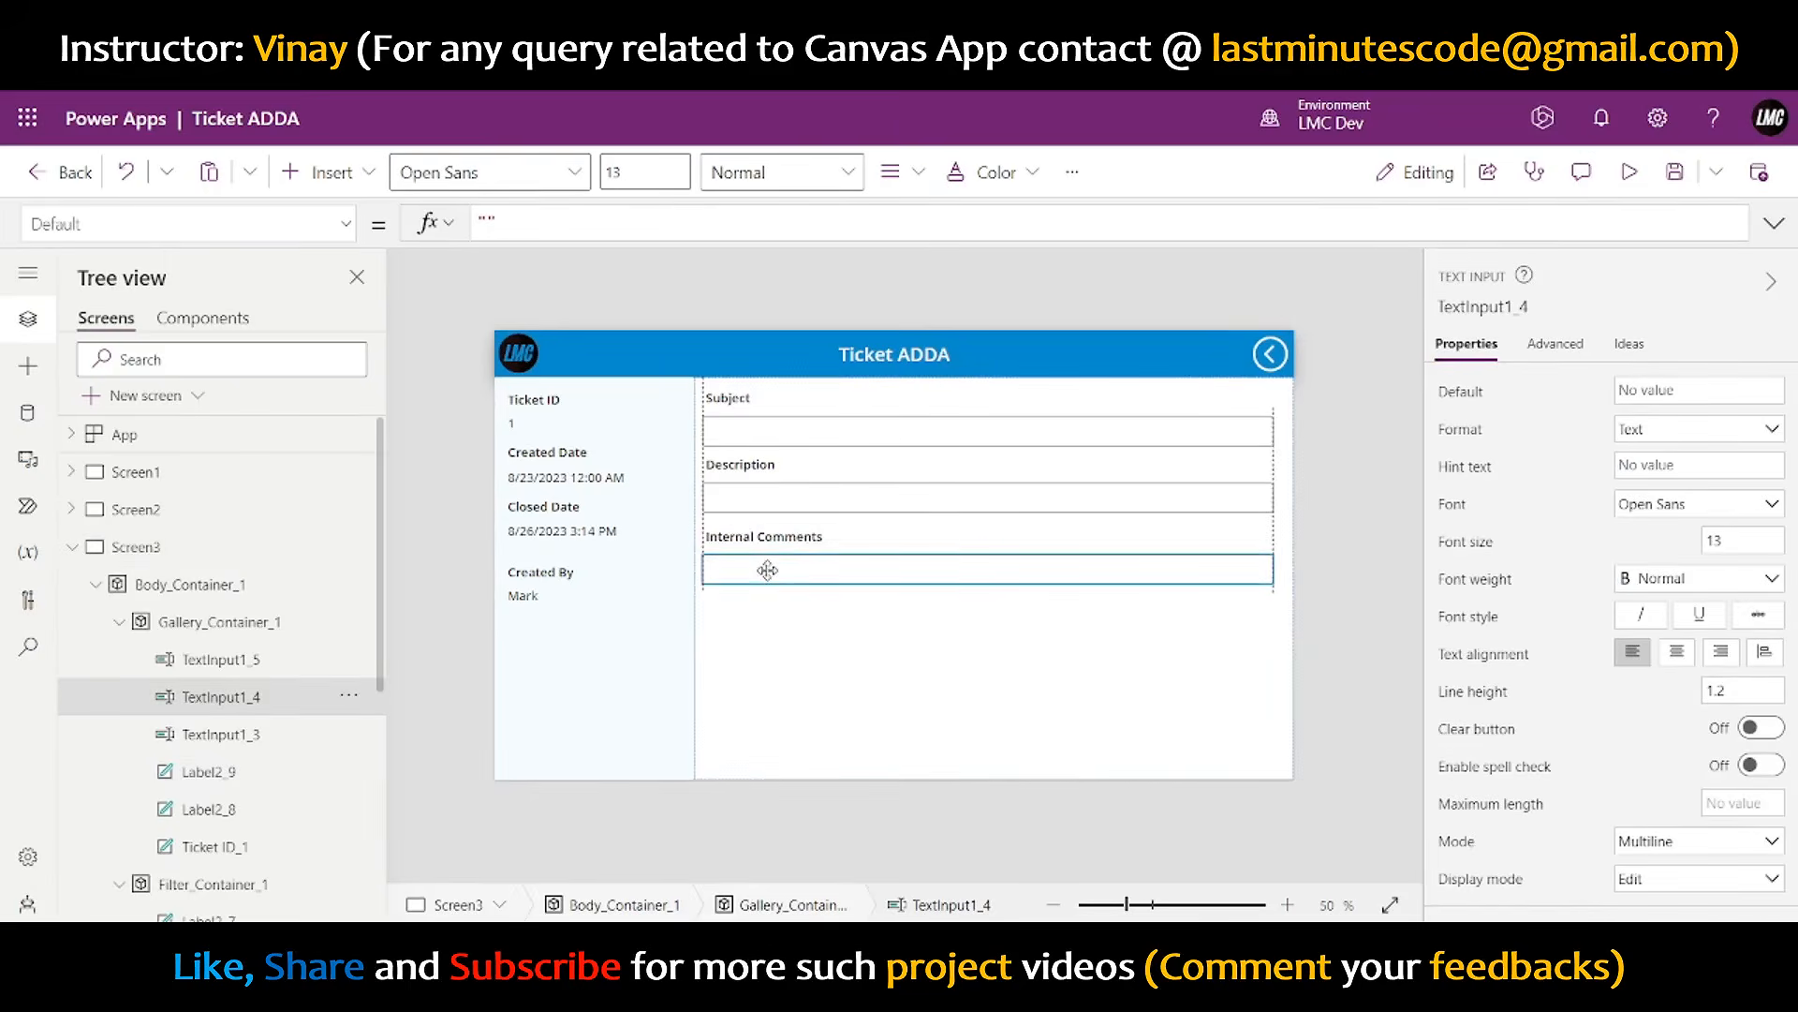
{"action": "left_click", "coordinate": [1365, 468]}
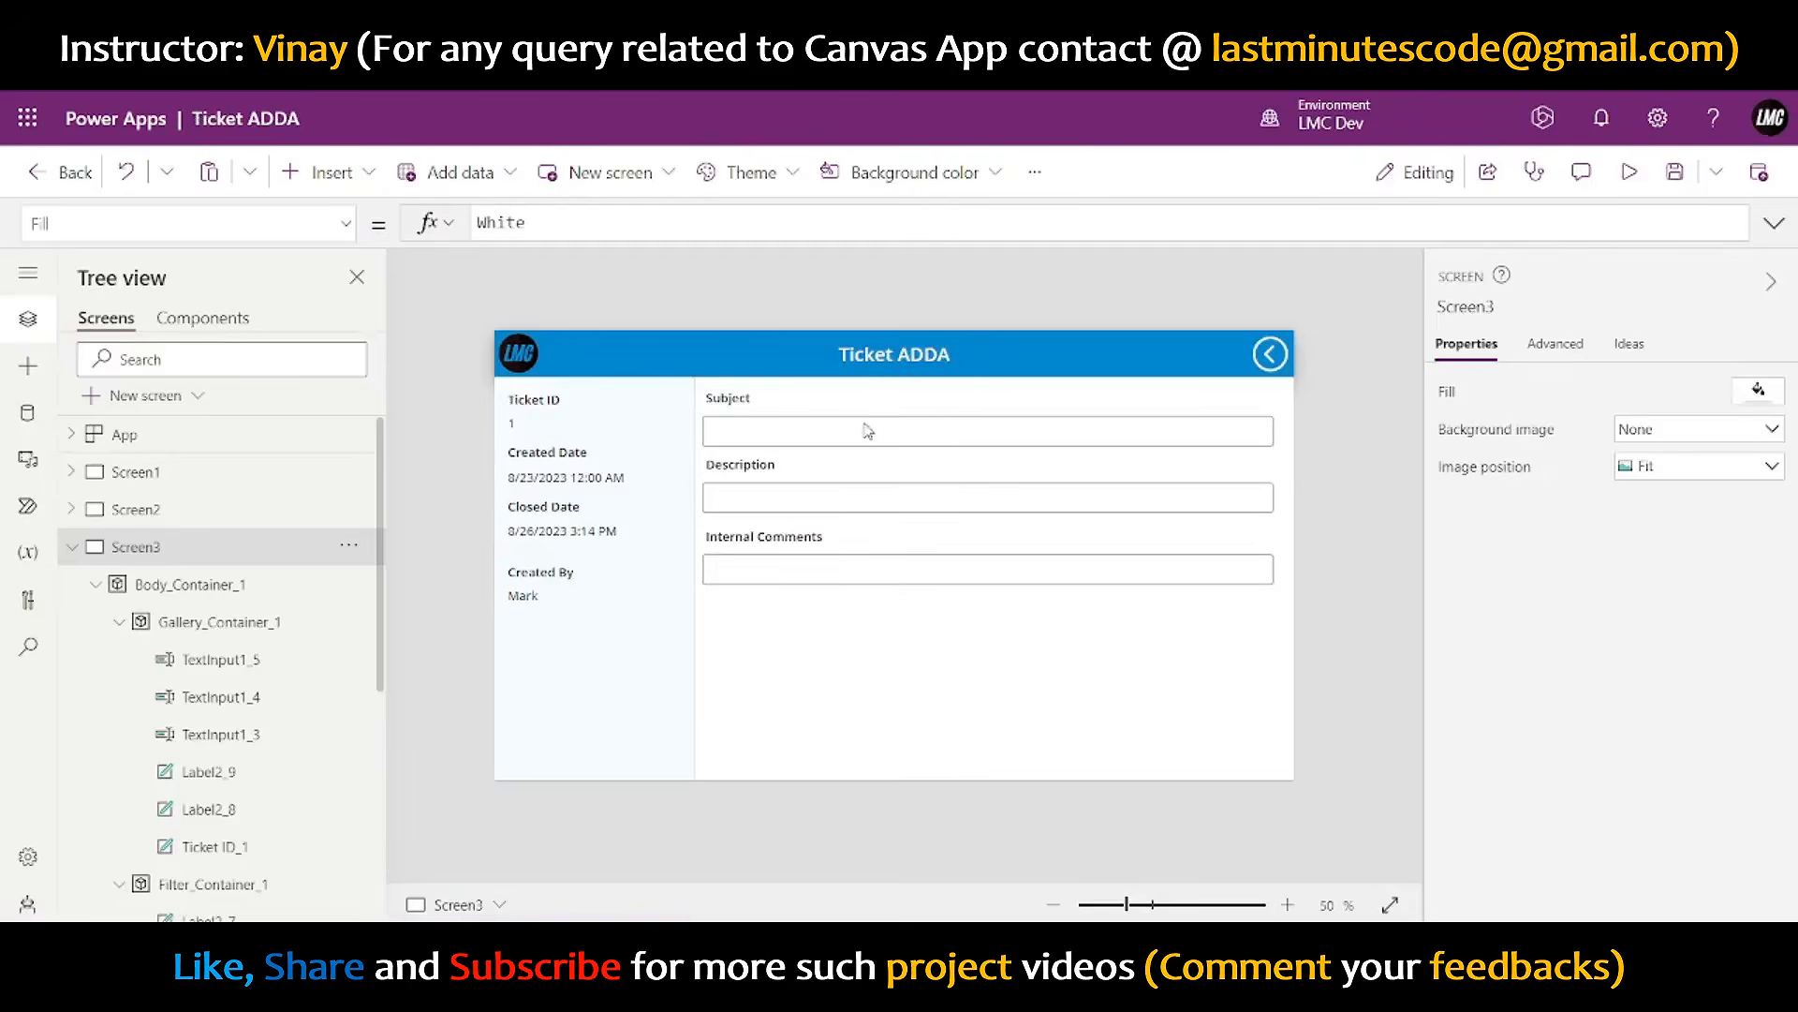
- Set the mode of the Subject input to Single line
{"action": "left_click", "coordinate": [868, 431]}
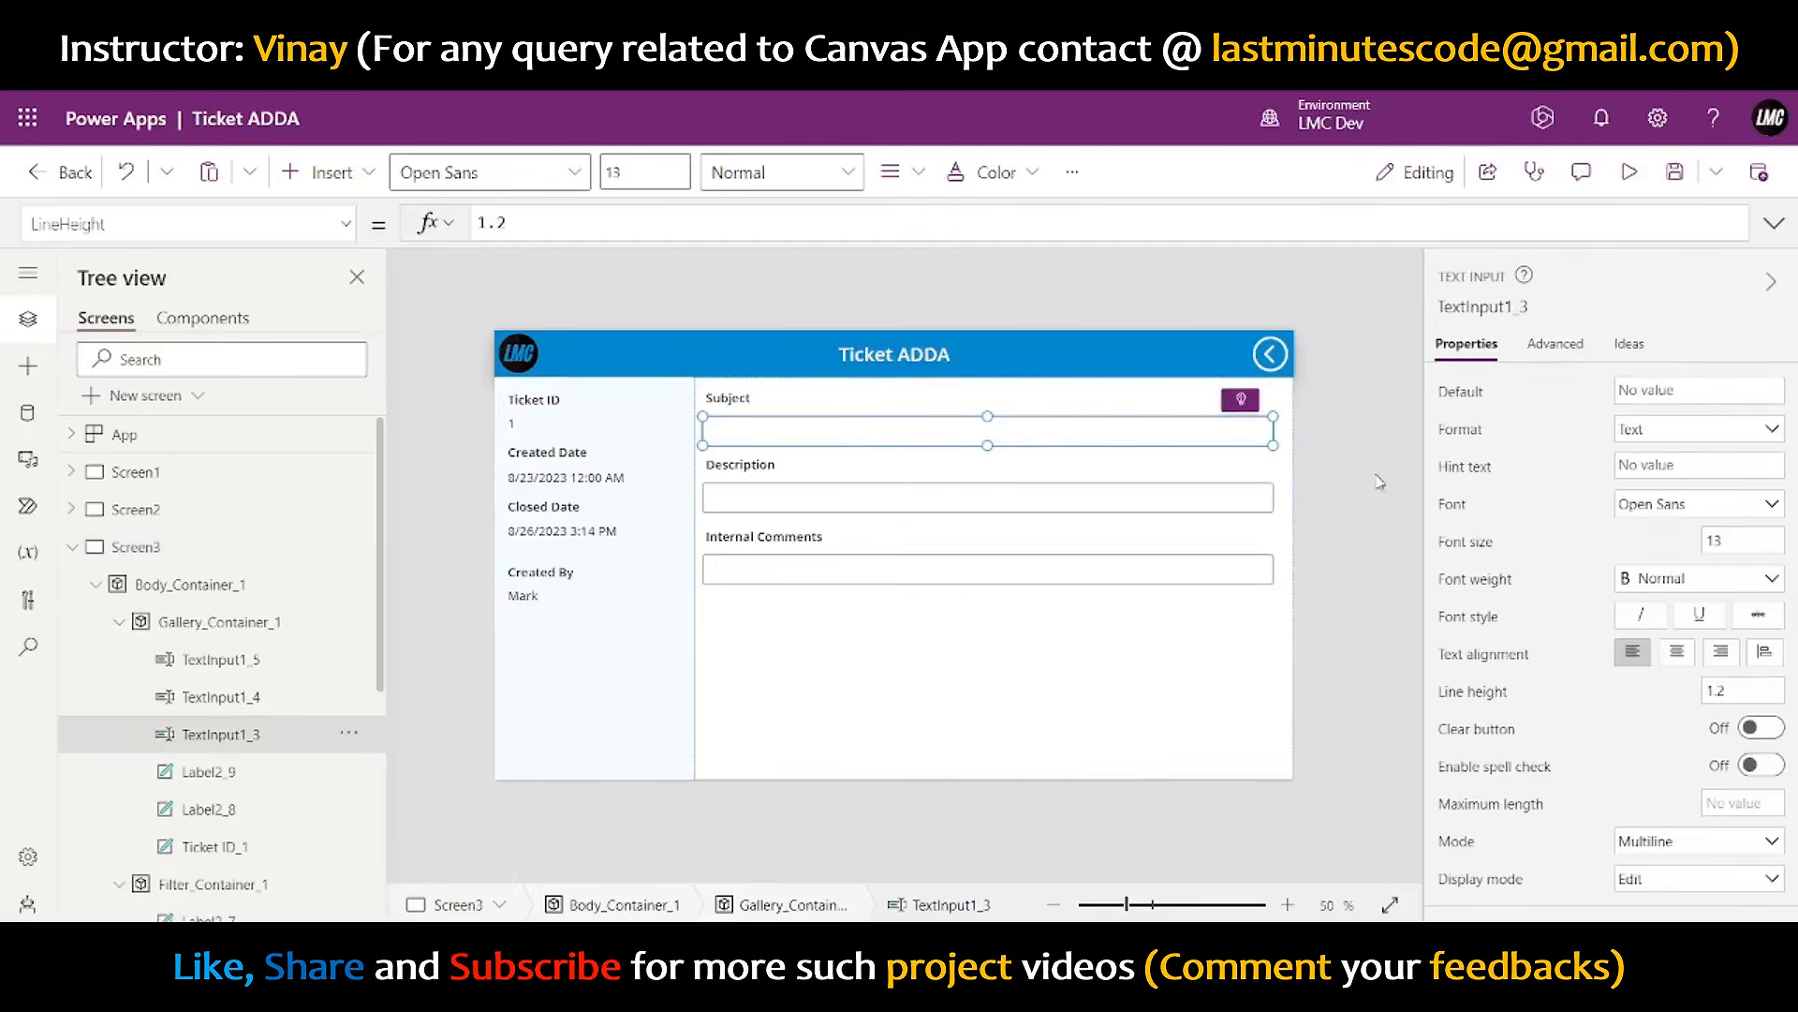
{"action": "left_click", "coordinate": [1672, 726]}
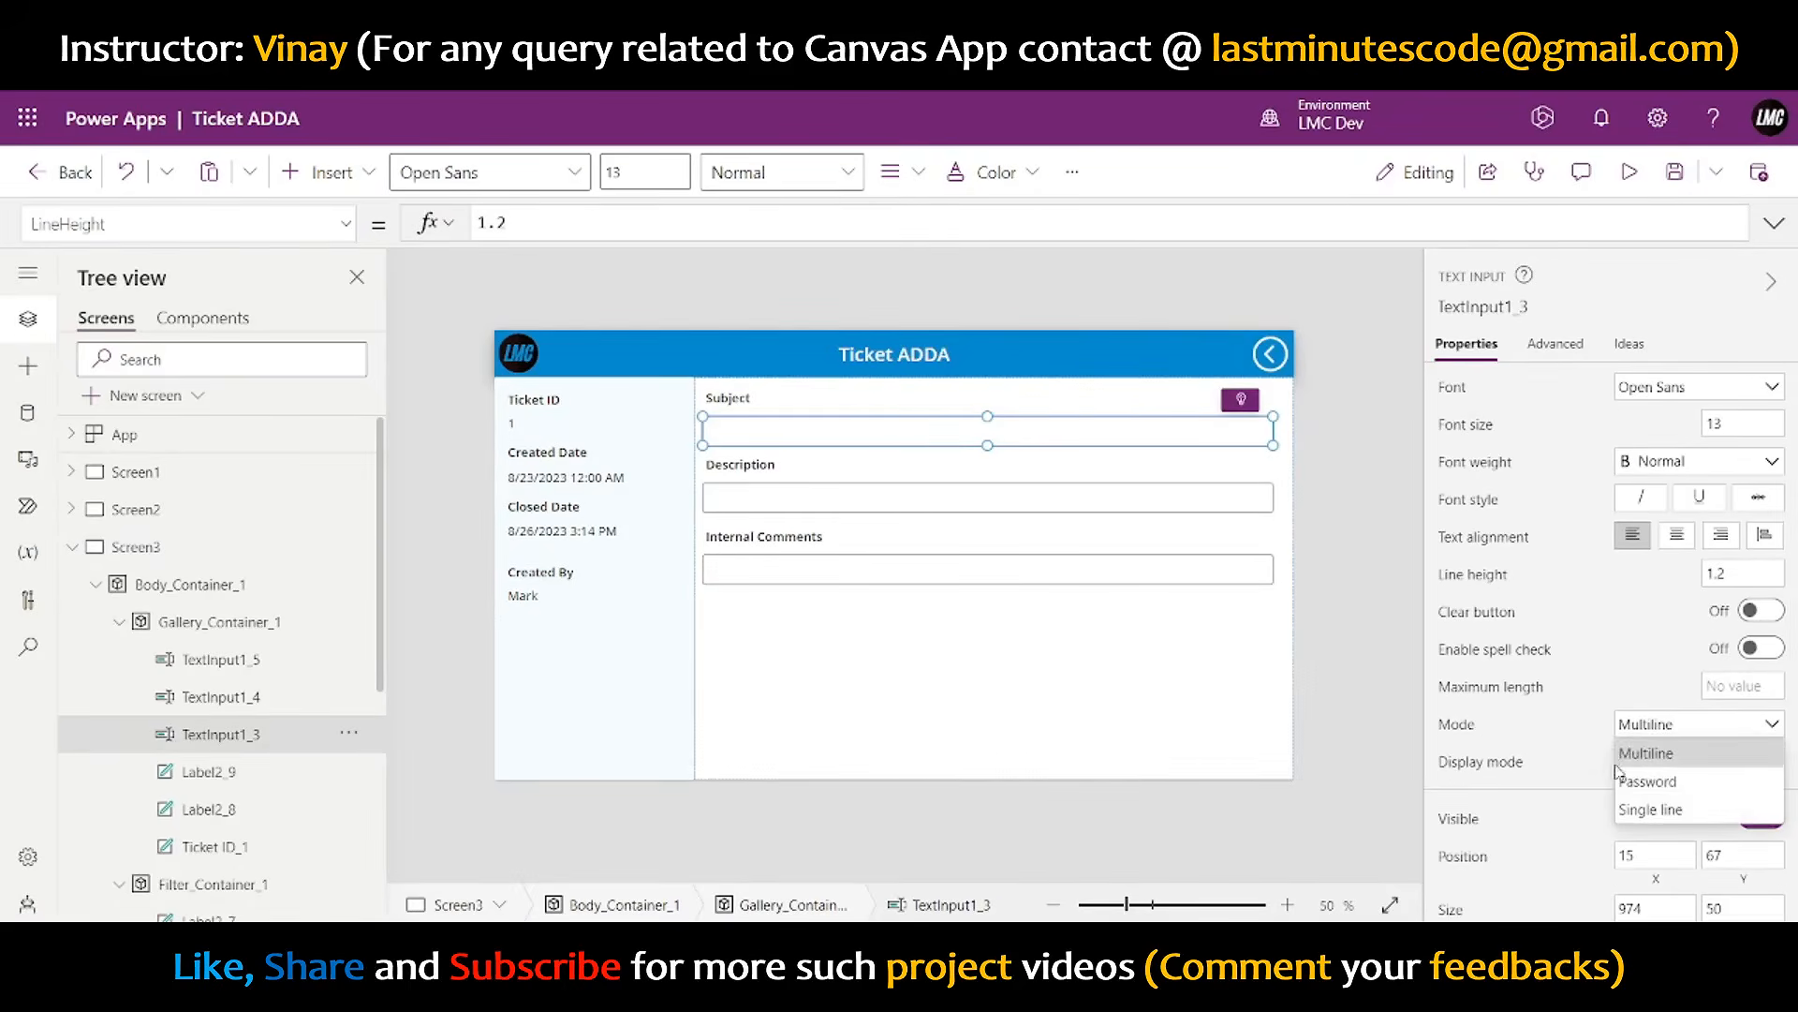
{"action": "left_click", "coordinate": [1645, 804]}
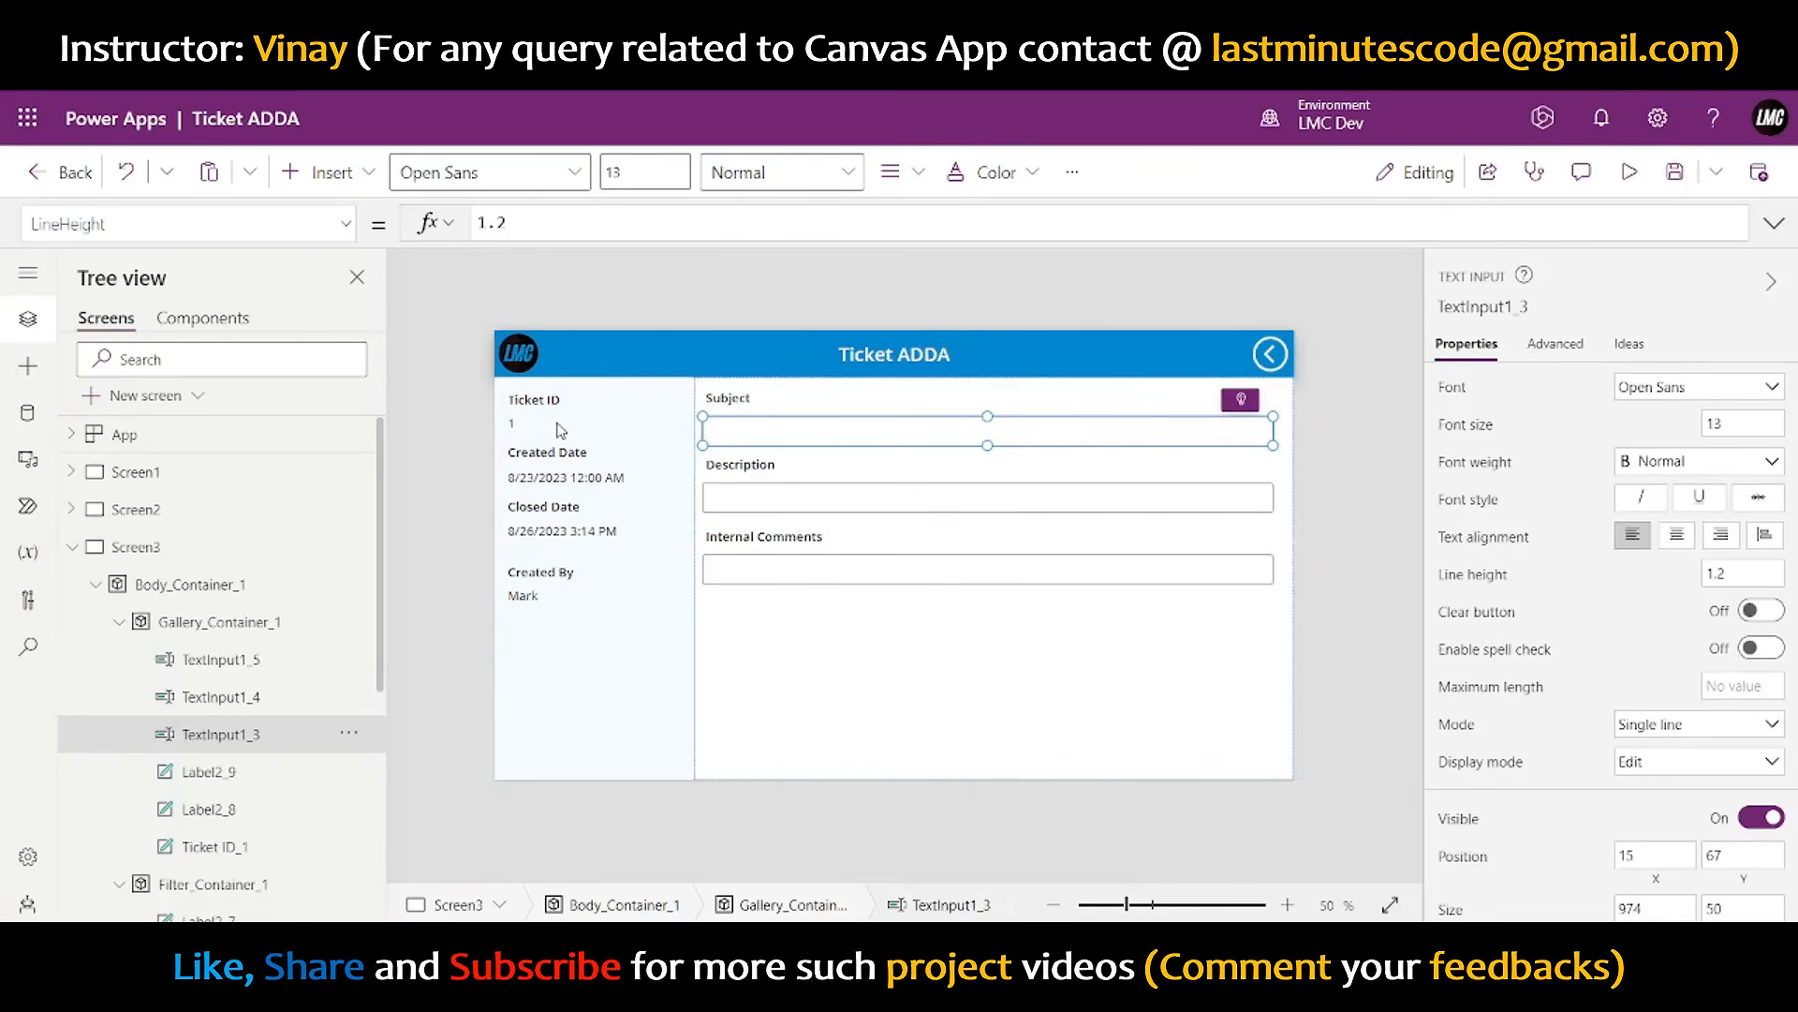
- Copy the Ticket ID, Created Date, Closed Date and Created By headings into the white container, placing them below the Internal Comments input at X 15
{"action": "left_click", "coordinate": [552, 400]}
{"action": "left_click", "coordinate": [562, 452], "text": "shift"}
{"action": "left_click", "coordinate": [573, 506], "text": "shift"}
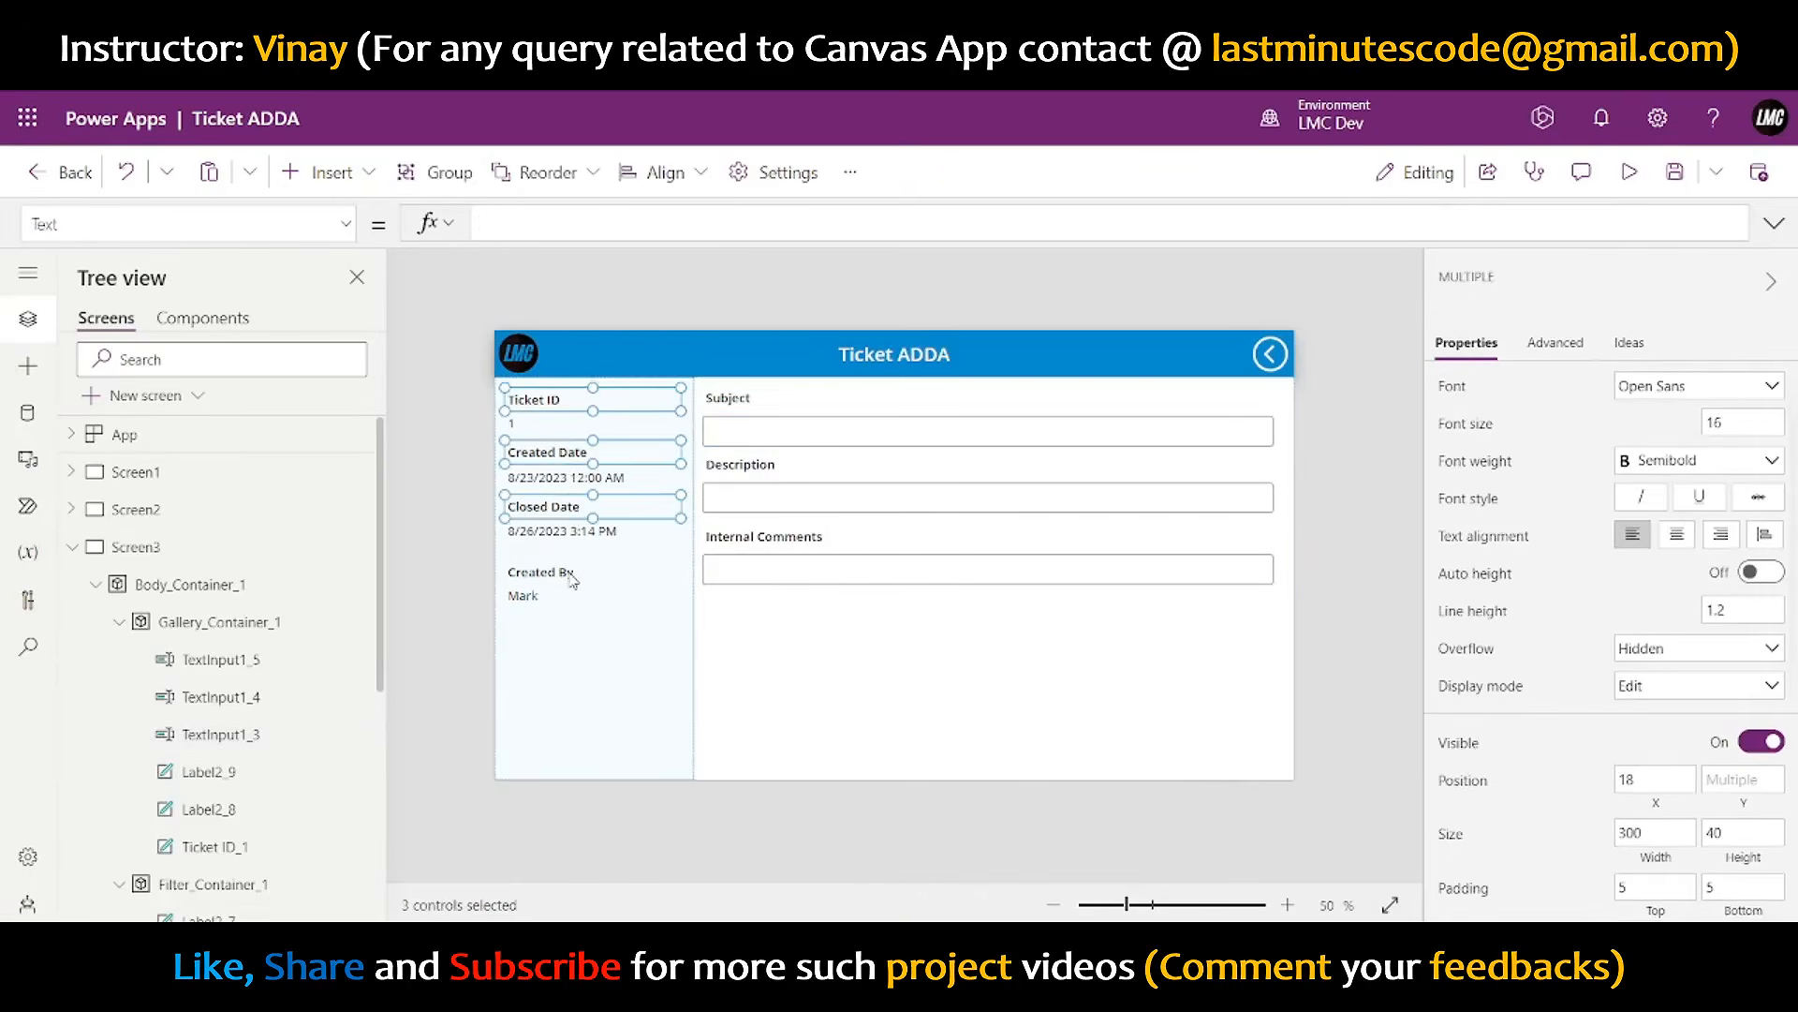
{"action": "left_click", "coordinate": [569, 573], "text": "shift"}
{"action": "left_click", "coordinate": [972, 663]}
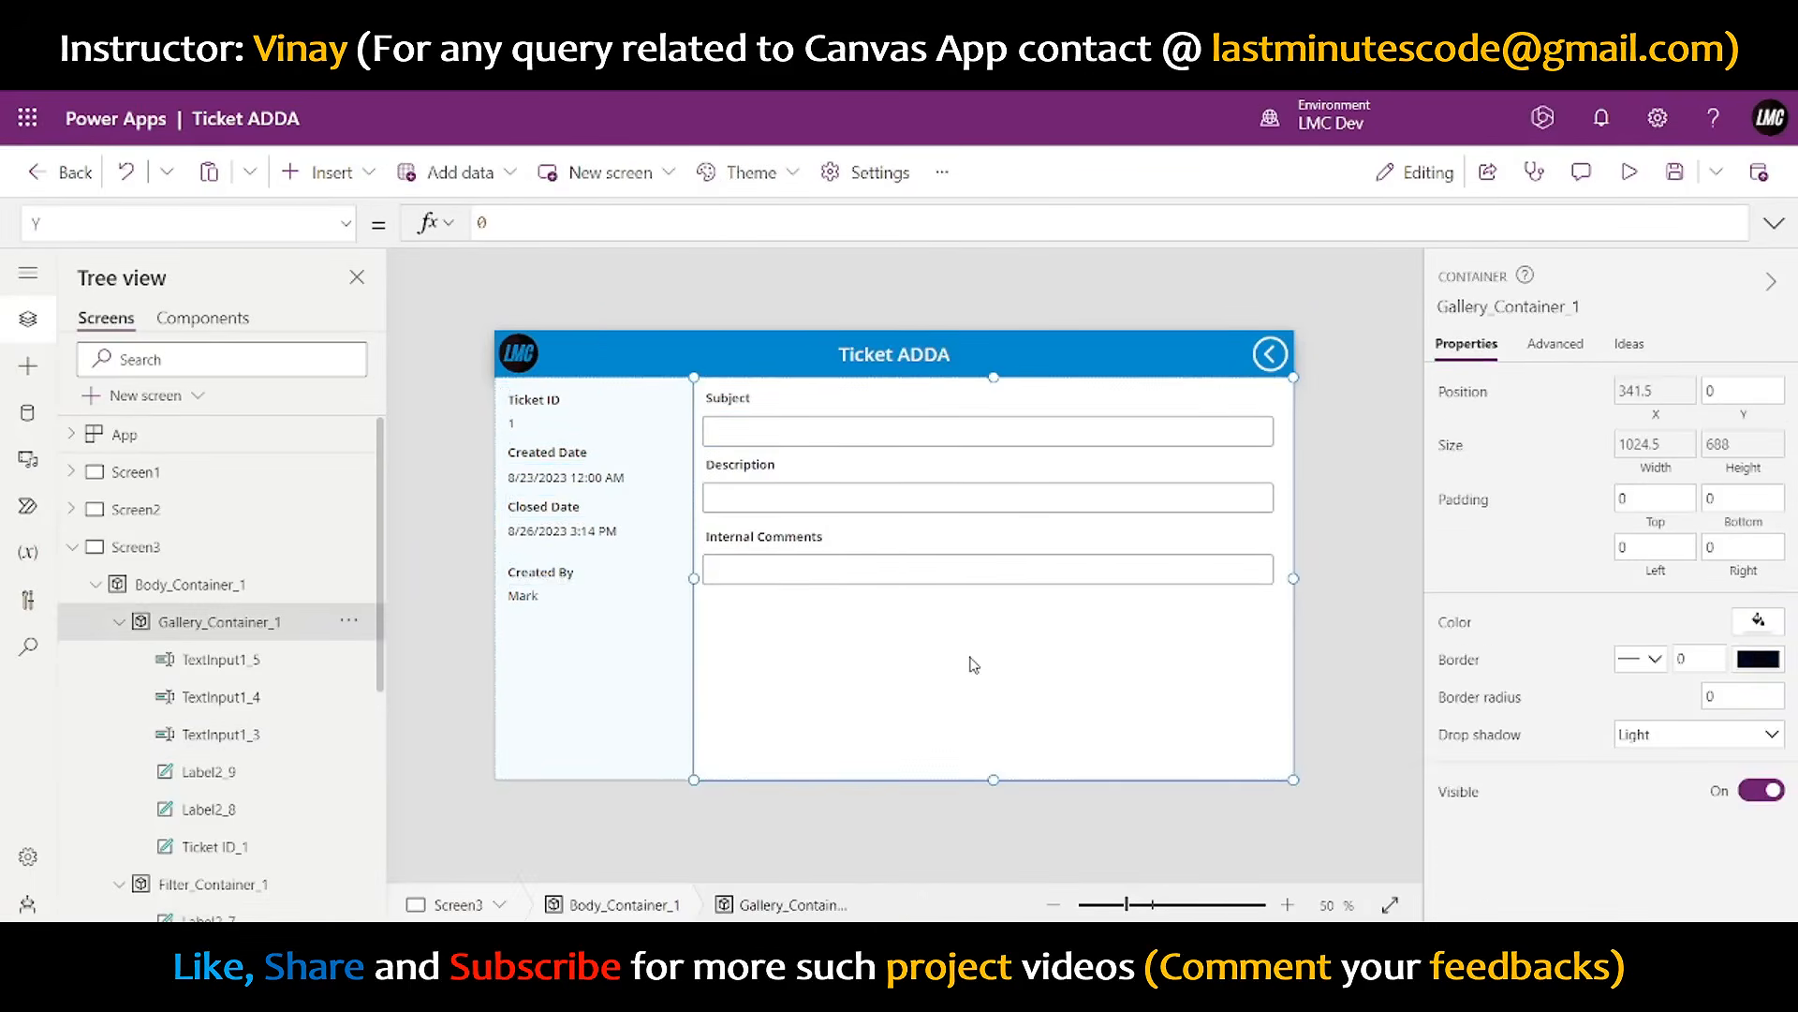
{"action": "key", "text": "ctrl+v"}
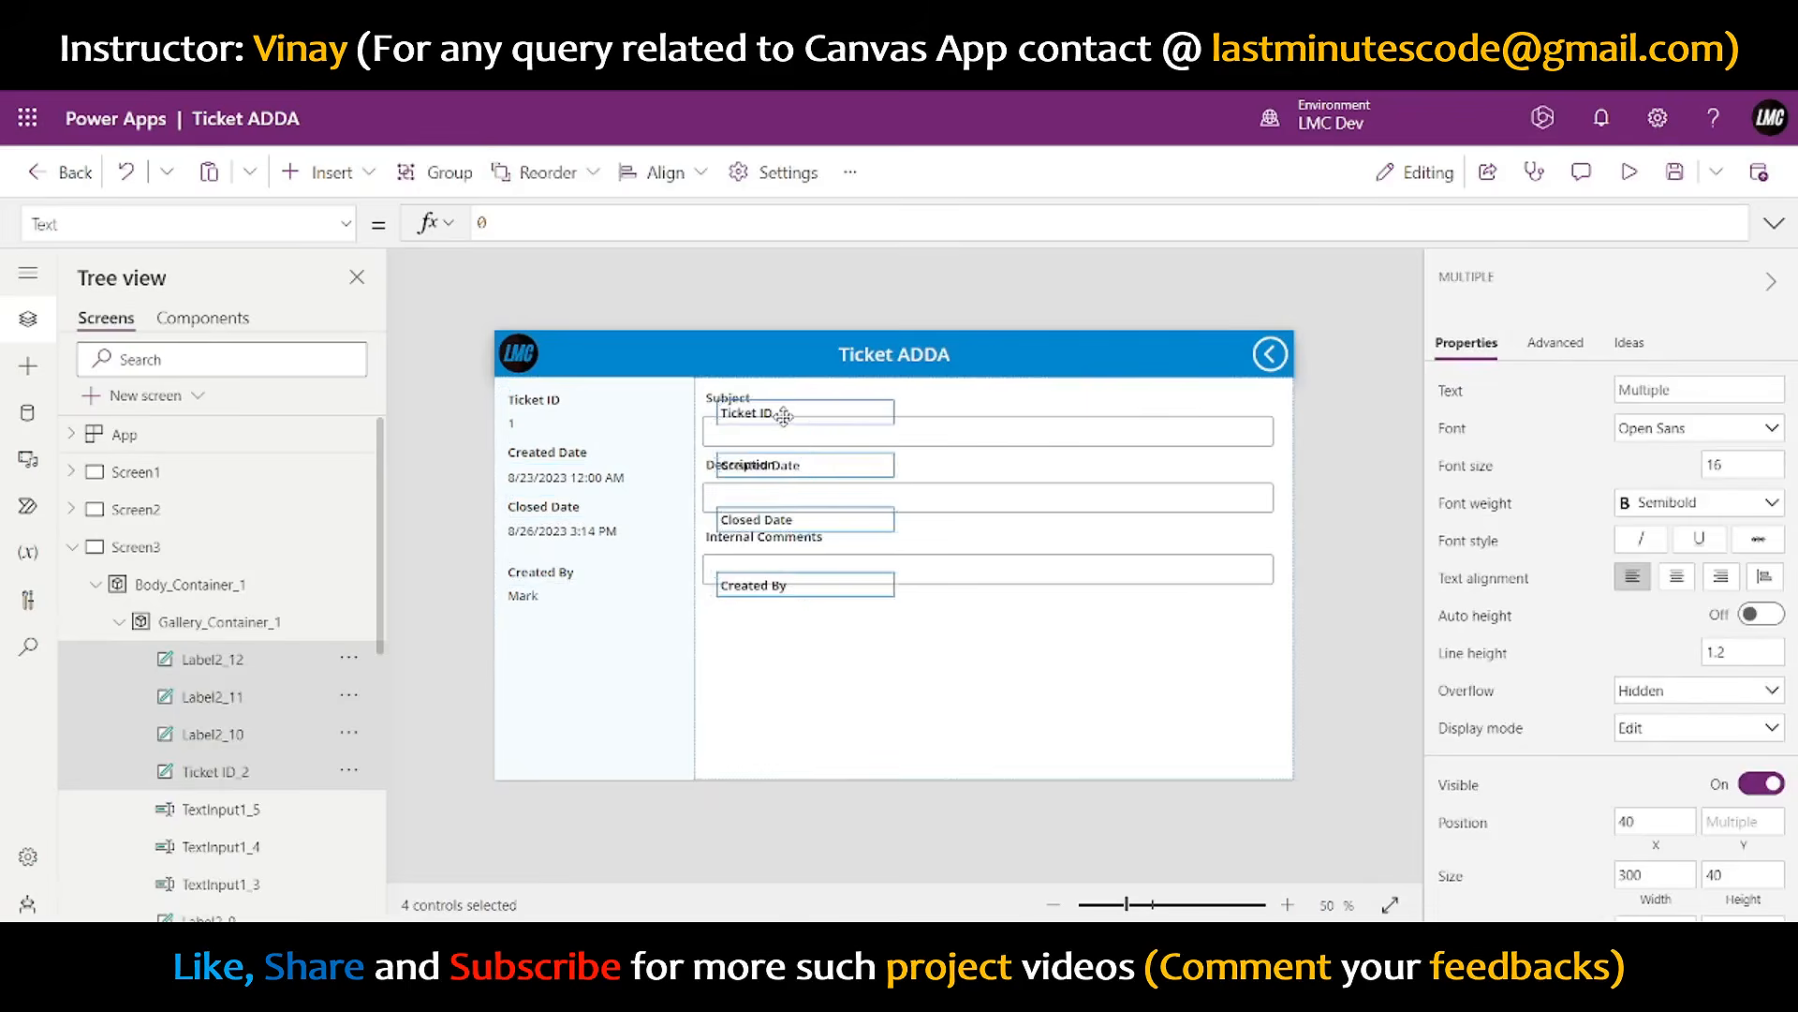
{"action": "left_click_drag", "start_coordinate": [784, 416], "coordinate": [768, 625]}
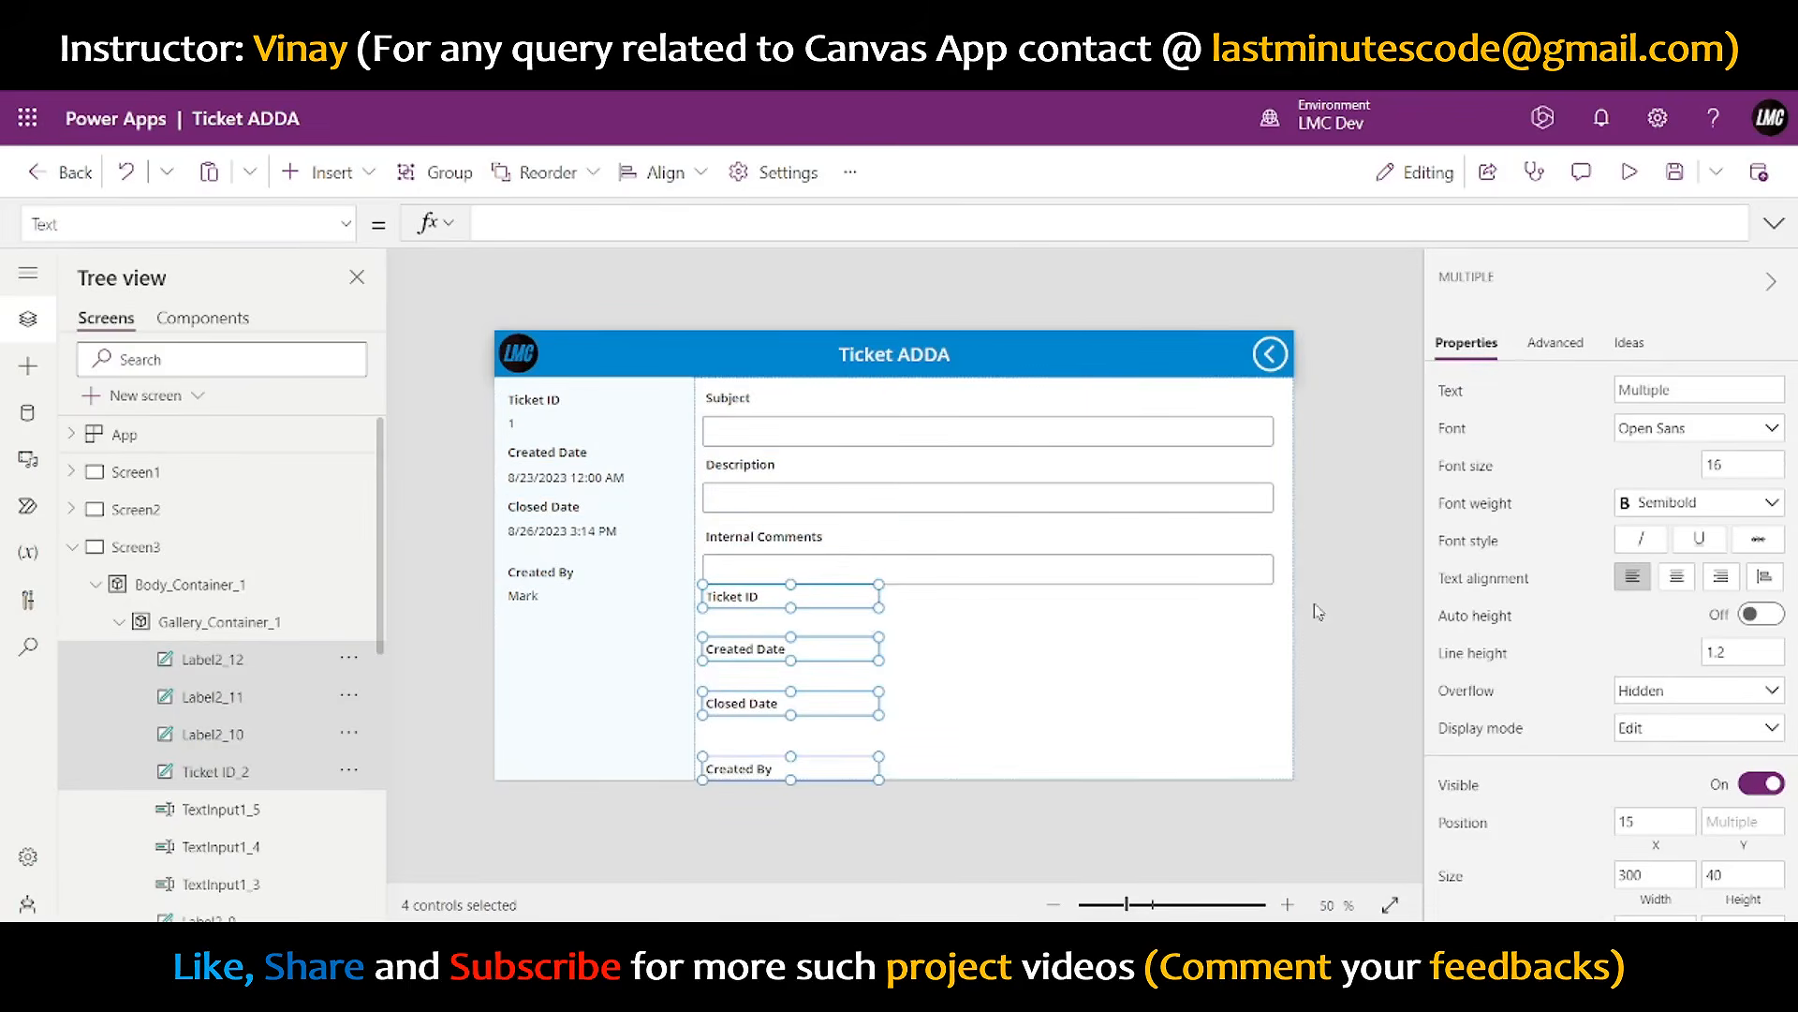
{"action": "left_click", "coordinate": [1369, 593]}
- Space the four copied headings closer together, with Ticket ID at about Y 394, Created Date at 460 and Created By at 576
{"action": "left_click_drag", "start_coordinate": [737, 603], "coordinate": [768, 709]}
{"action": "left_click_drag", "start_coordinate": [754, 775], "coordinate": [749, 719]}
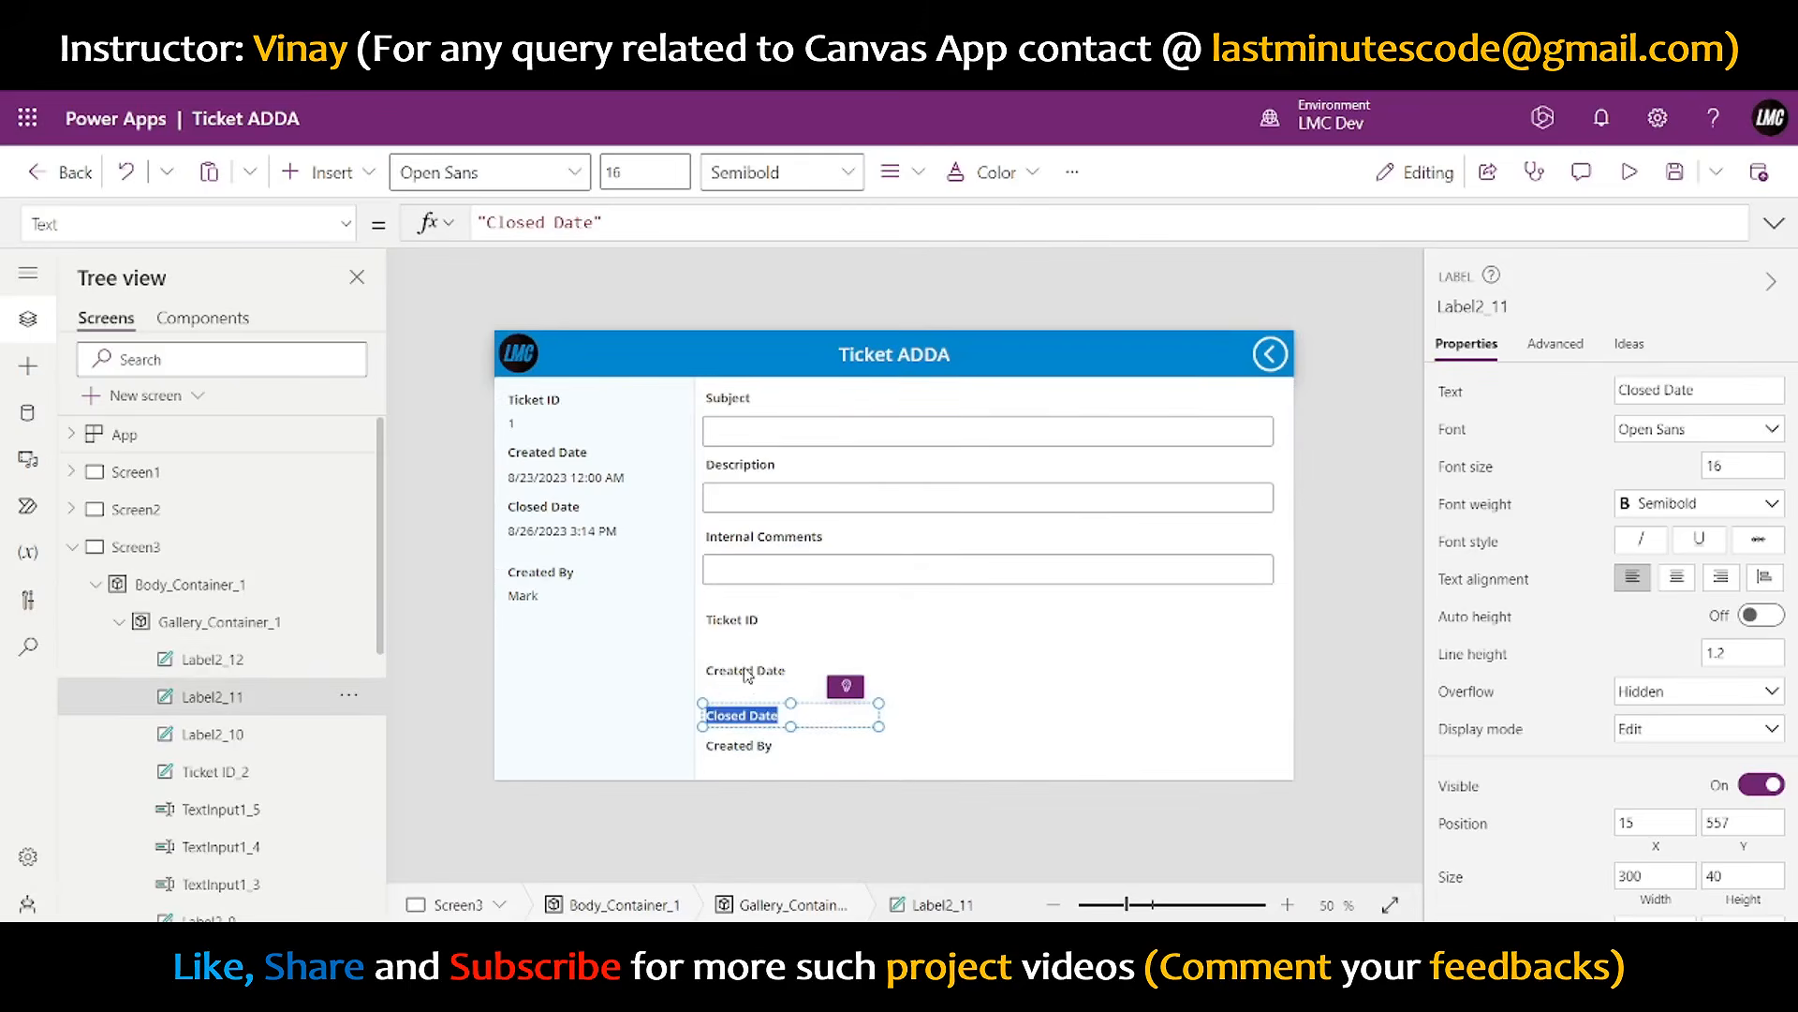
{"action": "left_click", "coordinate": [746, 674]}
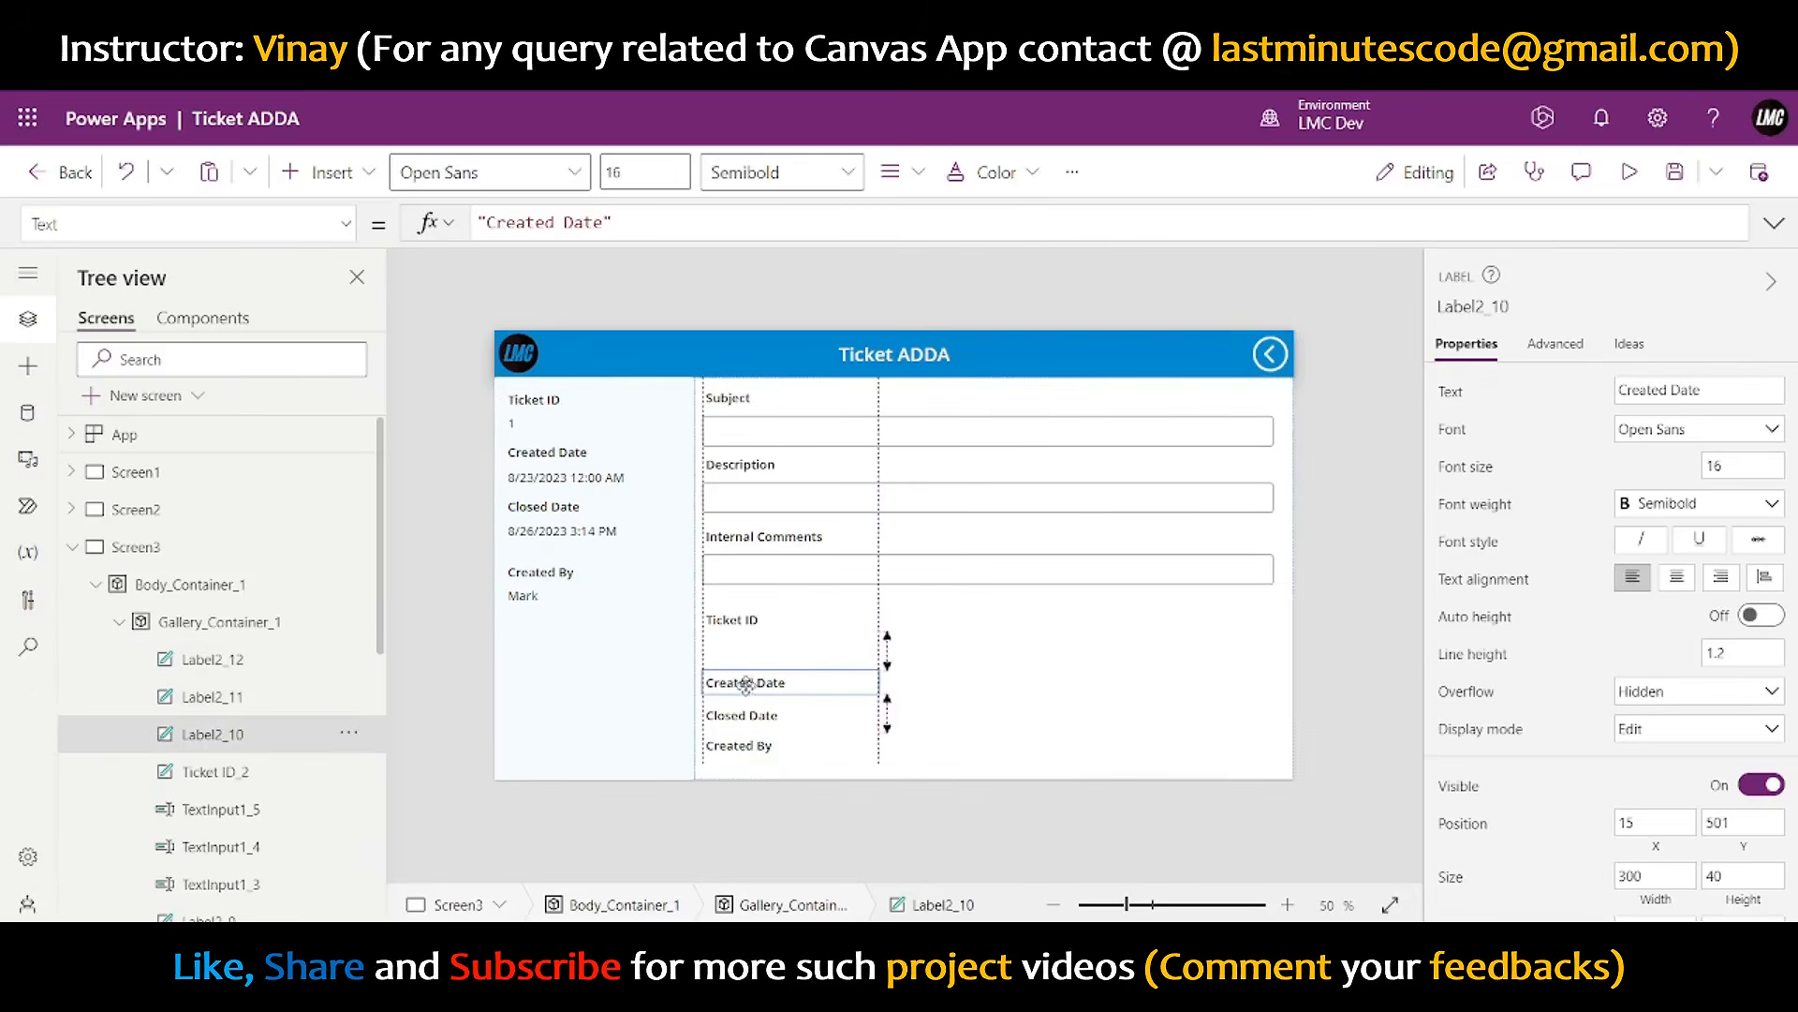
{"action": "left_click_drag", "start_coordinate": [745, 683], "coordinate": [749, 725]}
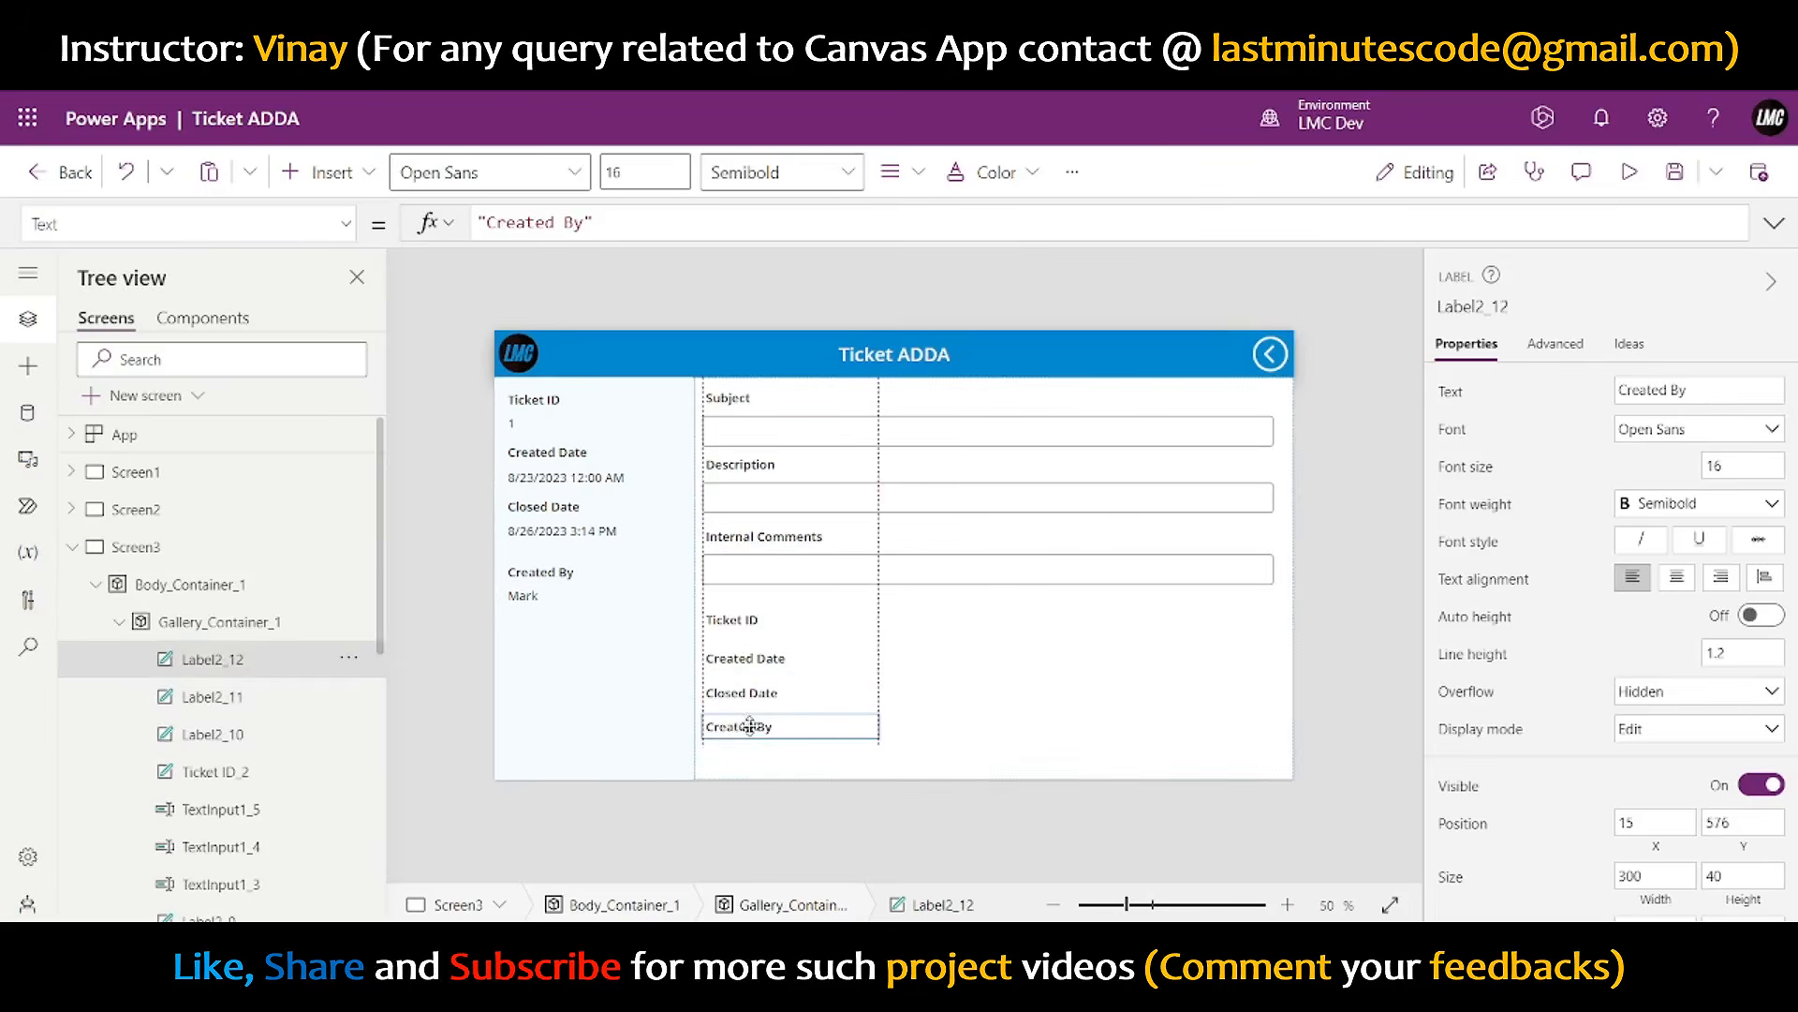
{"action": "left_click", "coordinate": [1363, 591]}
- Change the text of the copied Ticket ID heading in the white container to "Ticket Status"
{"action": "left_click", "coordinate": [729, 619]}
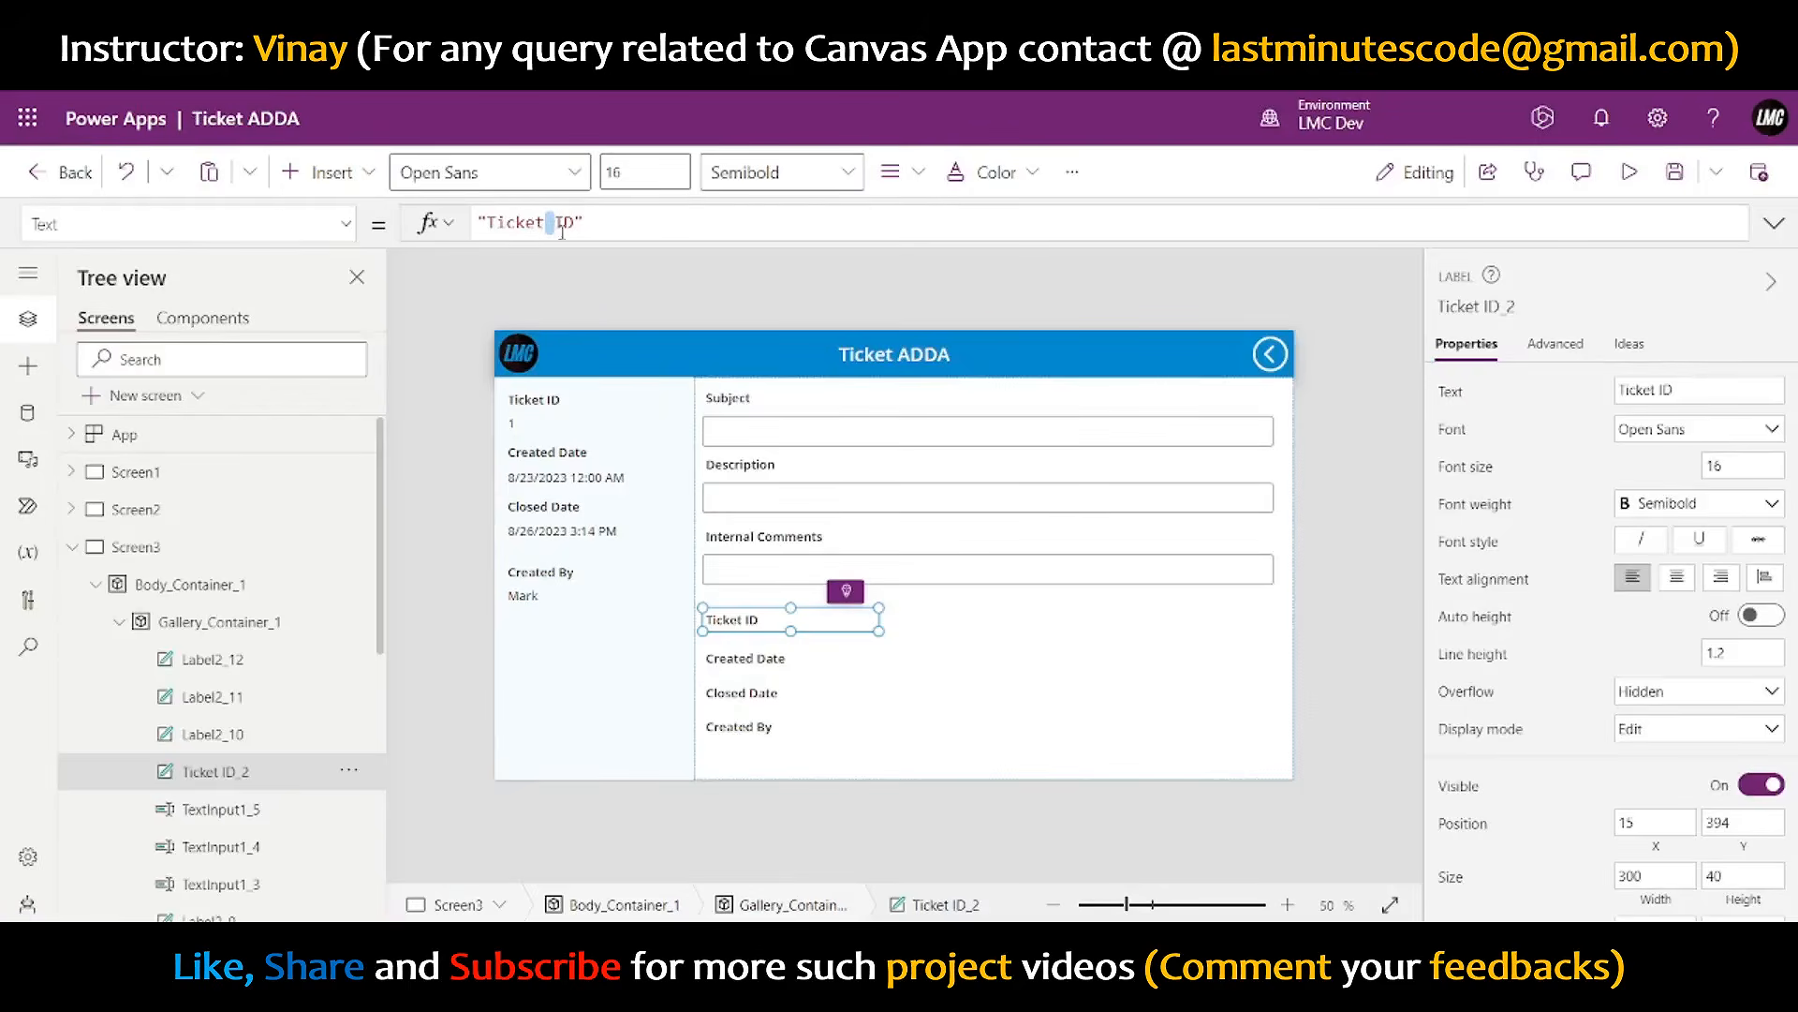
{"action": "left_click_drag", "start_coordinate": [562, 231], "coordinate": [575, 231]}
{"action": "type", "text": "Stat"}
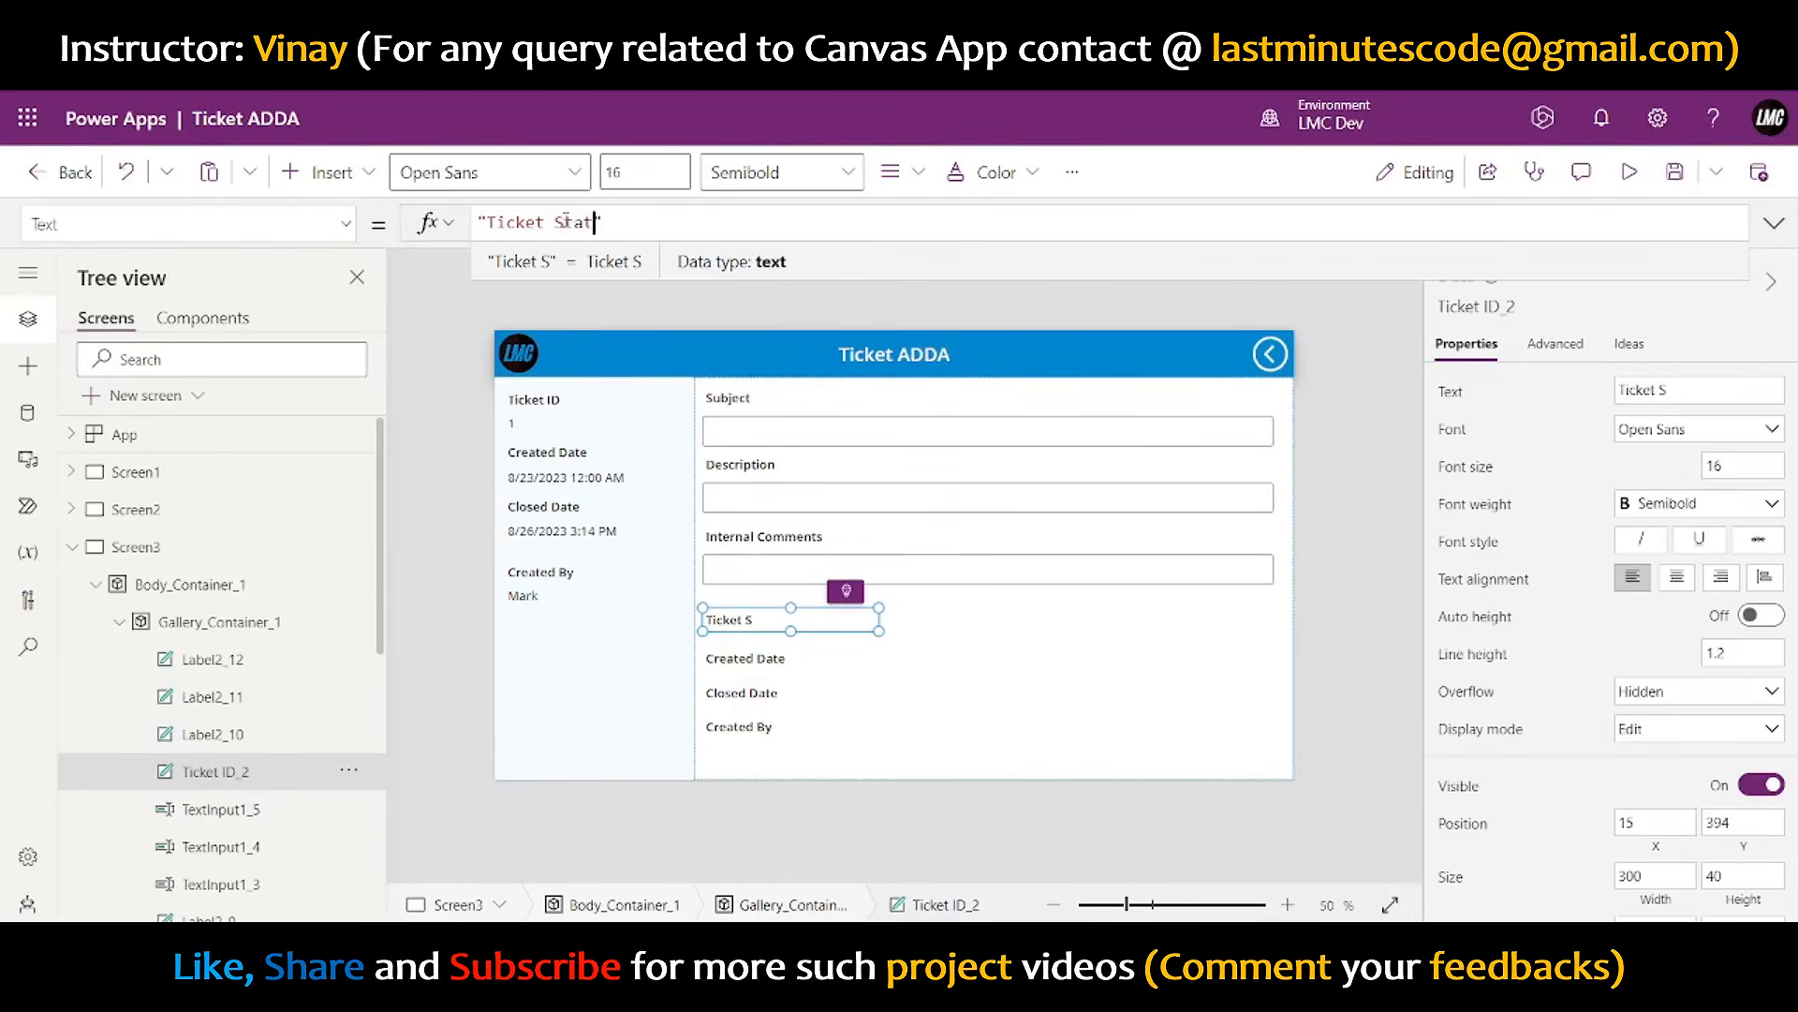
{"action": "type", "text": "us"}
- Change the text of the copied Created Date heading in the white container to "Assigned to"
{"action": "left_click", "coordinate": [753, 665]}
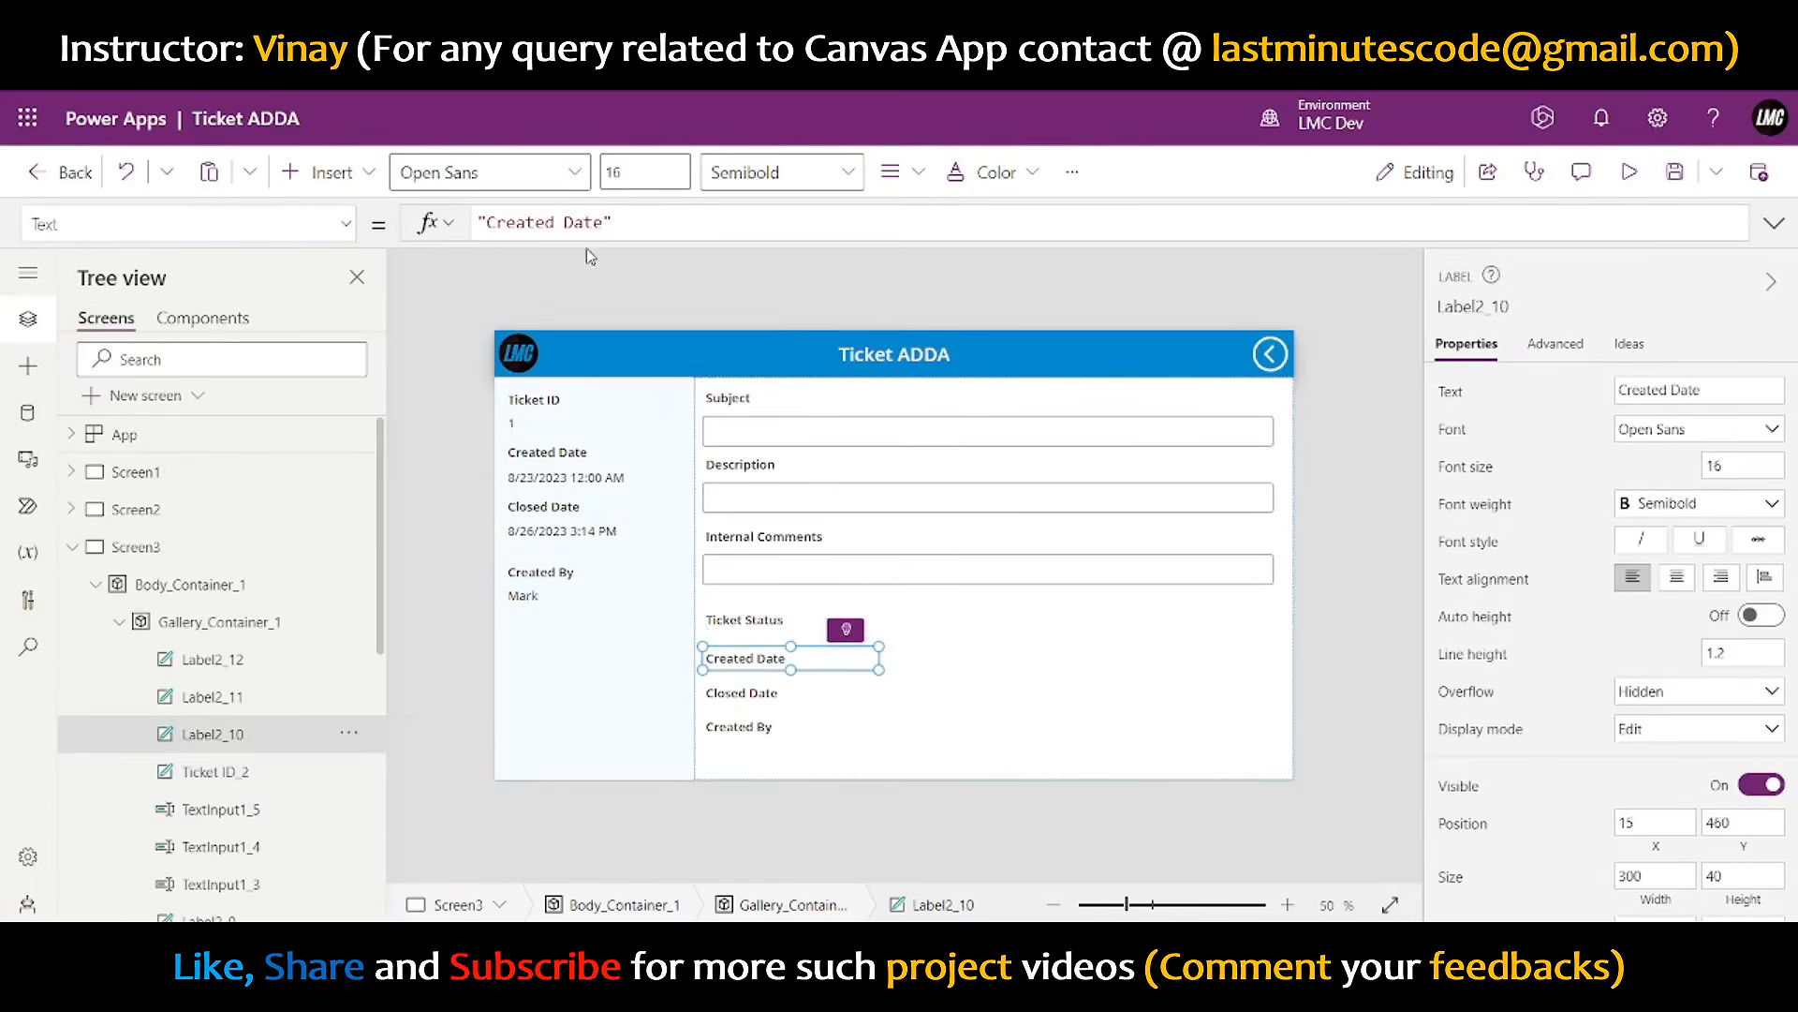
{"action": "left_click_drag", "start_coordinate": [605, 222], "coordinate": [497, 223]}
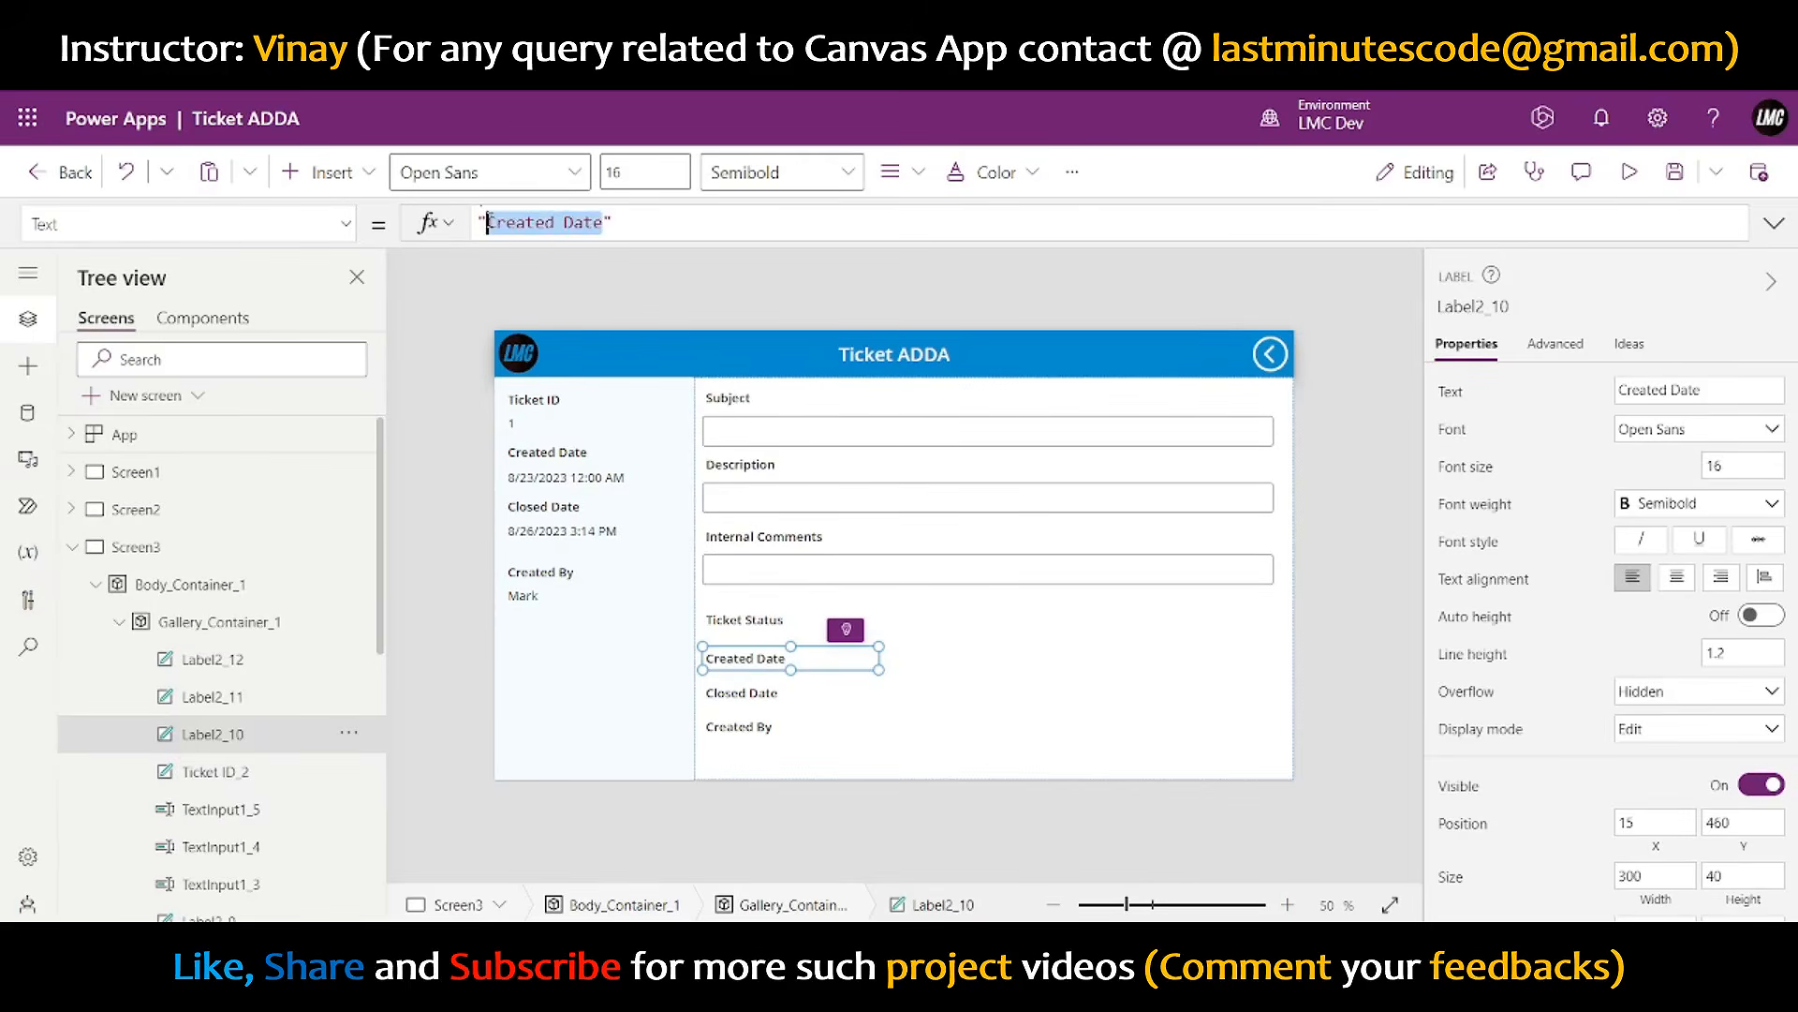
{"action": "type", "text": "Assigned"}
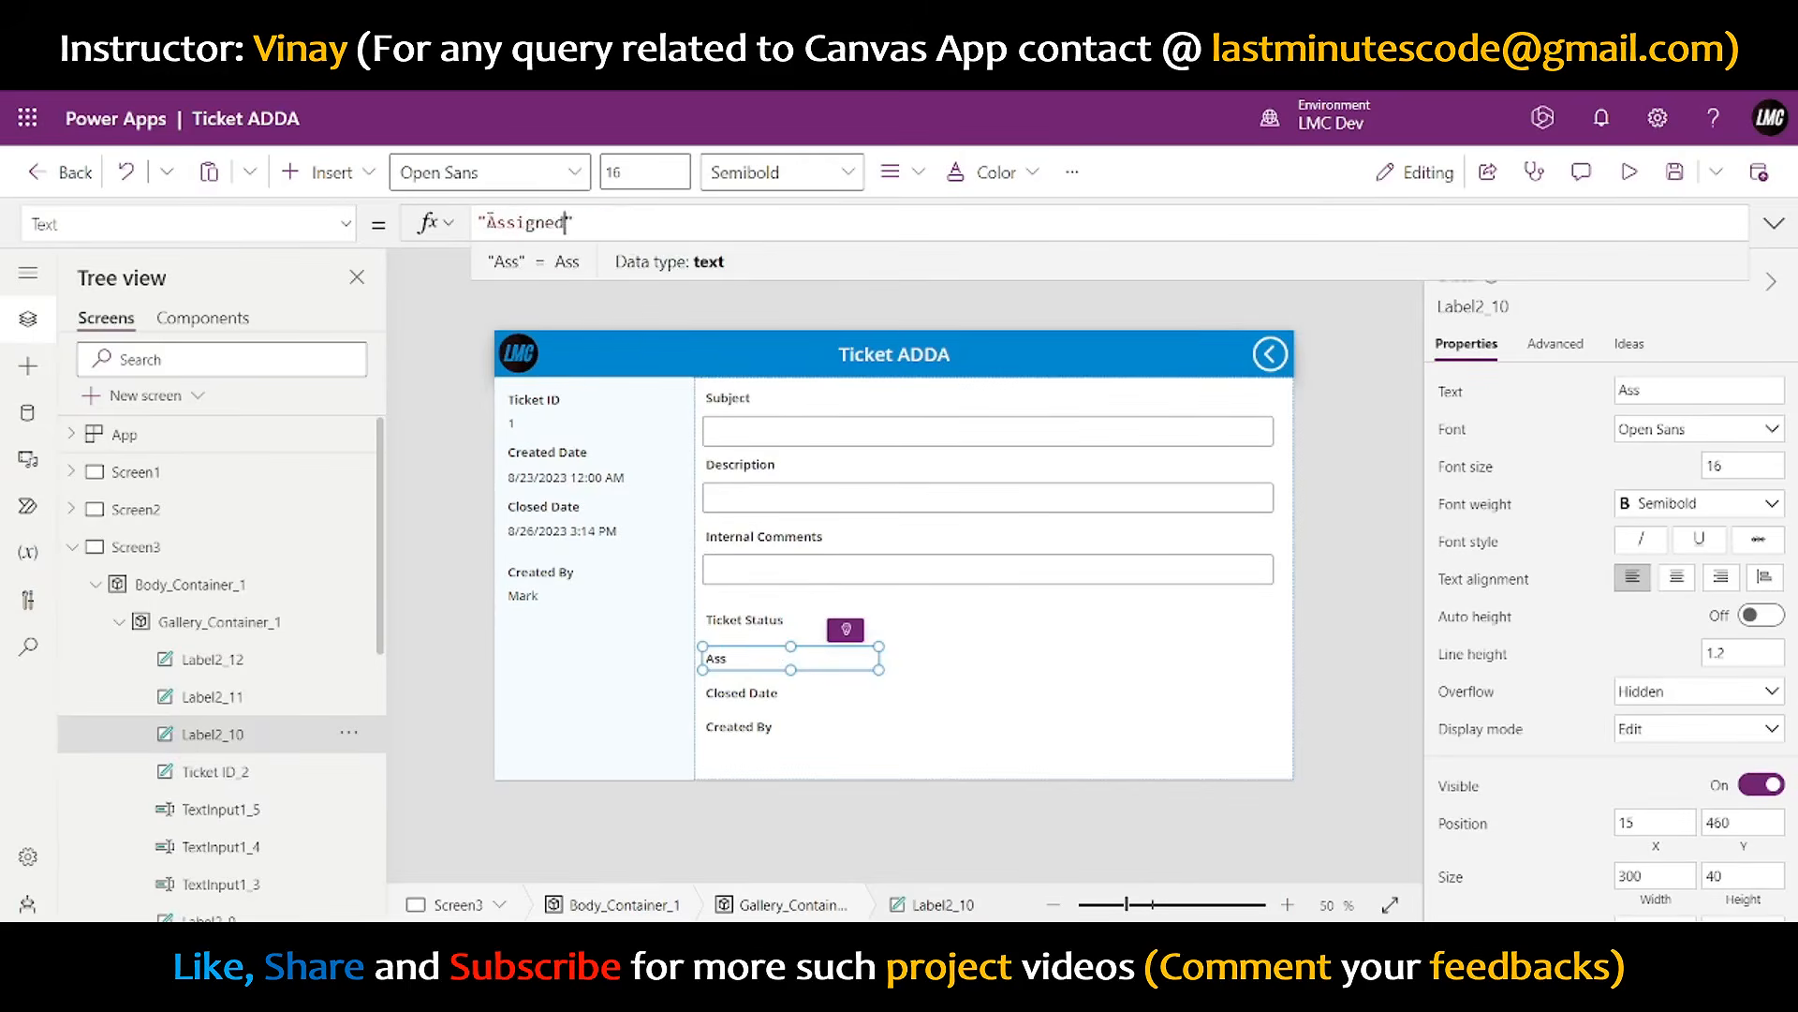
{"action": "type", "text": " to"}
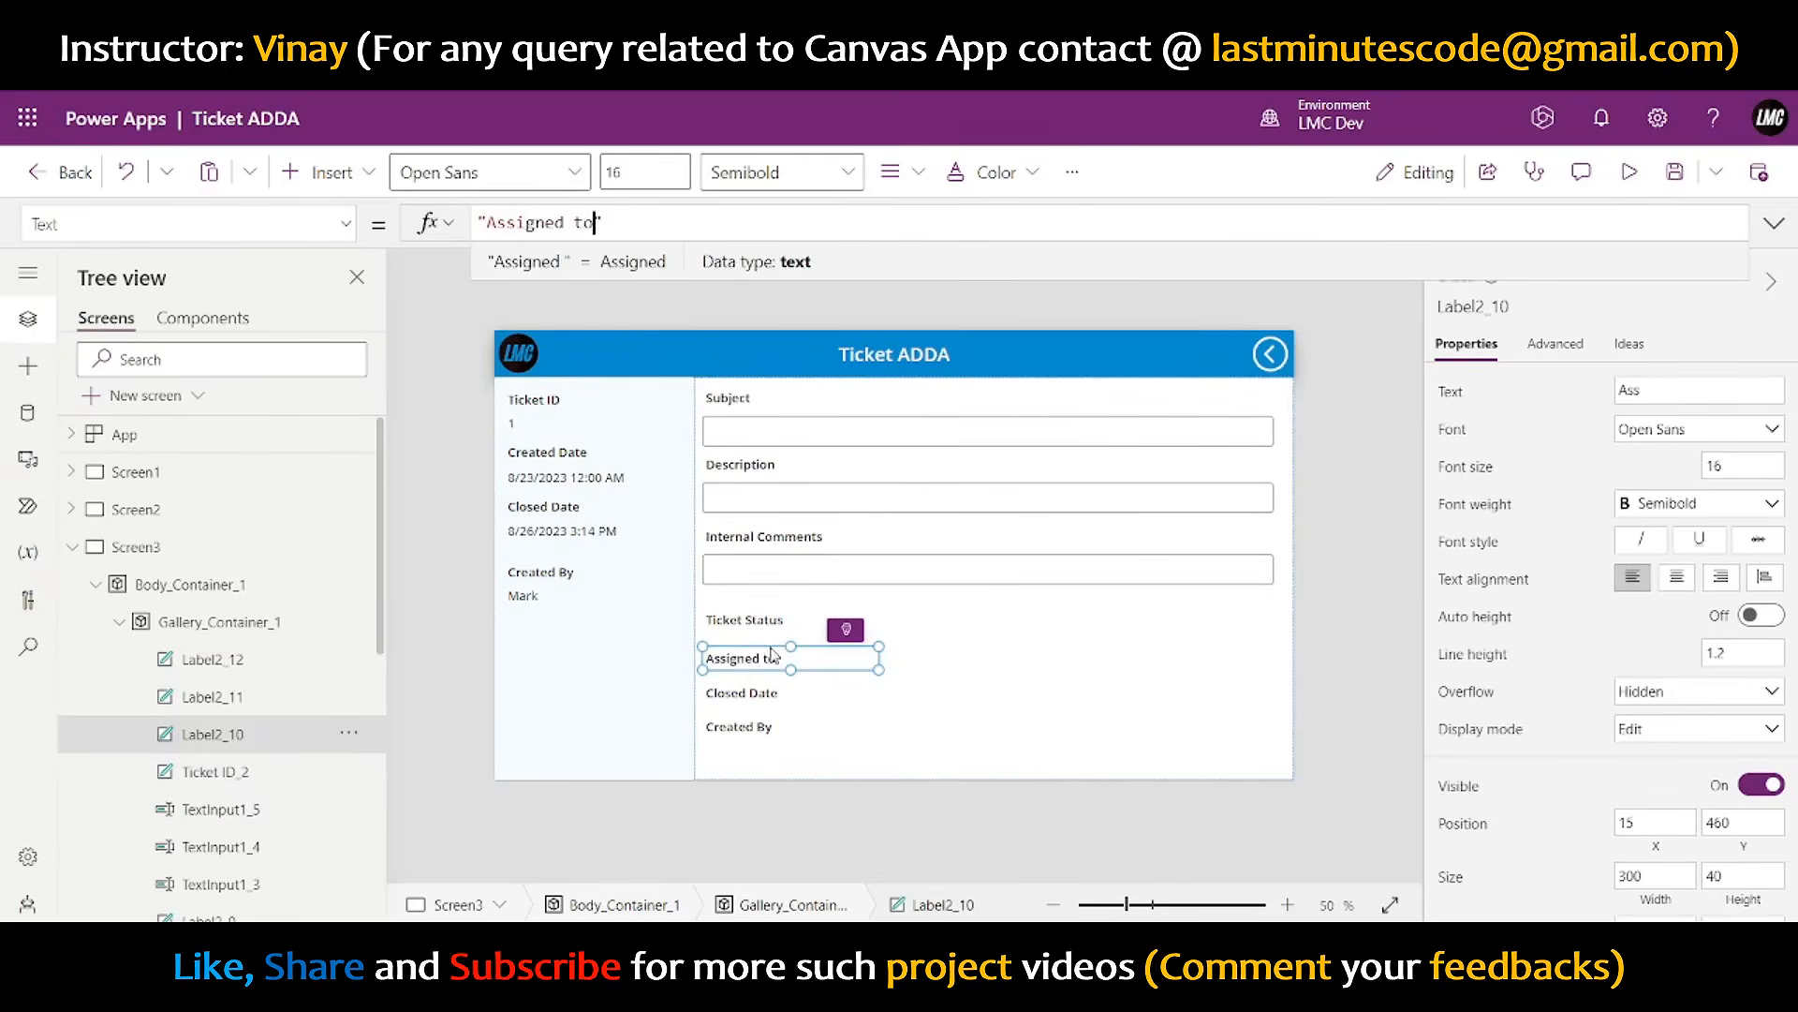
- Change the text of the copied Closed Date heading in the white container to "Department"
{"action": "left_click", "coordinate": [767, 691]}
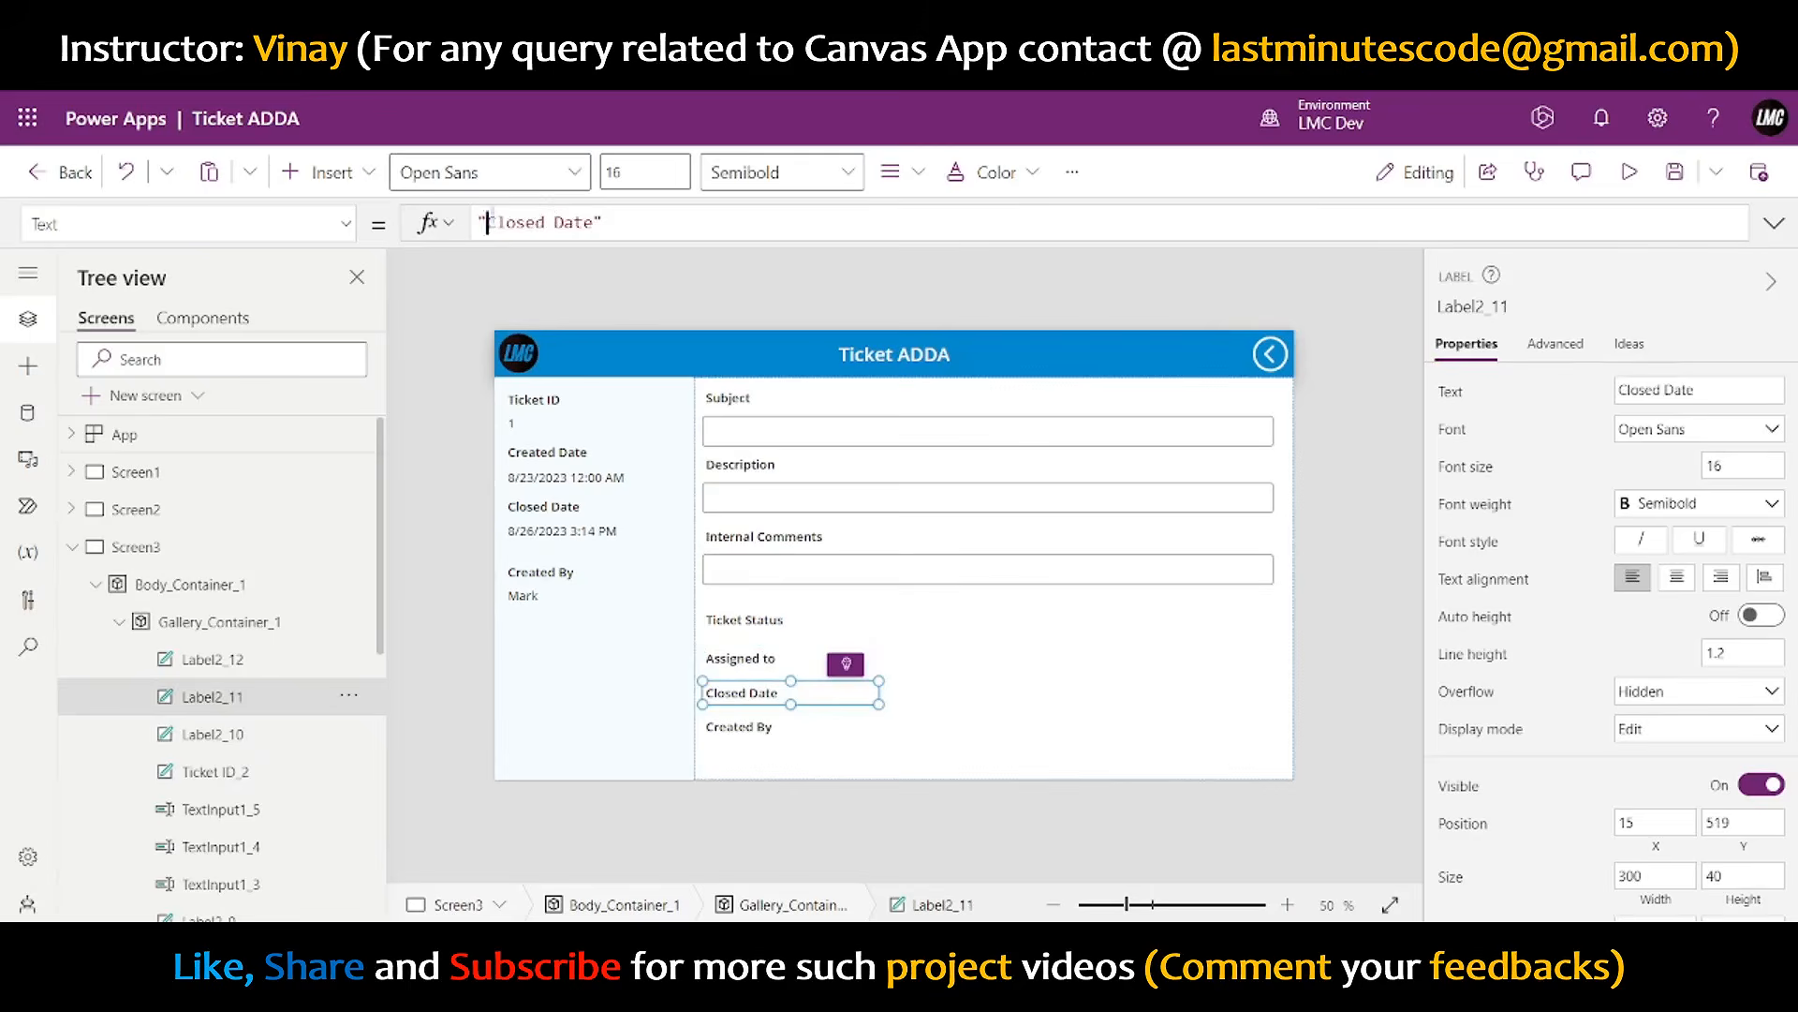
{"action": "left_click_drag", "start_coordinate": [488, 222], "coordinate": [590, 225]}
{"action": "type", "text": "De"}
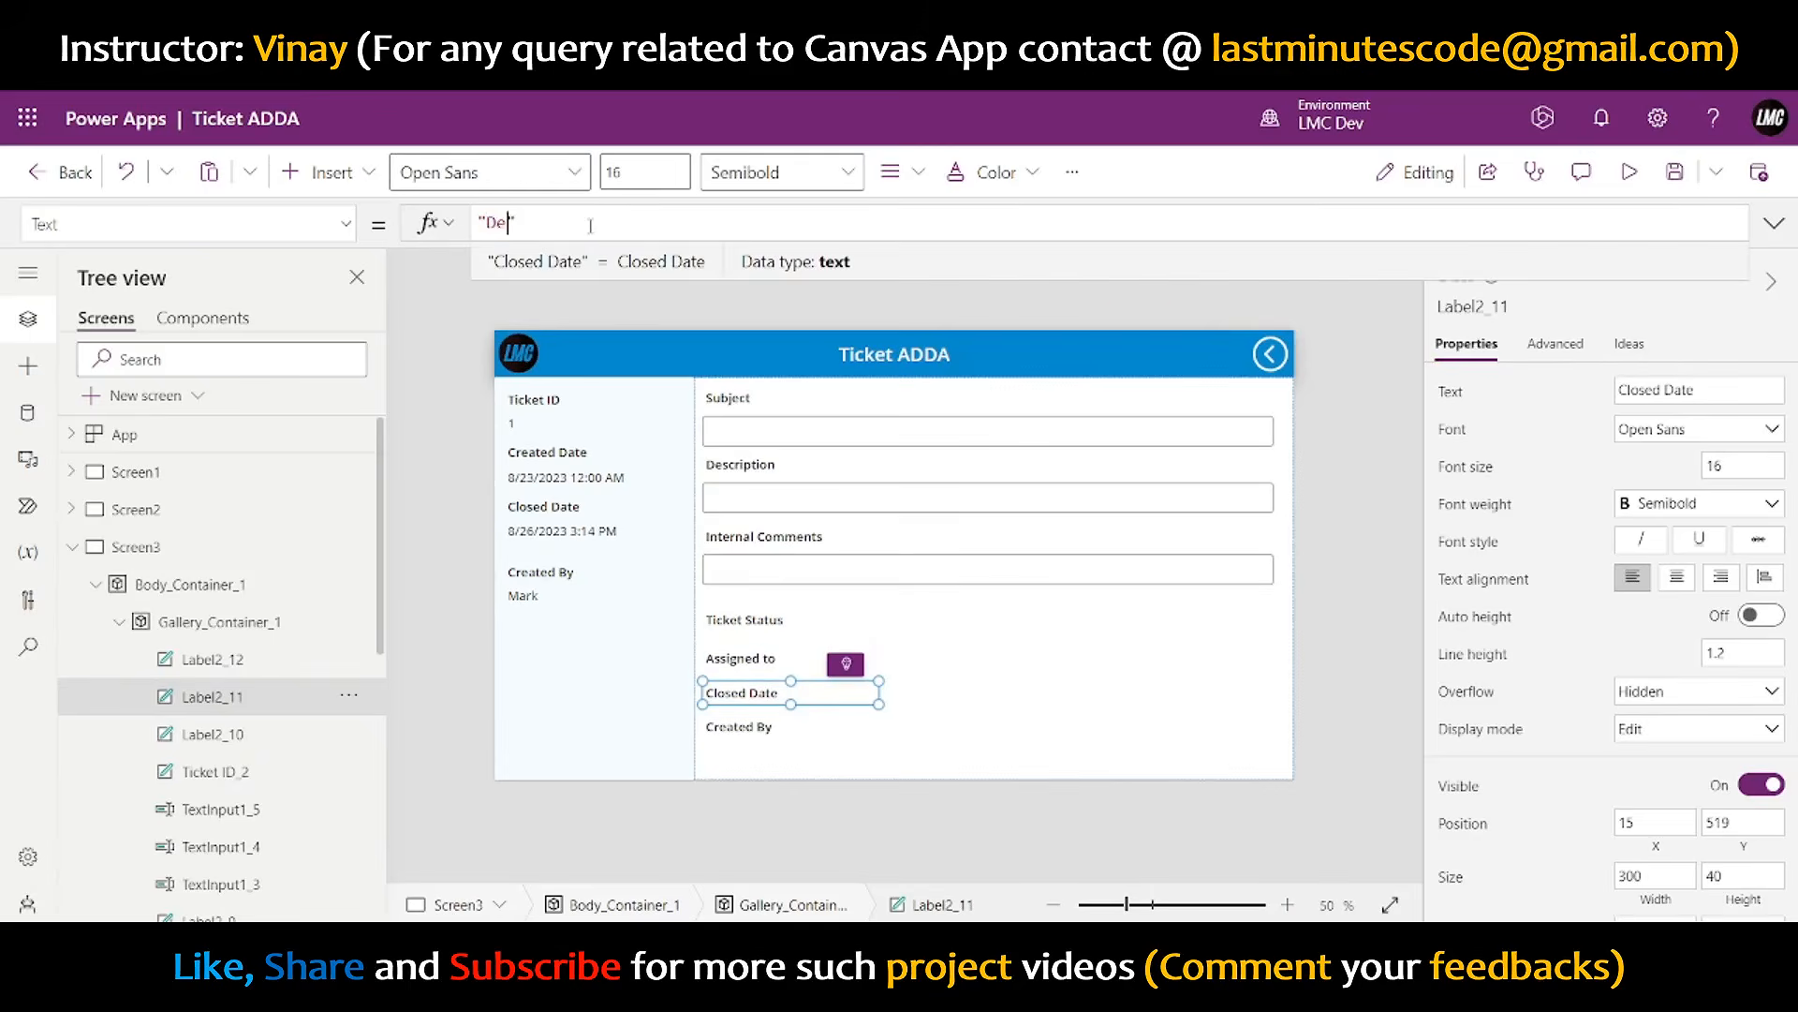
{"action": "type", "text": "partment"}
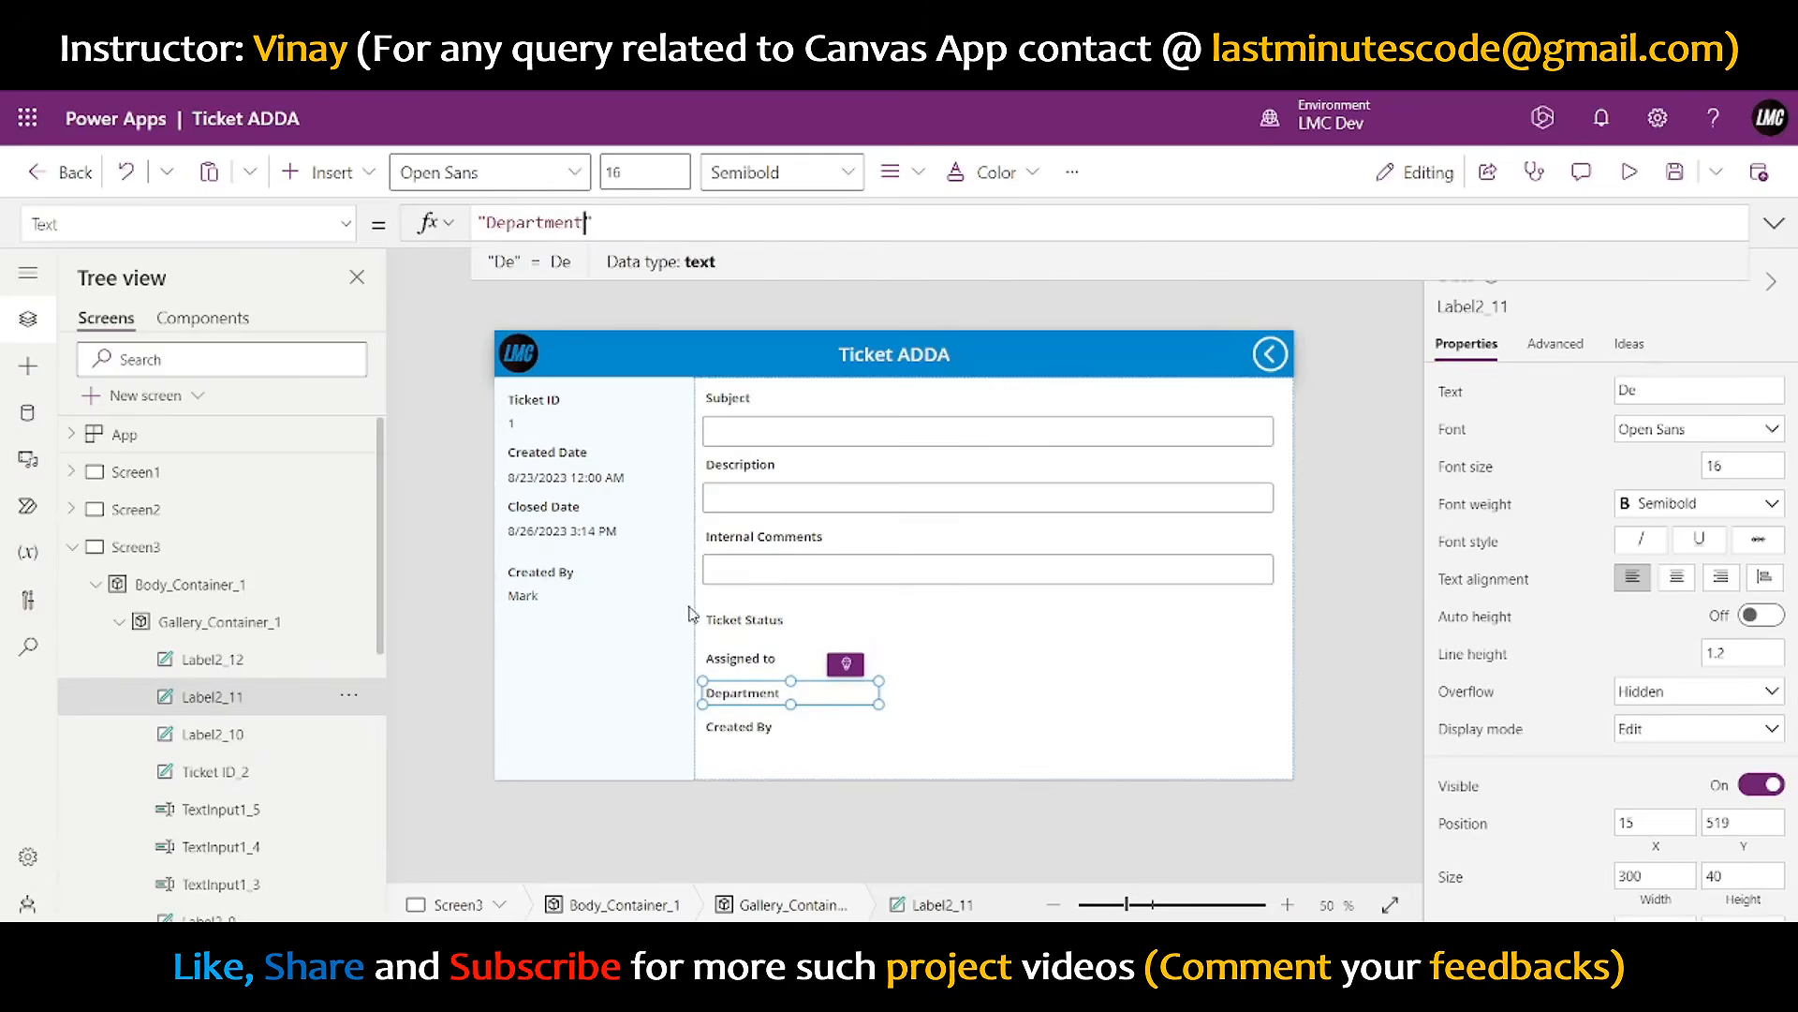
- Change the text of the copied Created By heading in the white container to "Priority"
{"action": "left_click", "coordinate": [754, 727]}
{"action": "left_click_drag", "start_coordinate": [487, 223], "coordinate": [579, 225]}
{"action": "type", "text": "Priority"}
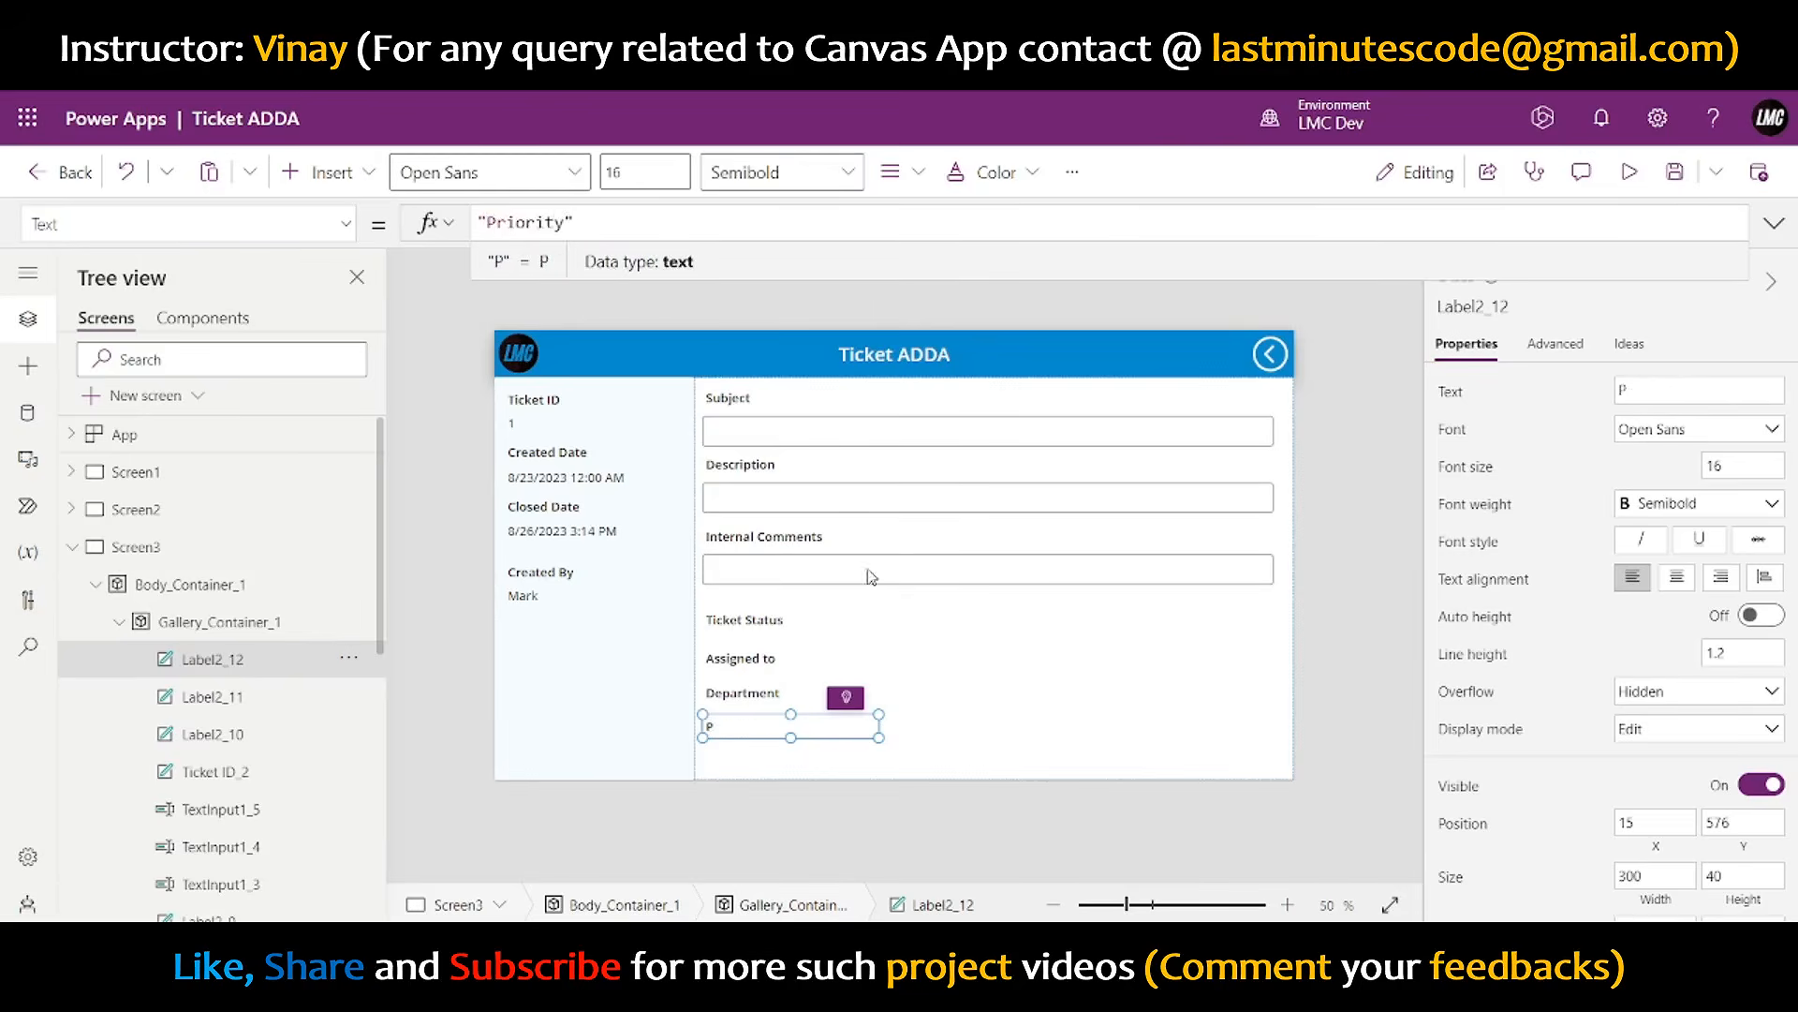
{"action": "left_click", "coordinate": [1308, 607]}
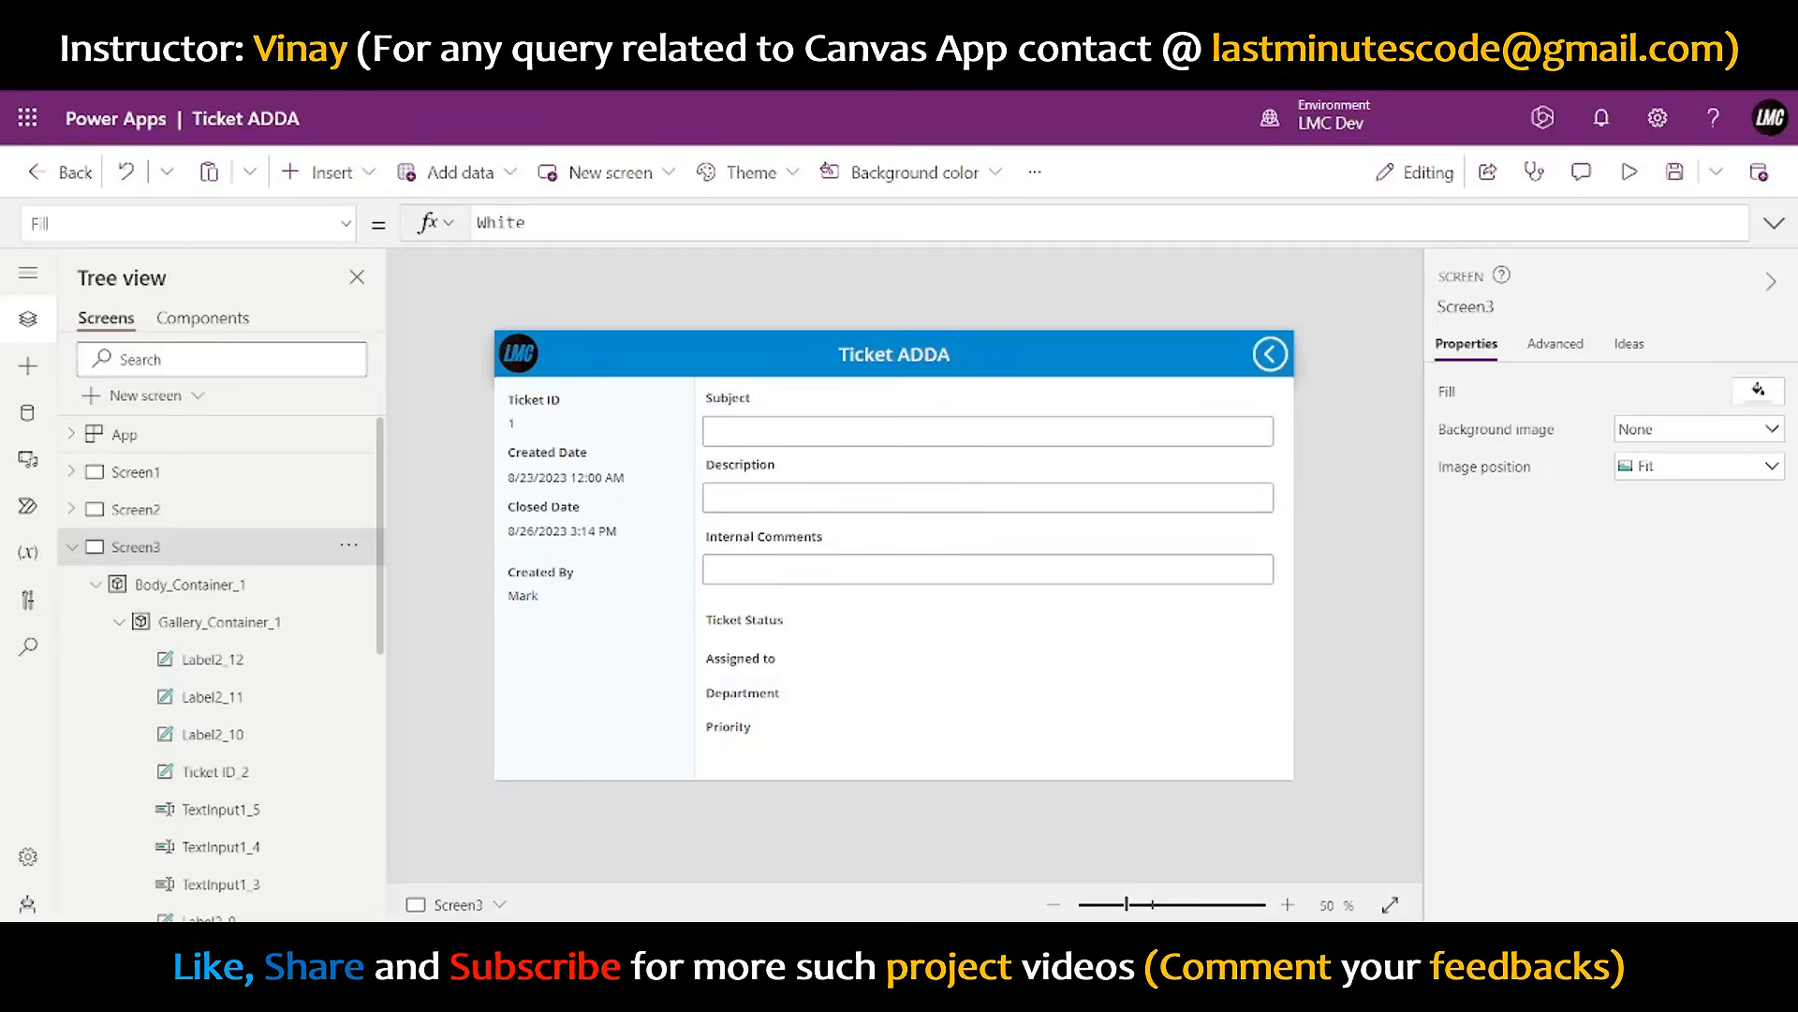
- Copy the four ticket value labels into the white container, placing the ticket ID and created date values beside Ticket Status and Assigned to
{"action": "left_click", "coordinate": [588, 424]}
{"action": "left_click", "coordinate": [586, 480], "text": "shift"}
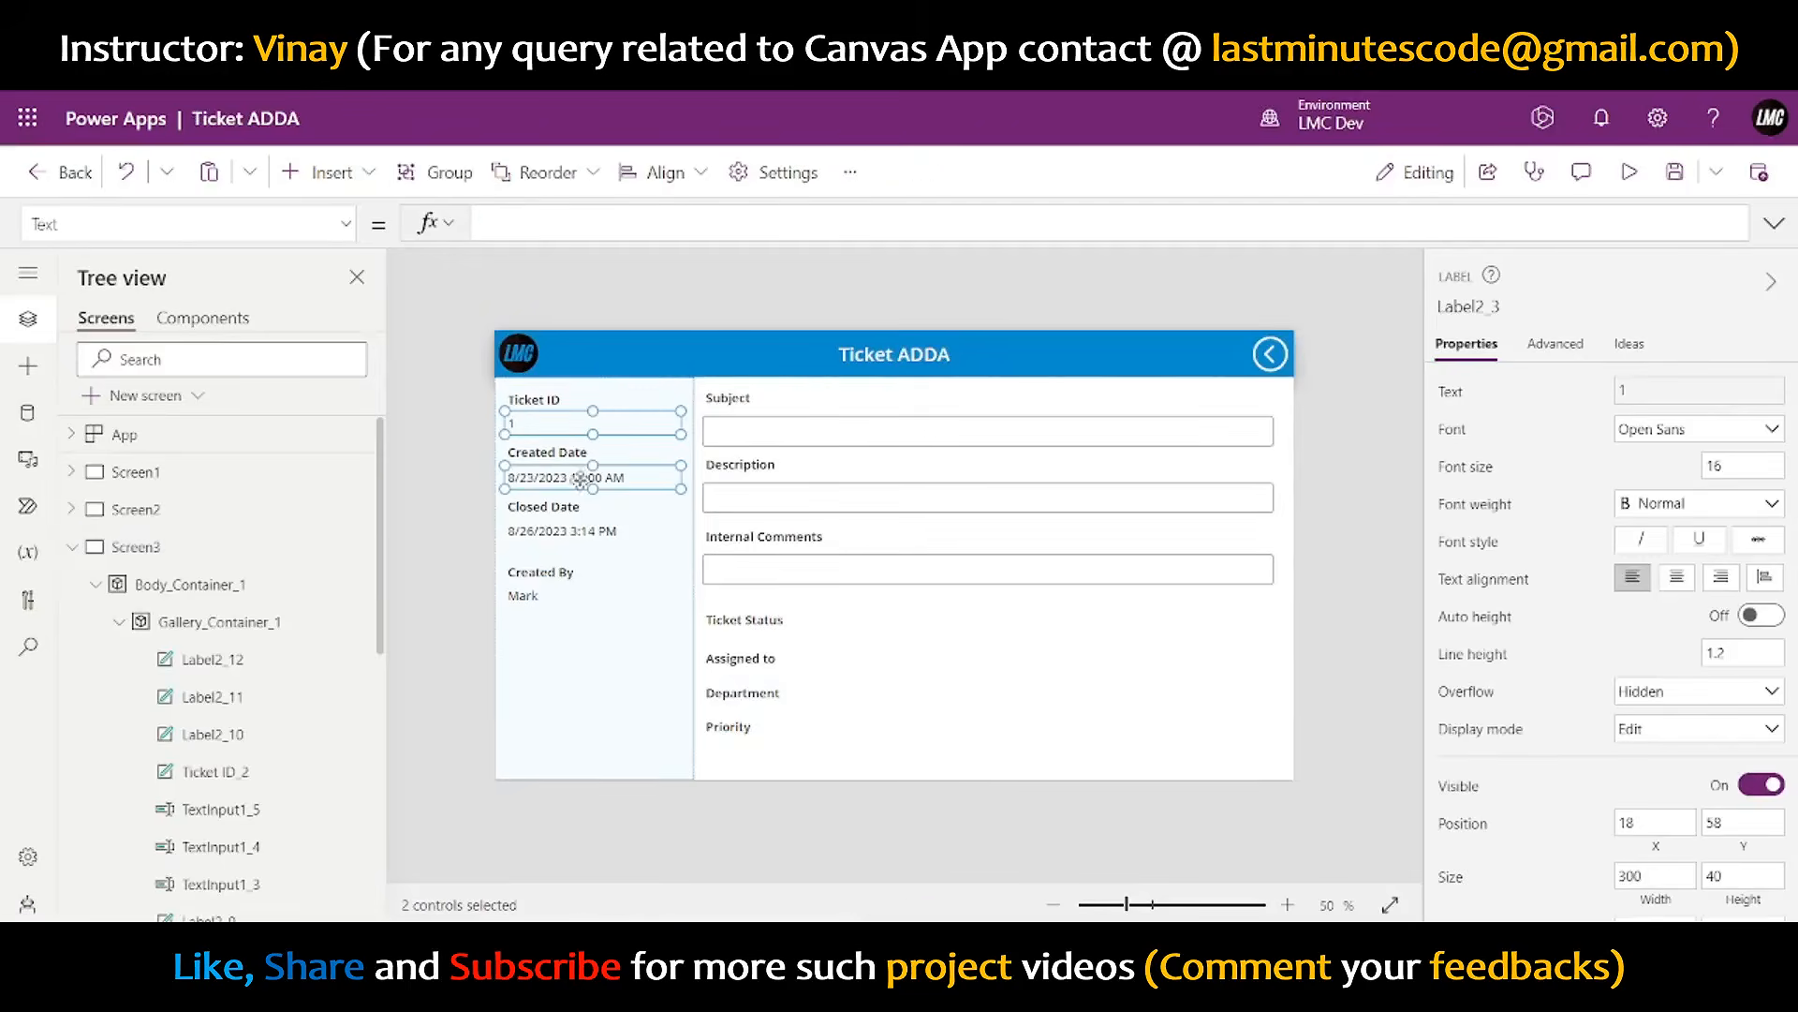
{"action": "left_click", "coordinate": [586, 532], "text": "shift"}
{"action": "left_click", "coordinate": [559, 606], "text": "shift"}
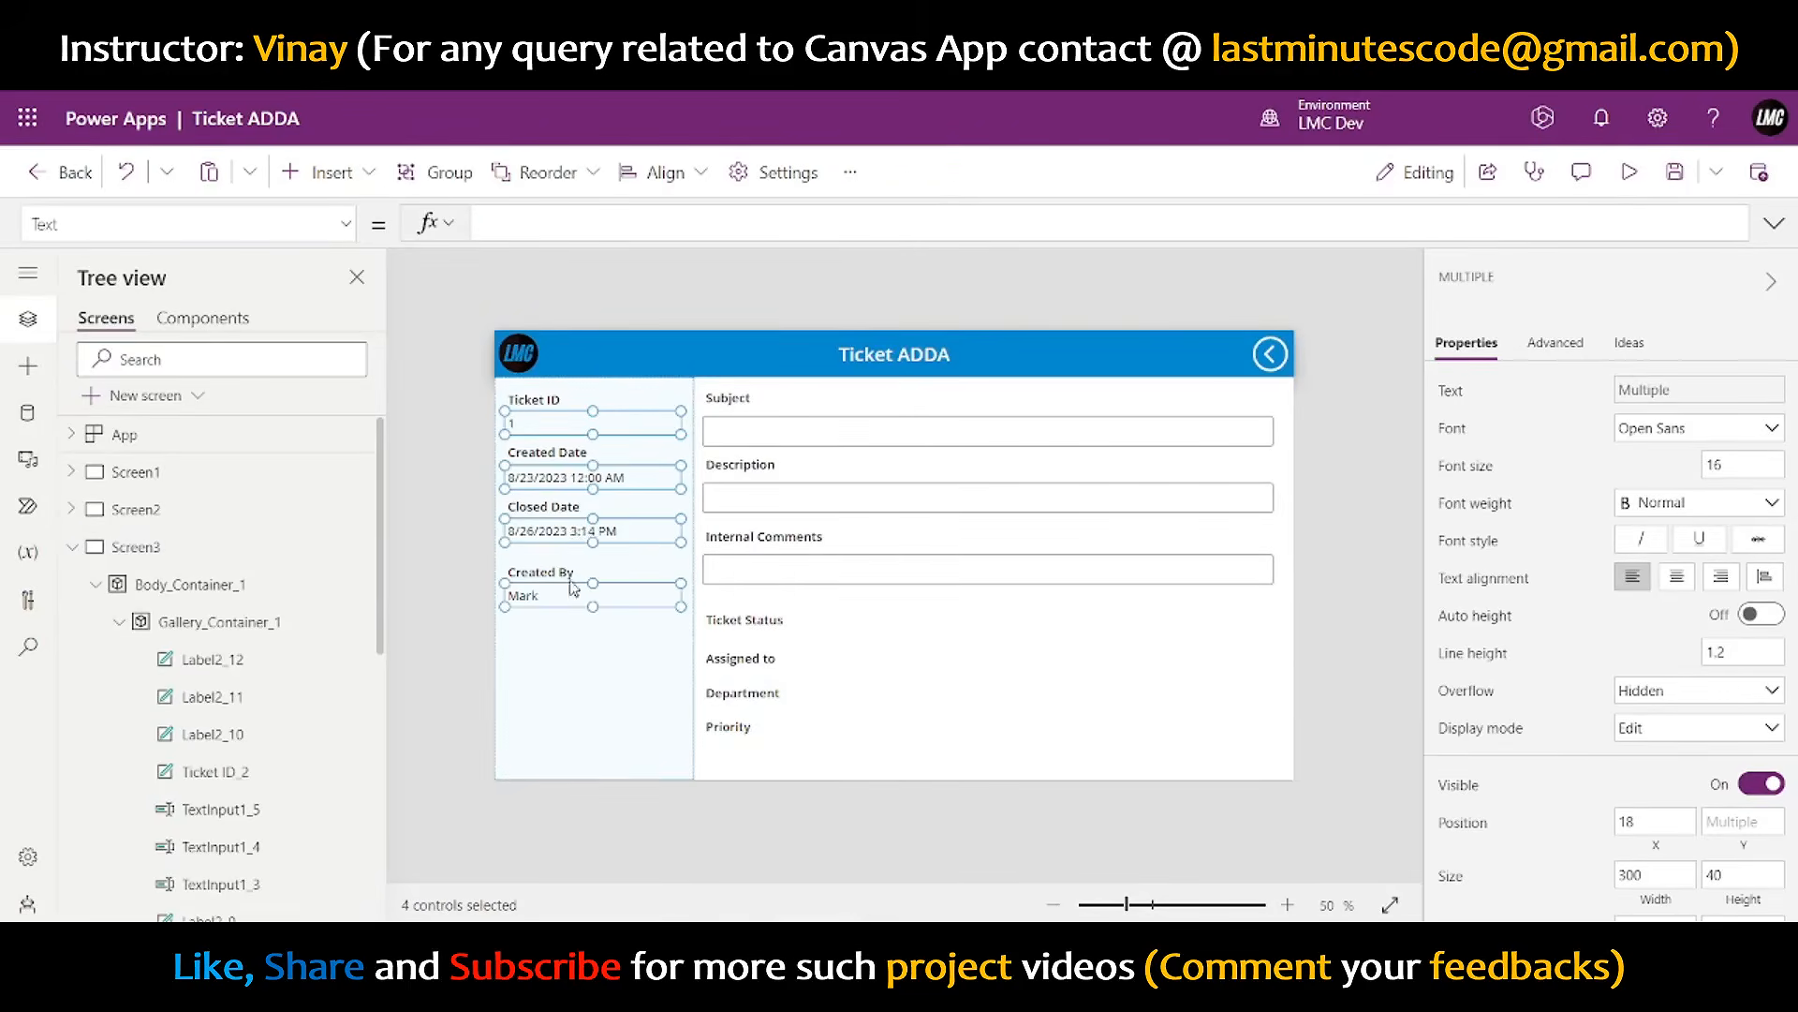
{"action": "left_click_drag", "start_coordinate": [612, 429], "coordinate": [624, 415]}
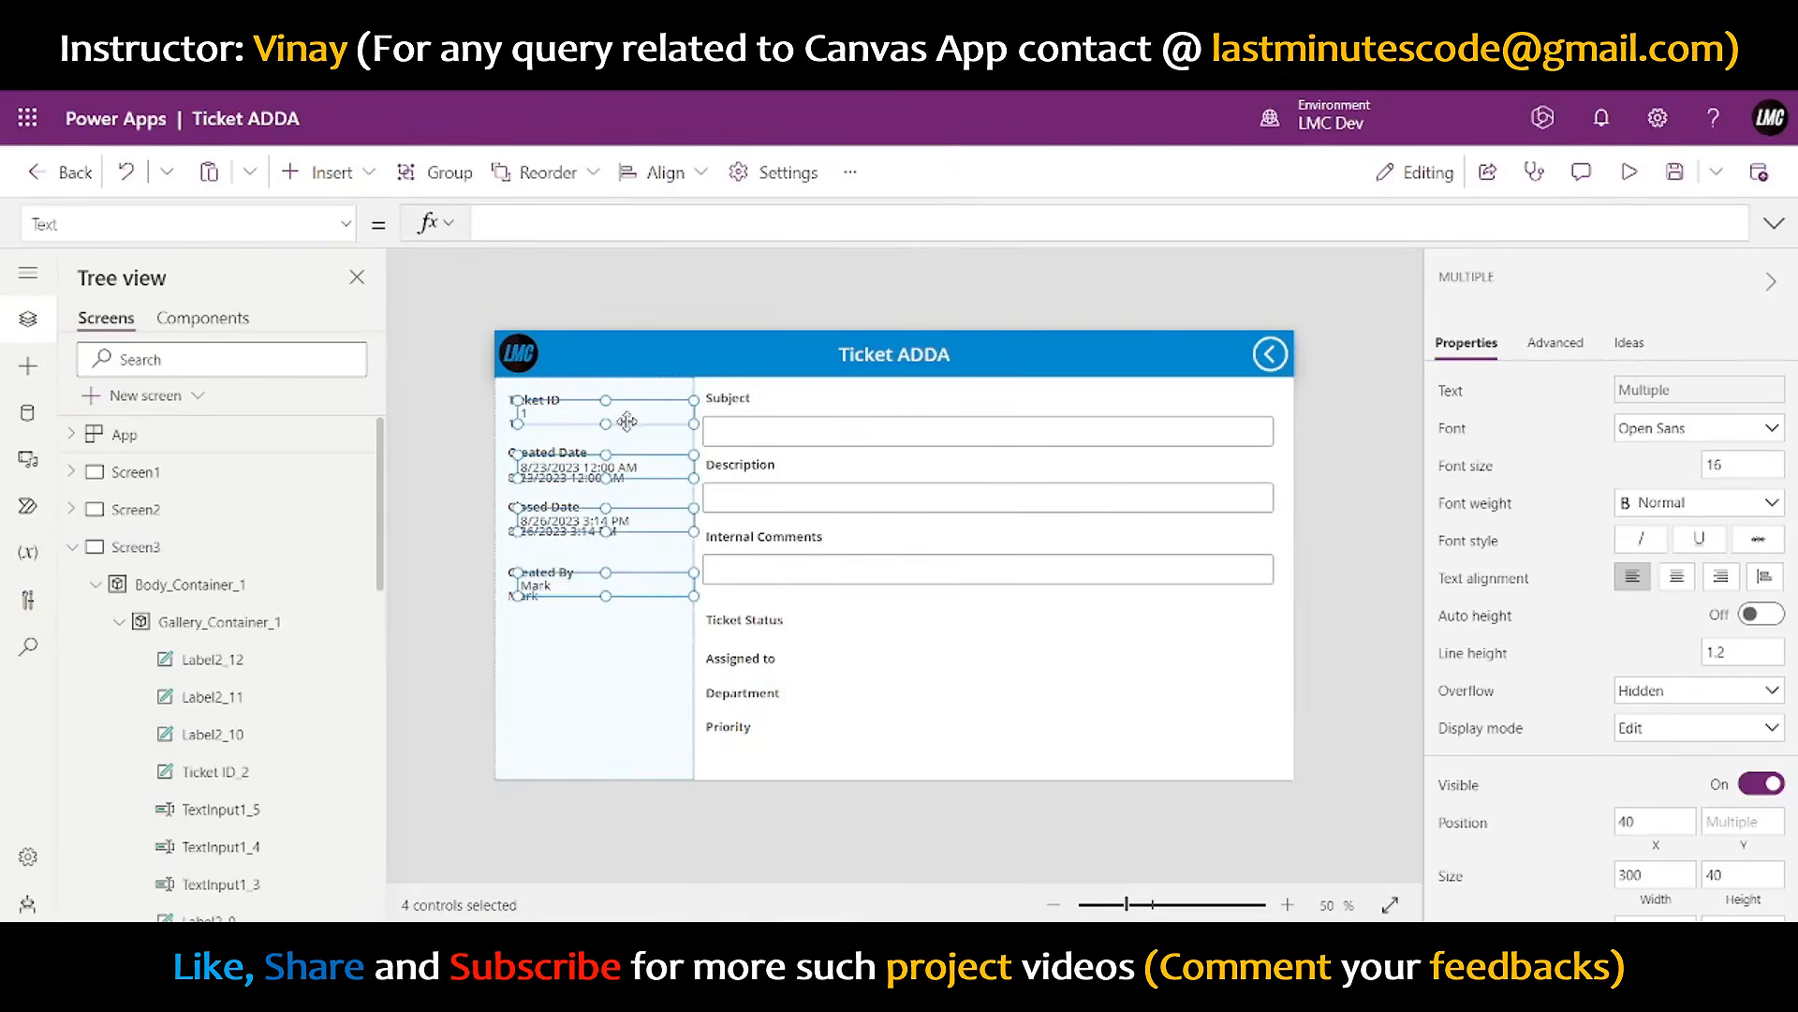
{"action": "key", "text": "ctrl+z"}
{"action": "left_click", "coordinate": [956, 657]}
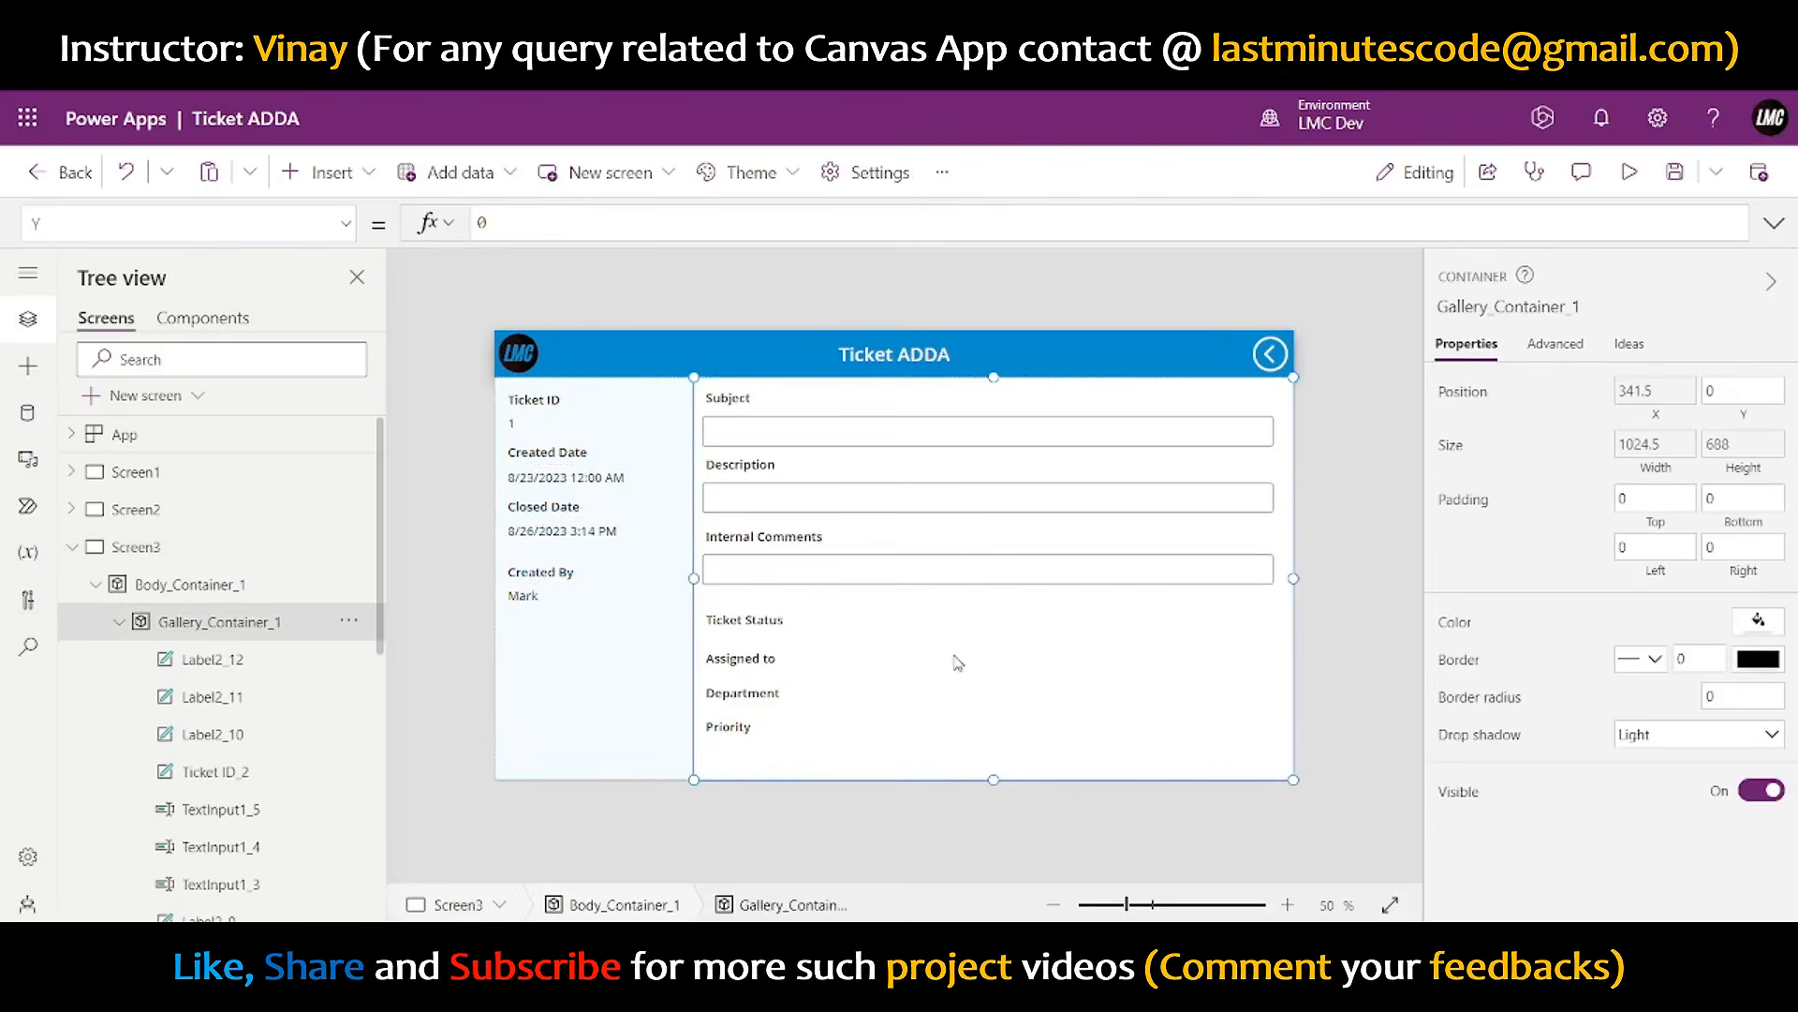
{"action": "key", "text": "ctrl+v"}
{"action": "left_click_drag", "start_coordinate": [810, 417], "coordinate": [855, 660]}
{"action": "left_click", "coordinate": [1325, 646]}
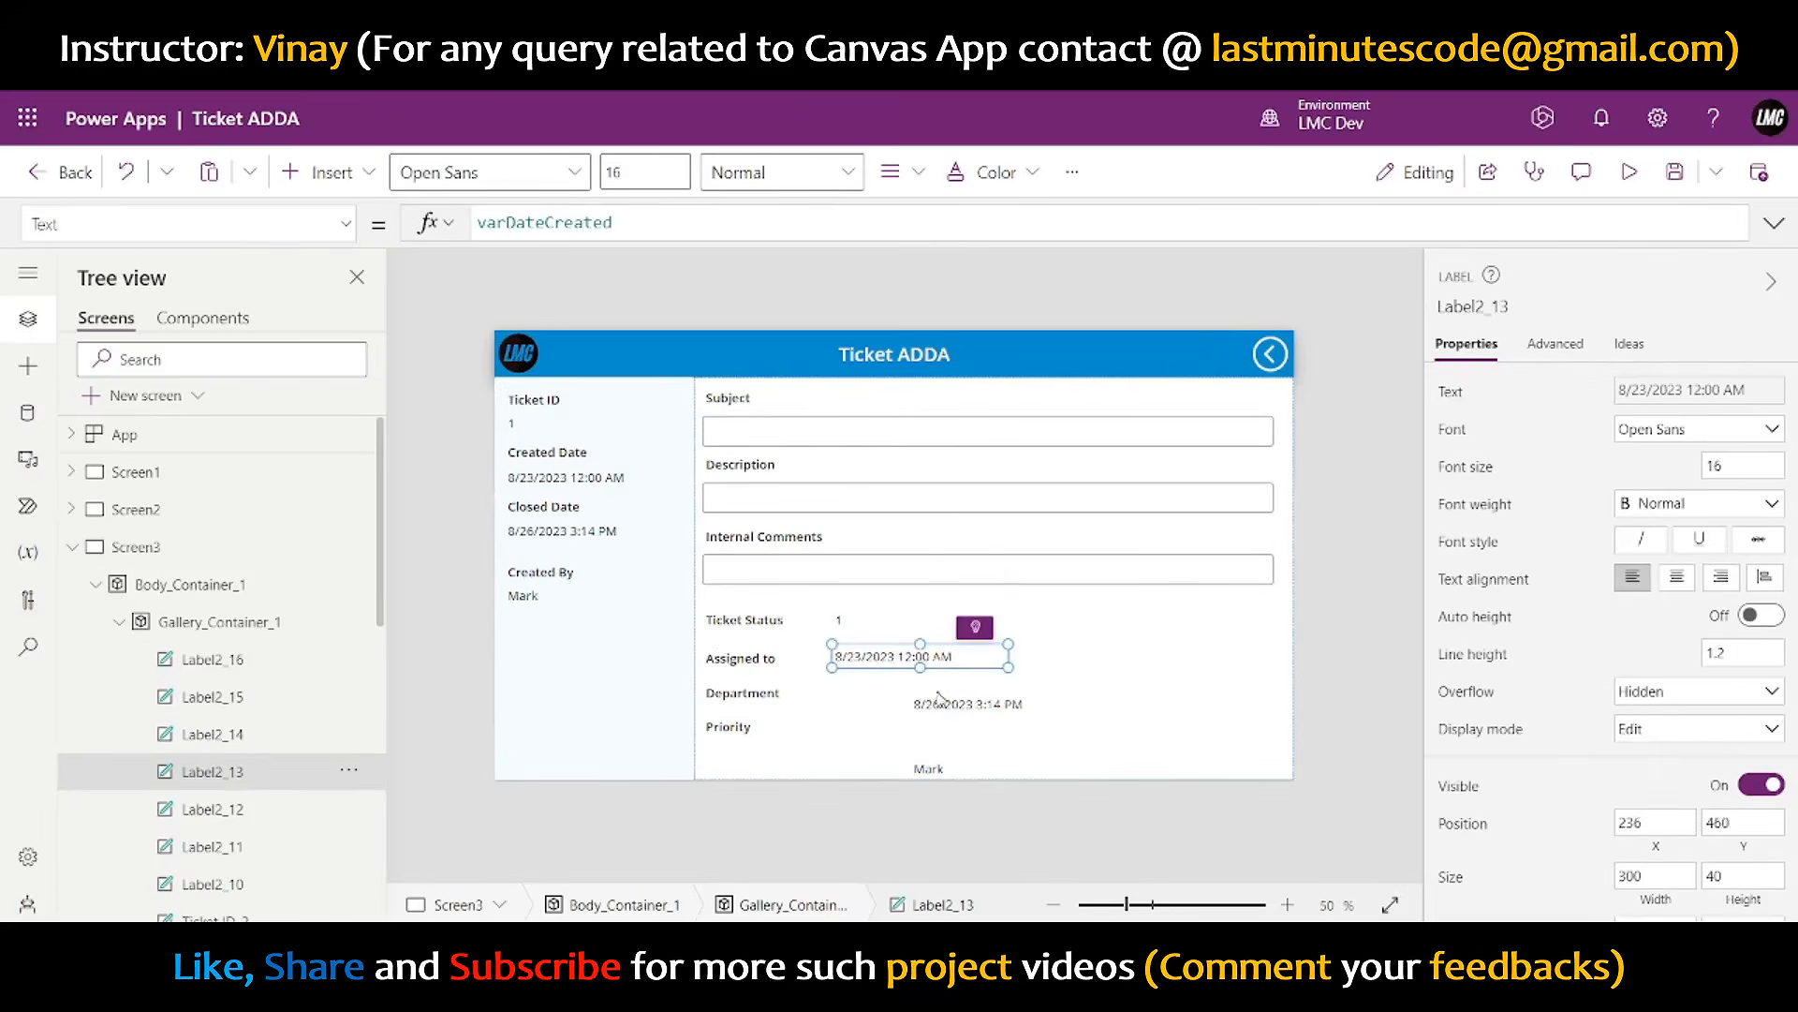
- Align the copied closed date value beside Department and the copied creator value beside Priority, at X 236 and Y 519 and 576
{"action": "left_click", "coordinate": [945, 703]}
{"action": "left_click_drag", "start_coordinate": [946, 703], "coordinate": [882, 709]}
{"action": "left_click_drag", "start_coordinate": [928, 768], "coordinate": [849, 736]}
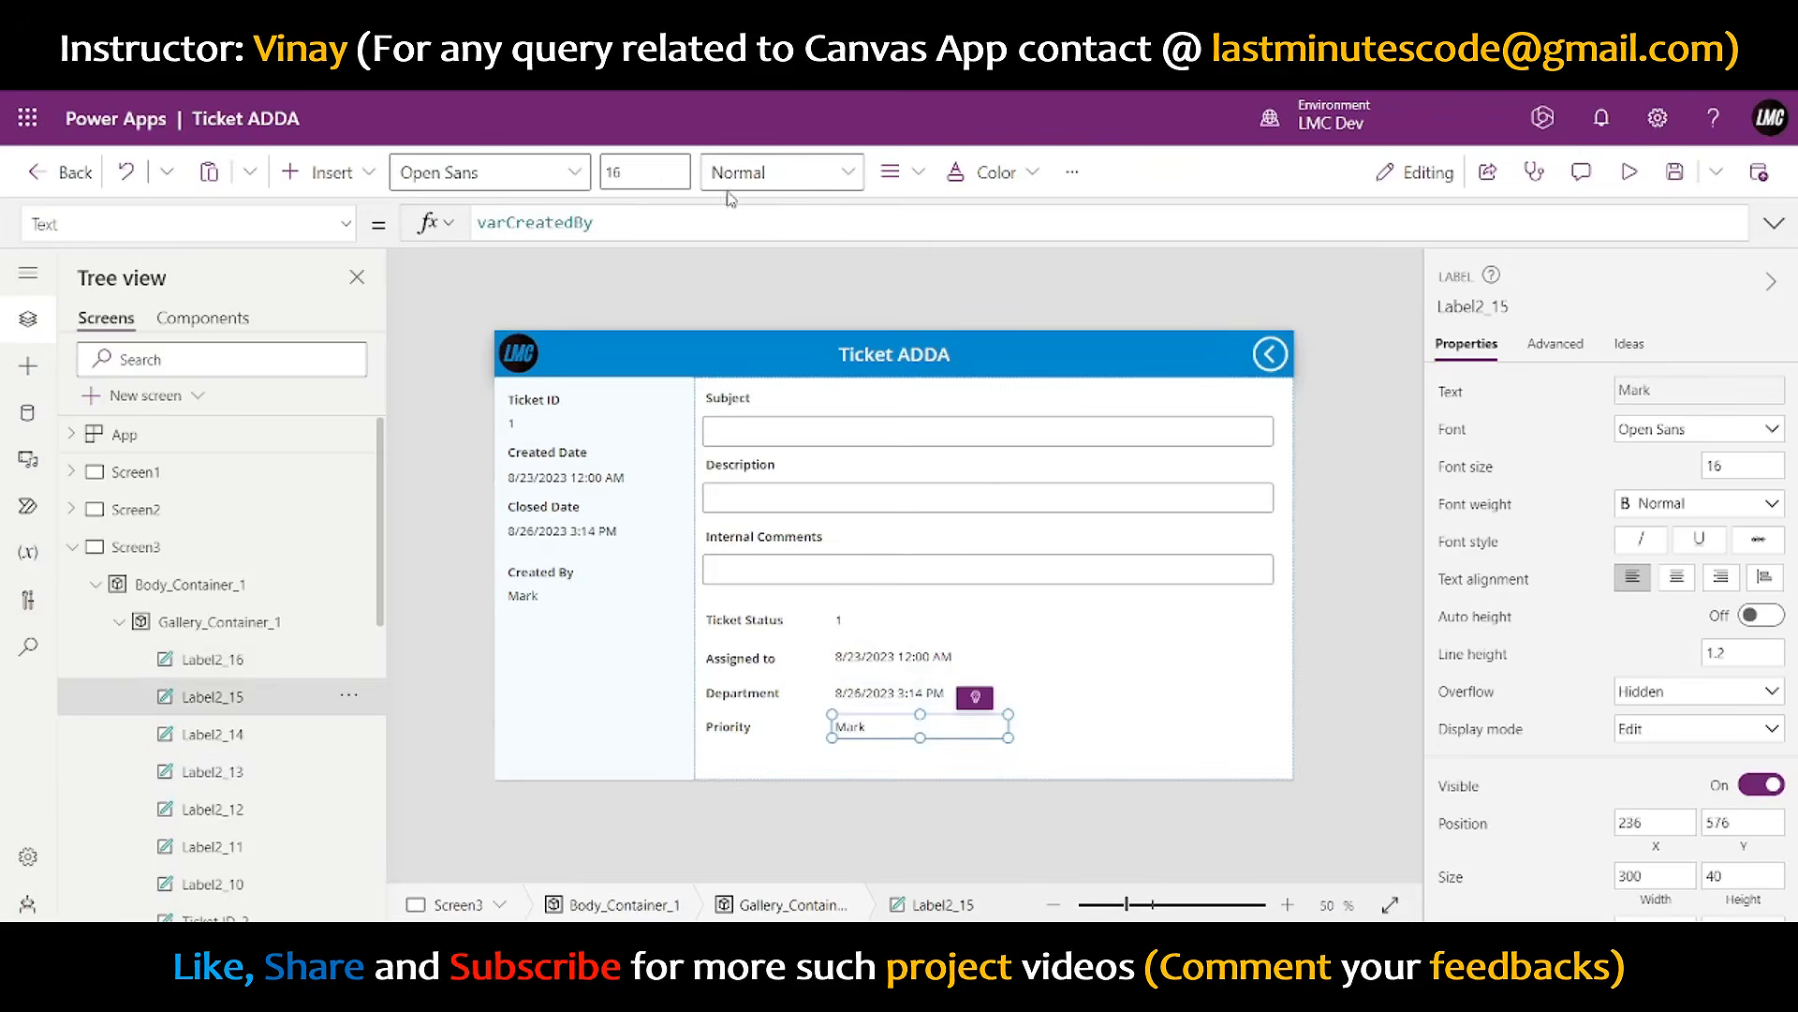
- Set the text of the value label beside Priority to the variable varPriority
{"action": "double_click", "coordinate": [531, 221]}
{"action": "type", "text": "var"}
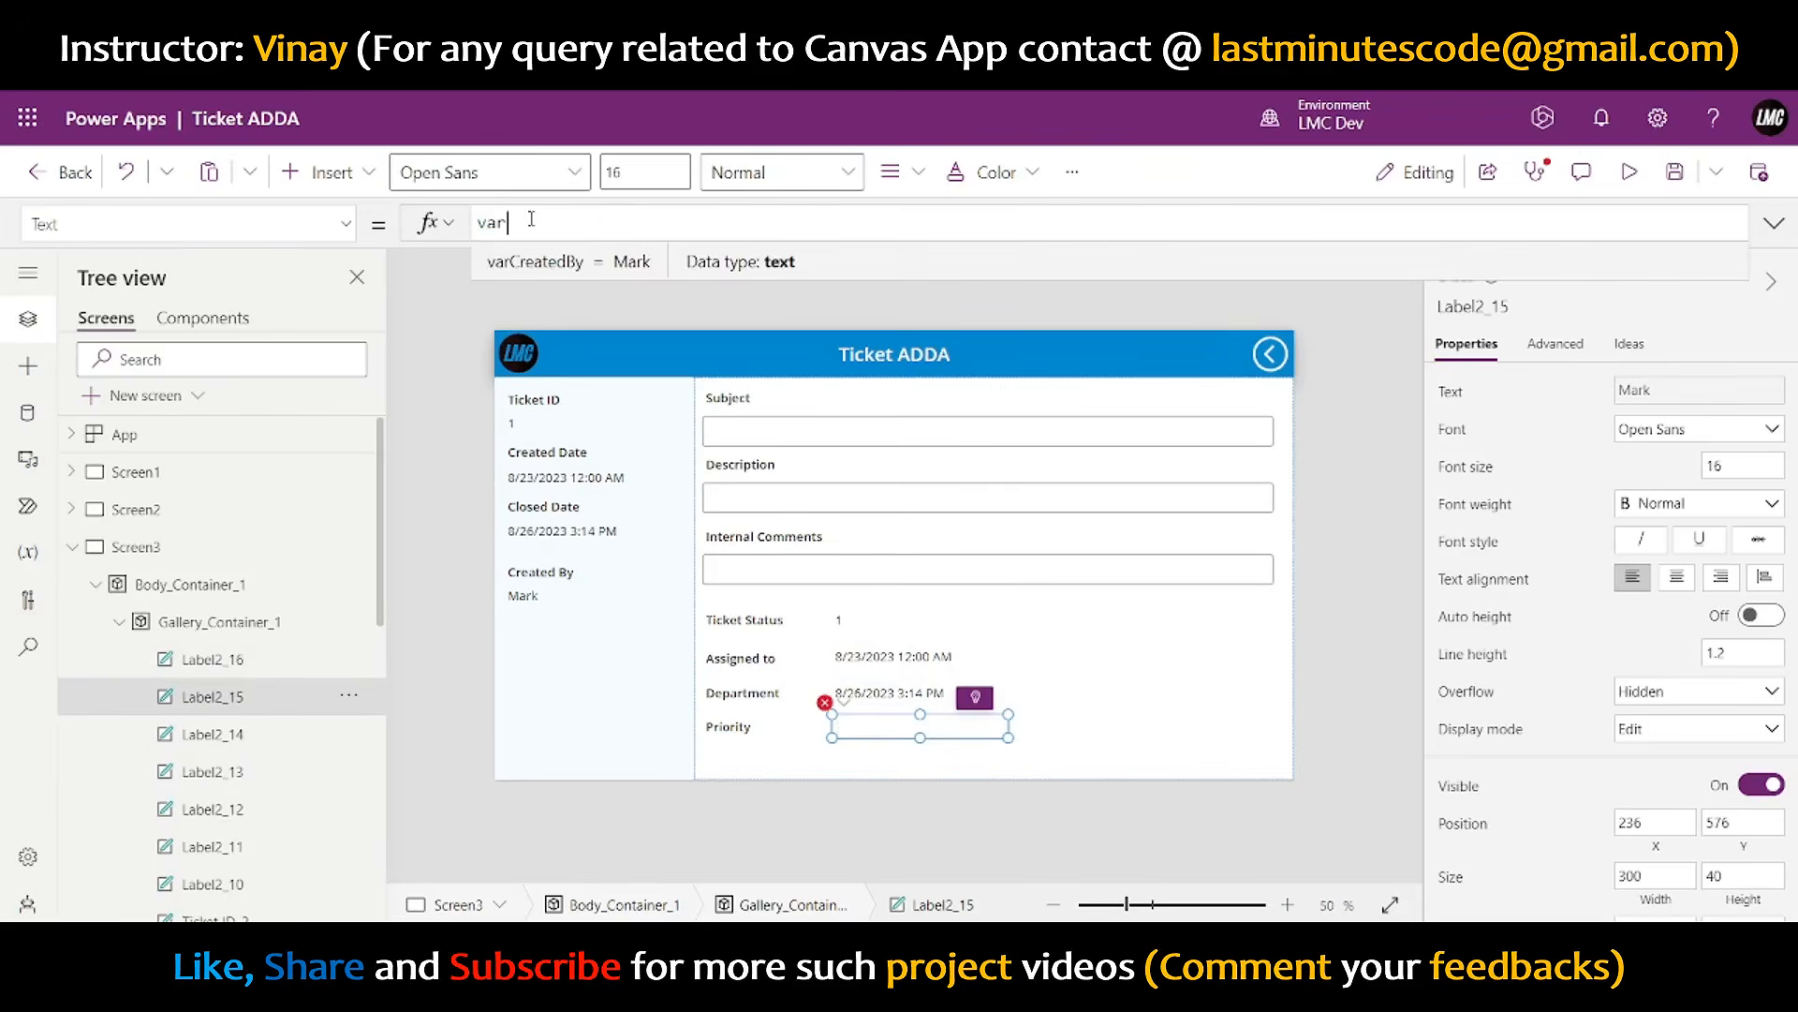
{"action": "type", "text": "Priority"}
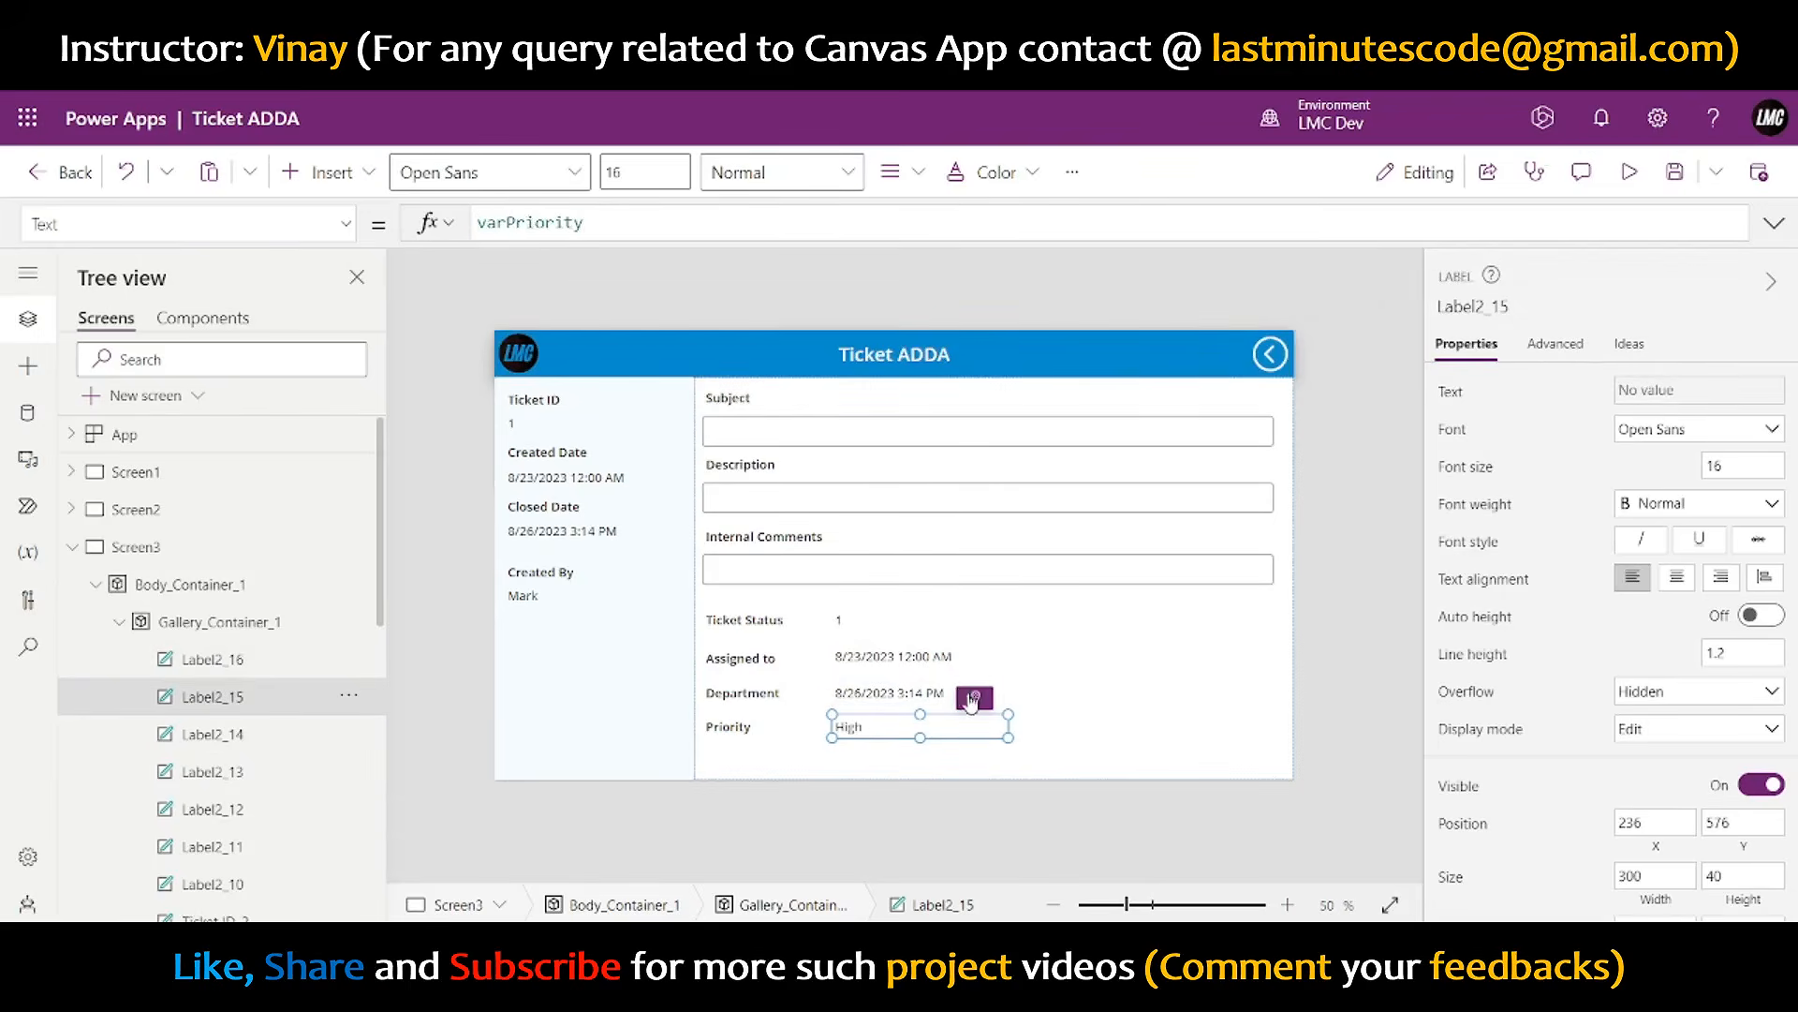
- Set the text of the value label beside Department to varDesc and widen the label so the text fits on one line
{"action": "left_click", "coordinate": [899, 696]}
{"action": "double_click", "coordinate": [616, 223]}
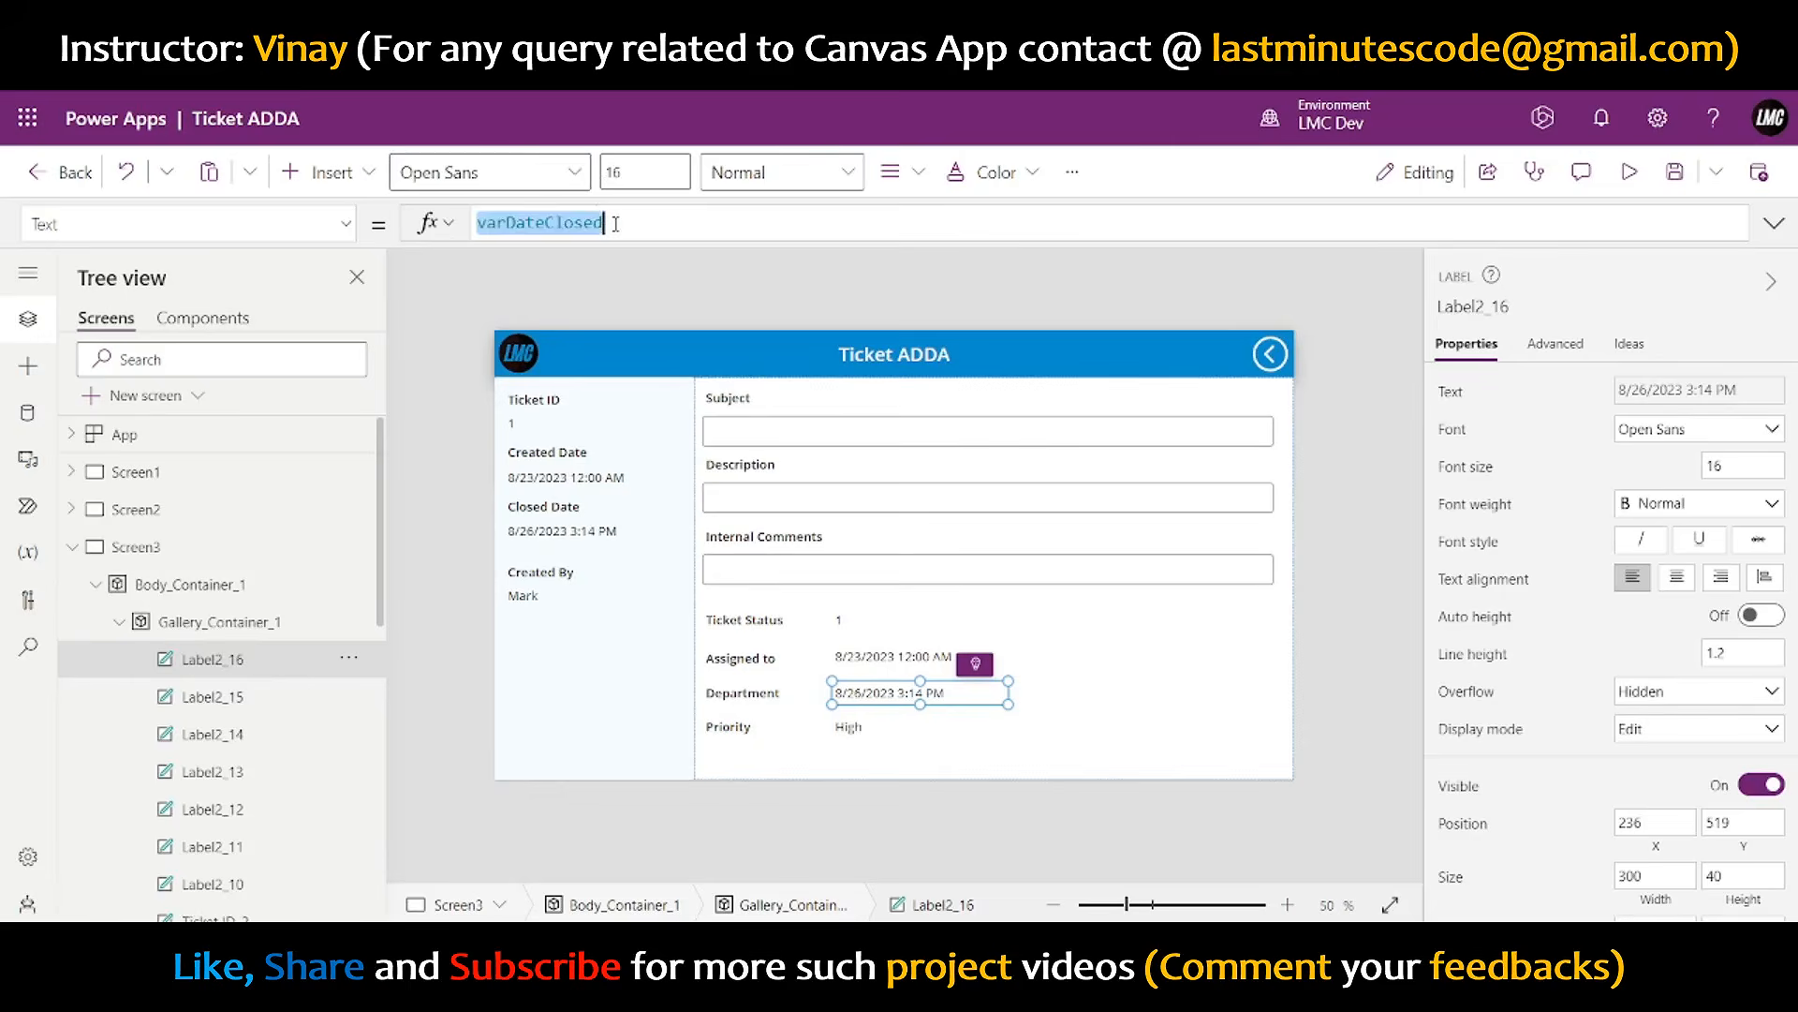
{"action": "type", "text": "varDe"}
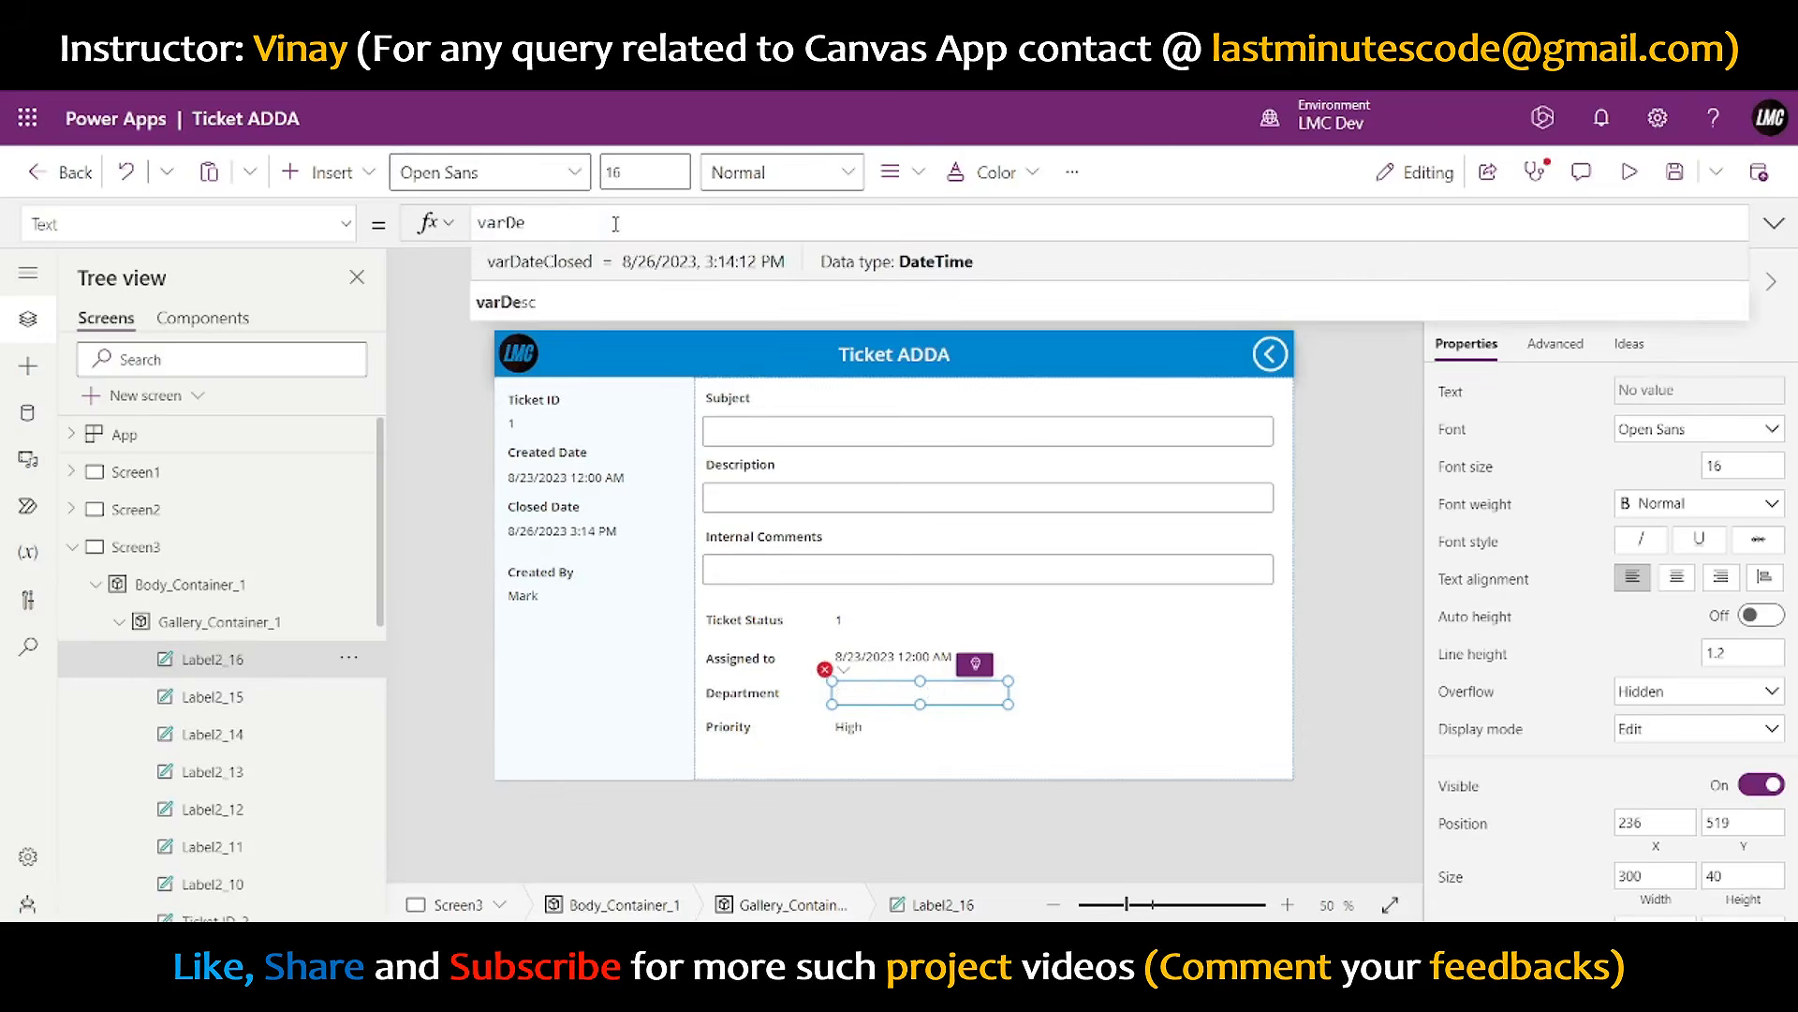
{"action": "type", "text": "sc"}
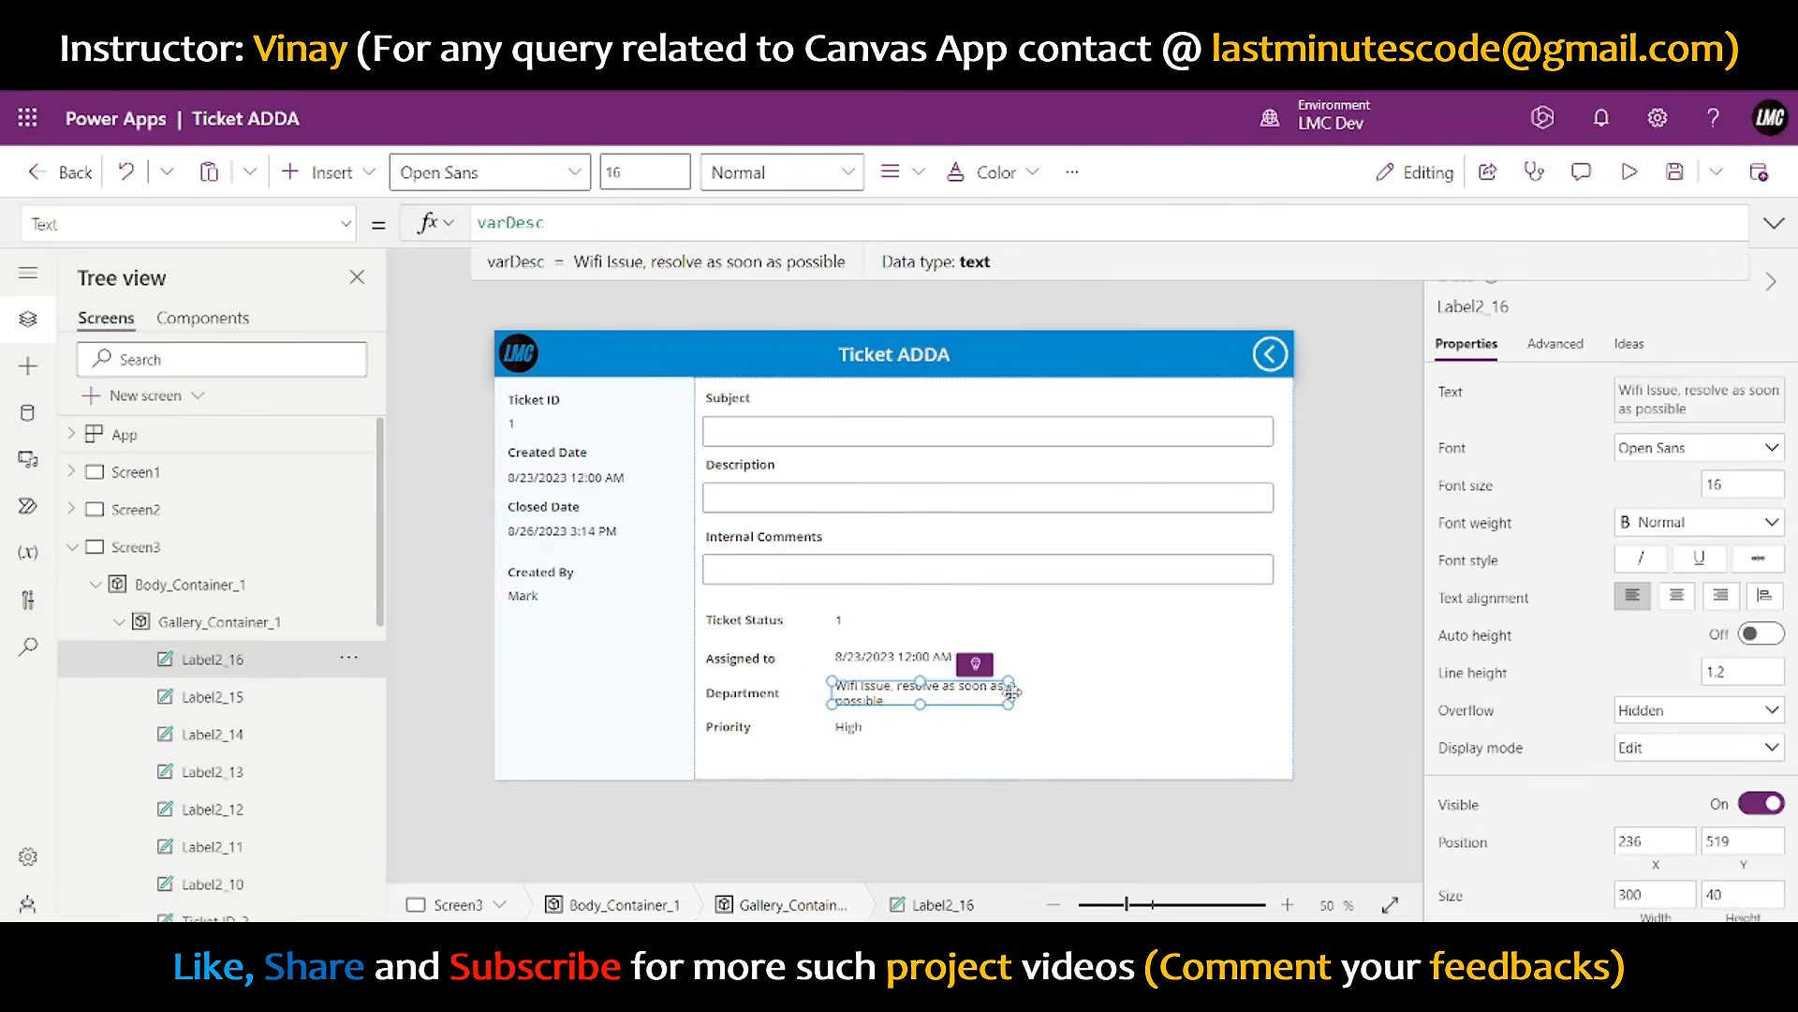
{"action": "left_click_drag", "start_coordinate": [1009, 705], "coordinate": [1156, 711]}
- Set the text of the value label beside Assigned to as "None" and line it up with its heading at Y 460
{"action": "left_click", "coordinate": [881, 656]}
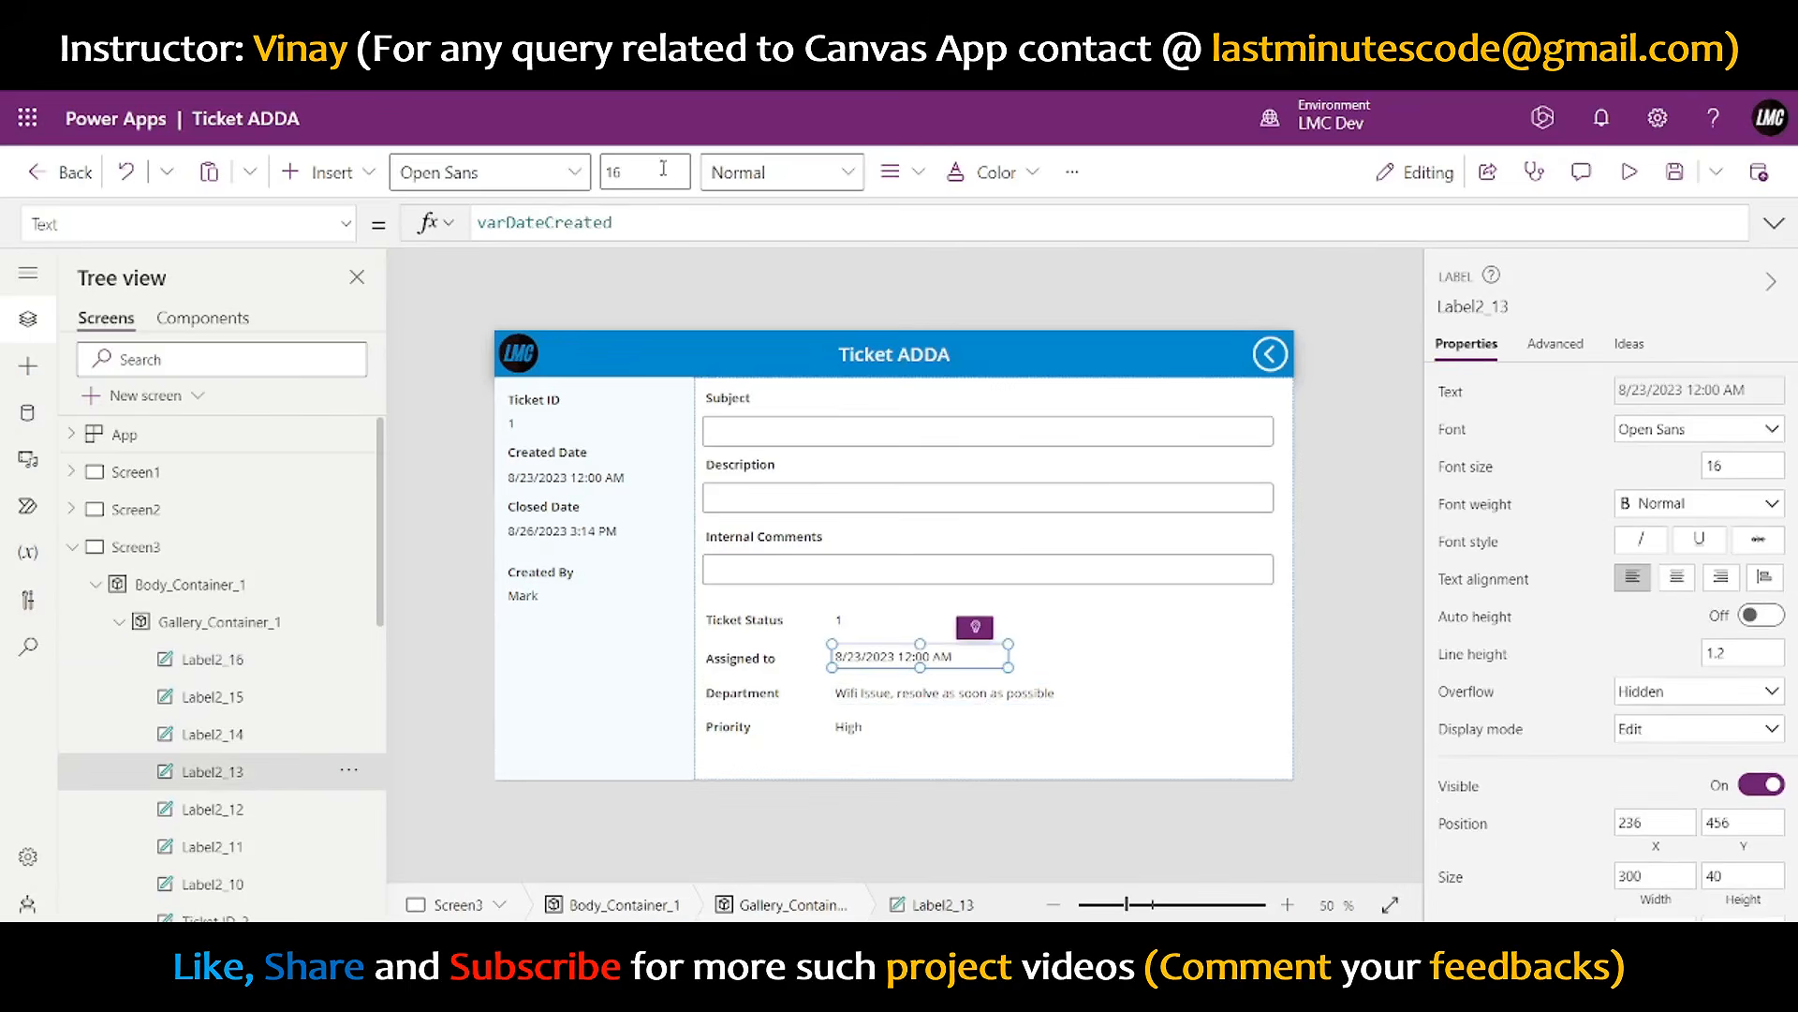
{"action": "double_click", "coordinate": [586, 222]}
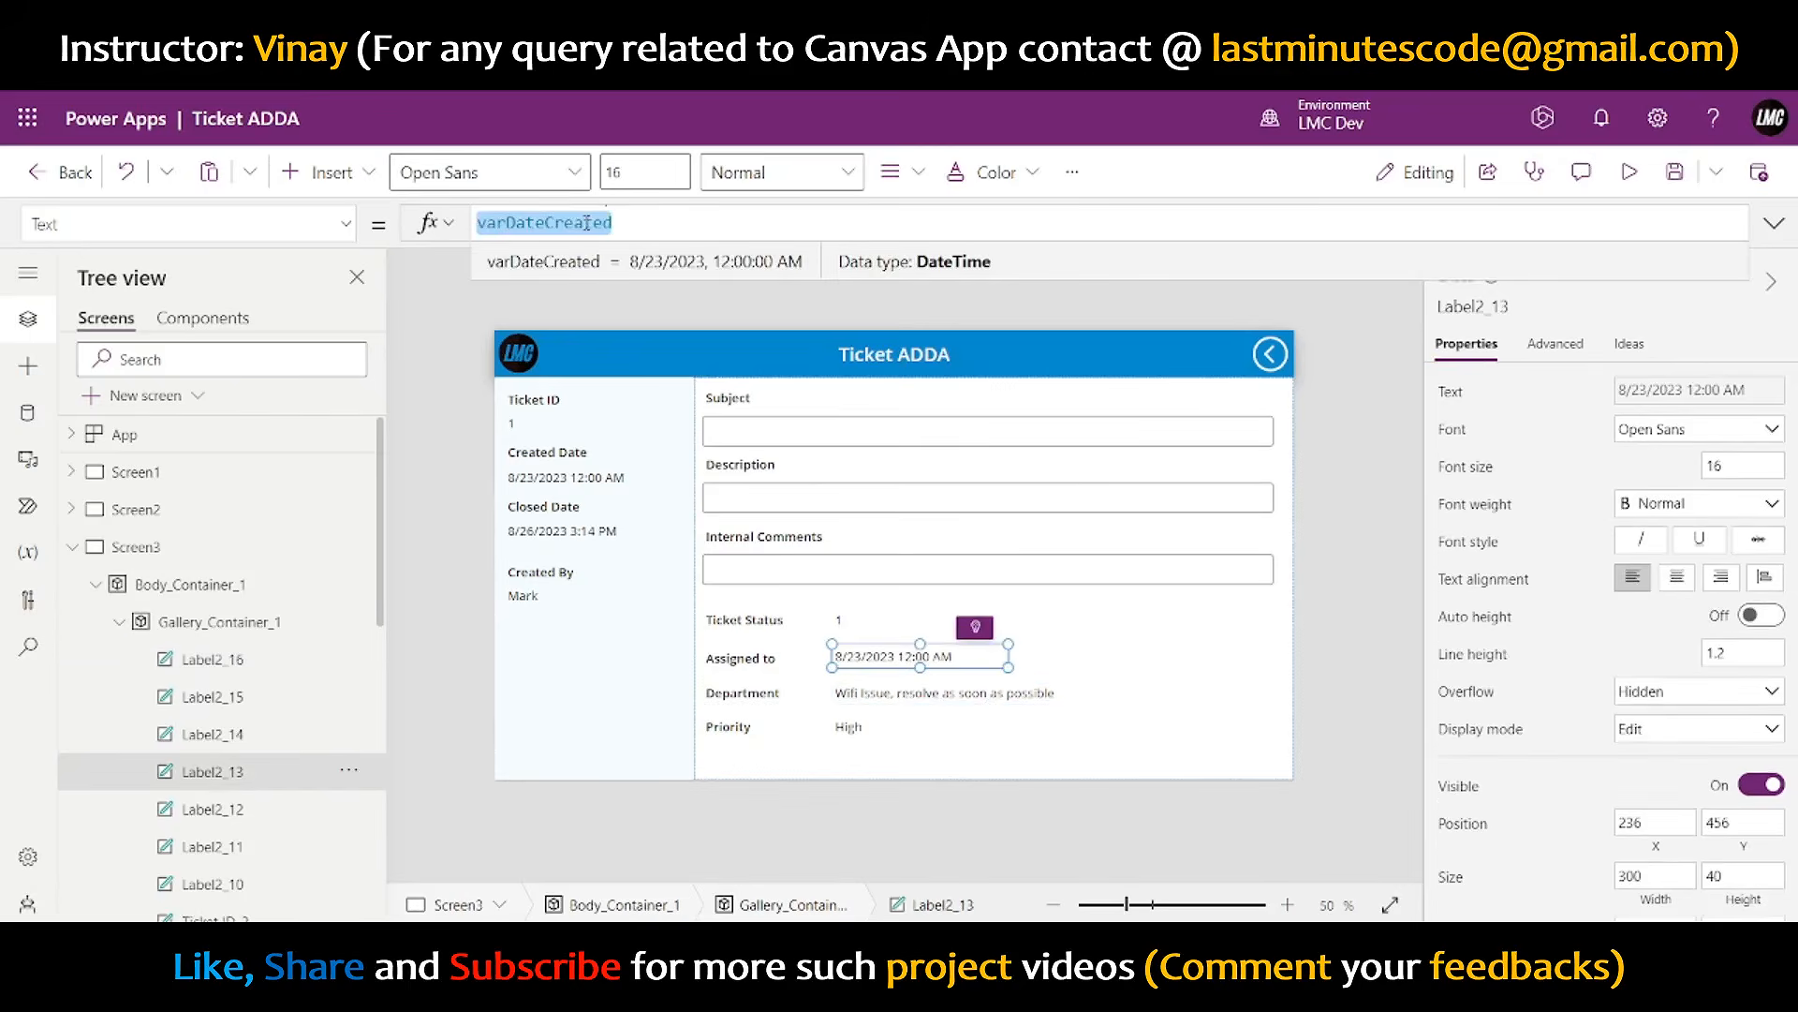
{"action": "type", "text": "varA"}
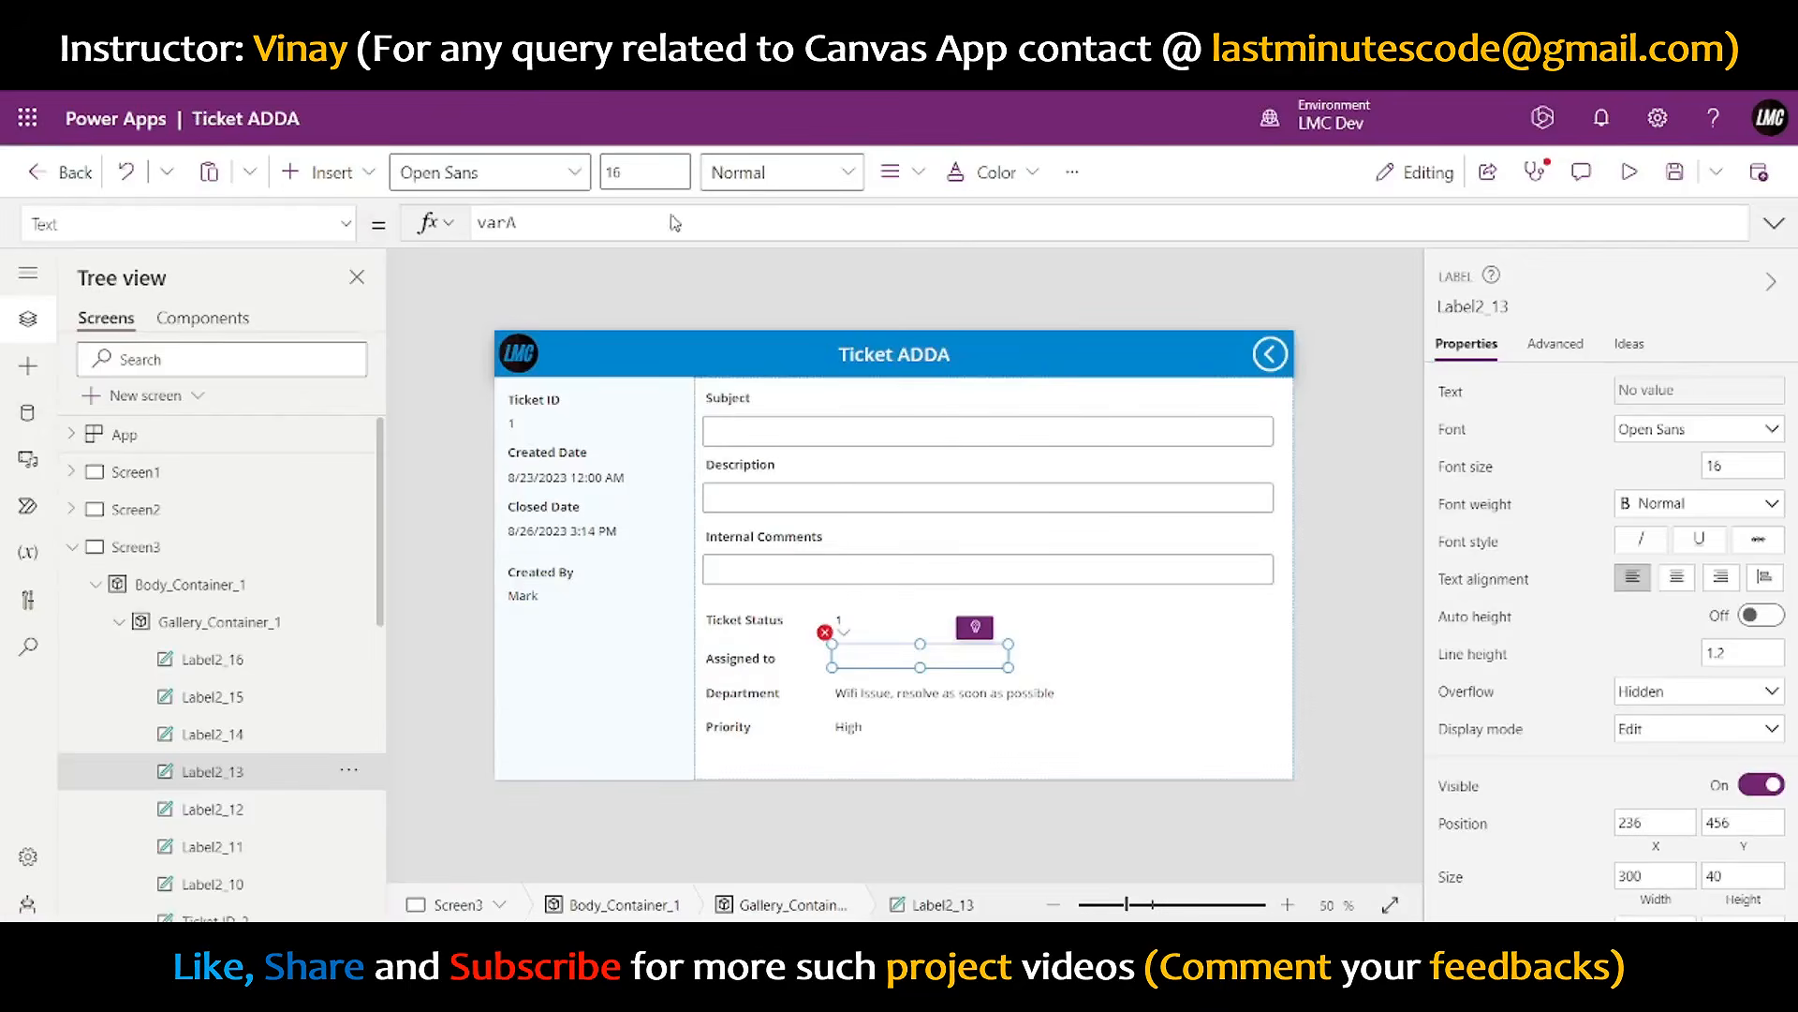
{"action": "double_click", "coordinate": [515, 222]}
{"action": "type", "text": "\"None"}
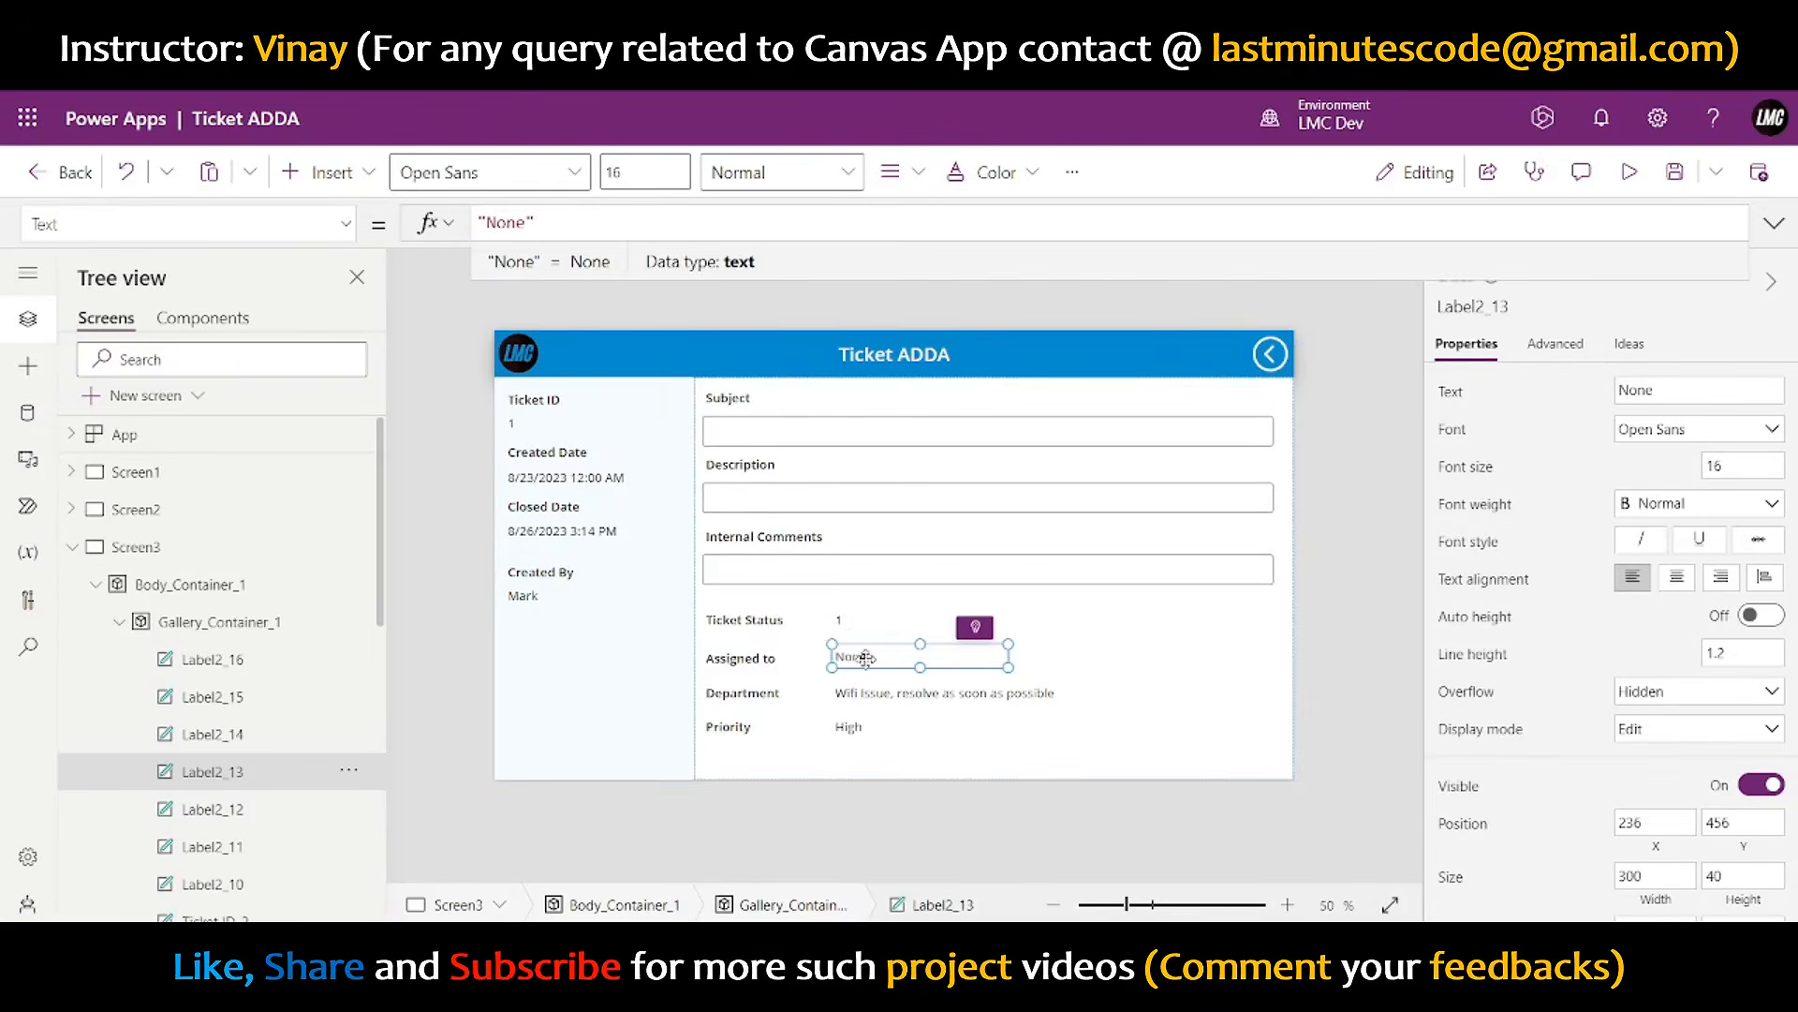
{"action": "left_click_drag", "start_coordinate": [855, 655], "coordinate": [863, 656]}
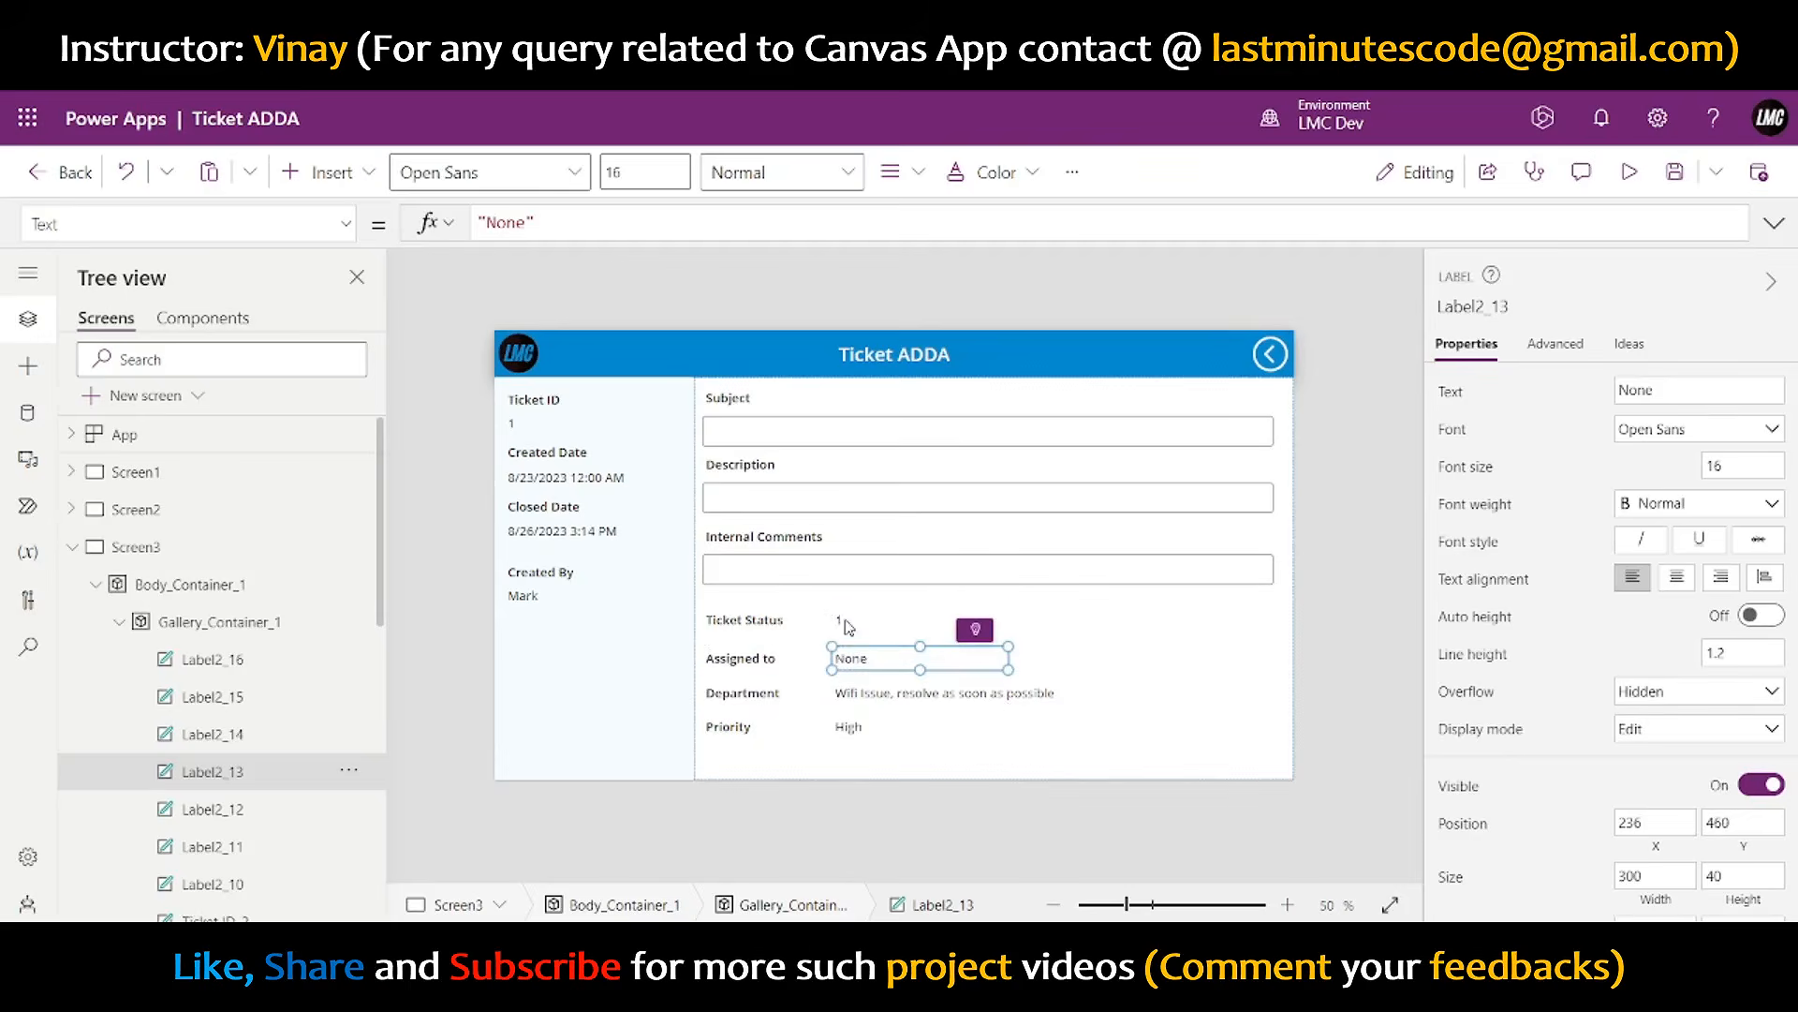
- Go back to the ticket list screen and open the full OnSelect formula of the ticket gallery's arrow icon to examine its variables
{"action": "left_click", "coordinate": [846, 619]}
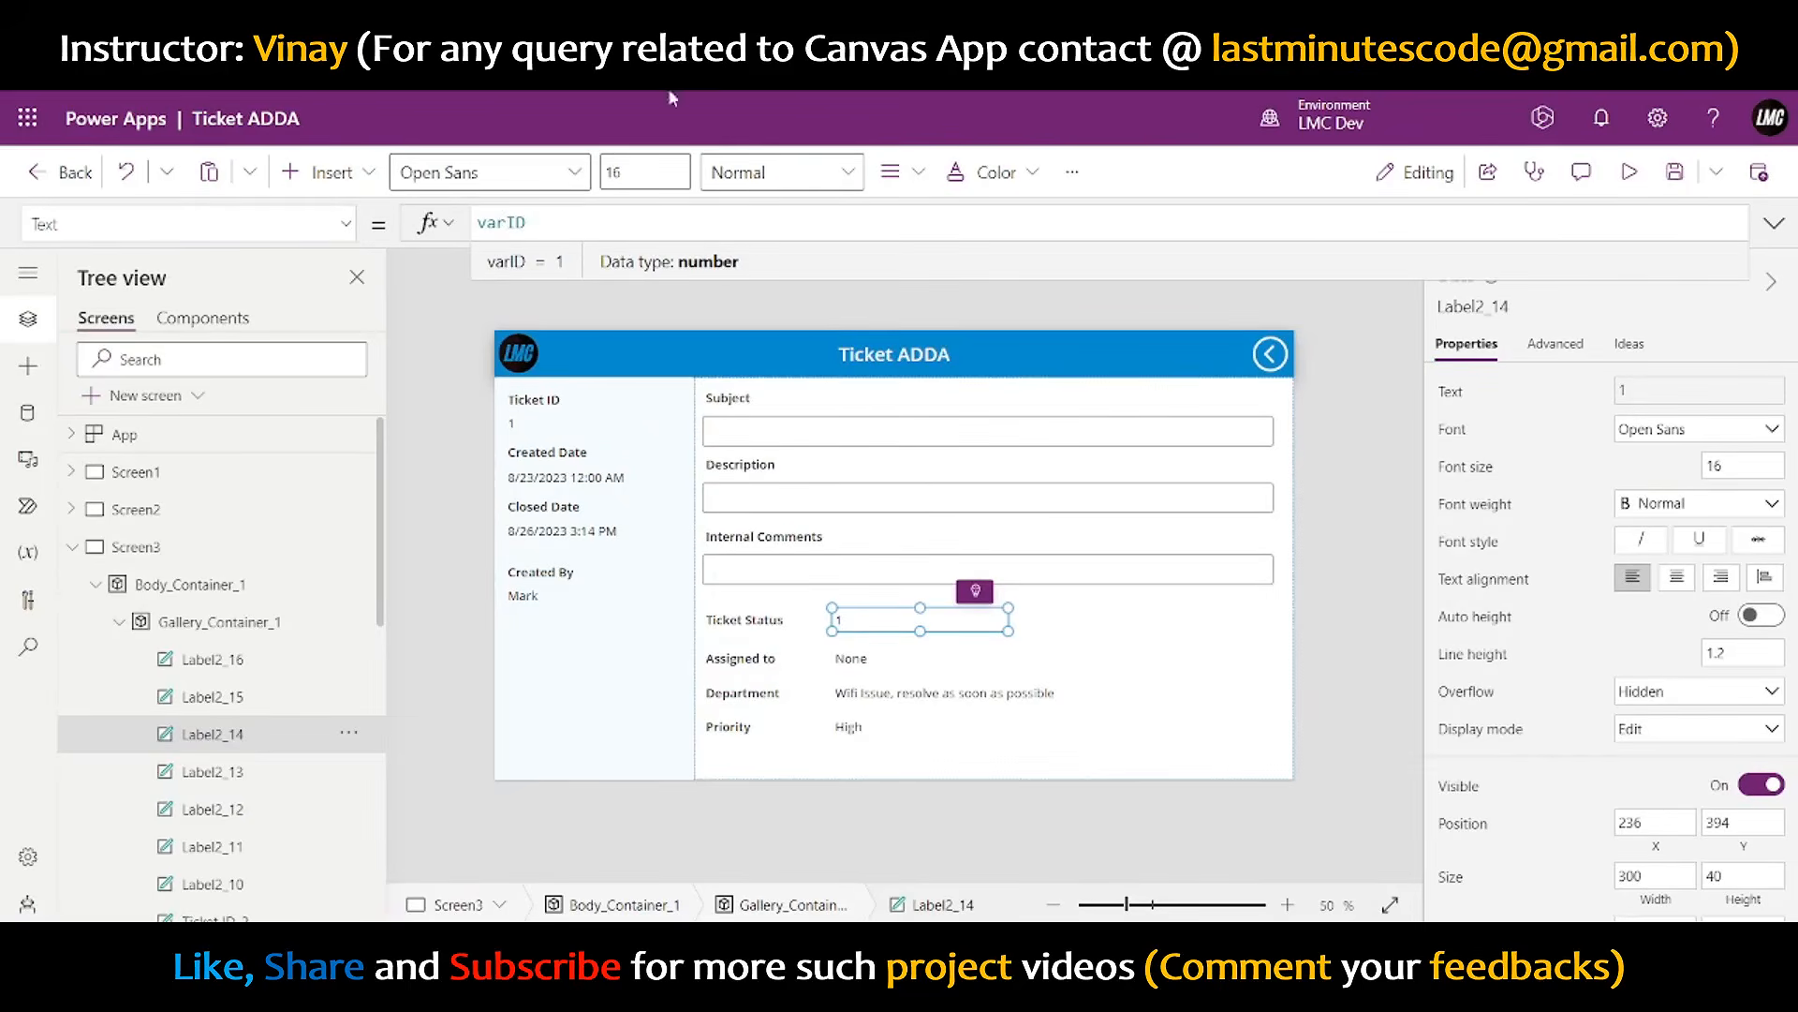
{"action": "left_click", "coordinate": [1270, 353], "text": "alt"}
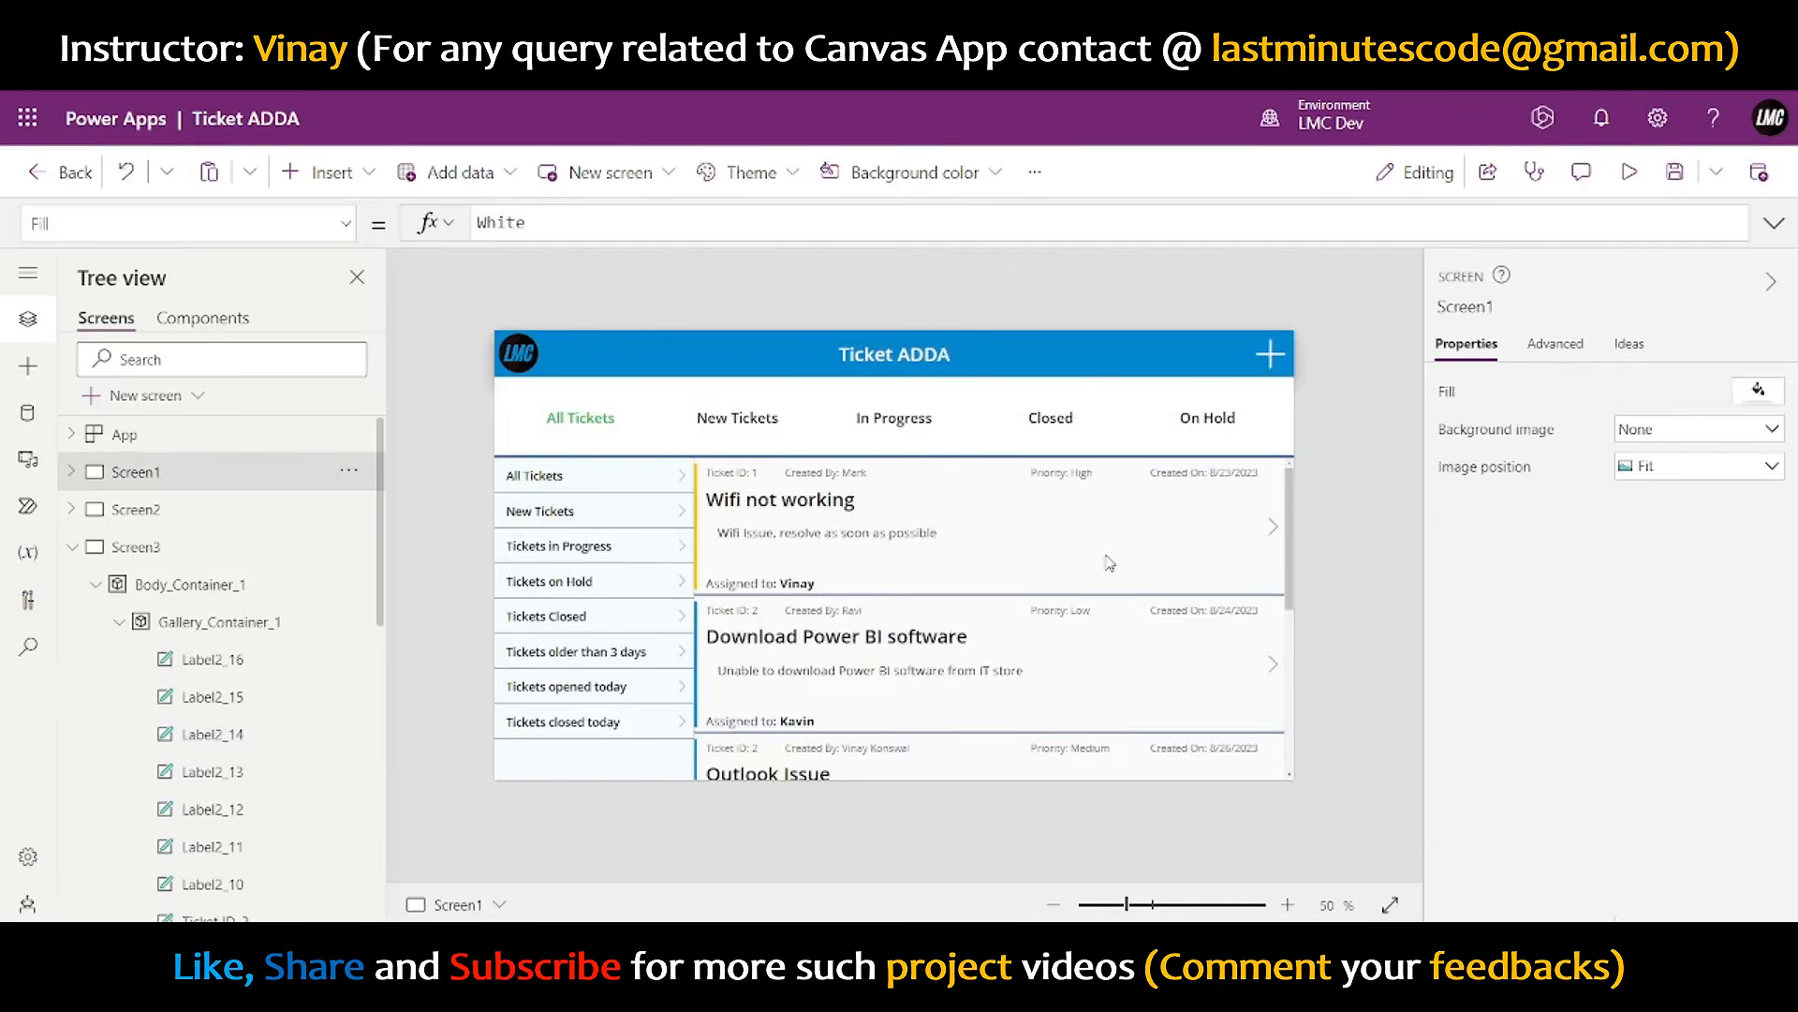
{"action": "left_click", "coordinate": [1275, 526]}
{"action": "left_click", "coordinate": [1774, 222]}
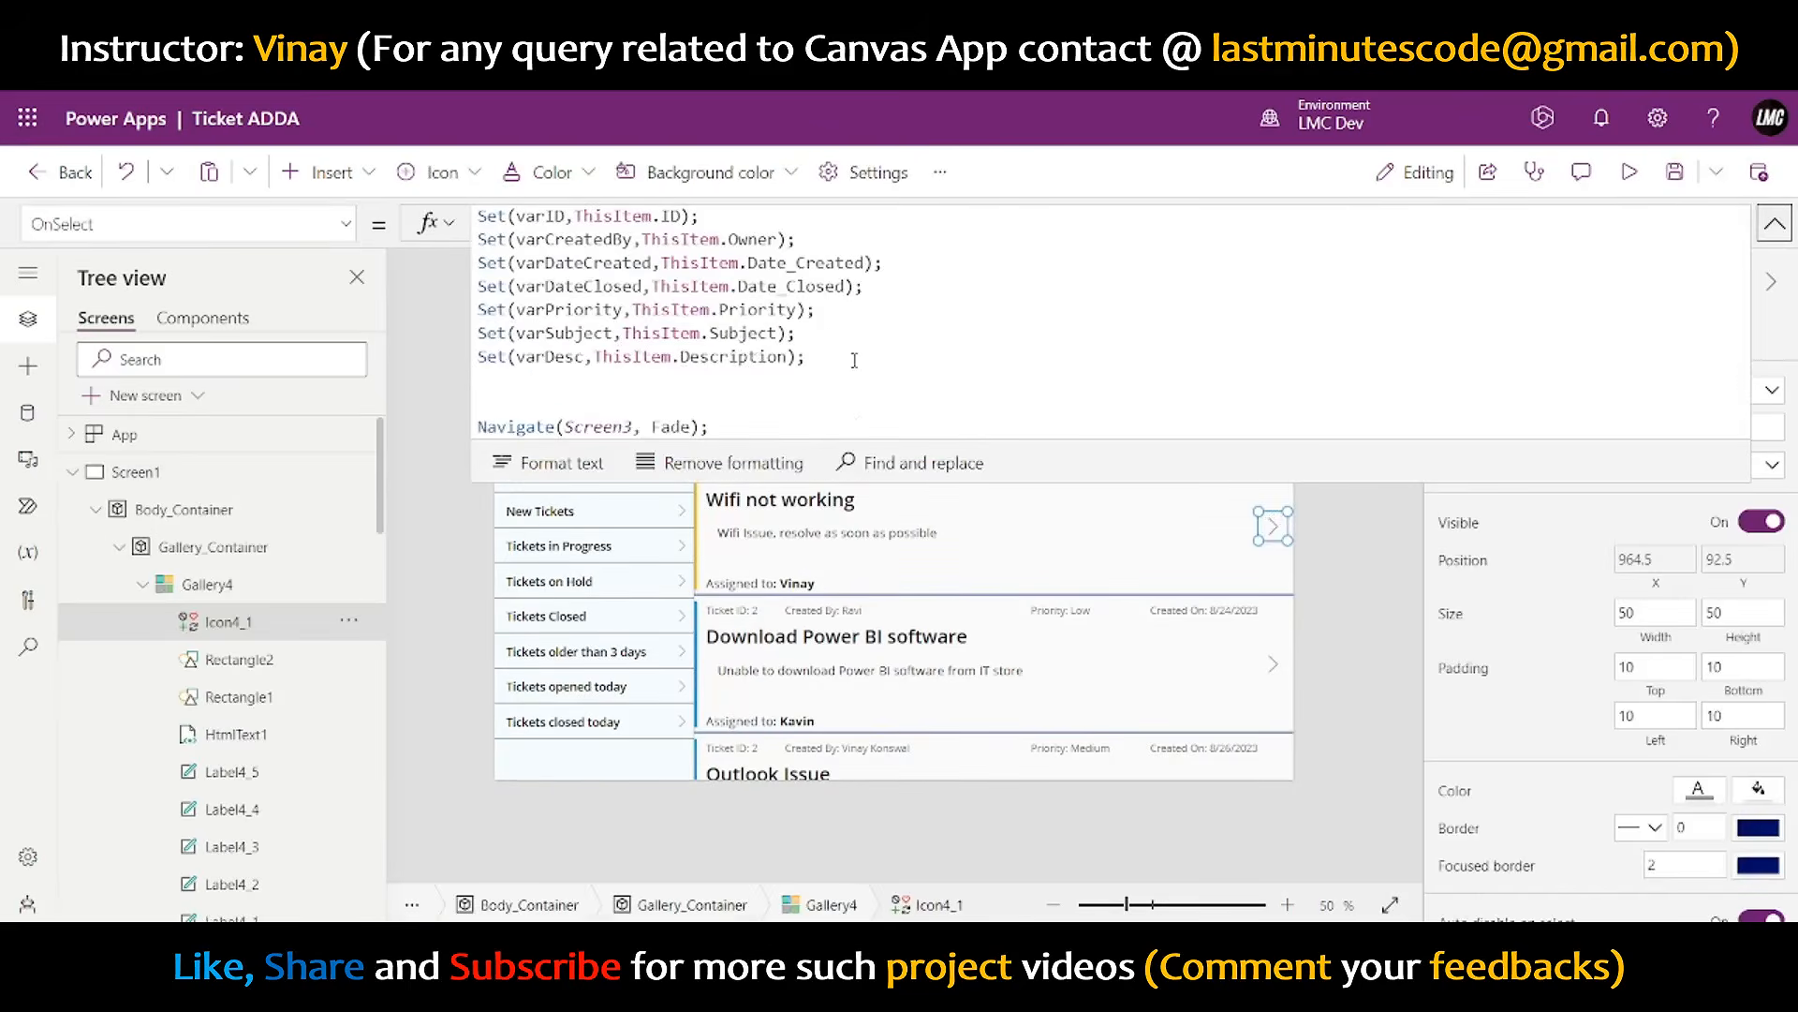
{"action": "left_click", "coordinate": [585, 356]}
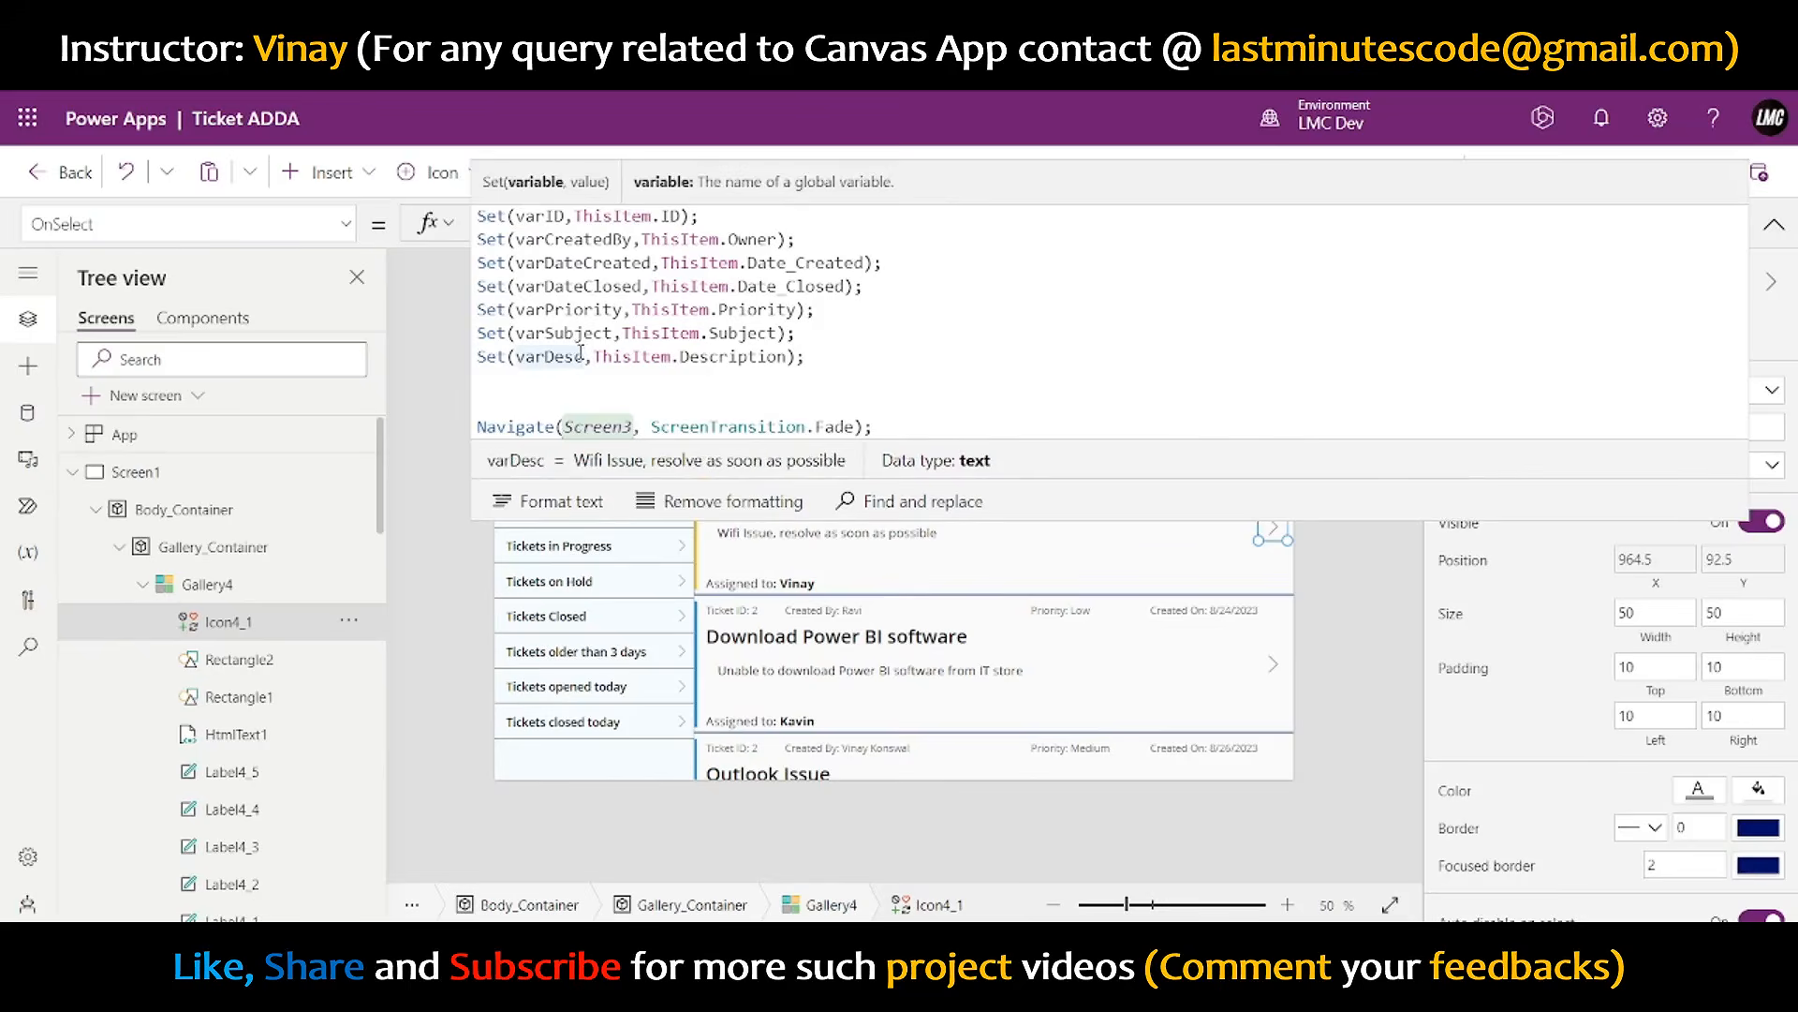
{"action": "key", "text": "BackSpace"}
{"action": "type", "text": "p"}
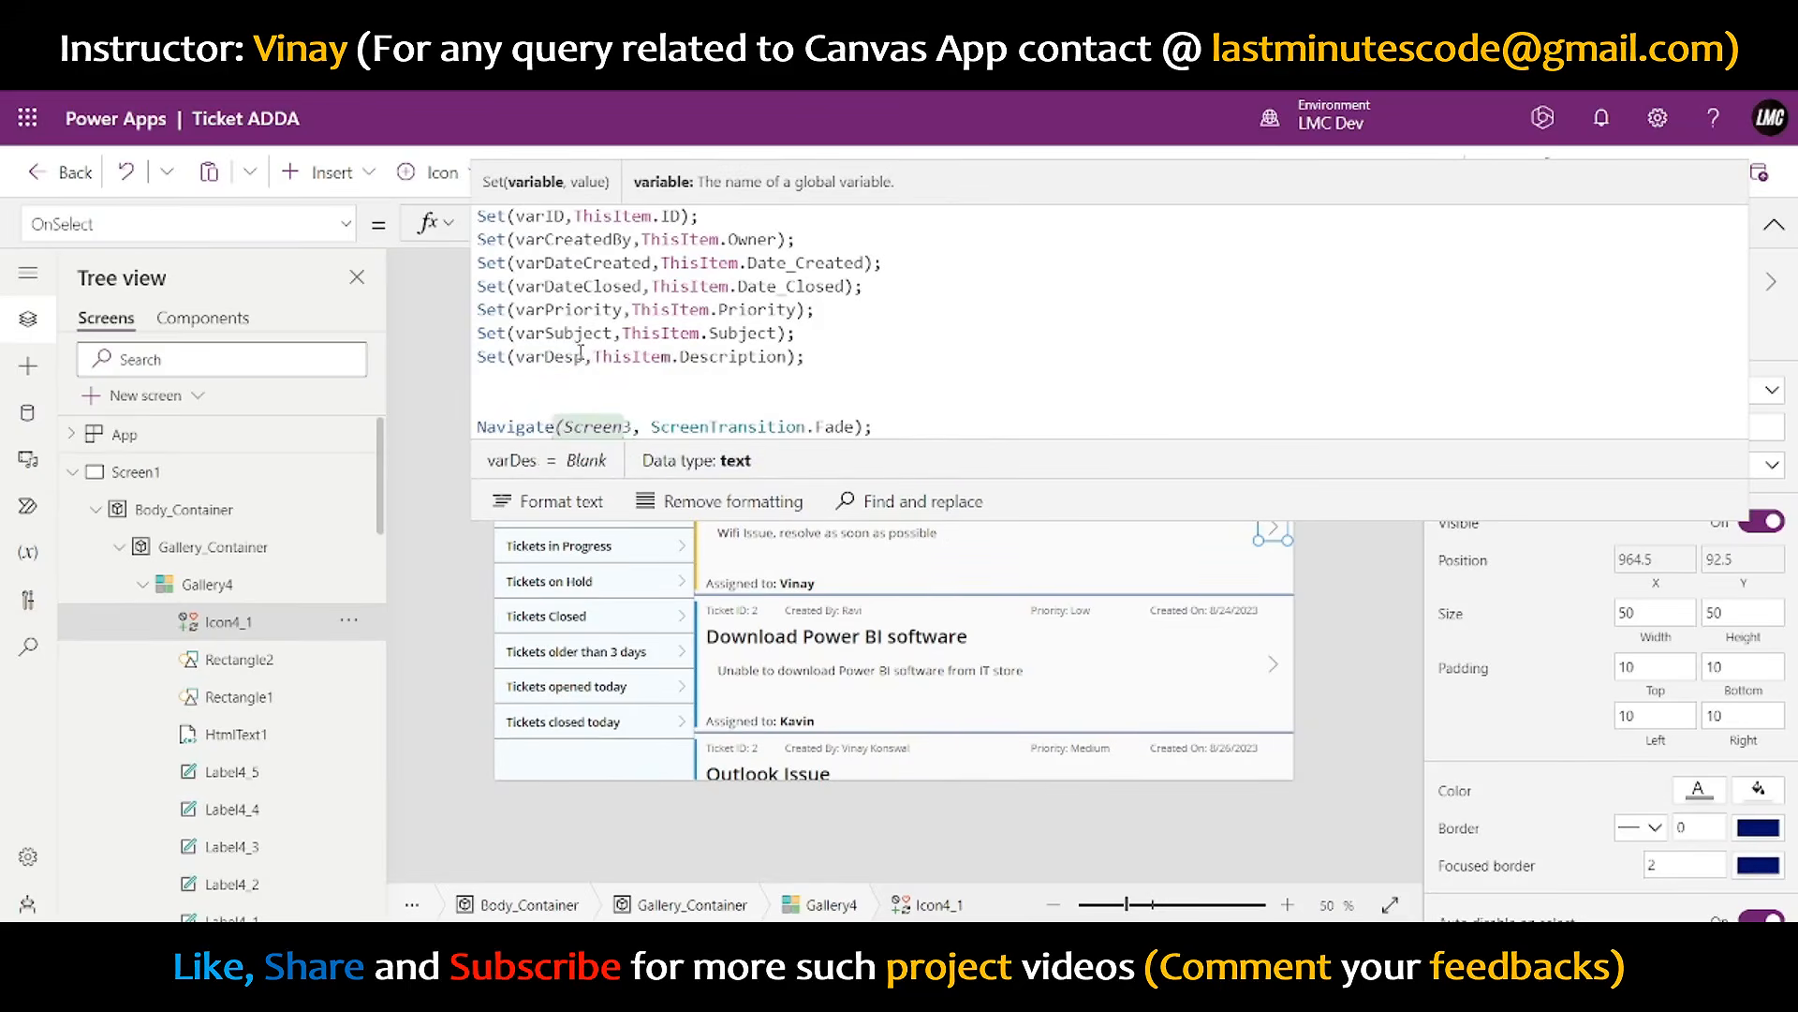
{"action": "key", "text": "Left"}
{"action": "key", "text": "BackSpace"}
{"action": "type", "text": "s"}
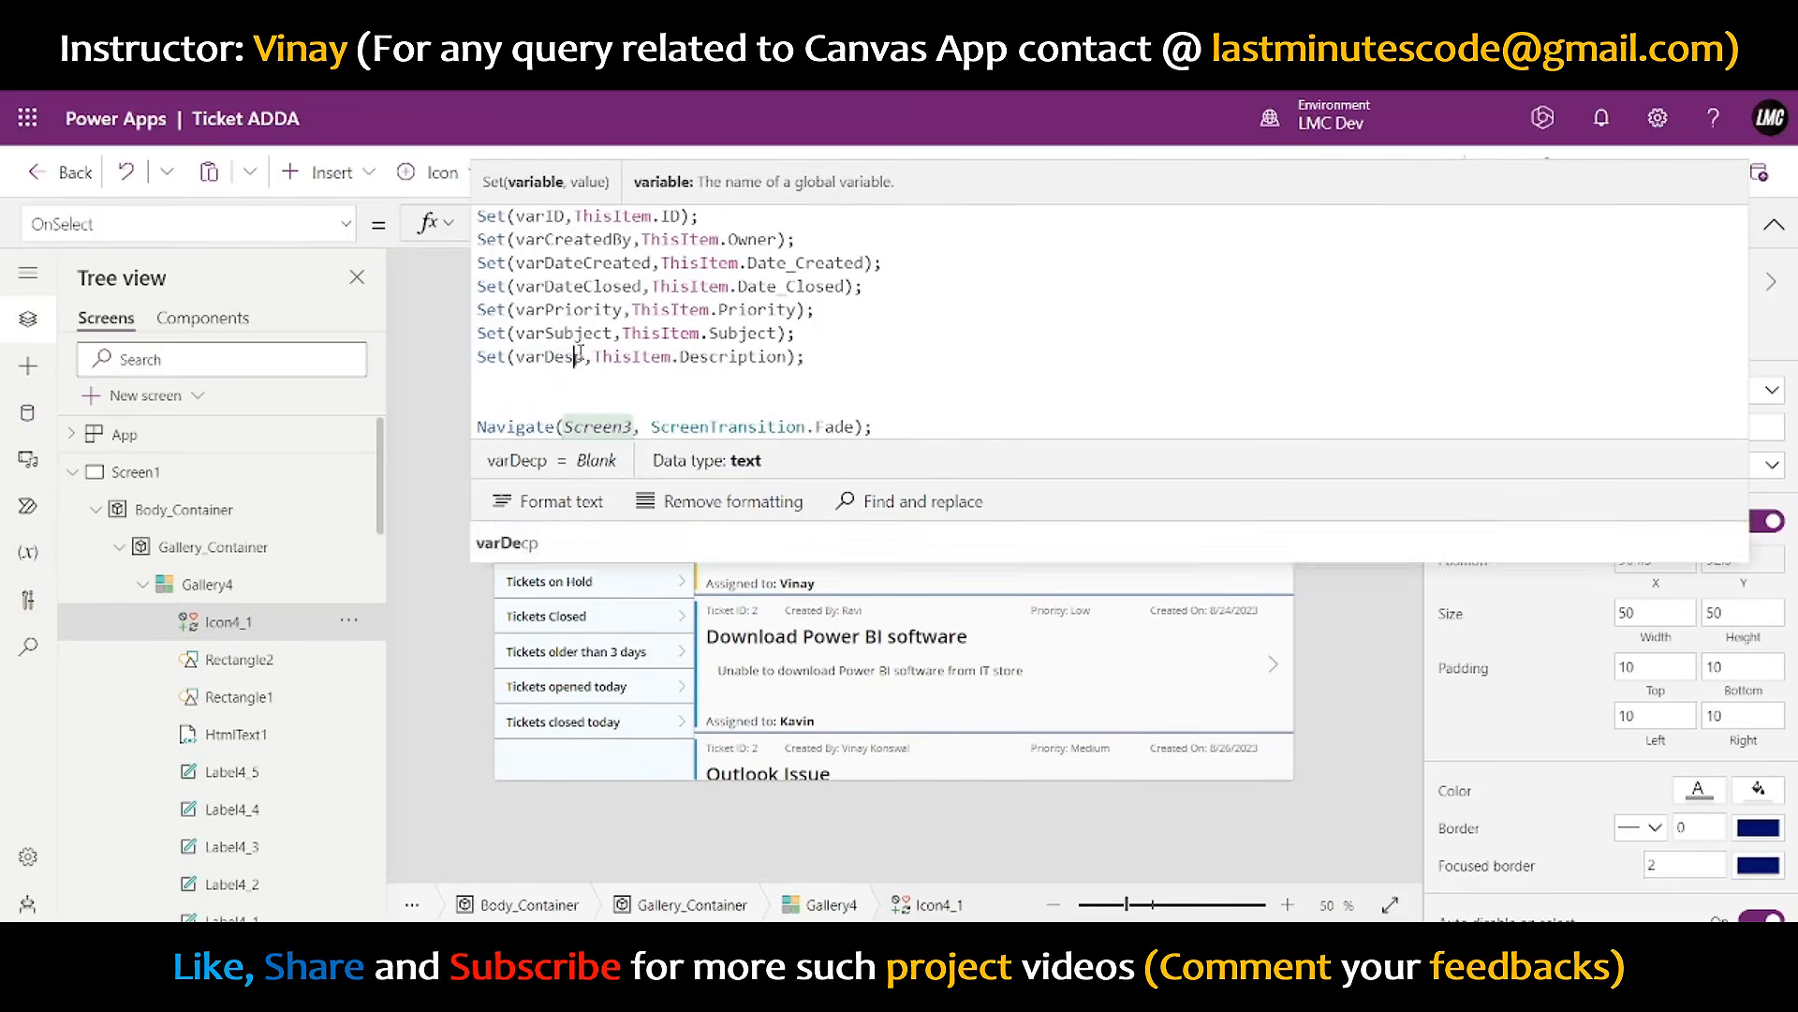
{"action": "type", "text": "c"}
{"action": "key", "text": "Delete"}
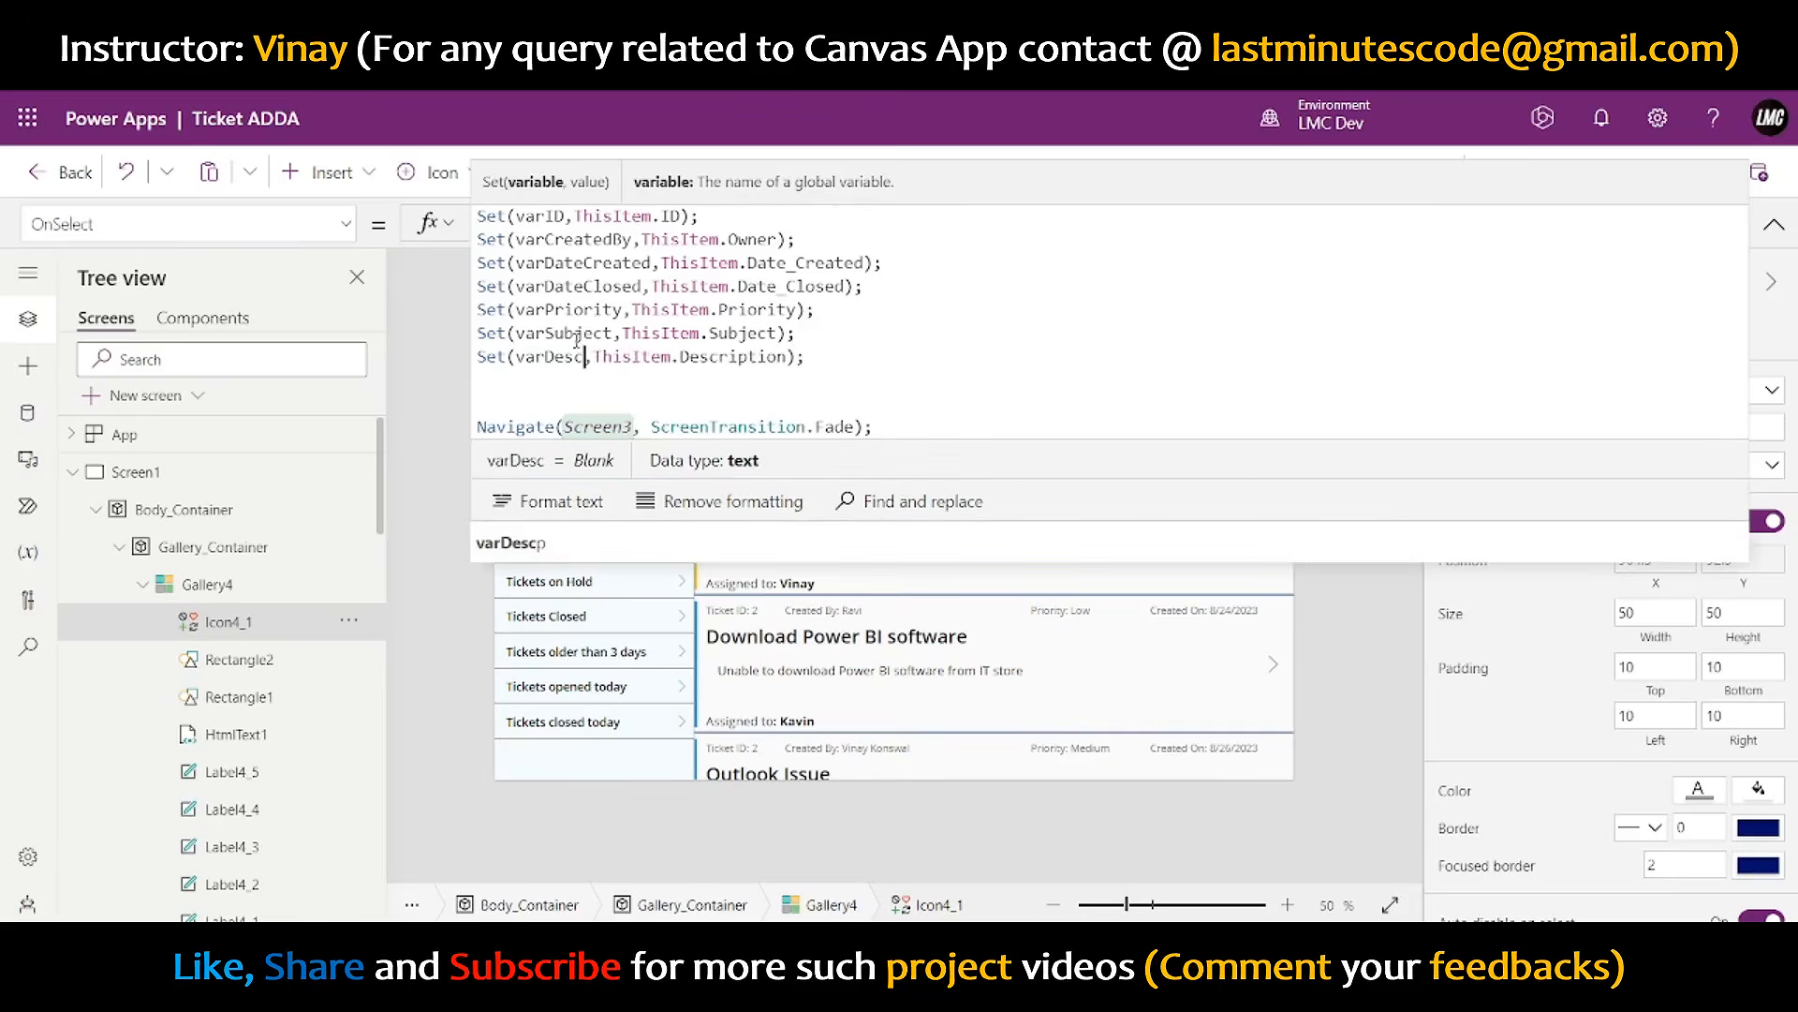
{"action": "type", "text": "iprtion"}
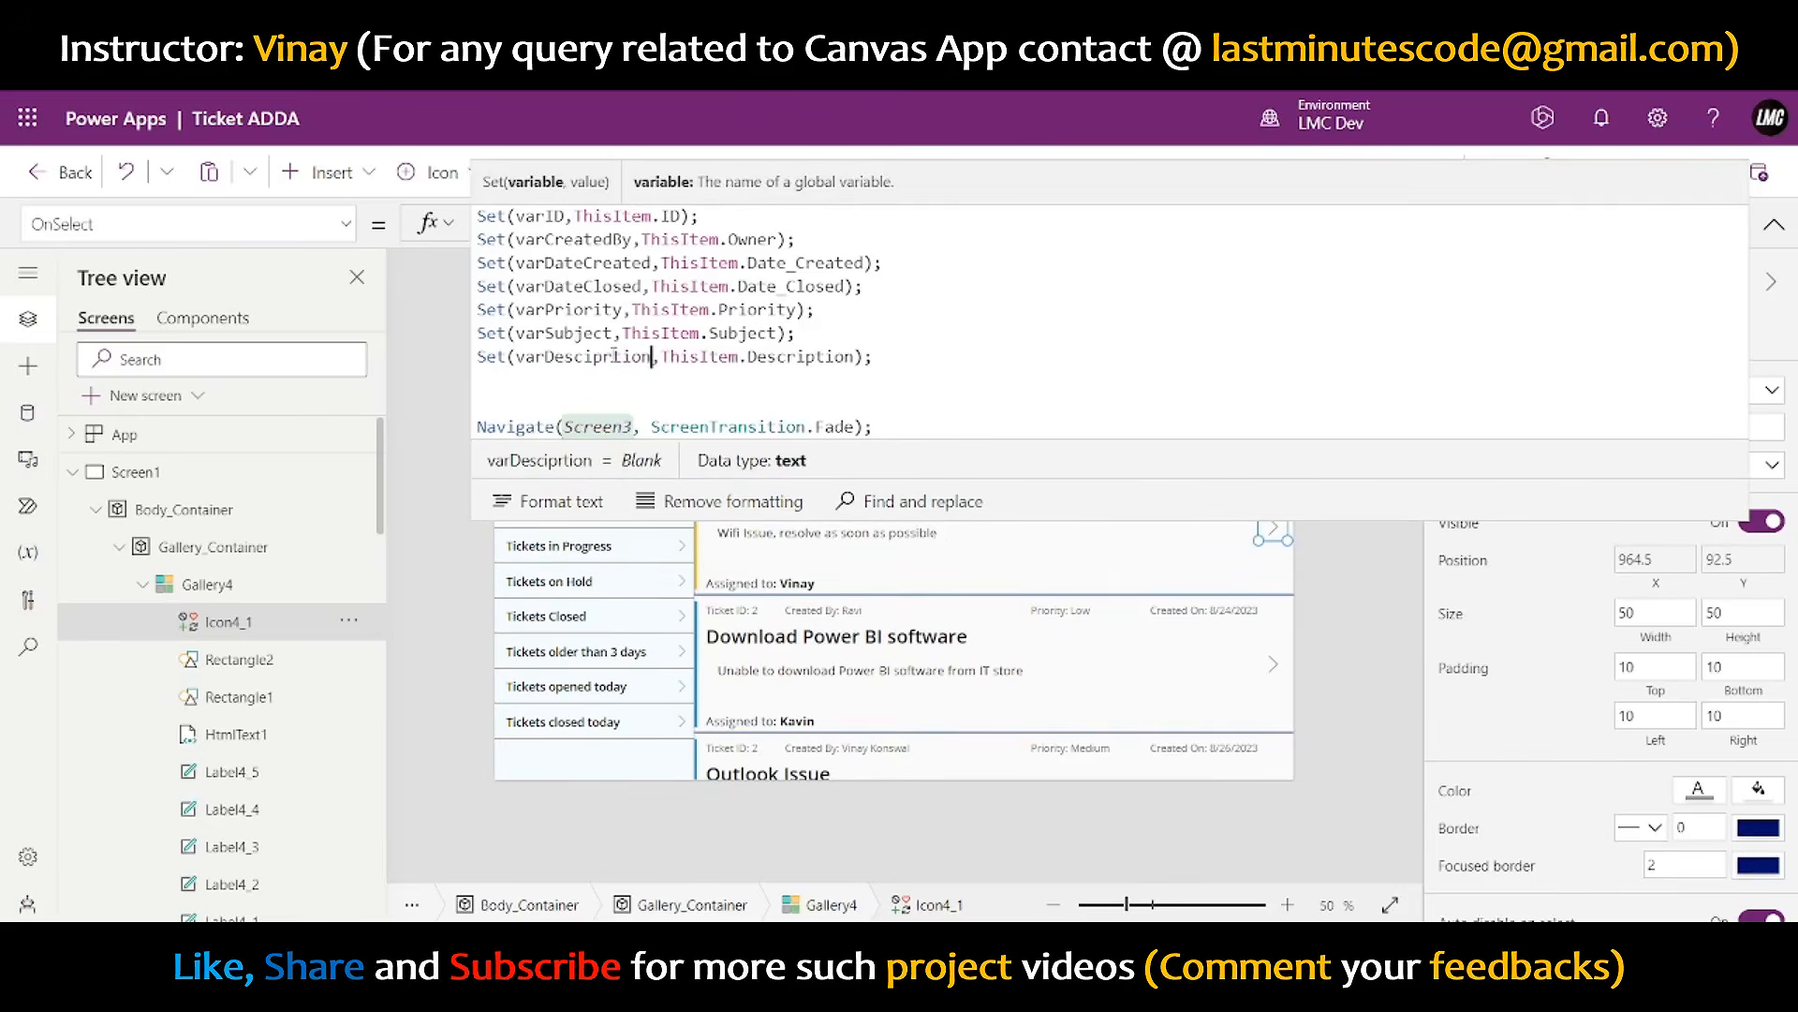
- Name the description variable varDesc in the gallery arrow's OnSelect formula and add a line break after that statement
{"action": "double_click", "coordinate": [614, 356]}
{"action": "type", "text": "carDesc"}
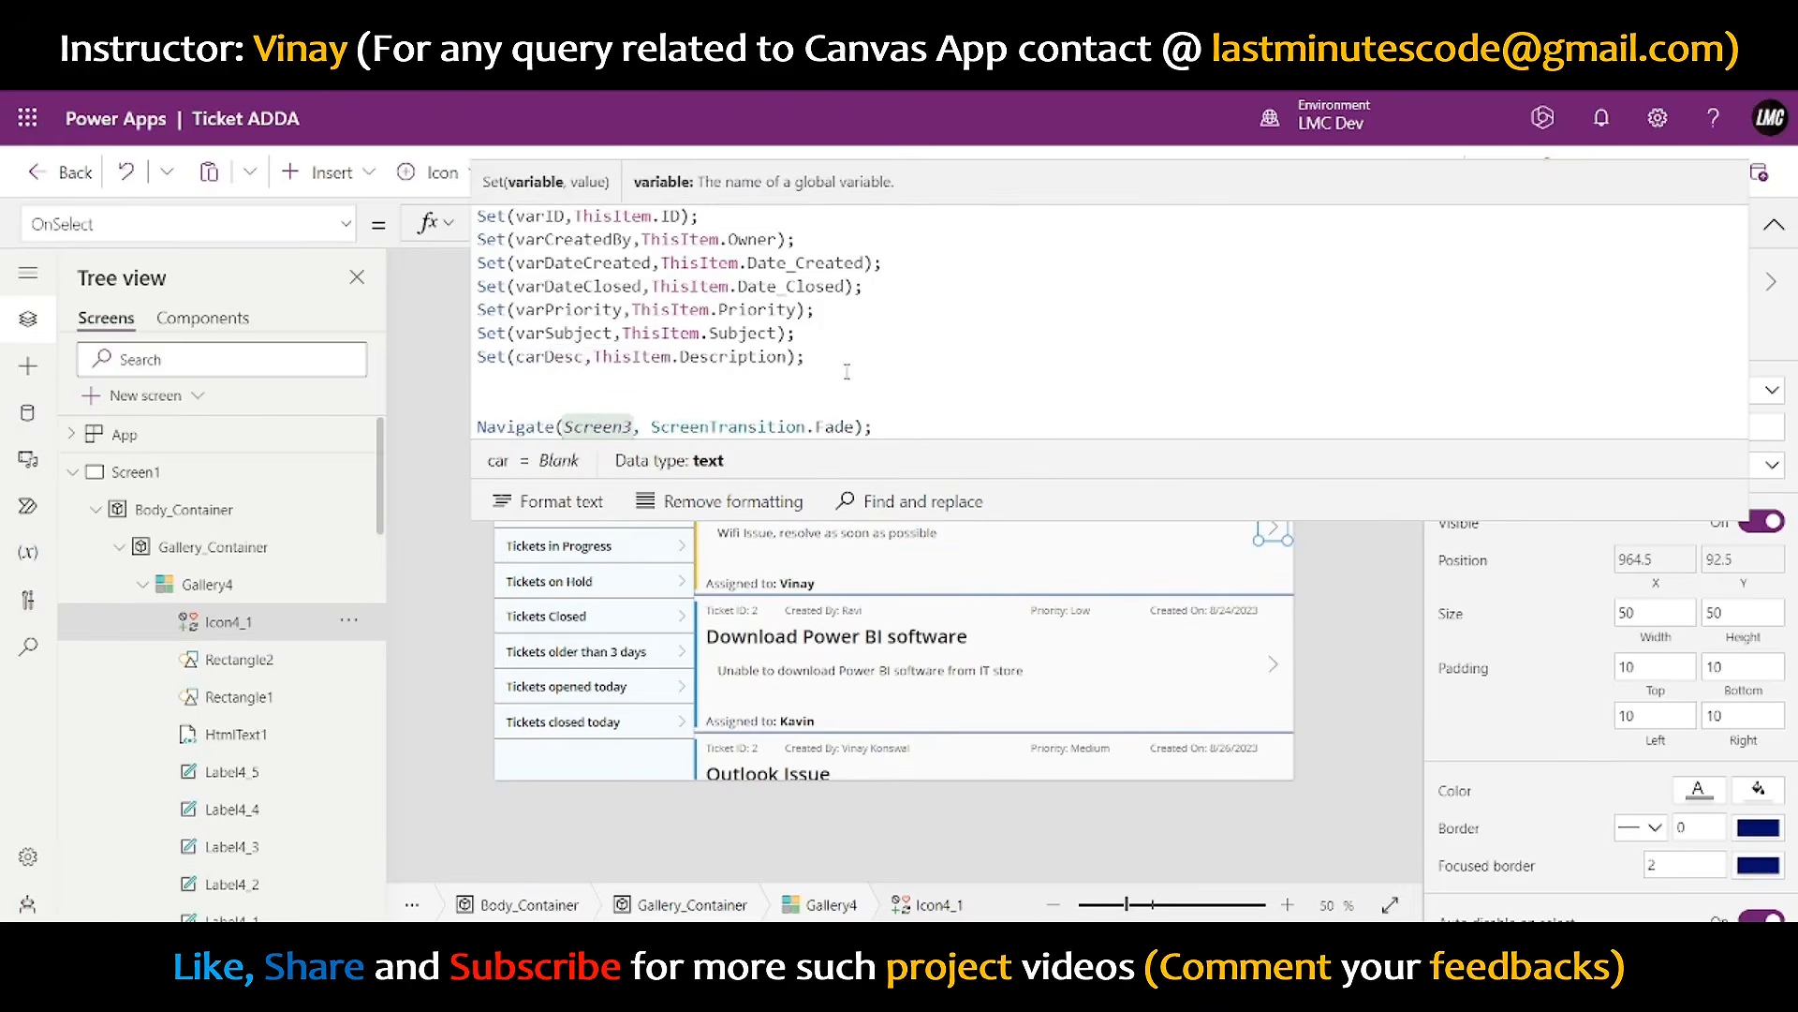
{"action": "left_click", "coordinate": [828, 349]}
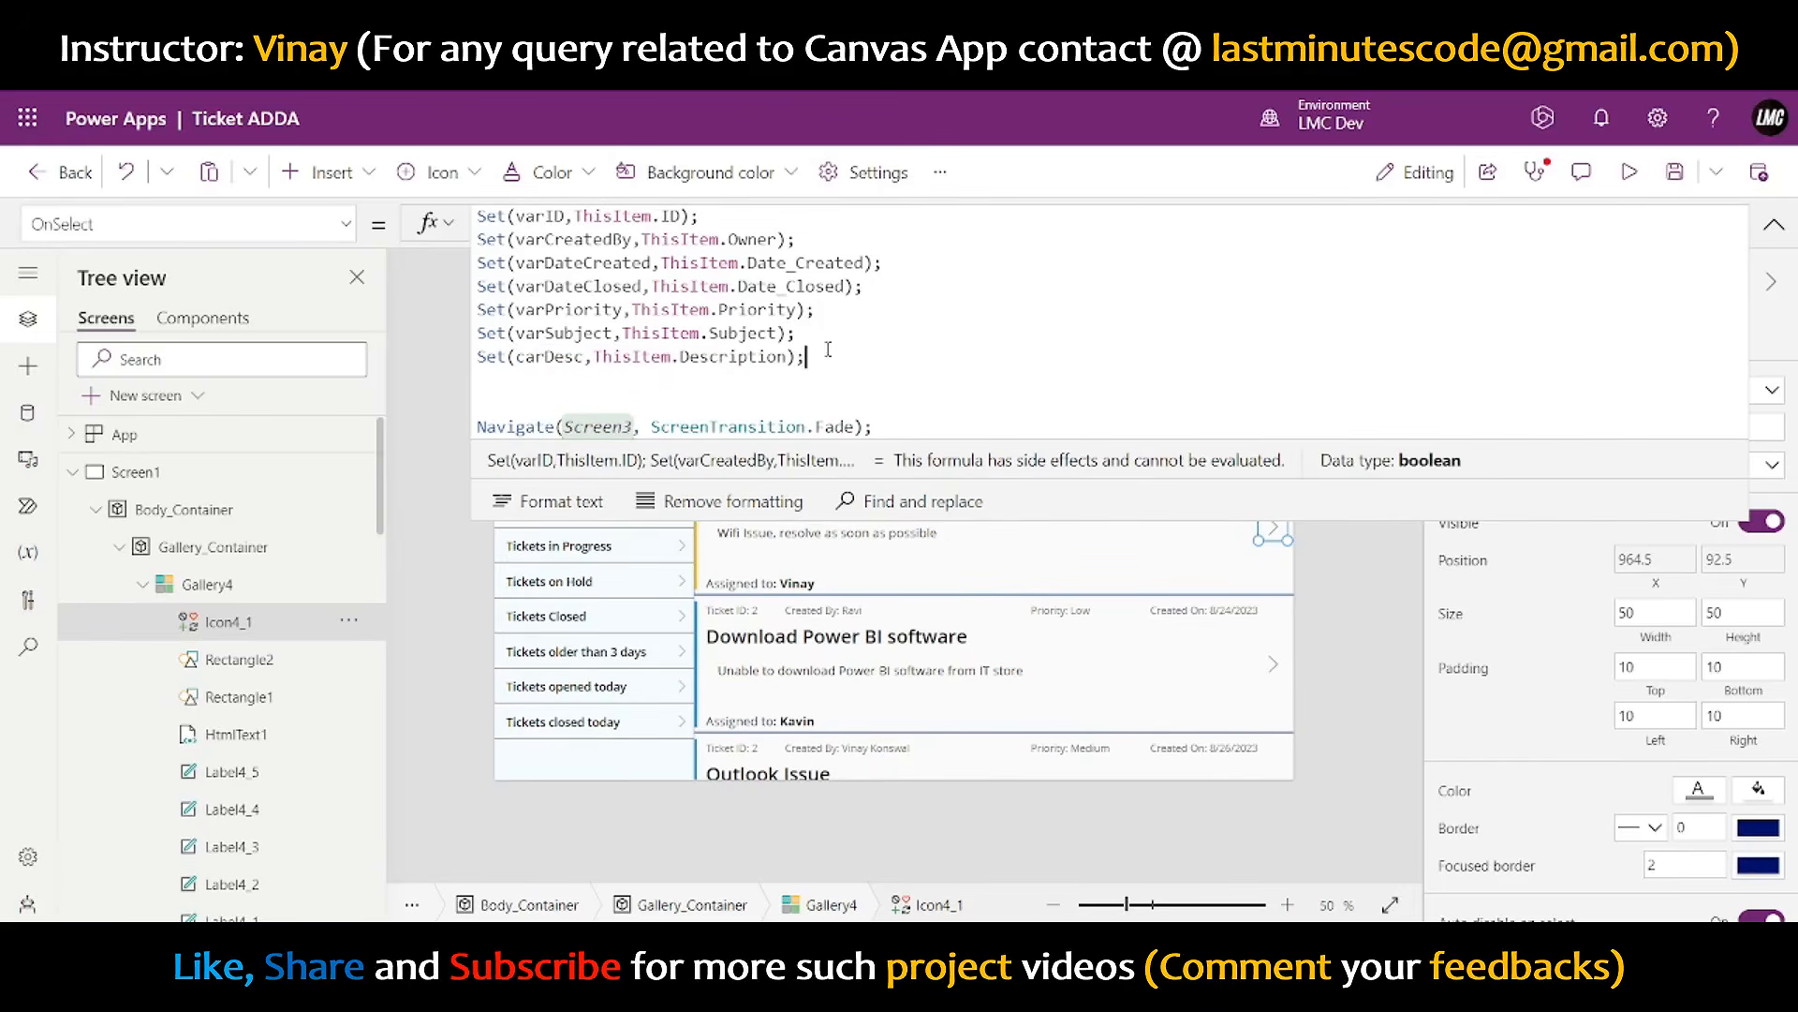
{"action": "key", "text": "Return"}
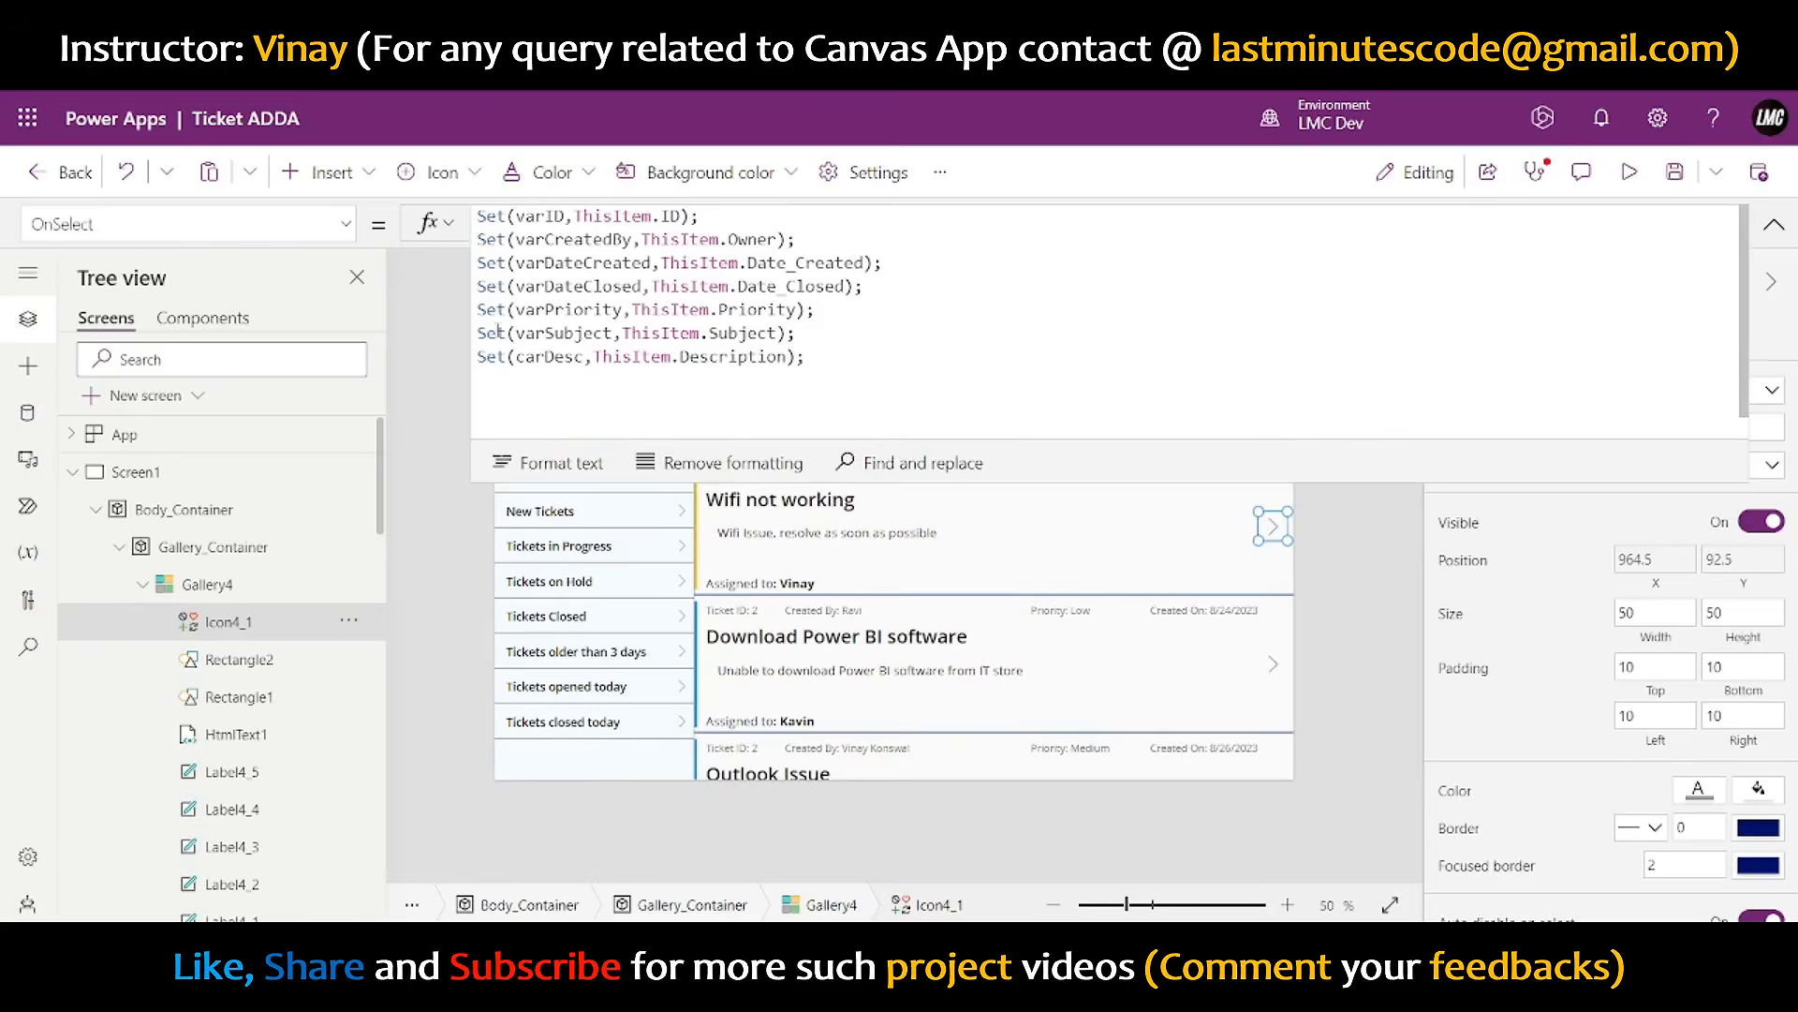
{"action": "left_click", "coordinate": [527, 356]}
{"action": "key", "text": "BackSpace"}
{"action": "type", "text": "v"}
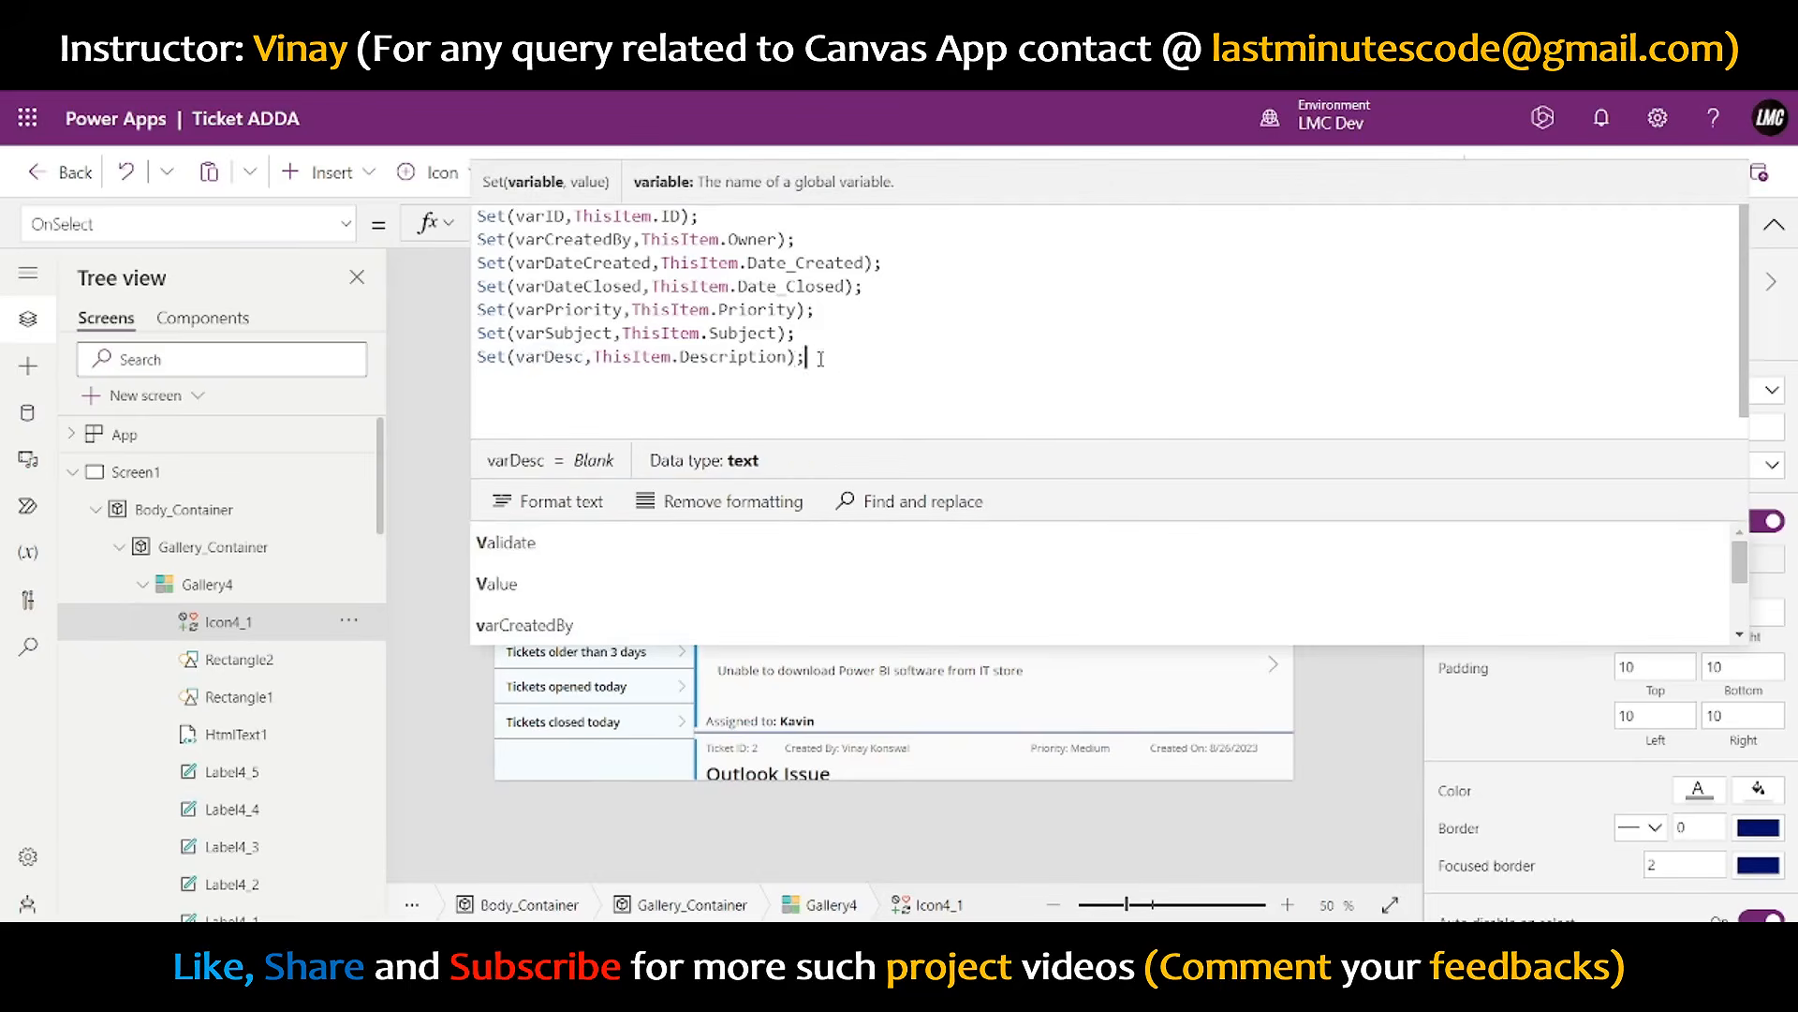
- Add Set(varStatus,ThisItem.Status); below the varDesc statement by duplicating that line and adapting its variable and field
{"action": "left_click_drag", "start_coordinate": [821, 359], "coordinate": [477, 356]}
{"action": "key", "text": "ctrl+c"}
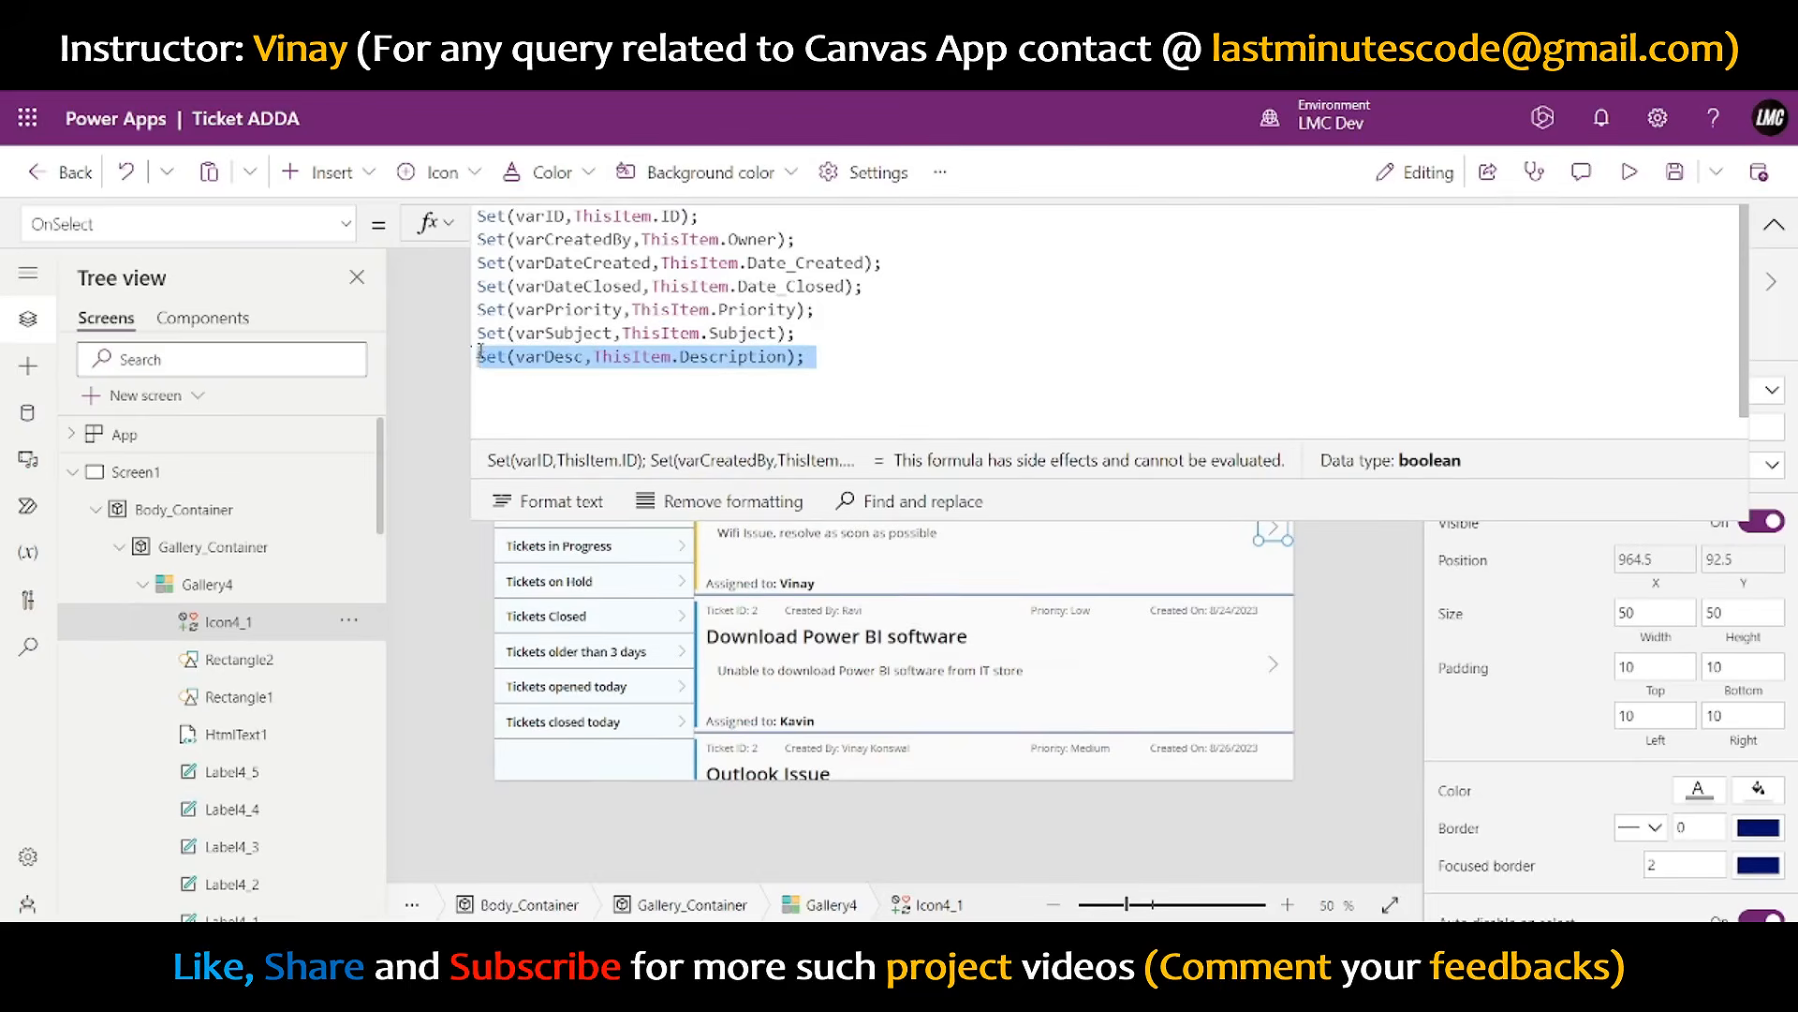
{"action": "left_click", "coordinate": [570, 397]}
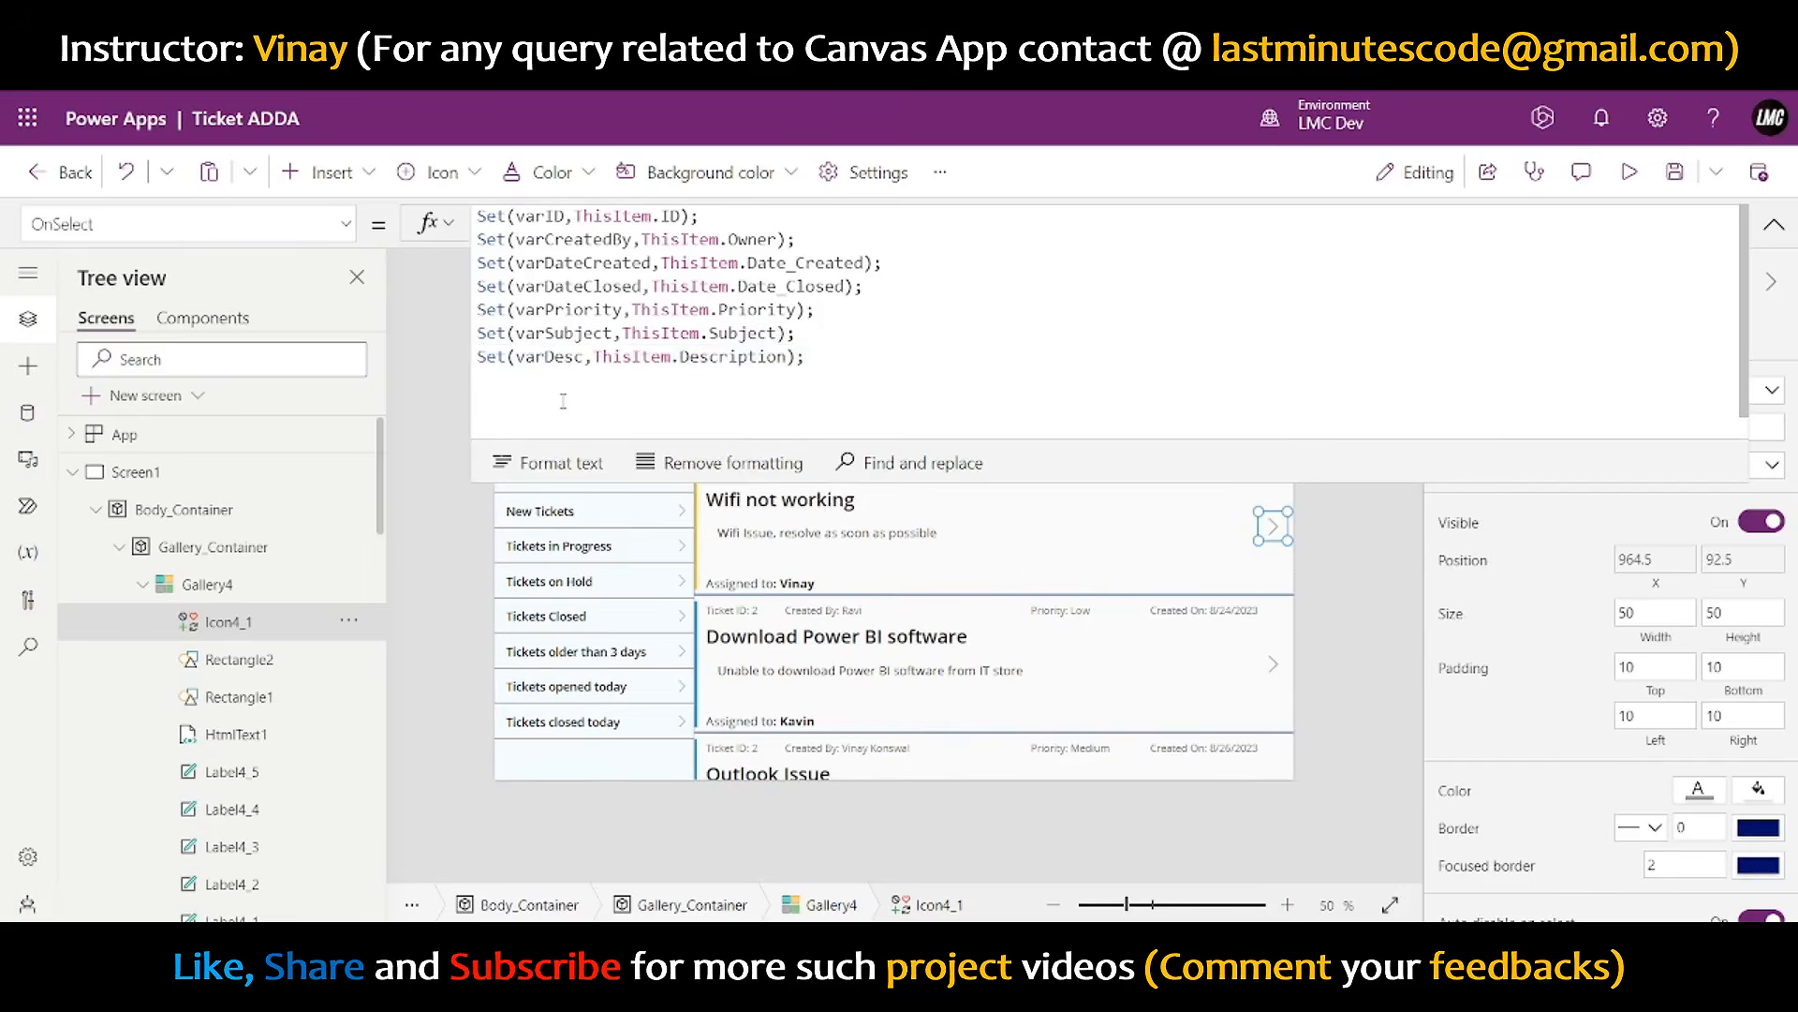
{"action": "key", "text": "ctrl+v"}
{"action": "left_click_drag", "start_coordinate": [547, 403], "coordinate": [584, 403]}
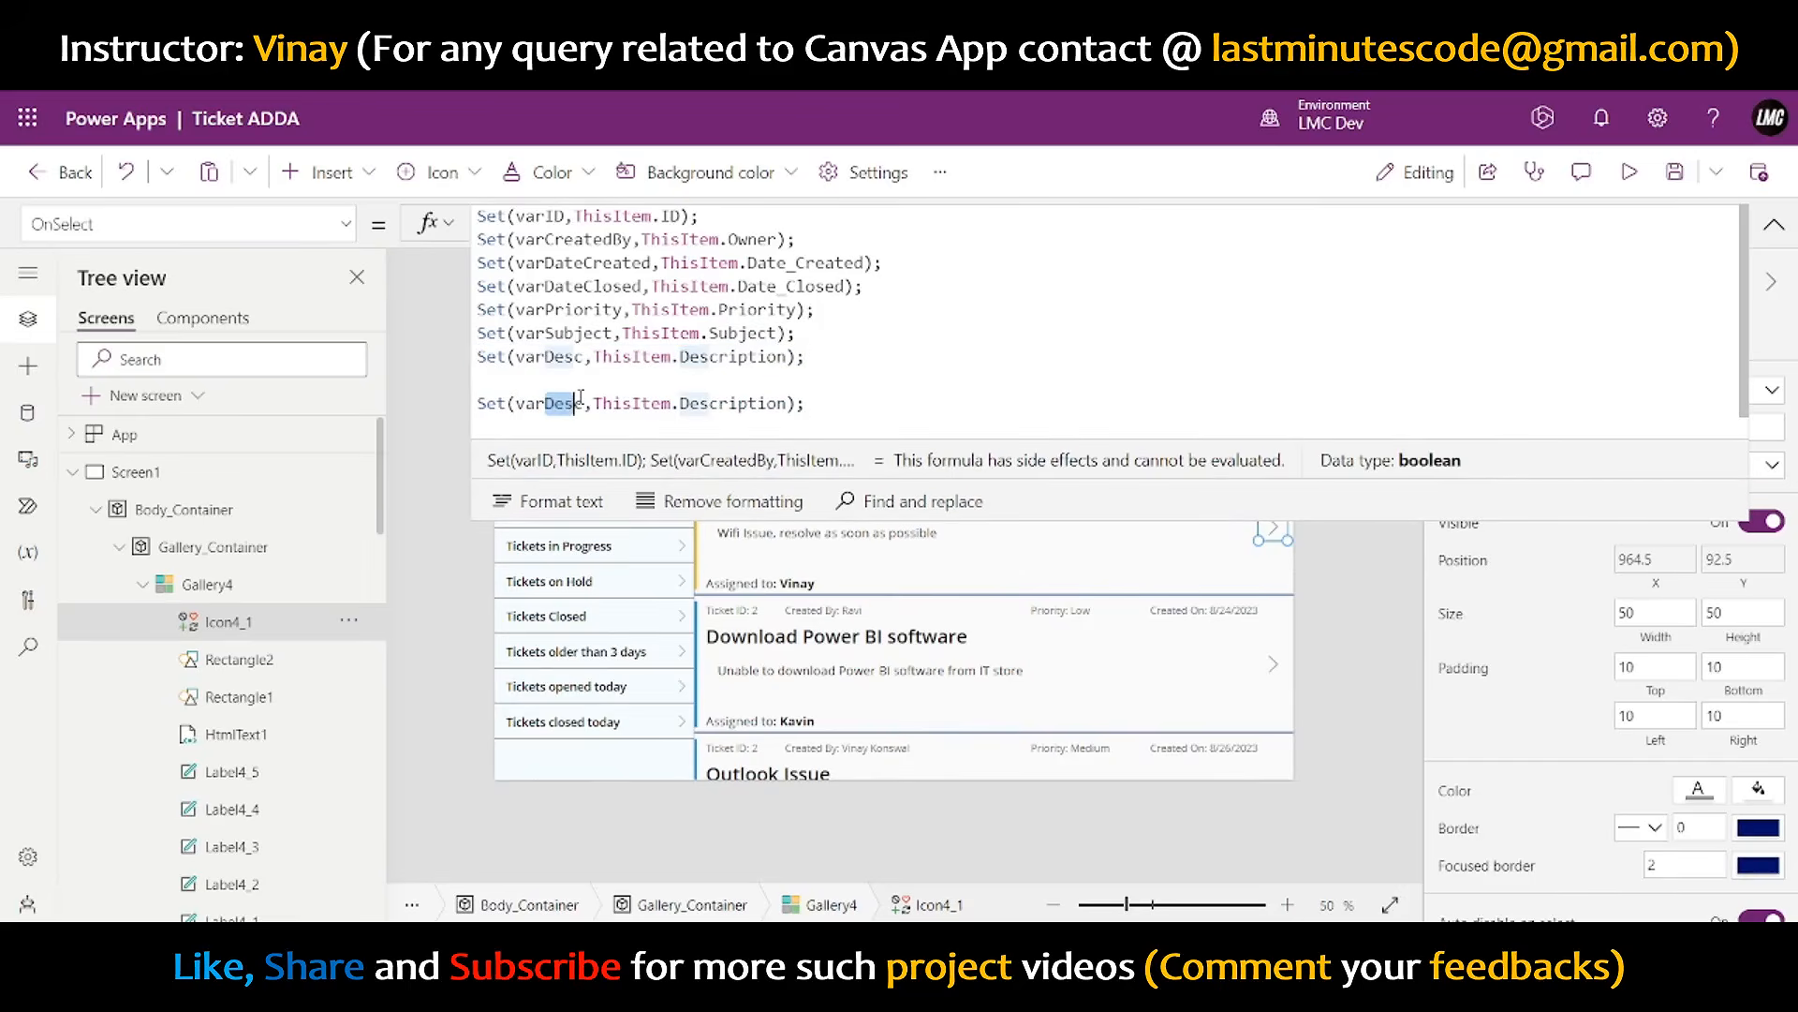
{"action": "type", "text": "Status"}
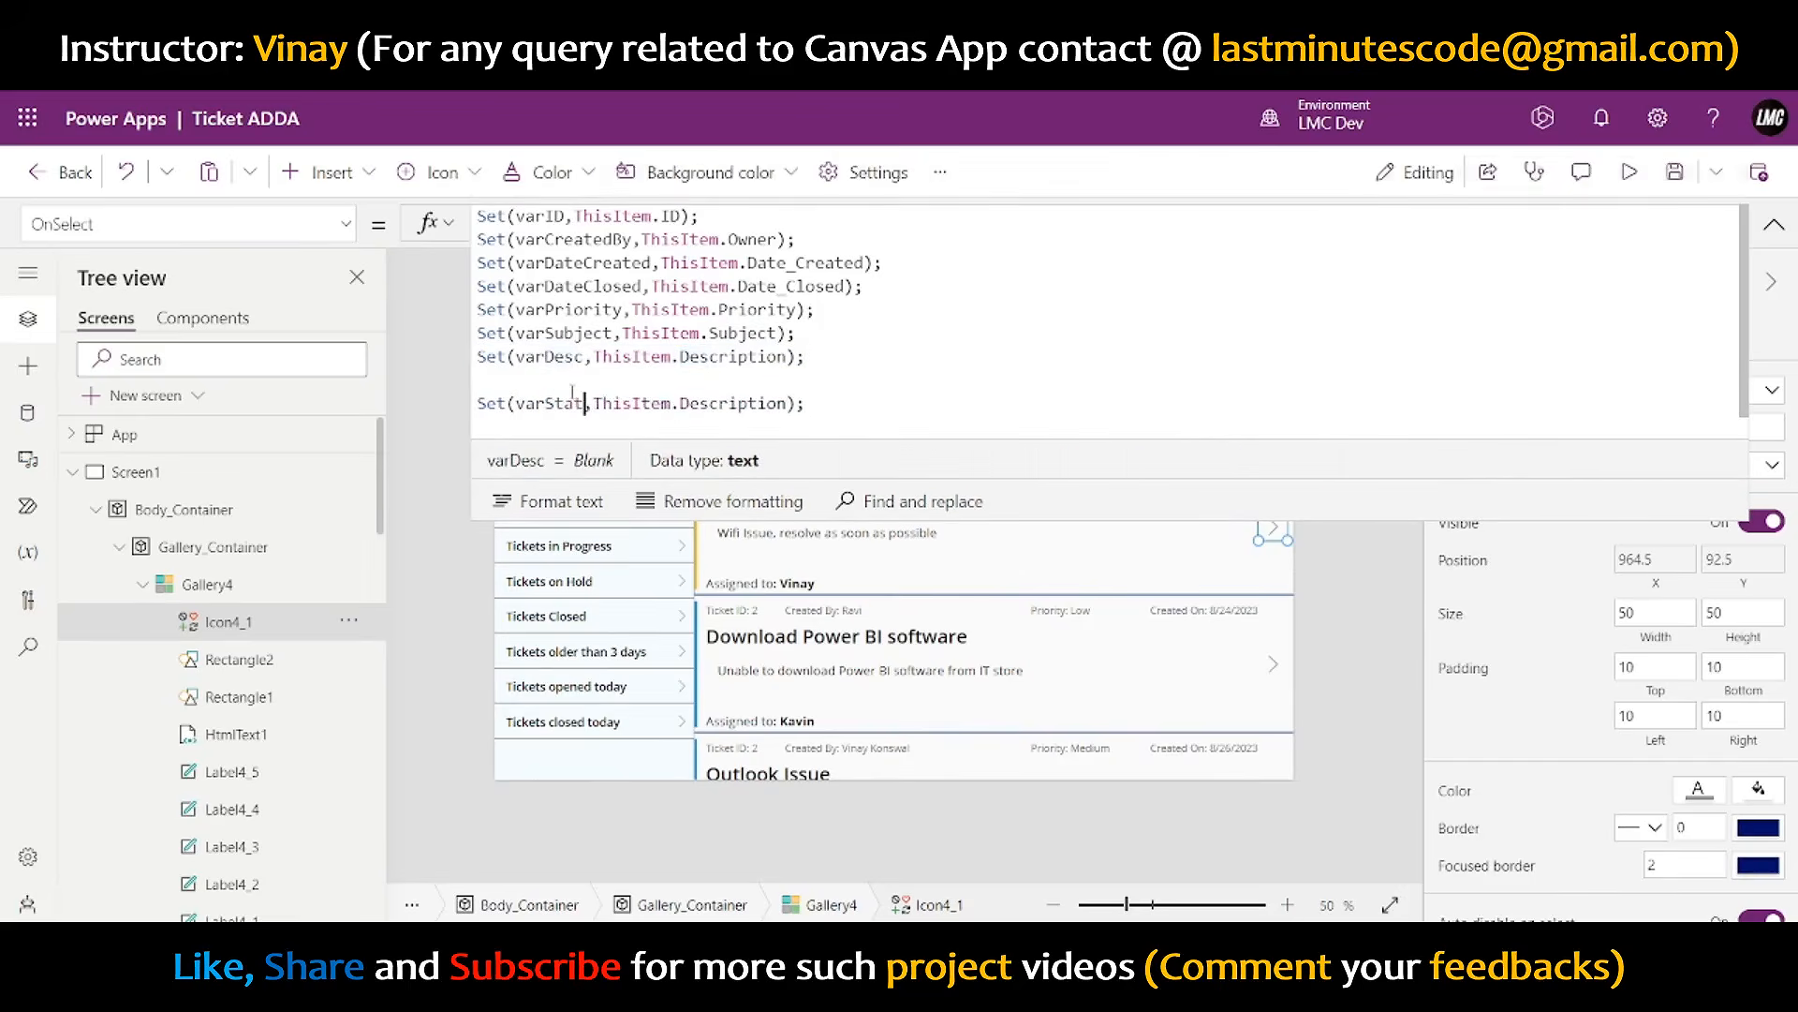
{"action": "double_click", "coordinate": [711, 403]}
{"action": "key", "text": "BackSpace"}
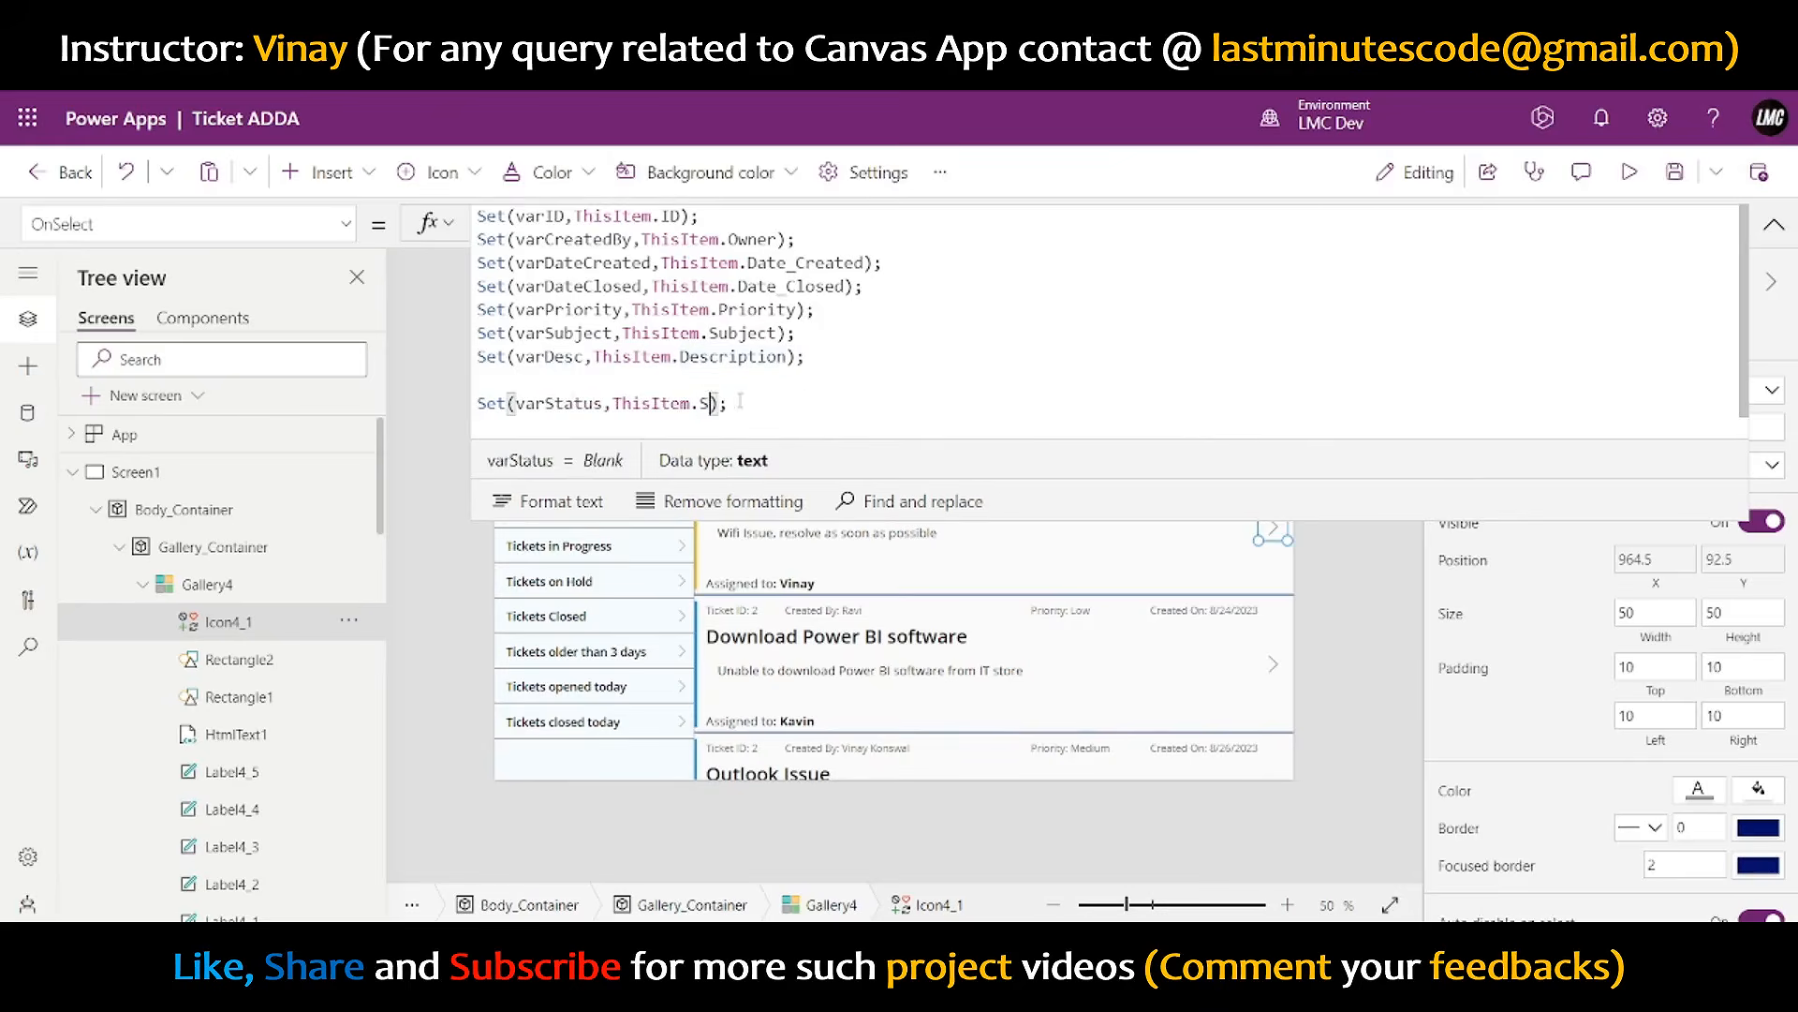
{"action": "type", "text": "St"}
{"action": "left_click", "coordinate": [609, 505]}
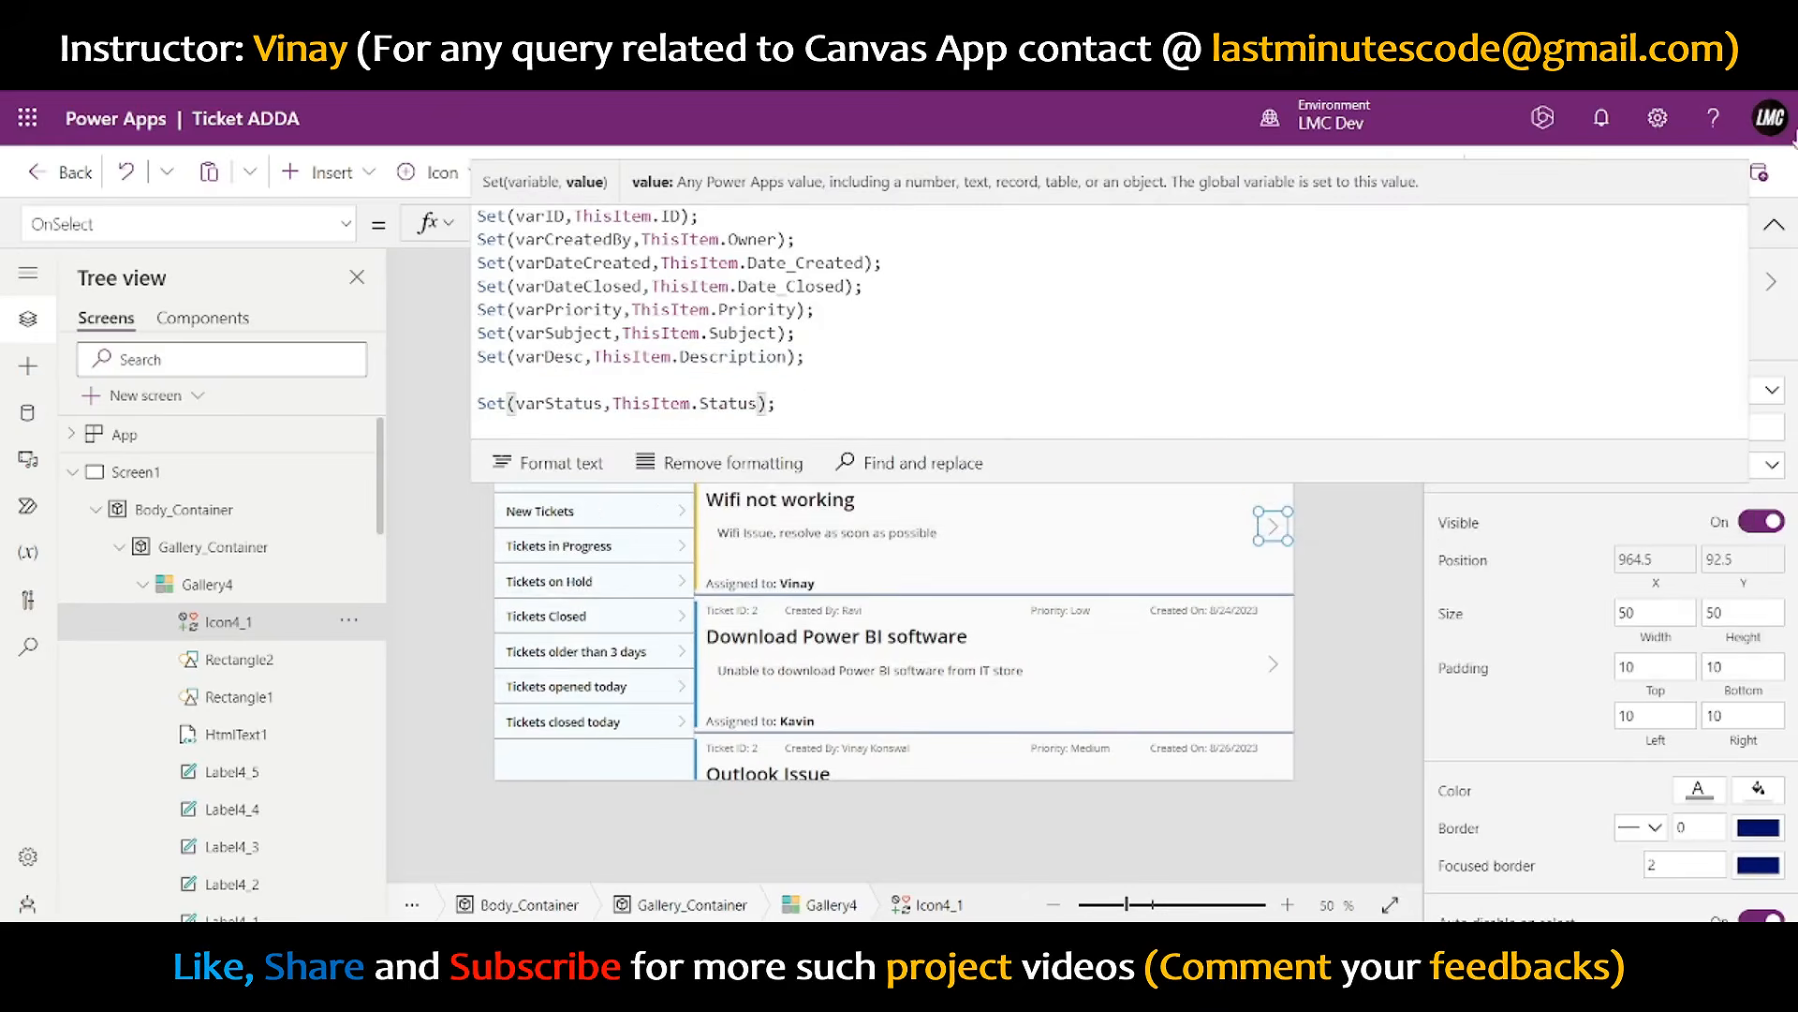
{"action": "left_click", "coordinate": [1761, 227]}
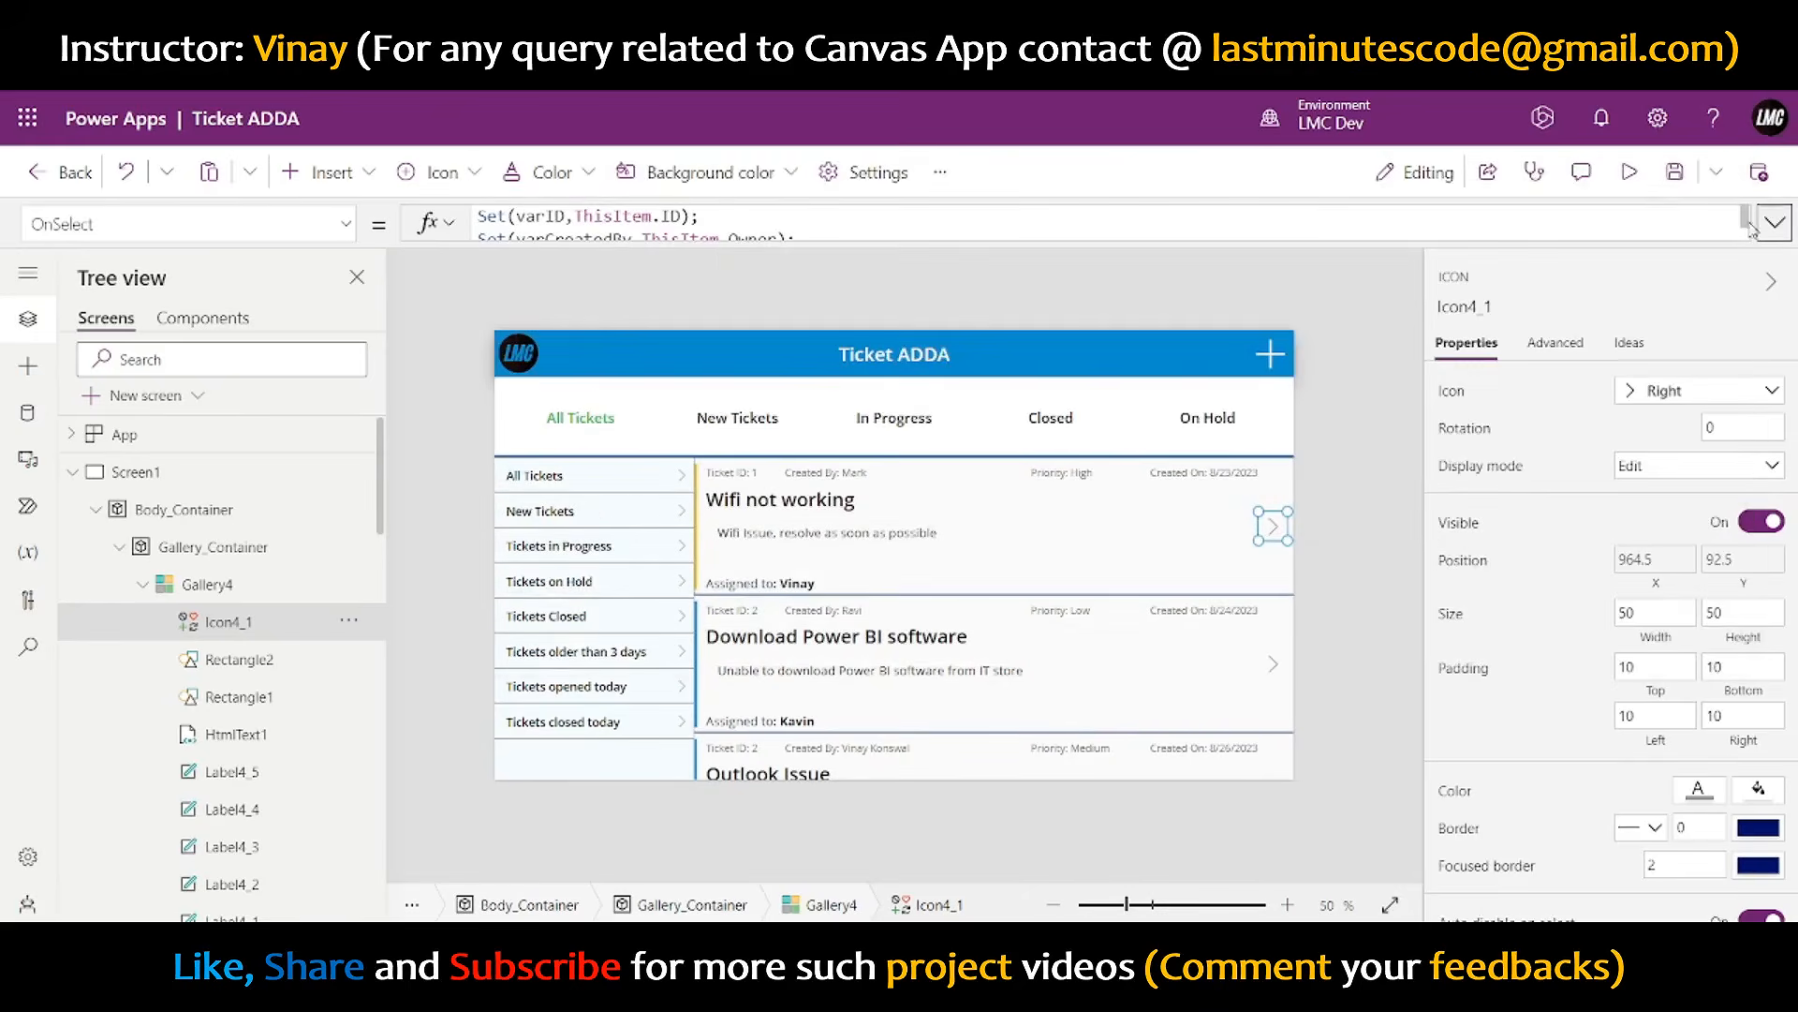
- Open the first ticket's details from the gallery and set the Ticket Status value label's text to varStatus
{"action": "left_click", "coordinate": [1272, 527], "text": "alt"}
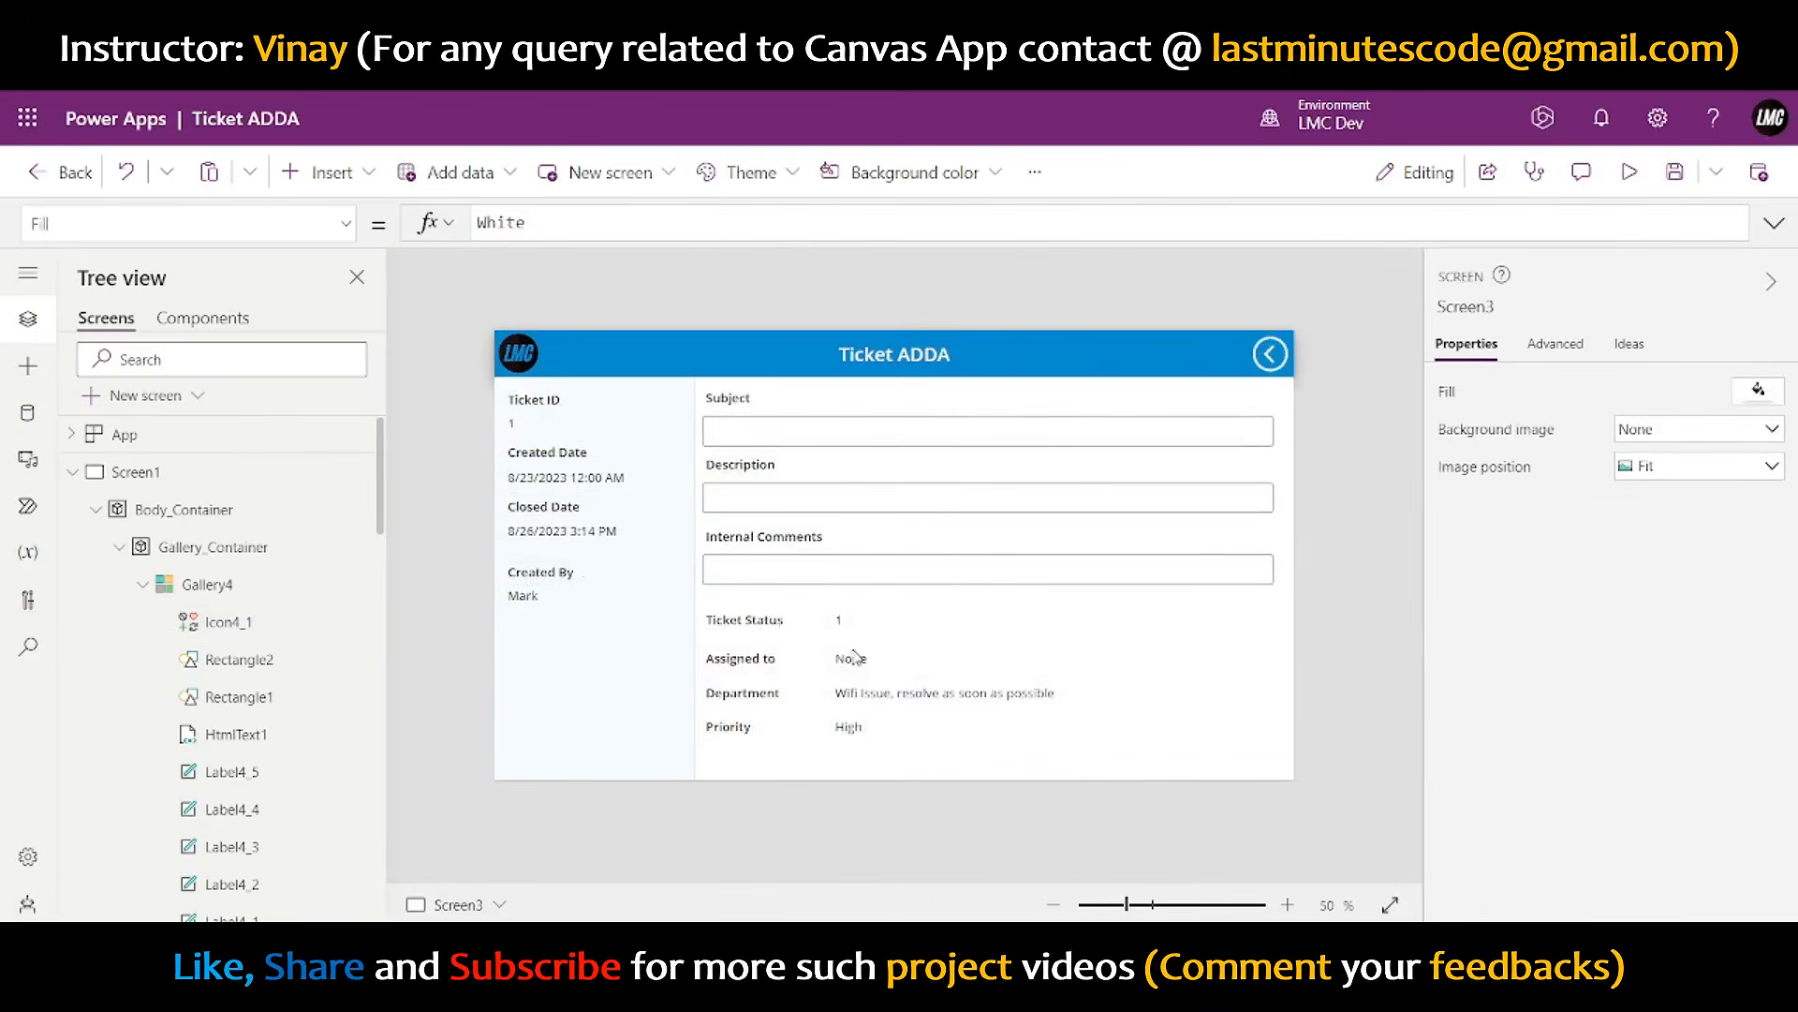
{"action": "left_click", "coordinate": [850, 620]}
{"action": "double_click", "coordinate": [527, 222]}
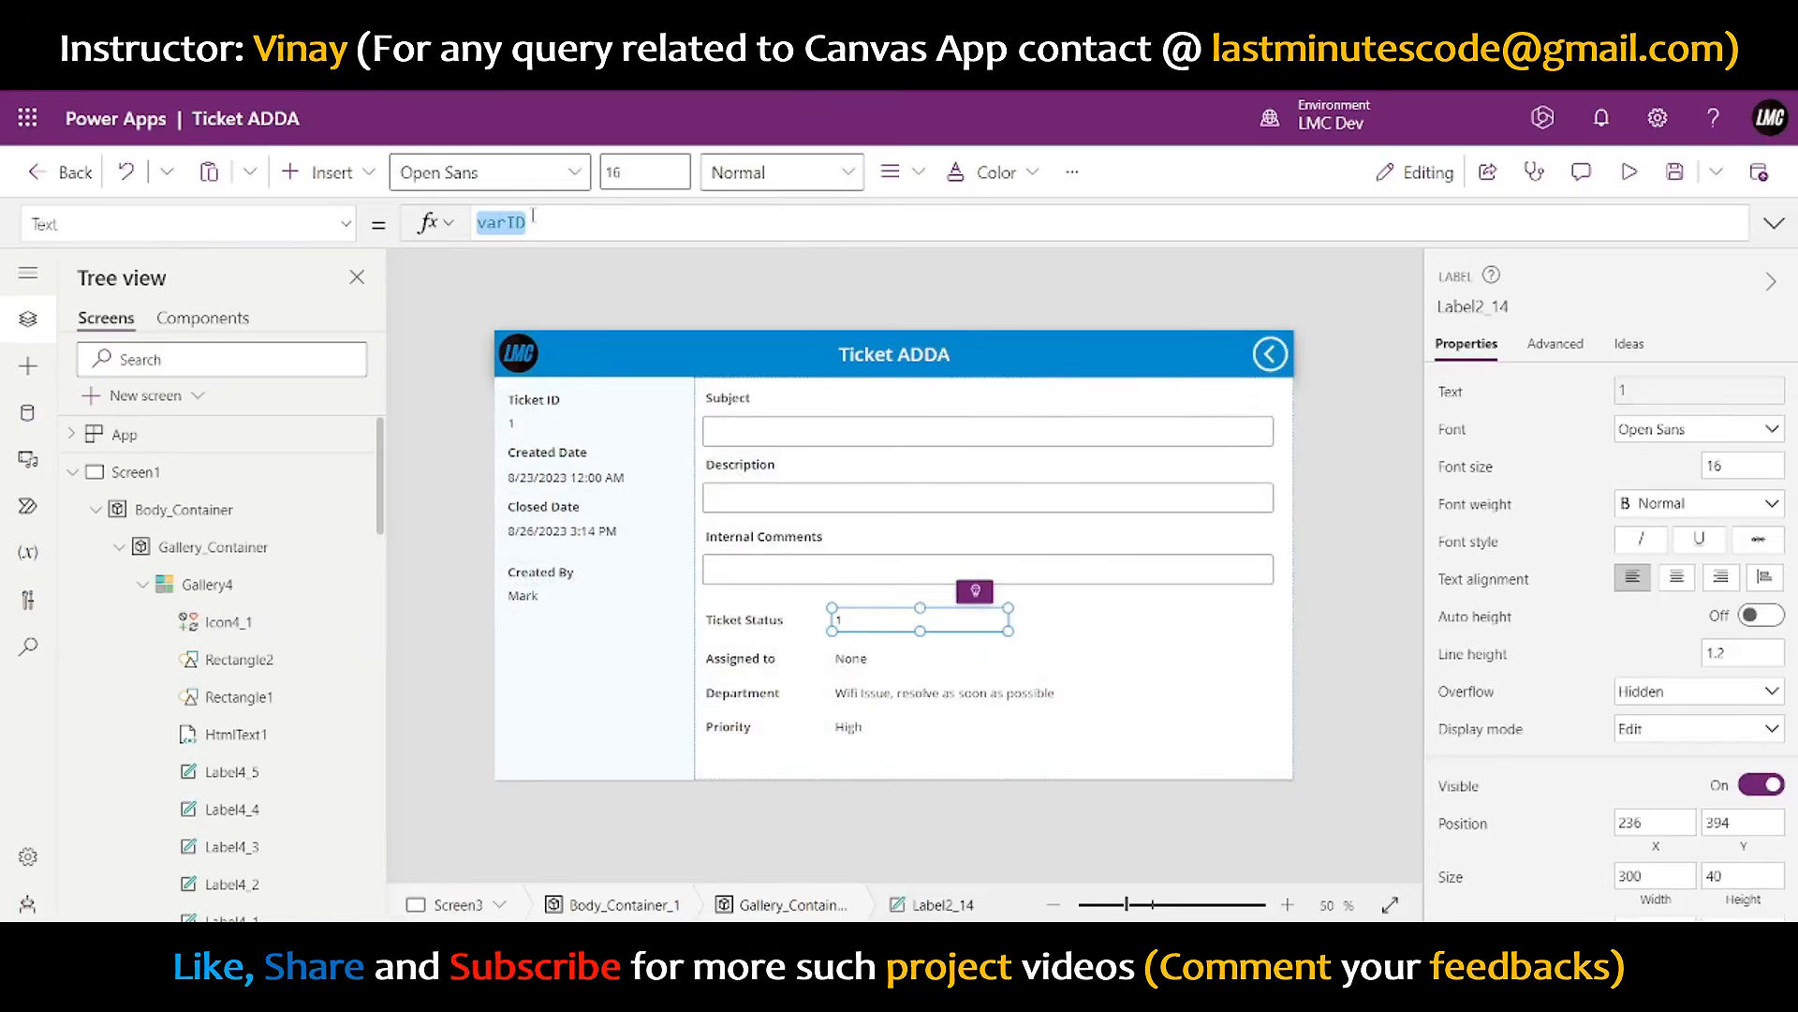
{"action": "type", "text": "var"}
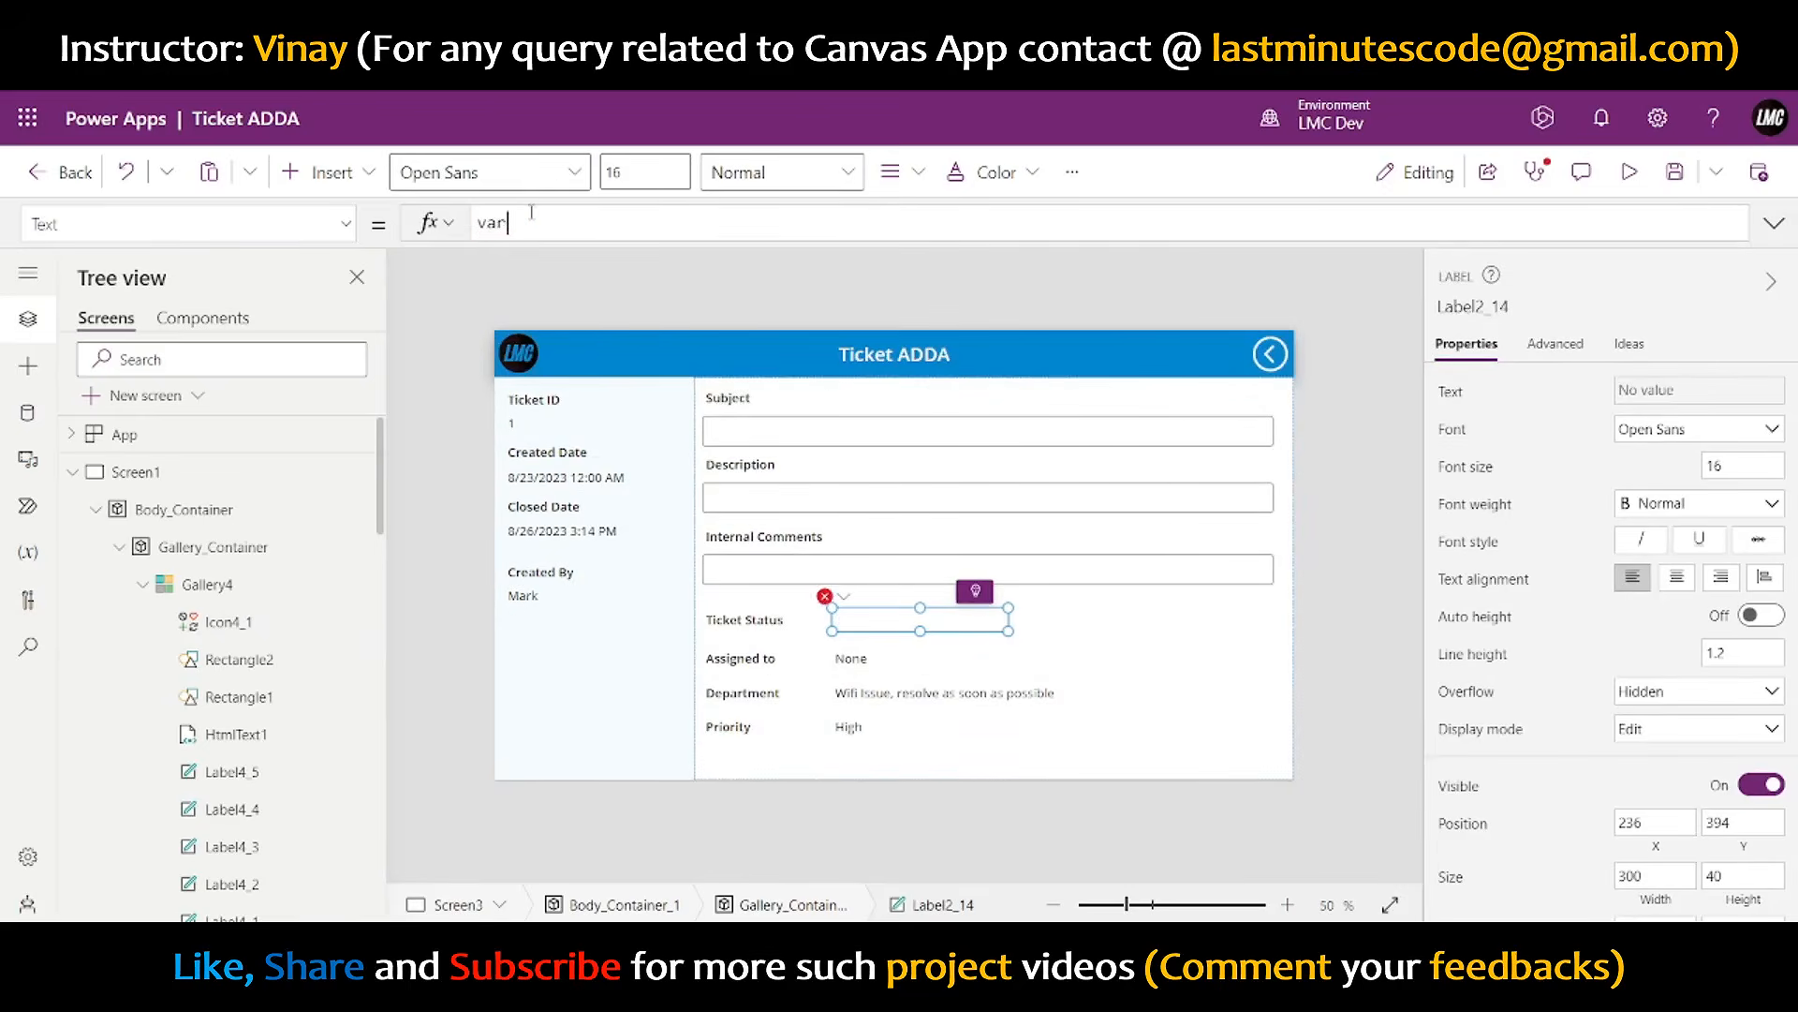
{"action": "type", "text": "Status"}
{"action": "left_click", "coordinate": [1324, 615]}
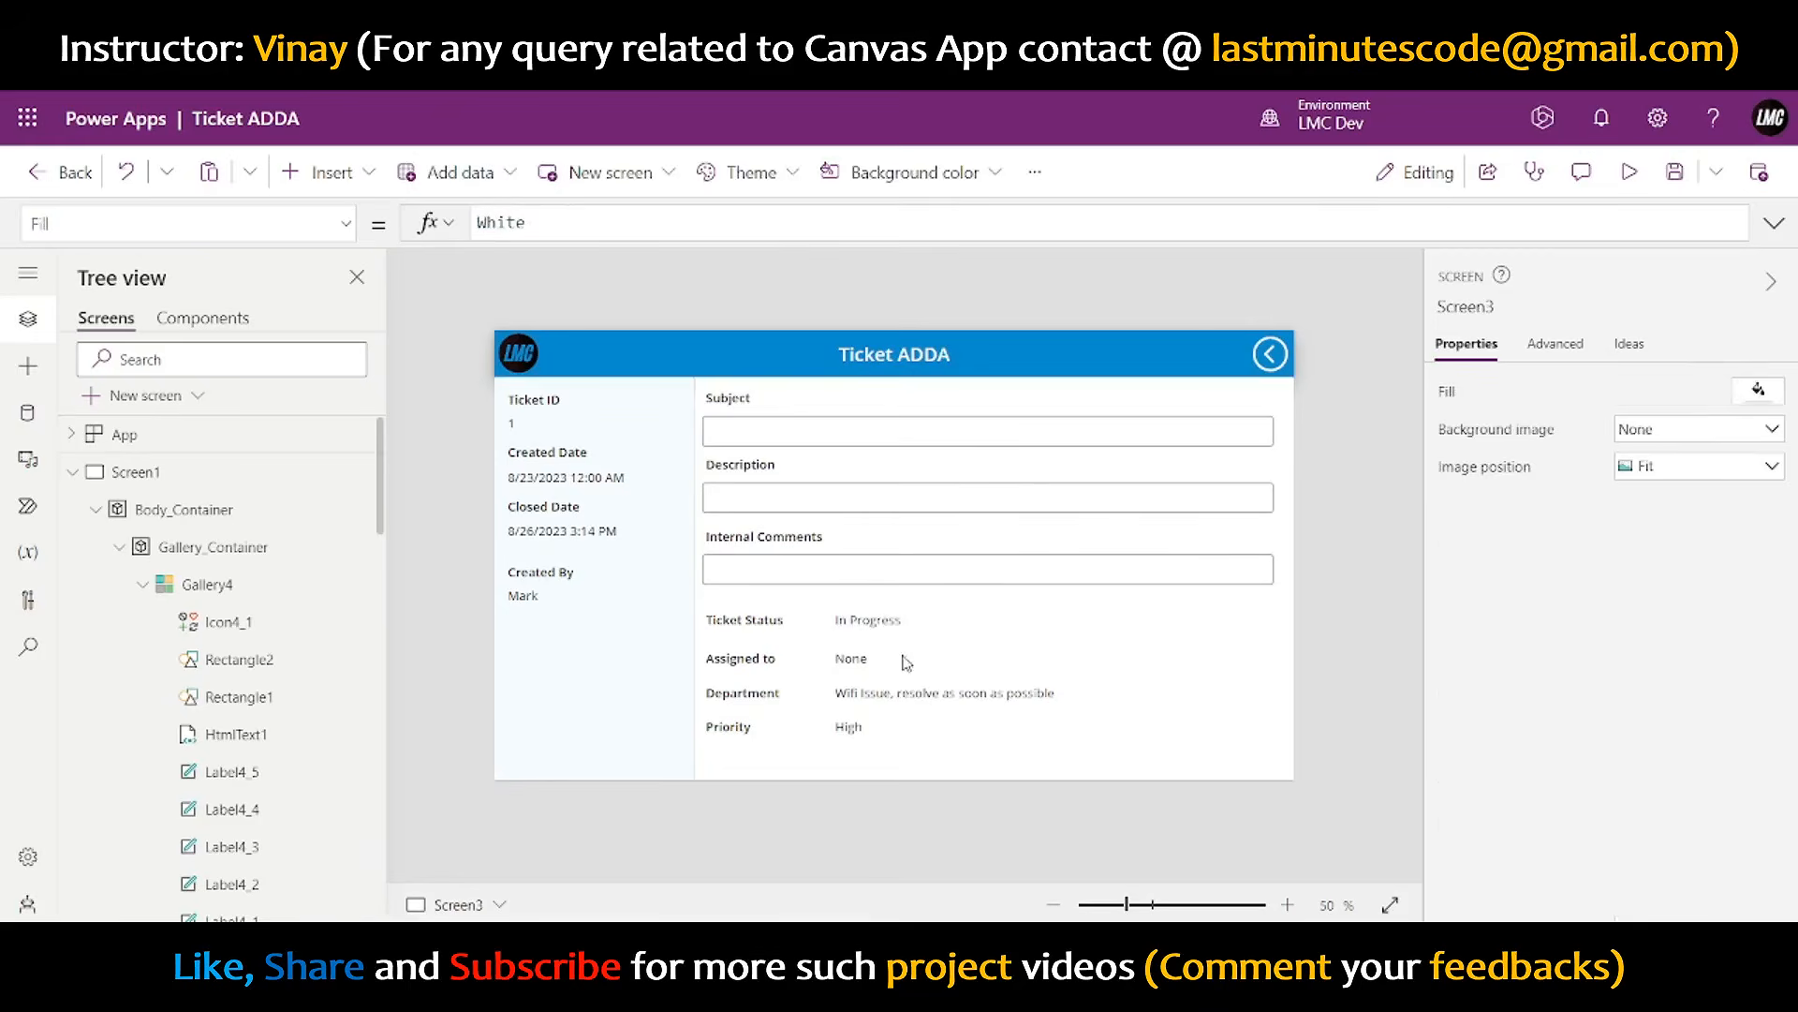
- Copy the gallery's right-arrow icon onto Screen3 and place it beside the lower fields at about X 926, Y 469
{"action": "left_click", "coordinate": [1271, 354], "text": "alt"}
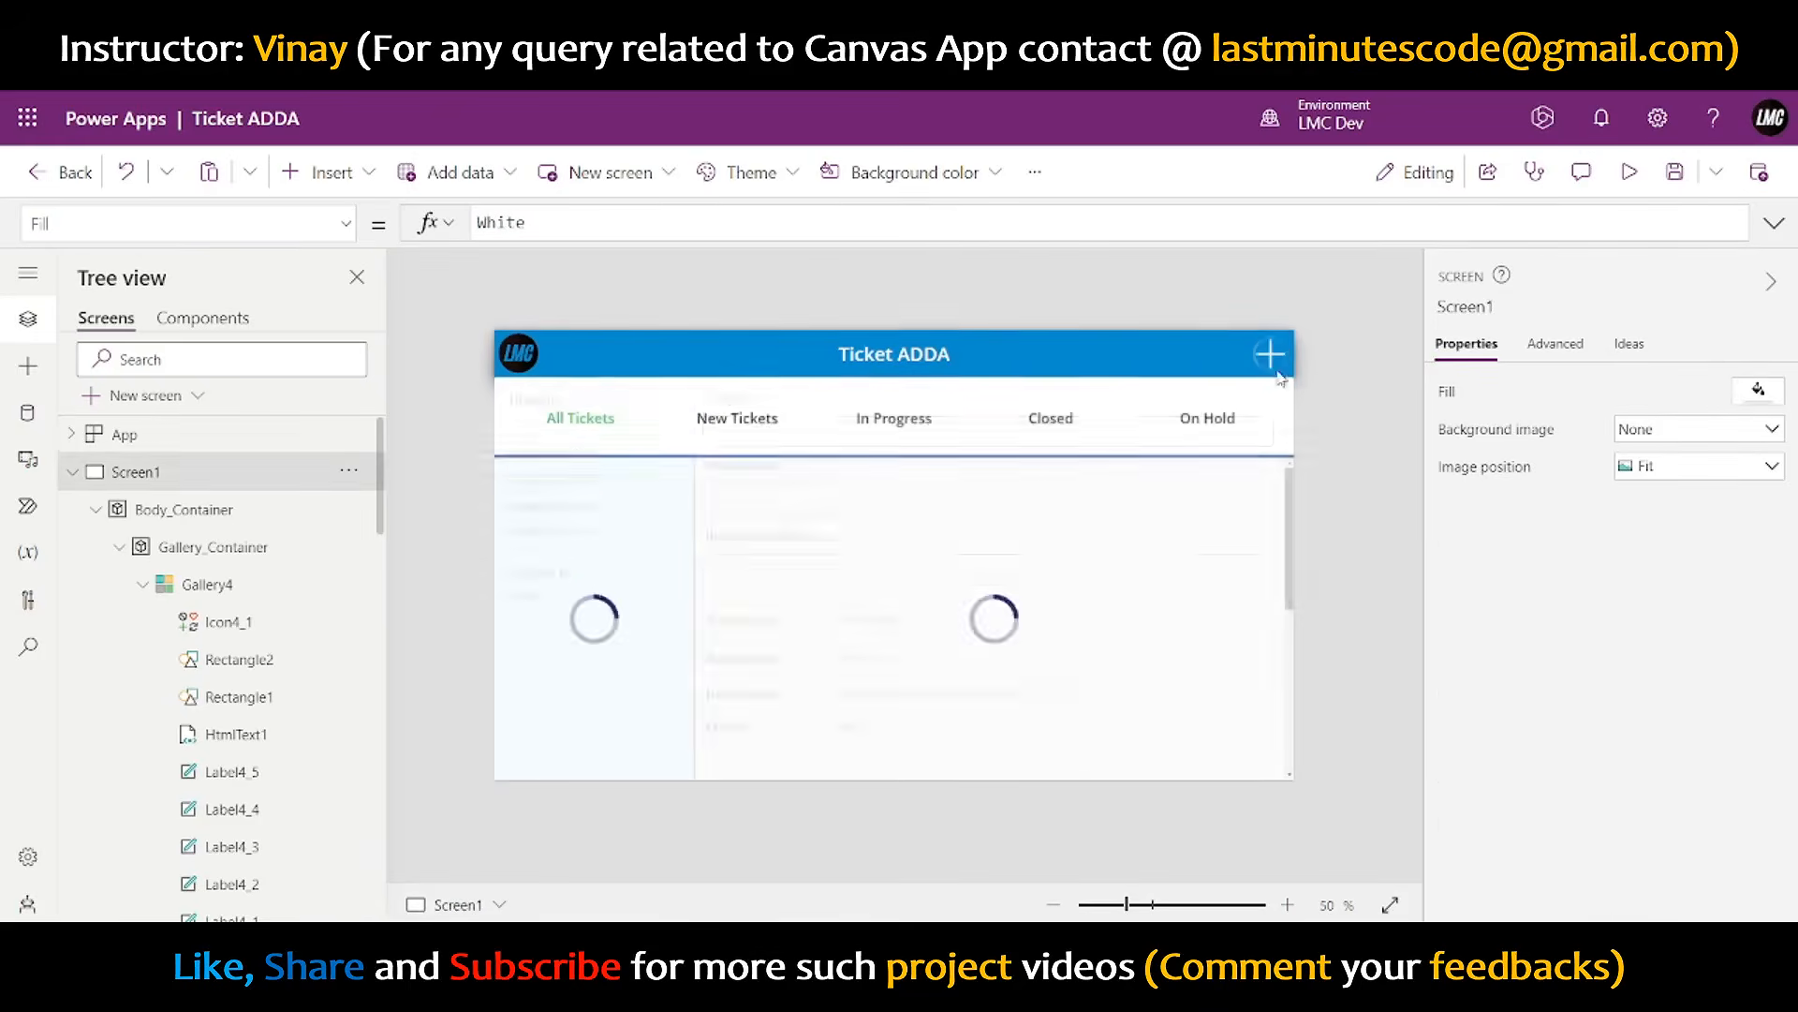
{"action": "left_click", "coordinate": [1272, 525]}
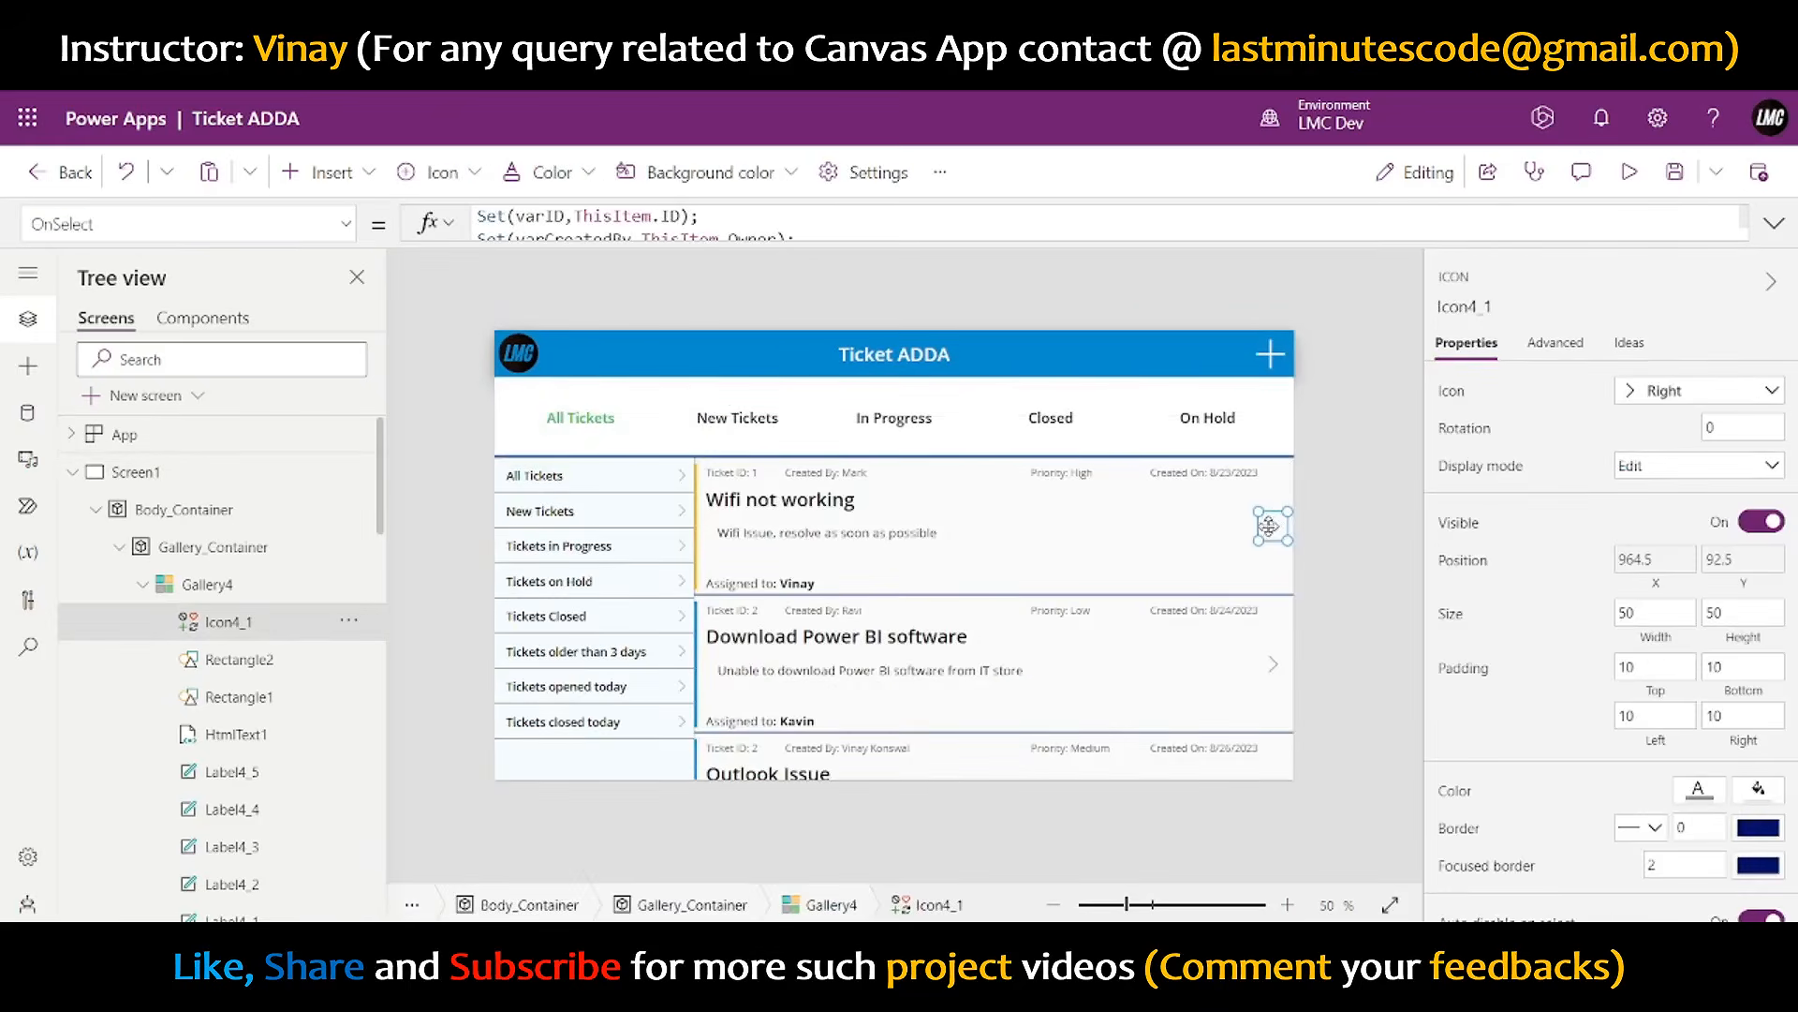
{"action": "left_click", "coordinate": [1265, 530], "text": "alt"}
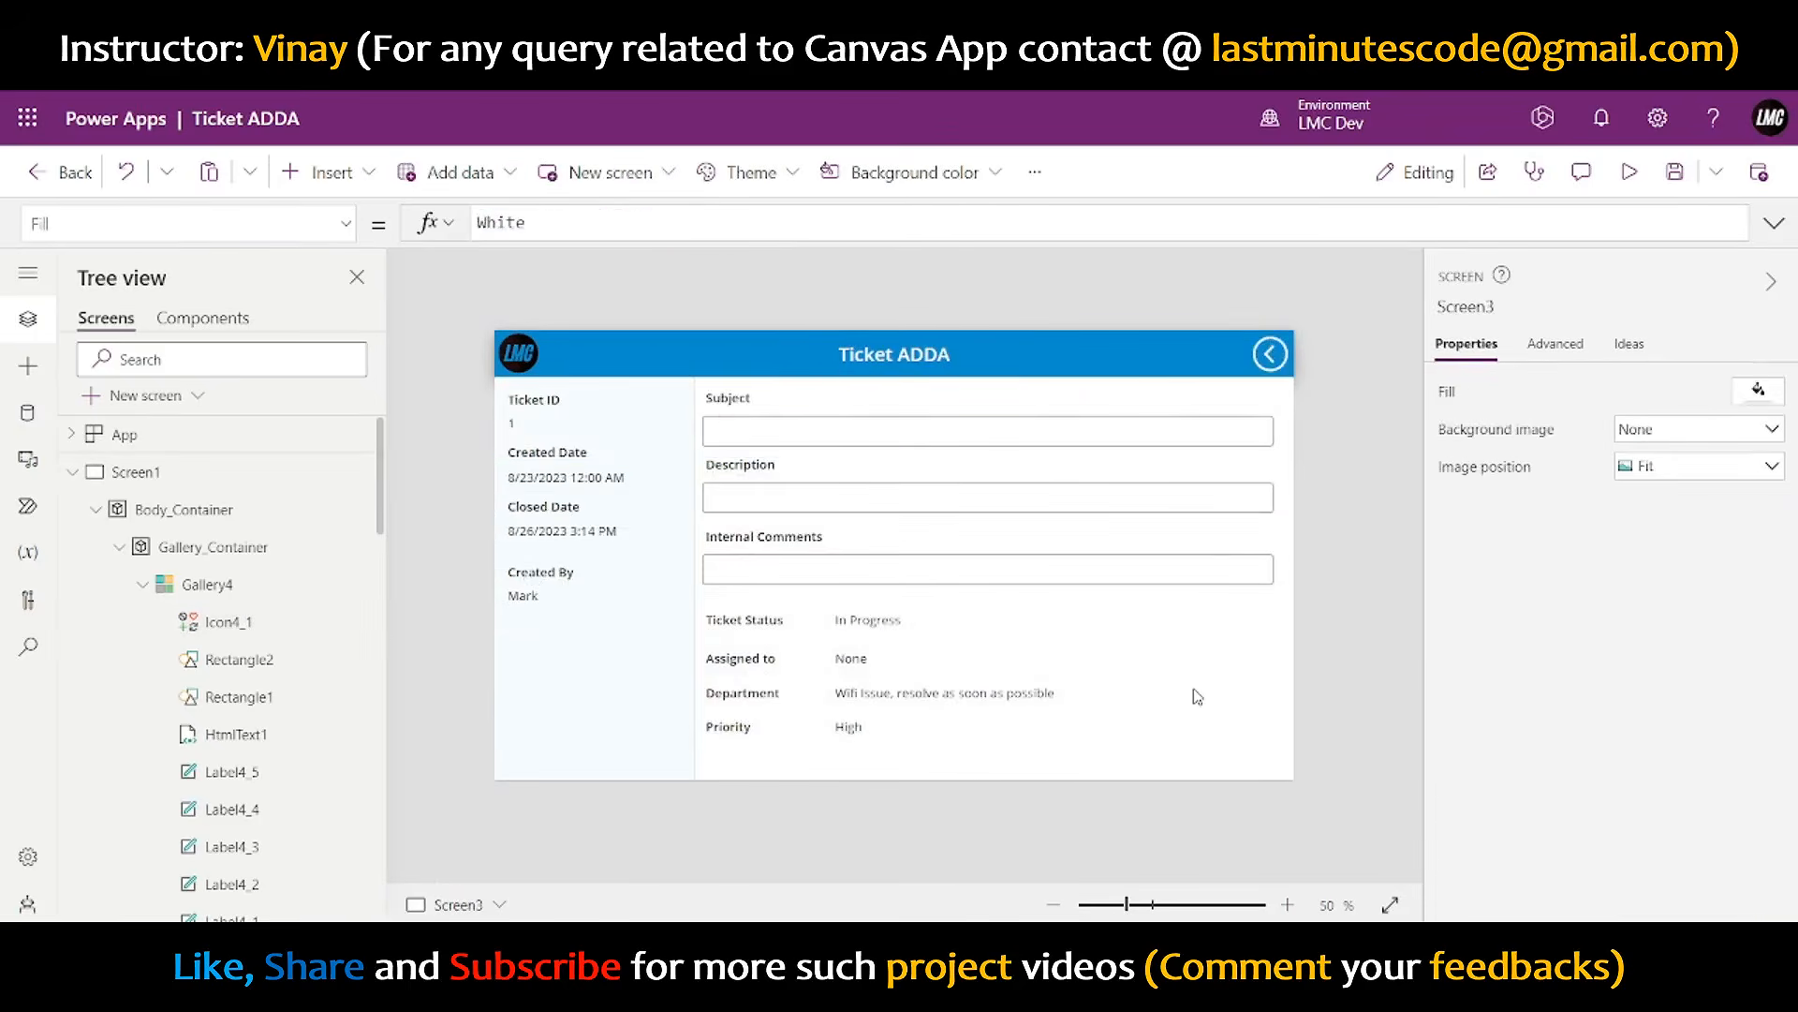
{"action": "left_click", "coordinate": [1197, 697]}
{"action": "key", "text": "ctrl+v"}
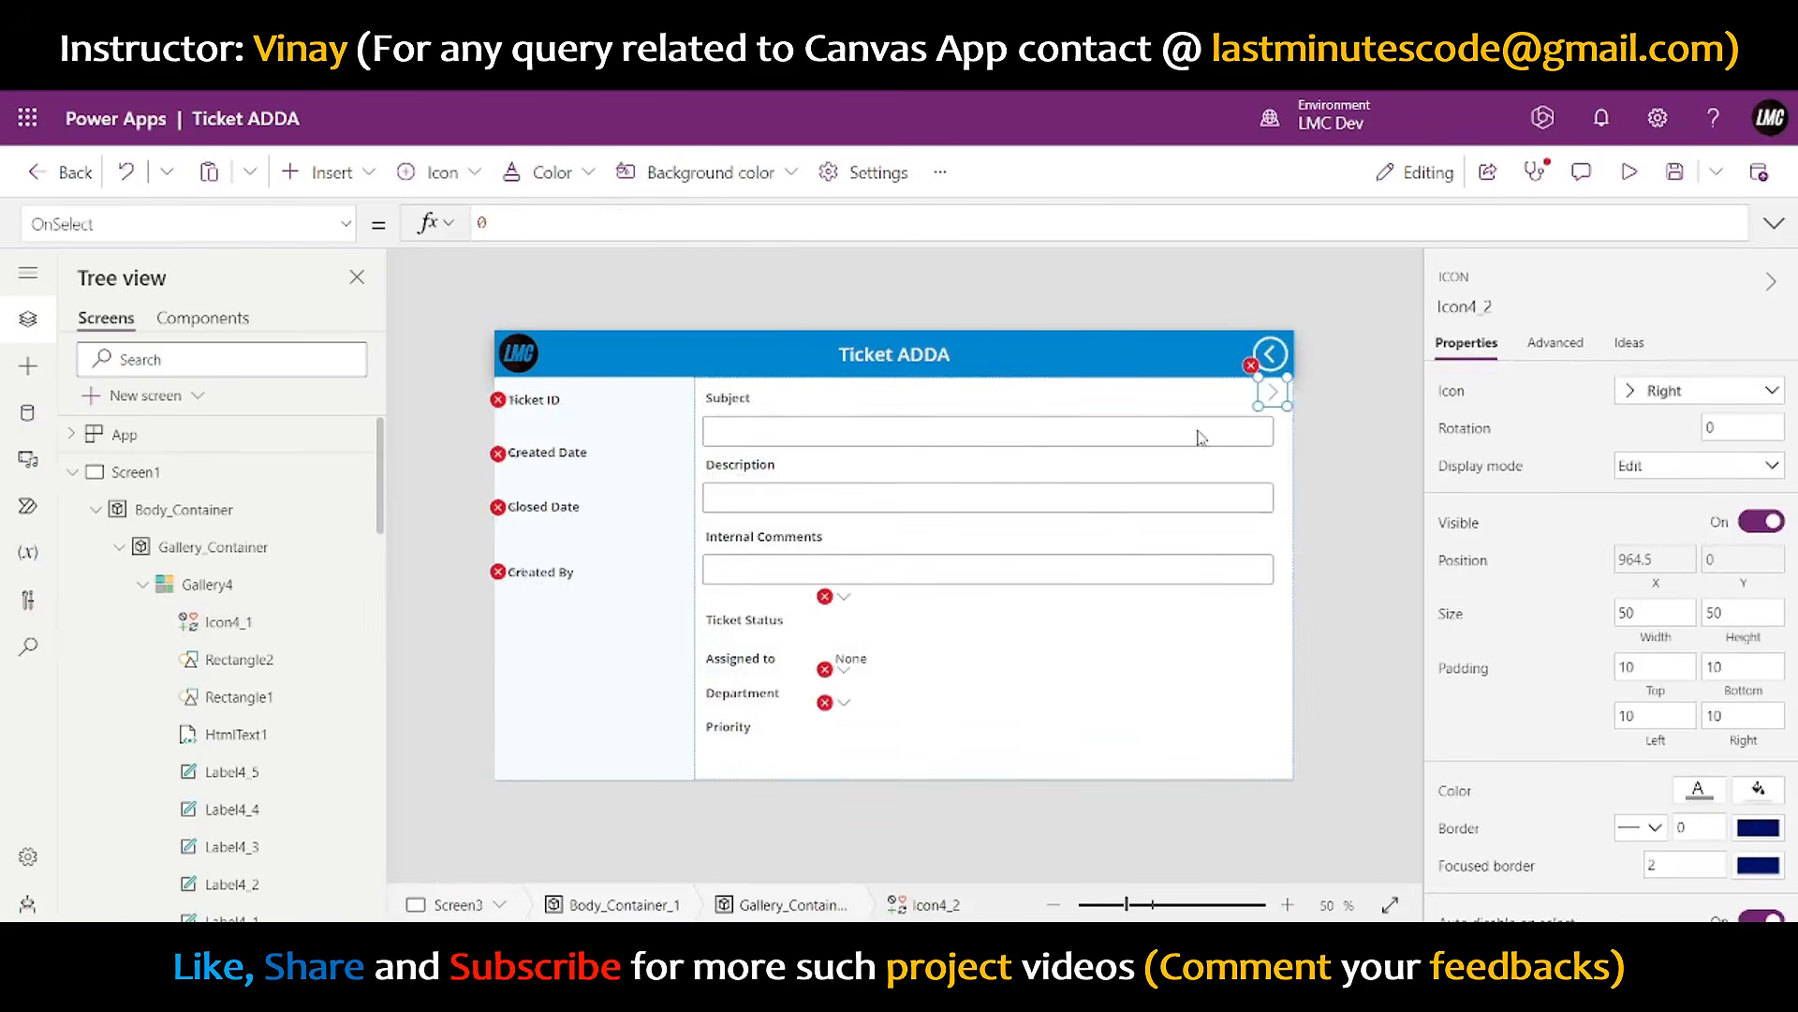
{"action": "left_click_drag", "start_coordinate": [1272, 392], "coordinate": [1251, 658]}
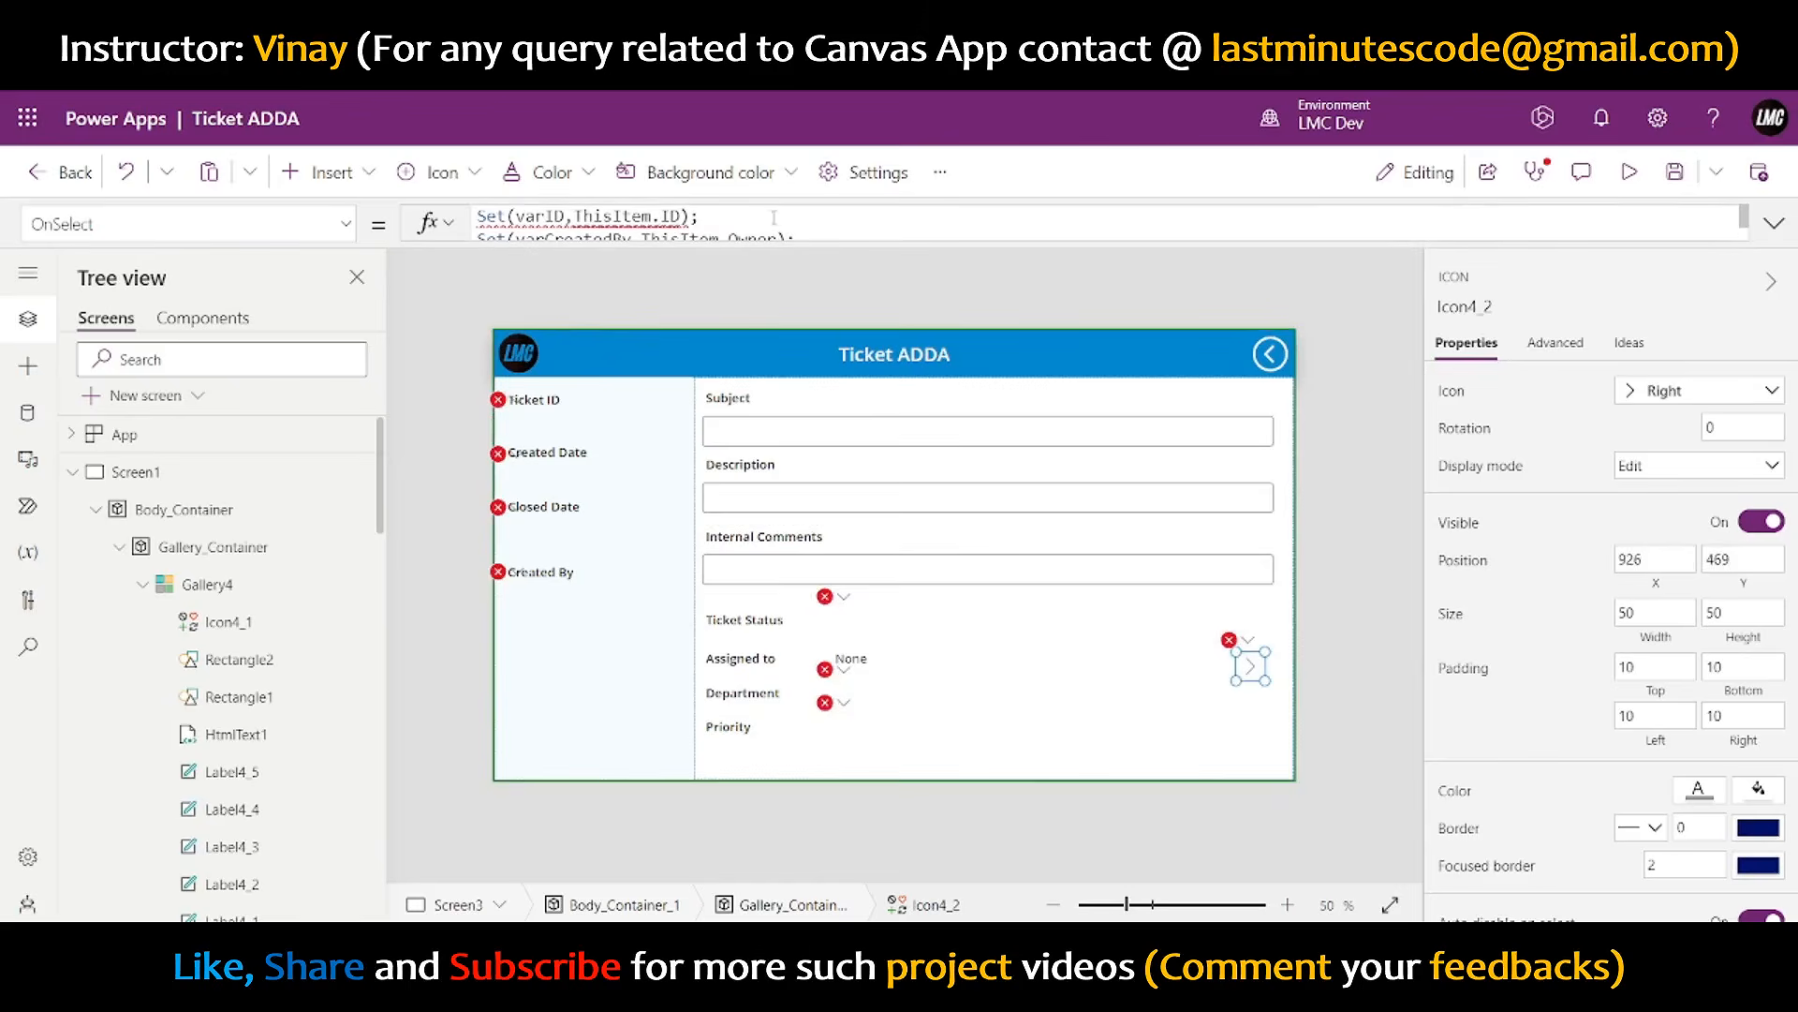
- Clear the copied arrow icon's OnSelect formula and reopen the first ticket's details from the gallery
{"action": "left_click", "coordinate": [1774, 223]}
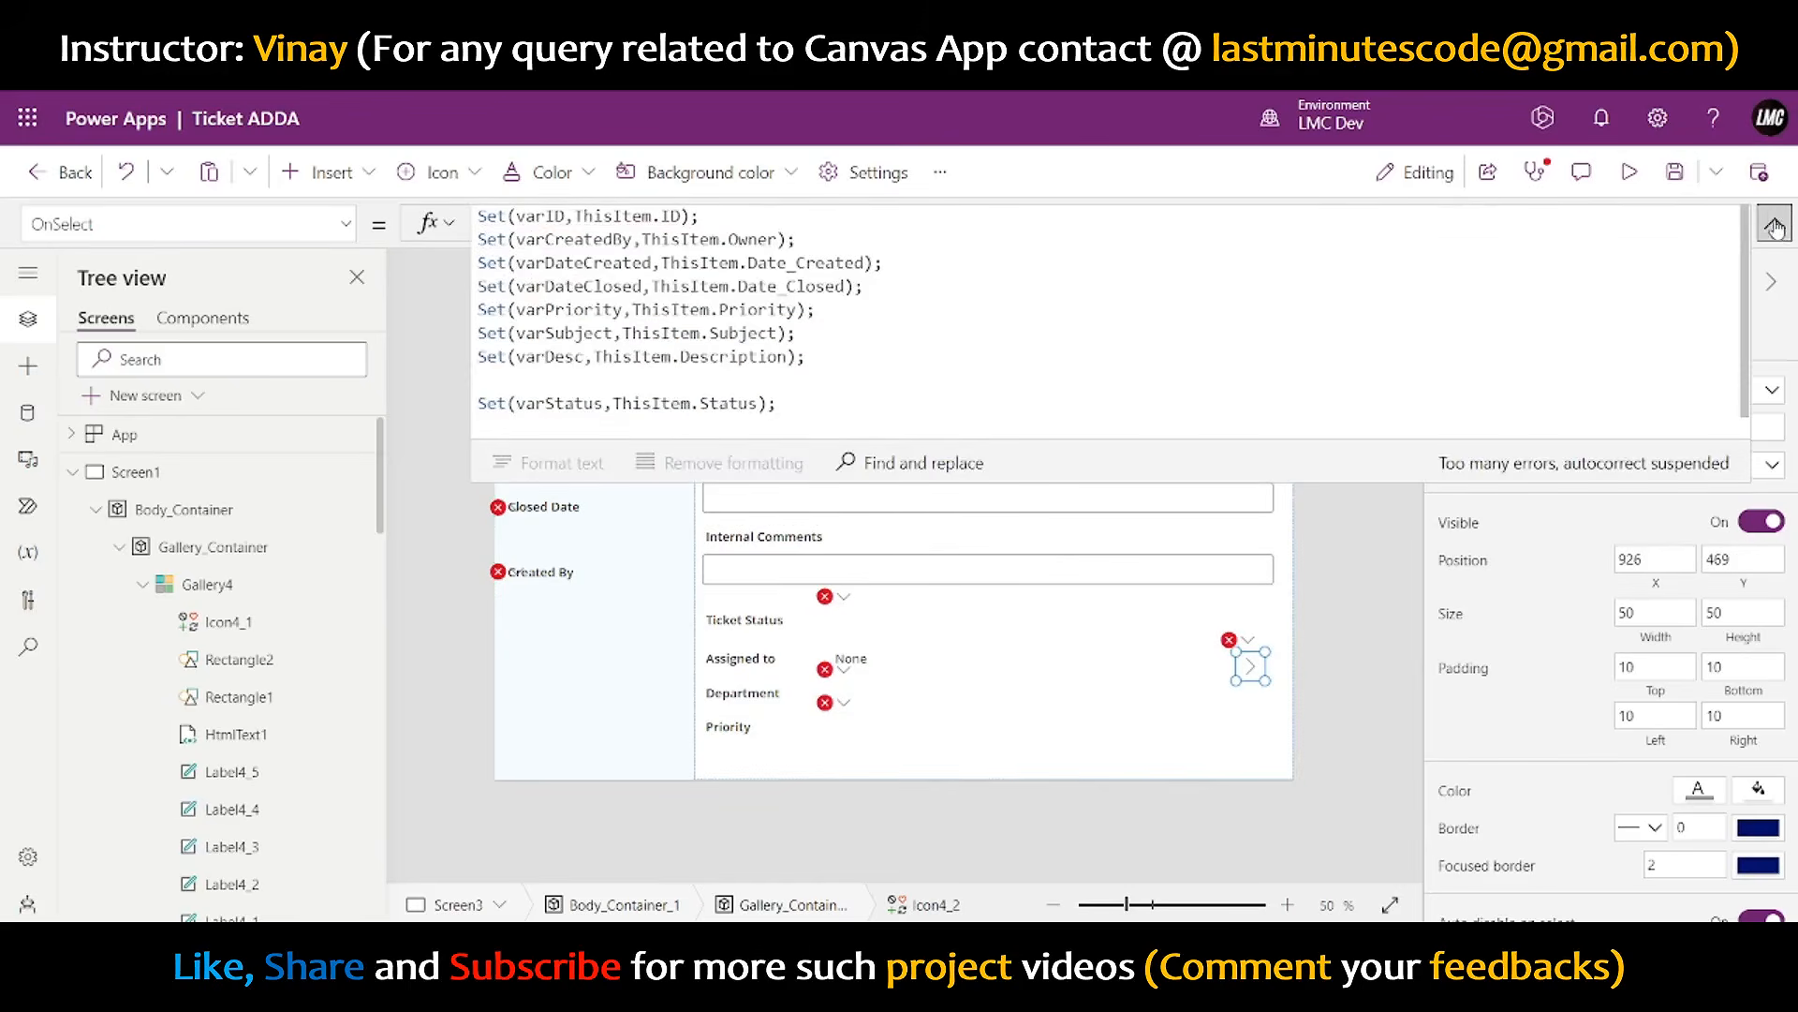
{"action": "key", "text": "ctrl+a"}
{"action": "key", "text": "Delete"}
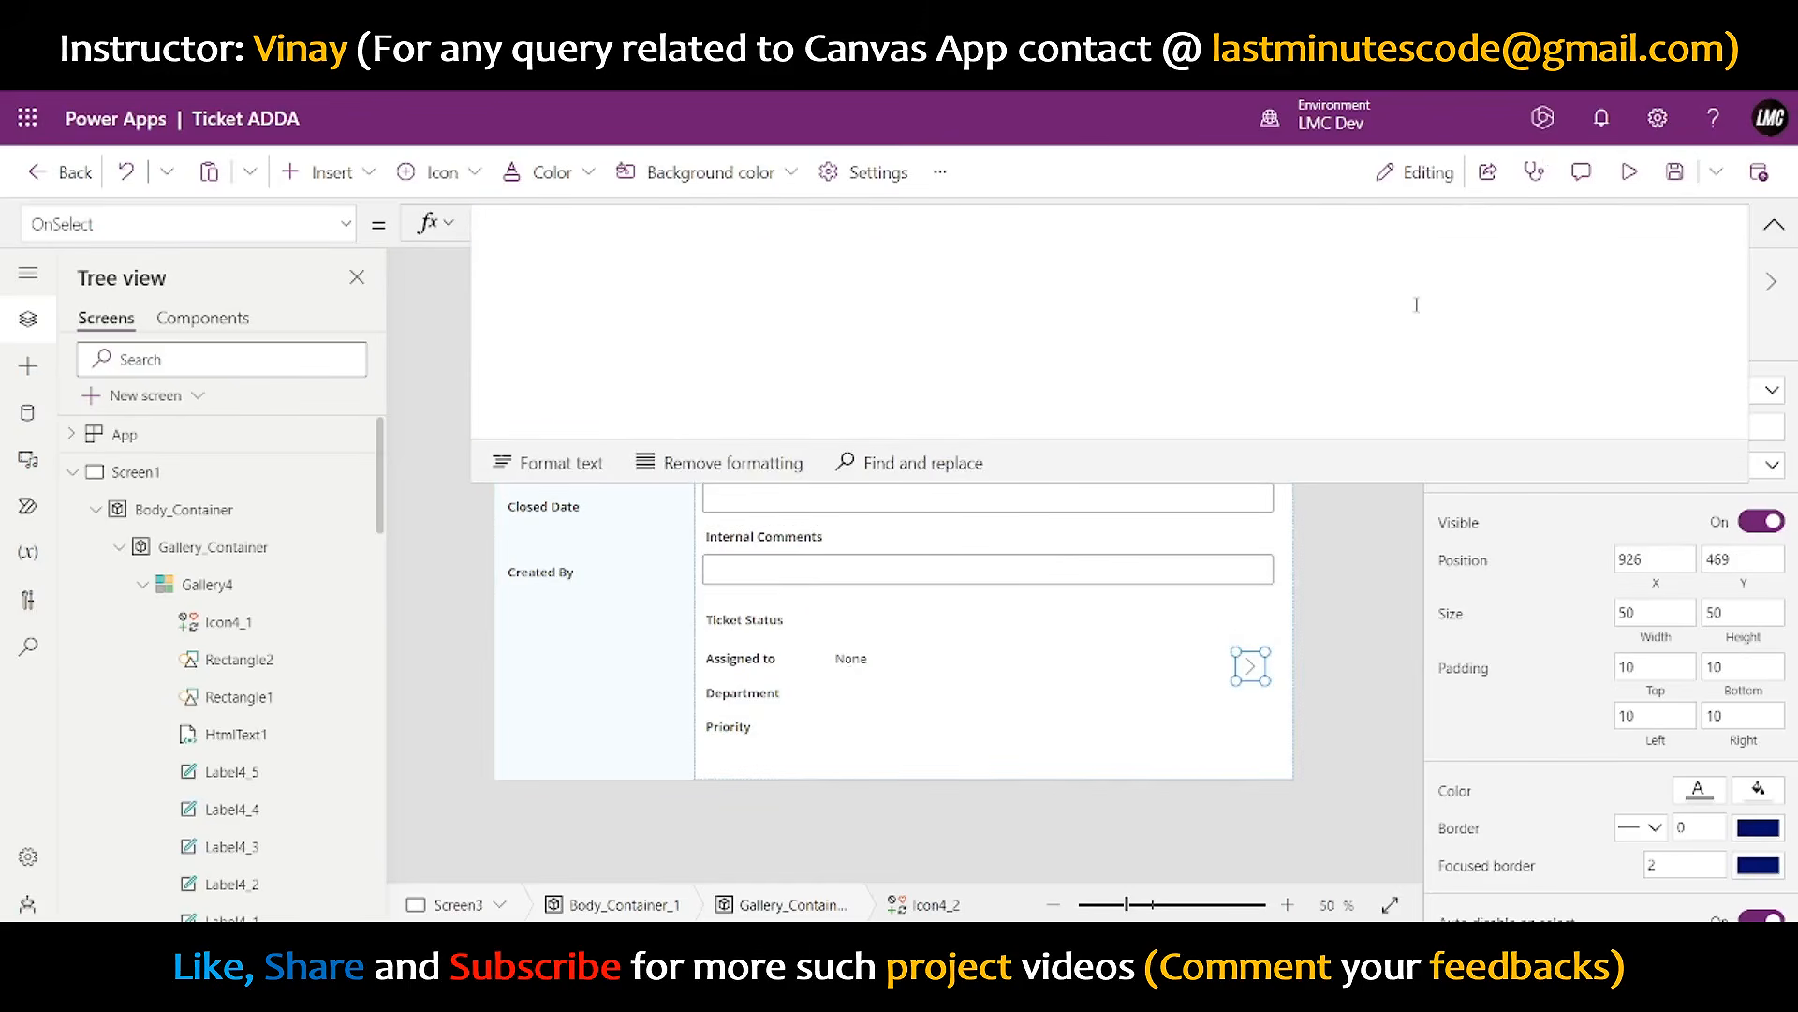
{"action": "left_click", "coordinate": [1774, 223]}
{"action": "left_click", "coordinate": [1293, 649]}
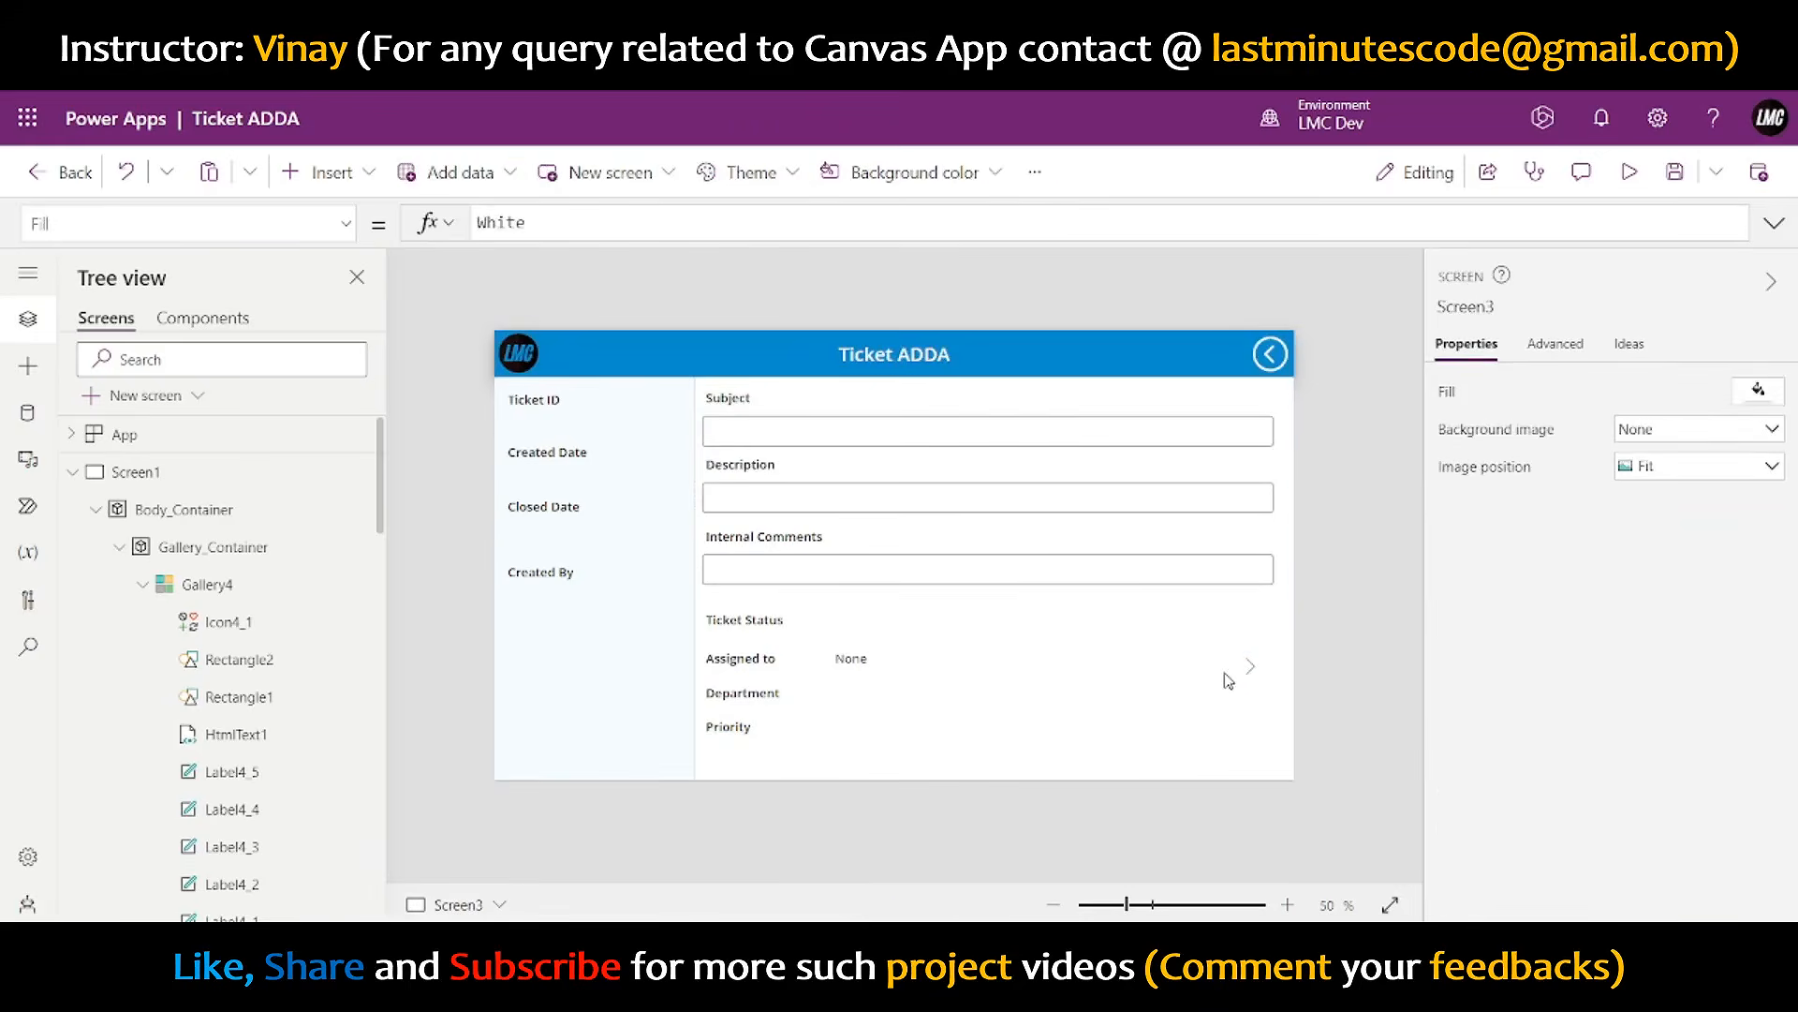
{"action": "left_click", "coordinate": [1270, 354], "text": "alt"}
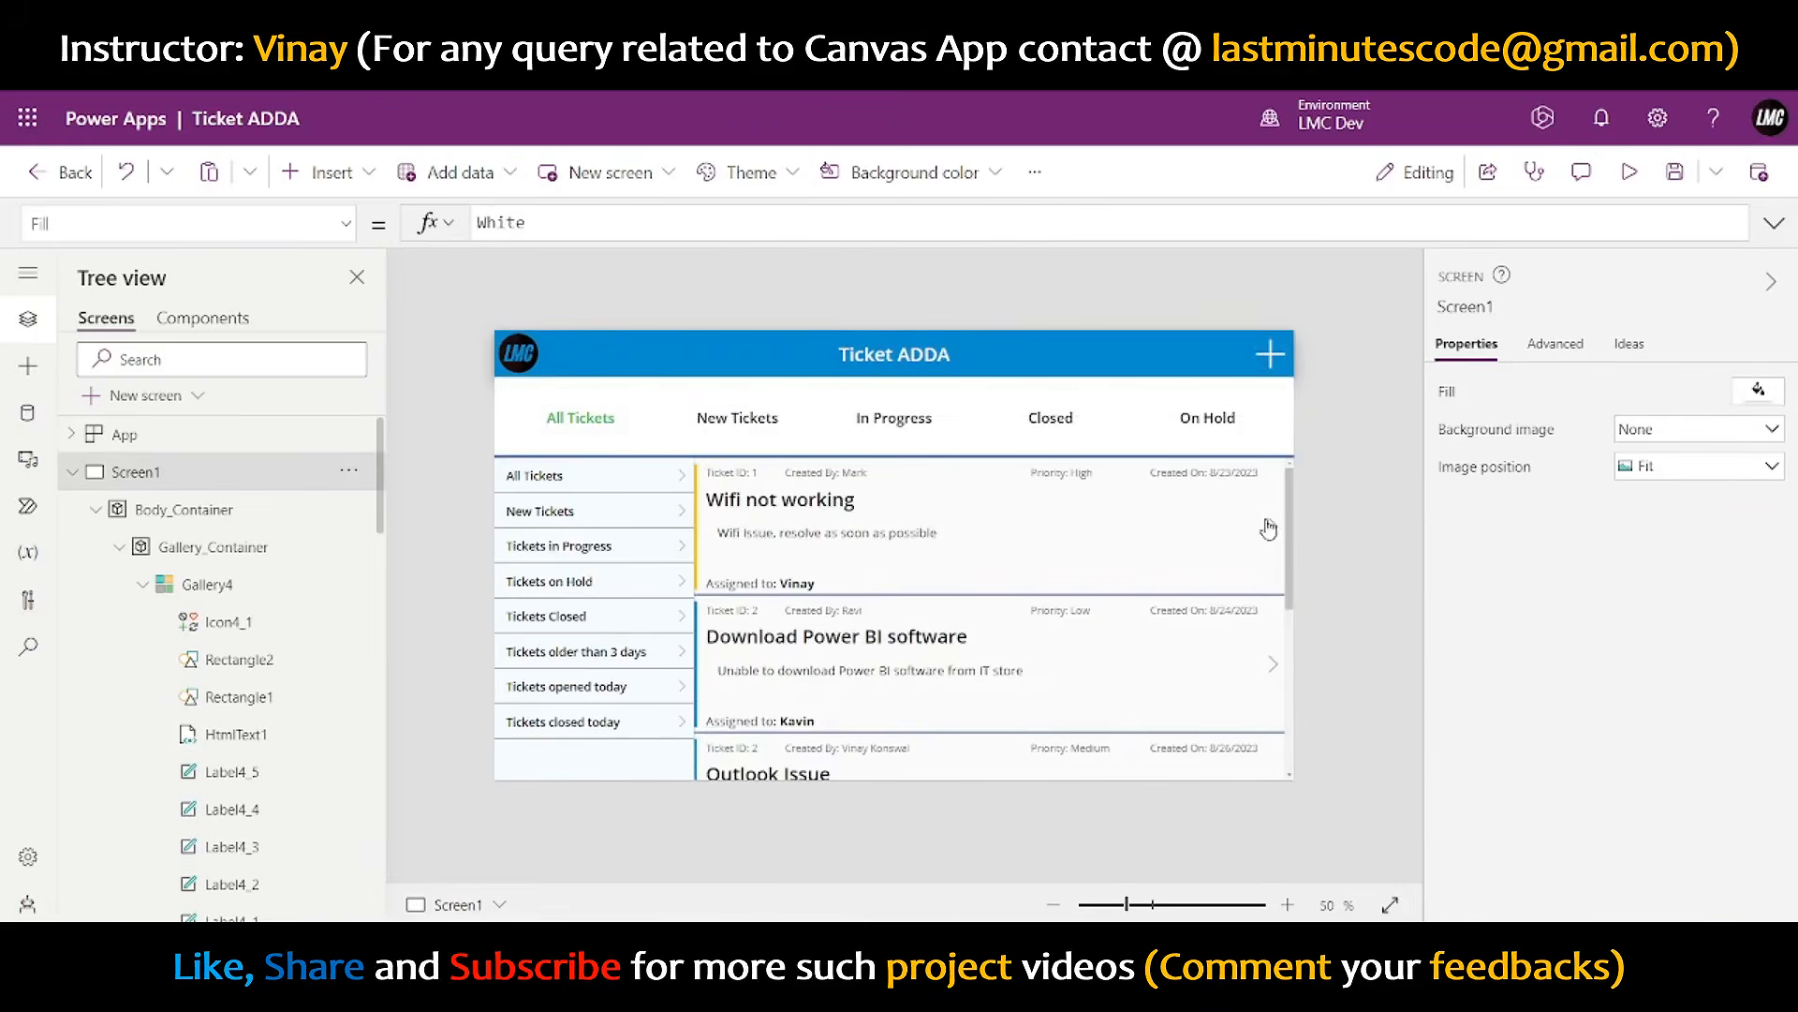
{"action": "left_click", "coordinate": [1262, 533], "text": "alt"}
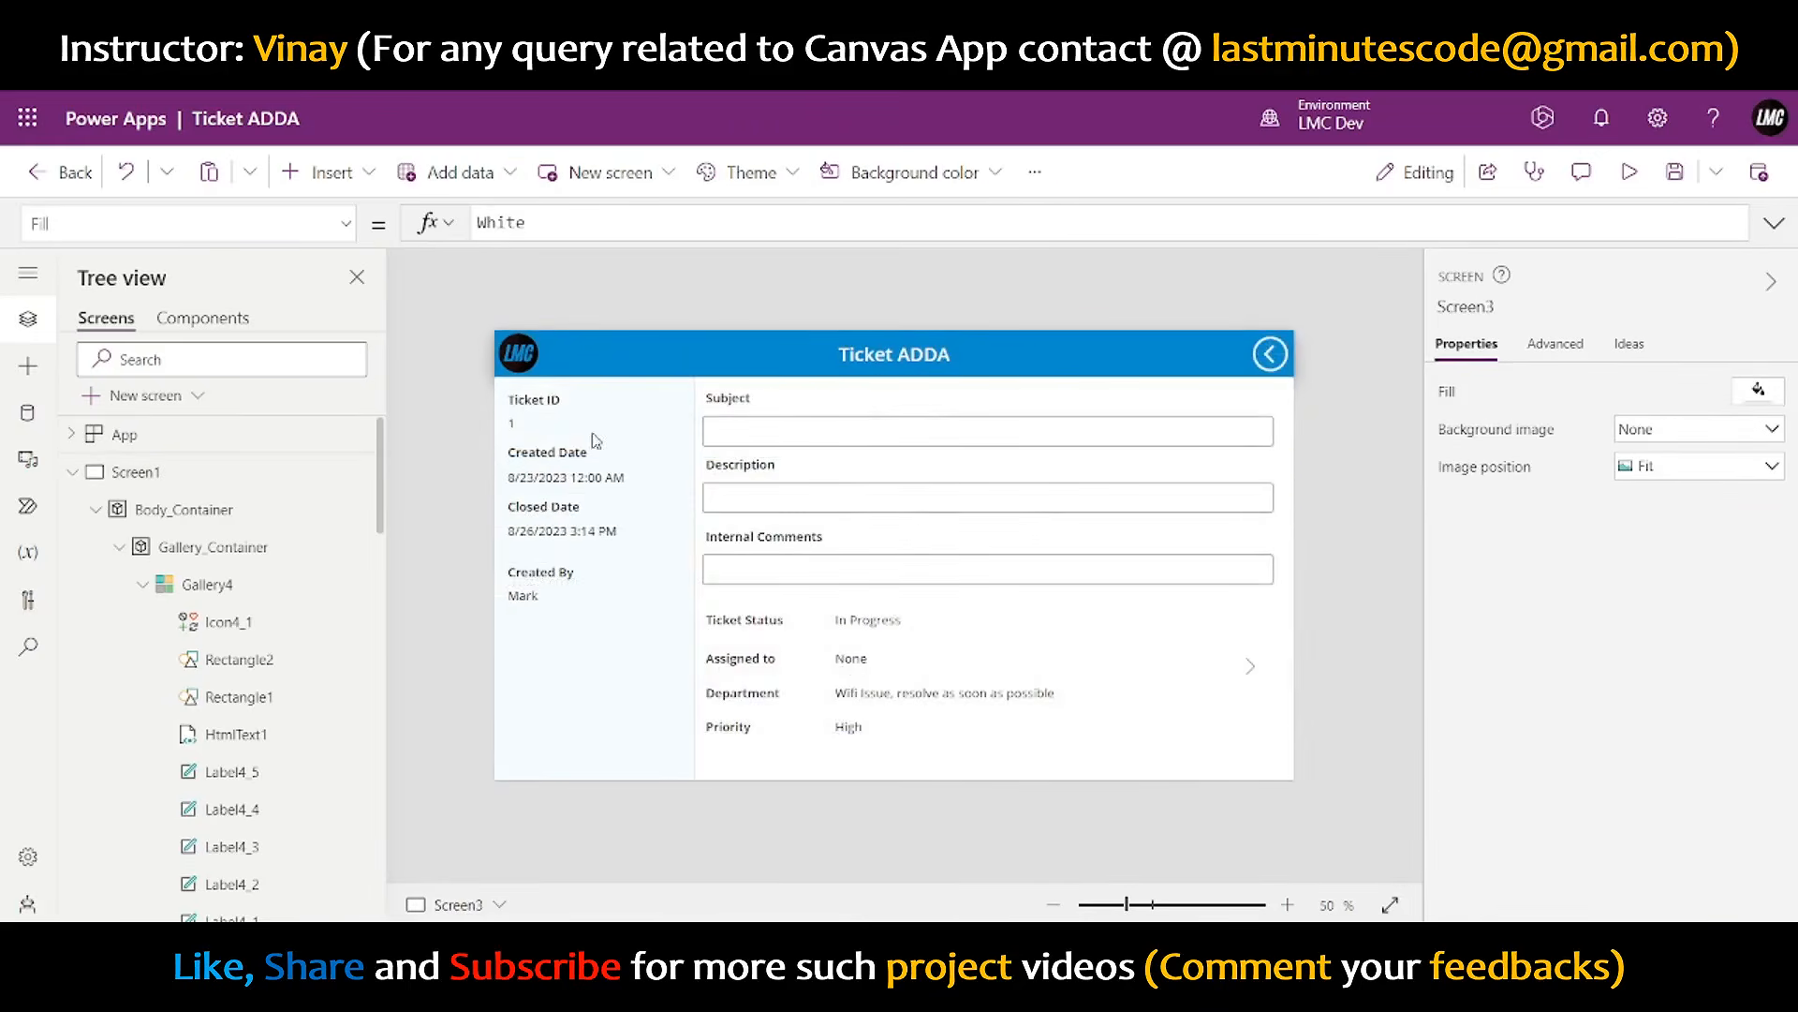
- Move the arrow icon to the Ticket Status row at X 939, Y 394 and make it 40 wide by 40 high
{"action": "left_click_drag", "start_coordinate": [1261, 666], "coordinate": [1272, 607]}
{"action": "left_click", "coordinate": [905, 623]}
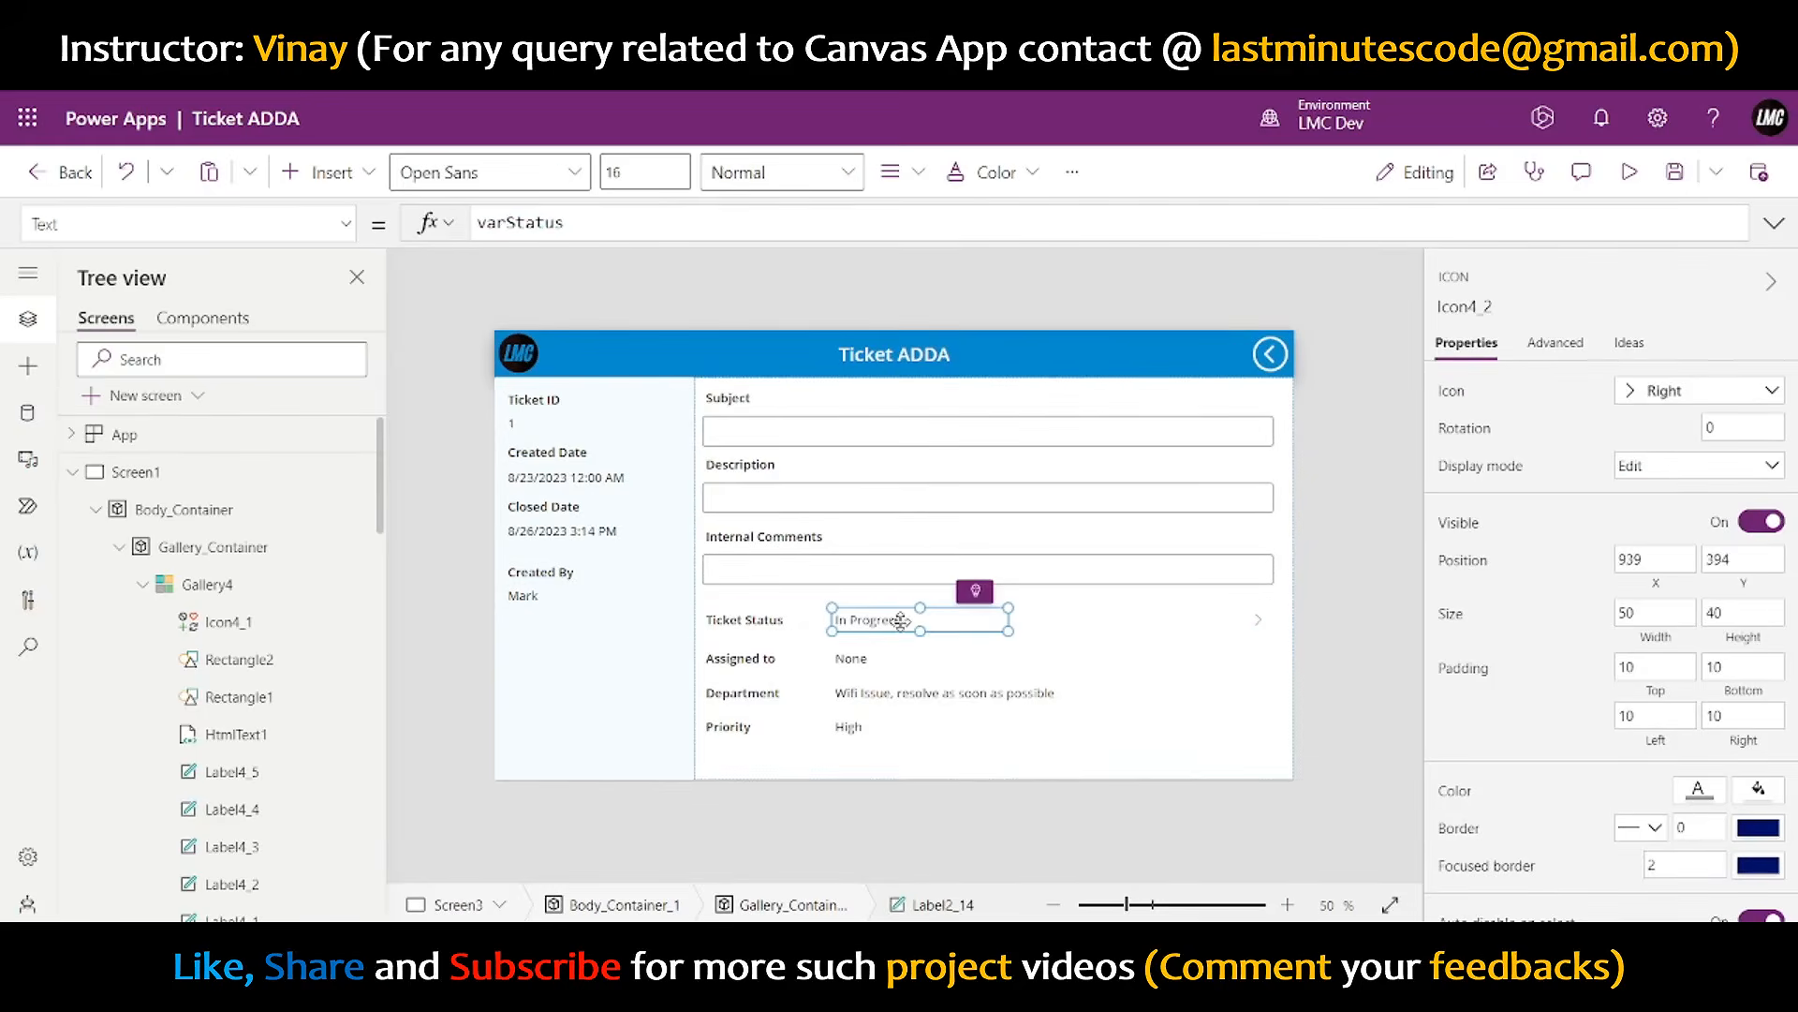
{"action": "left_click", "coordinate": [1256, 623]}
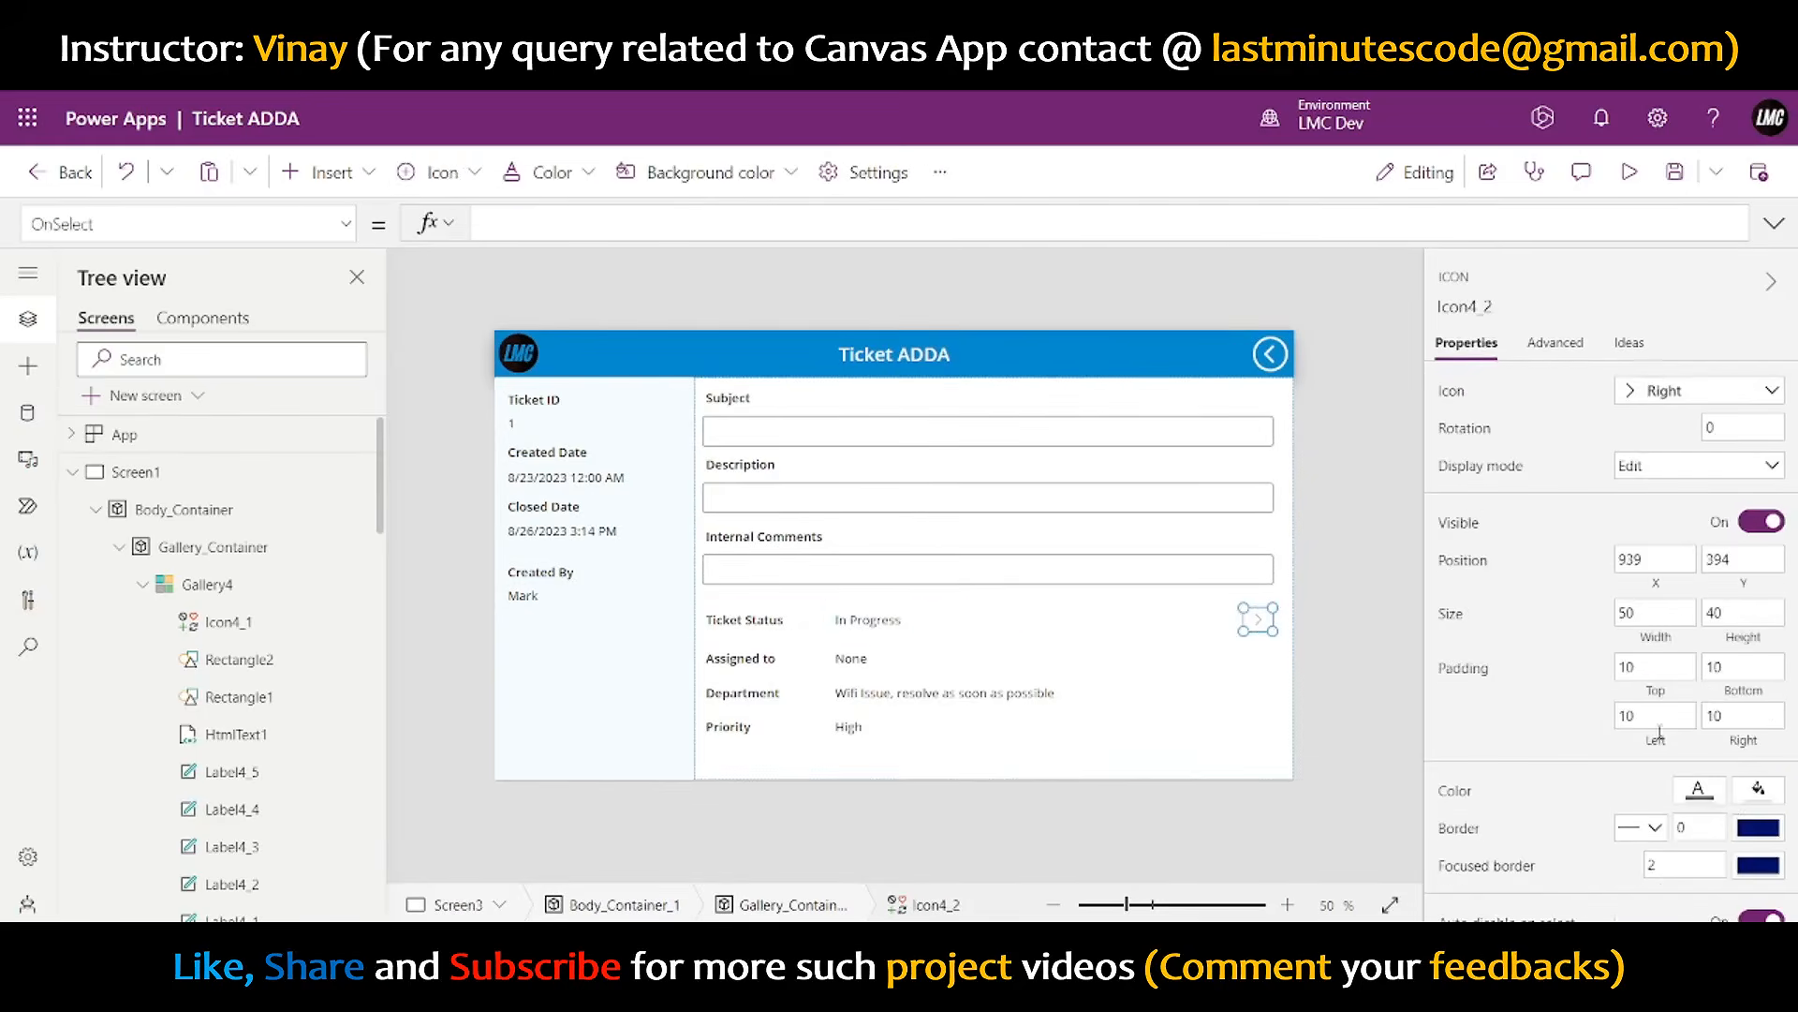
{"action": "left_click", "coordinate": [1664, 616]}
{"action": "left_click", "coordinate": [1743, 709]}
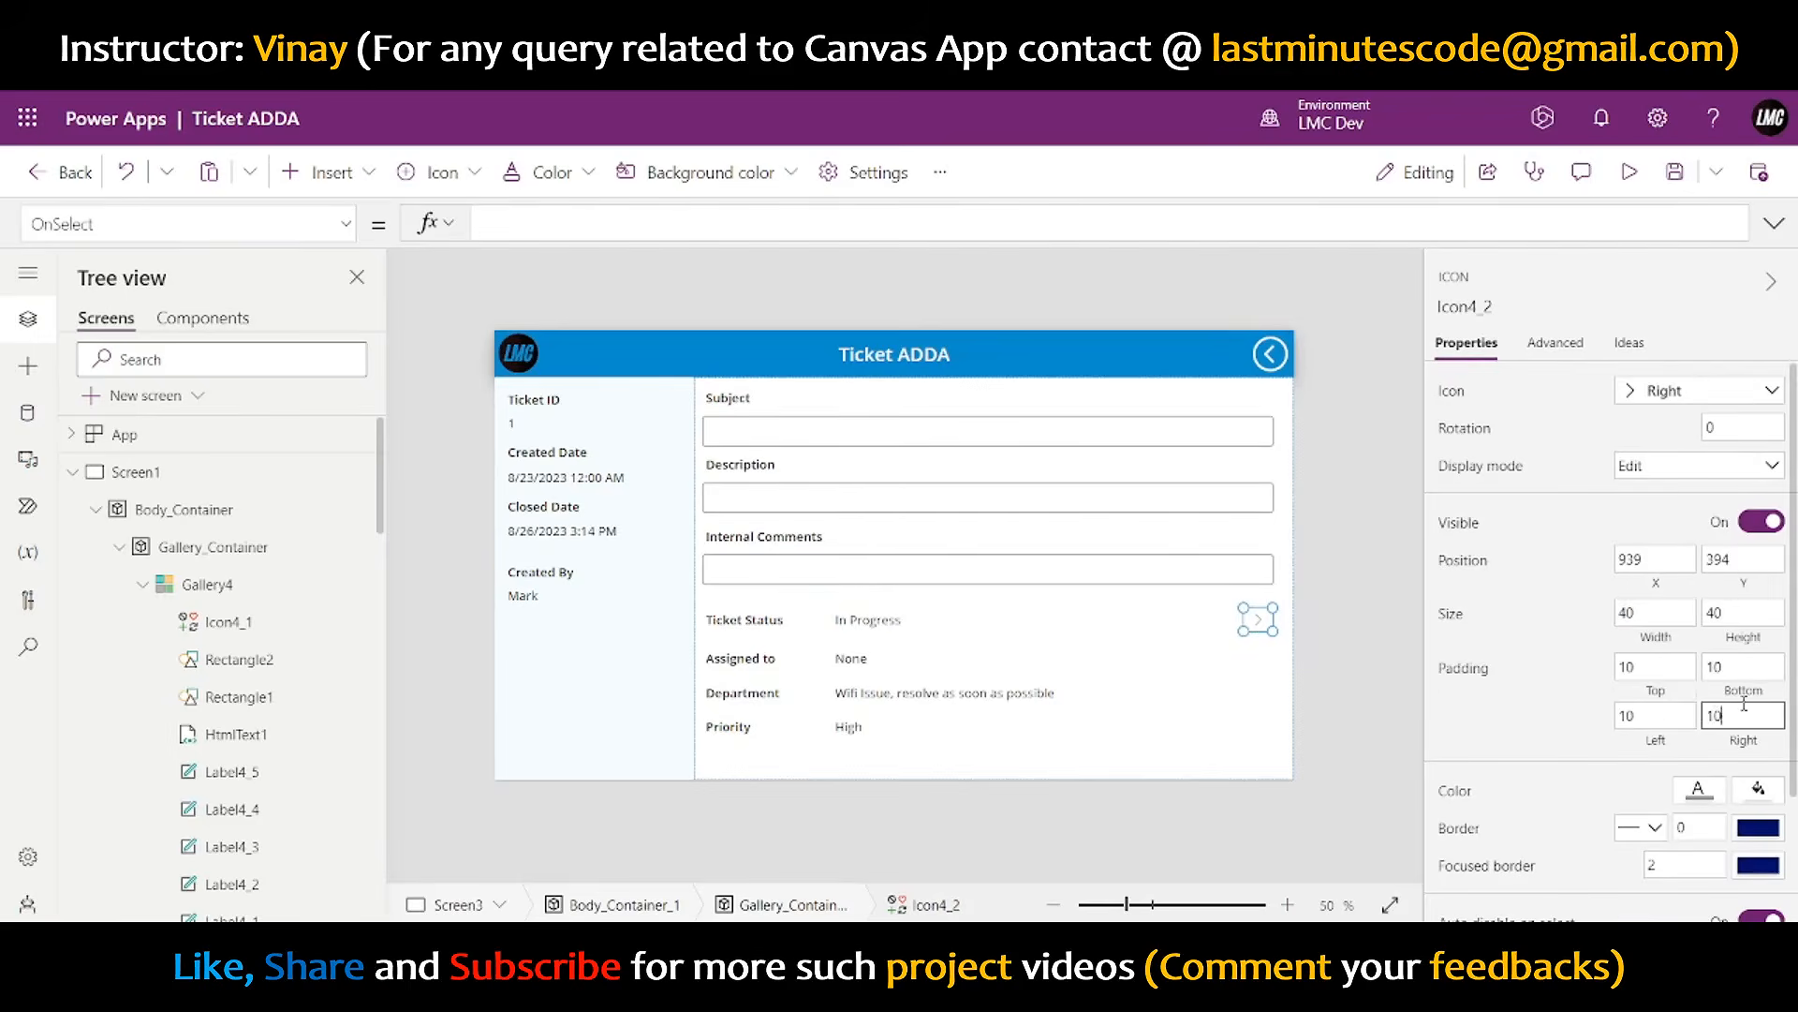
{"action": "left_click", "coordinate": [1562, 683]}
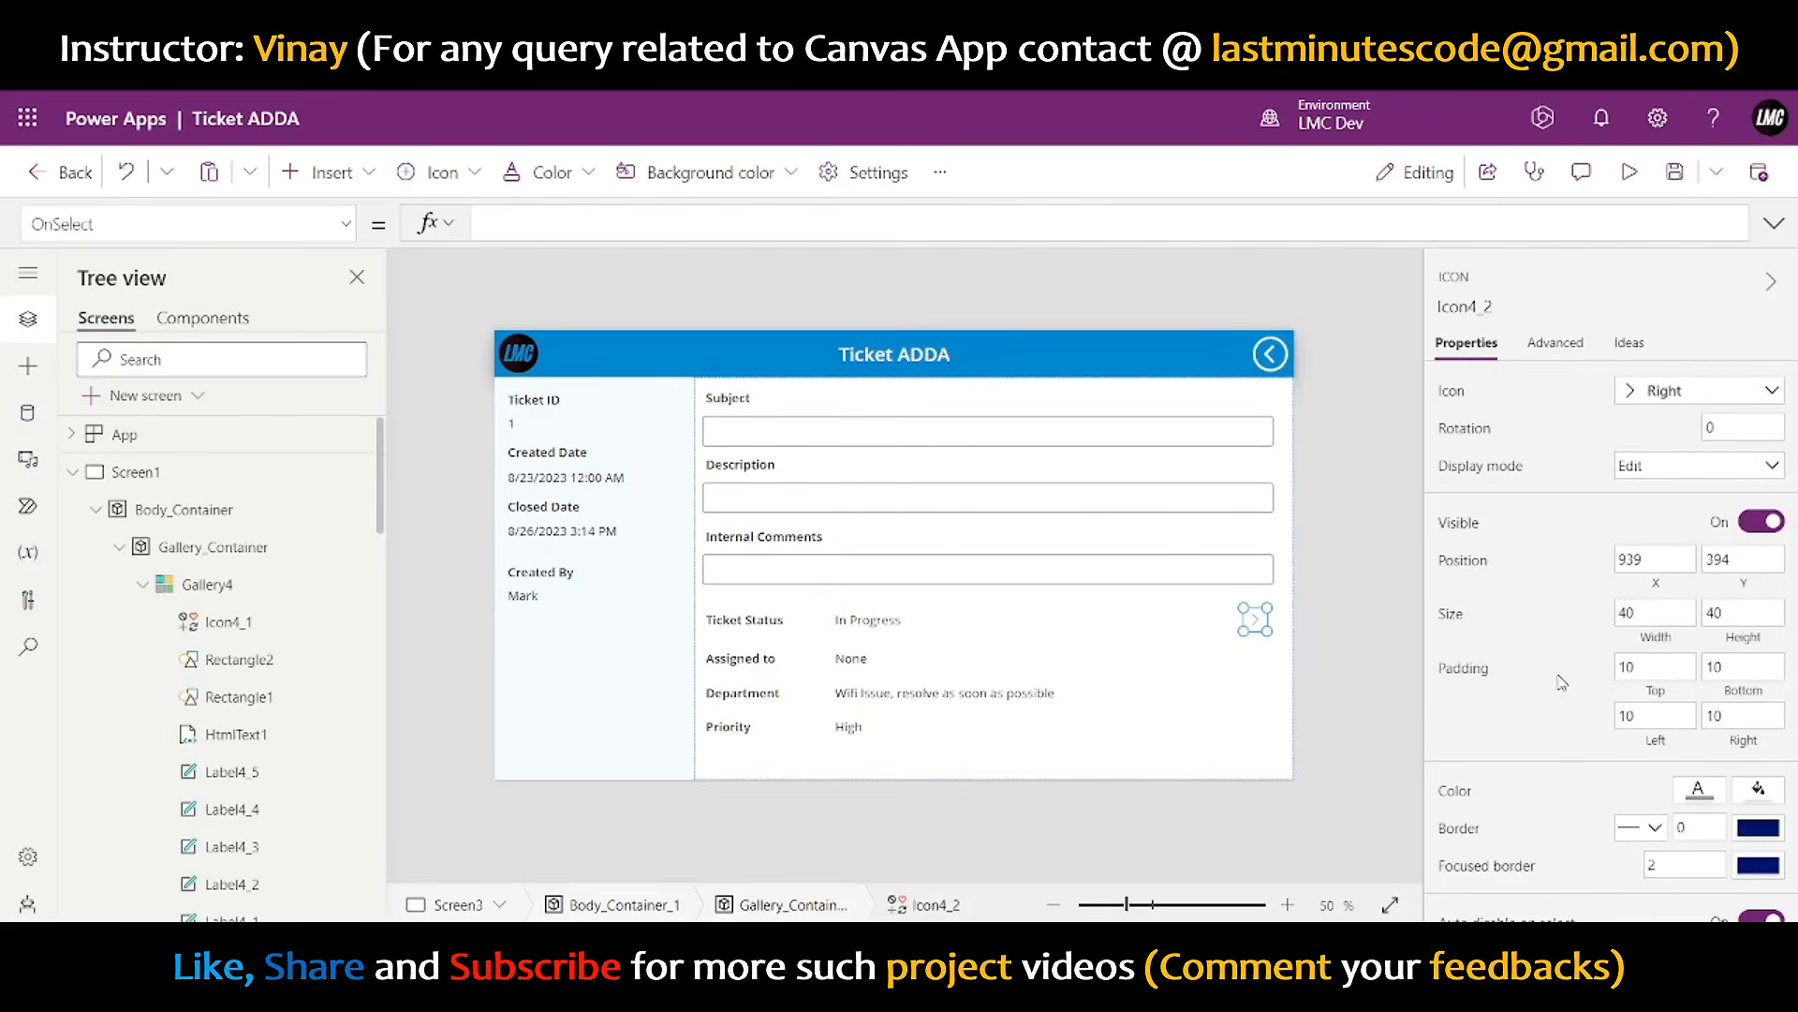
- Duplicate the Ticket Status arrow icon twice, placing one copy near the Assigned to row and one on the Department row
{"action": "left_click", "coordinate": [1330, 618]}
{"action": "left_click", "coordinate": [1254, 617]}
{"action": "key", "text": "ctrl+v"}
{"action": "left_click", "coordinate": [1256, 622]}
{"action": "left_click_drag", "start_coordinate": [726, 410], "coordinate": [1256, 647]}
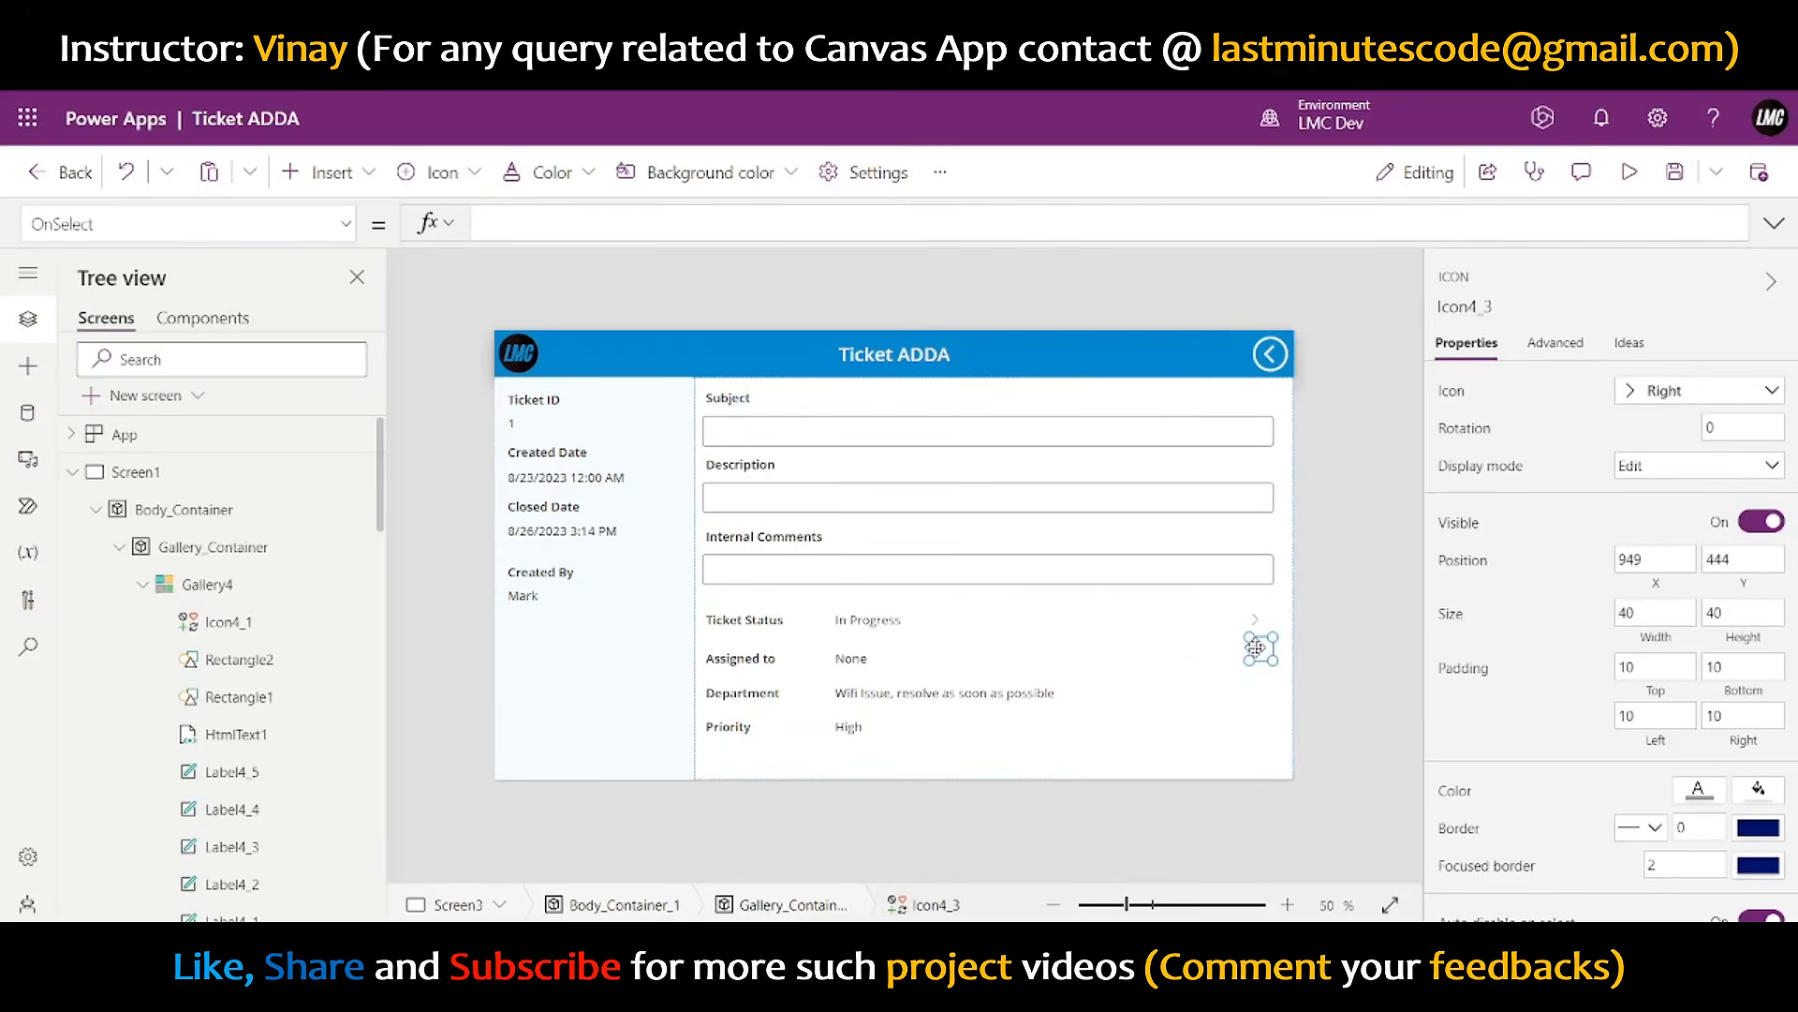
{"action": "key", "text": "ctrl+v"}
{"action": "left_click_drag", "start_coordinate": [728, 413], "coordinate": [1260, 688]}
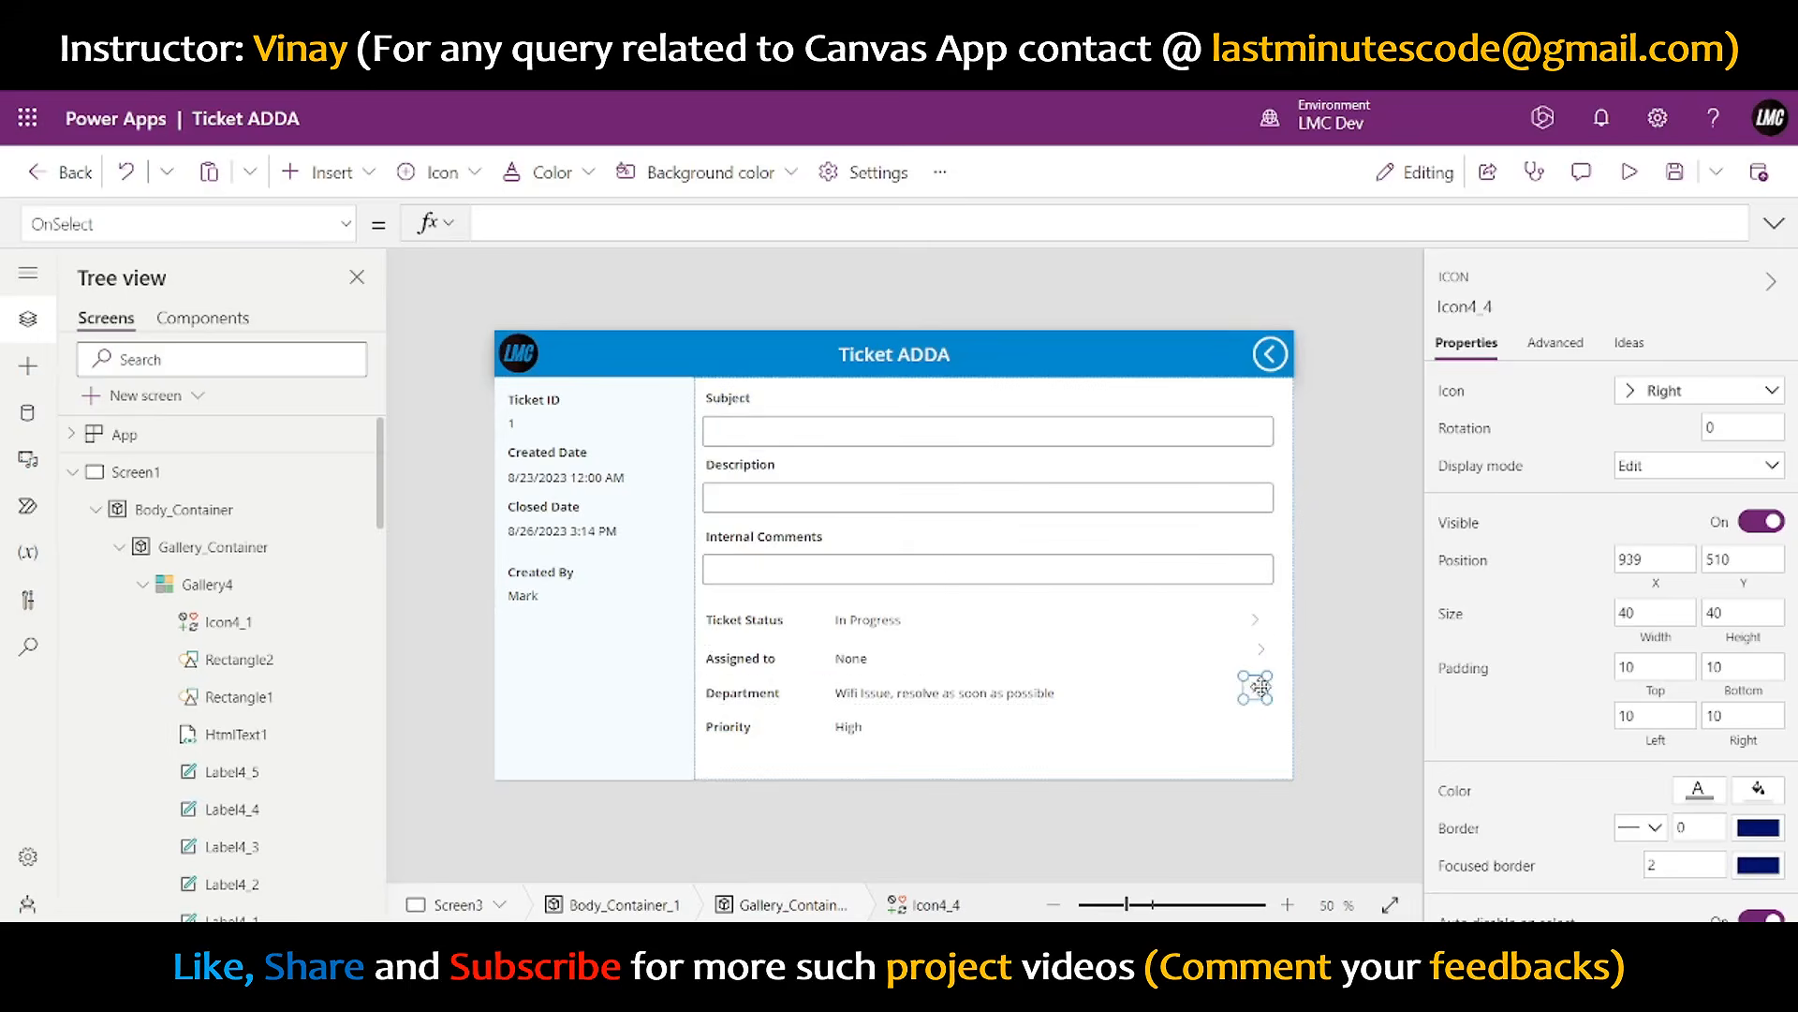
- Paste another arrow icon and align it with the others on the Priority row at X 939, Y 576
{"action": "key", "text": "ctrl+v"}
{"action": "left_click_drag", "start_coordinate": [728, 412], "coordinate": [1256, 648]}
{"action": "left_click", "coordinate": [1256, 619]}
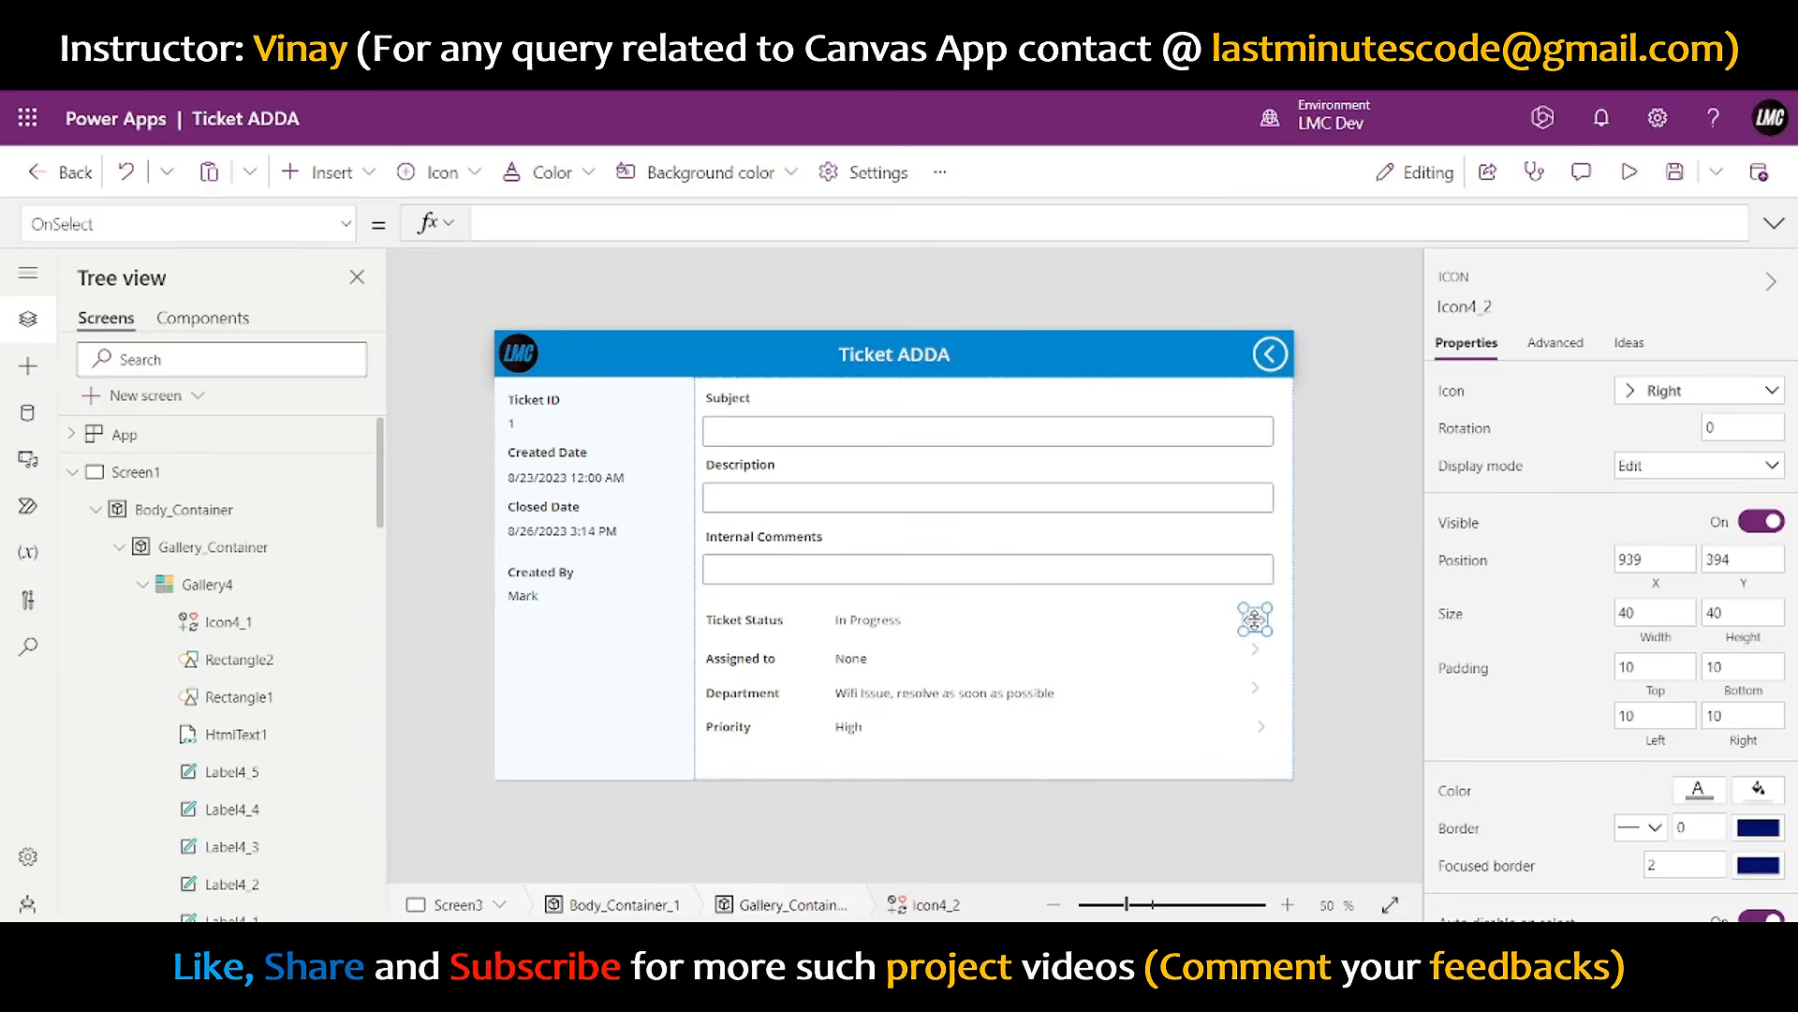
{"action": "left_click", "coordinate": [1256, 722]}
{"action": "left_click_drag", "start_coordinate": [1256, 722], "coordinate": [1254, 722]}
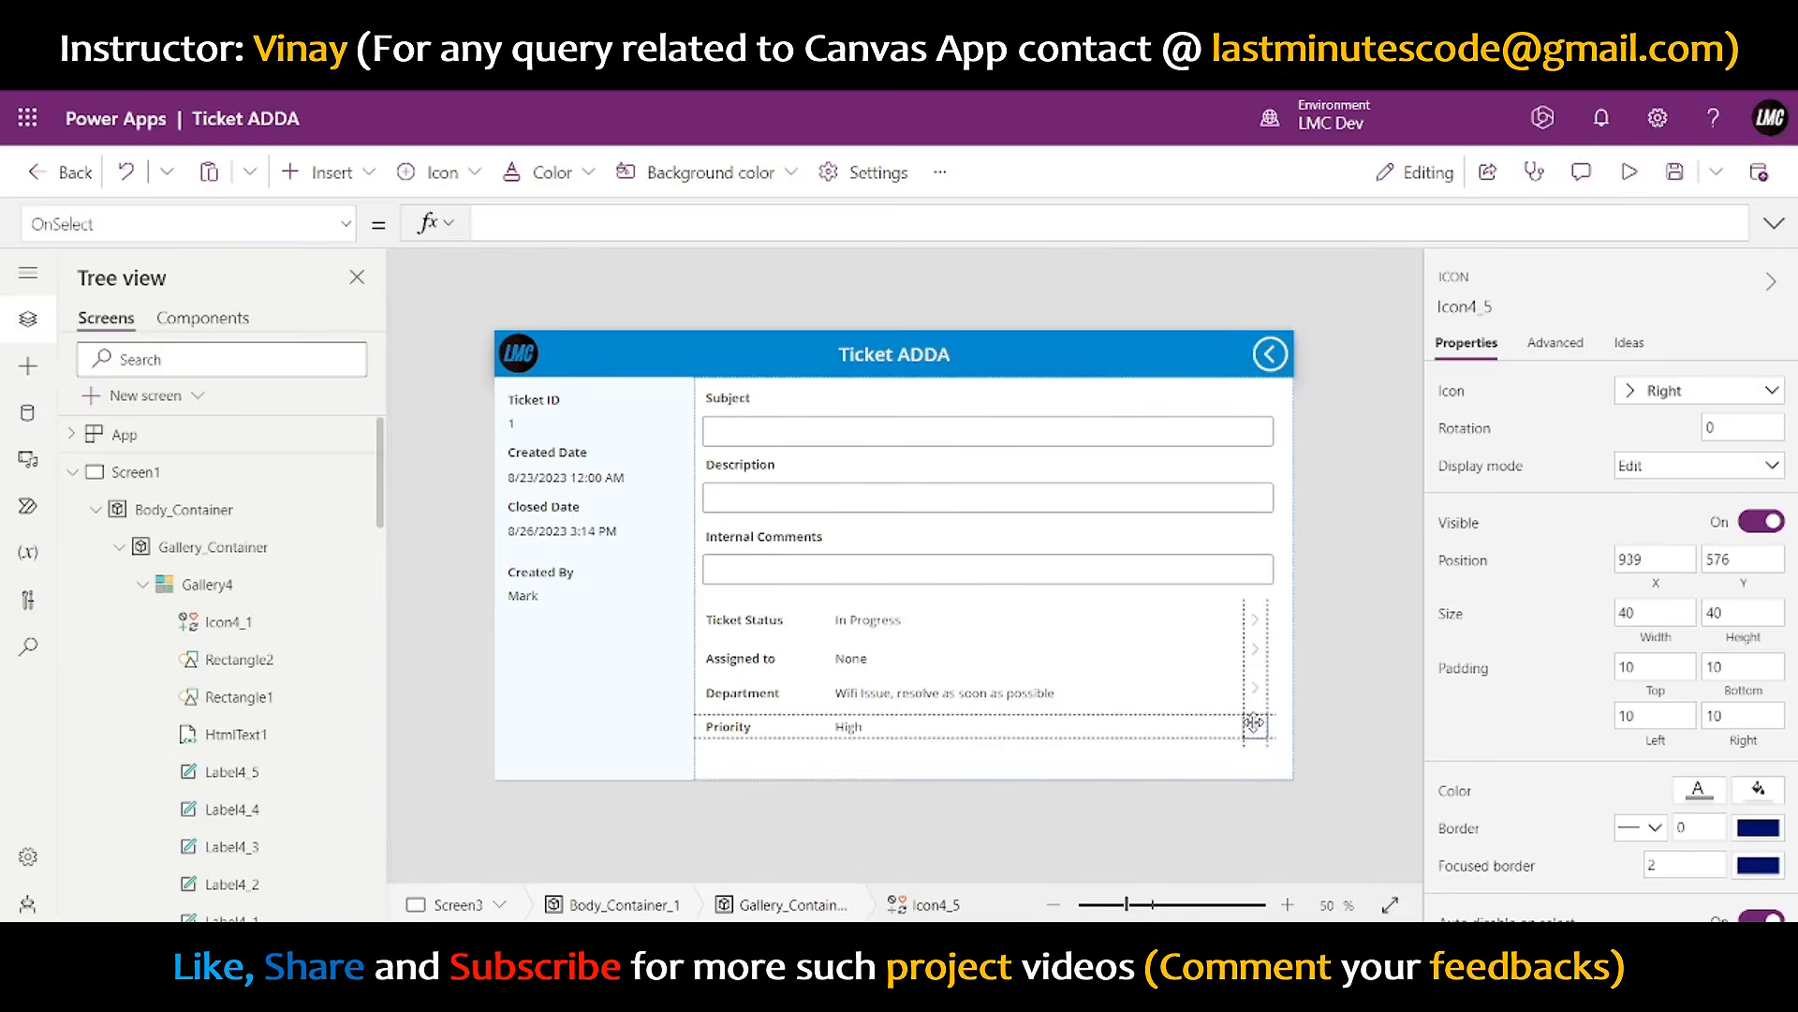
{"action": "left_click", "coordinate": [1367, 677]}
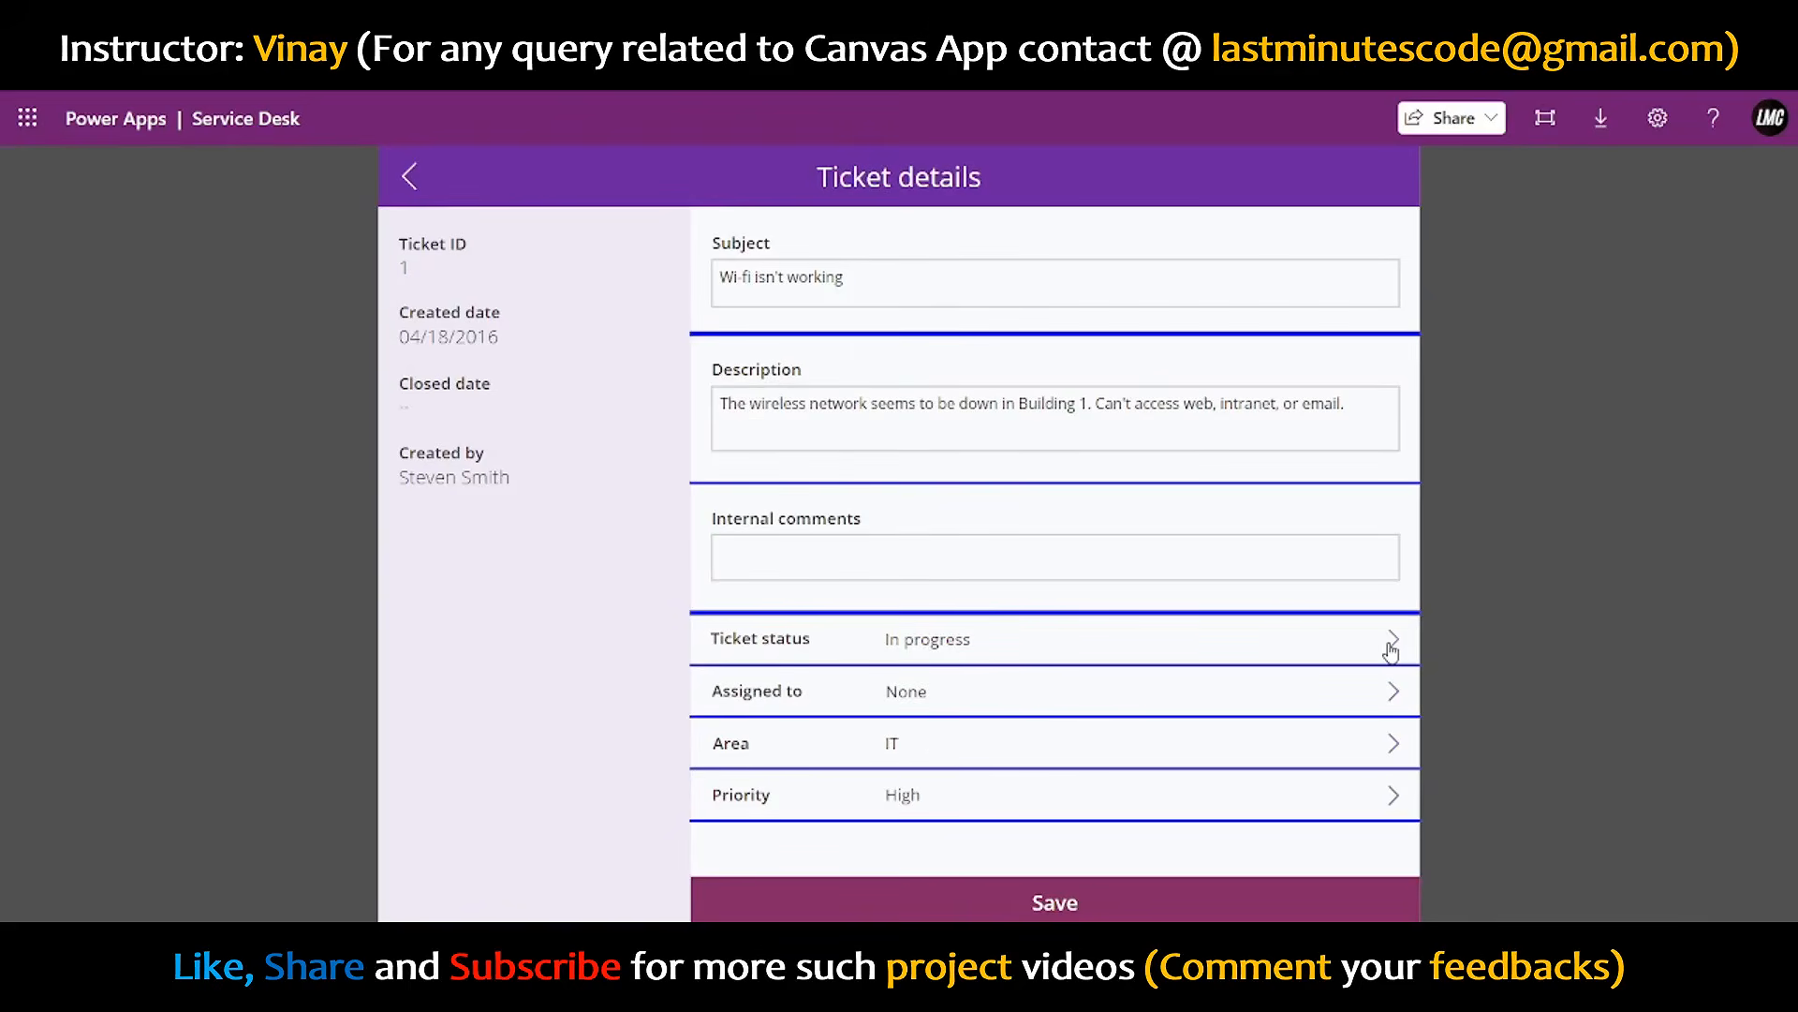
- Examine the Ticket status, Assigned to, Area and Priority selection lists in the Service Desk sample app
{"action": "left_click", "coordinate": [1391, 648]}
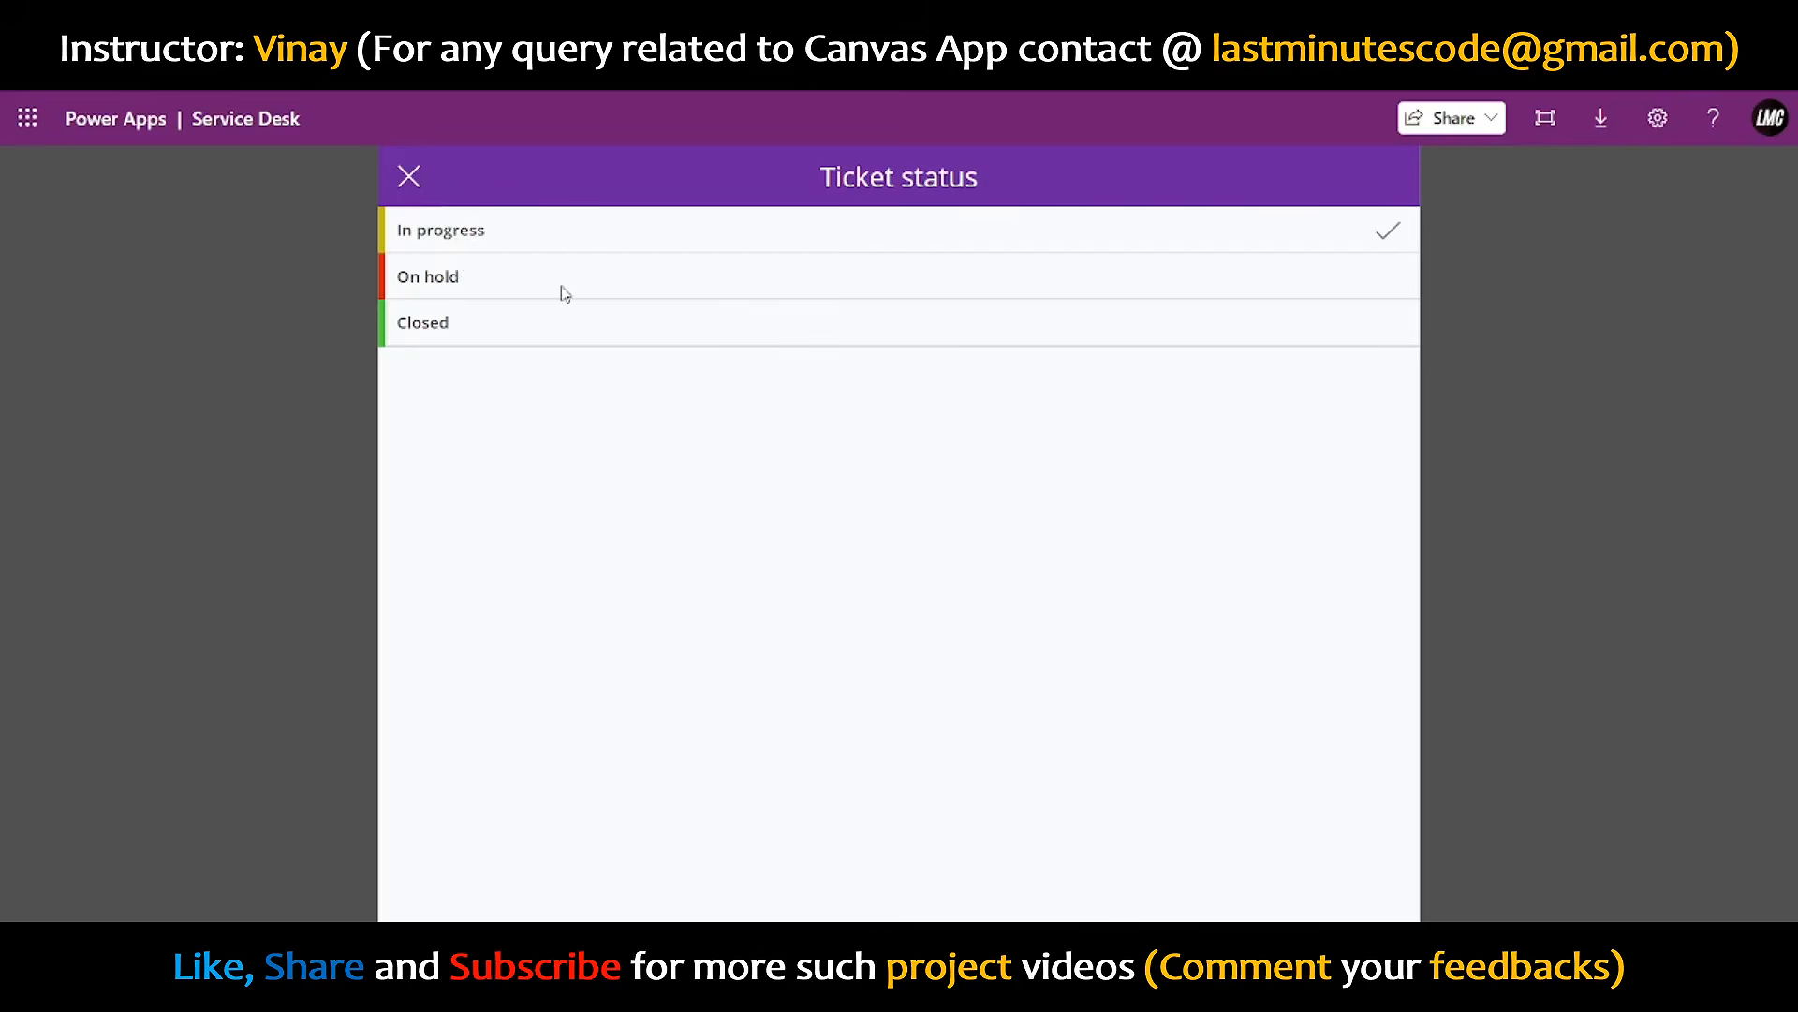
{"action": "left_click", "coordinate": [412, 180]}
{"action": "left_click", "coordinate": [1376, 687]}
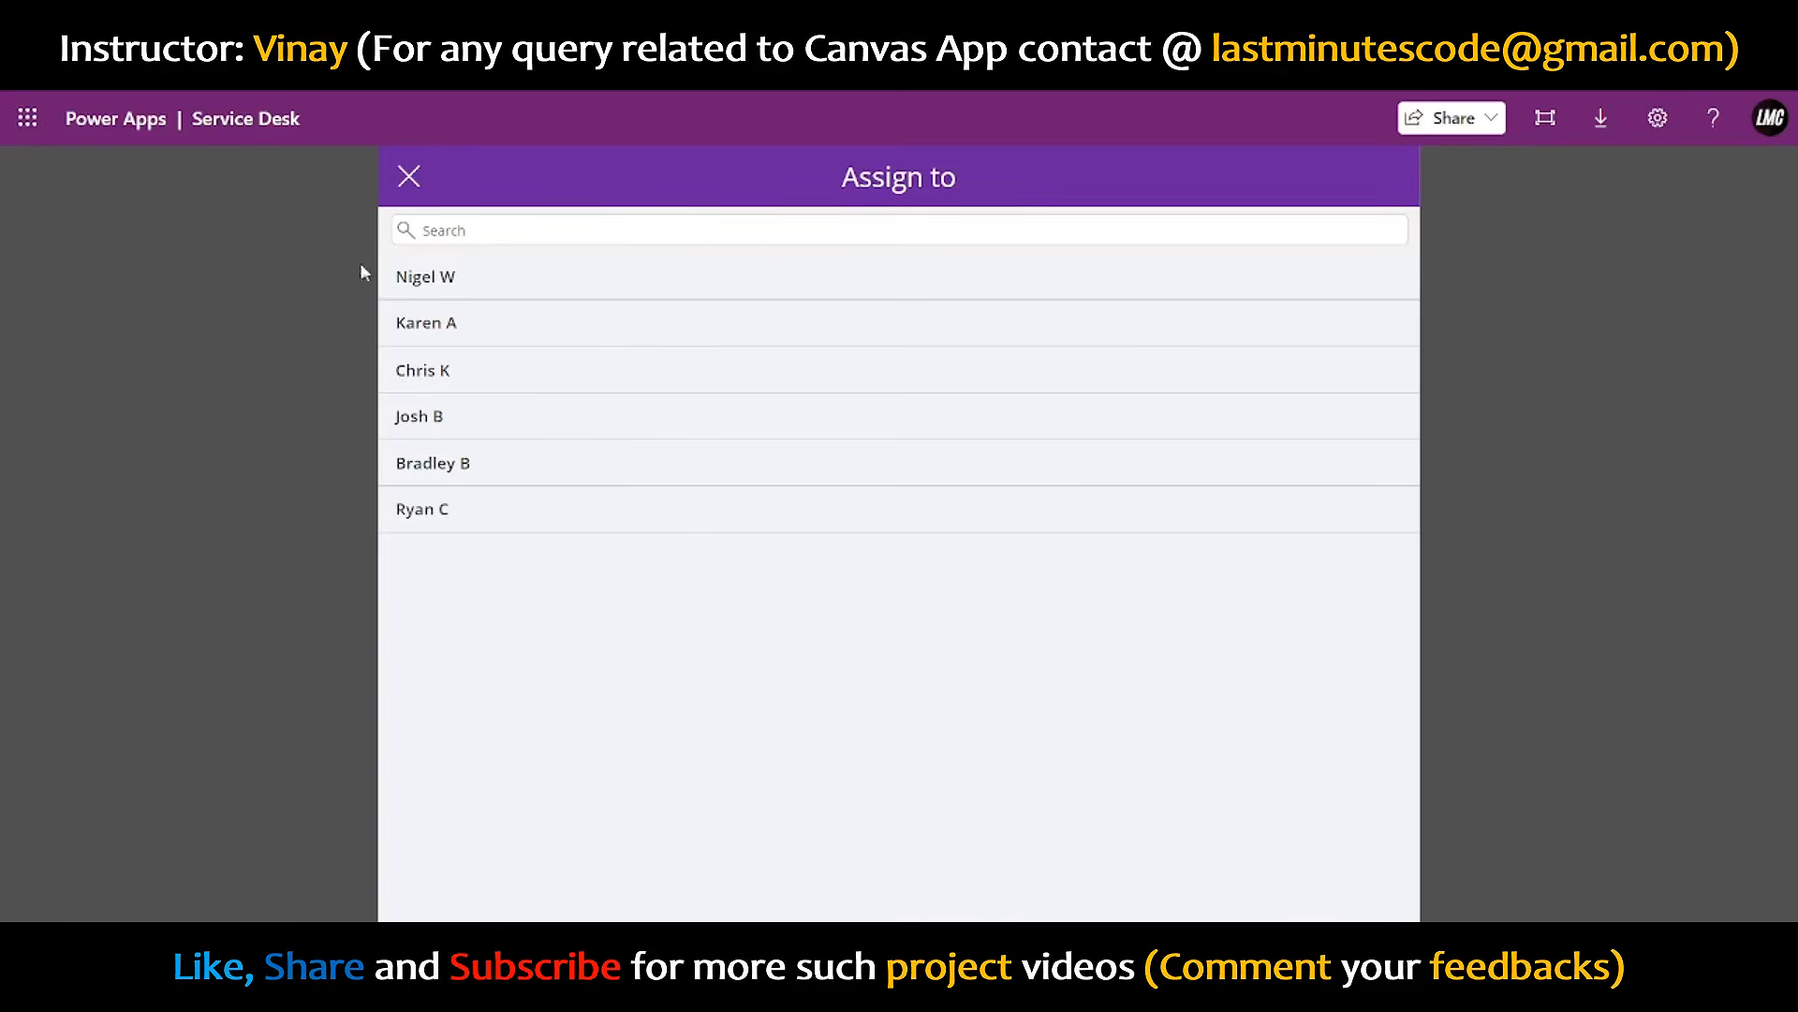
{"action": "left_click", "coordinate": [410, 178]}
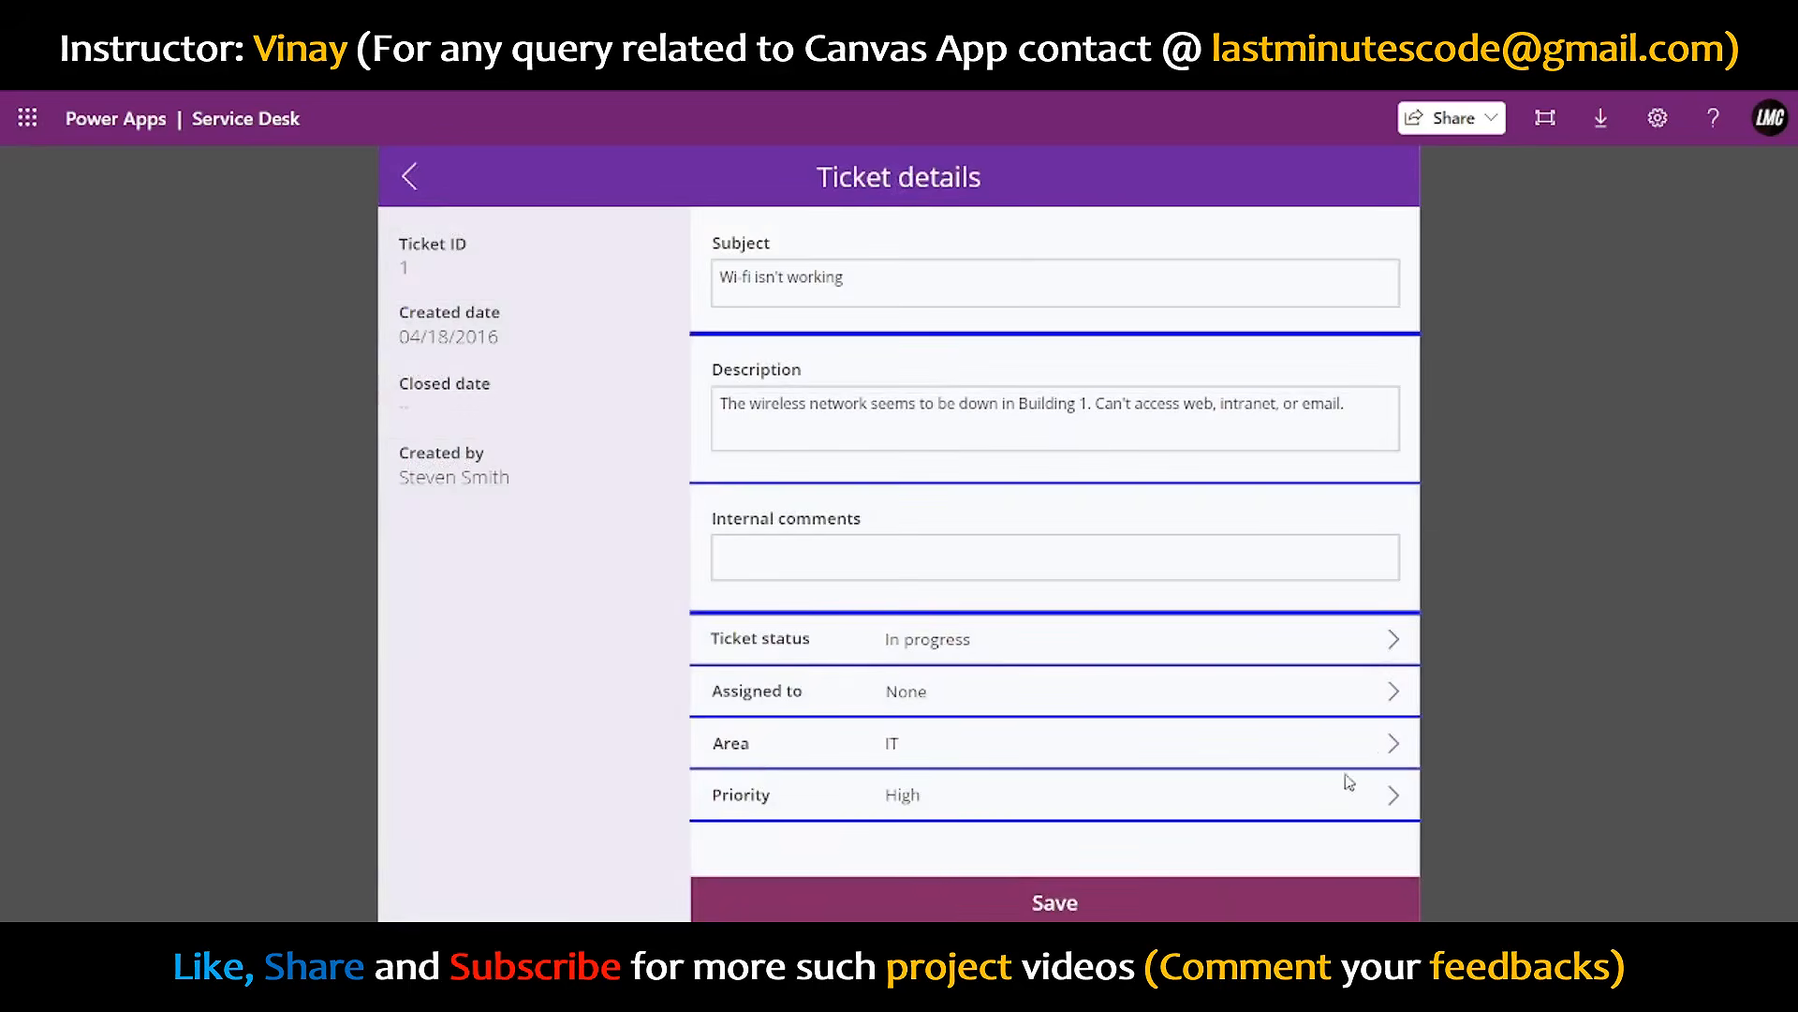
{"action": "left_click", "coordinate": [1391, 750]}
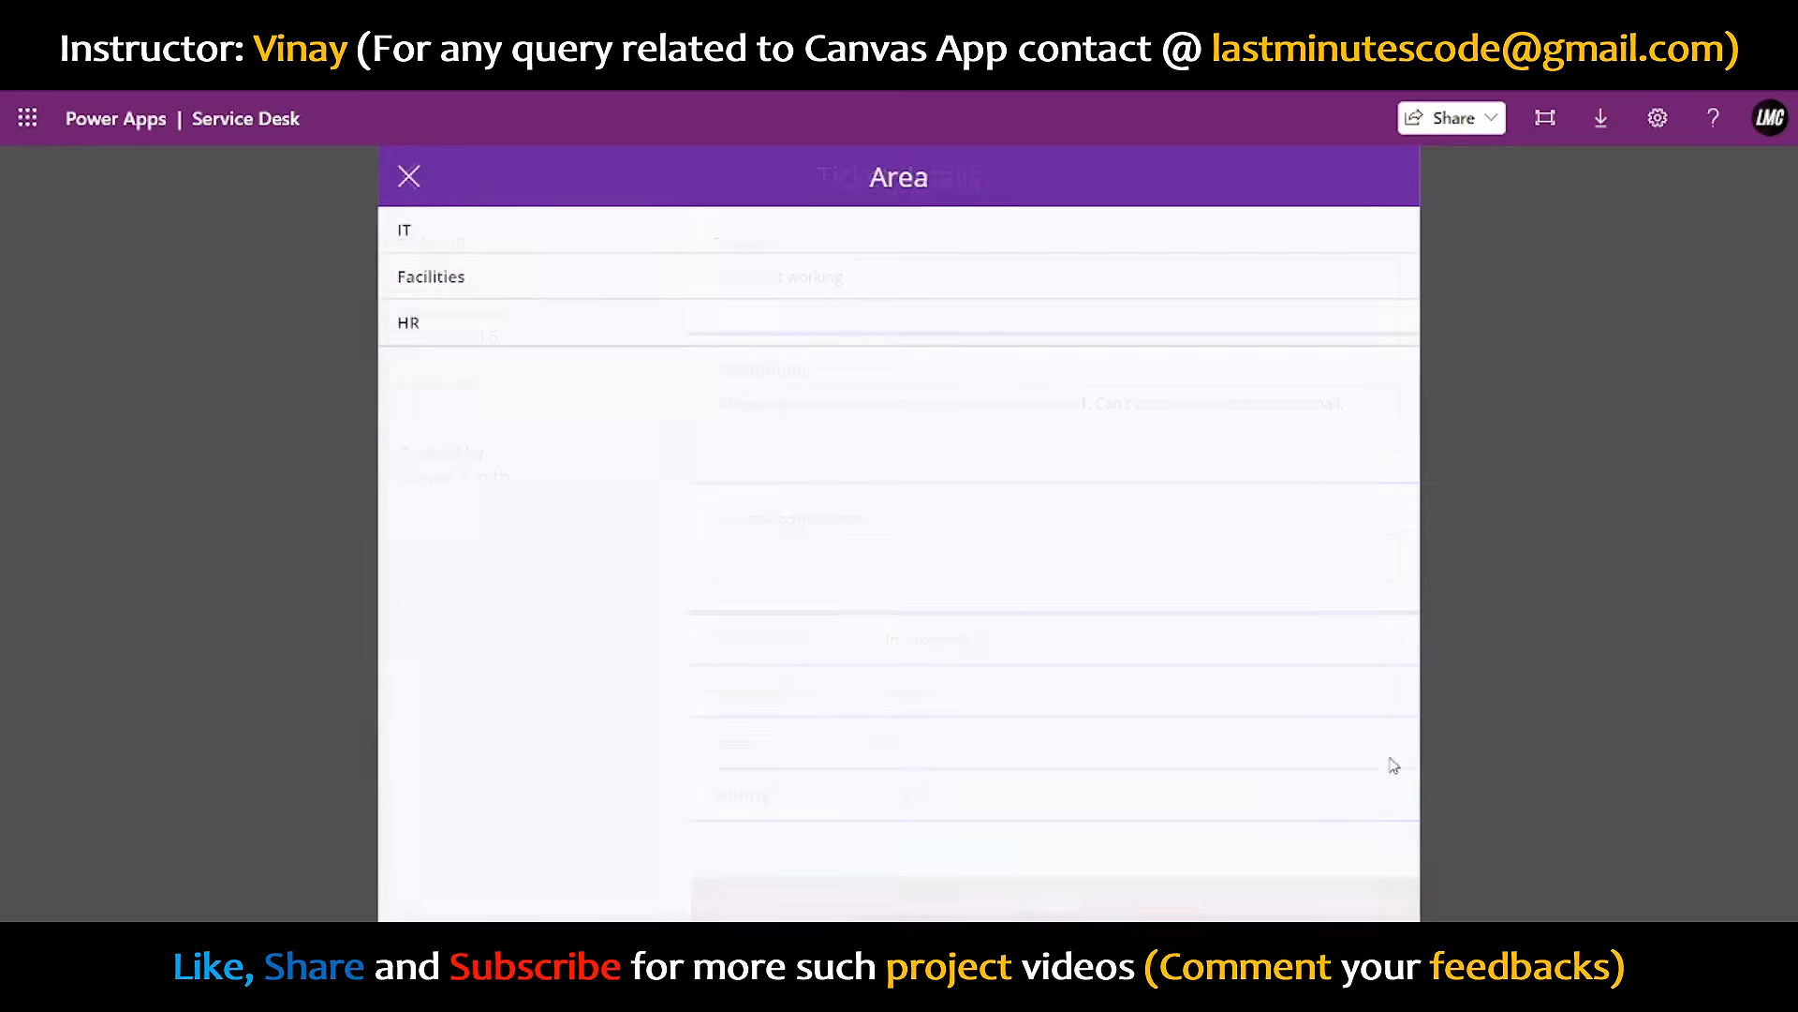
{"action": "left_click", "coordinate": [409, 178]}
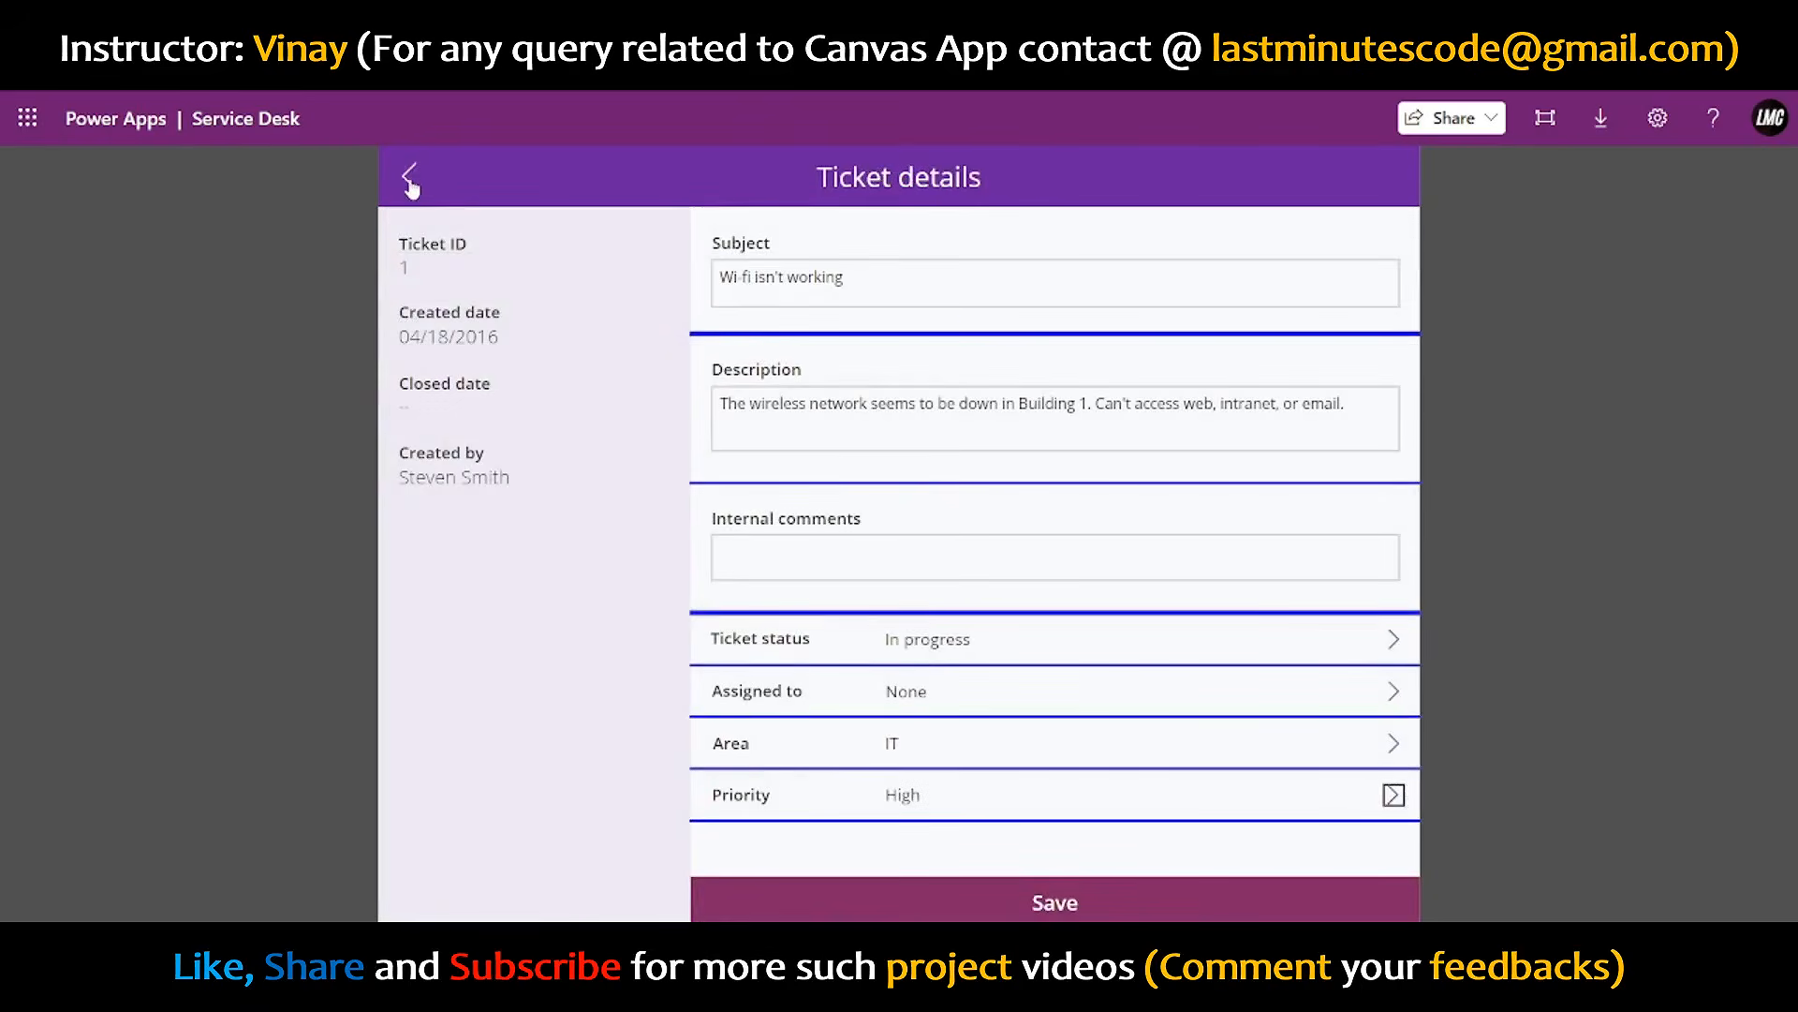
{"action": "left_click", "coordinate": [1409, 798]}
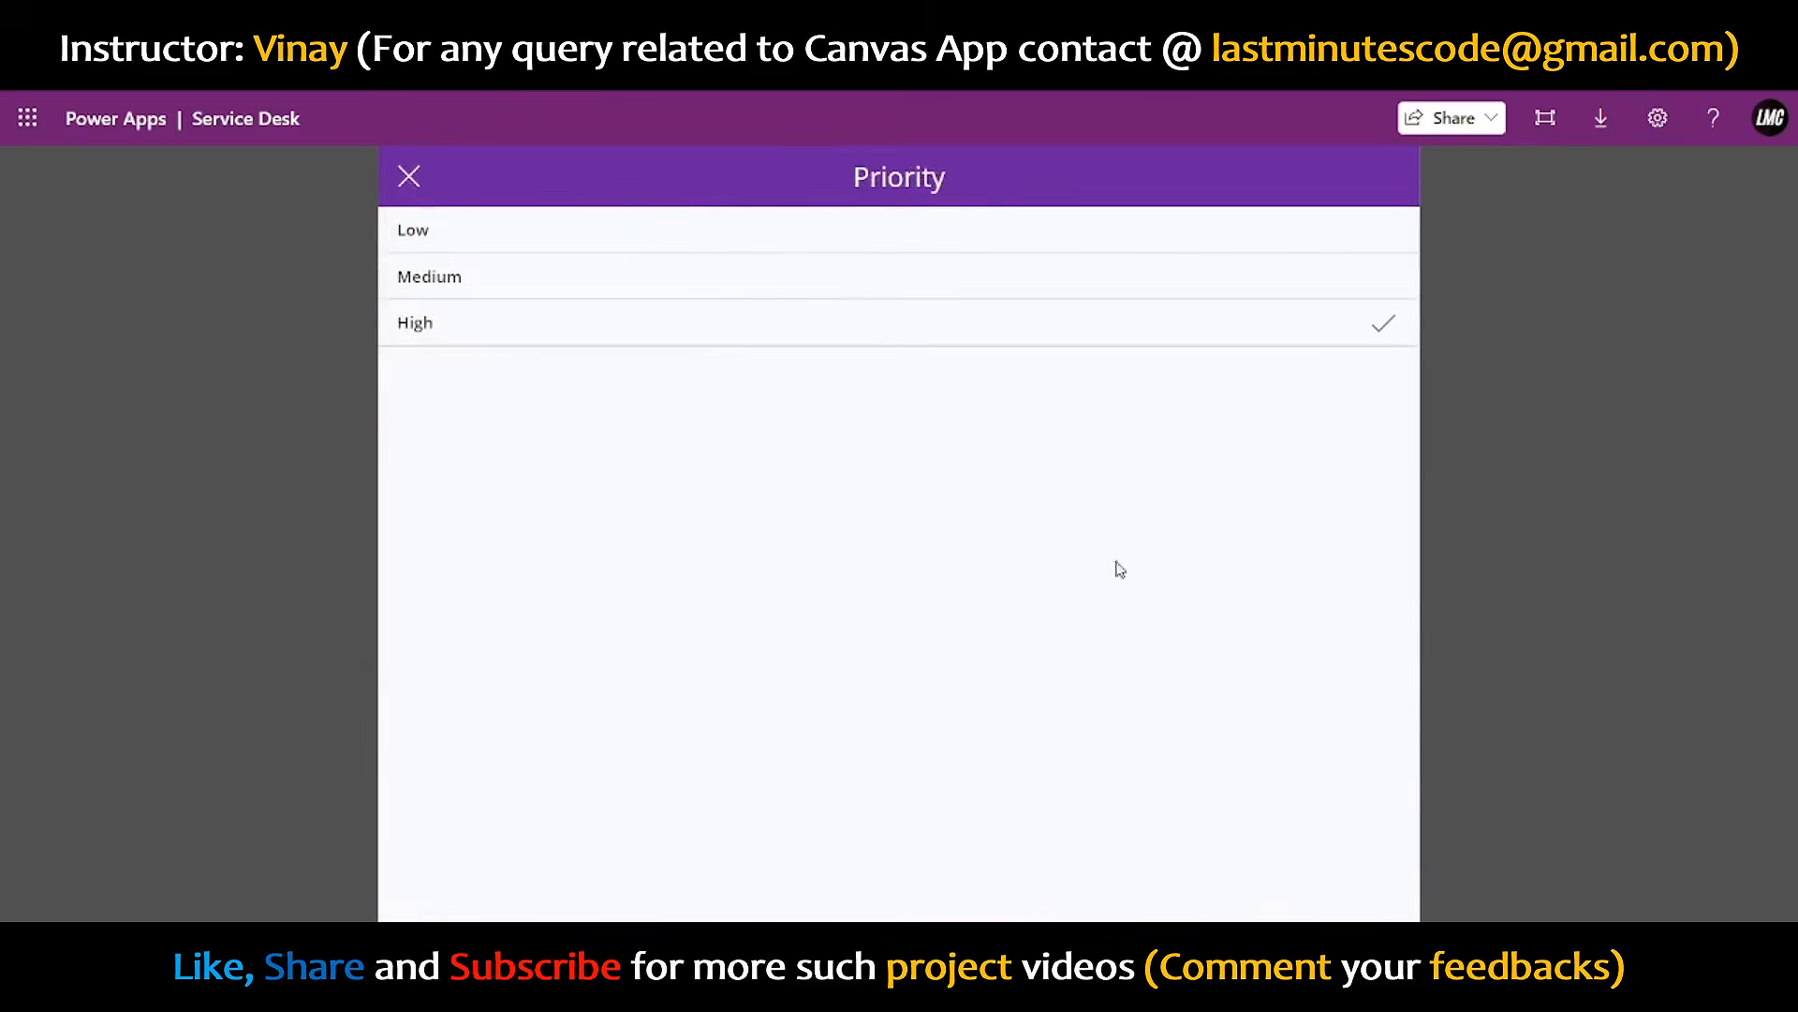
{"action": "left_click", "coordinate": [407, 183]}
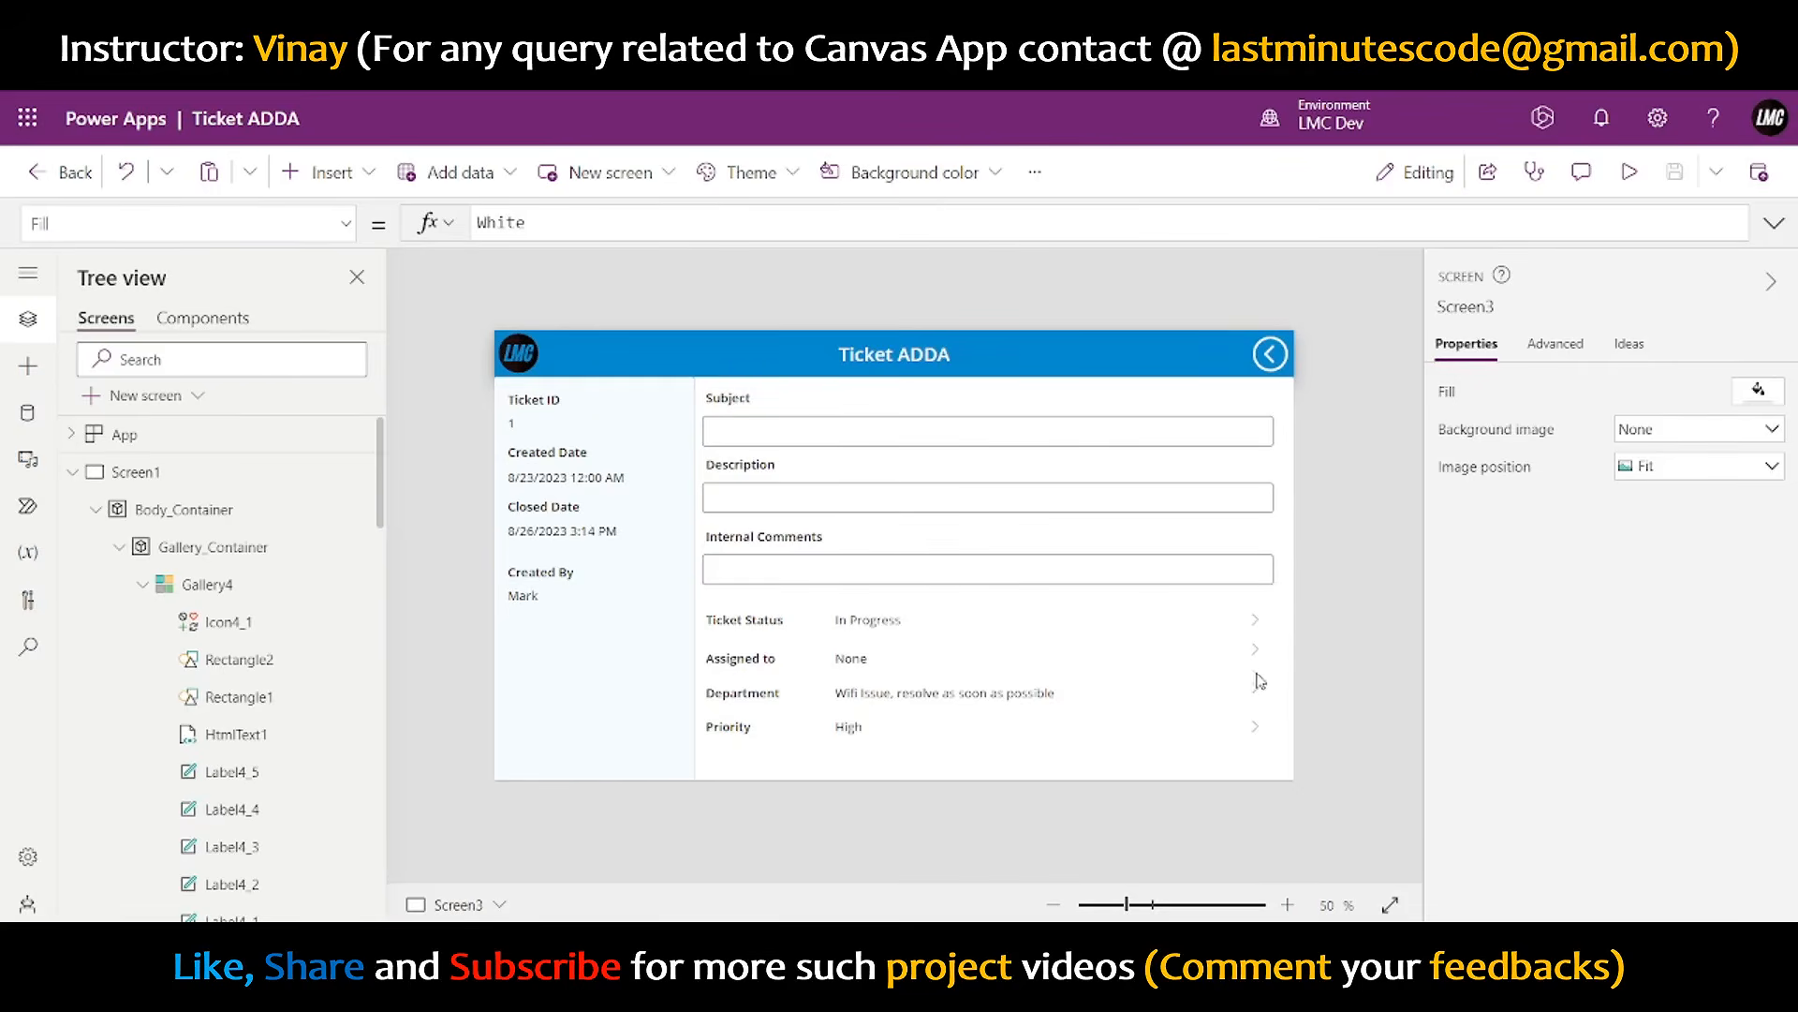
- Return to Ticket ADDA and copy the Priority and Department dropdowns from Screen2
{"action": "left_click", "coordinate": [876, 623]}
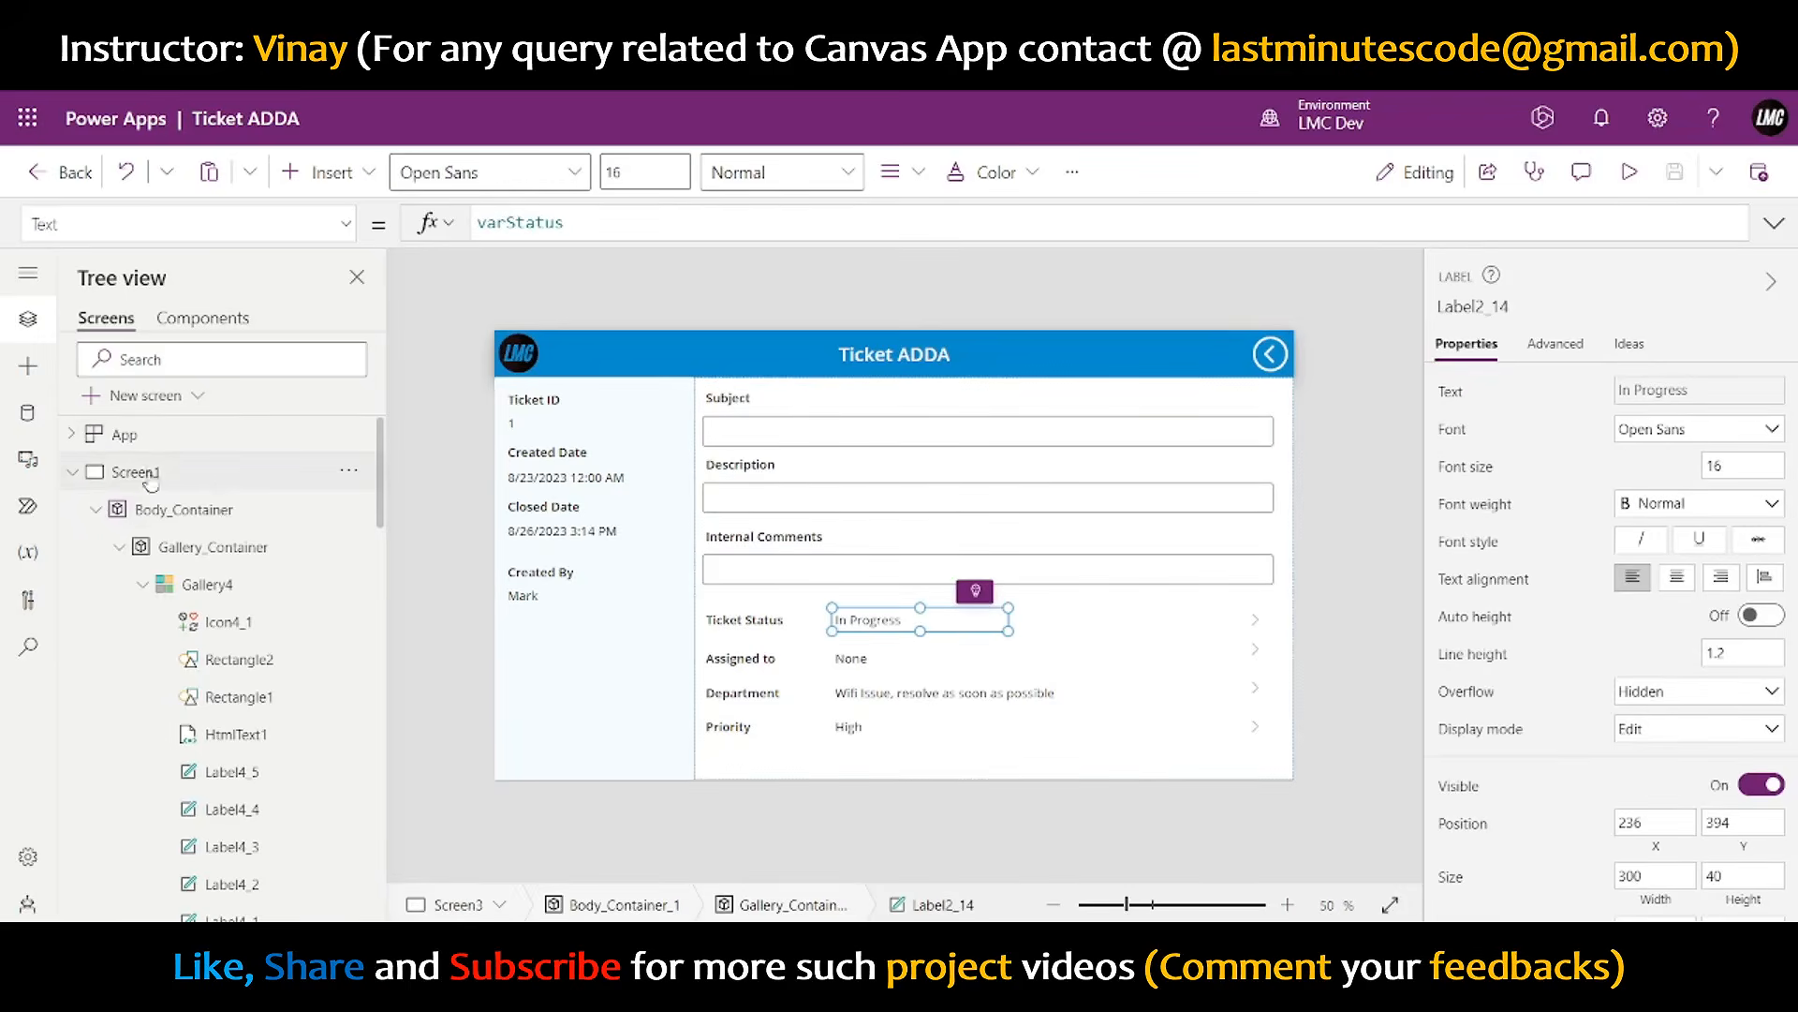
{"action": "left_click", "coordinate": [72, 471]}
{"action": "left_click", "coordinate": [136, 508]}
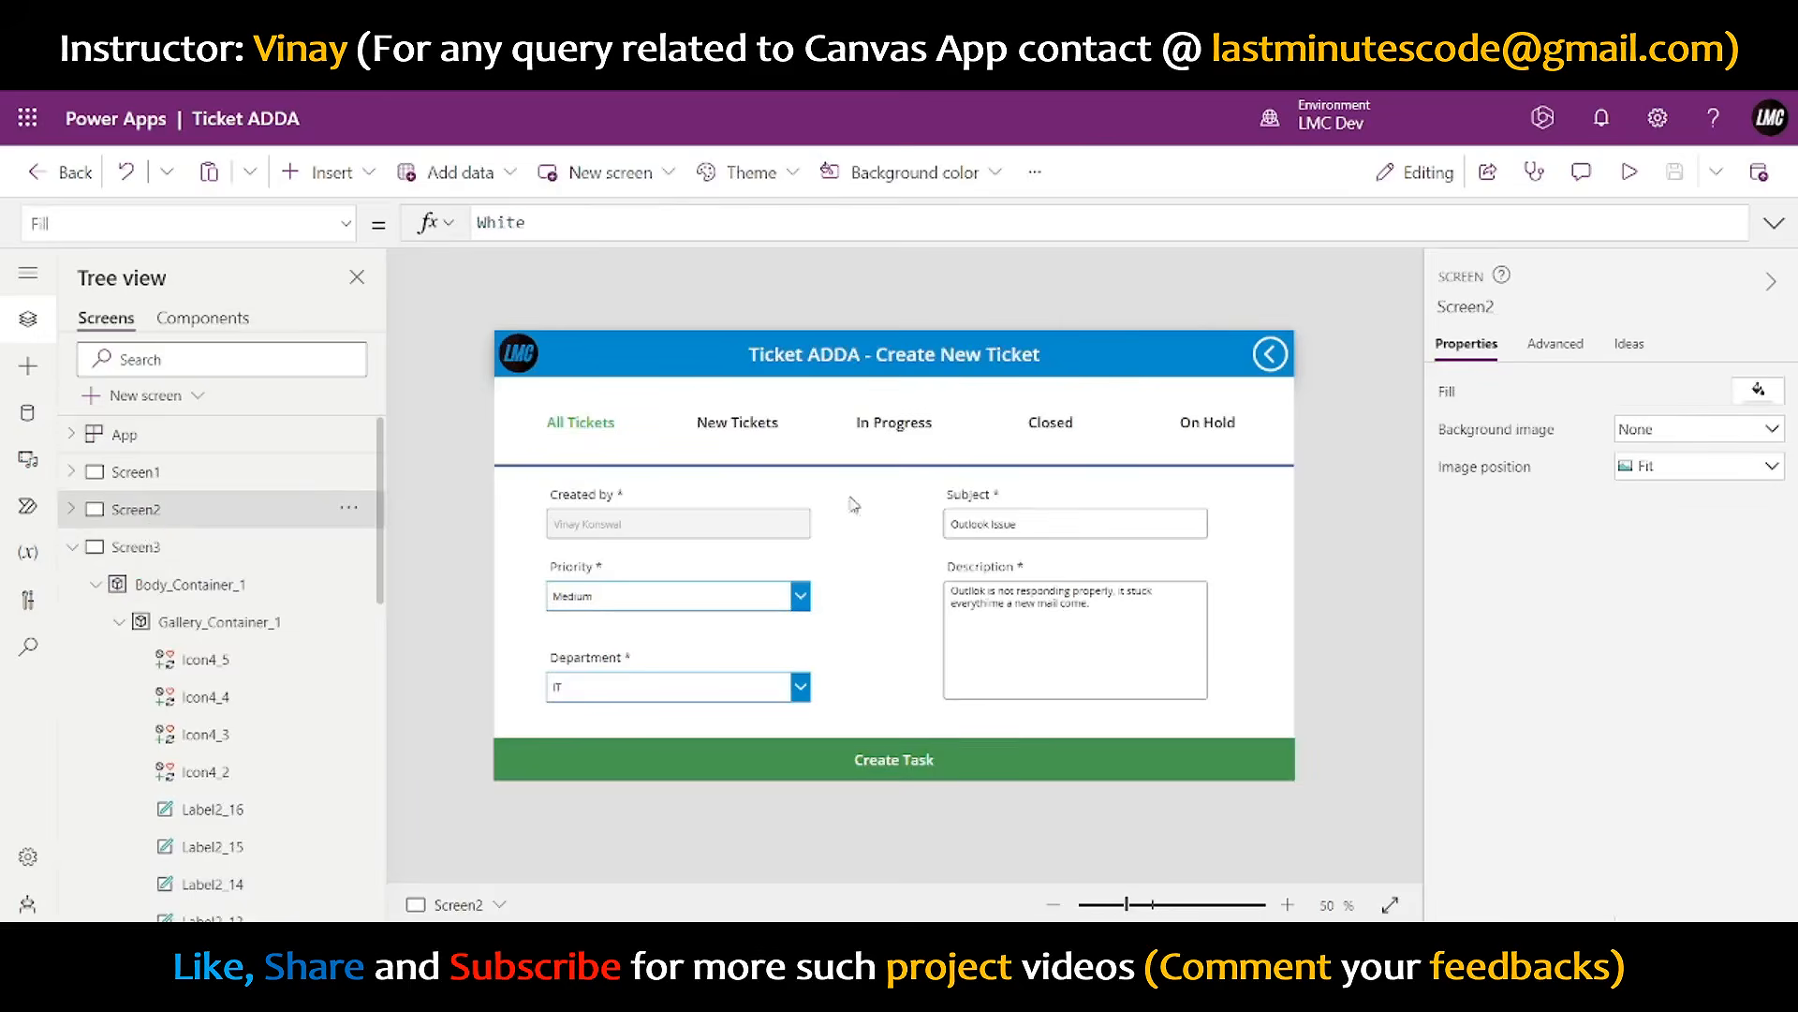
{"action": "left_click", "coordinate": [701, 604]}
{"action": "left_click", "coordinate": [679, 687], "text": "shift"}
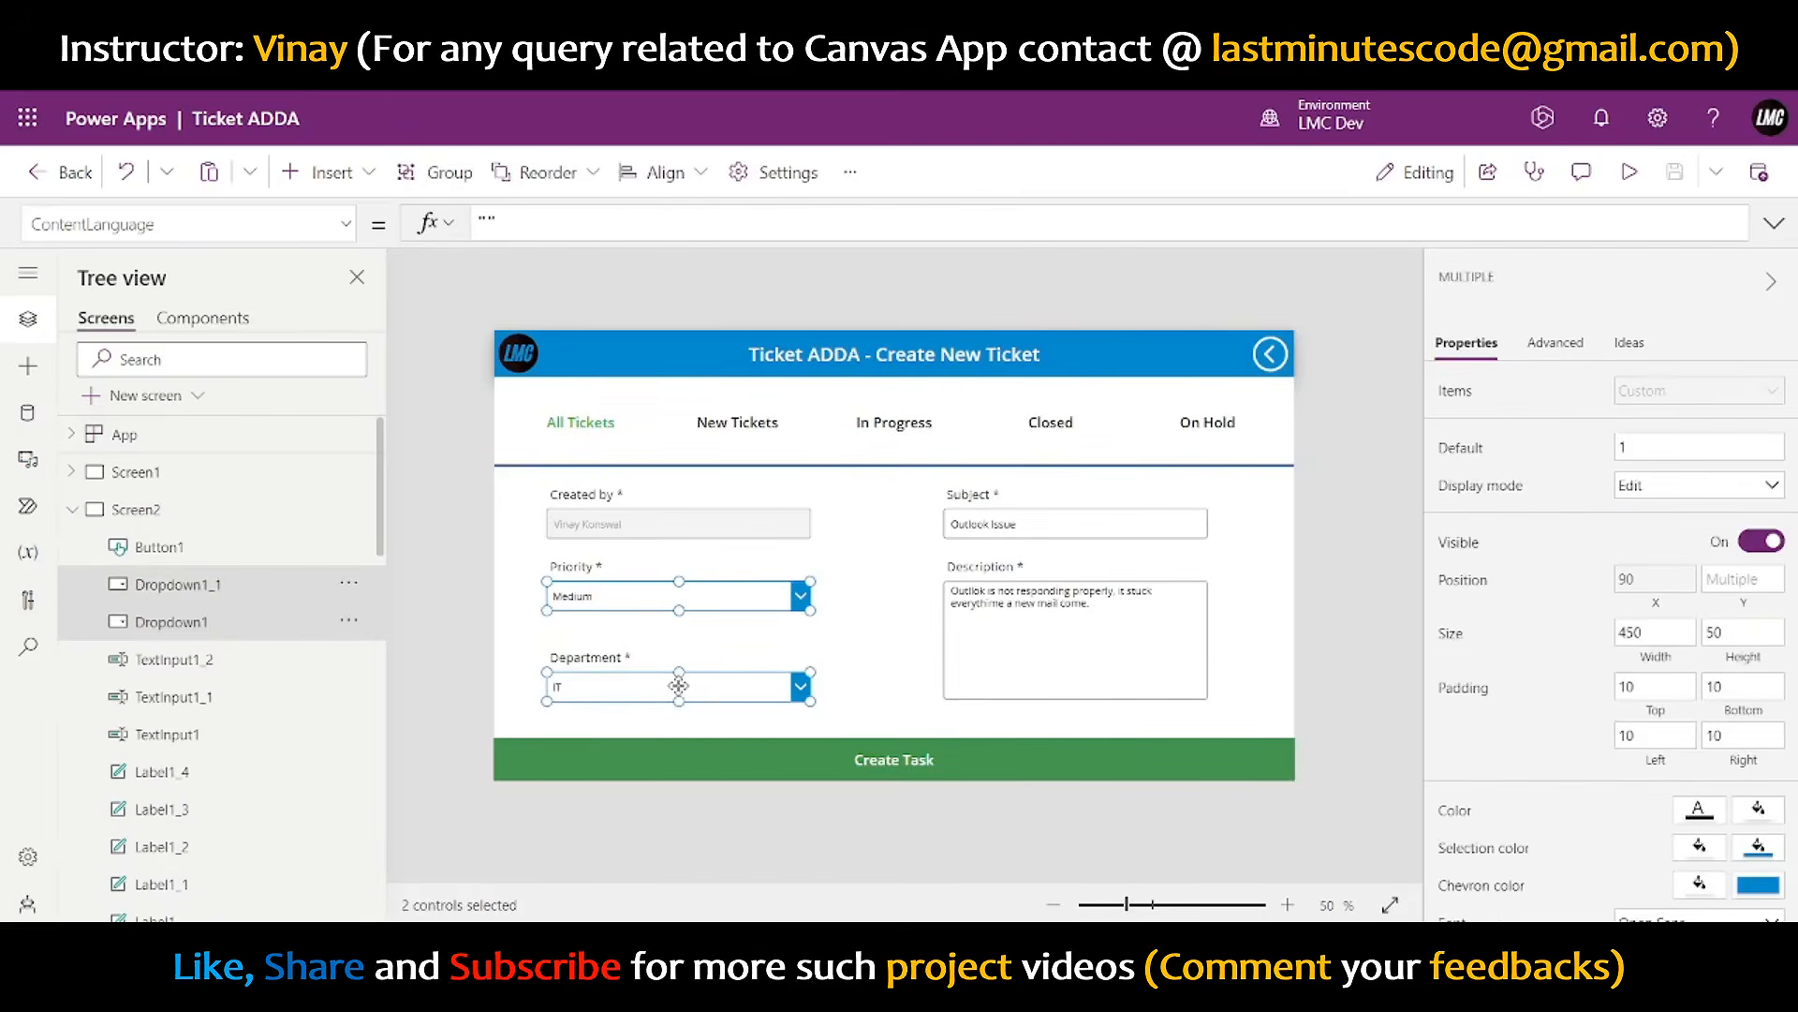
- Paste the two dropdowns into Screen3's Gallery_Container_1 and move them over the lower field rows, with the priority dropdown at X 402, Y 460
{"action": "left_click", "coordinate": [72, 509]}
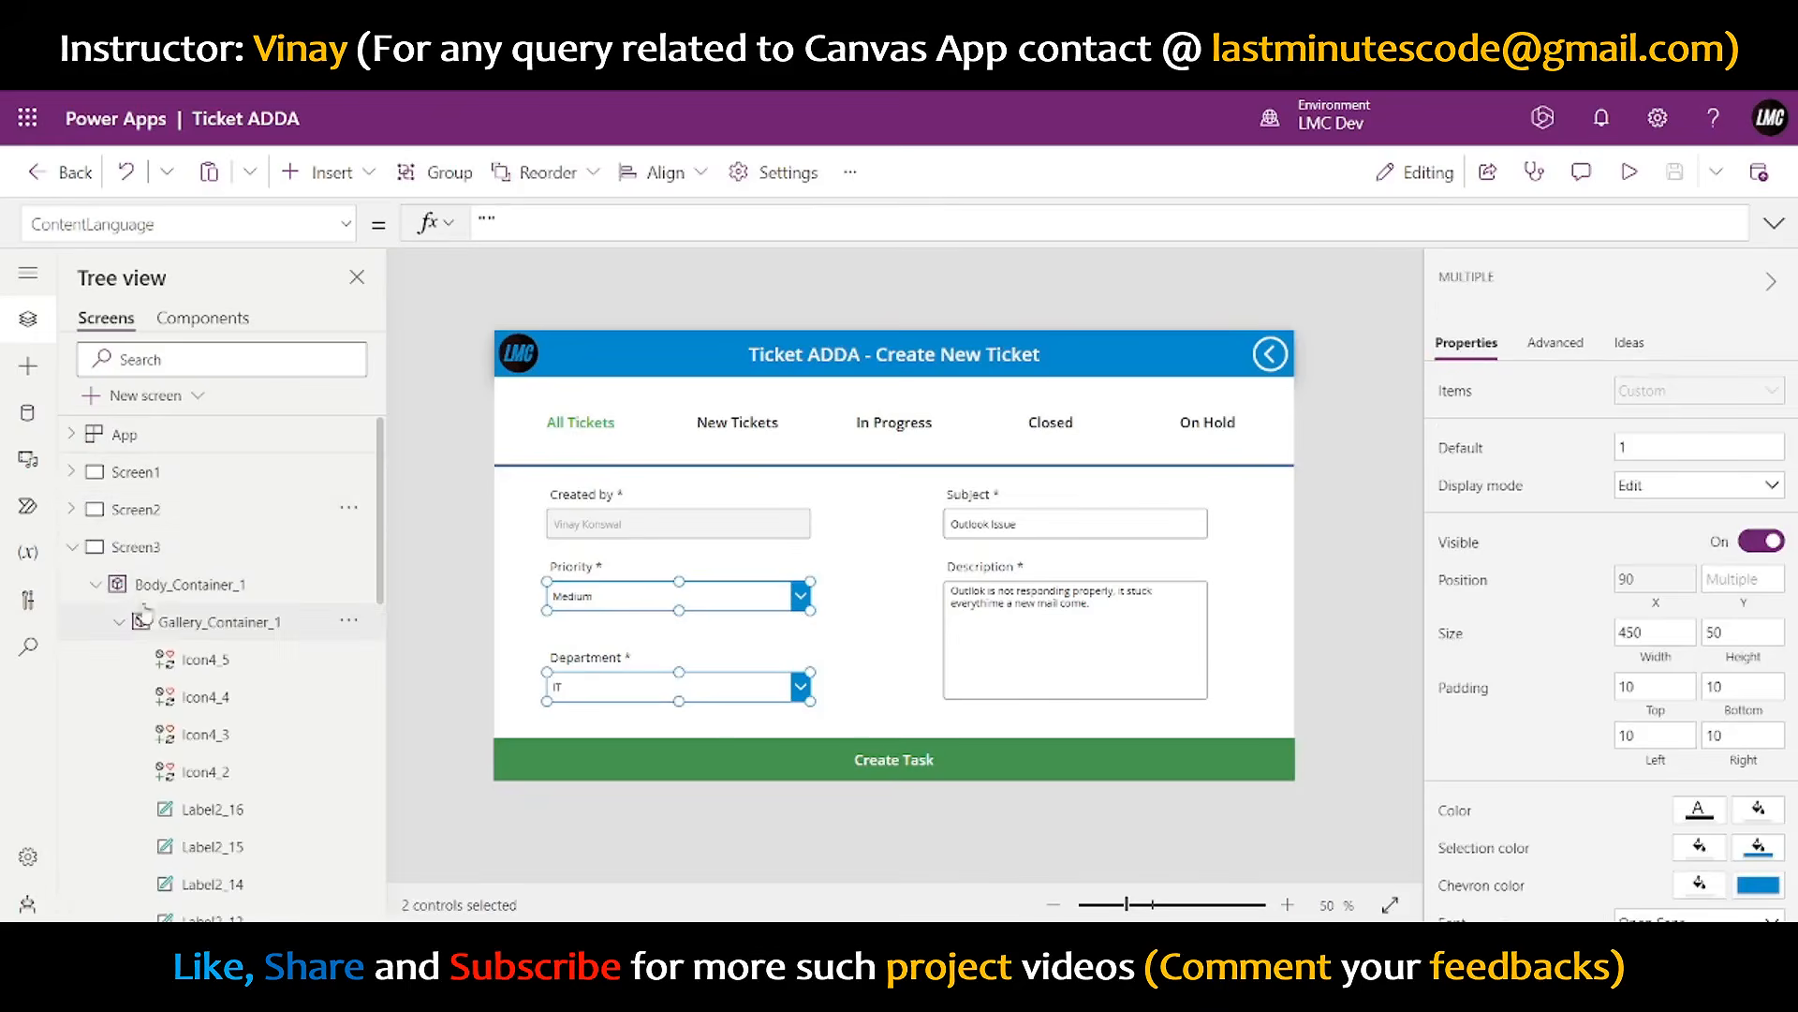
{"action": "left_click", "coordinate": [132, 550]}
{"action": "left_click", "coordinate": [1152, 658]}
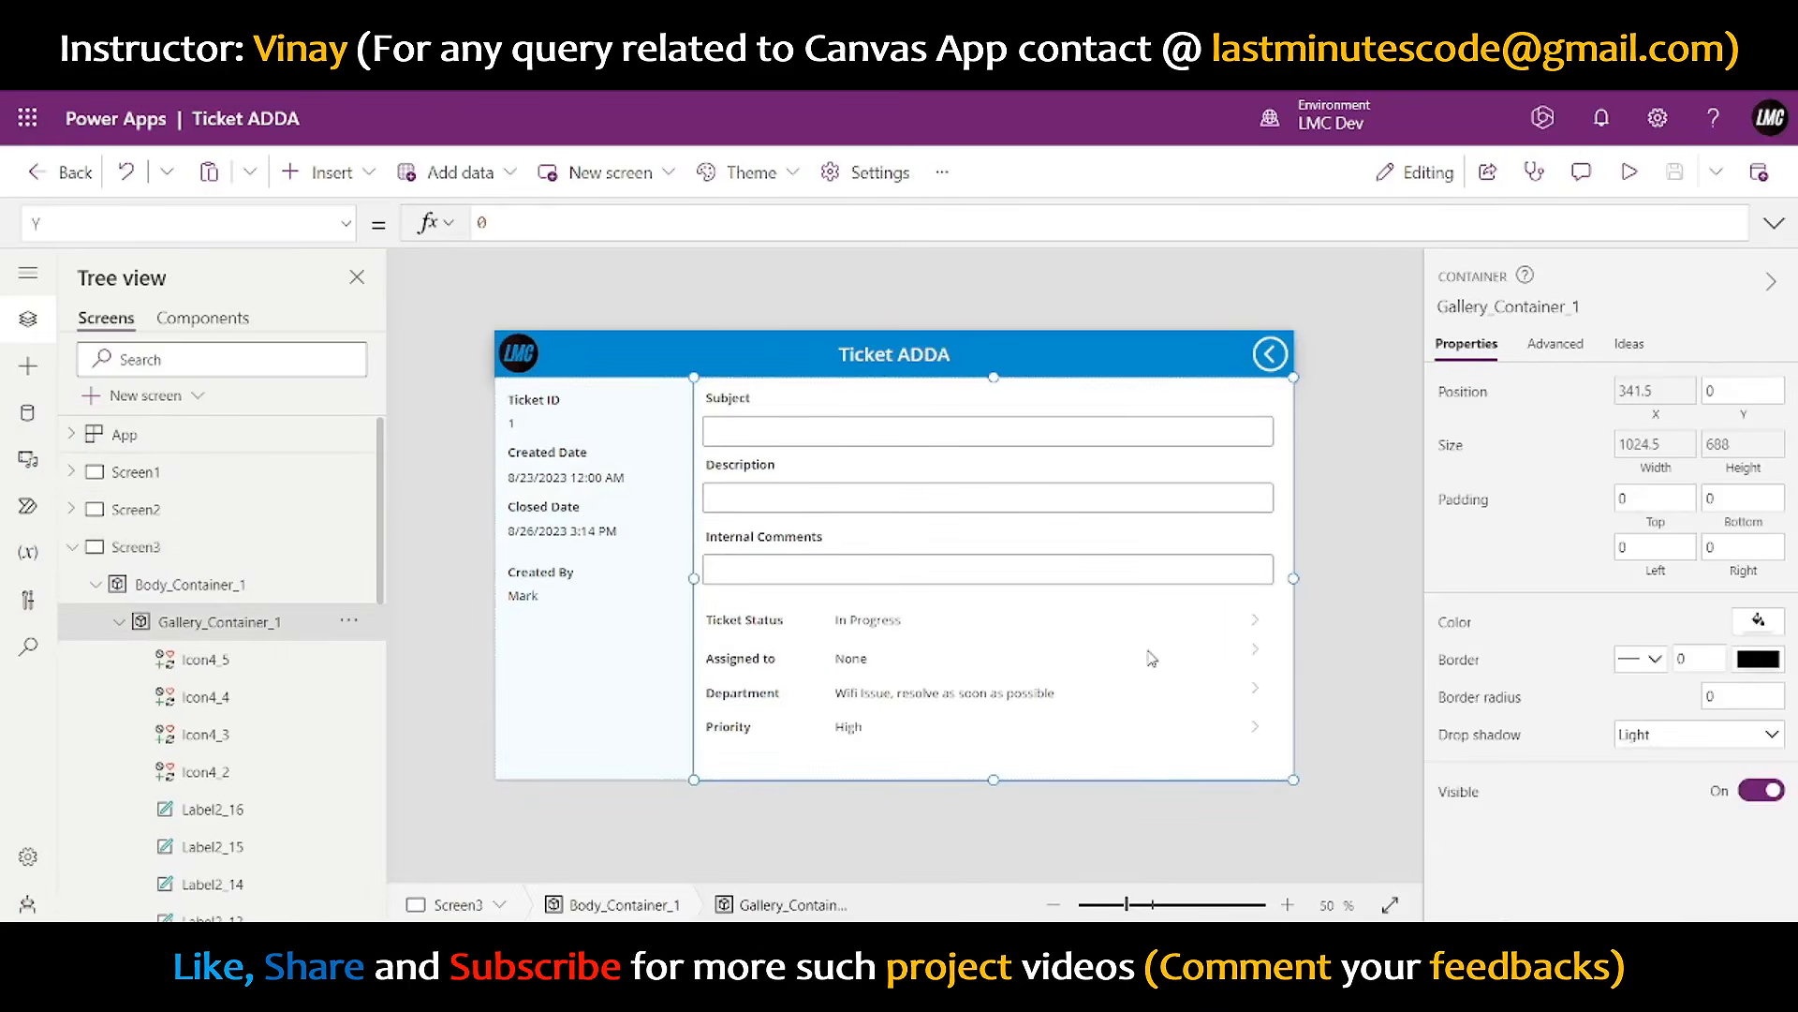
{"action": "key", "text": "ctrl+v"}
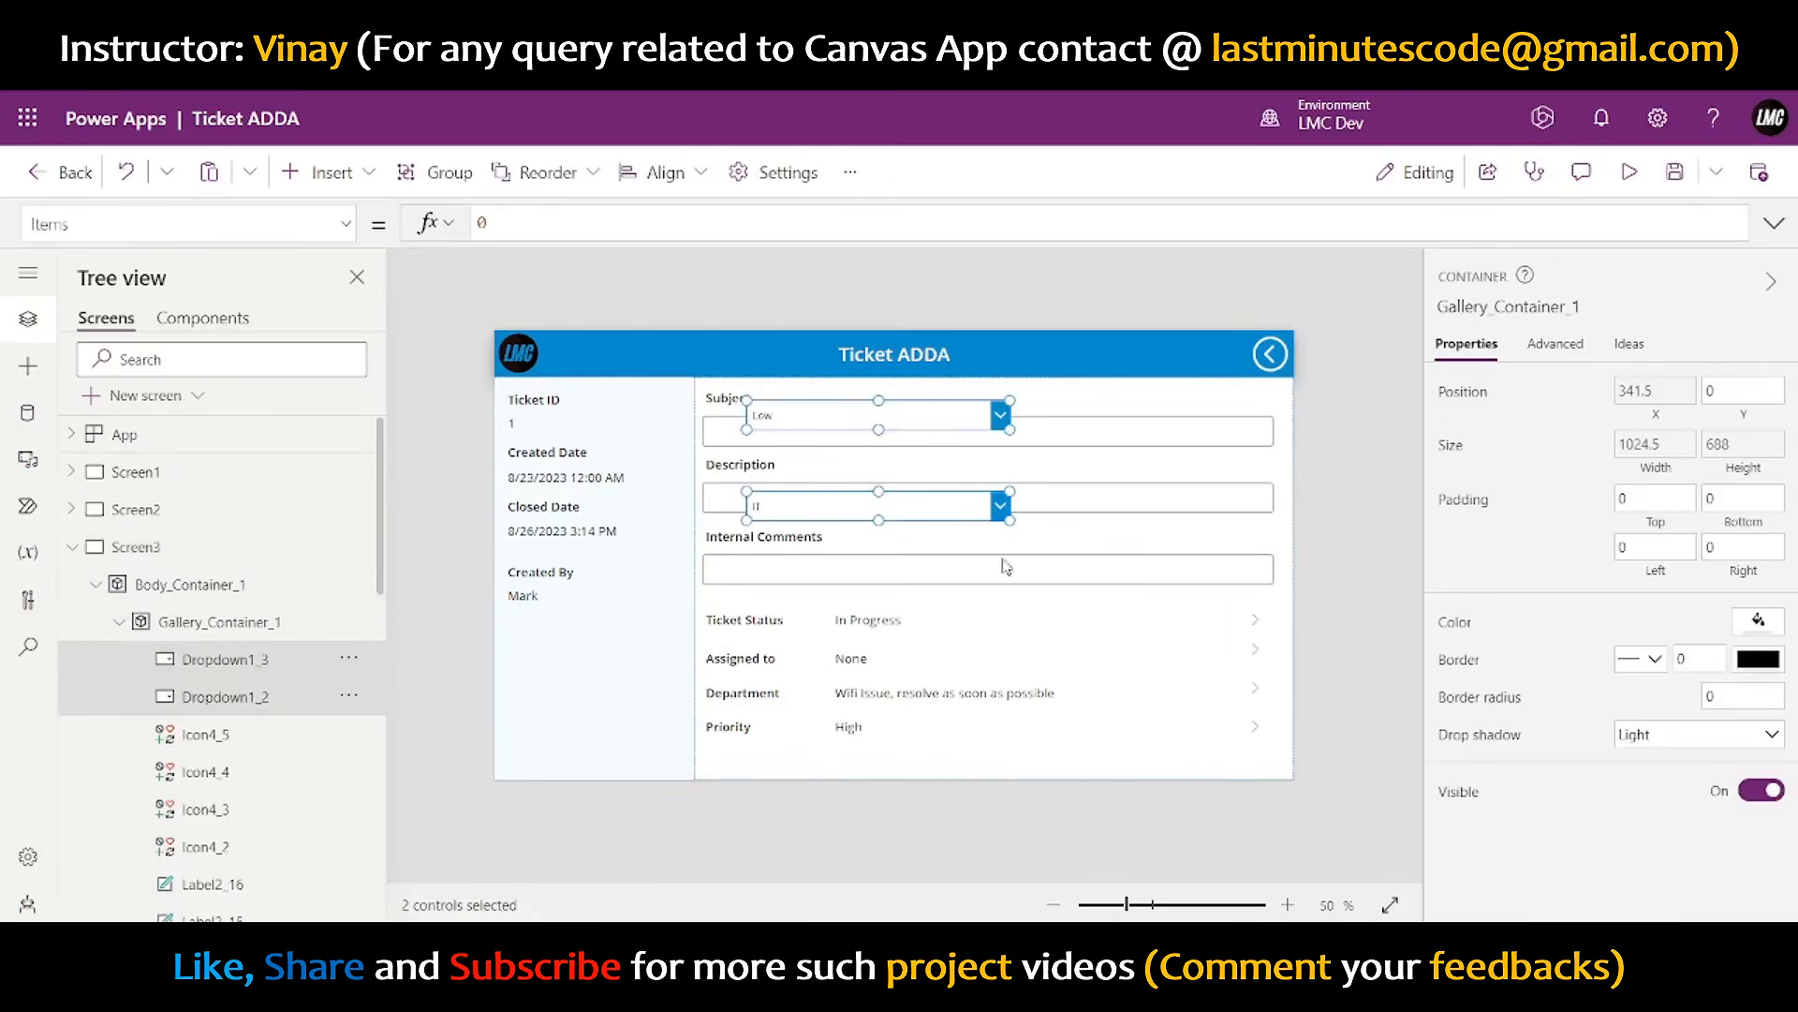
{"action": "left_click_drag", "start_coordinate": [908, 416], "coordinate": [1067, 667]}
- Check the Priority value label's formula and try "High" as the Default property of the pasted priority dropdown
{"action": "left_click", "coordinate": [860, 732]}
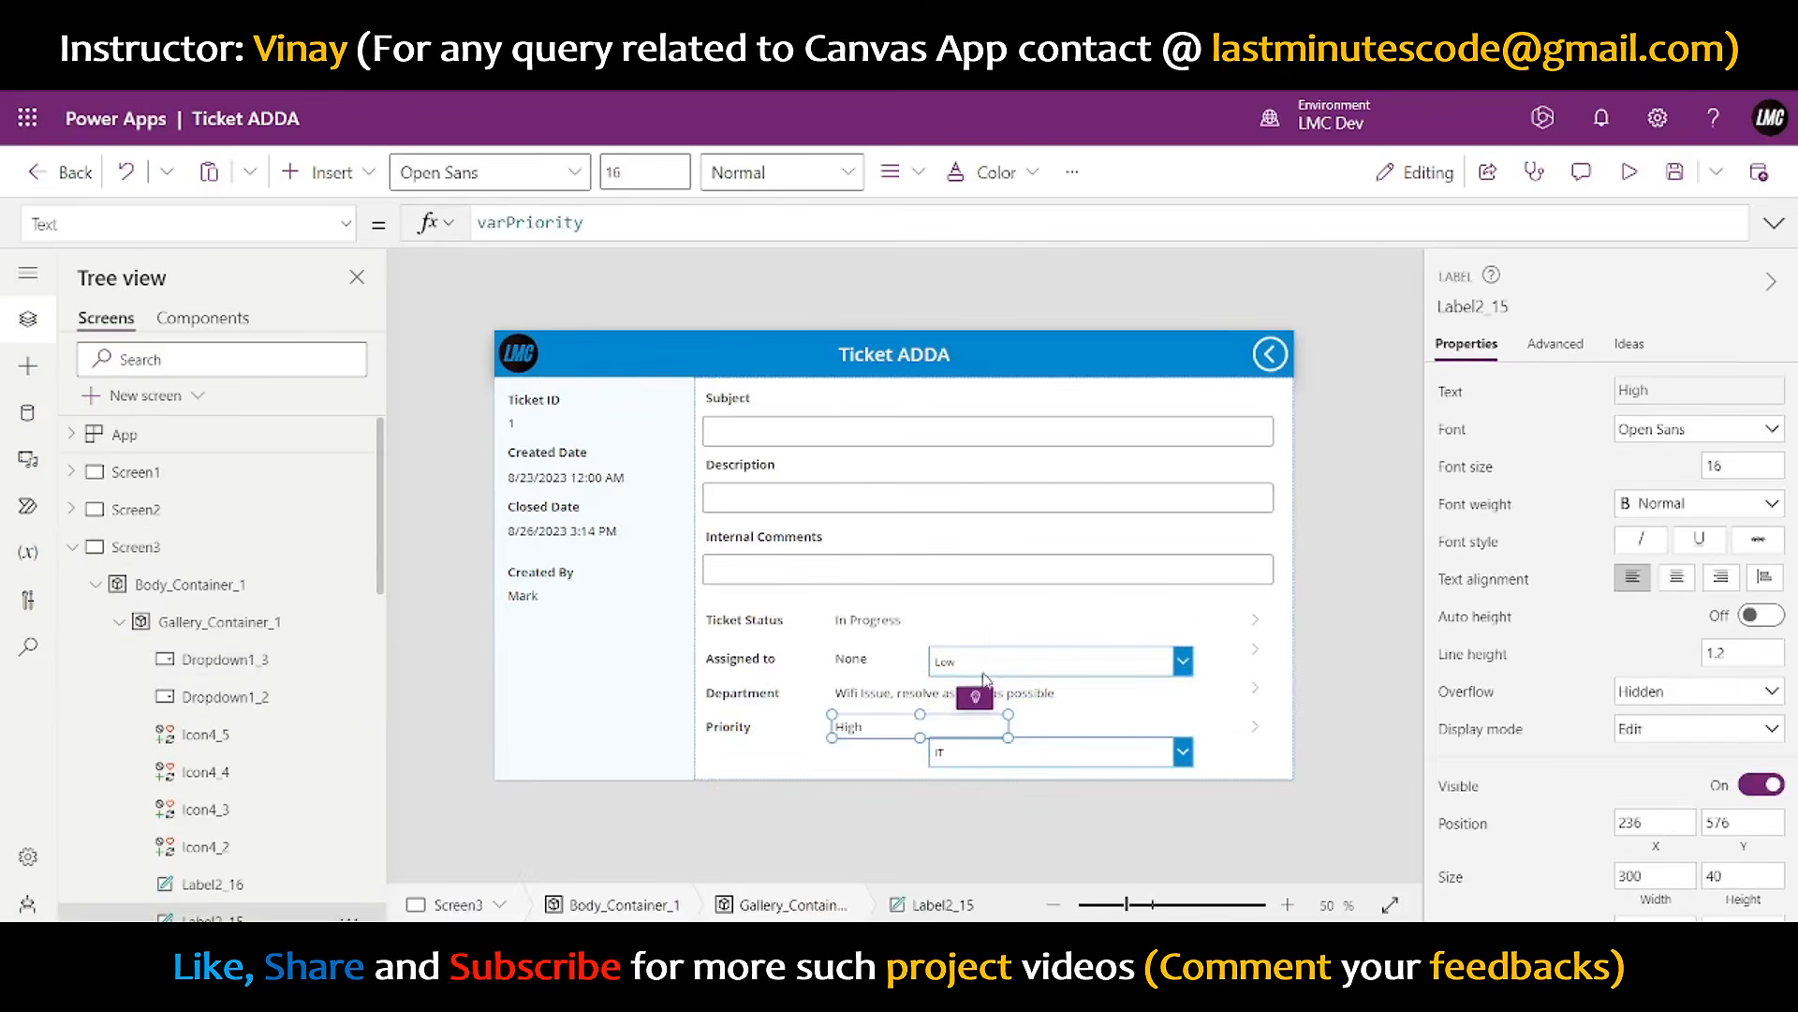
{"action": "left_click", "coordinate": [1370, 623]}
{"action": "left_click", "coordinate": [850, 728]}
{"action": "left_click", "coordinate": [1045, 667]}
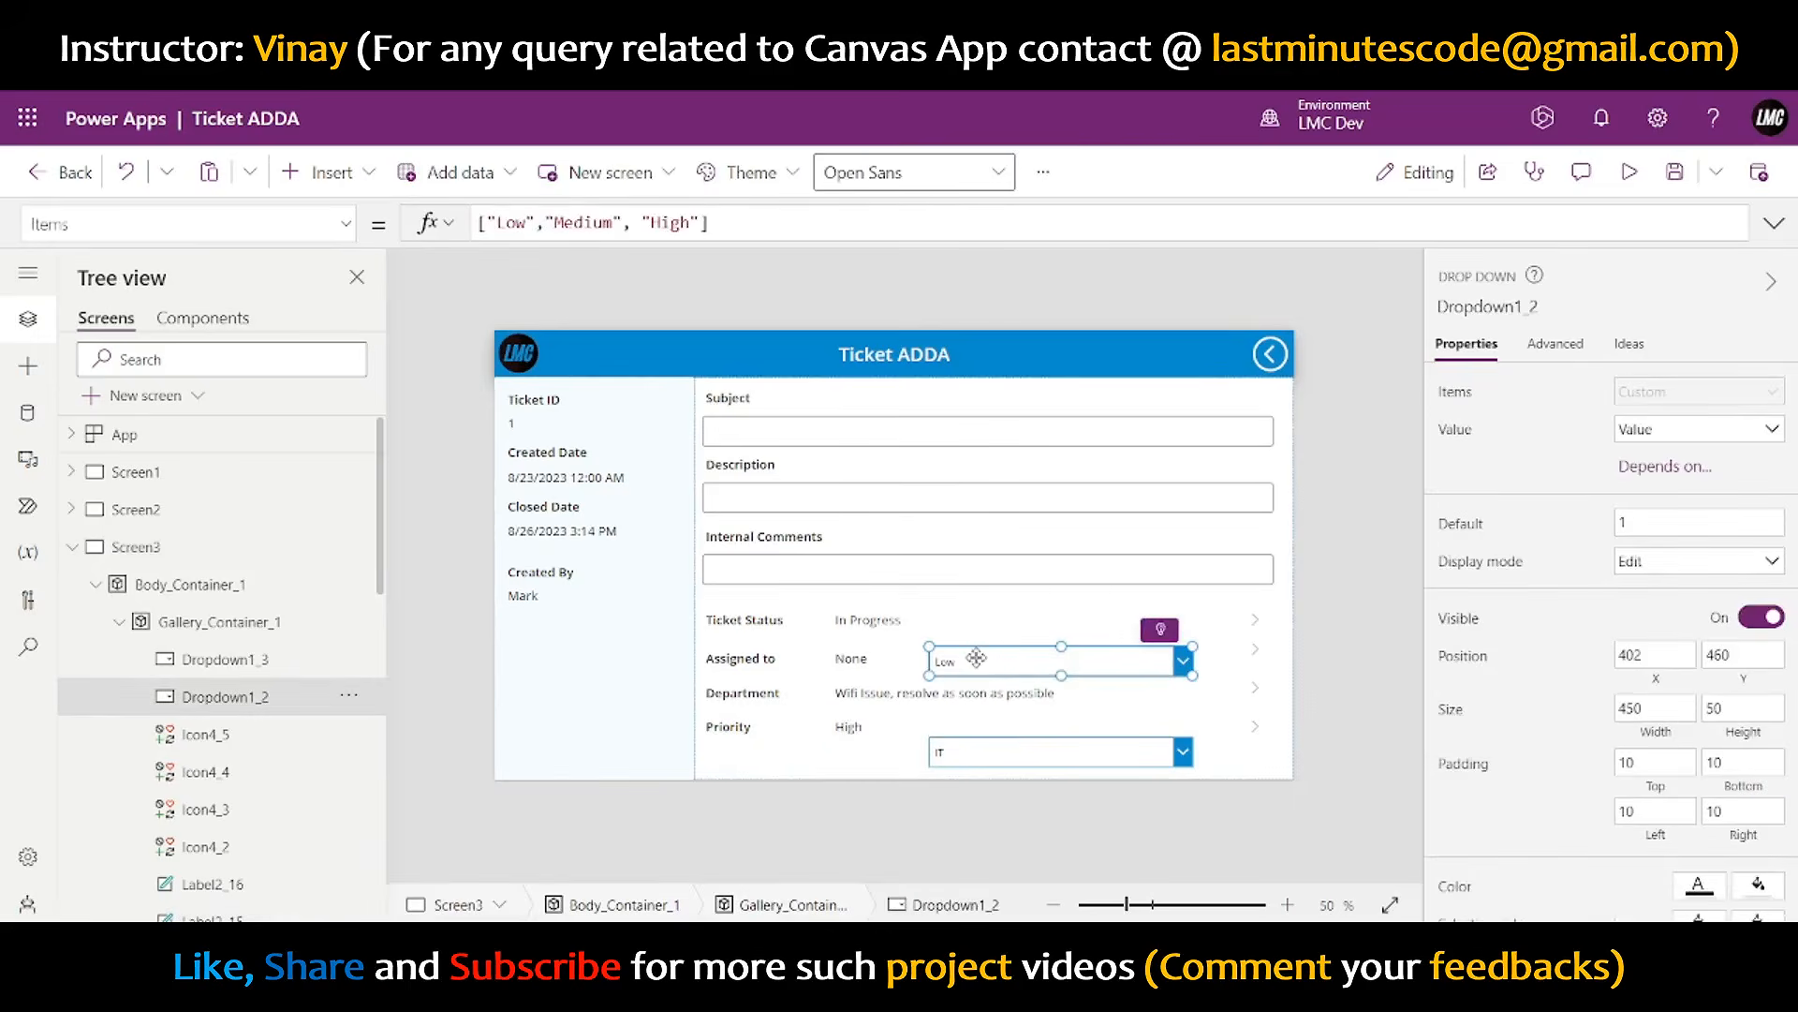
{"action": "left_click", "coordinate": [346, 222]}
{"action": "scroll", "coordinate": [161, 421], "scroll_direction": "up", "scroll_amount": 10}
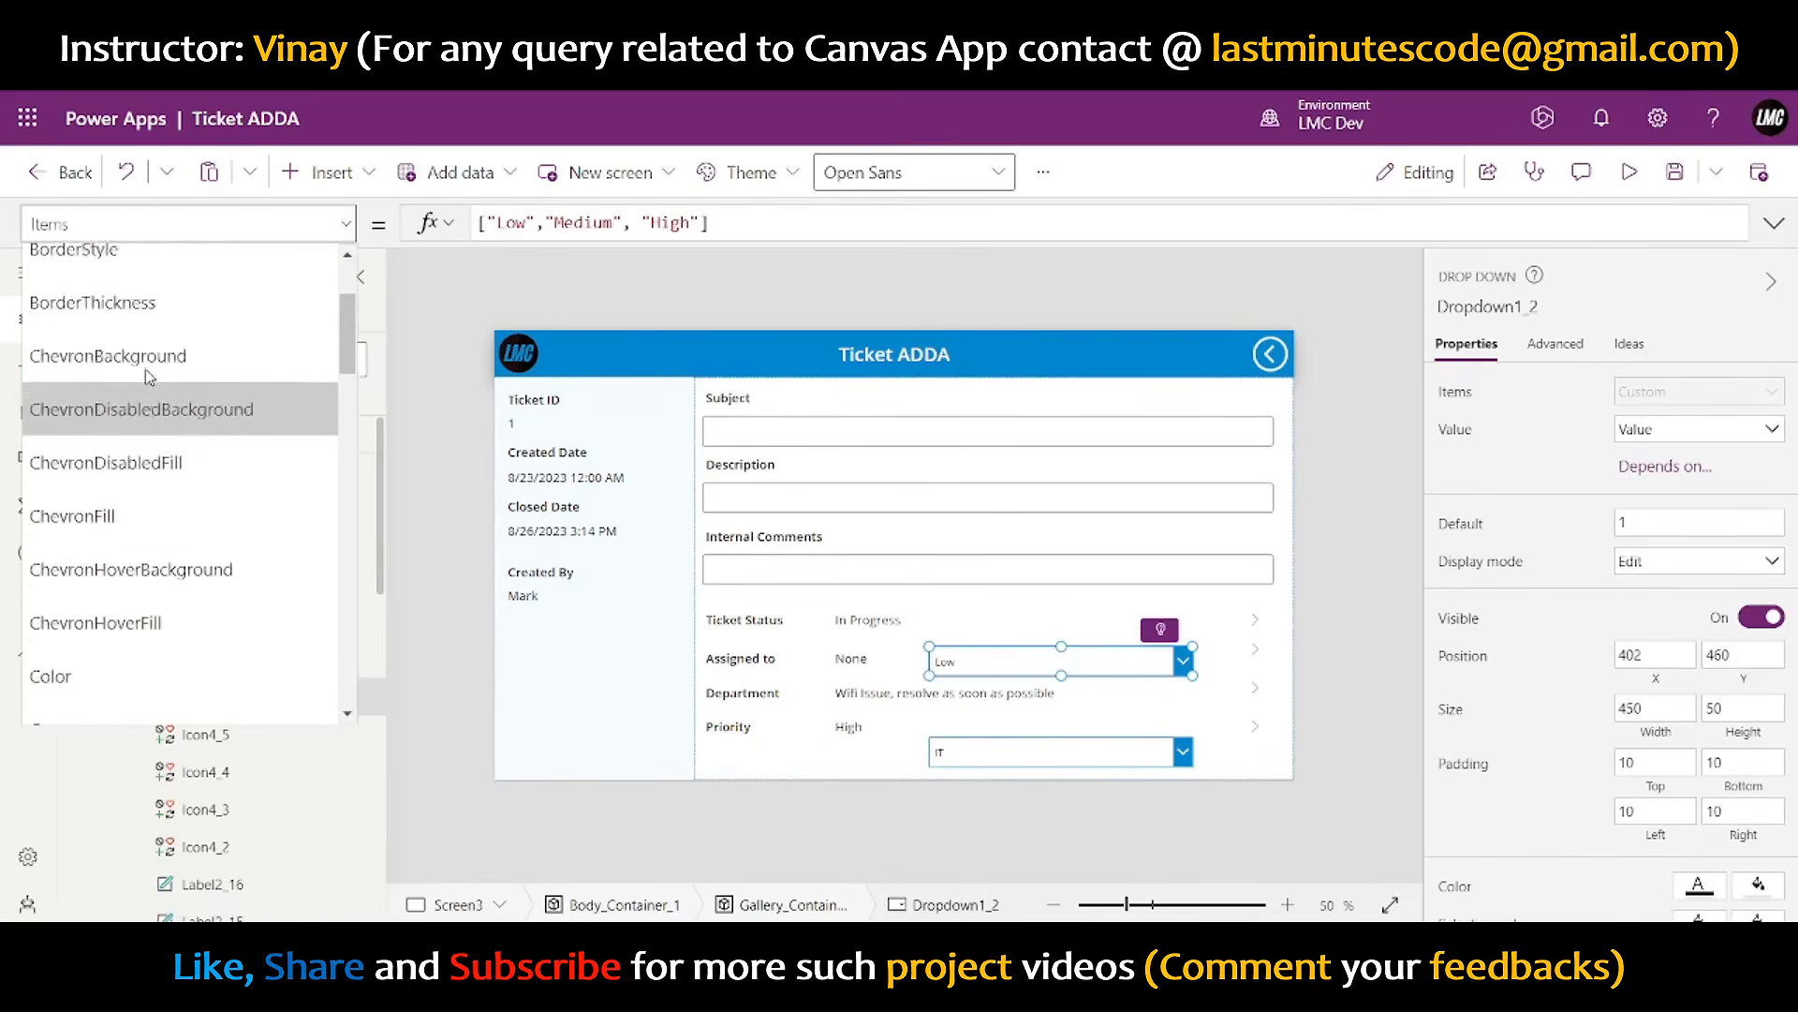
{"action": "scroll", "coordinate": [163, 466], "scroll_direction": "down", "scroll_amount": 2}
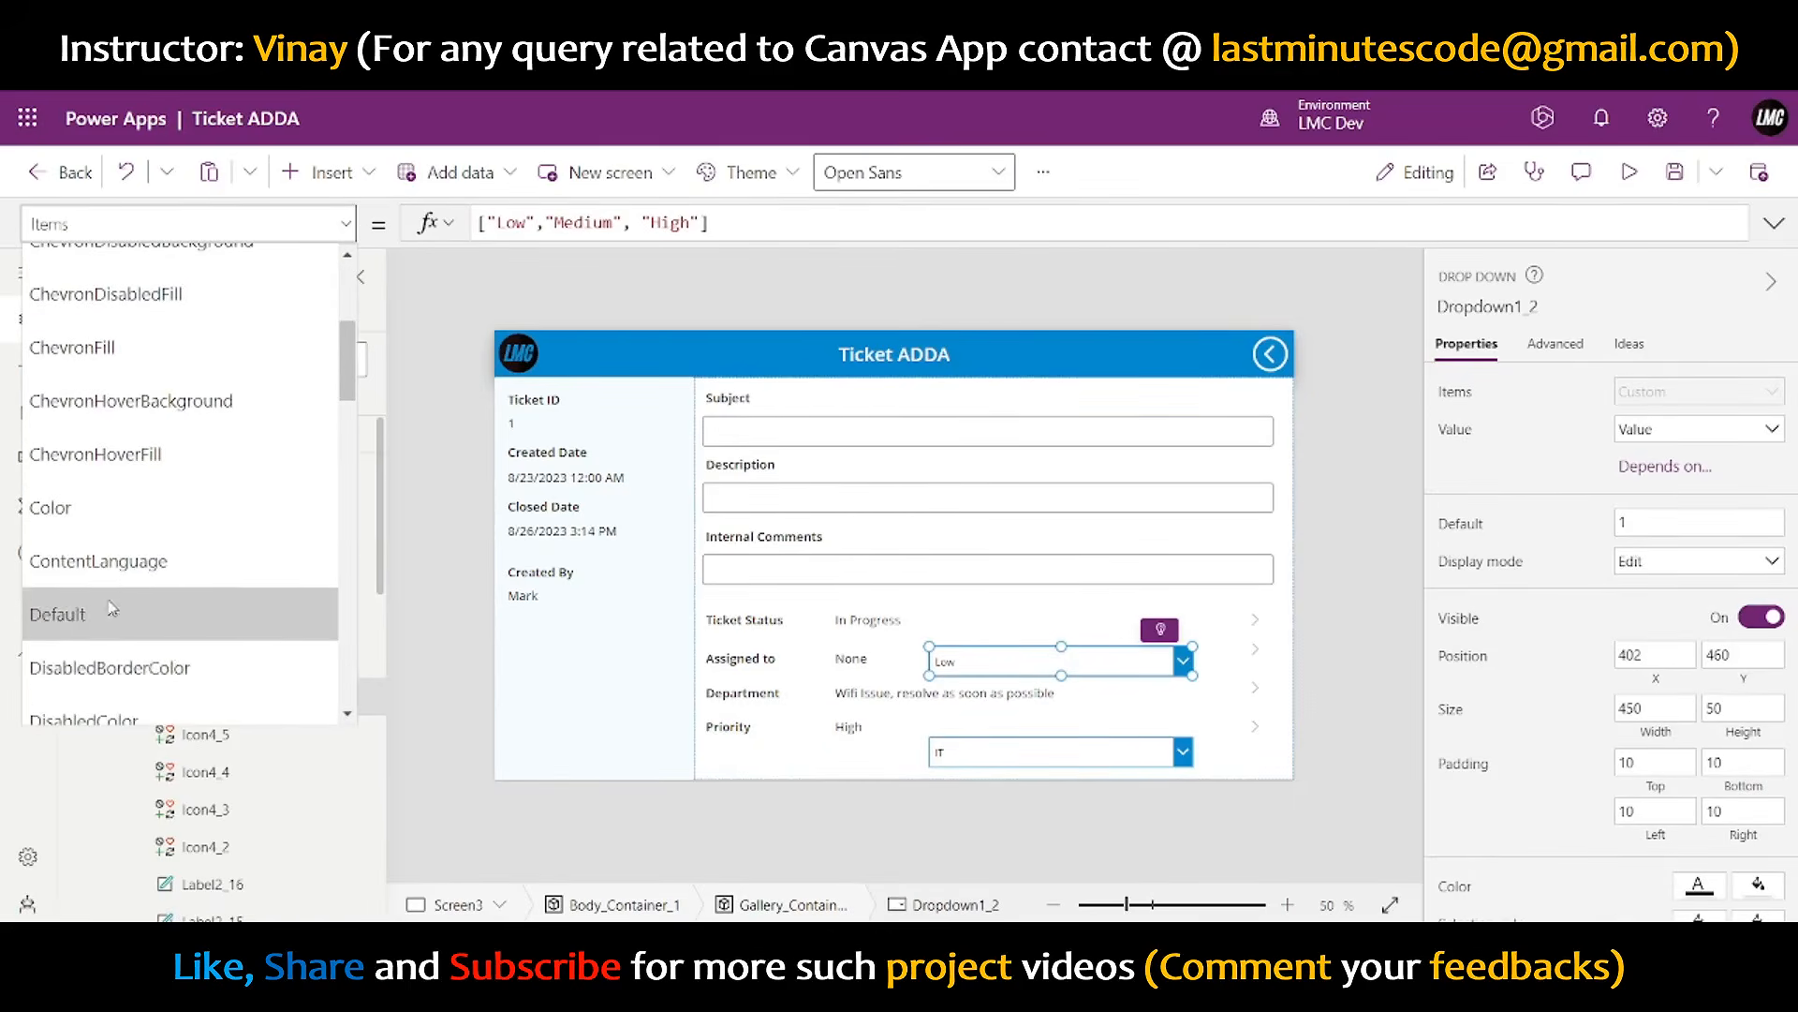
{"action": "scroll", "coordinate": [118, 606], "scroll_direction": "down", "scroll_amount": 3}
{"action": "scroll", "coordinate": [140, 525], "scroll_direction": "up", "scroll_amount": 1}
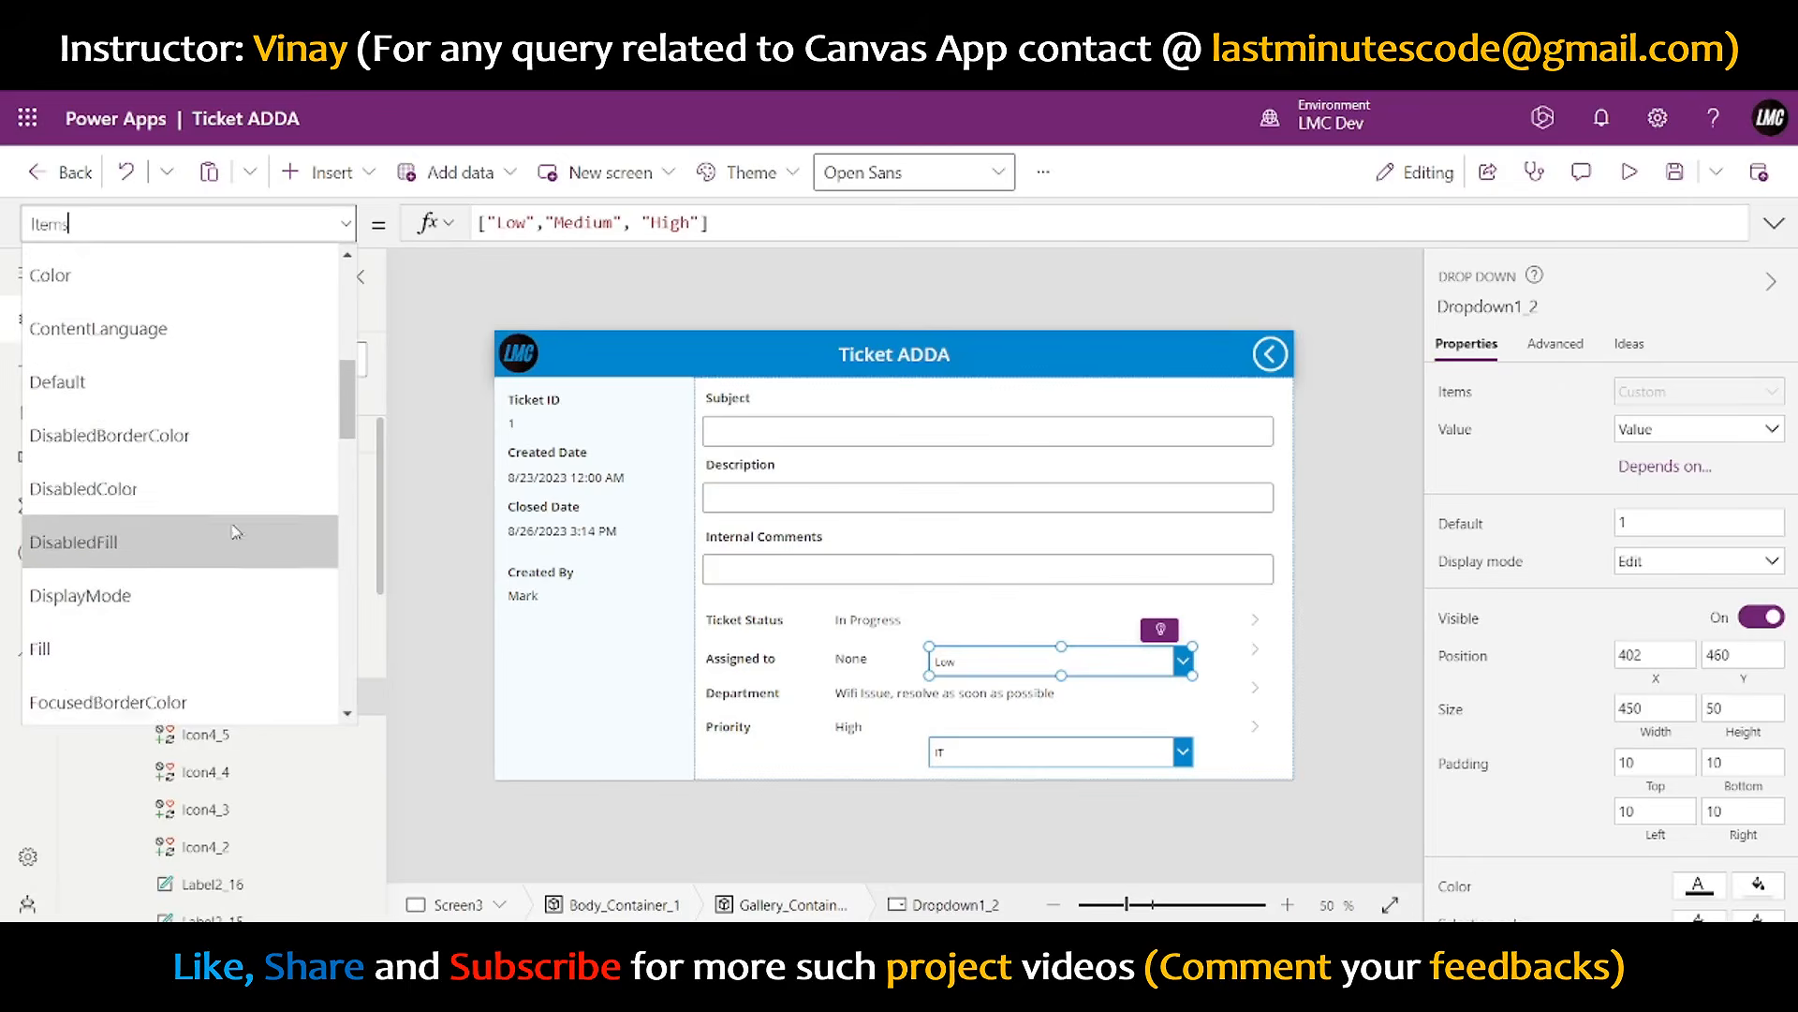
{"action": "scroll", "coordinate": [206, 562], "scroll_direction": "up", "scroll_amount": 1}
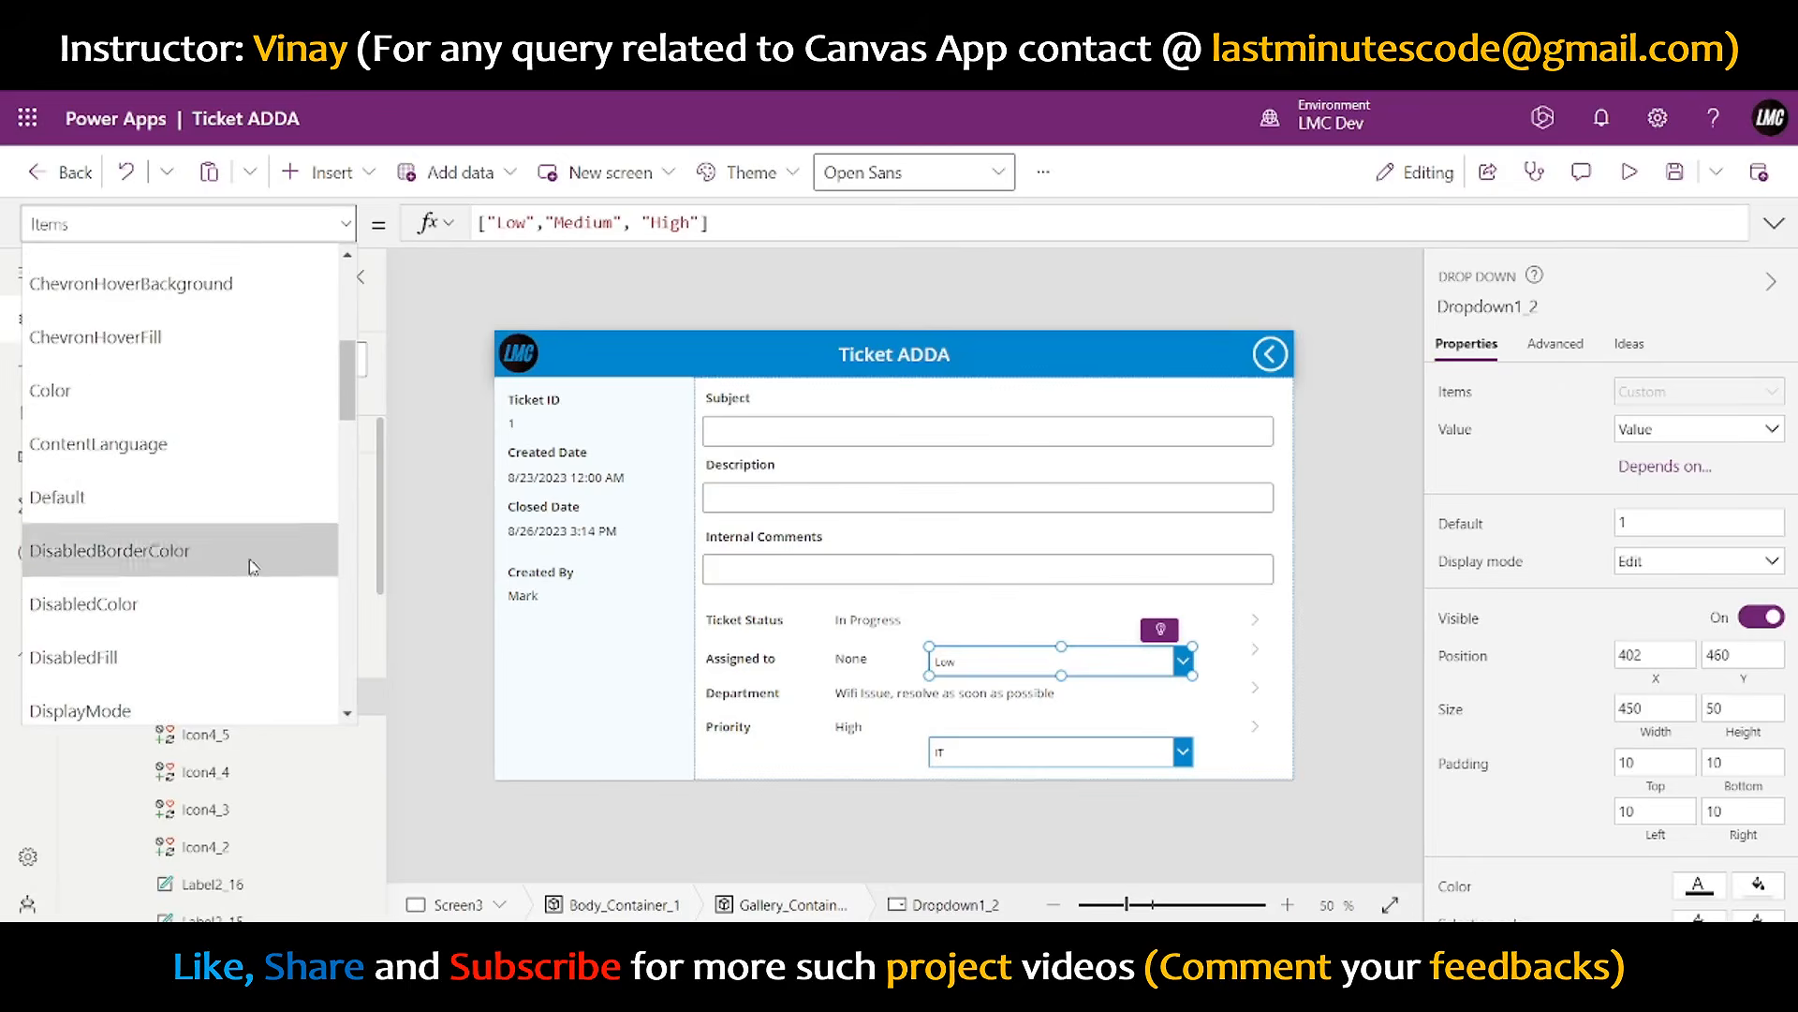
{"action": "left_click", "coordinate": [263, 497]}
{"action": "left_click", "coordinate": [521, 222]}
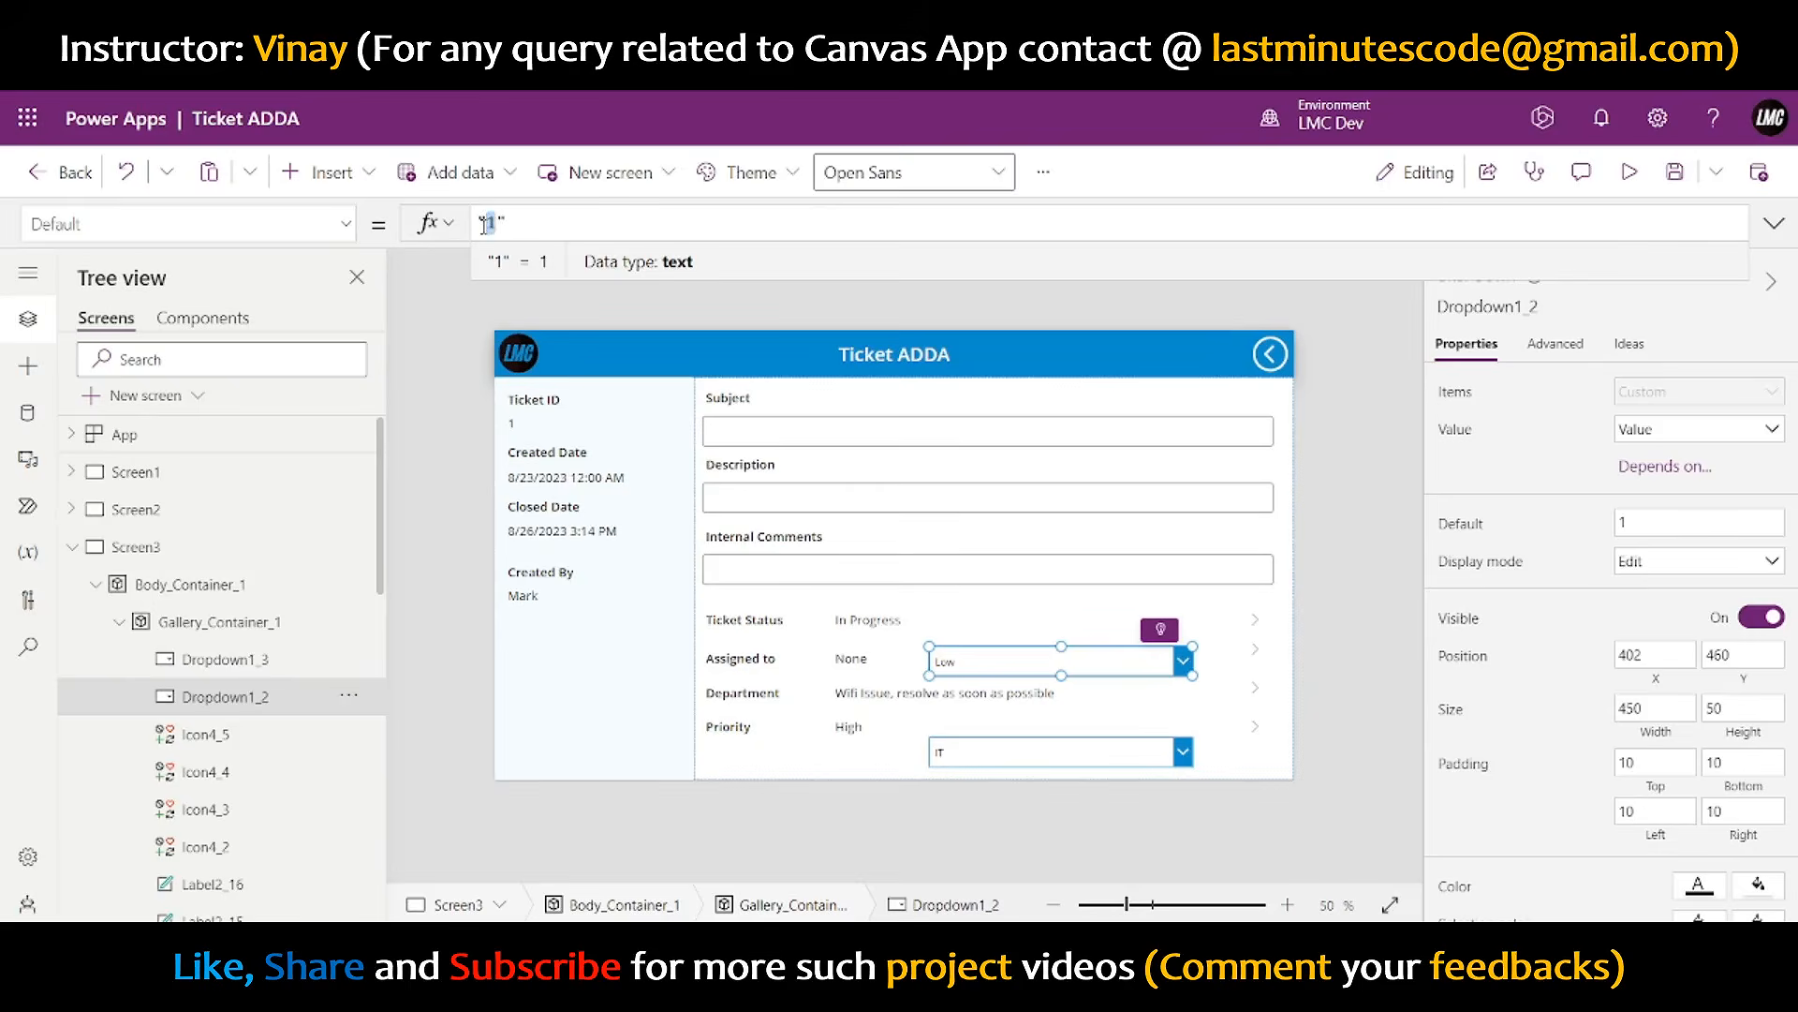
{"action": "type", "text": "High"}
{"action": "left_click", "coordinate": [1410, 562]}
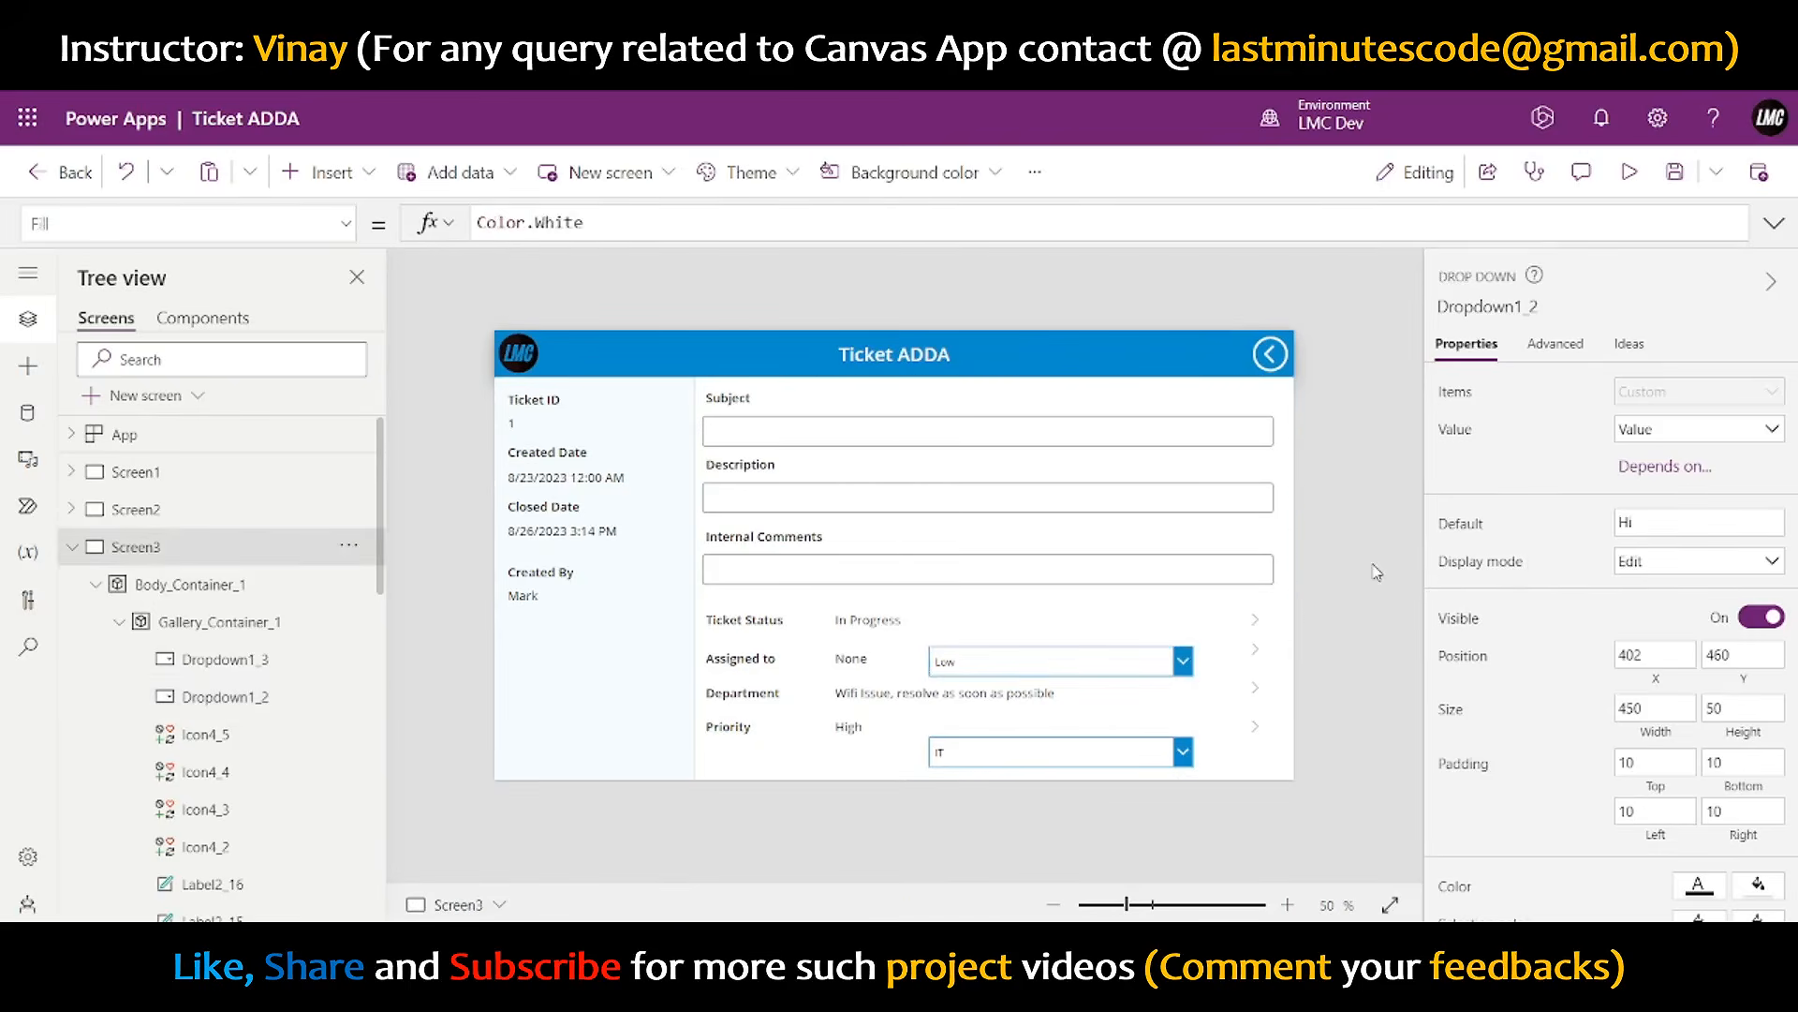
- Correct the priority dropdown's incomplete Default value to "High"
{"action": "left_click", "coordinate": [1168, 671]}
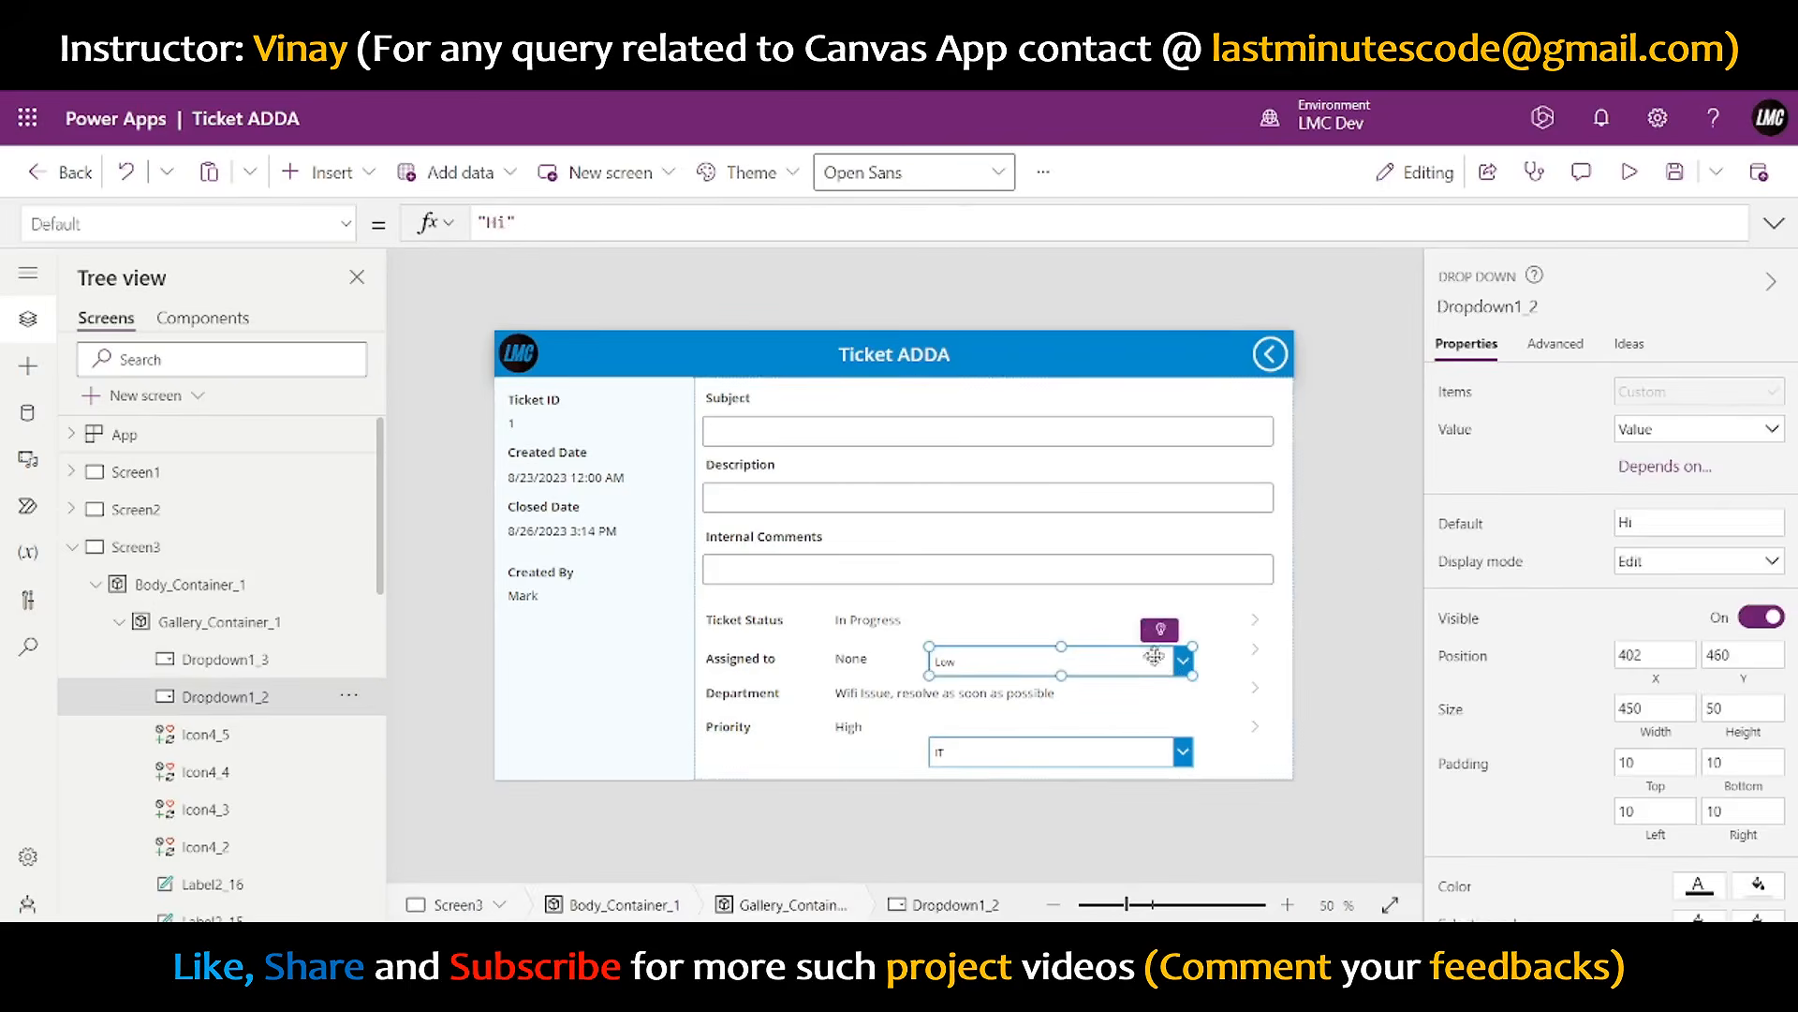
{"action": "left_click", "coordinate": [1556, 345]}
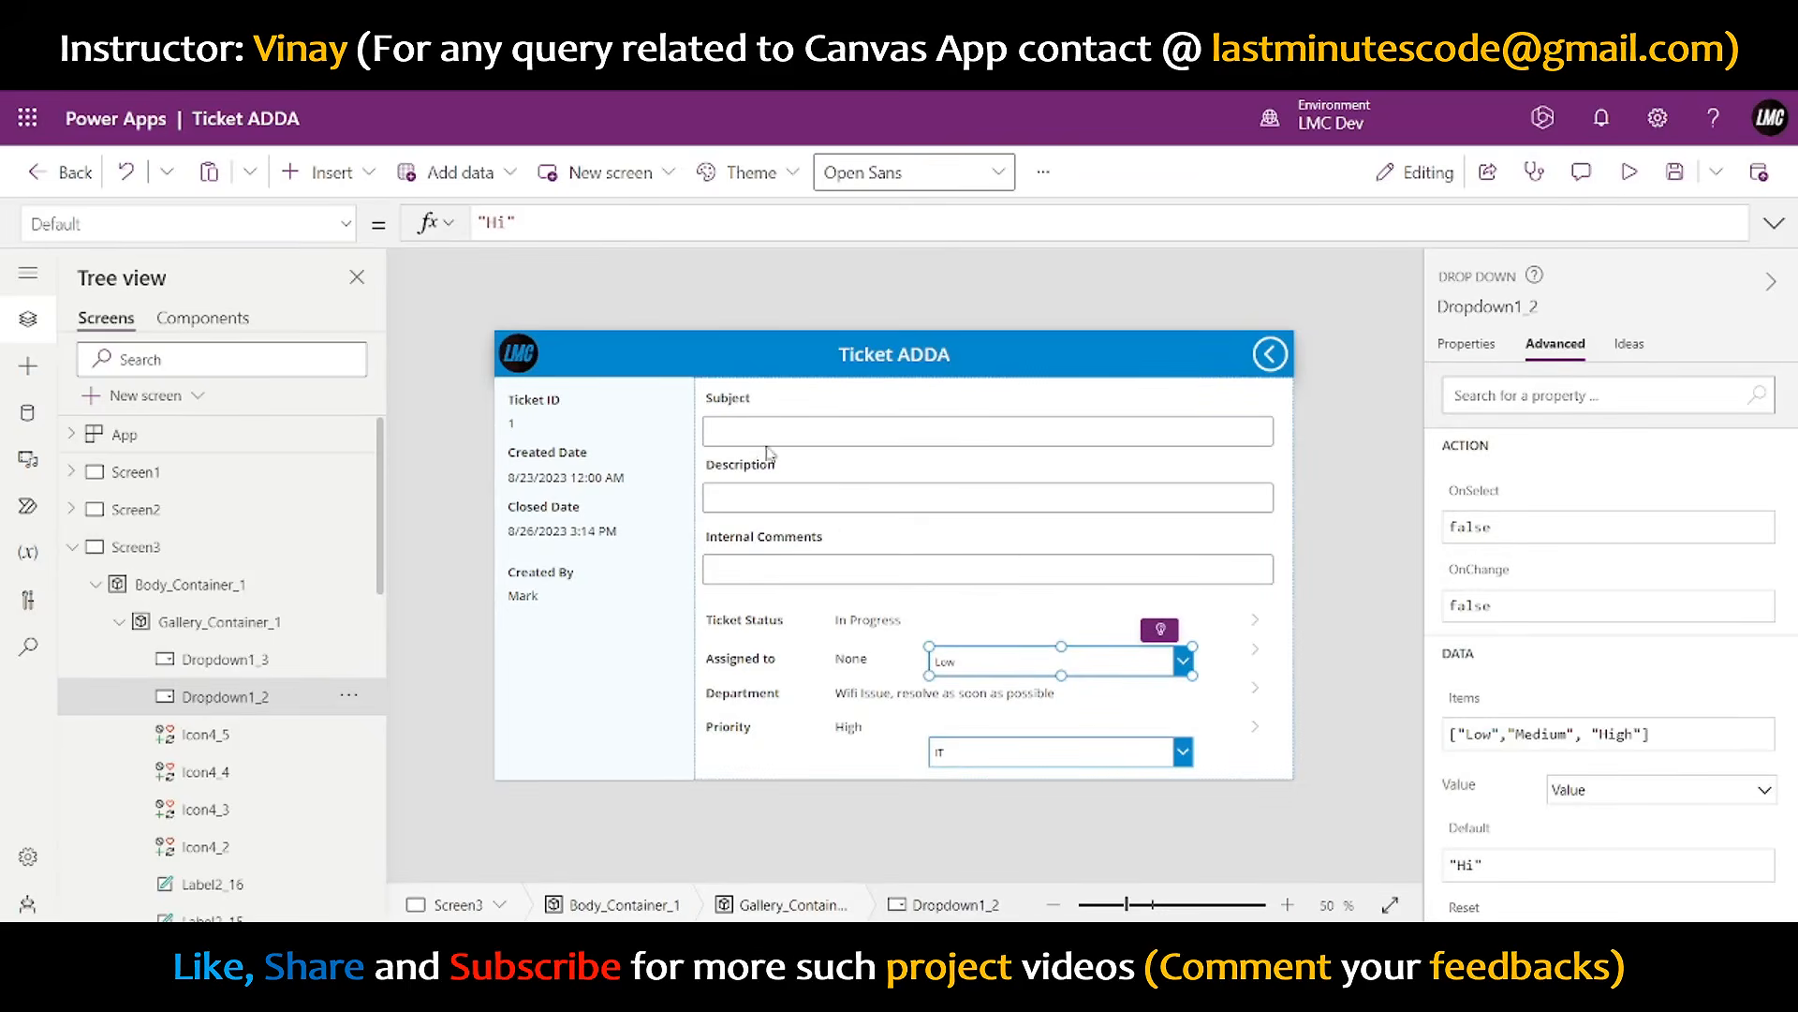
{"action": "left_click", "coordinate": [507, 222]}
{"action": "type", "text": "gh"}
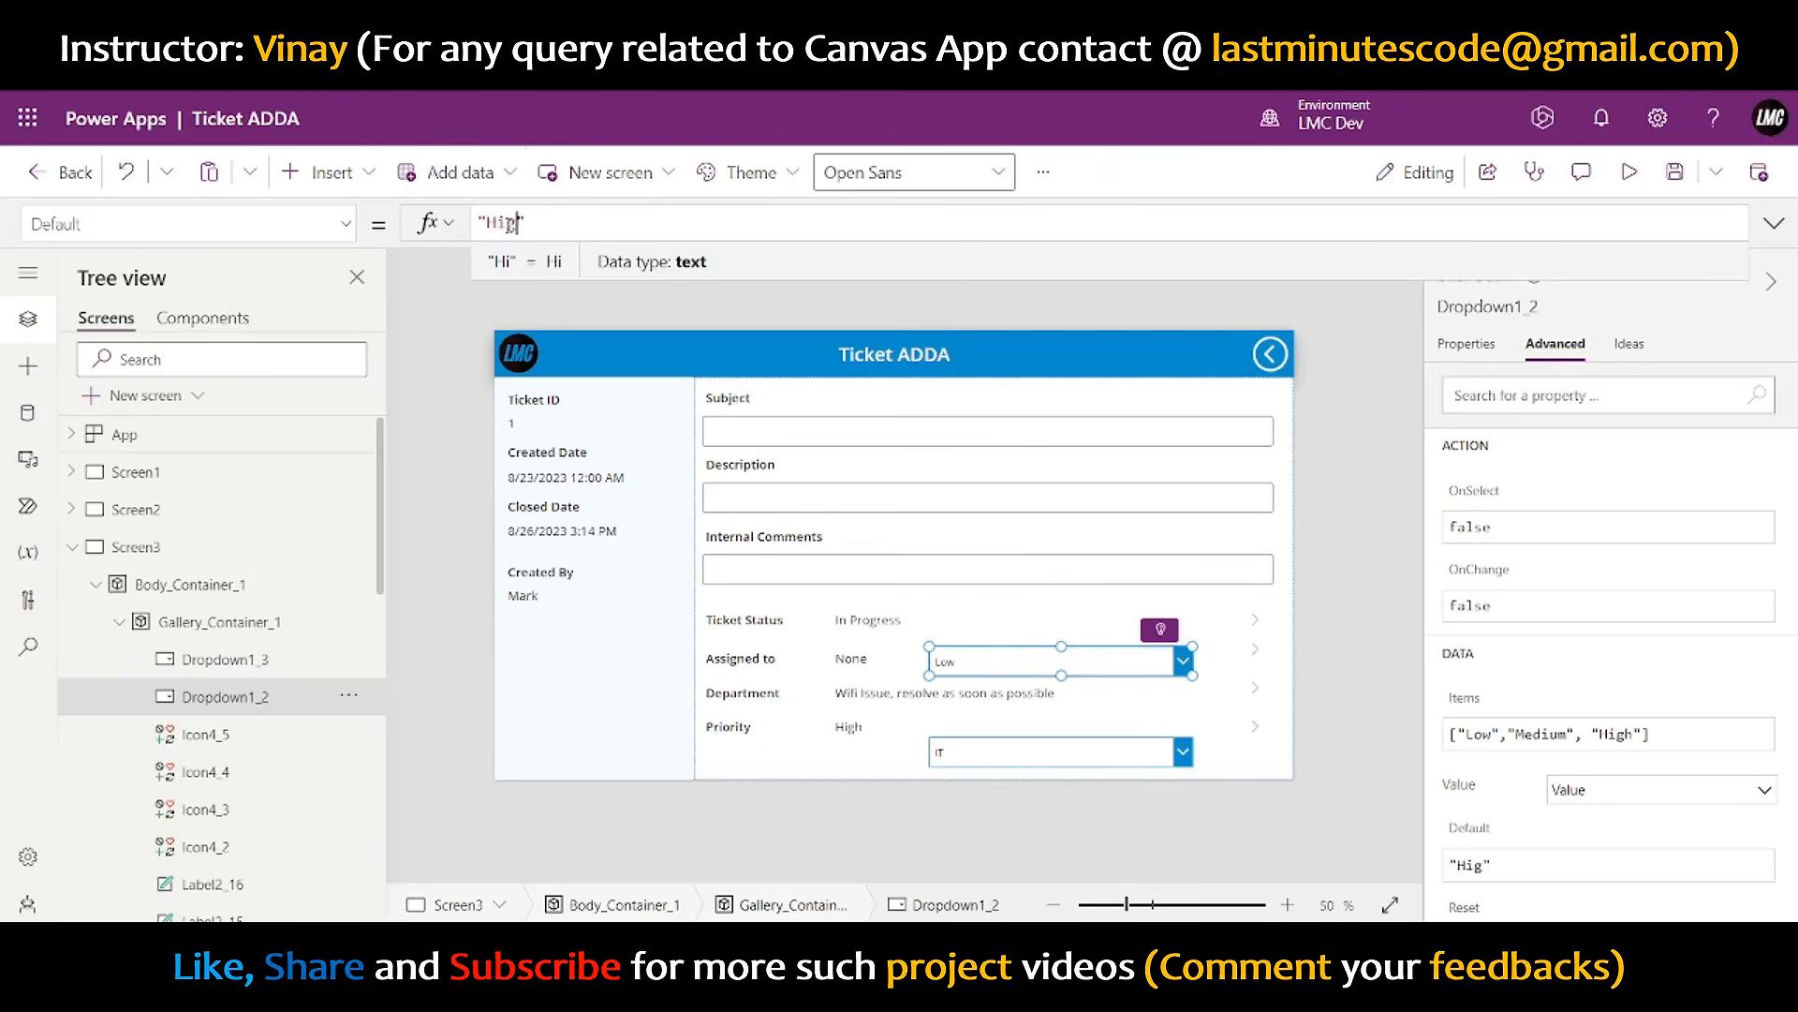
{"action": "left_click", "coordinate": [1337, 600]}
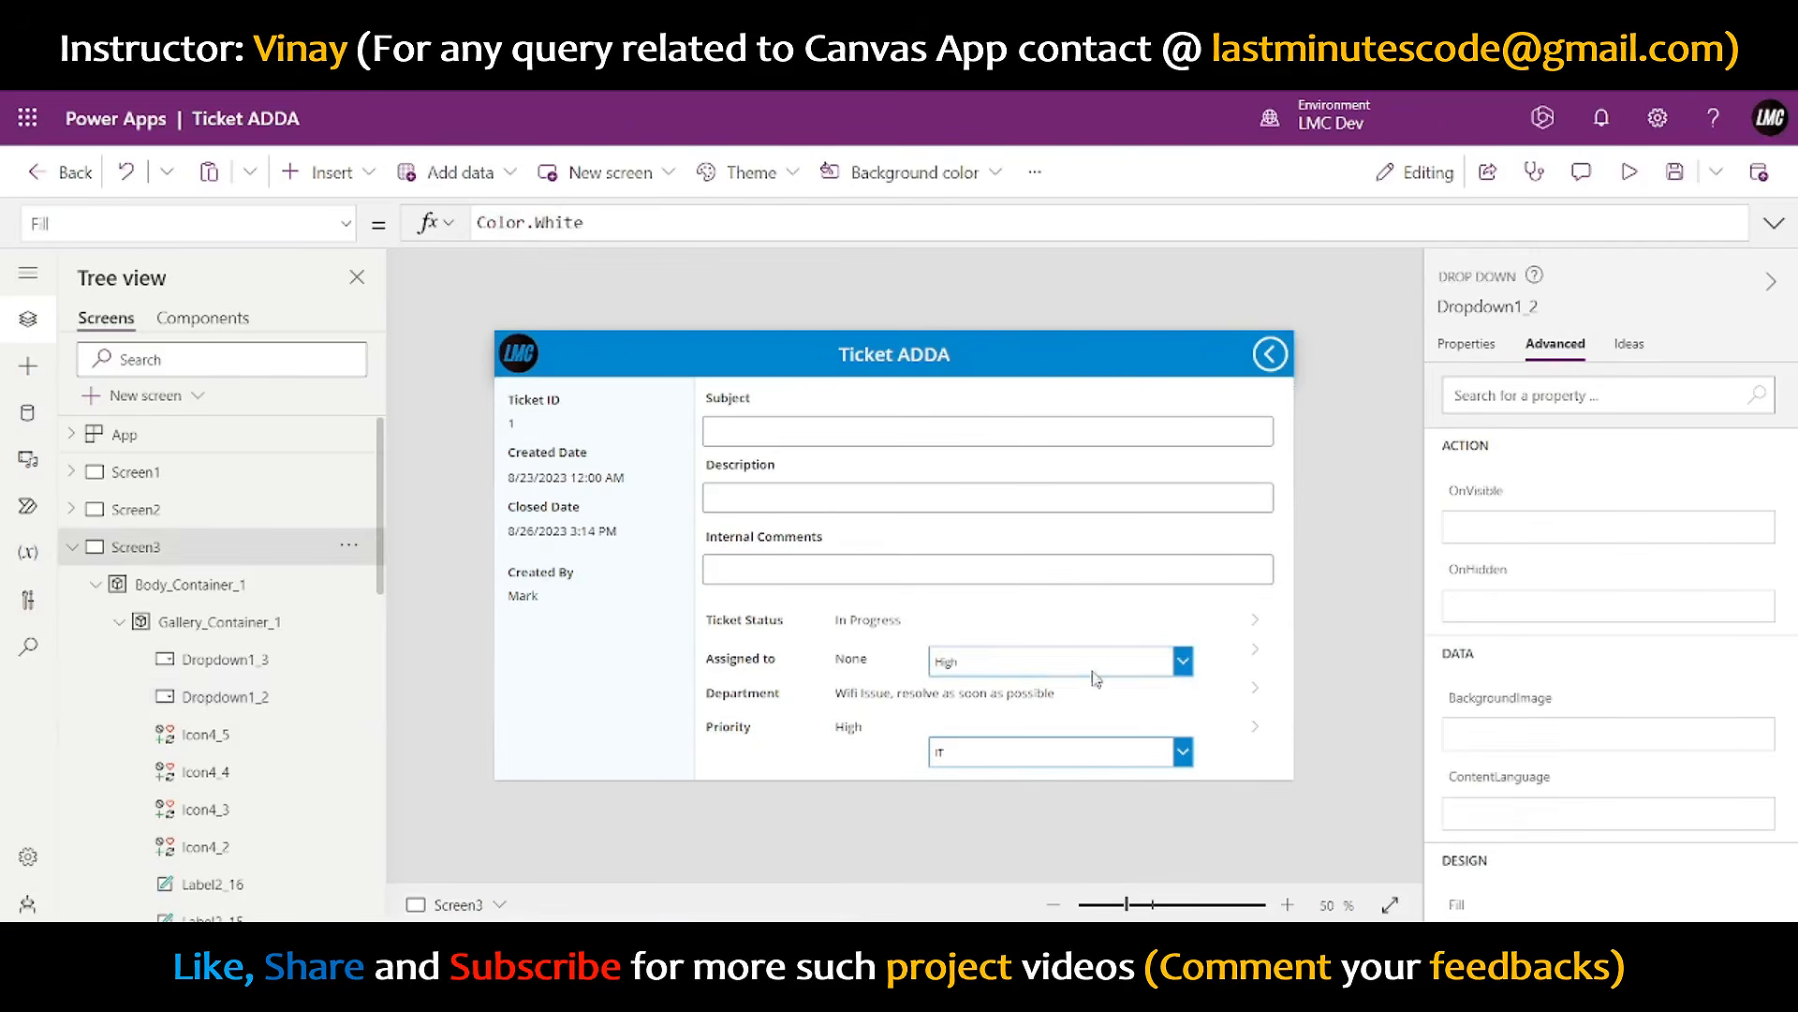
- Test "Medium" as the priority dropdown's Default value
{"action": "left_click", "coordinate": [950, 662]}
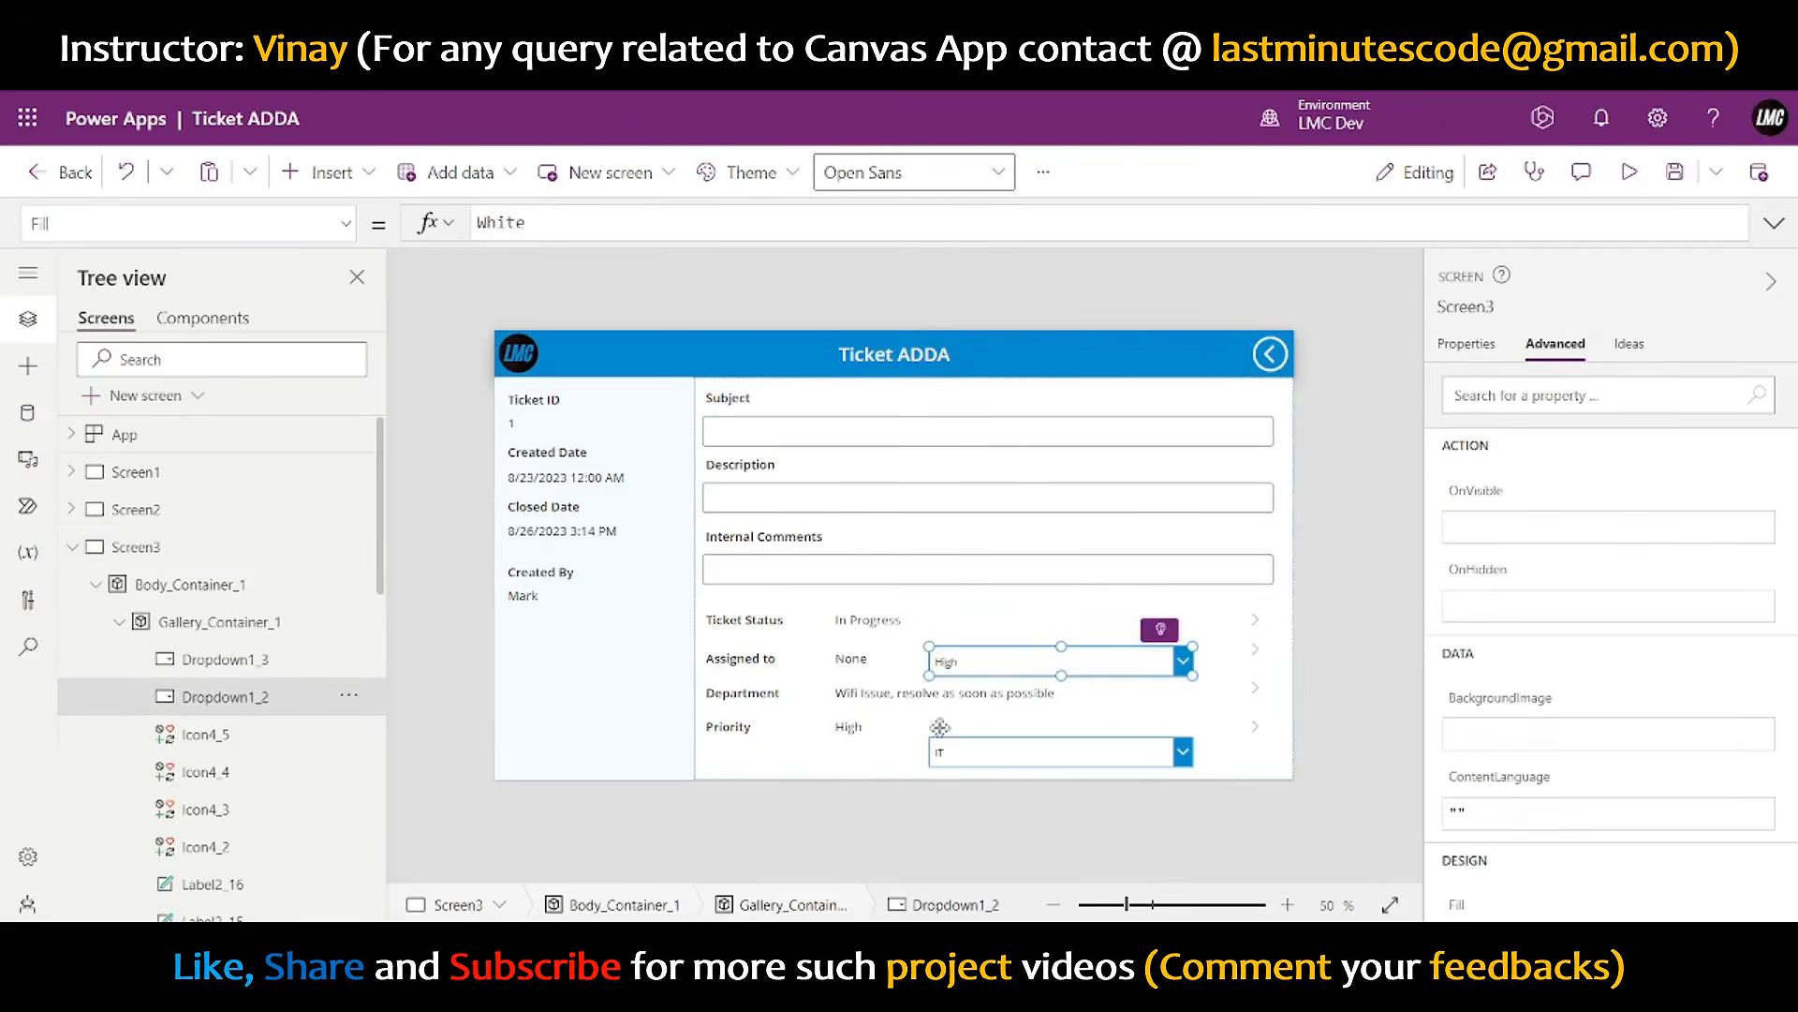
{"action": "double_click", "coordinate": [513, 222]}
{"action": "type", "text": "Medium"}
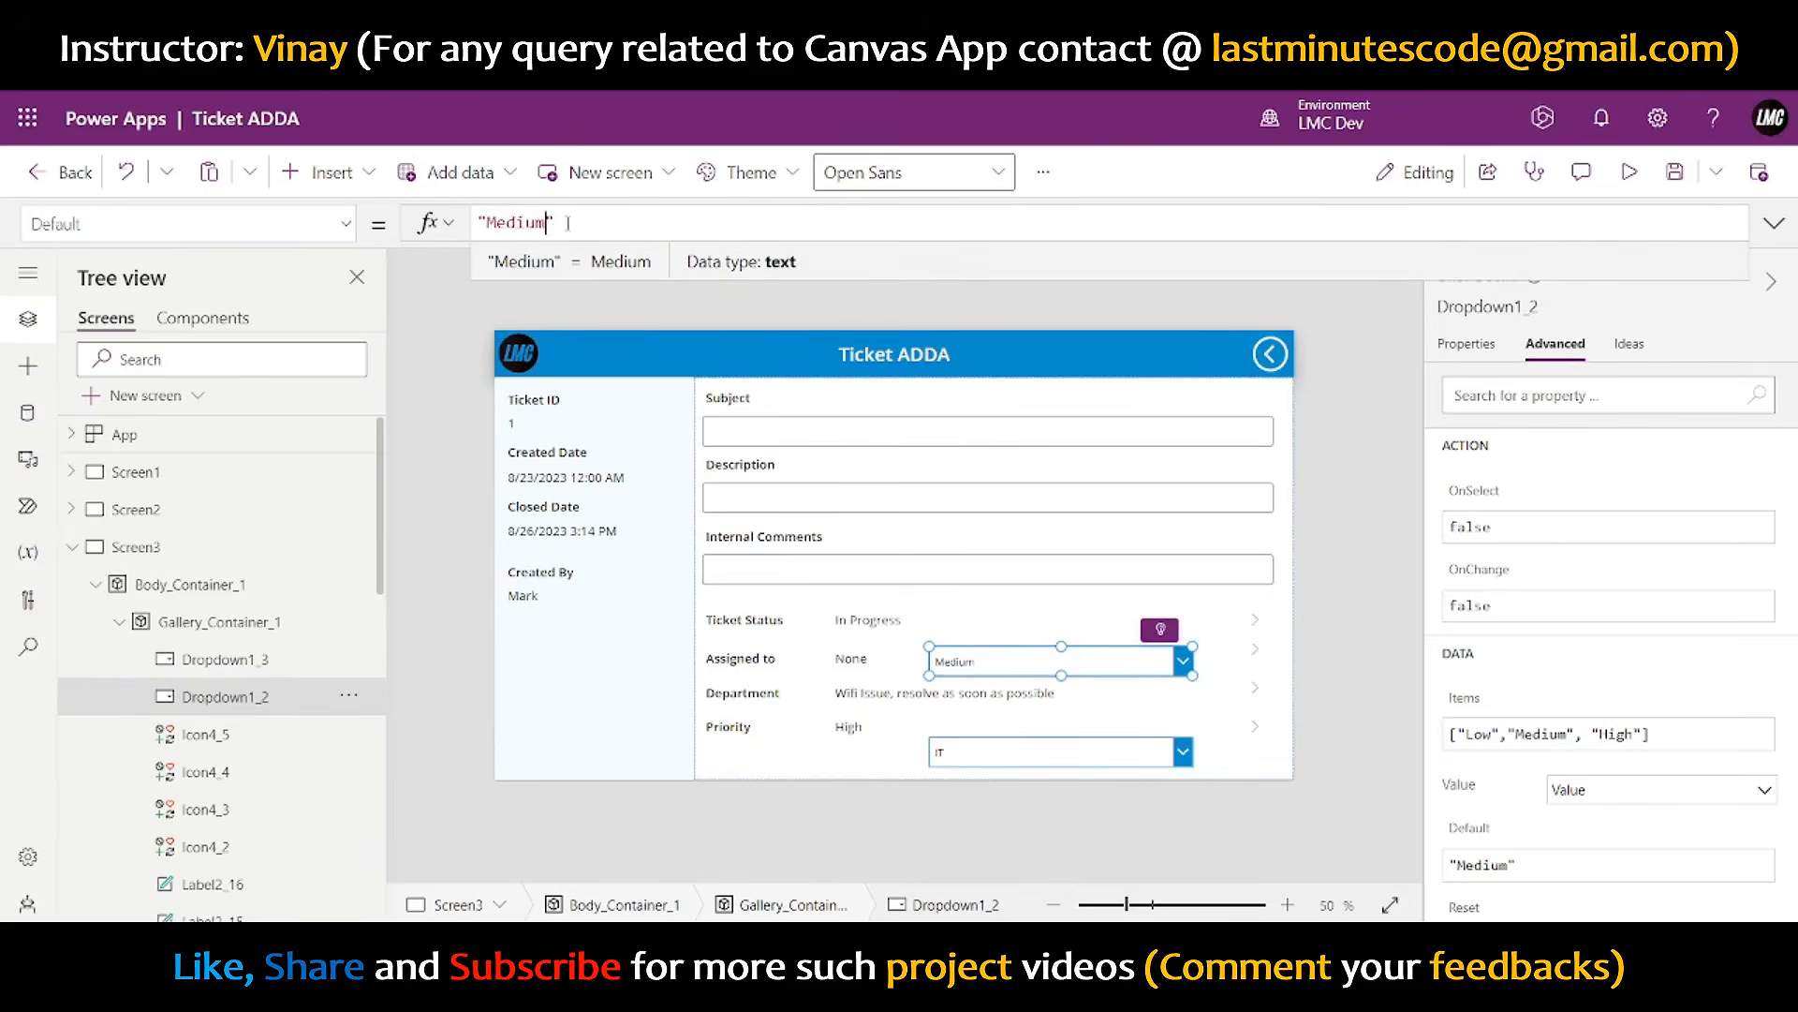
- Replace the priority dropdown's Default formula with the variable varPriority
{"action": "left_click_drag", "start_coordinate": [568, 223], "coordinate": [455, 226]}
{"action": "type", "text": "varPr"}
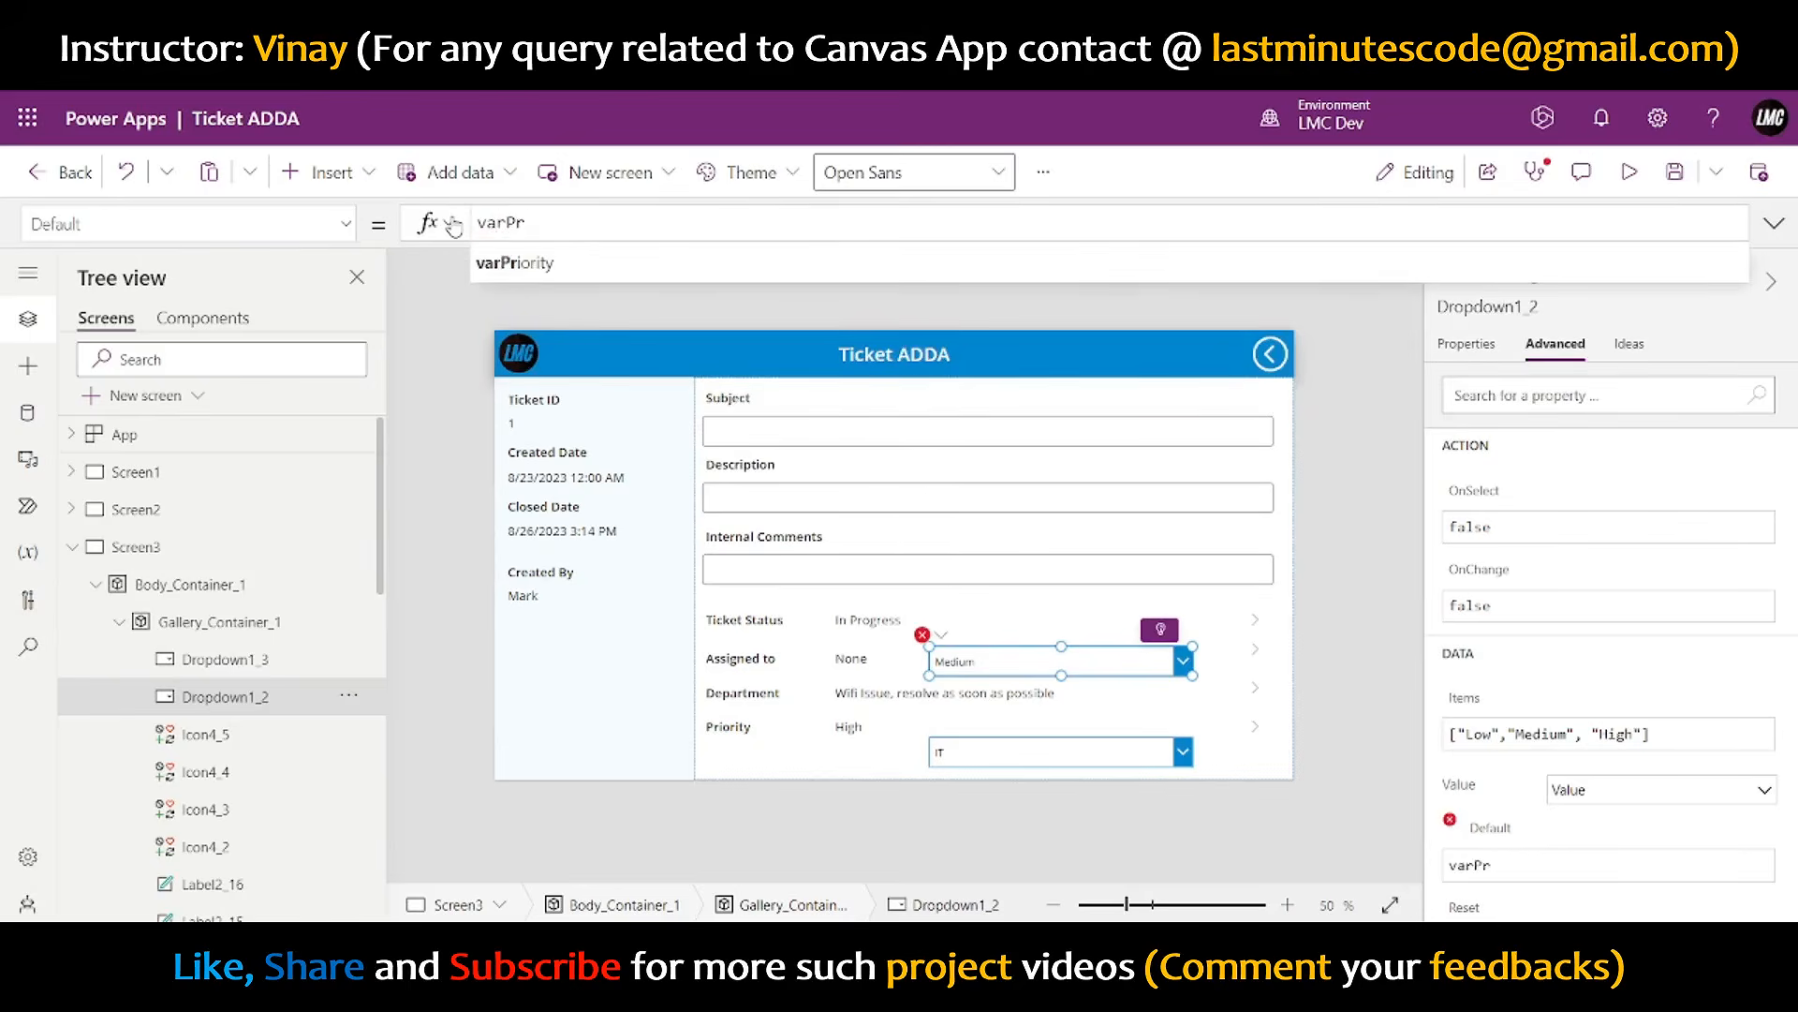
{"action": "key", "text": "Tab"}
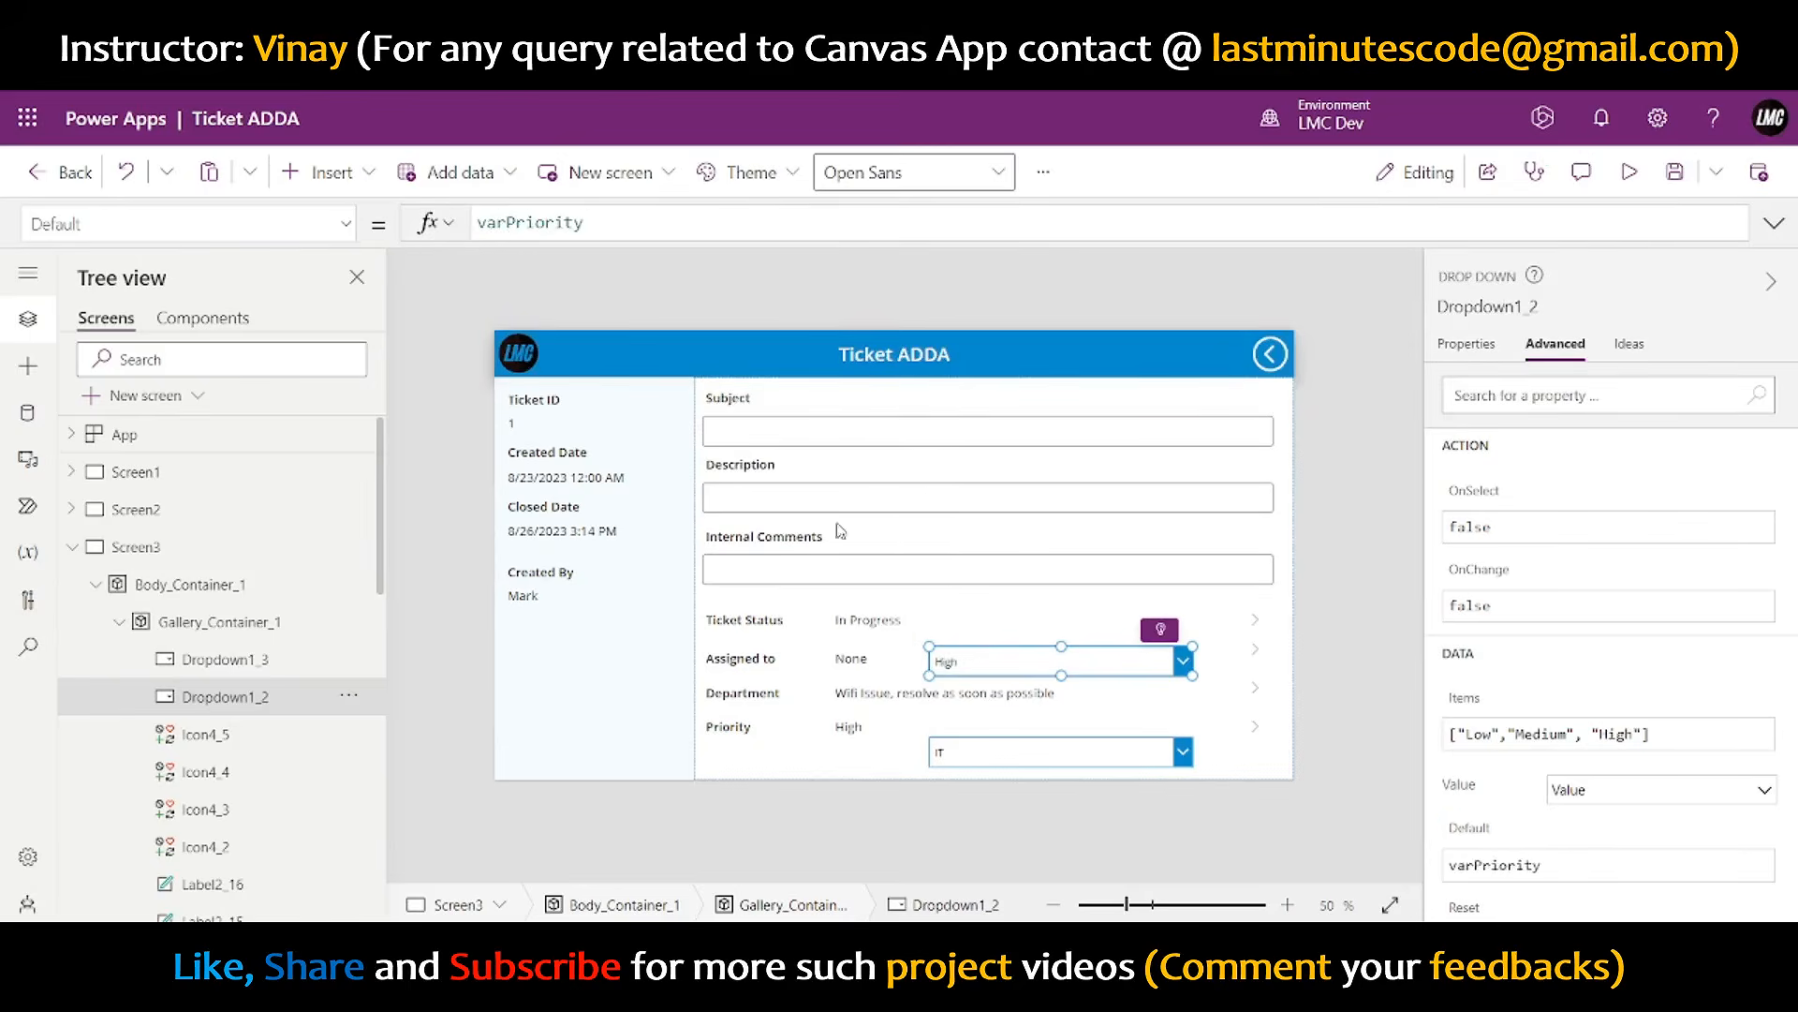
- Remove the Priority row's value label and move the priority dropdown into its place
{"action": "left_click", "coordinate": [848, 729]}
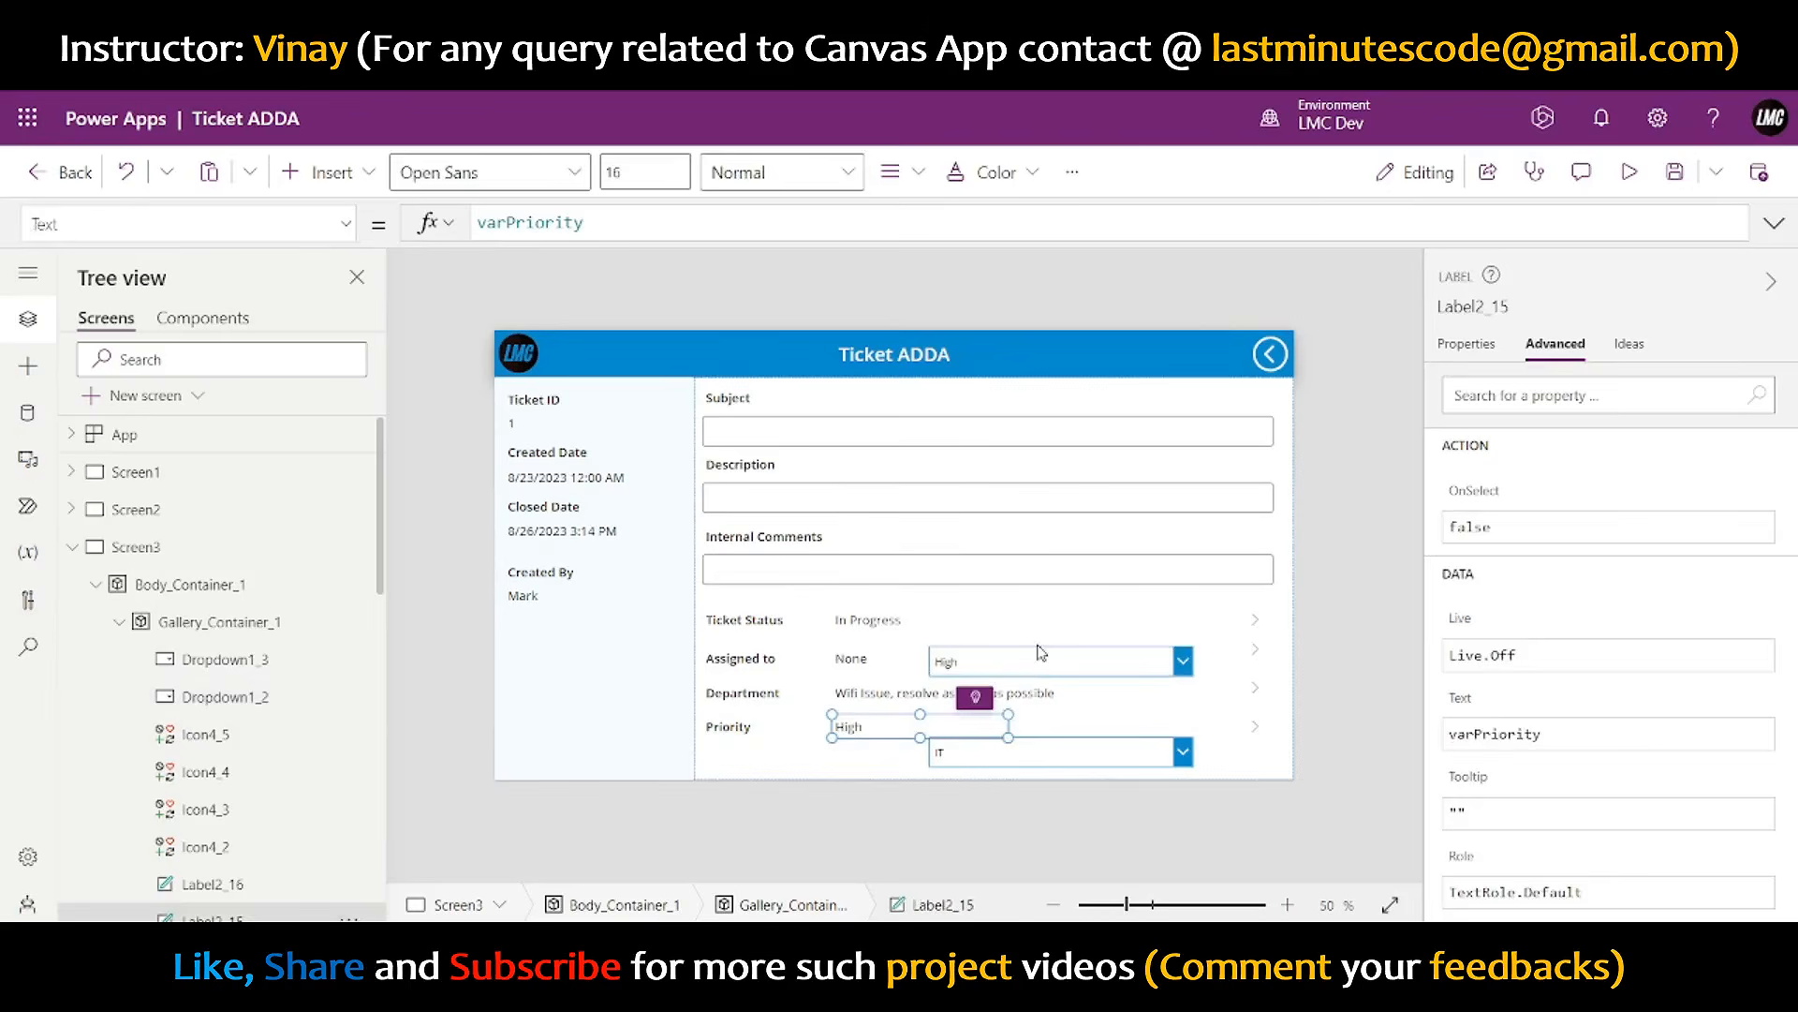
{"action": "left_click", "coordinate": [1019, 667]}
{"action": "left_click", "coordinate": [1019, 667]}
{"action": "left_click_drag", "start_coordinate": [1019, 667], "coordinate": [918, 732]}
- Delete the four arrow icons from the Priority, Department, Assigned to and Ticket Status rows
{"action": "left_click", "coordinate": [1256, 735]}
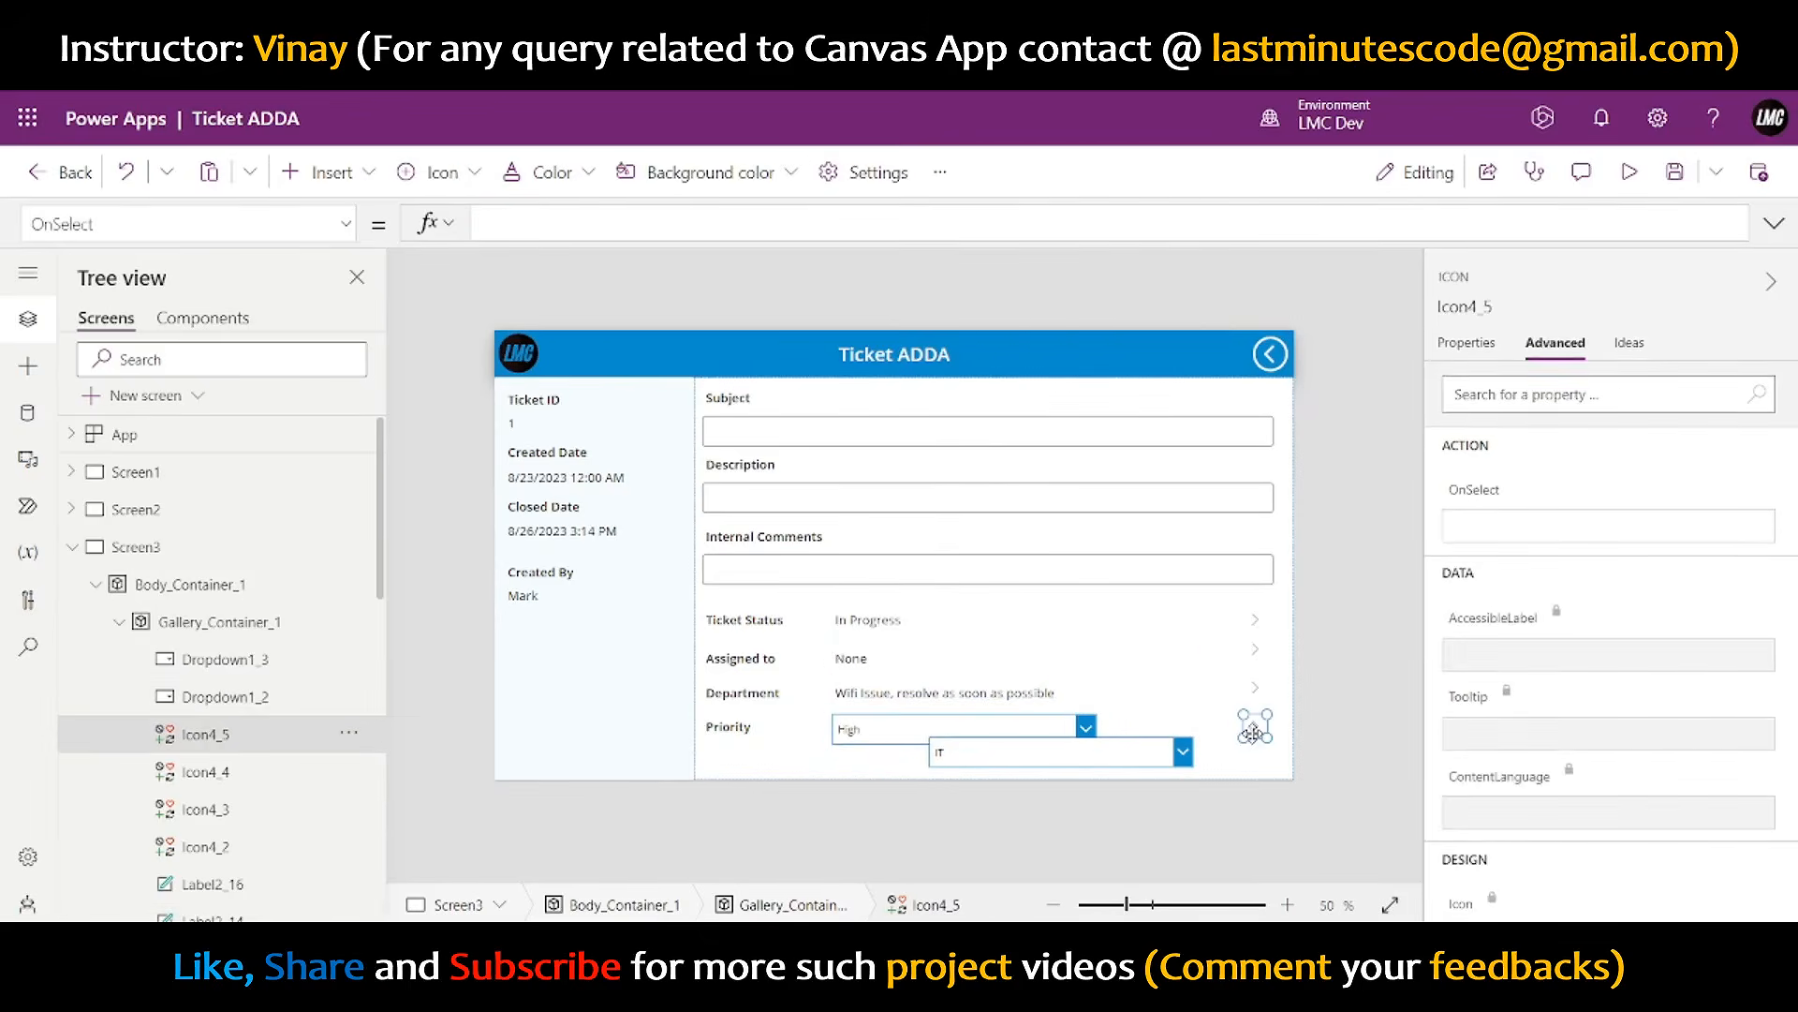
{"action": "key", "text": "Delete"}
{"action": "left_click", "coordinate": [1257, 681]}
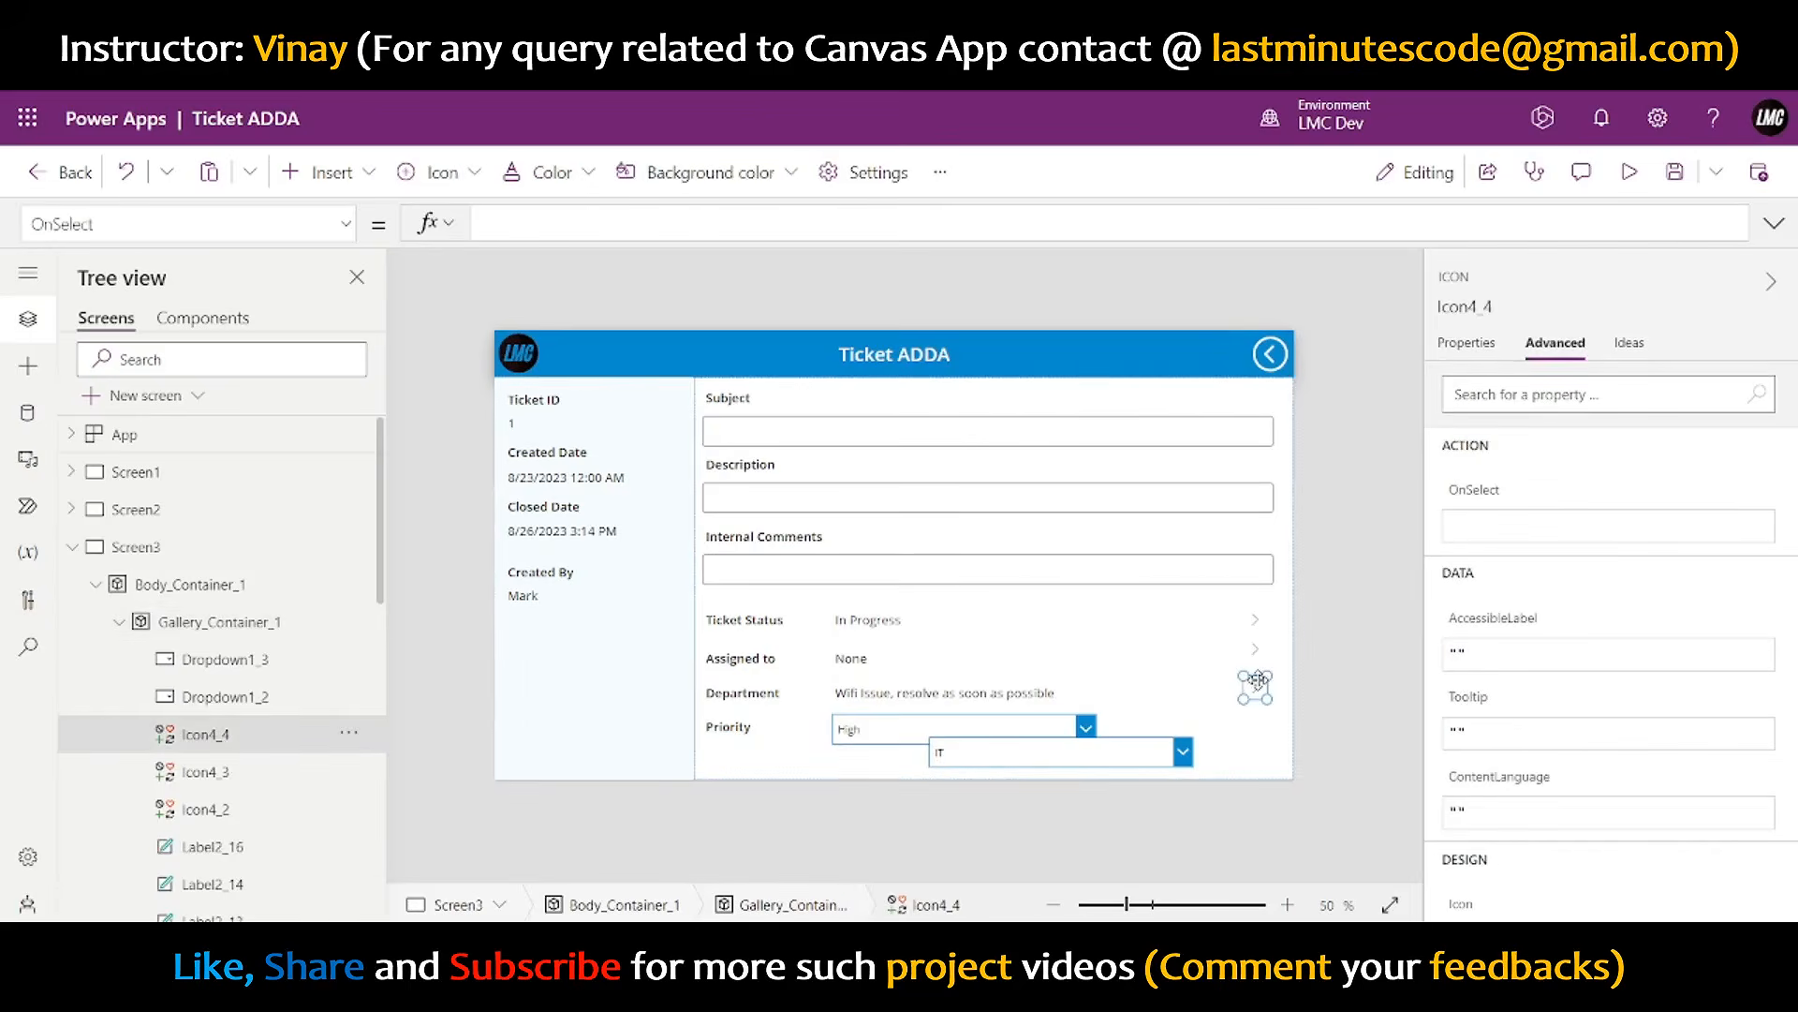
{"action": "key", "text": "Delete"}
{"action": "left_click", "coordinate": [1259, 651]}
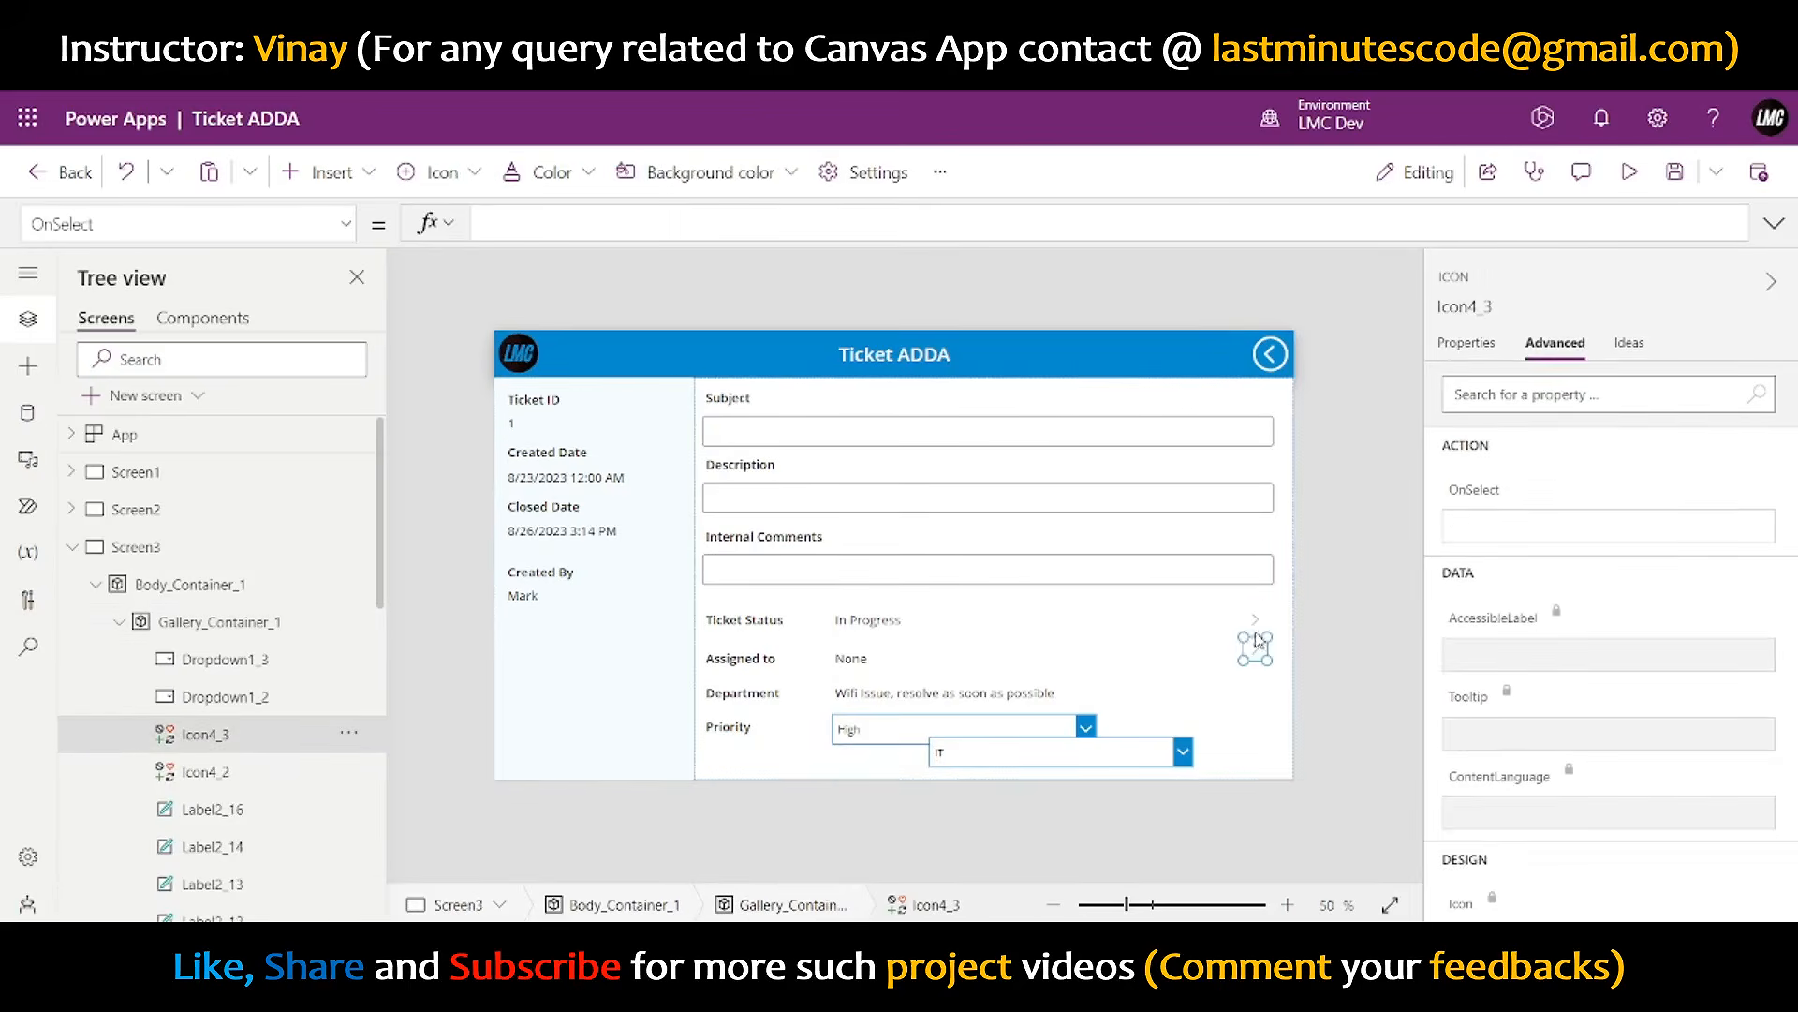
{"action": "key", "text": "Delete"}
{"action": "left_click", "coordinate": [1255, 619]}
{"action": "key", "text": "Delete"}
- Move the department dropdown up beside the Assigned to row, clear of the priority dropdown
{"action": "left_click", "coordinate": [1081, 794]}
{"action": "left_click", "coordinate": [1040, 752]}
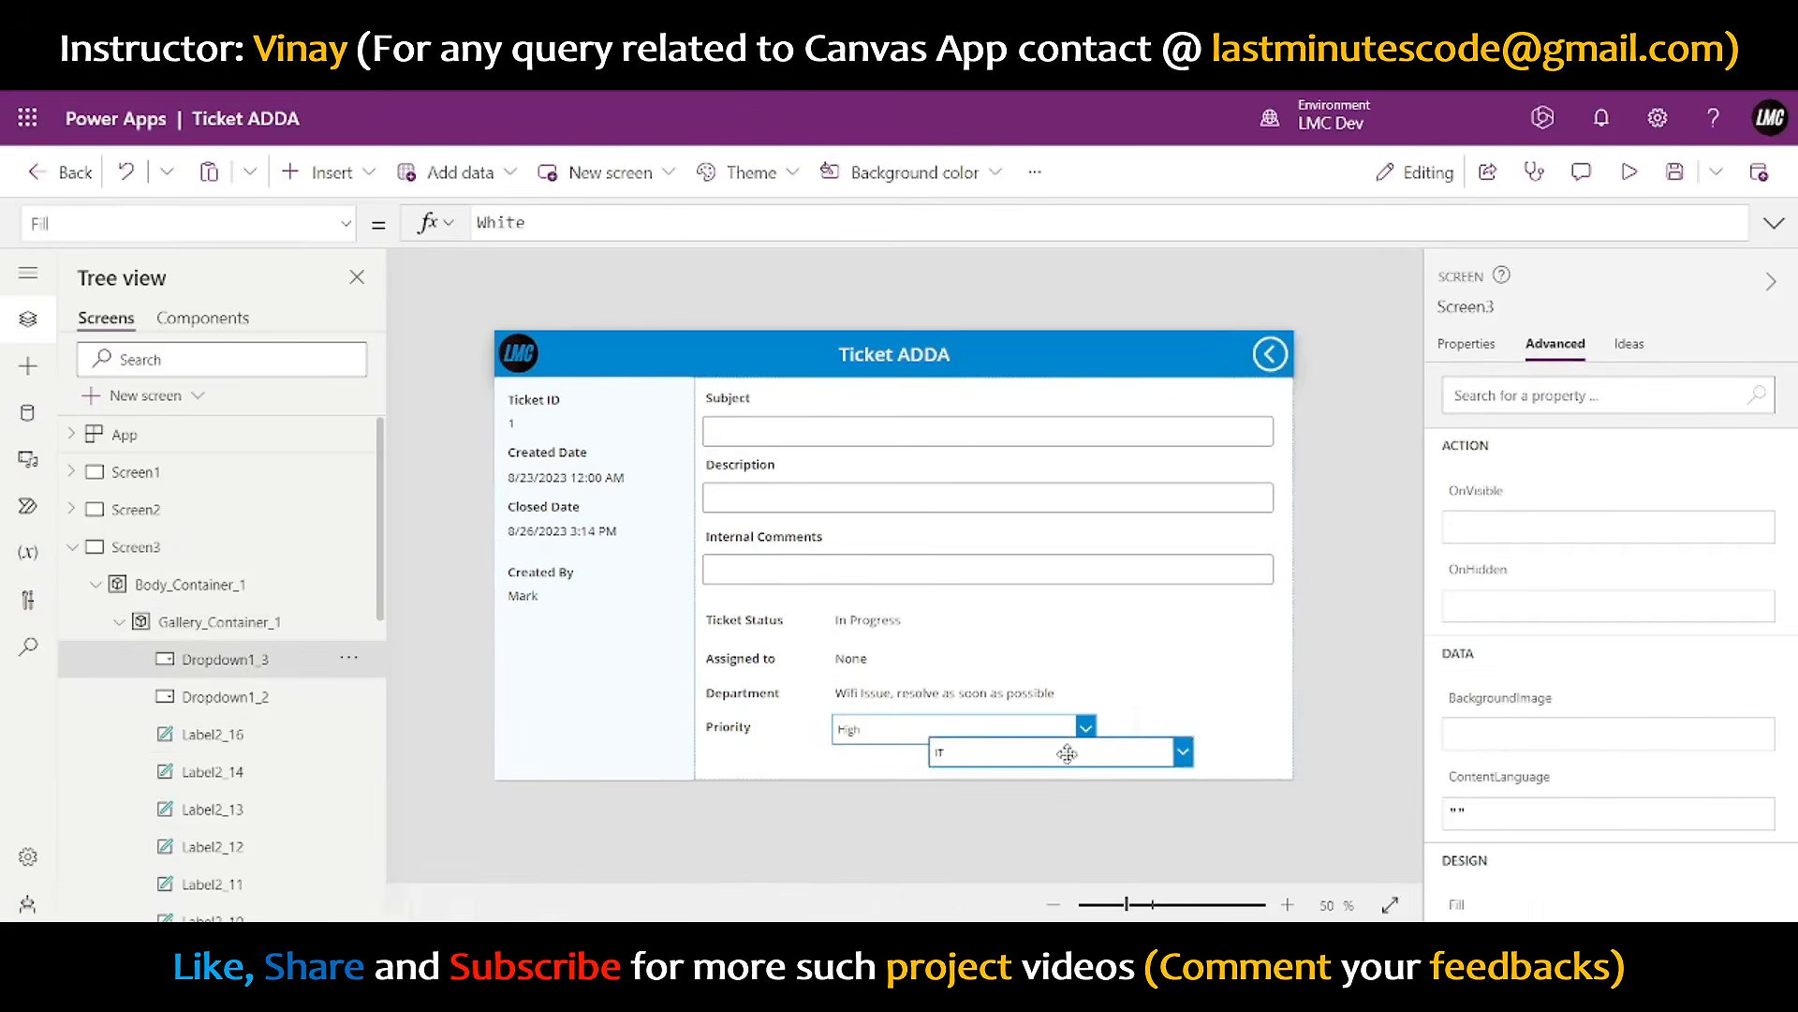
{"action": "left_click_drag", "start_coordinate": [1040, 752], "coordinate": [1074, 620]}
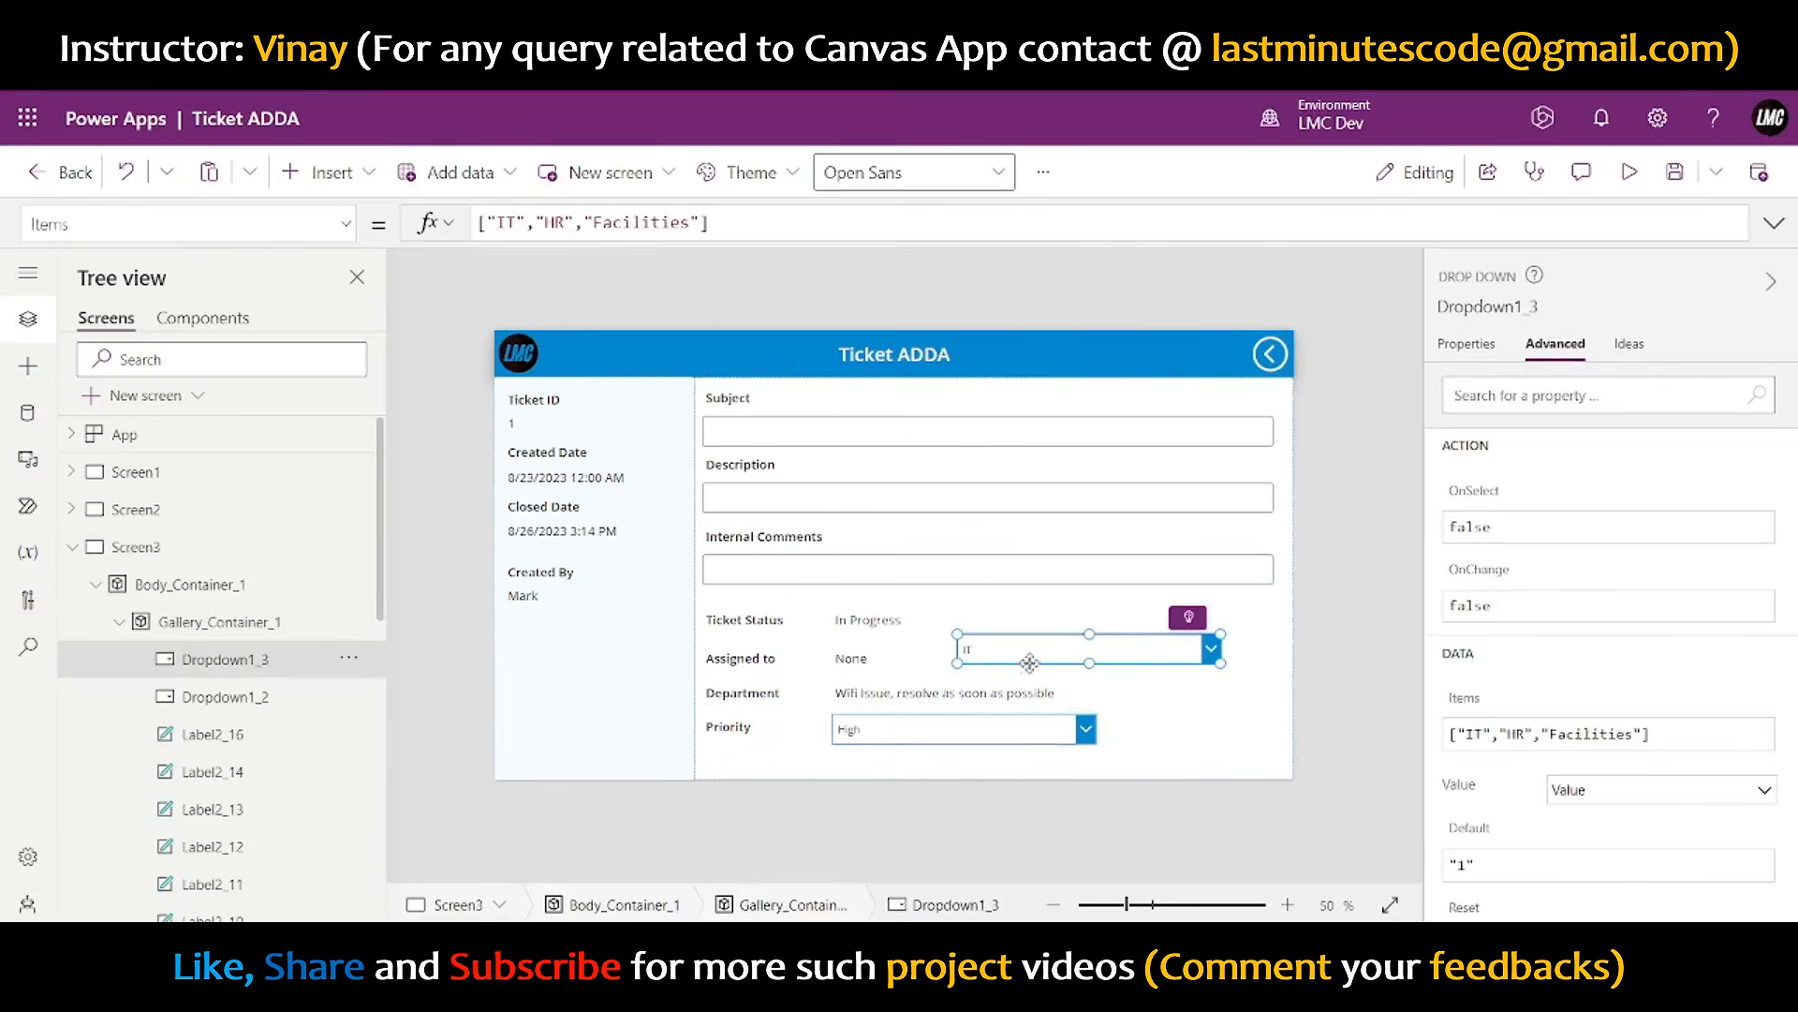
- Cut the Department value label's Text formula back to "var" and look through the suggested variables for a department one
{"action": "left_click", "coordinate": [860, 695]}
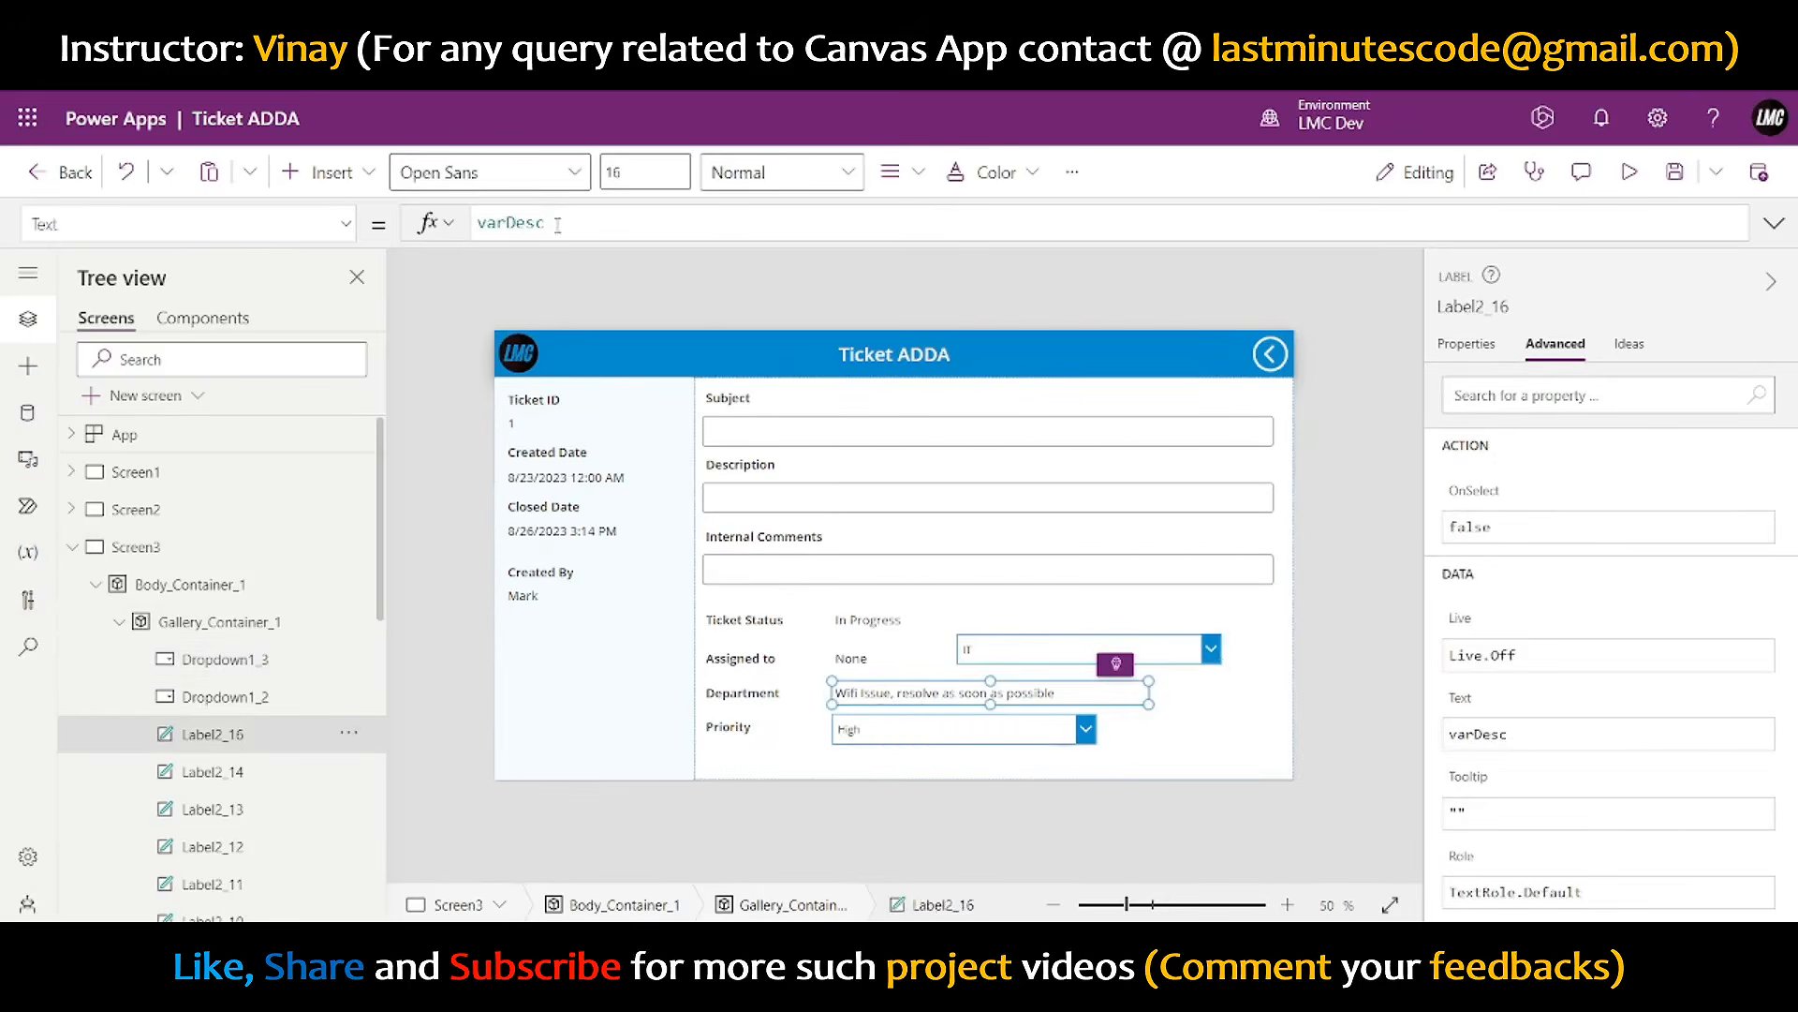
{"action": "left_click_drag", "start_coordinate": [547, 222], "coordinate": [516, 225]}
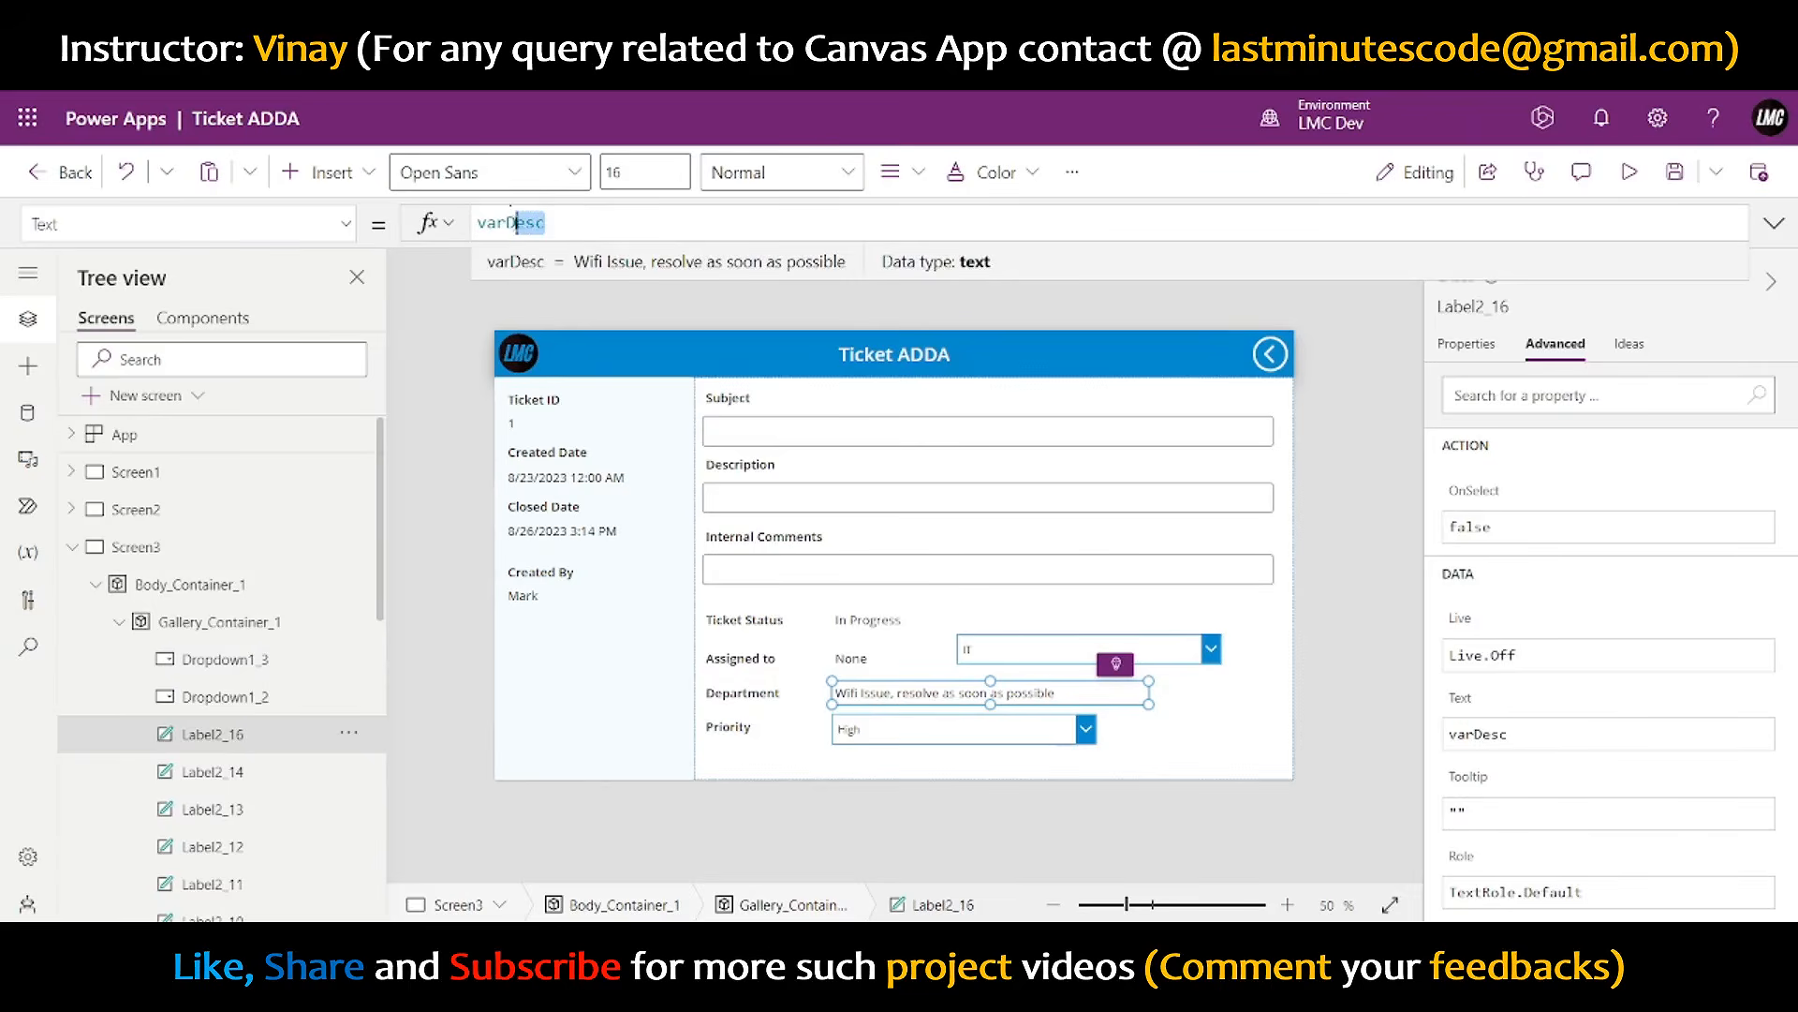
{"action": "type", "text": "e"}
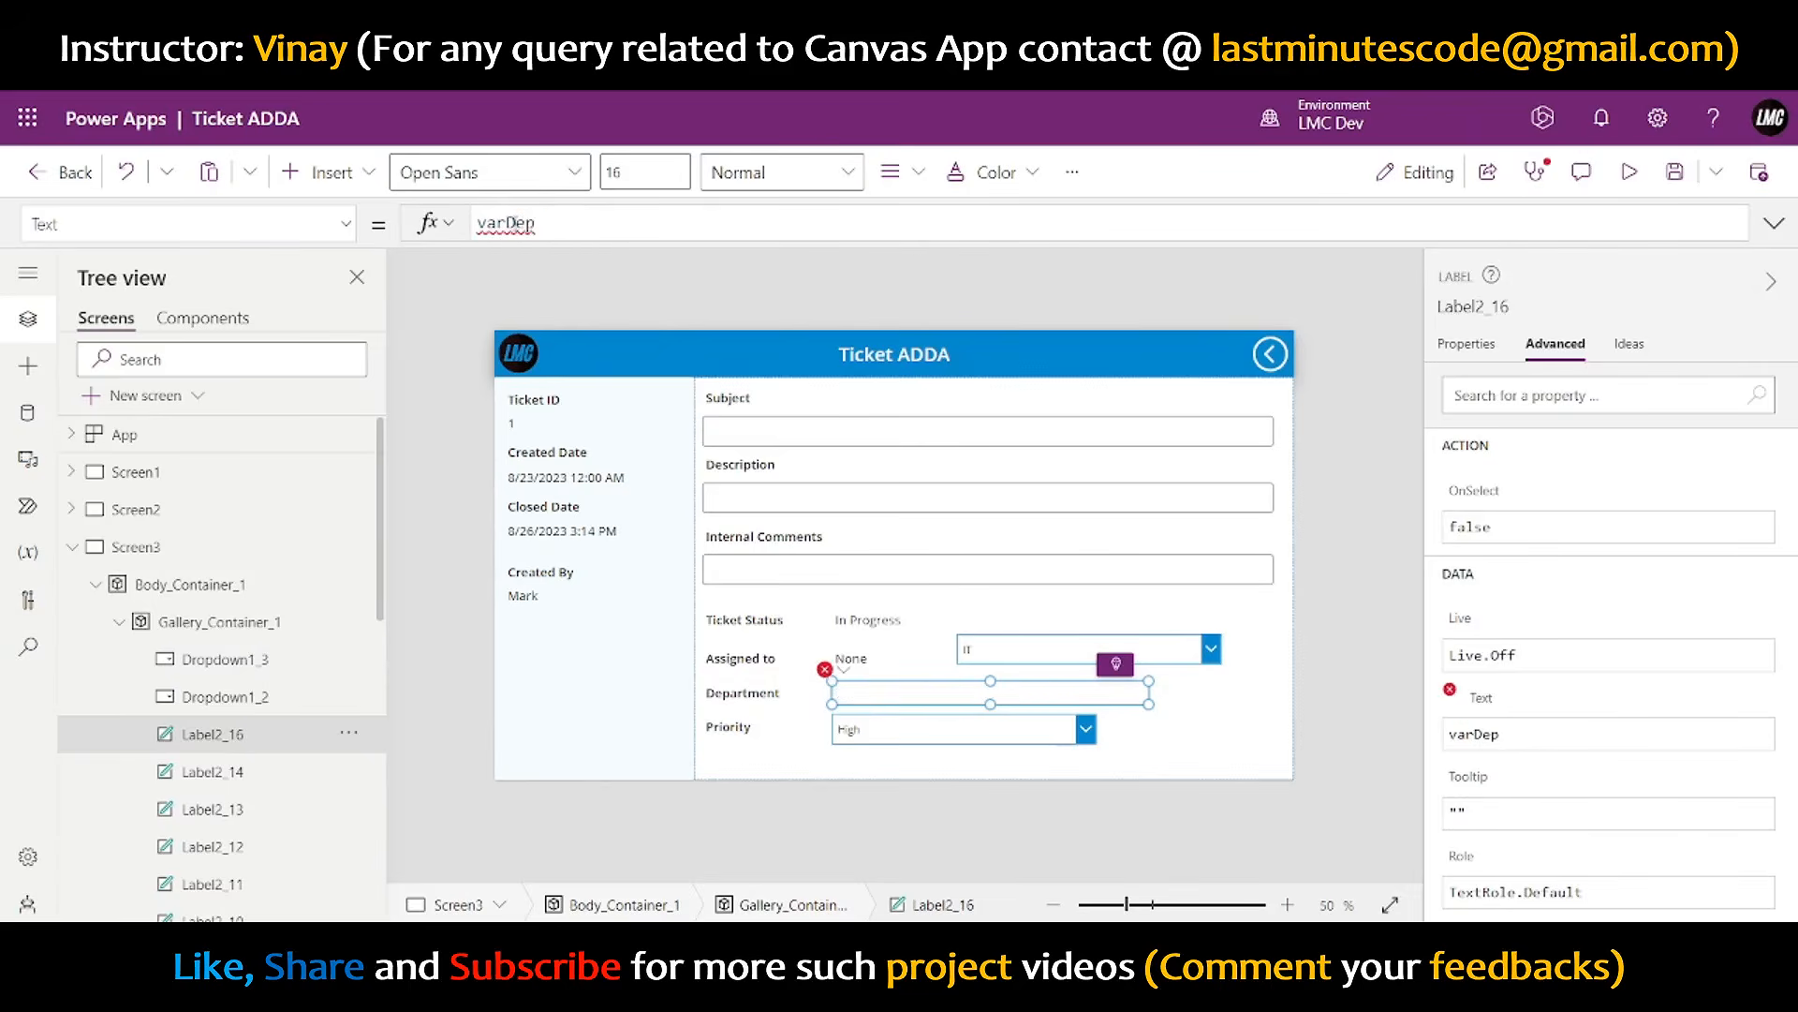
{"action": "key", "text": "BackSpace"}
{"action": "key", "text": "BackSpace"}
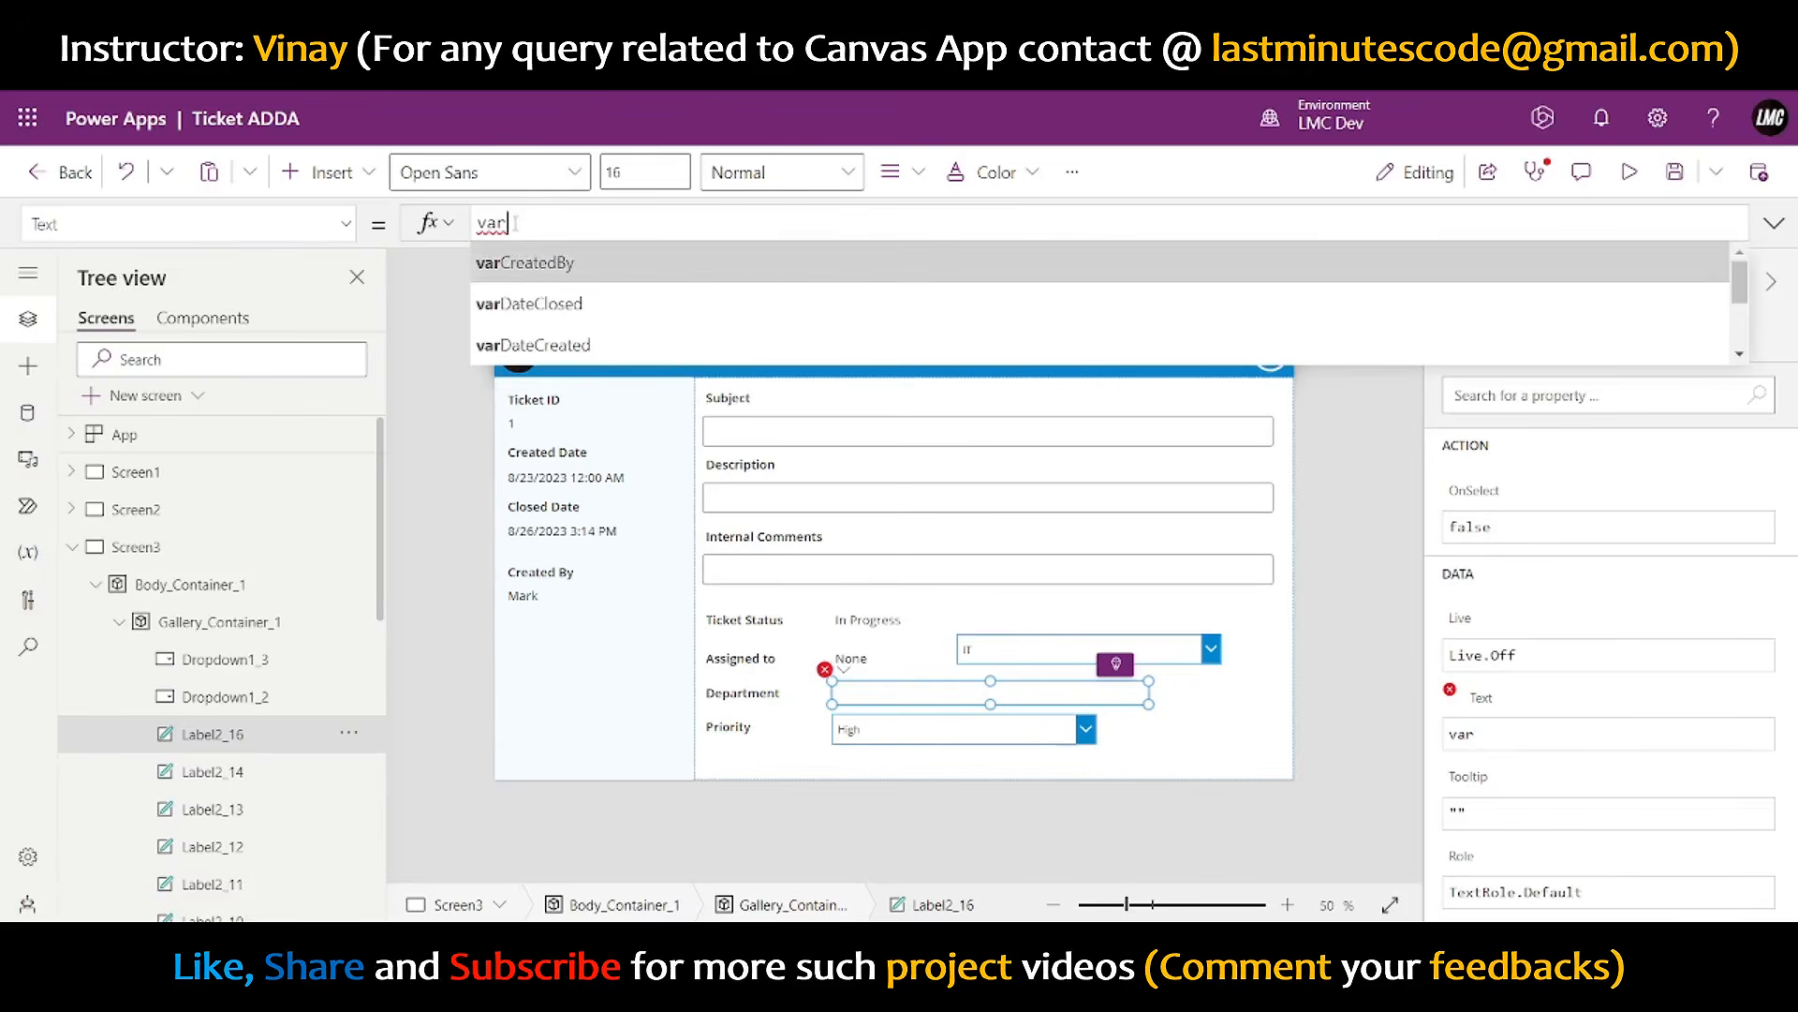
{"action": "key", "text": "Down"}
{"action": "key", "text": "Down"}
{"action": "key", "text": "Down"}
{"action": "key", "text": "Down"}
{"action": "key", "text": "Down"}
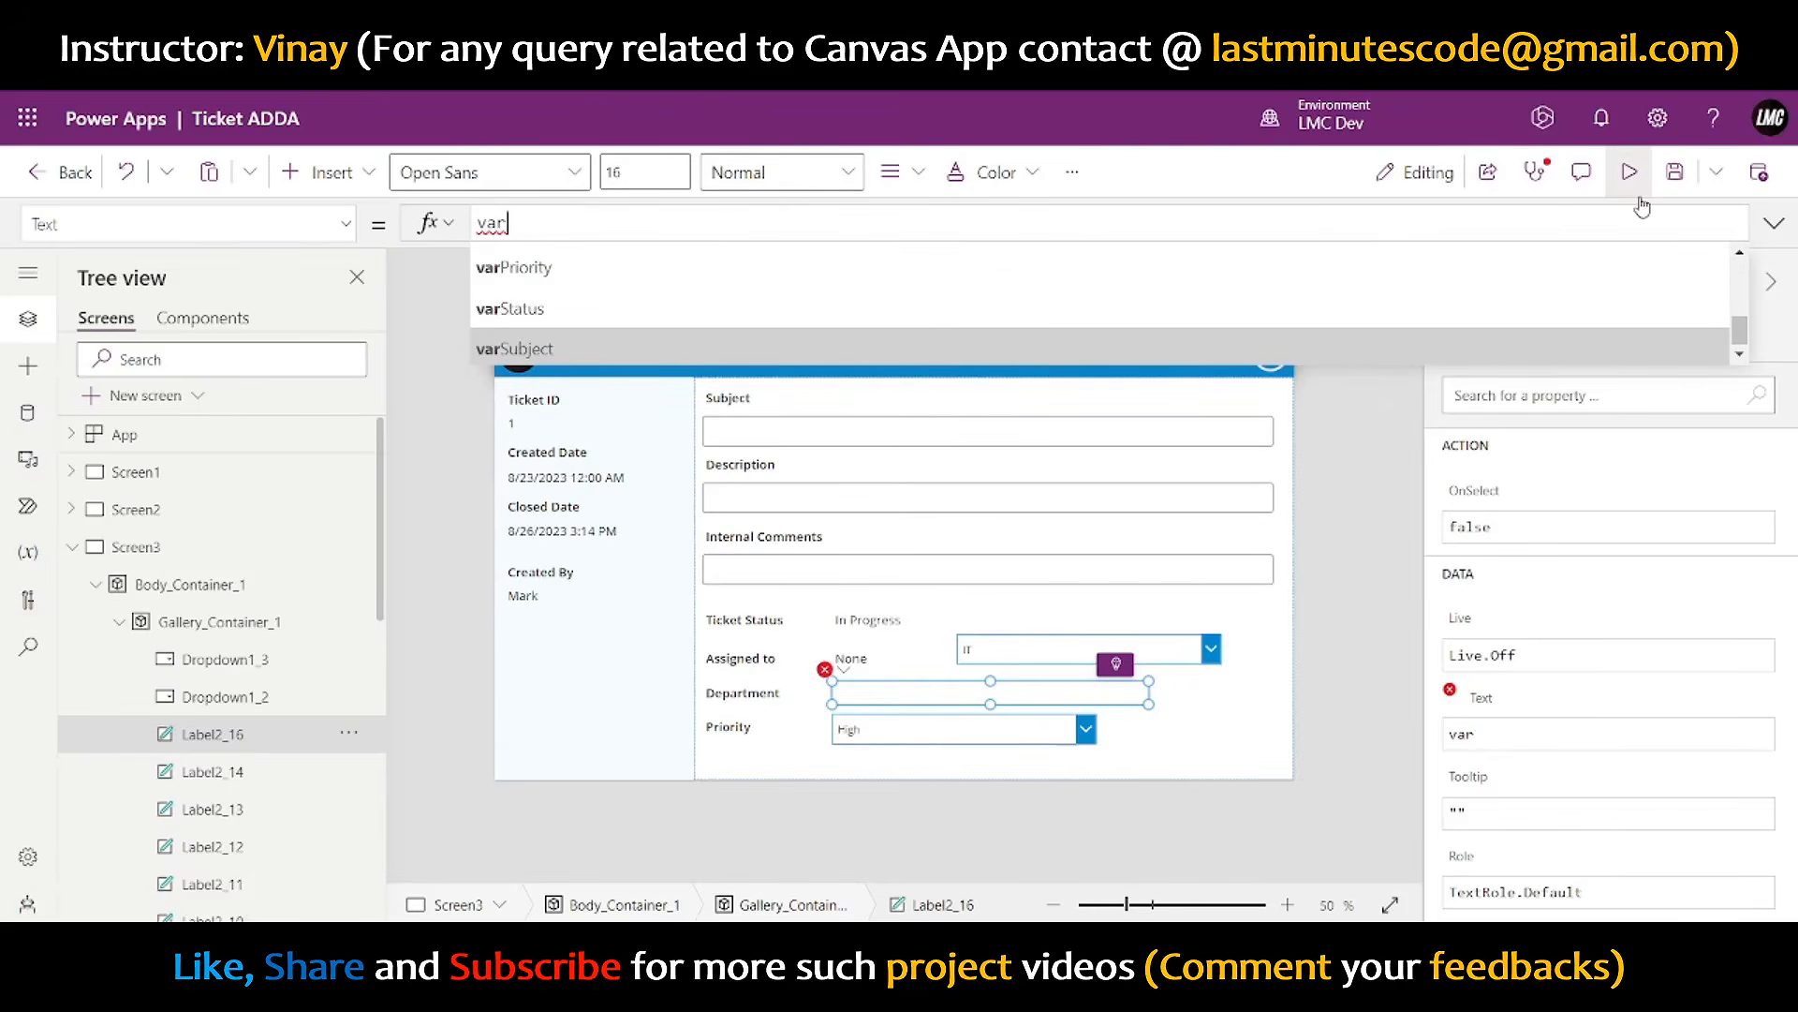
- Return to the ticket list screen and duplicate the line Set(varDesc,ThisItem.Description); in the ticket gallery arrow icon's OnSelect formula
{"action": "left_click", "coordinate": [1628, 171]}
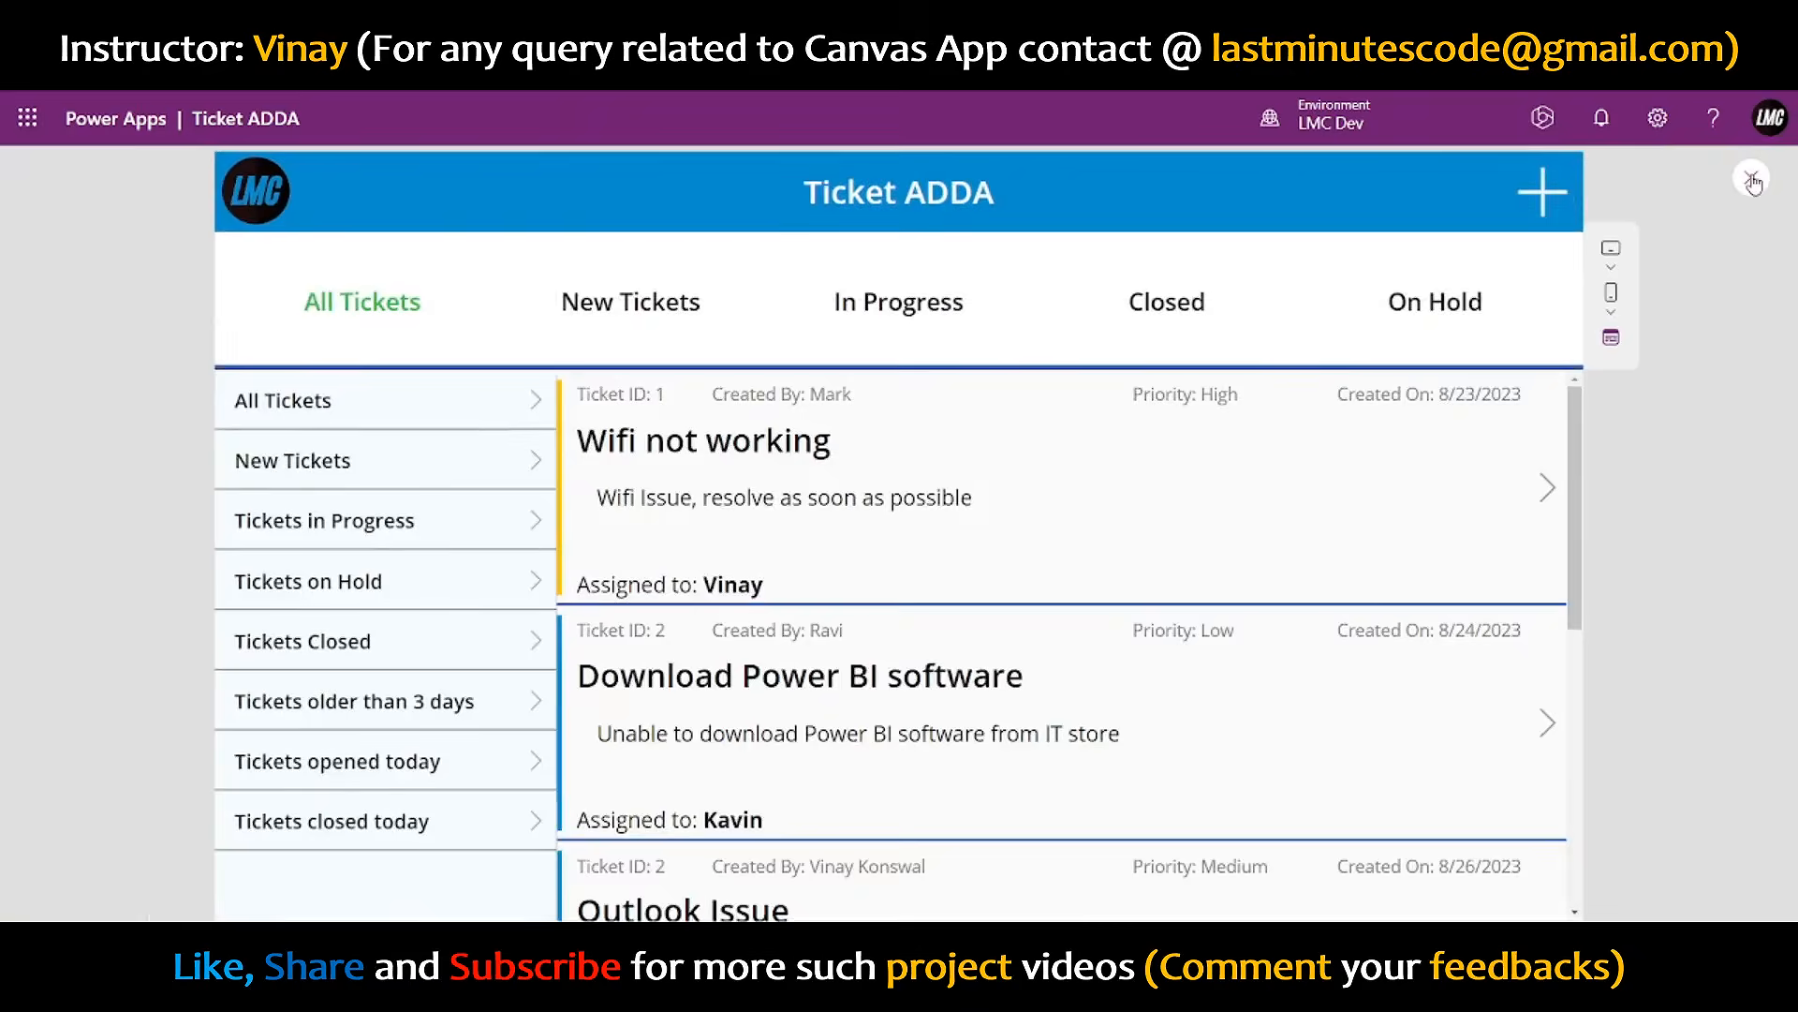
{"action": "left_click", "coordinate": [1751, 177]}
{"action": "left_click", "coordinate": [1280, 516]}
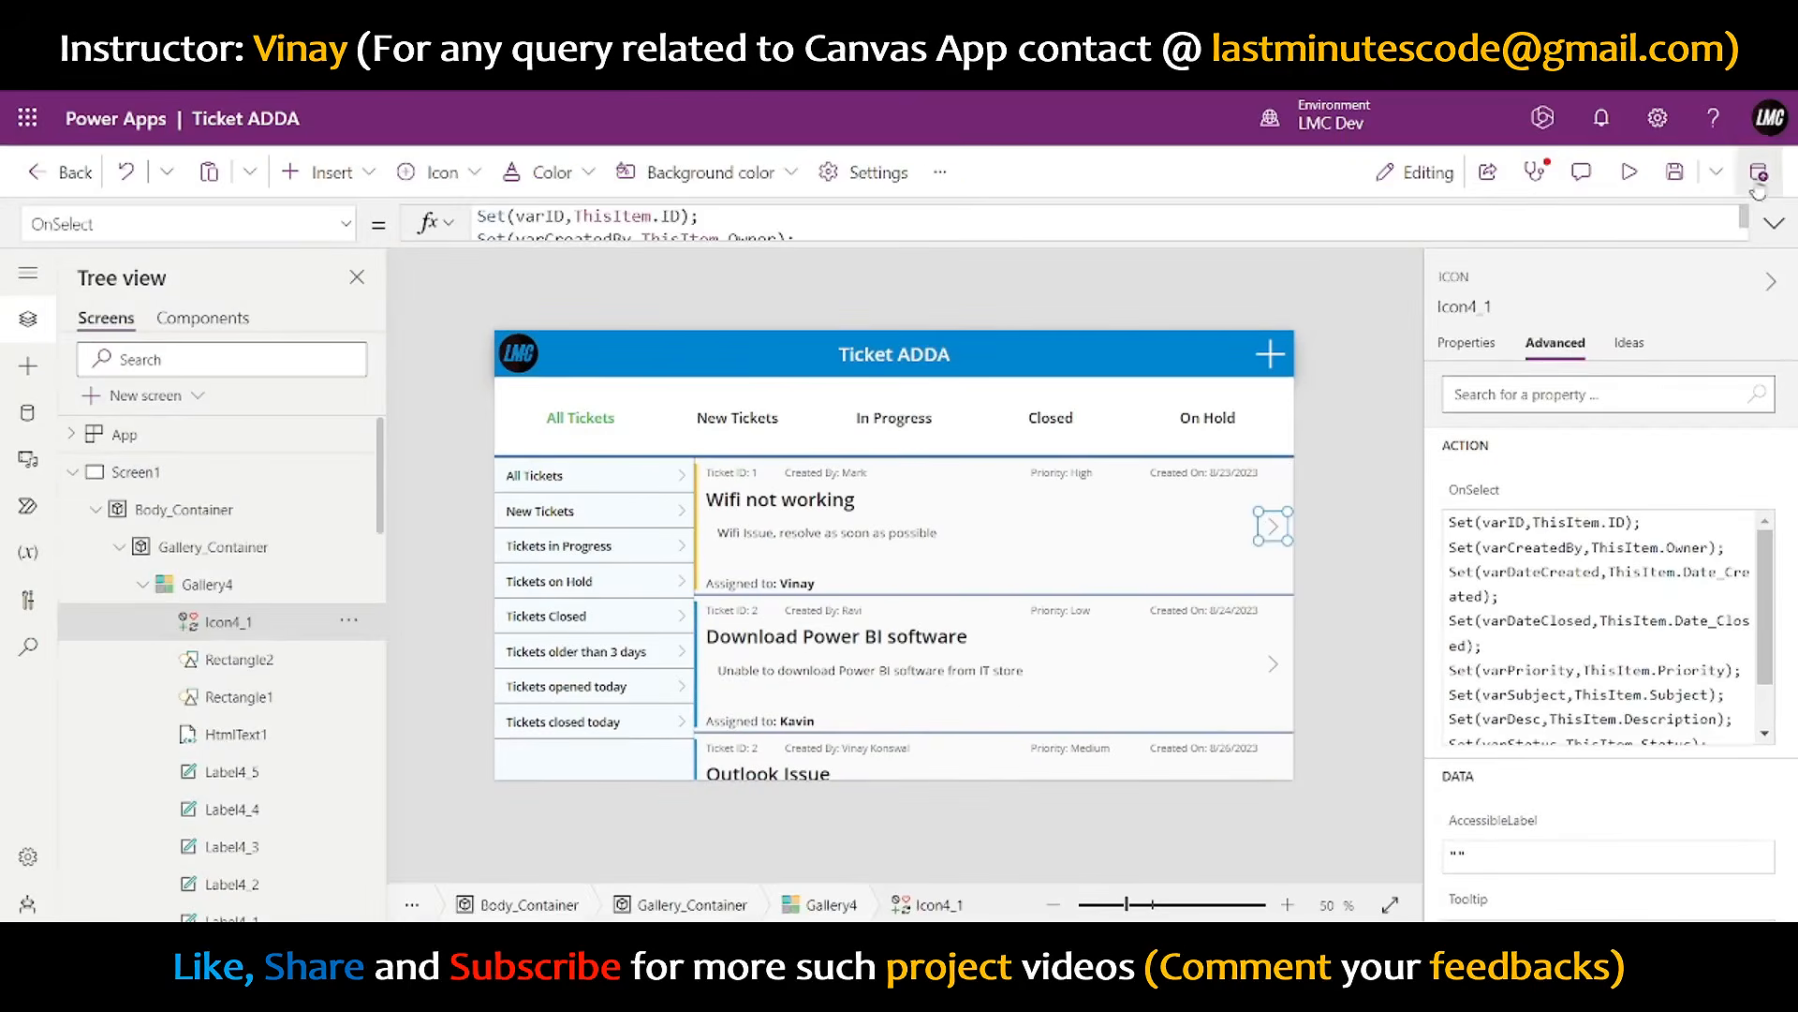
{"action": "left_click", "coordinate": [1773, 223]}
{"action": "left_click_drag", "start_coordinate": [832, 356], "coordinate": [479, 358]}
{"action": "key", "text": "ctrl+c"}
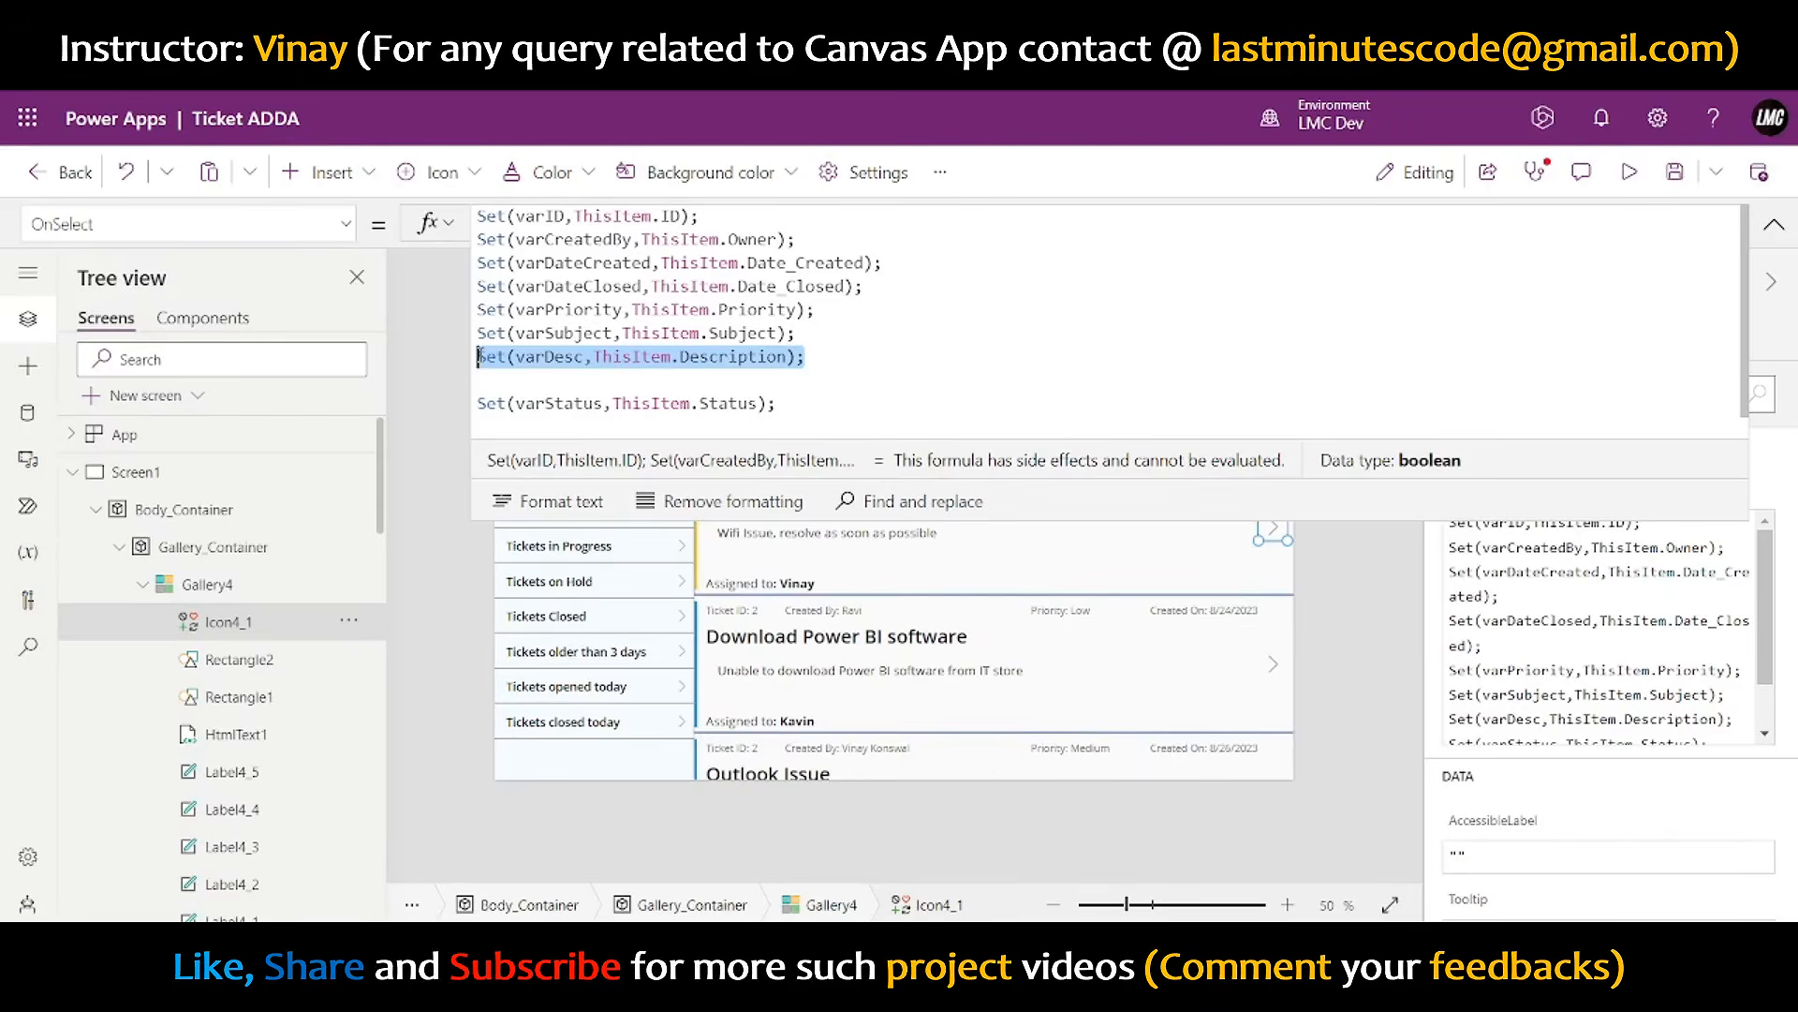
{"action": "left_click", "coordinate": [634, 399]}
{"action": "left_click", "coordinate": [597, 387]}
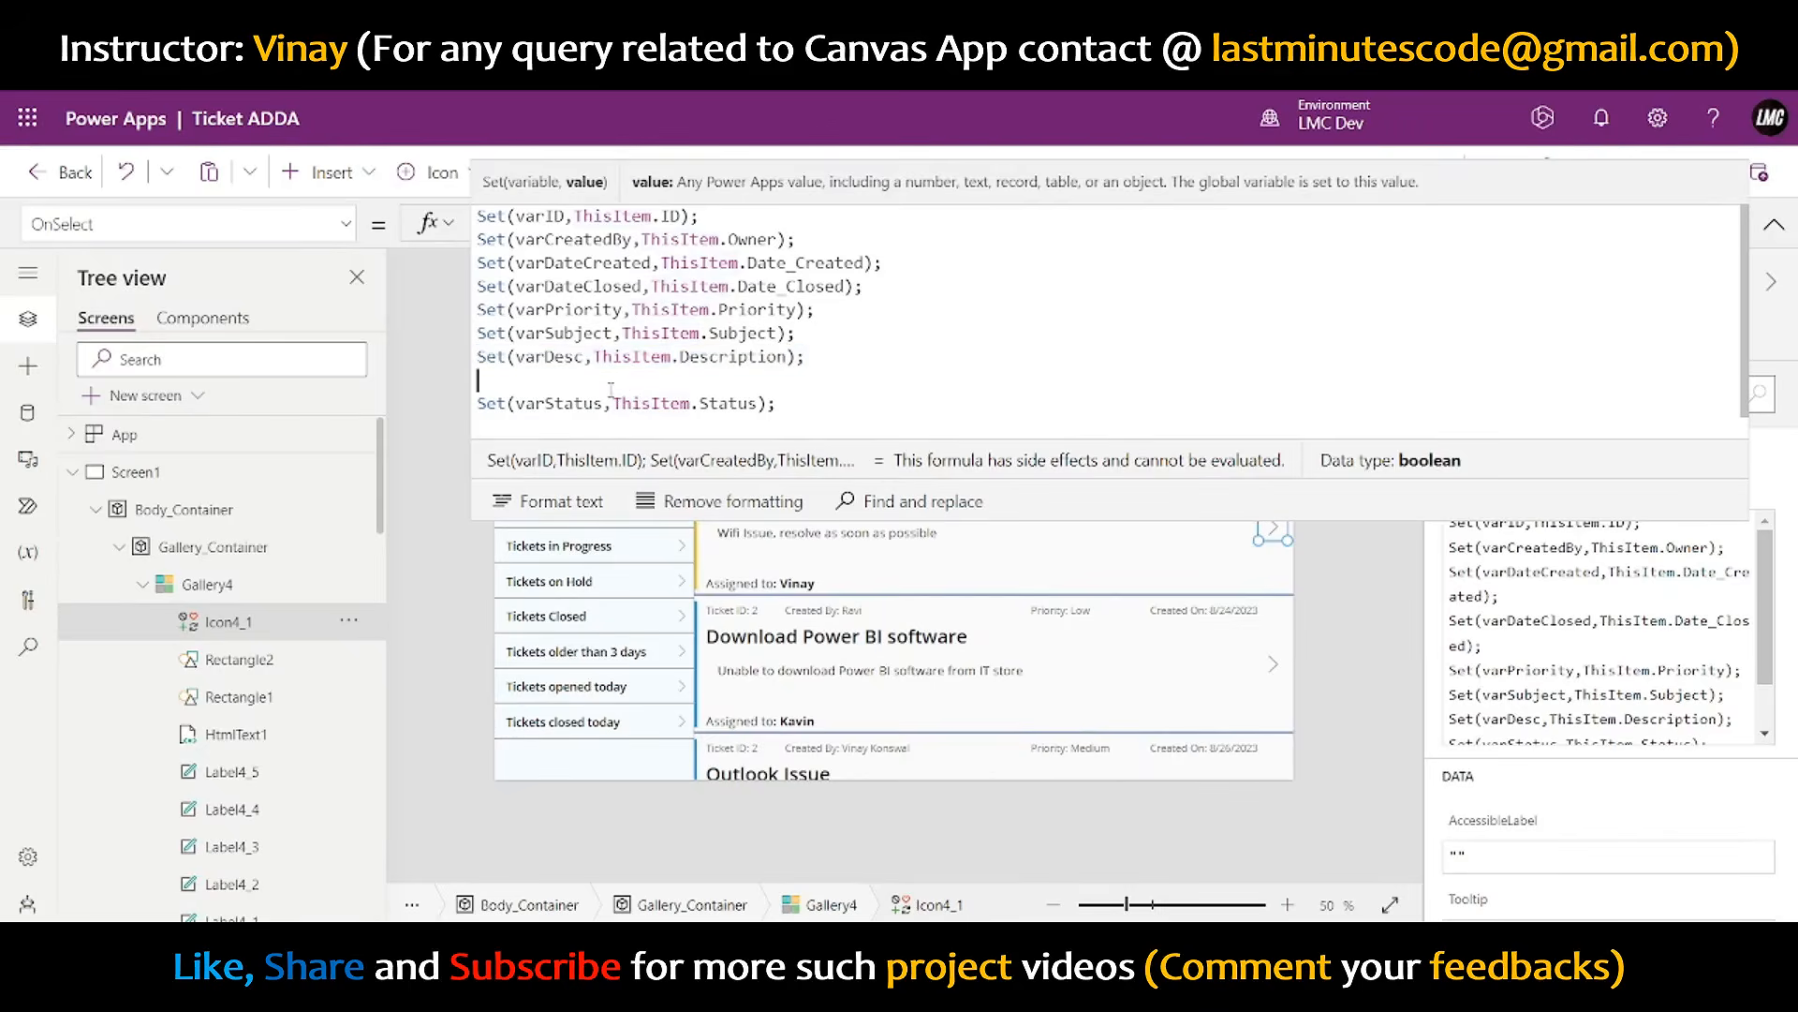
{"action": "key", "text": "ctrl+v"}
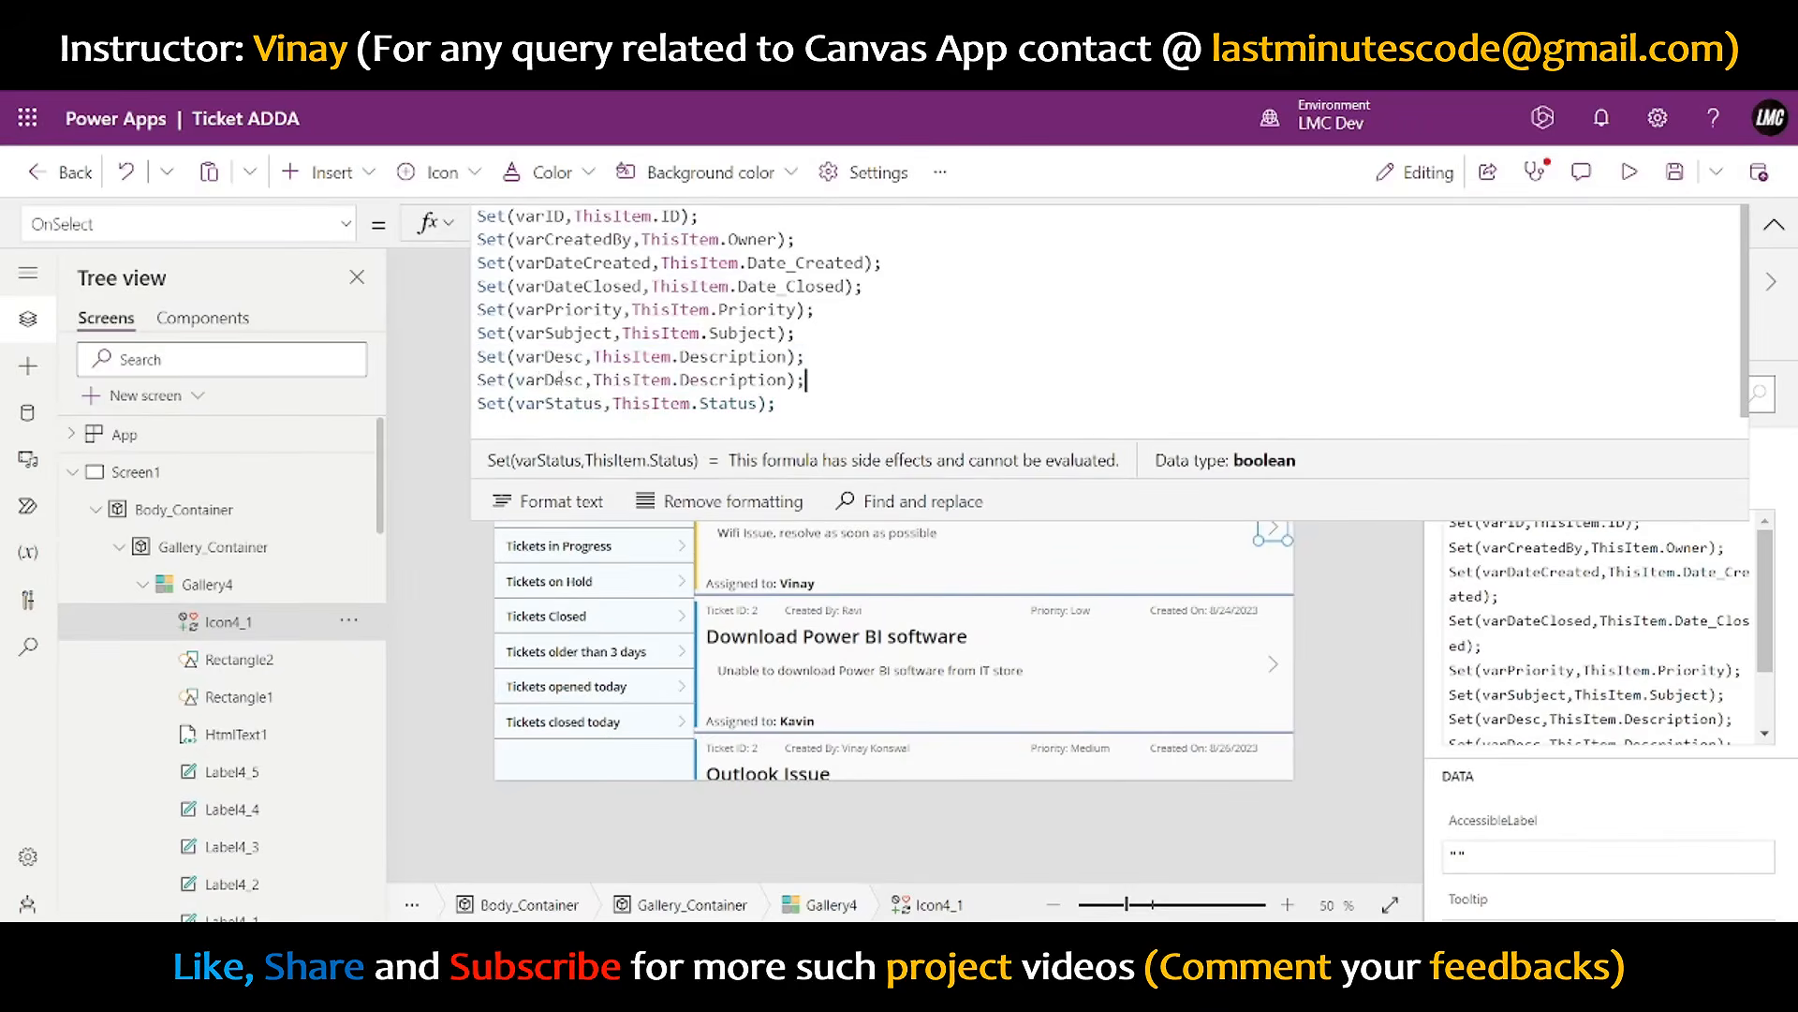
- Change the duplicated OnSelect line to Set(varDept,ThisItem.Department);
{"action": "left_click", "coordinate": [580, 379]}
{"action": "key", "text": "BackSpace"}
{"action": "key", "text": "BackSpace"}
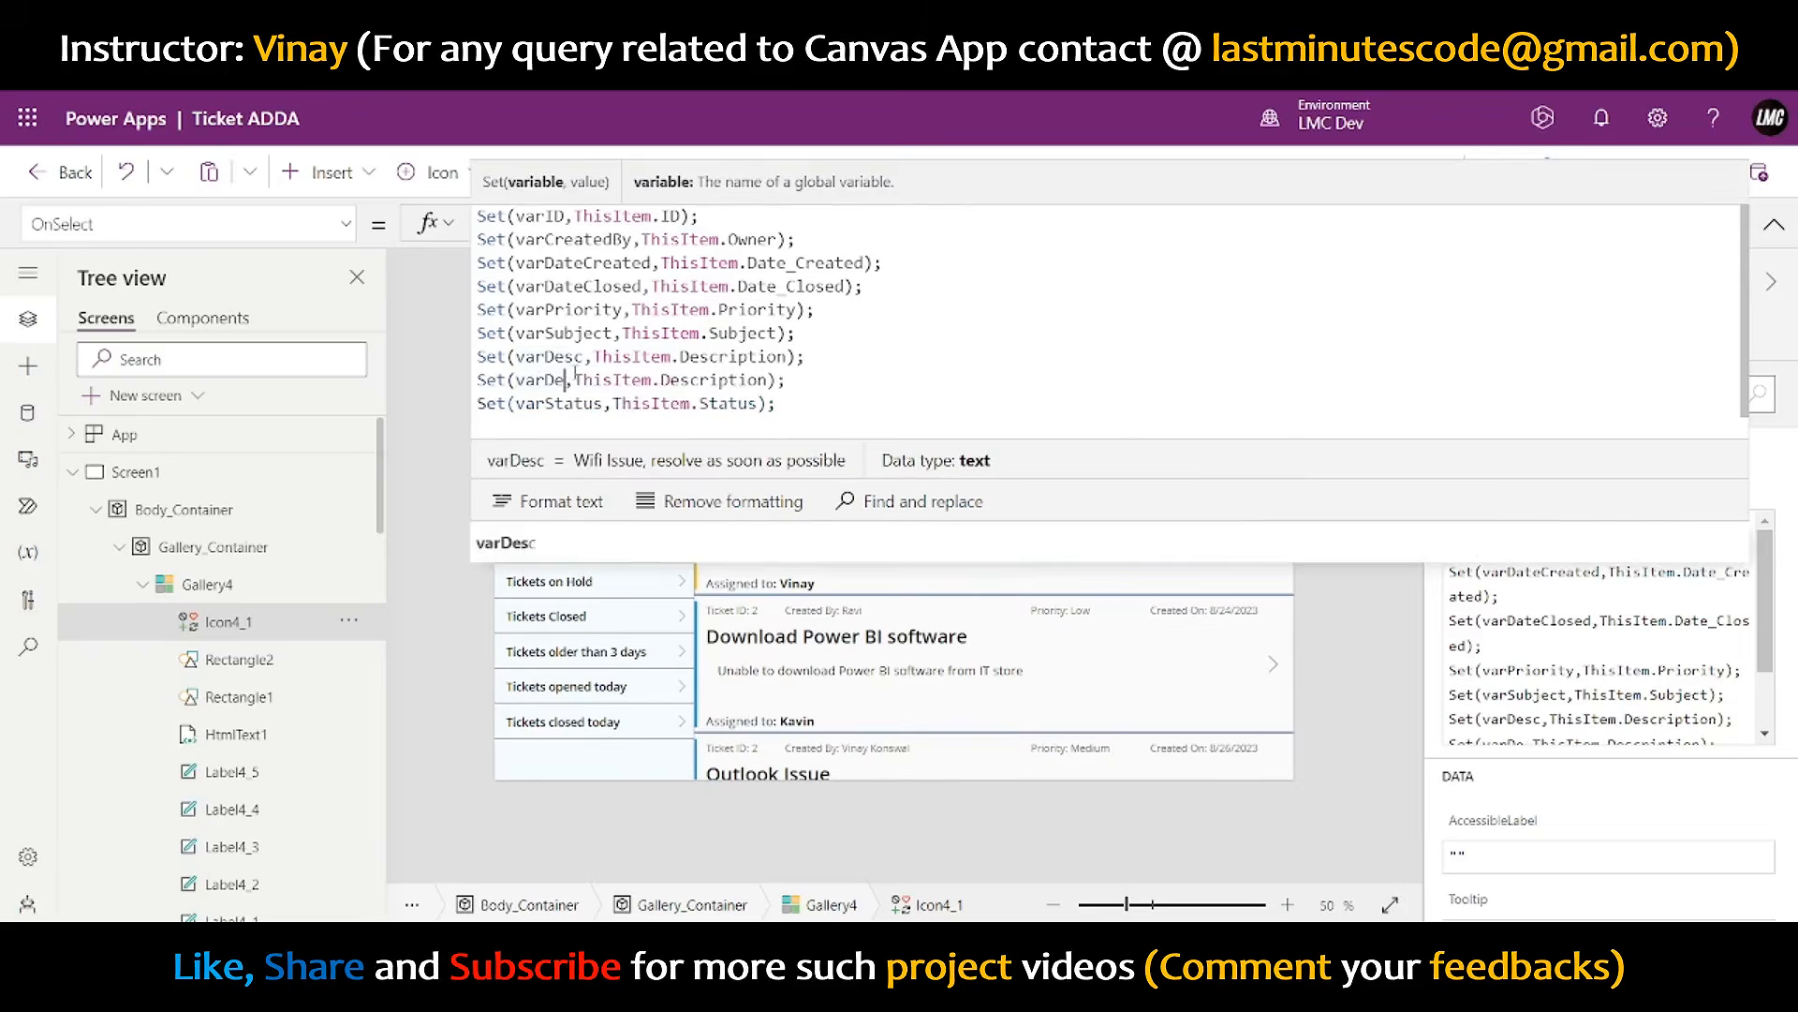
{"action": "type", "text": "pt"}
{"action": "double_click", "coordinate": [729, 380]}
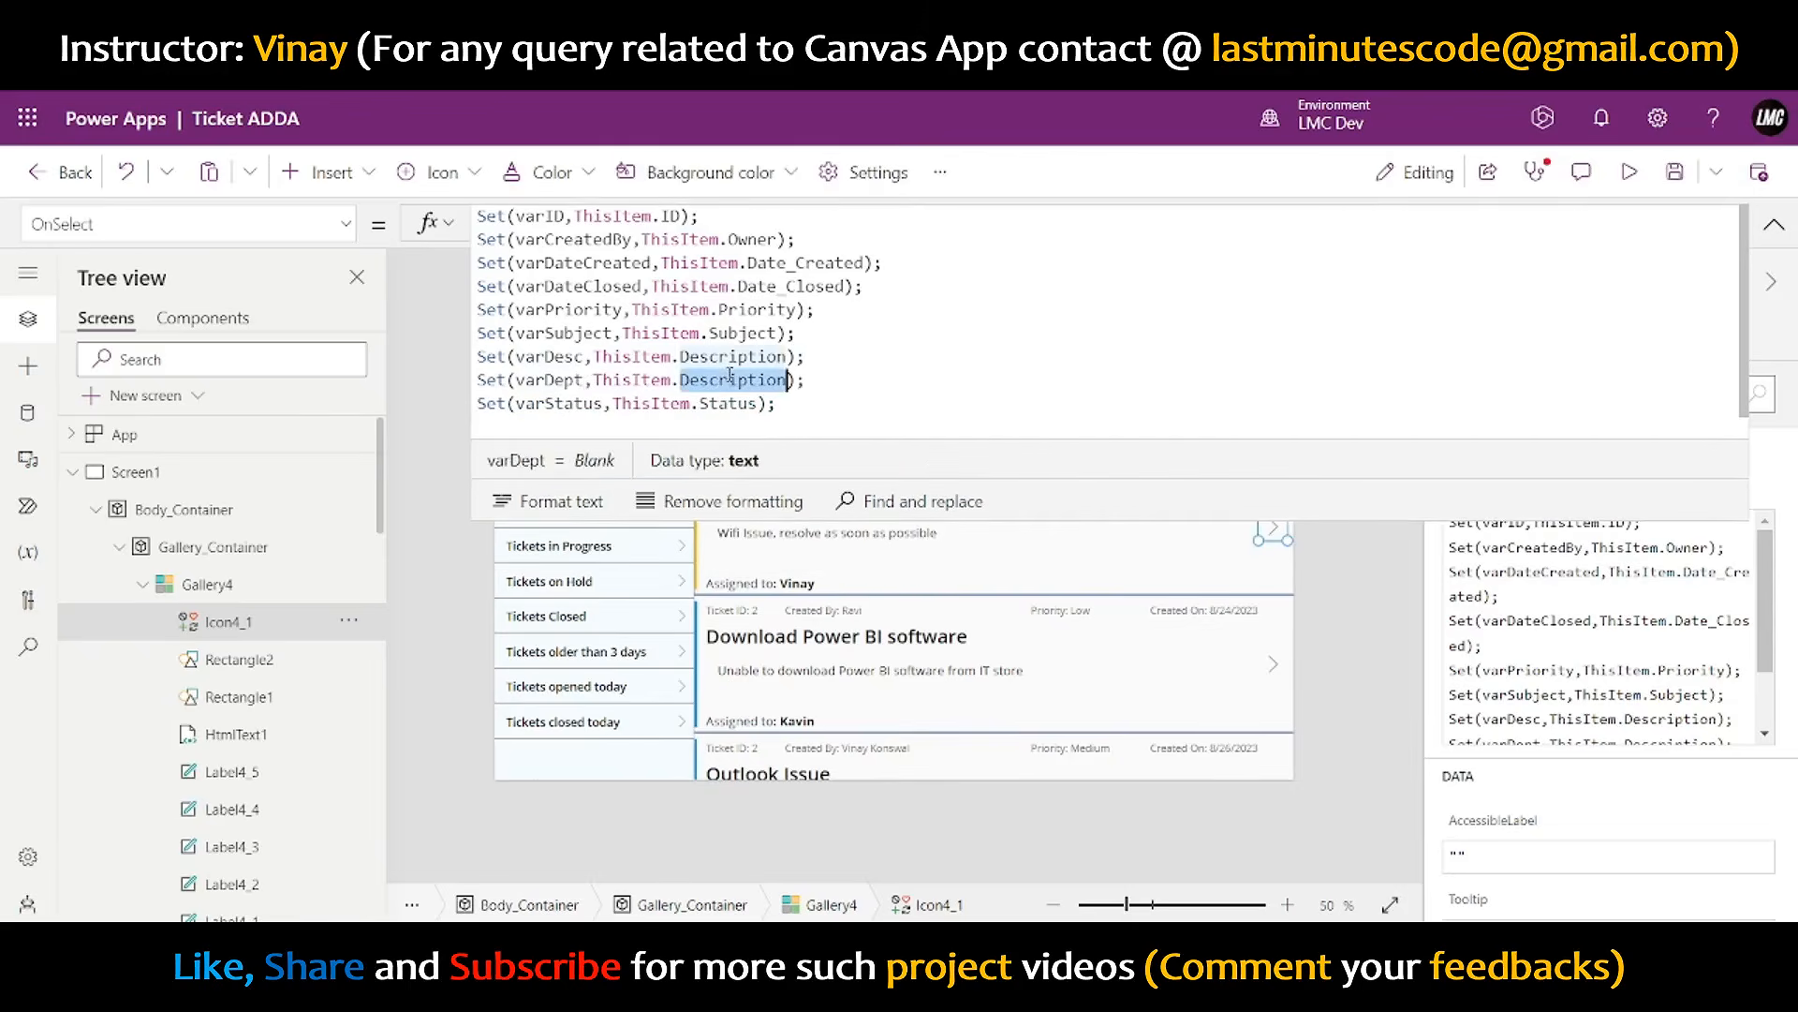
{"action": "type", "text": "De"}
{"action": "left_click", "coordinate": [548, 509]}
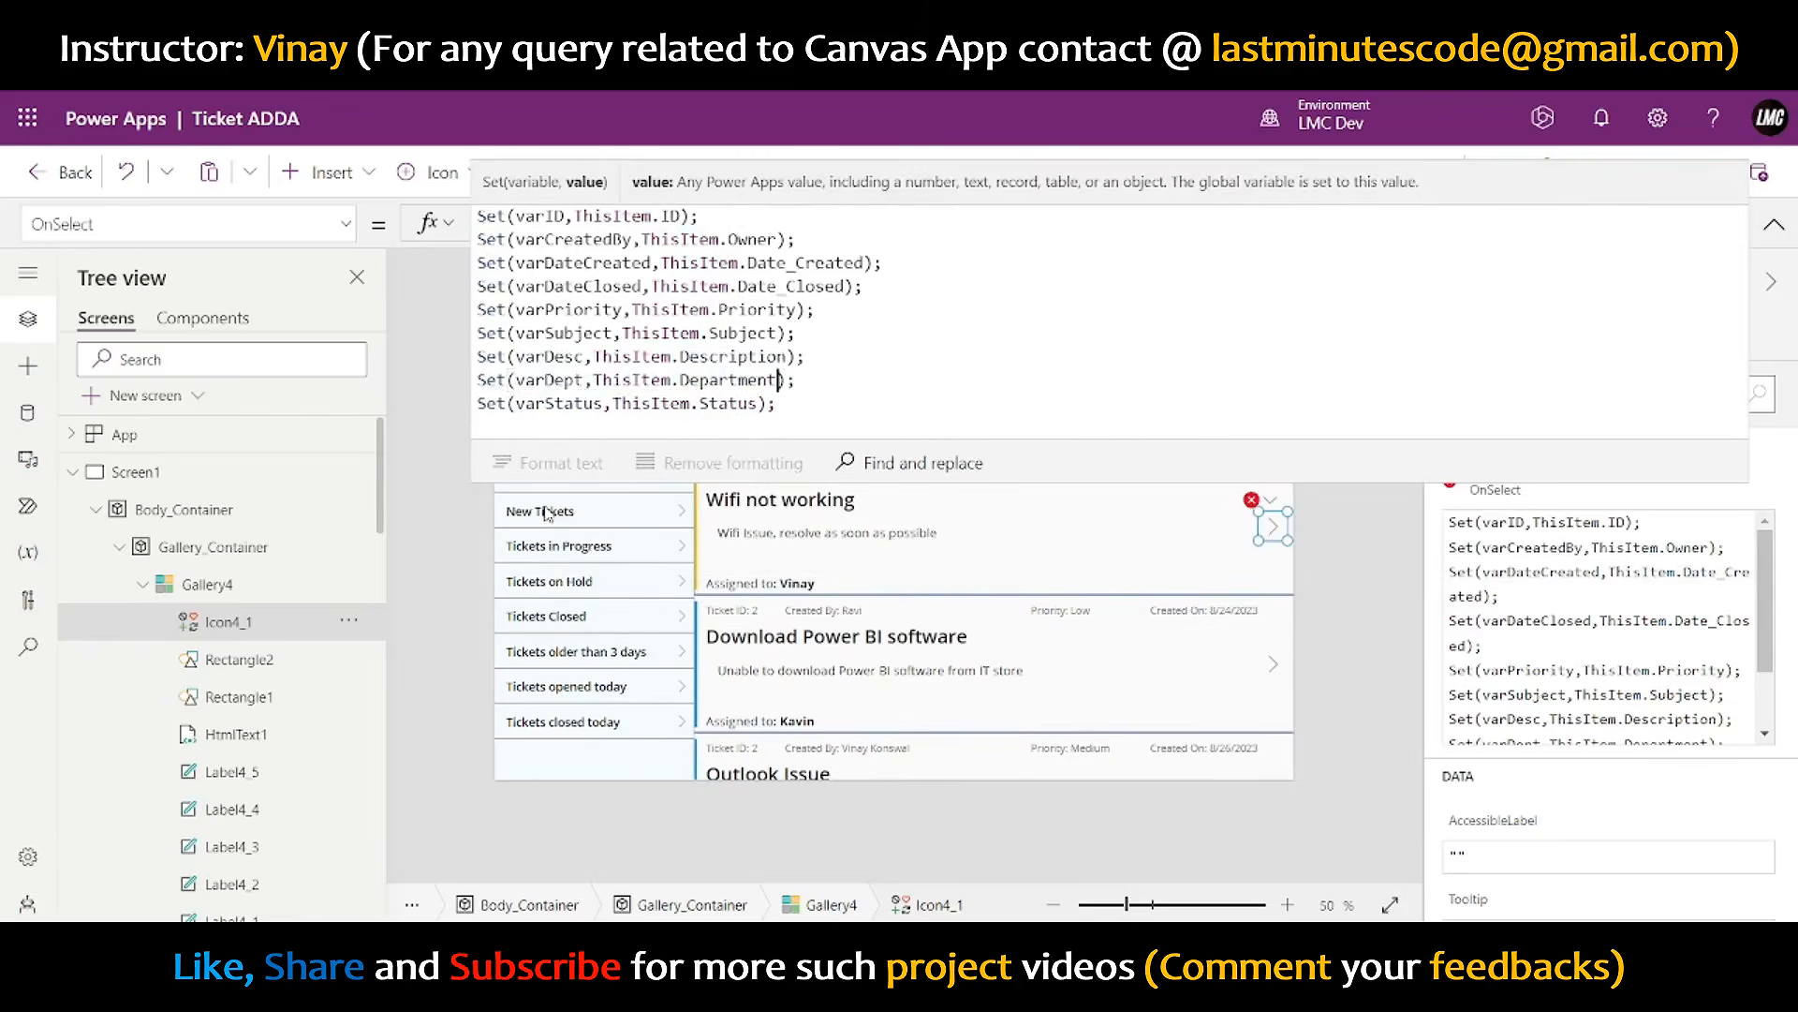
{"action": "left_click", "coordinate": [1774, 225]}
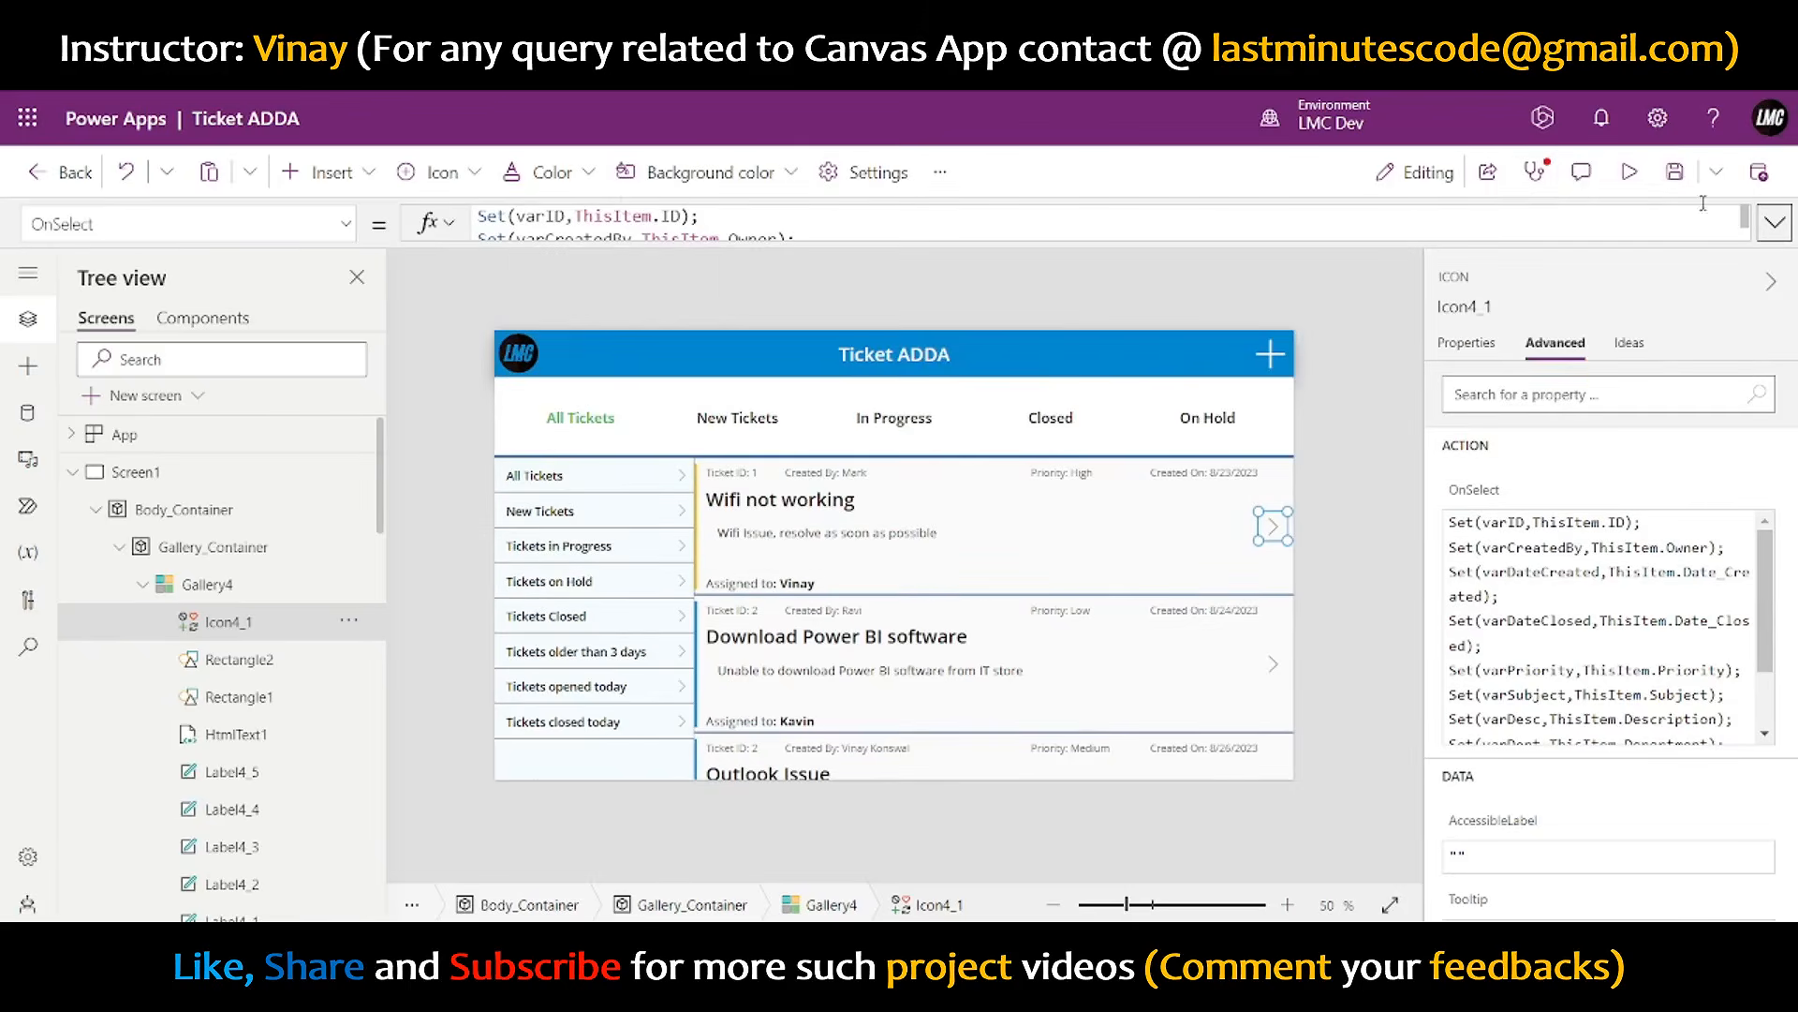
- Preview the app, open the first ticket's details and view the department dropdown's options
{"action": "left_click", "coordinate": [1628, 172]}
{"action": "left_click", "coordinate": [1549, 500]}
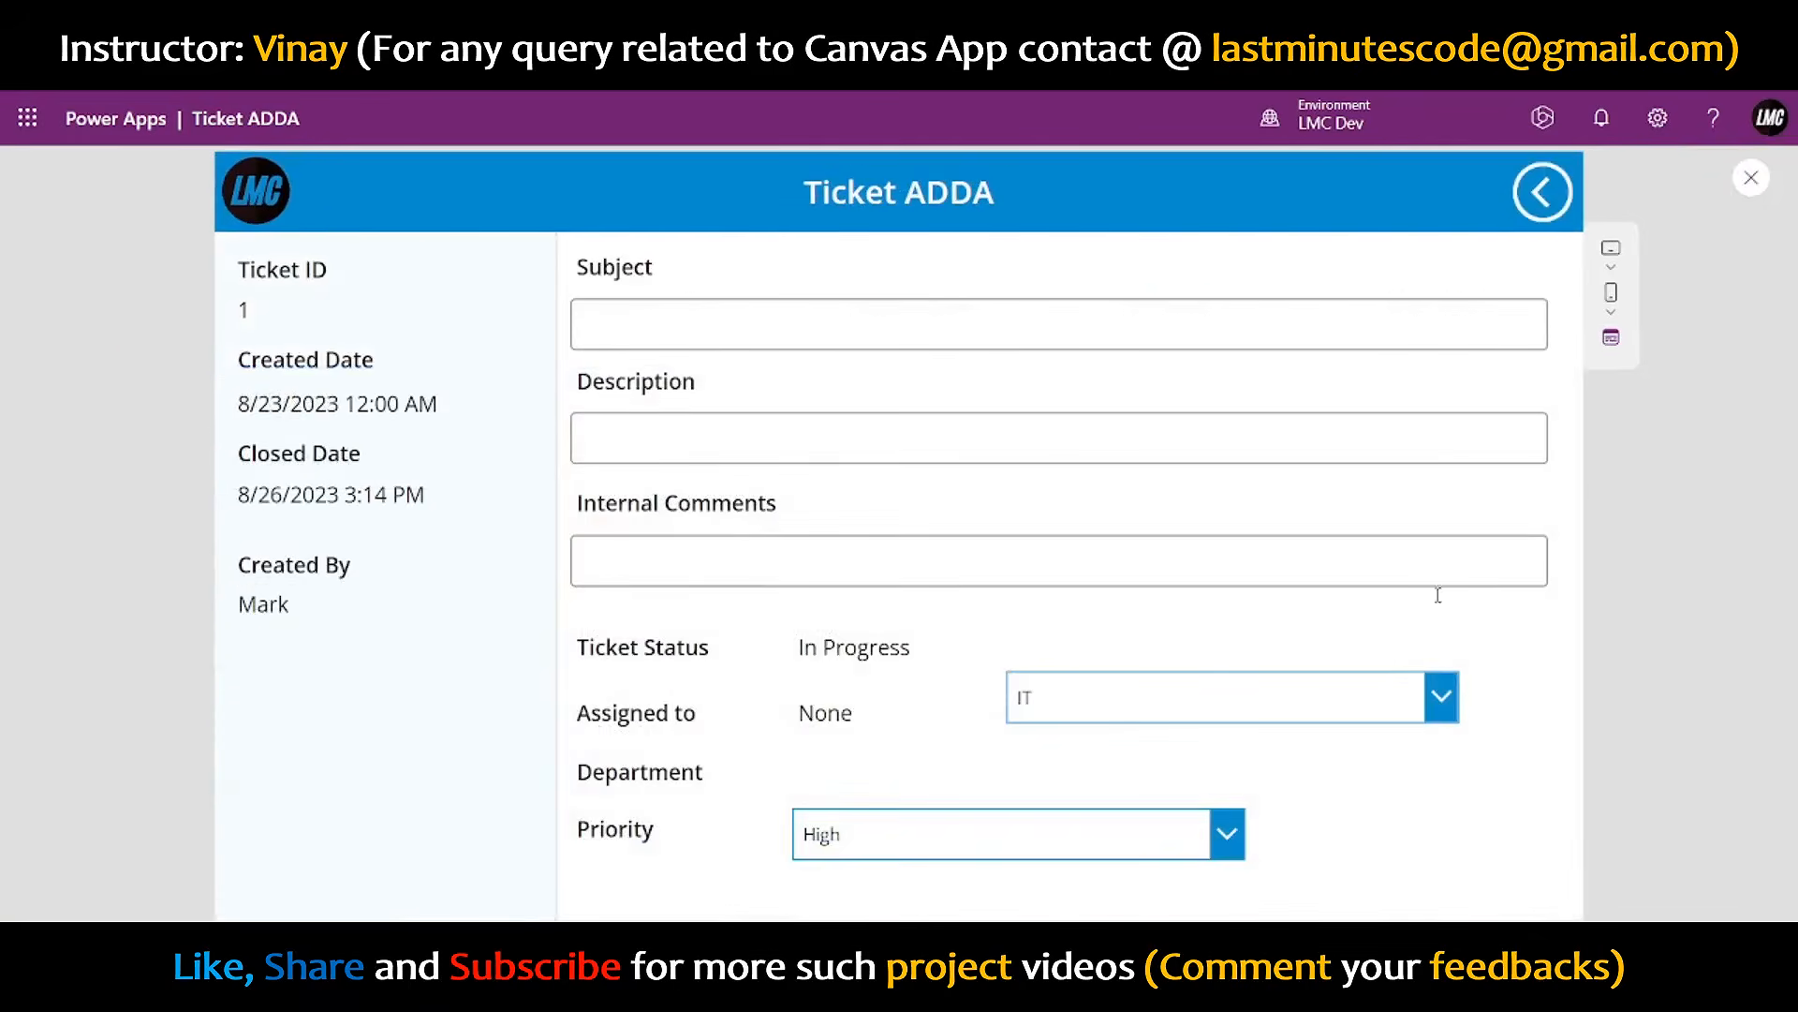
{"action": "left_click", "coordinate": [1124, 703]}
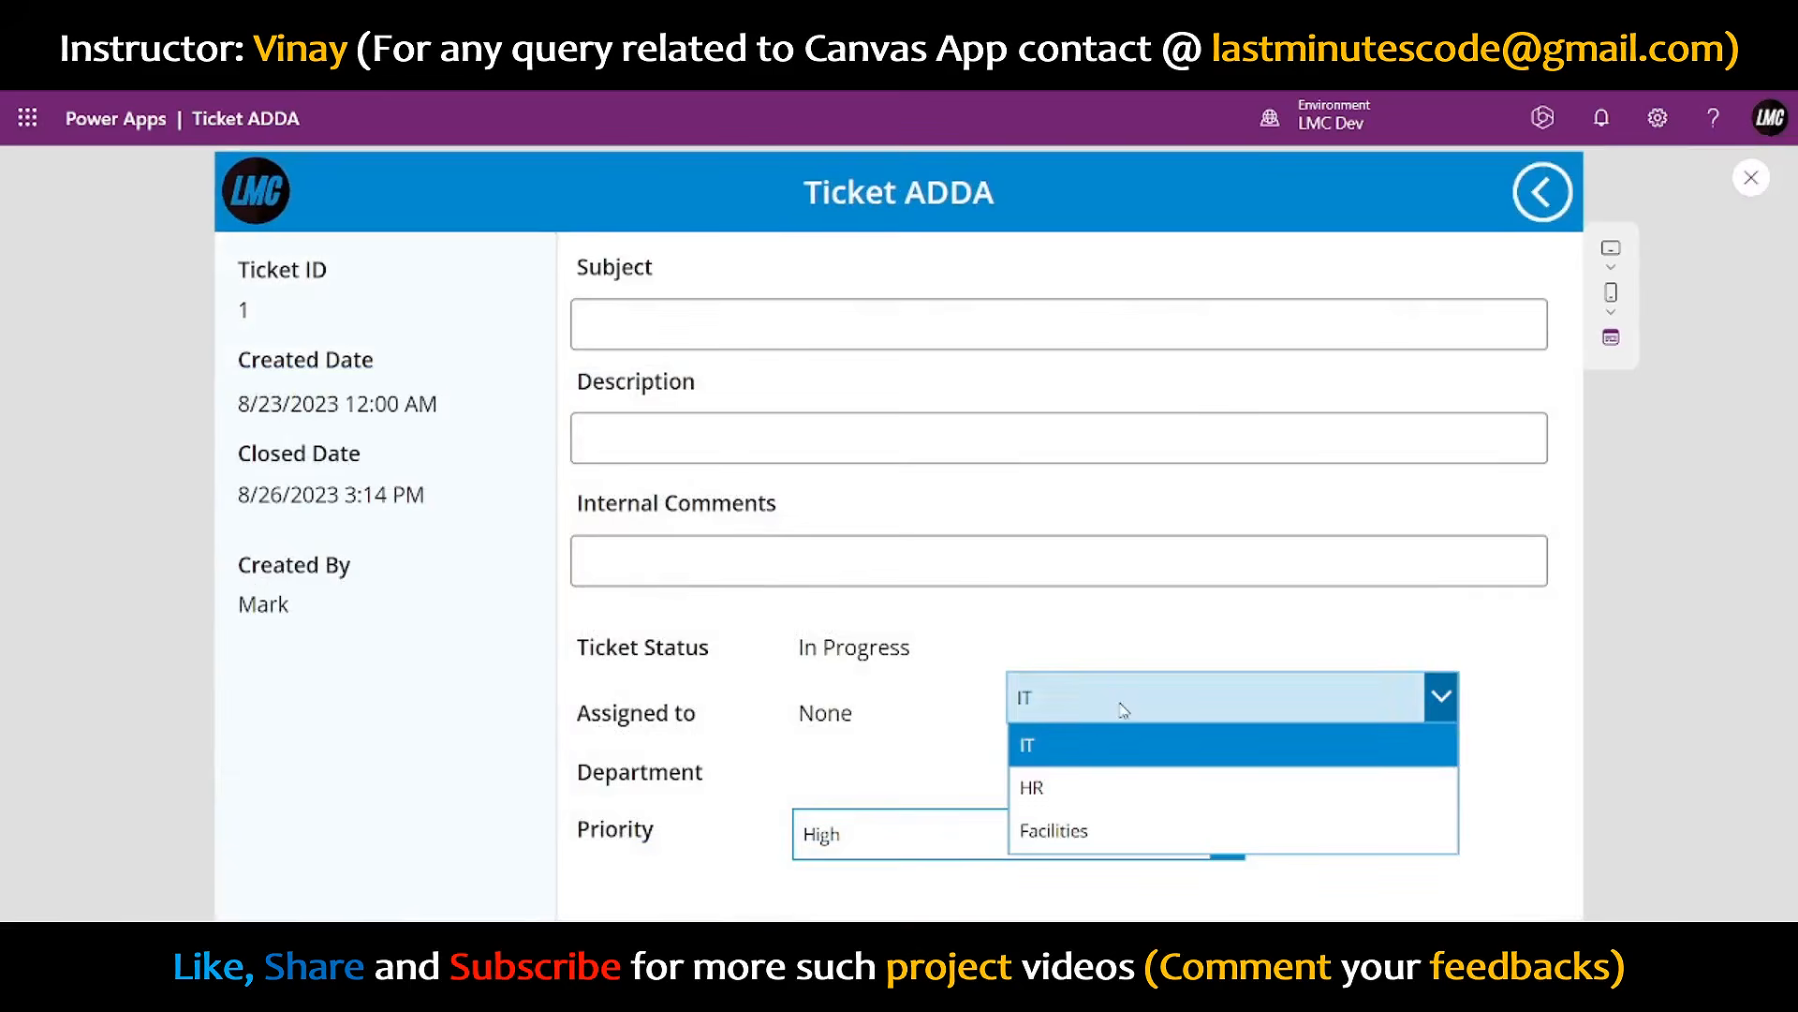
{"action": "left_click", "coordinate": [1751, 177]}
- Set the Department row's value label Text to varDept
{"action": "left_click", "coordinate": [840, 682]}
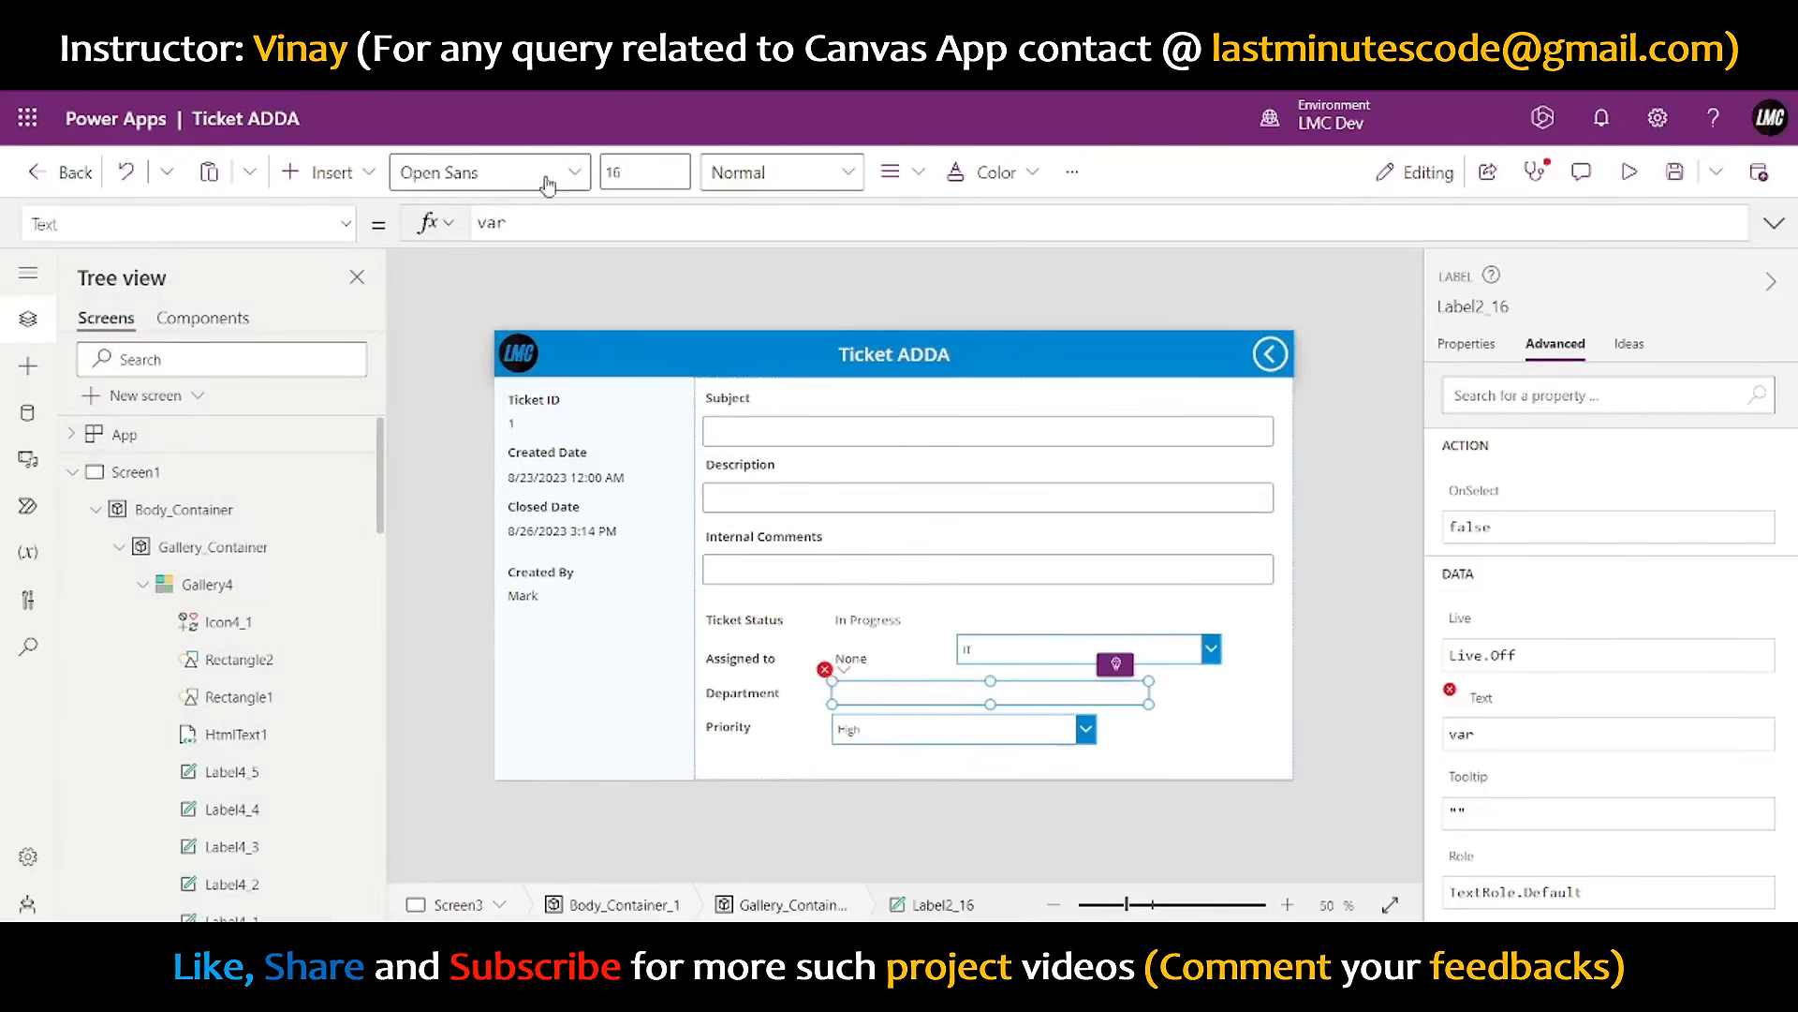
{"action": "type", "text": "ept"}
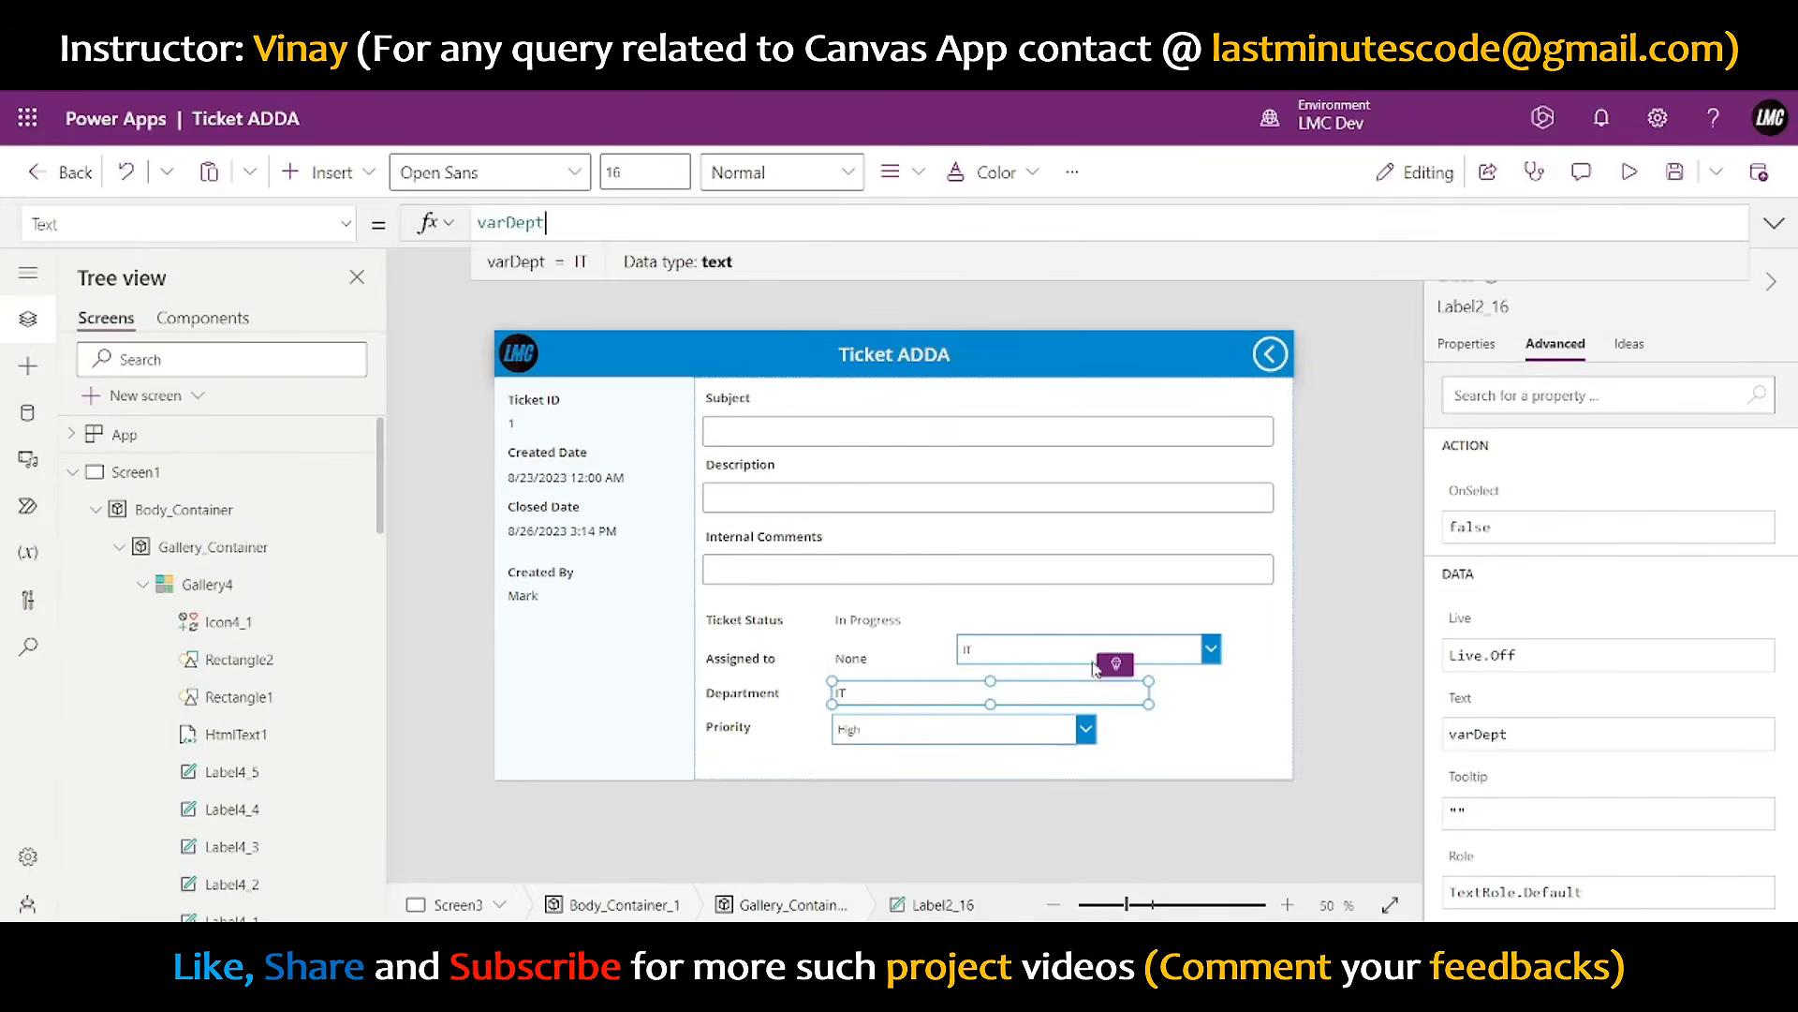
{"action": "left_click", "coordinate": [1405, 668]}
- Set the department dropdown's Default property to varDept
{"action": "left_click", "coordinate": [1049, 658]}
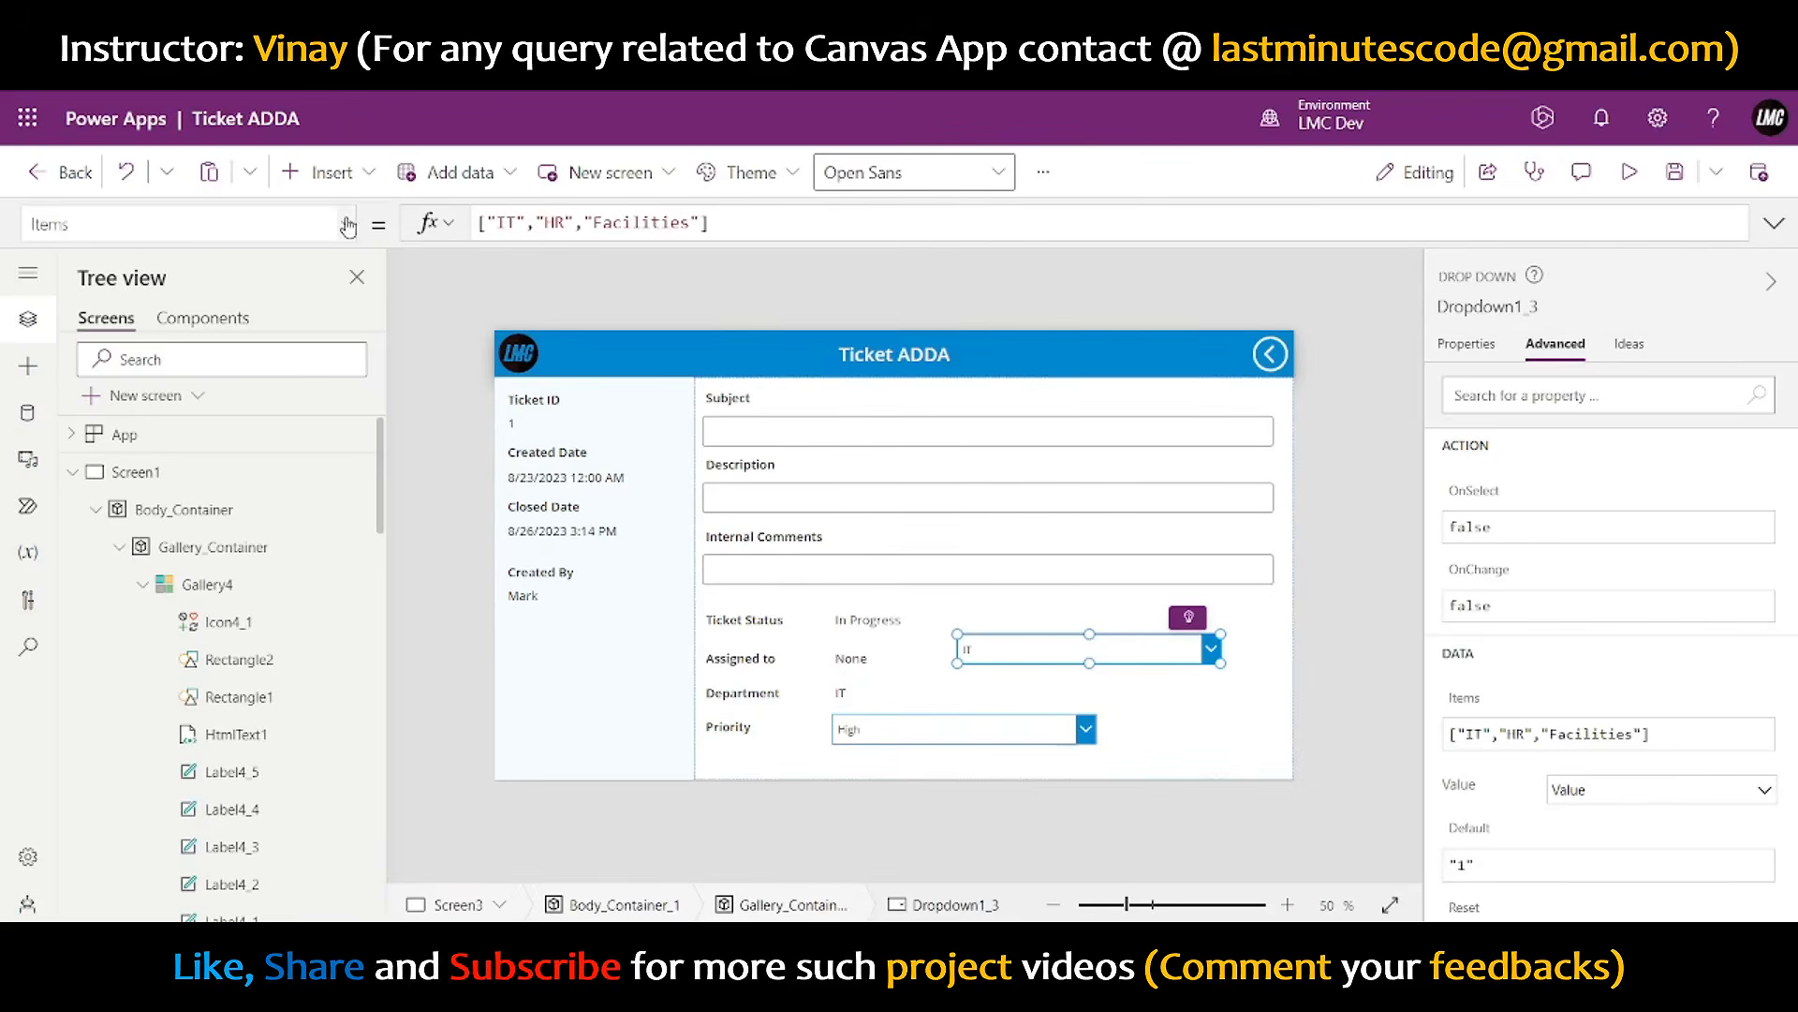
{"action": "left_click", "coordinate": [1450, 346]}
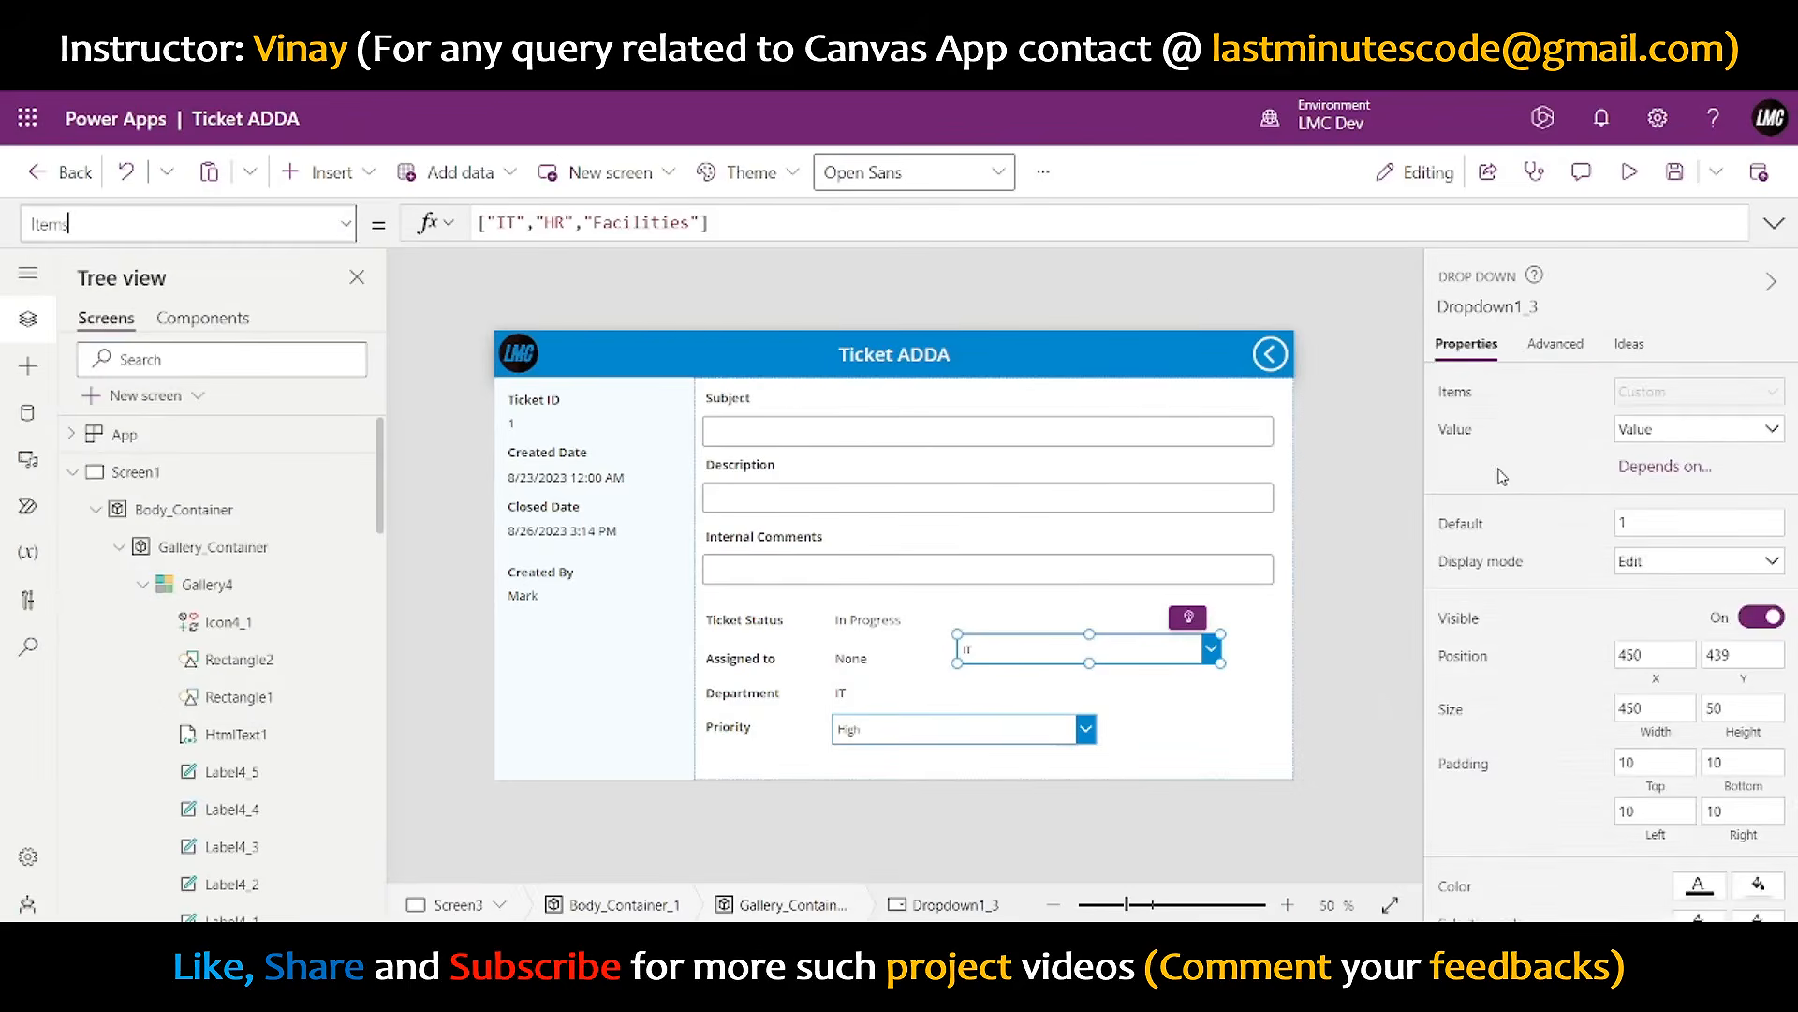
{"action": "left_click", "coordinate": [1452, 524]}
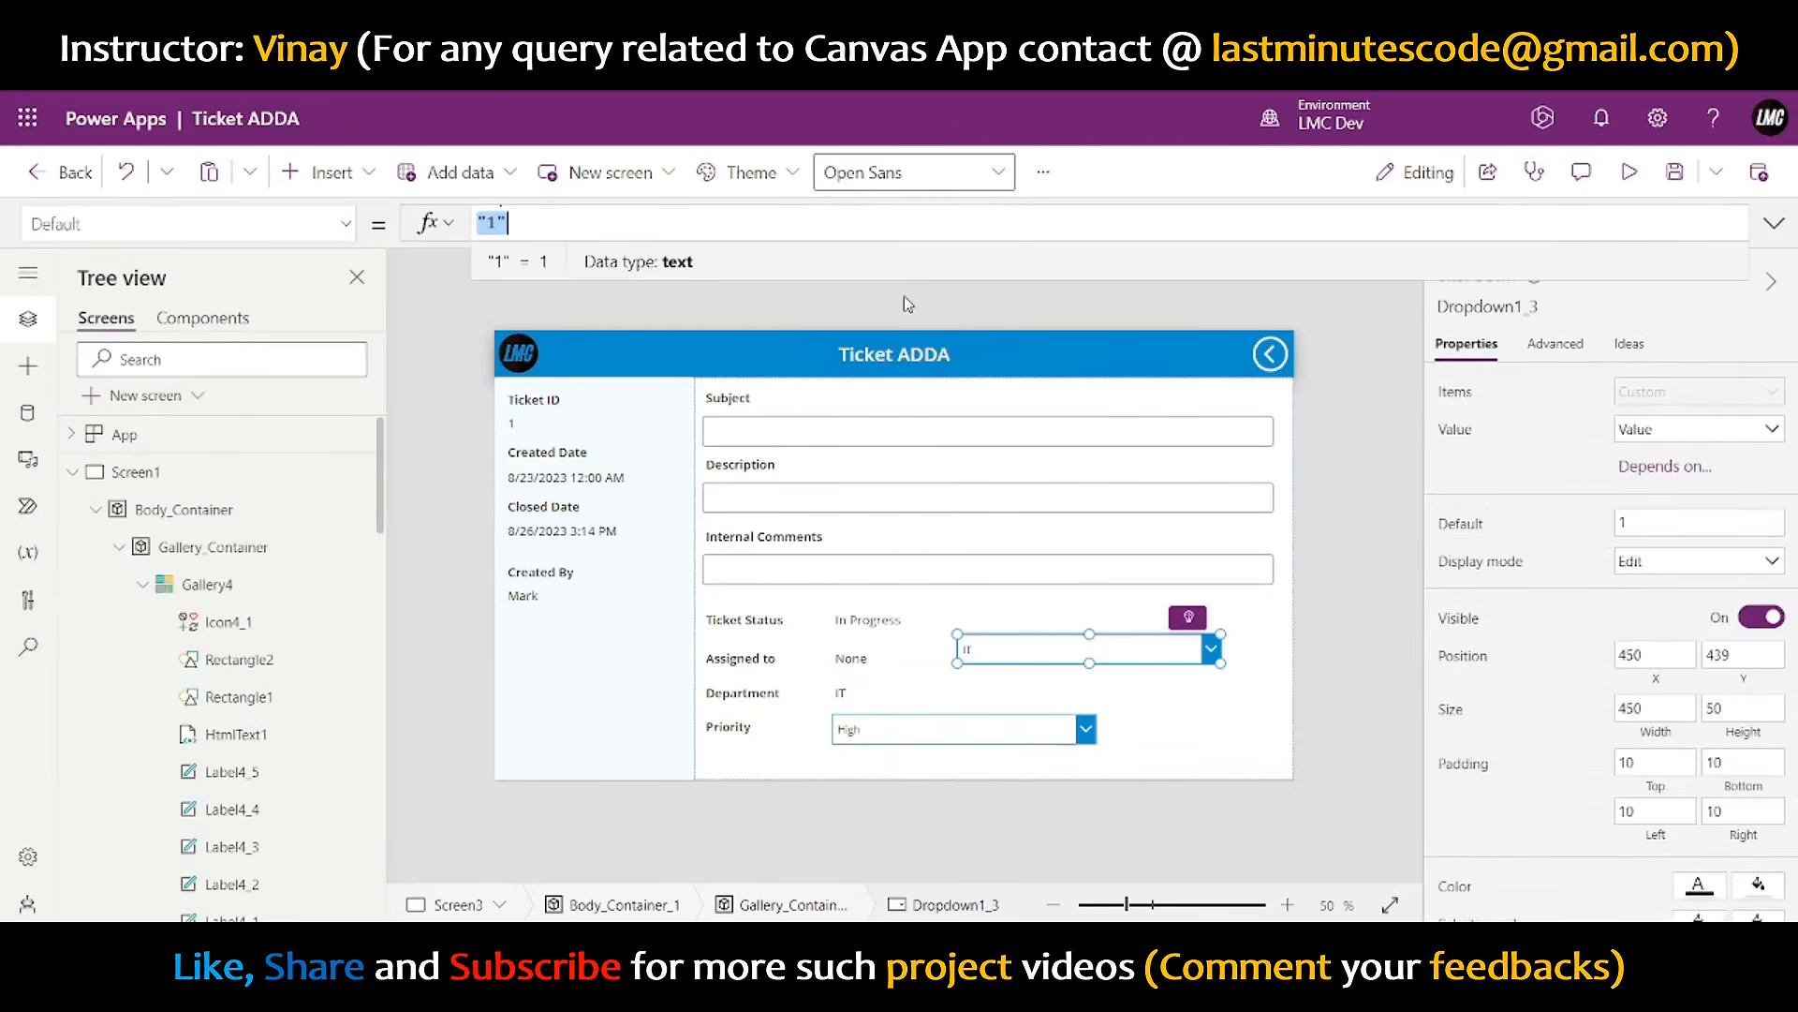
{"action": "type", "text": "varDept"}
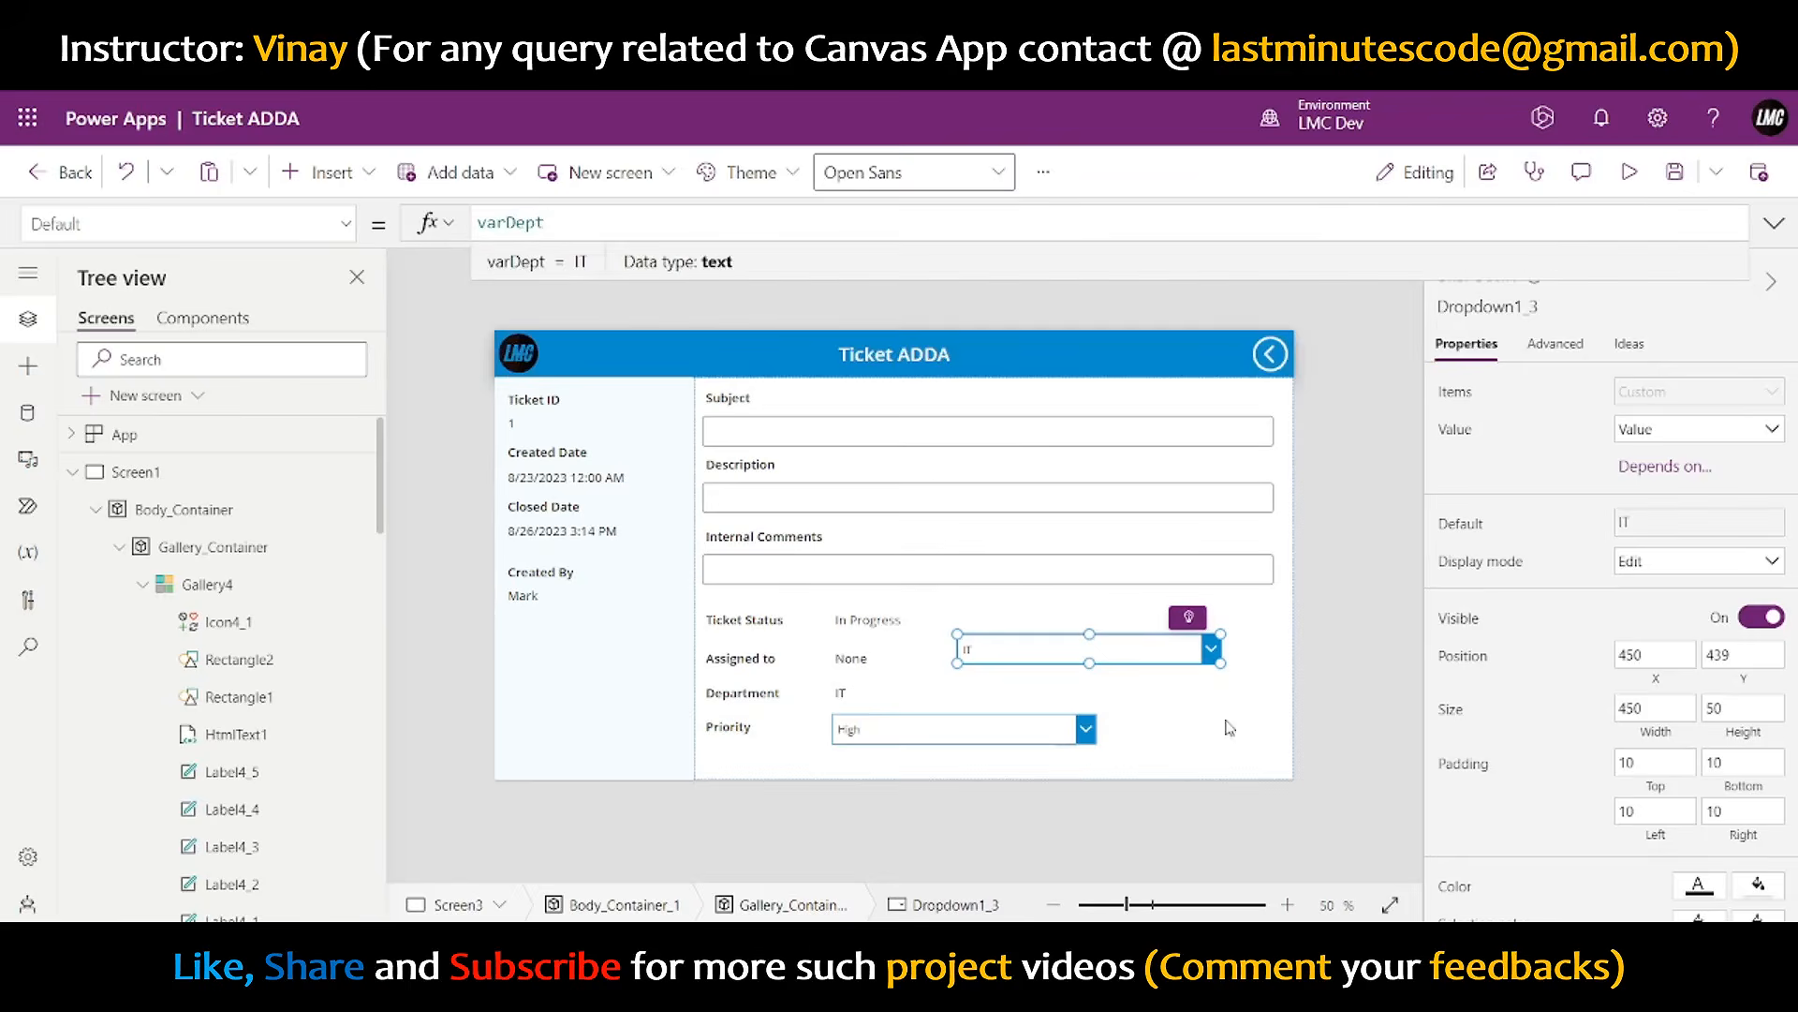
{"action": "left_click", "coordinate": [1345, 646]}
- Delete the Department row's value label and move the department dropdown into its place, aligned with the priority dropdown
{"action": "left_click", "coordinate": [939, 693]}
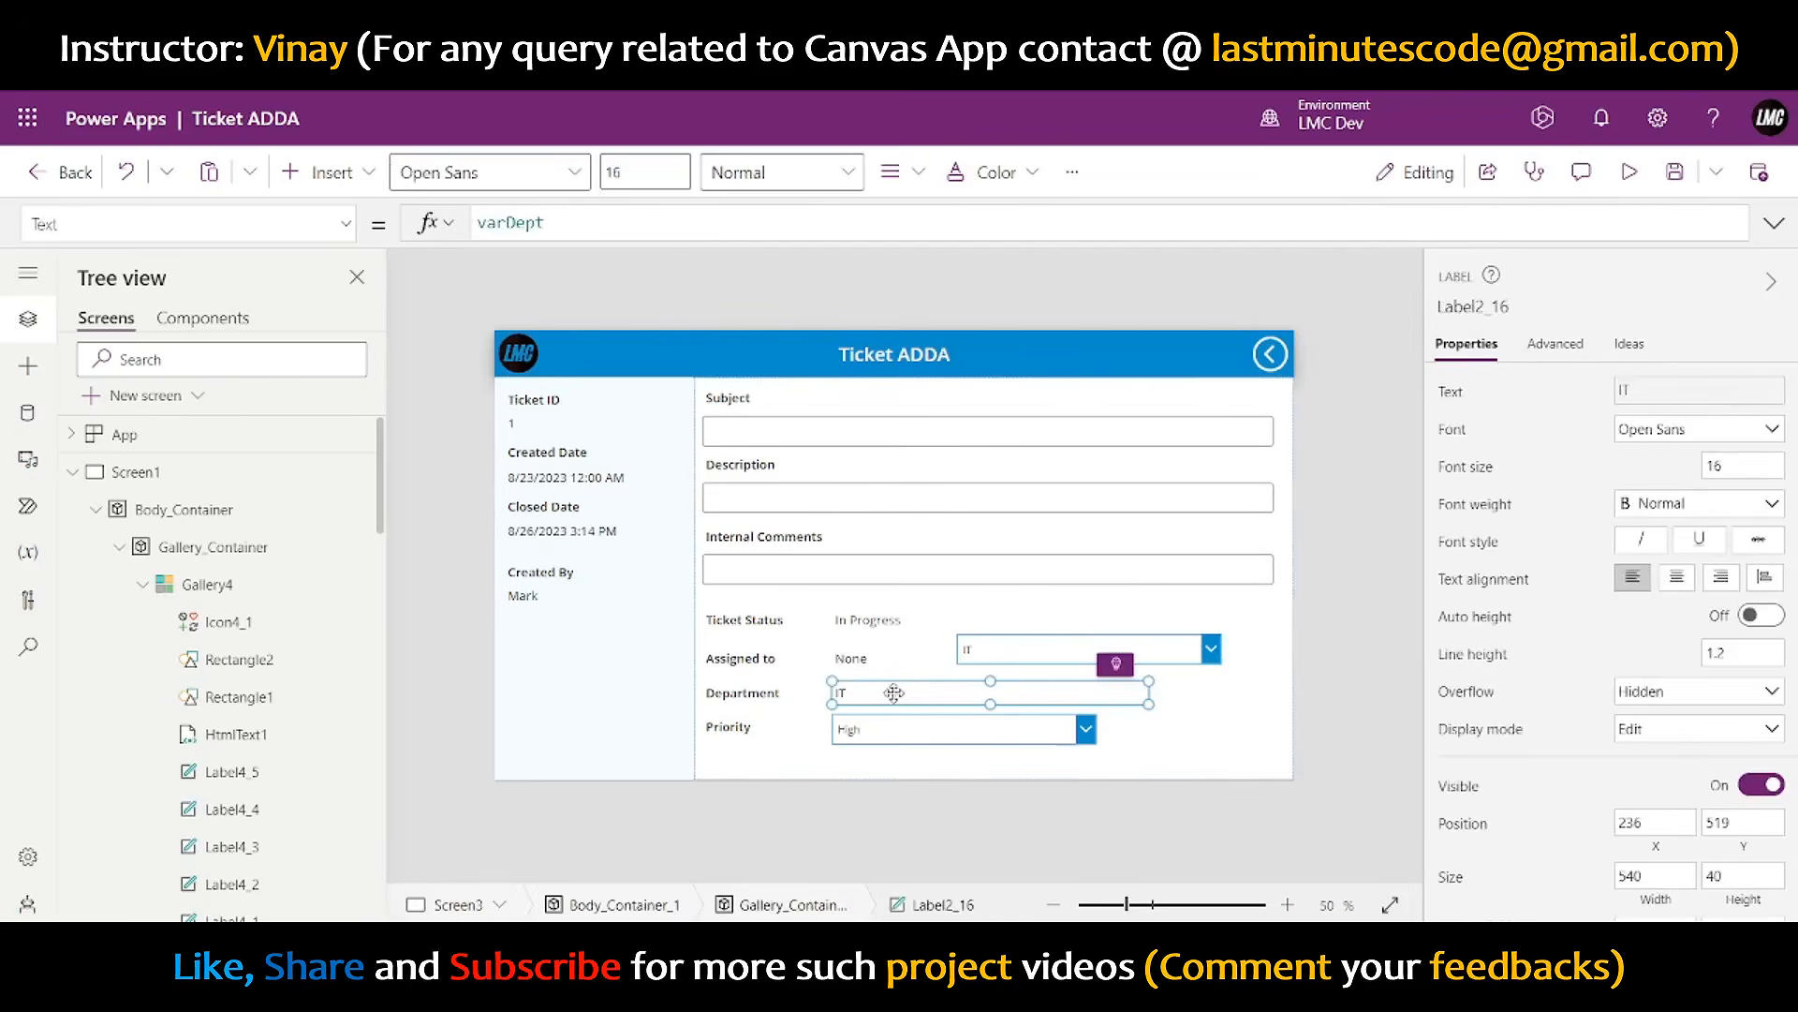
{"action": "key", "text": "Delete"}
{"action": "left_click_drag", "start_coordinate": [1006, 664], "coordinate": [859, 688]}
{"action": "left_click", "coordinate": [1324, 645]}
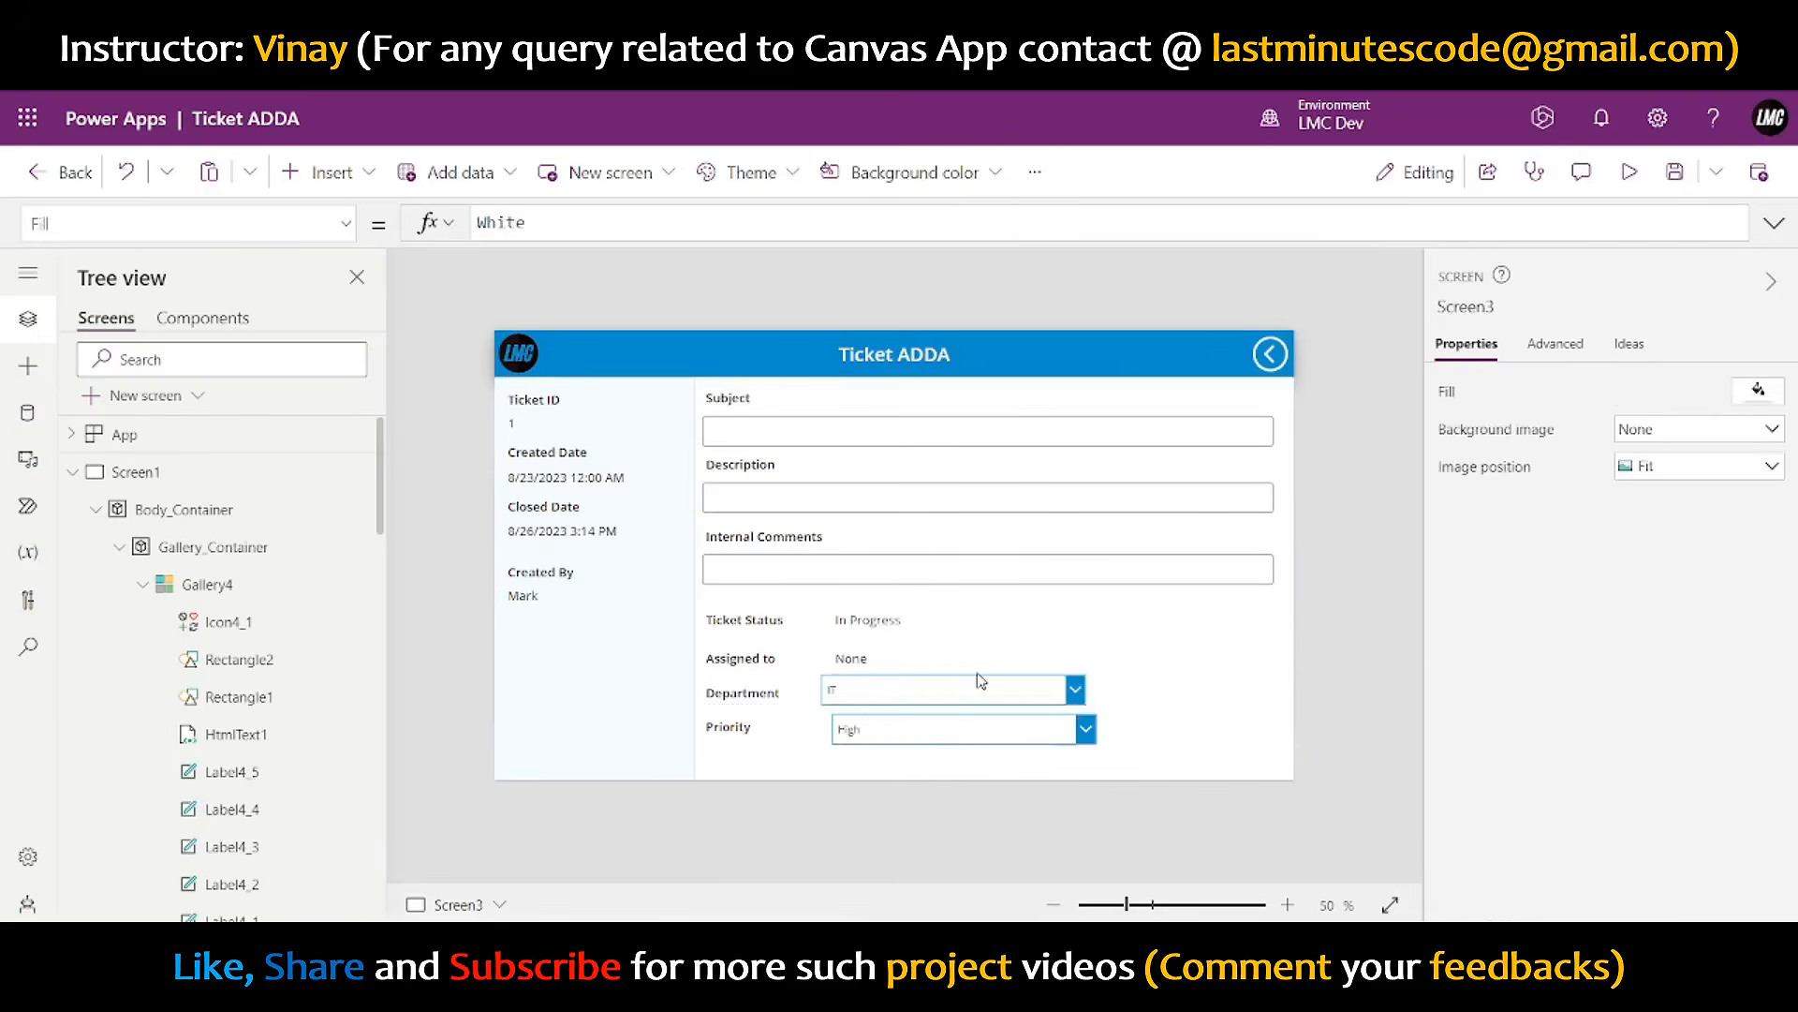
{"action": "left_click", "coordinate": [979, 684]}
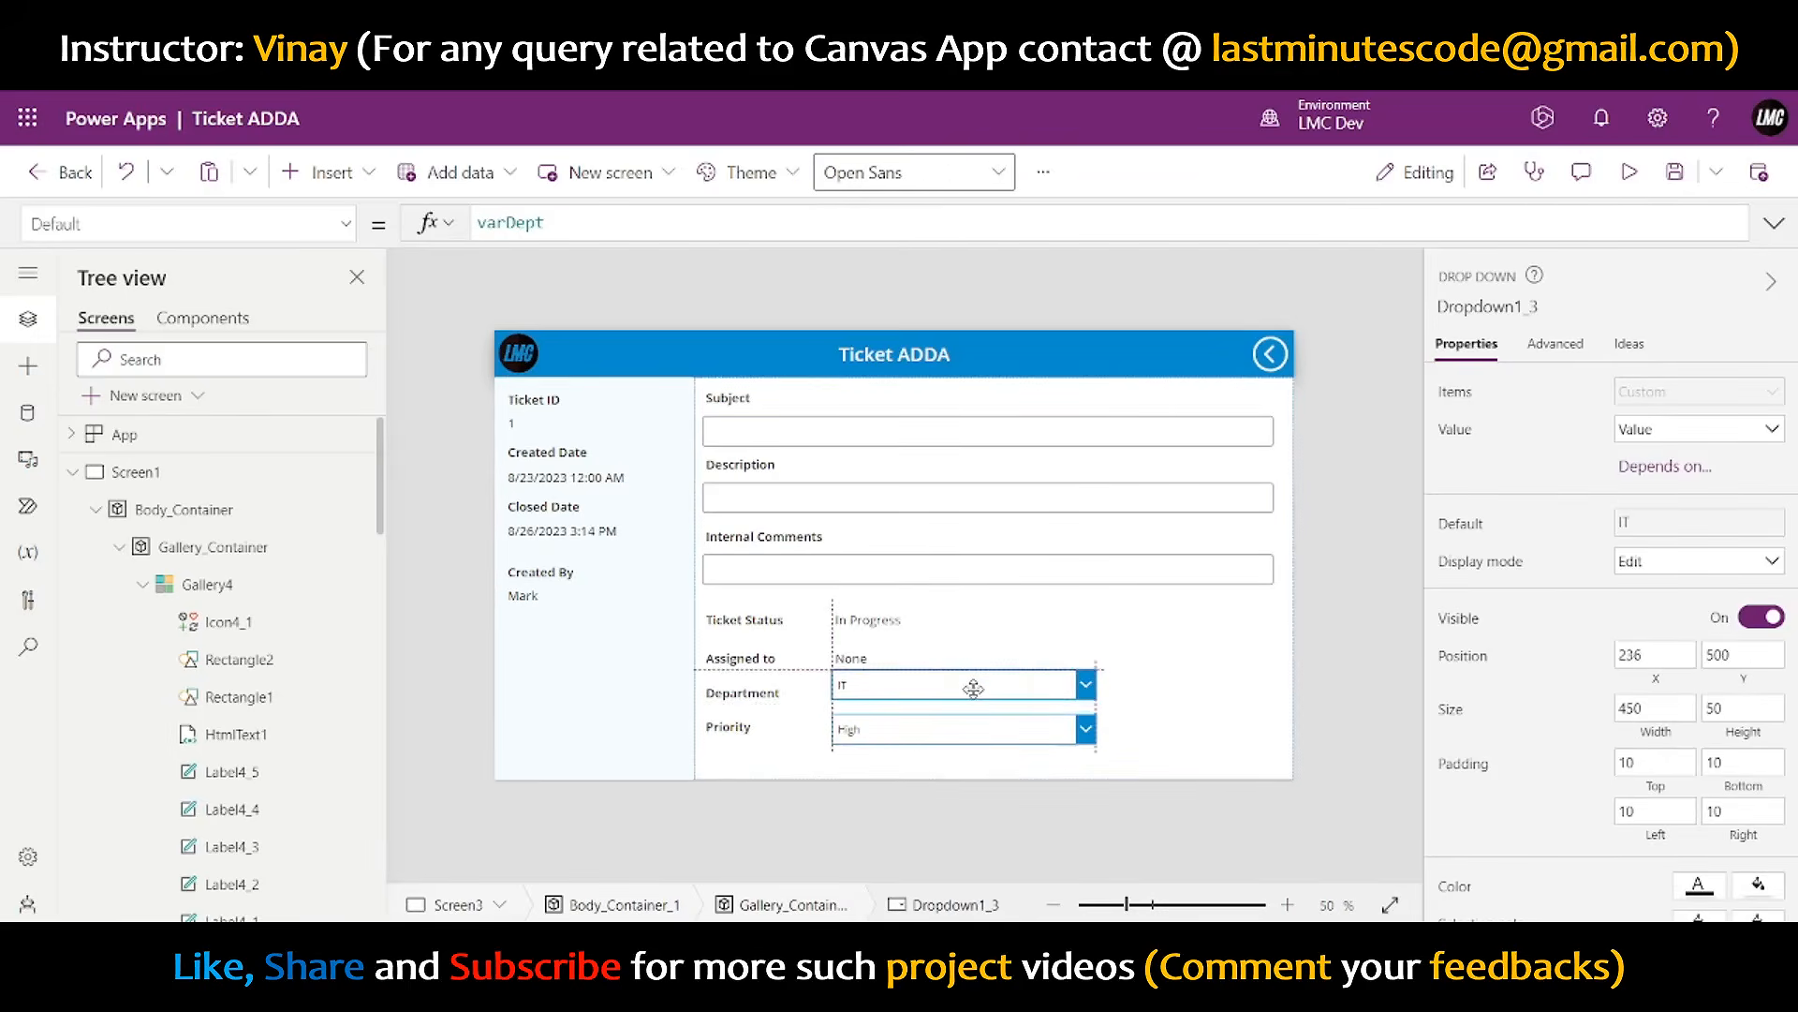
{"action": "left_click_drag", "start_coordinate": [974, 688], "coordinate": [972, 694]}
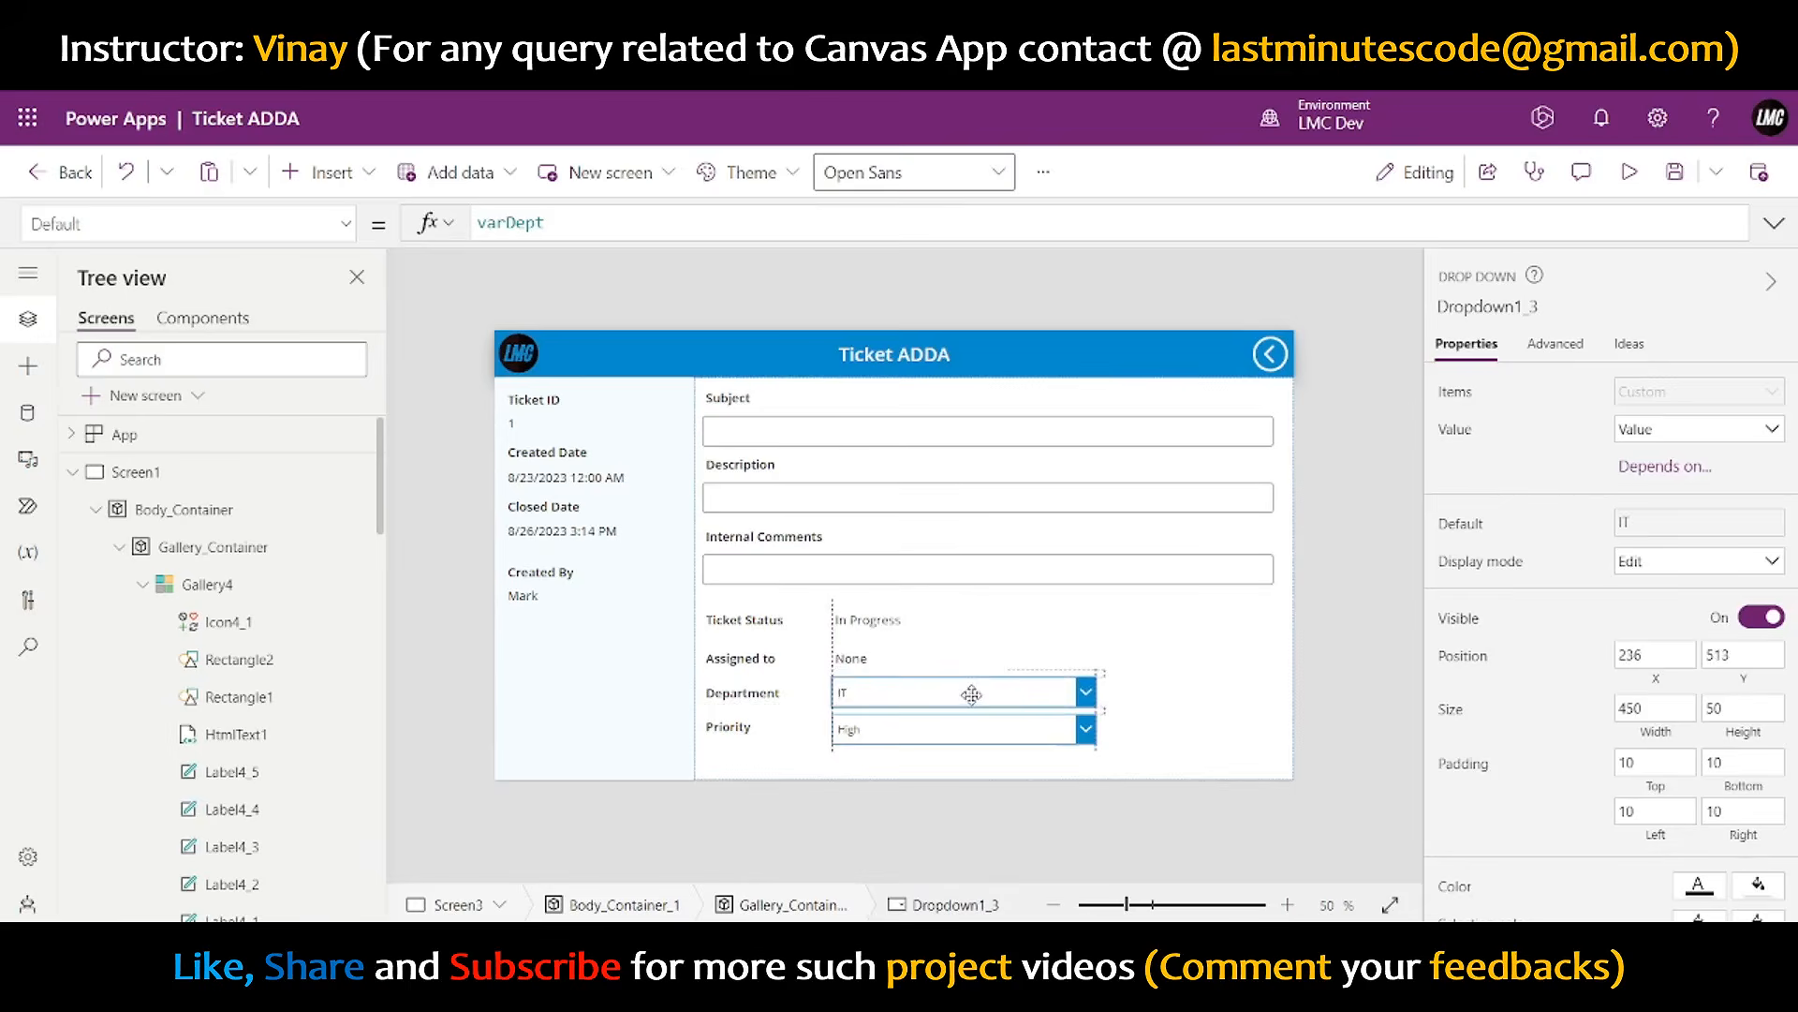
{"action": "left_click", "coordinate": [1321, 603]}
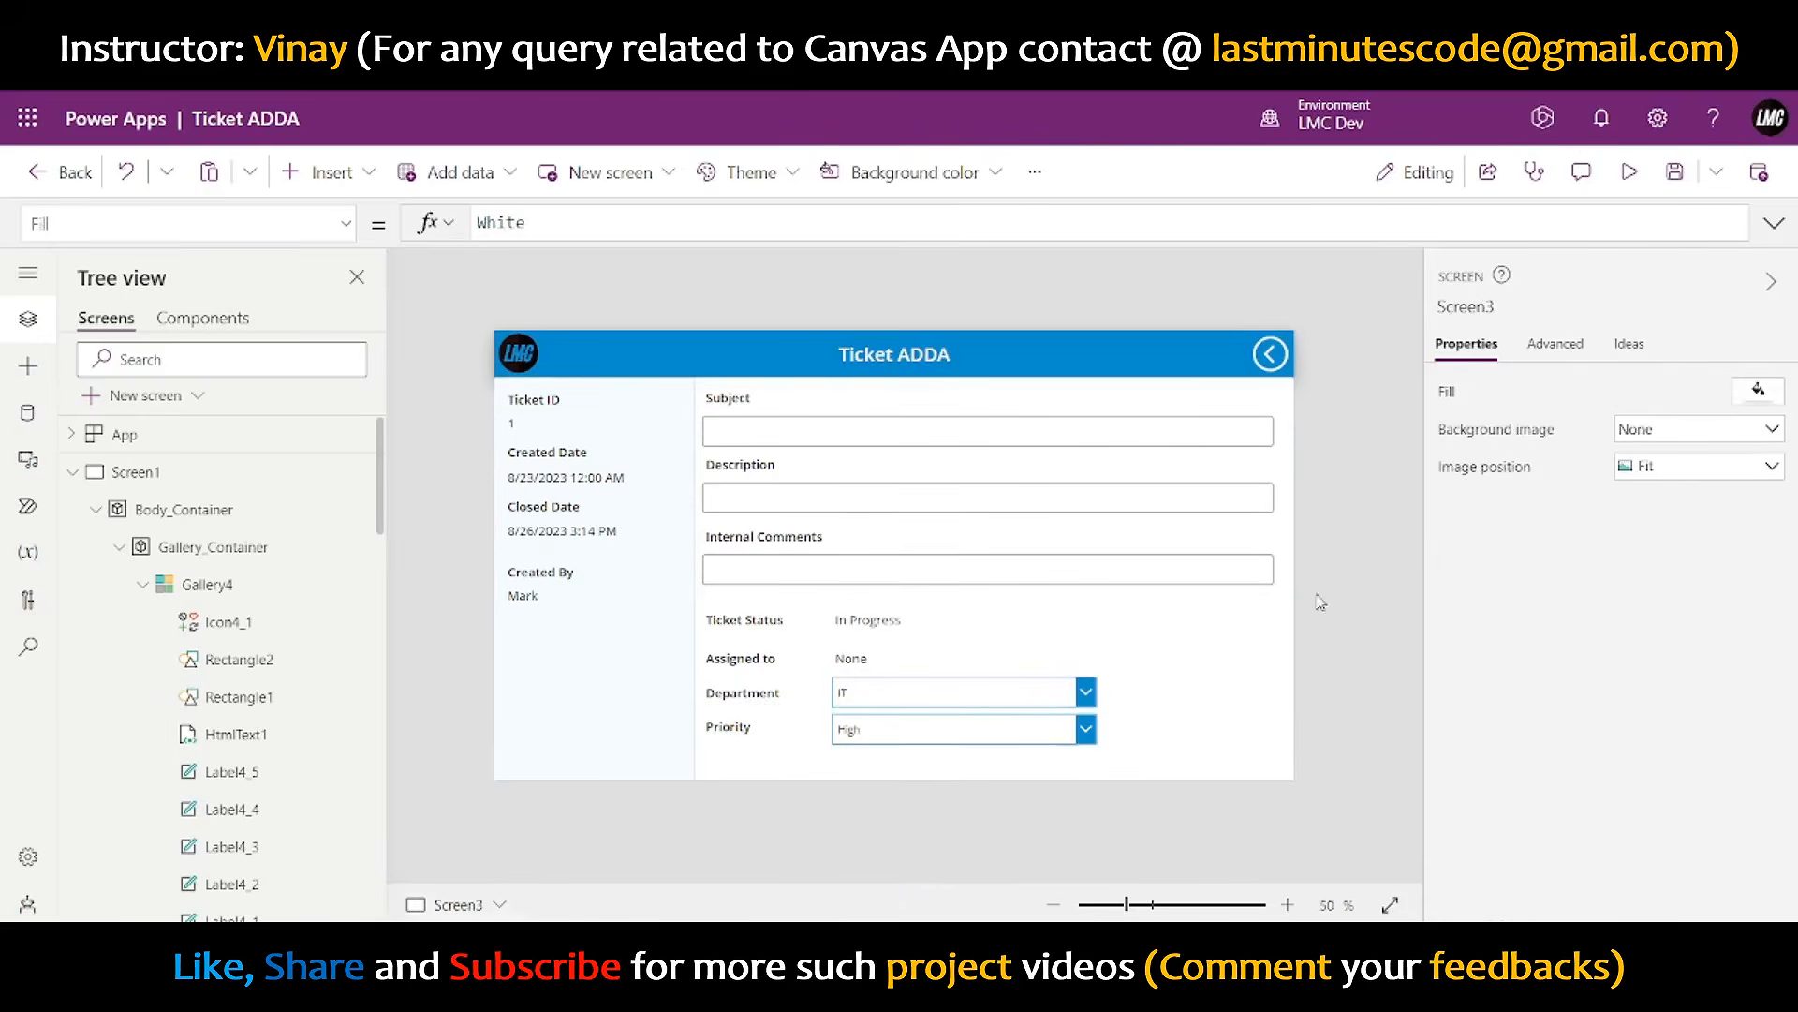
{"action": "left_click", "coordinate": [860, 659]}
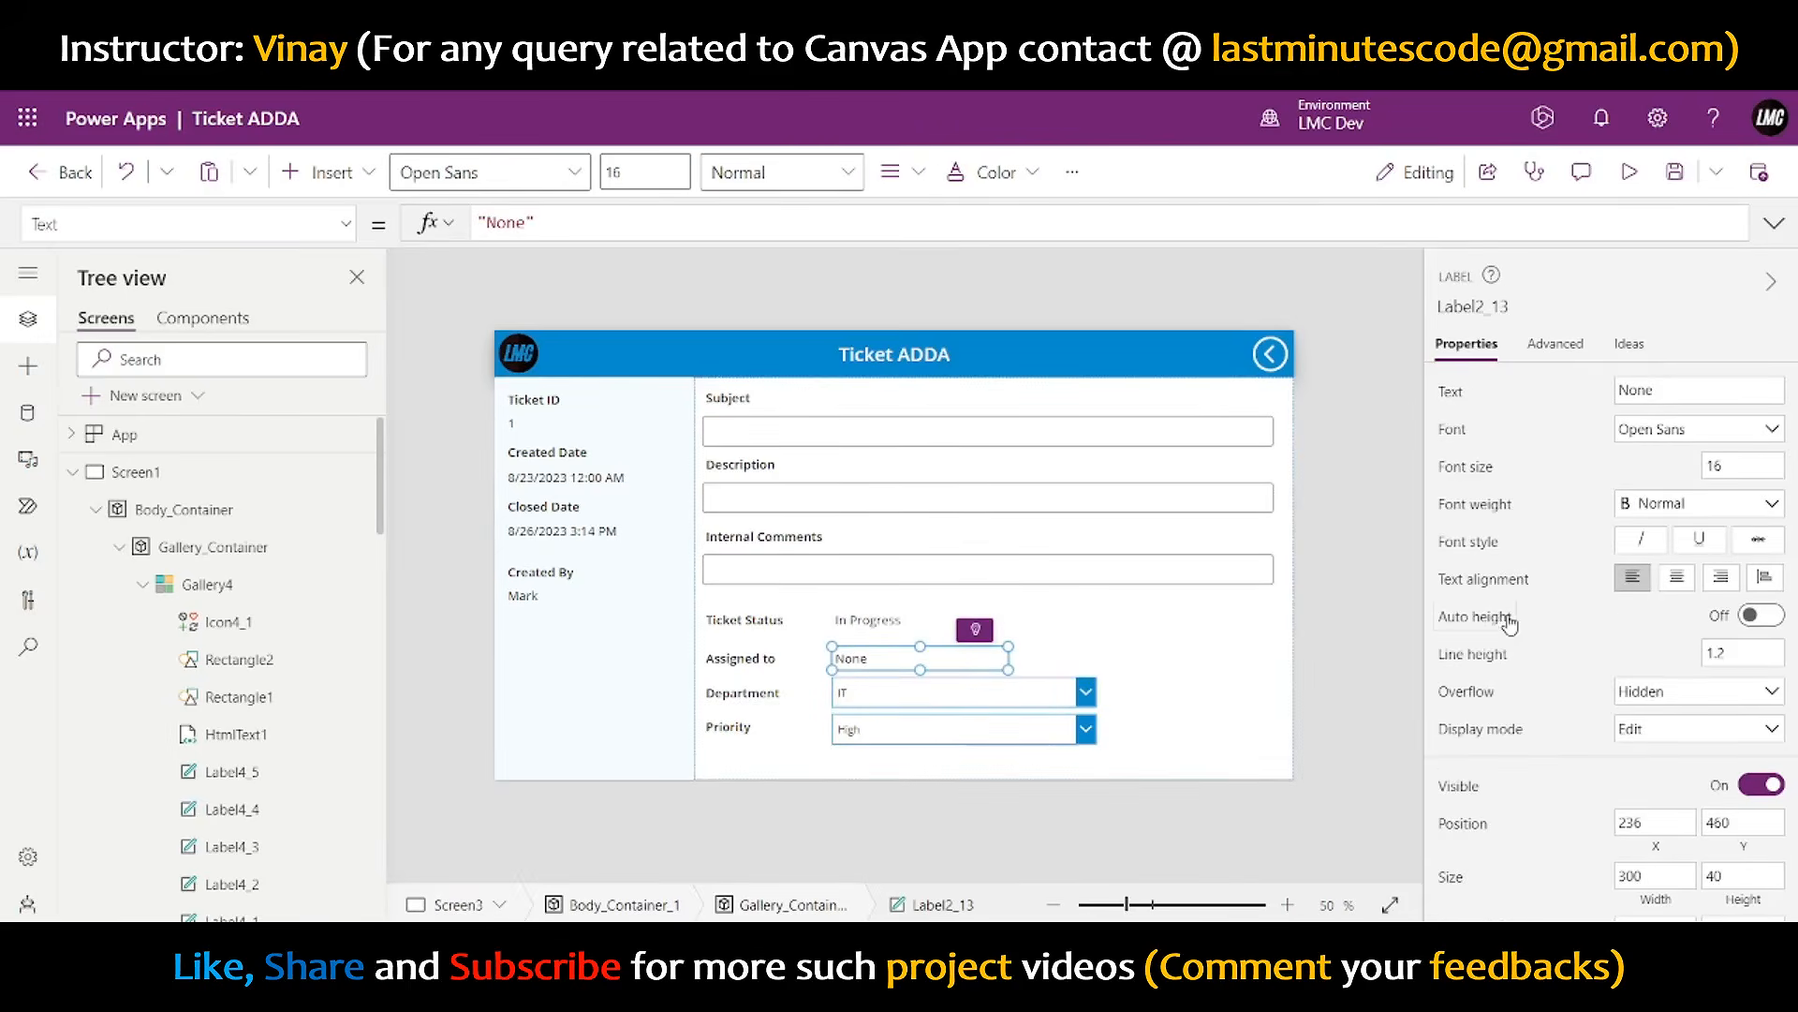
{"action": "left_click", "coordinate": [983, 702]}
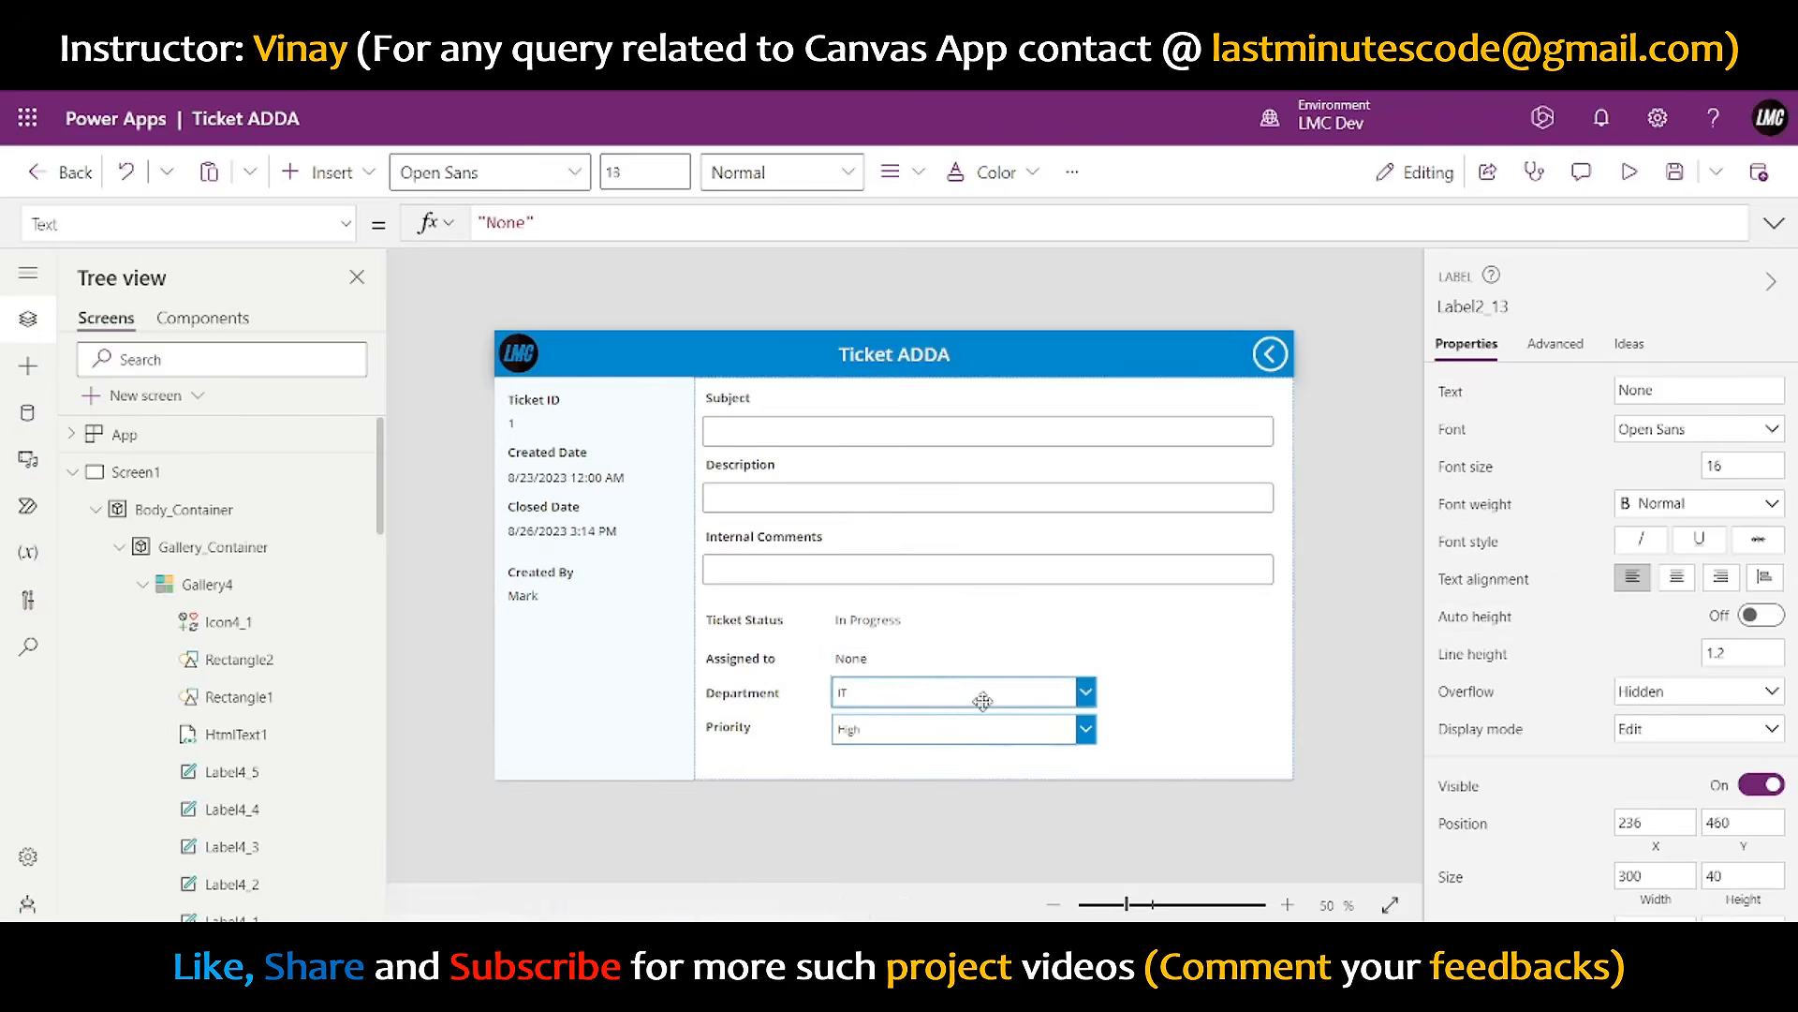
{"action": "left_click", "coordinate": [985, 712]}
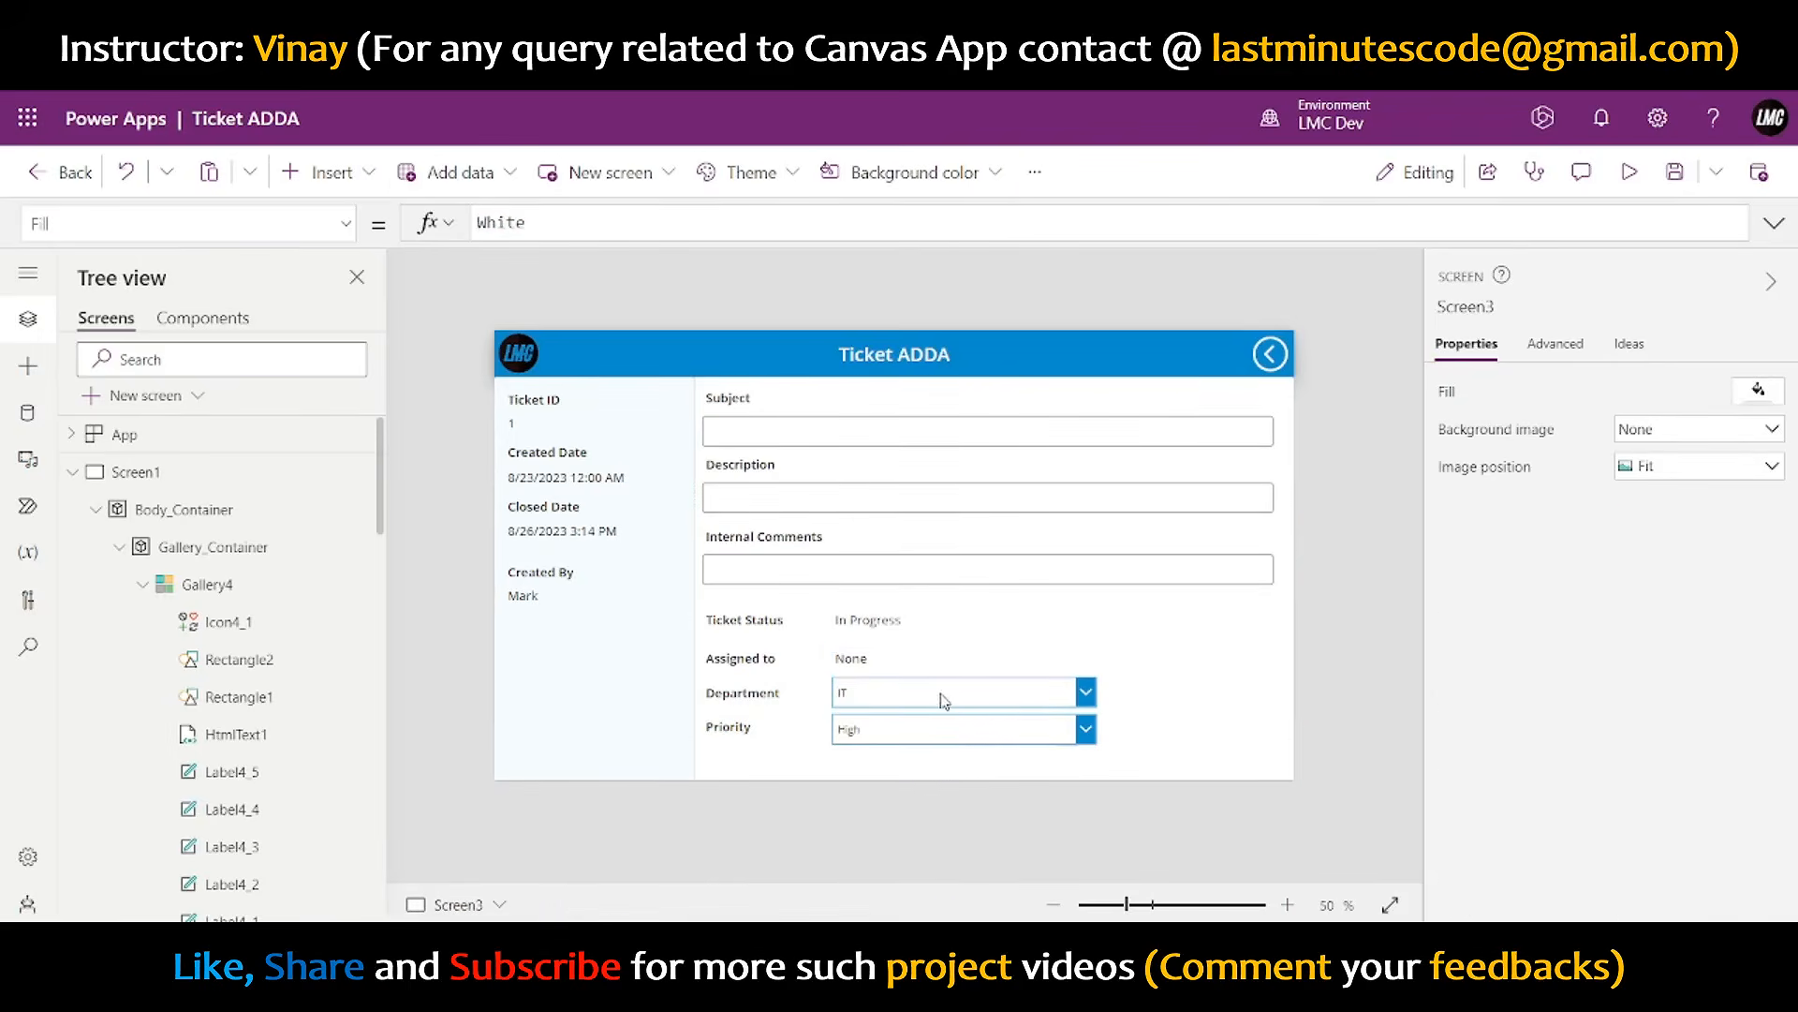
- Duplicate the department and priority dropdowns together on the ticket details screen
{"action": "left_click", "coordinate": [943, 700]}
{"action": "left_click", "coordinate": [927, 722], "text": "shift"}
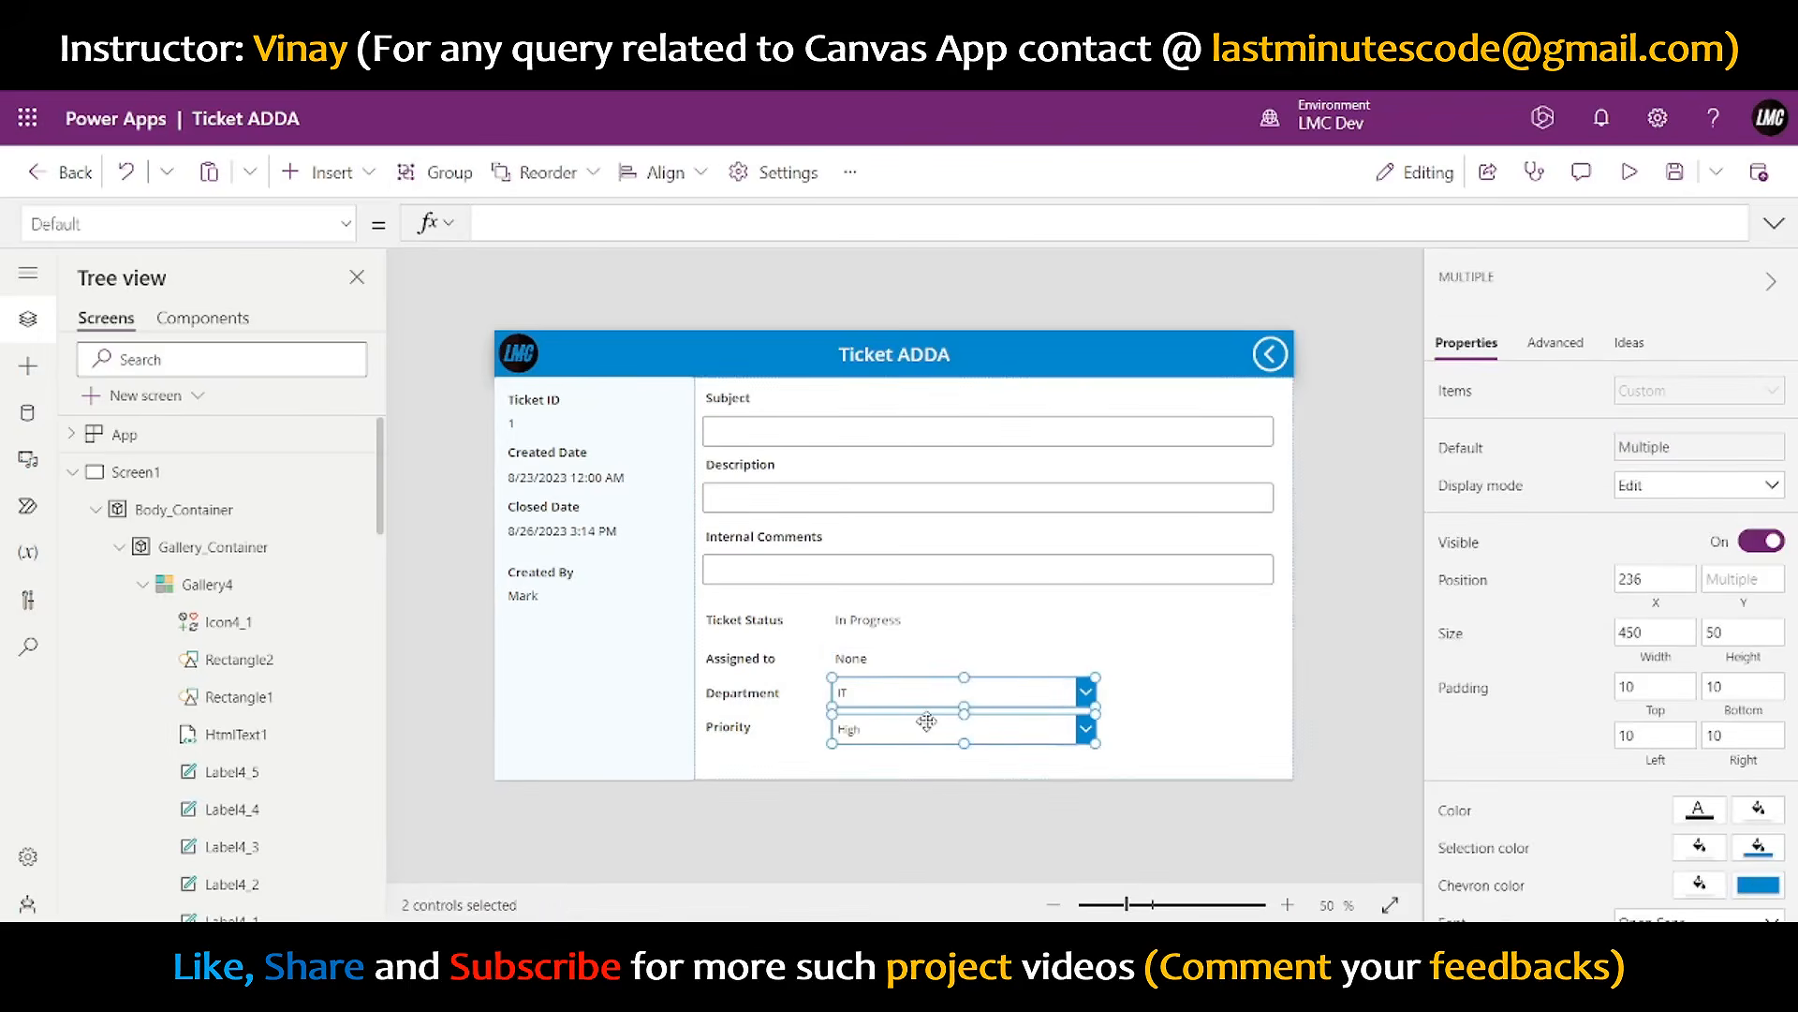
{"action": "key", "text": "ctrl+c"}
{"action": "key", "text": "ctrl+v"}
{"action": "left_click", "coordinate": [878, 620]}
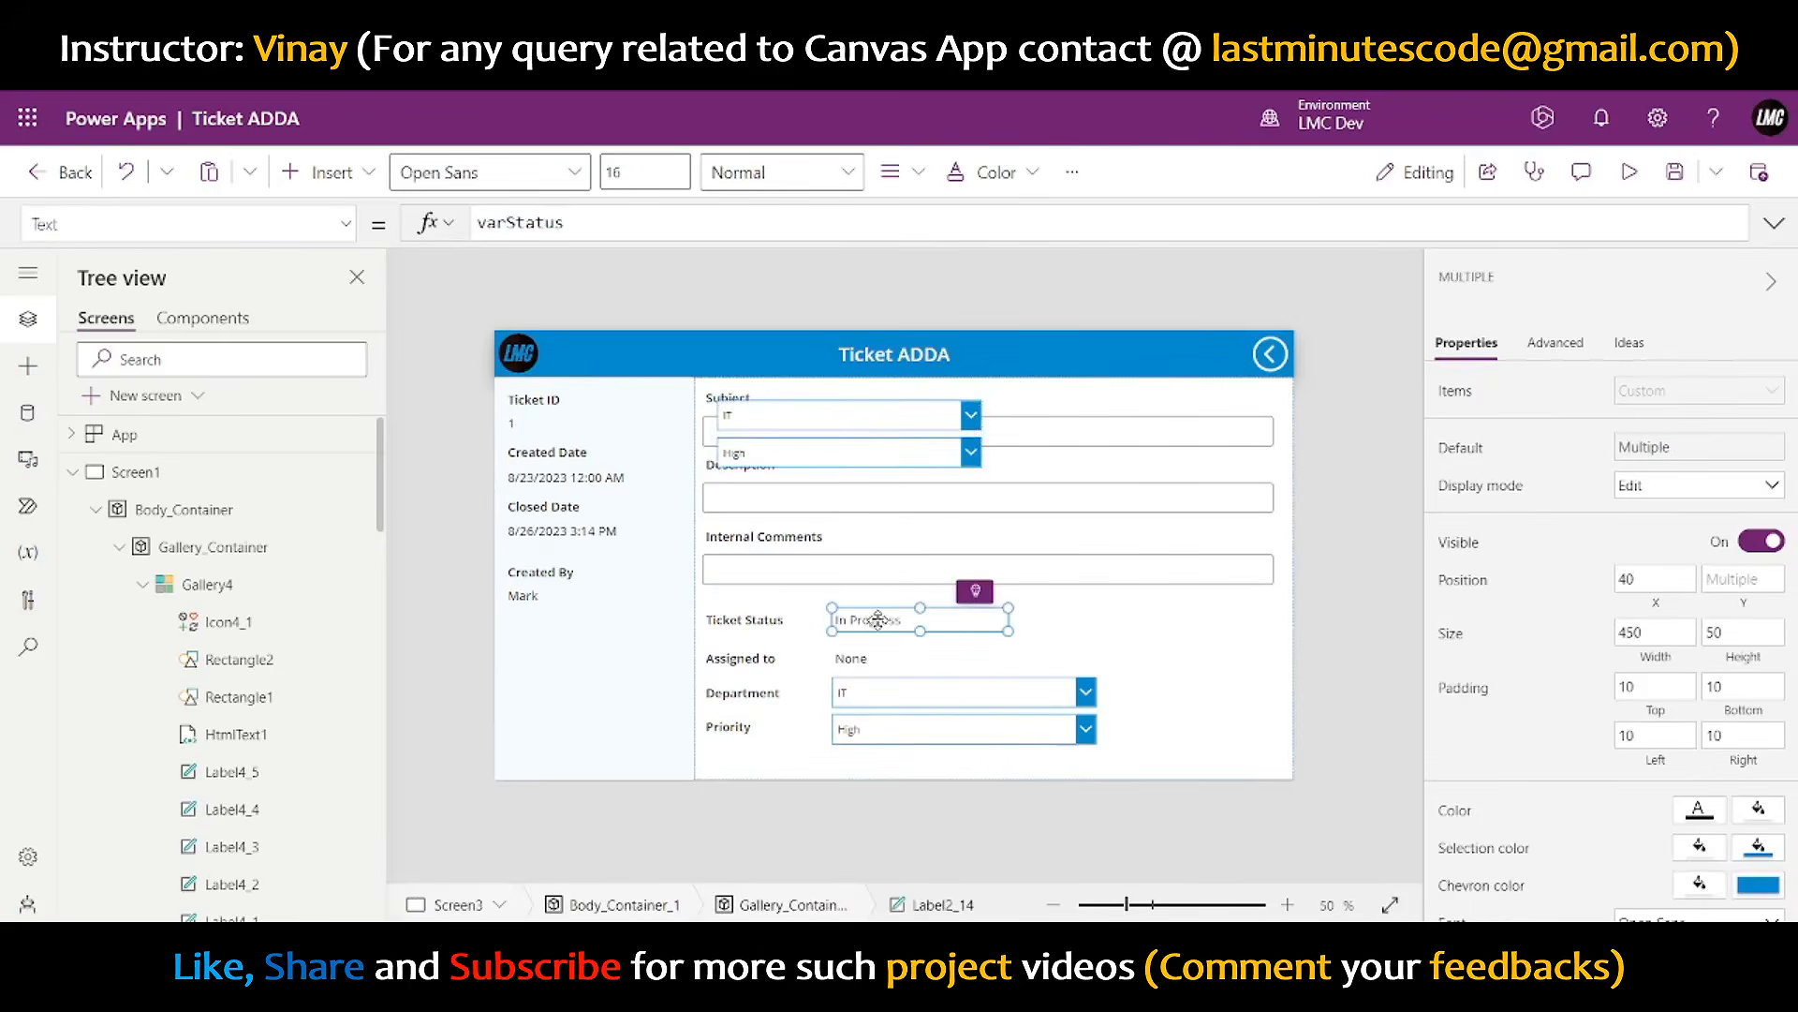
{"action": "left_click", "coordinate": [1316, 578]}
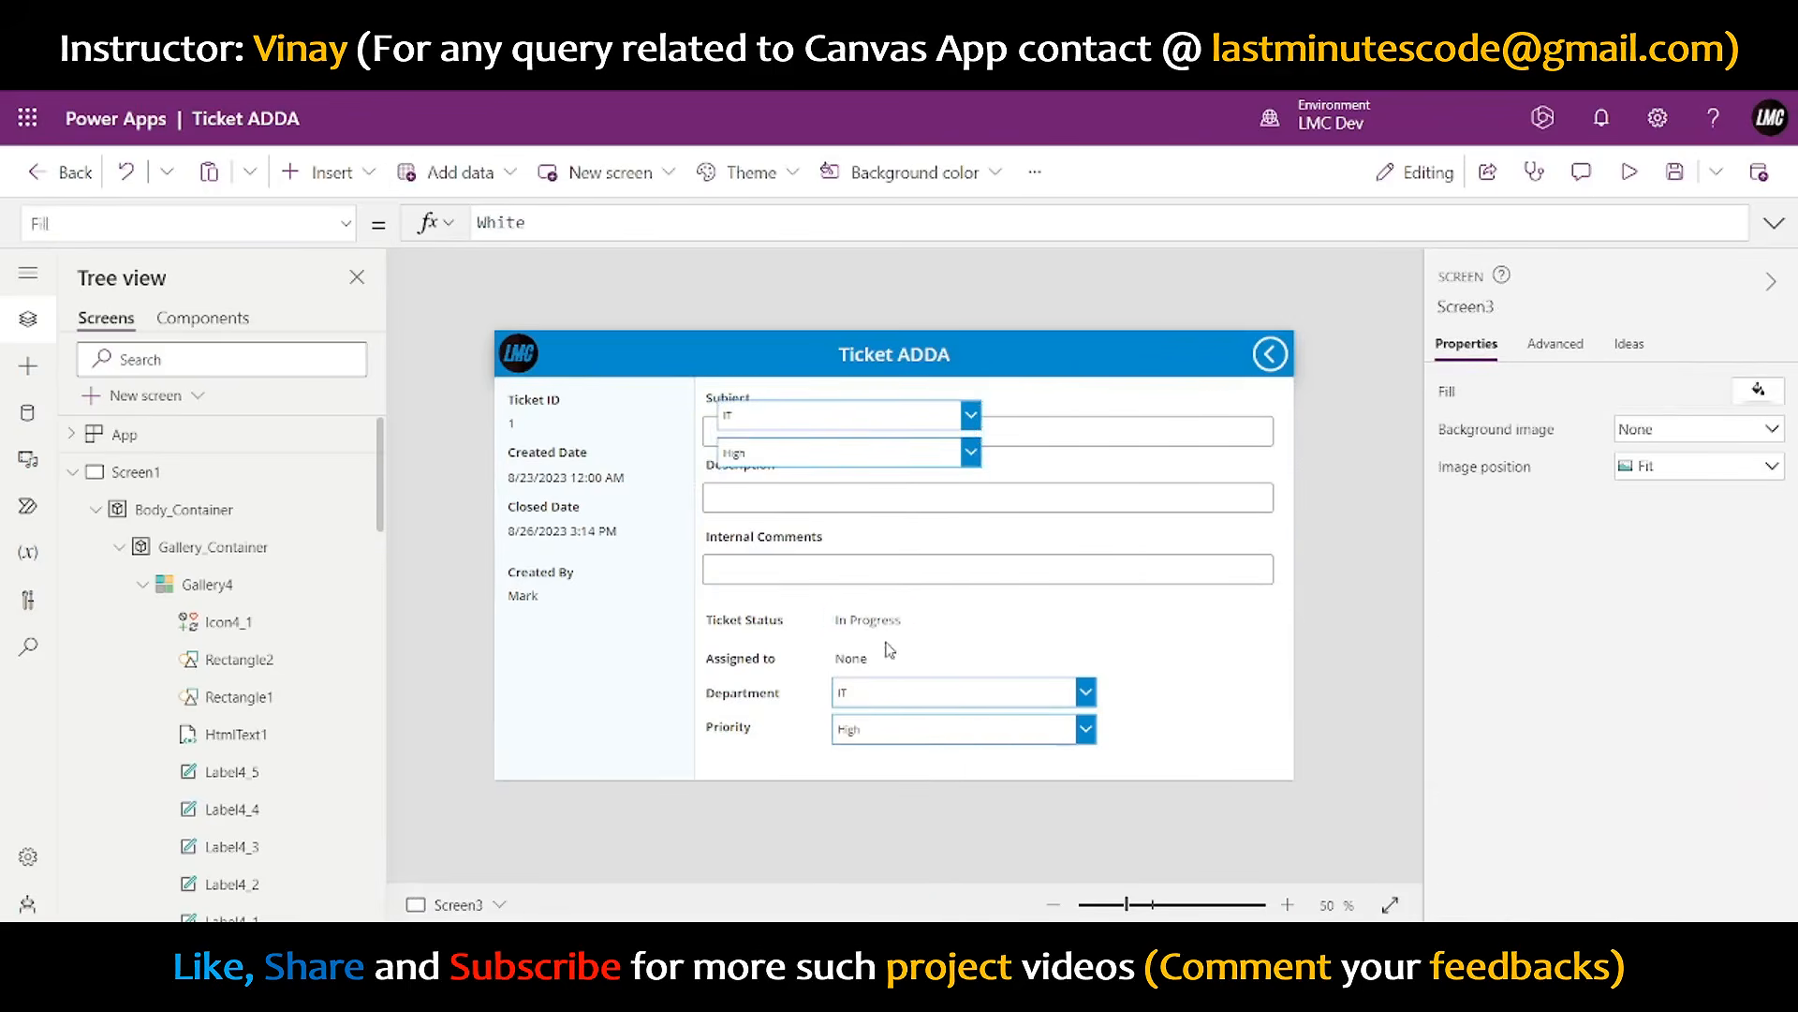
{"action": "left_click", "coordinate": [876, 622]}
- Set the copied department dropdown's Items to ["In Progress","On Hold","Closed"], checking the ticket status field in the Service Desk sample app
{"action": "left_click", "coordinate": [756, 406]}
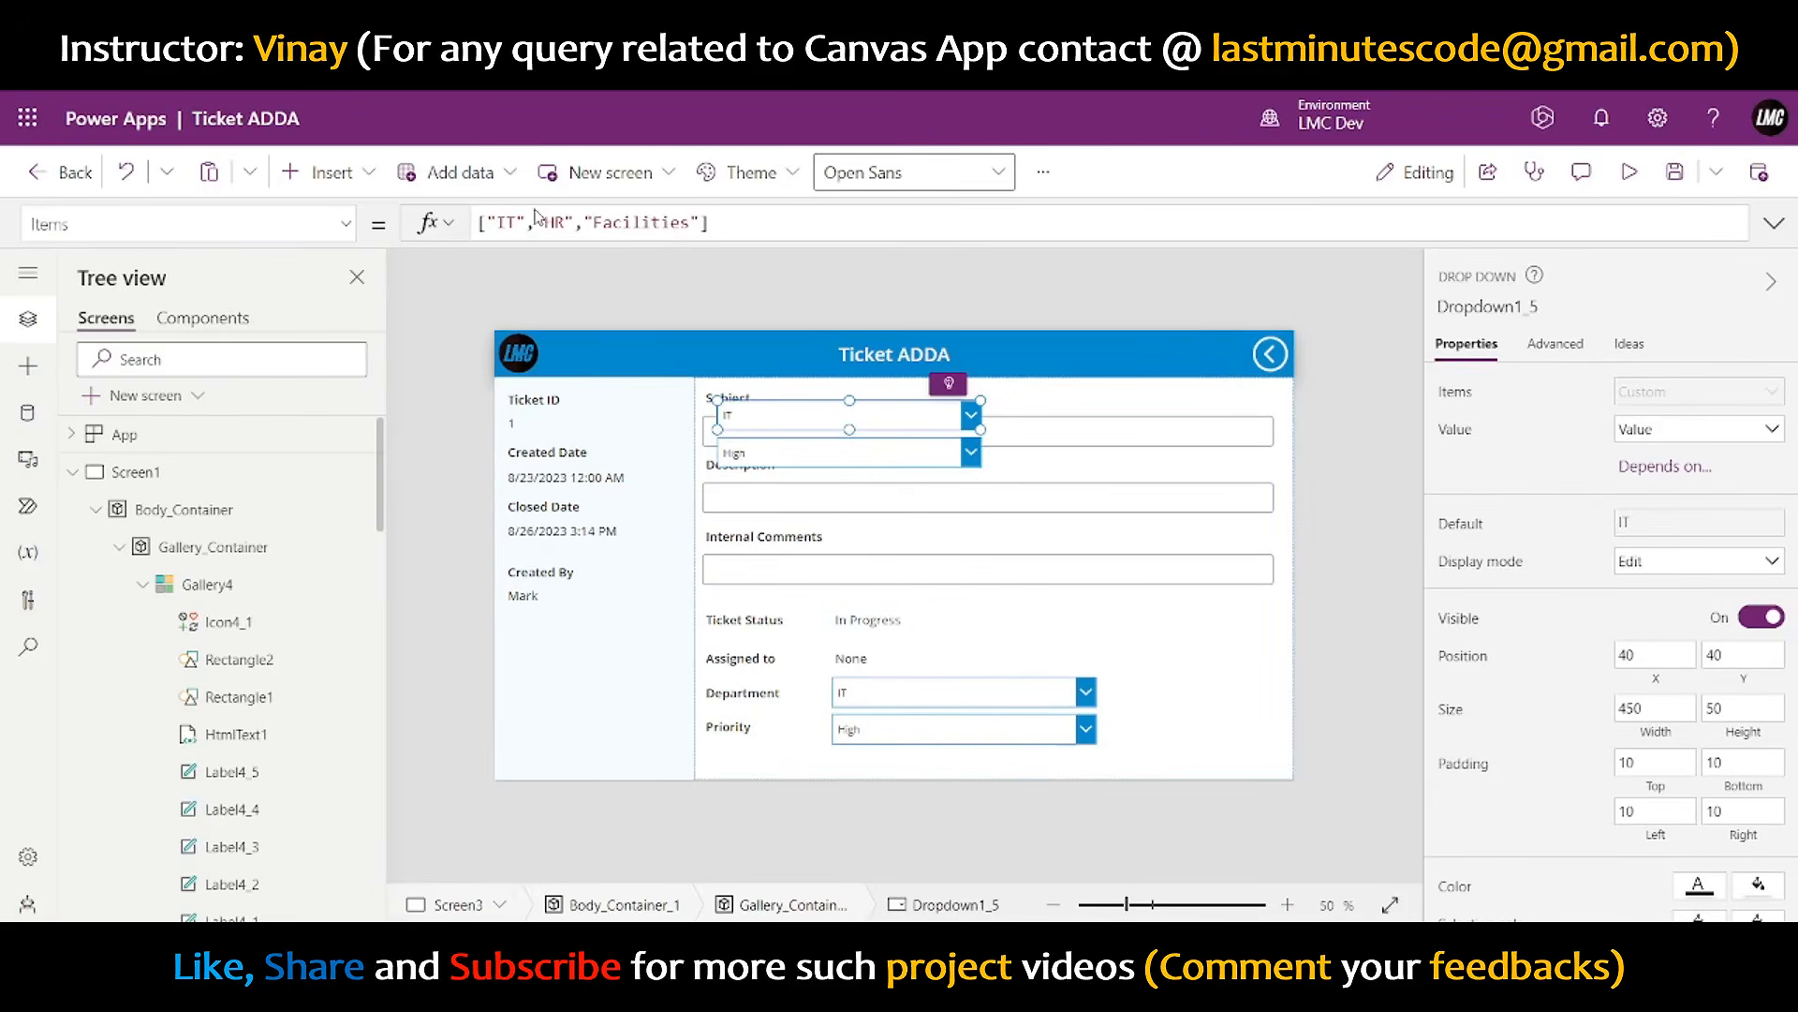
{"action": "left_click_drag", "start_coordinate": [499, 222], "coordinate": [515, 222]}
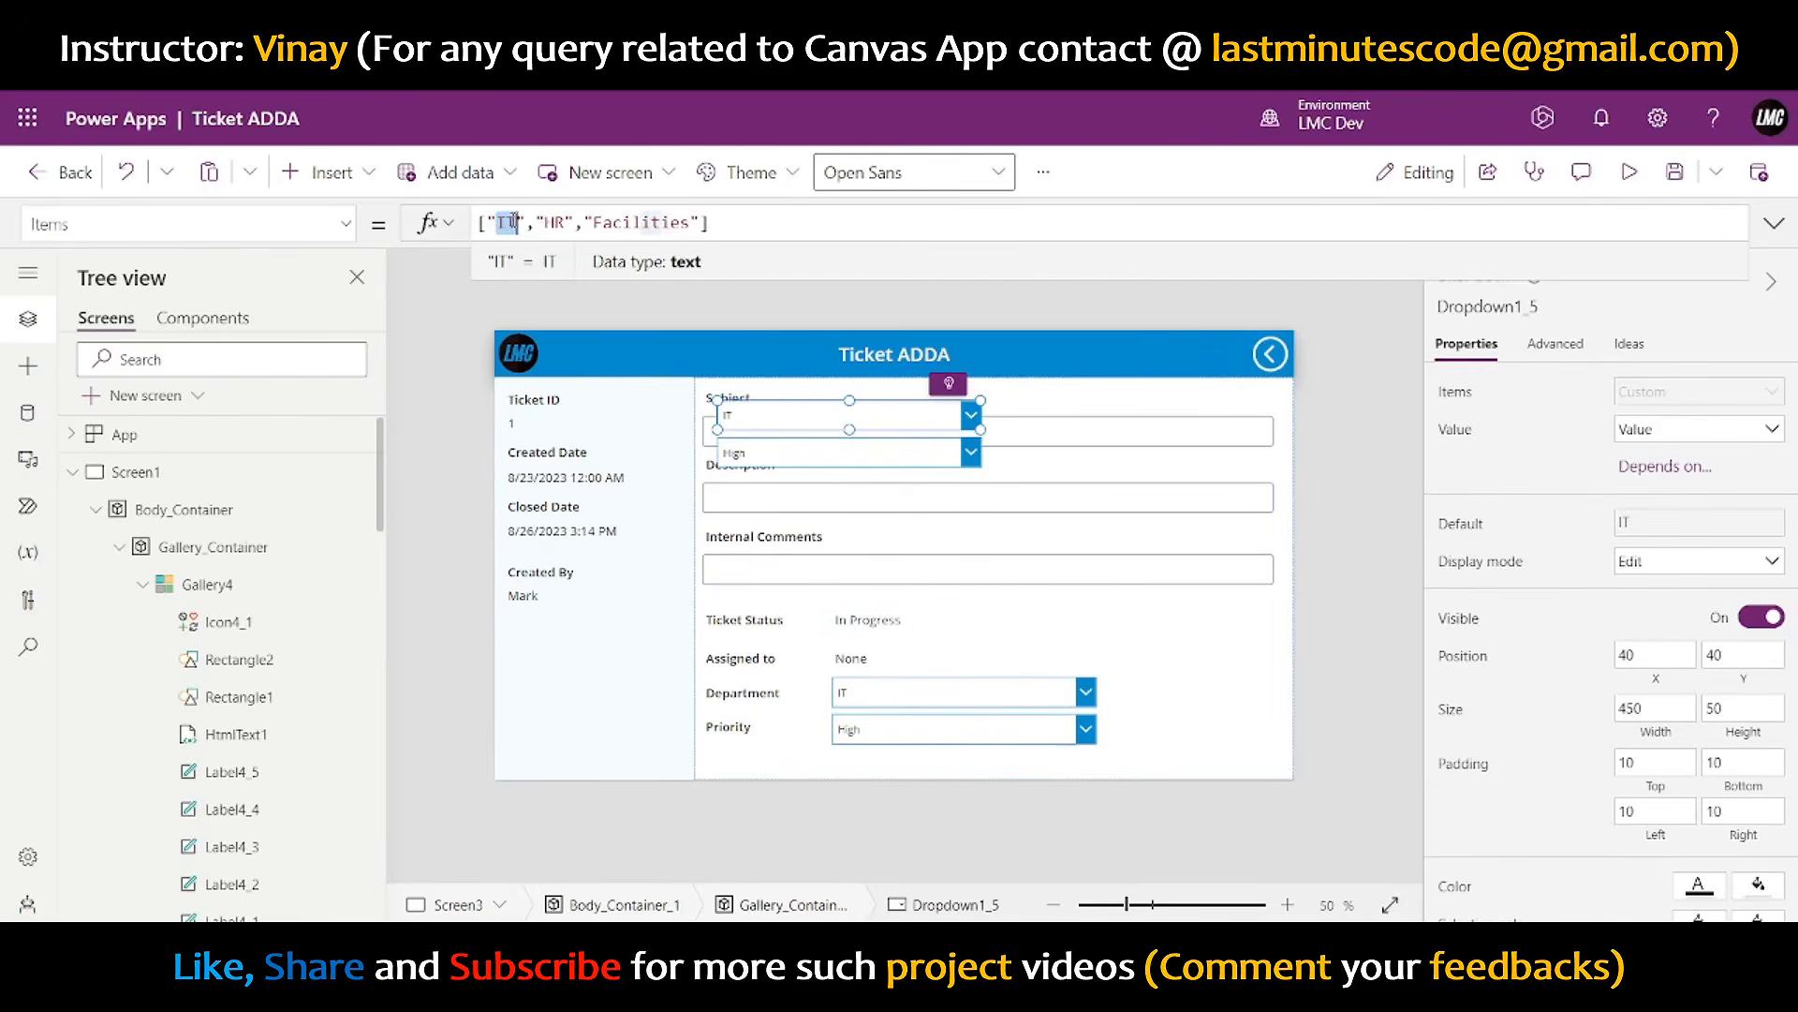
{"action": "type", "text": "In Progr"}
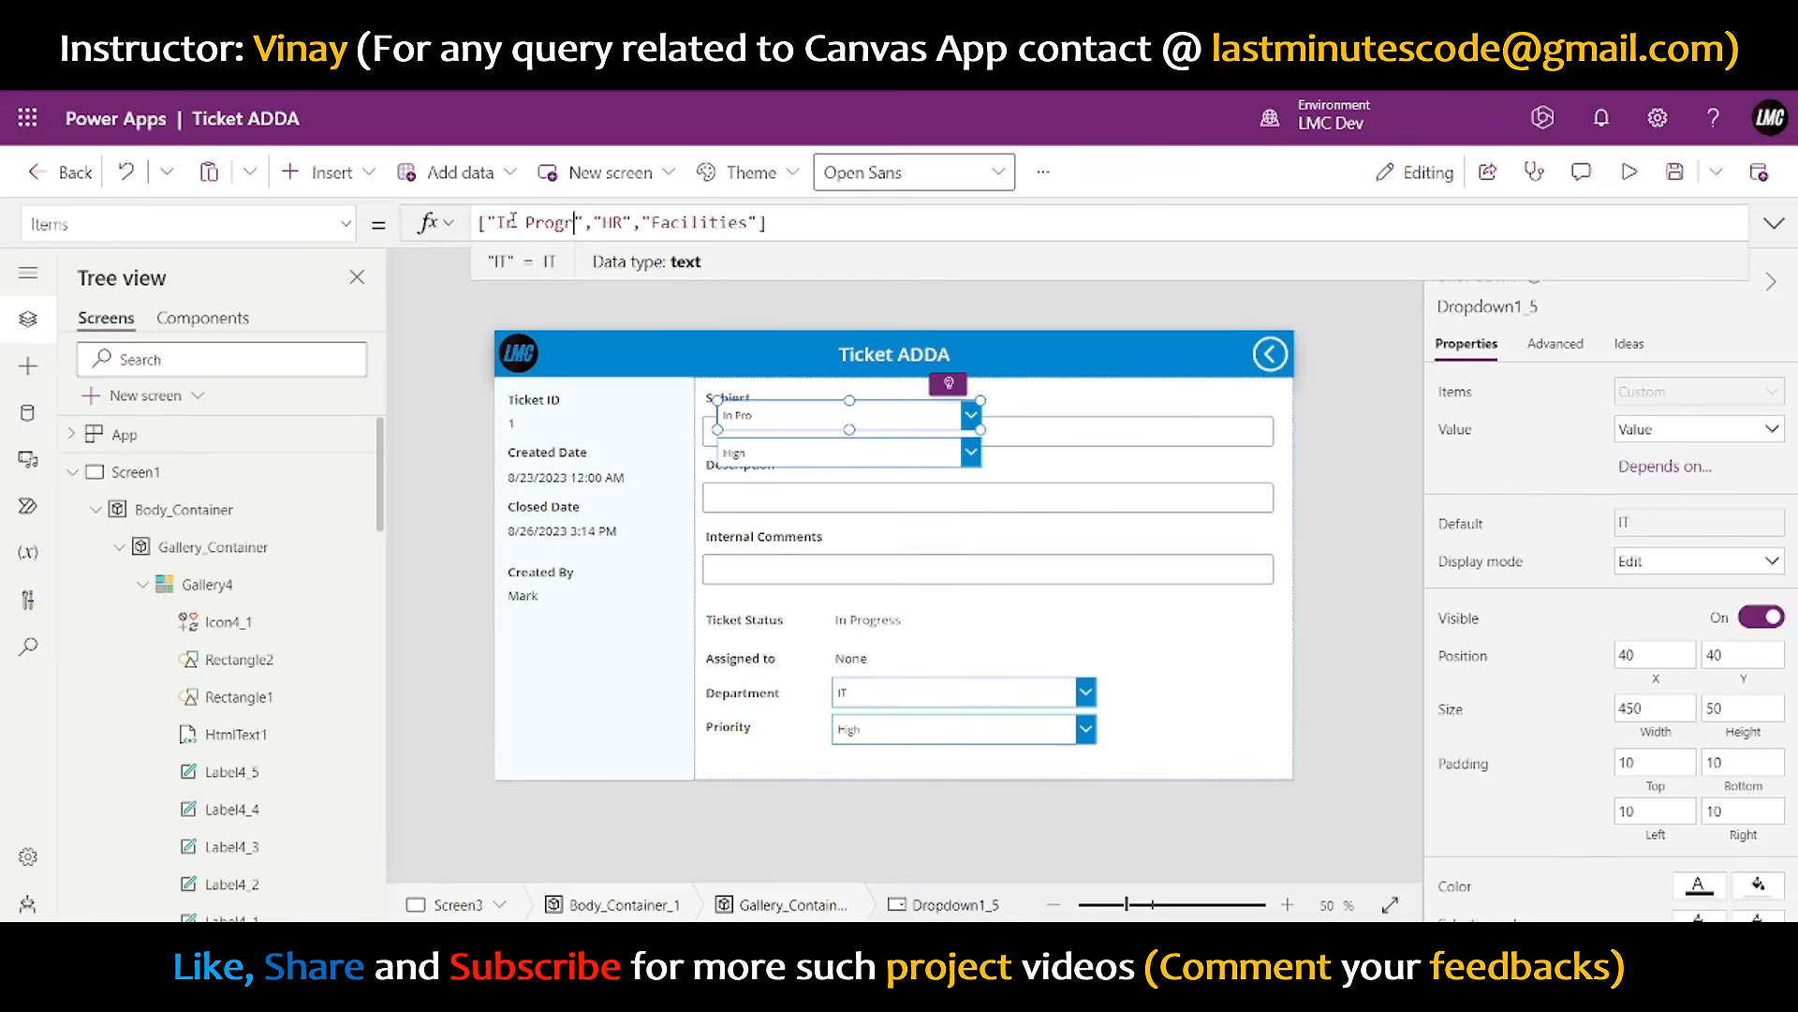
{"action": "type", "text": "ess"}
{"action": "key", "text": "Right"}
{"action": "key", "text": "Right"}
{"action": "key", "text": "Right"}
{"action": "key", "text": "Right"}
{"action": "key", "text": "Right"}
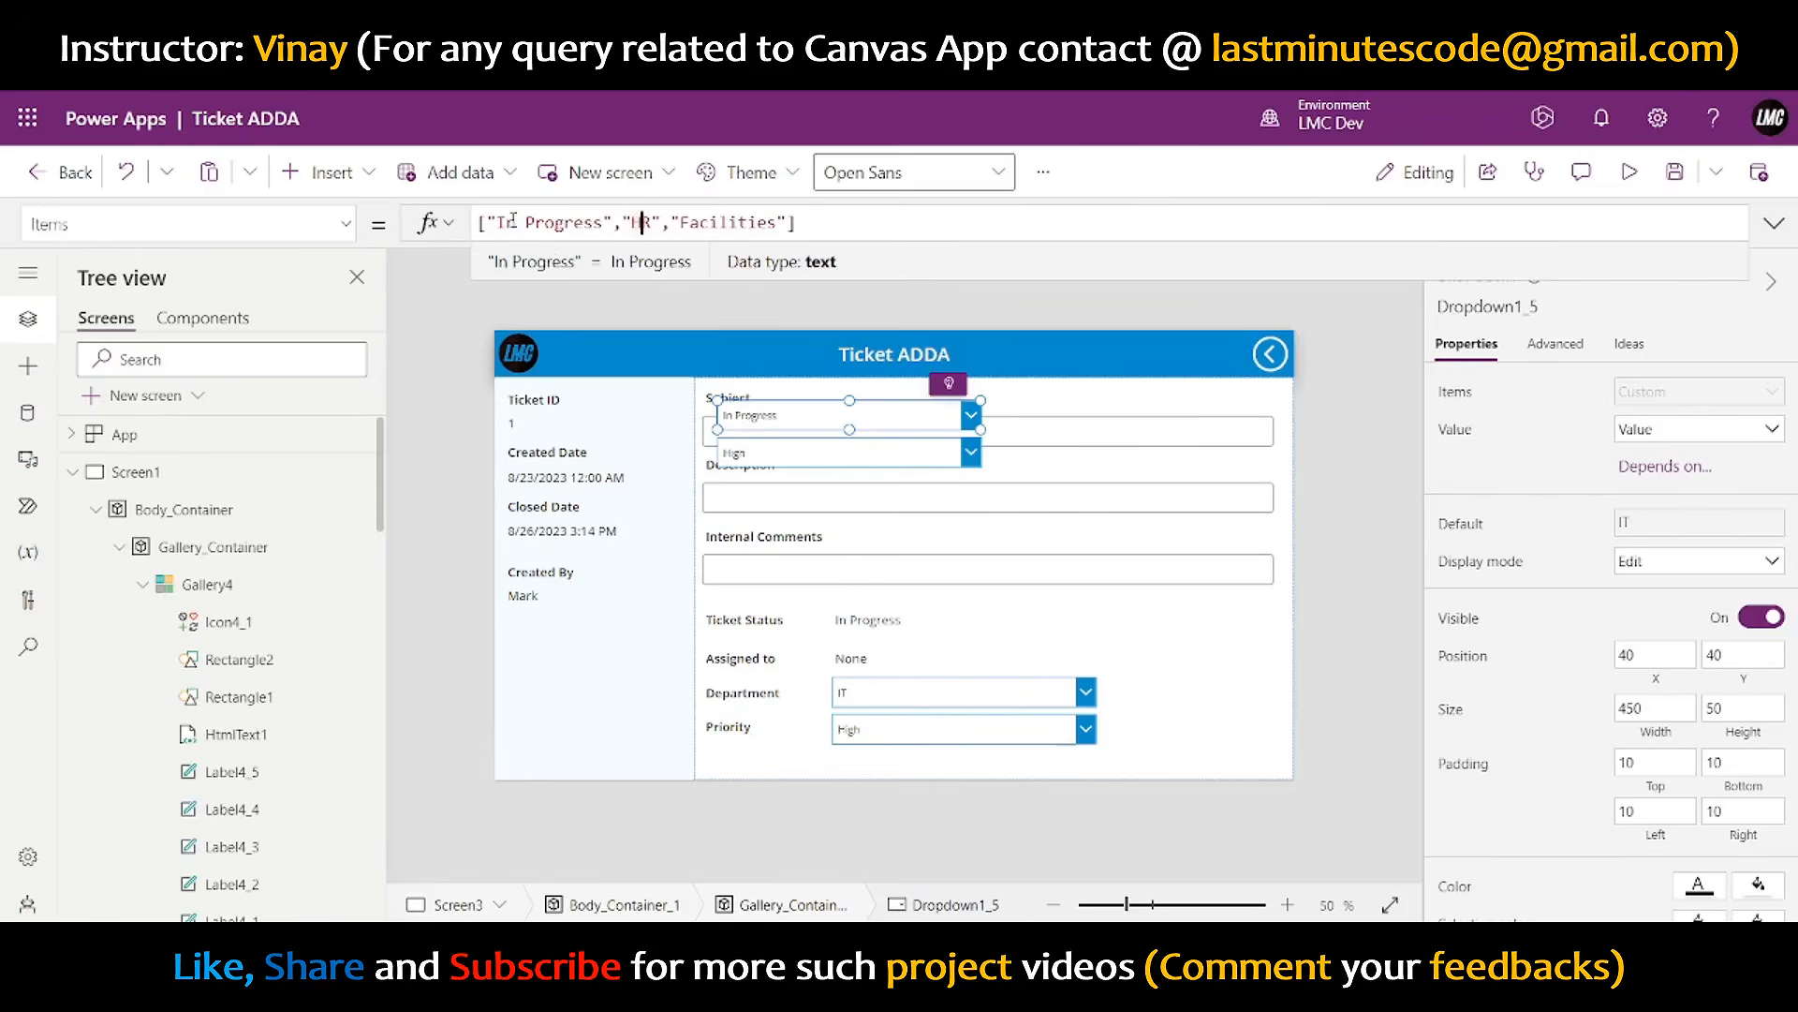
{"action": "key", "text": "BackSpace"}
{"action": "key", "text": "BackSpace"}
{"action": "type", "text": "On Hold"}
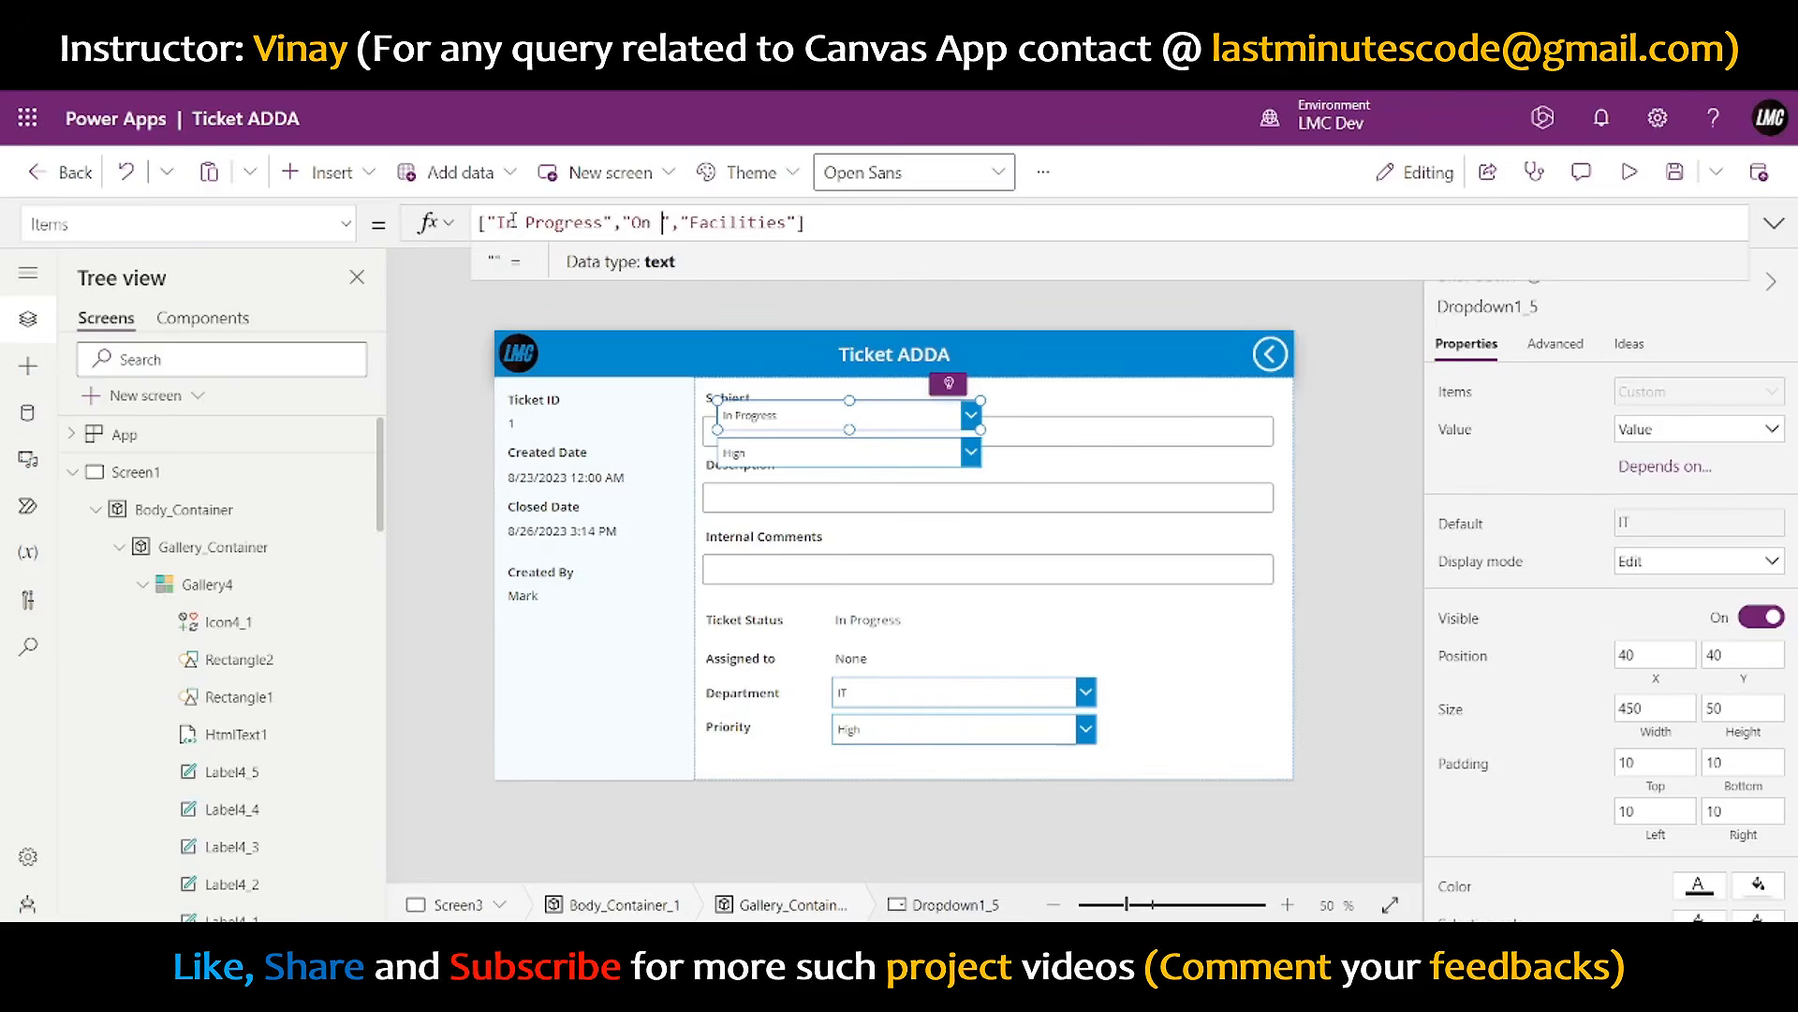
{"action": "key", "text": "Right"}
{"action": "key", "text": "Right"}
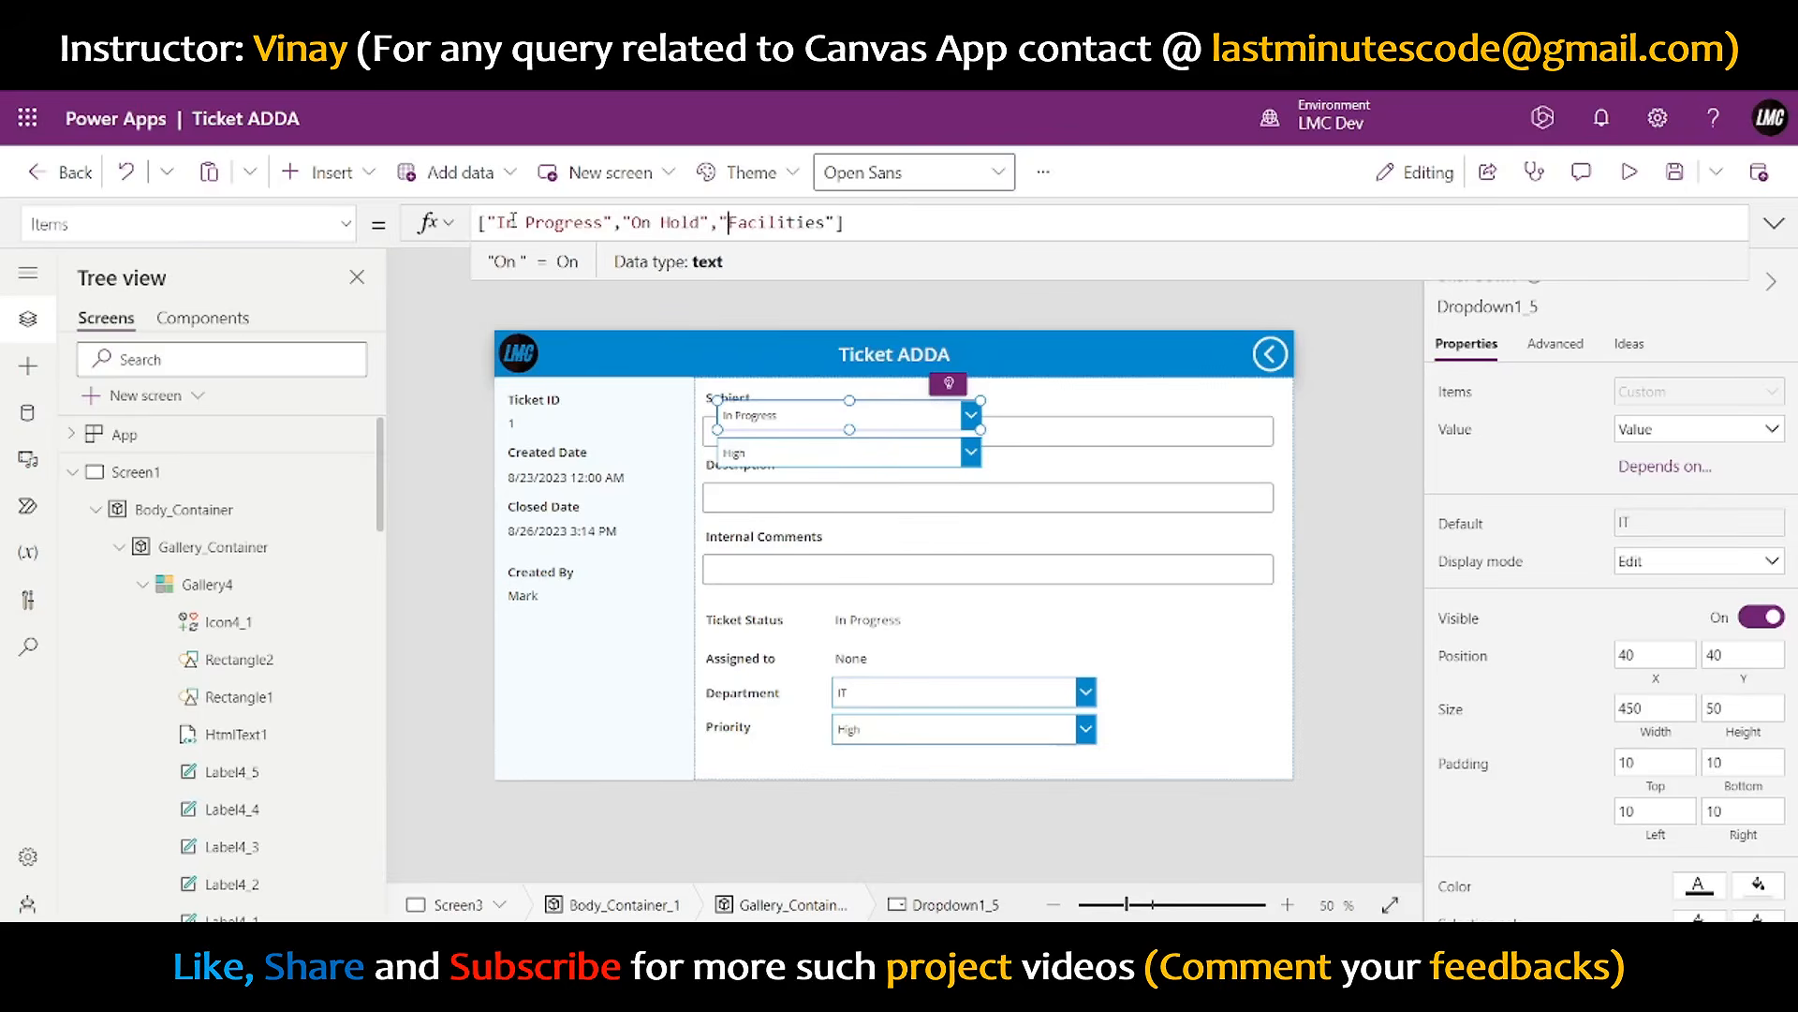
{"action": "key", "text": "shift+Right"}
{"action": "key", "text": "shift+Right"}
{"action": "key", "text": "shift+Right"}
{"action": "key", "text": "shift+Right"}
{"action": "key", "text": "shift+Right"}
{"action": "key", "text": "shift+Right"}
{"action": "key", "text": "shift+Right"}
{"action": "key", "text": "shift+Right"}
{"action": "key", "text": "shift+Right"}
{"action": "key", "text": "shift+Right"}
{"action": "key", "text": "BackSpace"}
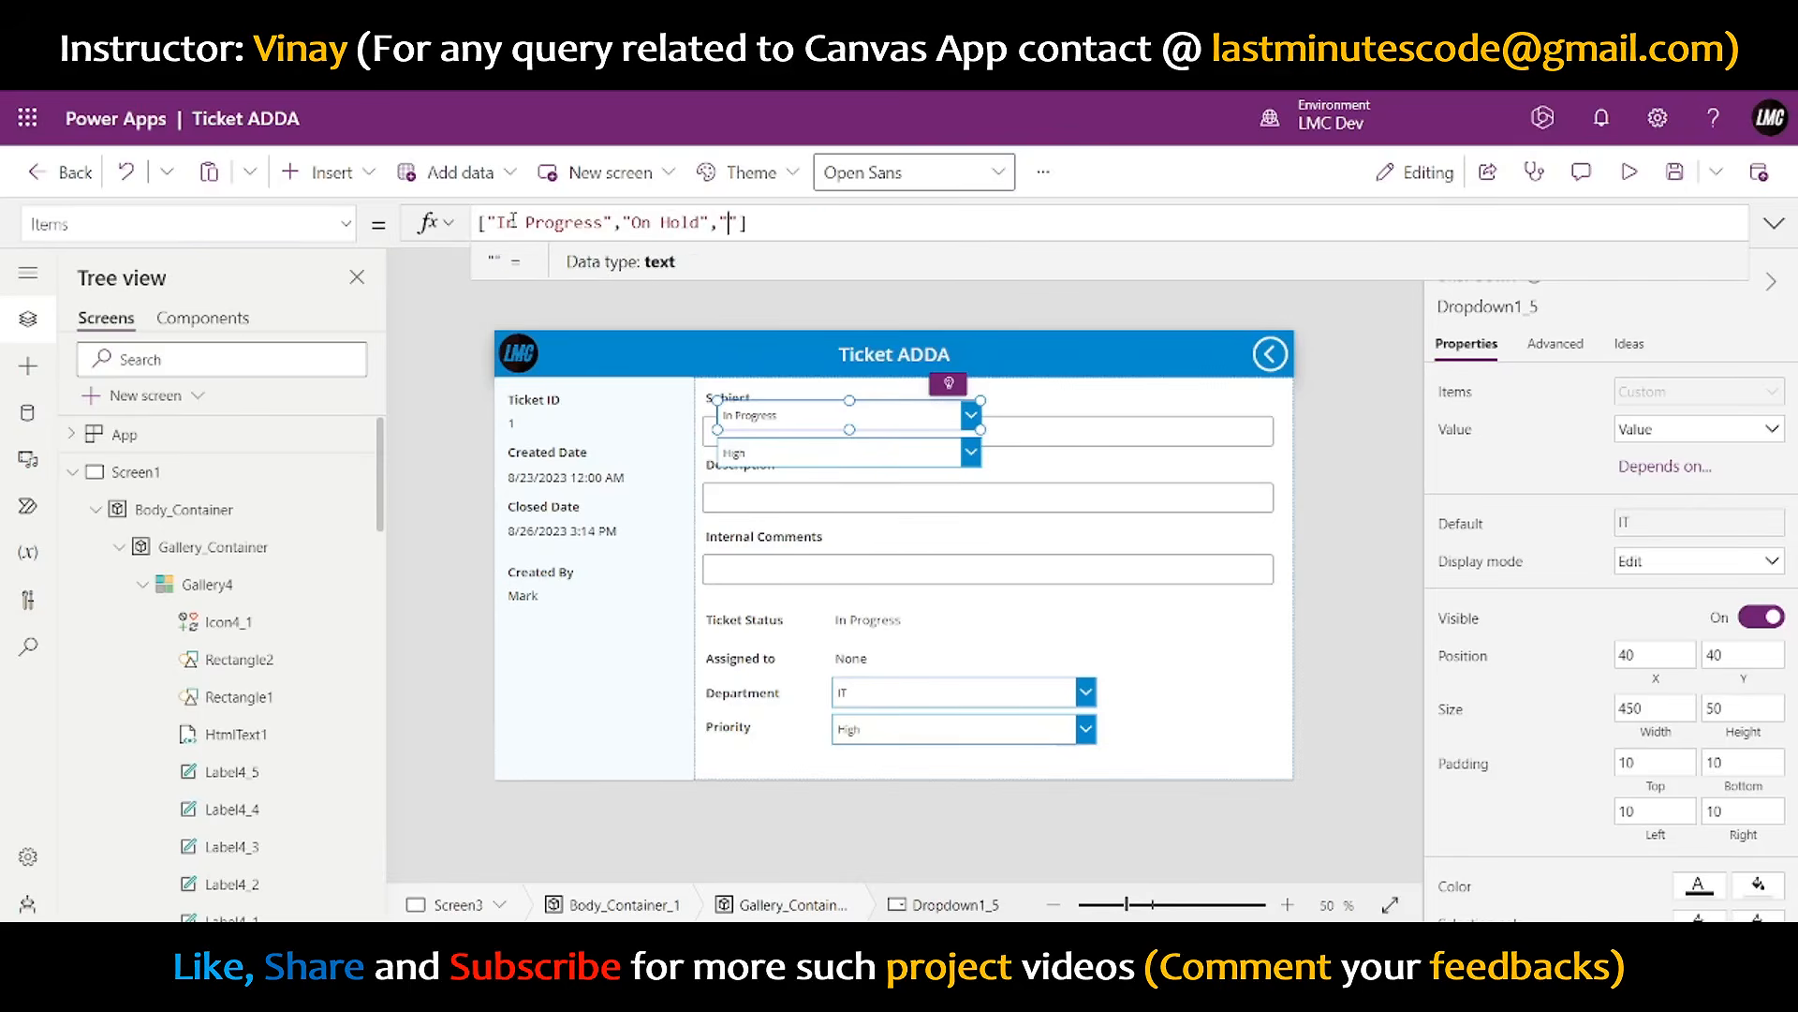
{"action": "type", "text": "Closed"}
{"action": "key", "text": "Right"}
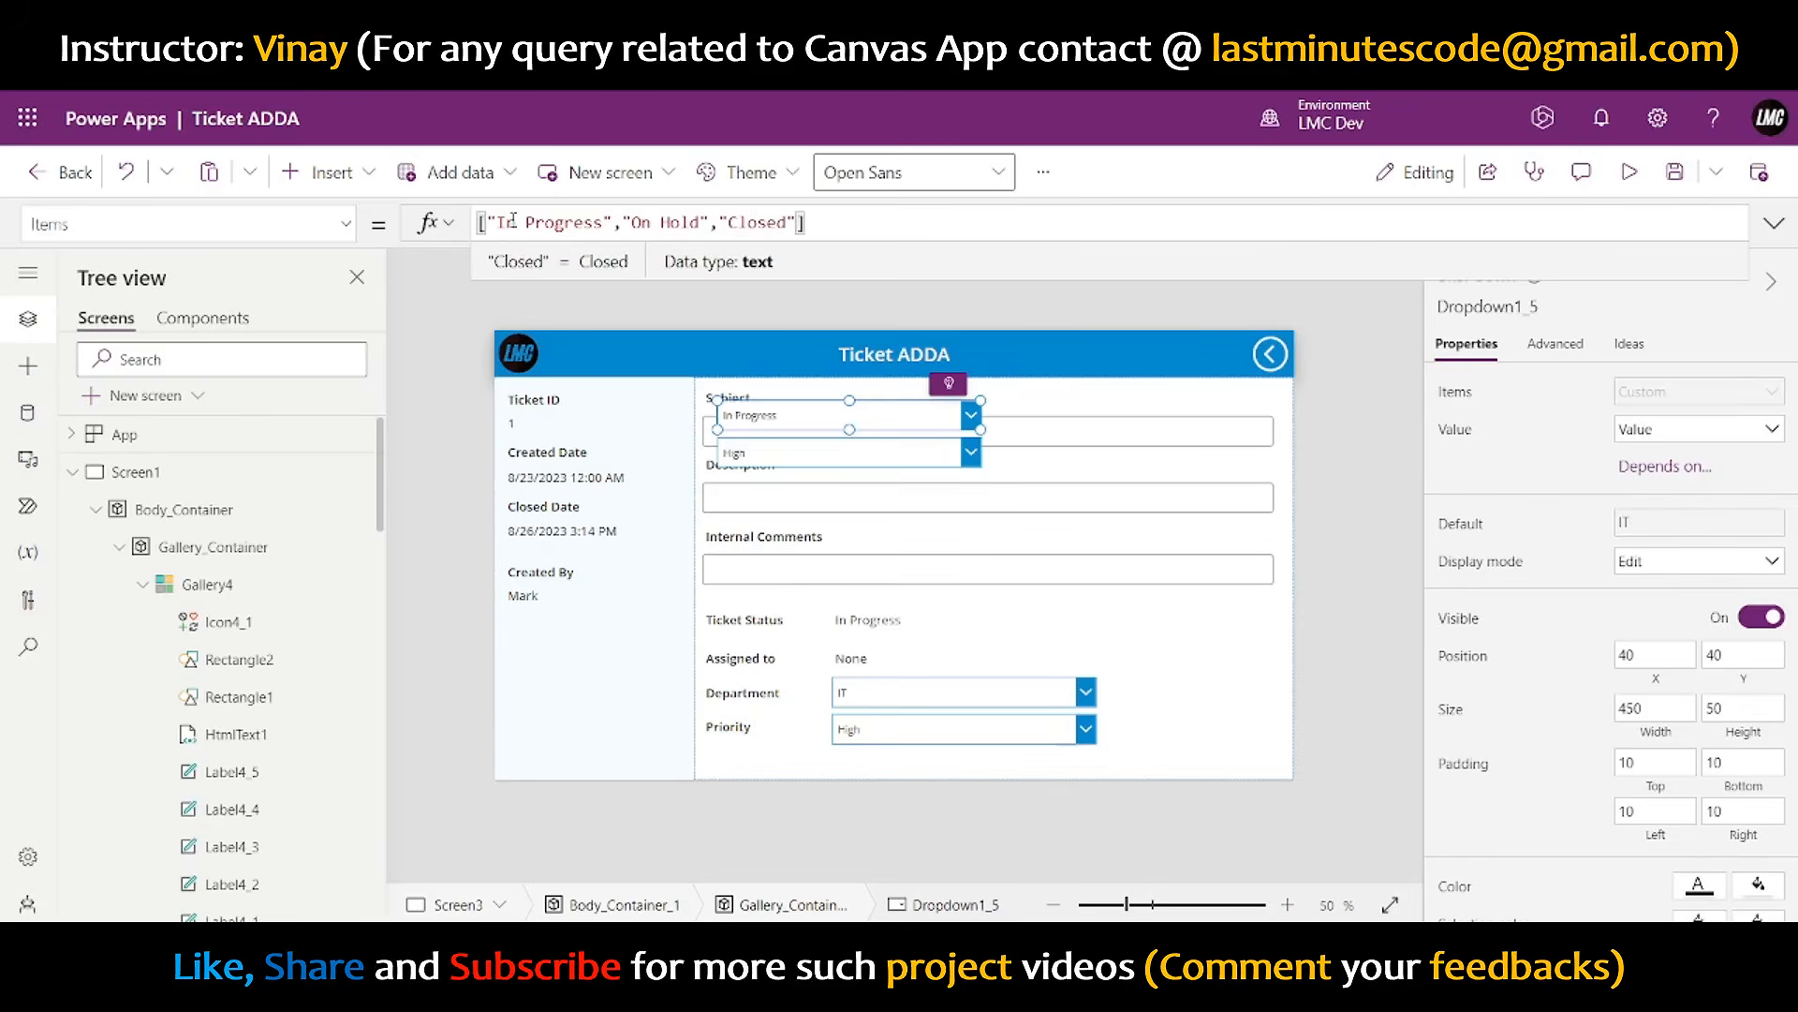
{"action": "type", "text": ","}
{"action": "key", "text": "BackSpace"}
{"action": "key", "text": "BackSpace"}
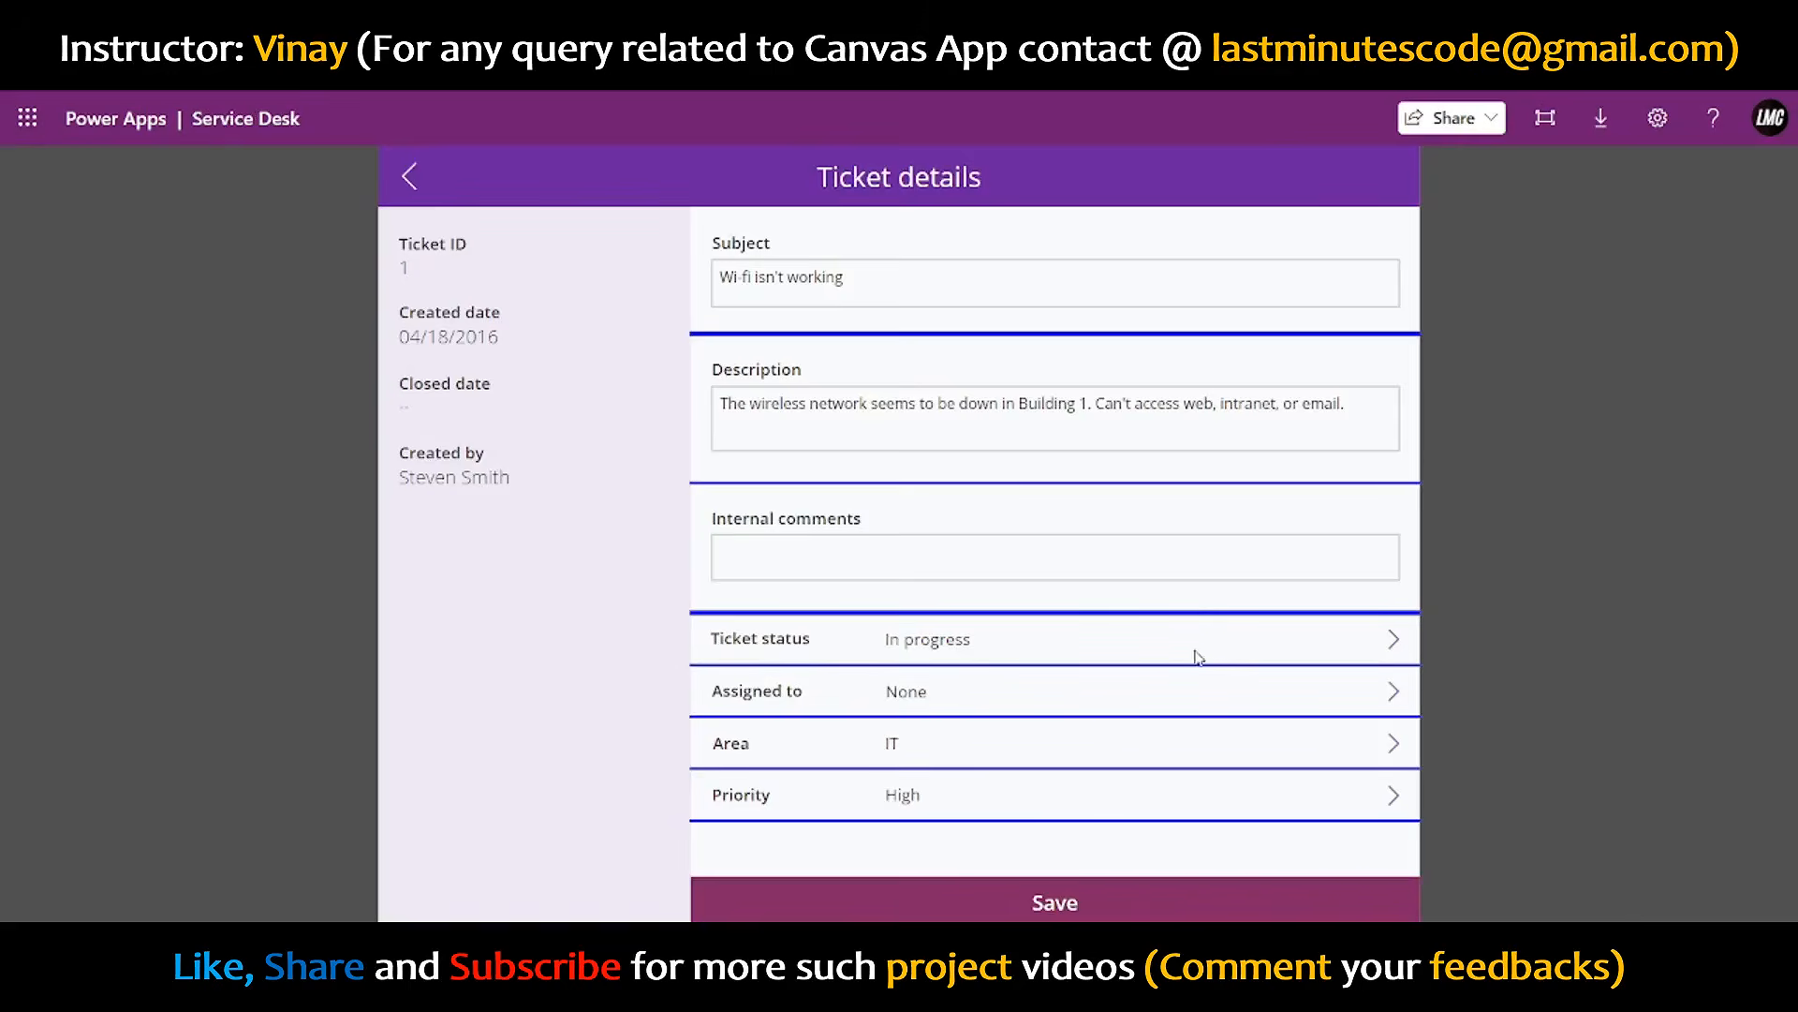
{"action": "left_click", "coordinate": [1170, 638]}
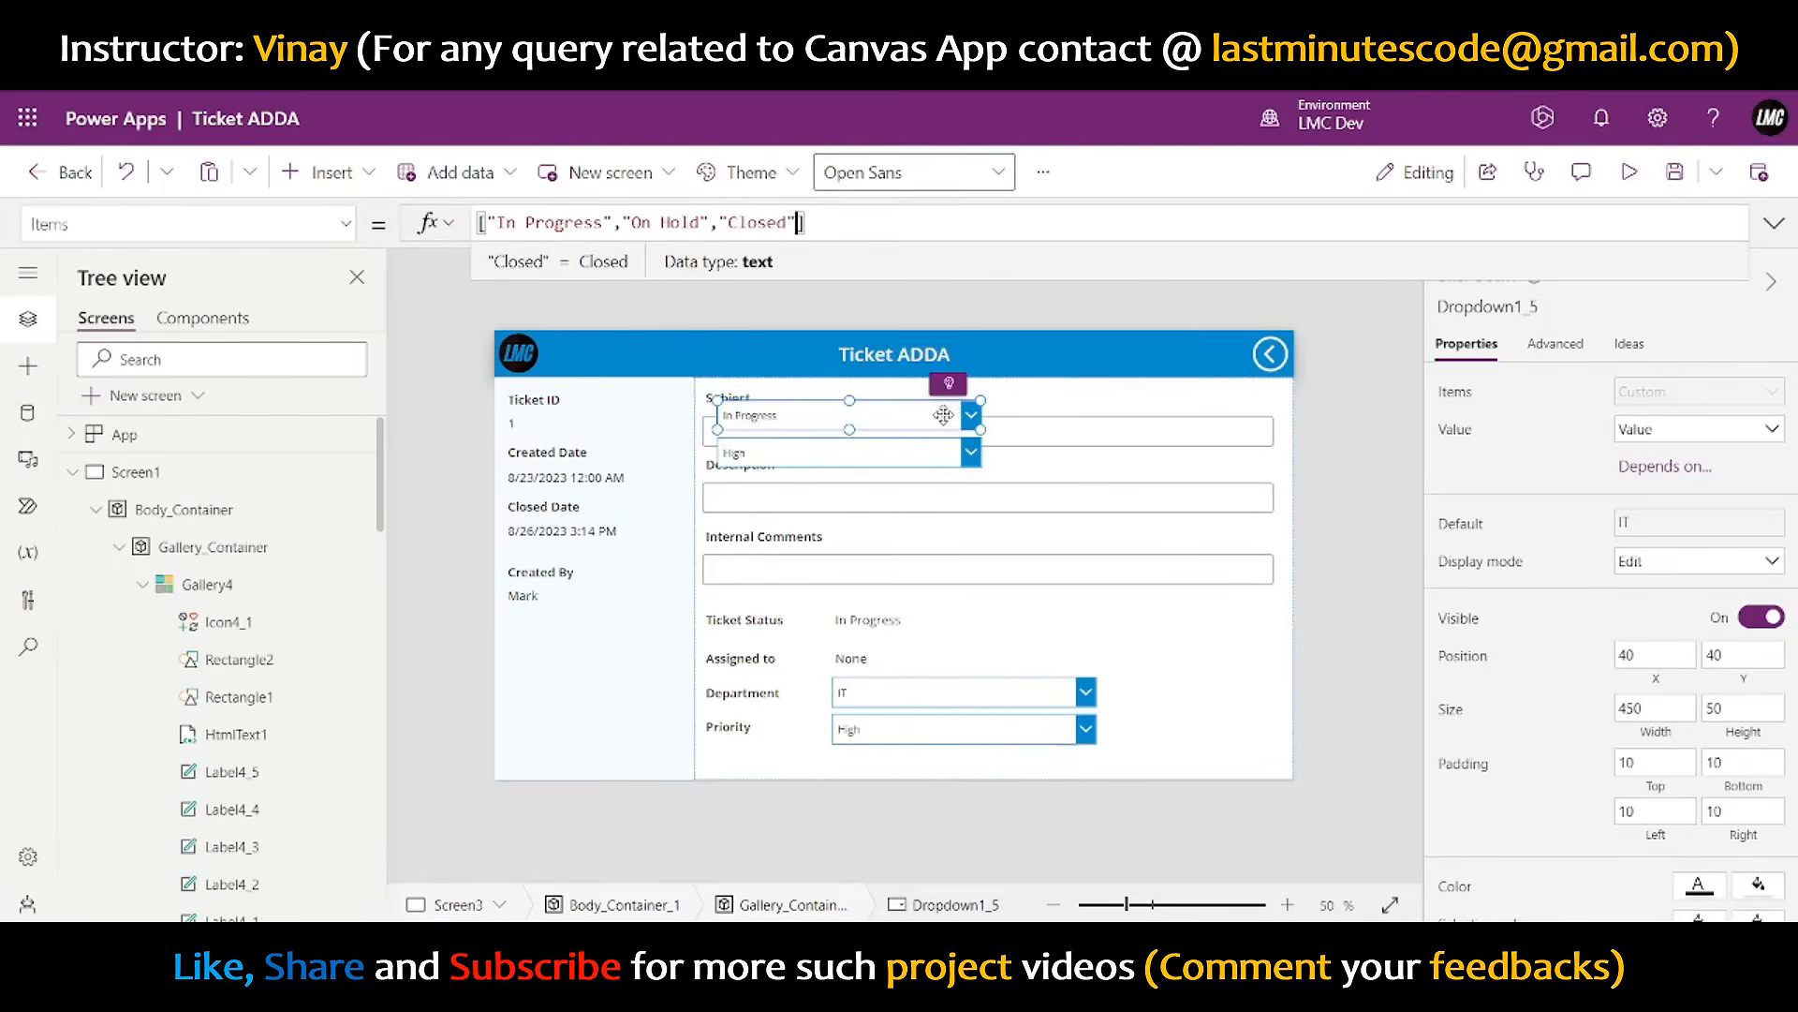
{"action": "left_click", "coordinate": [1353, 628]}
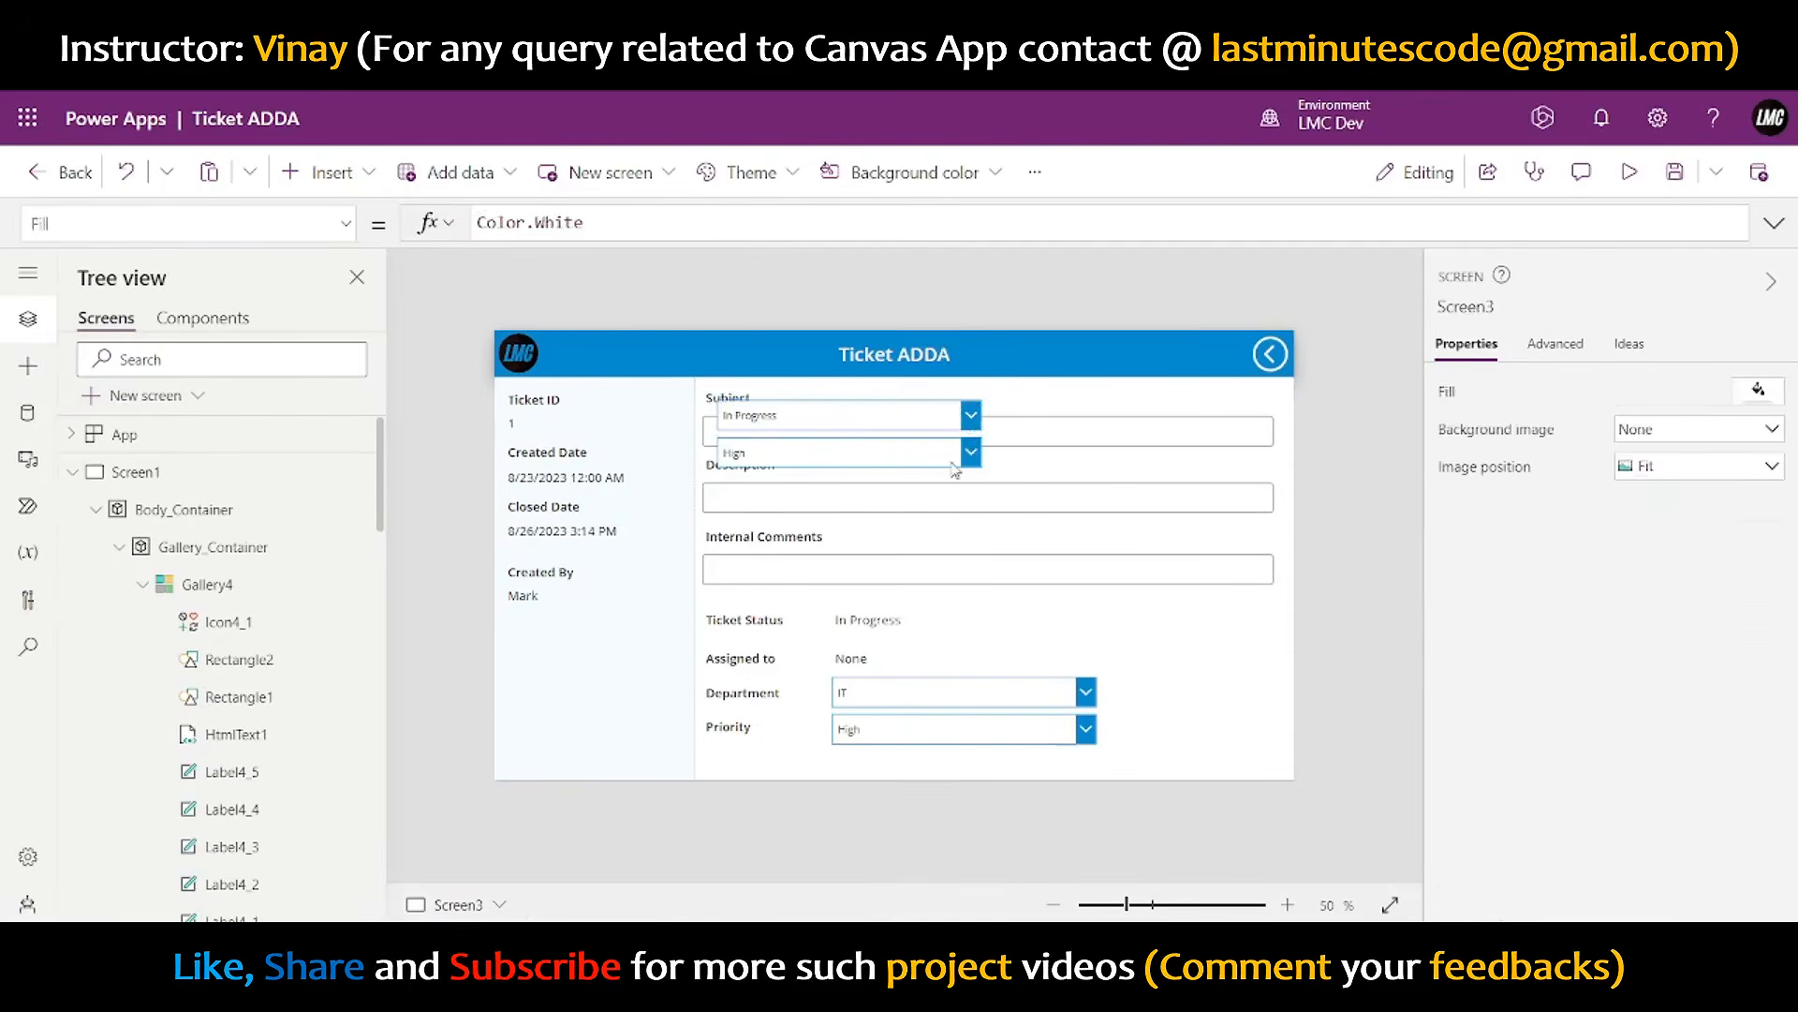
- Set the Default property of the copied dropdown with the status options to varStatus
{"action": "left_click", "coordinate": [772, 412]}
{"action": "left_click", "coordinate": [1457, 523]}
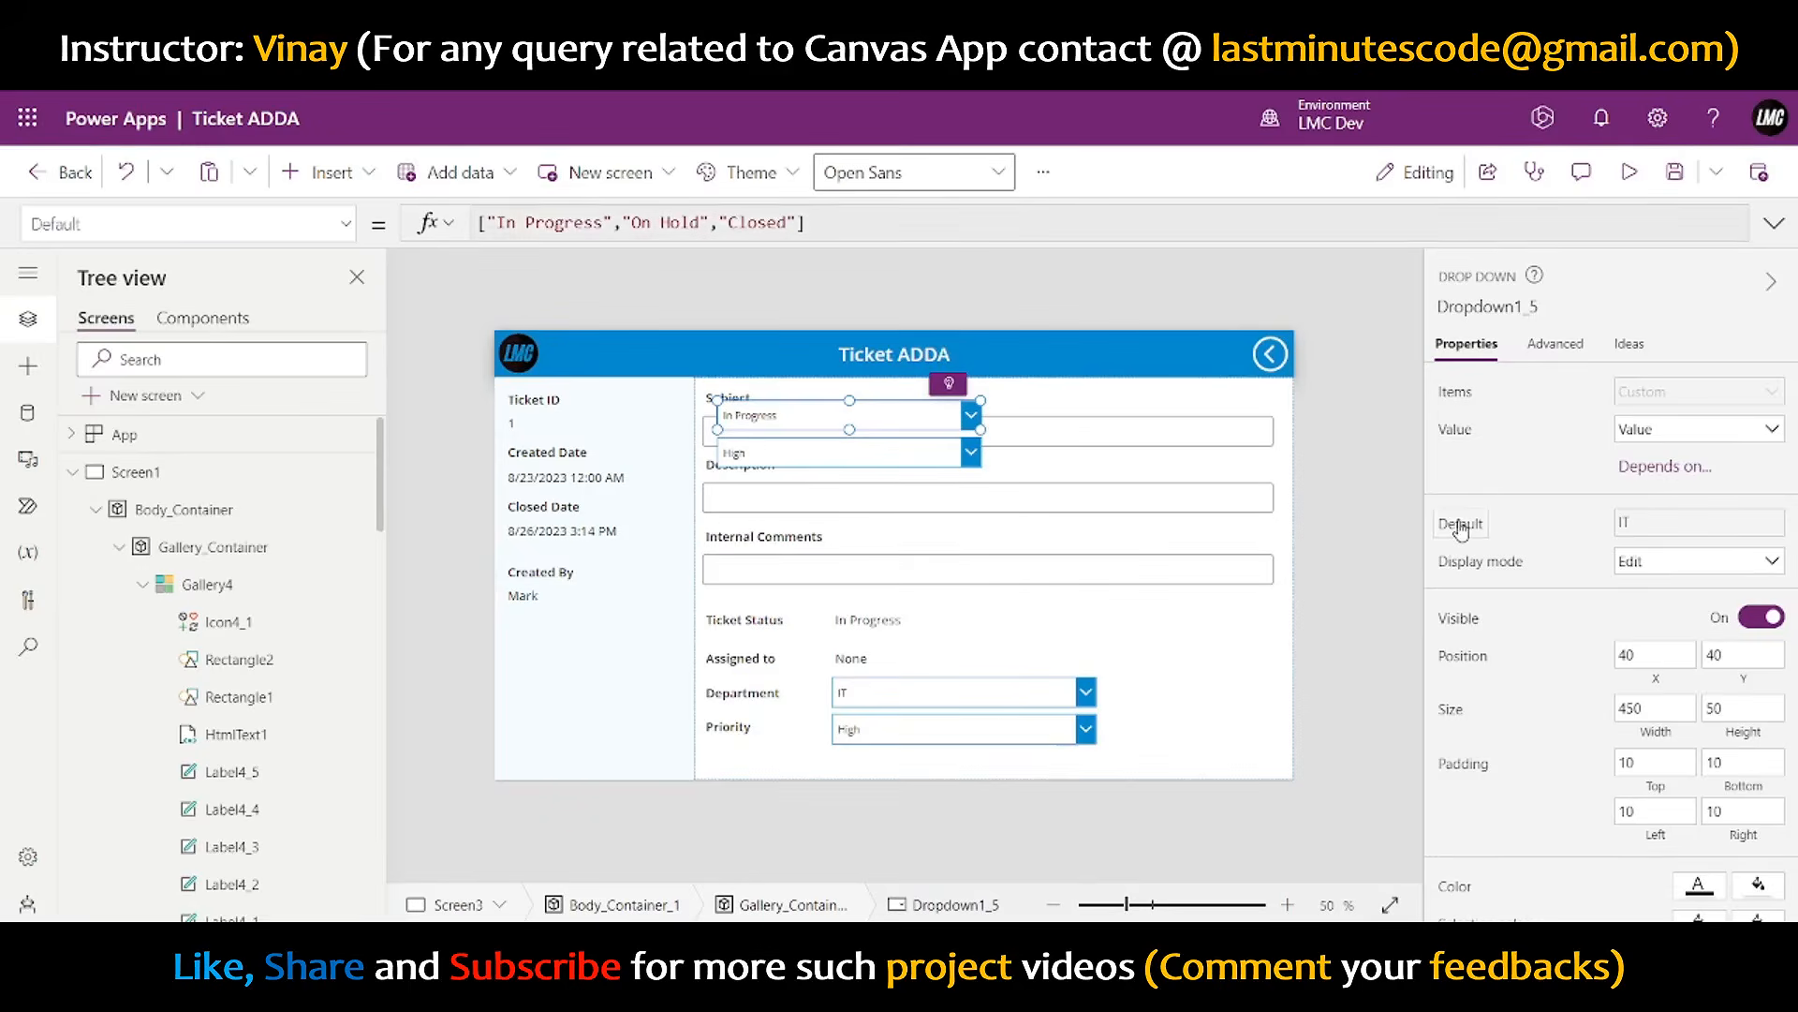
{"action": "type", "text": "varDept"}
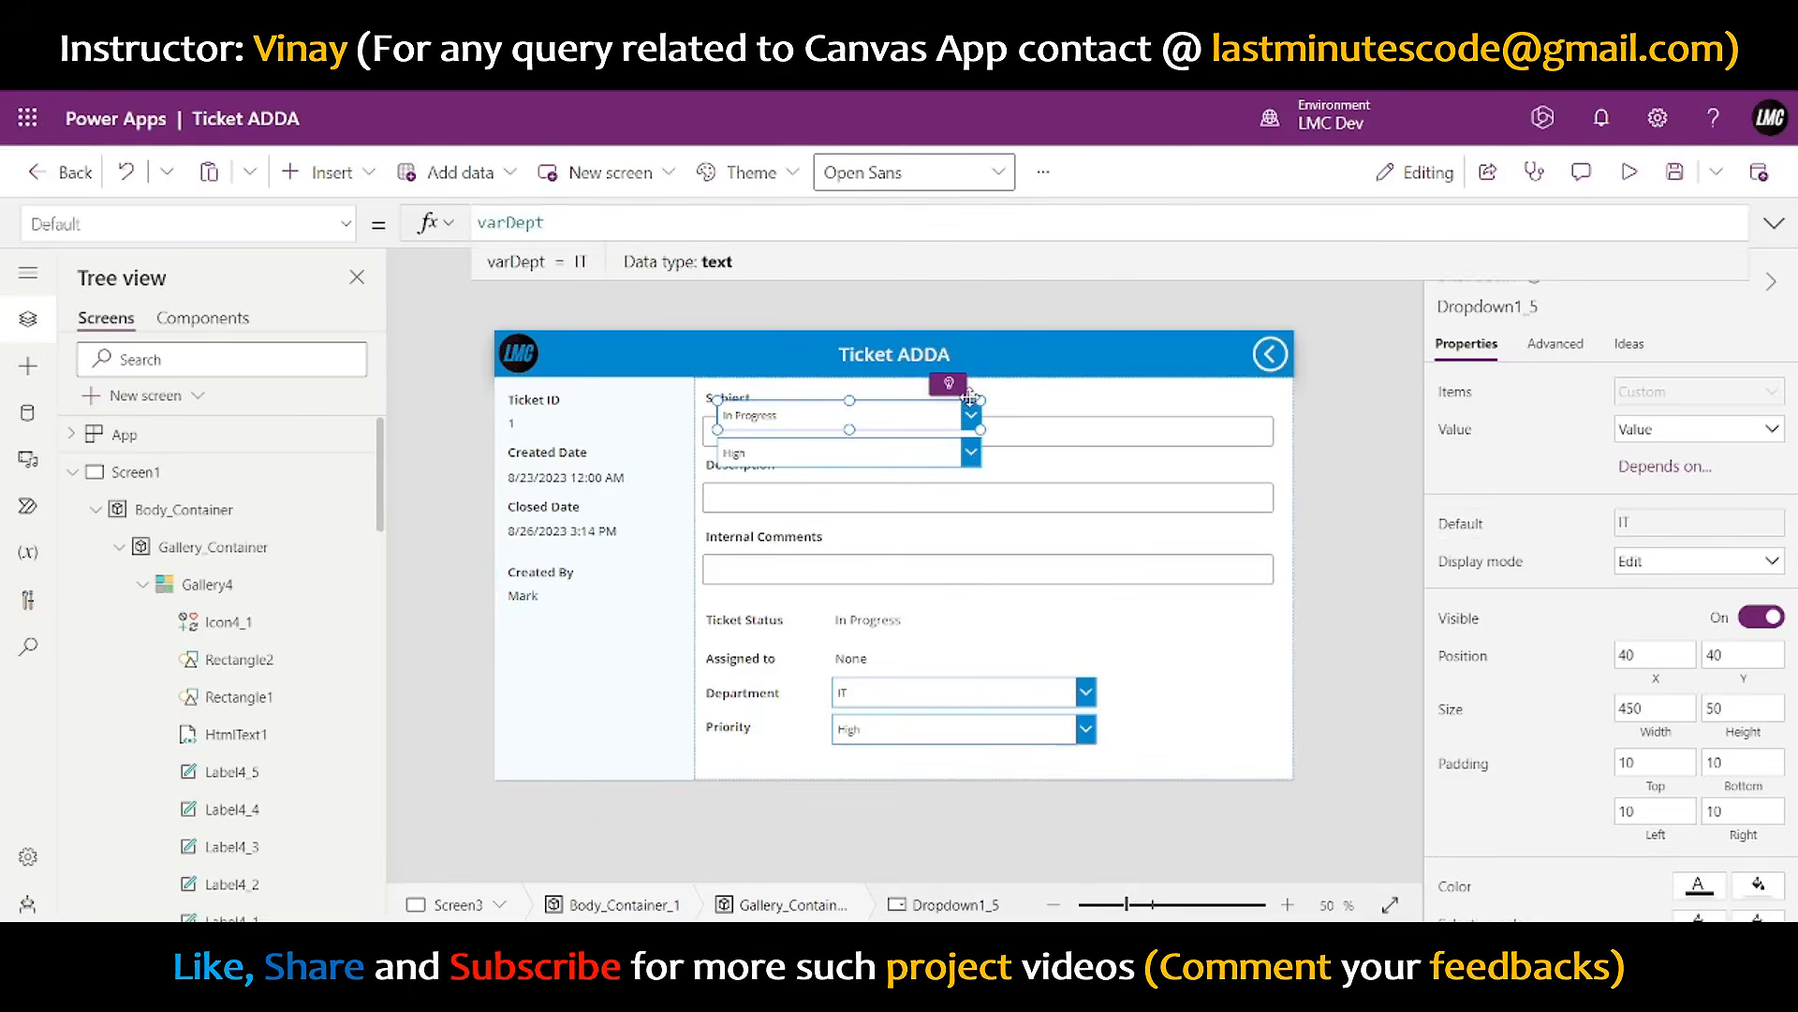
{"action": "key", "text": "ctrl+a"}
{"action": "type", "text": "varSt"}
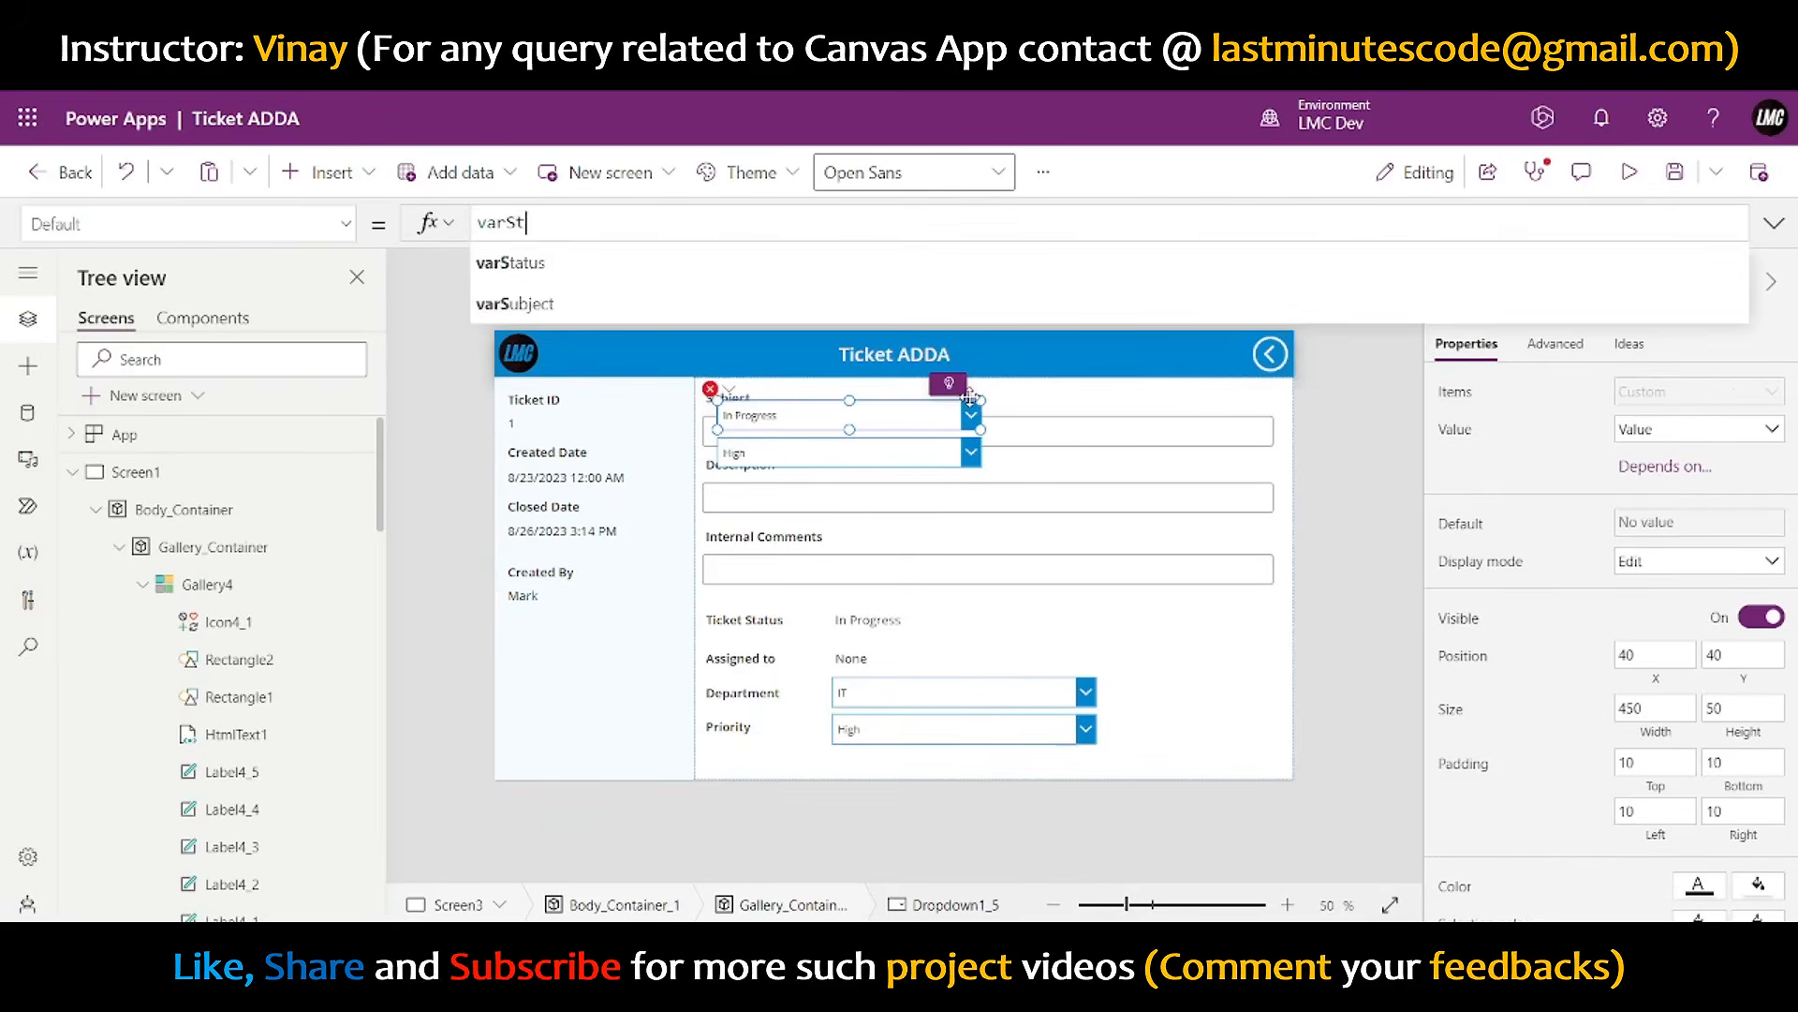
{"action": "type", "text": "atus"}
{"action": "left_click", "coordinate": [1207, 452]}
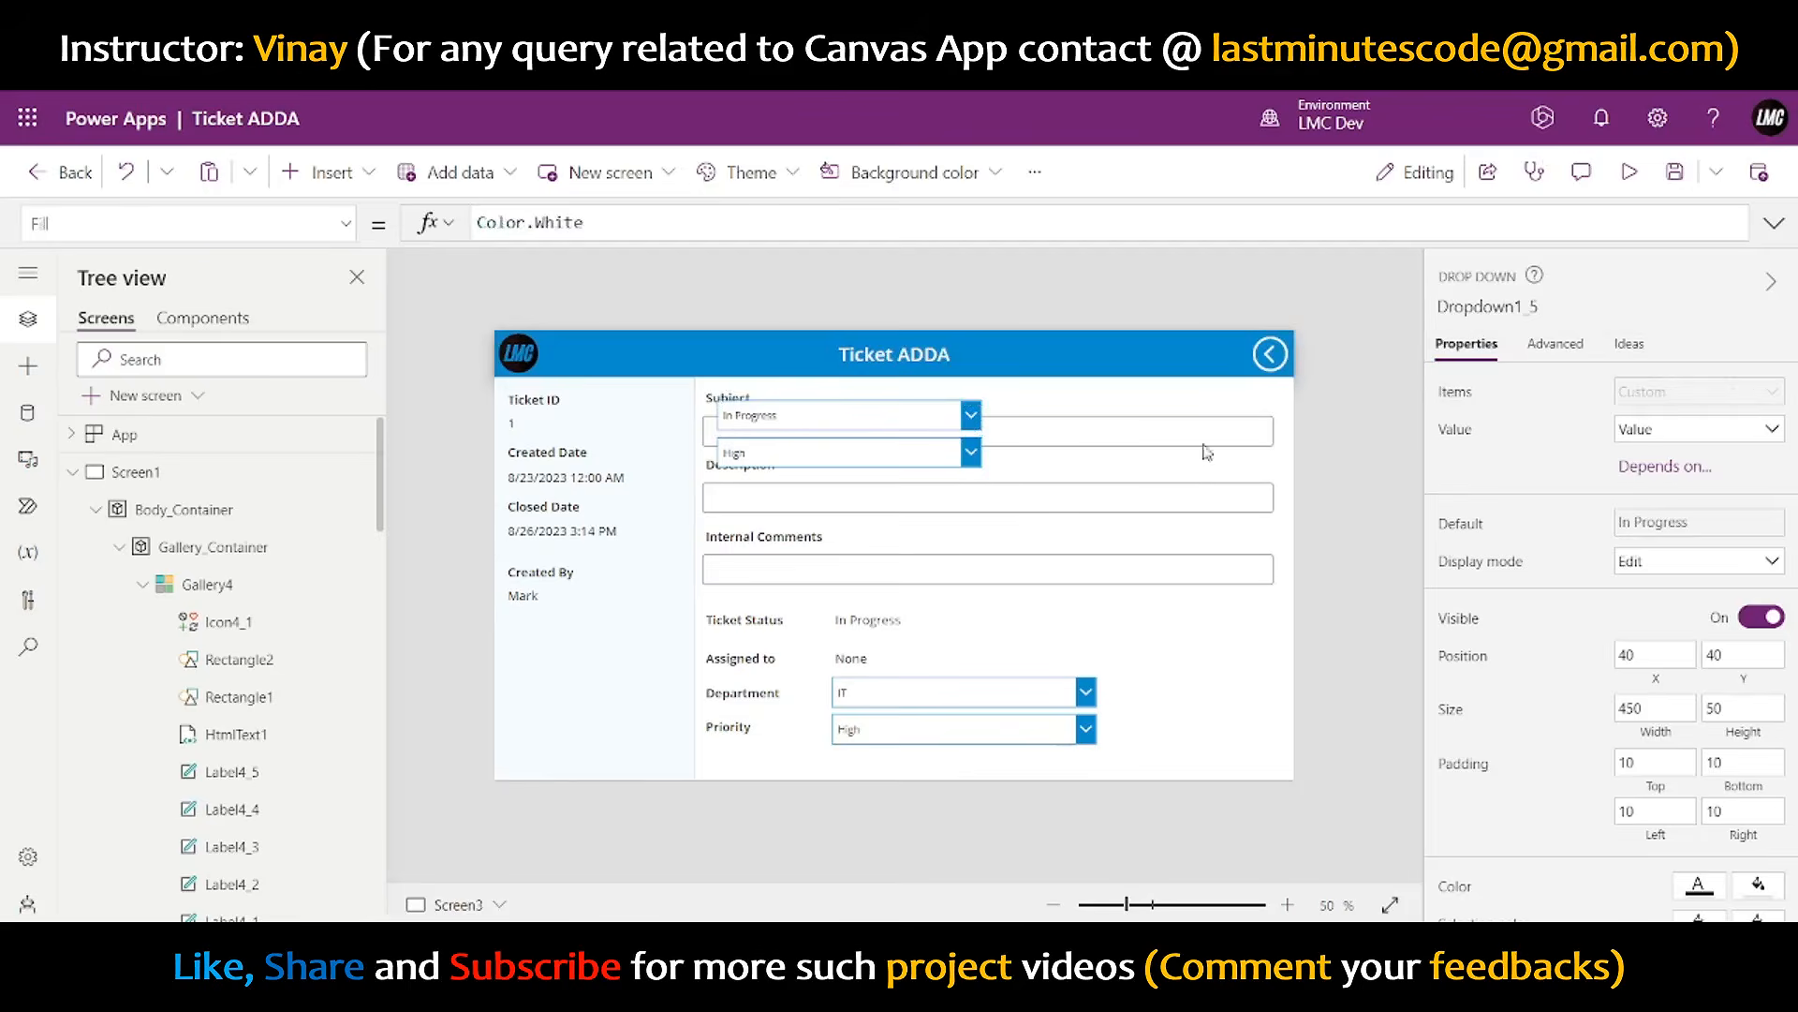
- Replace the copied priority dropdown's Items with a list of six assignee first names
{"action": "left_click", "coordinate": [913, 457]}
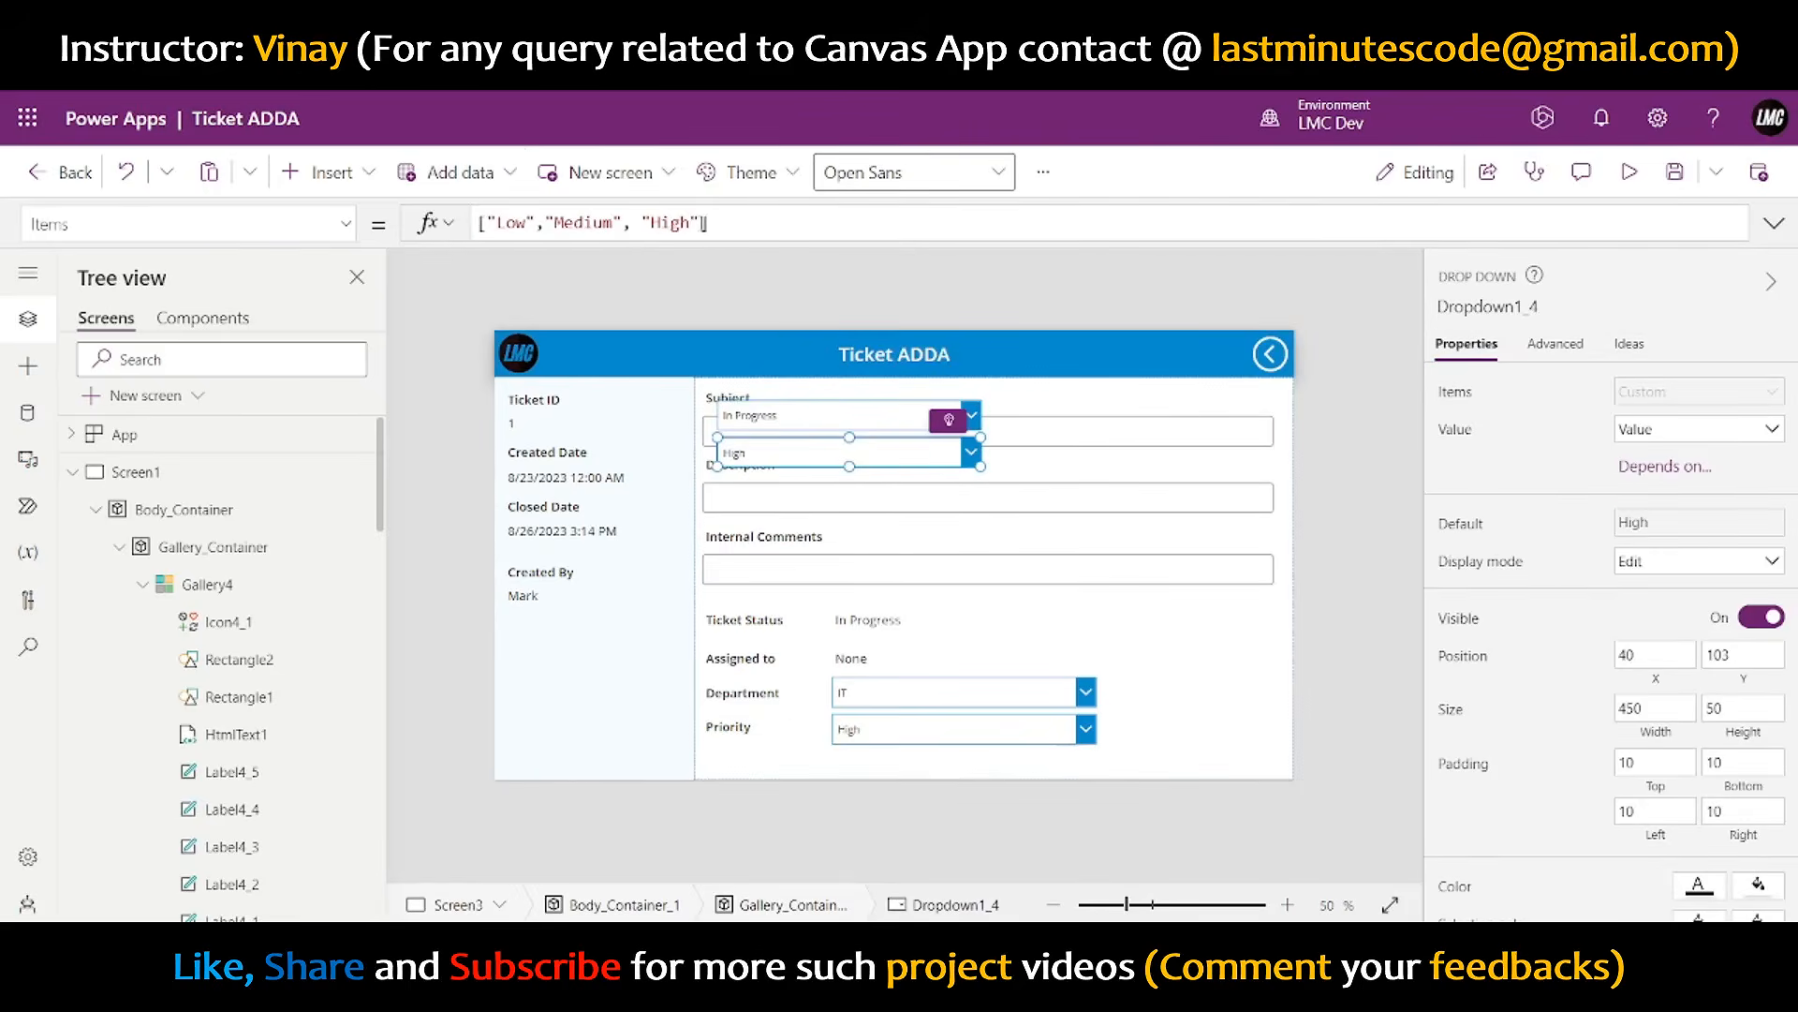
{"action": "left_click_drag", "start_coordinate": [700, 223], "coordinate": [499, 227]}
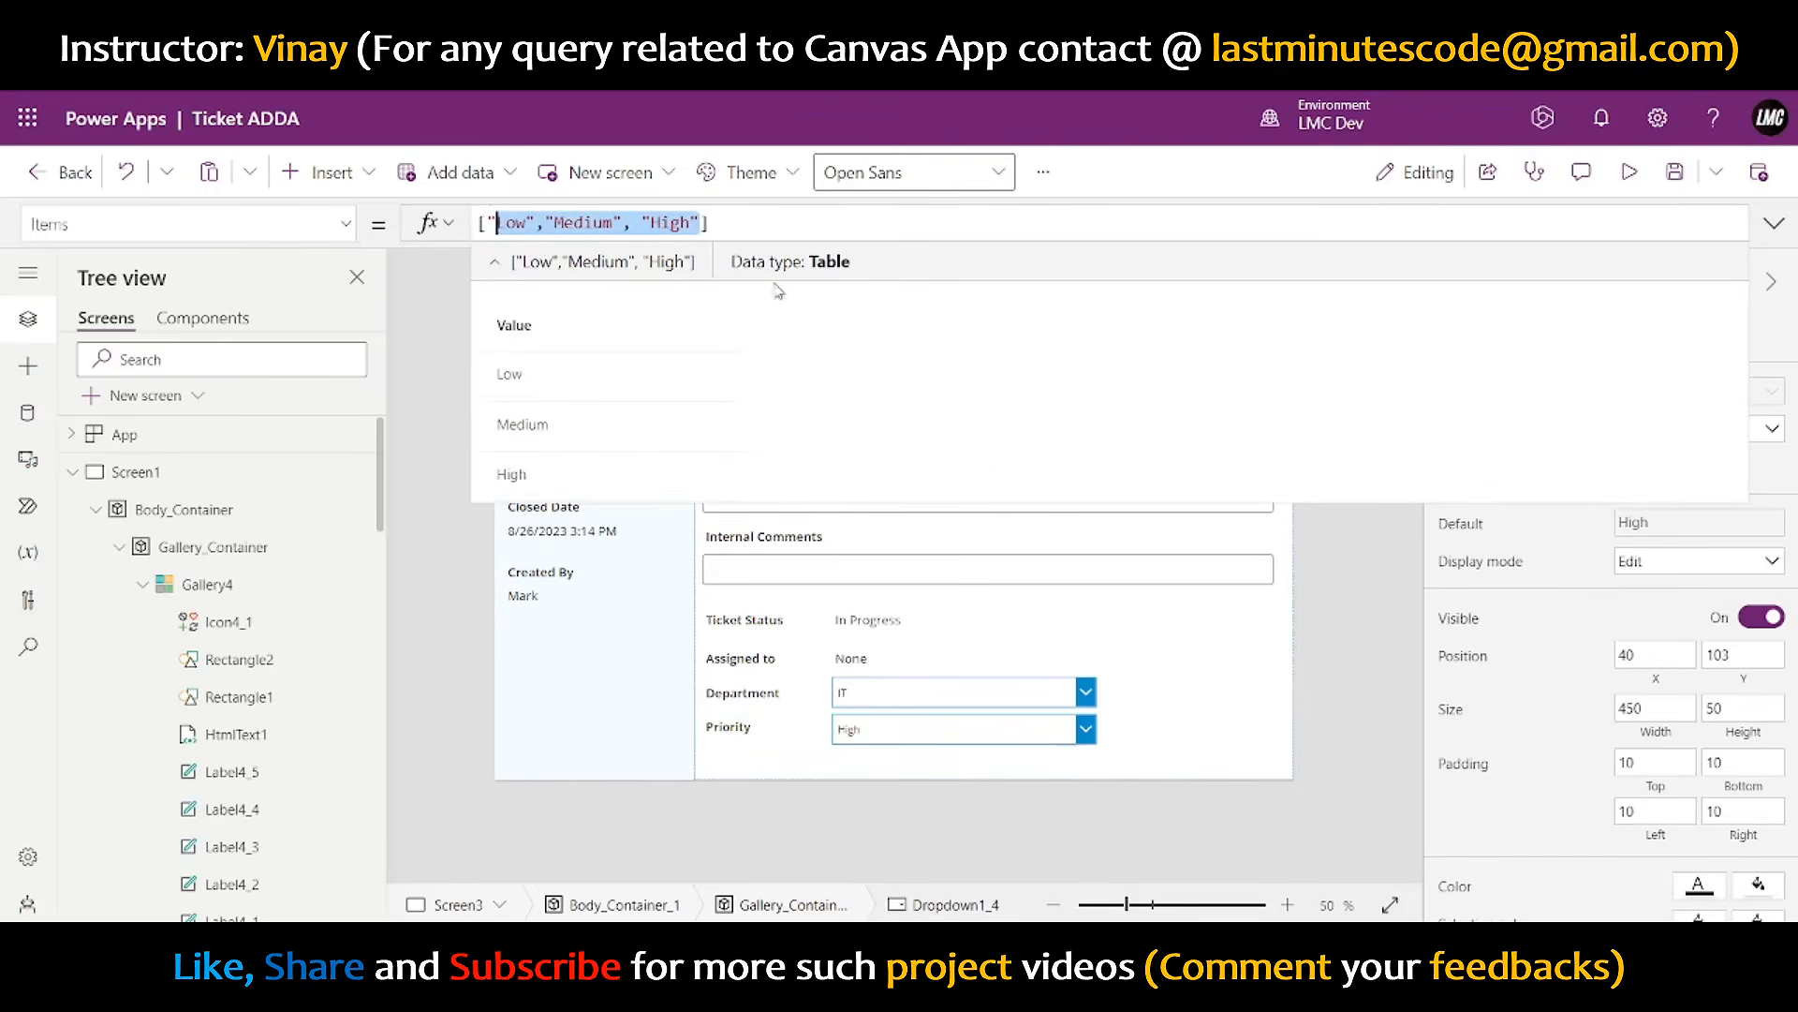
{"action": "type", "text": "Vinay"}
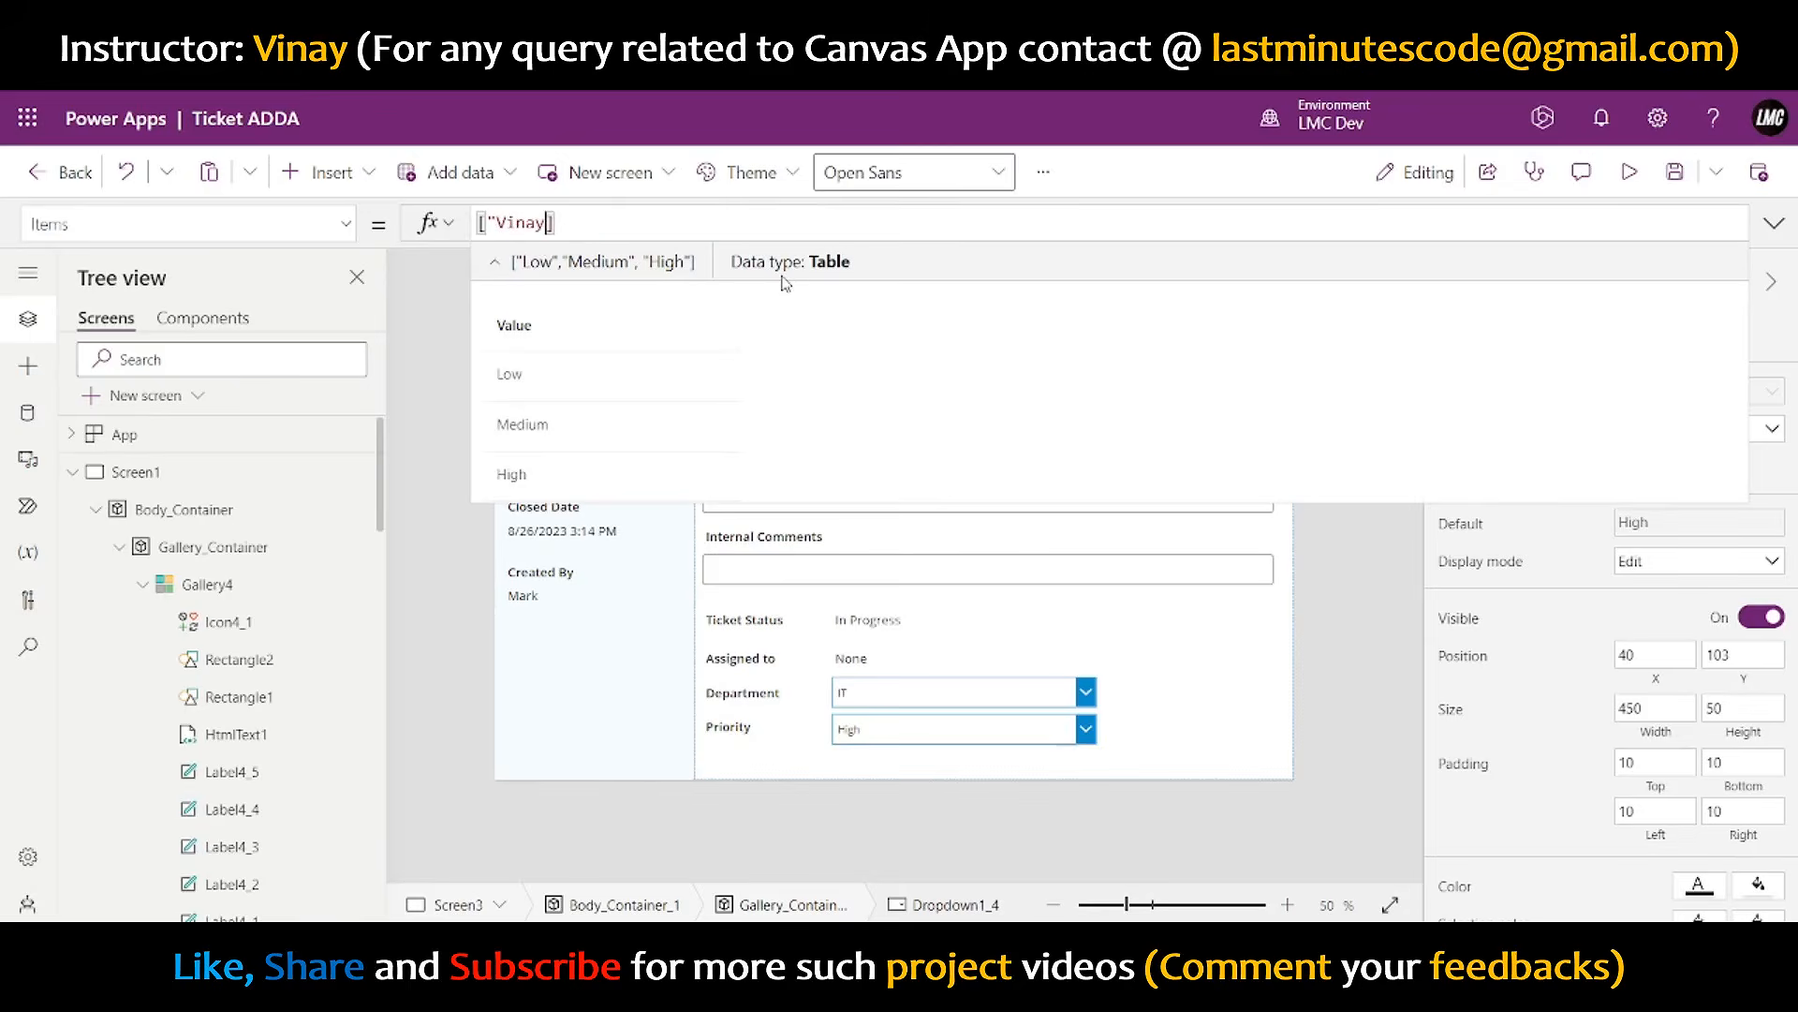
{"action": "type", "text": "\",\"Ali"}
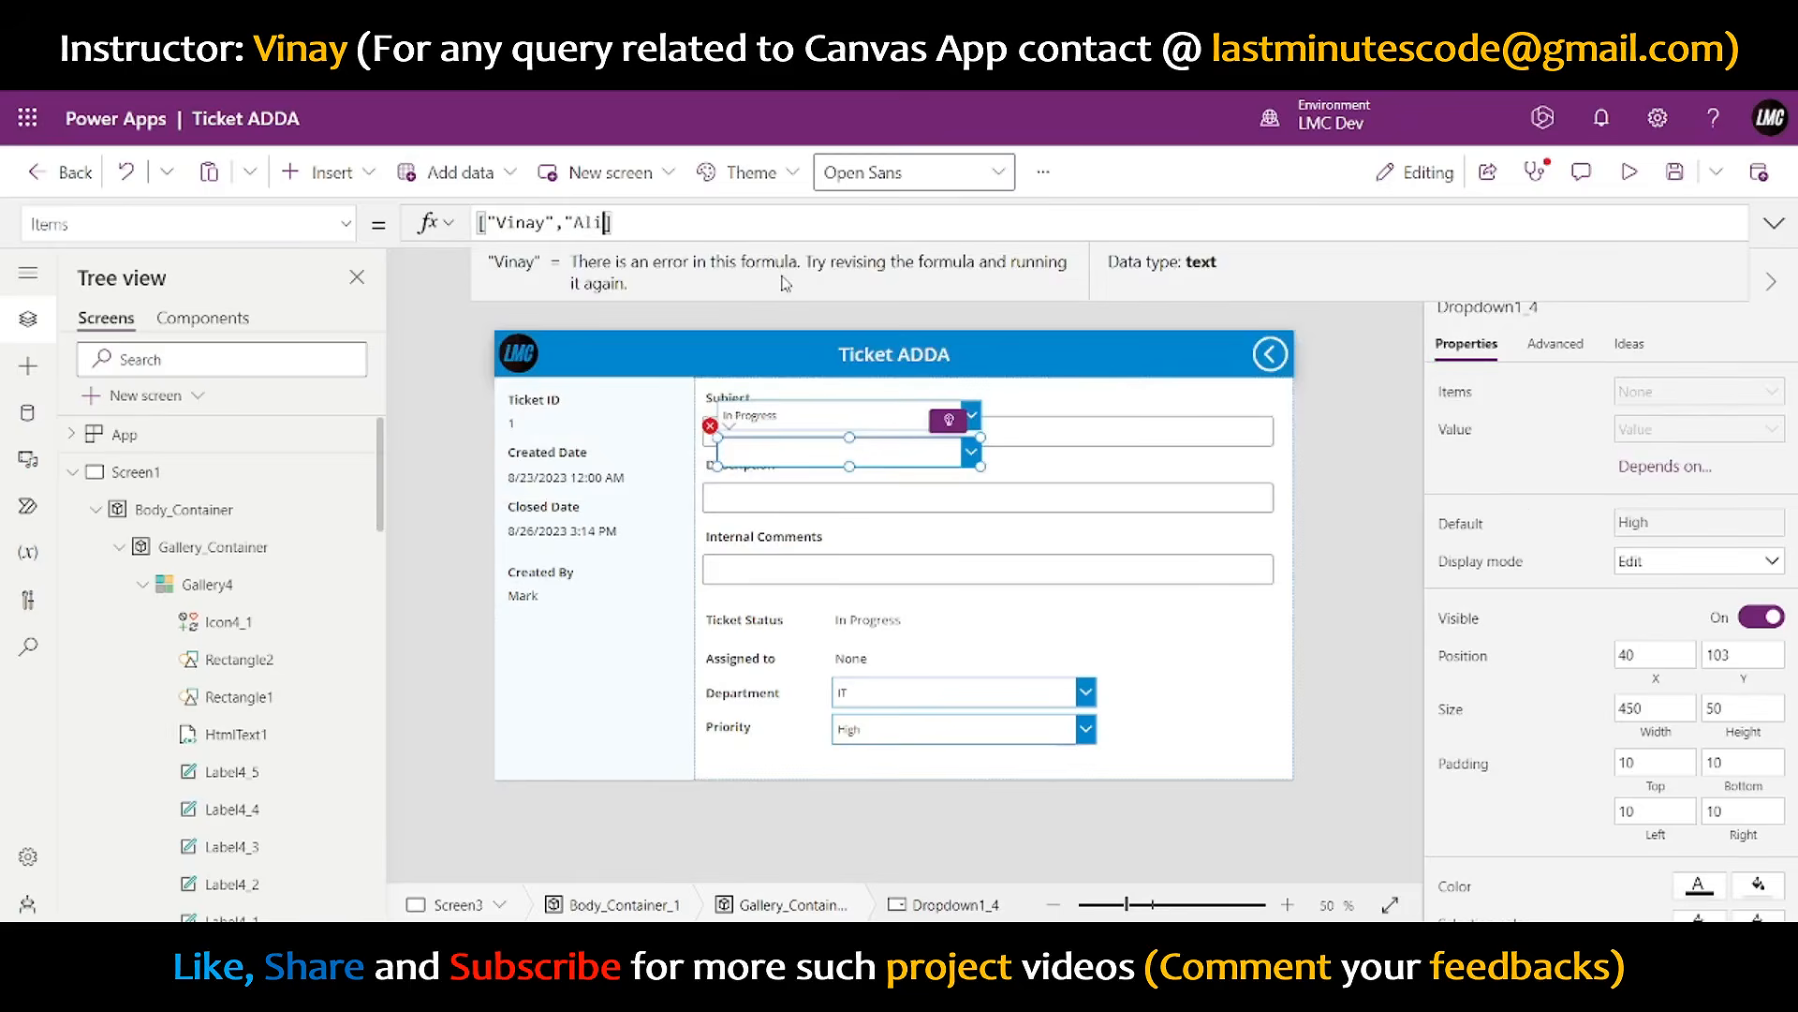
{"action": "type", "text": "\",\""}
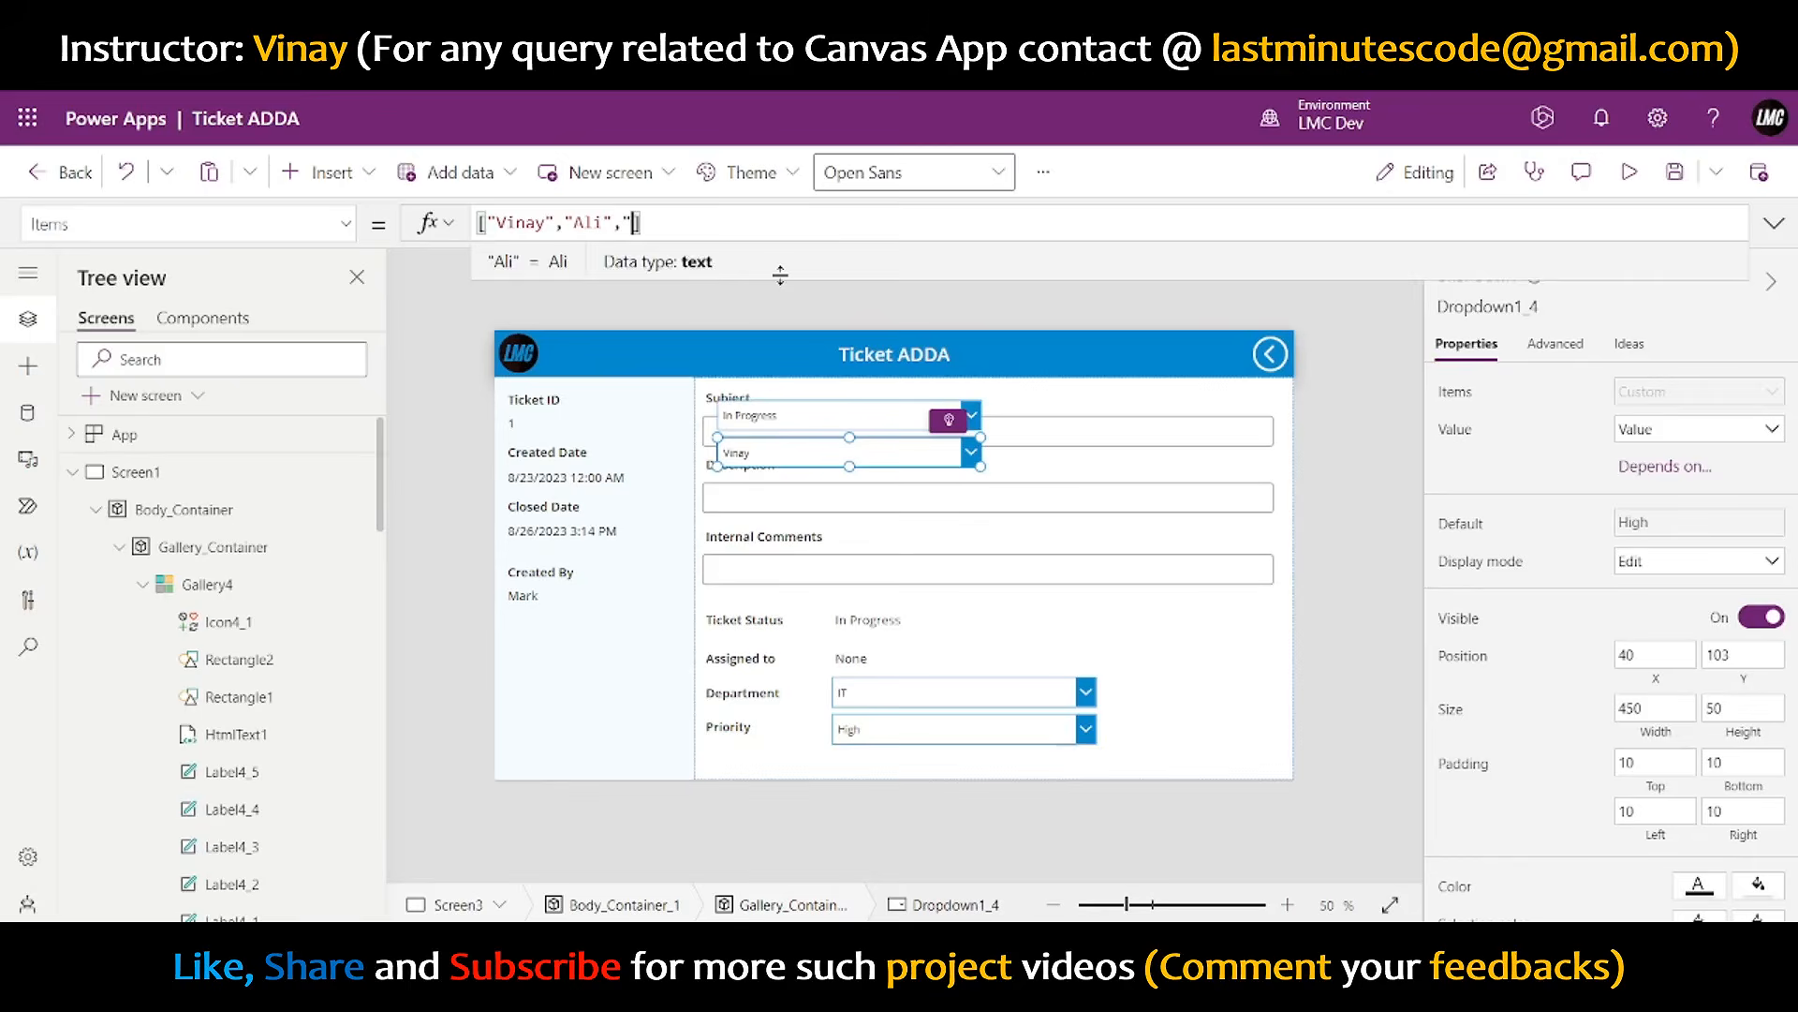
{"action": "type", "text": "Ka"}
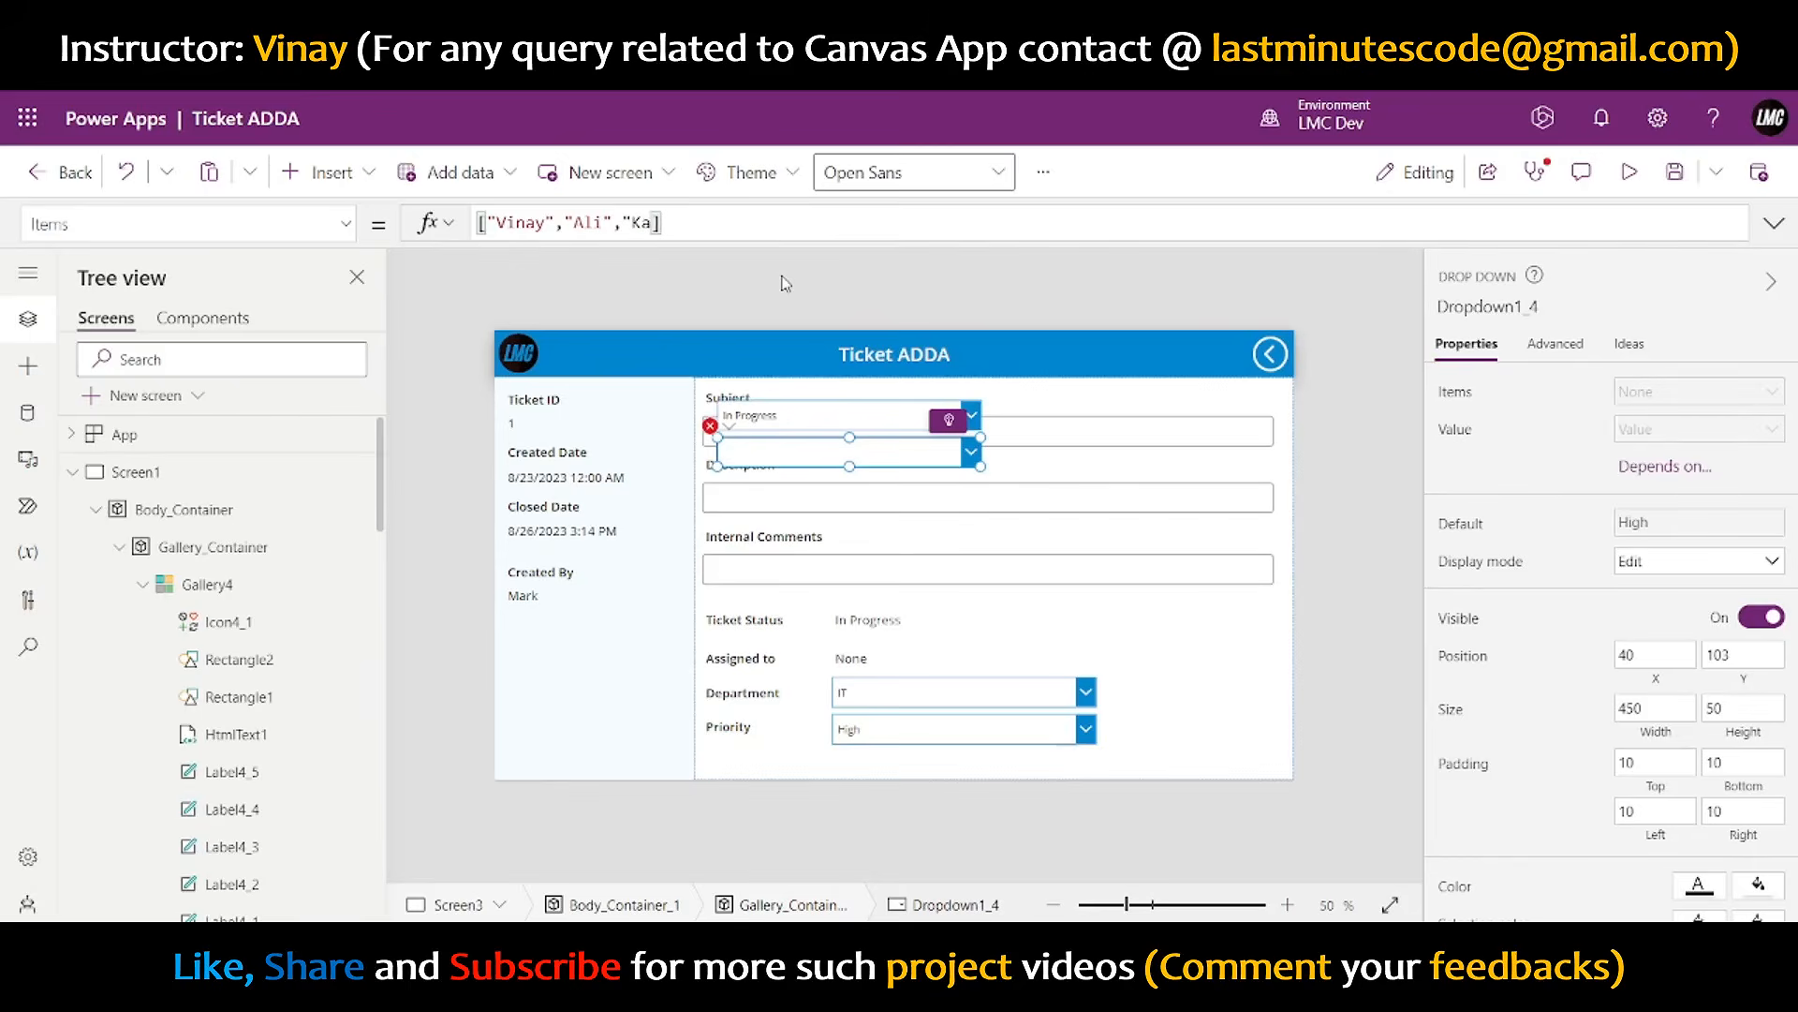
{"action": "type", "text": "vin\",\""}
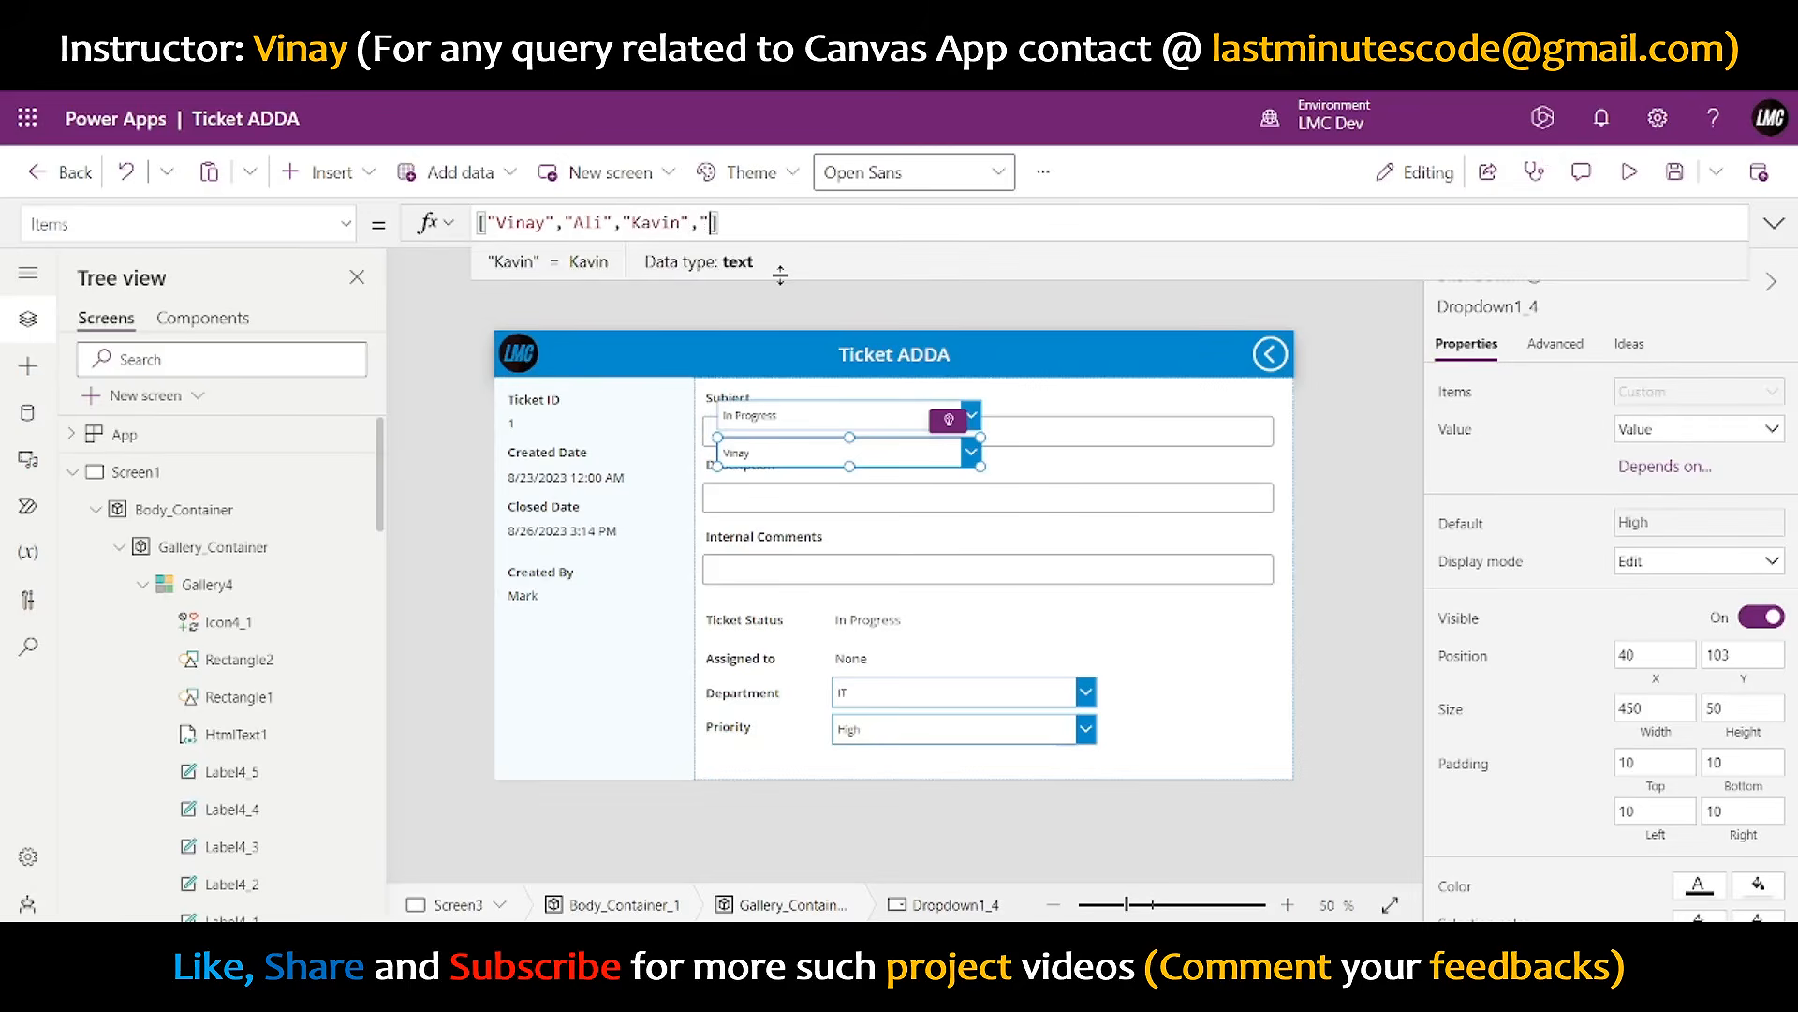
{"action": "type", "text": "Shekhar\""}
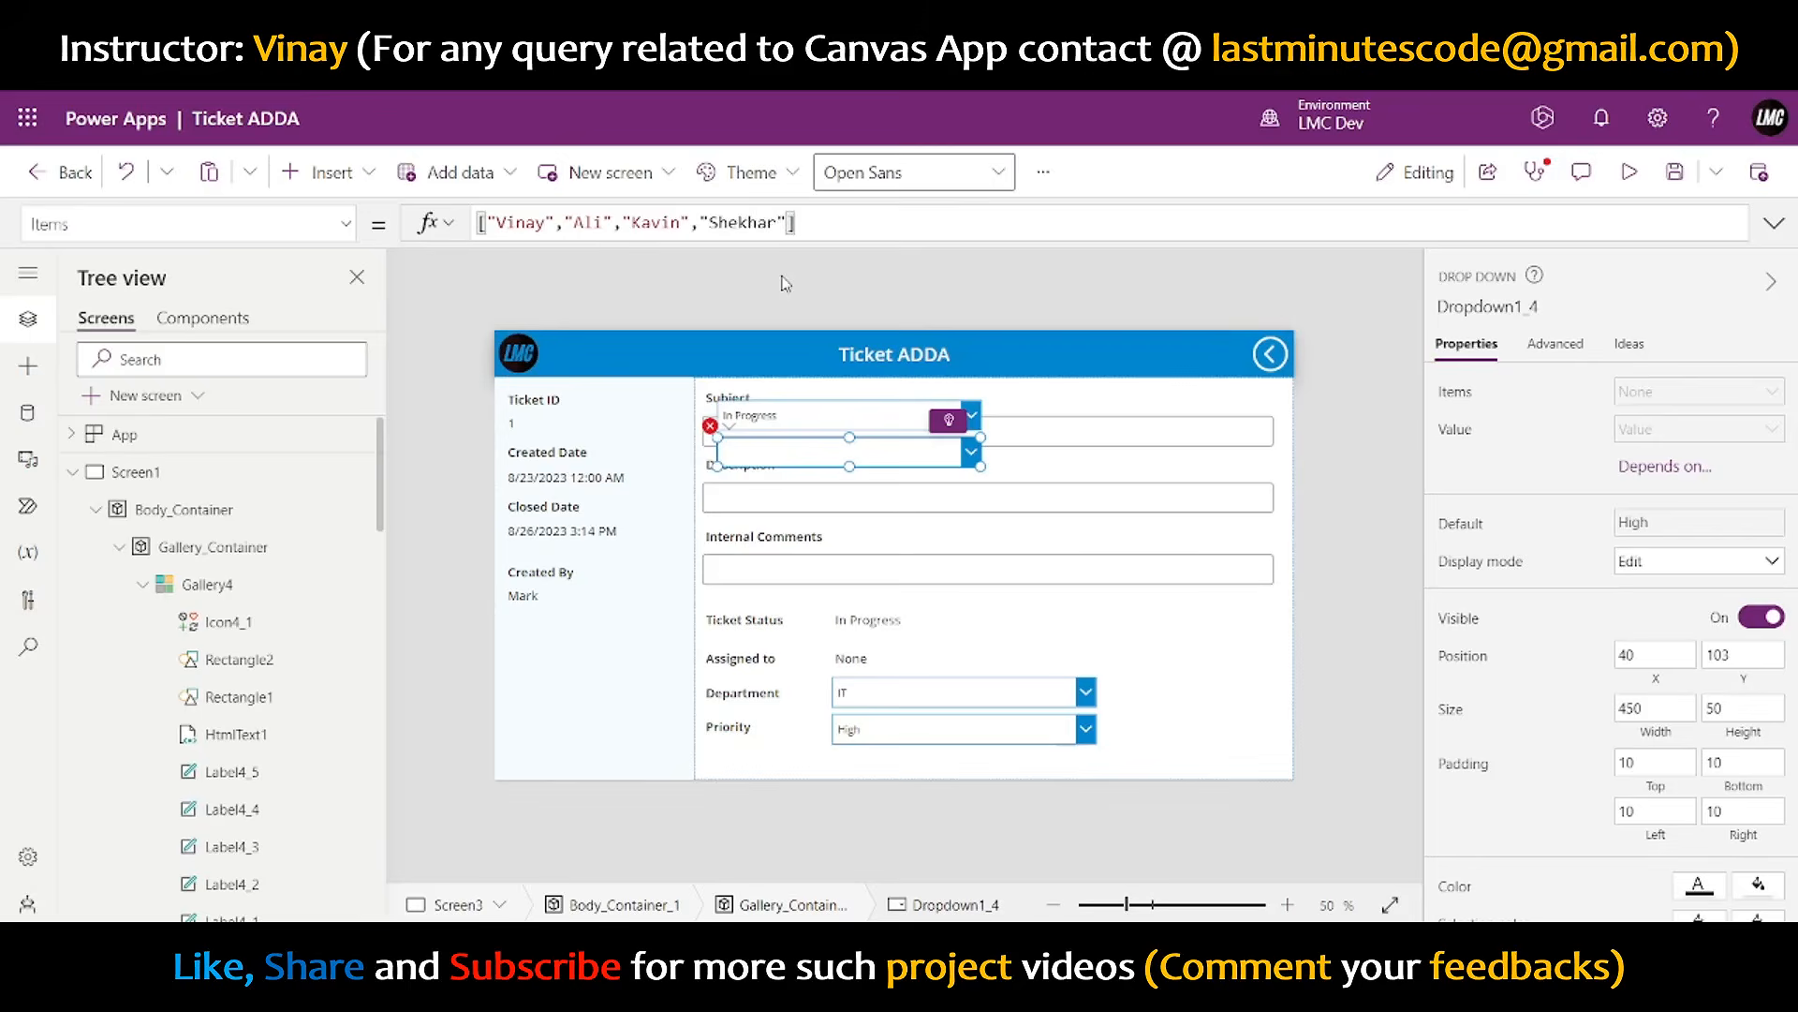
{"action": "type", "text": ",\"Namita\",\"Liam\""}
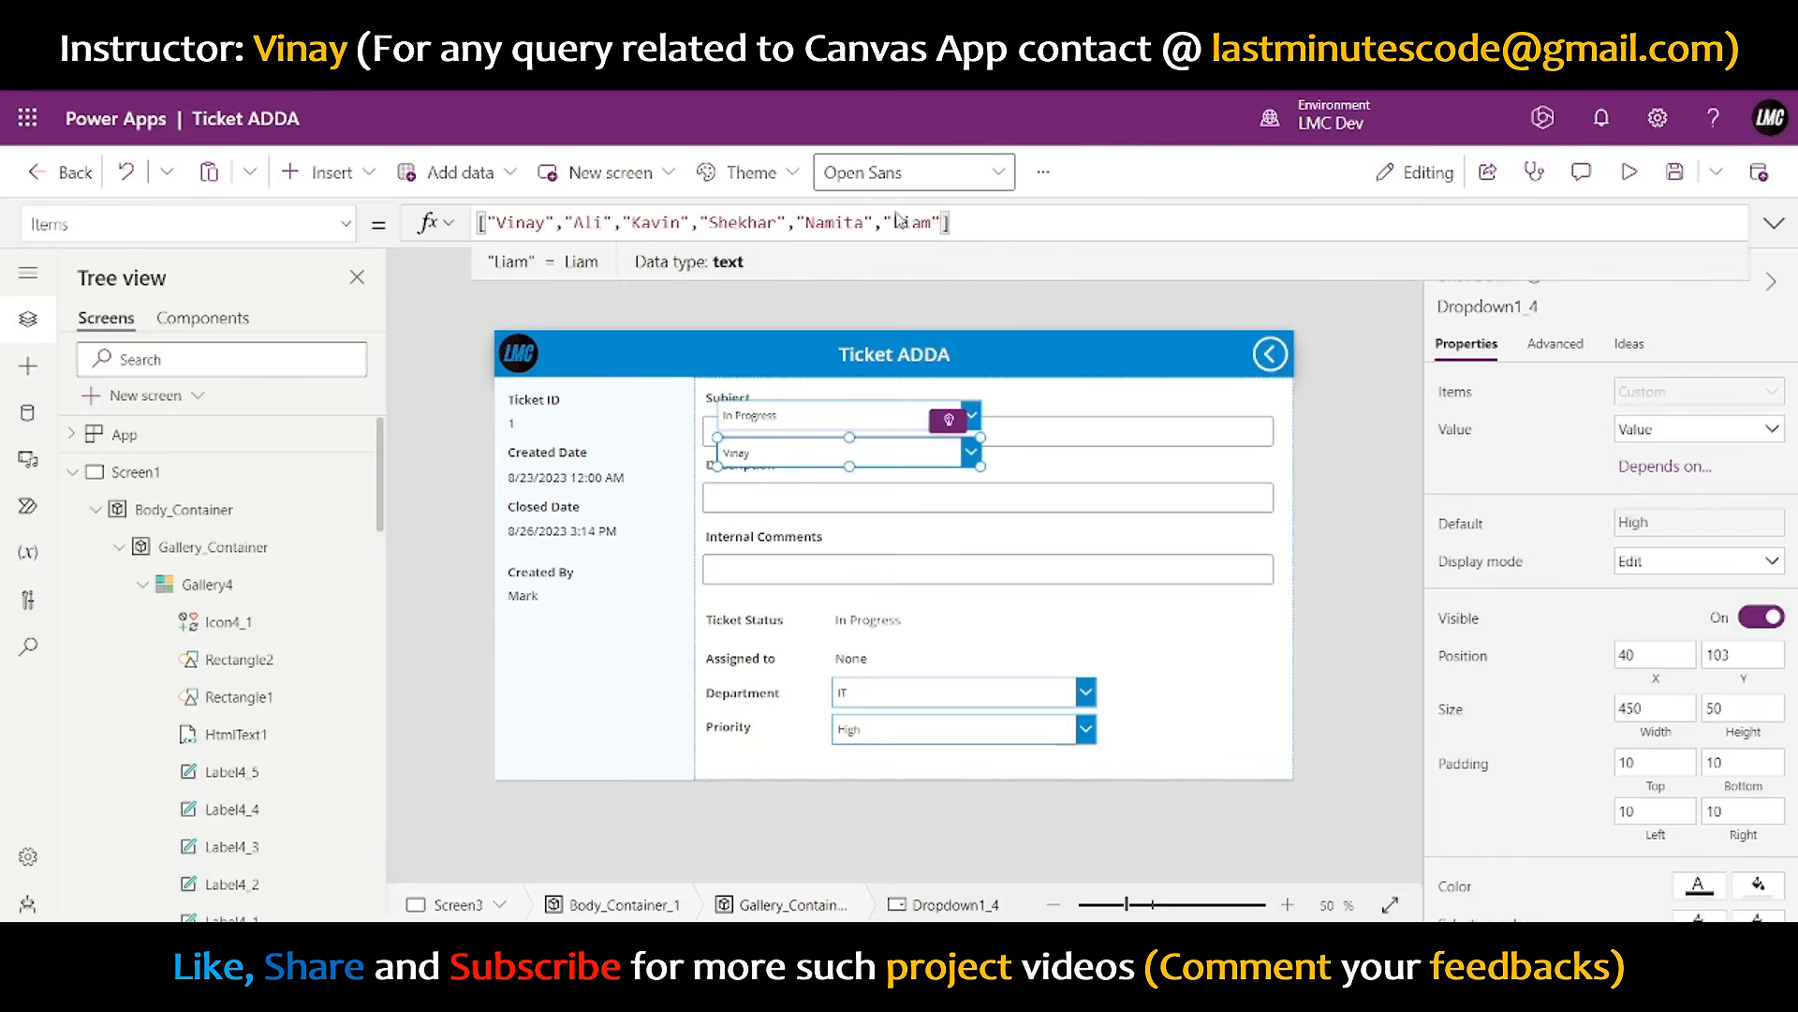
{"action": "left_click", "coordinate": [1342, 487]}
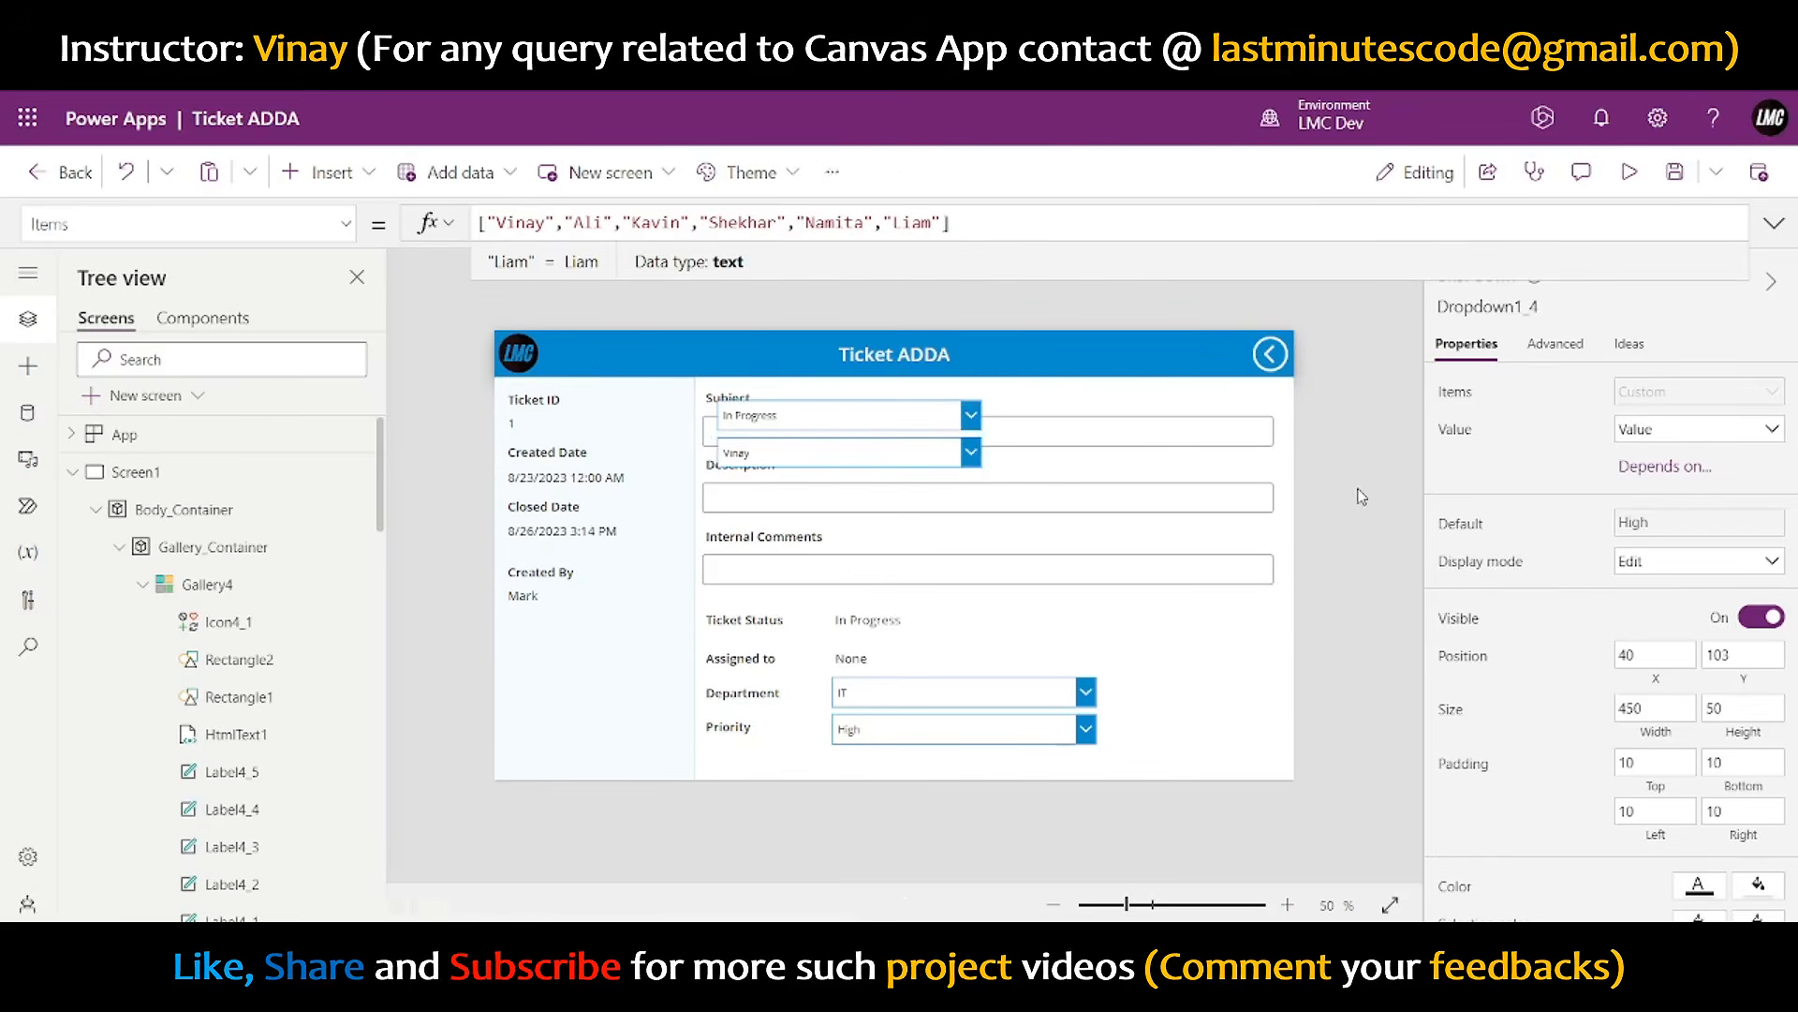
- Add "None" as the first entry in the assignee dropdown's Items, matching the Assigned to value label
{"action": "left_click", "coordinate": [865, 658]}
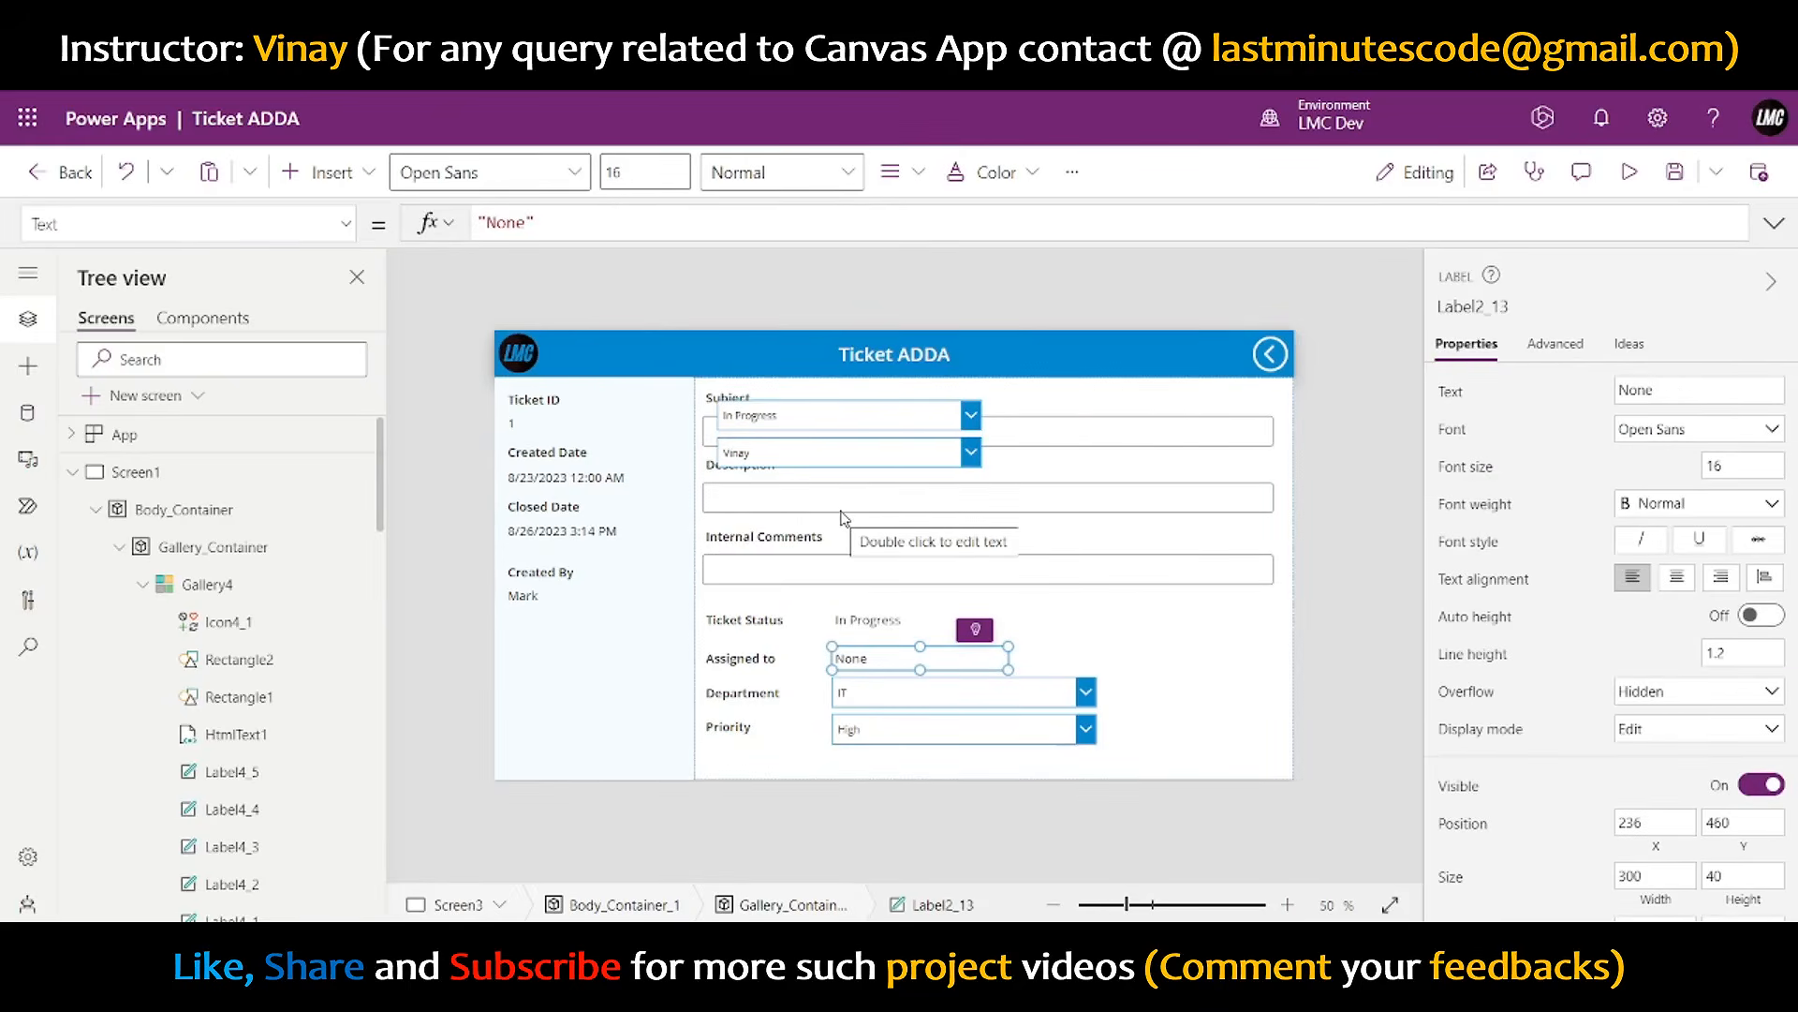
{"action": "left_click", "coordinate": [839, 454]}
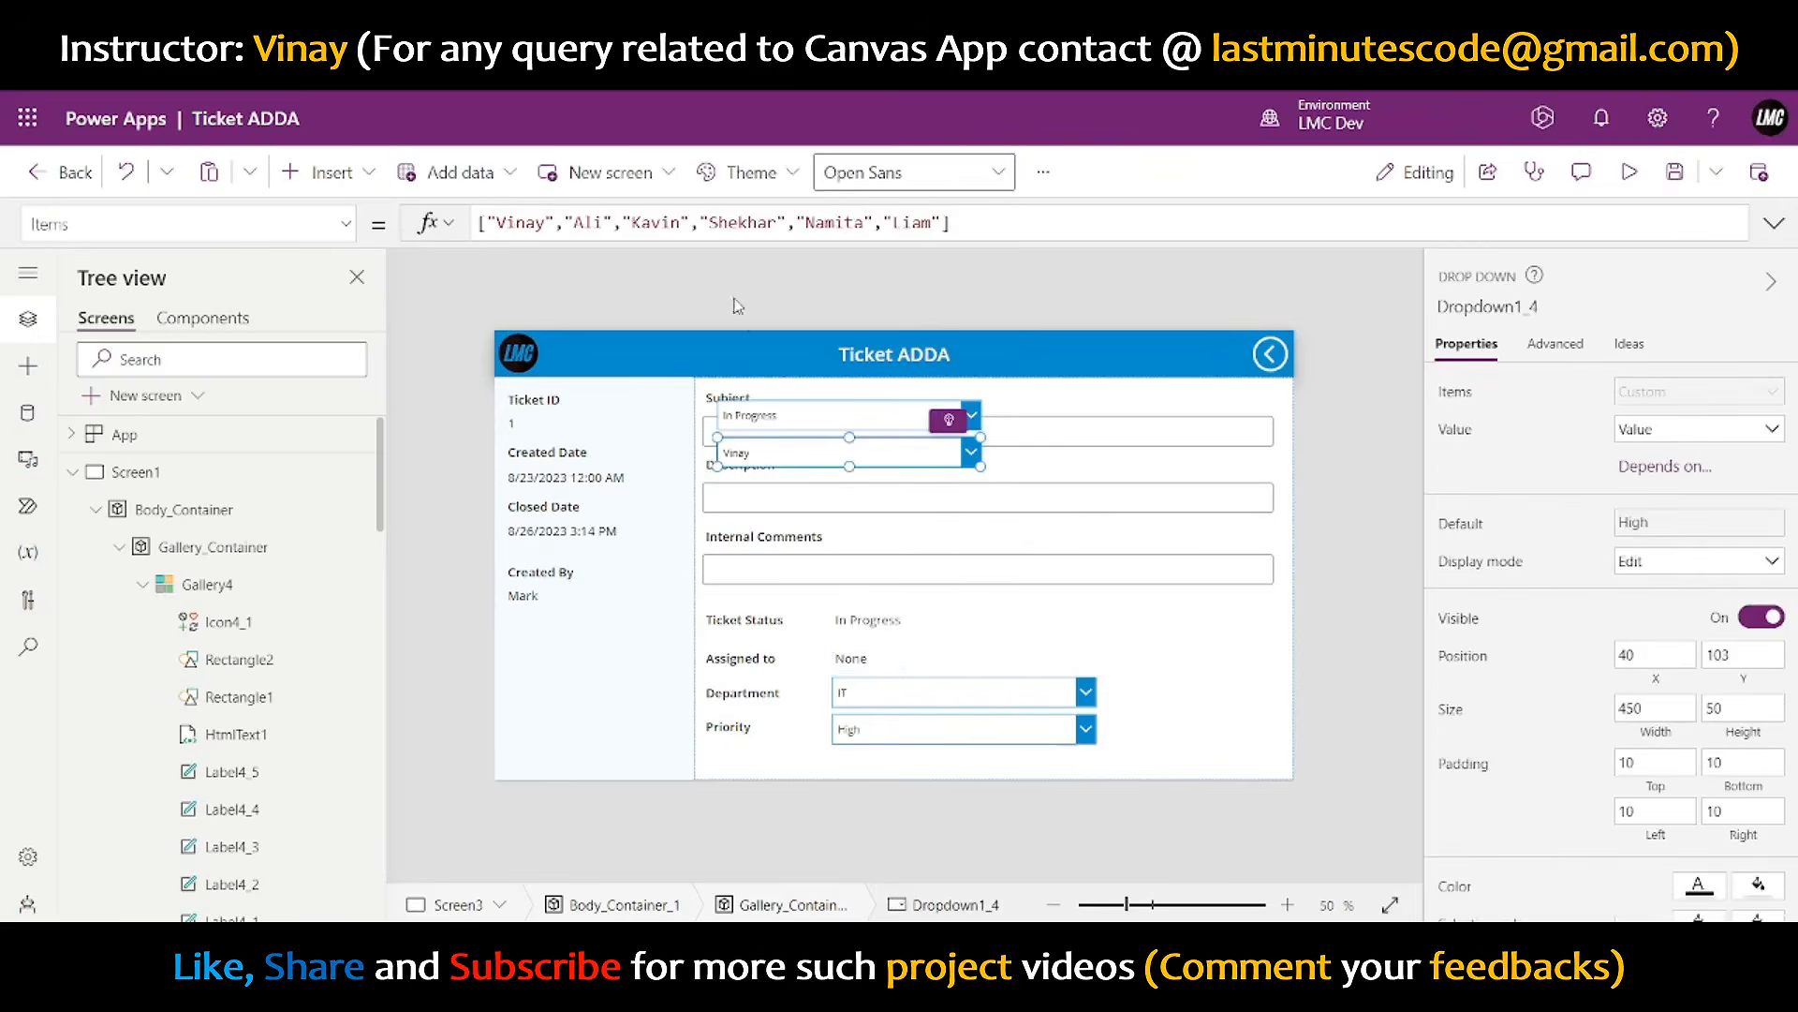
{"action": "left_click", "coordinate": [491, 222]}
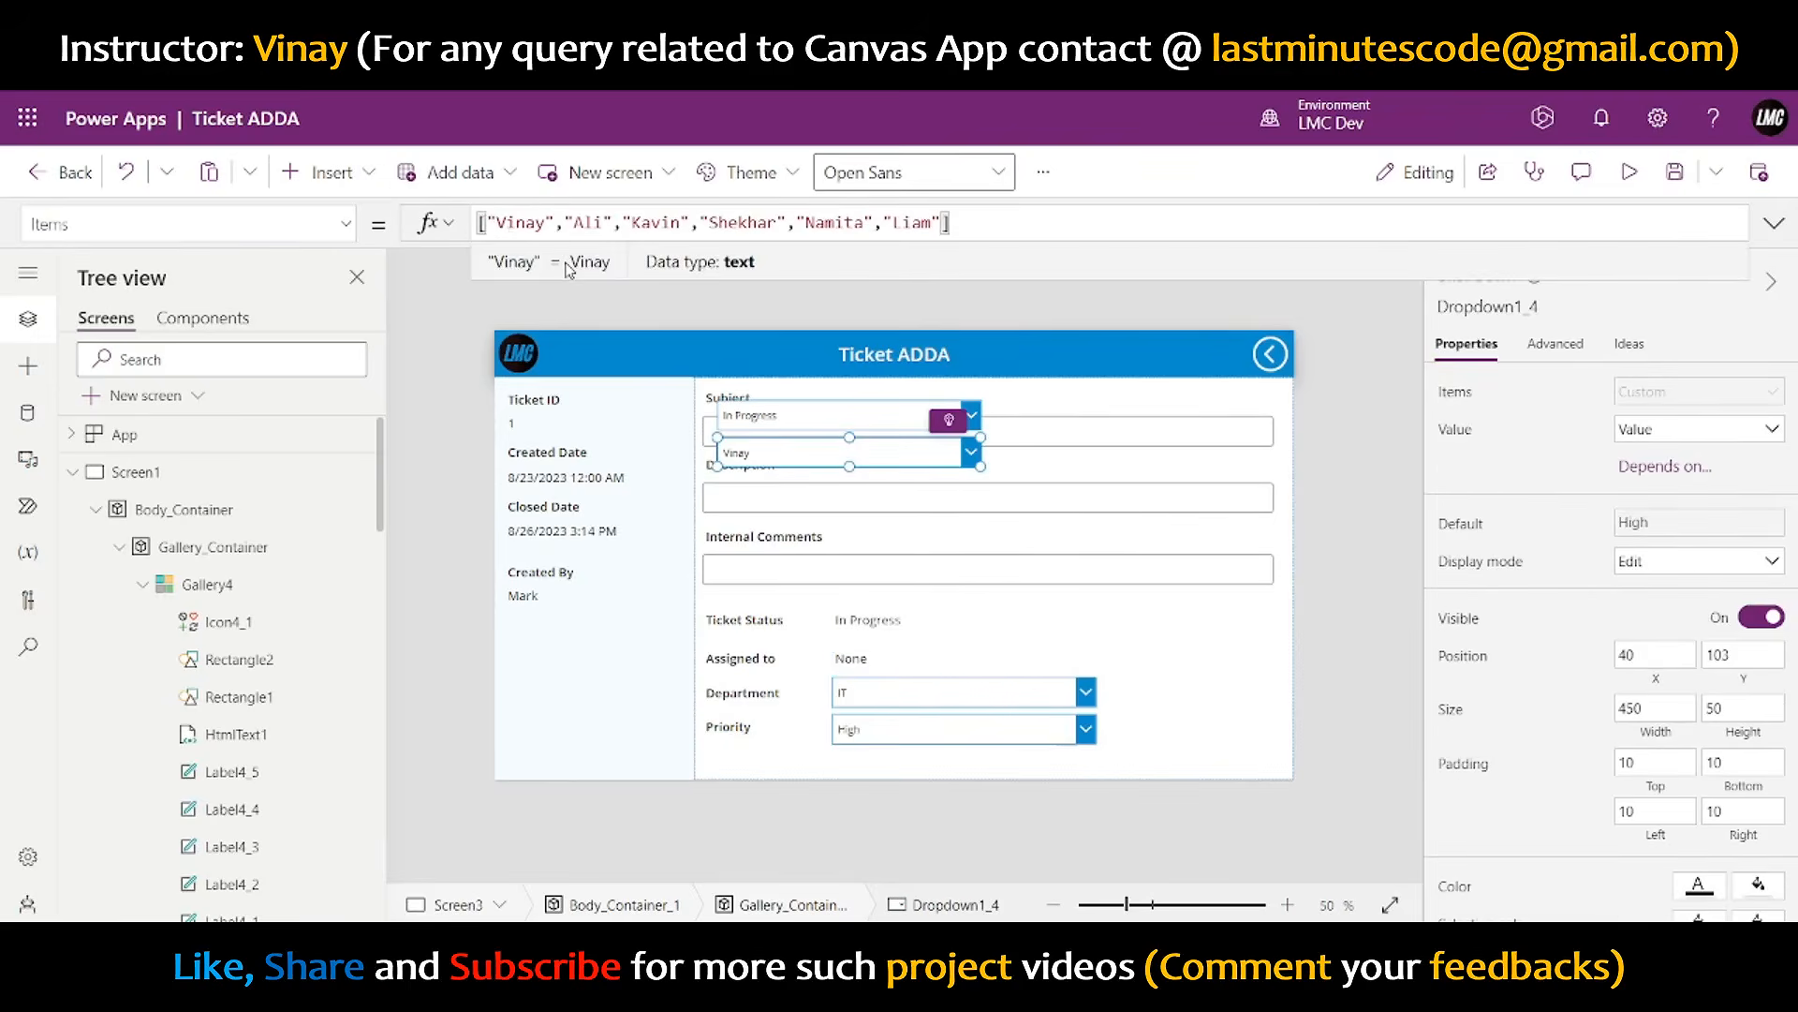
{"action": "type", "text": "\"None\""}
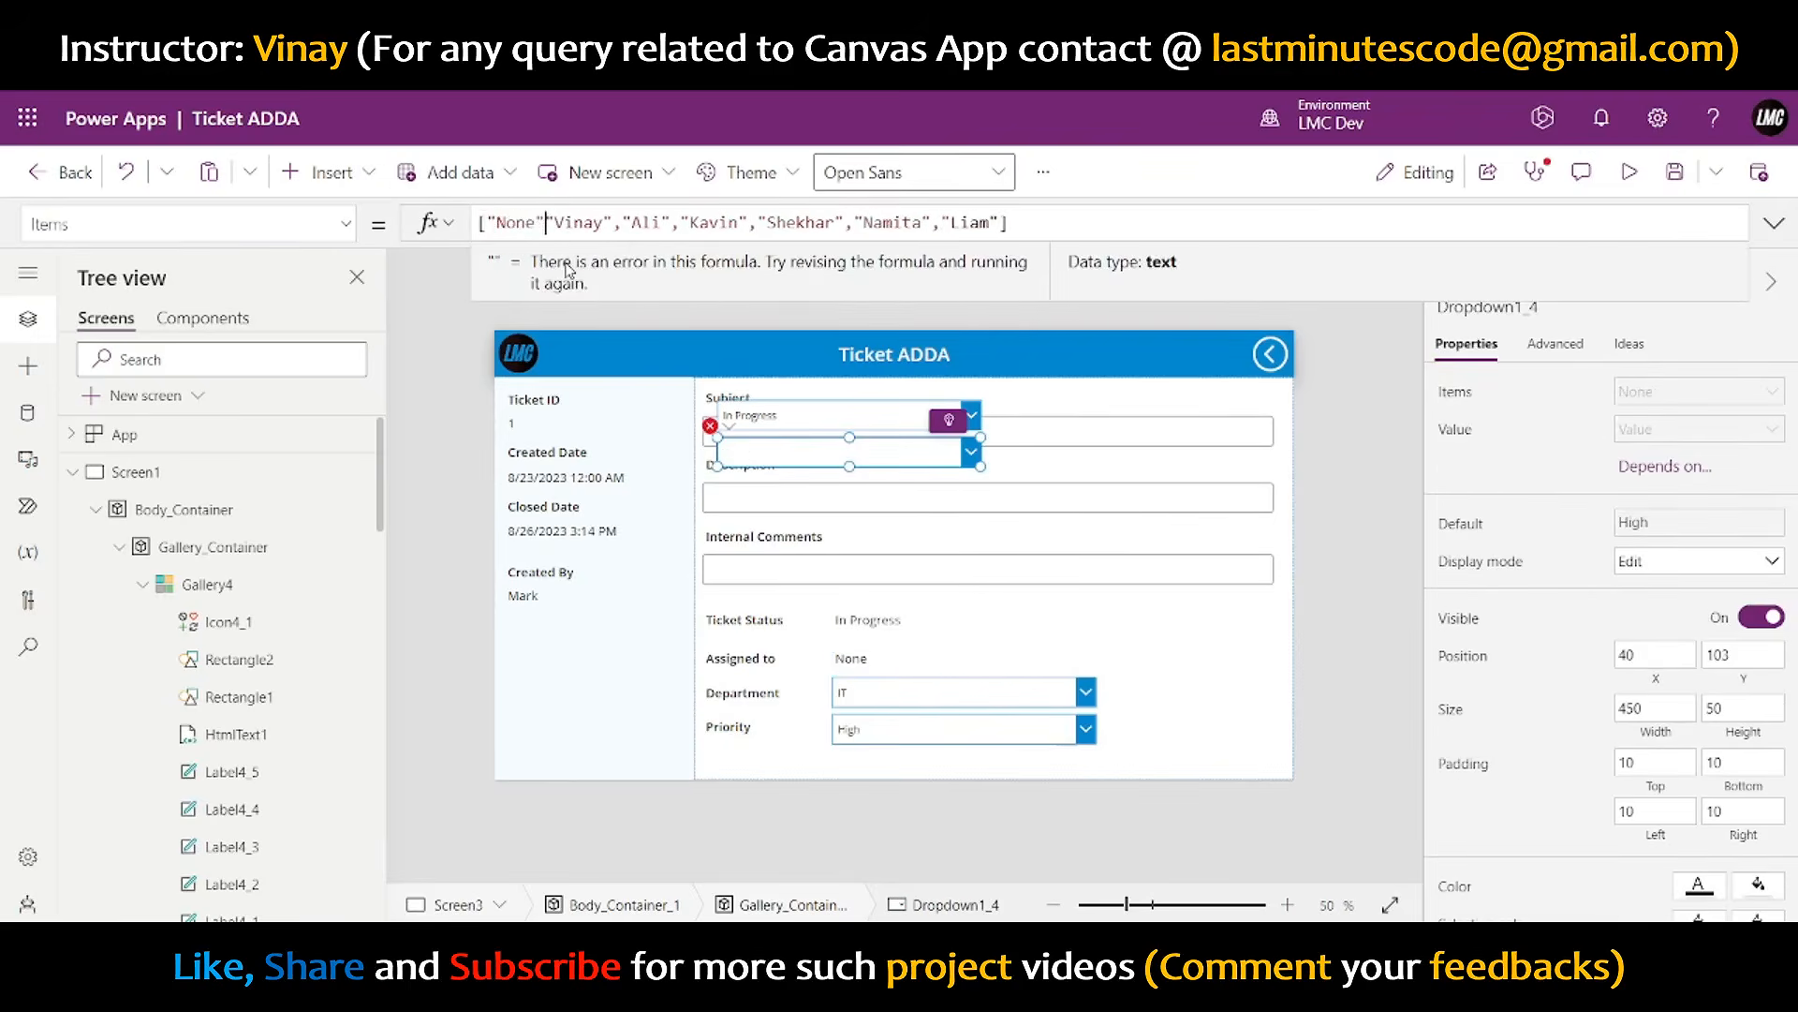
{"action": "type", "text": ","}
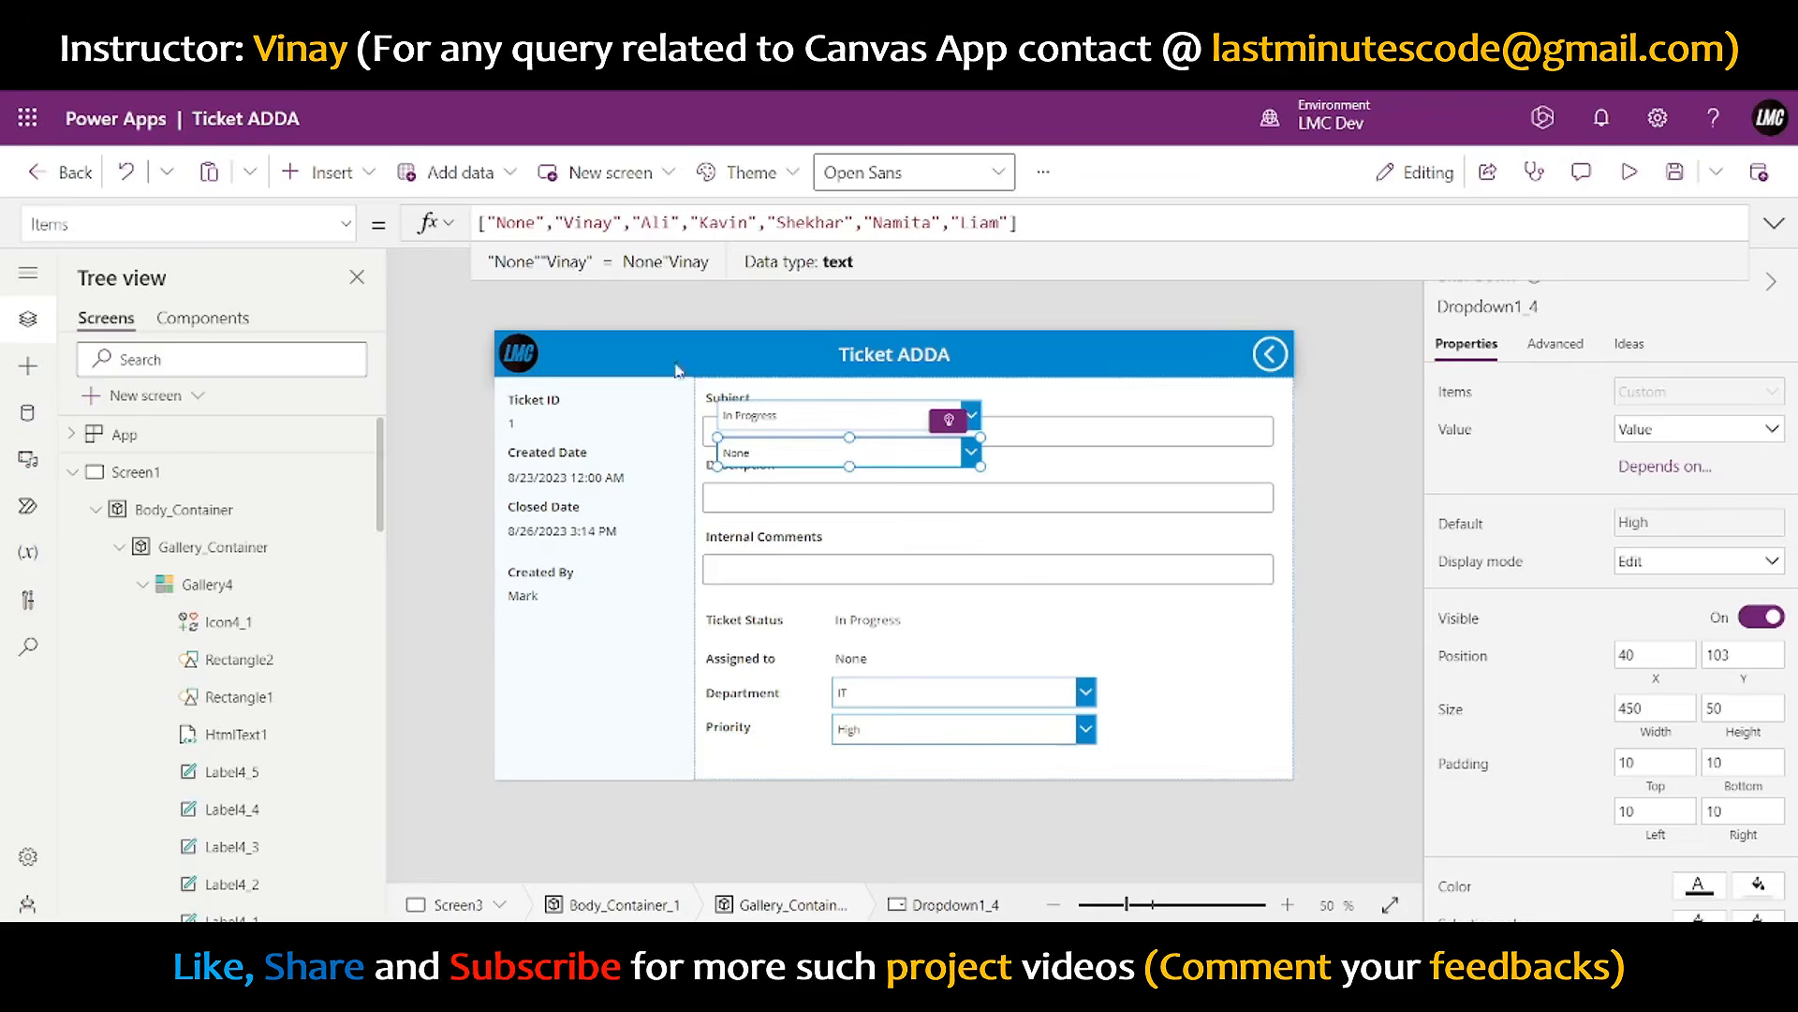
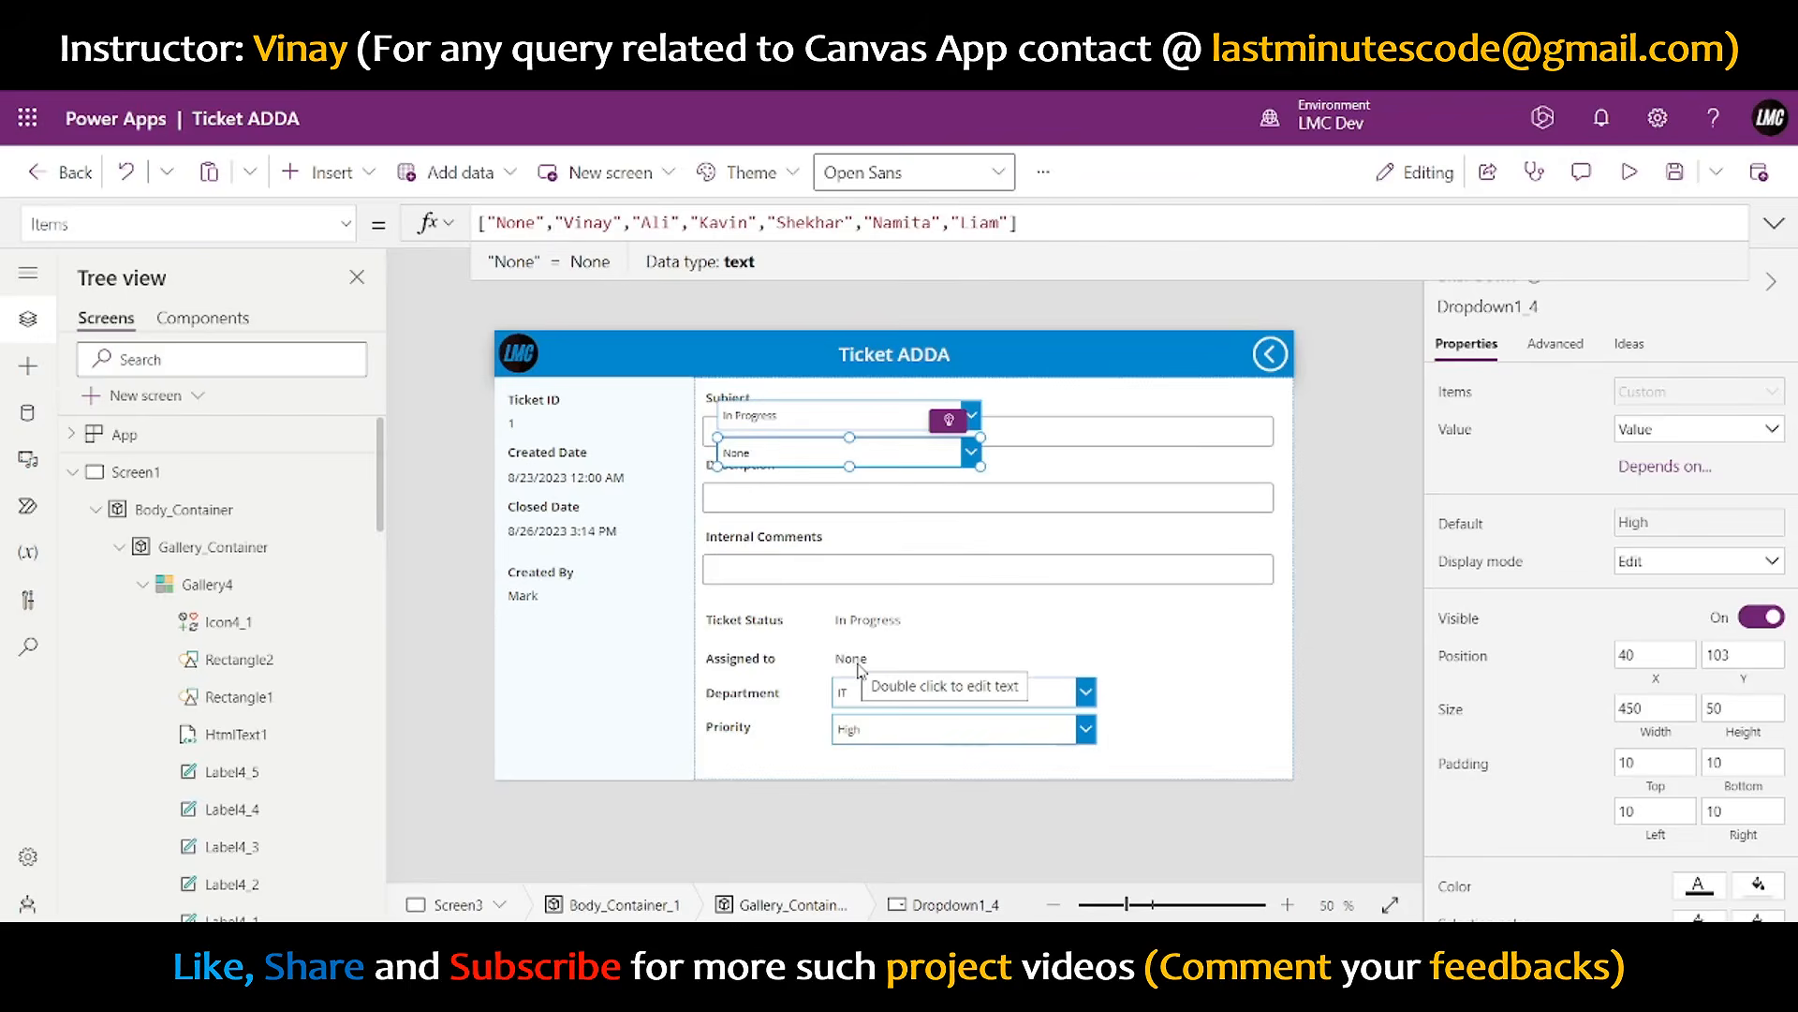
- Check the Assigned to value label and clear the assignee dropdown's Default formula
{"action": "left_click", "coordinate": [859, 667]}
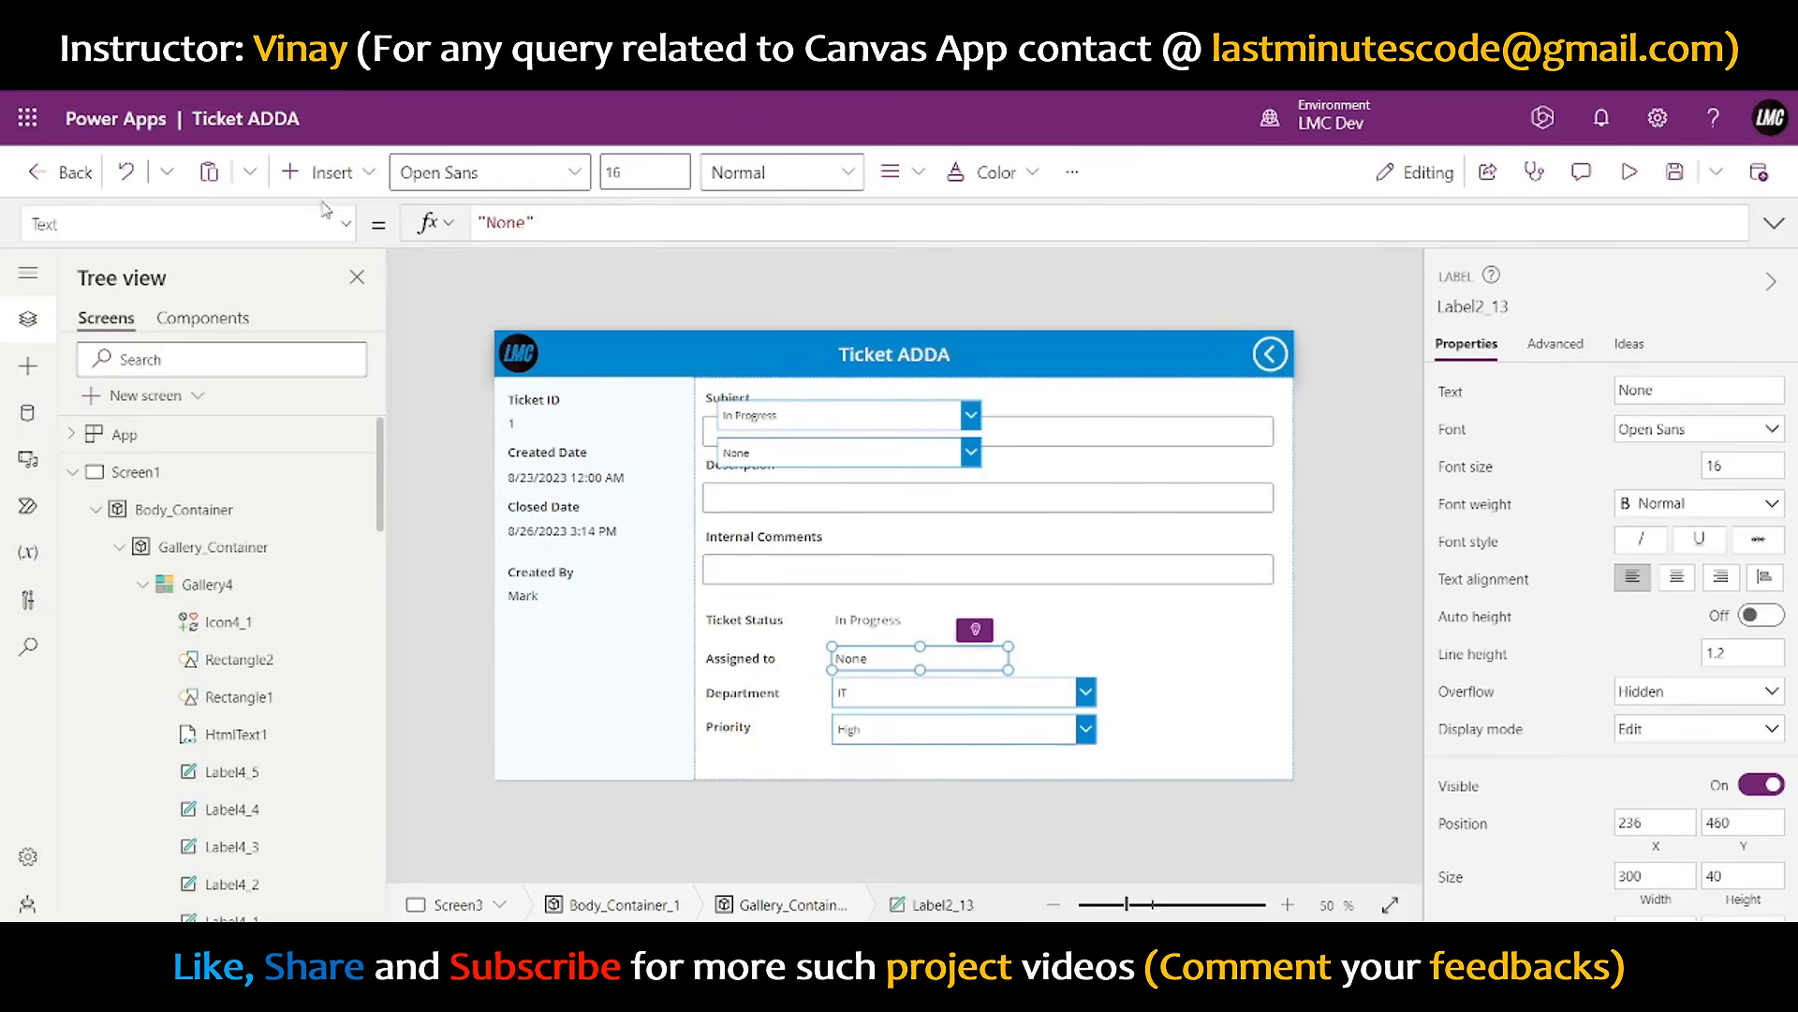
{"action": "left_click", "coordinate": [778, 456]}
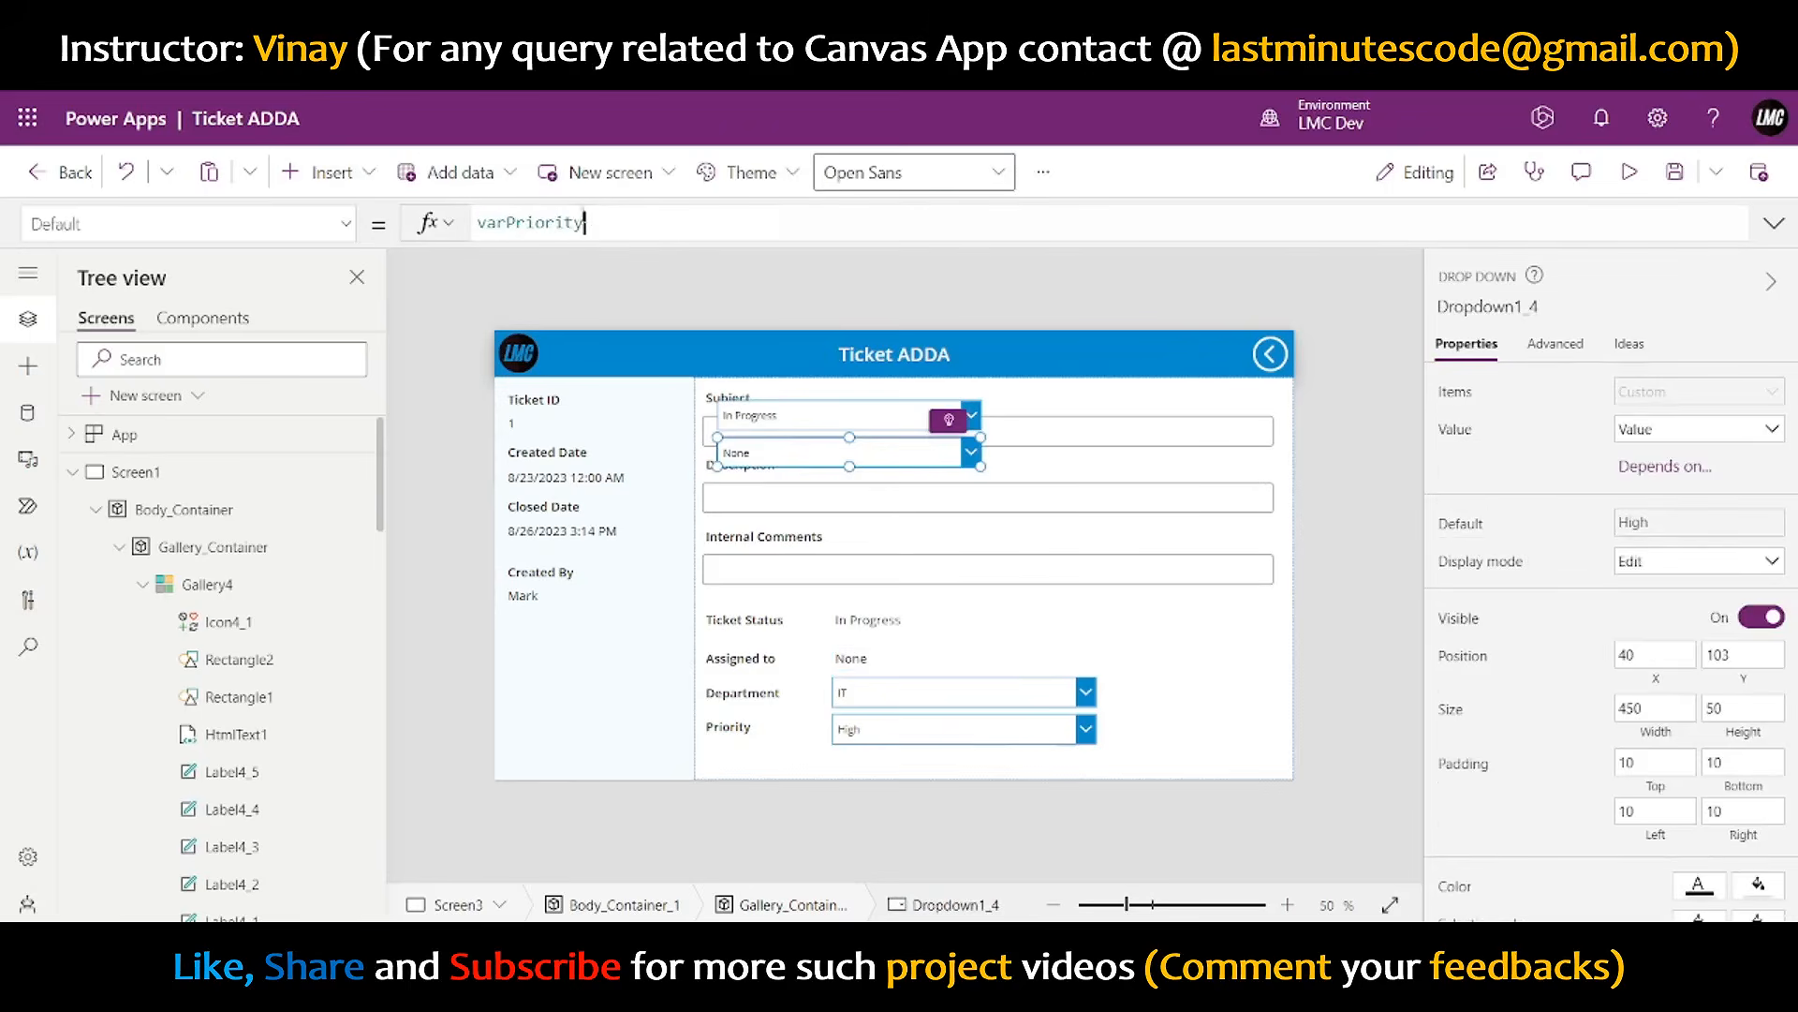
{"action": "double_click", "coordinate": [572, 223]}
{"action": "type", "text": "var"}
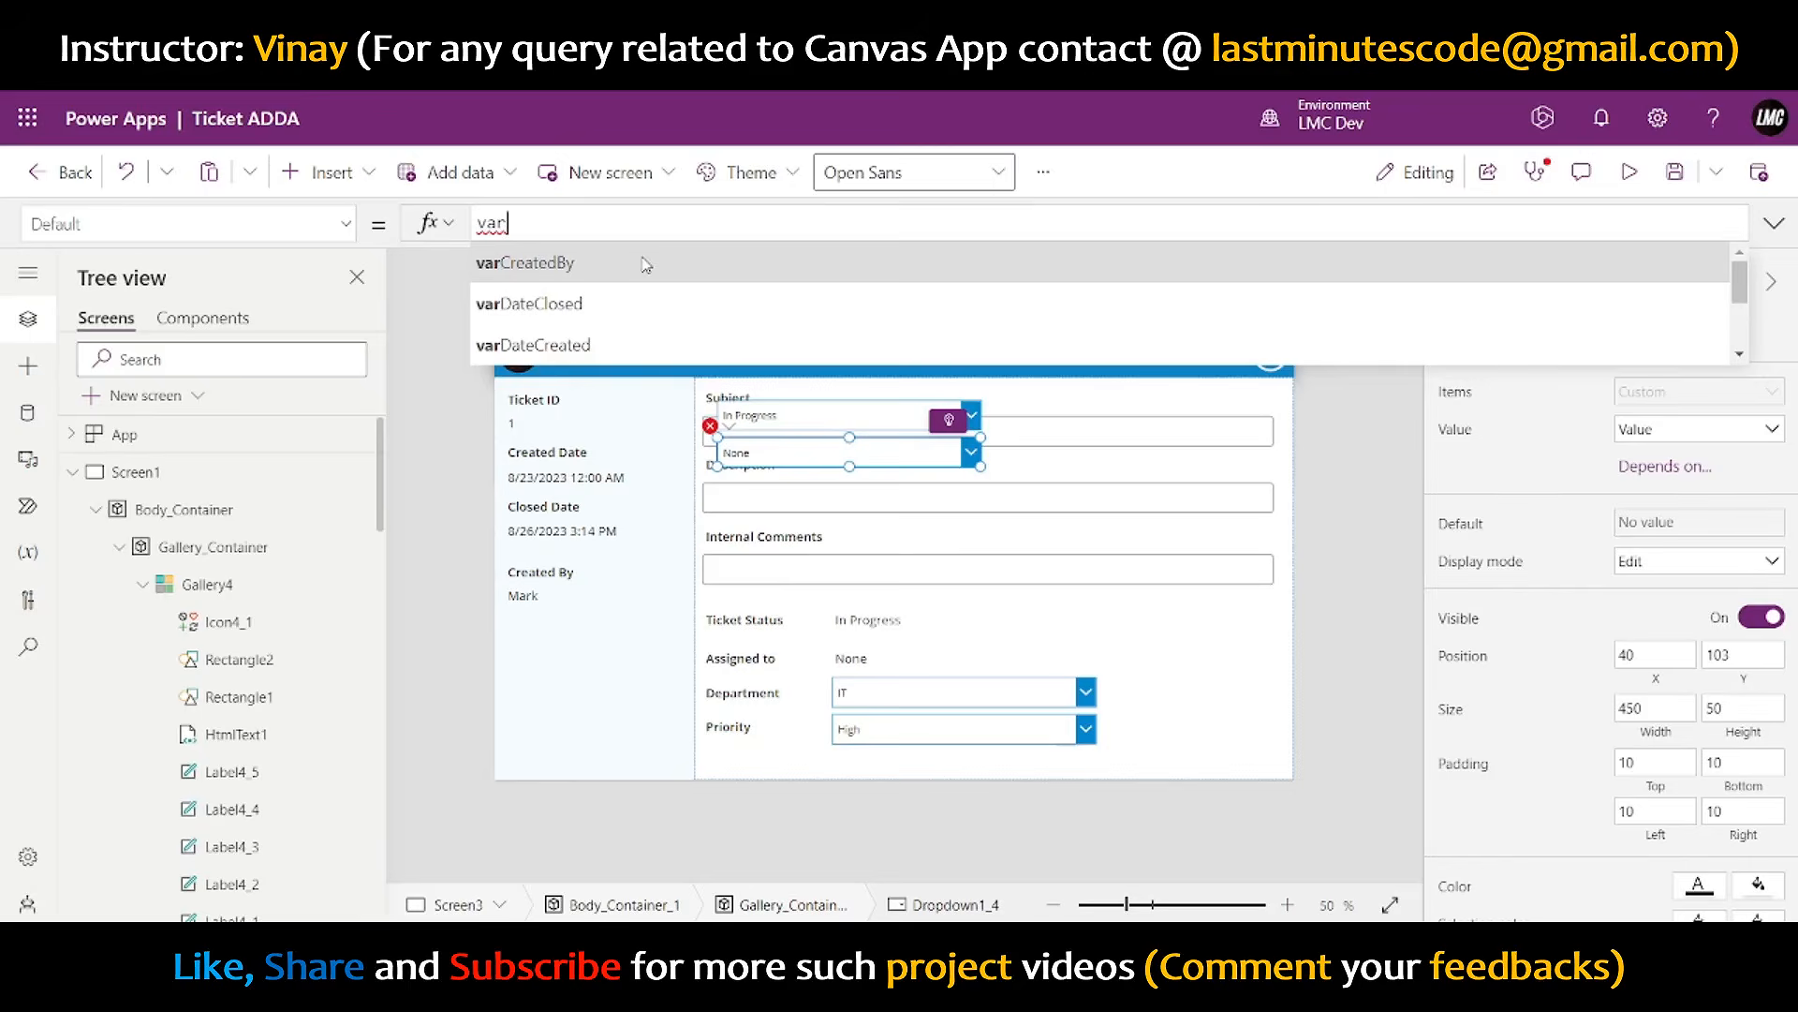
{"action": "key", "text": "BackSpace"}
{"action": "key", "text": "BackSpace"}
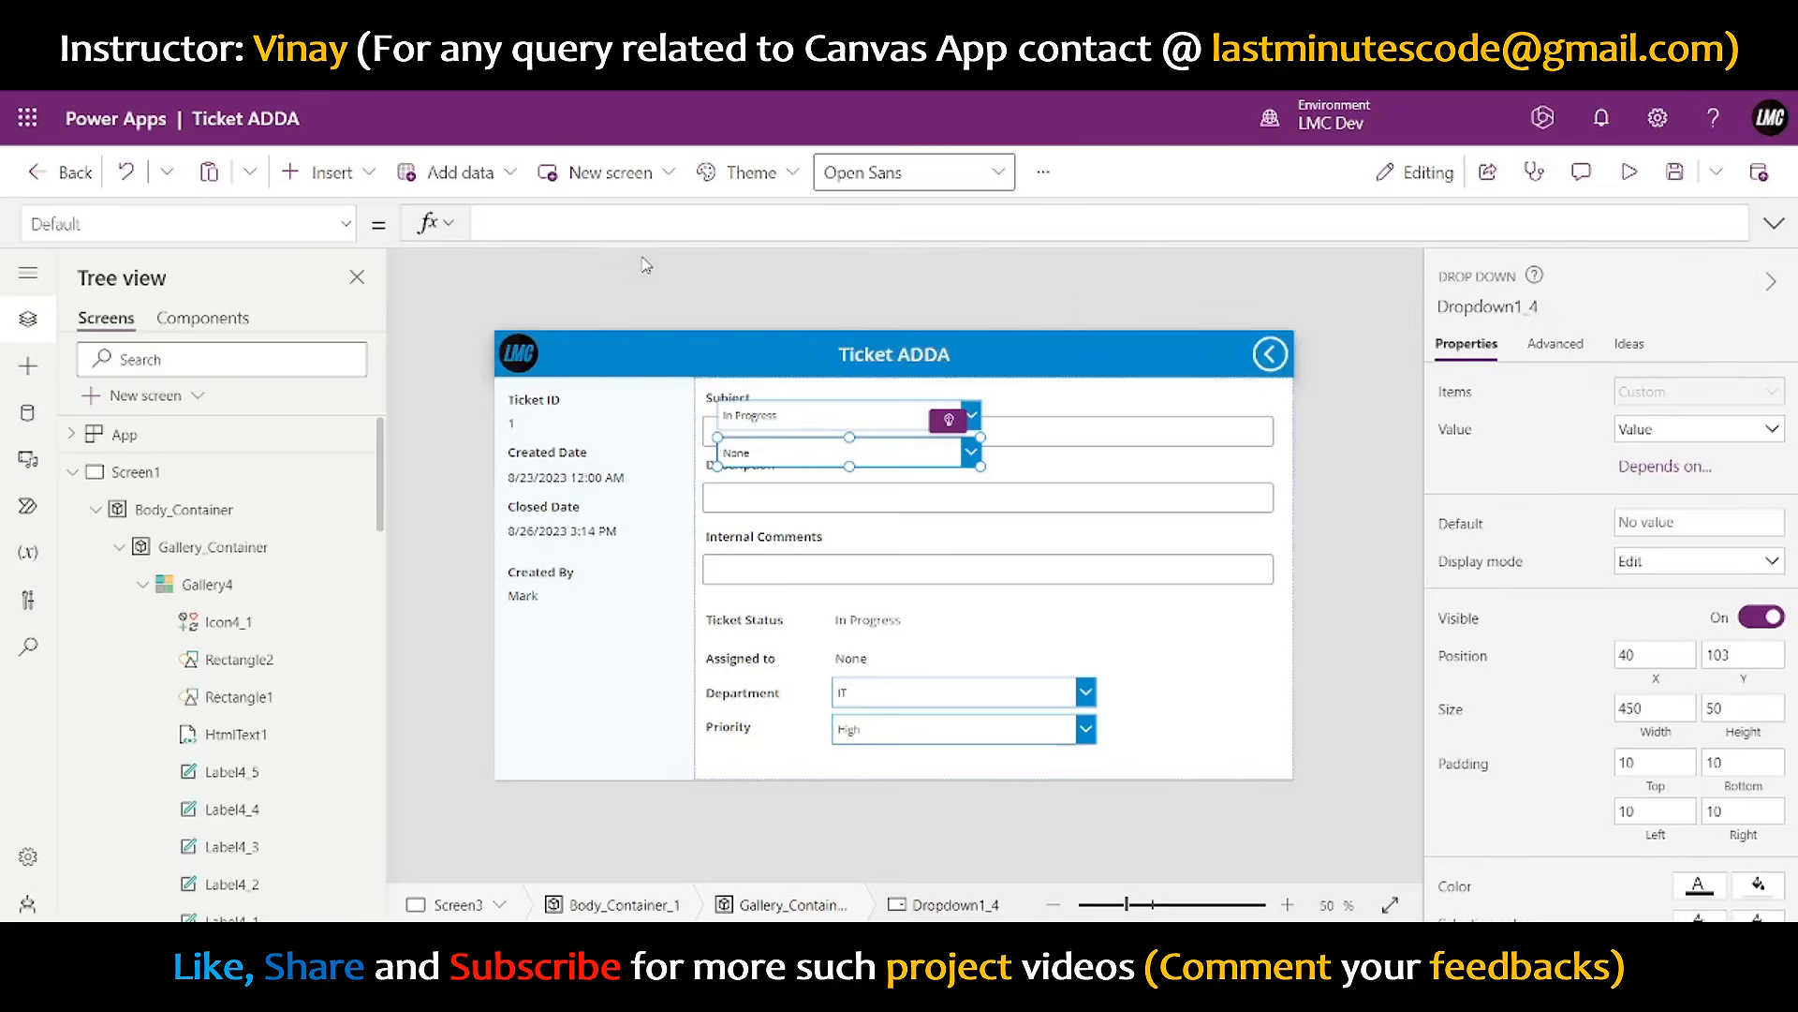
- Return to the ticket list screen and duplicate the Set(varStatus,ThisItem.Status); line in the OnSelect formula of the gallery's arrow icon
{"action": "left_click", "coordinate": [1272, 354]}
{"action": "left_click", "coordinate": [1274, 353], "text": "alt"}
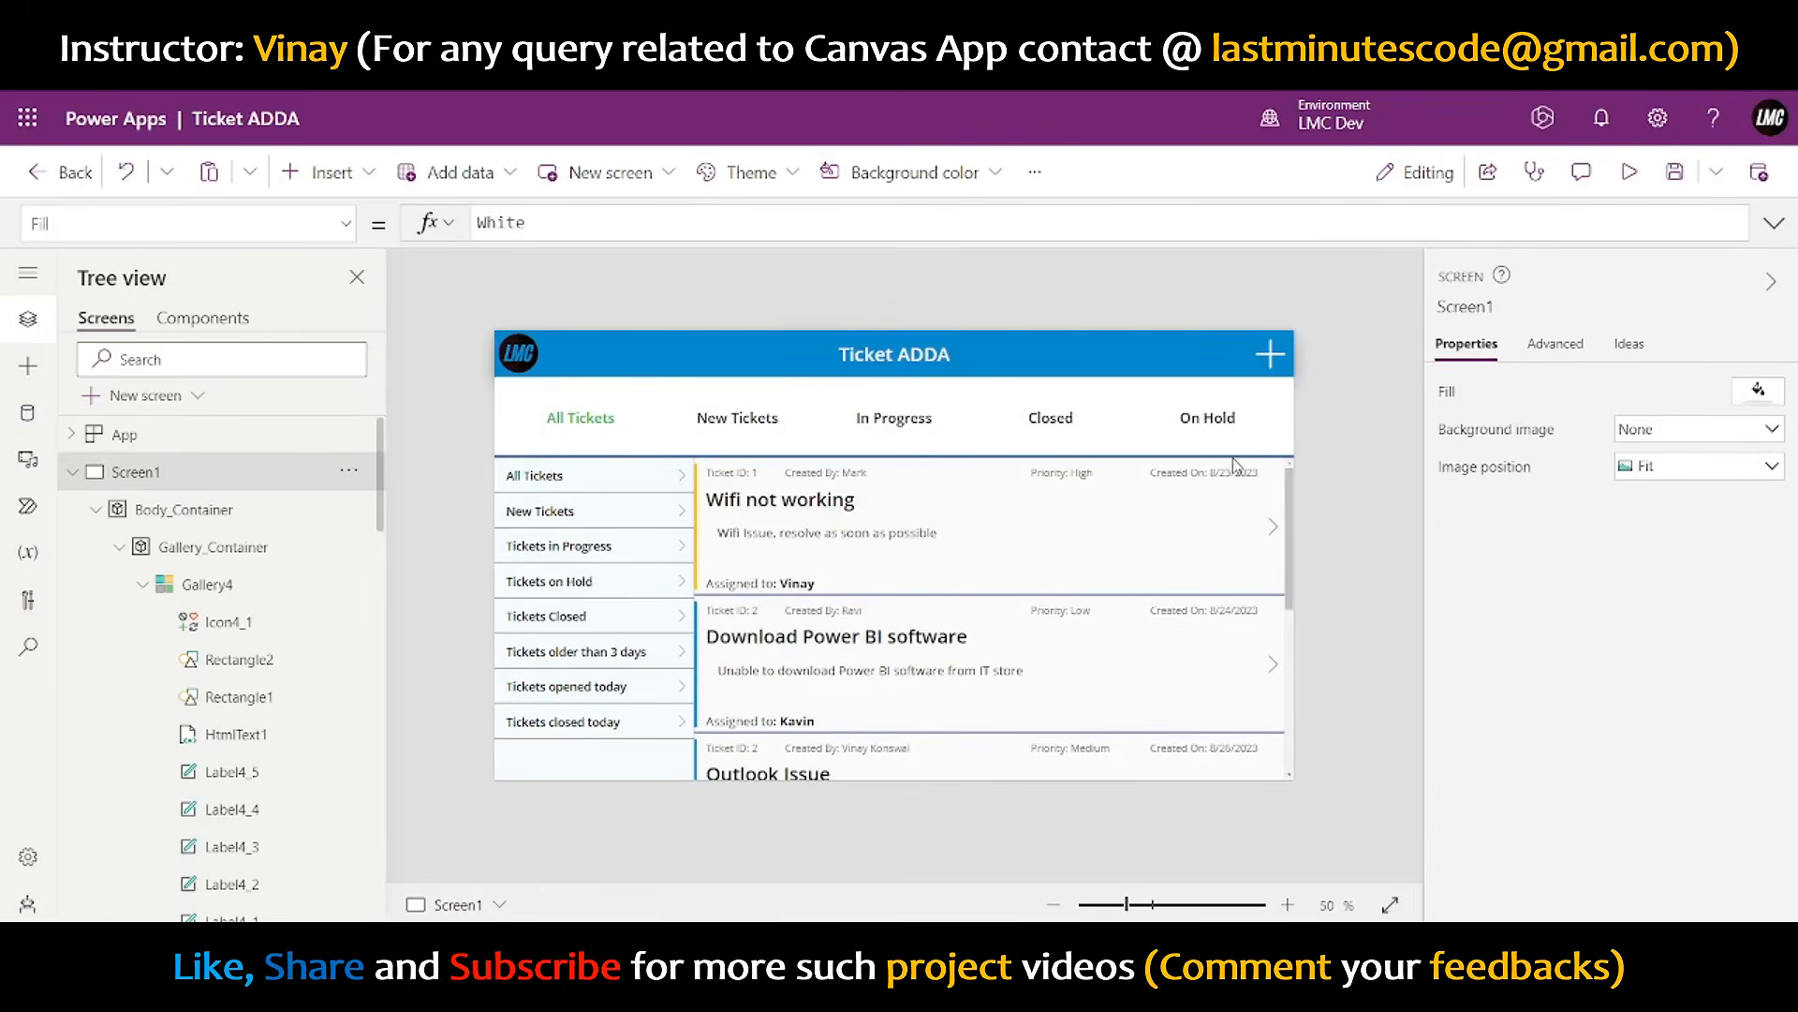
{"action": "left_click", "coordinate": [1270, 529]}
{"action": "left_click", "coordinate": [1774, 223]}
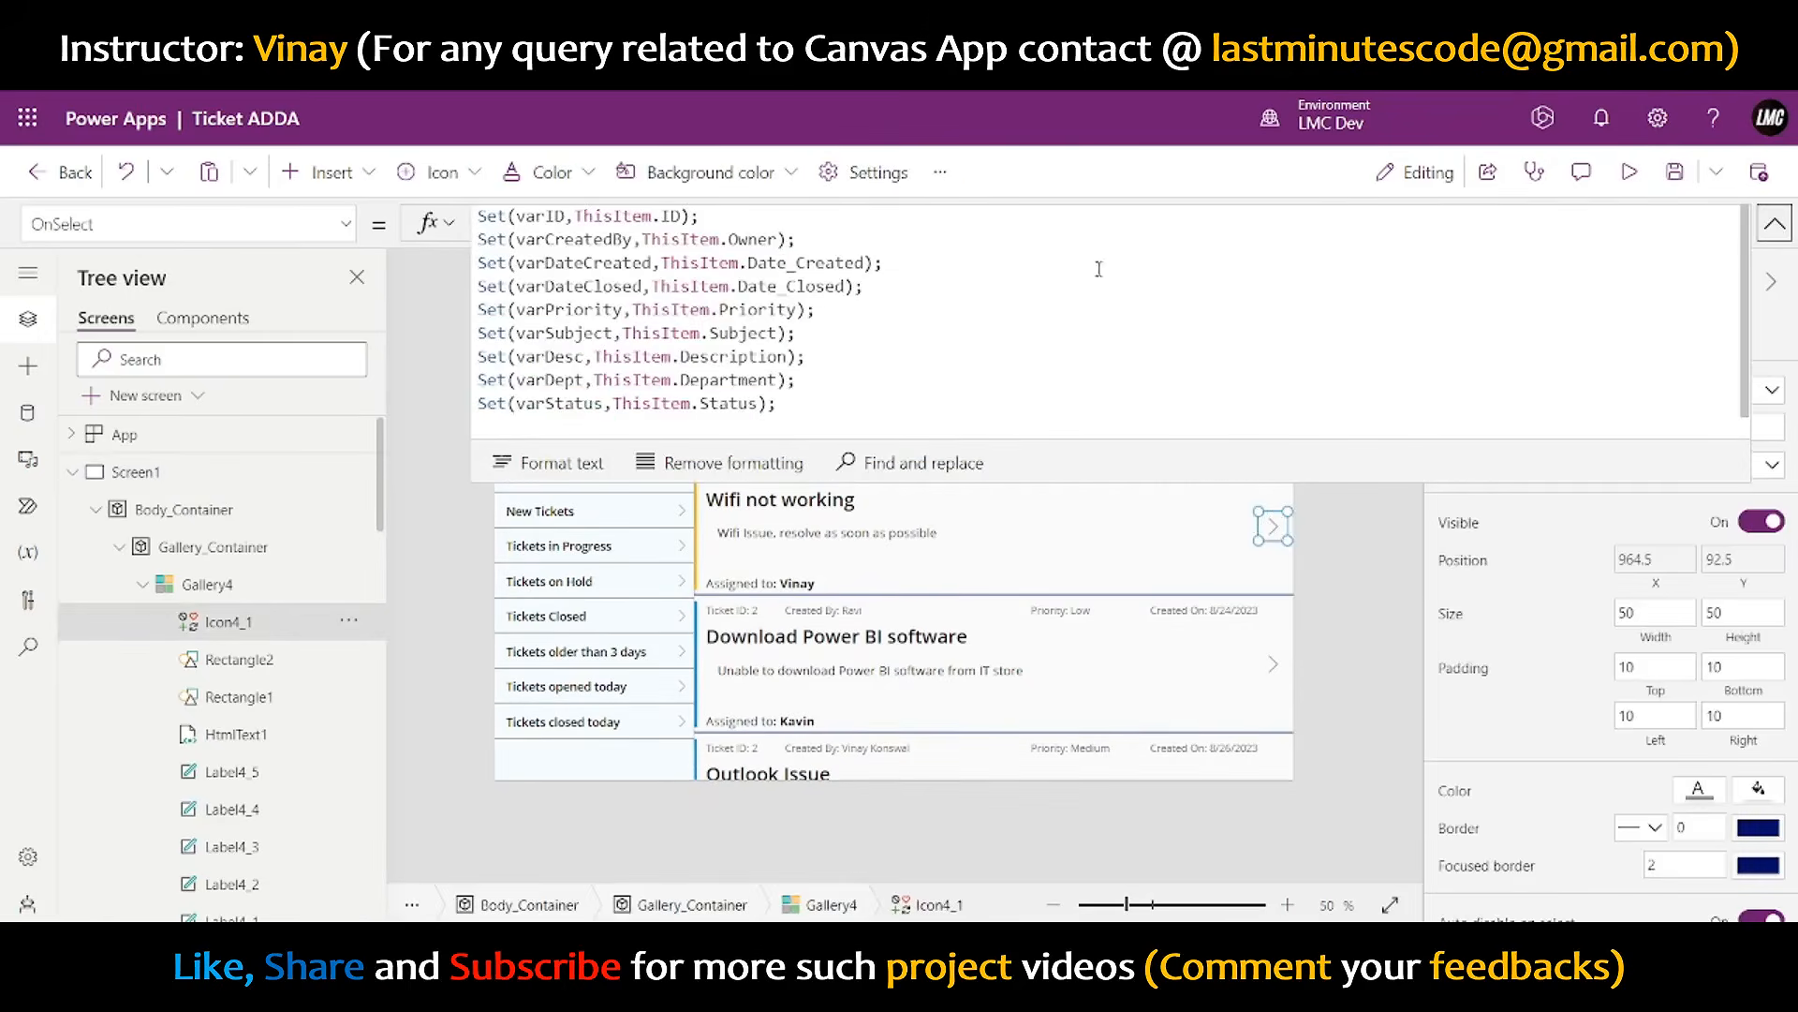
{"action": "left_click_drag", "start_coordinate": [794, 384], "coordinate": [478, 384]}
{"action": "key", "text": "ctrl+c"}
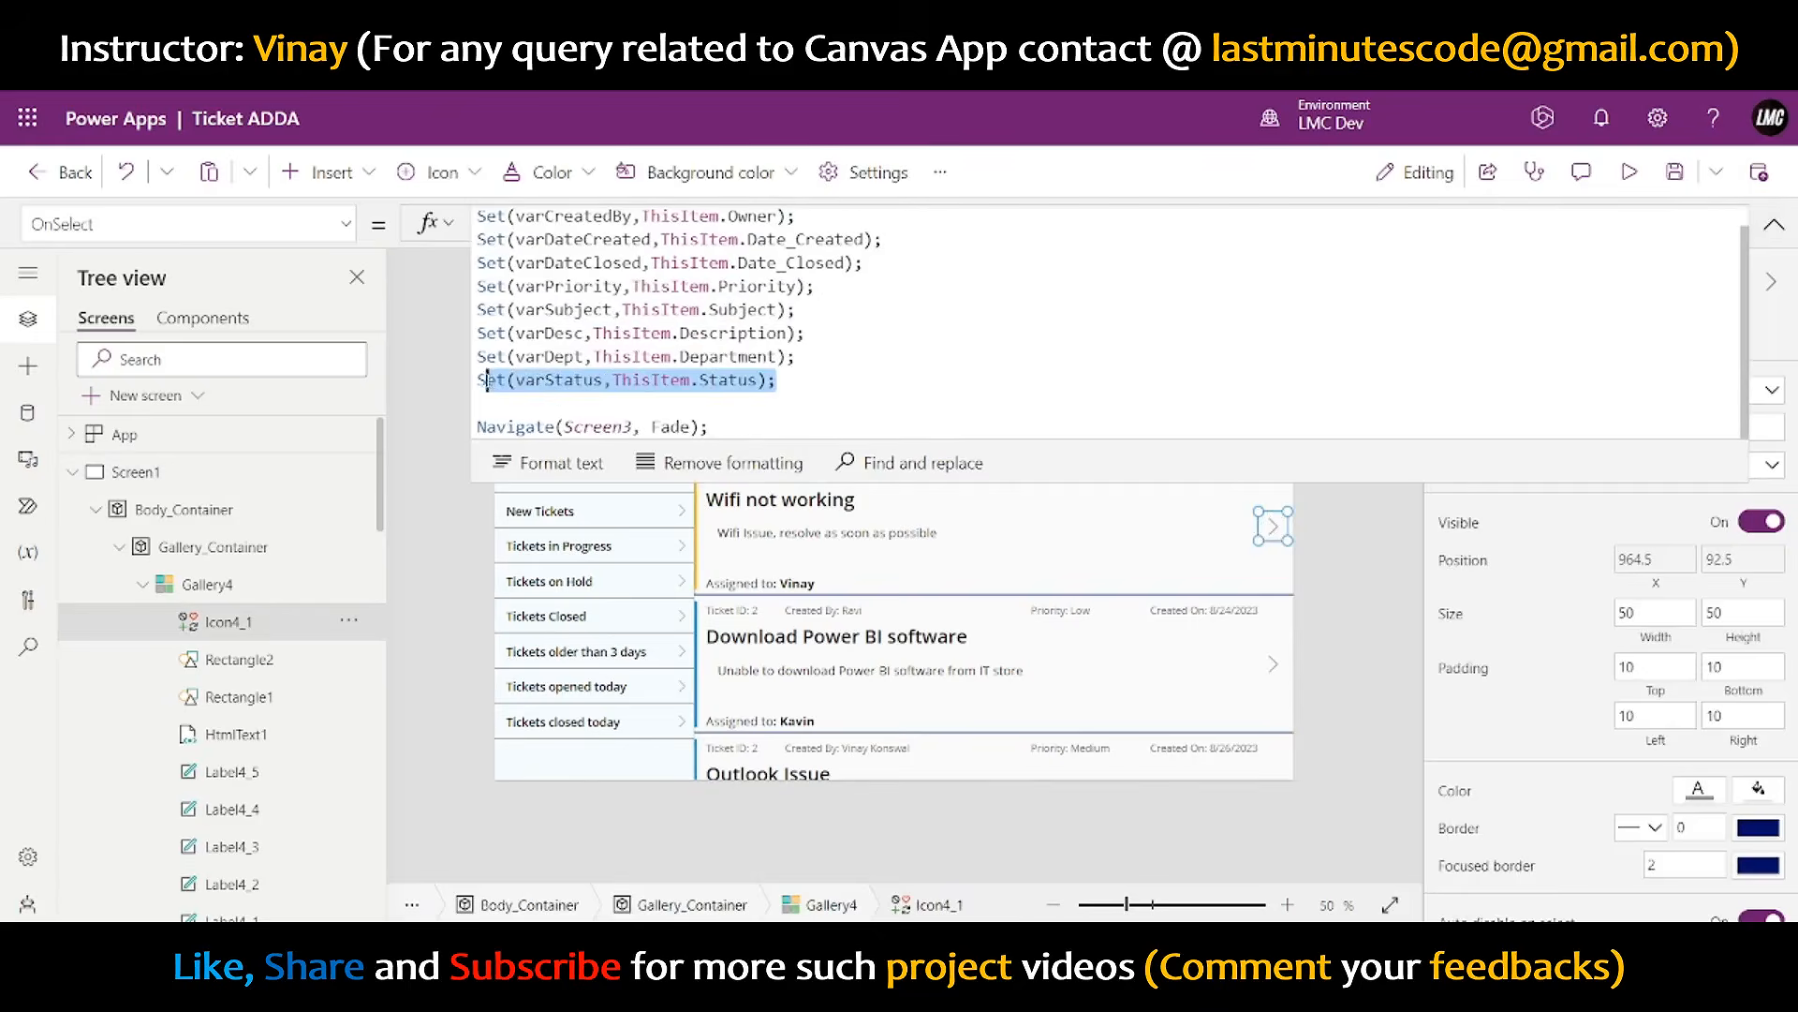
{"action": "left_click", "coordinate": [837, 375]}
{"action": "key", "text": "Return"}
{"action": "key", "text": "ctrl+v"}
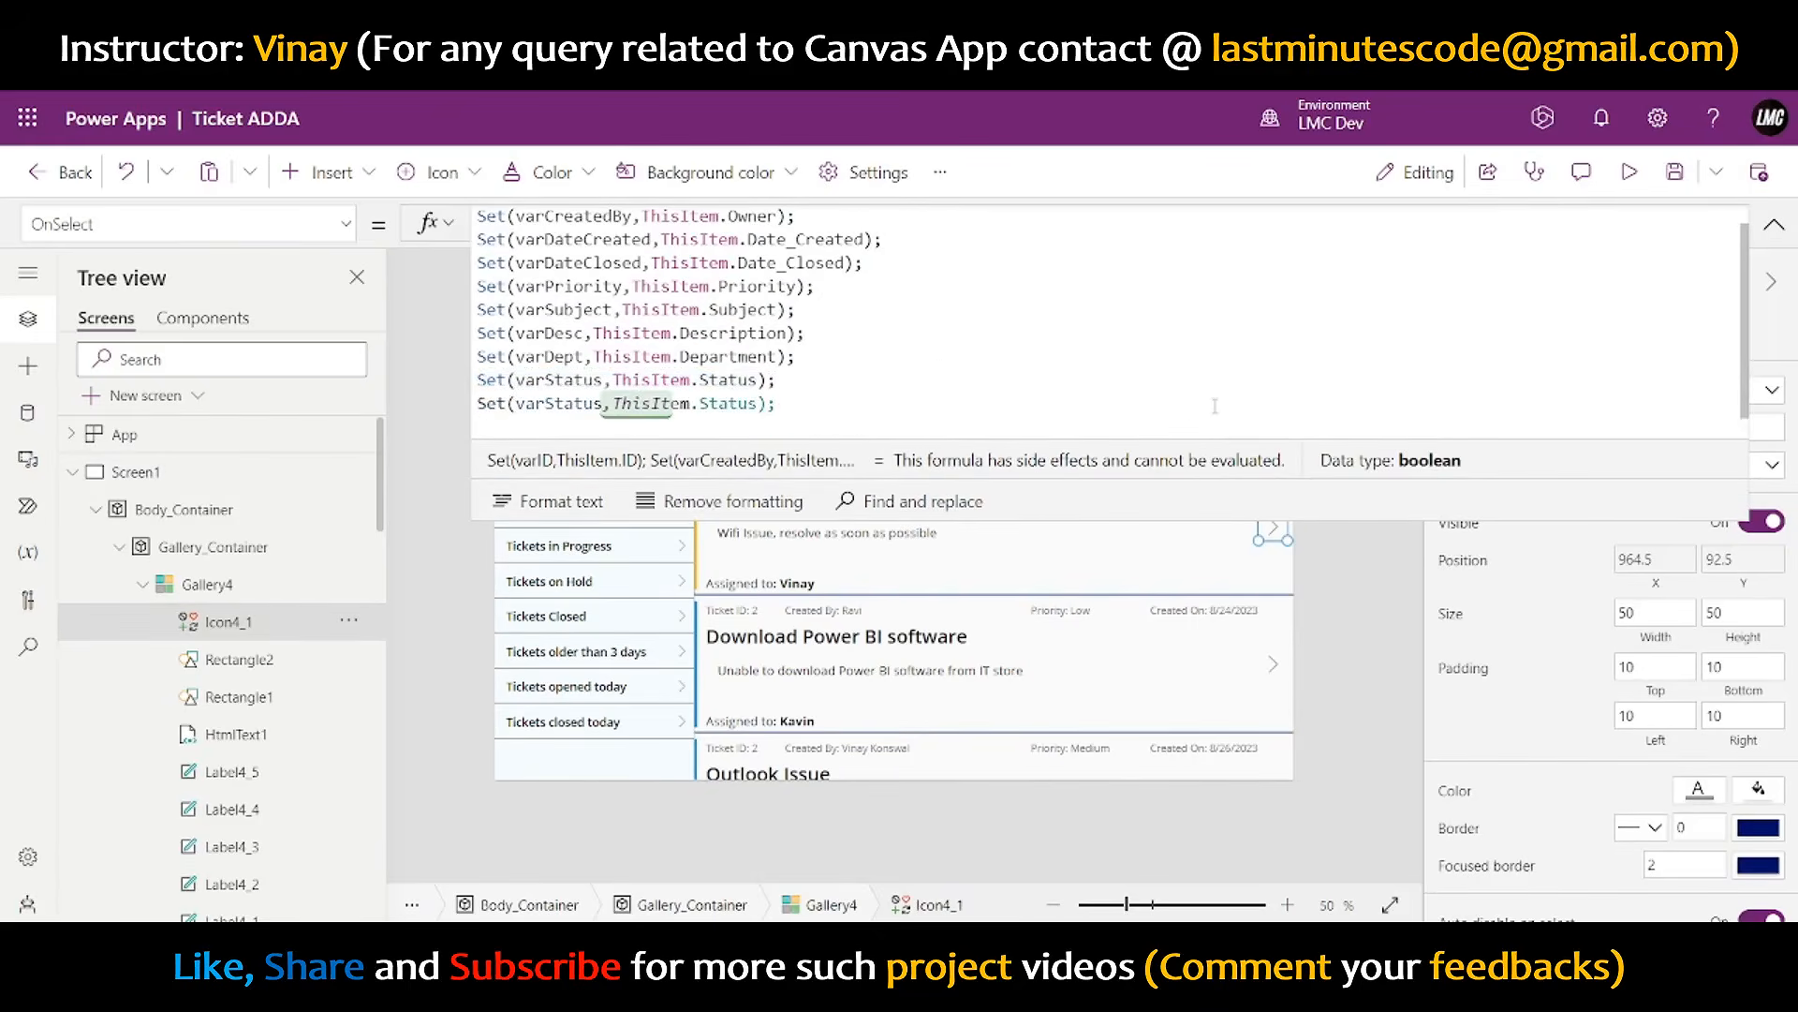
- Rename the variable in the duplicated Set line to varAssignedTo
{"action": "key", "text": "Left"}
{"action": "key", "text": "Left"}
{"action": "key", "text": "Left"}
{"action": "key", "text": "Left"}
{"action": "key", "text": "Left"}
{"action": "key", "text": "BackSpace"}
{"action": "key", "text": "BackSpace"}
{"action": "key", "text": "BackSpace"}
{"action": "key", "text": "BackSpace"}
{"action": "key", "text": "BackSpace"}
{"action": "key", "text": "BackSpace"}
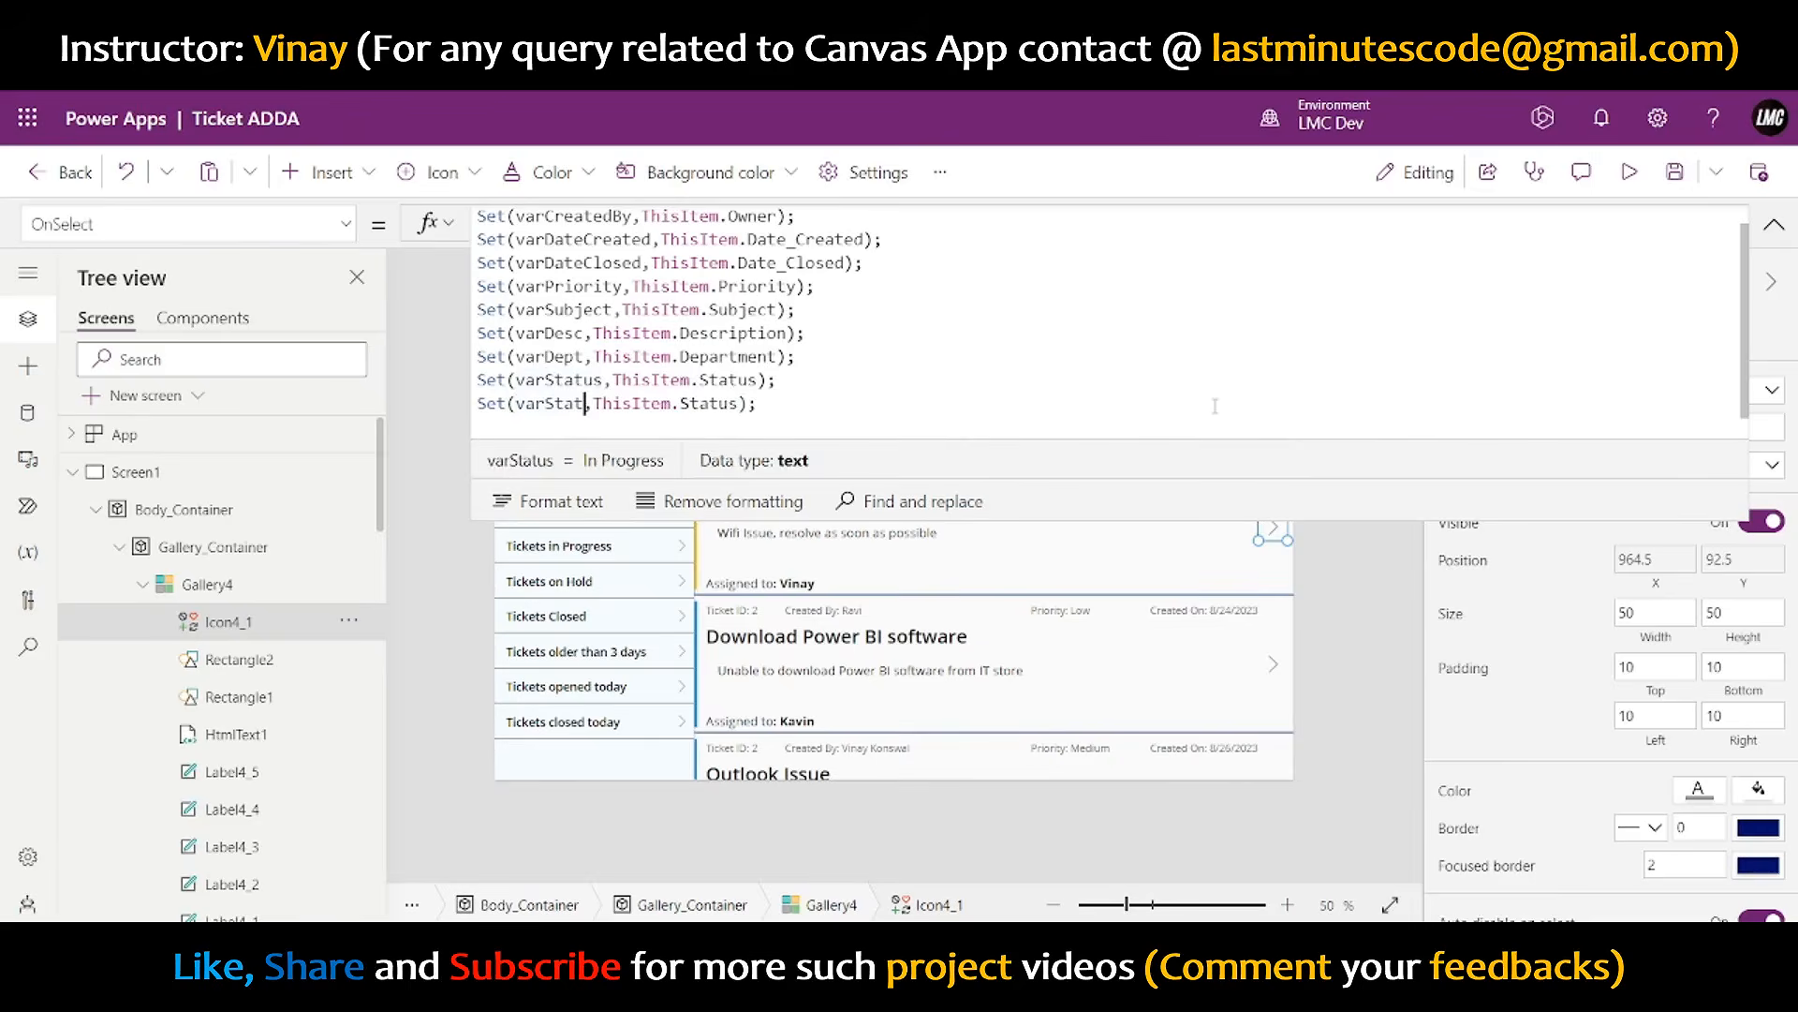
{"action": "type", "text": "Assigned"}
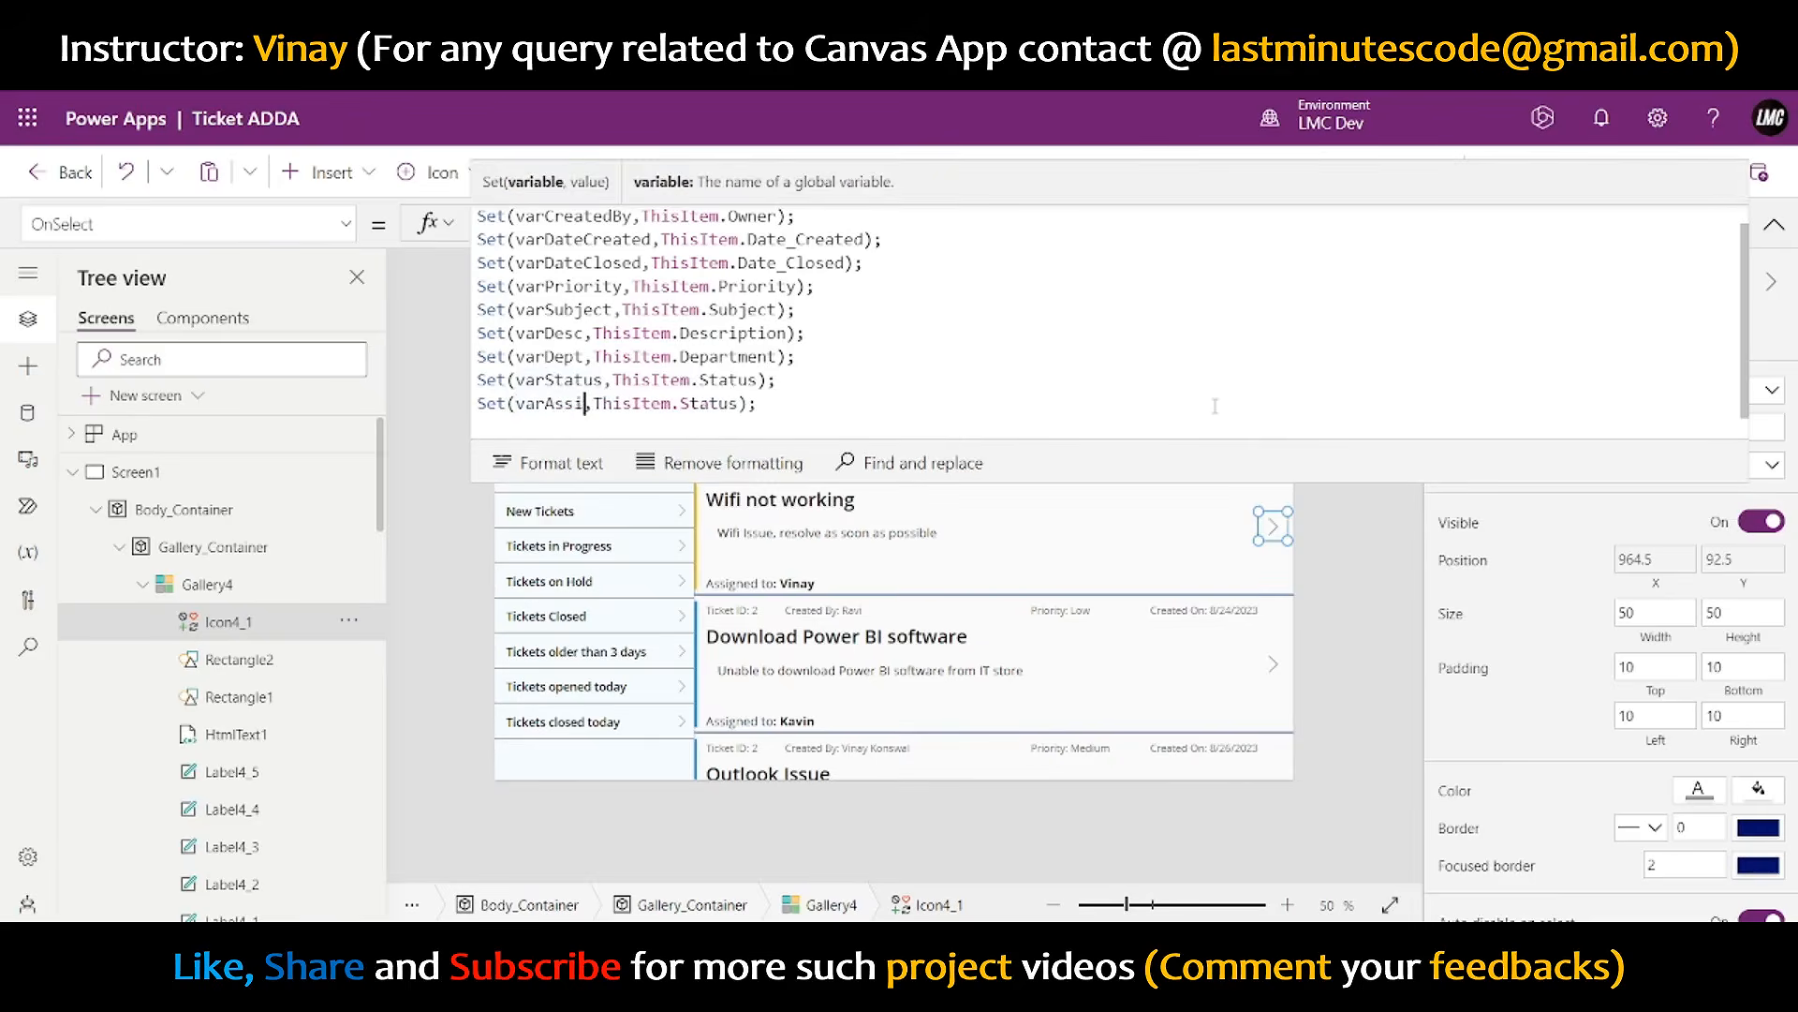
{"action": "type", "text": "To"}
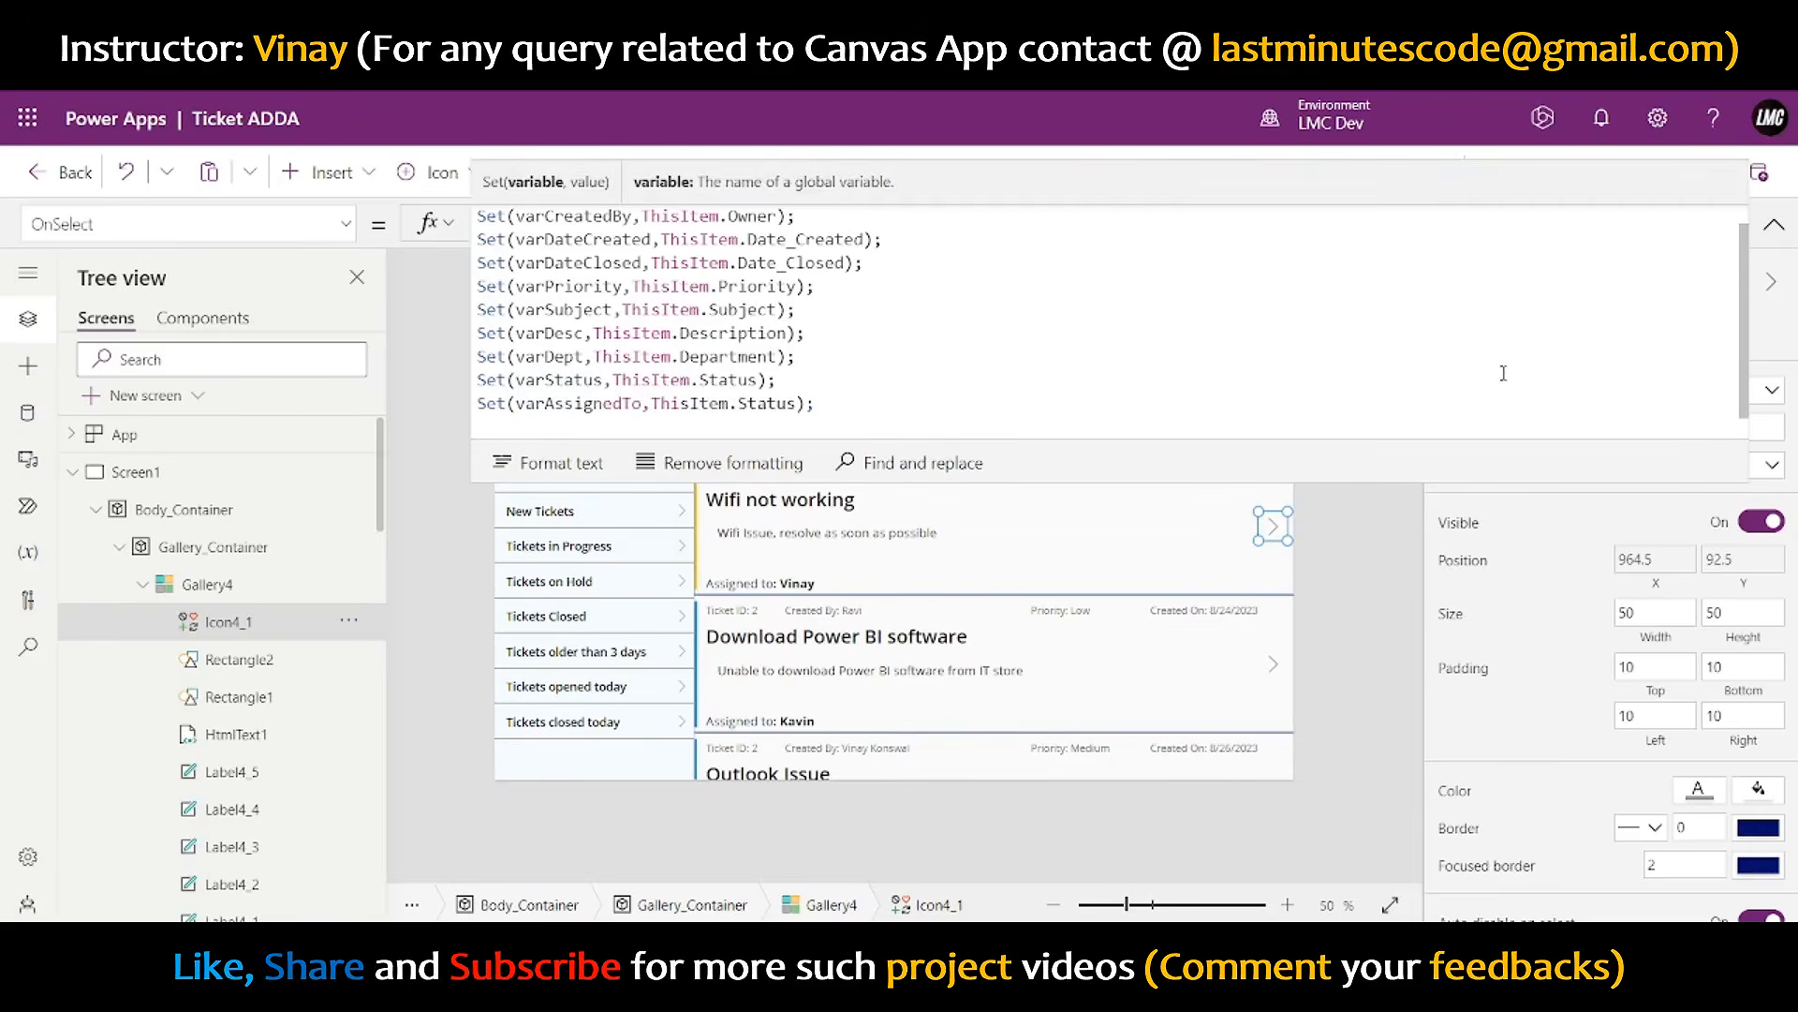
- Set the value assigned to varAssignedTo to ThisItem.Assigned_To in the arrow icon's OnSelect formula
{"action": "double_click", "coordinate": [748, 405]}
{"action": "type", "text": "As"}
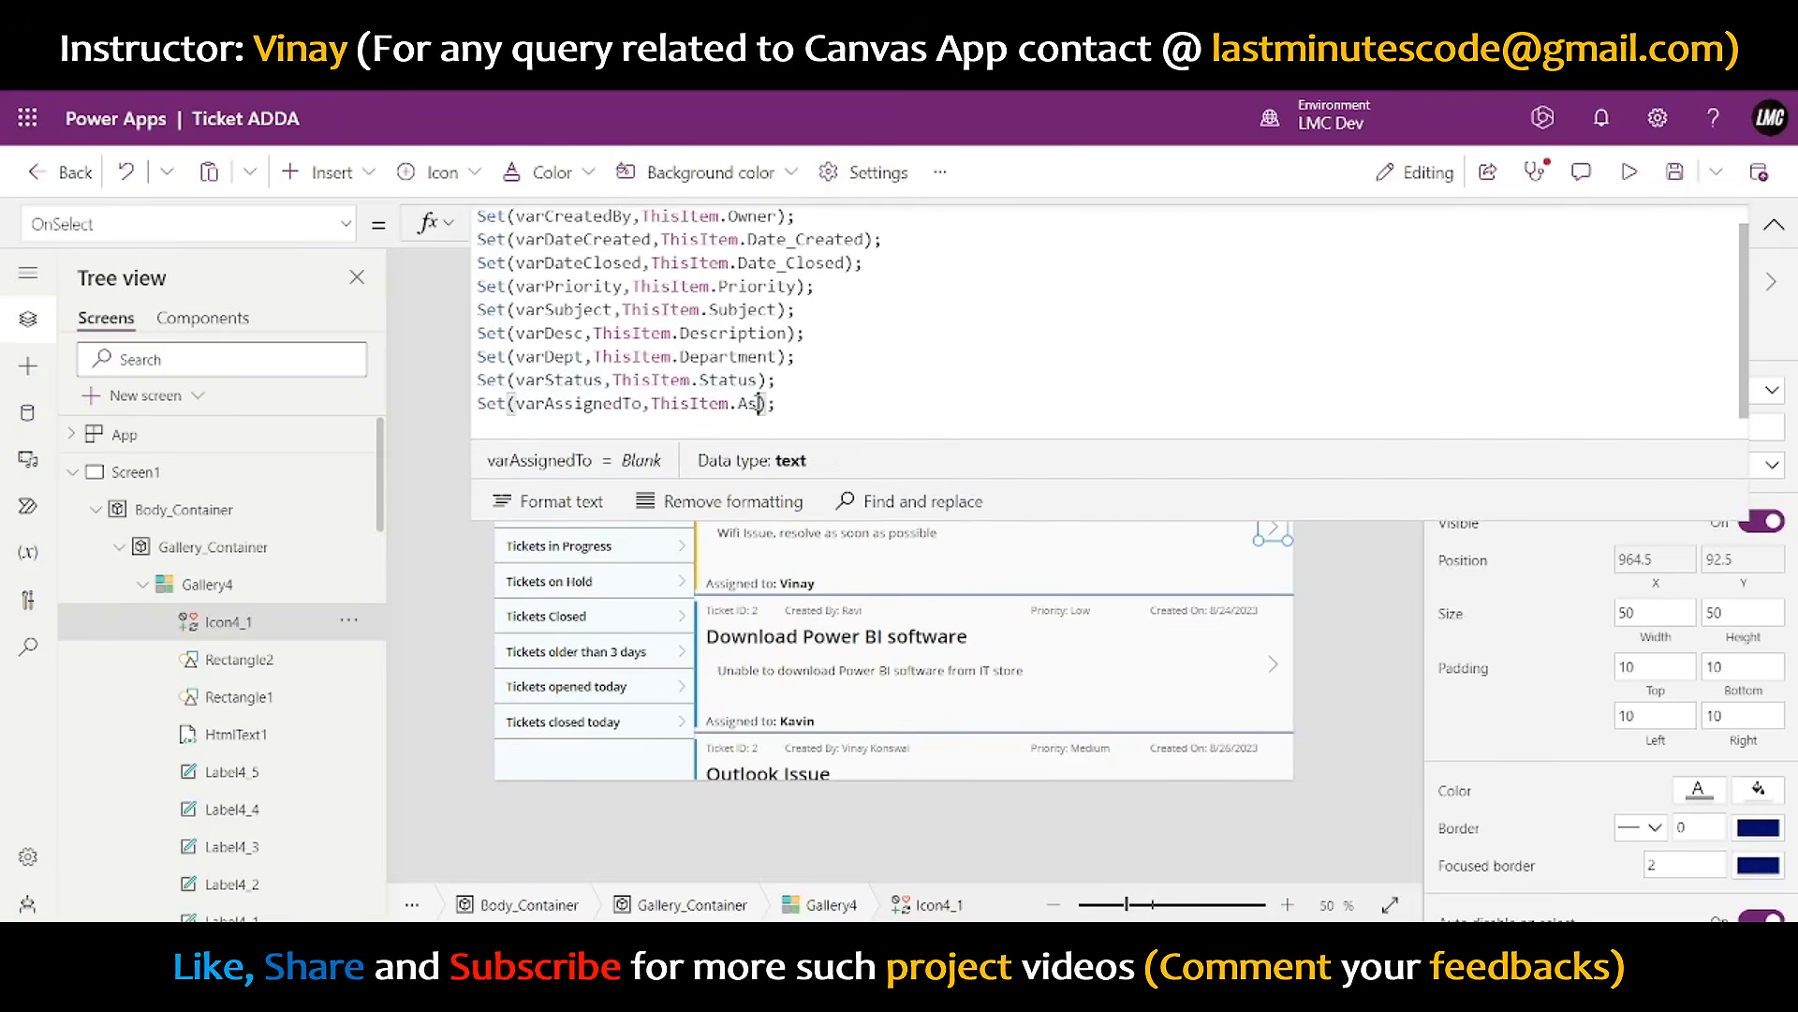
{"action": "type", "text": "s"}
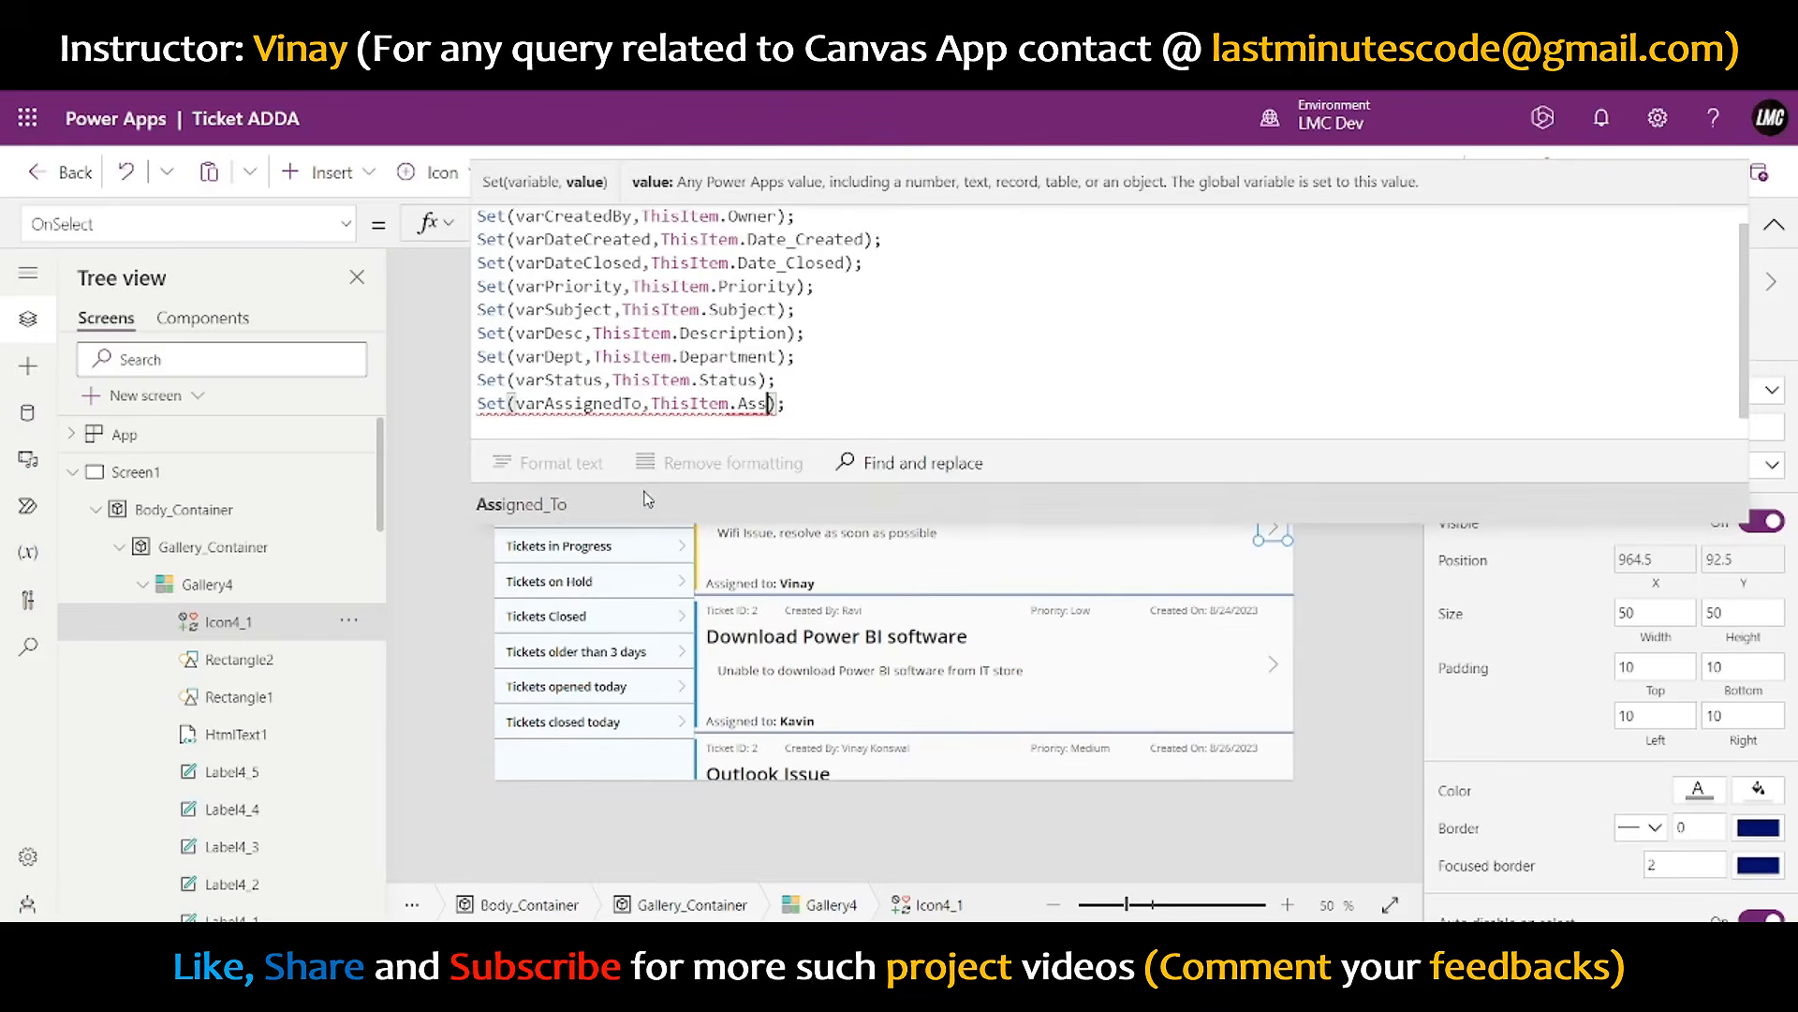
{"action": "left_click", "coordinate": [645, 498]}
{"action": "scroll", "coordinate": [786, 674], "scroll_direction": "down", "scroll_amount": 2}
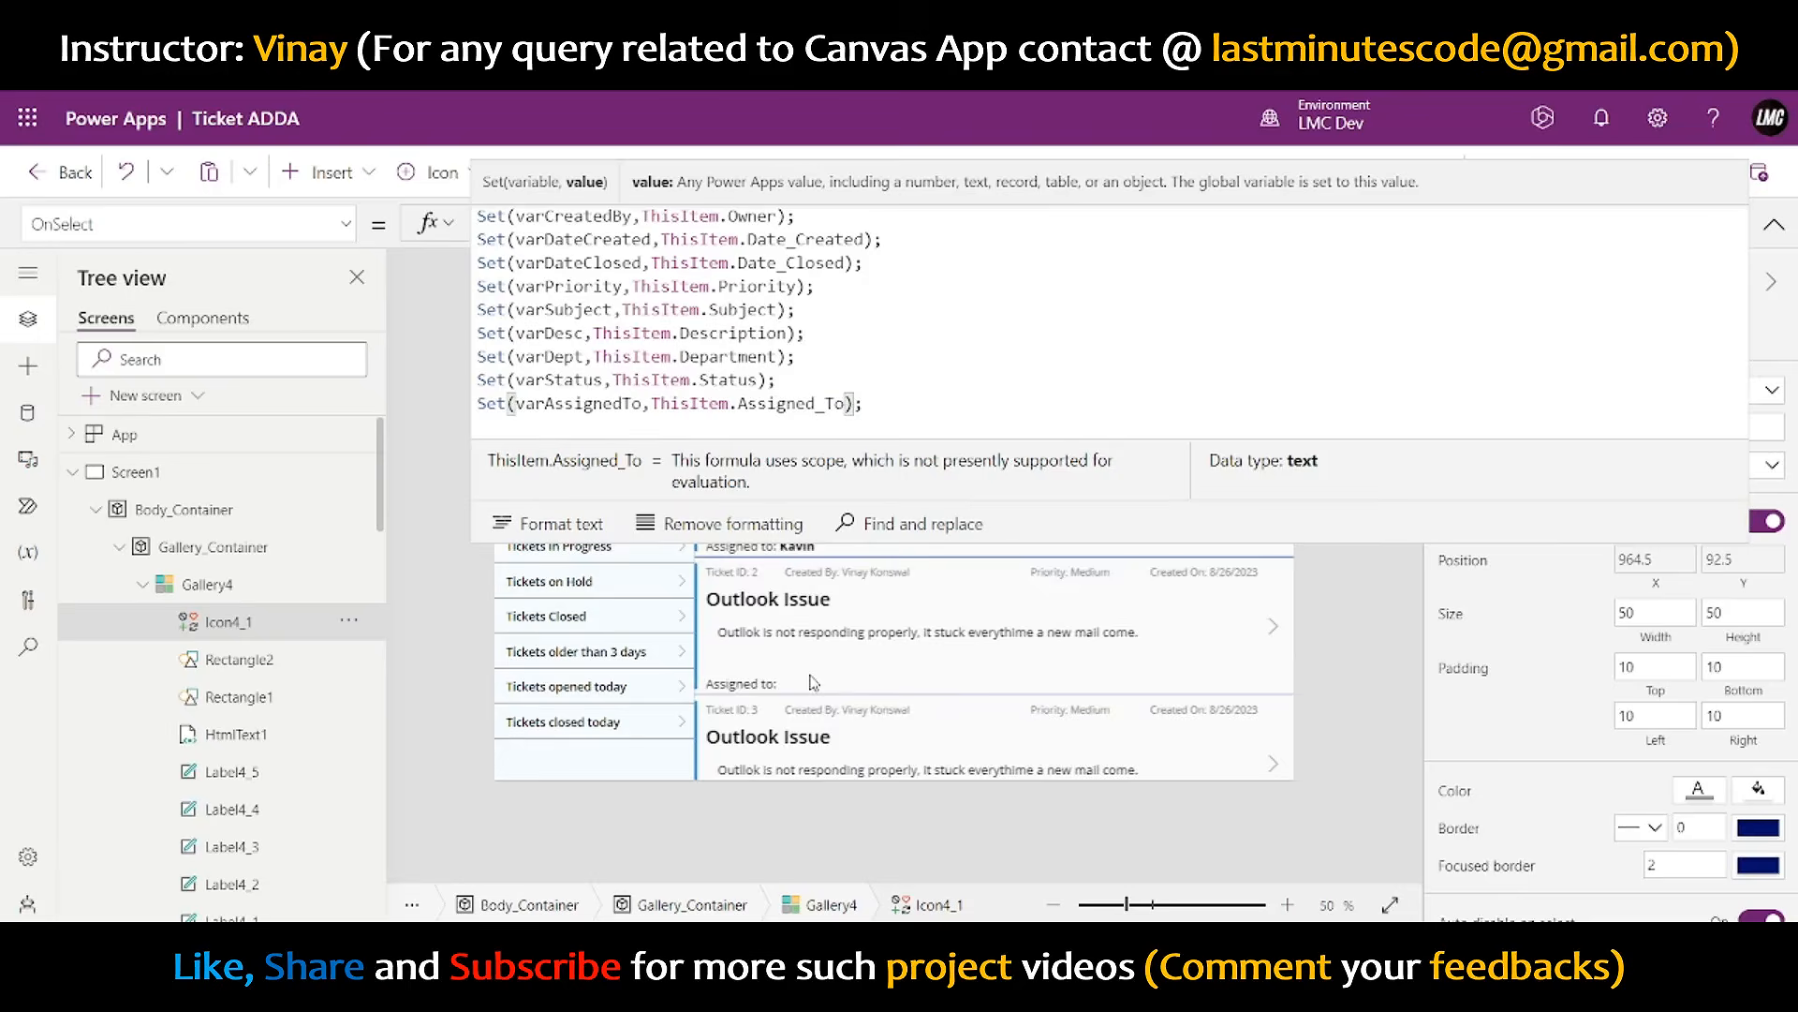
{"action": "scroll", "coordinate": [813, 682], "scroll_direction": "up", "scroll_amount": 2}
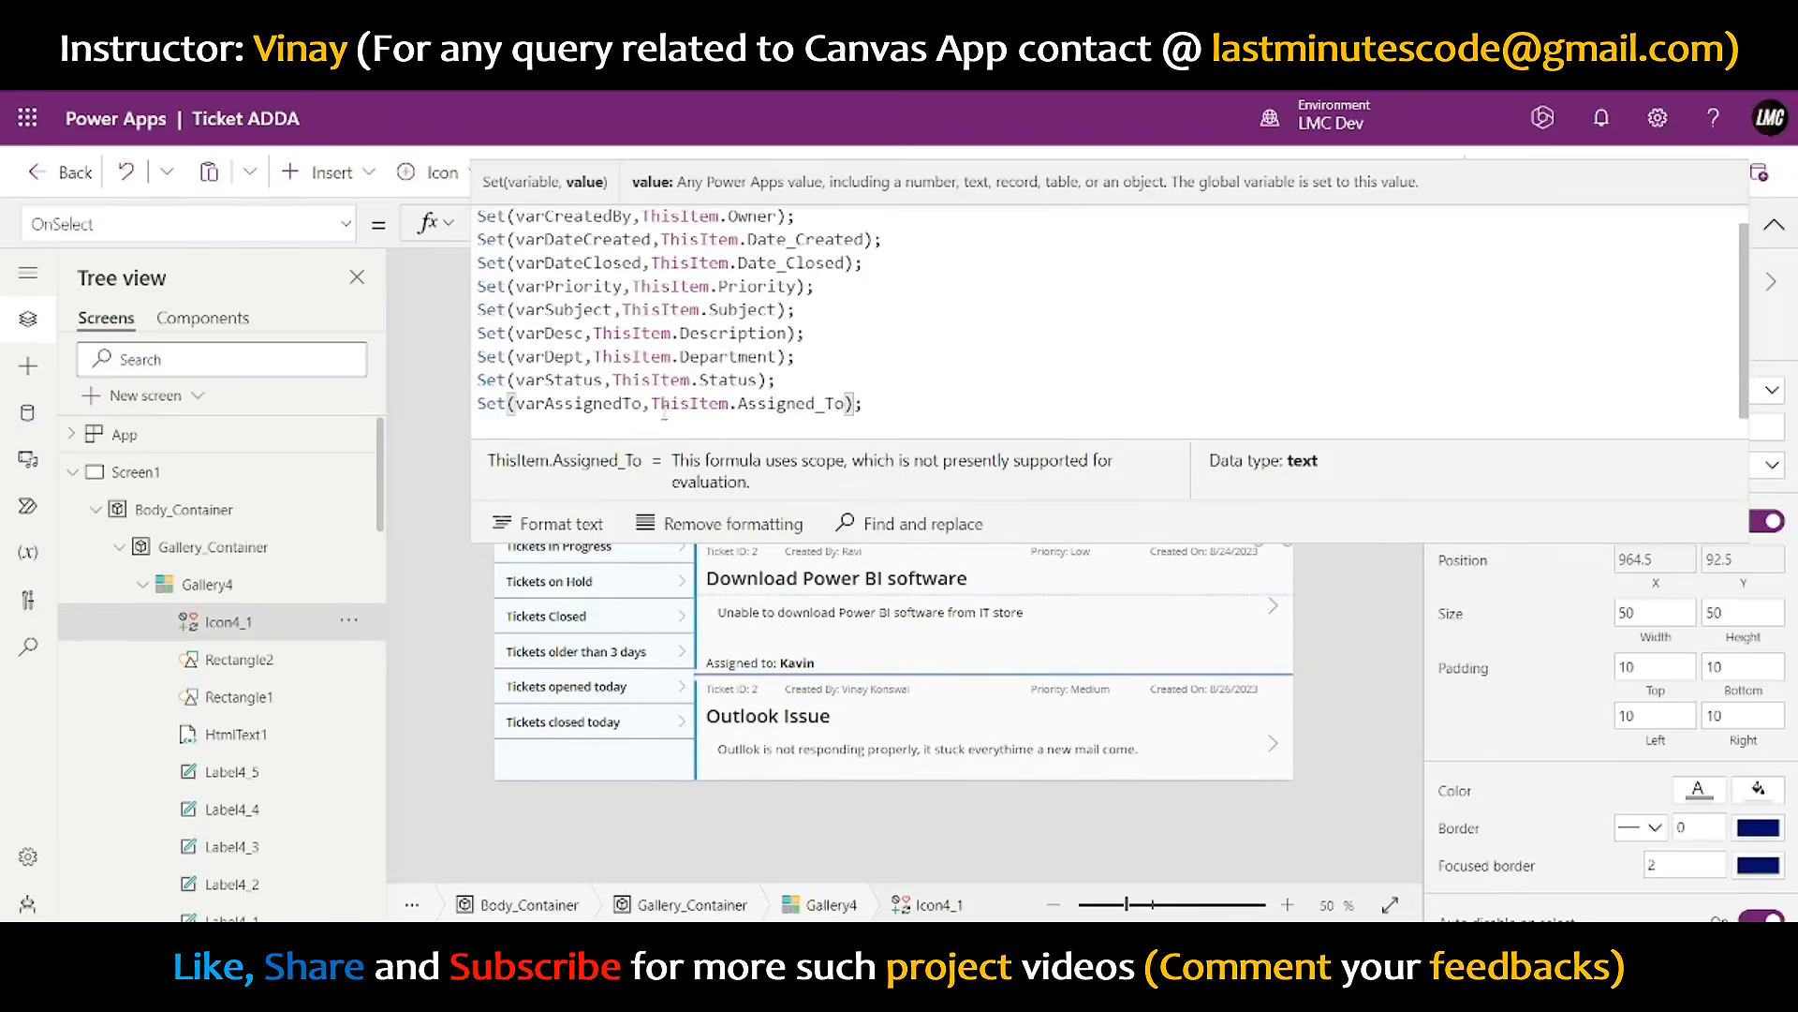
{"action": "left_click", "coordinate": [1773, 224]}
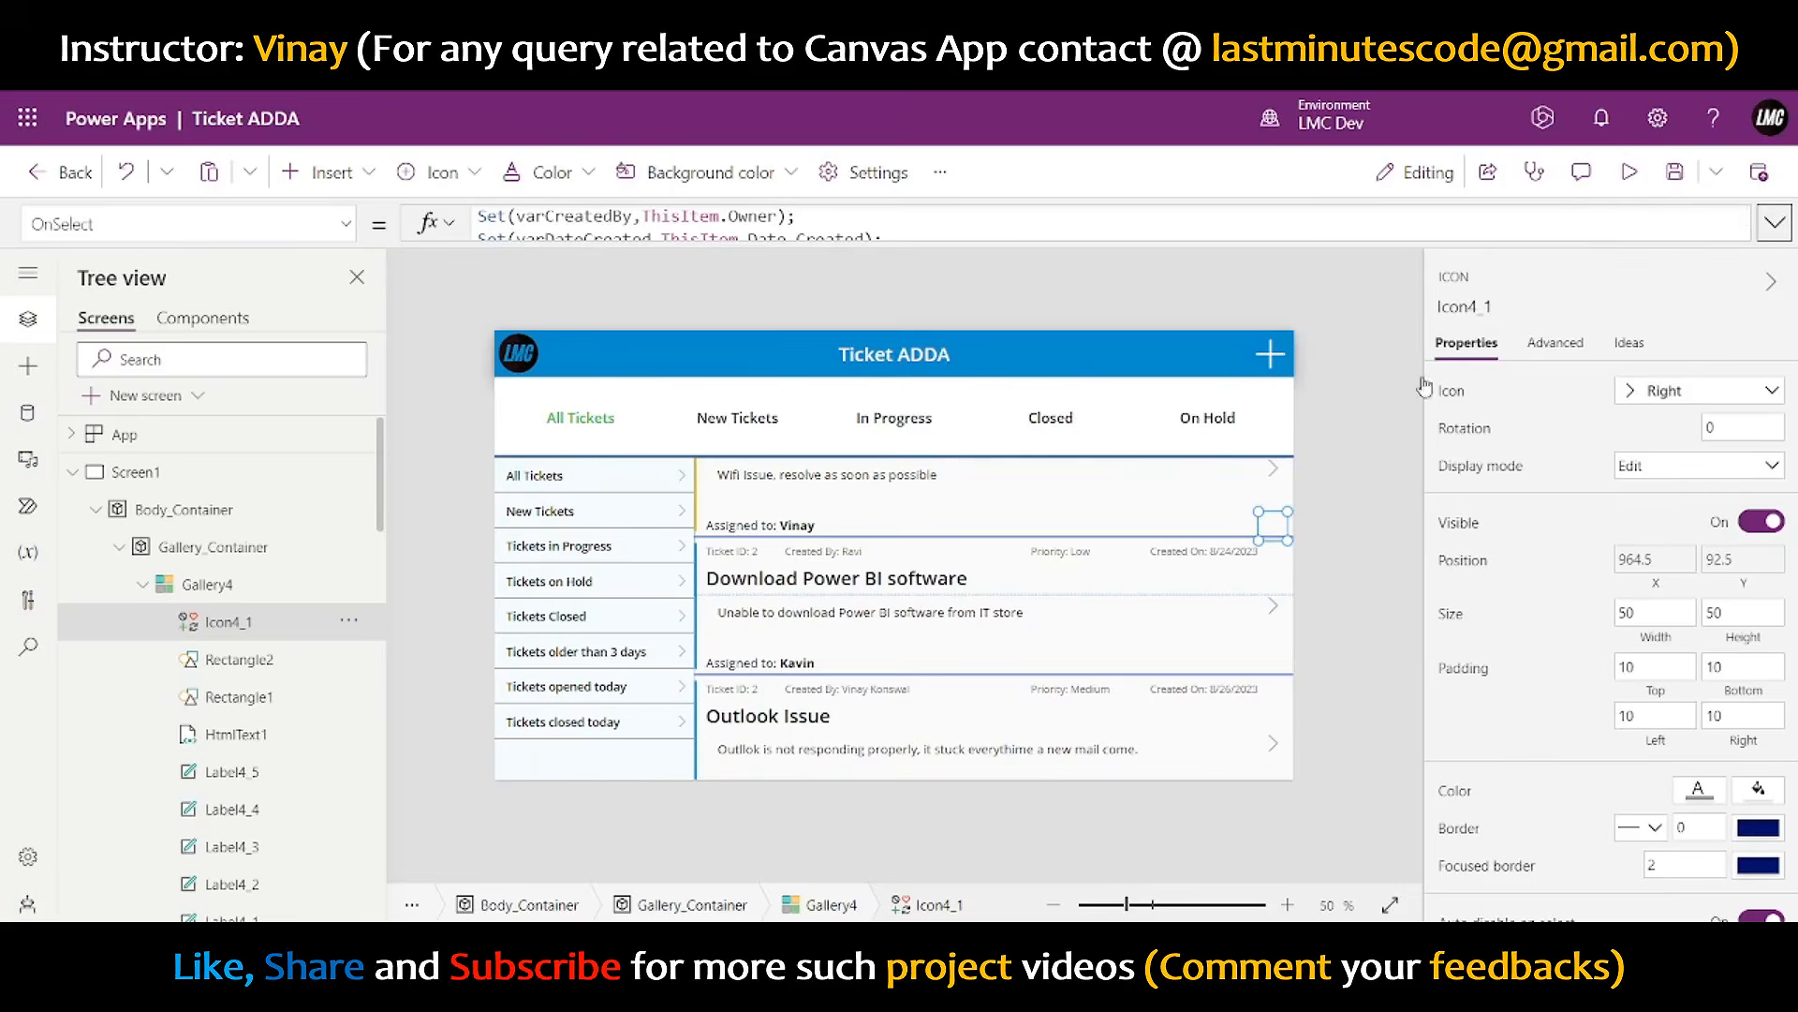
- Open the first ticket's details and set the assignee dropdown's Default to If(IsBlank(varAssignedTo),"None",varAssignedTo)
{"action": "left_click", "coordinate": [1273, 468], "text": "alt"}
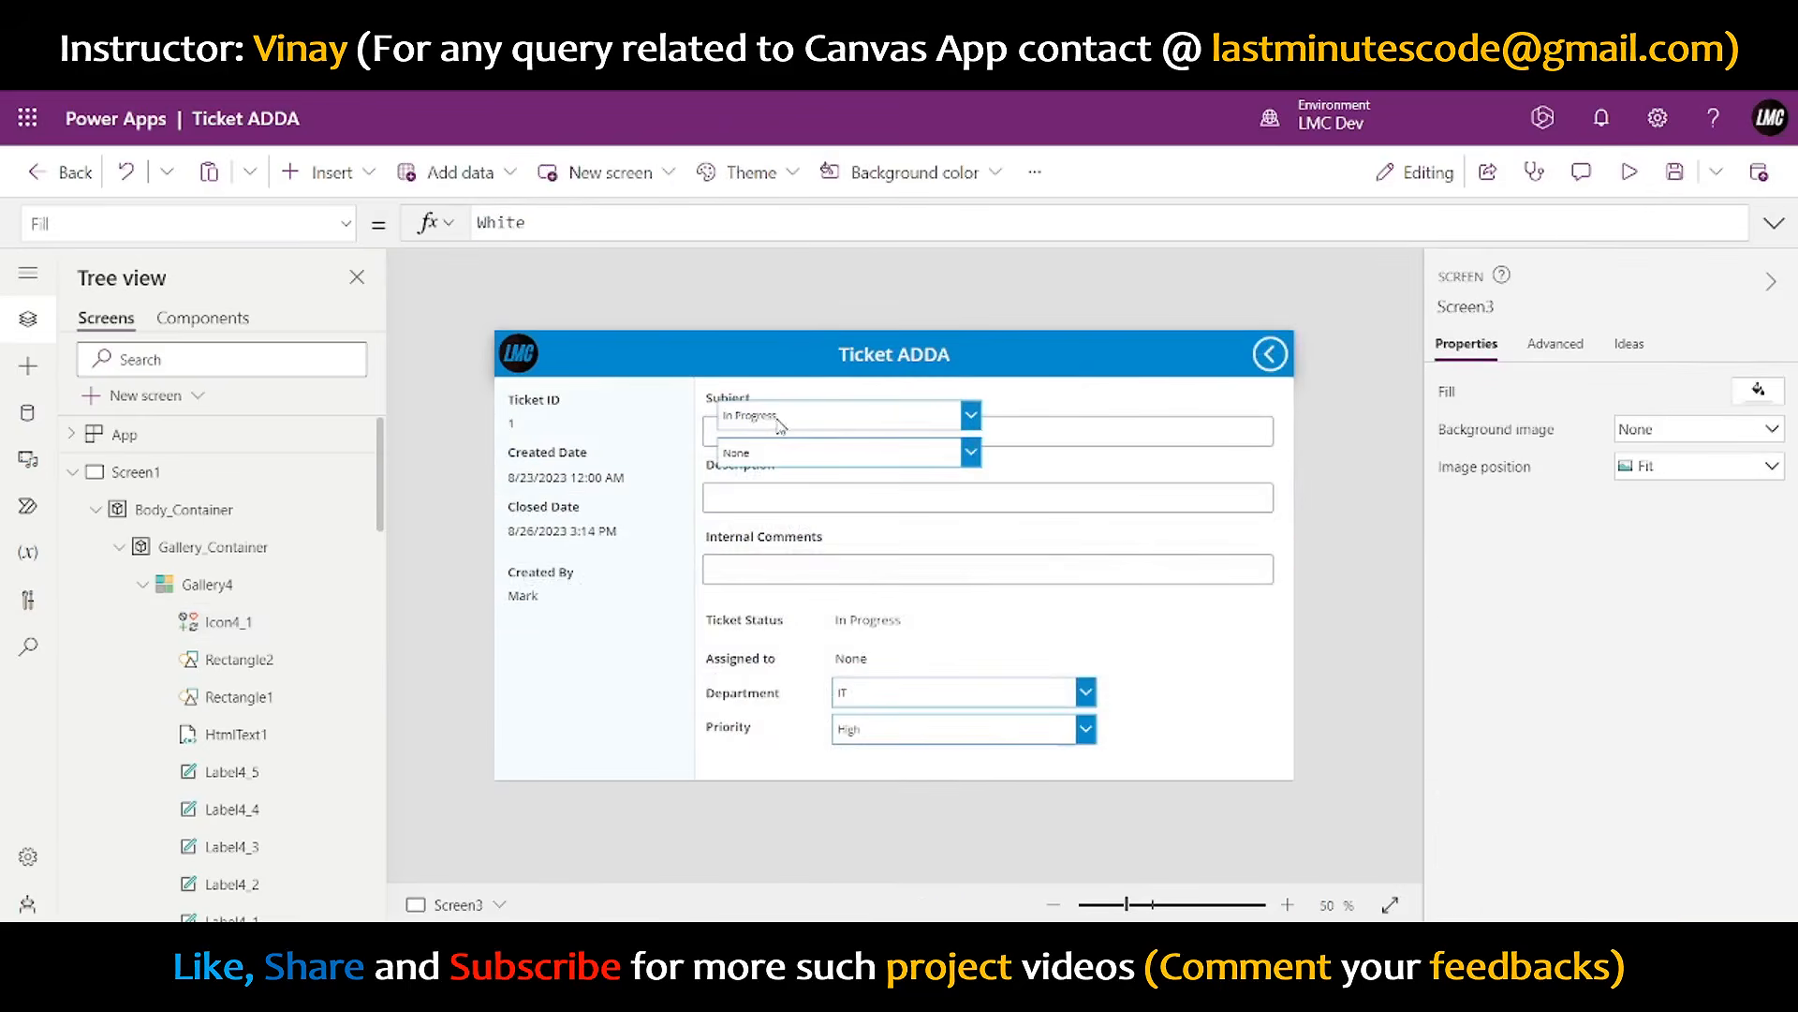
{"action": "left_click", "coordinate": [780, 457]}
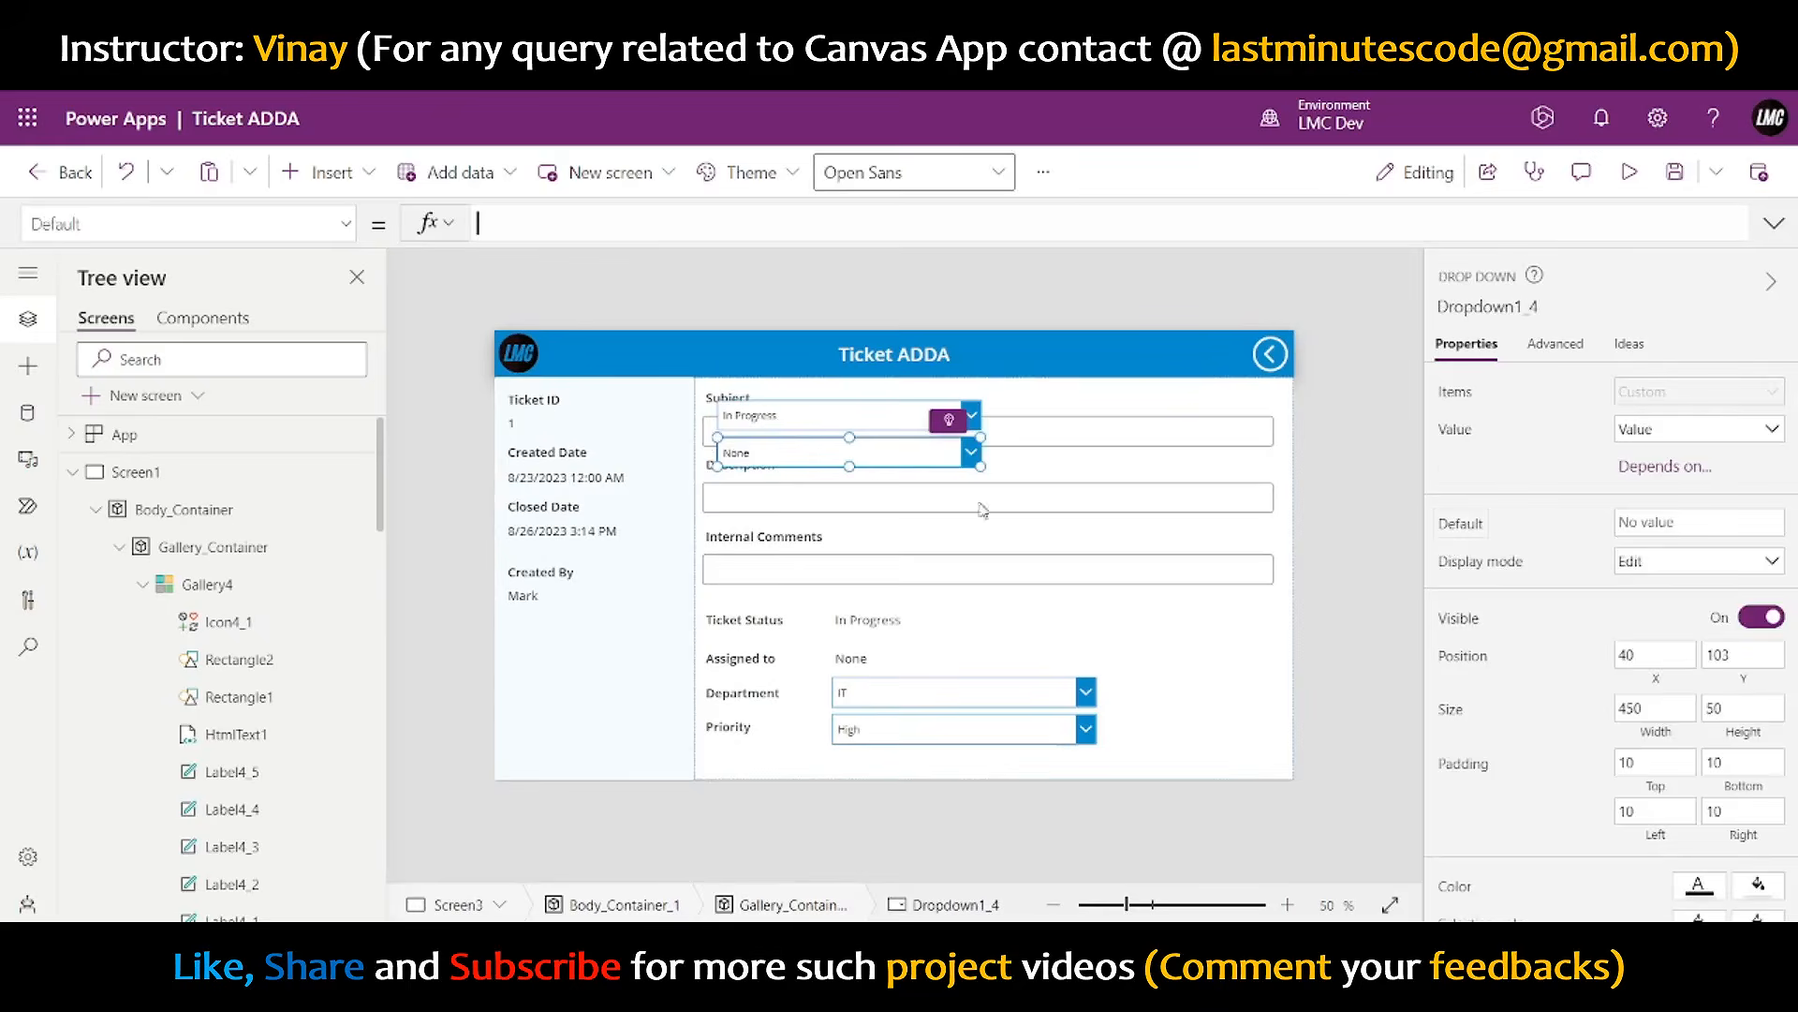
{"action": "type", "text": "If"}
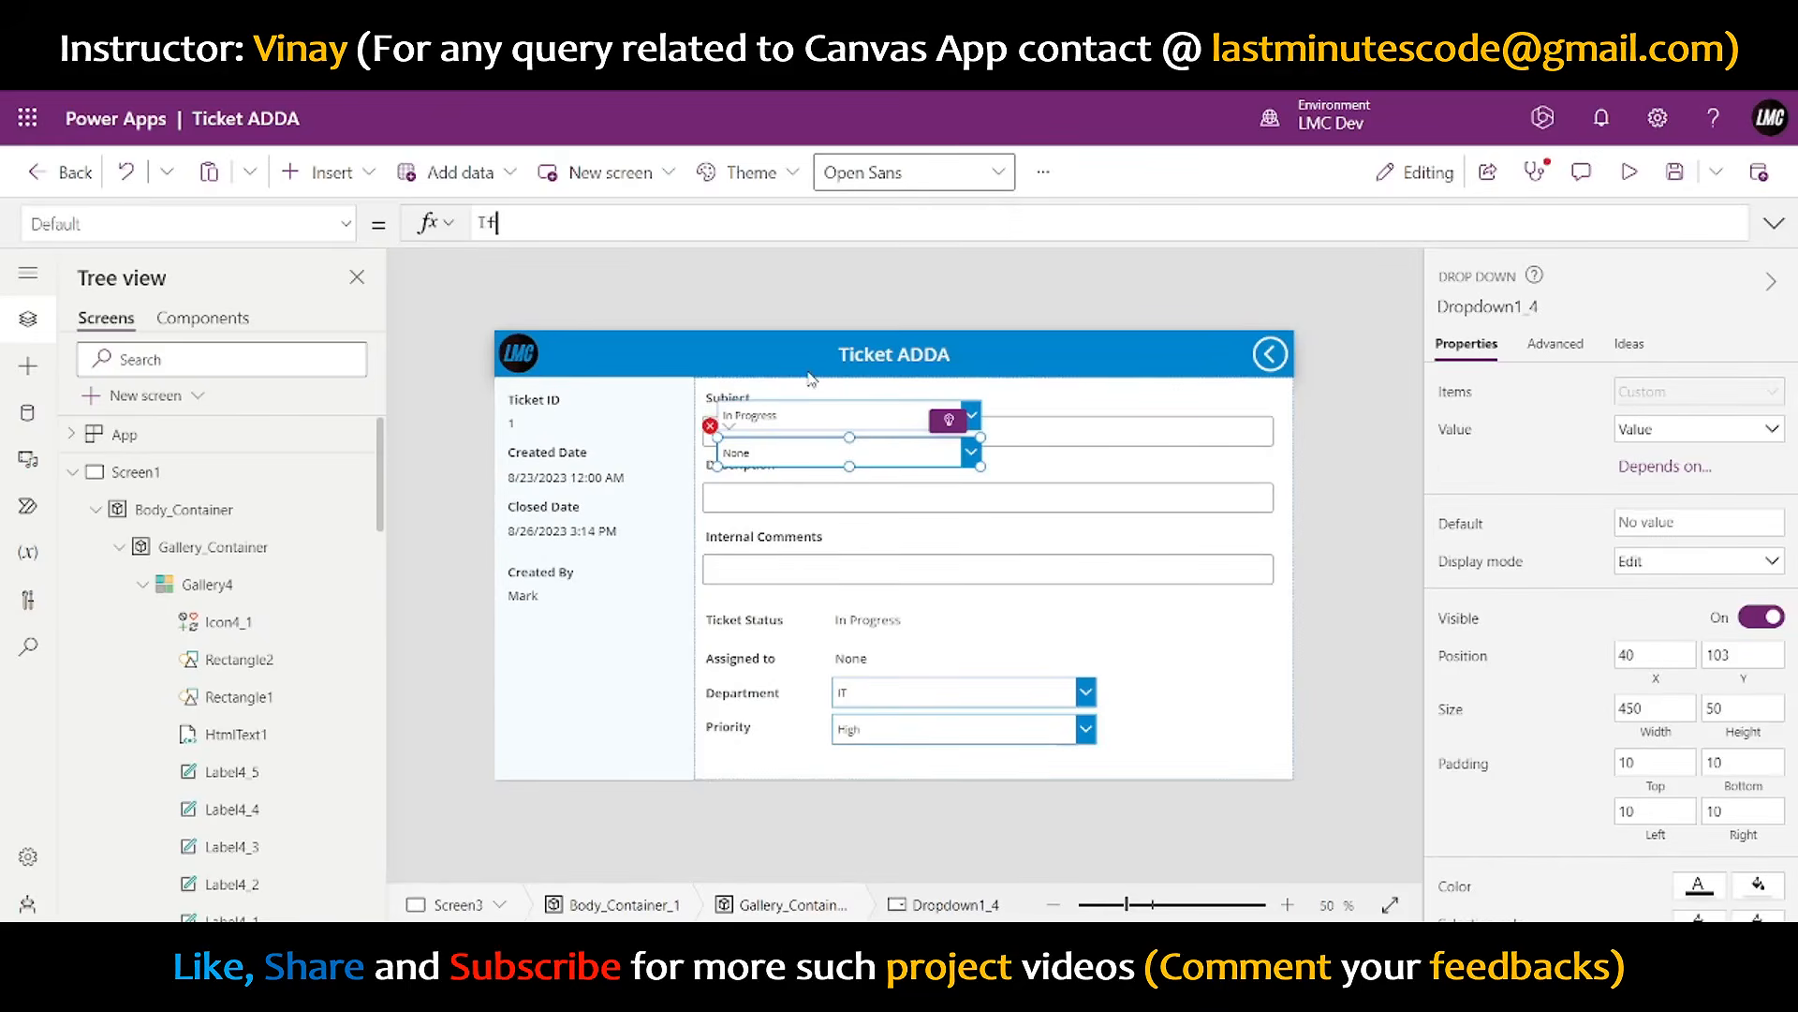
{"action": "type", "text": "("}
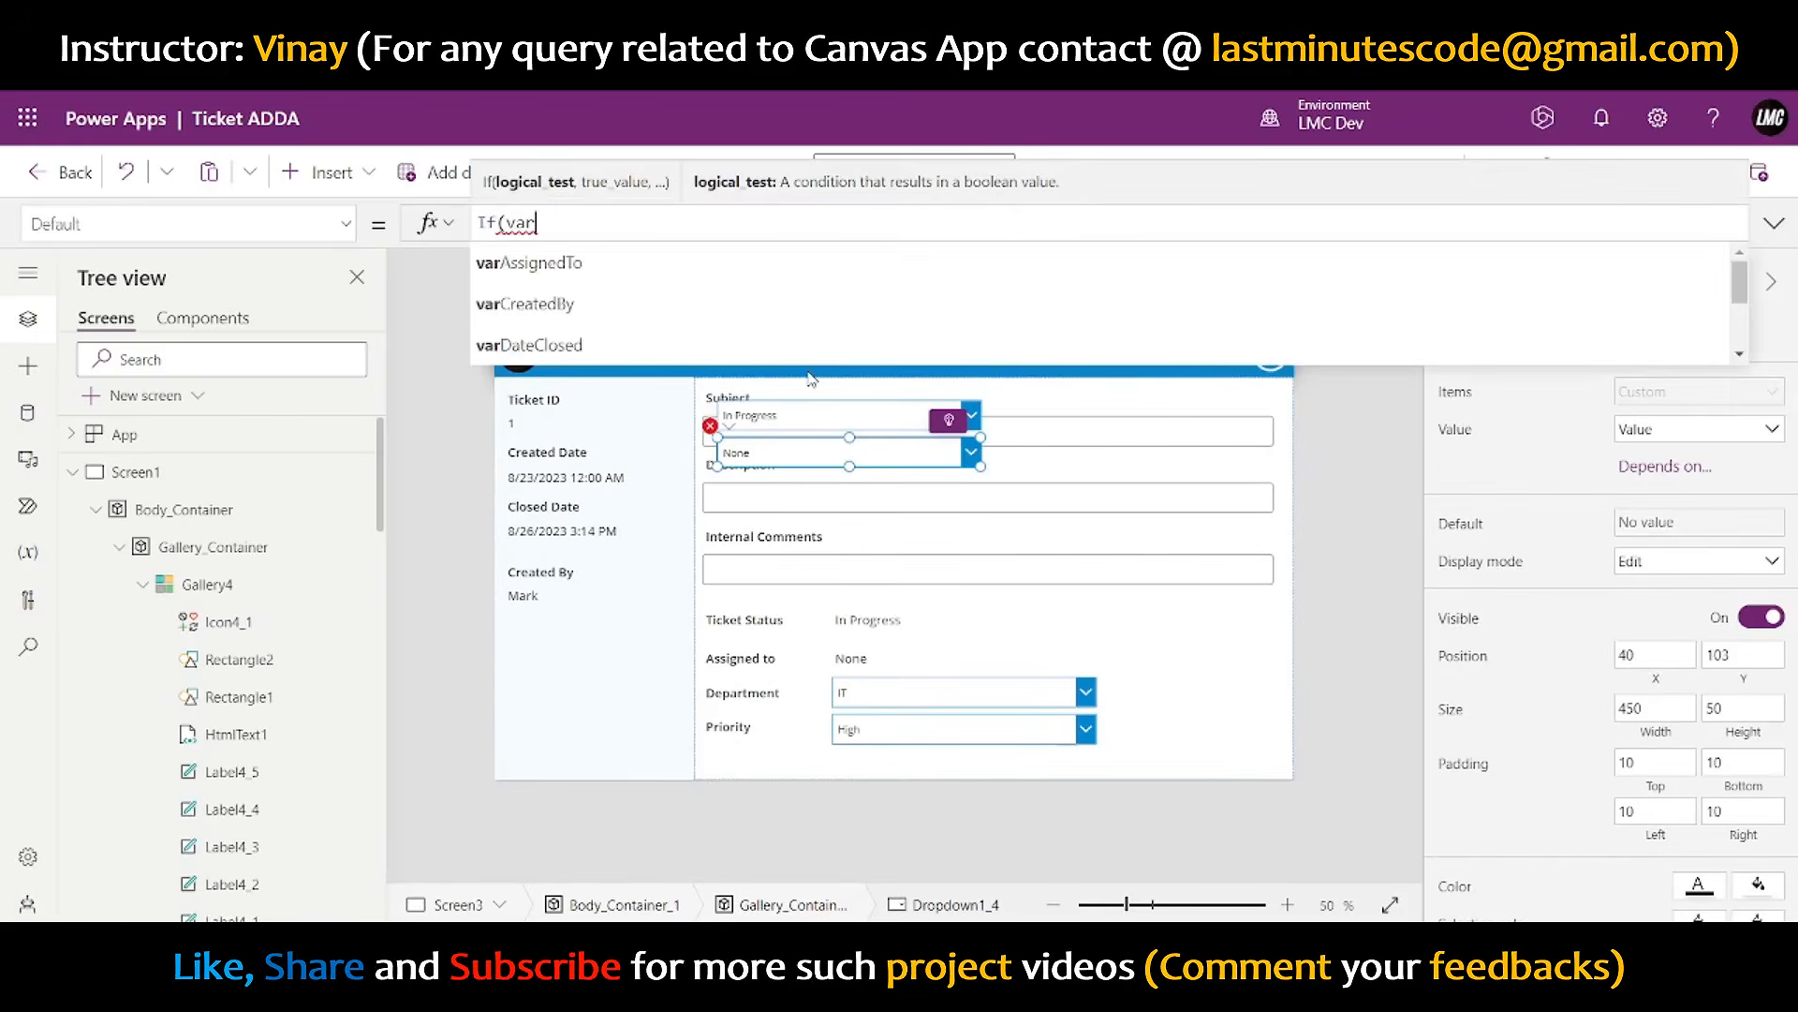
{"action": "type", "text": "var"}
{"action": "key", "text": "Tab"}
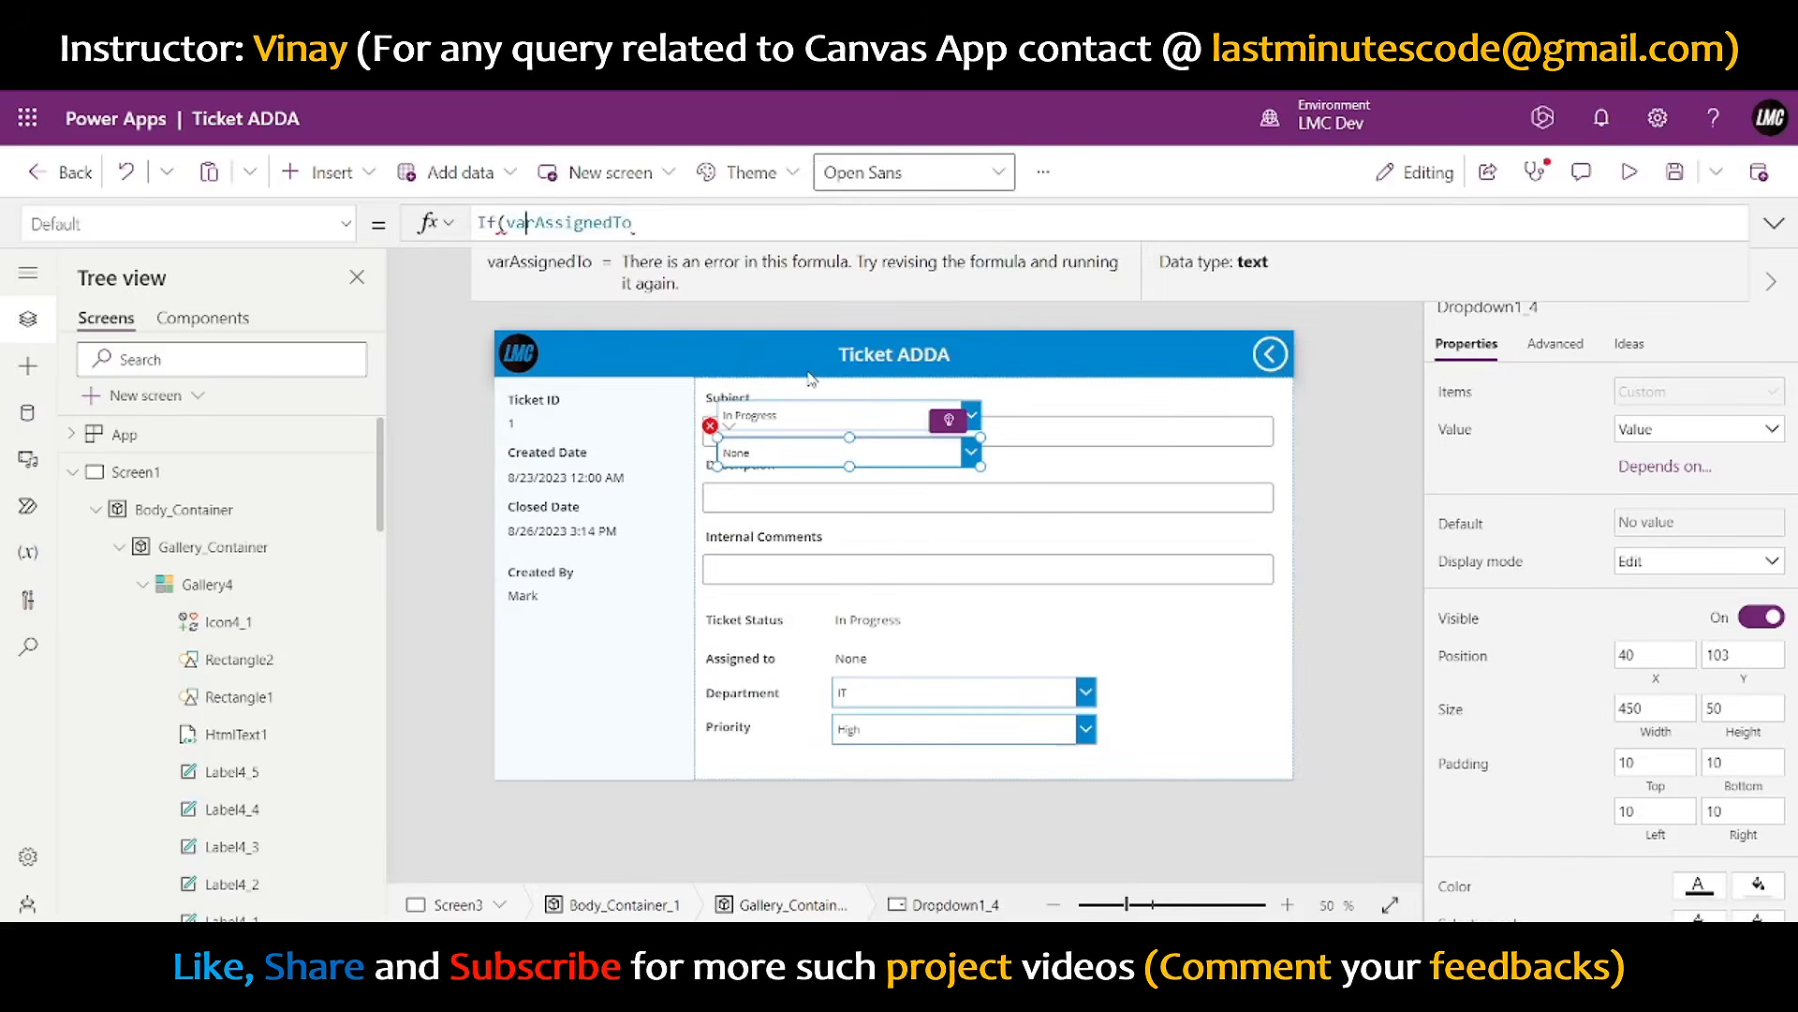
{"action": "key", "text": "Left"}
{"action": "key", "text": "Left"}
{"action": "type", "text": "IsBlank"}
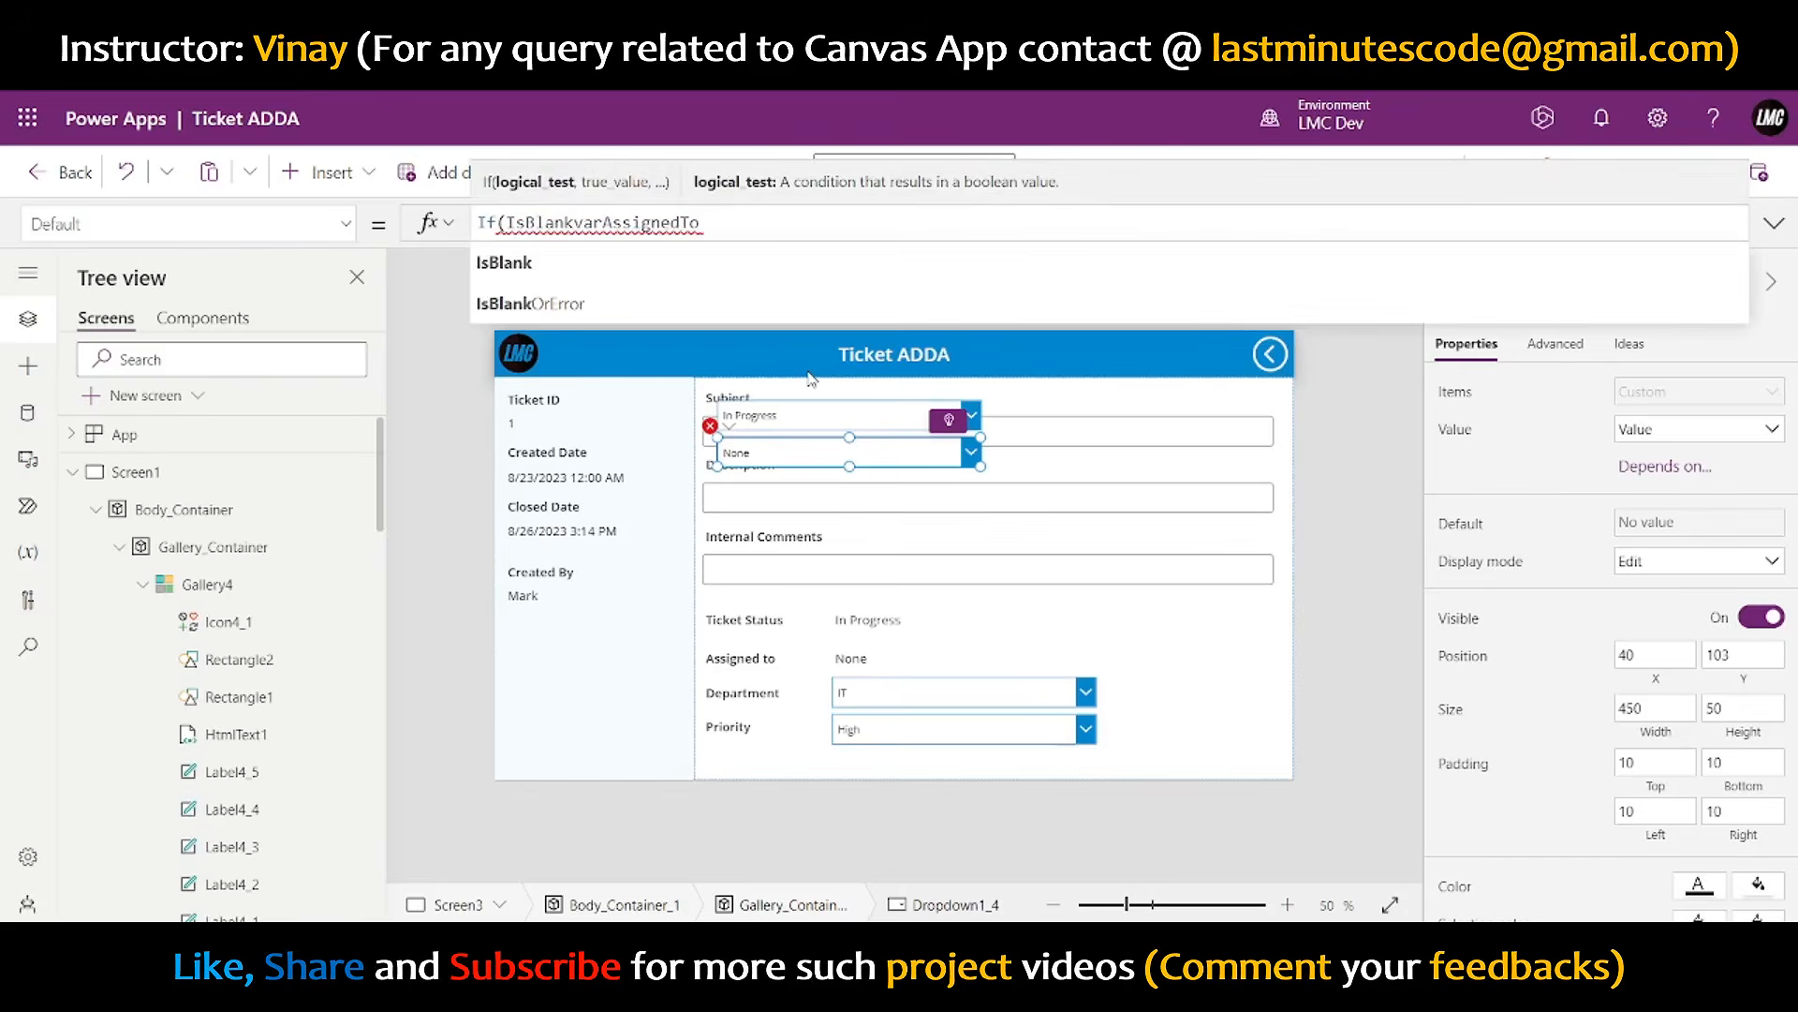
{"action": "key", "text": "Right"}
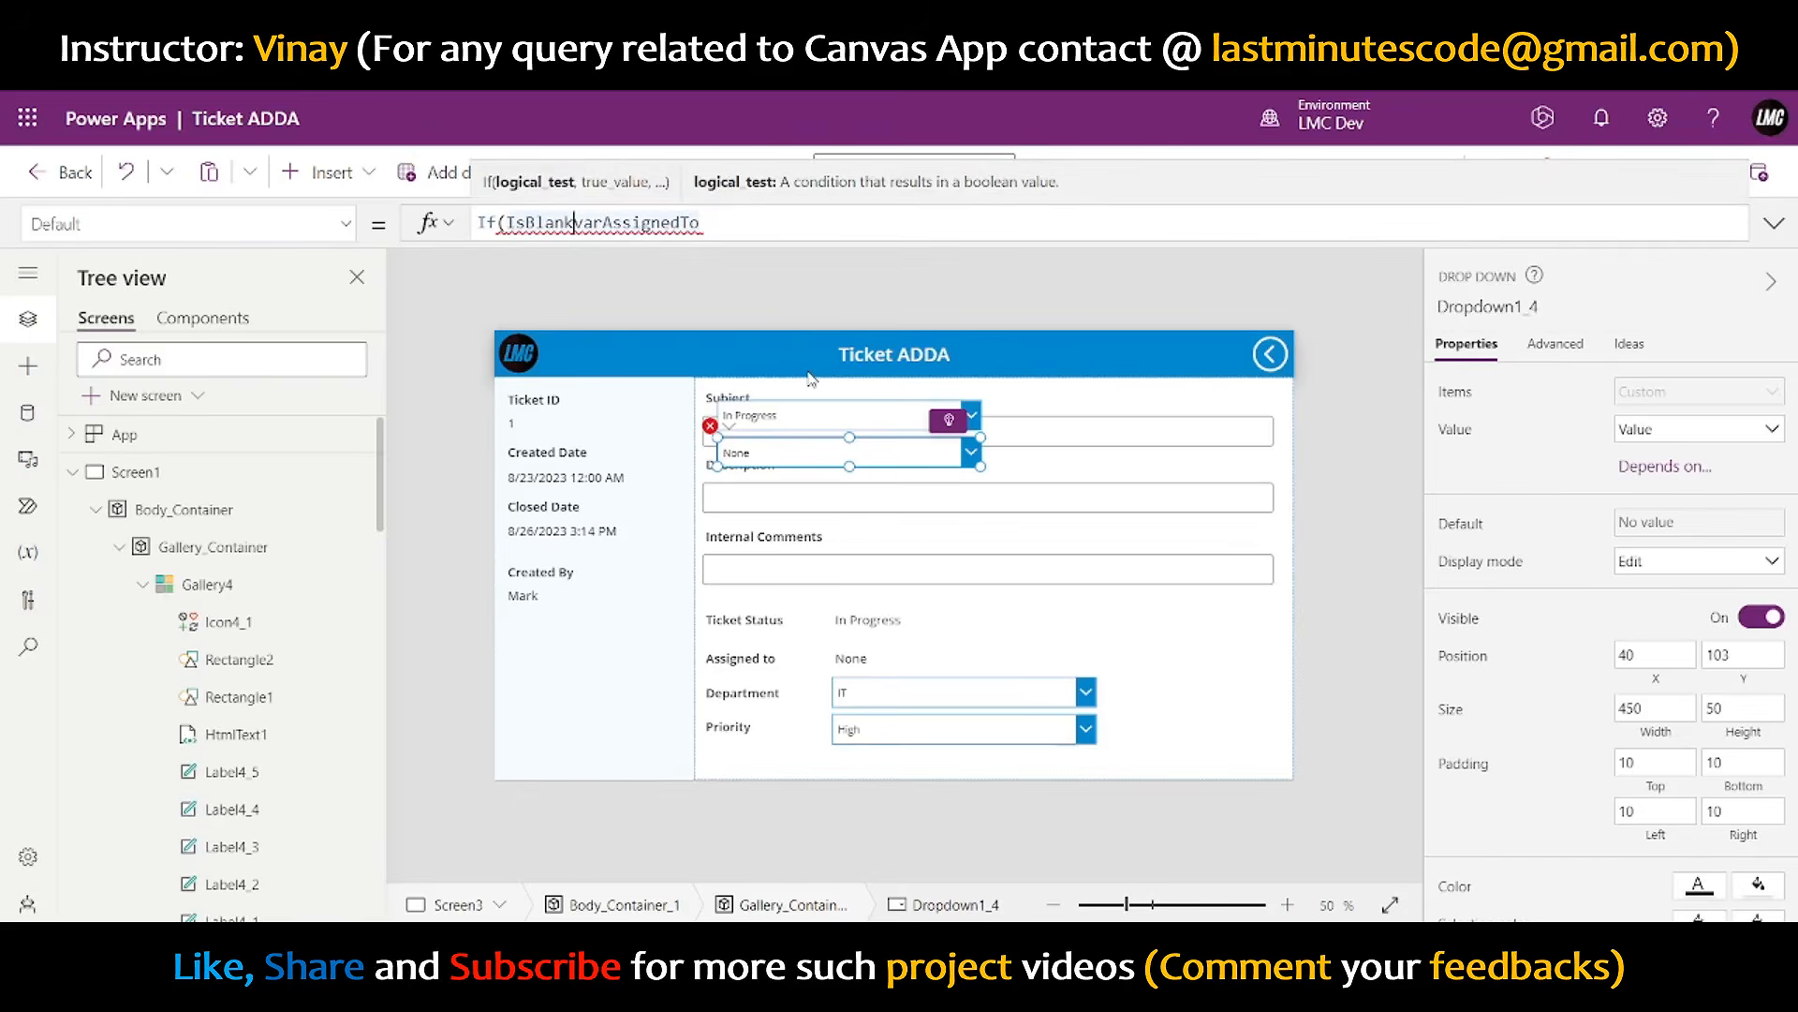
{"action": "type", "text": "("}
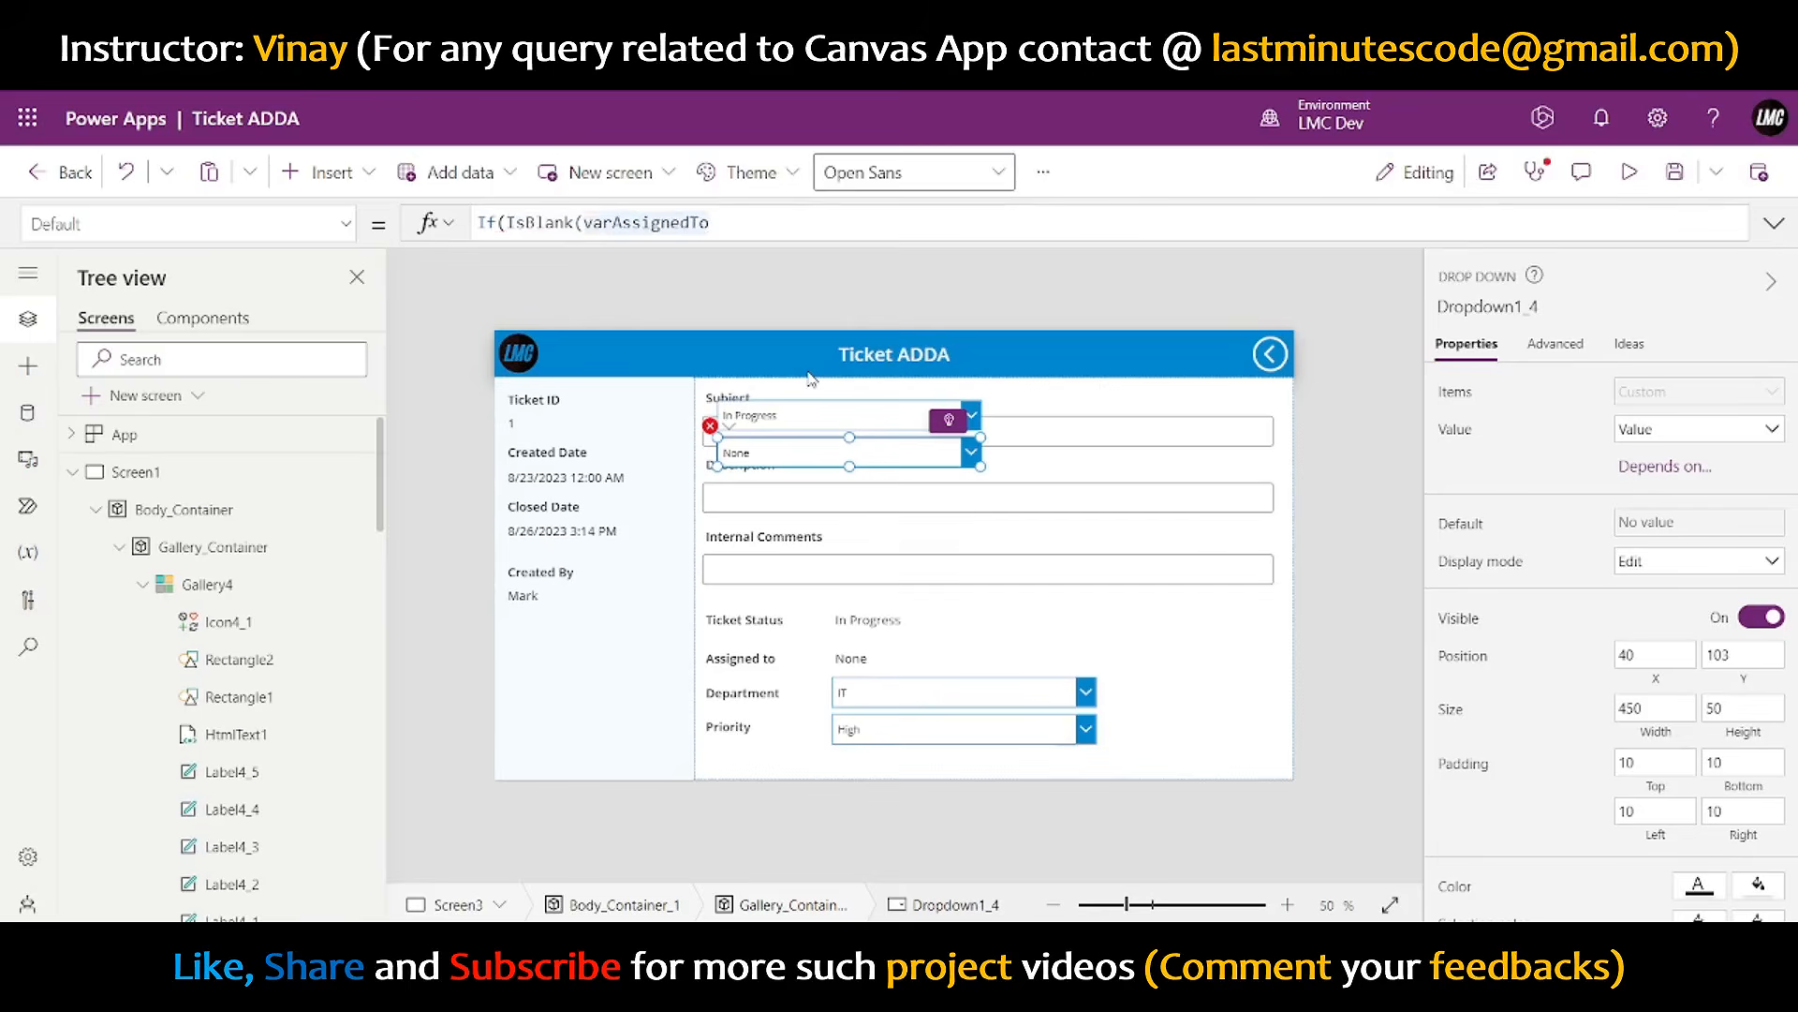
{"action": "type", "text": ")"}
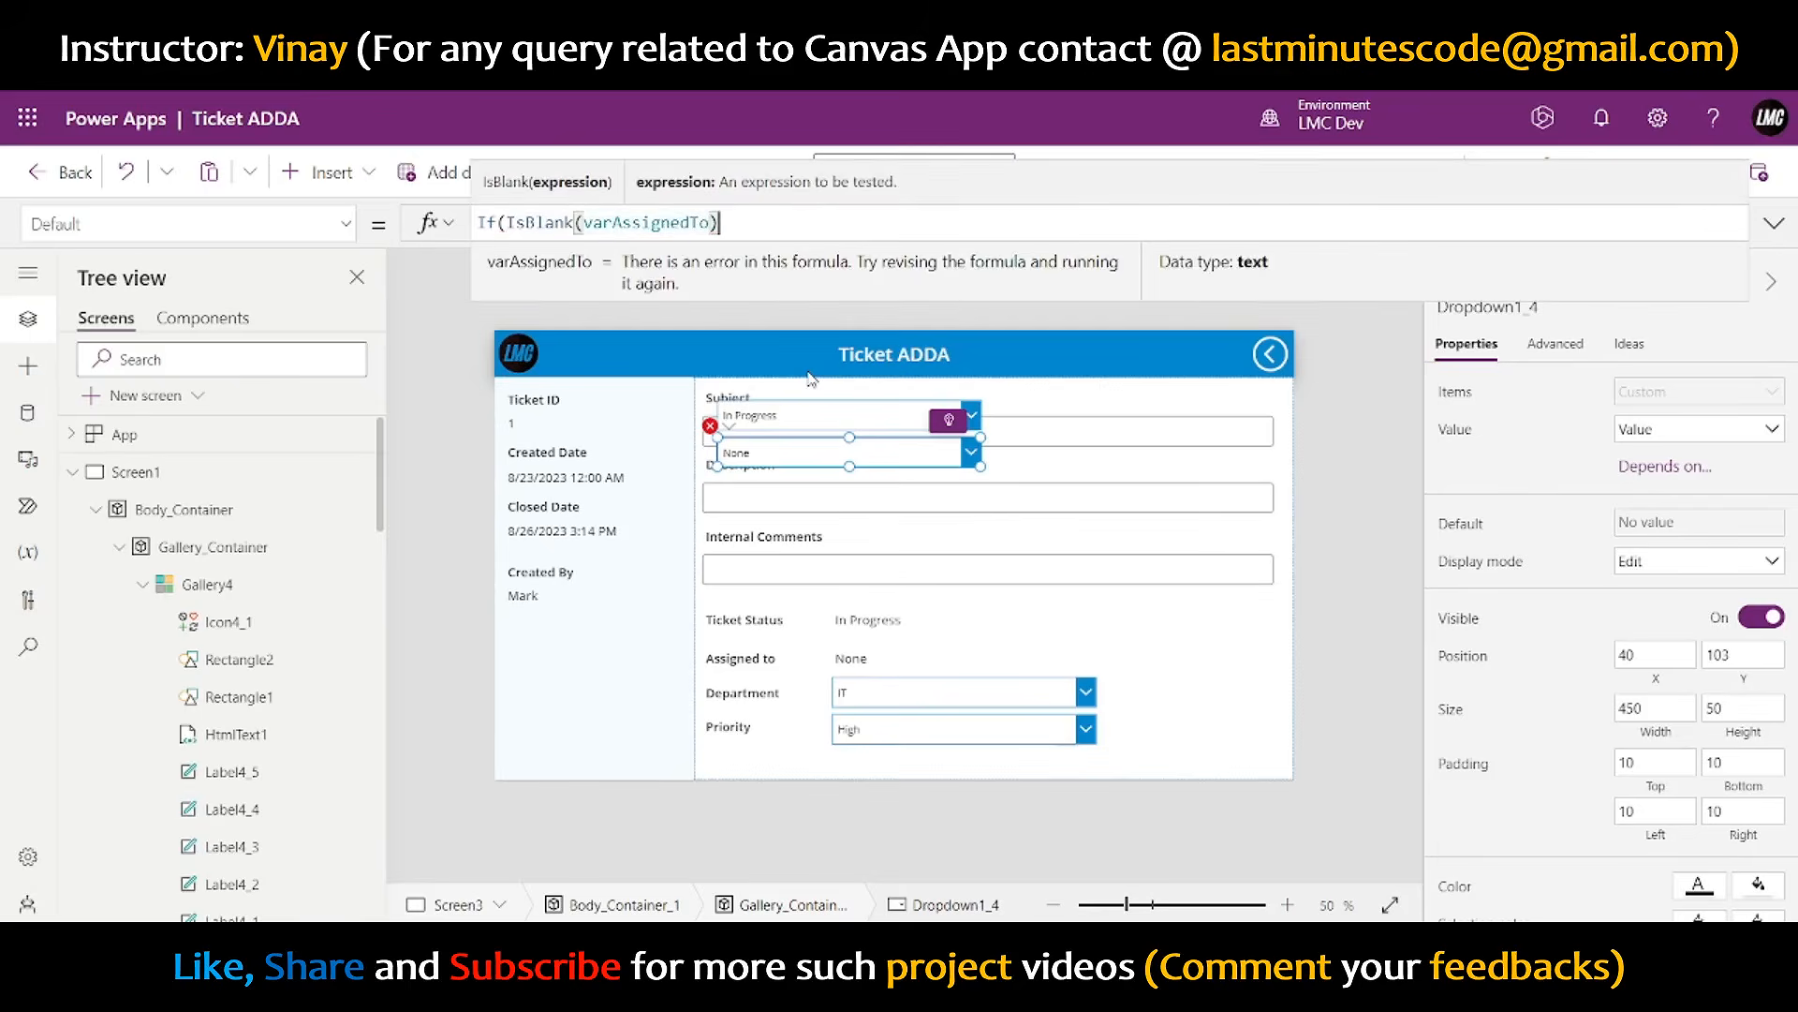
{"action": "type", "text": ","}
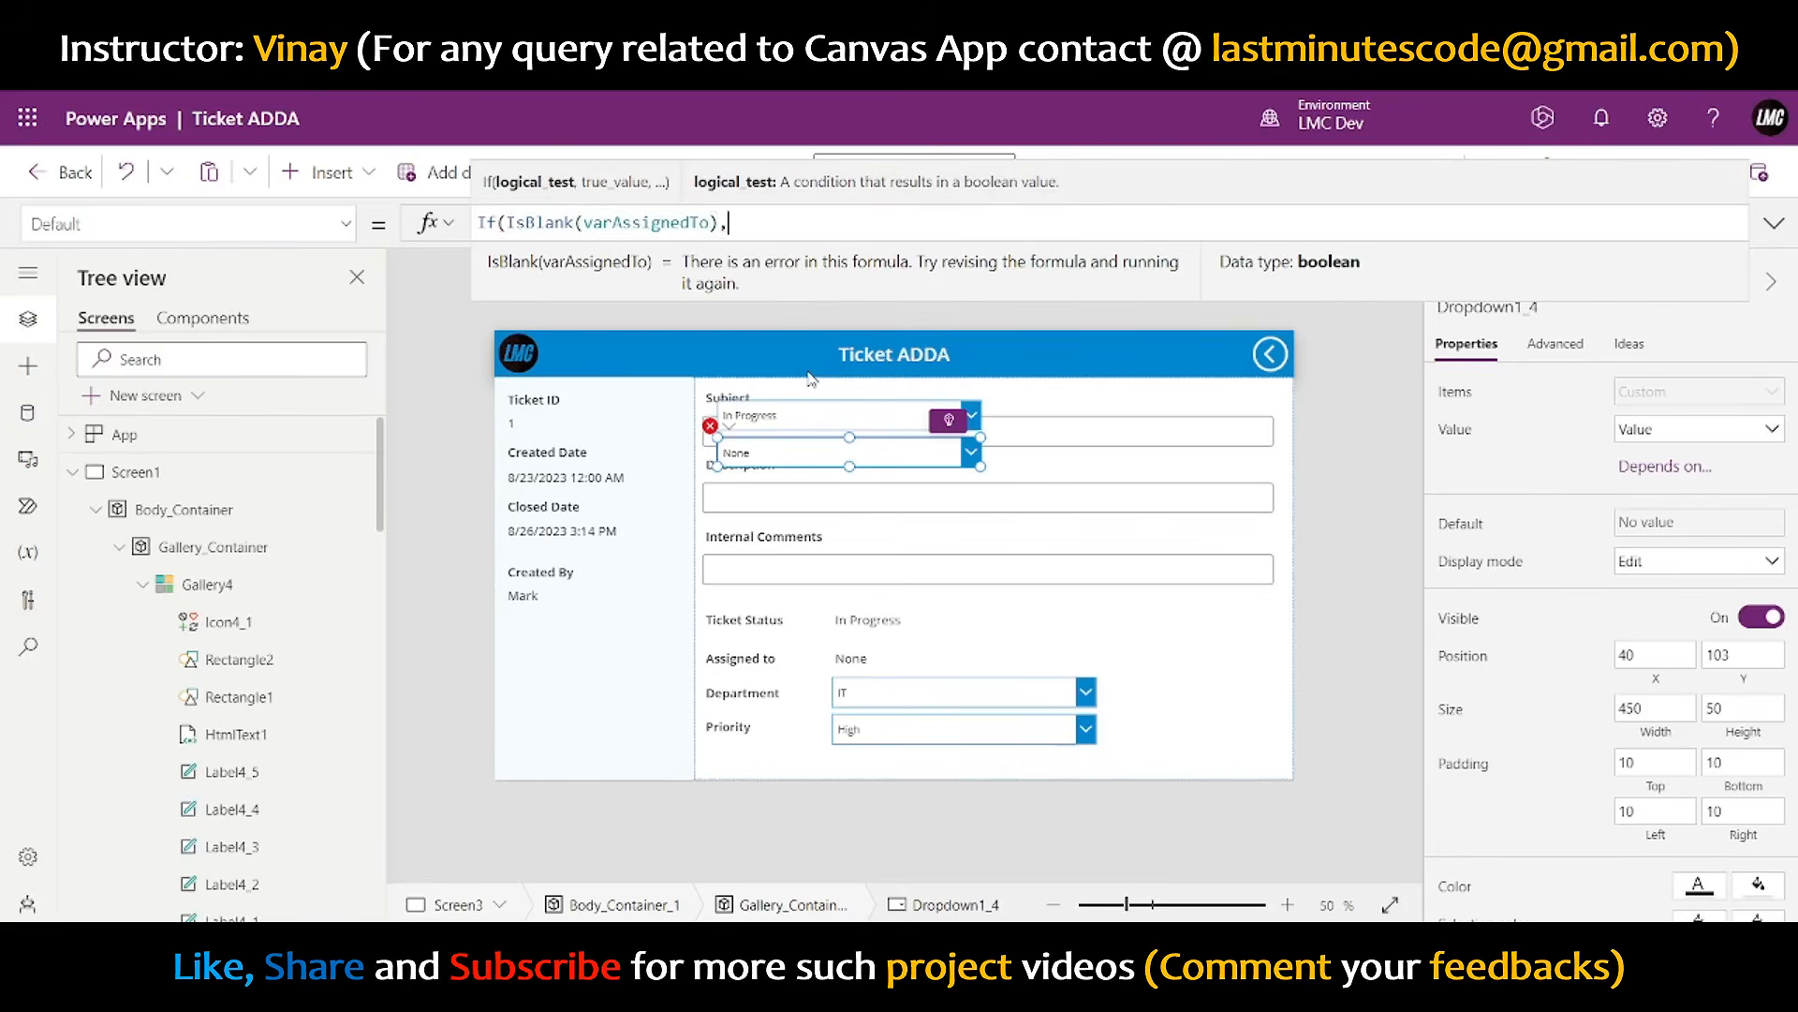
{"action": "type", "text": "\"N"}
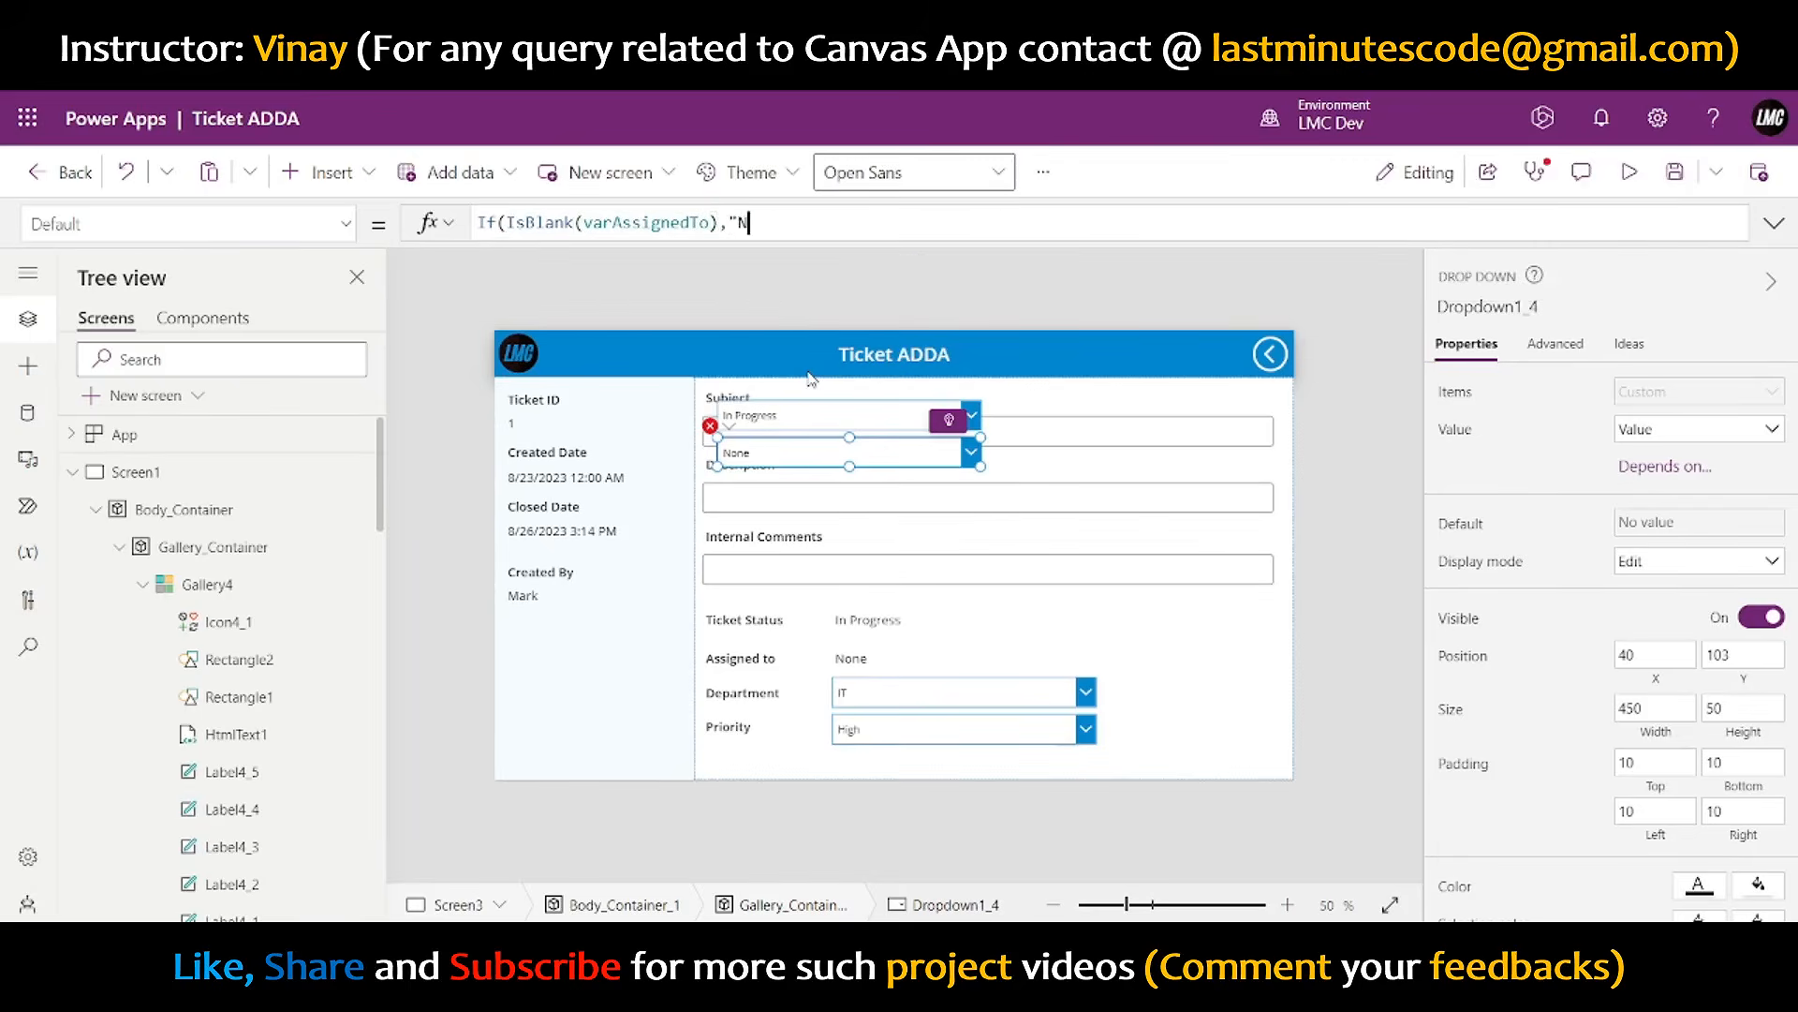
{"action": "type", "text": "one\","}
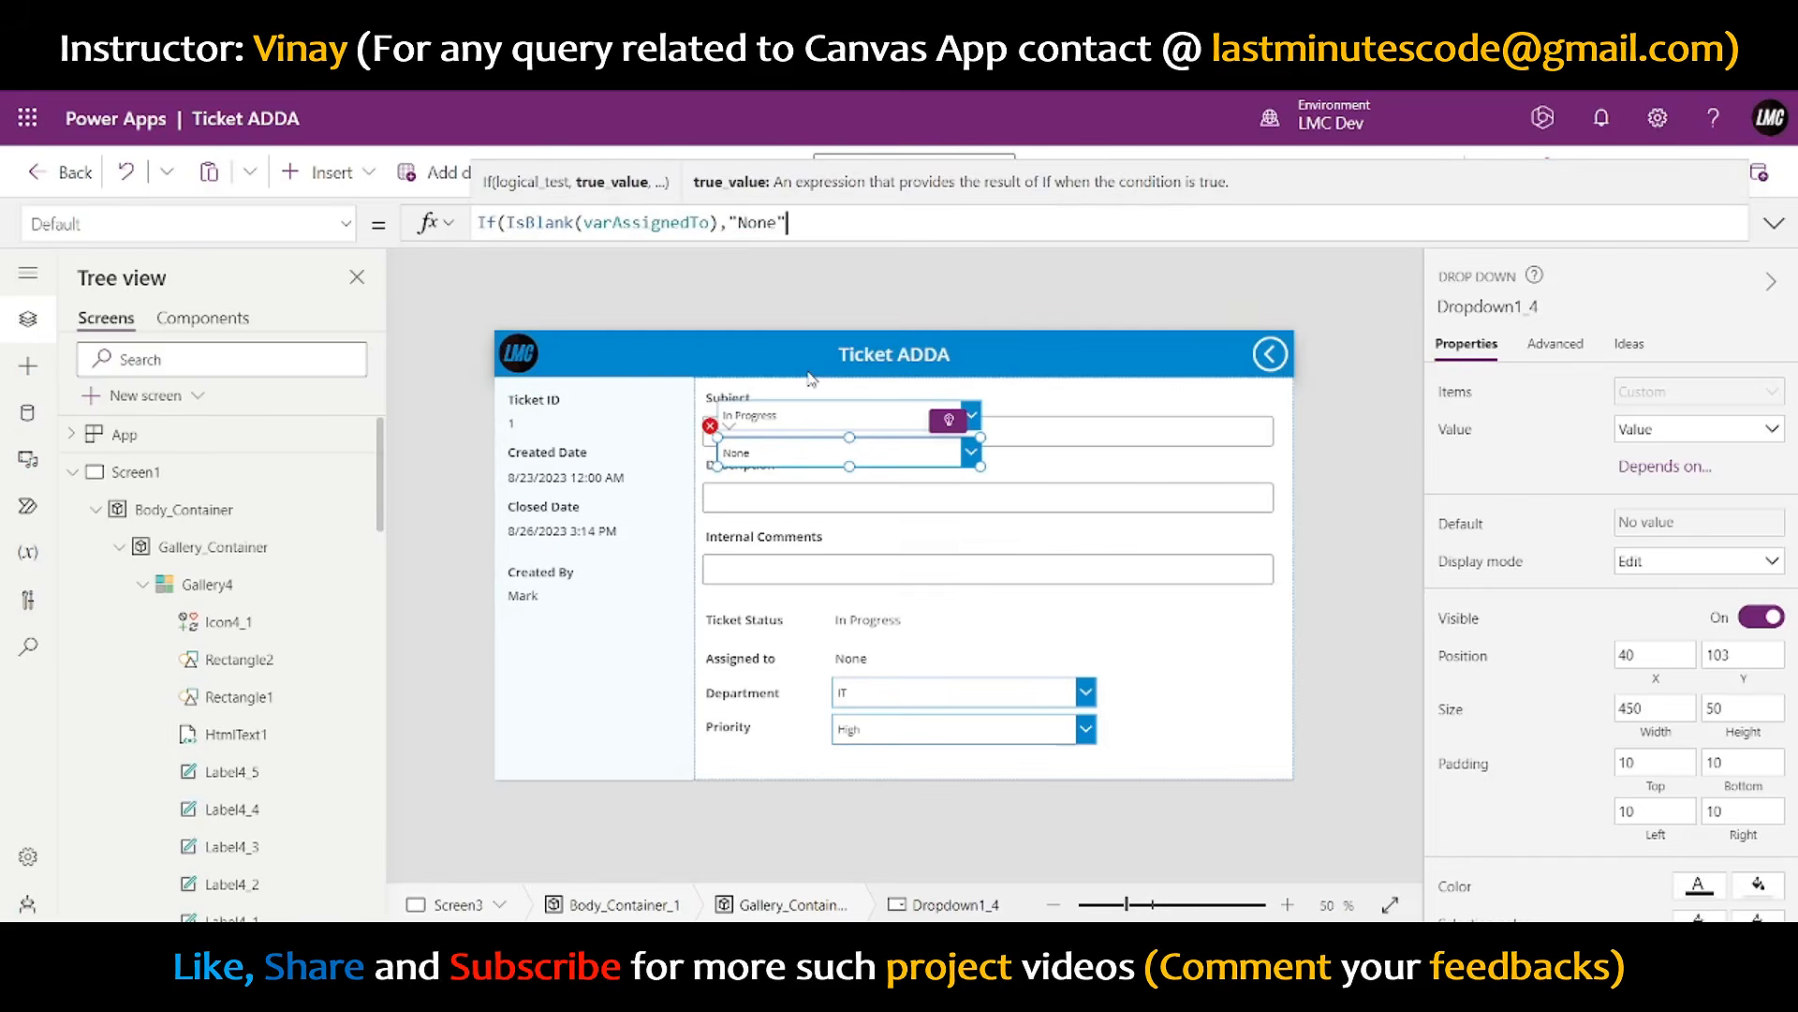
{"action": "type", "text": "varAssignedTo"}
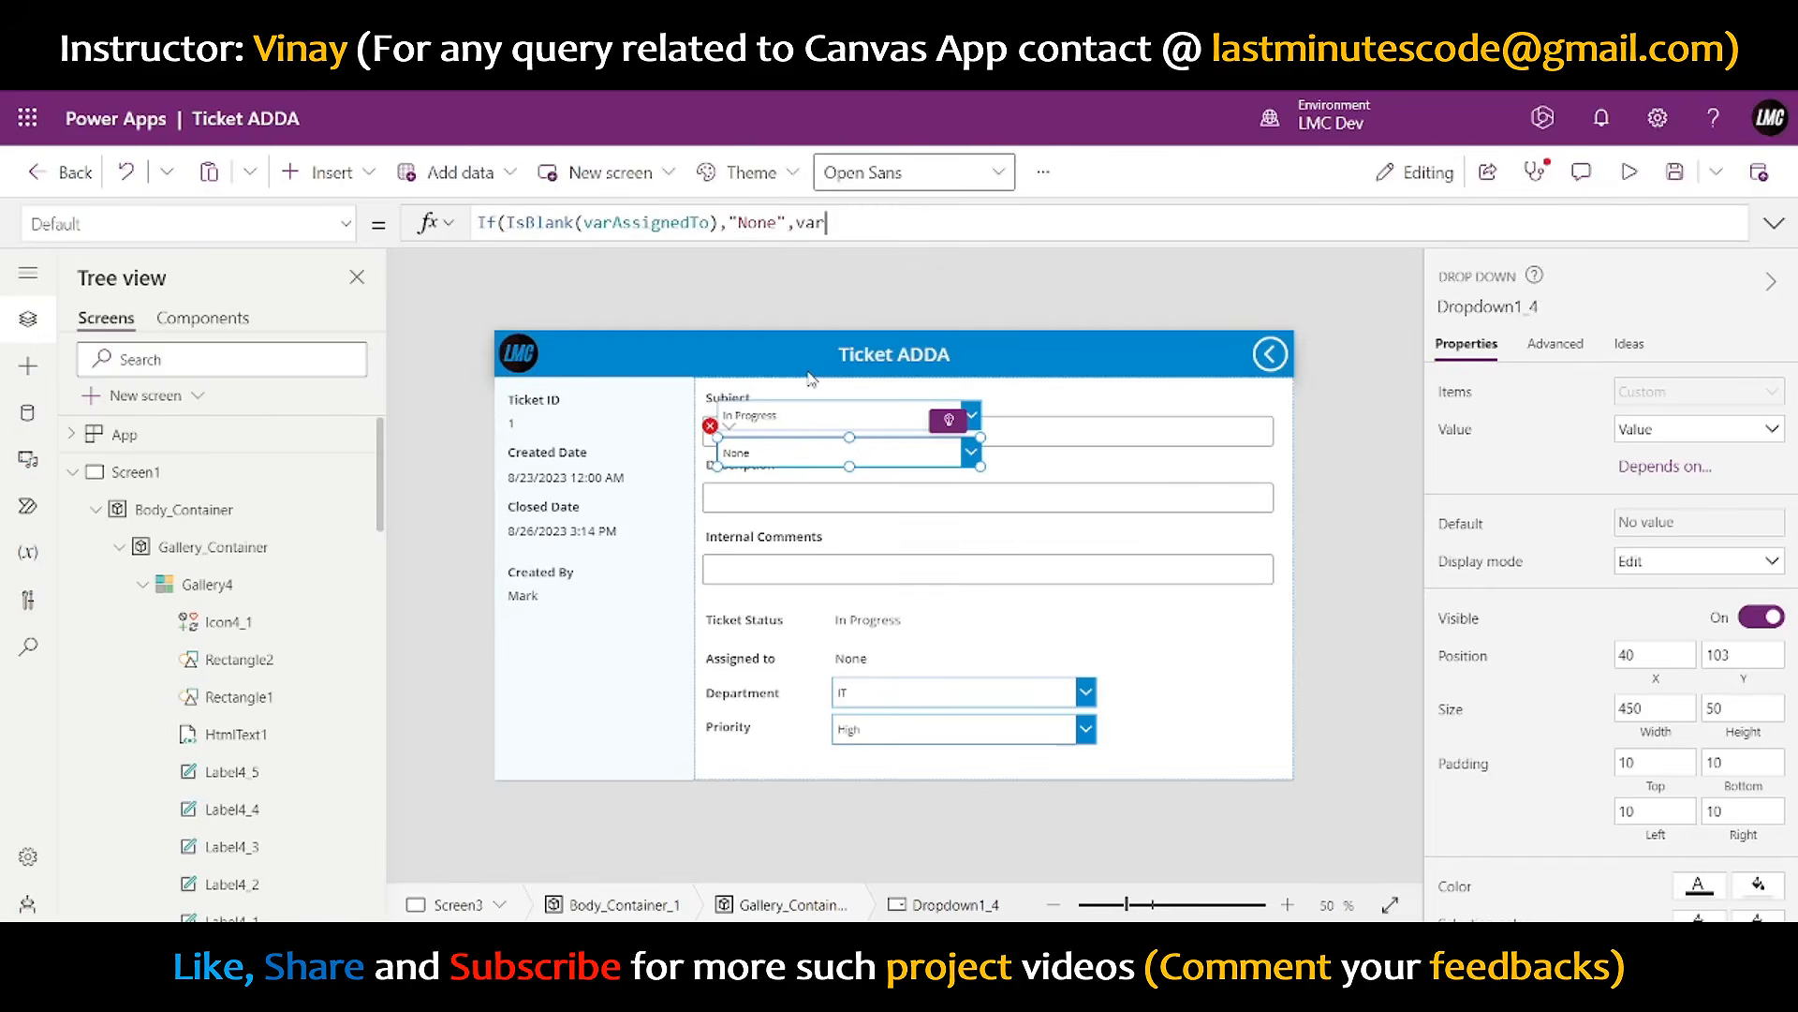
{"action": "type", "text": "A"}
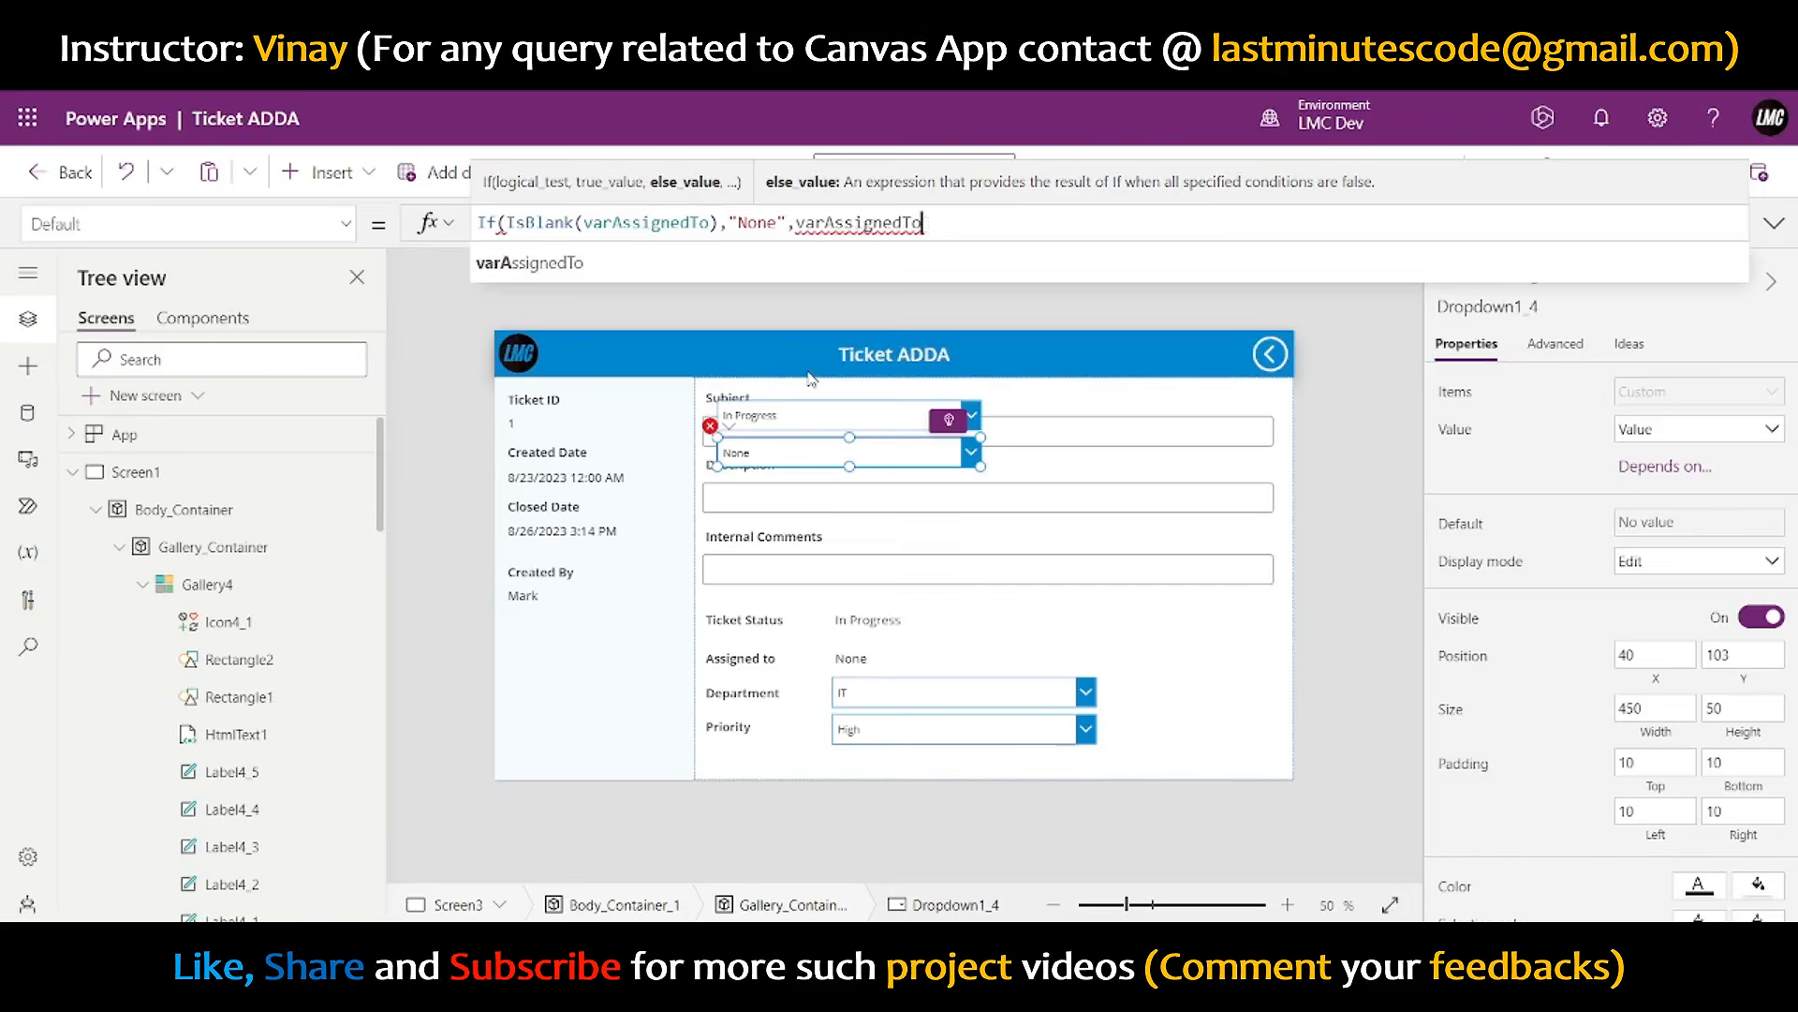
{"action": "type", "text": ")"}
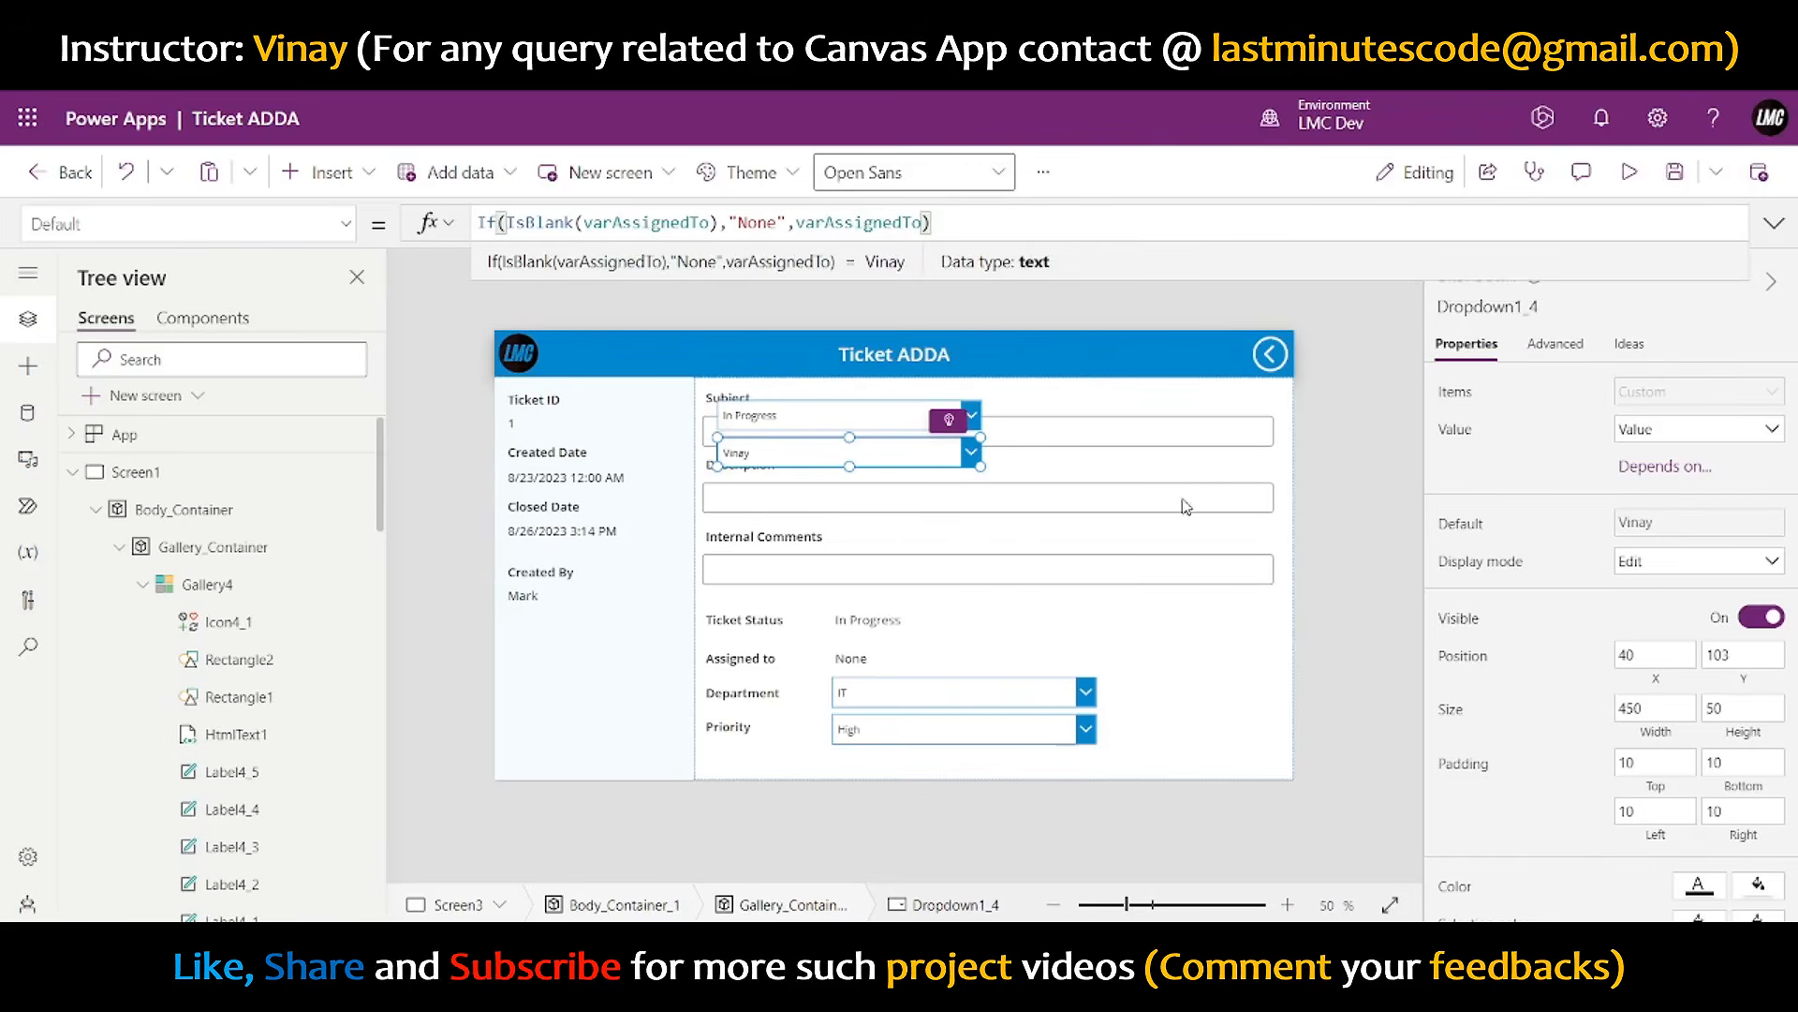
{"action": "left_click", "coordinate": [1385, 502]}
- Delete the value labels beside Ticket Status and Assigned to on the ticket details screen
{"action": "left_click", "coordinate": [801, 453]}
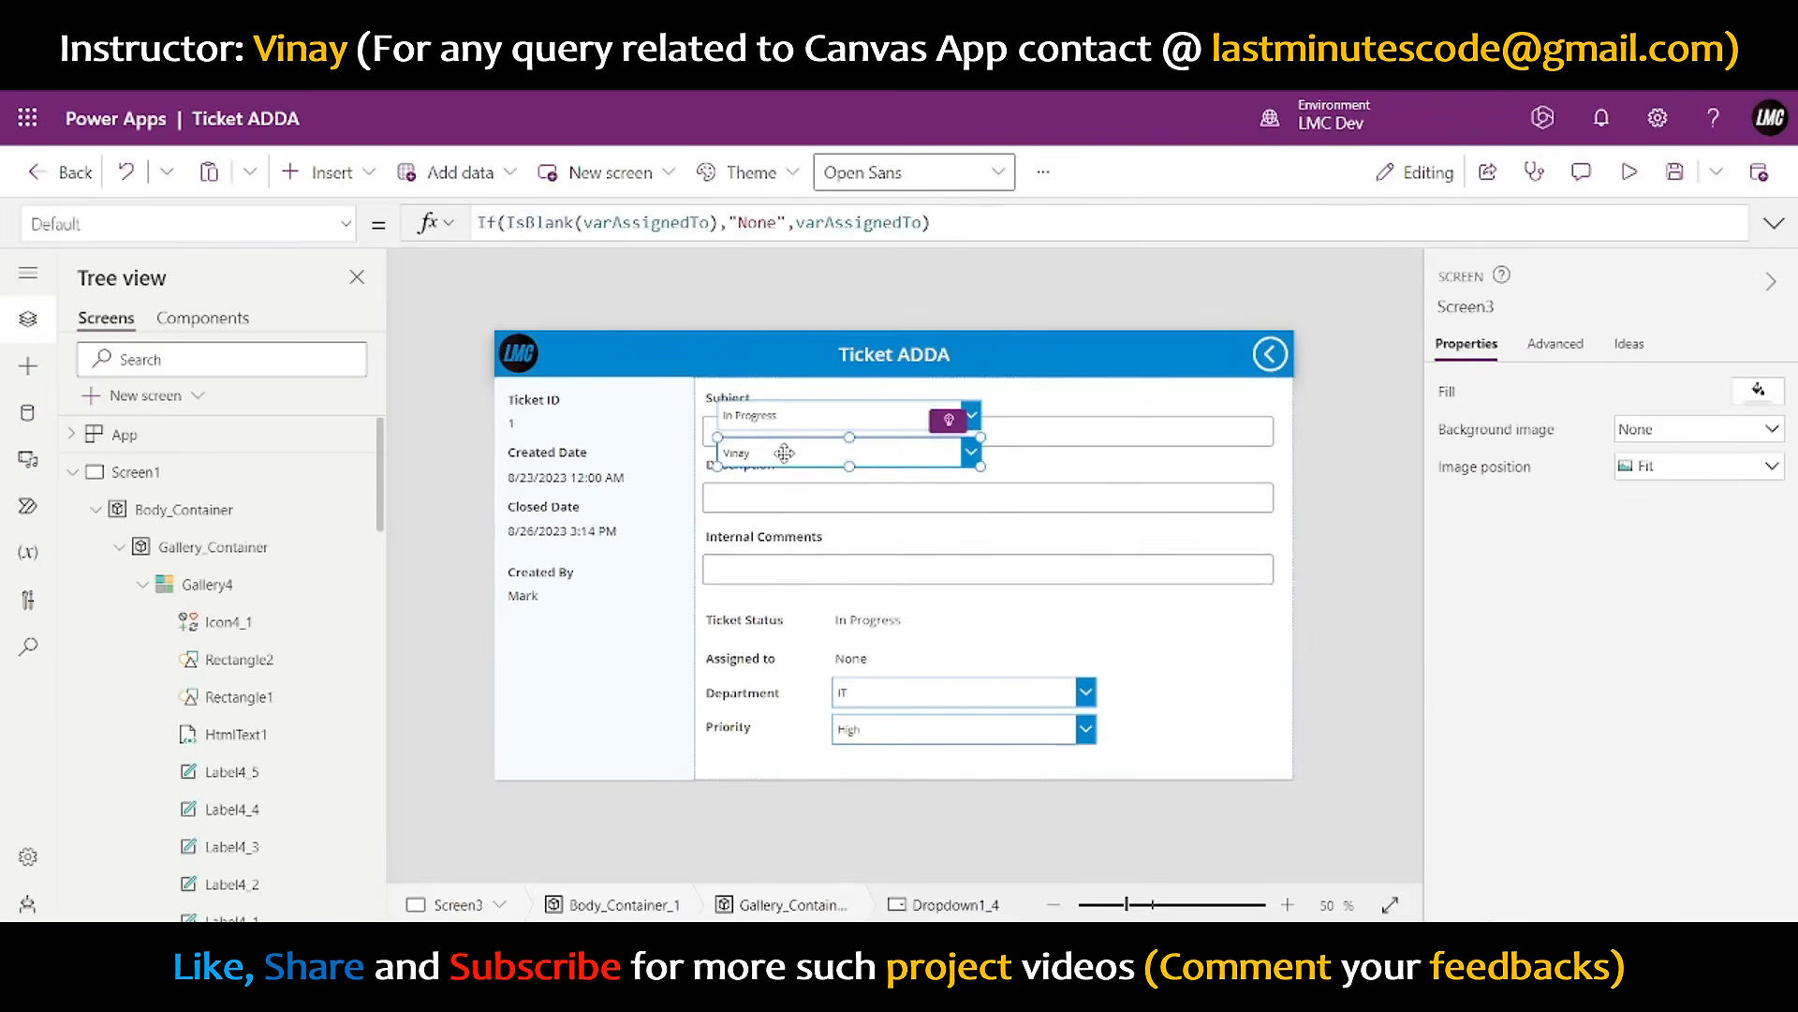
{"action": "left_click", "coordinate": [875, 621], "text": "shift"}
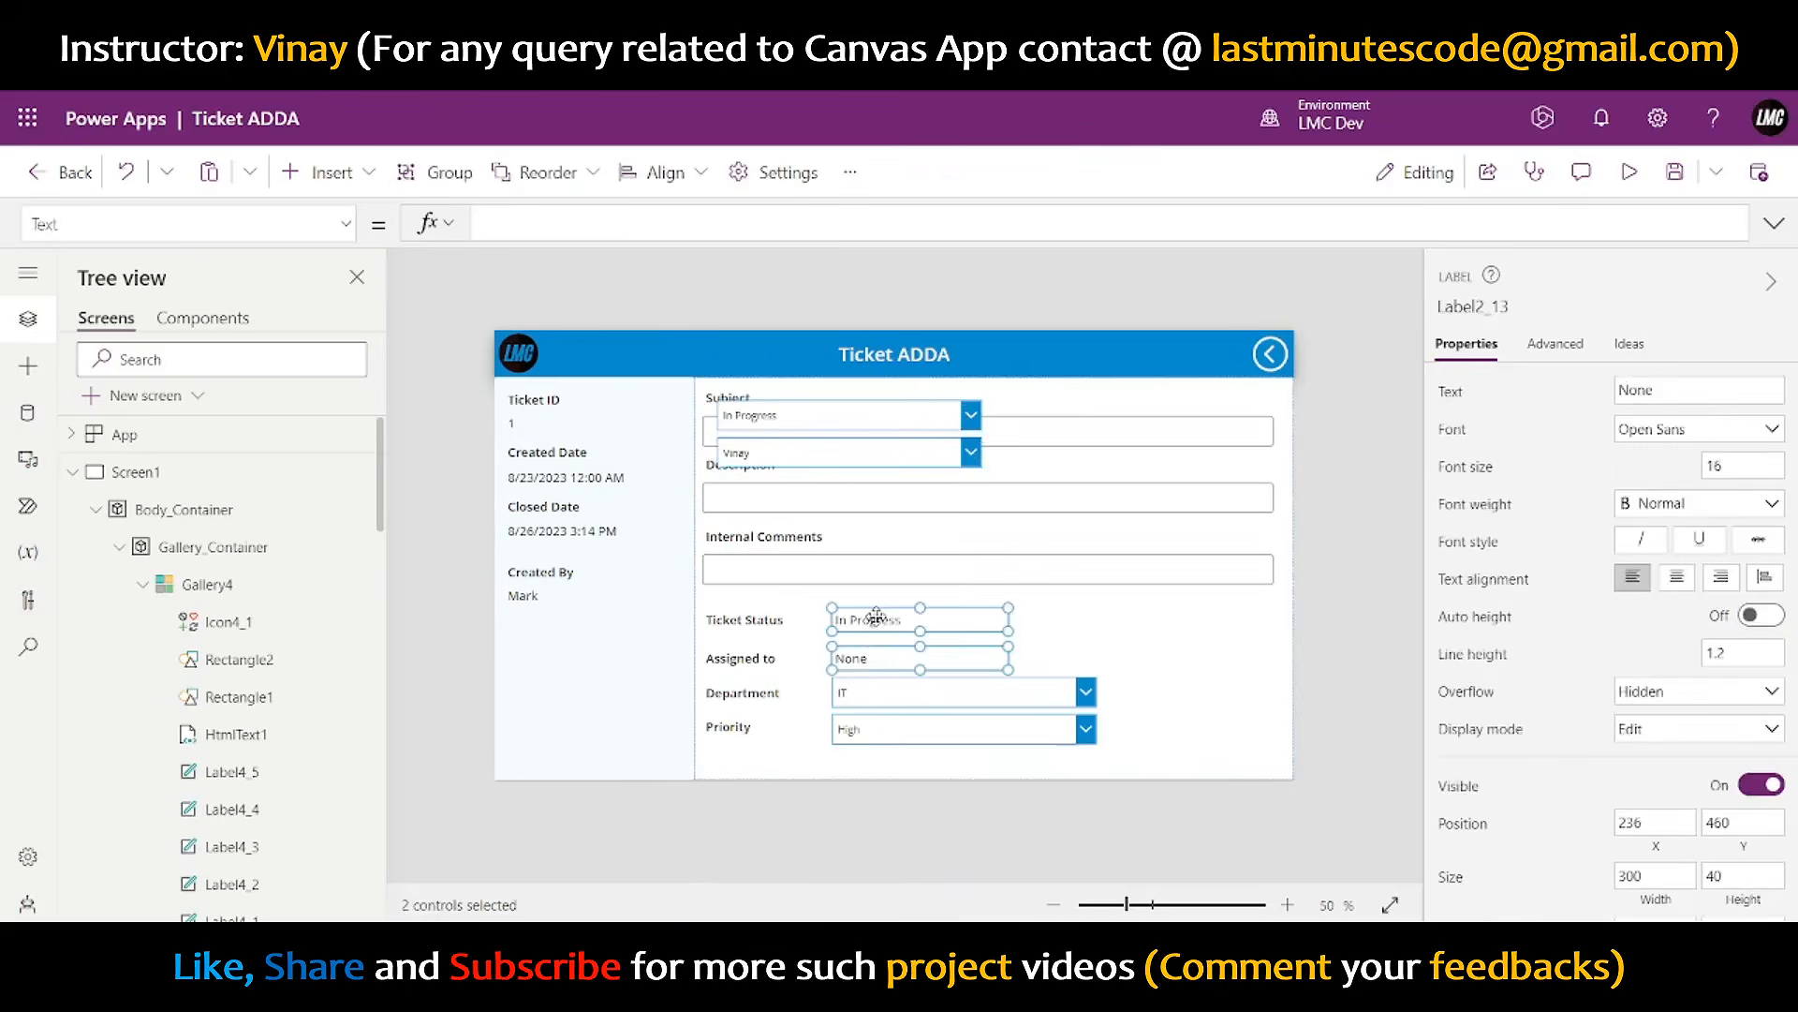
{"action": "key", "text": "Delete"}
- Move the status dropdown beside the Ticket Status label, at about X 236, Y 389
{"action": "left_click", "coordinate": [767, 457]}
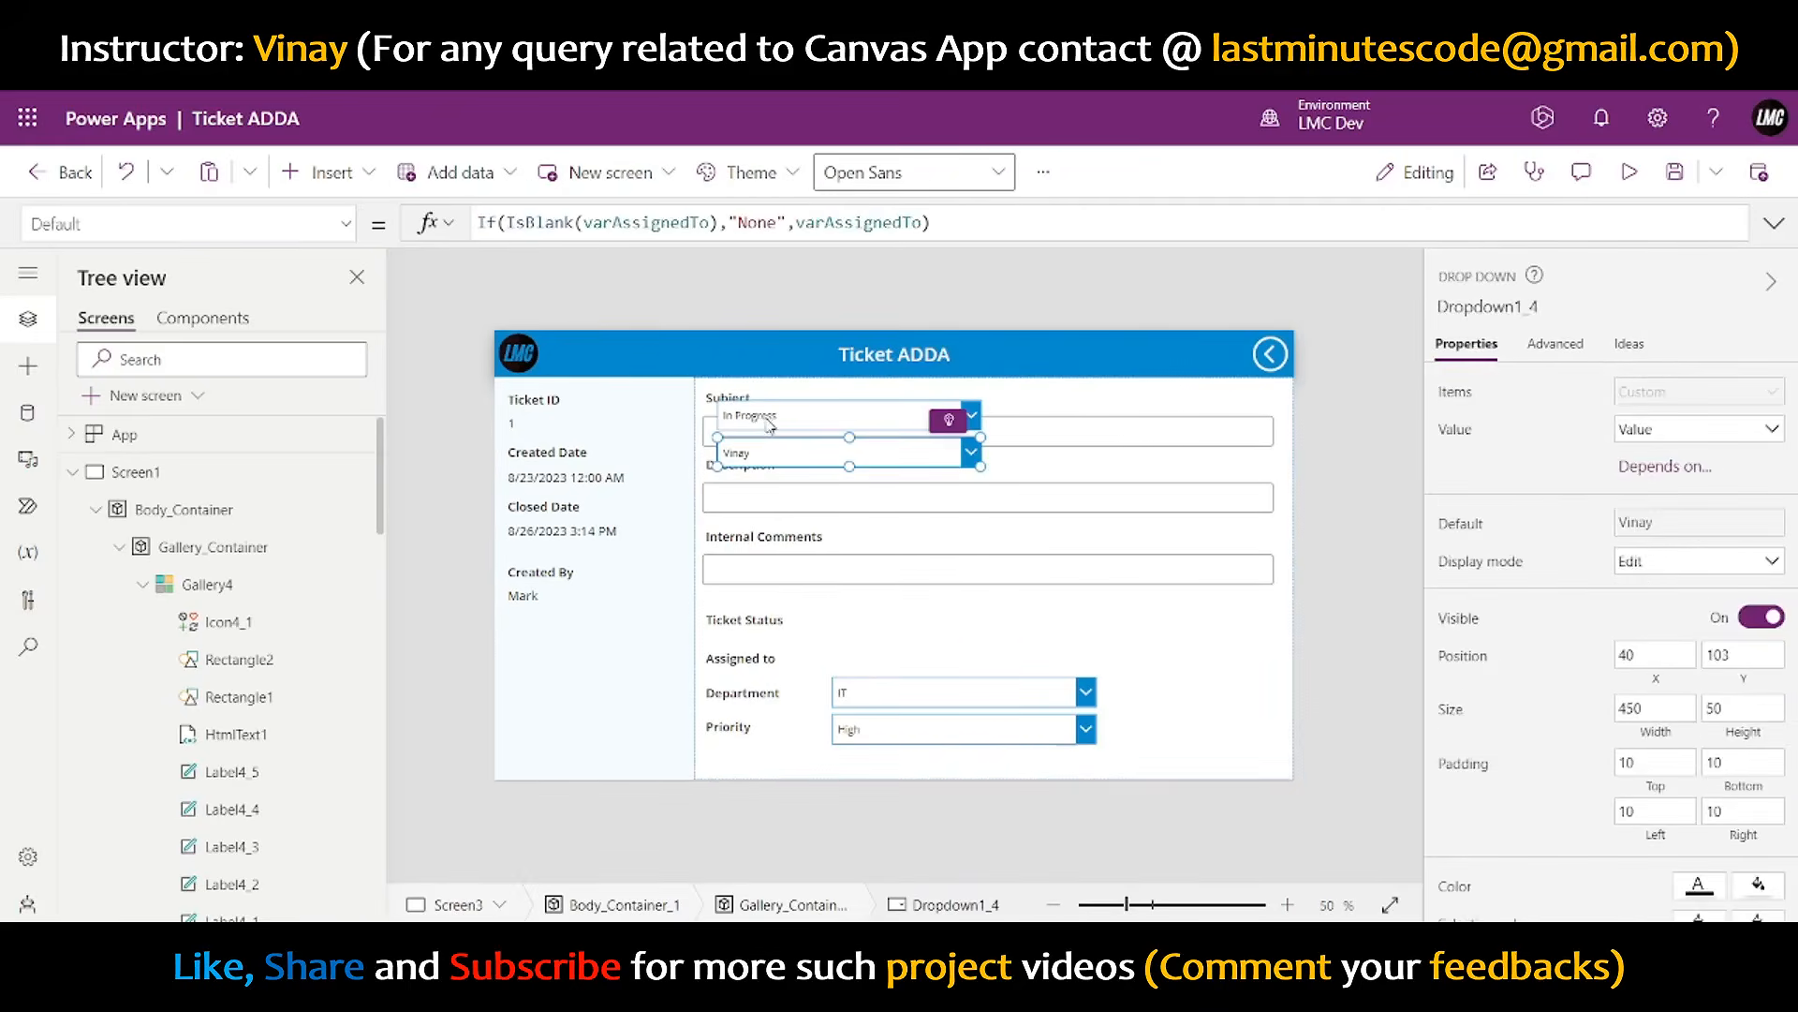
{"action": "left_click_drag", "start_coordinate": [749, 415], "coordinate": [883, 620]}
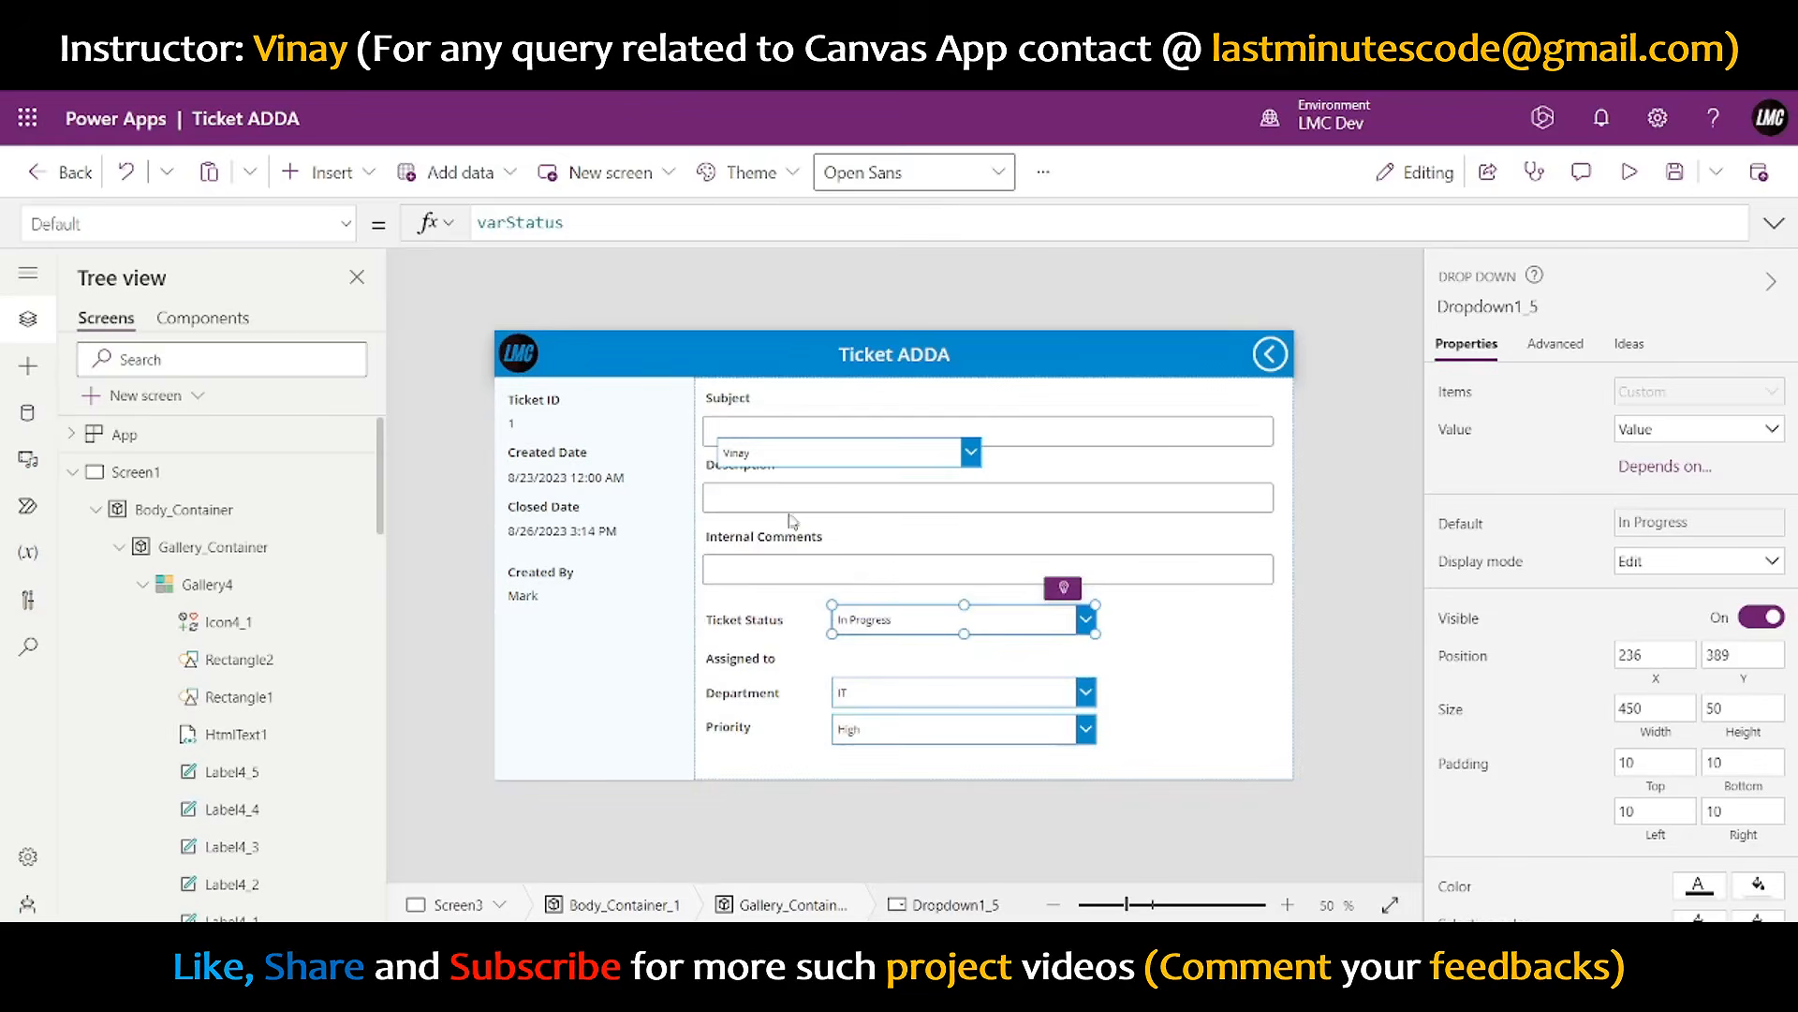
- Move the assignee dropdown beside the Assigned to label and set the height of all four dropdowns to 40
{"action": "left_click_drag", "start_coordinate": [777, 447], "coordinate": [891, 650]}
{"action": "left_click", "coordinate": [1248, 650]}
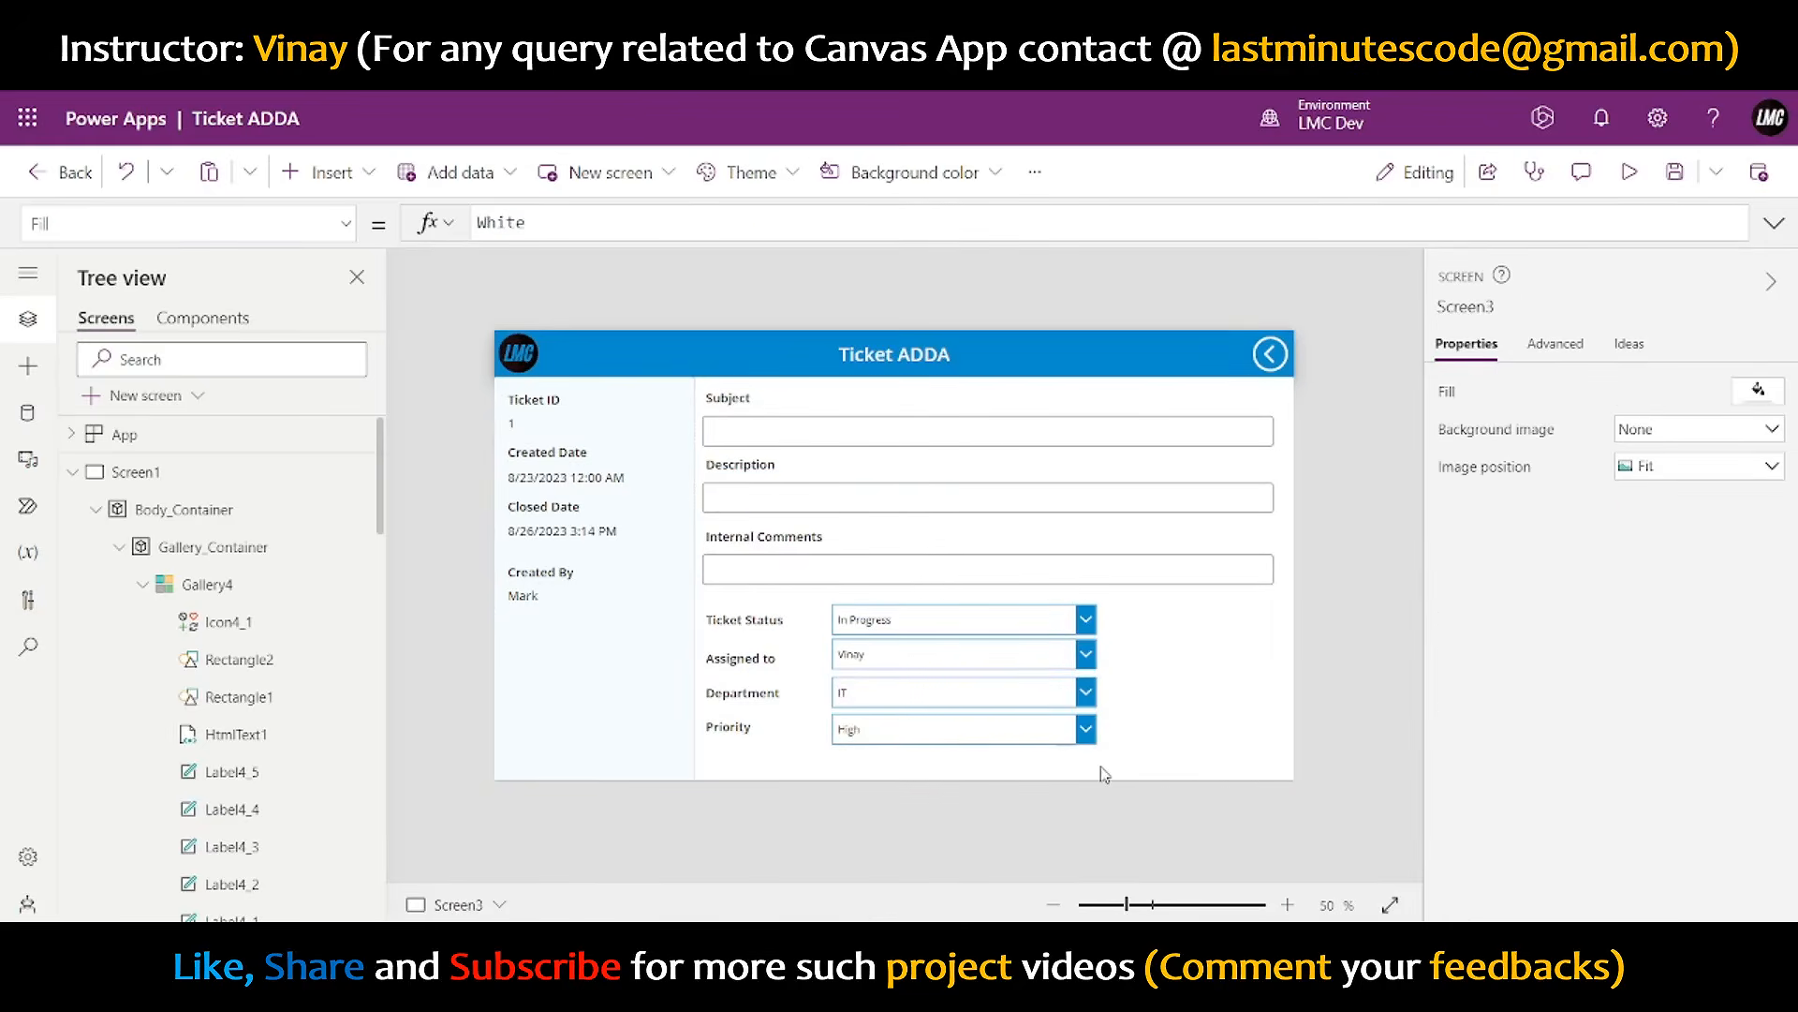
{"action": "left_click", "coordinate": [899, 732]}
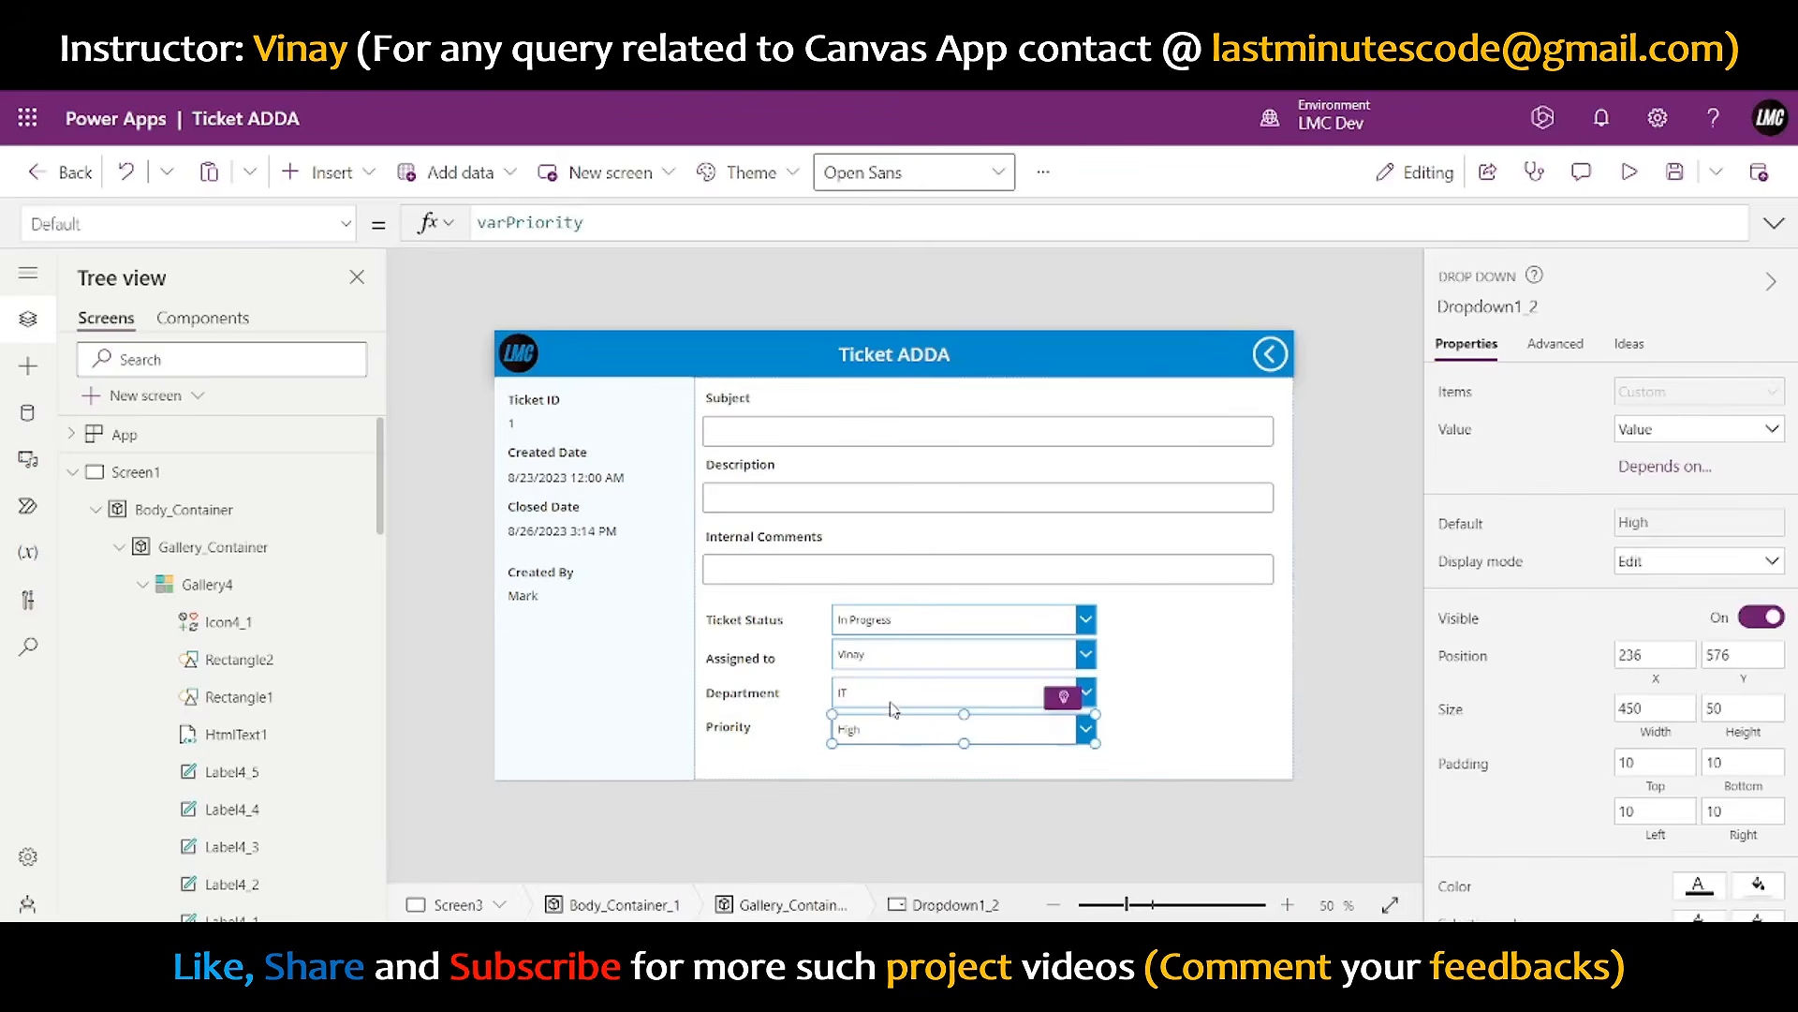
{"action": "left_click", "coordinate": [866, 690], "text": "shift"}
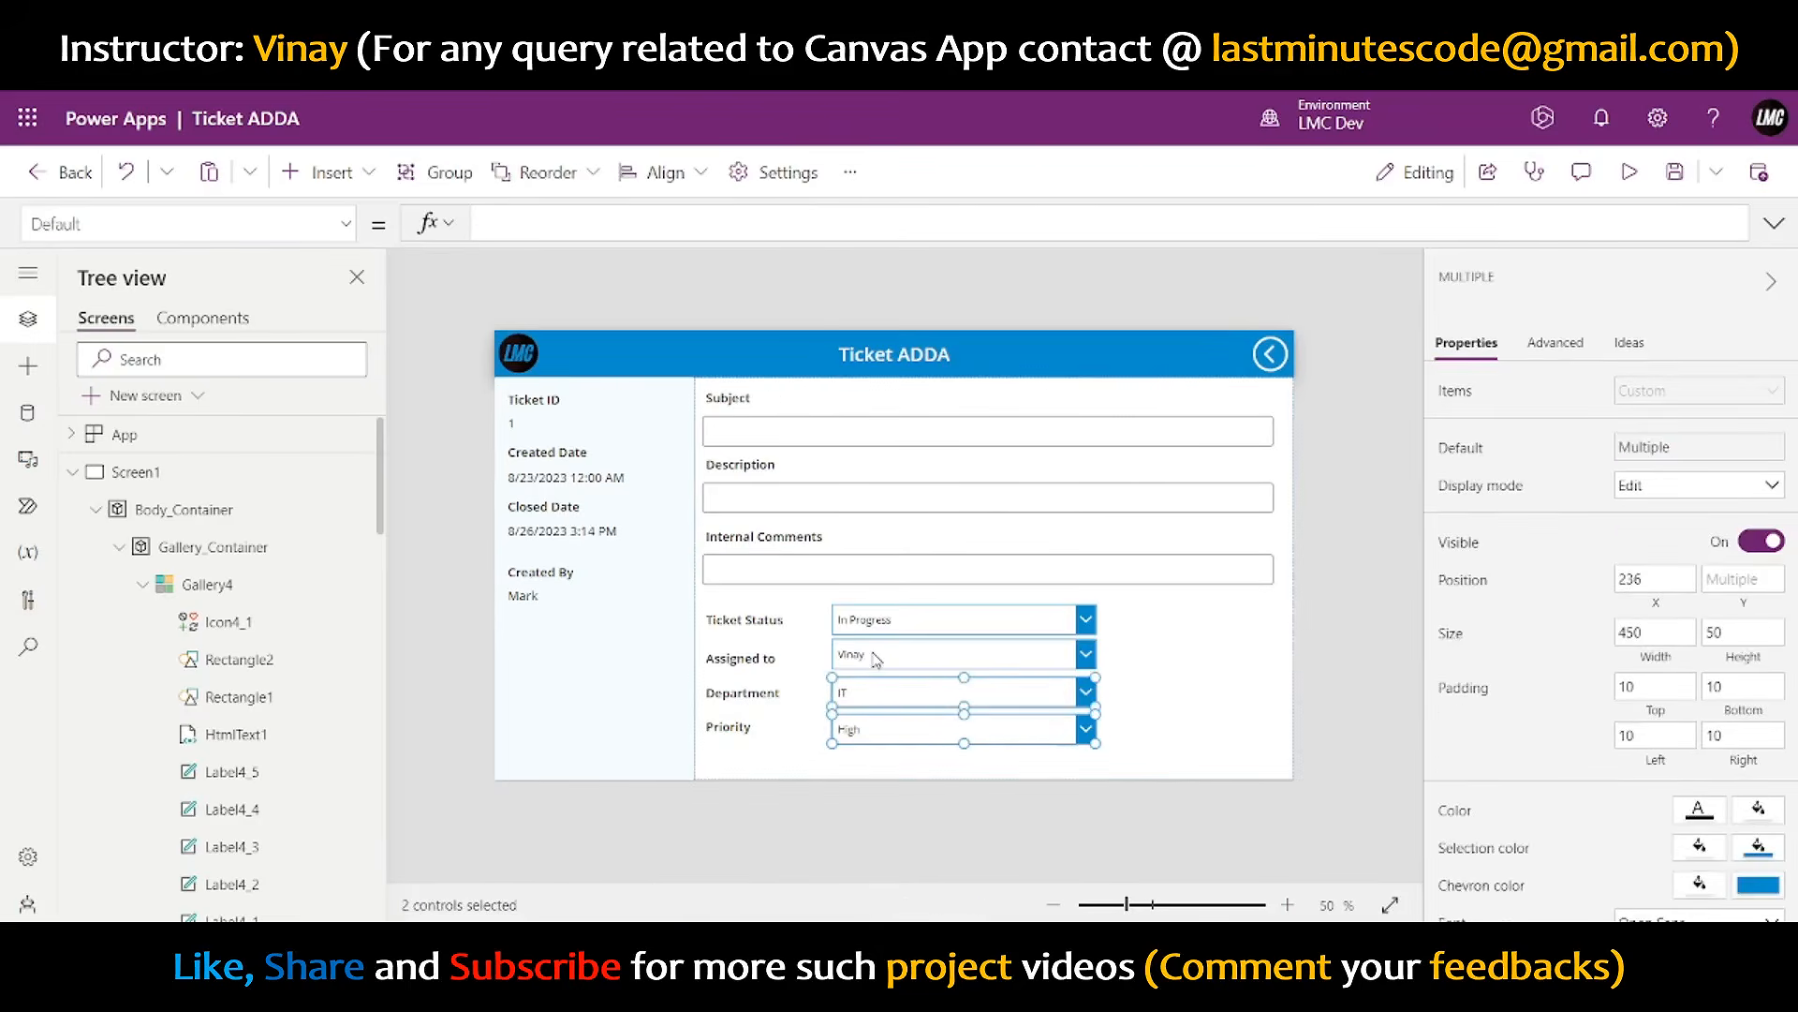
{"action": "left_click", "coordinate": [876, 655], "text": "shift"}
{"action": "left_click", "coordinate": [885, 632], "text": "shift"}
{"action": "double_click", "coordinate": [1723, 633]}
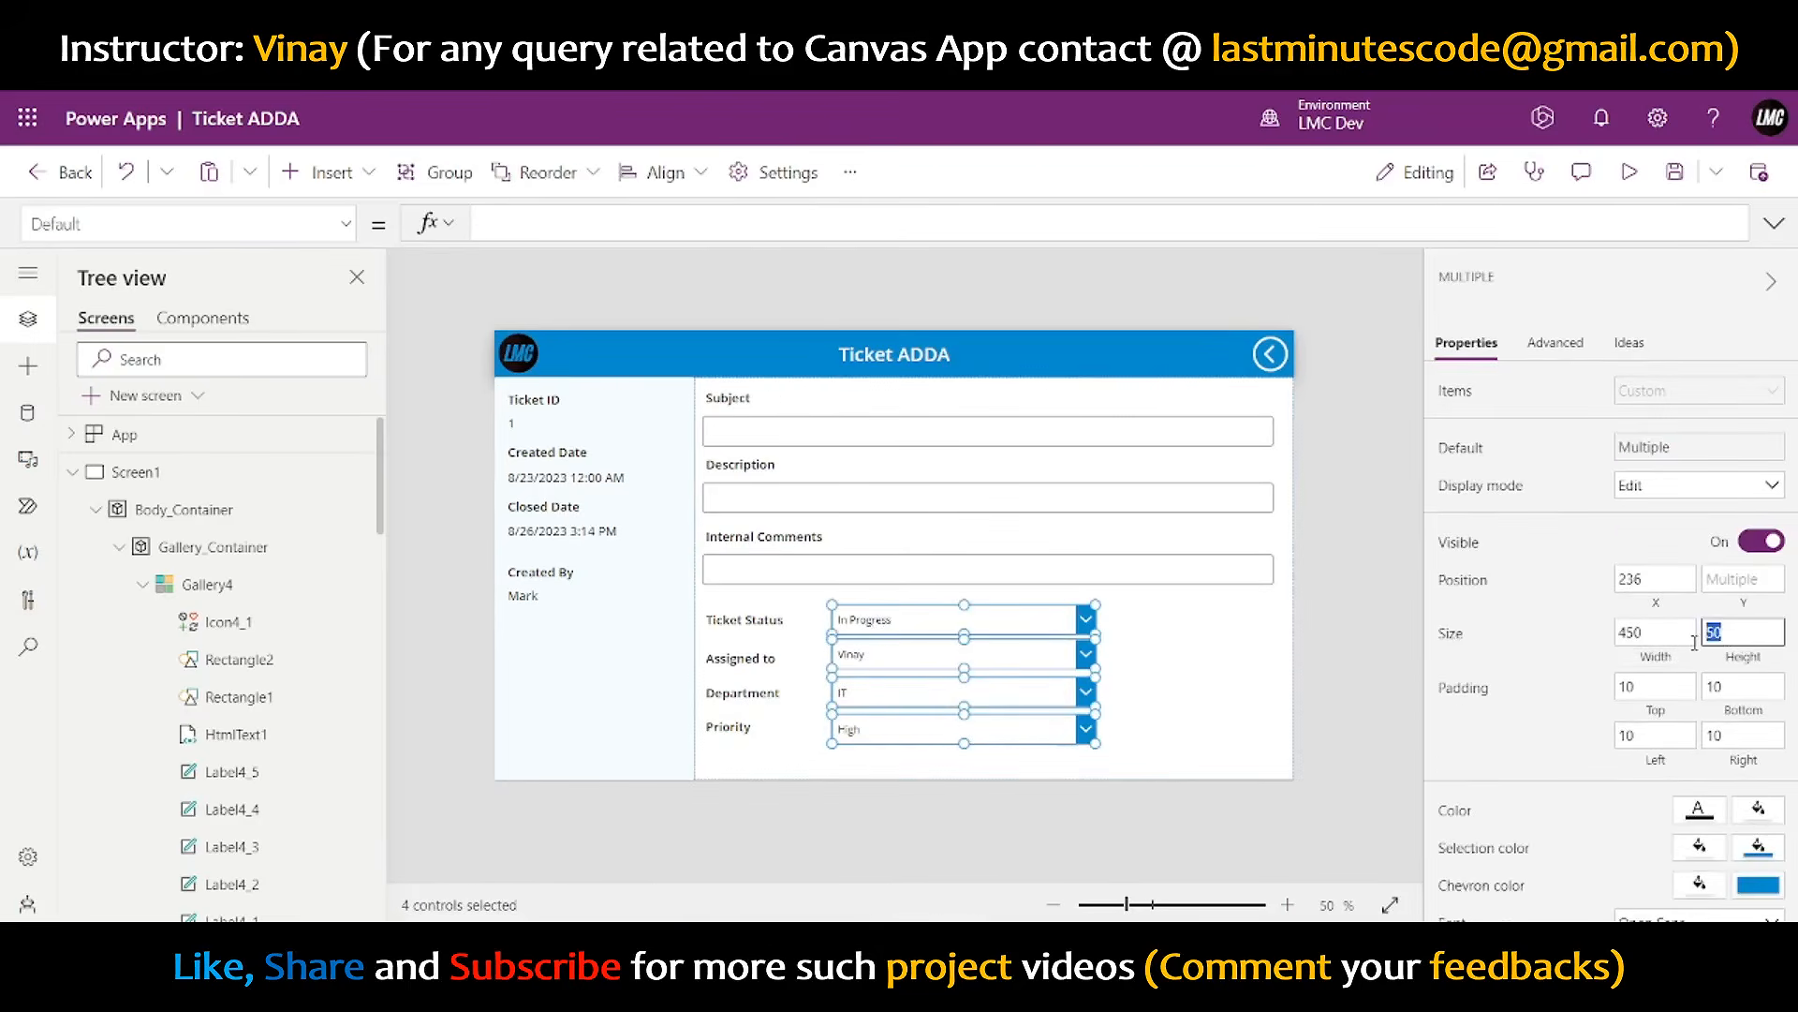
{"action": "type", "text": "40"}
{"action": "left_click", "coordinate": [1342, 680]}
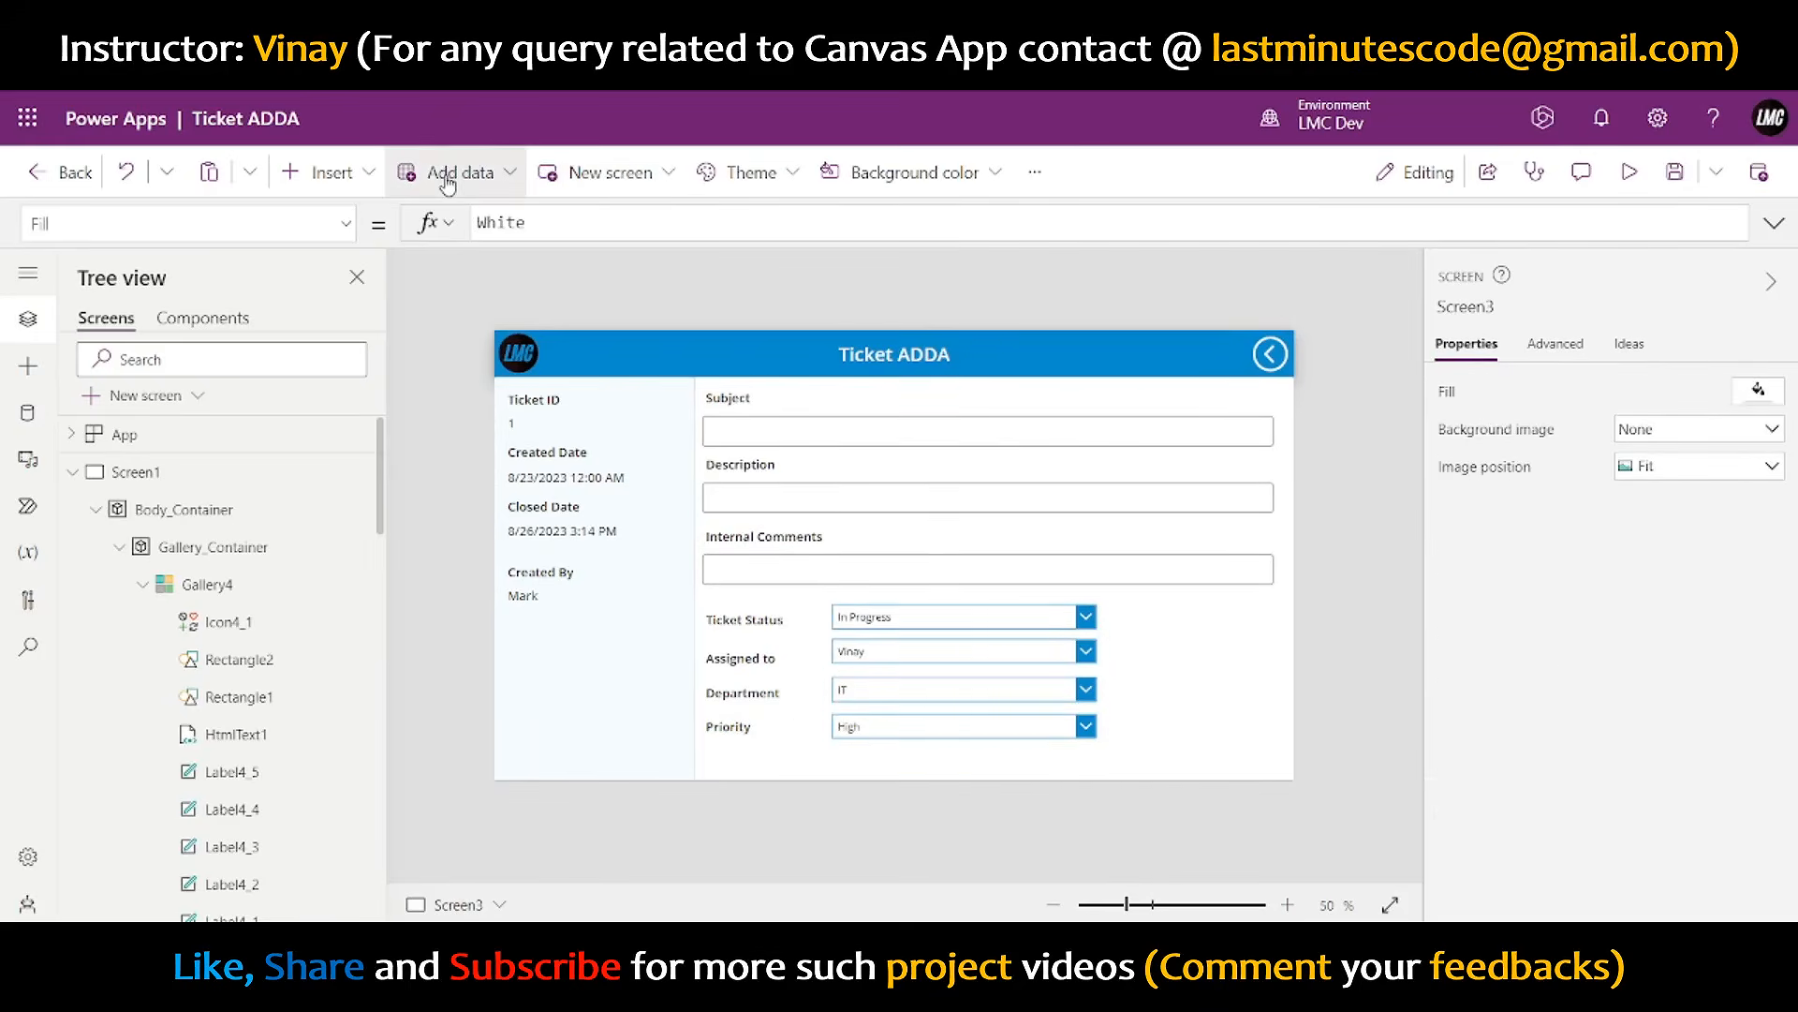
- Copy the Create Task button from Screen2 and paste it into the ticket details container on Screen3, along the container's bottom edge
{"action": "left_click", "coordinate": [356, 178]}
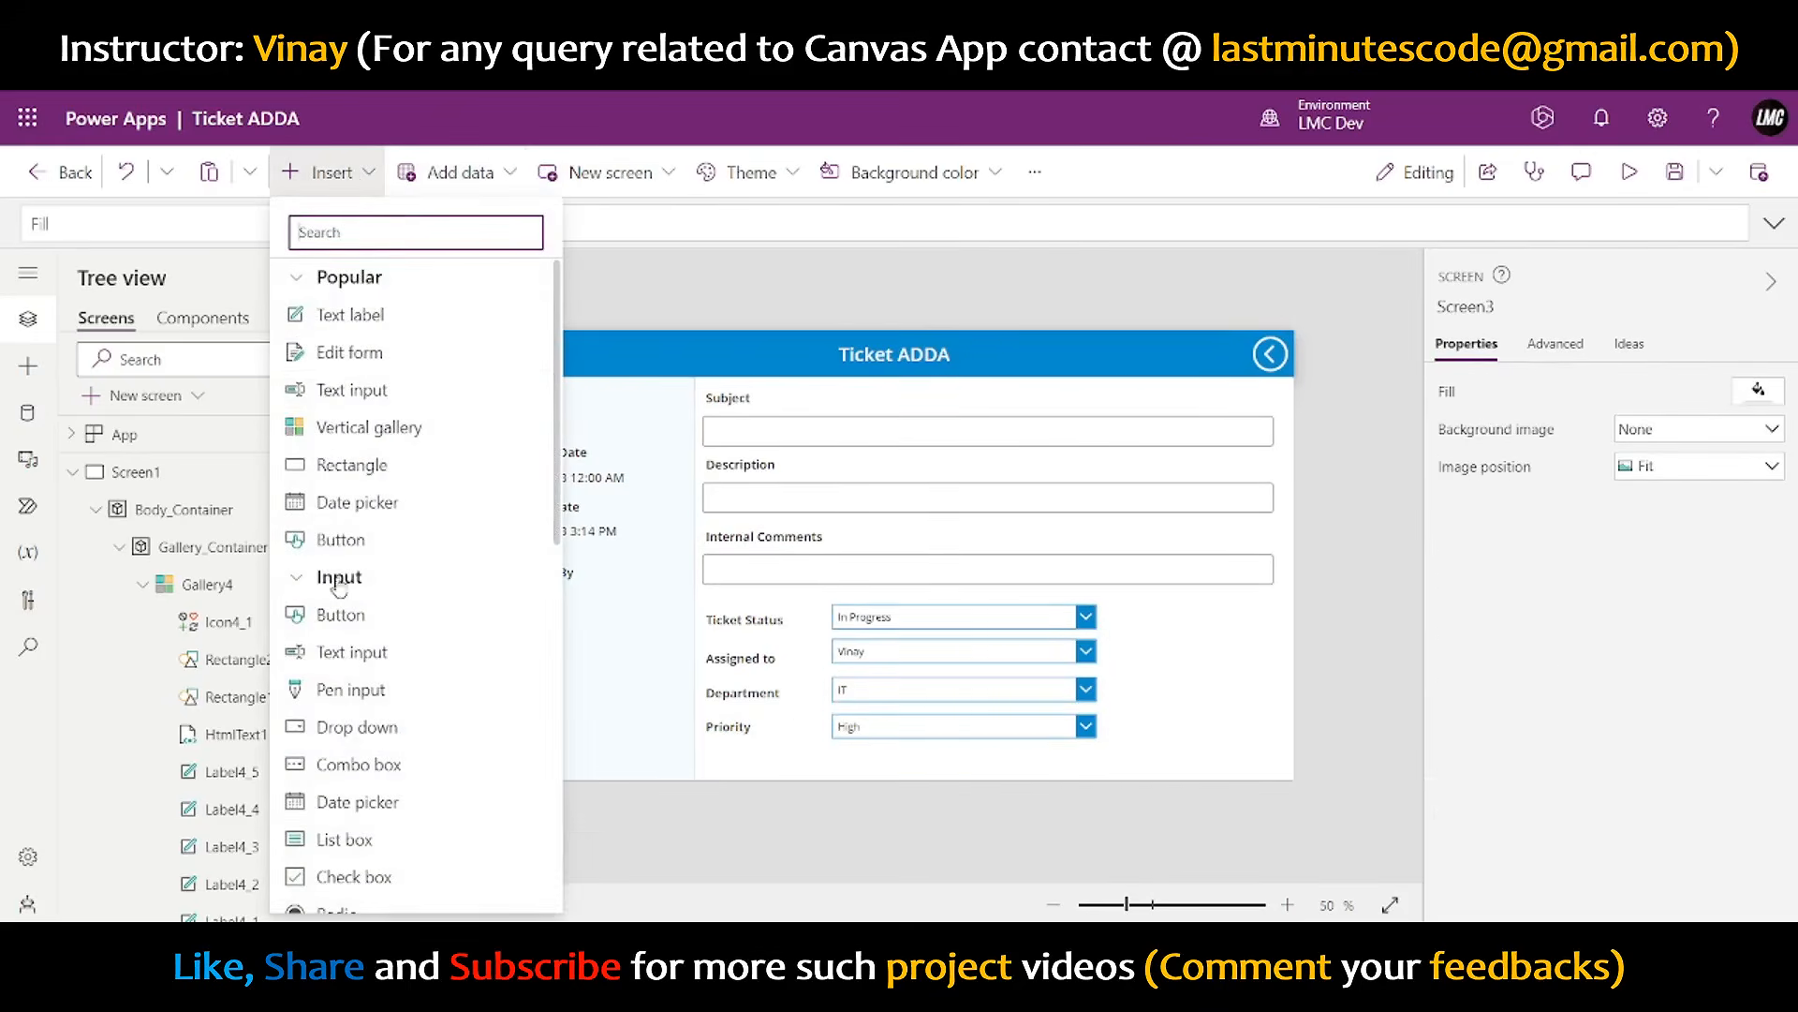
{"action": "left_click", "coordinate": [617, 295]}
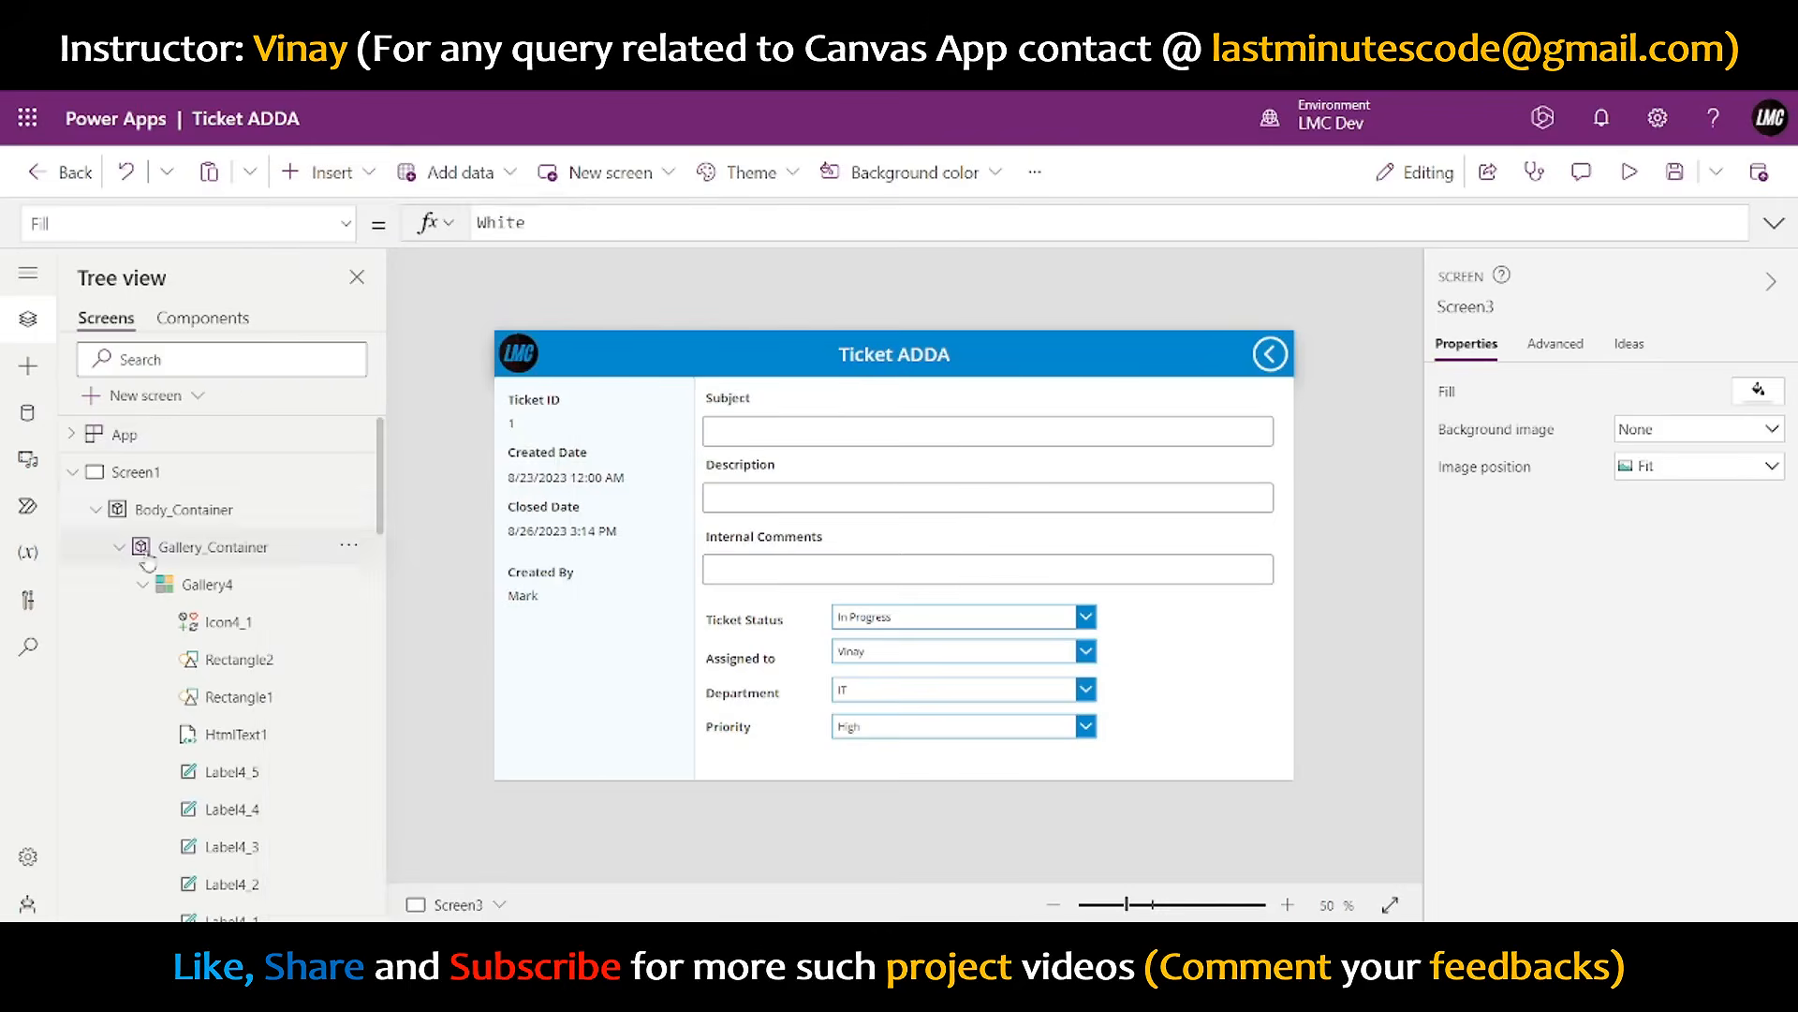
{"action": "left_click", "coordinate": [72, 471]}
{"action": "left_click", "coordinate": [178, 510]}
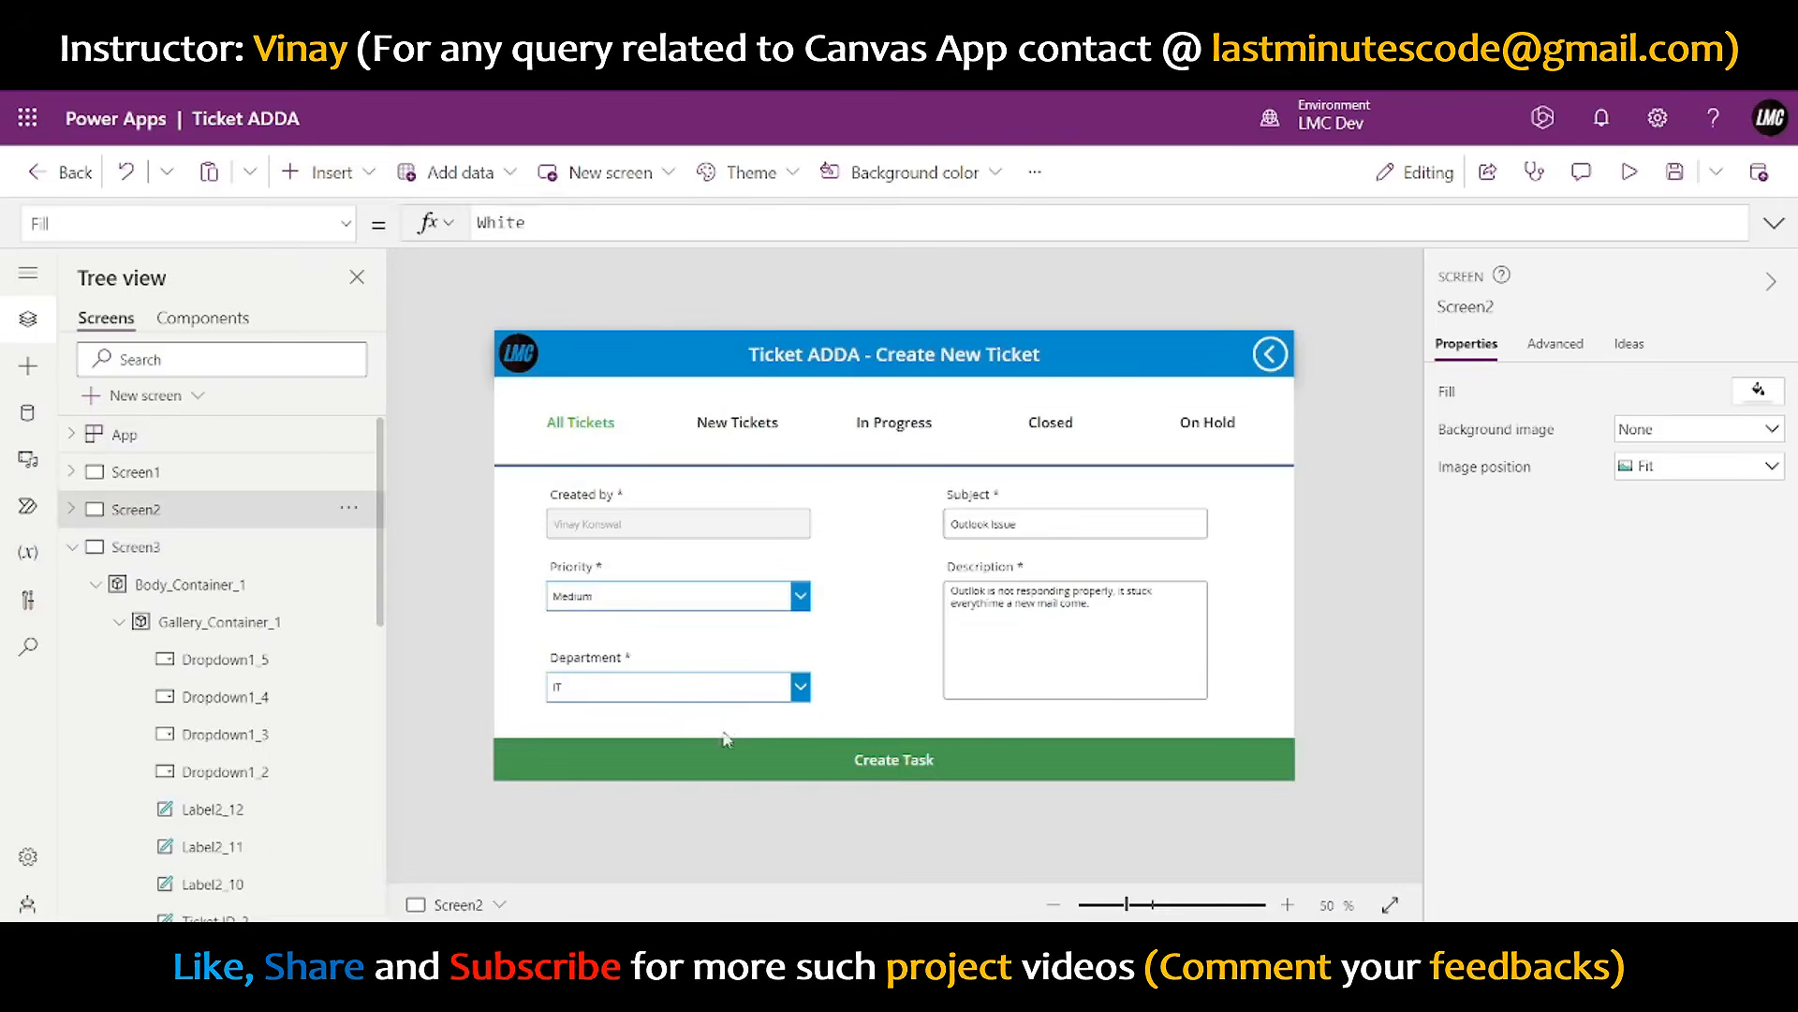
{"action": "left_click", "coordinate": [726, 740]}
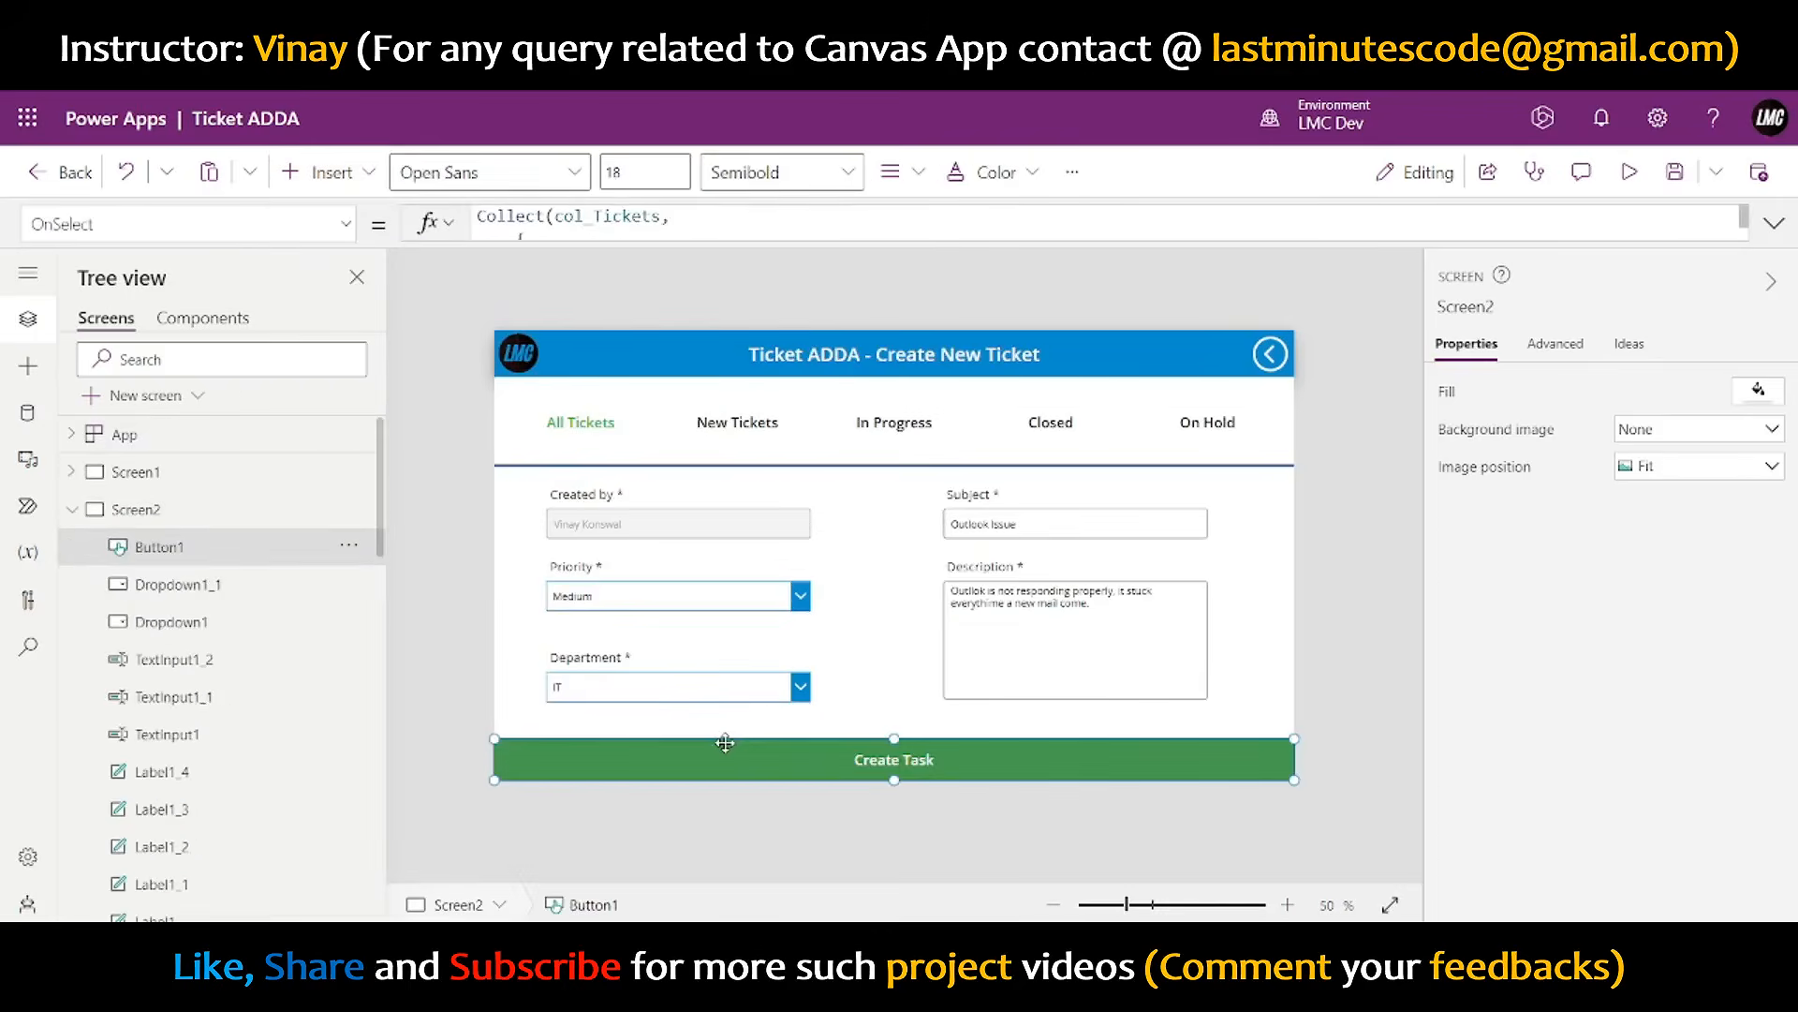
{"action": "left_click", "coordinate": [169, 518]}
{"action": "left_click", "coordinate": [136, 546]}
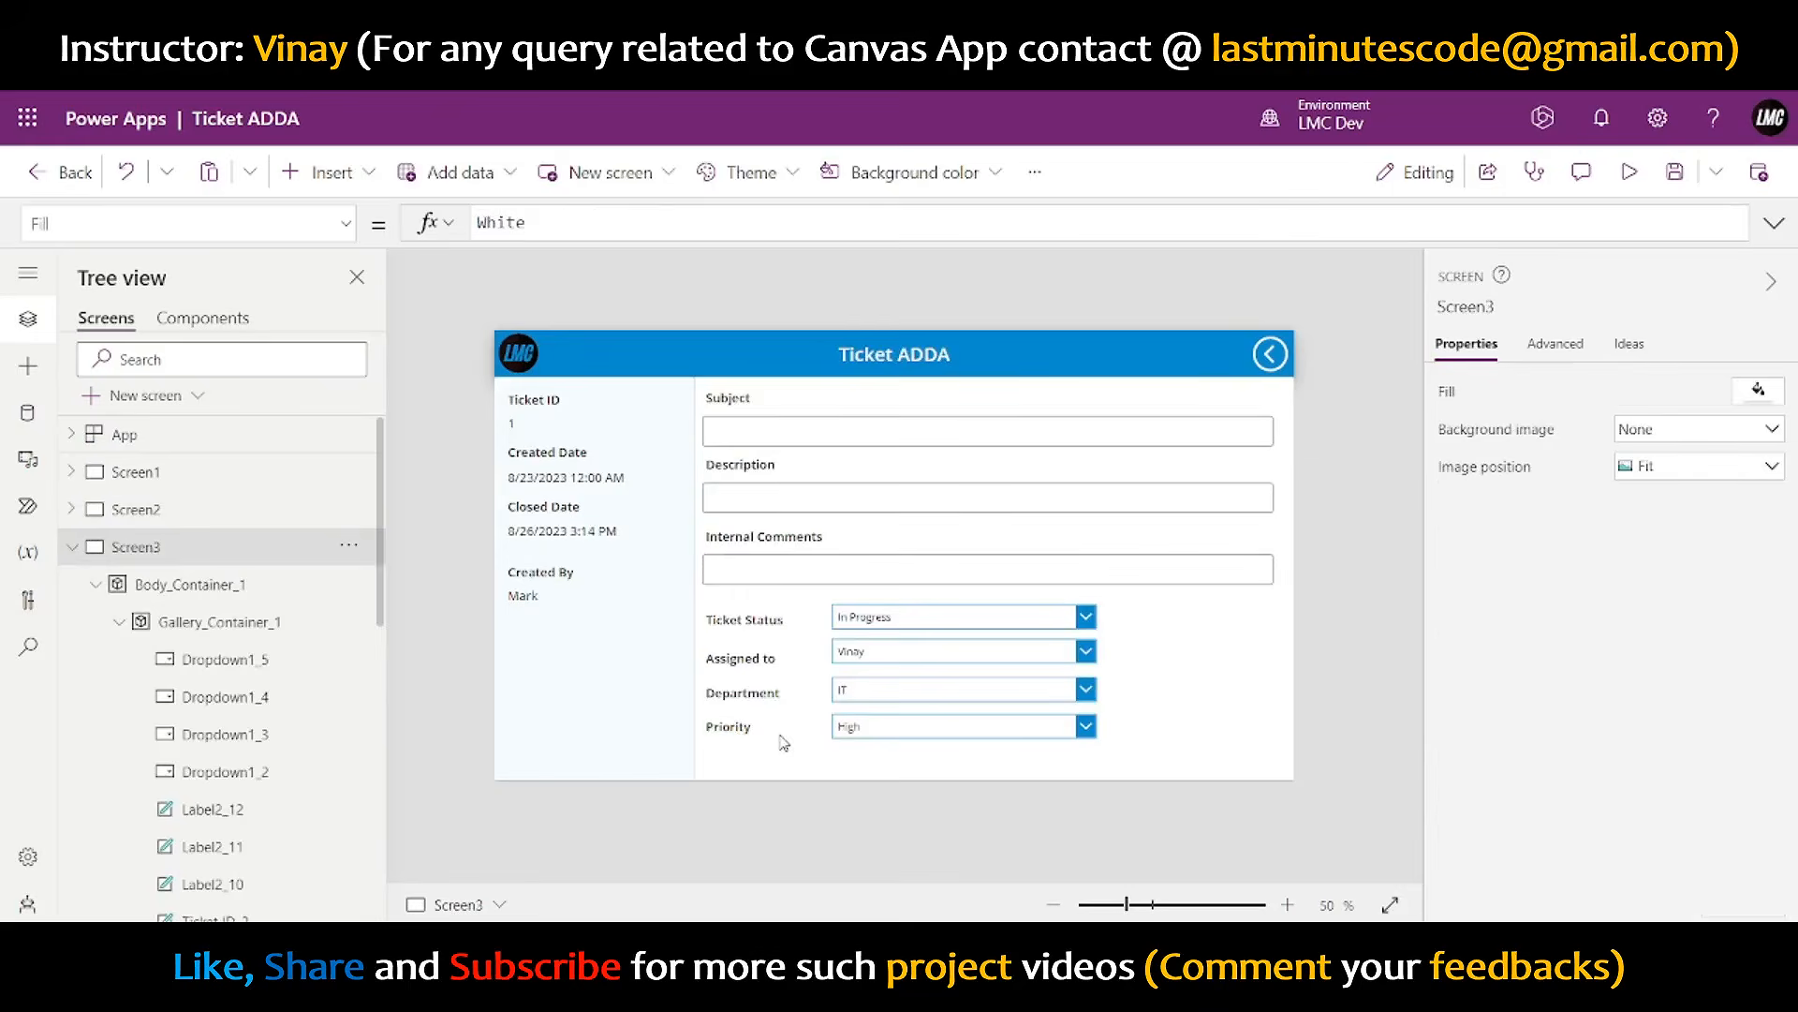
{"action": "left_click", "coordinate": [864, 770]}
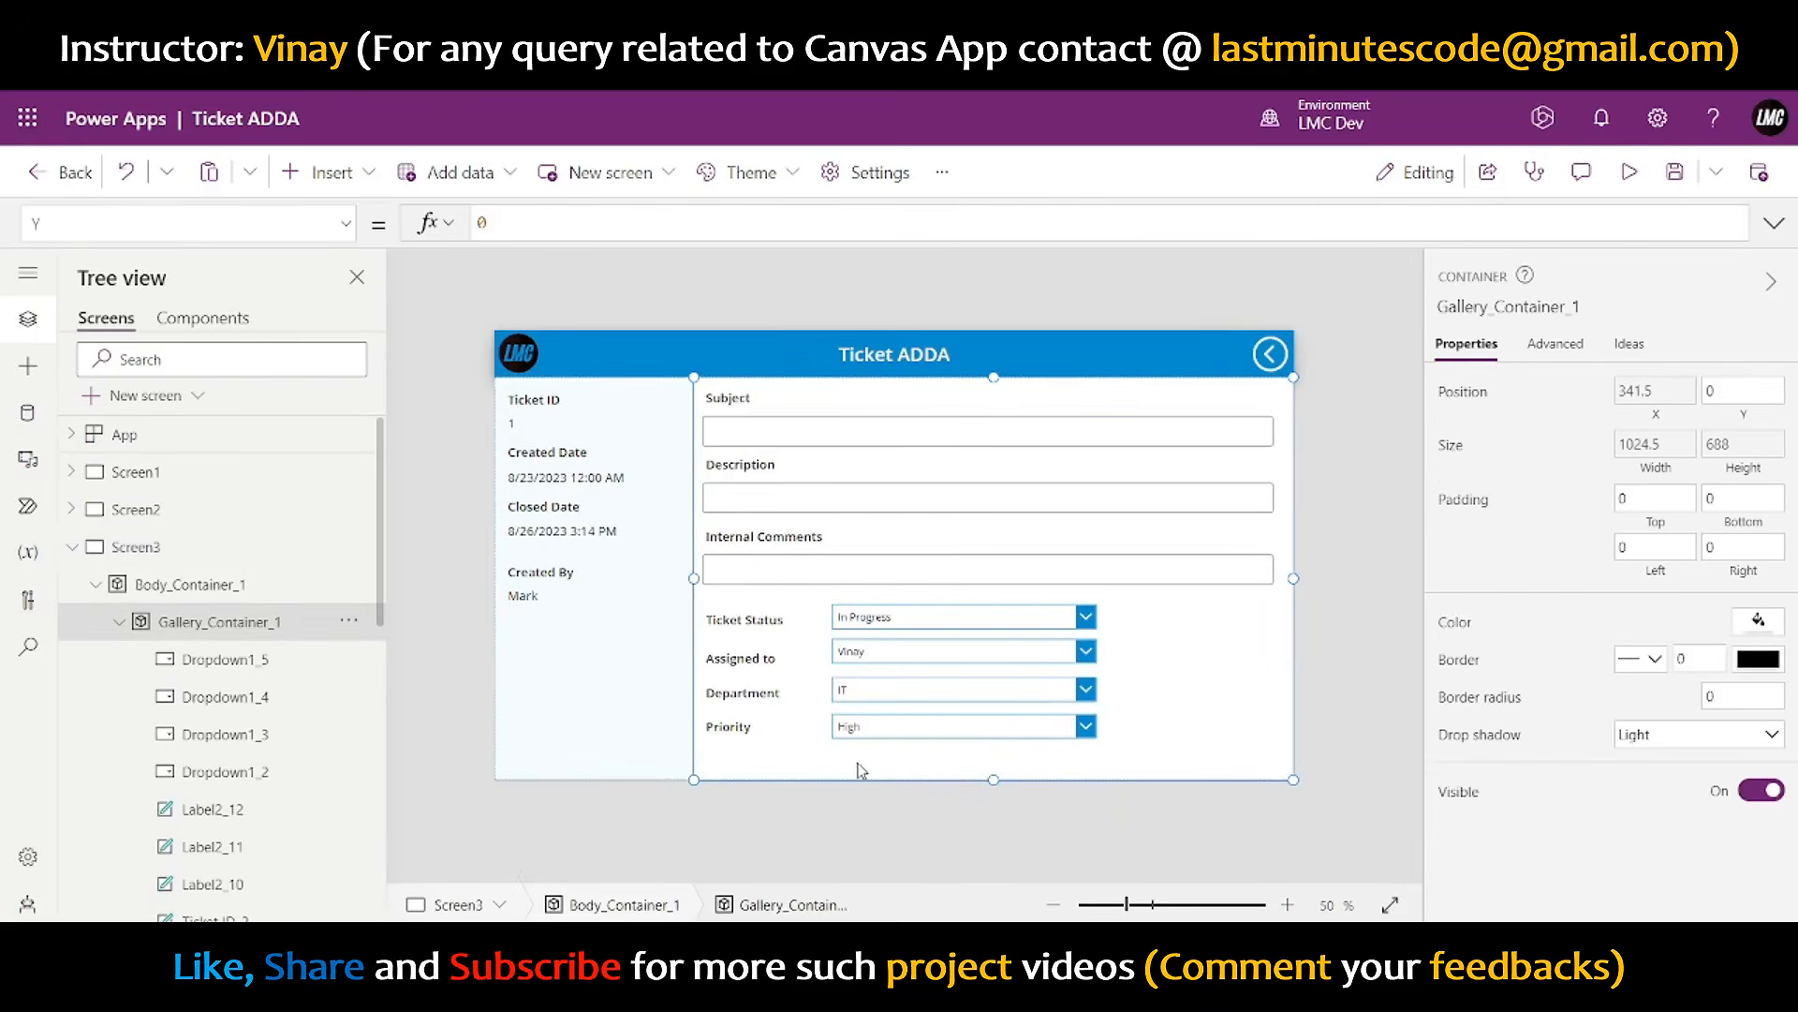
{"action": "key", "text": "ctrl+v"}
{"action": "left_click_drag", "start_coordinate": [927, 416], "coordinate": [915, 817]}
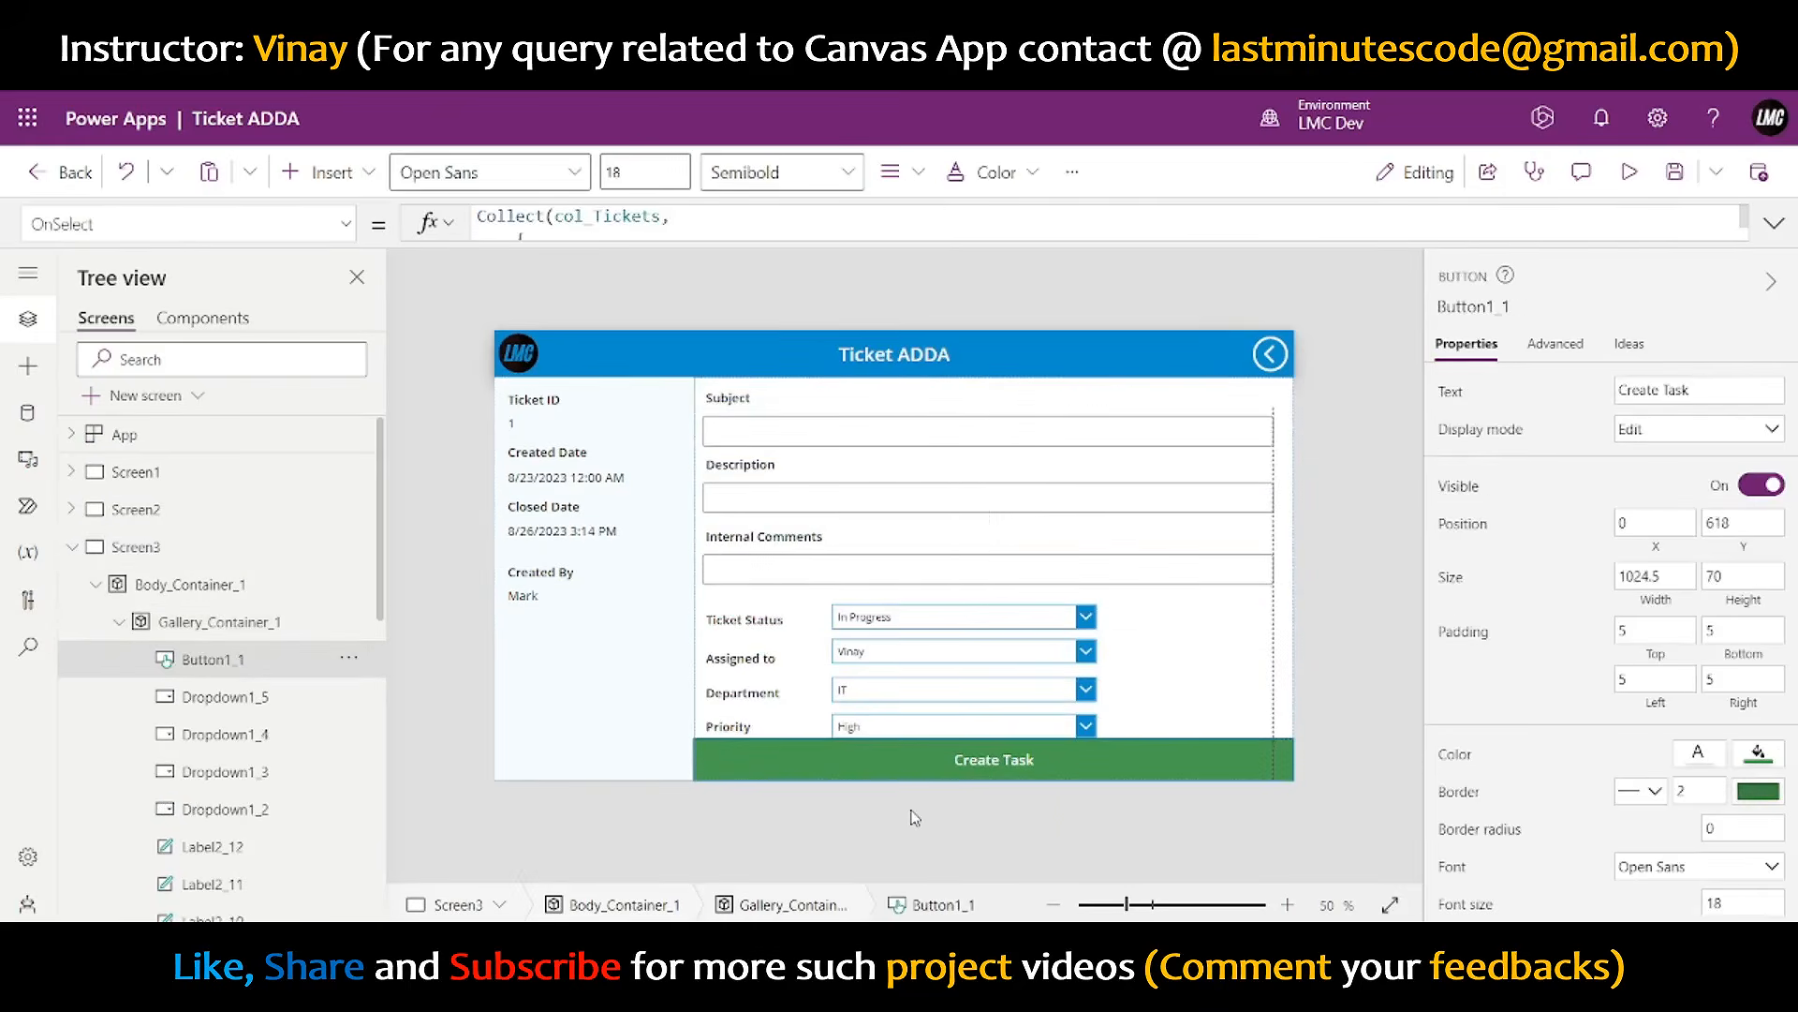
- Set the pasted button's height to 50, align it to the container's bottom at Y 638, and set its text to Save
{"action": "left_click_drag", "start_coordinate": [1293, 737], "coordinate": [1297, 747]}
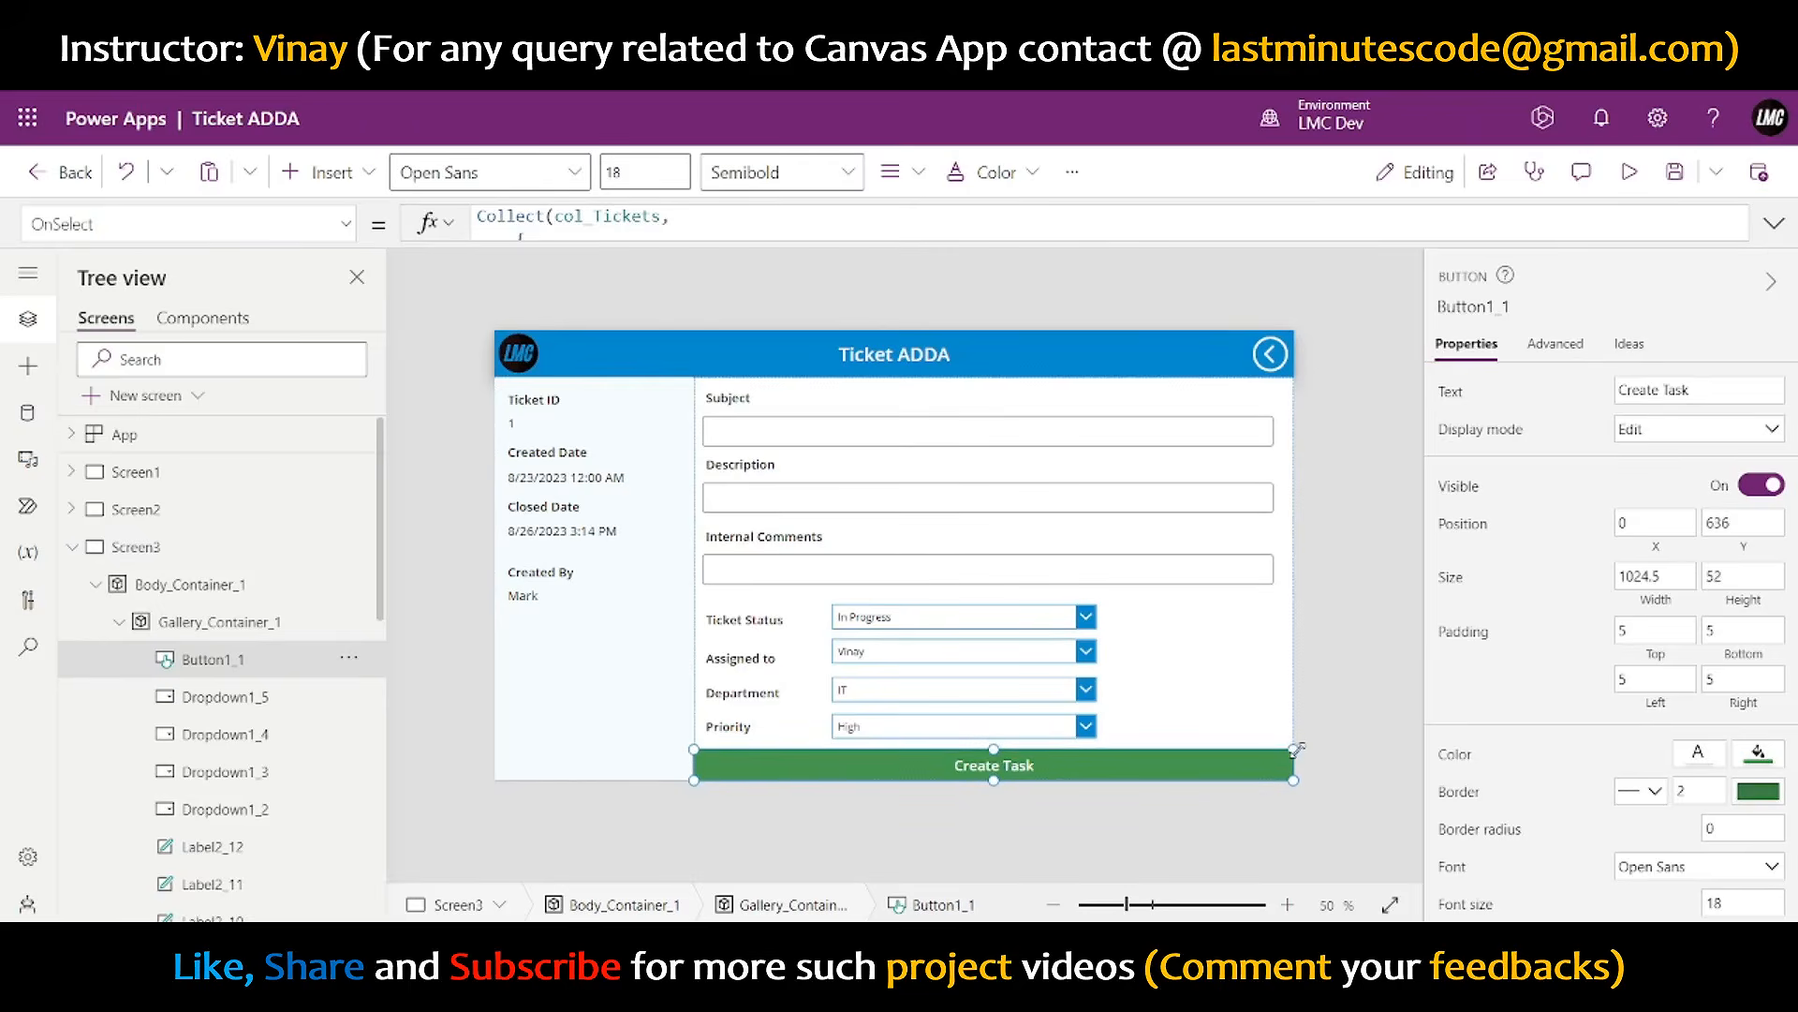
{"action": "double_click", "coordinate": [1733, 582]}
{"action": "type", "text": "50"}
{"action": "key", "text": "Return"}
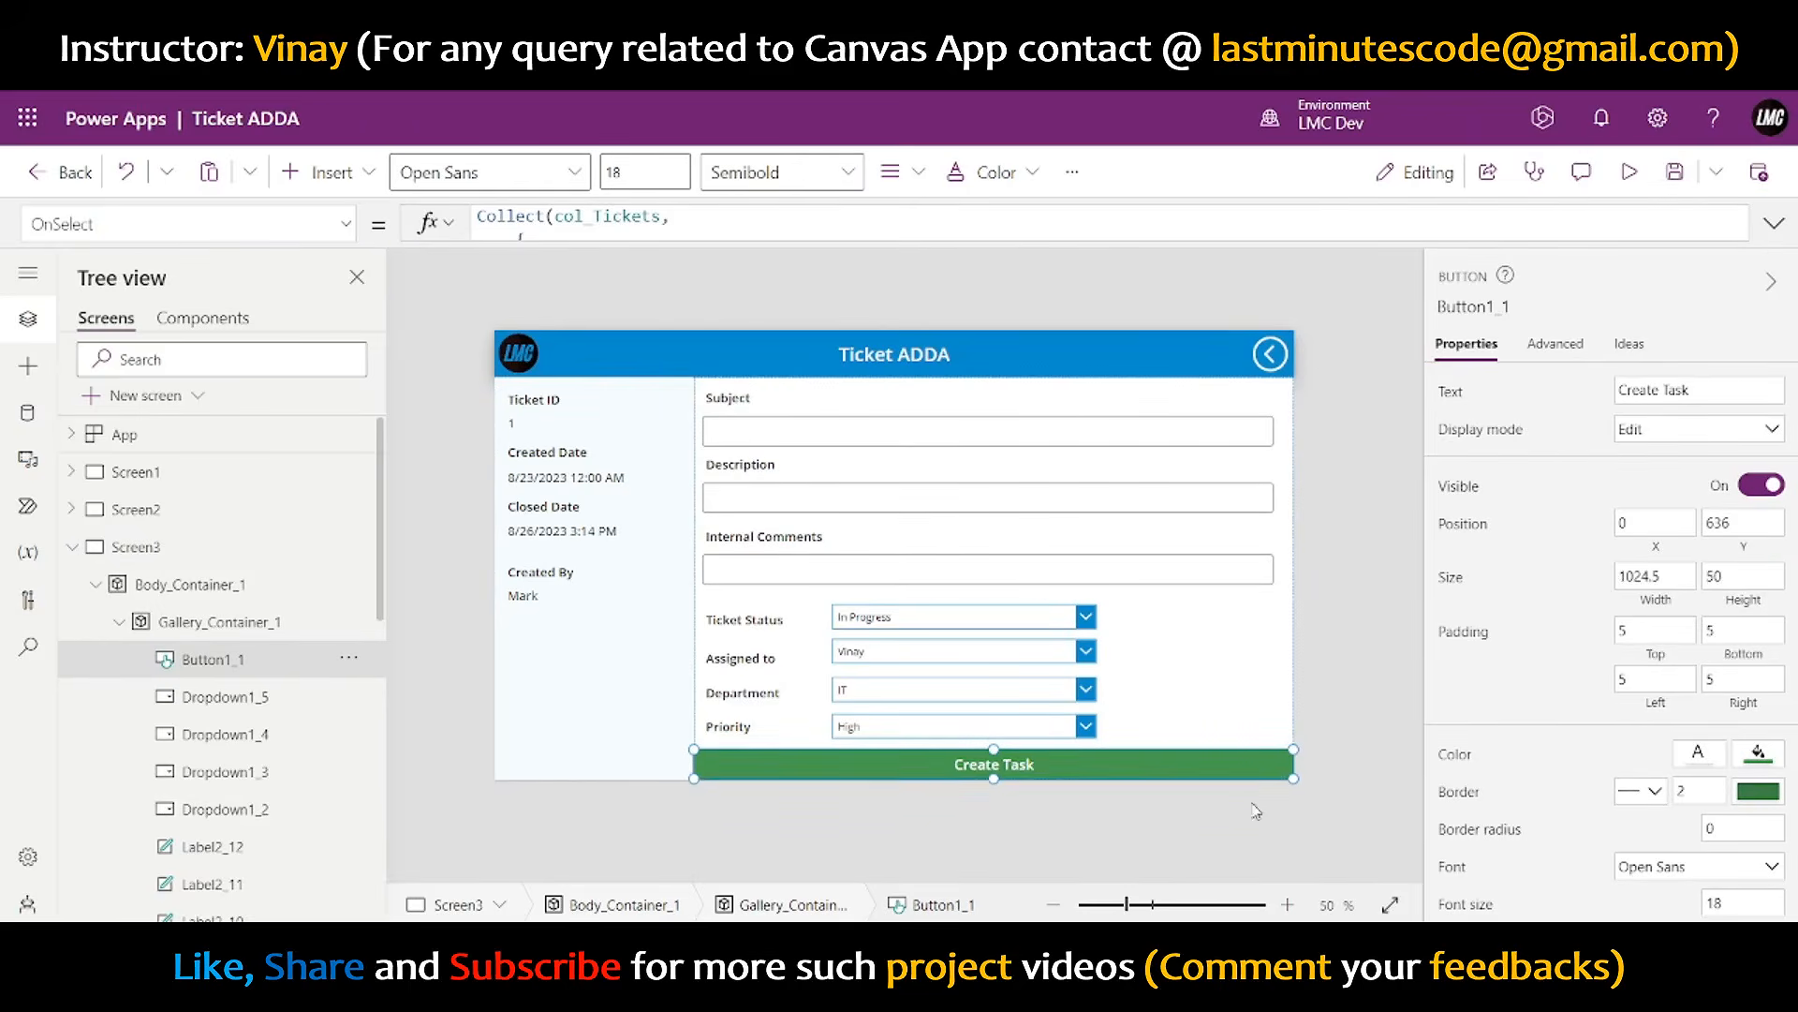
{"action": "triple_click", "coordinate": [1696, 393]}
{"action": "type", "text": "Save"}
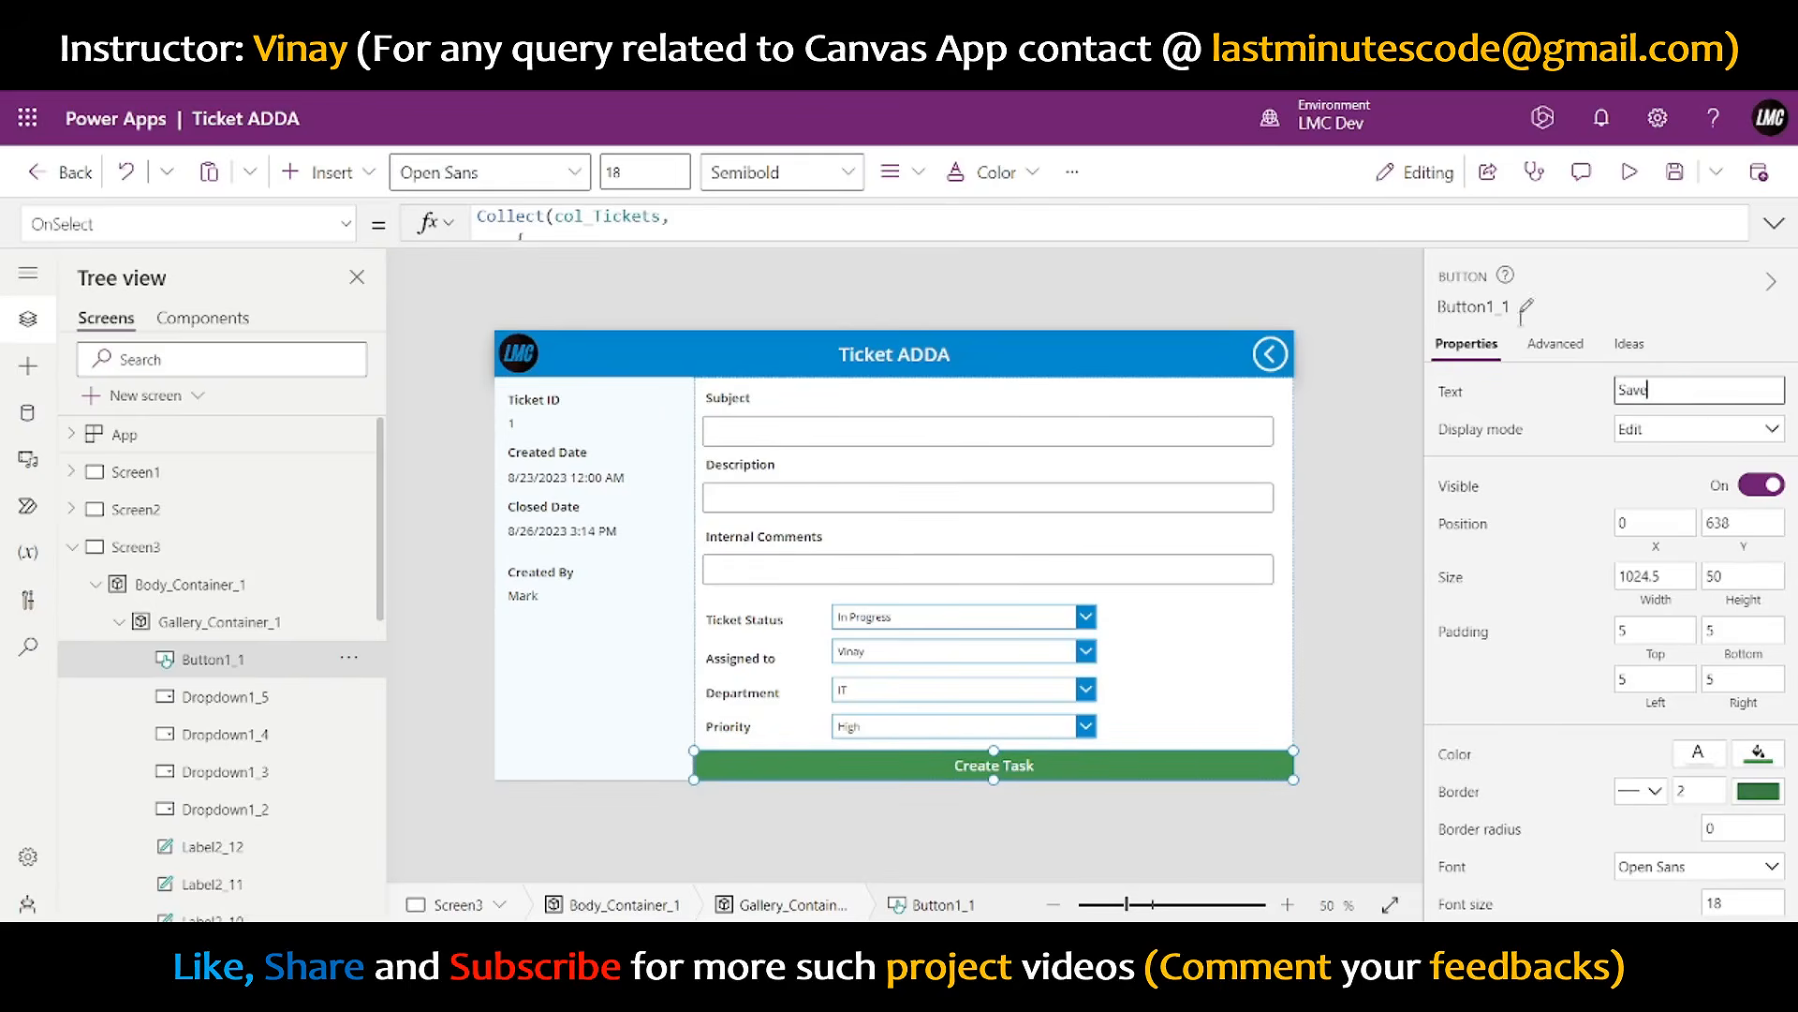
{"action": "key", "text": "Return"}
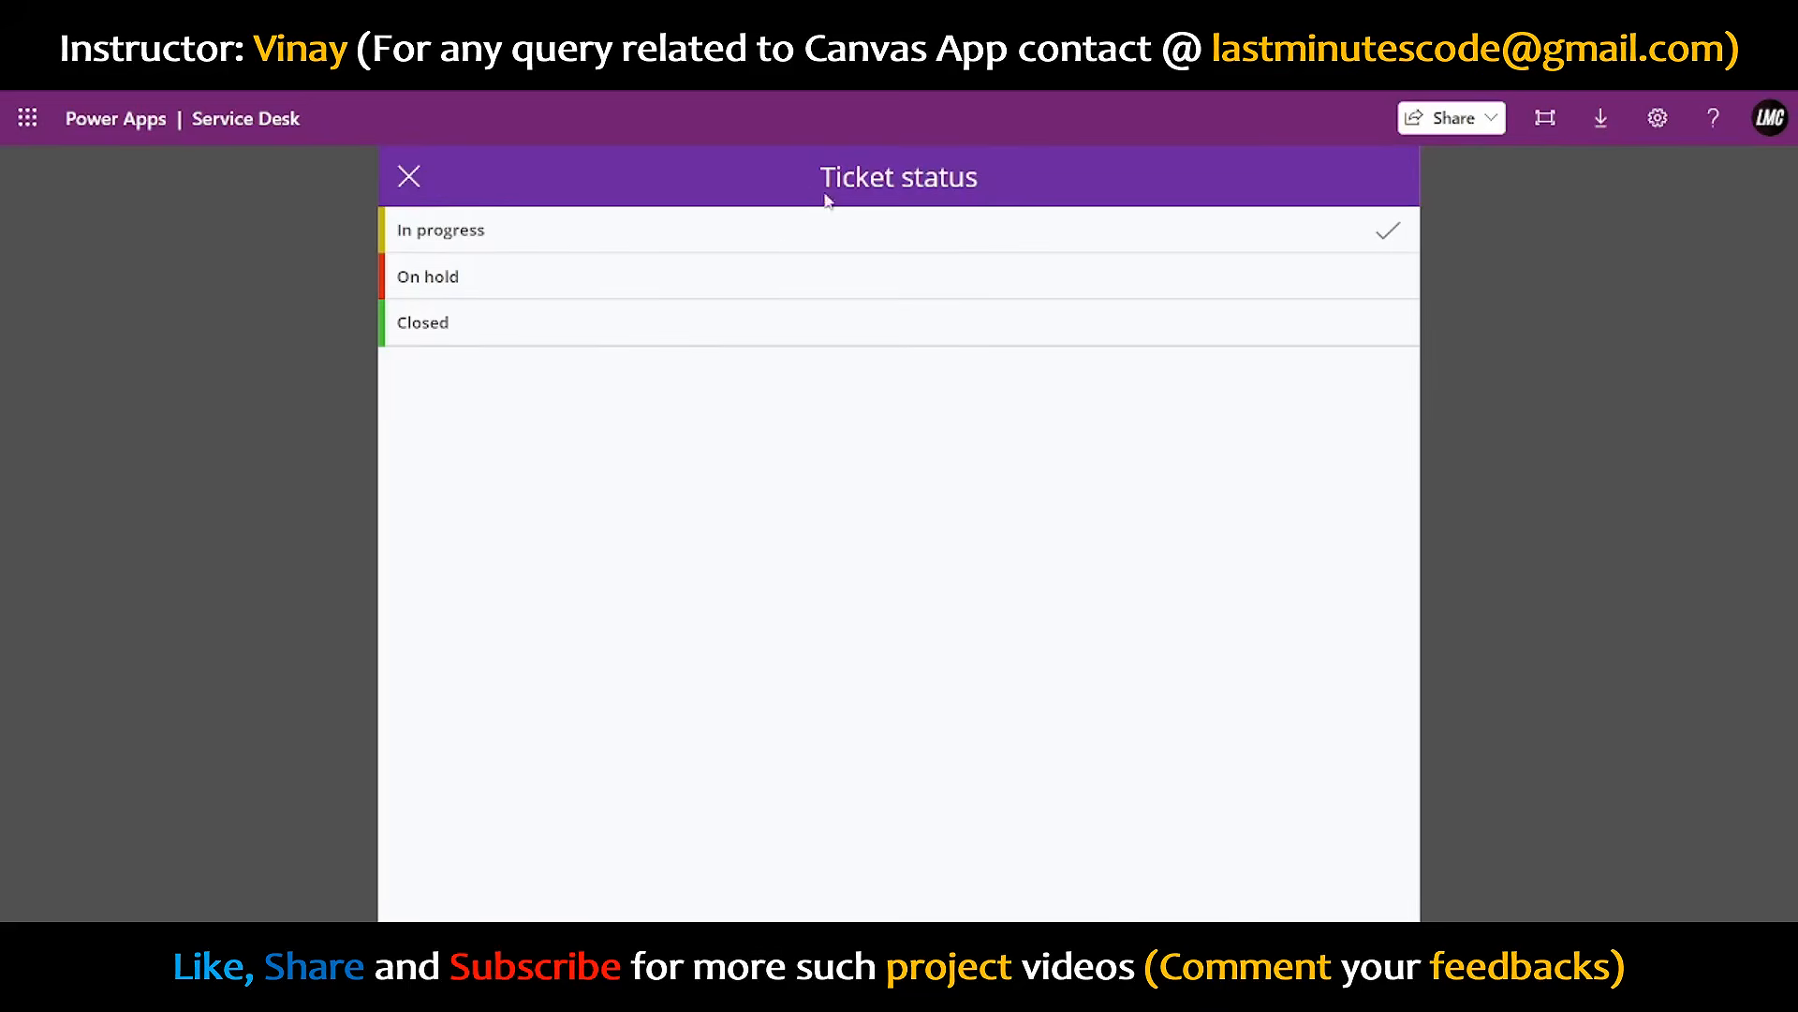
- Change the header title of the ticket details screen to "Ticket ADDA - Ticket Details"
{"action": "left_click", "coordinate": [409, 176]}
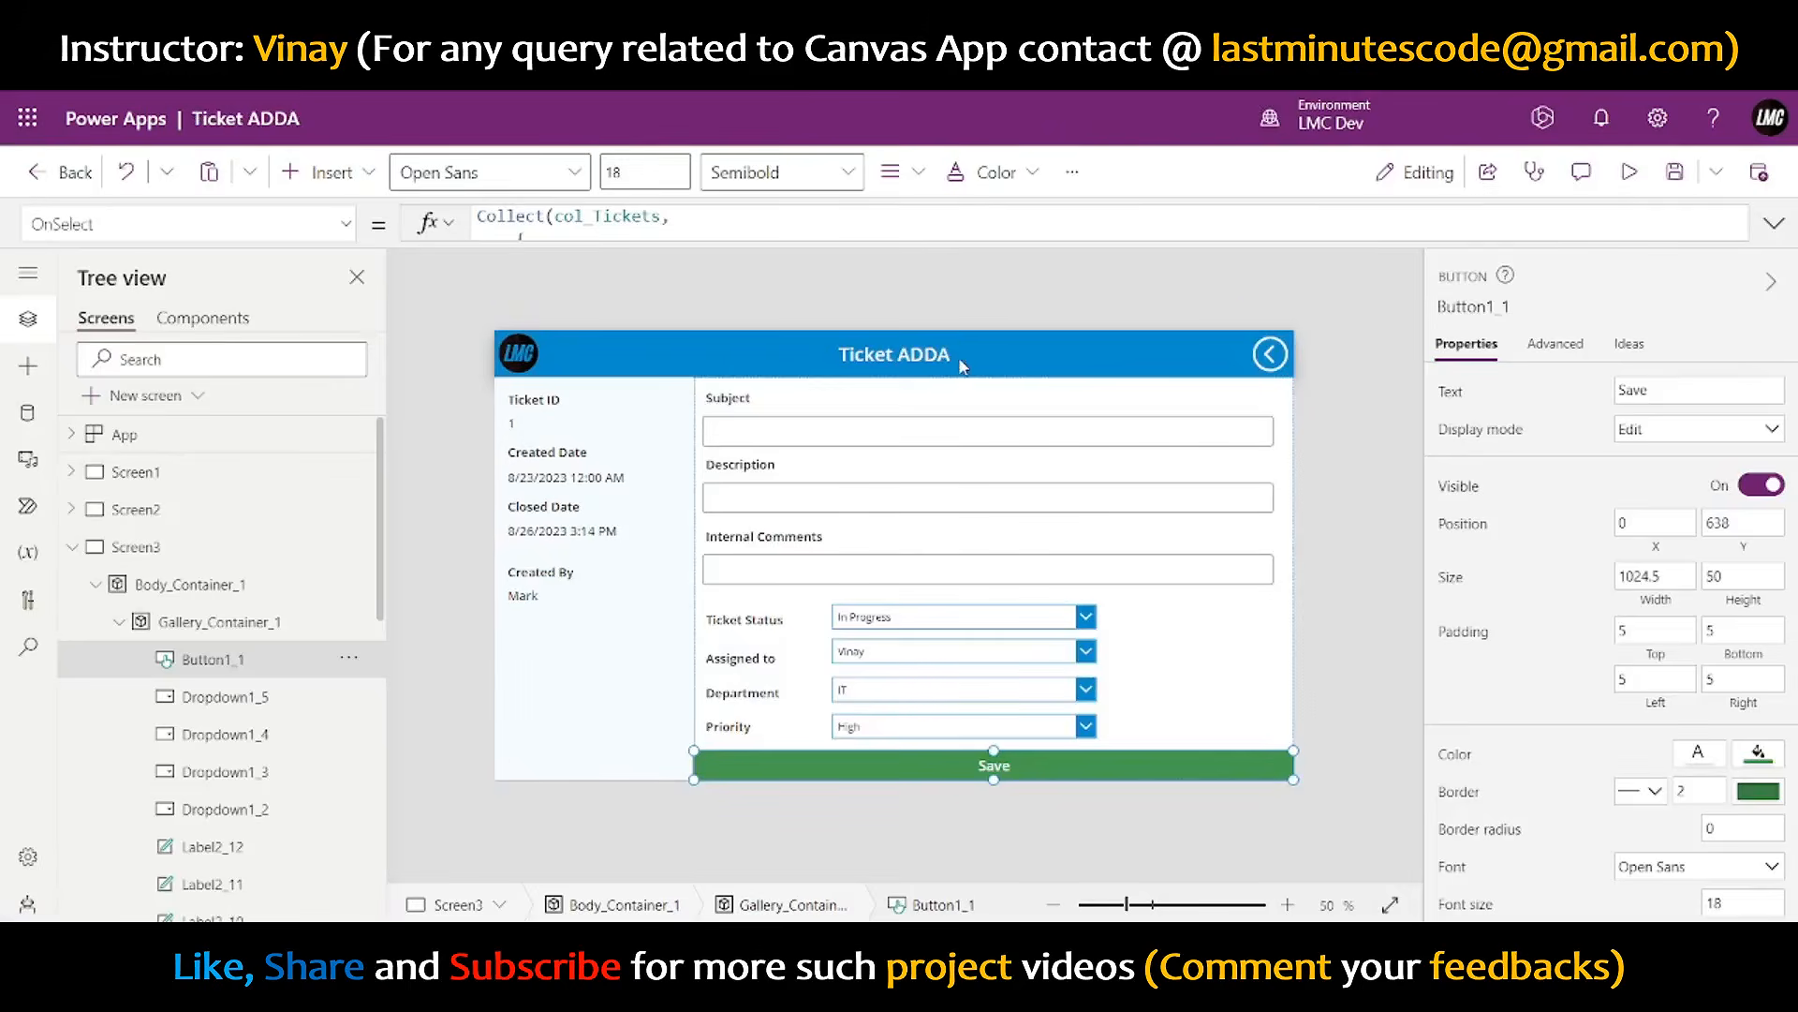
{"action": "left_click", "coordinate": [963, 365]}
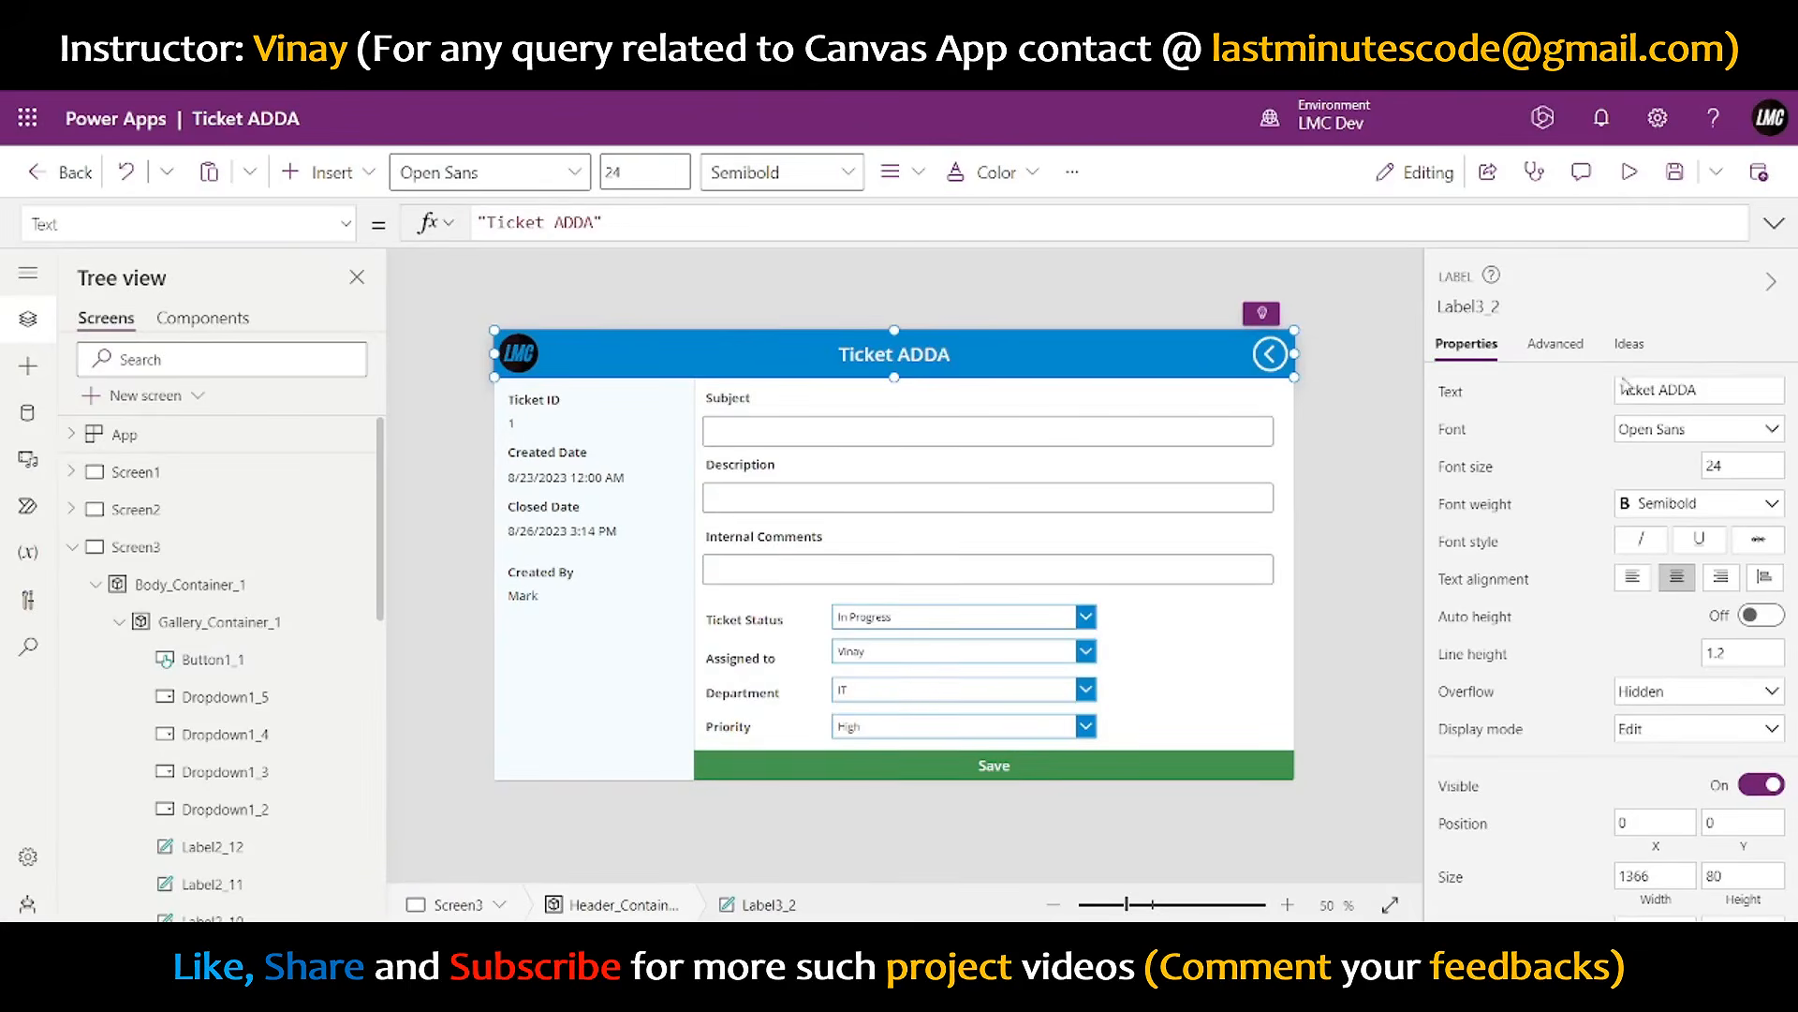
{"action": "left_click", "coordinate": [1705, 389]}
{"action": "type", "text": "- Tickets Detail"}
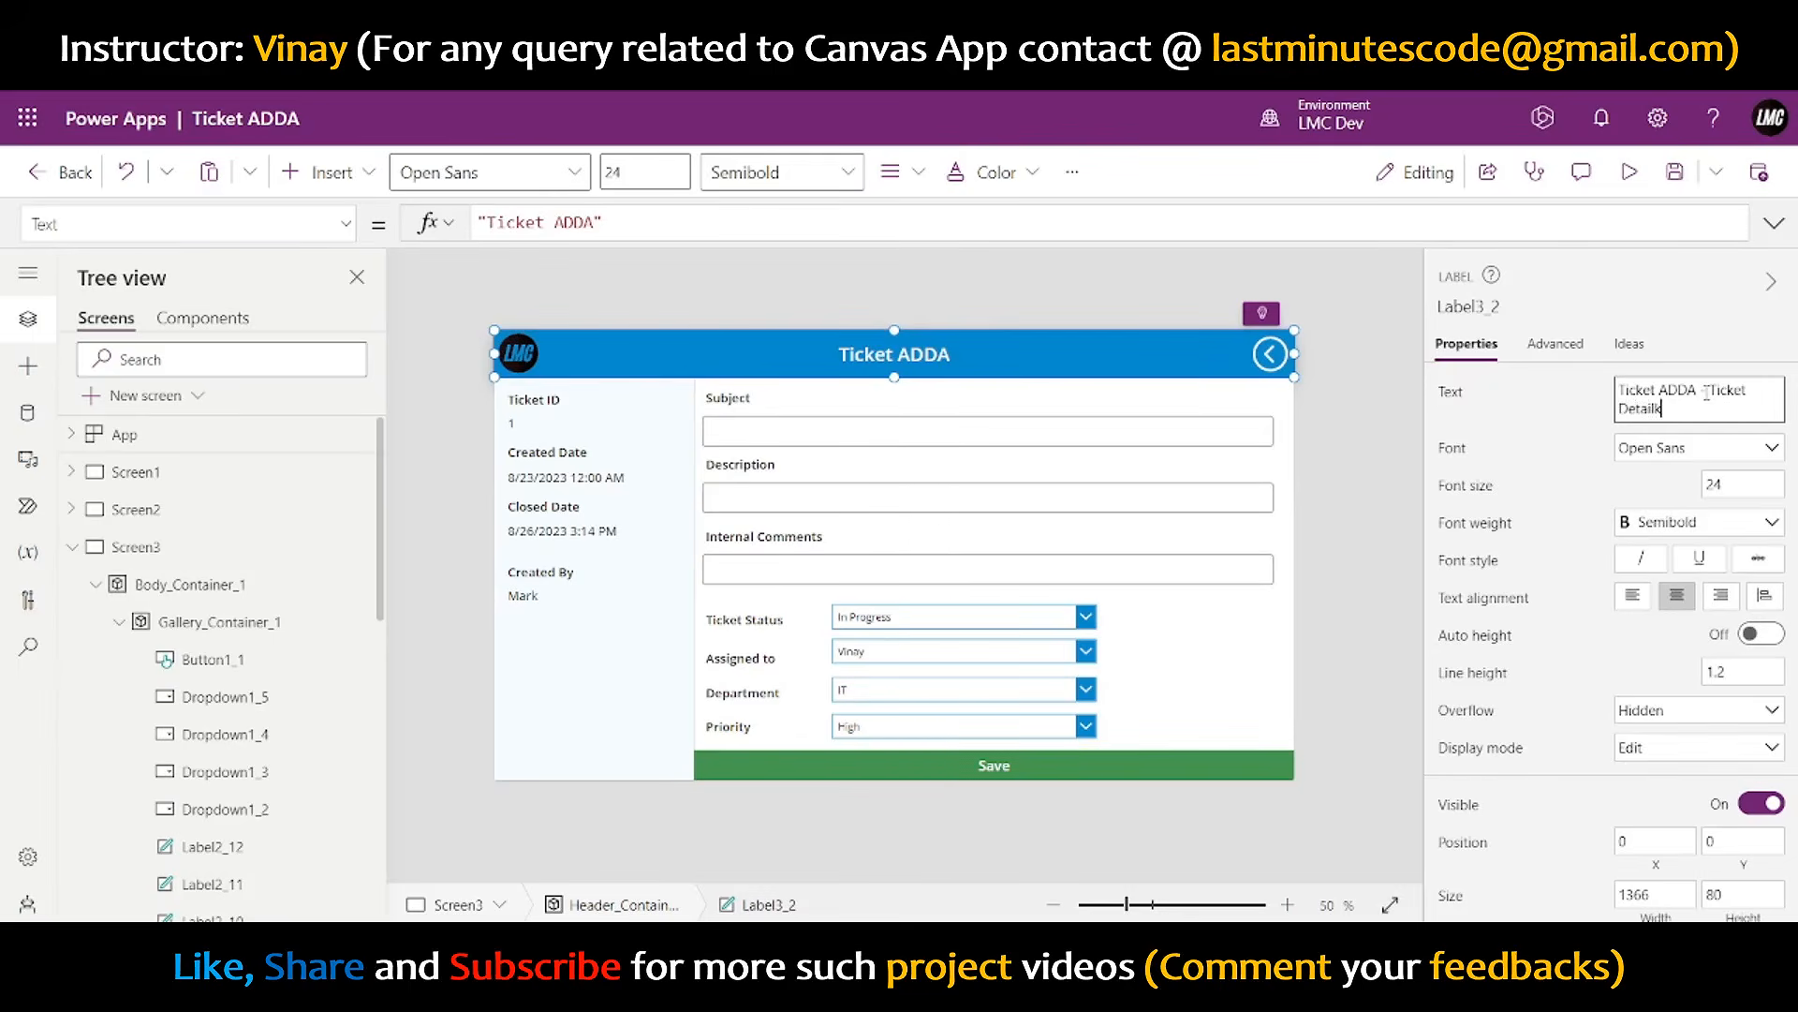
{"action": "left_click", "coordinate": [1680, 326]}
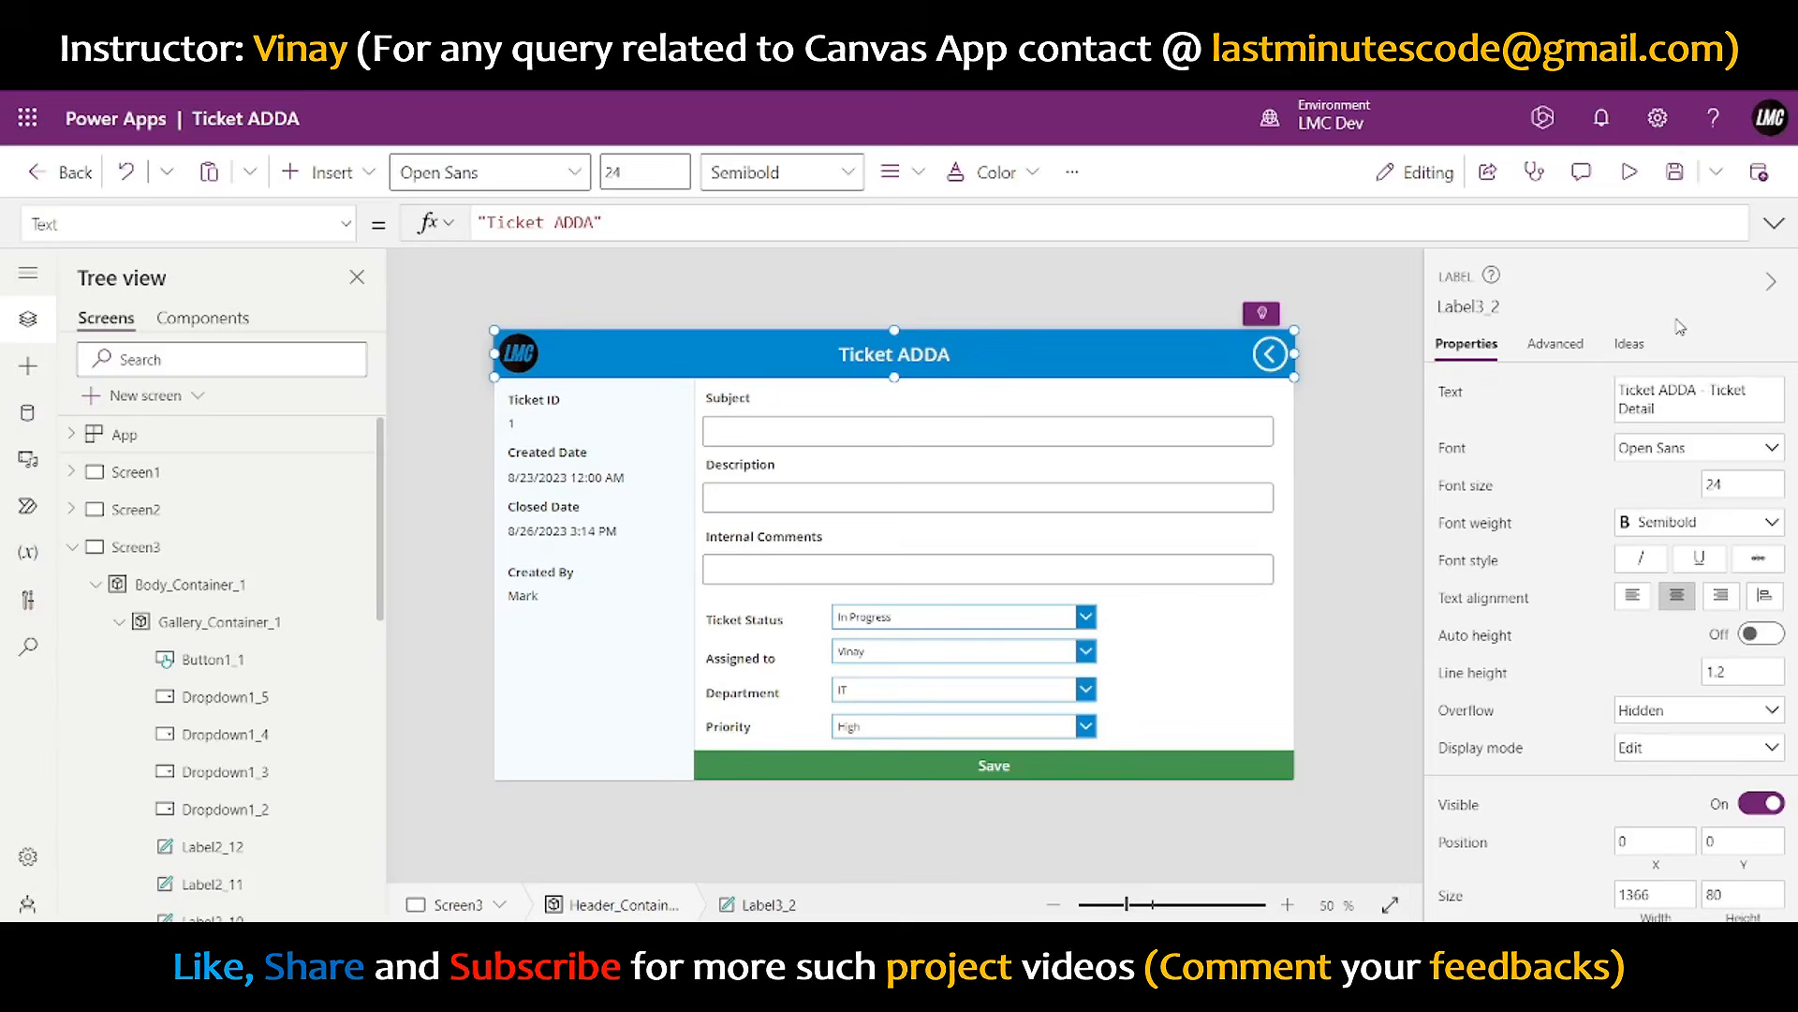
{"action": "left_click", "coordinate": [1668, 410]}
{"action": "type", "text": "s"}
{"action": "left_click", "coordinate": [1663, 301]}
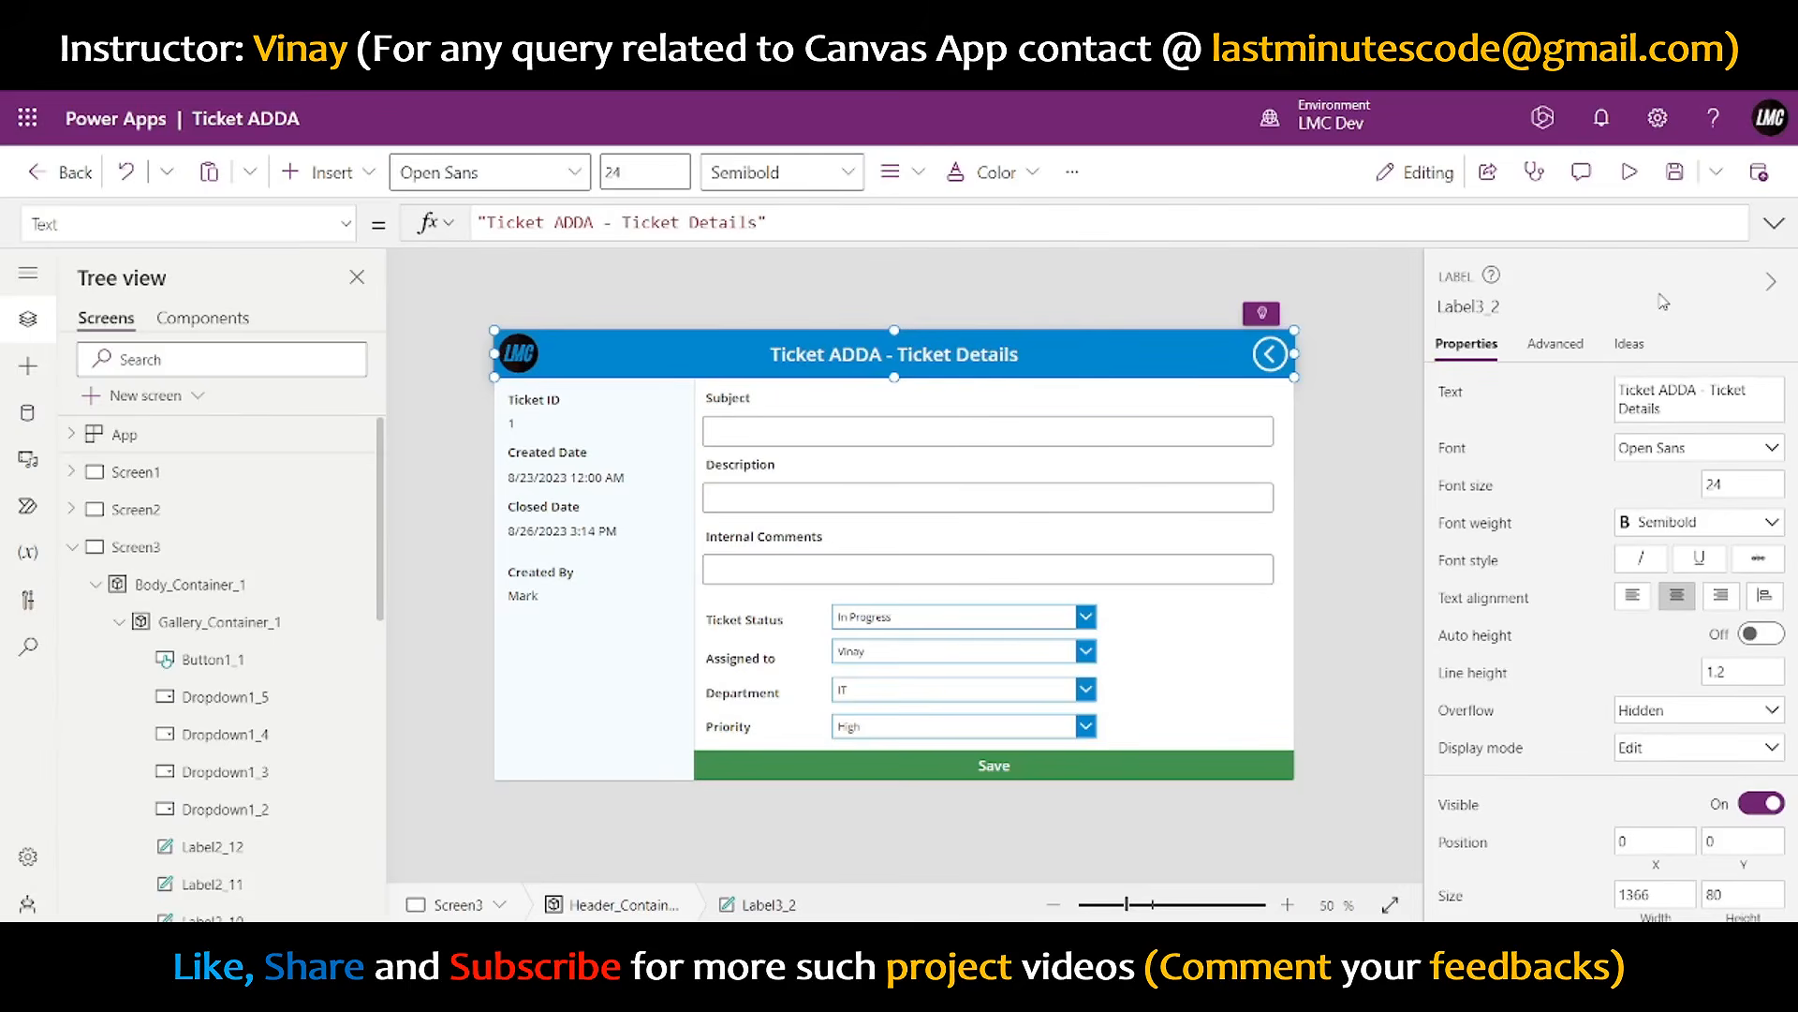
{"action": "left_click", "coordinate": [1188, 731]}
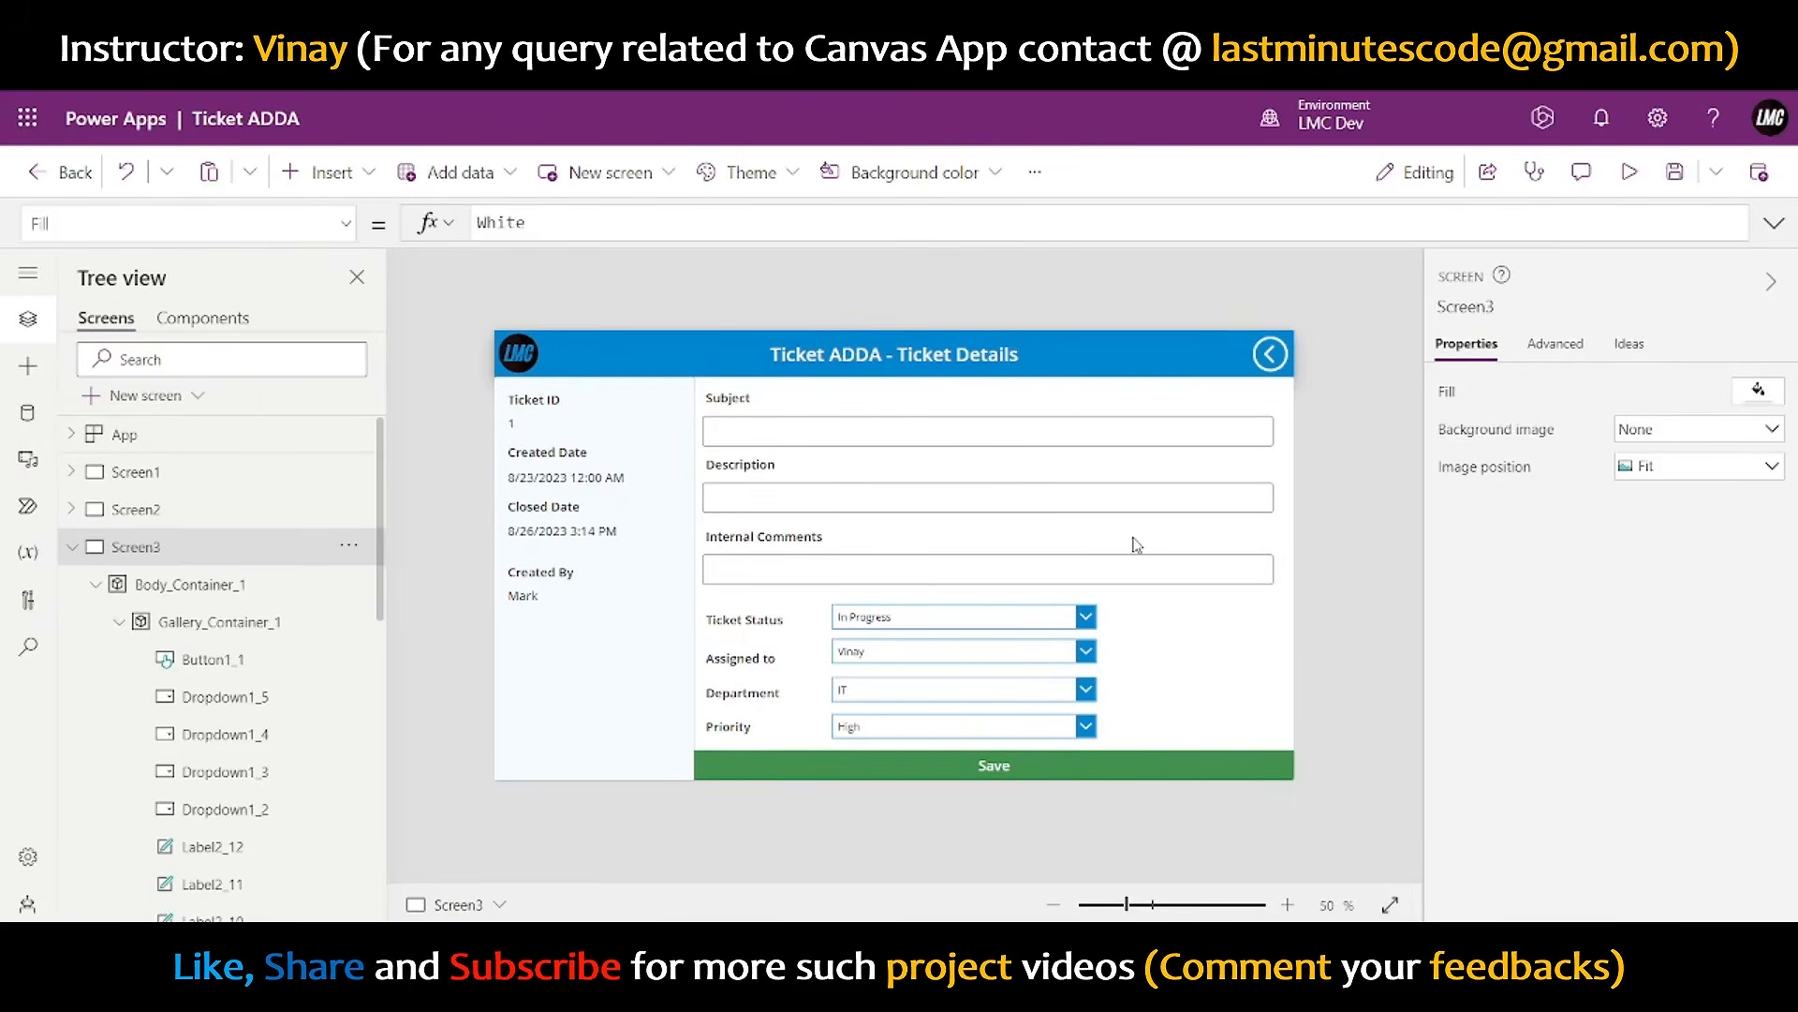
- Preview the ticket details screen to check the layout of its fields, dropdowns and Save button
{"action": "left_click", "coordinate": [930, 437]}
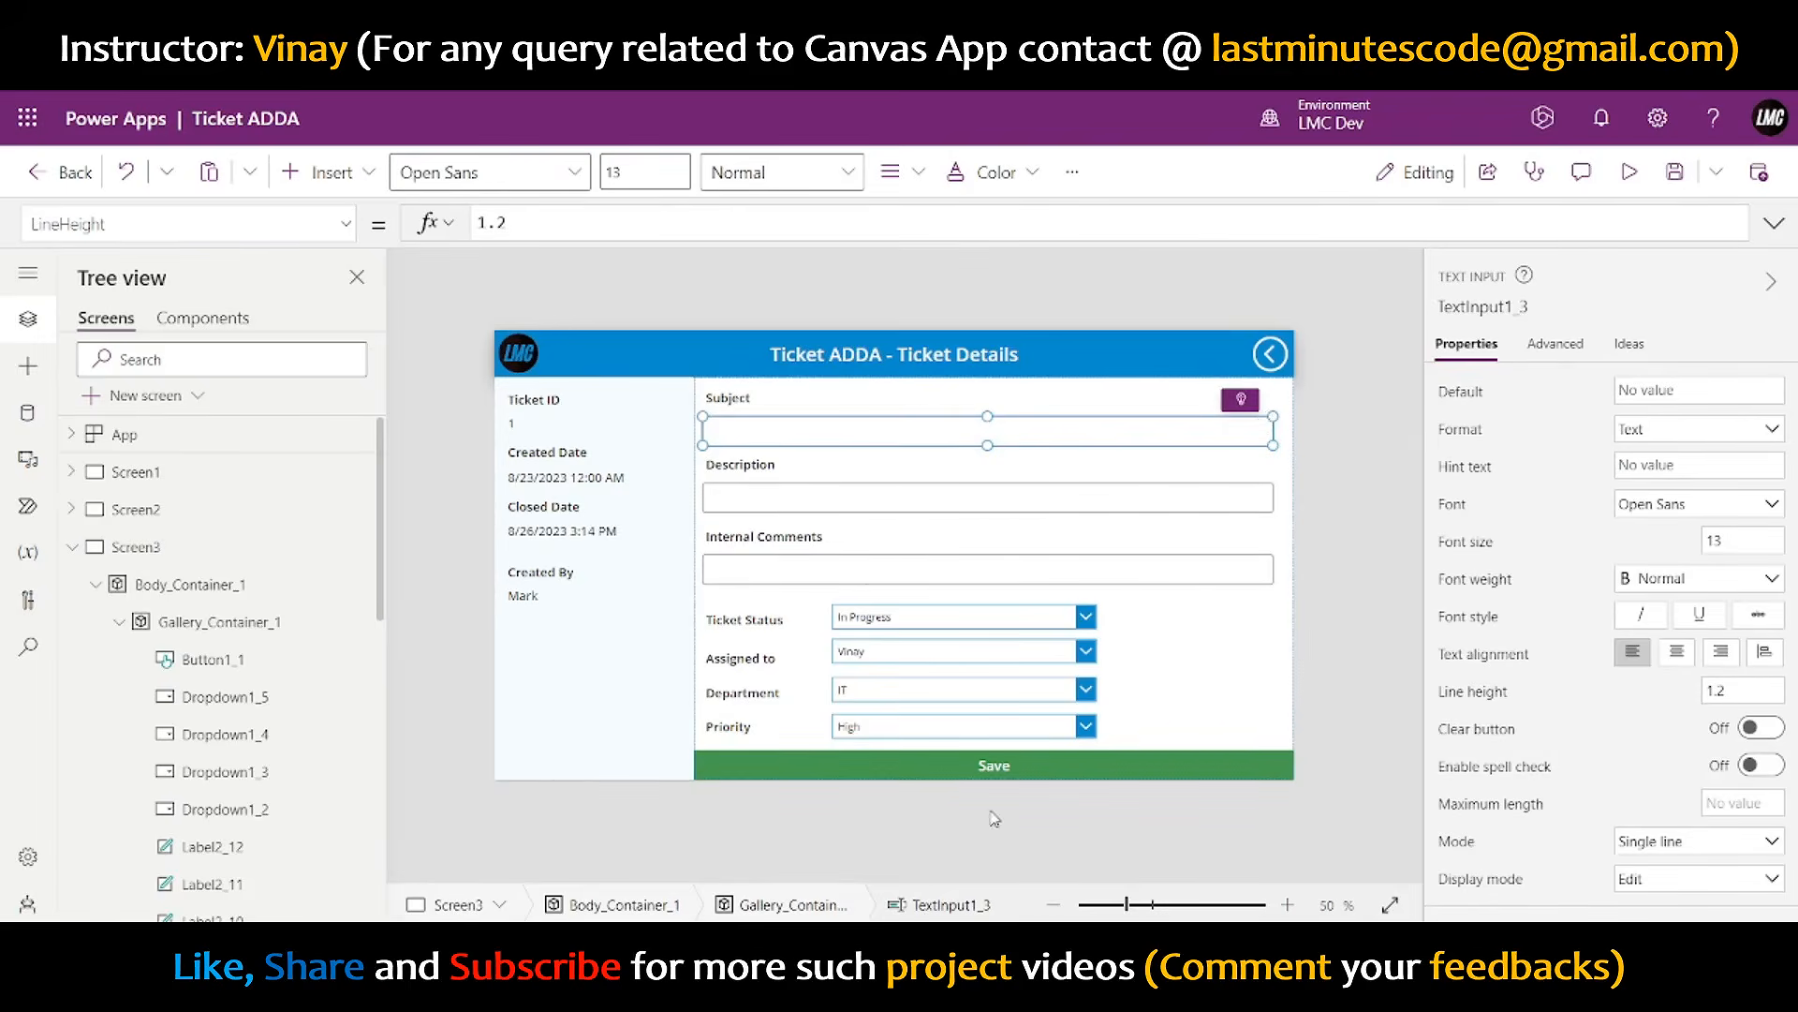
{"action": "left_click", "coordinate": [1628, 172]}
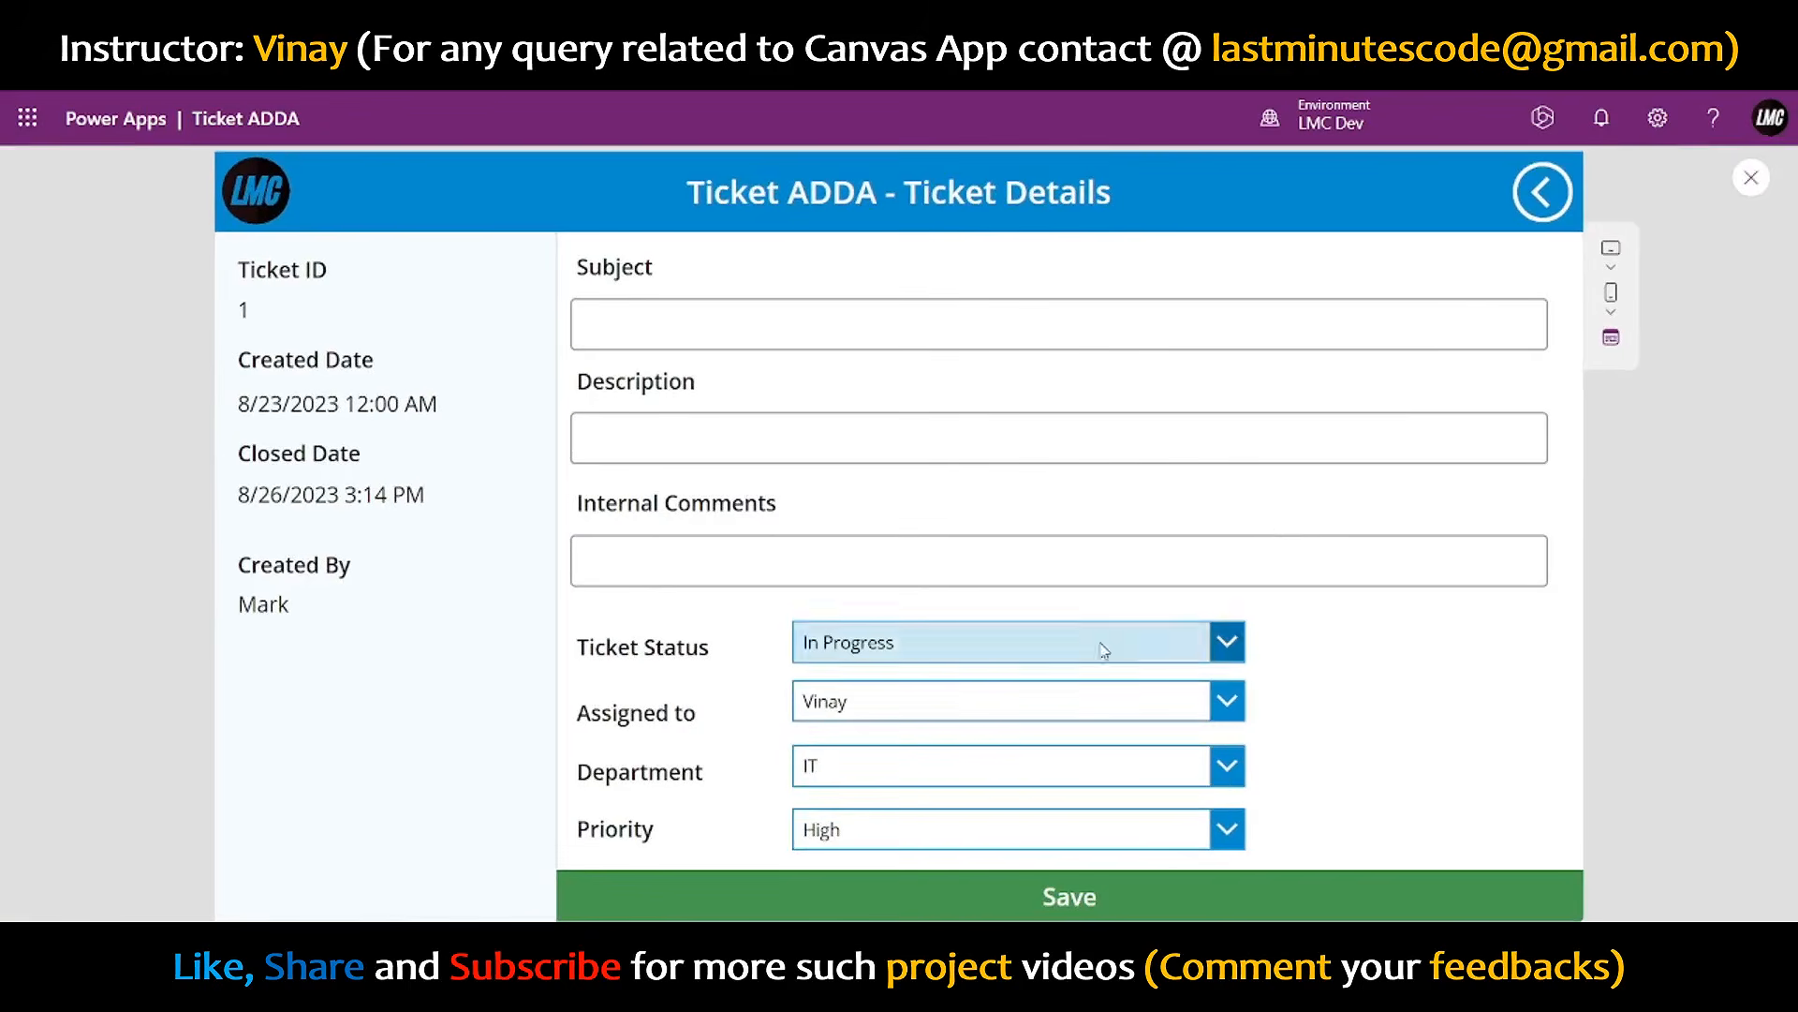
{"action": "left_click", "coordinate": [1744, 183]}
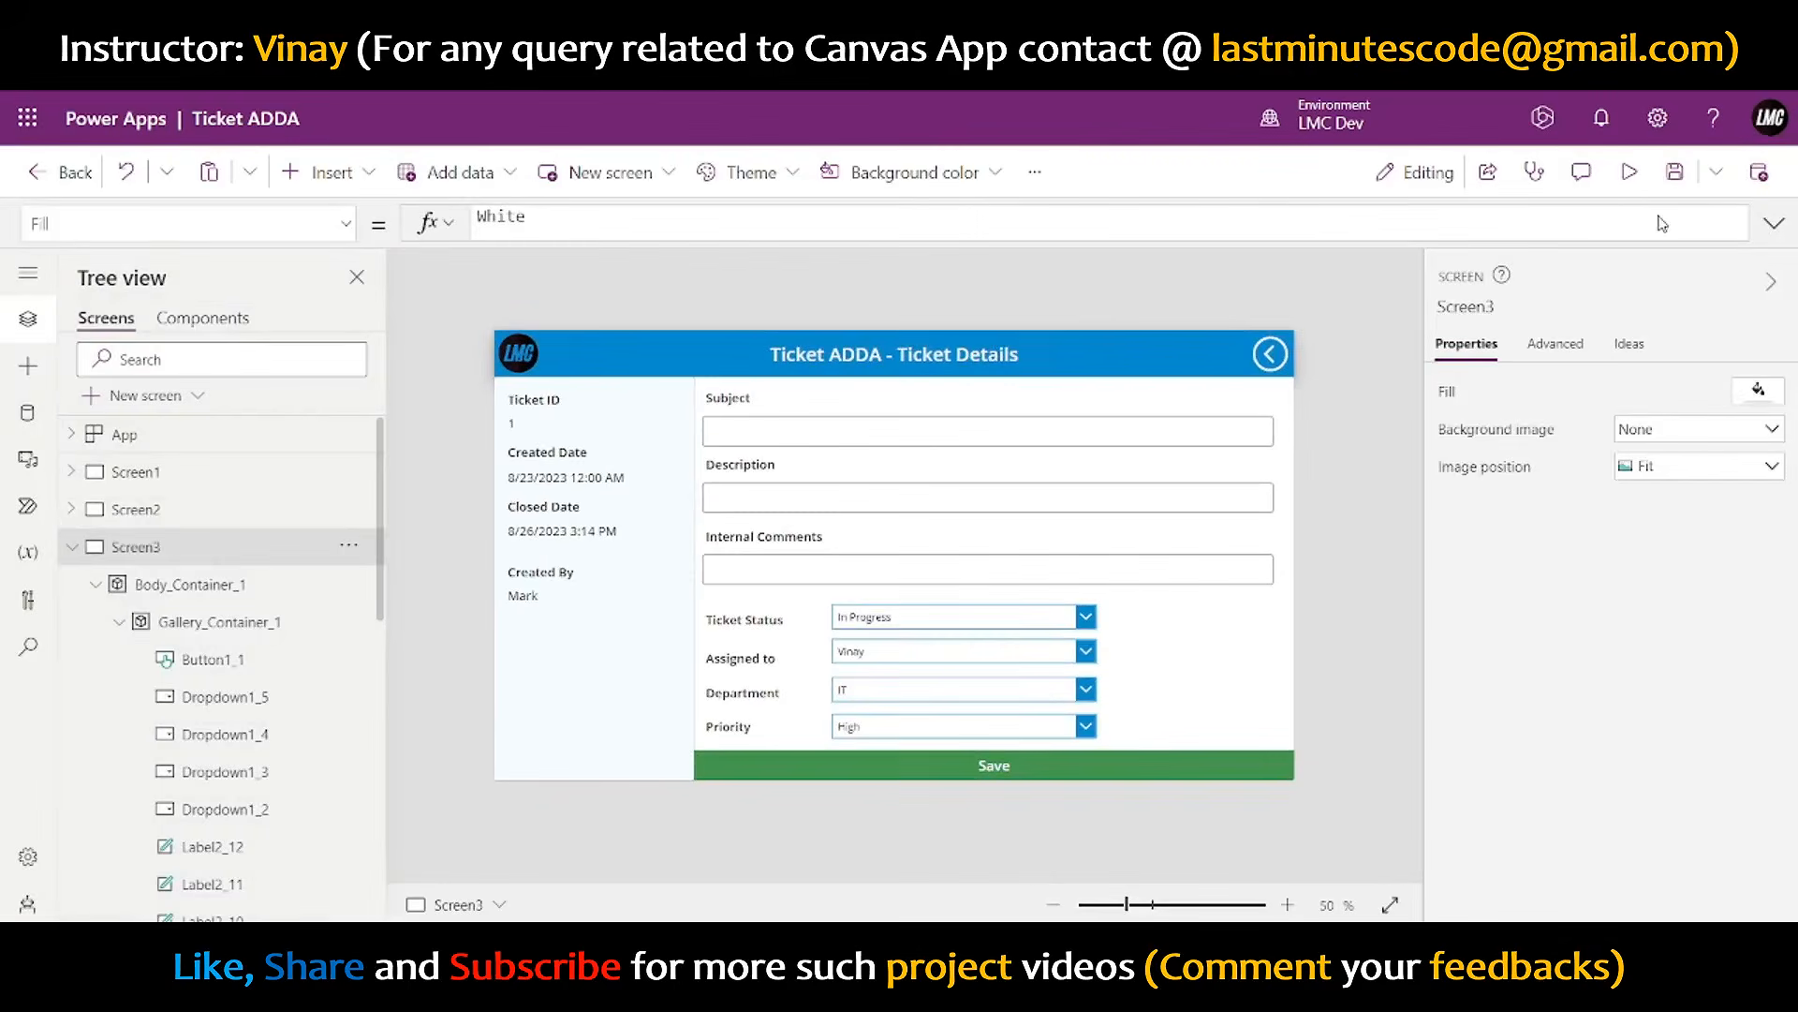
- Set the Default of the Subject text input to varSubject
{"action": "left_click", "coordinate": [948, 431]}
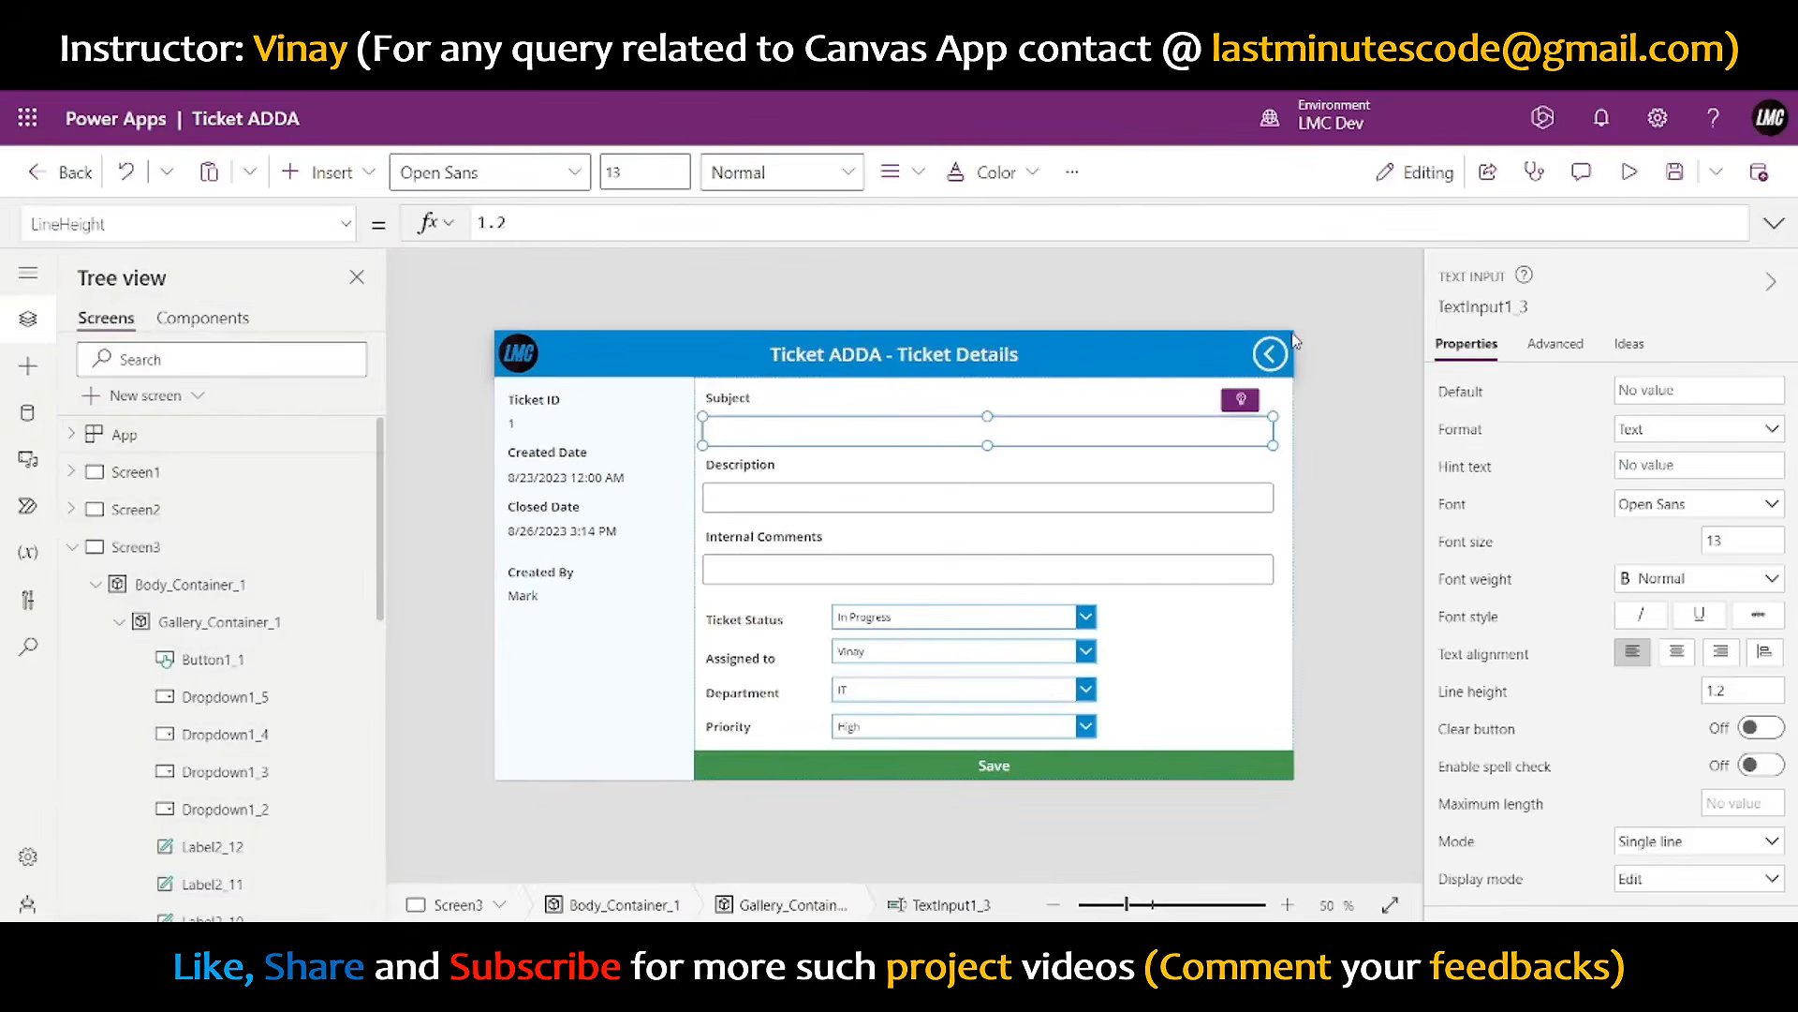
{"action": "left_click", "coordinate": [1466, 386]}
{"action": "type", "text": "v"}
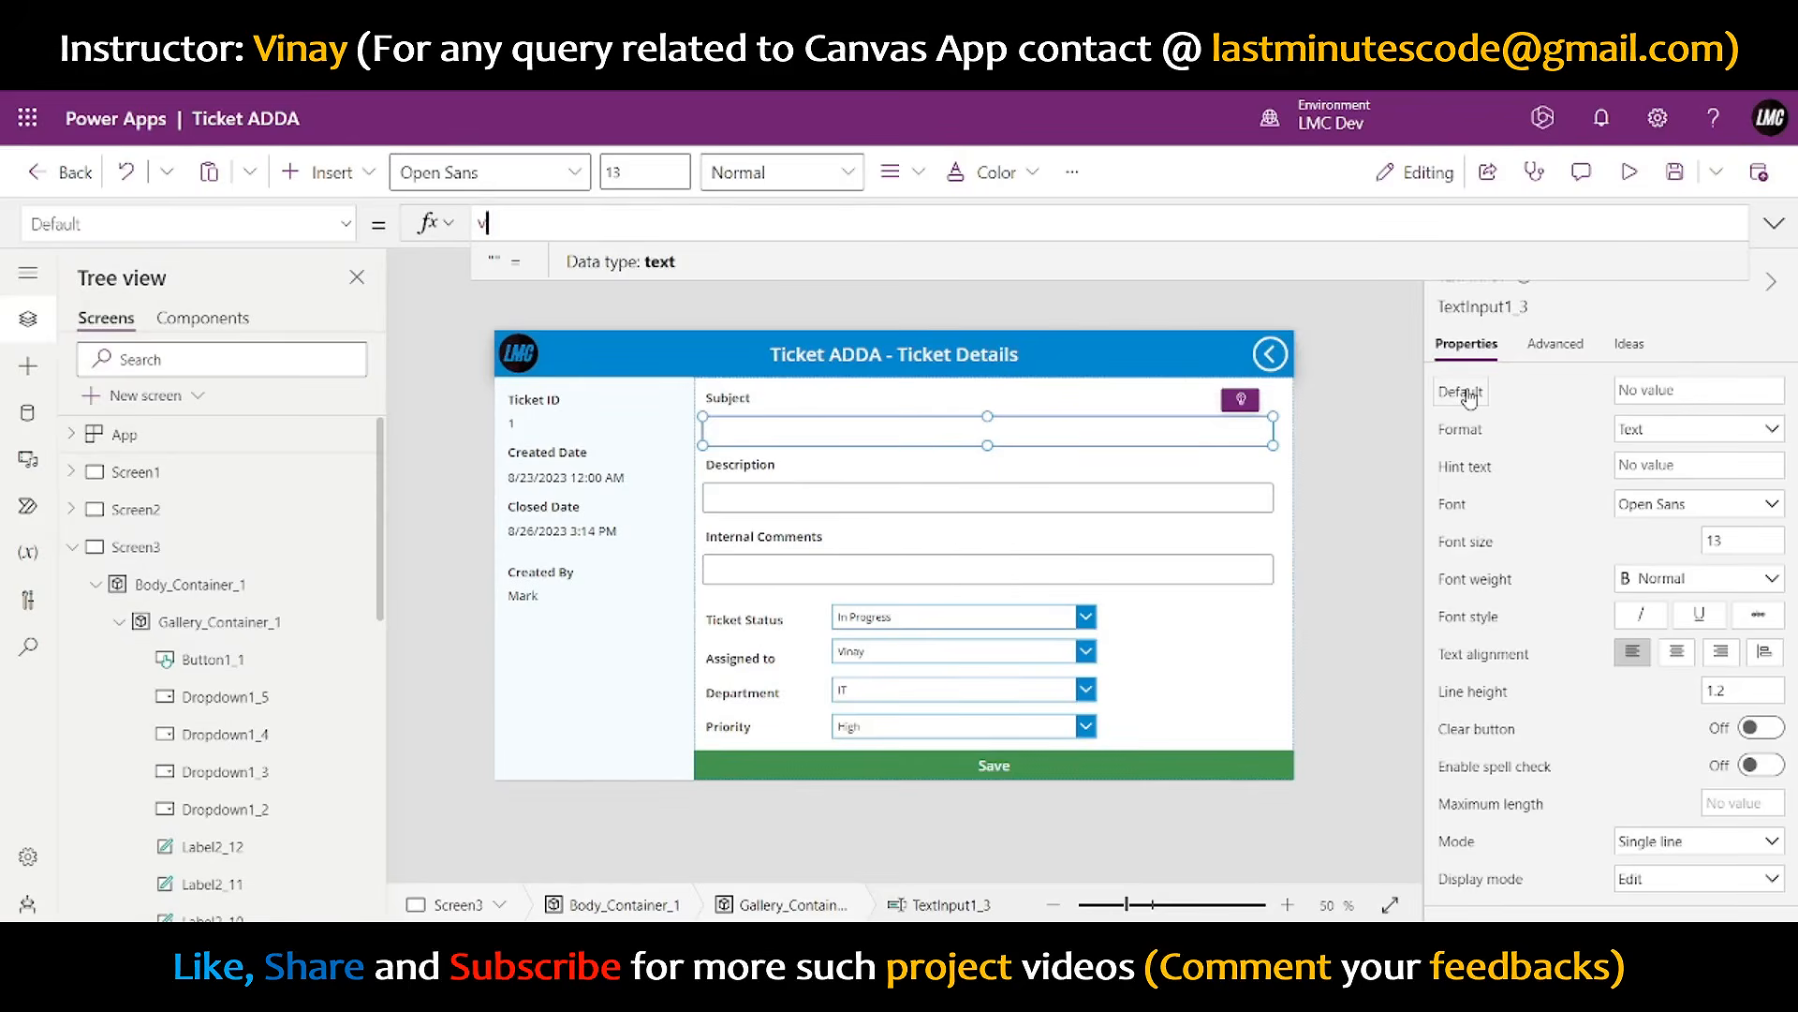
{"action": "type", "text": "arS"}
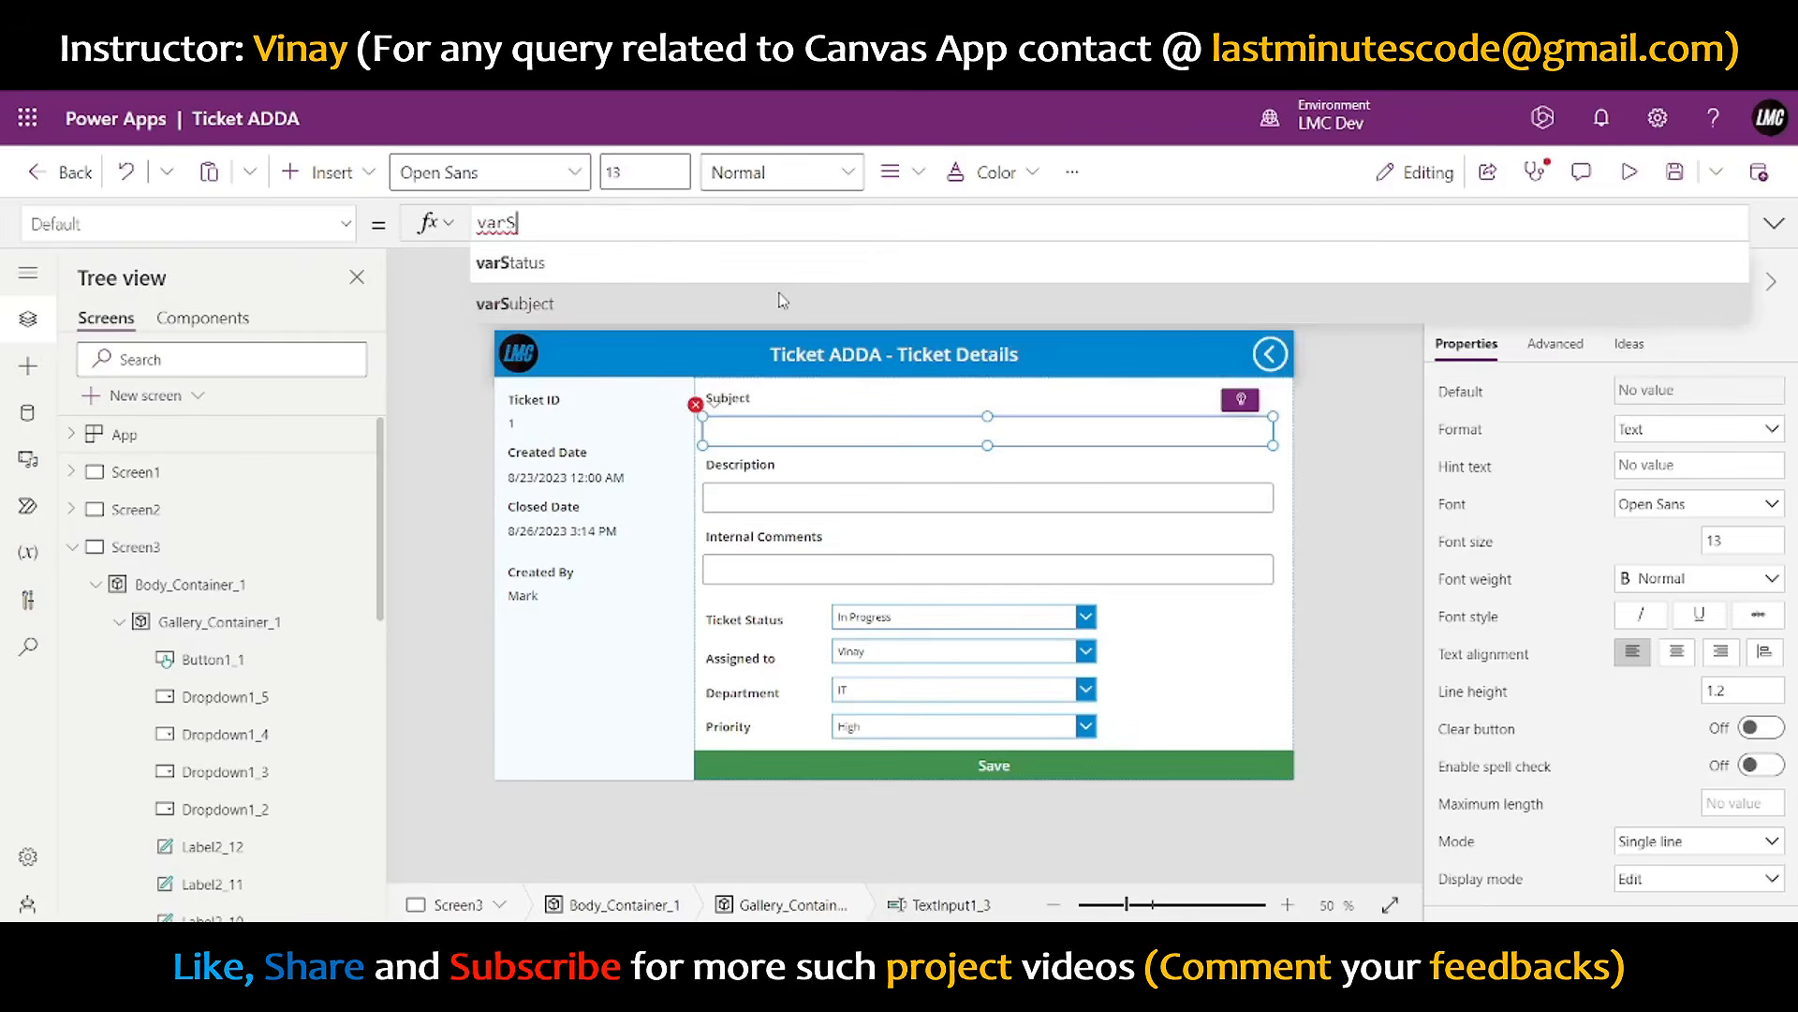
{"action": "left_click", "coordinate": [787, 300]}
- Set the Default of the Description text input to varDesc
{"action": "left_click", "coordinate": [792, 497]}
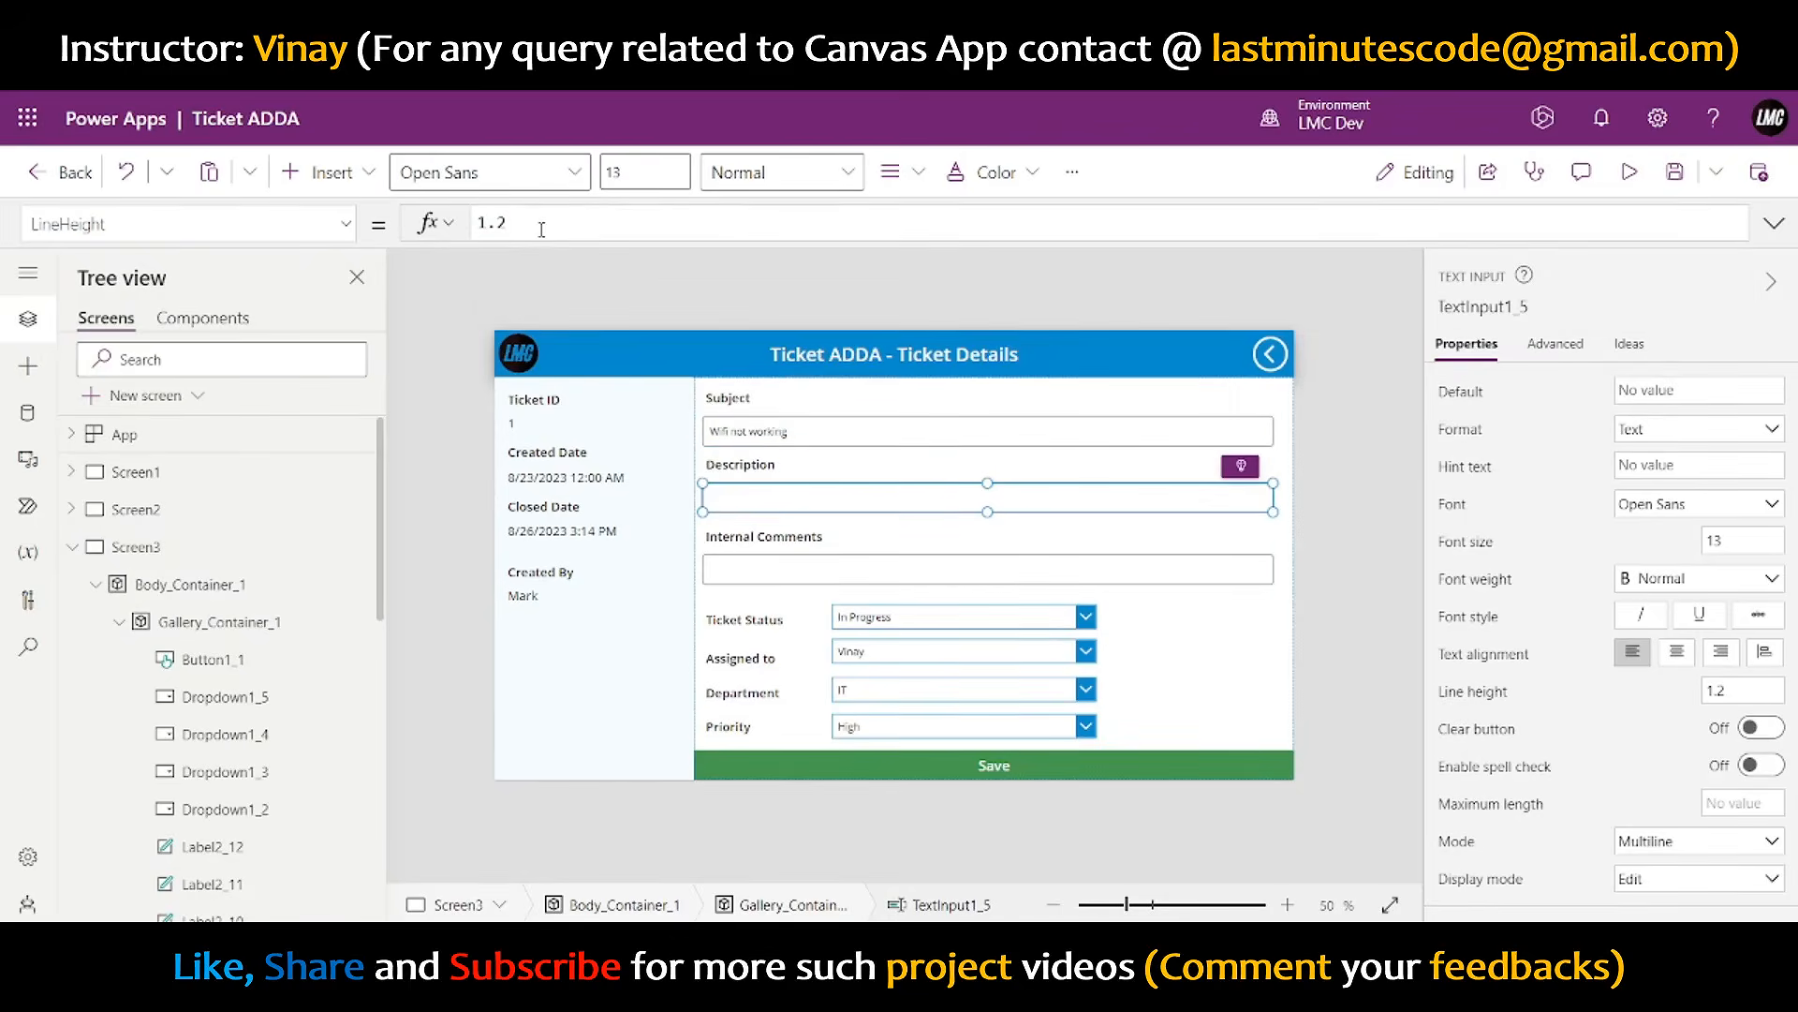
{"action": "left_click", "coordinate": [1469, 392]}
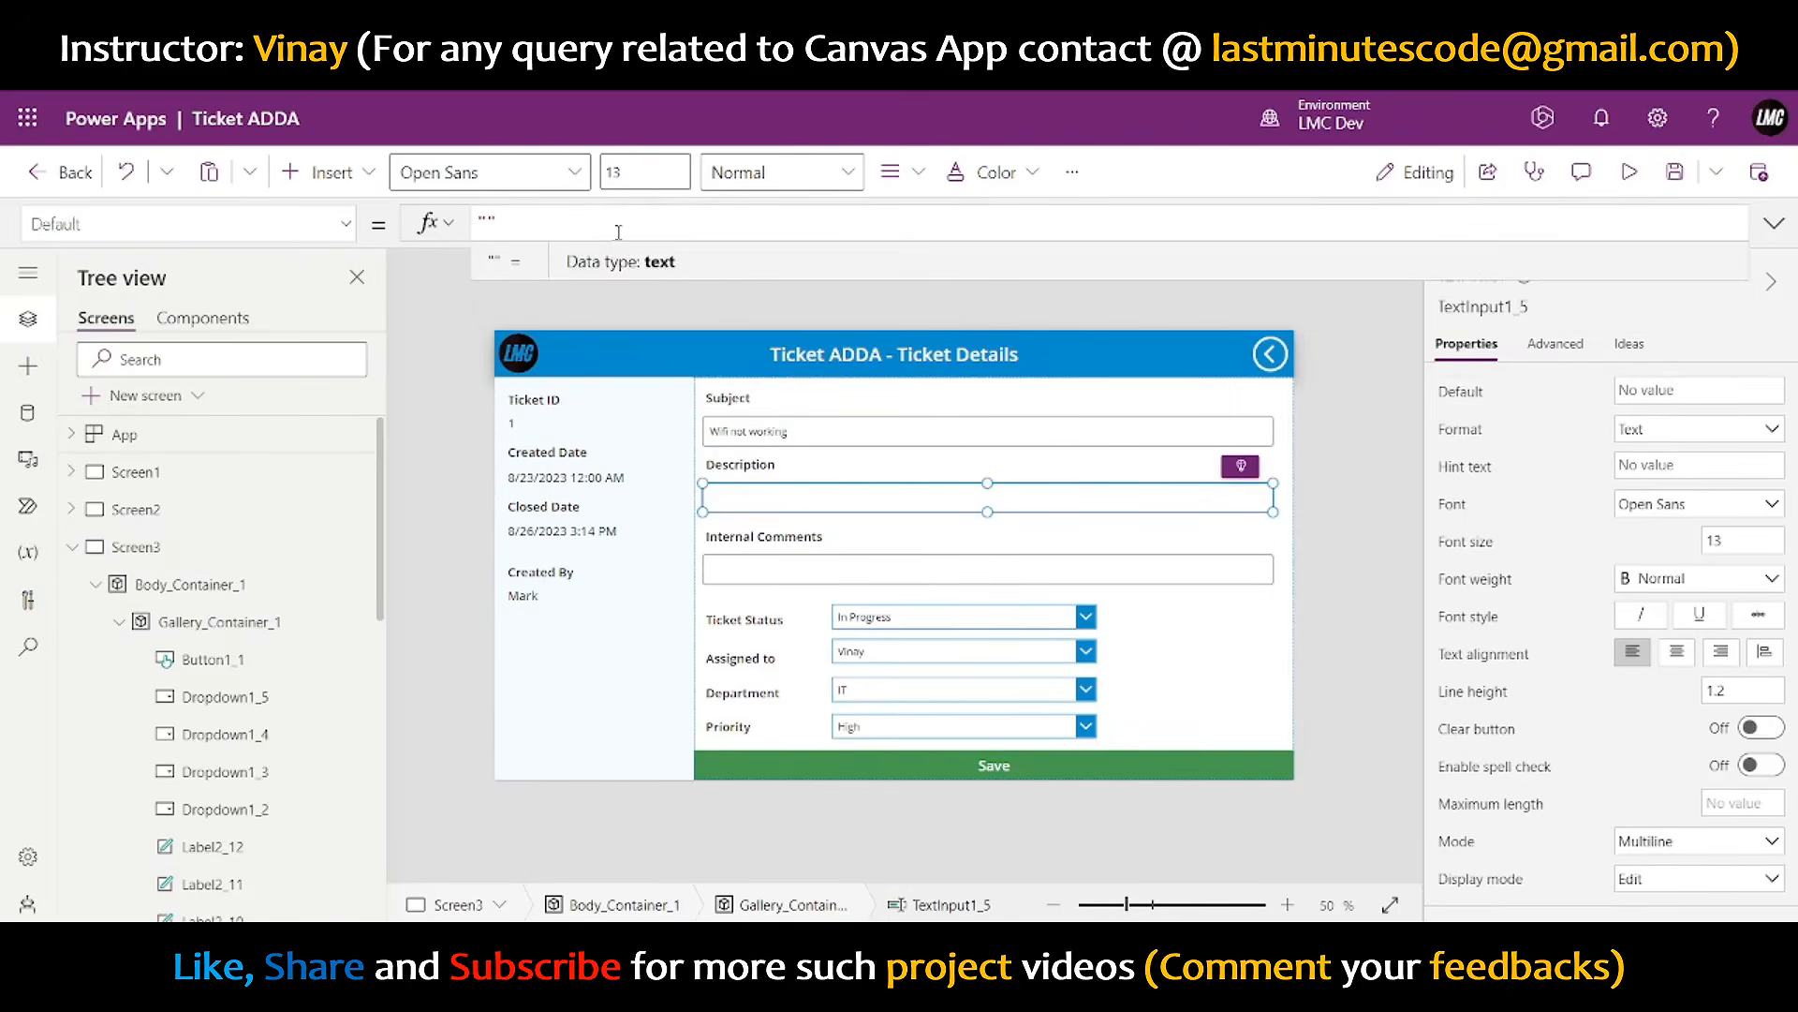
{"action": "type", "text": "varDesc"}
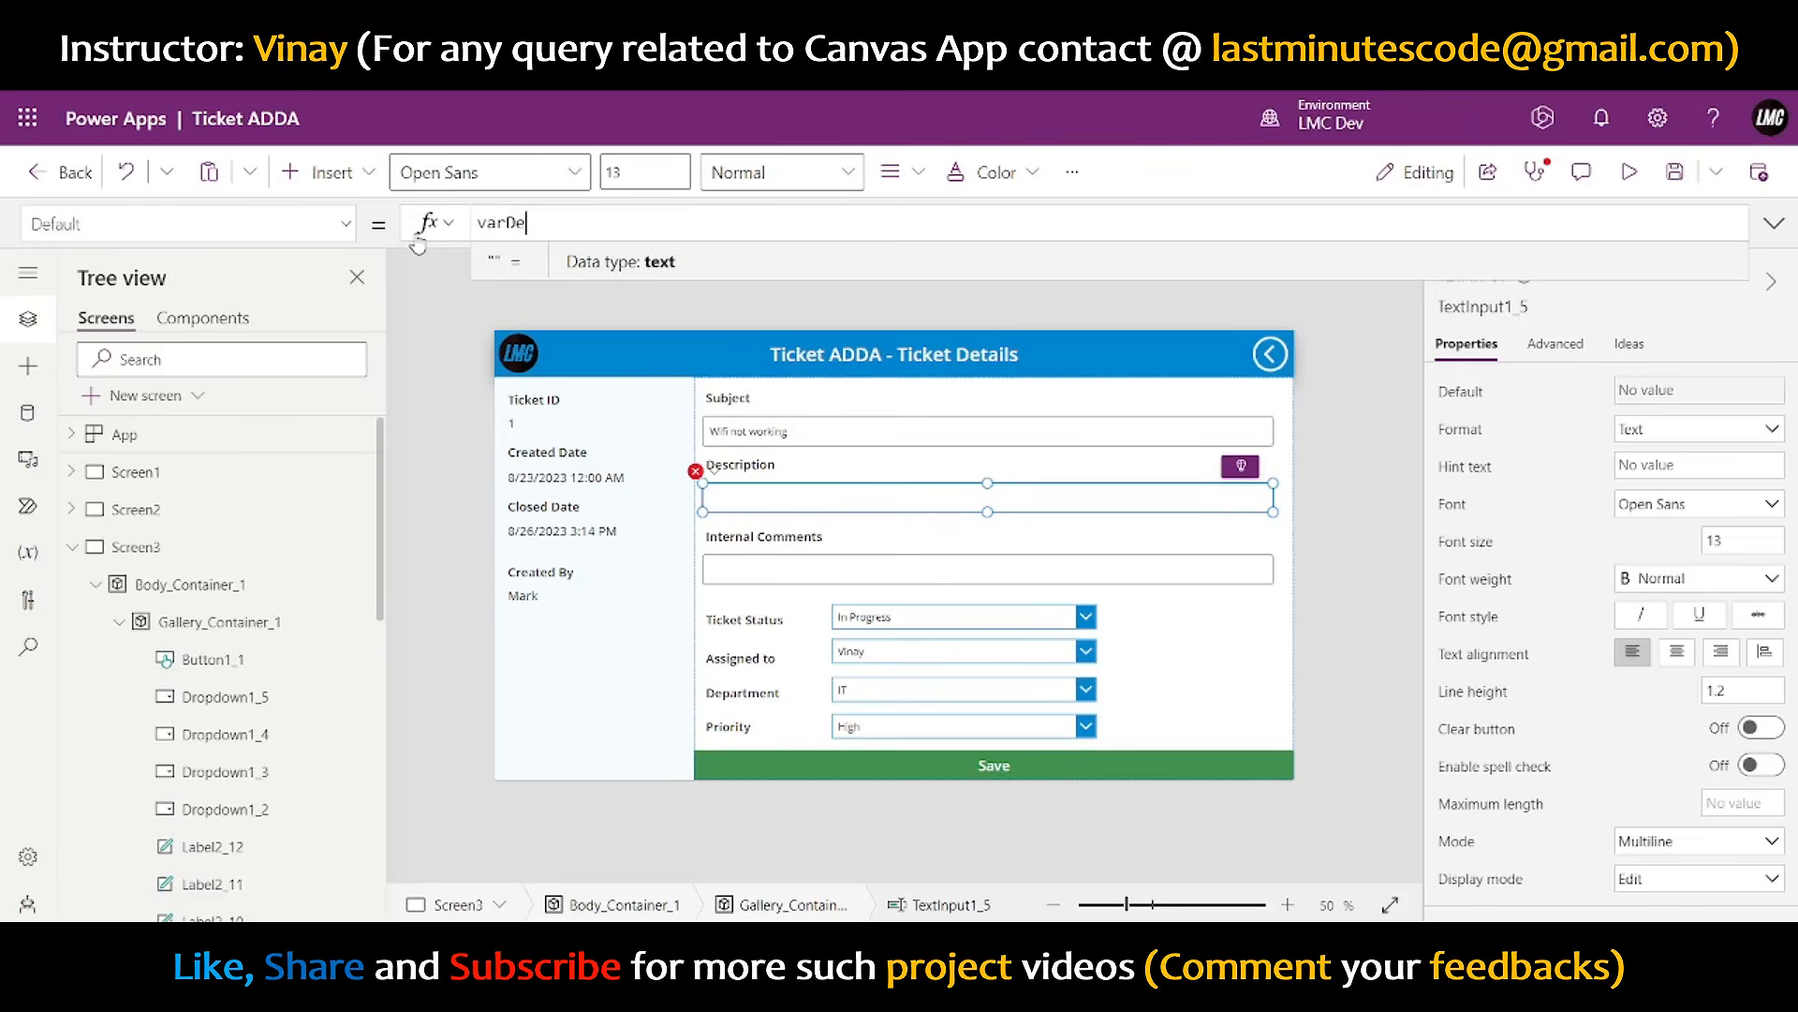
- Set the Default of the Internal Comments text input to LookUp(col_Tickets, ID = varID, Comment)
{"action": "left_click", "coordinate": [797, 578]}
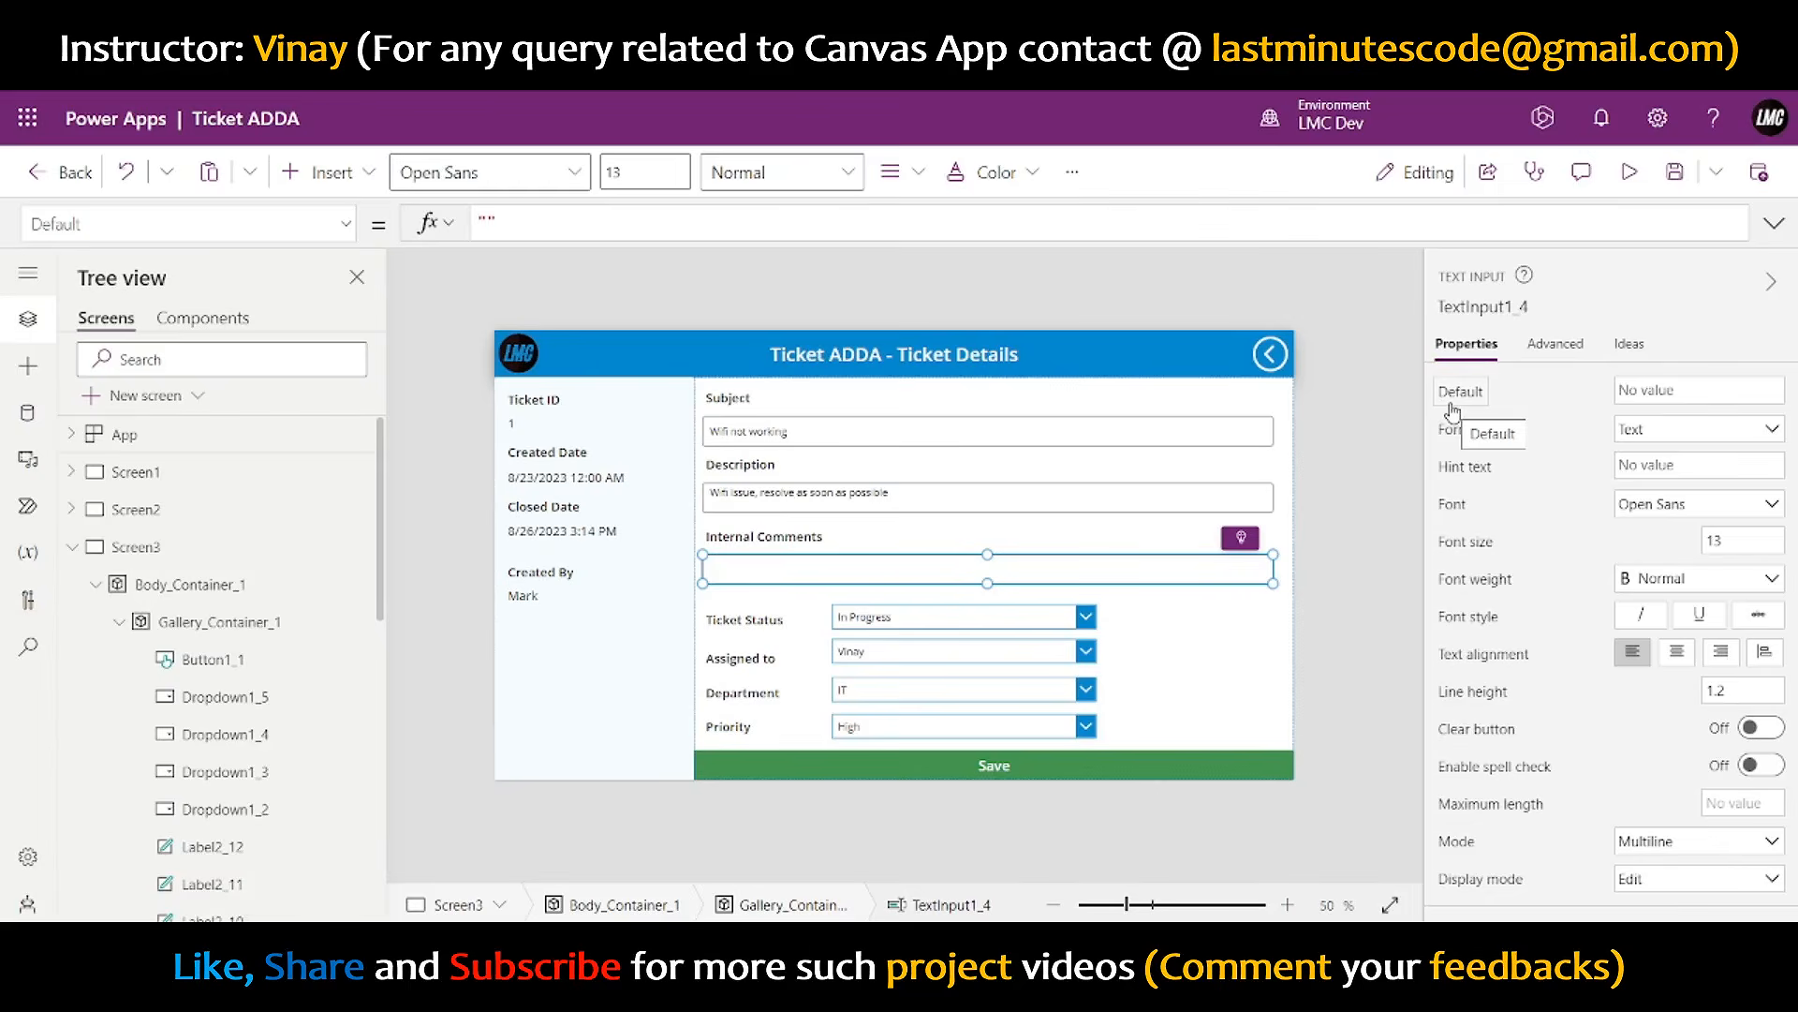
{"action": "left_click", "coordinate": [1452, 412]}
{"action": "type", "text": "L"}
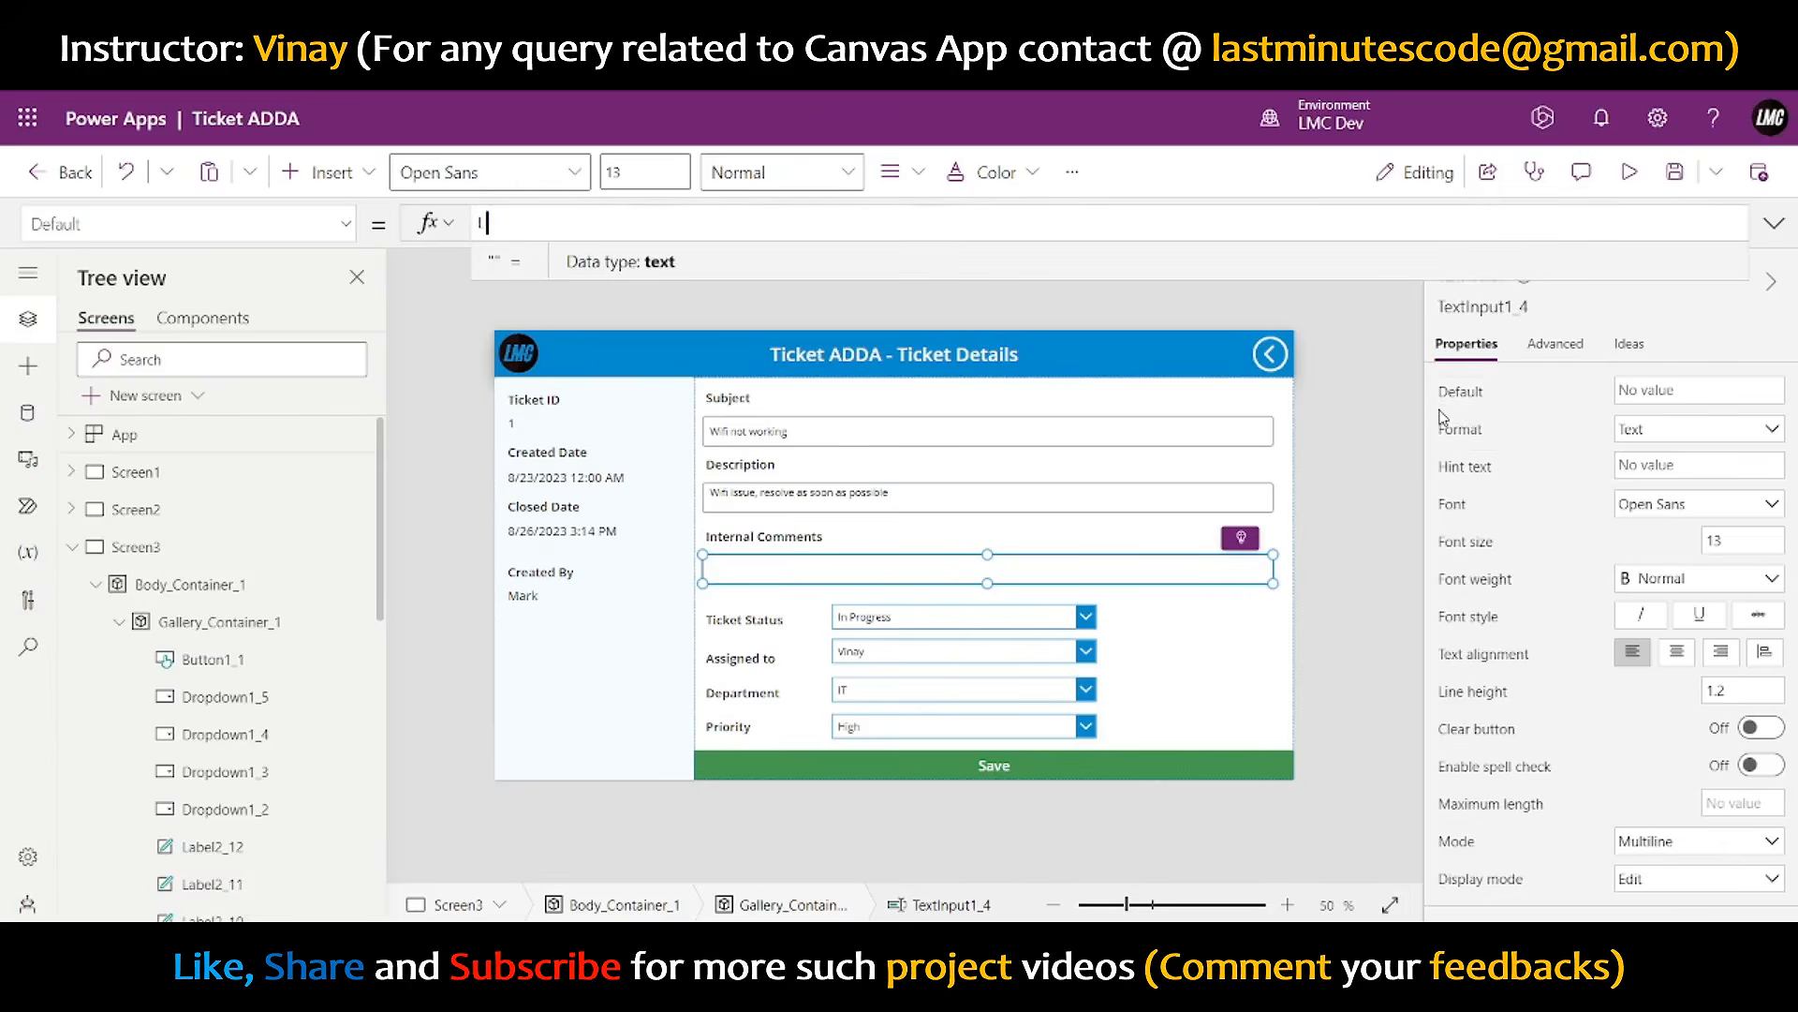
{"action": "type", "text": "ookUp("}
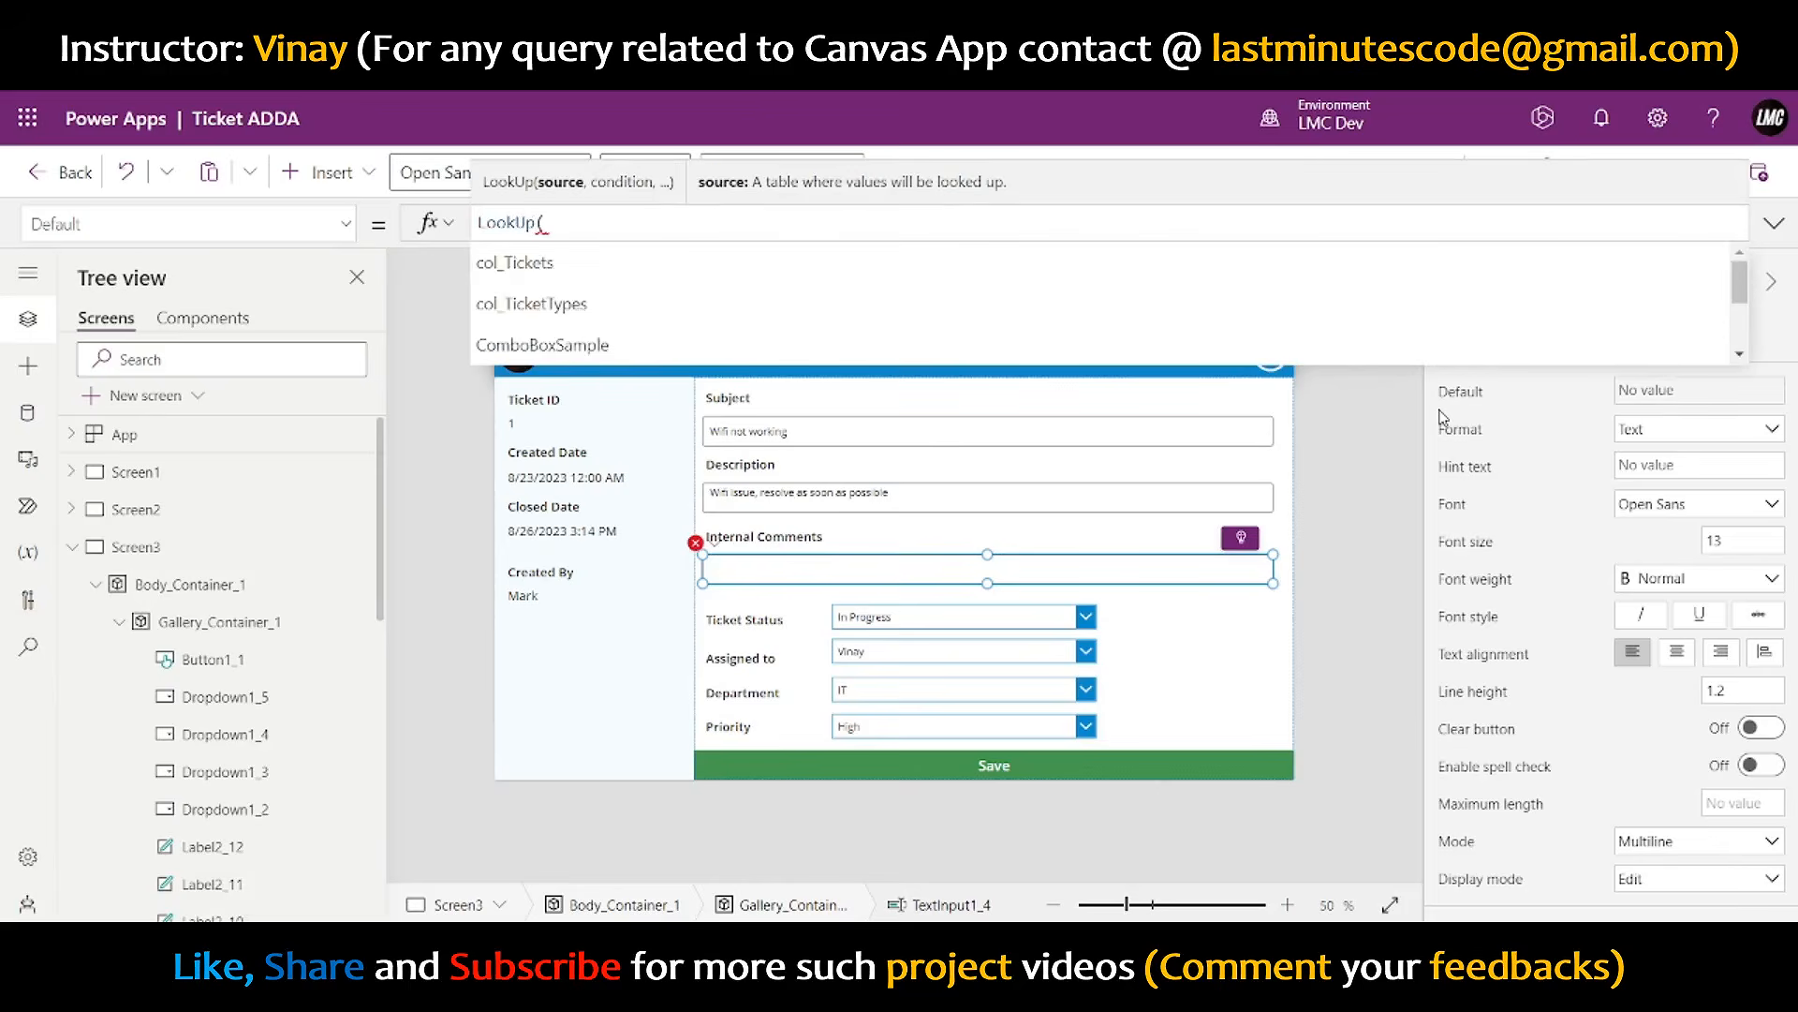
{"action": "key", "text": "Down"}
{"action": "key", "text": "Down"}
{"action": "key", "text": "Up"}
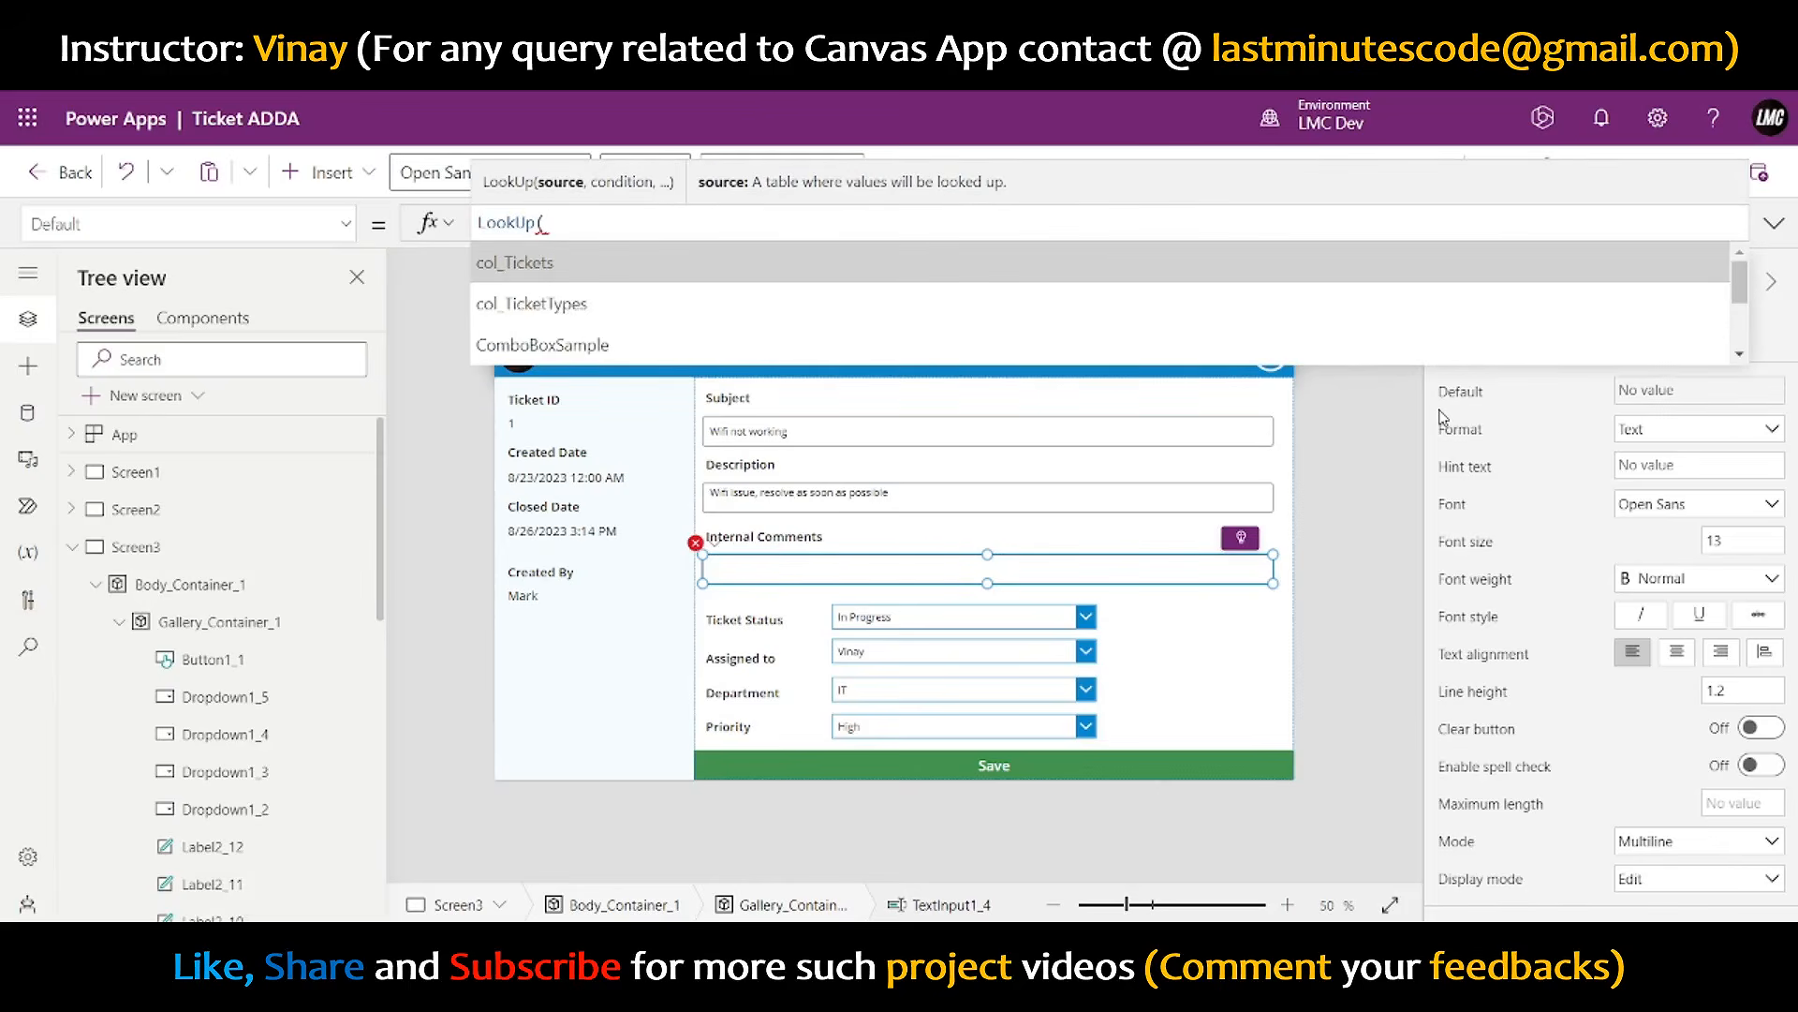
{"action": "key", "text": "Tab"}
{"action": "type", "text": ", "}
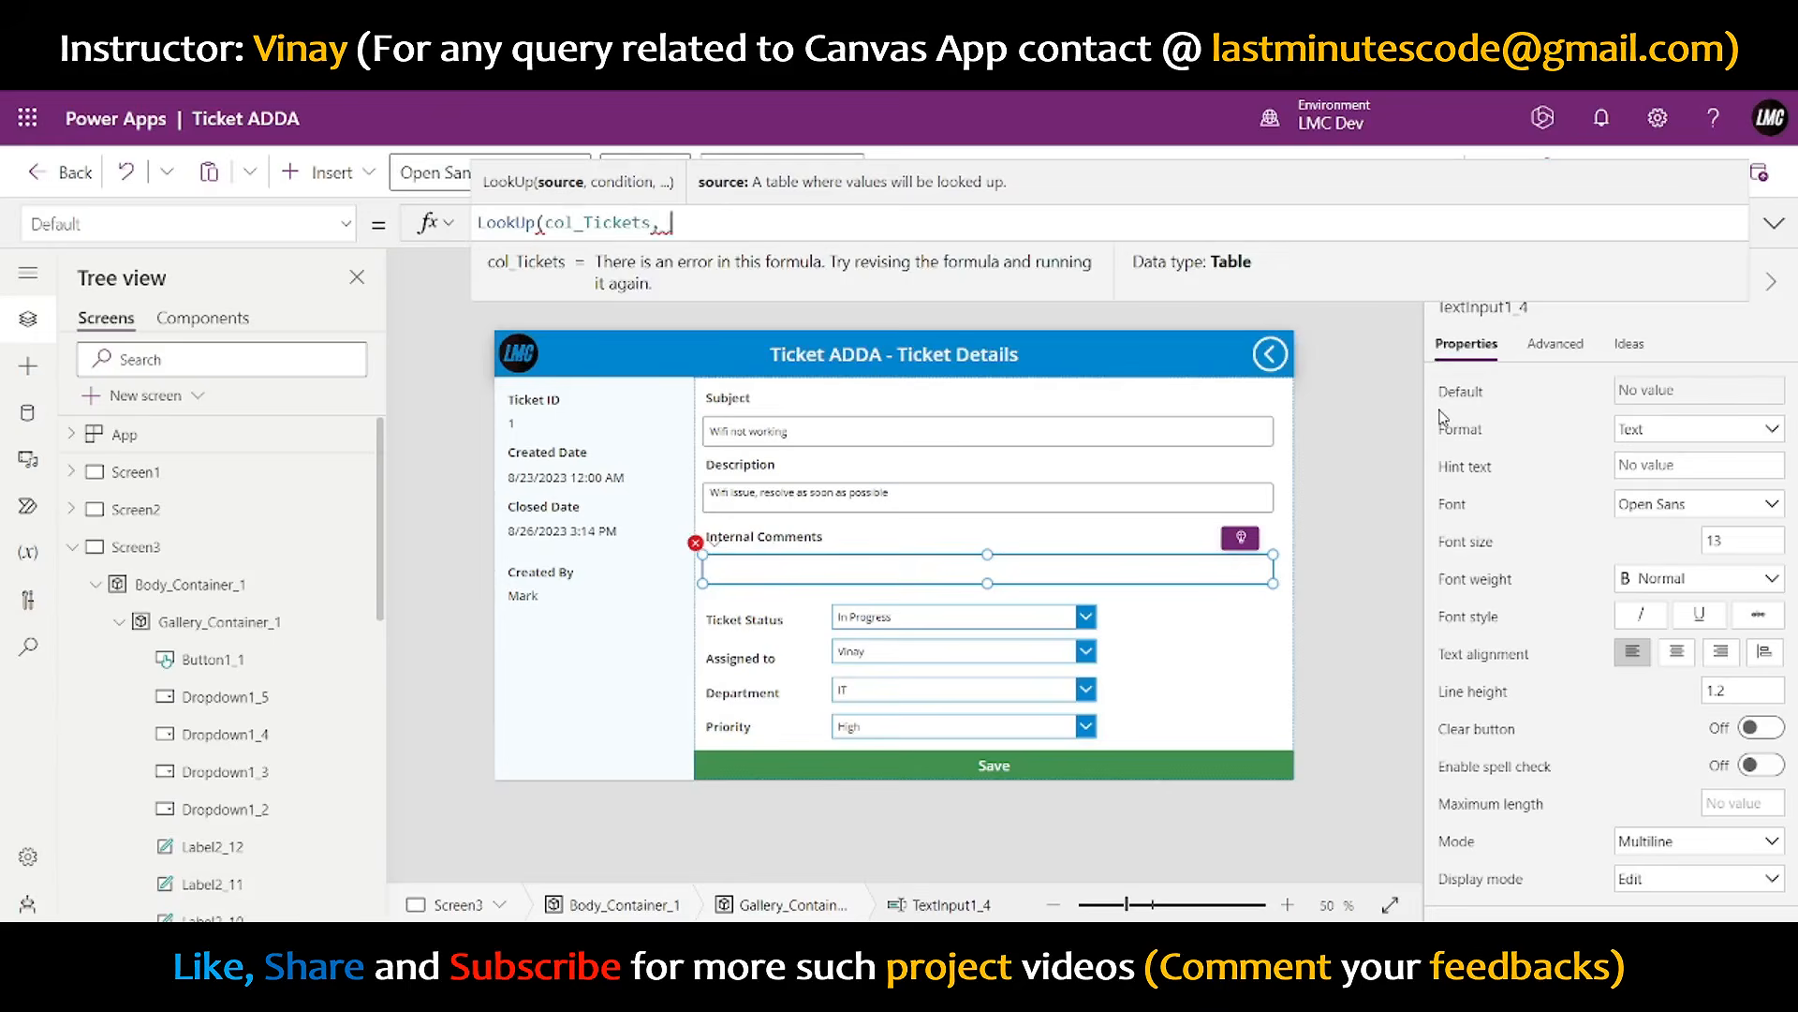
{"action": "type", "text": "ID = var"}
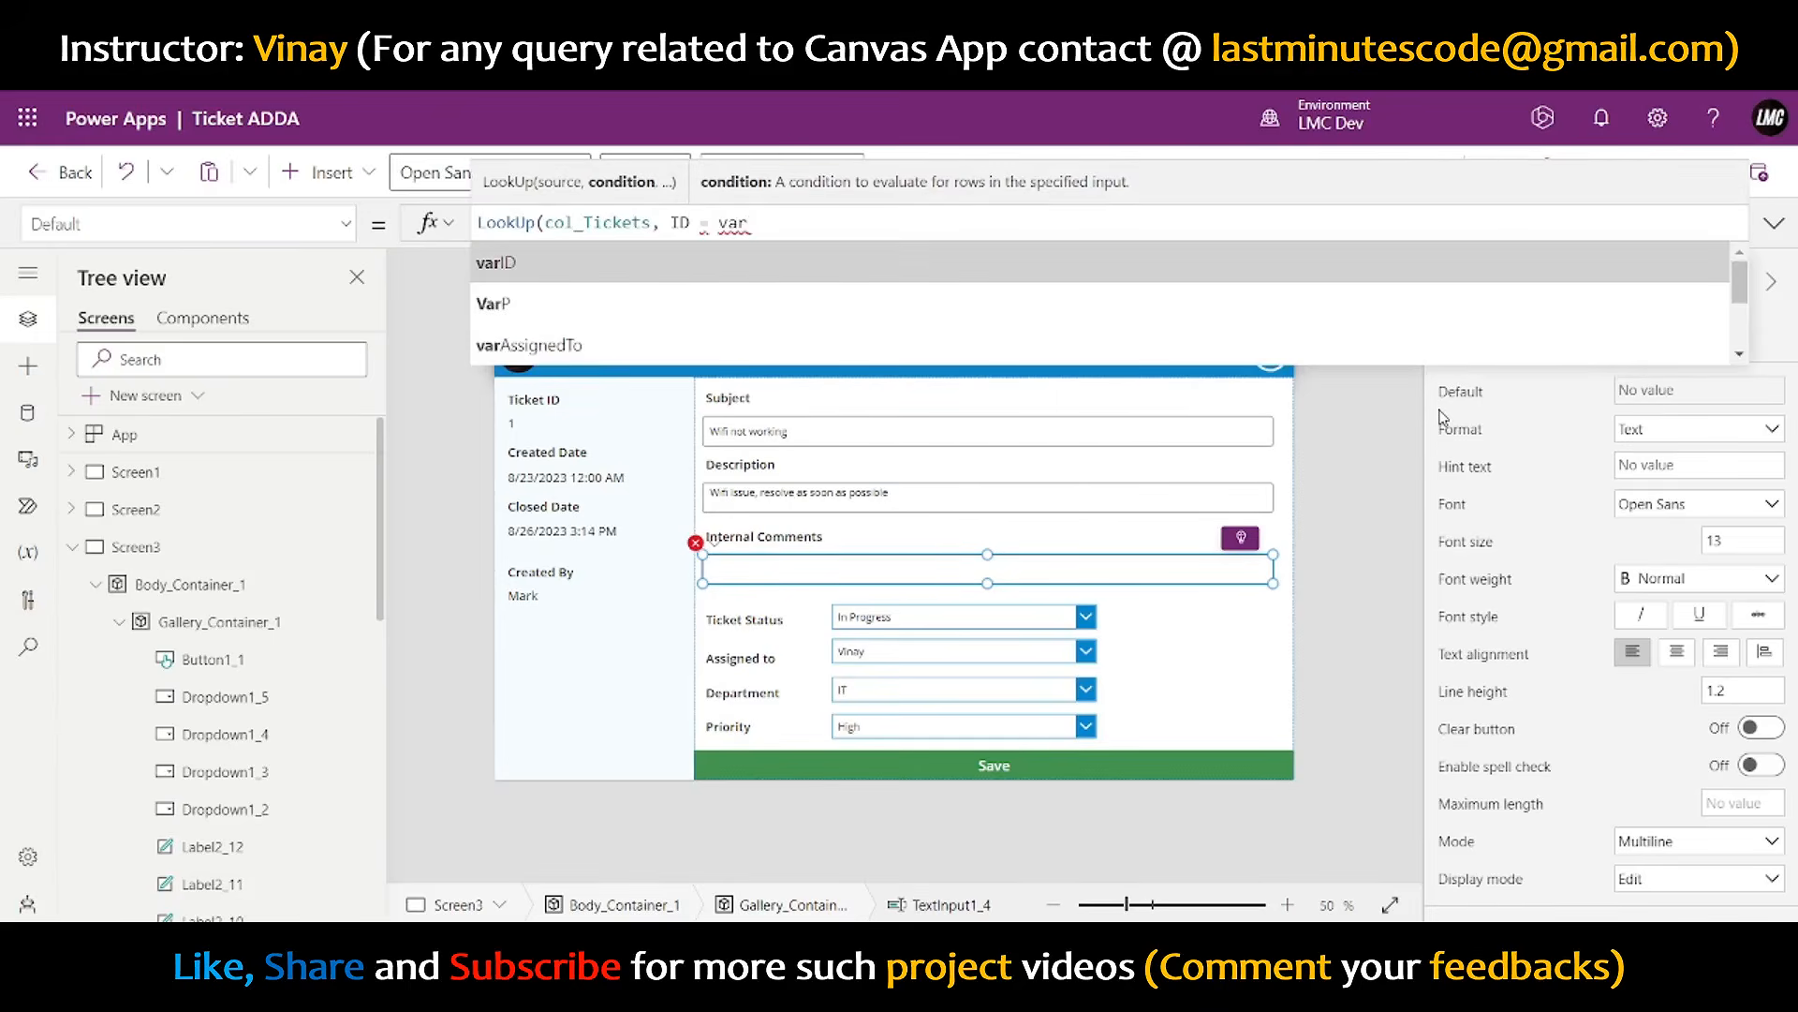
{"action": "key", "text": "Tab"}
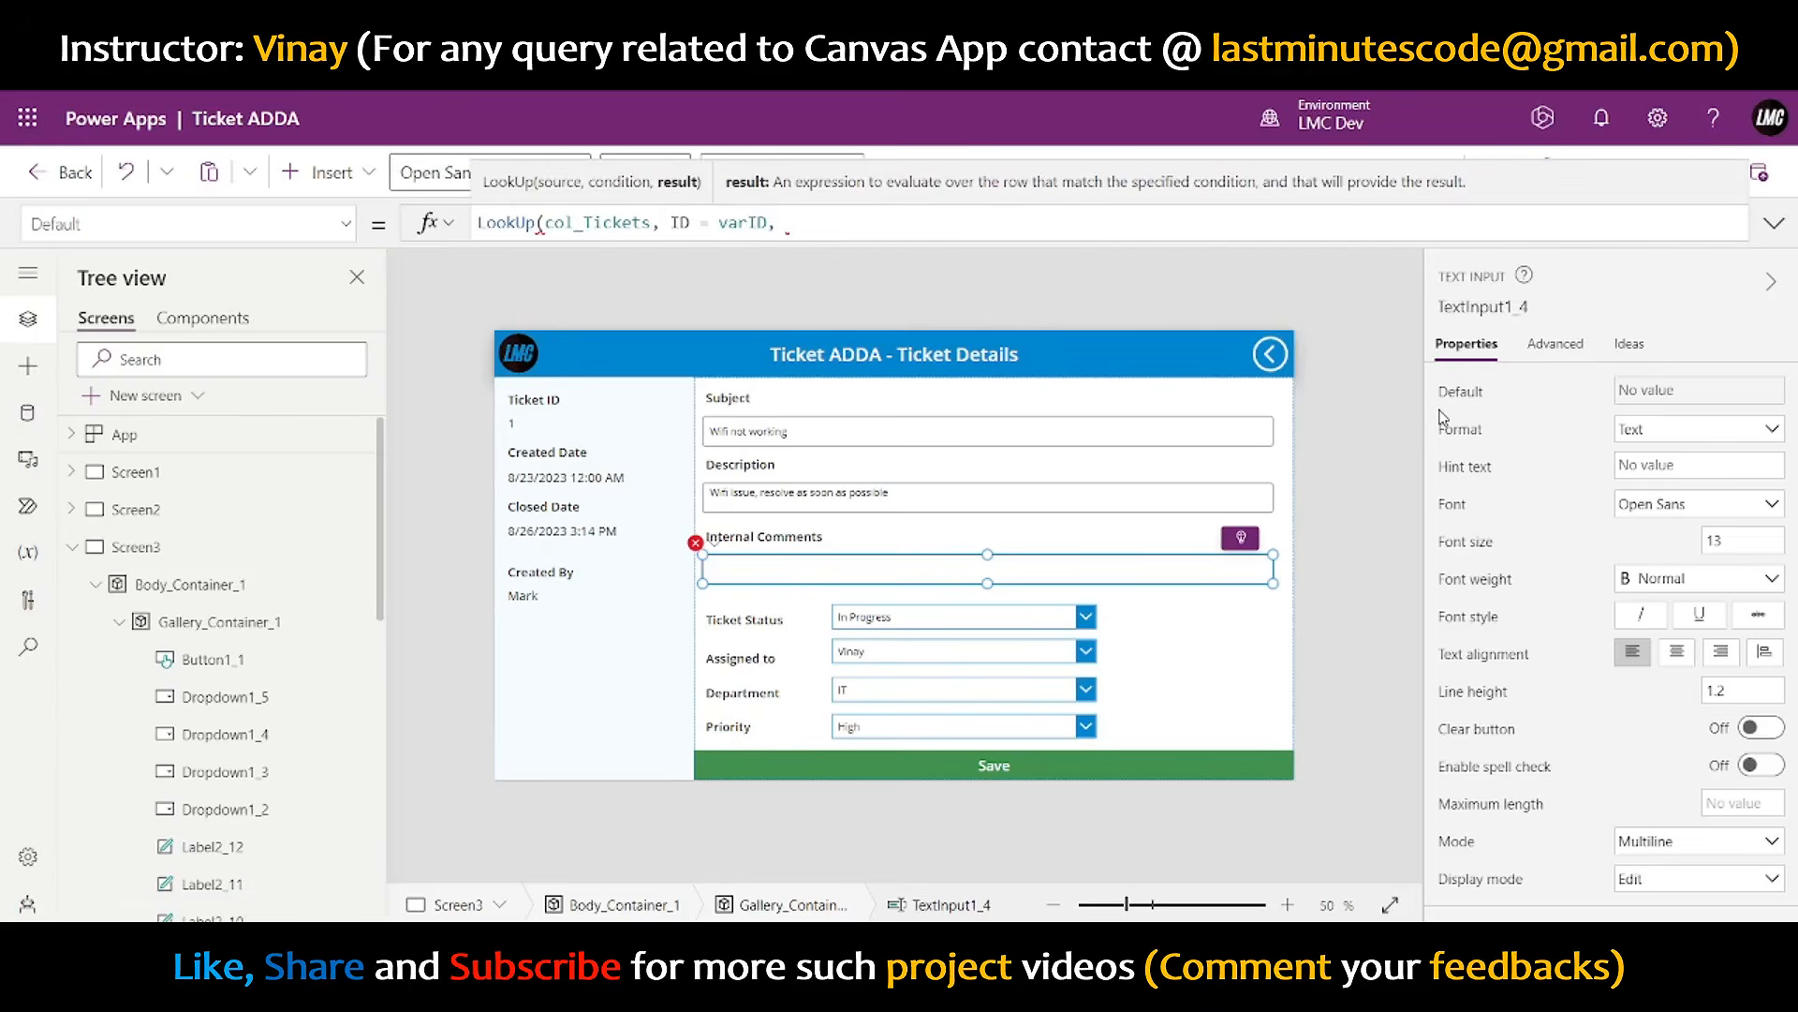
{"action": "key", "text": "BackSpace"}
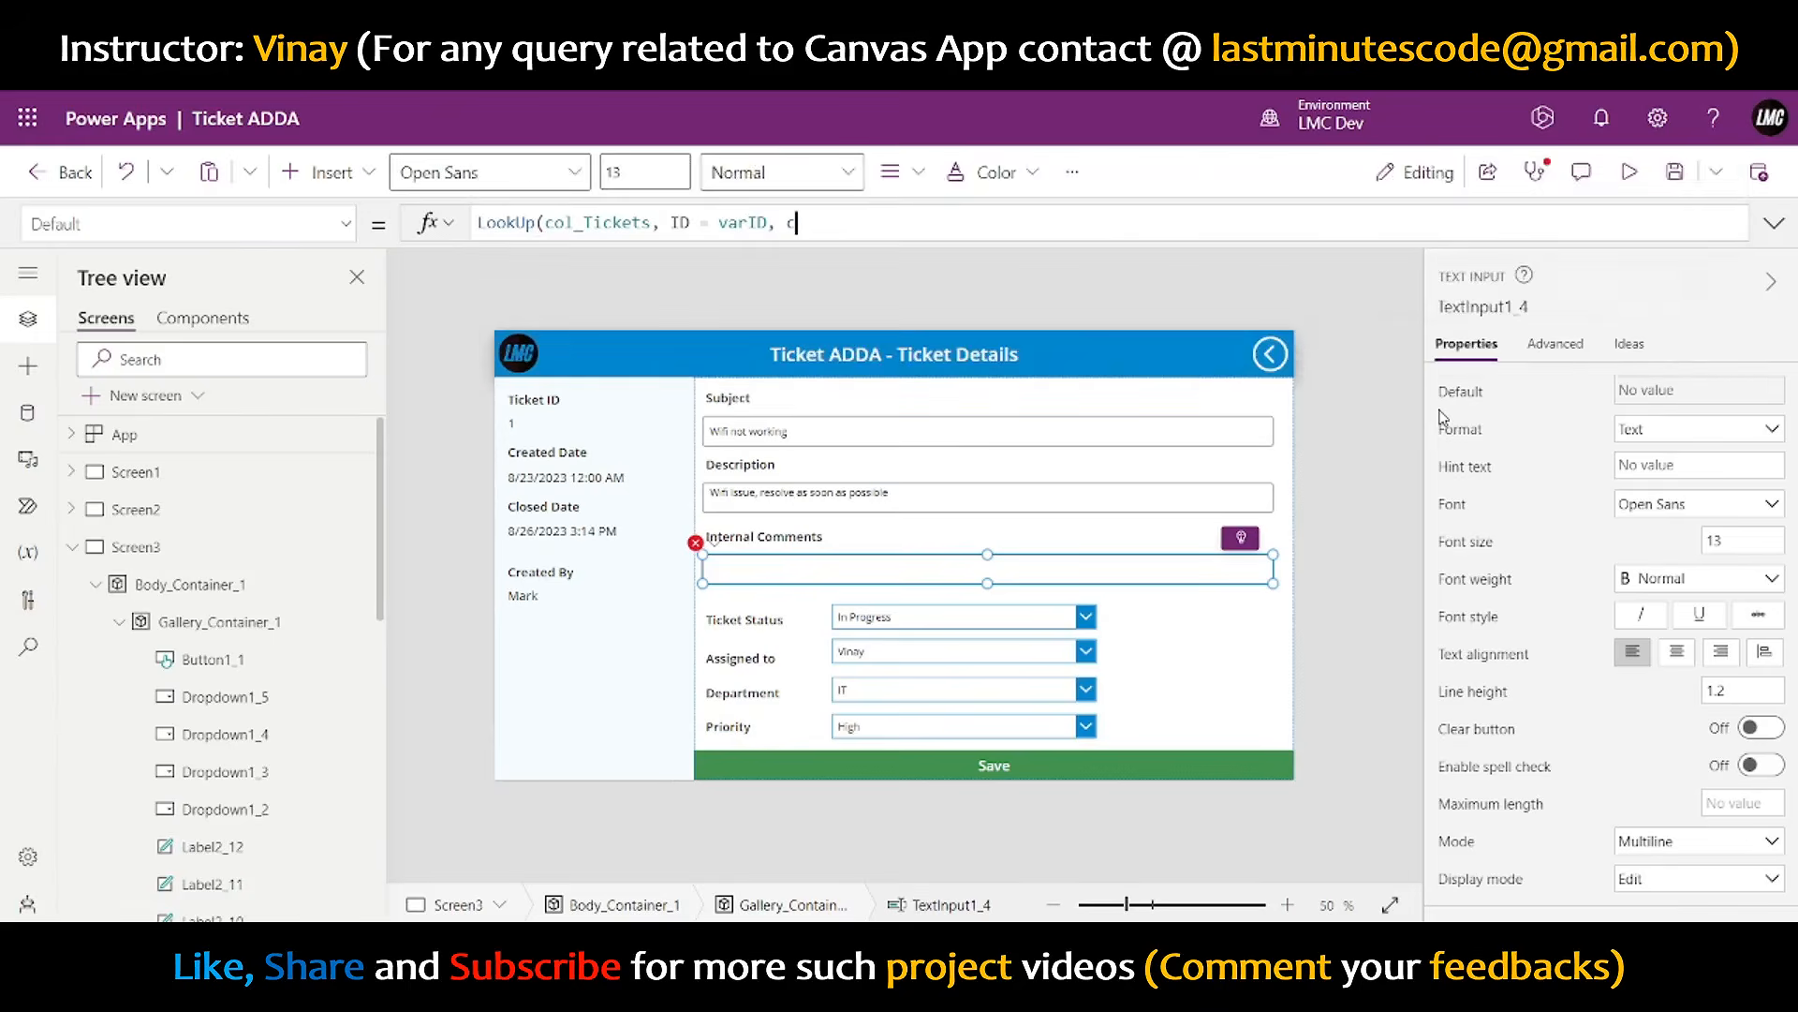
{"action": "type", "text": "comment"}
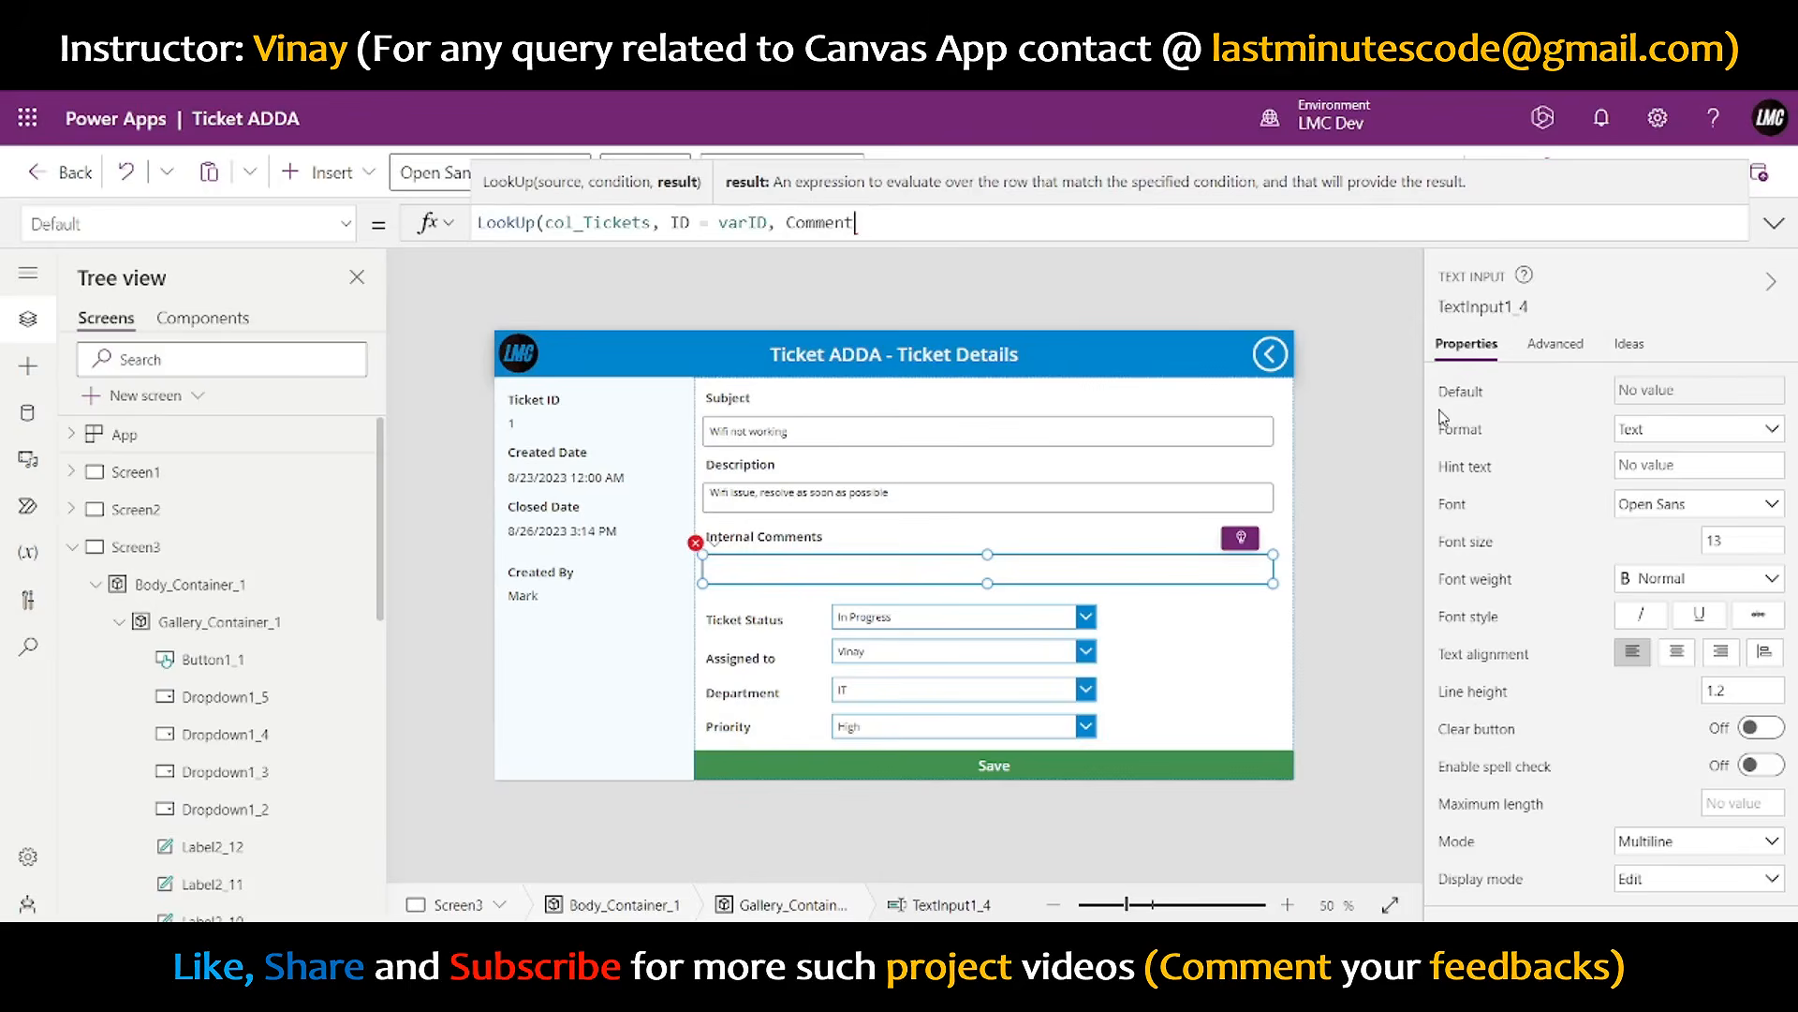
{"action": "type", "text": ")"}
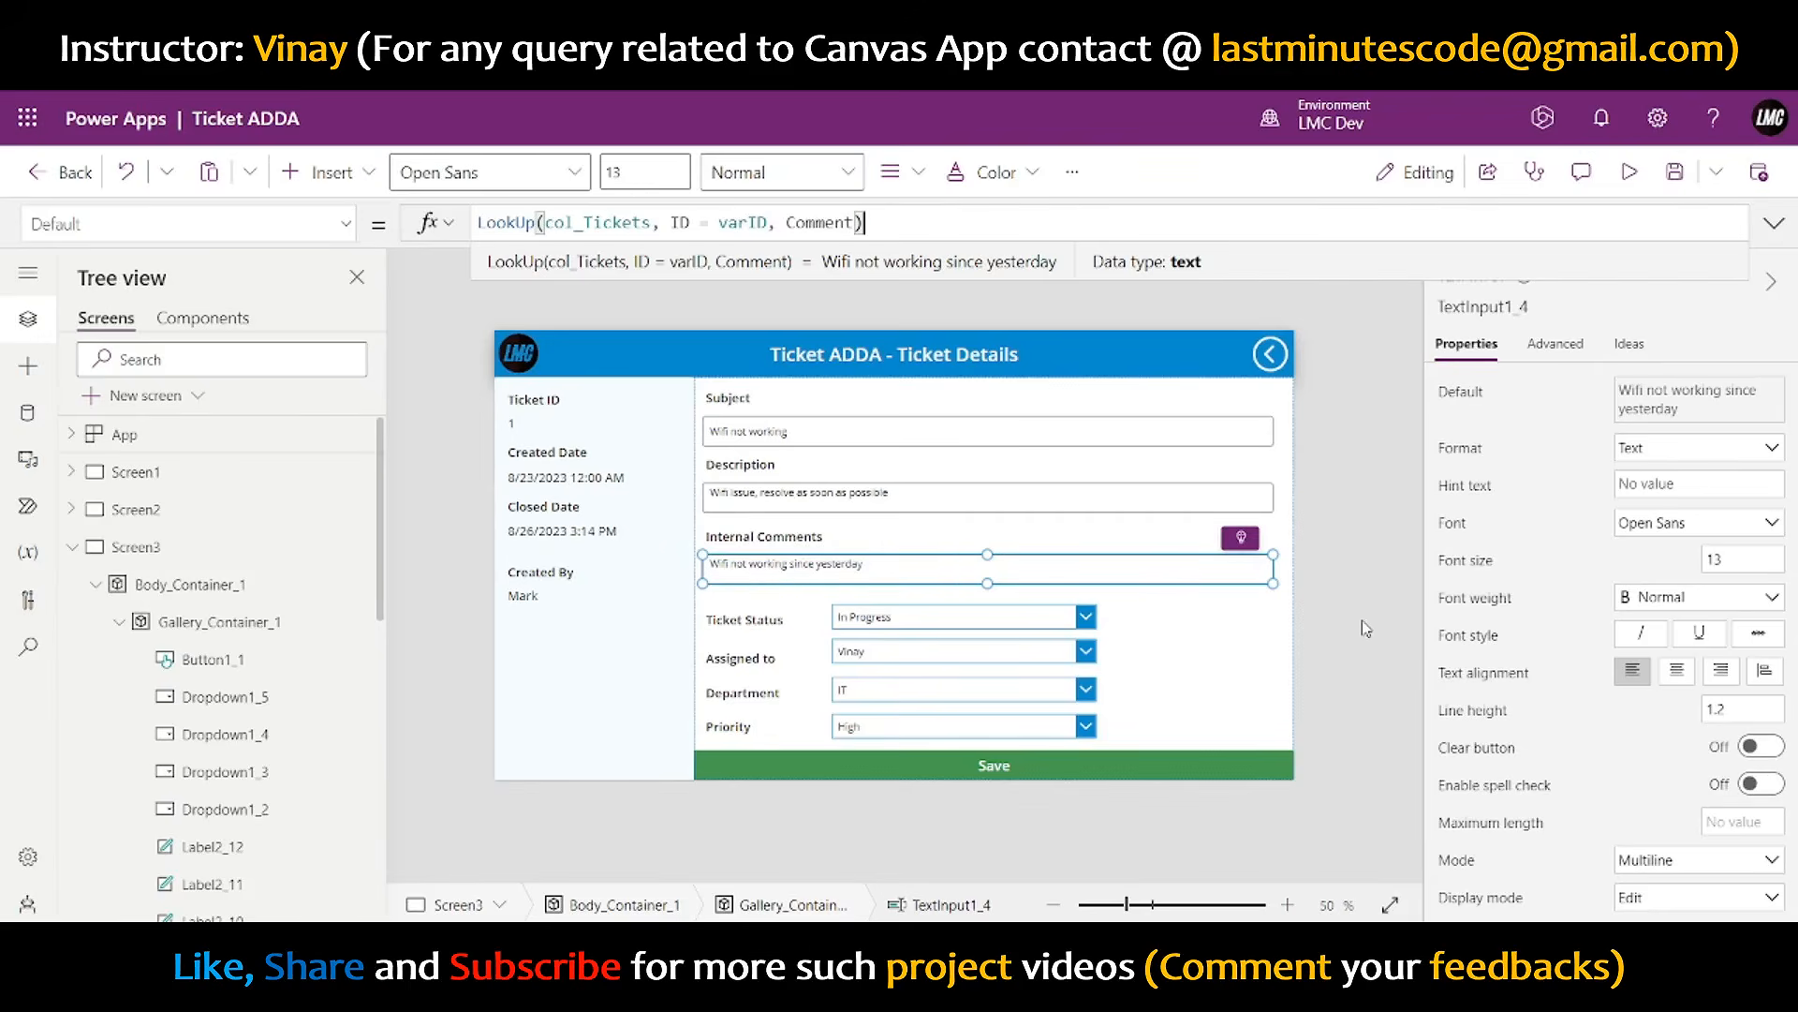
- Try the View display mode on the Subject and Description text inputs together
{"action": "left_click", "coordinate": [1065, 498]}
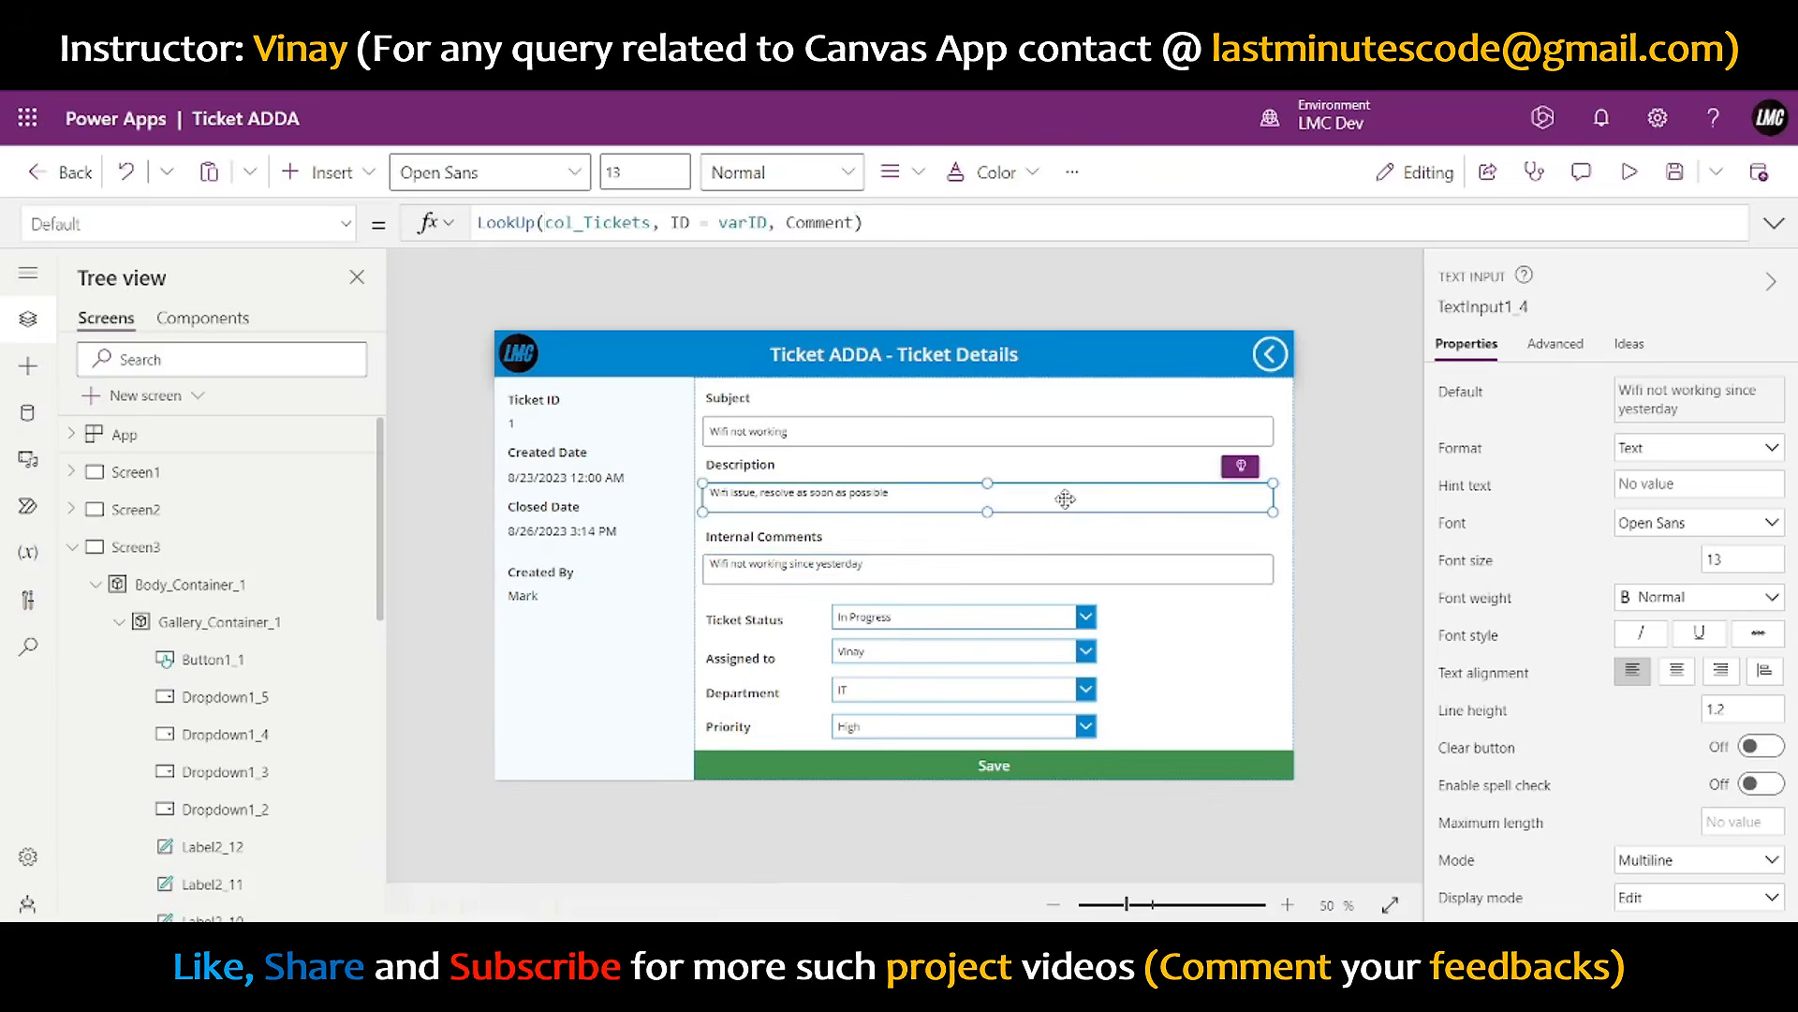
{"action": "left_click", "coordinate": [1067, 446], "text": "shift"}
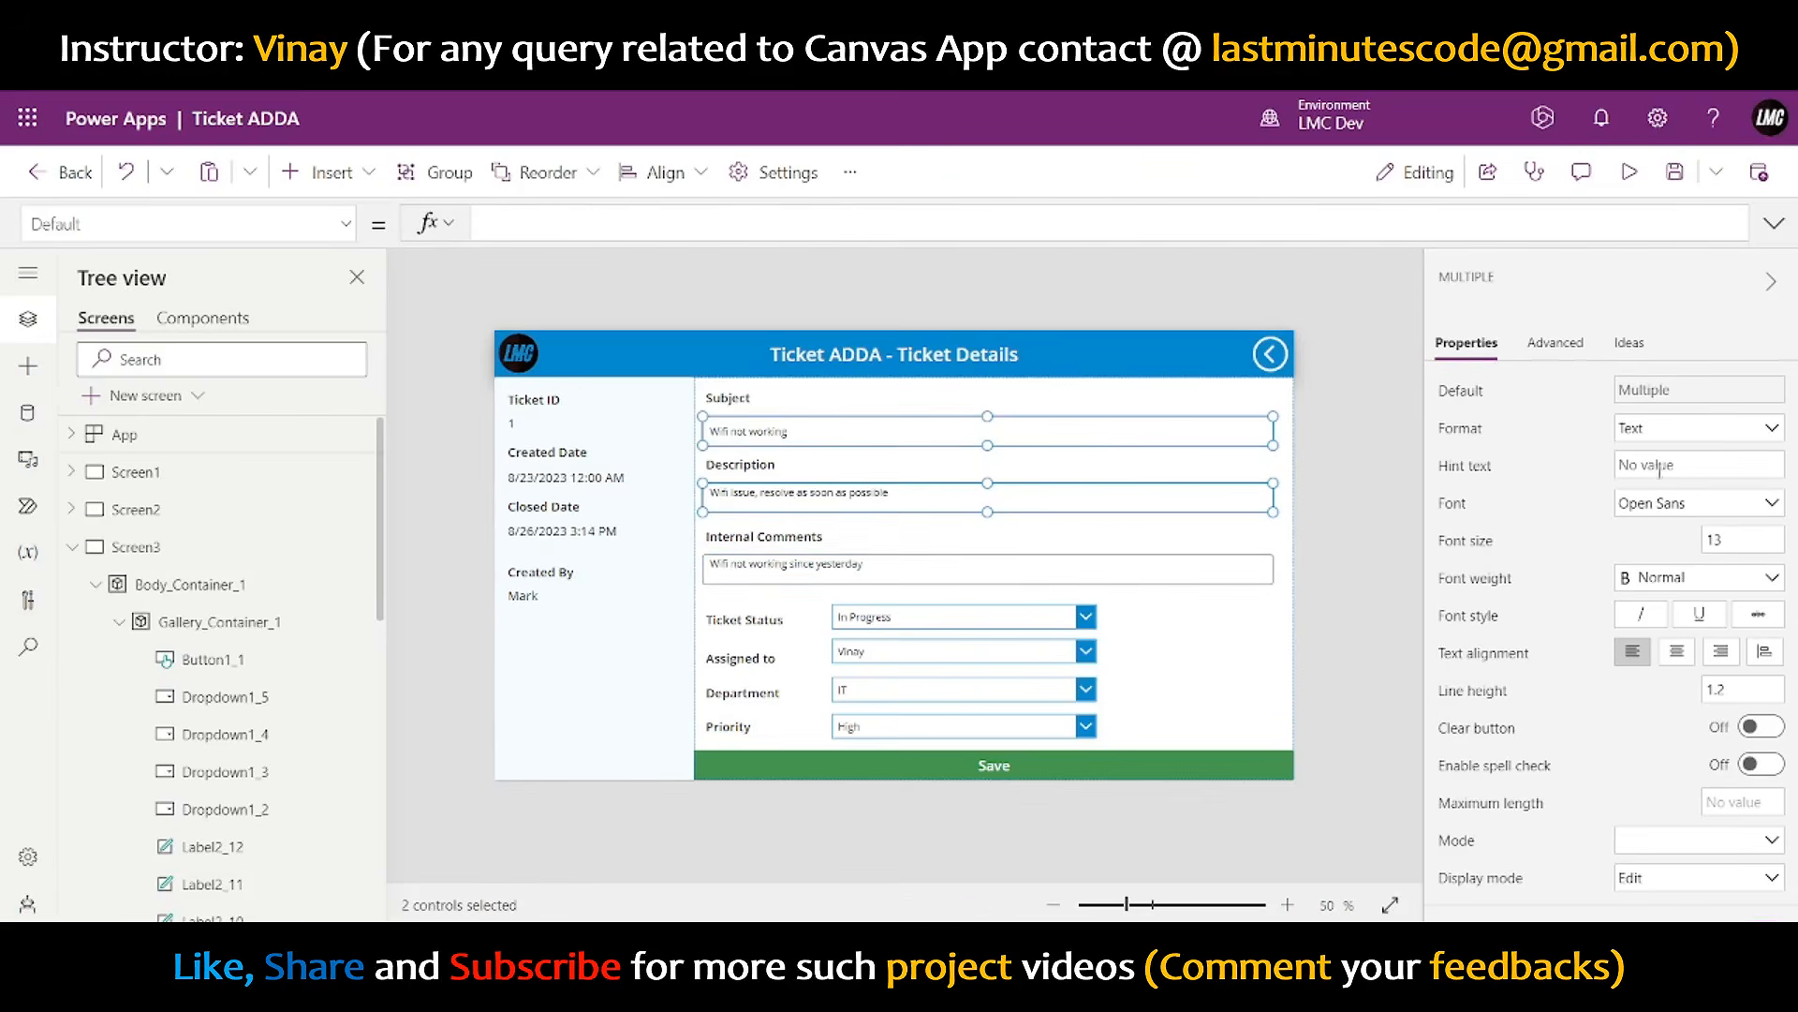
{"action": "scroll", "coordinate": [1659, 646], "scroll_direction": "down", "scroll_amount": 3}
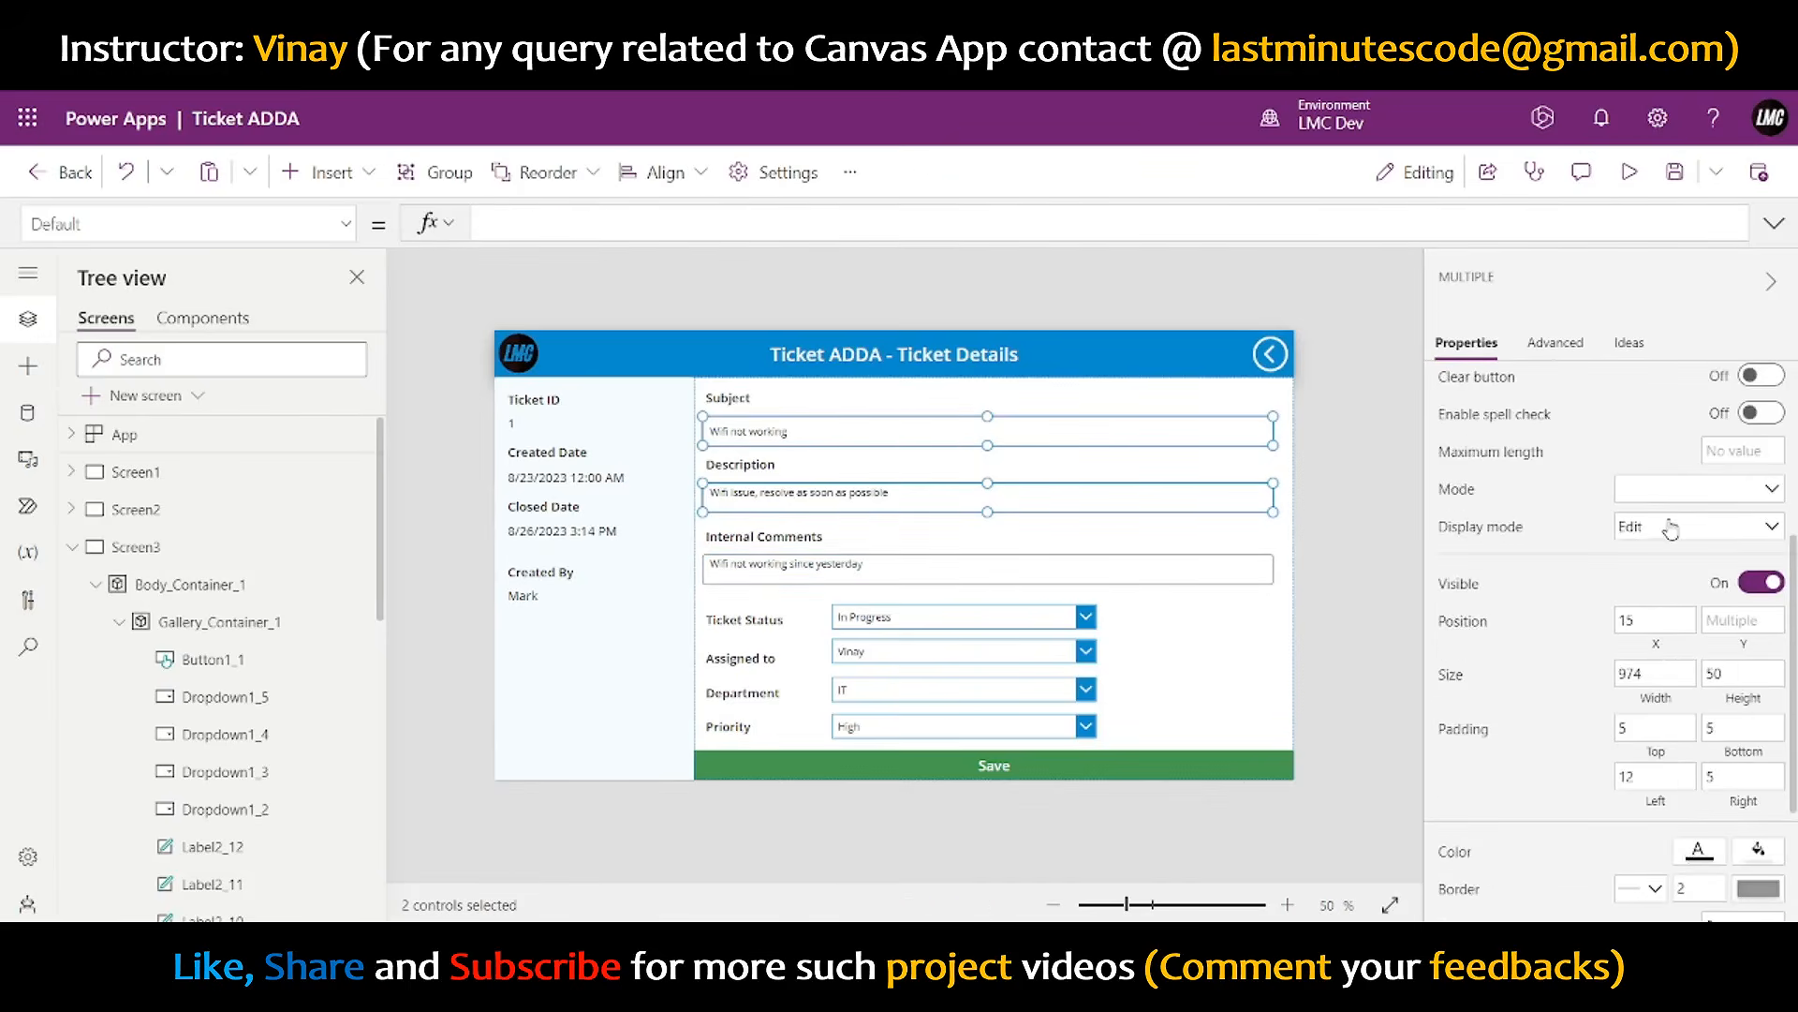
{"action": "left_click", "coordinate": [1671, 530]}
{"action": "left_click", "coordinate": [1648, 620]}
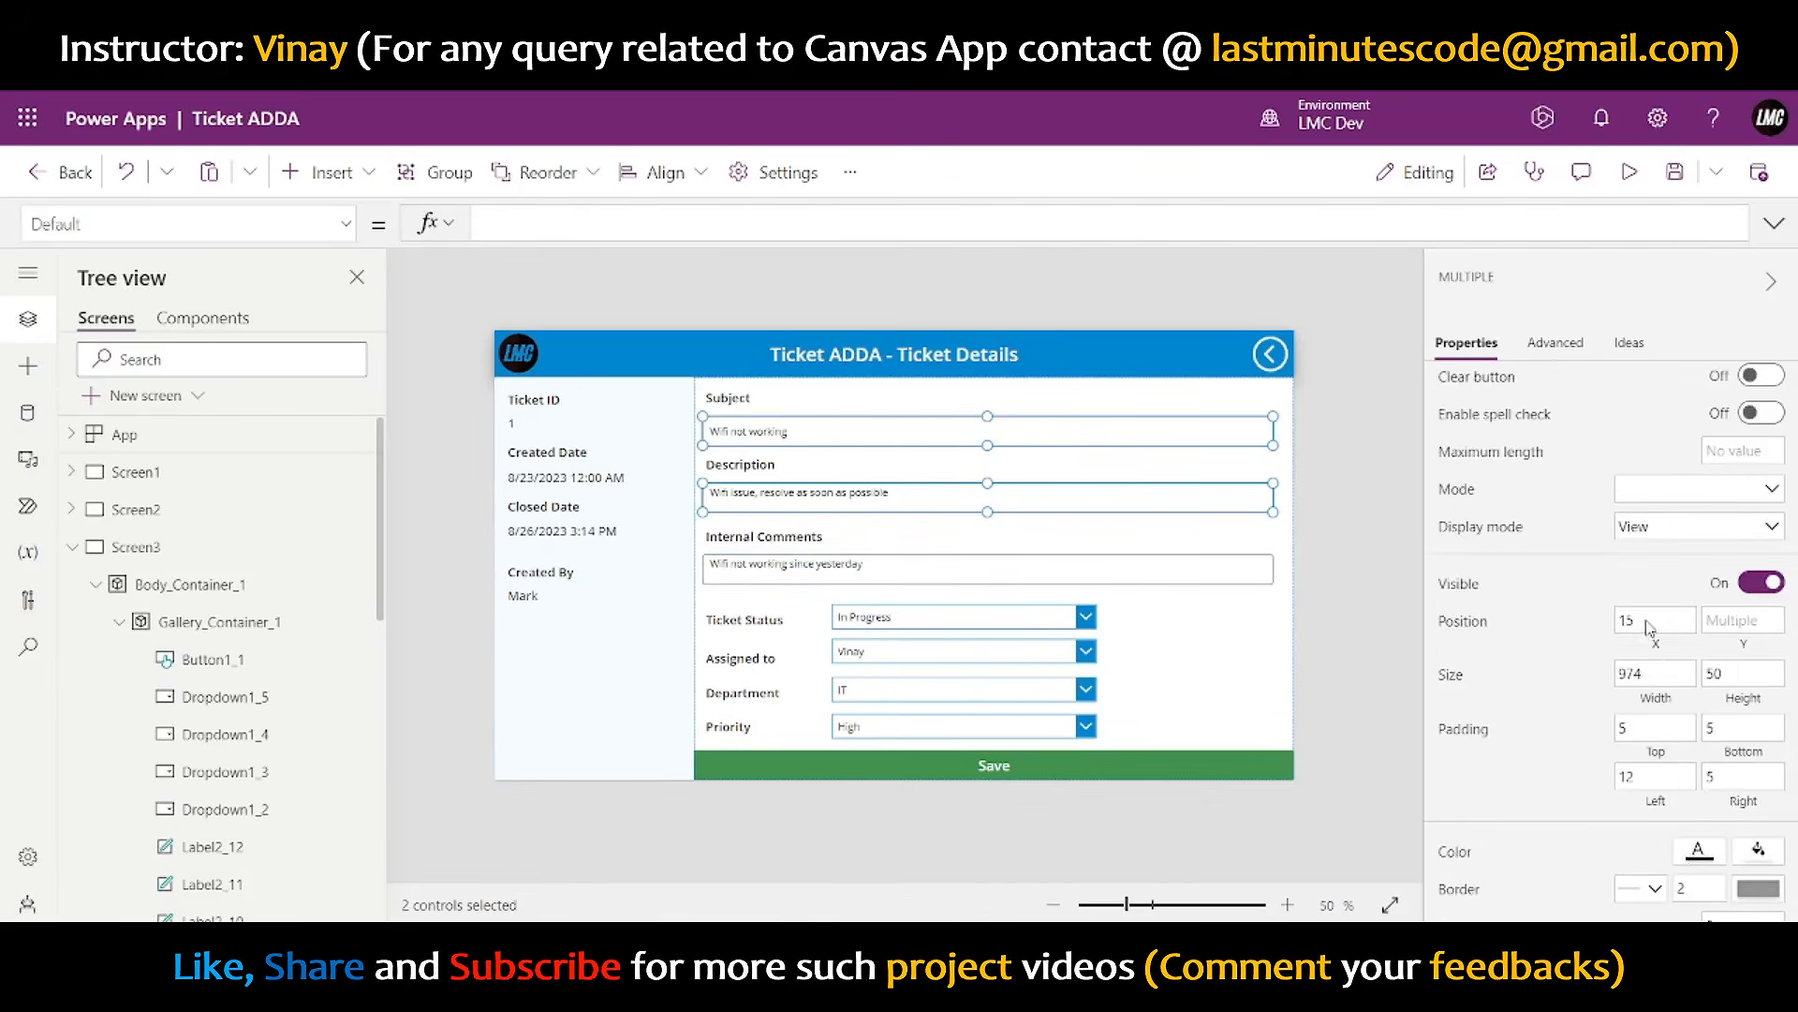
{"action": "left_click", "coordinate": [1386, 451]}
- Set the display mode of both the Subject and Description text inputs to Disabled
{"action": "left_click", "coordinate": [833, 437]}
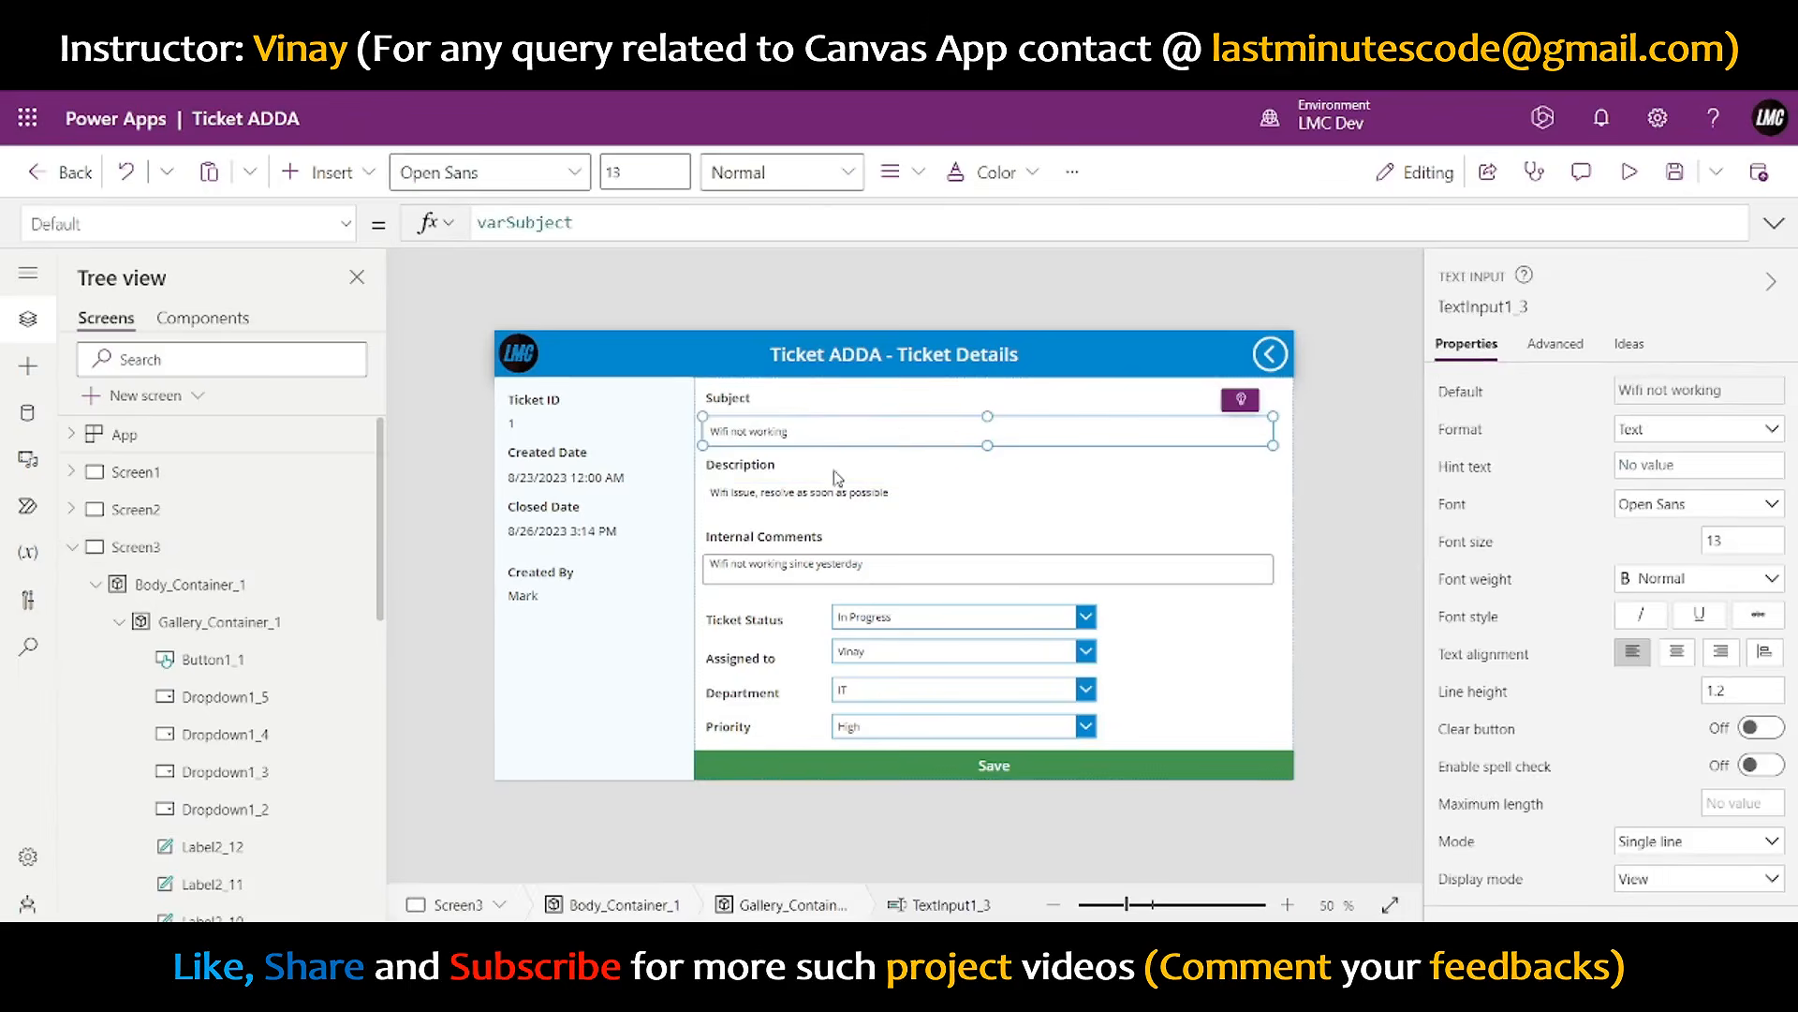
{"action": "left_click", "coordinate": [838, 496], "text": "shift"}
{"action": "scroll", "coordinate": [1620, 630], "scroll_direction": "down", "scroll_amount": 3}
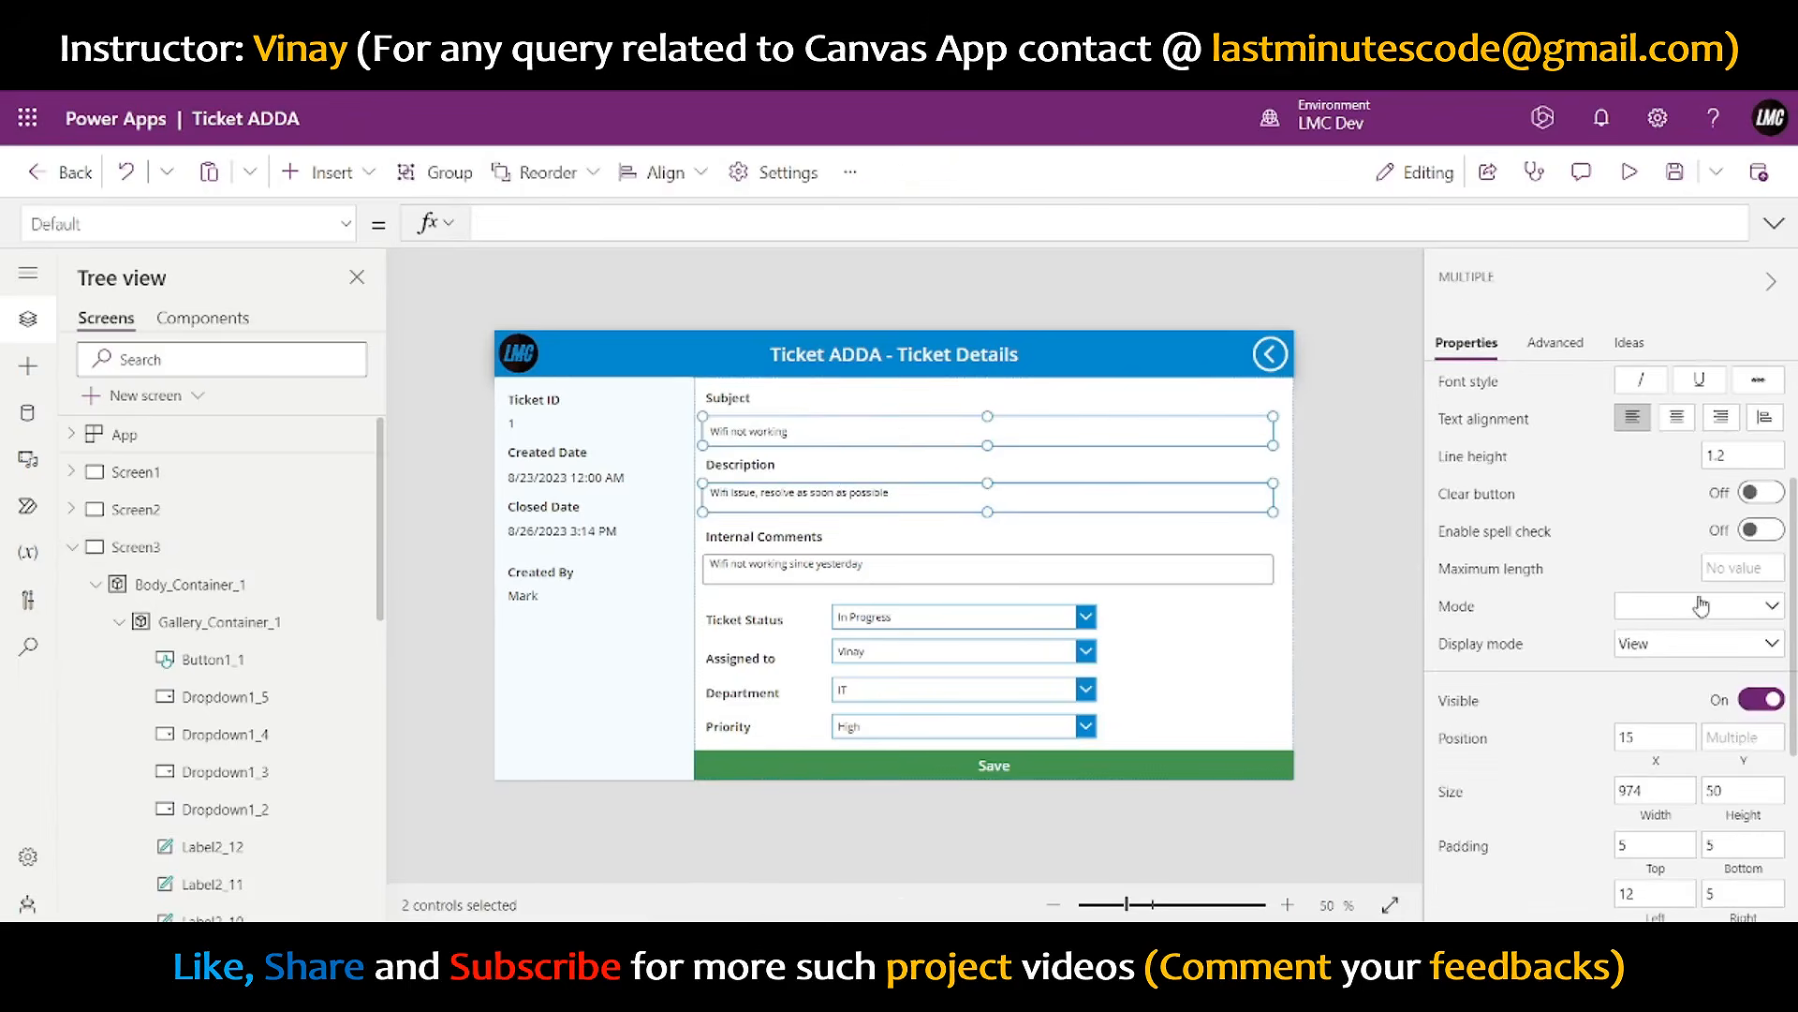
{"action": "left_click", "coordinate": [1701, 646]}
{"action": "left_click", "coordinate": [1658, 674]}
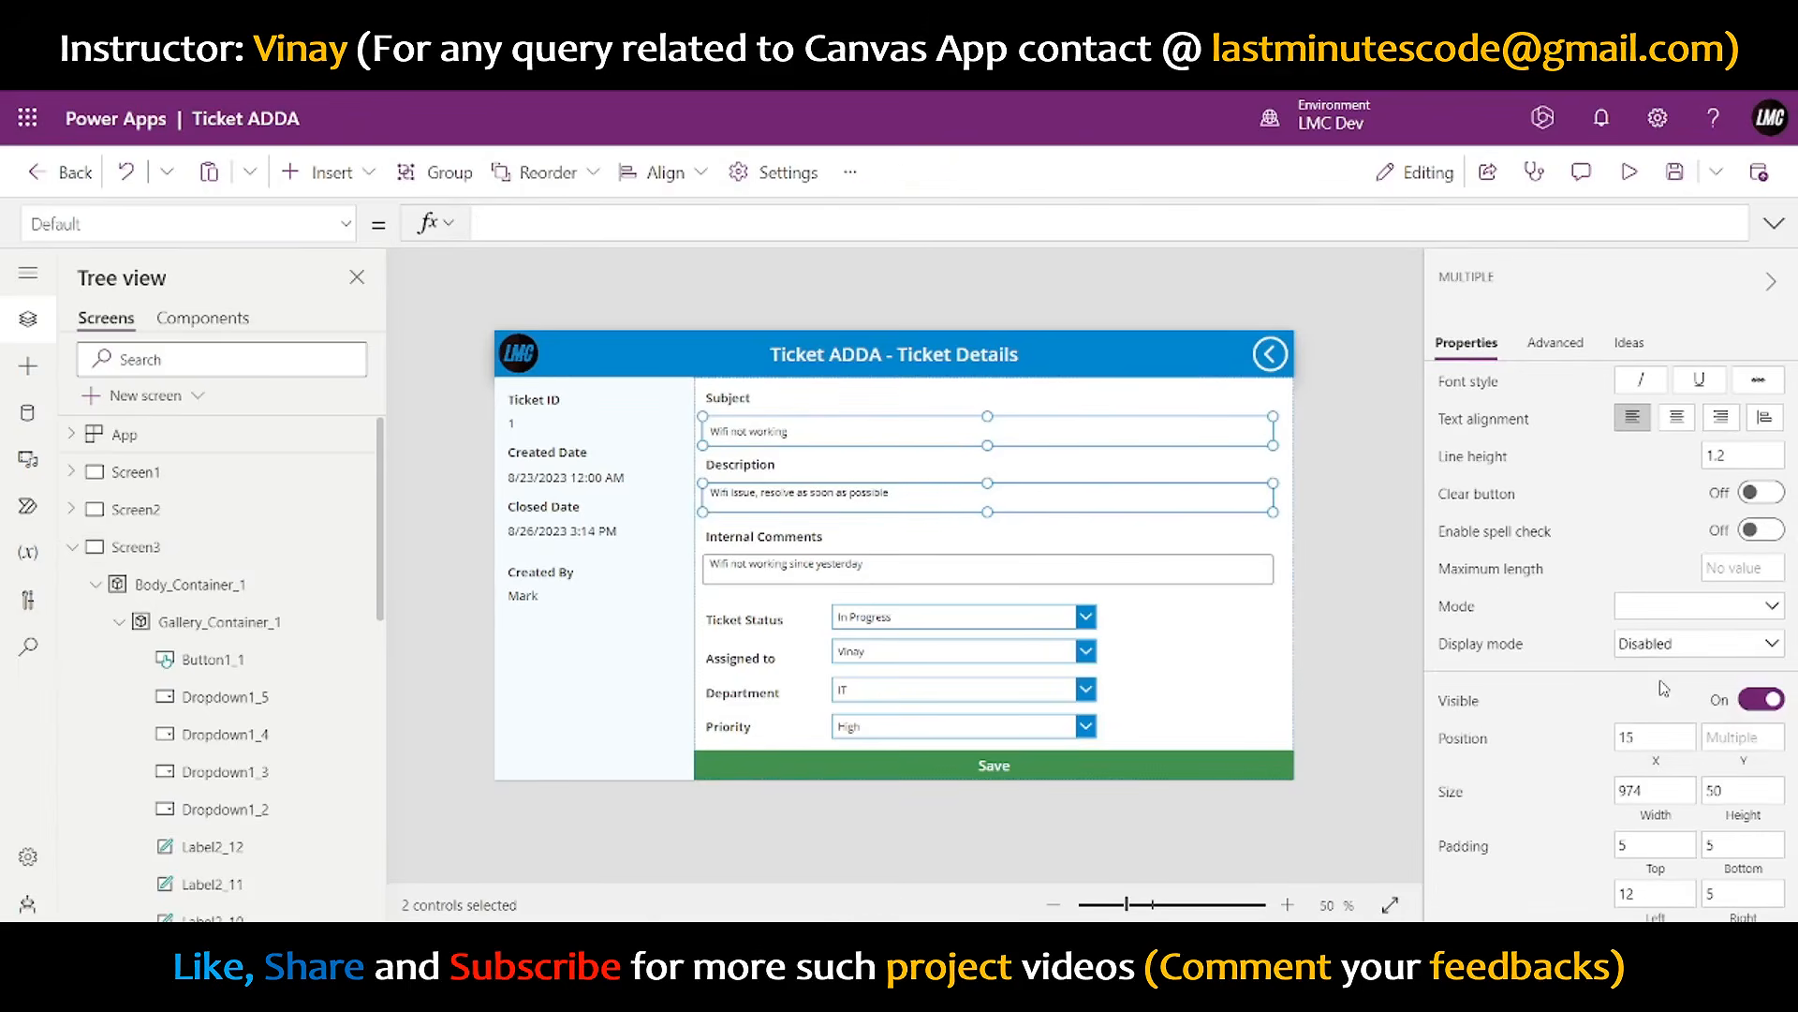
{"action": "left_click", "coordinate": [1369, 541]}
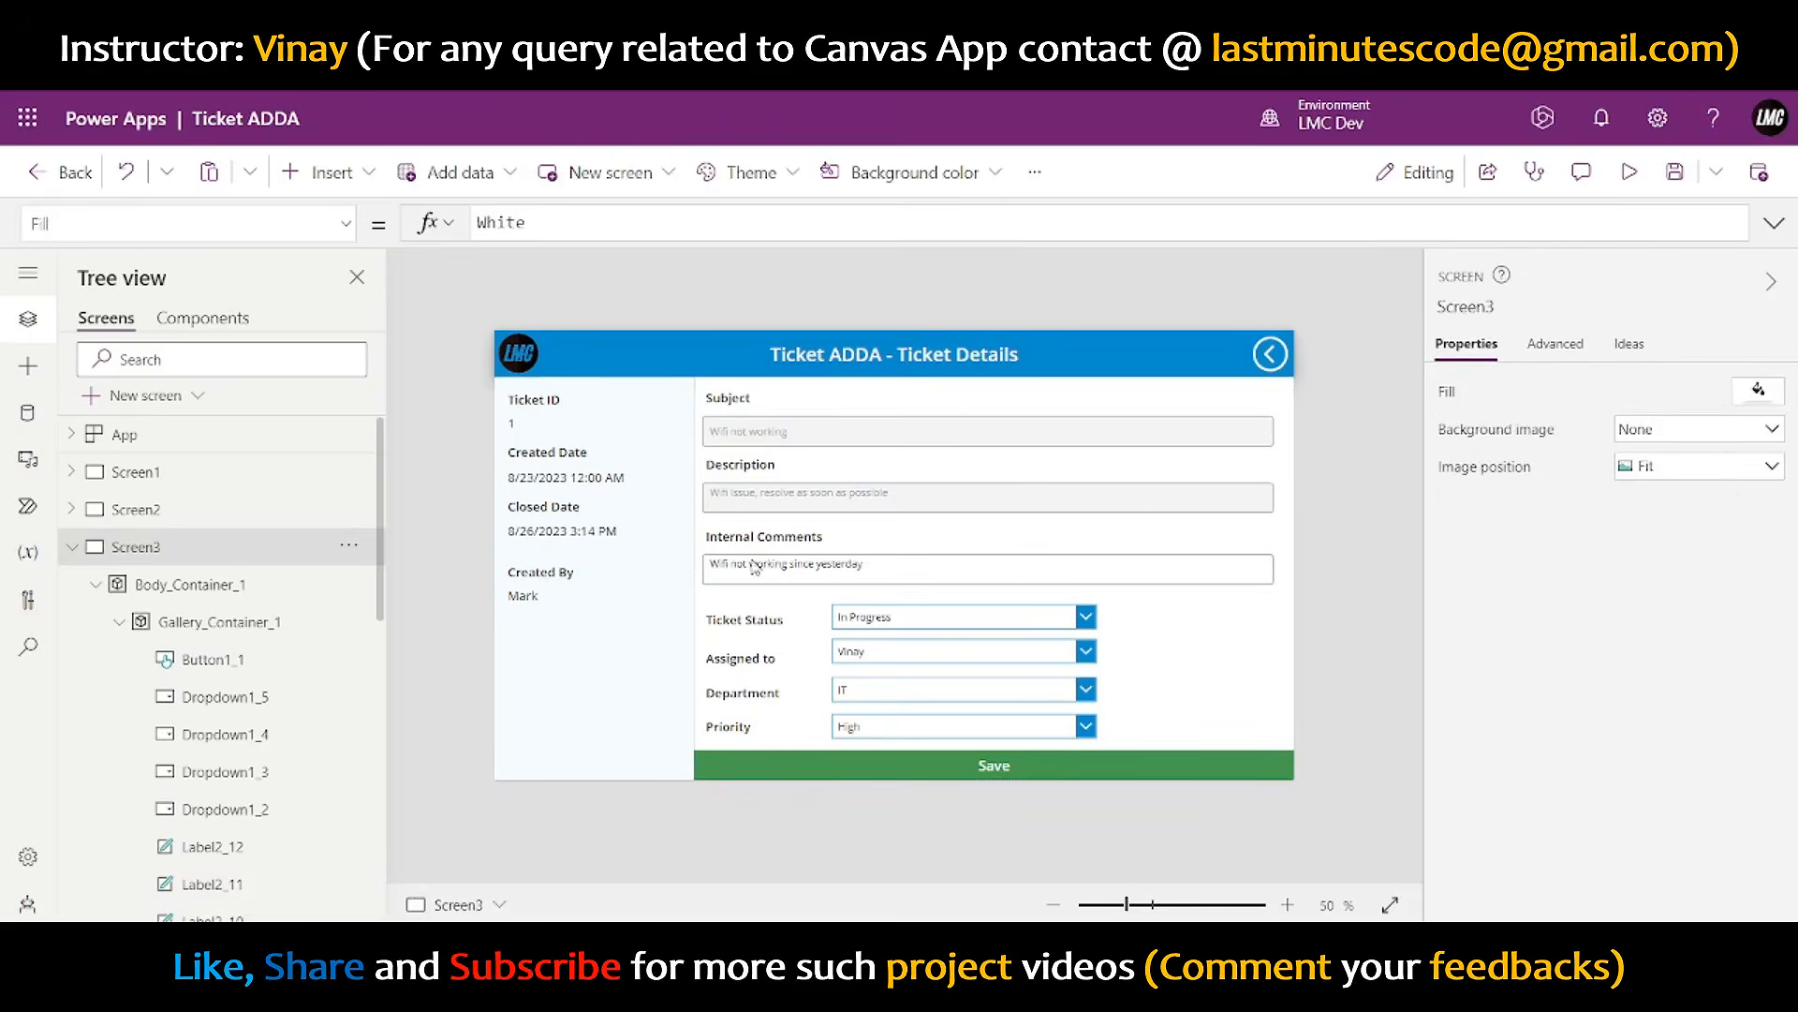
- Preview the ticket details screen to check the Subject, Description and Internal Comments inputs
{"action": "left_click", "coordinate": [804, 568]}
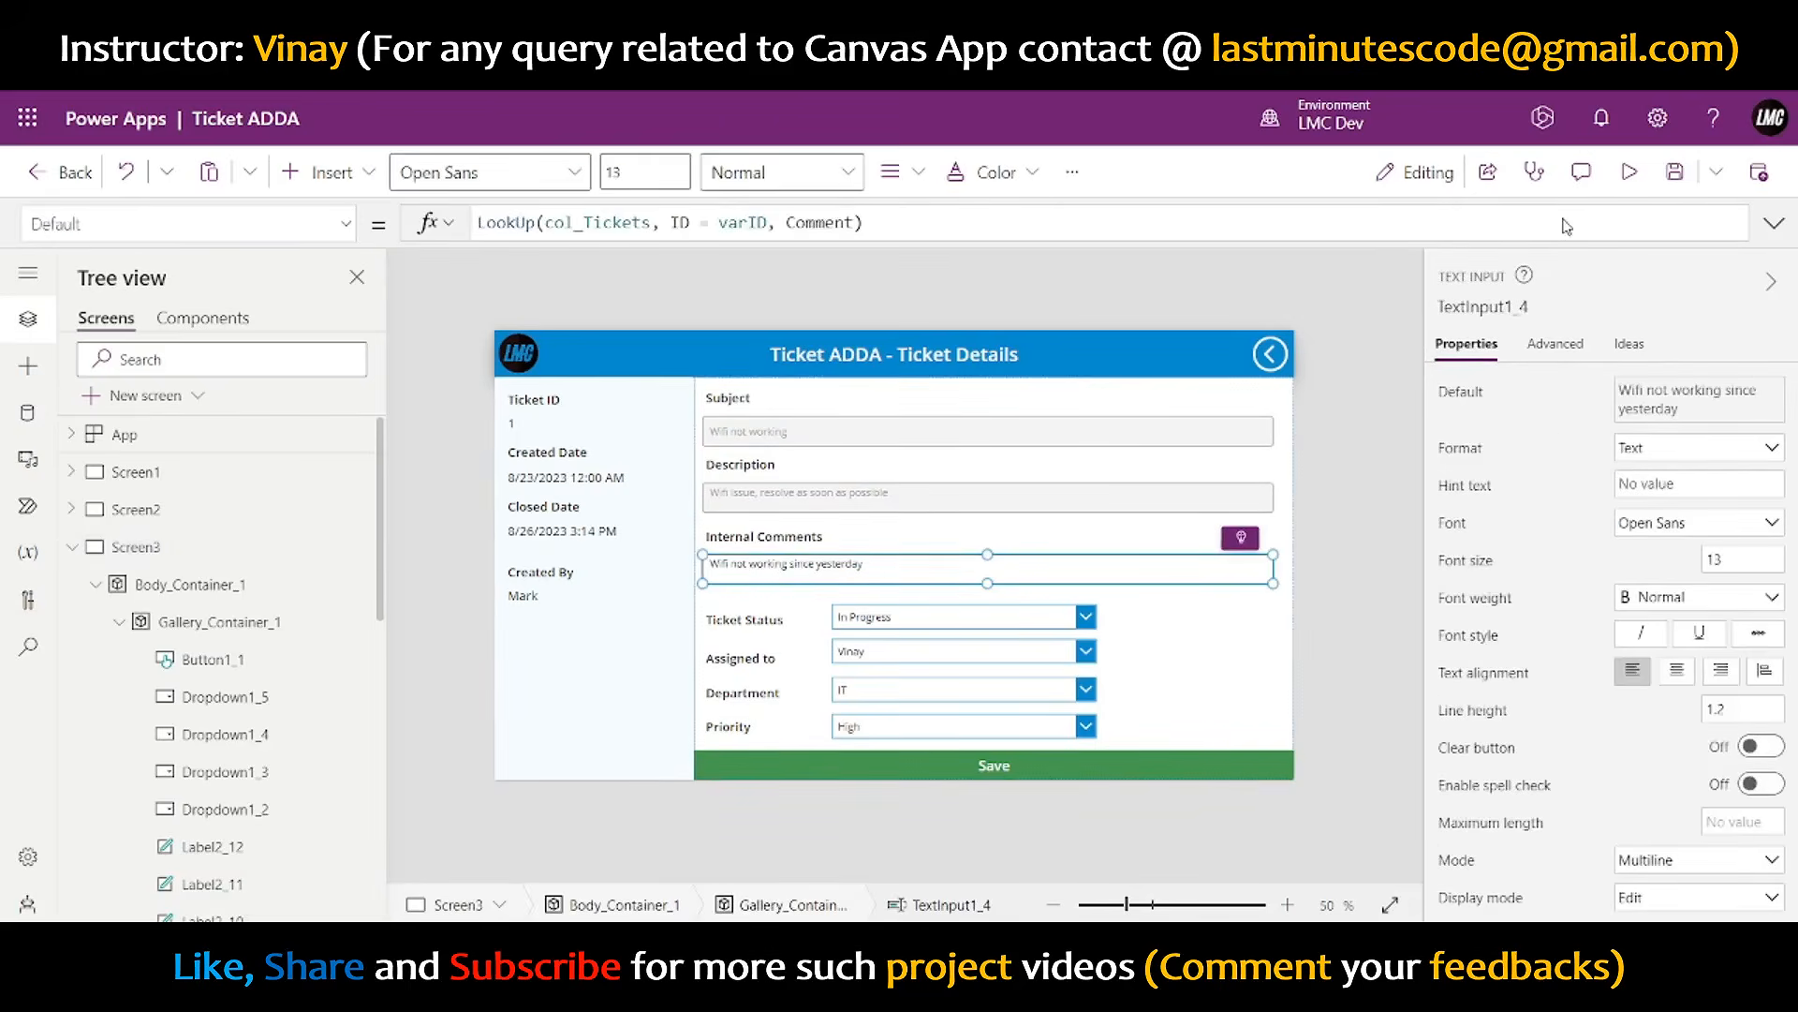
{"action": "left_click", "coordinate": [1618, 174]}
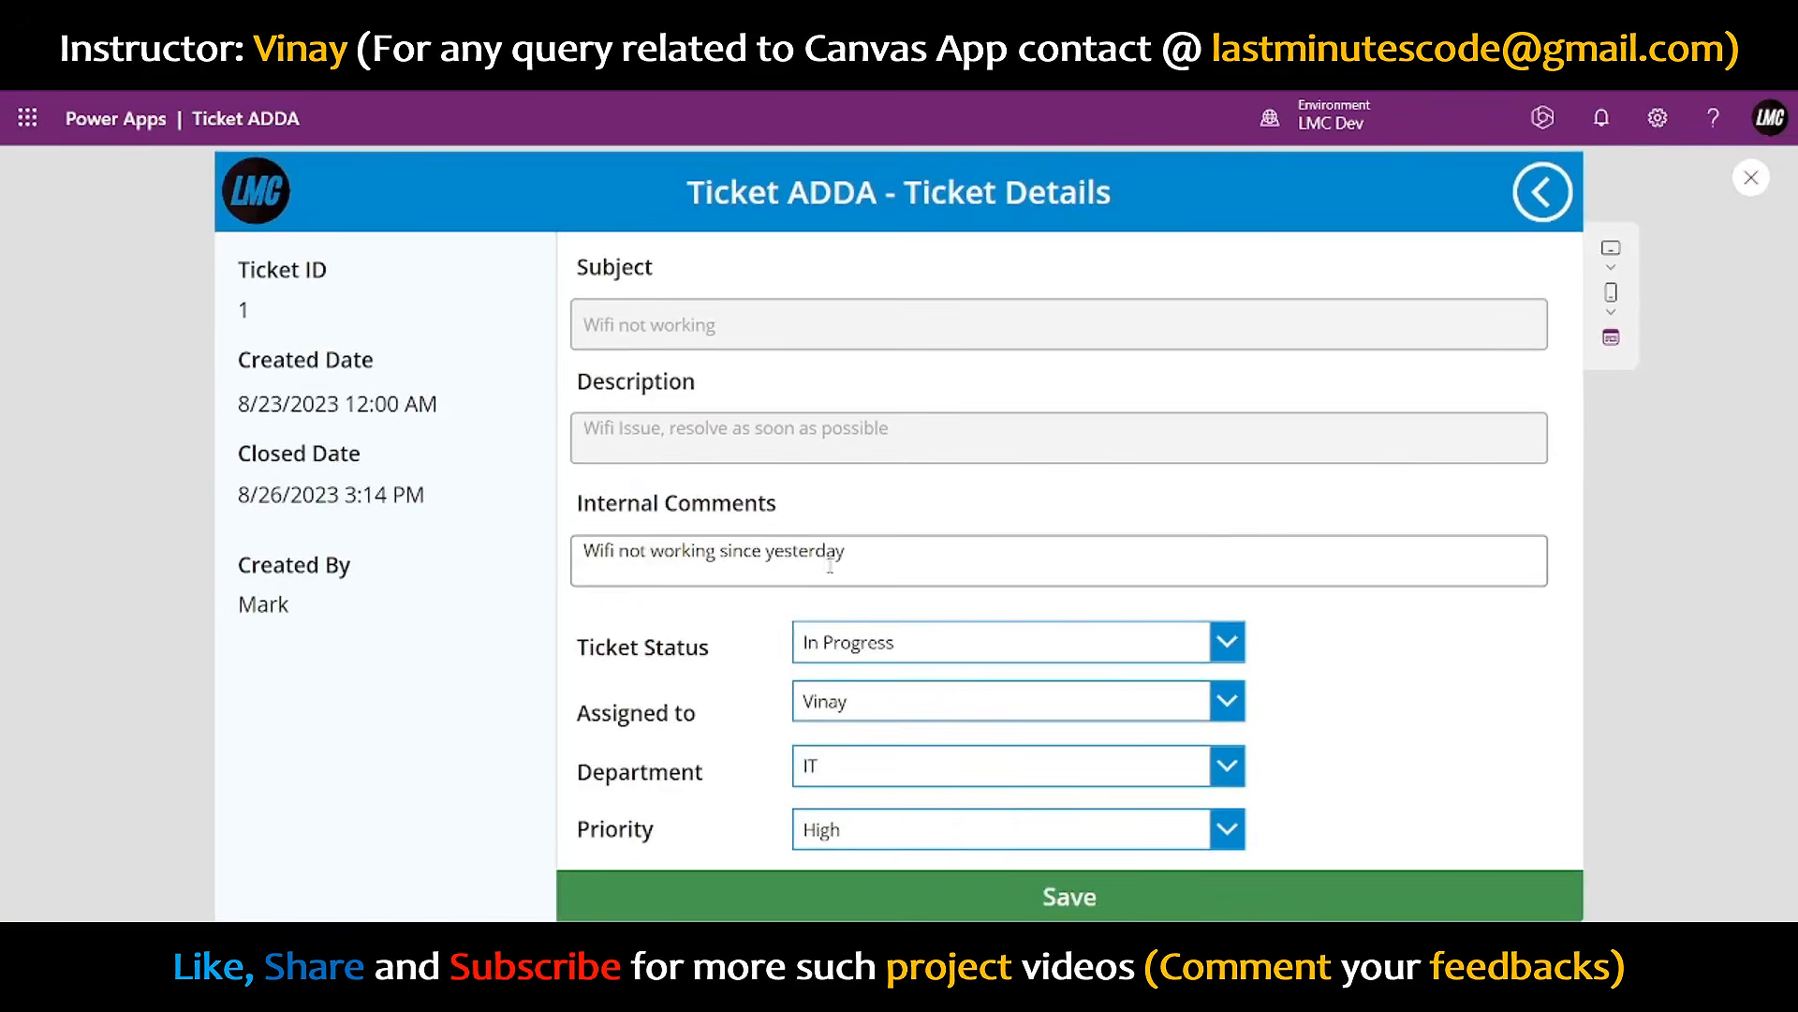
{"action": "left_click", "coordinate": [1746, 182]}
- Change the Notify message in the Save button's OnSelect formula to "Ticket has been updated Successfully!"
{"action": "left_click", "coordinate": [1122, 779]}
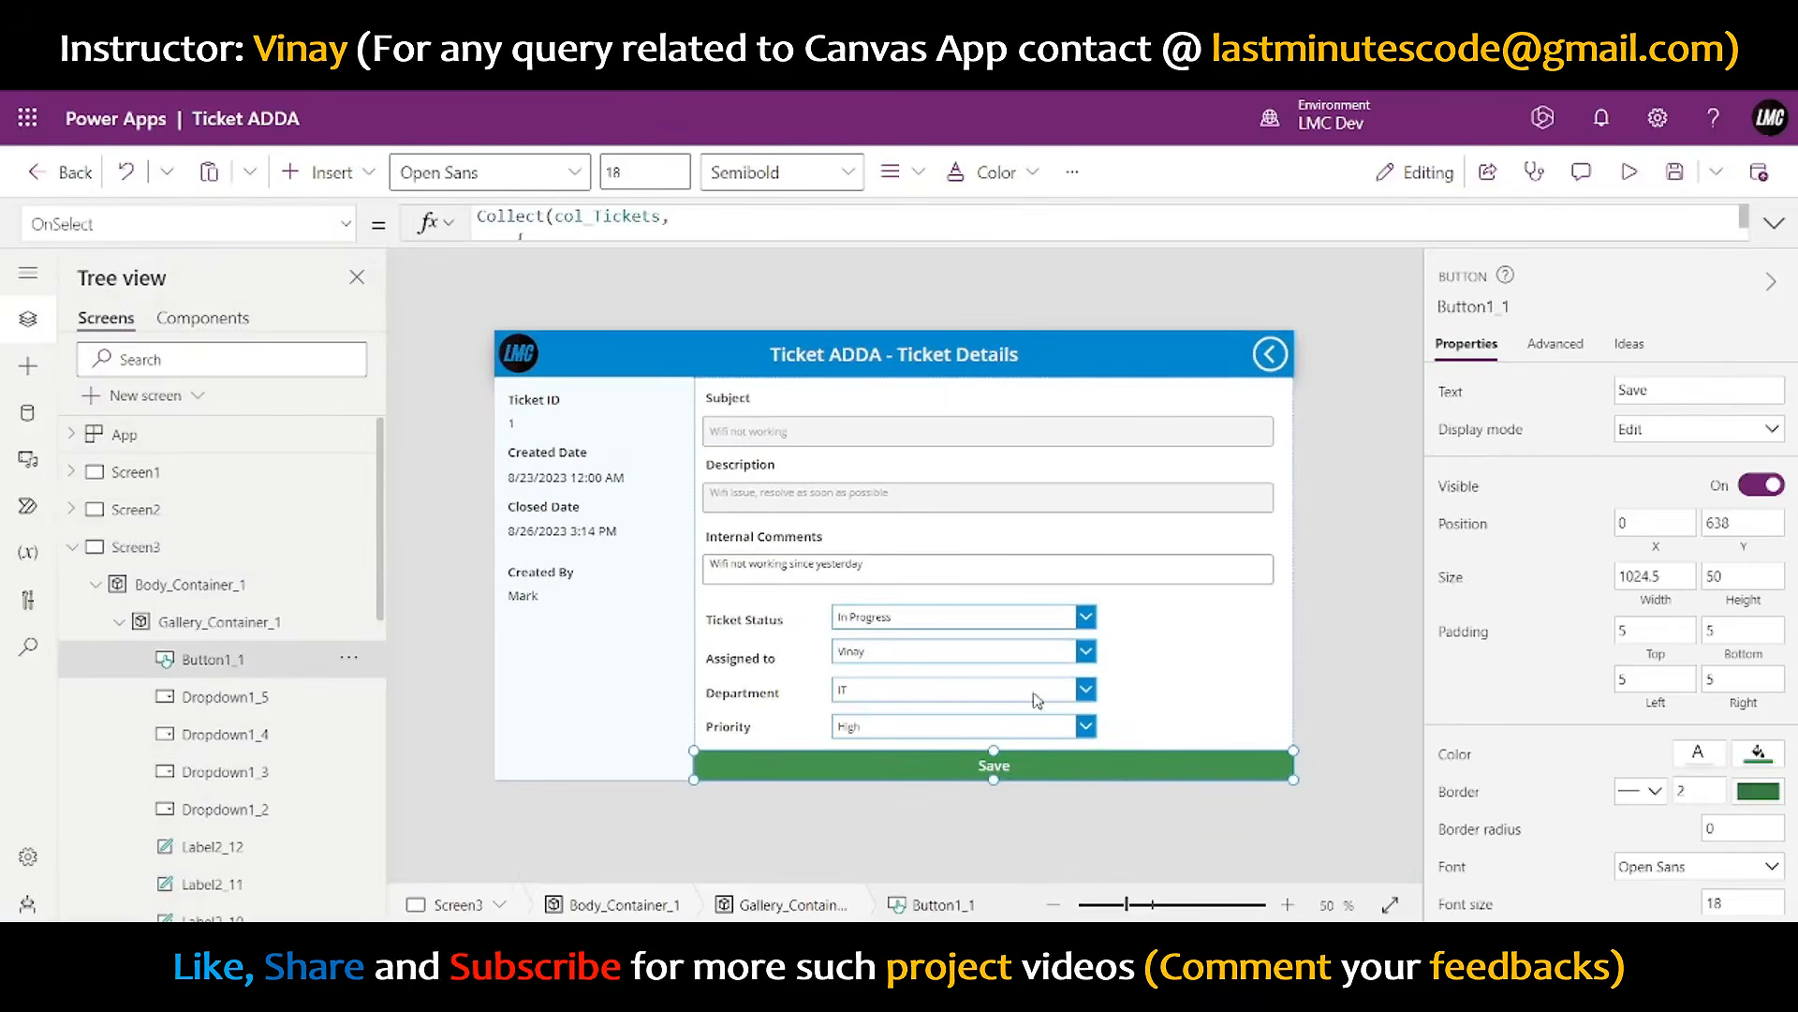
{"action": "left_click", "coordinate": [1774, 223]}
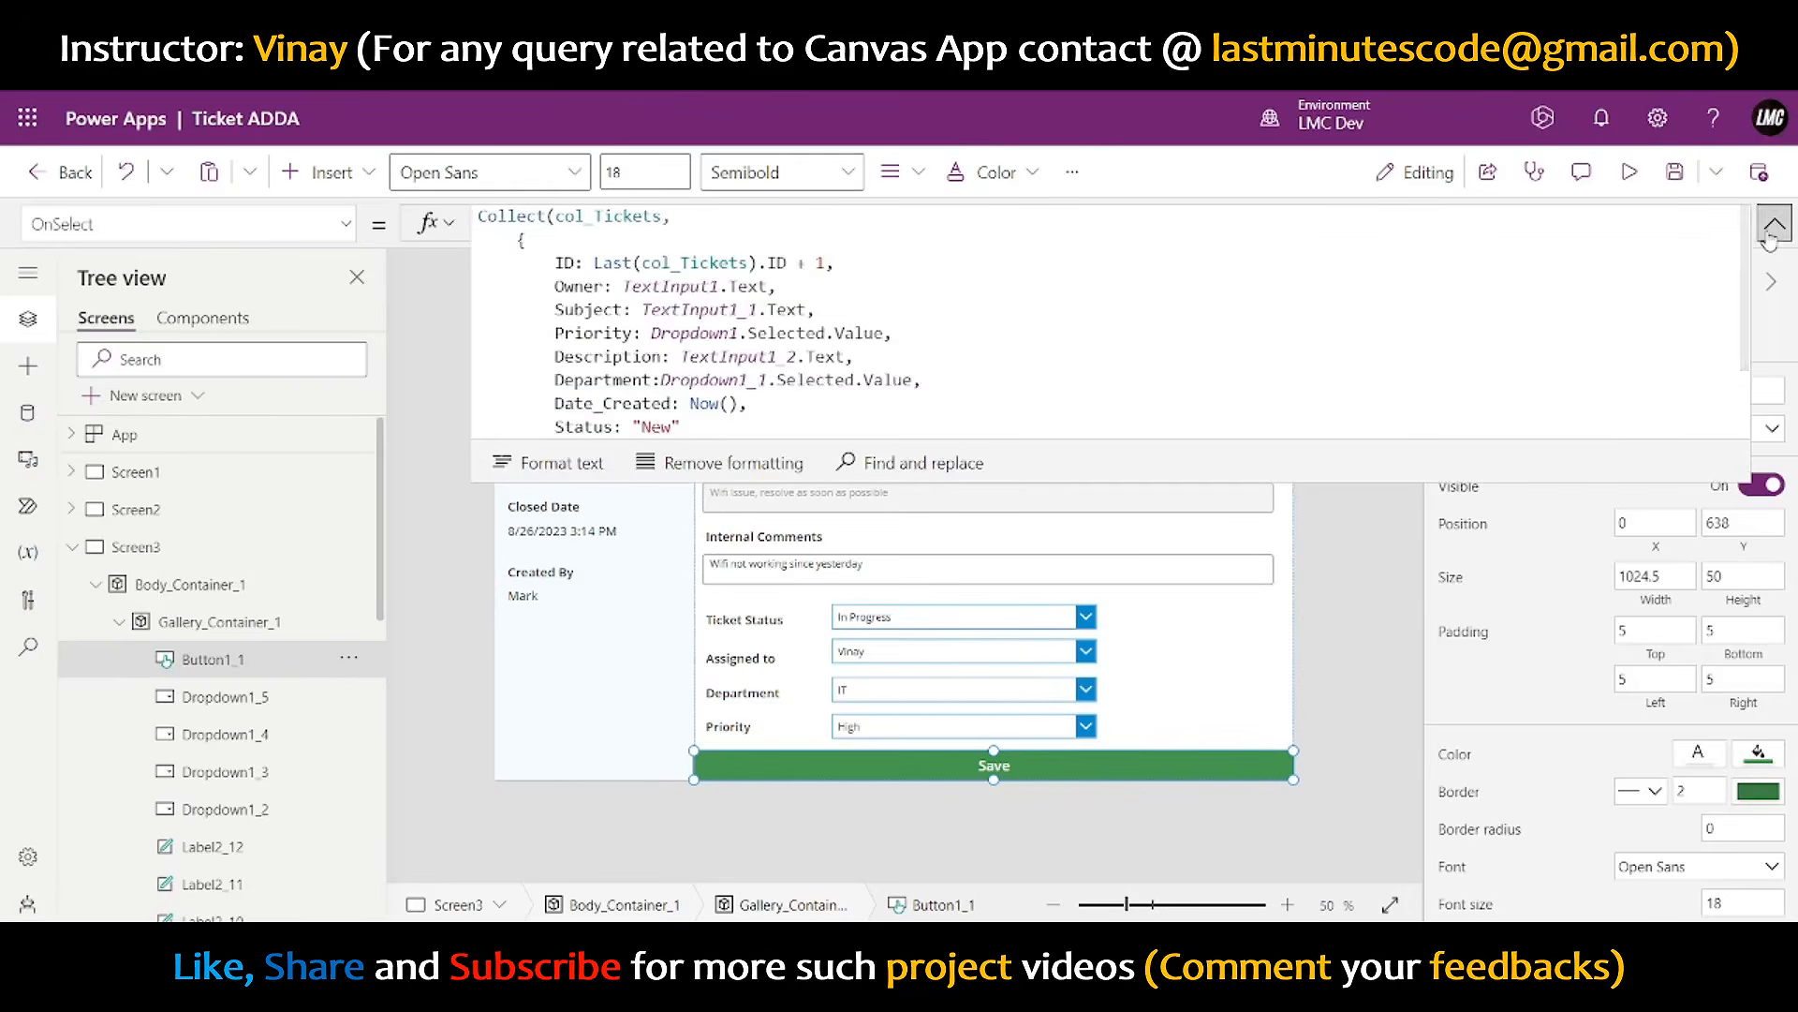
{"action": "scroll", "coordinate": [1059, 327], "scroll_direction": "down", "scroll_amount": 2}
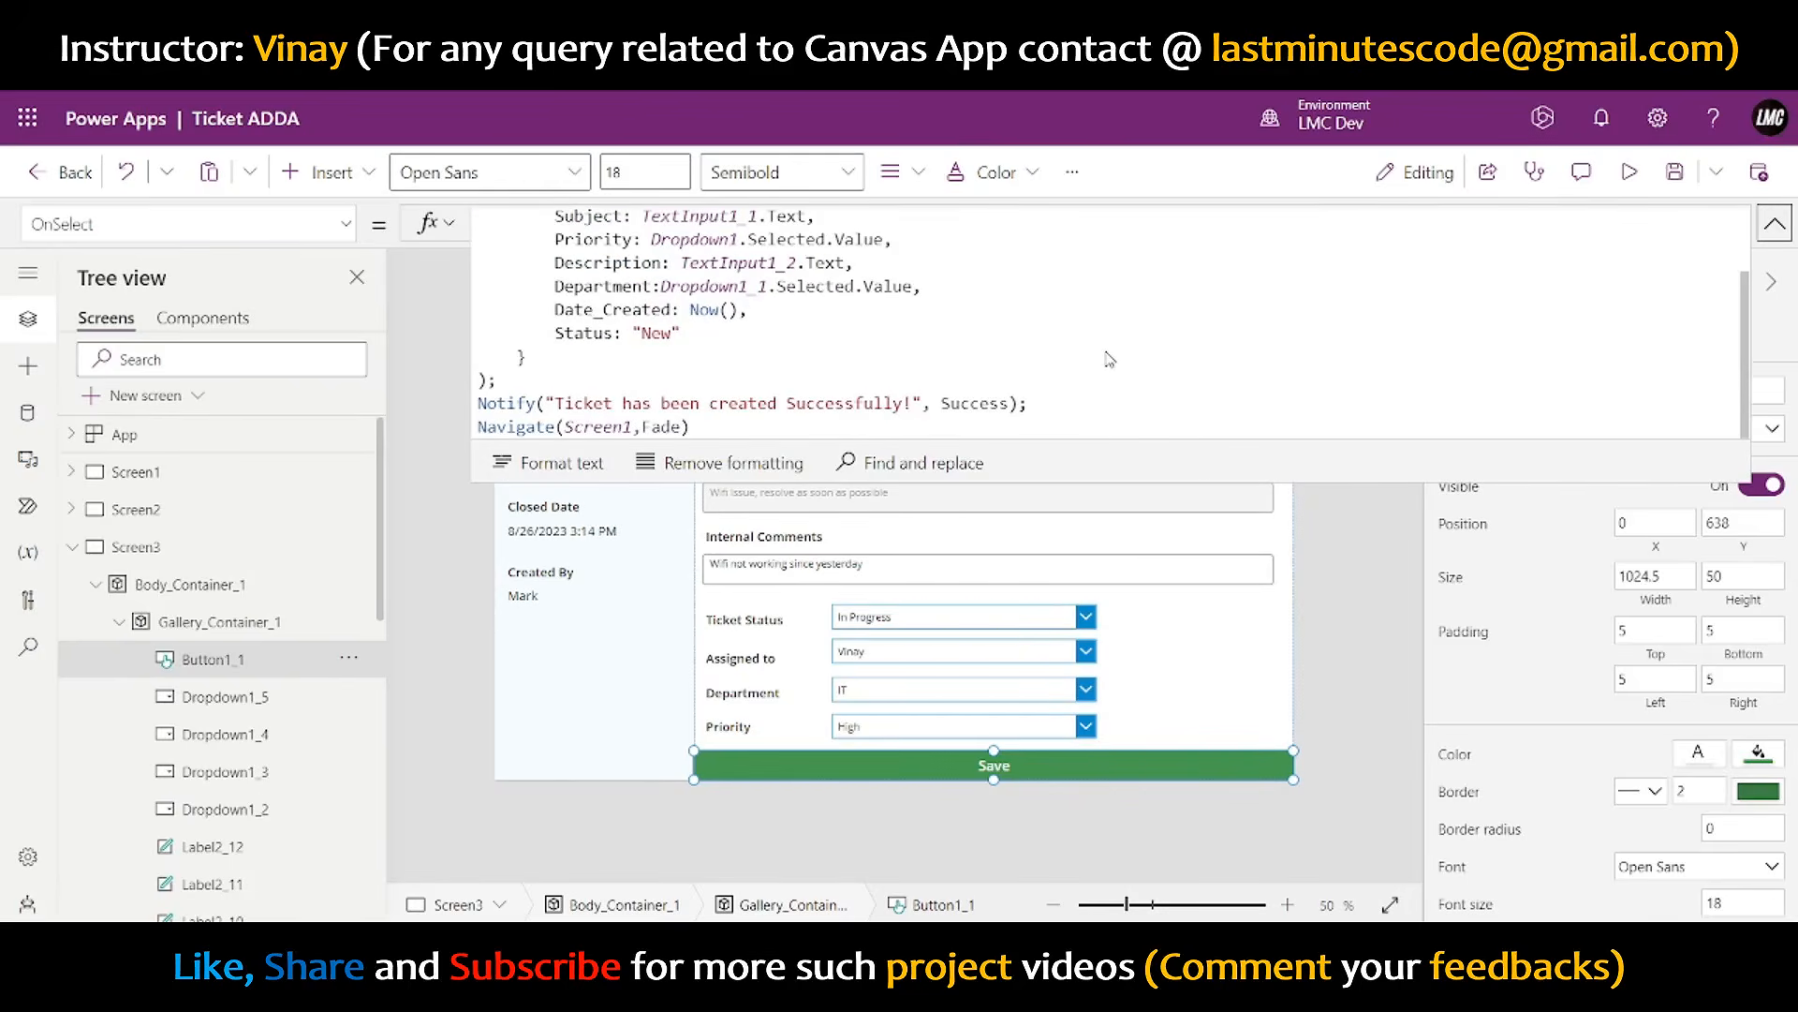
{"action": "scroll", "coordinate": [1109, 359], "scroll_direction": "up", "scroll_amount": 2}
{"action": "scroll", "coordinate": [1109, 359], "scroll_direction": "down", "scroll_amount": 2}
{"action": "left_click", "coordinate": [1128, 375]}
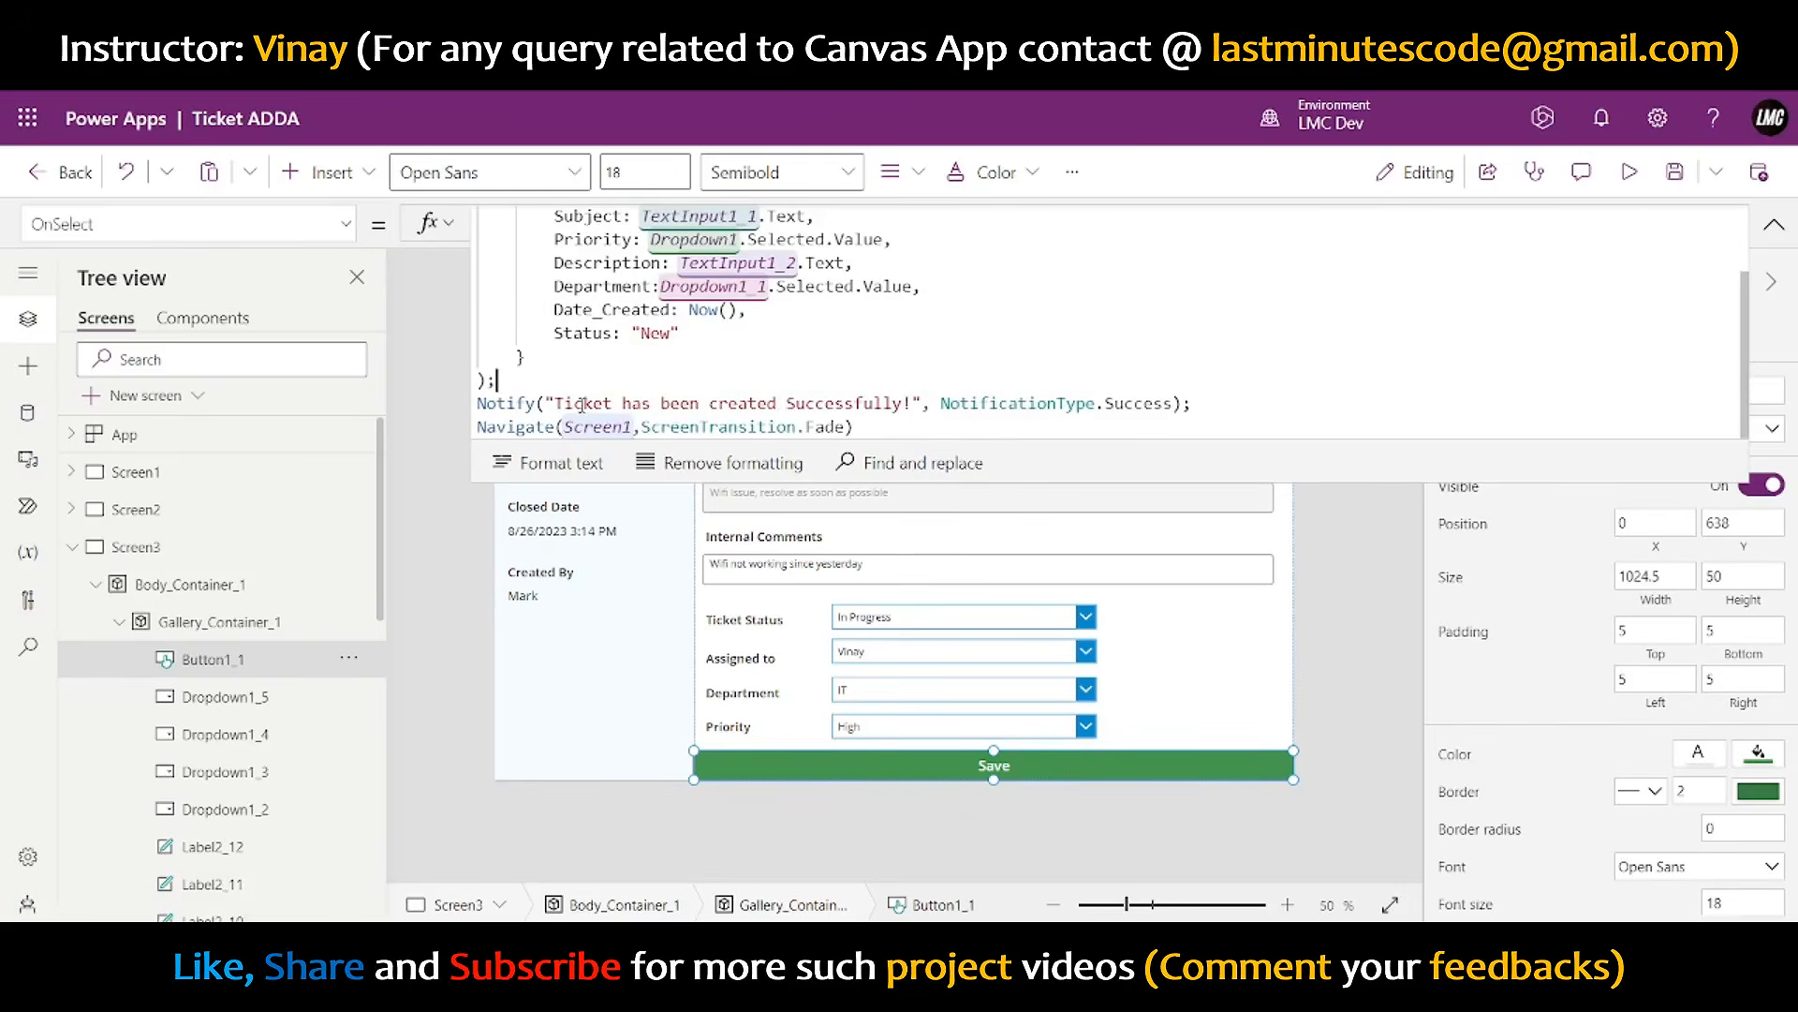
{"action": "left_click_drag", "start_coordinate": [709, 403], "coordinate": [778, 403]}
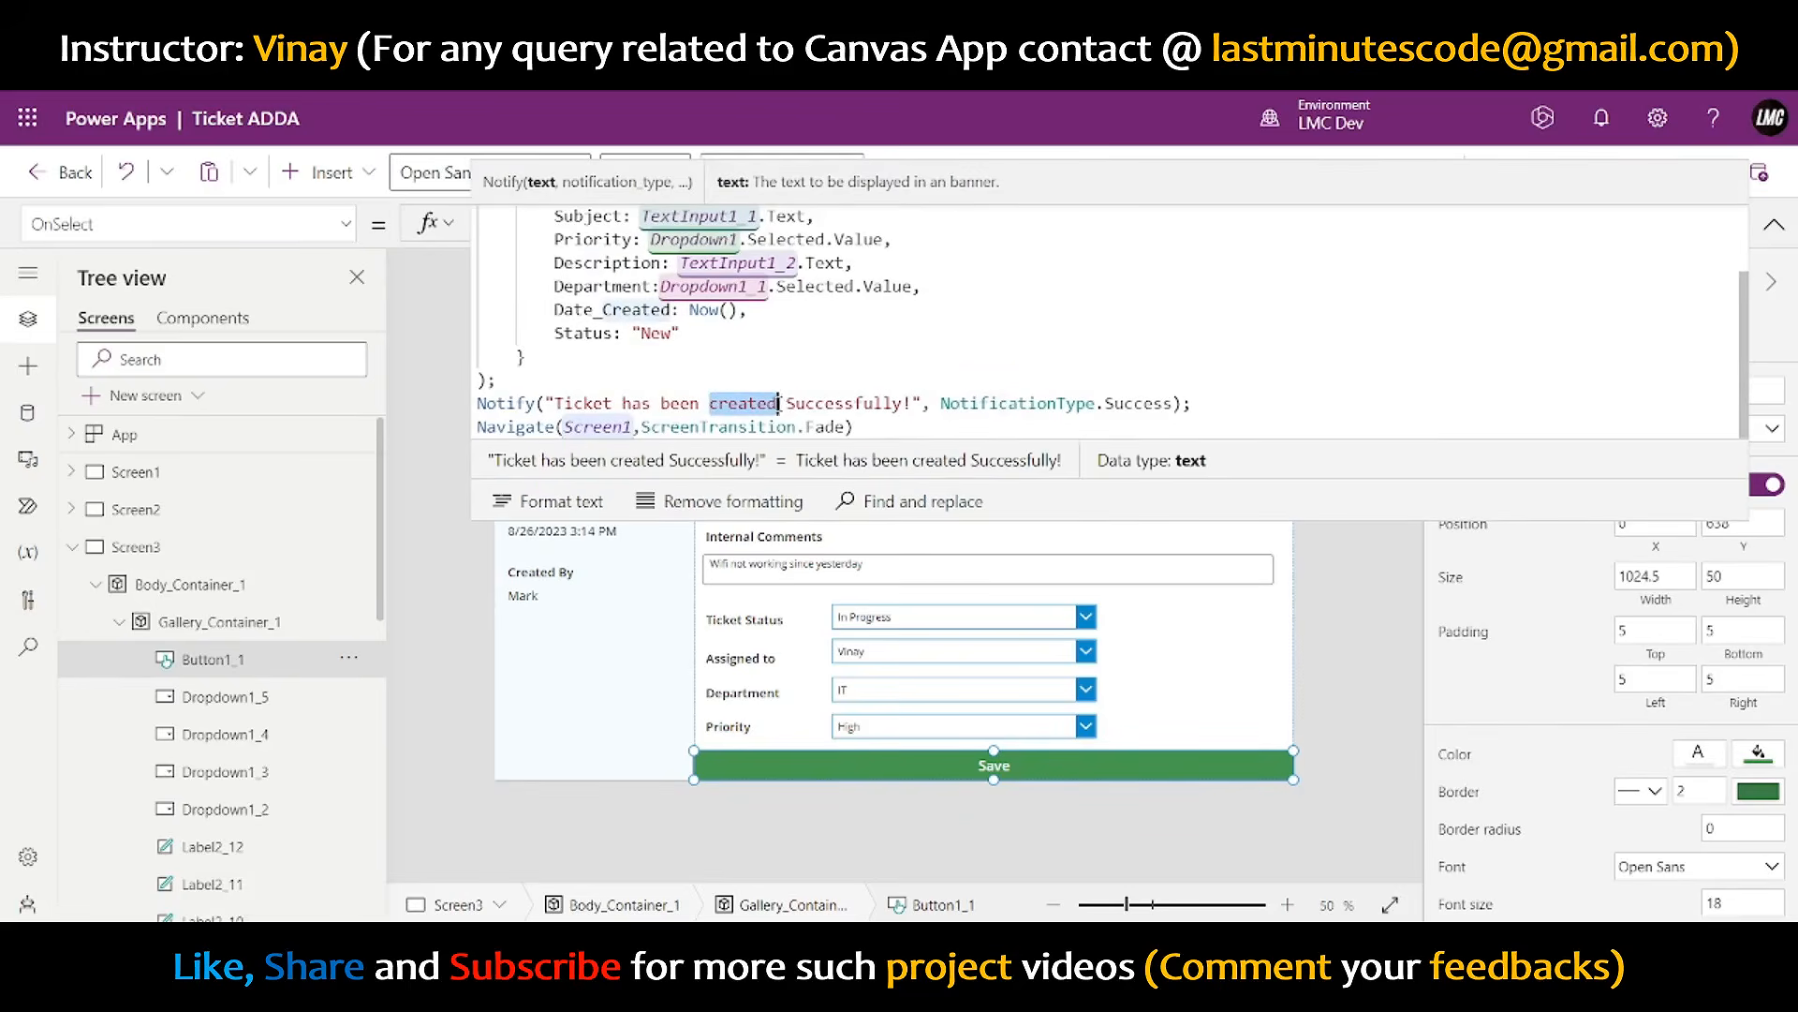
{"action": "type", "text": "updated"}
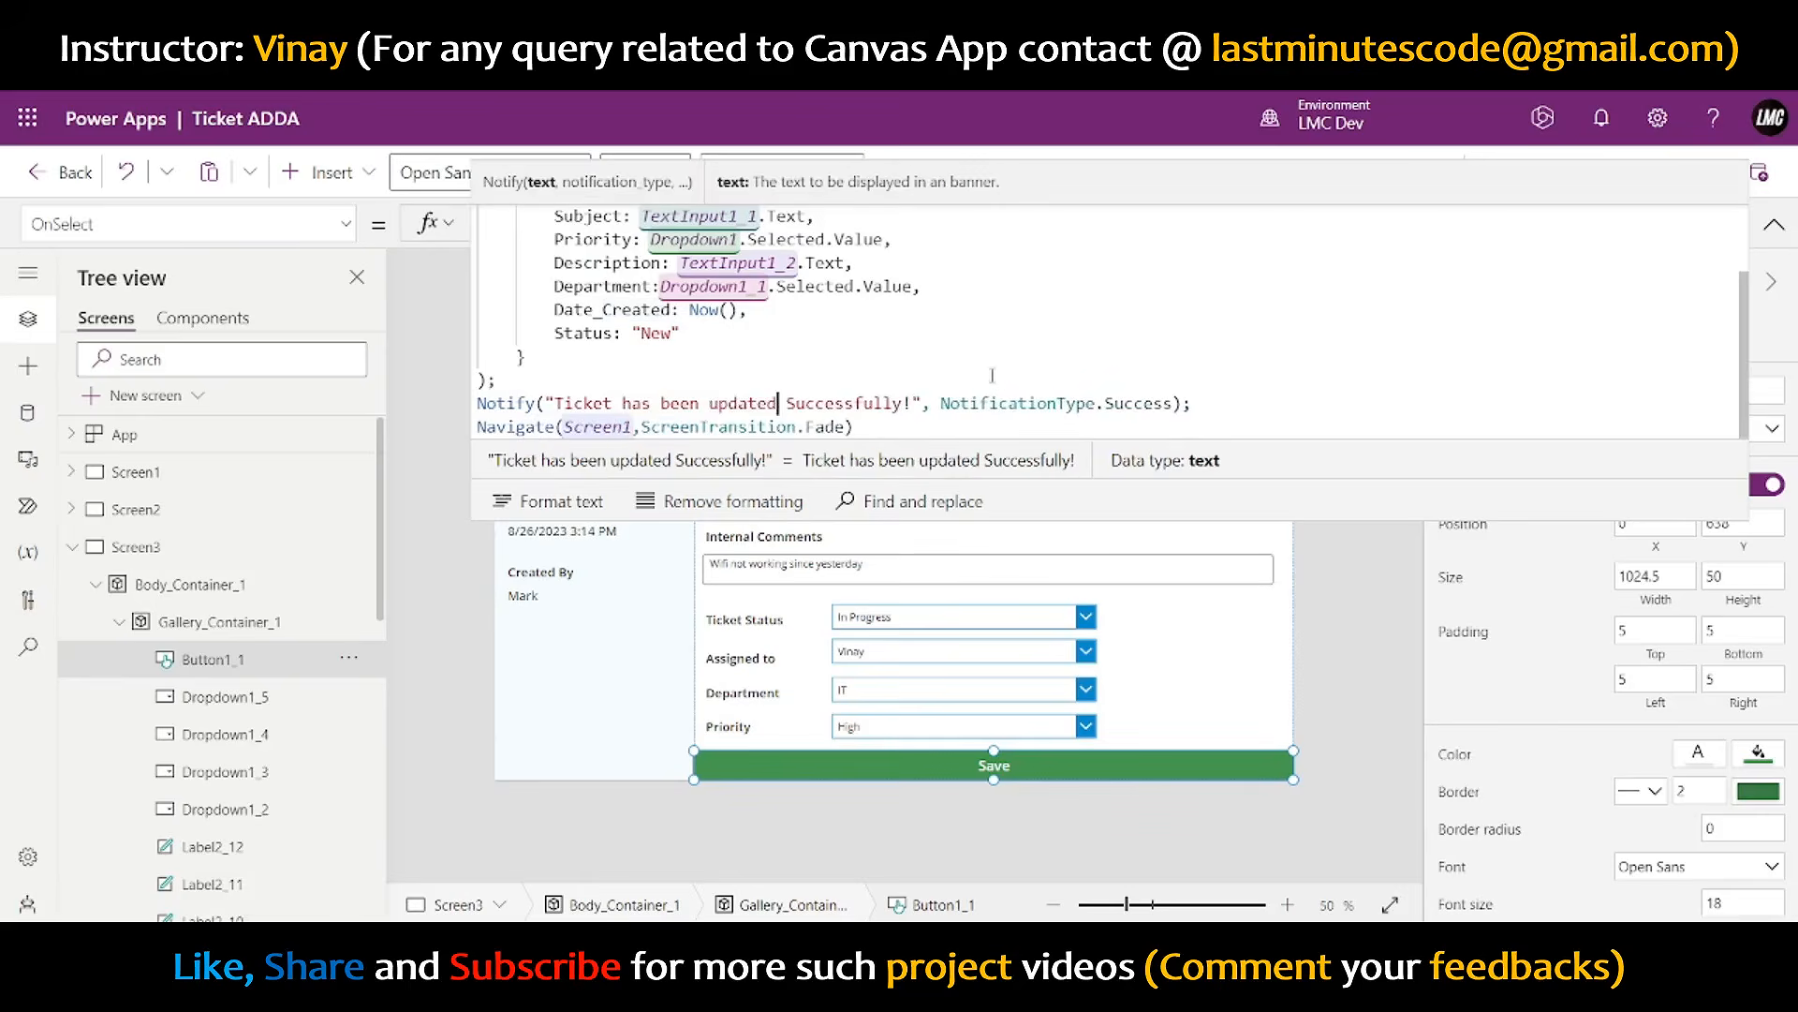
- Remove the ID line from the Save button's OnSelect record and replace the Collect function with Patch
{"action": "scroll", "coordinate": [992, 374], "scroll_direction": "up", "scroll_amount": 3}
{"action": "scroll", "coordinate": [978, 377], "scroll_direction": "down", "scroll_amount": 3}
{"action": "scroll", "coordinate": [589, 332], "scroll_direction": "up", "scroll_amount": 3}
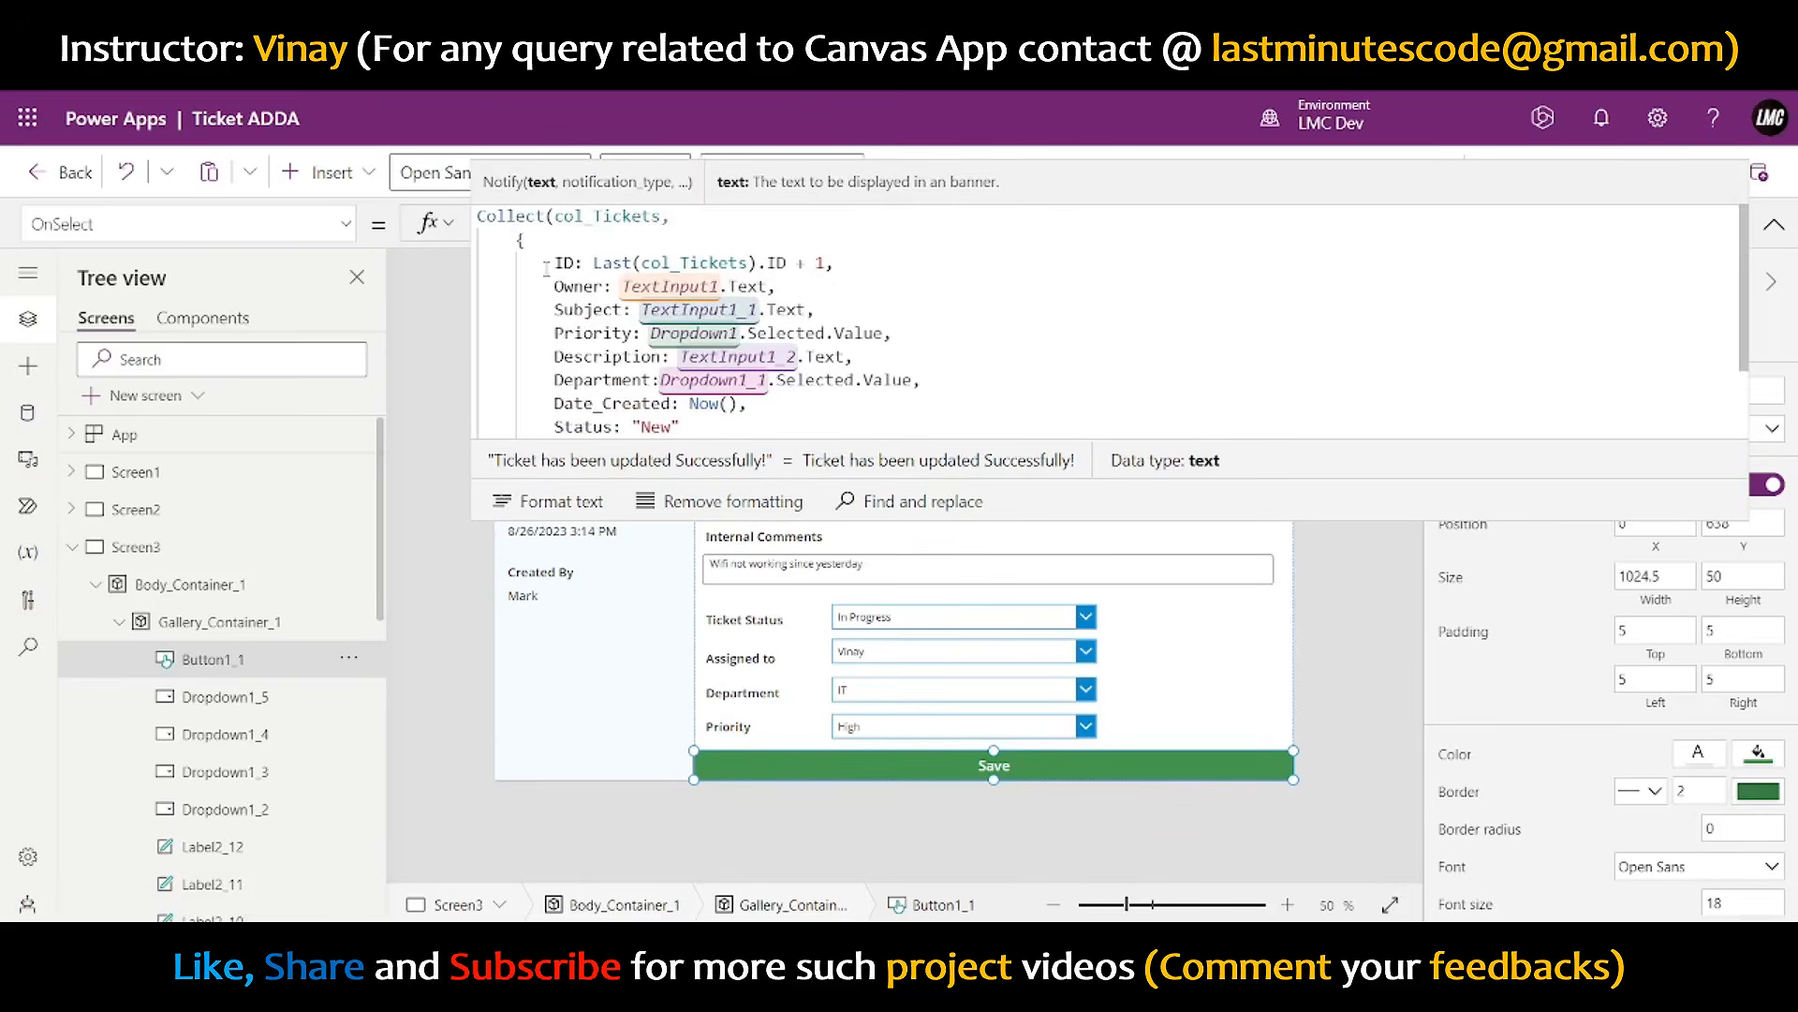
{"action": "left_click_drag", "start_coordinate": [594, 263], "coordinate": [842, 263]}
{"action": "key", "text": "shift+Up"}
{"action": "left_click", "coordinate": [842, 263]}
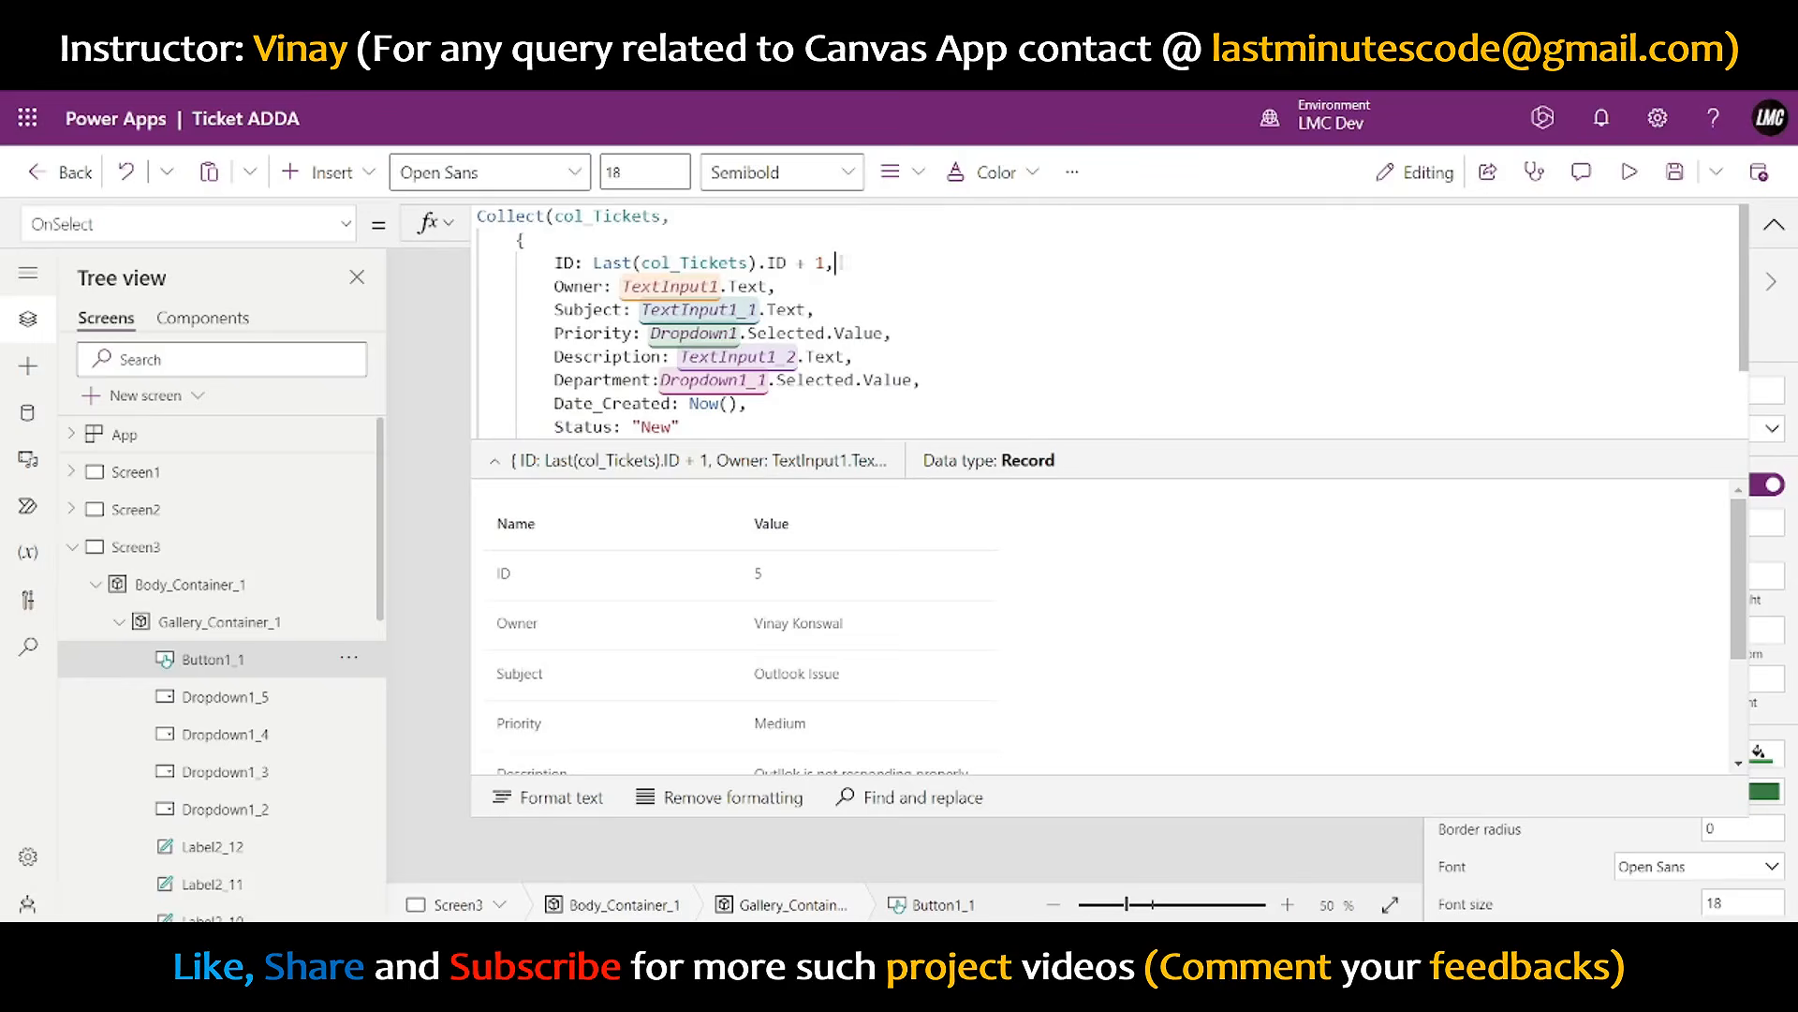
{"action": "key", "text": "shift+Up"}
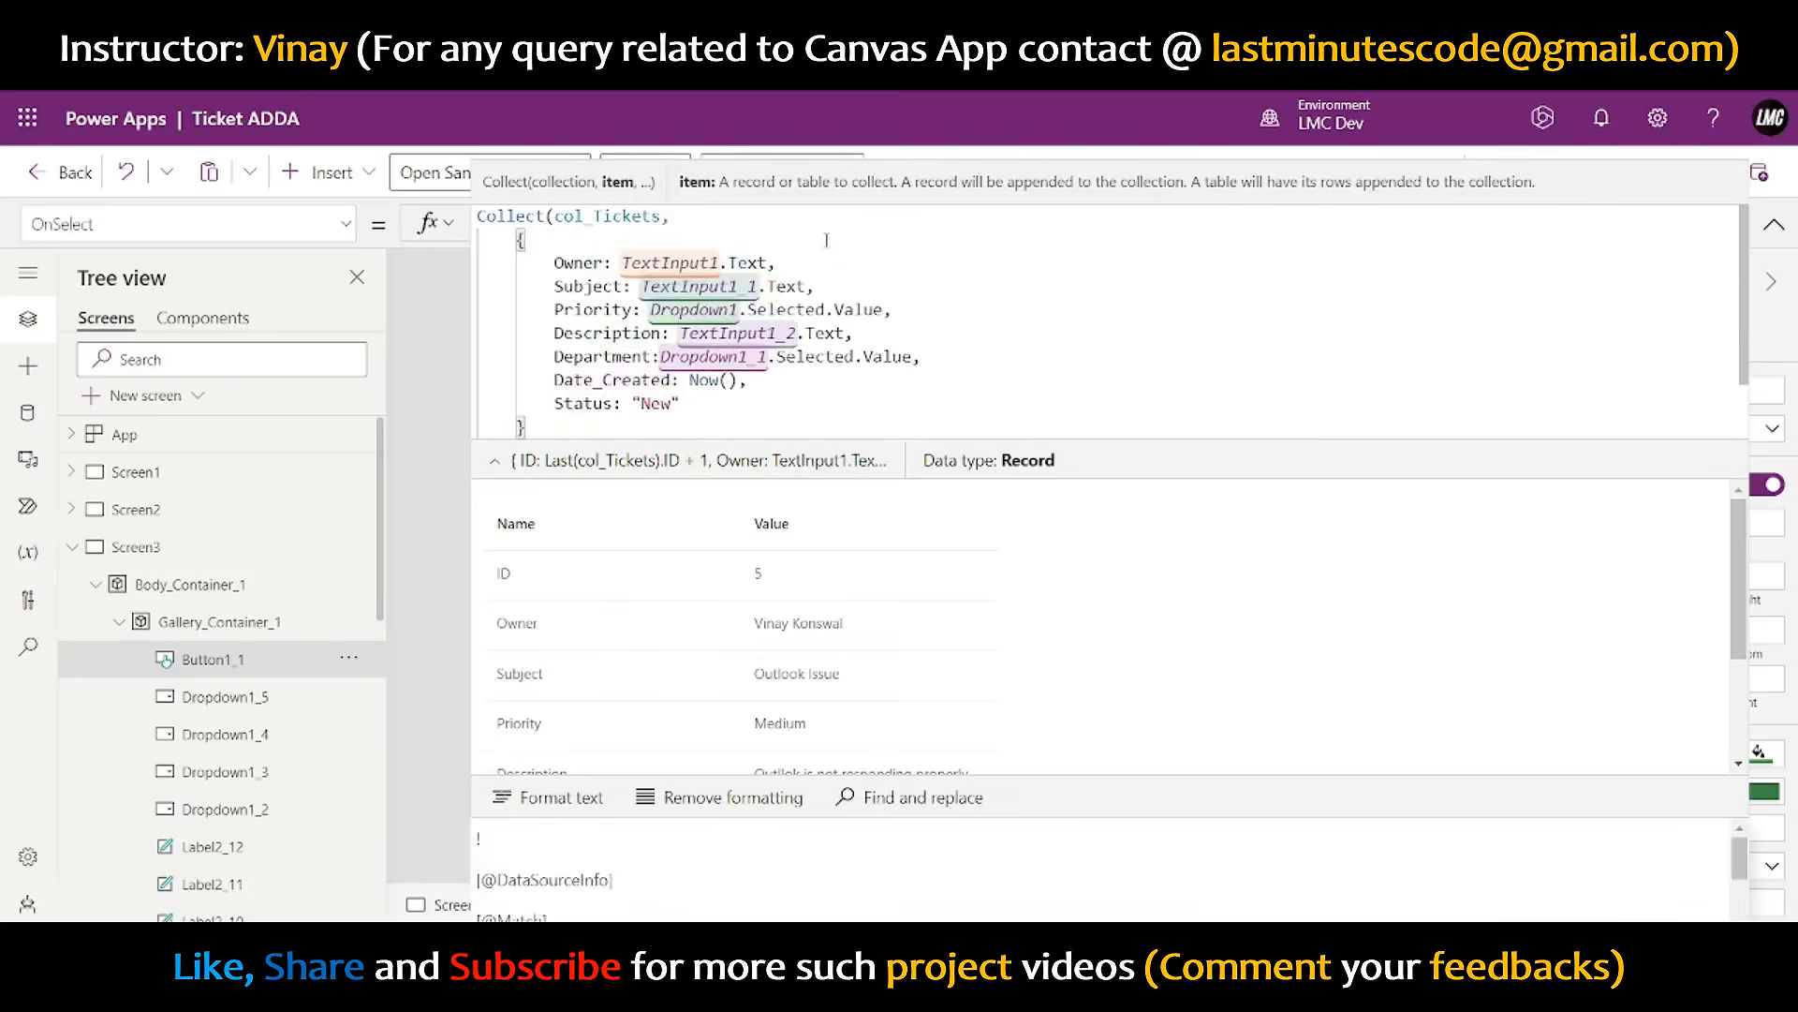
{"action": "double_click", "coordinate": [507, 216]}
{"action": "type", "text": "Patch"}
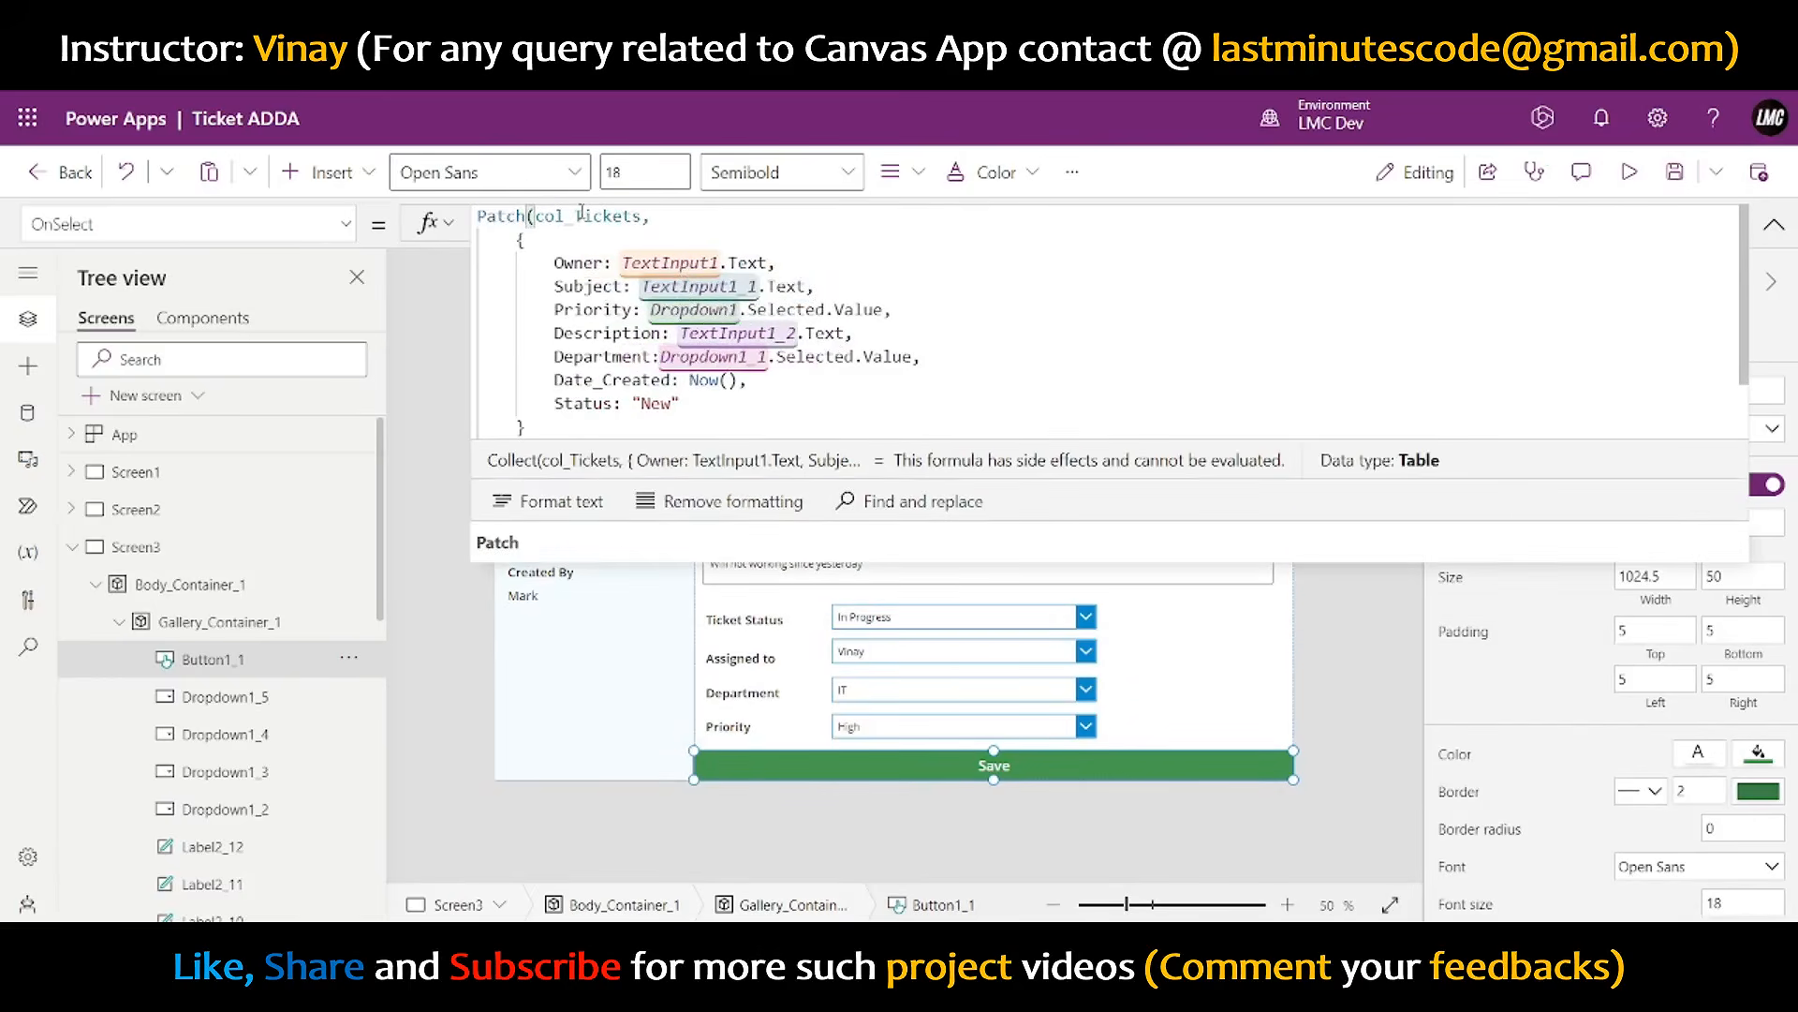
- Add LookUp(col_Tickets,ID=varID) as the record argument of the Patch function in the Save button's OnSelect formula
{"action": "left_click", "coordinate": [656, 215]}
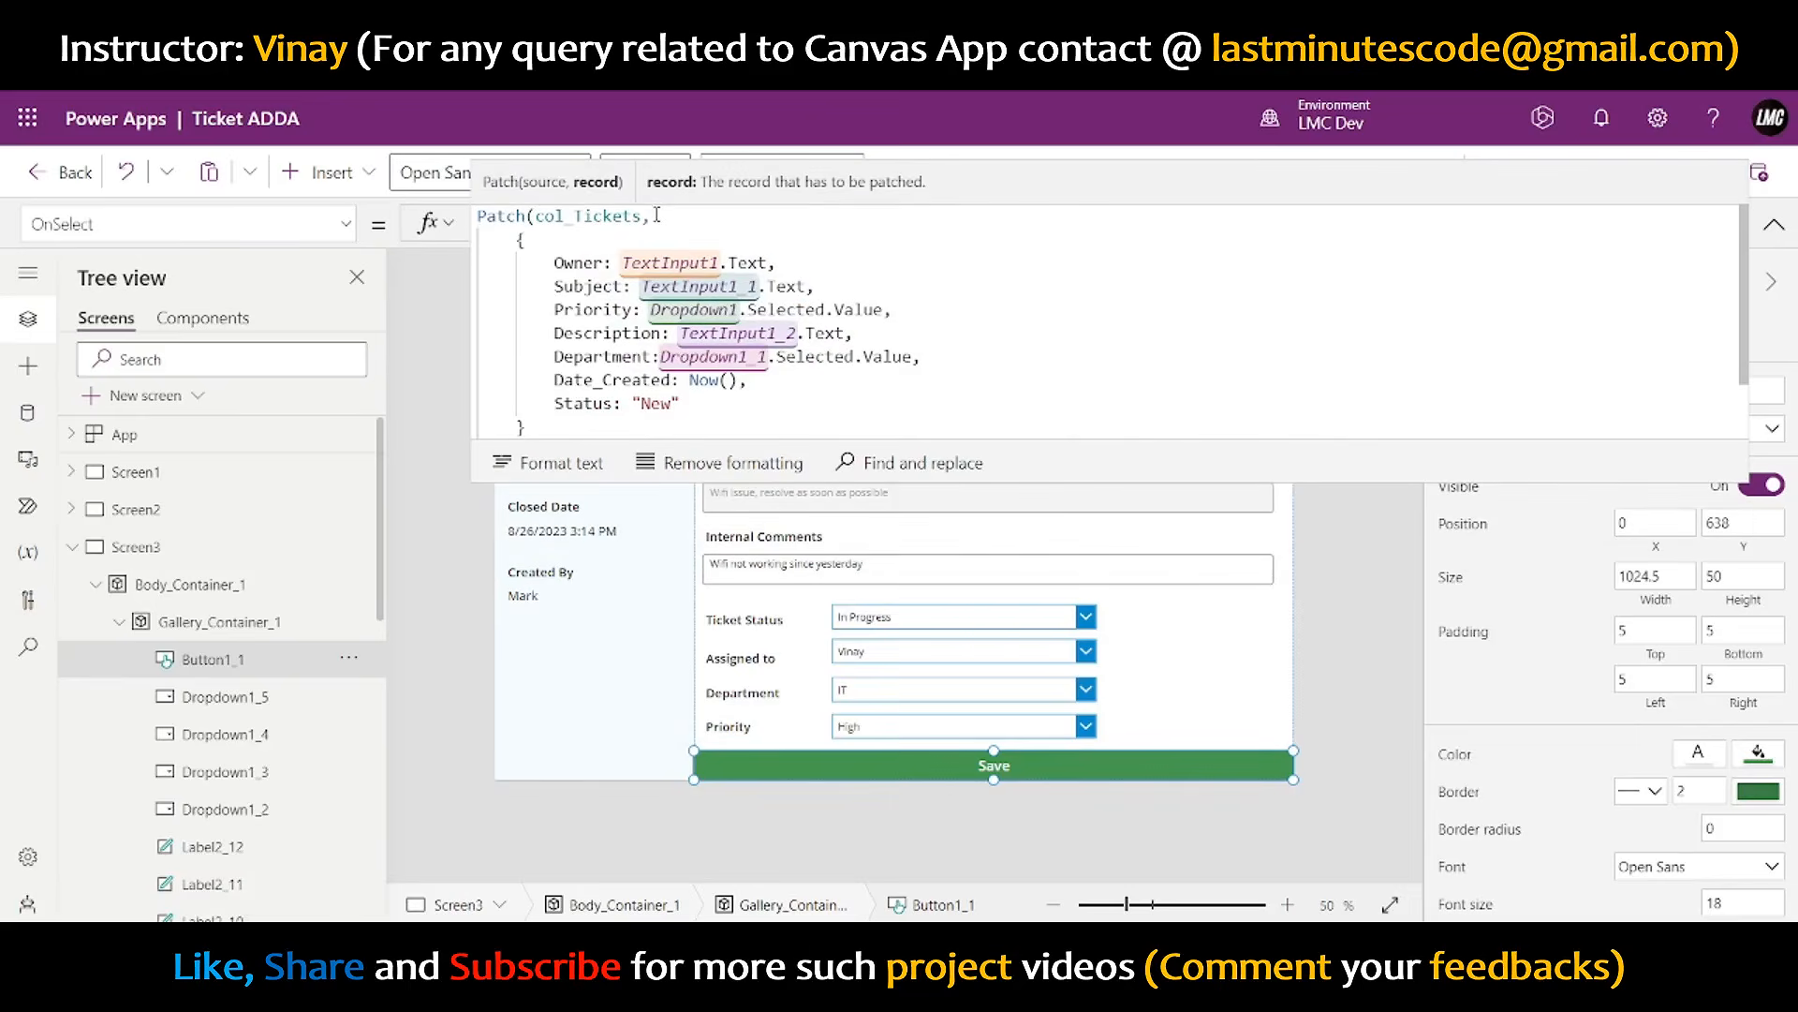
{"action": "type", "text": "Lookup"}
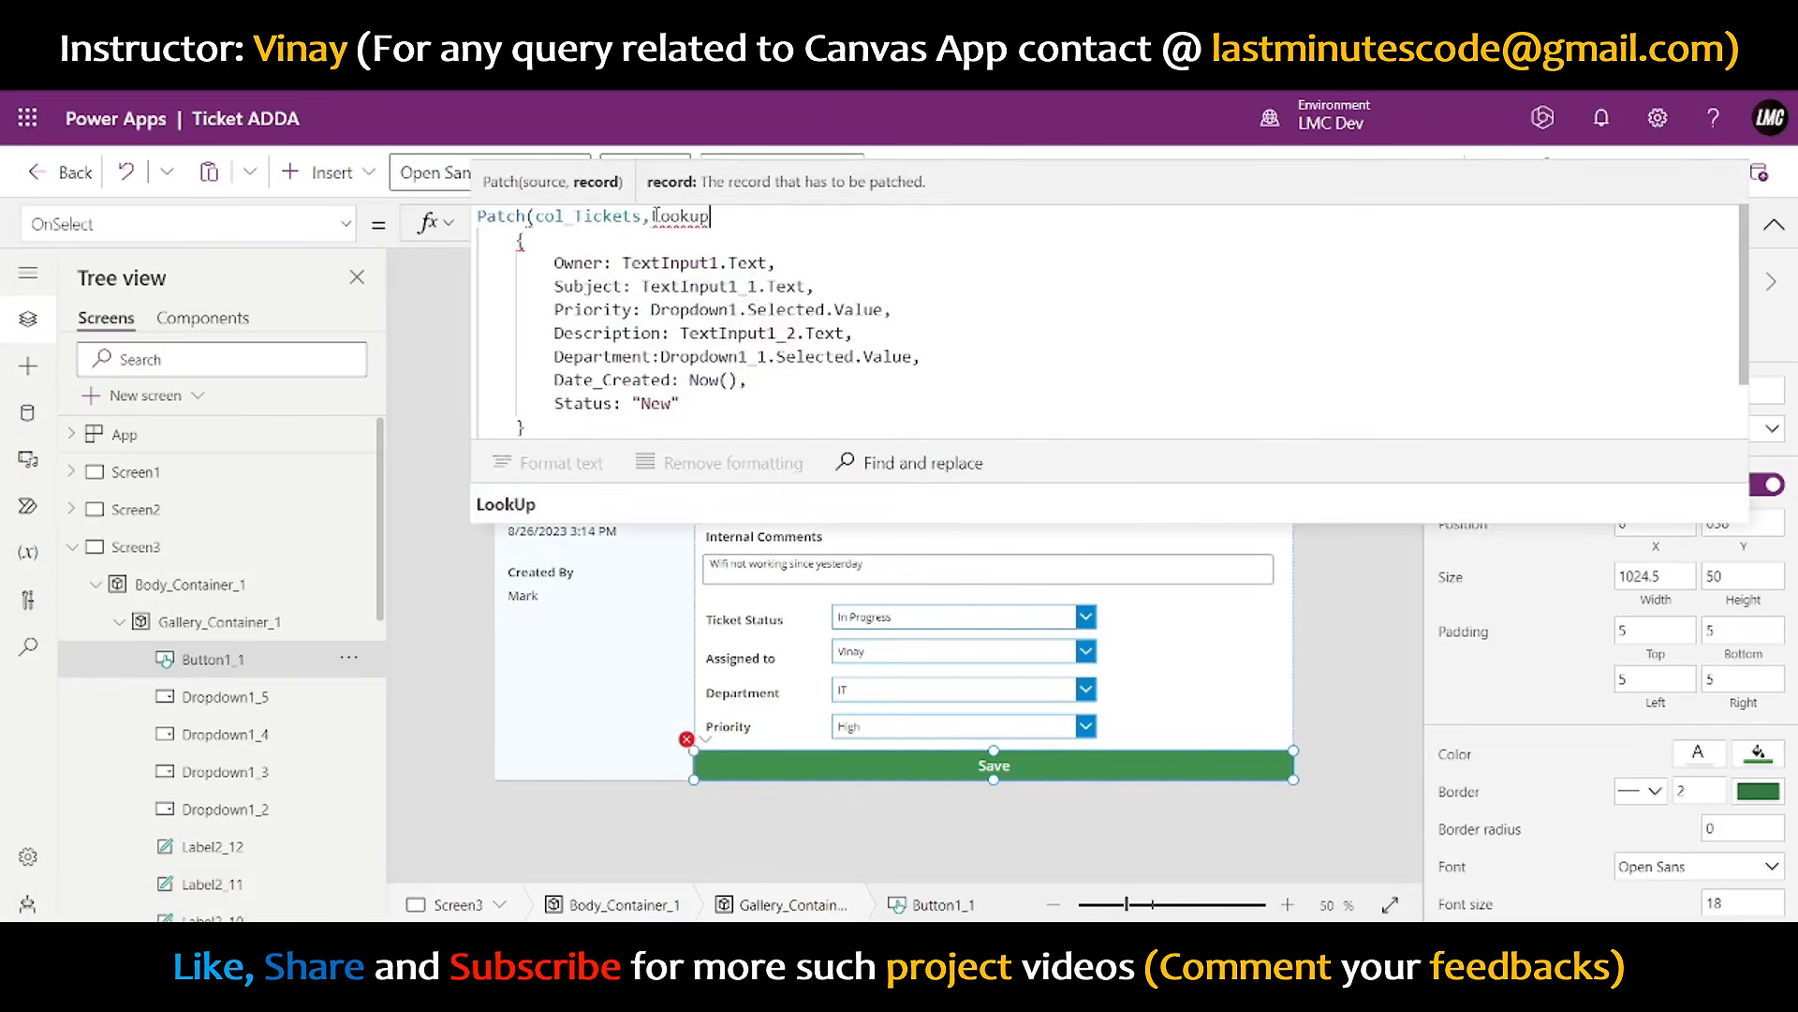
{"action": "key", "text": "Tab"}
{"action": "type", "text": "(),"}
{"action": "key", "text": "Left"}
{"action": "key", "text": "Left"}
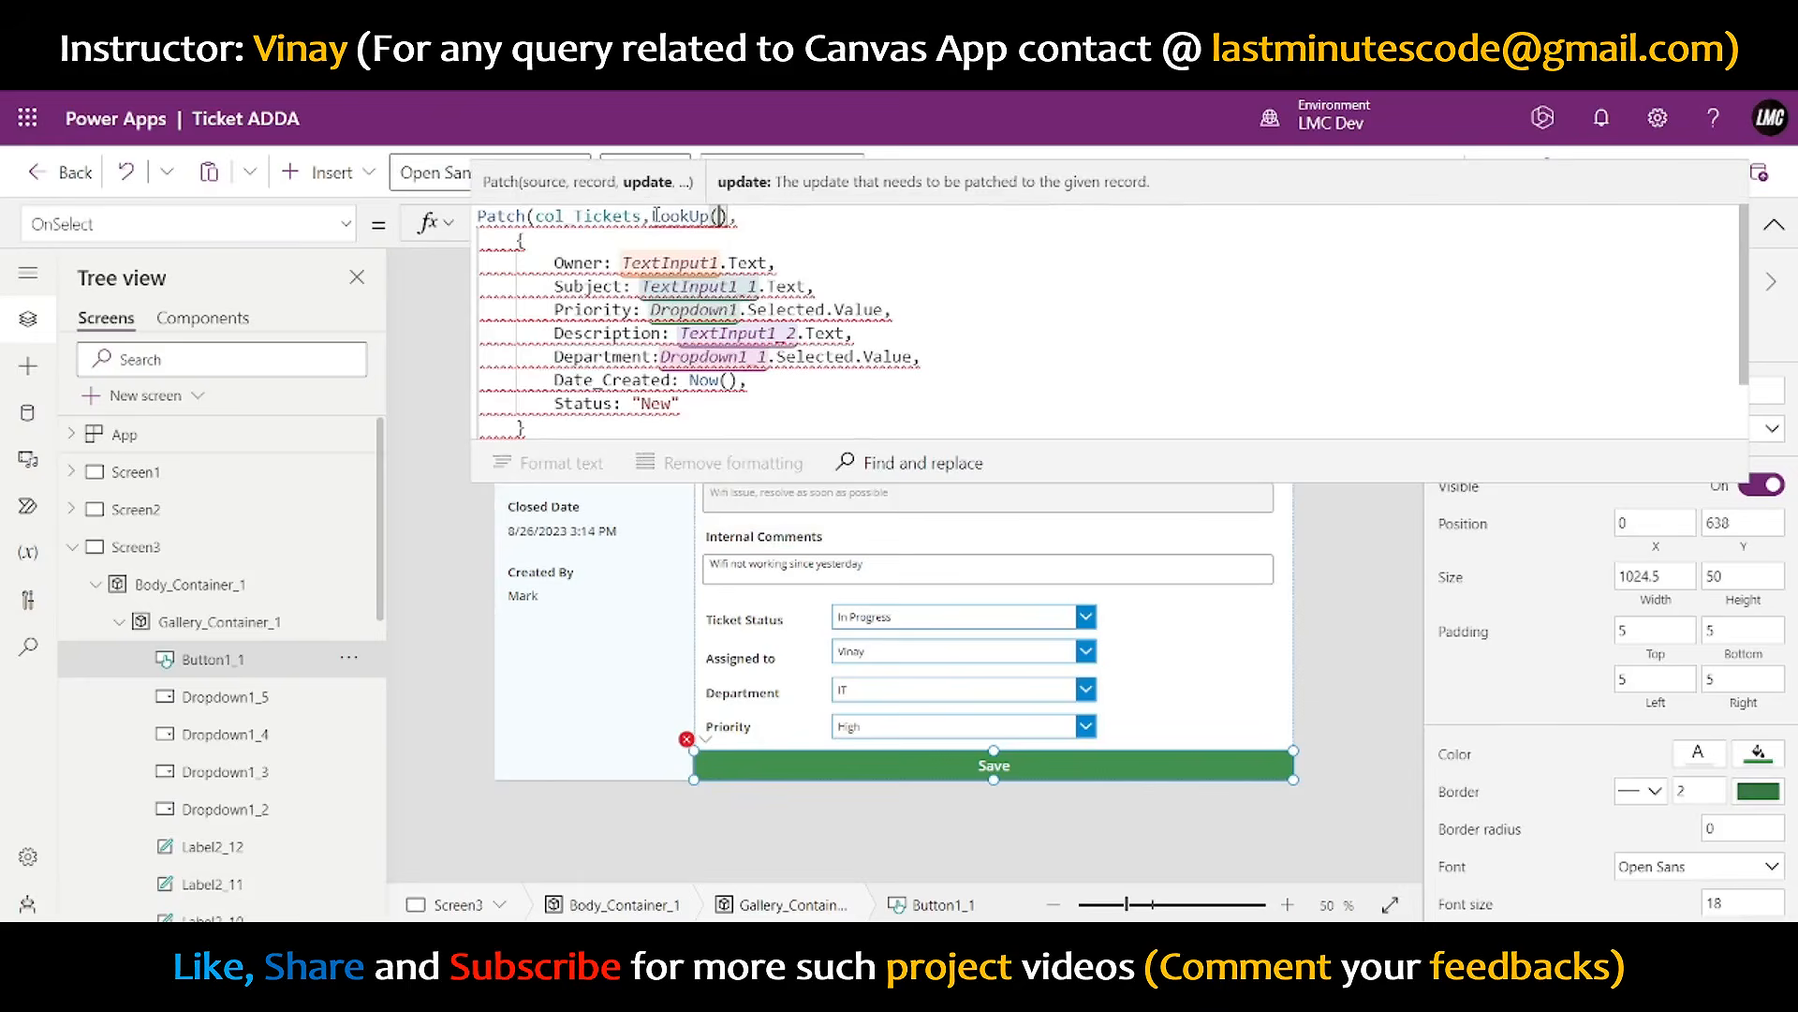
{"action": "type", "text": "col_T"}
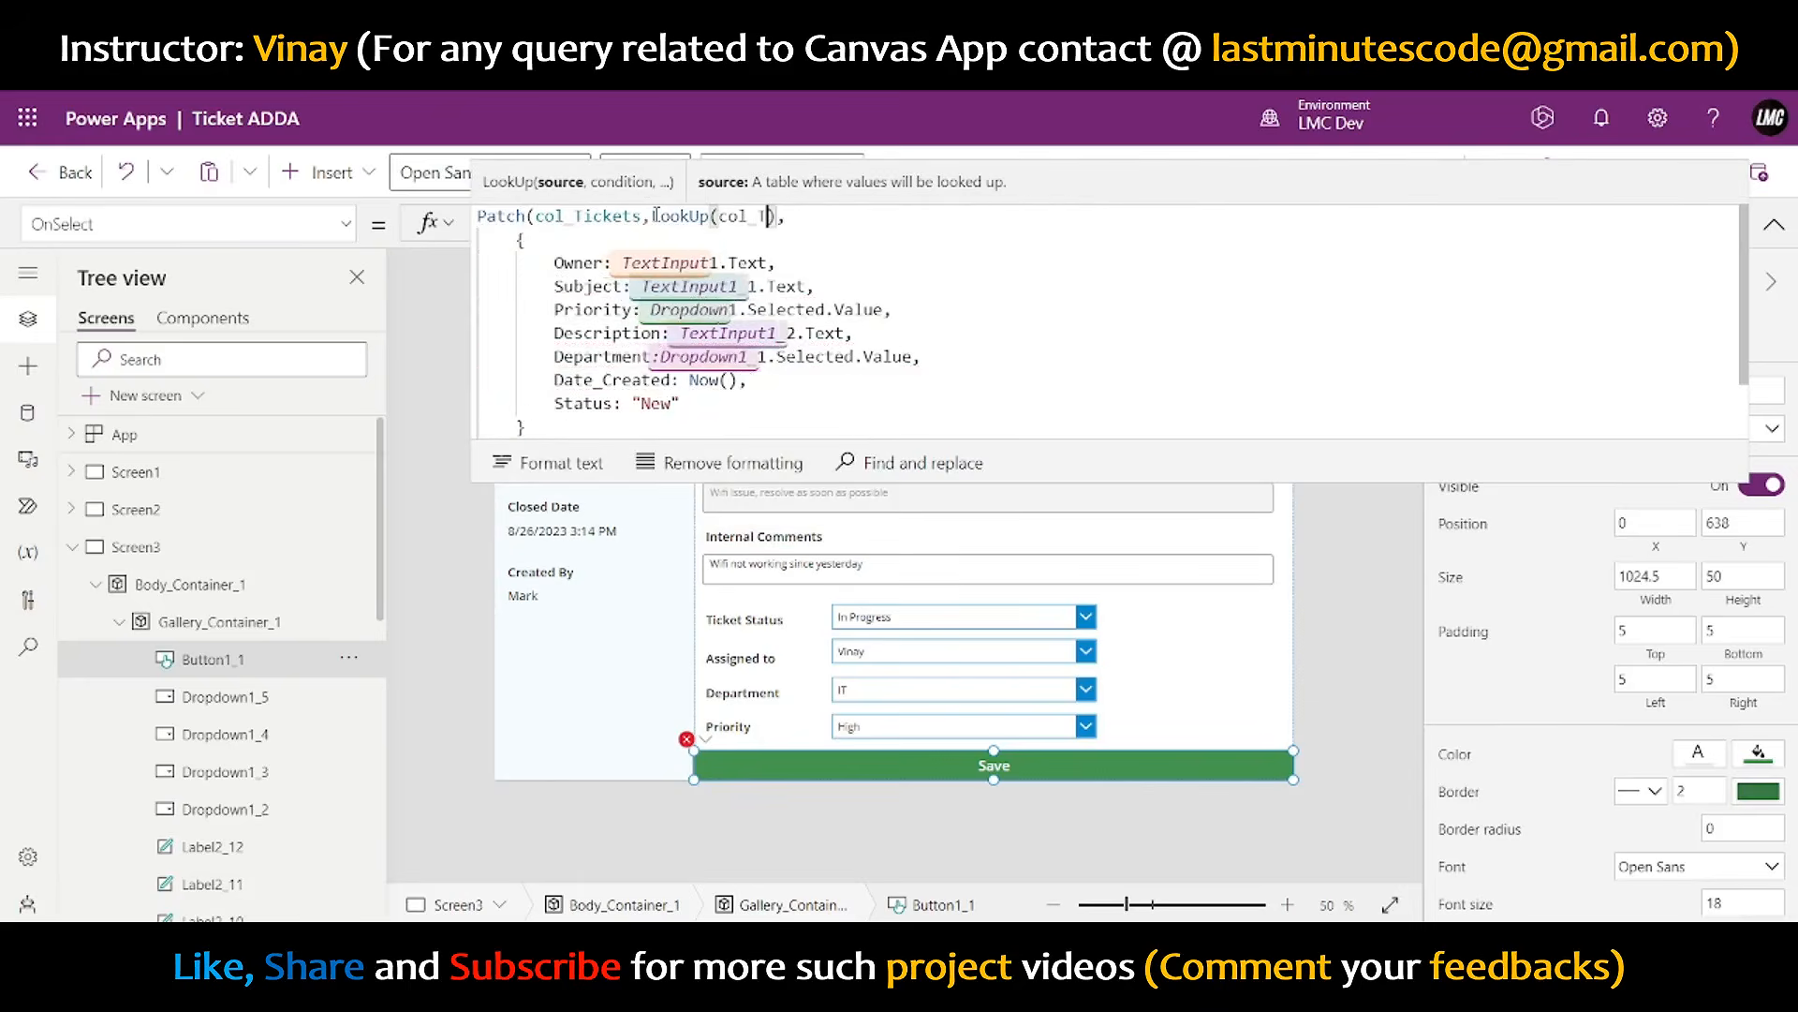
{"action": "type", "text": "ickets"}
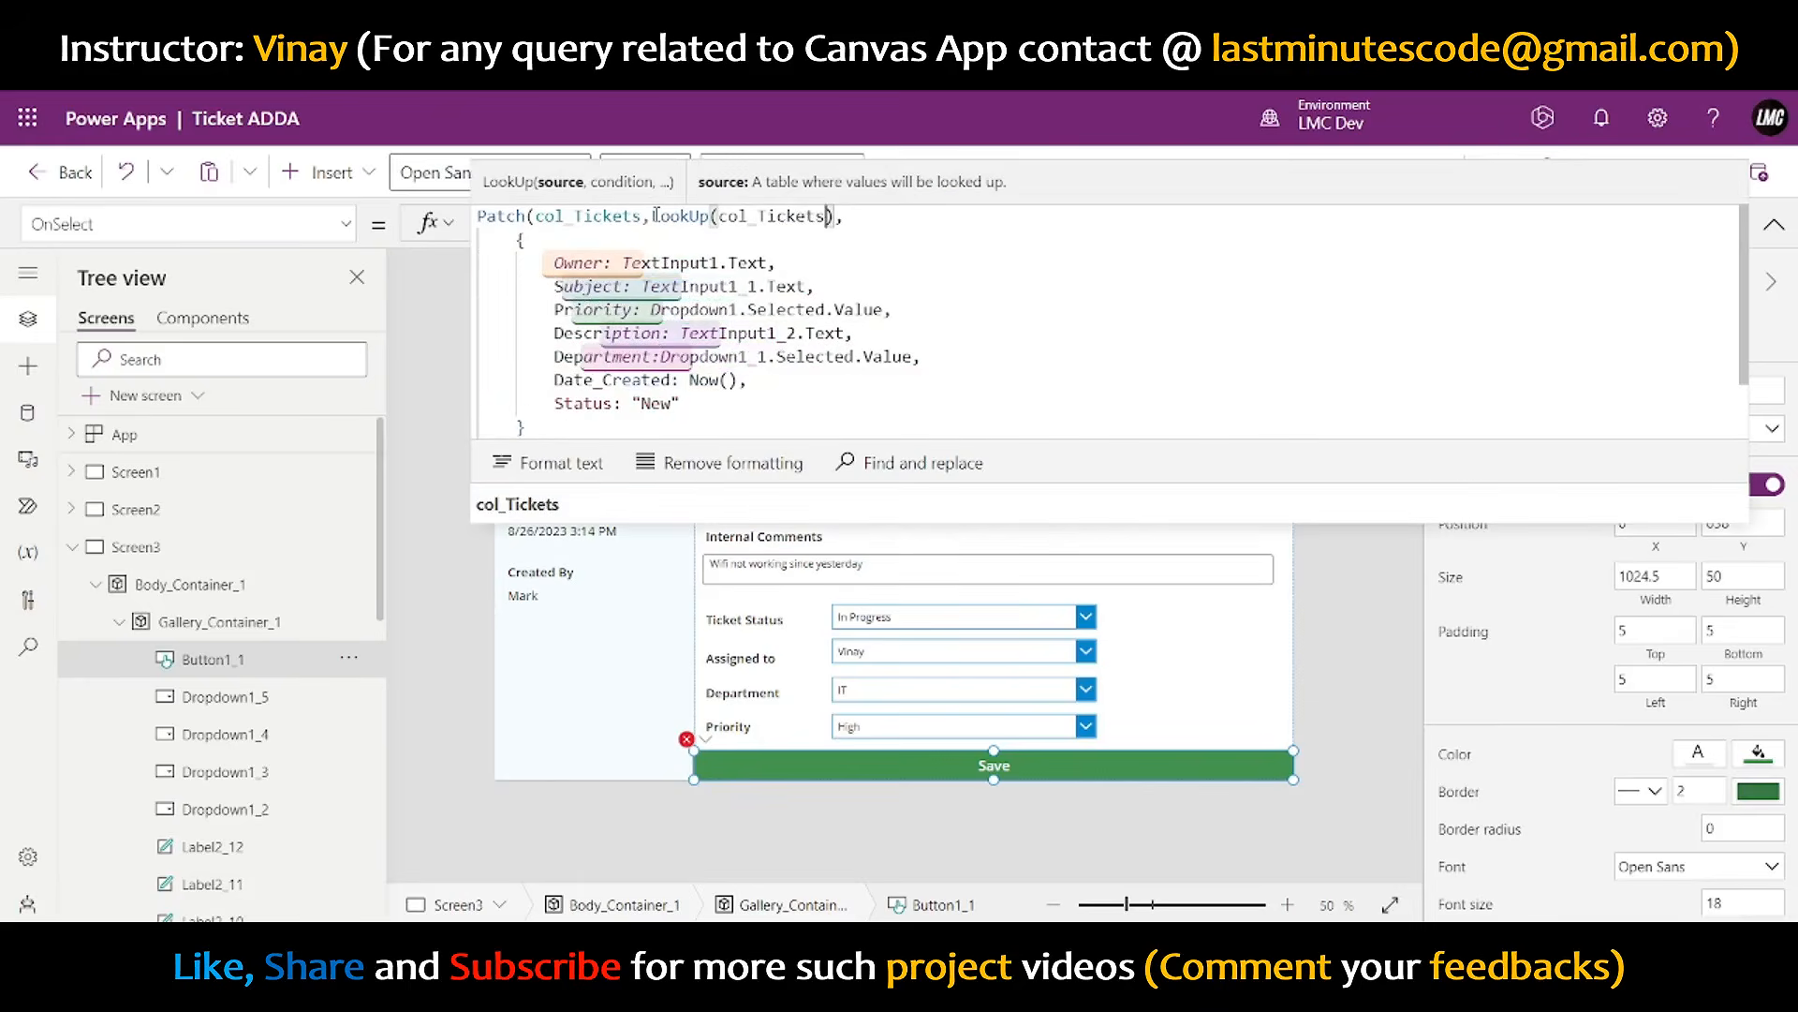
{"action": "type", "text": ","}
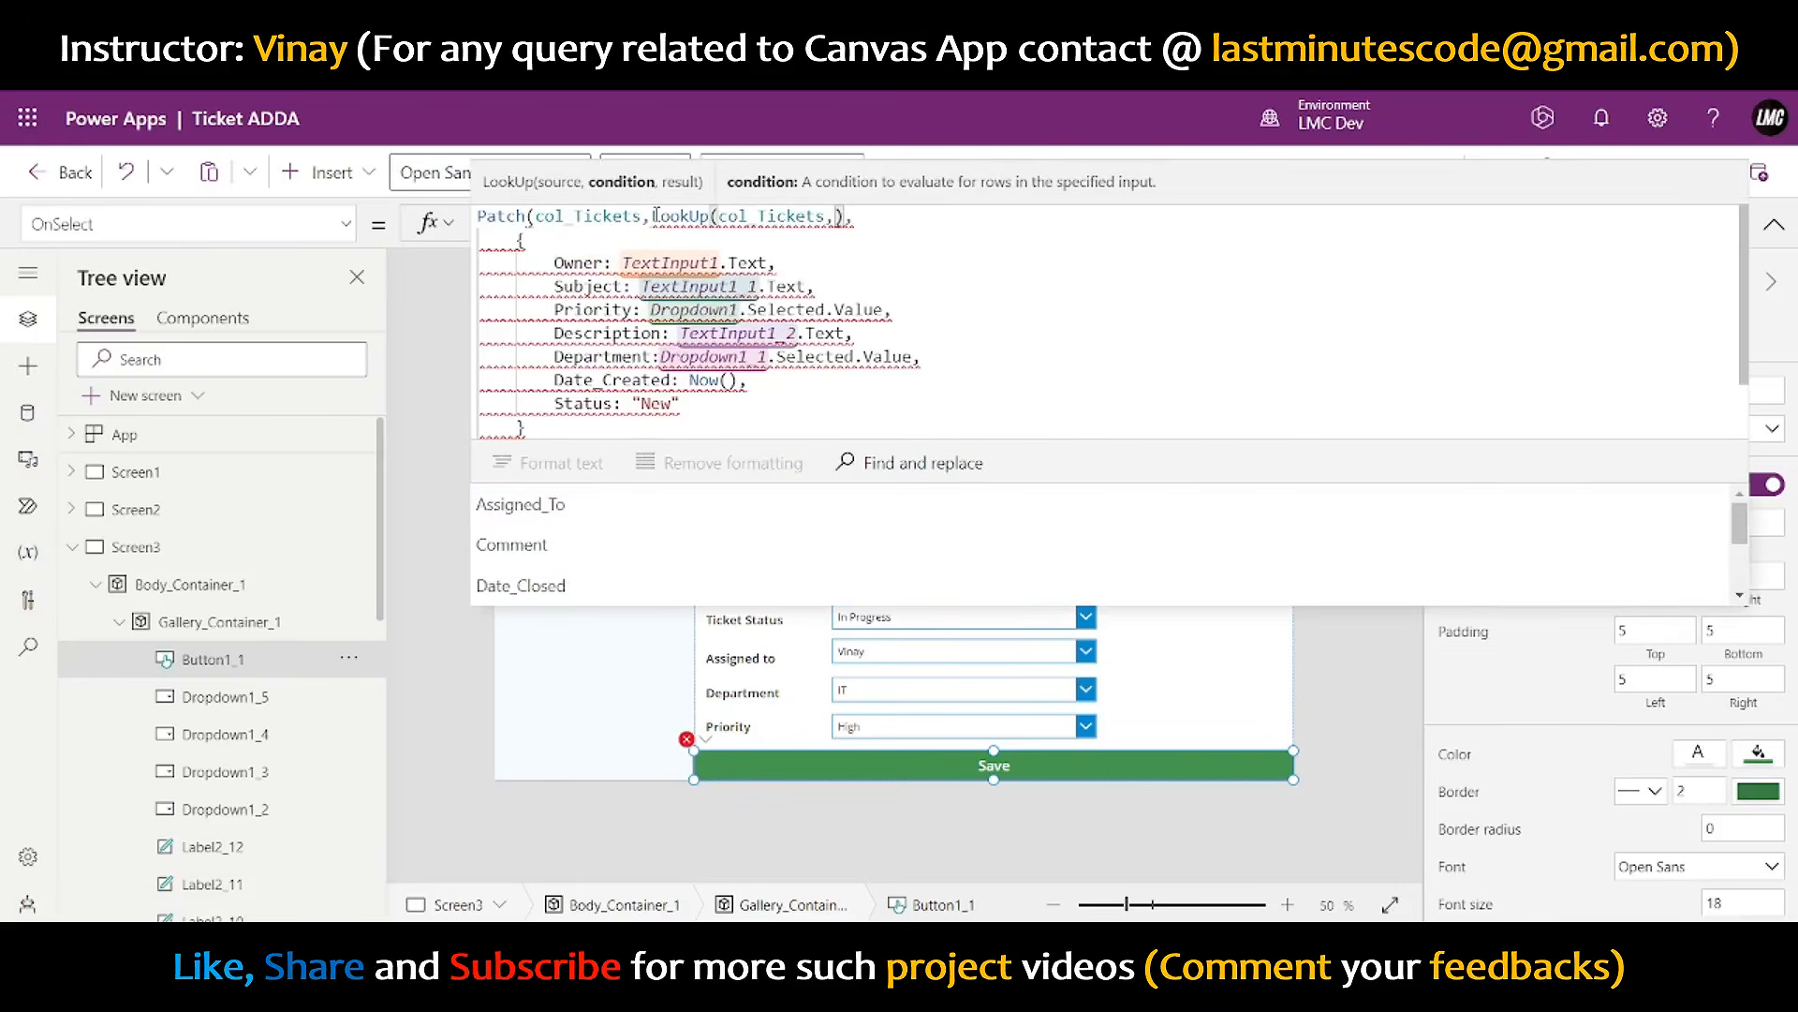
{"action": "type", "text": "ID=varID"}
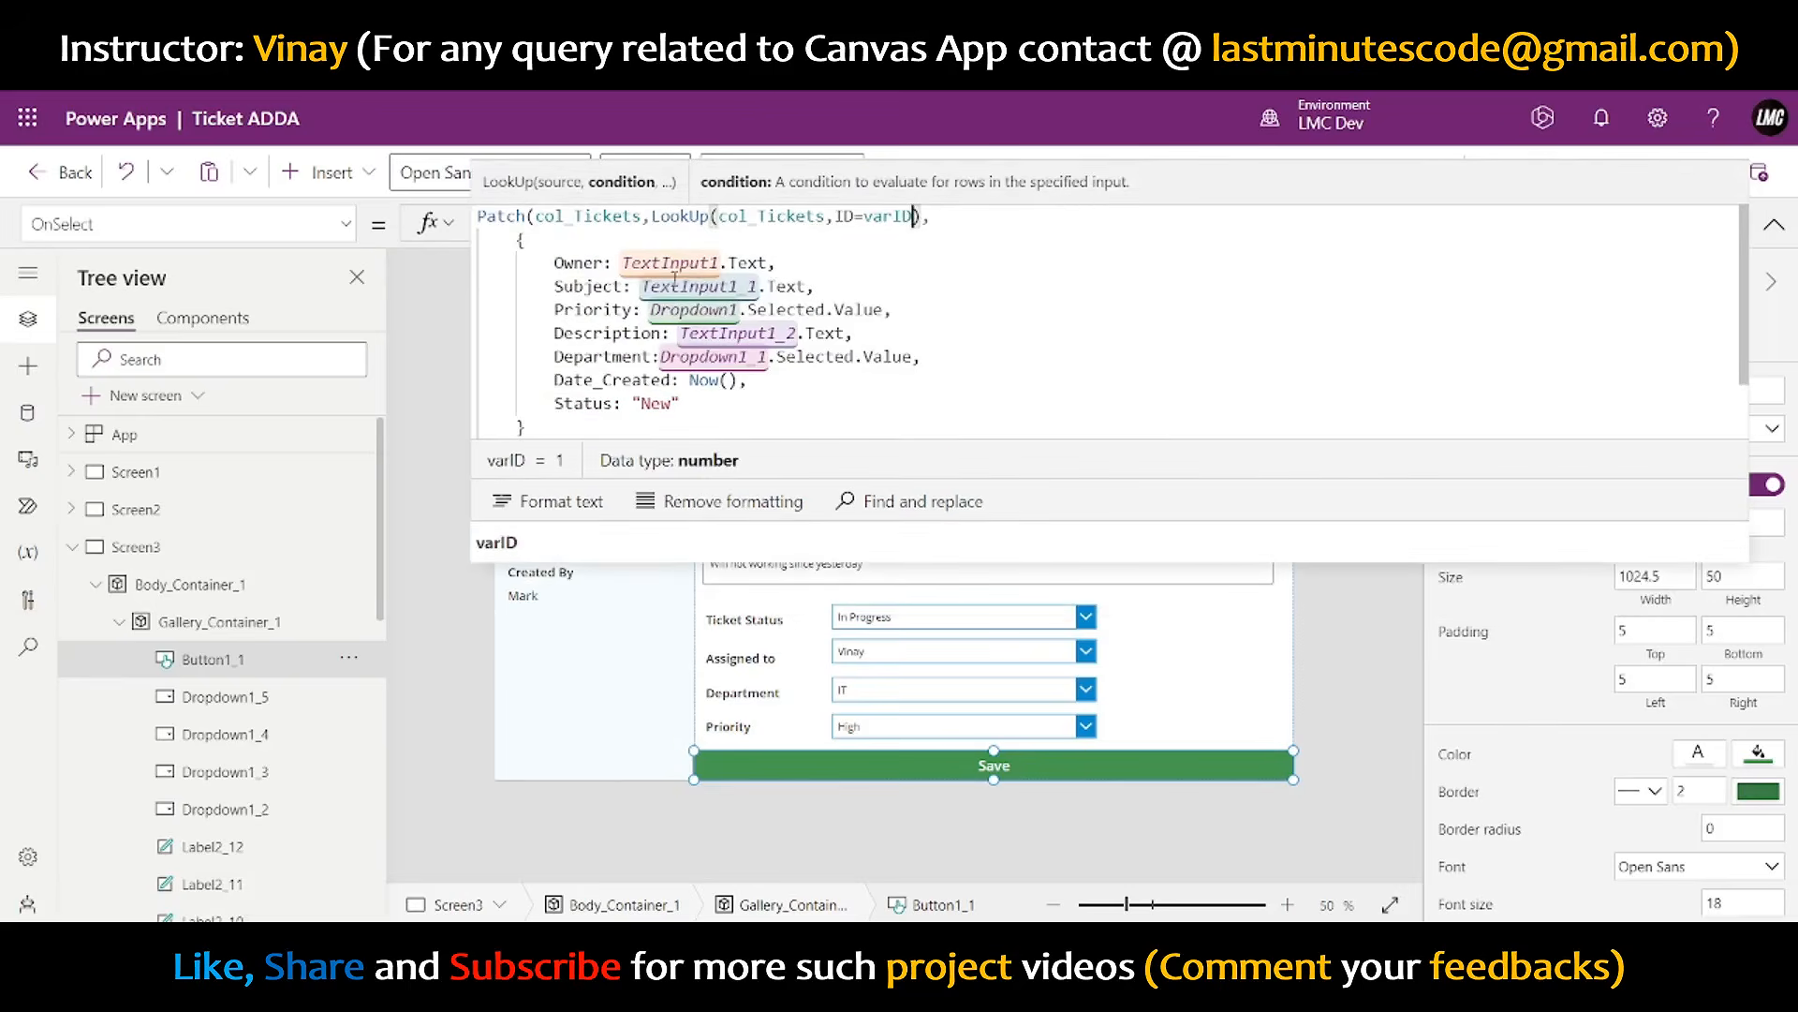
- Replace the "New" Status value in the Patch record with the Ticket Status dropdown's selection, Dropdown1_5.Selected.Value
{"action": "left_click_drag", "start_coordinate": [1342, 520], "coordinate": [1332, 483]}
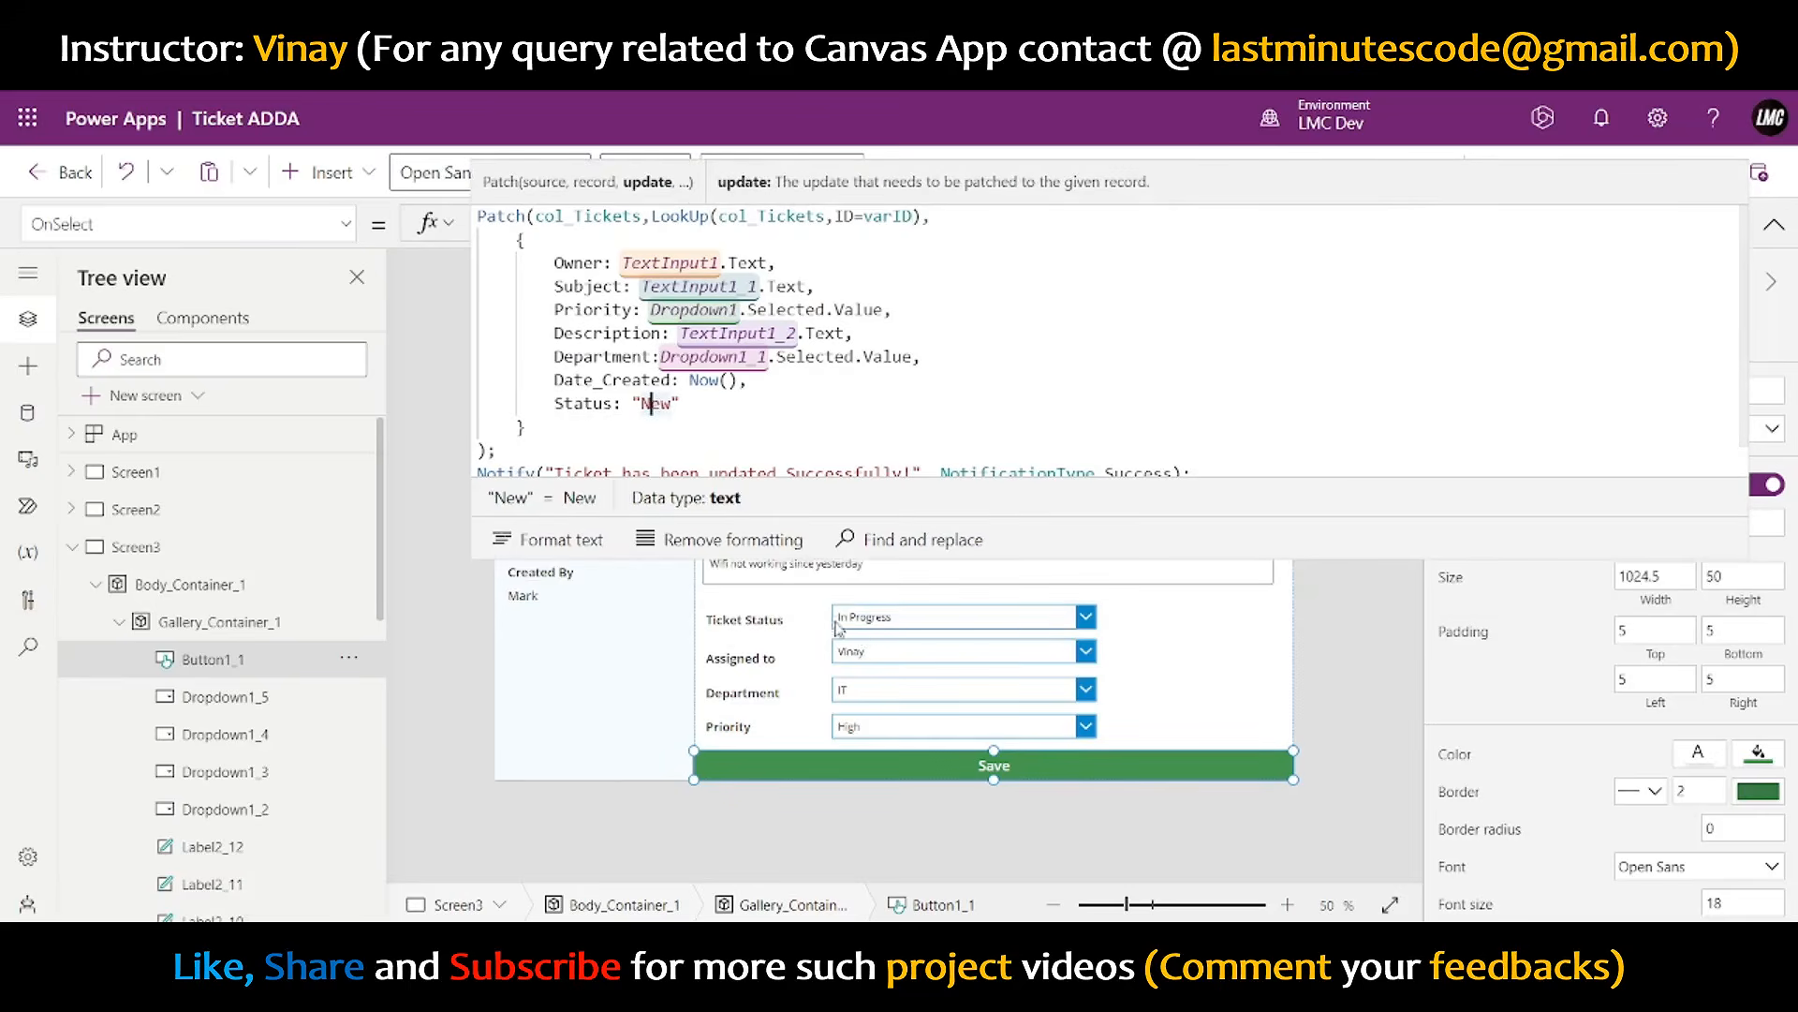
{"action": "left_click", "coordinate": [876, 626]}
{"action": "left_click", "coordinate": [1774, 223]}
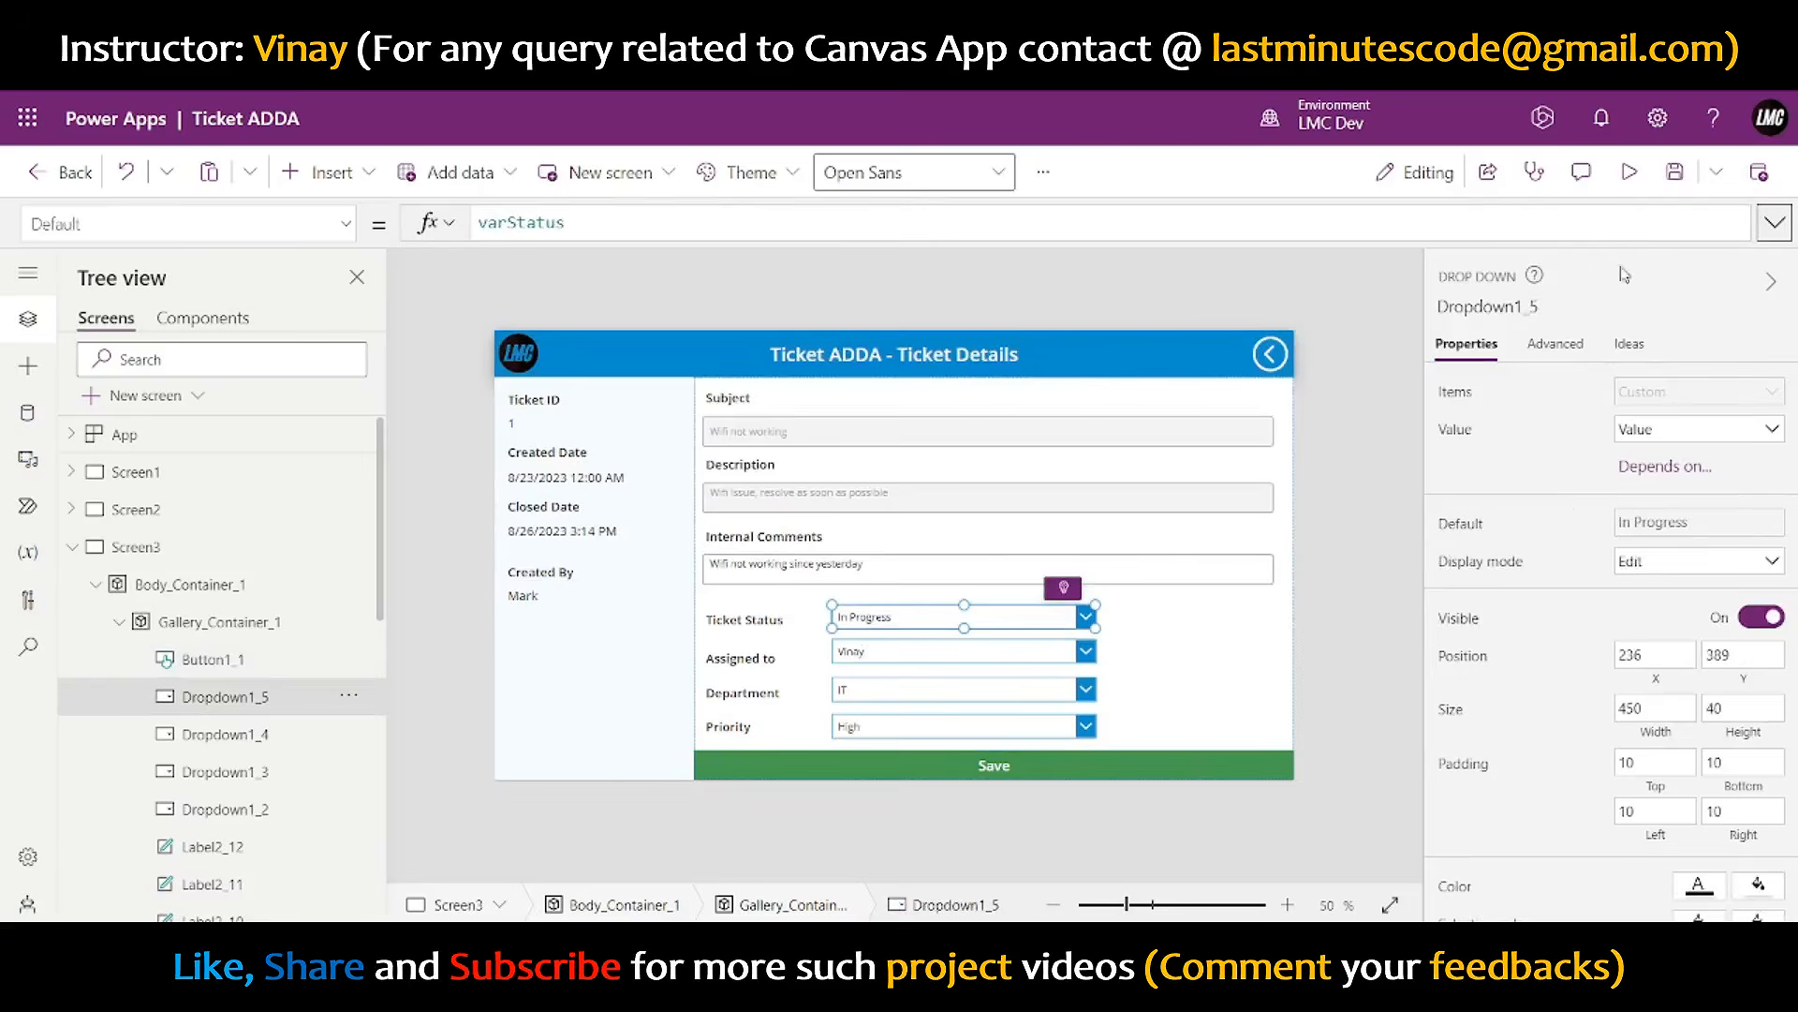
{"action": "left_click", "coordinate": [1520, 304]}
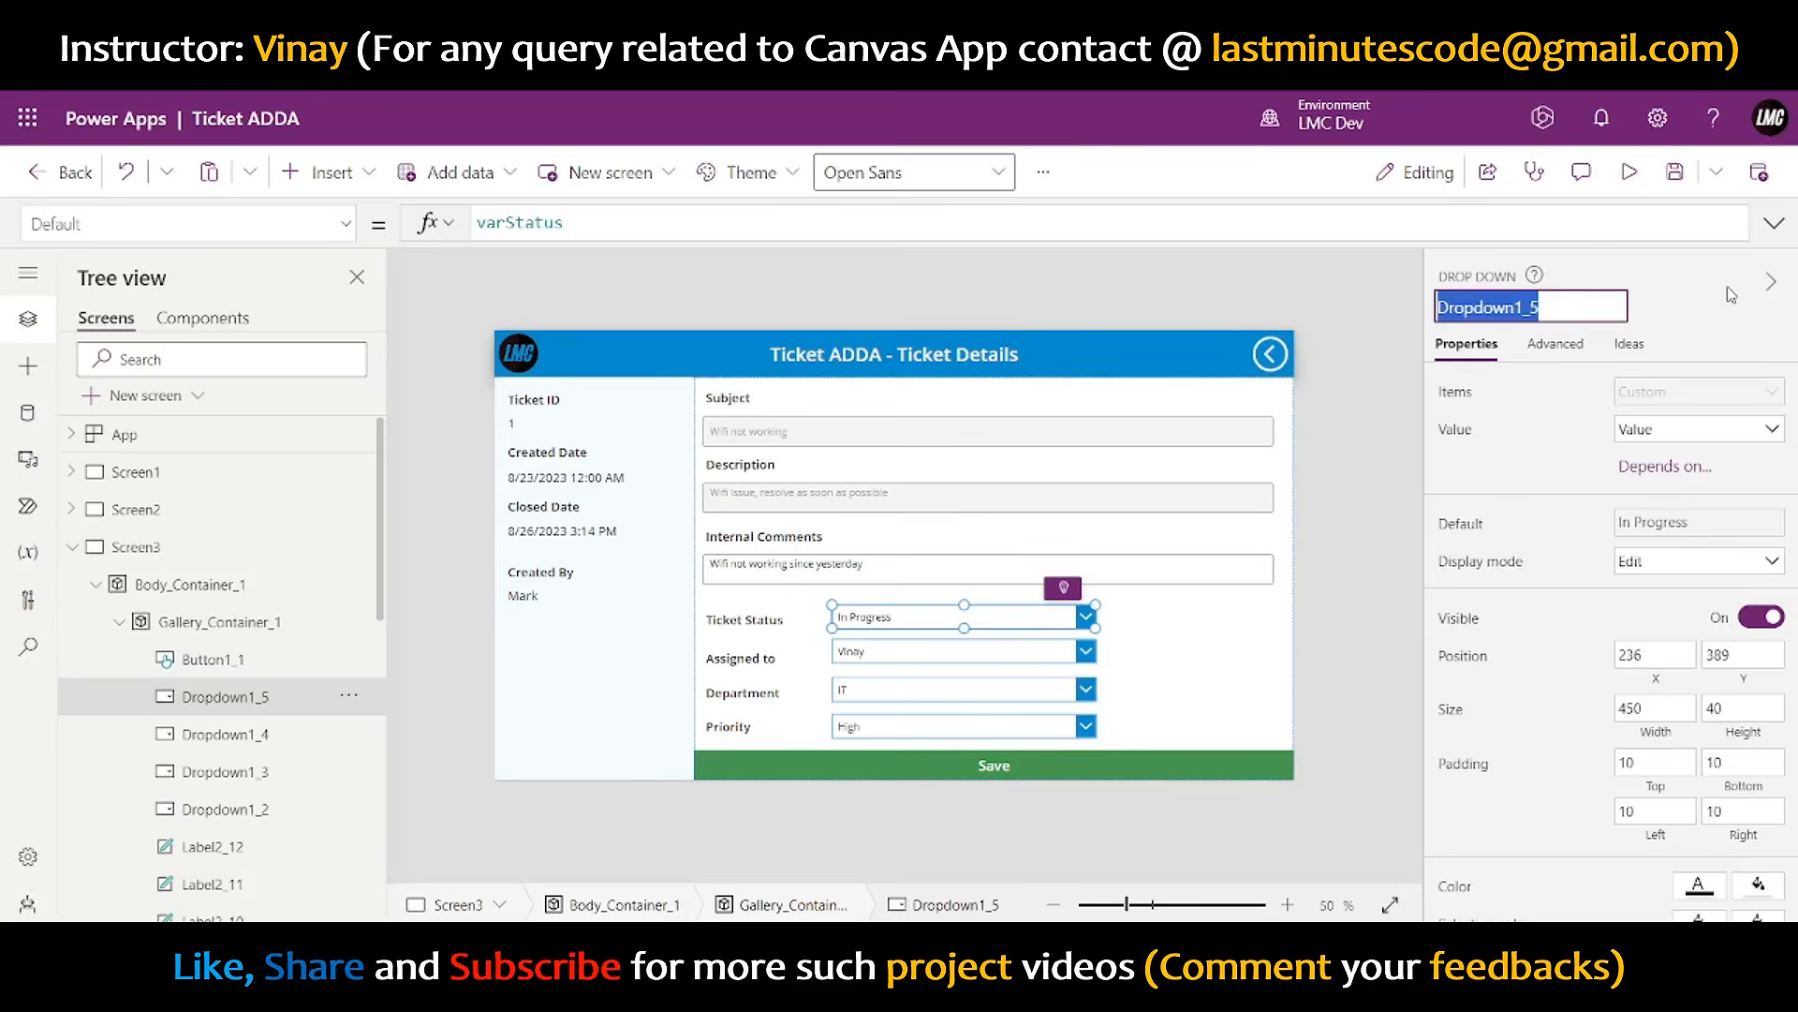
{"action": "left_click", "coordinate": [1026, 765]}
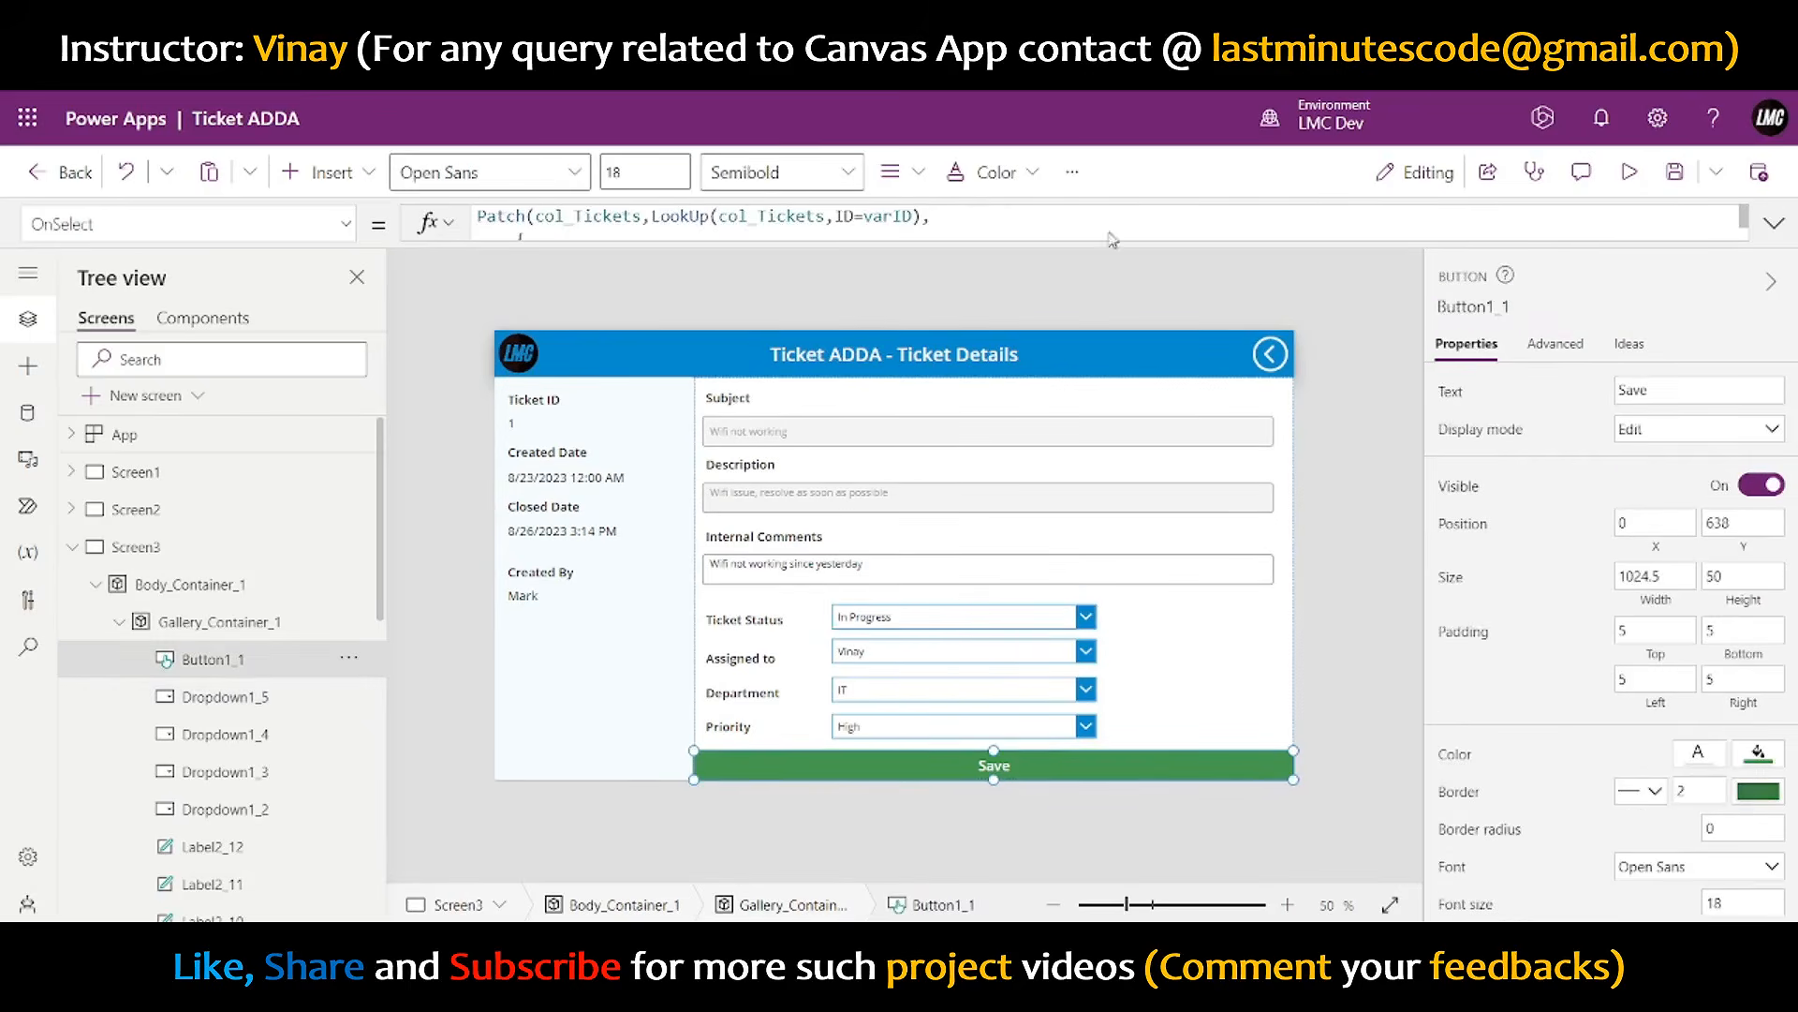
{"action": "left_click", "coordinate": [1774, 223]}
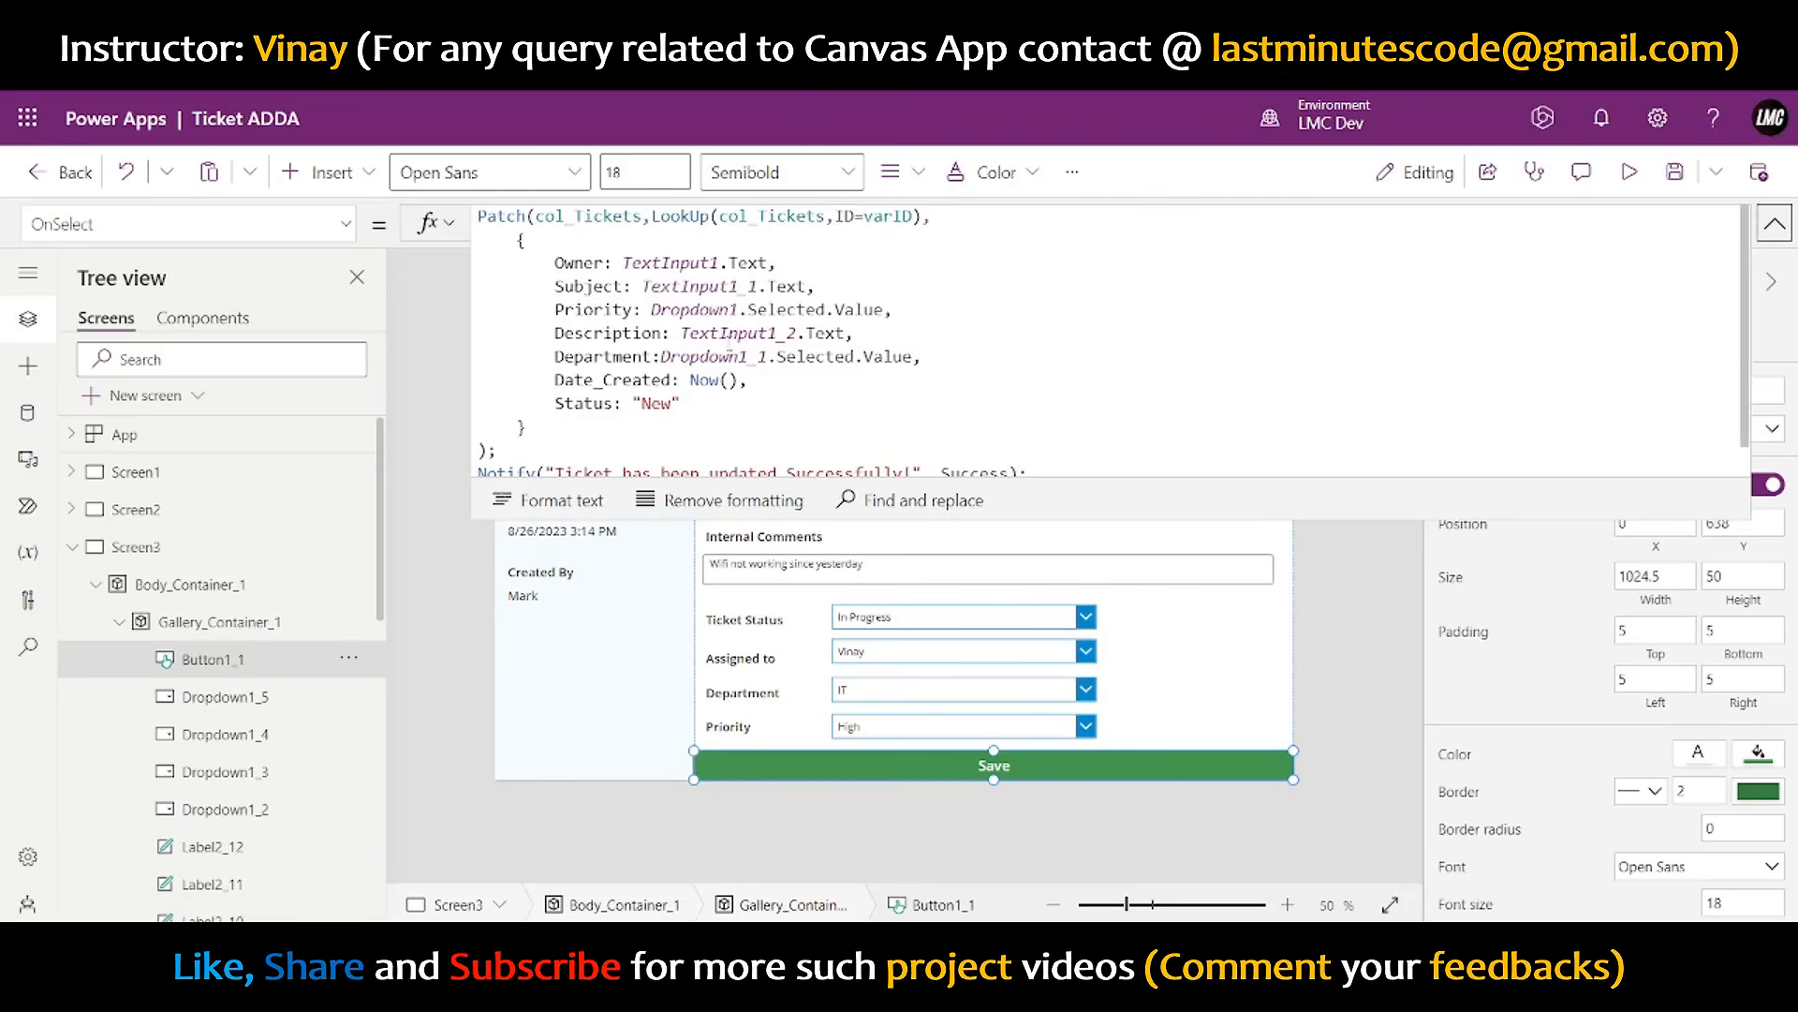
{"action": "left_click_drag", "start_coordinate": [634, 405], "coordinate": [680, 404]}
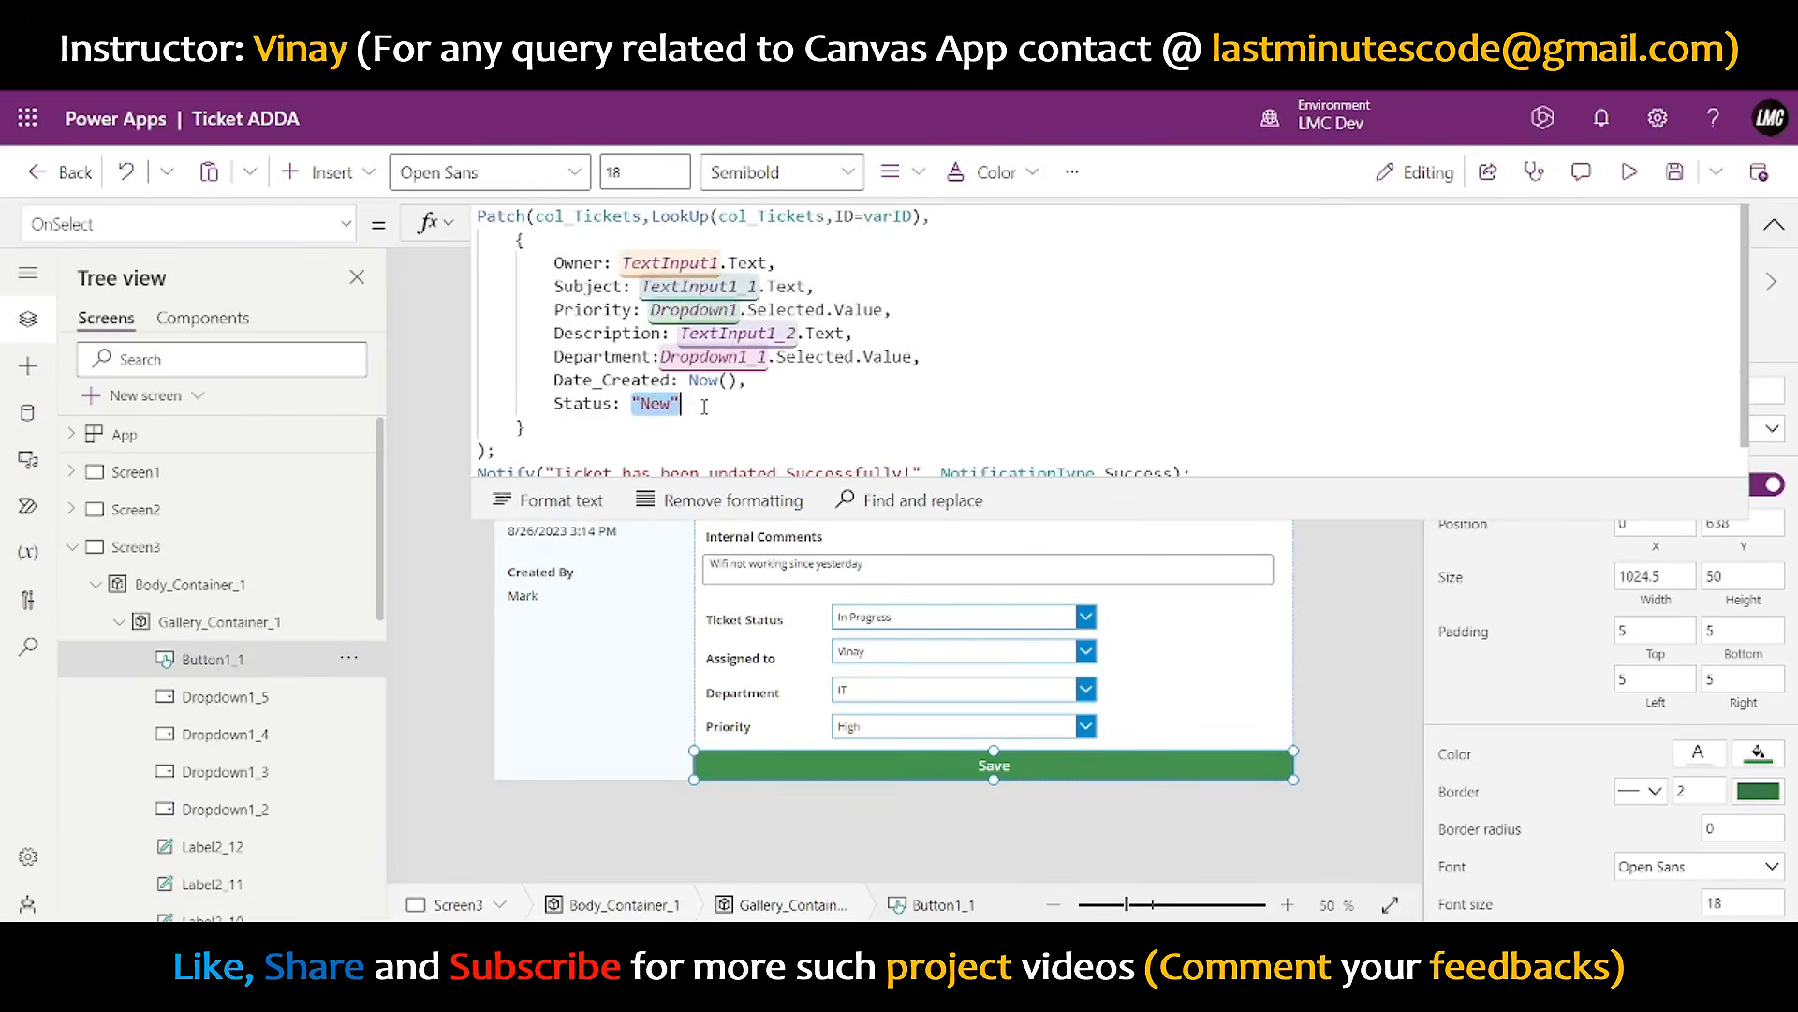
{"action": "type", "text": "Dropdown1_5"}
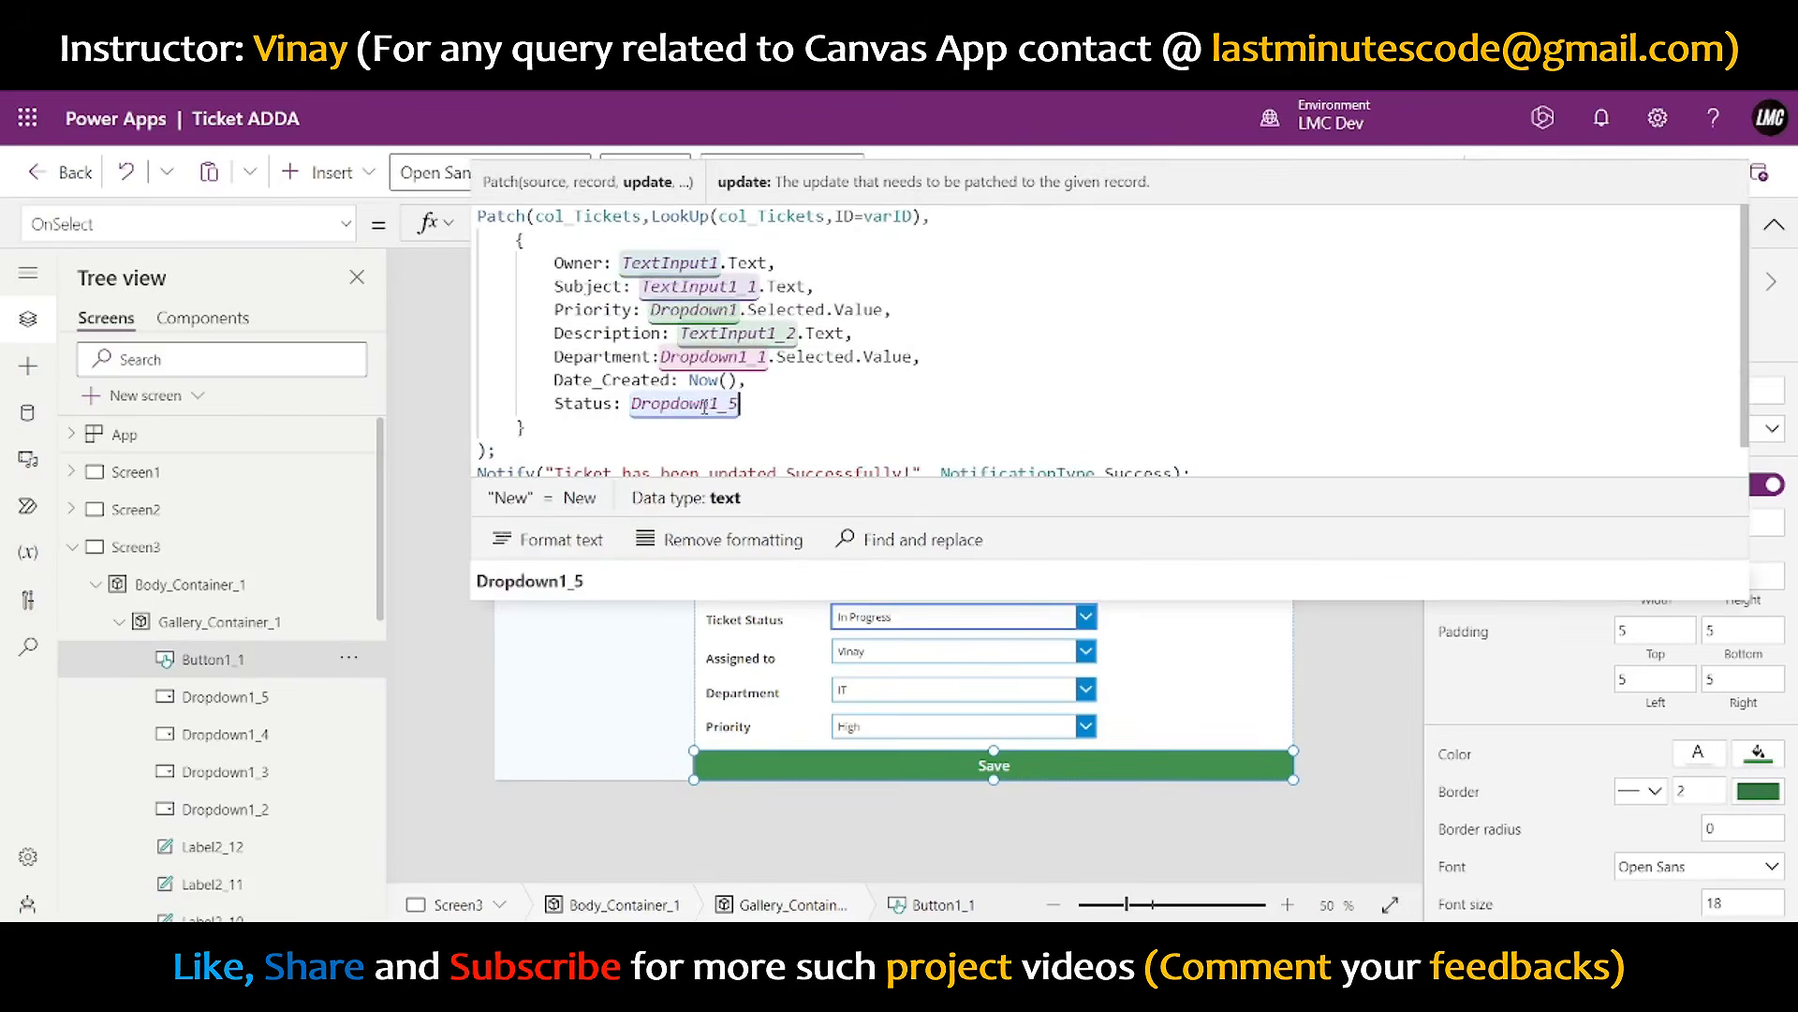
{"action": "type", "text": ".Selected.Text"}
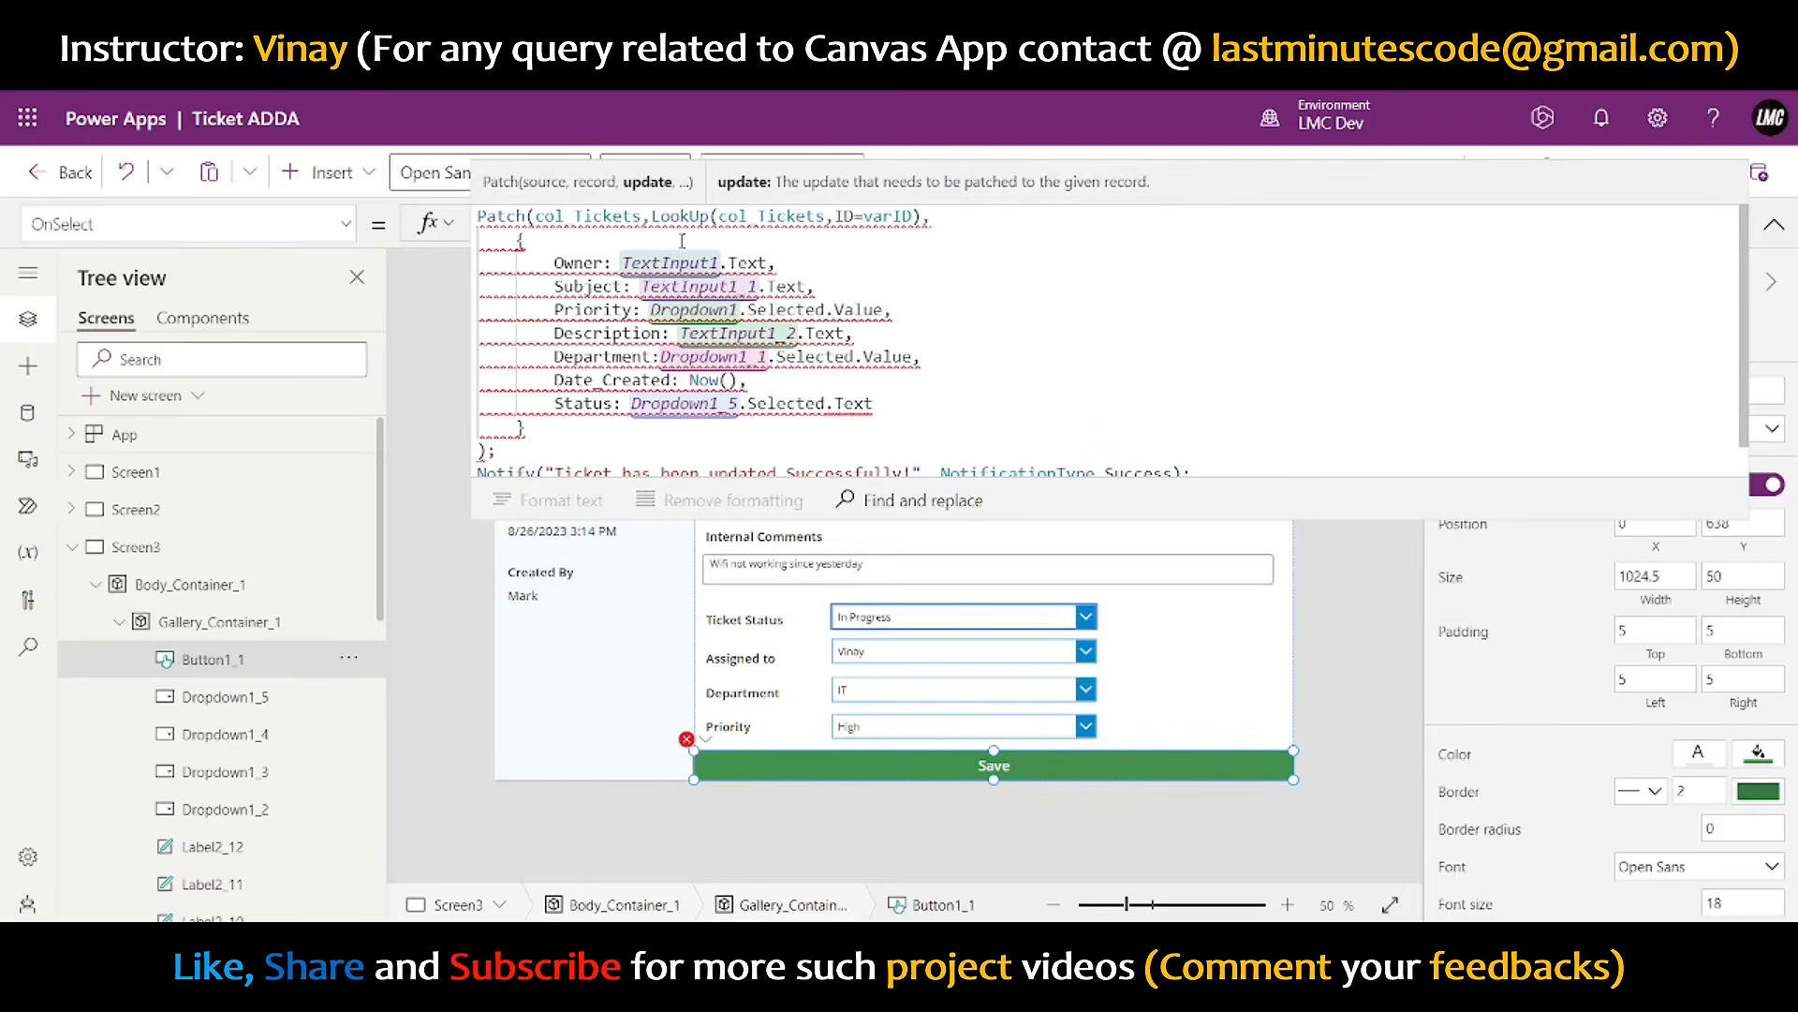
{"action": "double_click", "coordinate": [853, 404]}
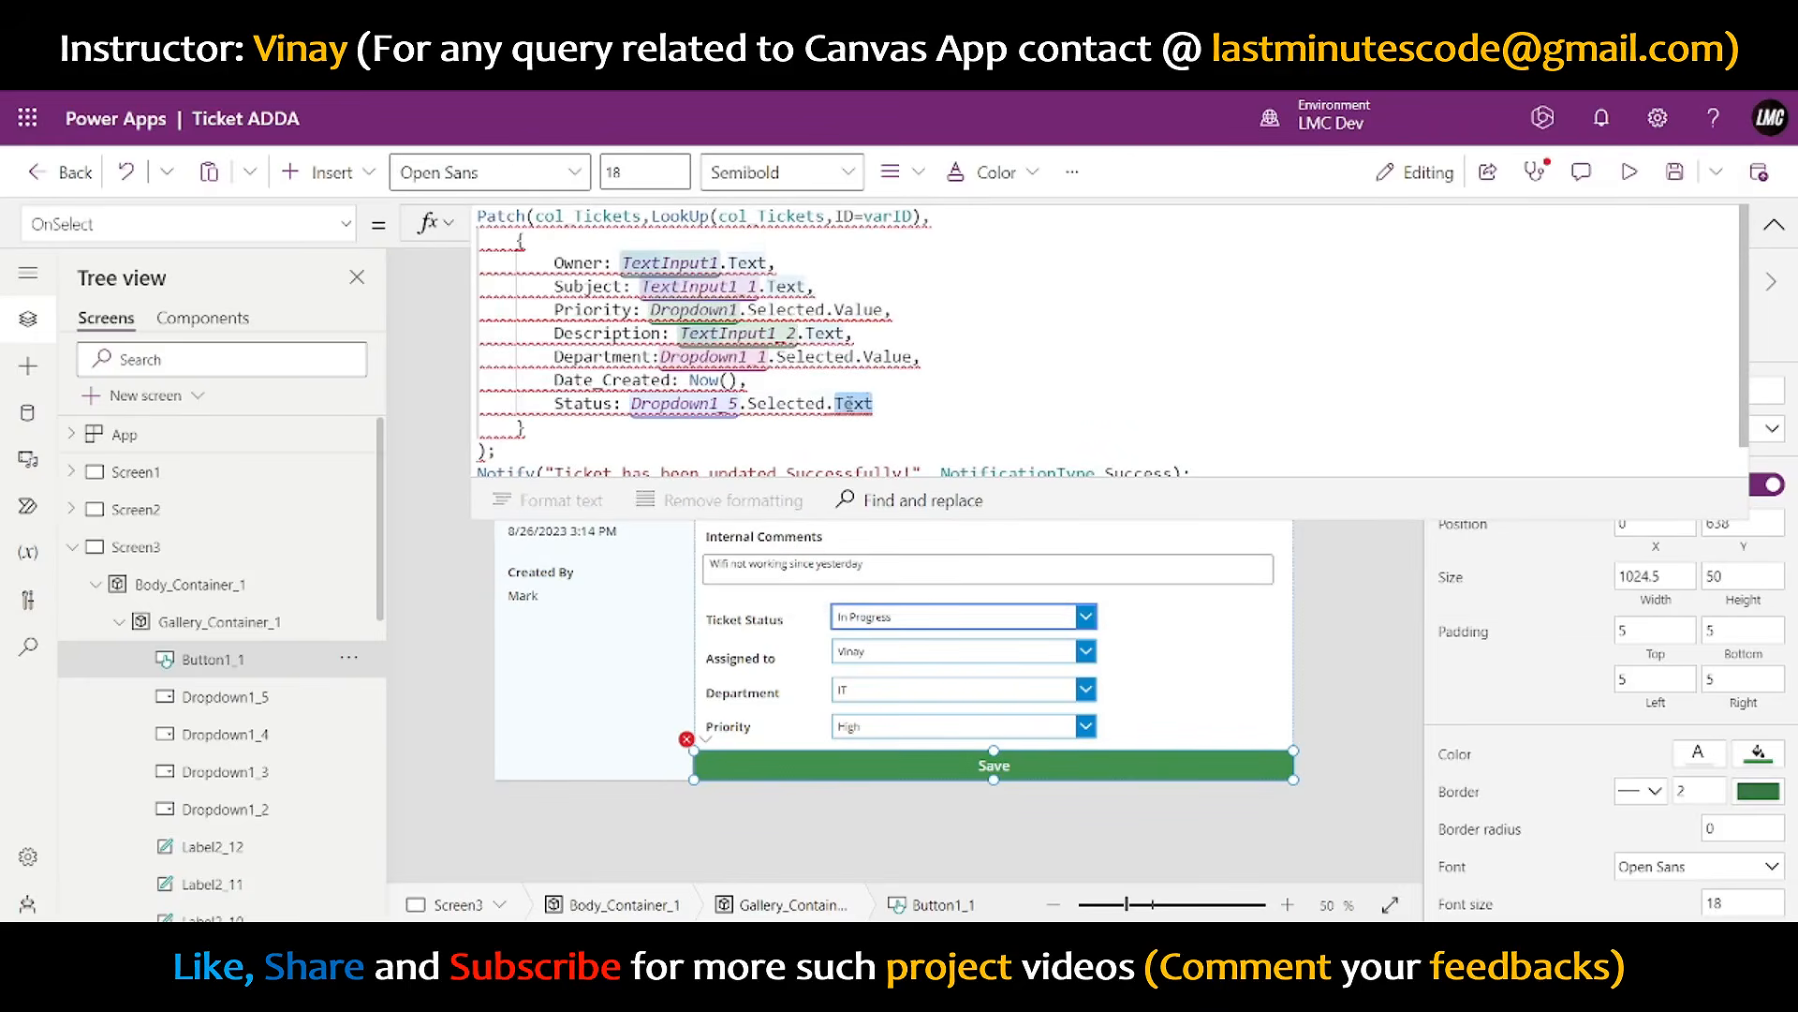
{"action": "type", "text": "Va"}
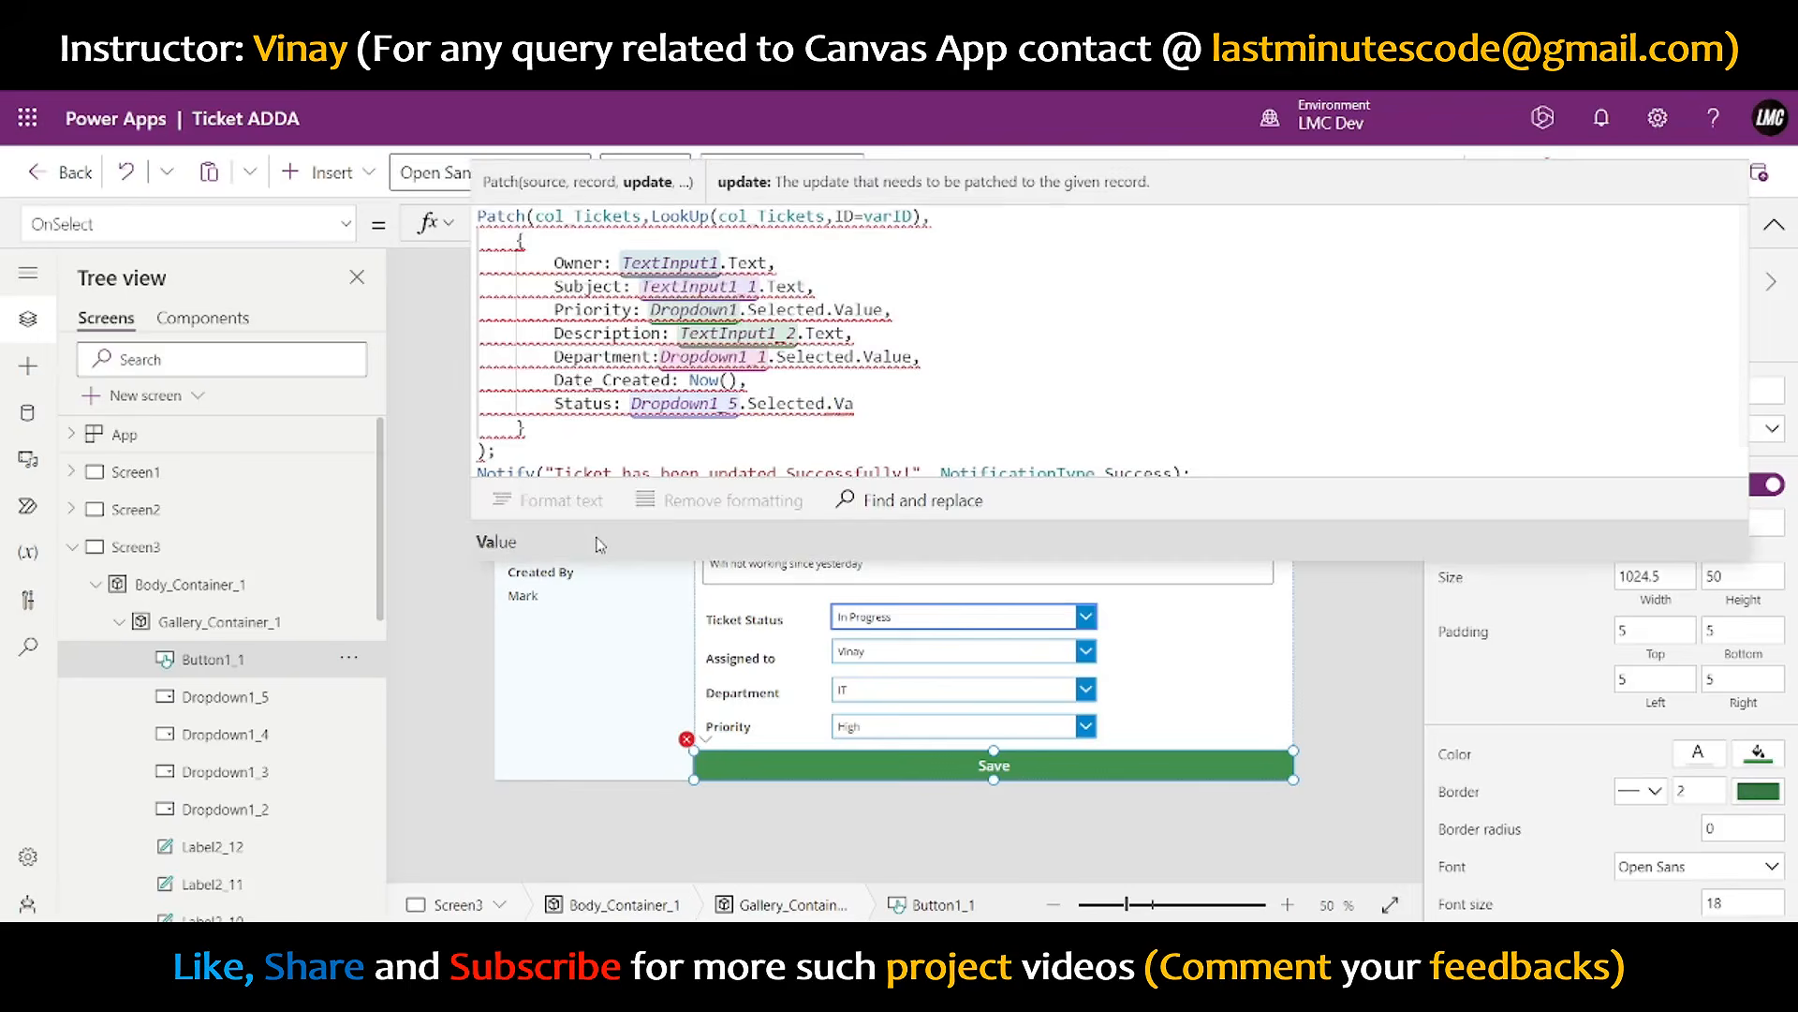
{"action": "left_click", "coordinate": [599, 543]}
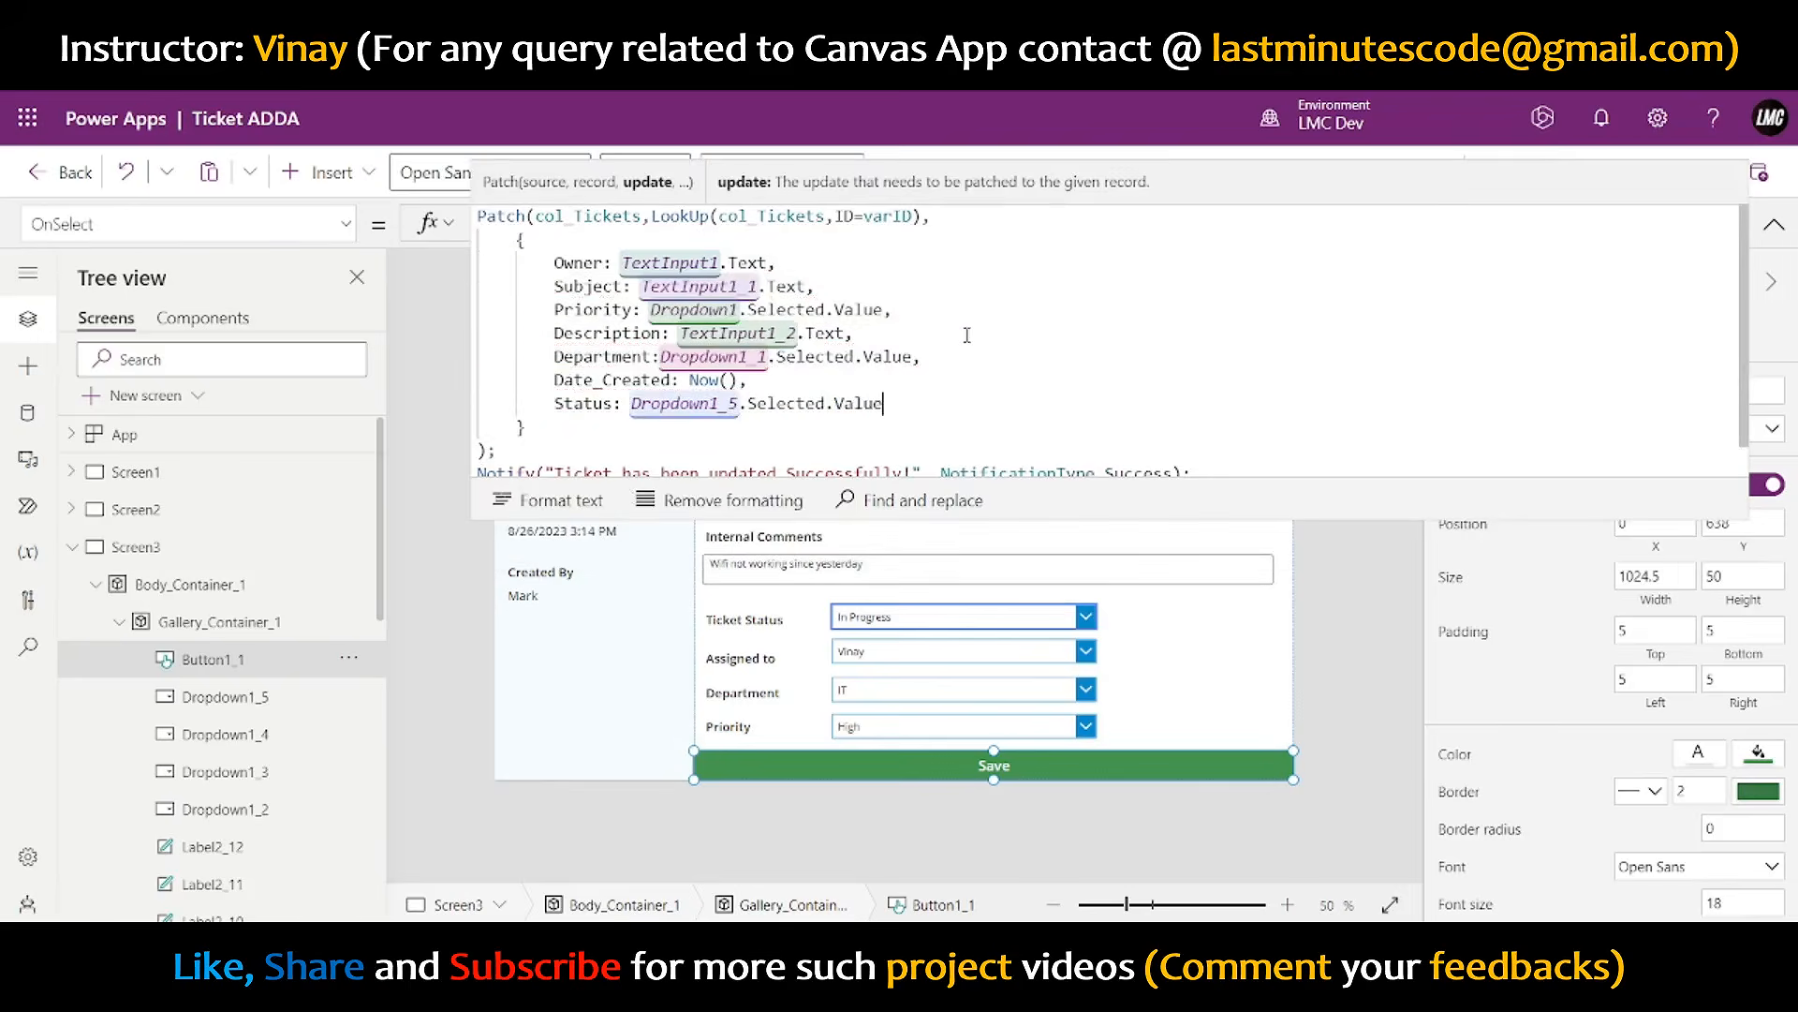
- Add an Assigned_To field below Status in the Save button's Patch record
{"action": "left_click", "coordinate": [867, 655]}
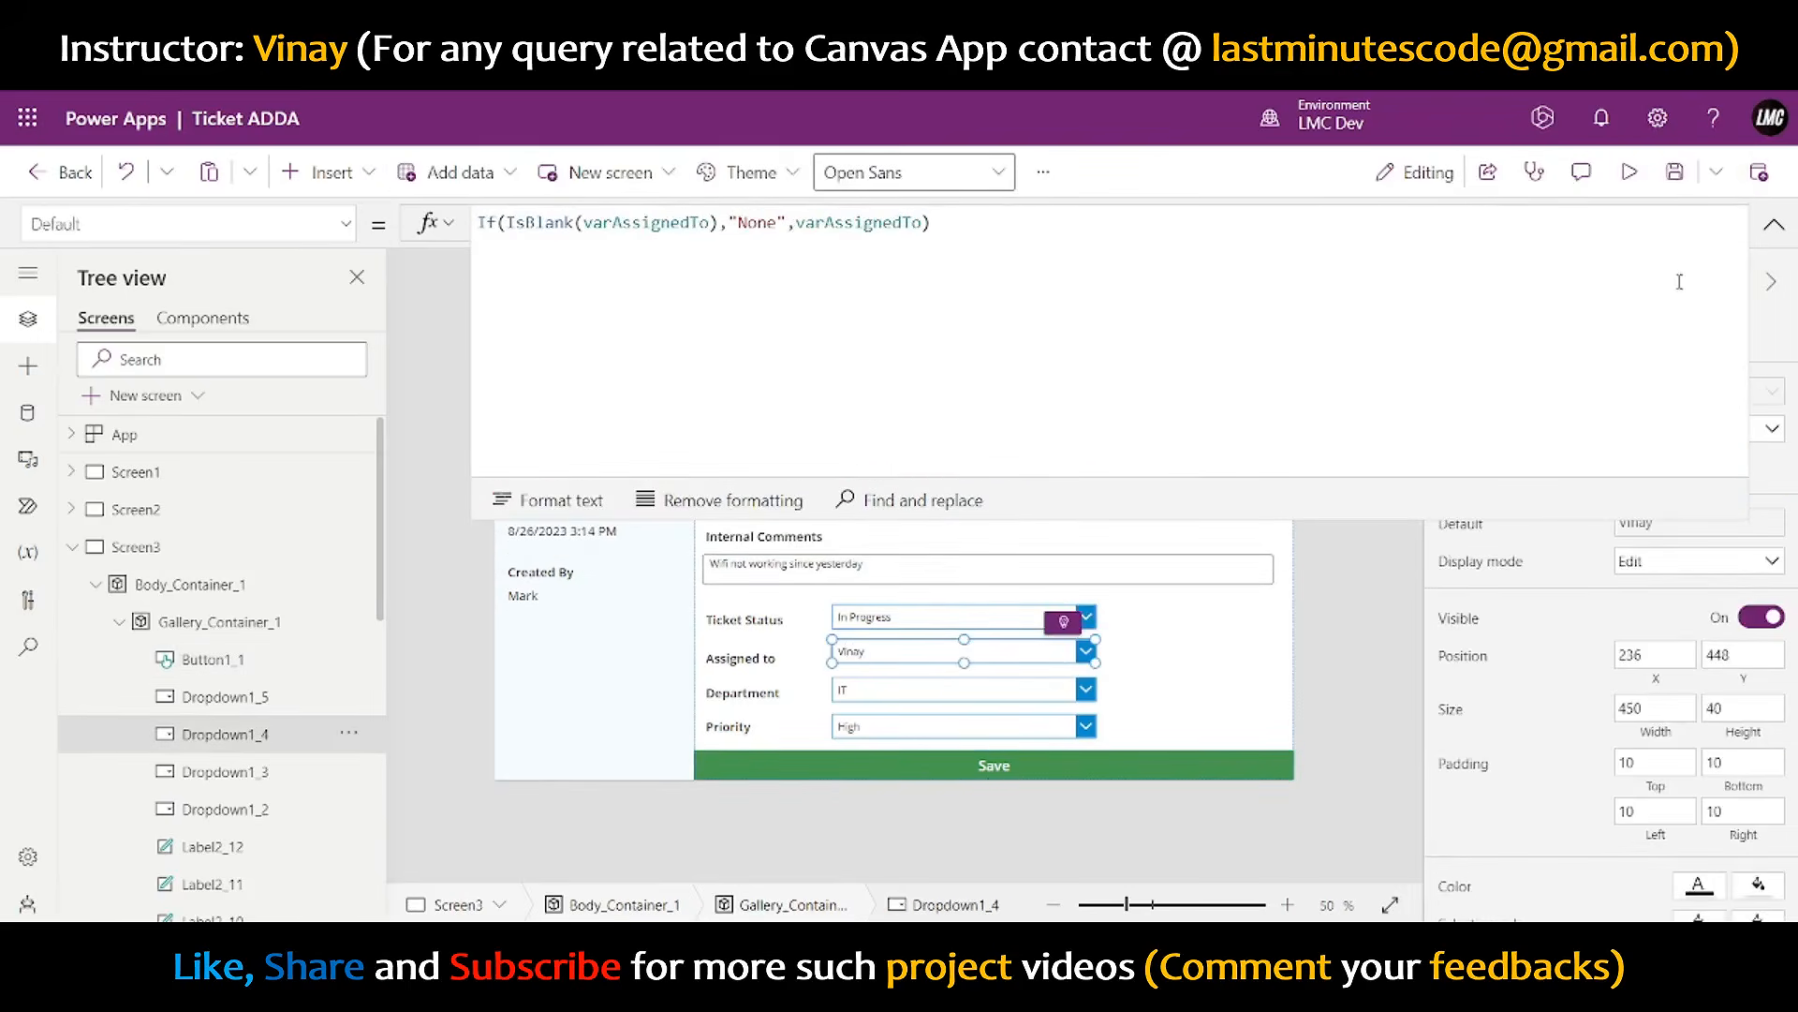
{"action": "left_click", "coordinate": [1063, 769]}
{"action": "scroll", "coordinate": [815, 387], "scroll_direction": "down", "scroll_amount": 1}
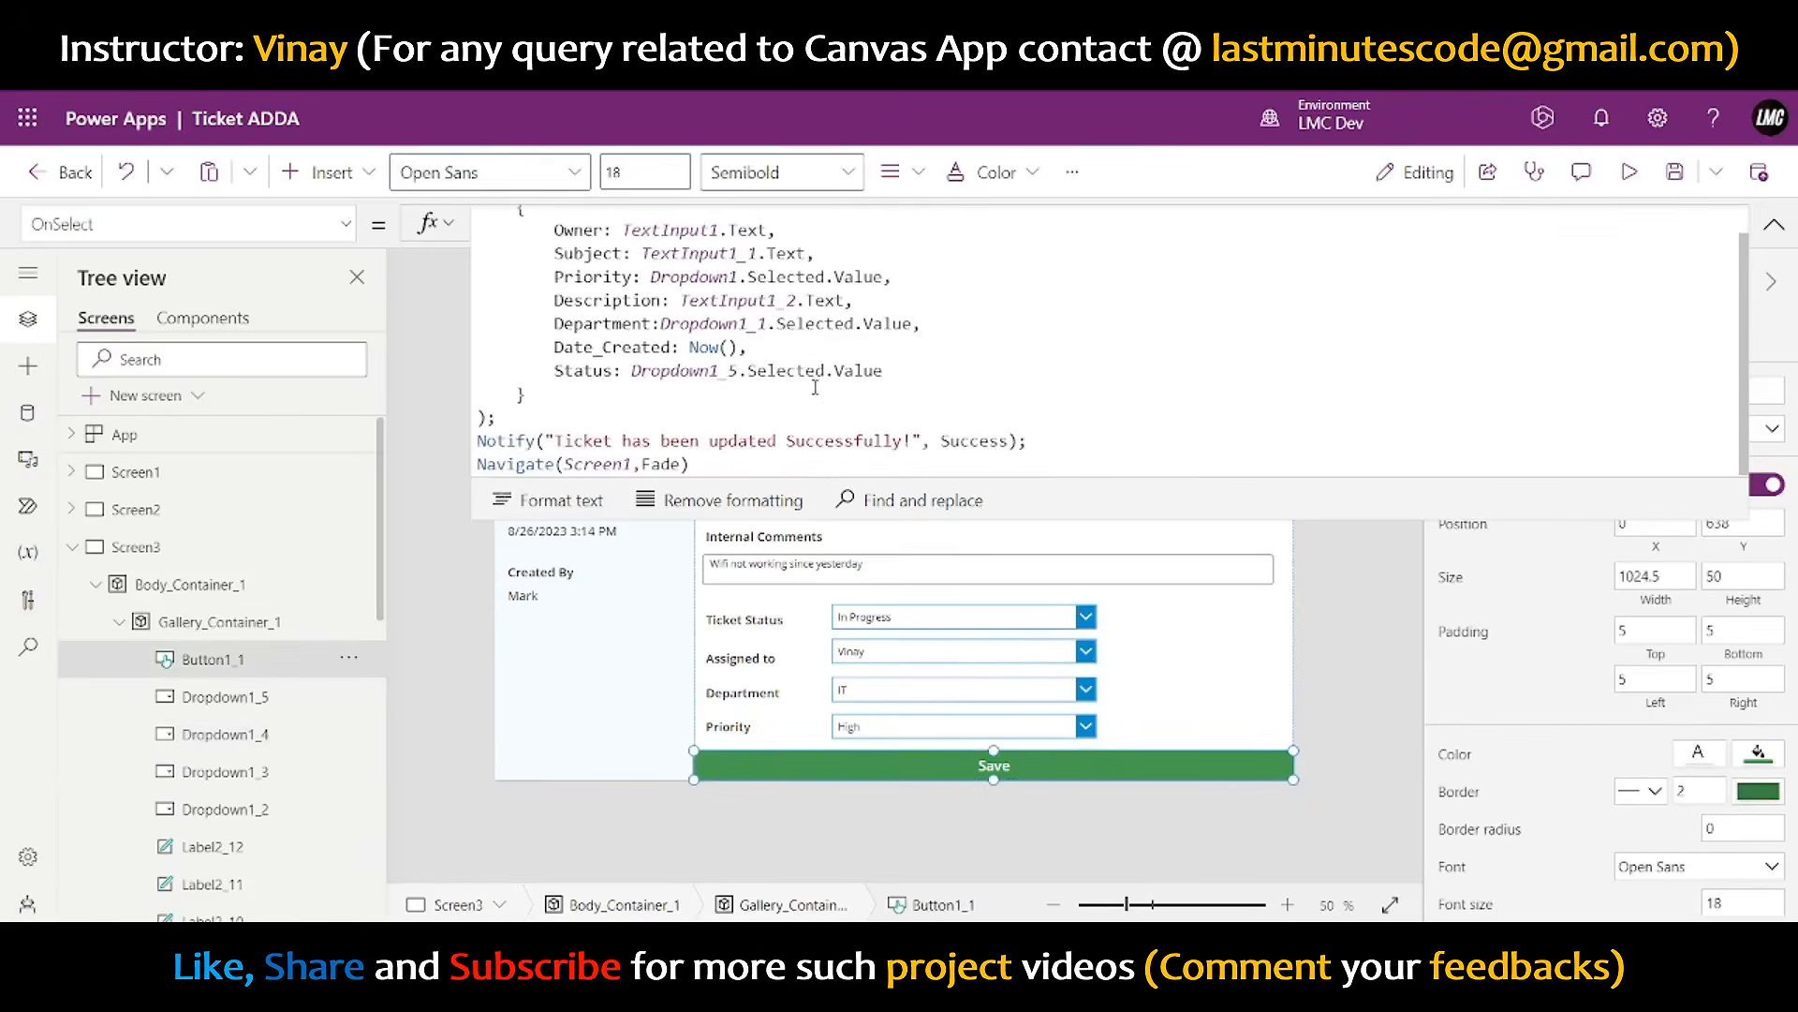
{"action": "left_click", "coordinate": [904, 372]}
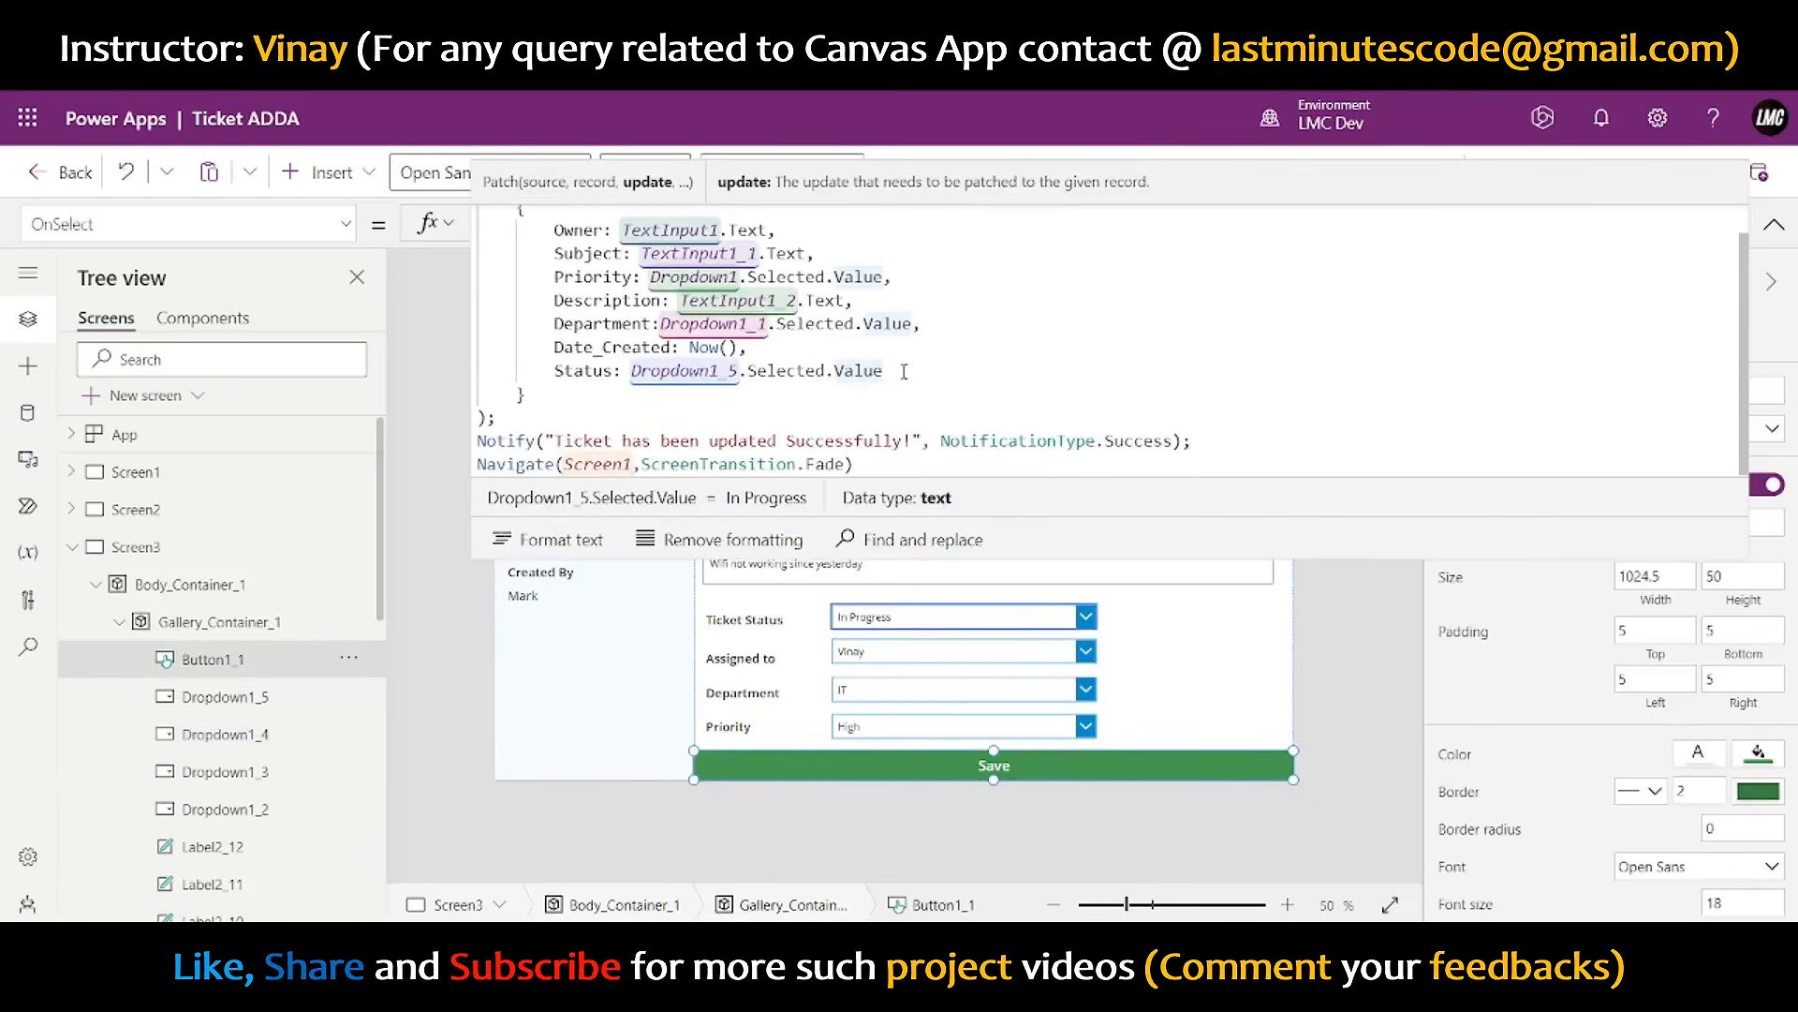
{"action": "type", "text": ","}
{"action": "key", "text": "Return"}
{"action": "type", "text": "Assigned_To:"}
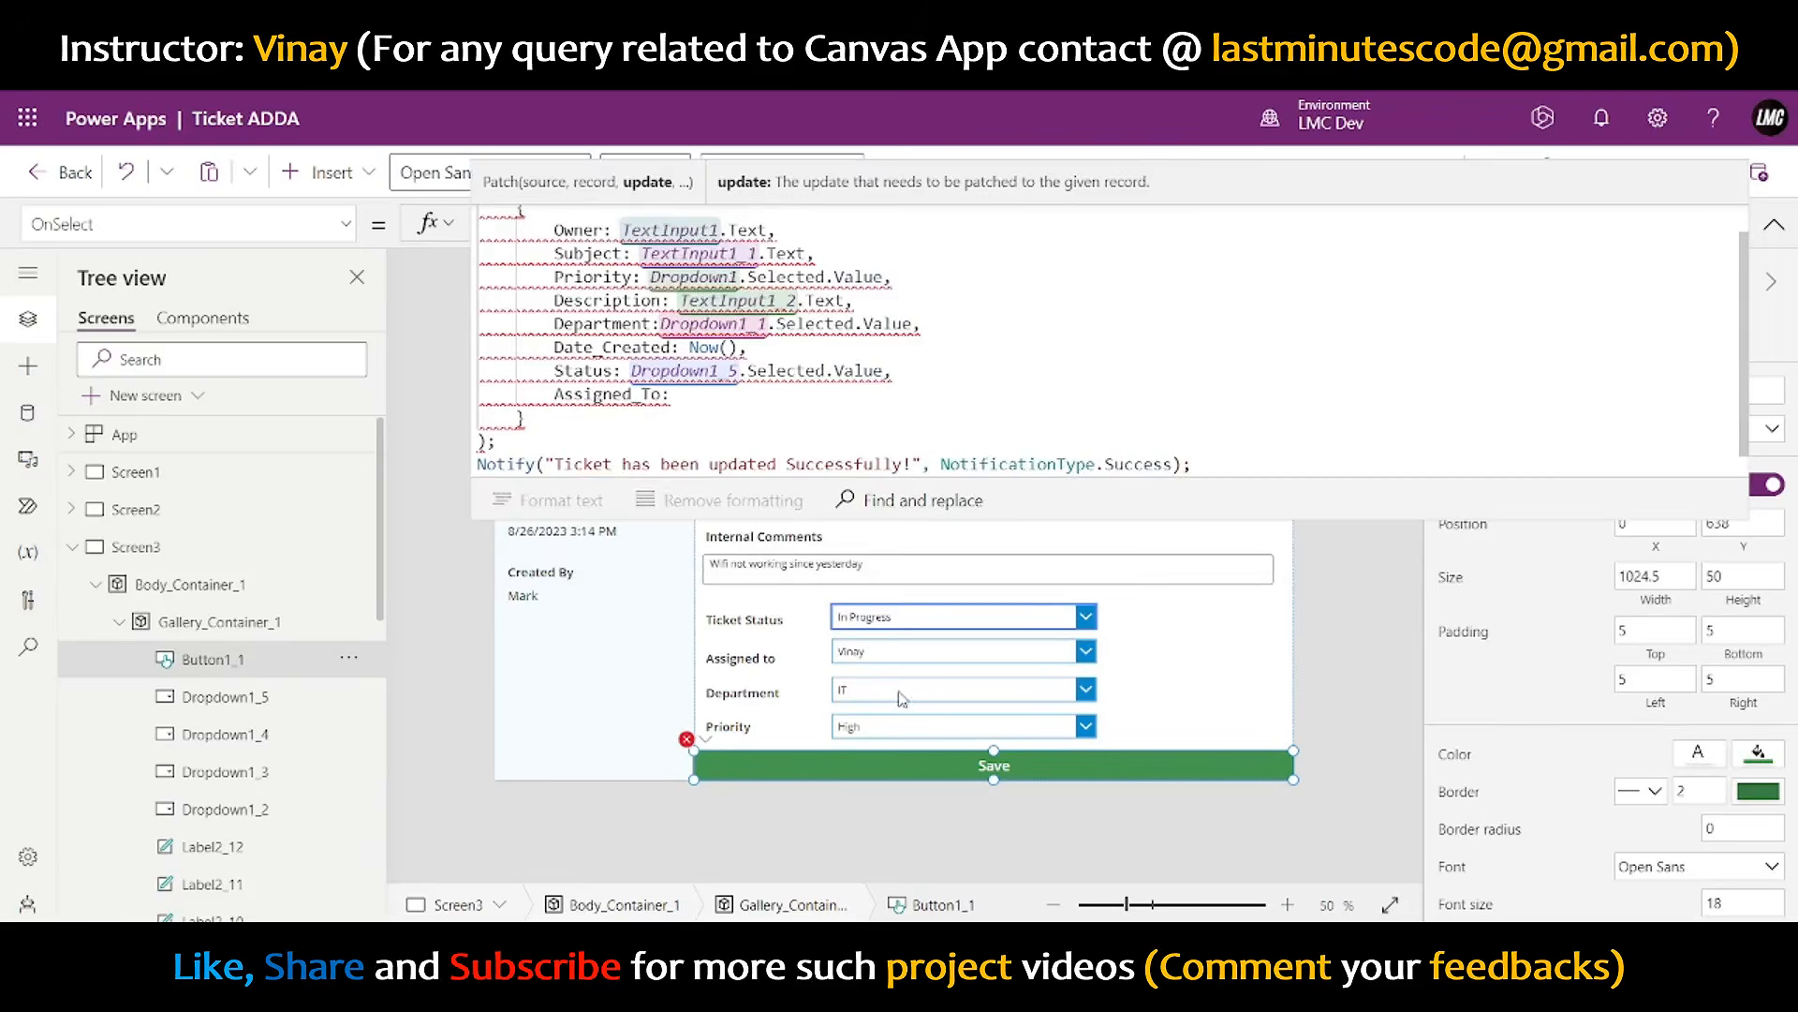
- Set the Assigned_To field in the Patch record to the Assigned to dropdown's selection, Dropdown1_4.Selected.Value
{"action": "left_click", "coordinate": [905, 652]}
{"action": "left_click", "coordinate": [890, 283]}
{"action": "key", "text": "ctrl+a"}
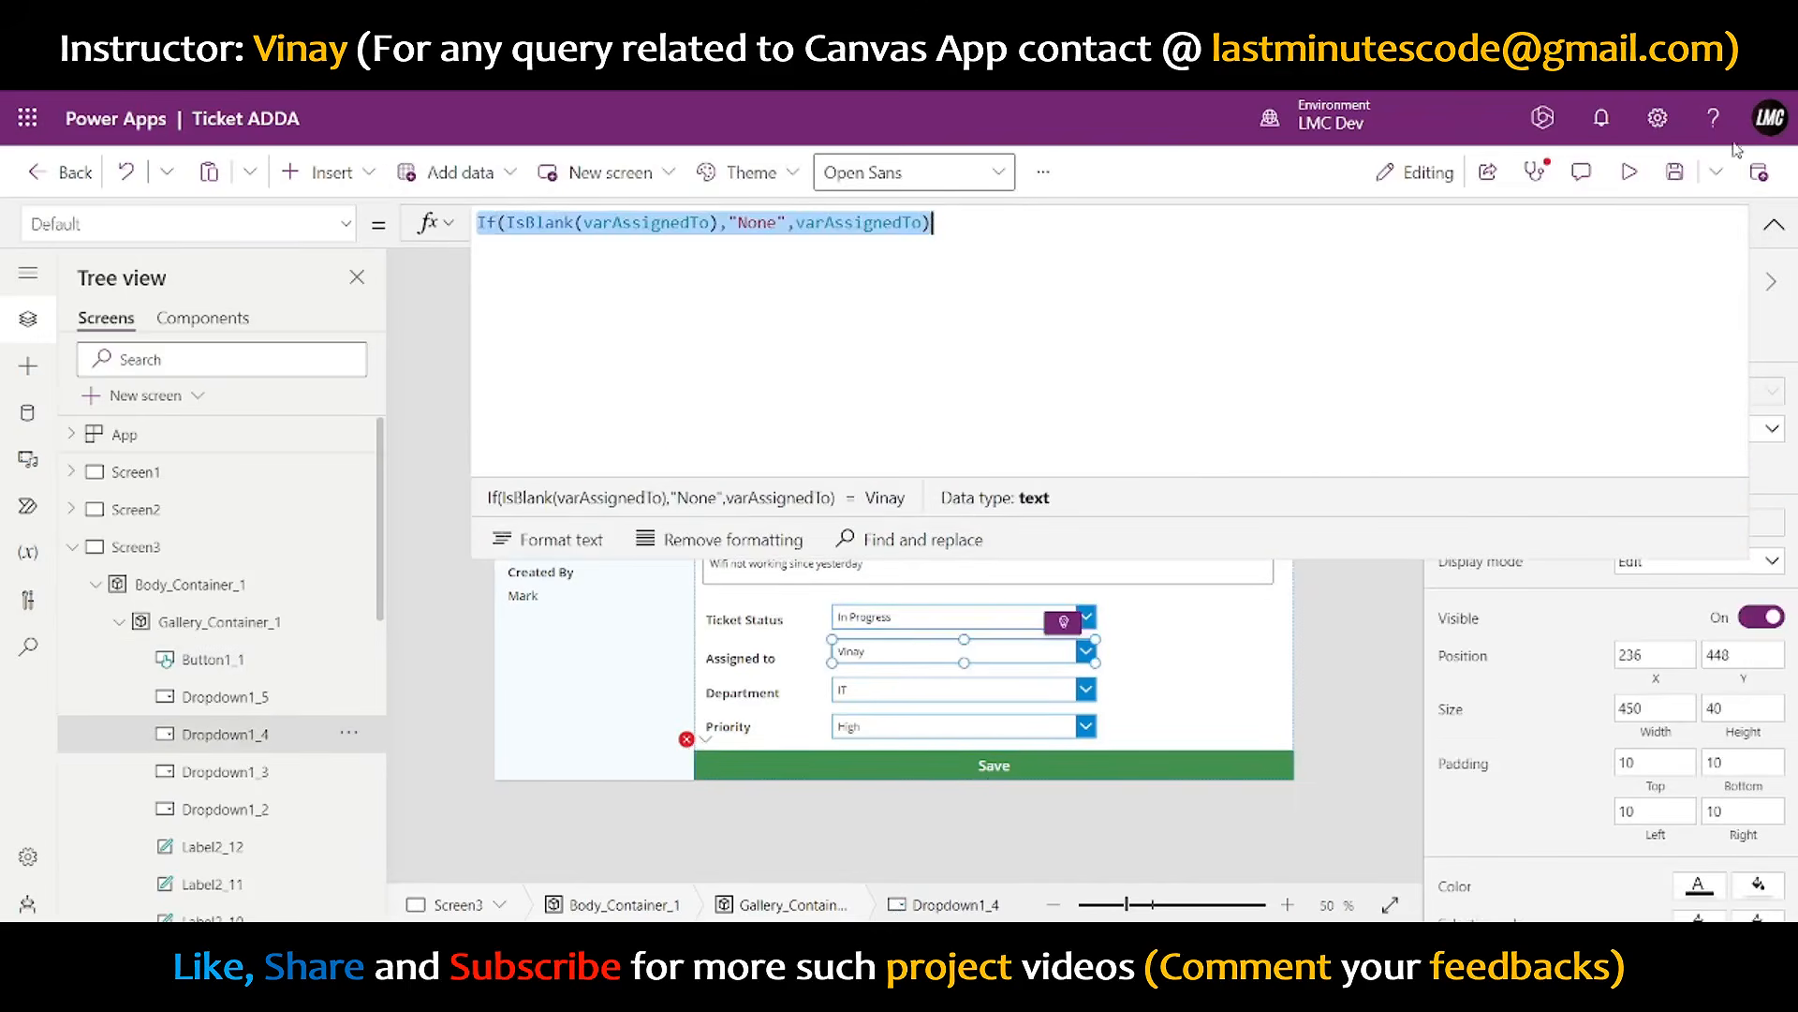
{"action": "left_click", "coordinate": [1773, 224]}
{"action": "left_click", "coordinate": [1489, 307]}
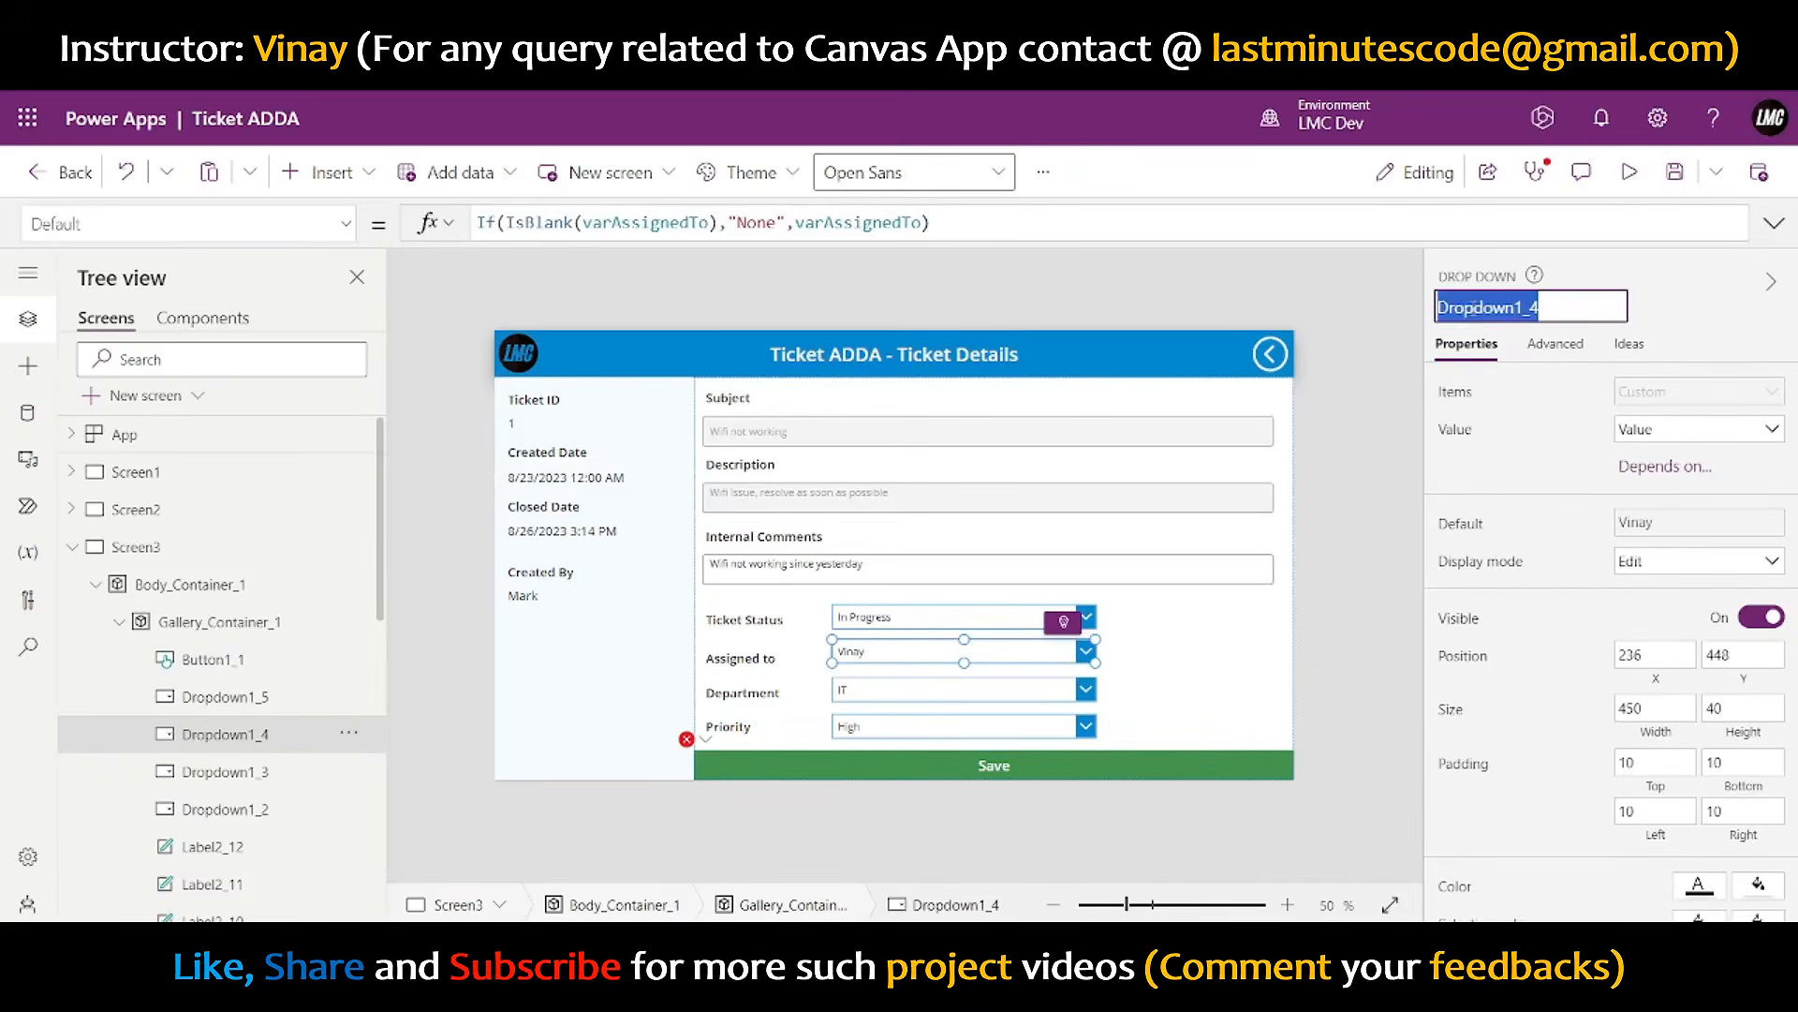
{"action": "left_click", "coordinate": [1016, 766]}
{"action": "left_click", "coordinate": [1773, 224]}
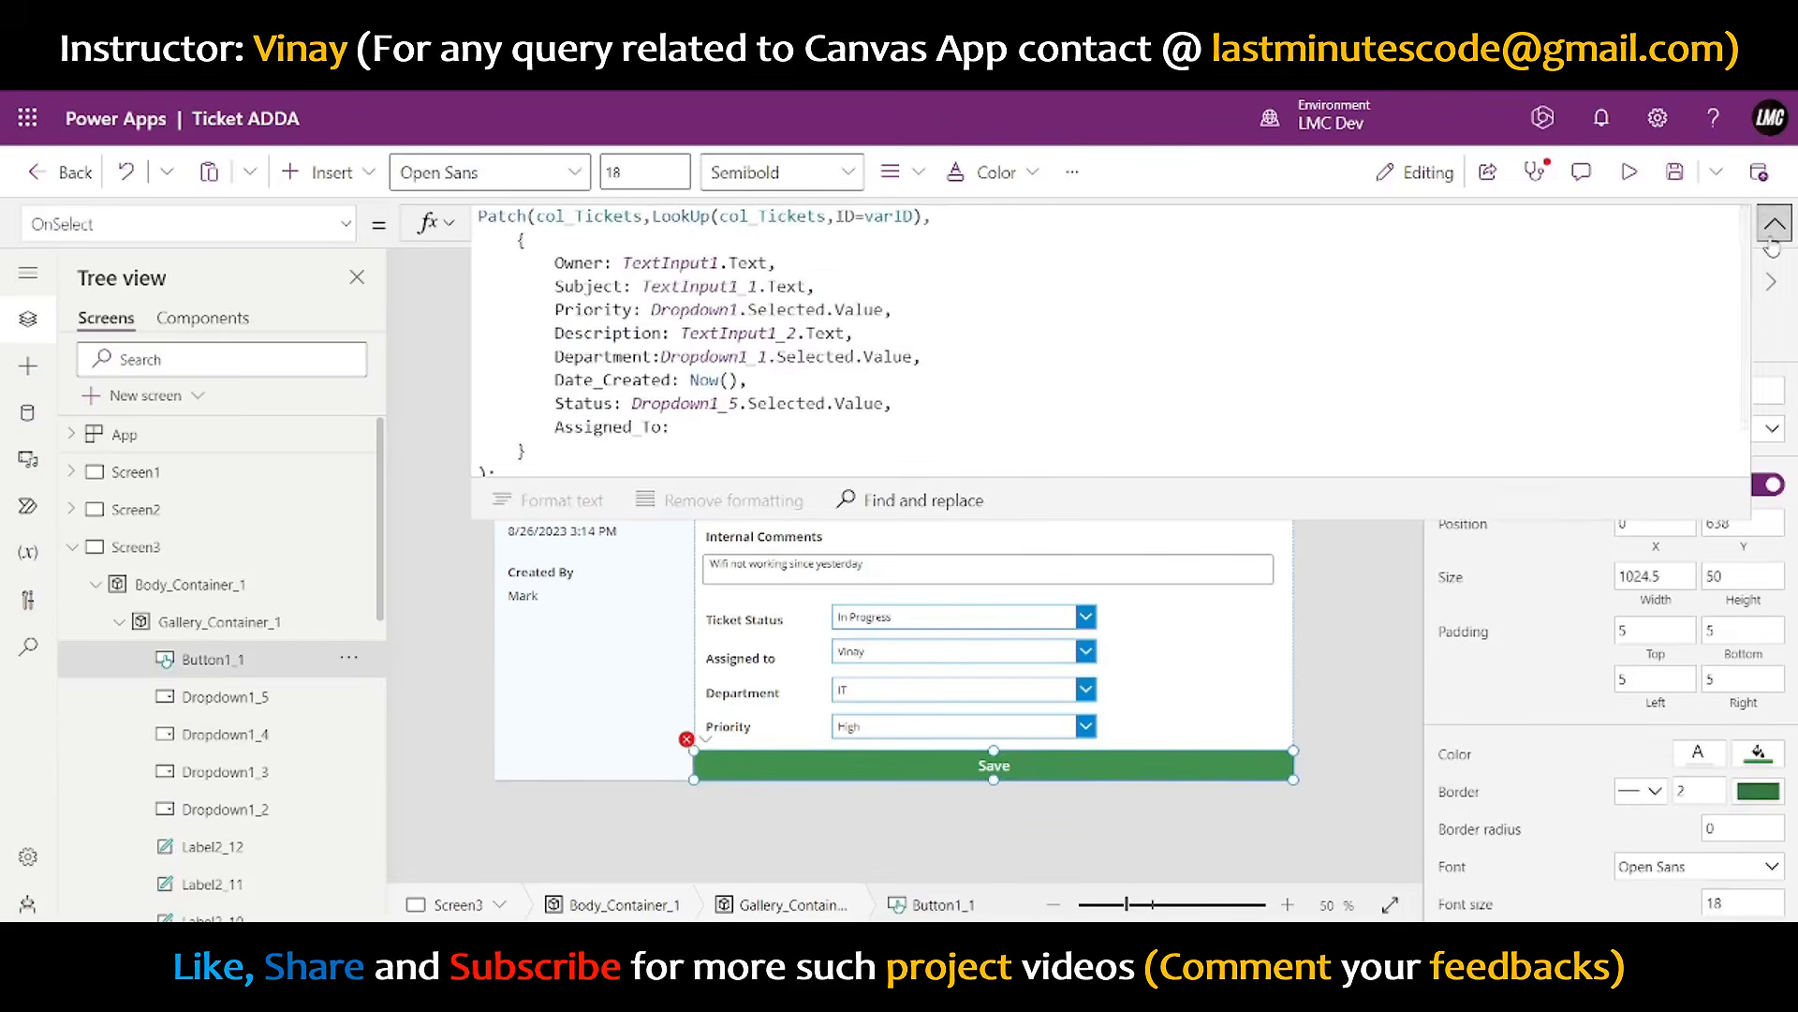
{"action": "type", "text": "Dropdown1_4"}
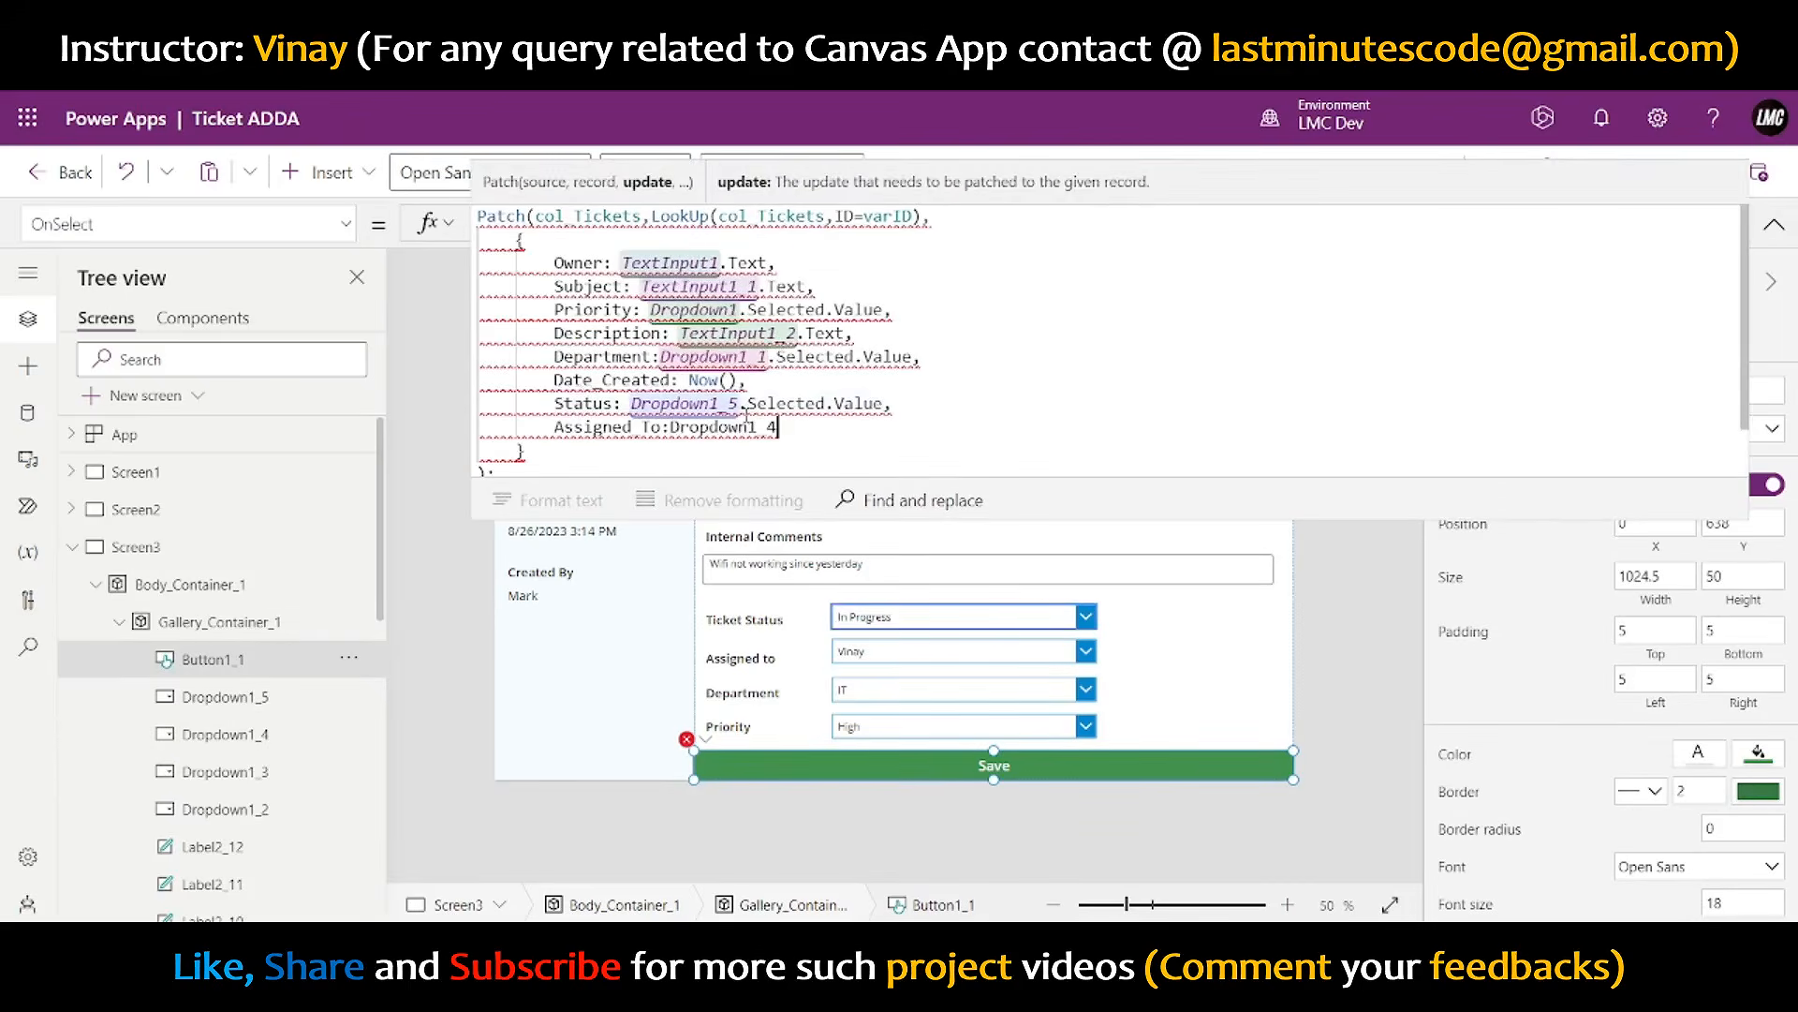
{"action": "type", "text": ".Selecert"}
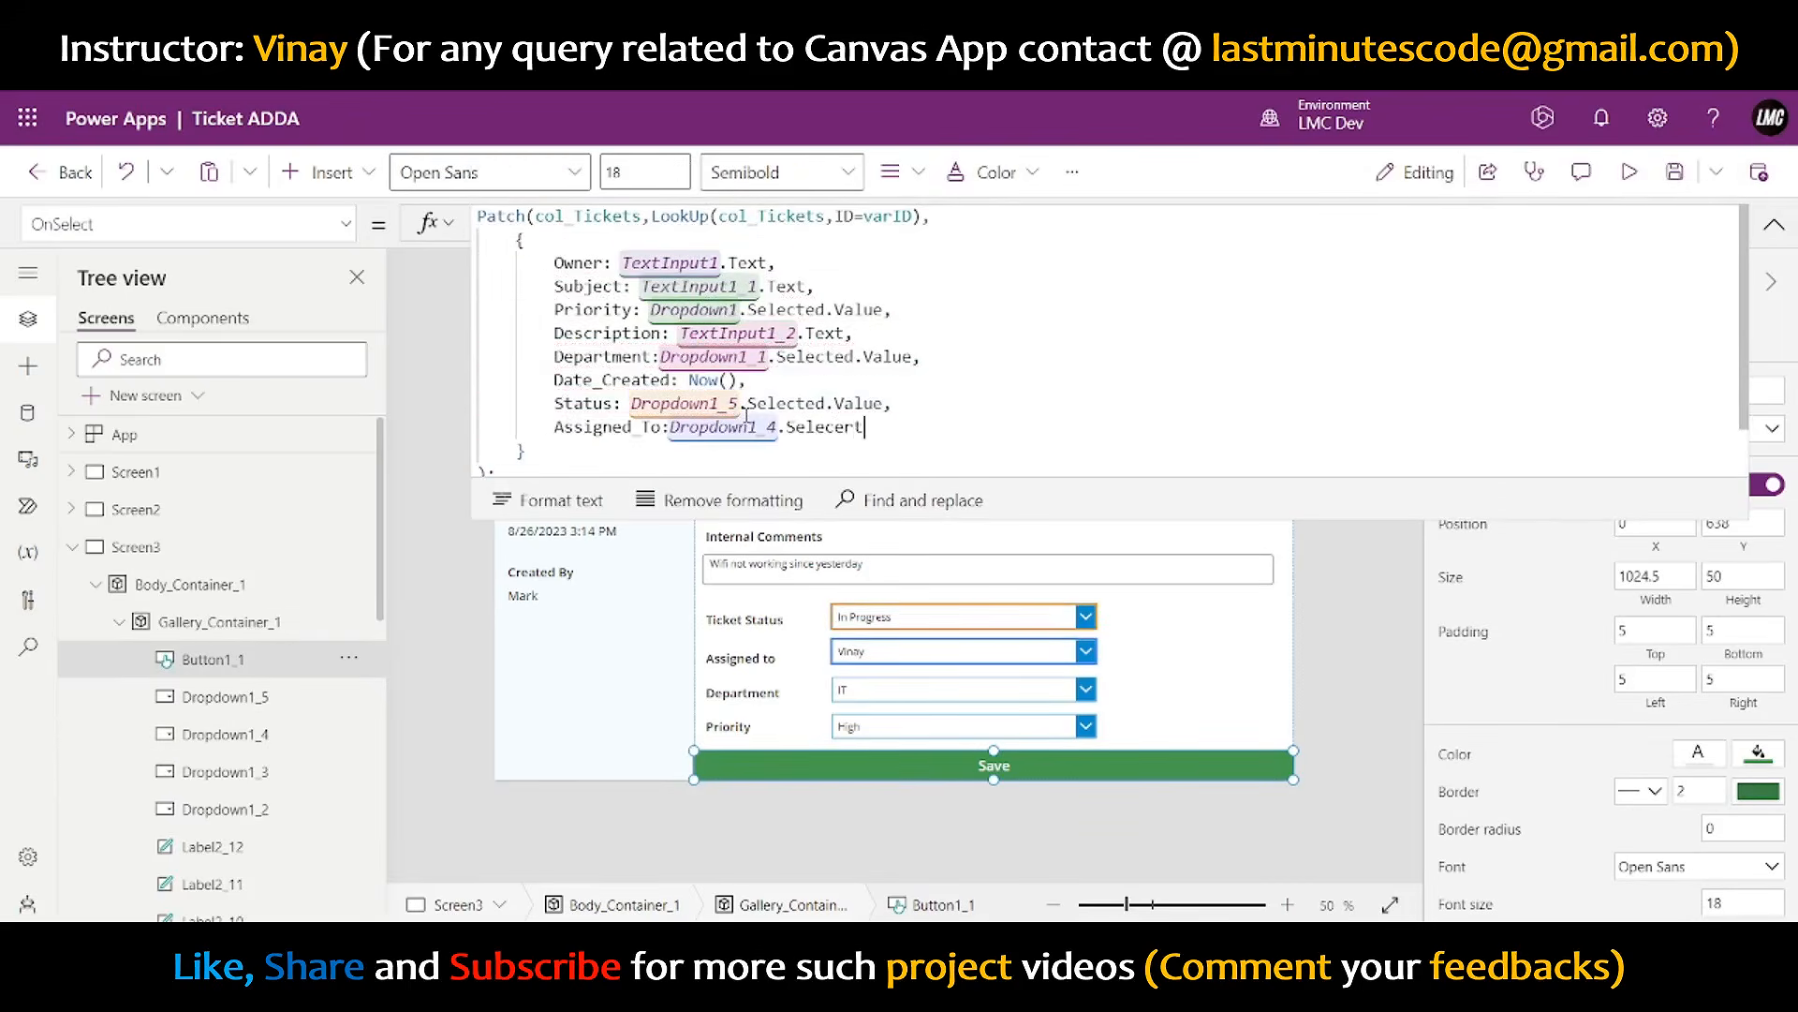
{"action": "key", "text": "BackSpace"}
{"action": "key", "text": "BackSpace"}
{"action": "key", "text": "BackSpace"}
{"action": "type", "text": "ted"}
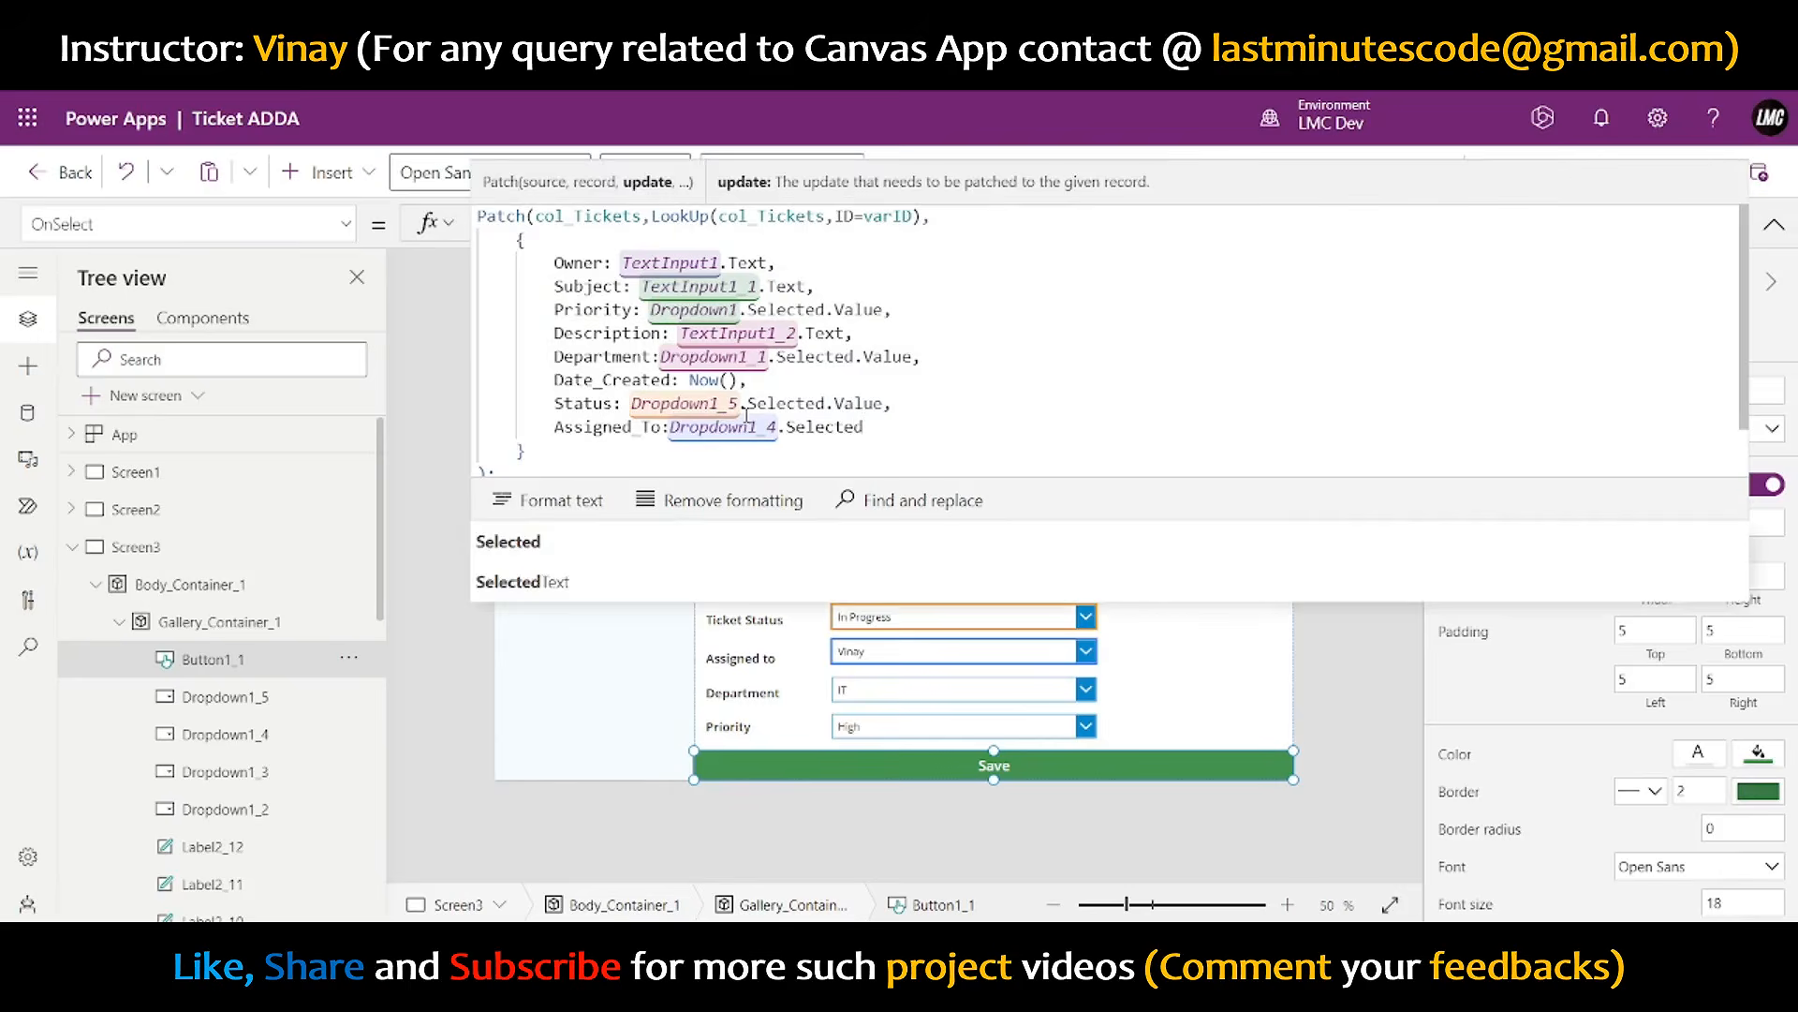
{"action": "type", "text": ".Value"}
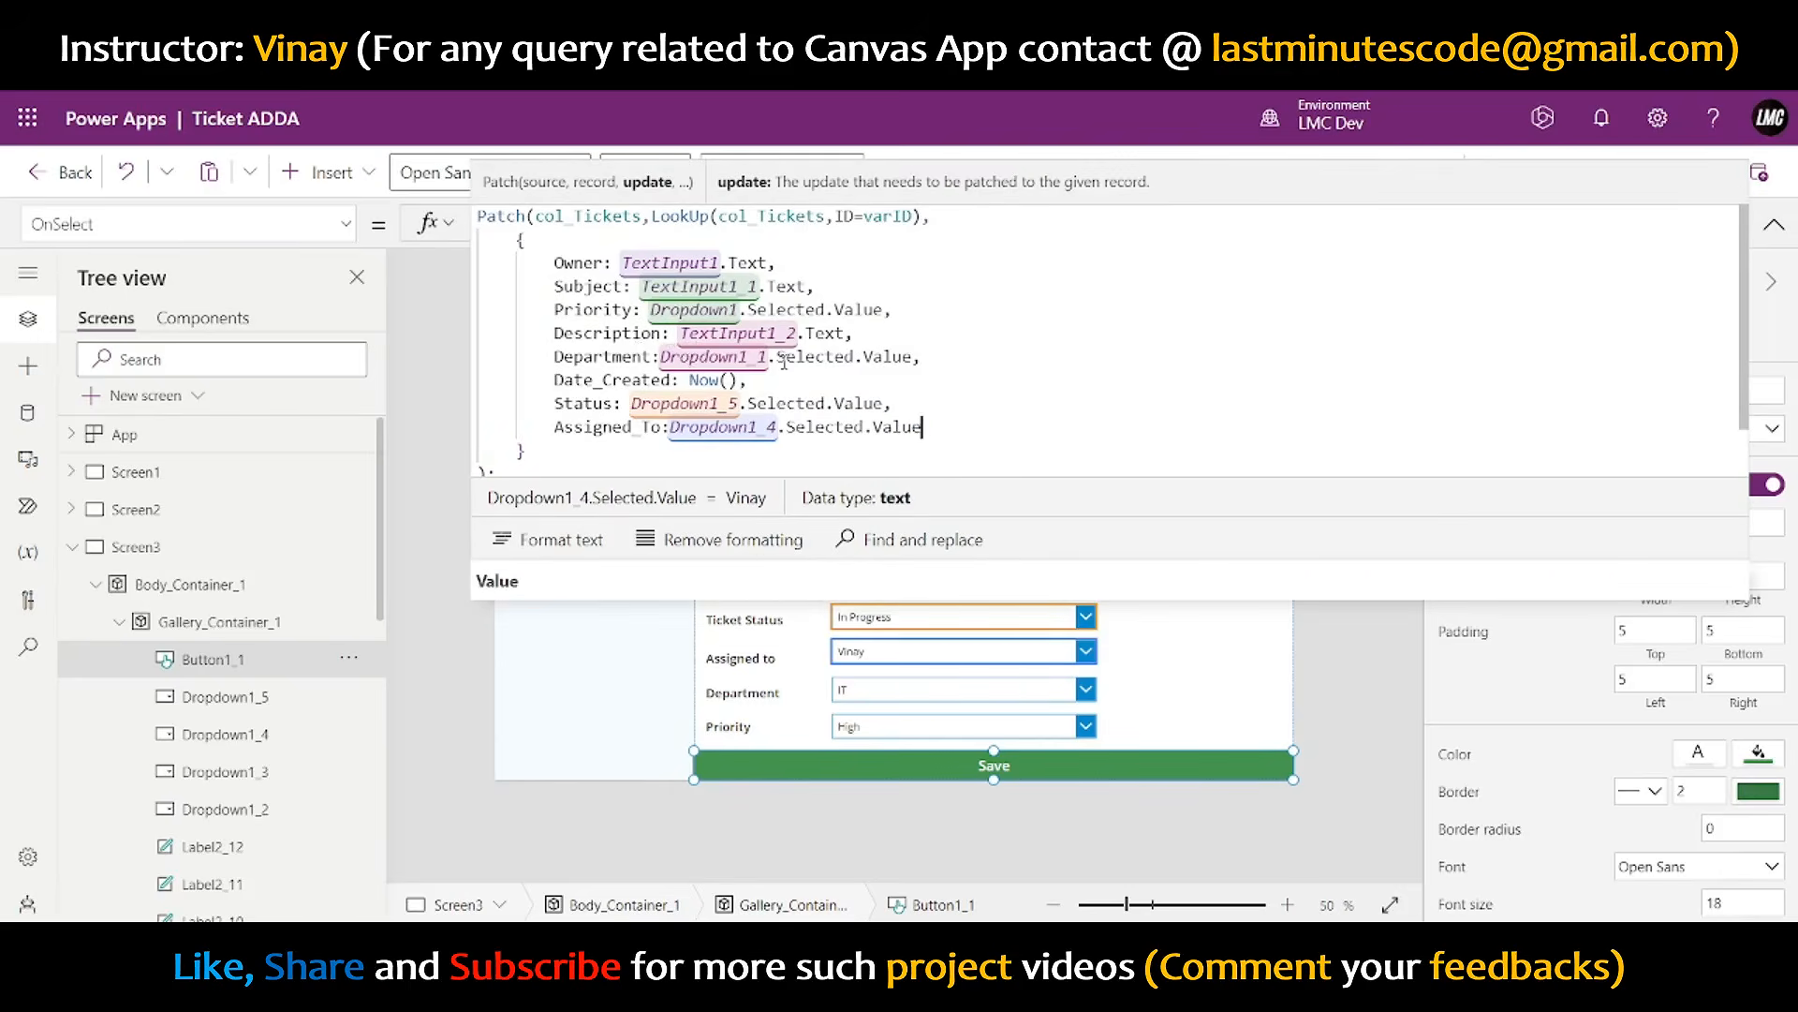
- Point the Patch record's Department field to Dropdown1_3 and its Priority field to Dropdown1_2
{"action": "left_click", "coordinate": [768, 357]}
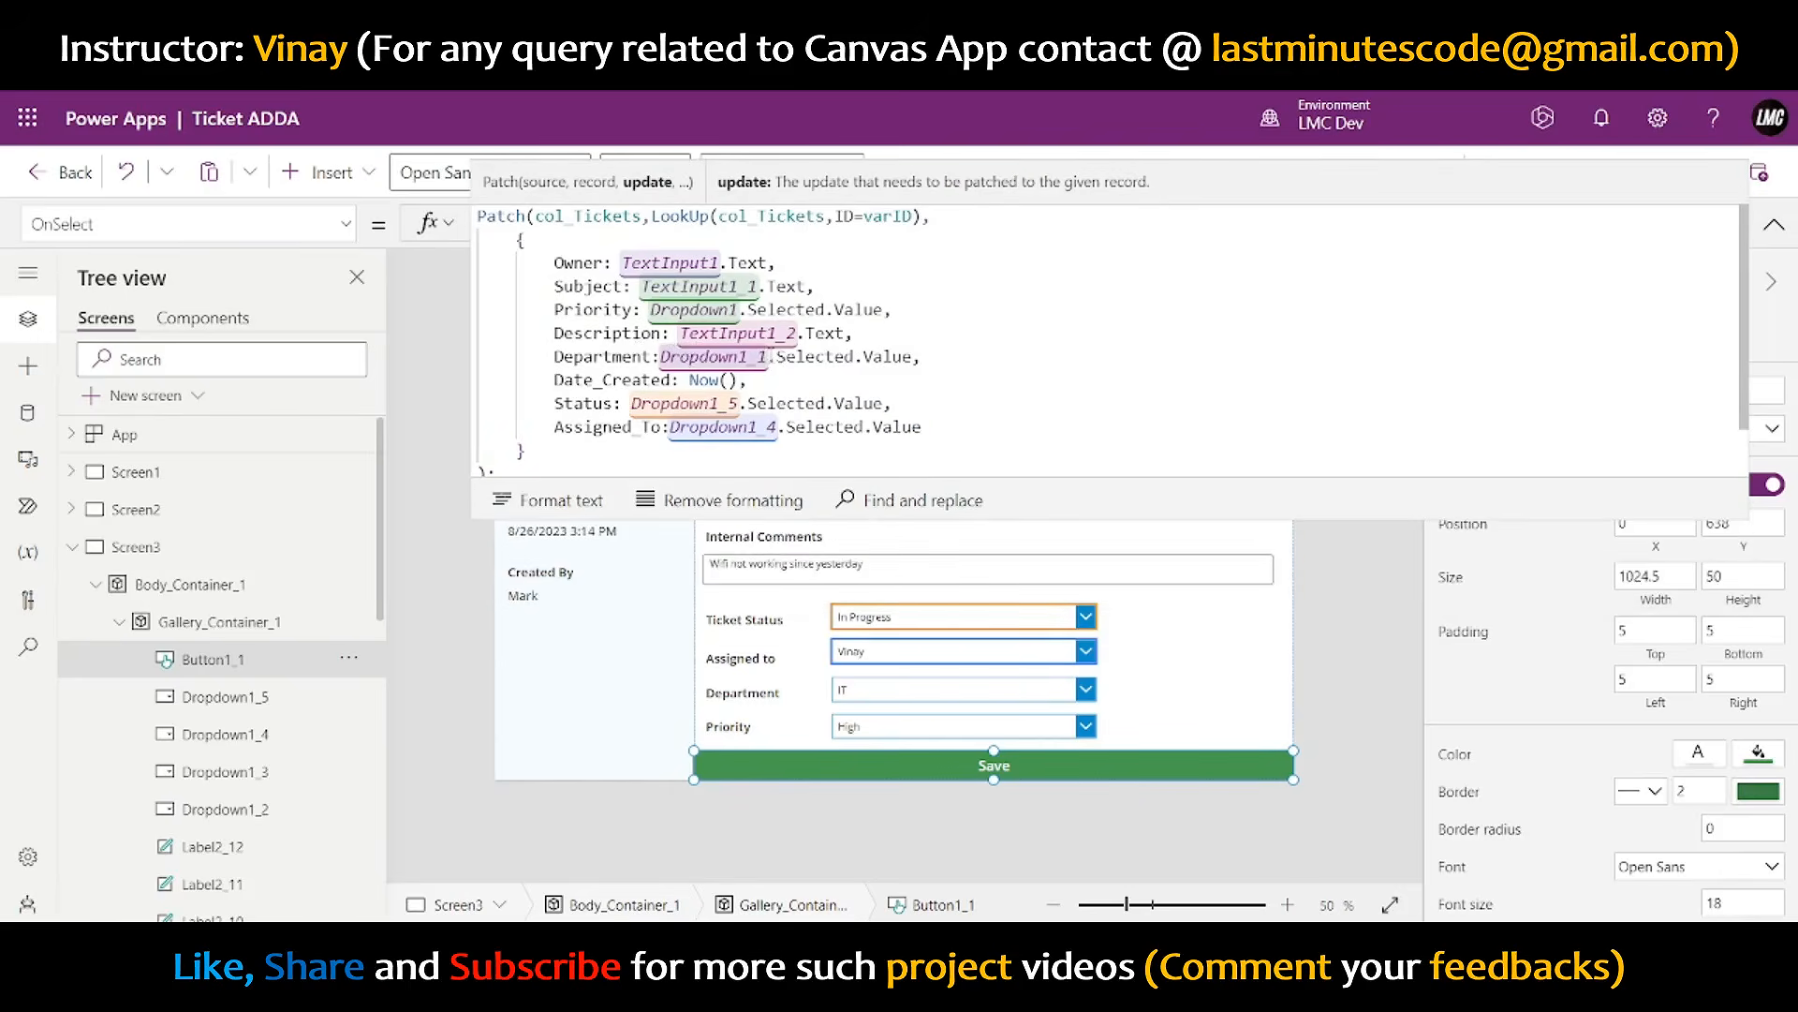
{"action": "key", "text": "BackSpace"}
{"action": "type", "text": "6"}
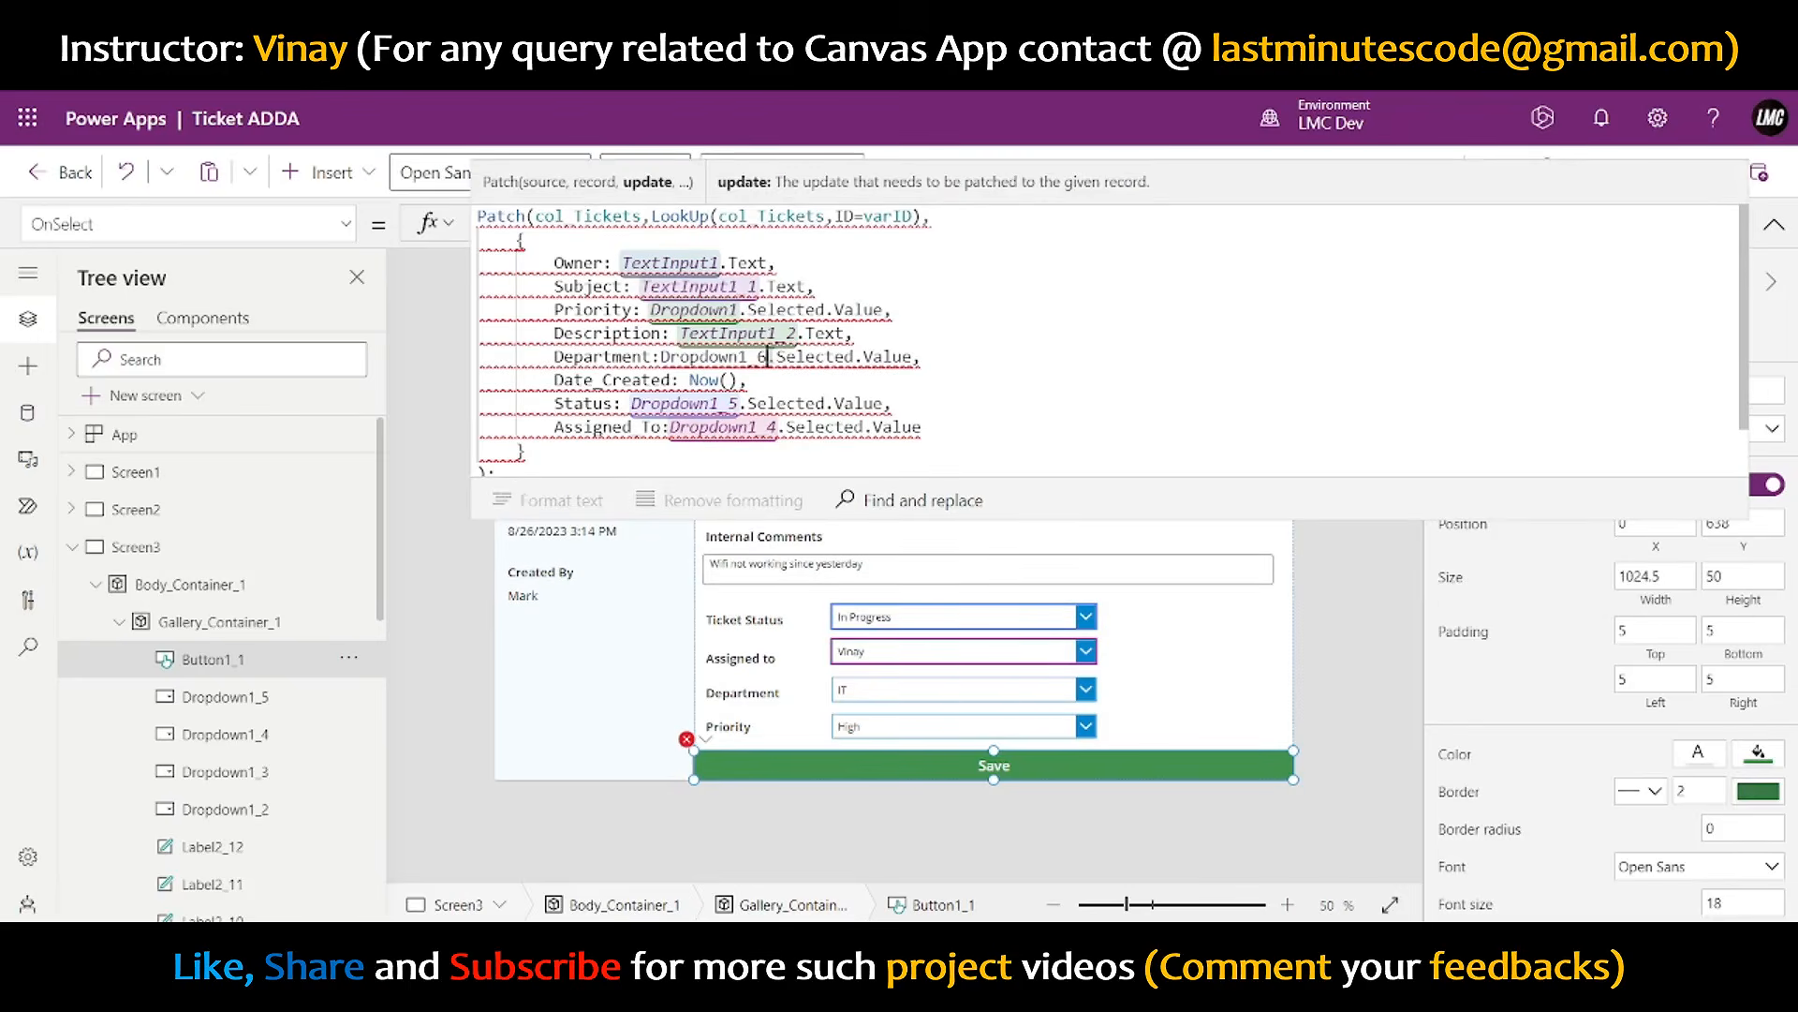
{"action": "key", "text": "BackSpace"}
{"action": "type", "text": "3"}
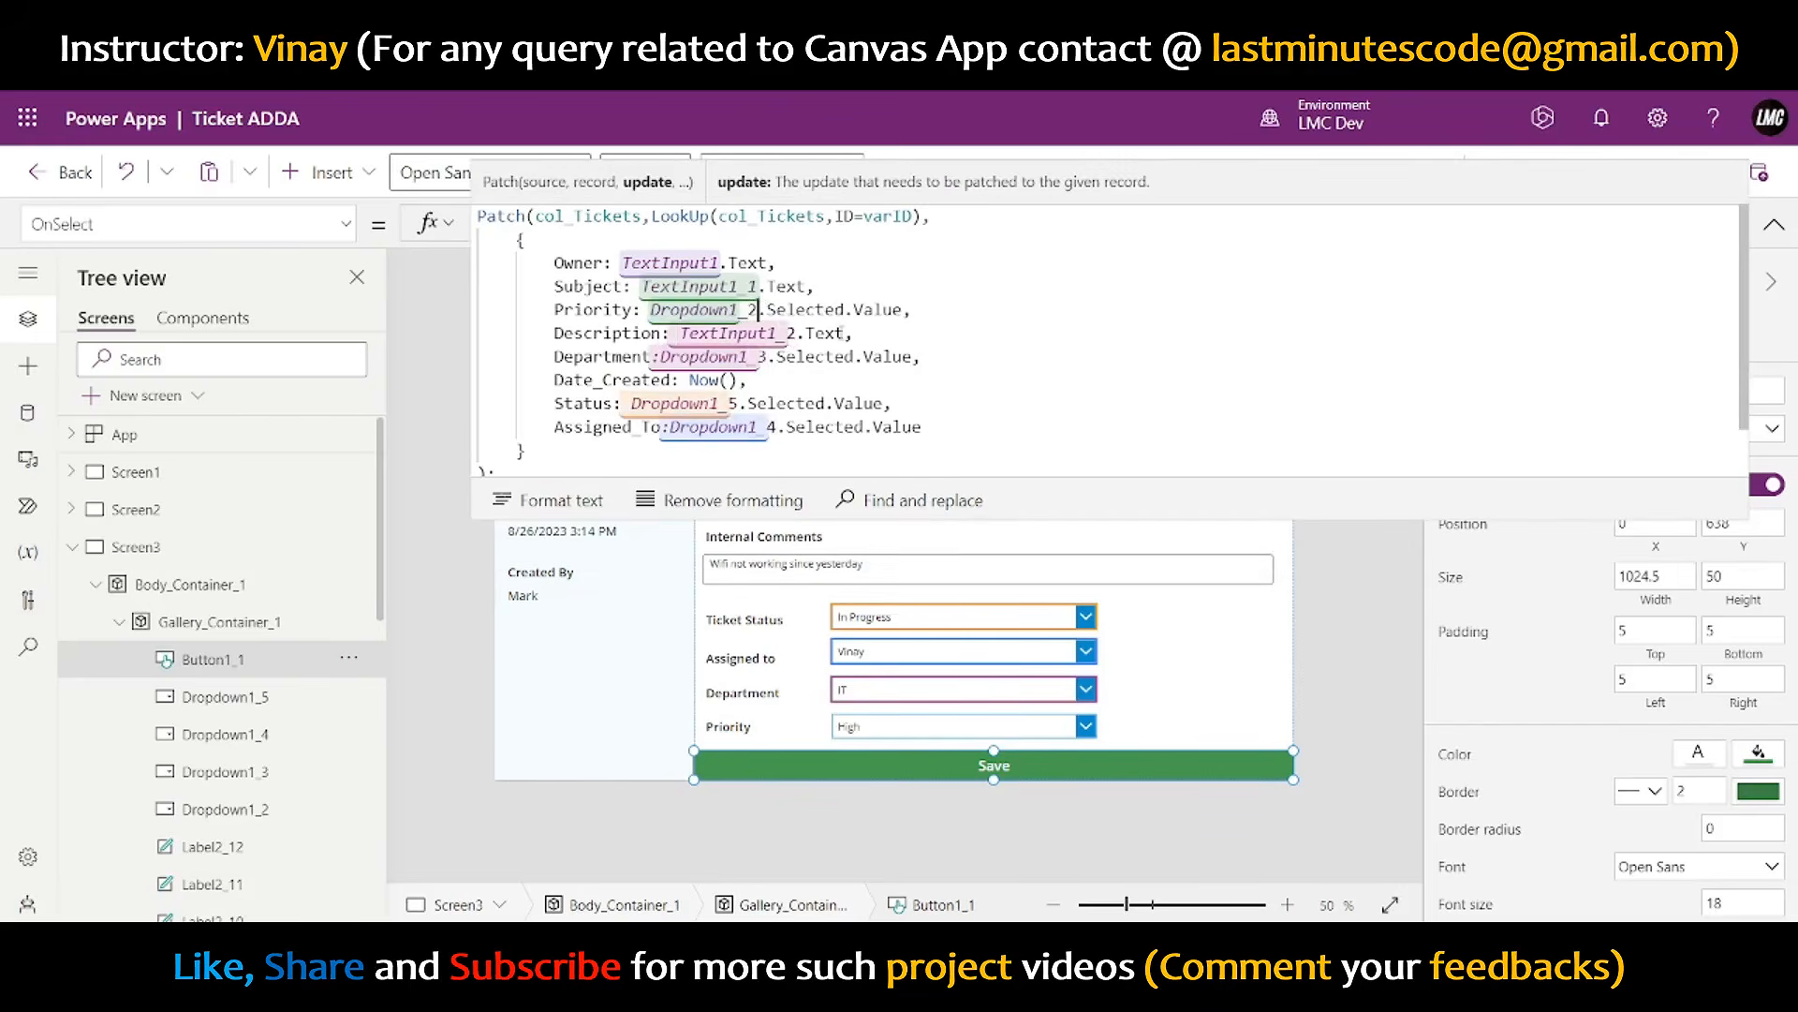
{"action": "type", "text": "_2"}
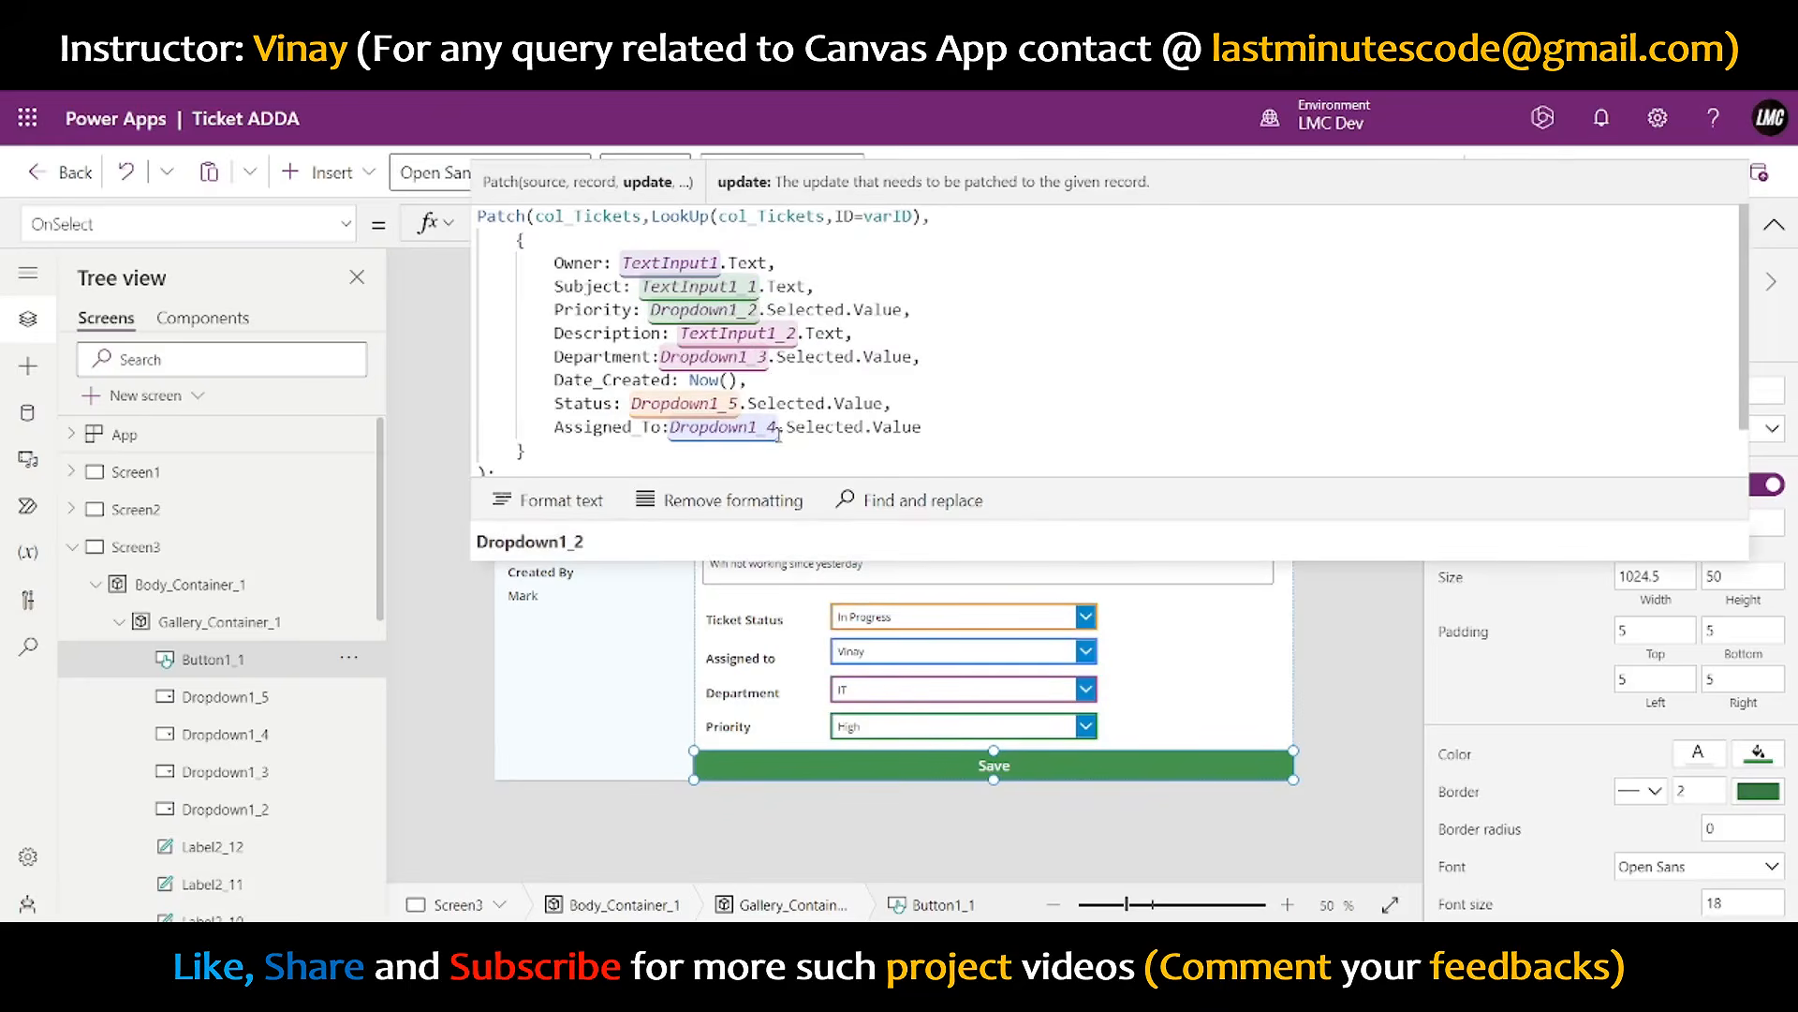
- Add a Comment field below Assigned_To in the Save button's Patch record
{"action": "left_click", "coordinate": [944, 419]}
{"action": "type", "text": ","}
{"action": "key", "text": "Return"}
{"action": "type", "text": "Comment:"}
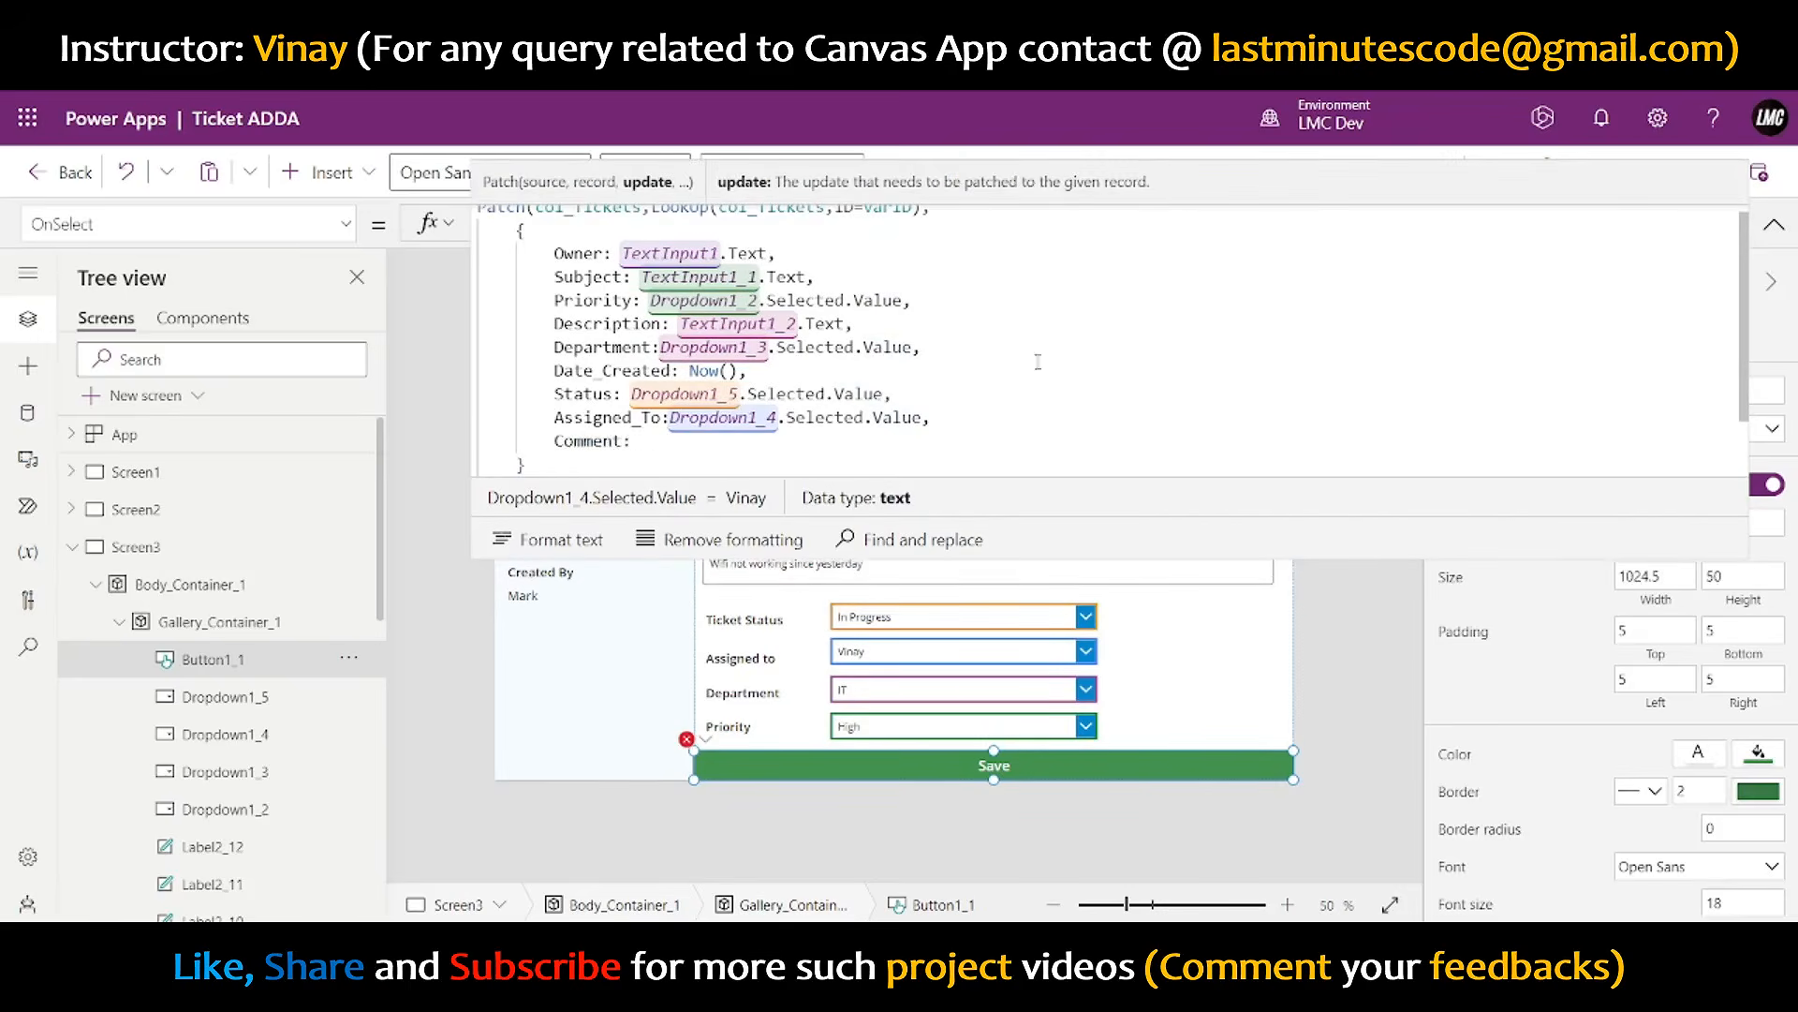
- Set the Patch record's Comment field to the Internal Comments input's text, TextInput1_4.Text
{"action": "left_click", "coordinate": [1228, 577]}
{"action": "left_click", "coordinate": [1773, 224]}
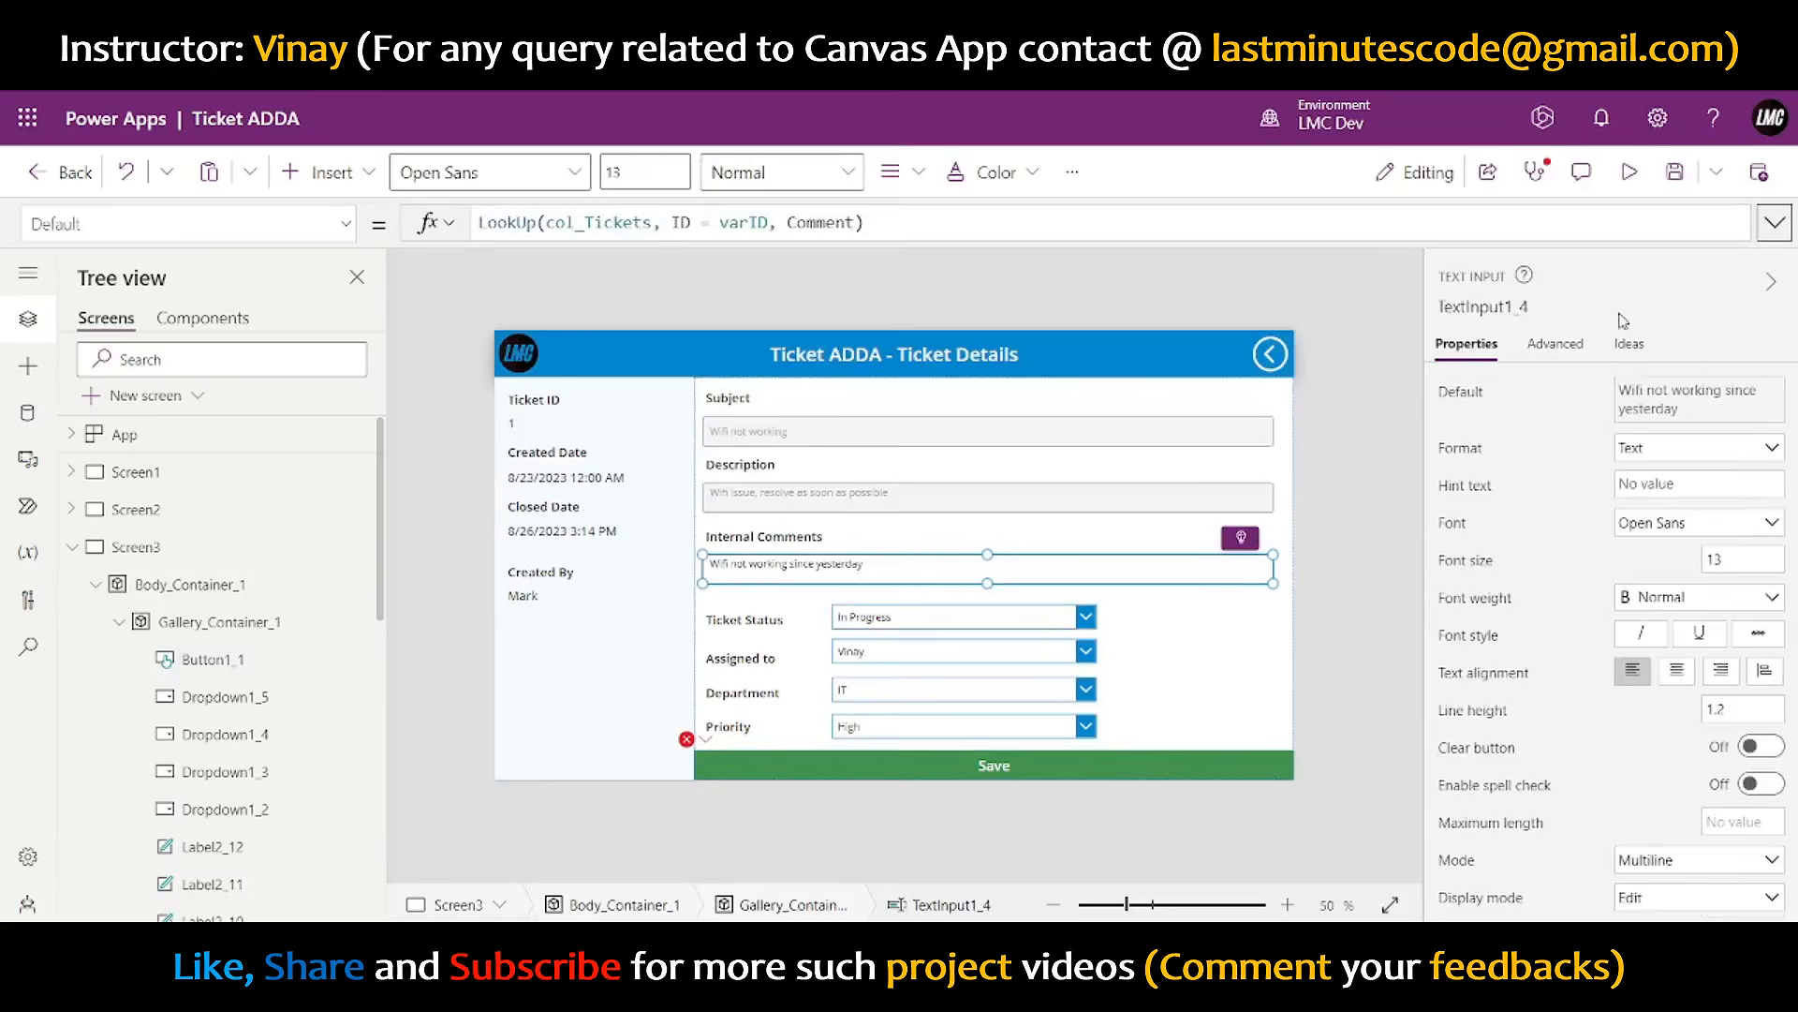
{"action": "left_click", "coordinate": [1478, 307]}
{"action": "key", "text": "ctrl+c"}
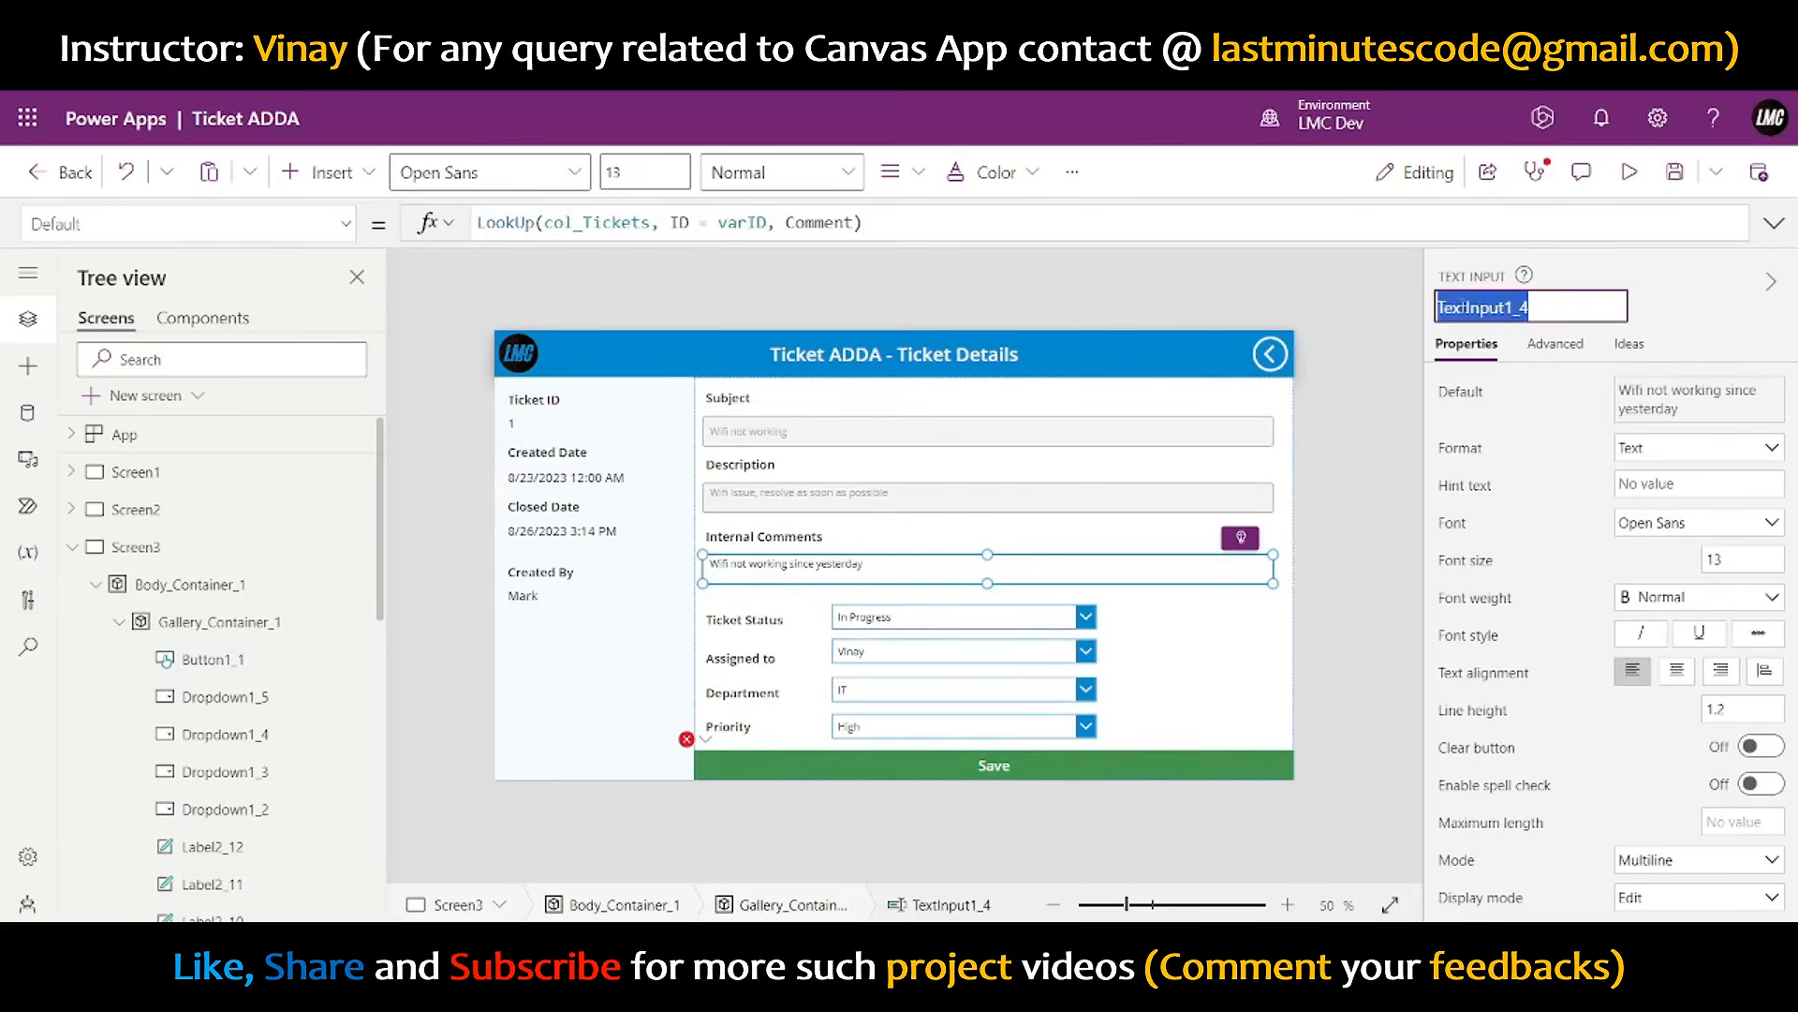
{"action": "left_click", "coordinate": [1023, 767]}
{"action": "left_click", "coordinate": [1773, 224]}
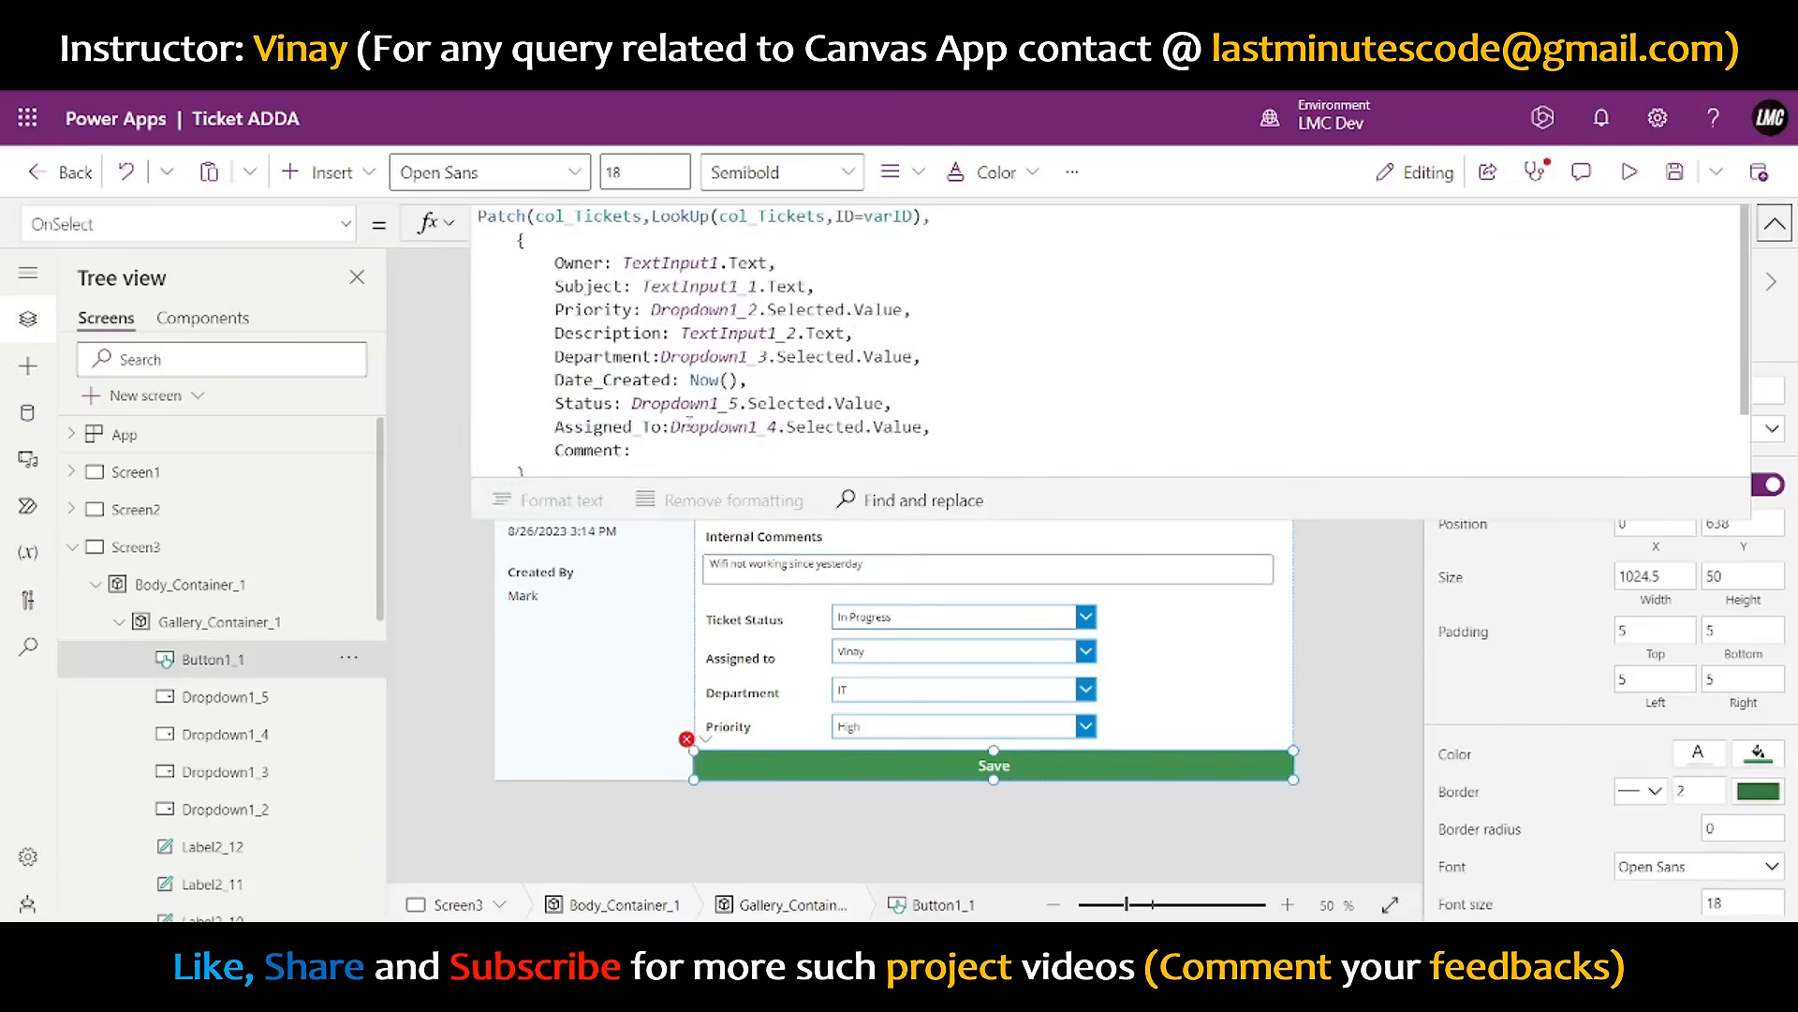
{"action": "left_click", "coordinate": [674, 450]}
{"action": "key", "text": "ctrl+v"}
{"action": "type", "text": "."}
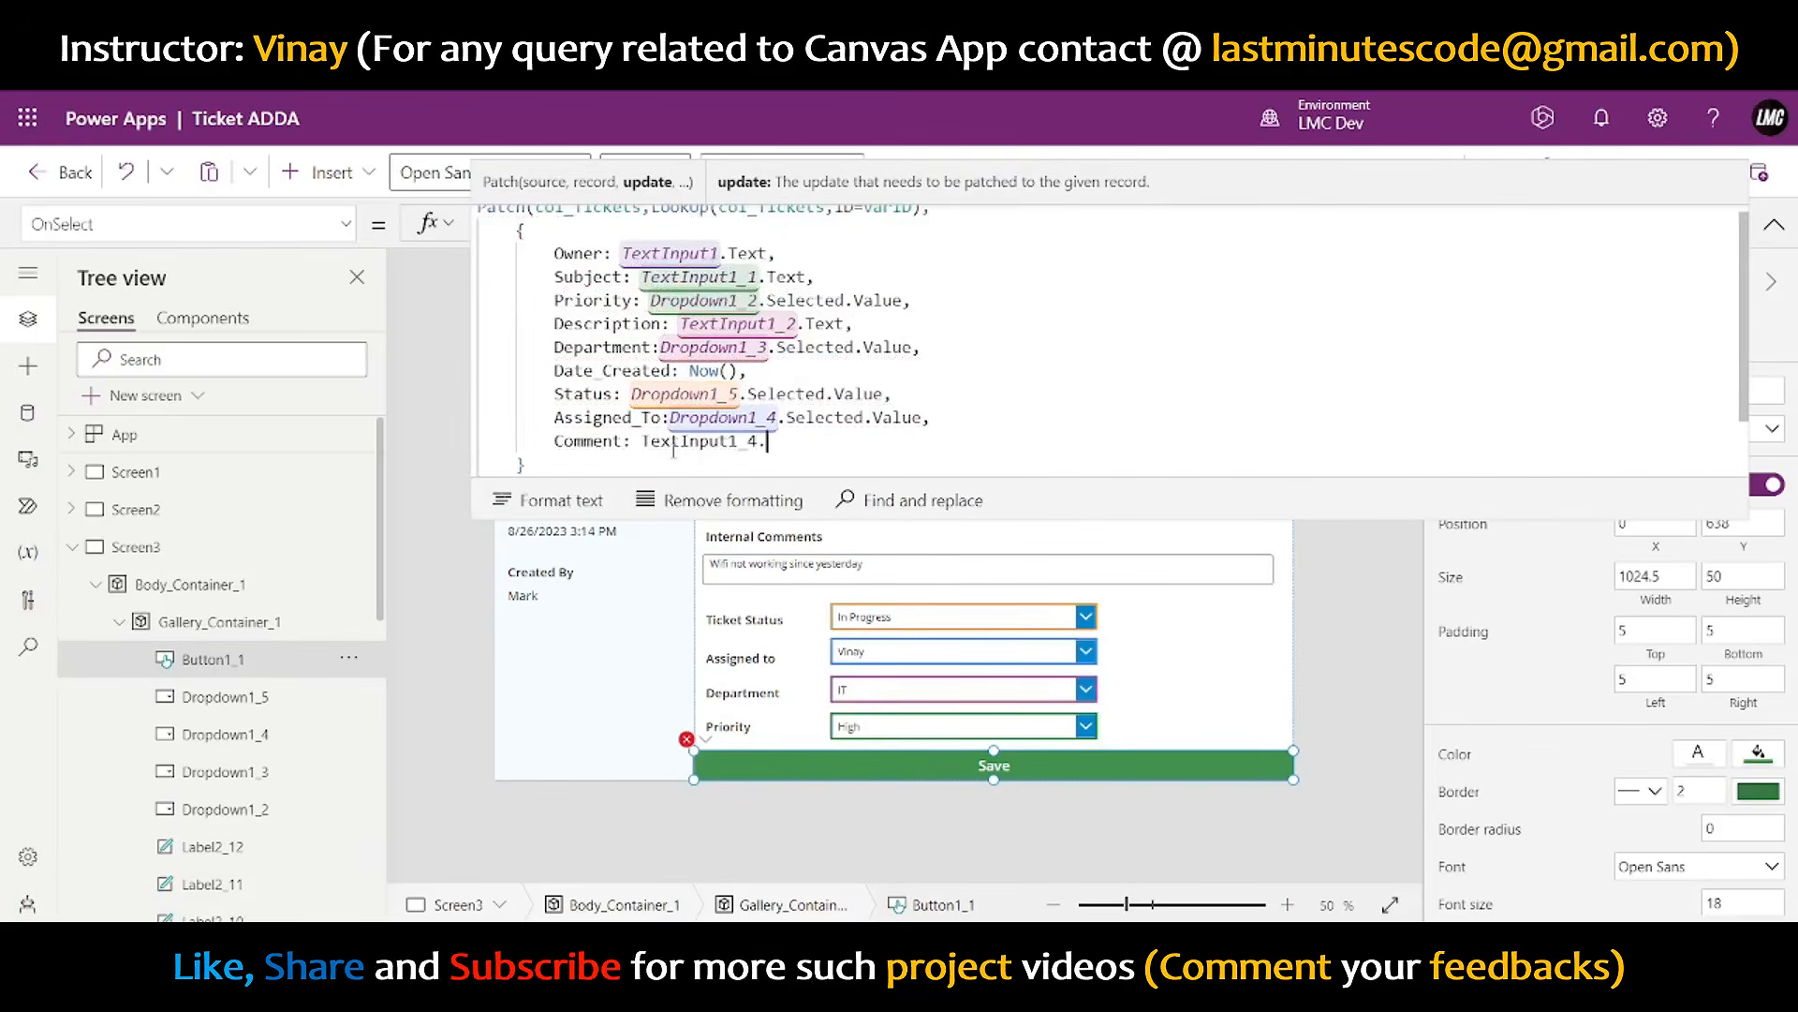
{"action": "type", "text": "Text"}
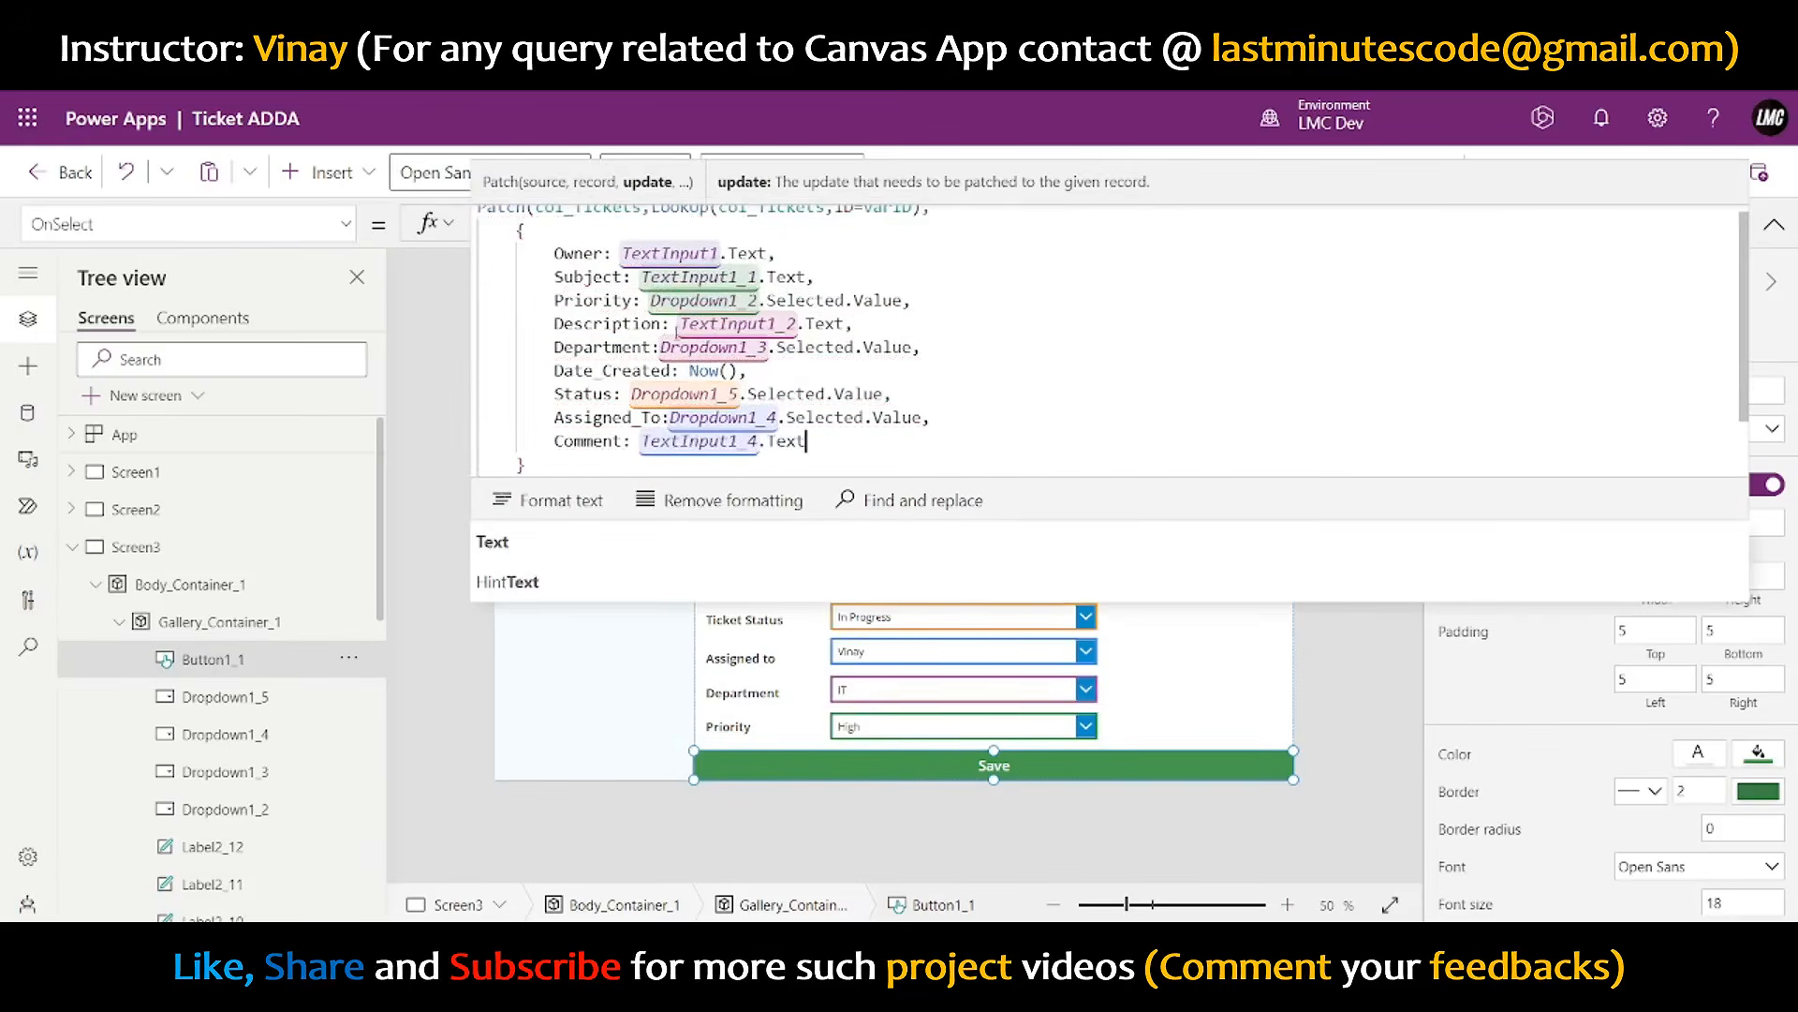
- Remove the Description, Subject and Owner fields from the Save button's Patch record
{"action": "left_click_drag", "start_coordinate": [862, 323], "coordinate": [545, 320]}
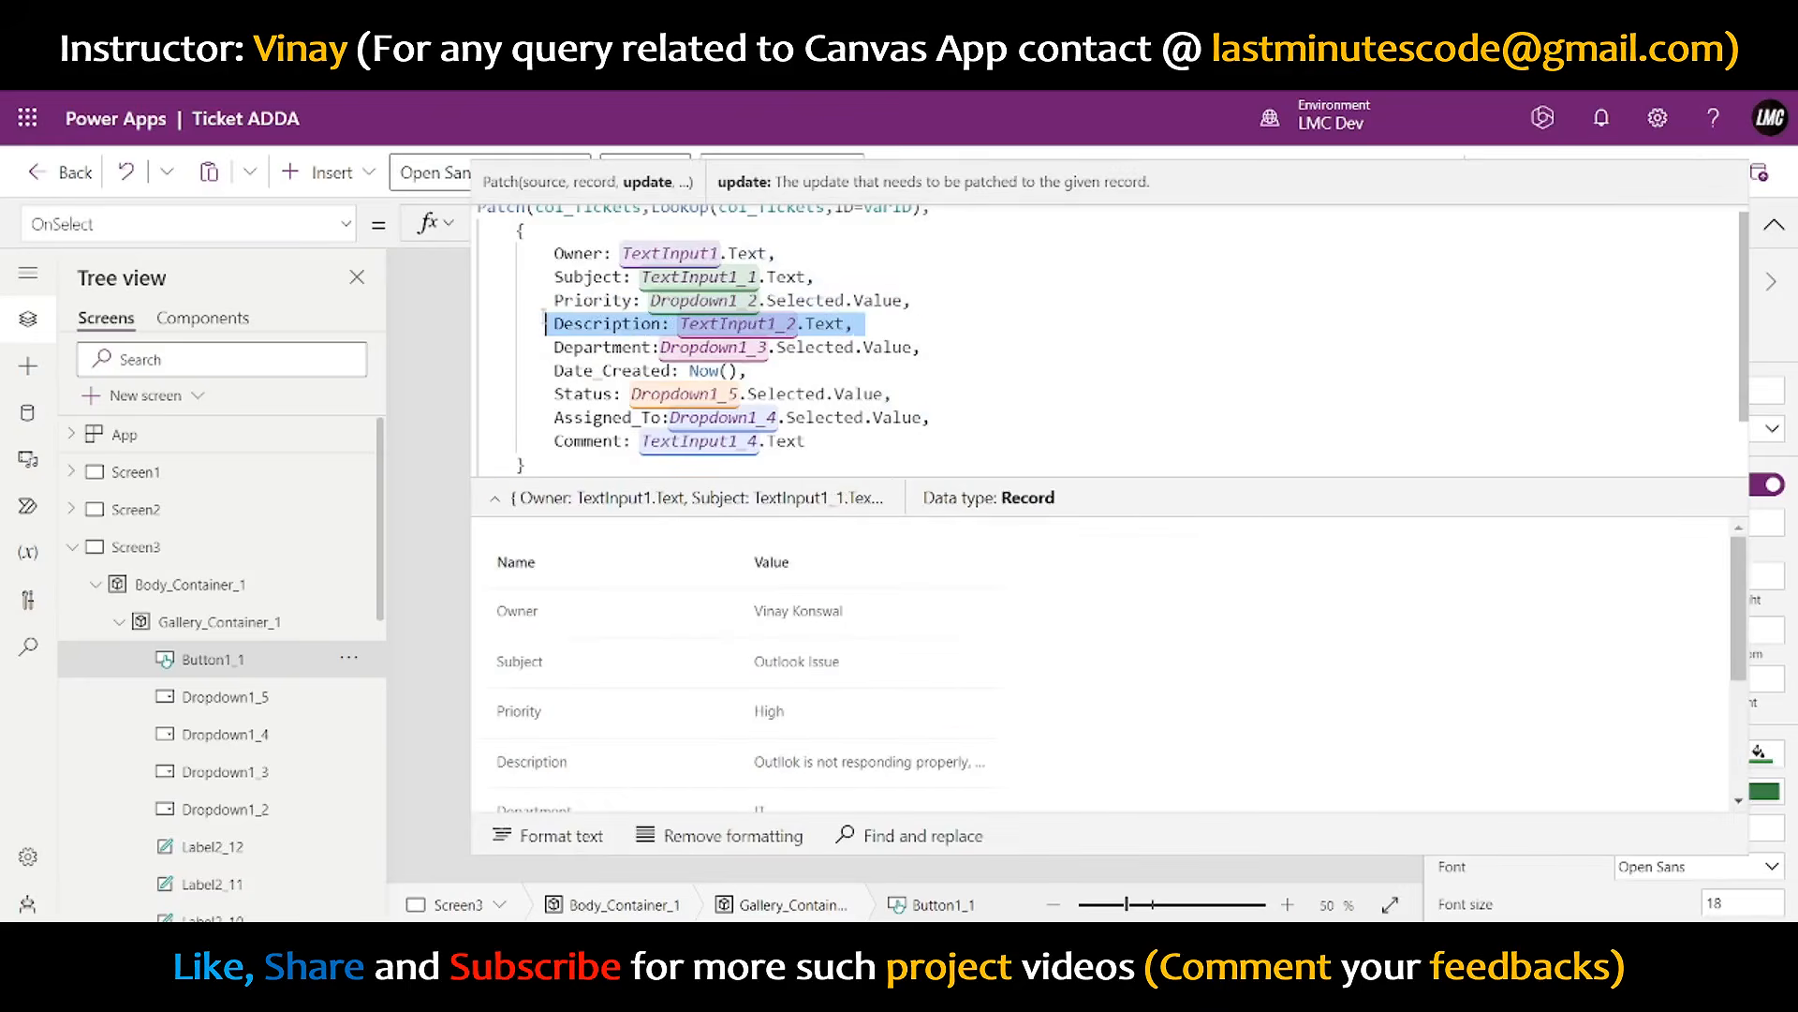
{"action": "key", "text": "BackSpace"}
{"action": "key", "text": "BackSpace"}
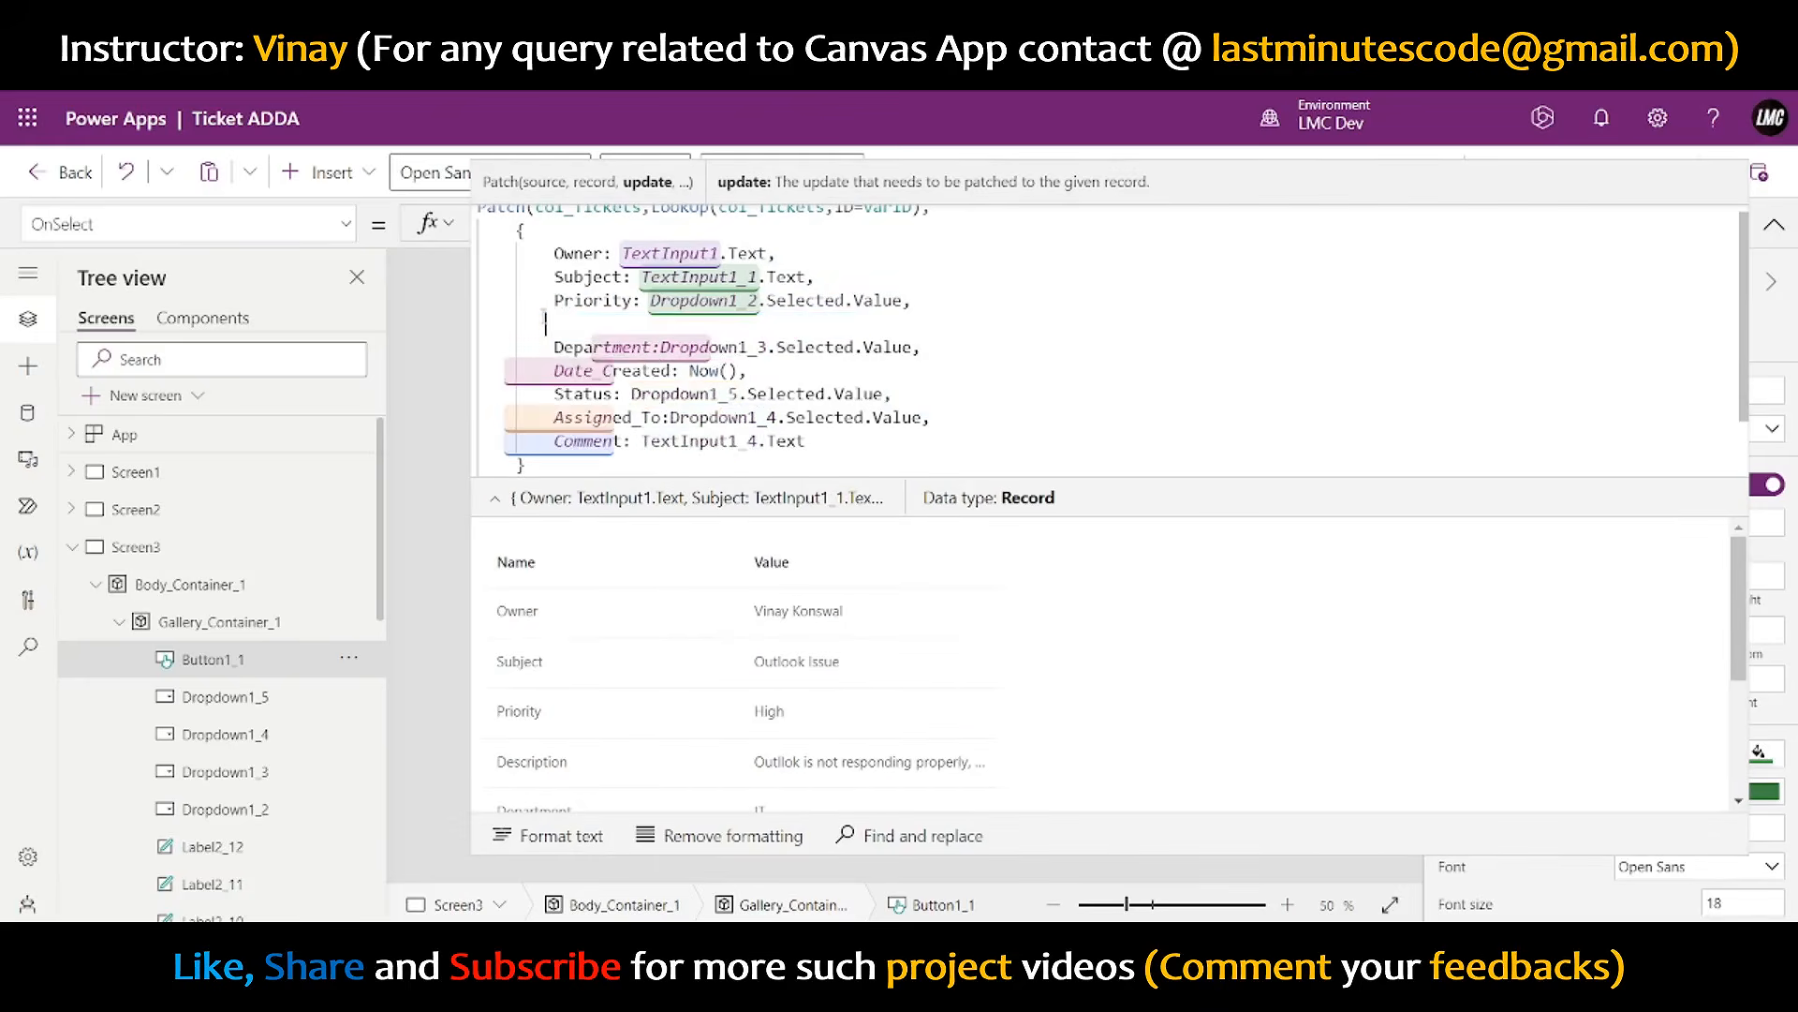
{"action": "left_click_drag", "start_coordinate": [827, 276], "coordinate": [786, 228]}
{"action": "key", "text": "BackSpace"}
{"action": "left_click", "coordinate": [790, 253]}
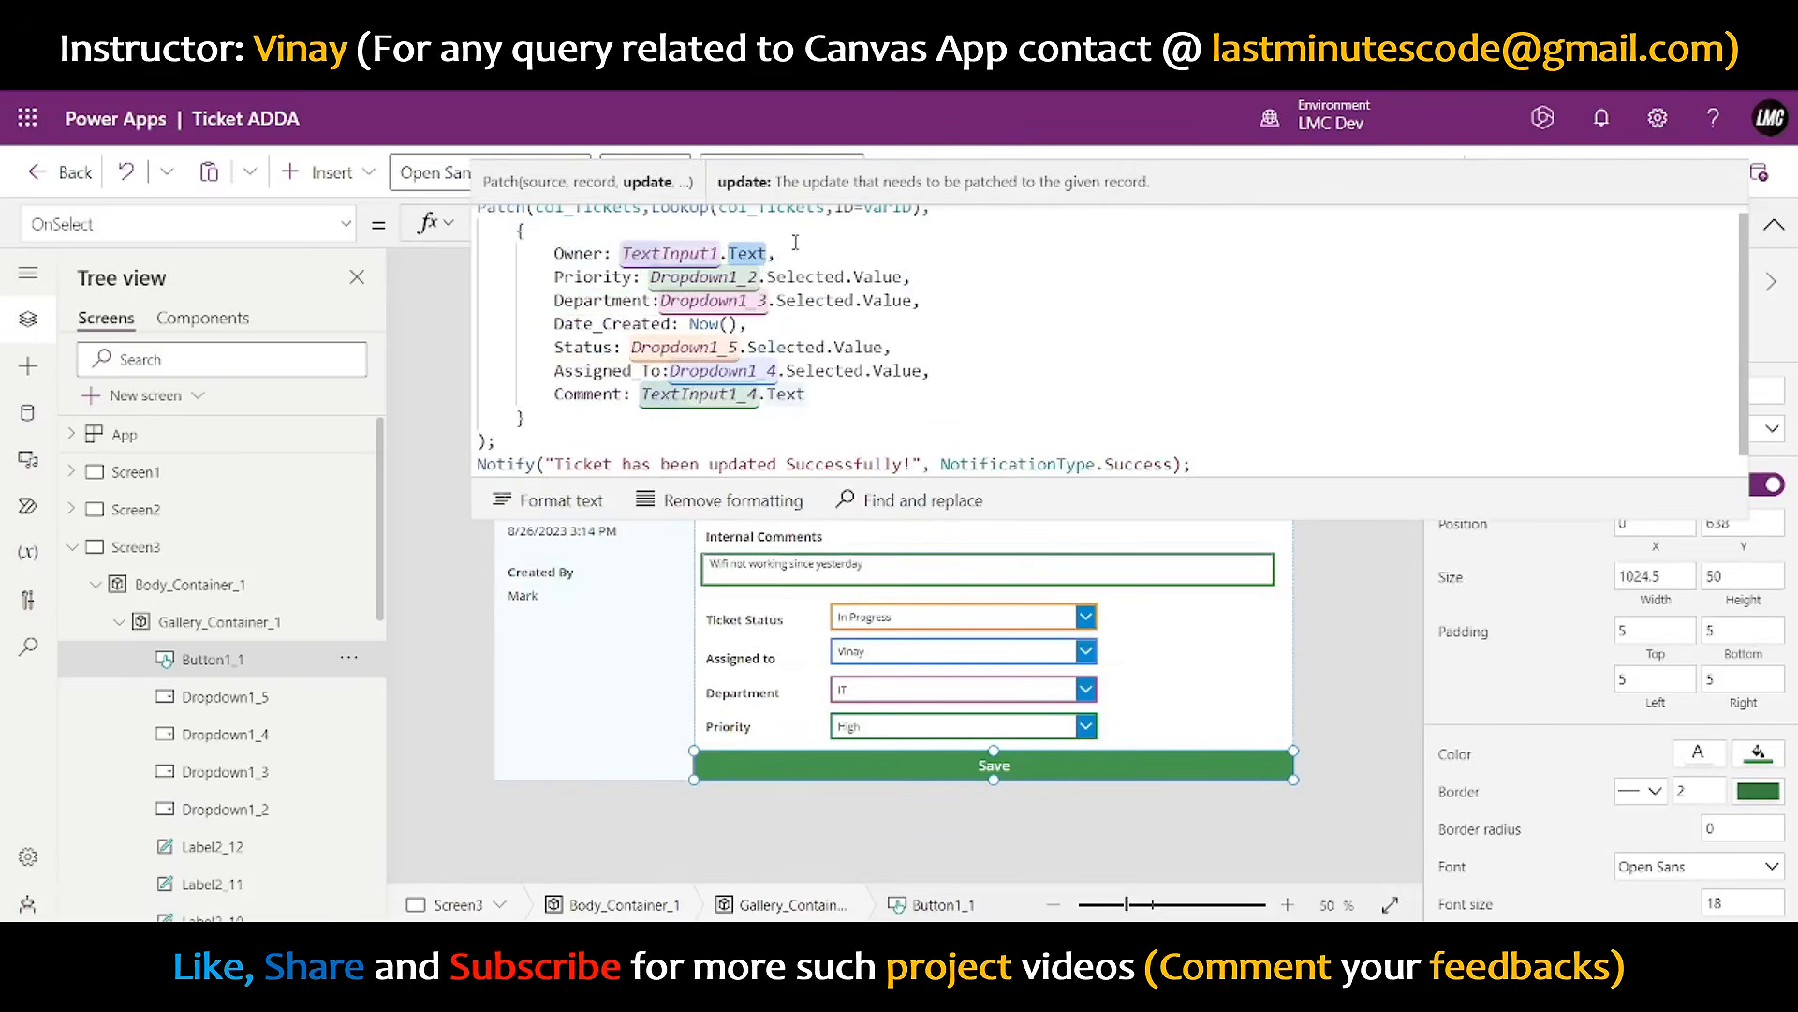
{"action": "left_click_drag", "start_coordinate": [775, 254], "coordinate": [760, 234]}
{"action": "key", "text": "BackSpace"}
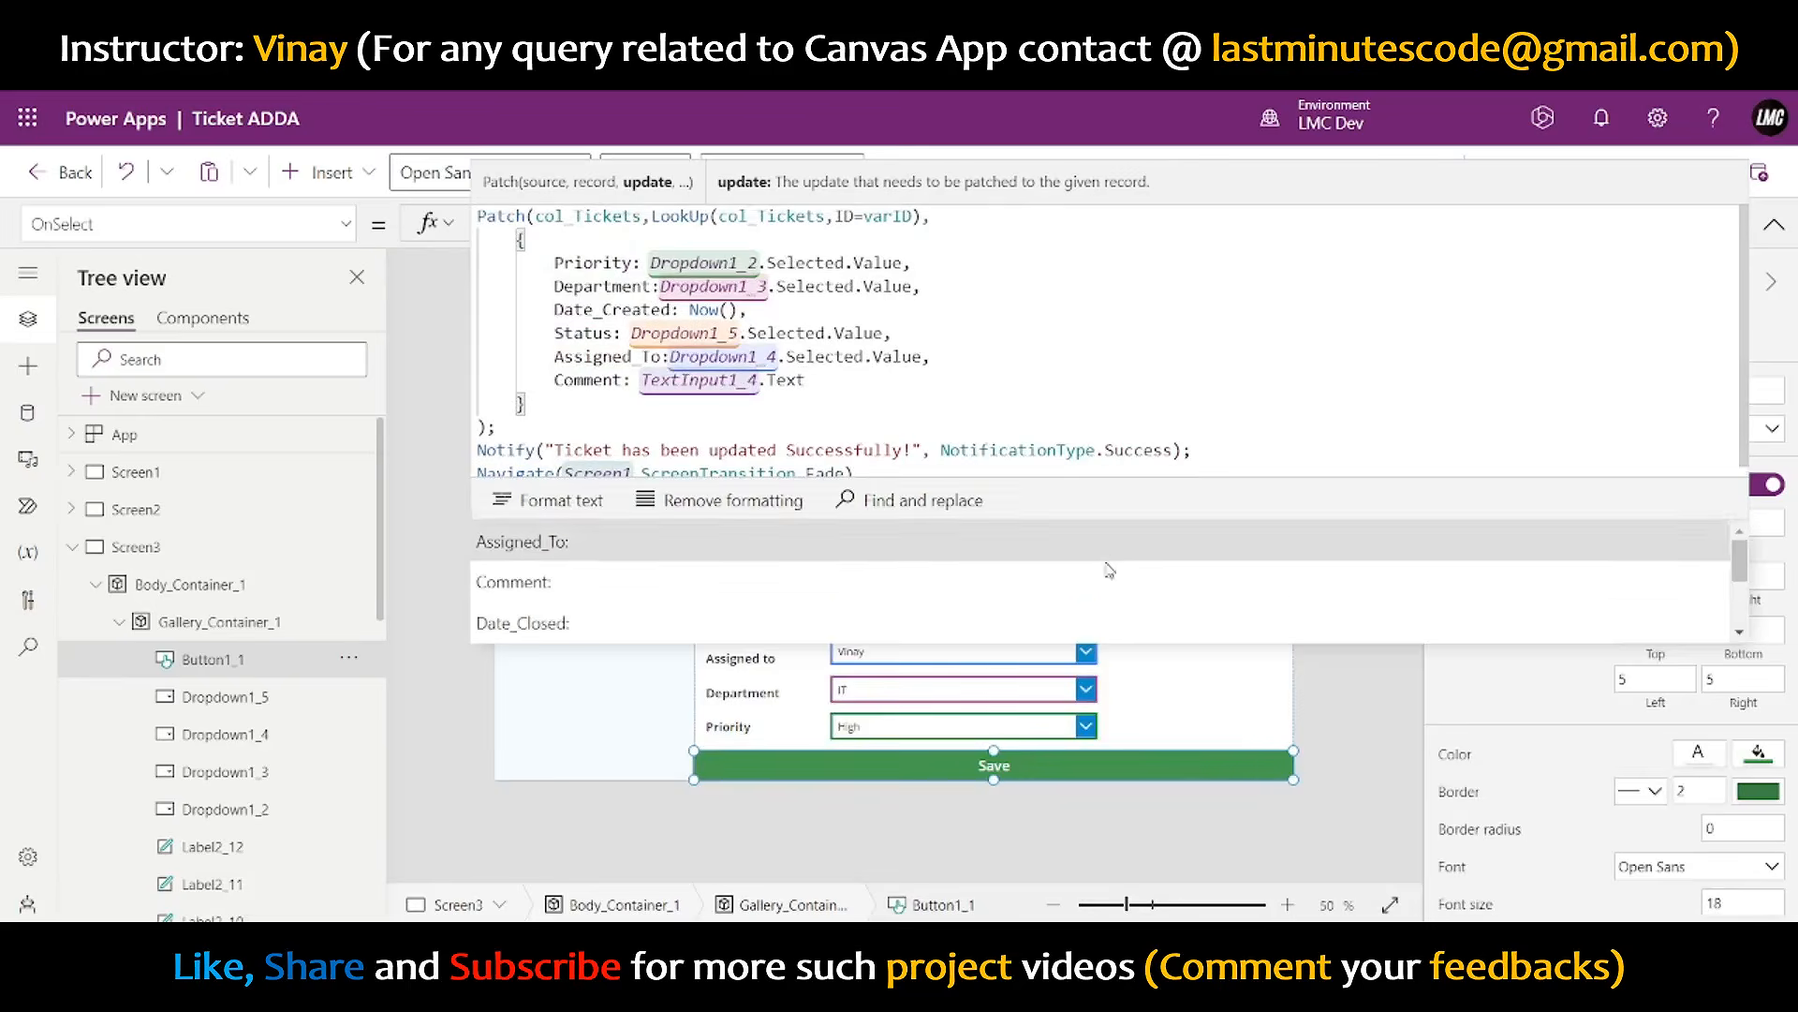
{"action": "left_click", "coordinate": [933, 357]}
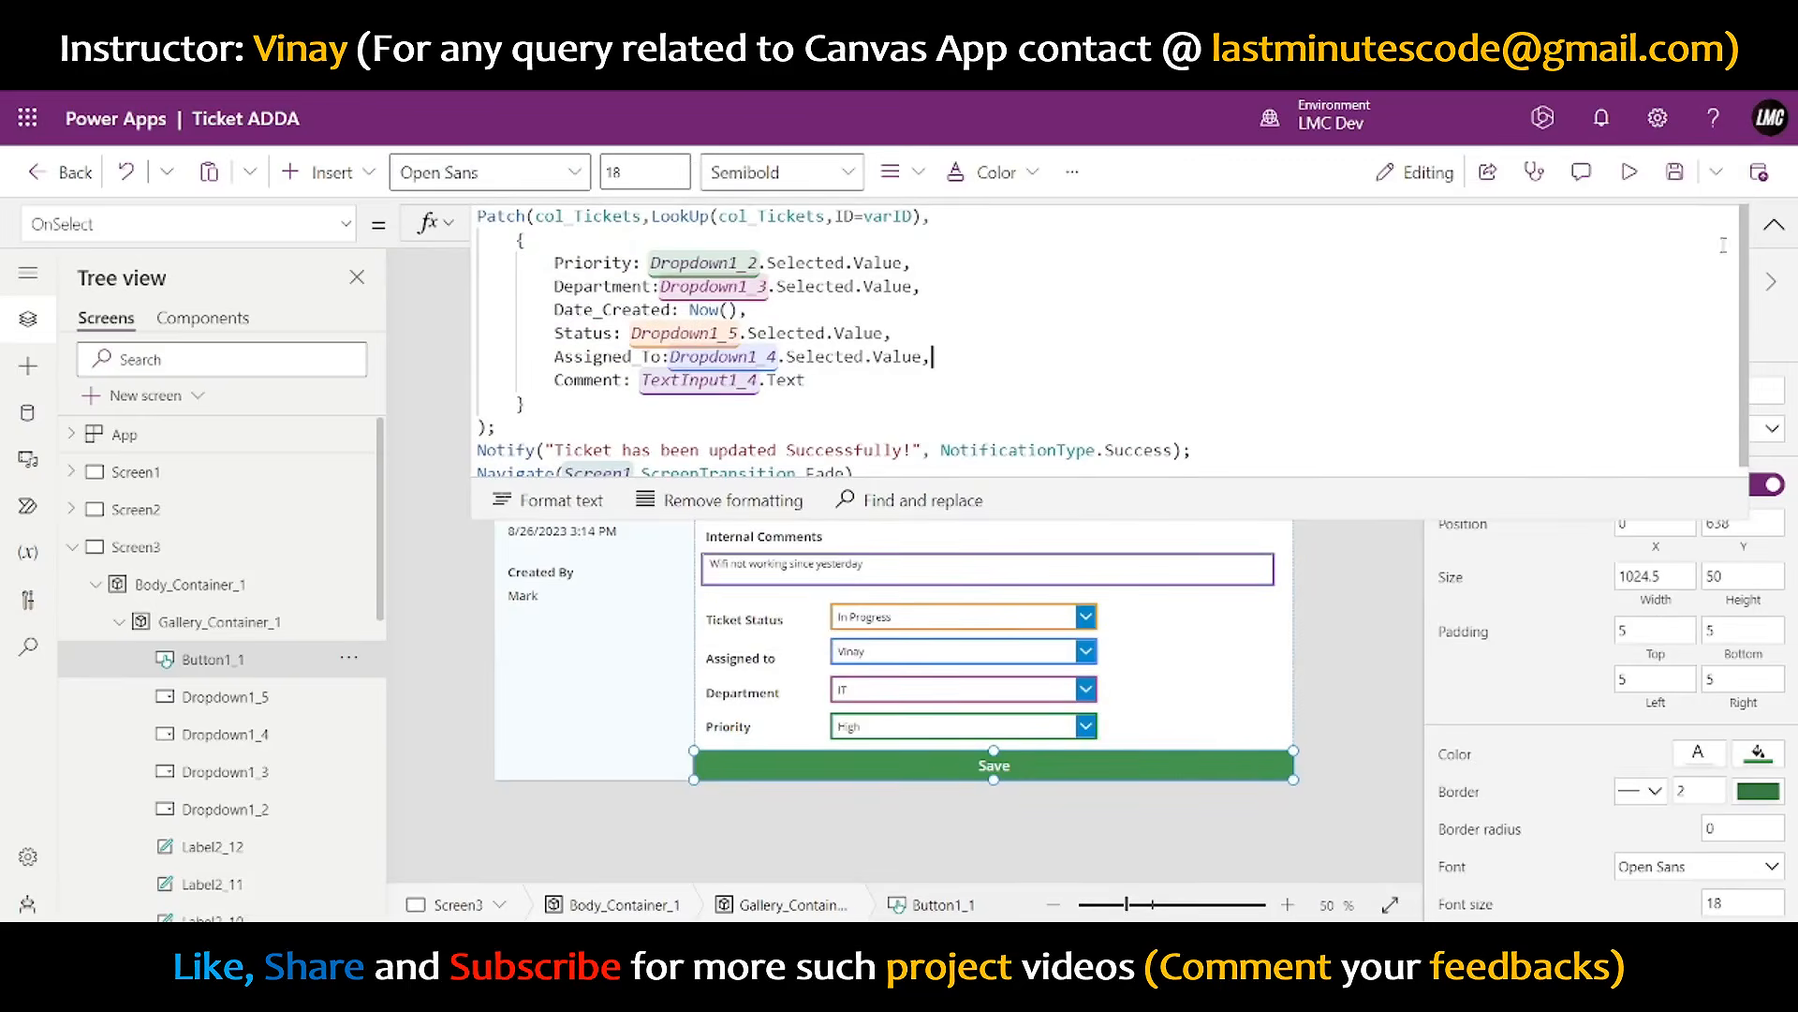
{"action": "left_click", "coordinate": [1774, 224]}
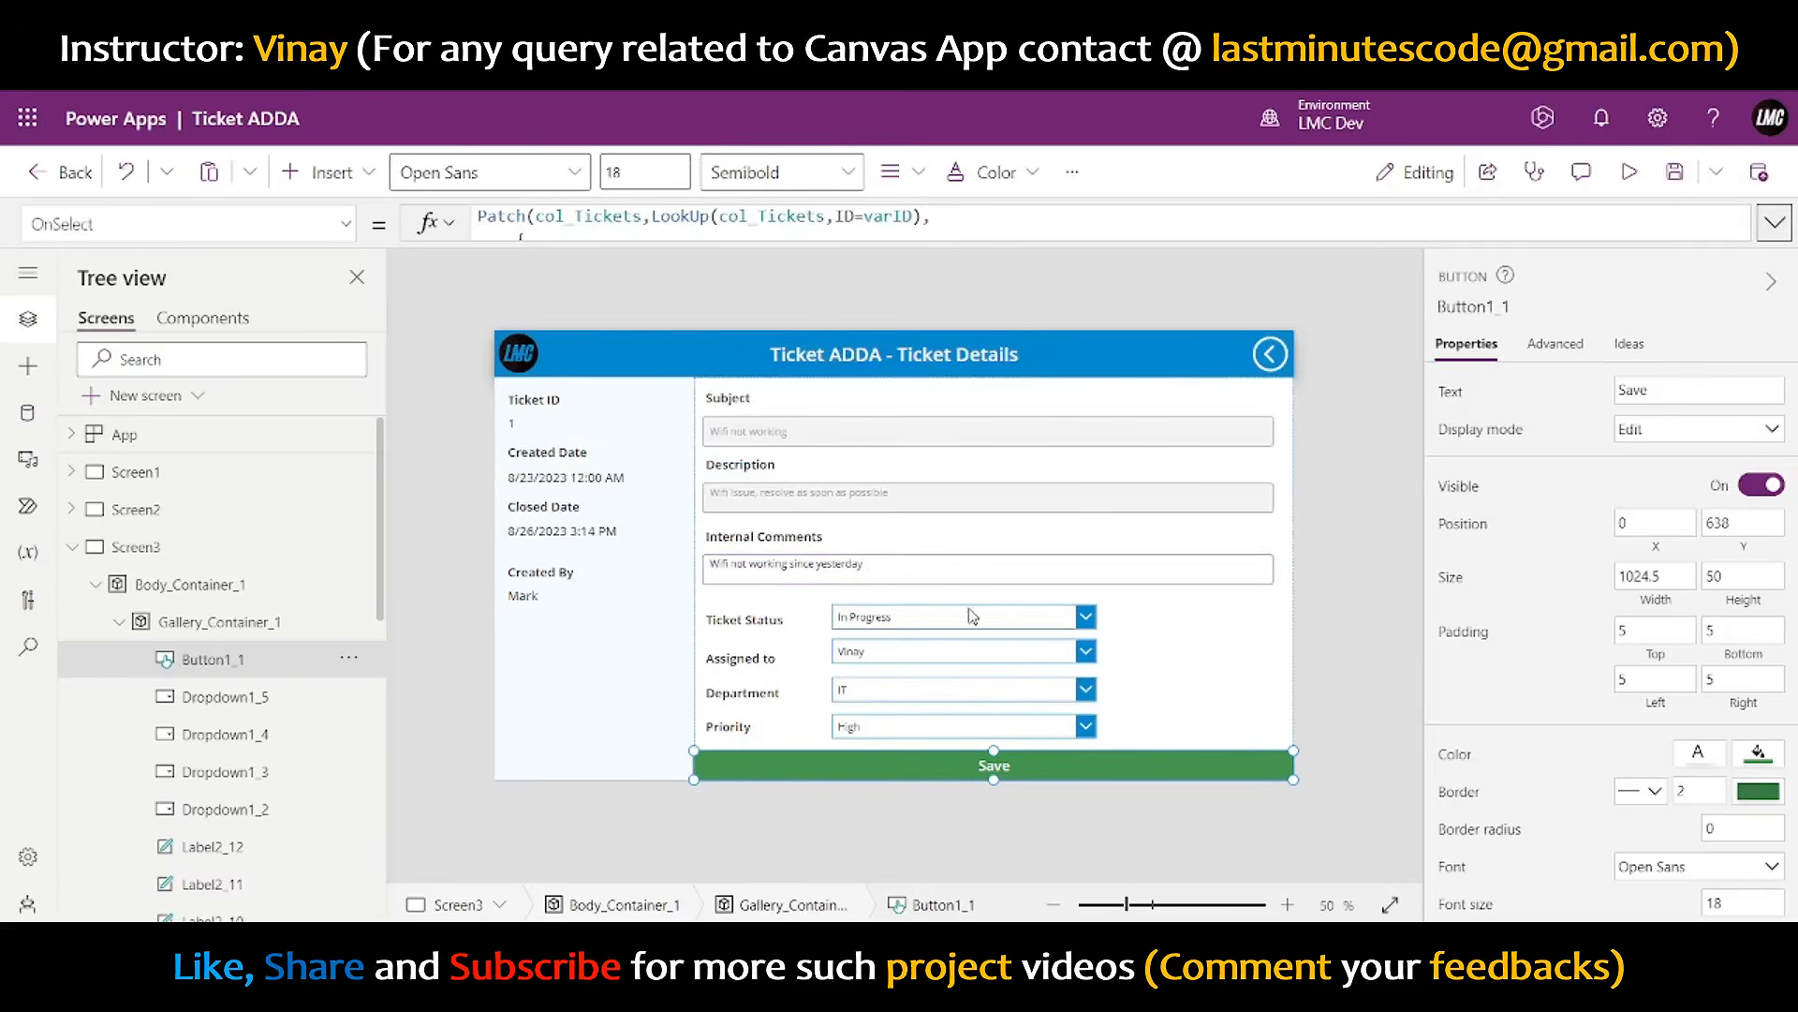
- Remove the Date_Created field from the Save button's Patch record
{"action": "left_click", "coordinate": [1774, 224]}
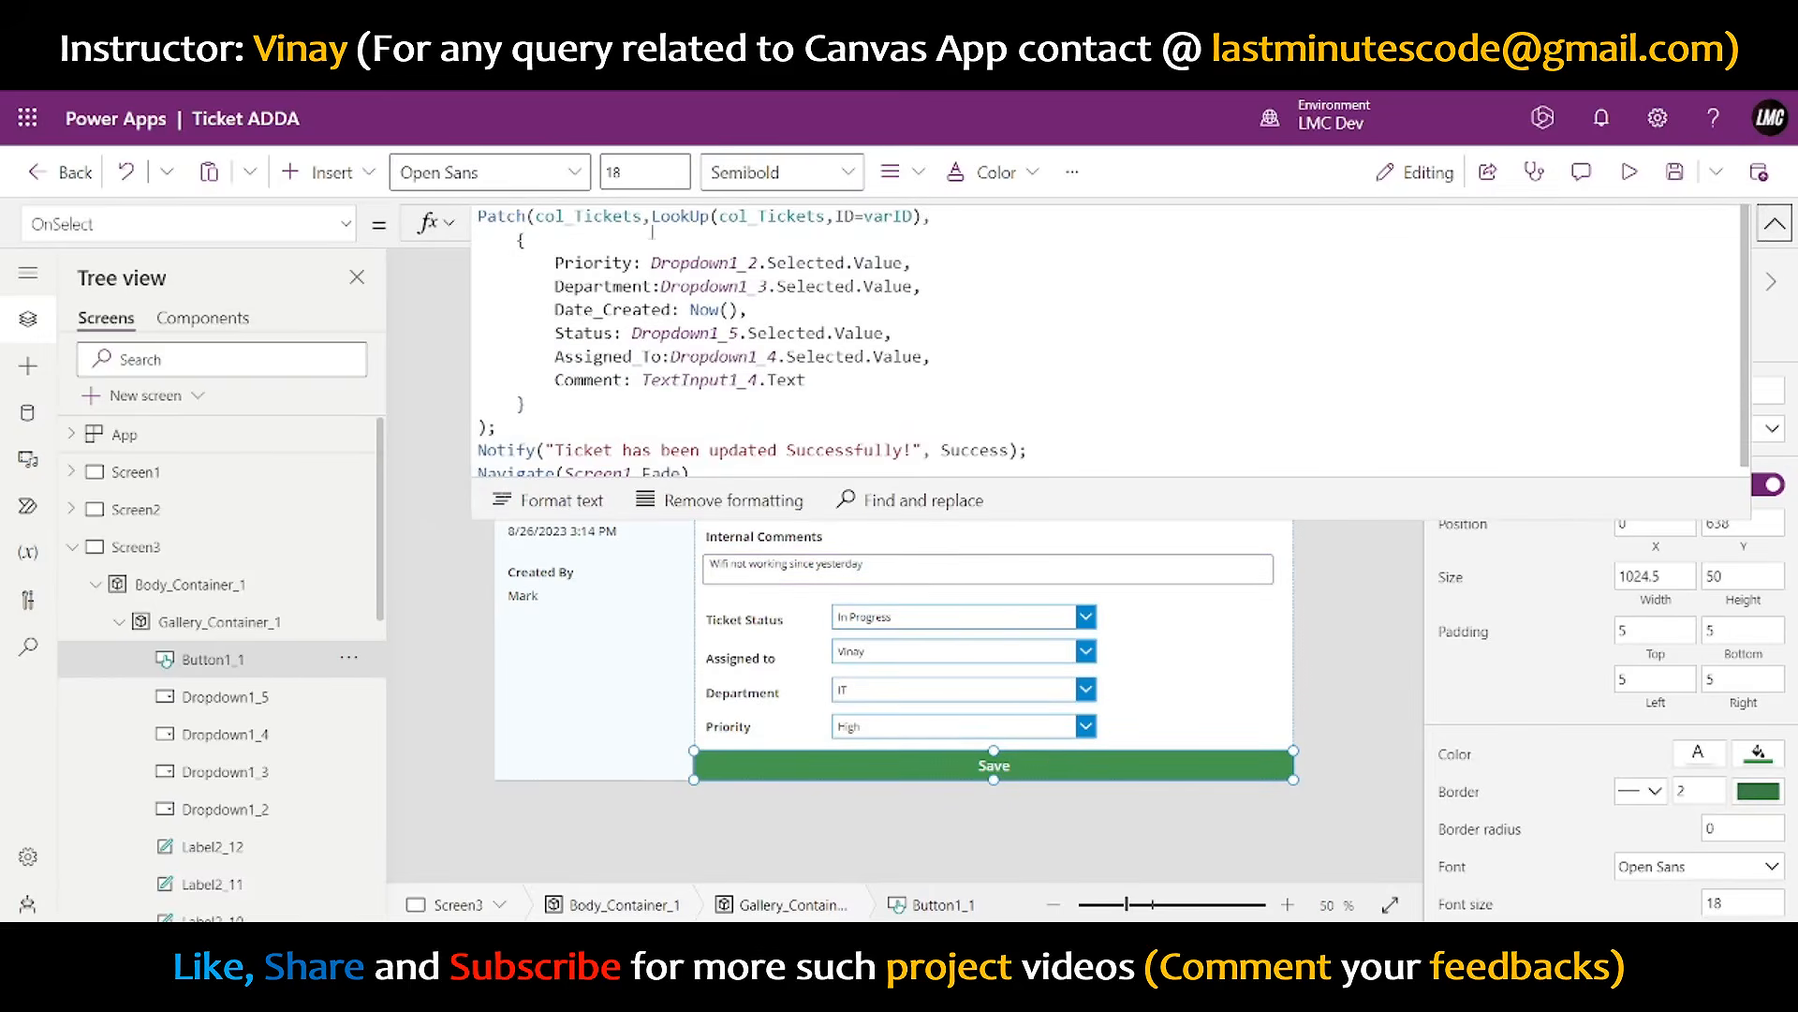
{"action": "left_click_drag", "start_coordinate": [752, 311], "coordinate": [936, 291]}
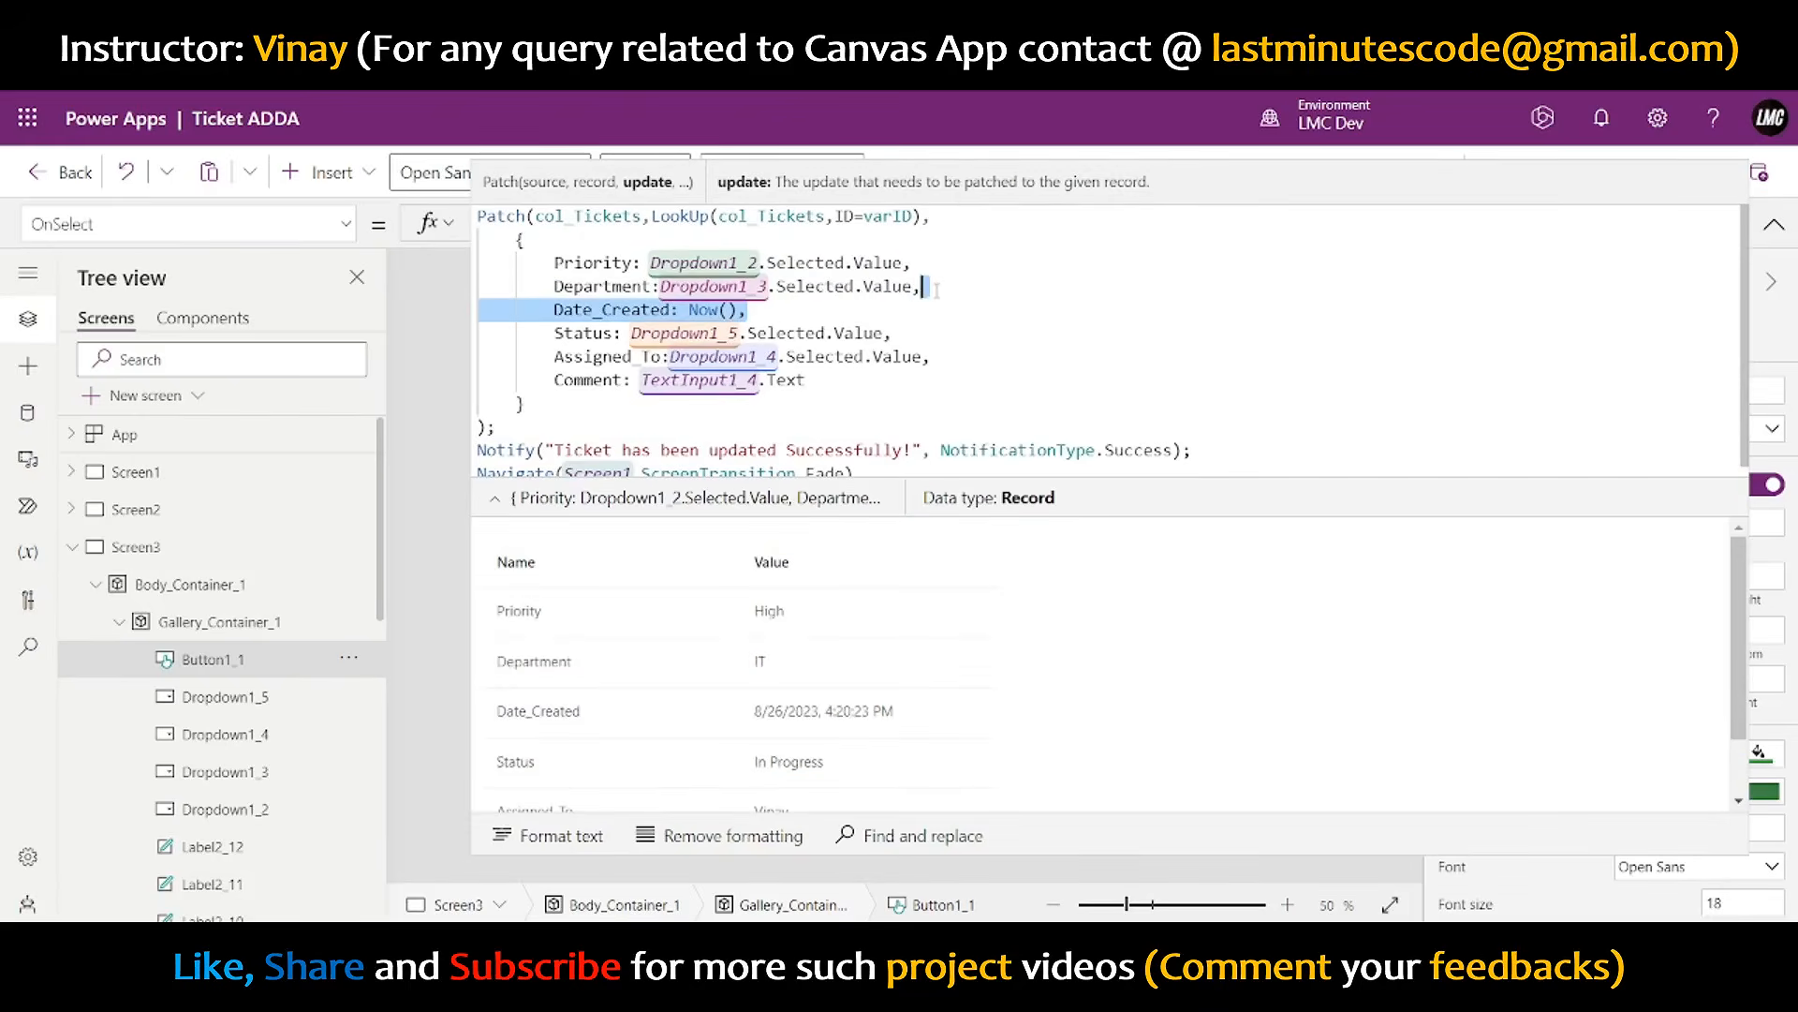
{"action": "key", "text": "BackSpace"}
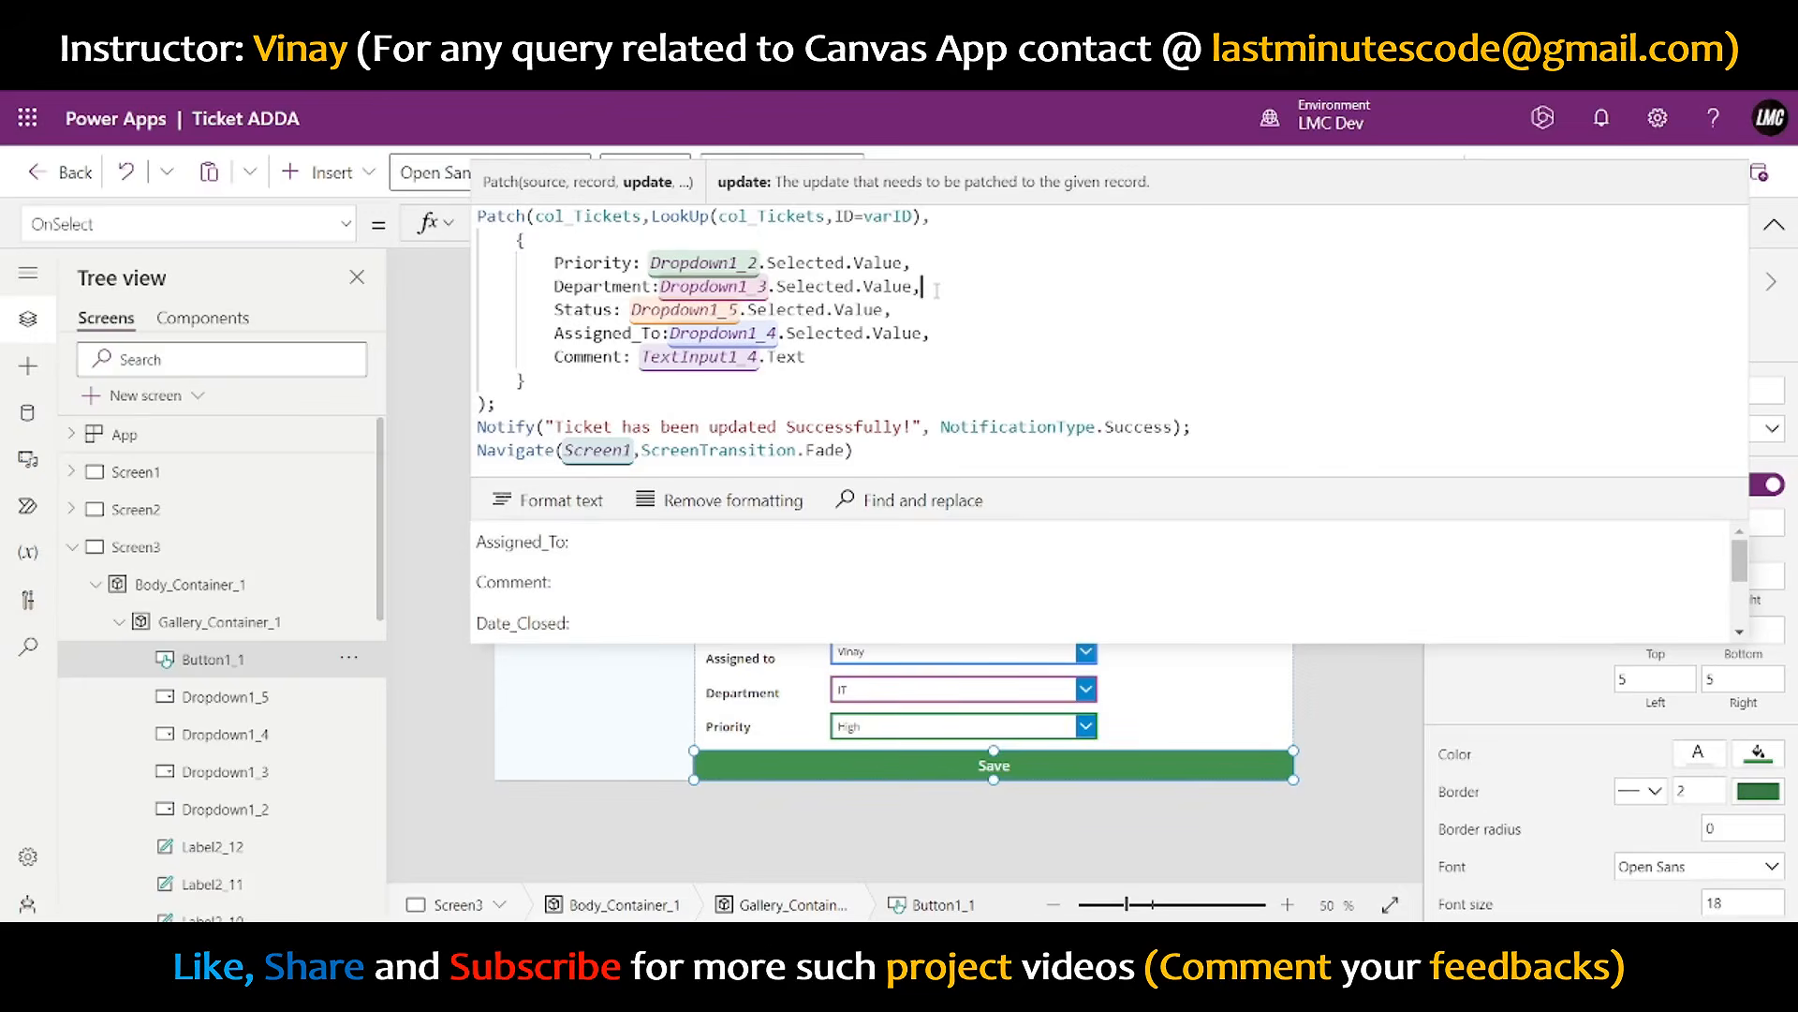
{"action": "left_click", "coordinate": [1774, 223]}
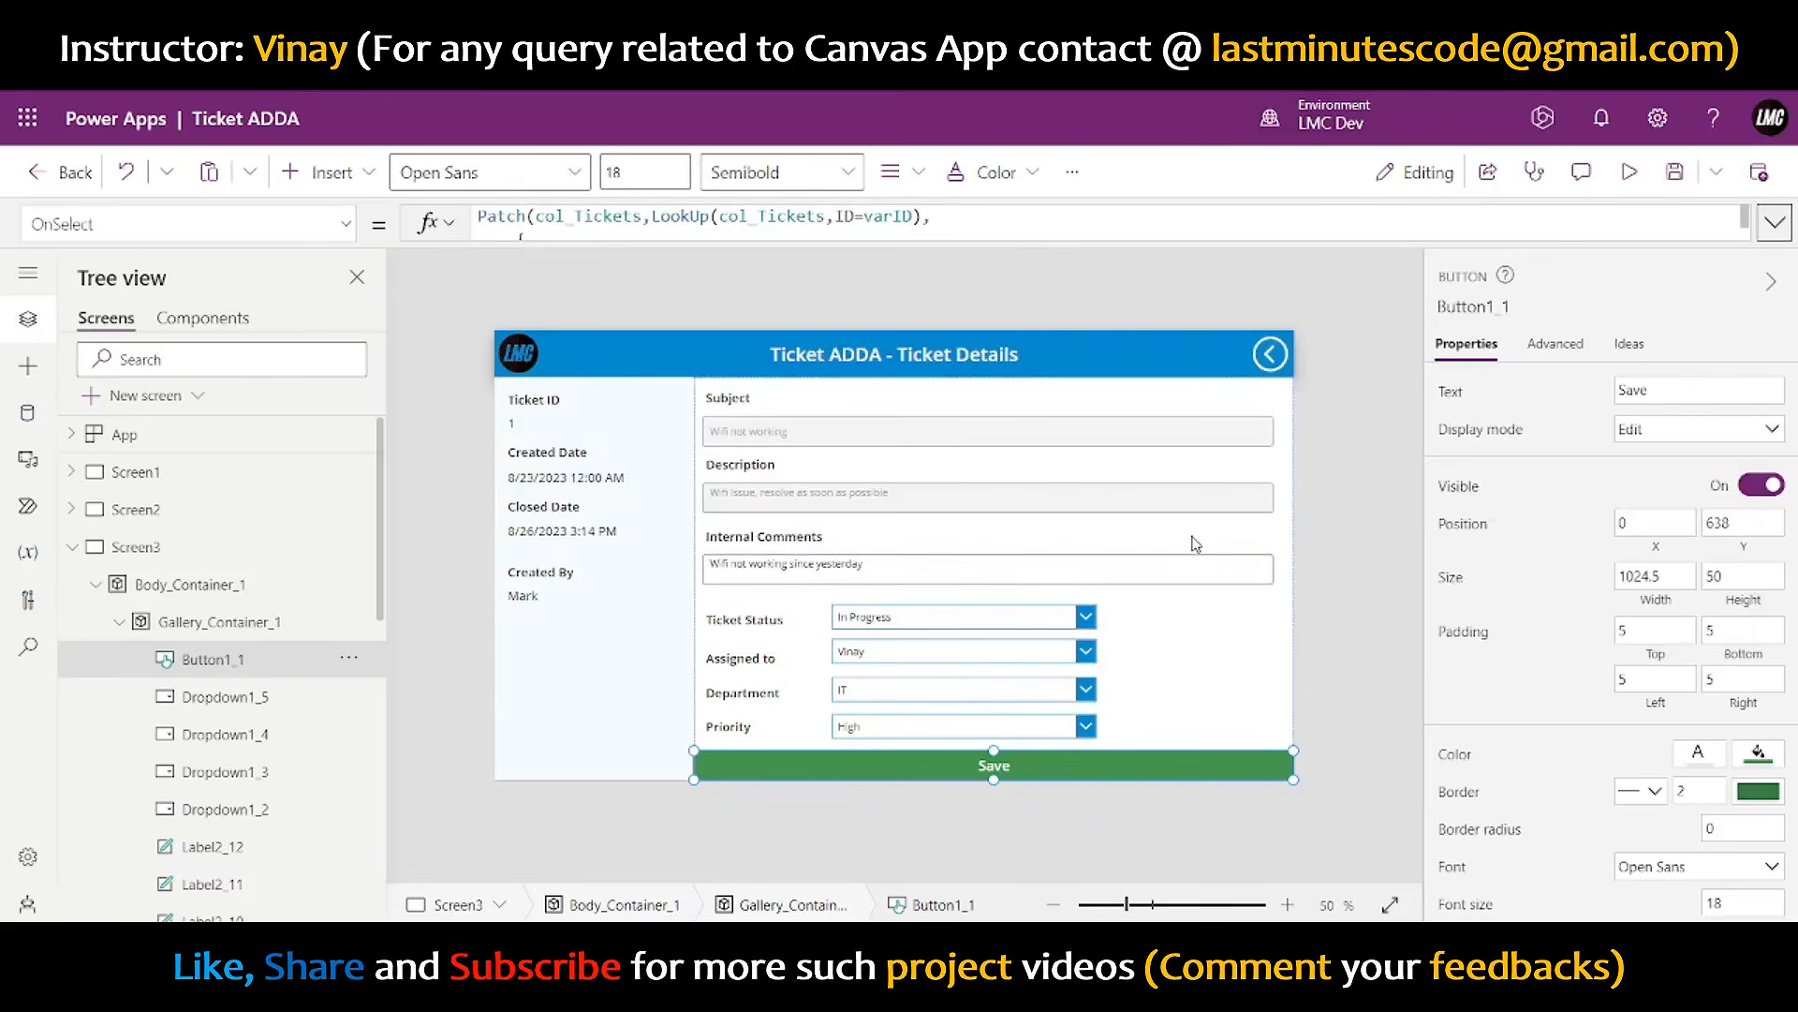
- Choose Closed as the Ticket Status on the ticket details screen
{"action": "left_click", "coordinate": [1050, 640]}
{"action": "left_click", "coordinate": [1085, 617]}
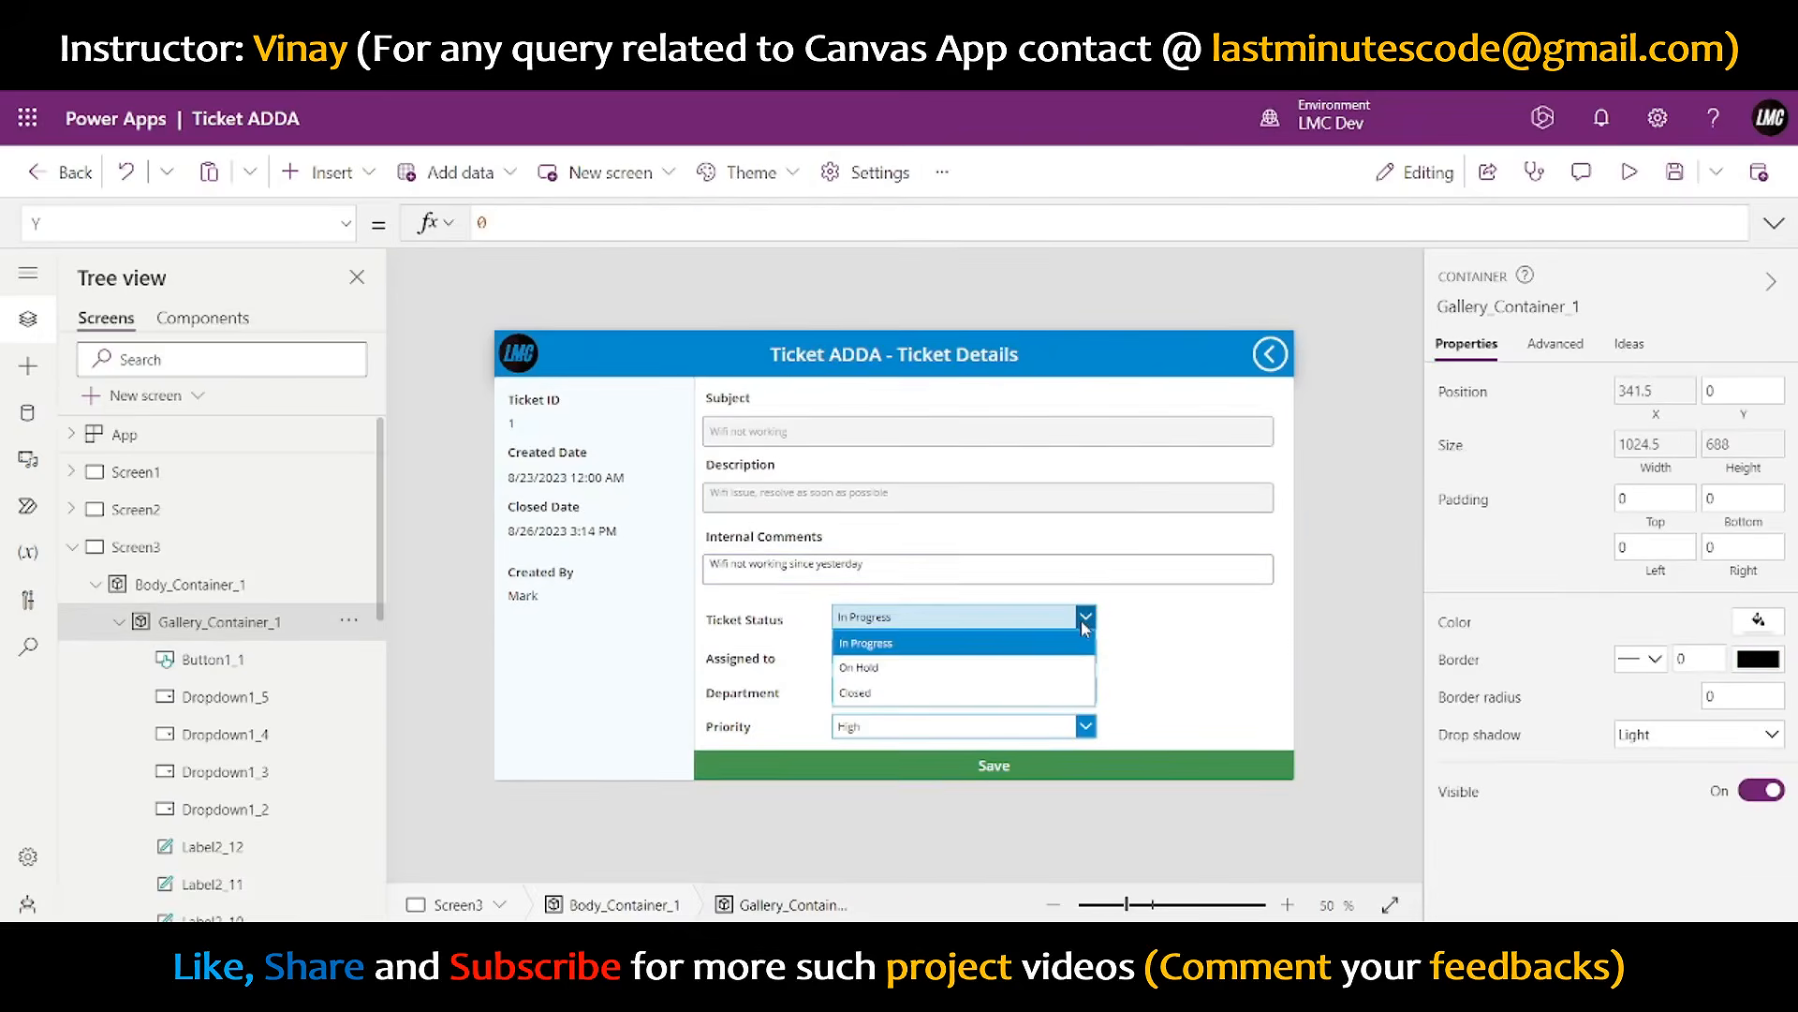
{"action": "left_click", "coordinate": [920, 693]}
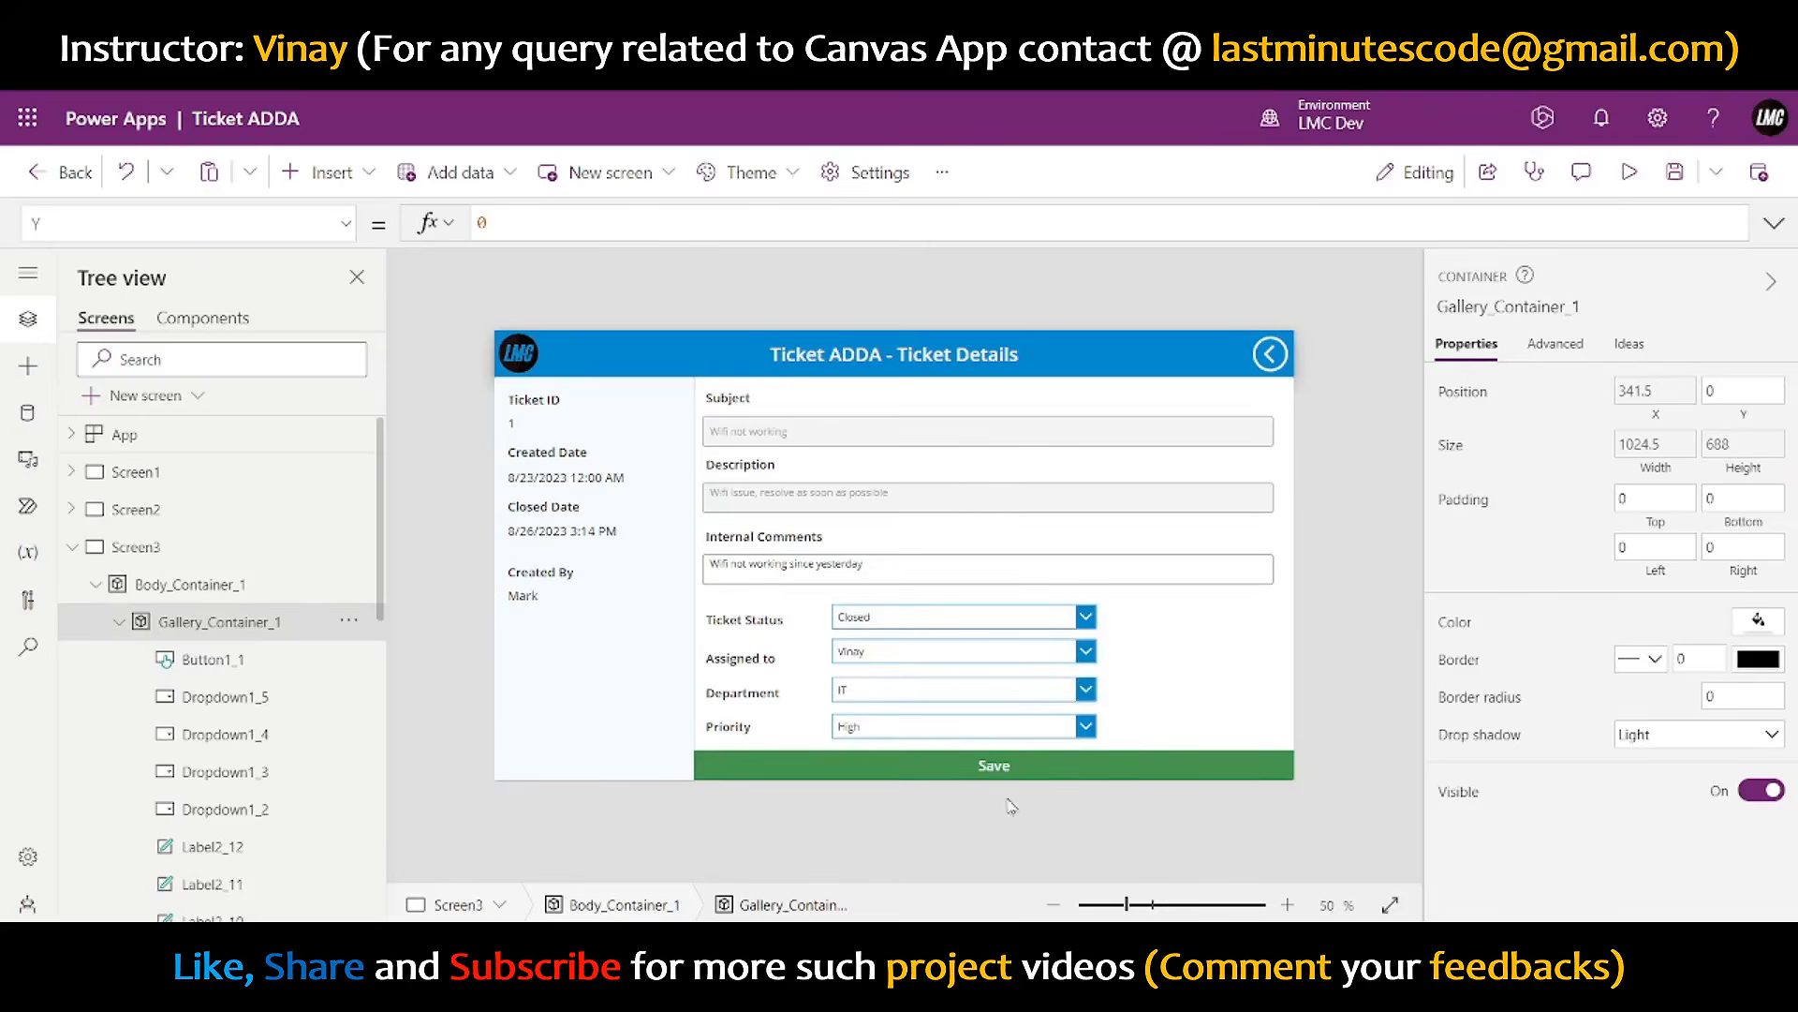
- Start an If function on a new line above the Patch call in the Save button's OnSelect formula
{"action": "left_click", "coordinate": [1774, 223]}
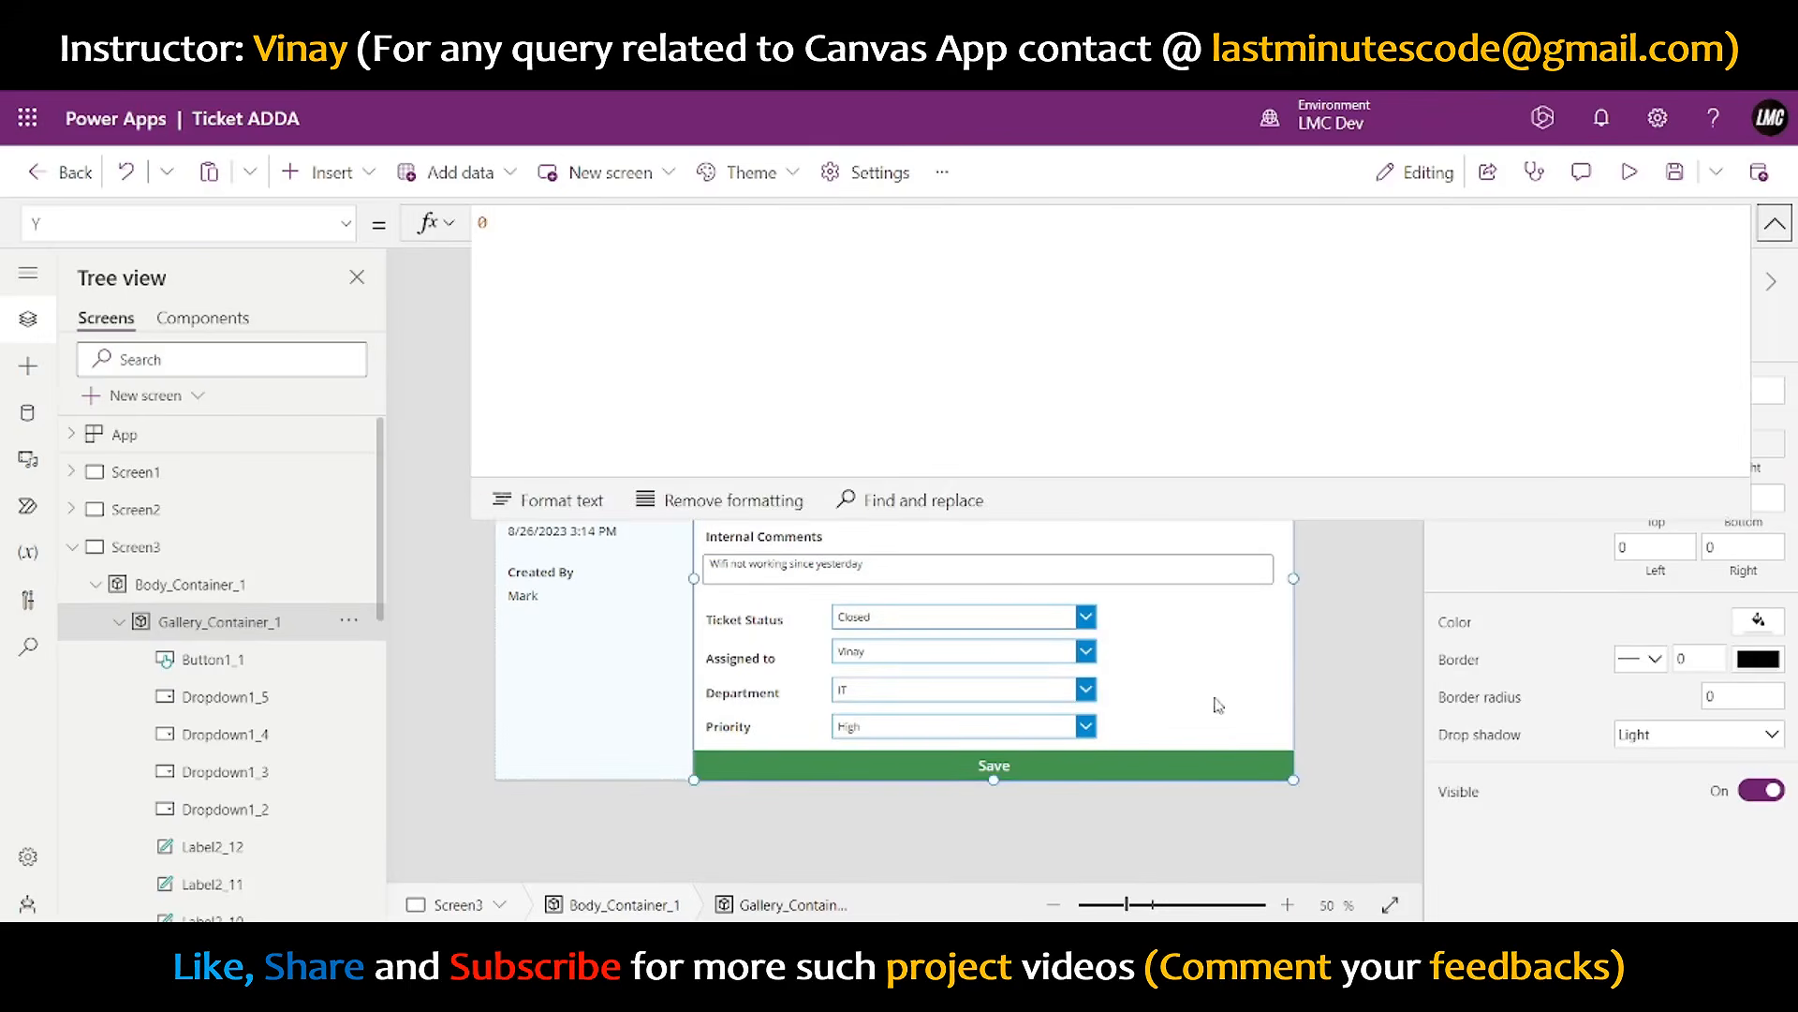
{"action": "left_click", "coordinate": [1171, 761]}
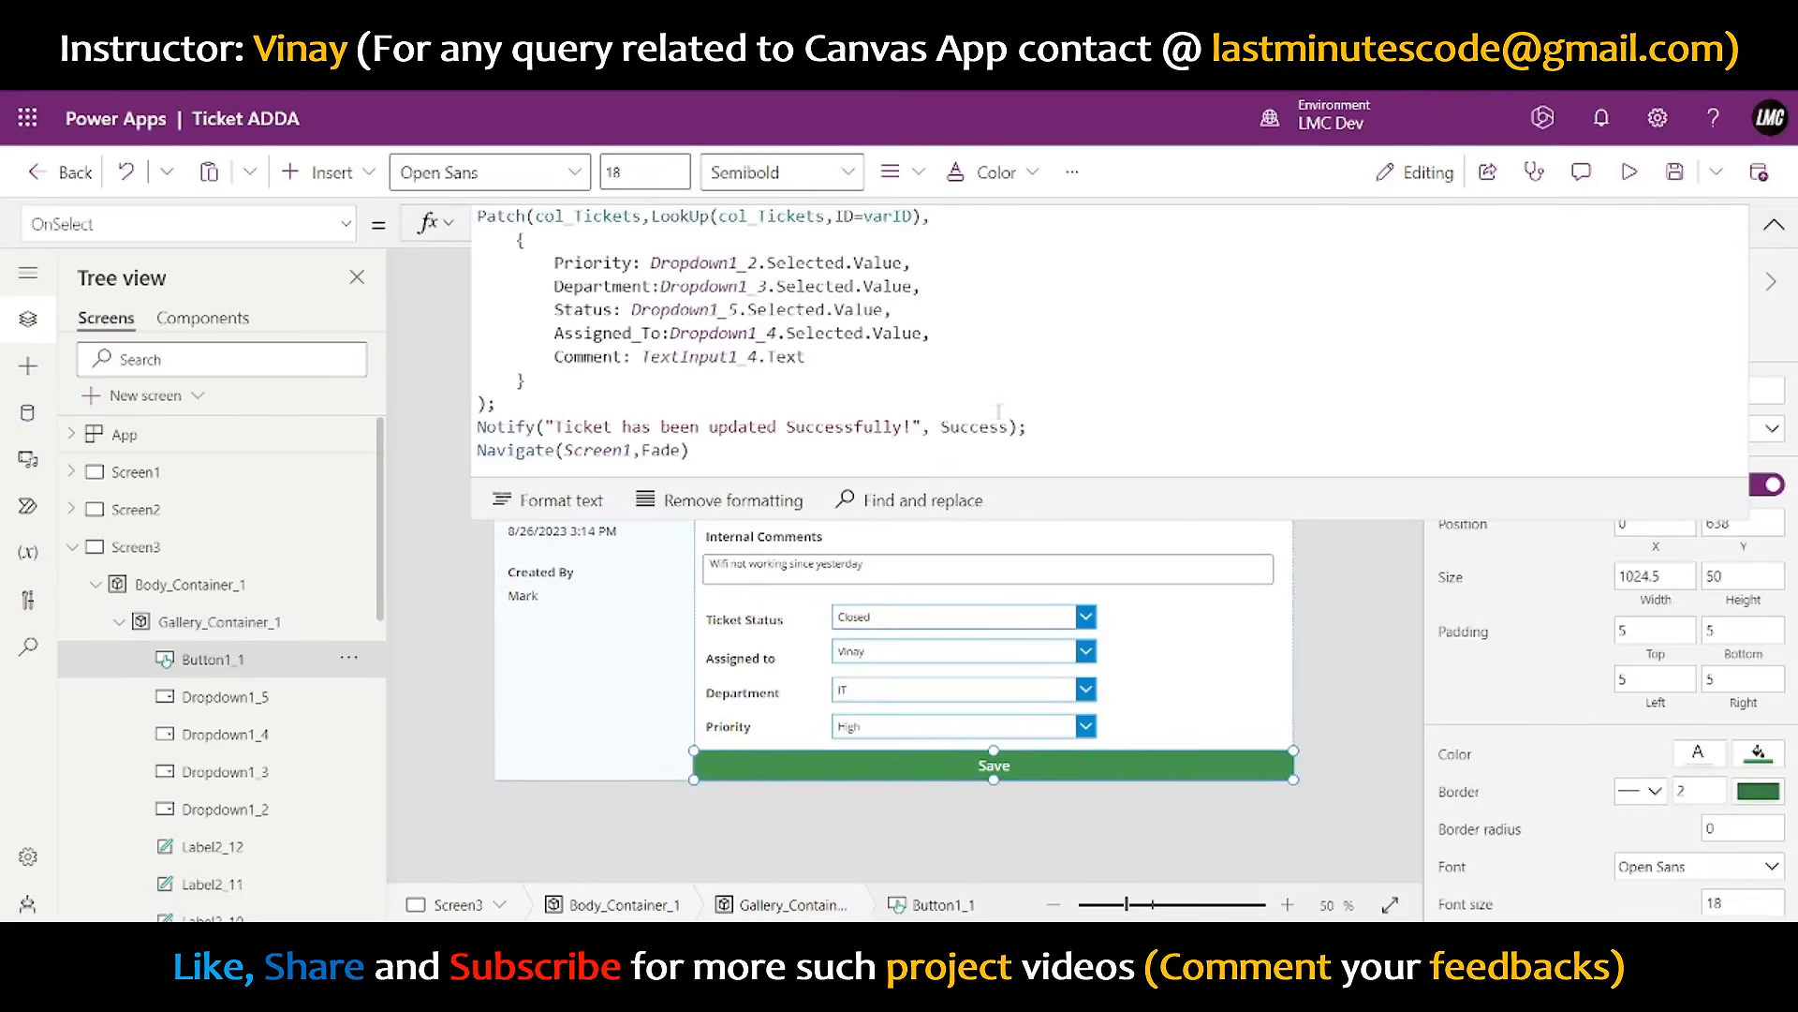
{"action": "left_click", "coordinate": [812, 356]}
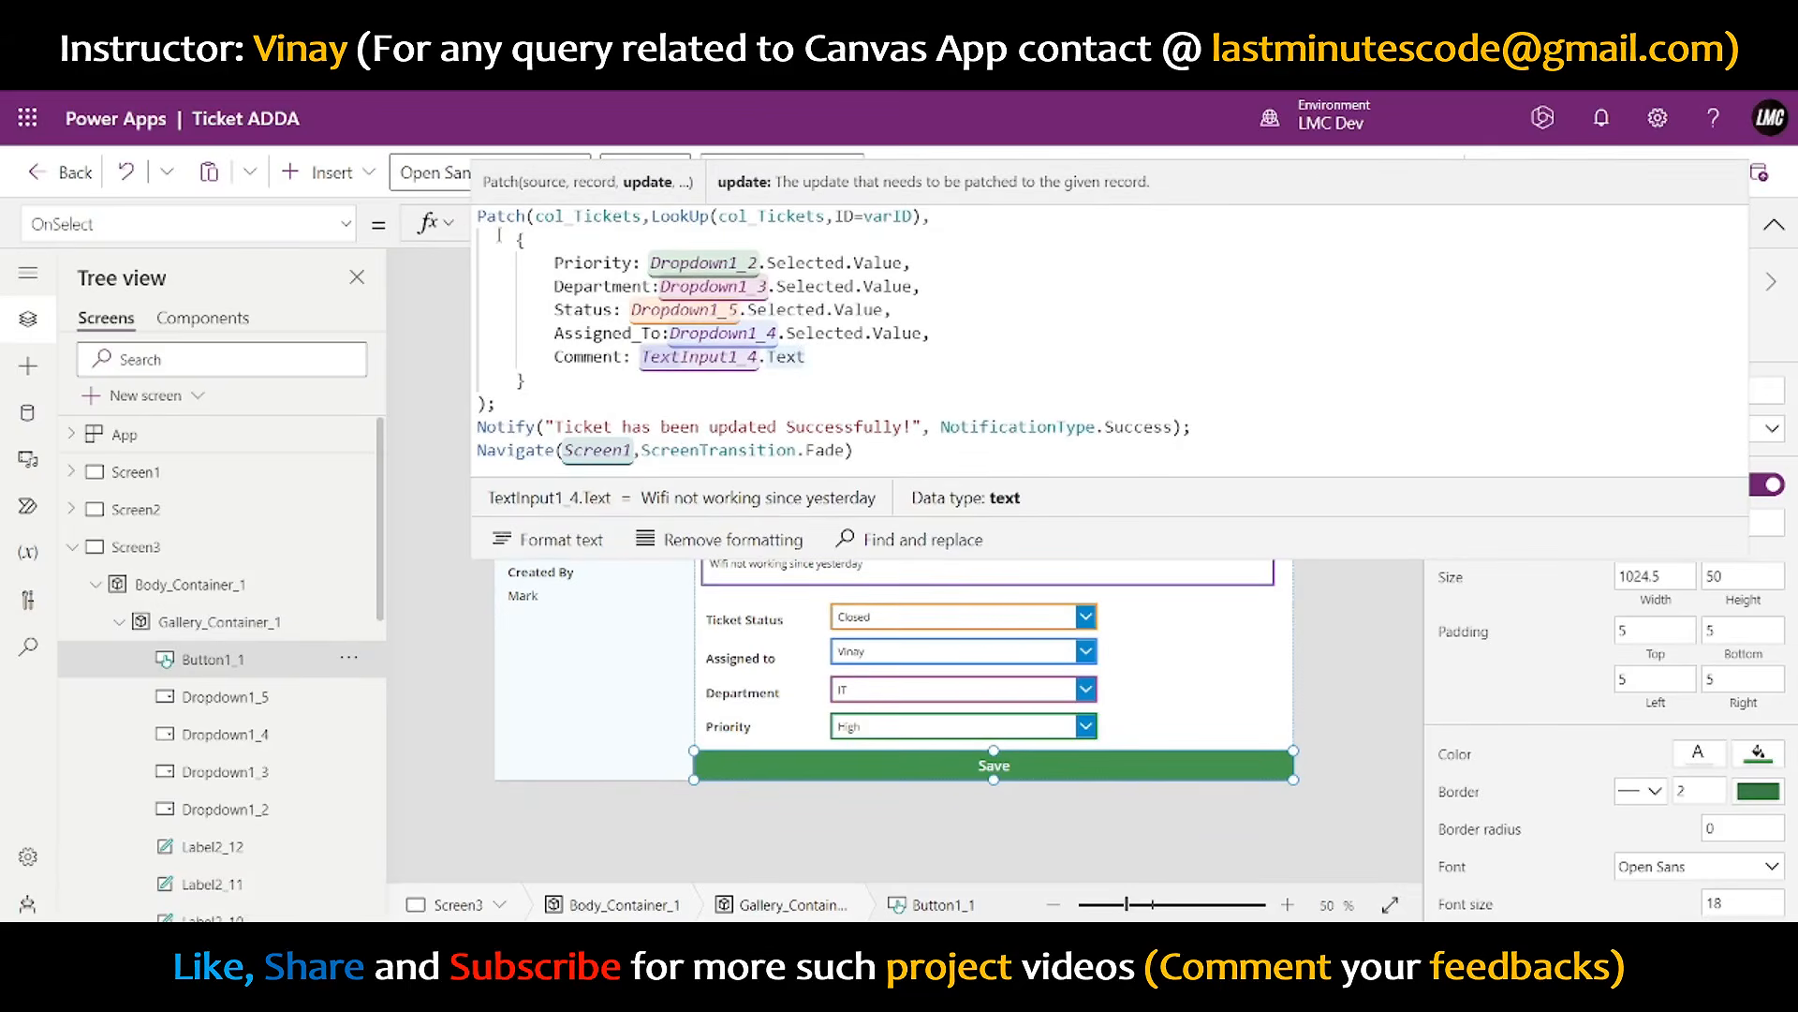
{"action": "left_click", "coordinate": [479, 216]}
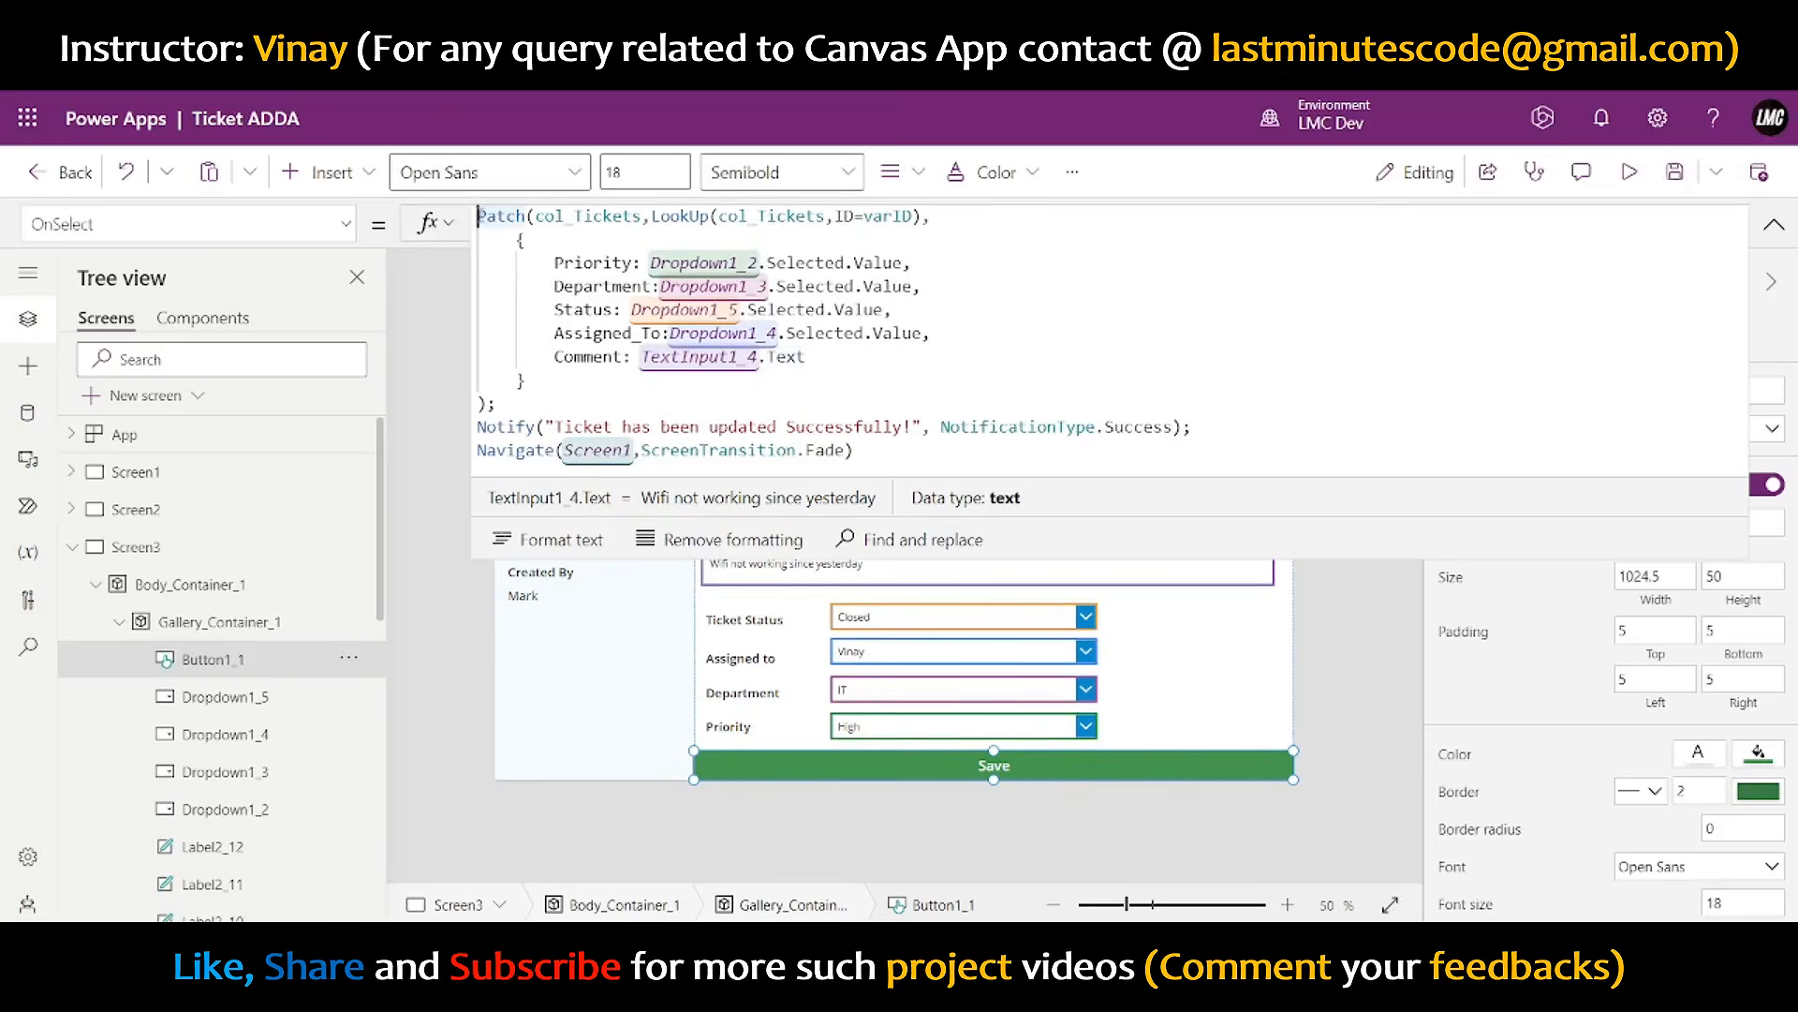
{"action": "key", "text": "Return"}
{"action": "type", "text": "If("}
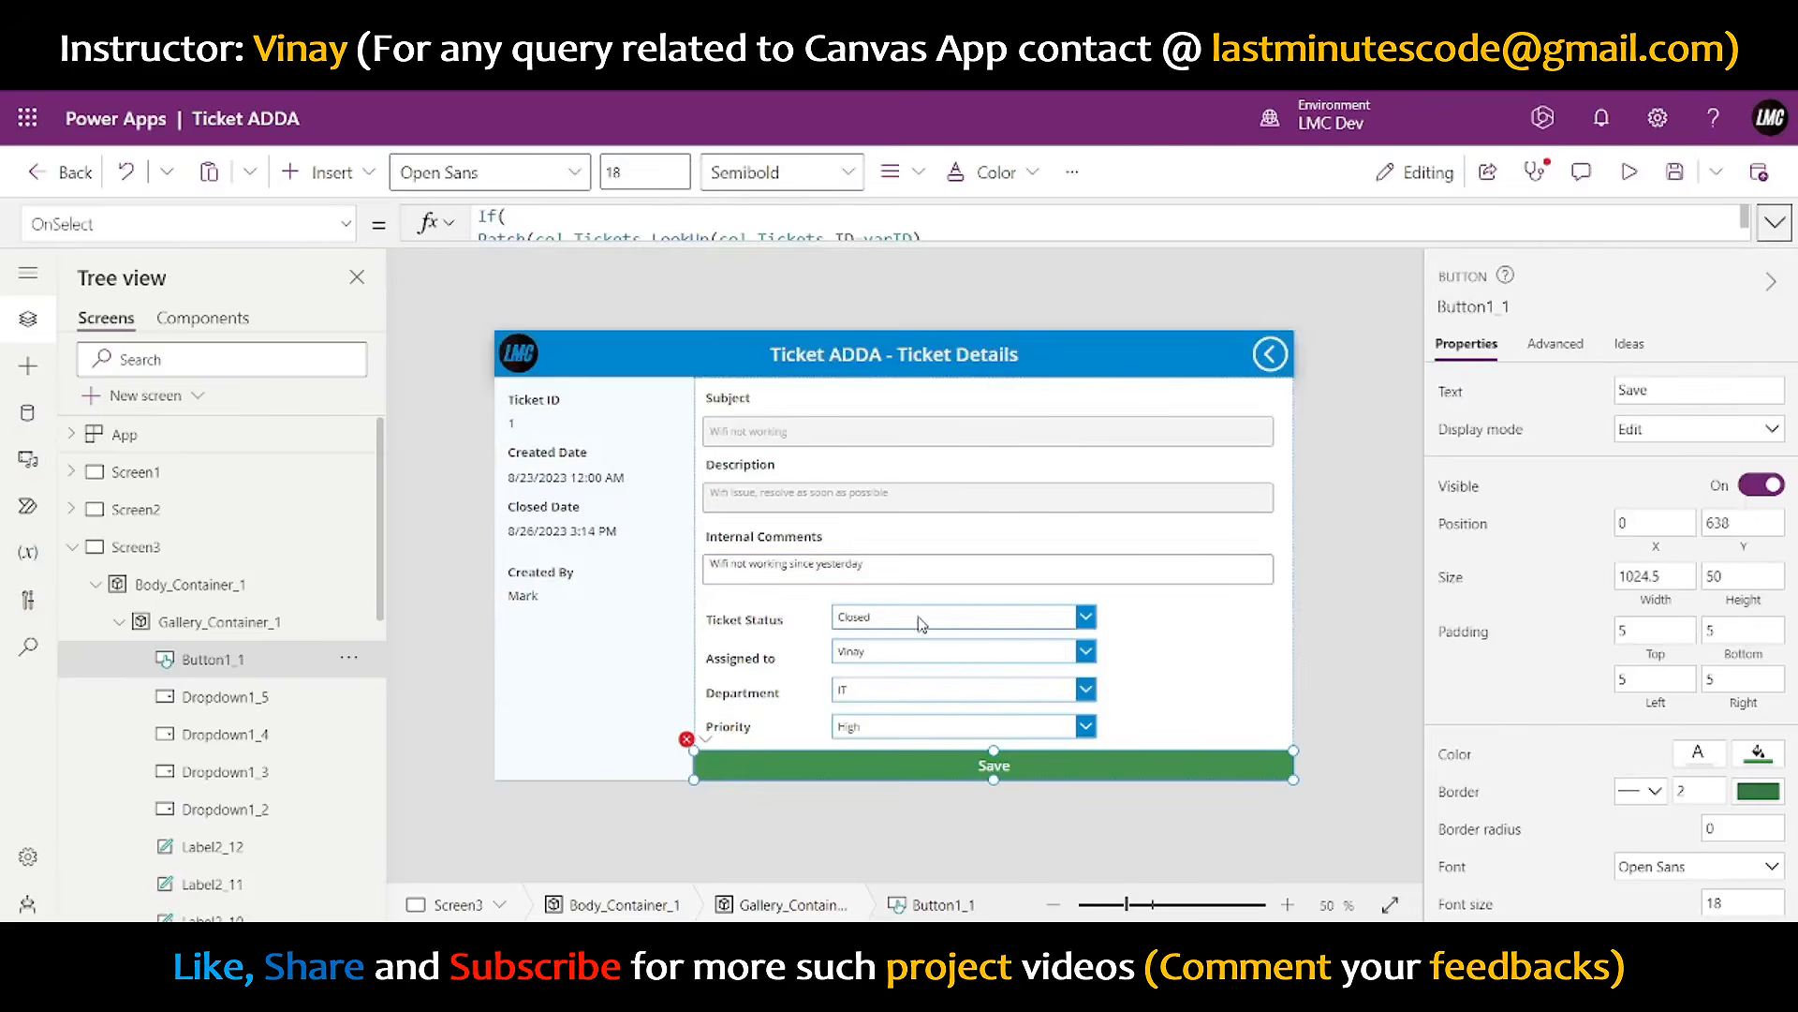
- Make the If condition test whether the Ticket Status dropdown is closed, using Dropdown1_5.Selected.Value = "Closed", followed by a blank line
{"action": "left_click", "coordinate": [920, 618]}
{"action": "left_click", "coordinate": [1491, 306]}
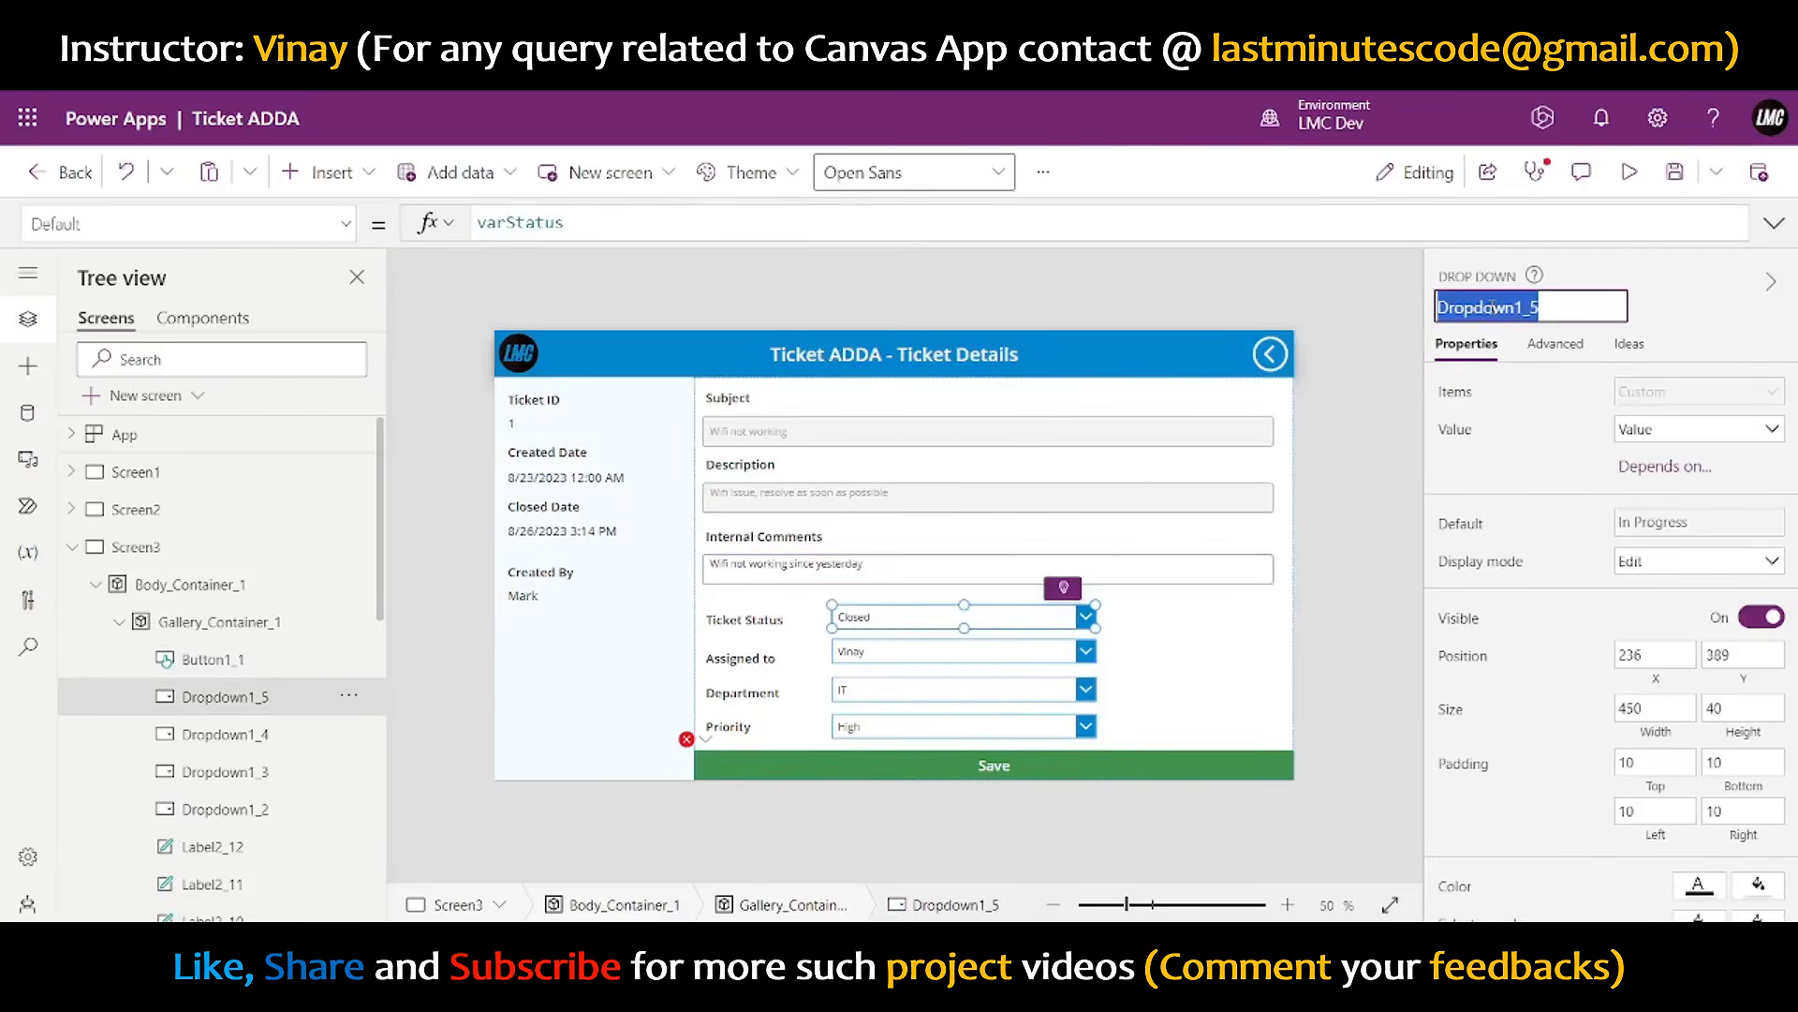
{"action": "left_click", "coordinate": [830, 763]}
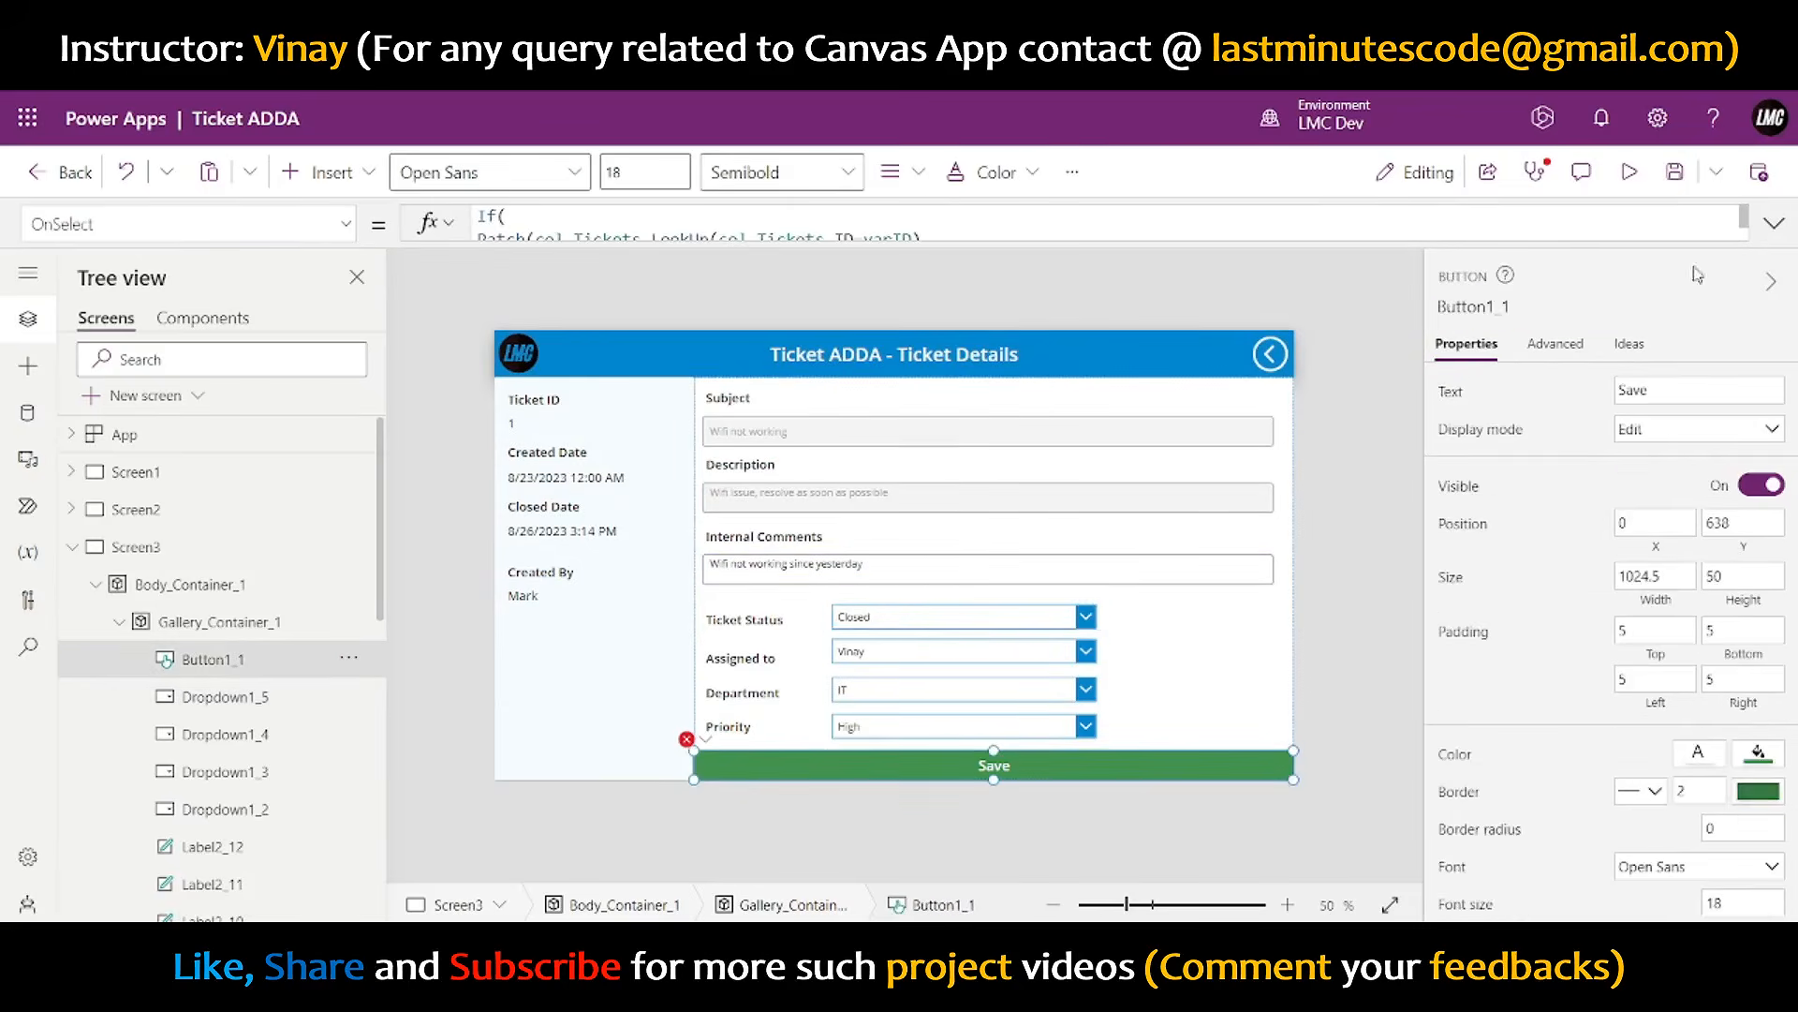
{"action": "left_click", "coordinate": [1773, 223]}
{"action": "left_click", "coordinate": [562, 214]}
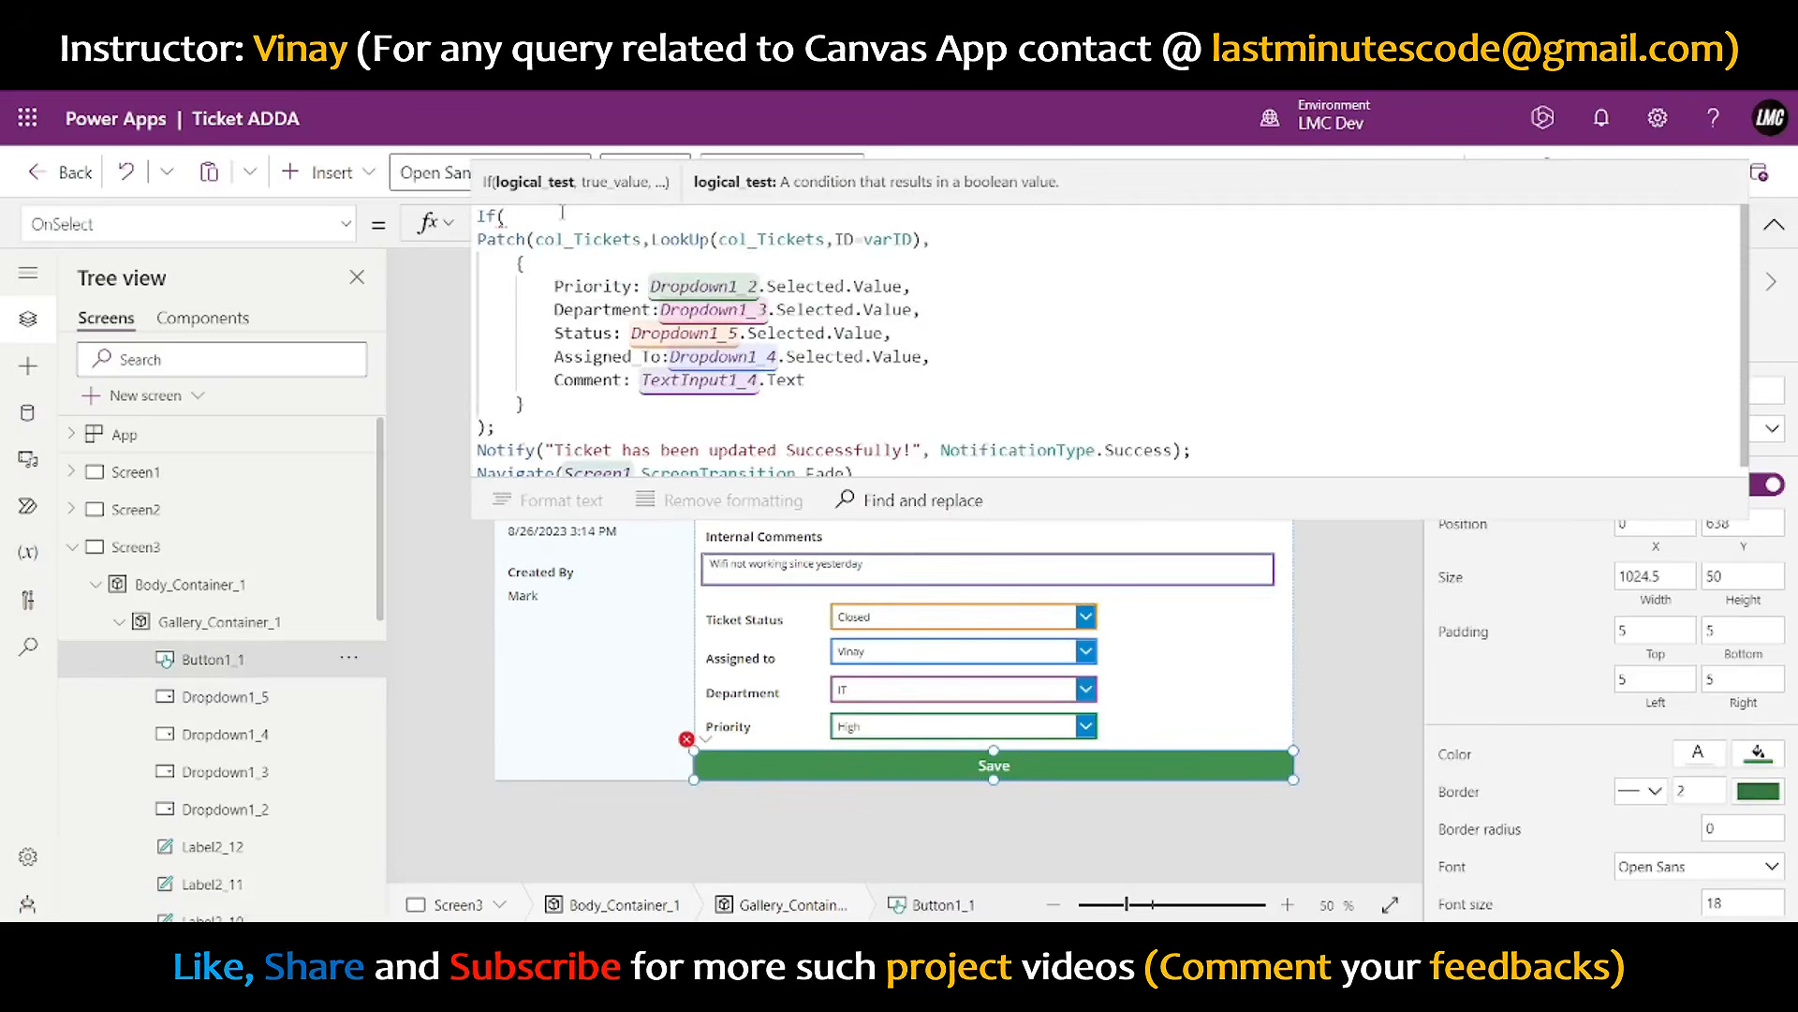
{"action": "type", "text": "Dropdown1_5.Select"}
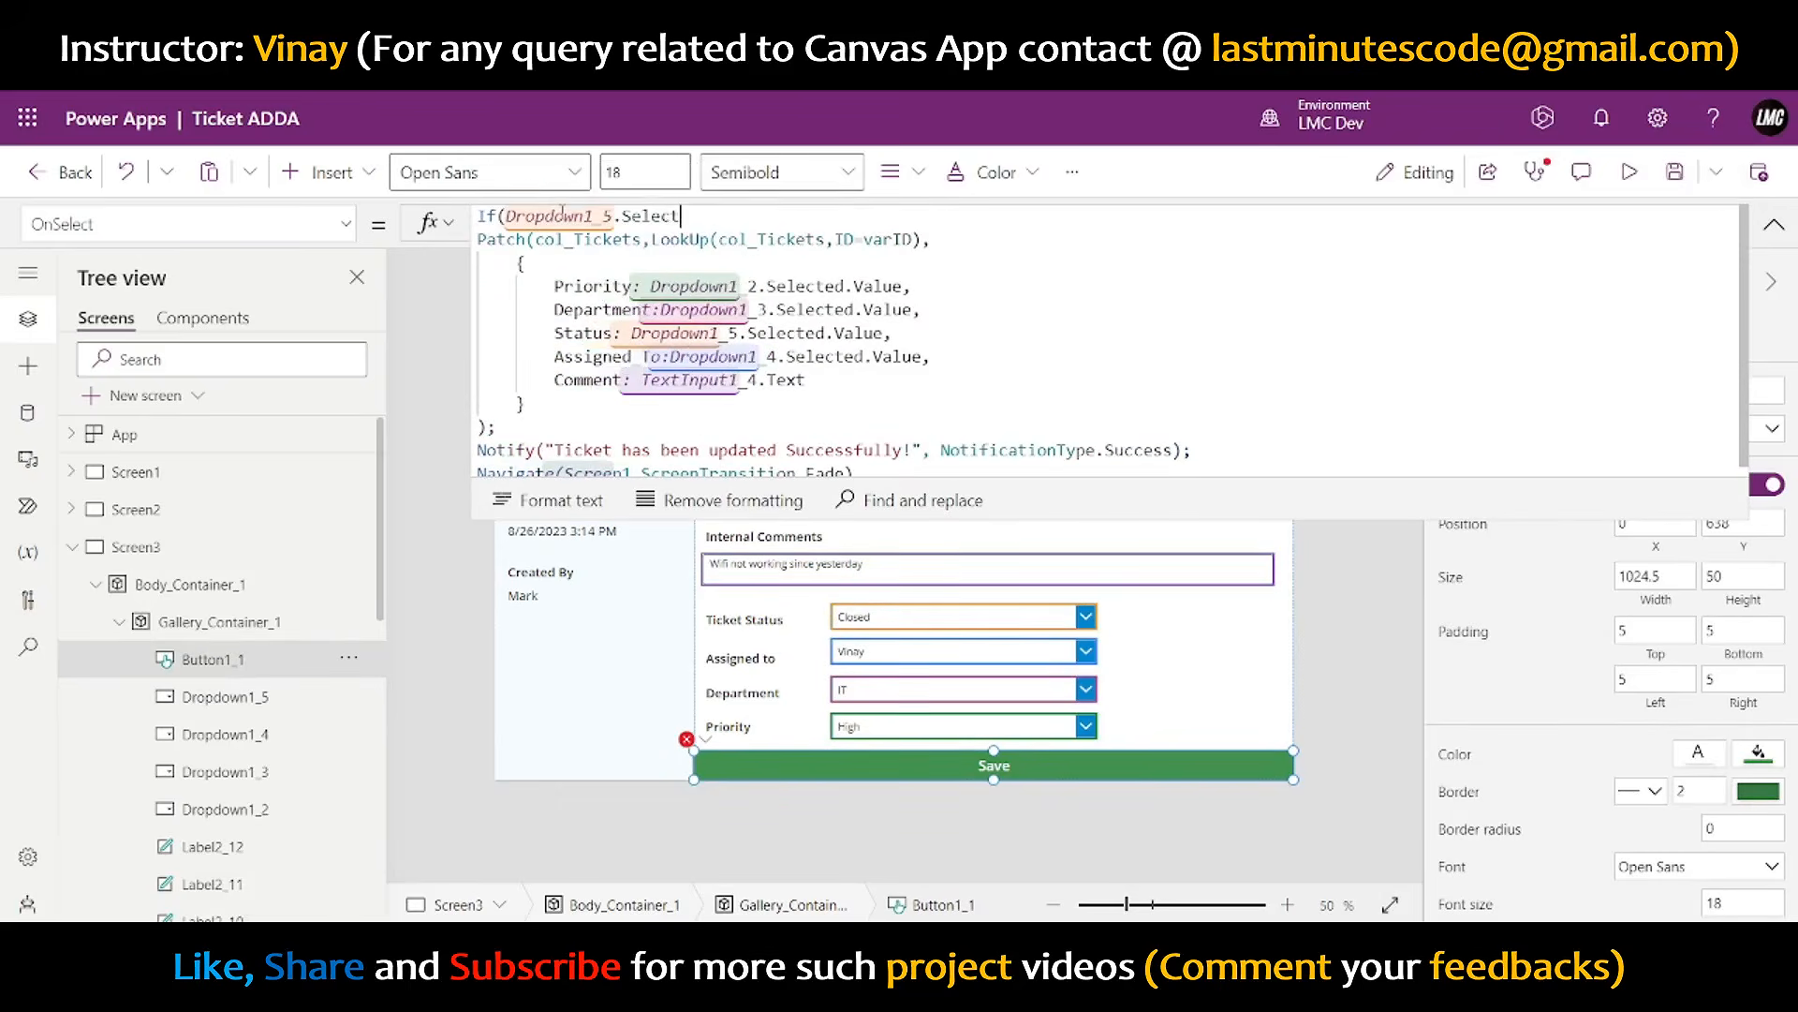
{"action": "type", "text": "ed.Val"}
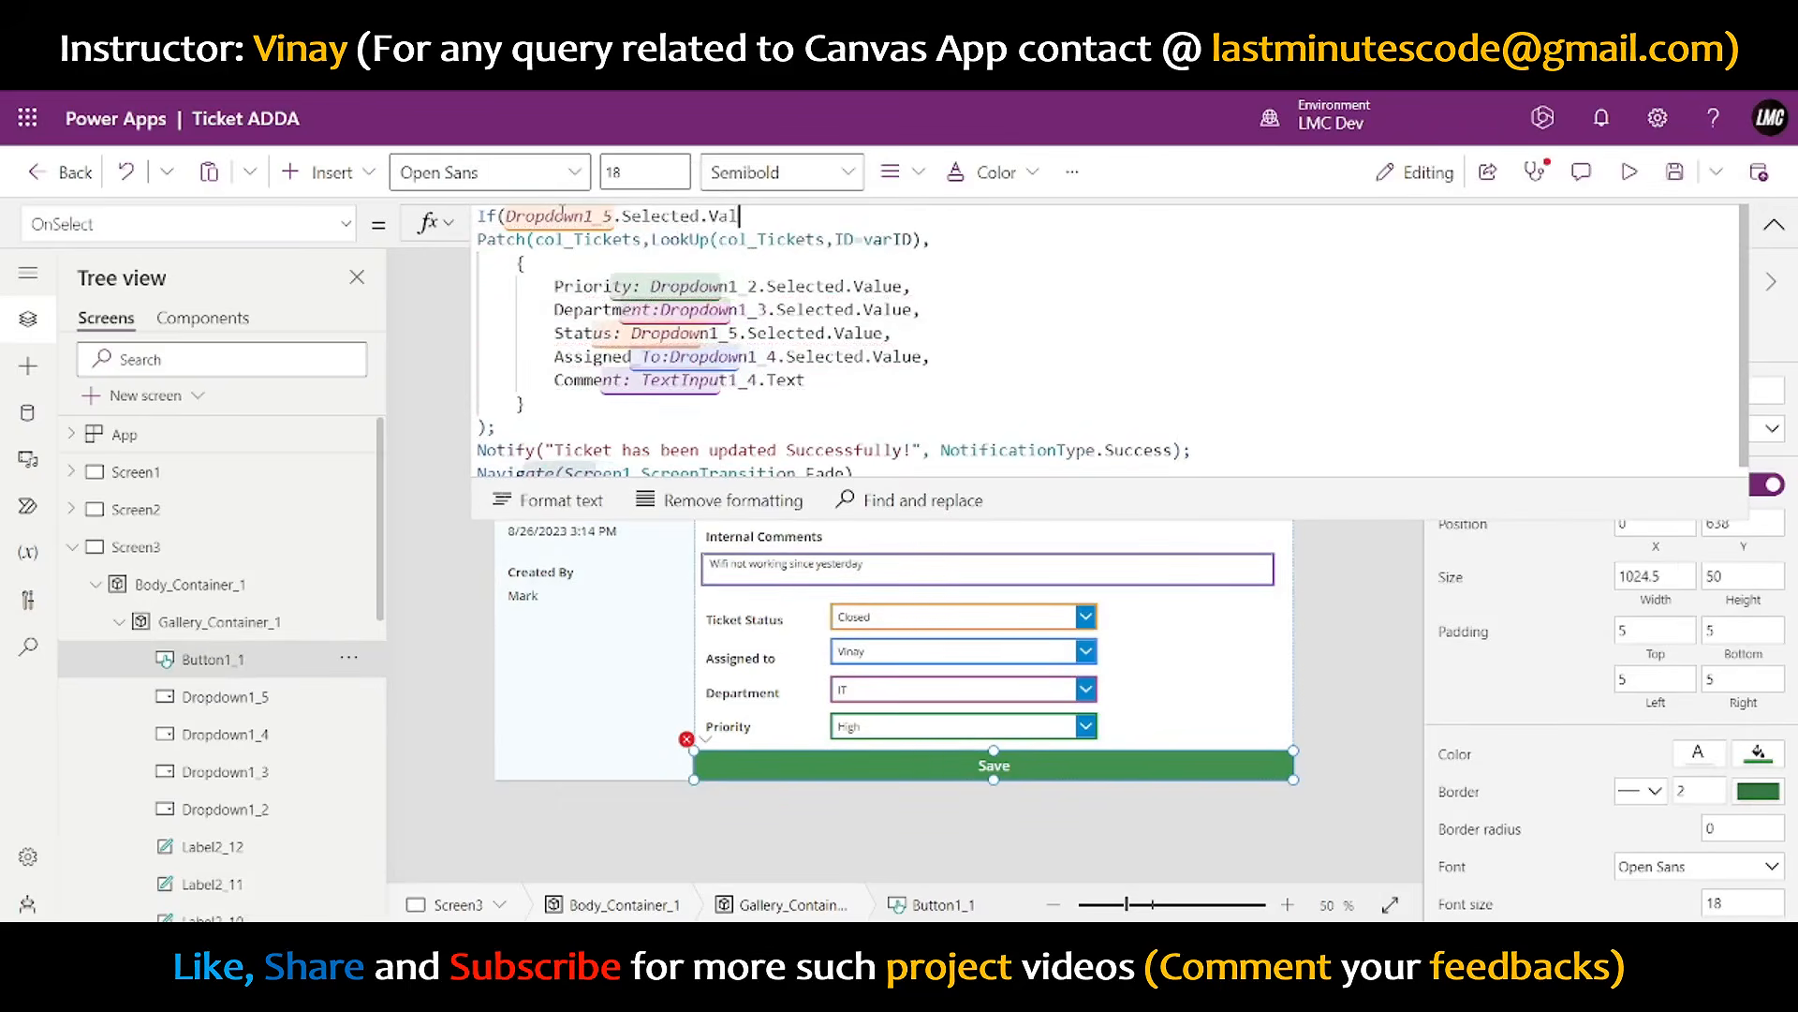
{"action": "type", "text": "ue = "}
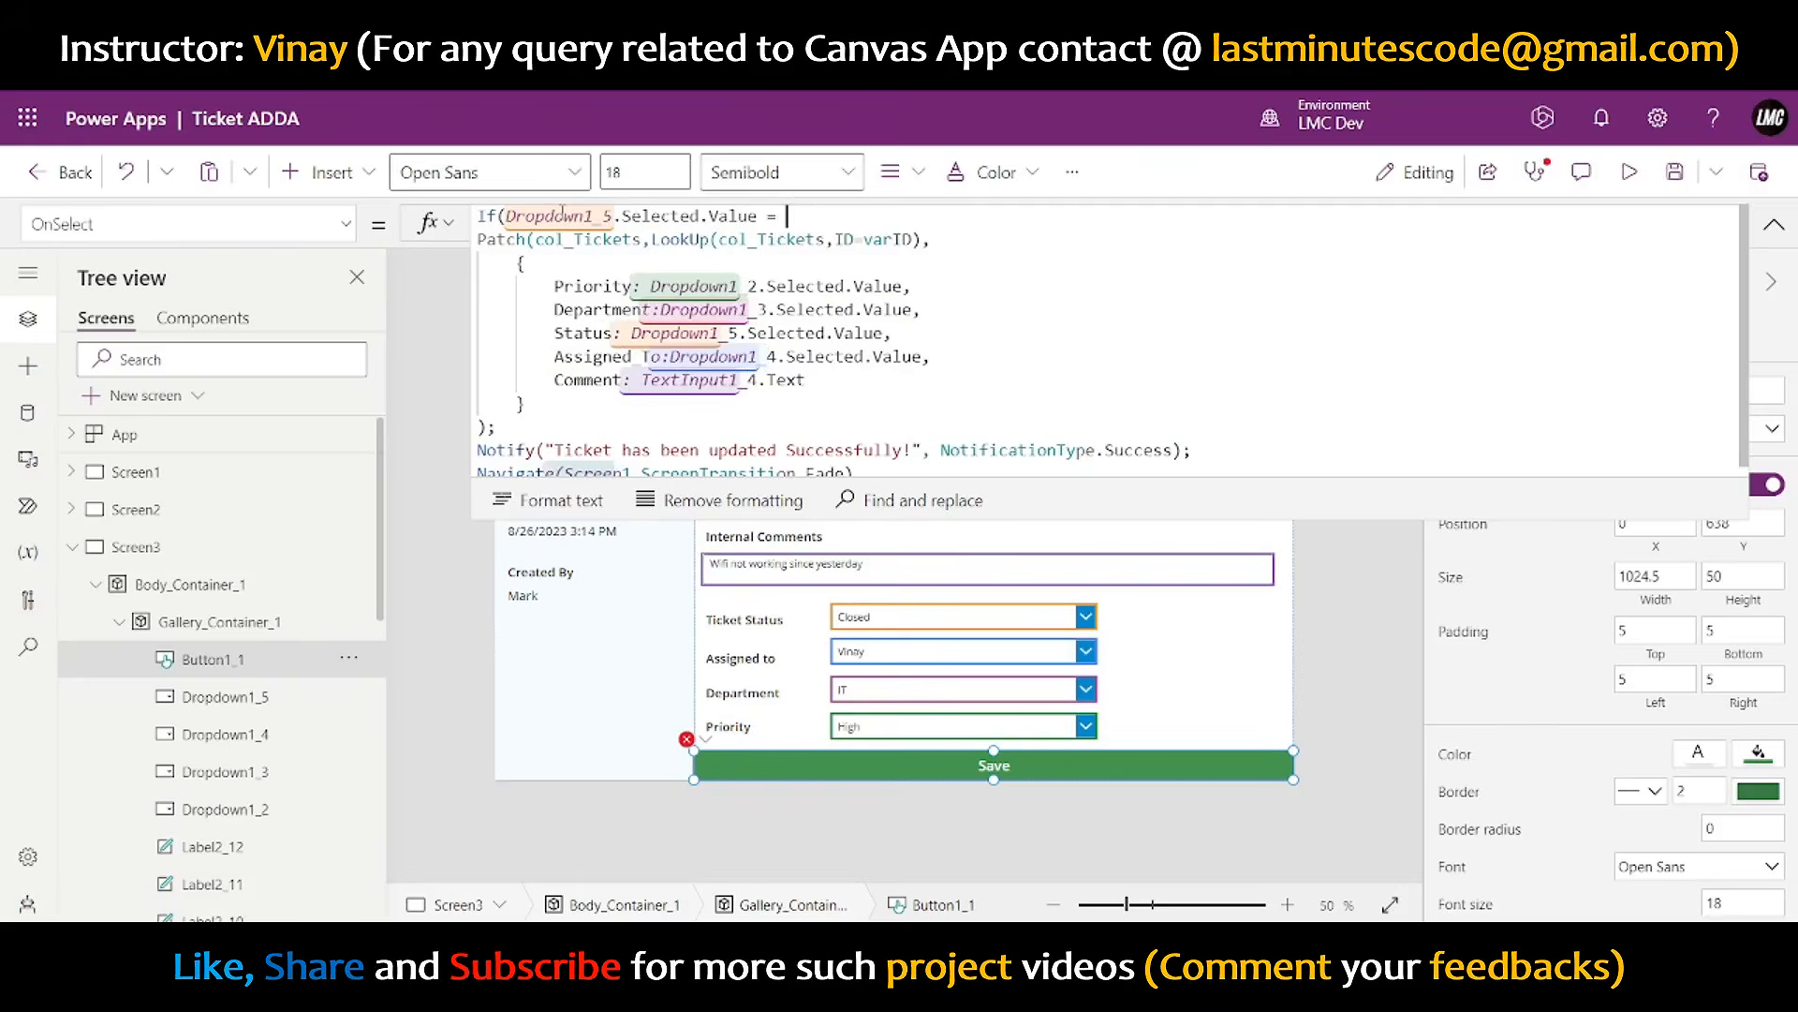
{"action": "type", "text": "\"Closed"}
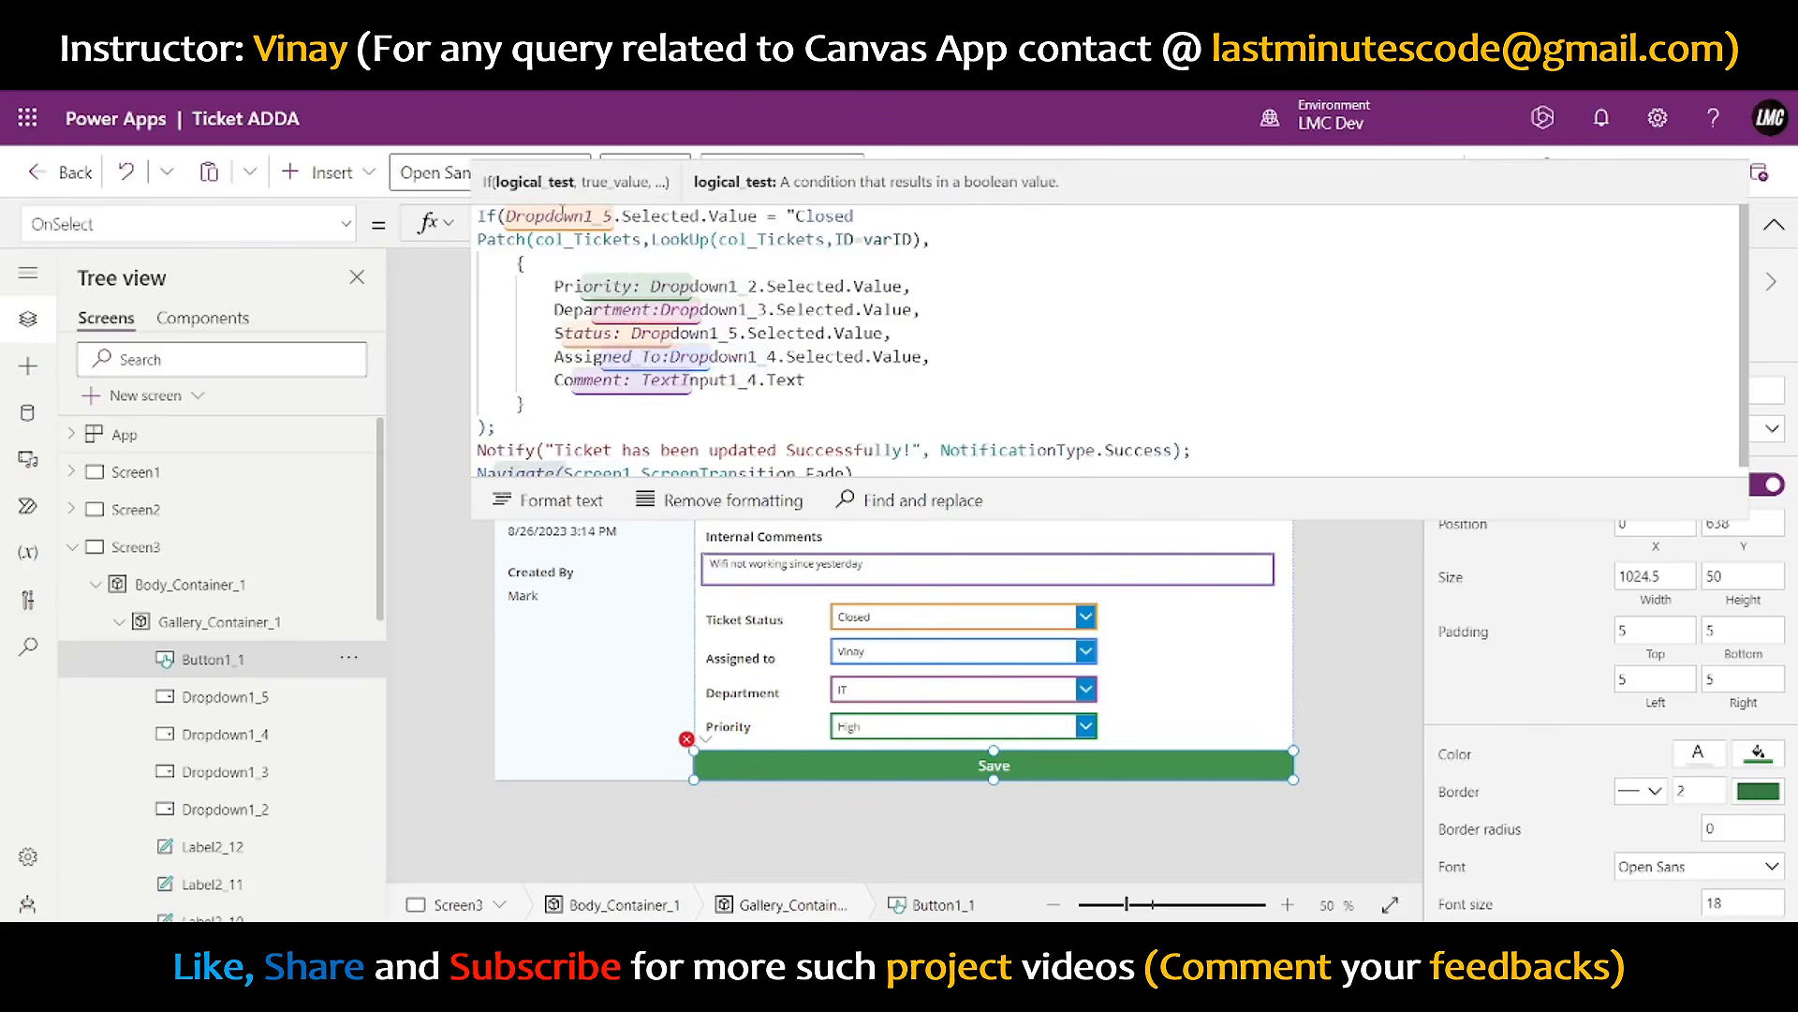
{"action": "type", "text": "\""}
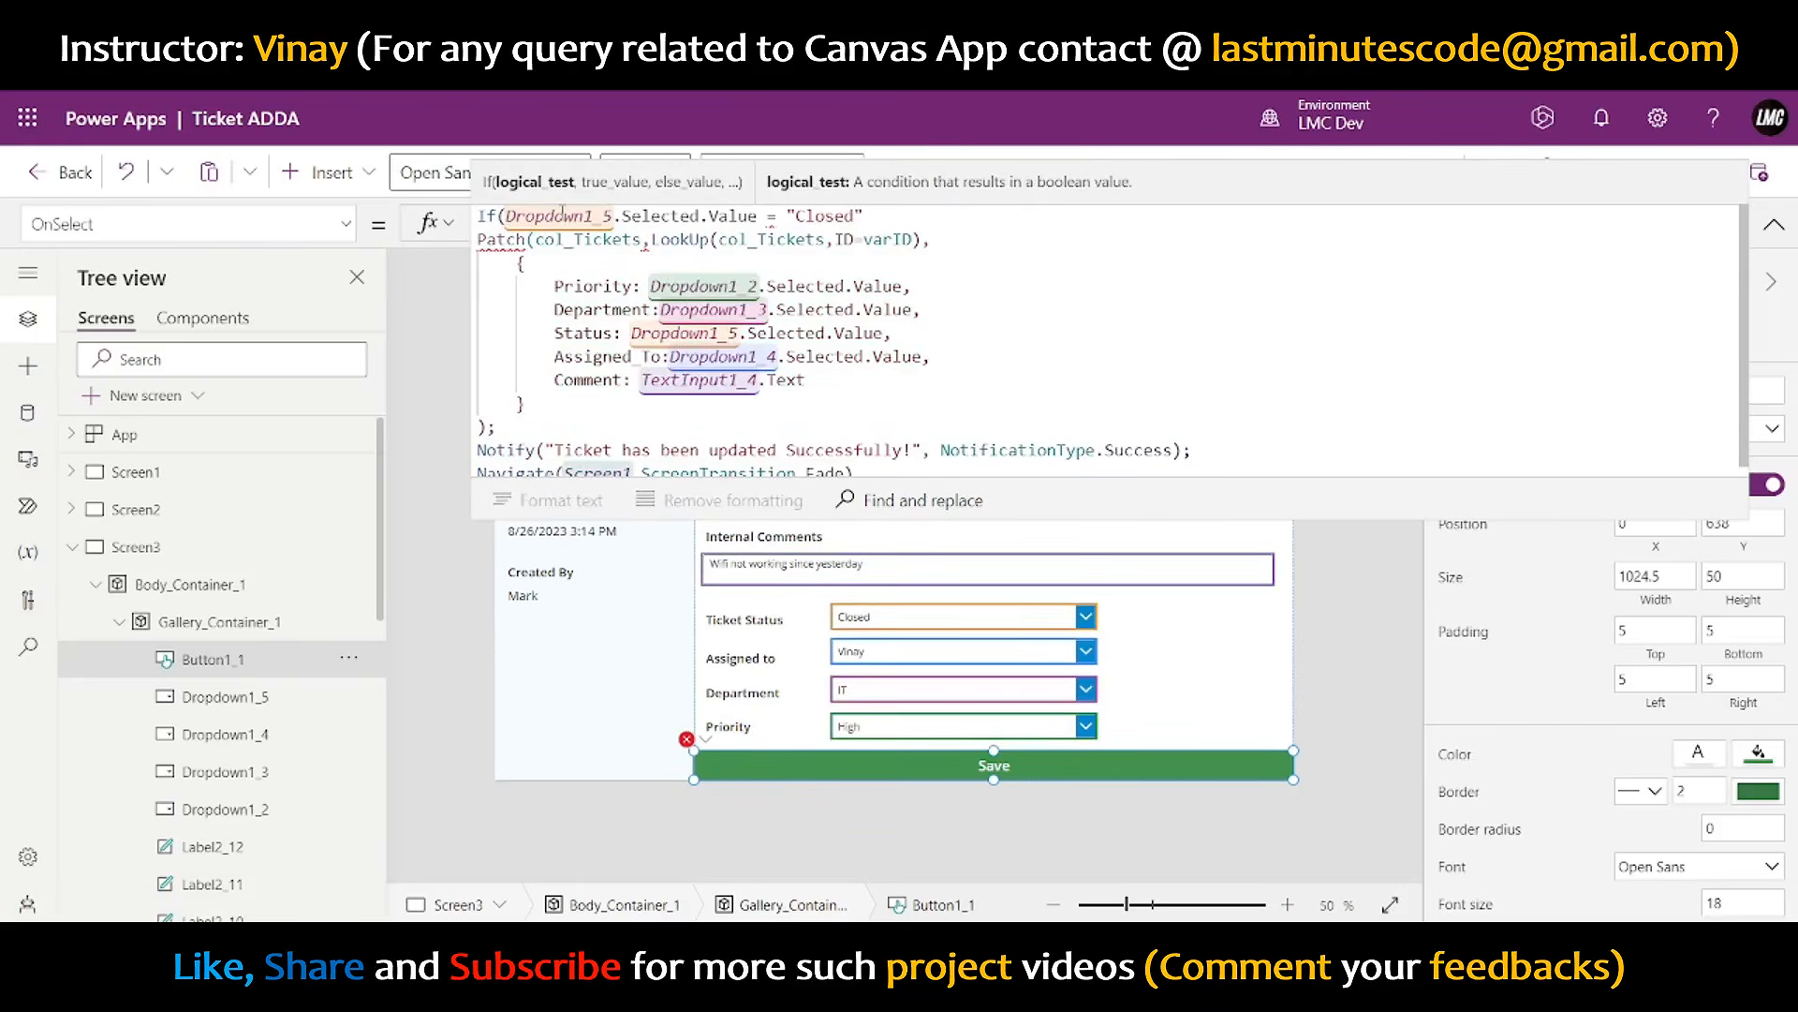
{"action": "type", "text": ","}
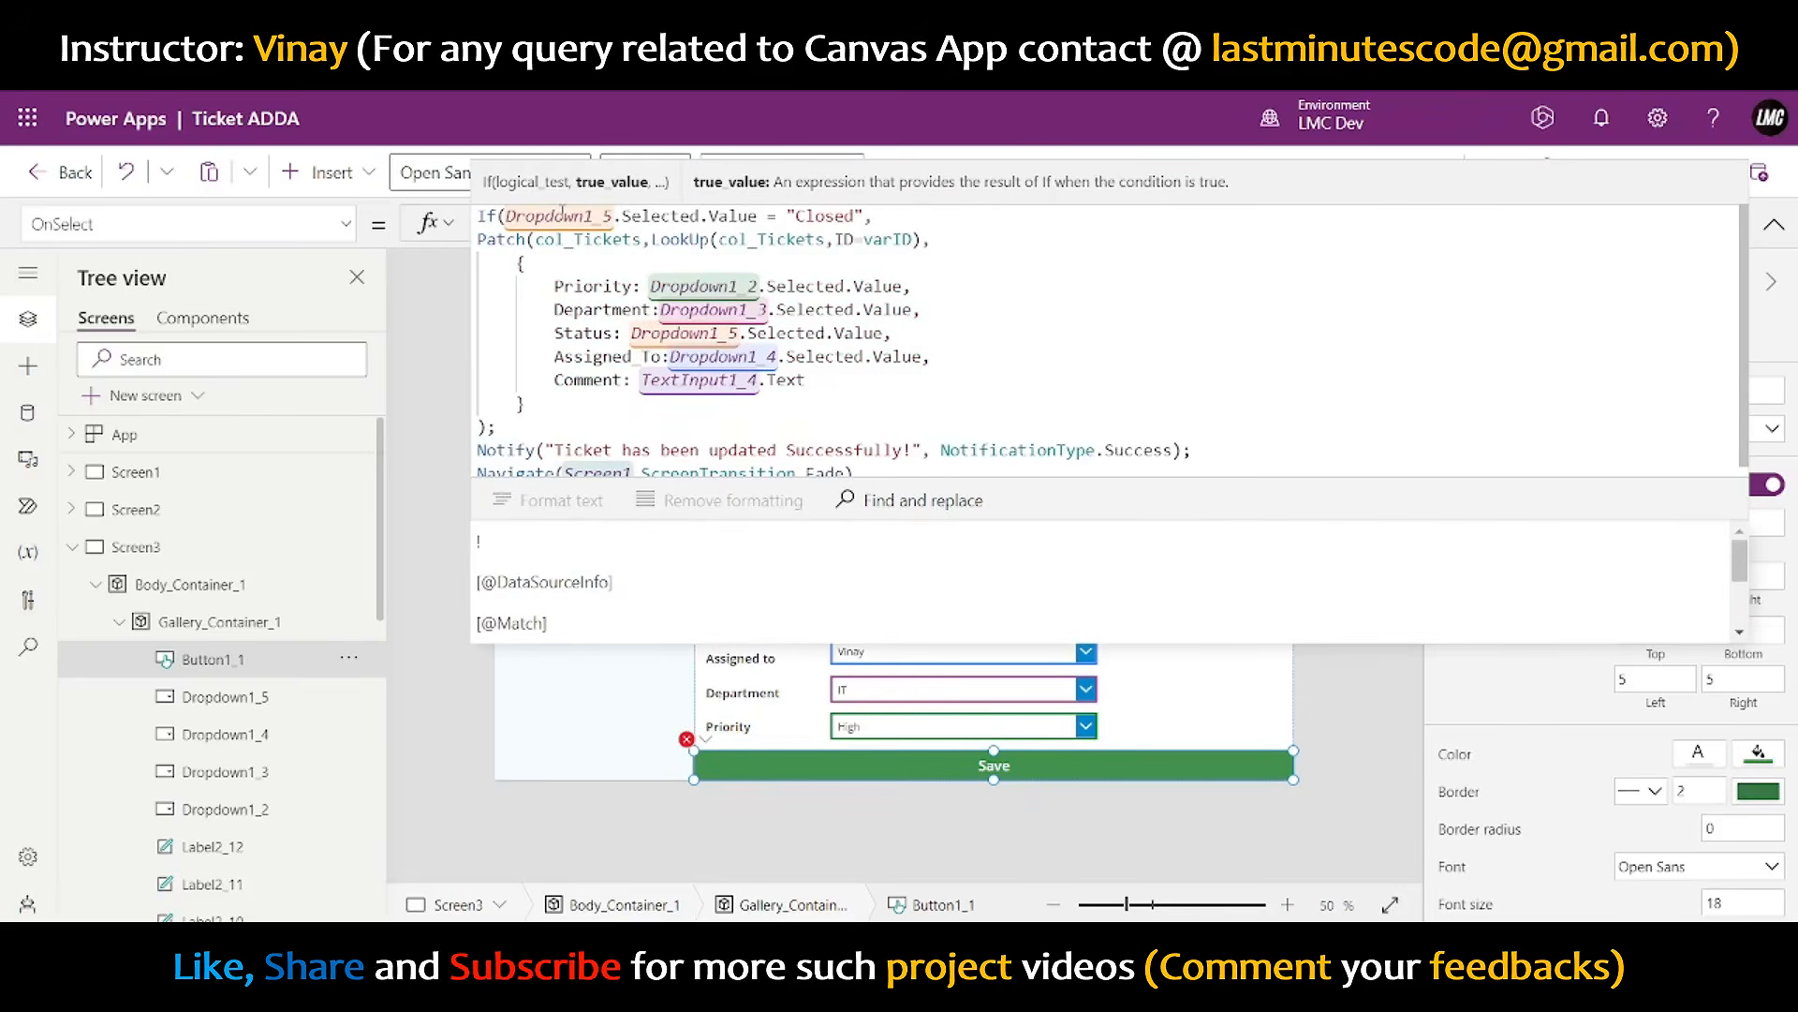
{"action": "key", "text": "shift+Return"}
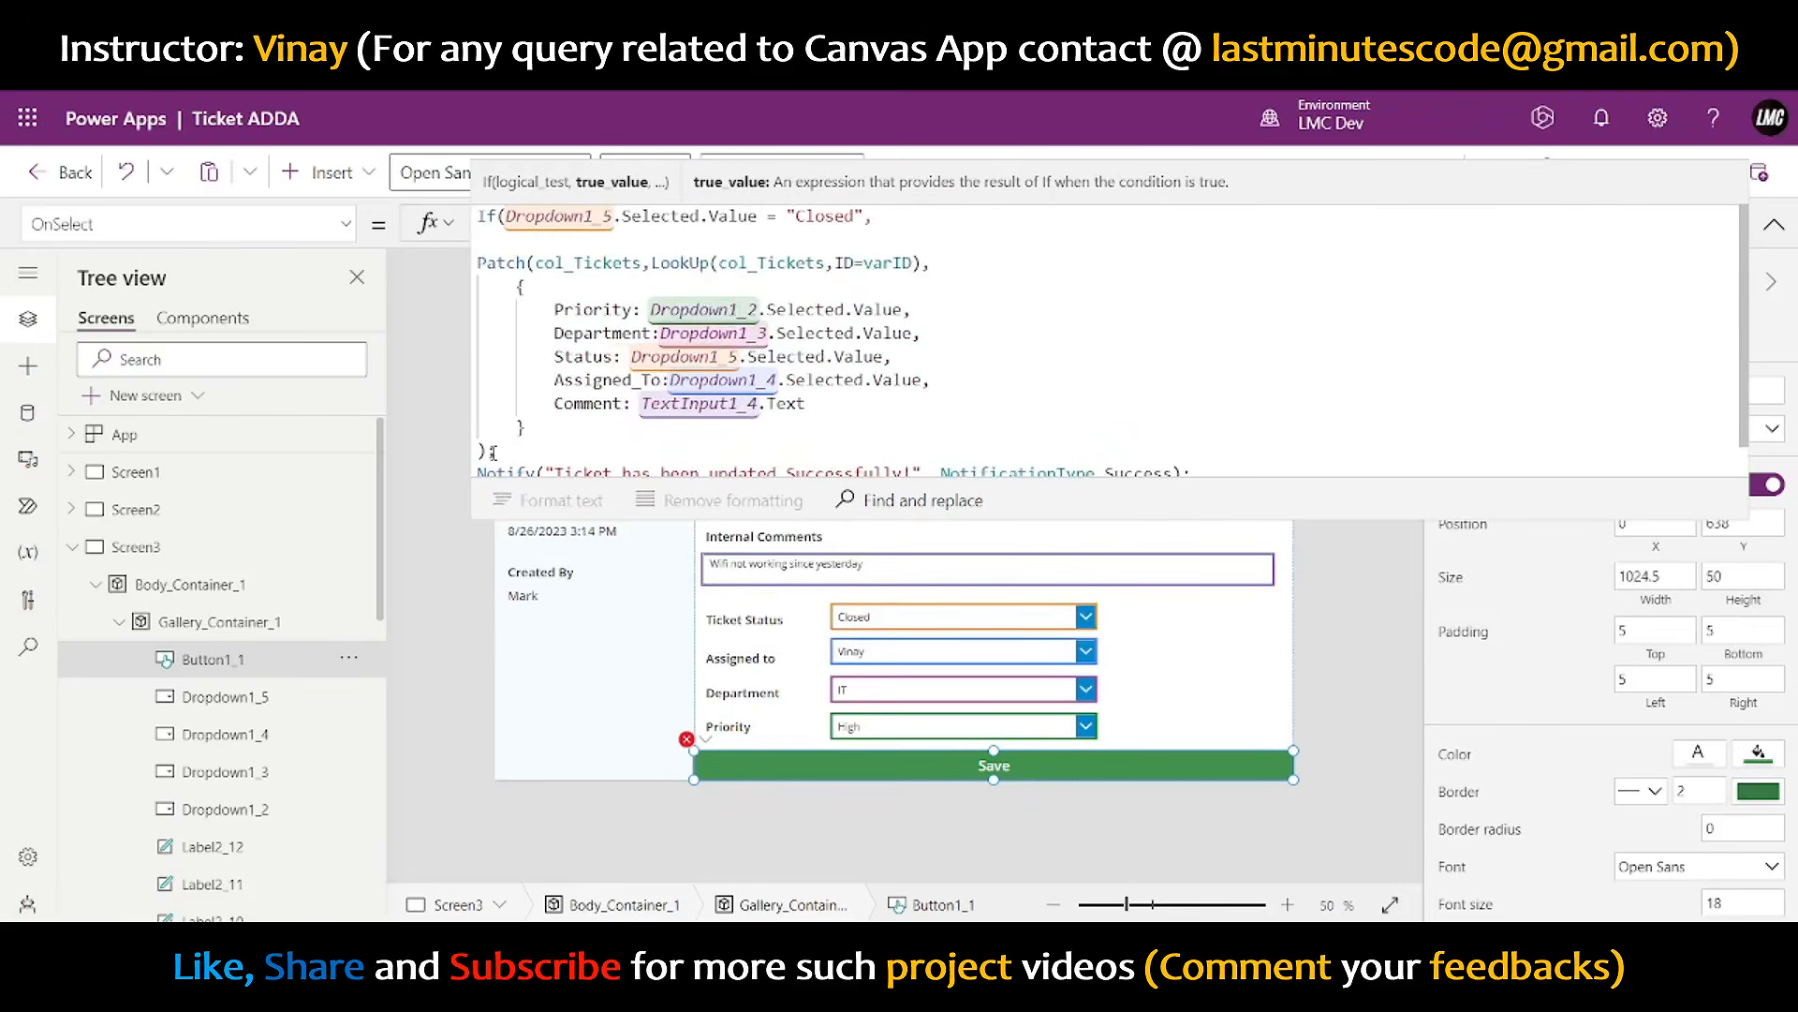
- Duplicate the Patch call as the If function's true value, ending it with a comma and starting it below a blank line
{"action": "type", "text": ";"}
{"action": "left_click_drag", "start_coordinate": [497, 452], "coordinate": [471, 265]}
{"action": "key", "text": "ctrl+c"}
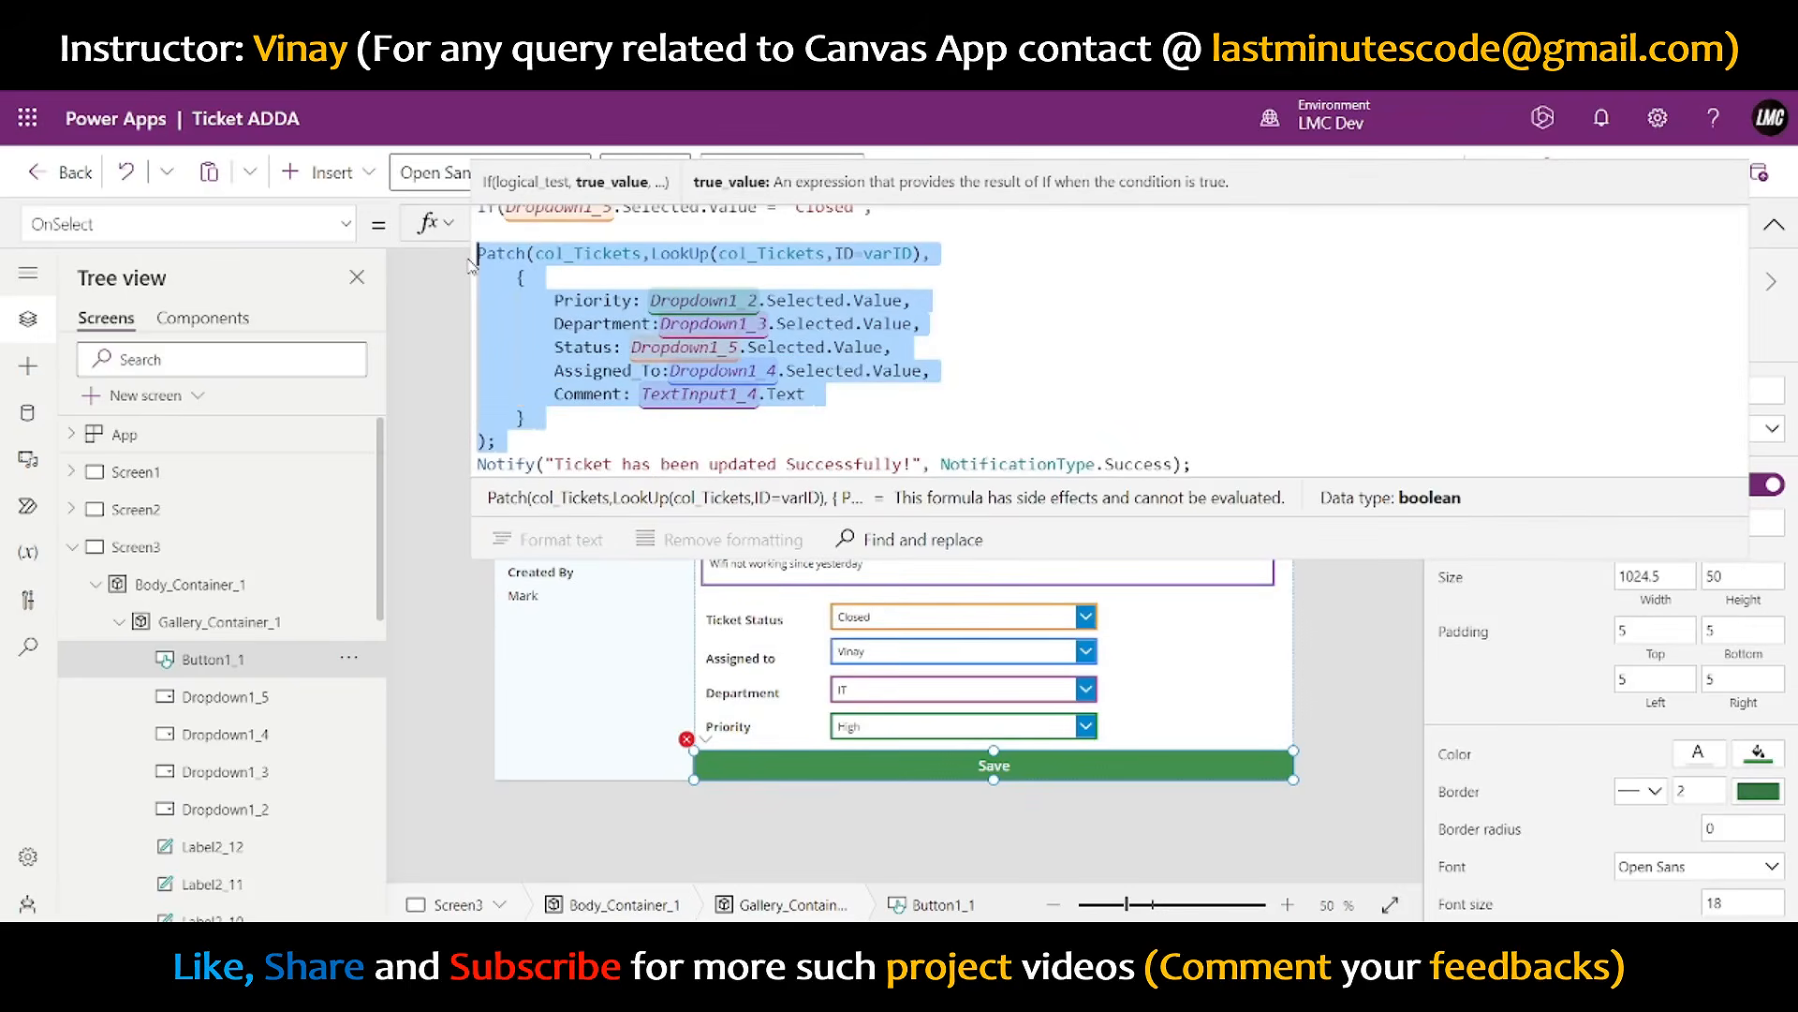
{"action": "left_click", "coordinate": [919, 215]}
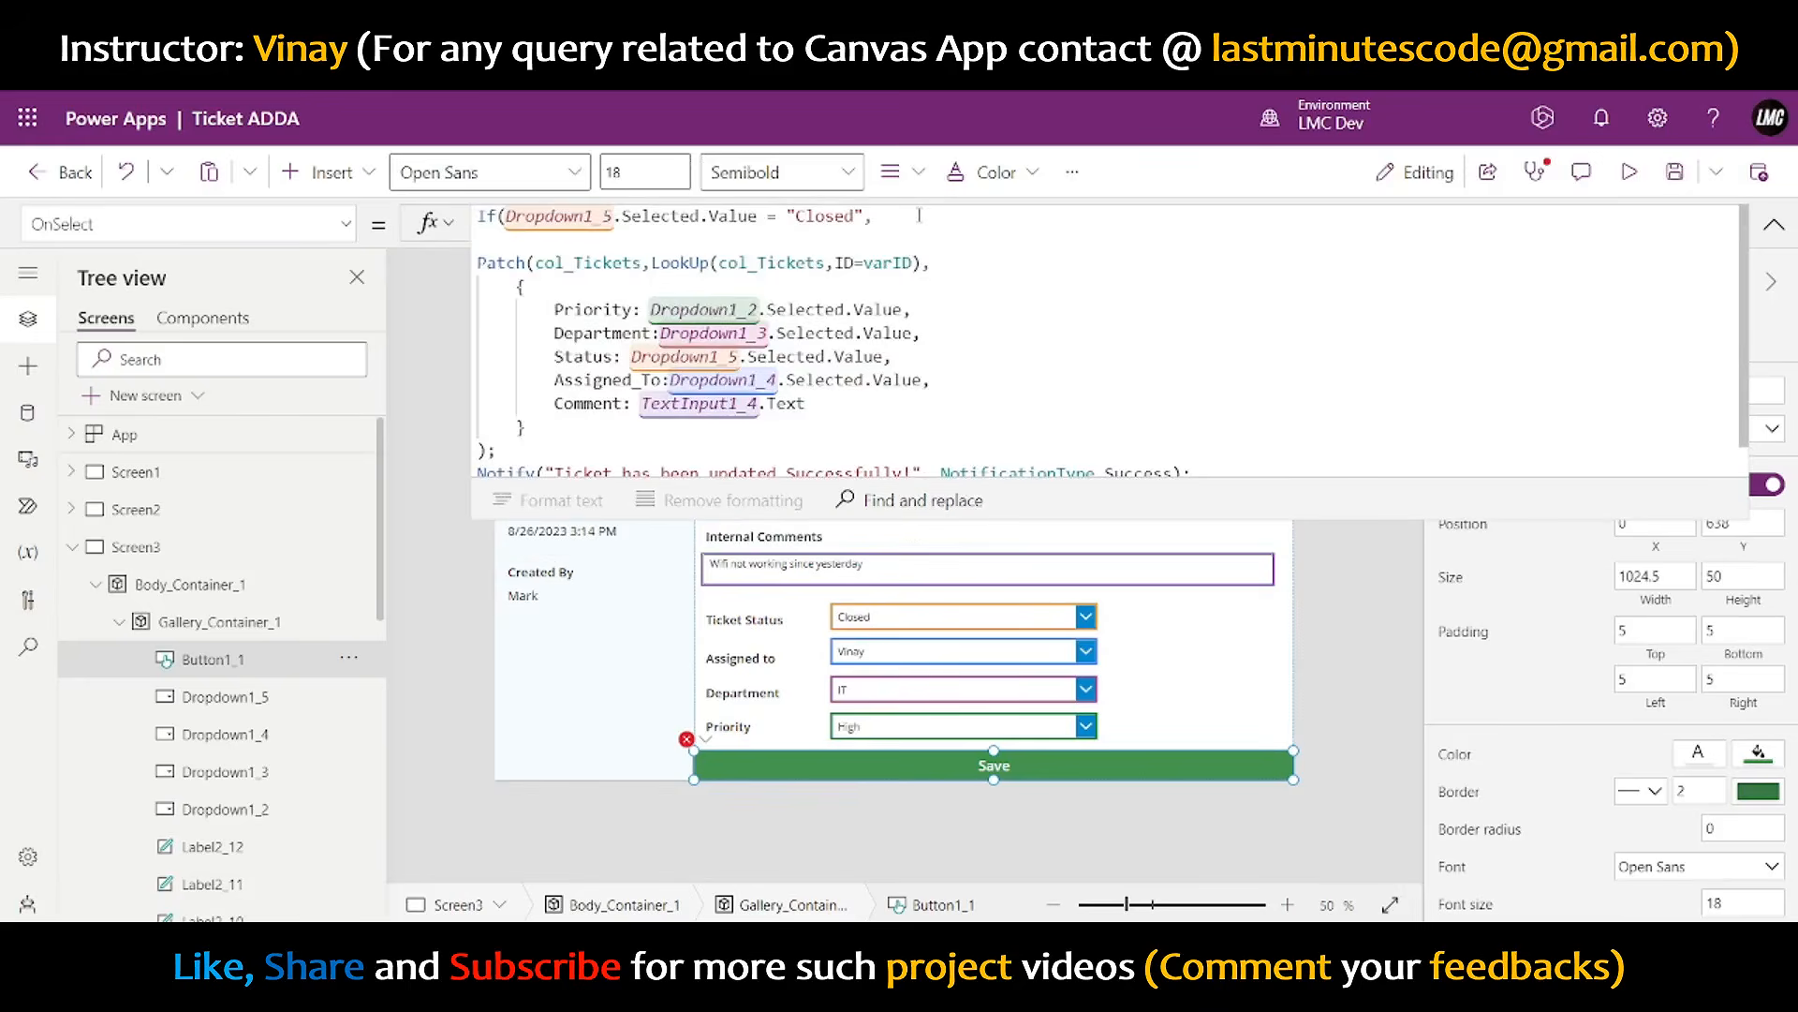
{"action": "key", "text": "ctrl+v"}
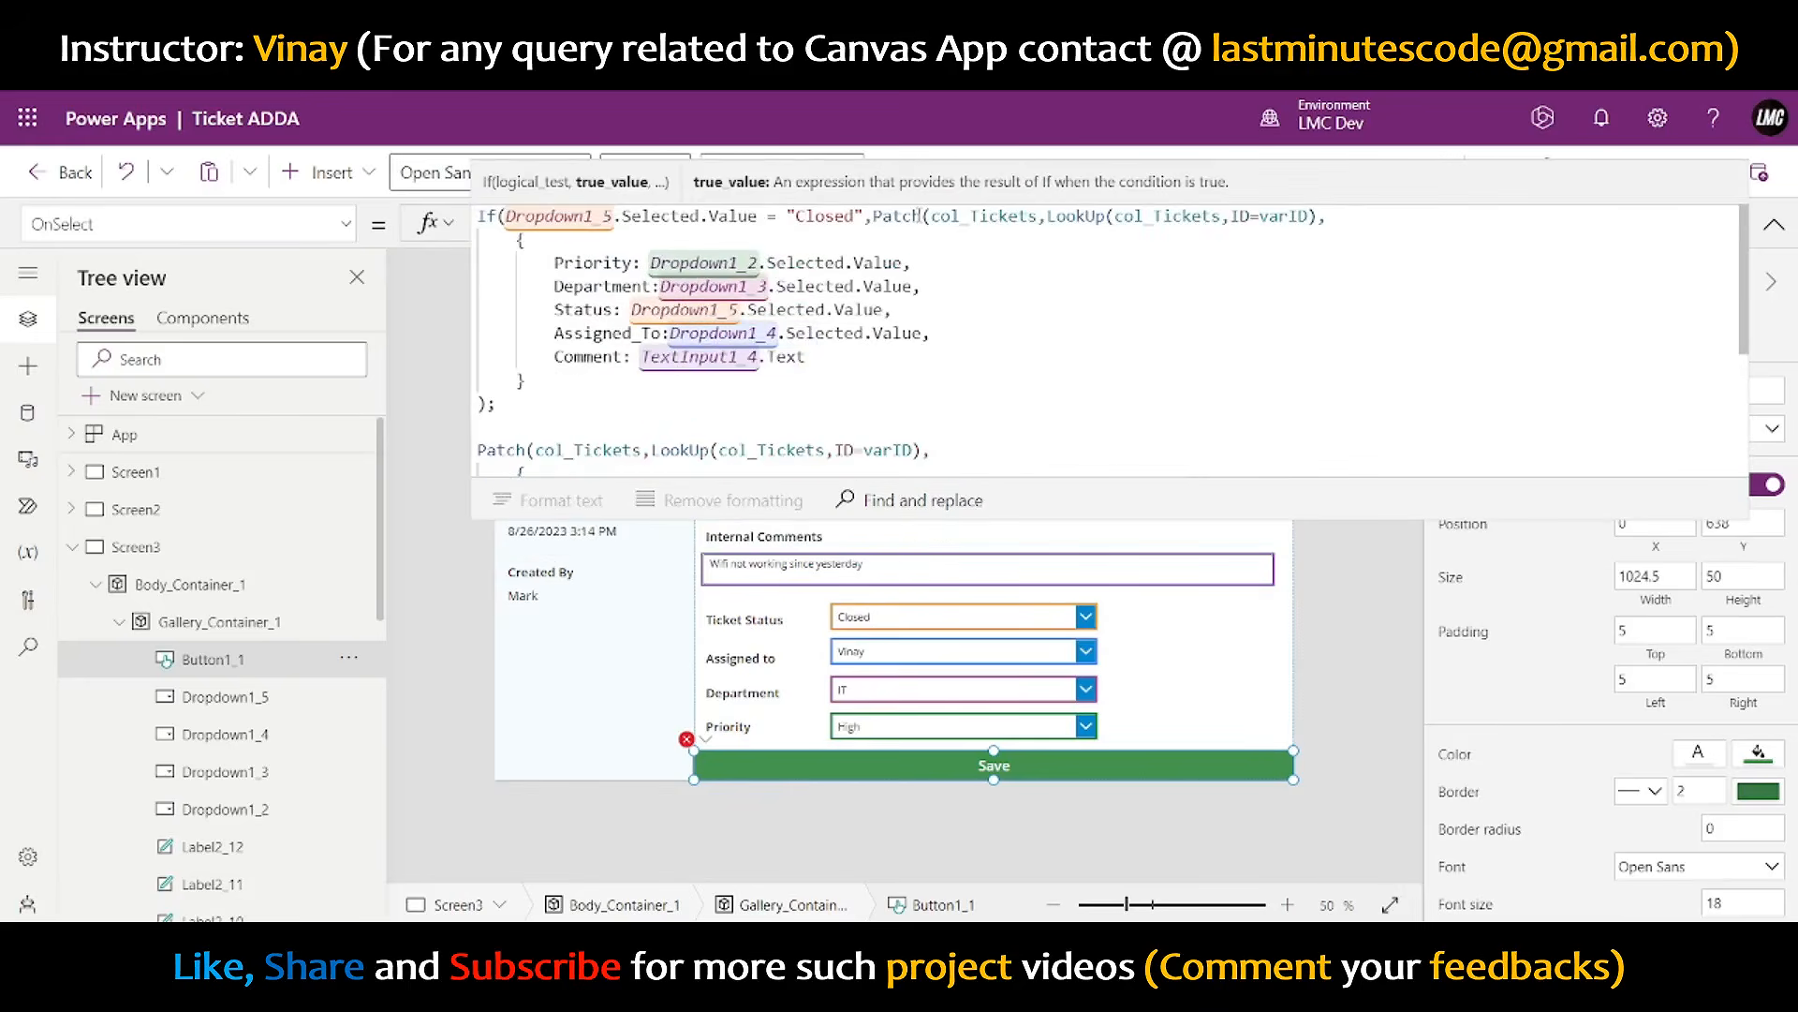
{"action": "key", "text": "BackSpace"}
{"action": "type", "text": ","}
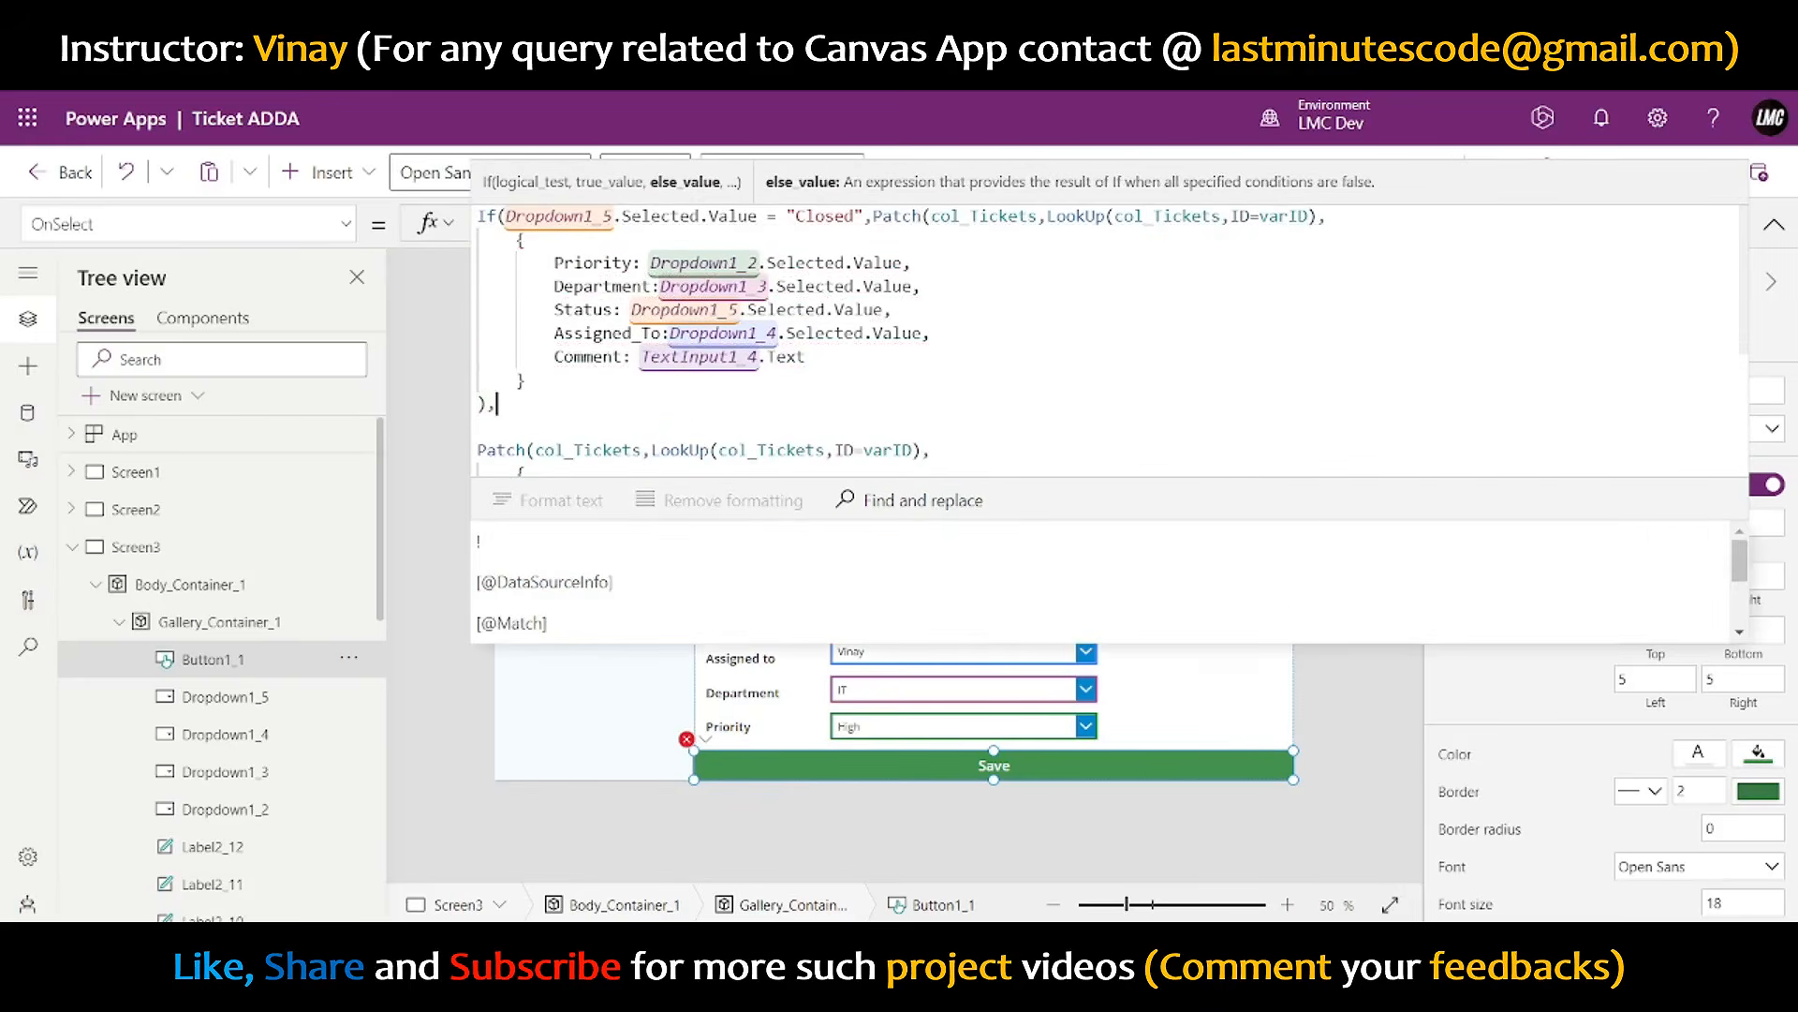
{"action": "left_click", "coordinate": [874, 215]}
{"action": "key", "text": "Return"}
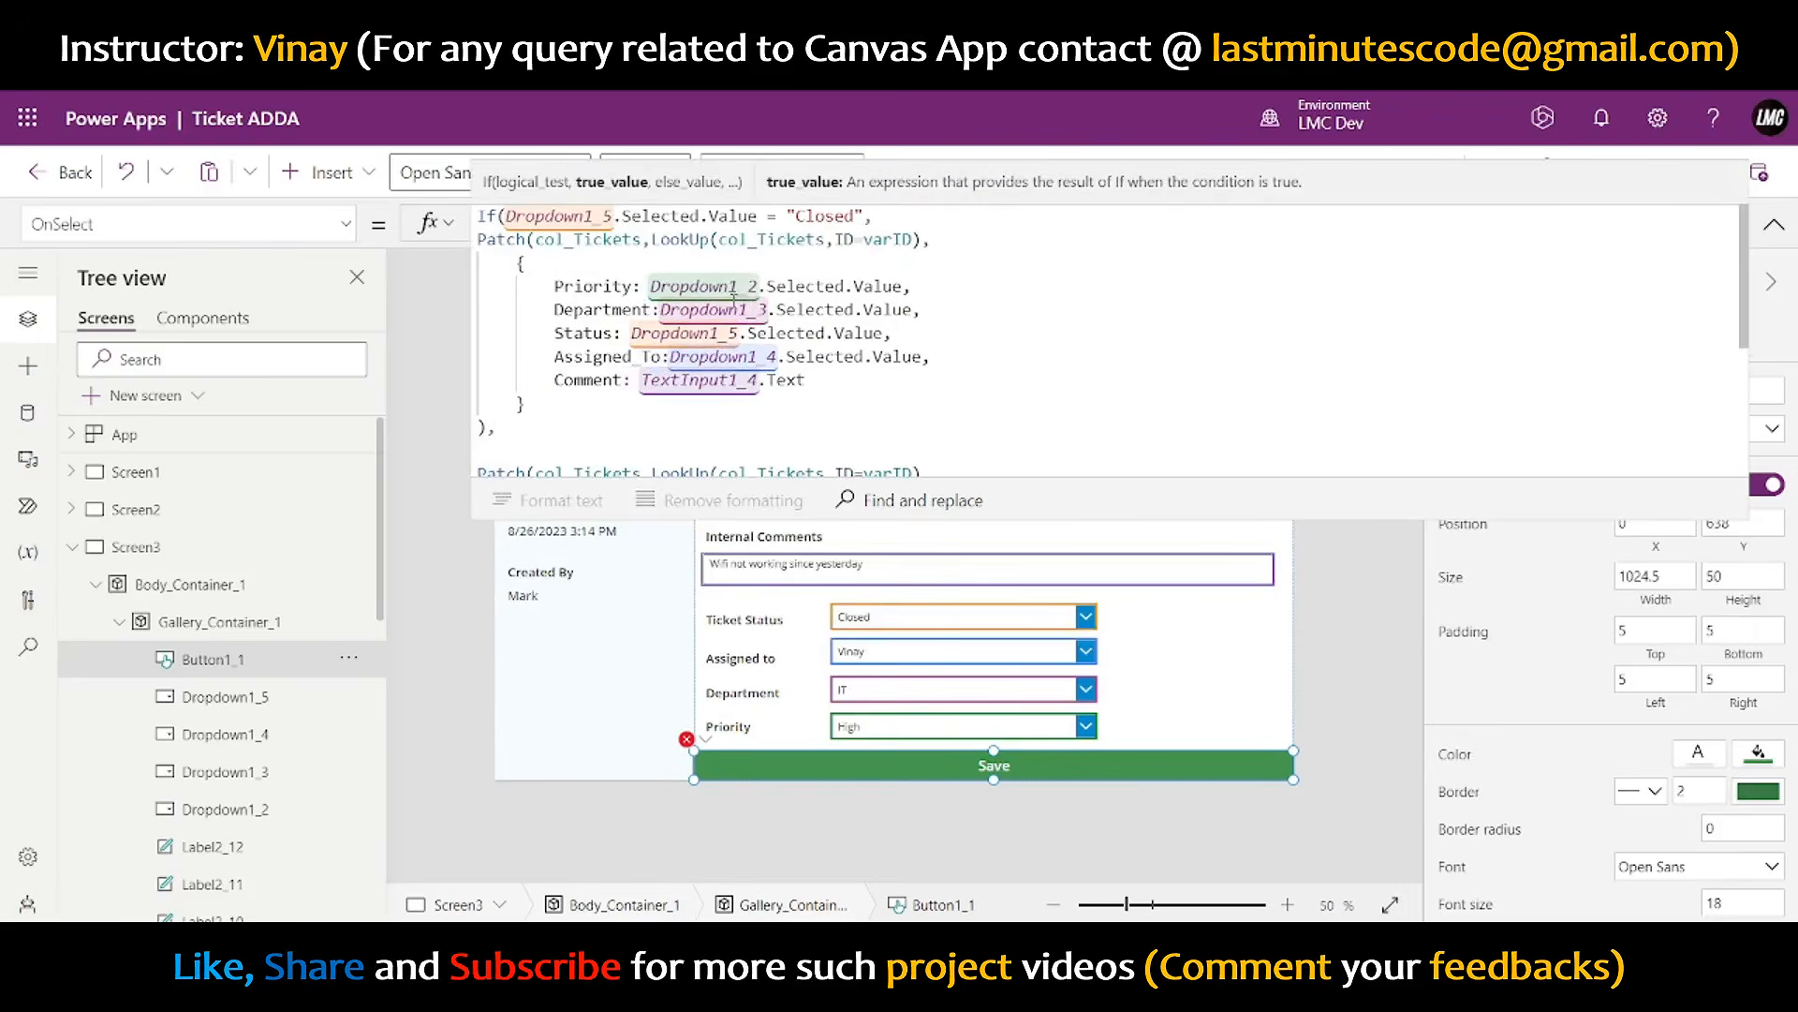
{"action": "key", "text": "Return"}
{"action": "left_click_drag", "start_coordinate": [511, 444], "coordinate": [477, 259]}
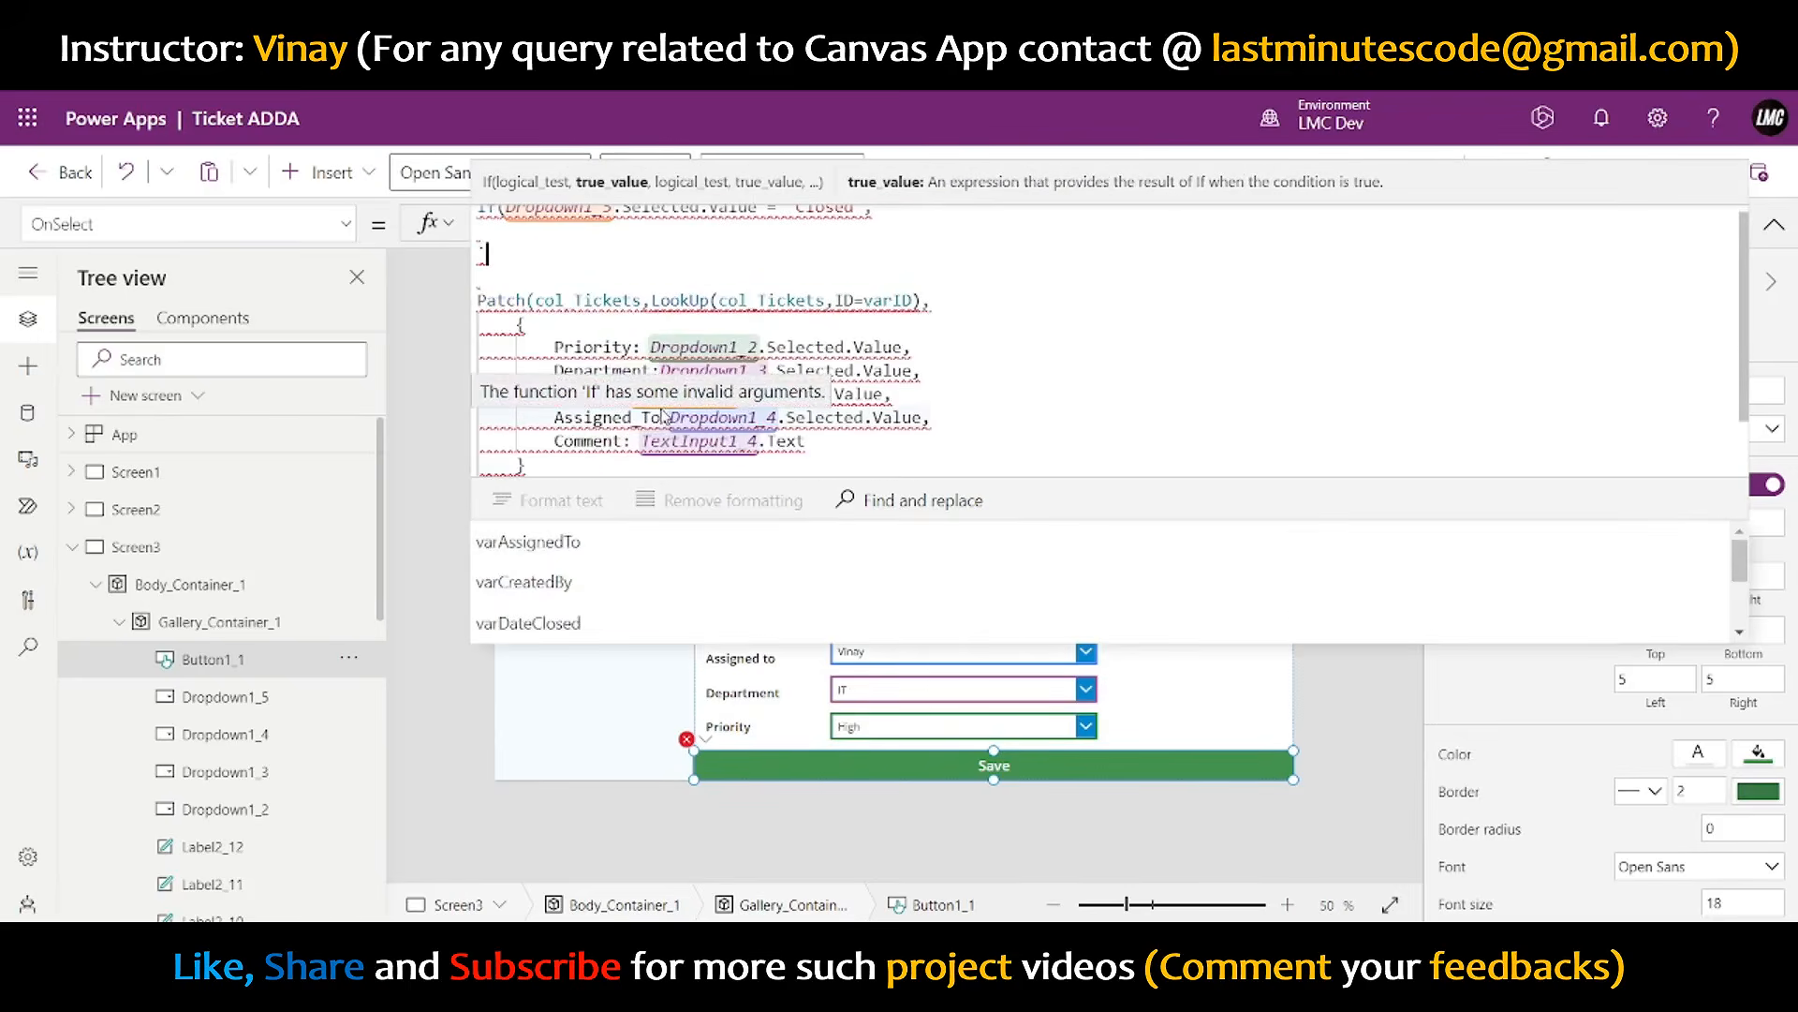
{"action": "key", "text": "ctrl+z"}
{"action": "key", "text": "ctrl+c"}
{"action": "left_click", "coordinate": [691, 450]}
{"action": "type", "text": "!"}
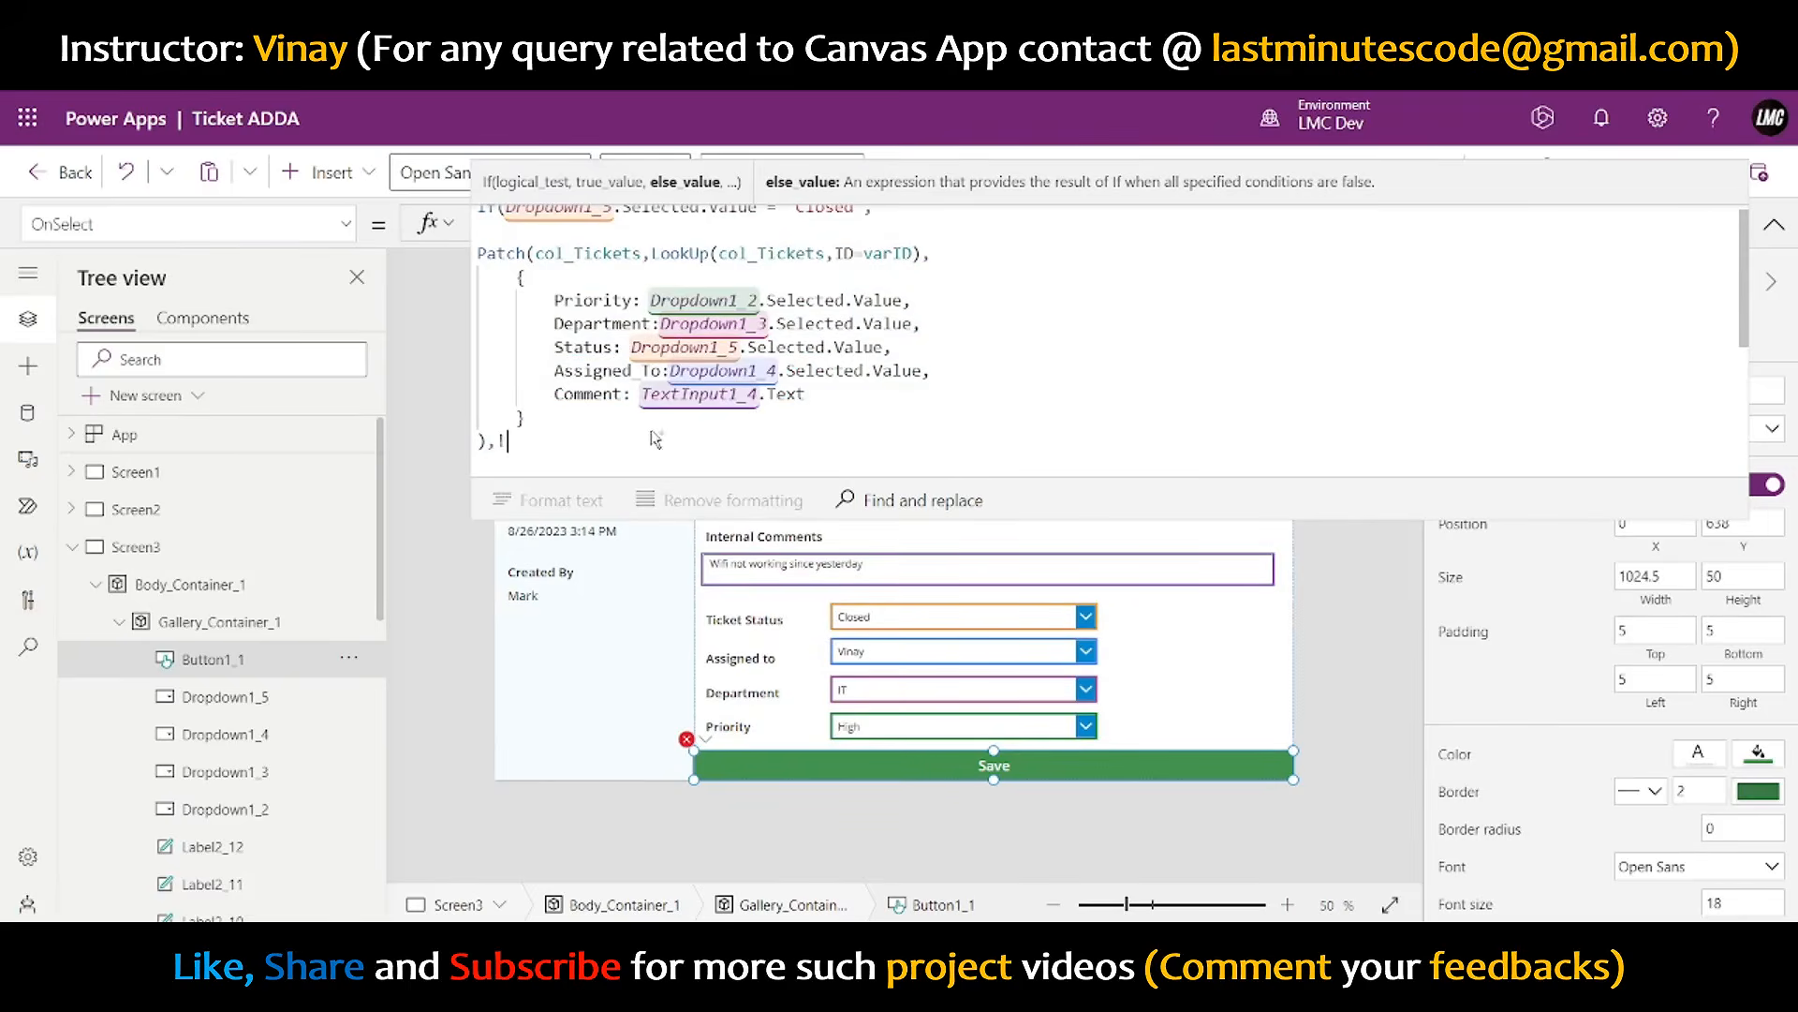
{"action": "key", "text": "ctrl+v"}
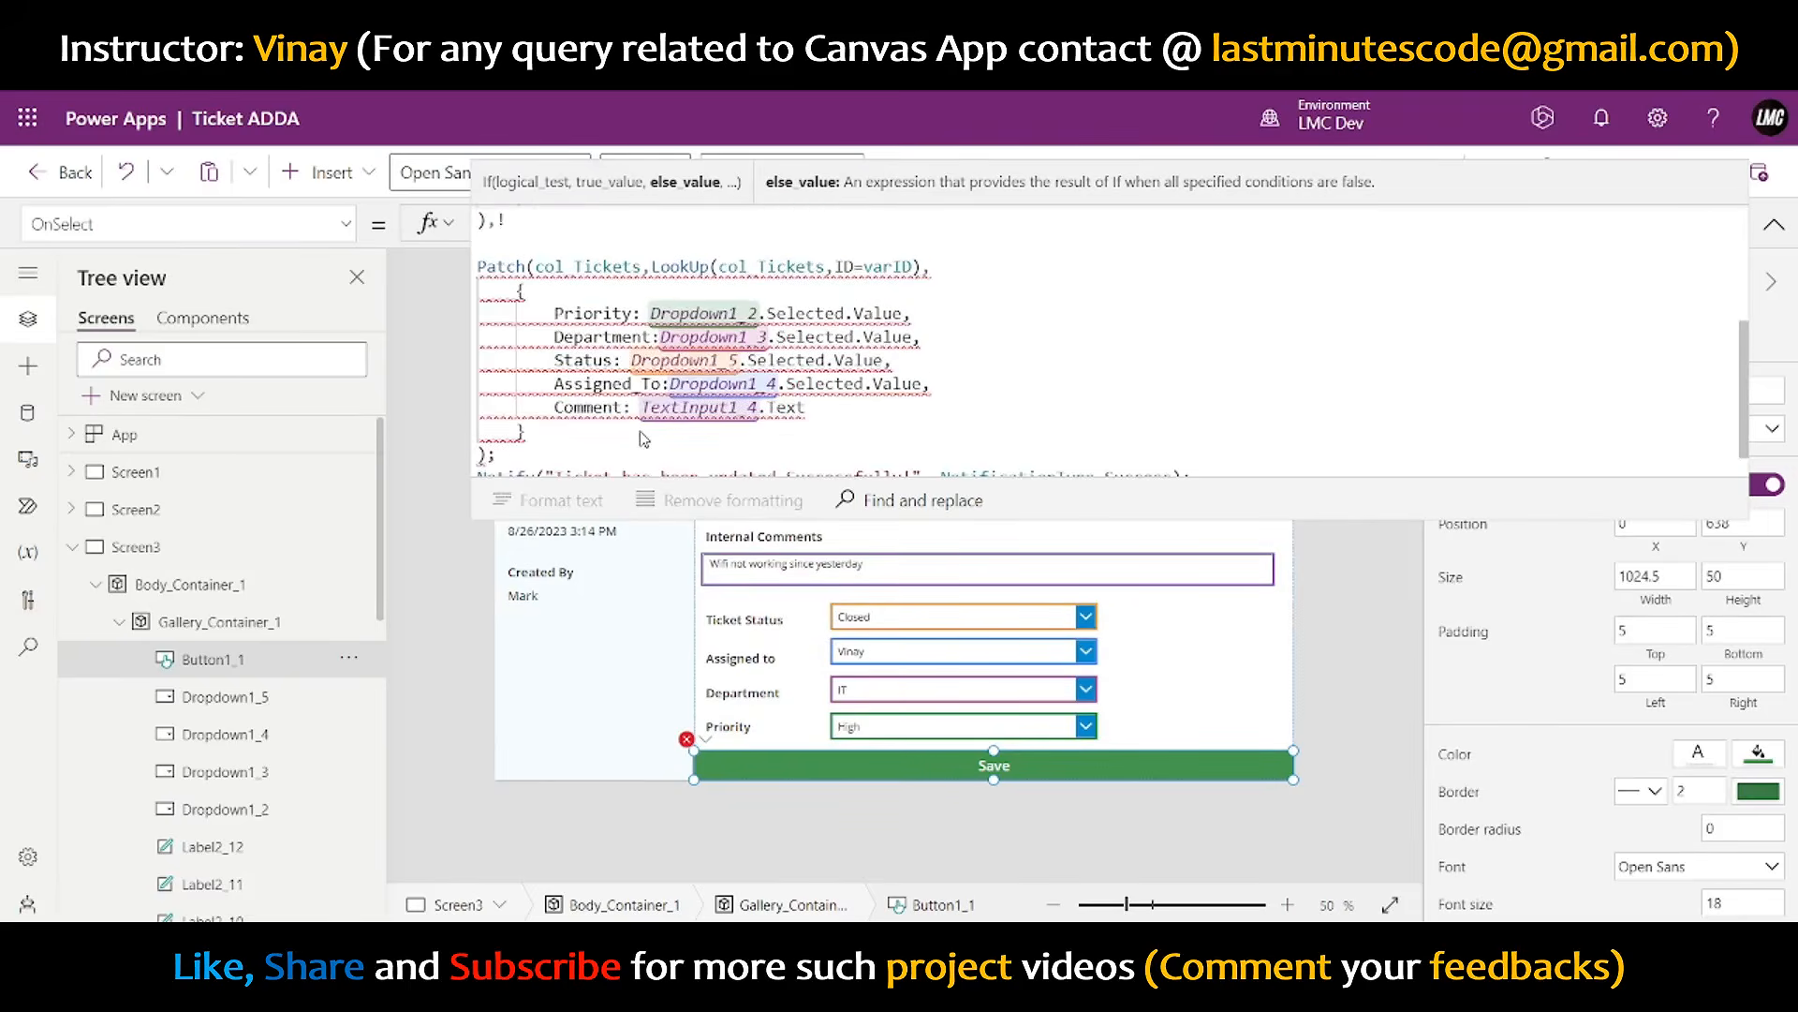
{"action": "scroll", "coordinate": [643, 438], "scroll_direction": "down", "scroll_amount": 2}
{"action": "key", "text": "BackSpace"}
- Add the field Date_Closed:Now() after Comment in the record of the If function's first Patch call
{"action": "scroll", "coordinate": [709, 347], "scroll_direction": "up", "scroll_amount": 1}
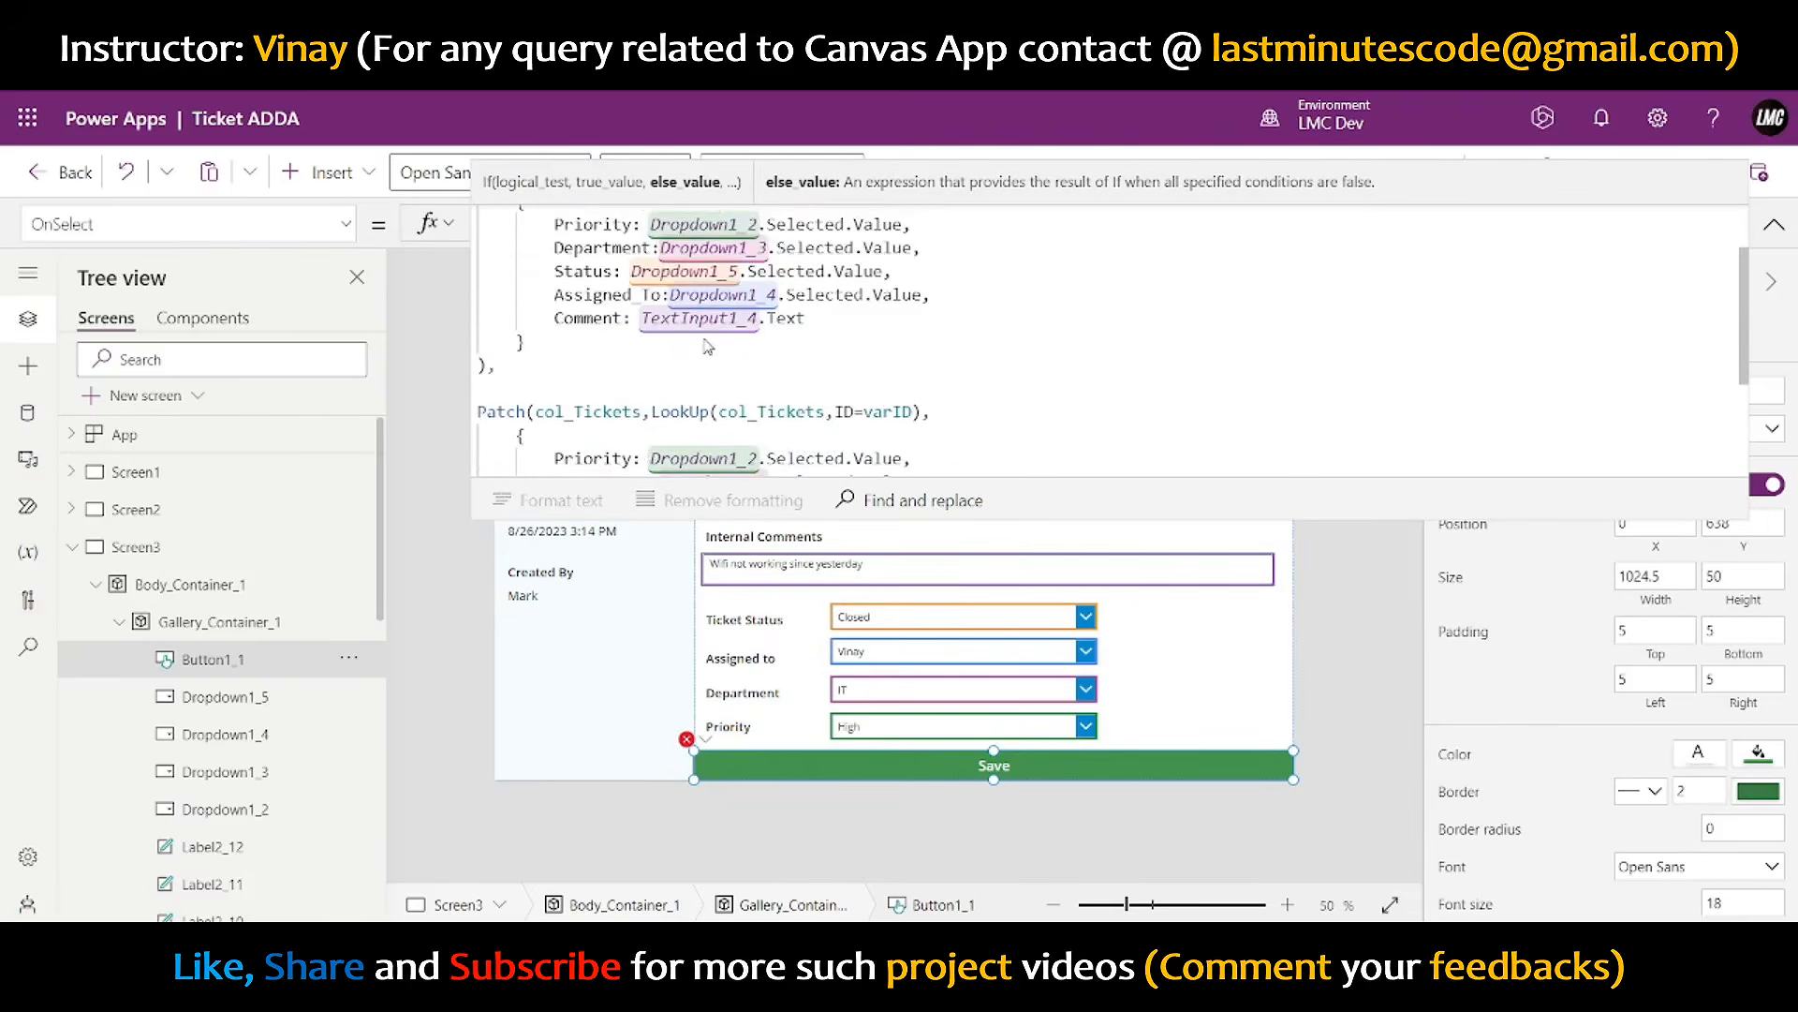
{"action": "left_click", "coordinate": [821, 327]}
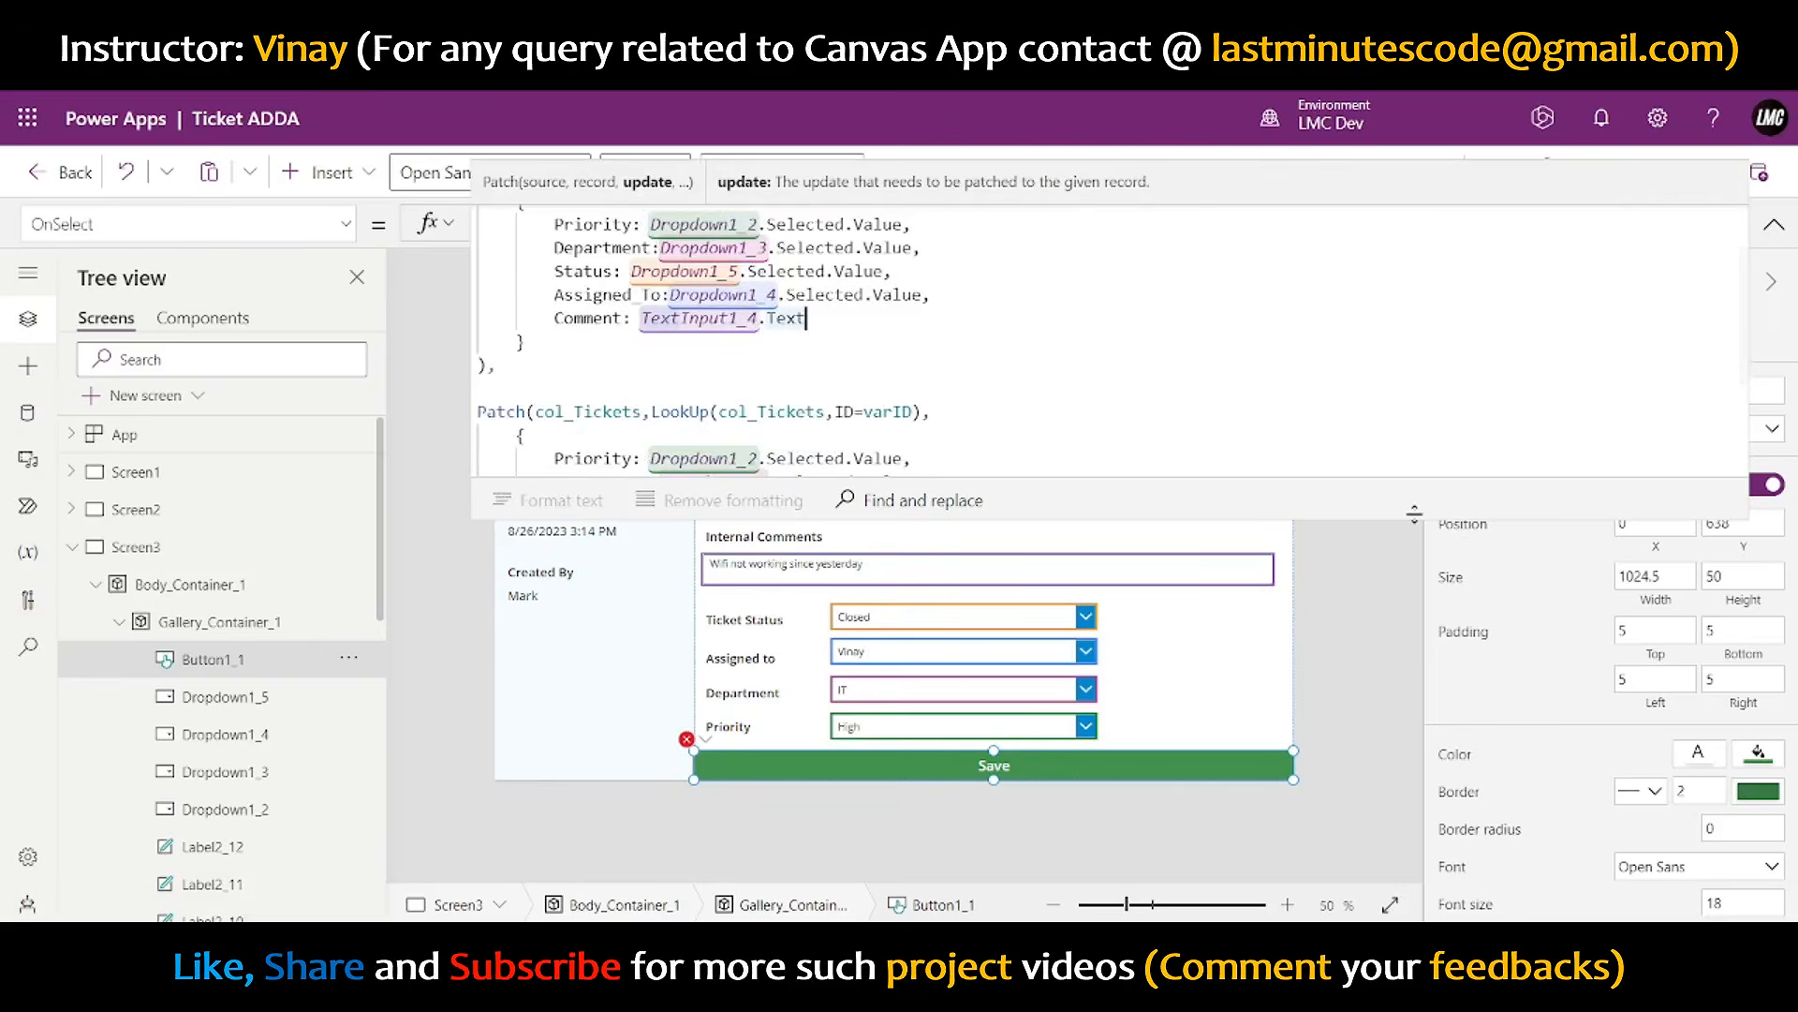
{"action": "scroll", "coordinate": [961, 428], "scroll_direction": "up", "scroll_amount": 1}
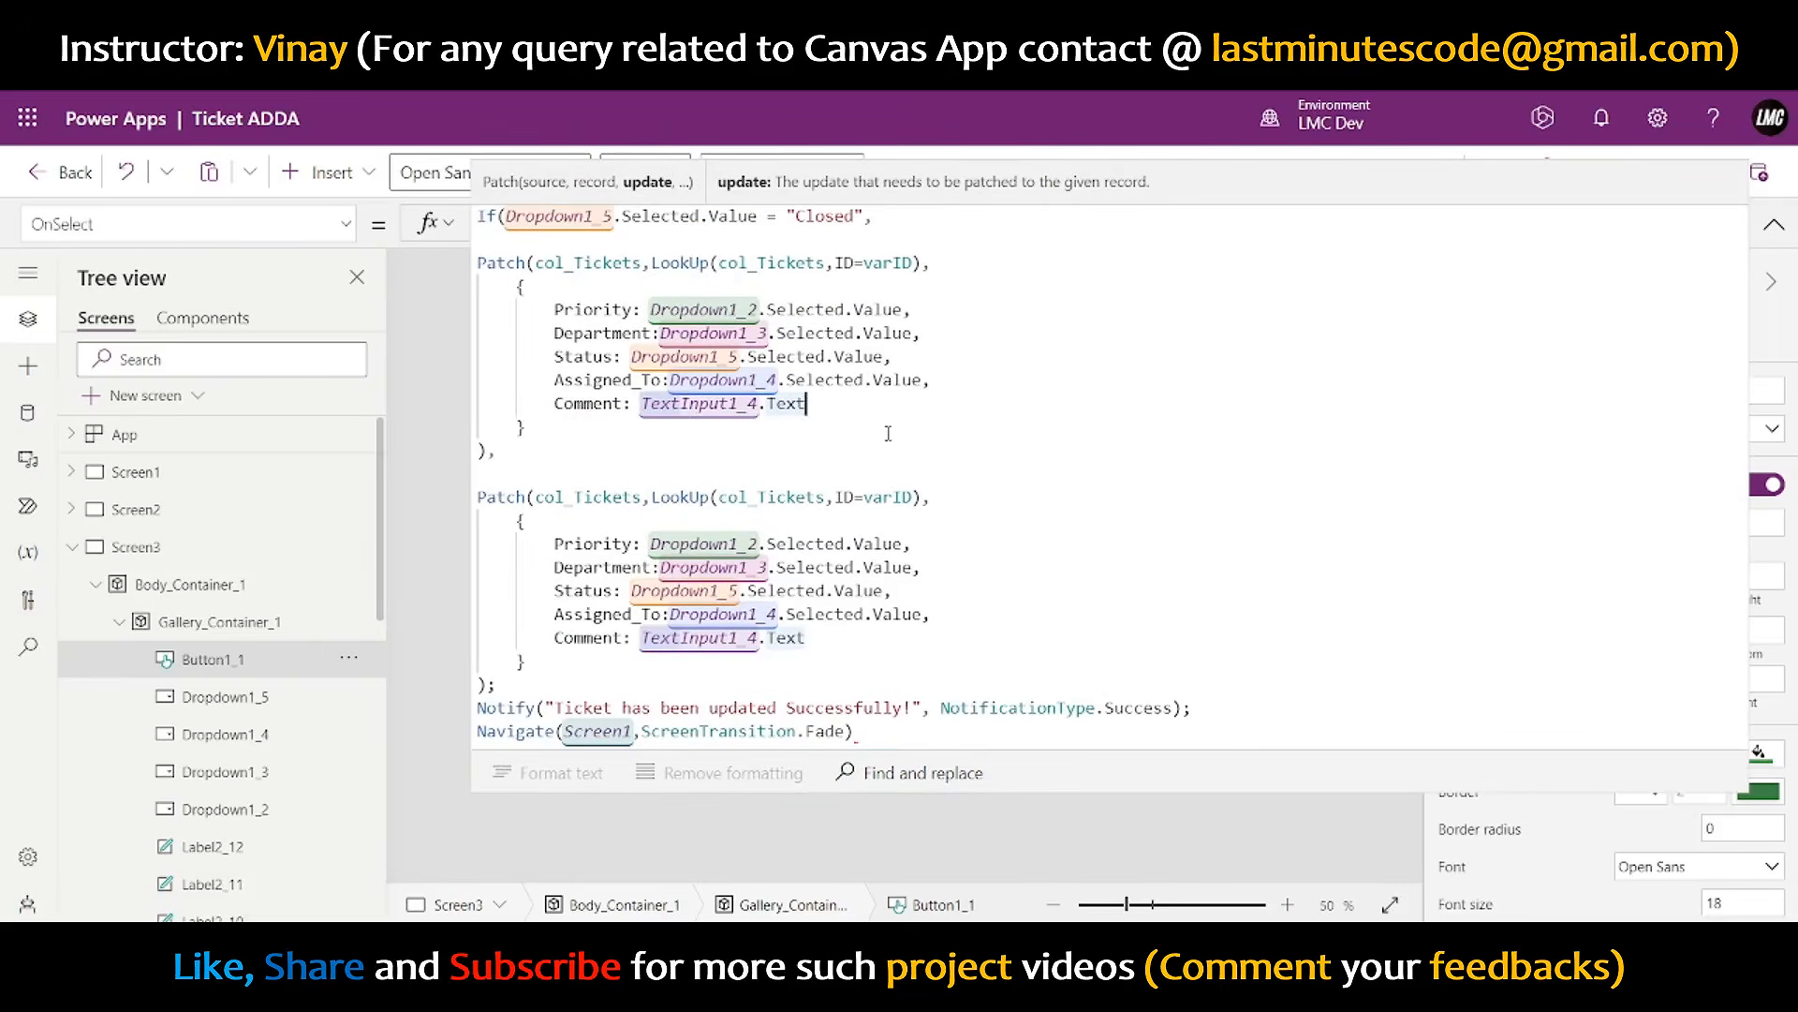
{"action": "type", "text": ","}
{"action": "key", "text": "Return"}
{"action": "type", "text": "Date"}
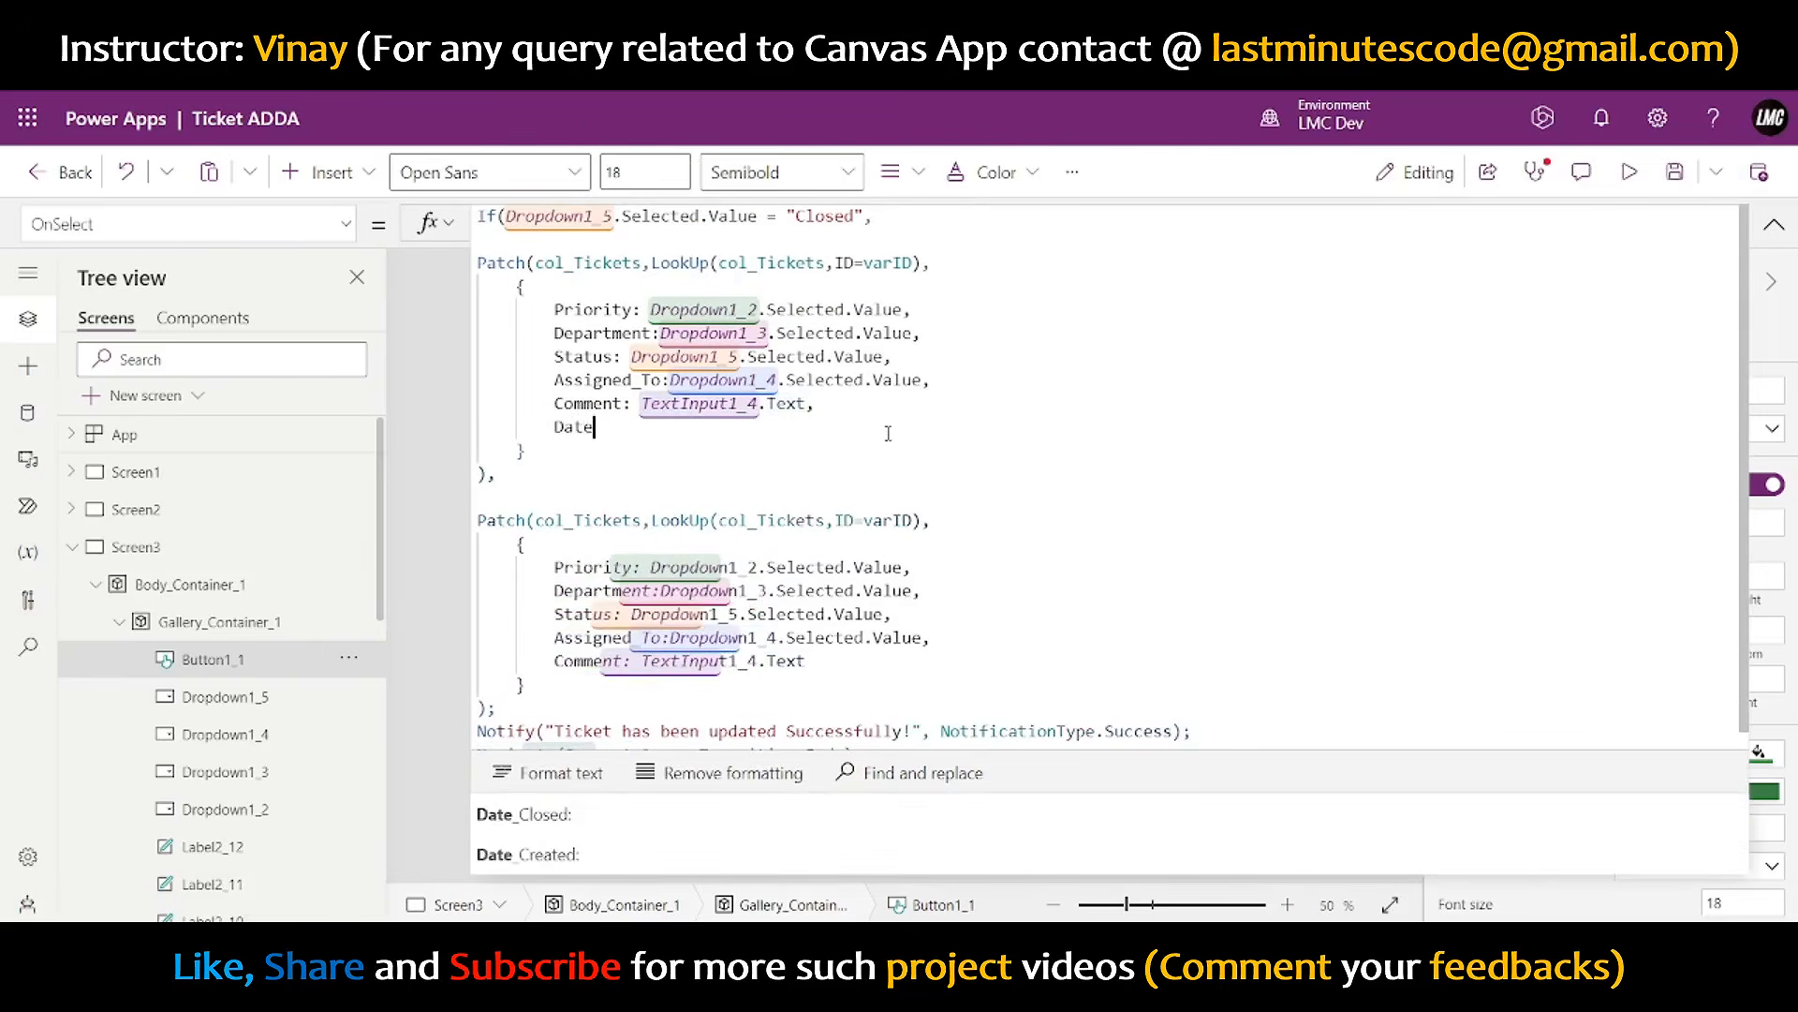
{"action": "key", "text": "Tab"}
{"action": "type", "text": ":N"}
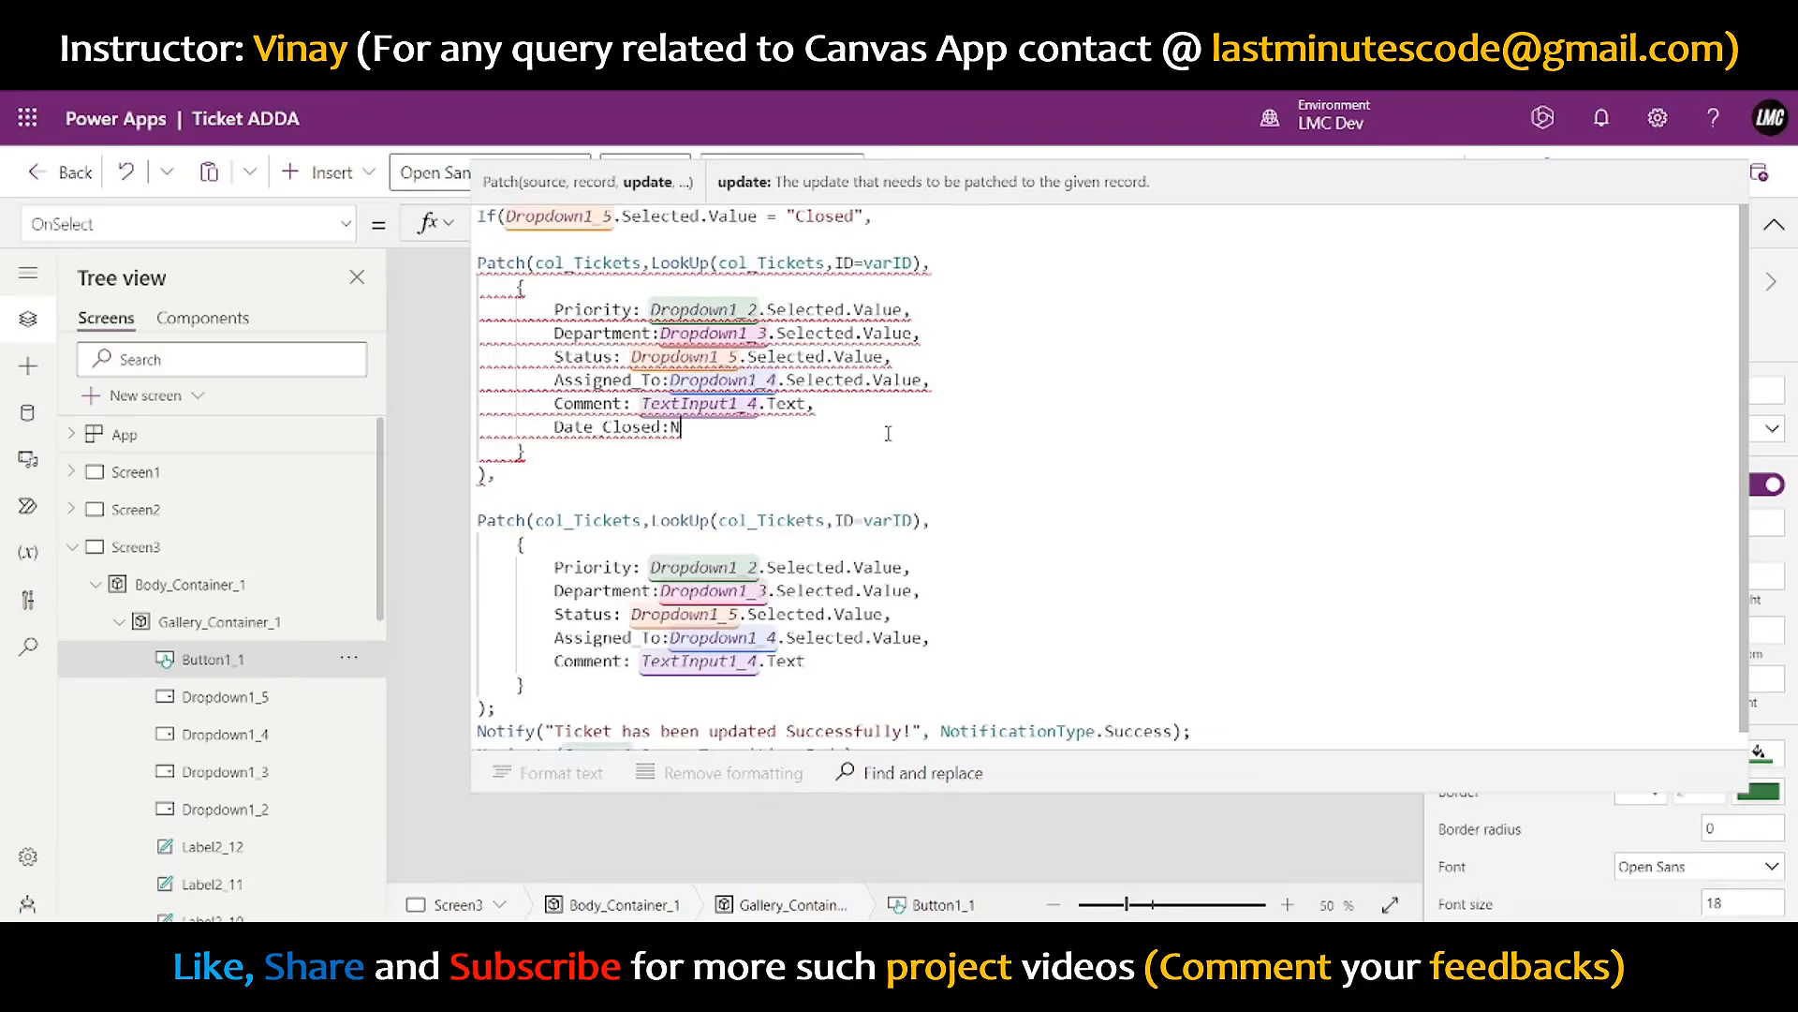
{"action": "type", "text": "ow();"}
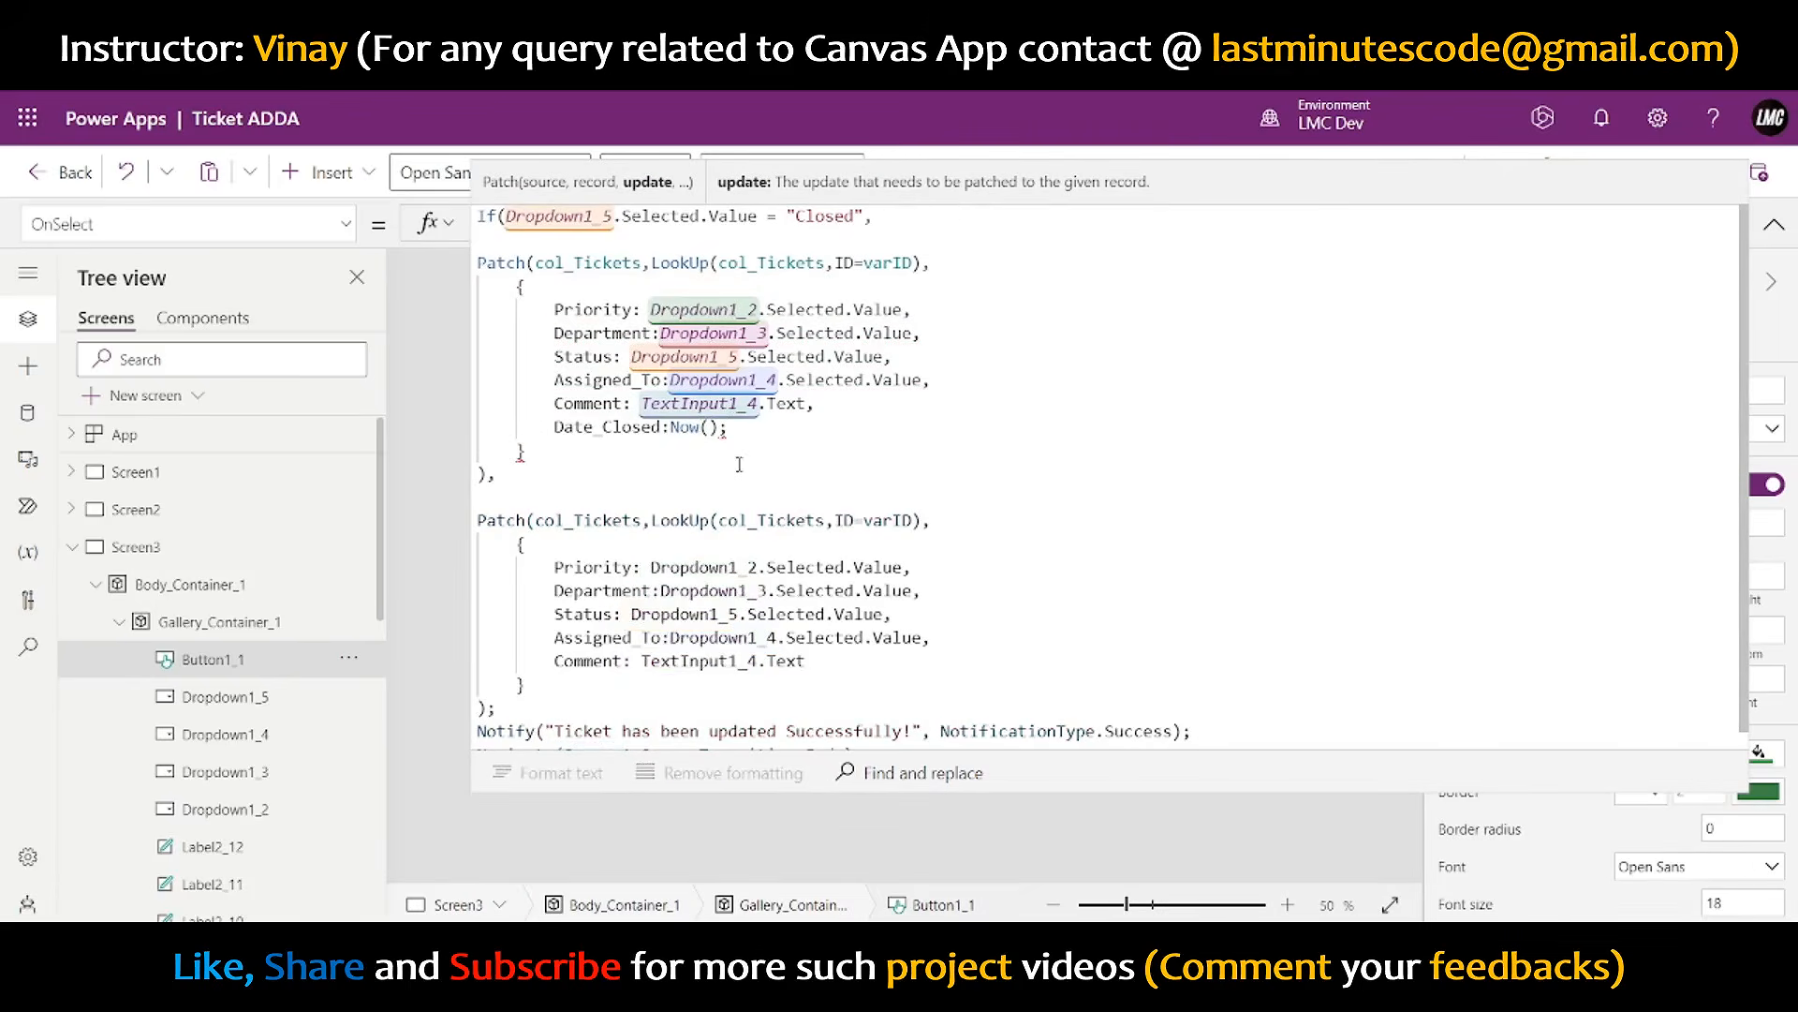
{"action": "key", "text": "BackSpace"}
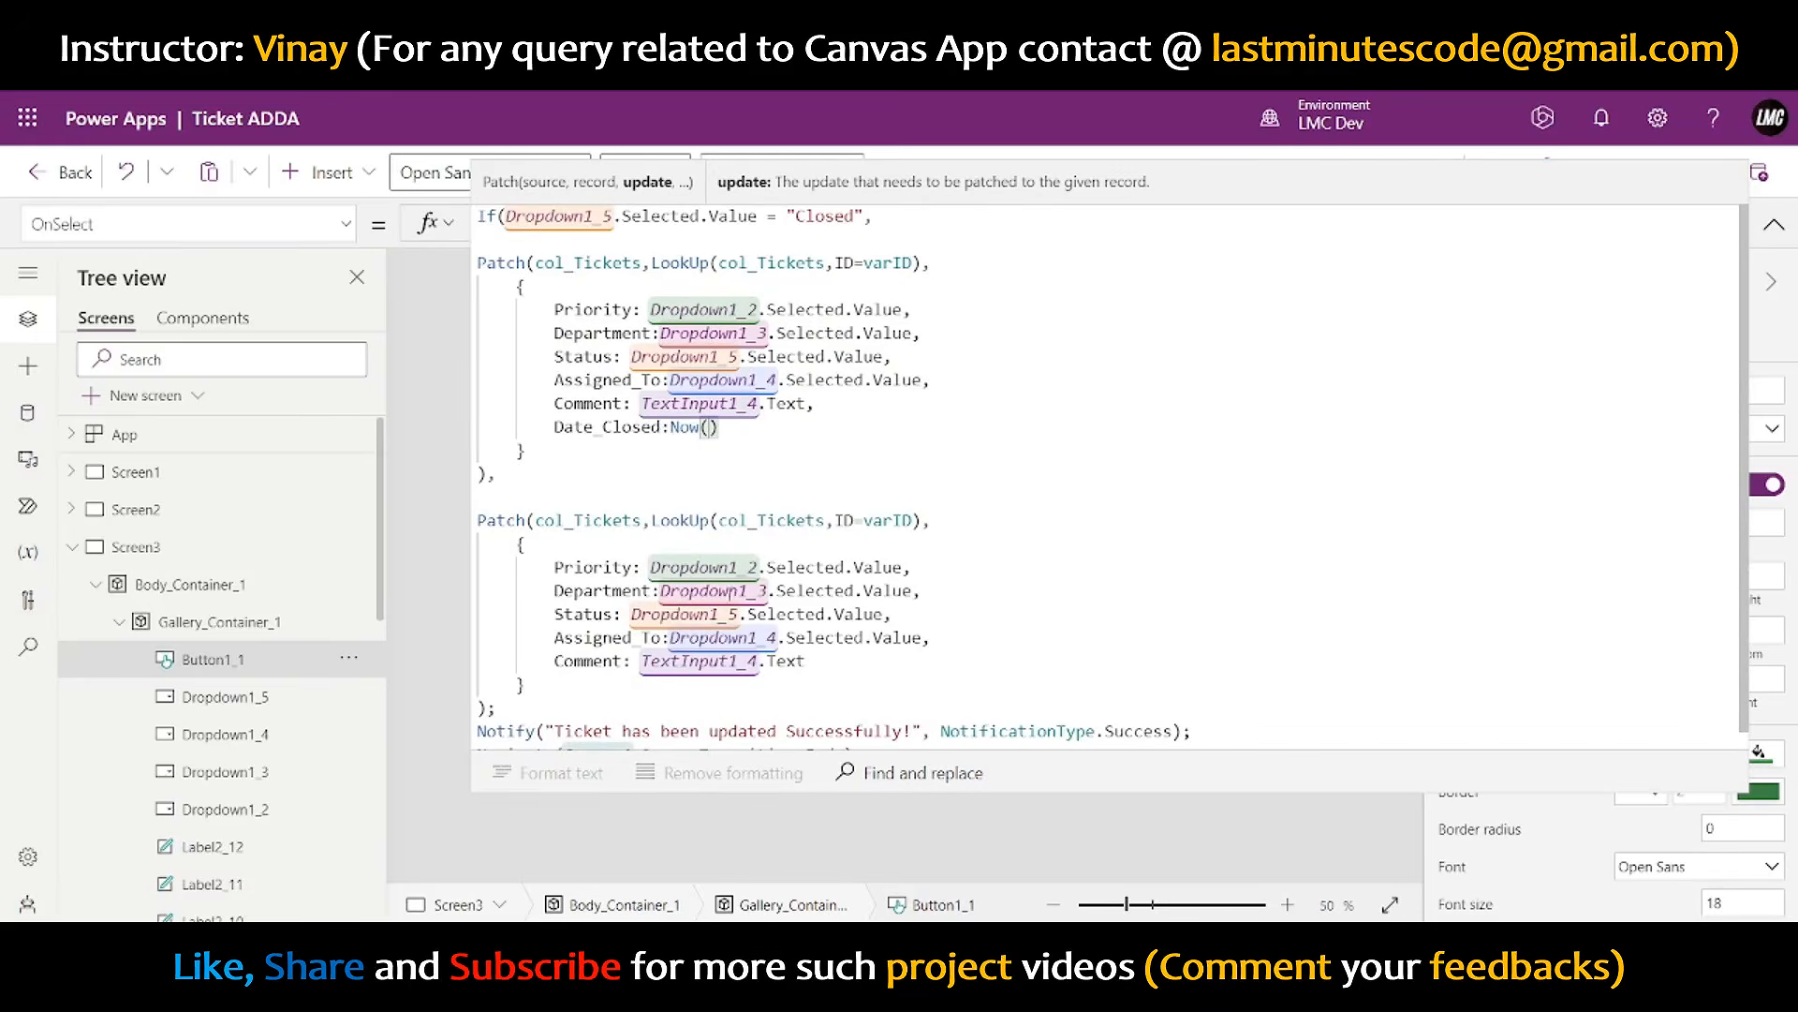
- Close the If function with ); on a new line after the second Patch call, removing that call's own semicolon
{"action": "scroll", "coordinate": [703, 592], "scroll_direction": "down", "scroll_amount": 1}
{"action": "scroll", "coordinate": [714, 586], "scroll_direction": "up", "scroll_amount": 1}
{"action": "scroll", "coordinate": [736, 645], "scroll_direction": "down", "scroll_amount": 1}
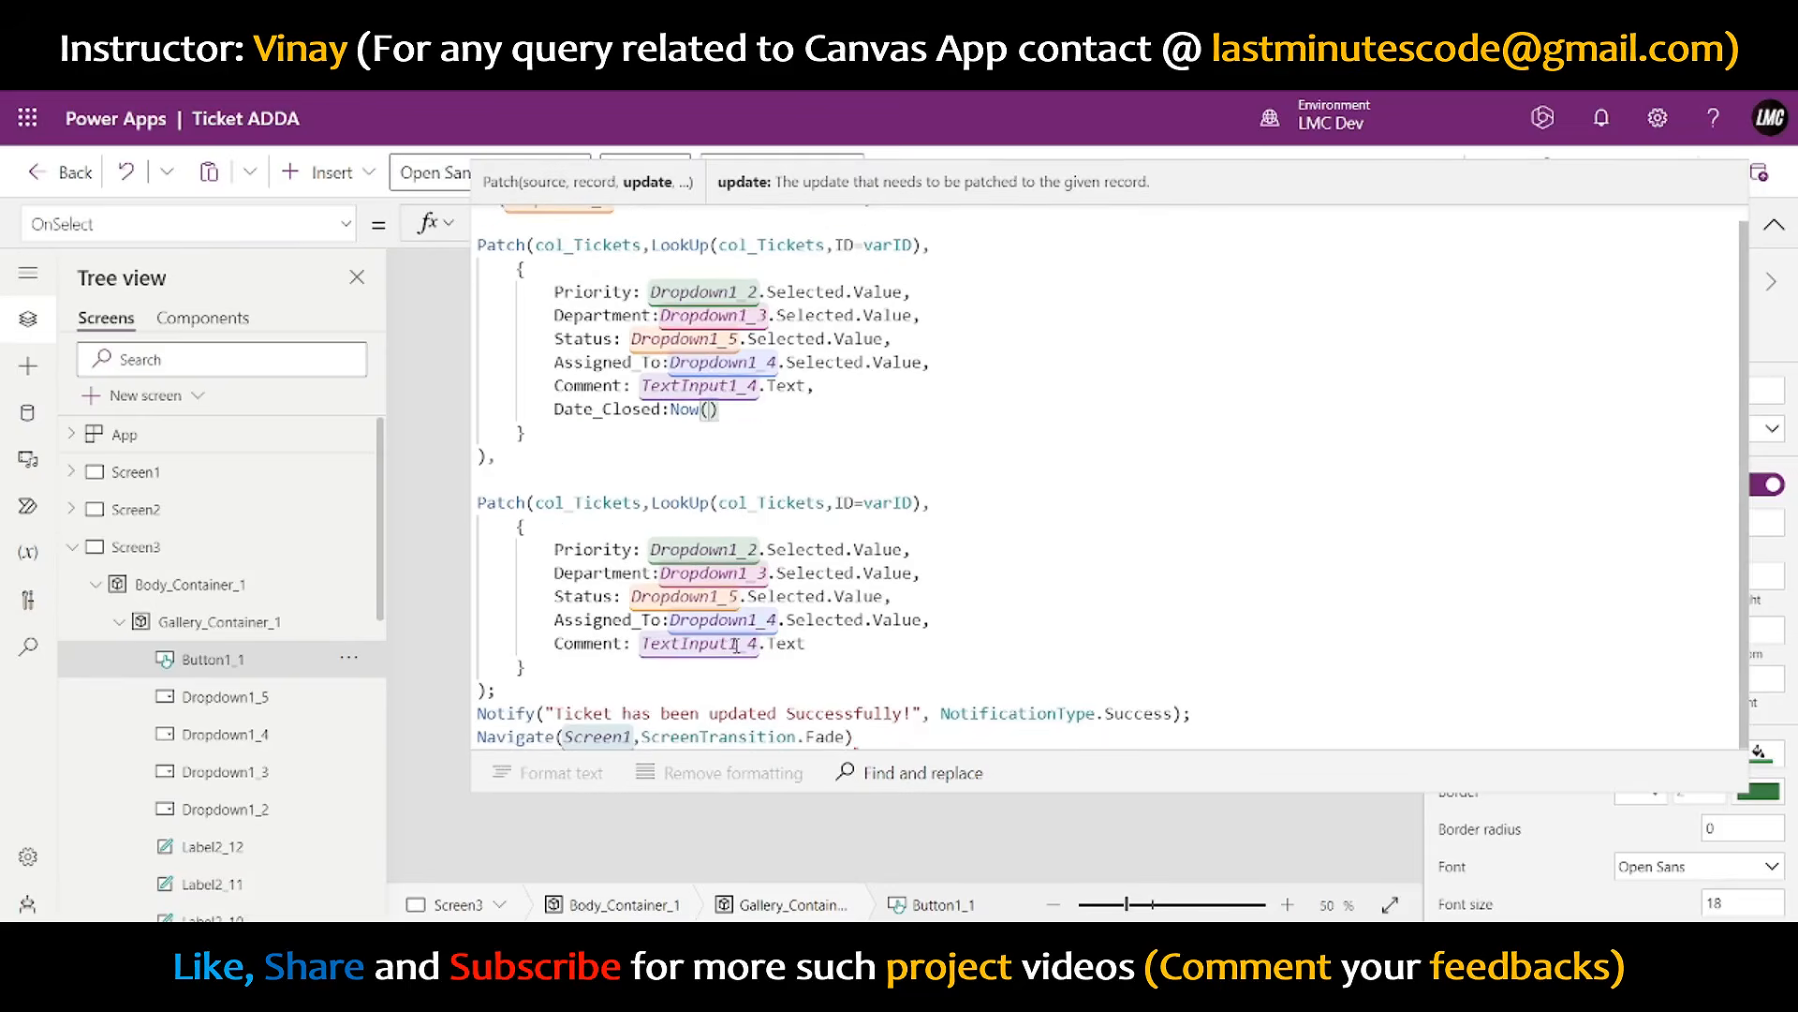
{"action": "left_click", "coordinate": [1772, 228]}
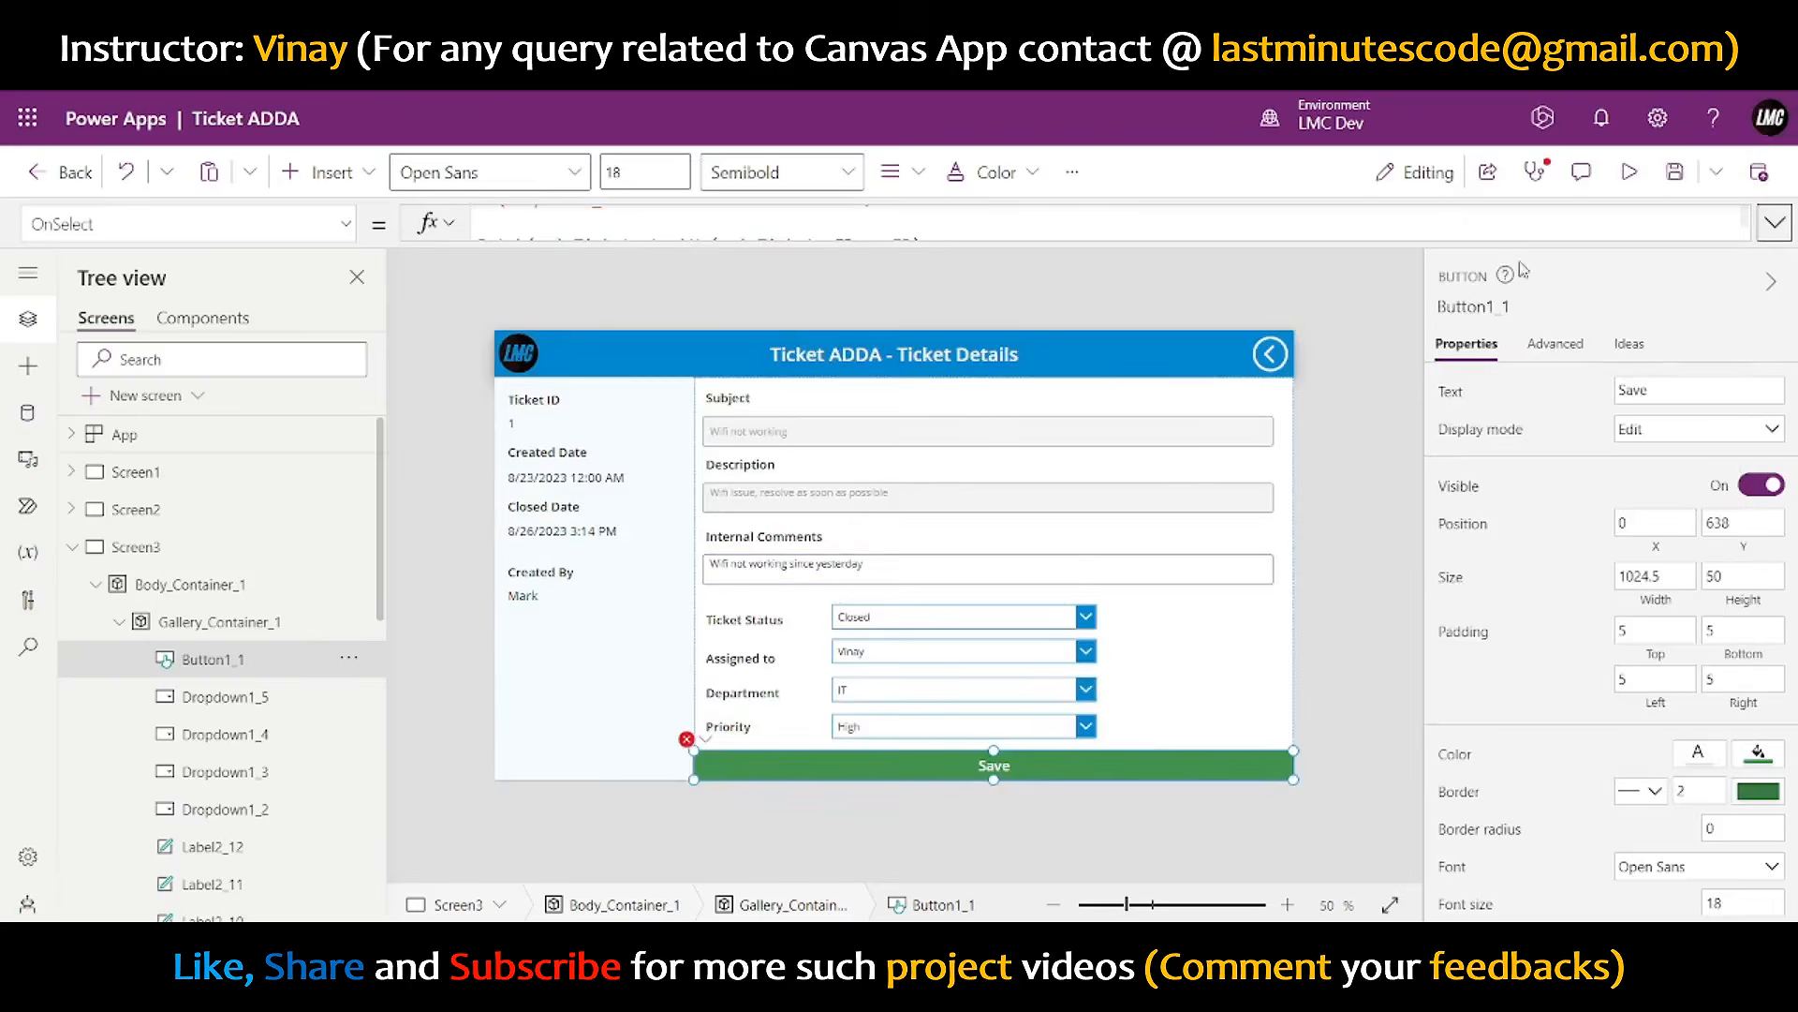
{"action": "left_click", "coordinate": [1772, 228]}
{"action": "left_click", "coordinate": [537, 690]}
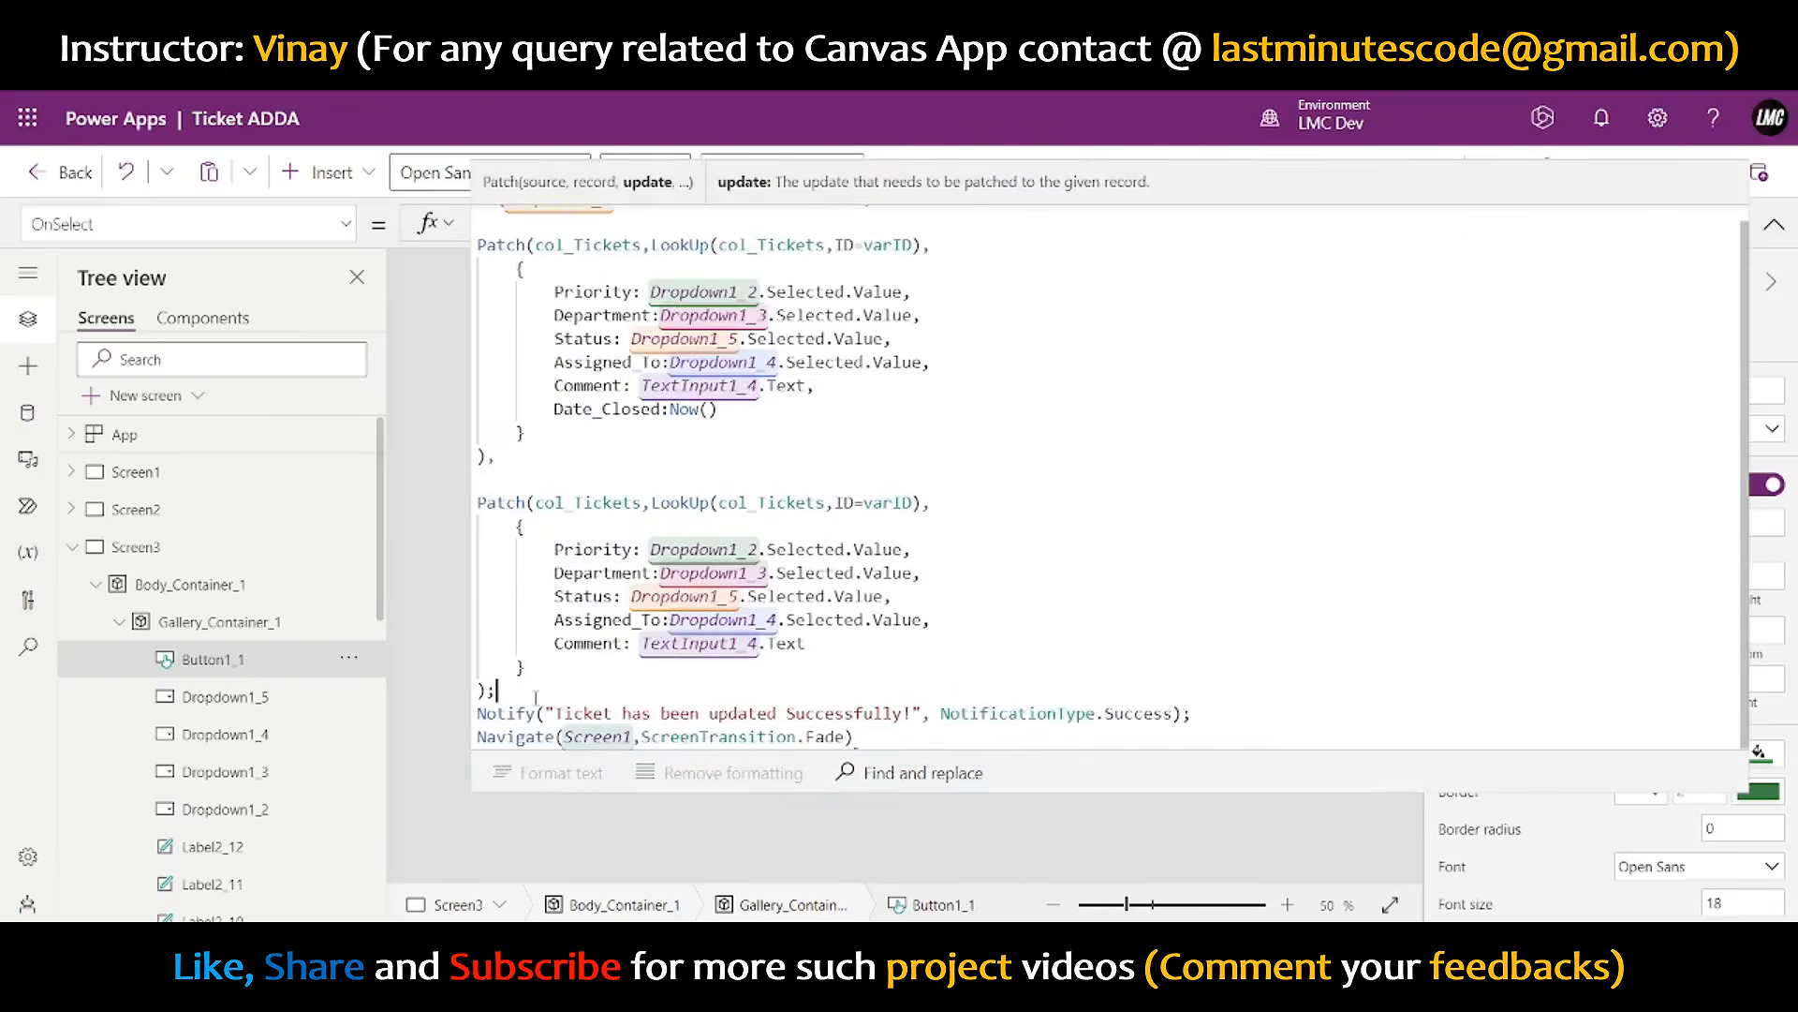
{"action": "key", "text": "Return"}
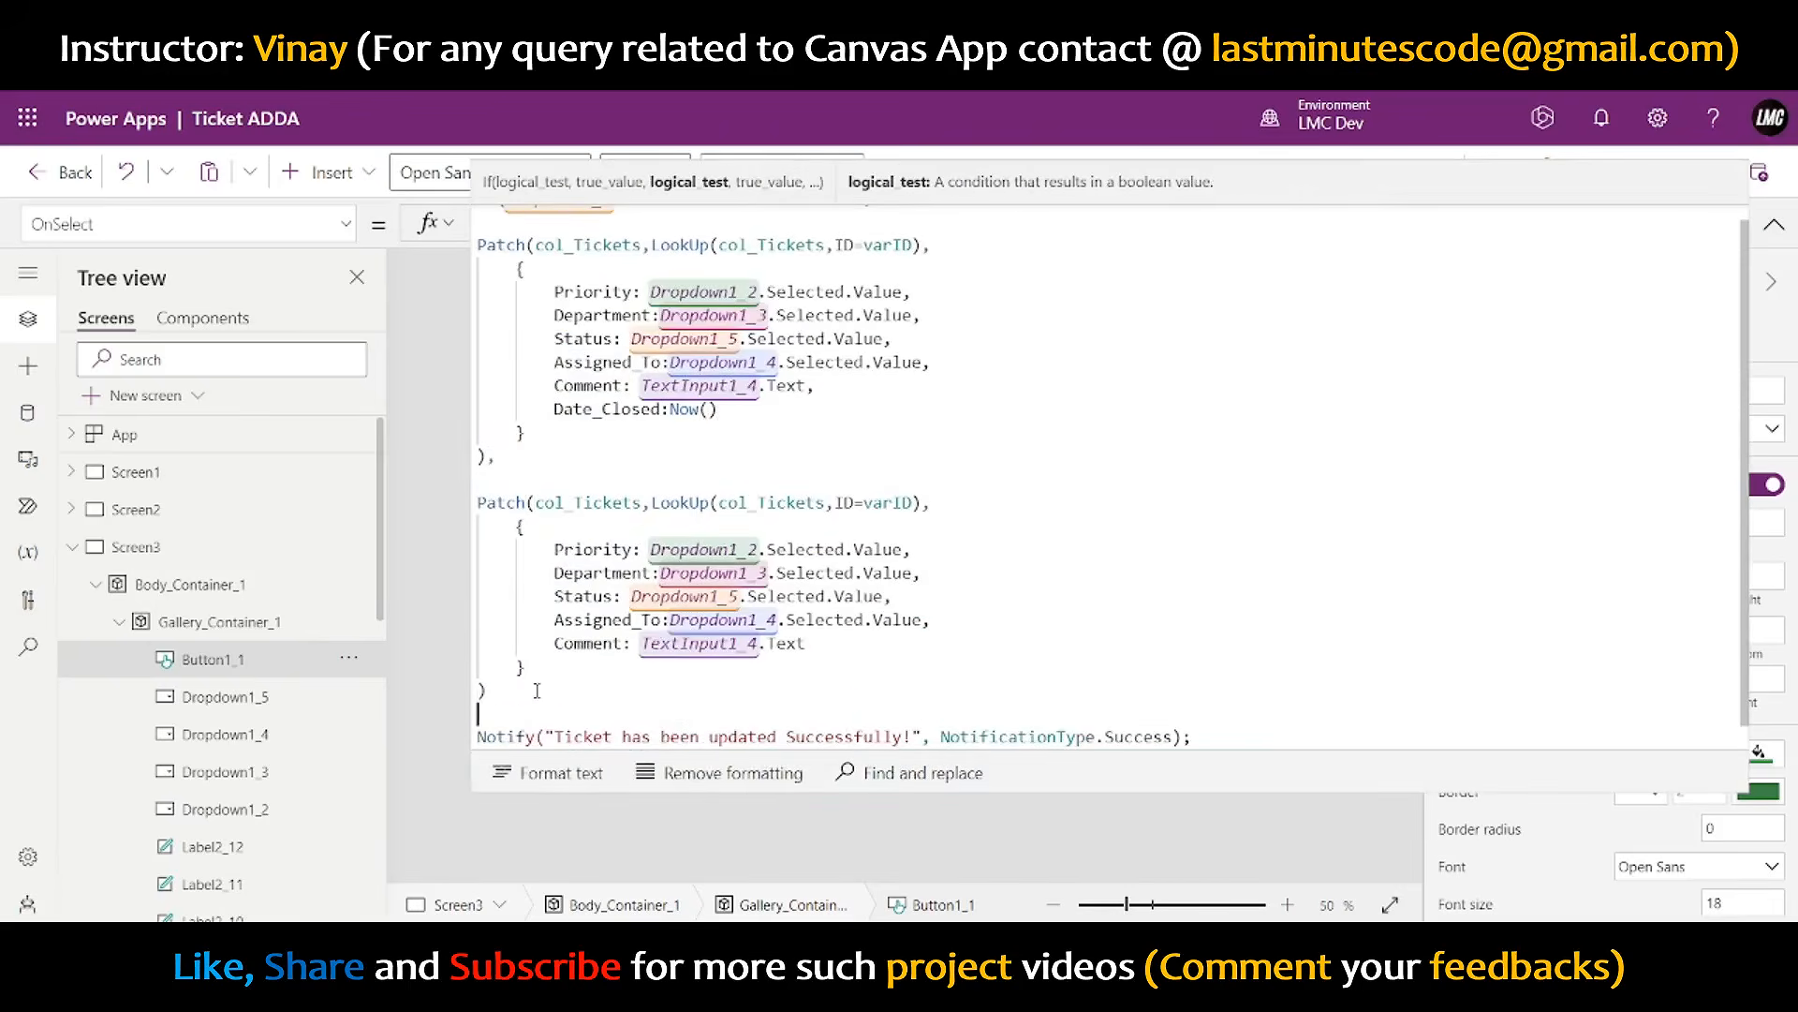
{"action": "type", "text": ");"}
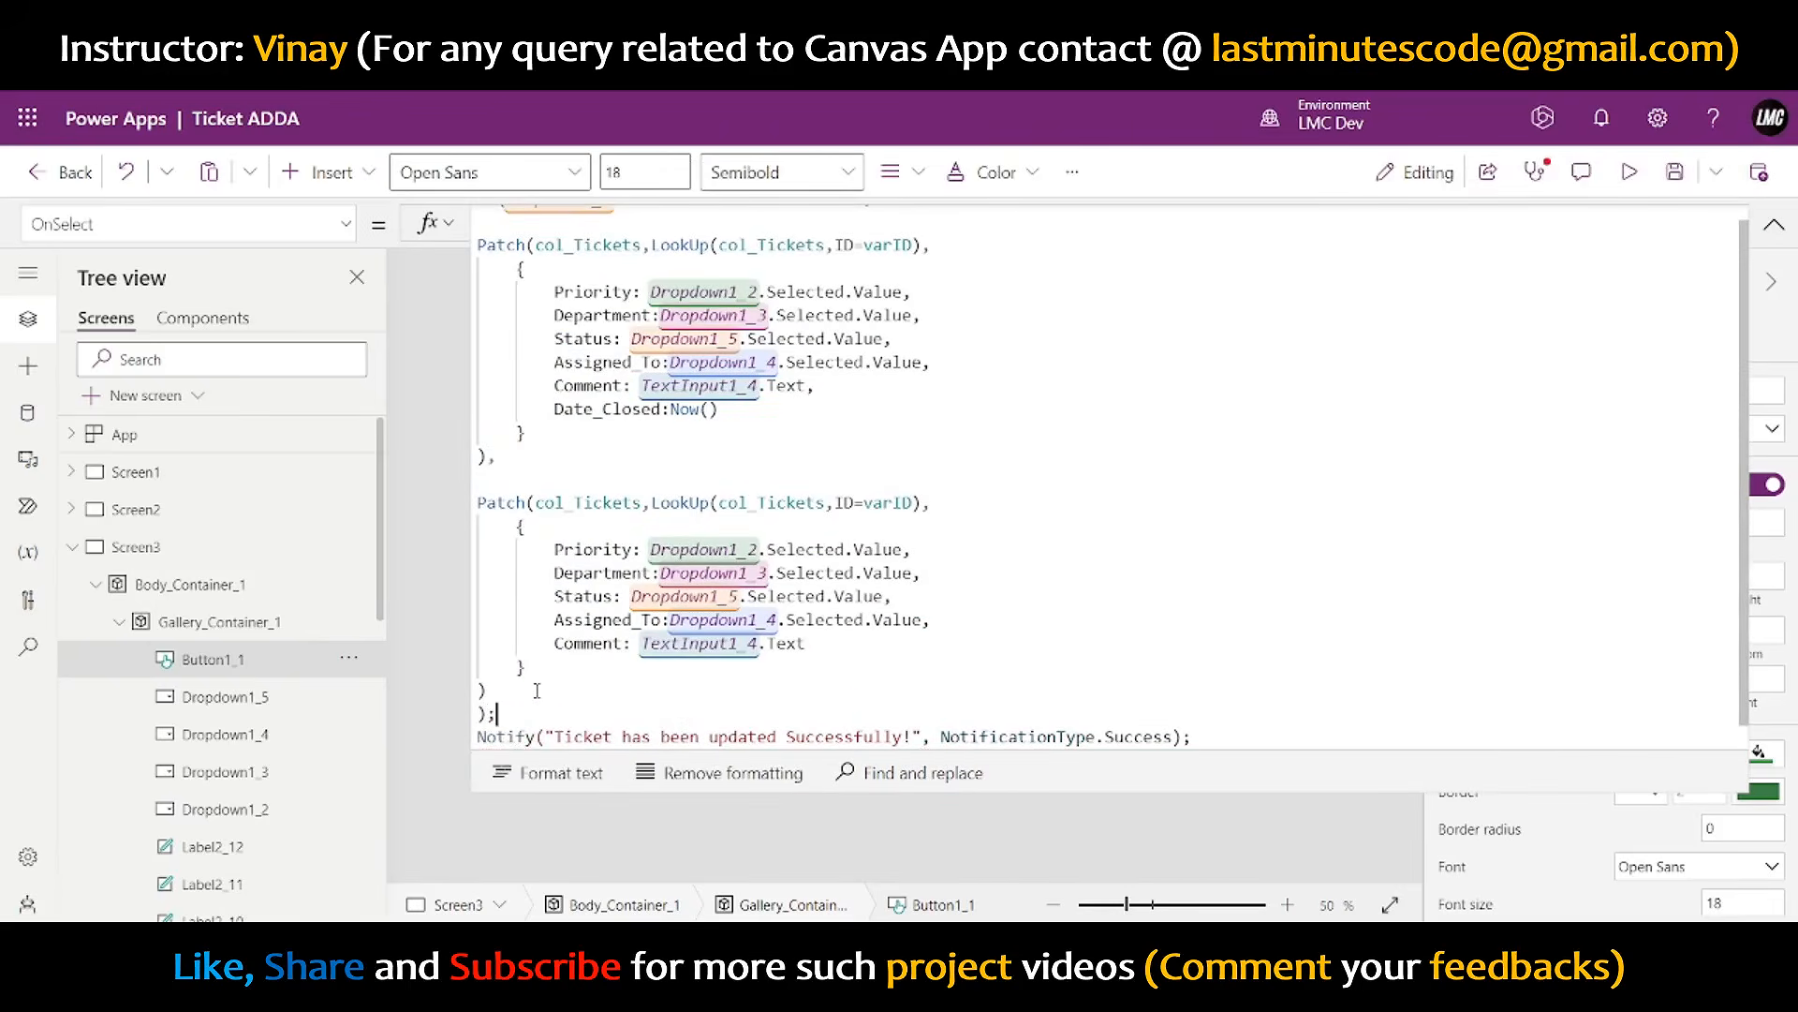
{"action": "scroll", "coordinate": [754, 633], "scroll_direction": "up", "scroll_amount": 1}
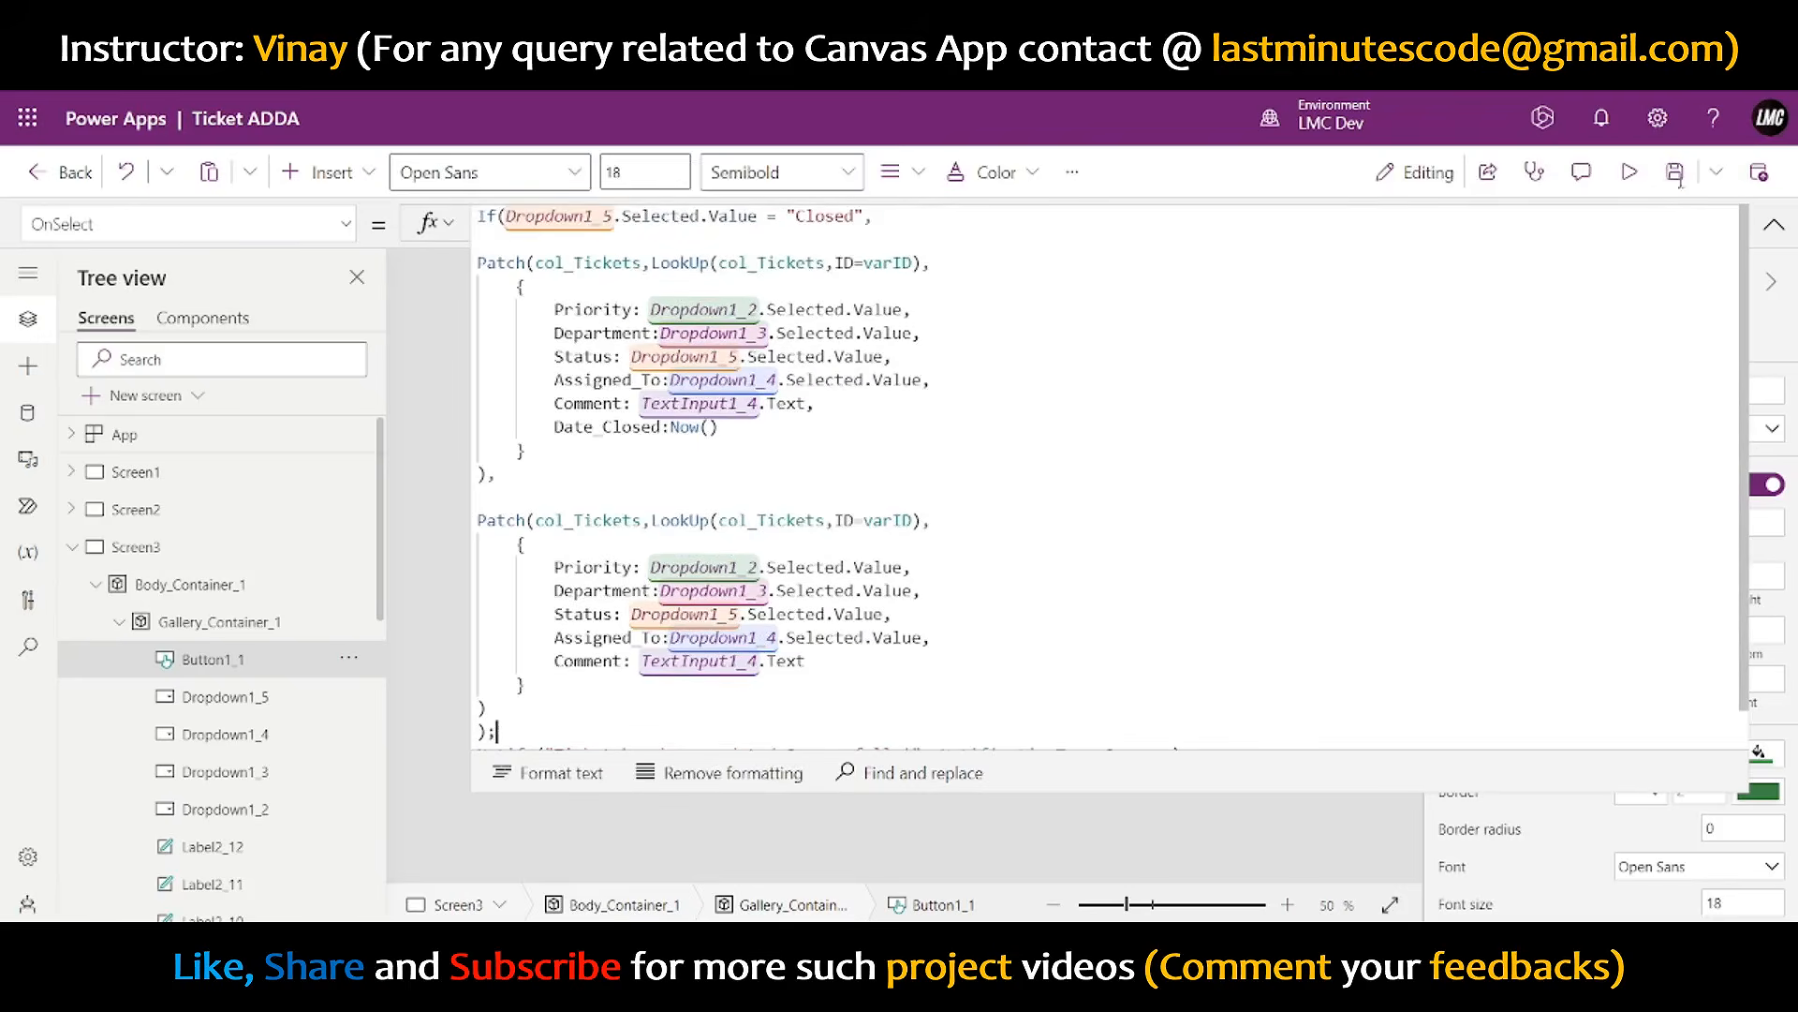
{"action": "left_click", "coordinate": [1774, 217]}
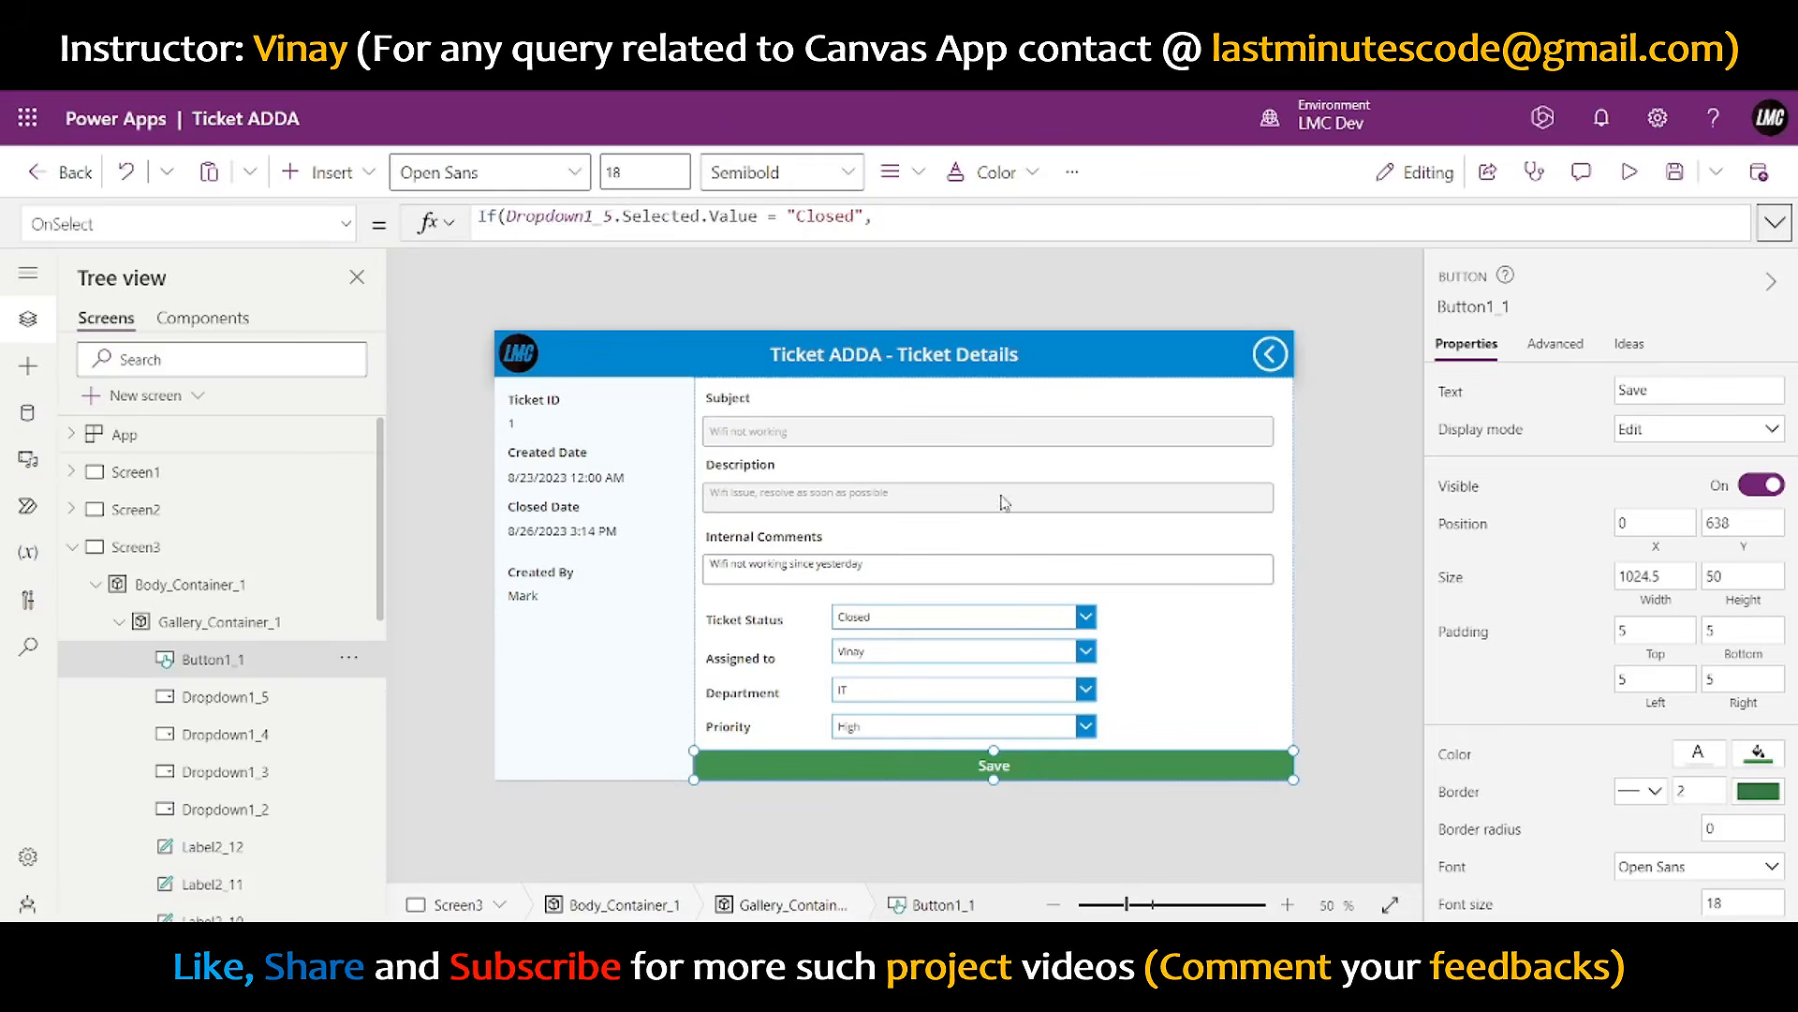
- Check the Closed Date label's Text formula and the OnSelect formula of the ticket gallery's arrow icon on Screen1
{"action": "left_click", "coordinate": [625, 530]}
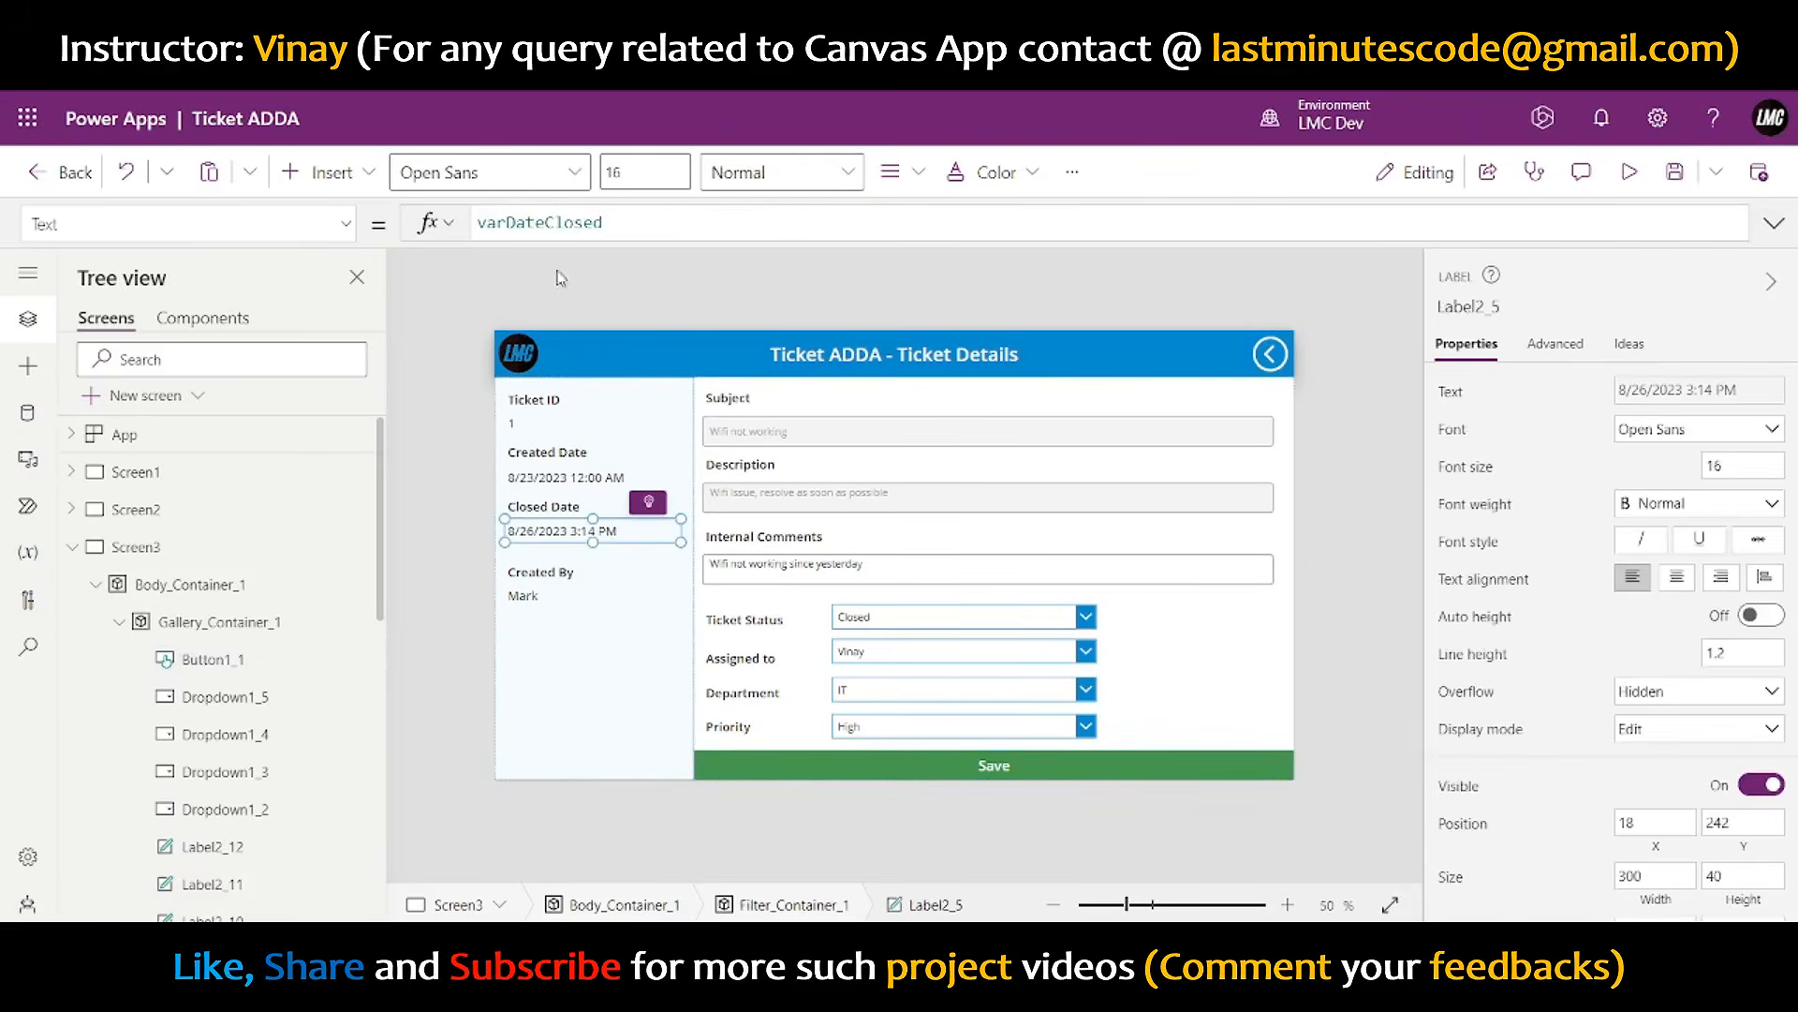
{"action": "left_click", "coordinate": [1630, 172]}
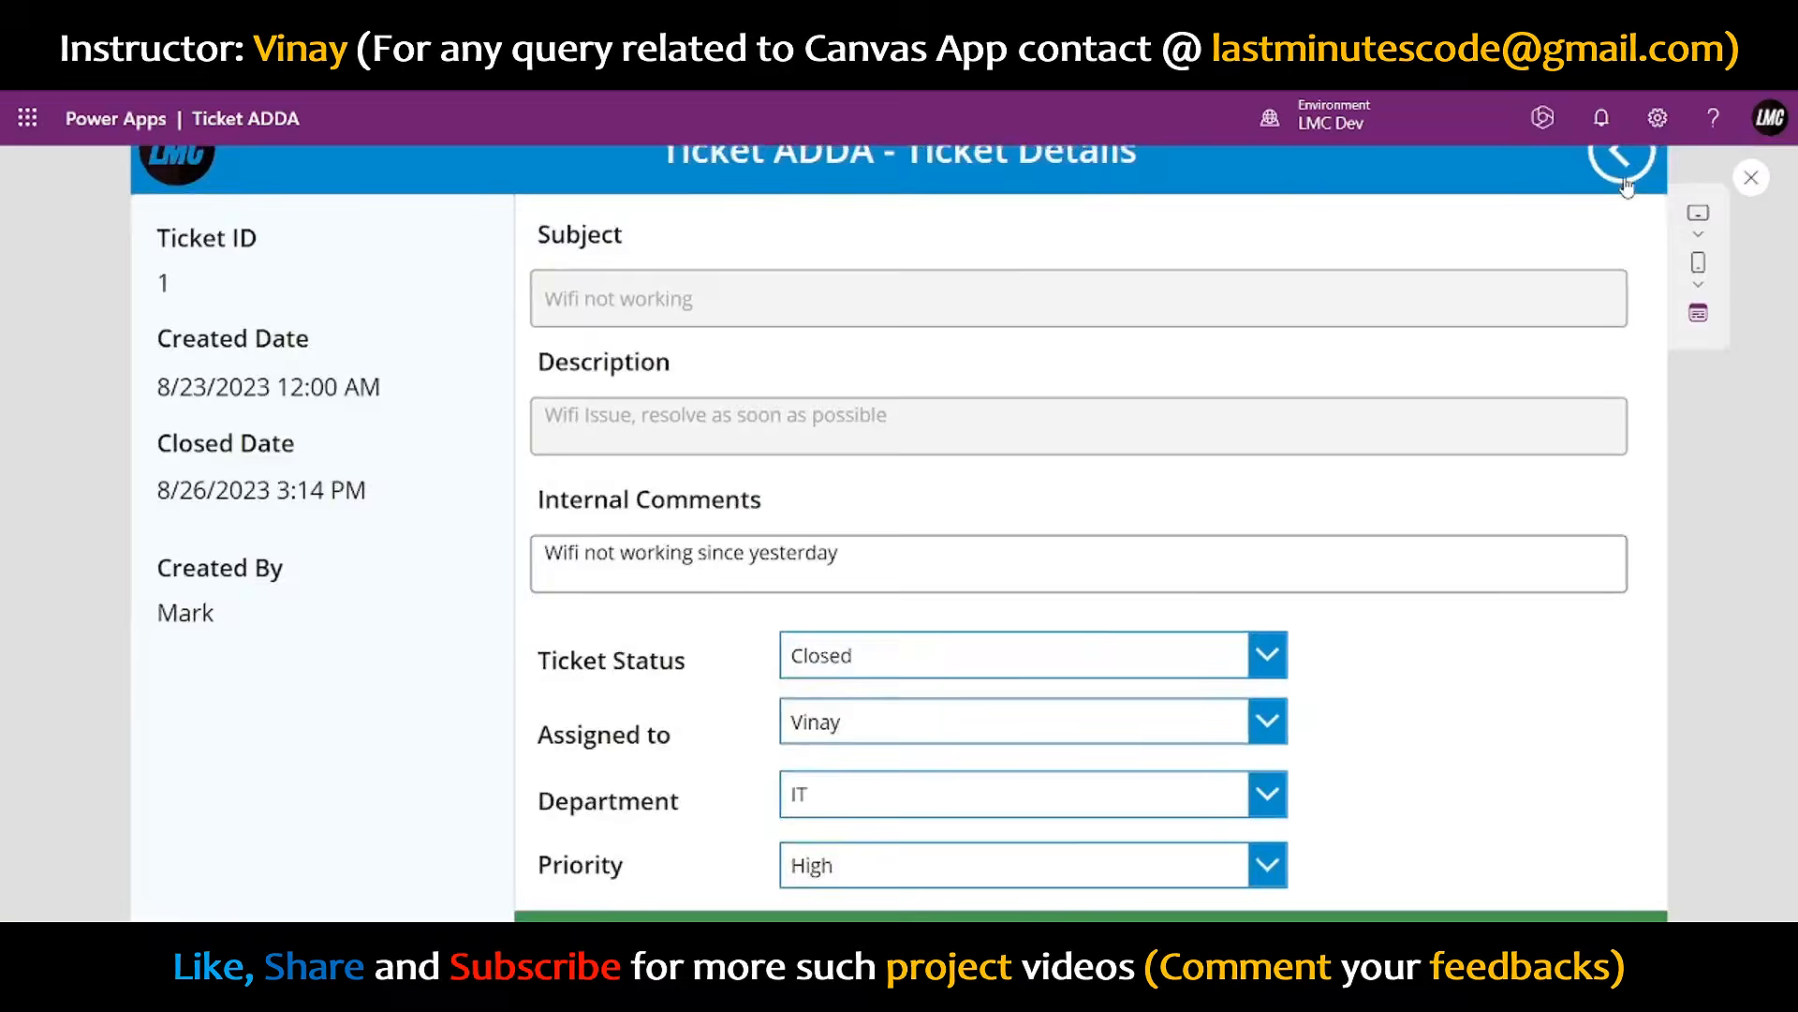
{"action": "left_click", "coordinate": [1547, 206]}
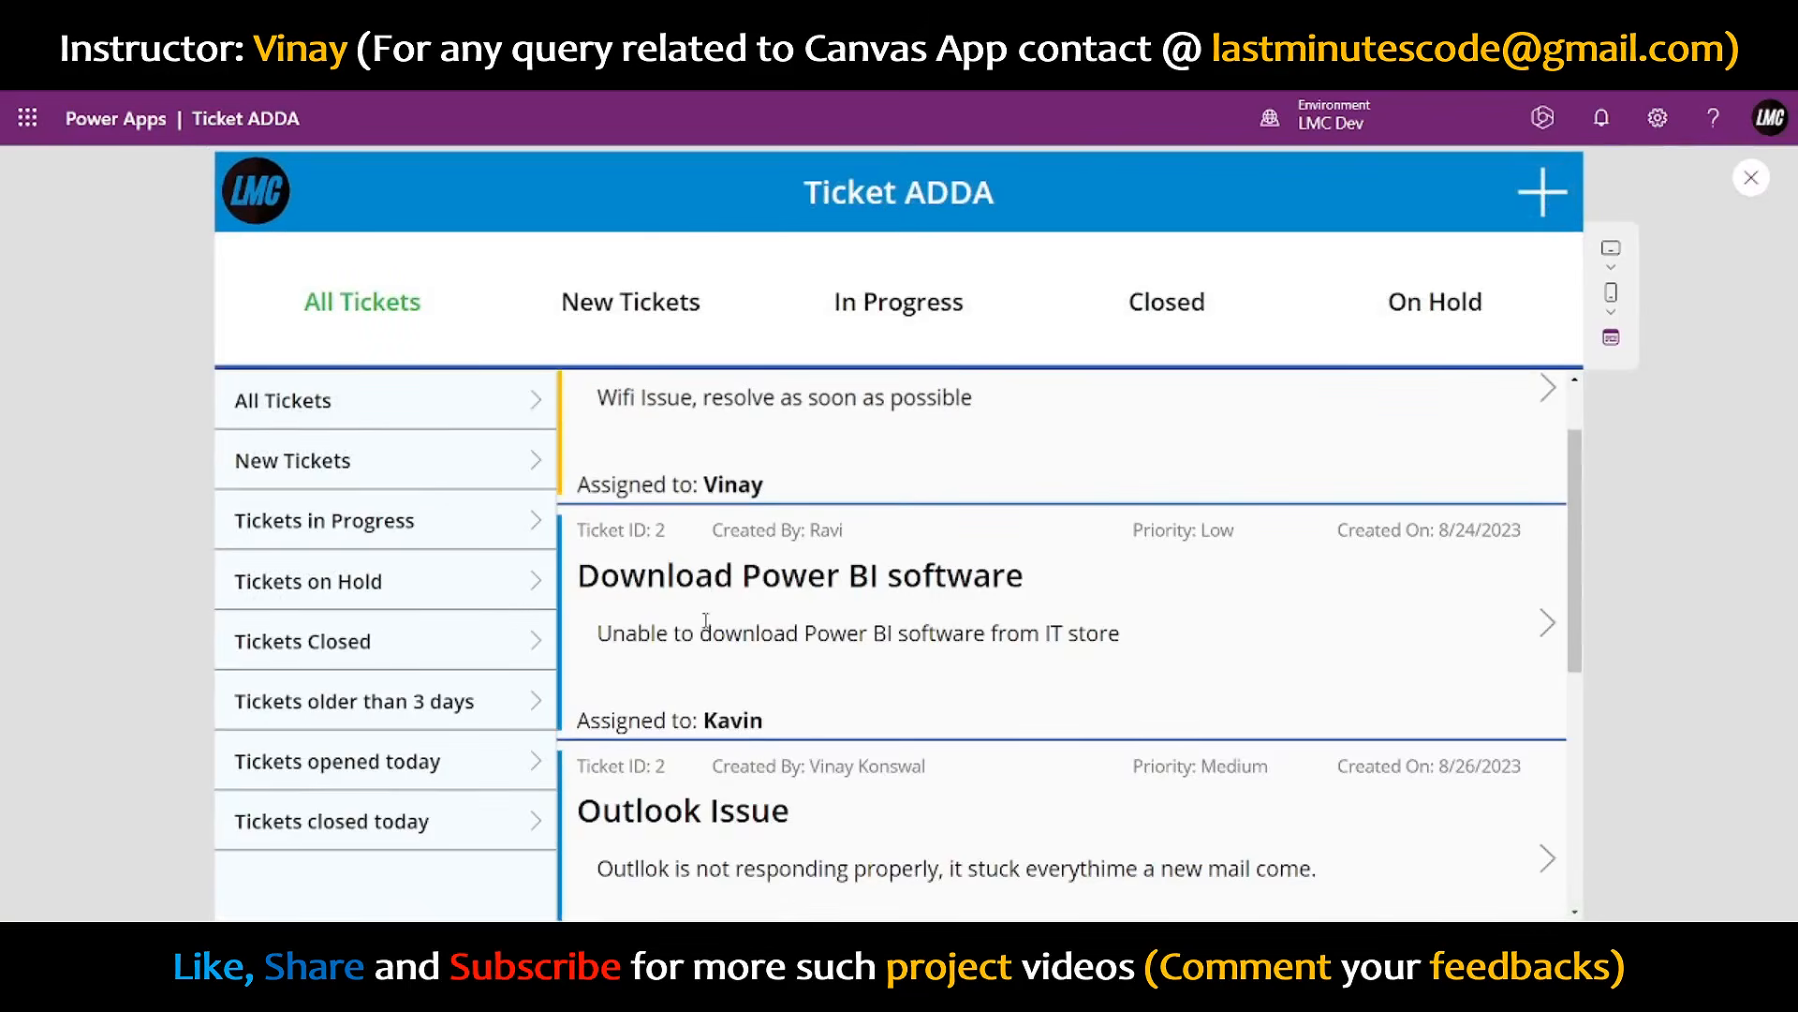
{"action": "scroll", "coordinate": [1503, 450], "scroll_direction": "up", "scroll_amount": 2}
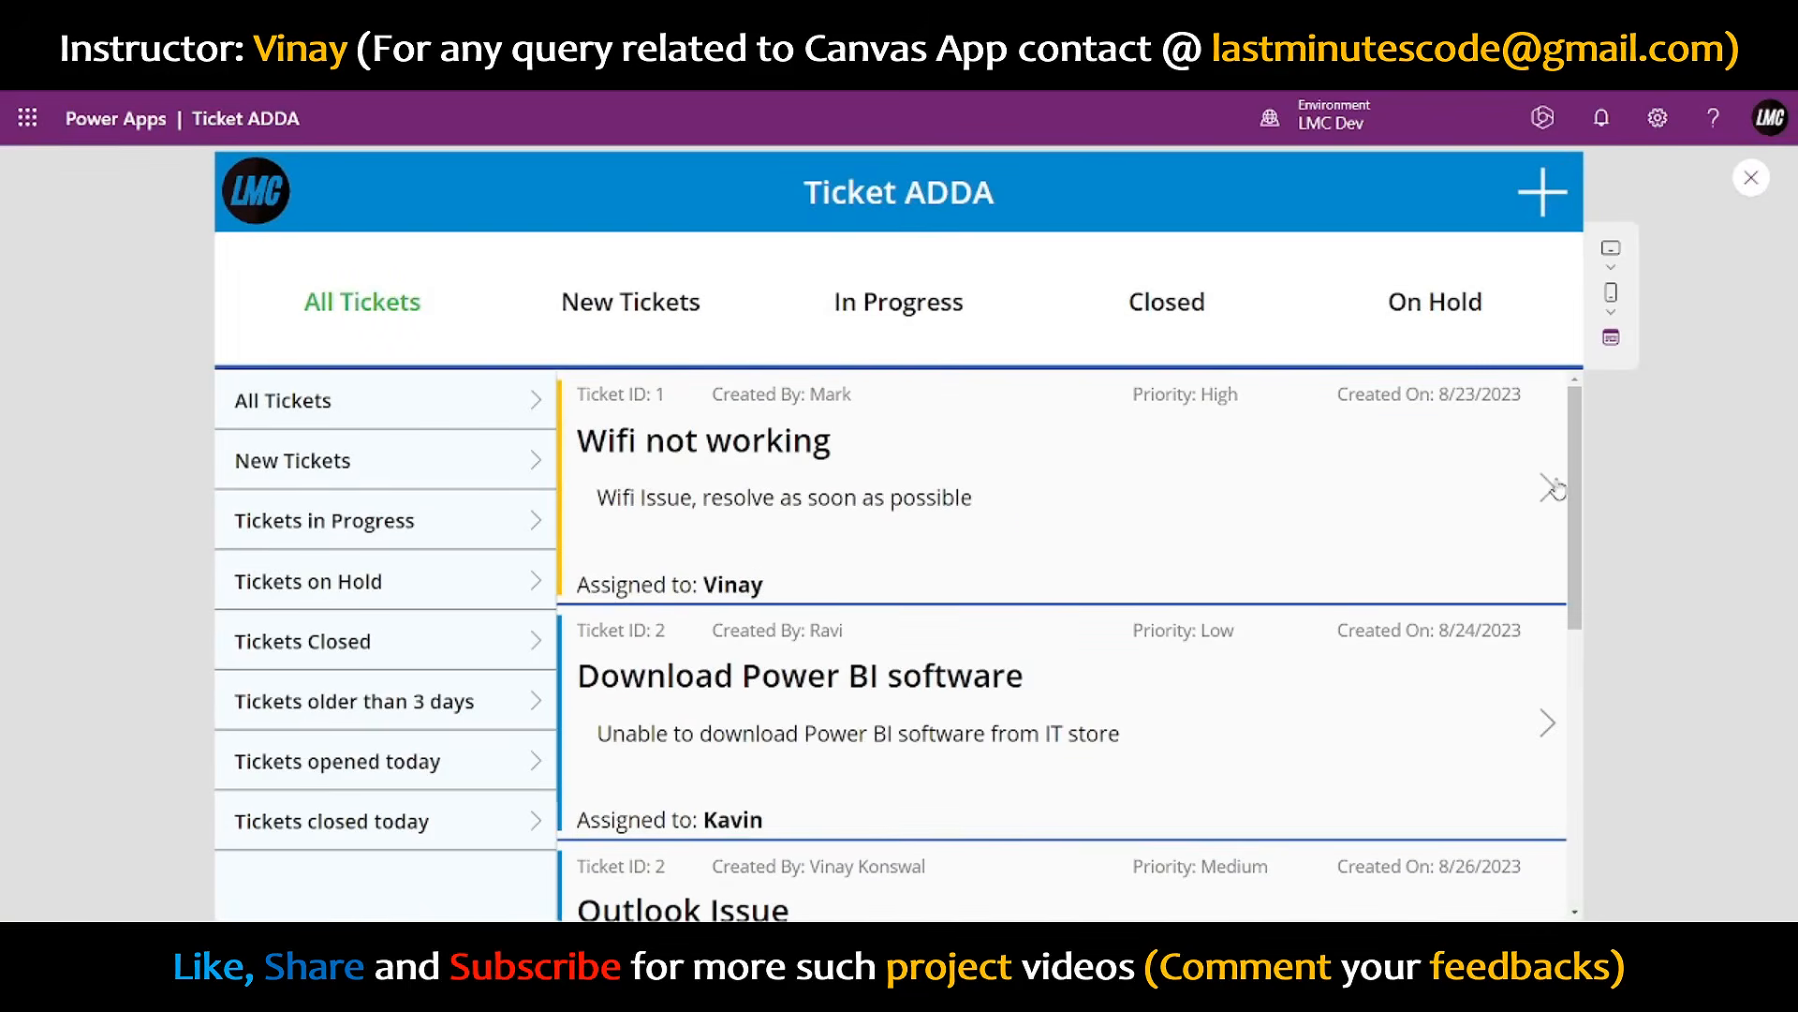
{"action": "left_click", "coordinate": [1749, 181]}
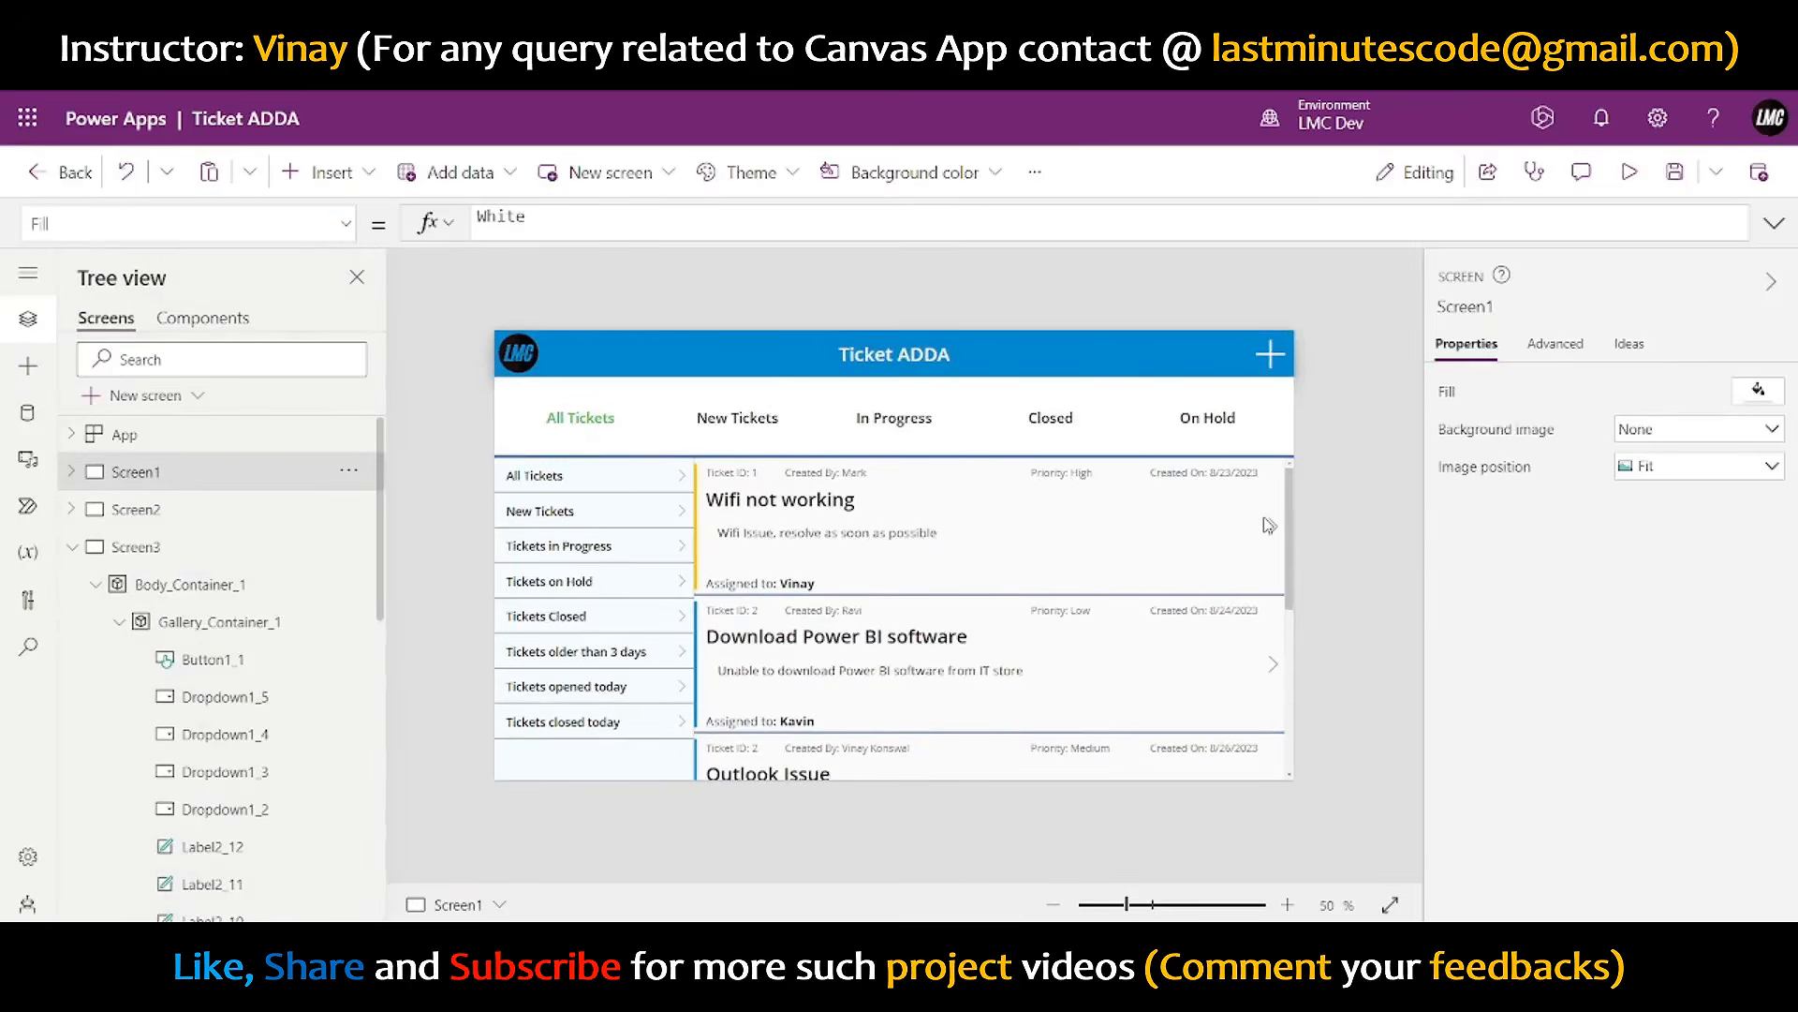
{"action": "left_click", "coordinate": [1269, 525]}
{"action": "left_click", "coordinate": [1774, 223]}
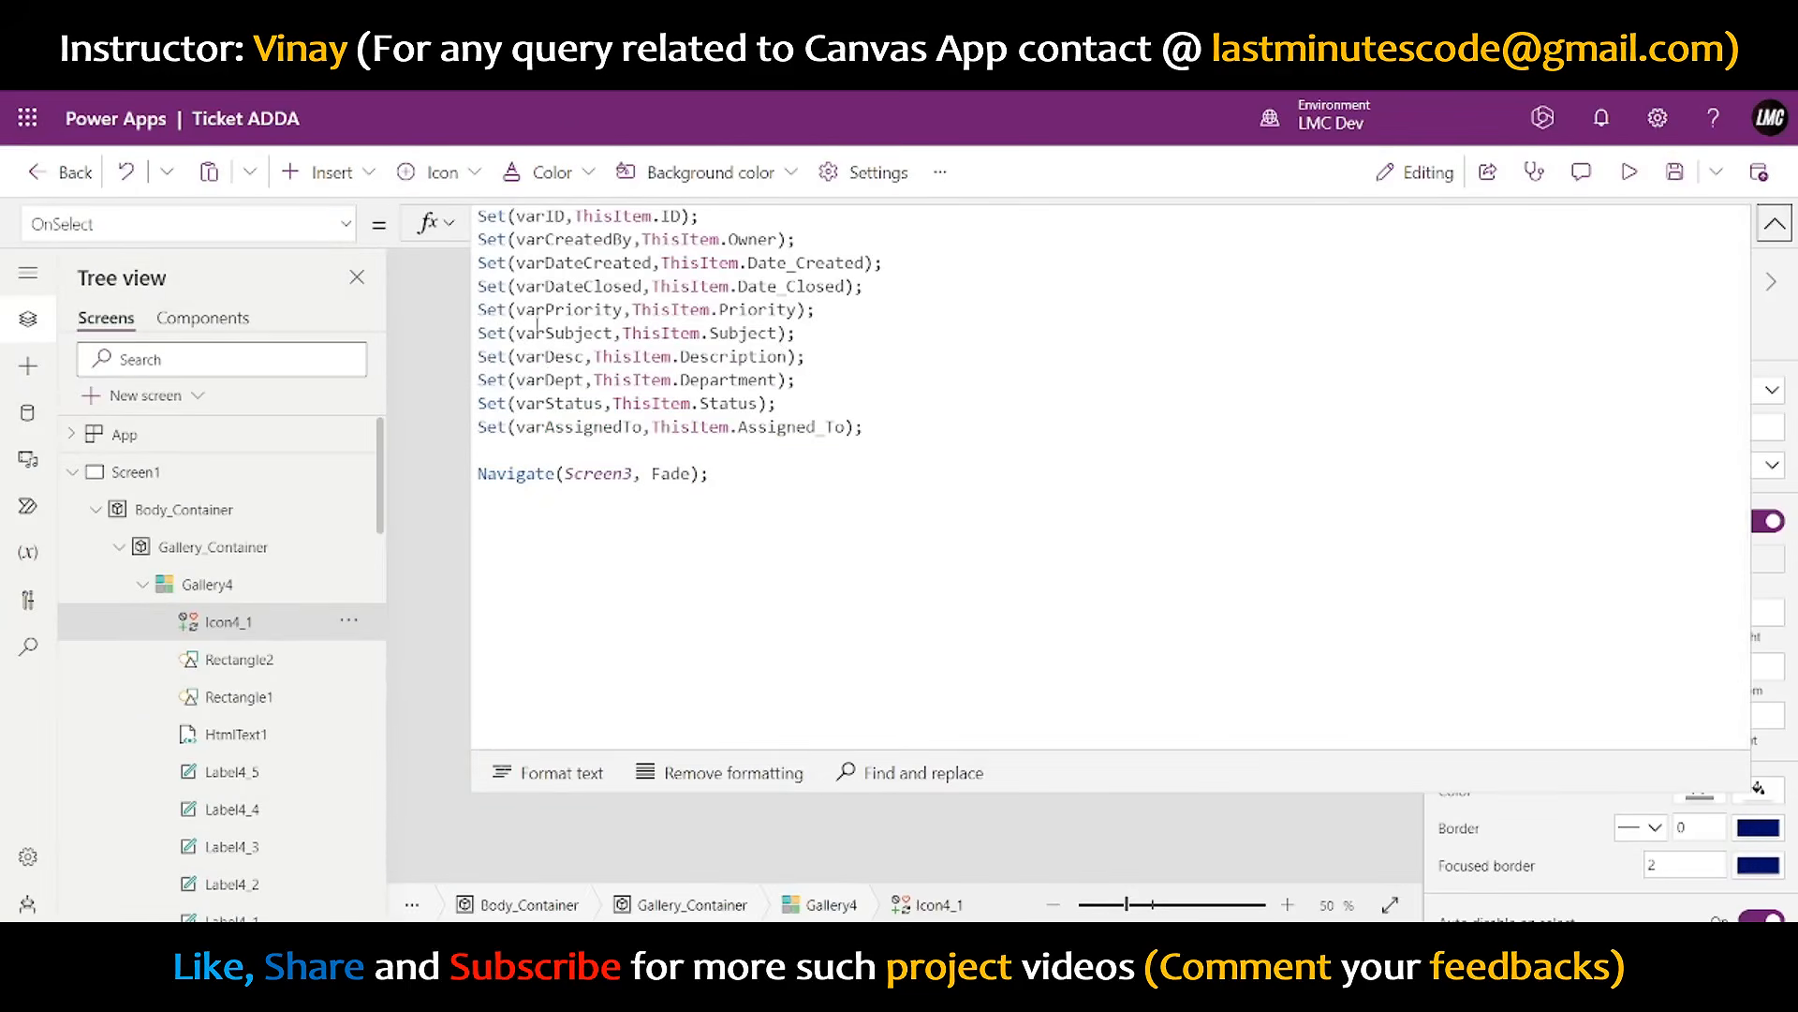
{"action": "left_click", "coordinate": [1772, 225]}
- Preview the app and open the details of the Outlook Issue ticket with ID 4 from the All Tickets list
{"action": "left_click", "coordinate": [1629, 171]}
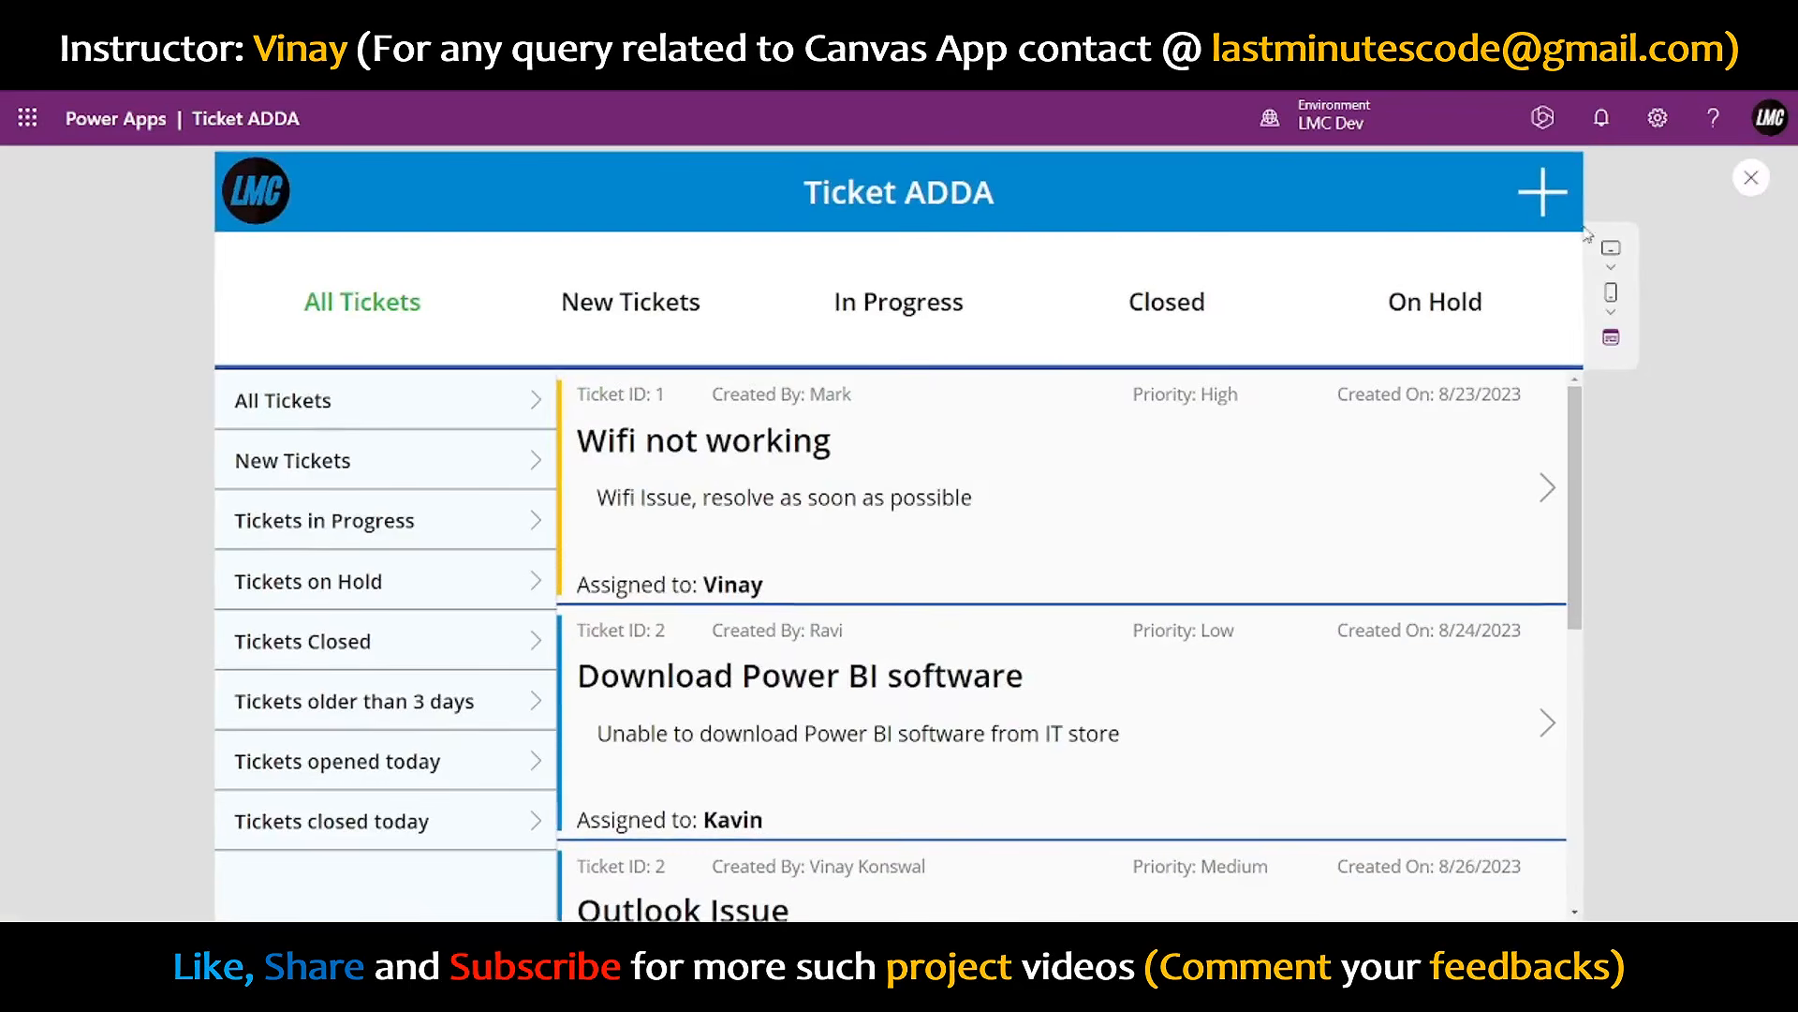
{"action": "scroll", "coordinate": [667, 587], "scroll_direction": "down", "scroll_amount": 5}
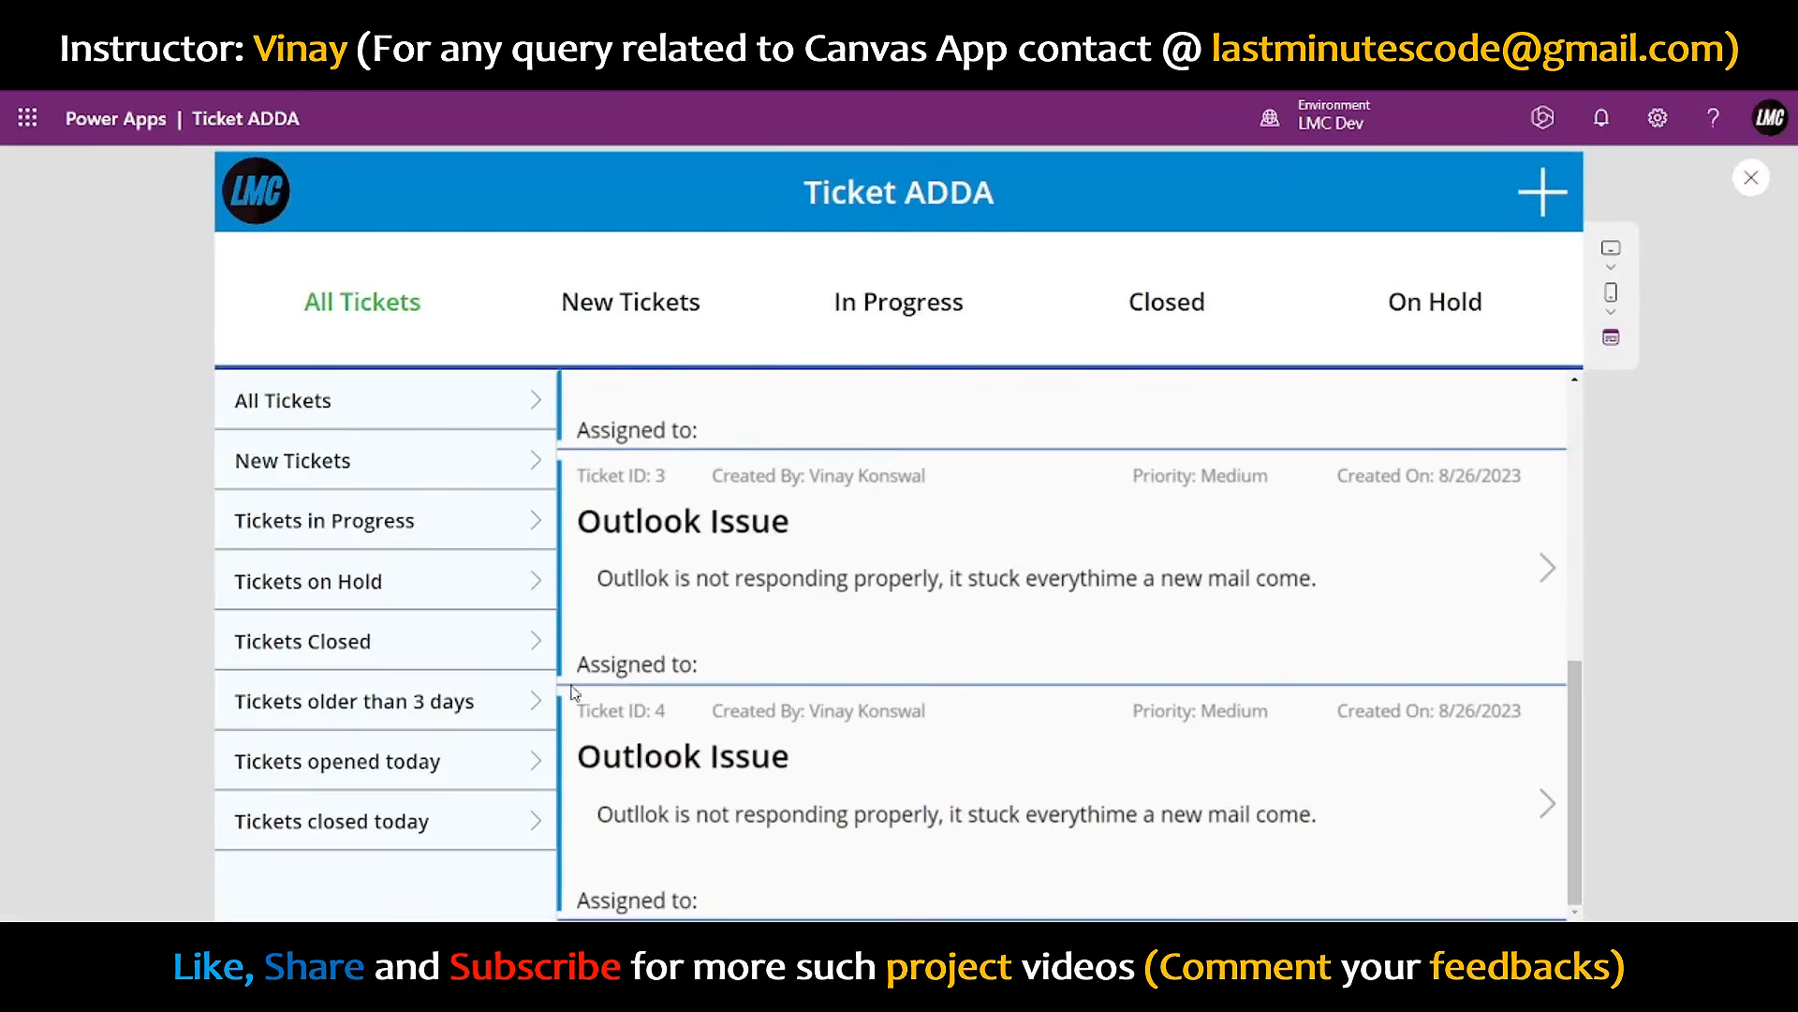
{"action": "scroll", "coordinate": [915, 594], "scroll_direction": "up", "scroll_amount": 3}
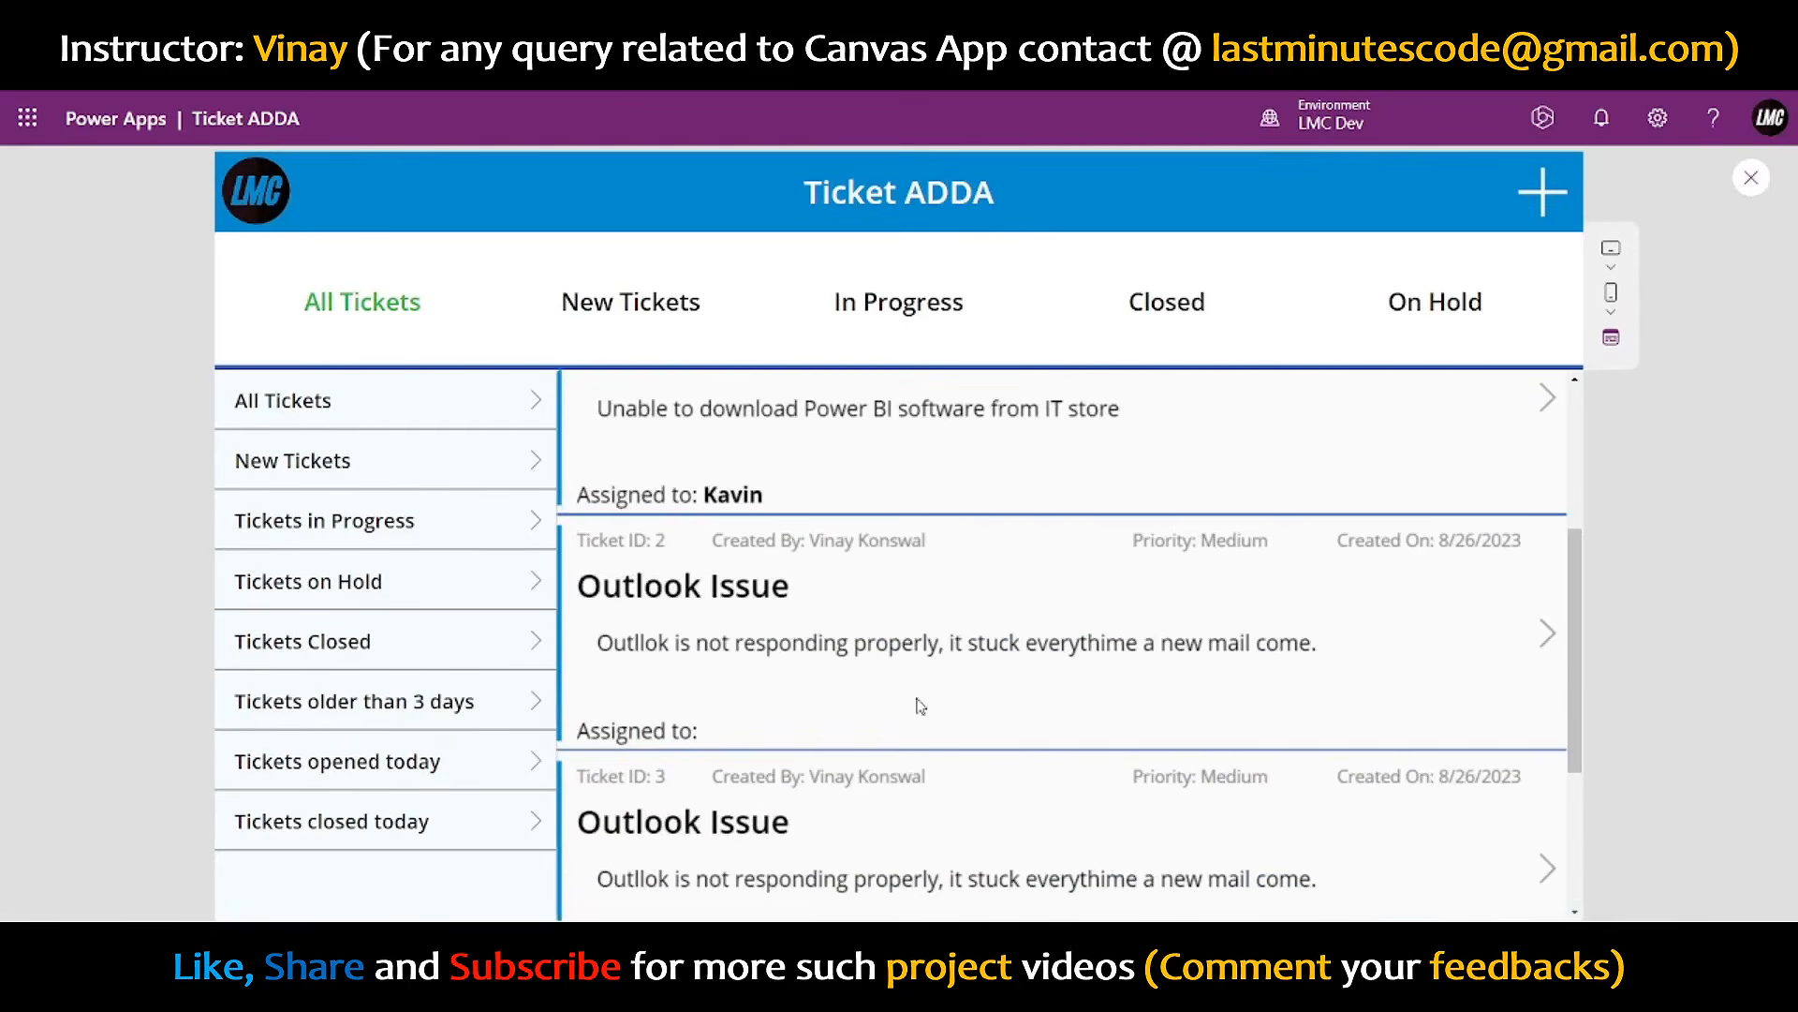
{"action": "scroll", "coordinate": [719, 674], "scroll_direction": "up", "scroll_amount": 1}
{"action": "scroll", "coordinate": [982, 656], "scroll_direction": "down", "scroll_amount": 3}
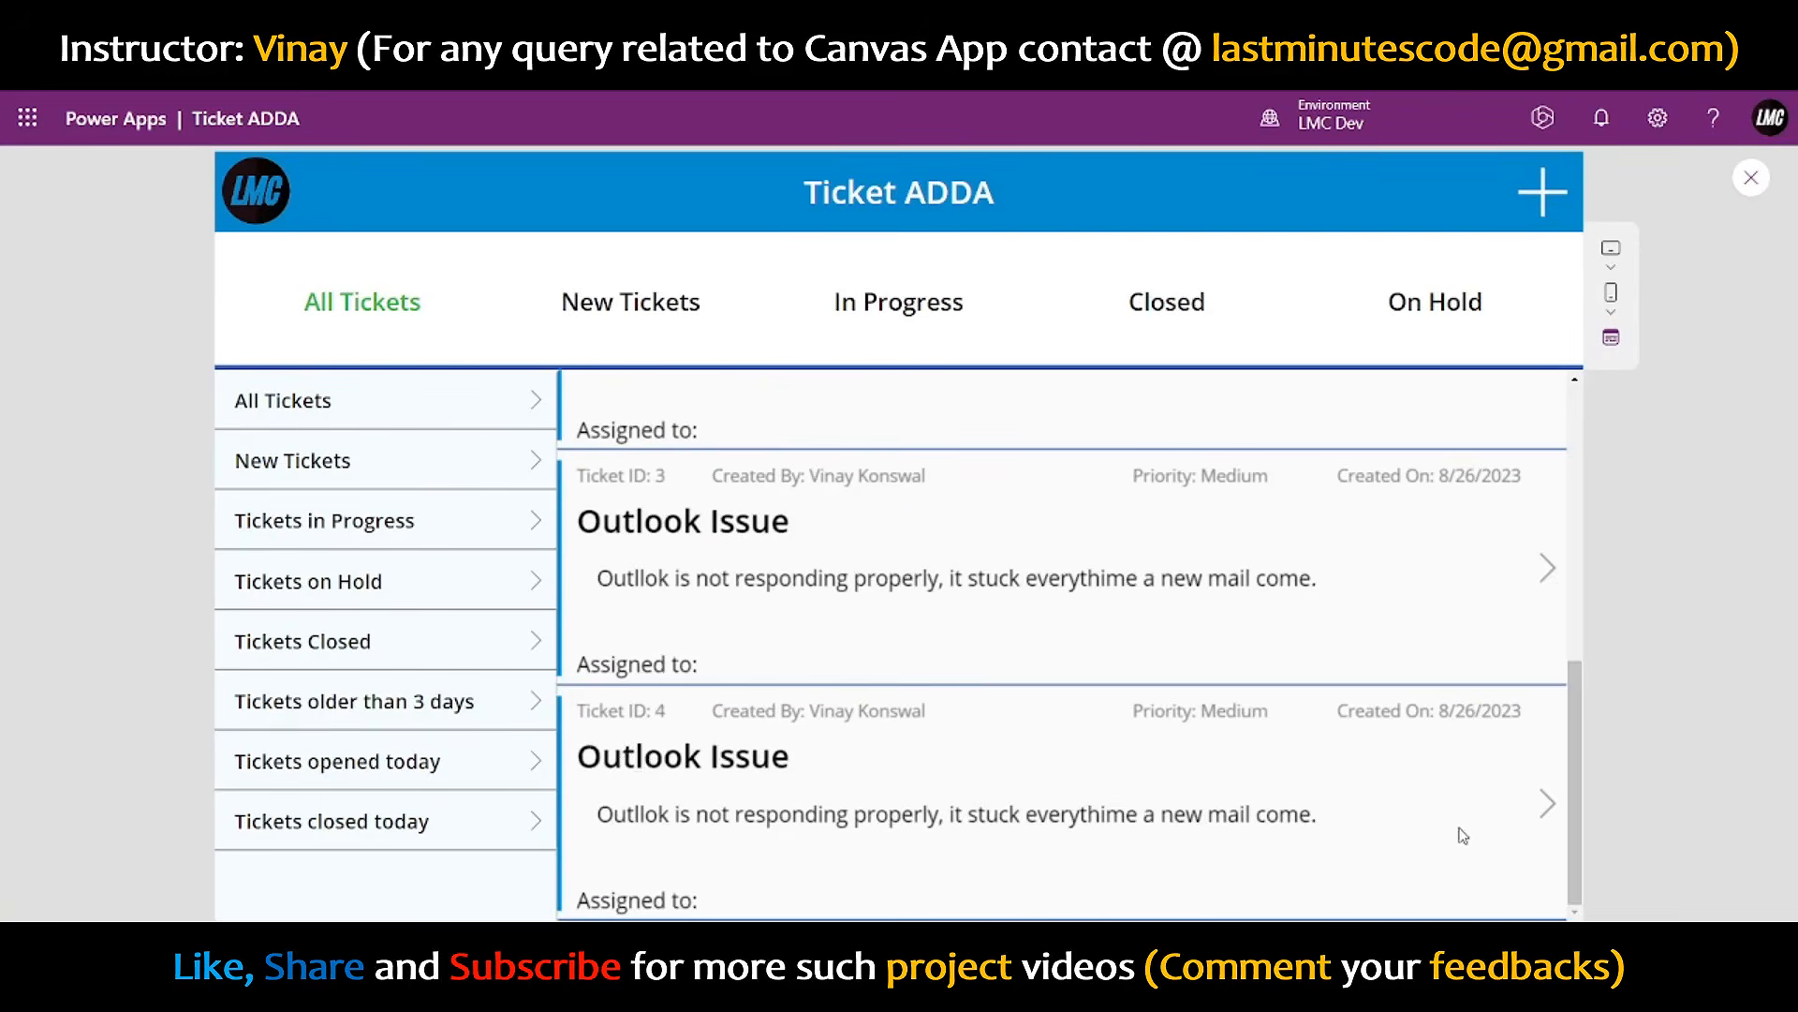
{"action": "left_click", "coordinate": [1548, 802]}
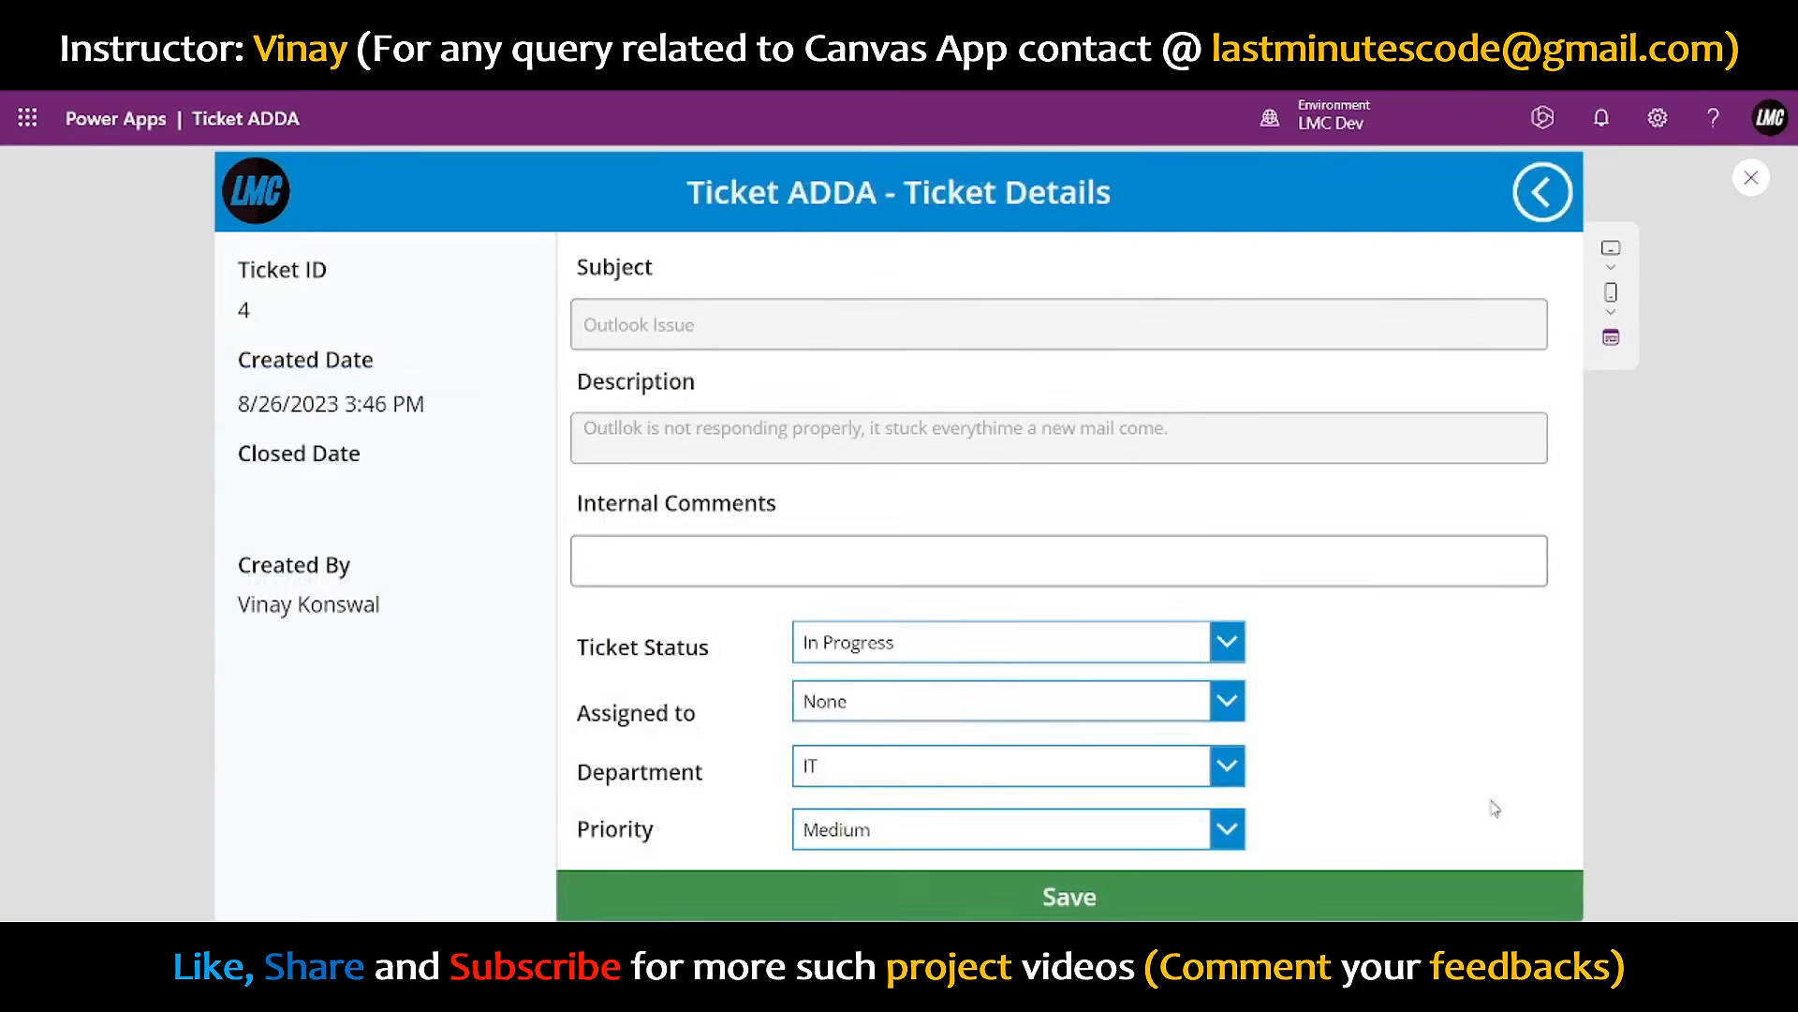
- Set the Ticket Status of ticket 4 to On Hold and save the ticket
{"action": "left_click", "coordinate": [868, 656]}
{"action": "left_click", "coordinate": [860, 731]}
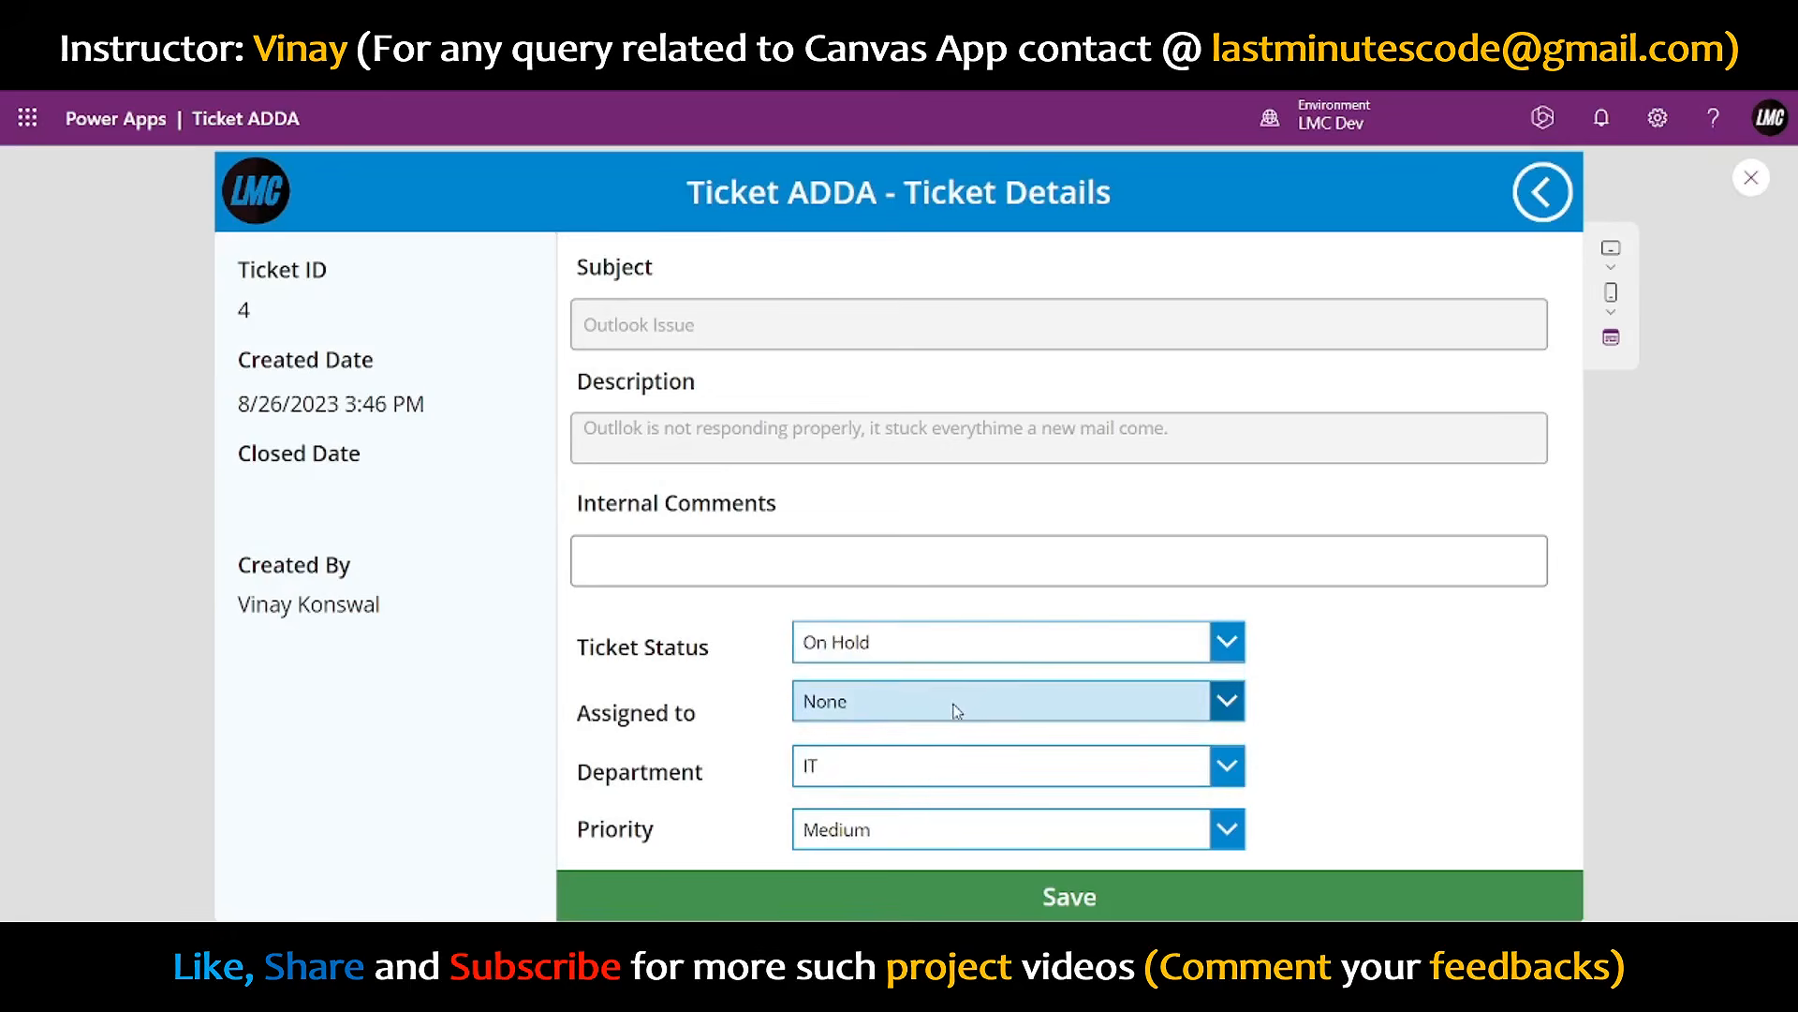
{"action": "left_click", "coordinate": [1047, 891]}
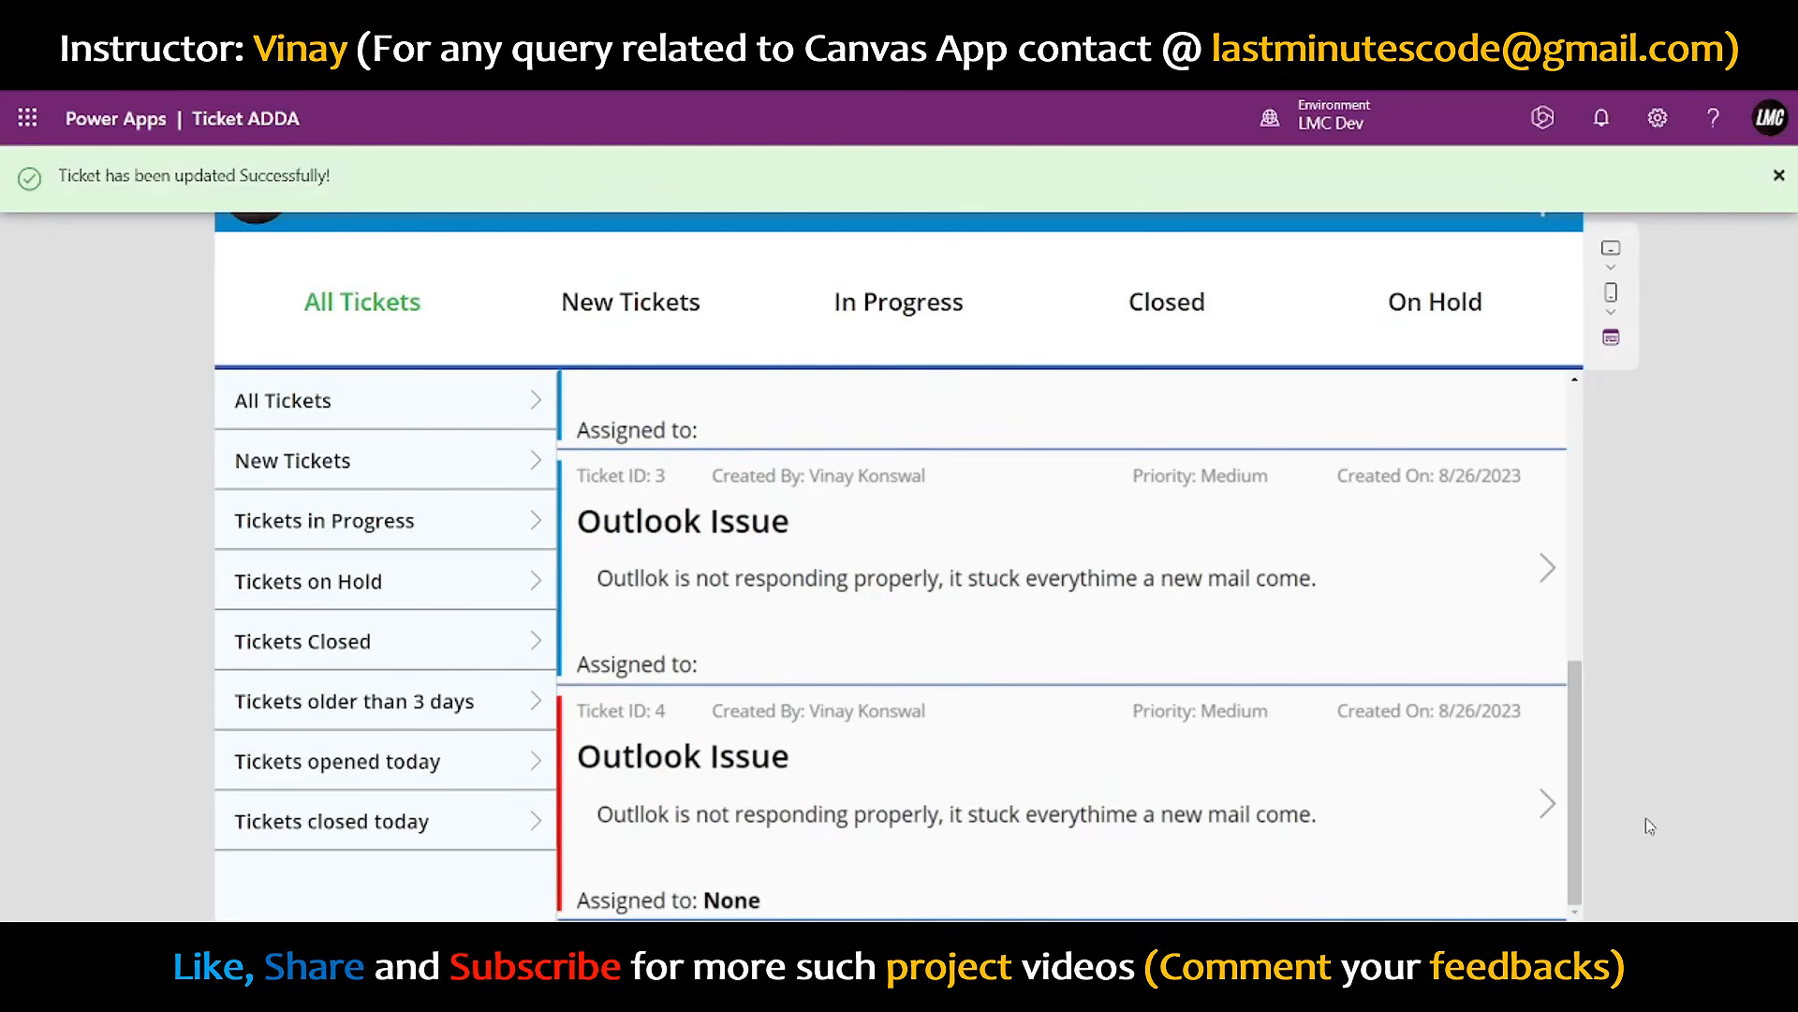
- Reopen ticket 4 and set Priority to Low, Assigned to to the second team member and Department to HR
{"action": "left_click", "coordinate": [1547, 804]}
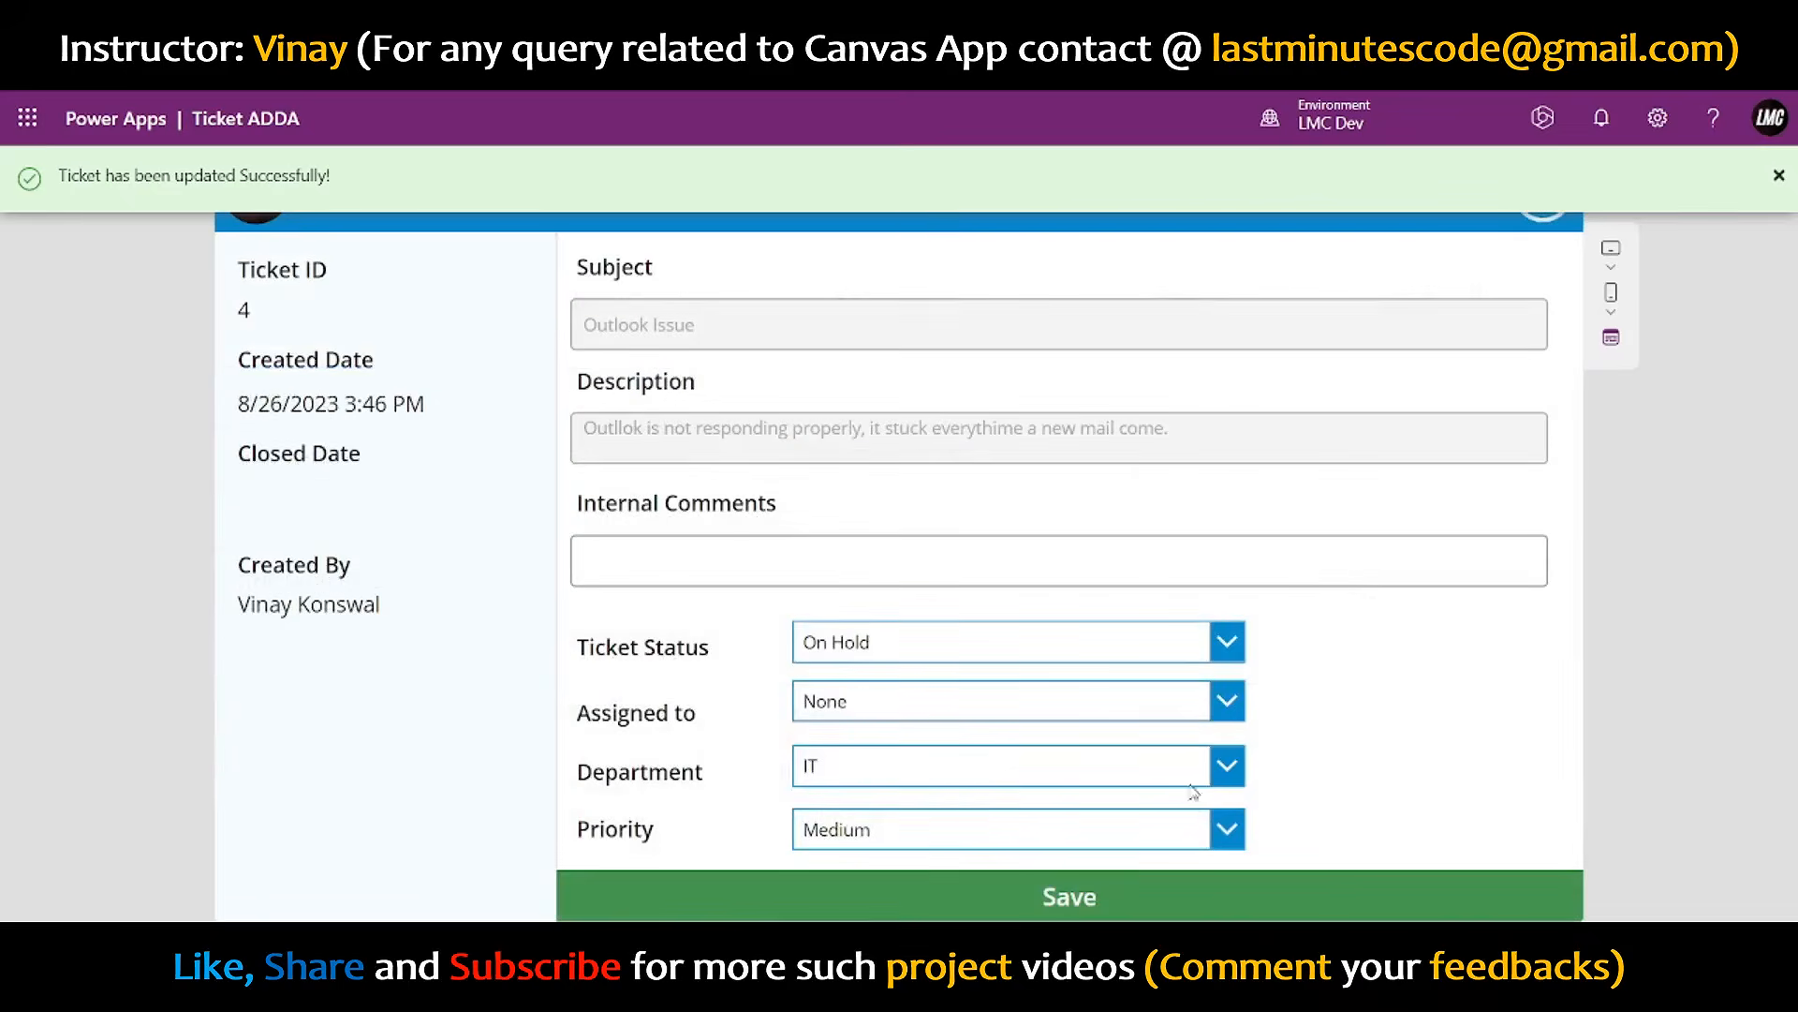
{"action": "left_click", "coordinate": [885, 836]}
{"action": "left_click", "coordinate": [860, 700]}
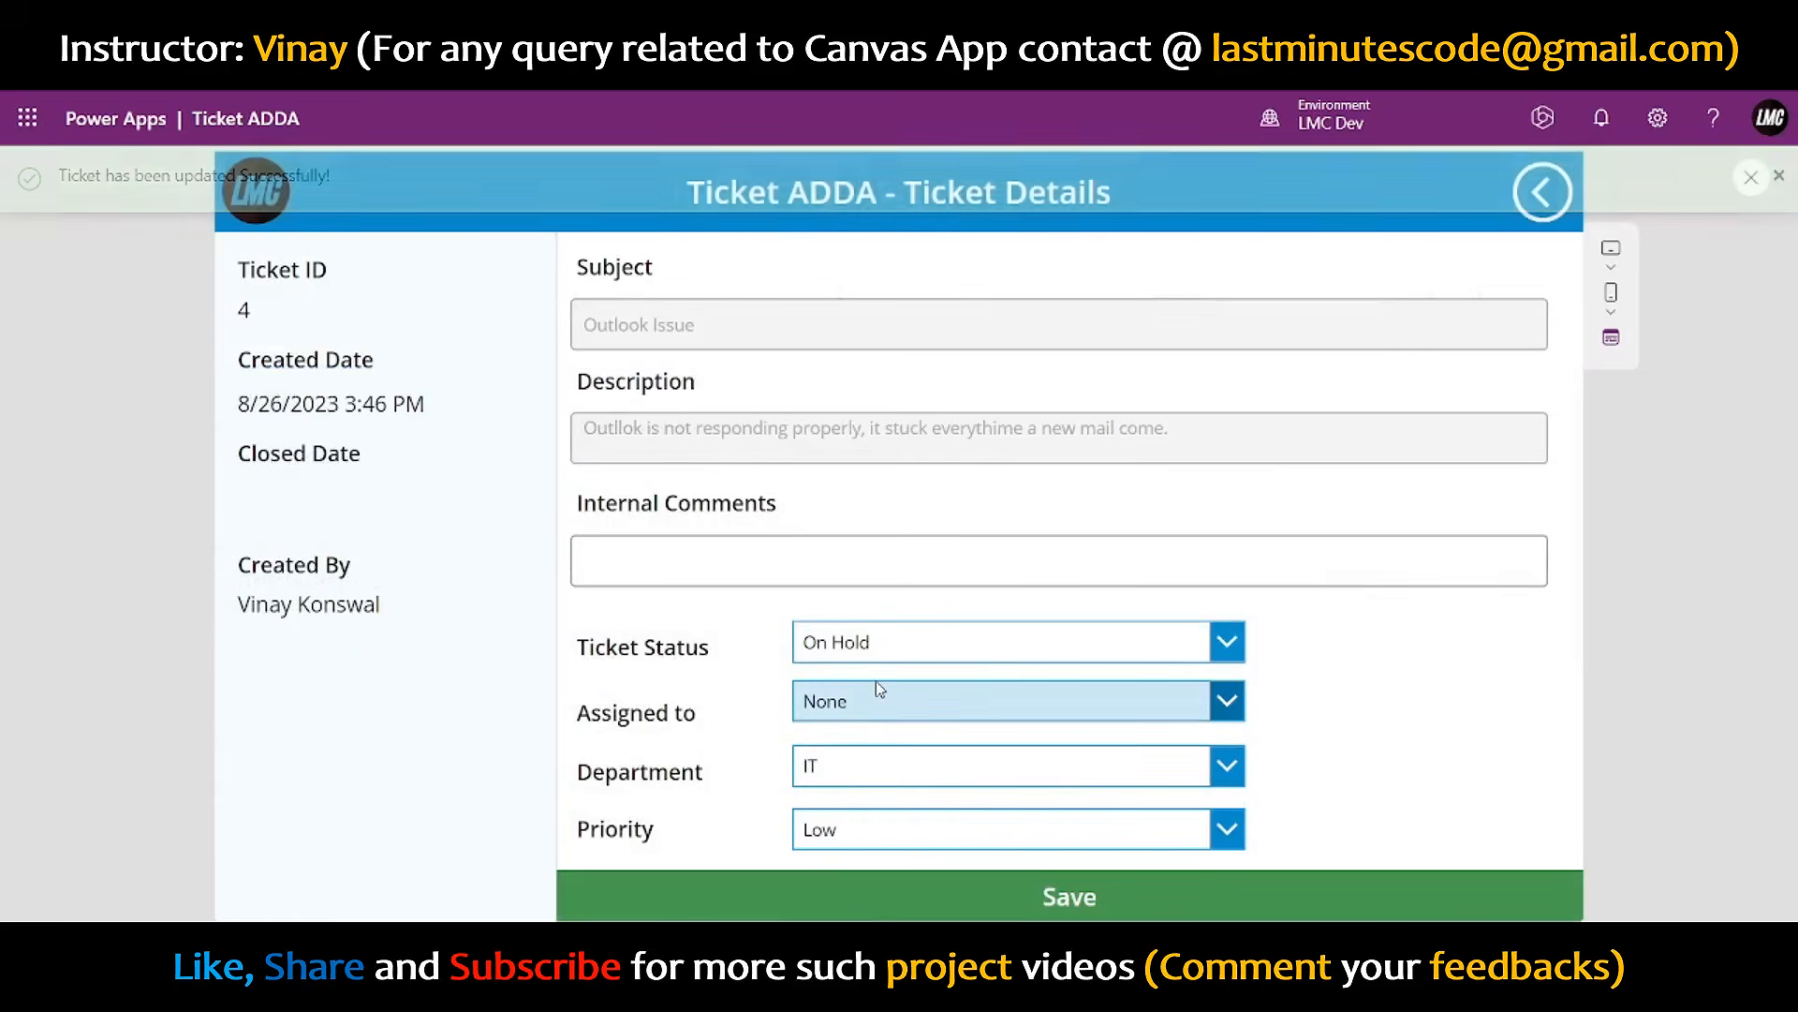
{"action": "left_click", "coordinate": [877, 703]}
{"action": "left_click", "coordinate": [848, 615]}
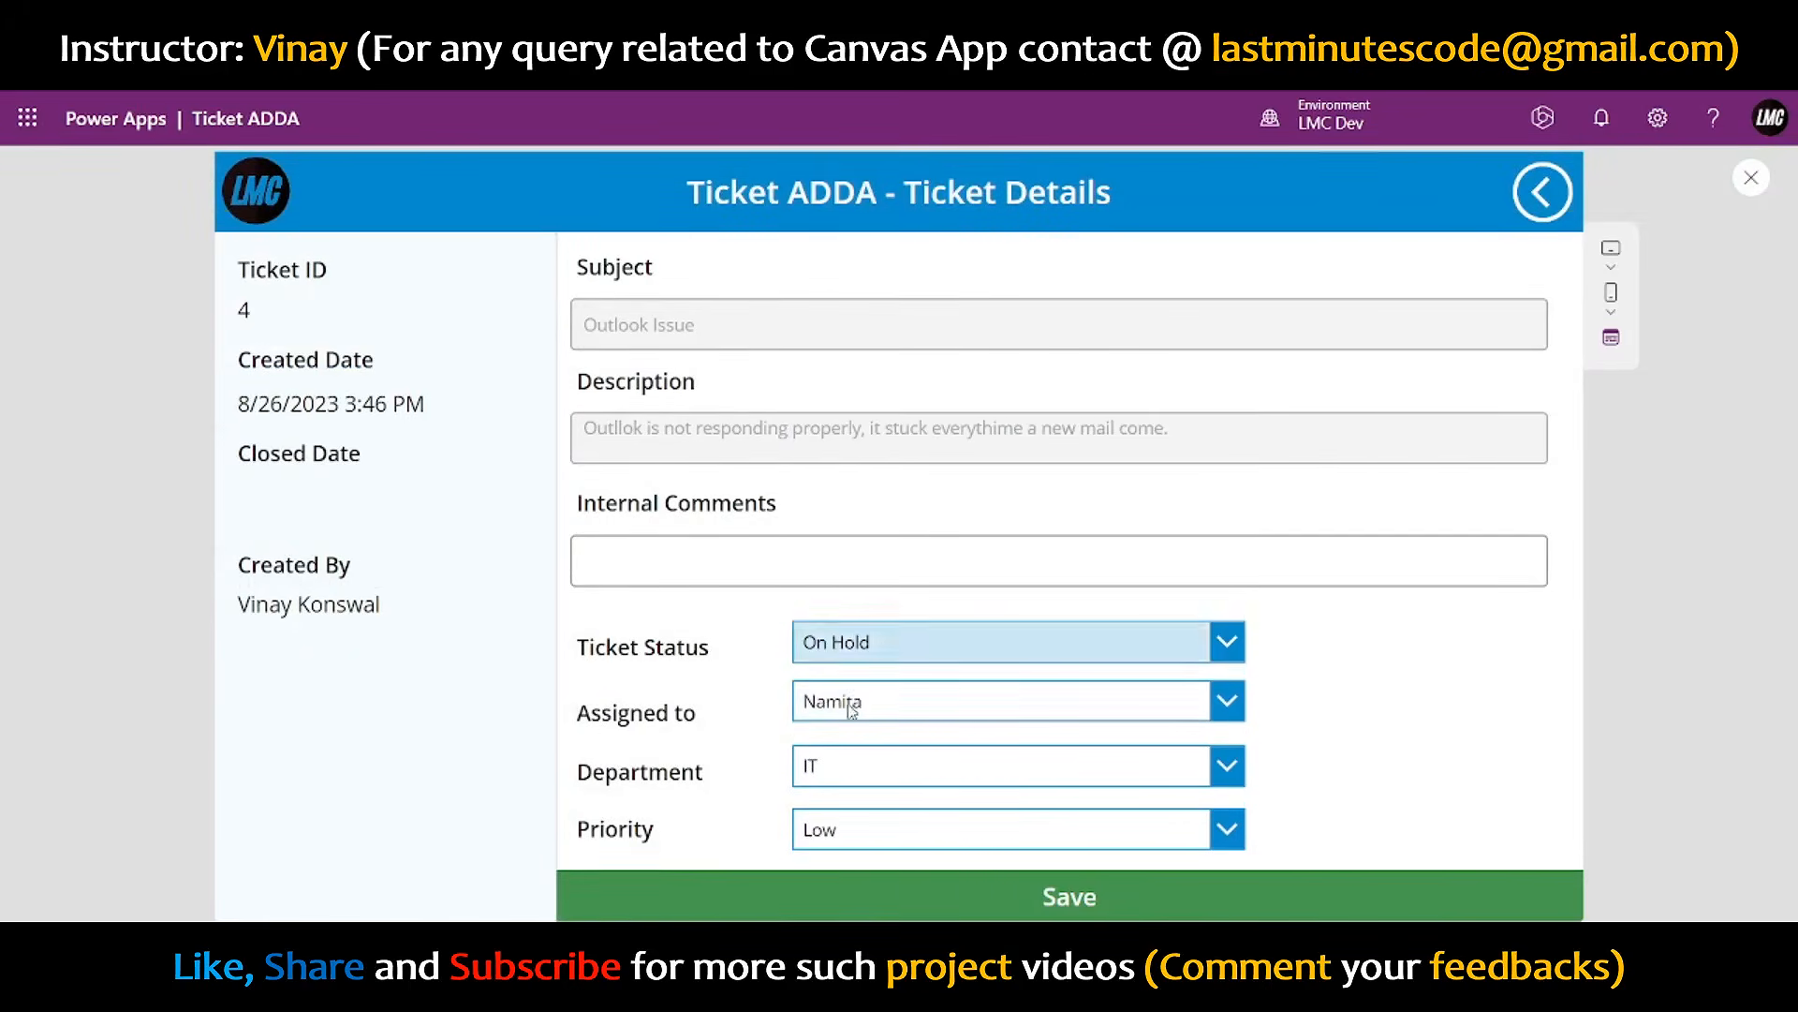
{"action": "left_click", "coordinate": [857, 766]}
{"action": "left_click", "coordinate": [846, 851]}
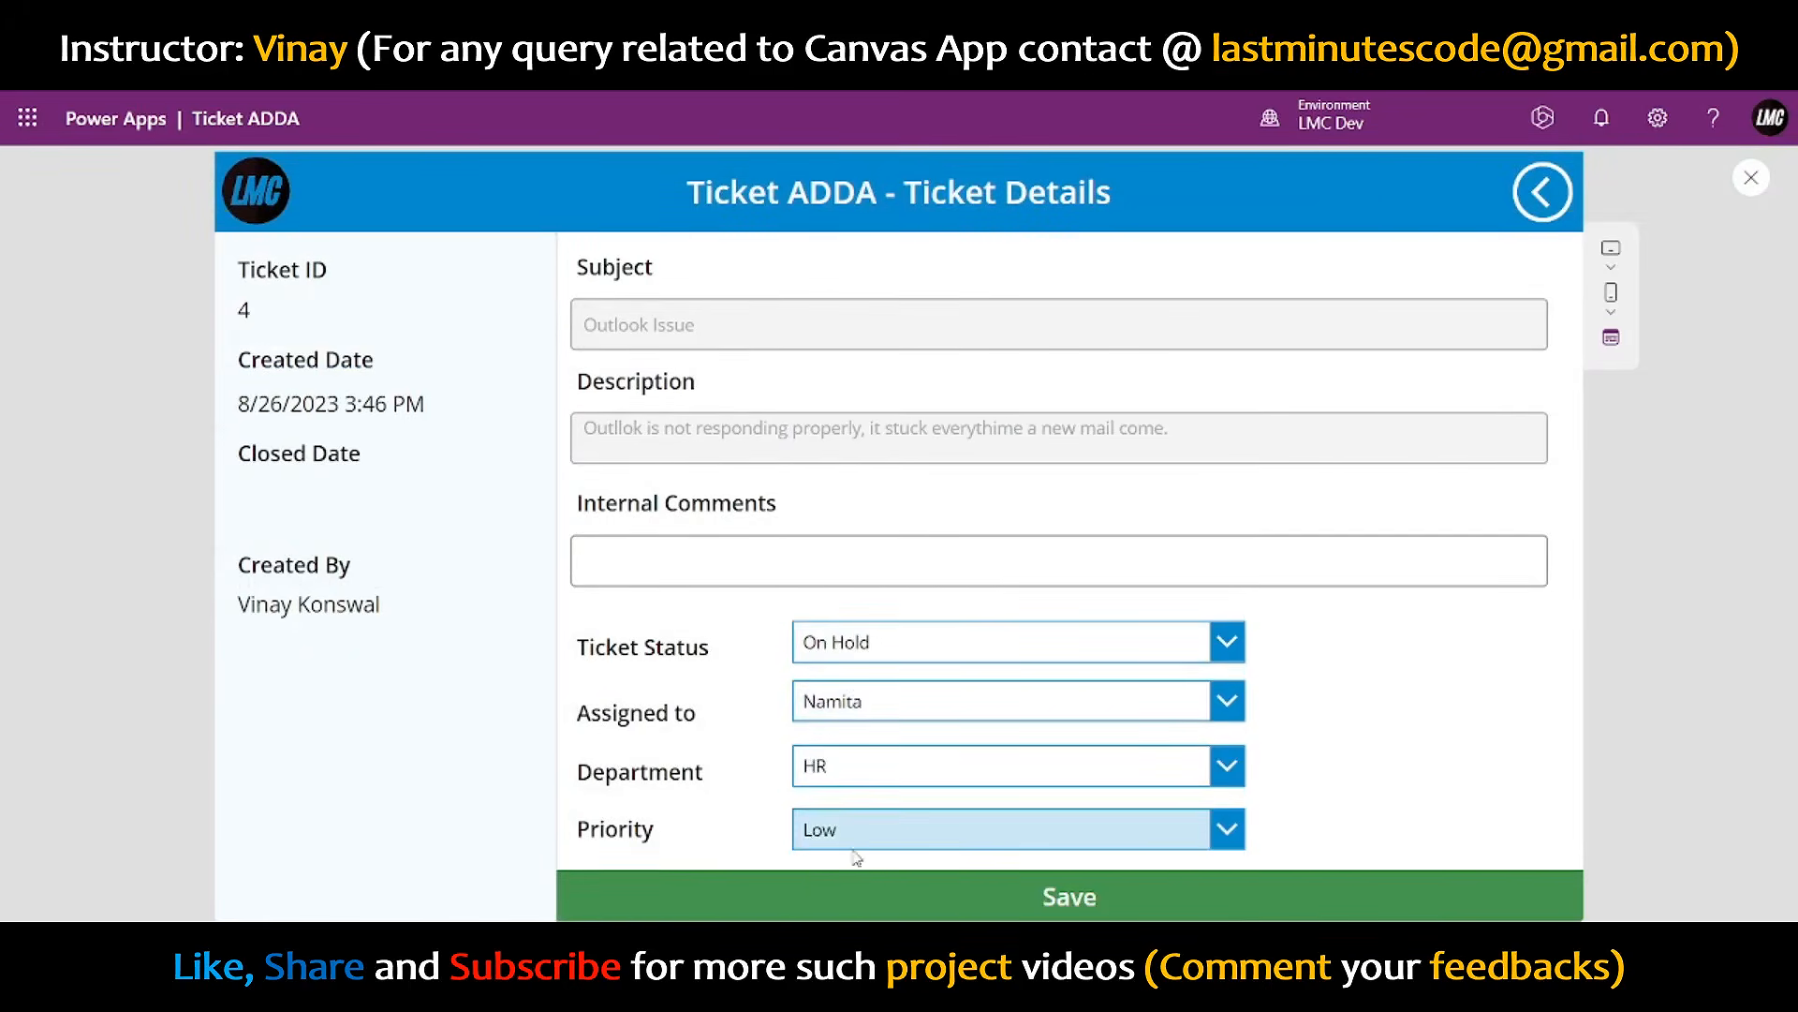
{"action": "left_click", "coordinate": [805, 766]}
- Enter the internal comment "We are working on it", set Ticket Status to In Progress and save ticket 4
{"action": "left_click", "coordinate": [650, 553]}
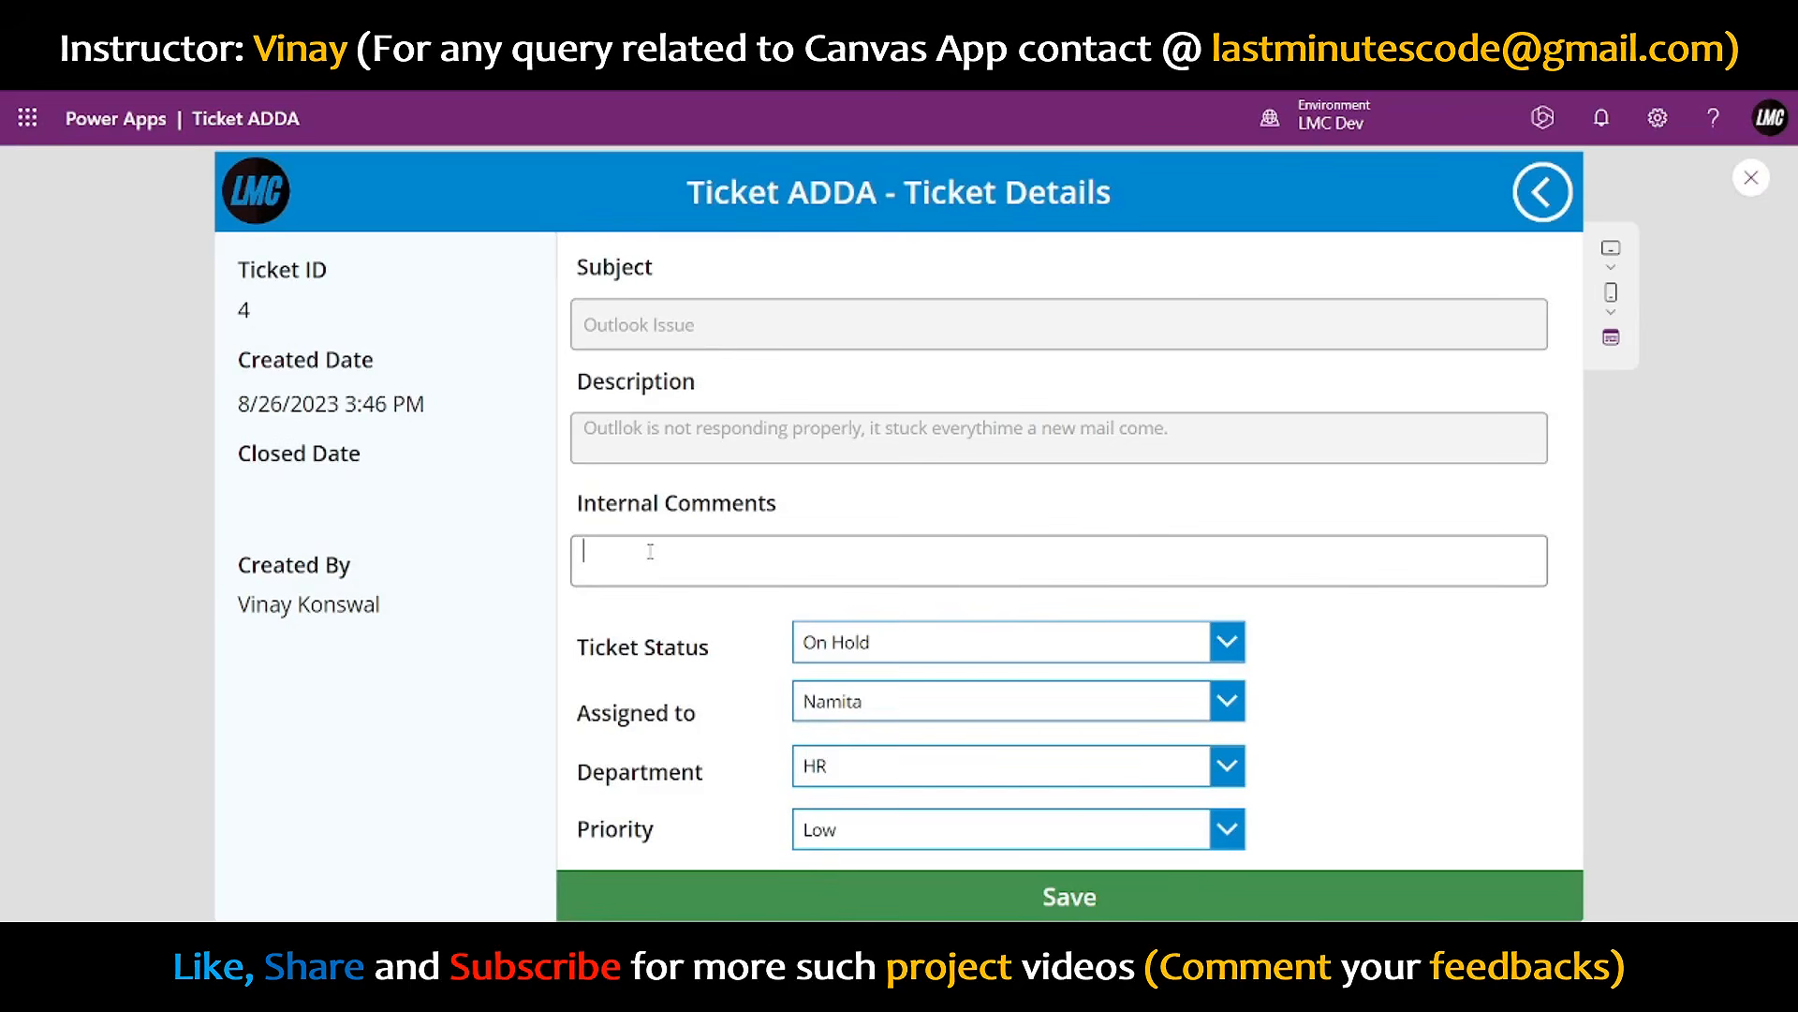
{"action": "type", "text": "We are working on it"}
{"action": "left_click", "coordinate": [936, 643]}
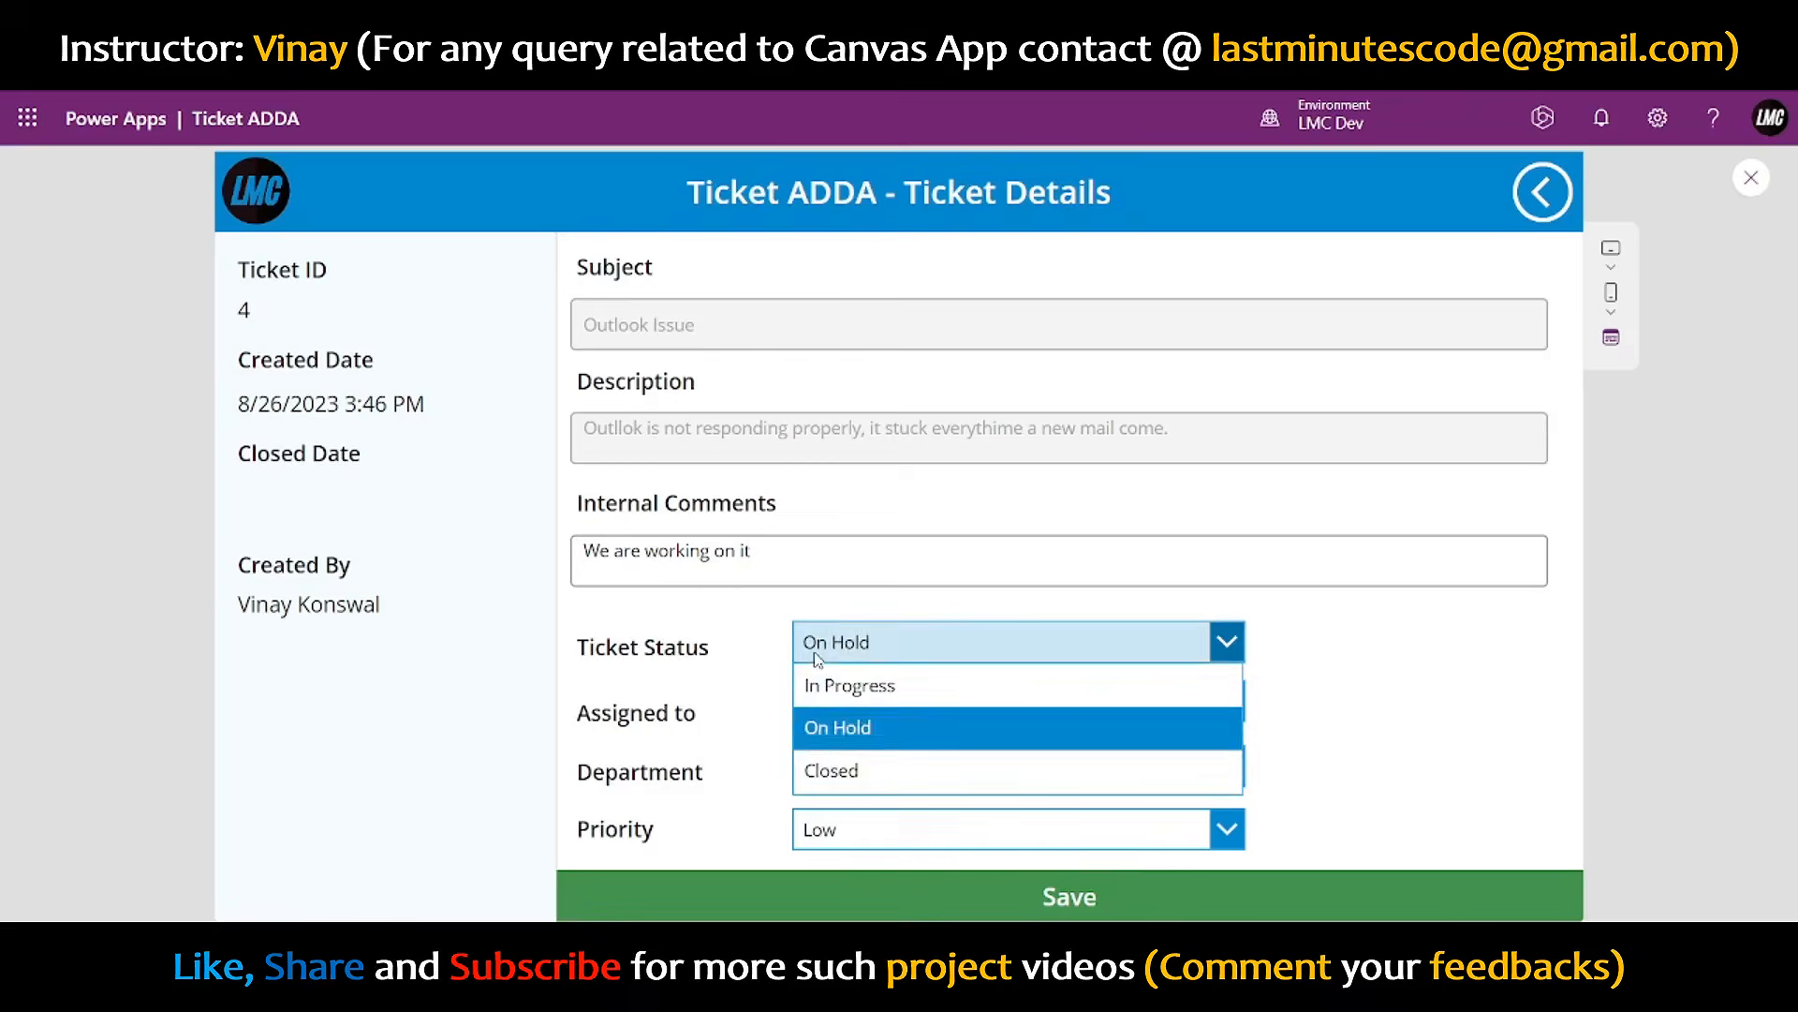
{"action": "left_click", "coordinate": [862, 682]}
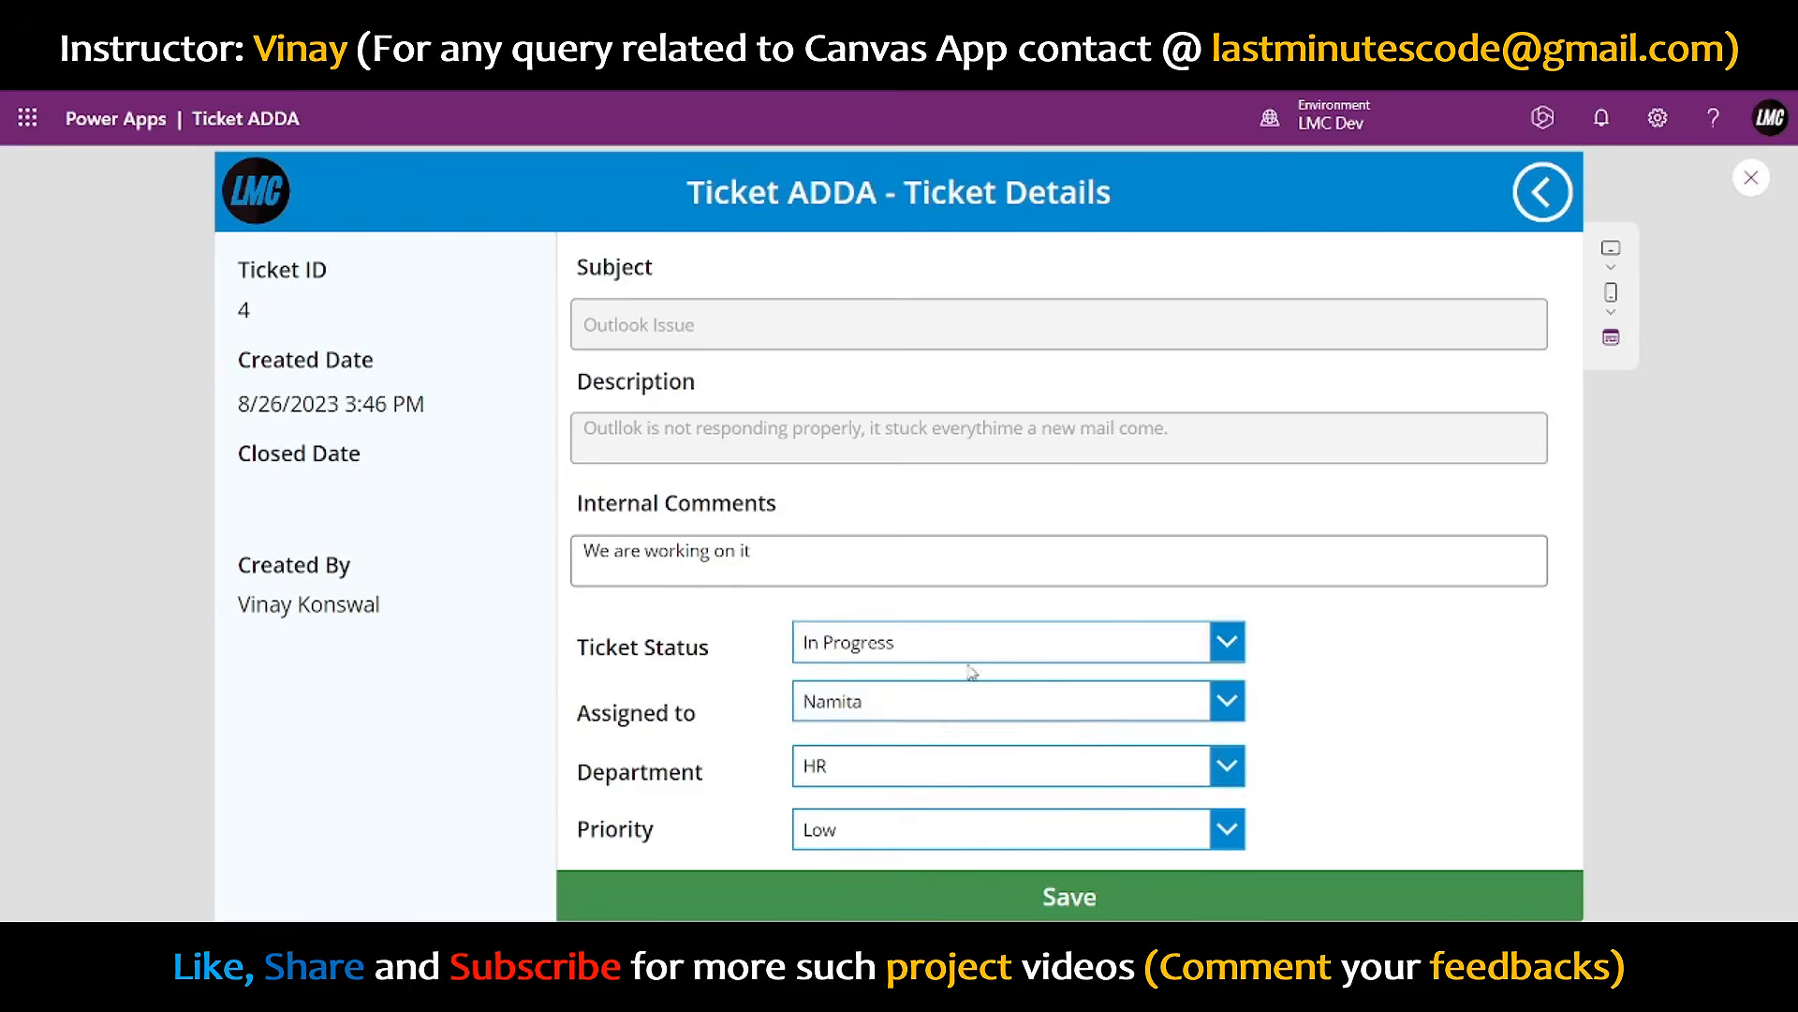
{"action": "left_click", "coordinate": [1056, 901]}
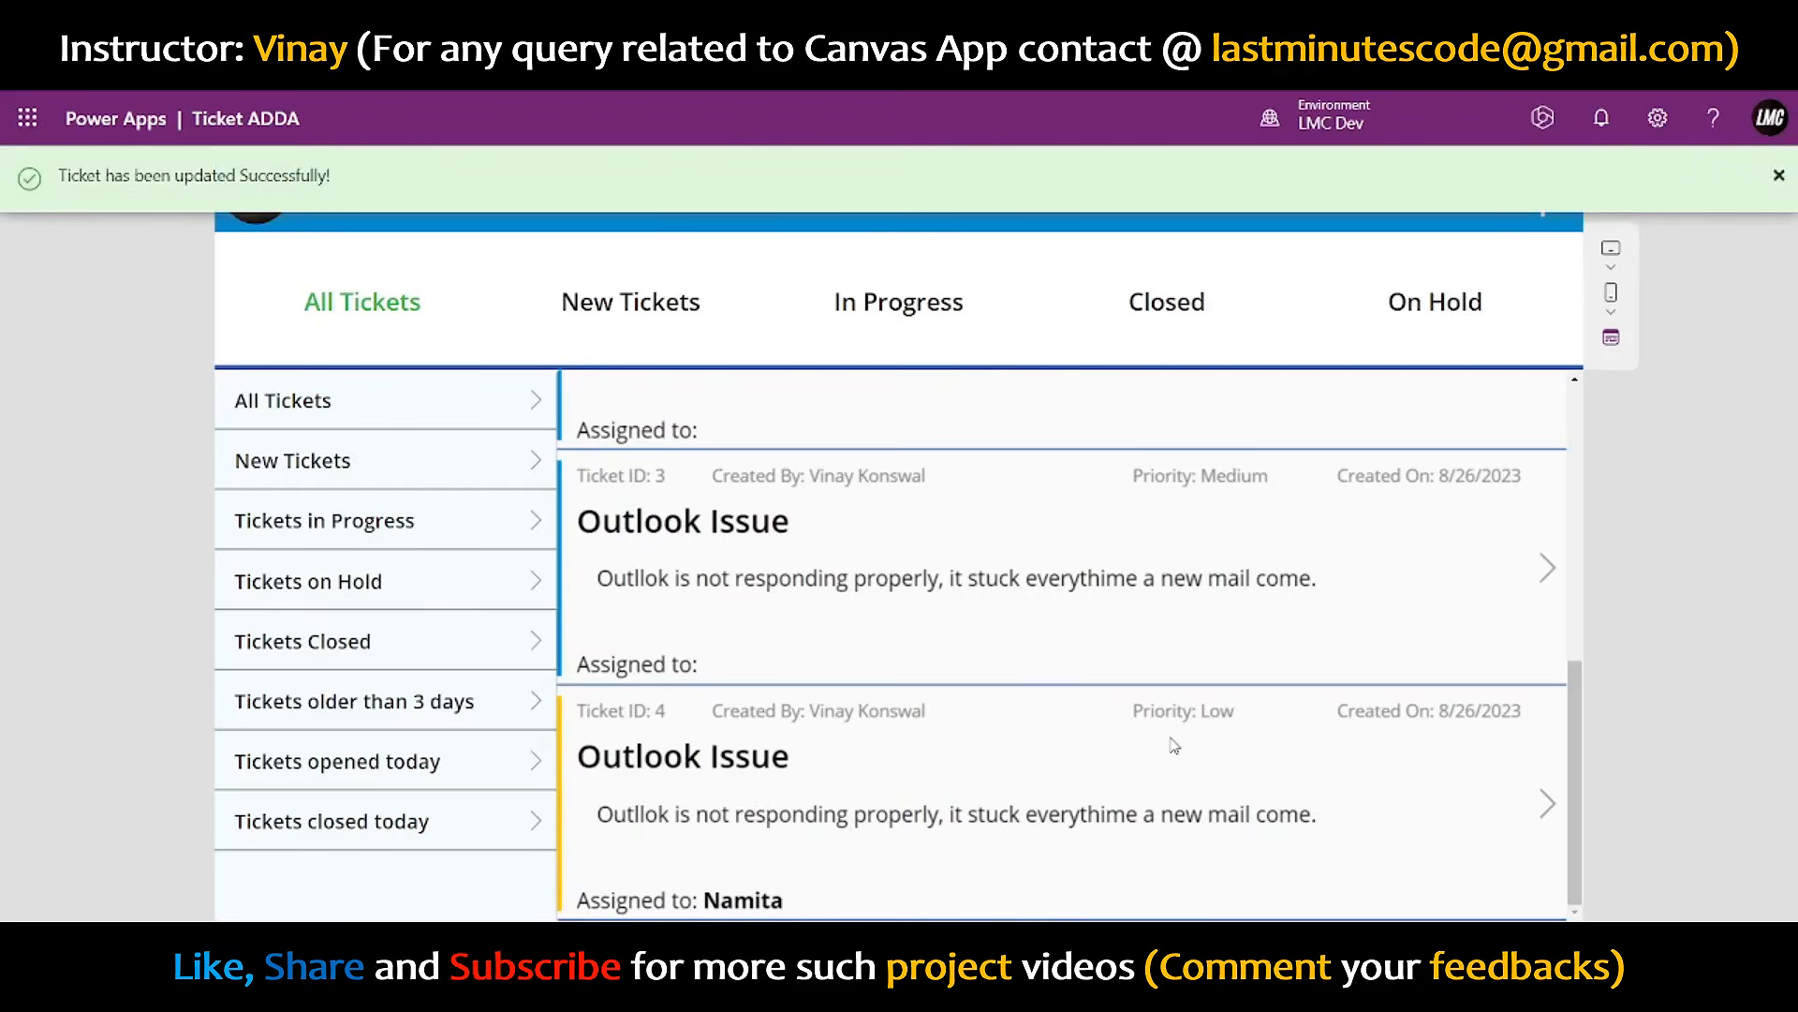
- Check the description and assignee on ticket 4's card in the All Tickets list and dismiss the notification
{"action": "left_click_drag", "start_coordinate": [611, 820], "coordinate": [1324, 822]}
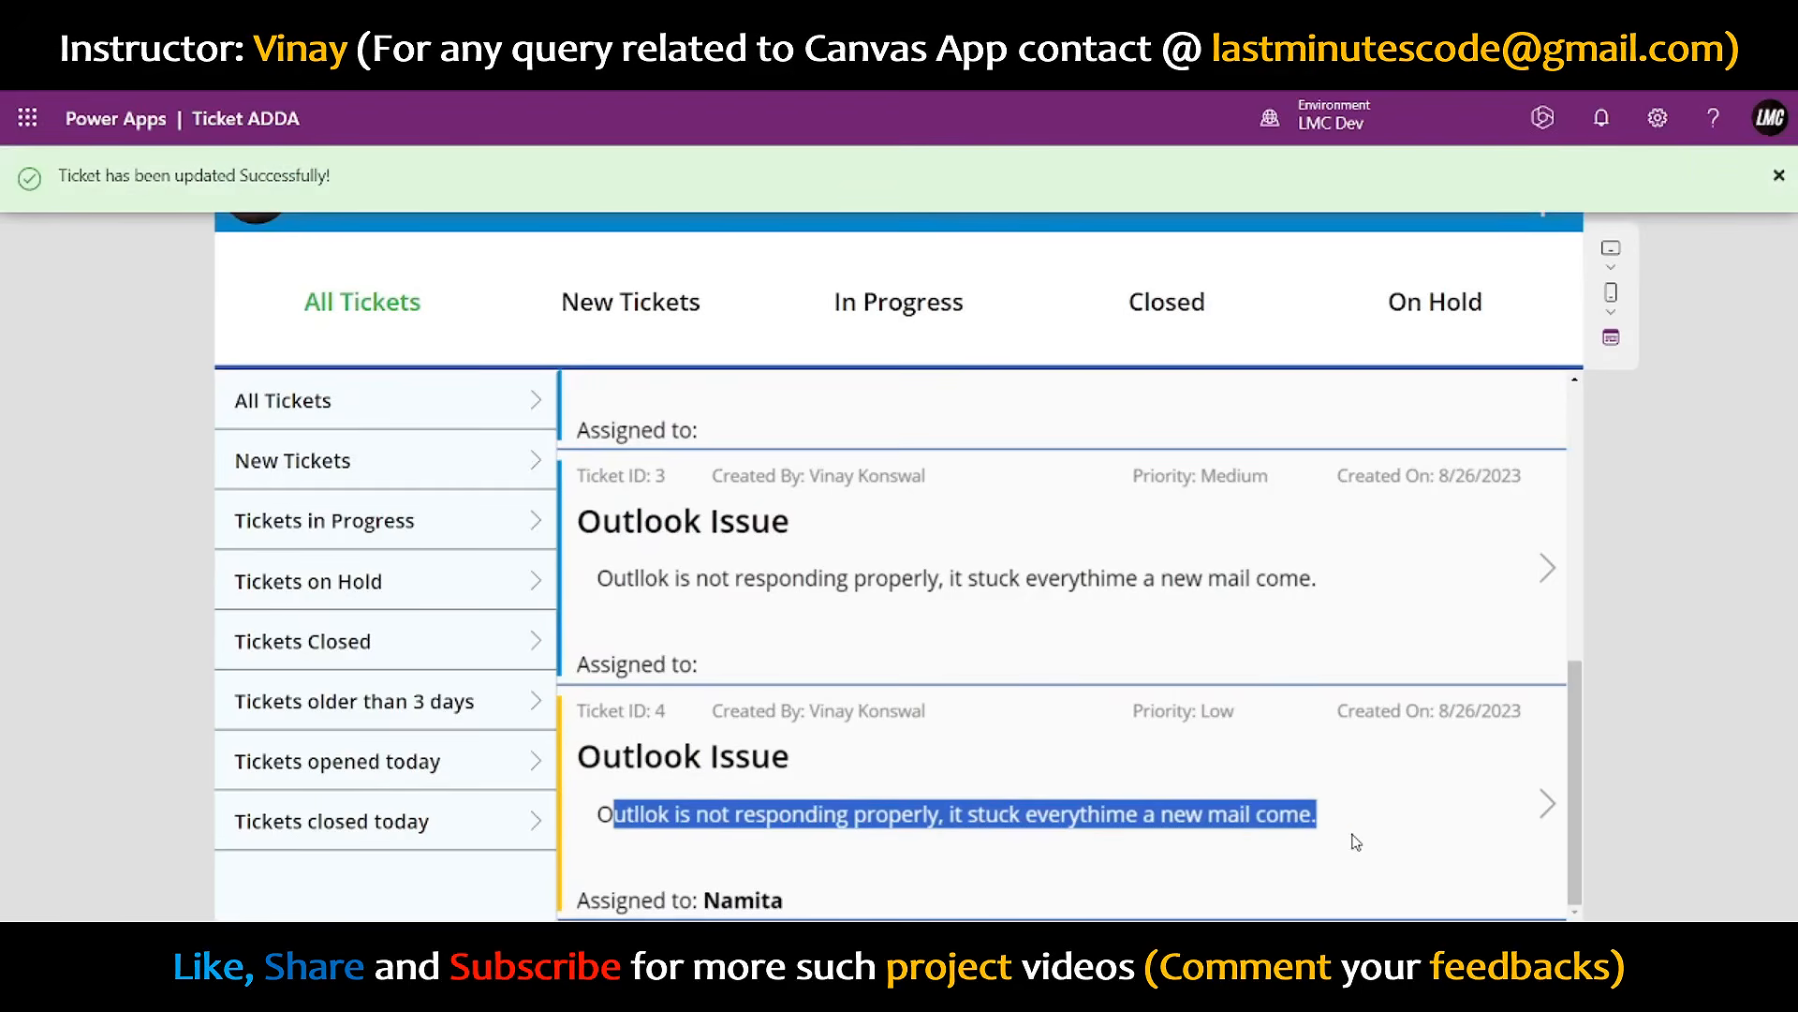
{"action": "left_click_drag", "start_coordinate": [734, 901], "coordinate": [767, 901]}
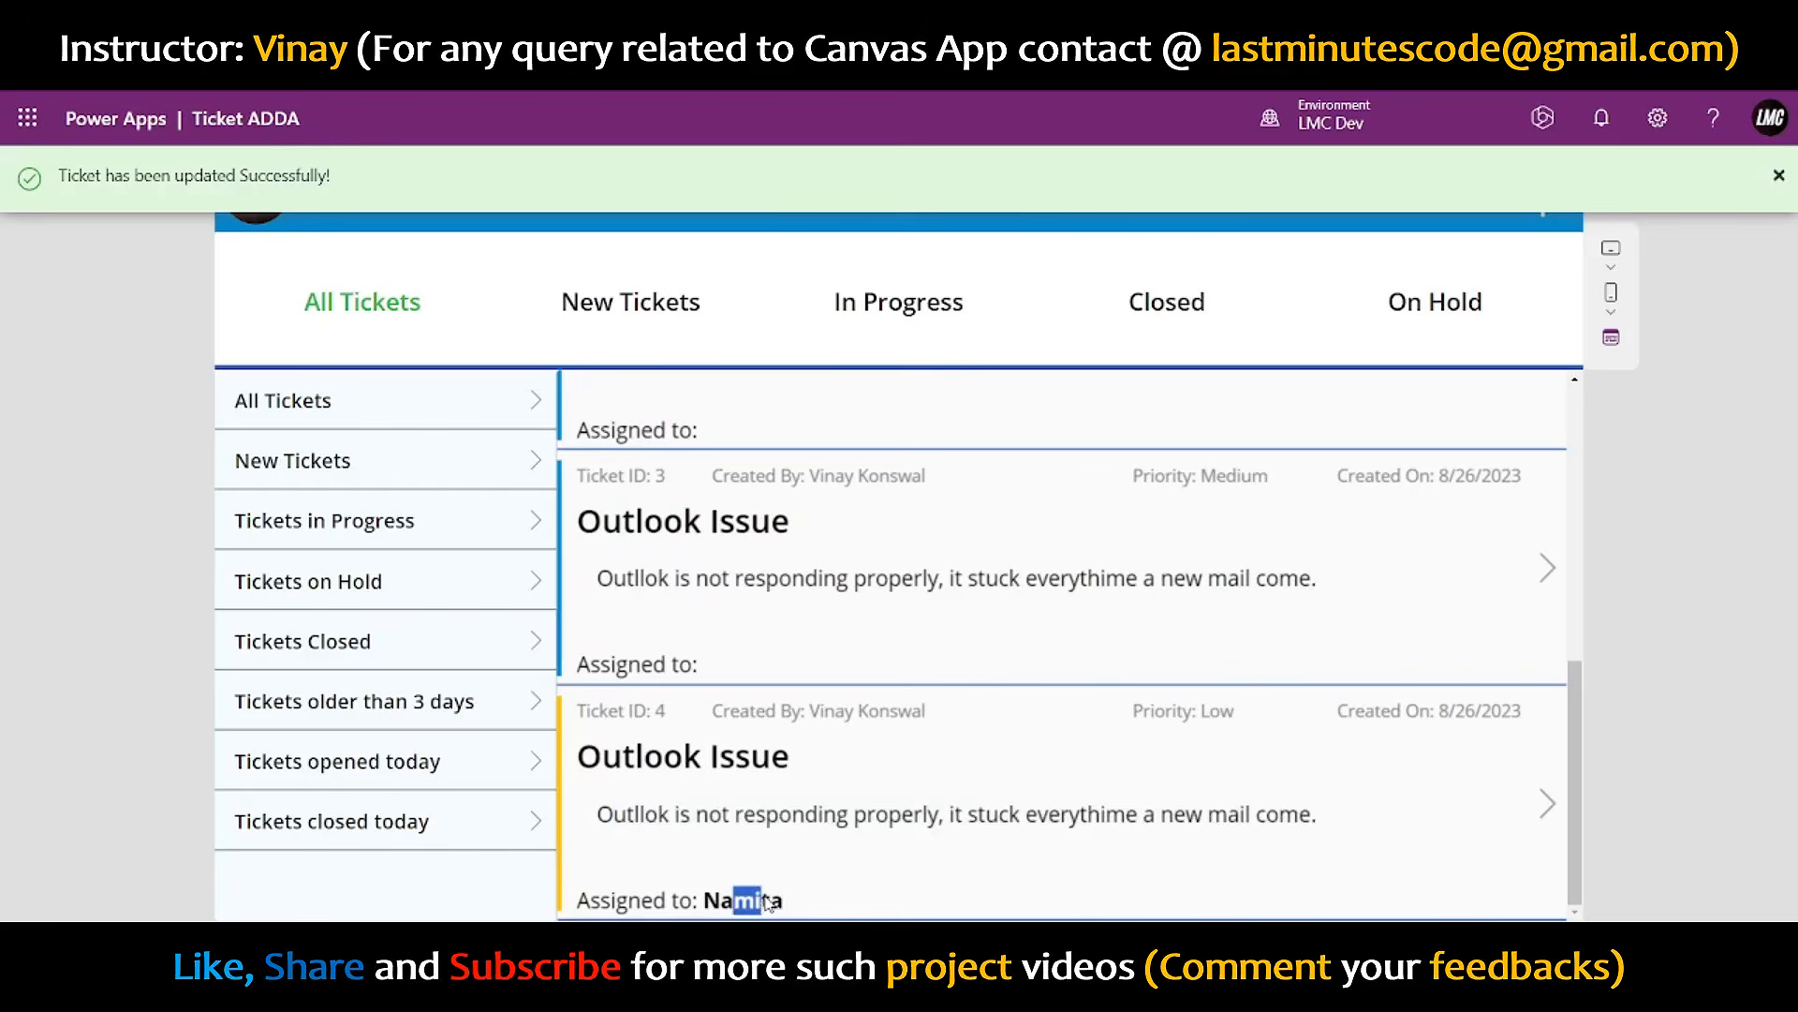
{"action": "scroll", "coordinate": [811, 892], "scroll_direction": "up", "scroll_amount": 3}
{"action": "scroll", "coordinate": [815, 885], "scroll_direction": "down", "scroll_amount": 3}
{"action": "left_click", "coordinate": [1779, 177]}
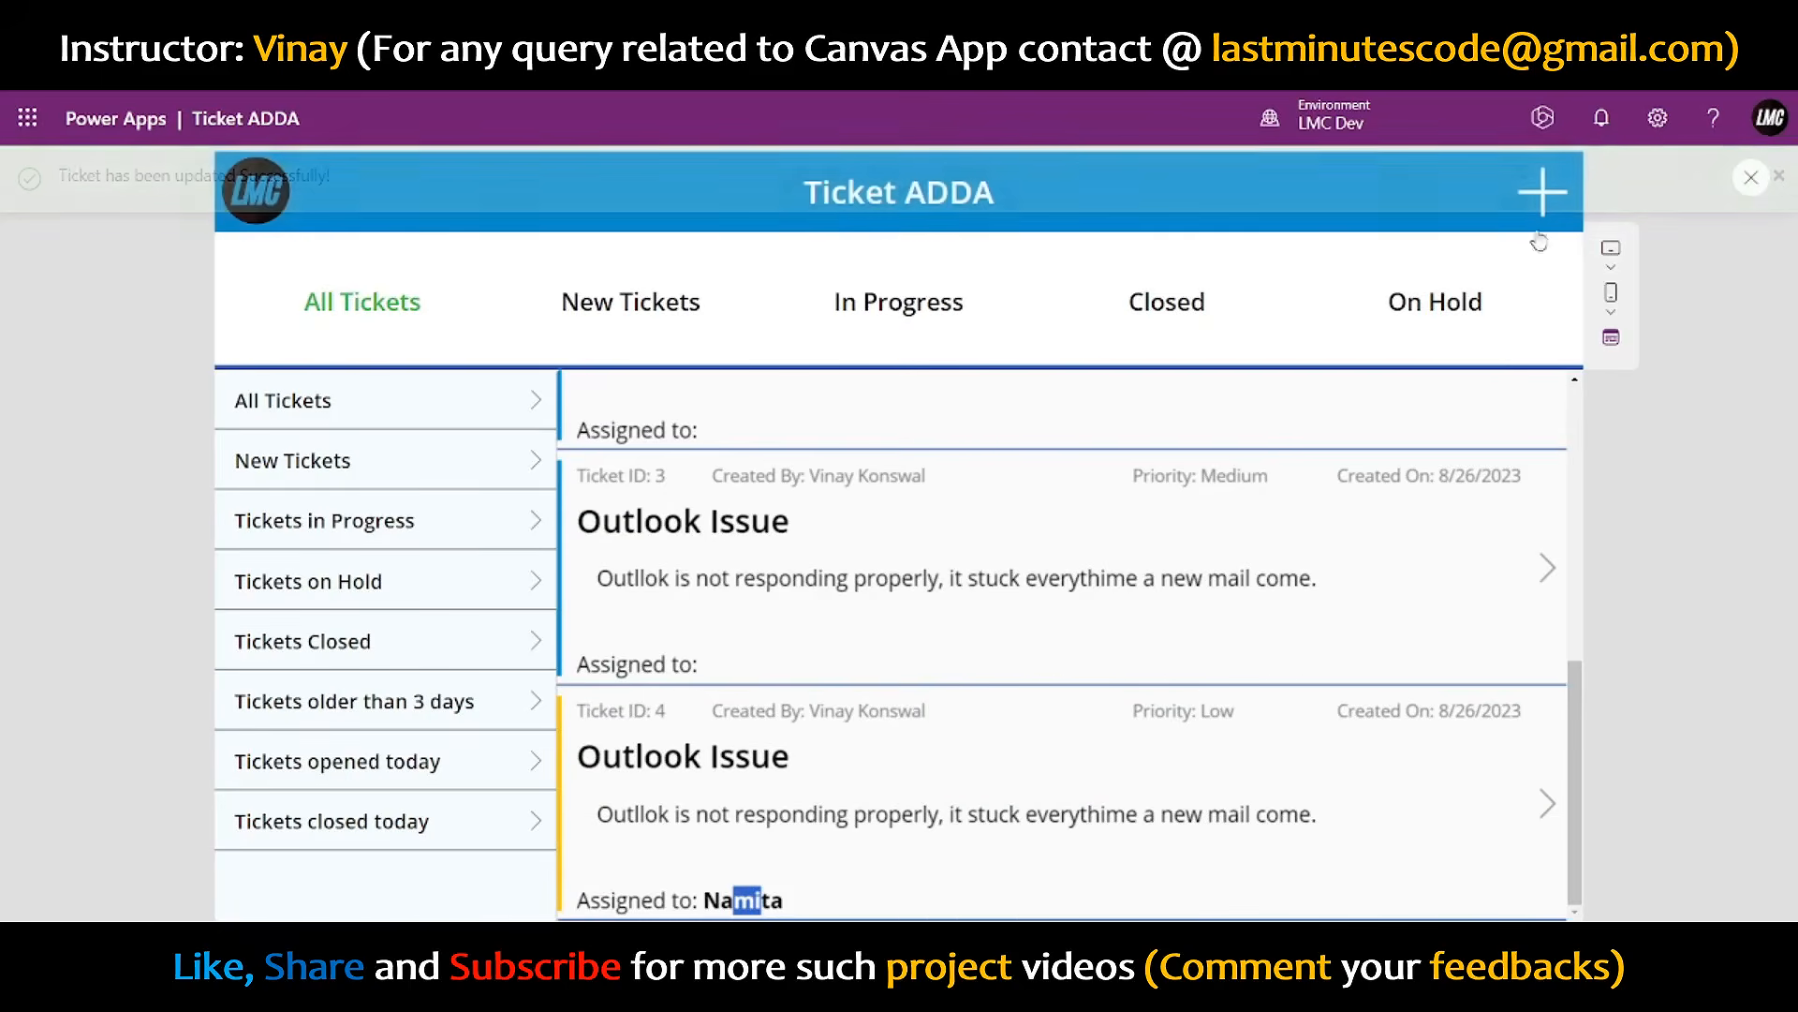
- Open the Download Power BI software ticket, set its Ticket Status to Closed and replace the internal comment with "Issue fixed"
{"action": "scroll", "coordinate": [1474, 623], "scroll_direction": "up", "scroll_amount": 5}
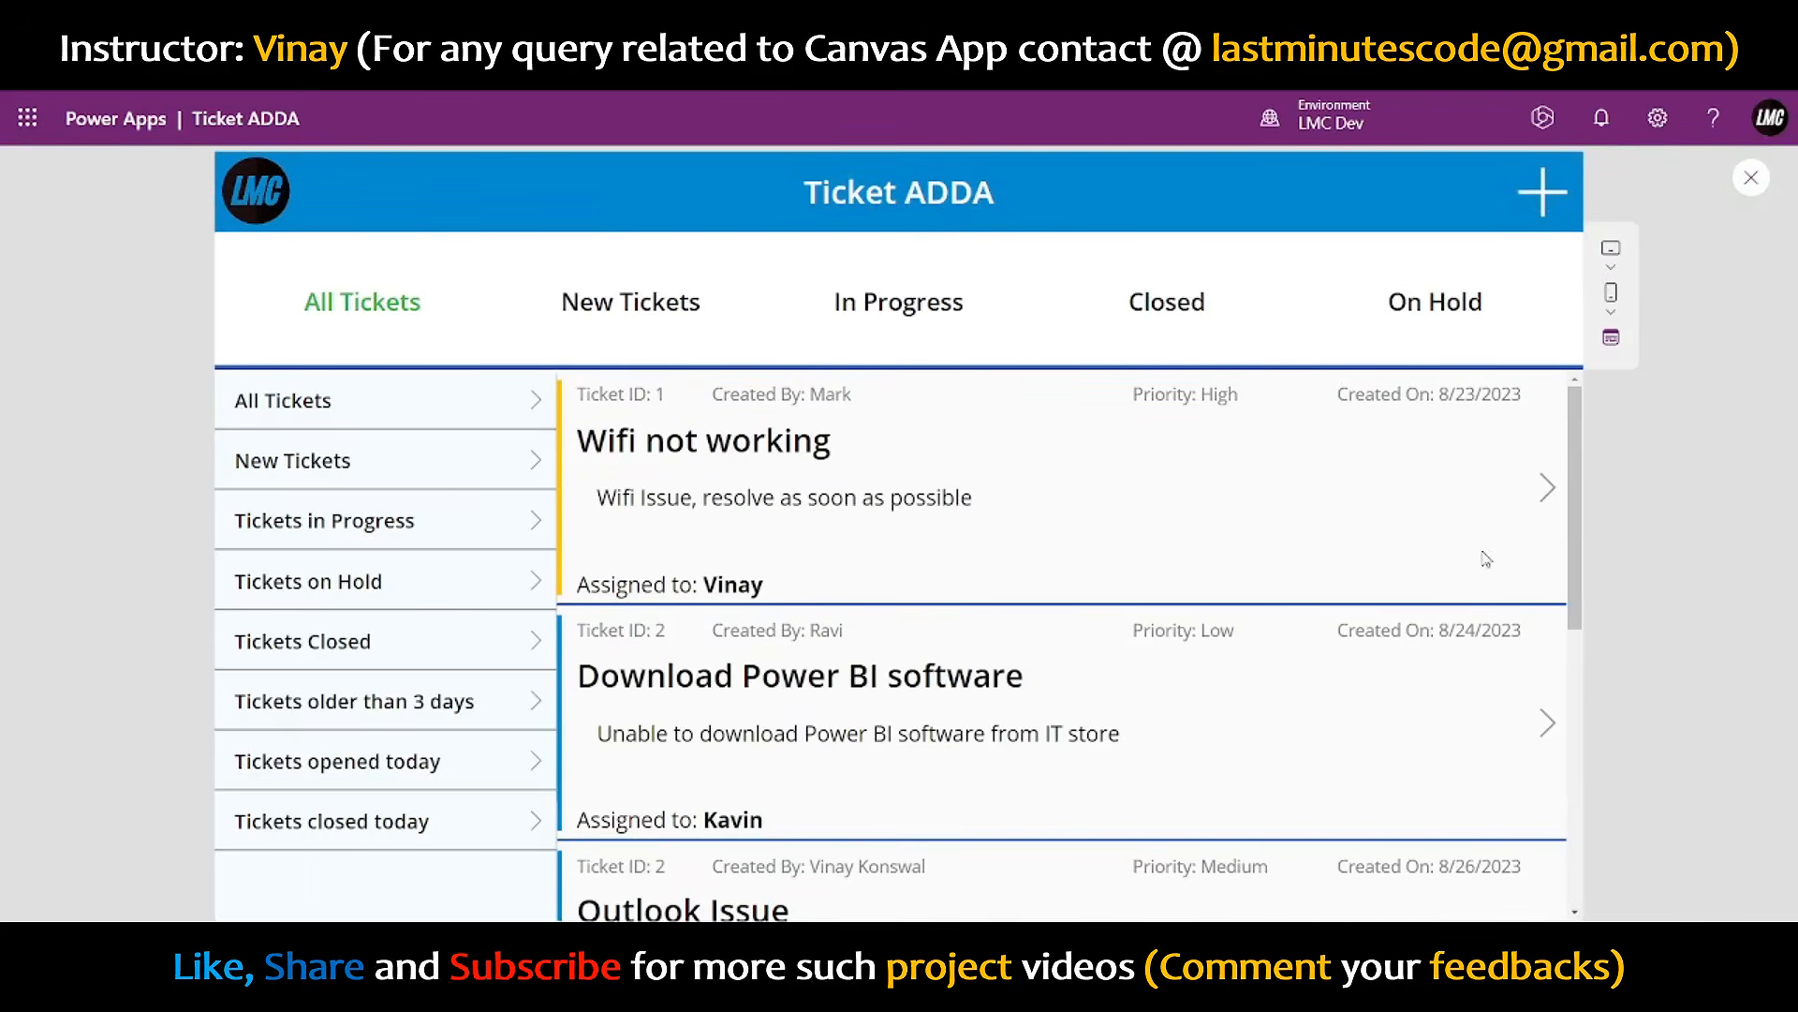
{"action": "left_click", "coordinate": [1536, 724]}
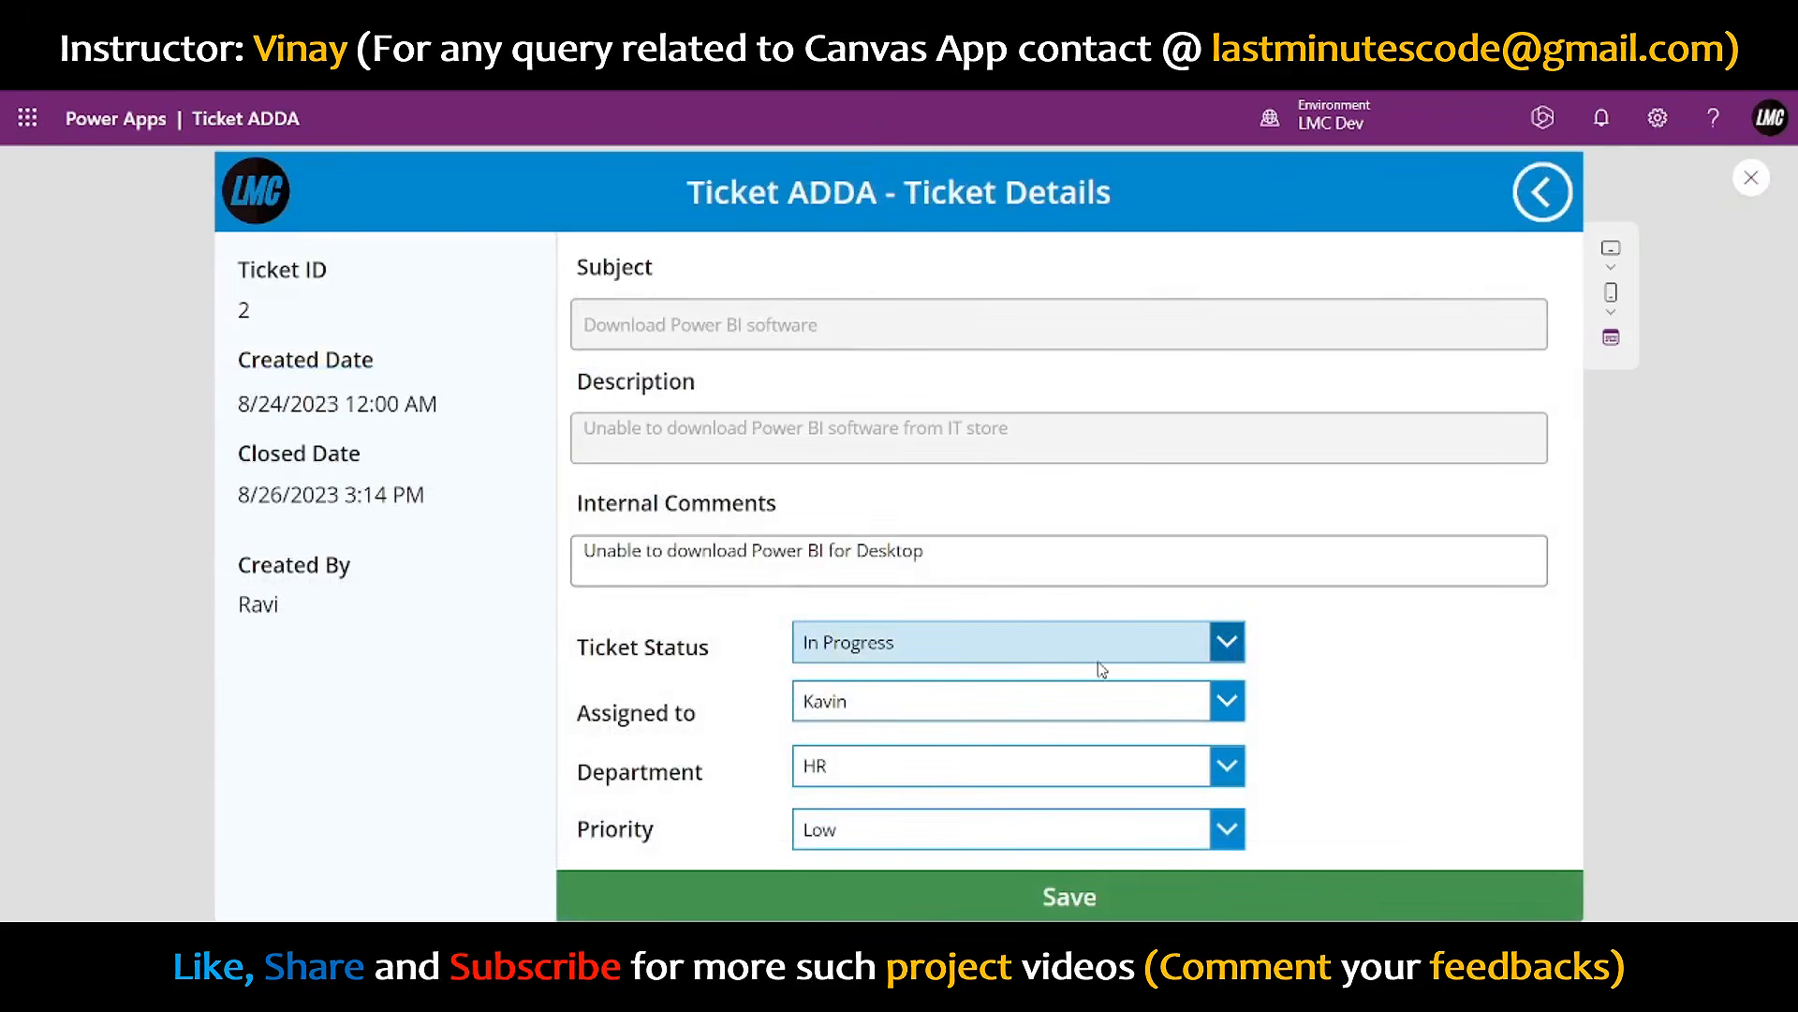
{"action": "left_click", "coordinate": [1212, 637]}
{"action": "left_click", "coordinate": [863, 770]}
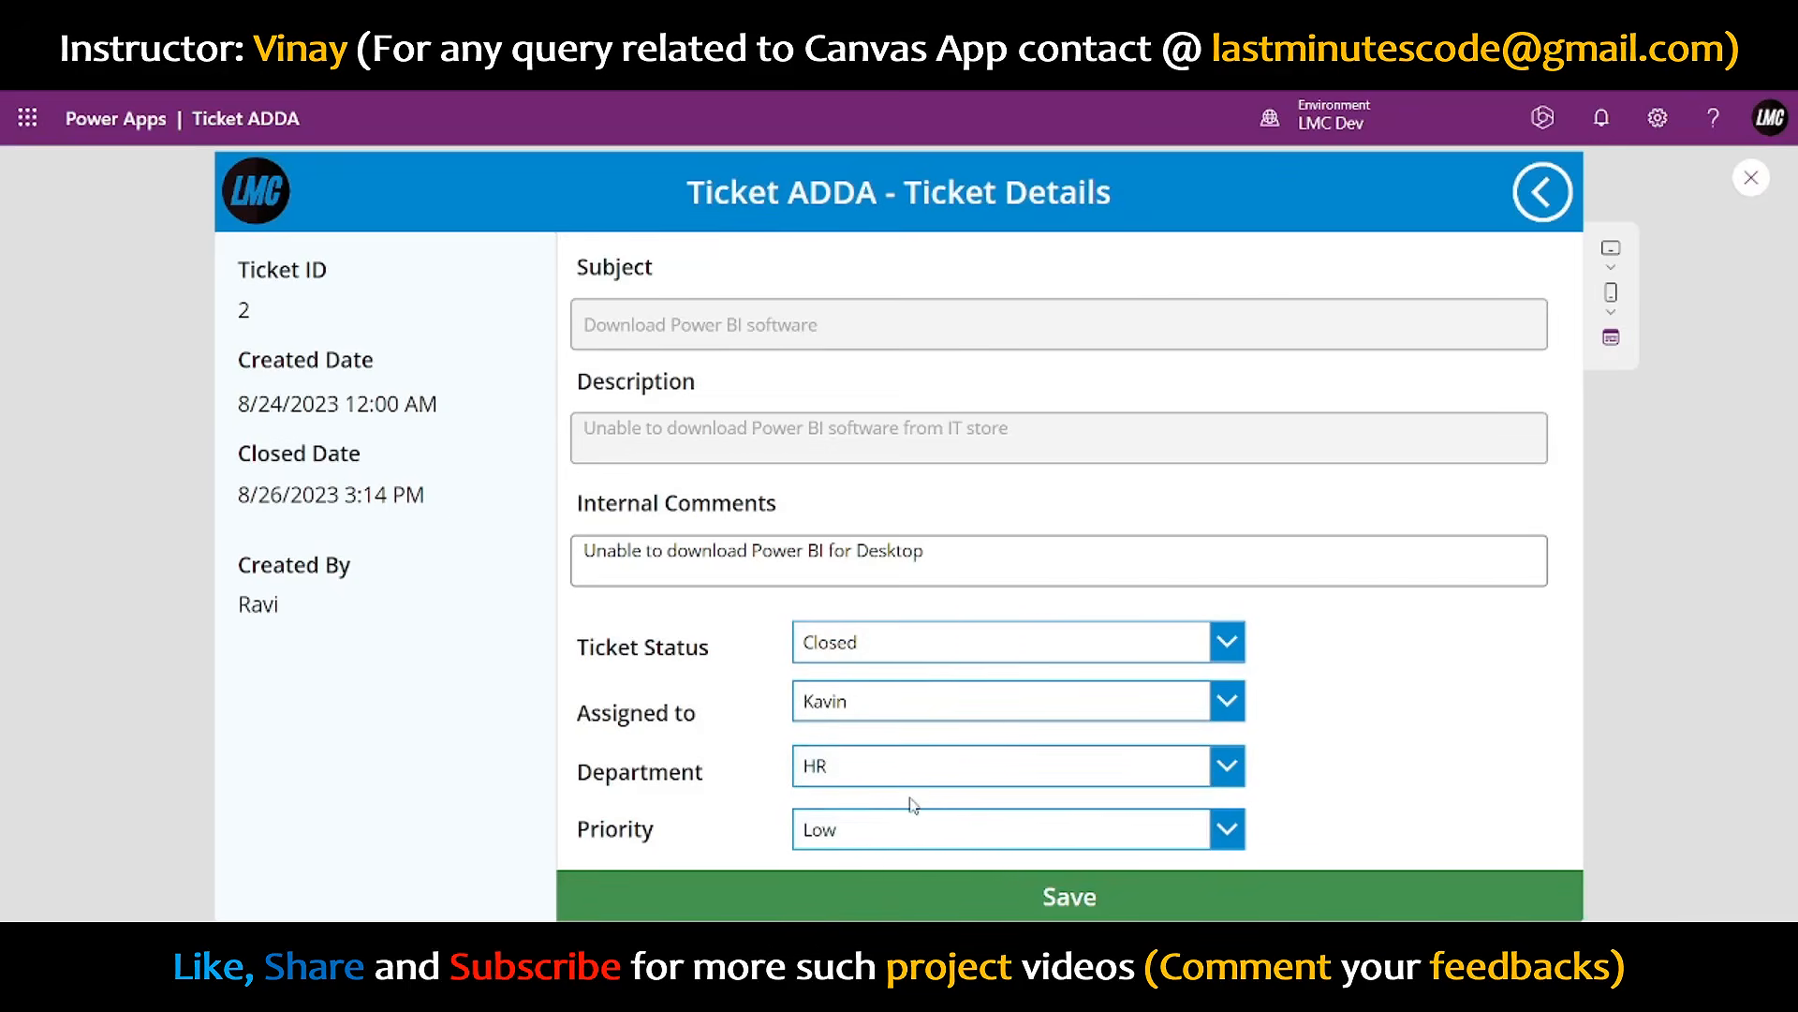
{"action": "left_click_drag", "start_coordinate": [925, 553], "coordinate": [481, 583]}
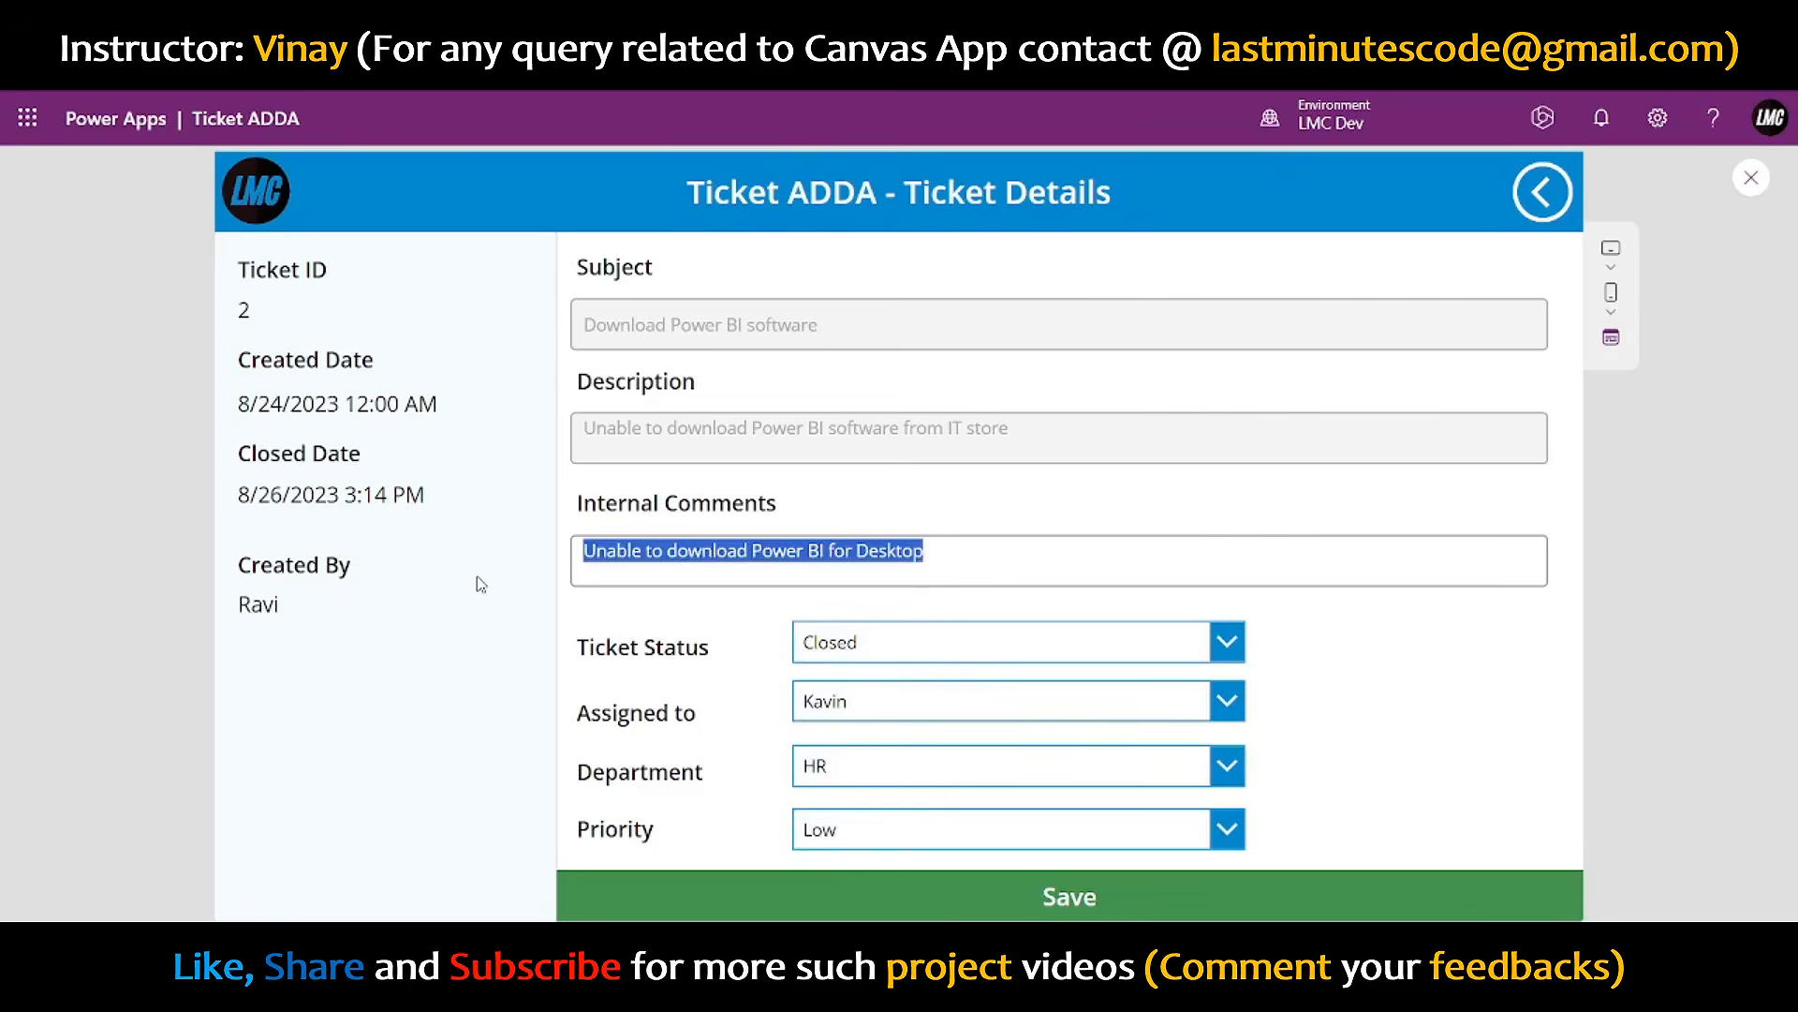
{"action": "type", "text": "Issue fixed"}
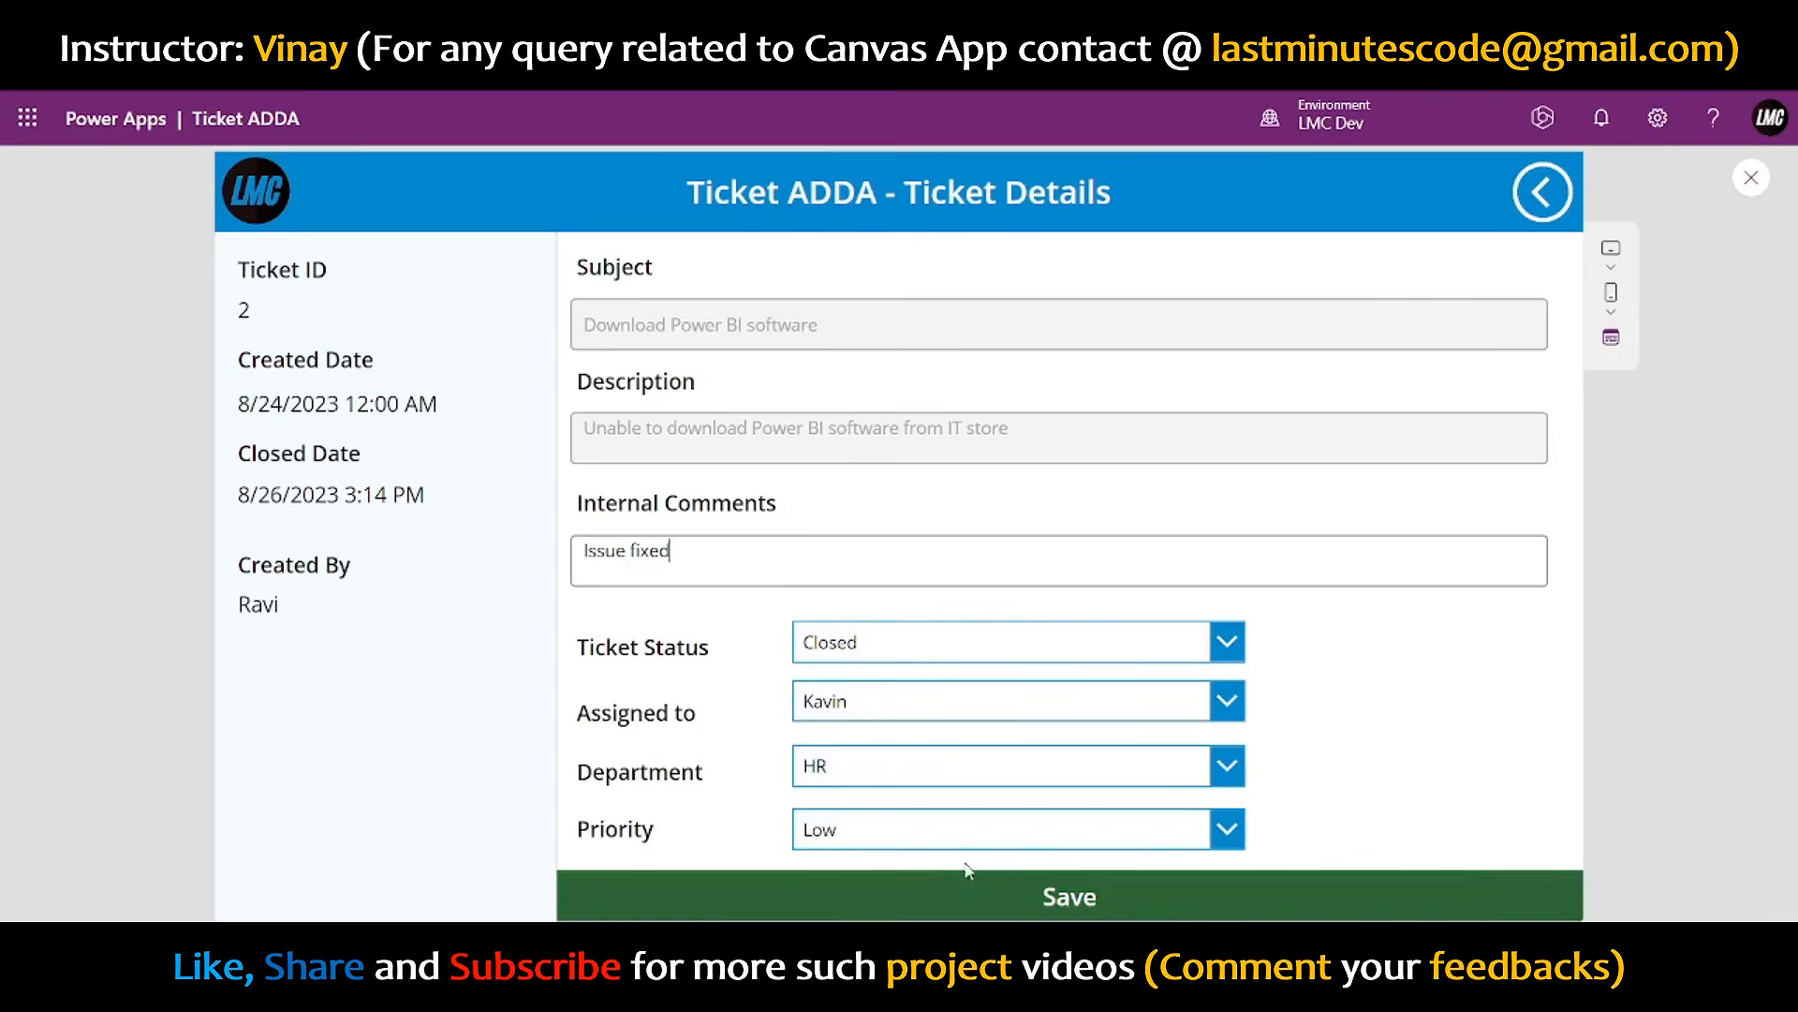
- Set the Department of the Download Power BI software ticket to IT and save the ticket
{"action": "left_click", "coordinate": [952, 779]}
{"action": "left_click", "coordinate": [901, 807]}
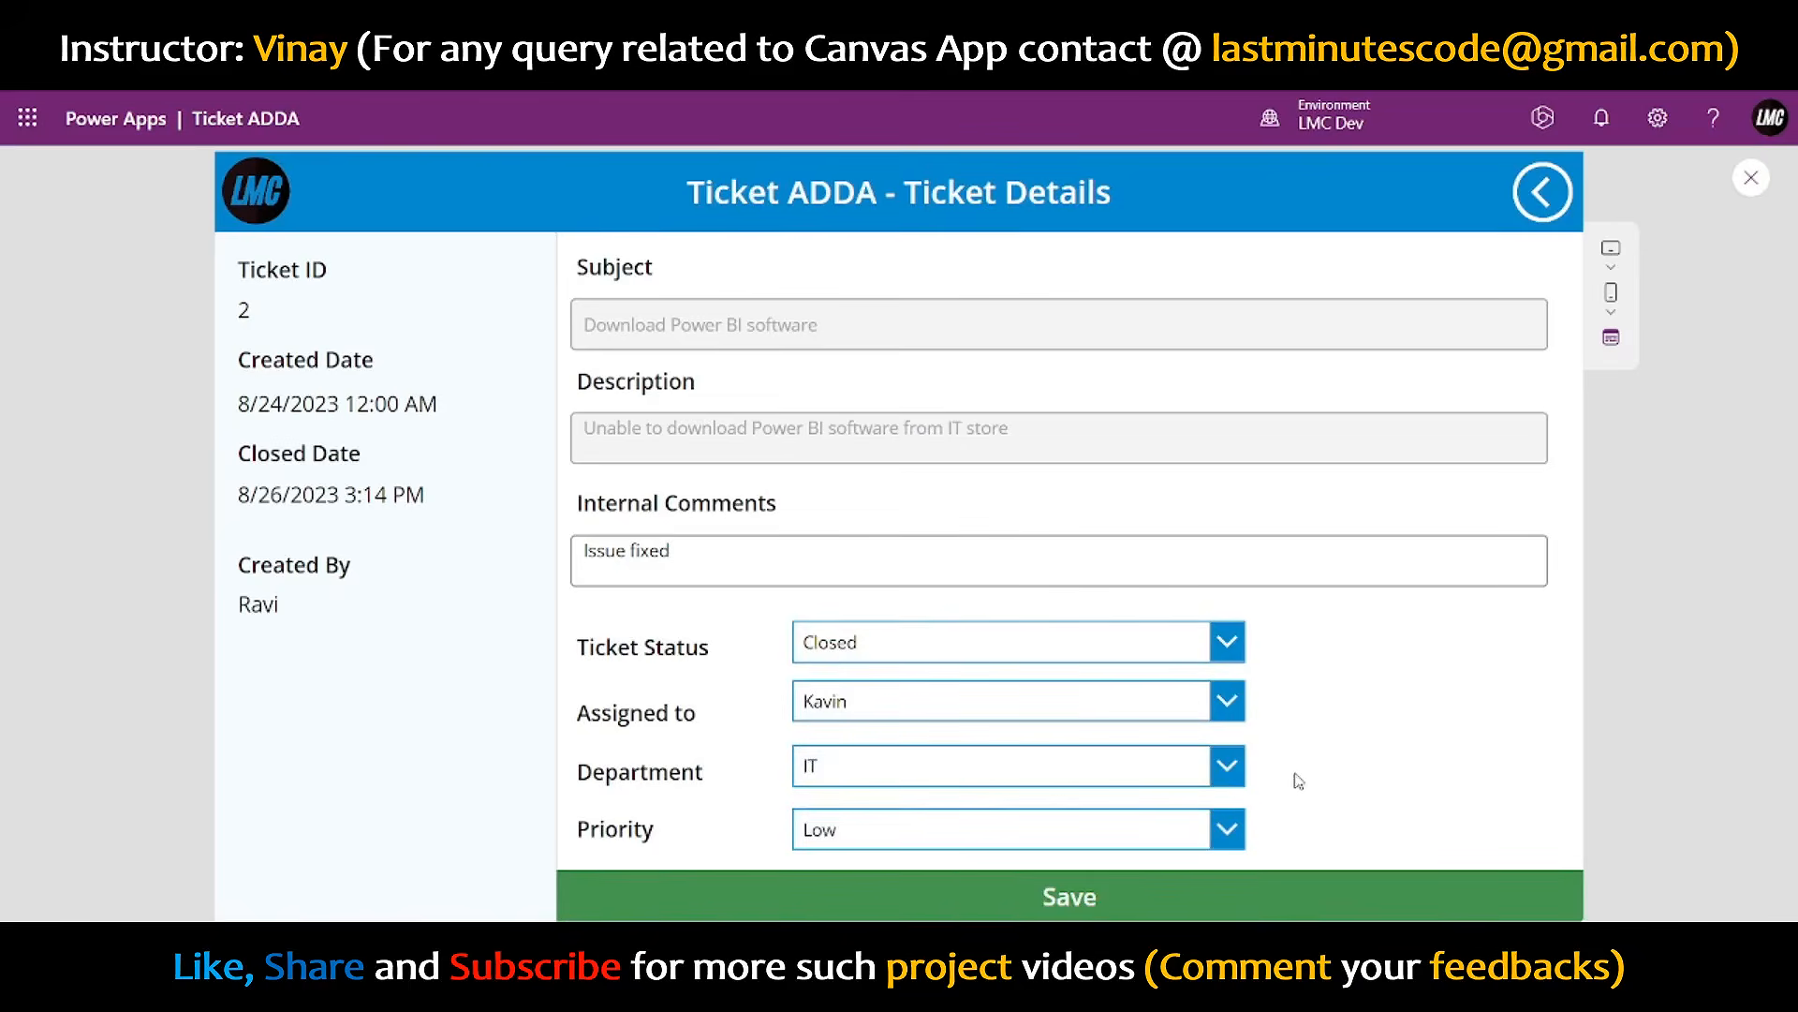
{"action": "left_click", "coordinate": [937, 894]}
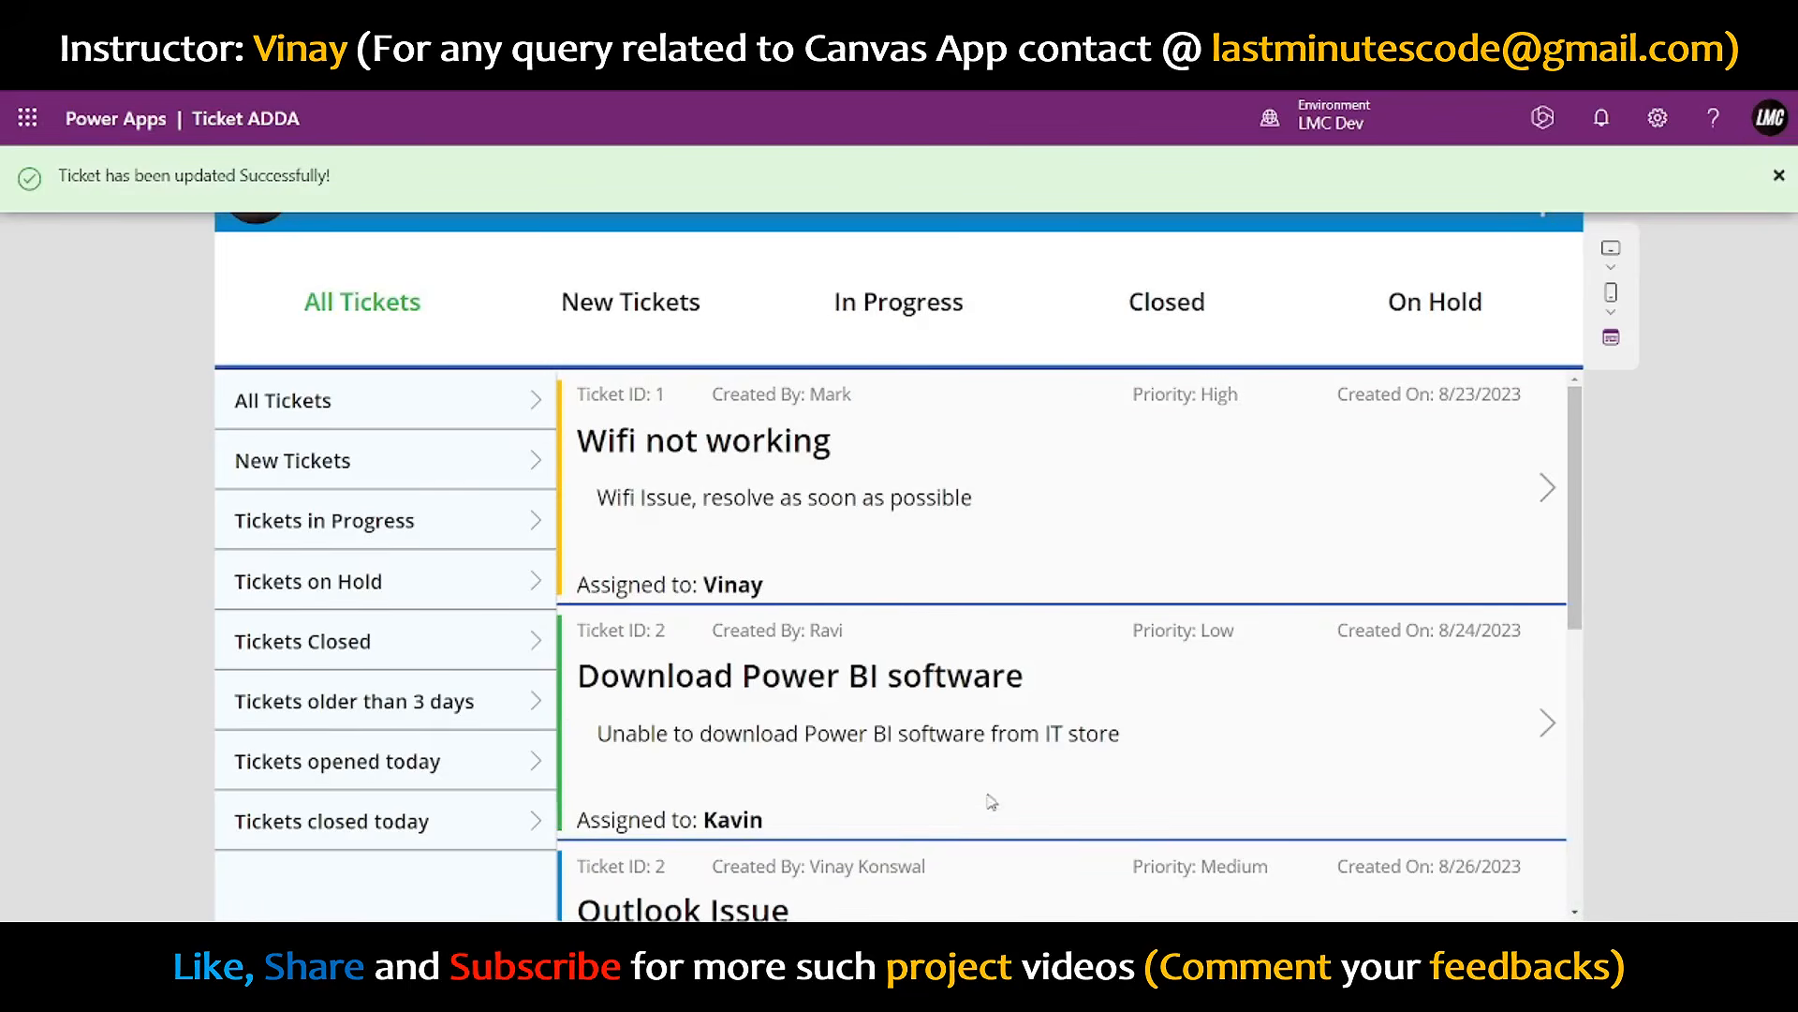
- Reopen the Download Power BI software ticket, check its Closed Date and exit the app preview
{"action": "left_click", "coordinate": [1555, 733]}
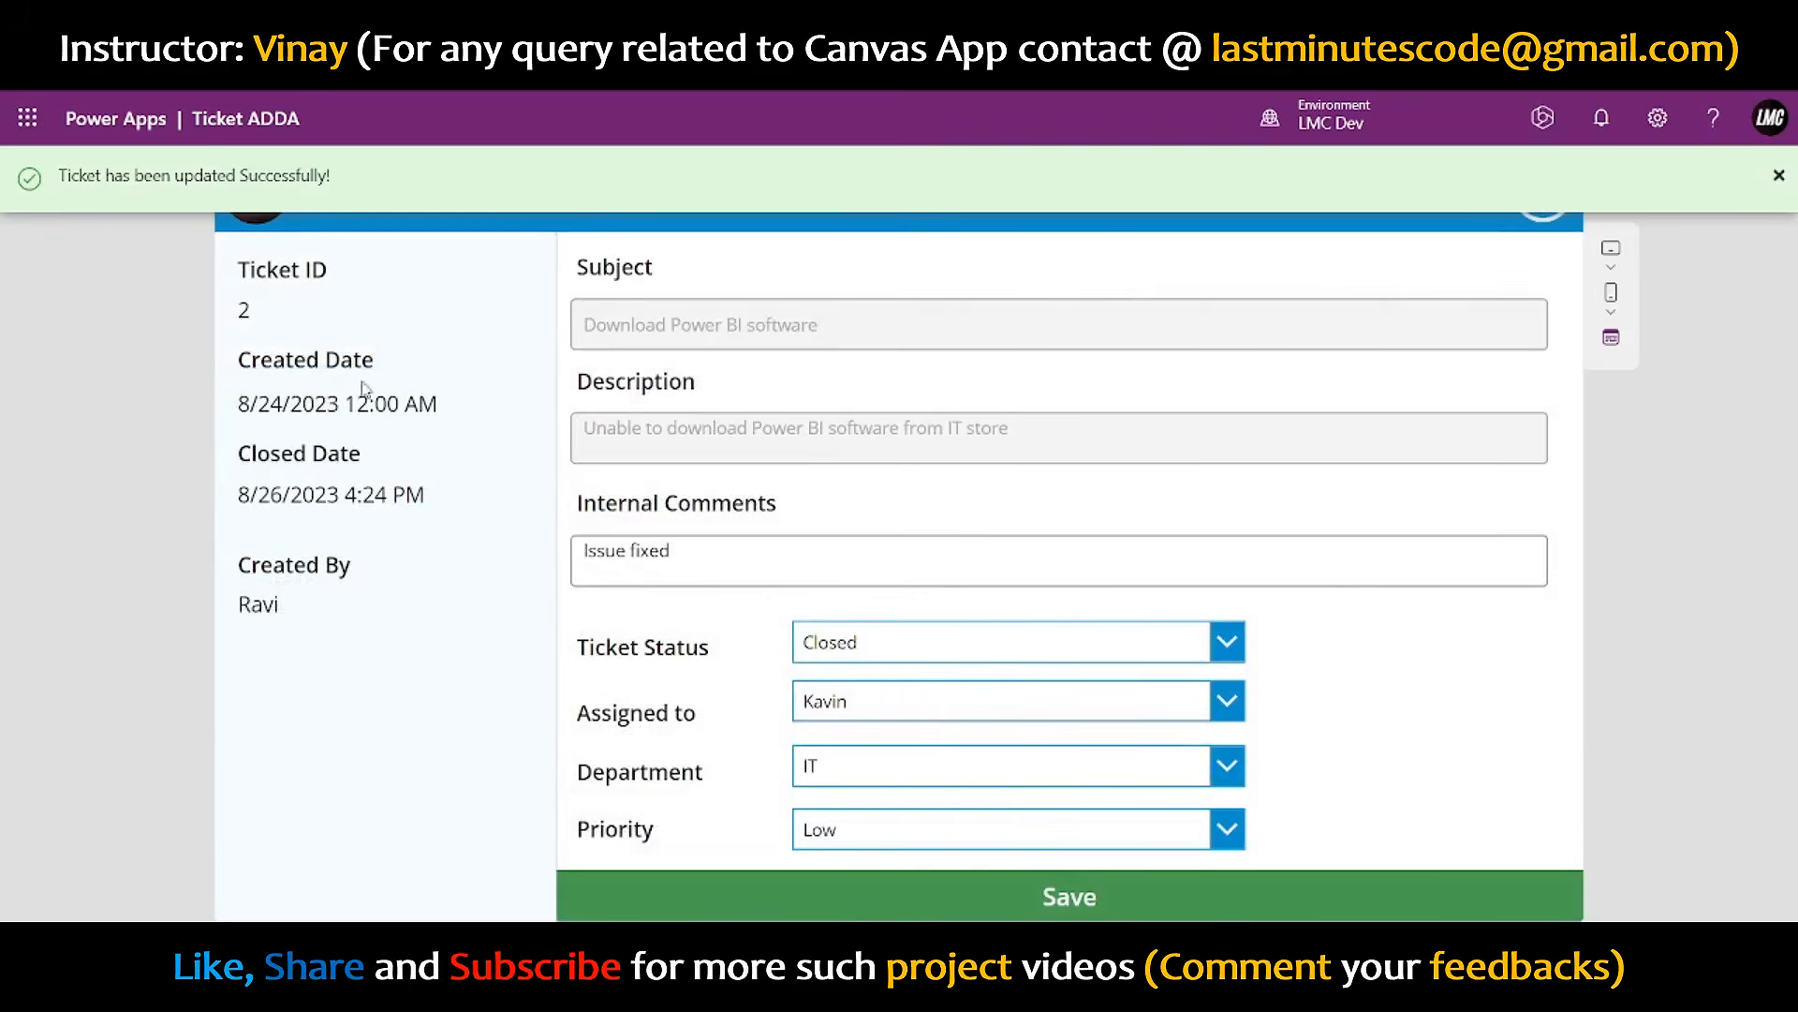
{"action": "left_click_drag", "start_coordinate": [345, 495], "coordinate": [441, 497]}
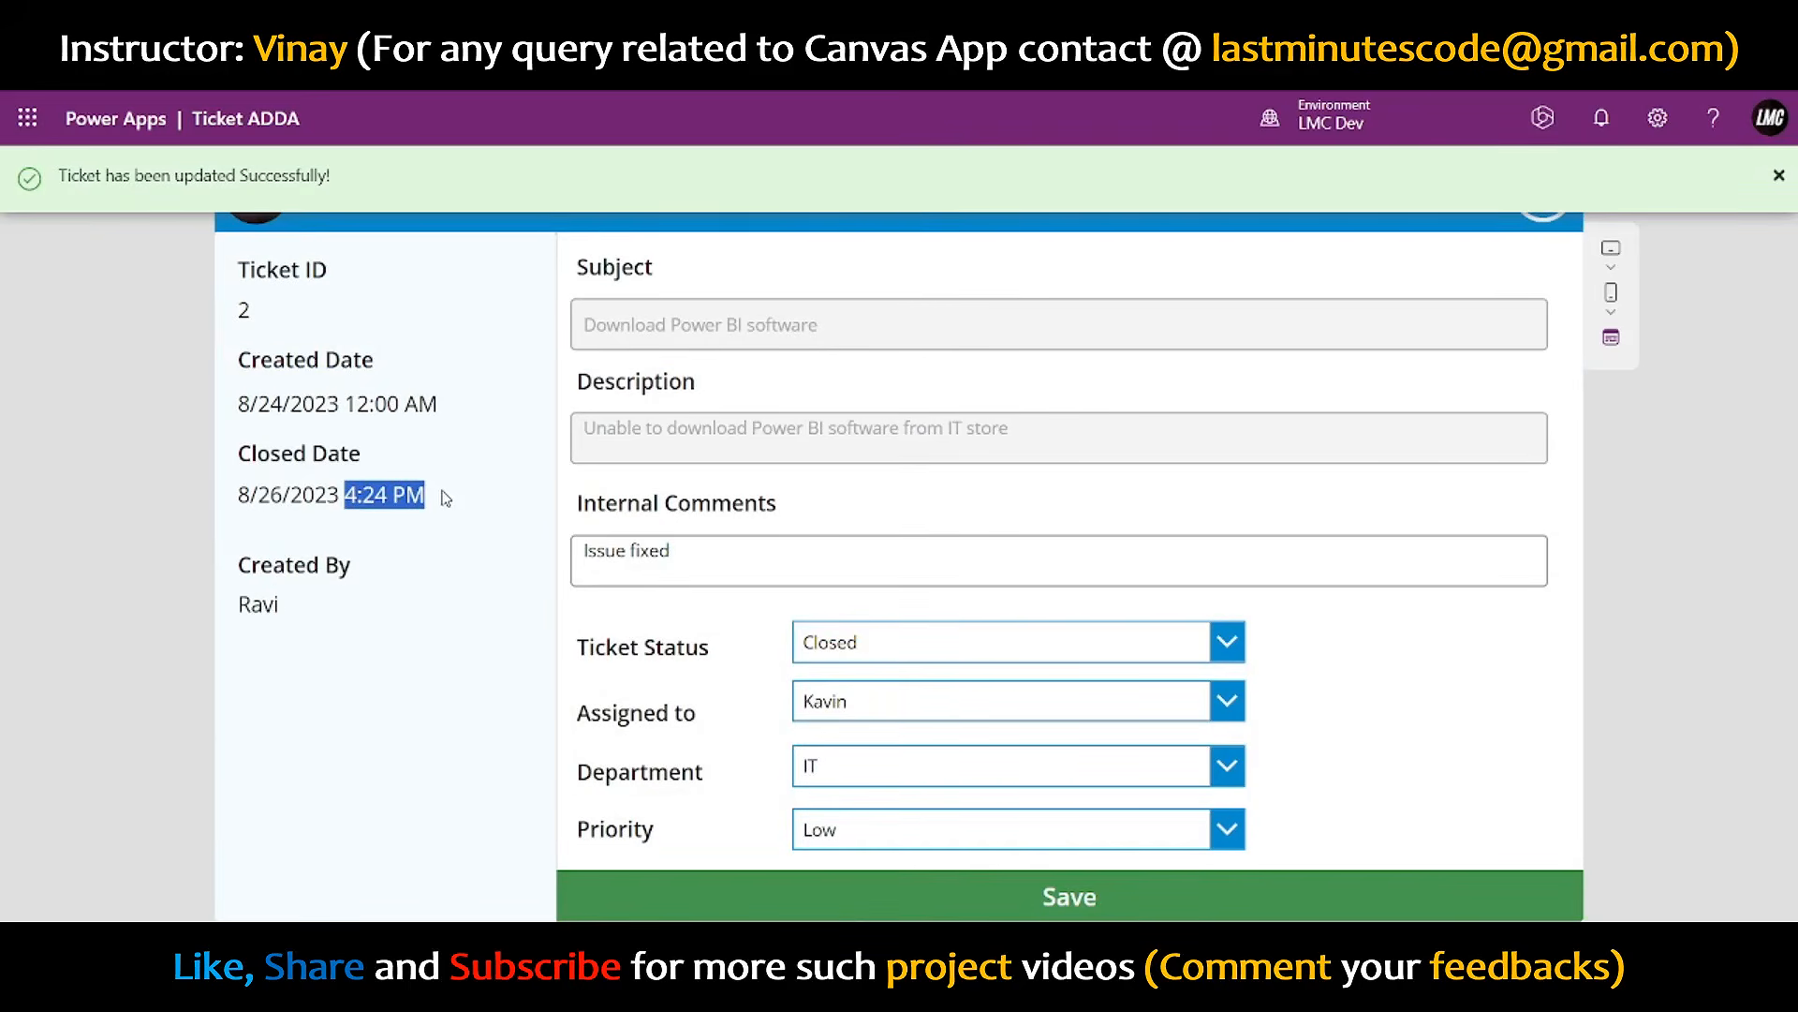
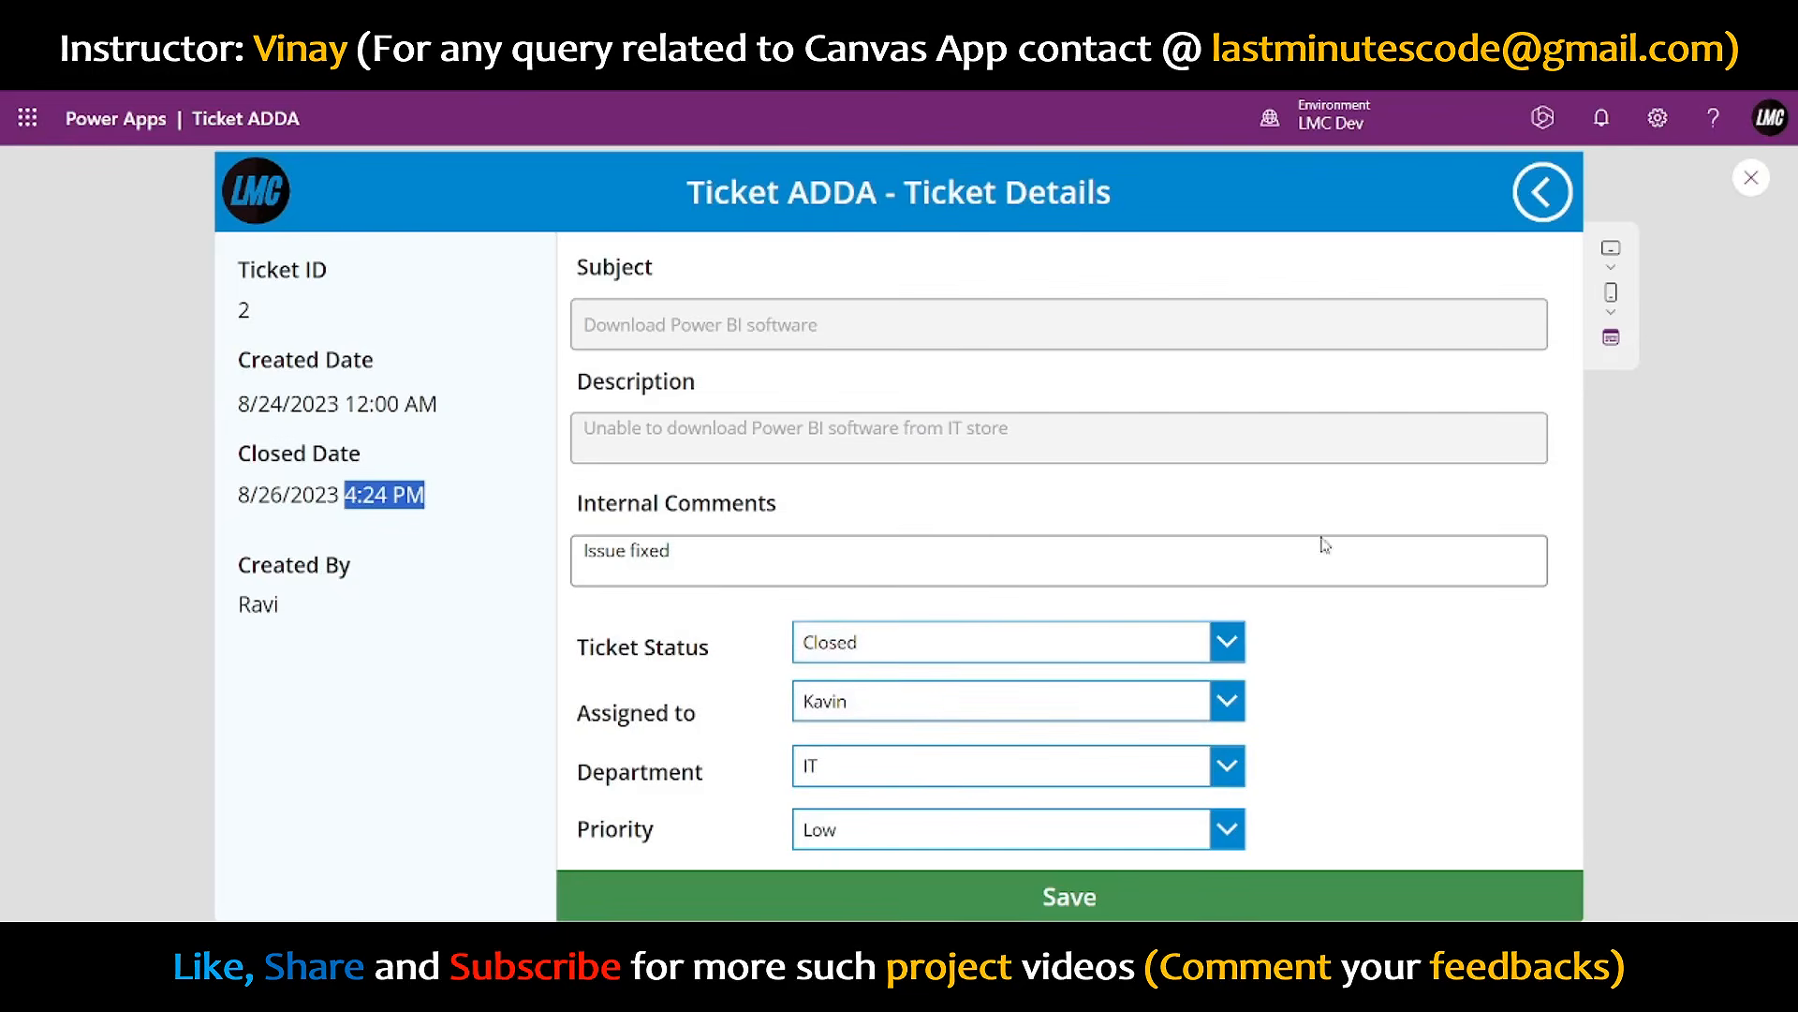
{"action": "left_click", "coordinate": [1752, 179]}
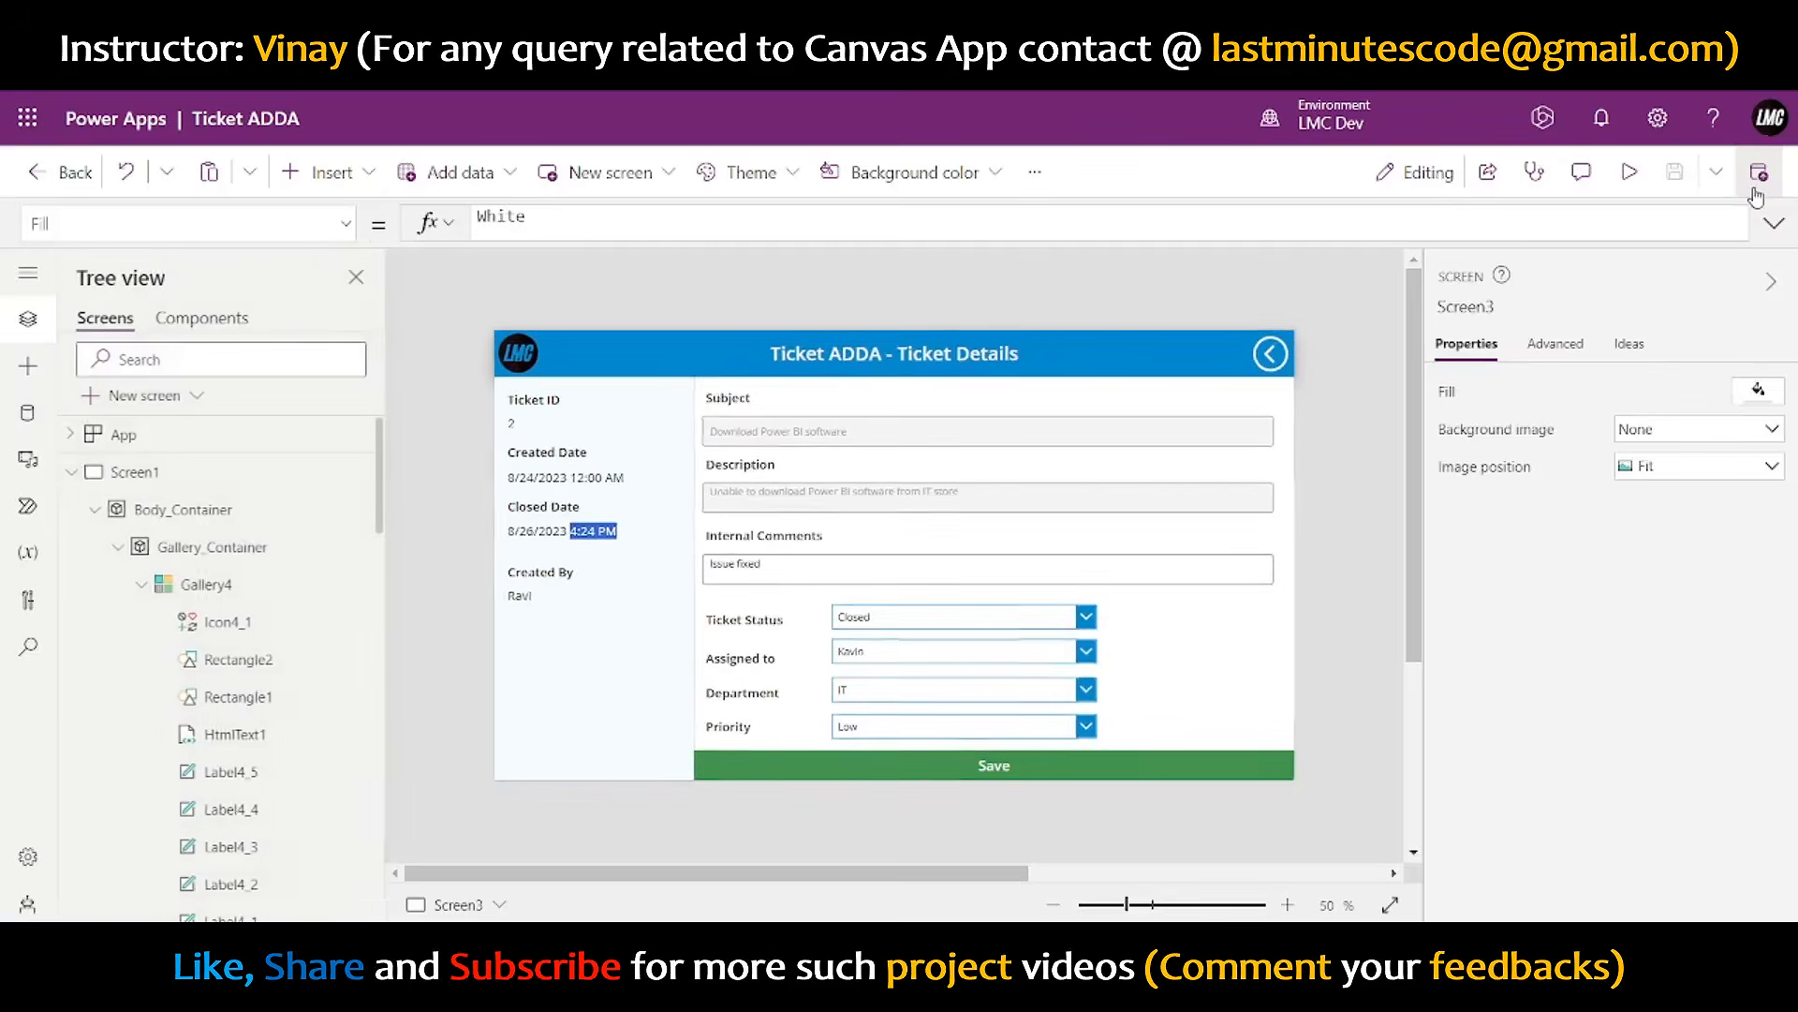
{"action": "left_click", "coordinate": [877, 581]}
{"action": "left_click", "coordinate": [879, 620], "text": "shift"}
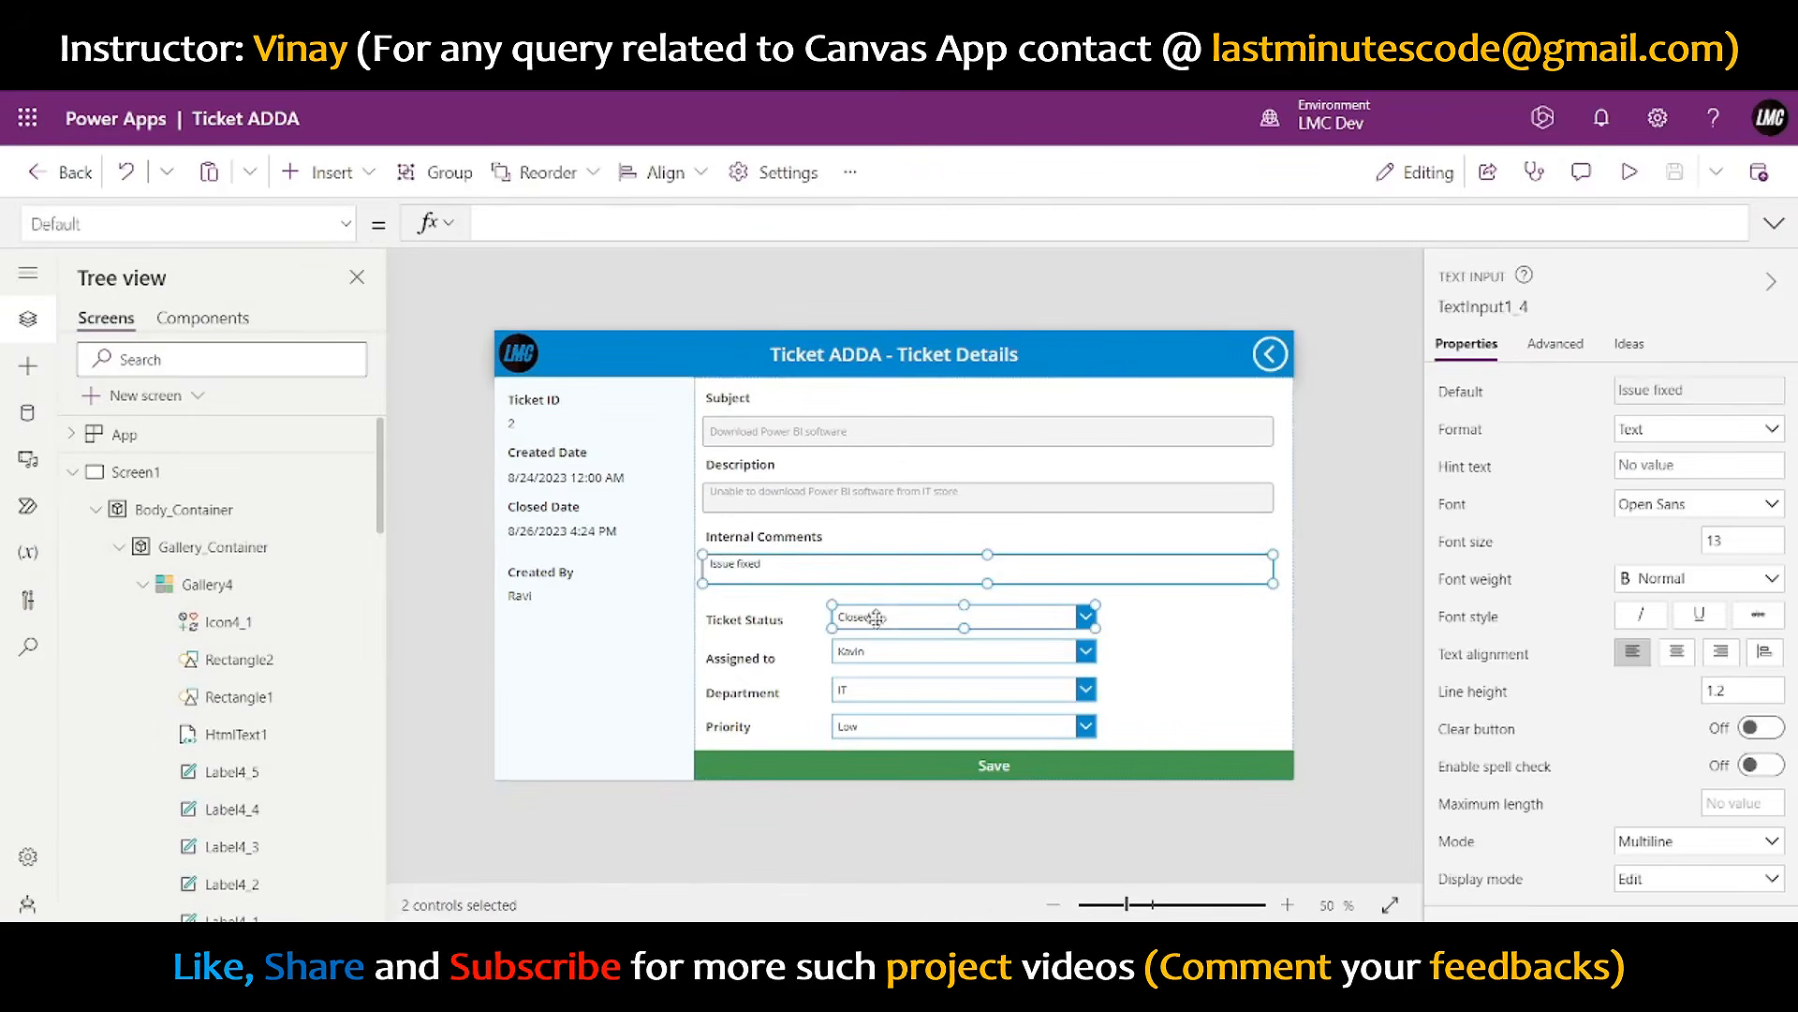
{"action": "left_click", "coordinate": [878, 656], "text": "shift"}
{"action": "left_click", "coordinate": [887, 690], "text": "shift"}
{"action": "left_click", "coordinate": [892, 731], "text": "shift"}
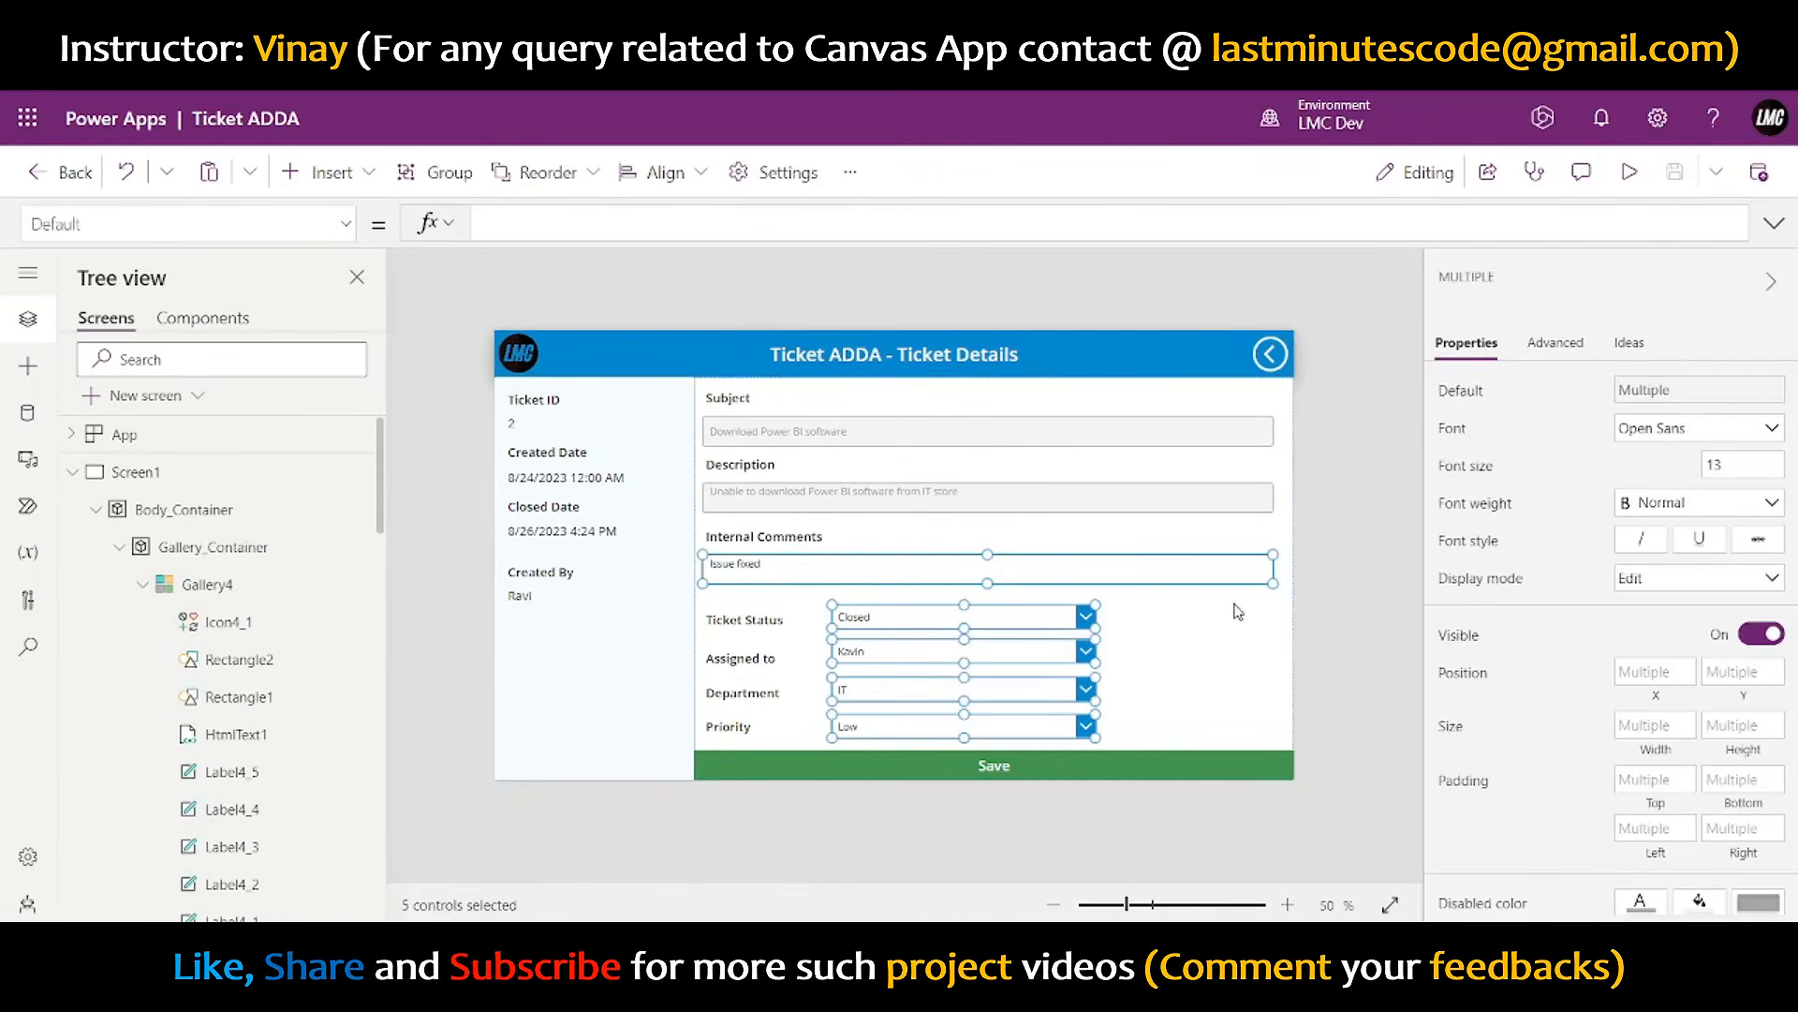
{"action": "left_click", "coordinate": [1356, 590]}
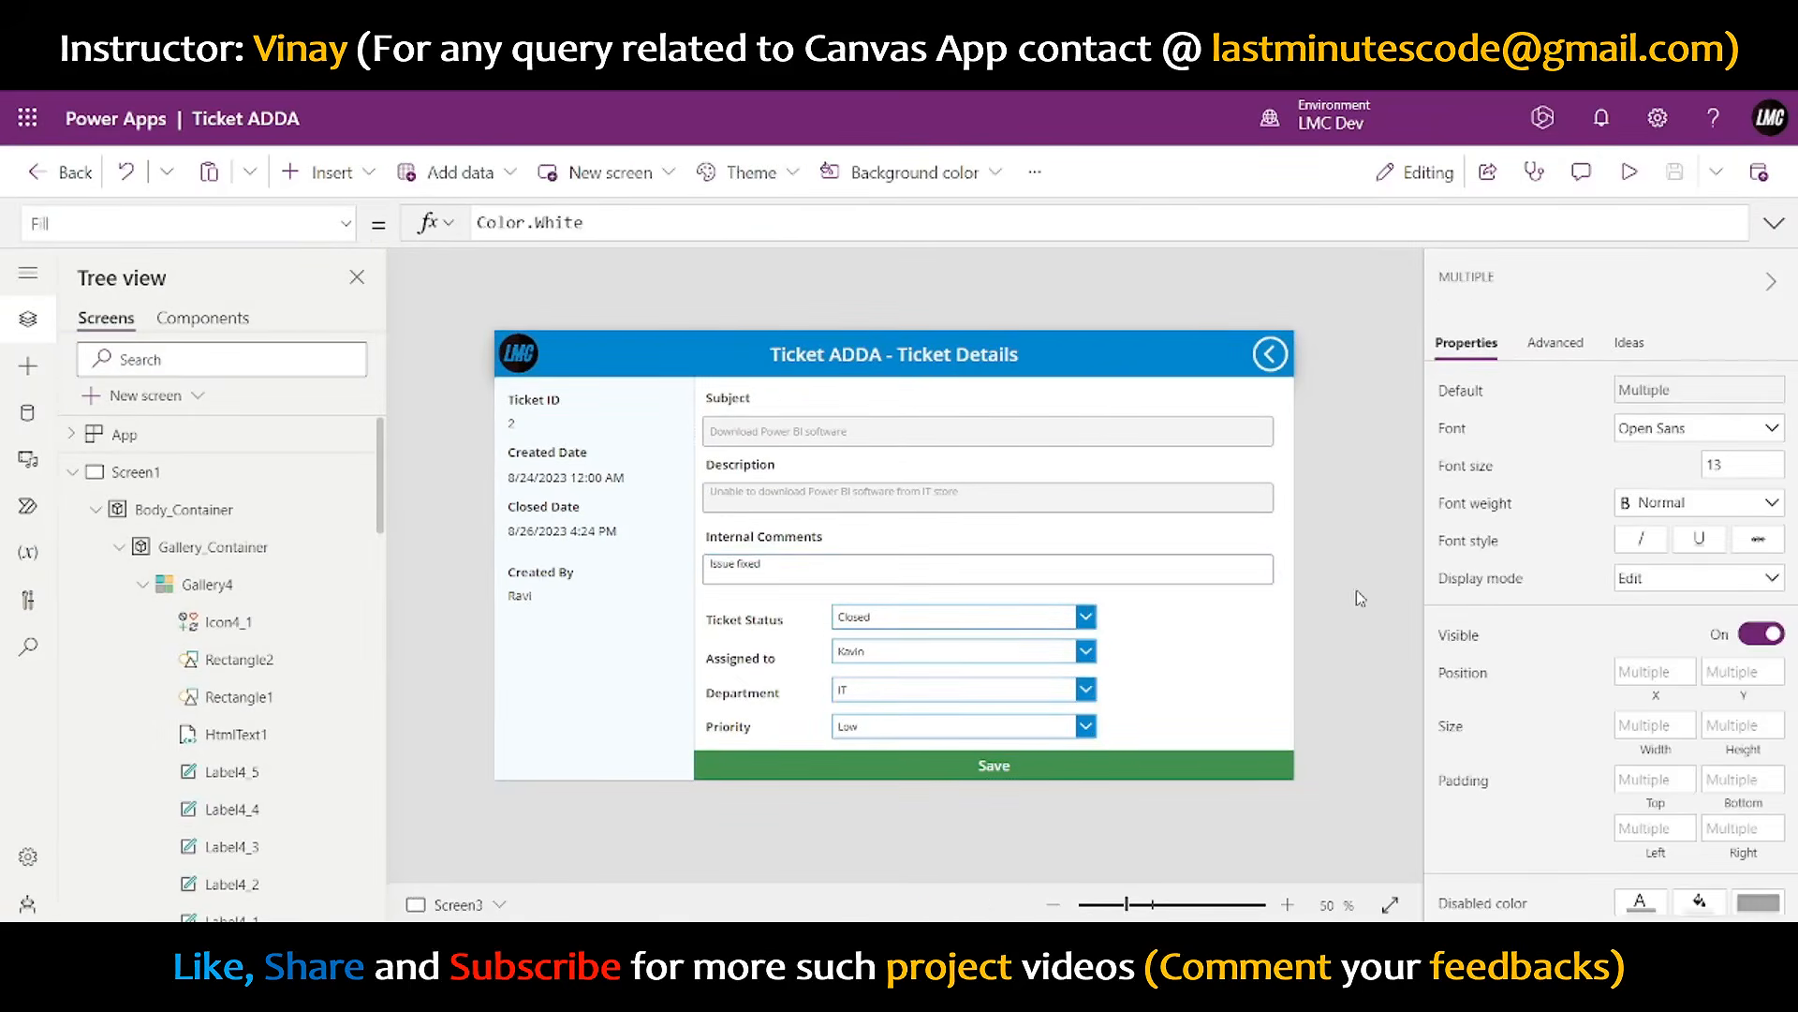
- Check the Default formulas of the Internal Comments input and the Ticket Status dropdown, selecting varStatus in the dropdown's formula
{"action": "left_click", "coordinate": [922, 577]}
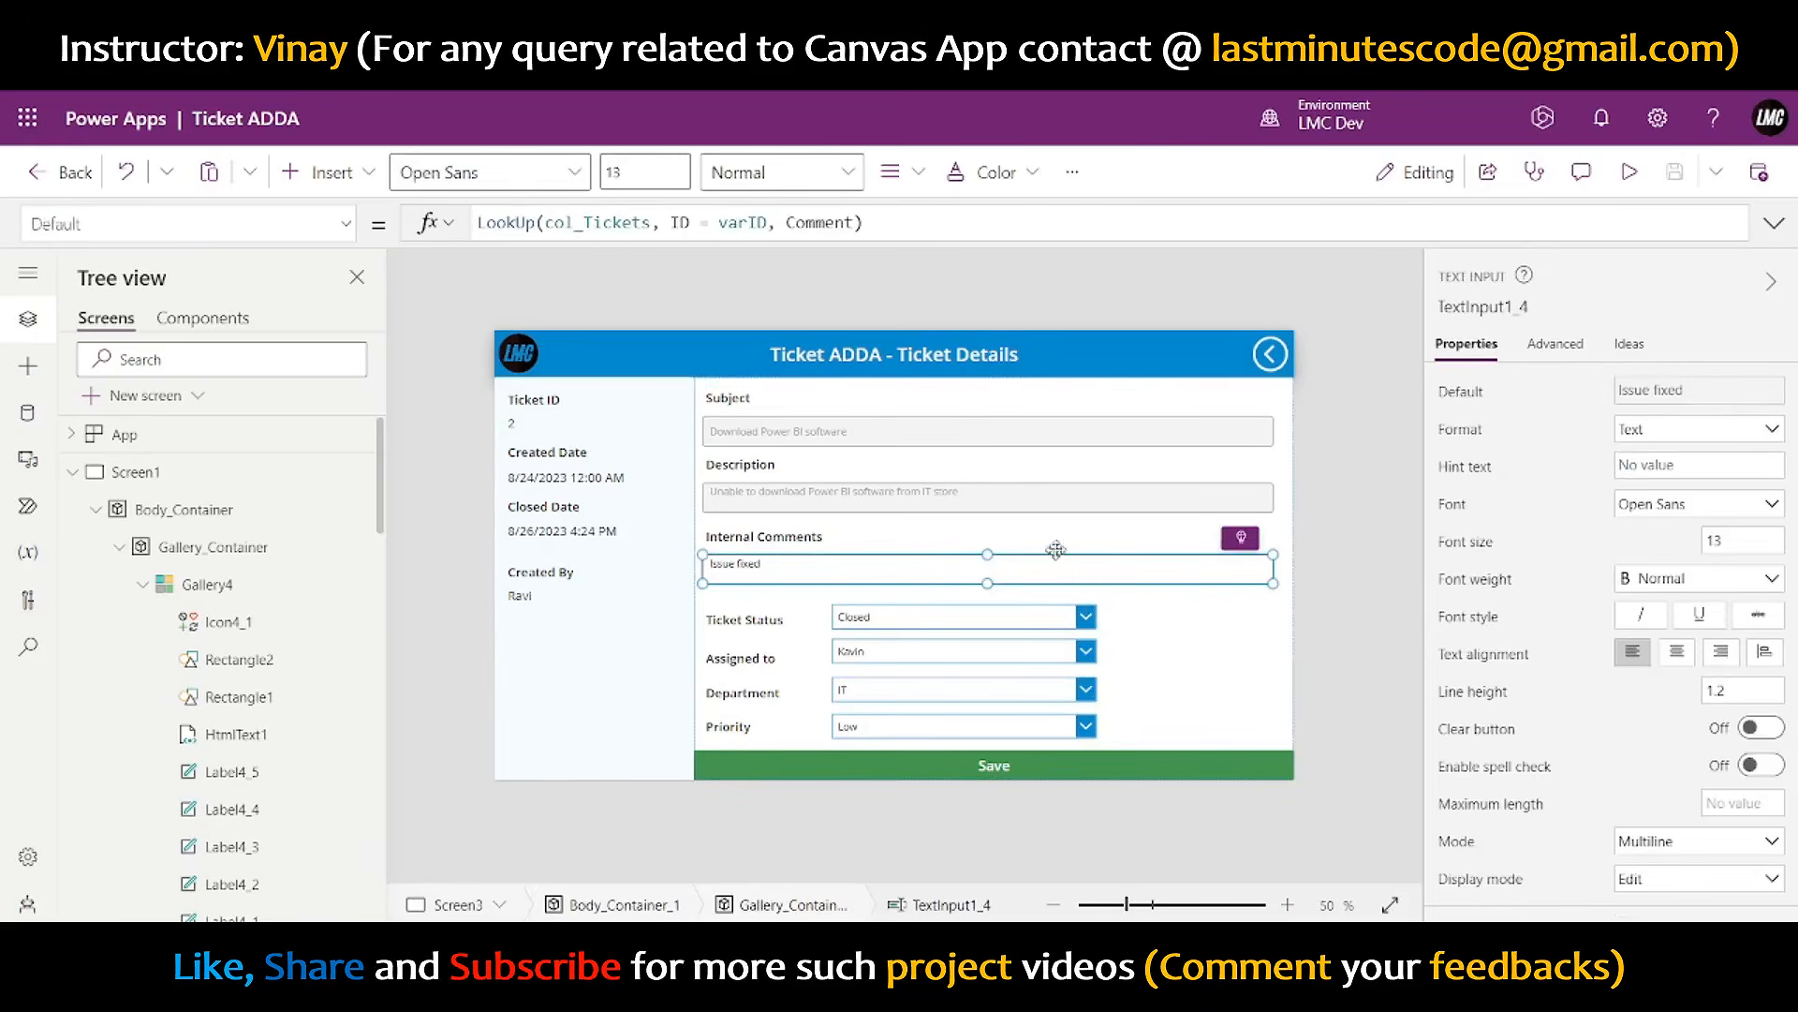
{"action": "left_click", "coordinate": [981, 626]}
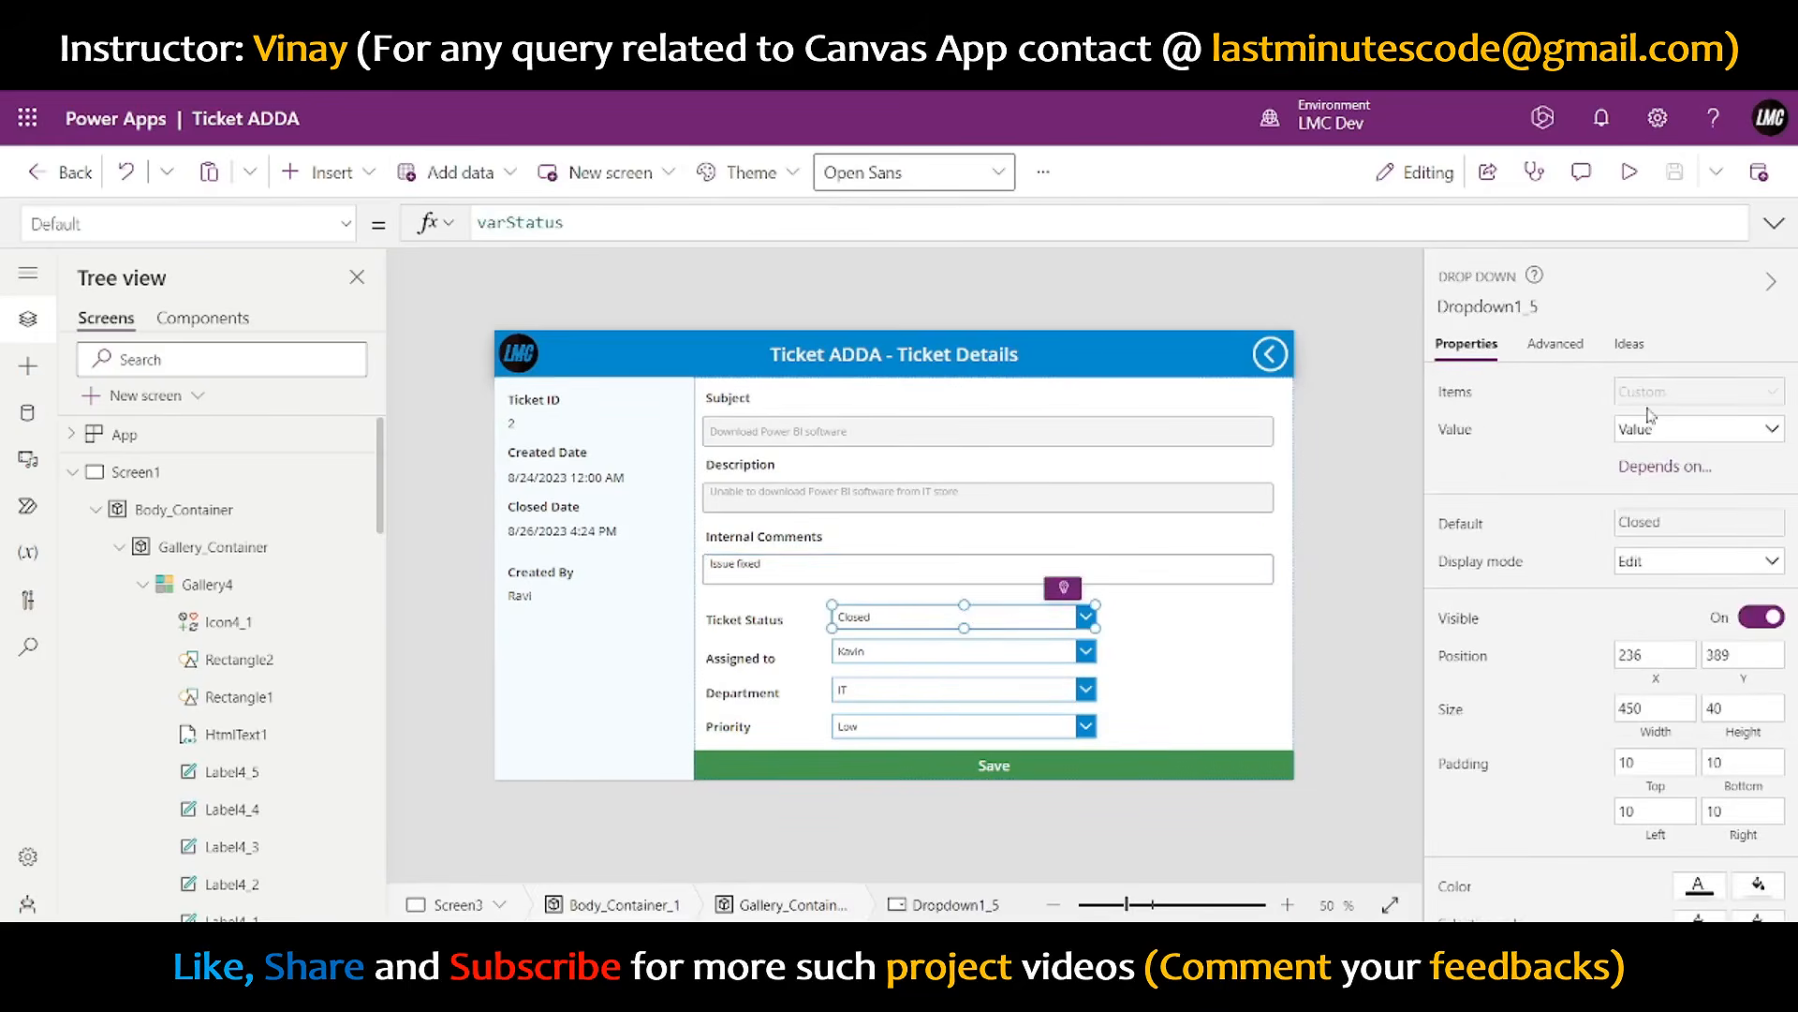
{"action": "scroll", "coordinate": [1589, 494], "scroll_direction": "down", "scroll_amount": 3}
{"action": "scroll", "coordinate": [1615, 580], "scroll_direction": "up", "scroll_amount": 3}
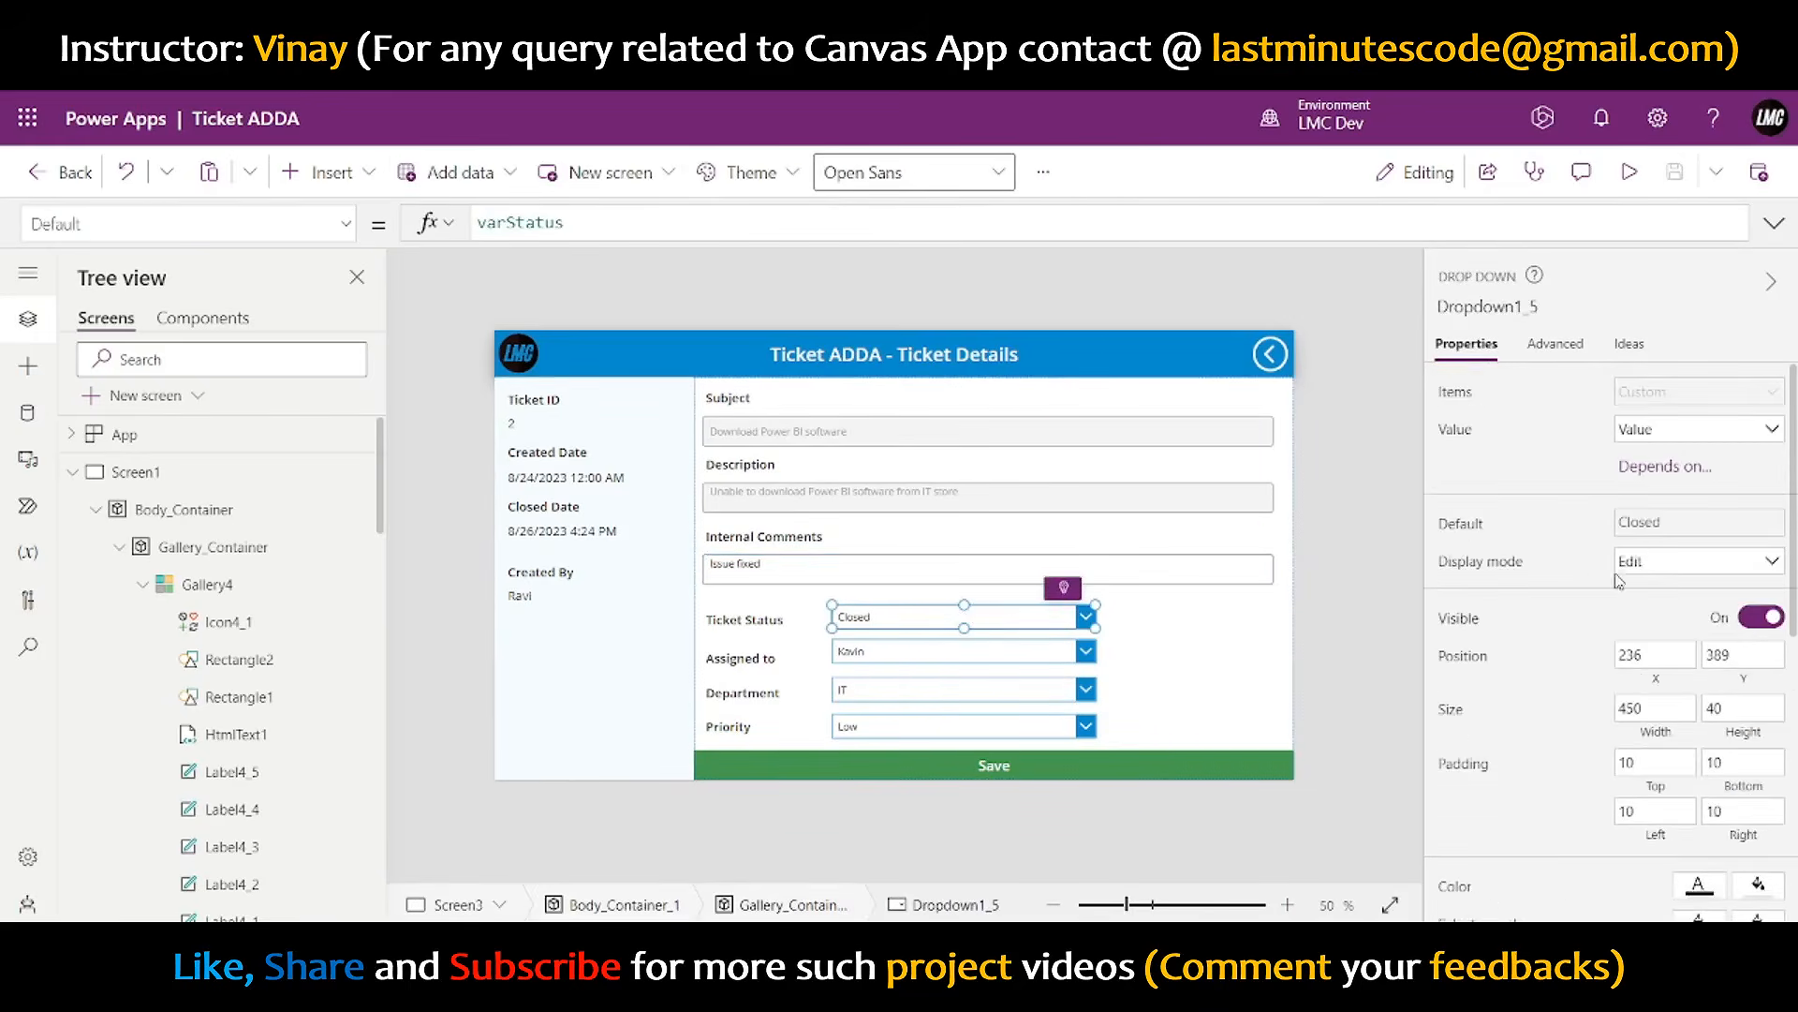
{"action": "double_click", "coordinate": [545, 224]}
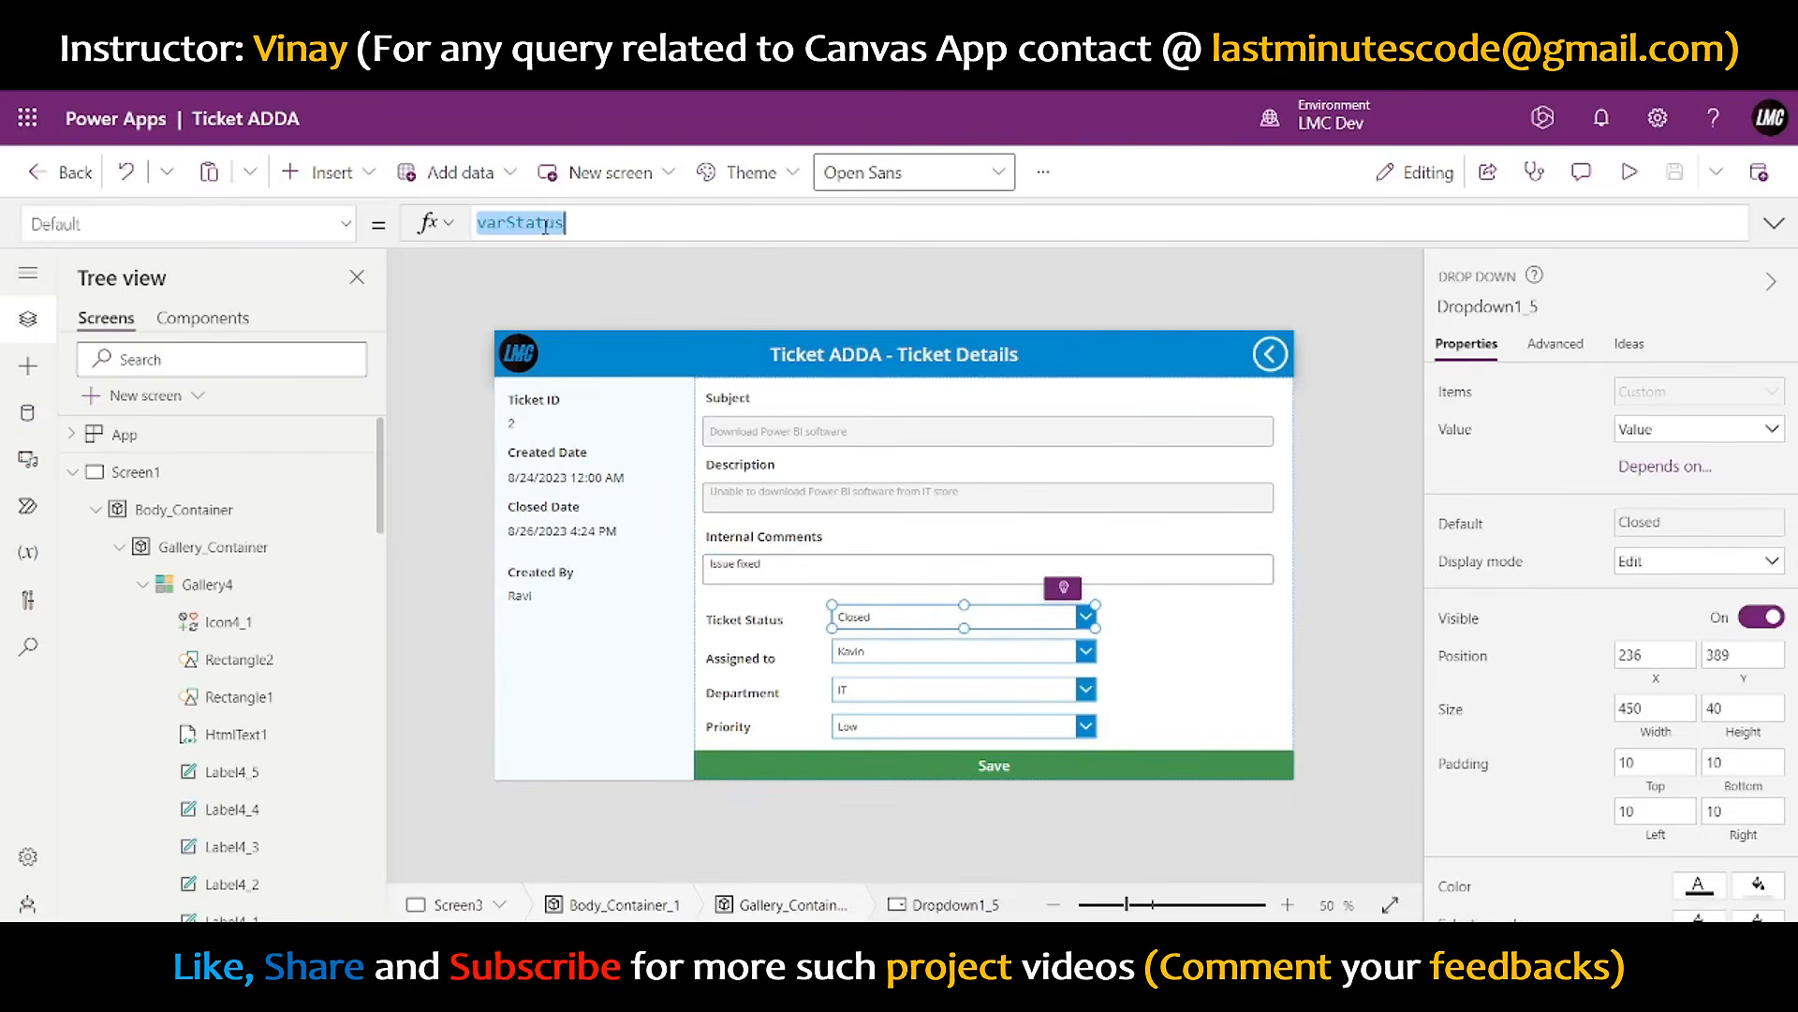
- Set the Internal Comments input's DisplayMode formula to If(varStatus = "Closed", DisplayMode.Disabled, DisplayMode.Edit)
{"action": "left_click", "coordinate": [754, 562]}
{"action": "left_click", "coordinate": [782, 573]}
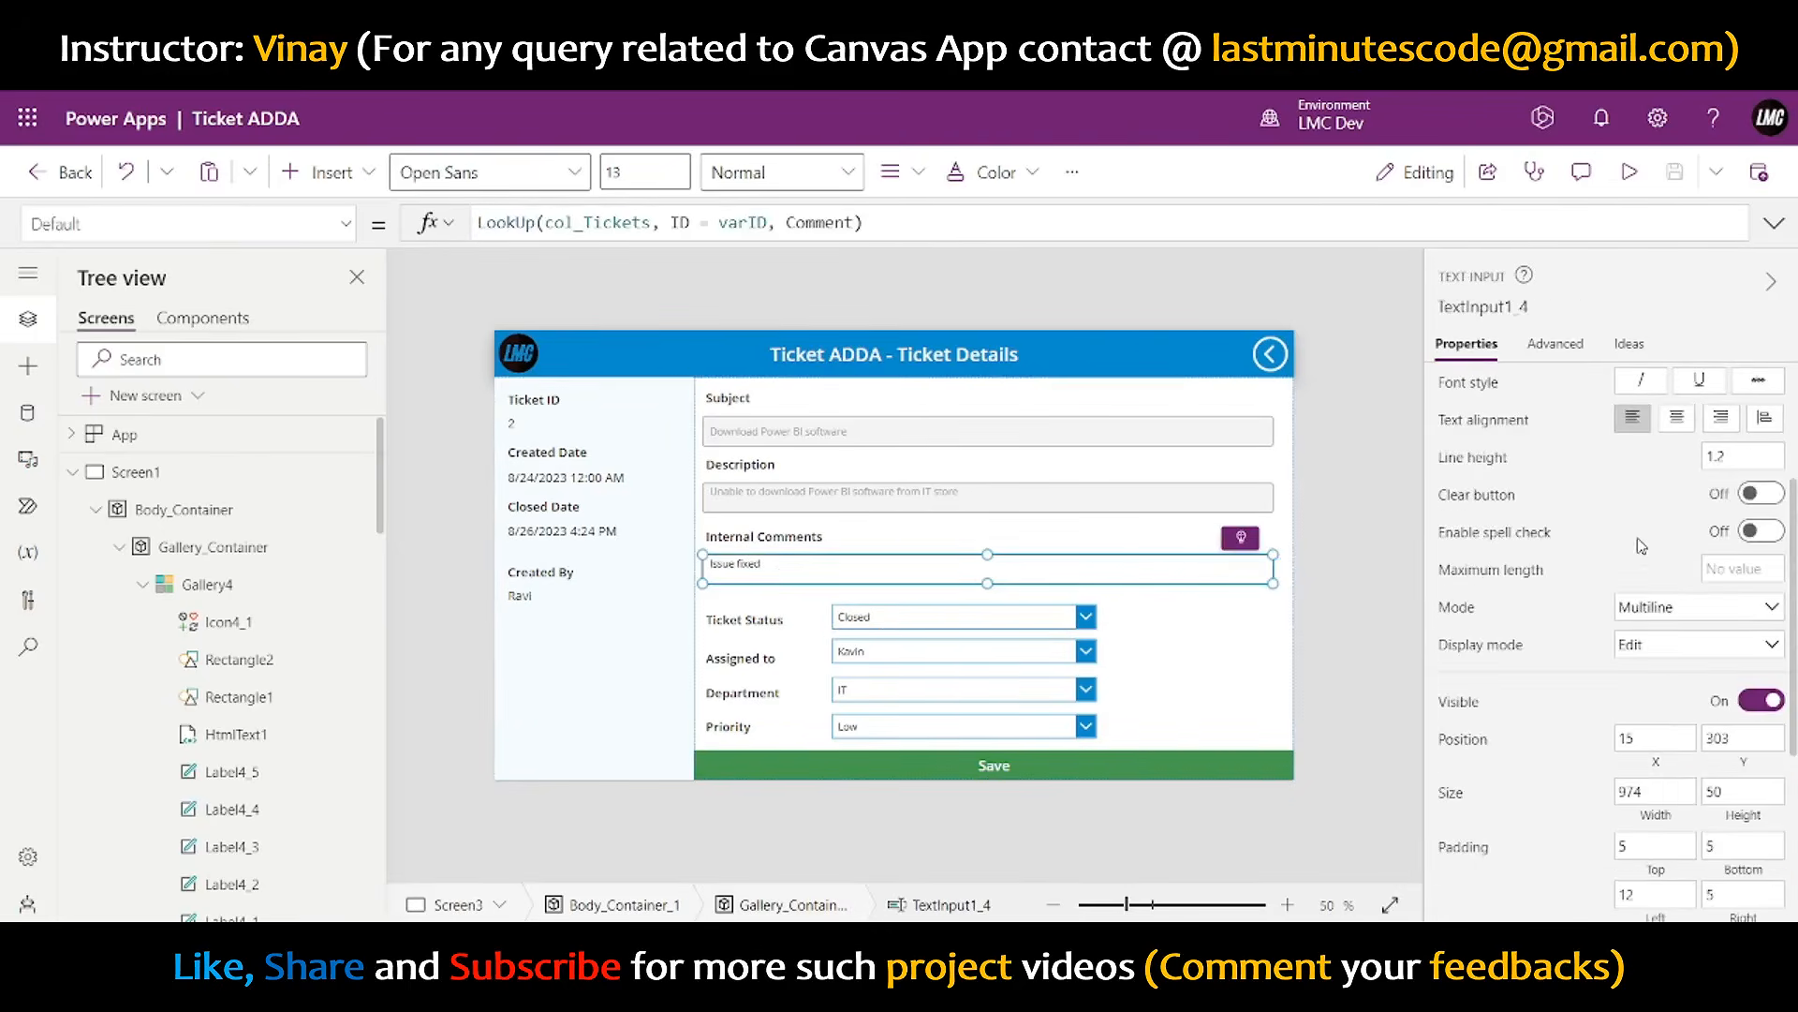
{"action": "scroll", "coordinate": [1641, 546], "scroll_direction": "up", "scroll_amount": 3}
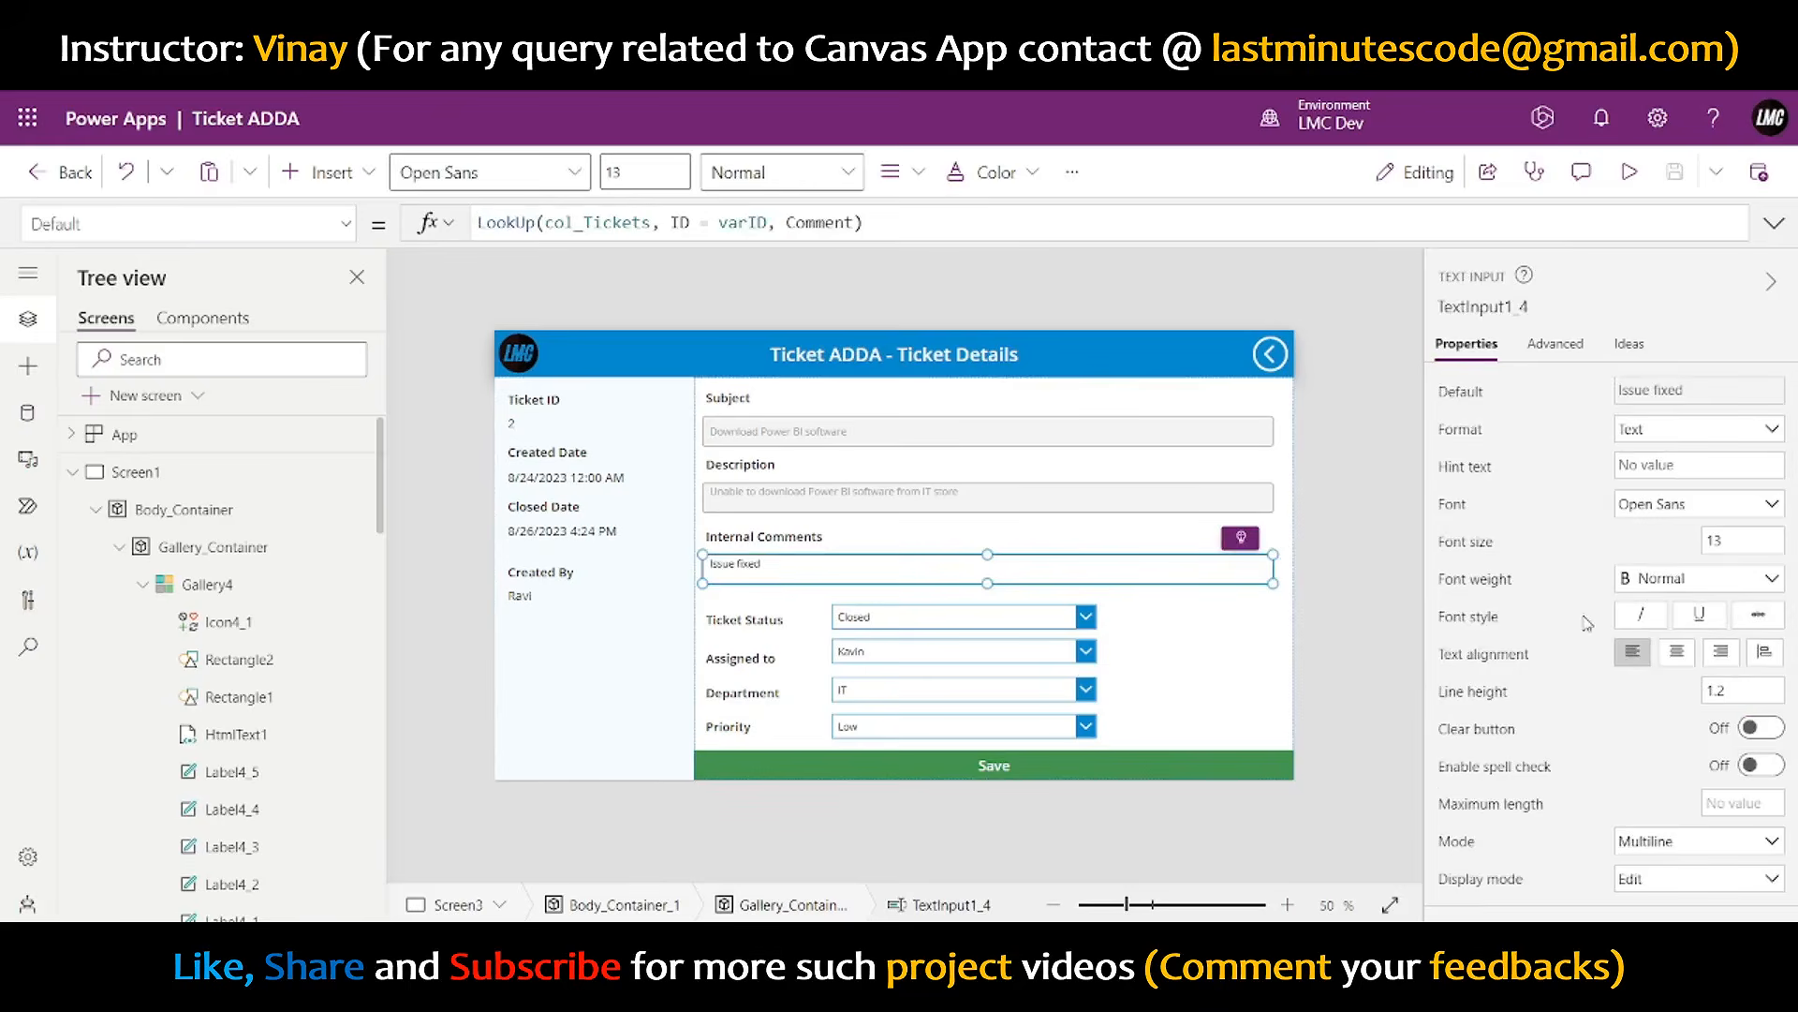
{"action": "scroll", "coordinate": [1586, 655], "scroll_direction": "down", "scroll_amount": 3}
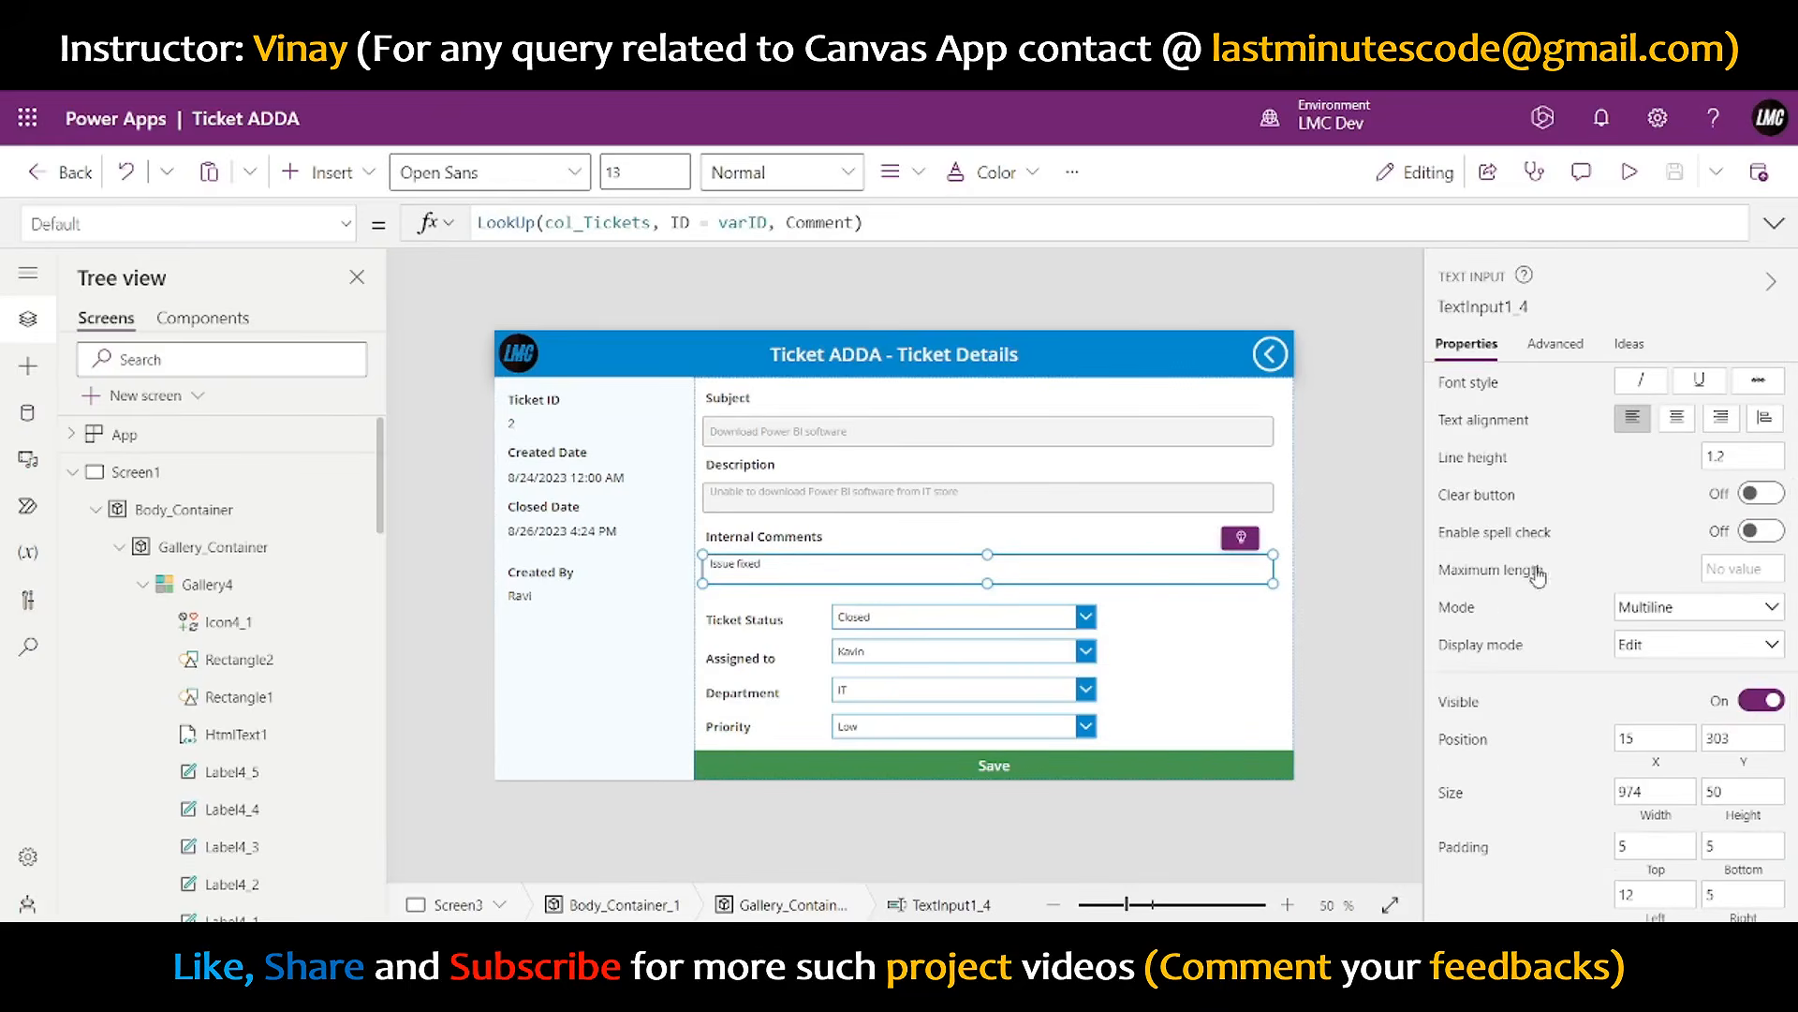
{"action": "scroll", "coordinate": [1538, 577], "scroll_direction": "down", "scroll_amount": 4}
{"action": "scroll", "coordinate": [1667, 721], "scroll_direction": "up", "scroll_amount": 5}
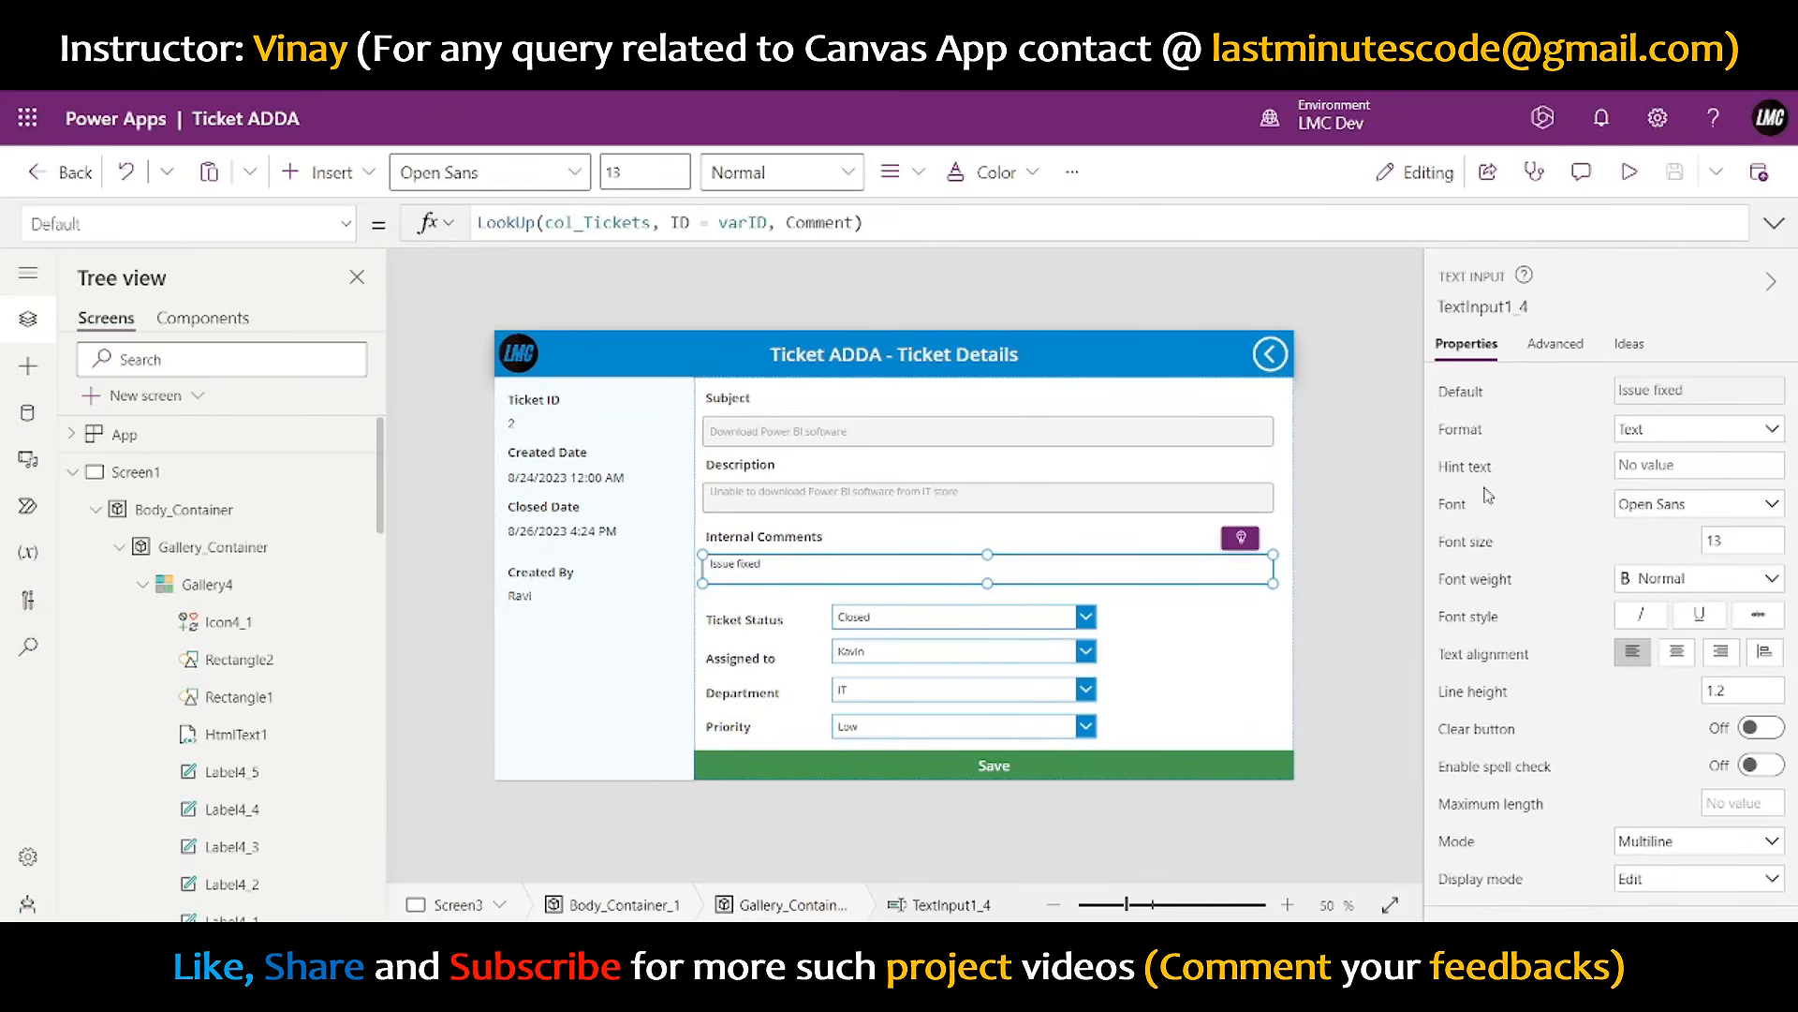
{"action": "scroll", "coordinate": [1485, 597], "scroll_direction": "down", "scroll_amount": 4}
{"action": "scroll", "coordinate": [1441, 557], "scroll_direction": "up", "scroll_amount": 5}
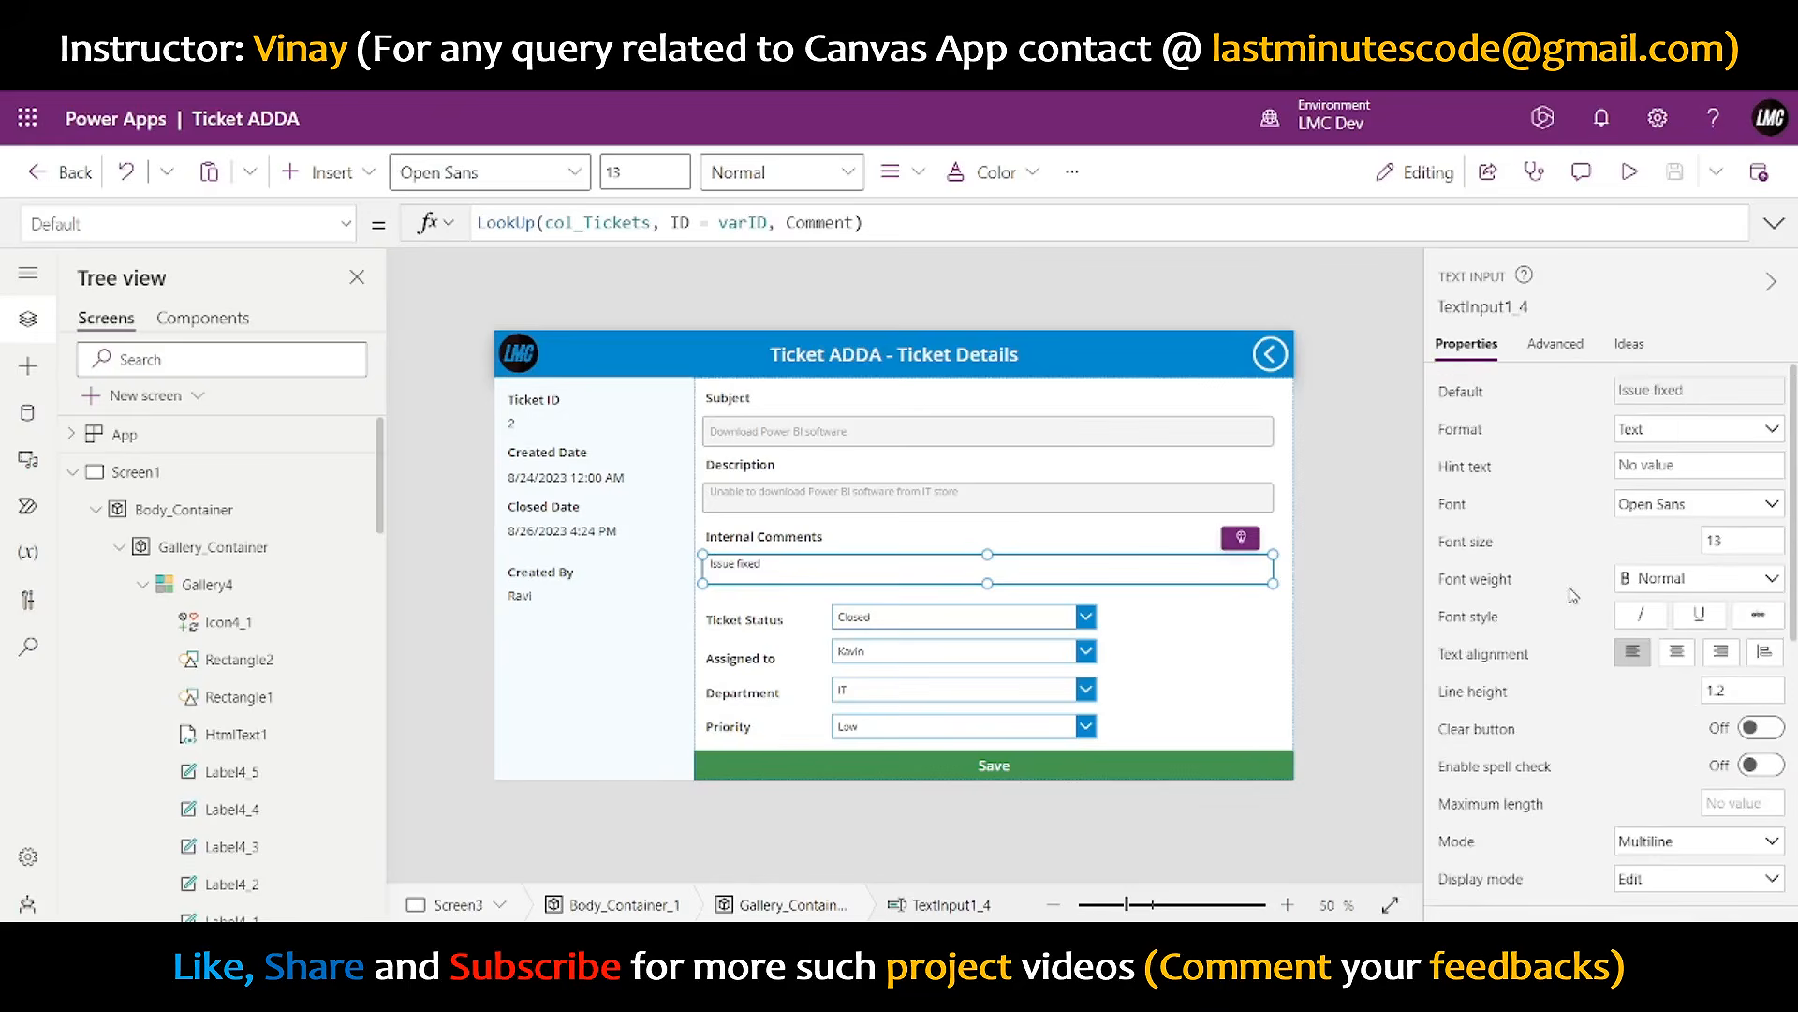
{"action": "scroll", "coordinate": [1573, 749], "scroll_direction": "down", "scroll_amount": 3}
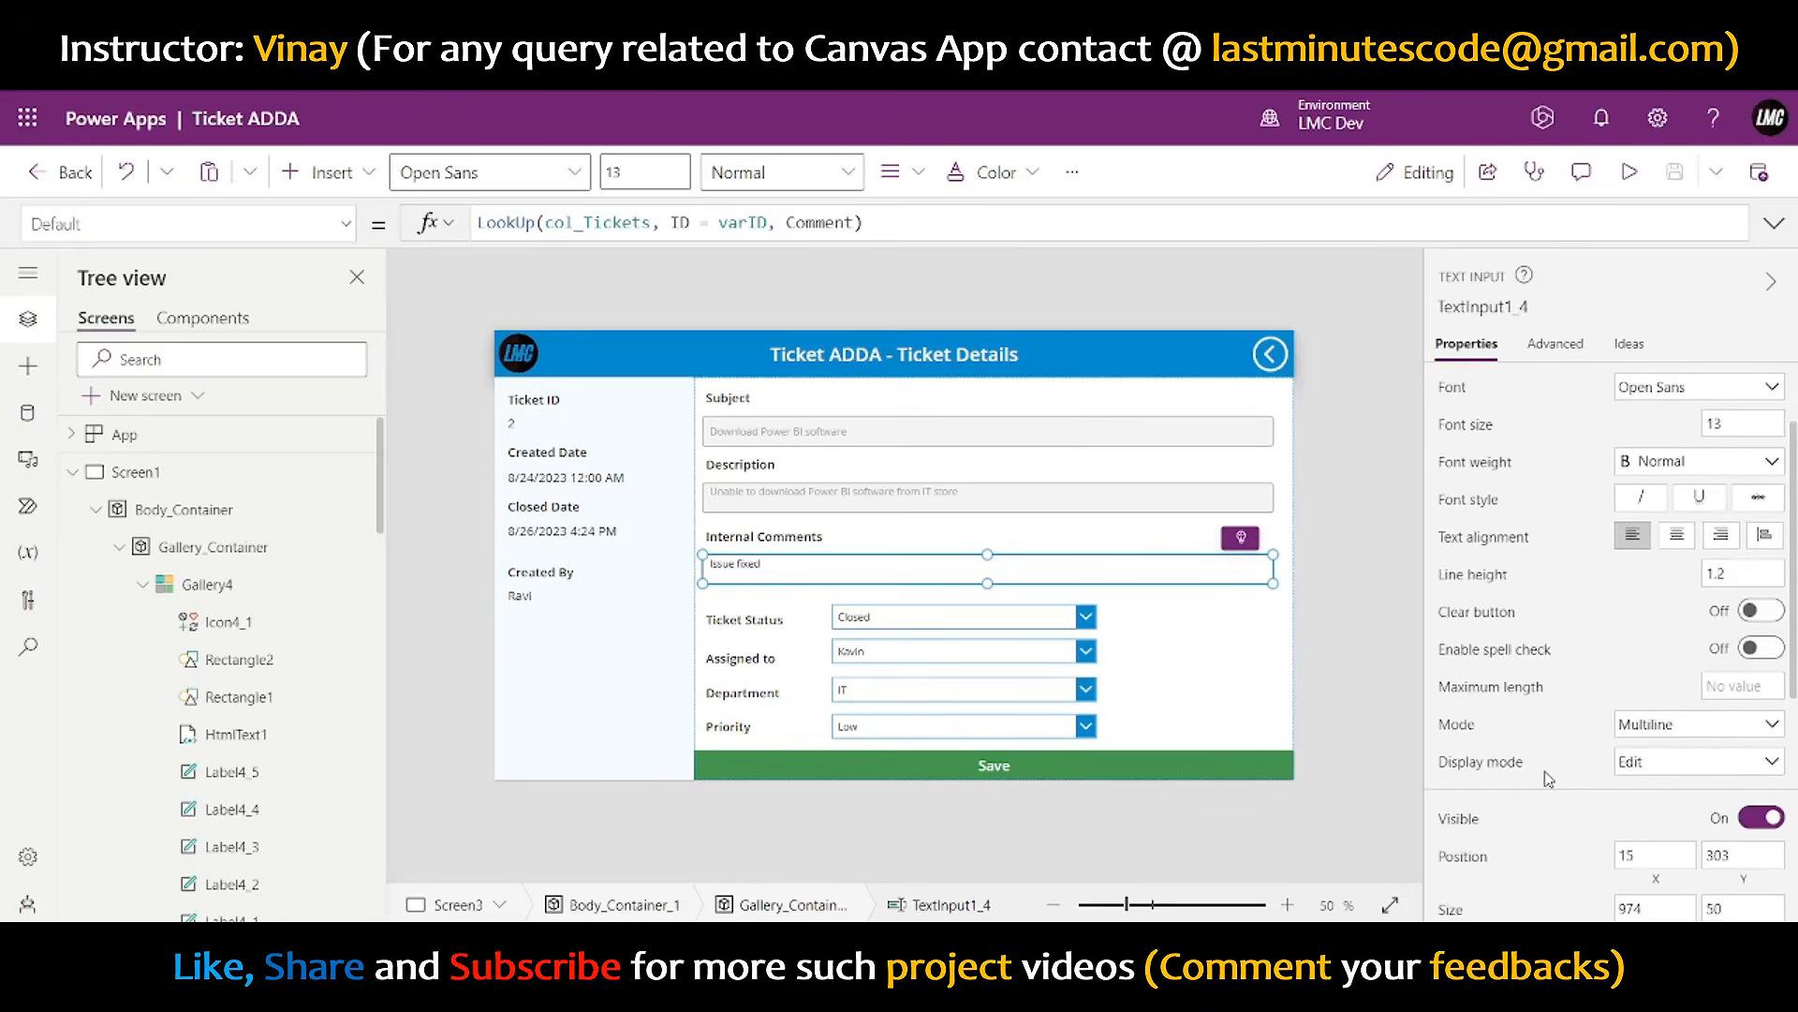
{"action": "left_click", "coordinate": [1477, 740]}
{"action": "left_click", "coordinate": [1478, 760]}
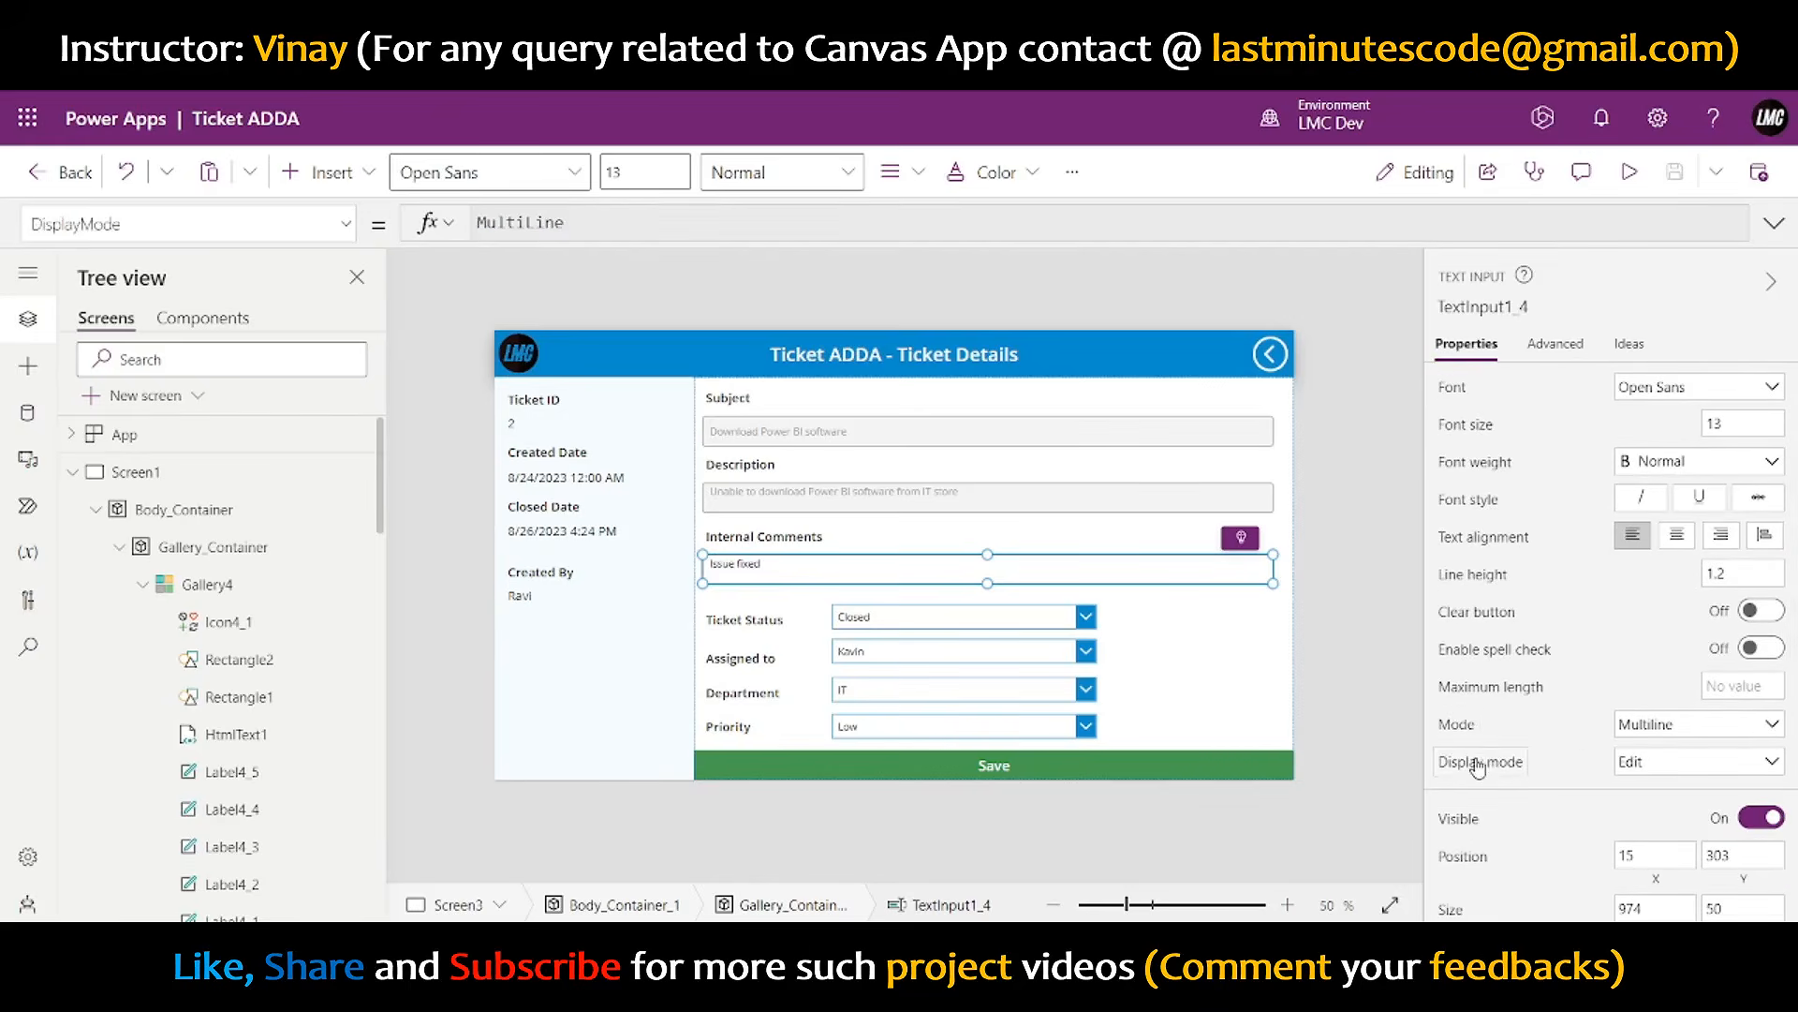
{"action": "left_click", "coordinate": [478, 222]}
{"action": "type", "text": "If"}
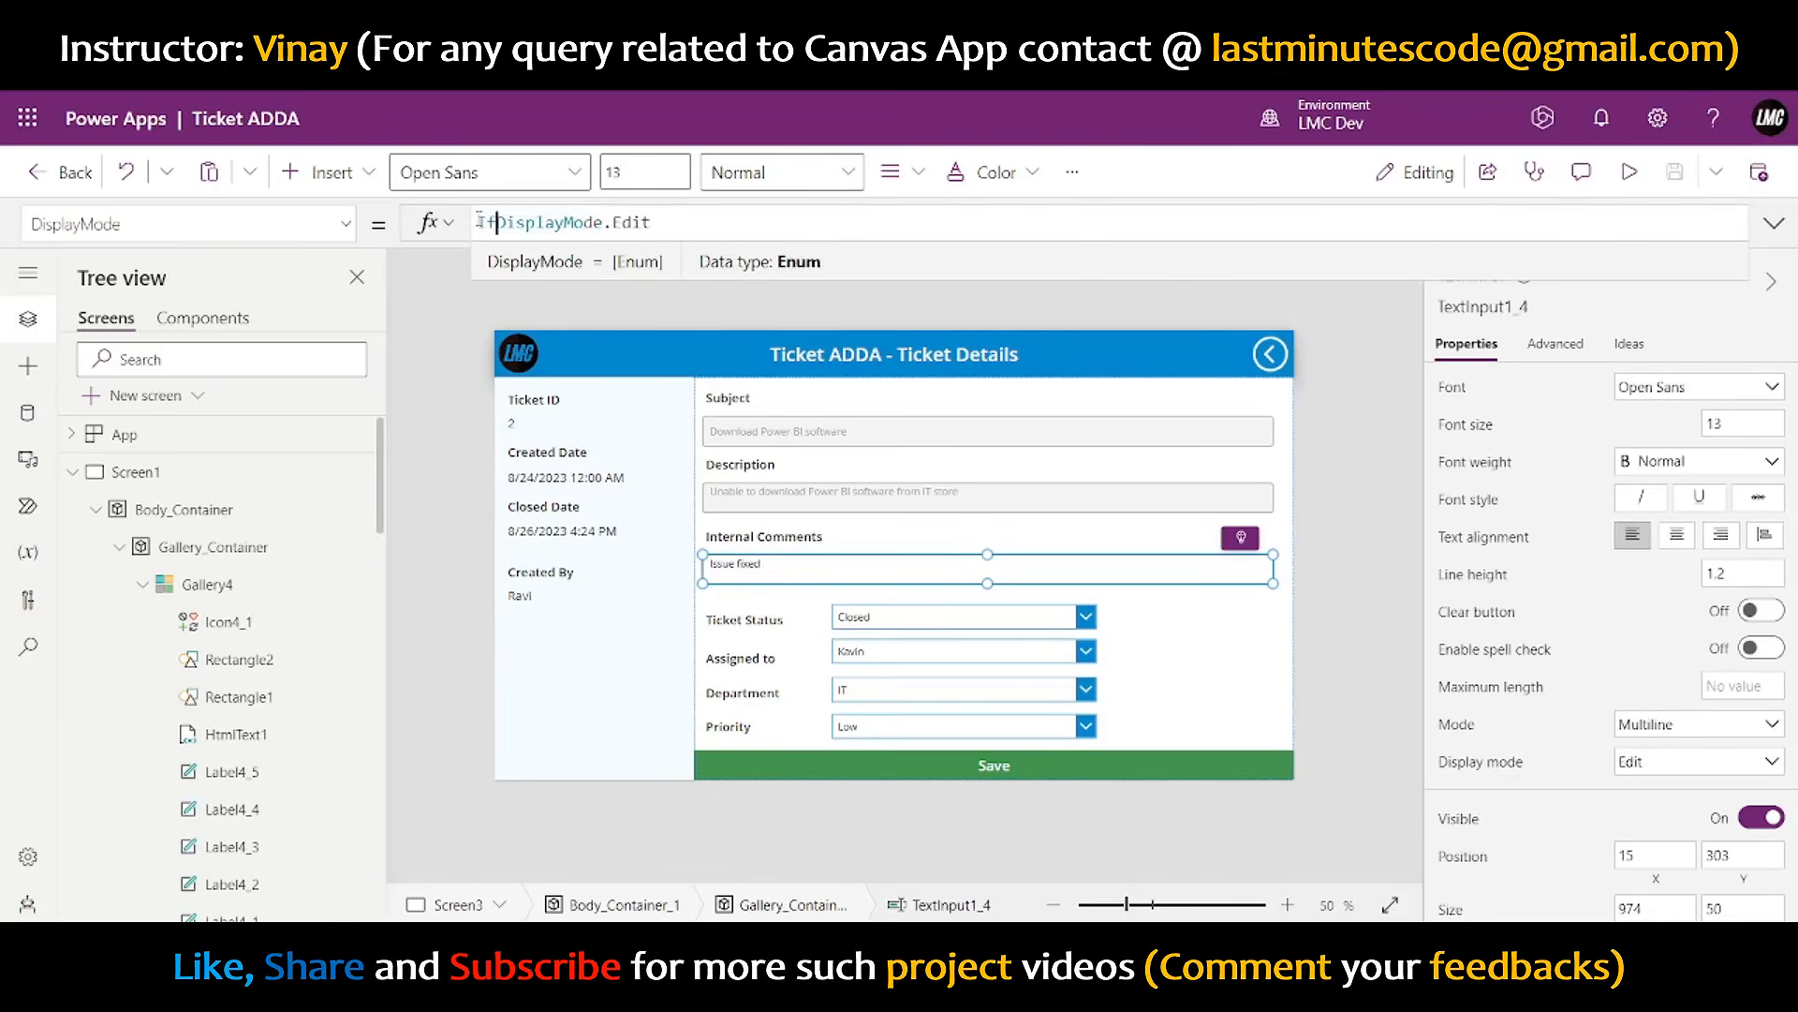
{"action": "type", "text": "(varStatus"}
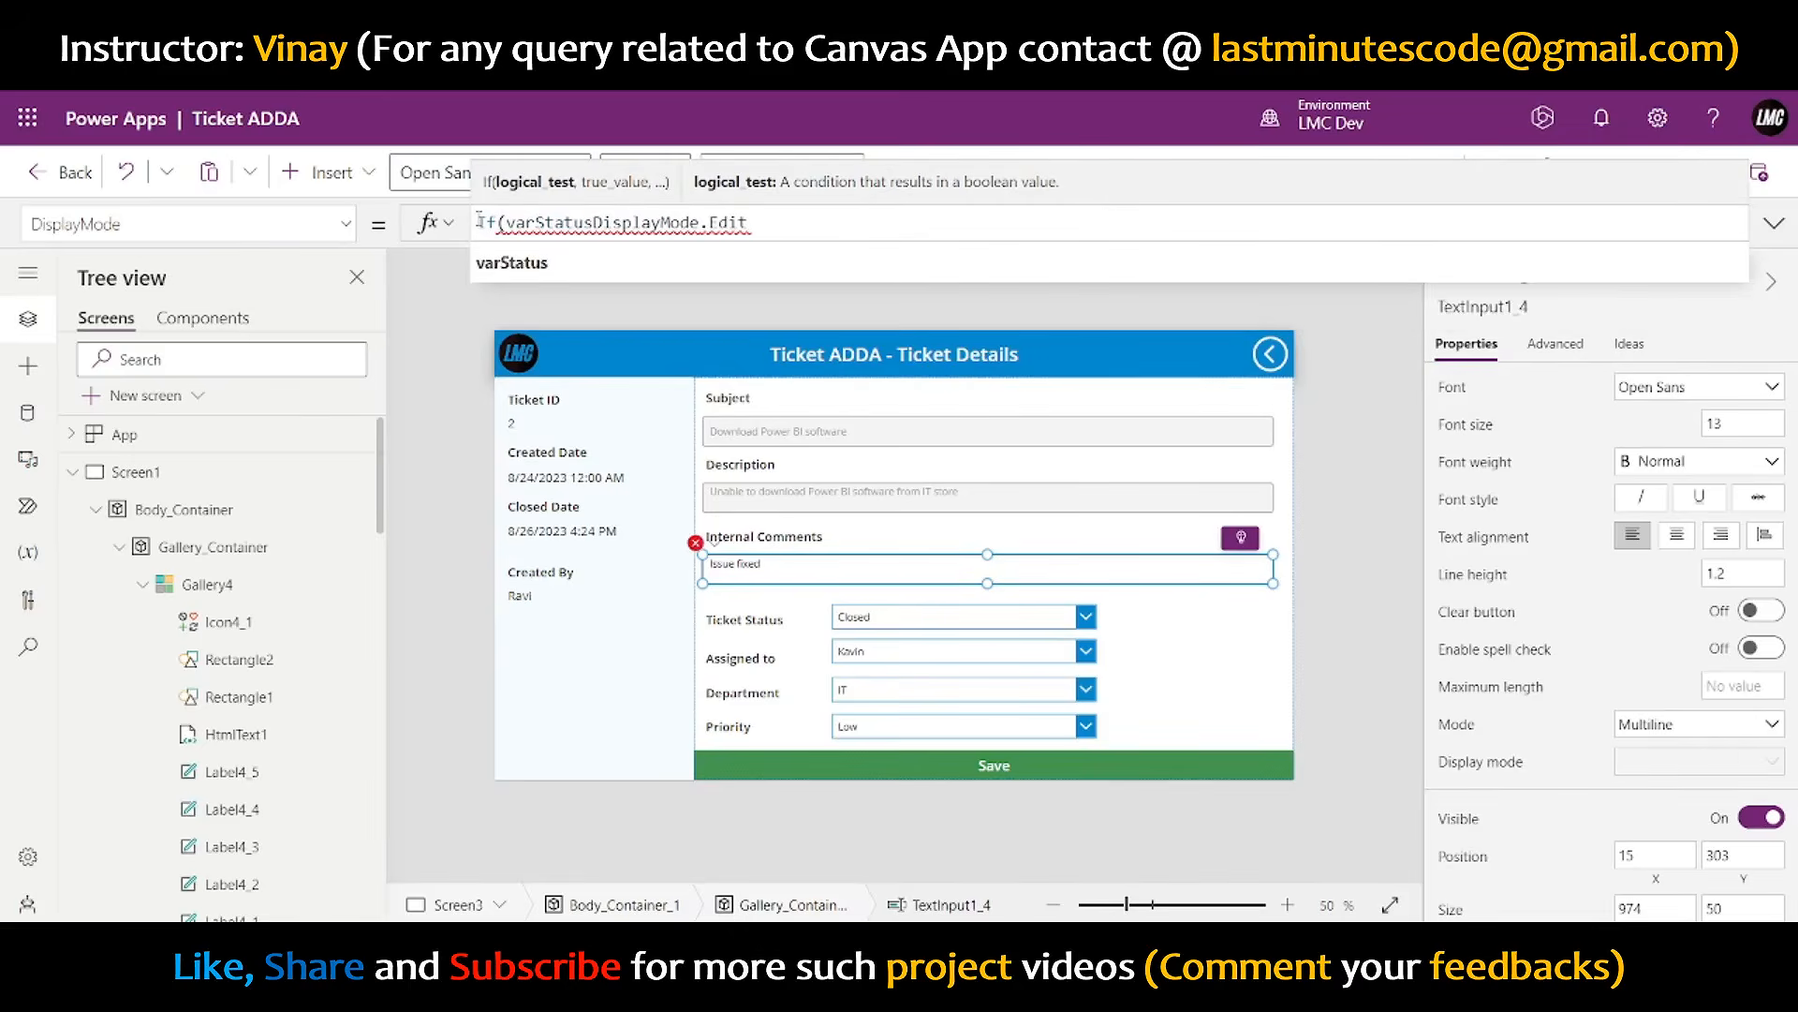
{"action": "type", "text": " = \"Close"}
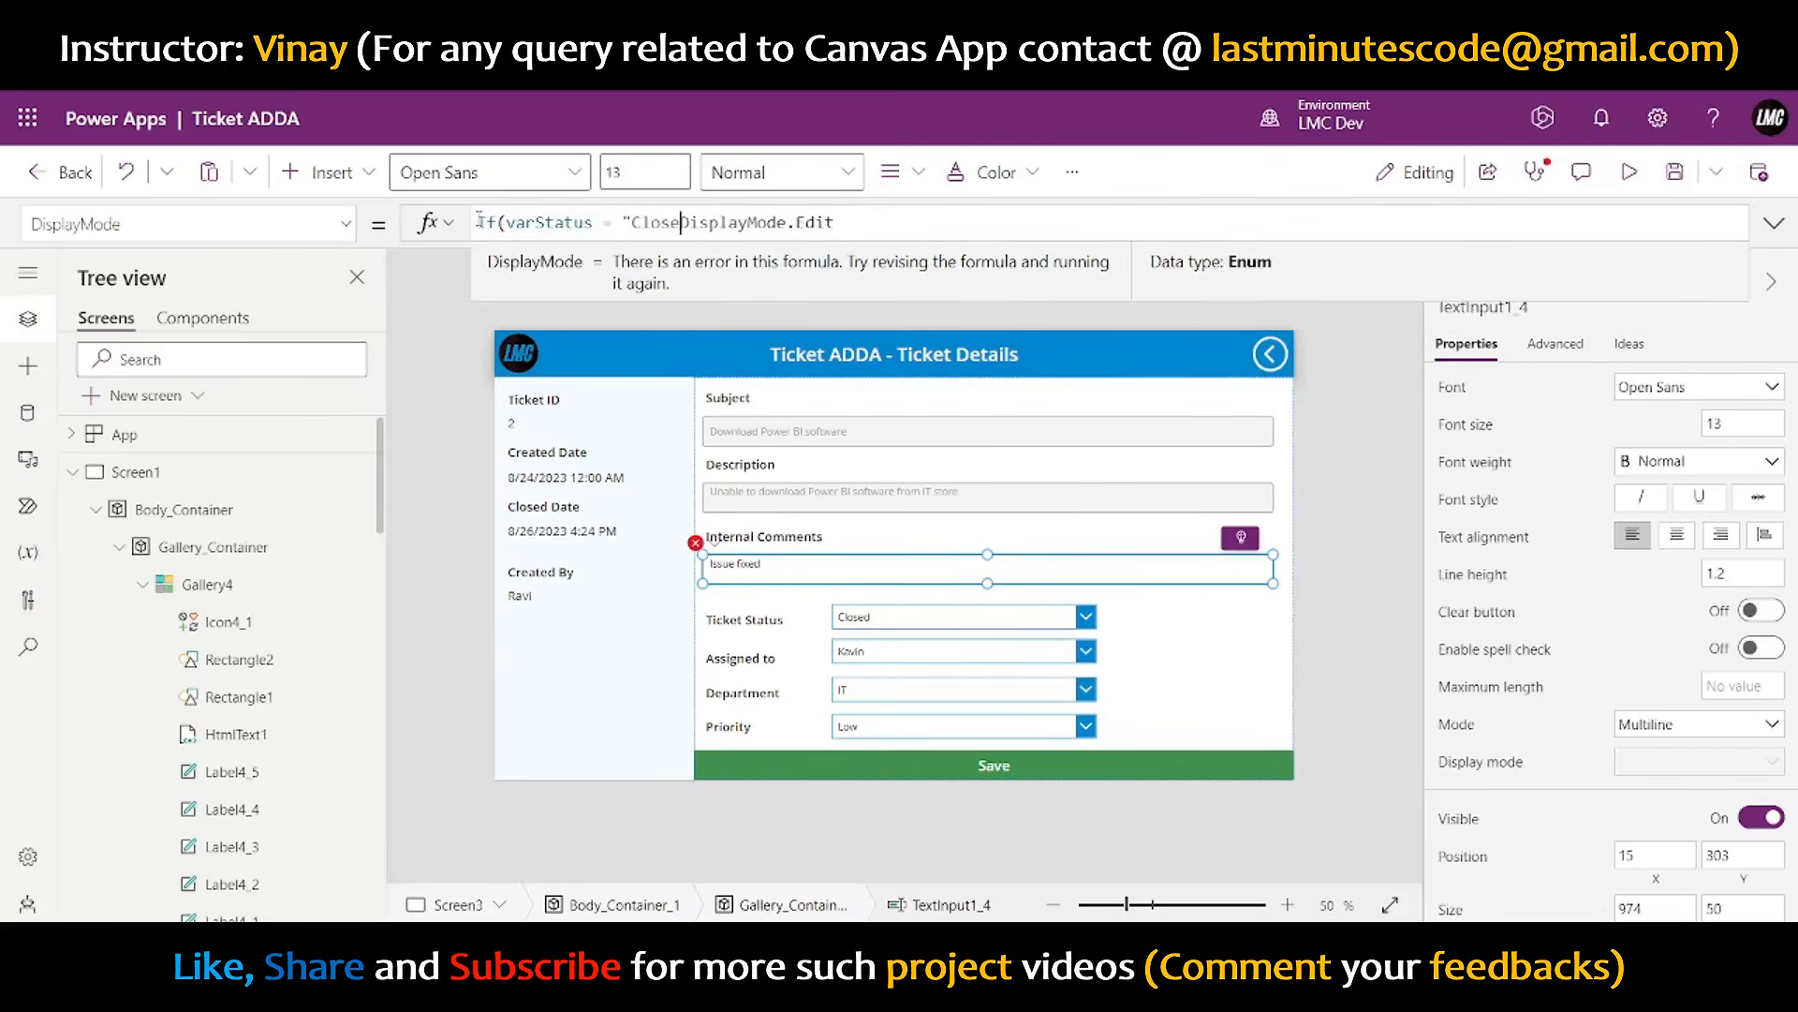
{"action": "type", "text": "d\", "}
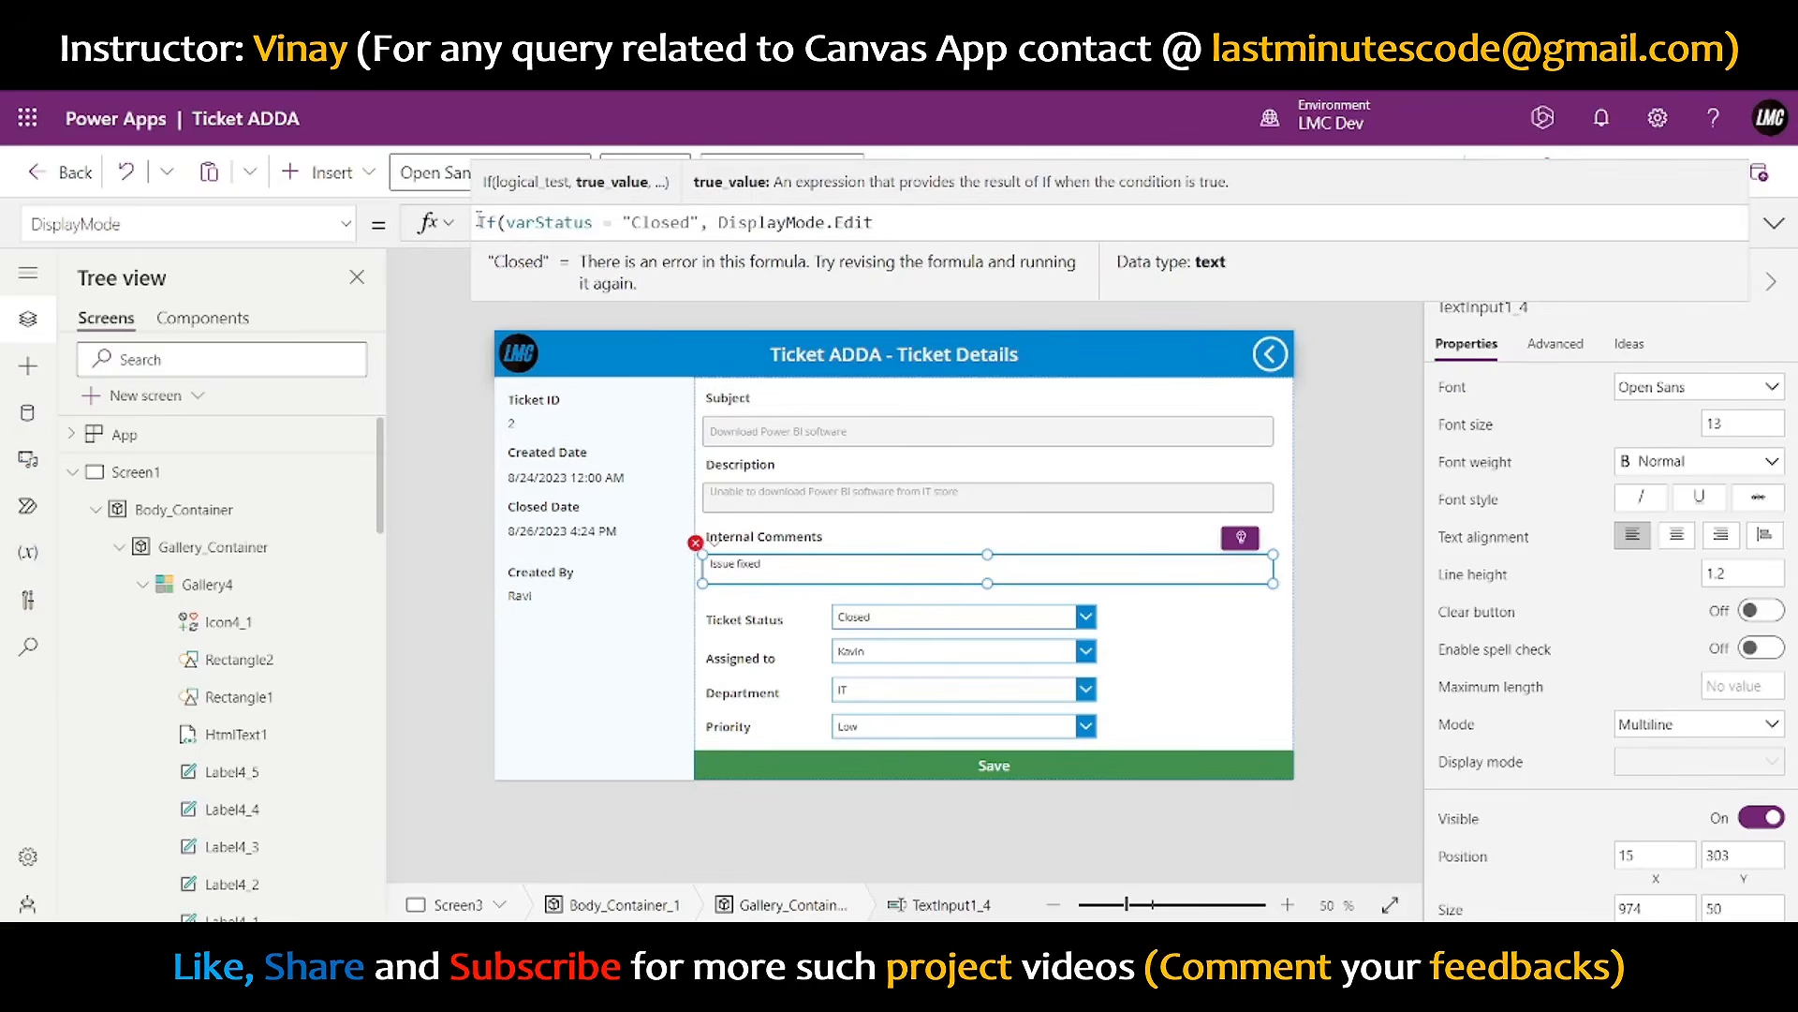
{"action": "type", "text": "Display"}
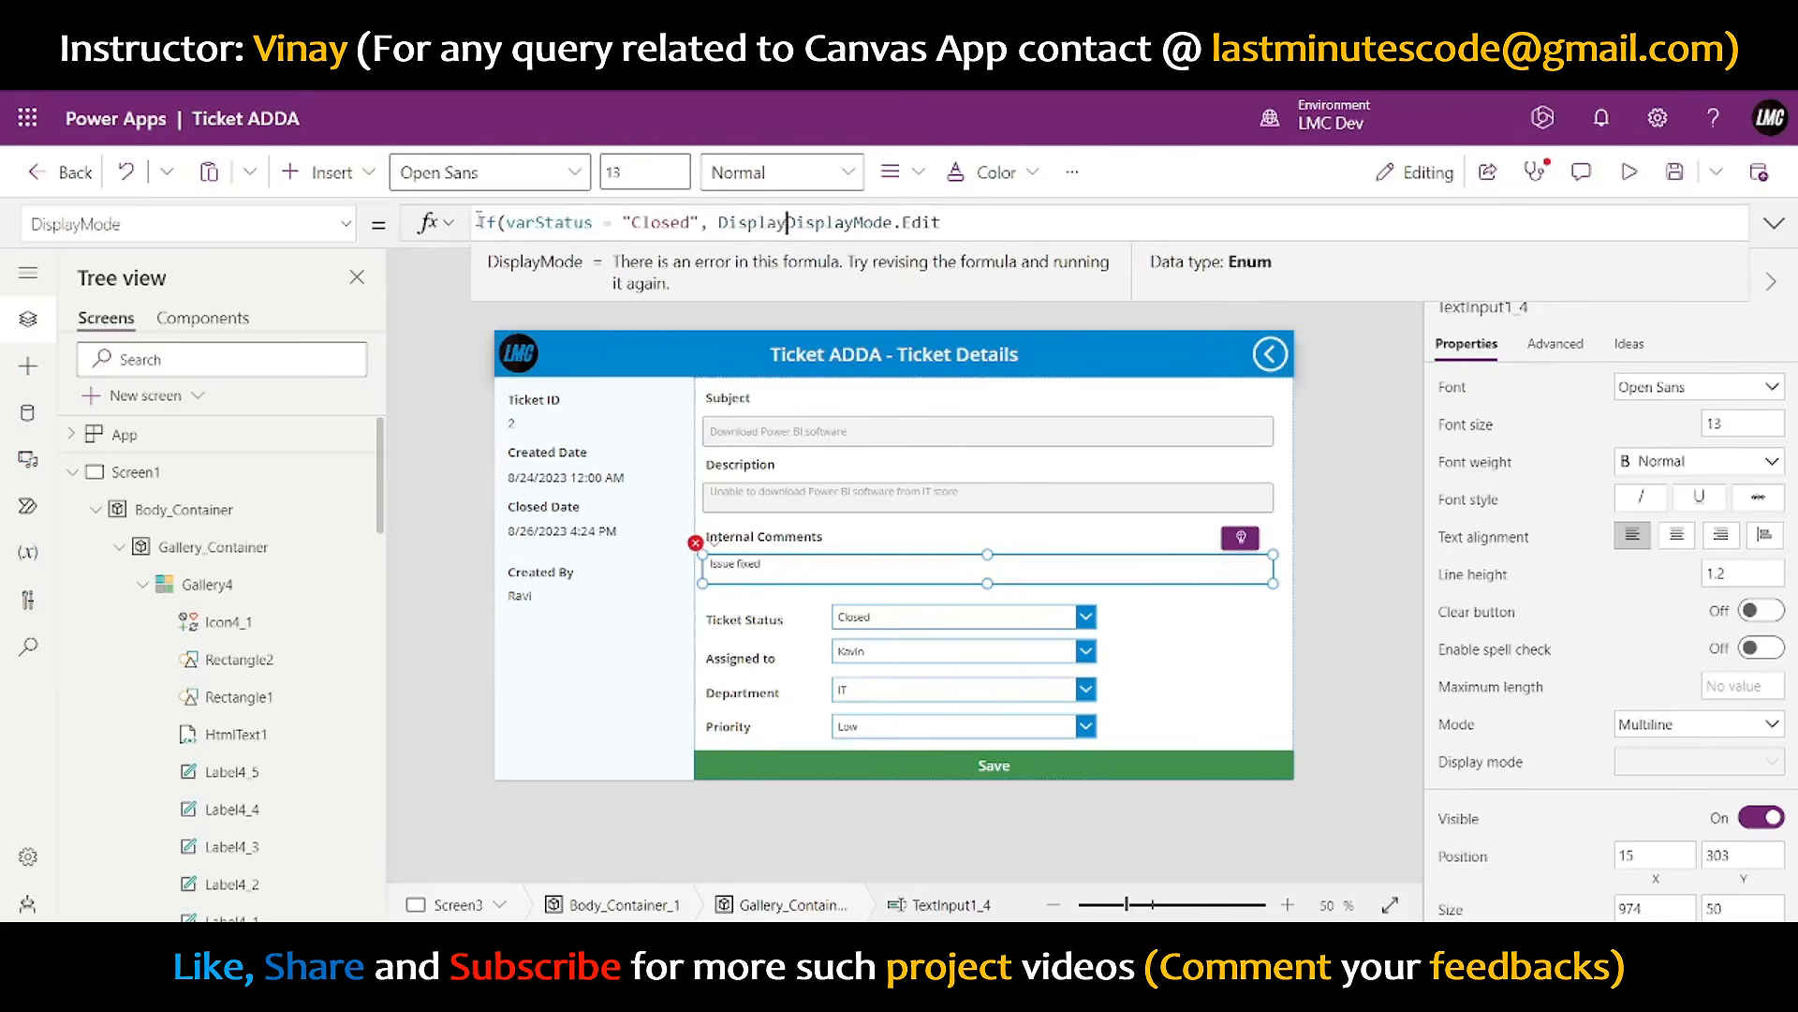
{"action": "type", "text": "Mode.D"}
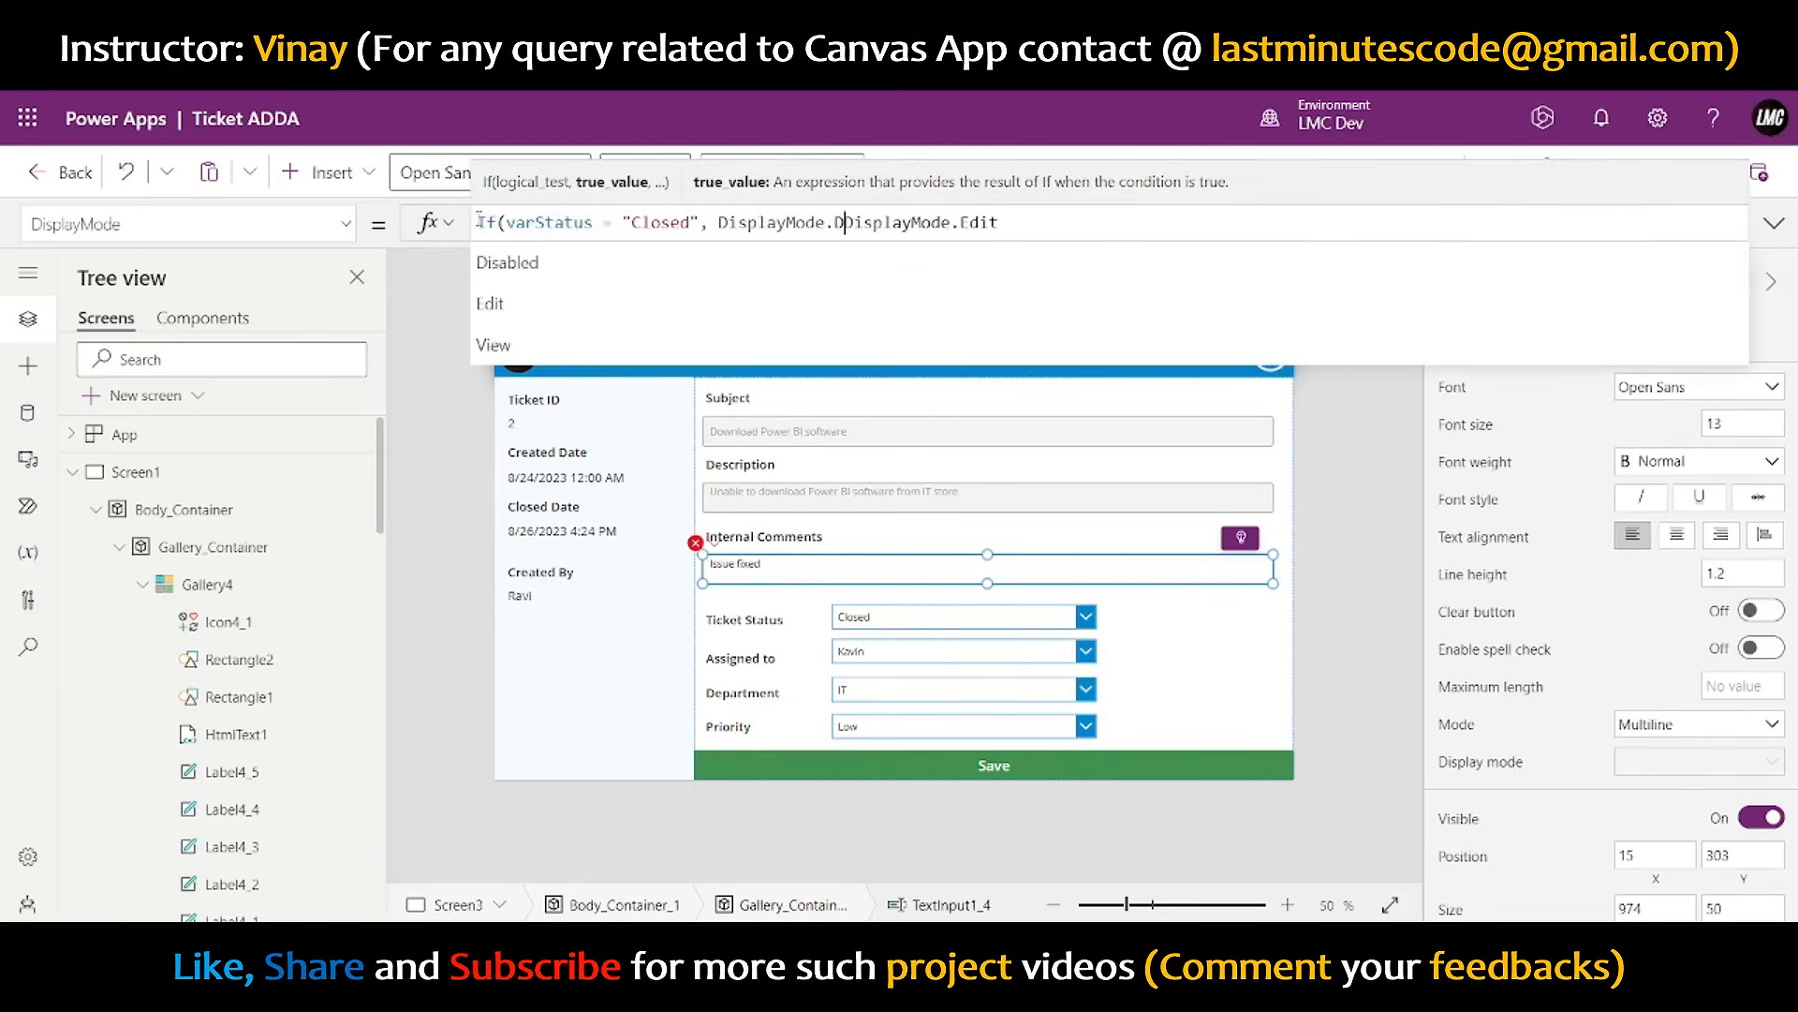
{"action": "type", "text": "isabled"}
{"action": "key", "text": "Tab"}
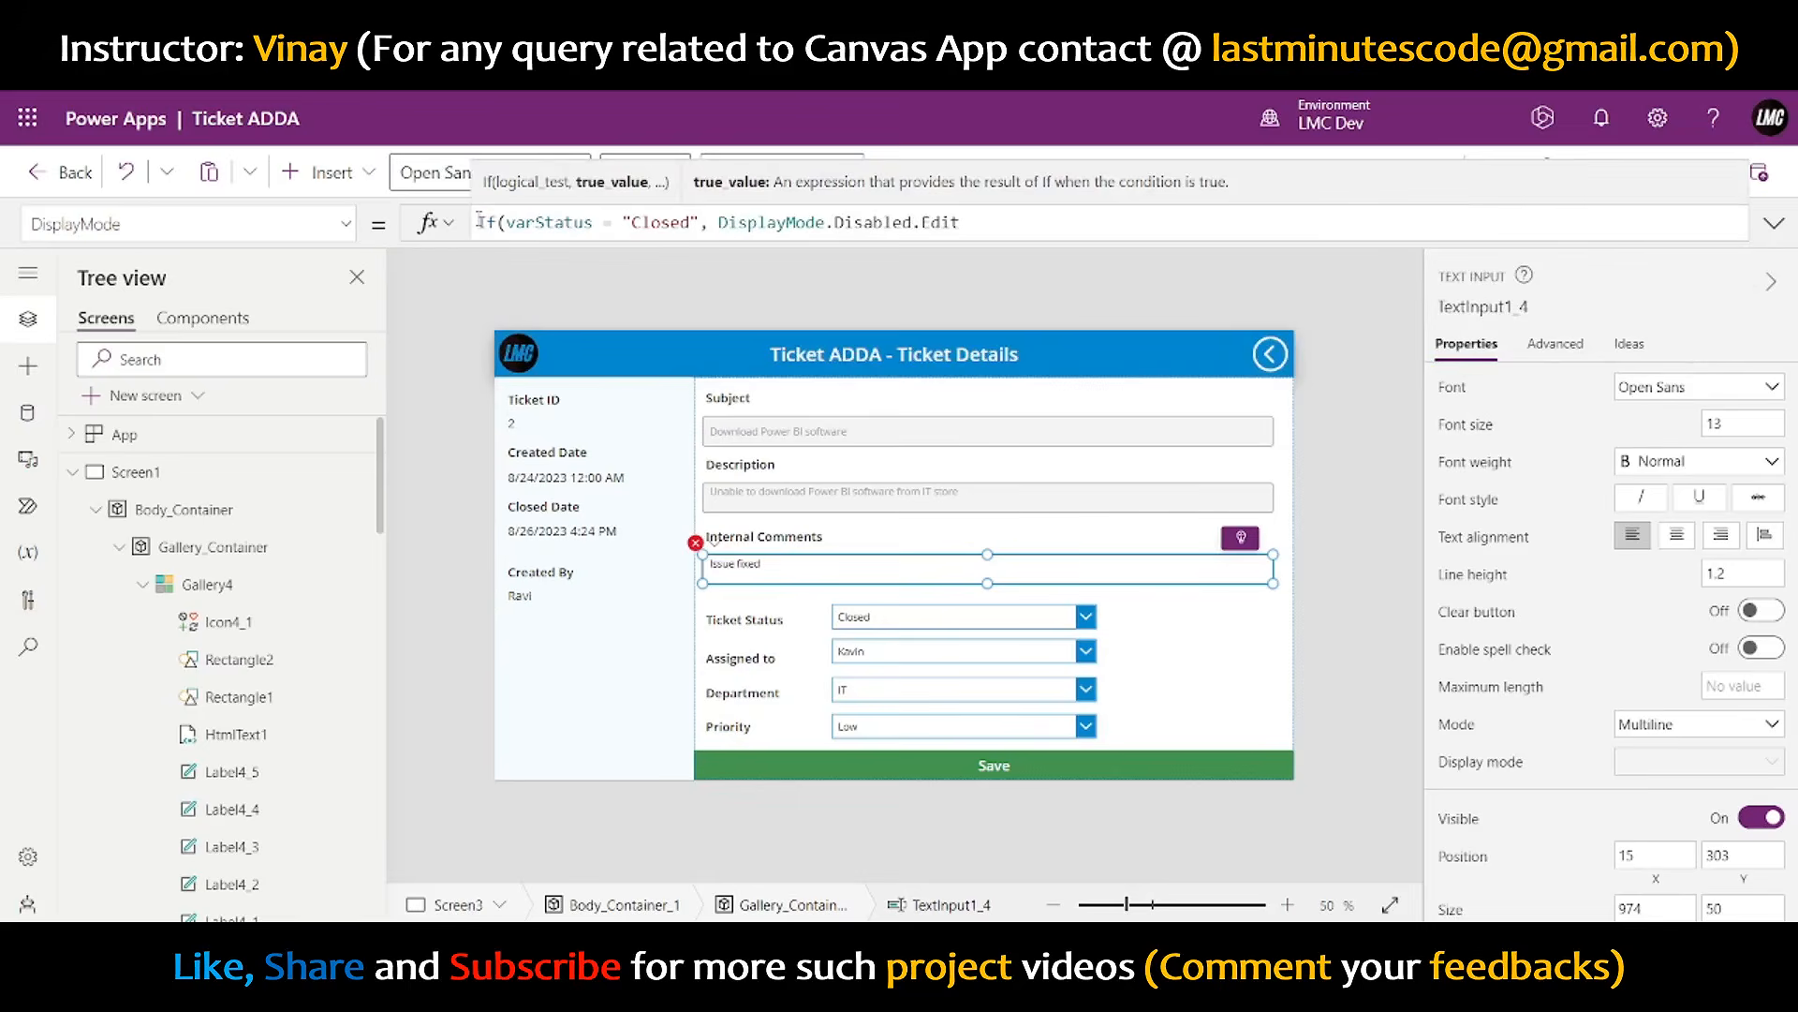
{"action": "type", "text": ", Dis"}
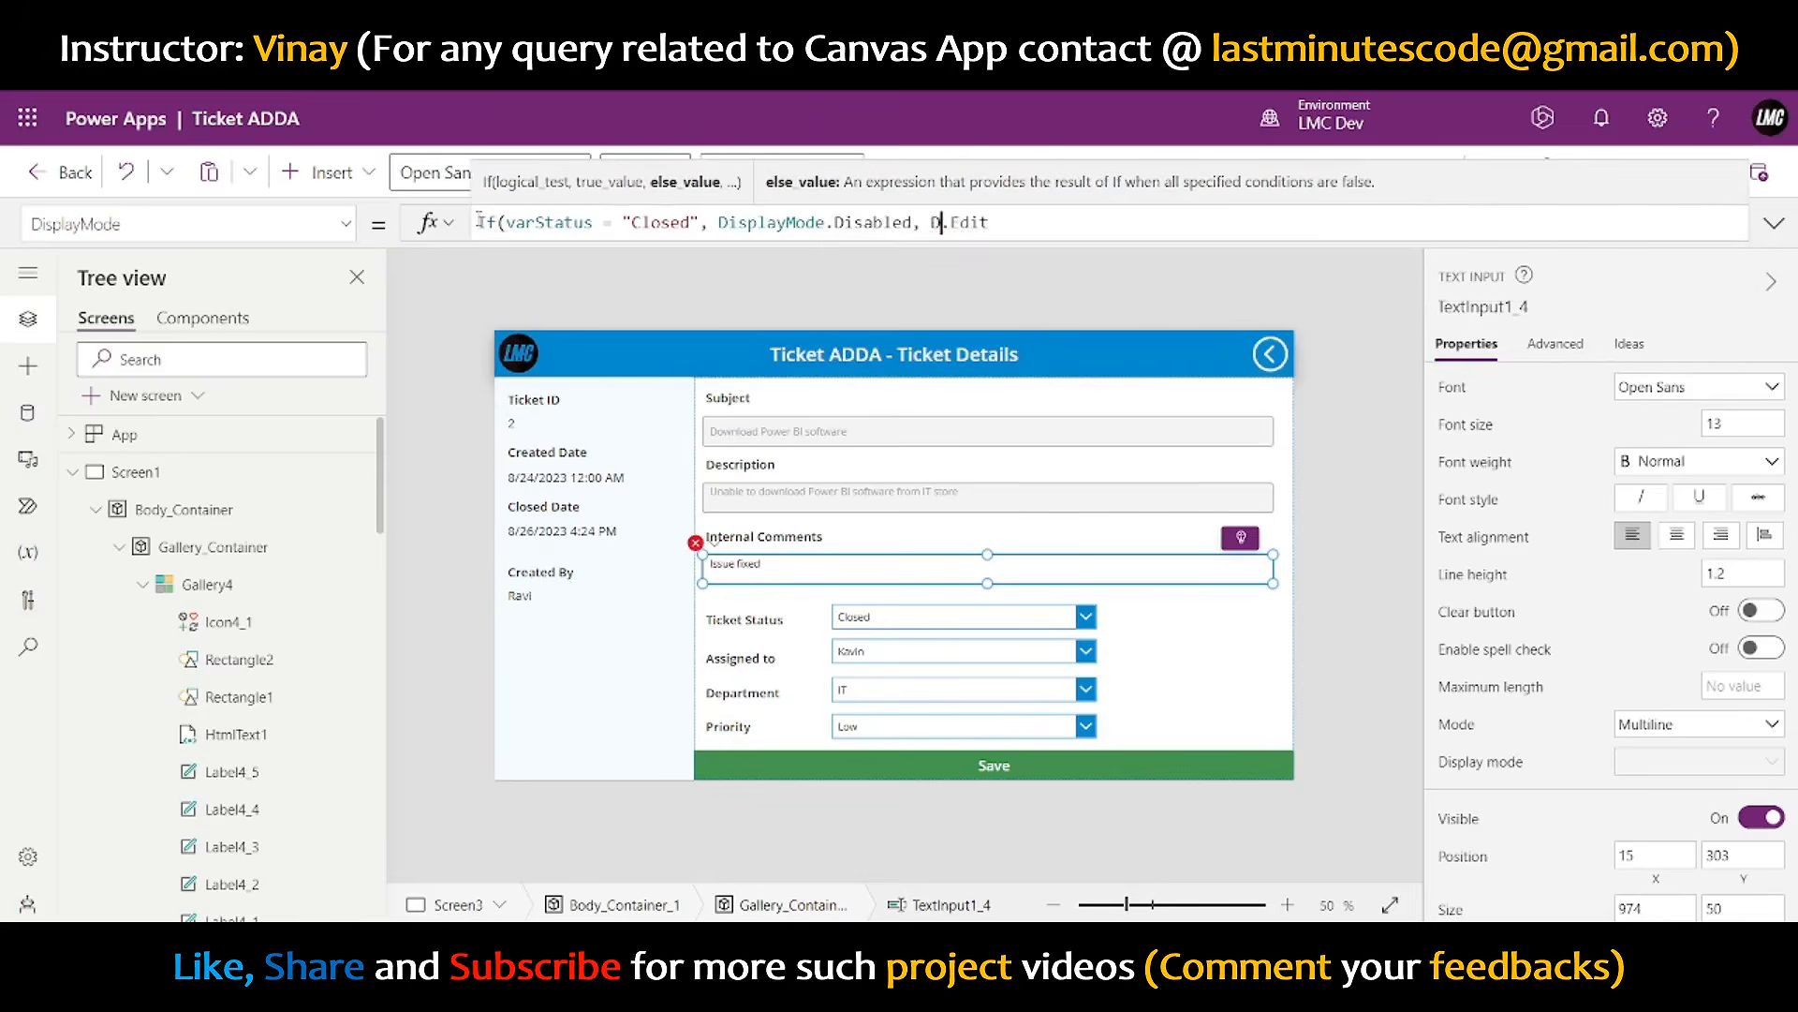
{"action": "type", "text": "playMode"}
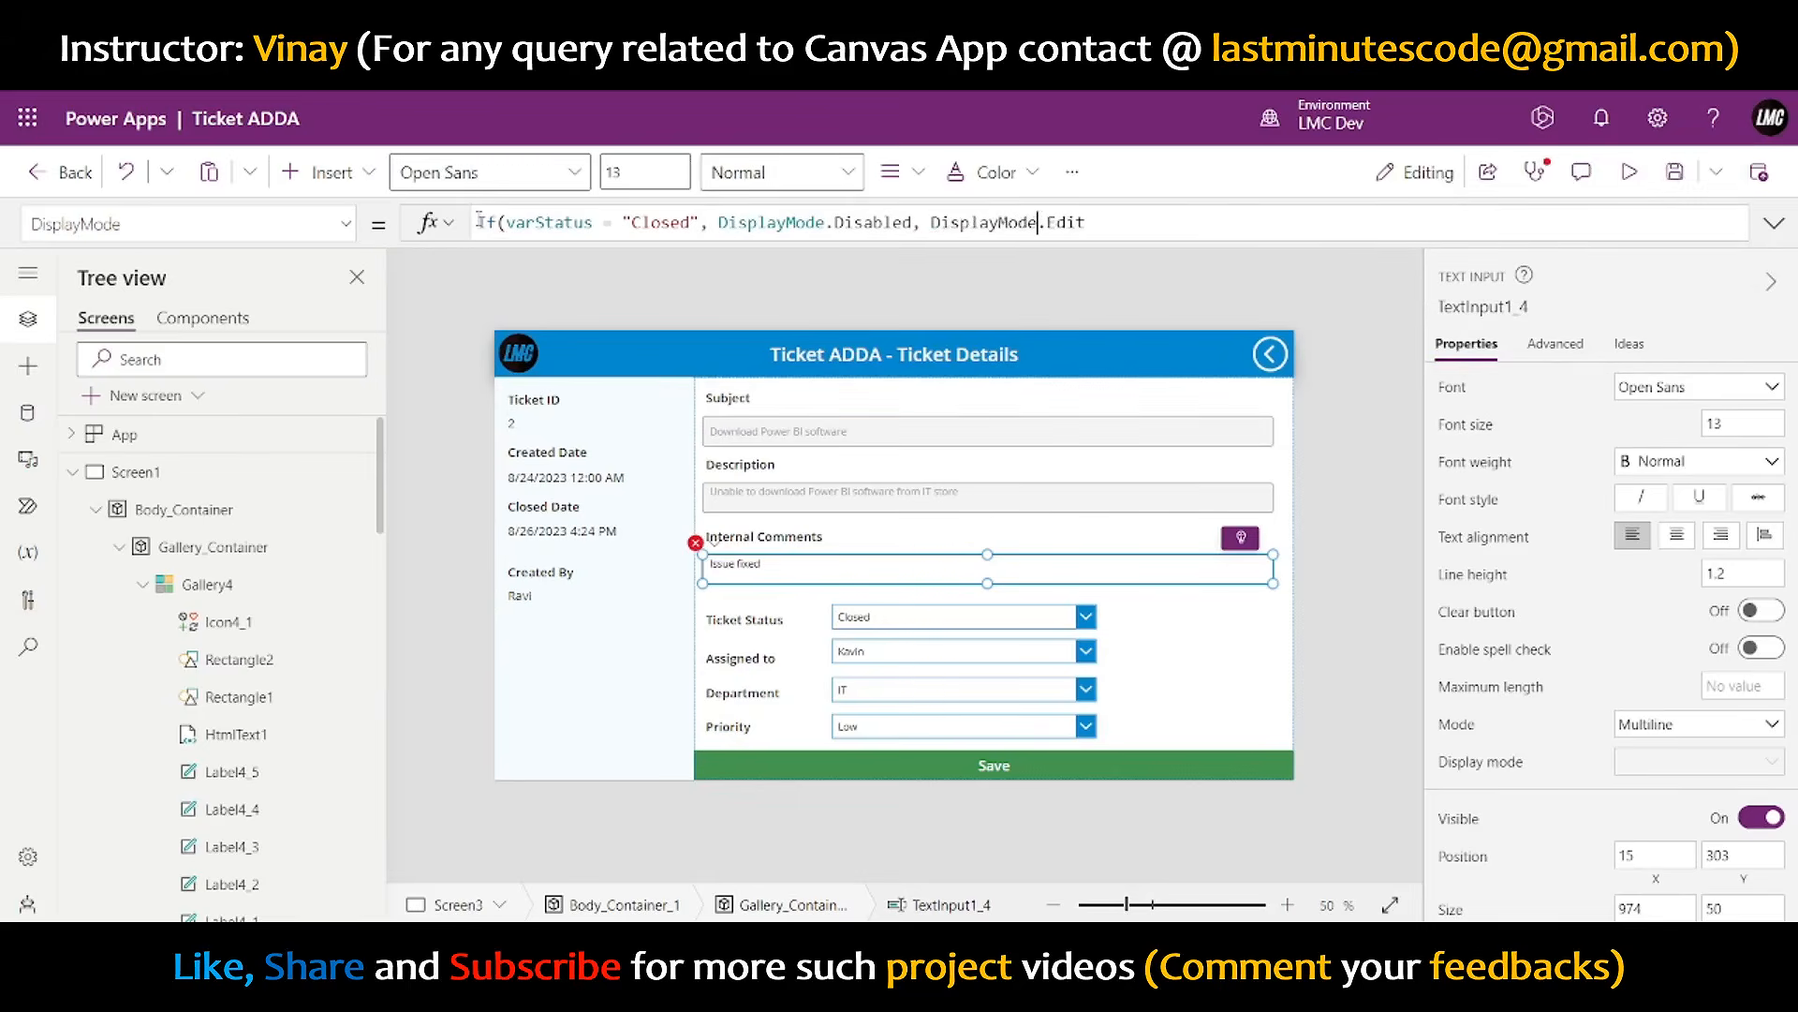
{"action": "key", "text": "Escape"}
{"action": "key", "text": "End"}
{"action": "type", "text": ")"}
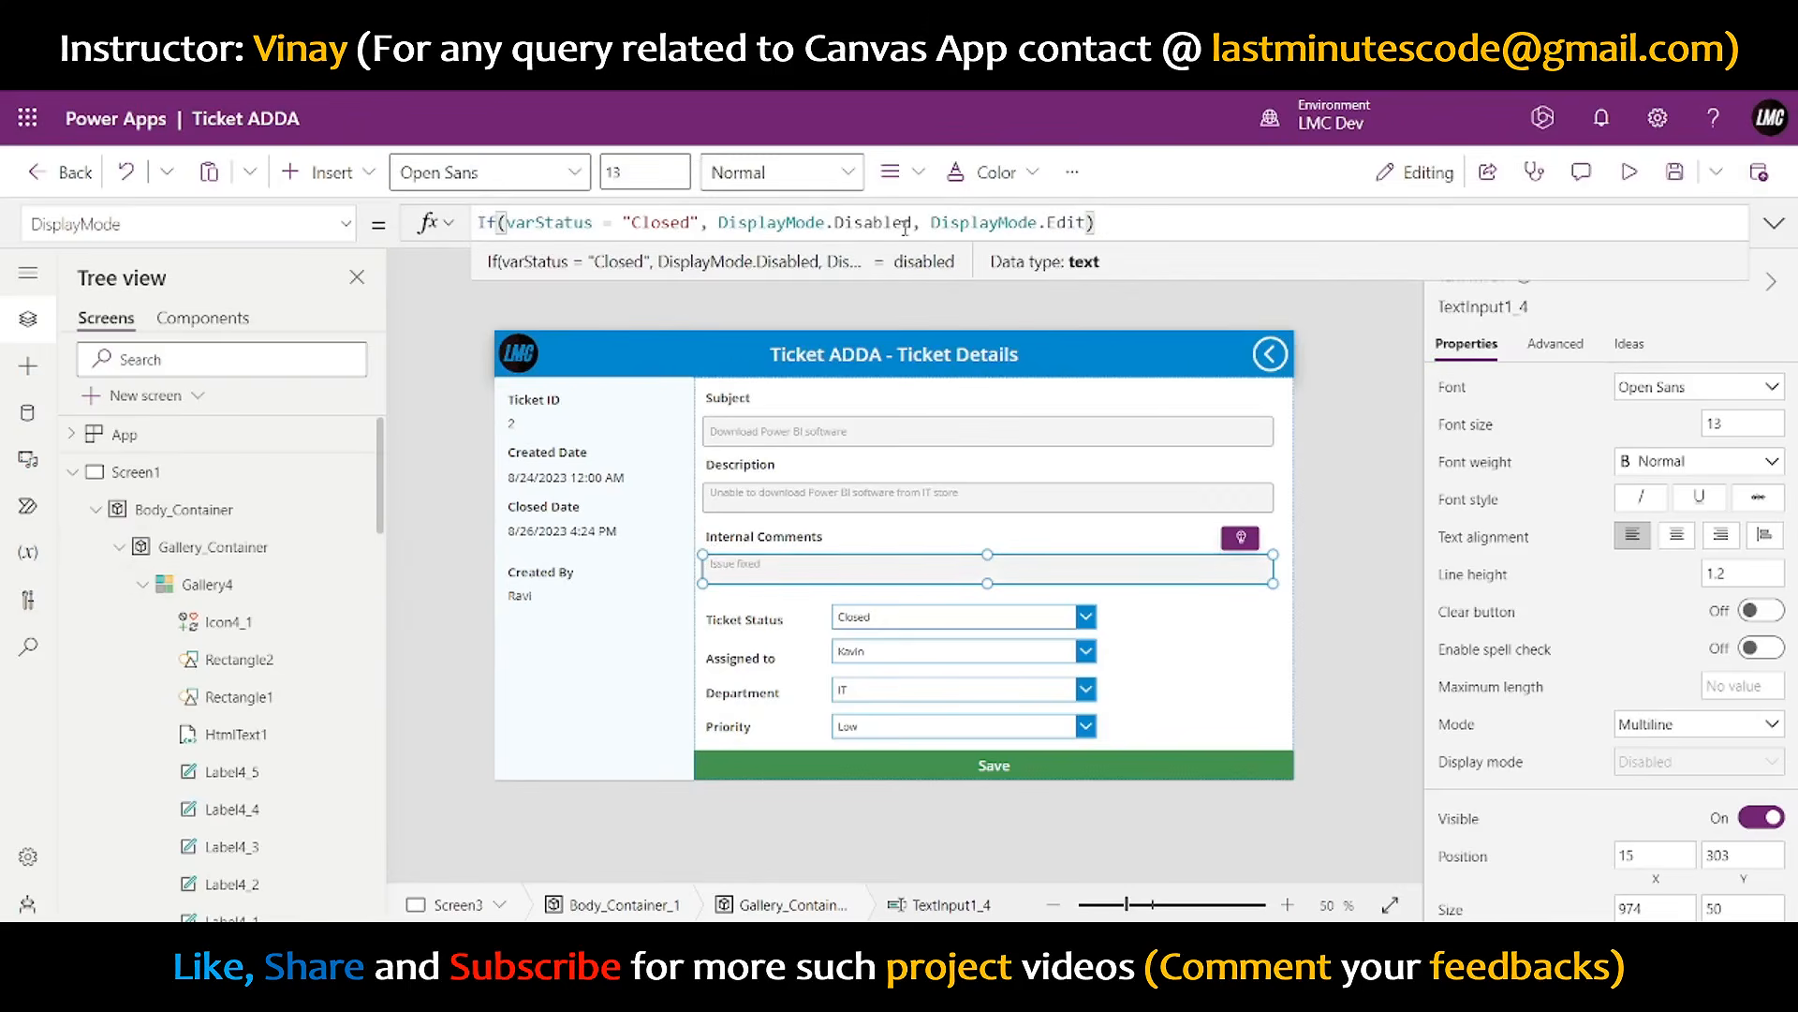
- Reuse the formula If(varStatus = "Closed", DisplayMode.Disabled,DisplayMode.Edit) as DisplayMode of the Ticket Status, Assigned to, Department and Priority dropdowns, and save the app
{"action": "left_click_drag", "start_coordinate": [920, 222], "coordinate": [478, 222]}
{"action": "key", "text": "ctrl+c"}
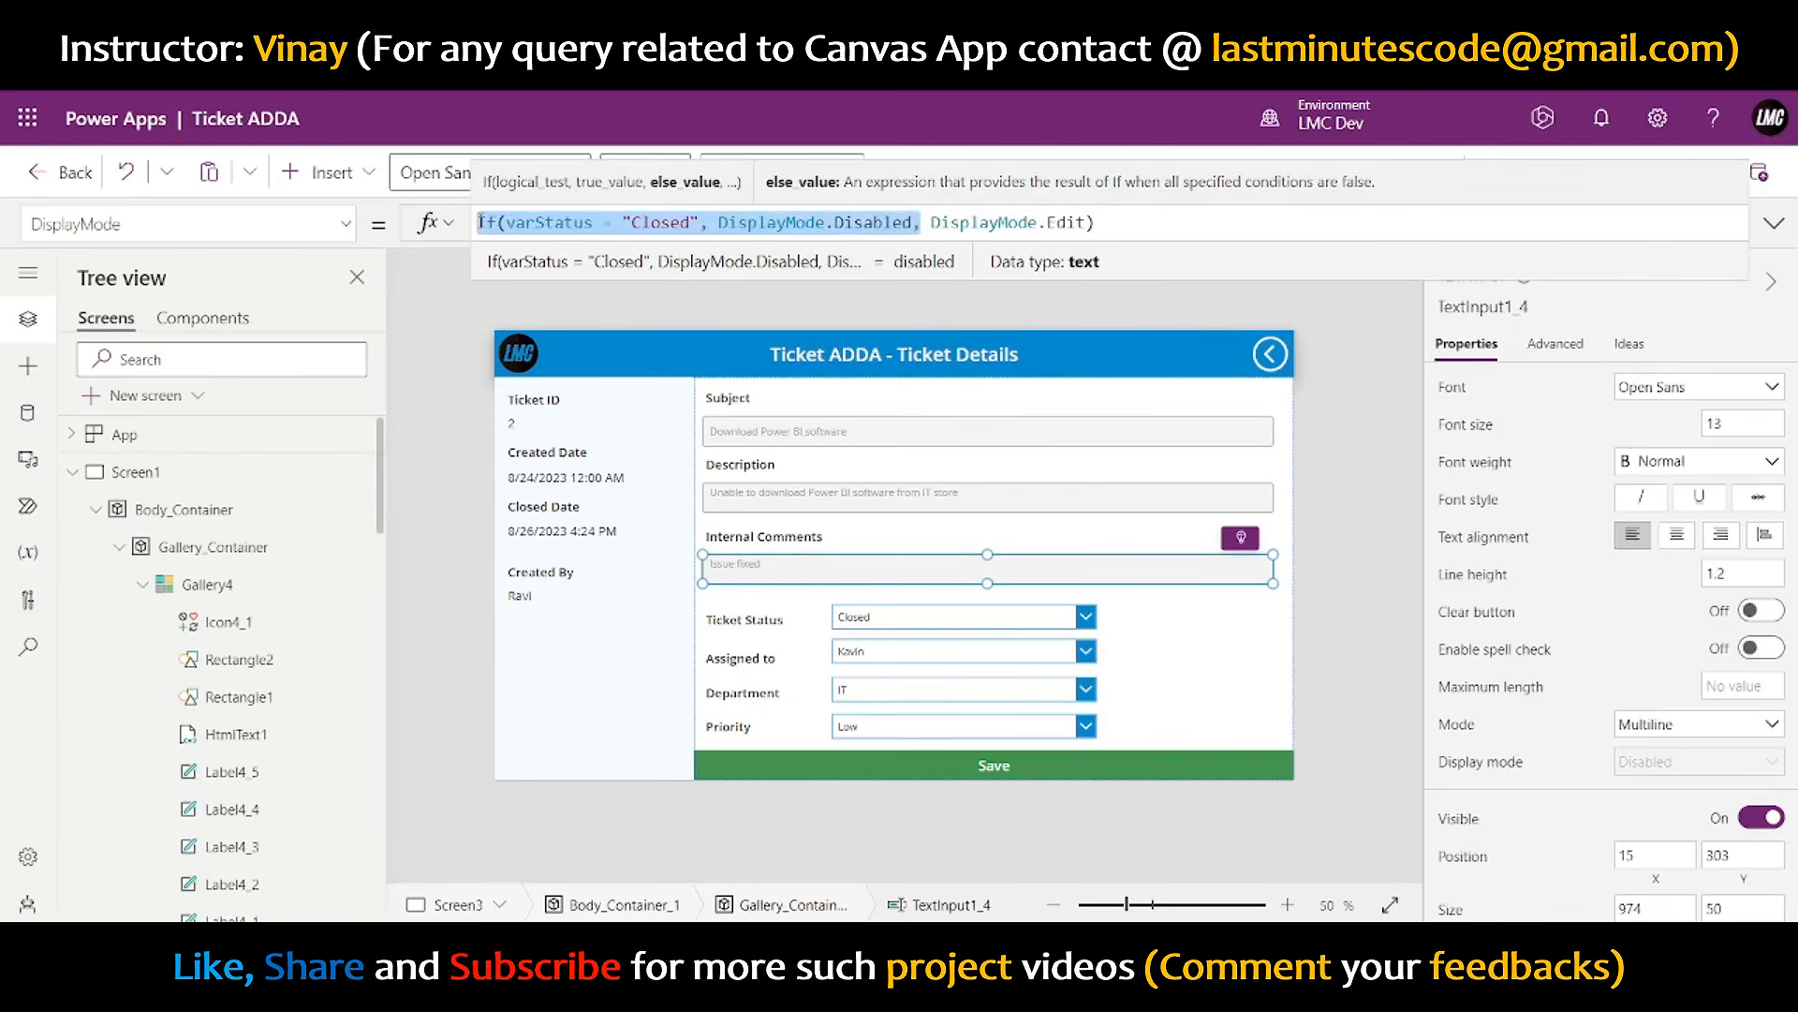
{"action": "left_click", "coordinate": [979, 618]}
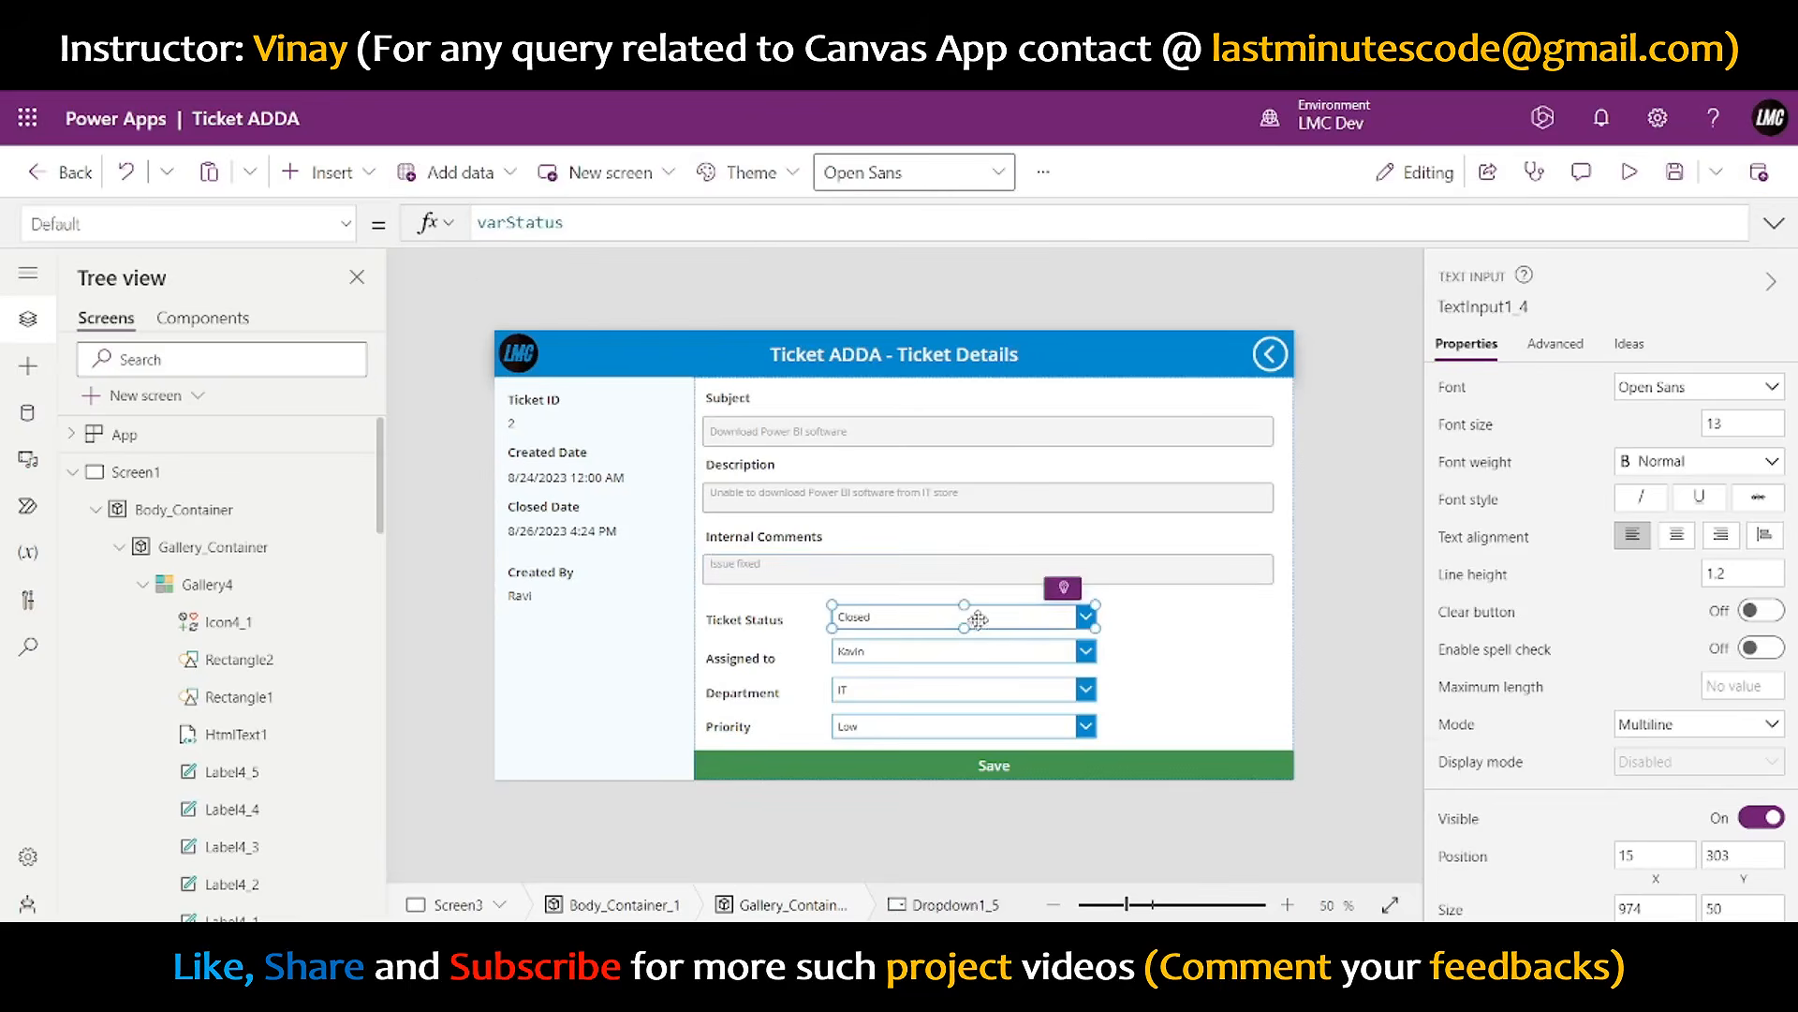
{"action": "left_click", "coordinate": [978, 653], "text": "shift"}
{"action": "left_click", "coordinate": [978, 695], "text": "shift"}
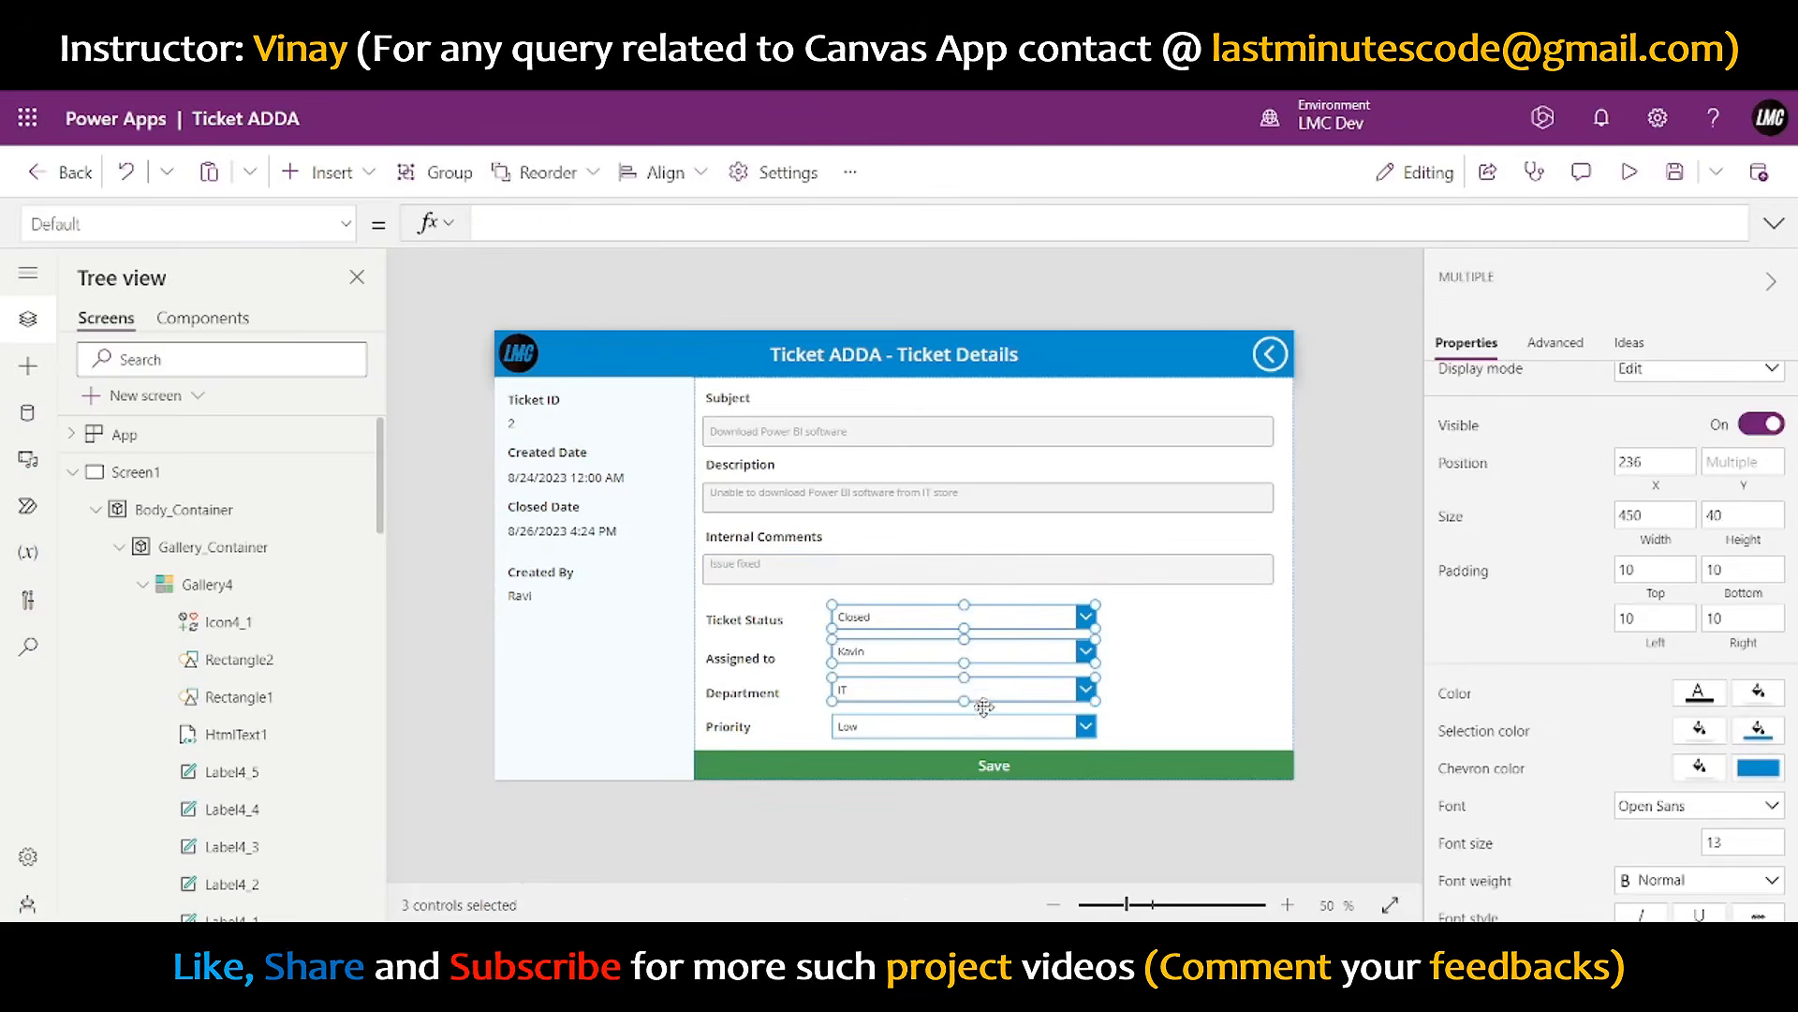
{"action": "left_click", "coordinate": [988, 723], "text": "shift"}
{"action": "scroll", "coordinate": [1513, 599], "scroll_direction": "up", "scroll_amount": 2}
{"action": "left_click", "coordinate": [1480, 485]}
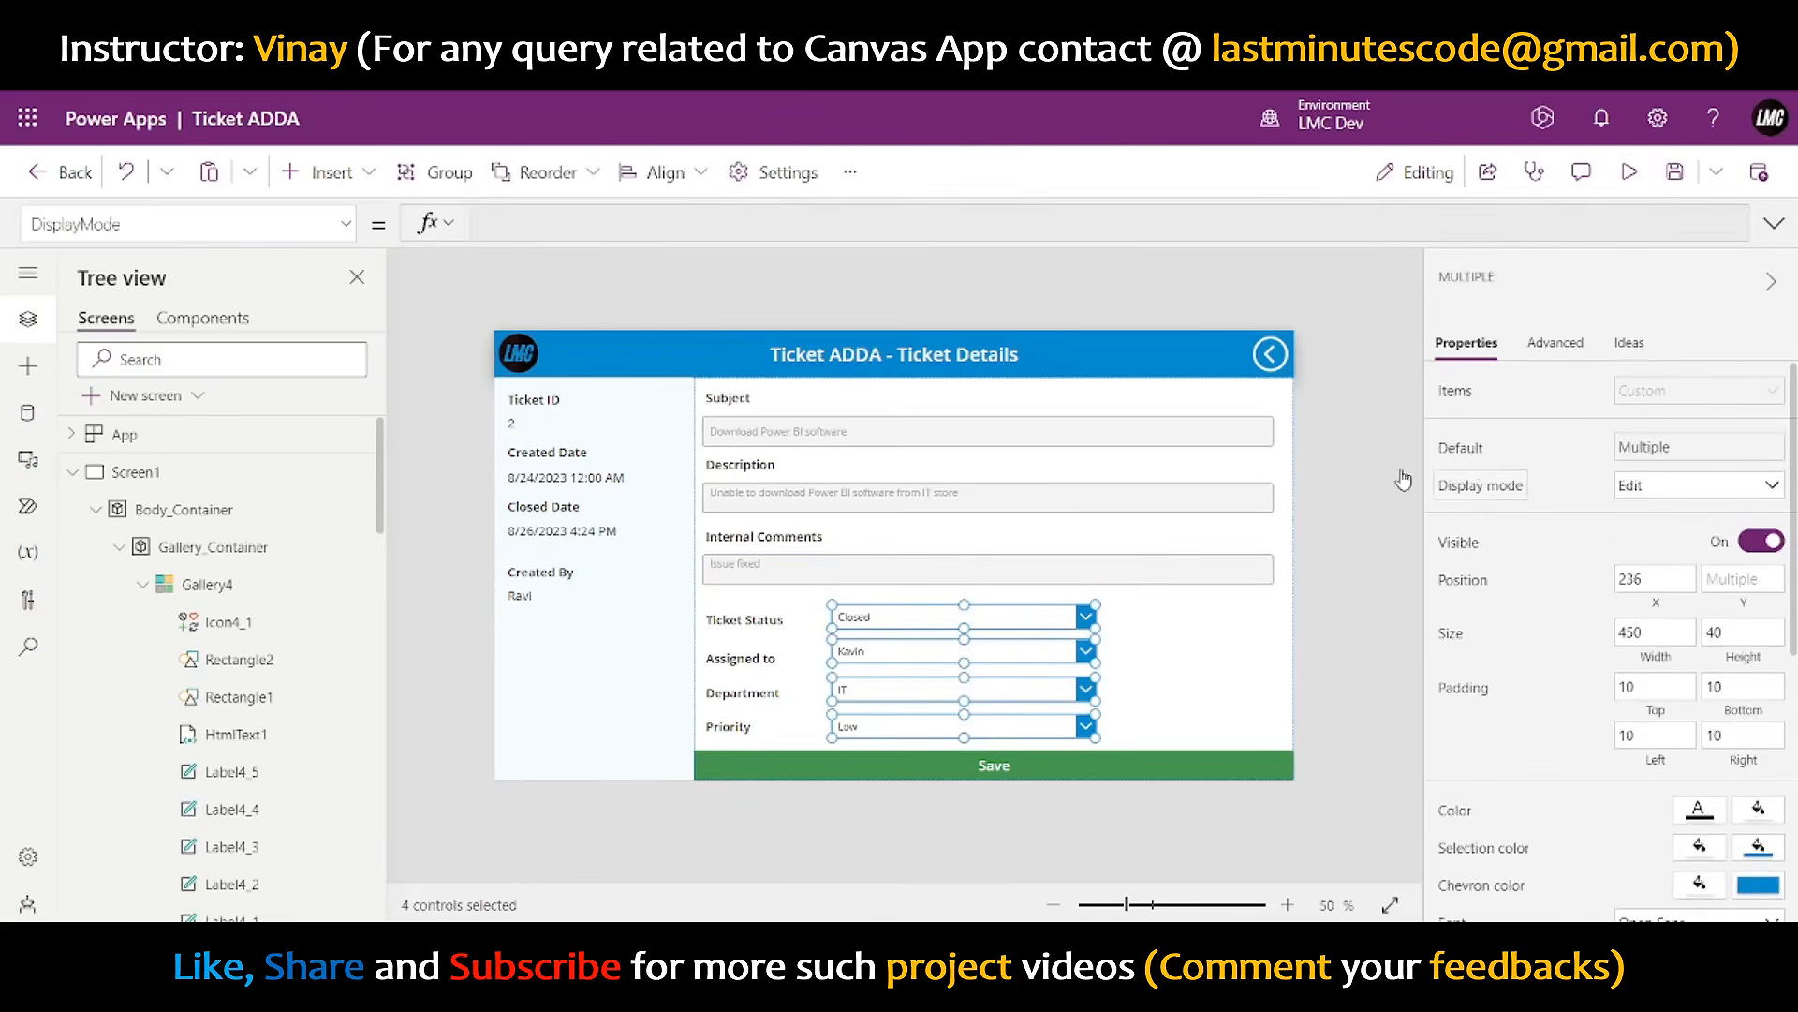
{"action": "left_click", "coordinate": [478, 222]}
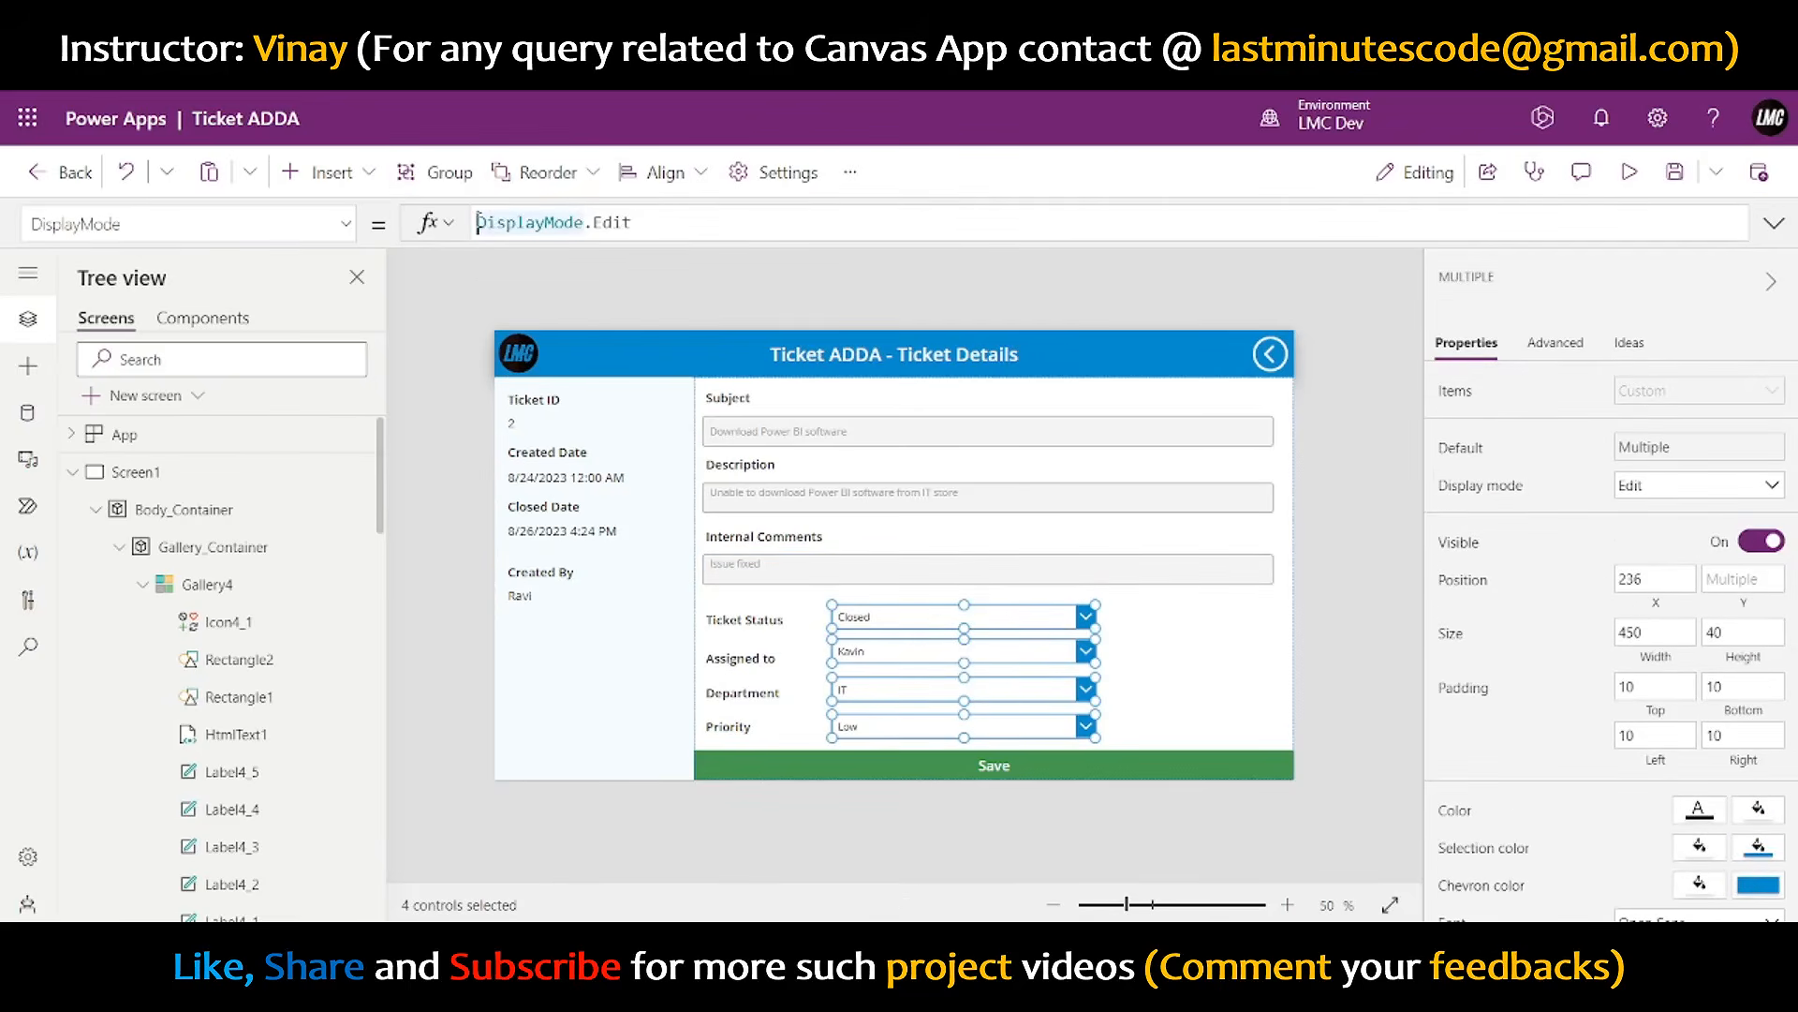
{"action": "key", "text": "ctrl+v"}
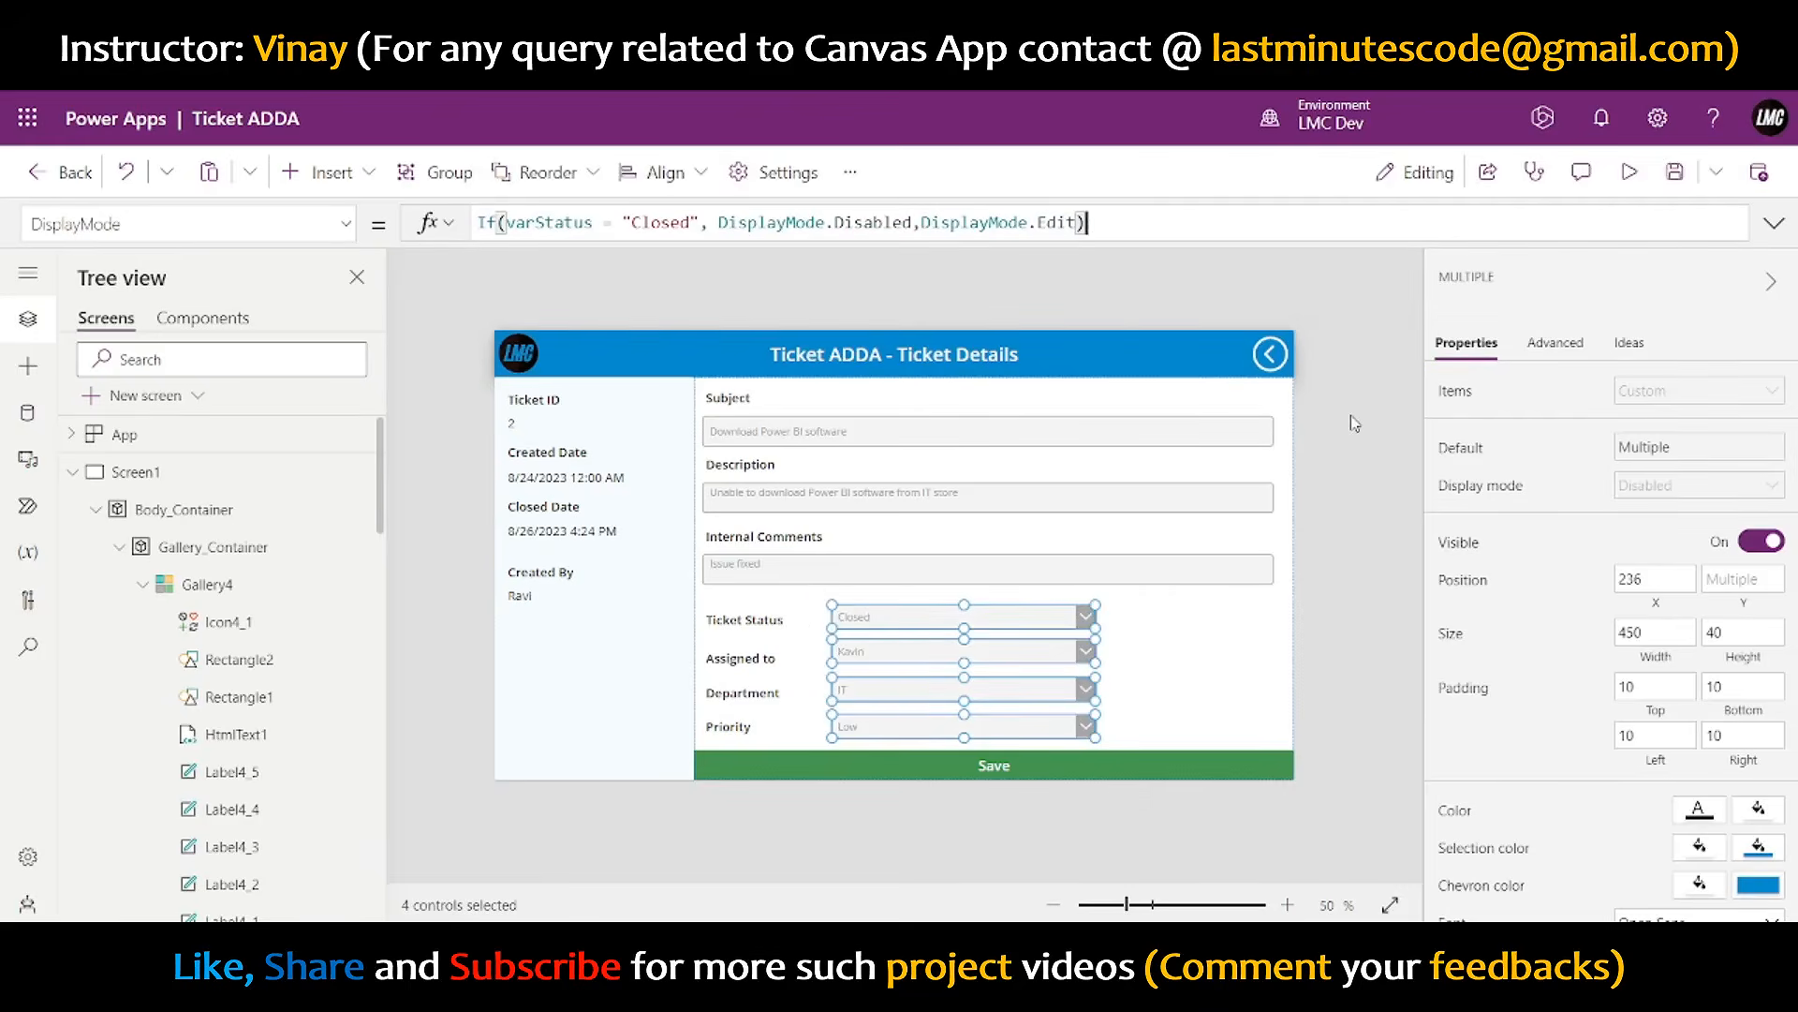
{"action": "left_click", "coordinate": [1398, 556]}
{"action": "key", "text": "ctrl+s"}
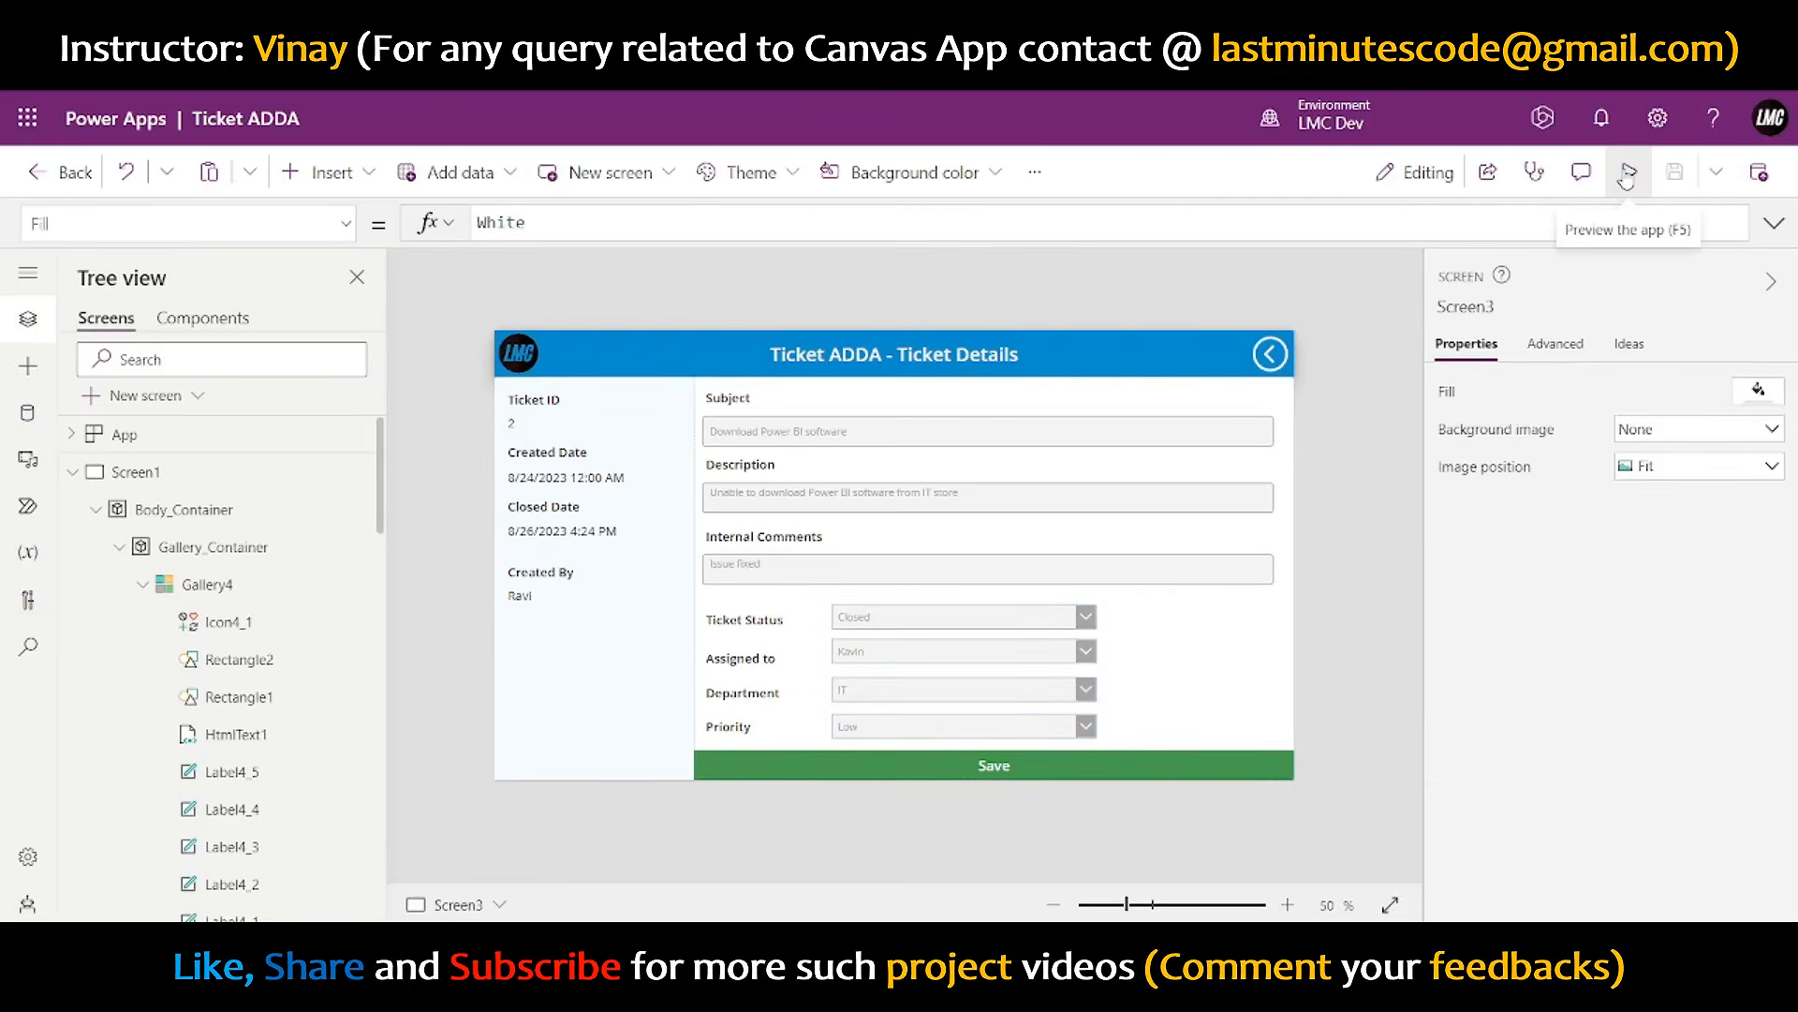
- Set the Save button's Visible formula to If(varStatus = "Closed", false,true)
{"action": "left_click", "coordinate": [1127, 773]}
{"action": "scroll", "coordinate": [1641, 691], "scroll_direction": "down", "scroll_amount": 5}
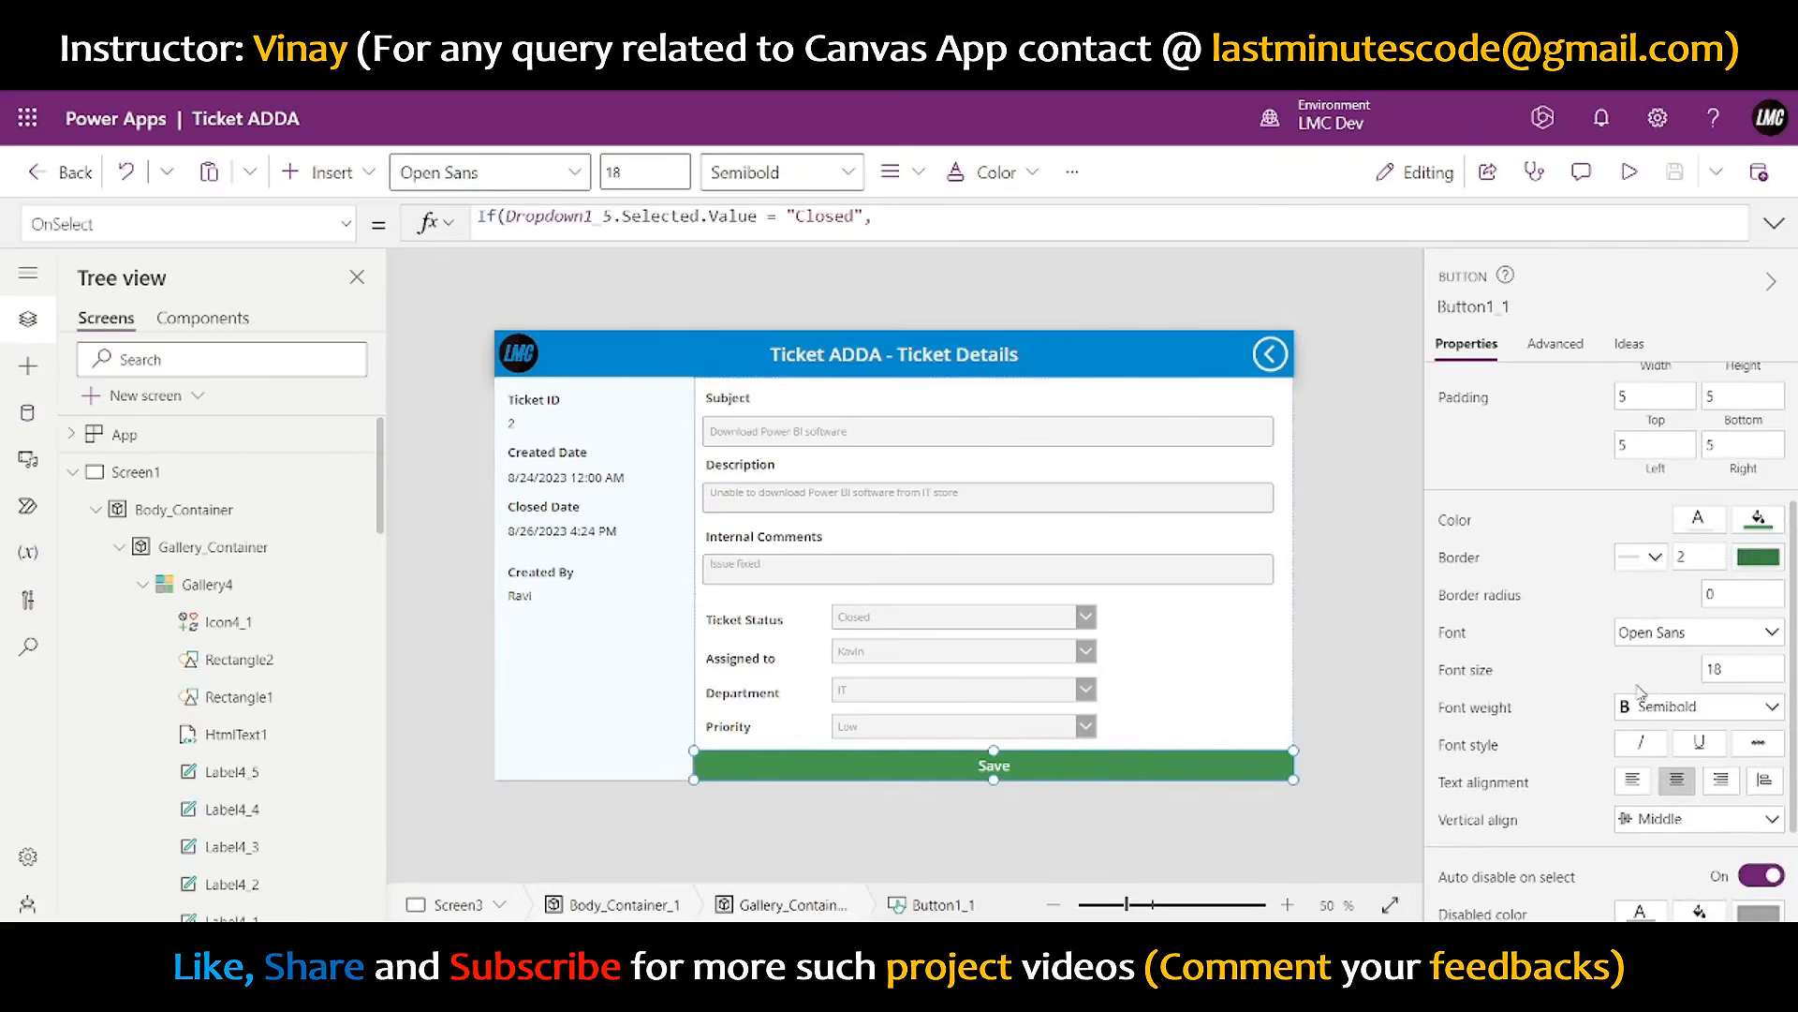
{"action": "scroll", "coordinate": [1600, 591], "scroll_direction": "up", "scroll_amount": 3}
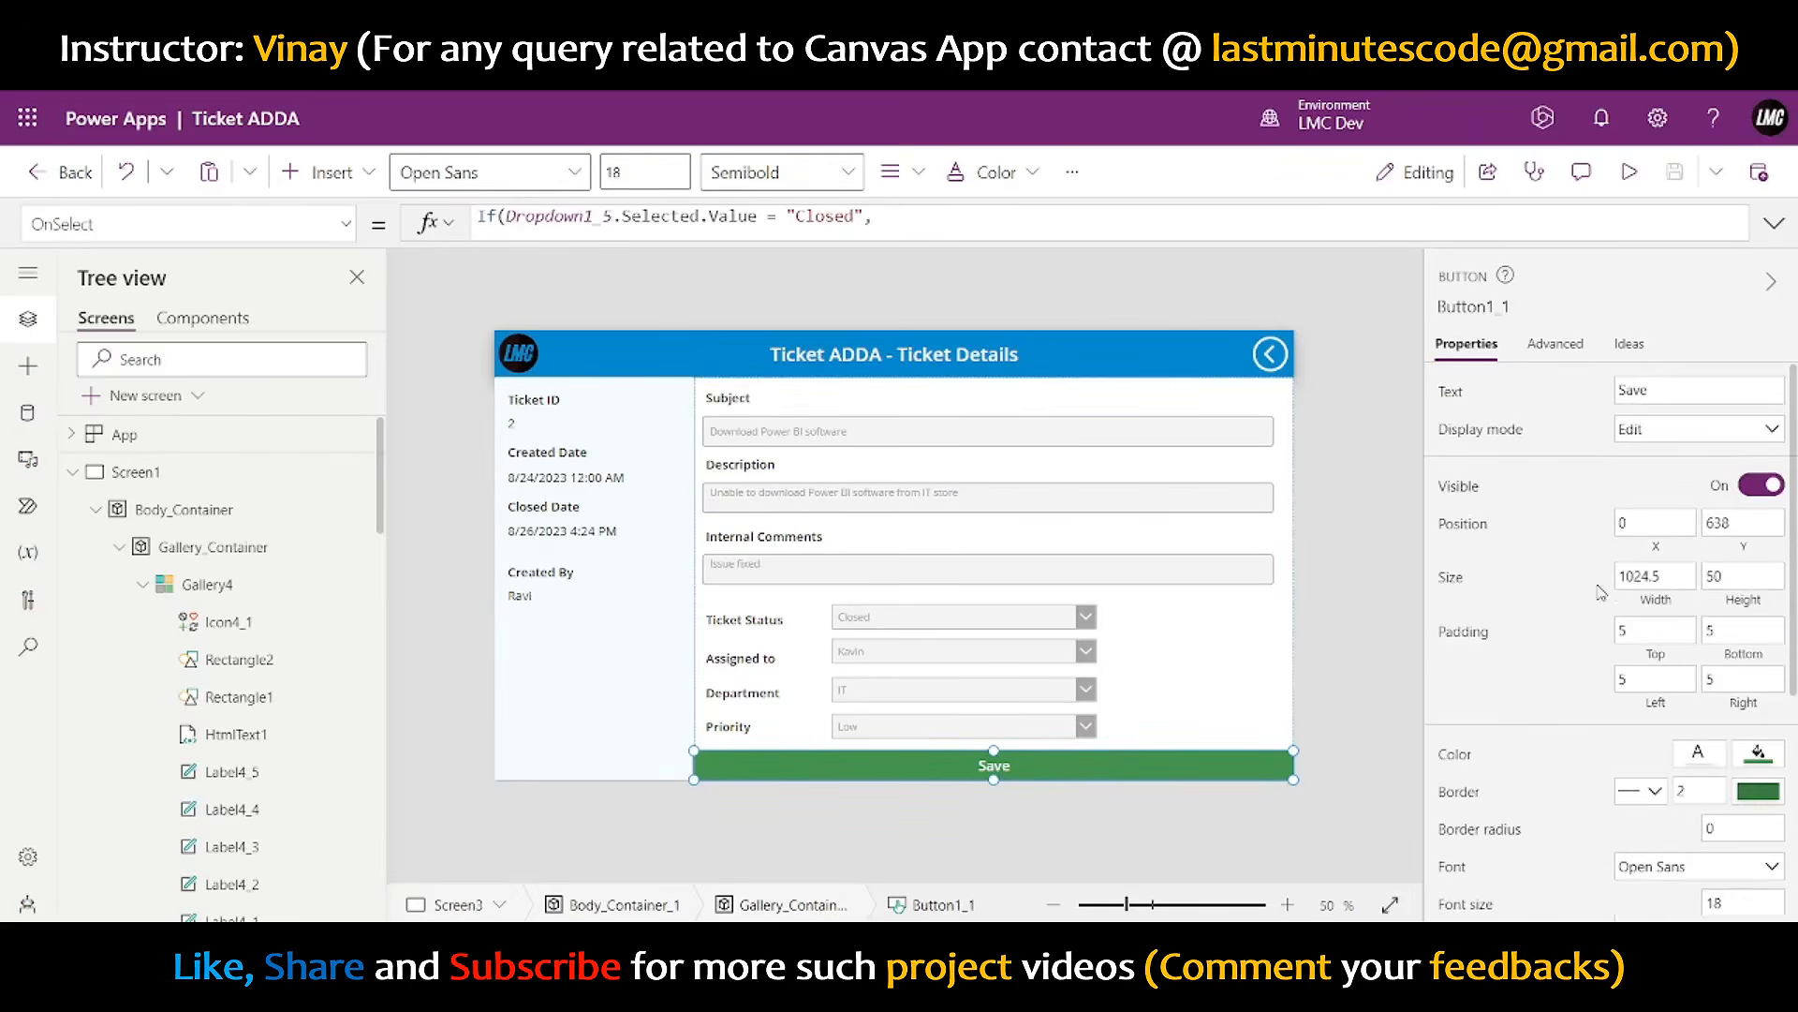
{"action": "scroll", "coordinate": [1527, 468], "scroll_direction": "down", "scroll_amount": 5}
{"action": "scroll", "coordinate": [1536, 562], "scroll_direction": "up", "scroll_amount": 5}
{"action": "scroll", "coordinate": [1548, 656], "scroll_direction": "down", "scroll_amount": 1}
{"action": "scroll", "coordinate": [1548, 657], "scroll_direction": "down", "scroll_amount": 4}
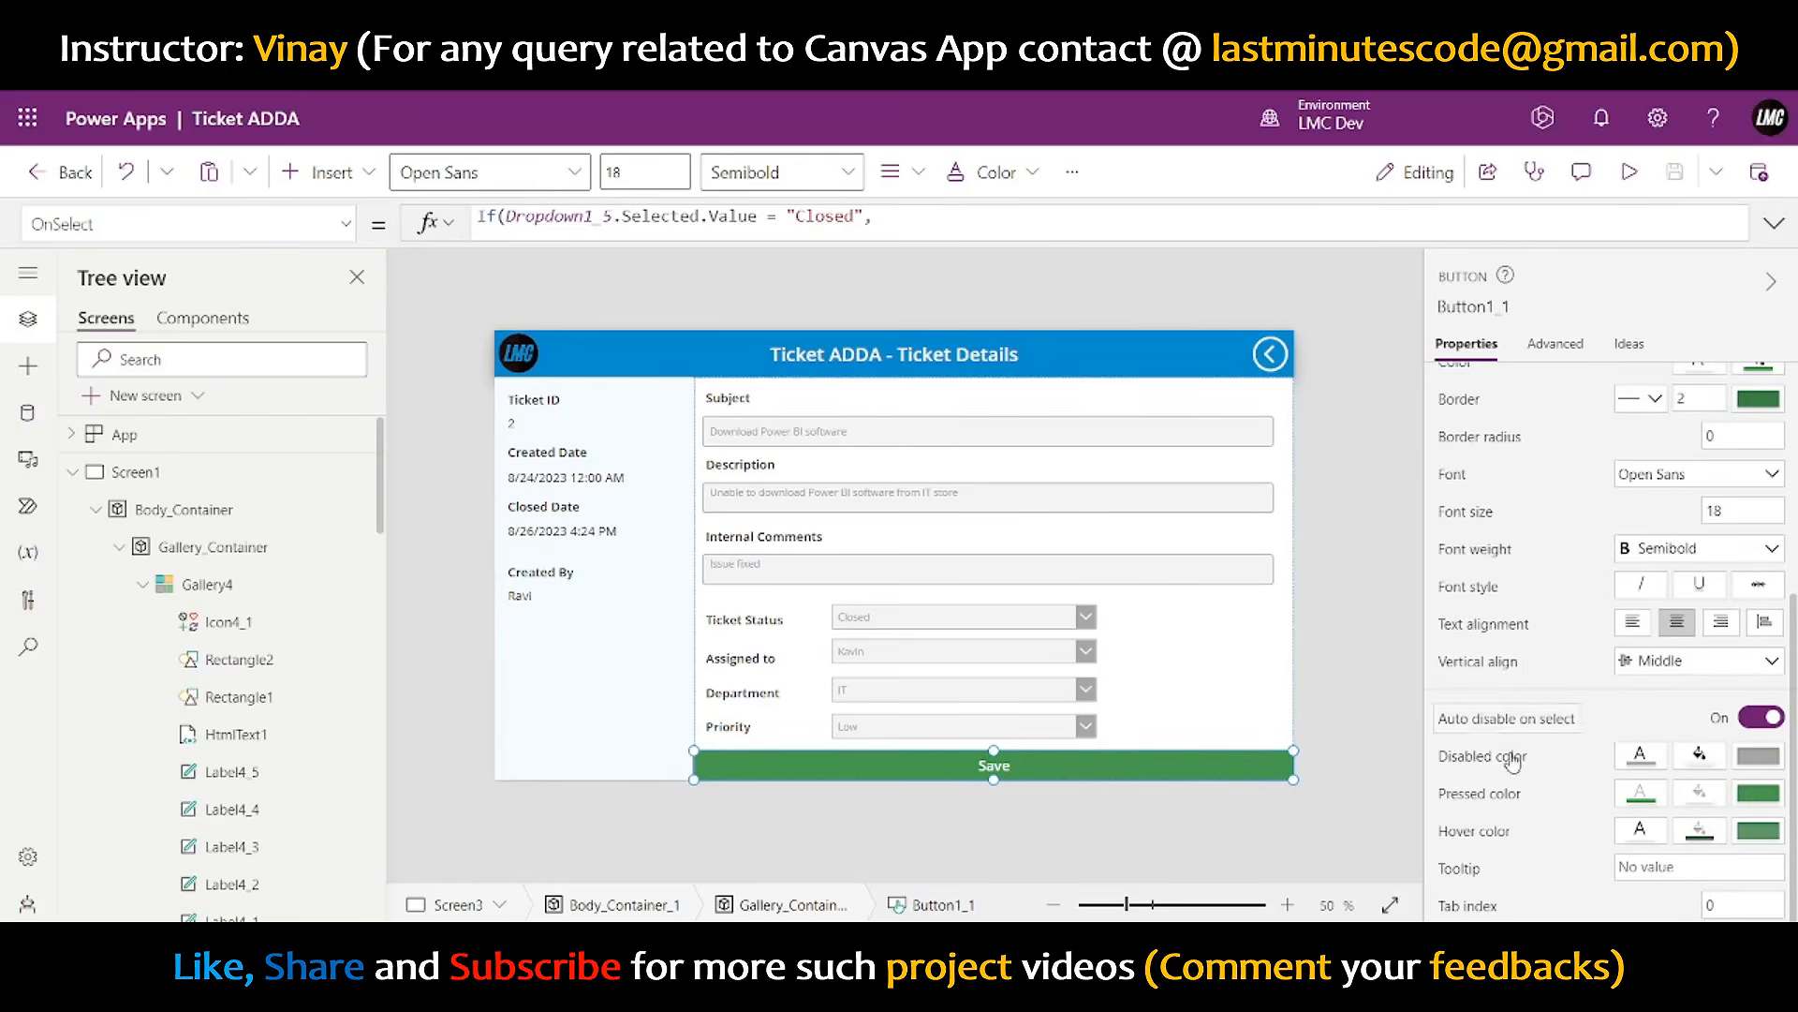
{"action": "scroll", "coordinate": [1527, 754], "scroll_direction": "up", "scroll_amount": 4}
{"action": "left_click", "coordinate": [1461, 486]}
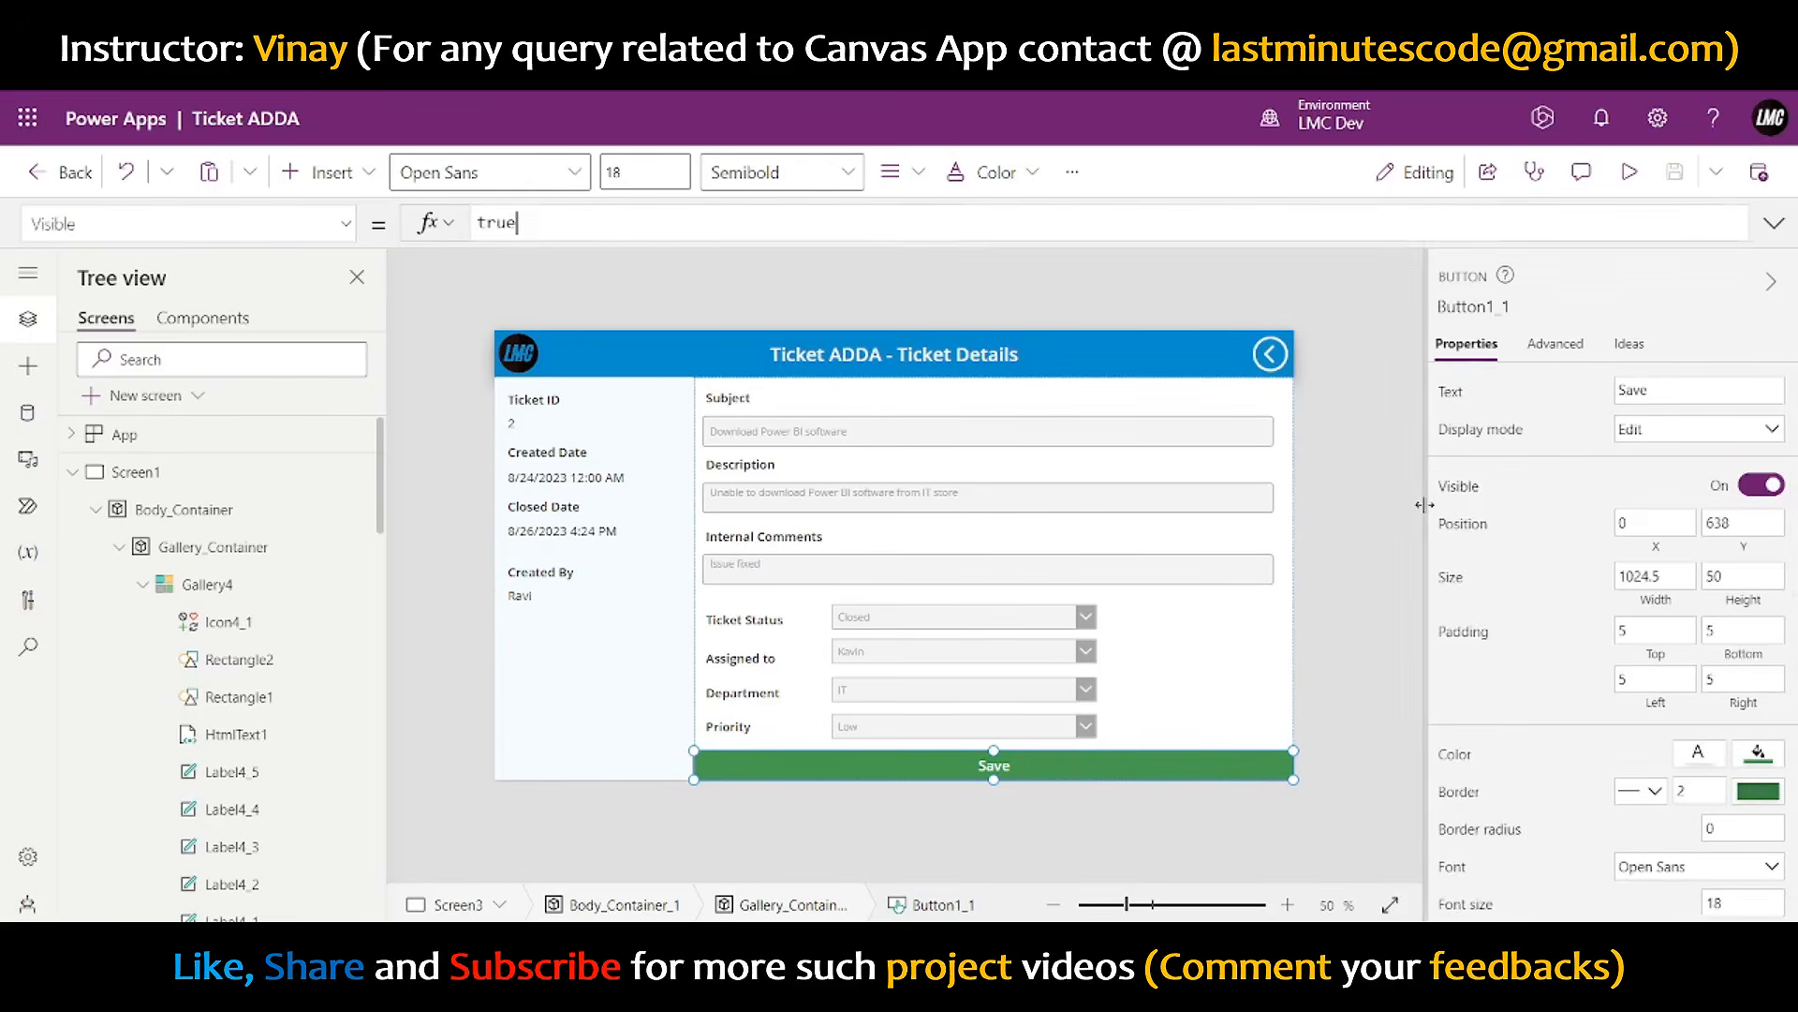
{"action": "key", "text": "ctrl+v"}
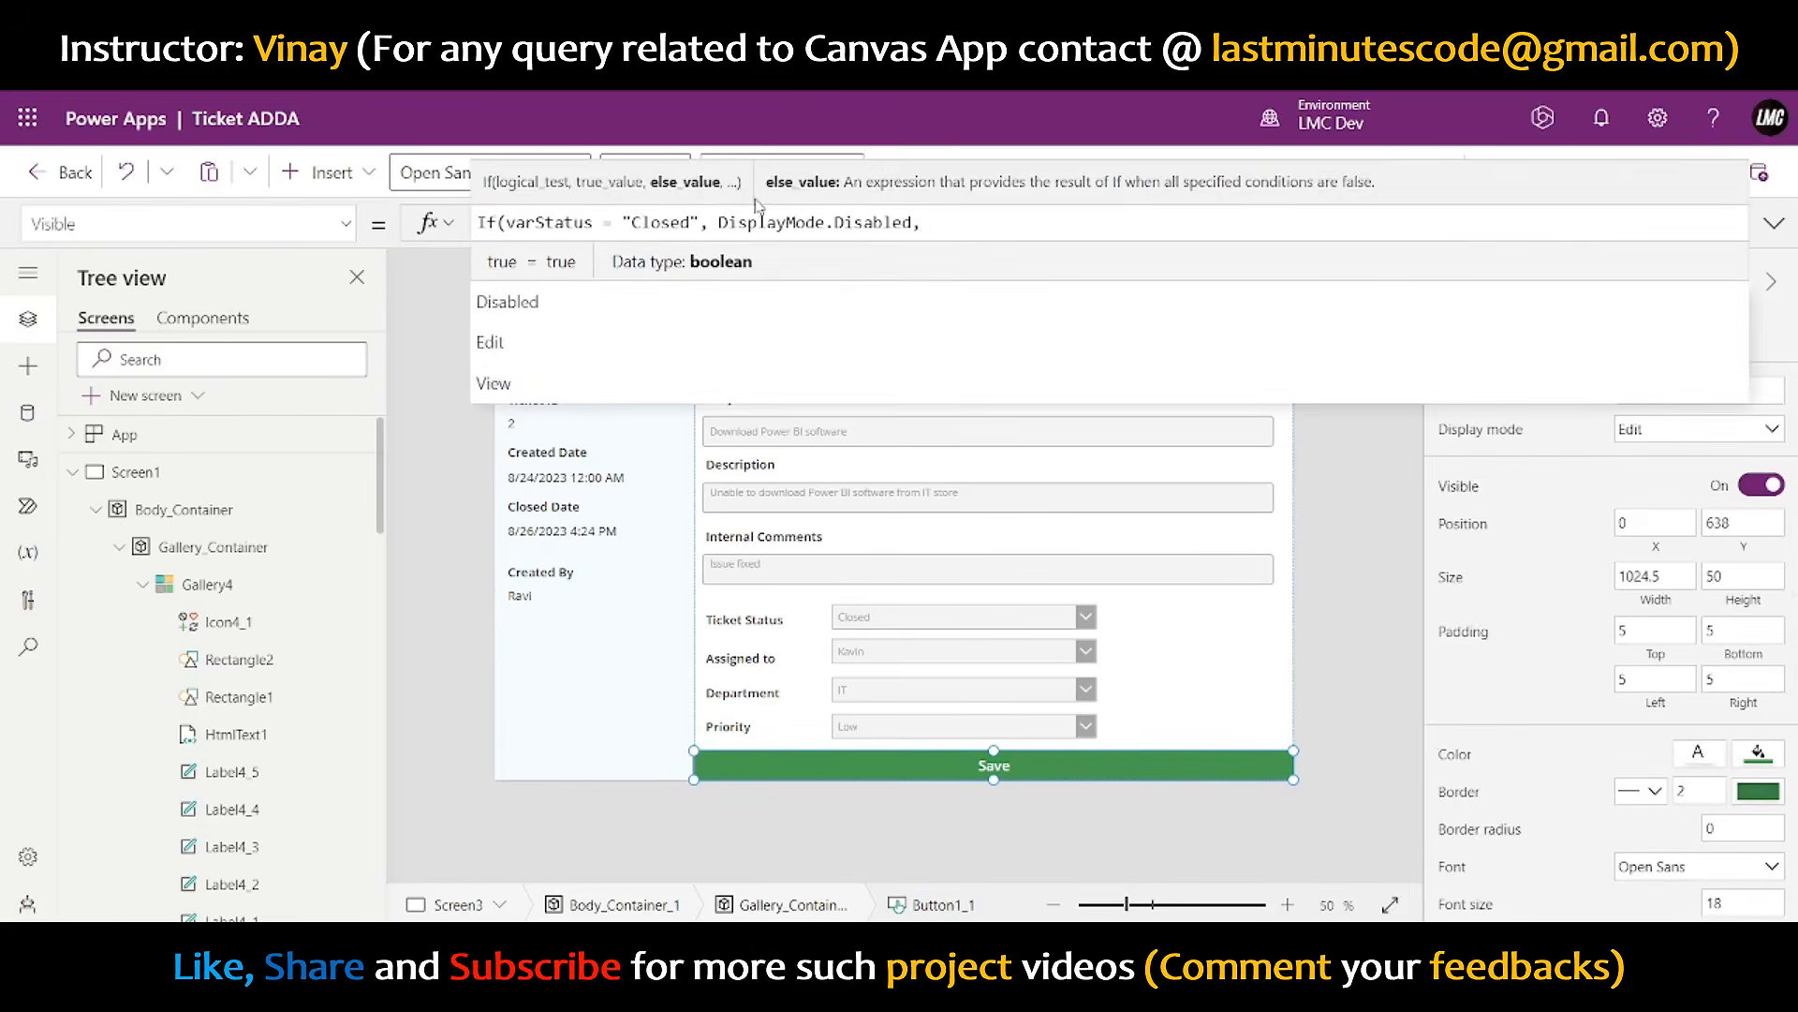
{"action": "left_click_drag", "start_coordinate": [721, 225], "coordinate": [924, 223]}
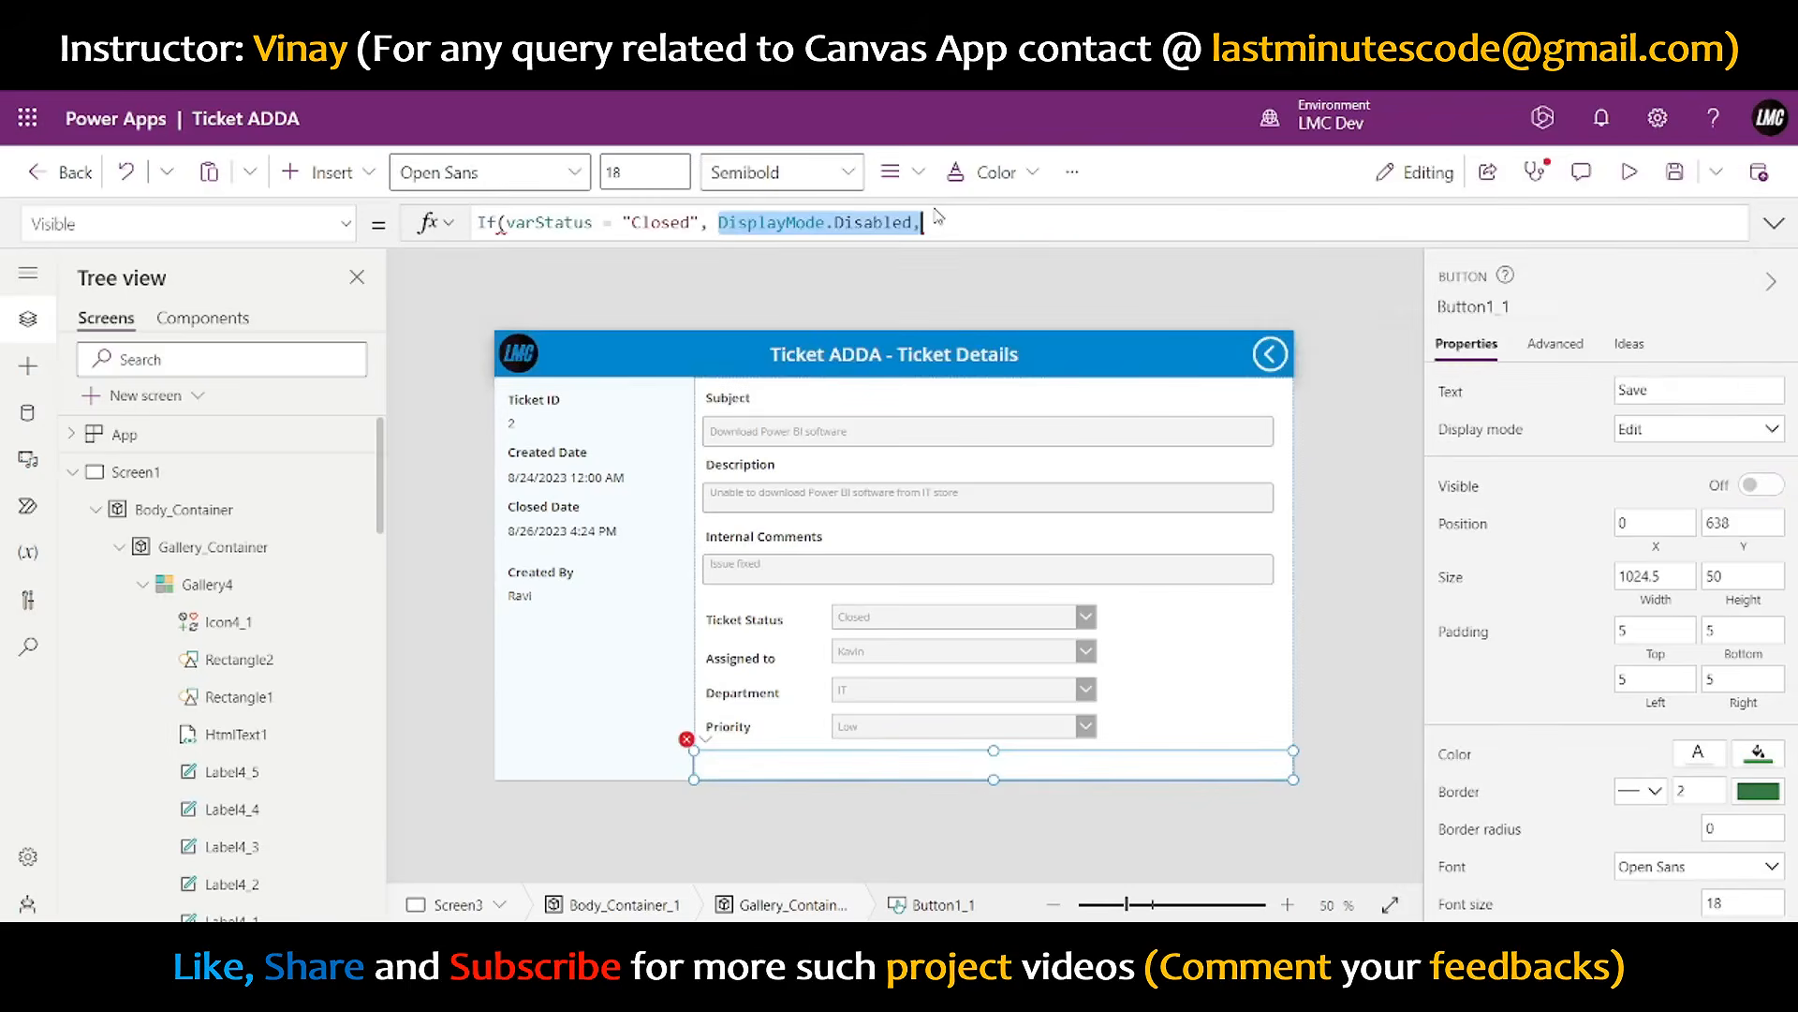
{"action": "type", "text": "fals"}
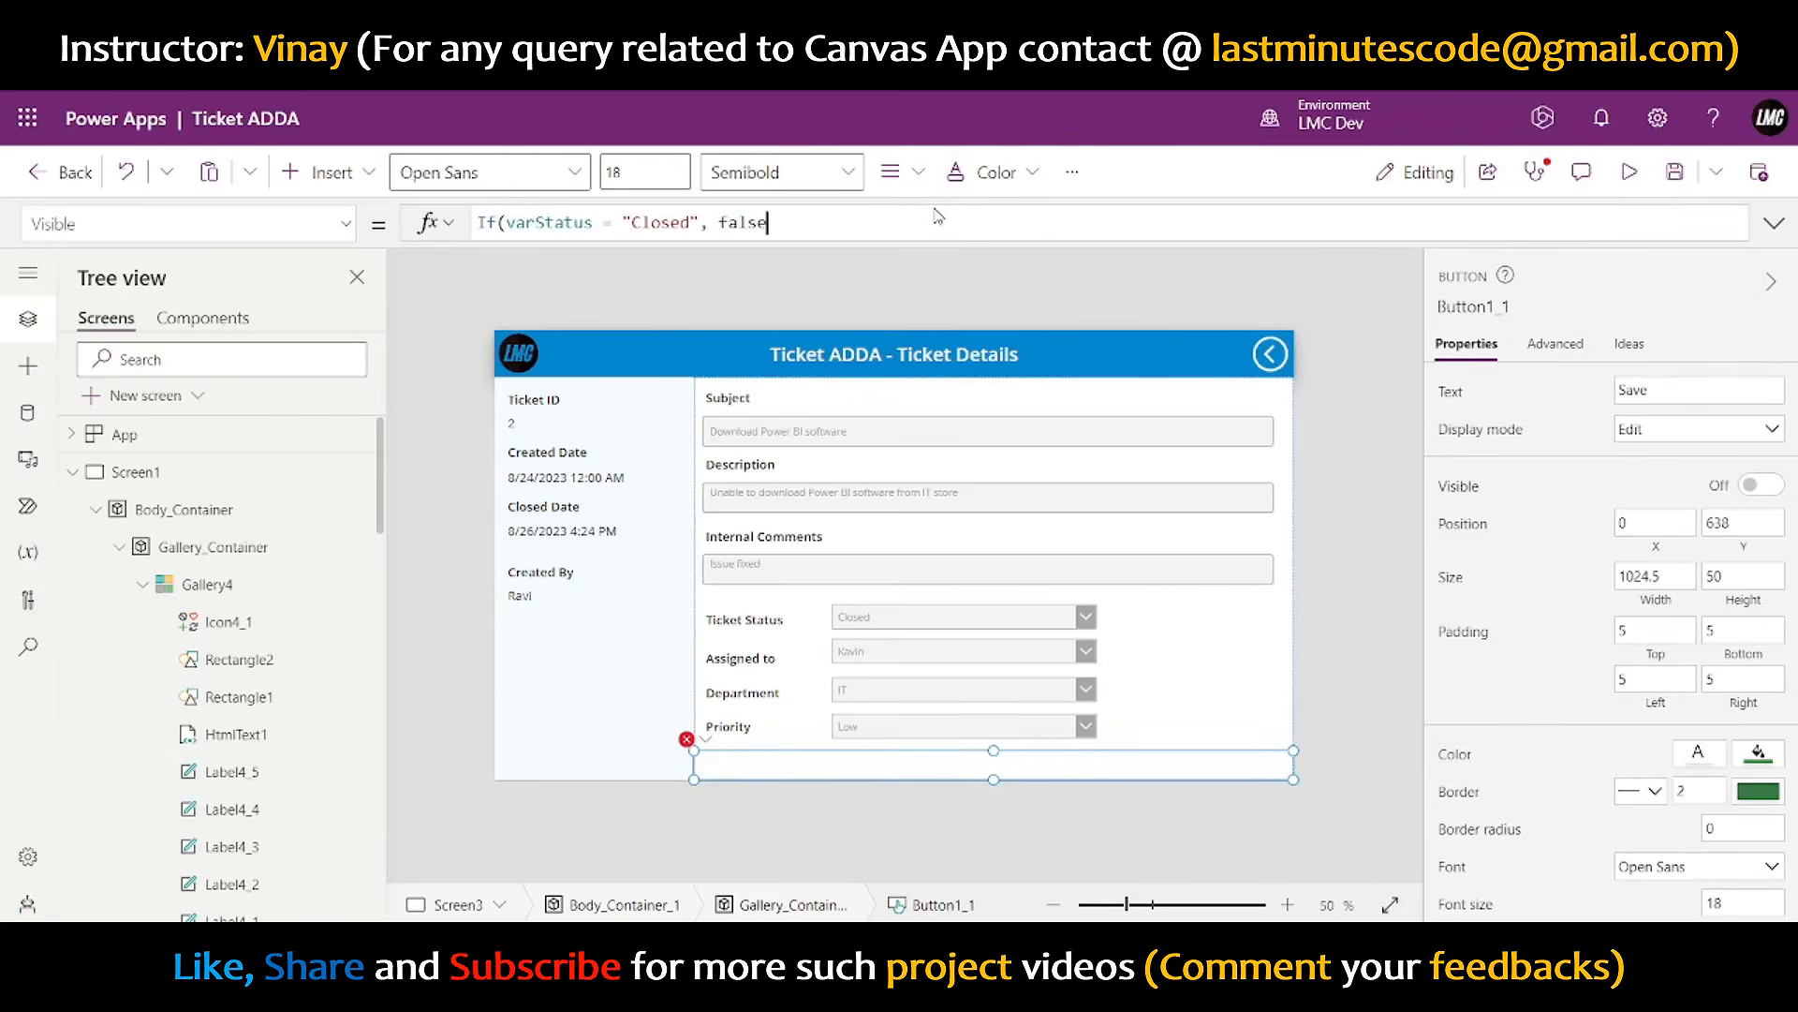
{"action": "type", "text": "e,true)"}
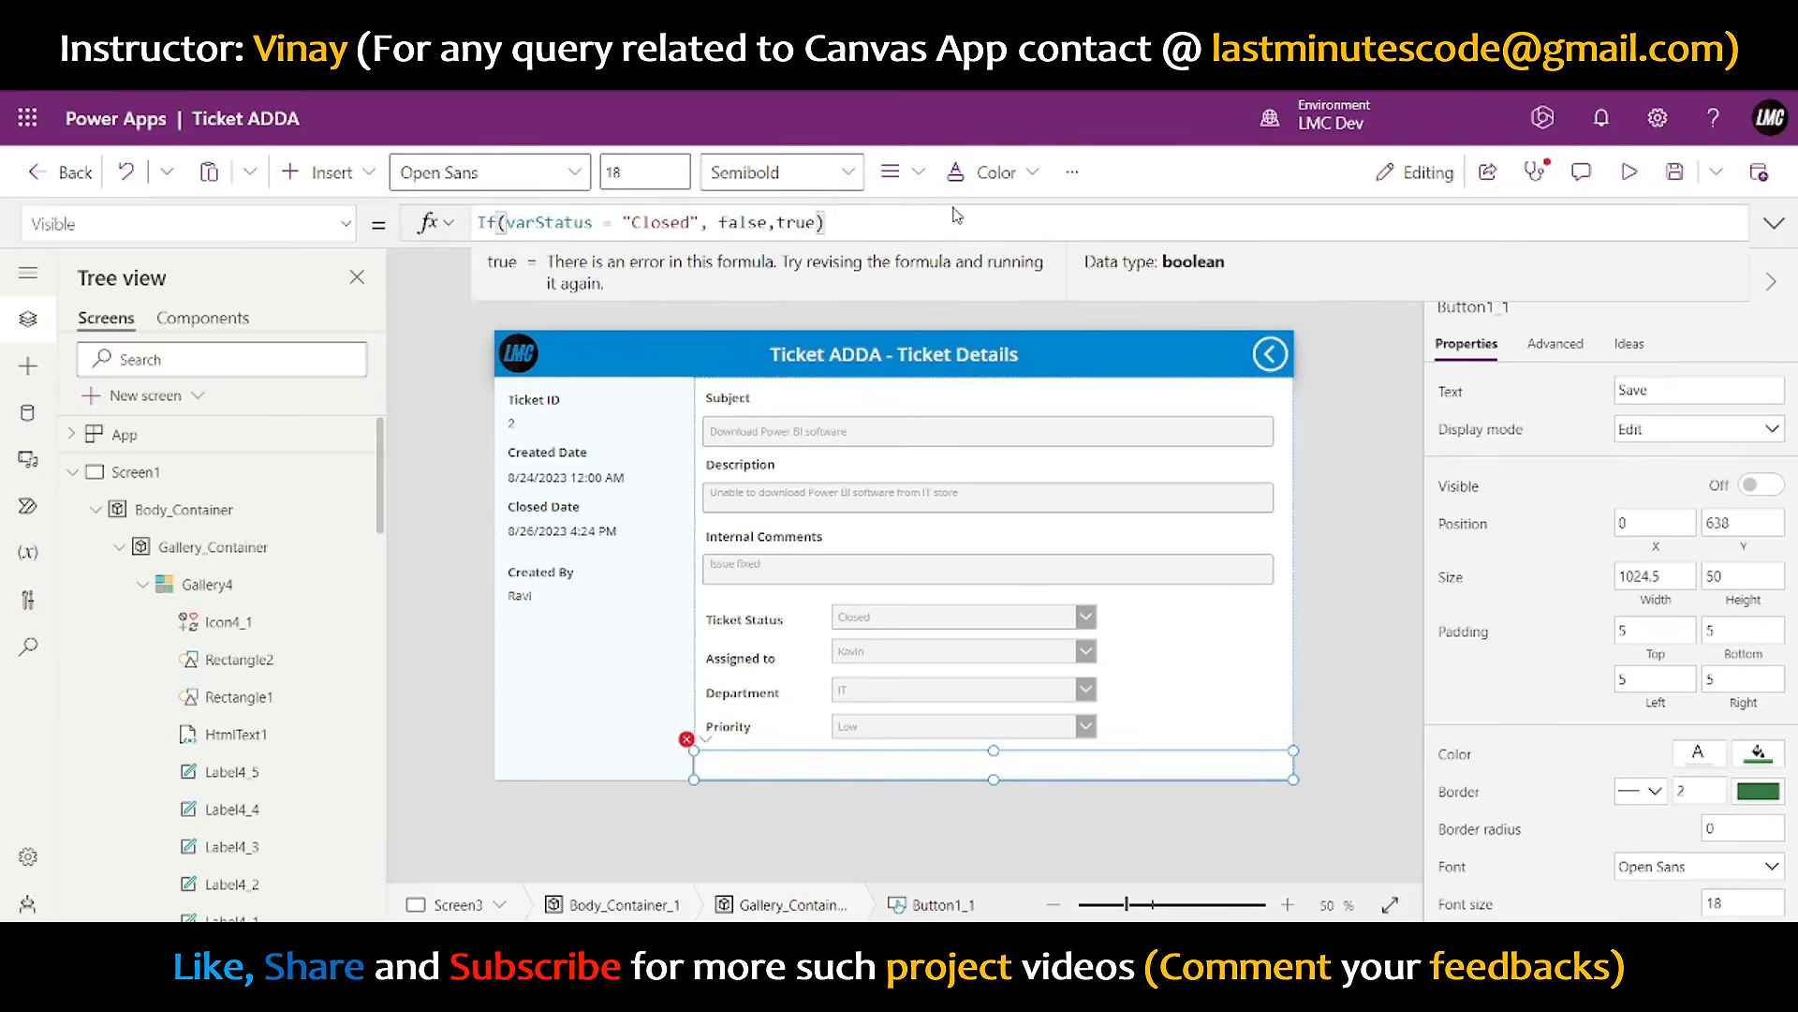
- Preview the app, return to the ticket list and open the "Wifi not working" ticket's details
{"action": "left_click", "coordinate": [1628, 172]}
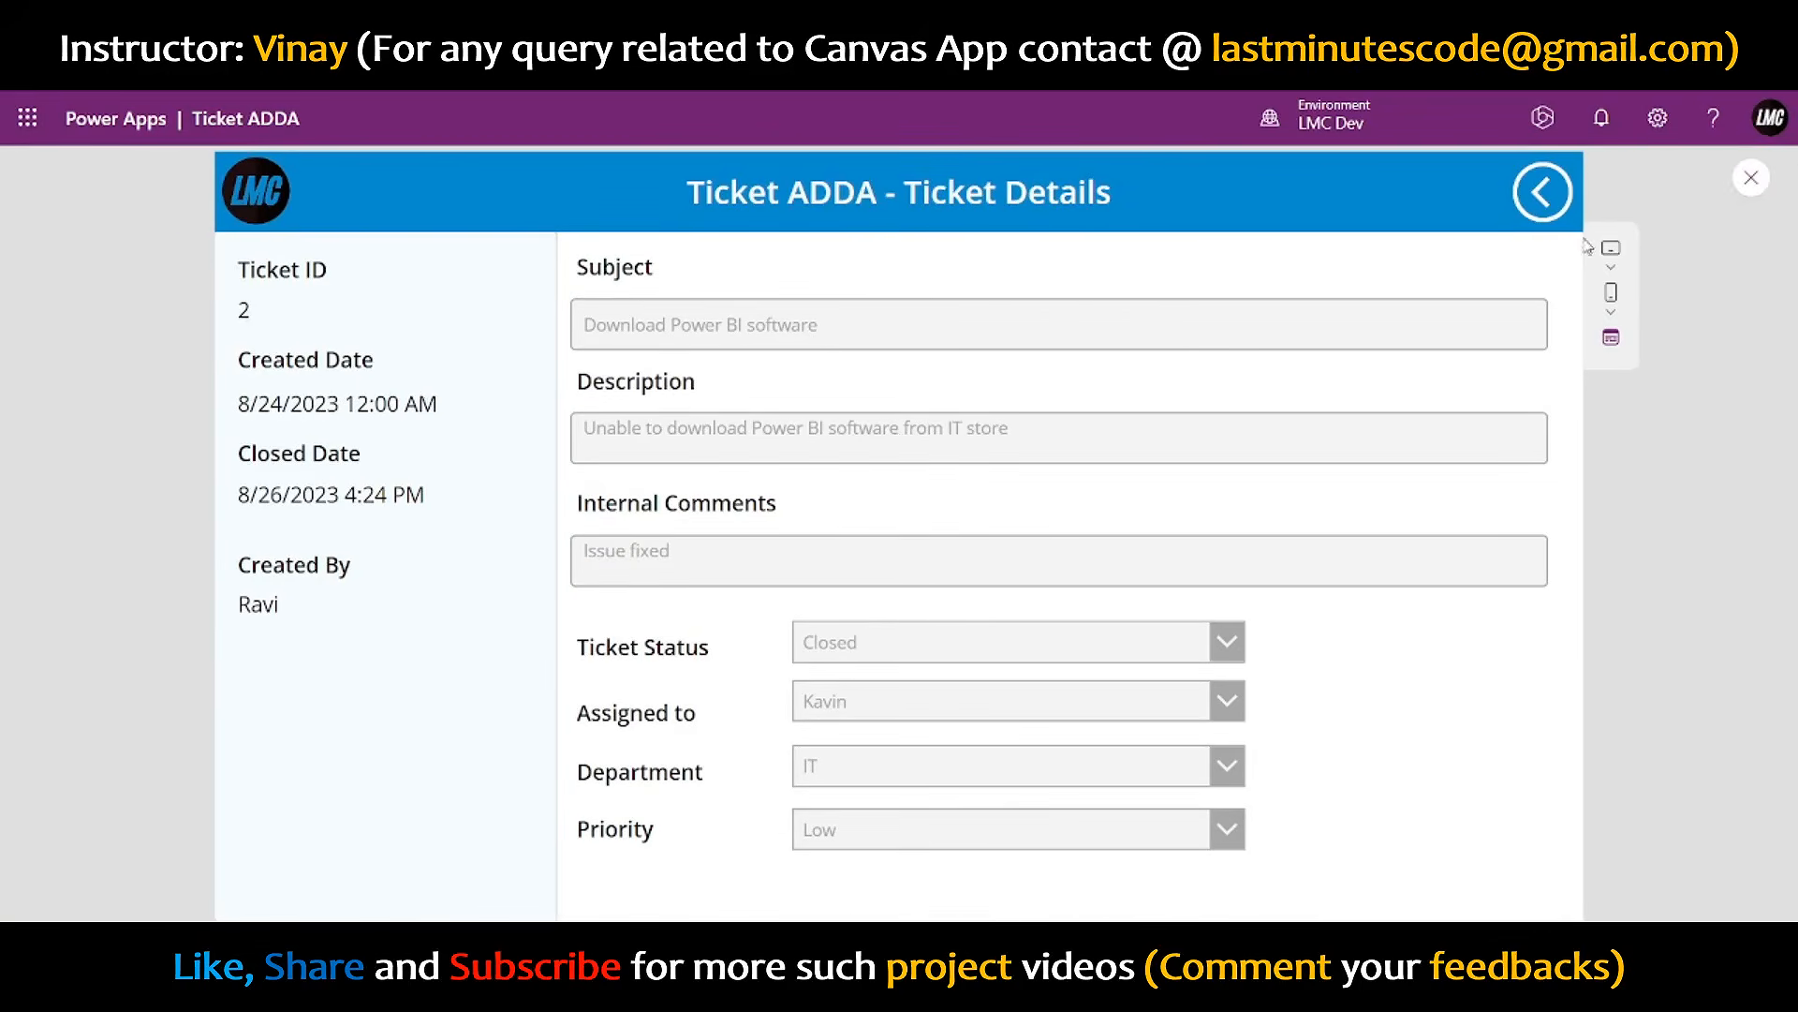
{"action": "left_click", "coordinate": [1524, 207]}
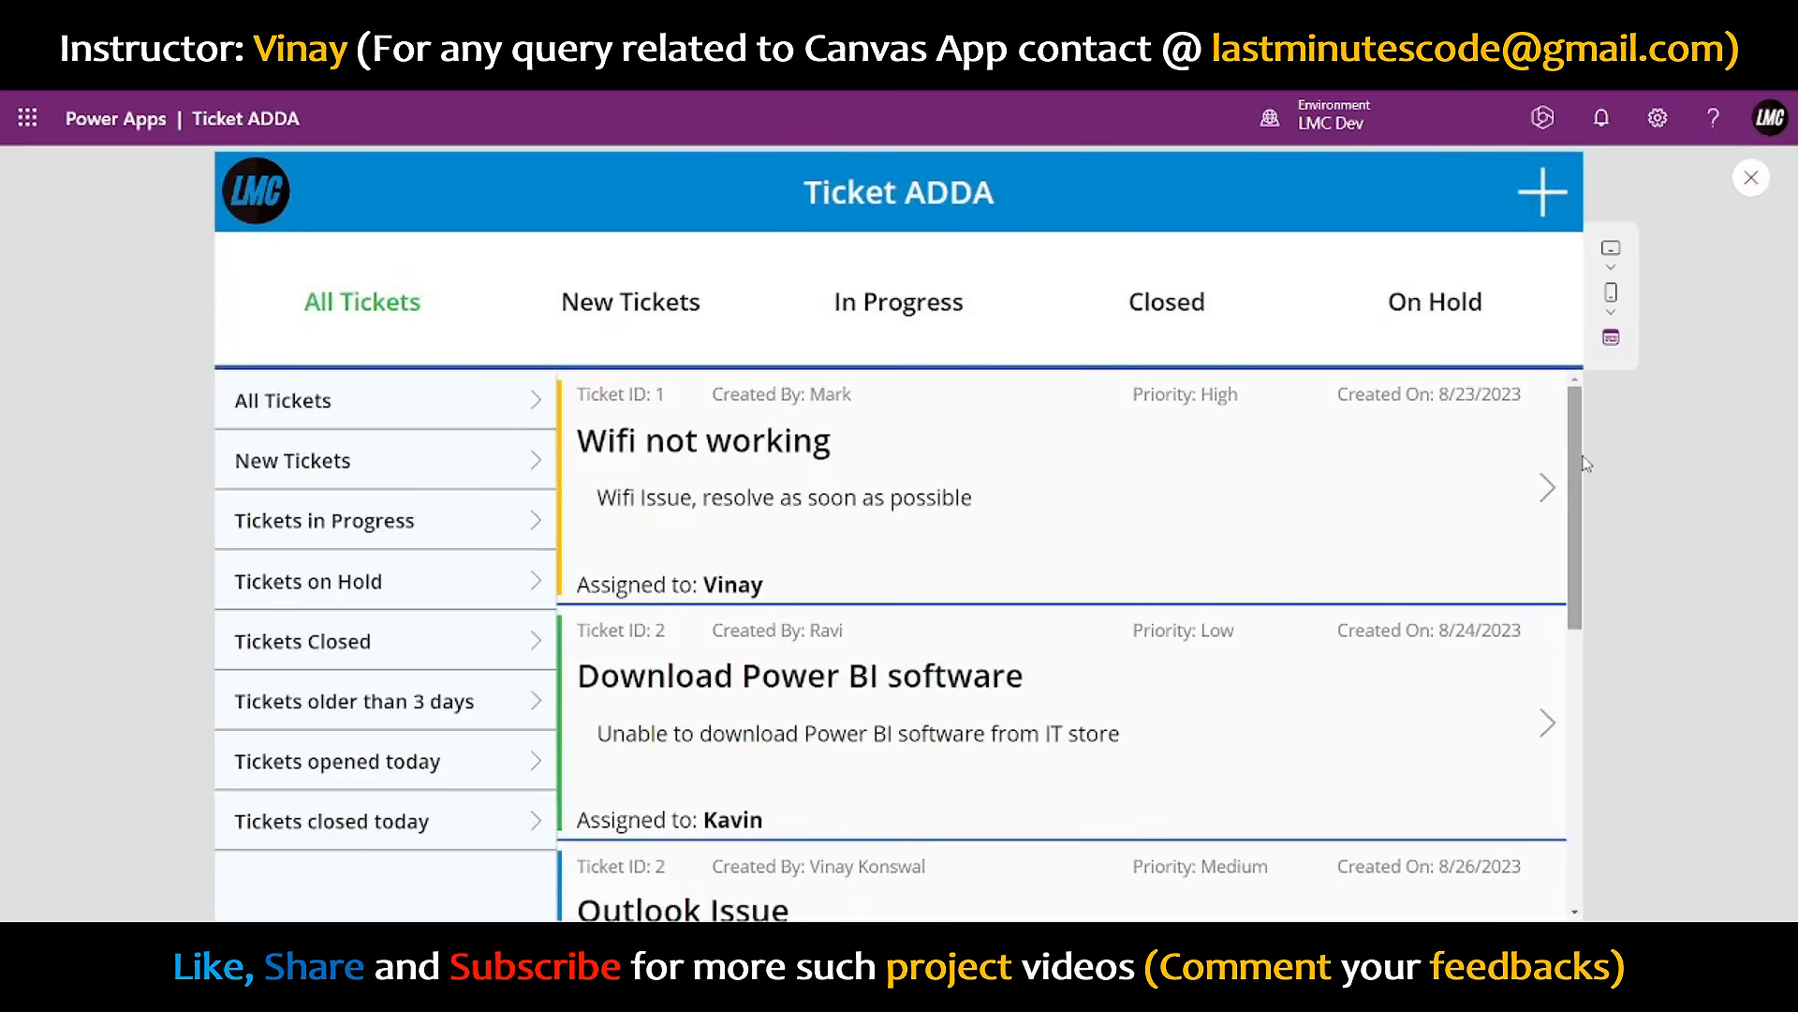
{"action": "left_click", "coordinate": [1551, 489]}
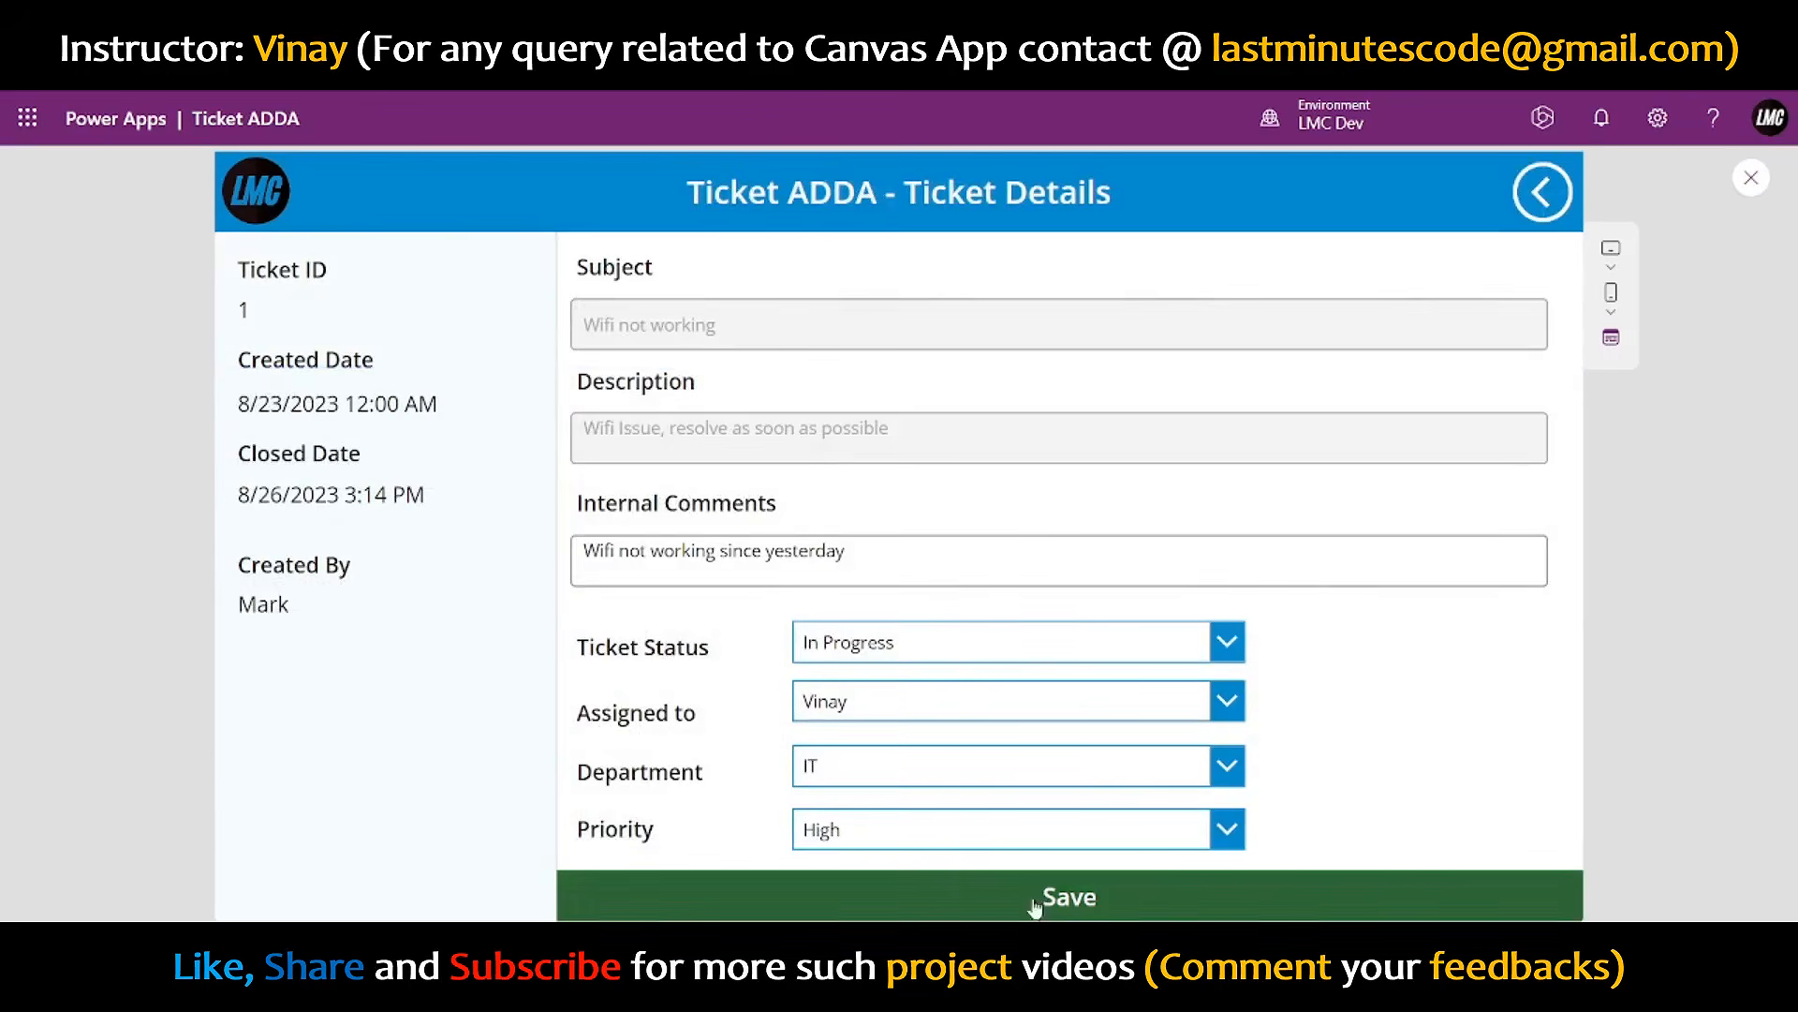
- Check the closed "Download Power BI software" ticket's details against the "Wifi not working" ticket's, return to the ticket list and end the preview
{"action": "left_click", "coordinate": [1543, 204]}
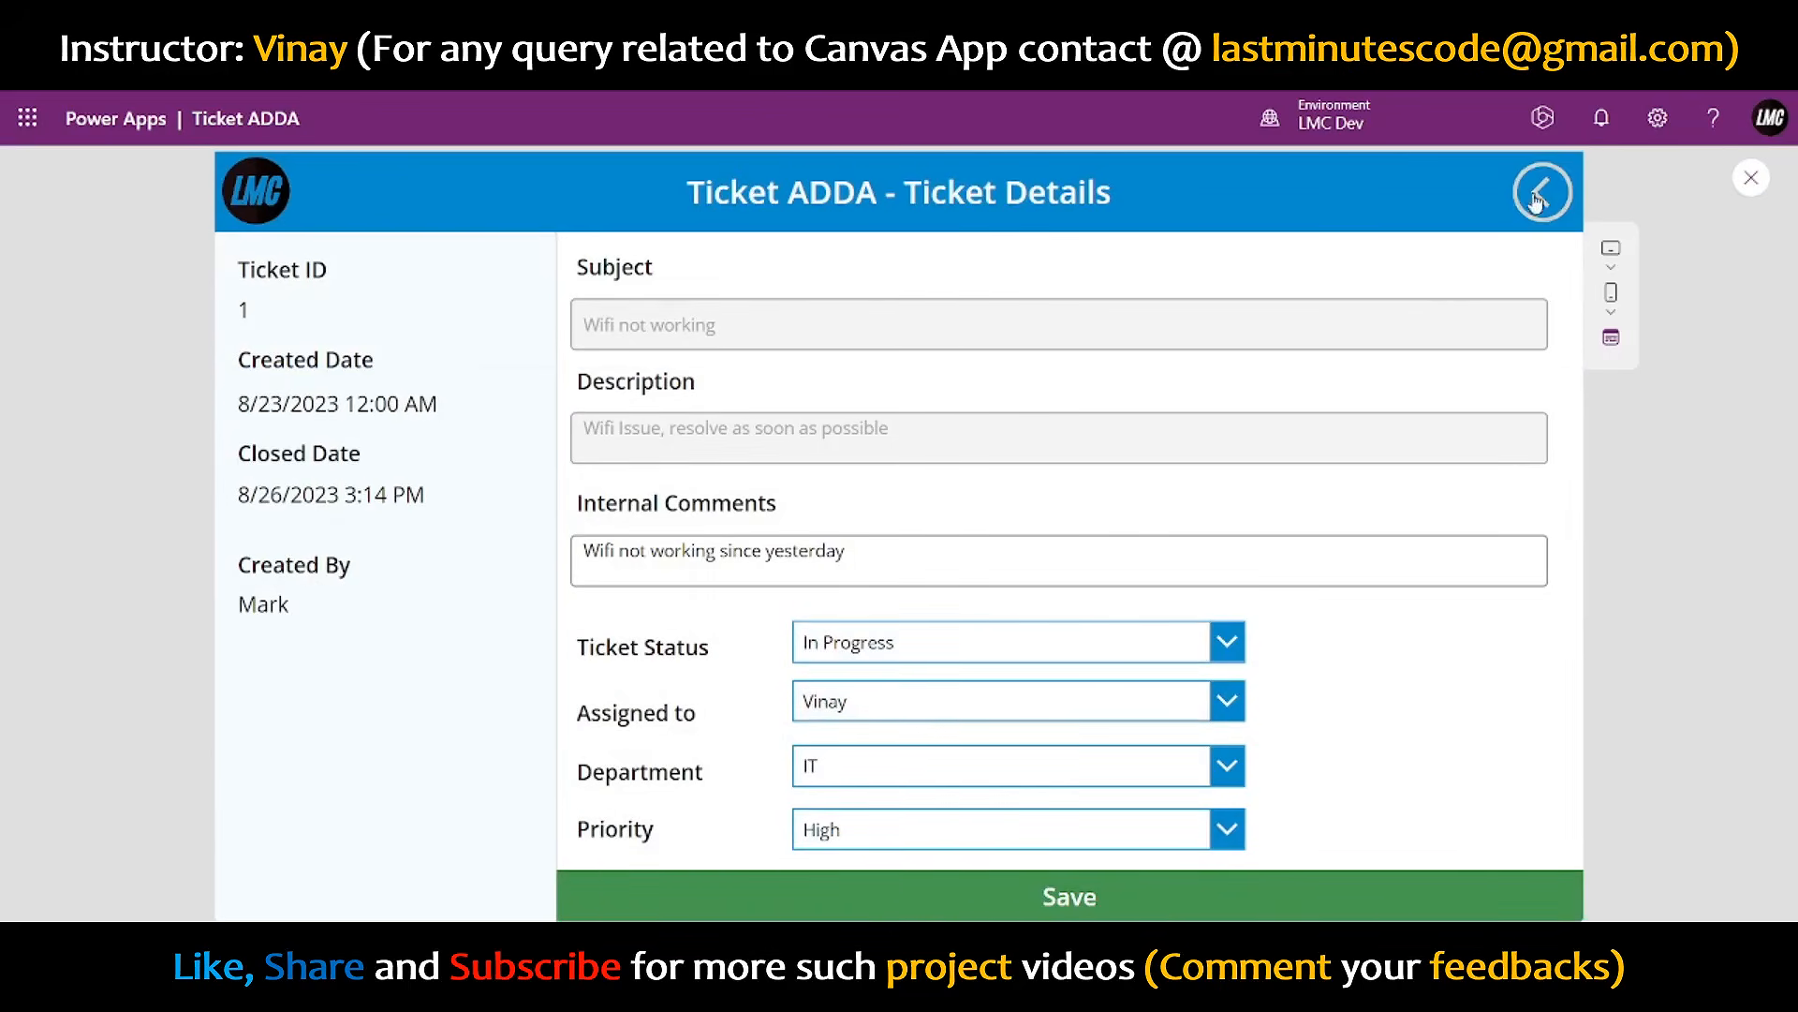
{"action": "left_click", "coordinate": [1546, 723]}
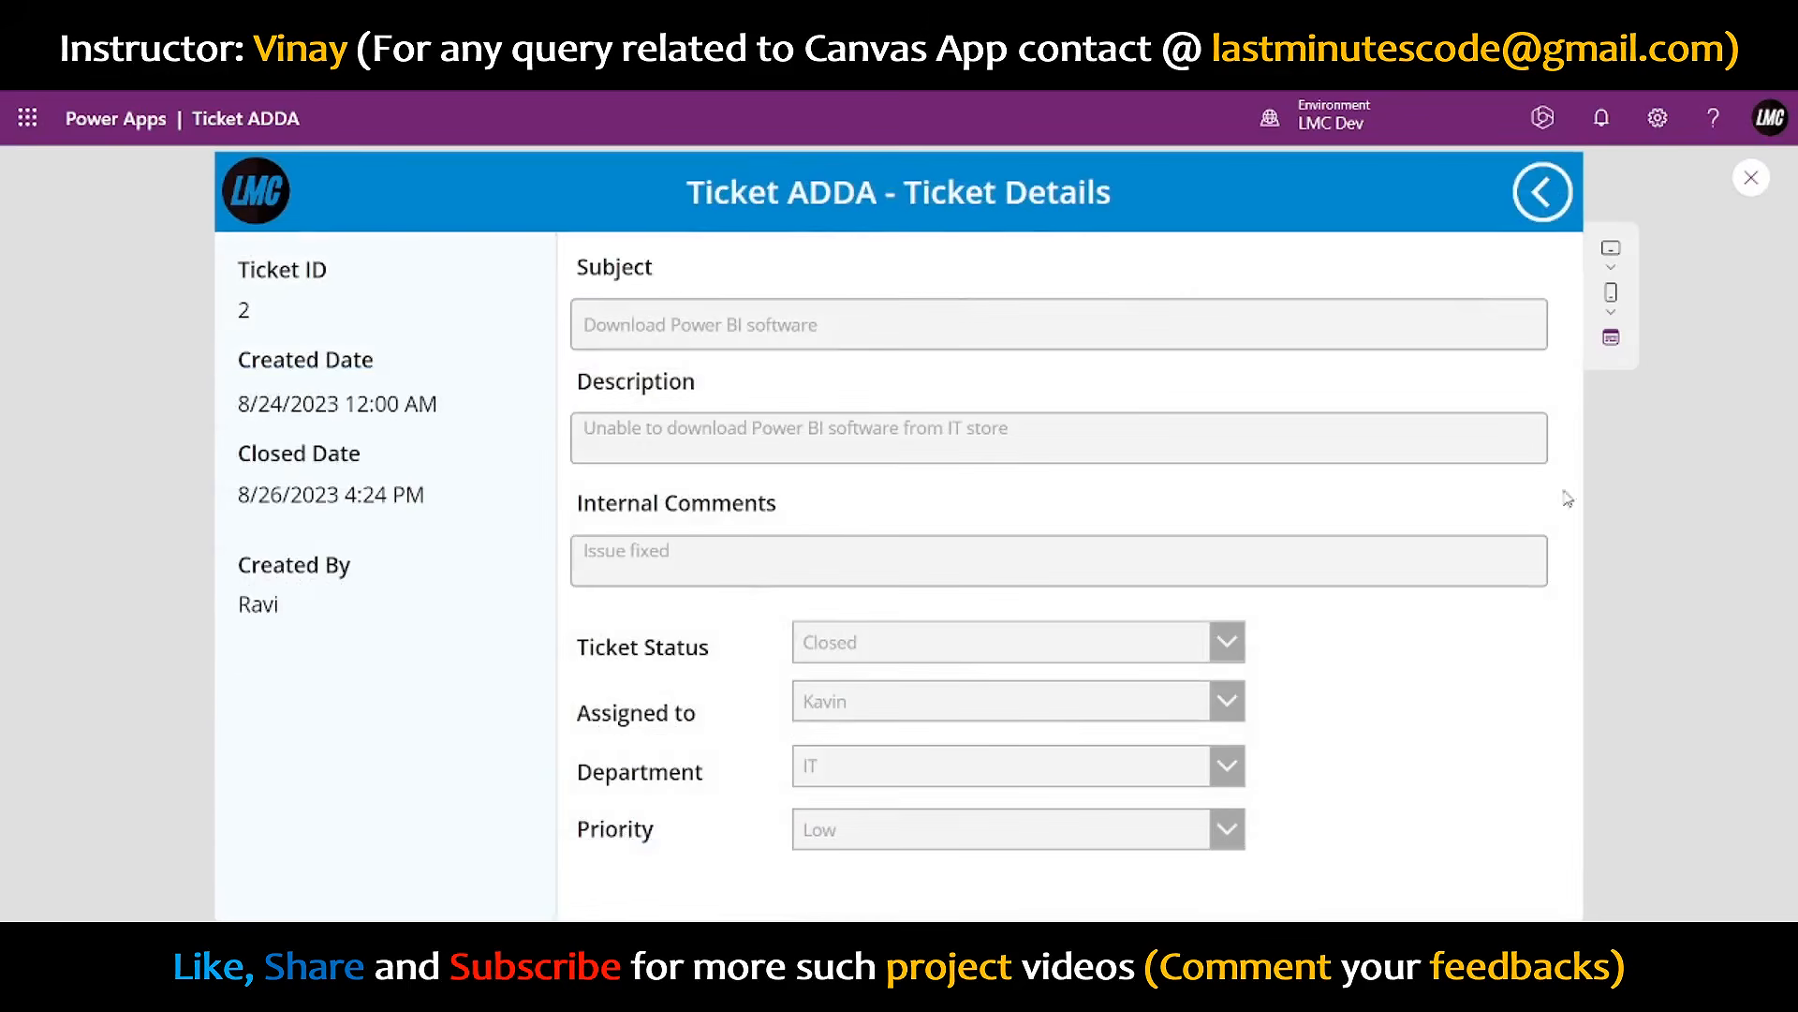
{"action": "left_click", "coordinate": [1543, 194]}
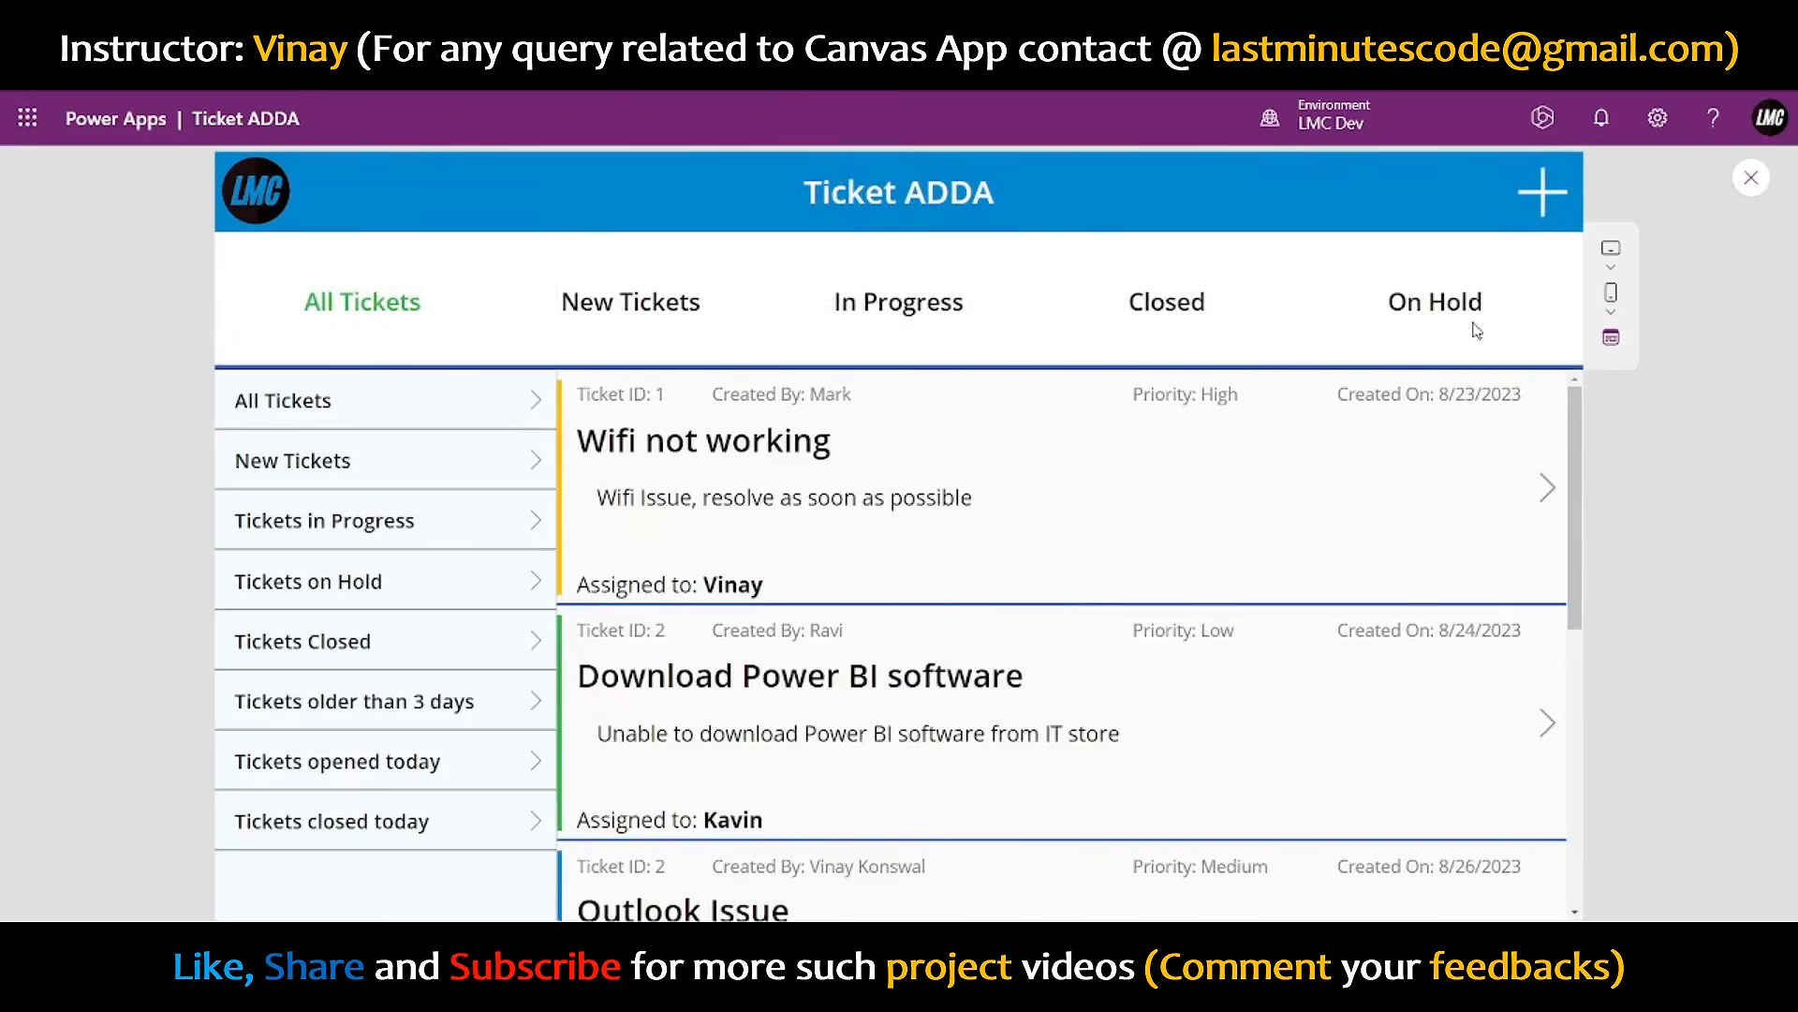
{"action": "left_click", "coordinate": [1547, 487]}
{"action": "left_click", "coordinate": [1542, 197]}
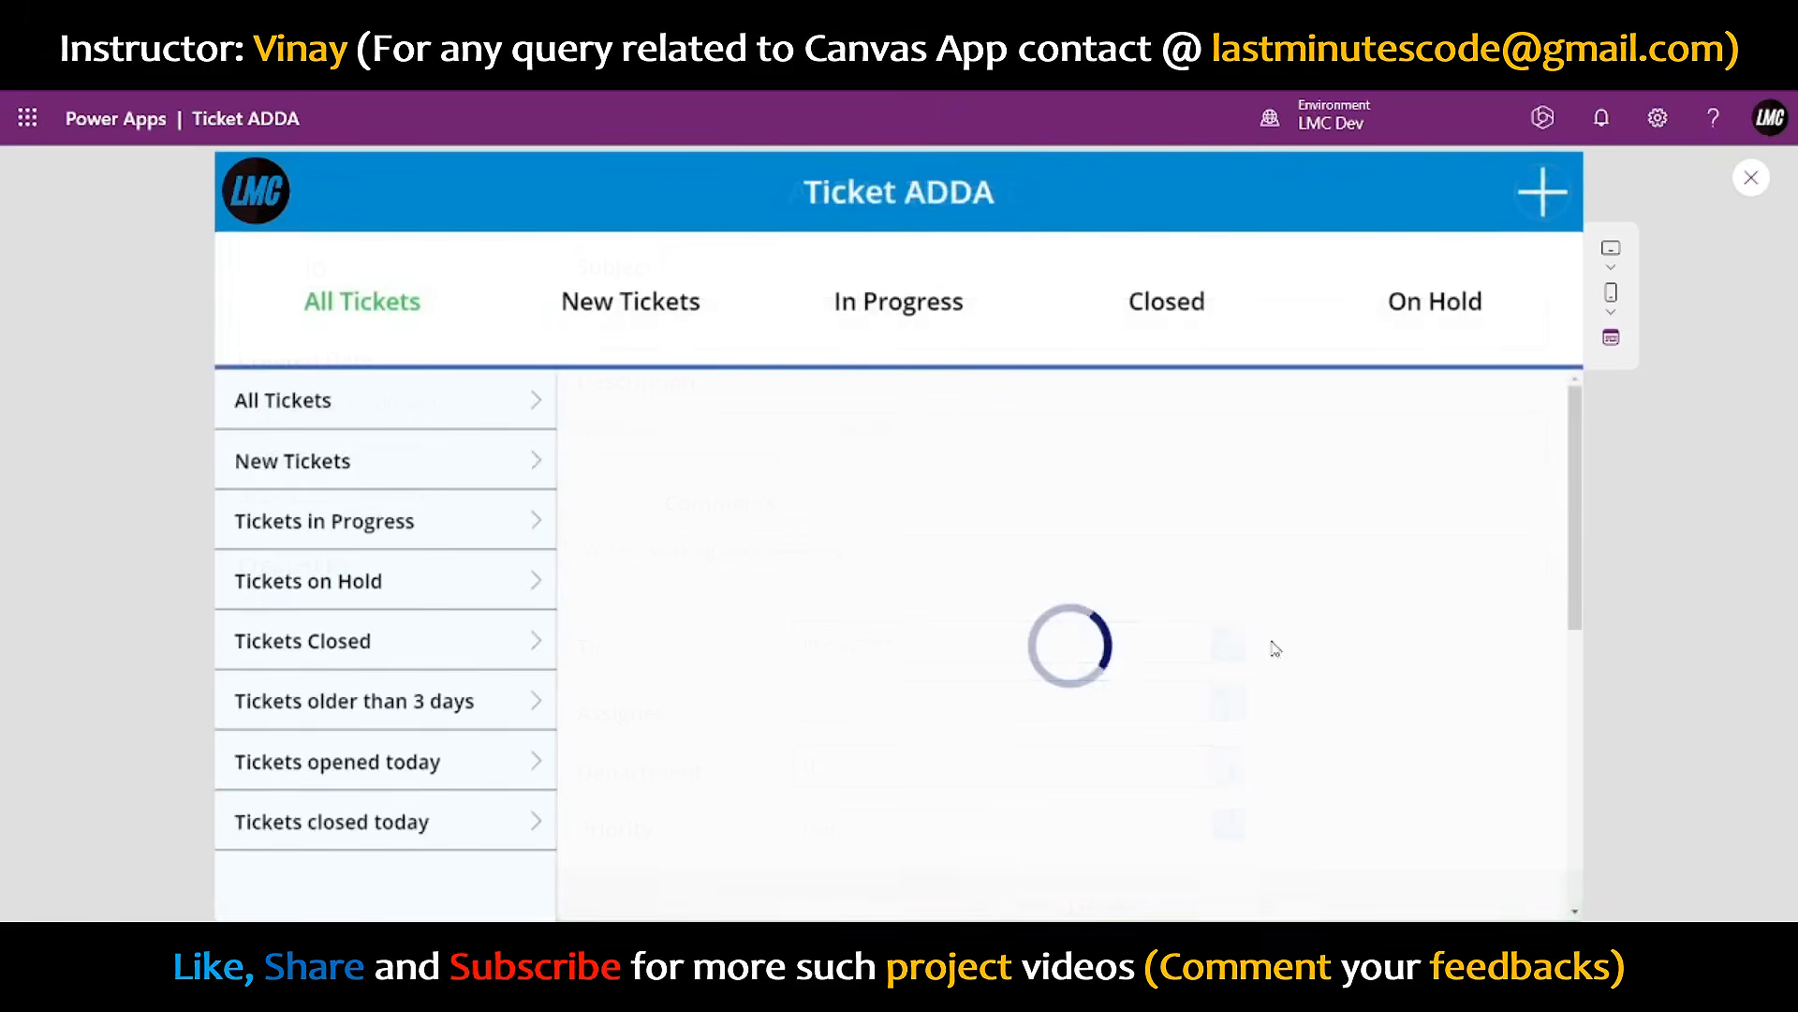
{"action": "left_click", "coordinate": [1751, 181]}
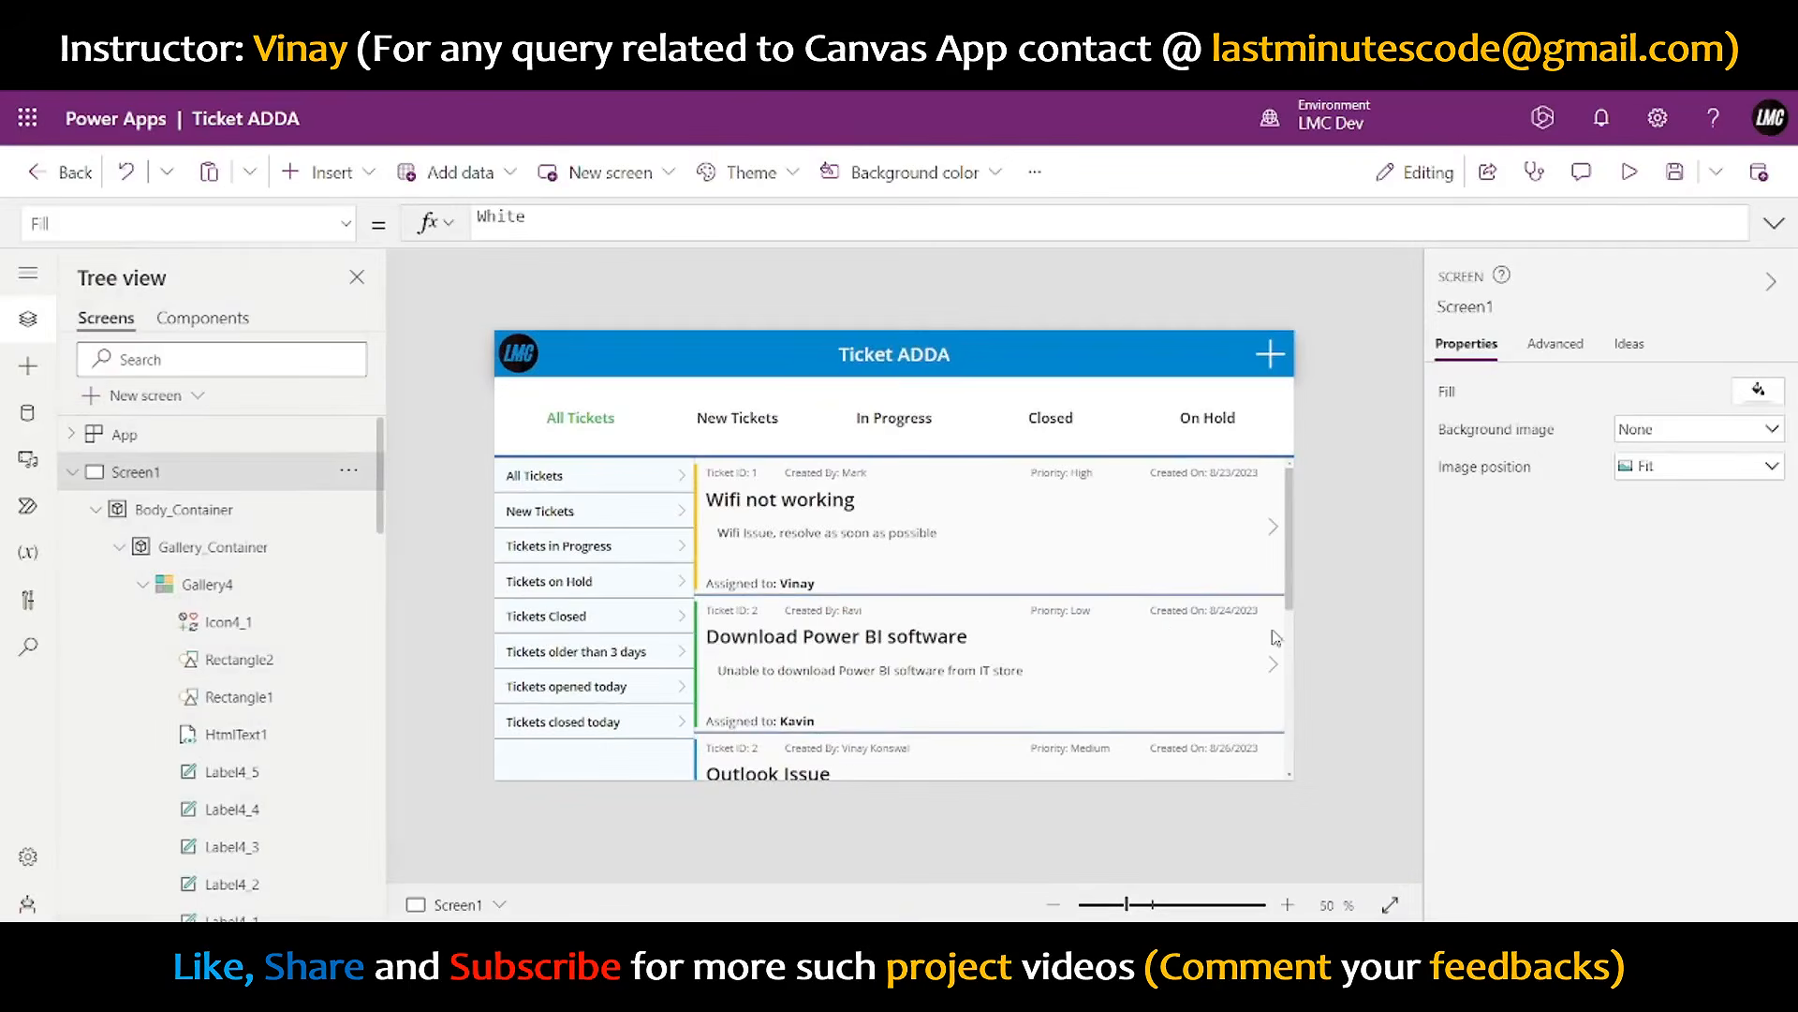
- Look up the ticket gallery's LoadingSpinnerColor property and set the border color it refers to to the header's theme blue
{"action": "left_click", "coordinate": [206, 584]}
{"action": "left_click", "coordinate": [335, 225]}
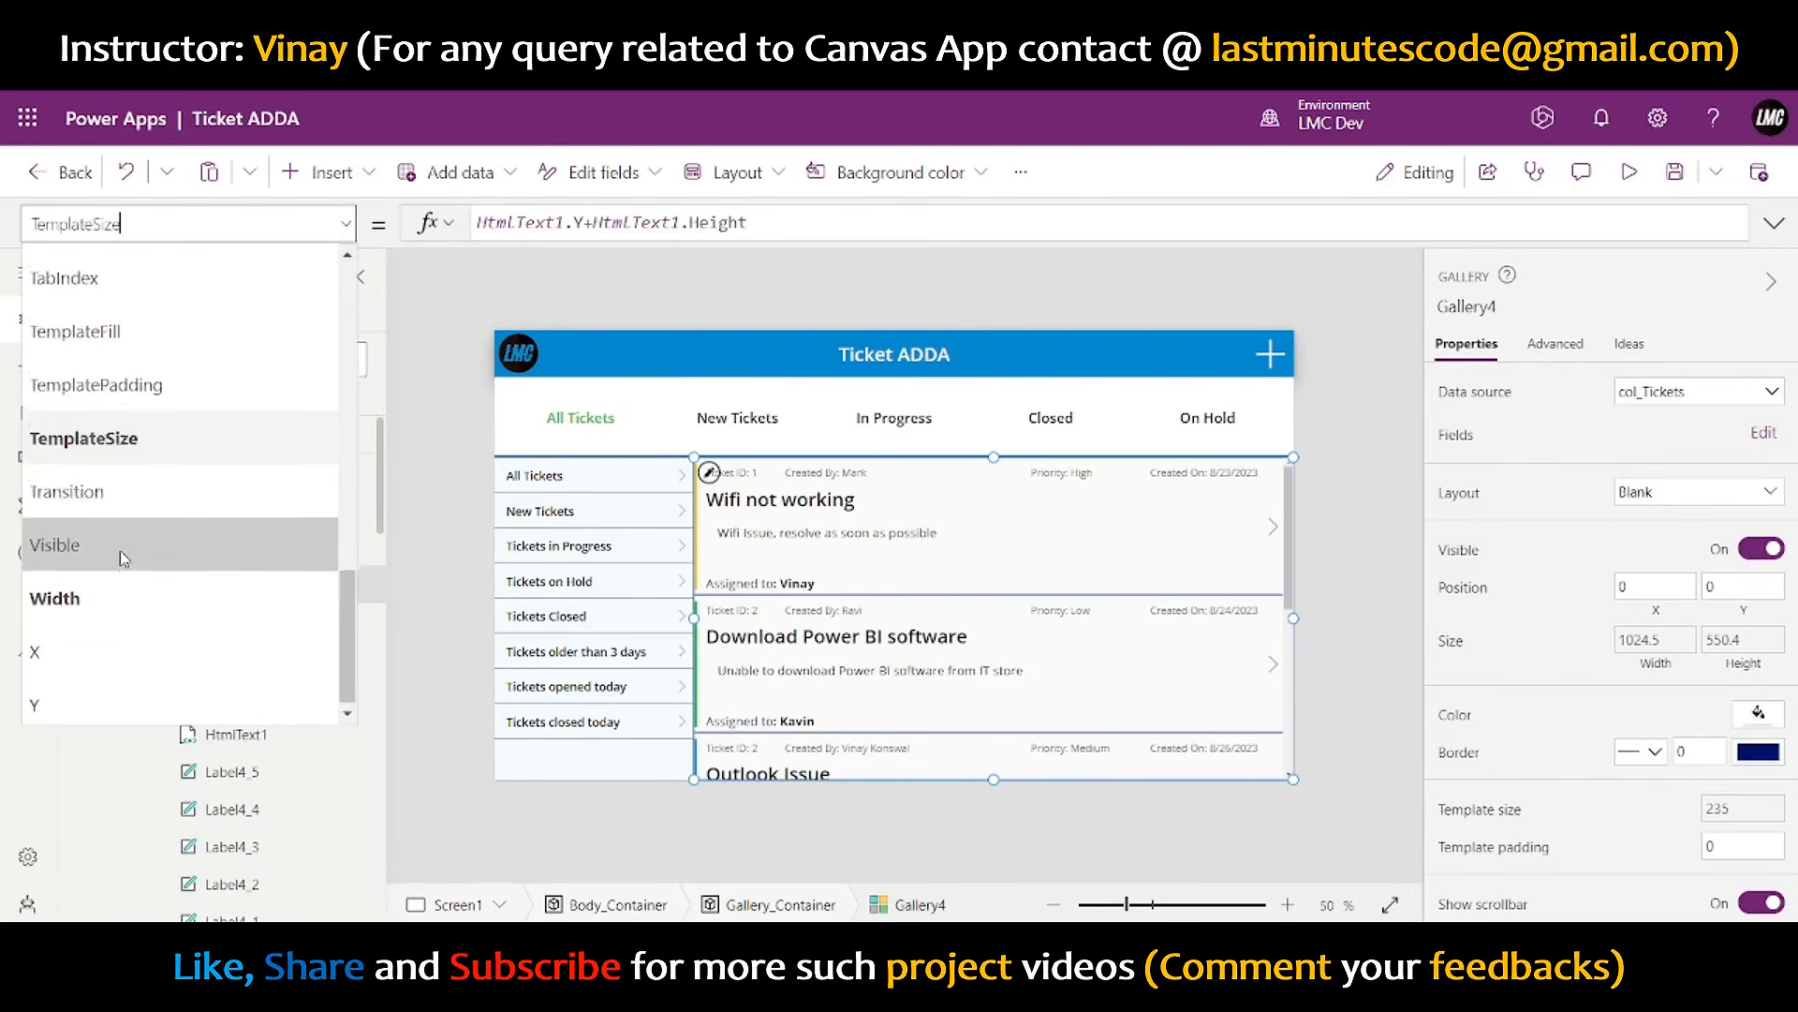
{"action": "scroll", "coordinate": [118, 553], "scroll_direction": "up", "scroll_amount": 3}
{"action": "scroll", "coordinate": [105, 608], "scroll_direction": "down", "scroll_amount": 3}
{"action": "scroll", "coordinate": [94, 591], "scroll_direction": "up", "scroll_amount": 3}
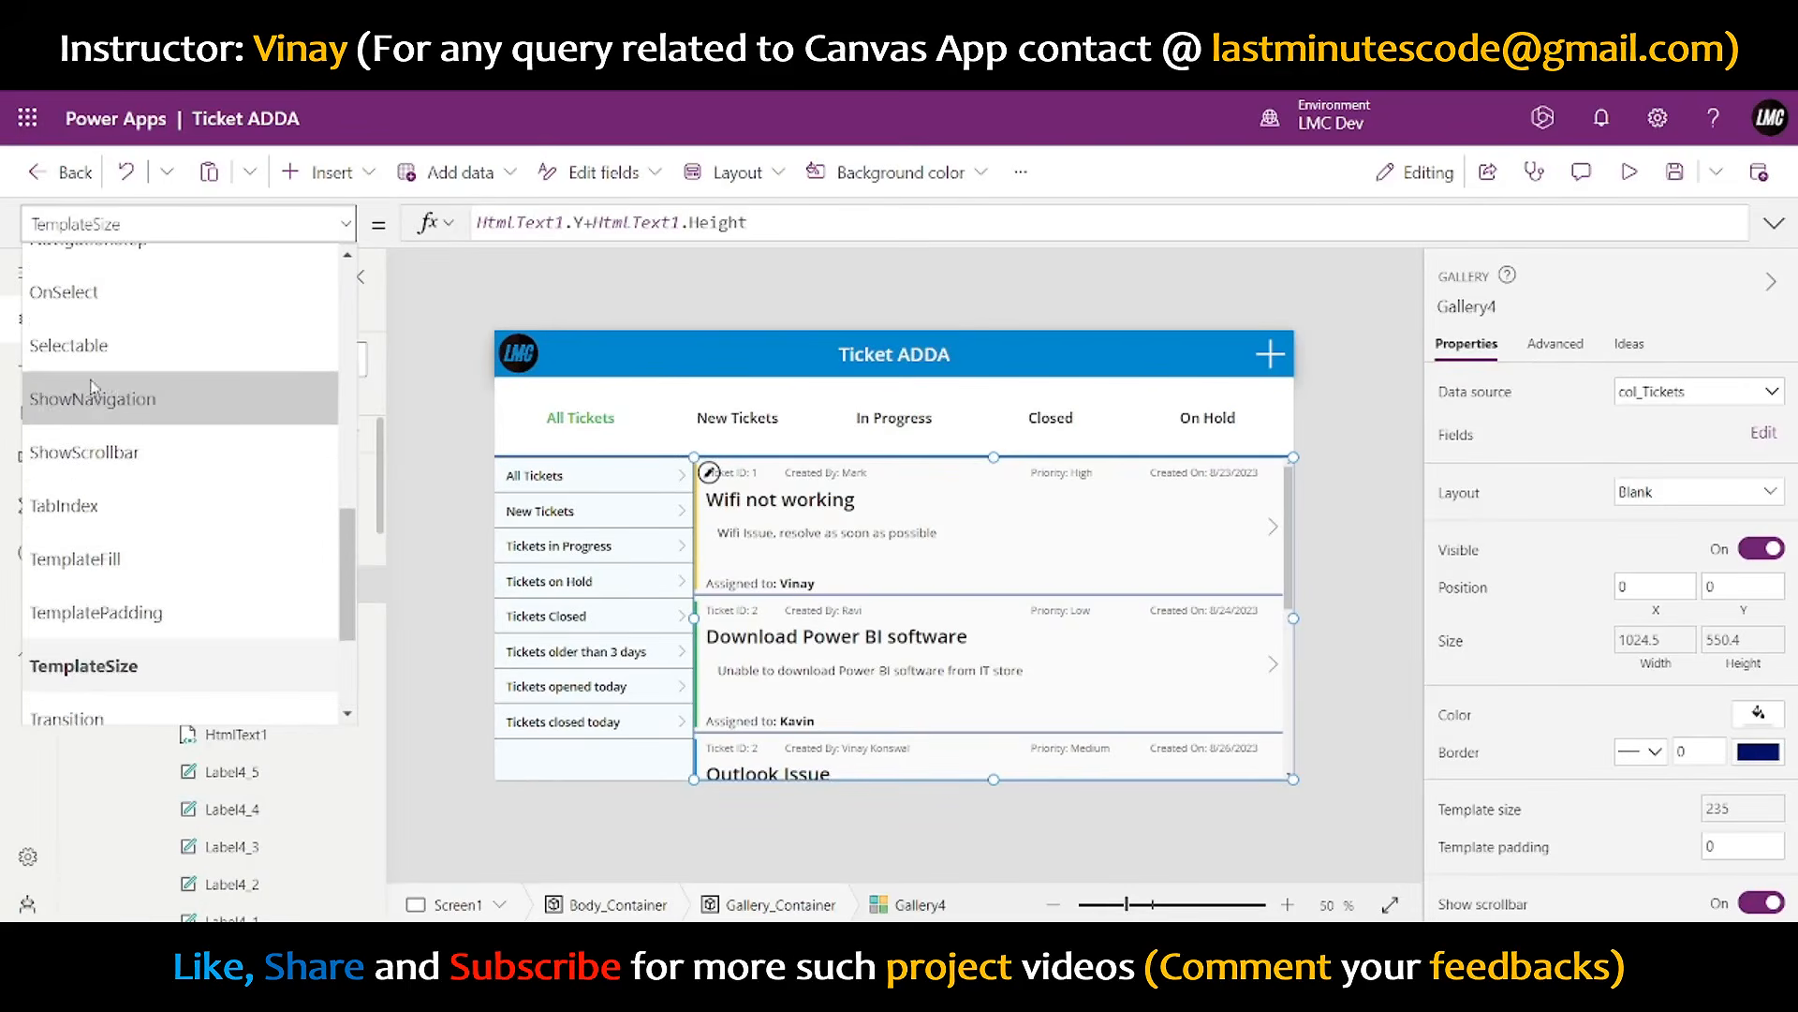
{"action": "scroll", "coordinate": [132, 514], "scroll_direction": "up", "scroll_amount": 3}
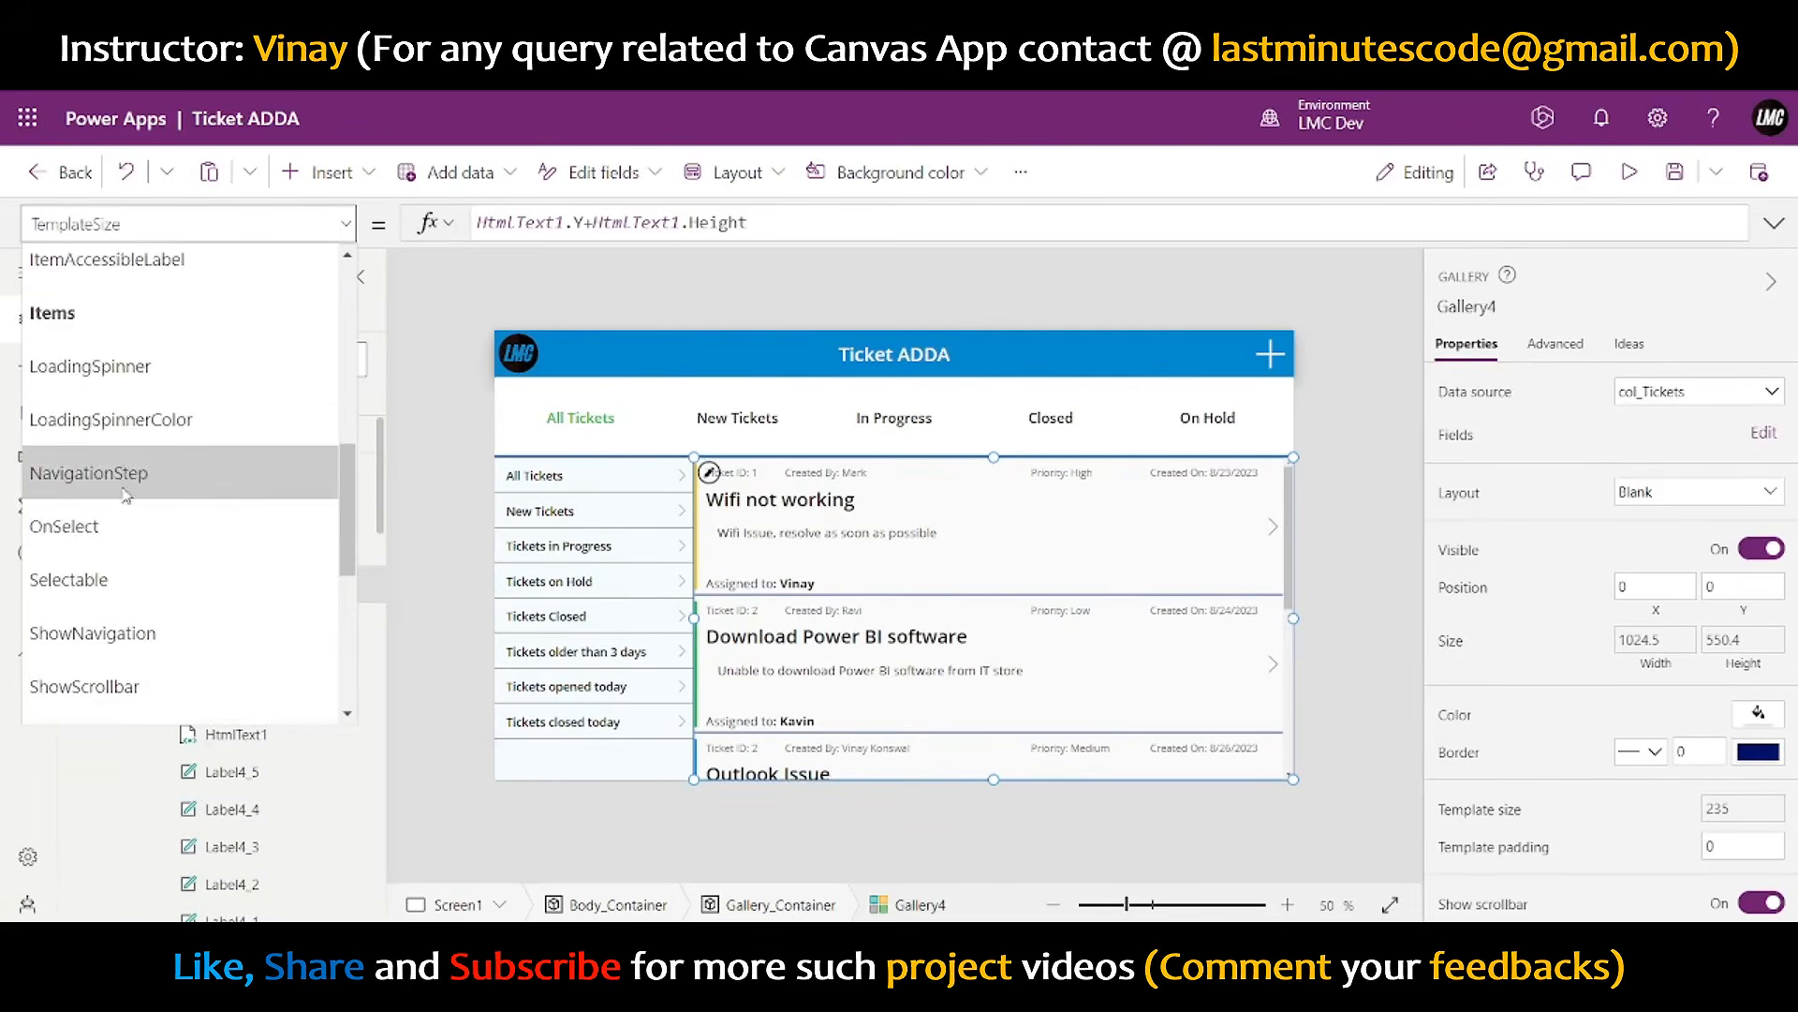
{"action": "left_click", "coordinate": [105, 426]}
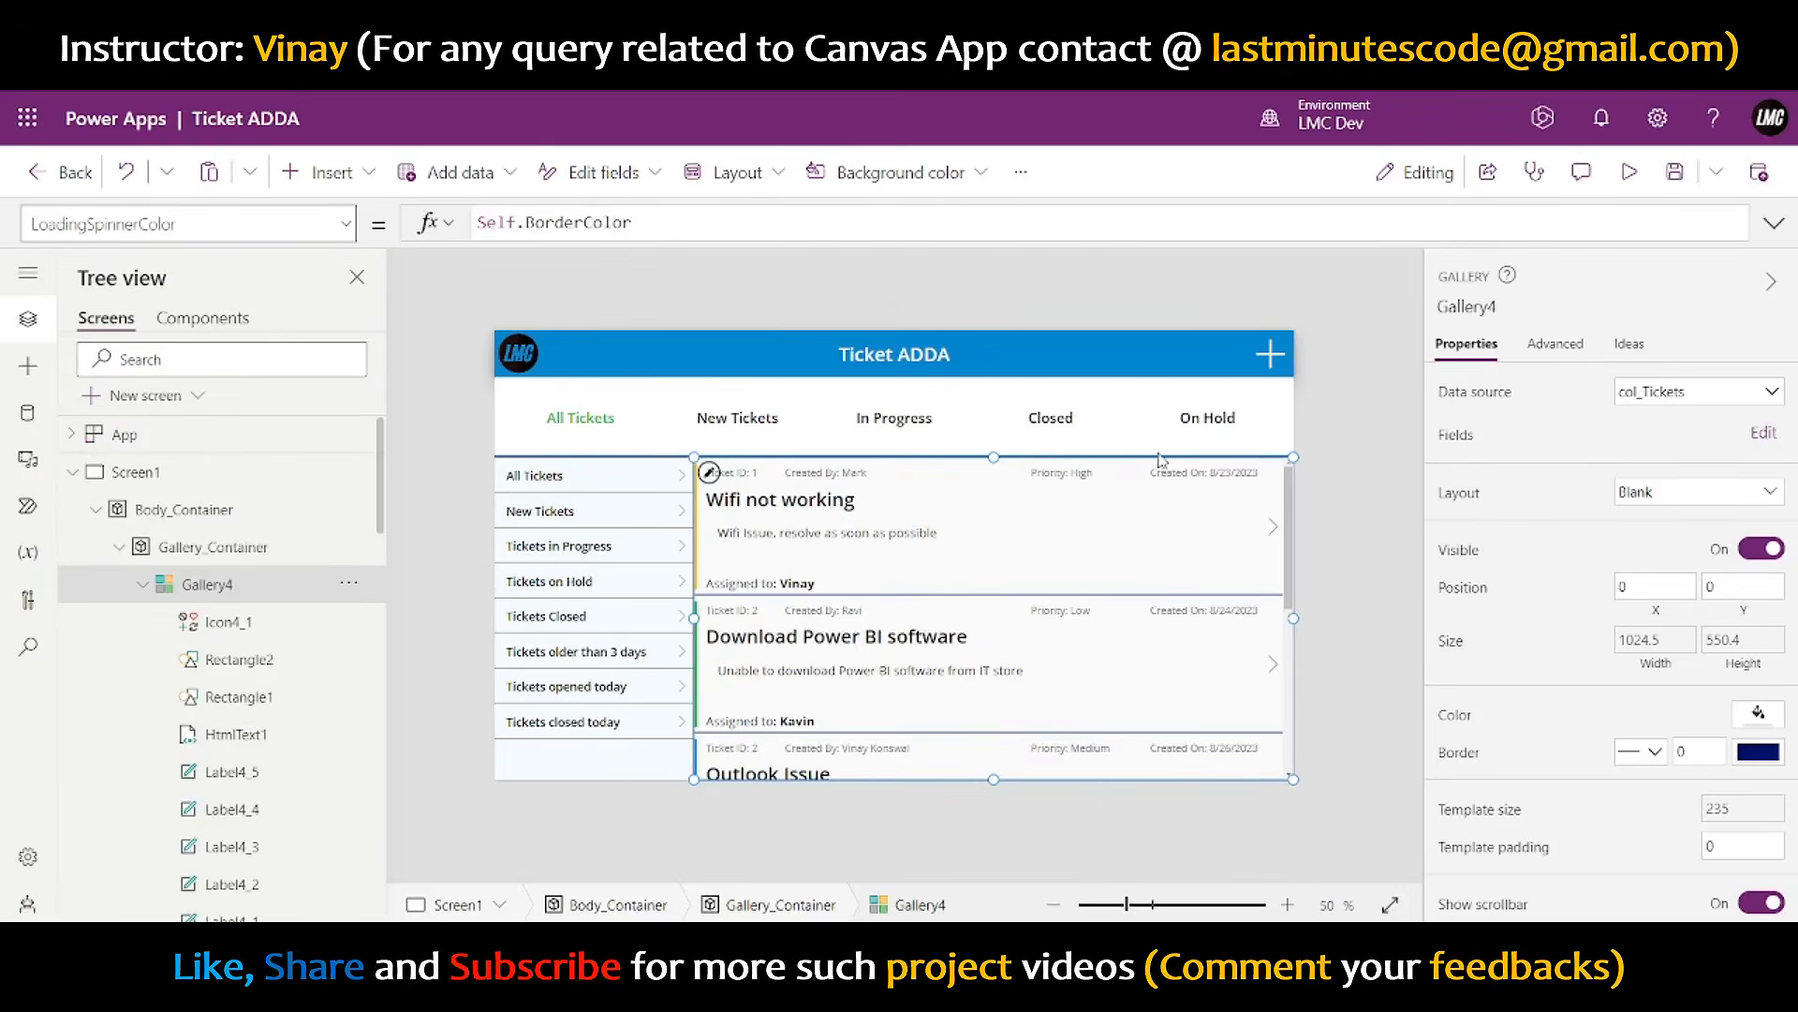
{"action": "left_click", "coordinate": [1758, 751]}
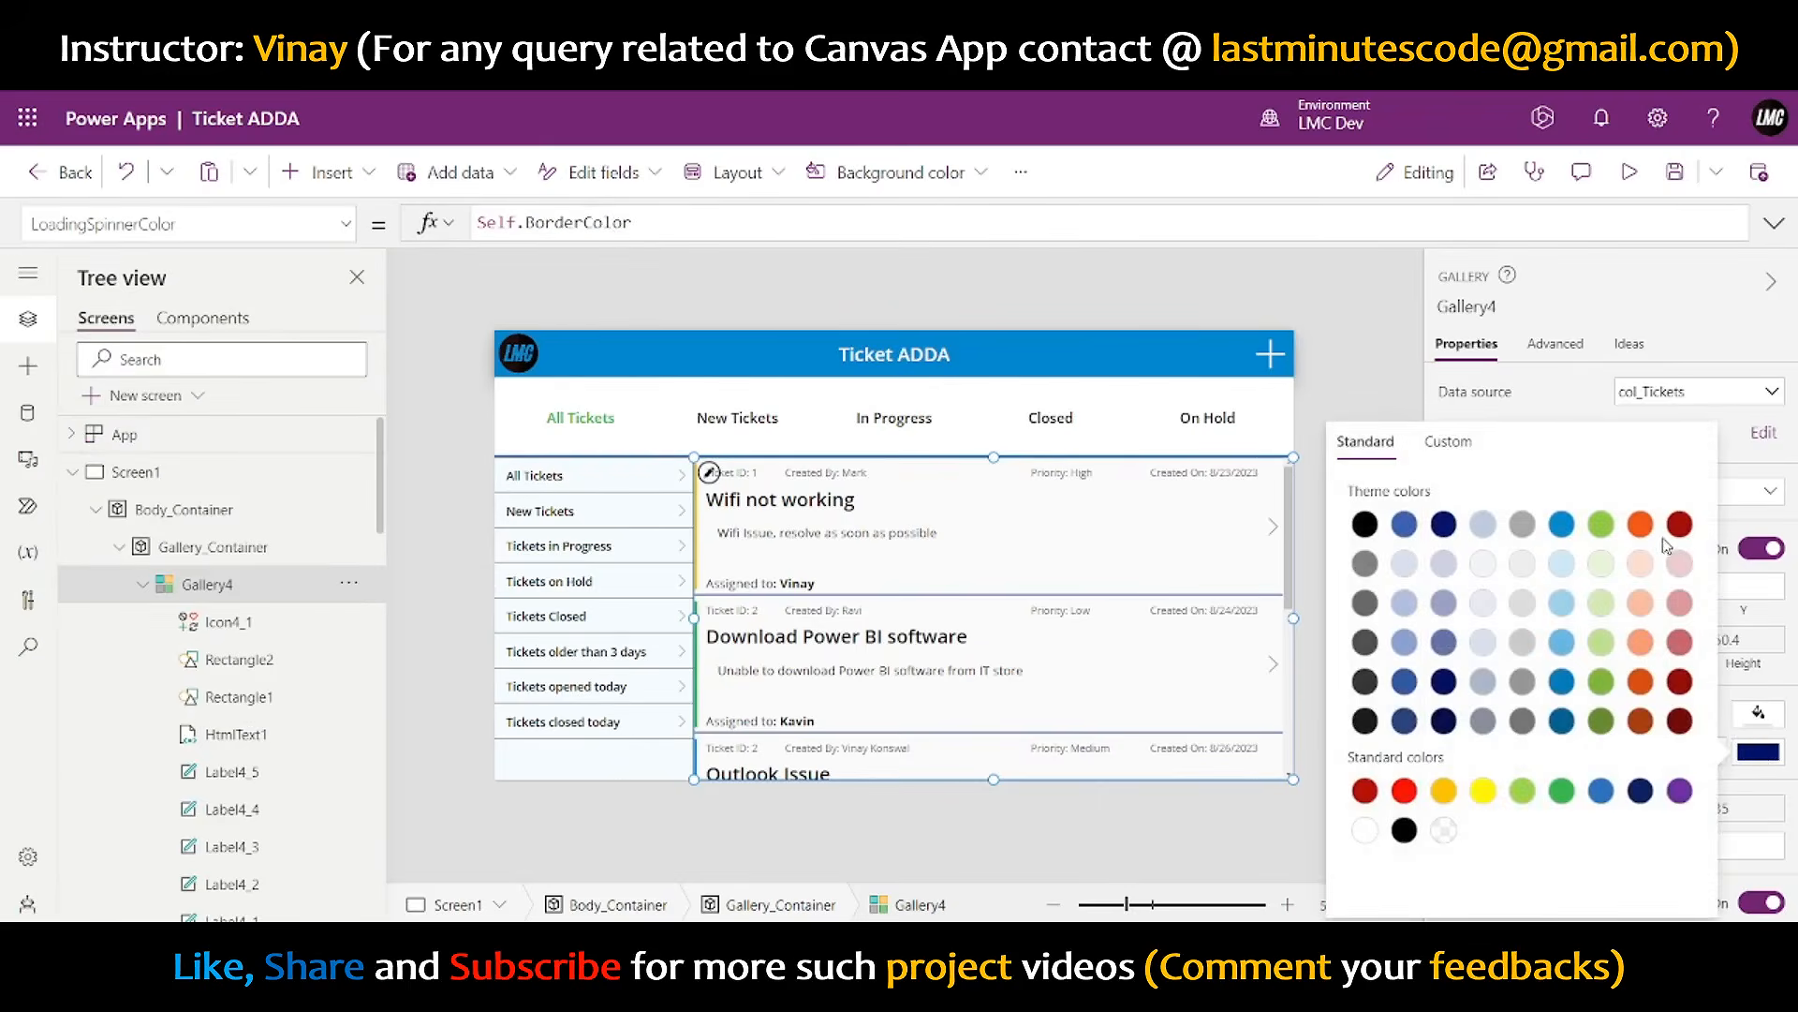
{"action": "left_click", "coordinate": [1561, 524]}
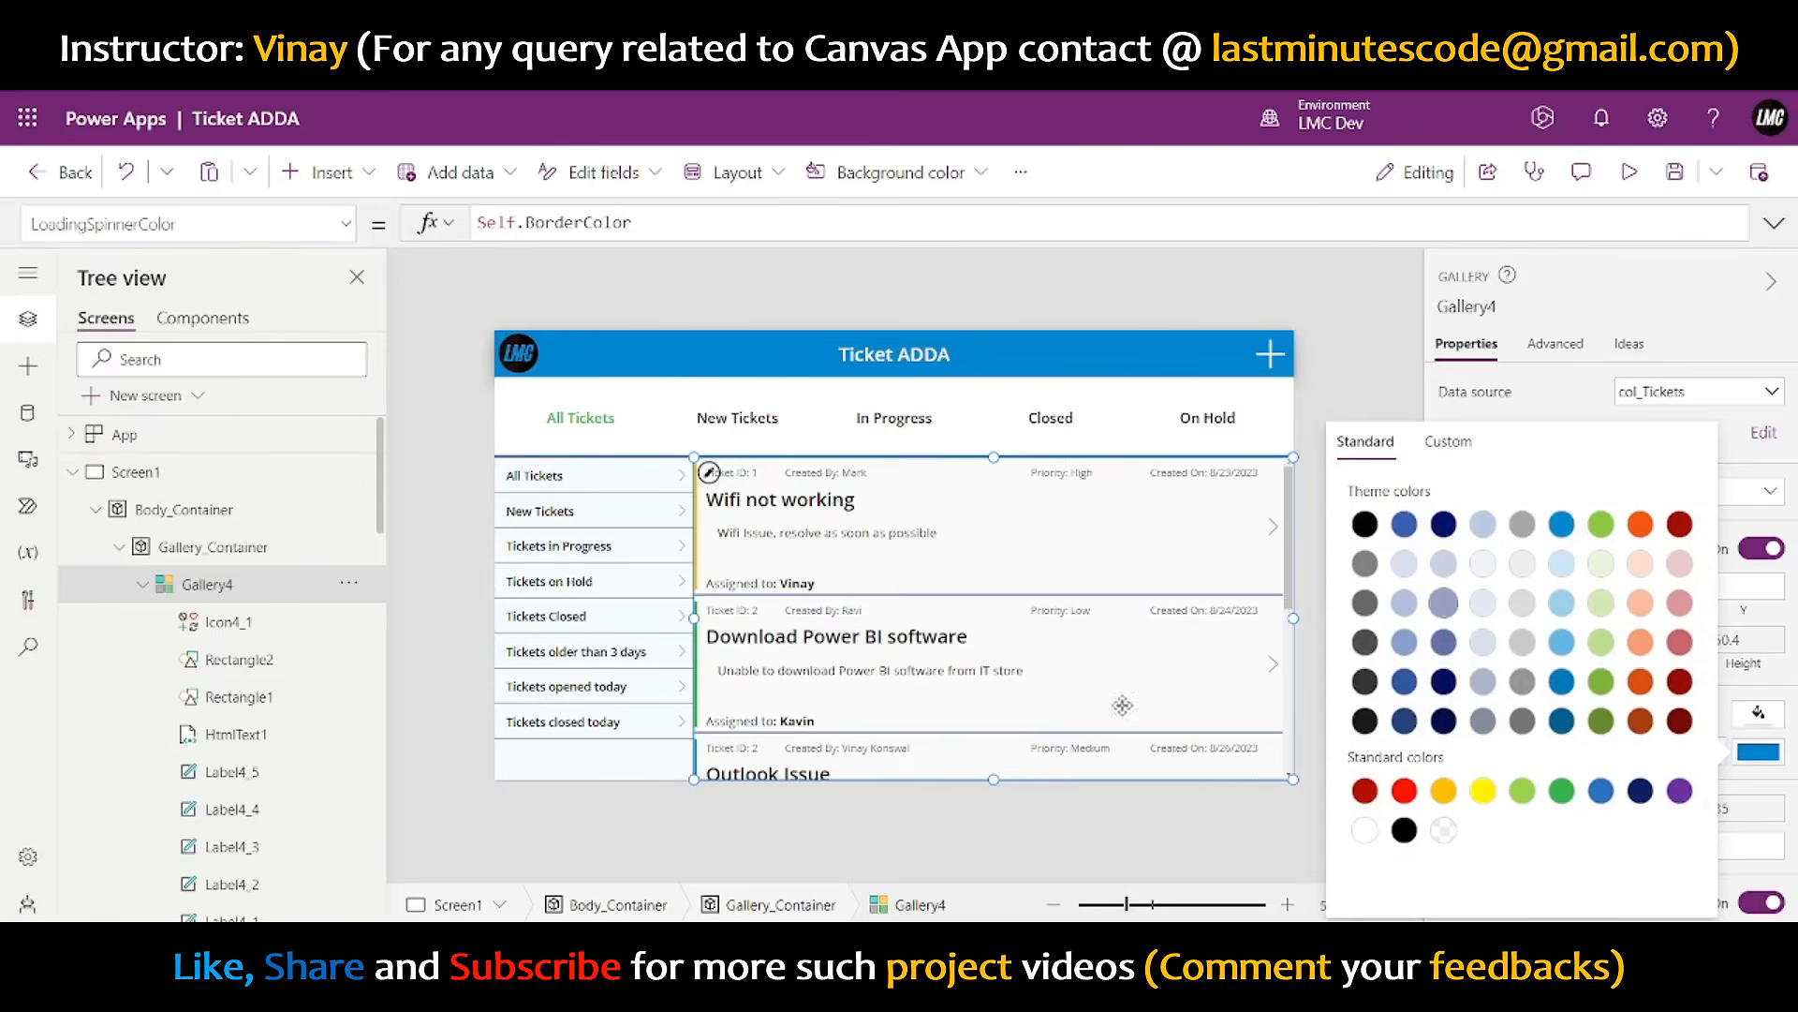
- Give the ticket types filter gallery the same theme blue border color
{"action": "left_click", "coordinate": [610, 770]}
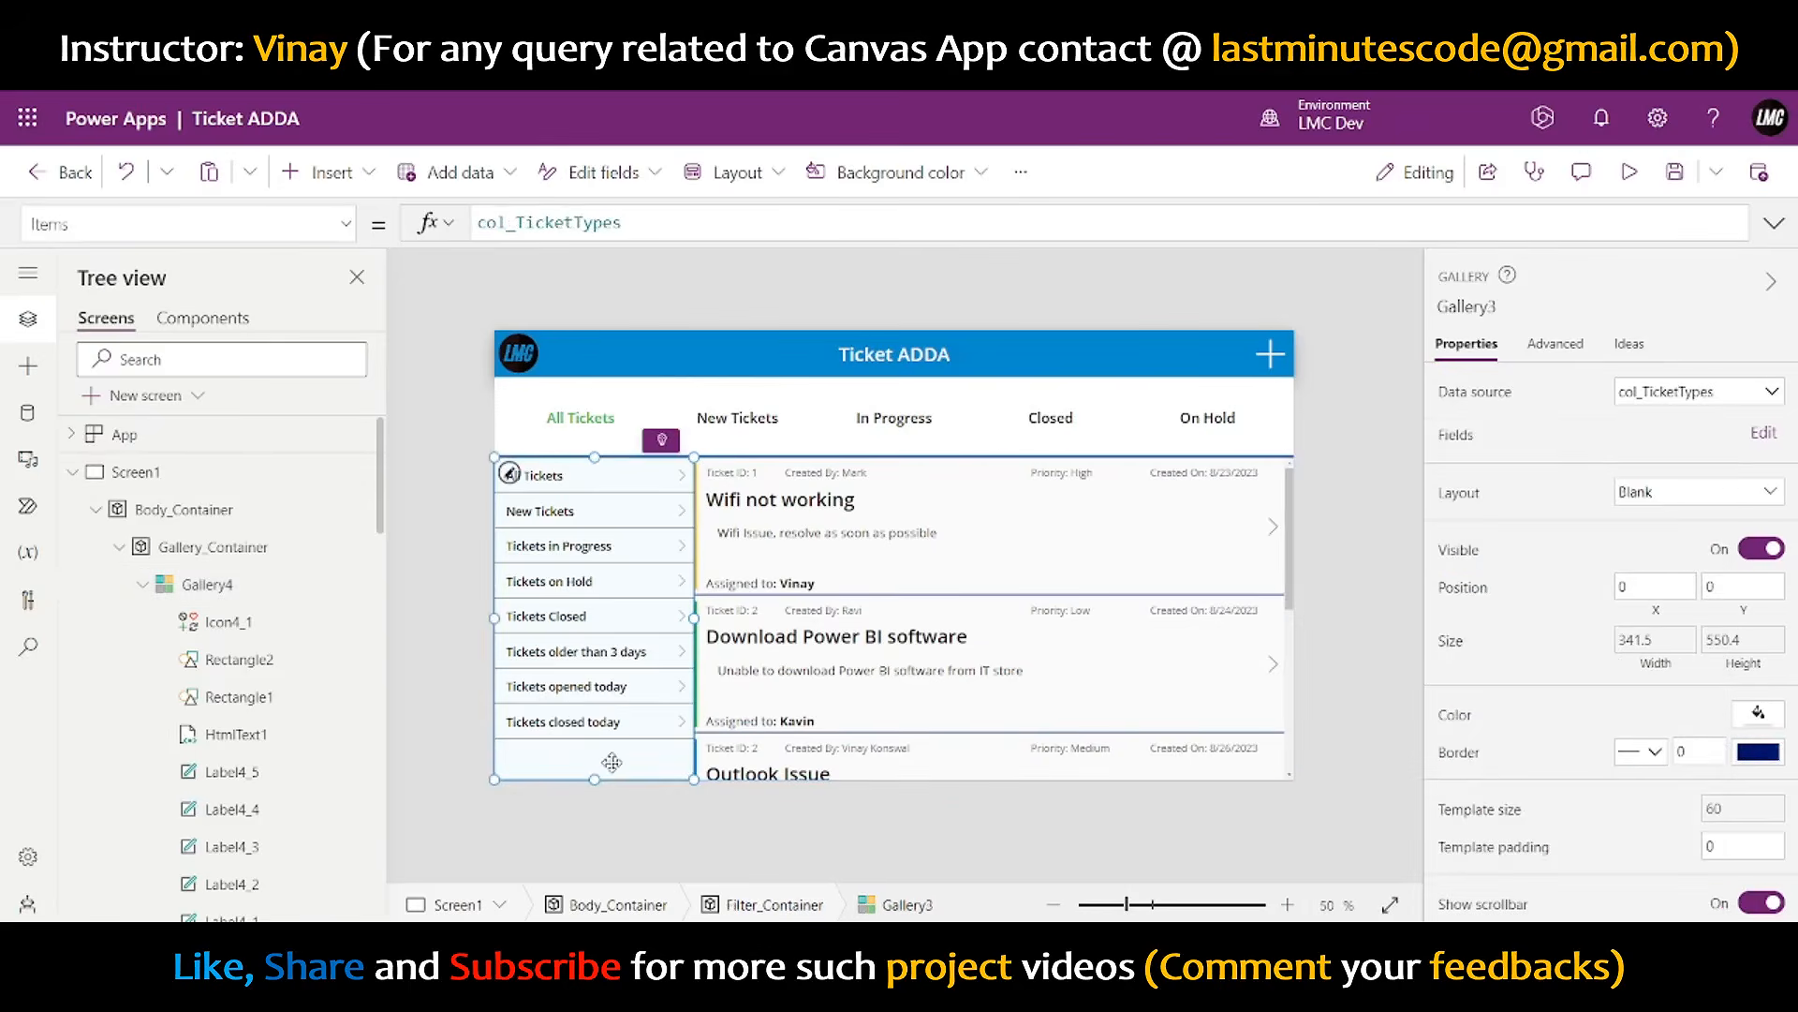
{"action": "left_click", "coordinate": [1758, 751]}
{"action": "left_click", "coordinate": [1561, 524]}
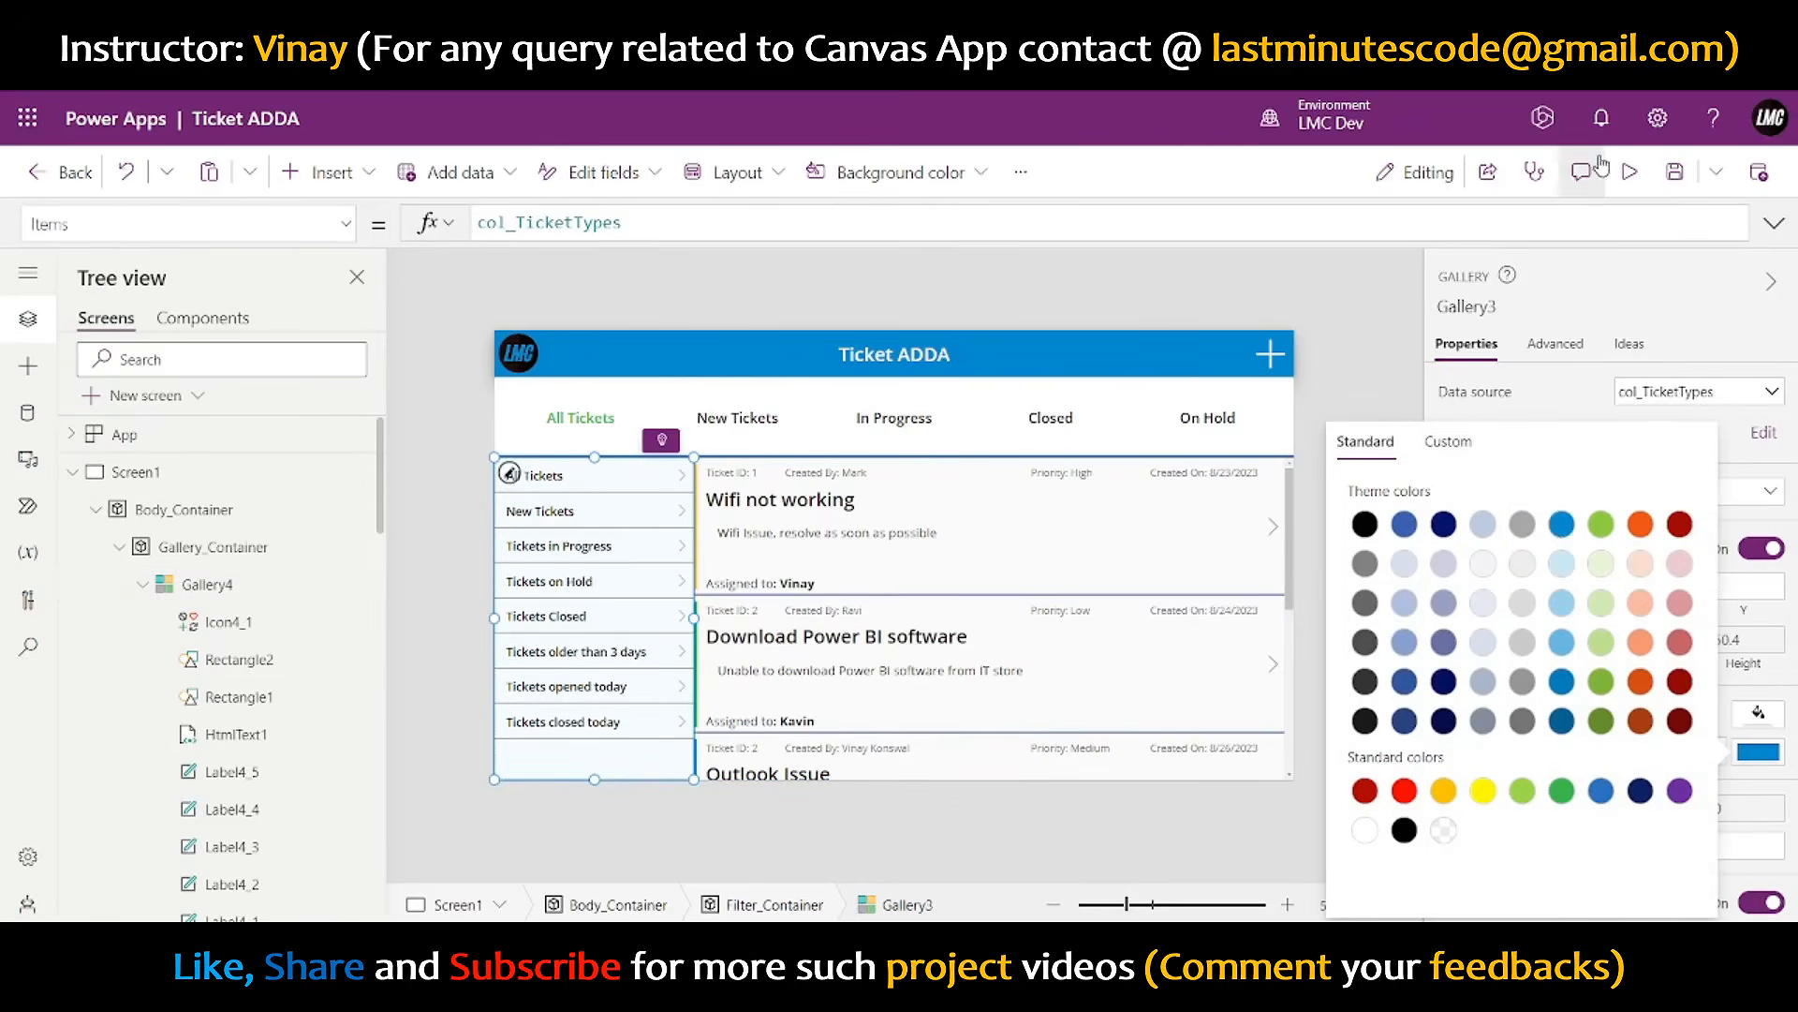
- Preview the app, open the "Wifi not working" and both "Outlook Issue" tickets in turn to check the loading spinner, and end the preview
{"action": "left_click", "coordinate": [1630, 172]}
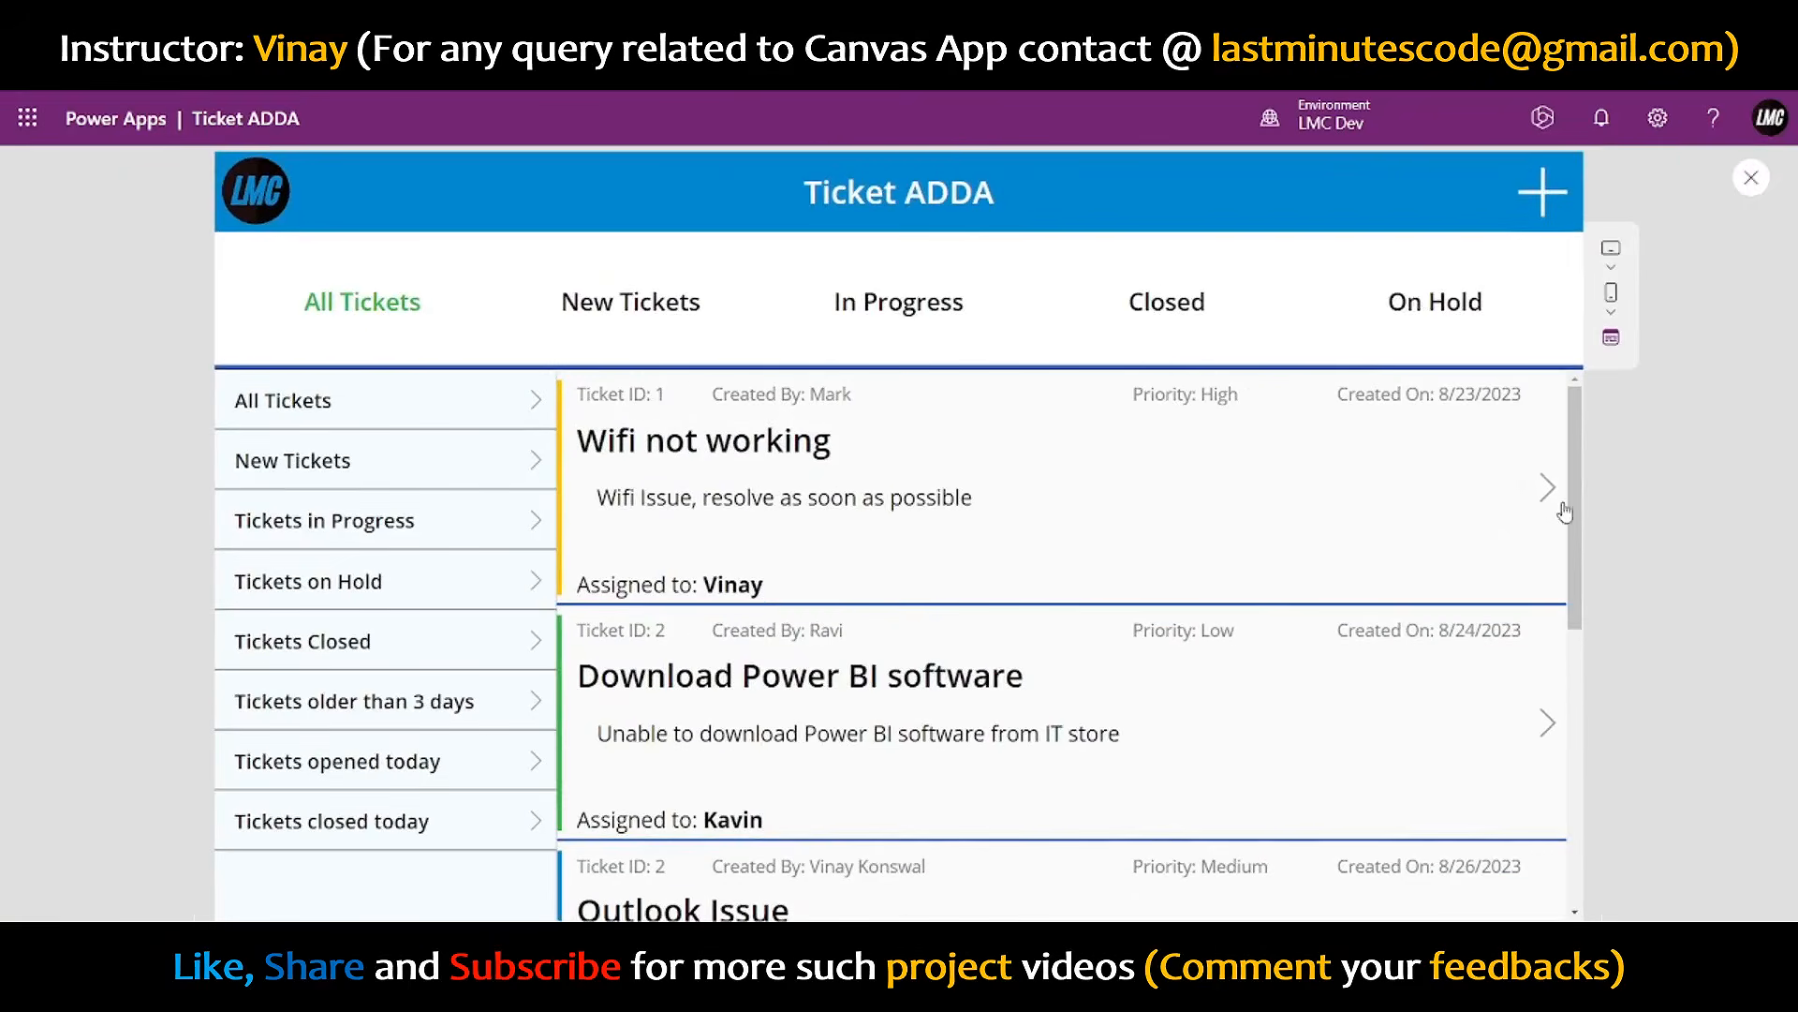
{"action": "left_click", "coordinate": [1562, 511]}
{"action": "left_click", "coordinate": [1539, 190]}
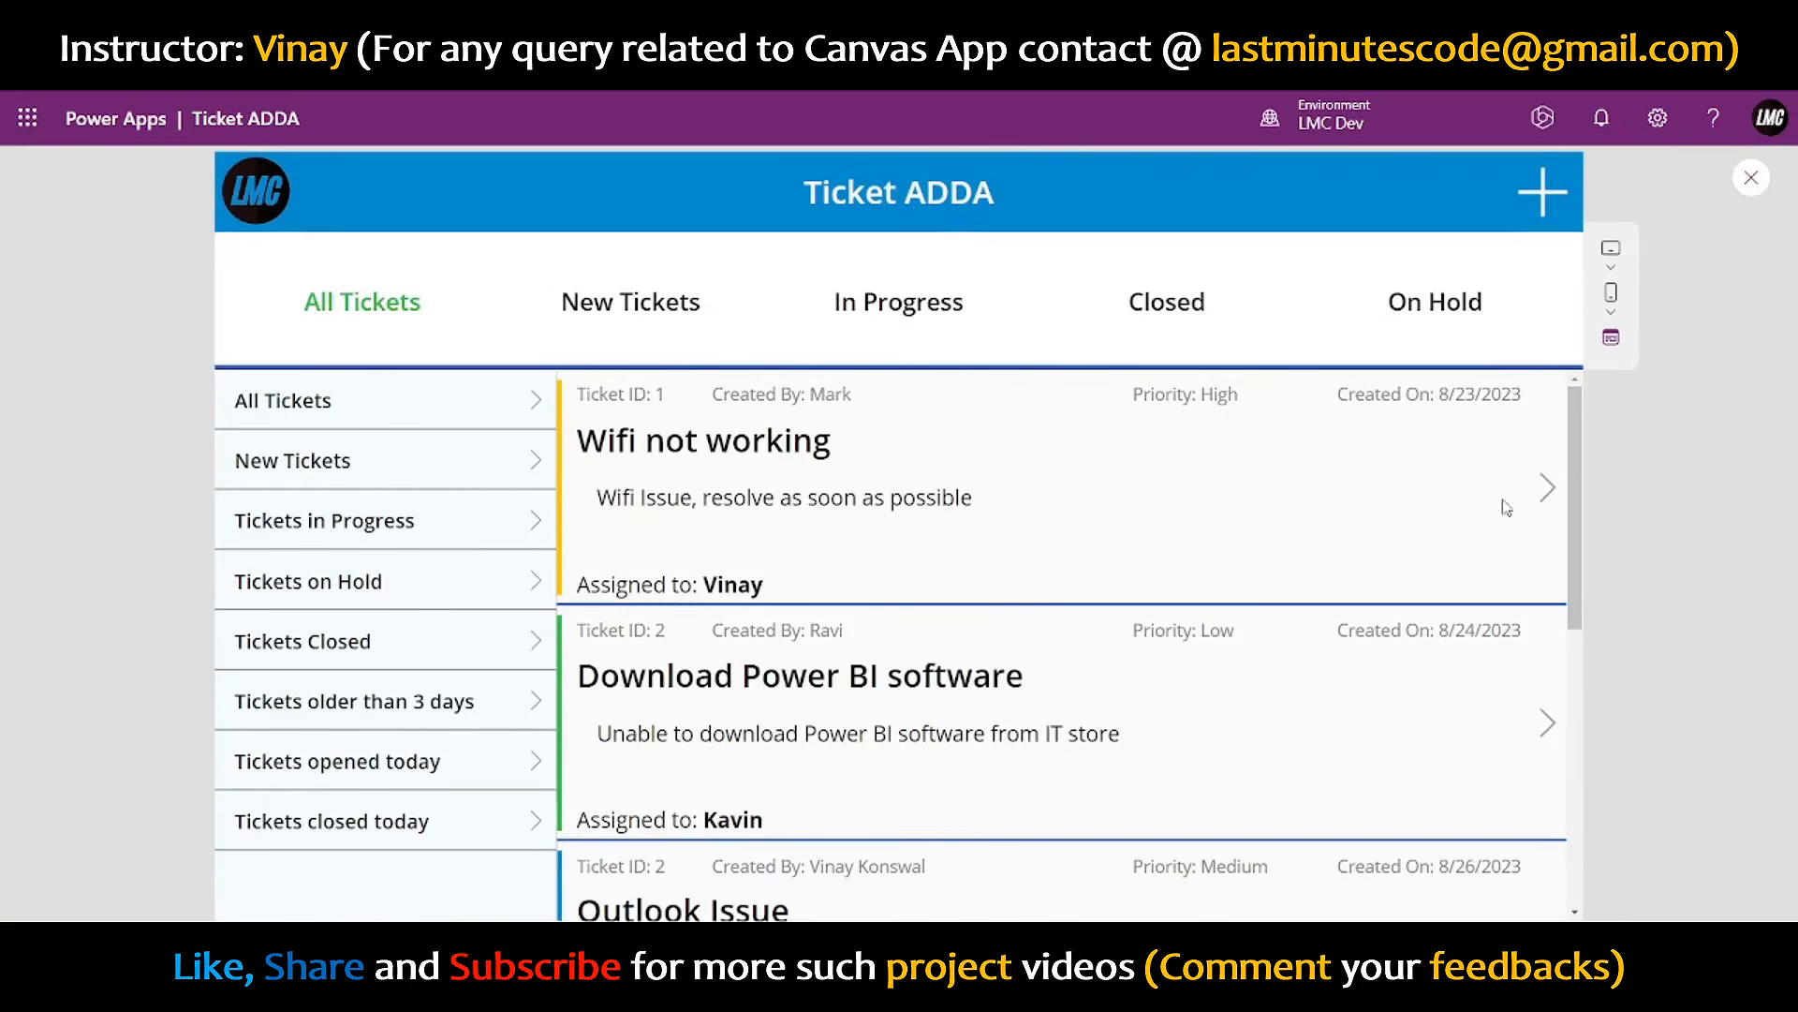
{"action": "scroll", "coordinate": [1516, 804], "scroll_direction": "down", "scroll_amount": 4}
{"action": "left_click", "coordinate": [1549, 588]}
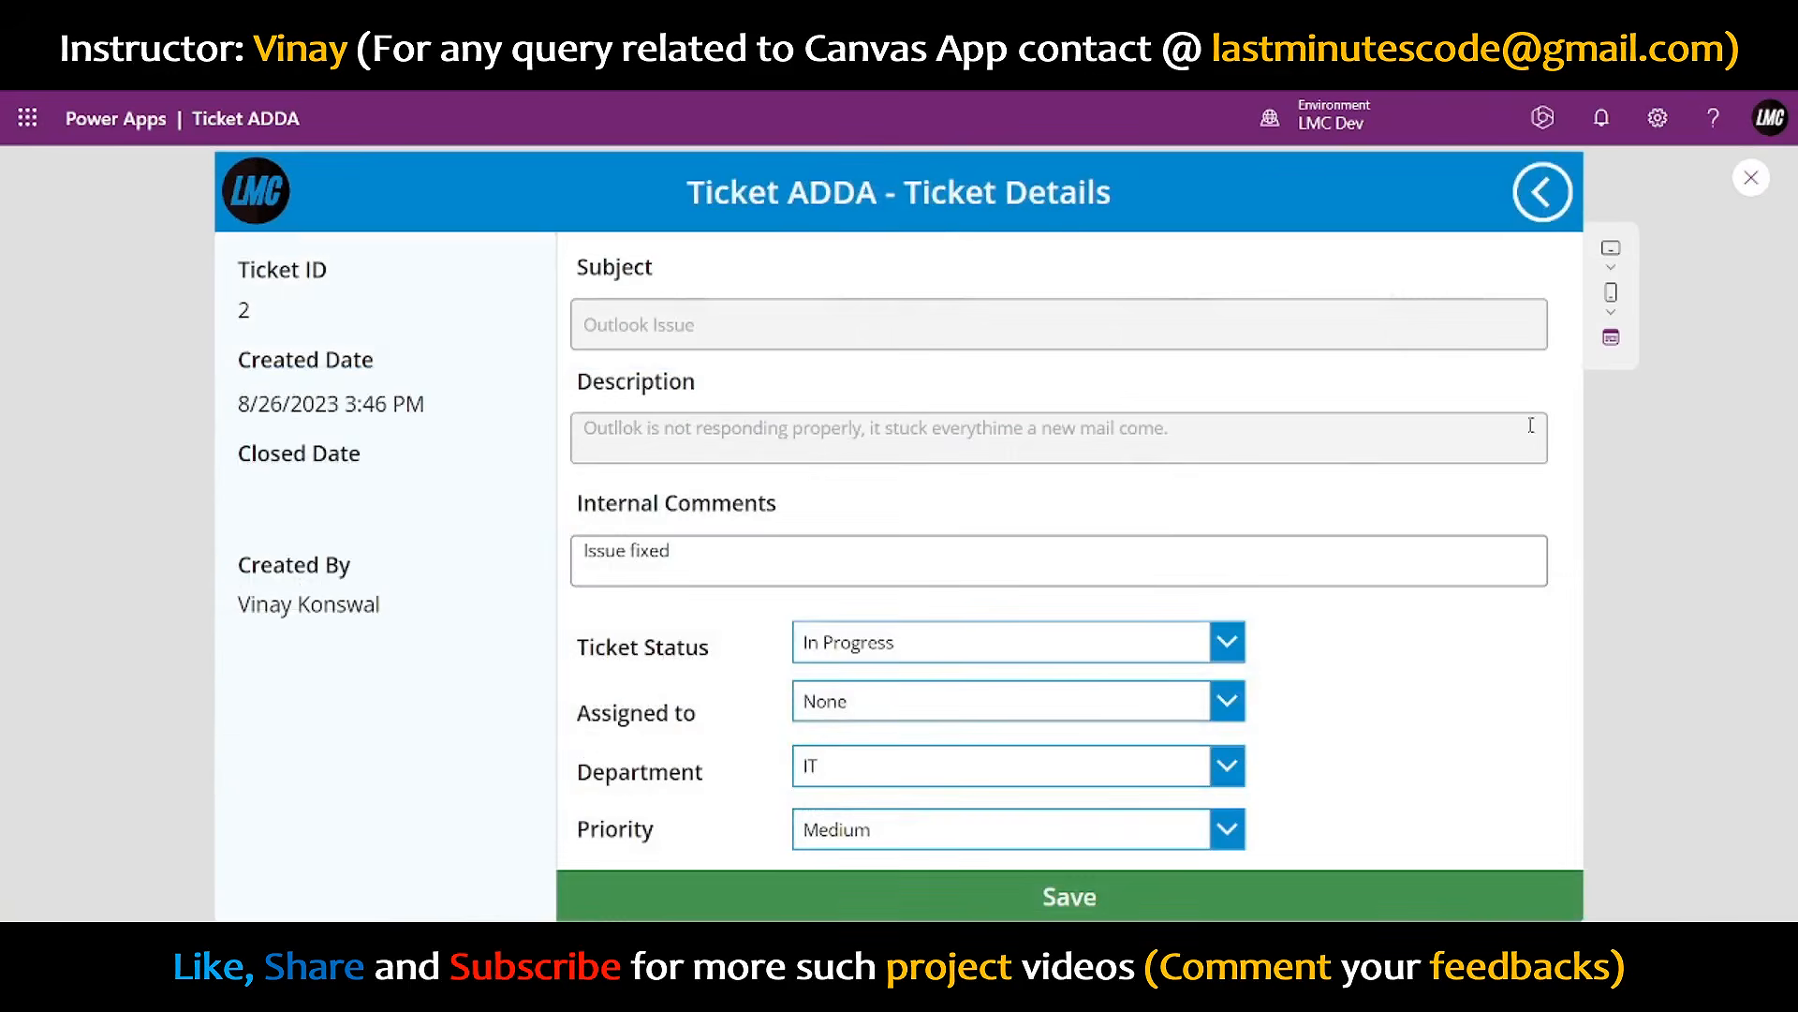
{"action": "left_click", "coordinate": [1537, 190]}
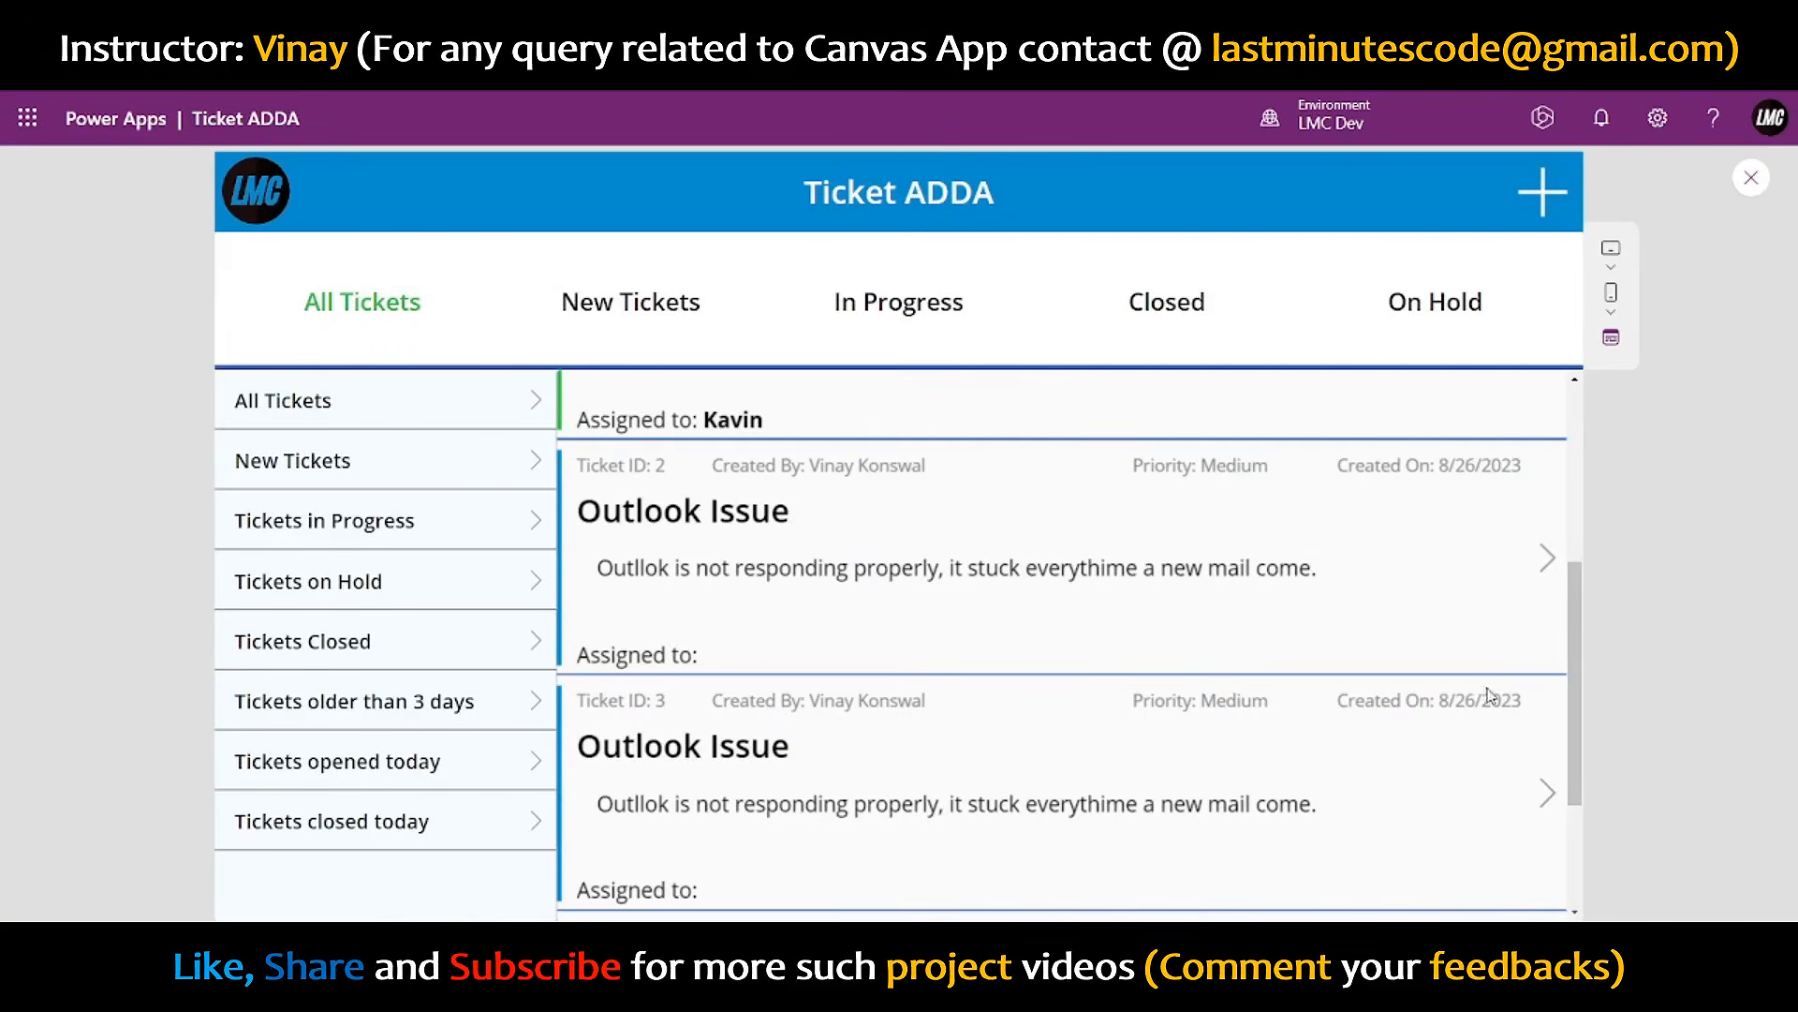
{"action": "left_click", "coordinate": [1551, 804]}
{"action": "left_click", "coordinate": [1539, 190]}
{"action": "scroll", "coordinate": [843, 771], "scroll_direction": "up", "scroll_amount": 4}
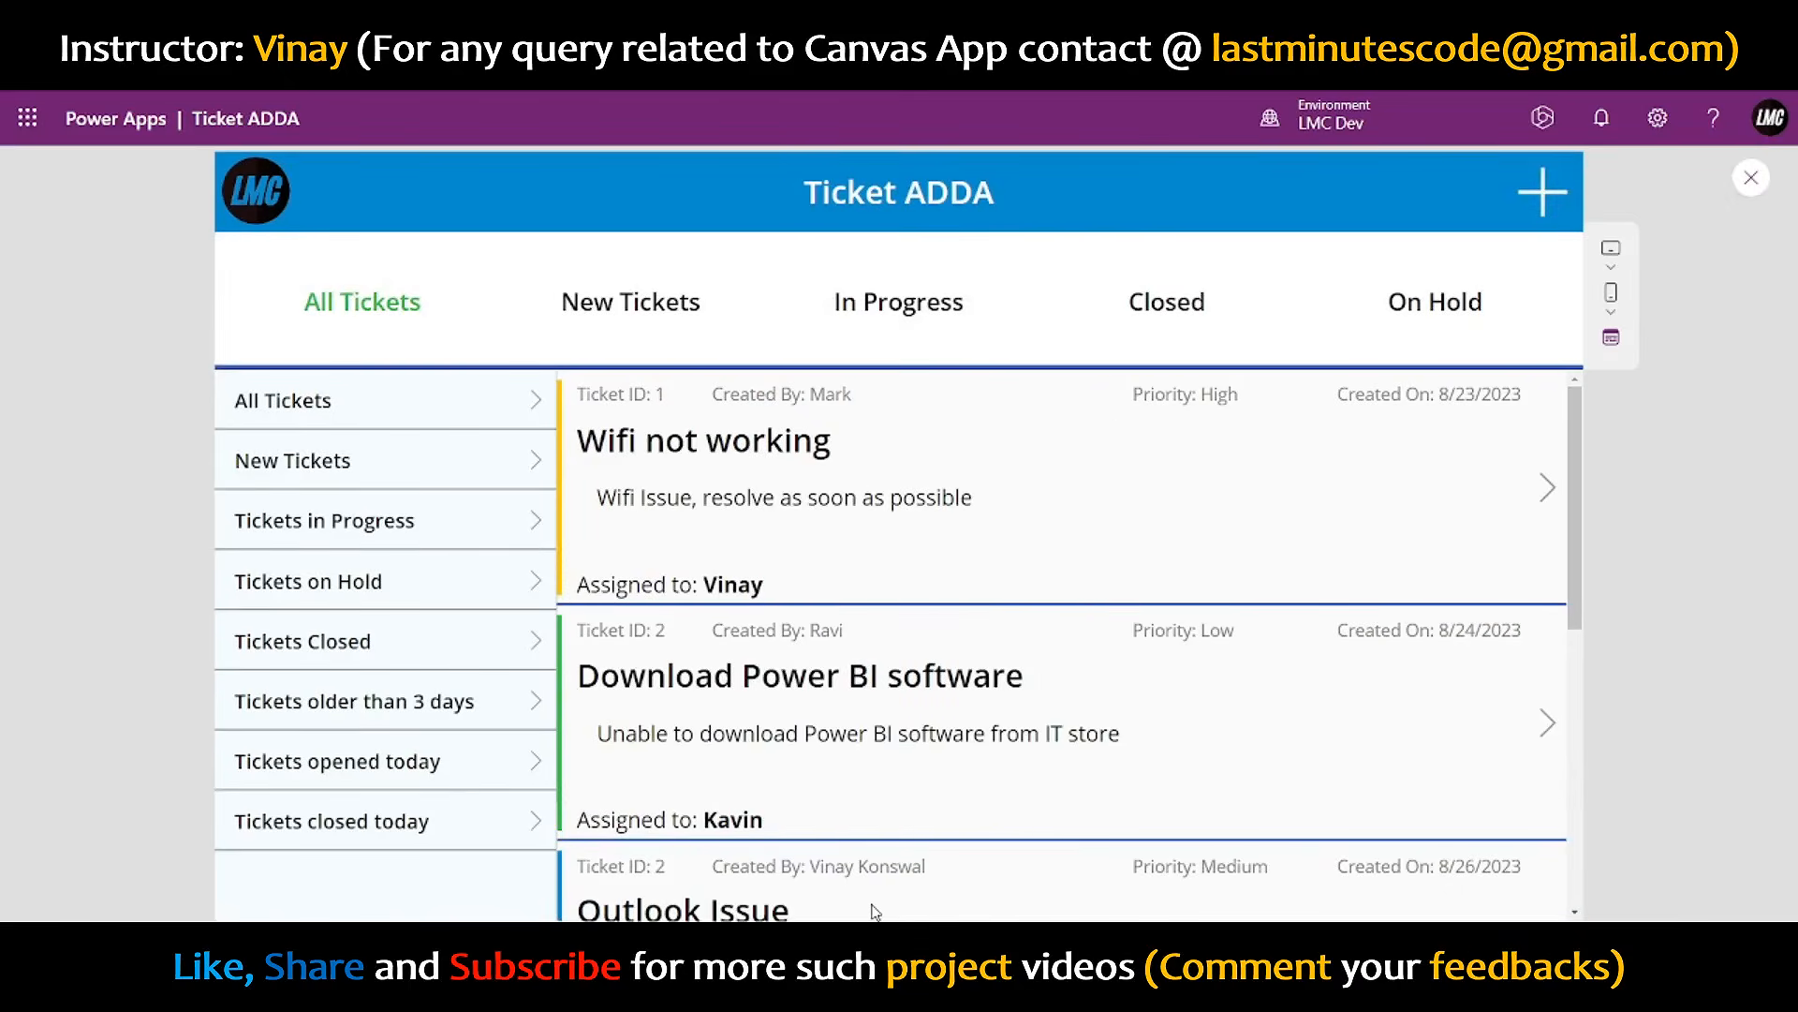
{"action": "left_click", "coordinate": [1749, 179]}
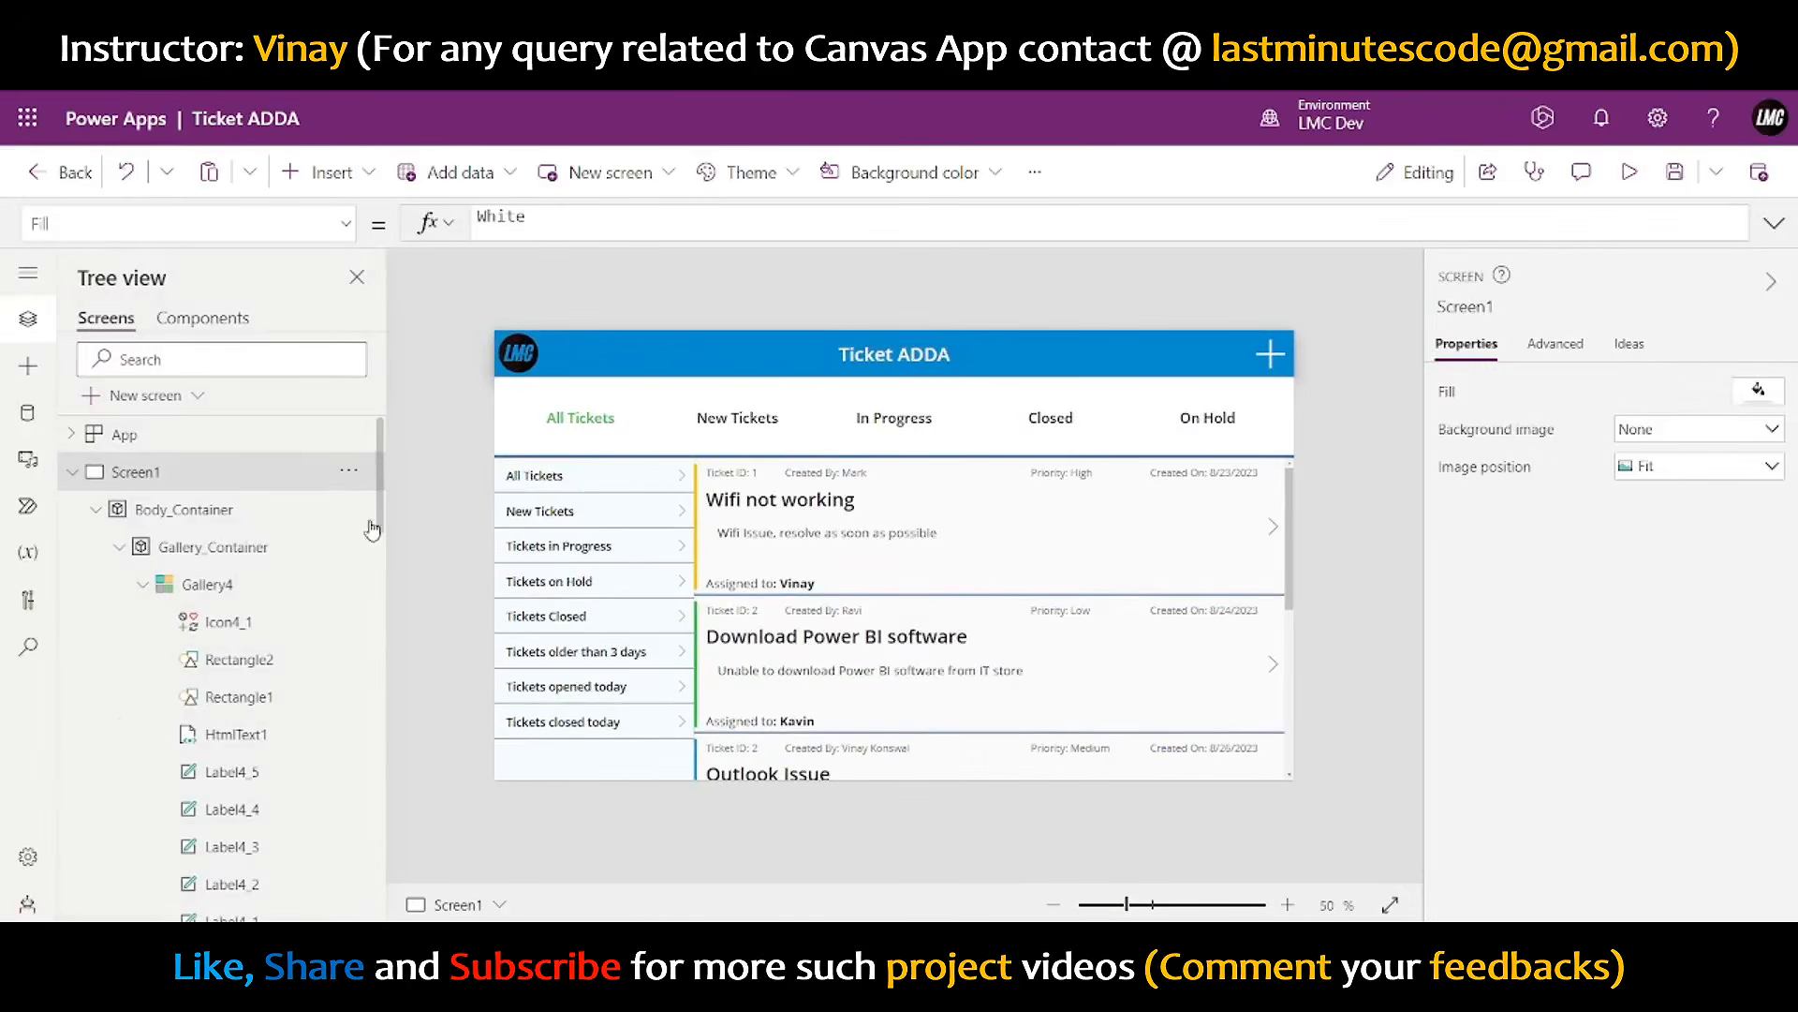
- Check the Service Desk reference app's ticket list, and set the All Tickets button's Text formula in Ticket ADDA to CountRows(col_Tickets)&Char(10)&"All Tickets"
{"action": "left_click", "coordinate": [588, 431]}
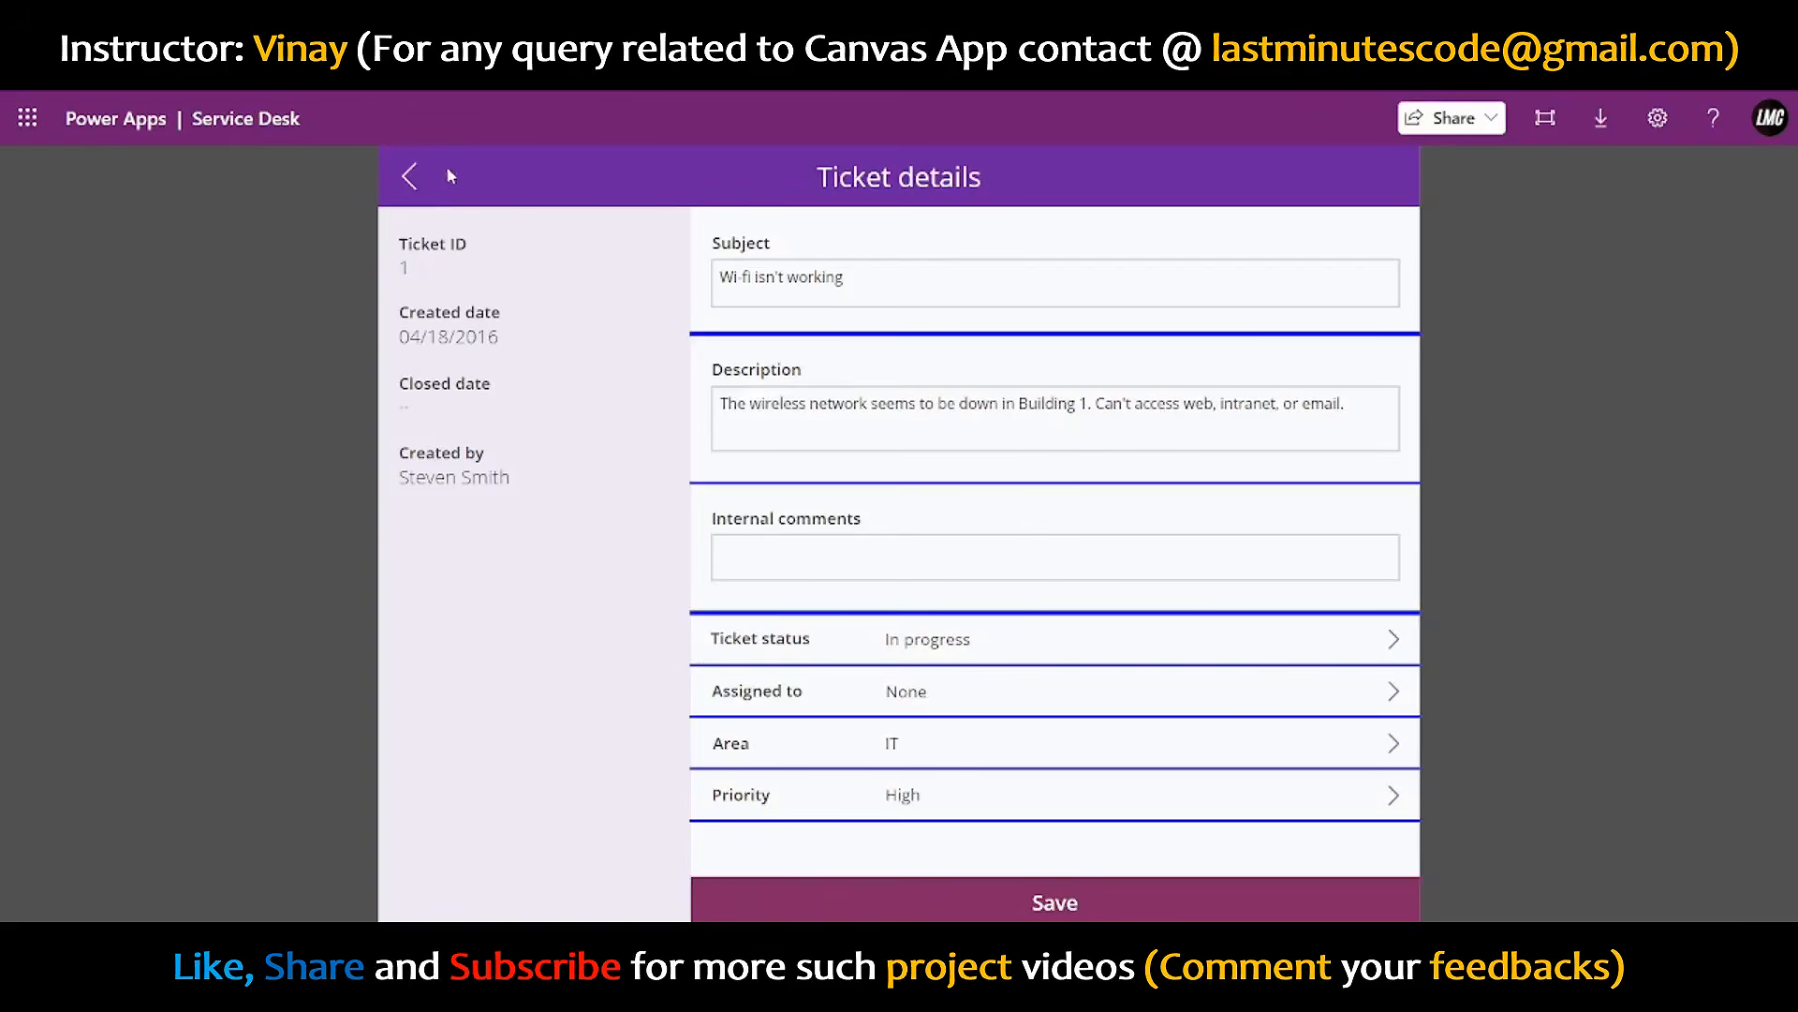
{"action": "left_click", "coordinate": [414, 179]}
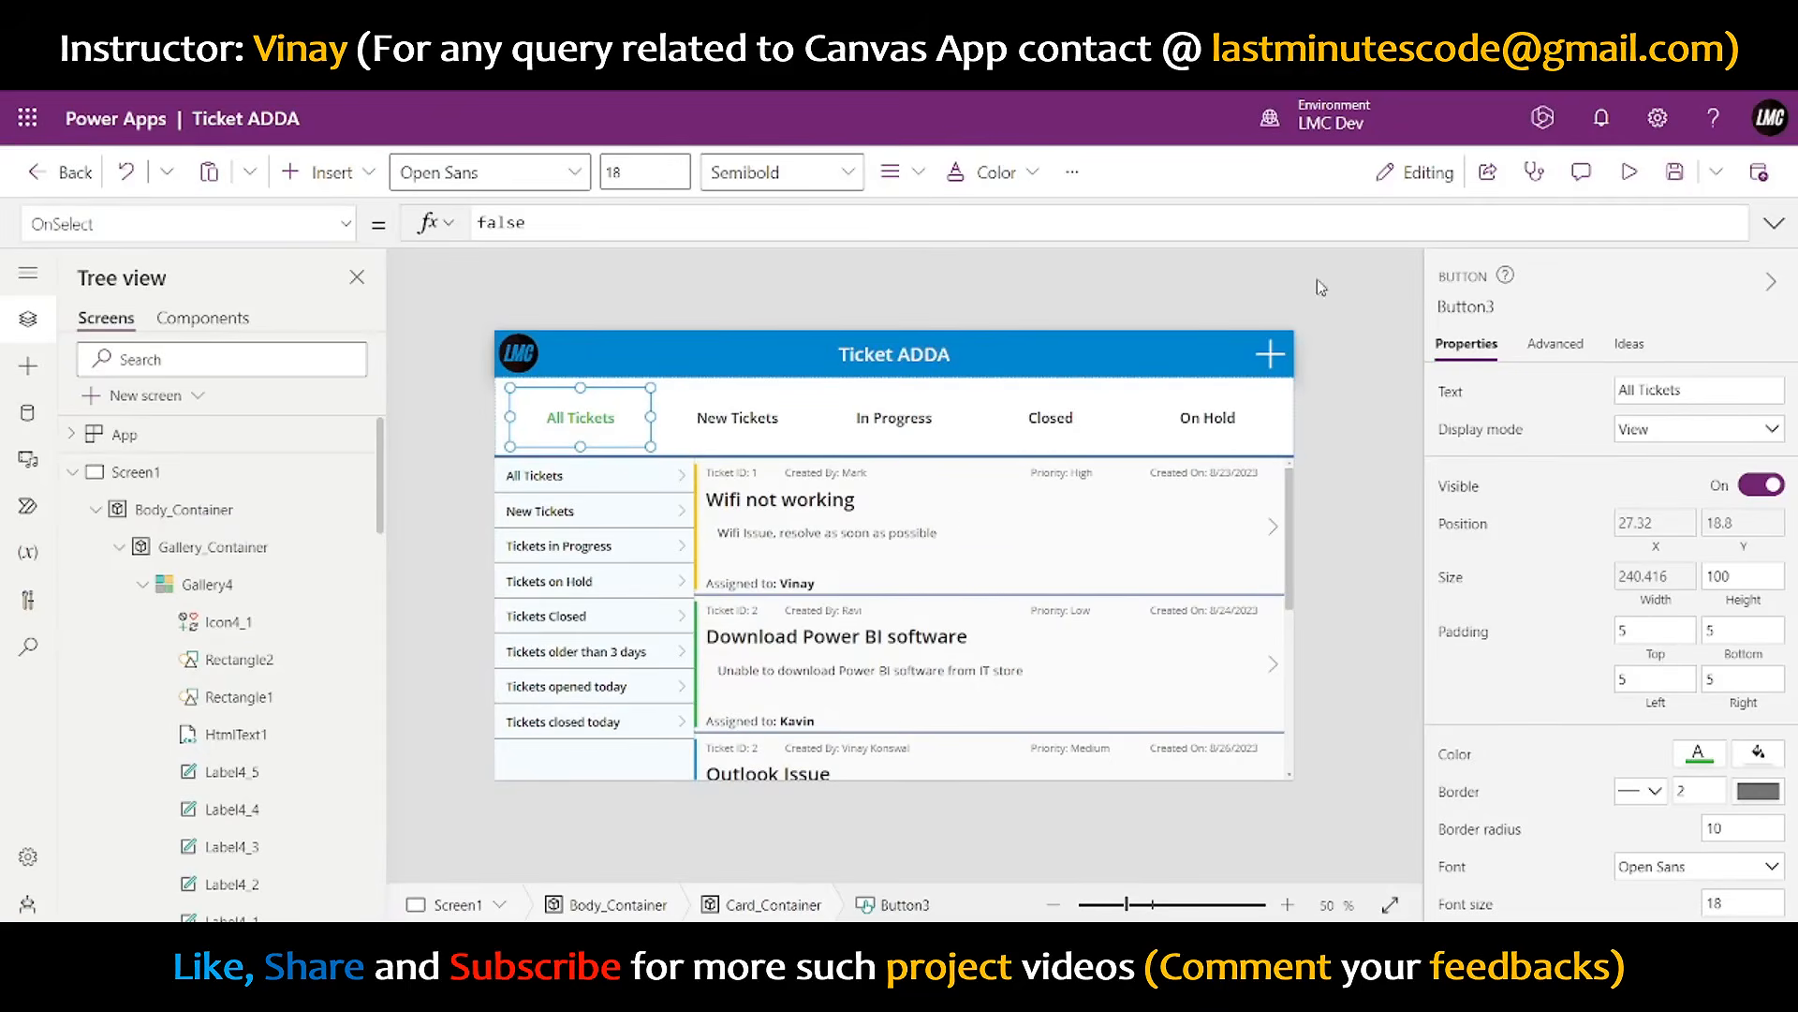
{"action": "left_click", "coordinate": [1466, 393]}
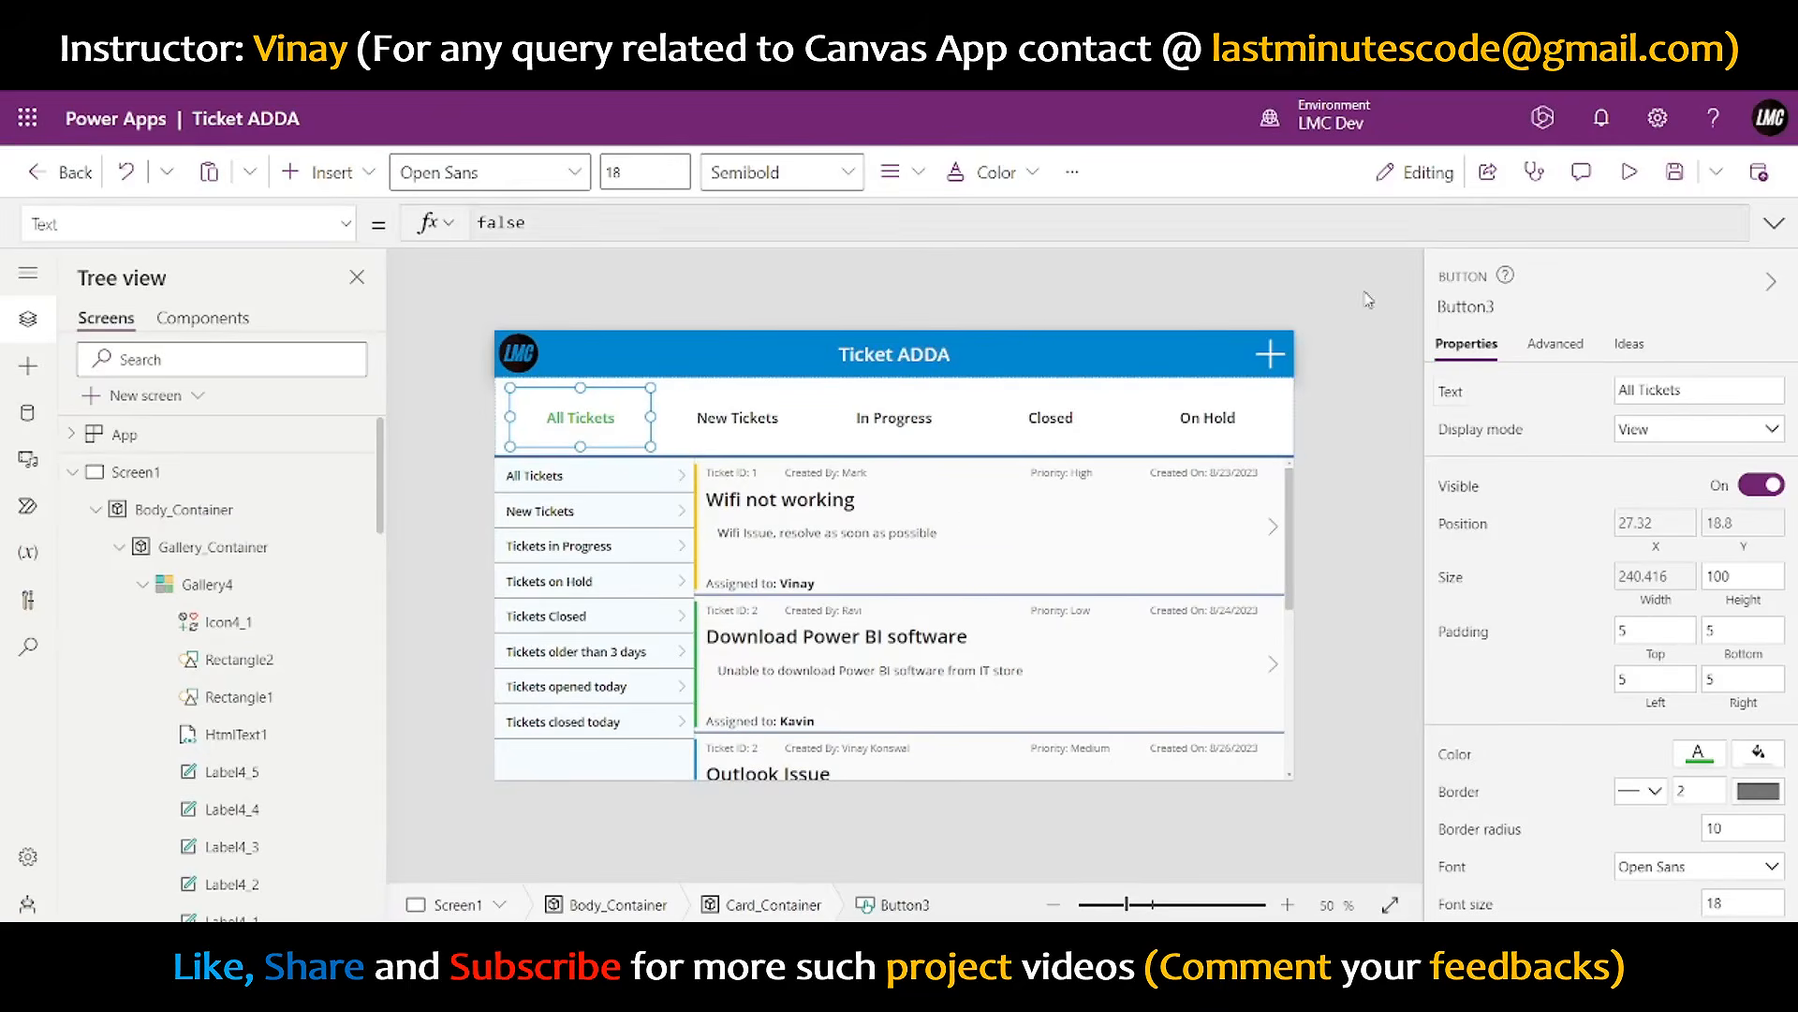
{"action": "left_click", "coordinate": [1773, 223]}
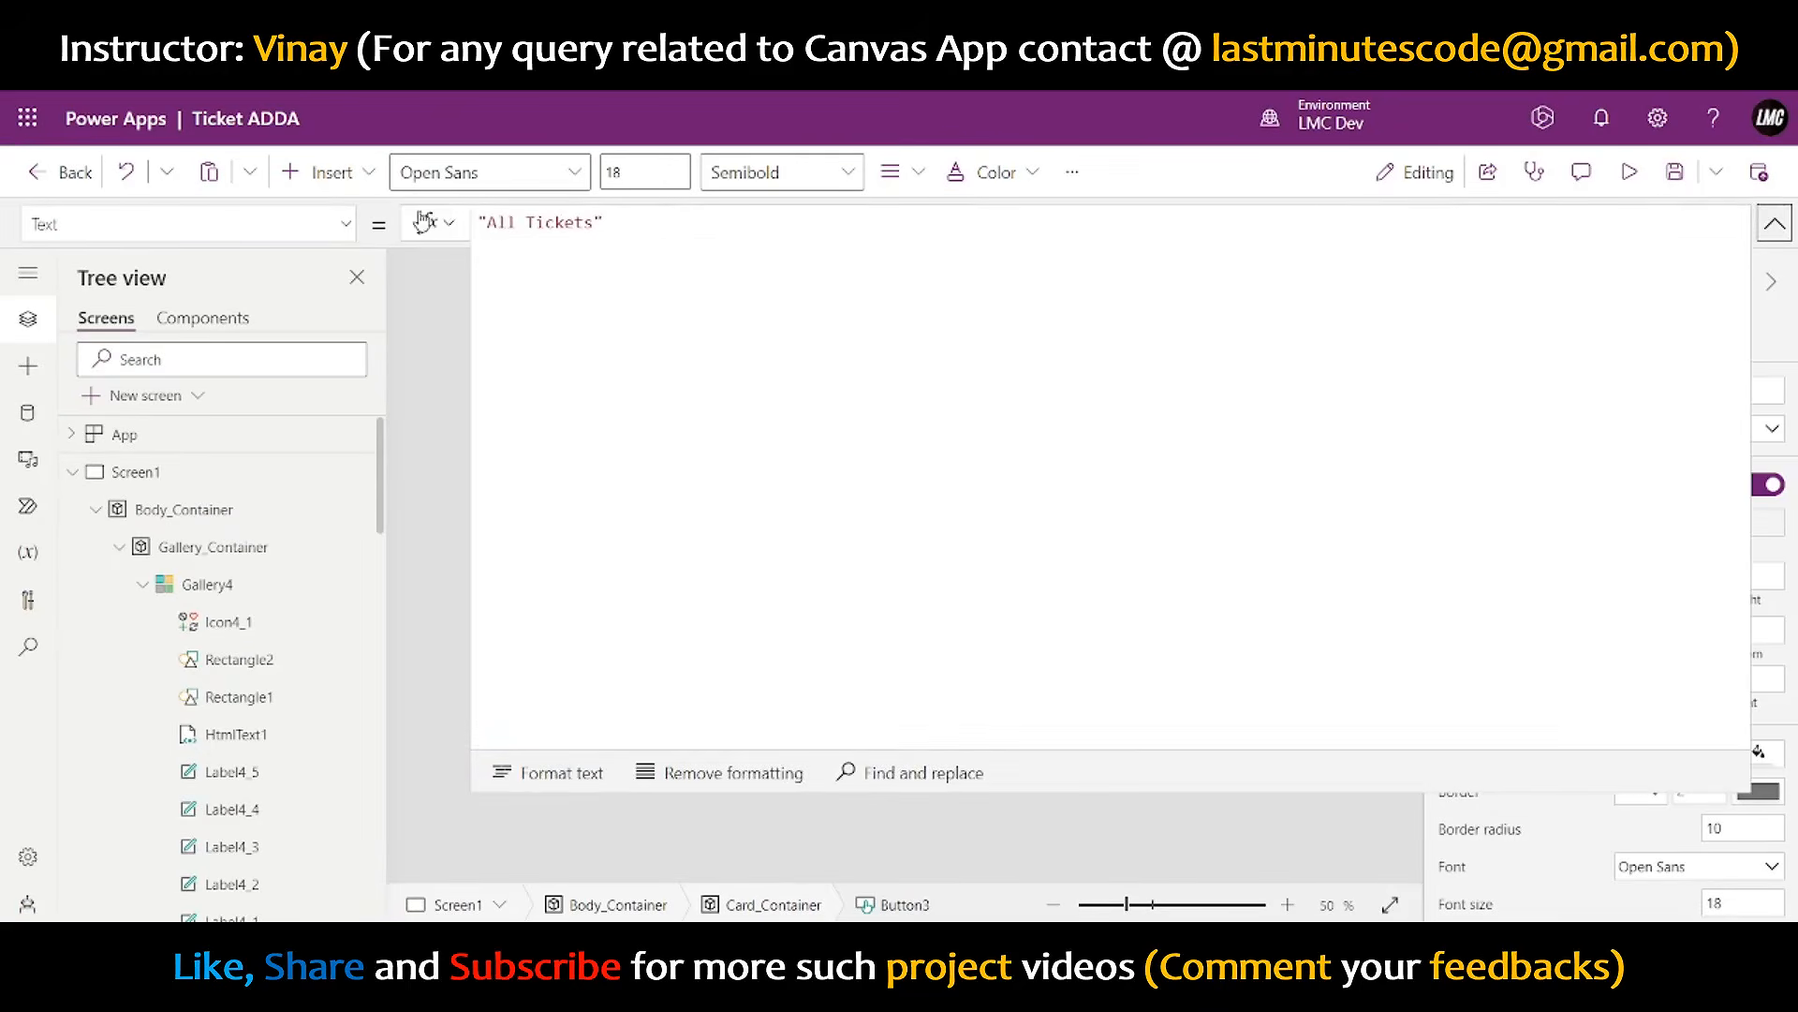
{"action": "left_click", "coordinate": [482, 211]}
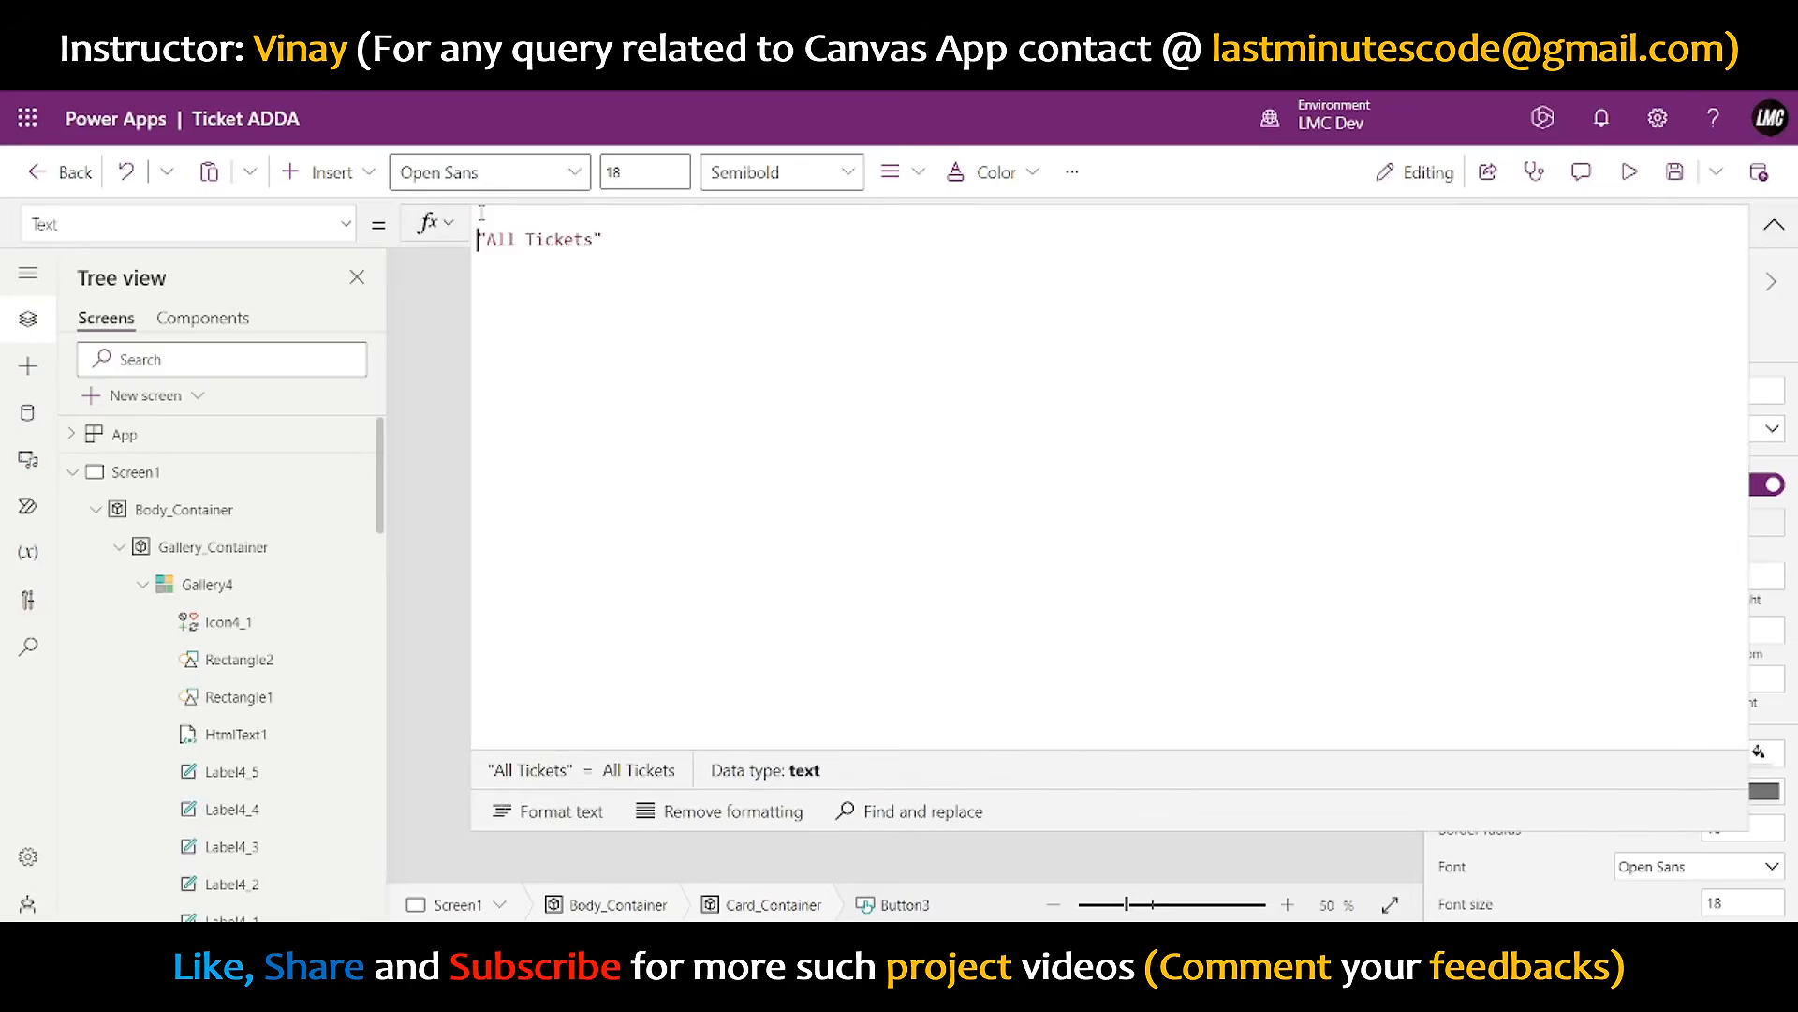
{"action": "type", "text": "CountRows("}
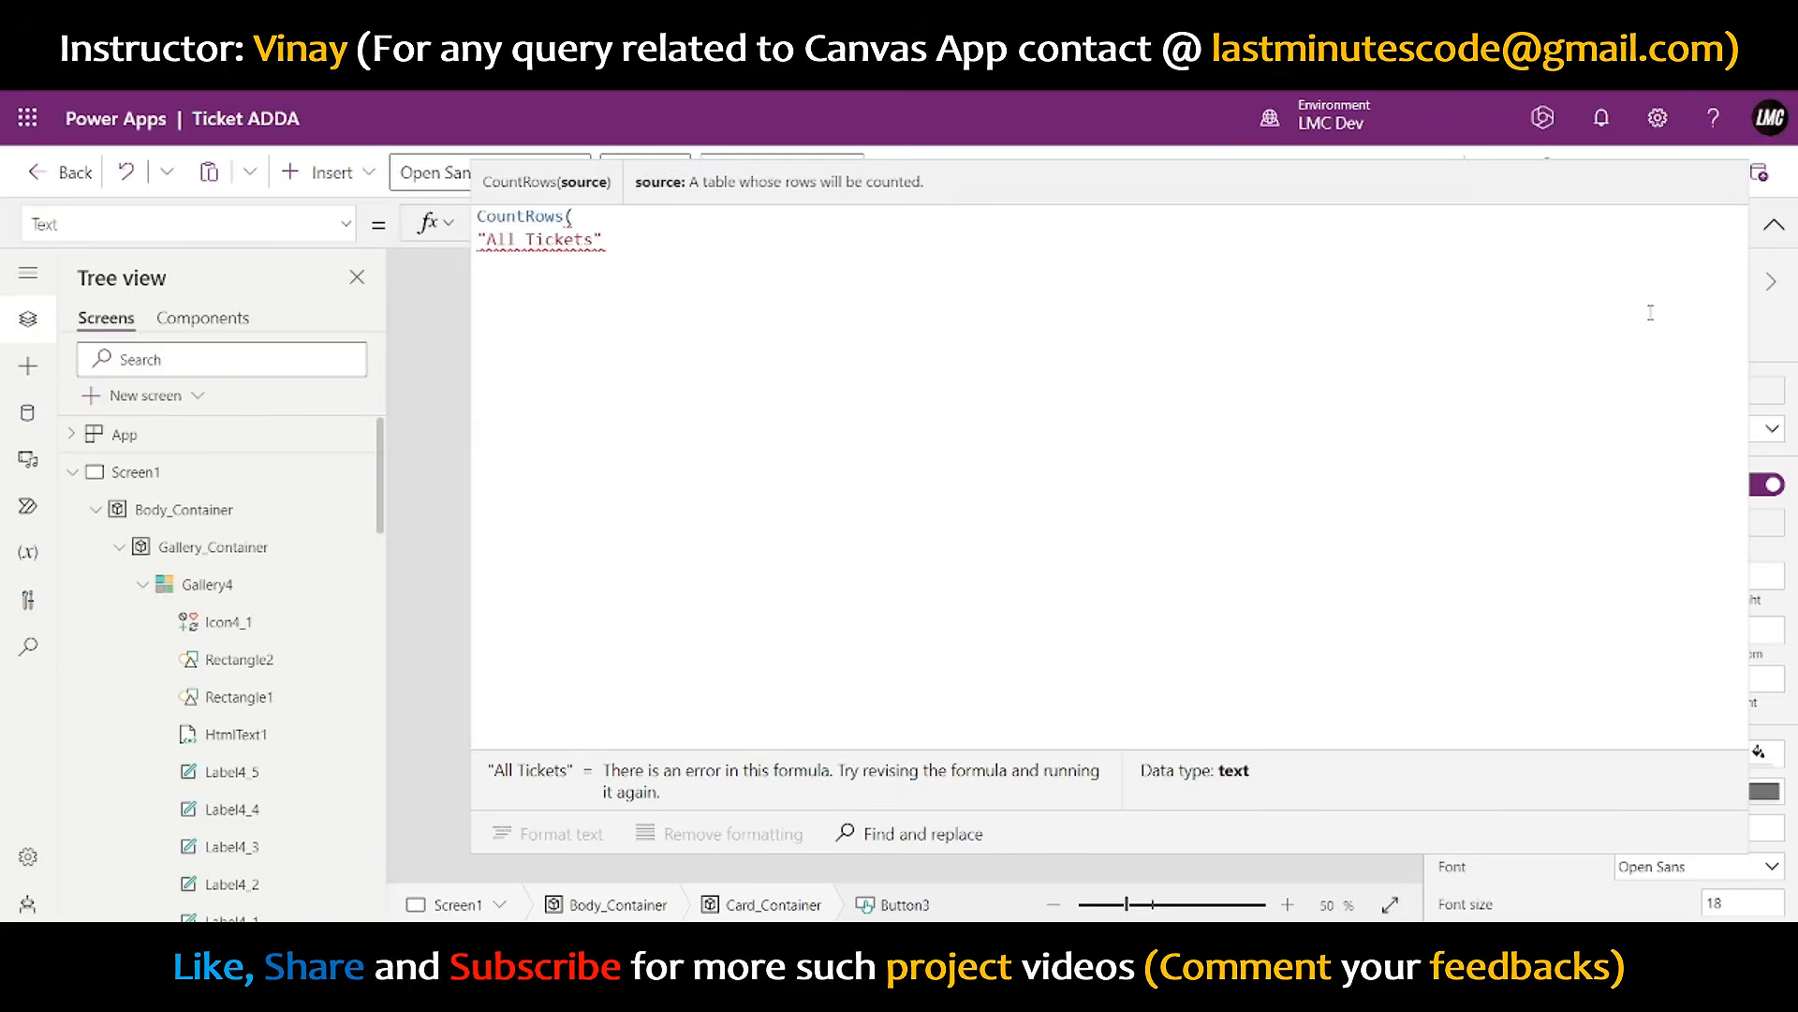
{"action": "type", "text": "col_Tickets"}
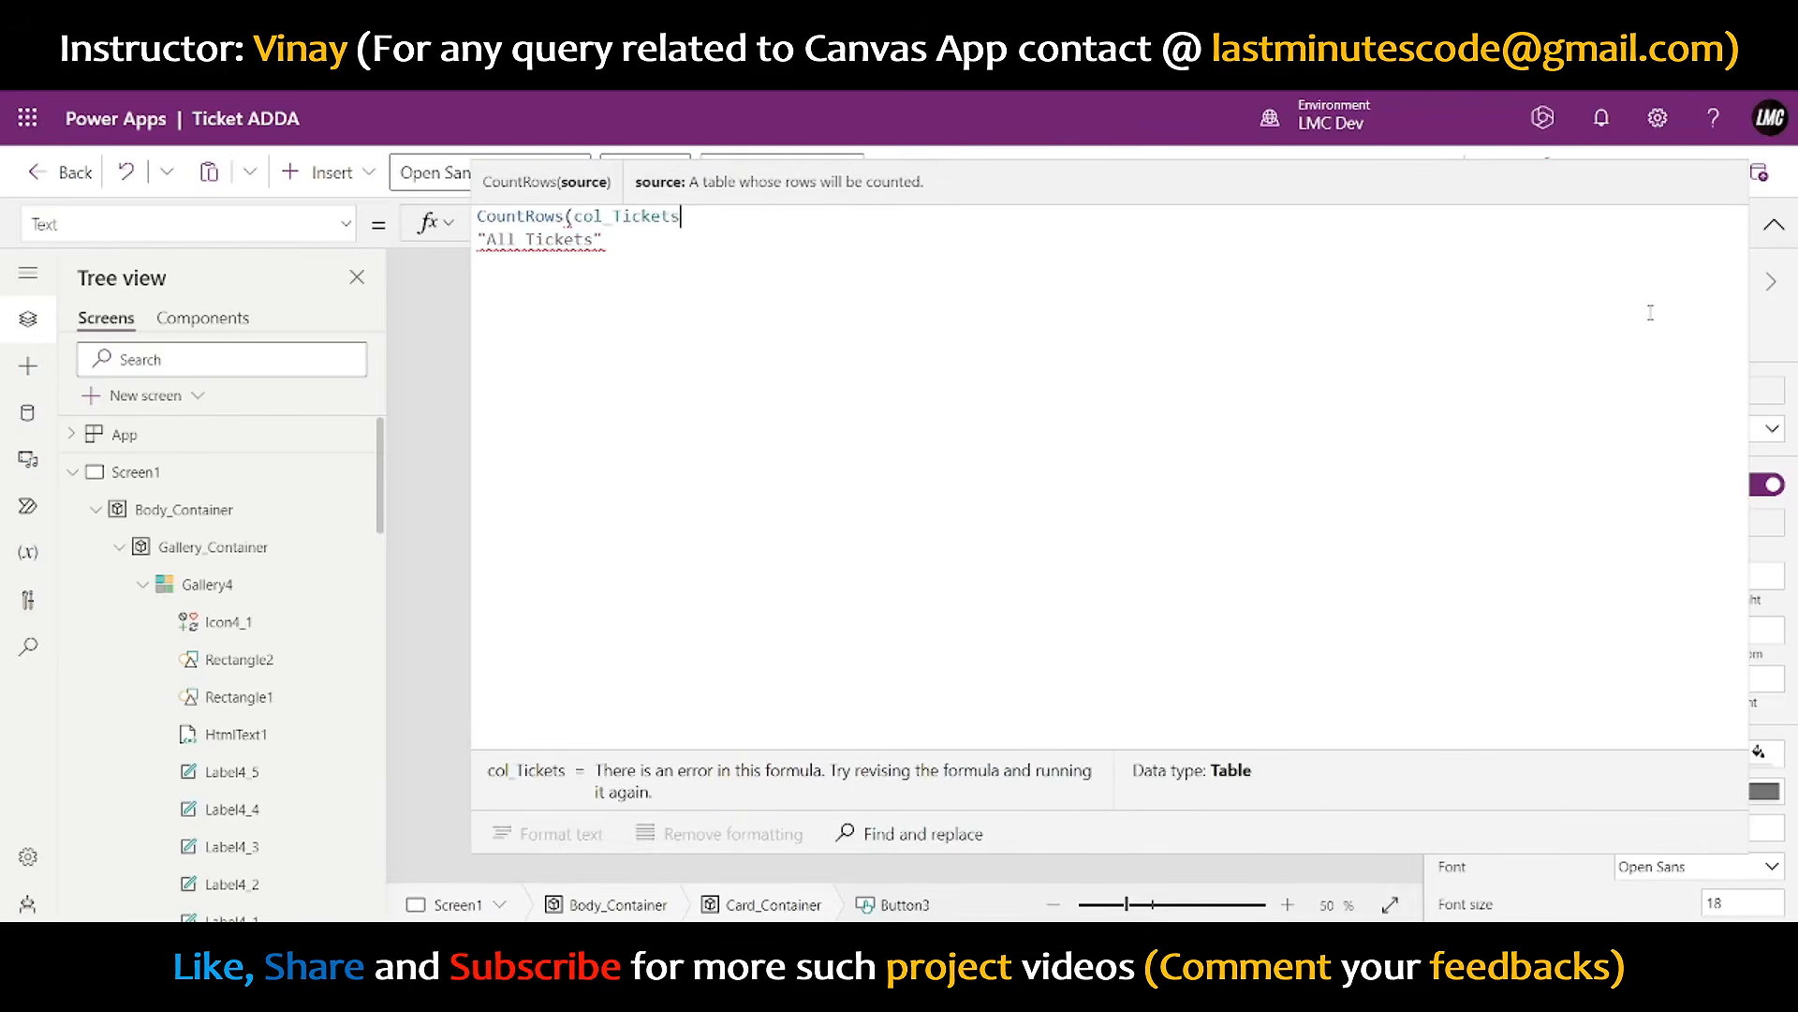
{"action": "type", "text": ")&Ch"}
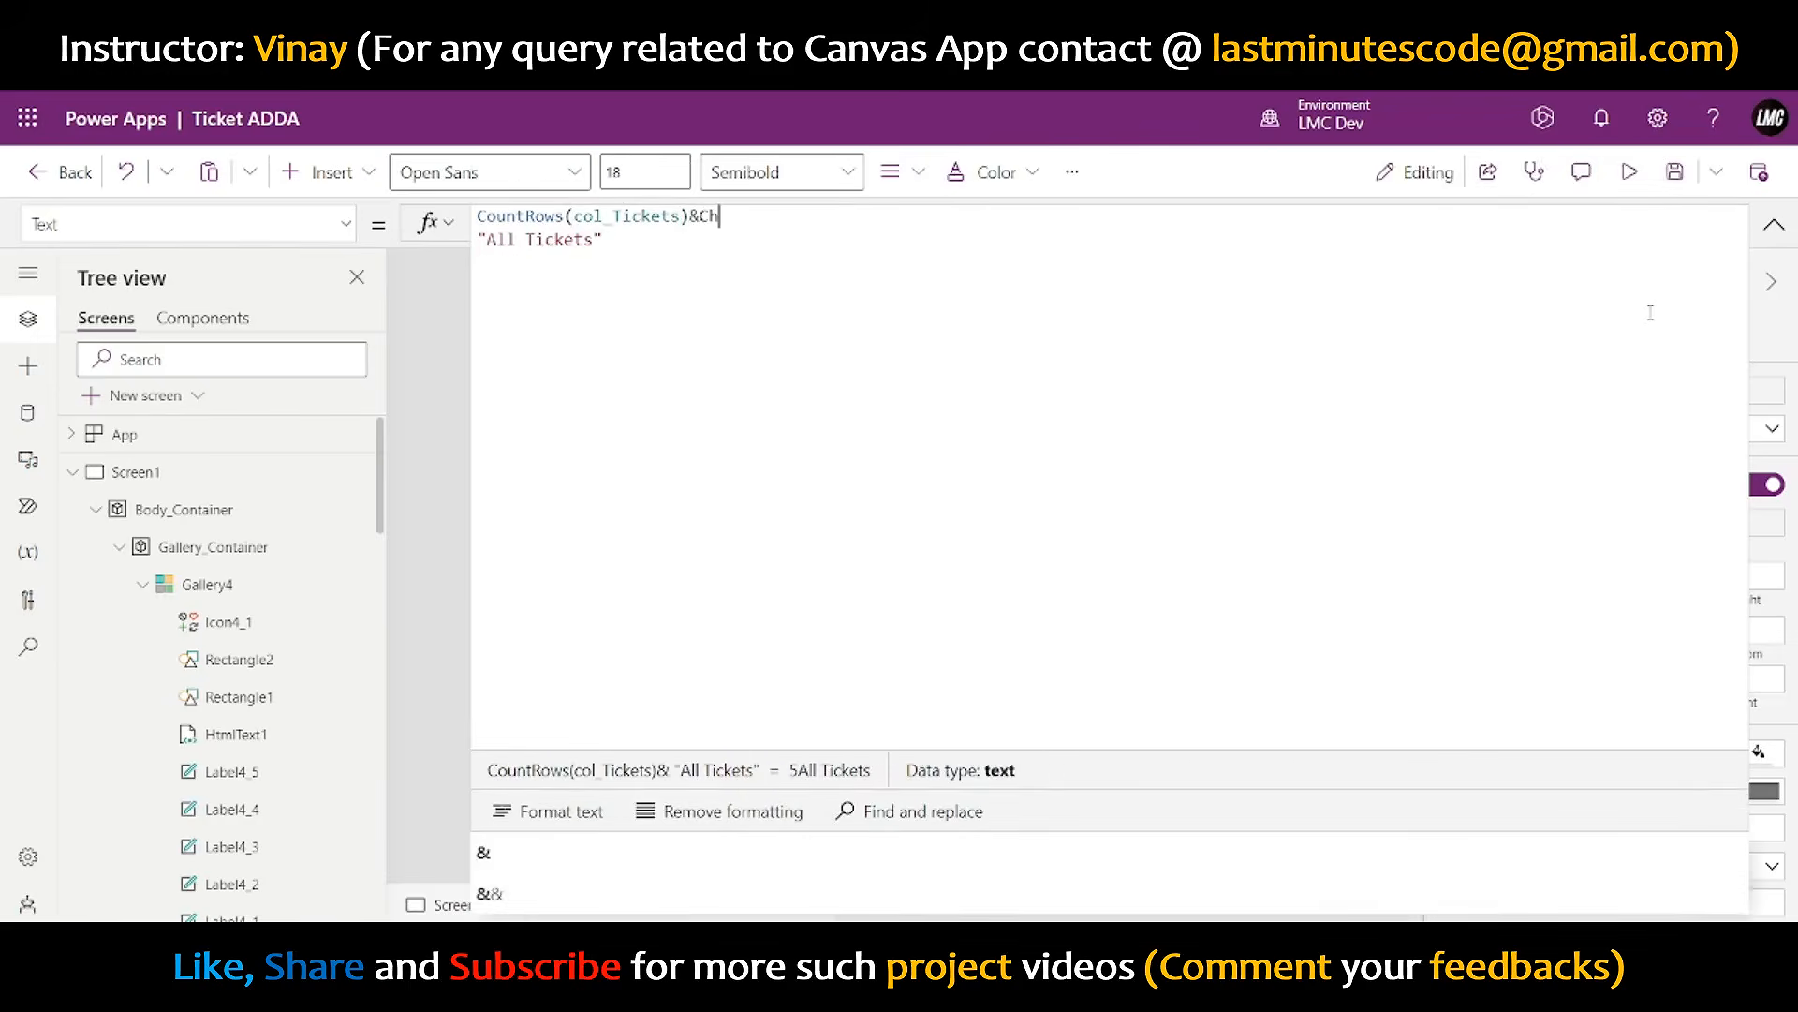
{"action": "type", "text": "ar(10"}
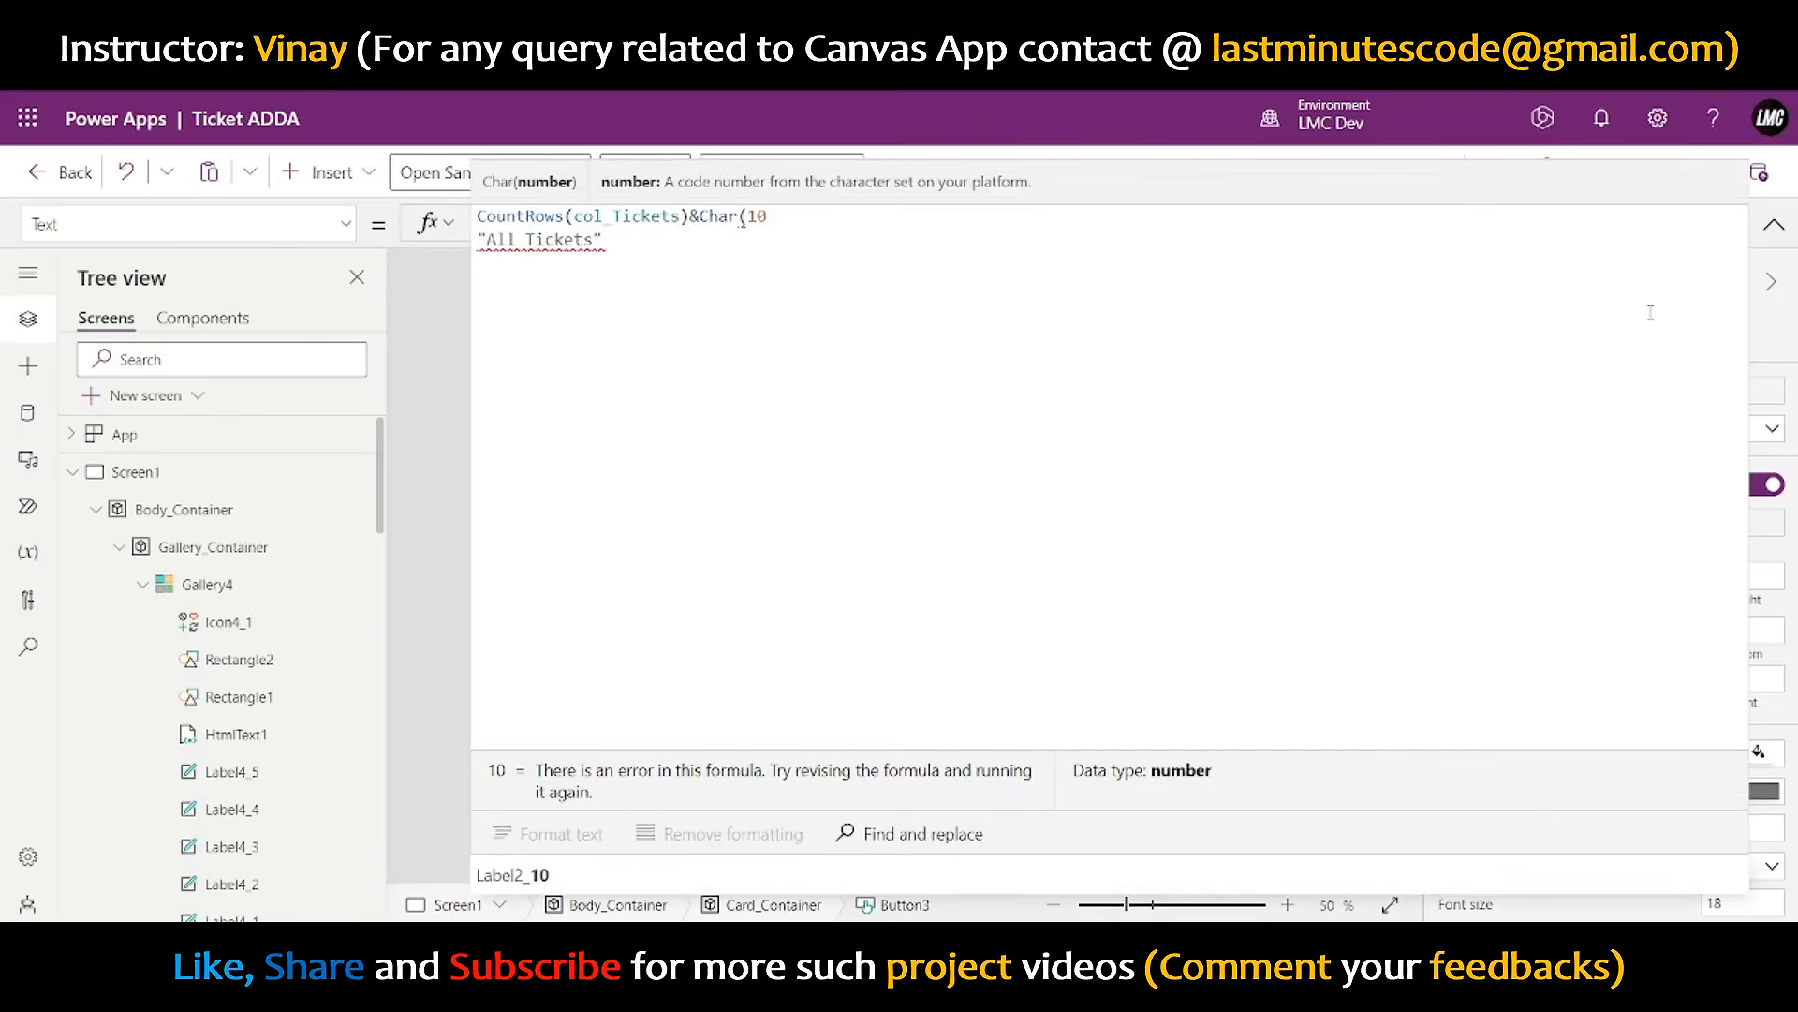
{"action": "type", "text": ")&"}
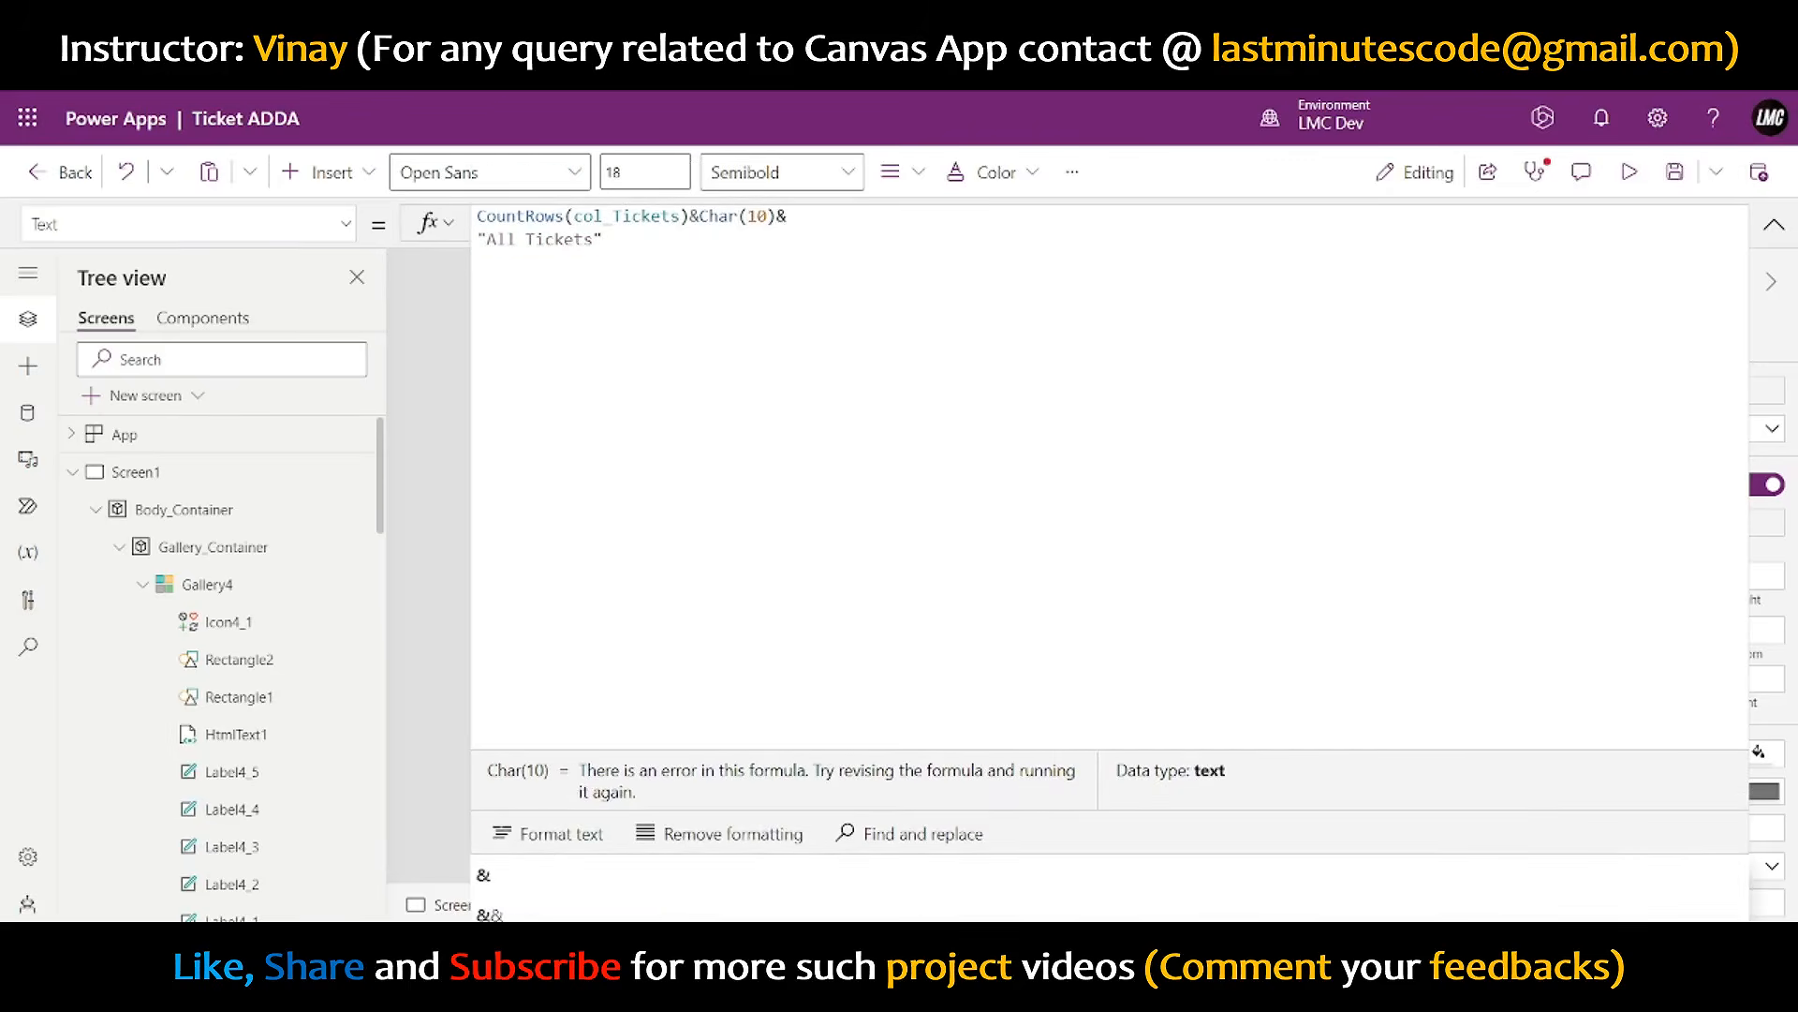
{"action": "left_click", "coordinate": [1773, 225]}
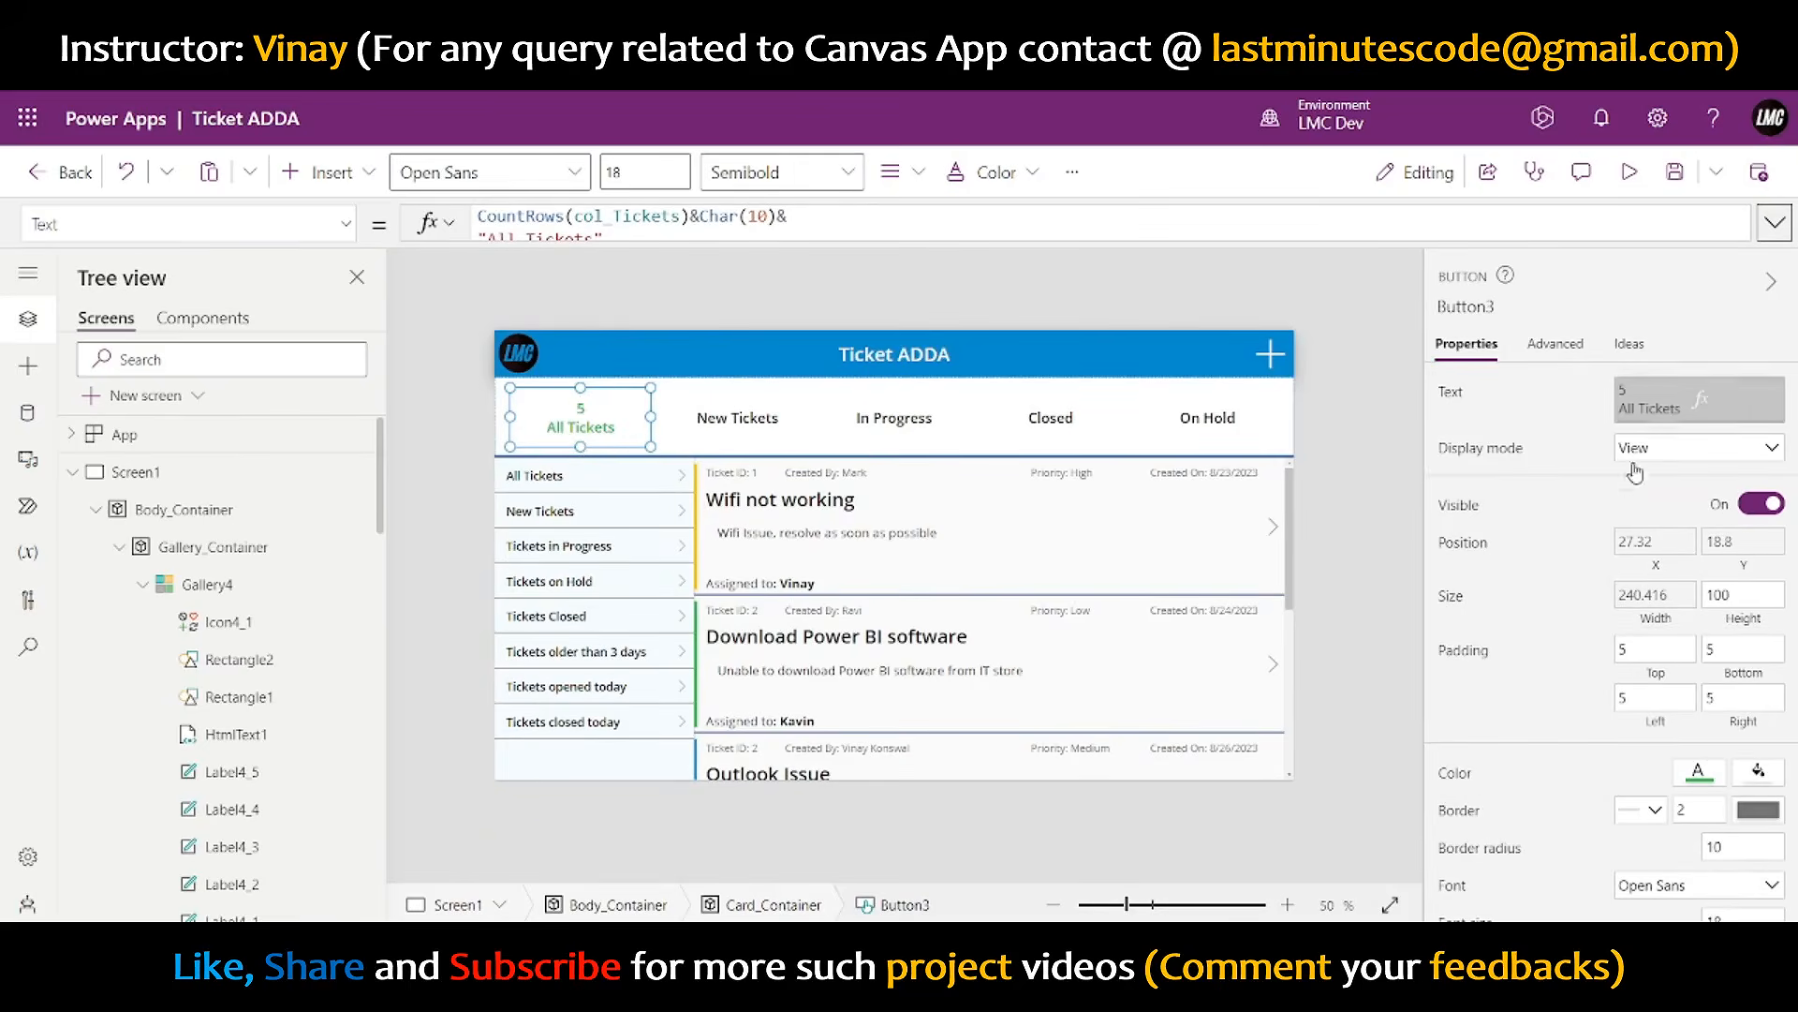
- Set the All Tickets button's text color to black
{"action": "scroll", "coordinate": [1636, 524], "scroll_direction": "down", "scroll_amount": 3}
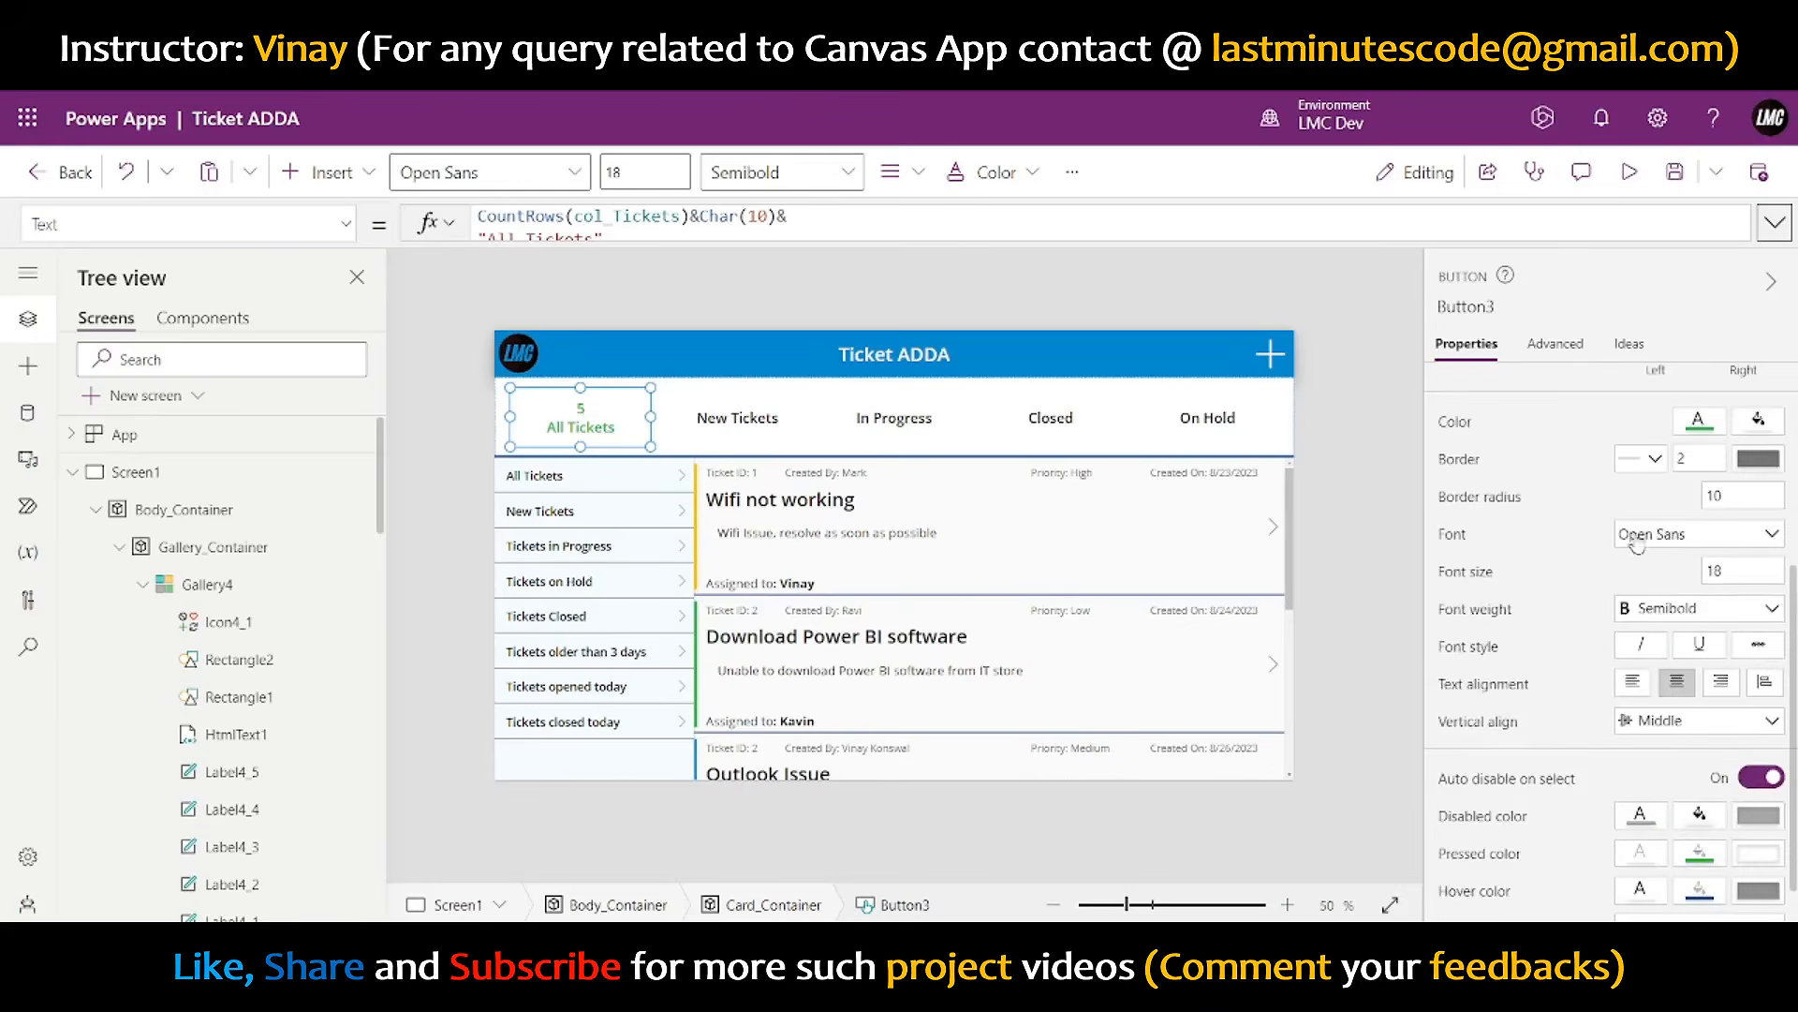
{"action": "left_click", "coordinate": [1698, 423]}
{"action": "left_click", "coordinate": [1306, 276]}
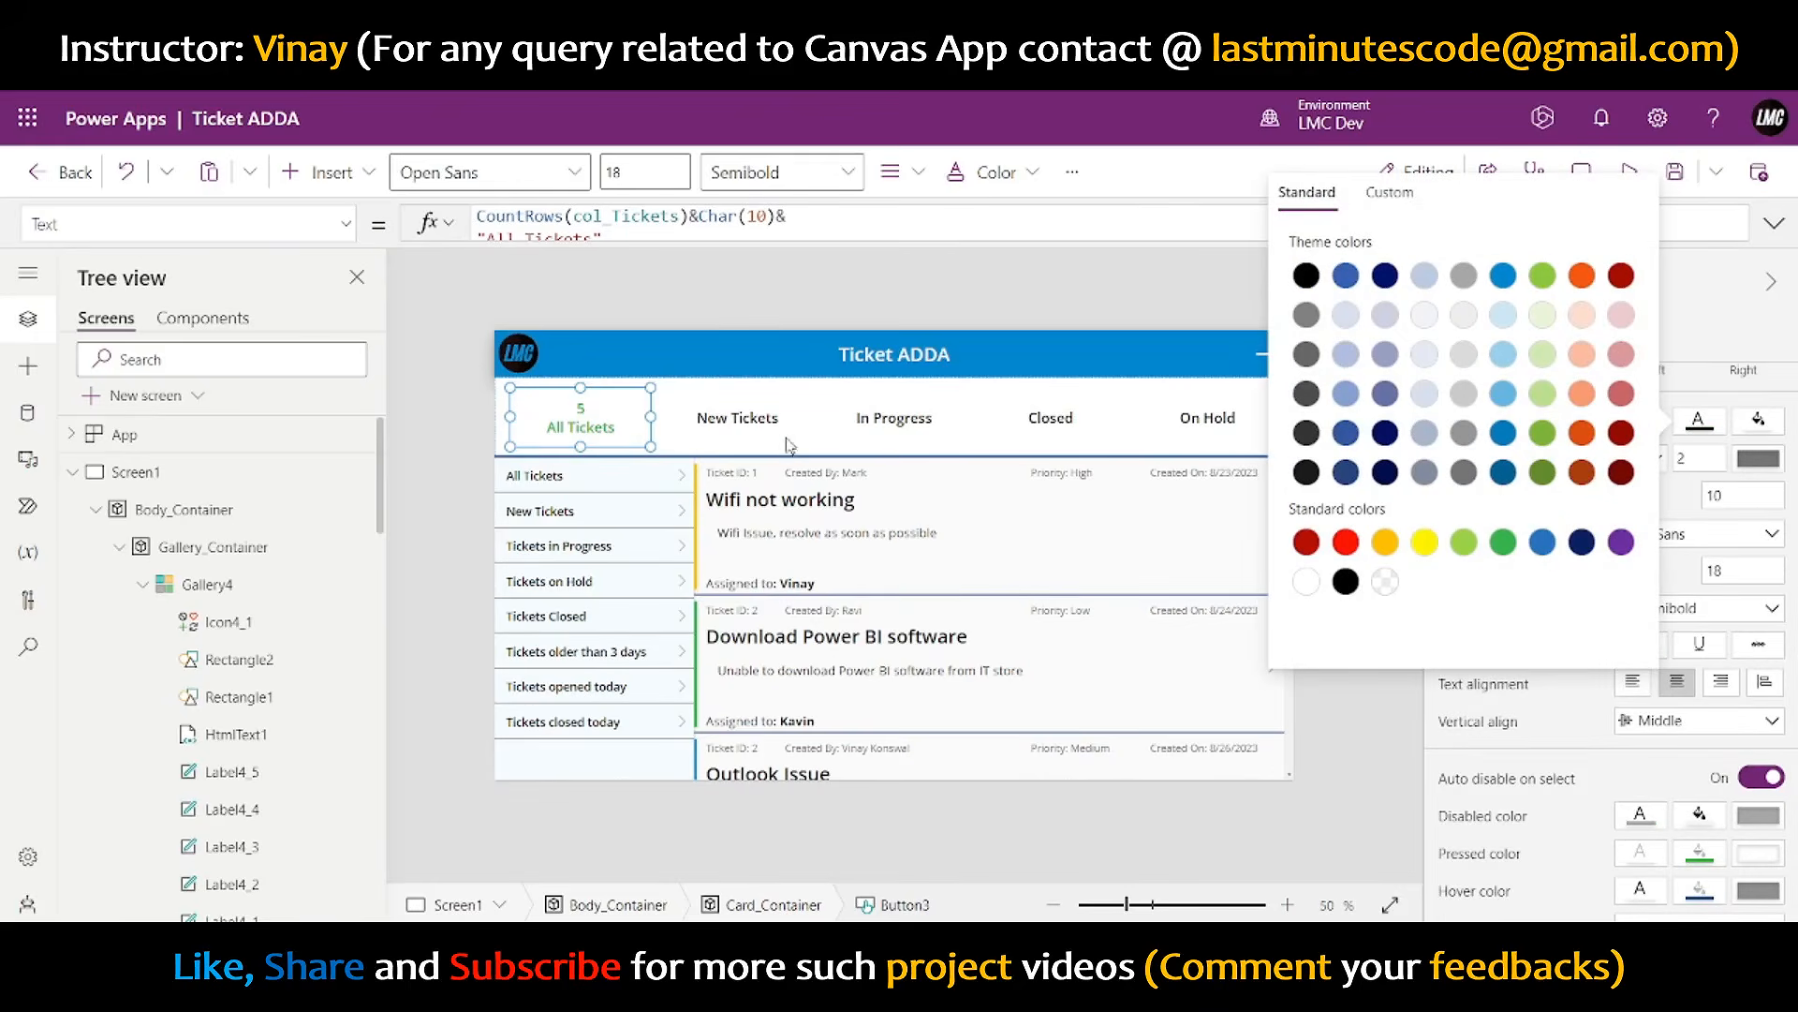
- Copy the CountRows(col_Tickets)&Char(10)& part of the All Tickets button's Text formula
{"action": "left_click", "coordinate": [730, 426]}
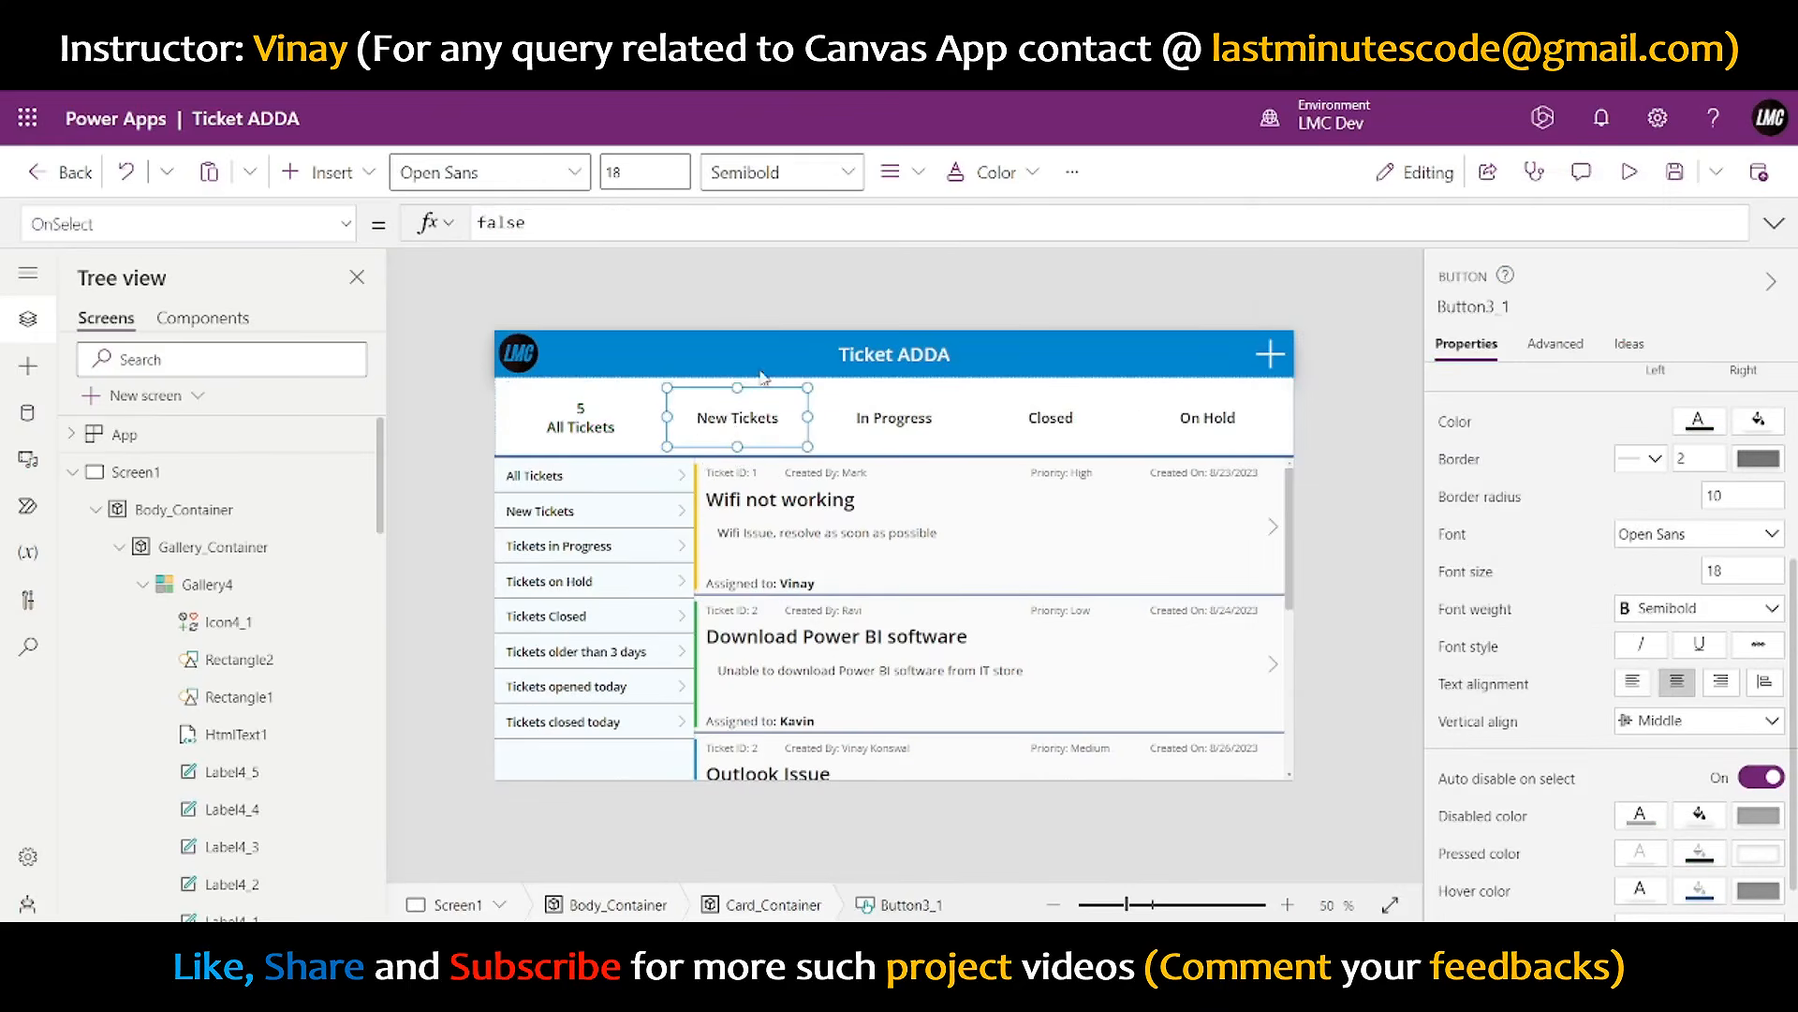
{"action": "left_click", "coordinate": [569, 417]}
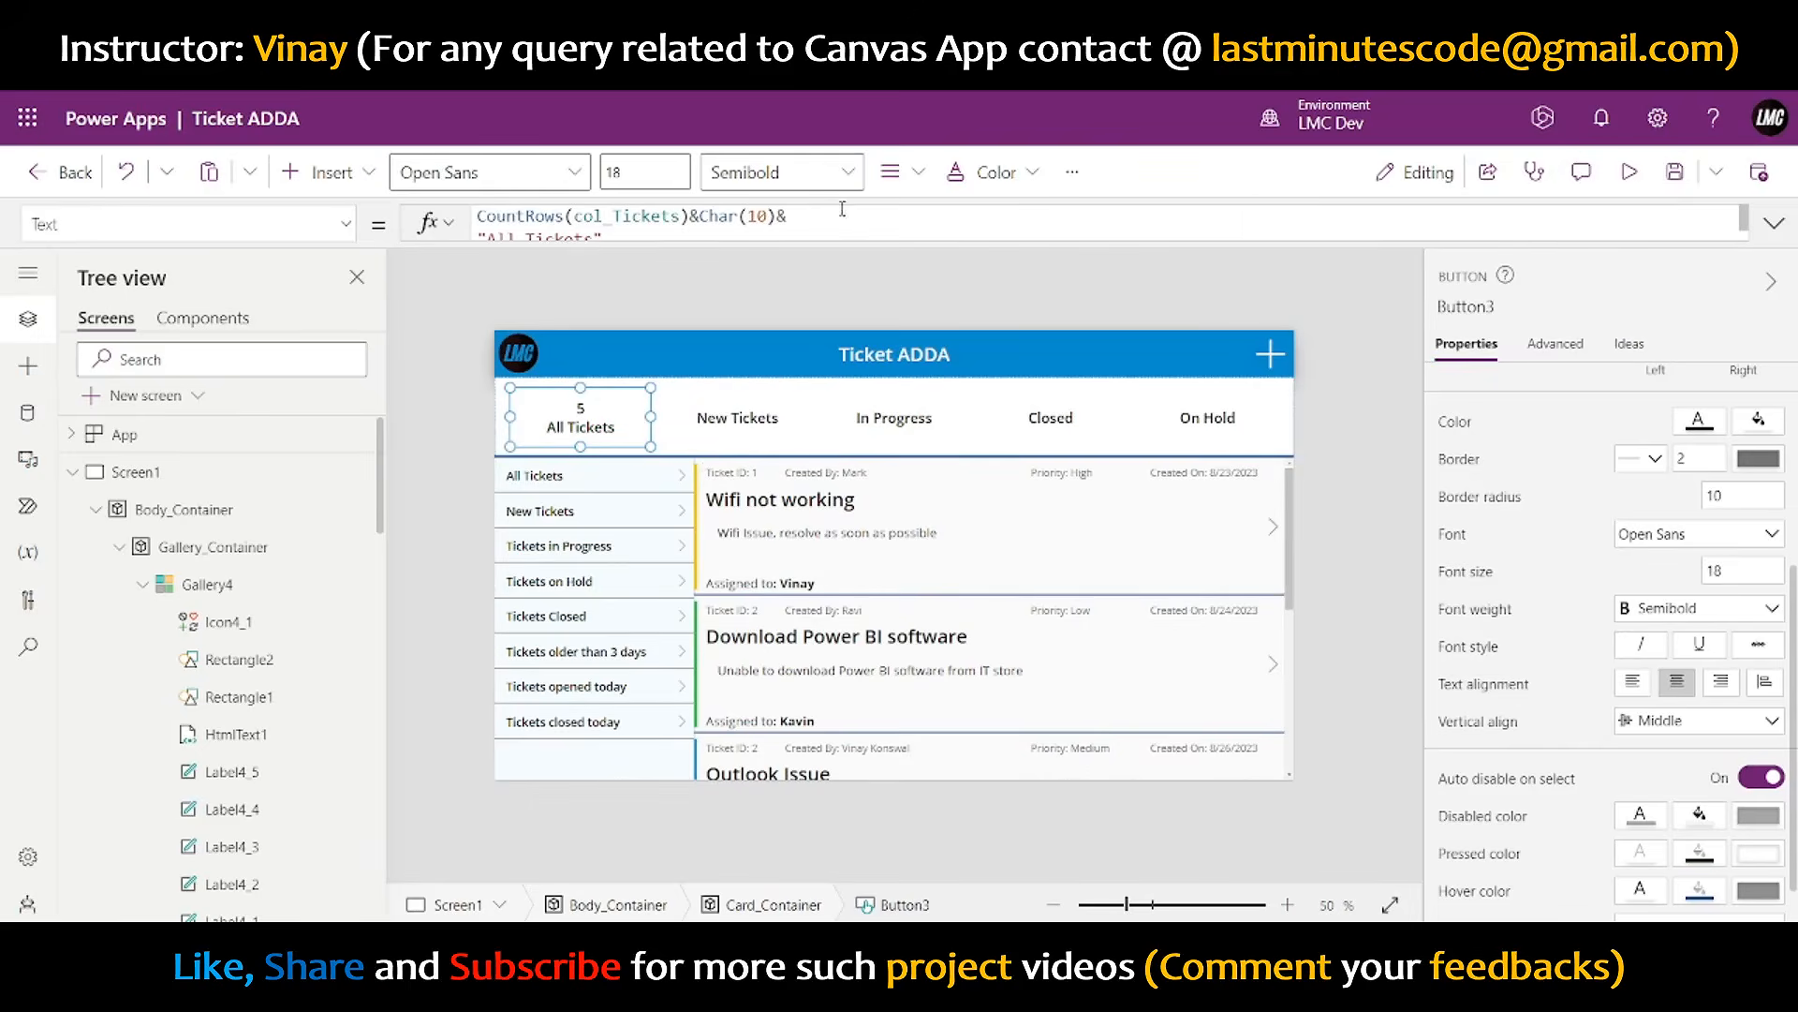
{"action": "left_click_drag", "start_coordinate": [809, 215], "coordinate": [476, 215]}
{"action": "key", "text": "ctrl+c"}
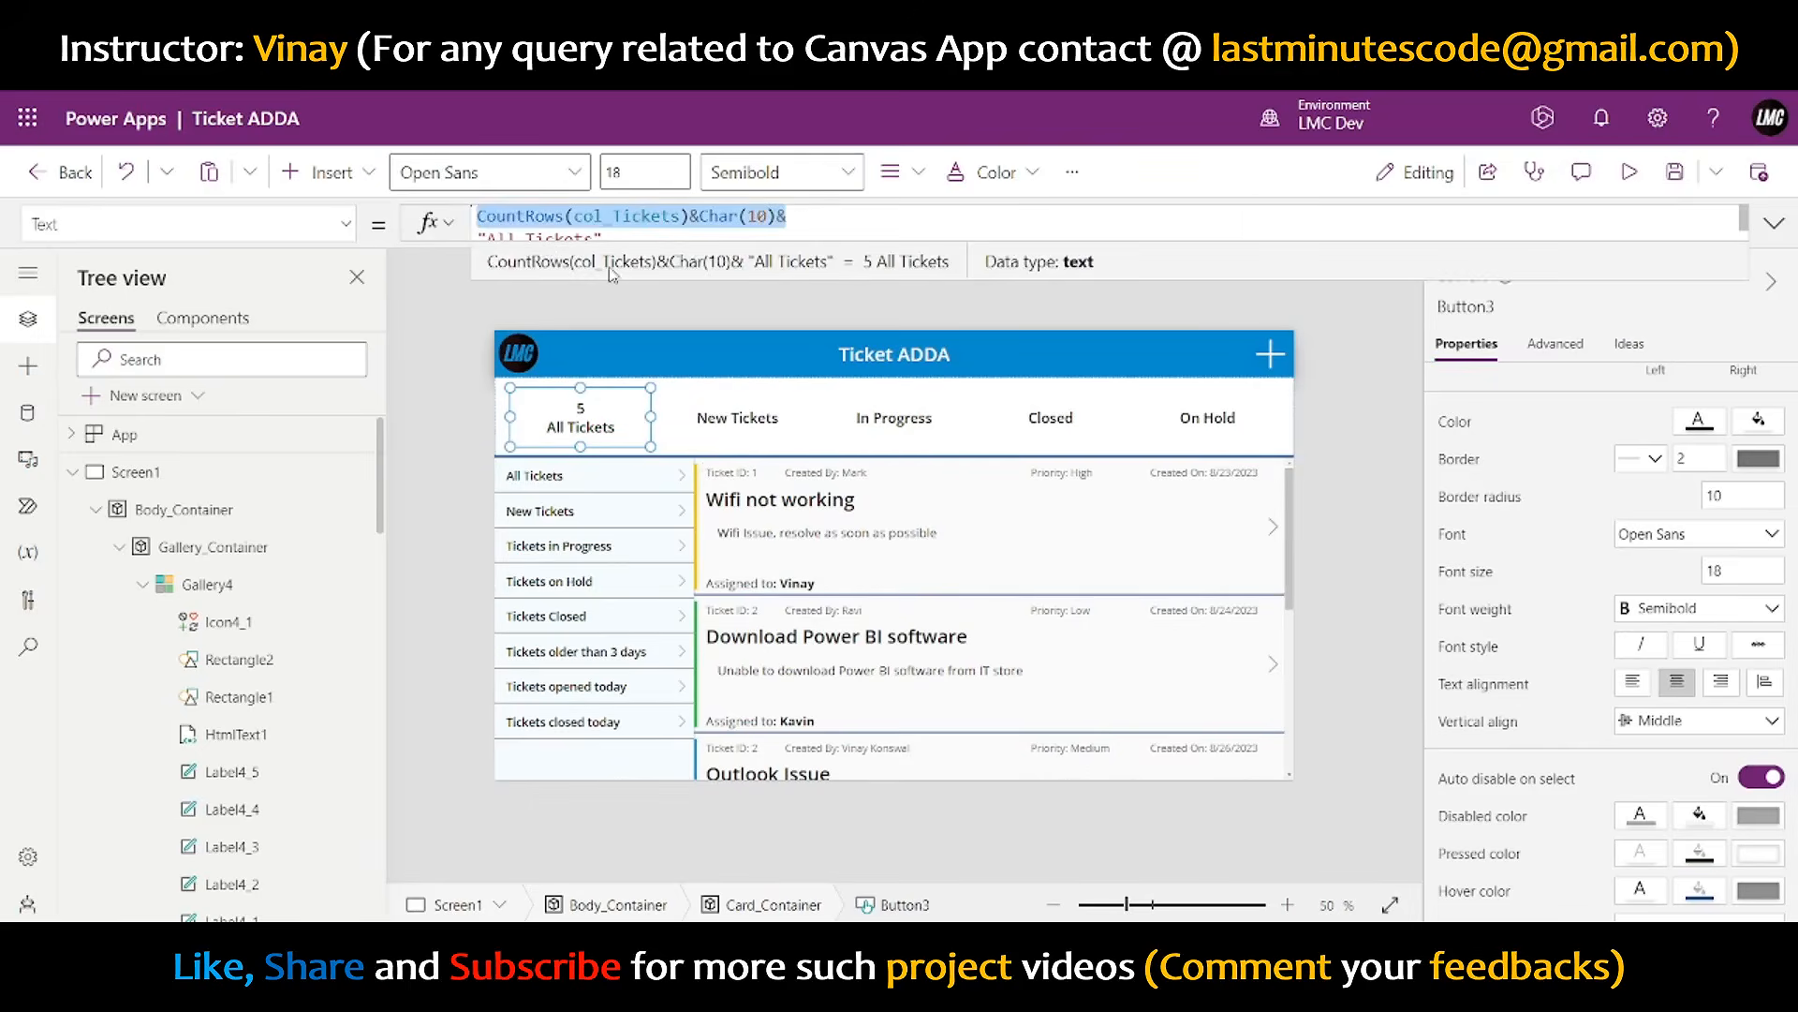
- Select the New Tickets, In Progress, Closed and On Hold buttons together, show their shared Text property, and clear the selection
{"action": "left_click", "coordinate": [731, 424]}
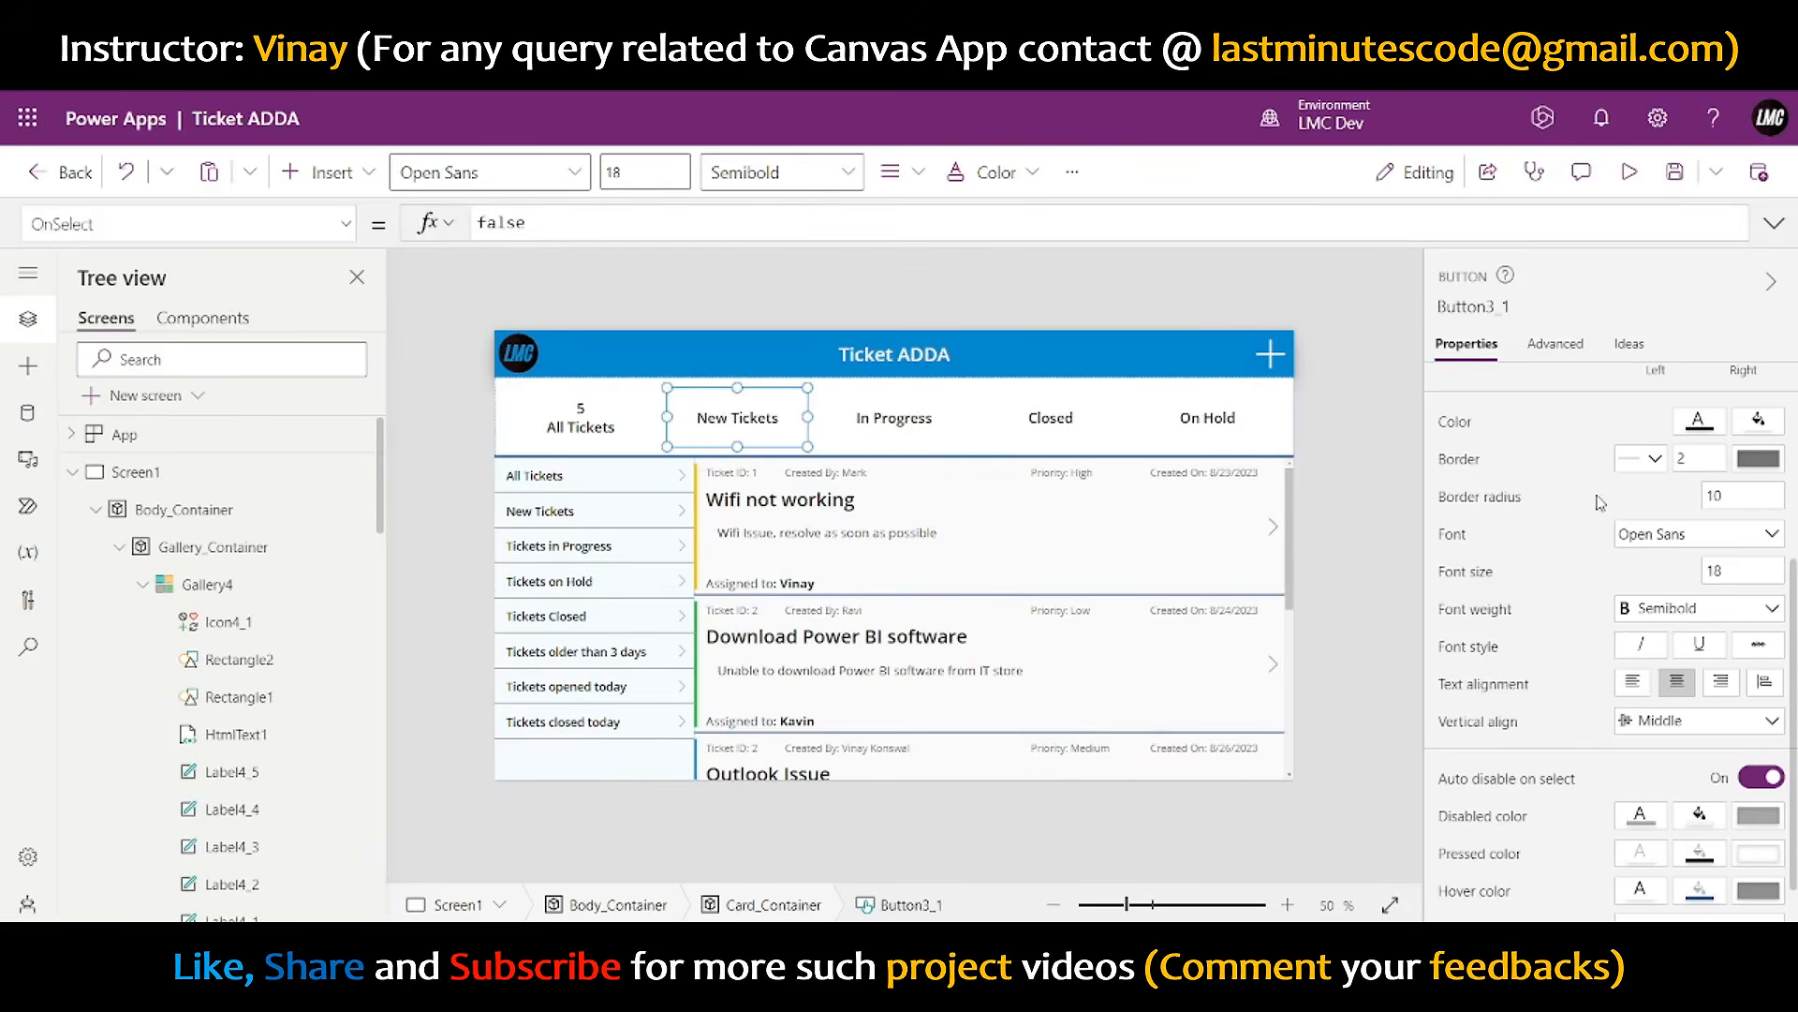
{"action": "left_click", "coordinate": [899, 430]}
{"action": "left_click", "coordinate": [1061, 437], "text": "shift"}
{"action": "left_click", "coordinate": [1153, 432], "text": "shift"}
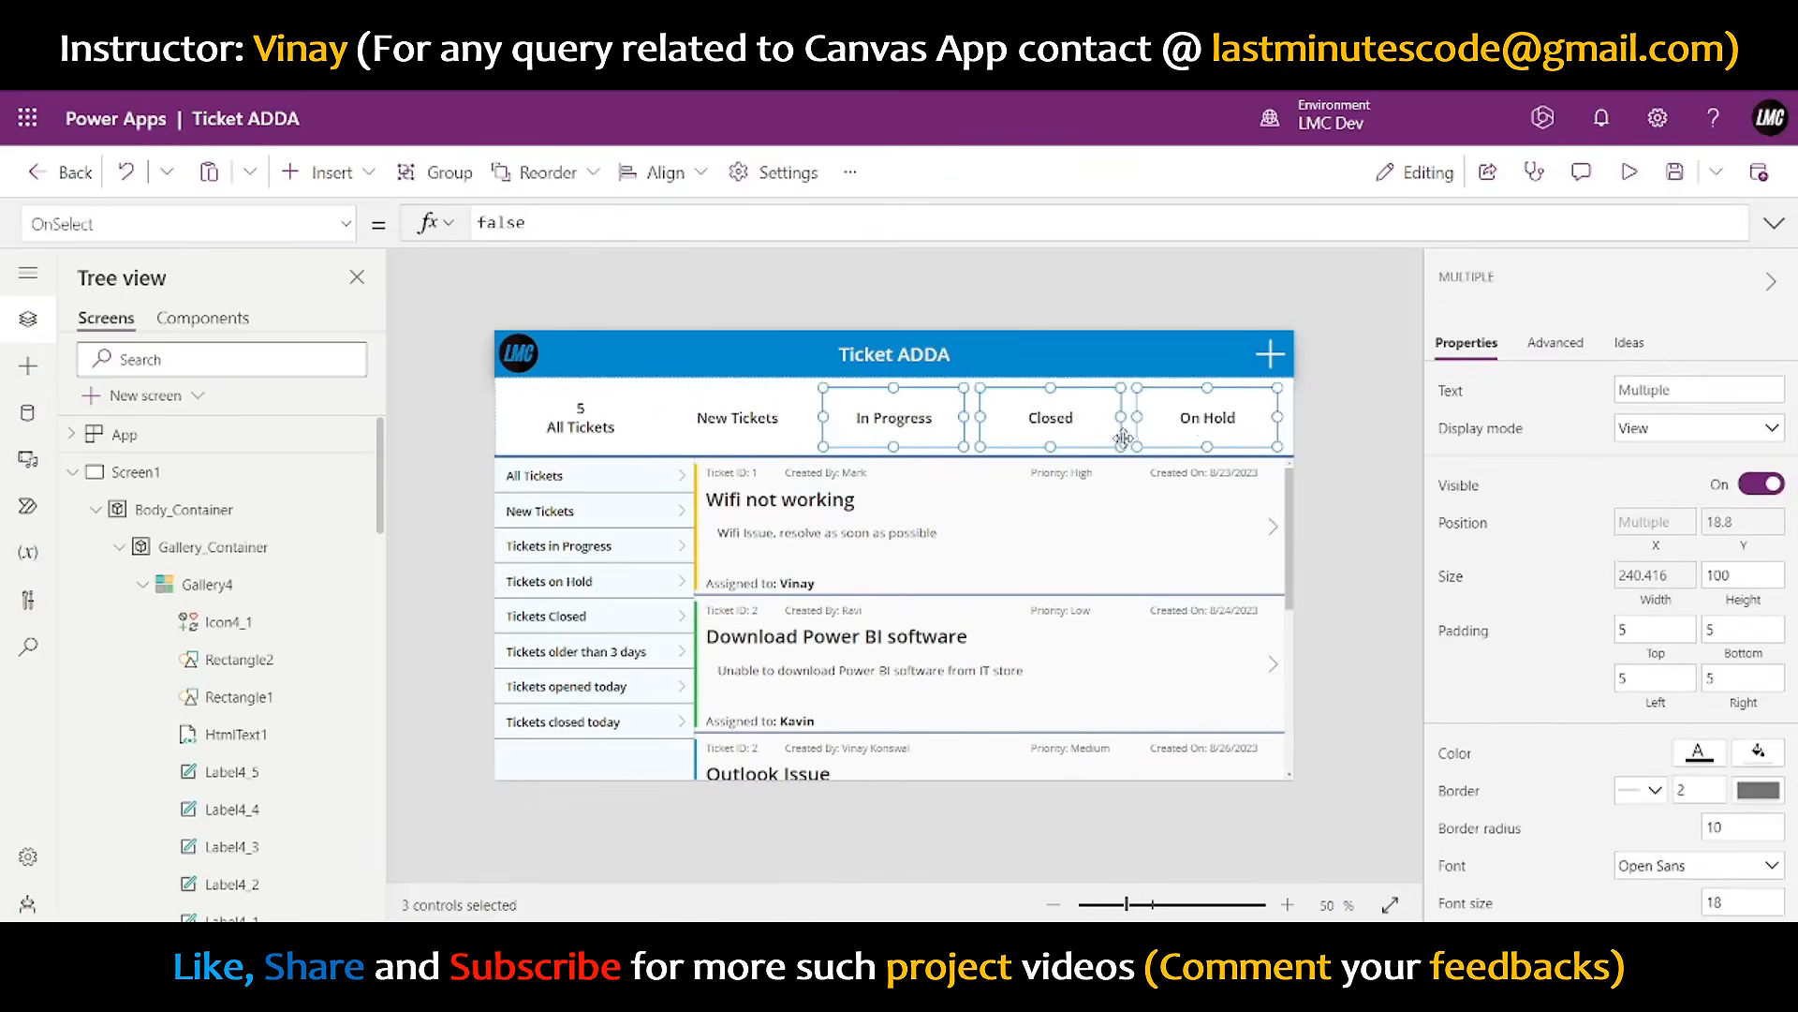
{"action": "left_click", "coordinate": [766, 436], "text": "shift"}
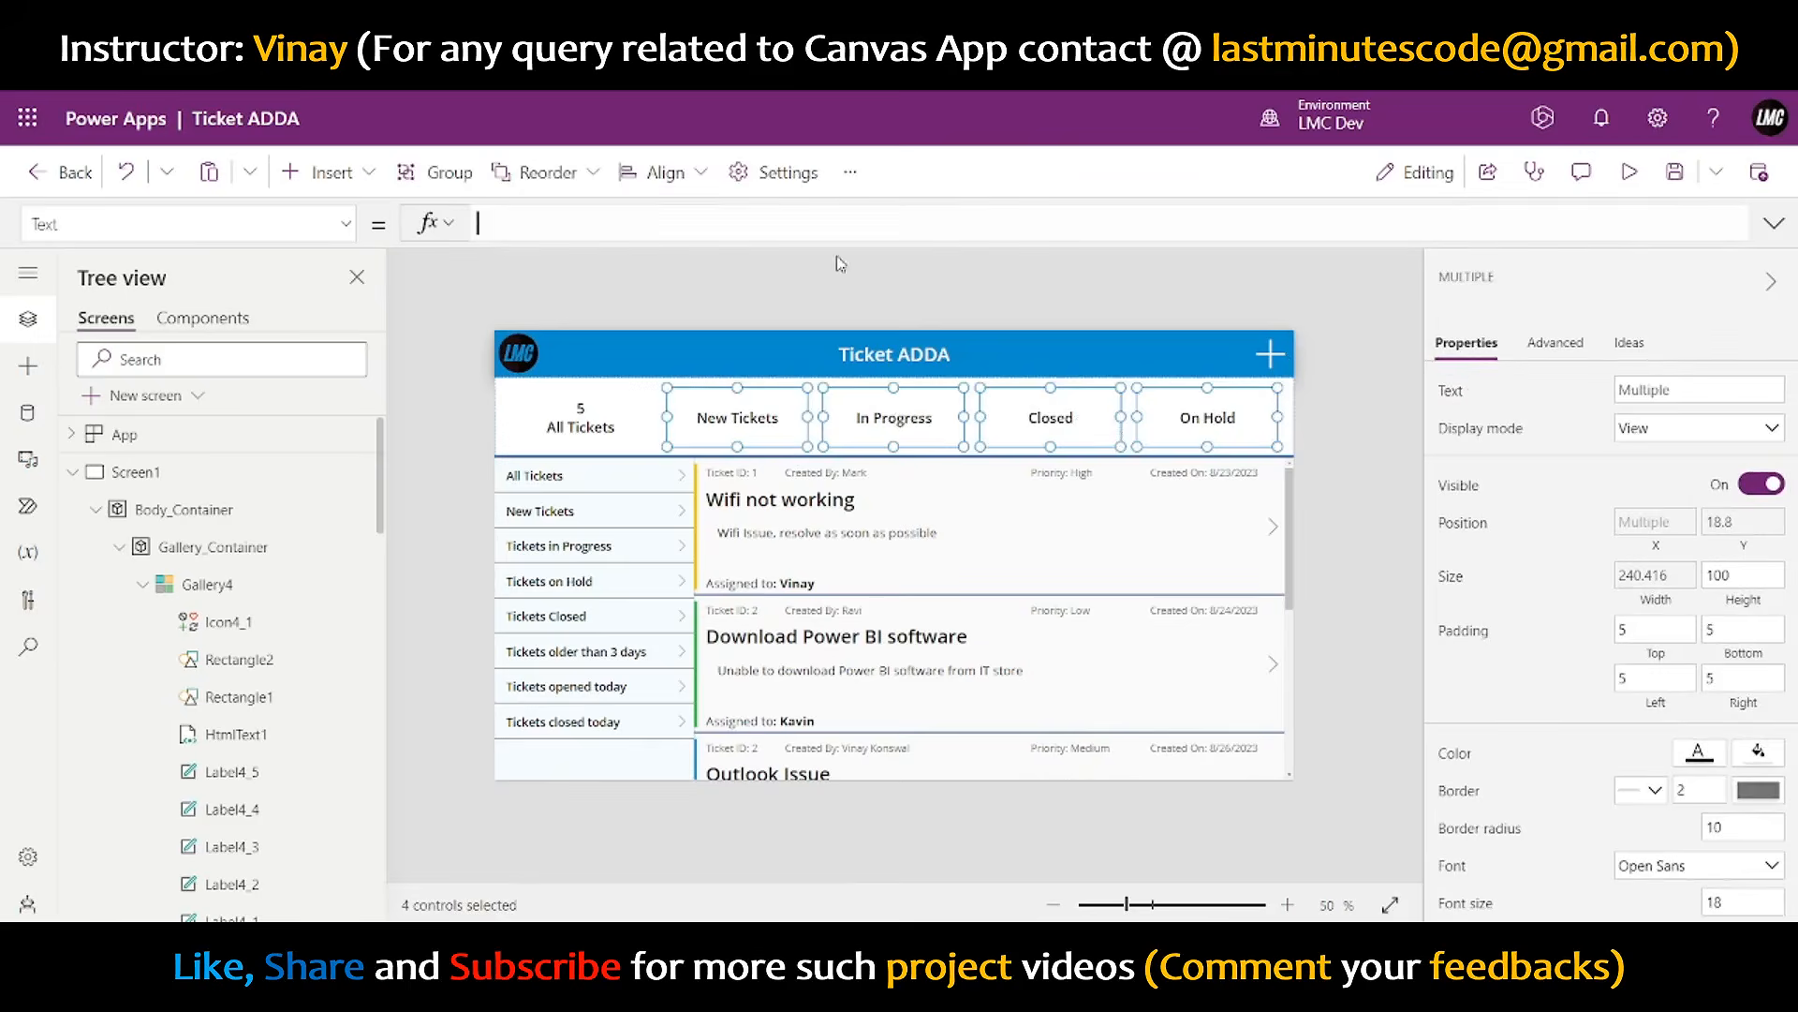
{"action": "left_click", "coordinate": [1382, 405]}
- Insert the copied CountRows(col_Tickets)&Char(10)& before "New Tickets" in the New Tickets button's Text formula
{"action": "left_click", "coordinate": [754, 421]}
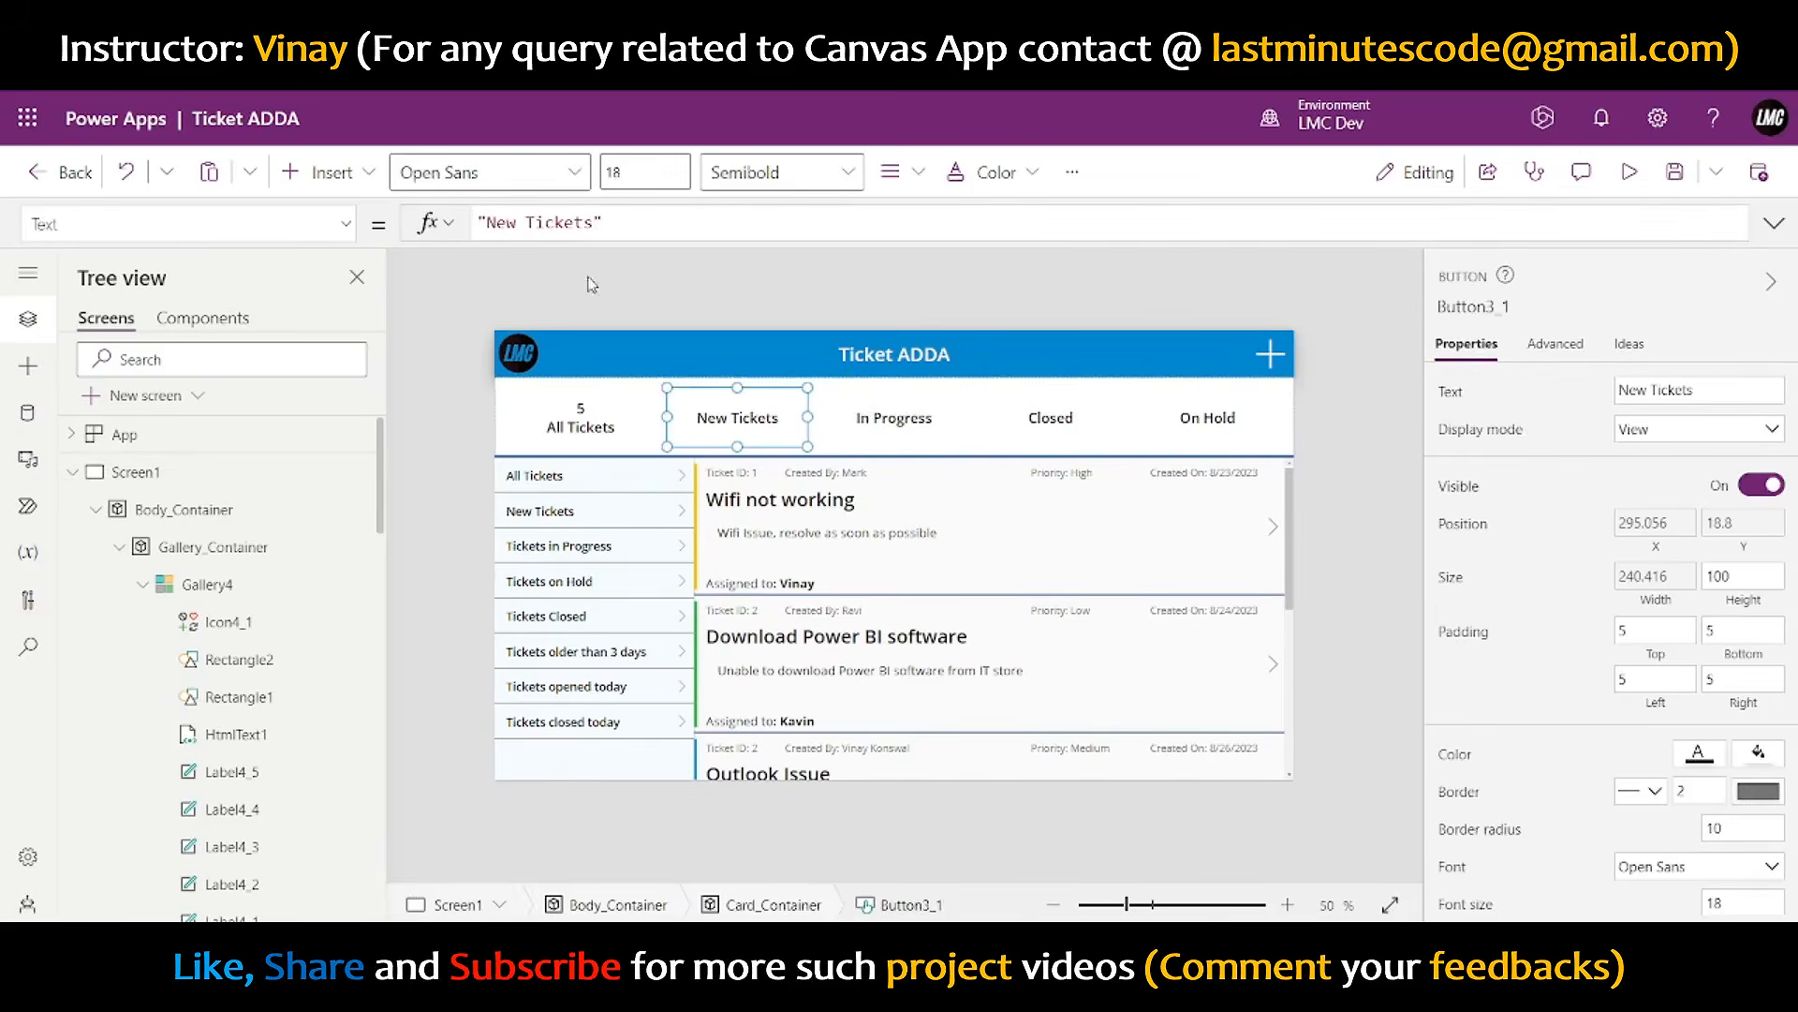
{"action": "left_click", "coordinate": [479, 222]}
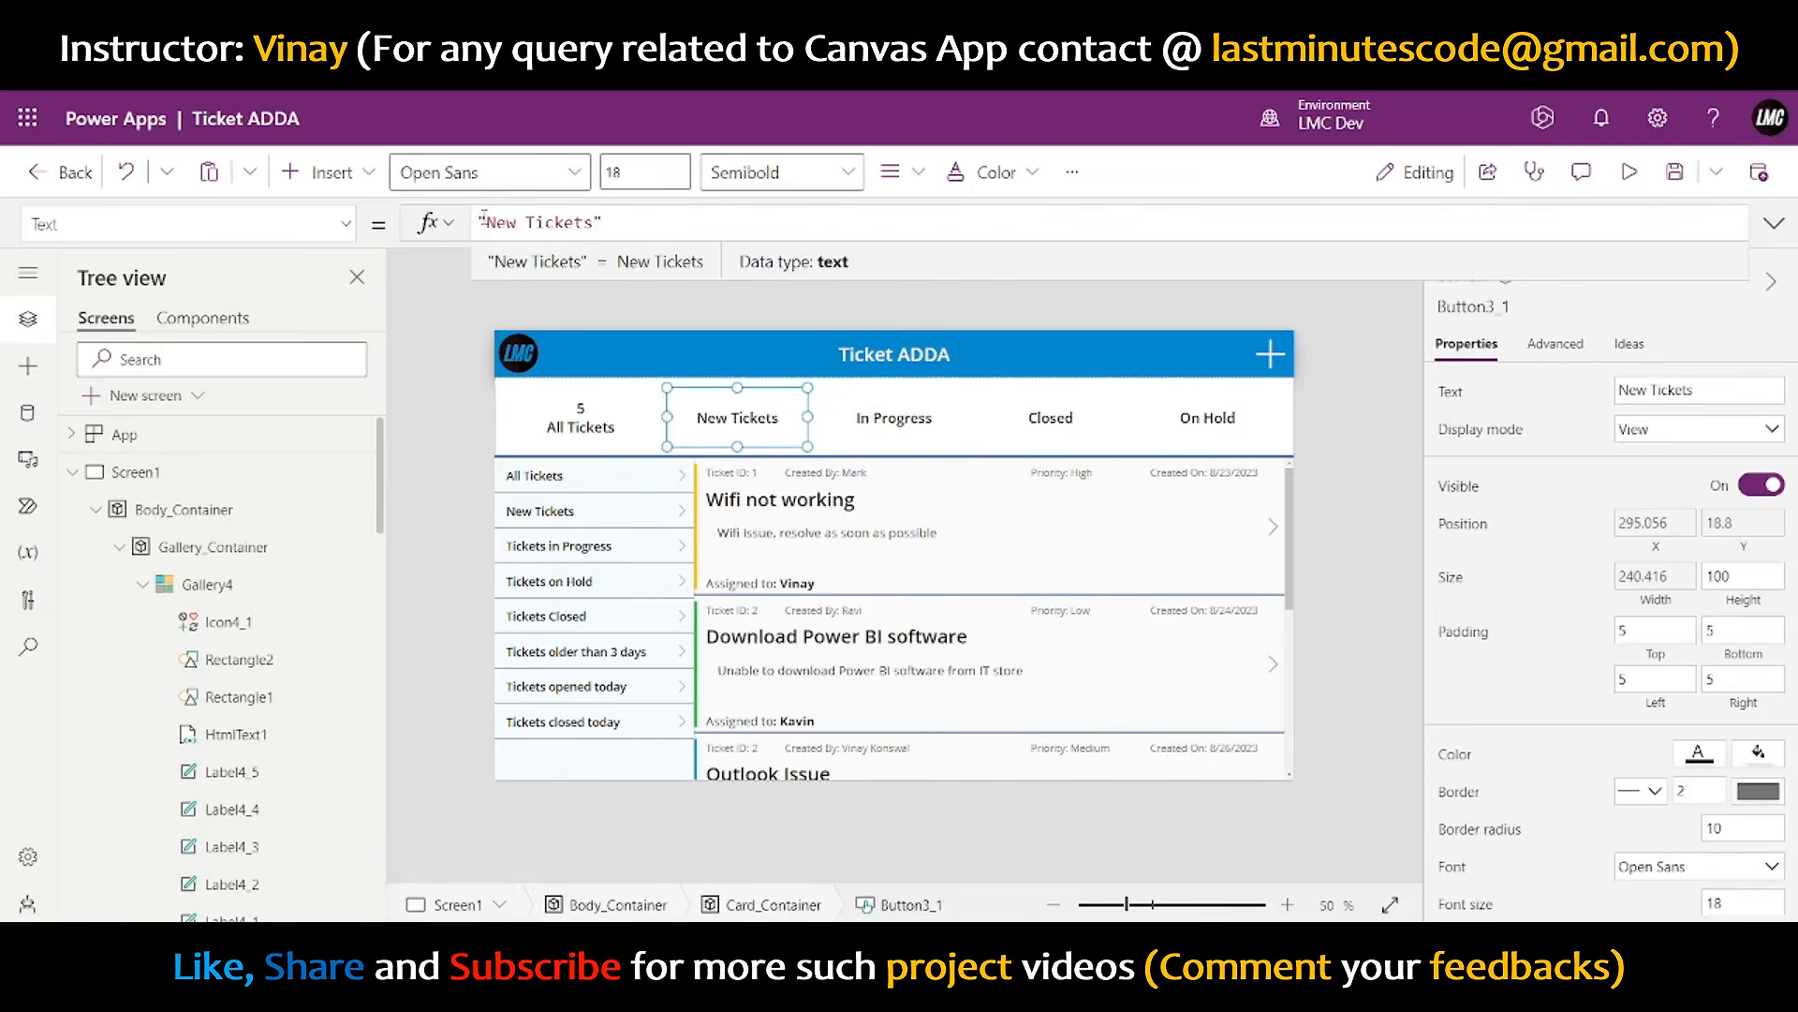
{"action": "key", "text": "ctrl+v"}
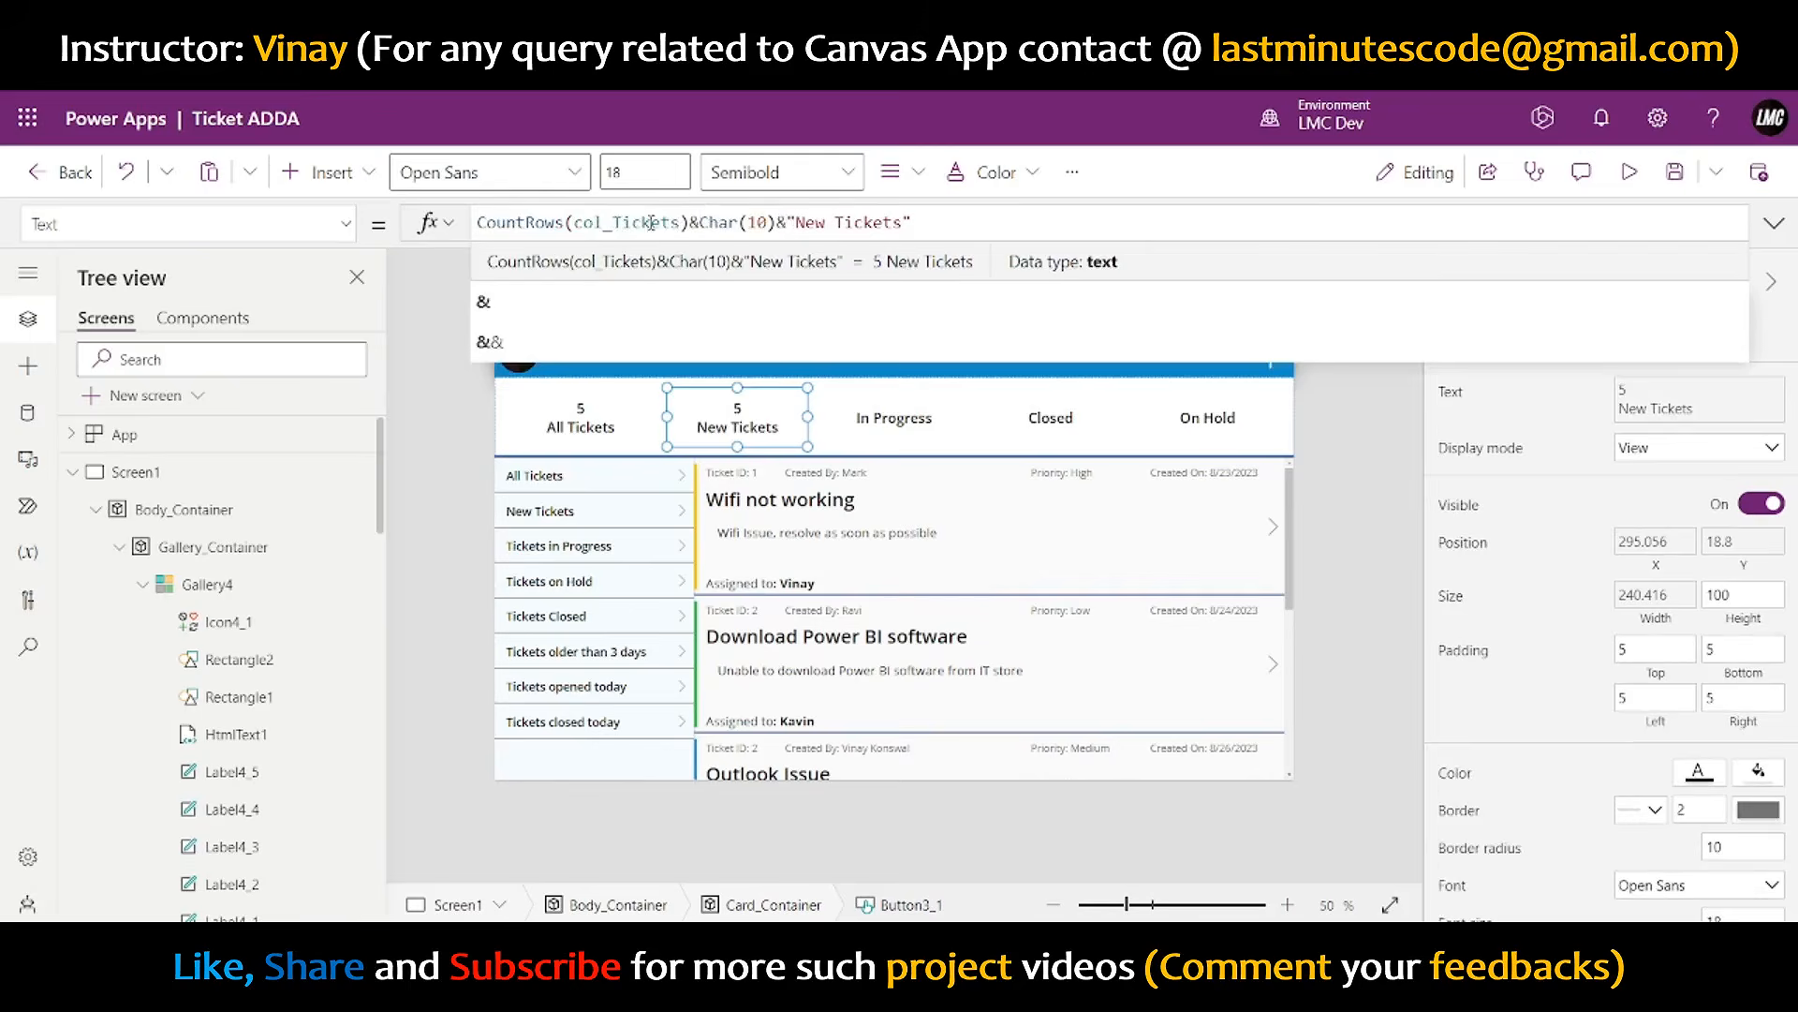
- Restrict the New Tickets button's count to new tickets by replacing col_Tickets with Filter(col_Tickets,Status="New") in its Text formula
{"action": "left_click", "coordinate": [574, 222]}
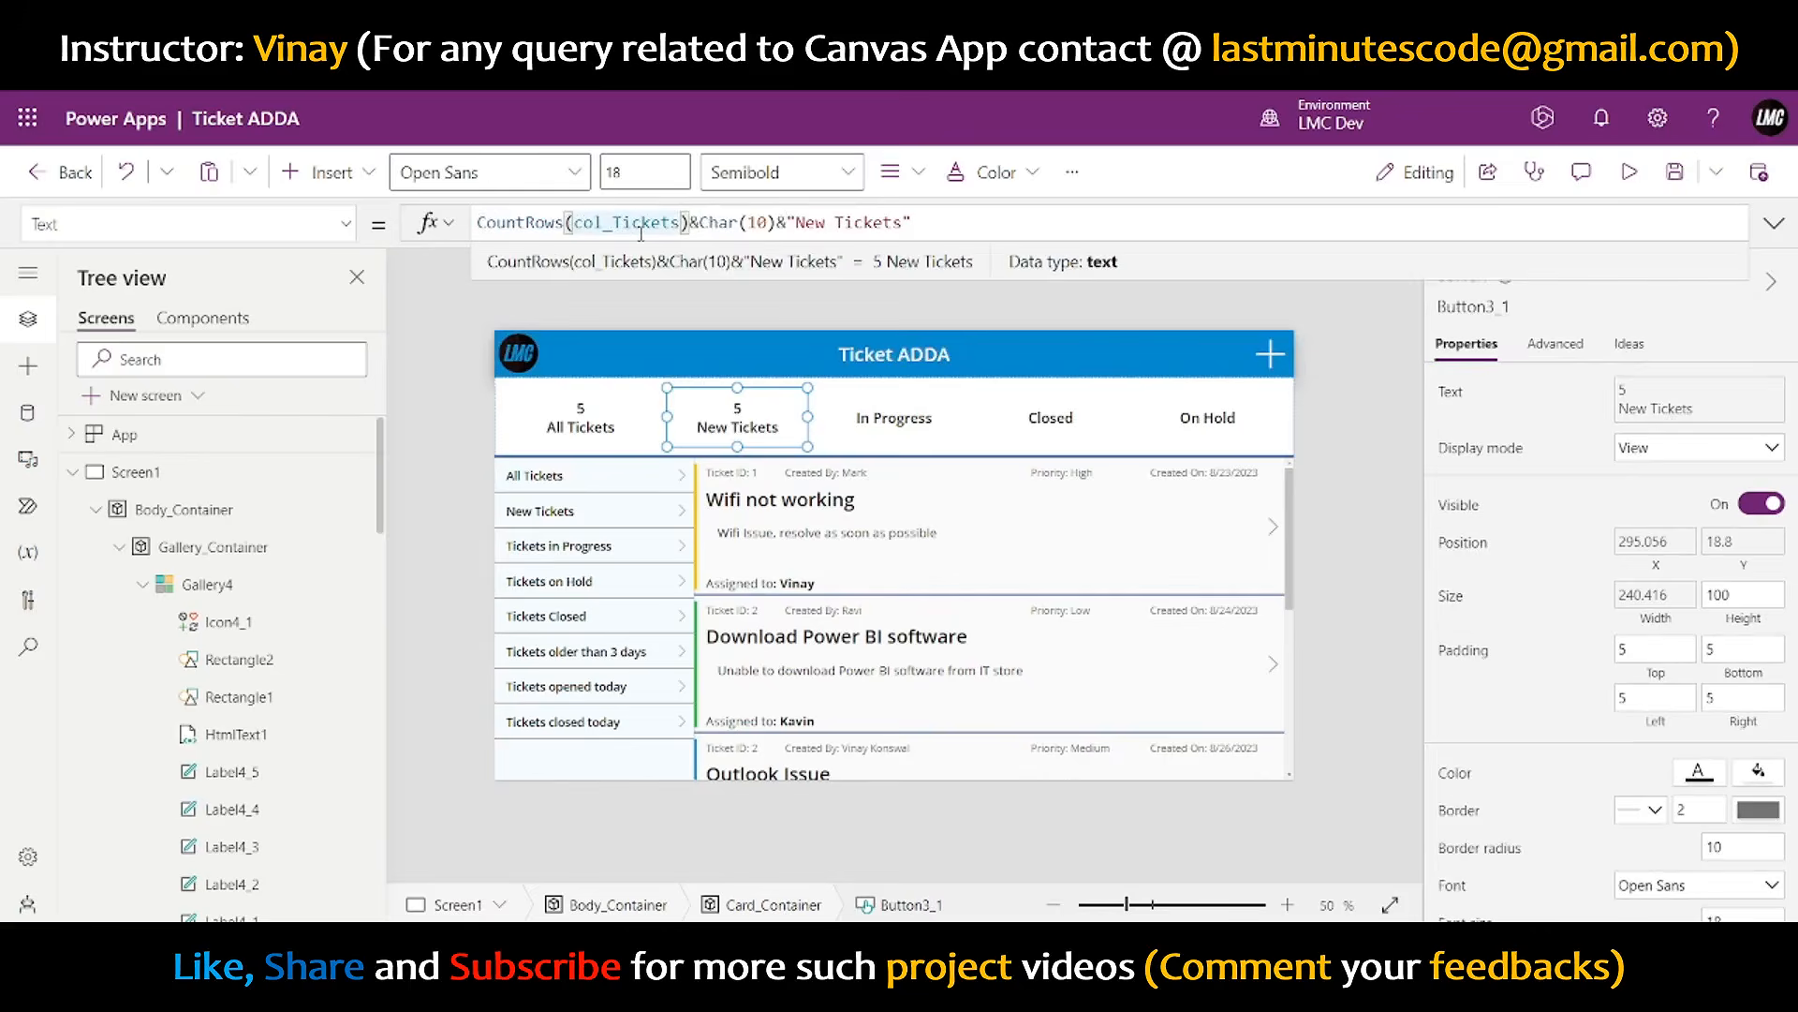
{"action": "type", "text": "Filter("}
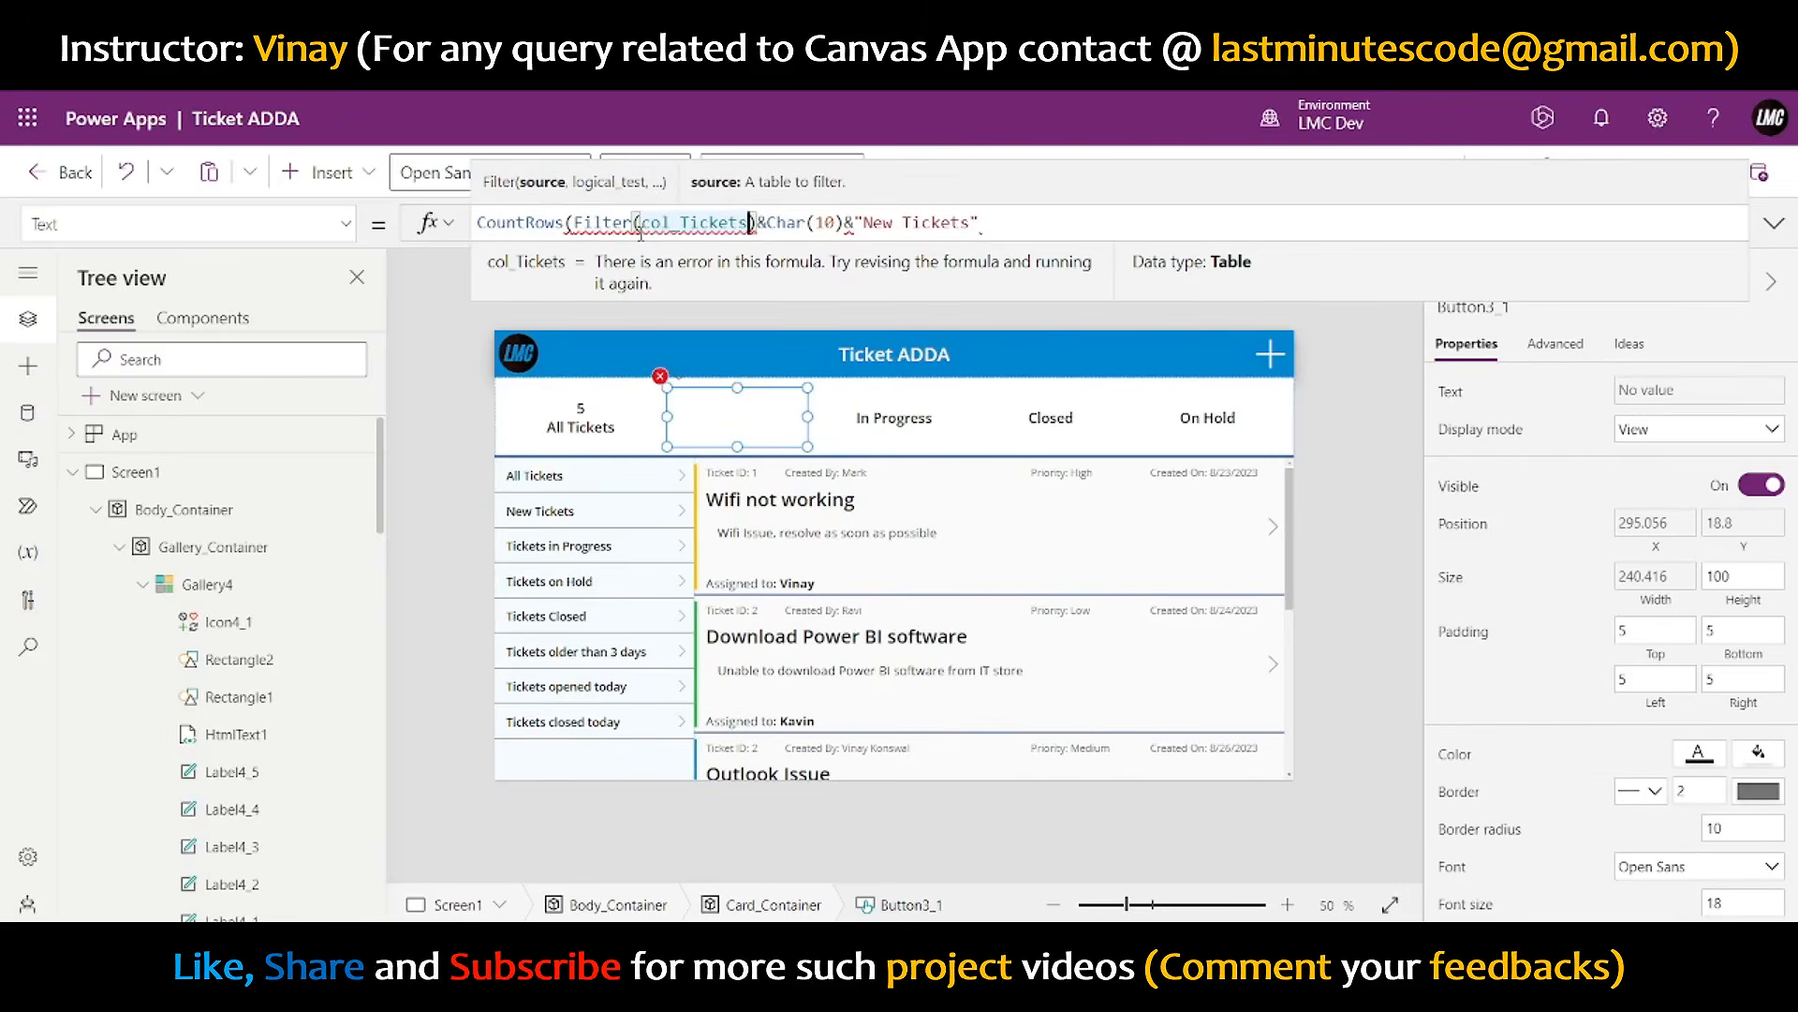
{"action": "type", "text": ",Status"}
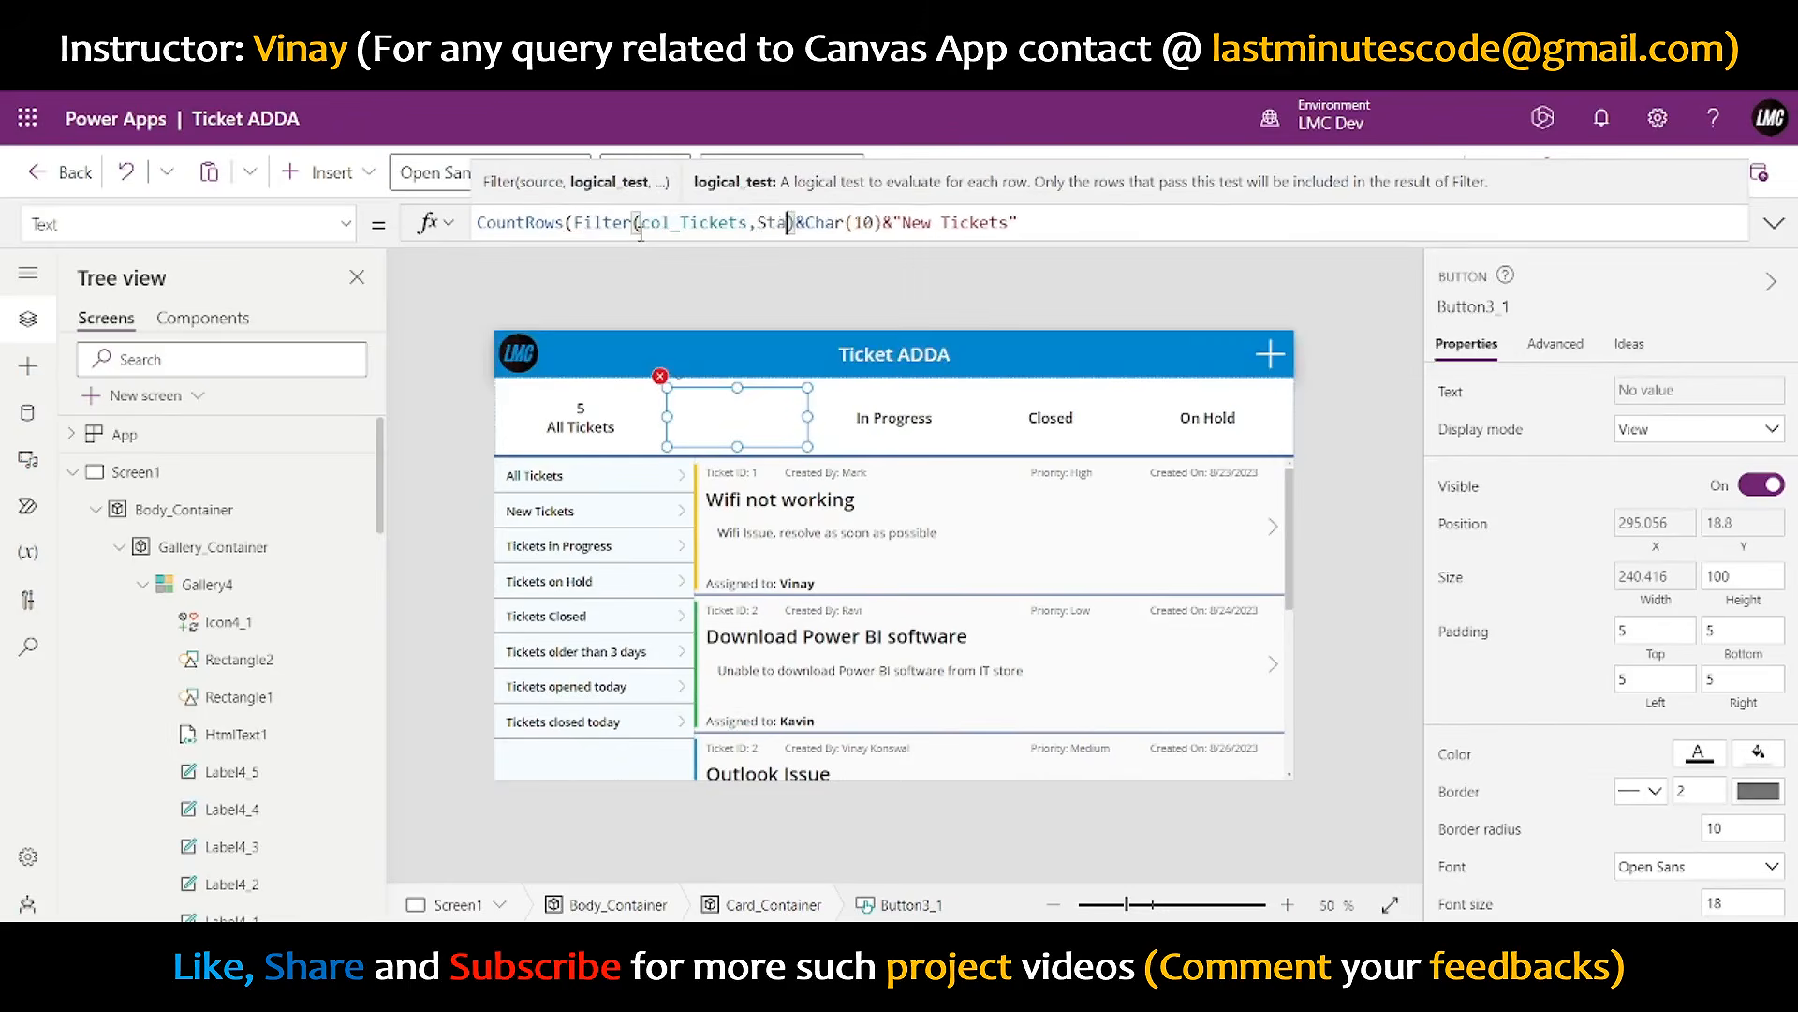
{"action": "type", "text": "=\"New\""}
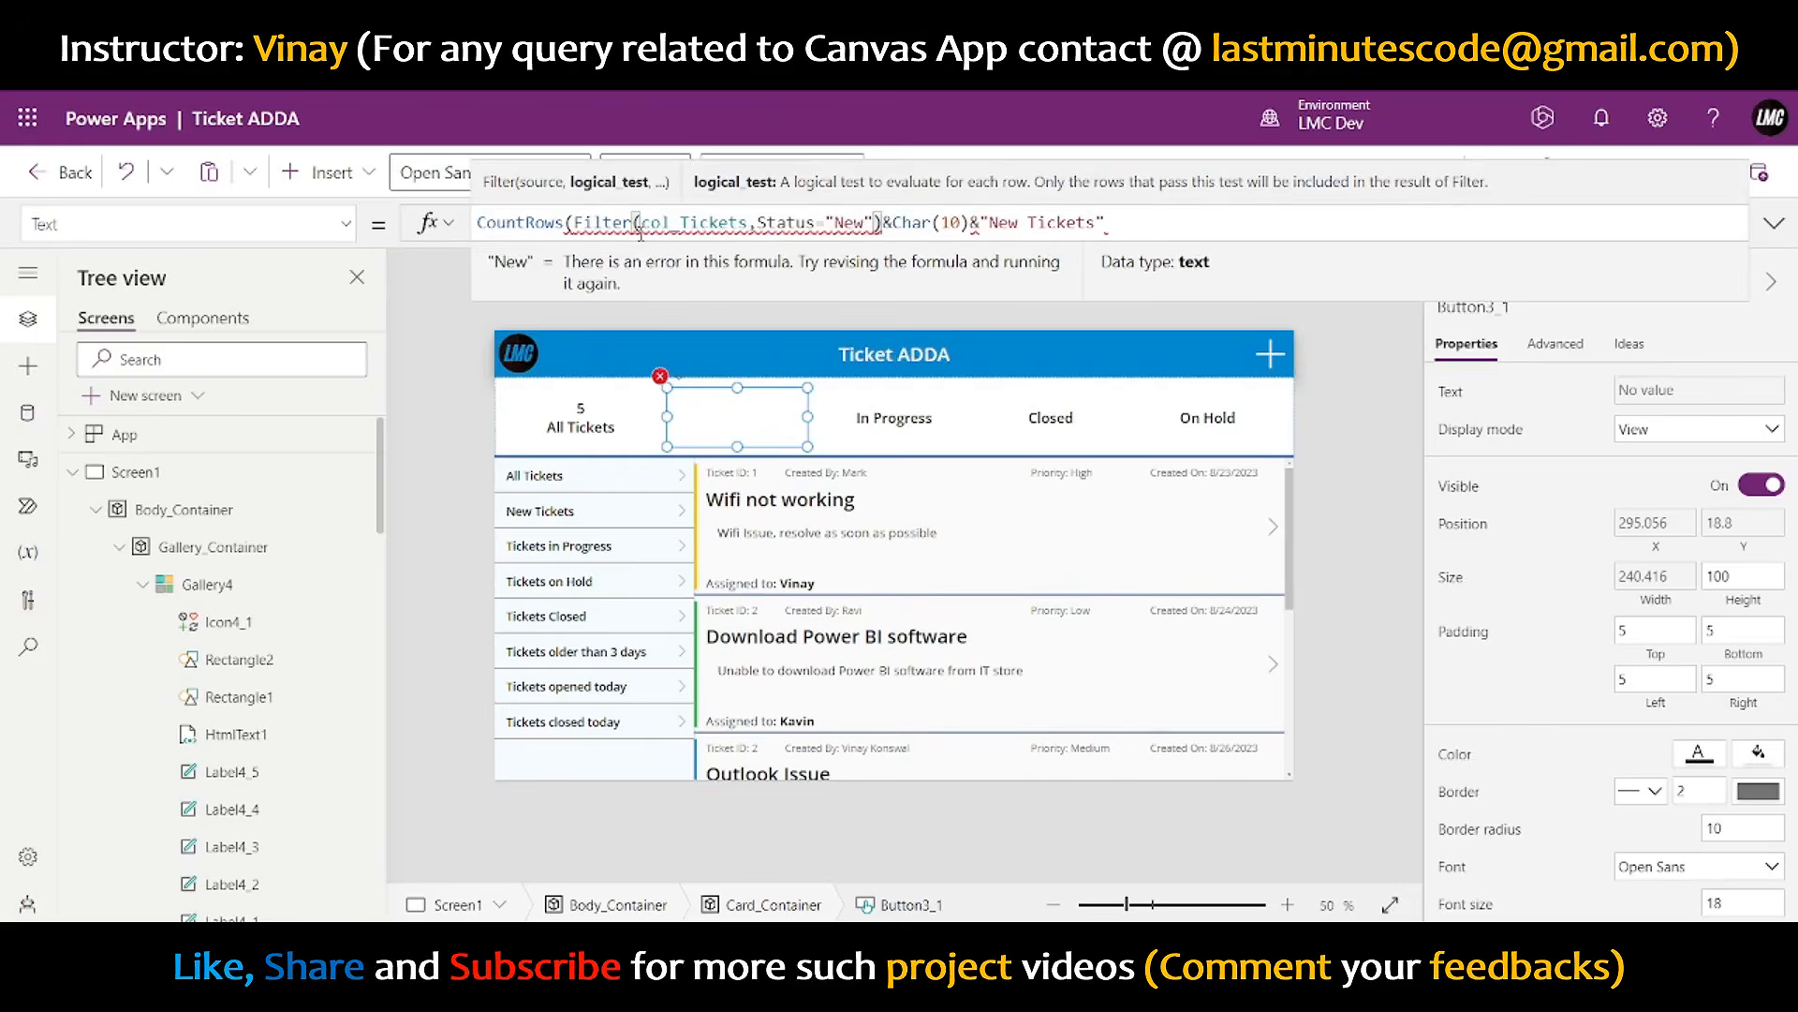
{"action": "type", "text": ")"}
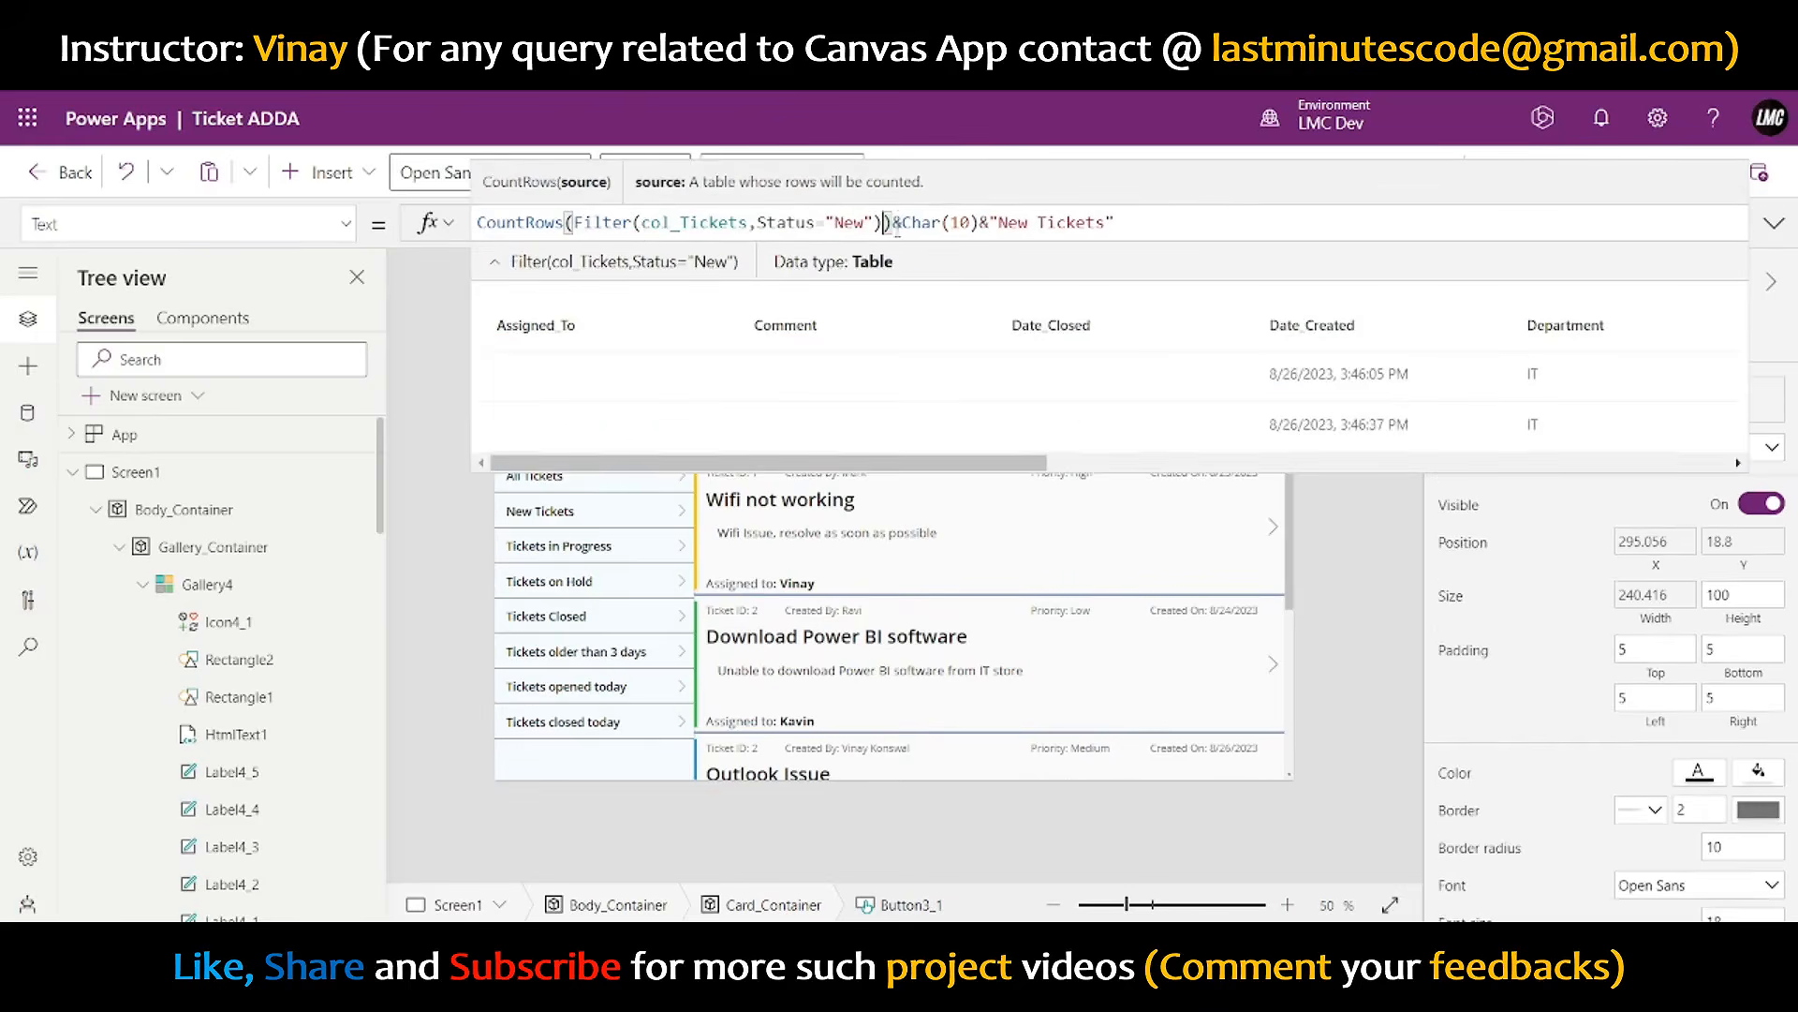
{"action": "left_click", "coordinate": [991, 222]}
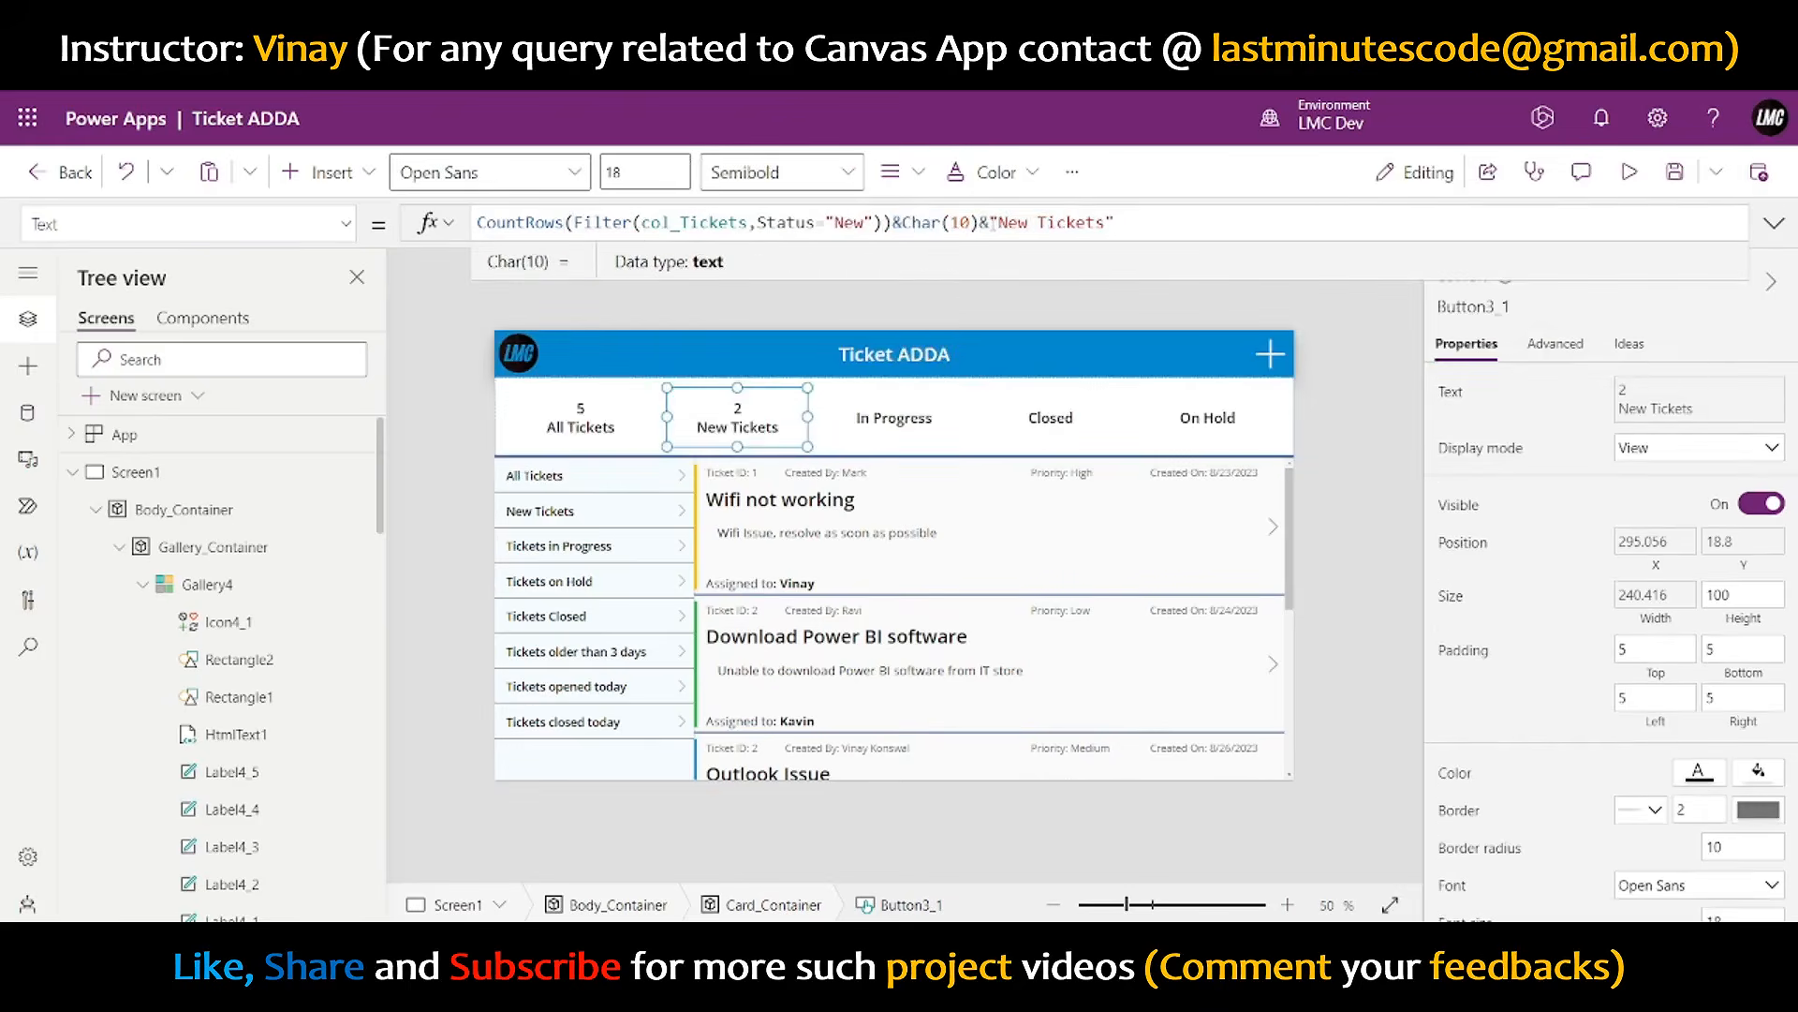
- Reuse the New Tickets count formula for the In Progress button's Text: CountRows(Filter(col_Tickets,Status="In Progress"))&Char(10)&"In Progress"
{"action": "left_click_drag", "start_coordinate": [993, 219], "coordinate": [459, 221]}
{"action": "key", "text": "ctrl+c"}
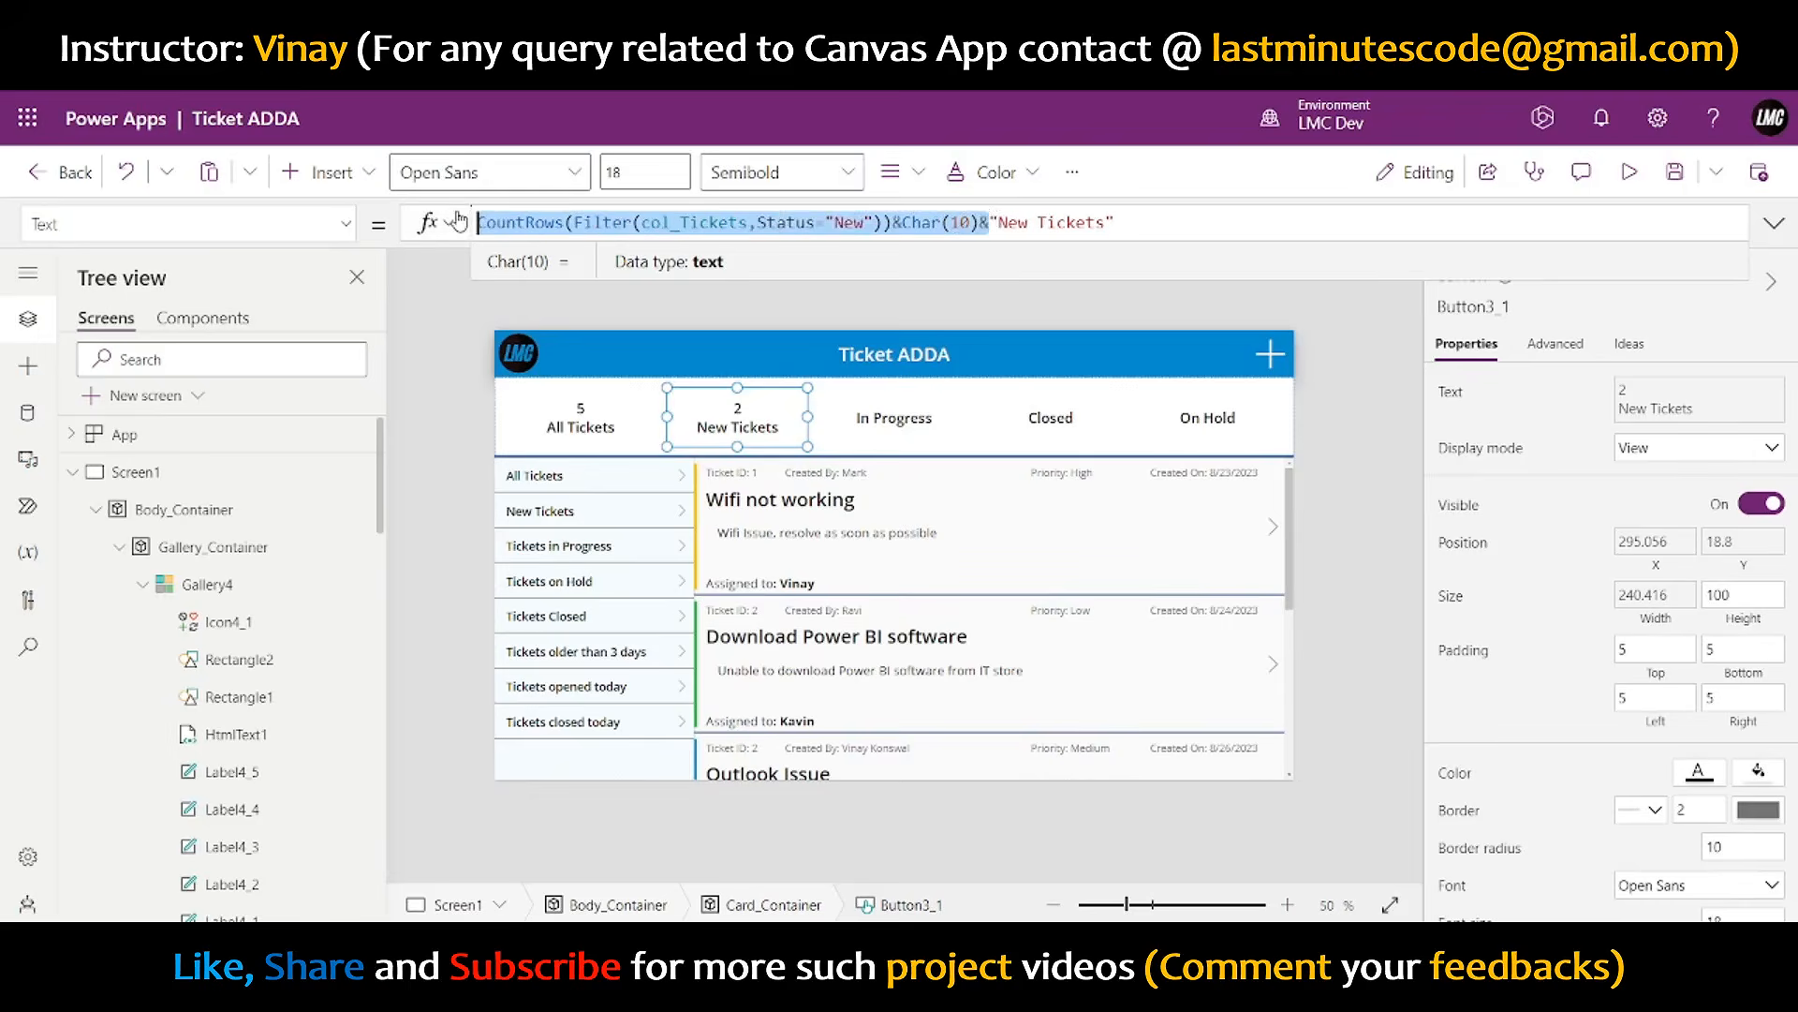
{"action": "left_click", "coordinate": [918, 419]}
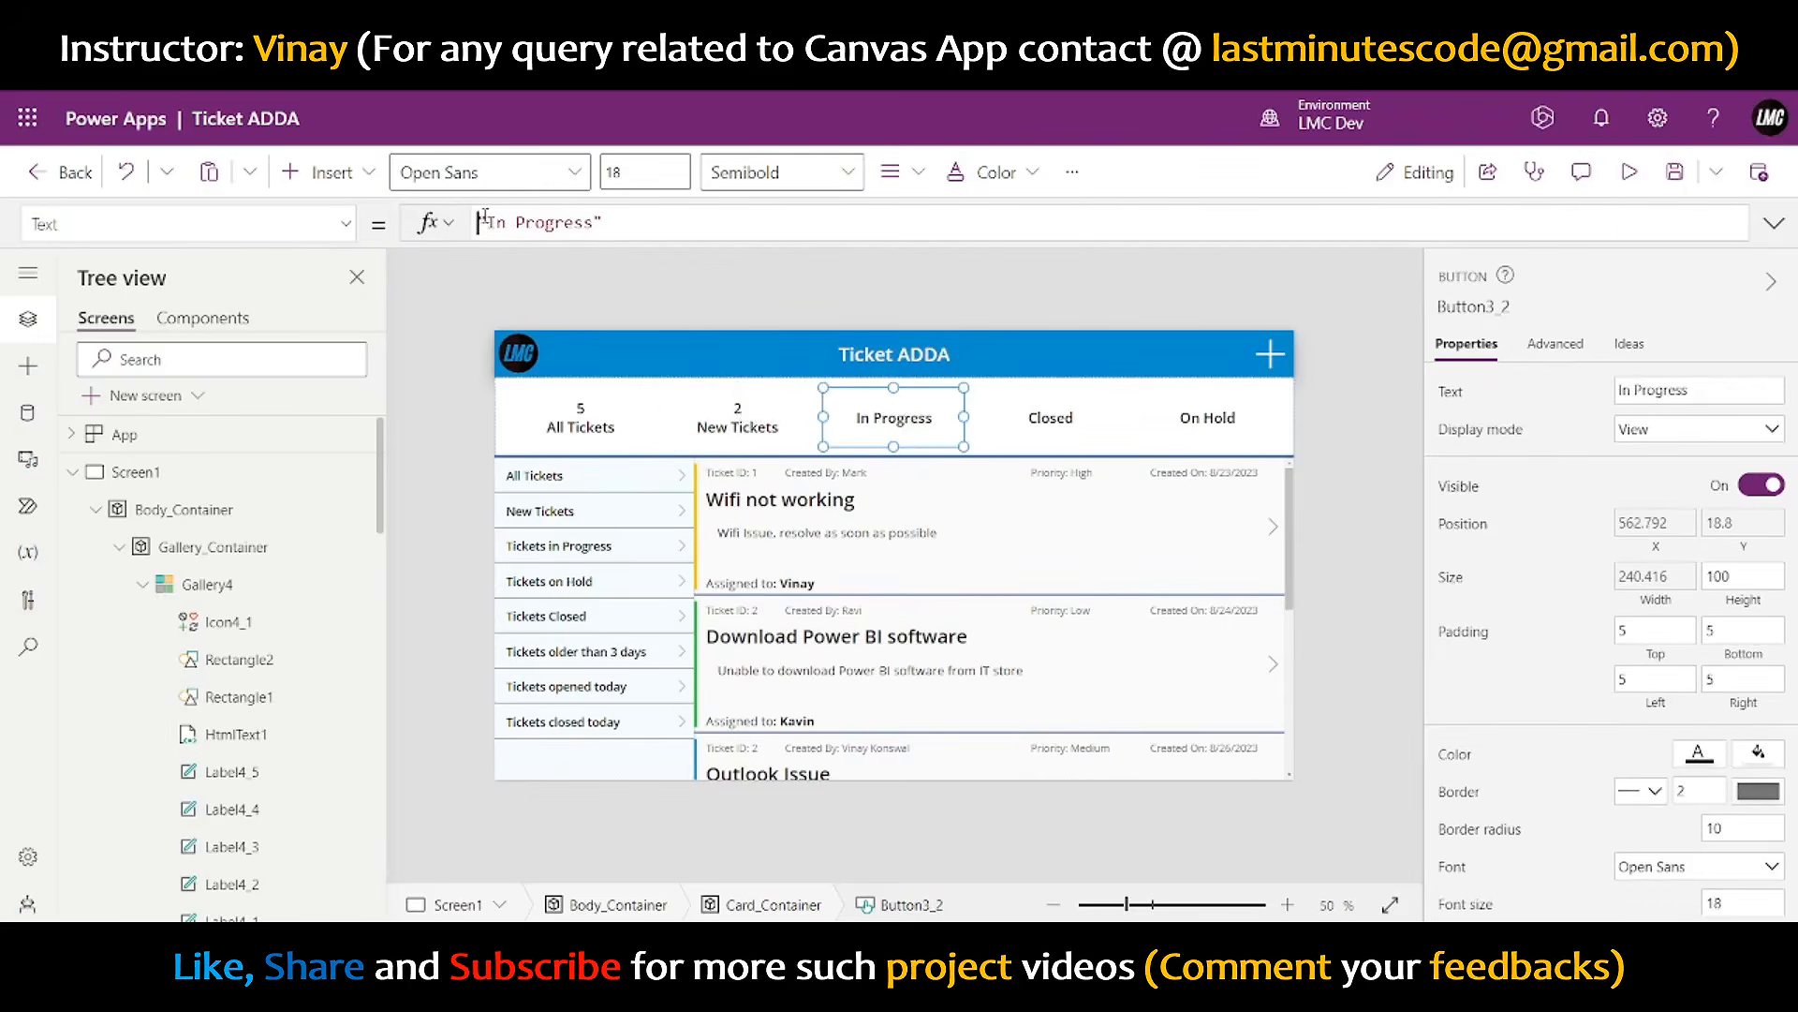
{"action": "key", "text": "ctrl+v"}
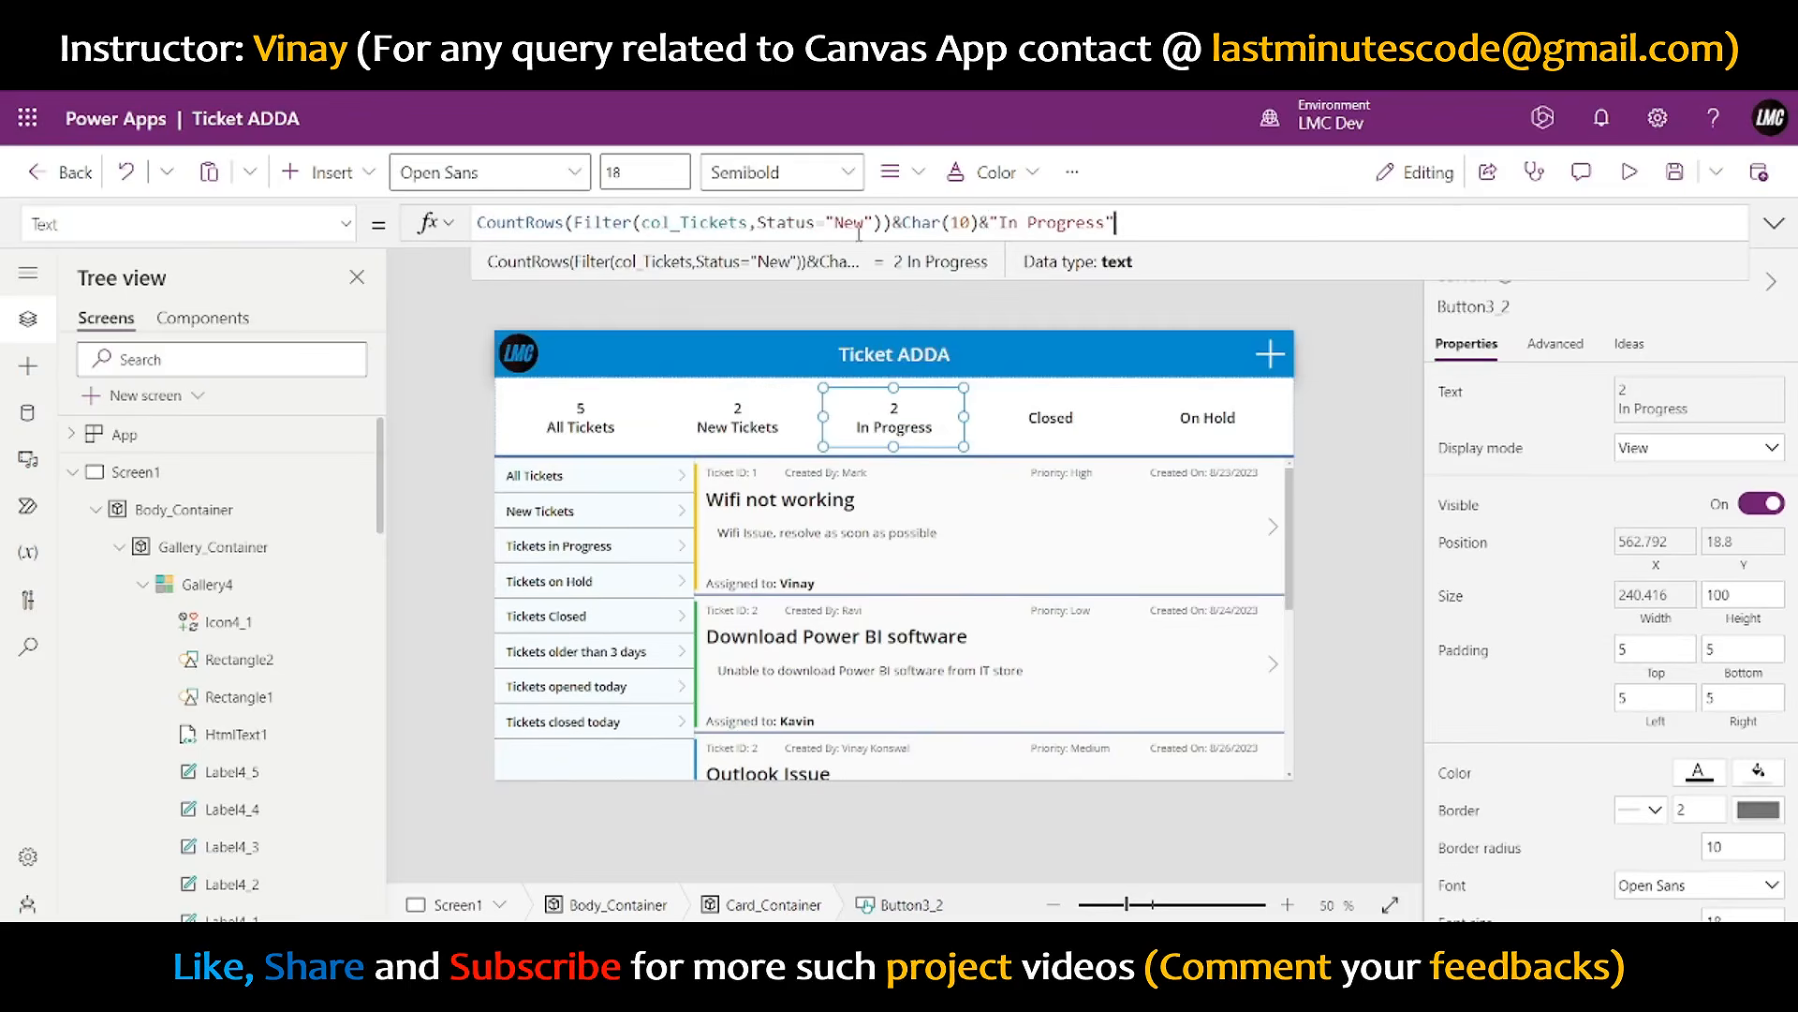
{"action": "double_click", "coordinate": [851, 223]}
{"action": "type", "text": "In "}
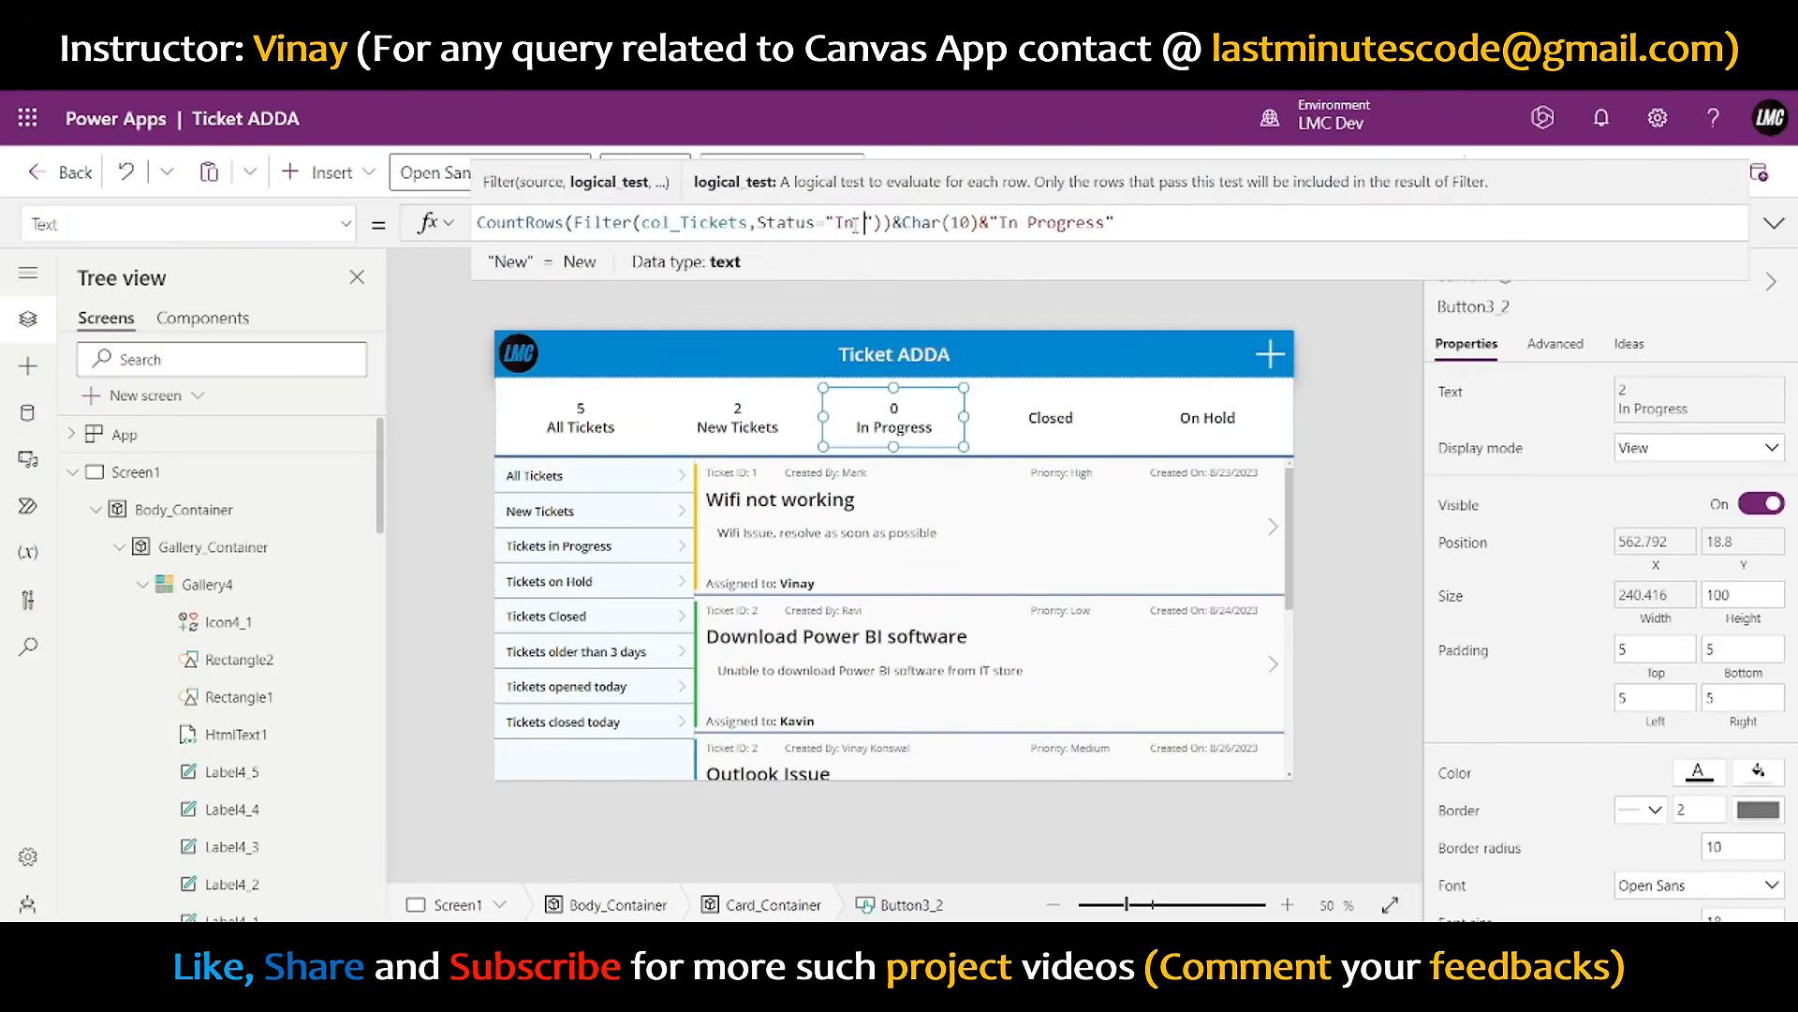
{"action": "type", "text": "Progress"}
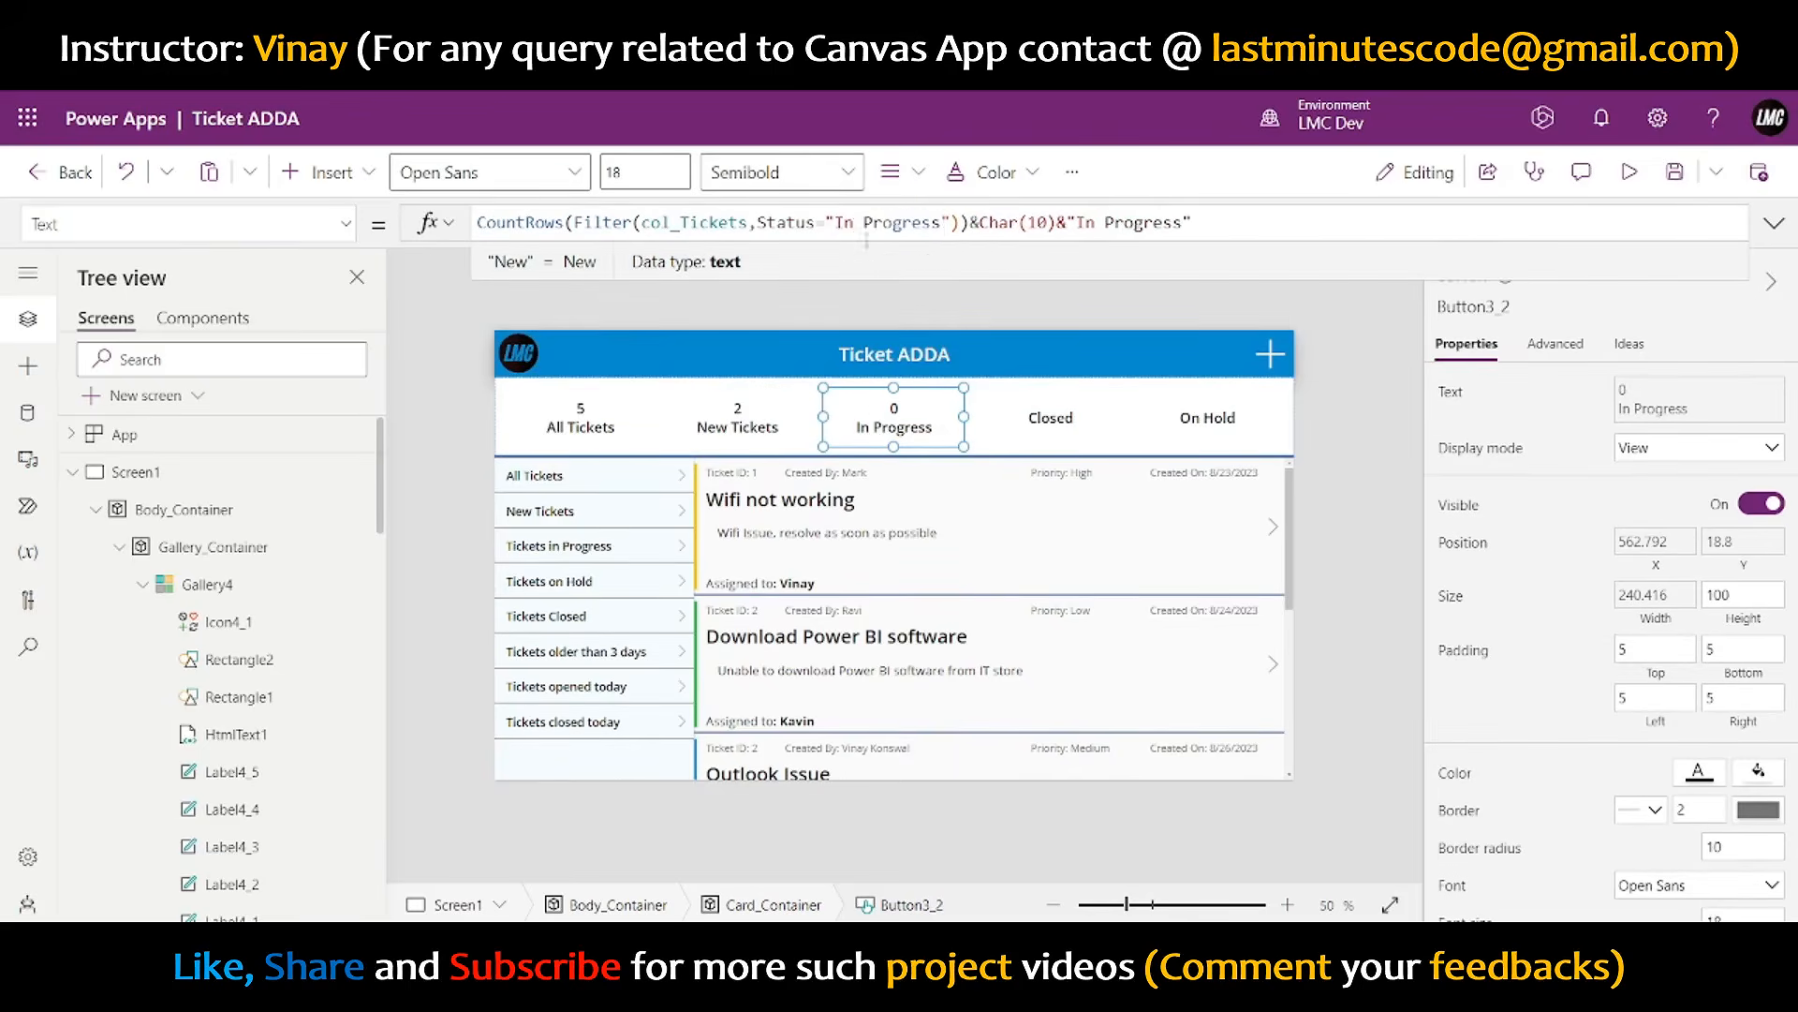
- Set the Closed button's Text formula to CountRows(Filter(col_Tickets,Status="Closed"))&Char(10)&"Closed" using the copied count expression
{"action": "left_click", "coordinate": [1042, 415]}
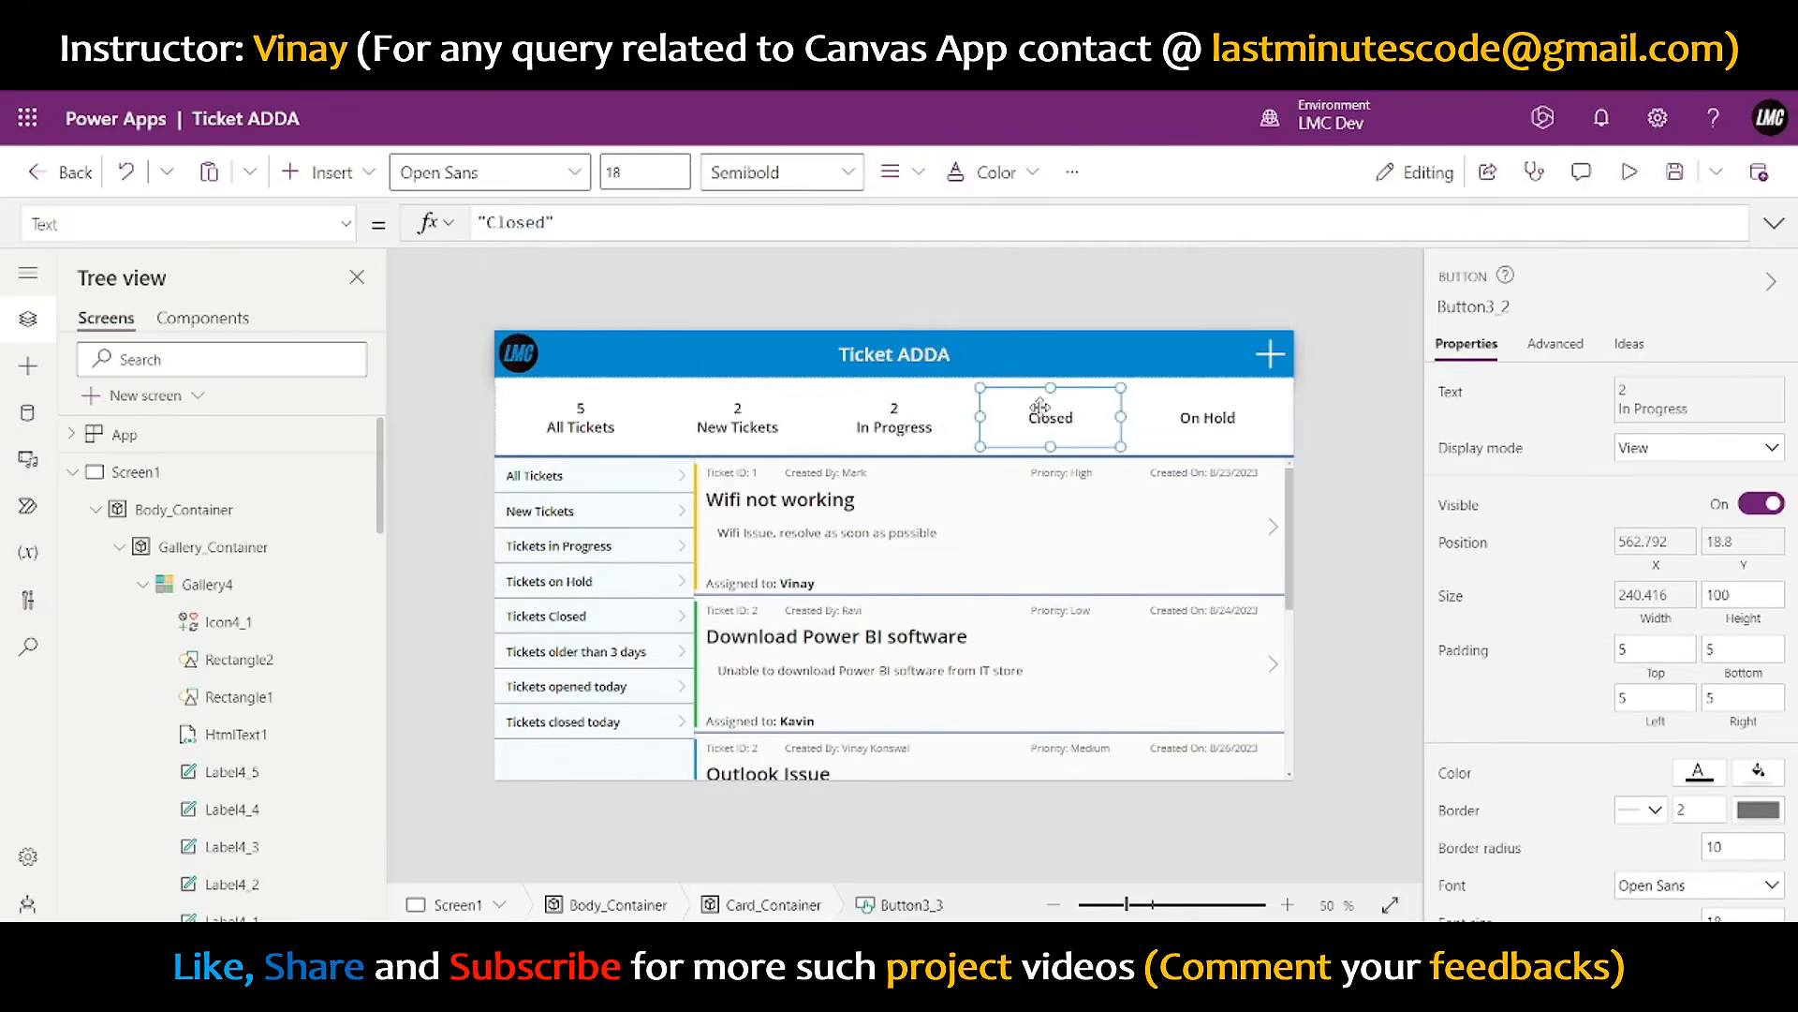
{"action": "left_click", "coordinate": [480, 222]}
{"action": "key", "text": "ctrl+v"}
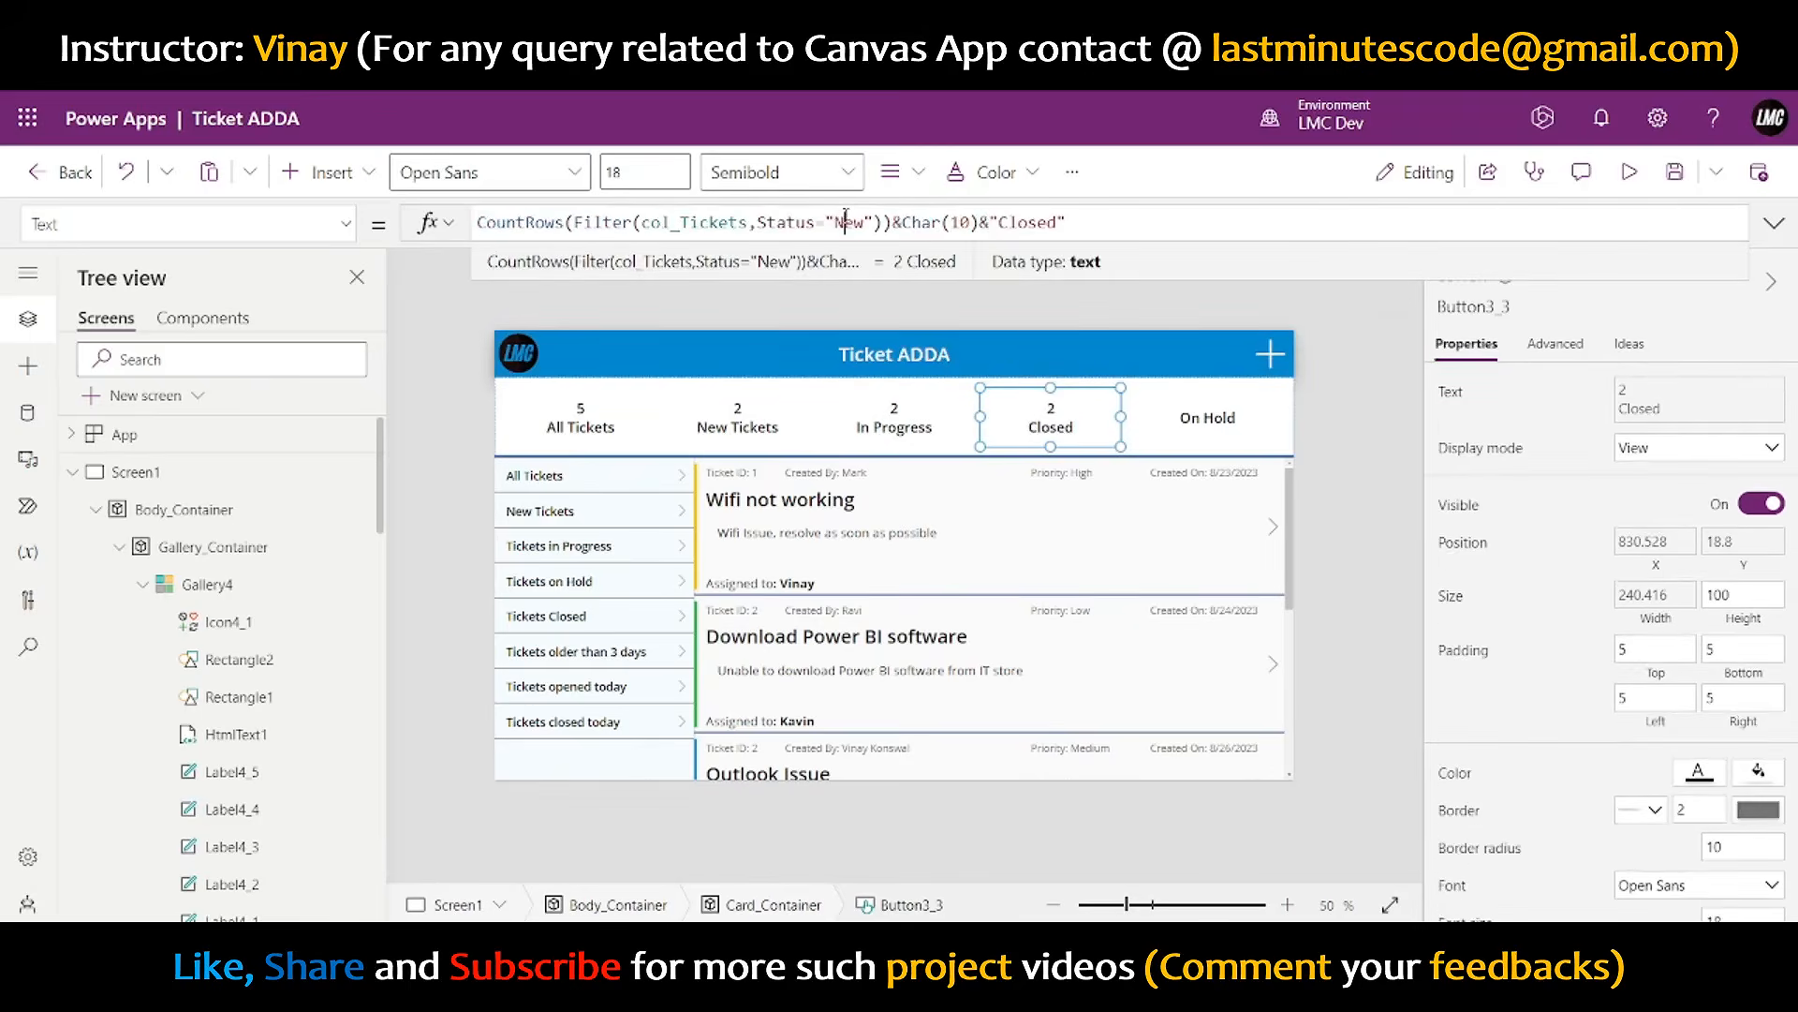
{"action": "double_click", "coordinate": [848, 222]}
{"action": "type", "text": "Closed"}
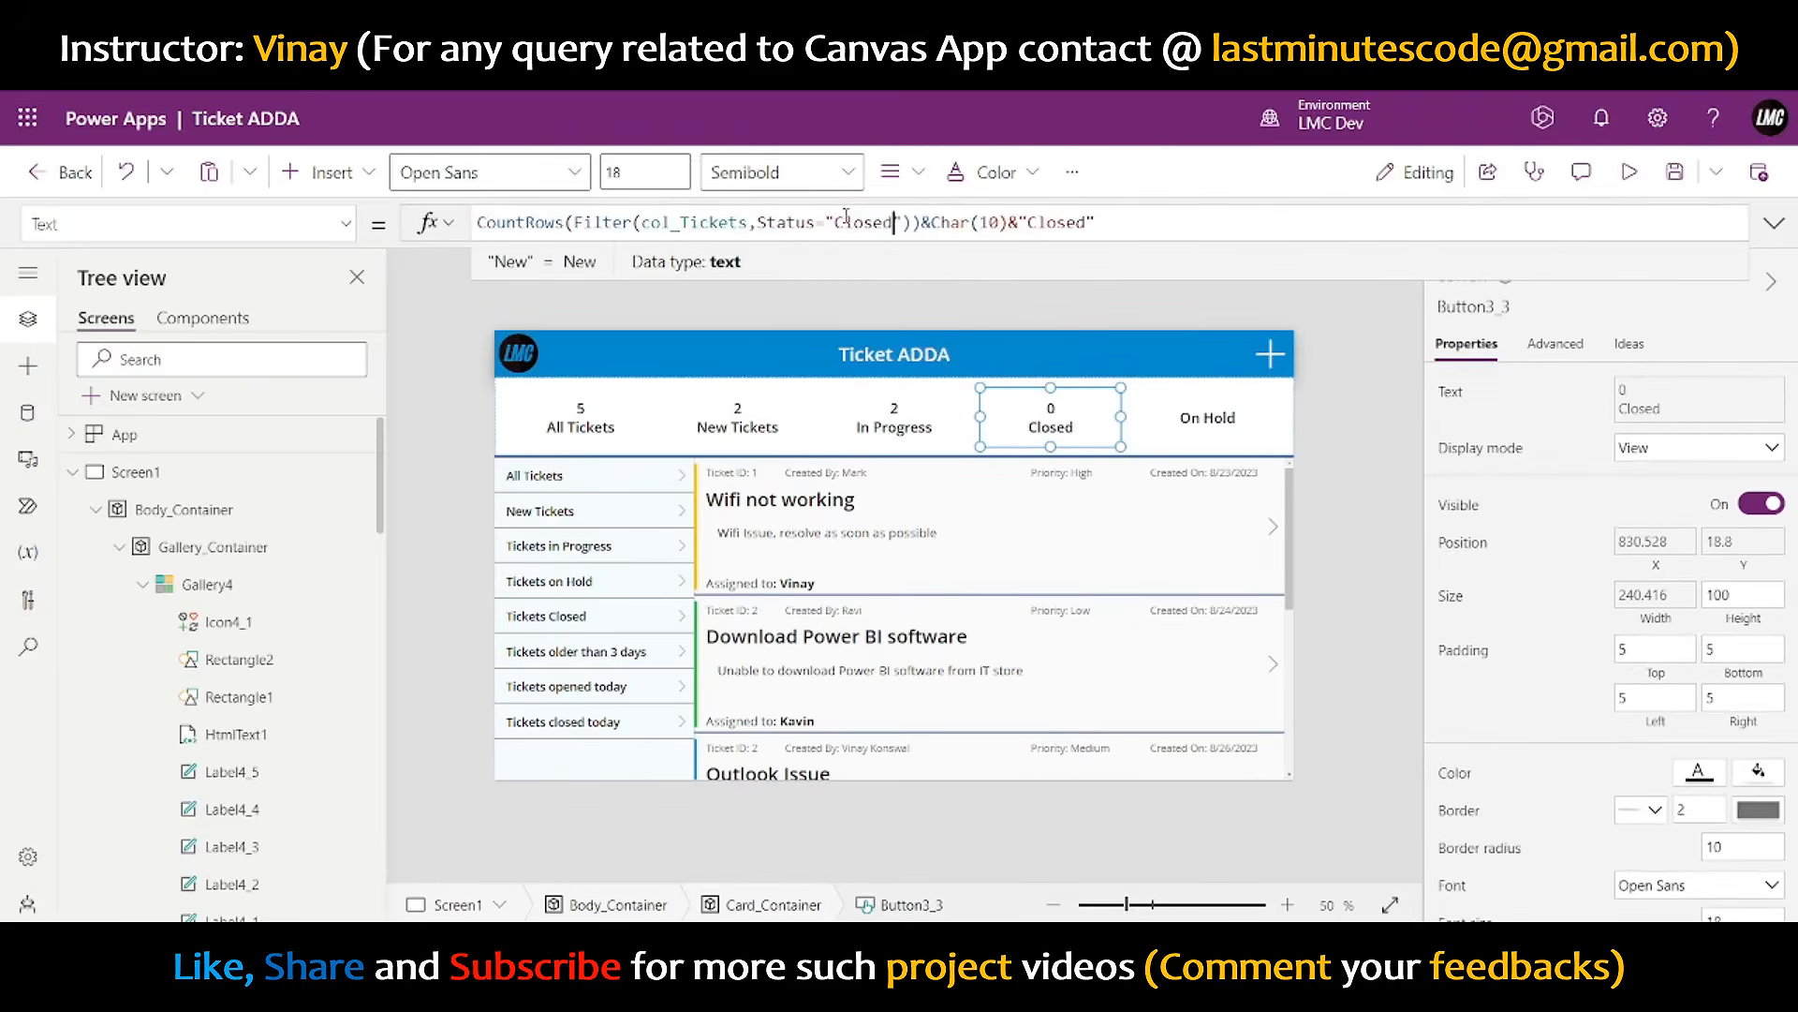
- Set the On Hold button's Text formula to CountRows(Filter(col_Tickets,Status="On Hold"))&Char(10)&"On Hold" using the copied count expression
{"action": "left_click", "coordinate": [1201, 421]}
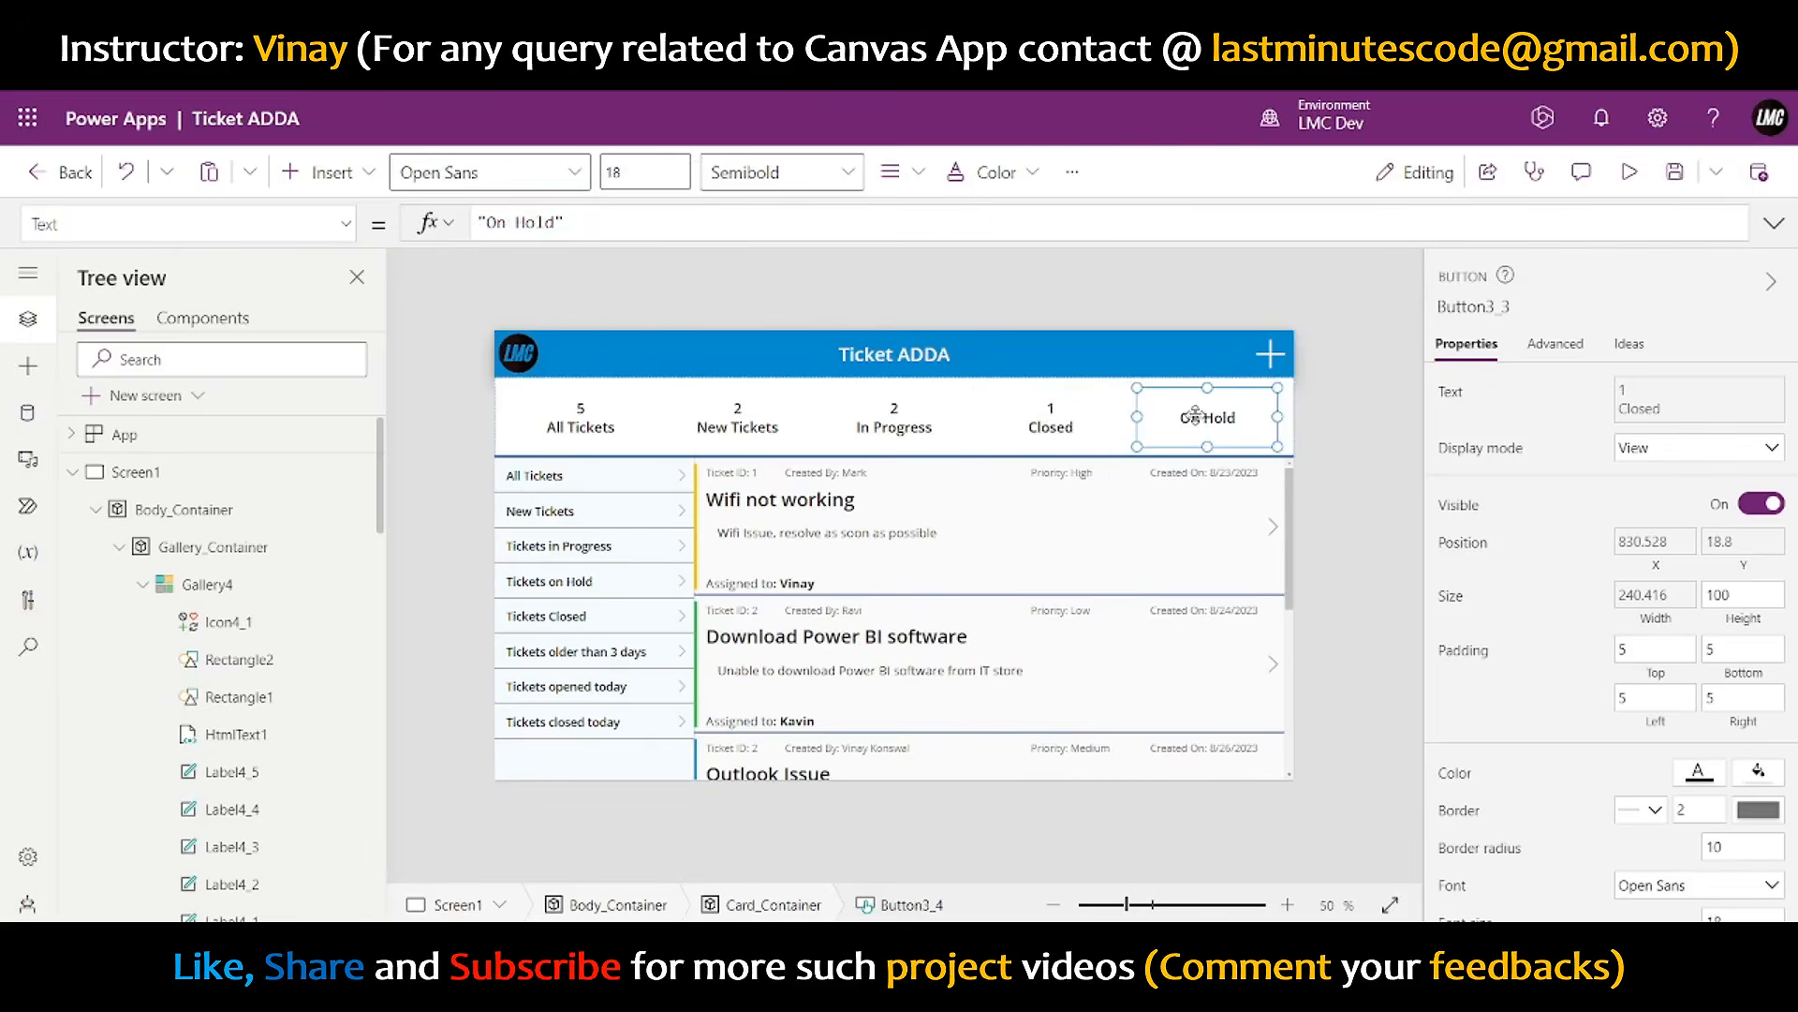
{"action": "left_click", "coordinate": [481, 221]}
{"action": "key", "text": "ctrl+v"}
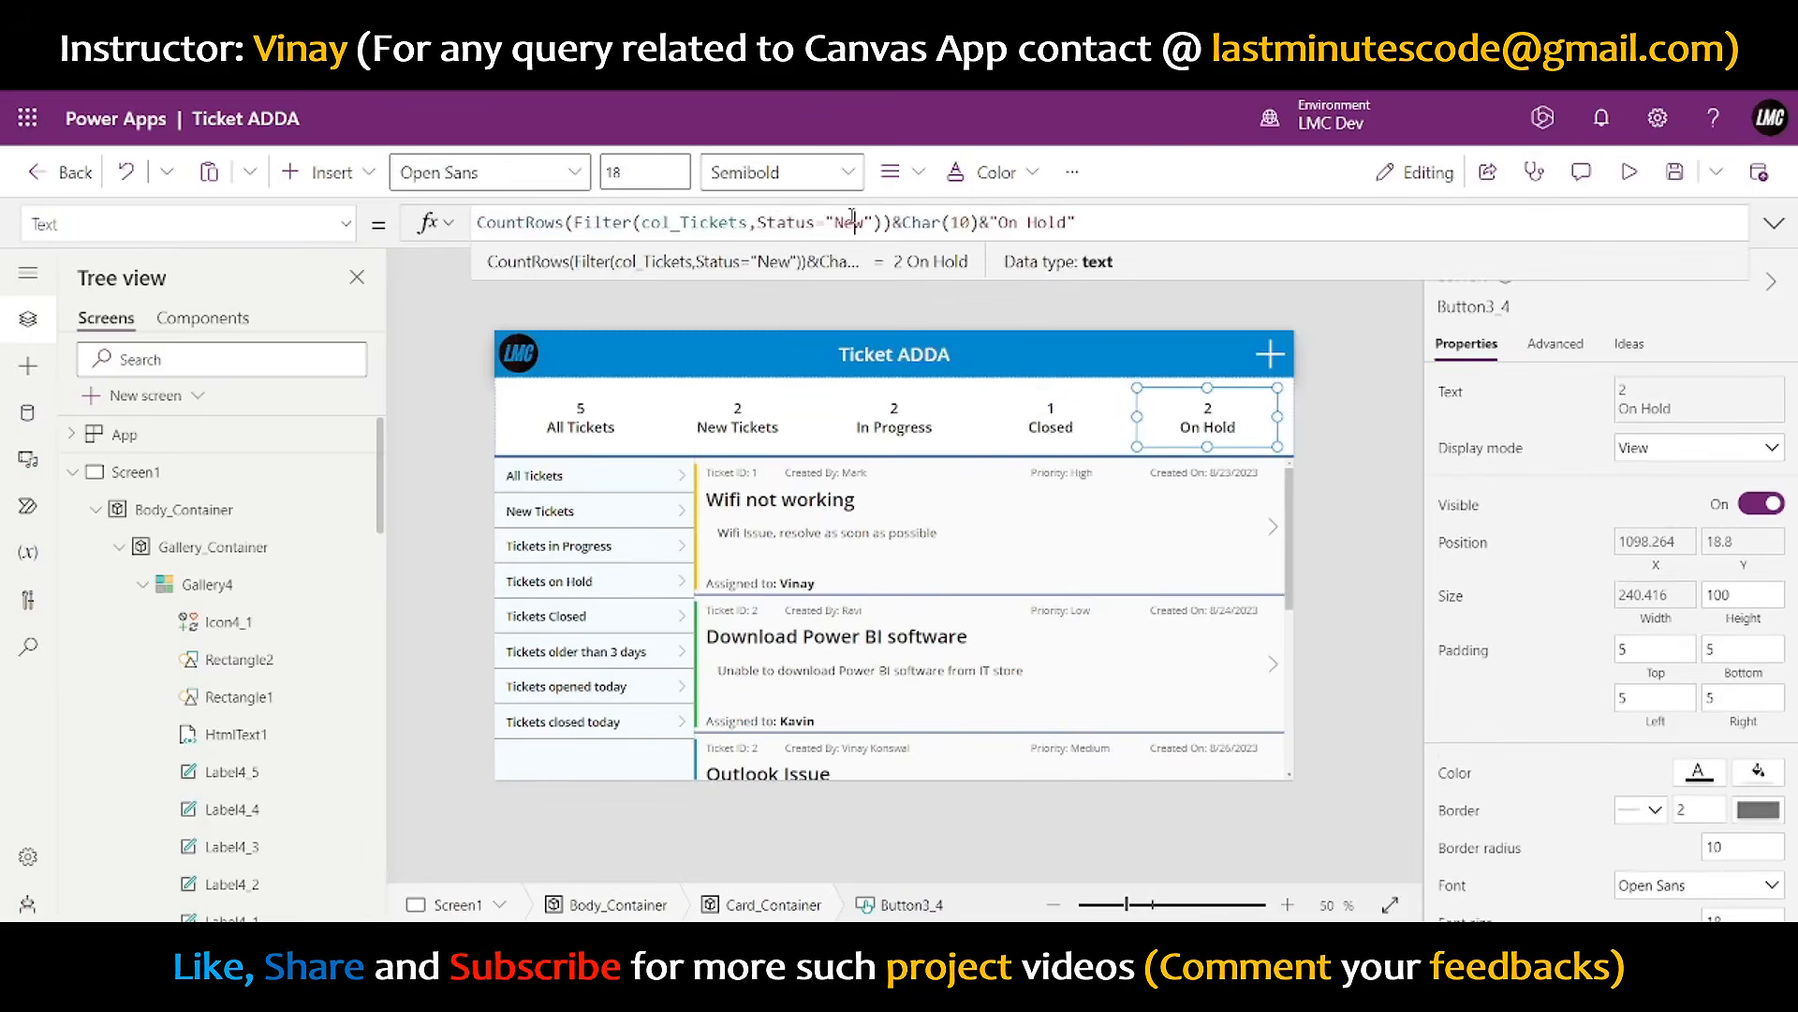
{"action": "double_click", "coordinate": [852, 222]}
{"action": "type", "text": "On Ho"}
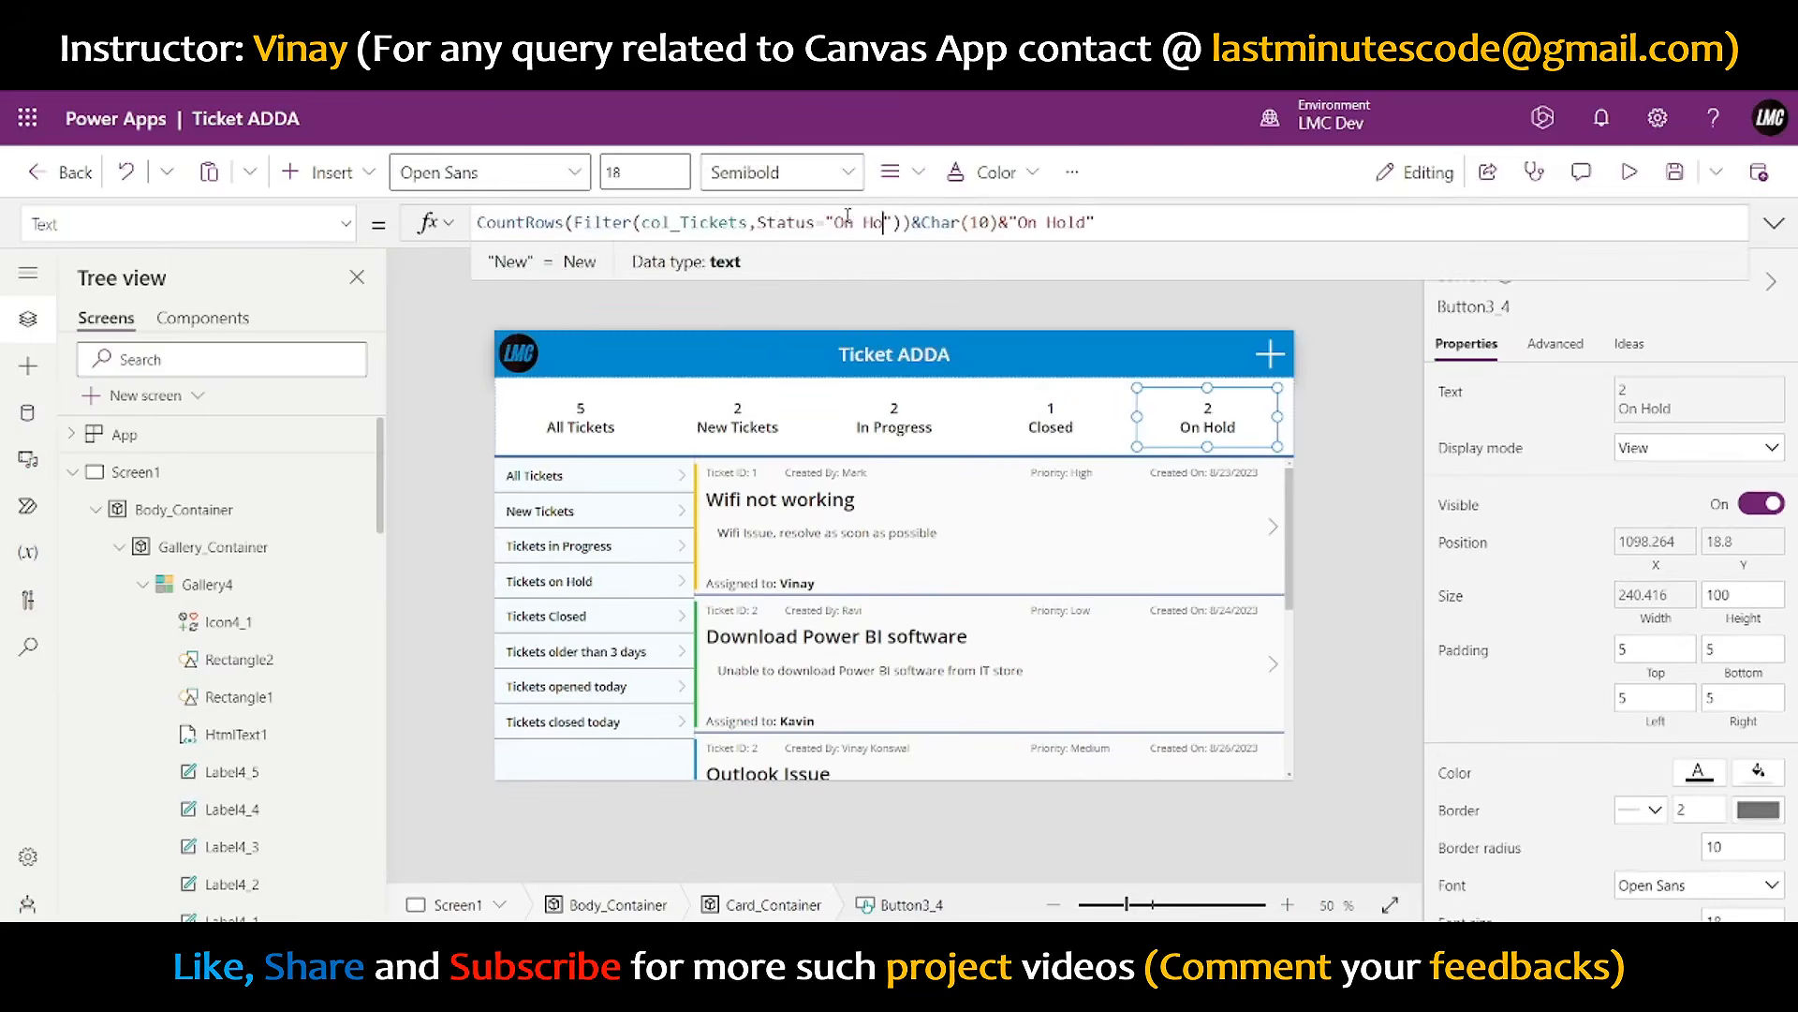
{"action": "type", "text": "ld"}
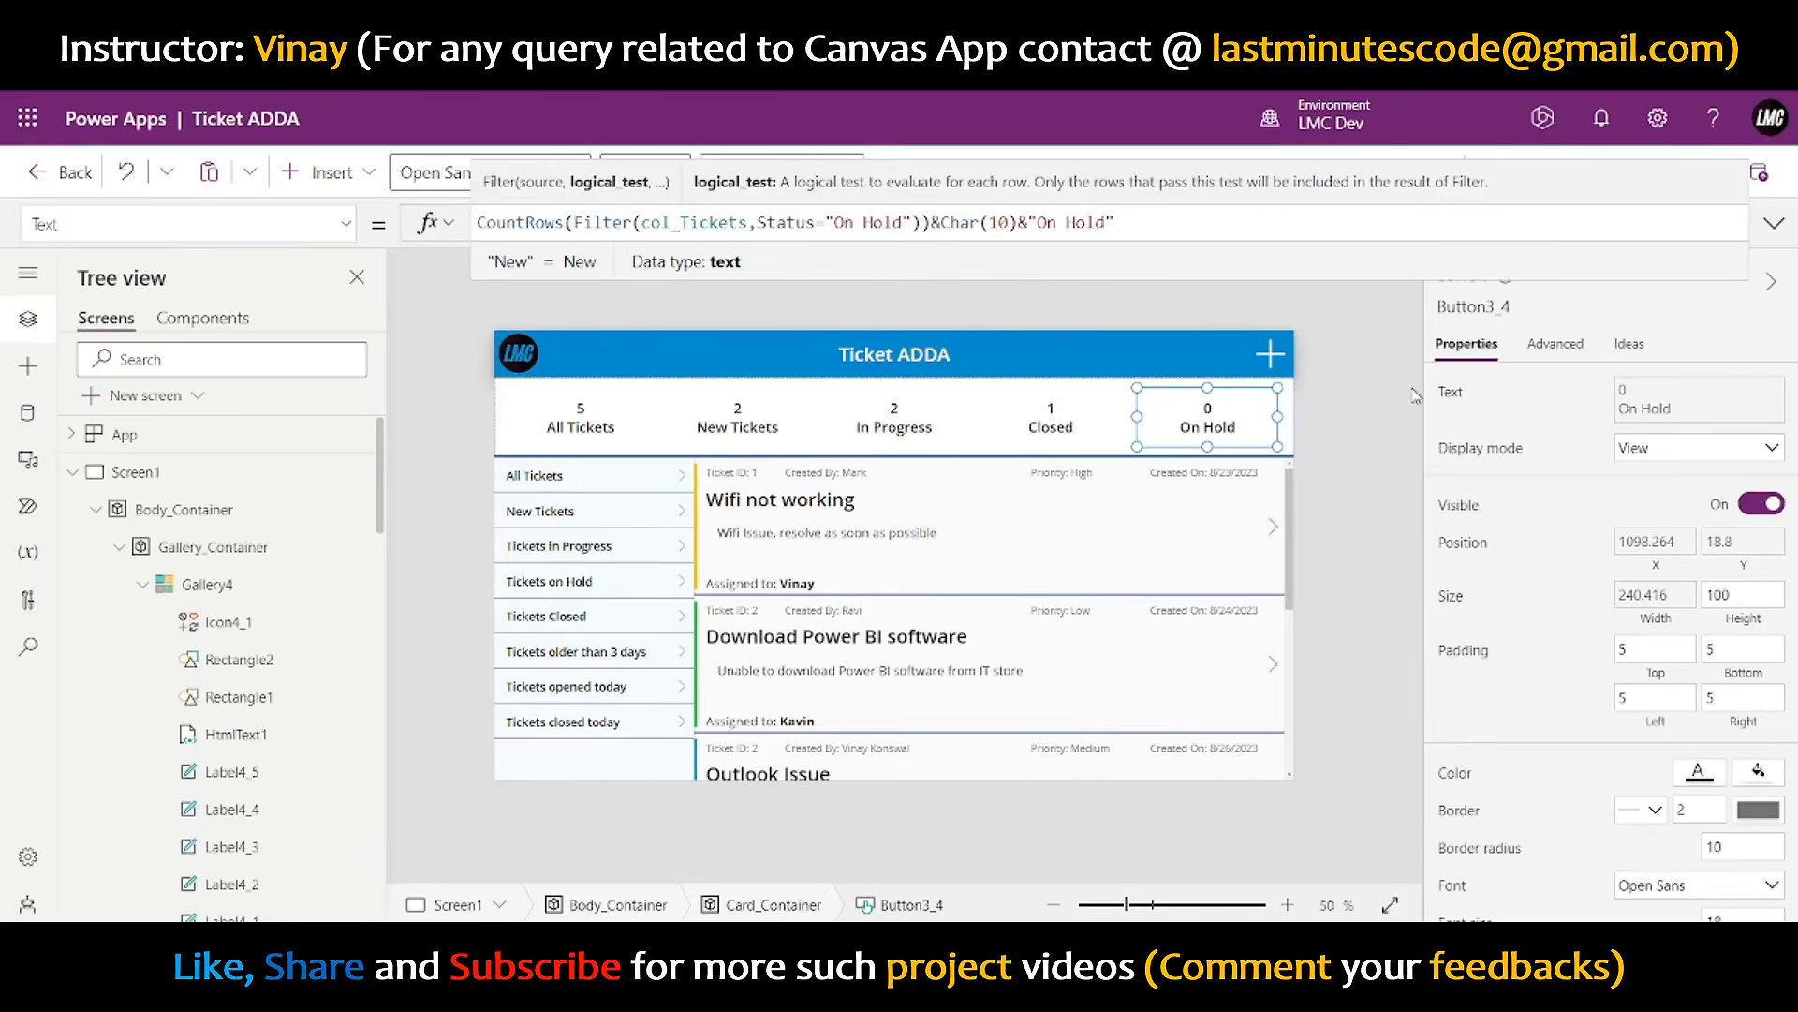
{"action": "left_click", "coordinate": [1414, 393]}
- Preview the app, open the "Outlook Issue" ticket with ID 2, set its ticket status to On Hold, and save it
{"action": "left_click", "coordinate": [1636, 173]}
{"action": "scroll", "coordinate": [1404, 417], "scroll_direction": "down", "scroll_amount": 3}
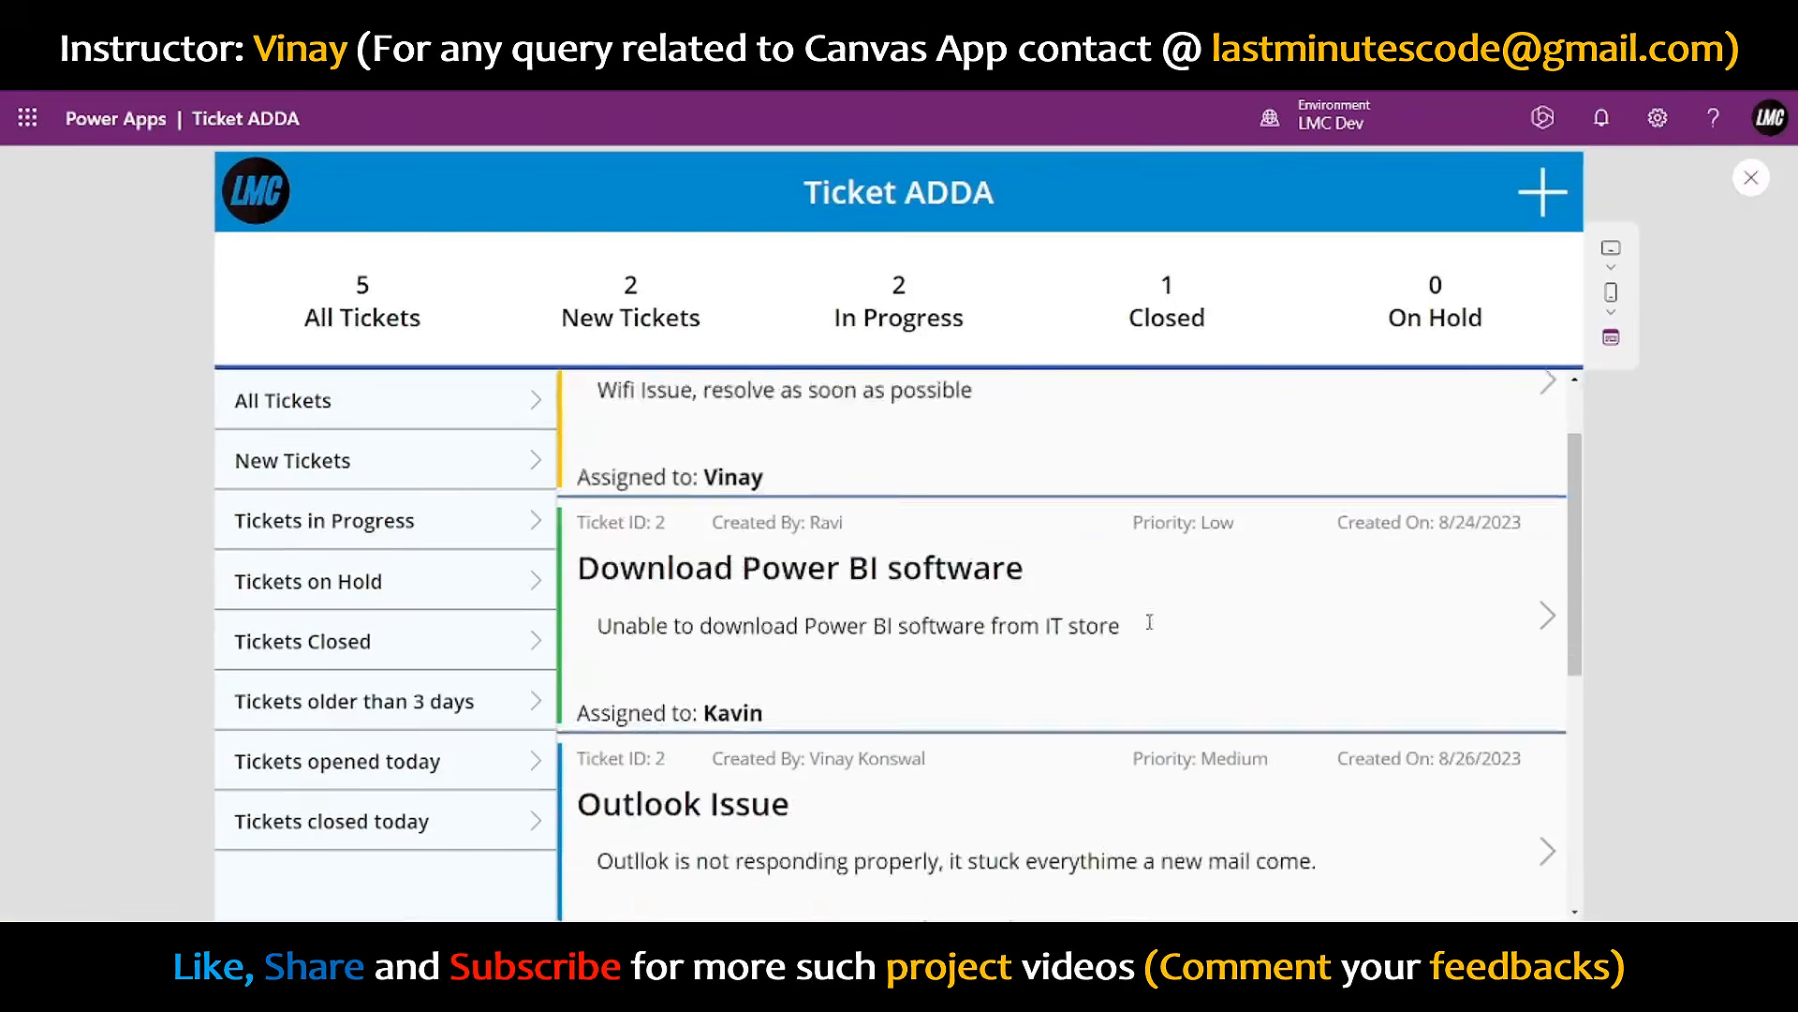
{"action": "left_click", "coordinate": [1544, 658]}
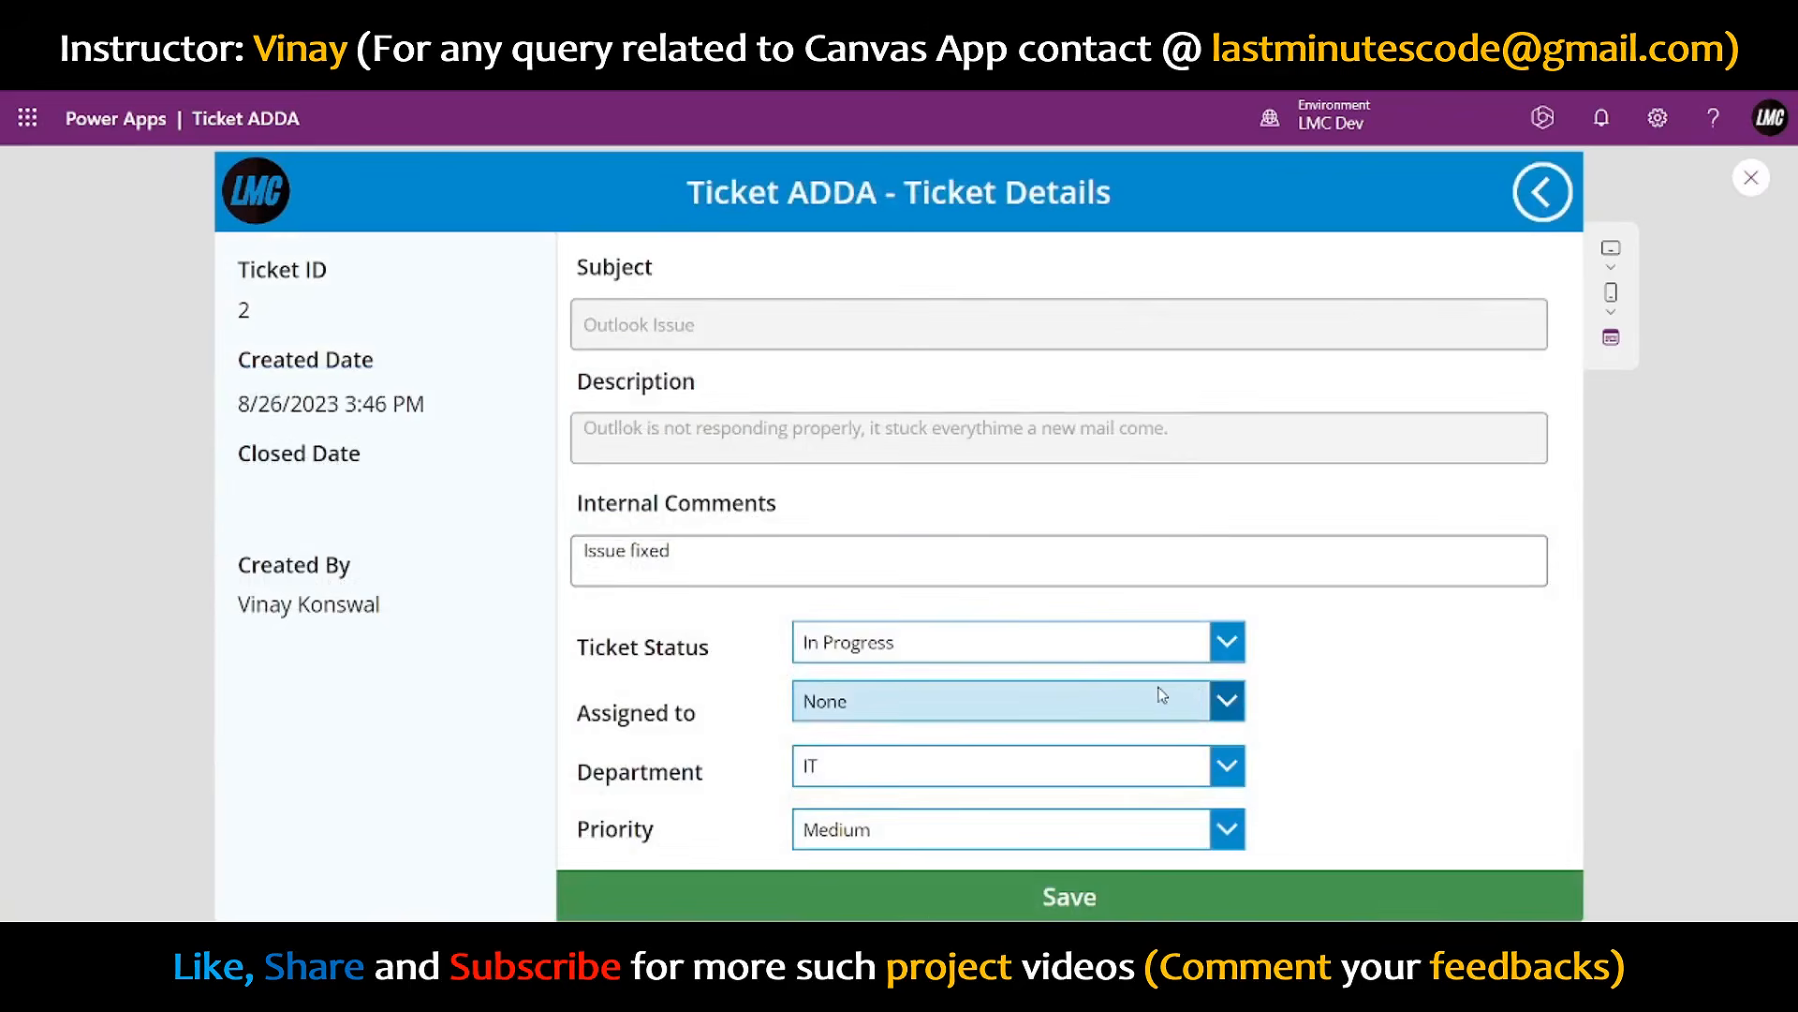
{"action": "left_click", "coordinate": [1144, 643]}
{"action": "left_click", "coordinate": [891, 740]}
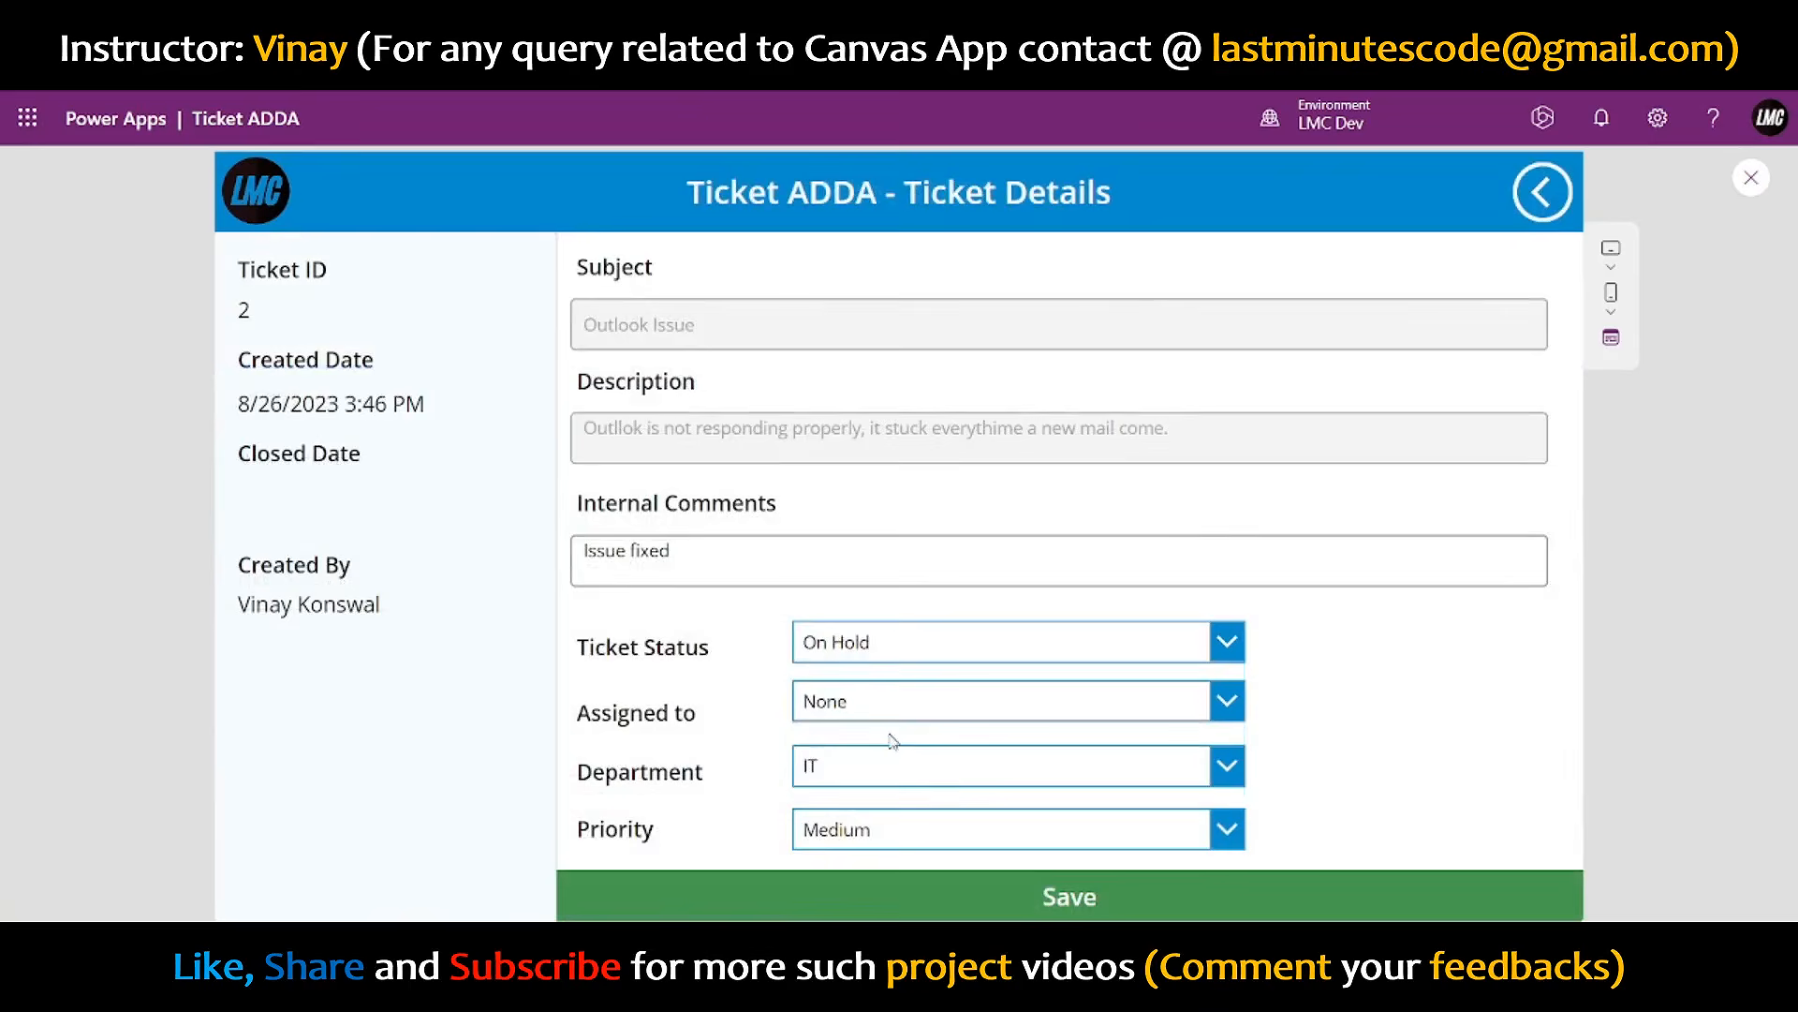
{"action": "left_click", "coordinate": [1077, 894]}
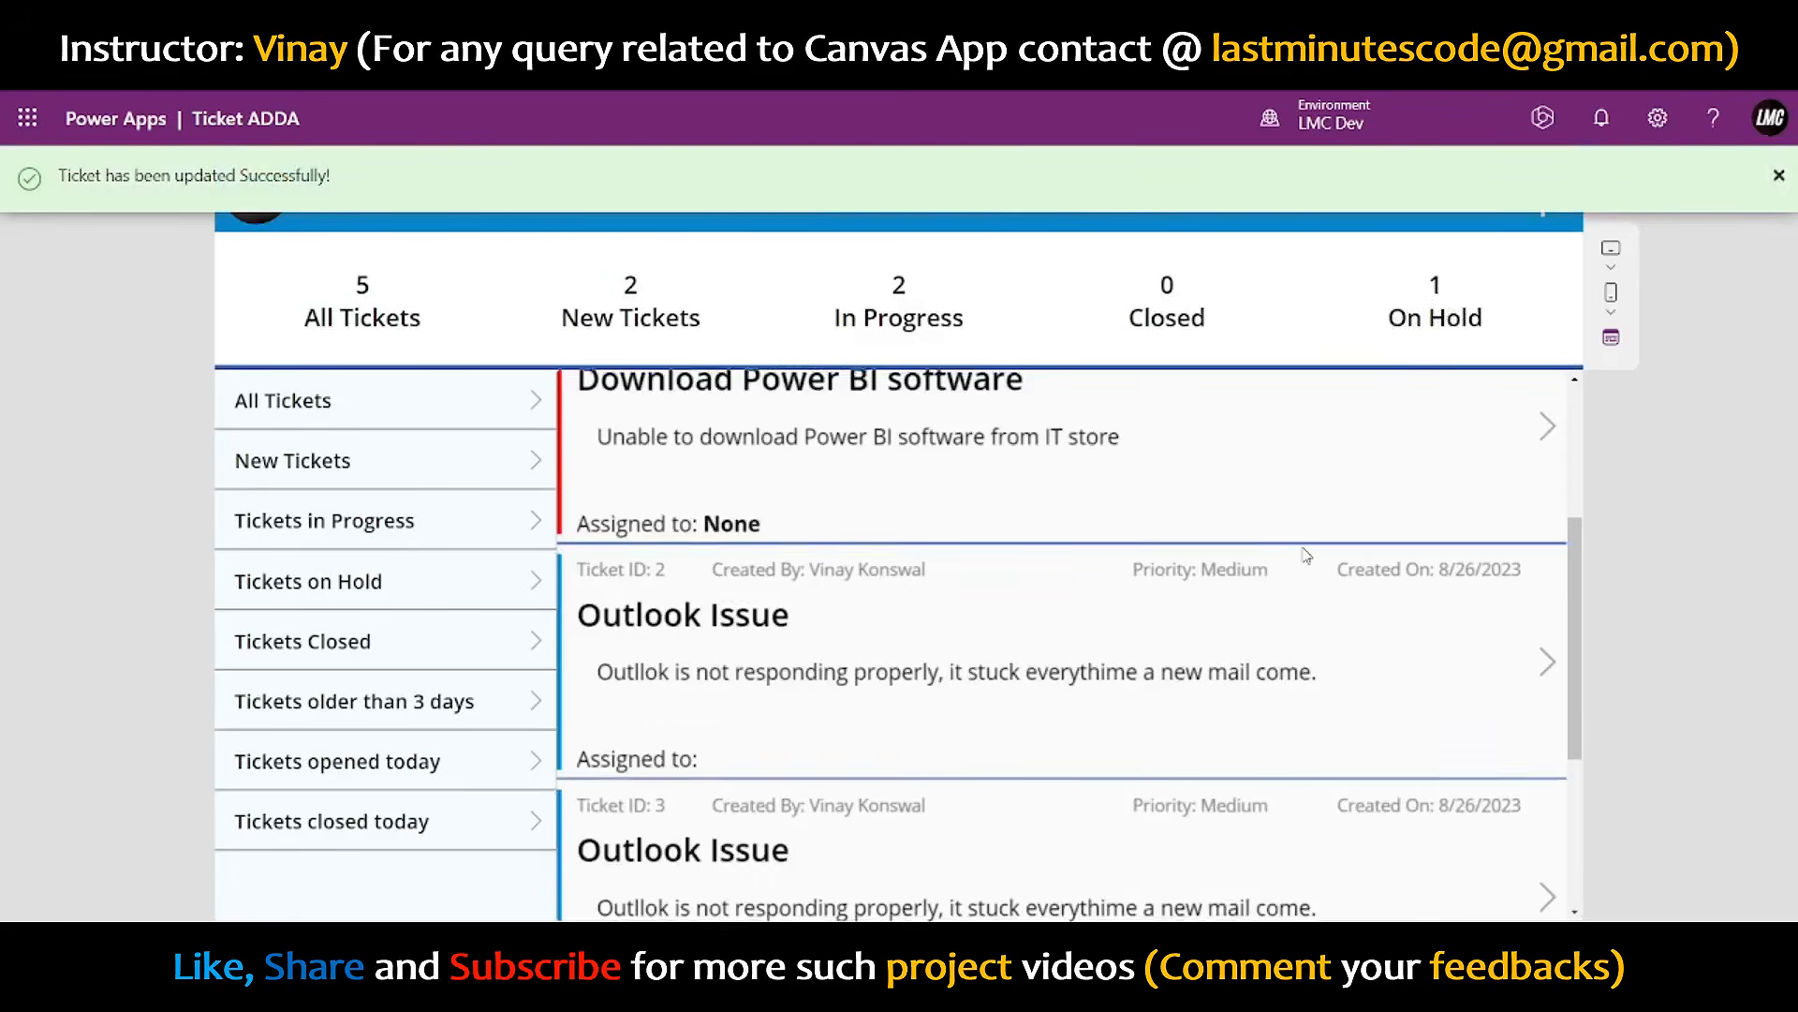
- Review the status counts and ticket list, check the "Download Power BI software" ticket's details, and return to the list
{"action": "scroll", "coordinate": [1265, 609], "scroll_direction": "down", "scroll_amount": 1}
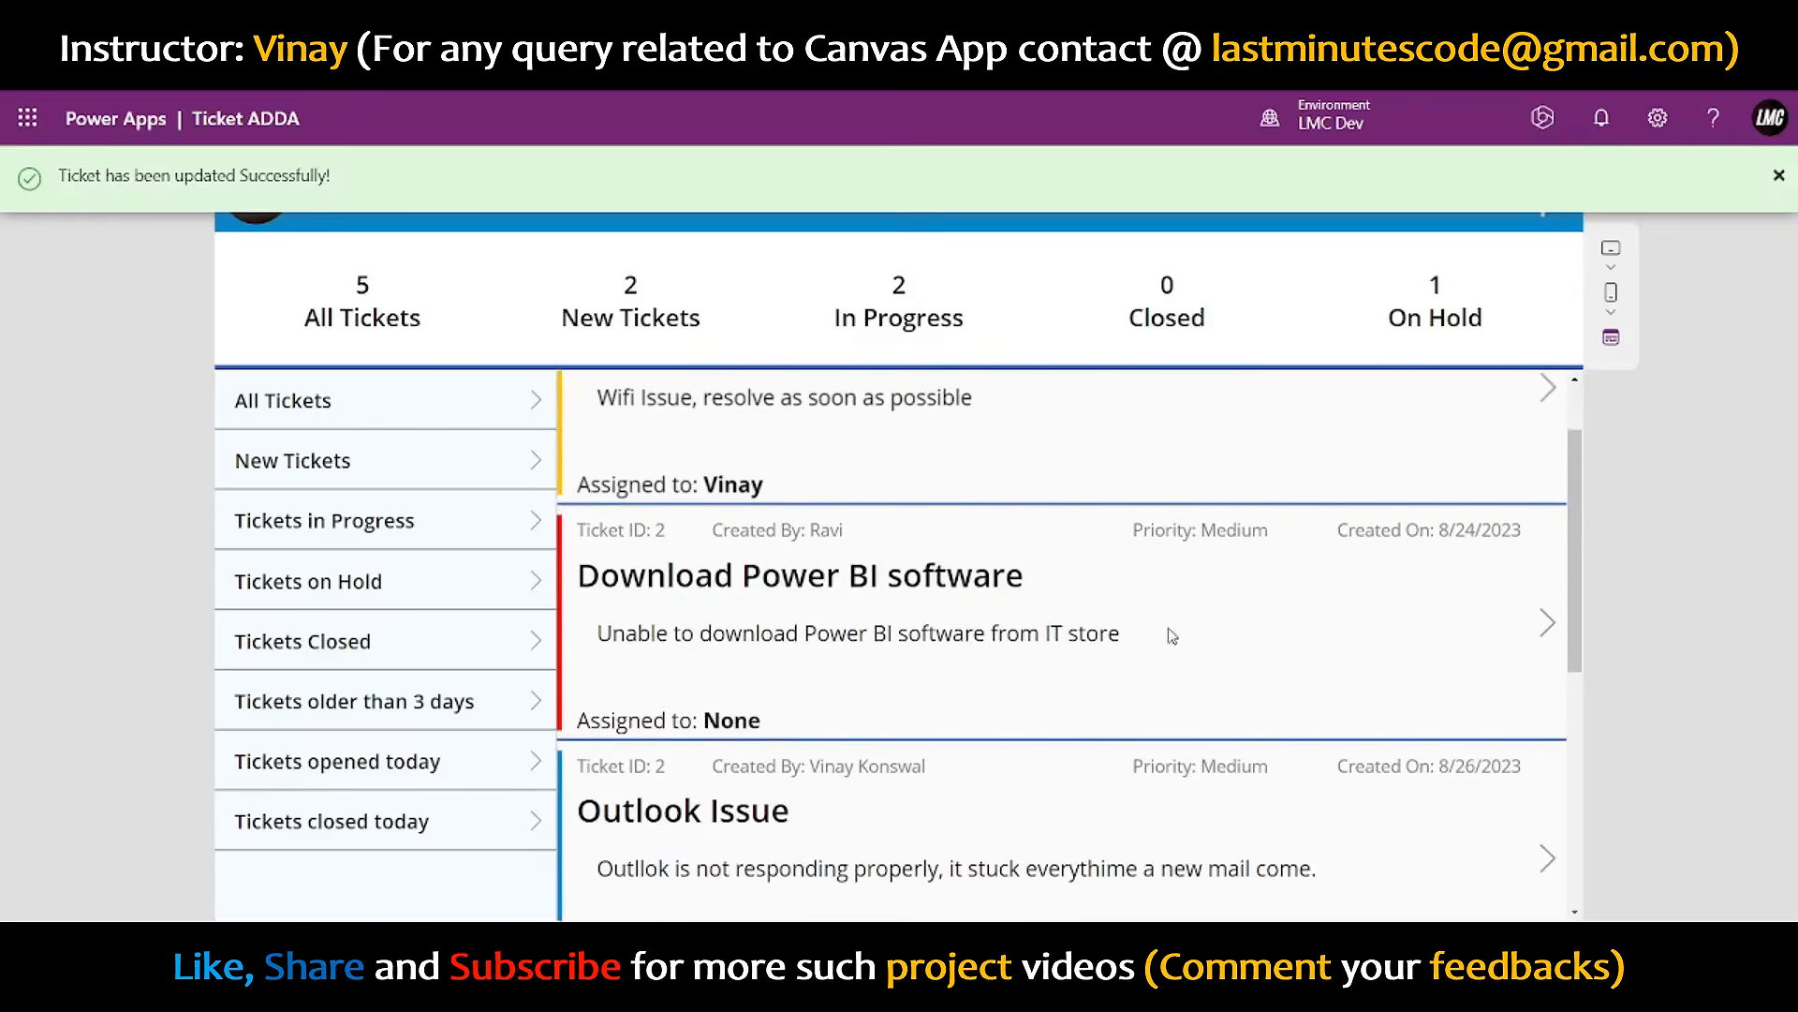
{"action": "scroll", "coordinate": [1172, 636], "scroll_direction": "up", "scroll_amount": 1}
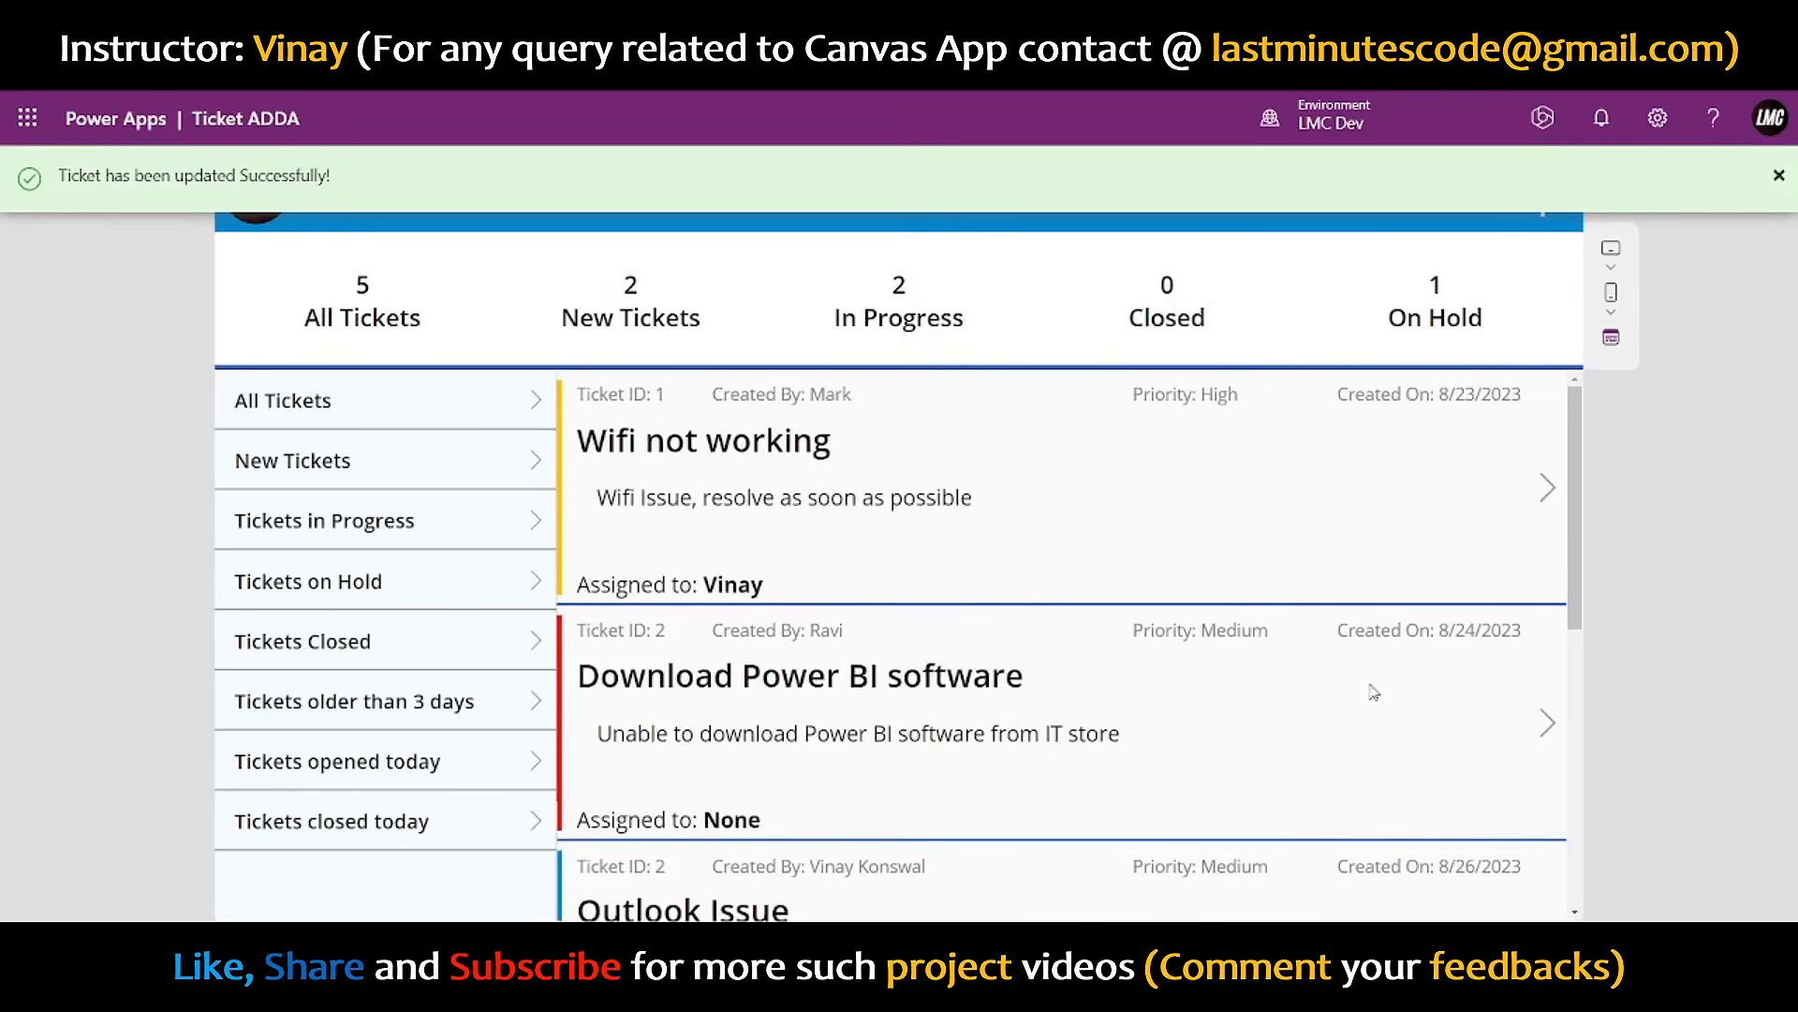
{"action": "left_click", "coordinate": [1539, 727]}
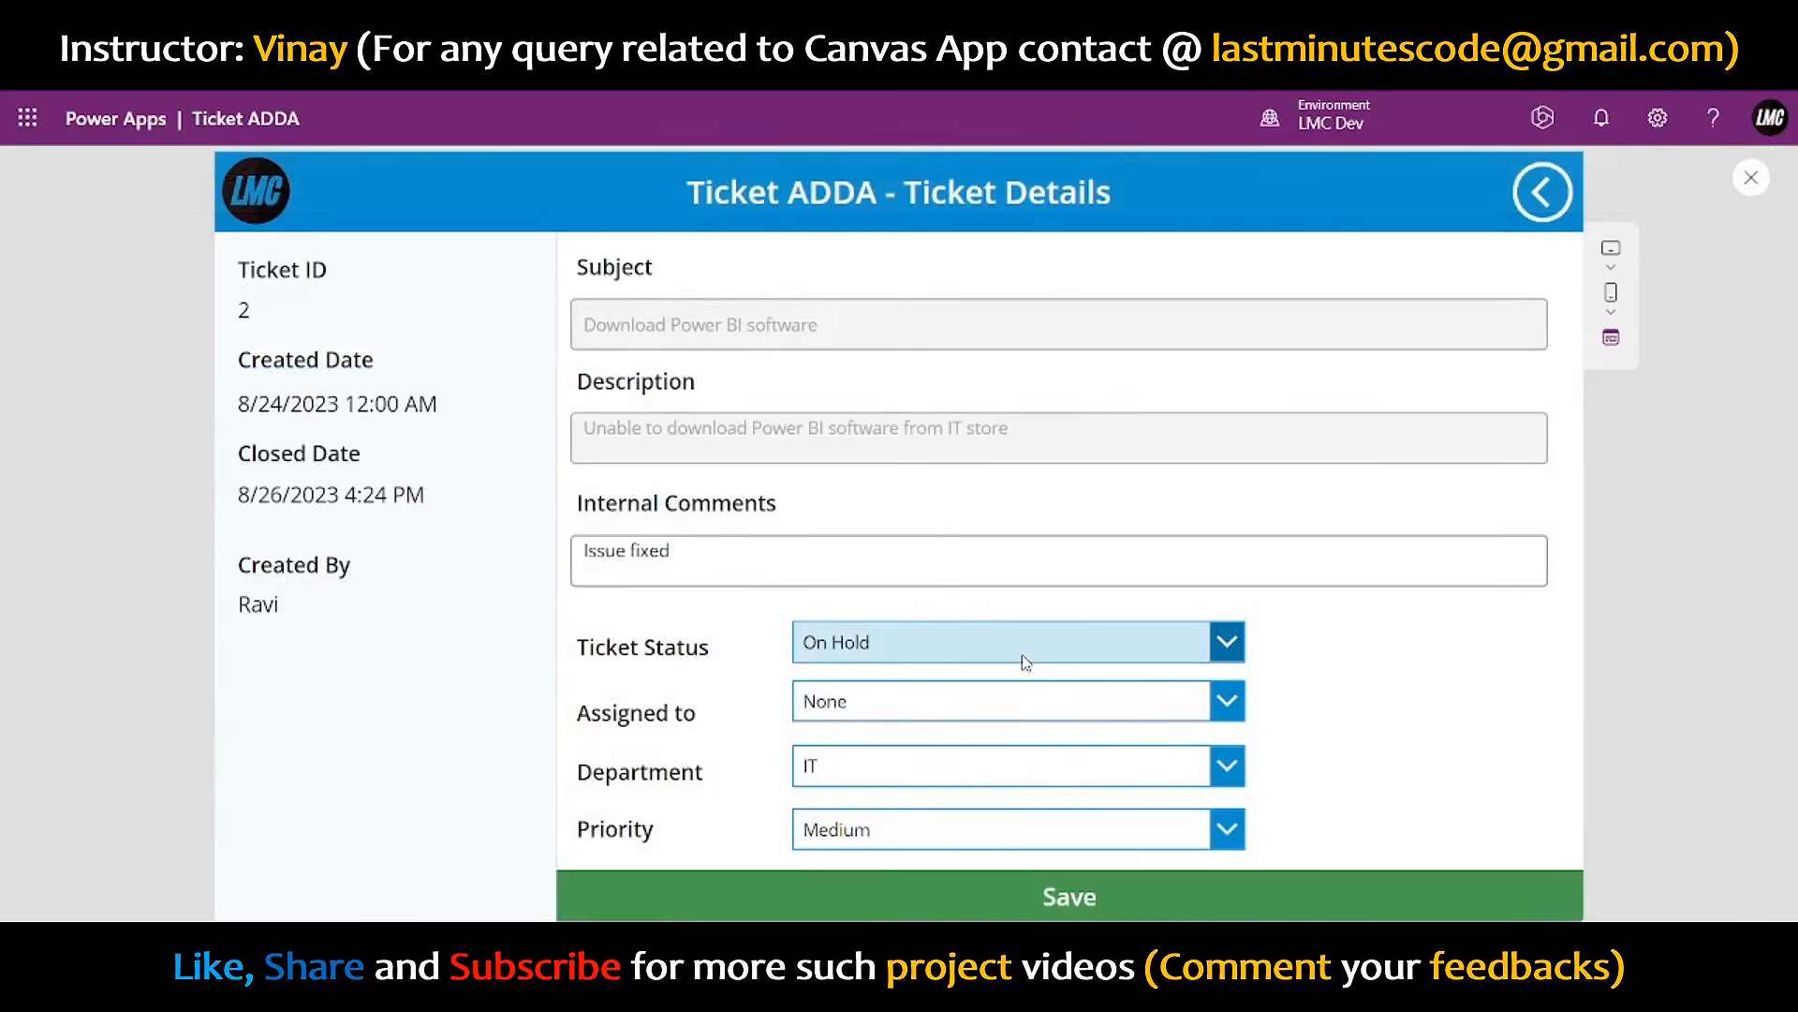
{"action": "left_click", "coordinate": [1539, 198]}
{"action": "scroll", "coordinate": [1396, 564], "scroll_direction": "down", "scroll_amount": 5}
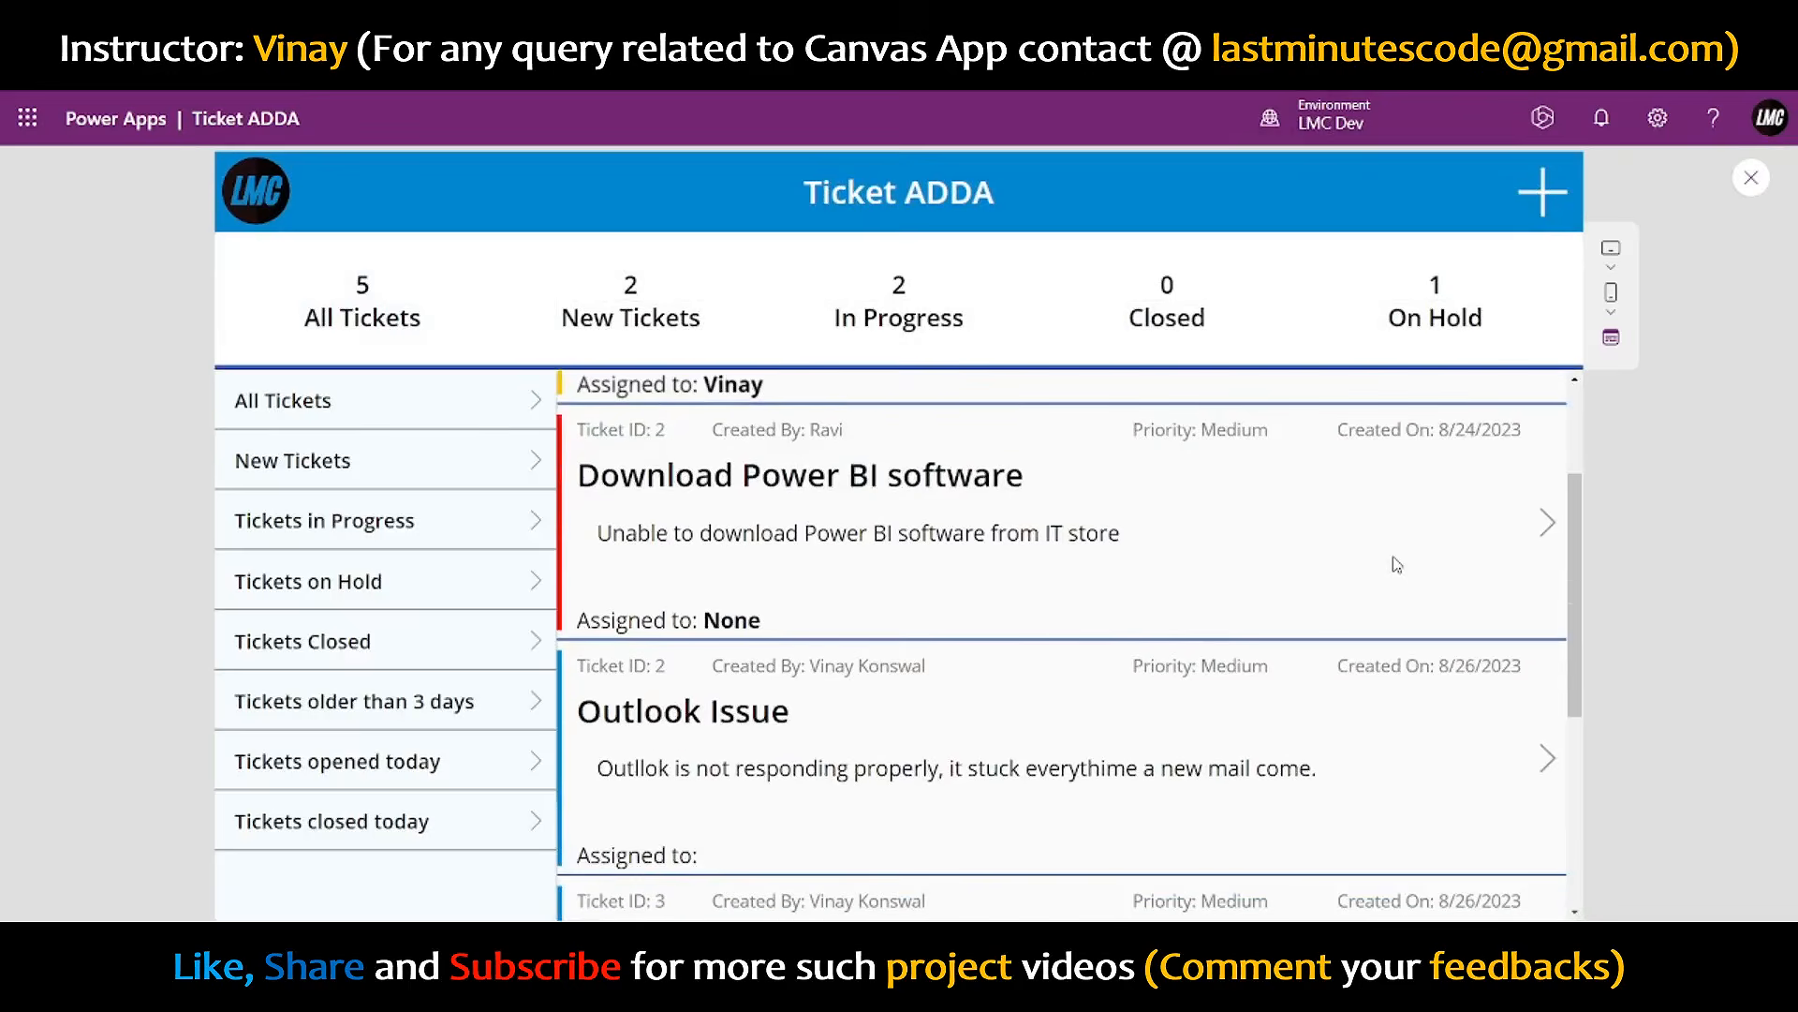
- Leave the preview, run the app's OnStart to reload the original tickets, and preview the app again
{"action": "scroll", "coordinate": [1062, 626], "scroll_direction": "up", "scroll_amount": 2}
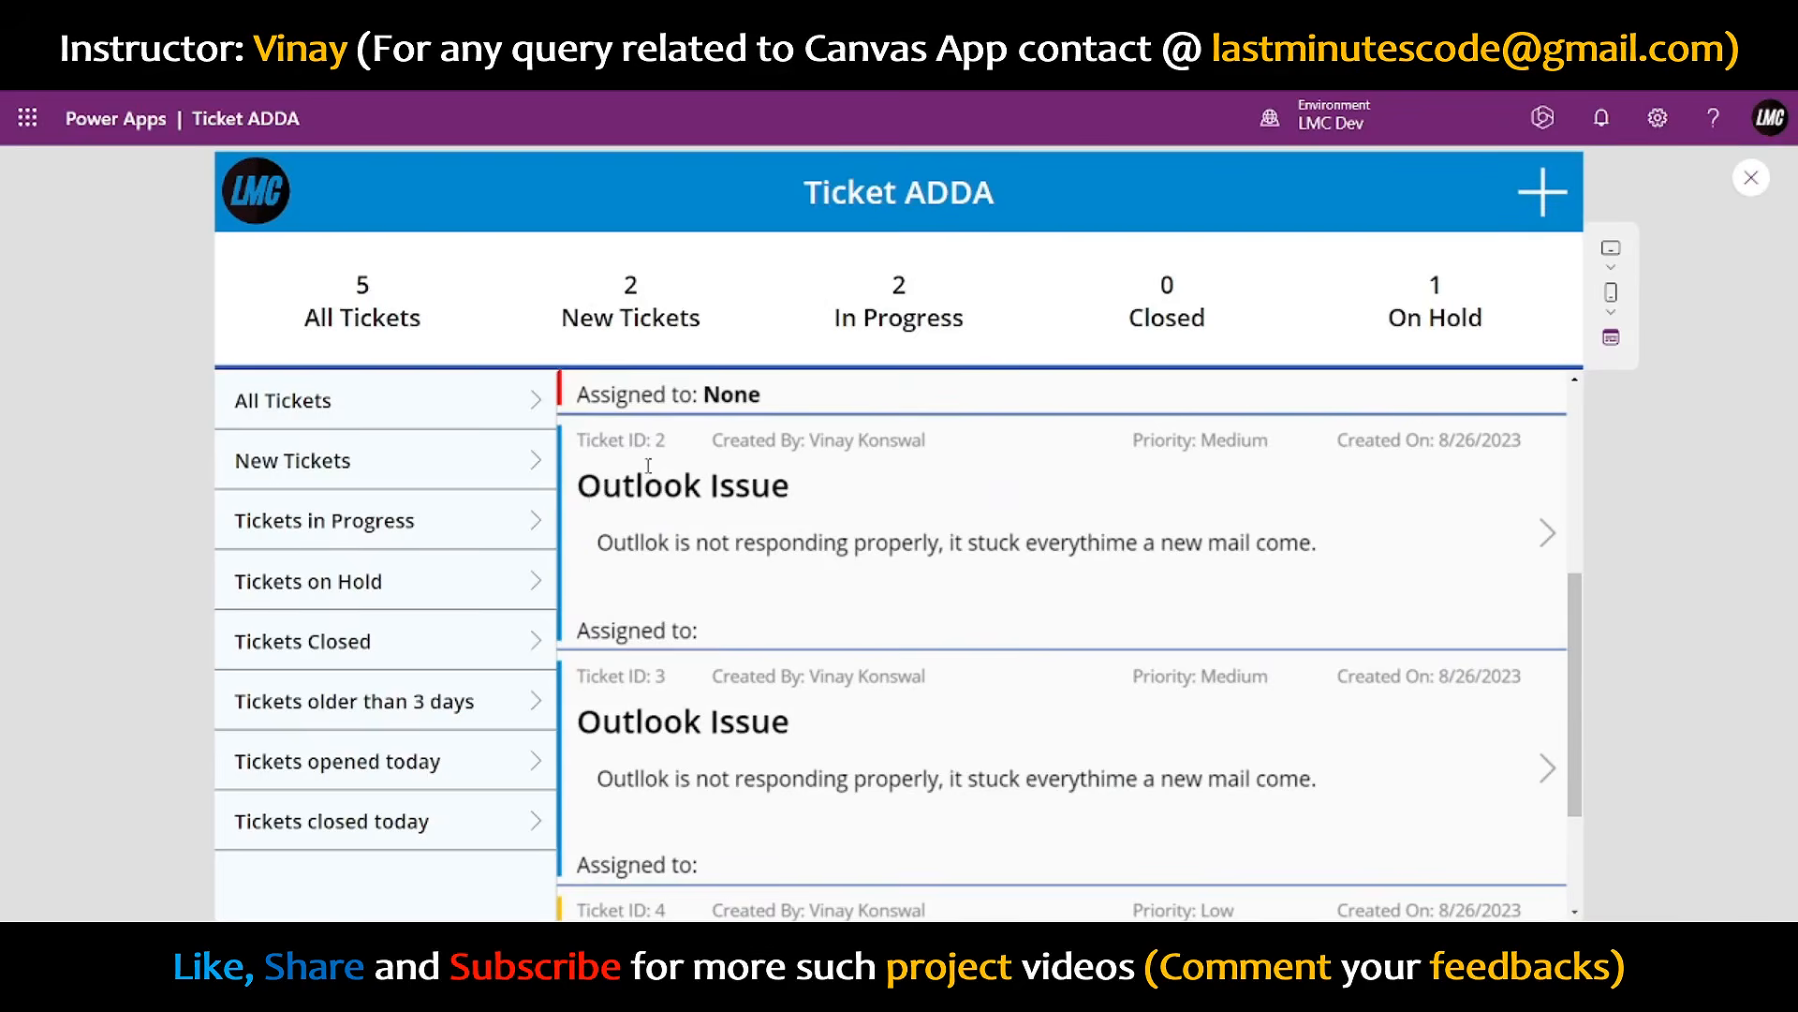
{"action": "scroll", "coordinate": [649, 465], "scroll_direction": "up", "scroll_amount": 2}
{"action": "scroll", "coordinate": [645, 667], "scroll_direction": "up", "scroll_amount": 2}
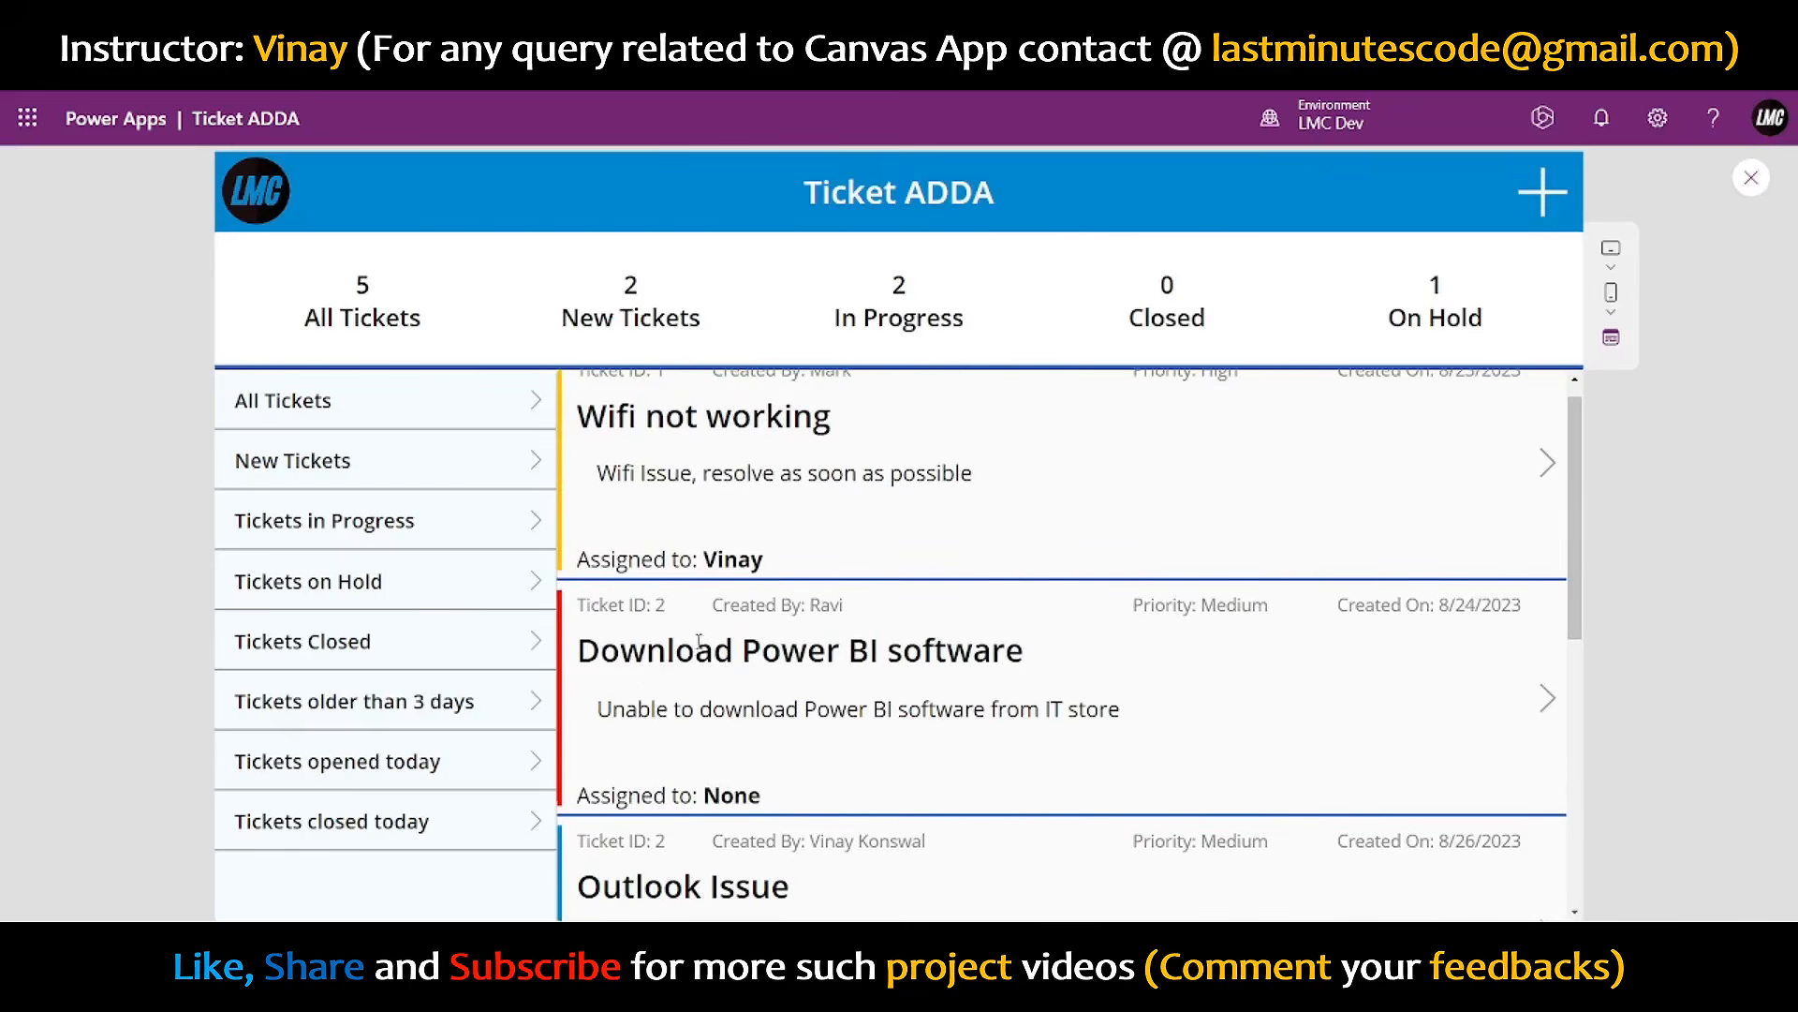
{"action": "scroll", "coordinate": [698, 642], "scroll_direction": "down", "scroll_amount": 3}
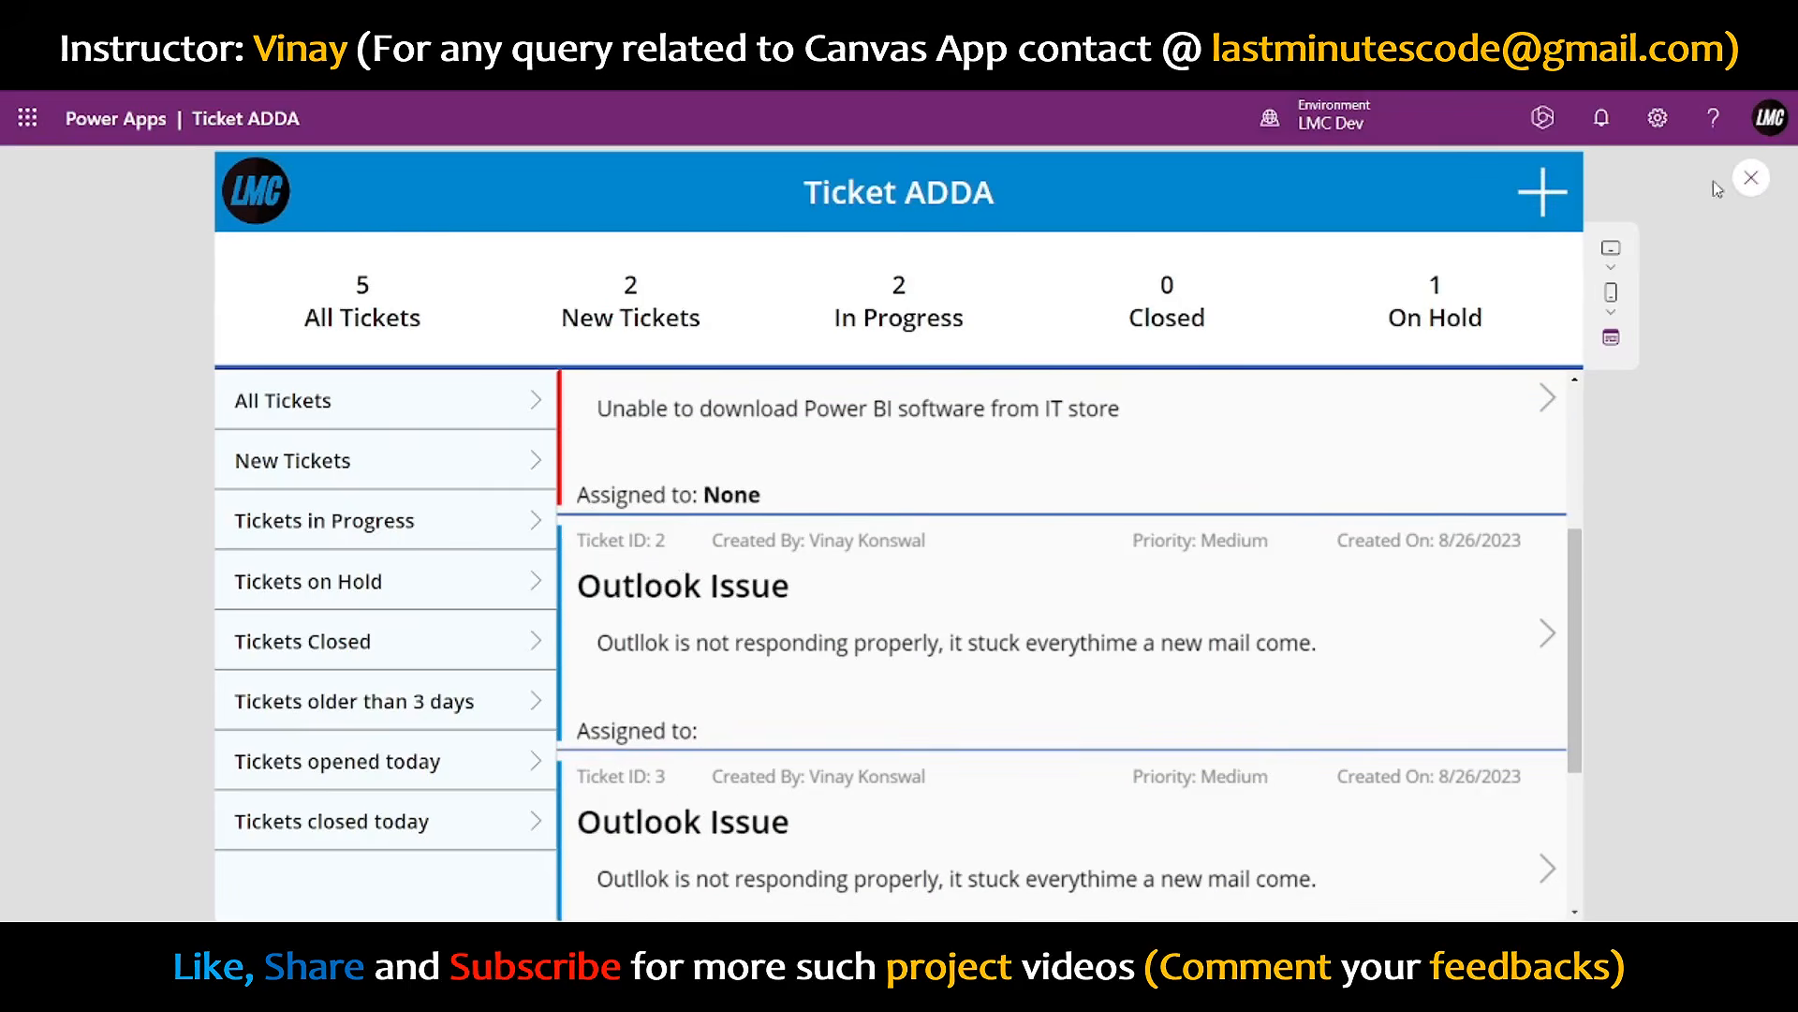
{"action": "left_click", "coordinate": [1750, 177]}
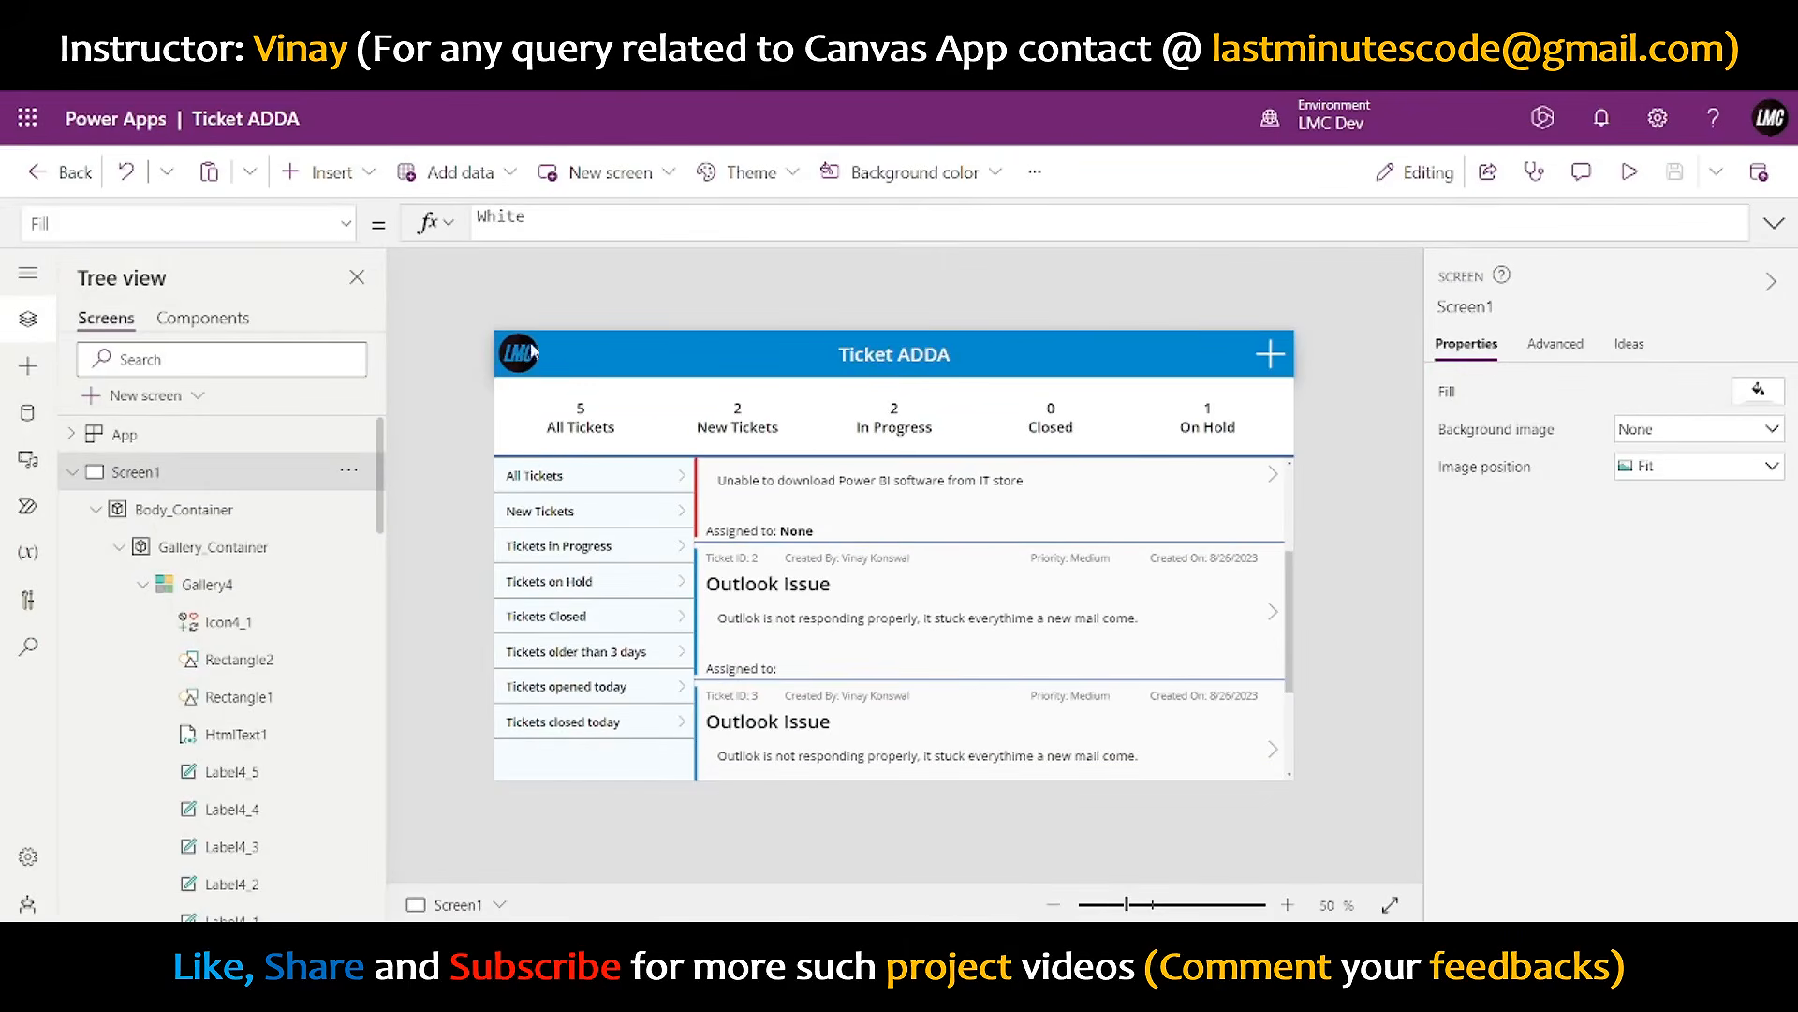
{"action": "left_click", "coordinate": [348, 433]}
{"action": "left_click", "coordinate": [394, 600]}
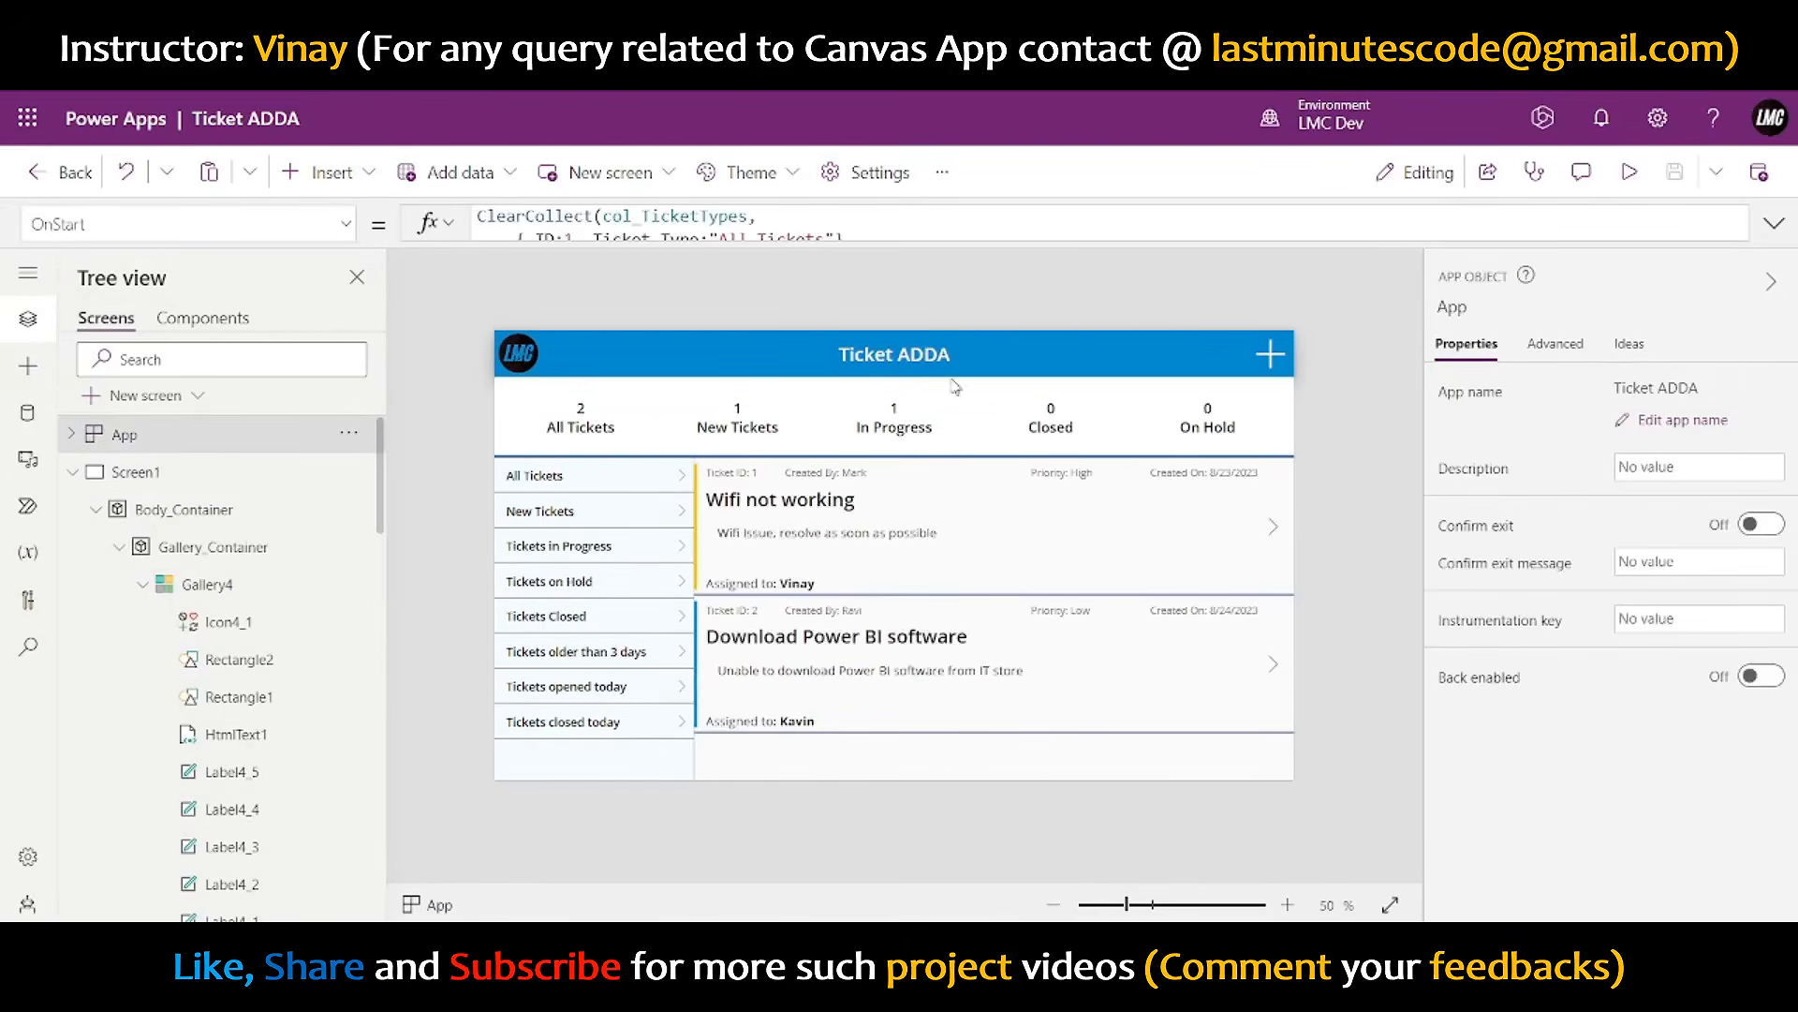
{"action": "left_click", "coordinate": [1629, 172]}
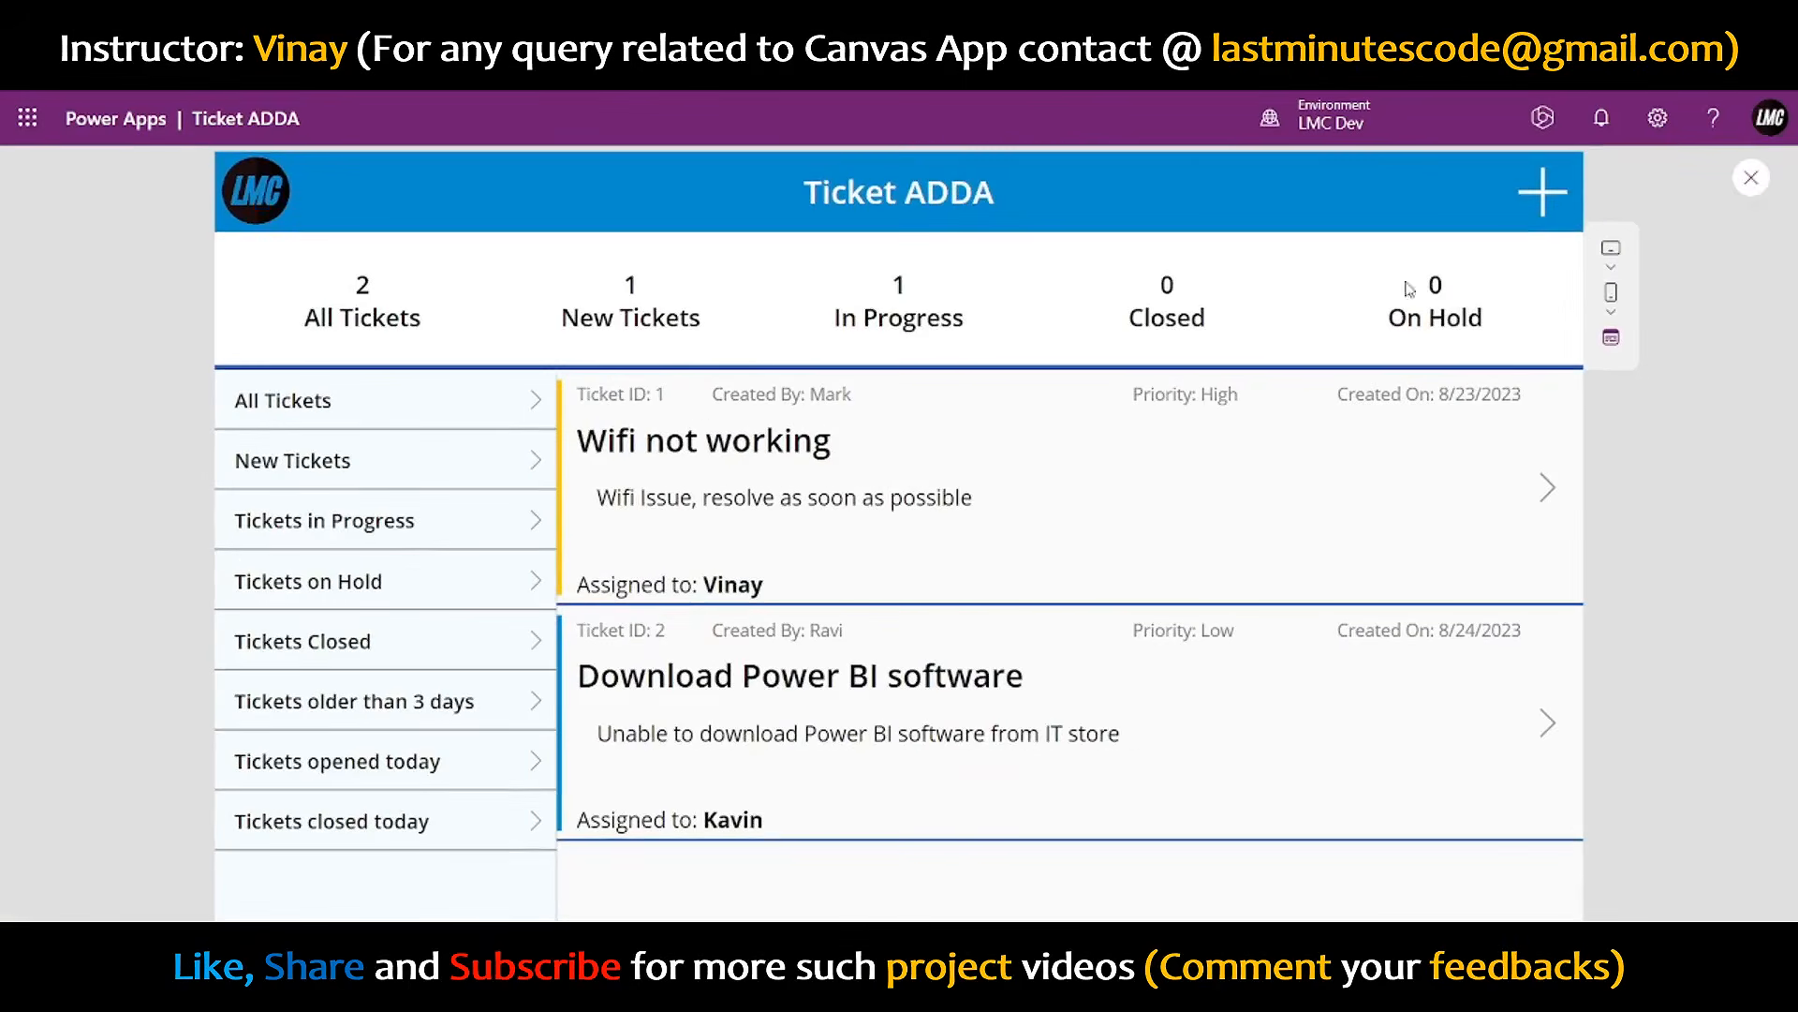
- Create a new "Outlook Issue" ticket with Medium priority and the IT department, and check it in the ticket list
{"action": "left_click", "coordinate": [1546, 190]}
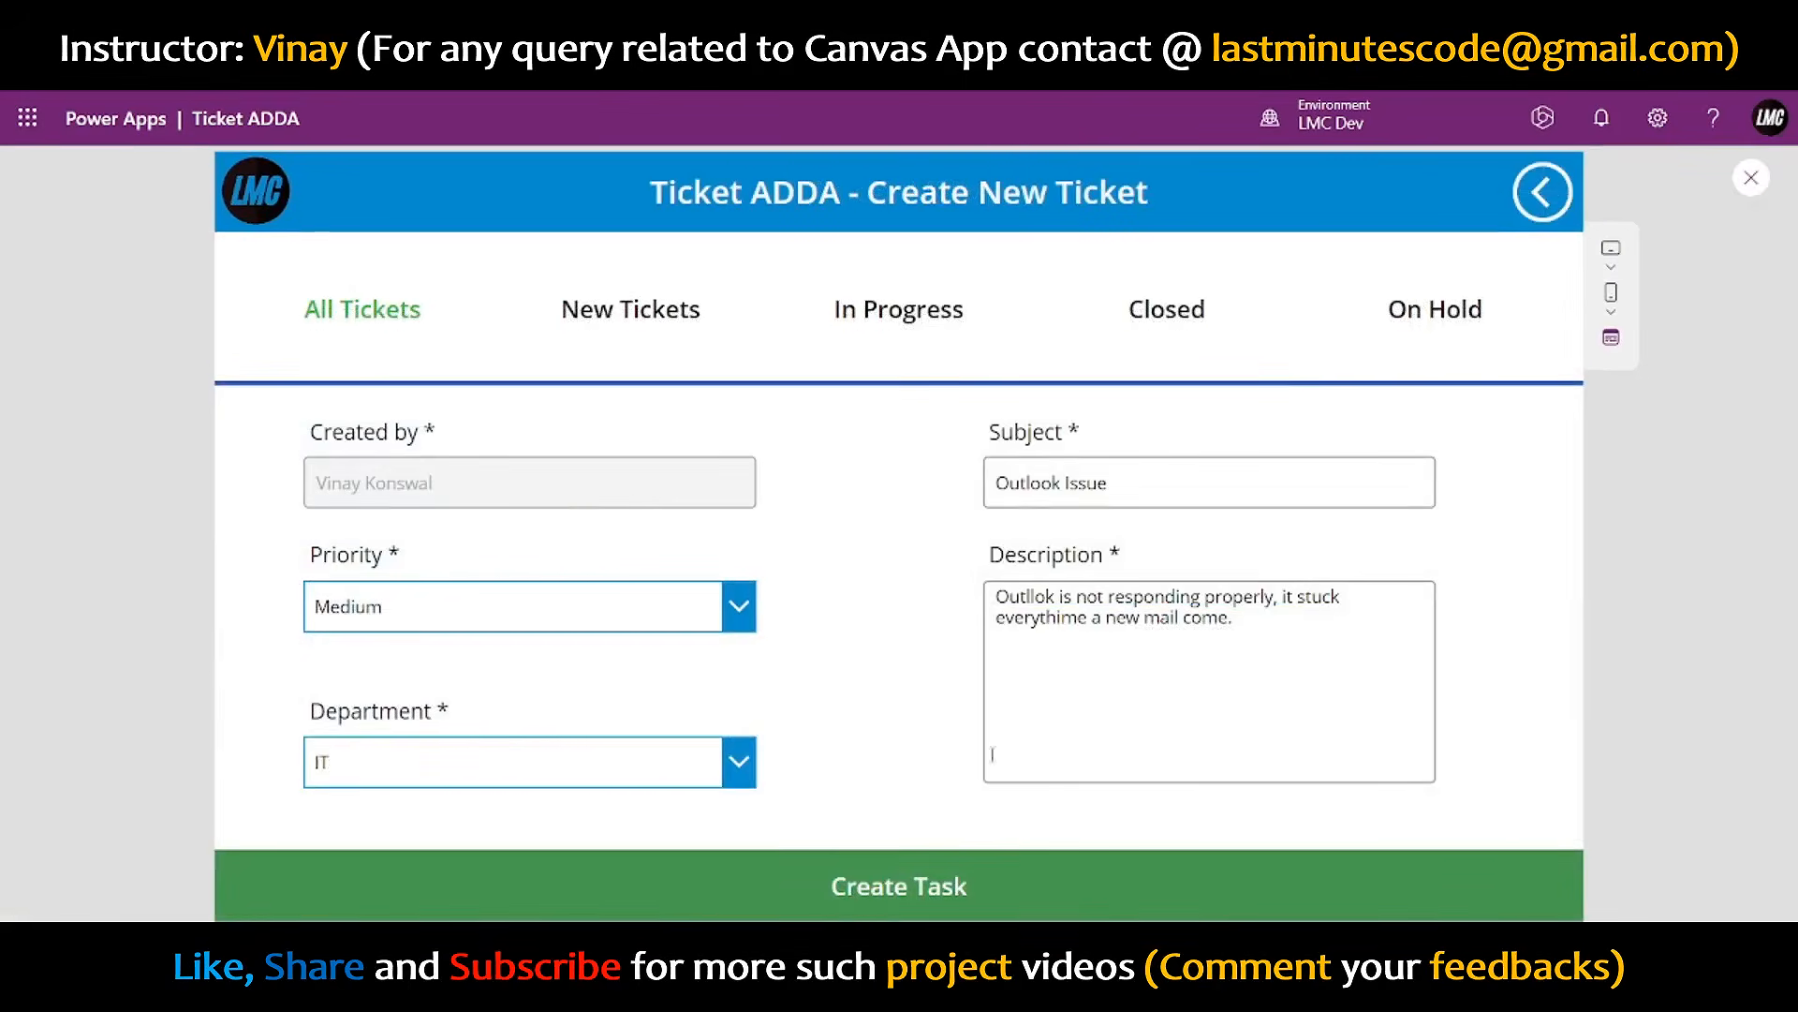
{"action": "left_click", "coordinate": [928, 890]}
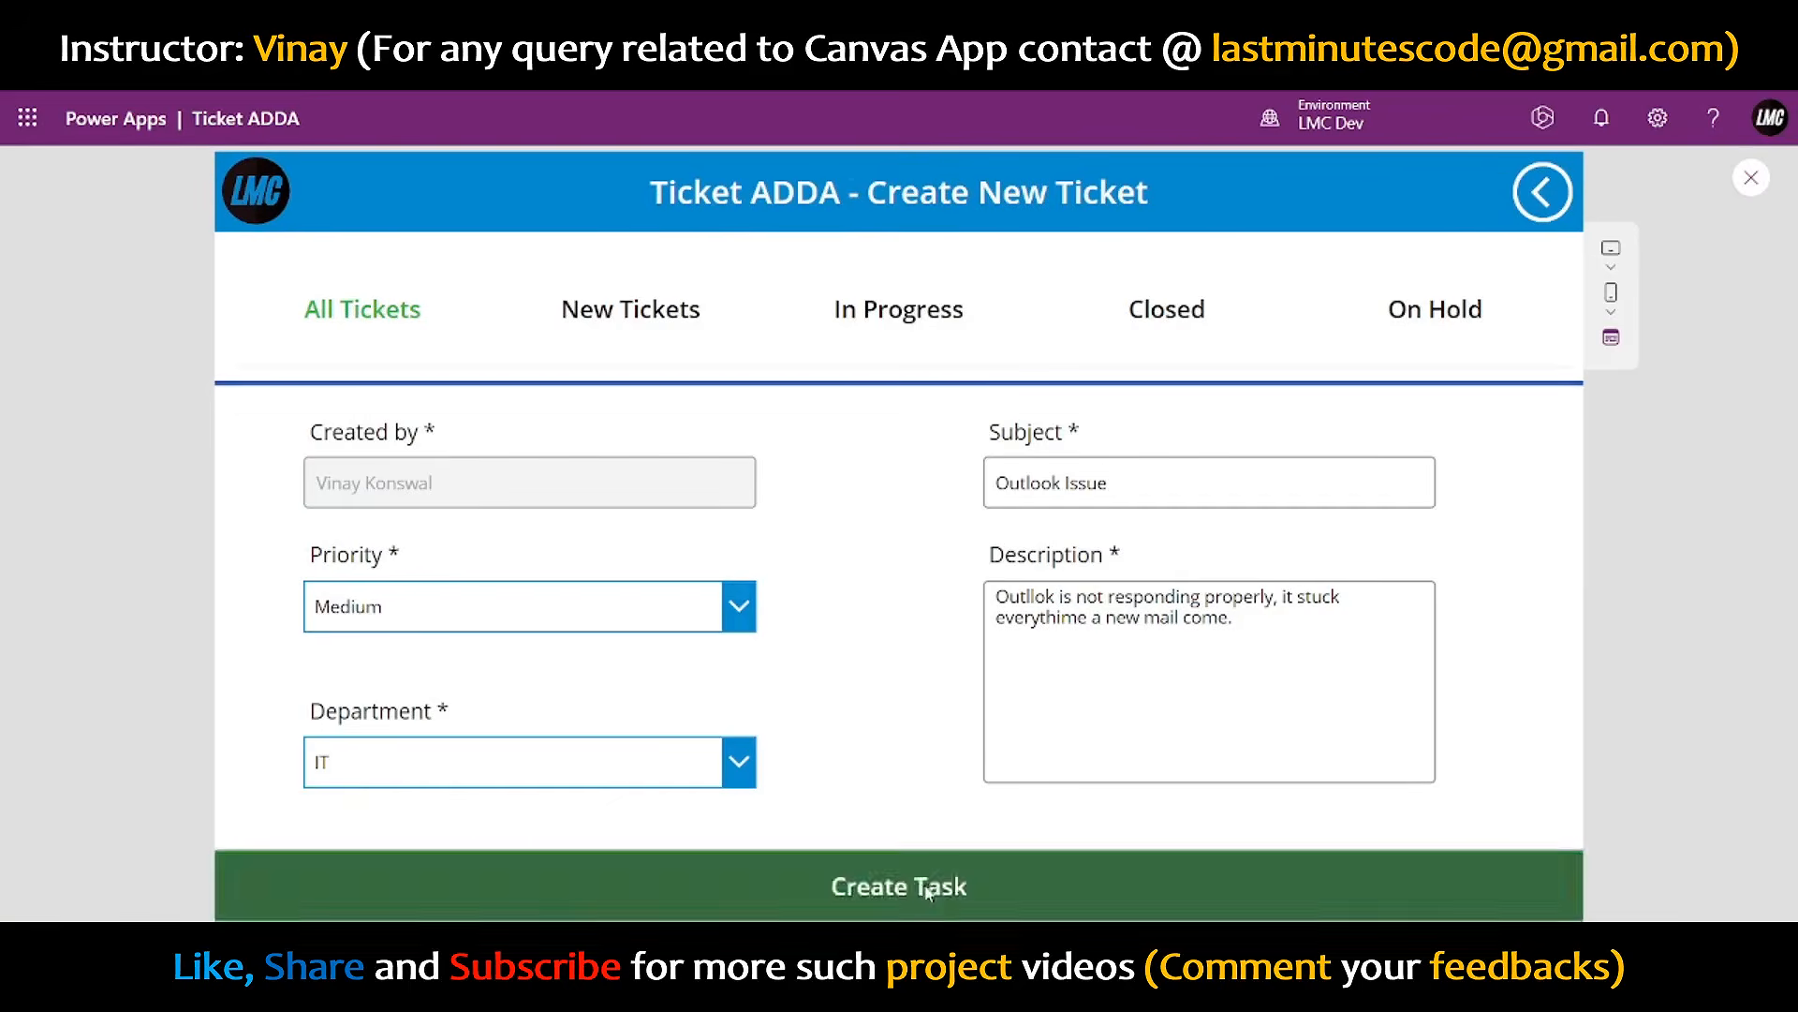
{"action": "scroll", "coordinate": [946, 740], "scroll_direction": "down", "scroll_amount": 2}
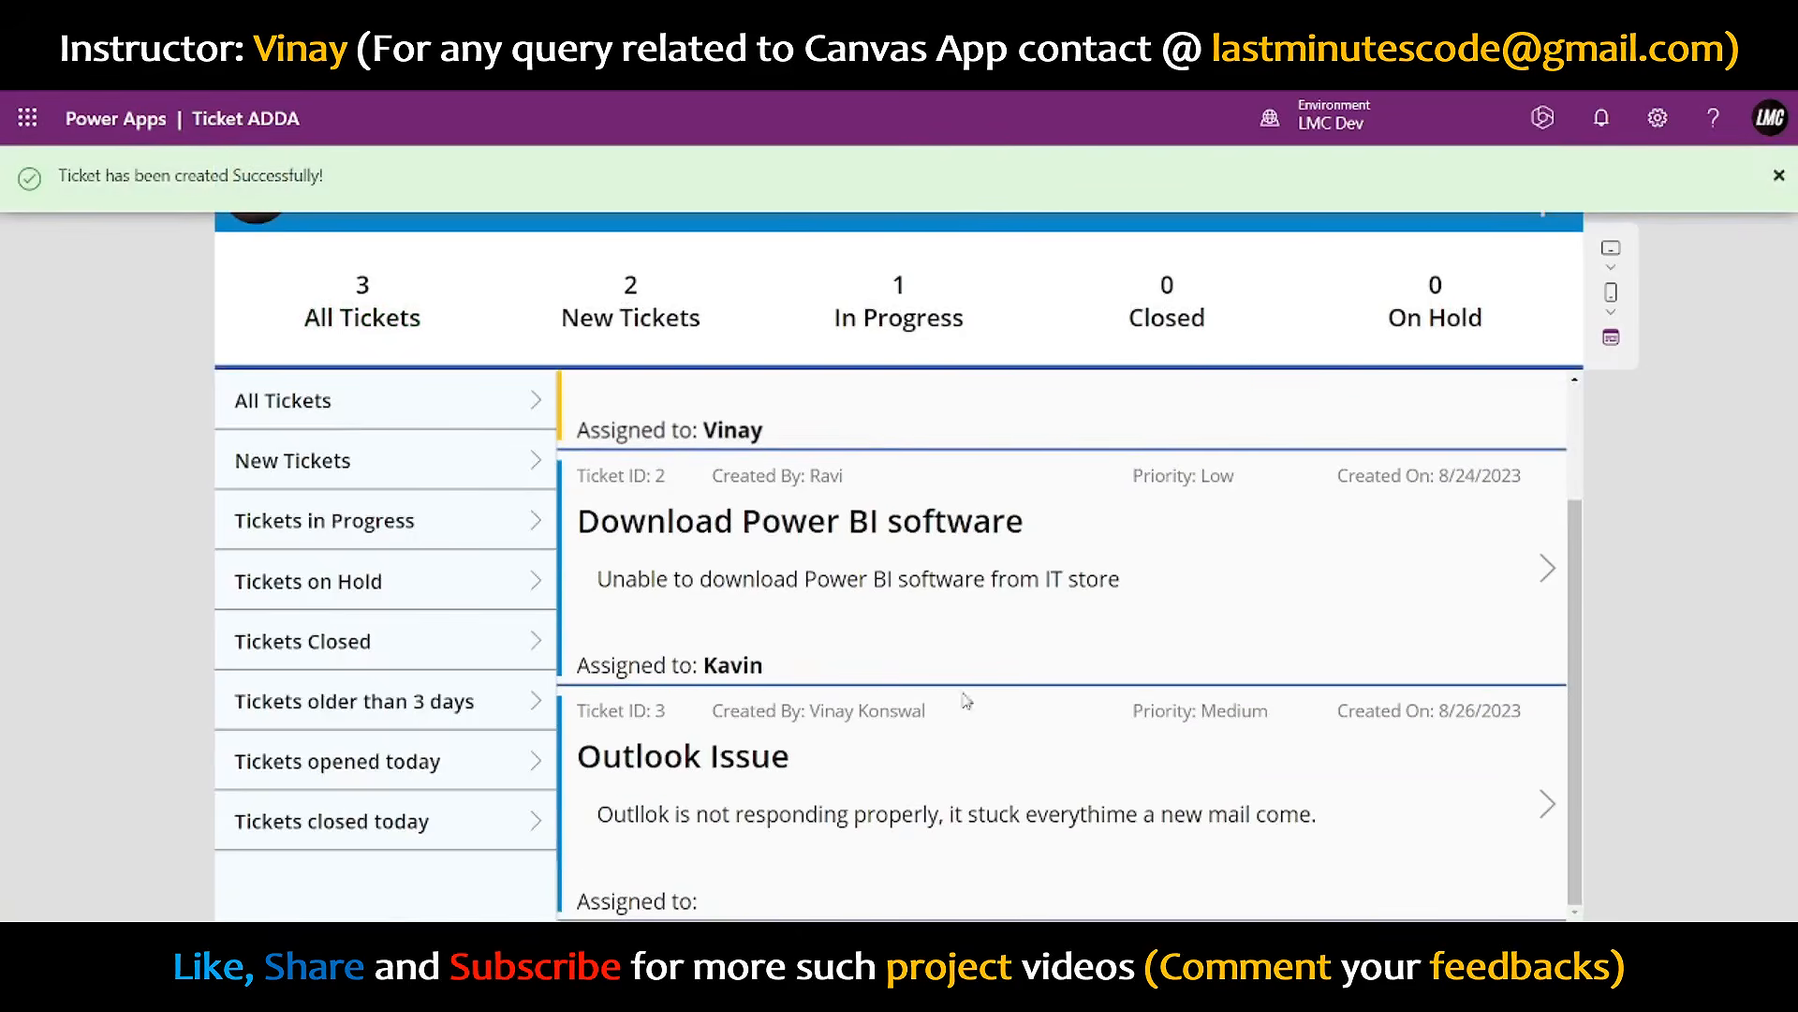
{"action": "scroll", "coordinate": [870, 679], "scroll_direction": "up", "scroll_amount": 2}
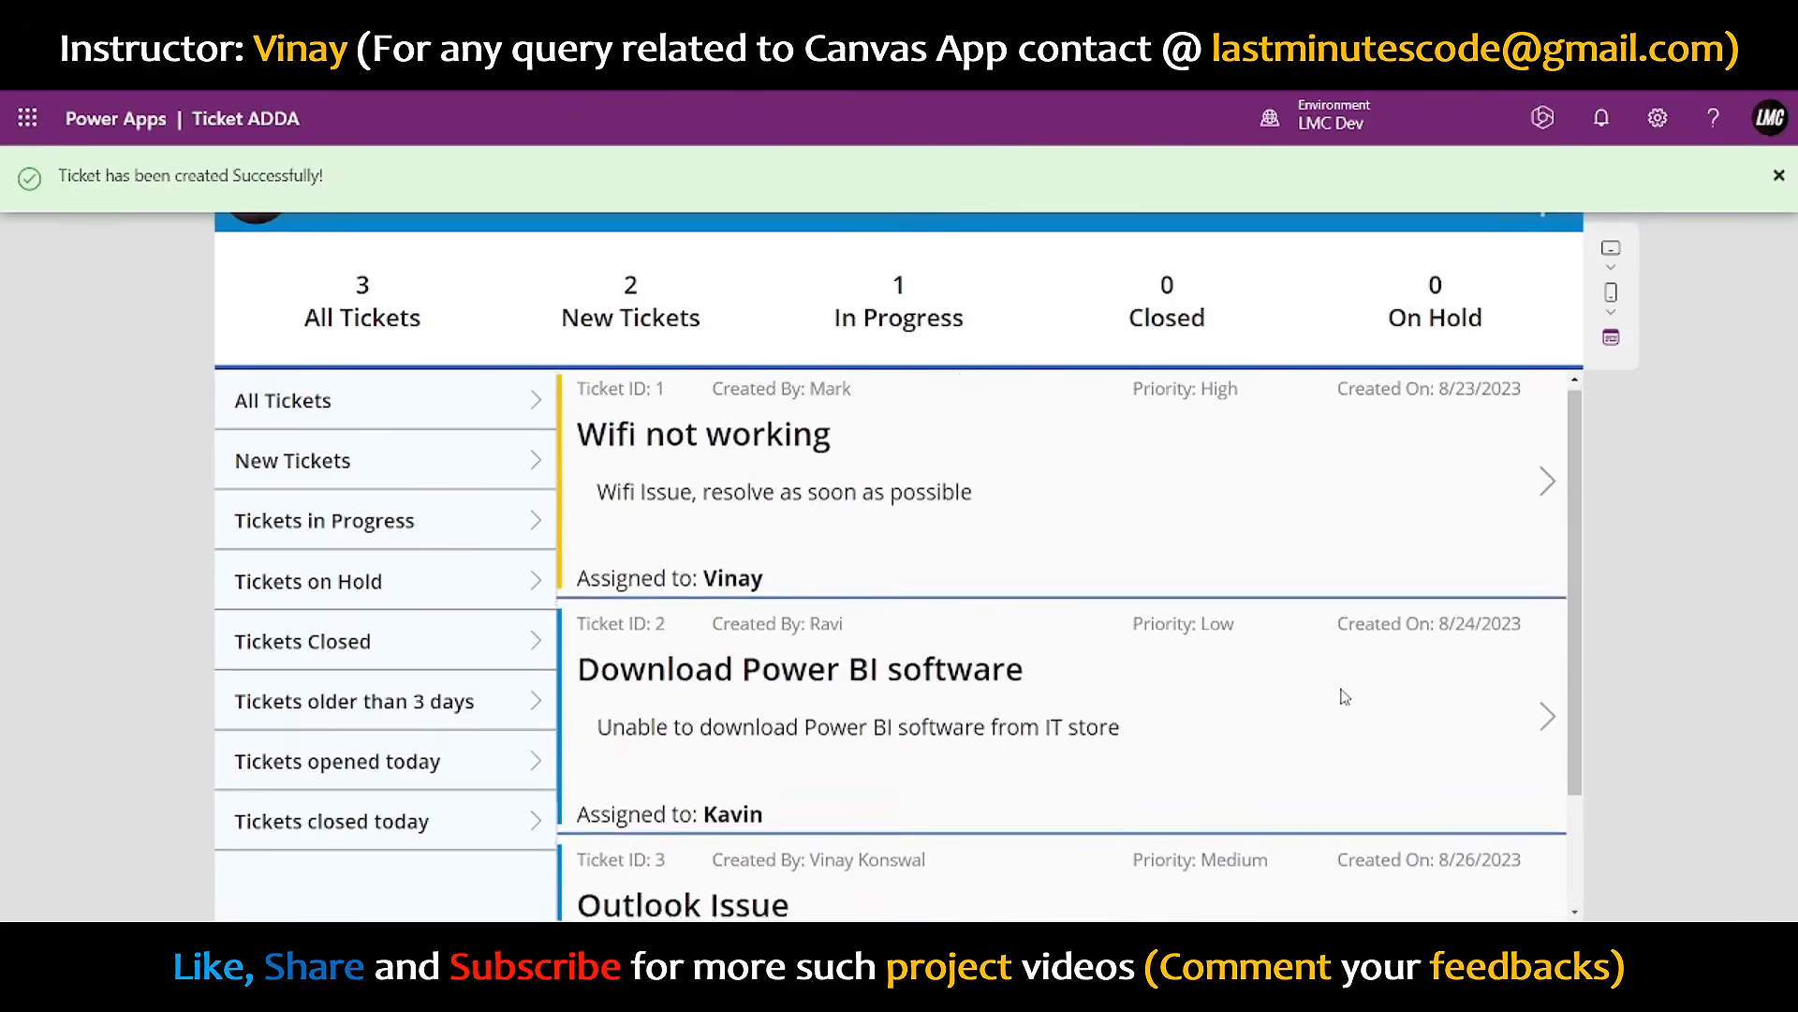
- Save the "Download Power BI software" ticket with status Closed and internal comment "Issue fixed", and check its details
{"action": "scroll", "coordinate": [991, 758], "scroll_direction": "down", "scroll_amount": 2}
{"action": "left_click", "coordinate": [1553, 579]}
{"action": "left_click", "coordinate": [1119, 656]}
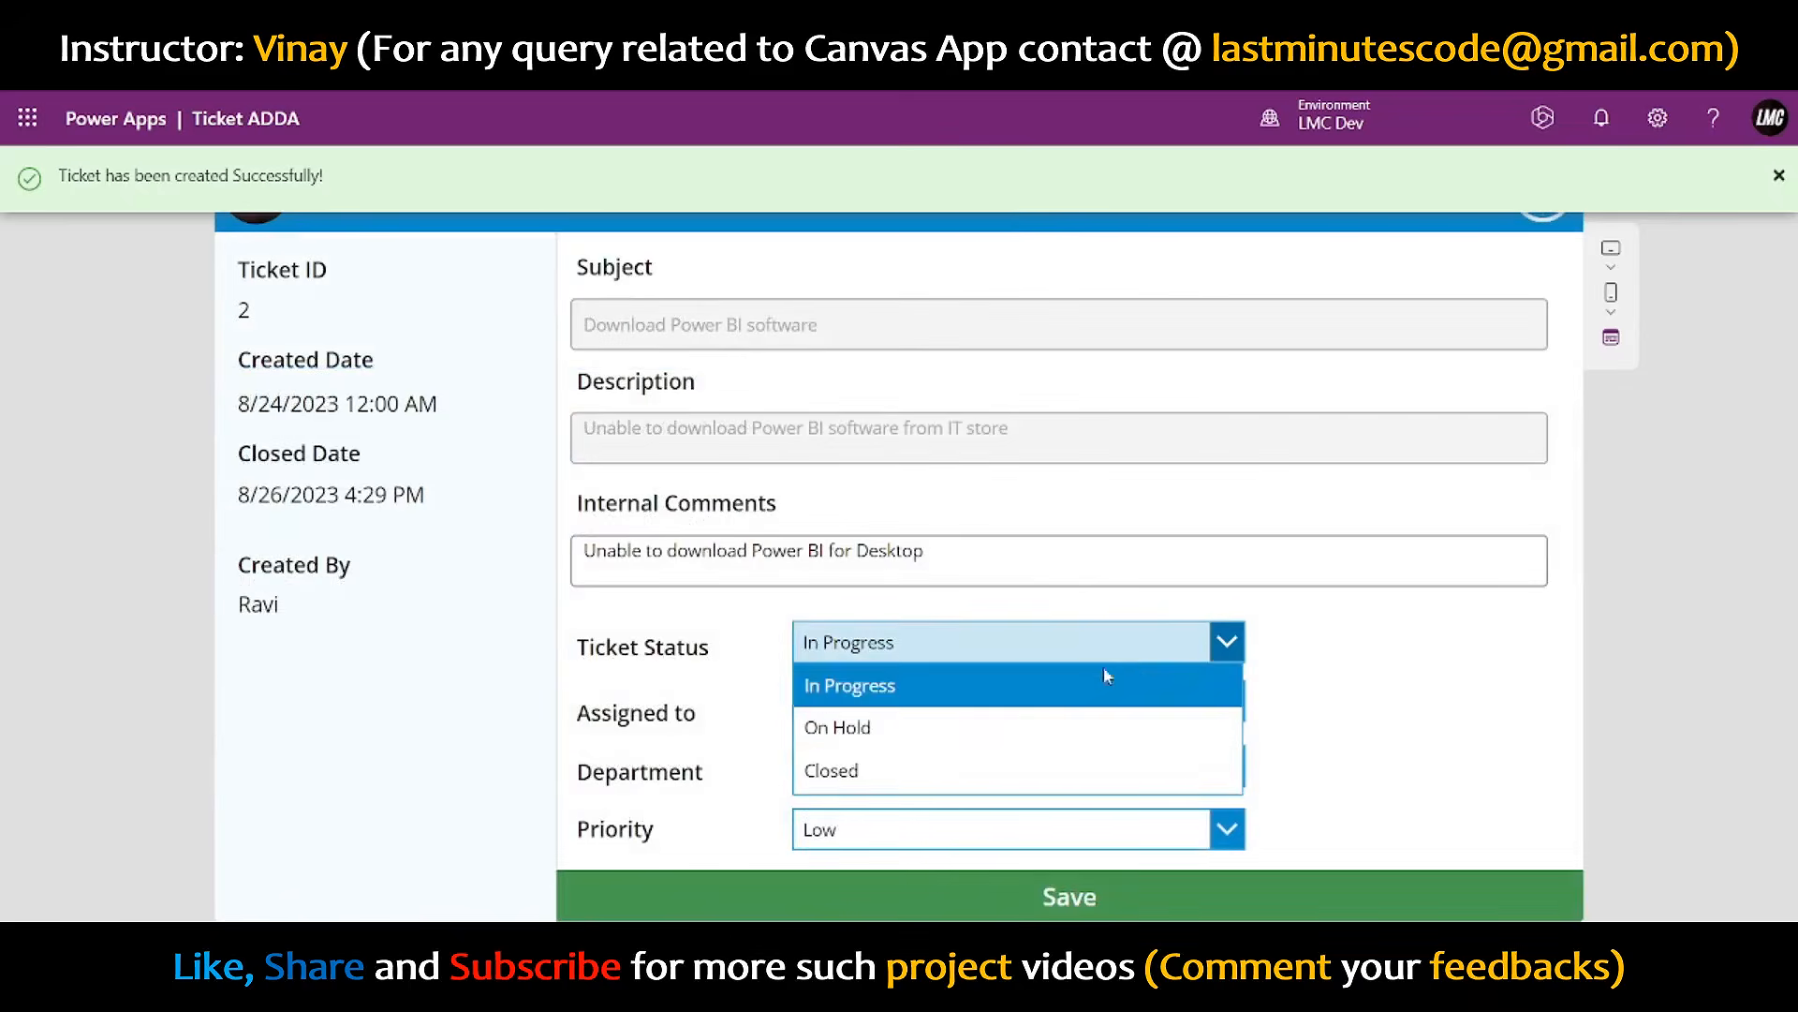
{"action": "left_click", "coordinate": [894, 763]}
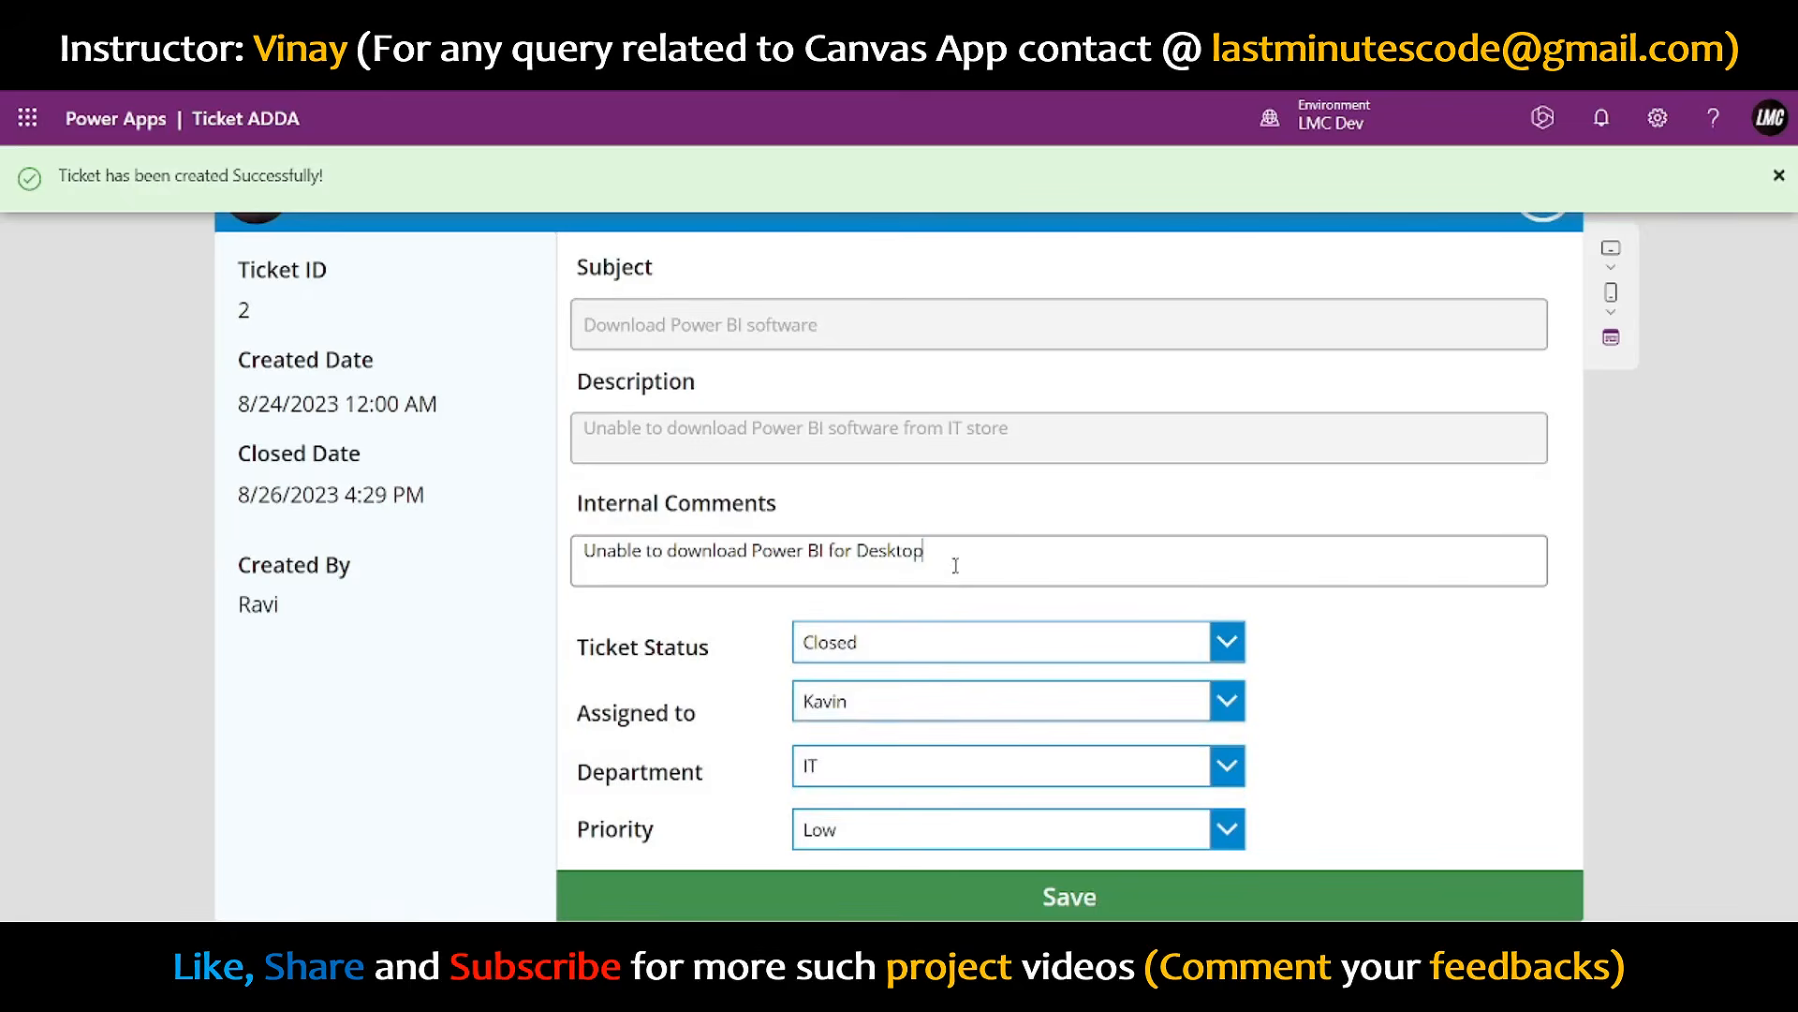
{"action": "left_click_drag", "start_coordinate": [951, 562], "coordinate": [505, 569]}
{"action": "type", "text": "Issue f"}
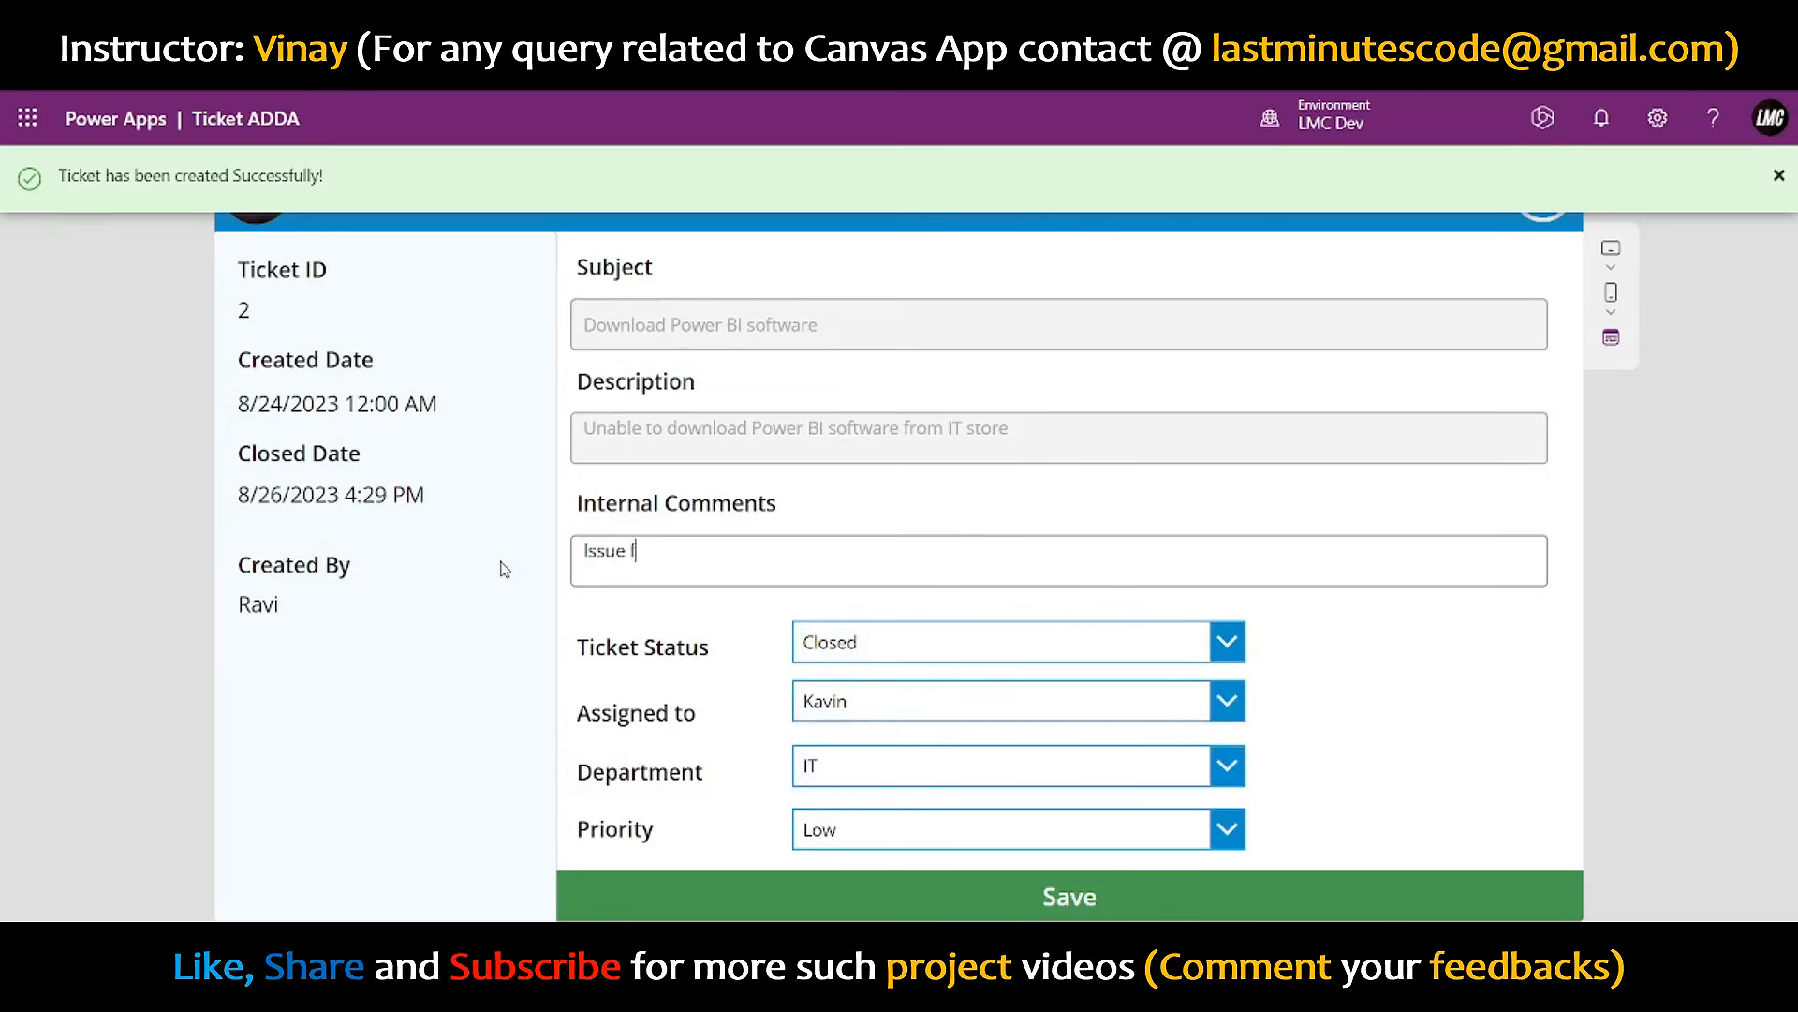
{"action": "type", "text": "ixed"}
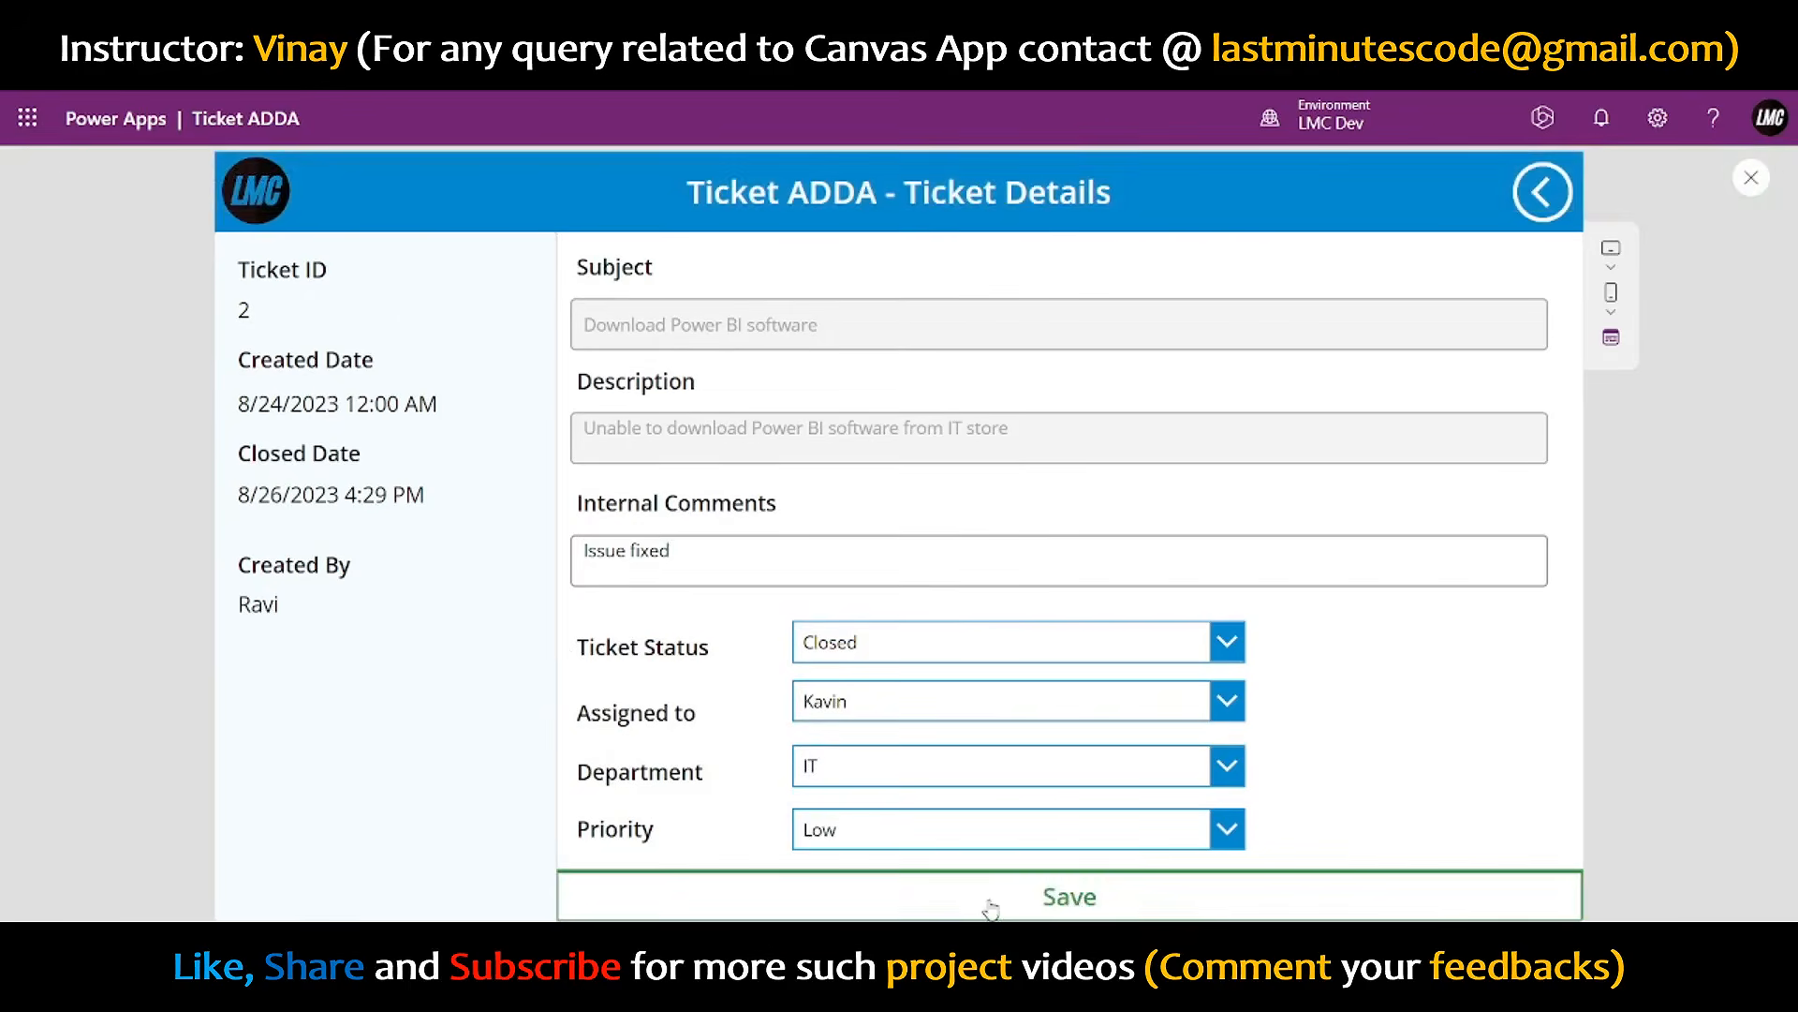
{"action": "left_click", "coordinate": [991, 906]}
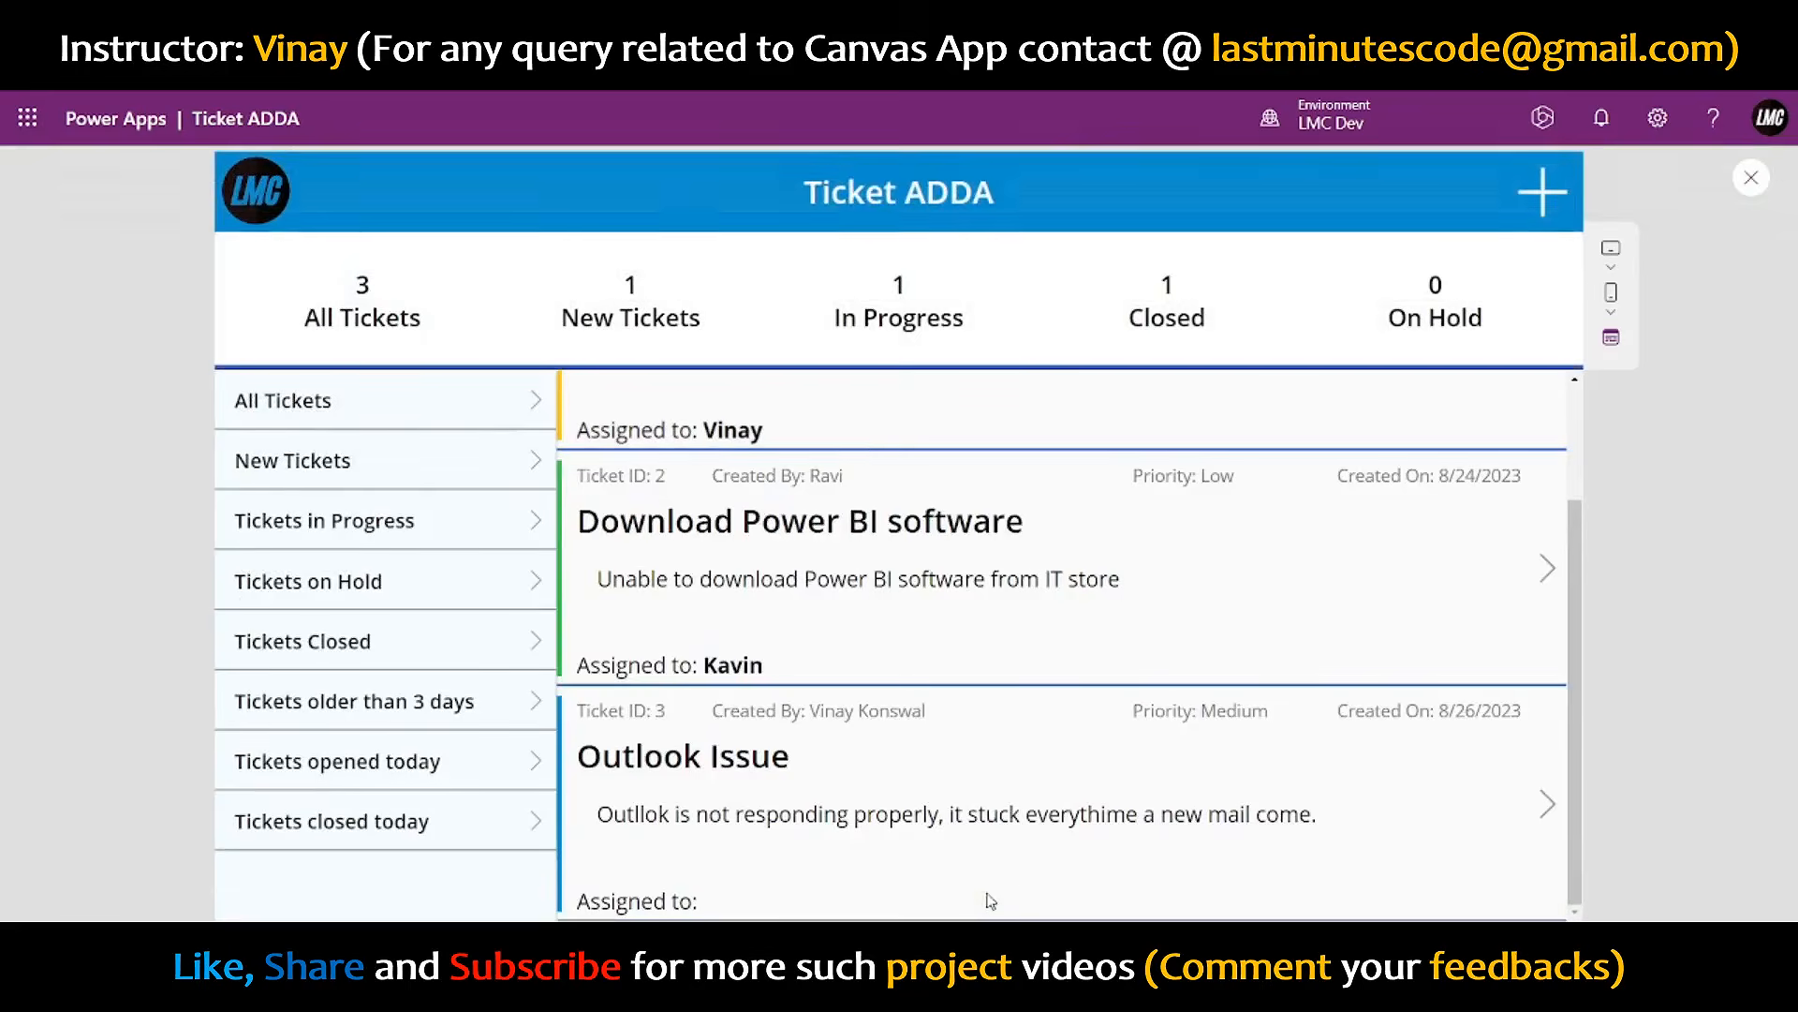
{"action": "left_click", "coordinate": [1534, 583]}
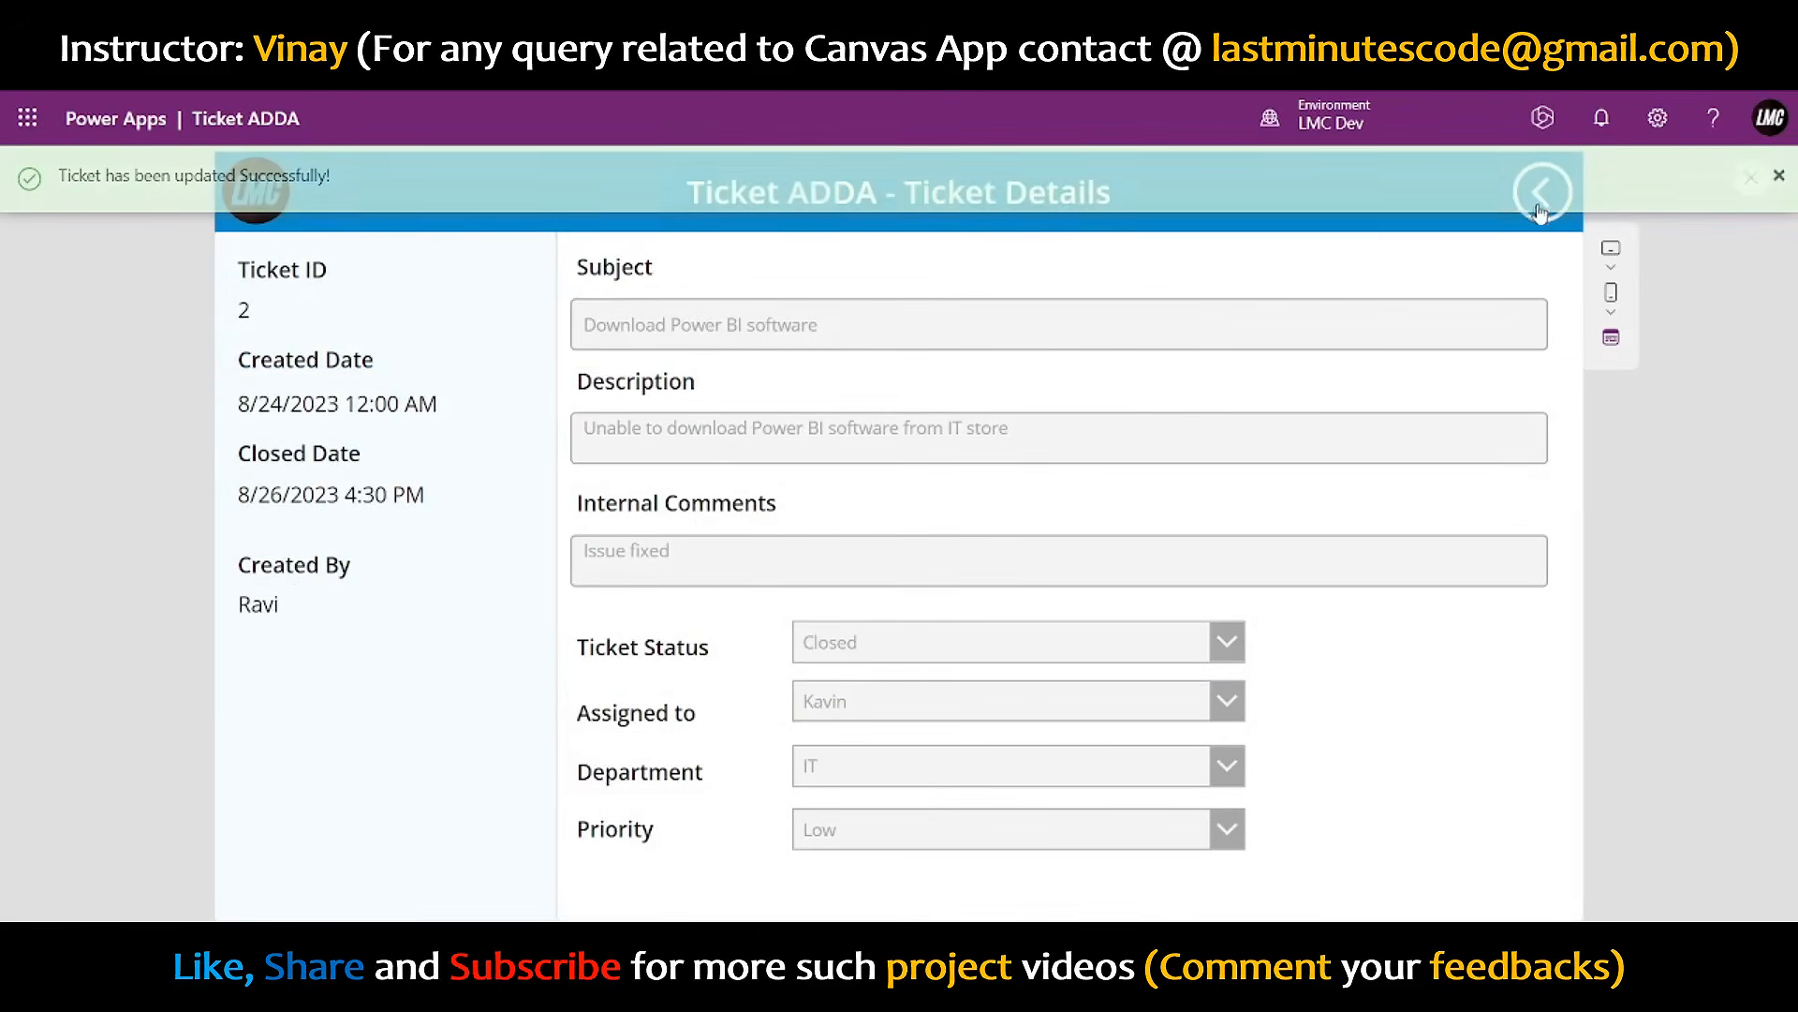
{"action": "left_click", "coordinate": [1539, 208]}
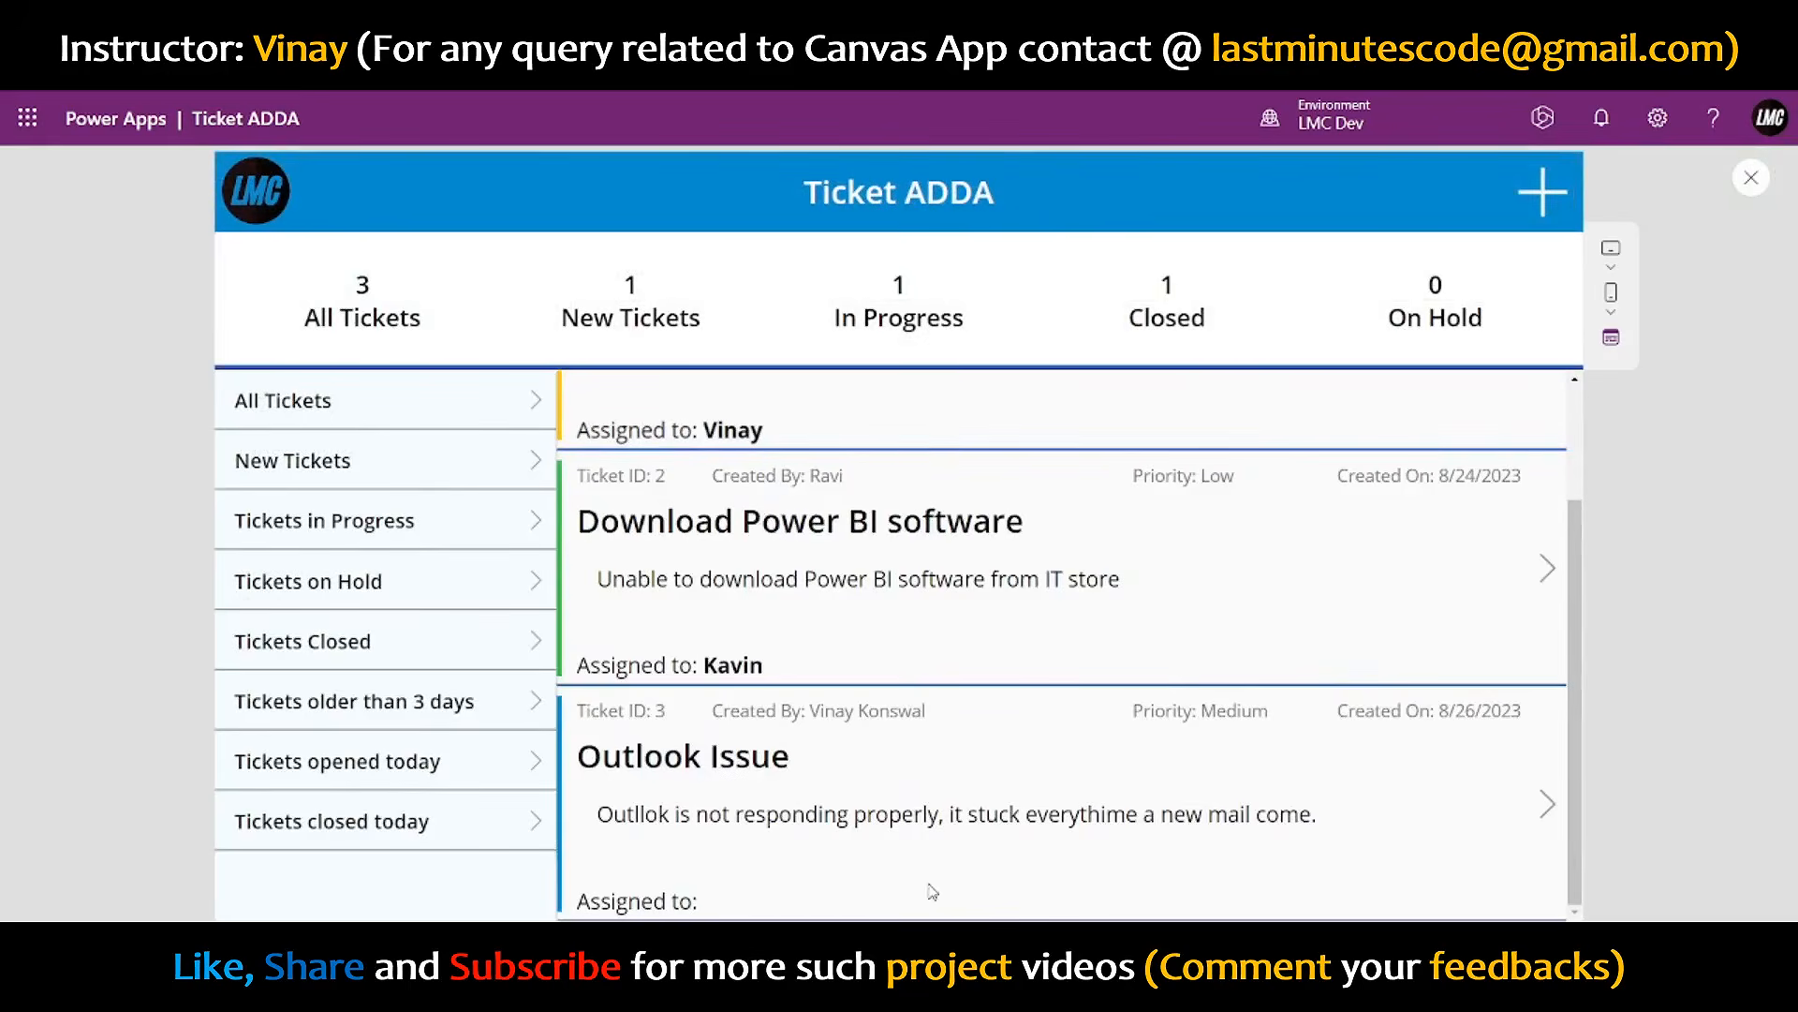
- Set the "Outlook Issue" ticket with ID 3 to On Hold, save it, and review the list and status counts
{"action": "left_click", "coordinate": [1536, 803]}
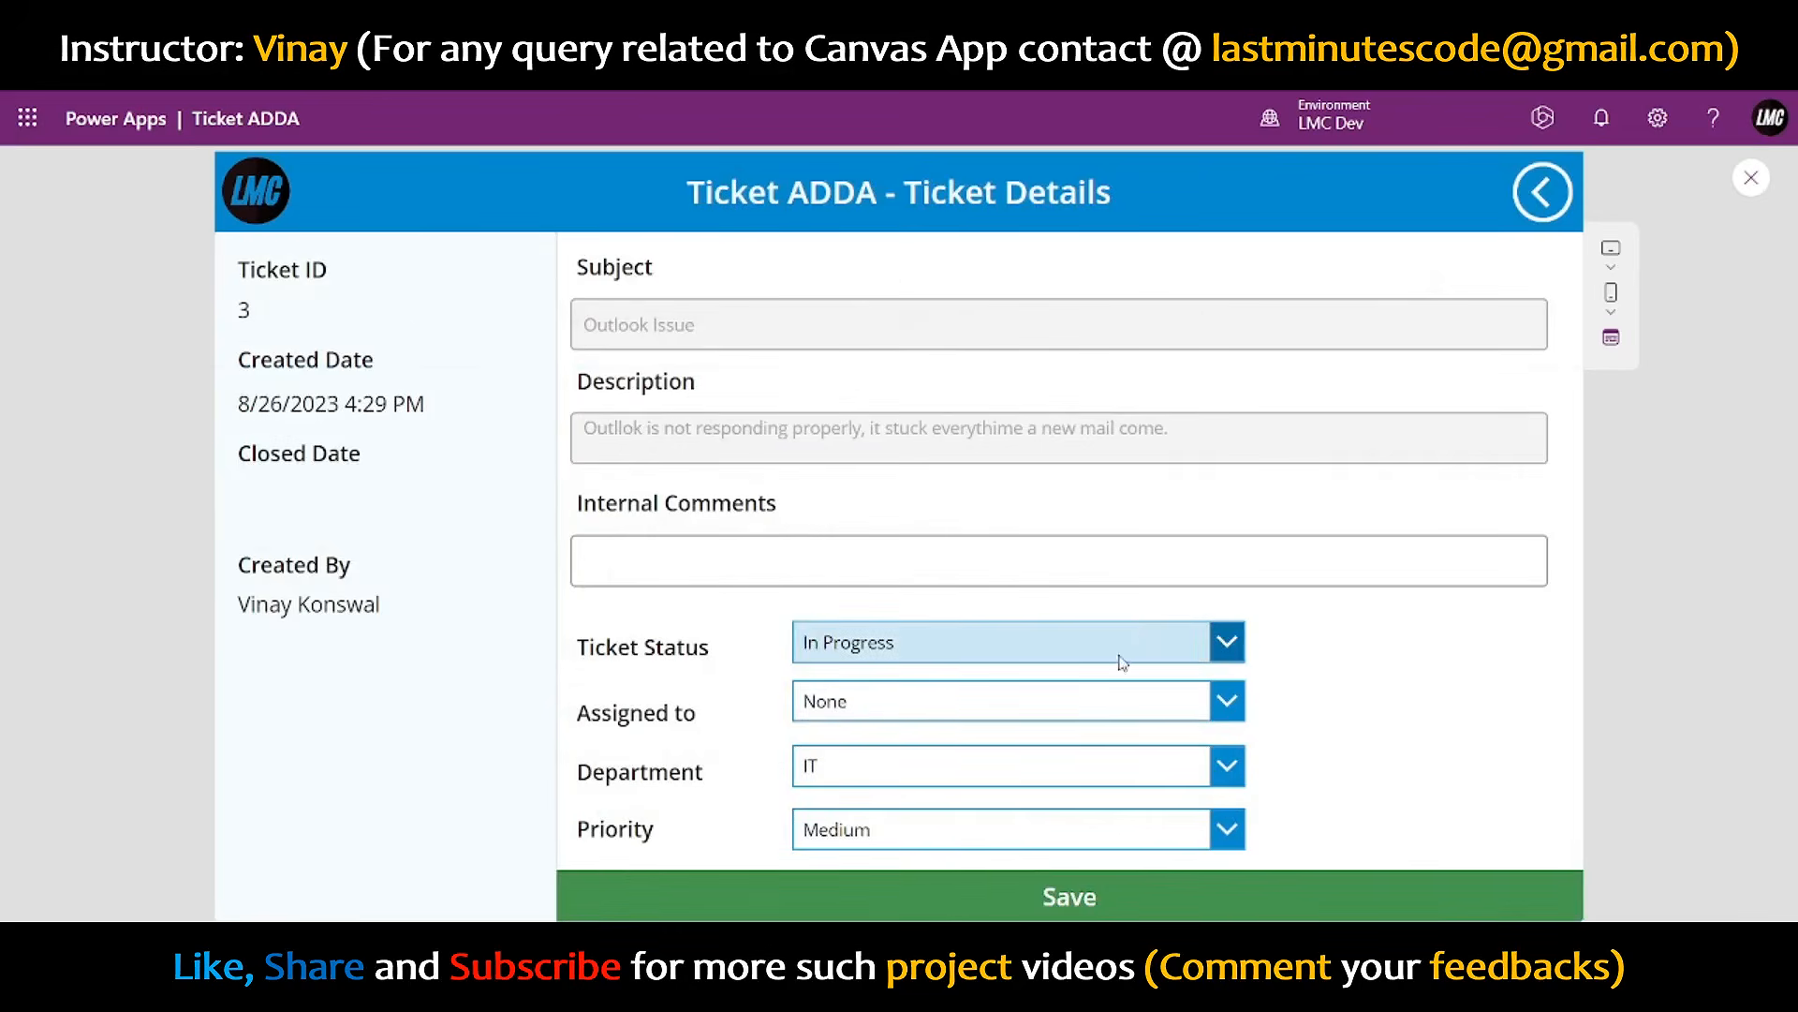
{"action": "left_click", "coordinate": [1128, 642]}
{"action": "left_click", "coordinate": [897, 748]}
{"action": "left_click", "coordinate": [1004, 894]}
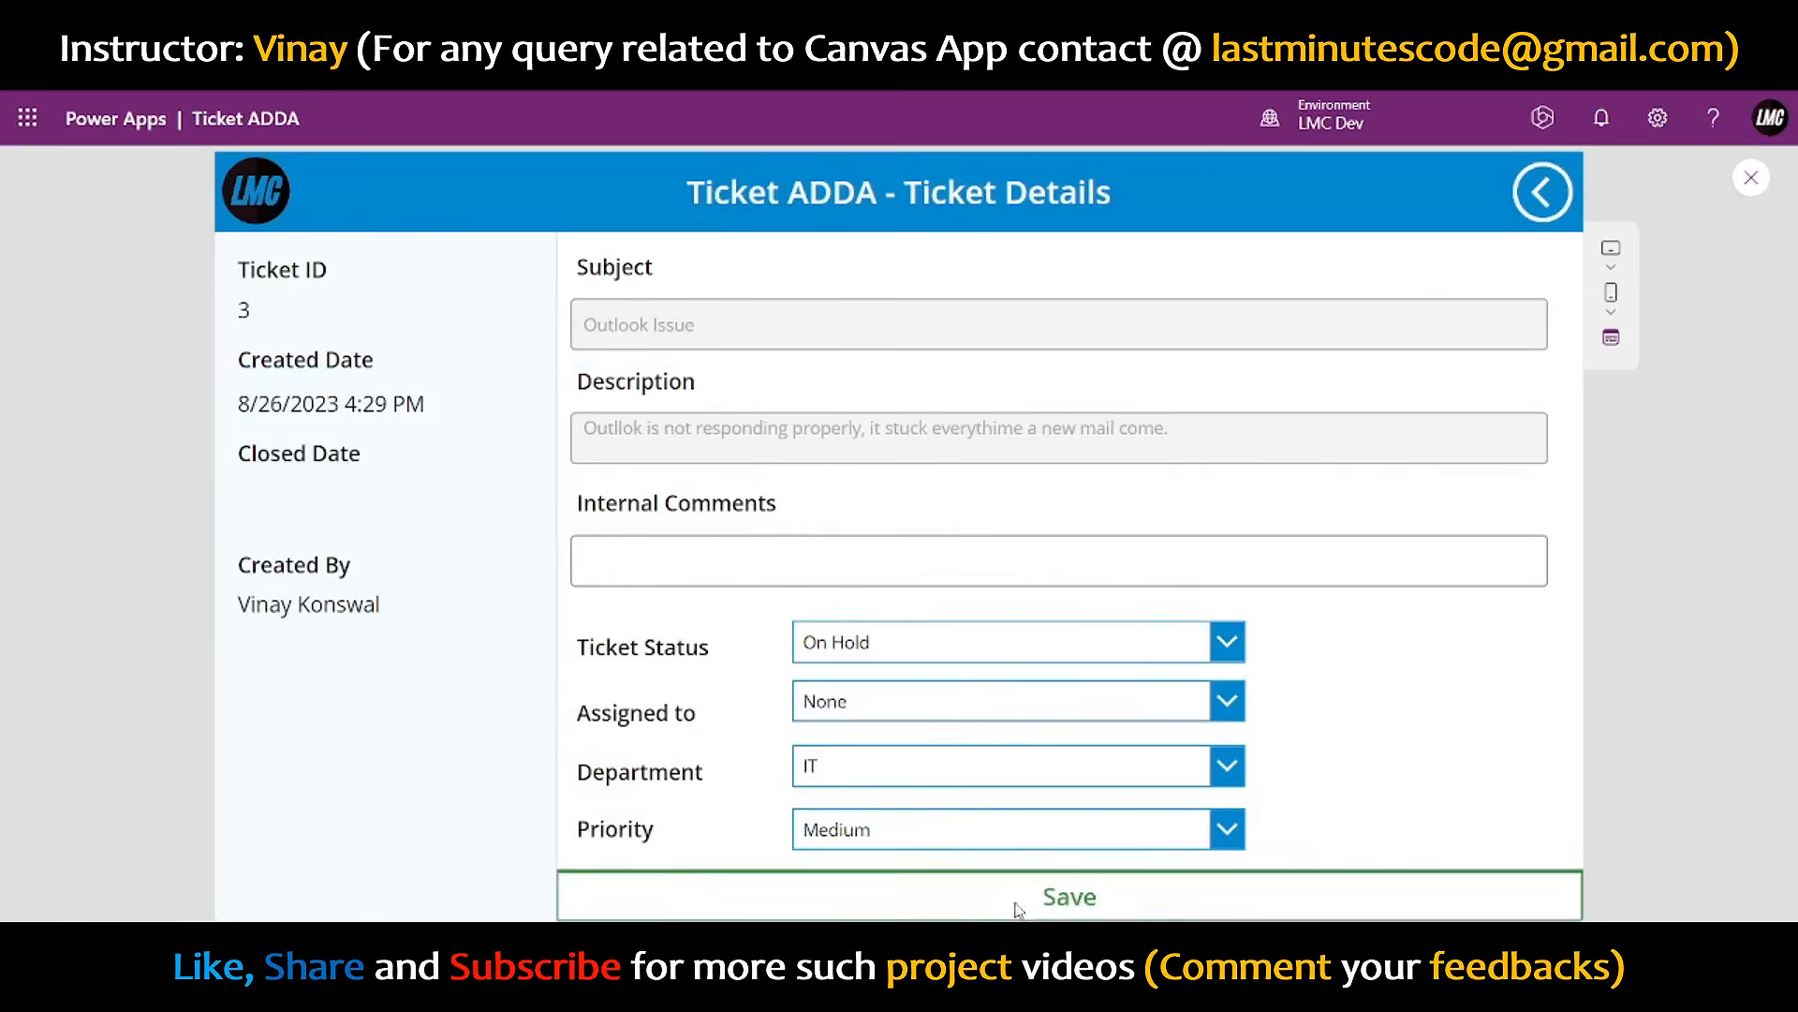
{"action": "scroll", "coordinate": [931, 807], "scroll_direction": "up", "scroll_amount": 3}
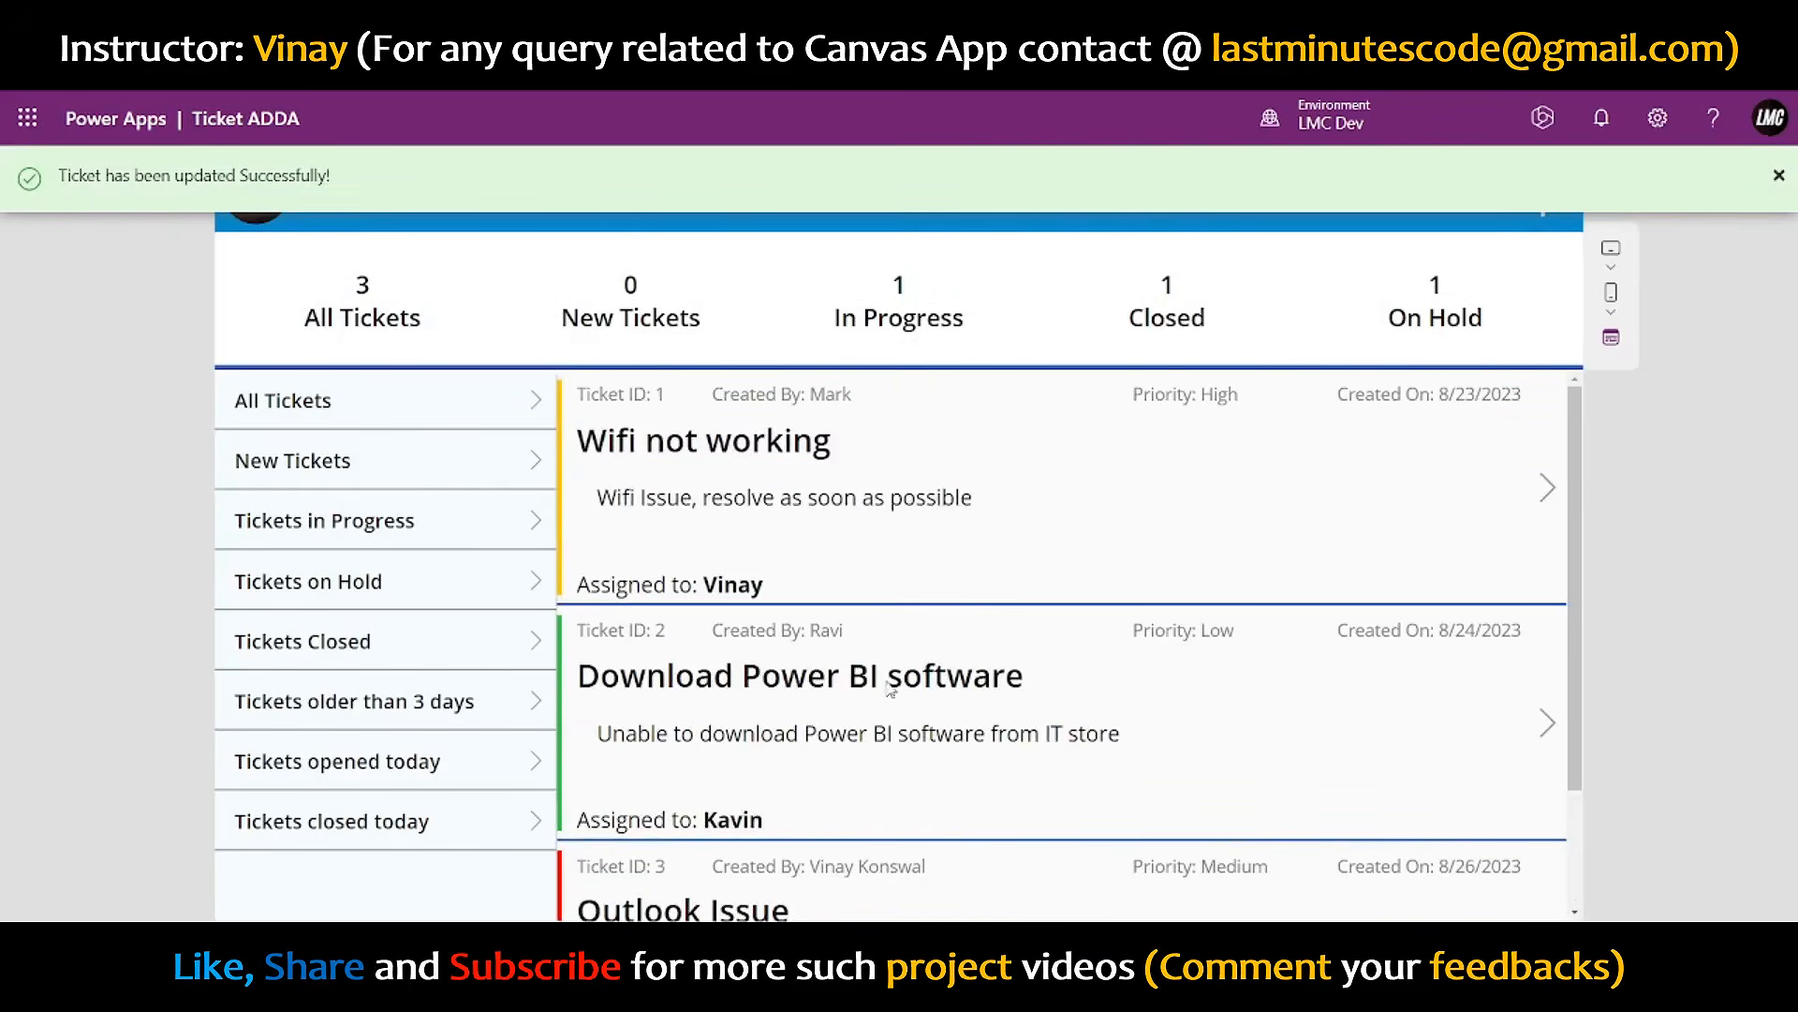
{"action": "scroll", "coordinate": [587, 459], "scroll_direction": "down", "scroll_amount": 2}
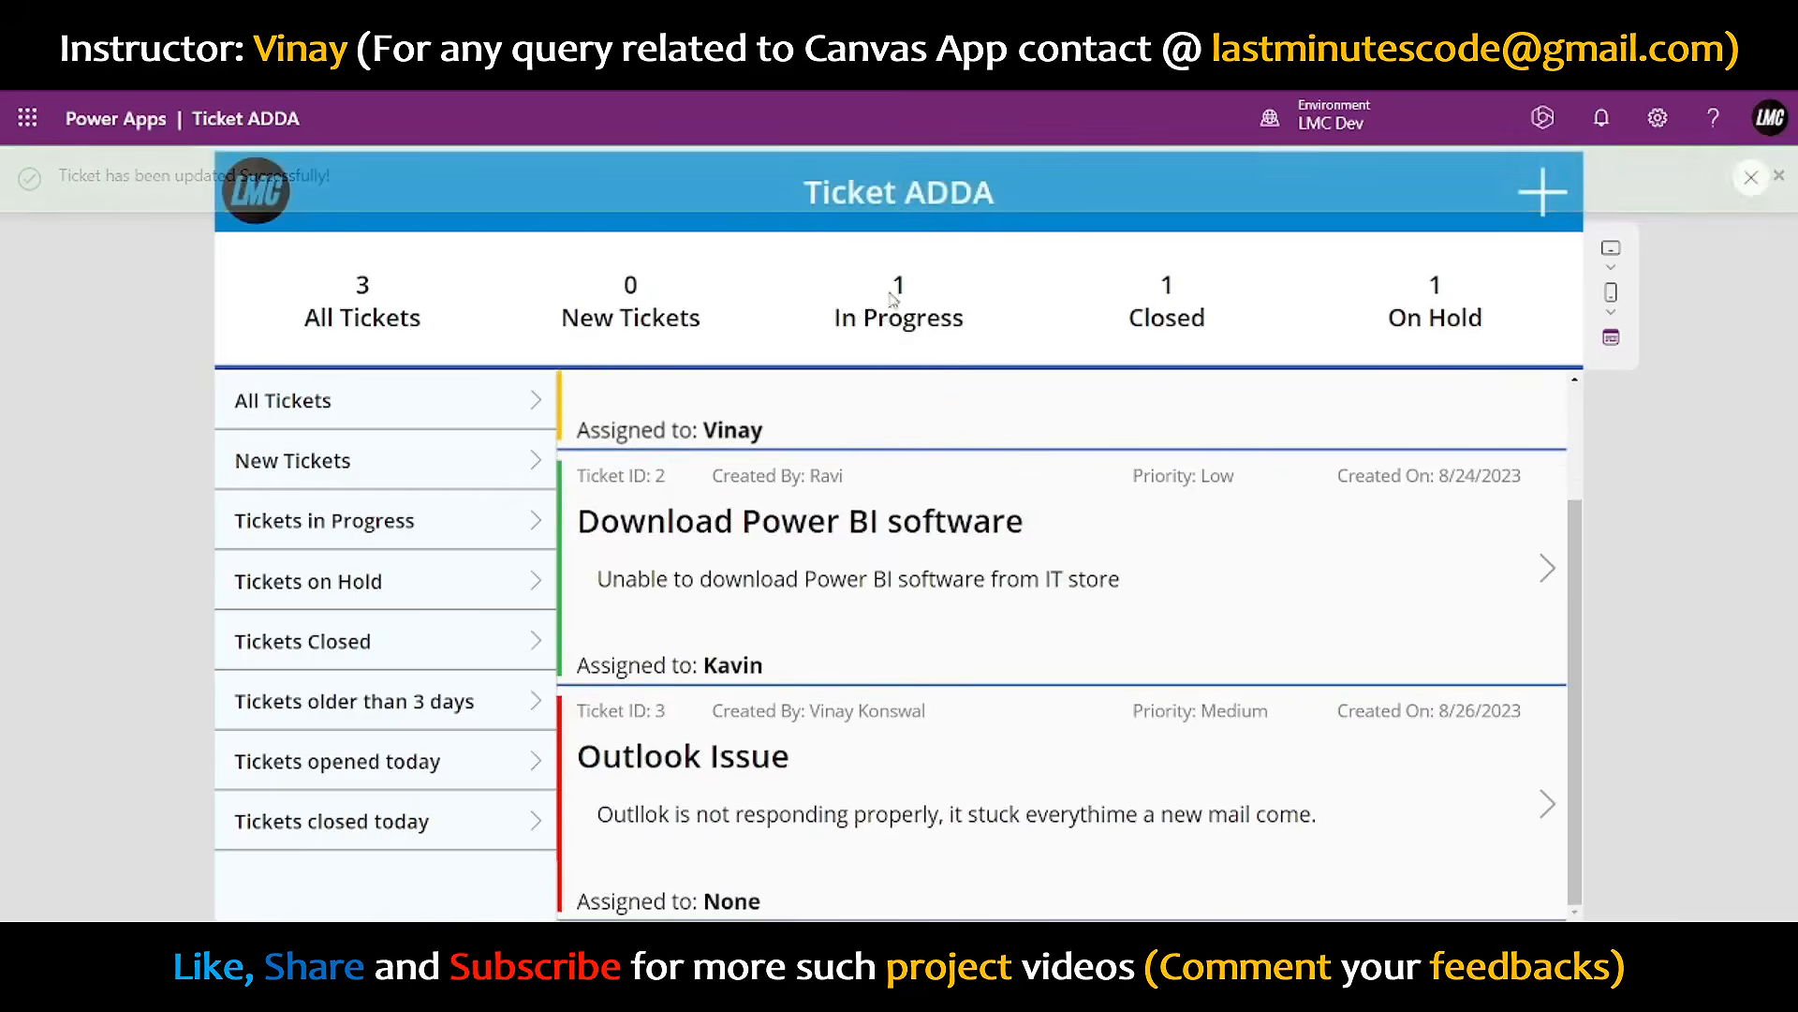
- Create two more "Outlook Issue" tickets with the default form values, review the status counts, and leave the preview
{"action": "left_click", "coordinate": [1541, 192]}
{"action": "left_click", "coordinate": [951, 871]}
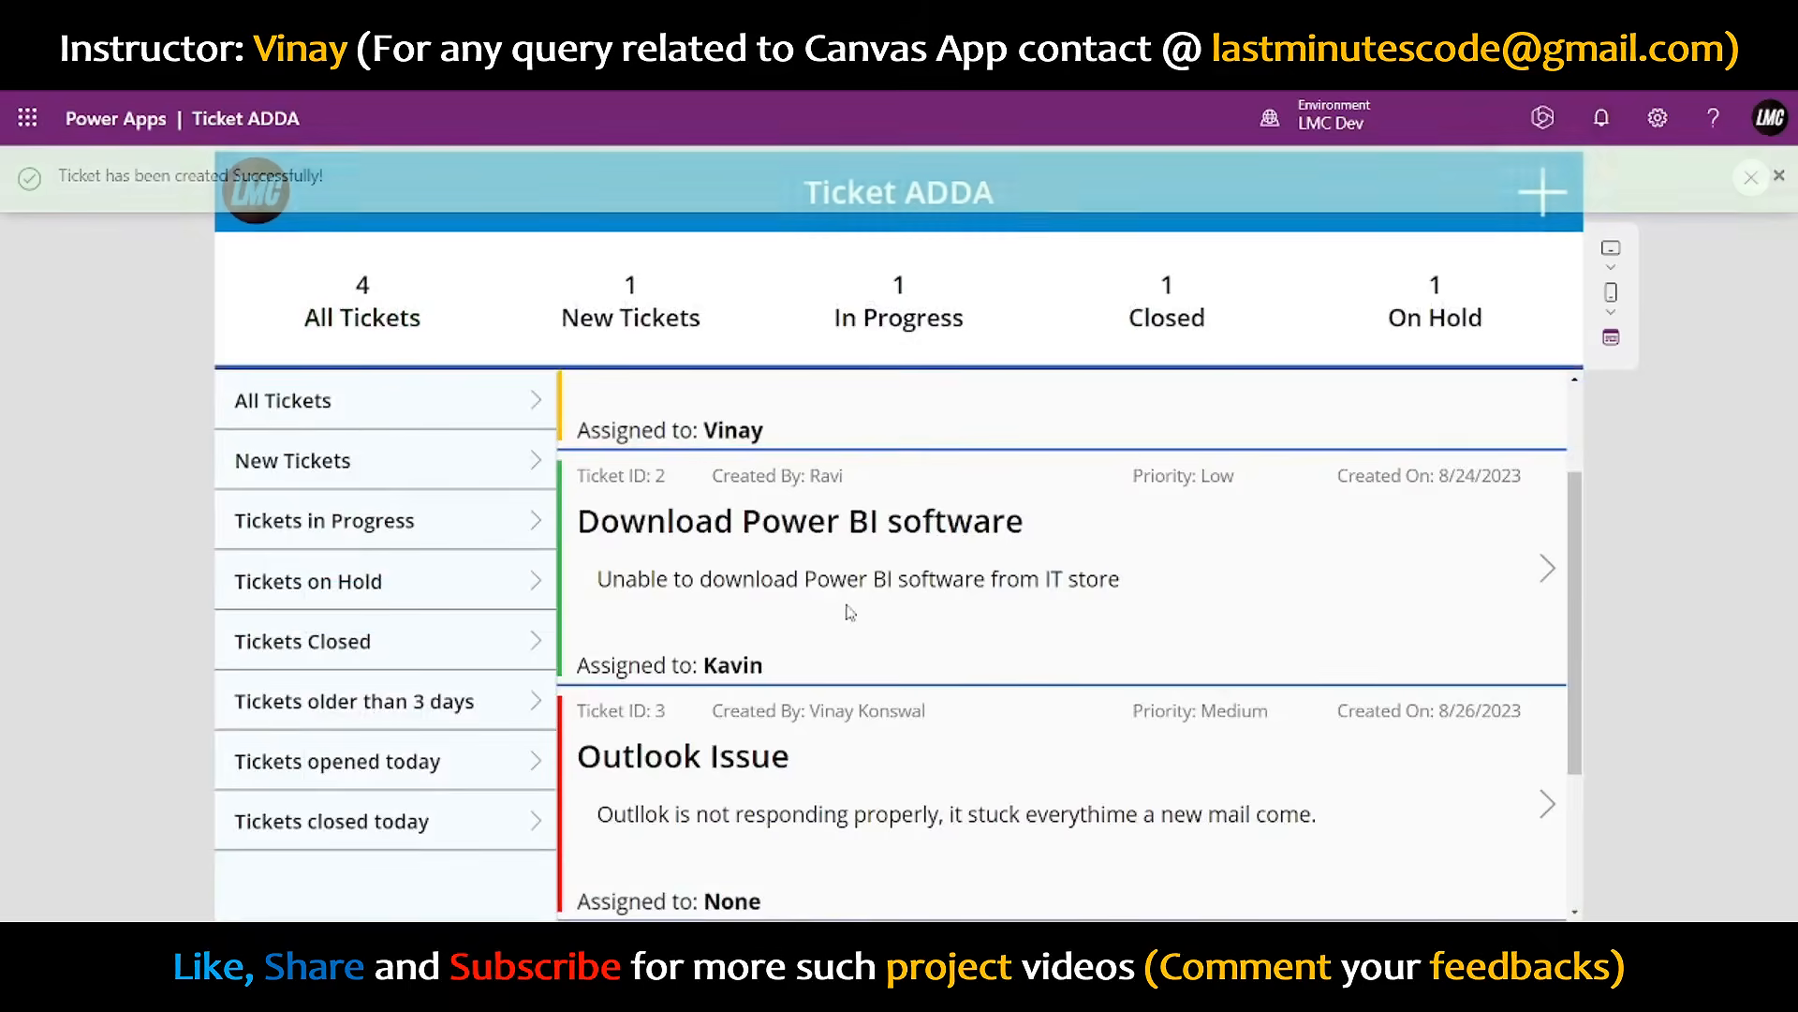
{"action": "scroll", "coordinate": [774, 740], "scroll_direction": "down", "scroll_amount": 2}
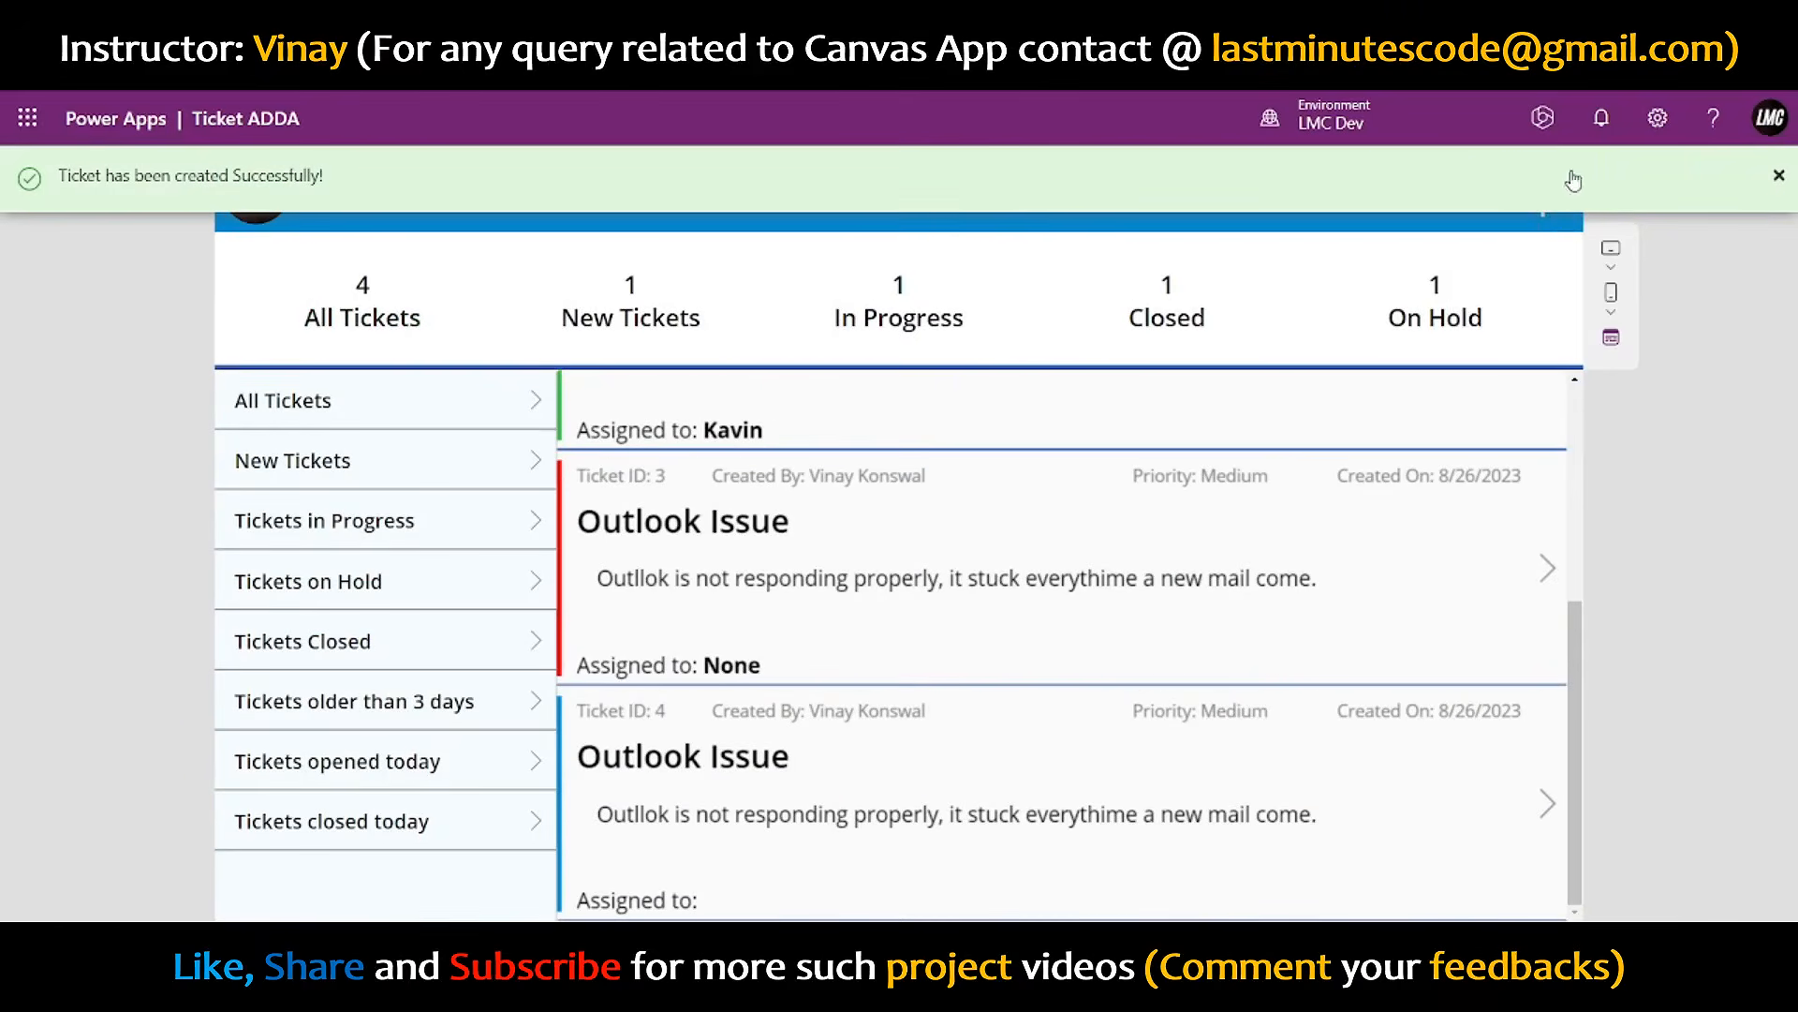
{"action": "left_click", "coordinate": [1542, 227]}
{"action": "left_click", "coordinate": [1108, 875]}
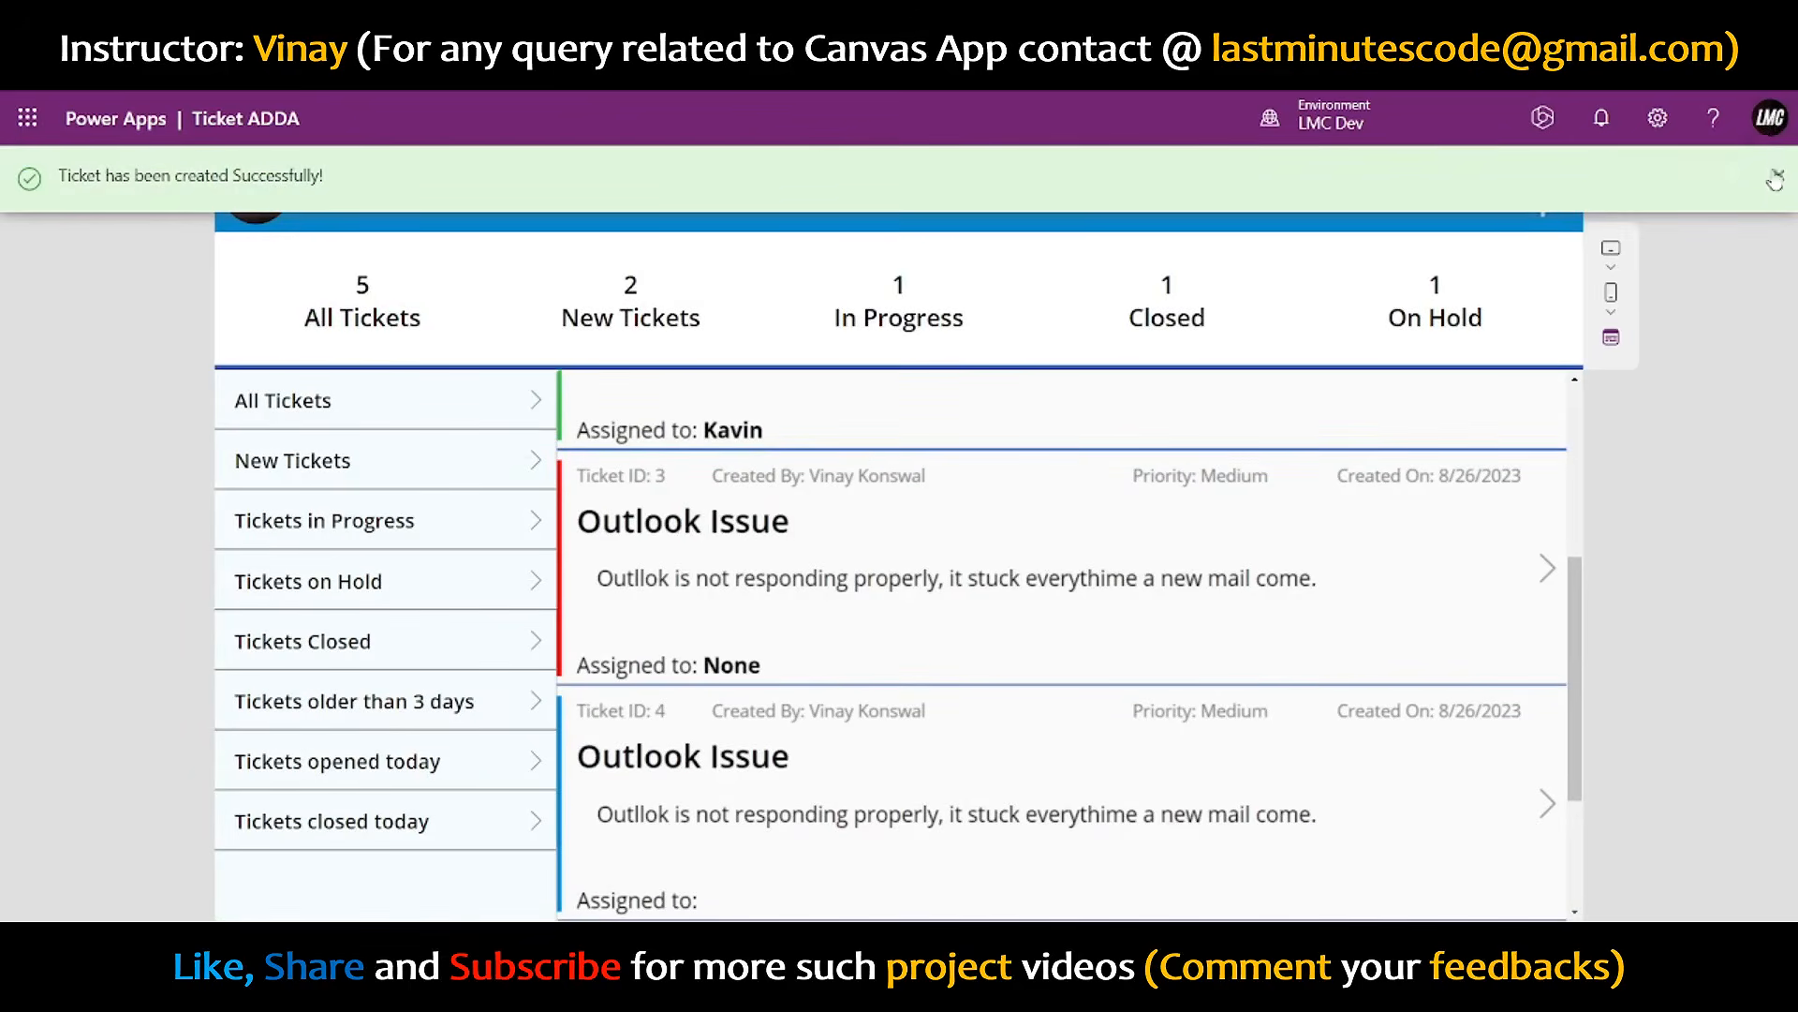
{"action": "scroll", "coordinate": [1216, 568], "scroll_direction": "up", "scroll_amount": 3}
{"action": "scroll", "coordinate": [1216, 568], "scroll_direction": "up", "scroll_amount": 1}
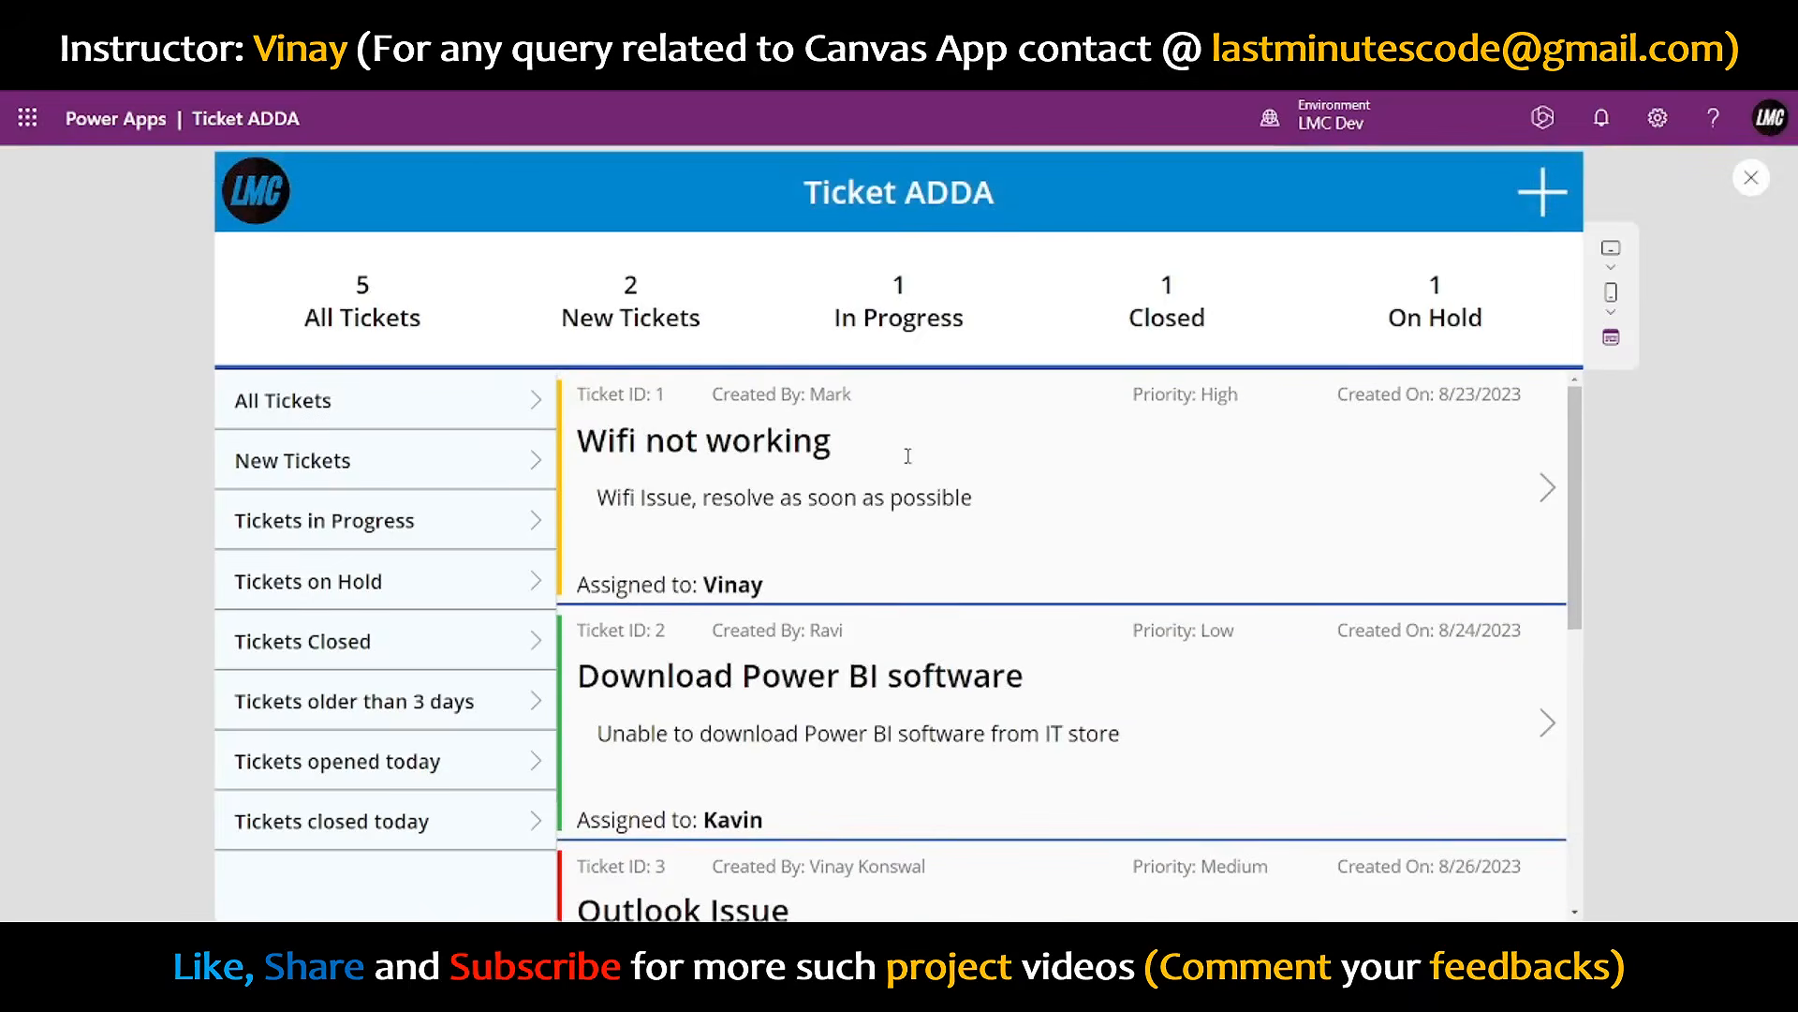
{"action": "left_click", "coordinate": [1751, 178]}
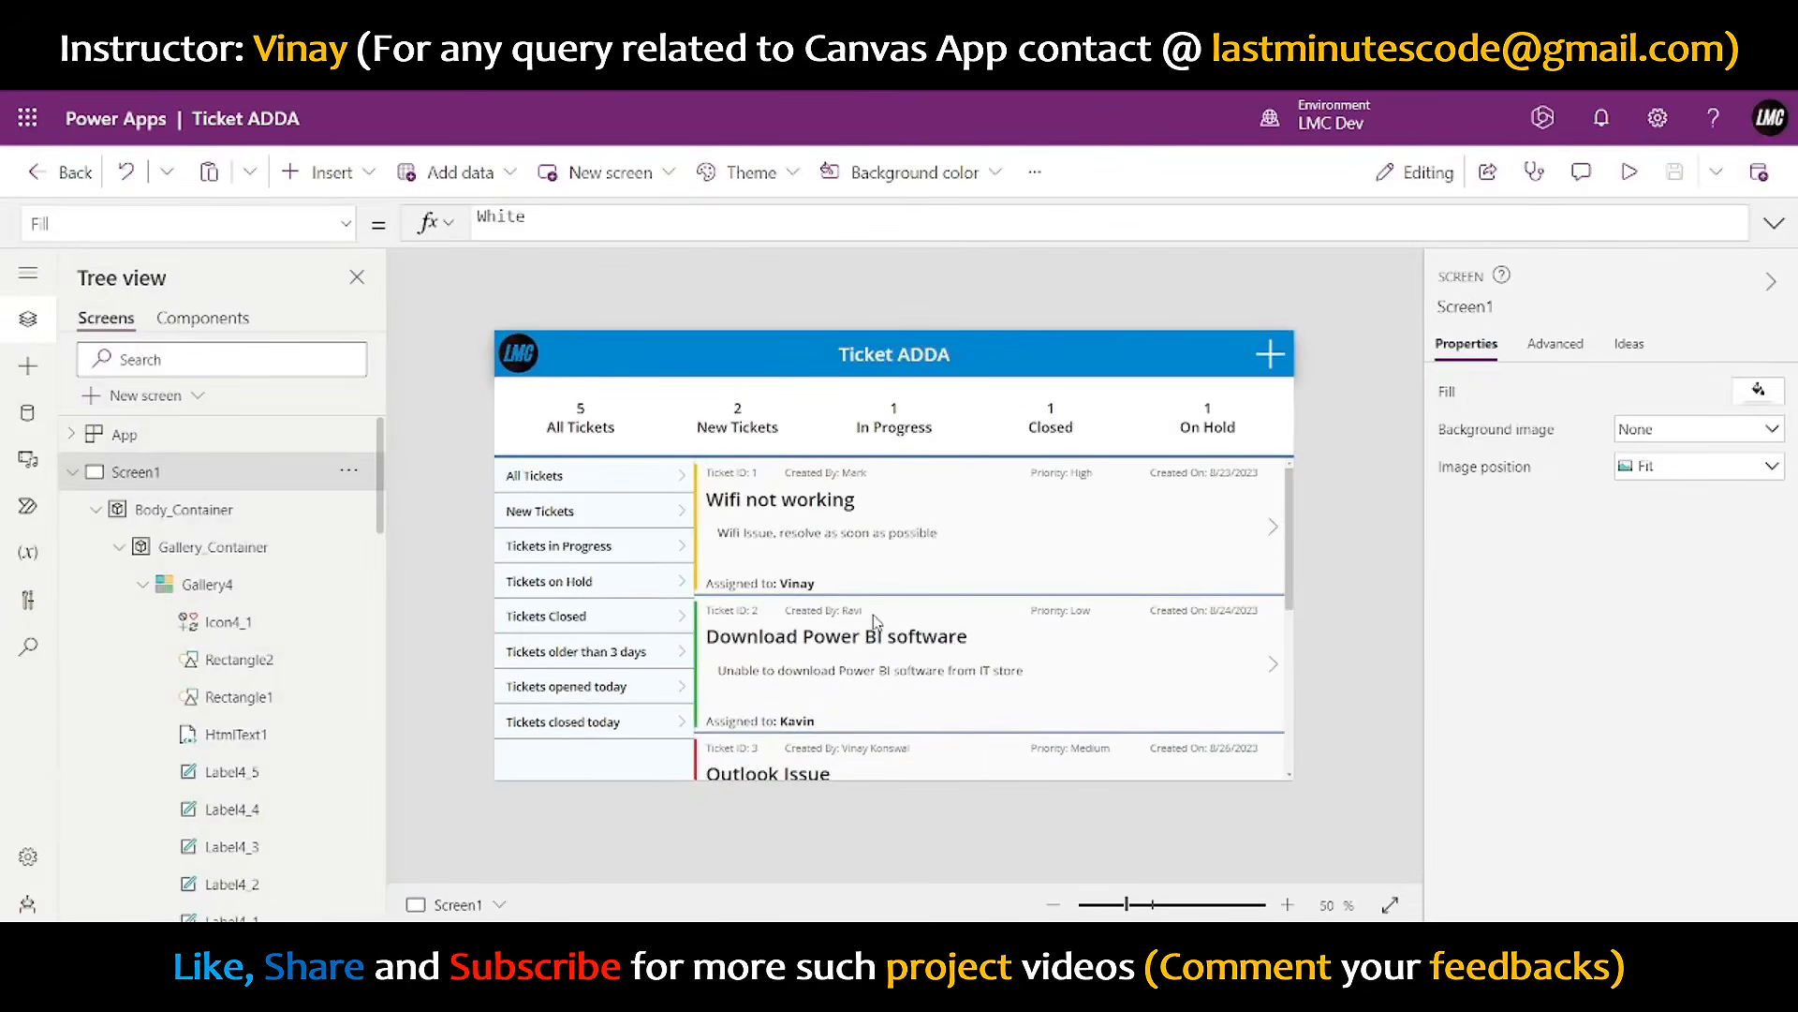
- Preview the app, try the All Tickets entry in the ticket filter gallery, and return to editing
{"action": "left_click", "coordinate": [588, 473]}
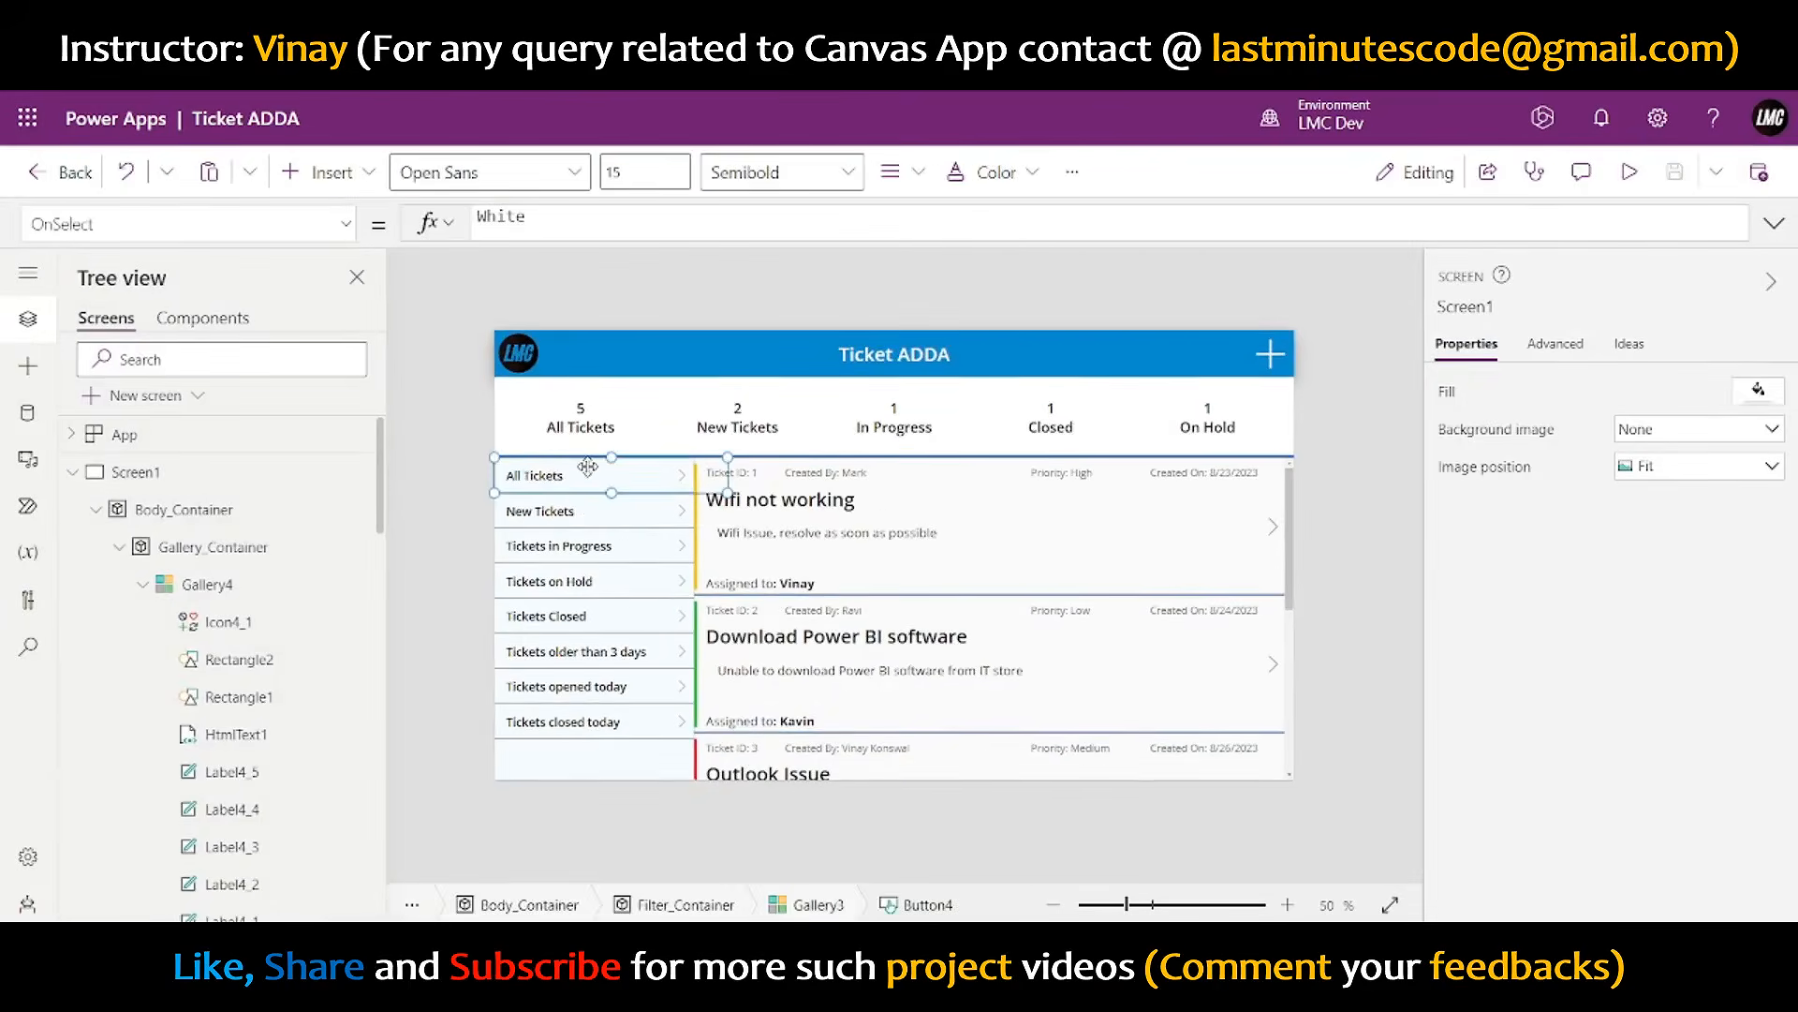
{"action": "left_click", "coordinate": [1323, 480]}
{"action": "left_click", "coordinate": [1629, 171]}
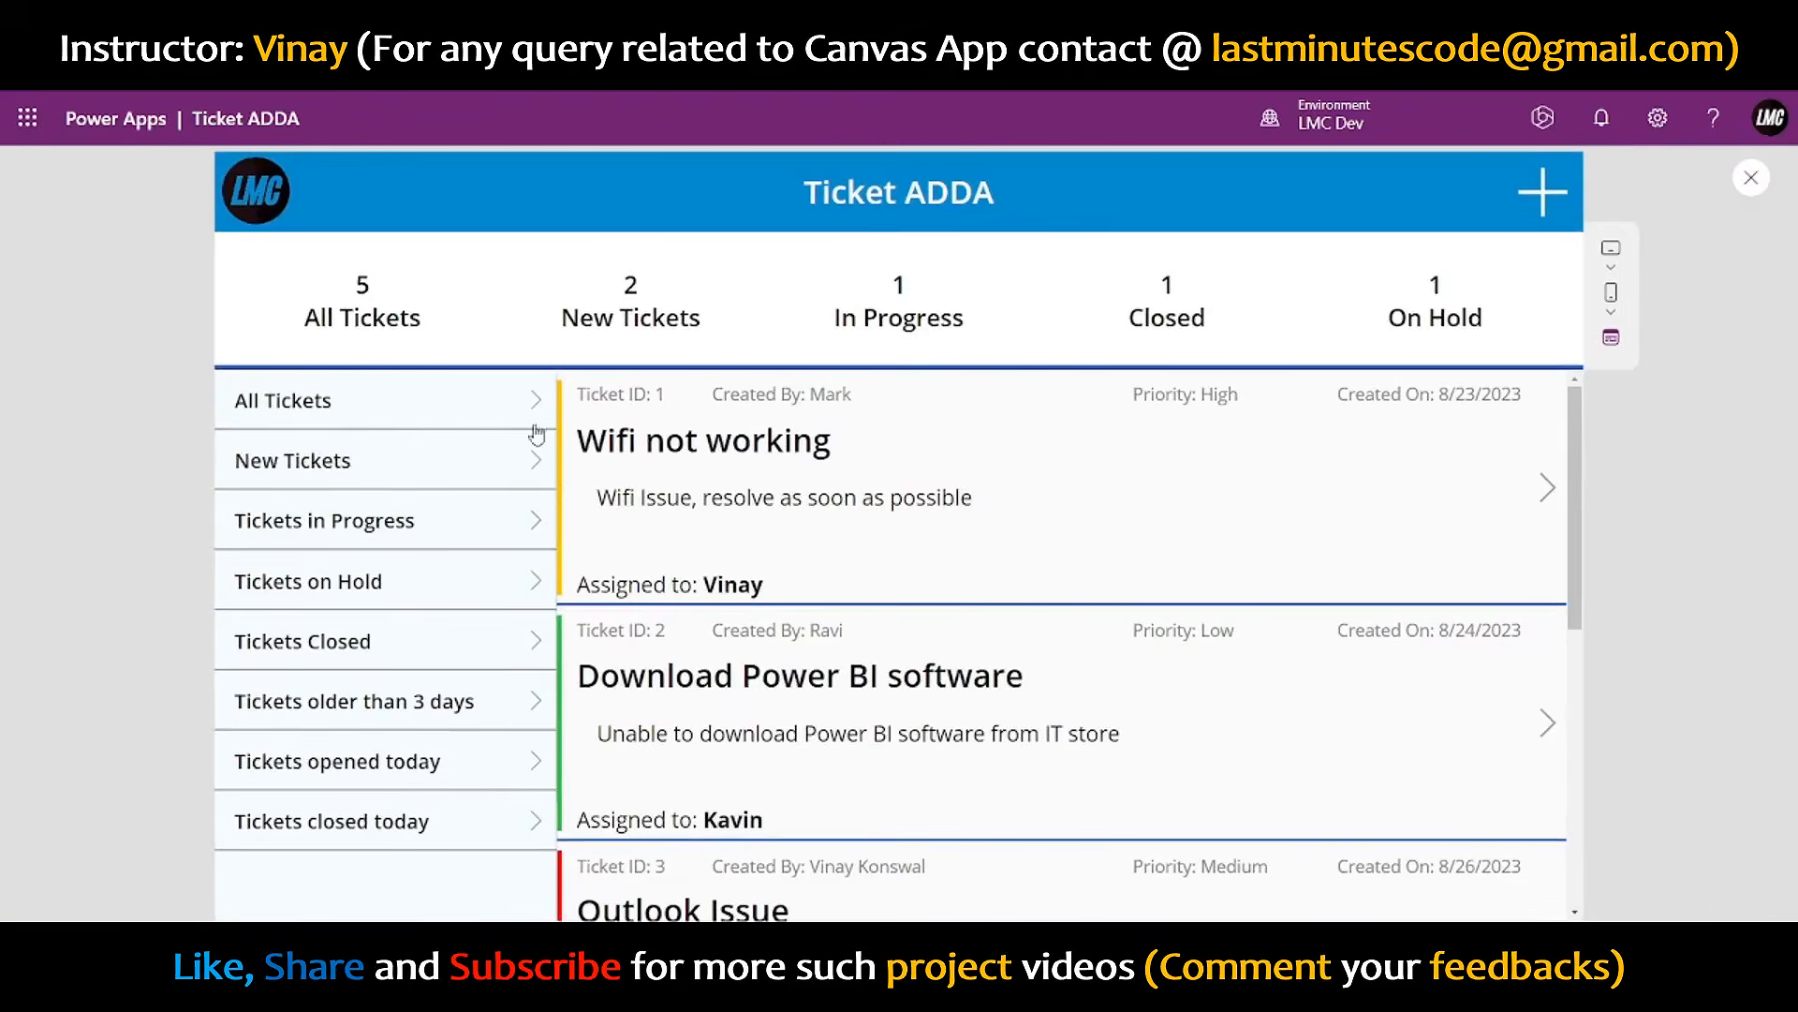
{"action": "left_click", "coordinate": [421, 418]}
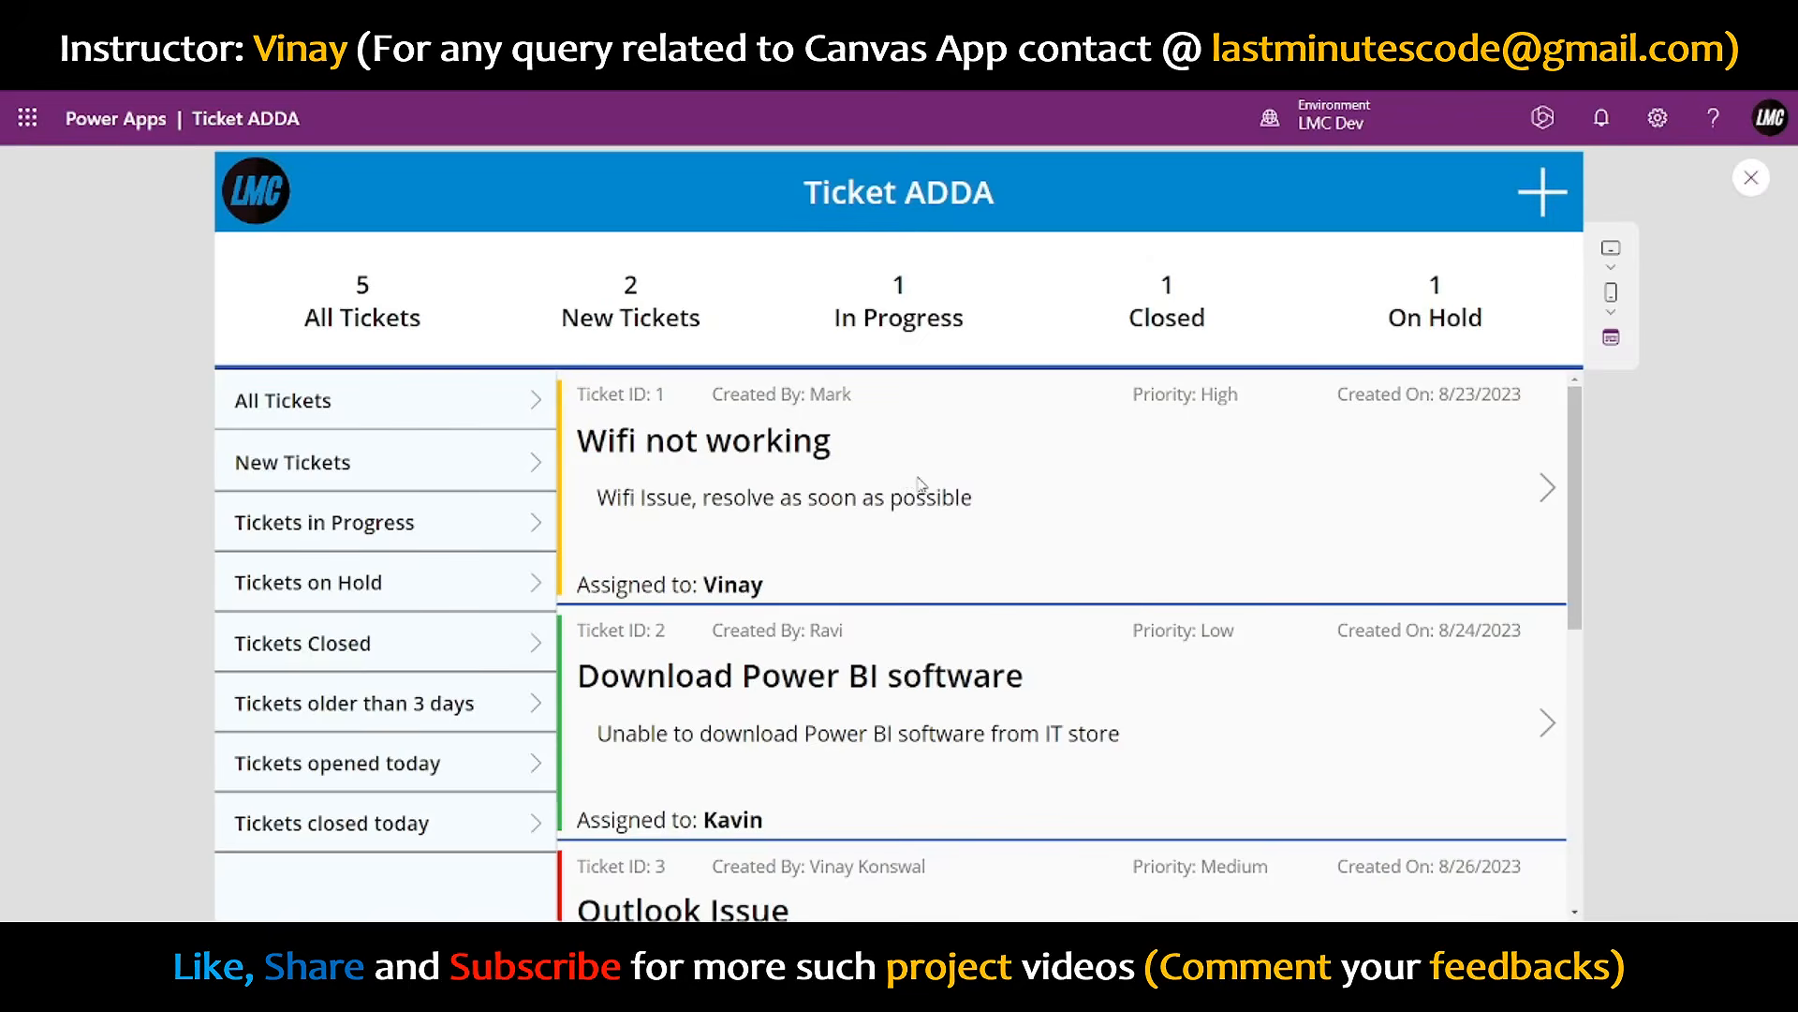
{"action": "left_click", "coordinate": [1752, 180]}
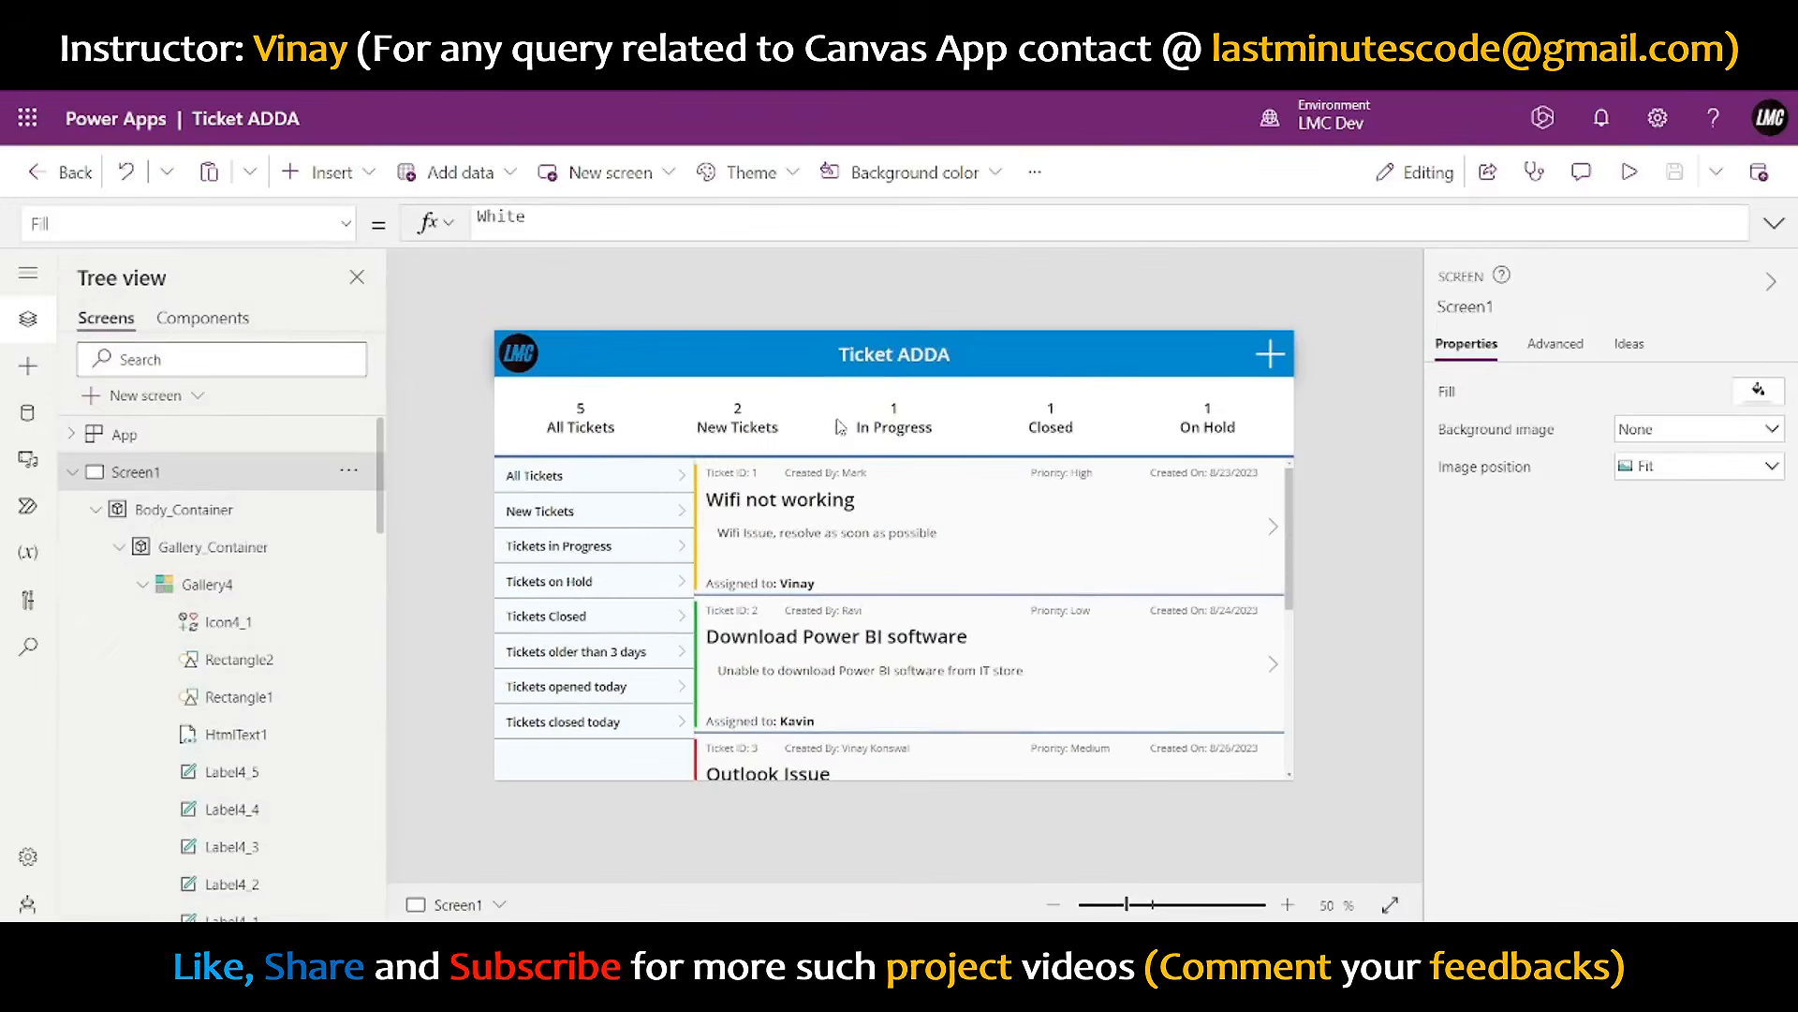
- Set the Width formula of Button4 in the ticket filter gallery (Gallery3) to Parent.Width
{"action": "left_click", "coordinate": [597, 485]}
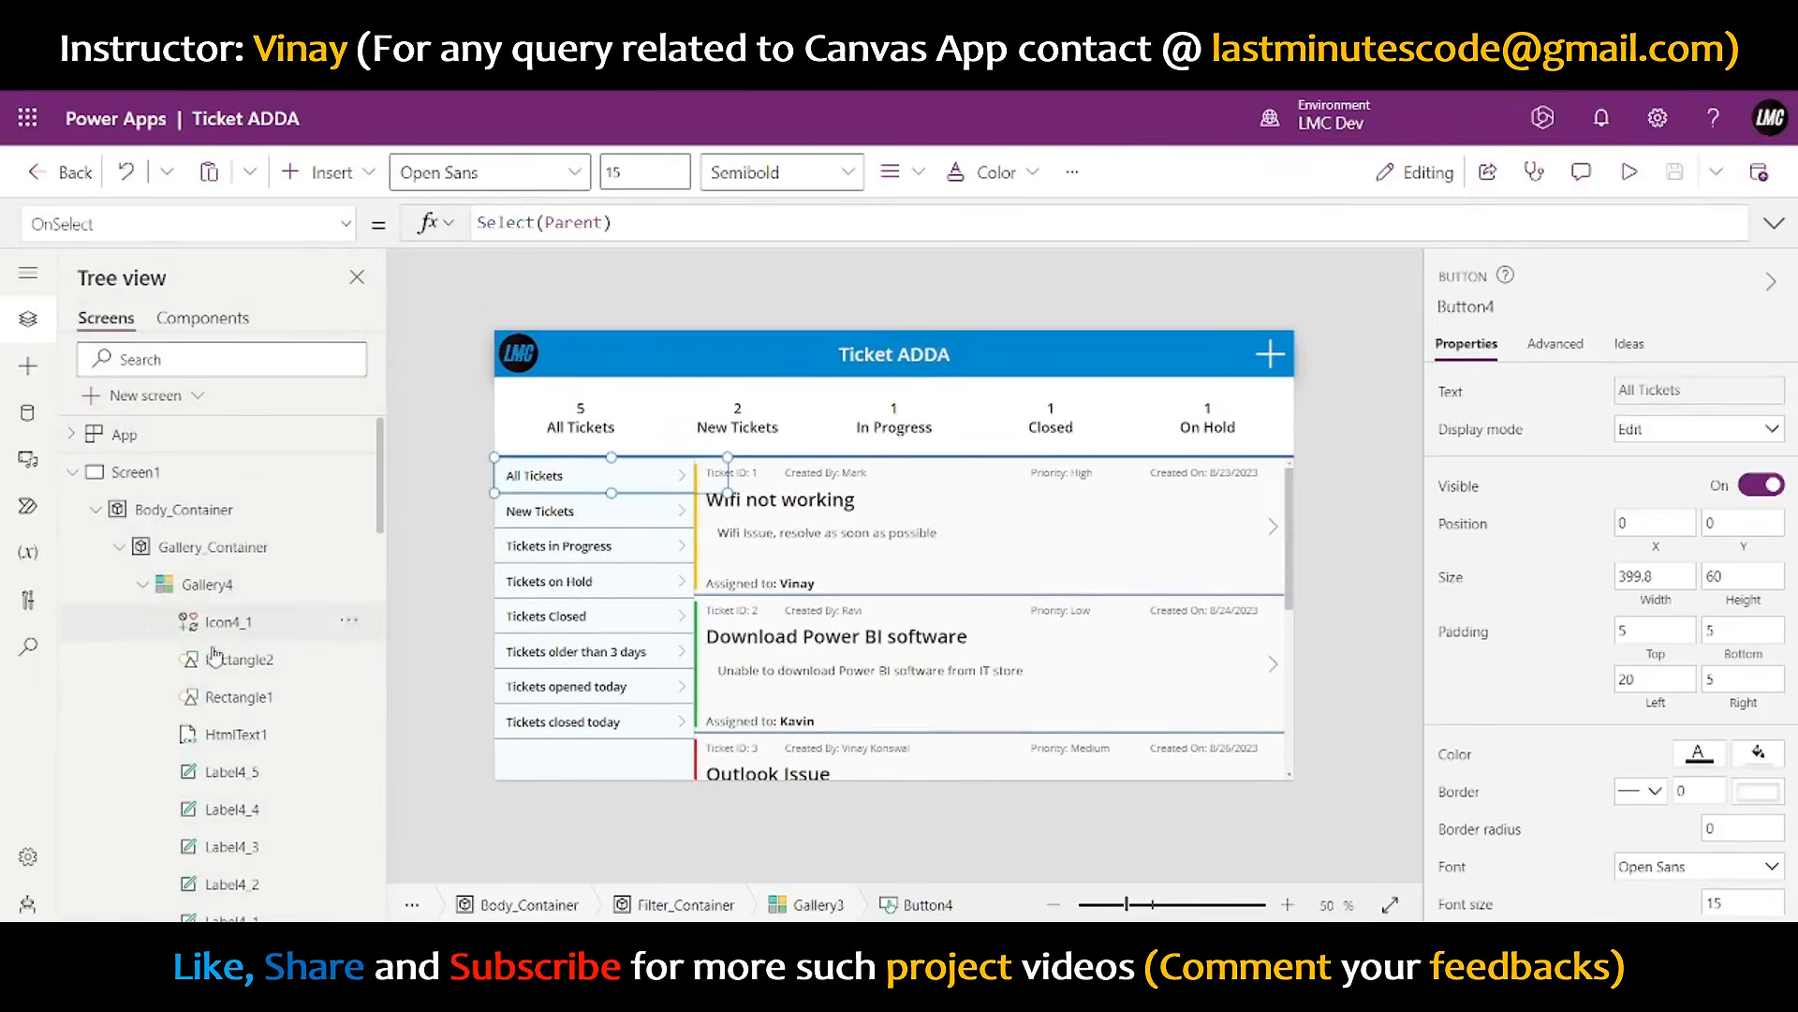
{"action": "scroll", "coordinate": [215, 618], "scroll_direction": "down", "scroll_amount": 5}
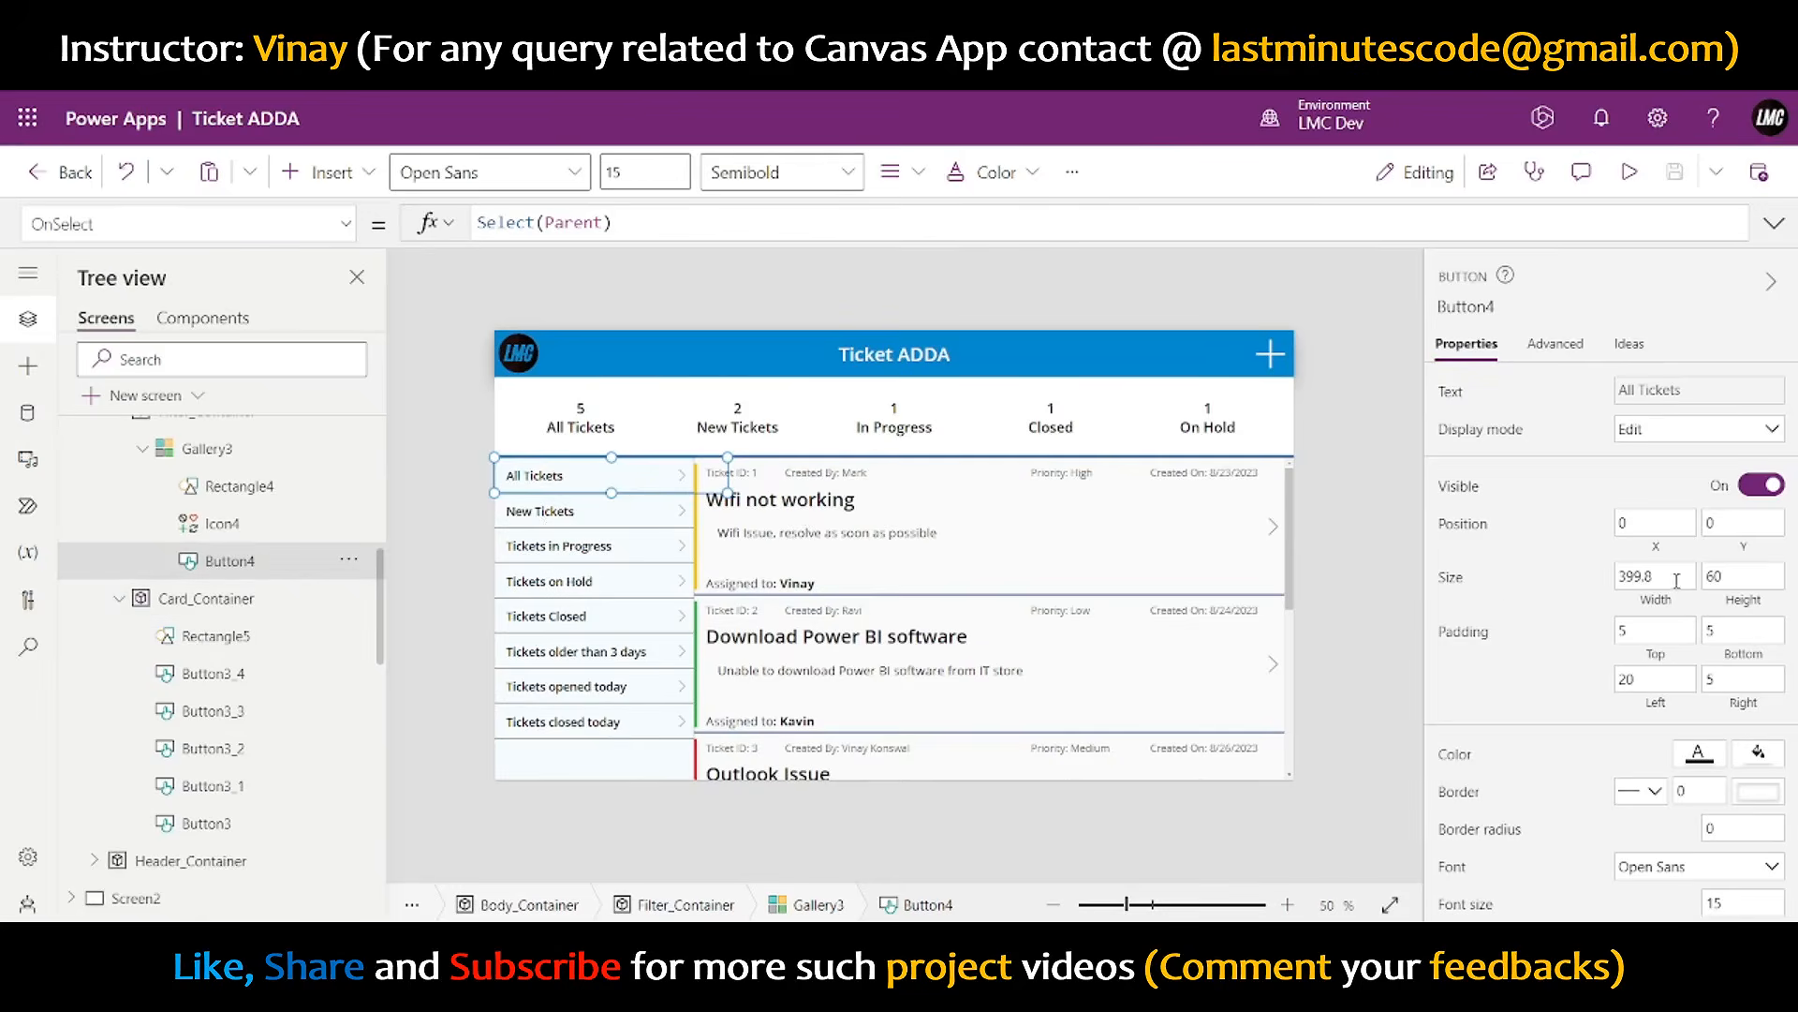
{"action": "left_click", "coordinate": [1658, 605]}
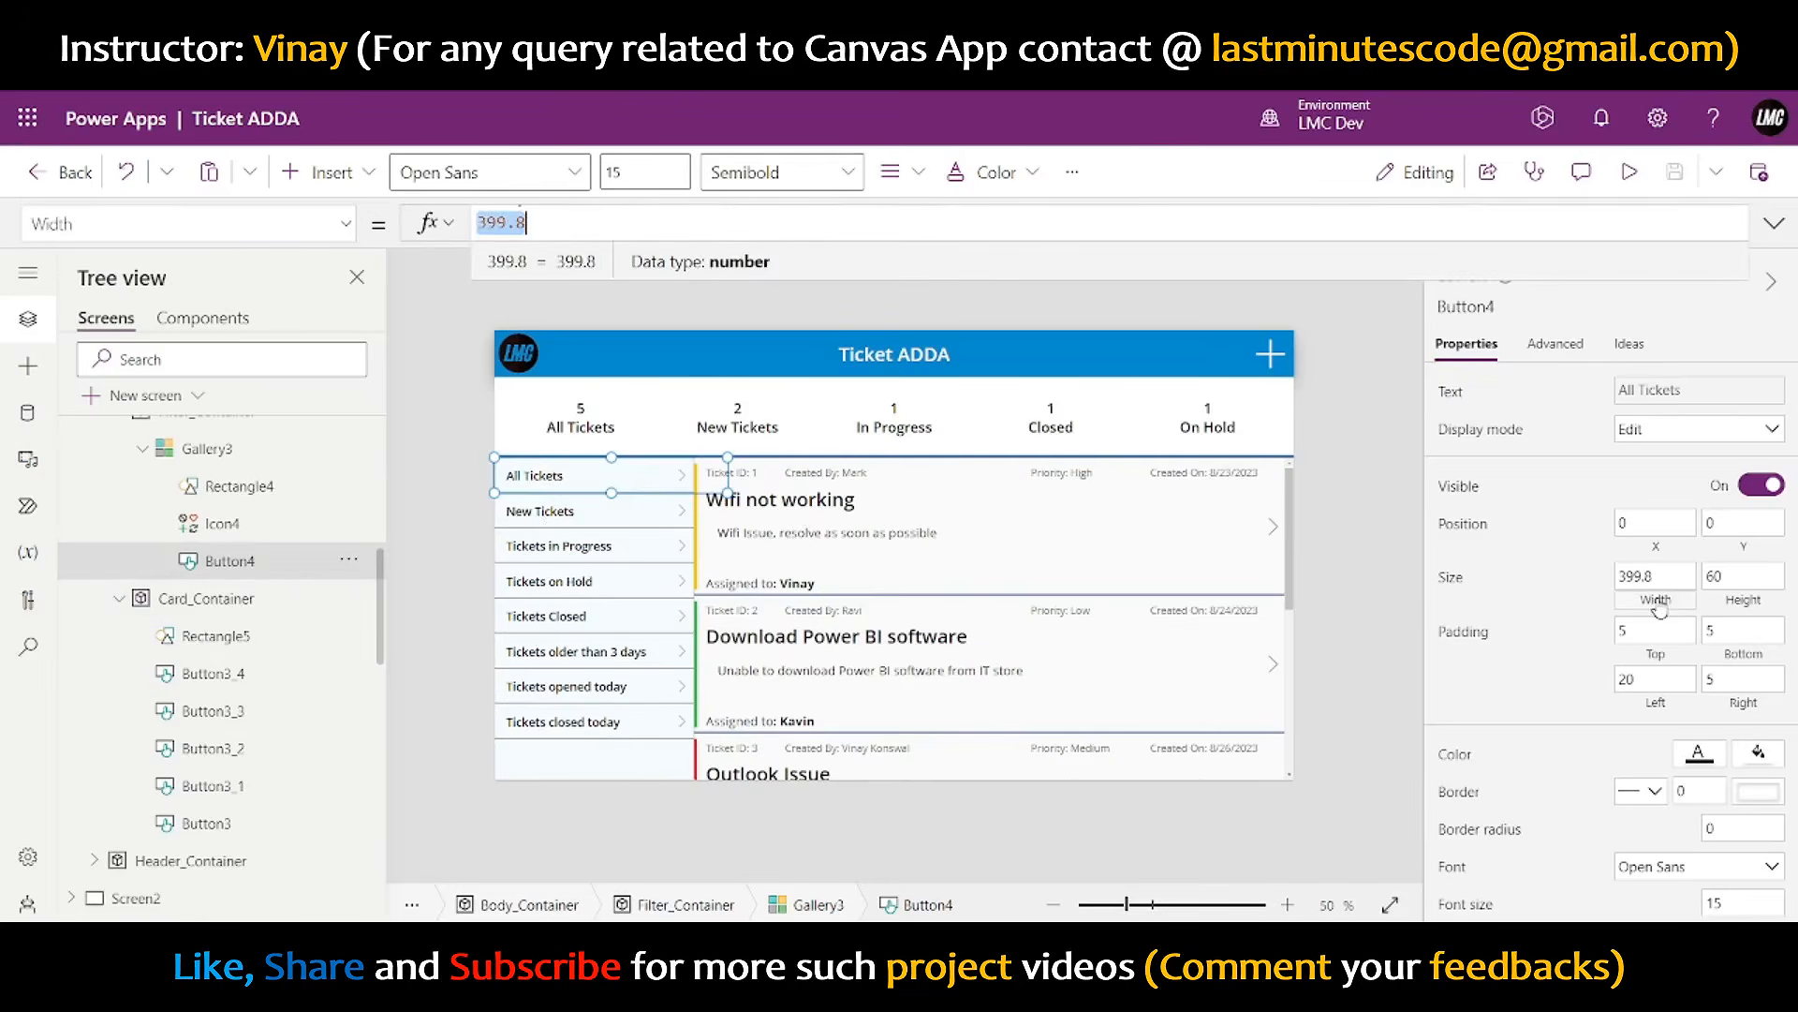
{"action": "type", "text": "Parent.Width"}
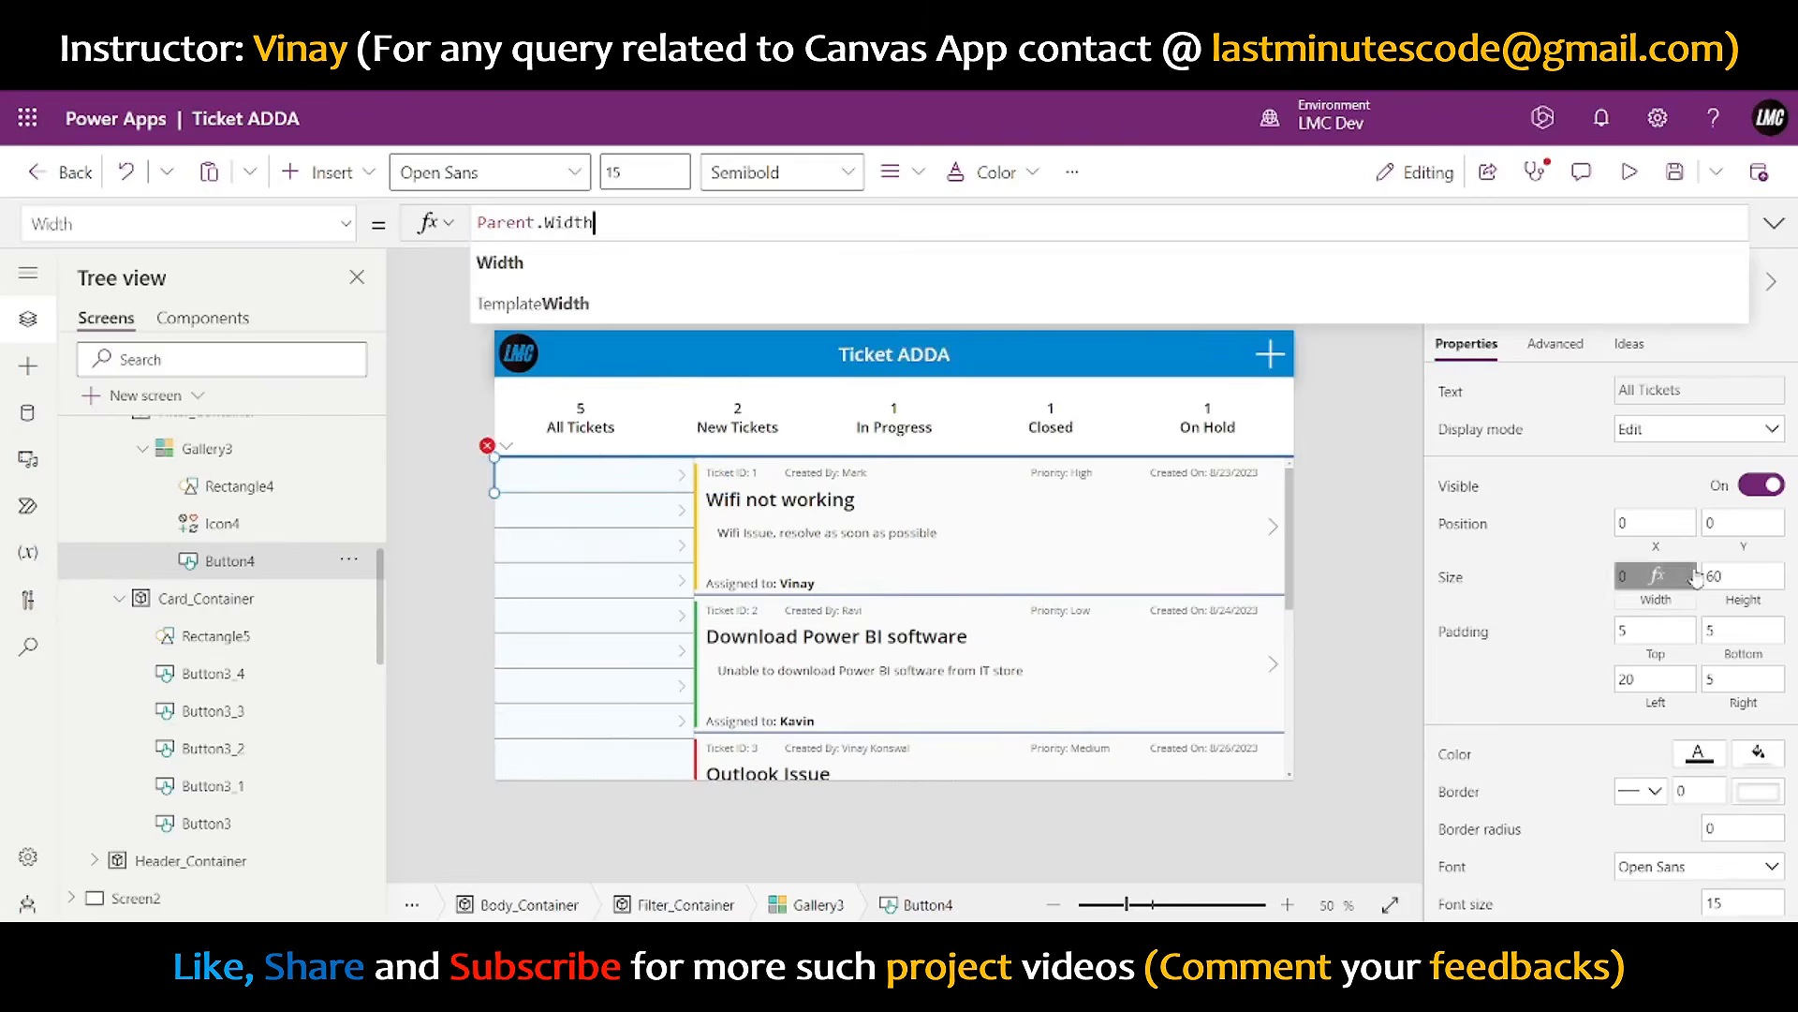
{"action": "left_click", "coordinate": [602, 521]}
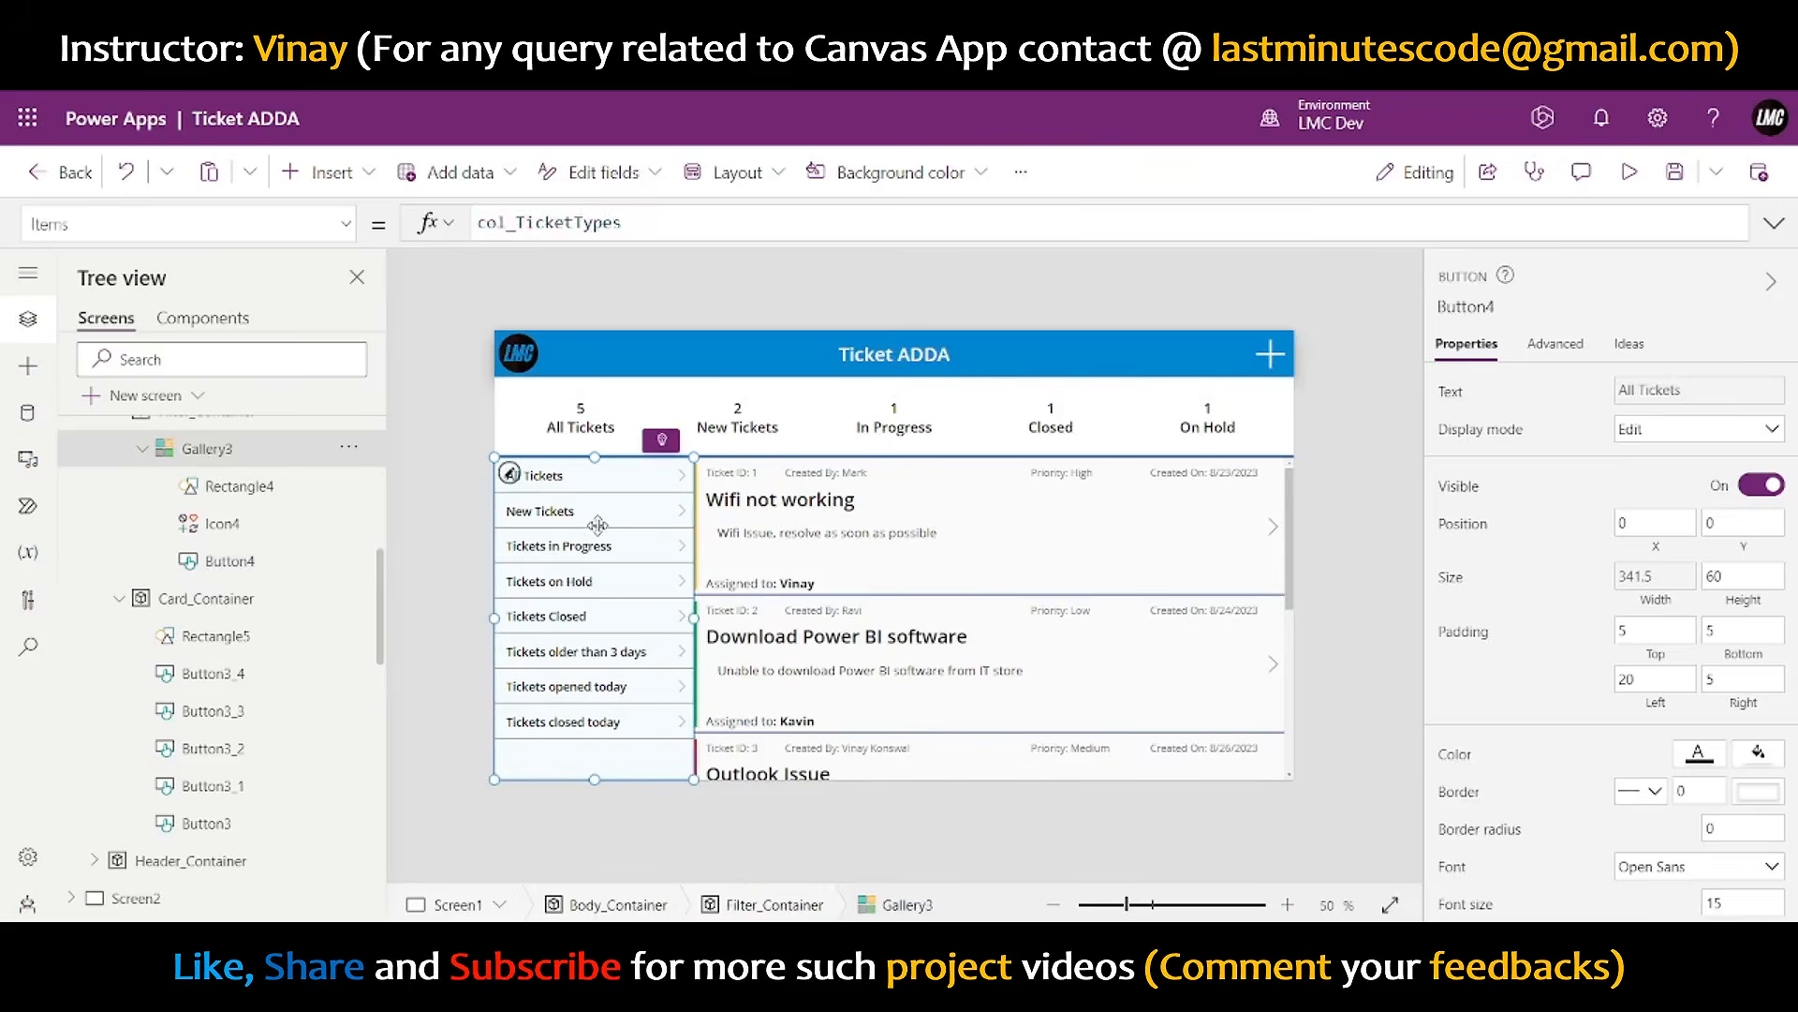
- Try Color.DarkRed as the Fill of Button4 in the ticket filter gallery
{"action": "left_click", "coordinate": [1334, 567]}
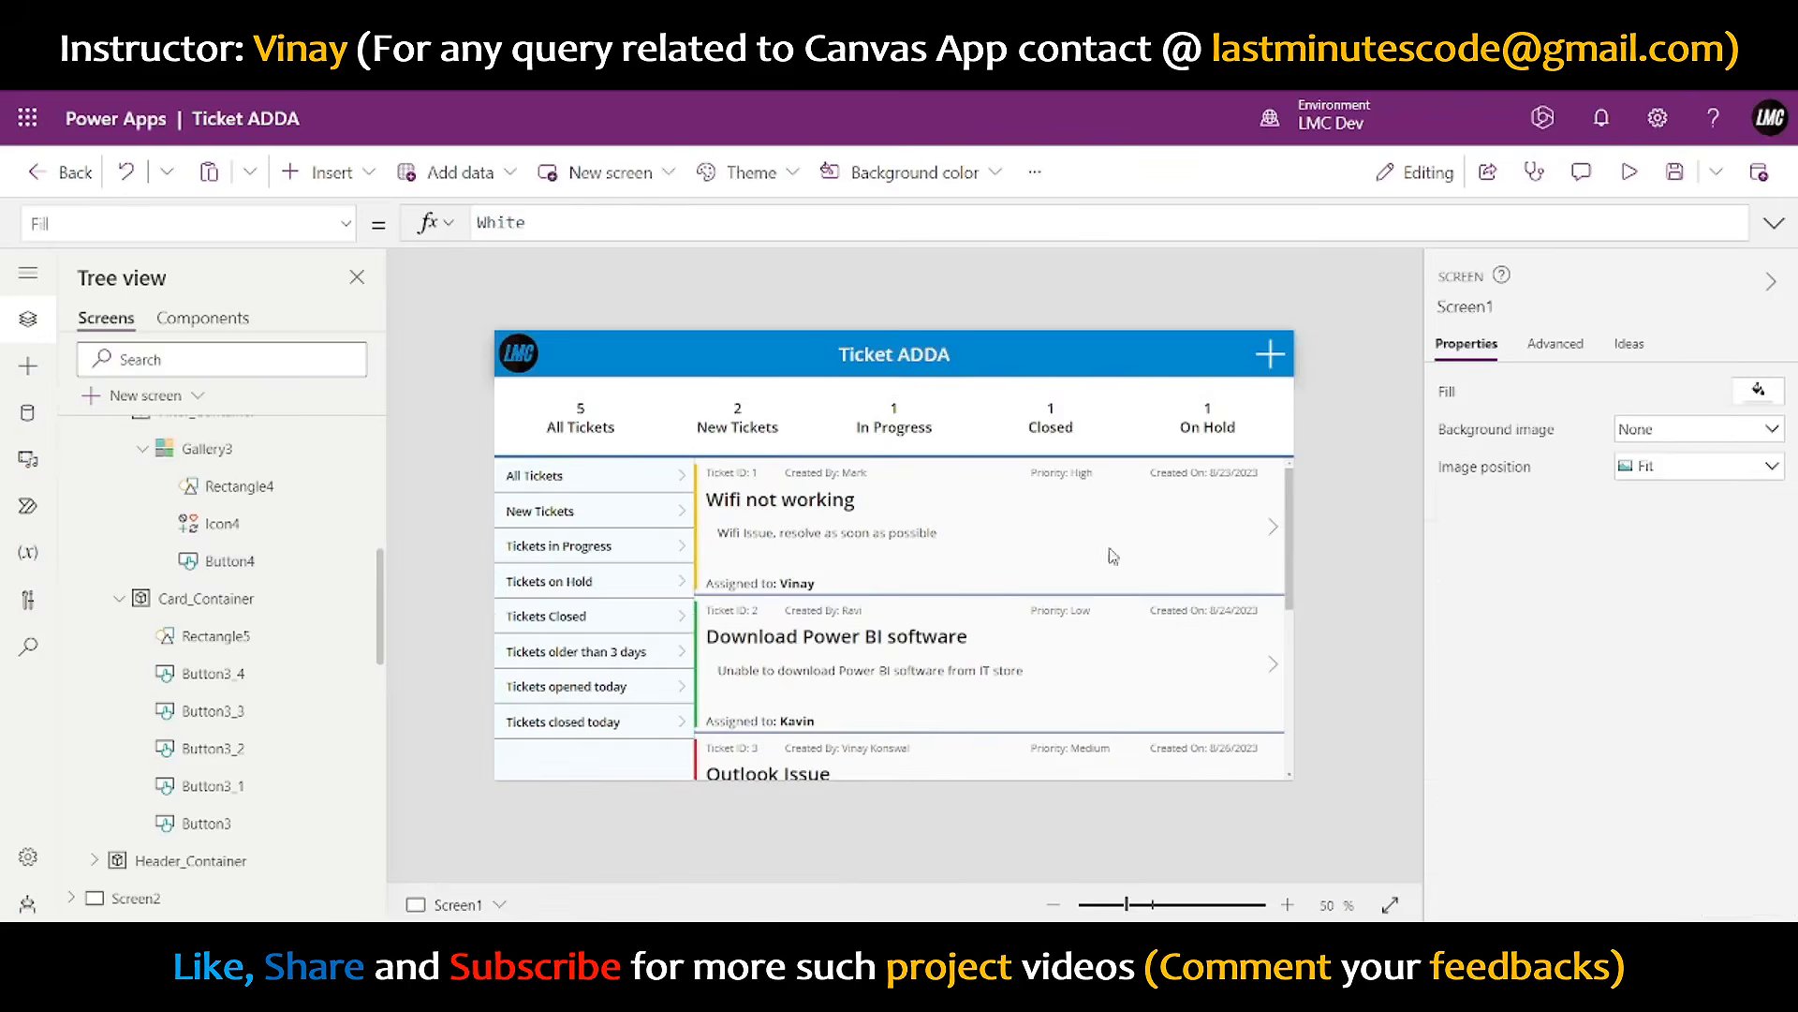
{"action": "left_click", "coordinate": [582, 485]}
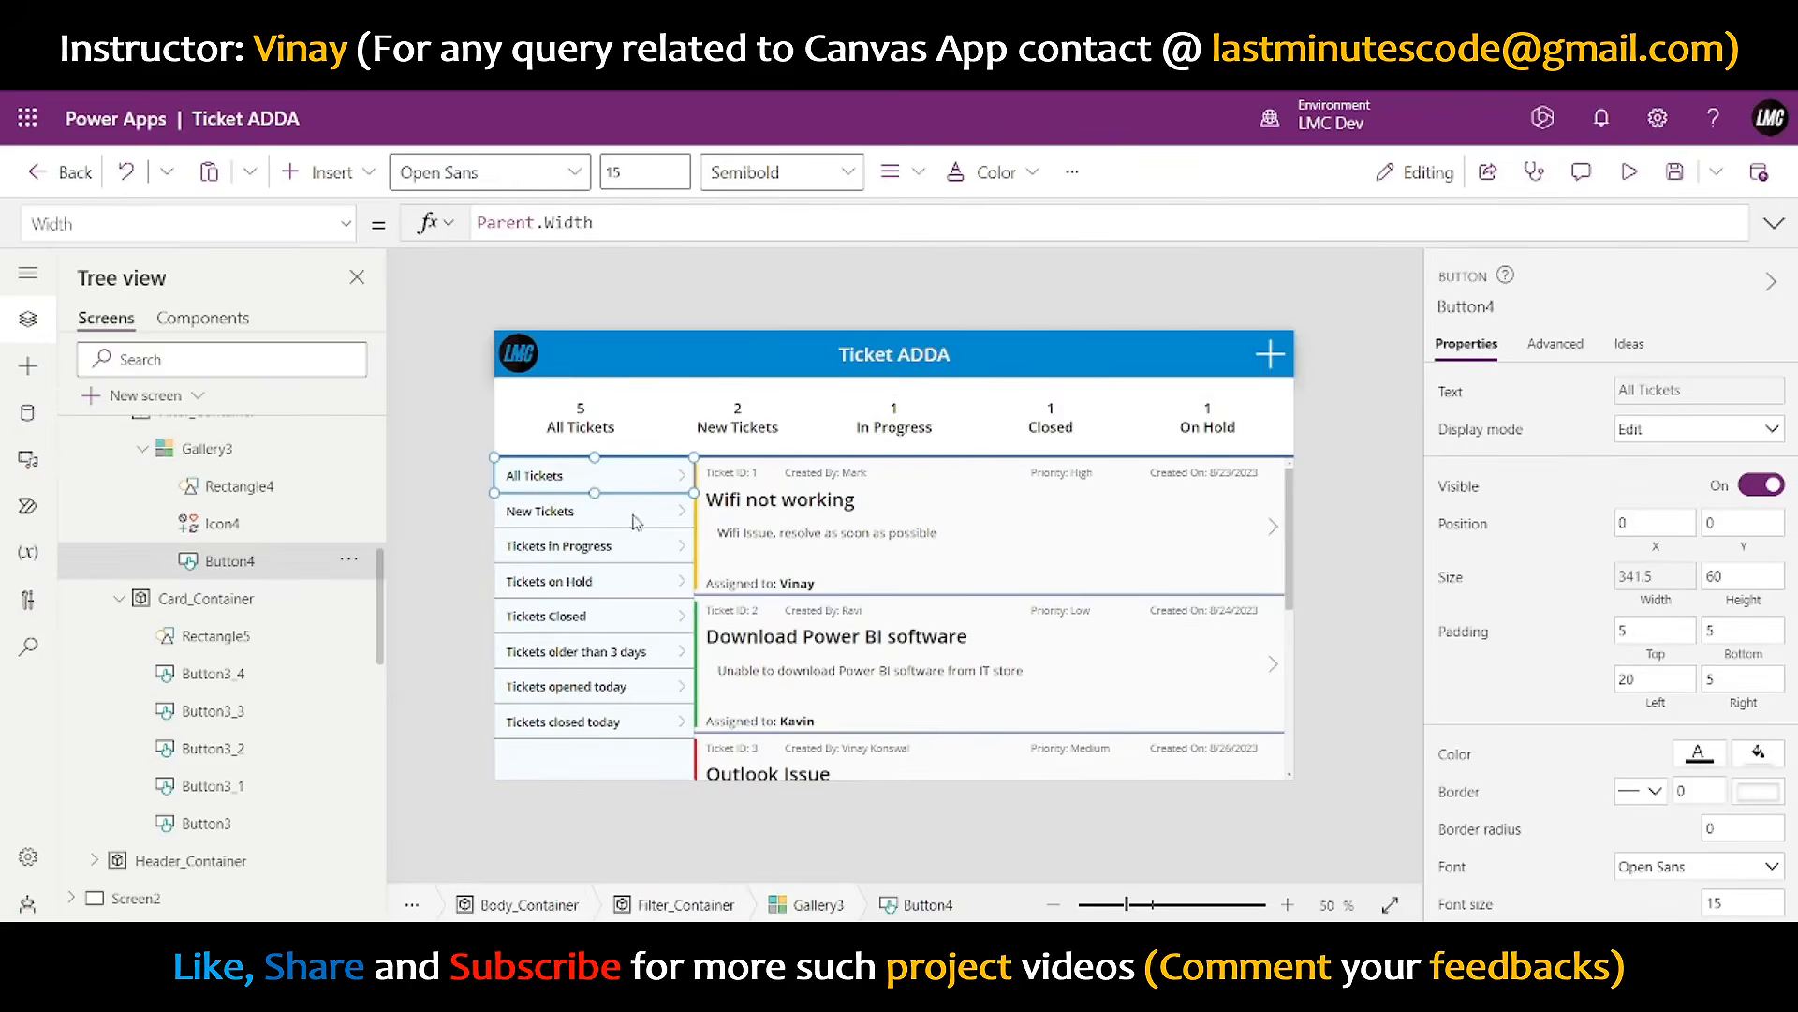
{"action": "scroll", "coordinate": [1703, 676], "scroll_direction": "down", "scroll_amount": 5}
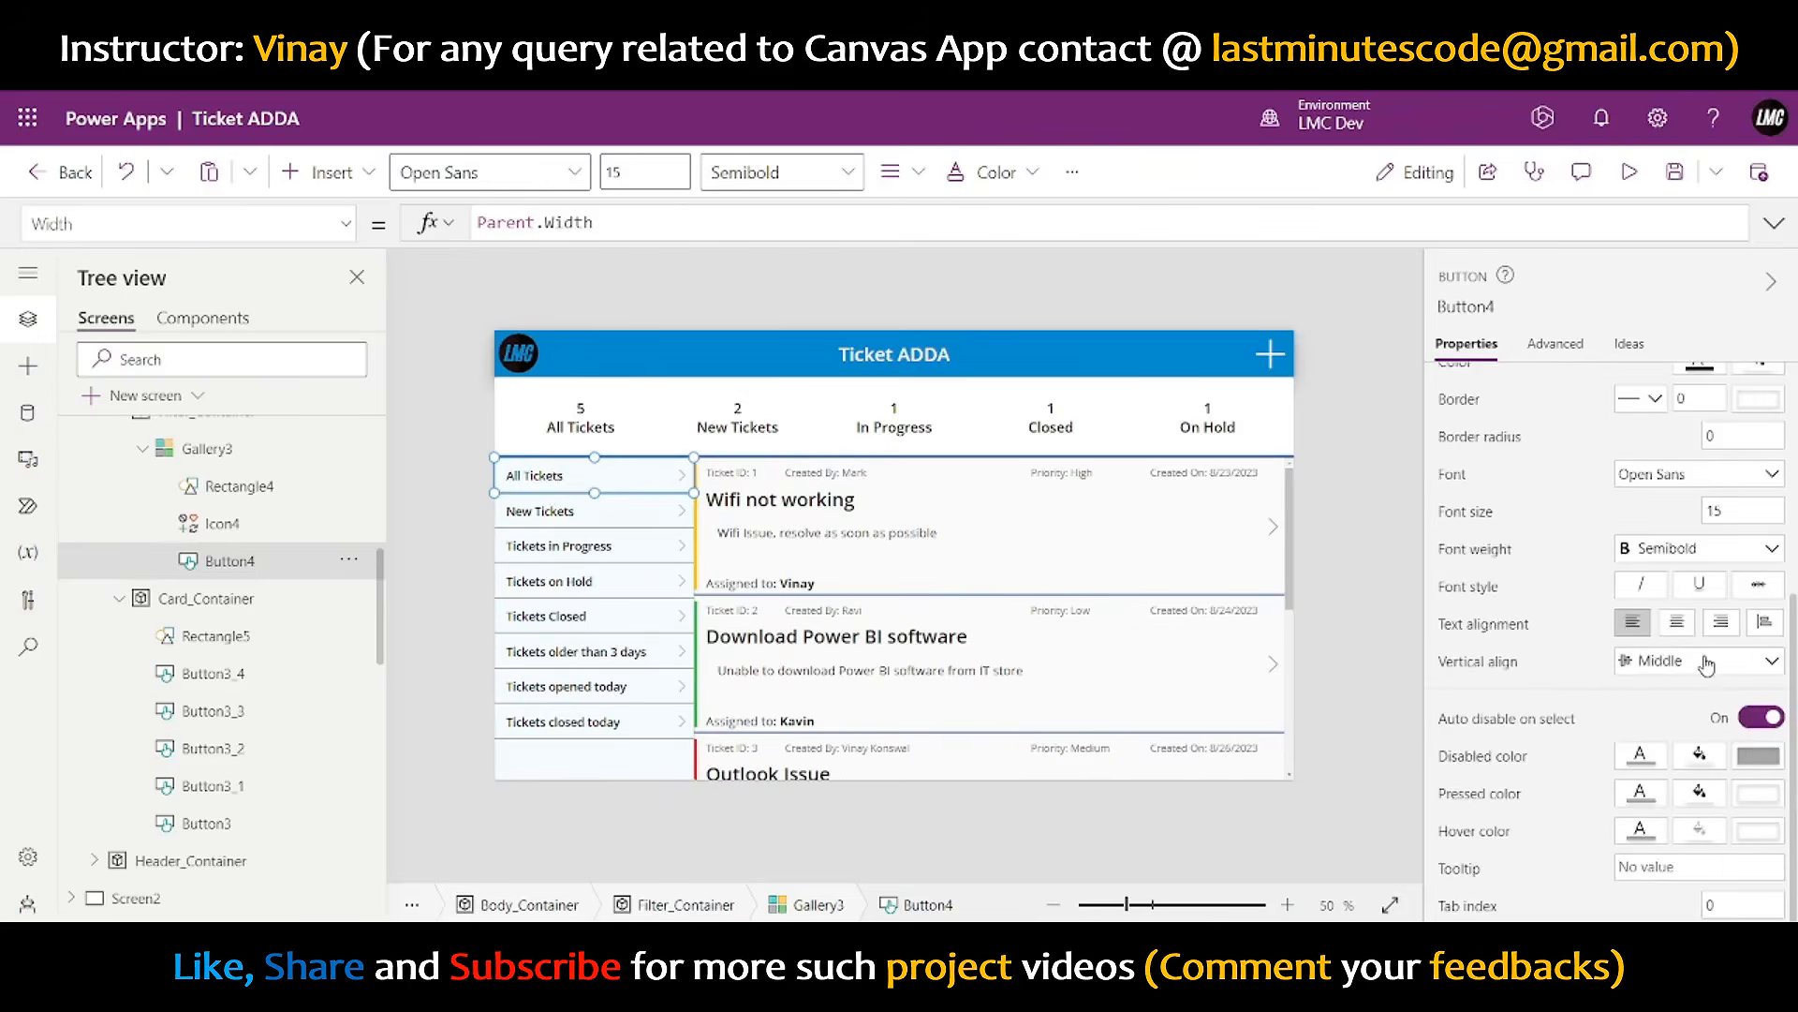
{"action": "scroll", "coordinate": [1638, 678], "scroll_direction": "up", "scroll_amount": 5}
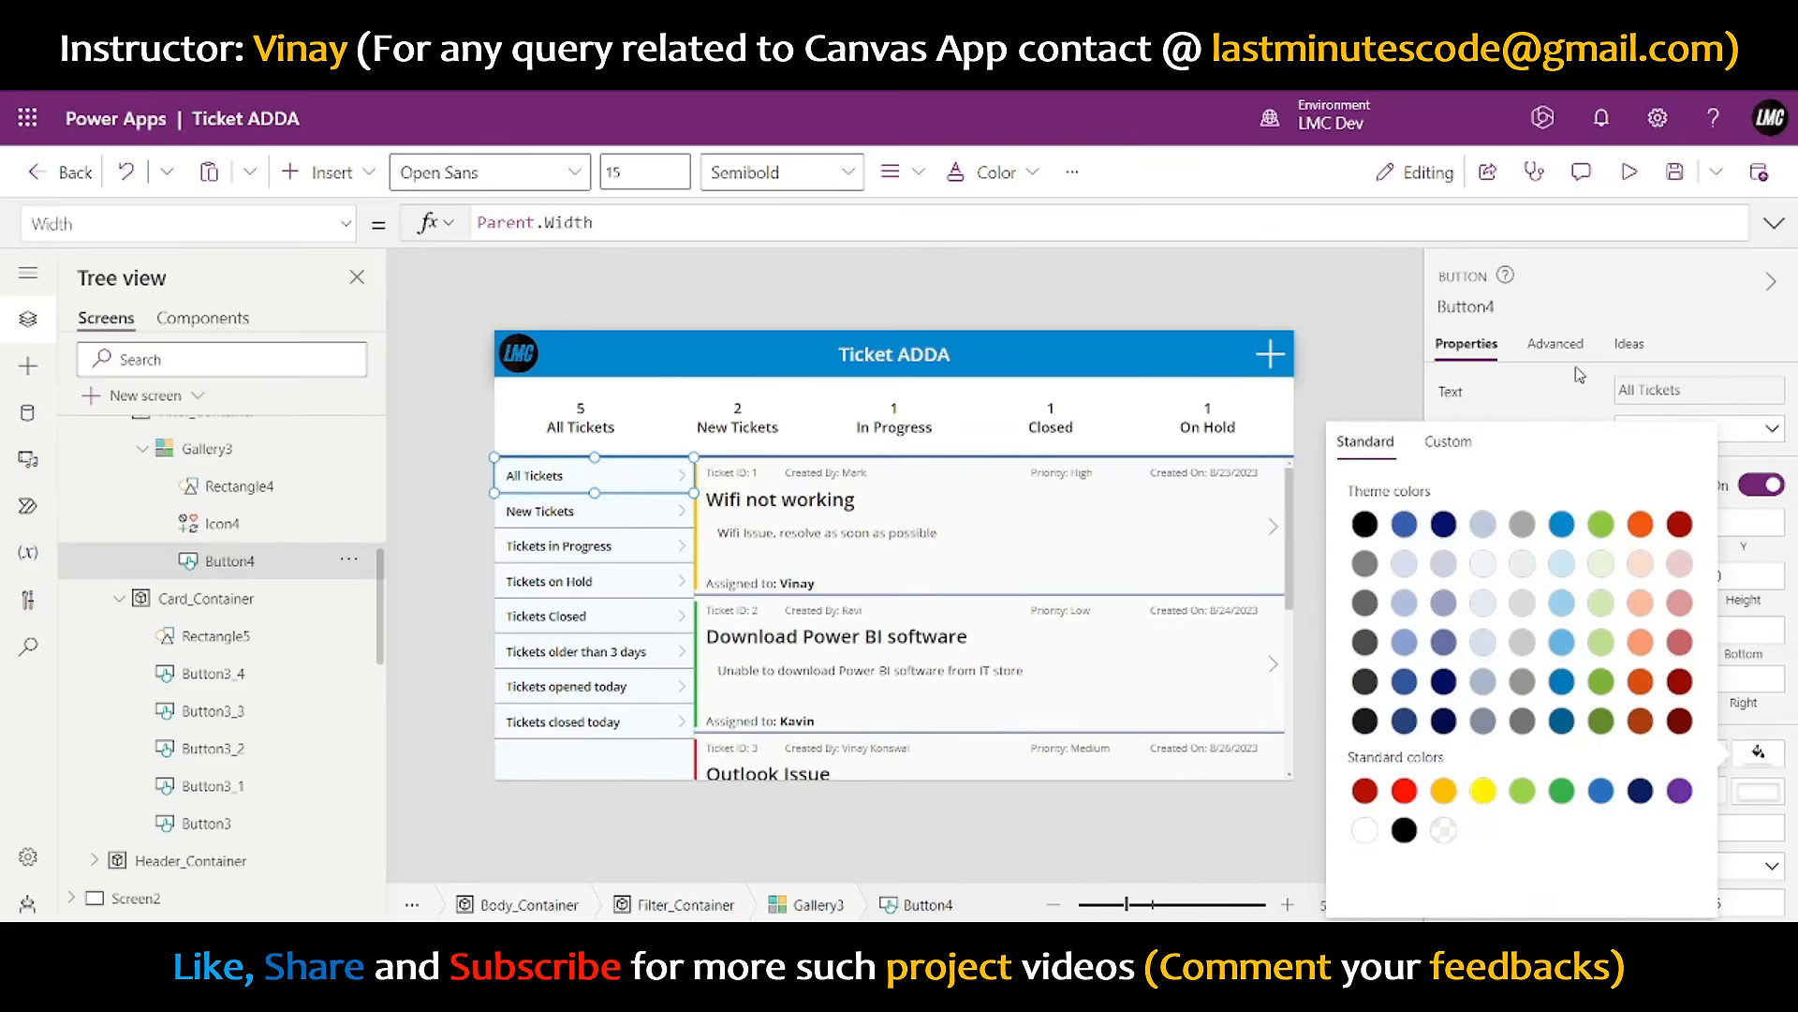
{"action": "left_click", "coordinate": [1677, 330]}
{"action": "left_click", "coordinate": [141, 223]}
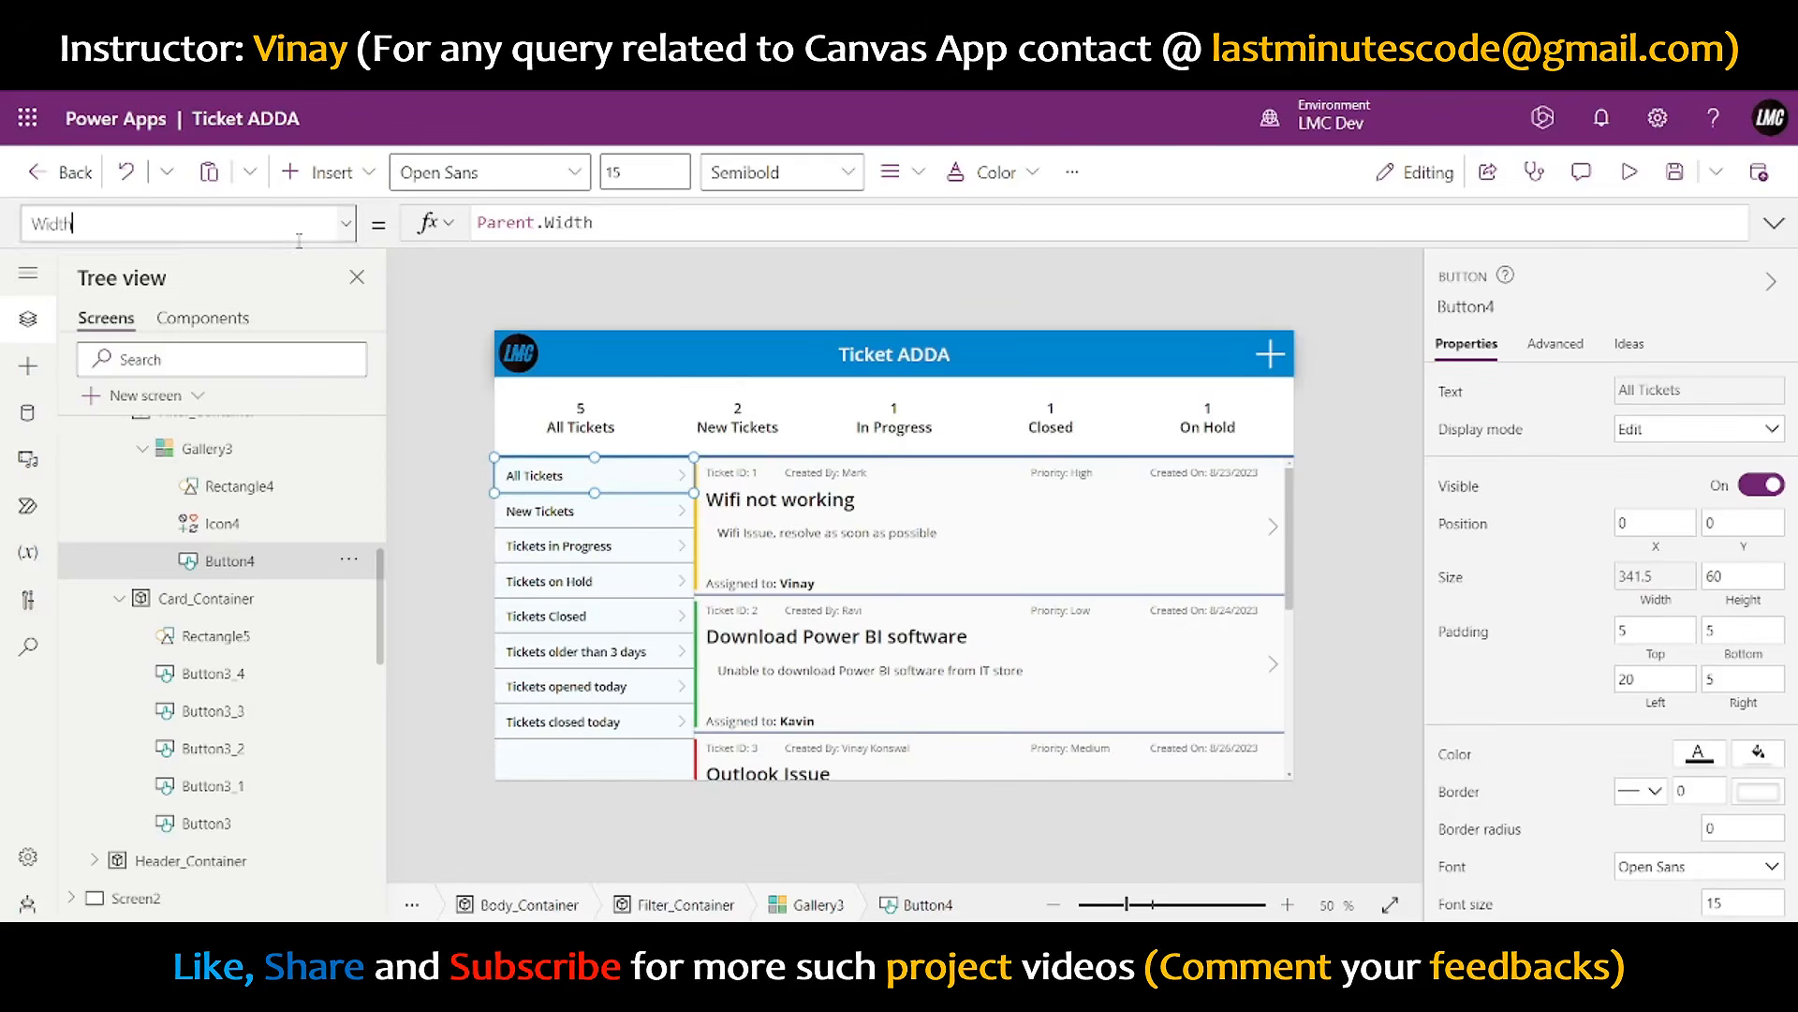
{"action": "scroll", "coordinate": [175, 487], "scroll_direction": "up", "scroll_amount": 3}
{"action": "scroll", "coordinate": [175, 487], "scroll_direction": "up", "scroll_amount": 5}
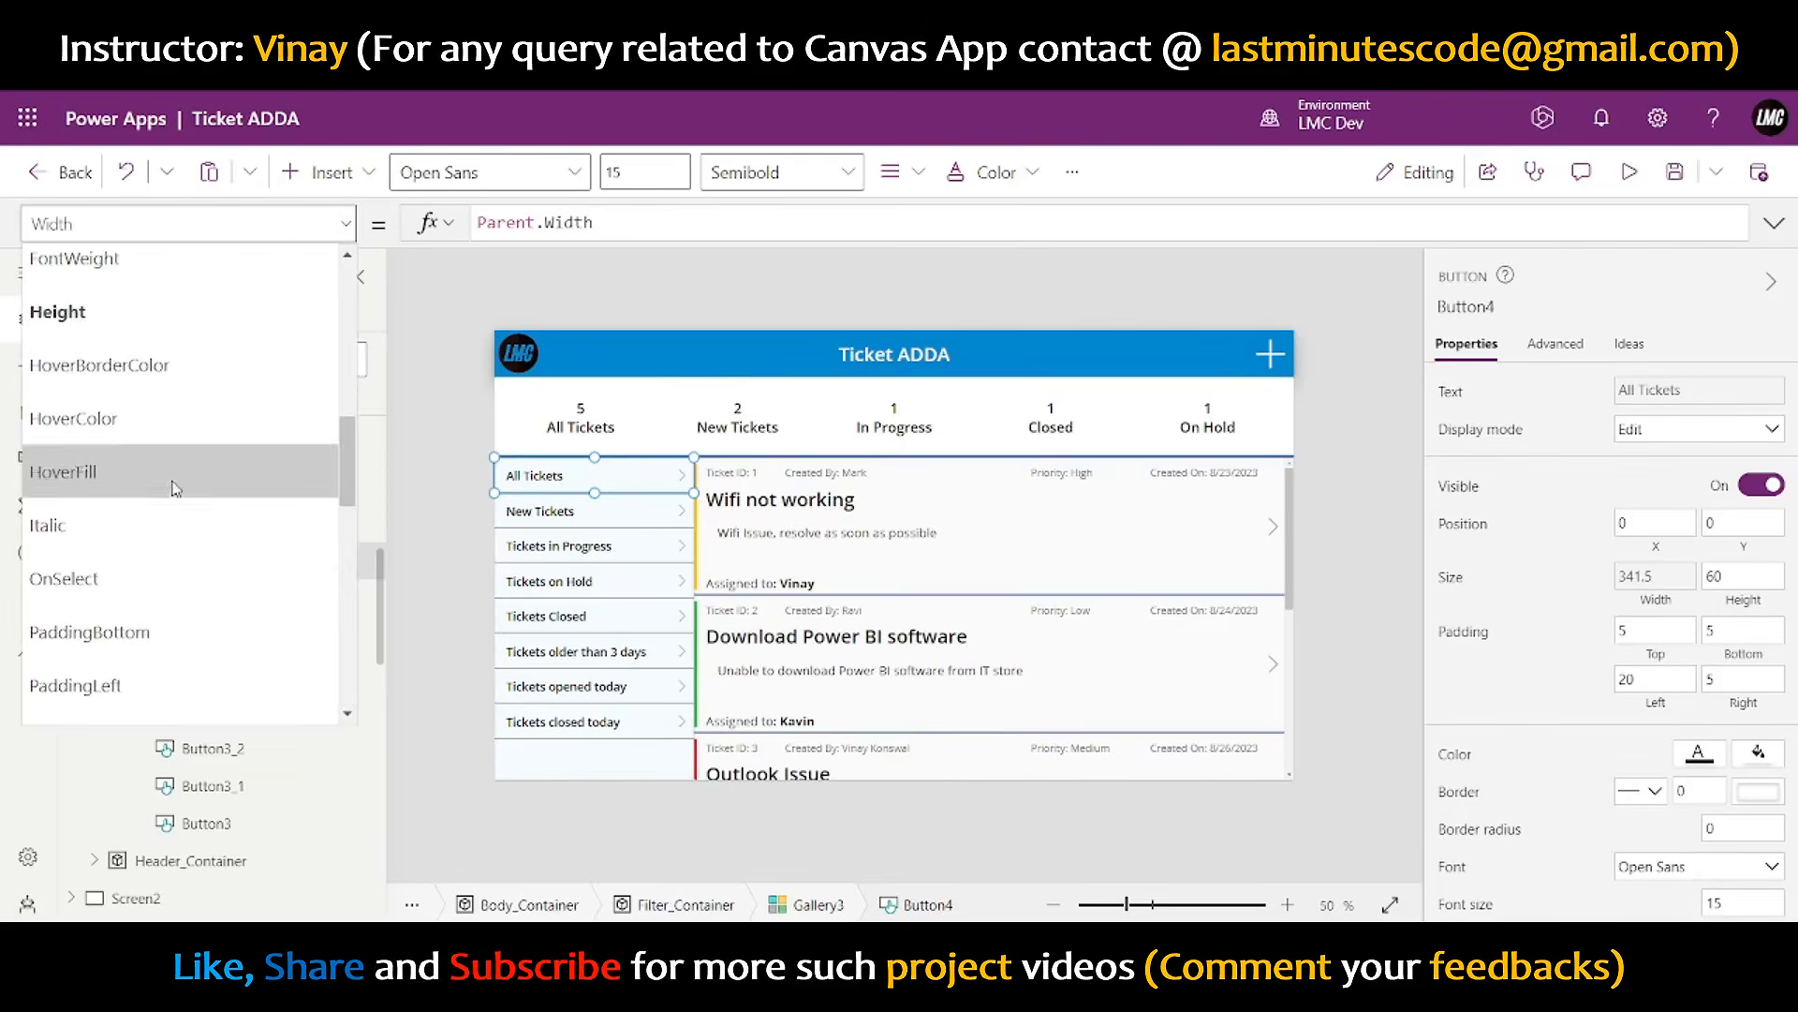
{"action": "scroll", "coordinate": [166, 531], "scroll_direction": "down", "scroll_amount": 2}
{"action": "scroll", "coordinate": [140, 478], "scroll_direction": "up", "scroll_amount": 2}
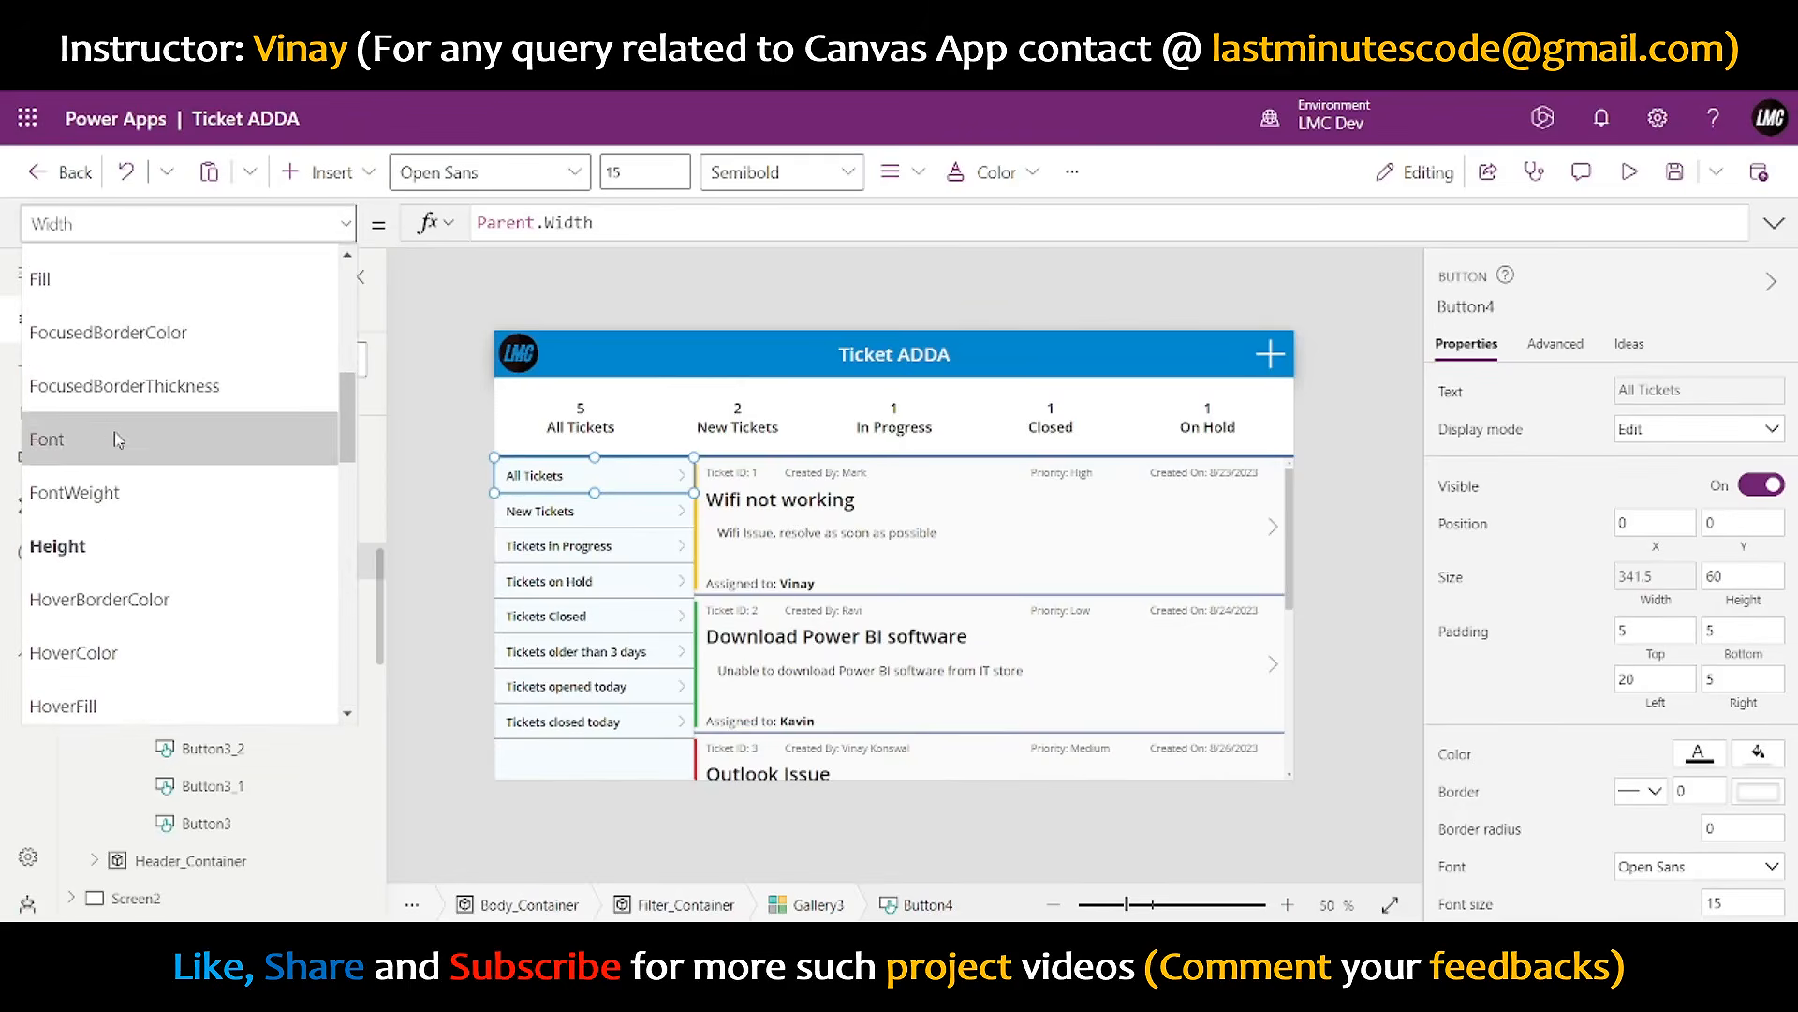
{"action": "left_click", "coordinate": [71, 281]}
{"action": "left_click_drag", "start_coordinate": [646, 222], "coordinate": [401, 238]}
{"action": "type", "text": "Red"}
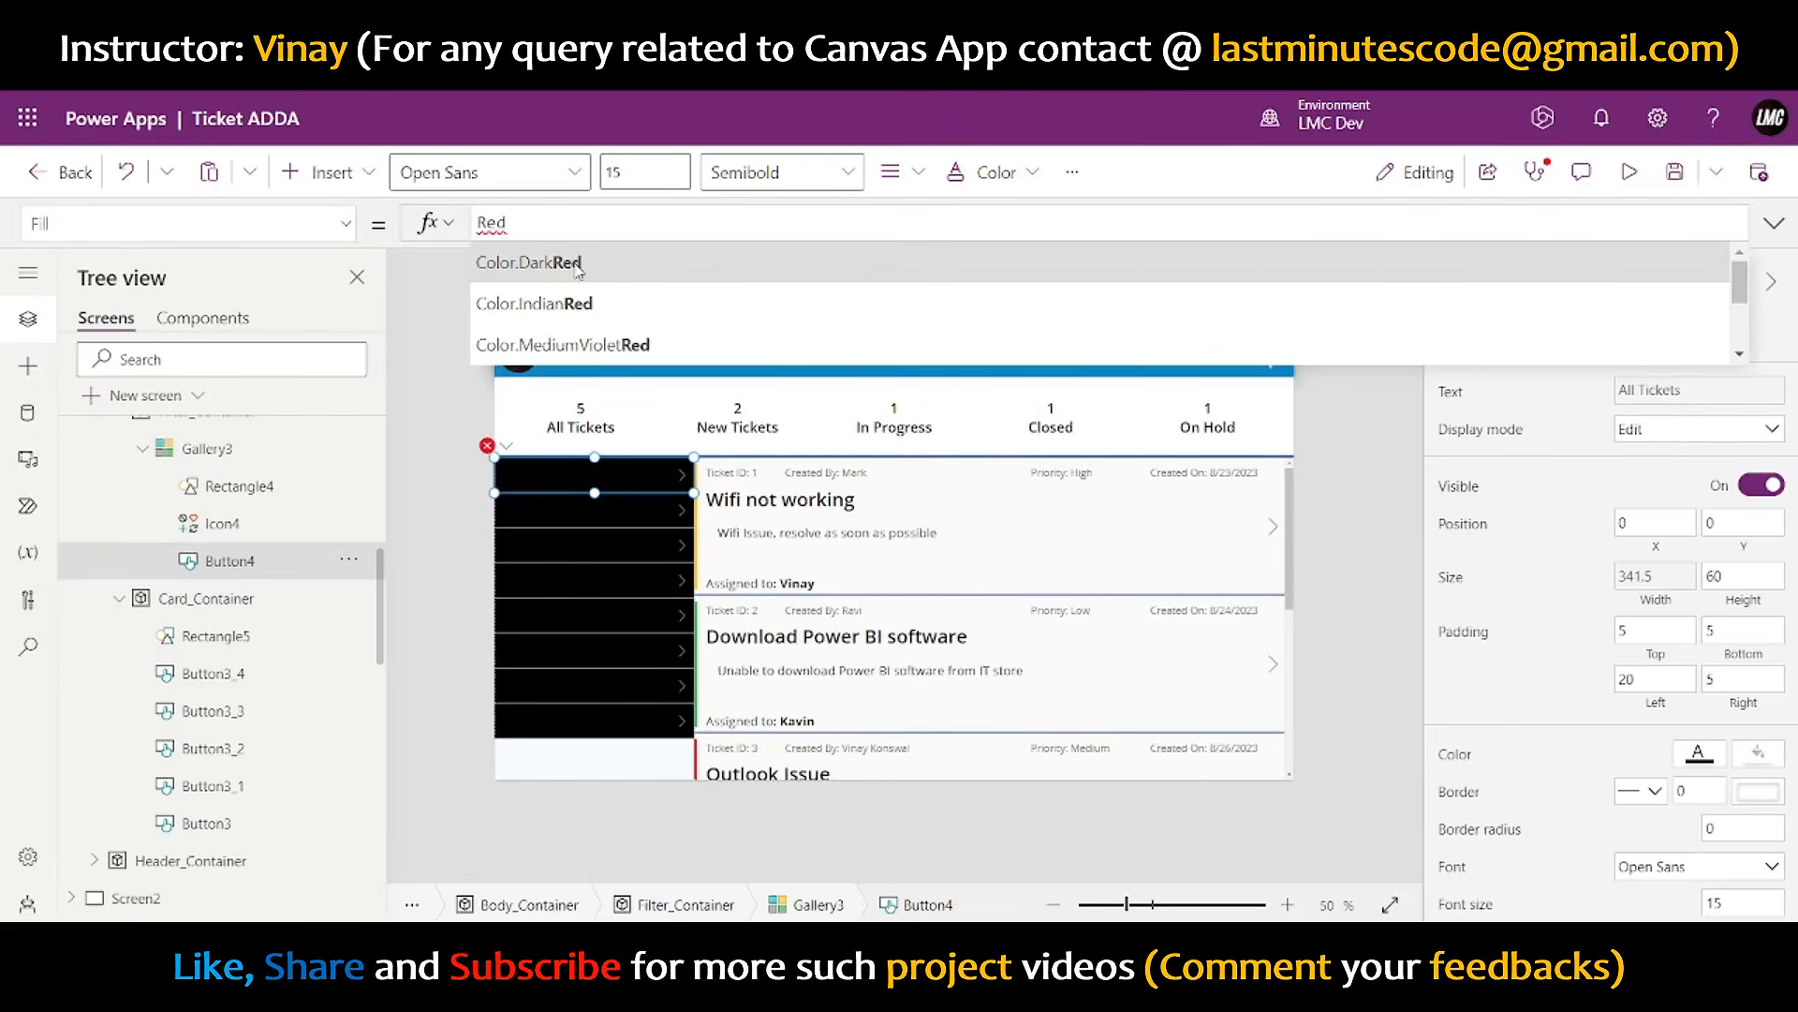
{"action": "left_click", "coordinate": [573, 263]}
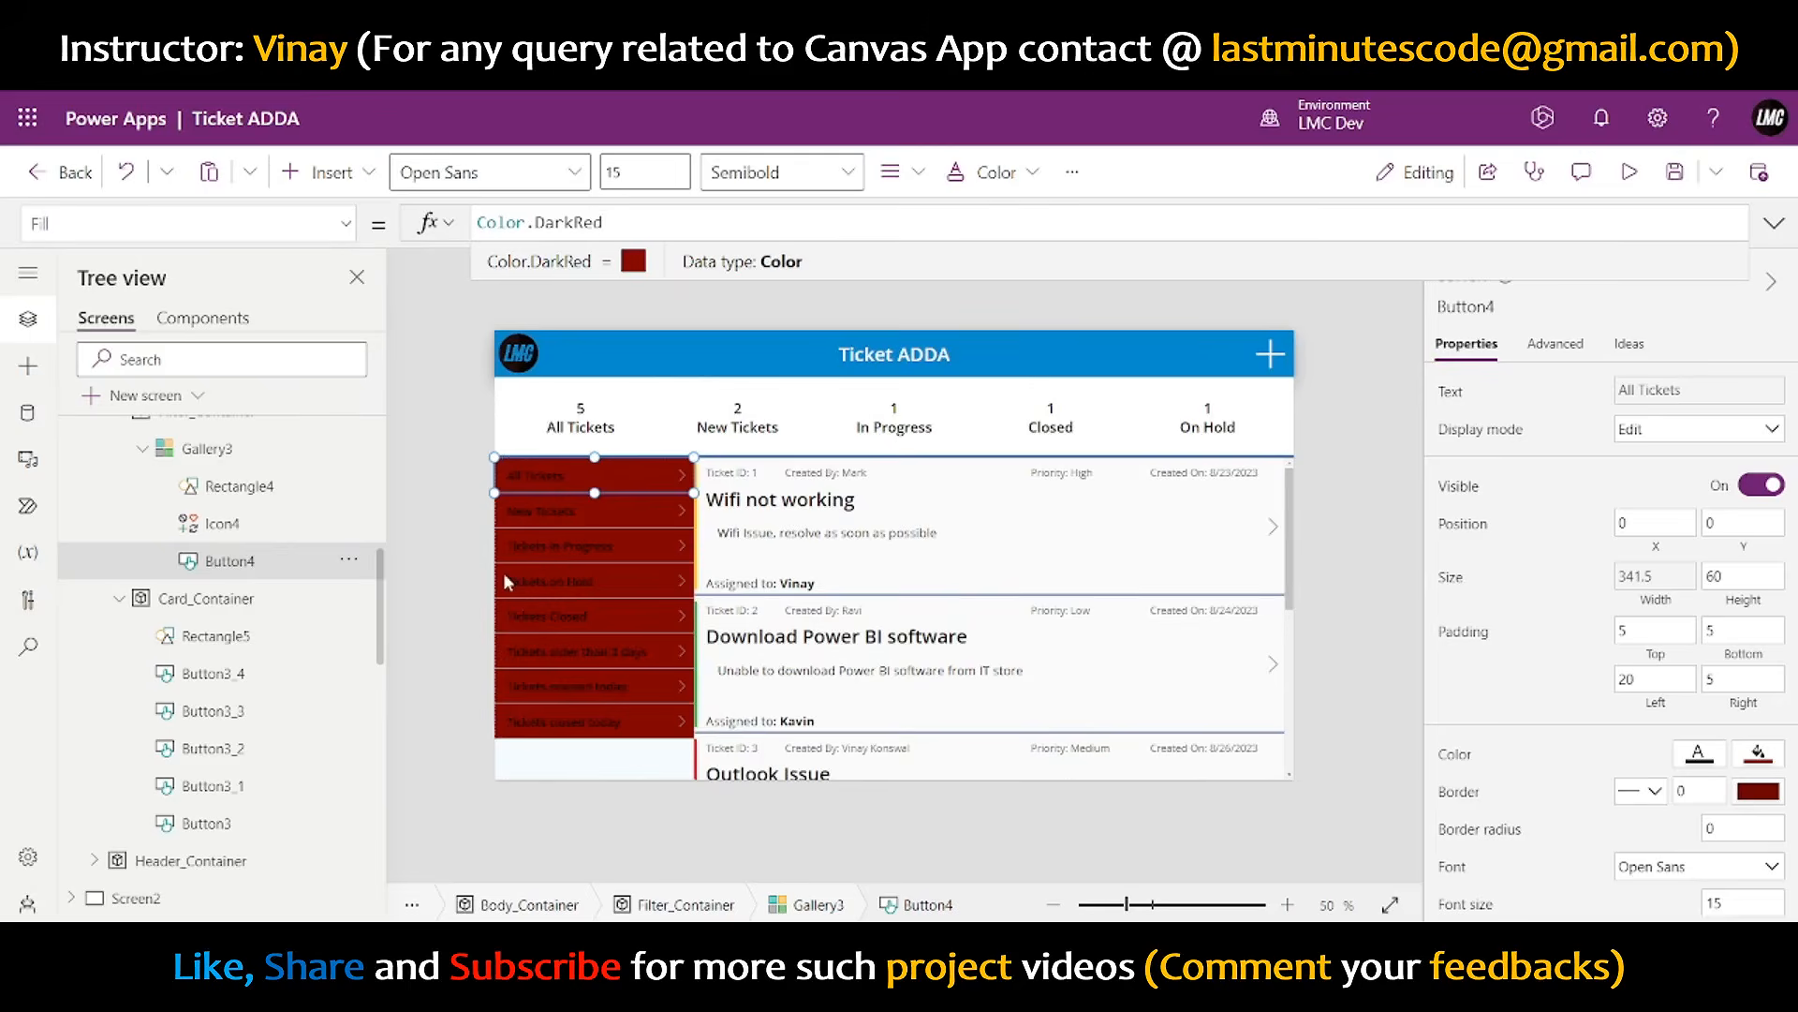
- Replace Button4's Fill formula with If(ThisItem.IsSelected,Color.AntiqueWhite, Blank())
{"action": "key", "text": "ctrl+a"}
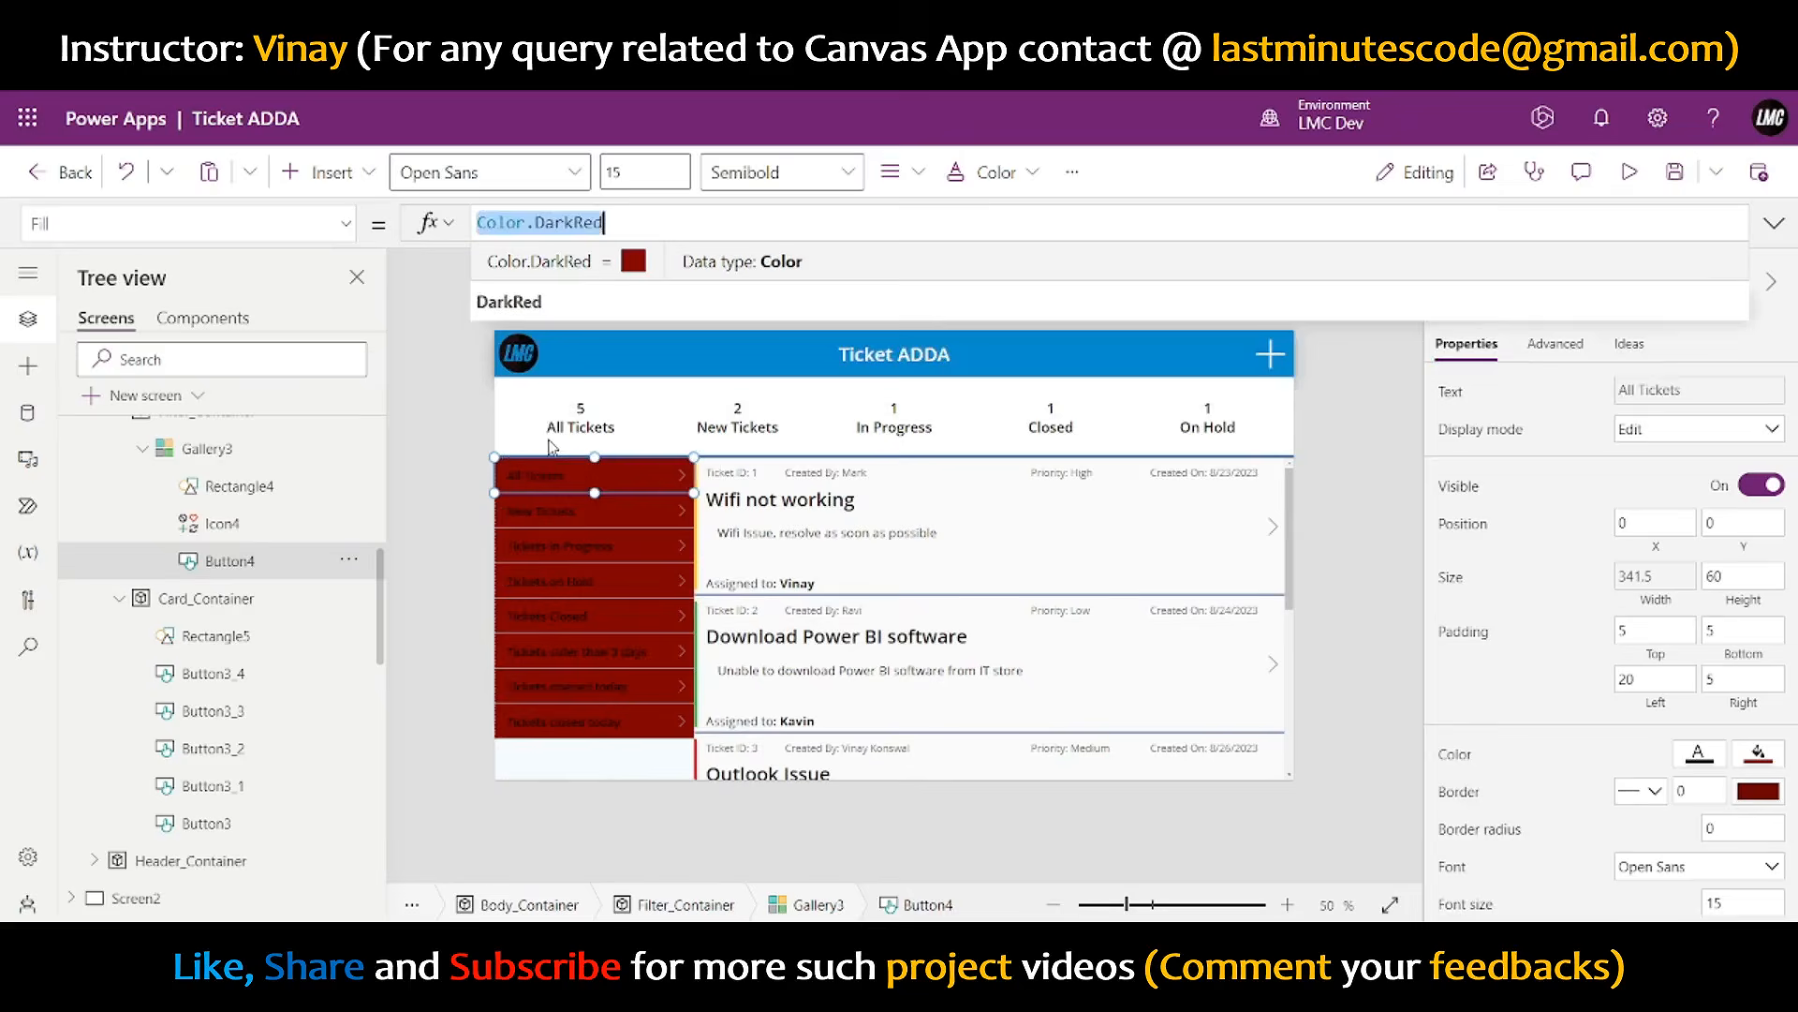
{"action": "key", "text": "BackSpace"}
{"action": "type", "text": "I"}
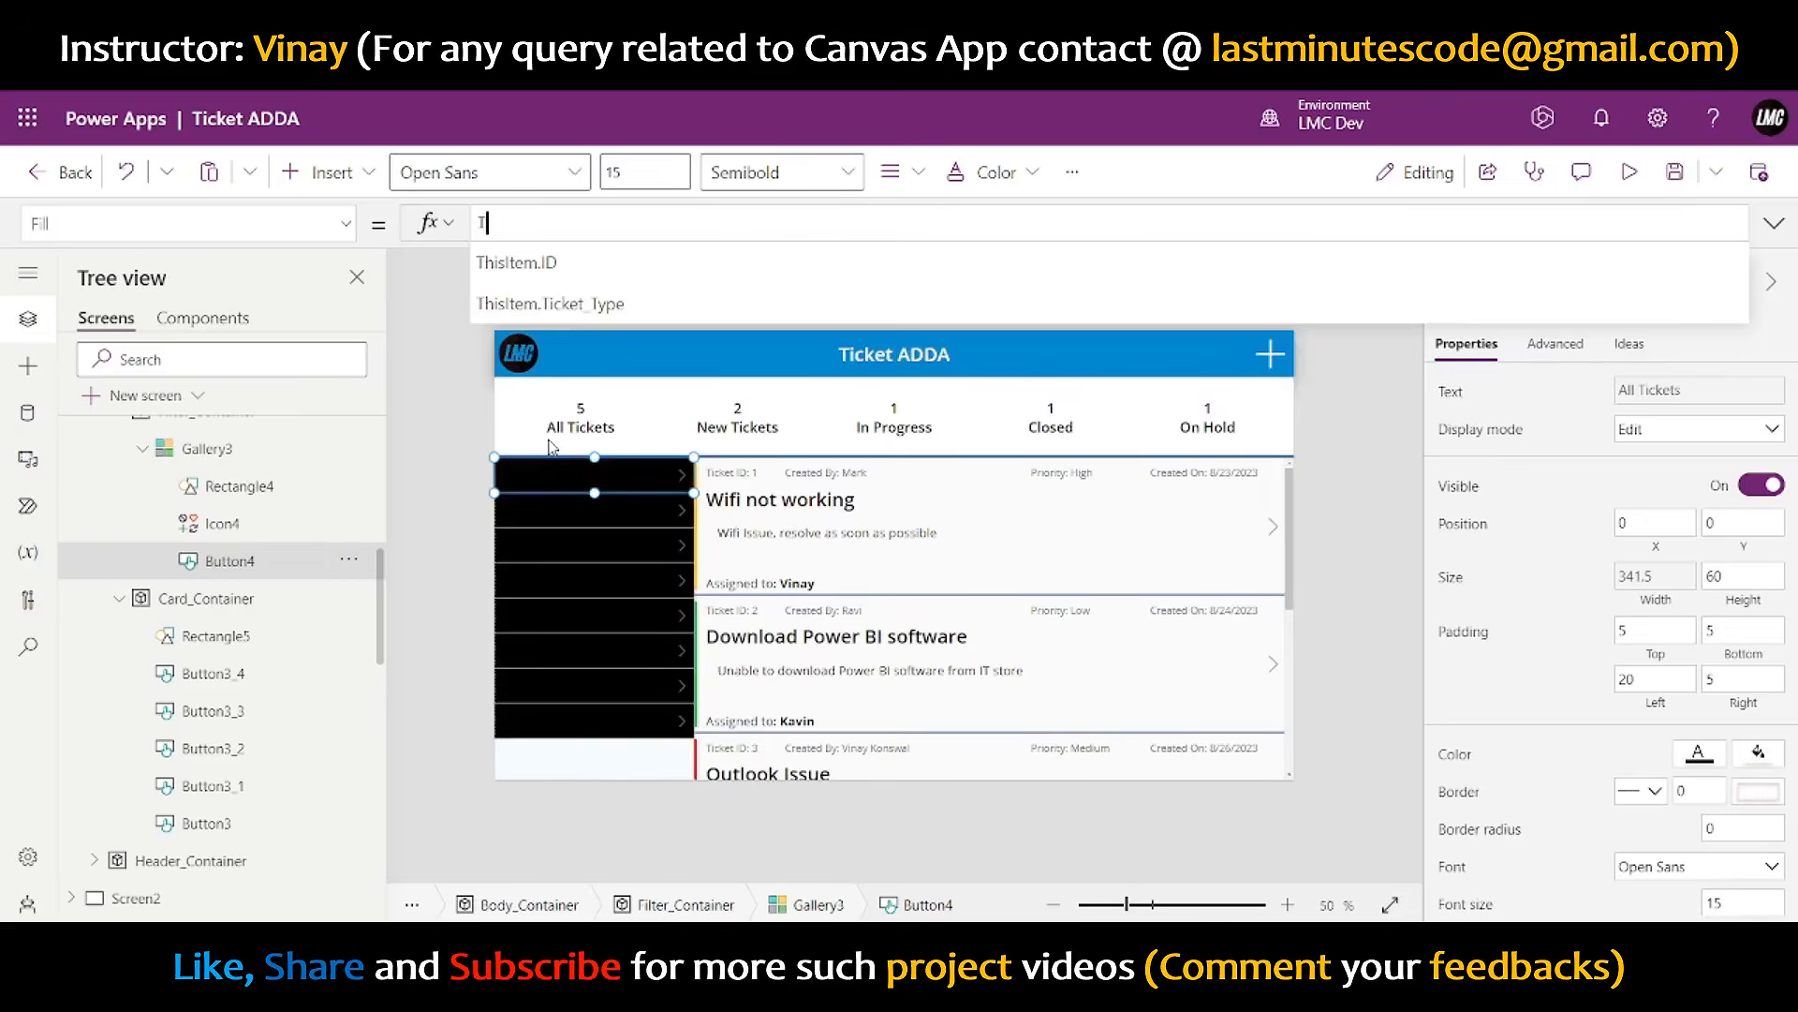
{"action": "type", "text": "f(ThisIt"}
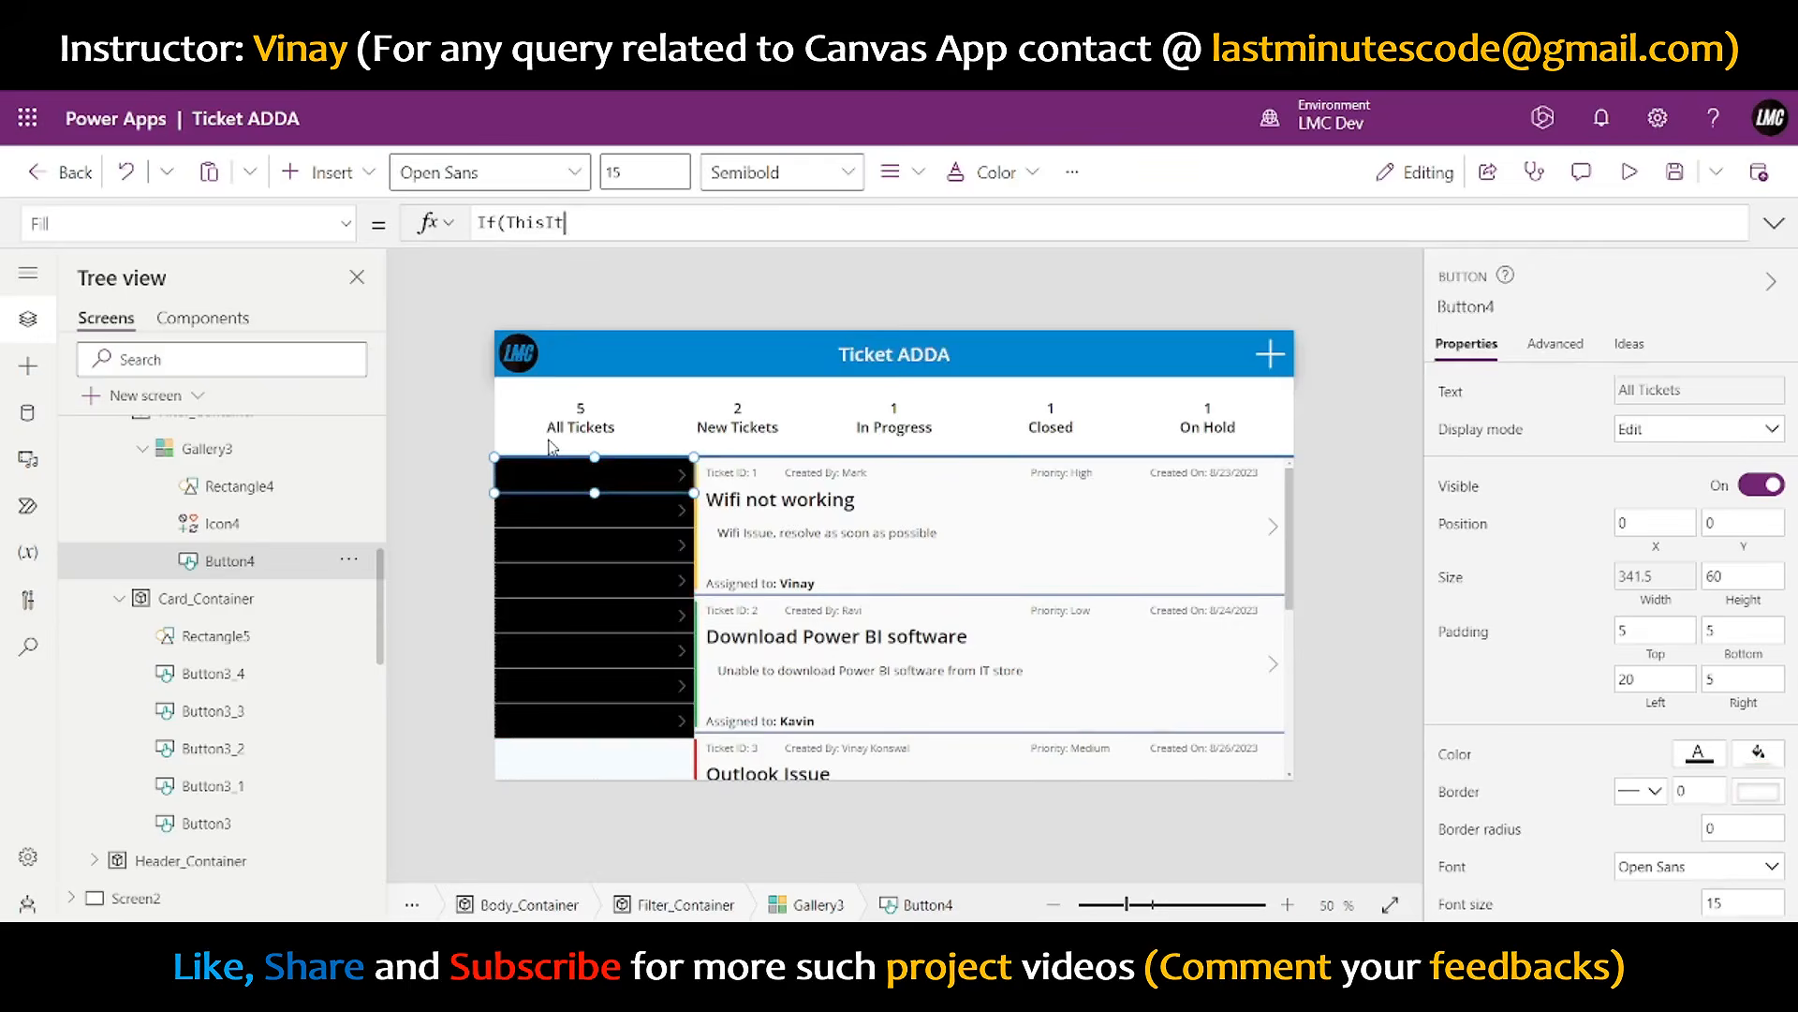
{"action": "type", "text": "em.IsSelected"}
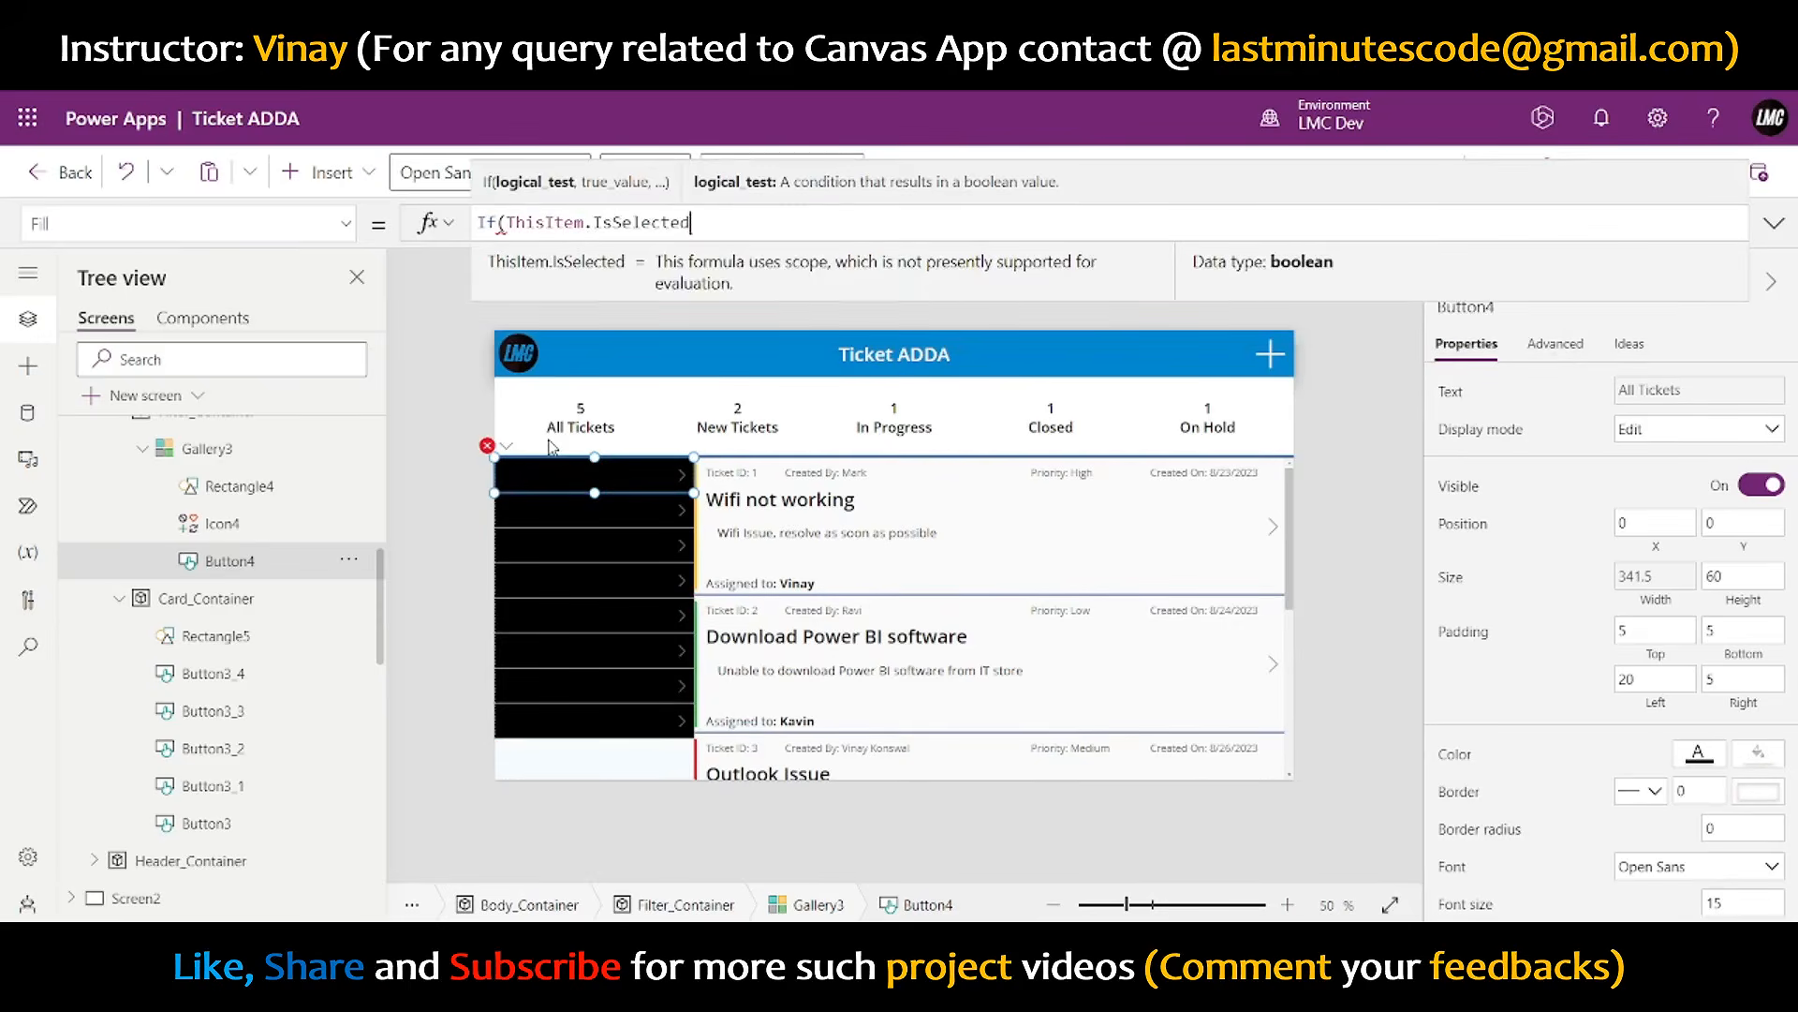
{"action": "type", "text": ",Color."}
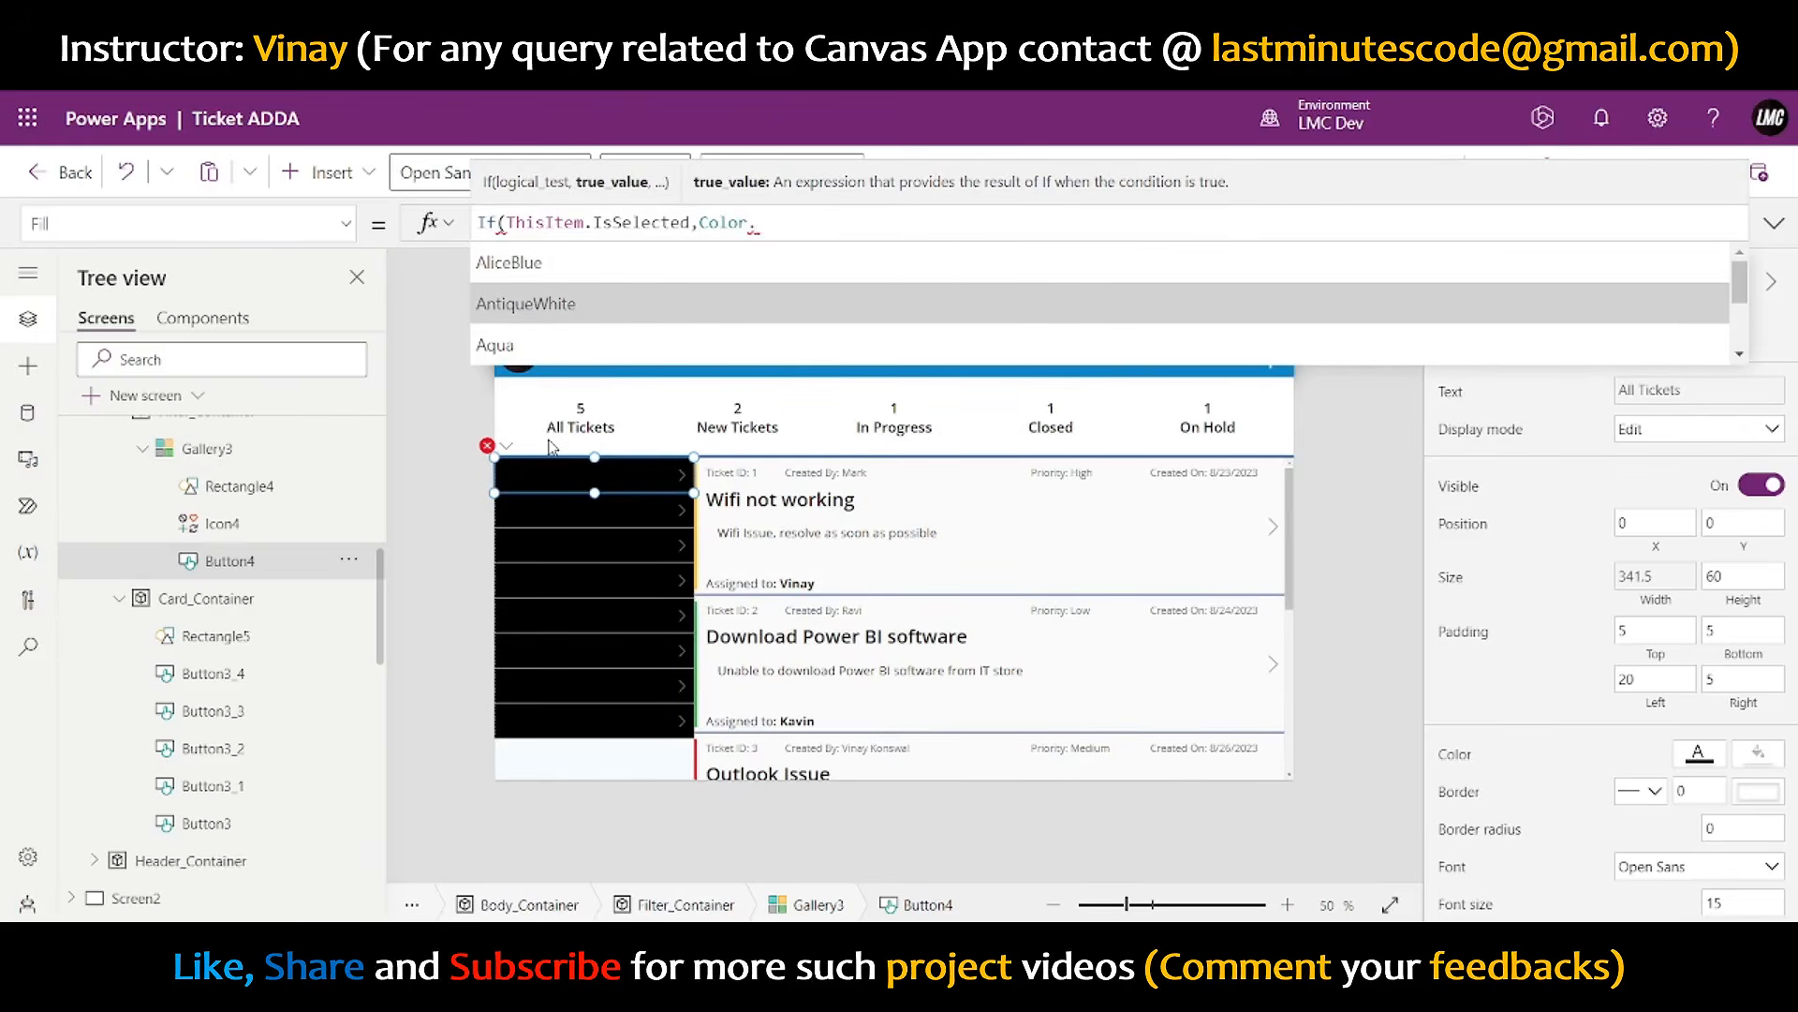
{"action": "key", "text": "Tab"}
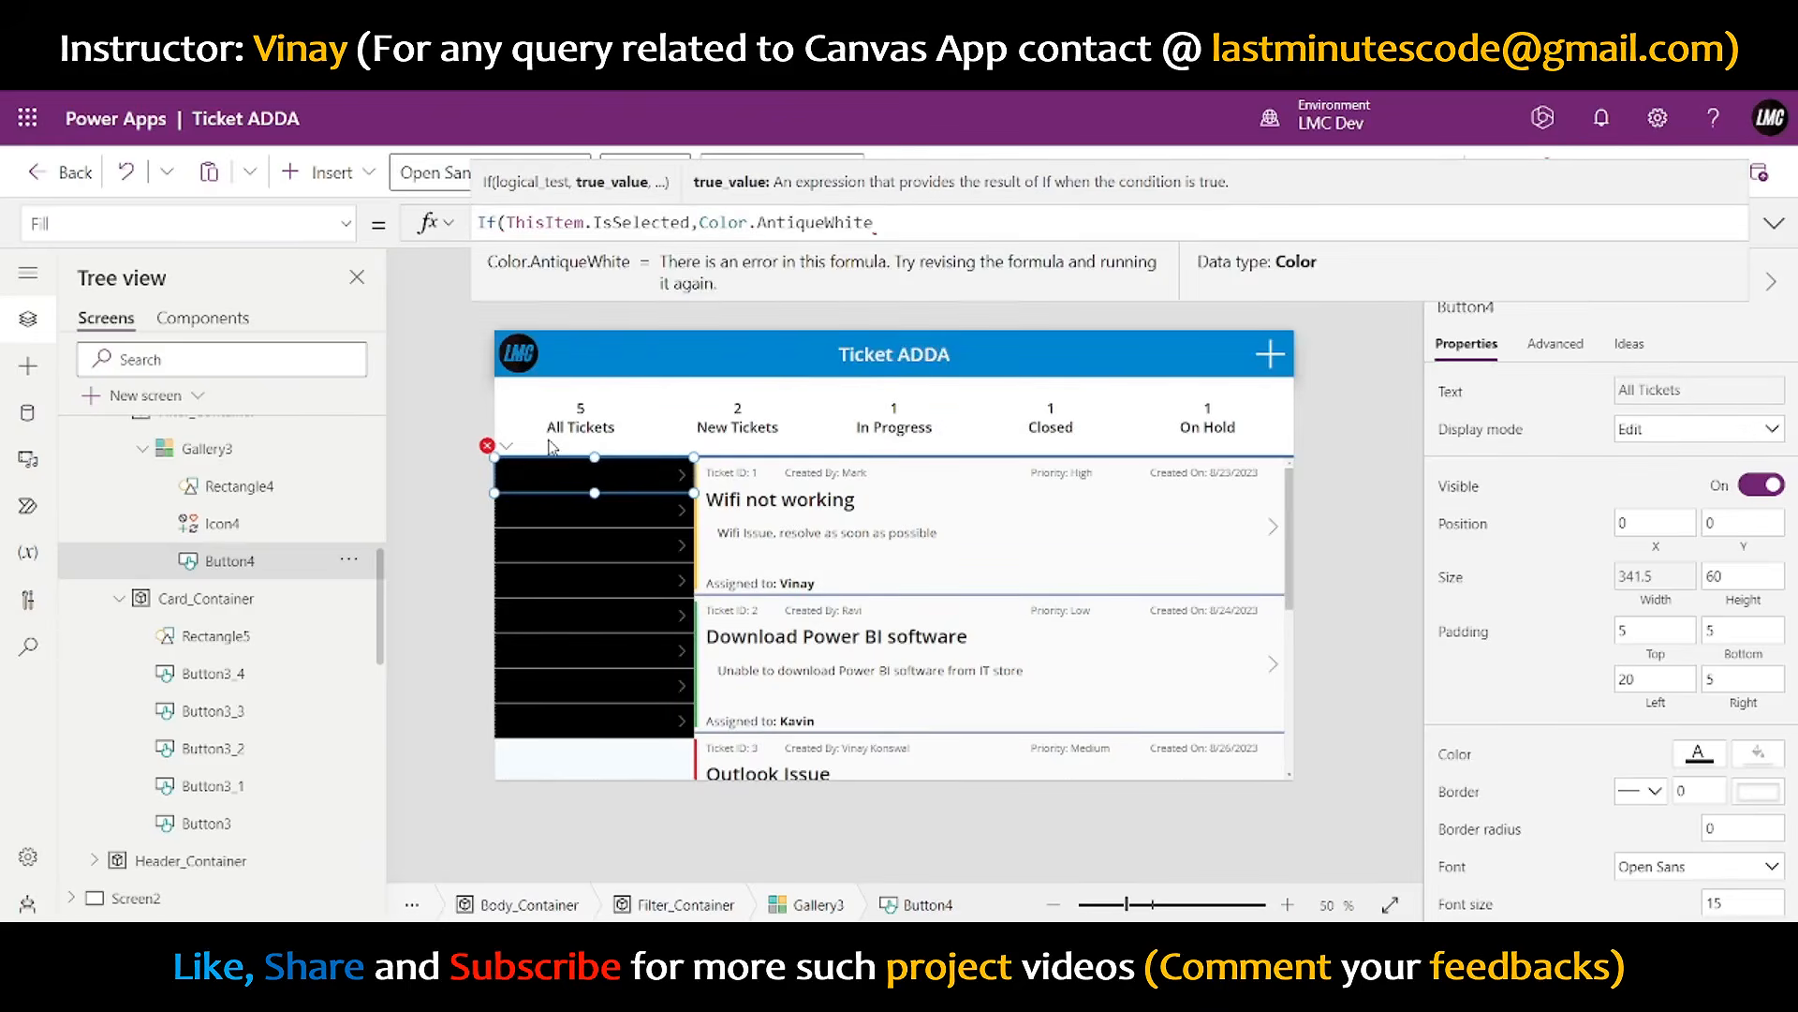
{"action": "type", "text": ")"}
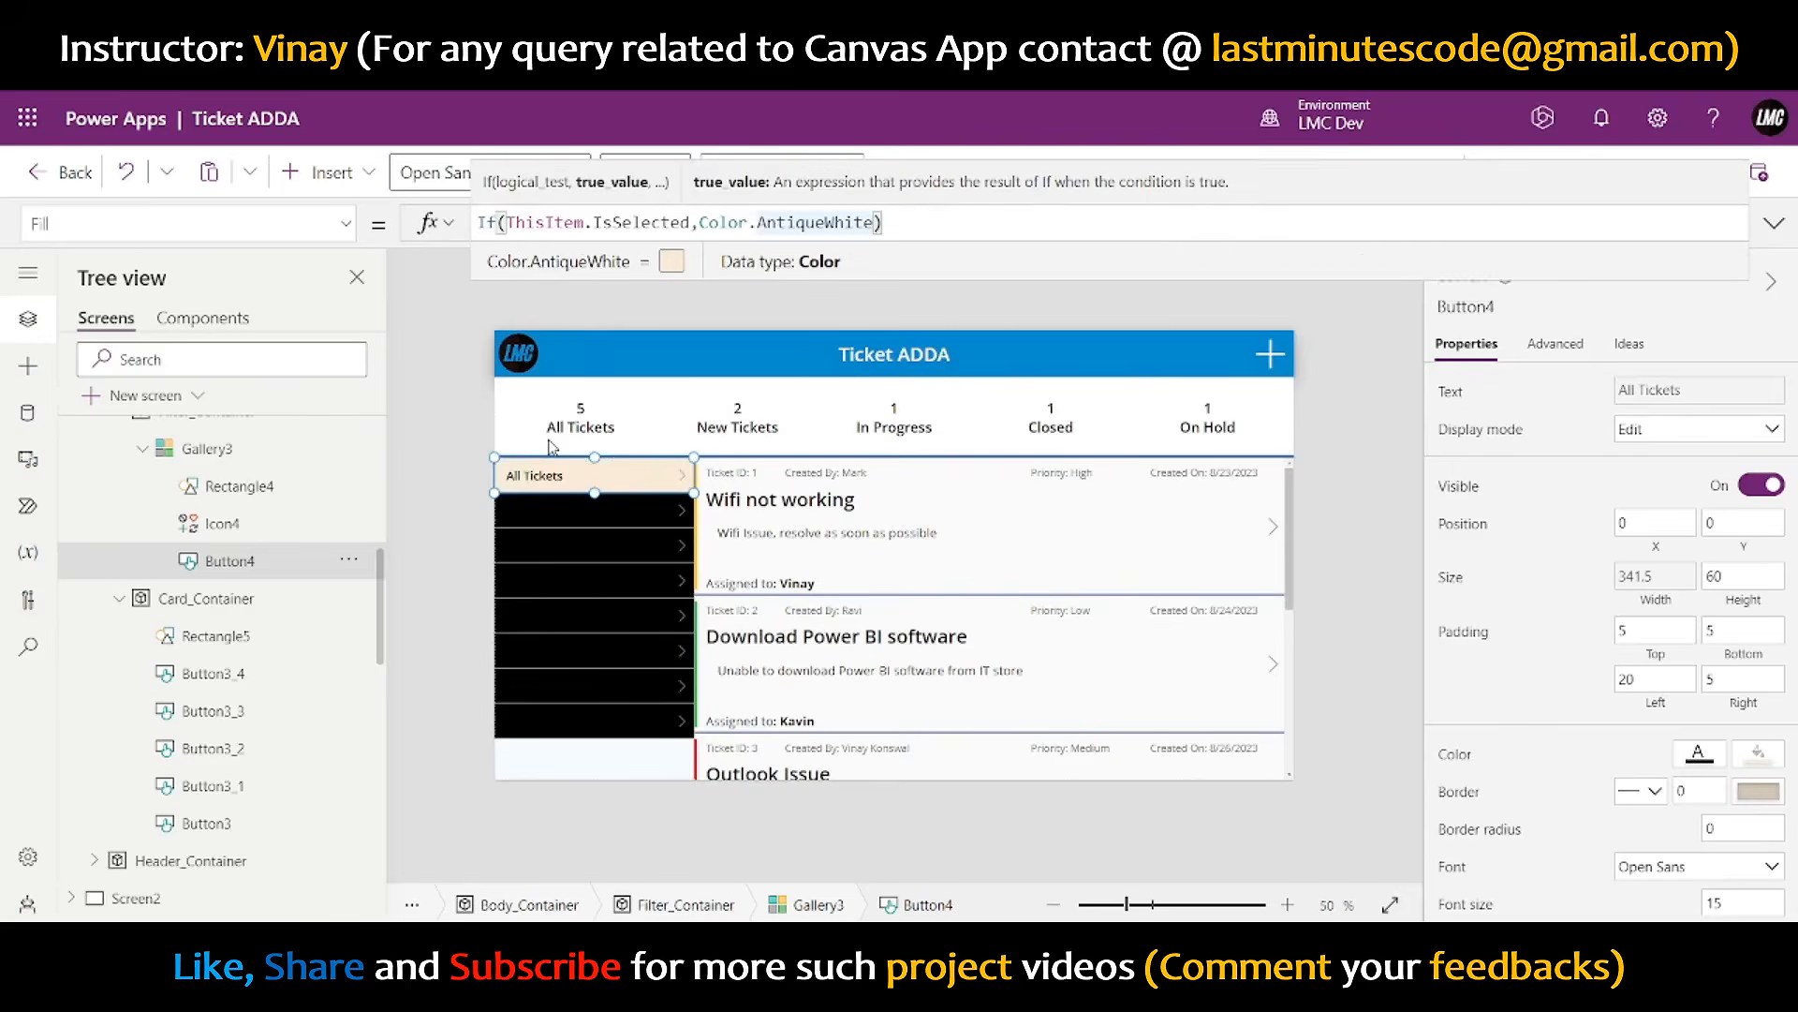
{"action": "type", "text": ", Blank"}
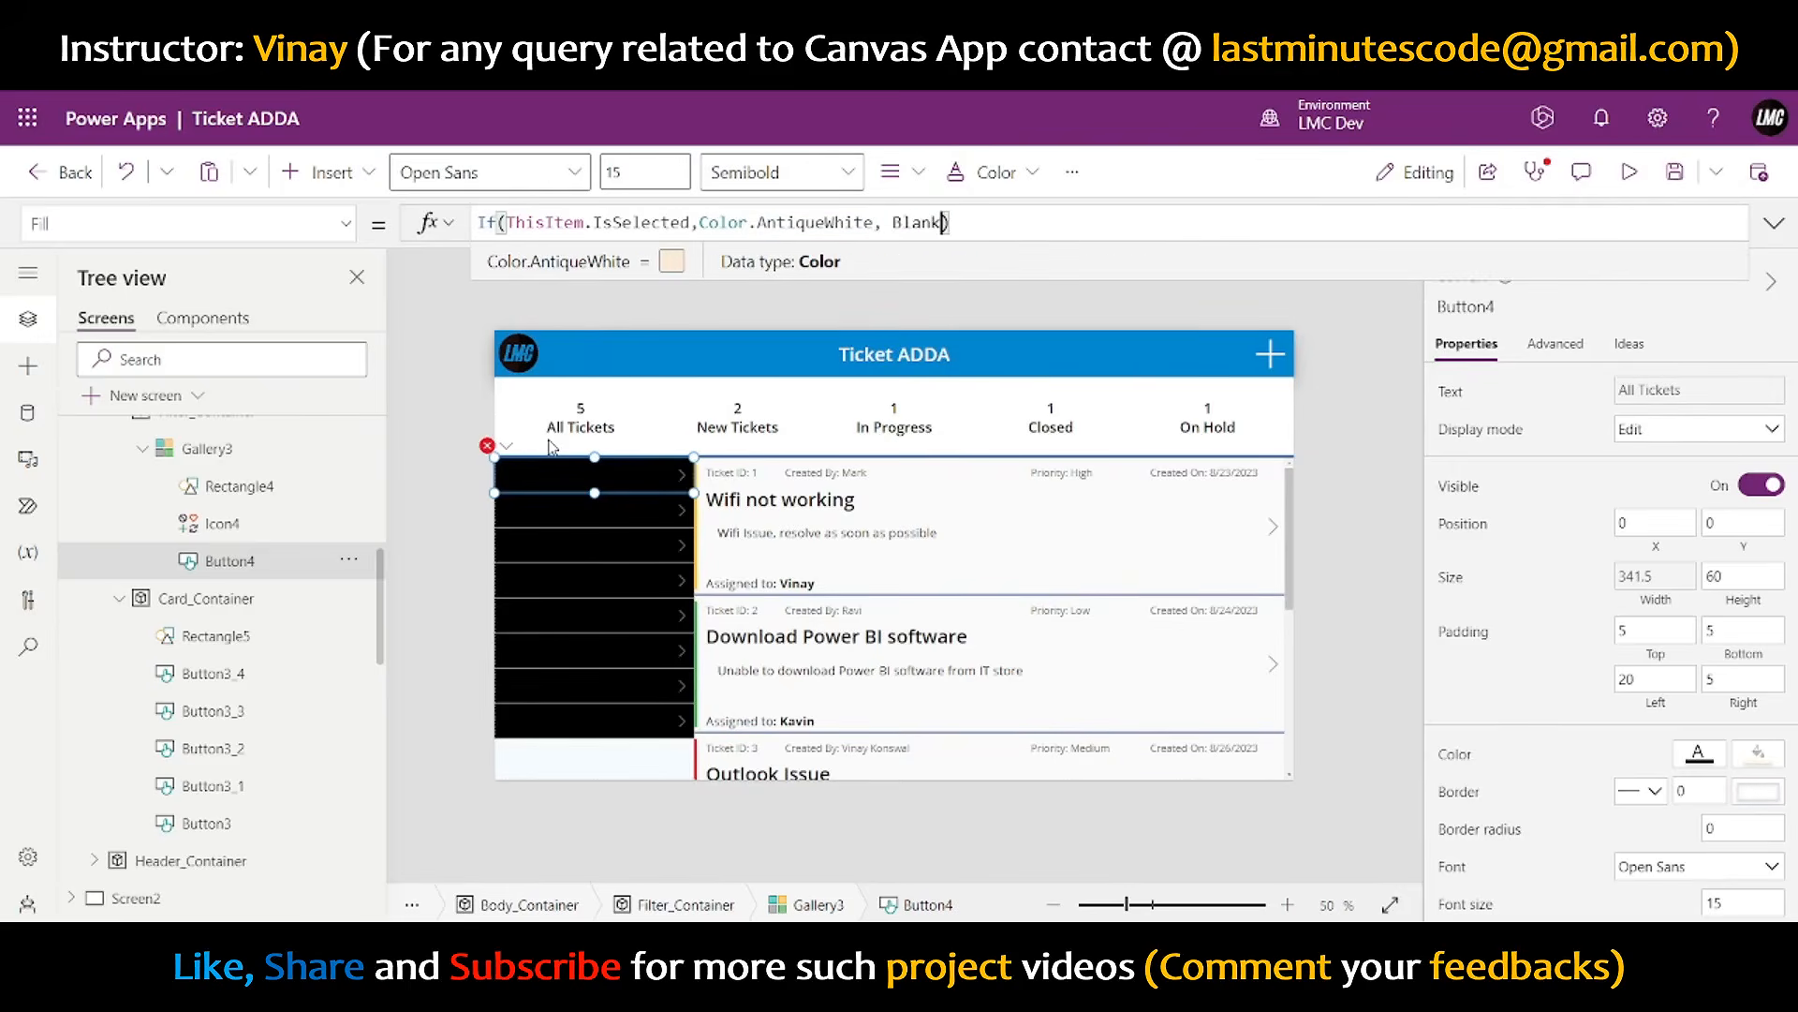
{"action": "type", "text": "()"}
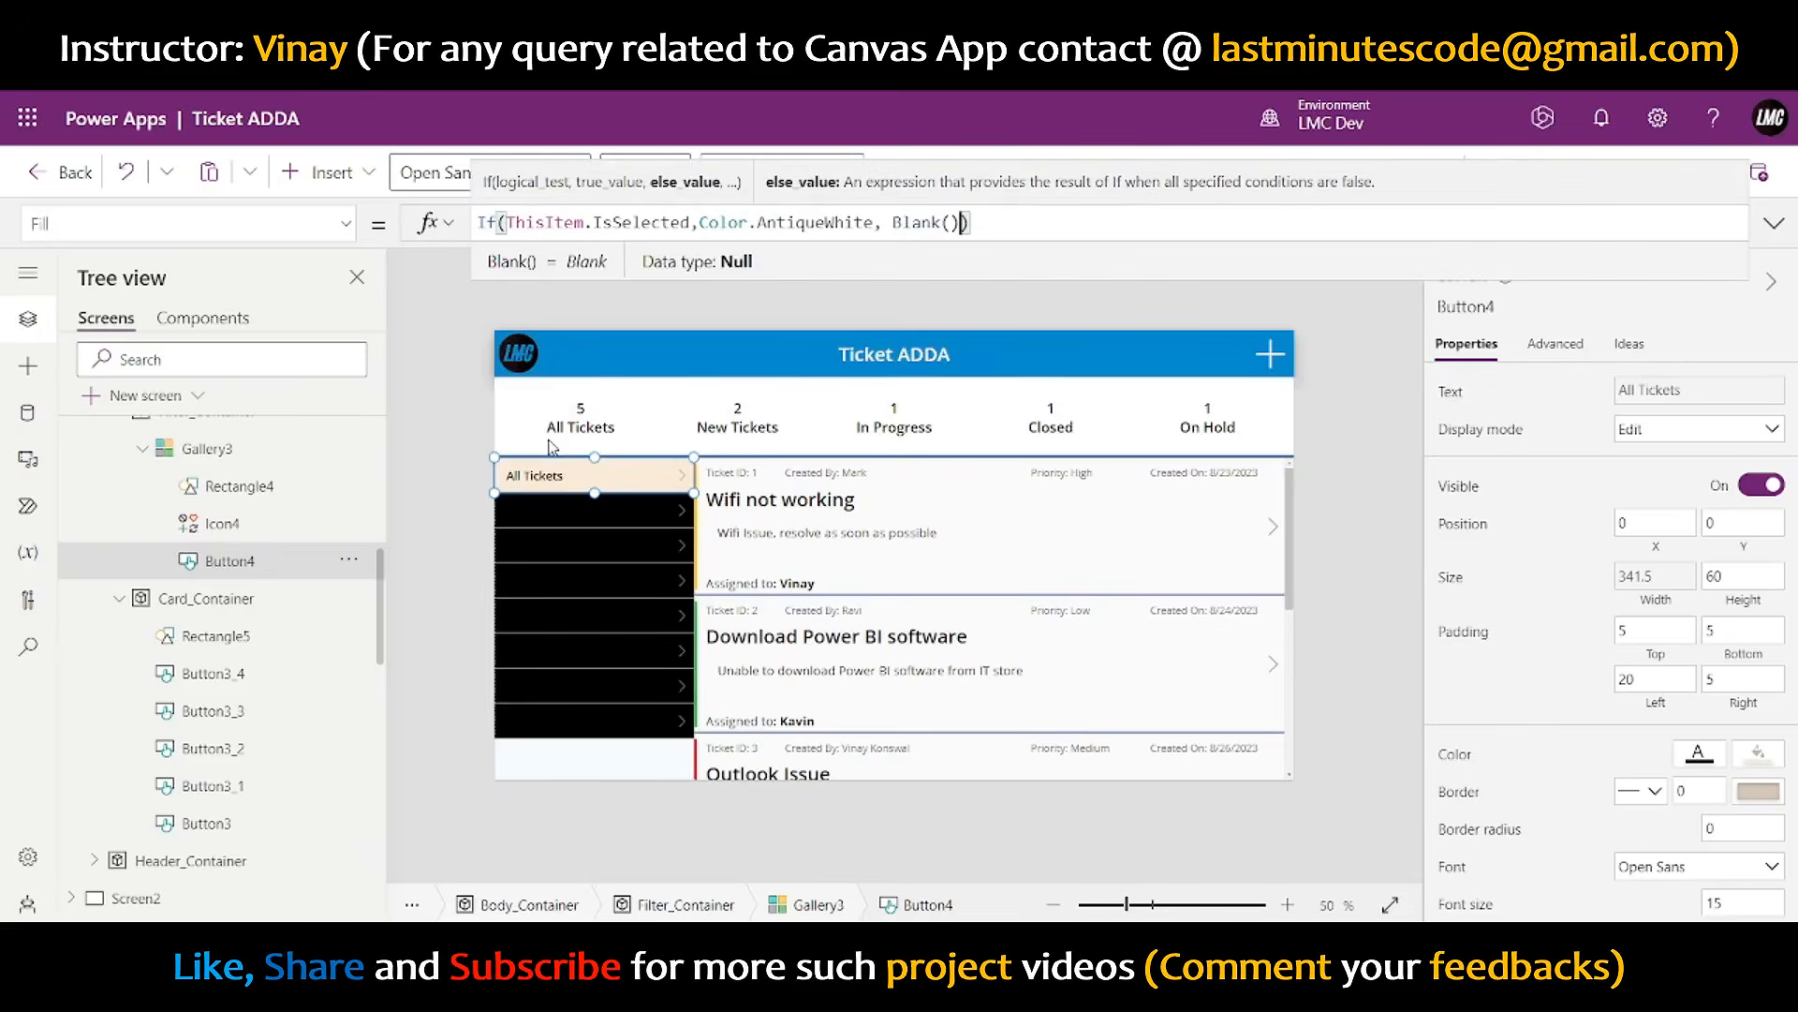
- Change the else value in Button4's Fill formula to RGBA(0,0,0,0)
{"action": "key", "text": "BackSpace"}
{"action": "key", "text": "BackSpace"}
{"action": "key", "text": "BackSpace"}
{"action": "key", "text": "BackSpace"}
{"action": "key", "text": "BackSpace"}
{"action": "key", "text": "BackSpace"}
{"action": "key", "text": "BackSpace"}
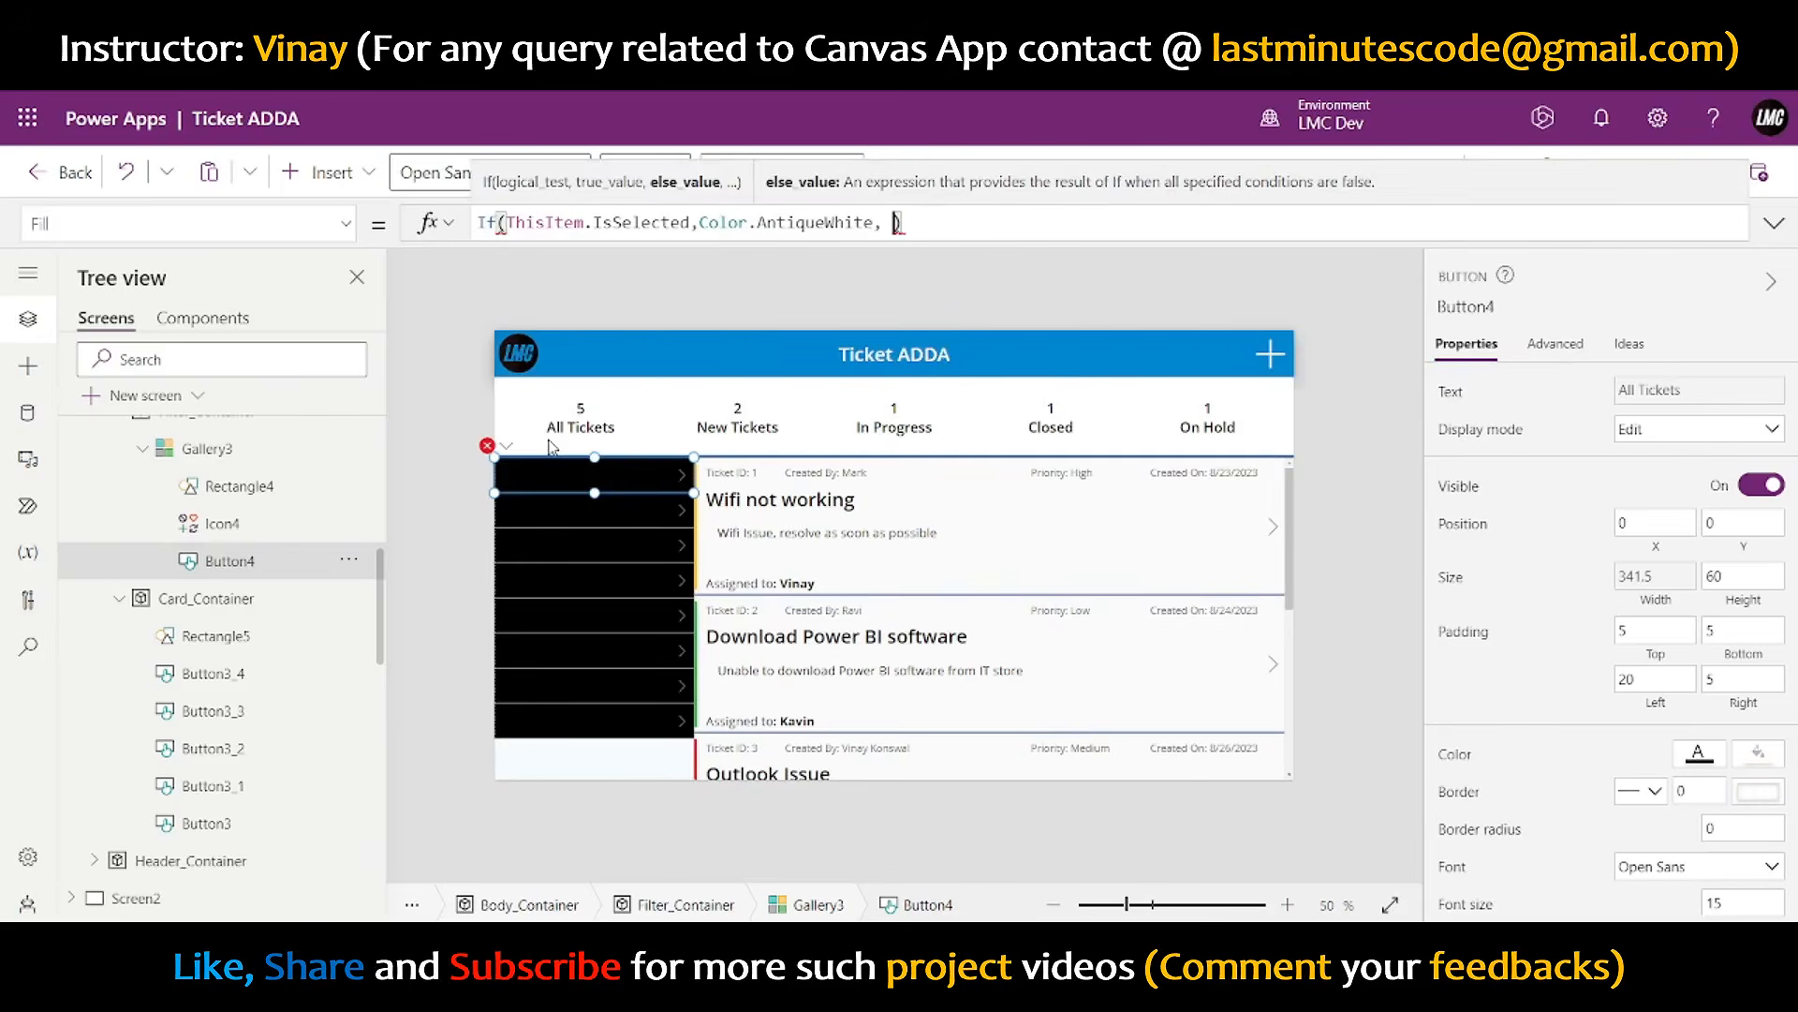
{"action": "type", "text": "RGBA"}
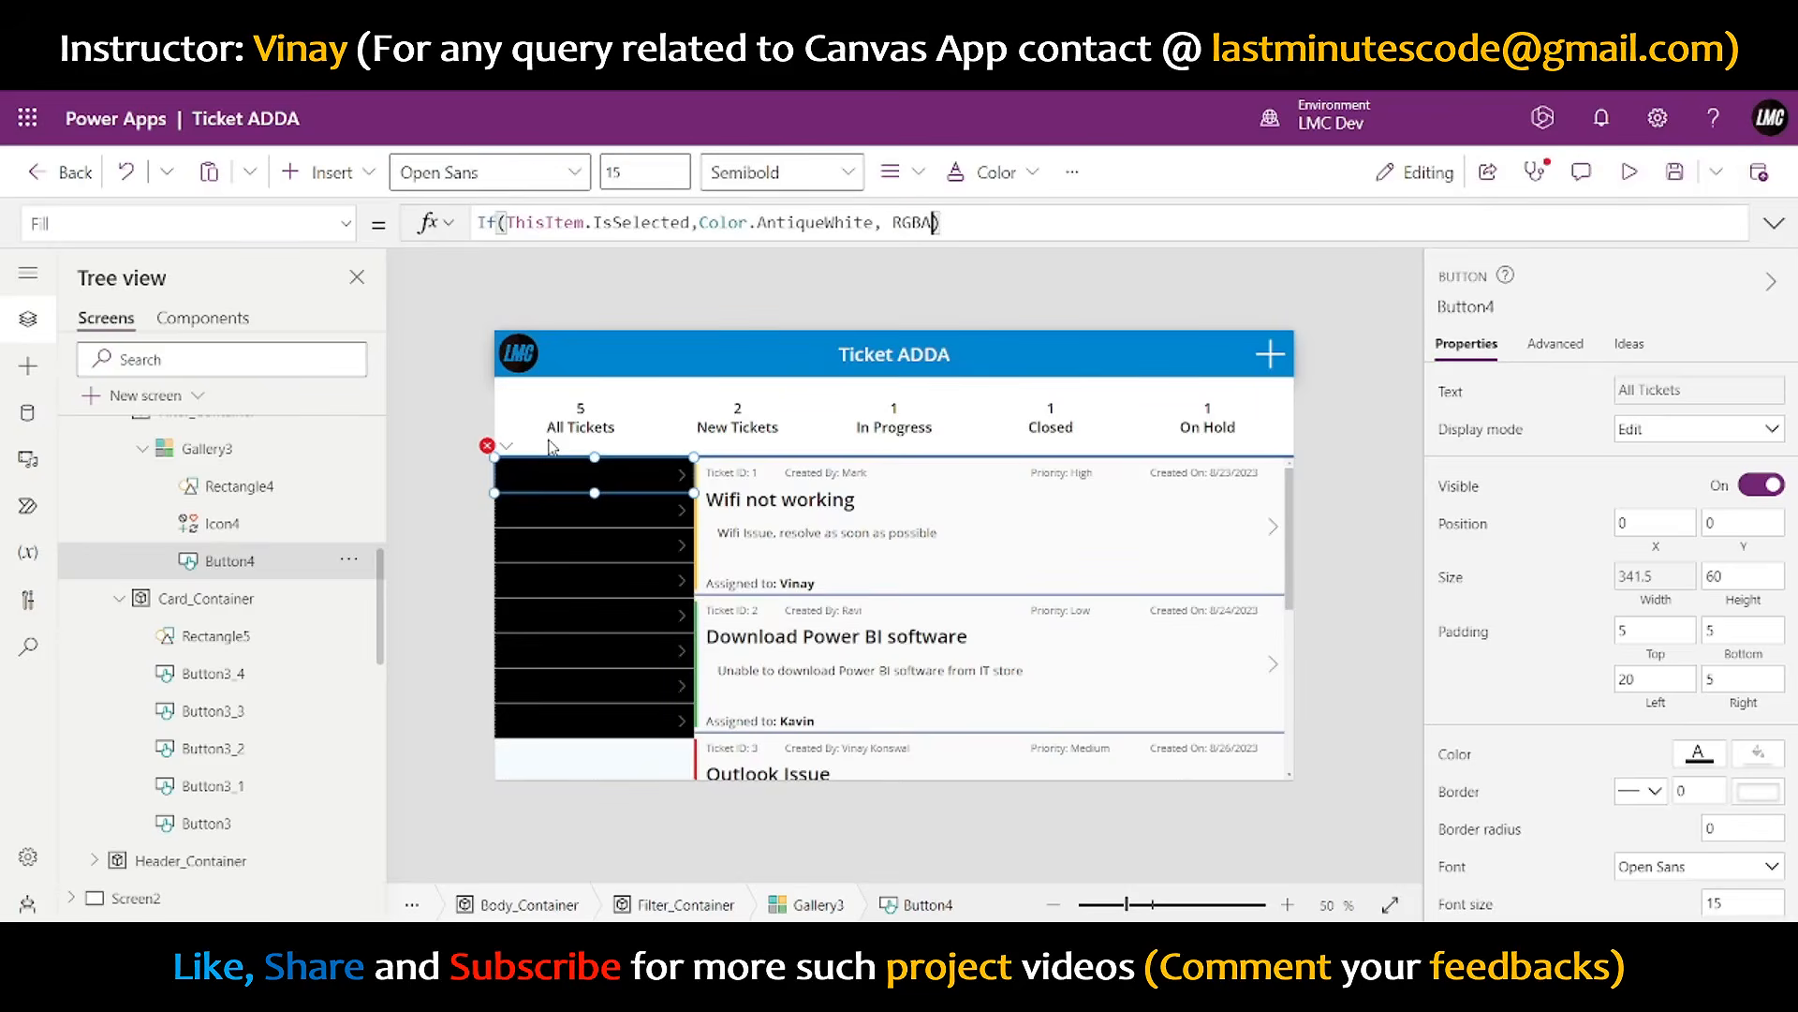
{"action": "type", "text": "(0,0,0,0)"}
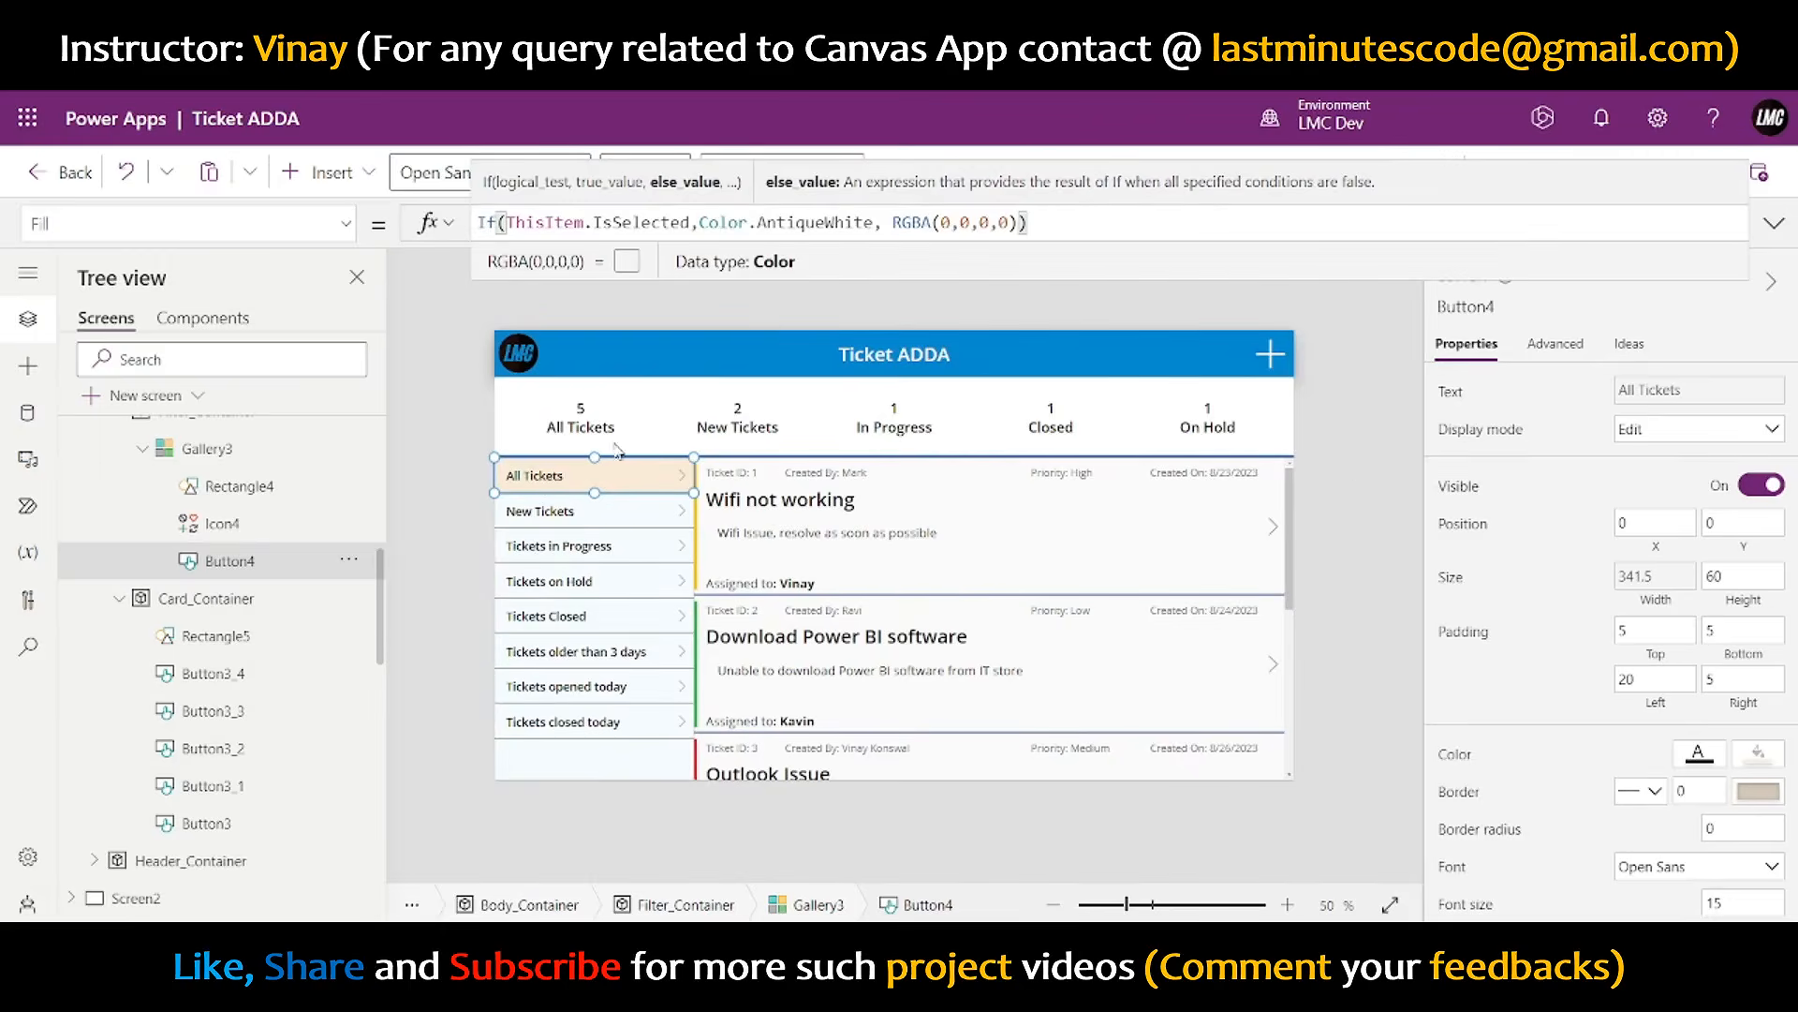
{"action": "left_click", "coordinate": [1352, 403]}
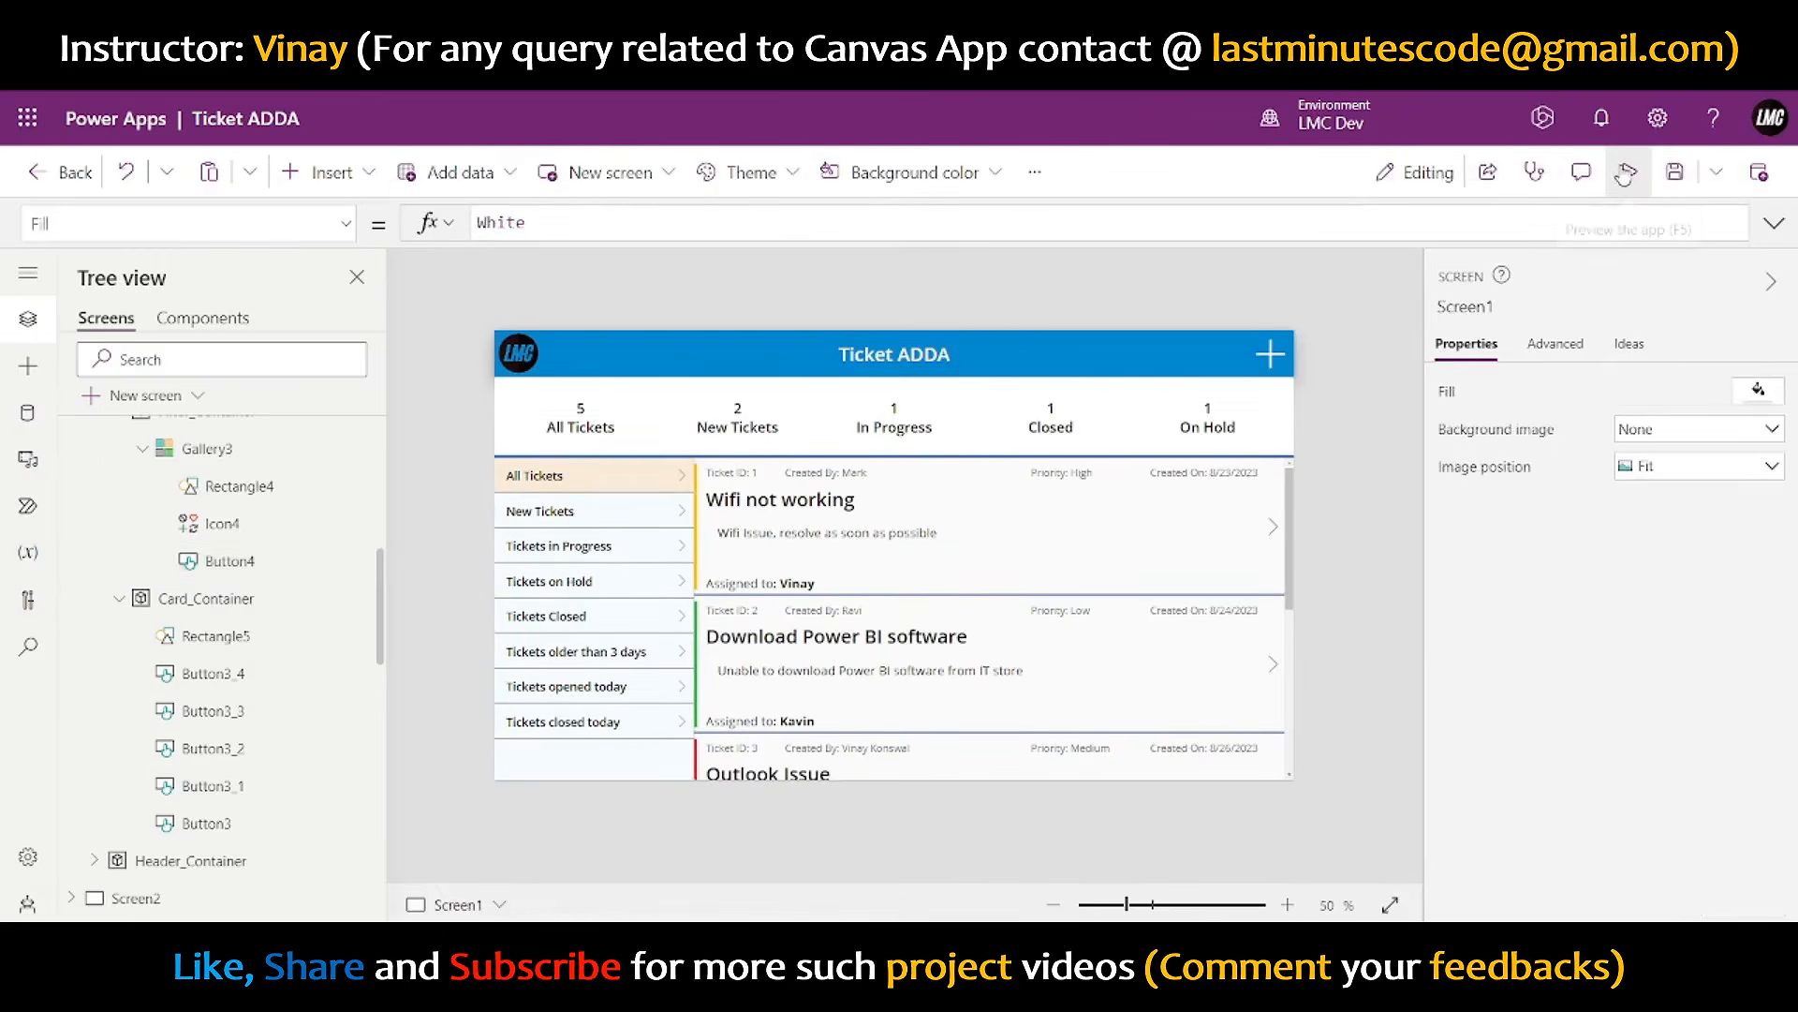
- Preview the app, select the filter entries from New Tickets down to Tickets Closed to test the highlight, and return to editing
{"action": "left_click", "coordinate": [1625, 171]}
{"action": "left_click", "coordinate": [412, 461]}
{"action": "left_click", "coordinate": [398, 520]}
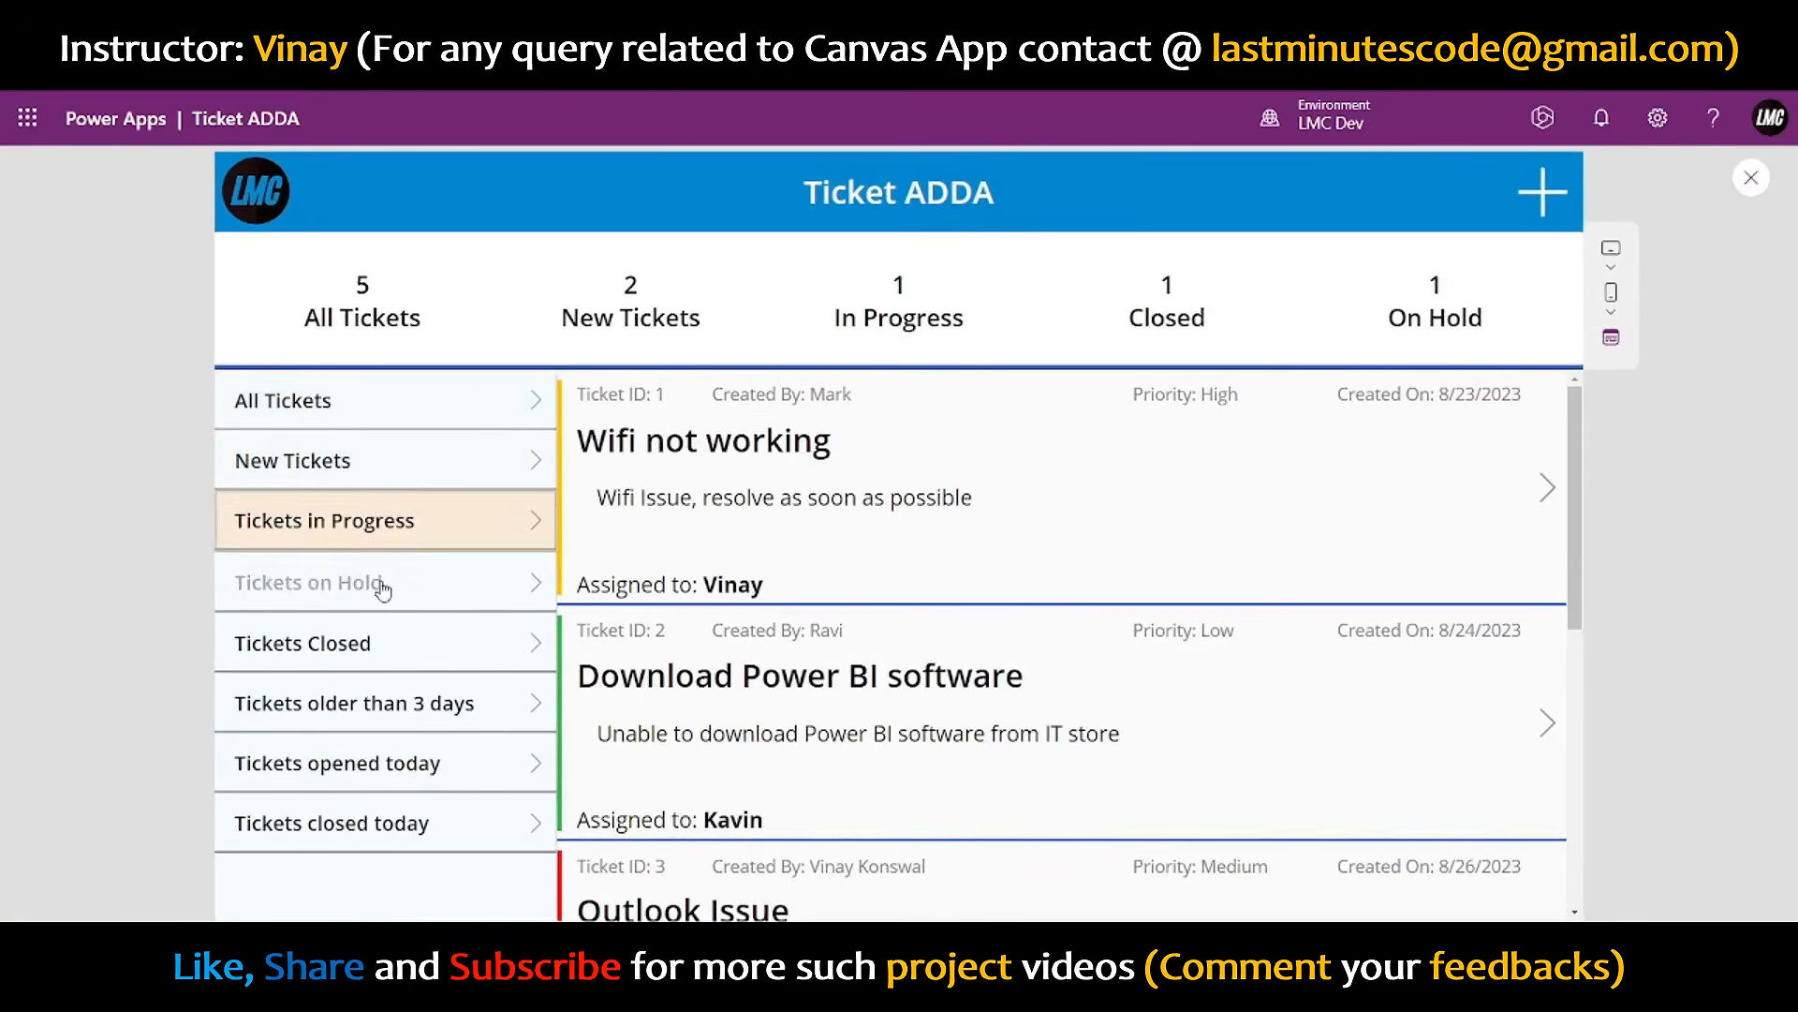
{"action": "left_click", "coordinate": [383, 585]}
{"action": "left_click", "coordinate": [384, 641]}
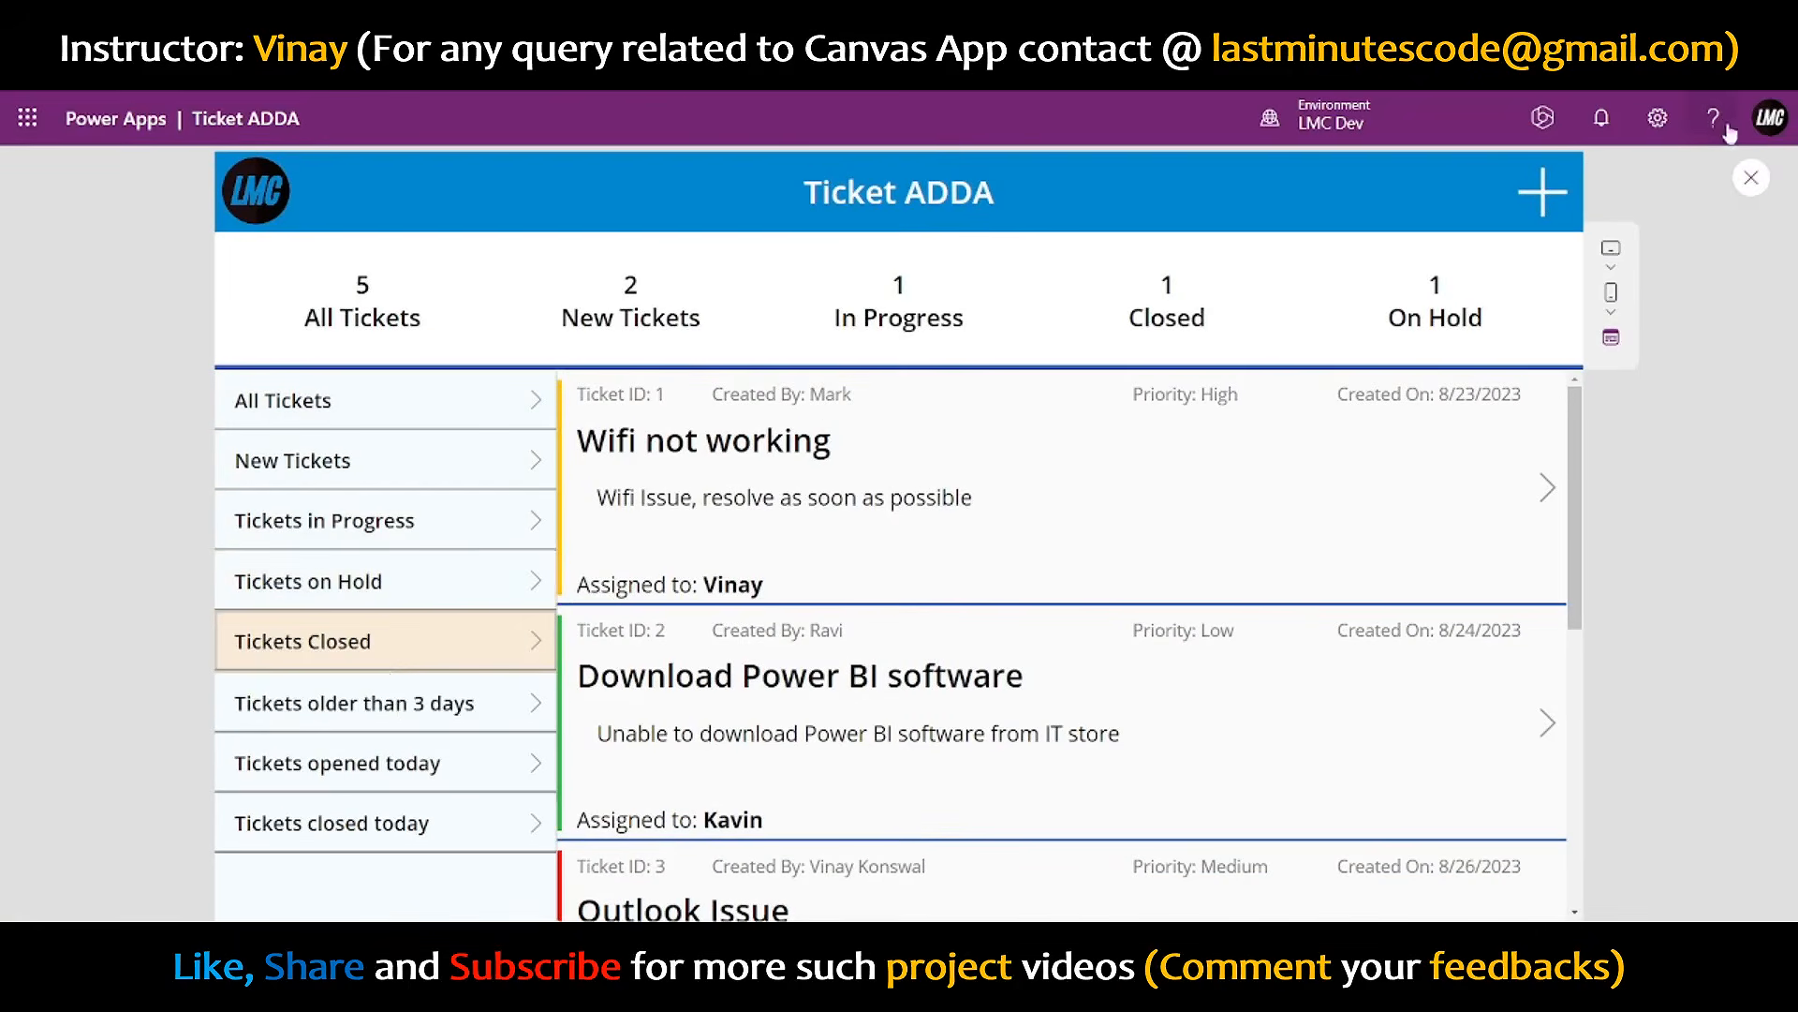
{"action": "left_click", "coordinate": [1748, 180]}
- Set the FocusedBorderThickness of Button4 in the filter gallery to 2
{"action": "left_click", "coordinate": [580, 479]}
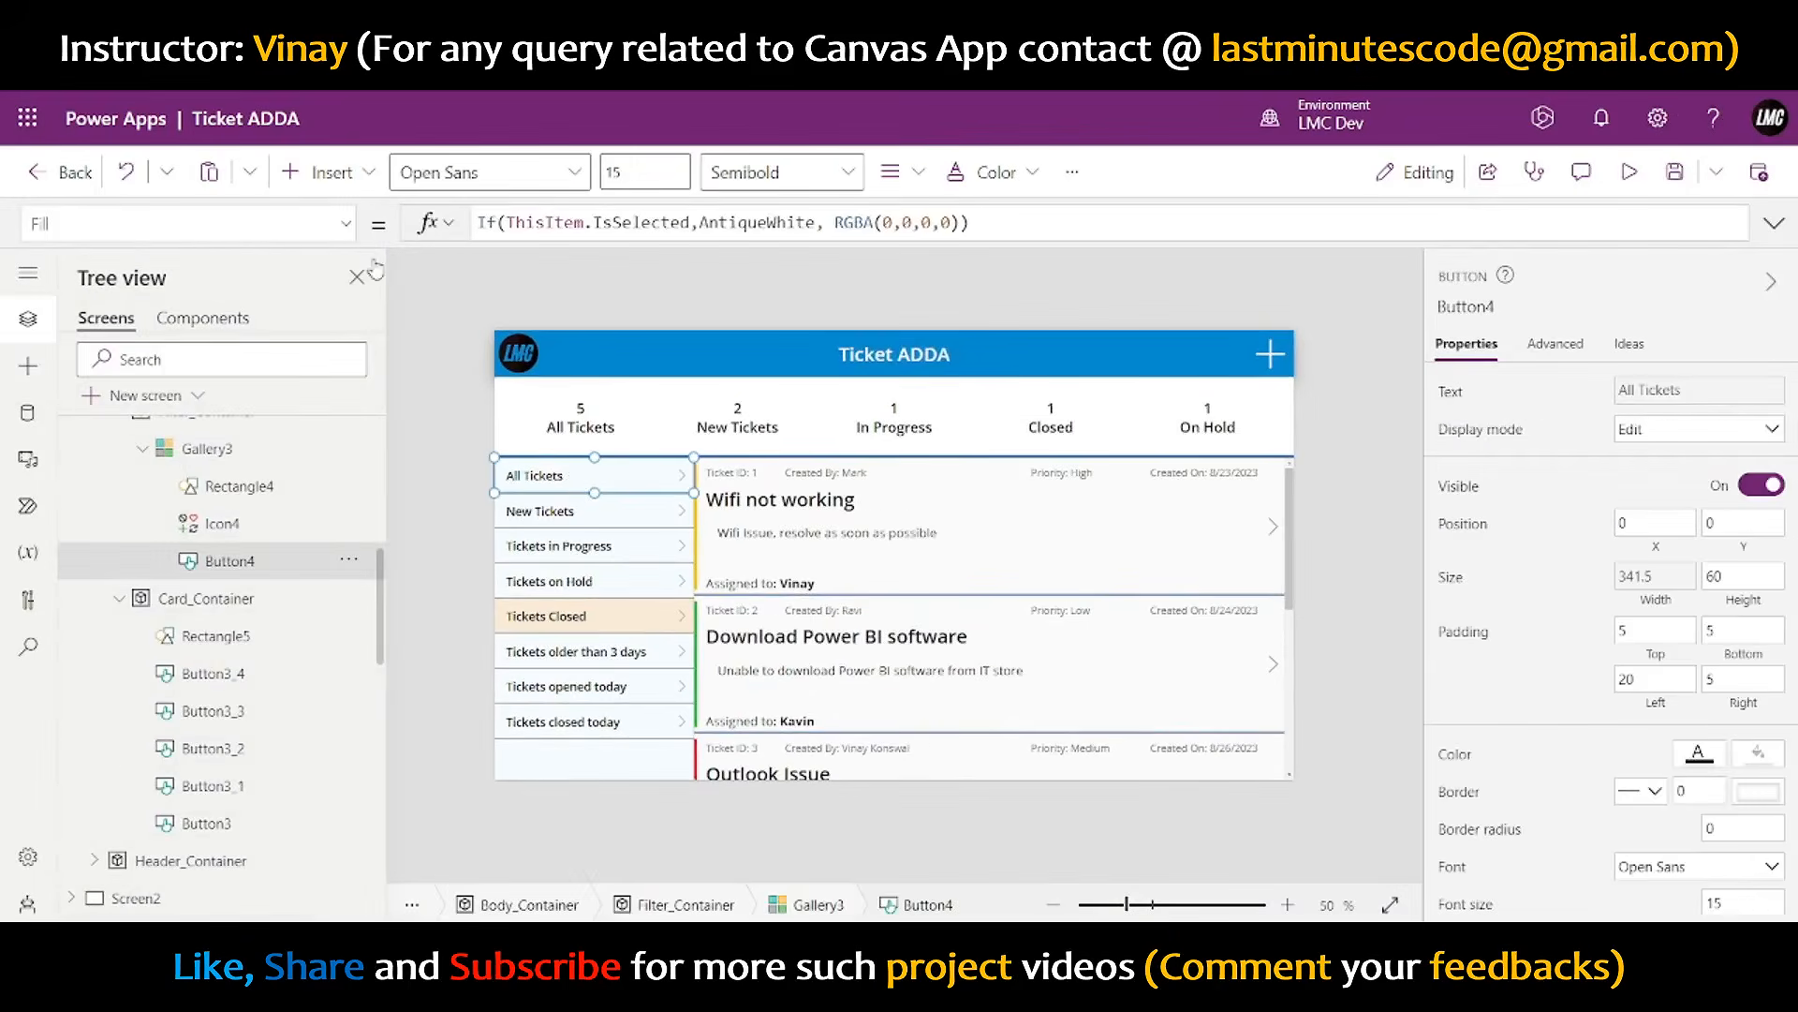
{"action": "left_click", "coordinate": [187, 223]}
{"action": "left_click", "coordinate": [189, 386]}
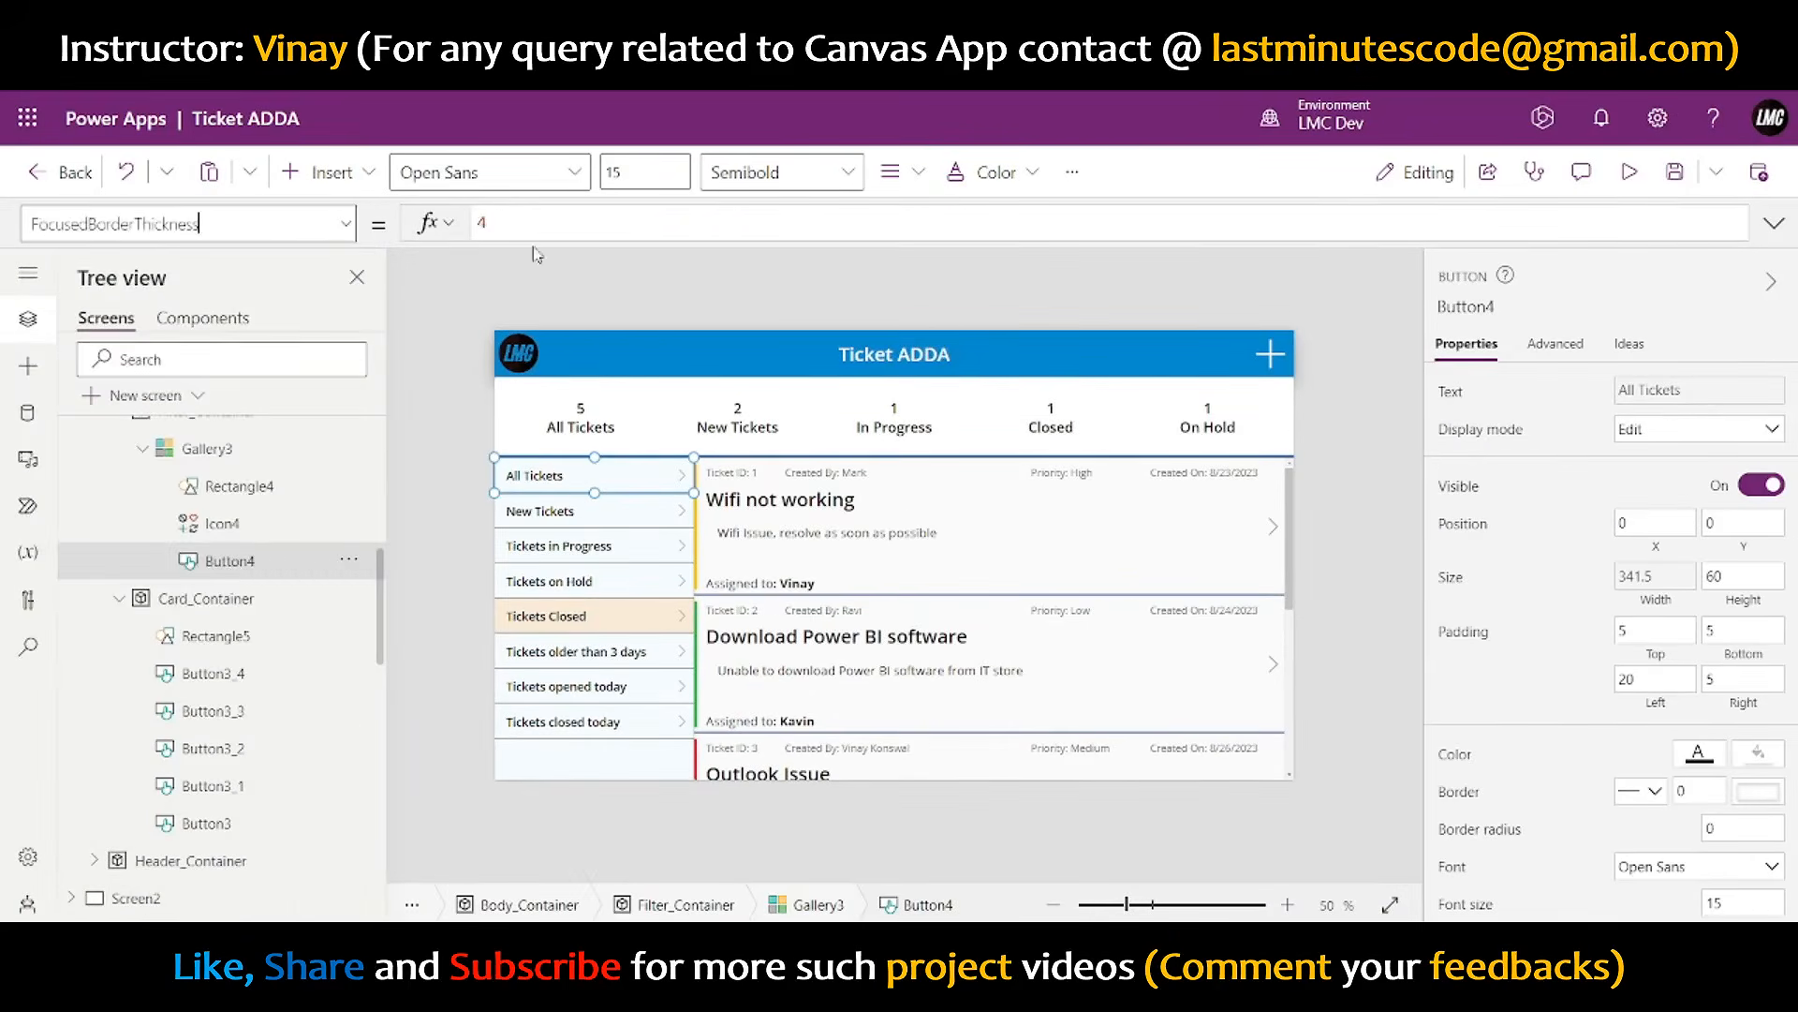
{"action": "left_click_drag", "start_coordinate": [517, 222], "coordinate": [453, 232]}
{"action": "type", "text": "Header_Container_2"}
{"action": "key", "text": "Return"}
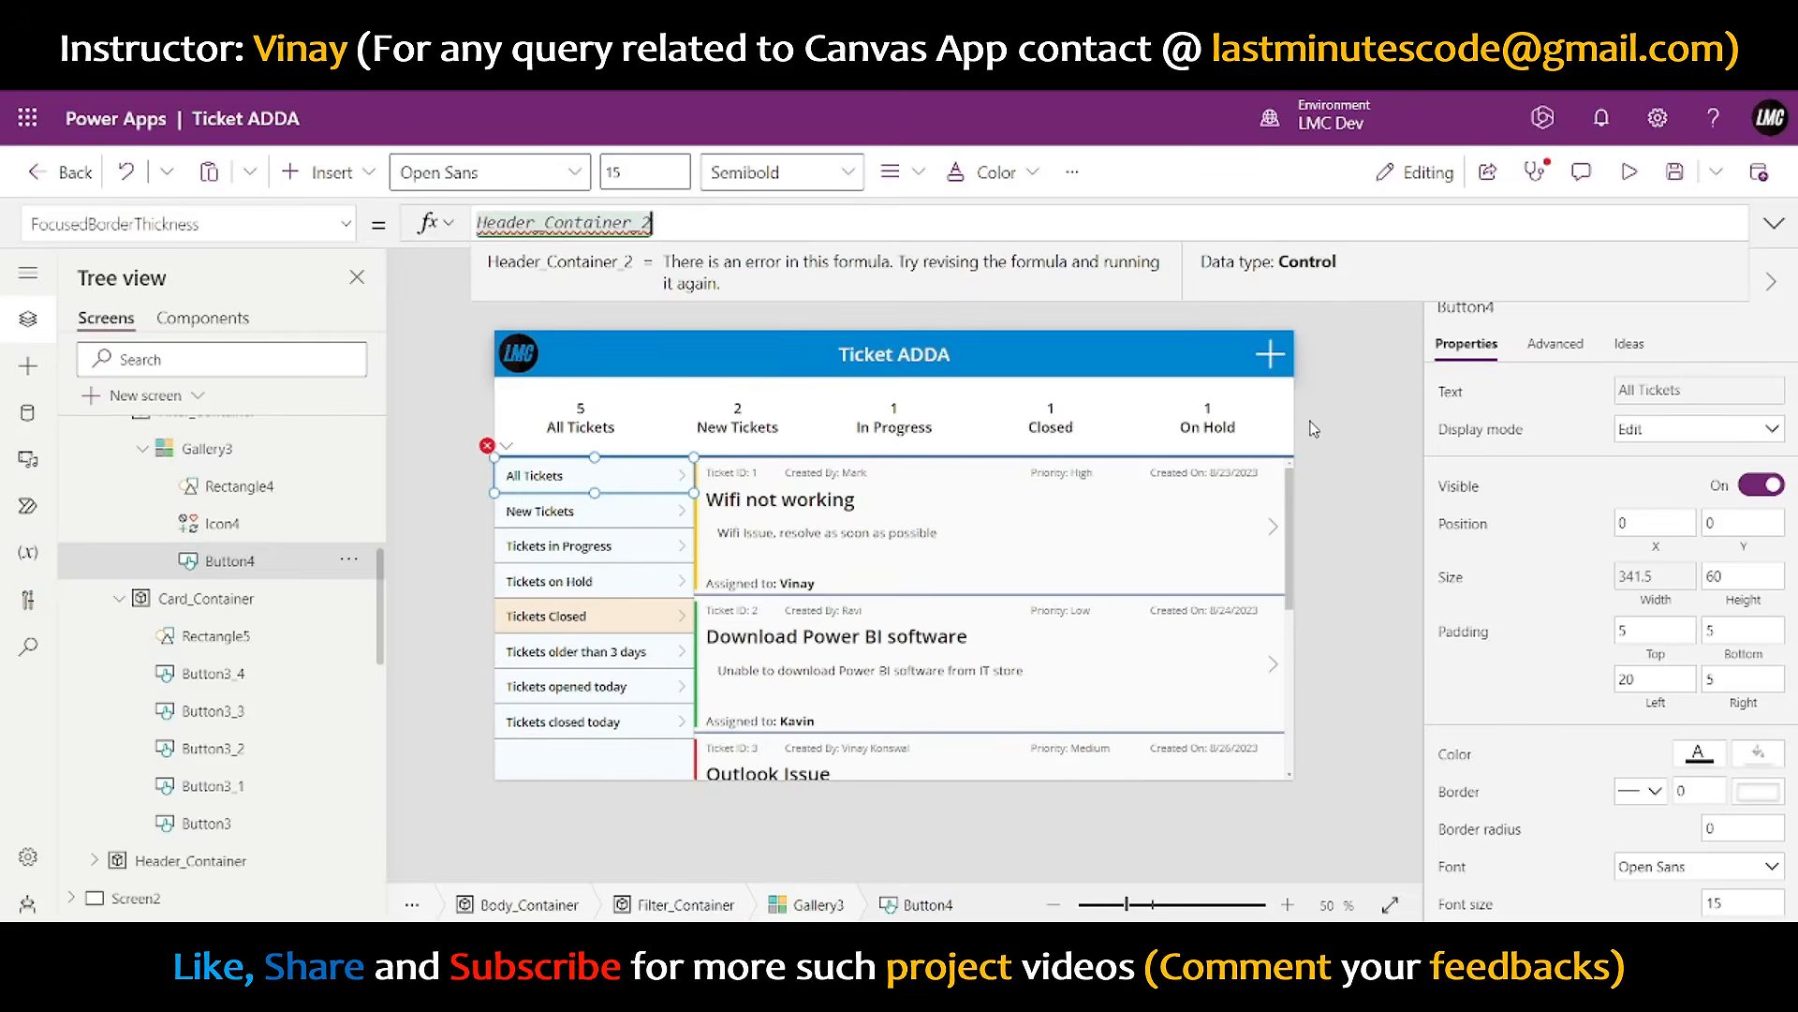
{"action": "type", "text": "2"}
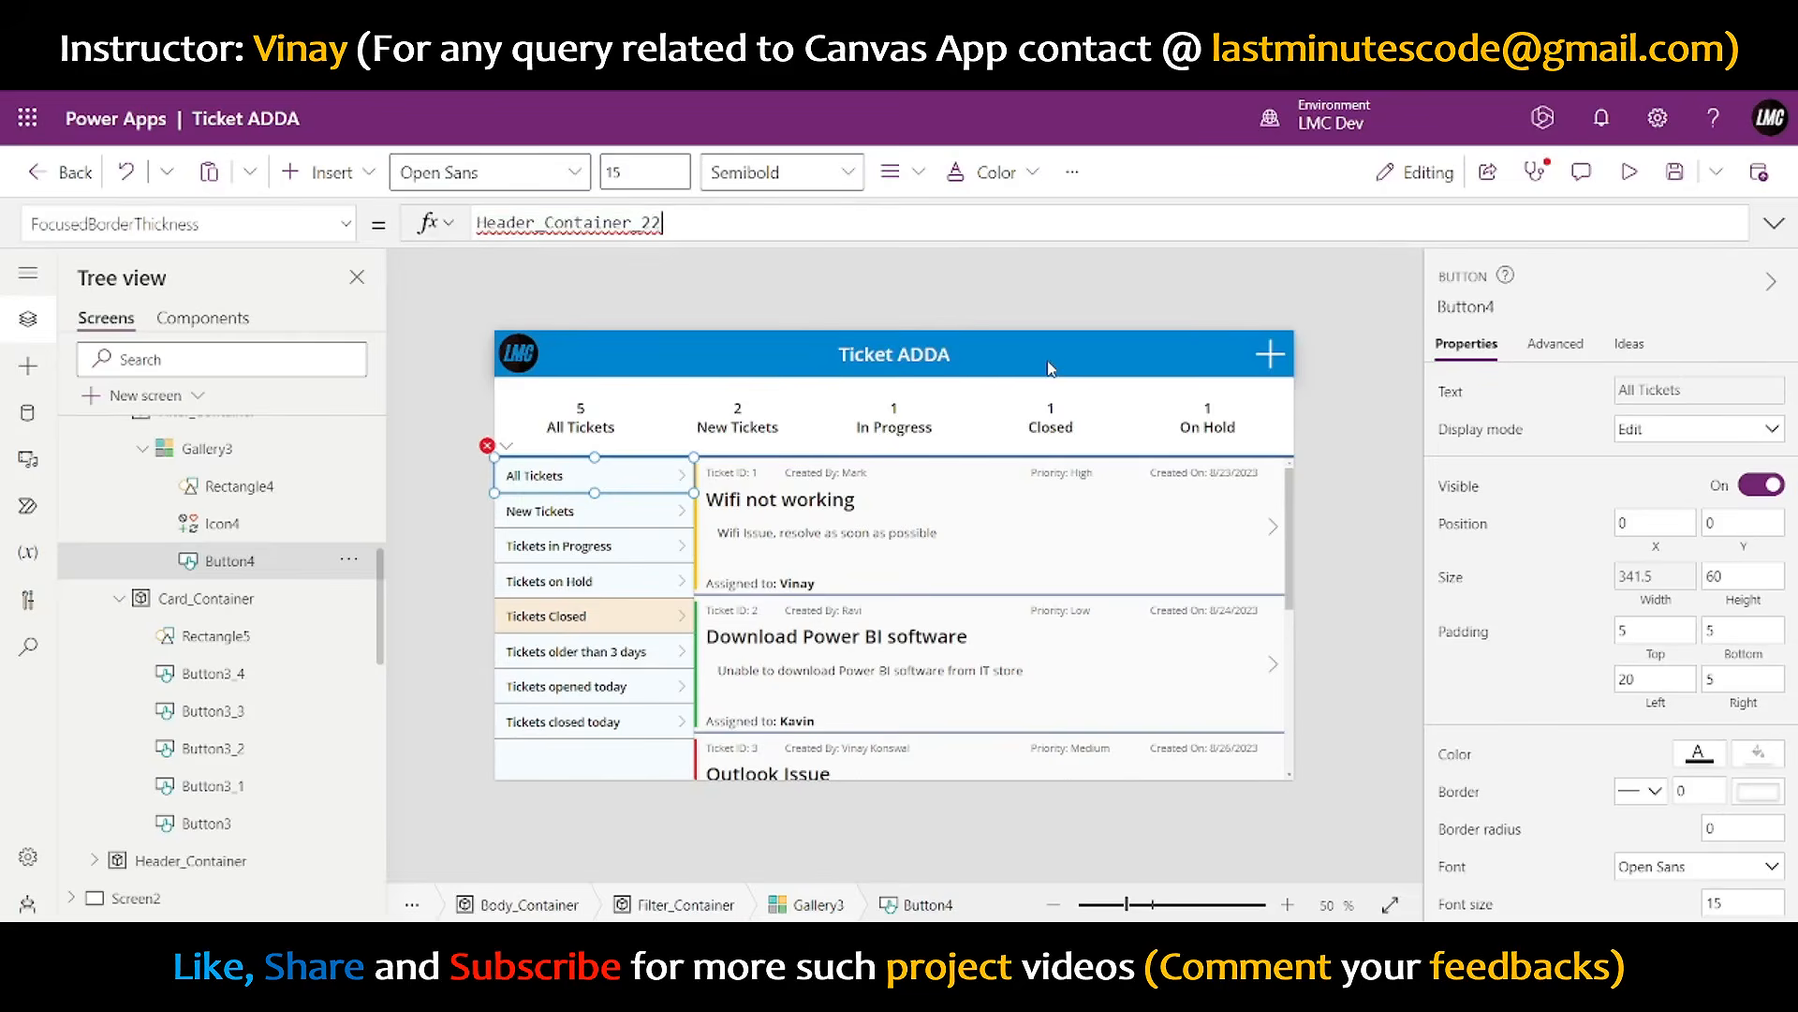
{"action": "left_click", "coordinate": [1389, 421]}
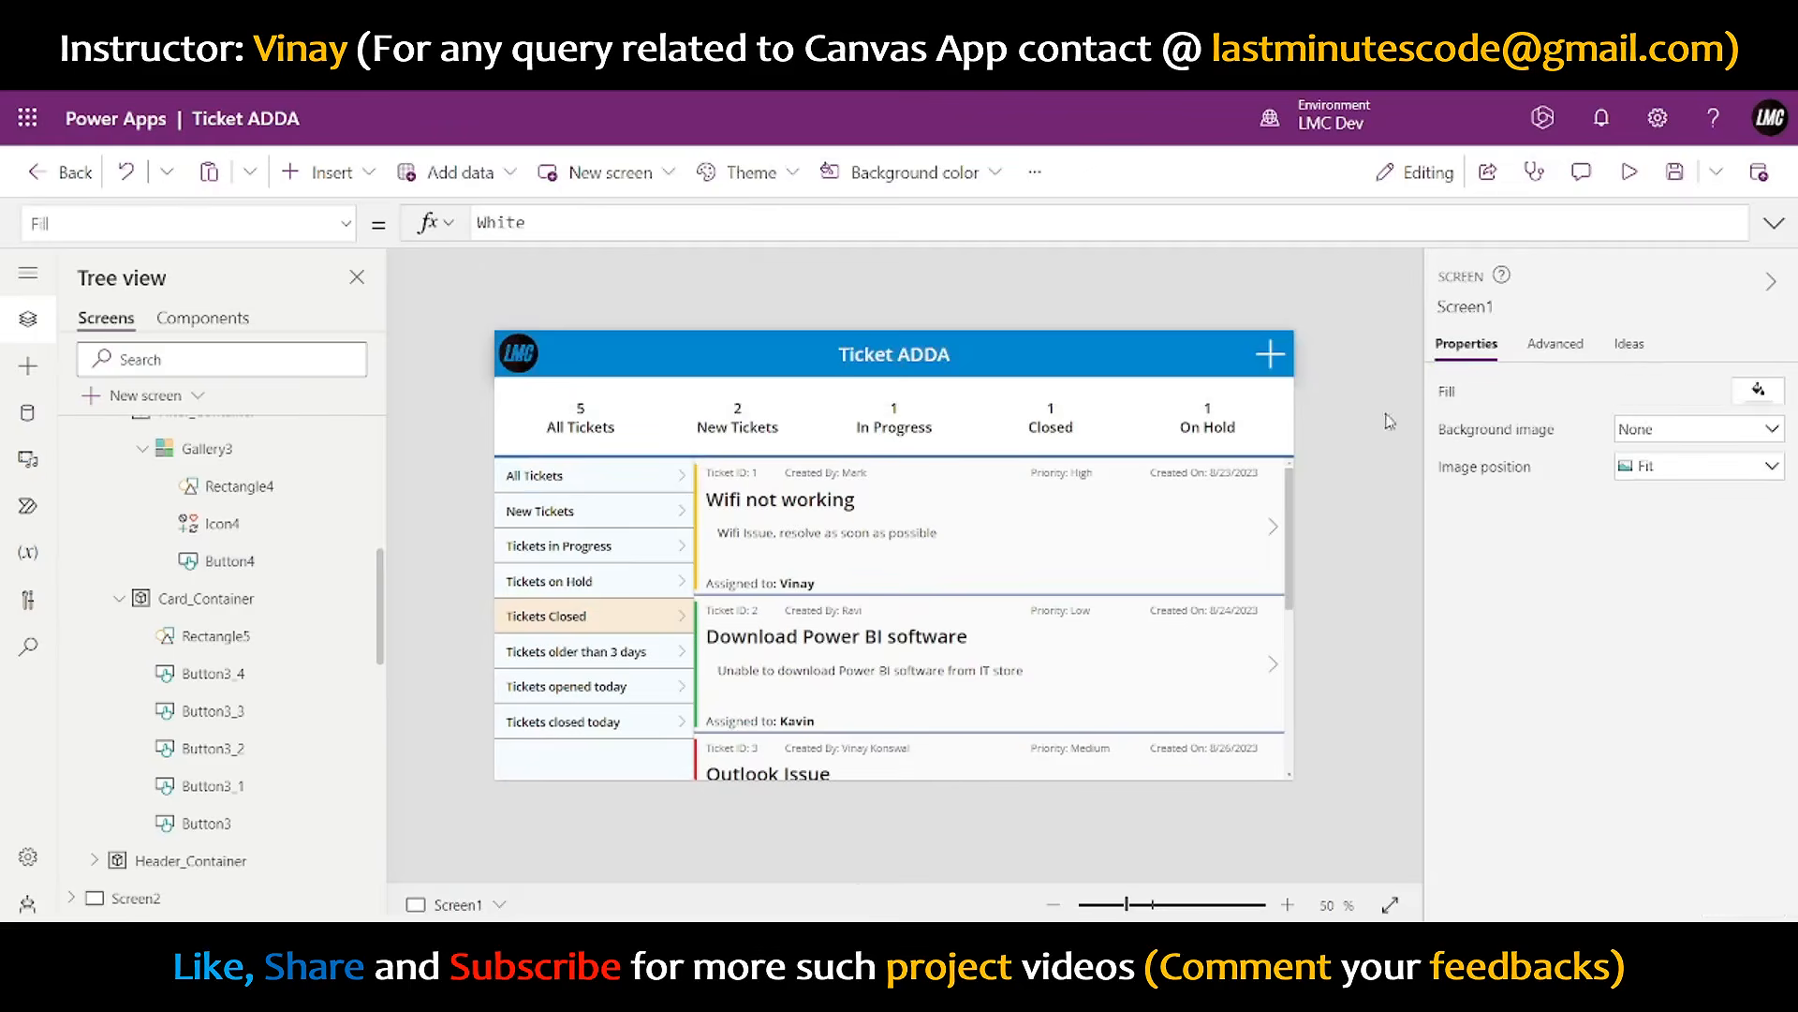
- Preview the app, check highlight and focus border on filter entries from All Tickets to Tickets Closed, ending on All Tickets, and leave the preview
{"action": "left_click", "coordinate": [1629, 171]}
{"action": "left_click", "coordinate": [290, 401]}
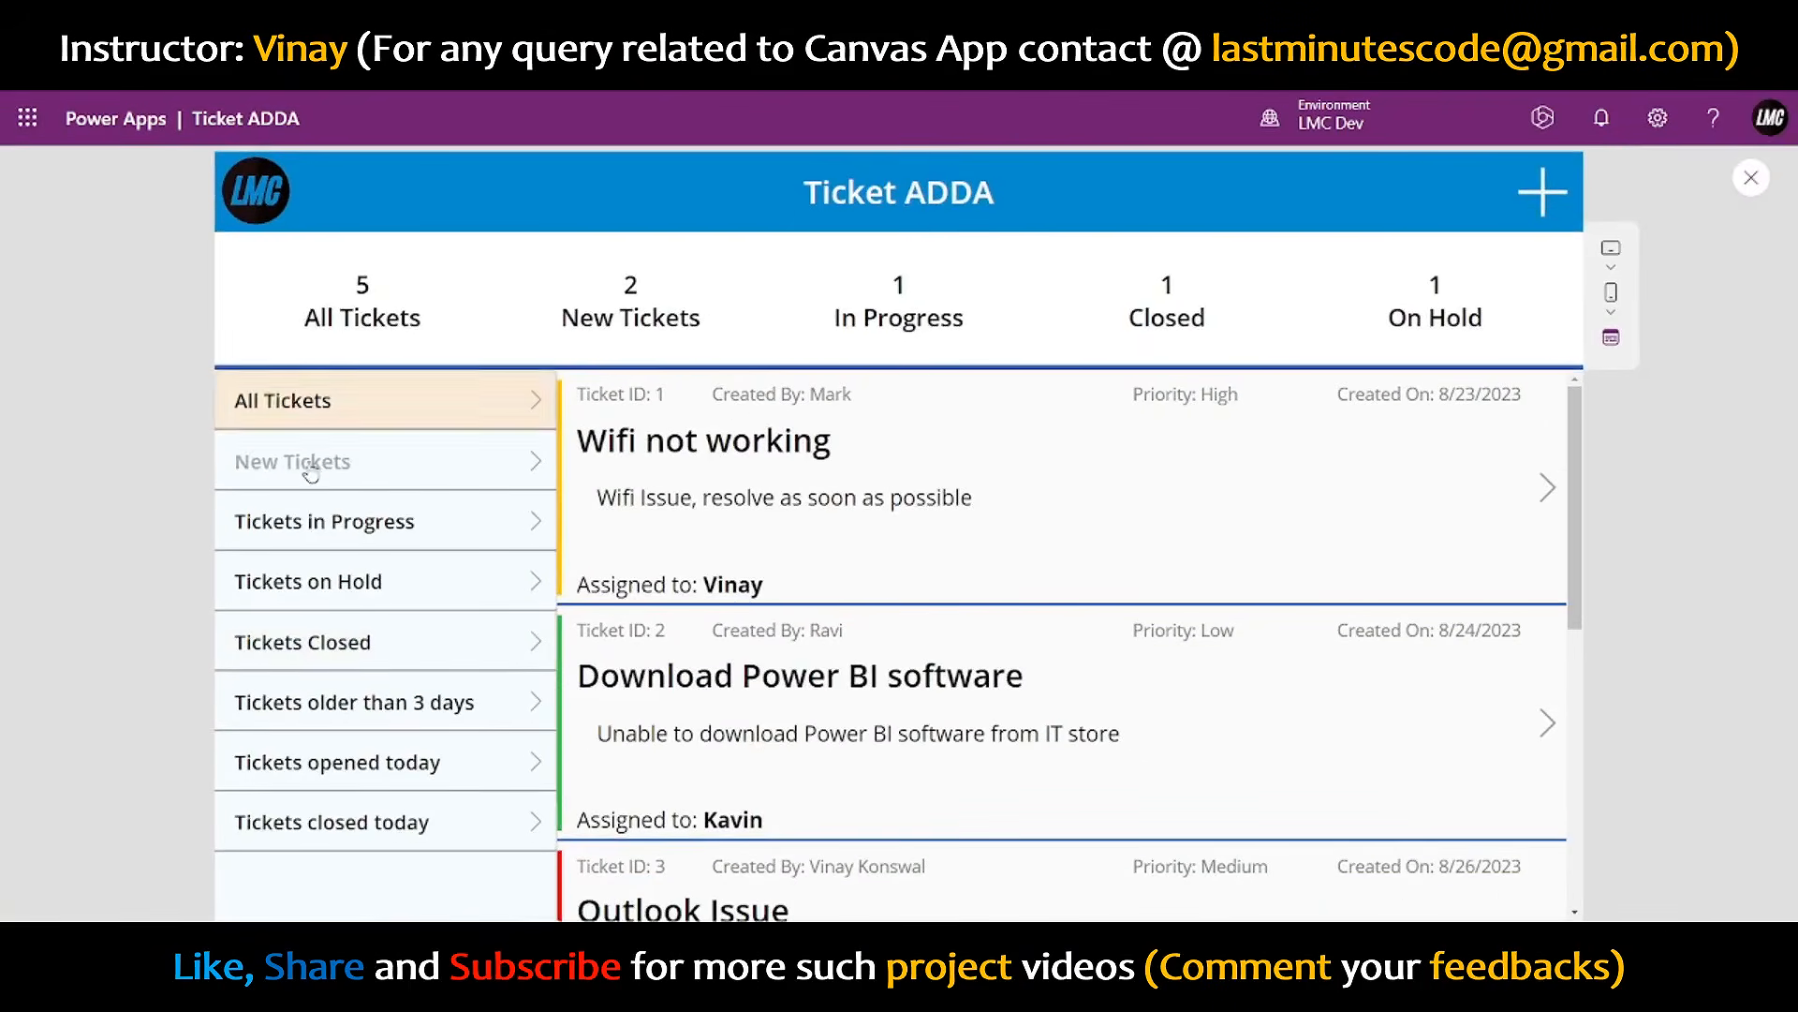
{"action": "left_click", "coordinate": [310, 463]}
{"action": "left_click", "coordinate": [323, 523]}
{"action": "left_click", "coordinate": [337, 583]}
{"action": "left_click", "coordinate": [342, 643]}
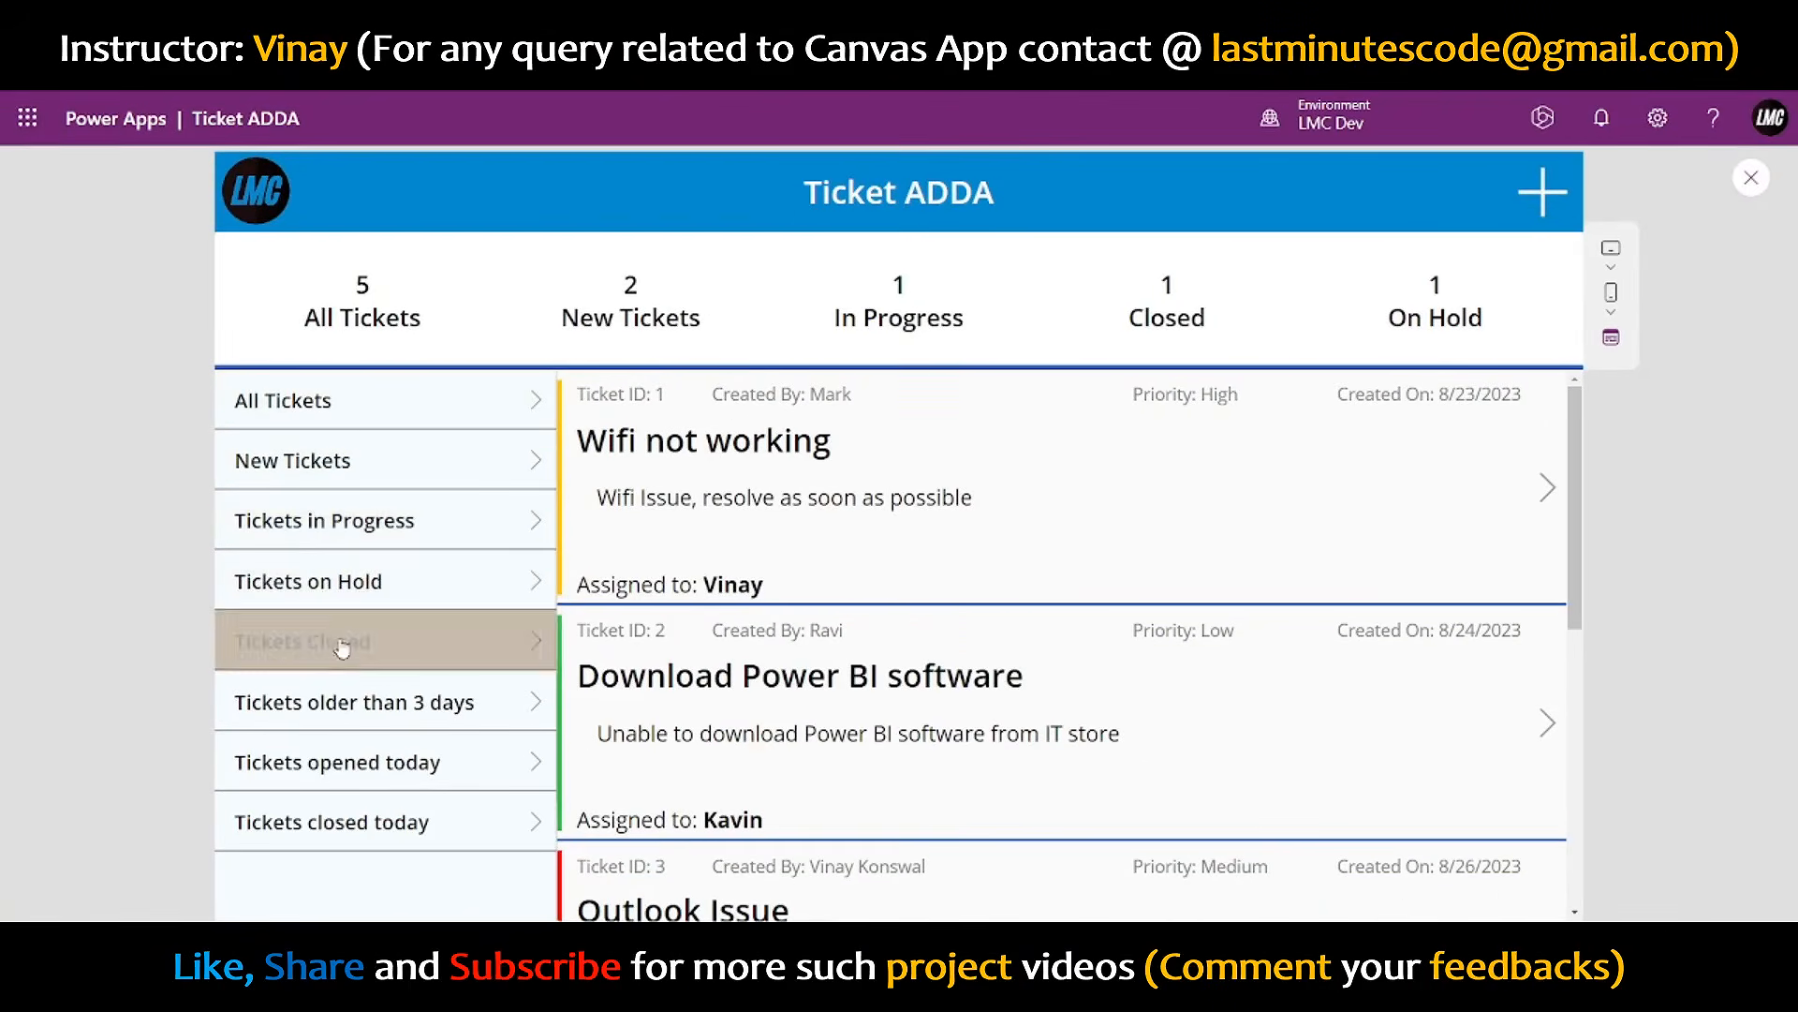
{"action": "left_click", "coordinate": [375, 405]}
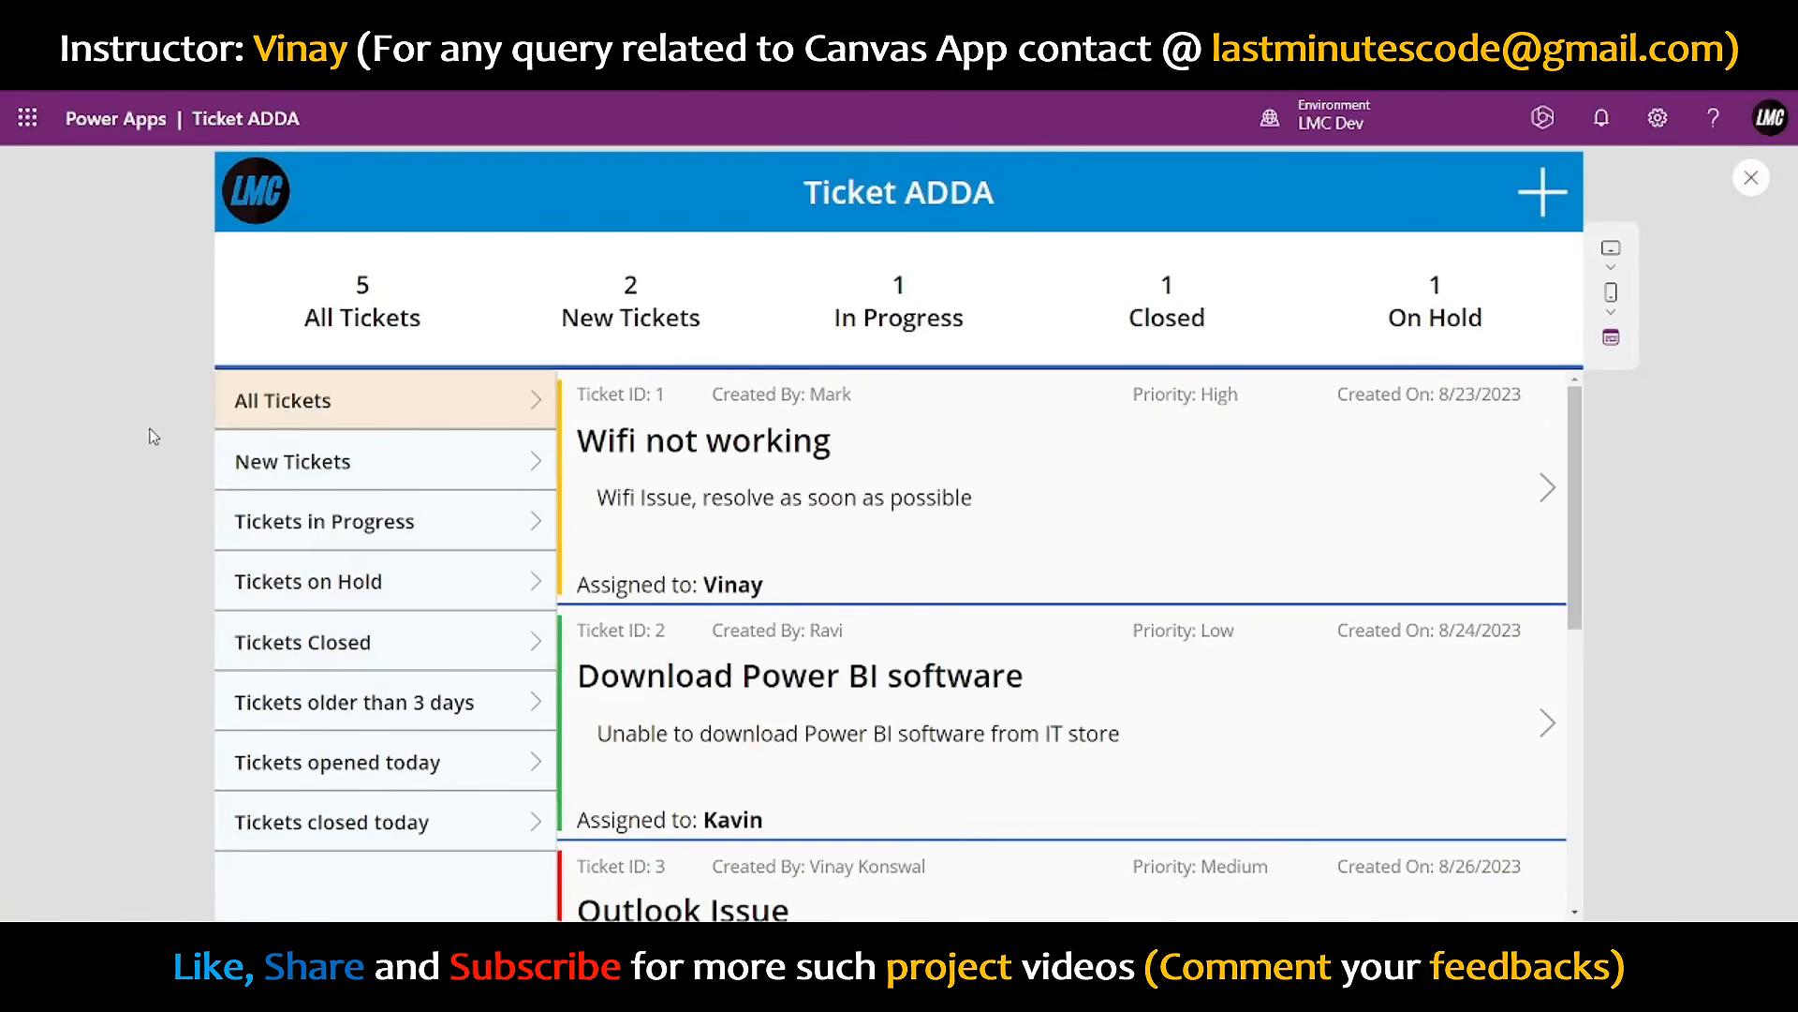
{"action": "left_click", "coordinate": [319, 464]}
{"action": "left_click", "coordinate": [321, 418]}
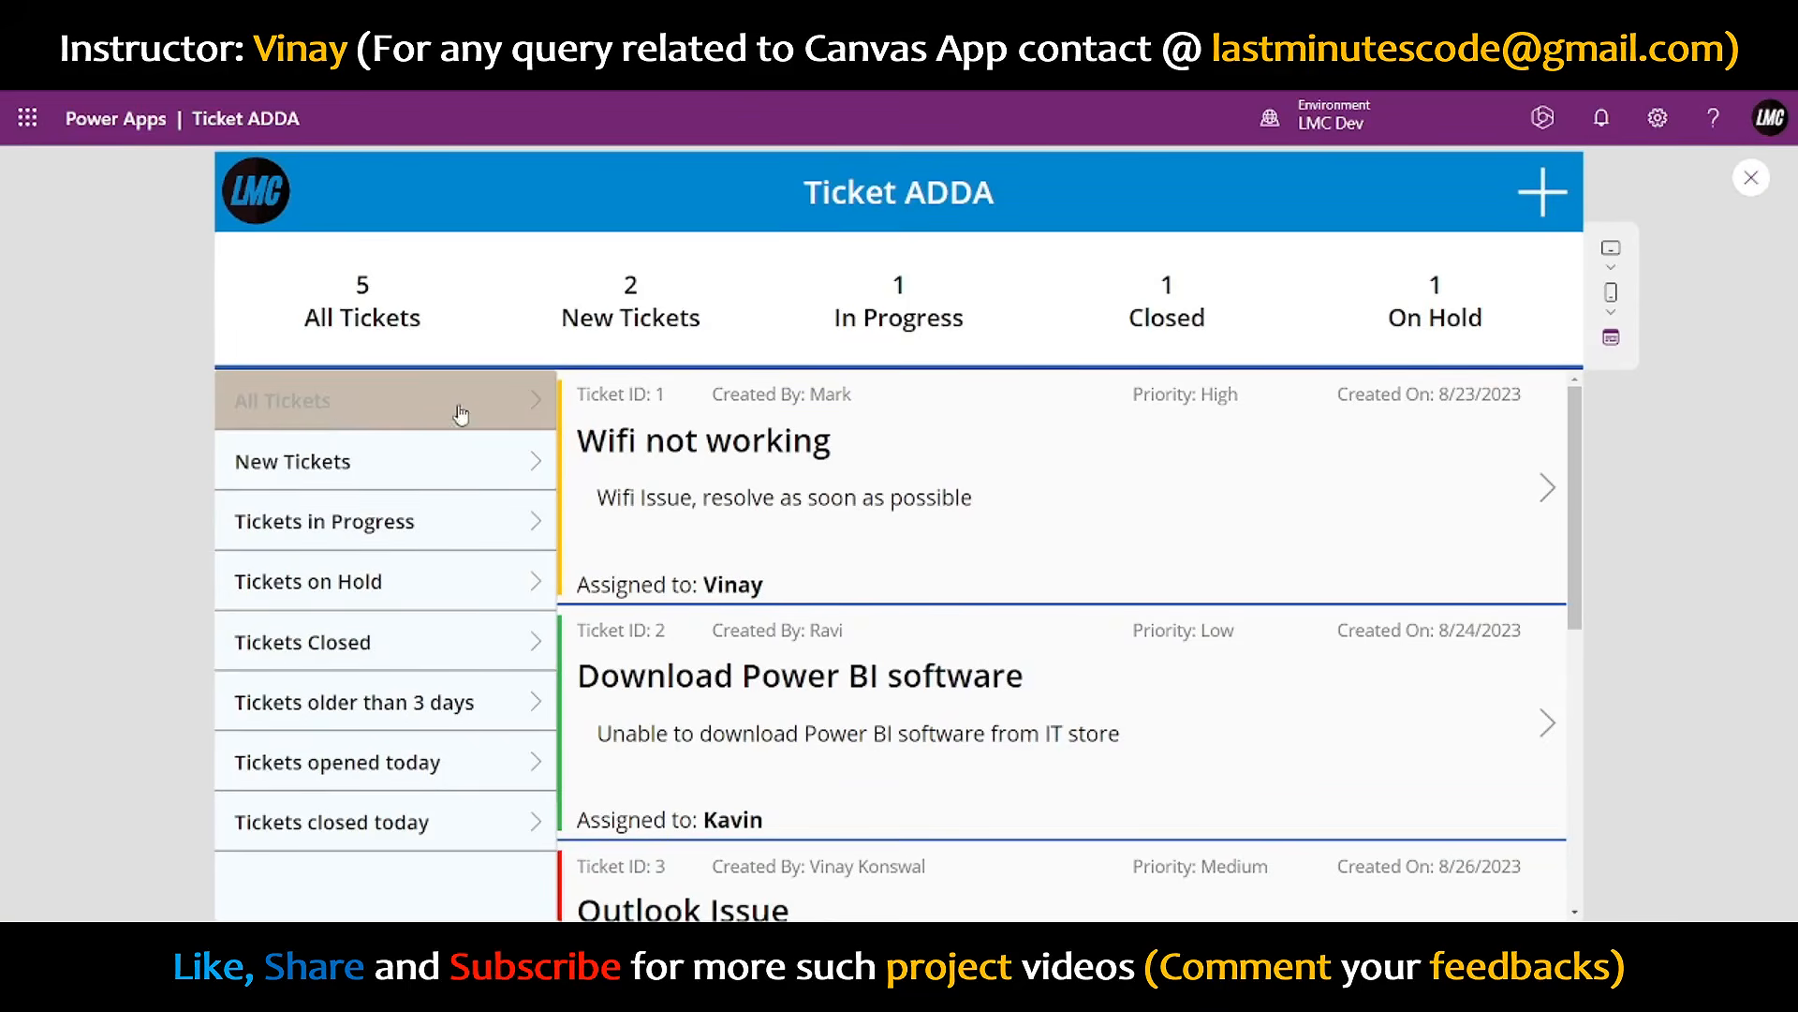
{"action": "key", "text": "Escape"}
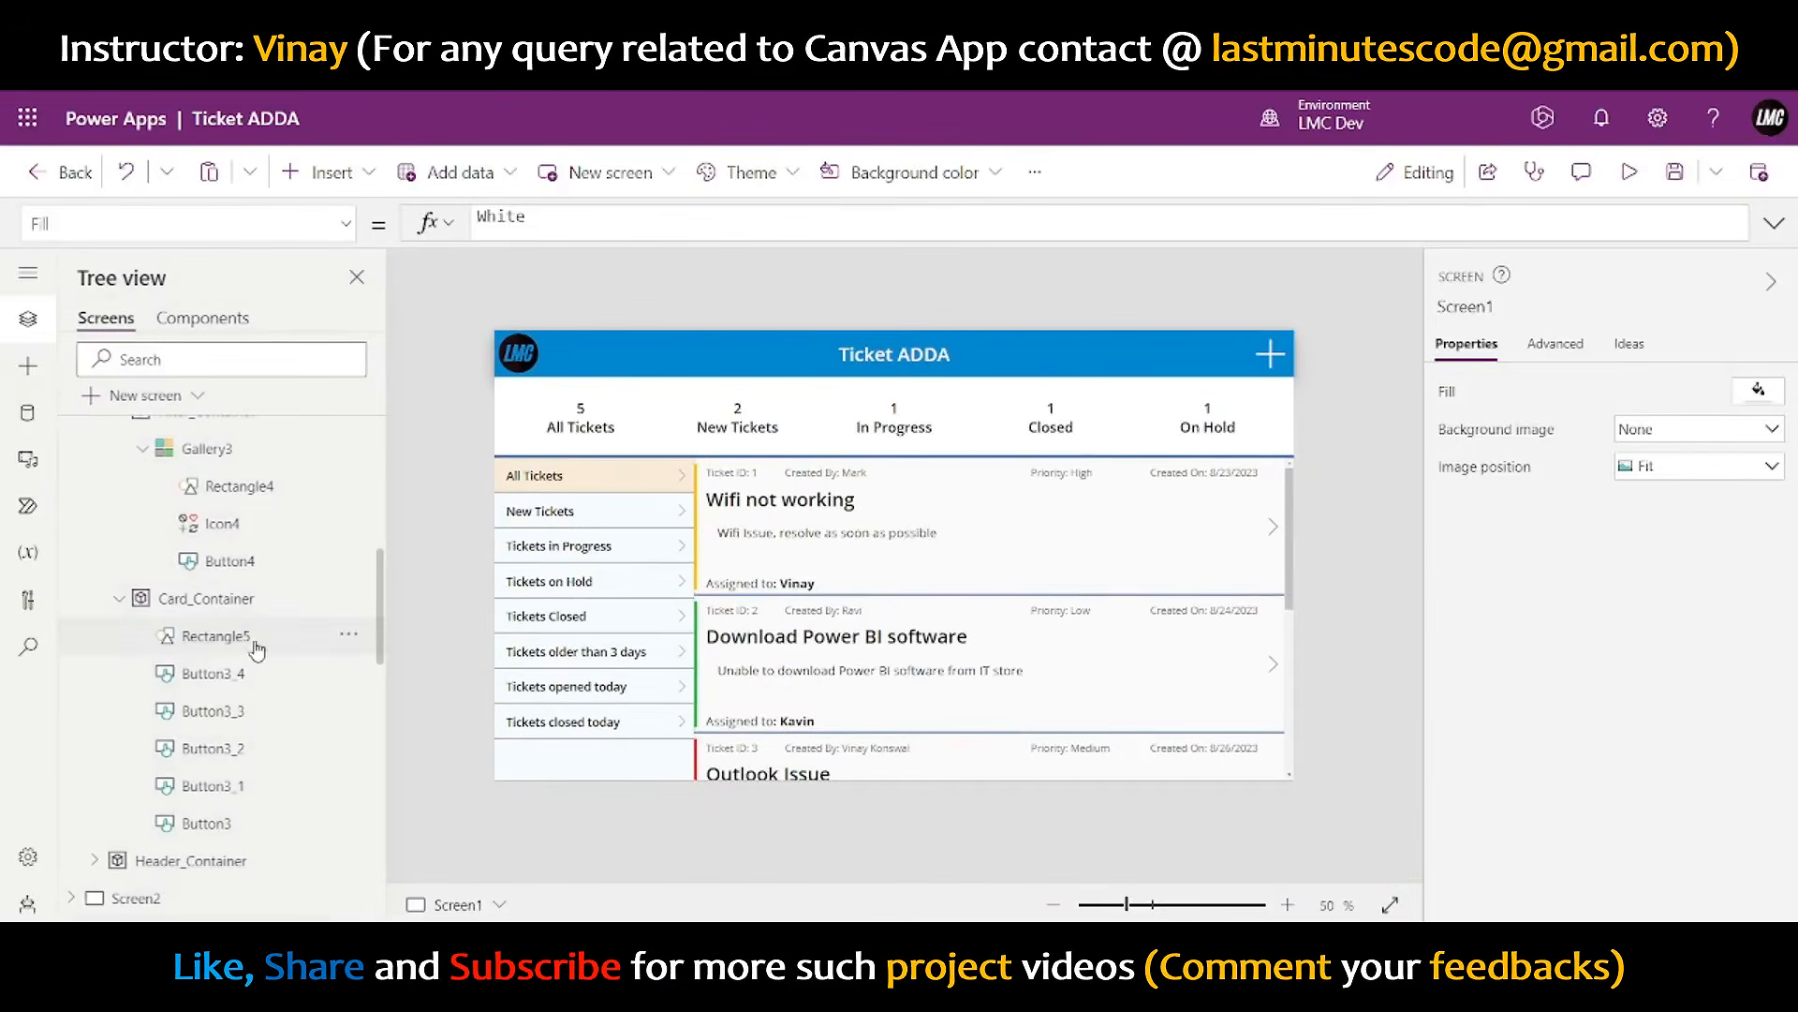
- Replace the HoverFill formula of Button4 in the filter gallery with Self.Fill
{"action": "left_click", "coordinate": [618, 480]}
{"action": "scroll", "coordinate": [1515, 714], "scroll_direction": "down", "scroll_amount": 4}
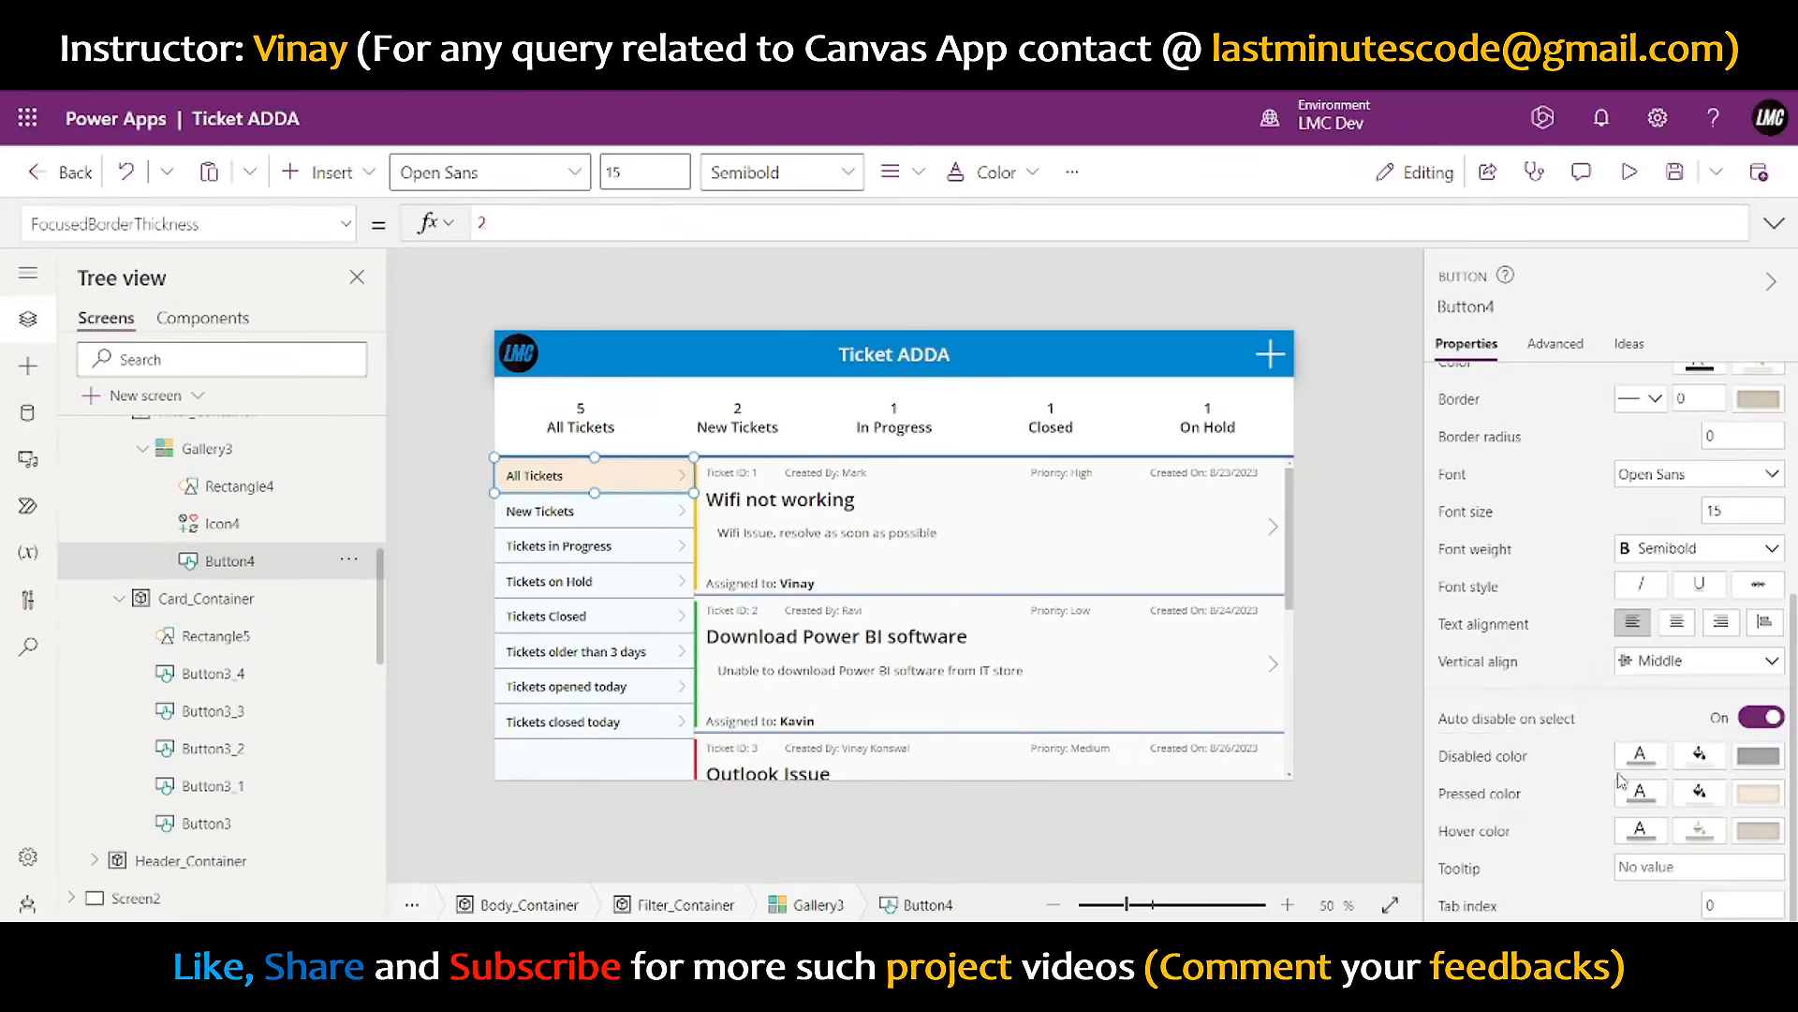
{"action": "left_click", "coordinate": [1700, 830]}
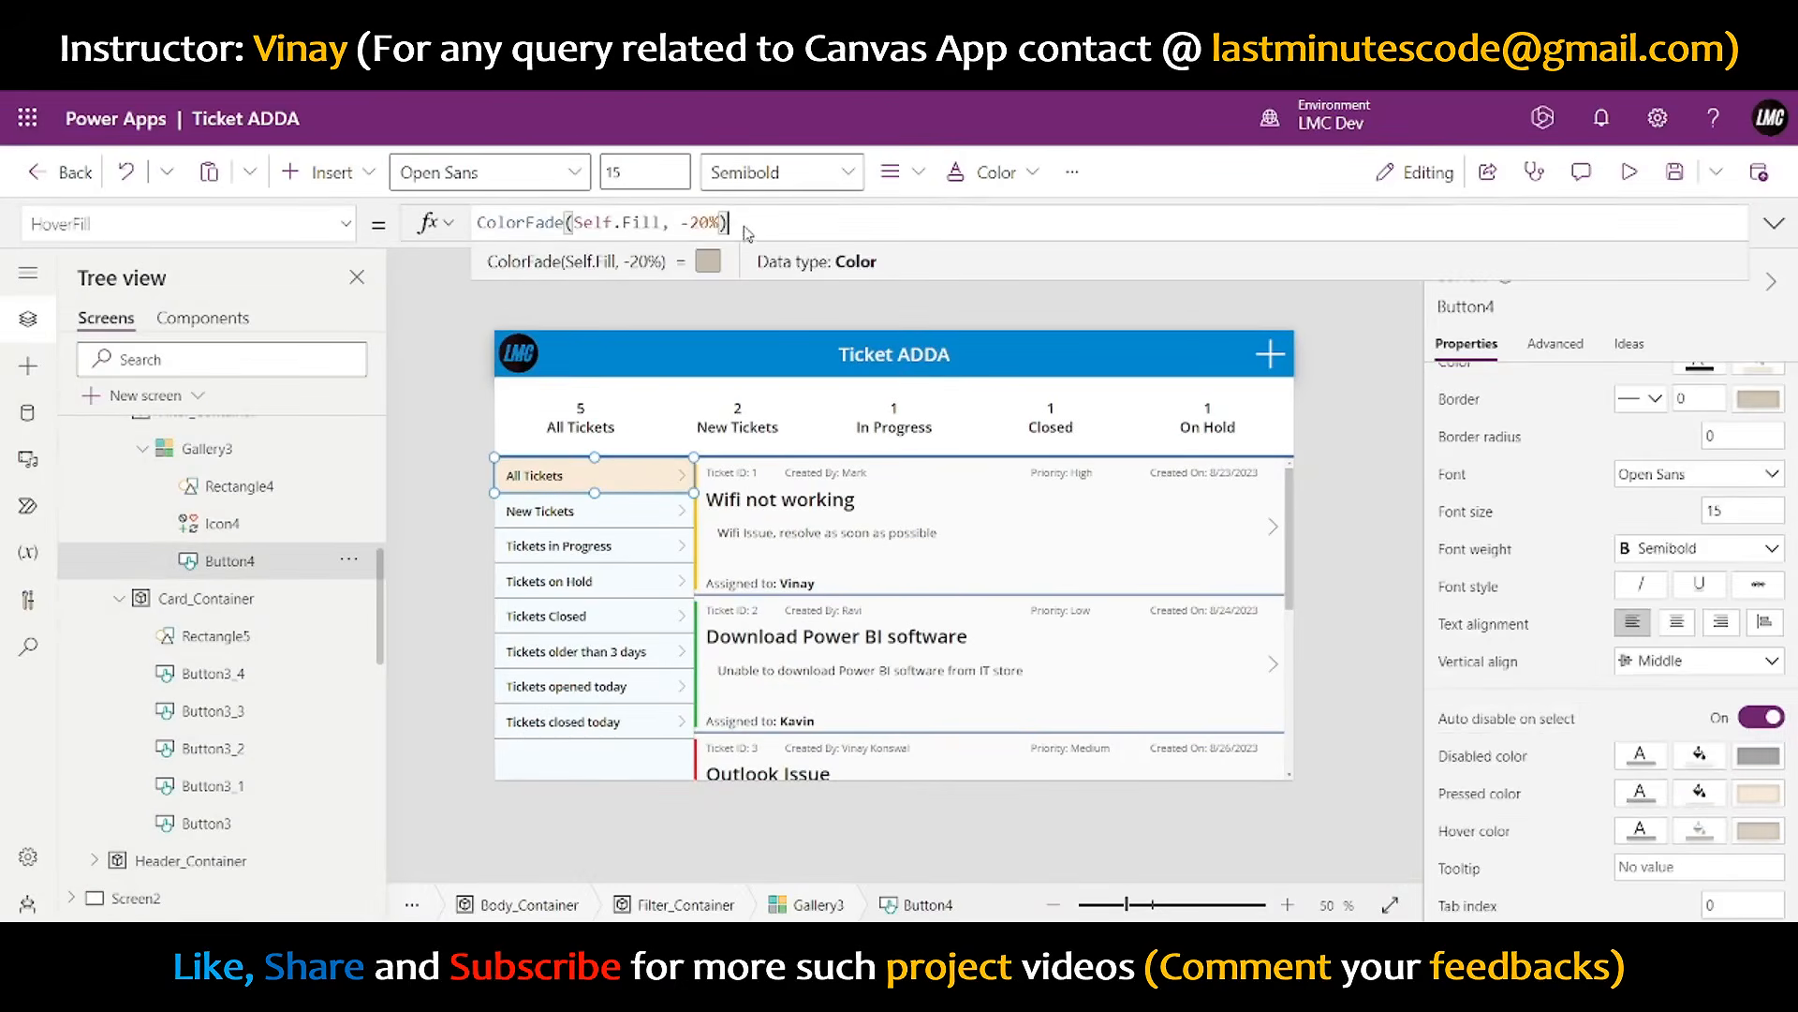
{"action": "left_click_drag", "start_coordinate": [741, 230], "coordinate": [448, 231]}
{"action": "key", "text": "Delete"}
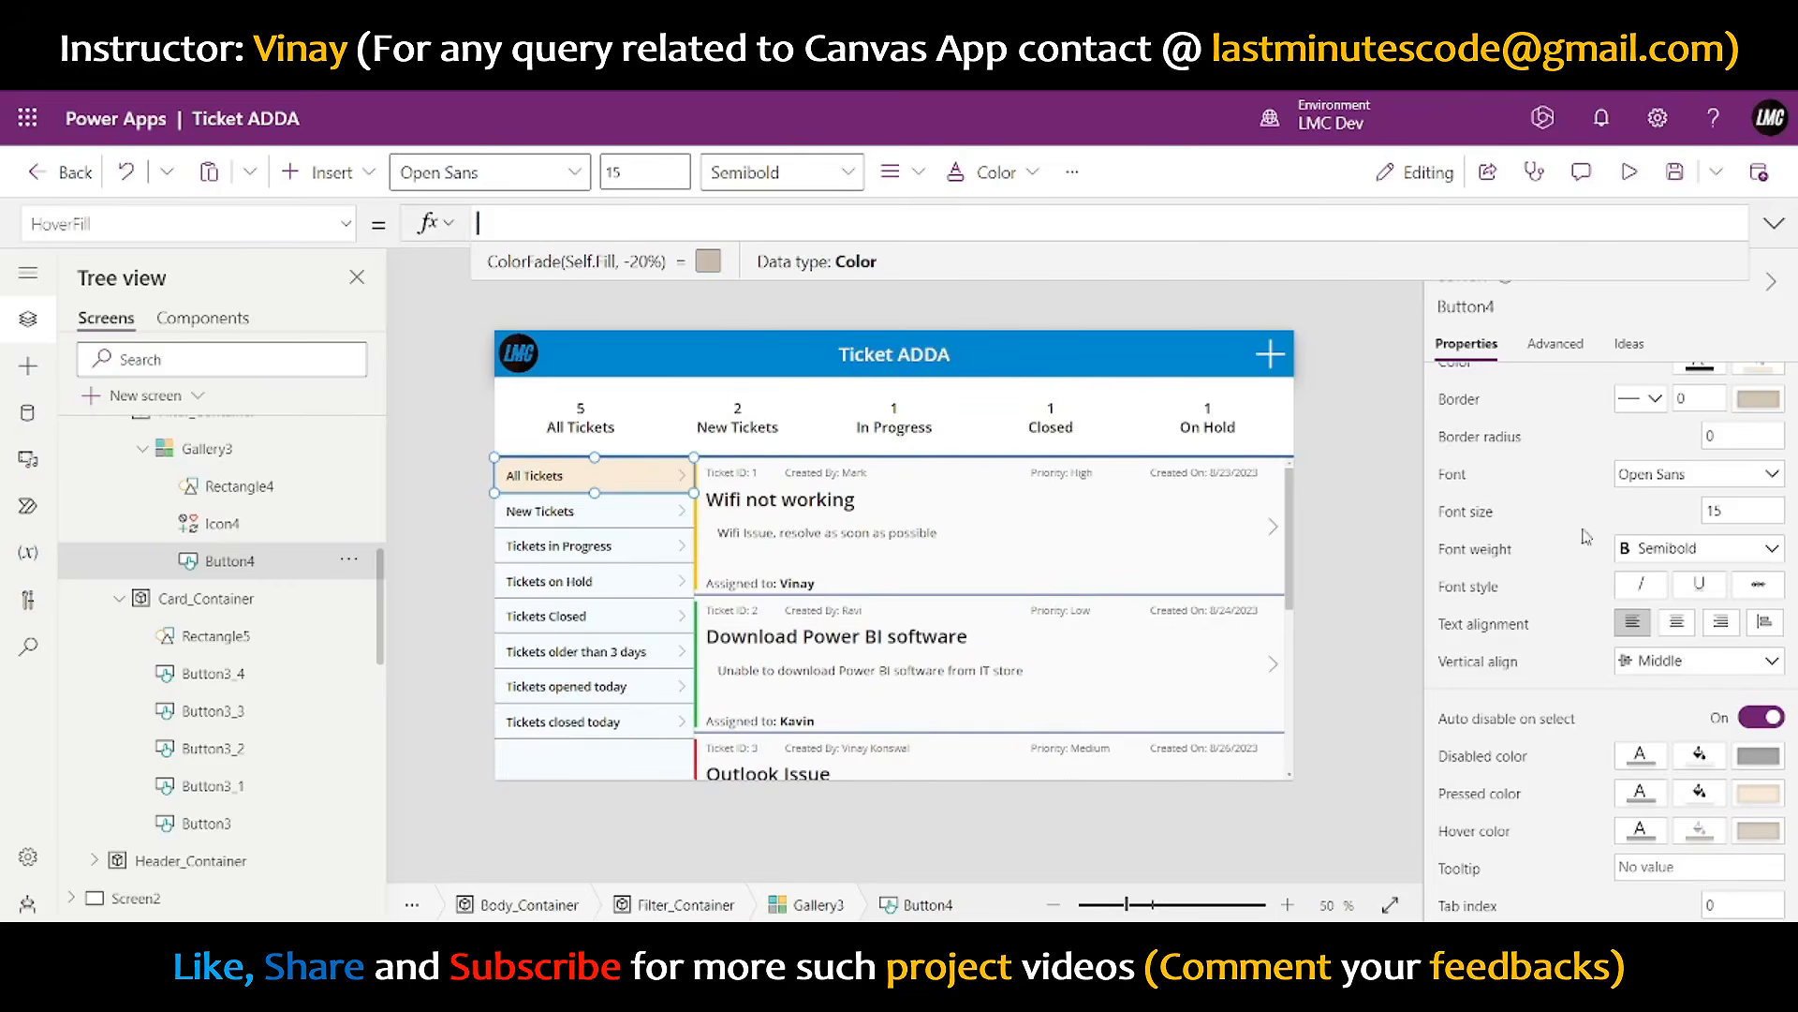
{"action": "left_click", "coordinate": [1700, 831]}
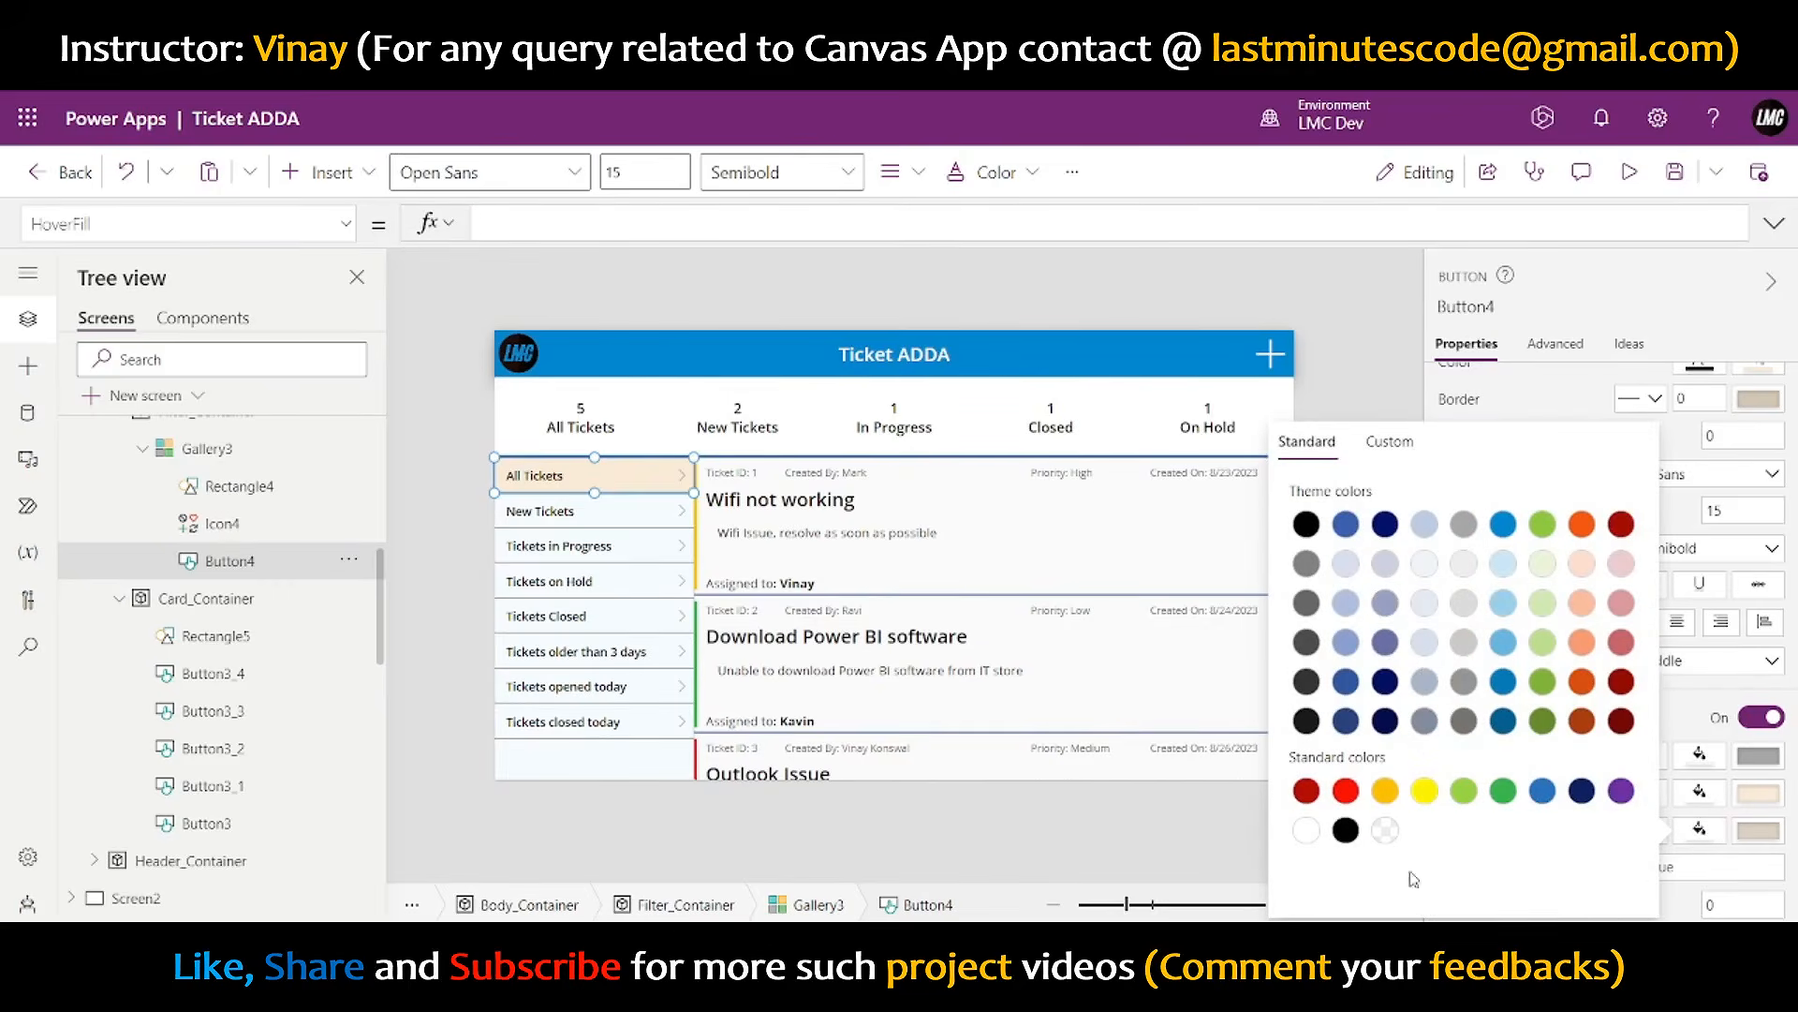
{"action": "left_click", "coordinate": [598, 225]}
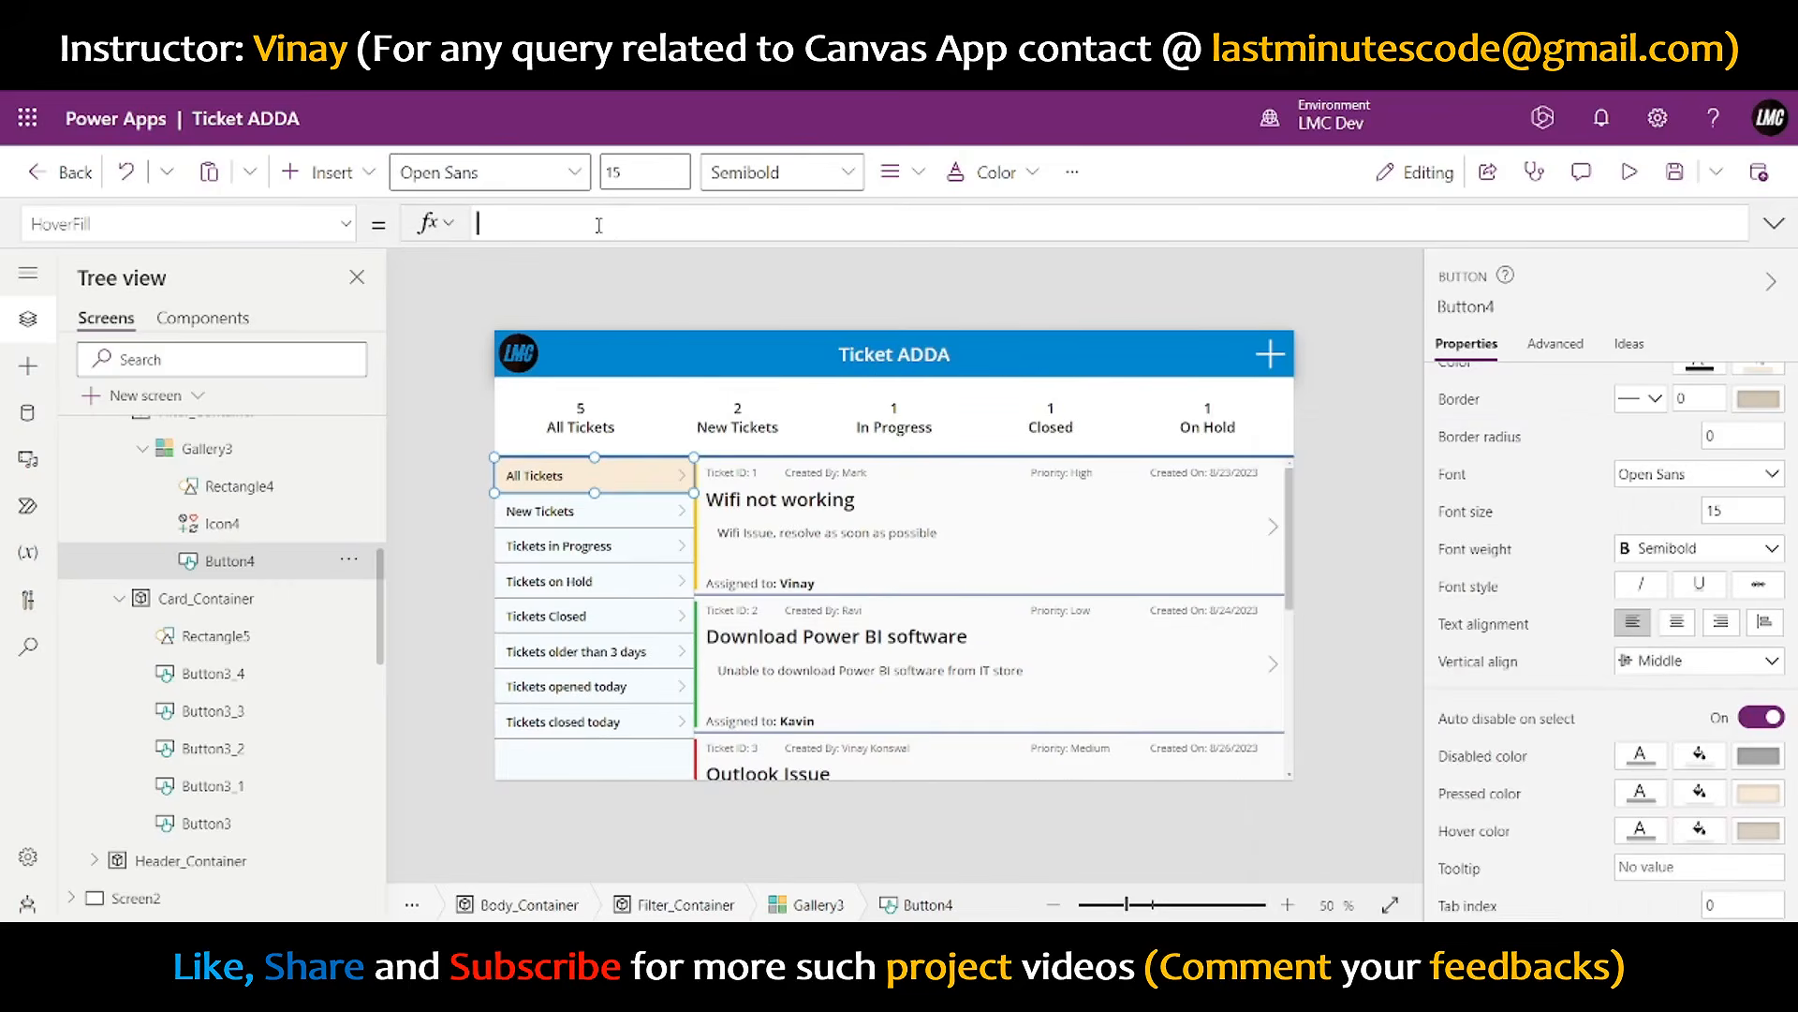
{"action": "type", "text": "Self.Fill"}
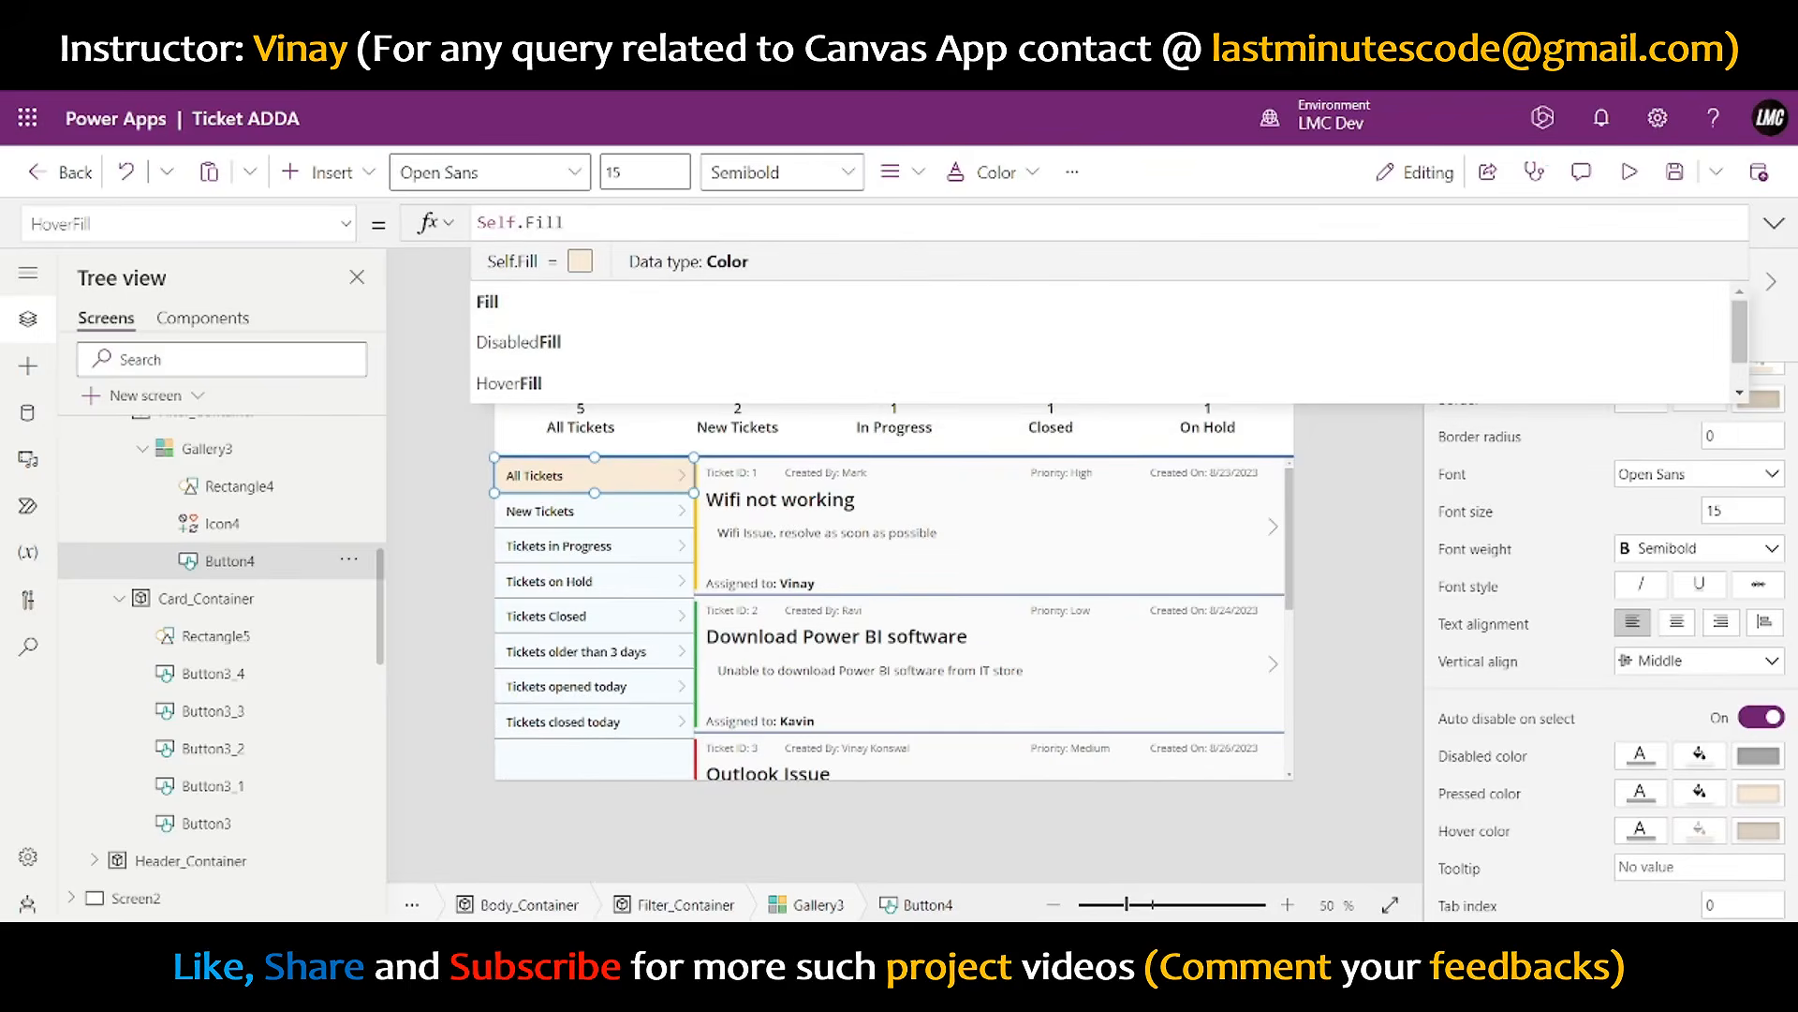
- Preview the app, test the hover and highlight on All Tickets, New Tickets and Tickets in Progress, end on All Tickets and leave the preview
{"action": "left_click", "coordinate": [1630, 171]}
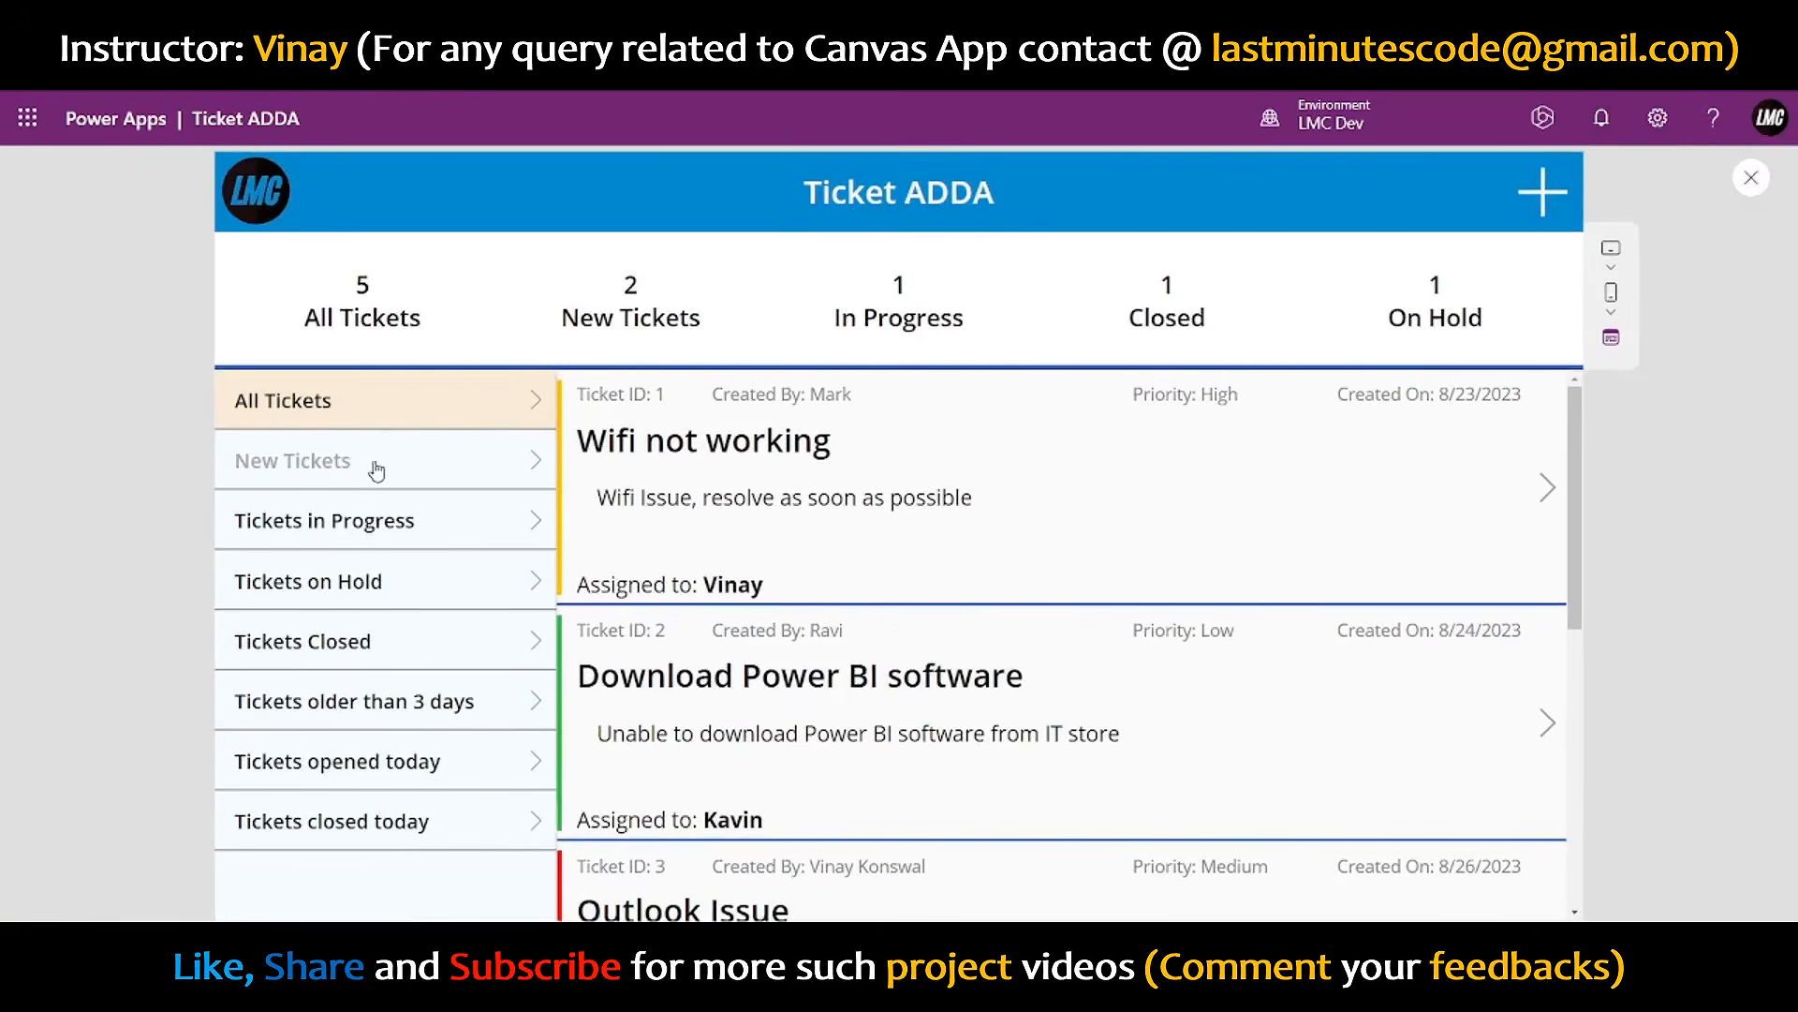
{"action": "left_click", "coordinate": [326, 473]}
{"action": "left_click", "coordinate": [340, 534]}
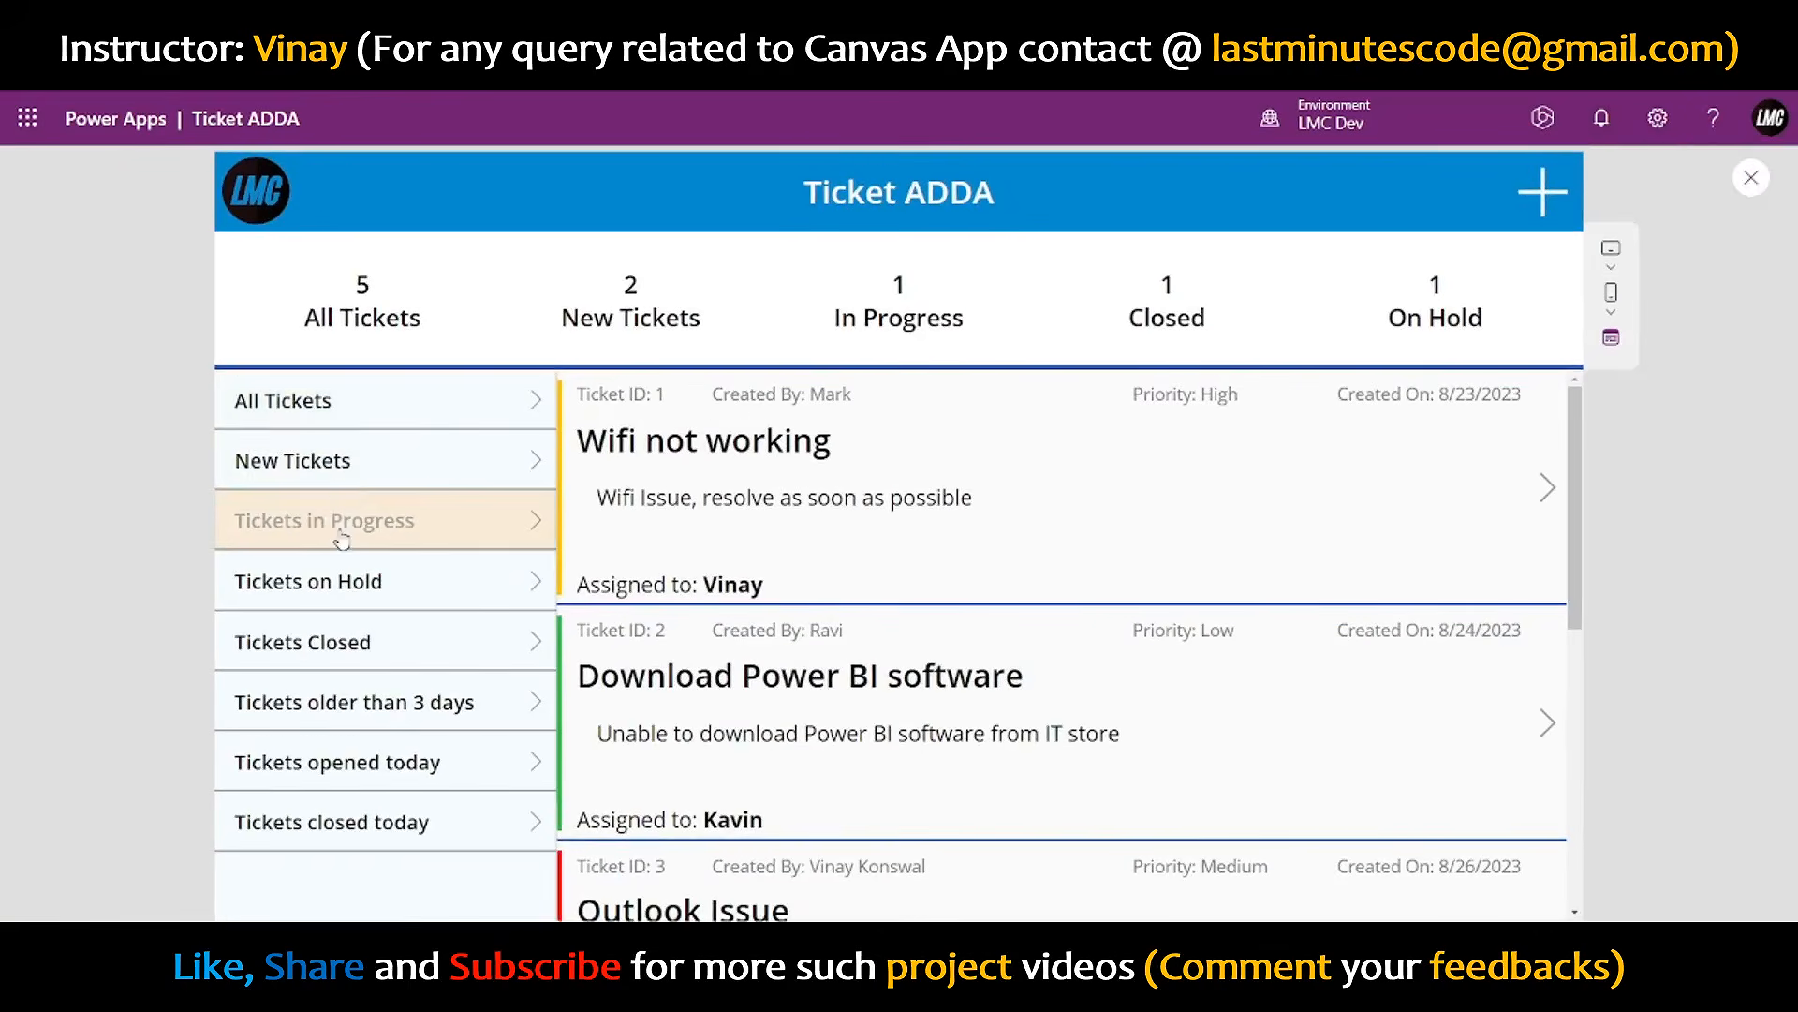
{"action": "left_click", "coordinate": [345, 413]}
{"action": "left_click", "coordinate": [349, 481]}
{"action": "left_click", "coordinate": [358, 526]}
{"action": "left_click", "coordinate": [375, 465]}
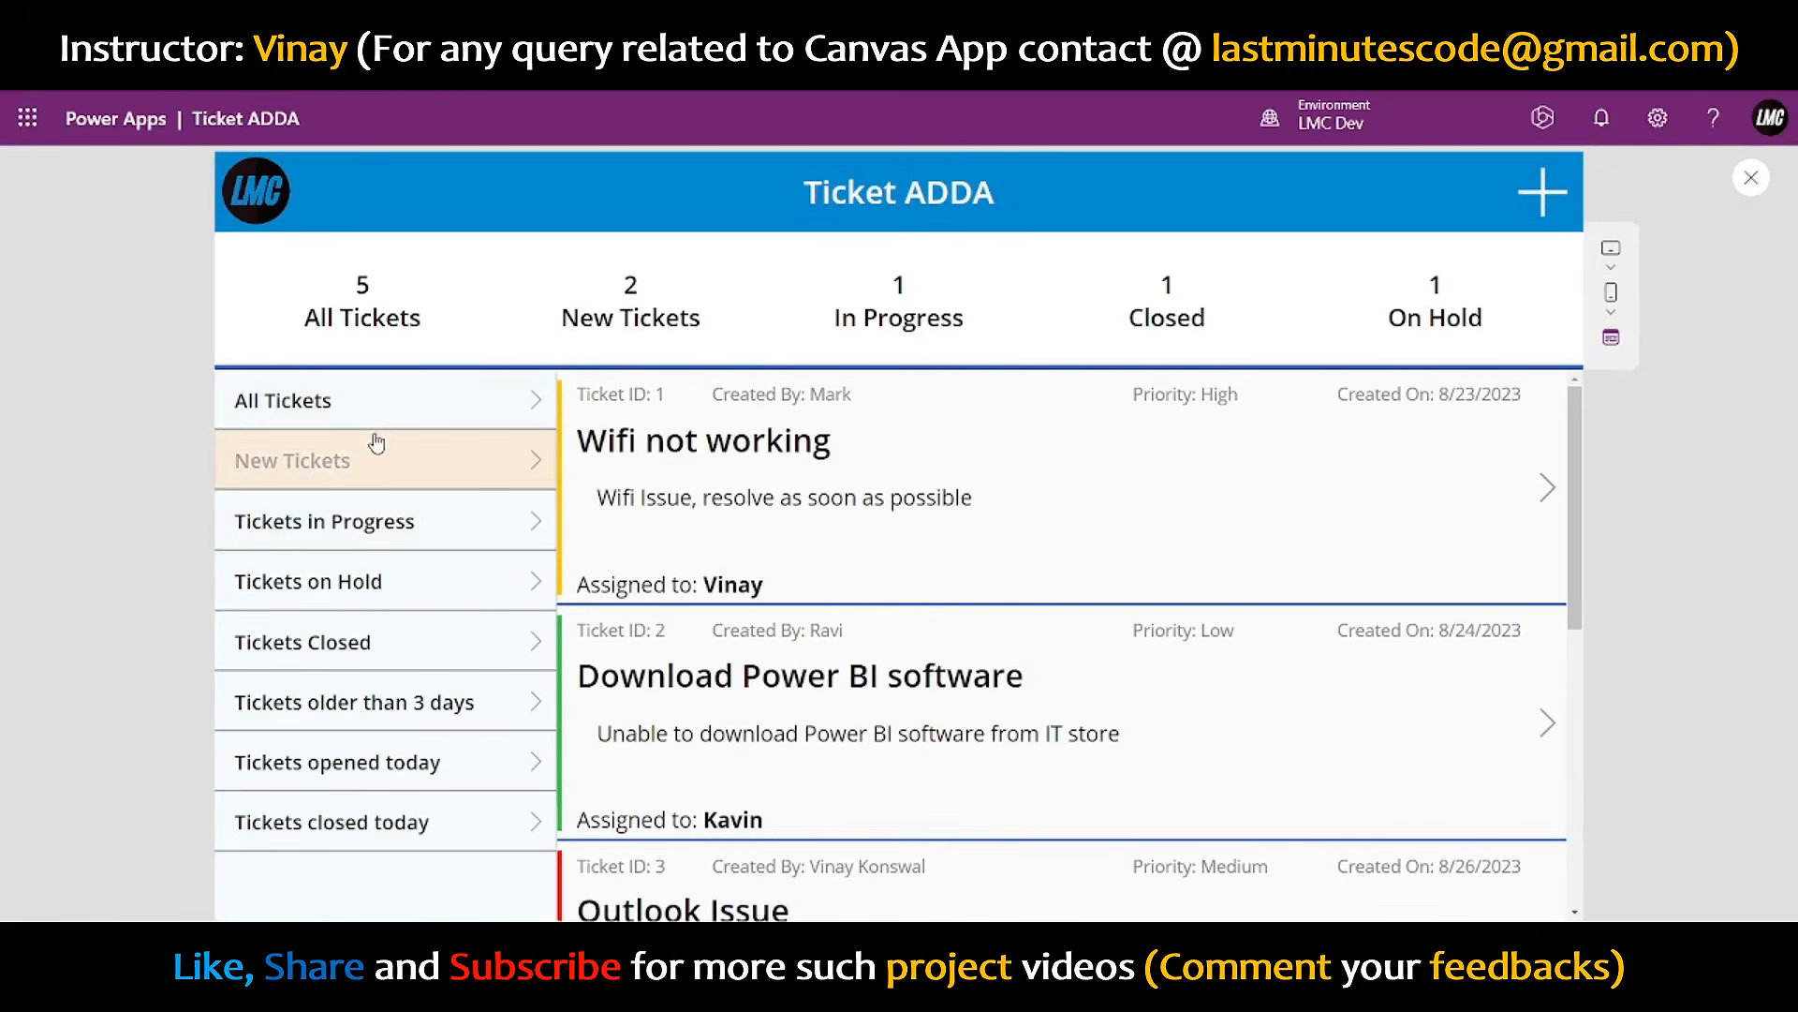
{"action": "left_click", "coordinate": [361, 403]}
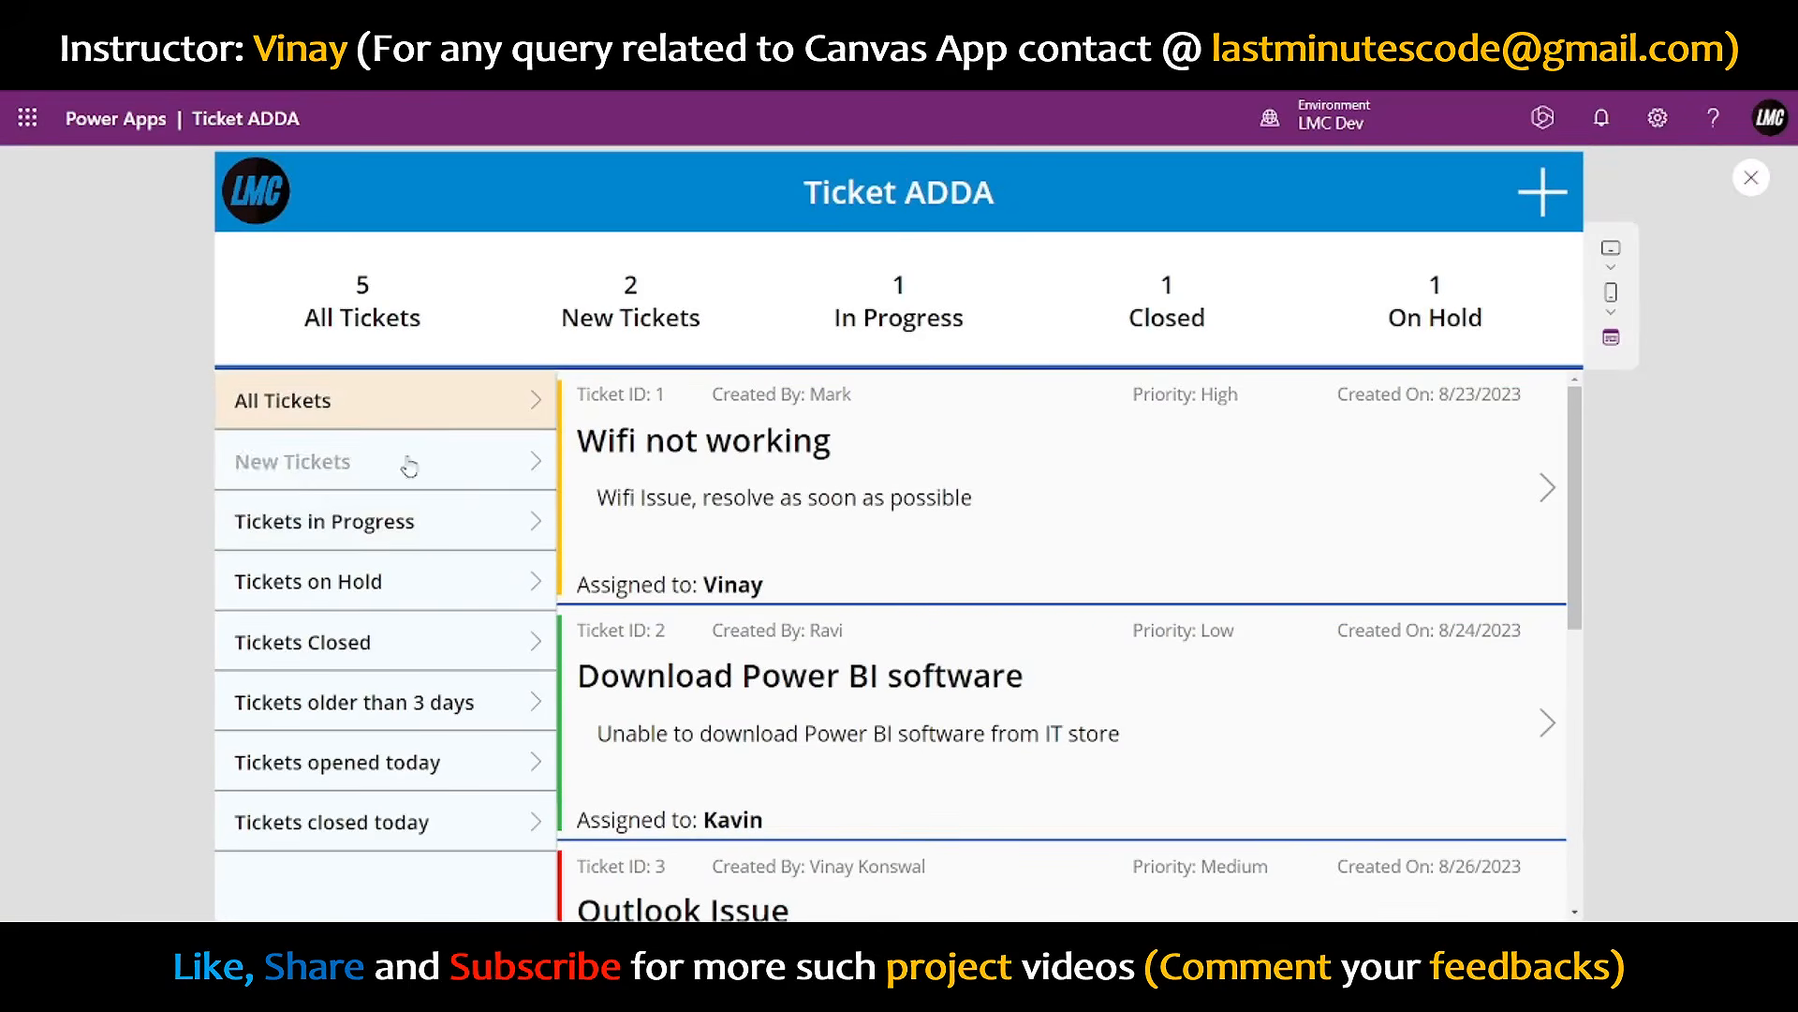
{"action": "left_click", "coordinate": [1751, 178]}
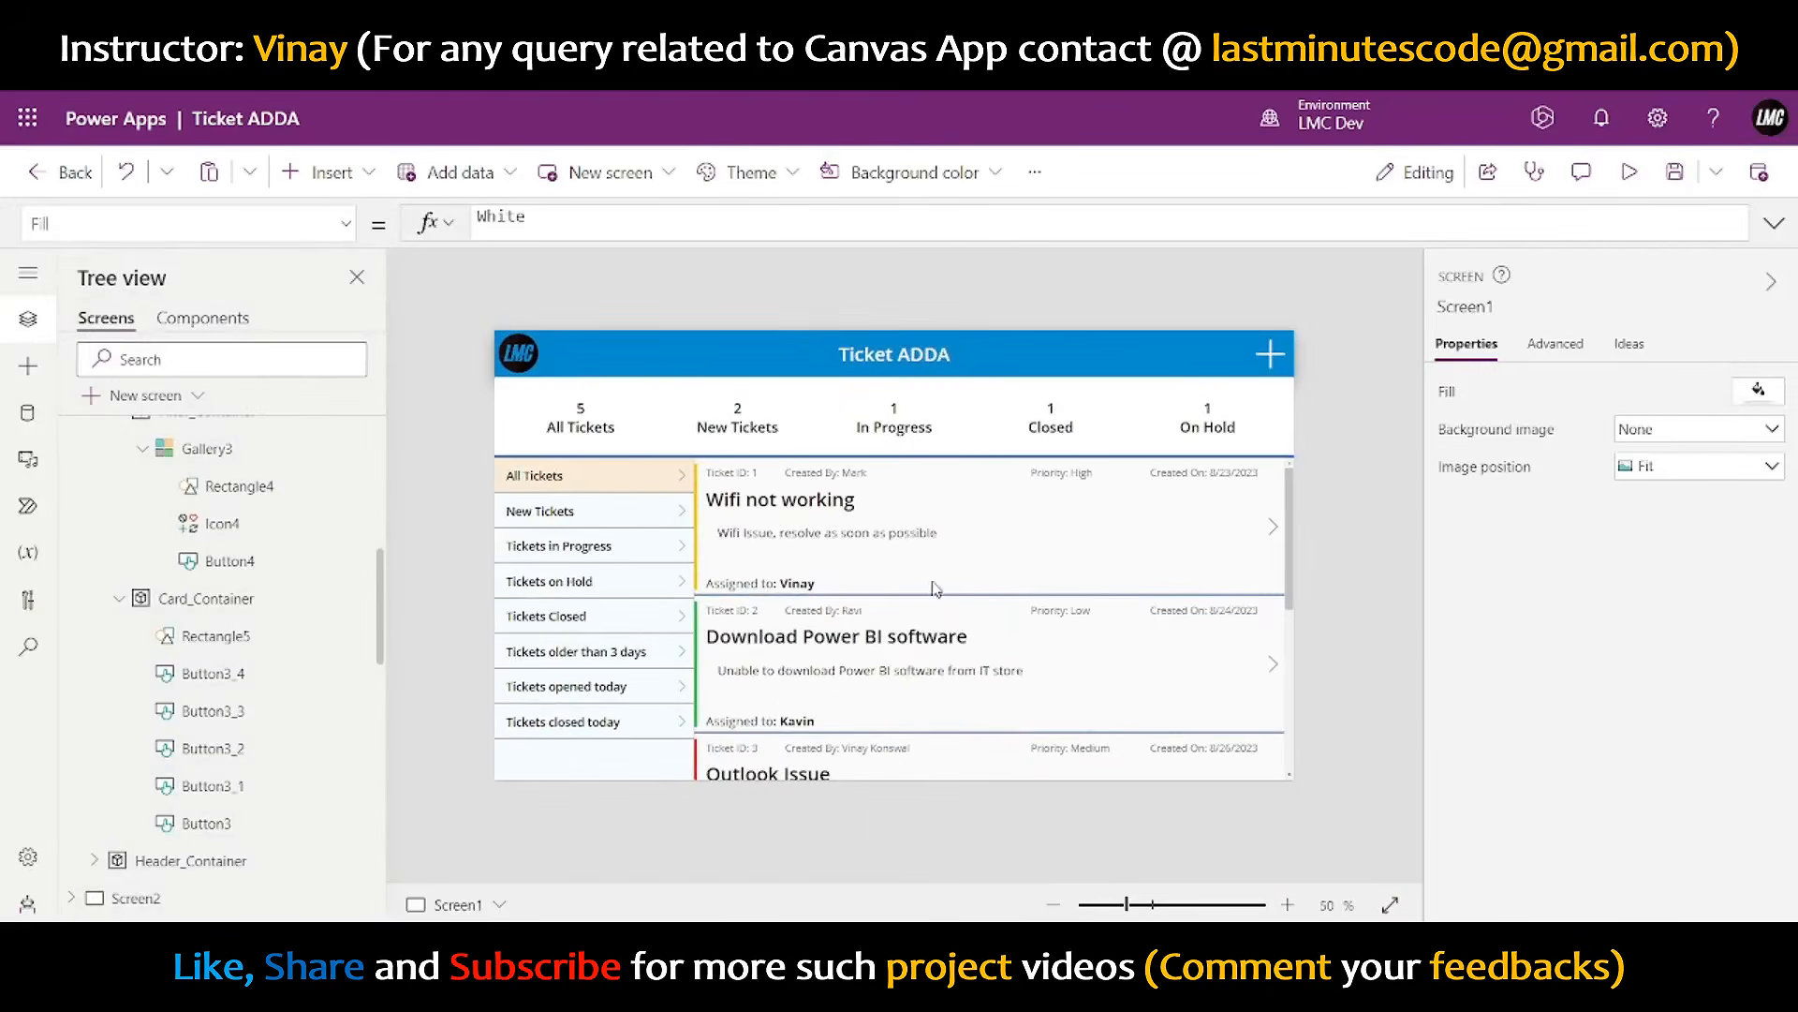
{"action": "left_click", "coordinate": [1001, 656]}
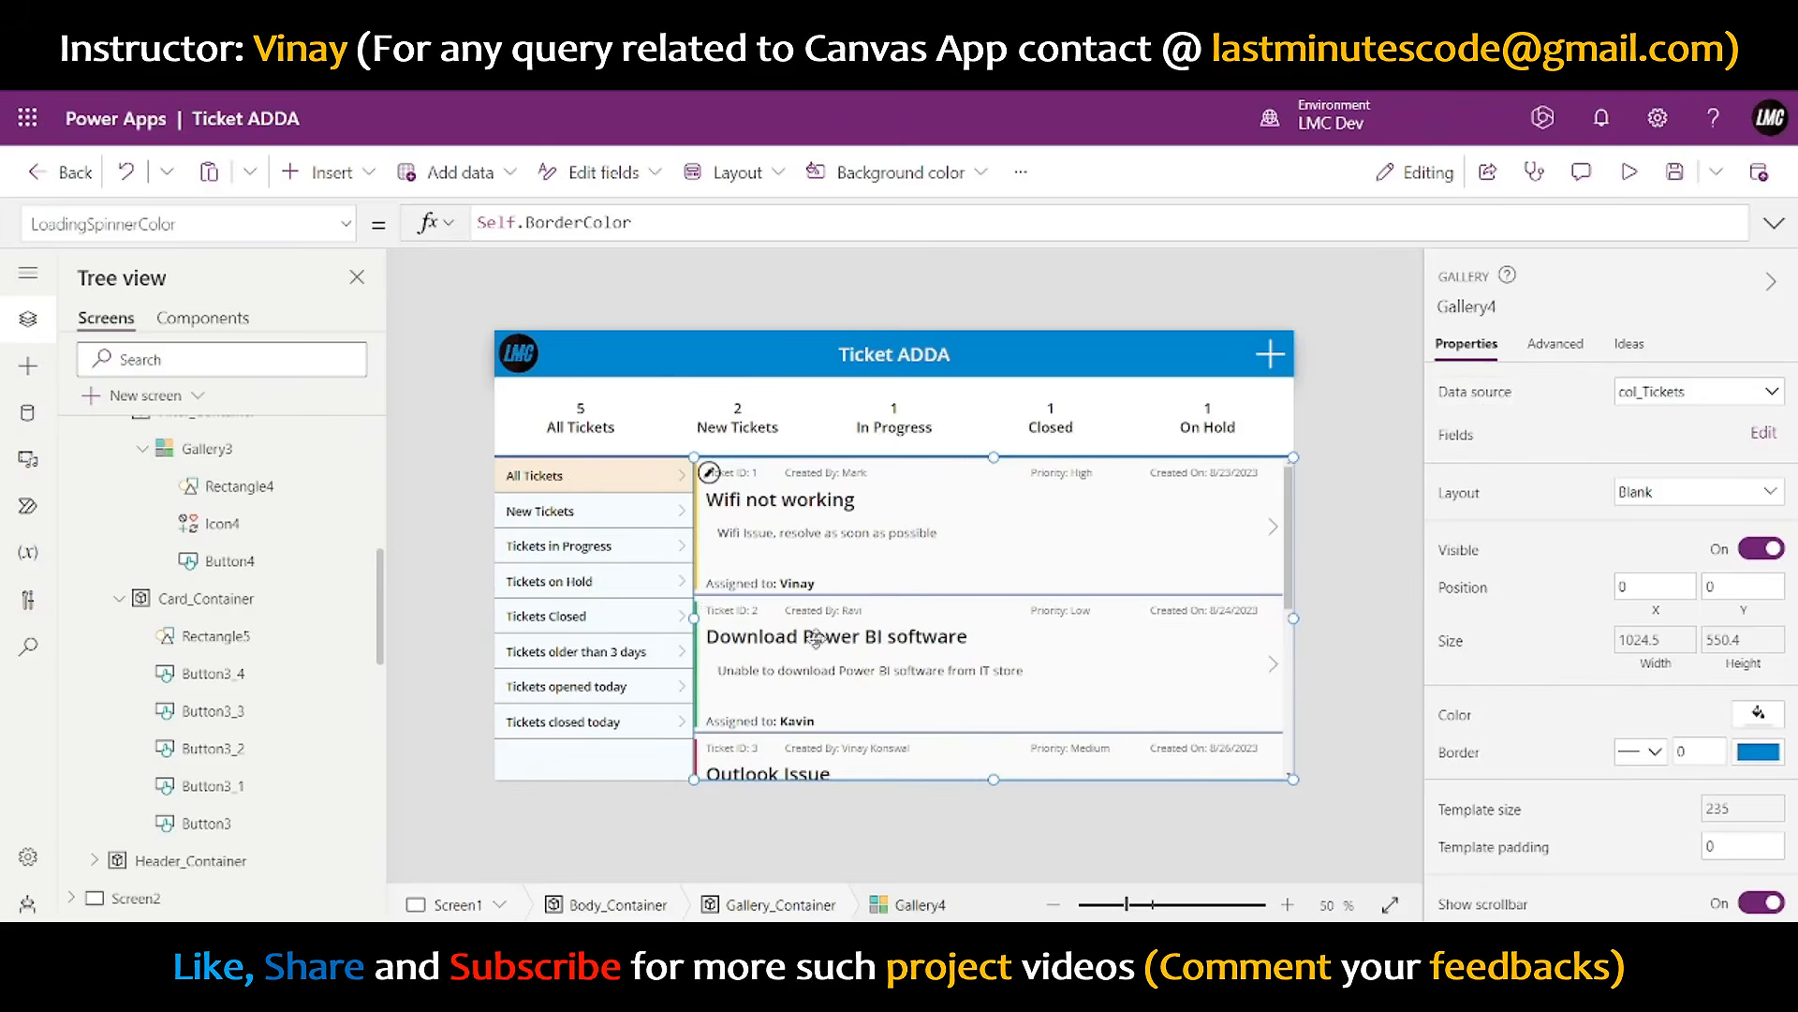
{"action": "left_click", "coordinate": [1447, 392]}
{"action": "mouse_move", "coordinate": [532, 230]}
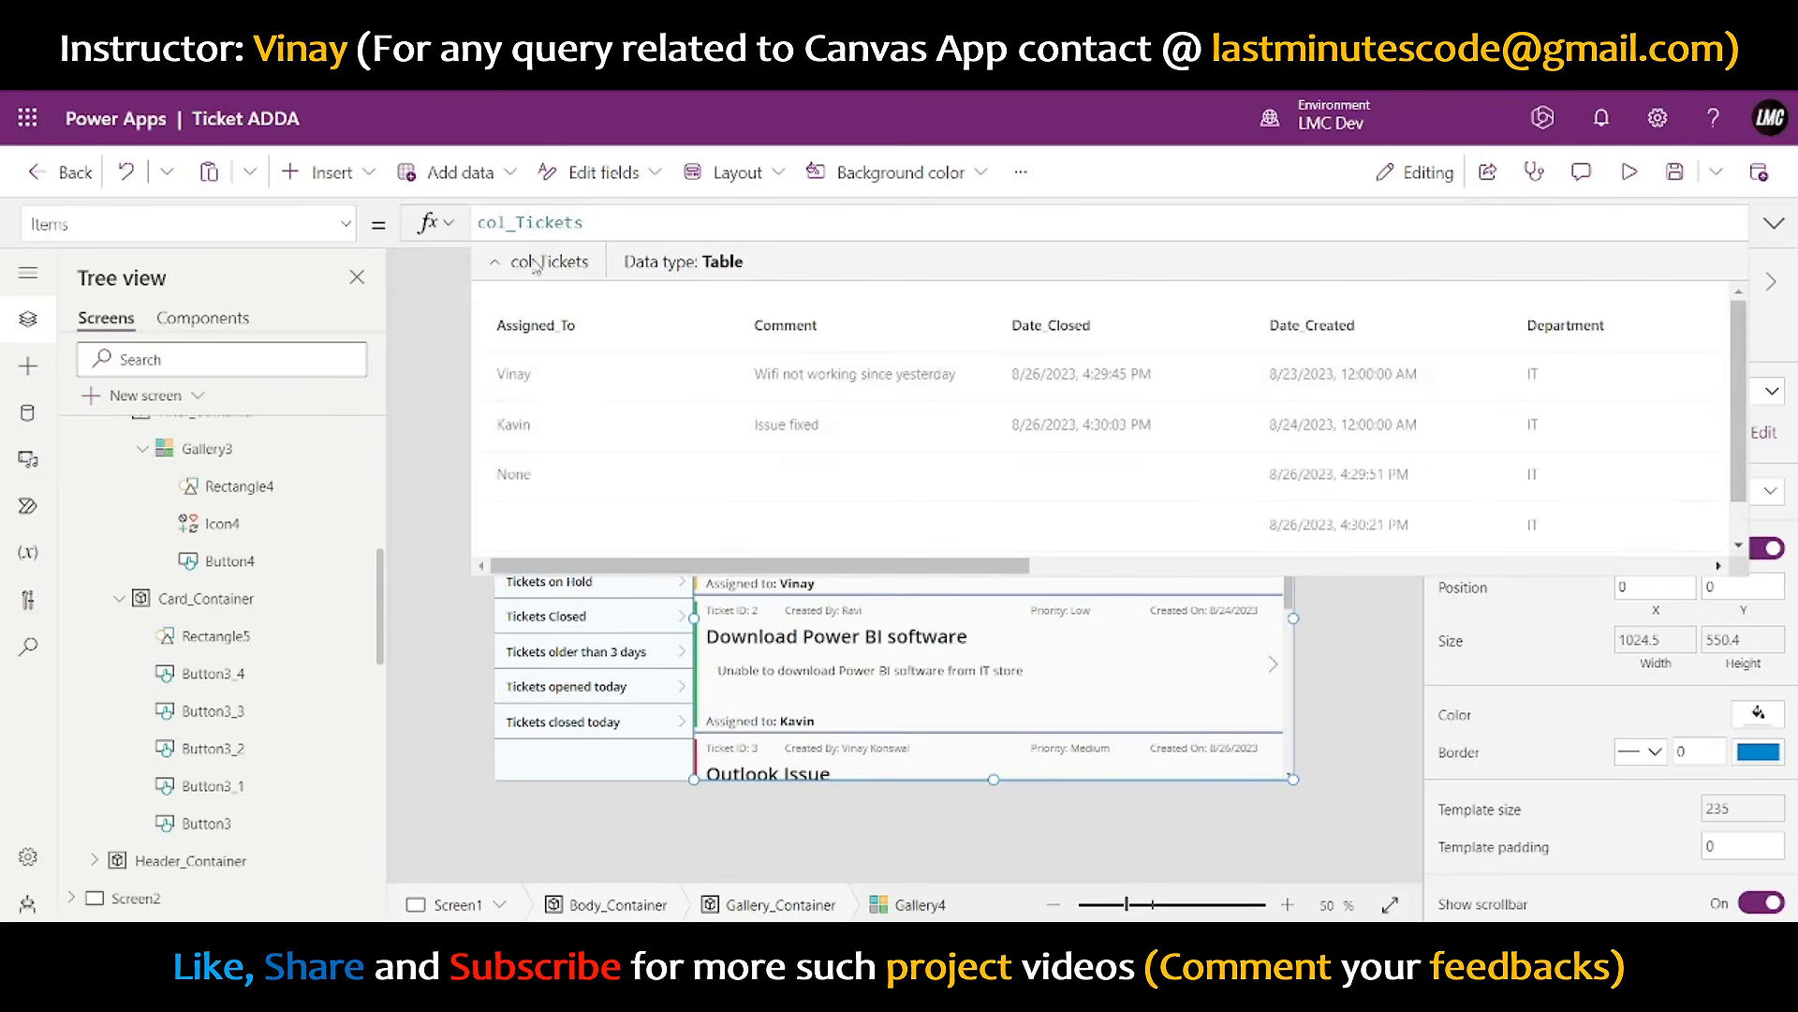
{"action": "double_click", "coordinate": [483, 222]}
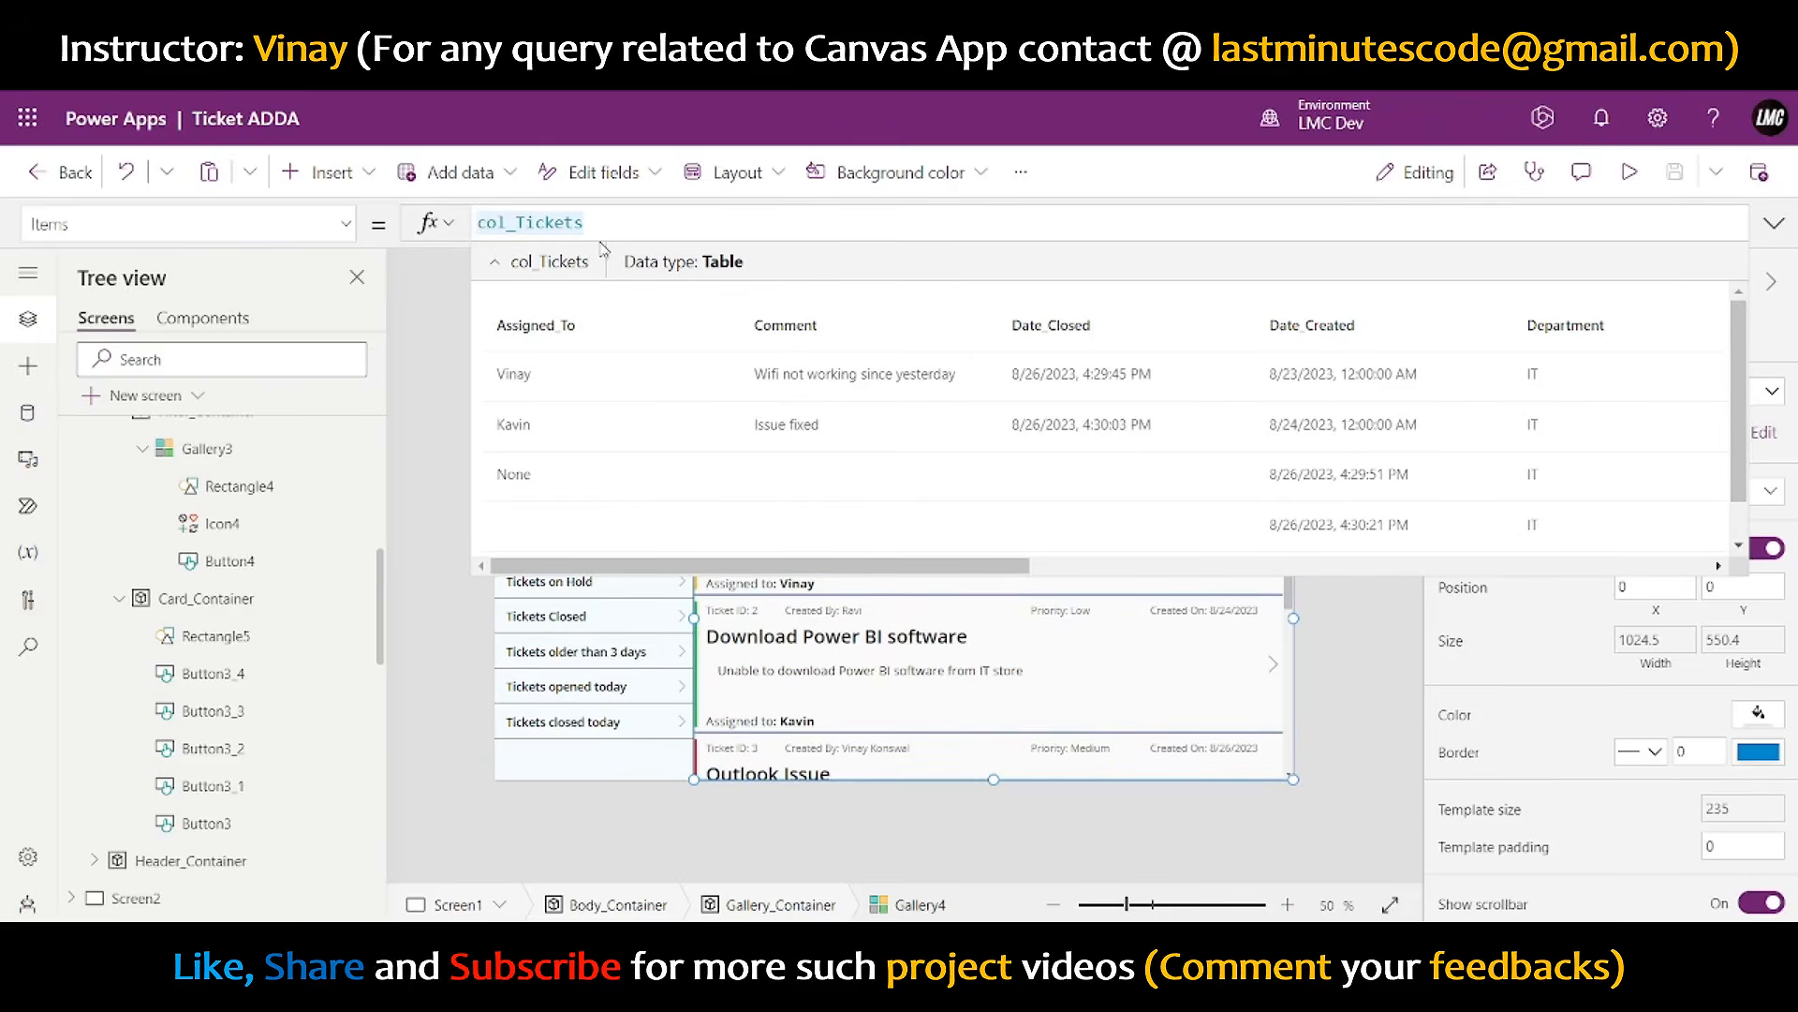
{"action": "type", "text": "Filter"}
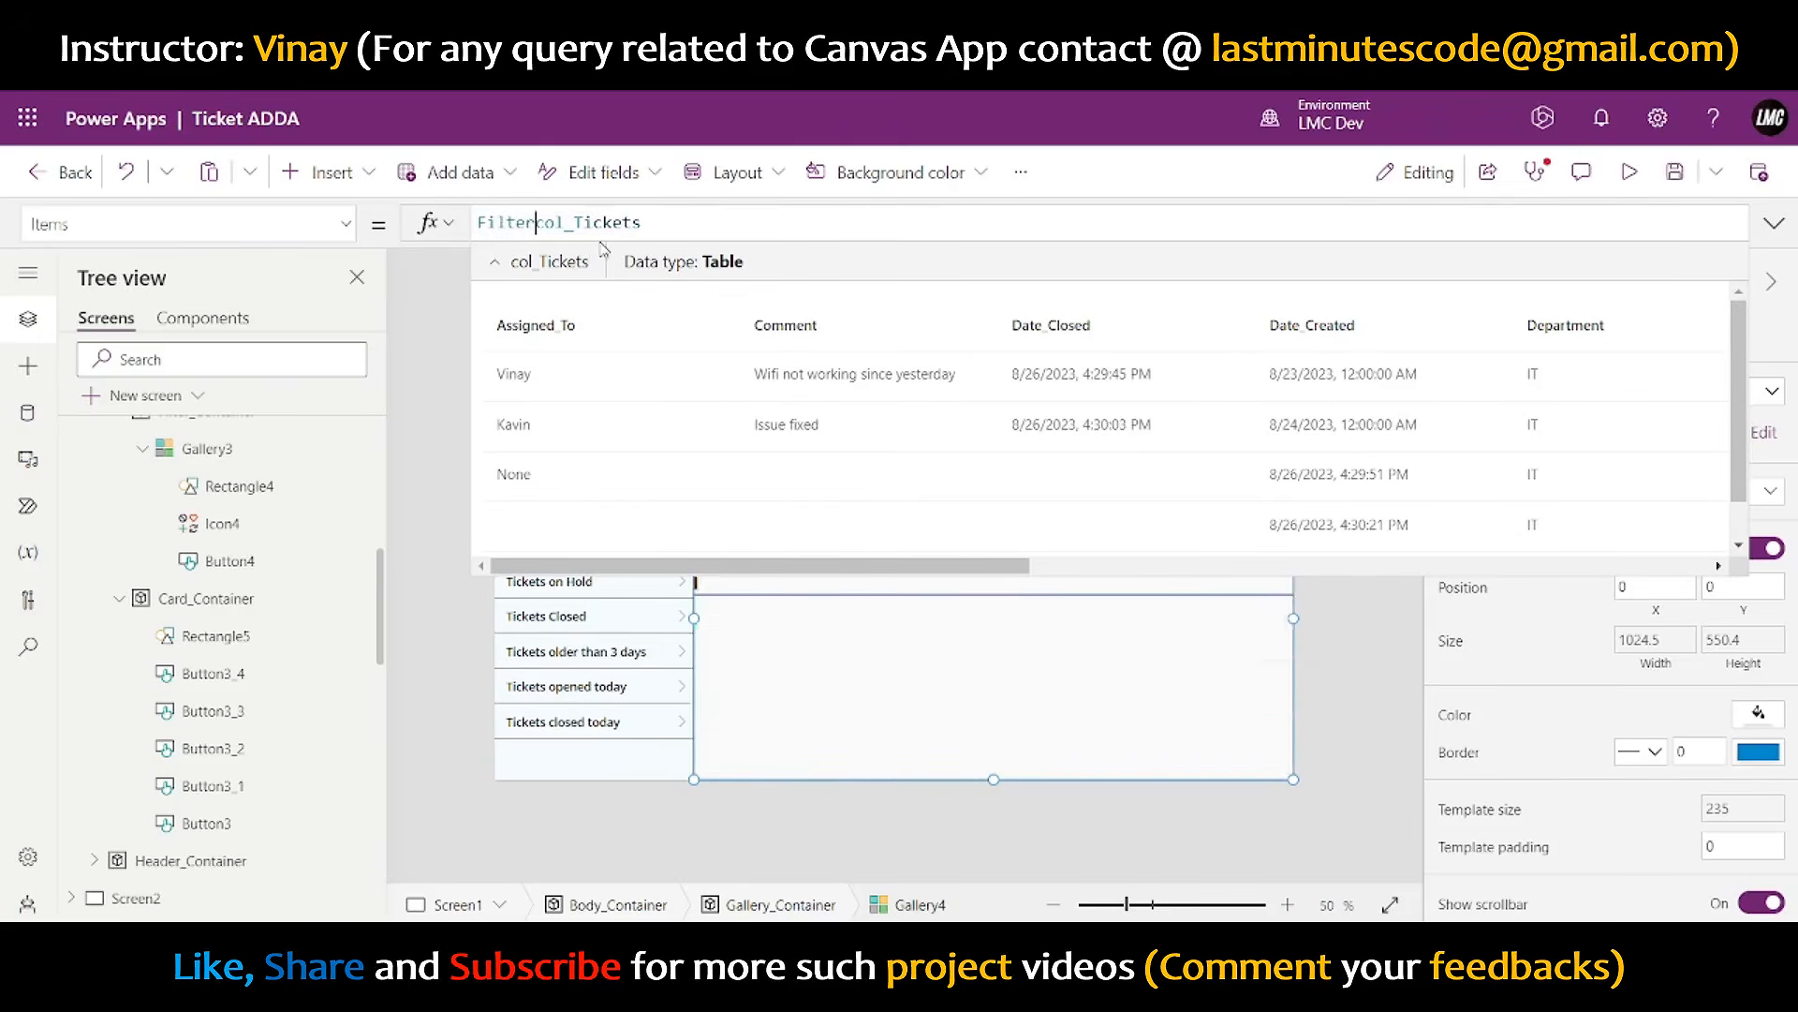
{"action": "type", "text": "("}
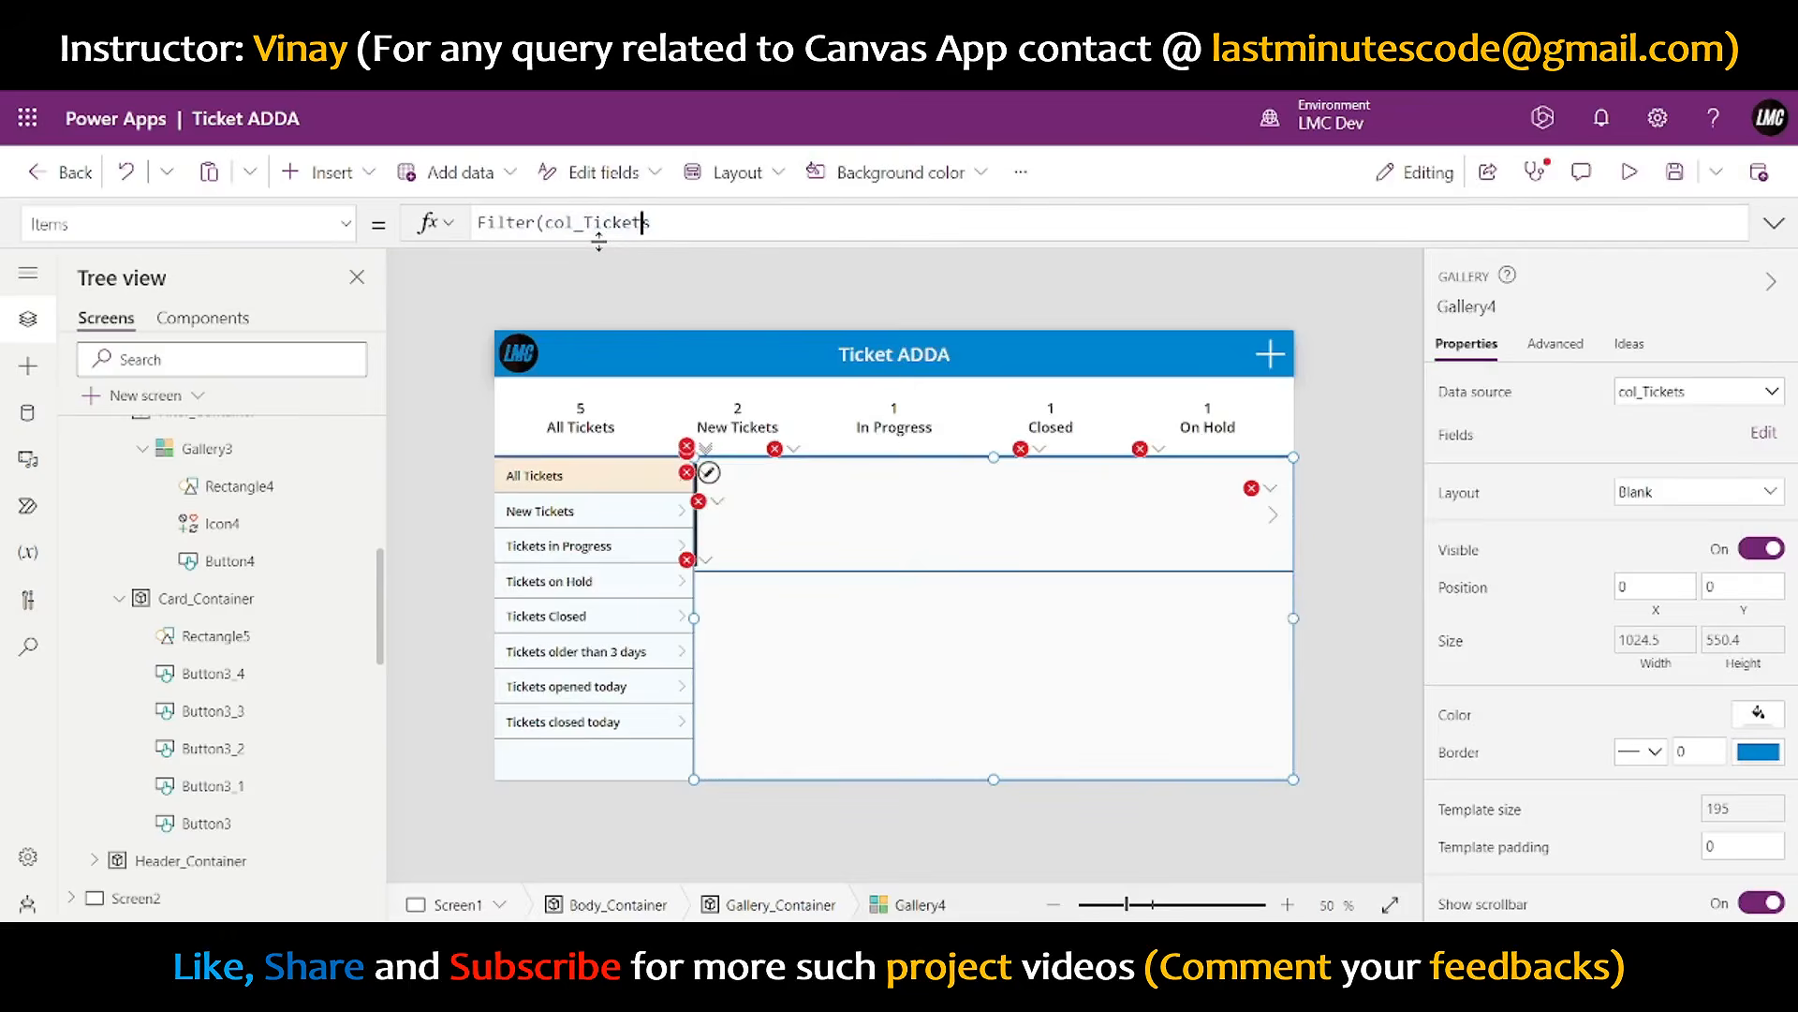
{"action": "type", "text": ","}
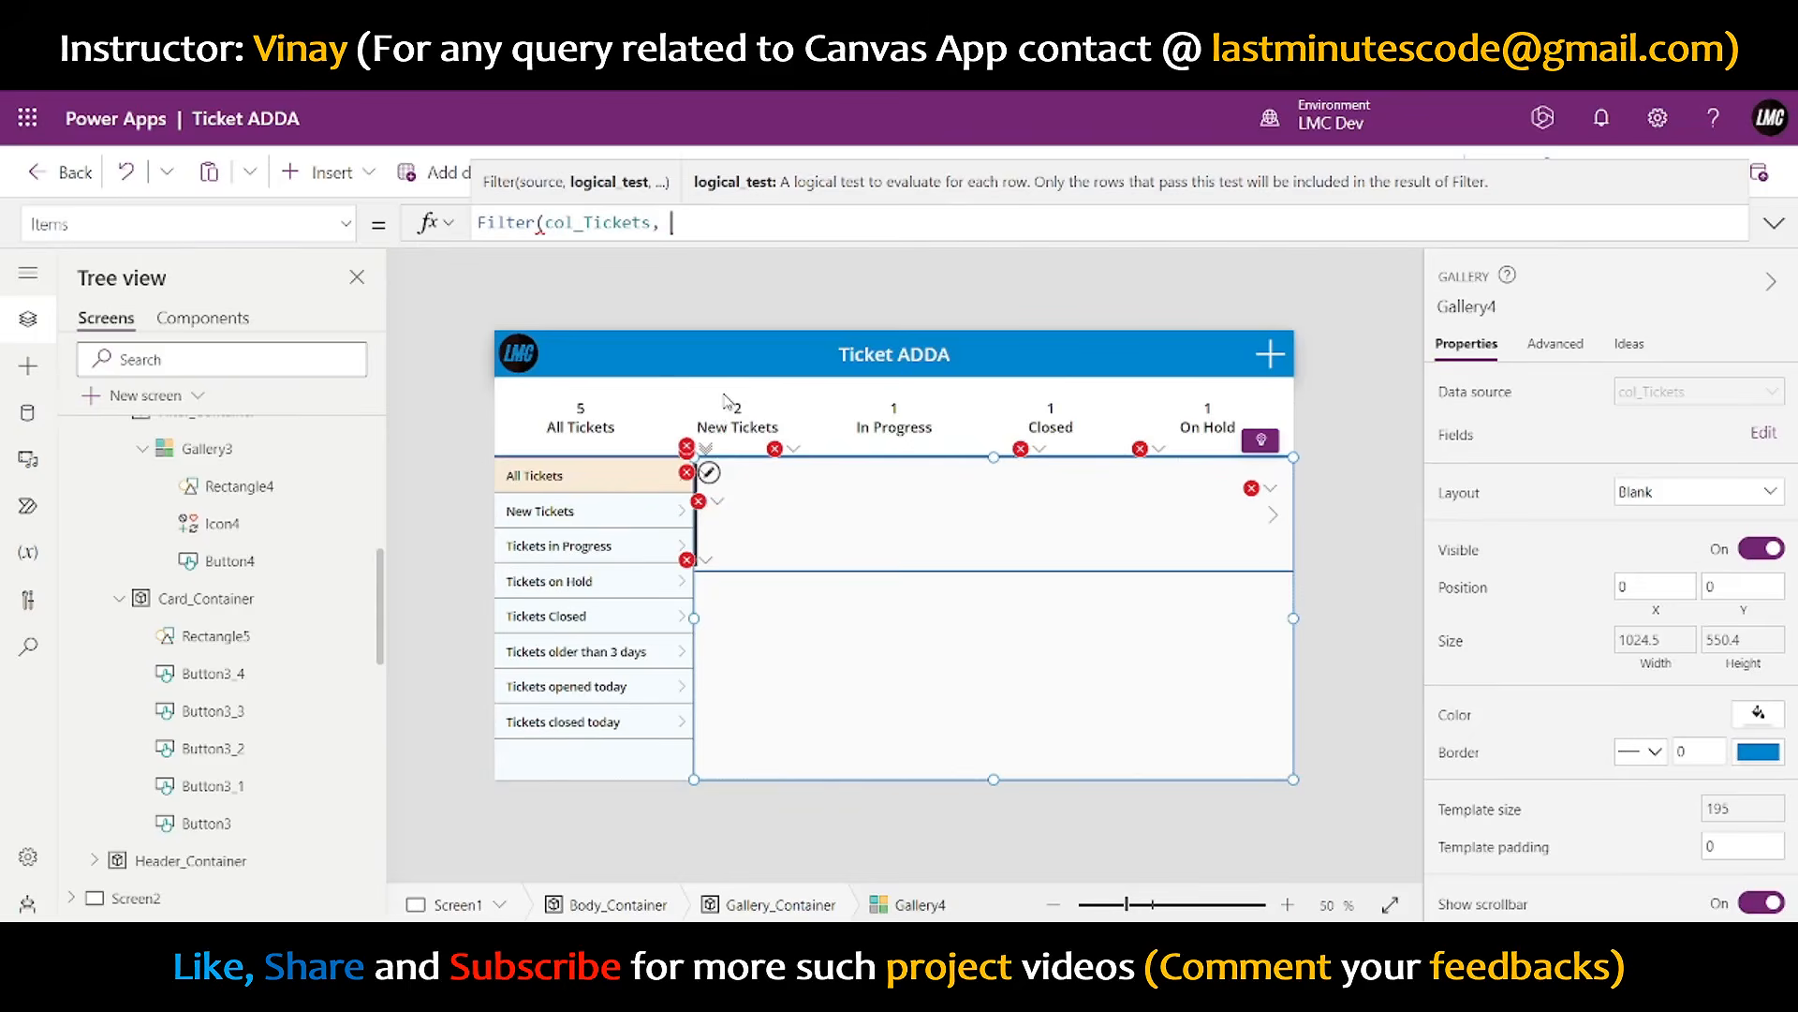
{"action": "key", "text": "BackSpace"}
{"action": "key", "text": "BackSpace"}
{"action": "left_click_drag", "start_coordinate": [541, 222], "coordinate": [477, 222]}
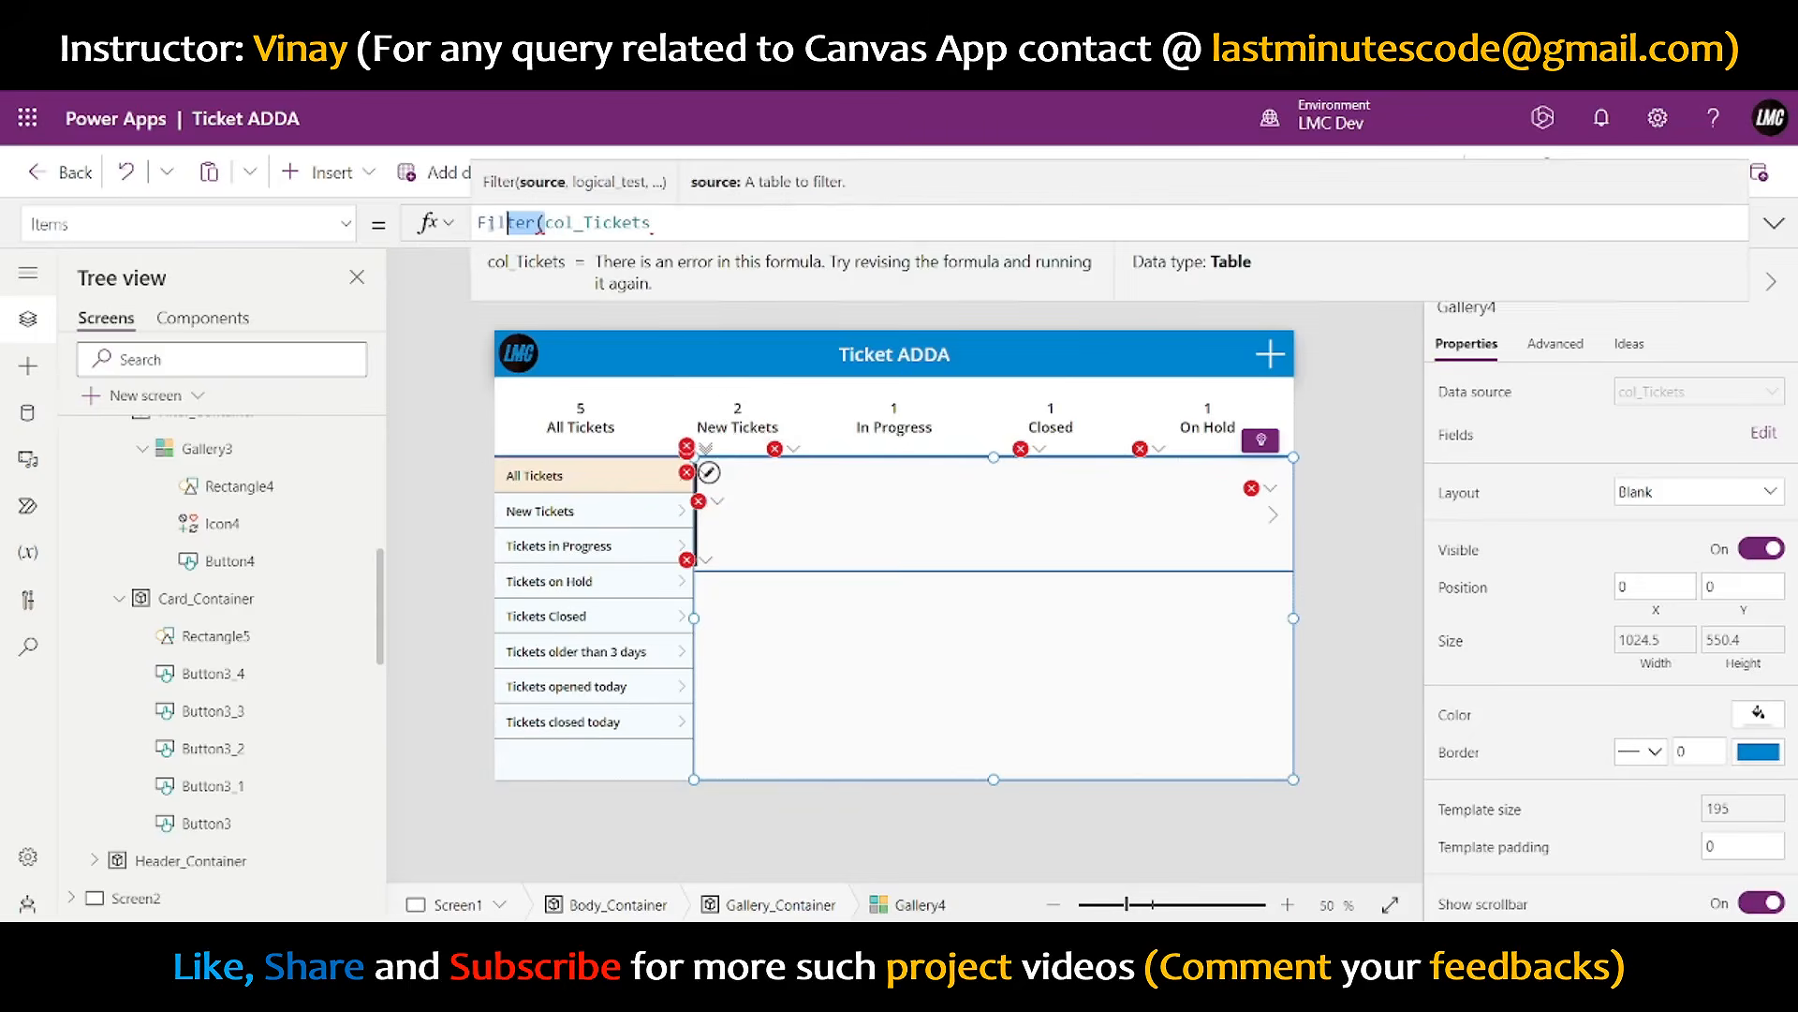
{"action": "key", "text": "BackSpace"}
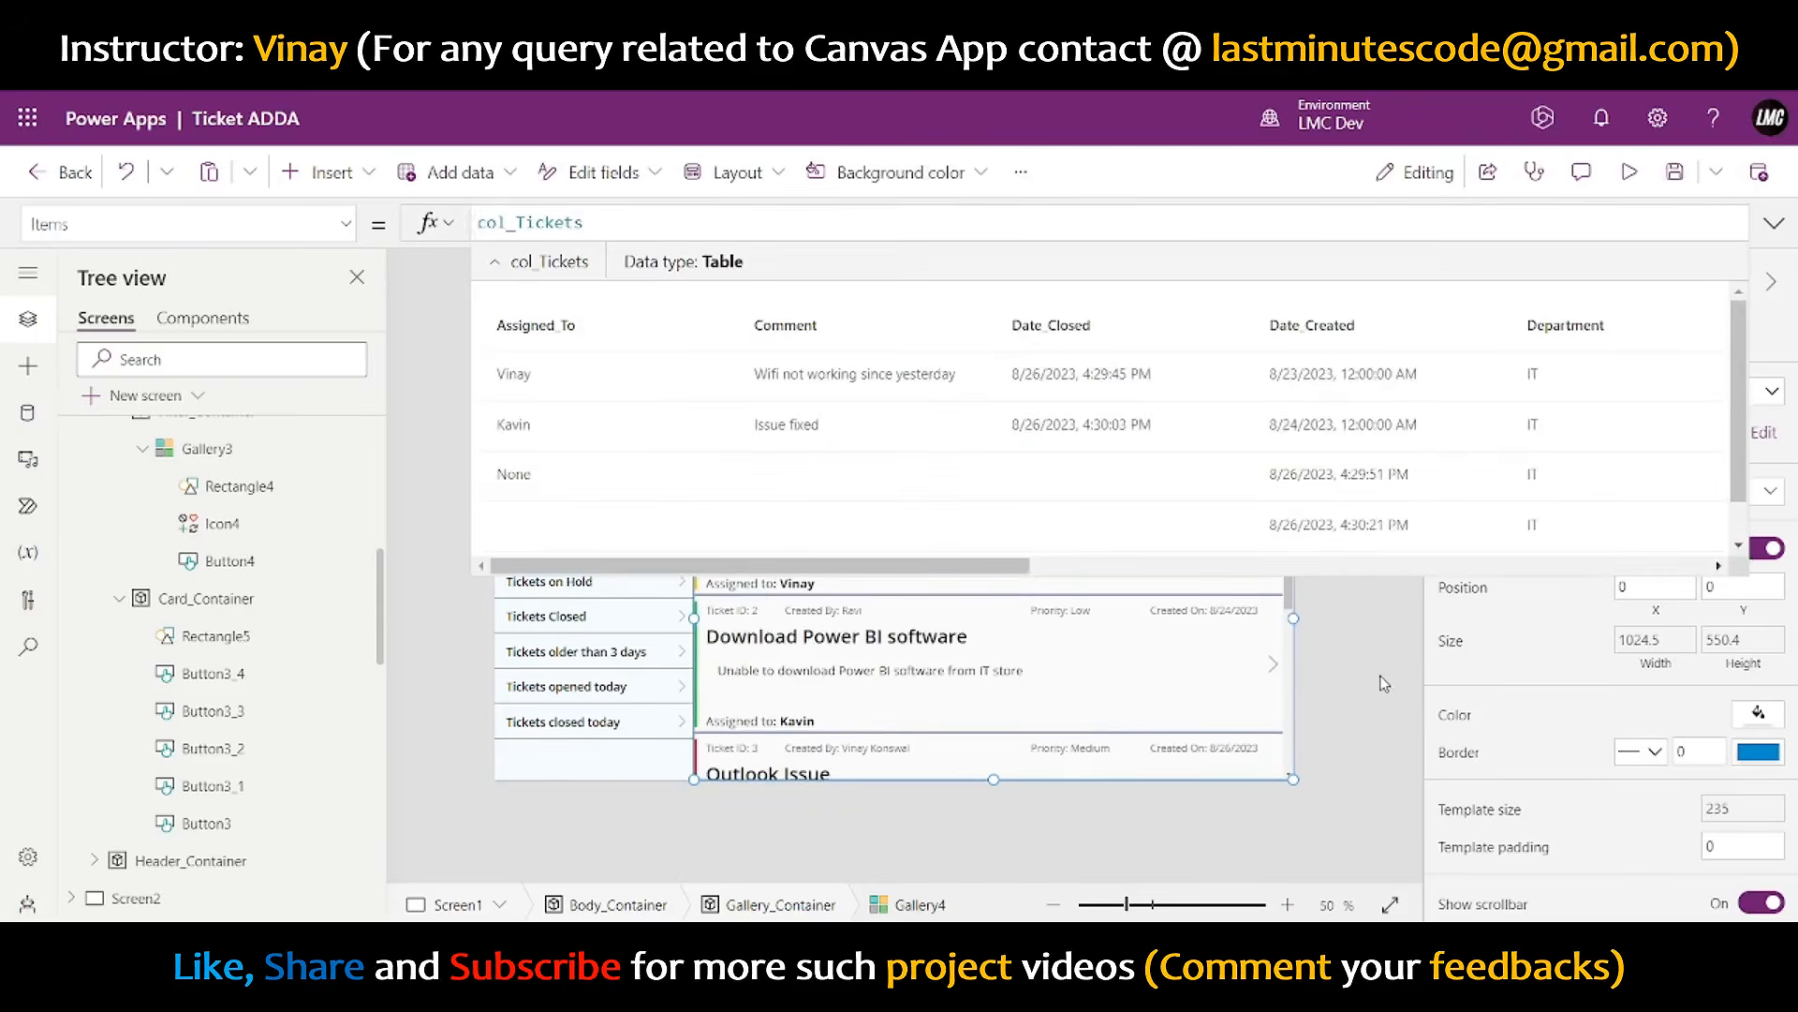
{"action": "left_click", "coordinate": [1364, 616]}
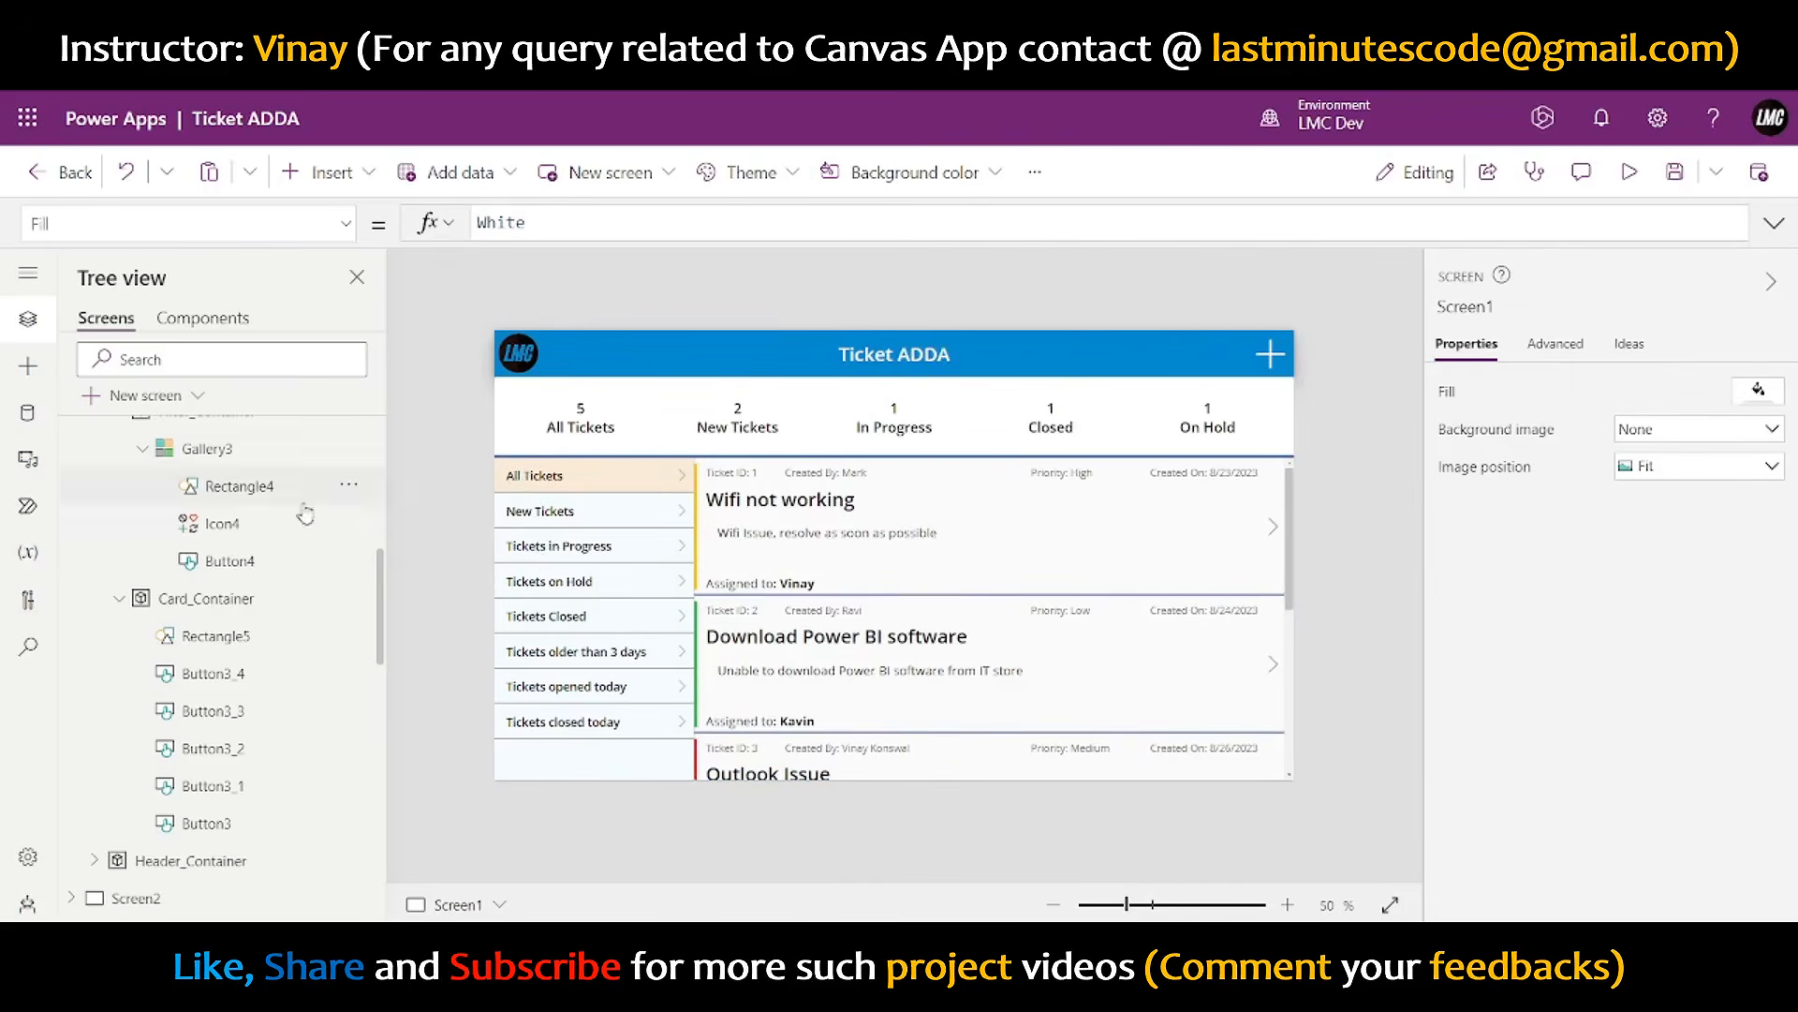
- In the App's OnStart formula, add Status:"All" to the All Tickets record of the col_TicketTypes collection
{"action": "scroll", "coordinate": [299, 525], "scroll_direction": "up", "scroll_amount": 10}
{"action": "left_click", "coordinate": [190, 442]}
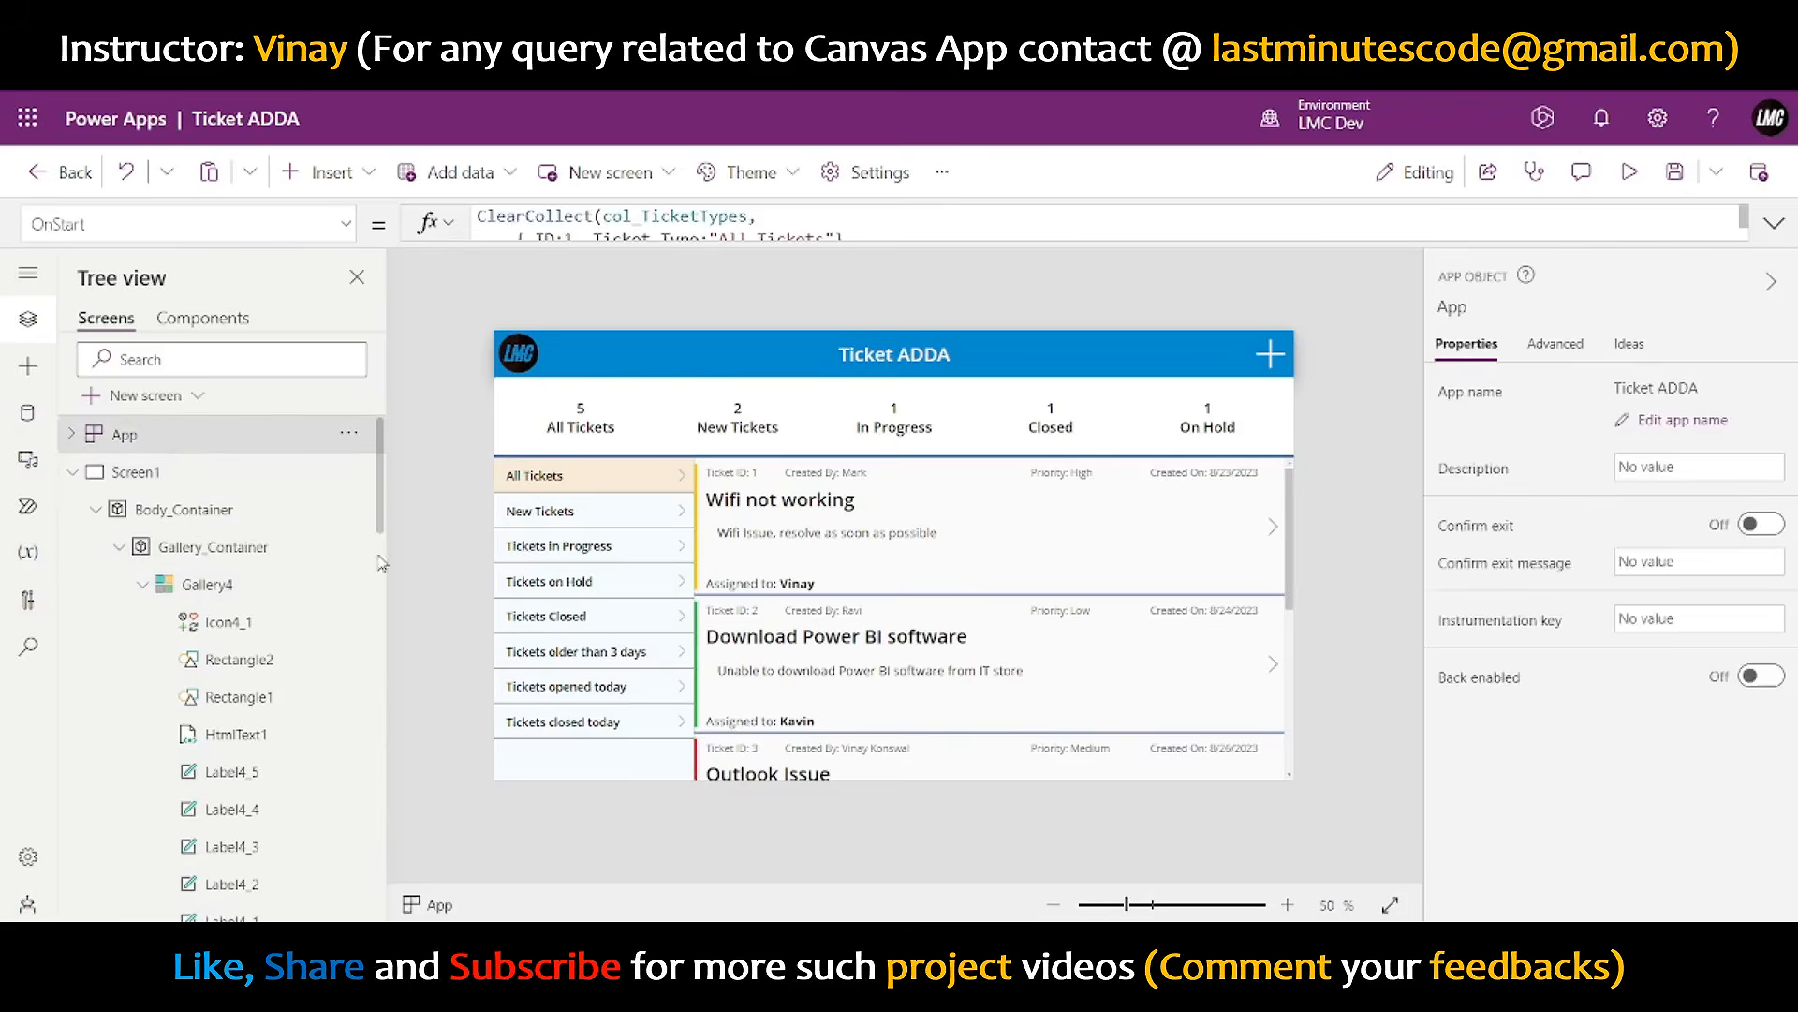
{"action": "left_click", "coordinate": [1773, 225]}
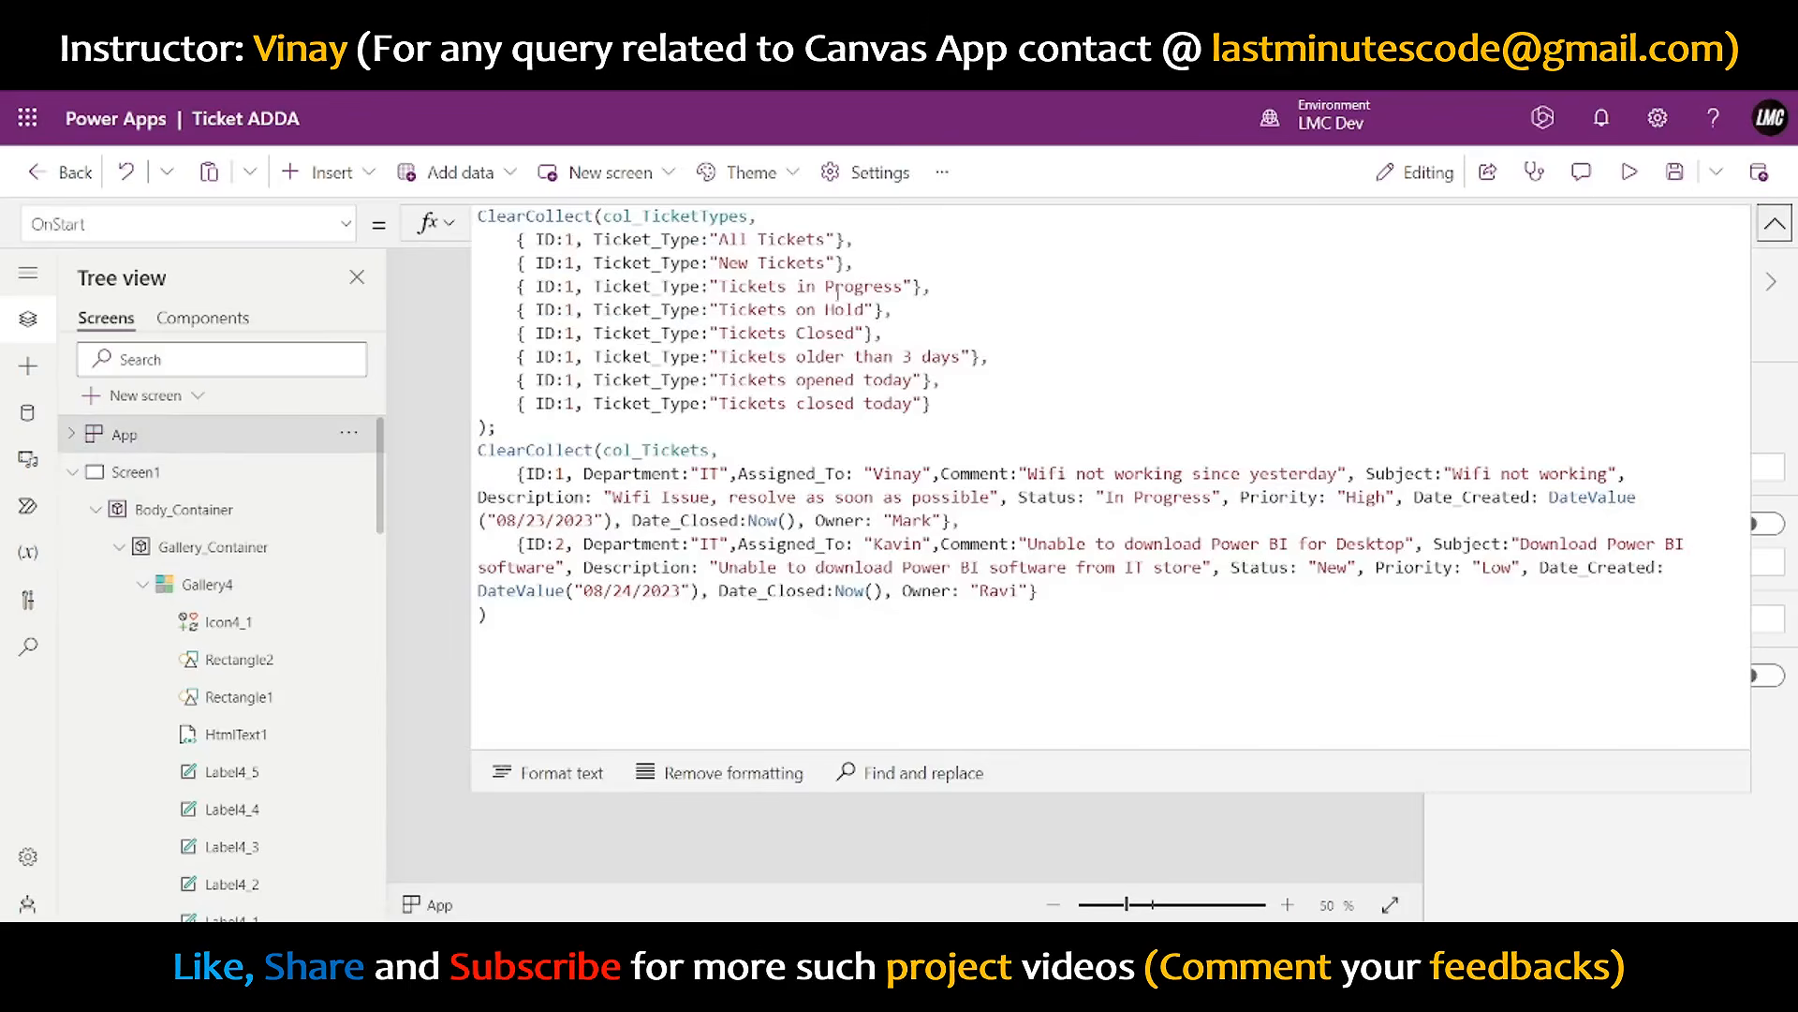
{"action": "left_click", "coordinate": [837, 237]}
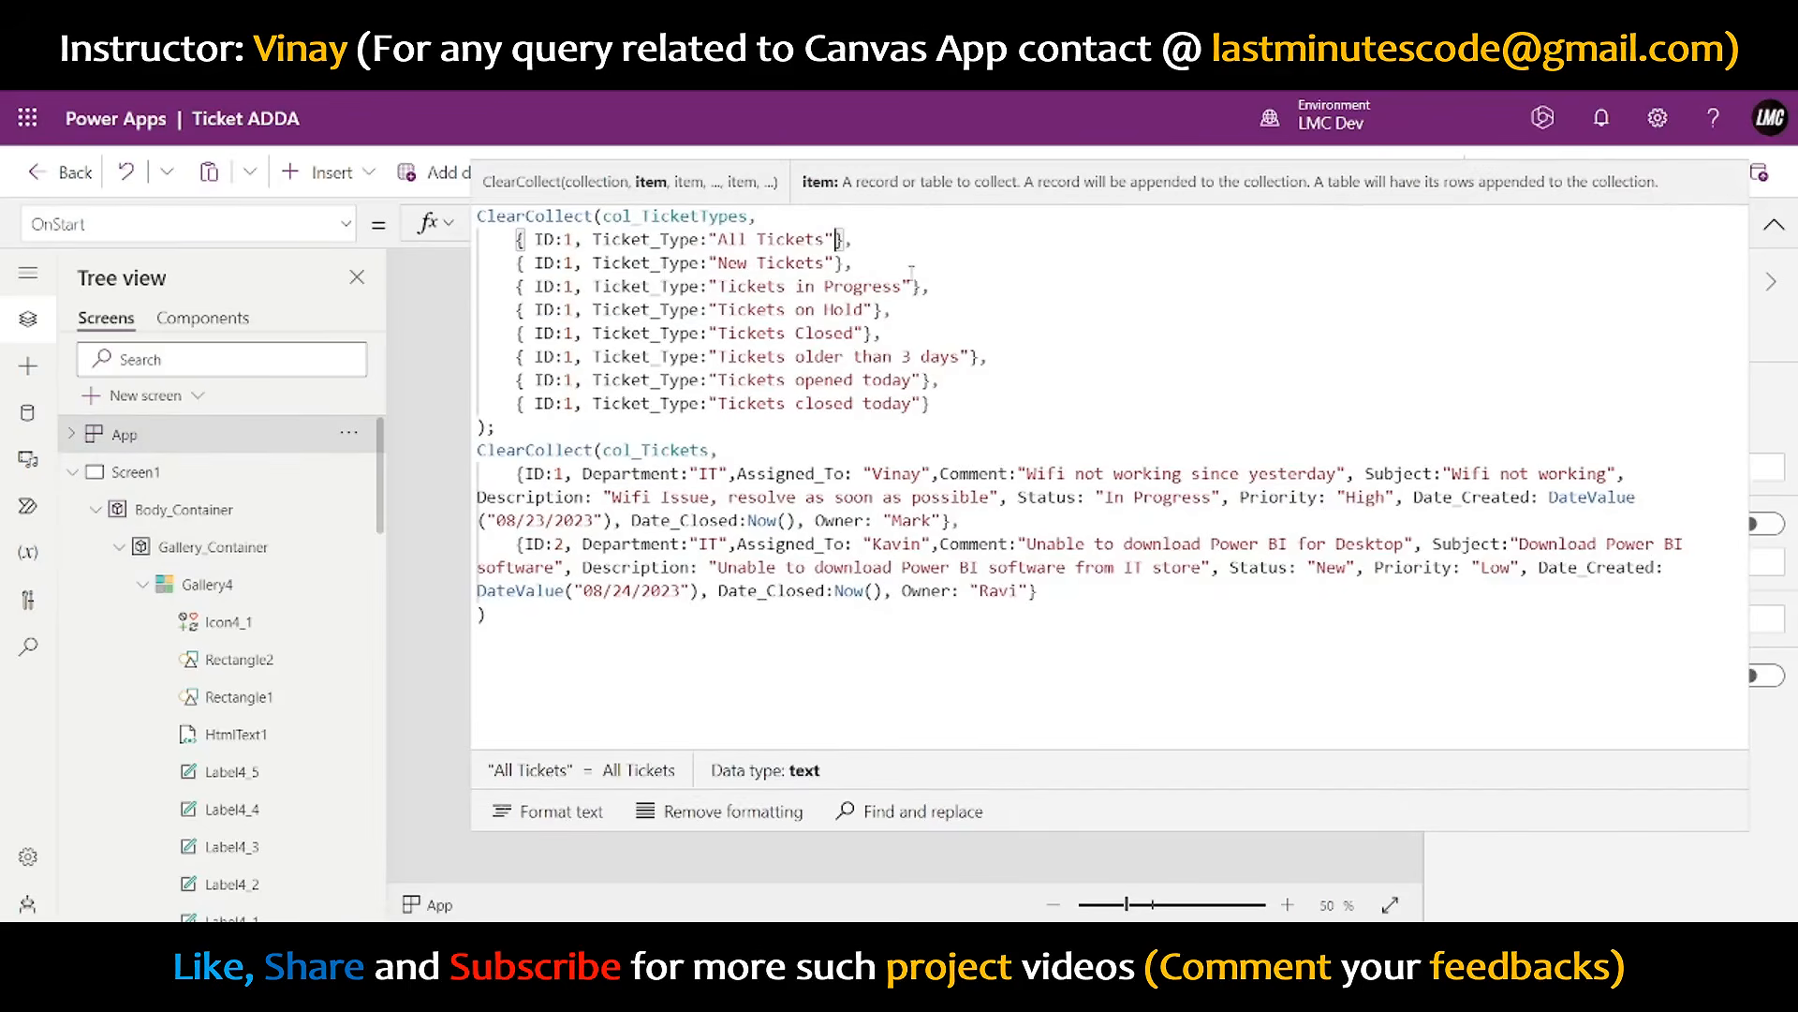
{"action": "type", "text": ", Status"}
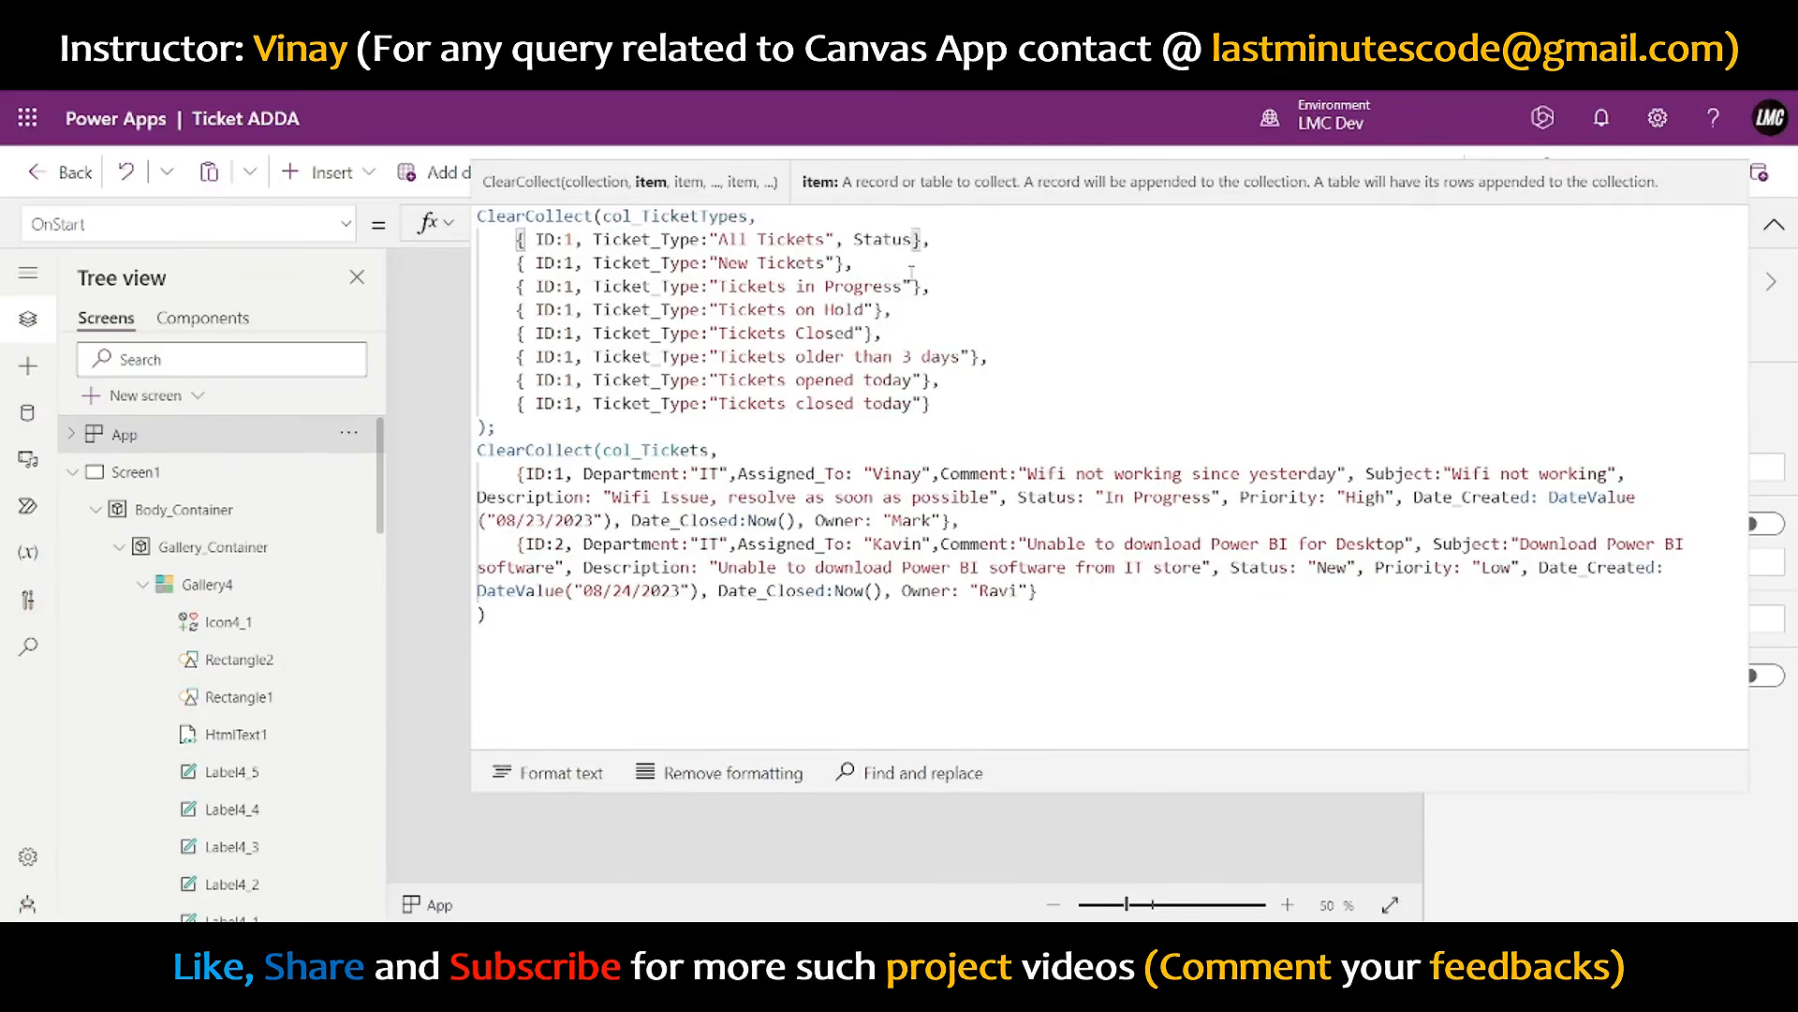
{"action": "type", "text": ":\"\""}
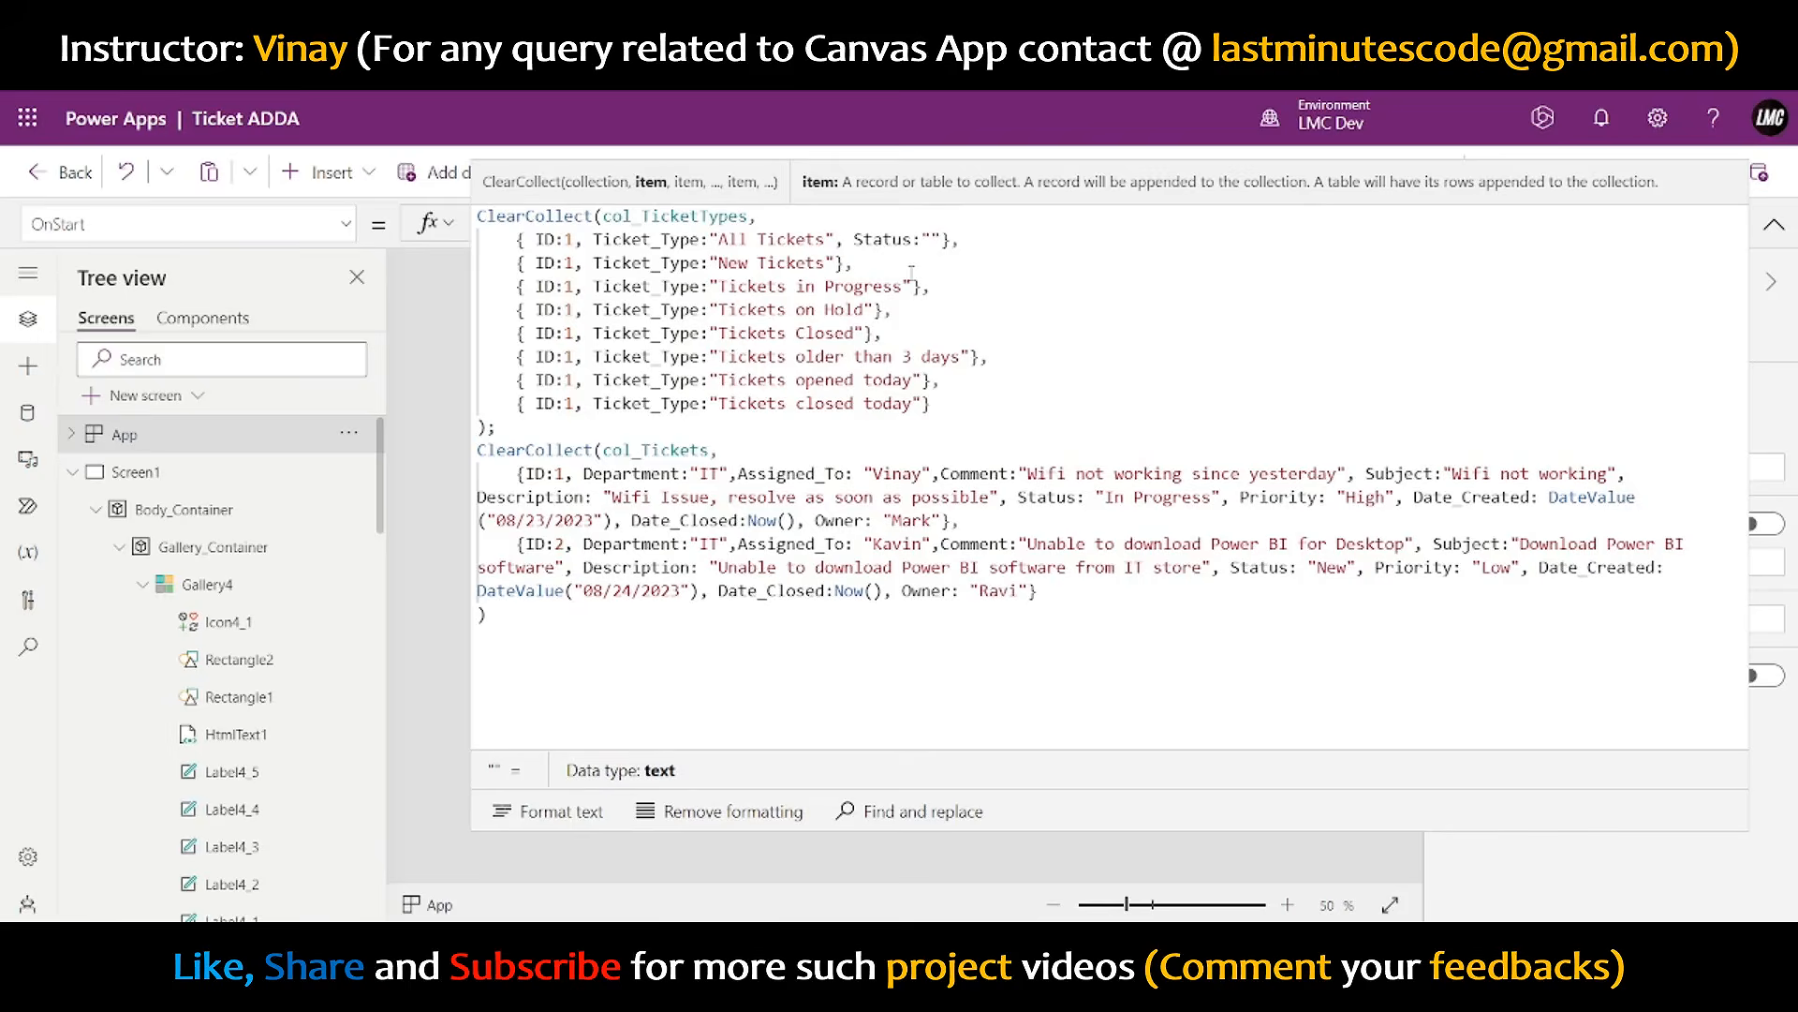
{"action": "type", "text": "All"}
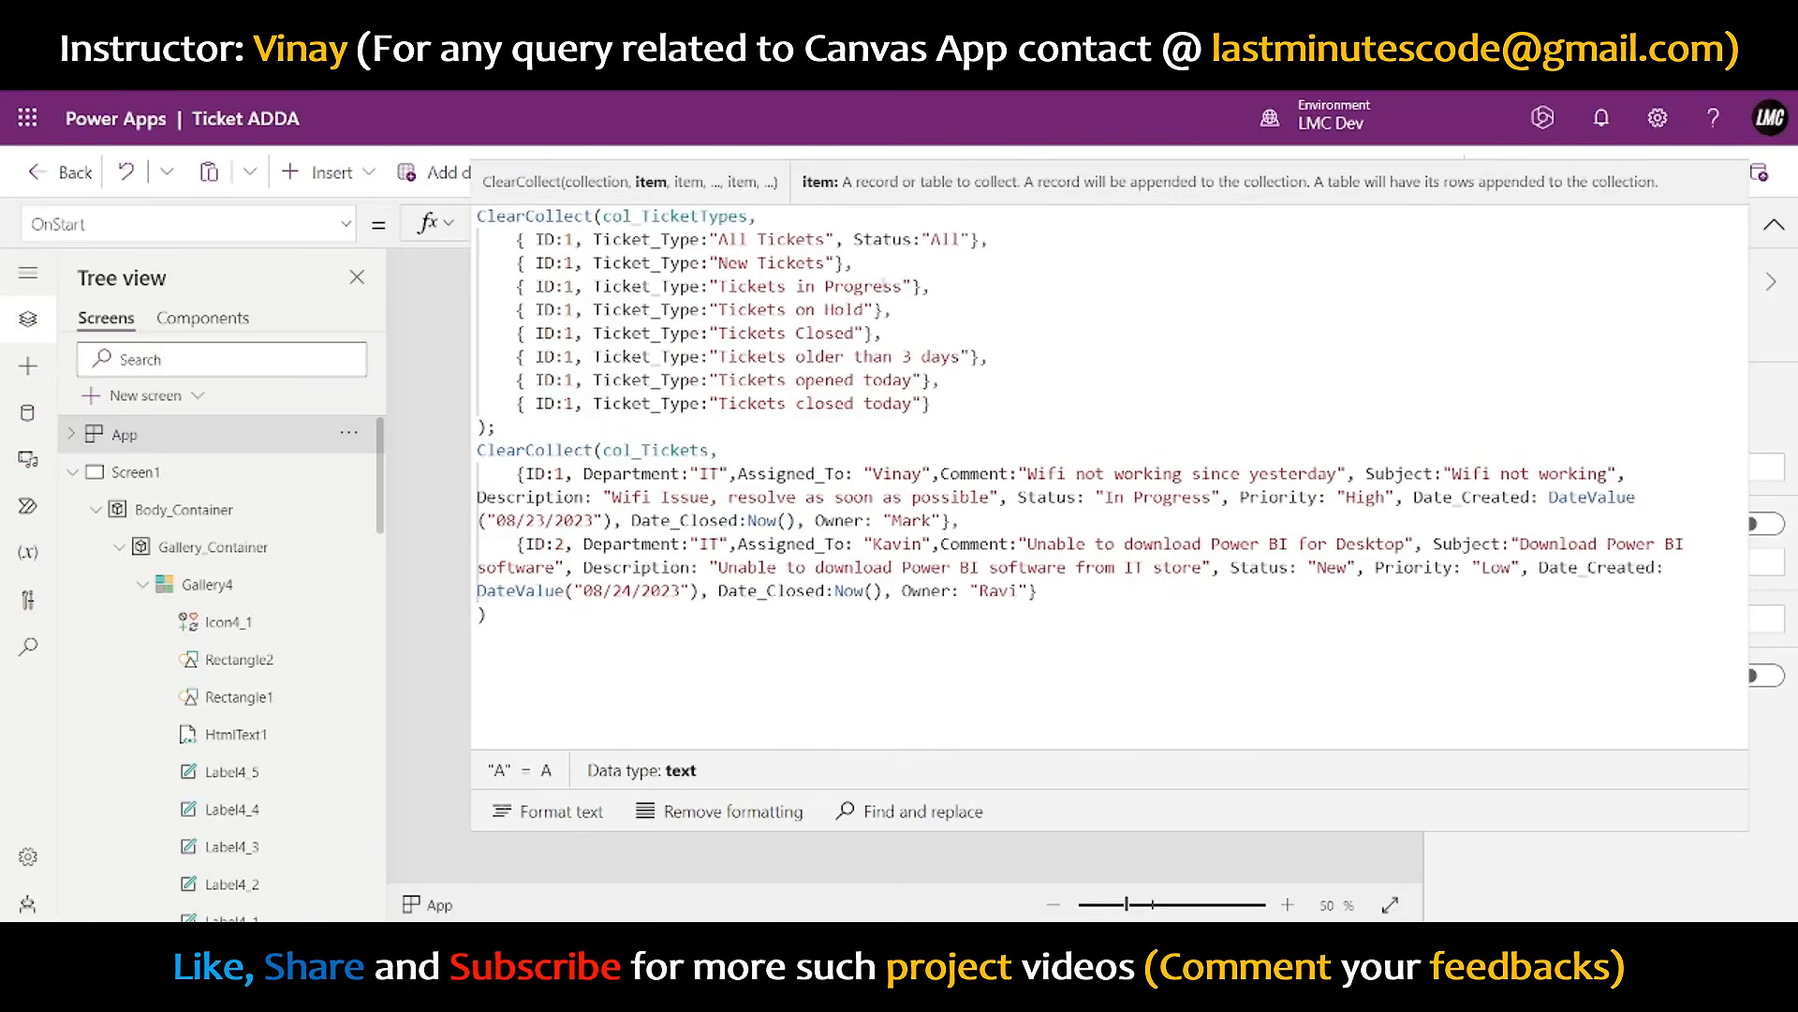
- Add Status:"New" to the New Tickets record of col_TicketTypes
{"action": "left_click", "coordinate": [835, 247]}
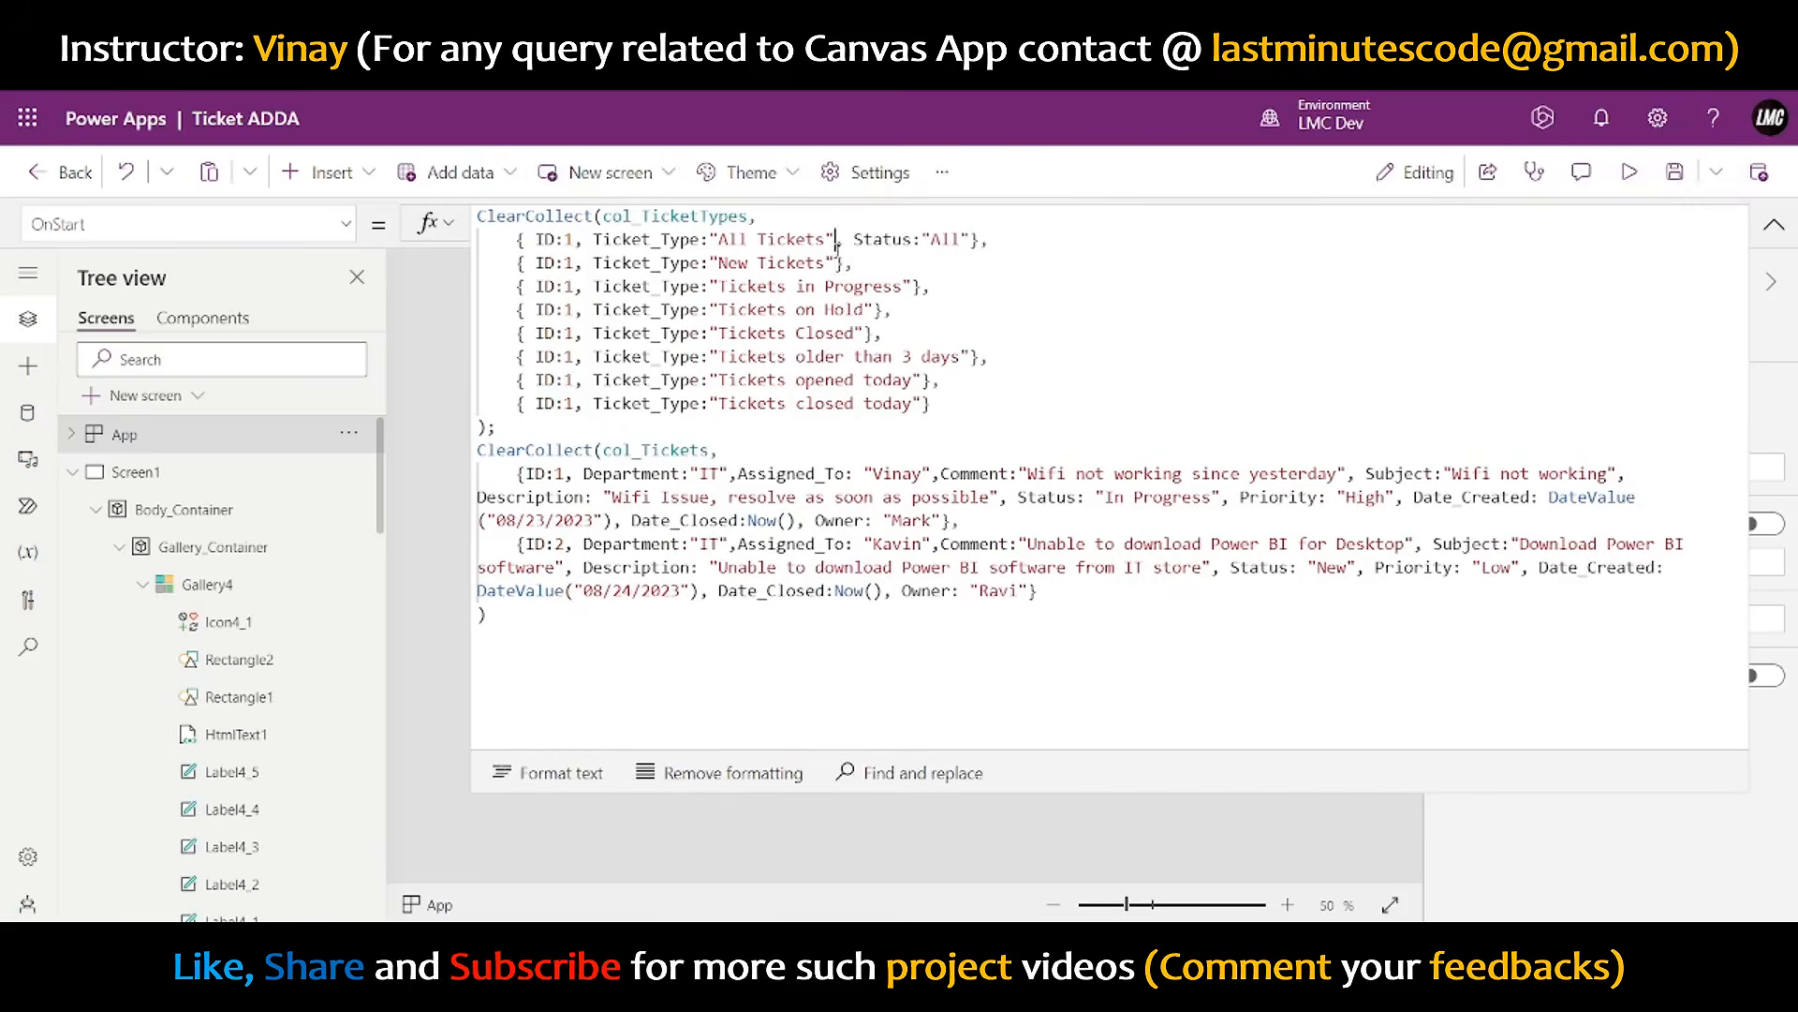
{"action": "left_click", "coordinate": [848, 263]}
{"action": "type", "text": ","}
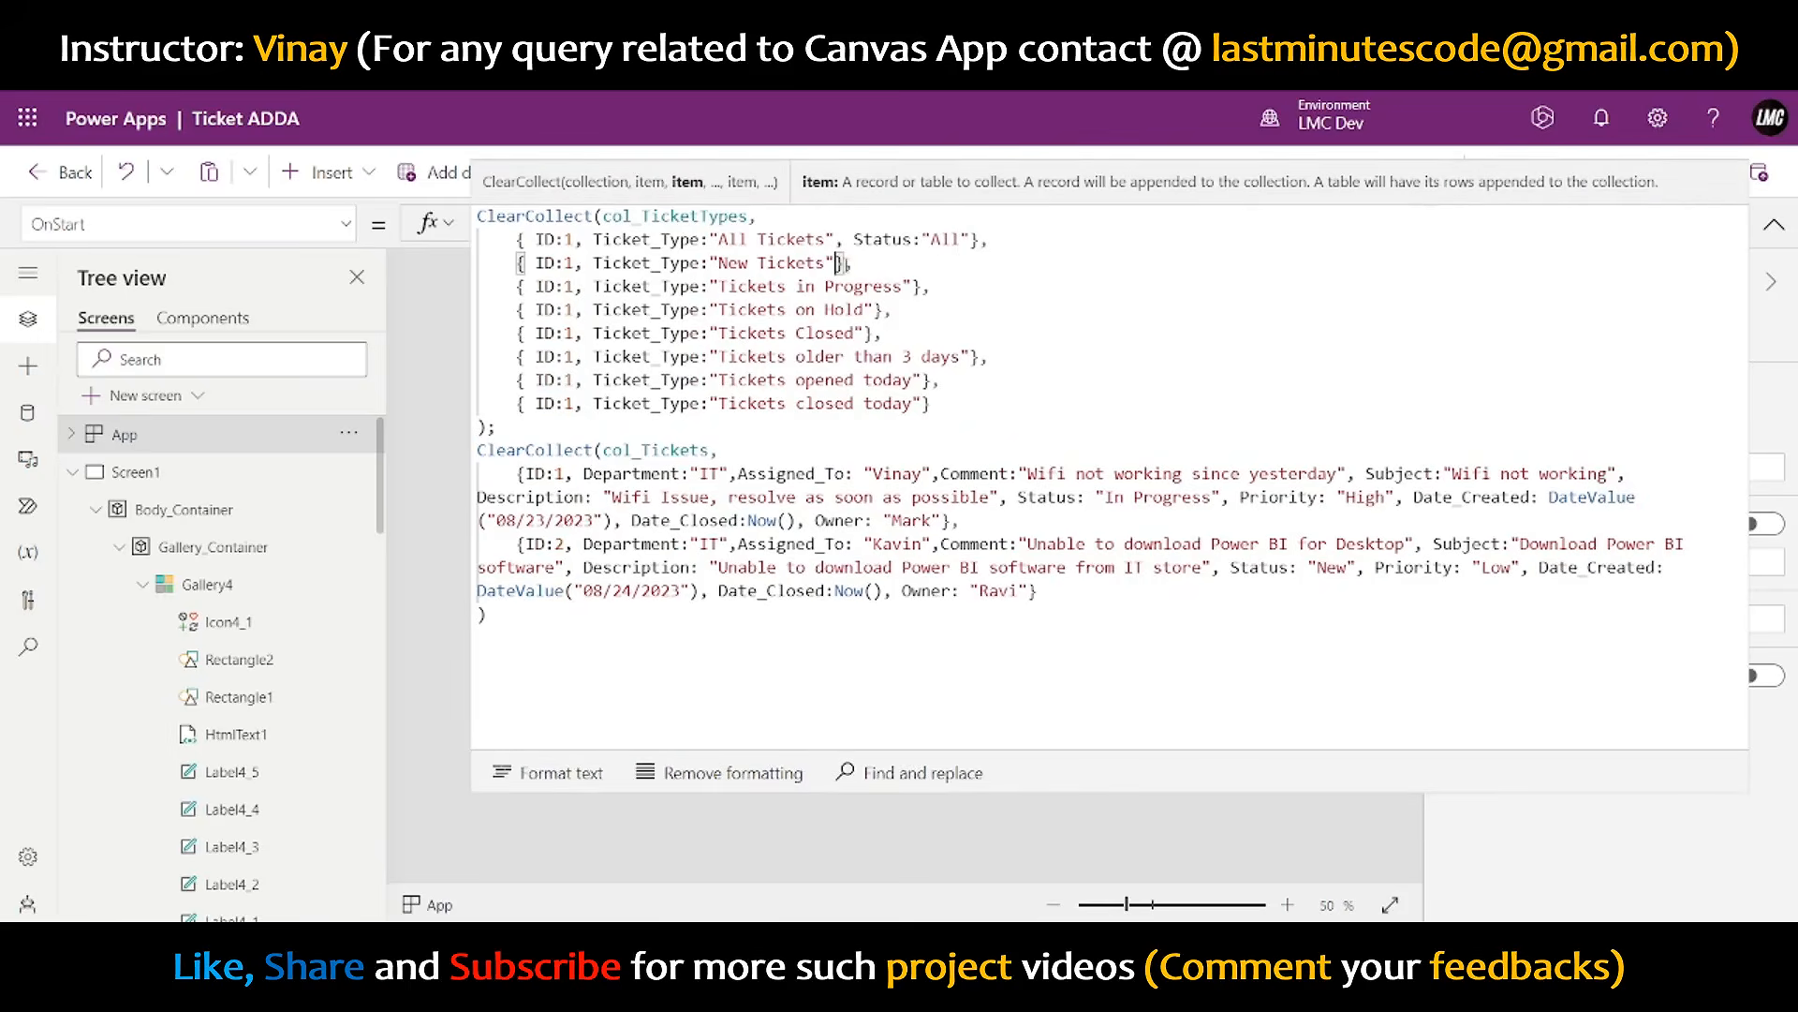
{"action": "type", "text": ", Status\""}
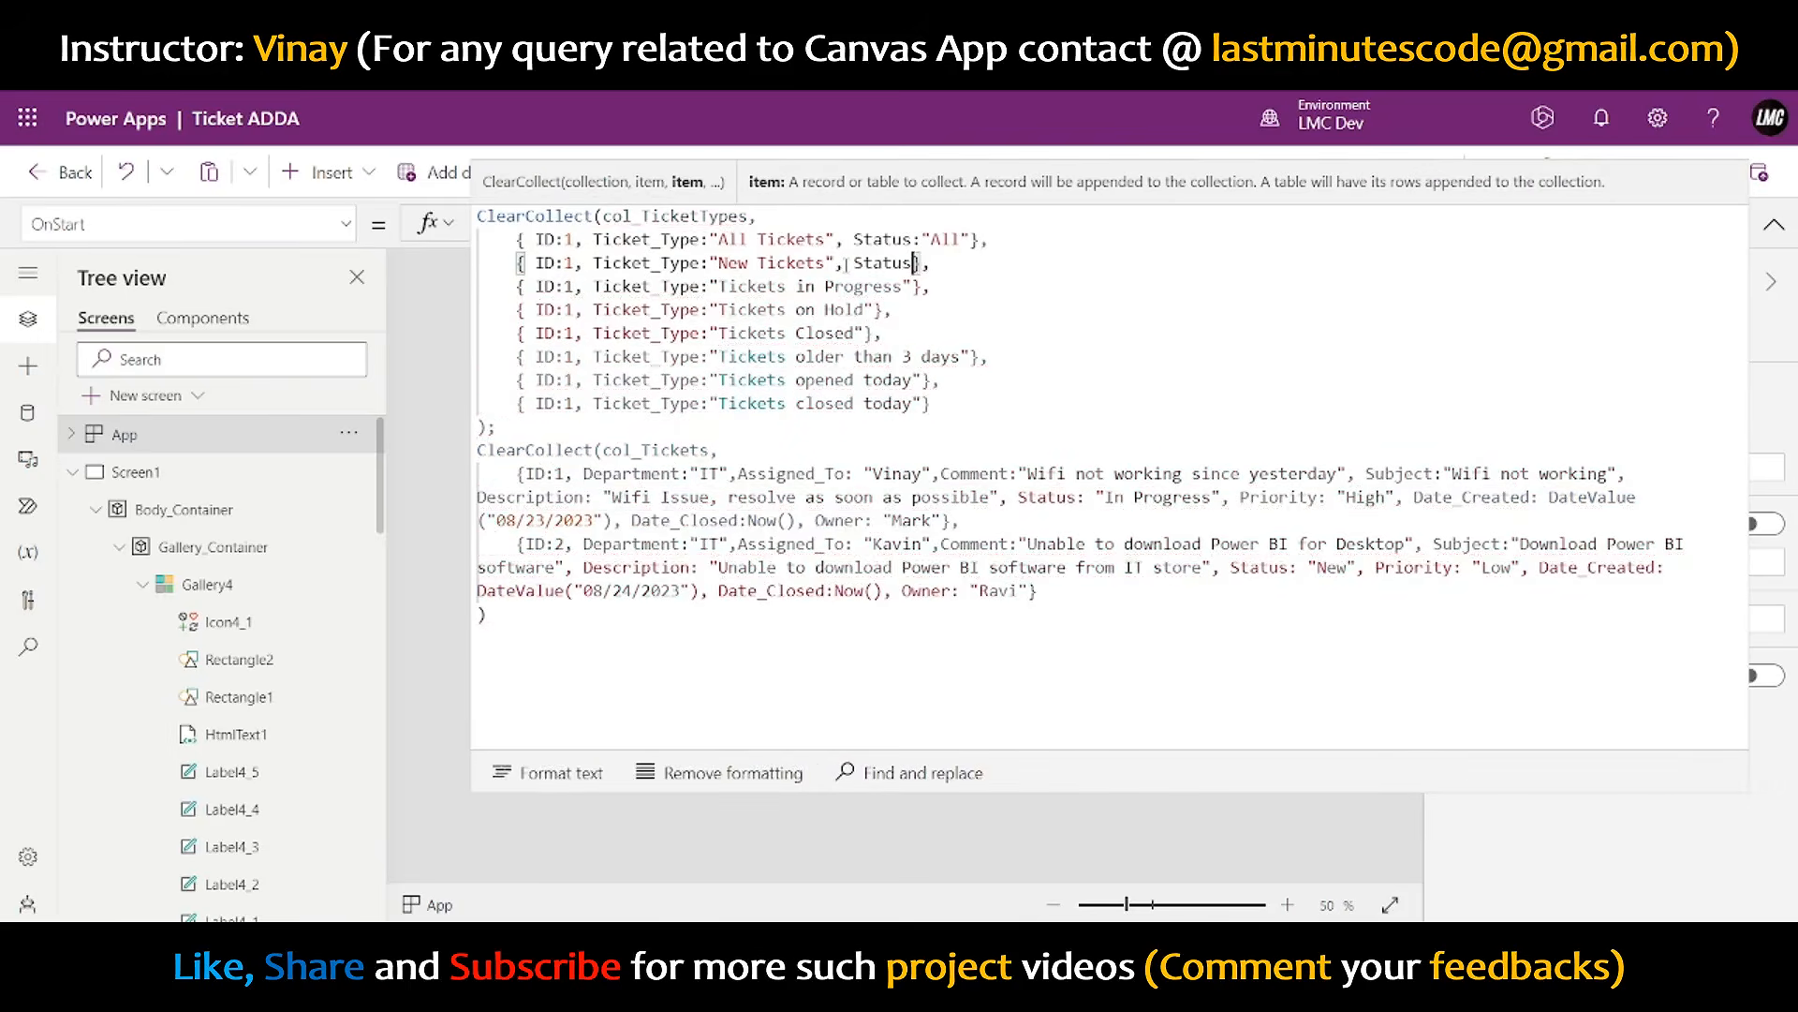
{"action": "key", "text": "BackSpace"}
{"action": "type", "text": ":\"New\""}
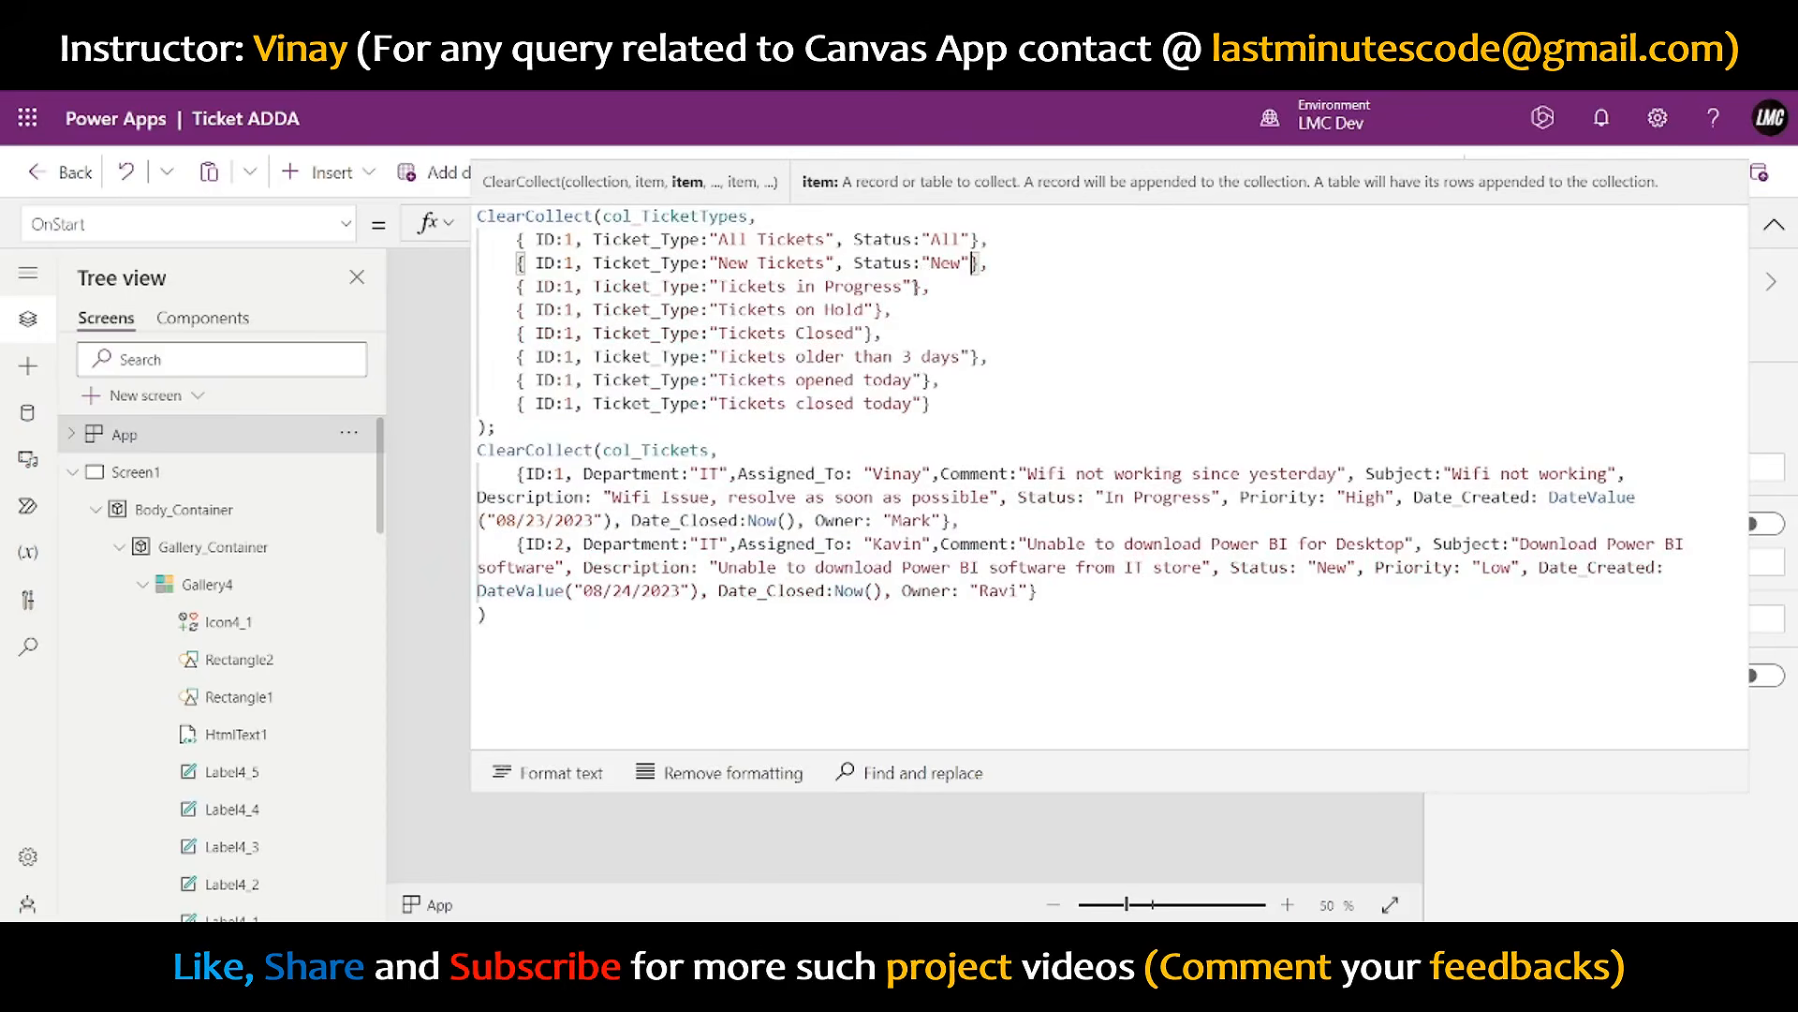
- Add Status:"In Progress" to the Tickets in Progress record of col_TicketTypes
{"action": "left_click", "coordinate": [914, 288]}
{"action": "type", "text": ", Status:"}
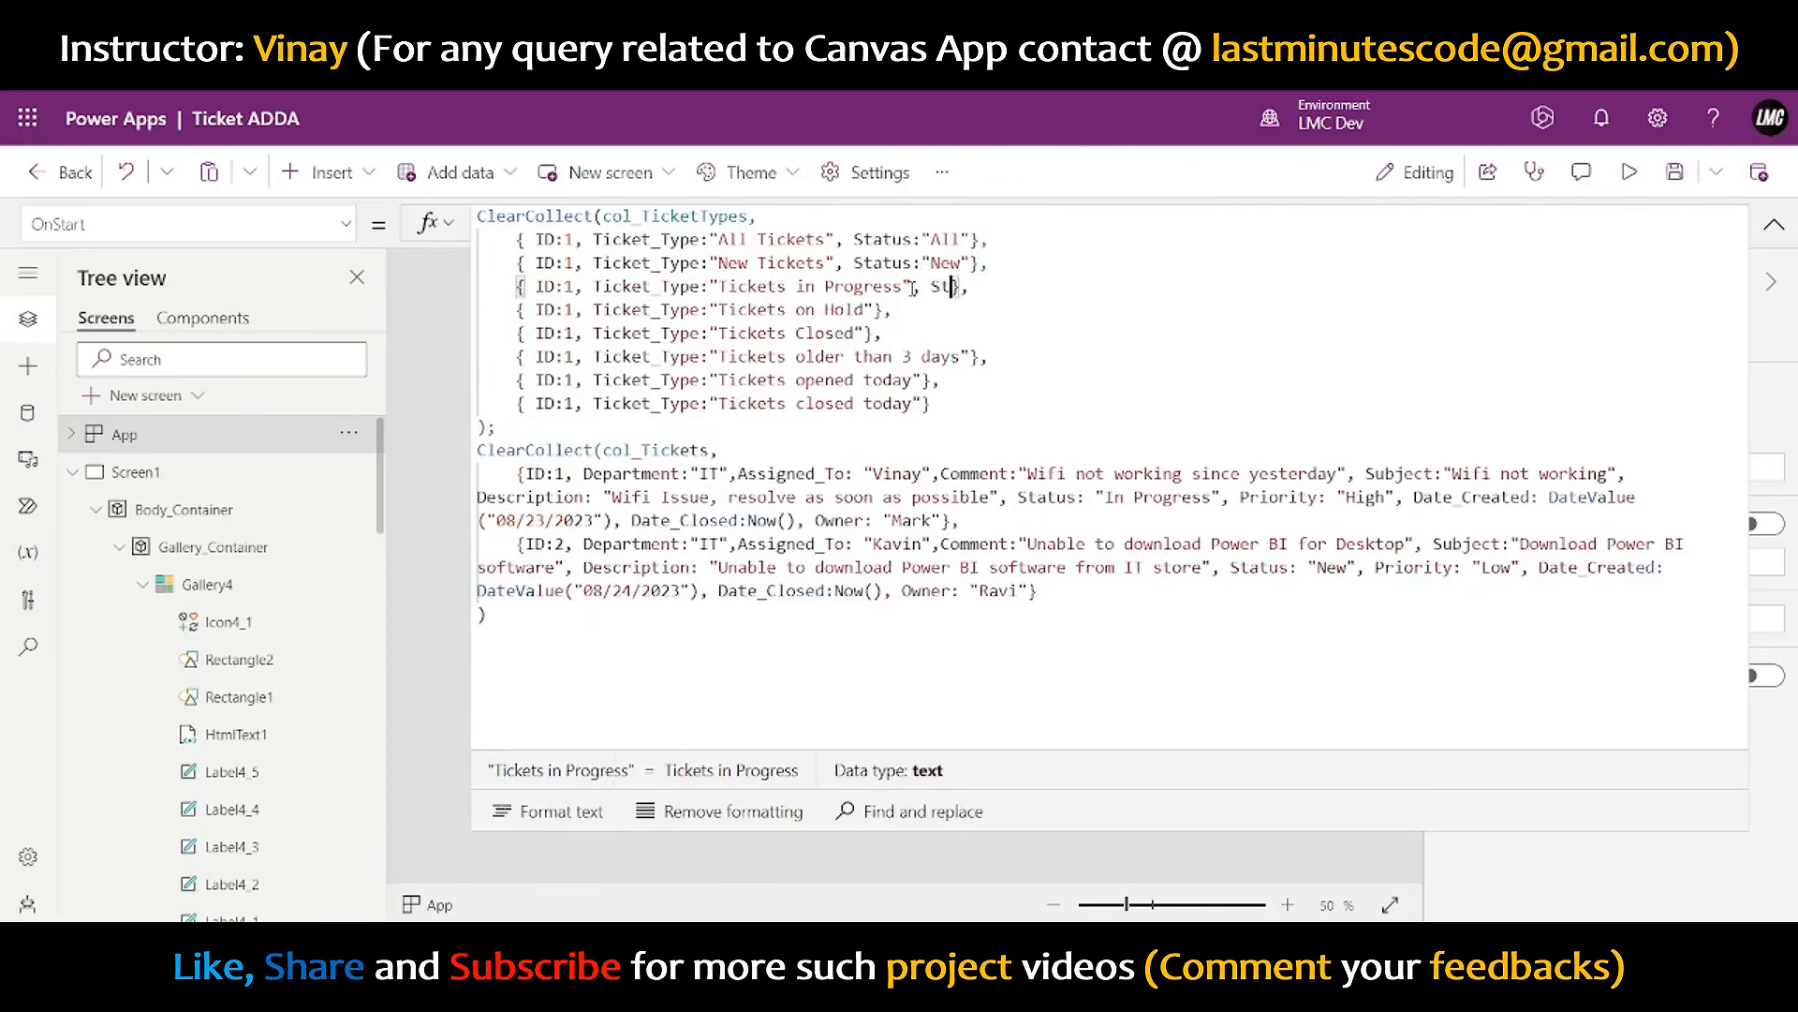
{"action": "type", "text": "\""}
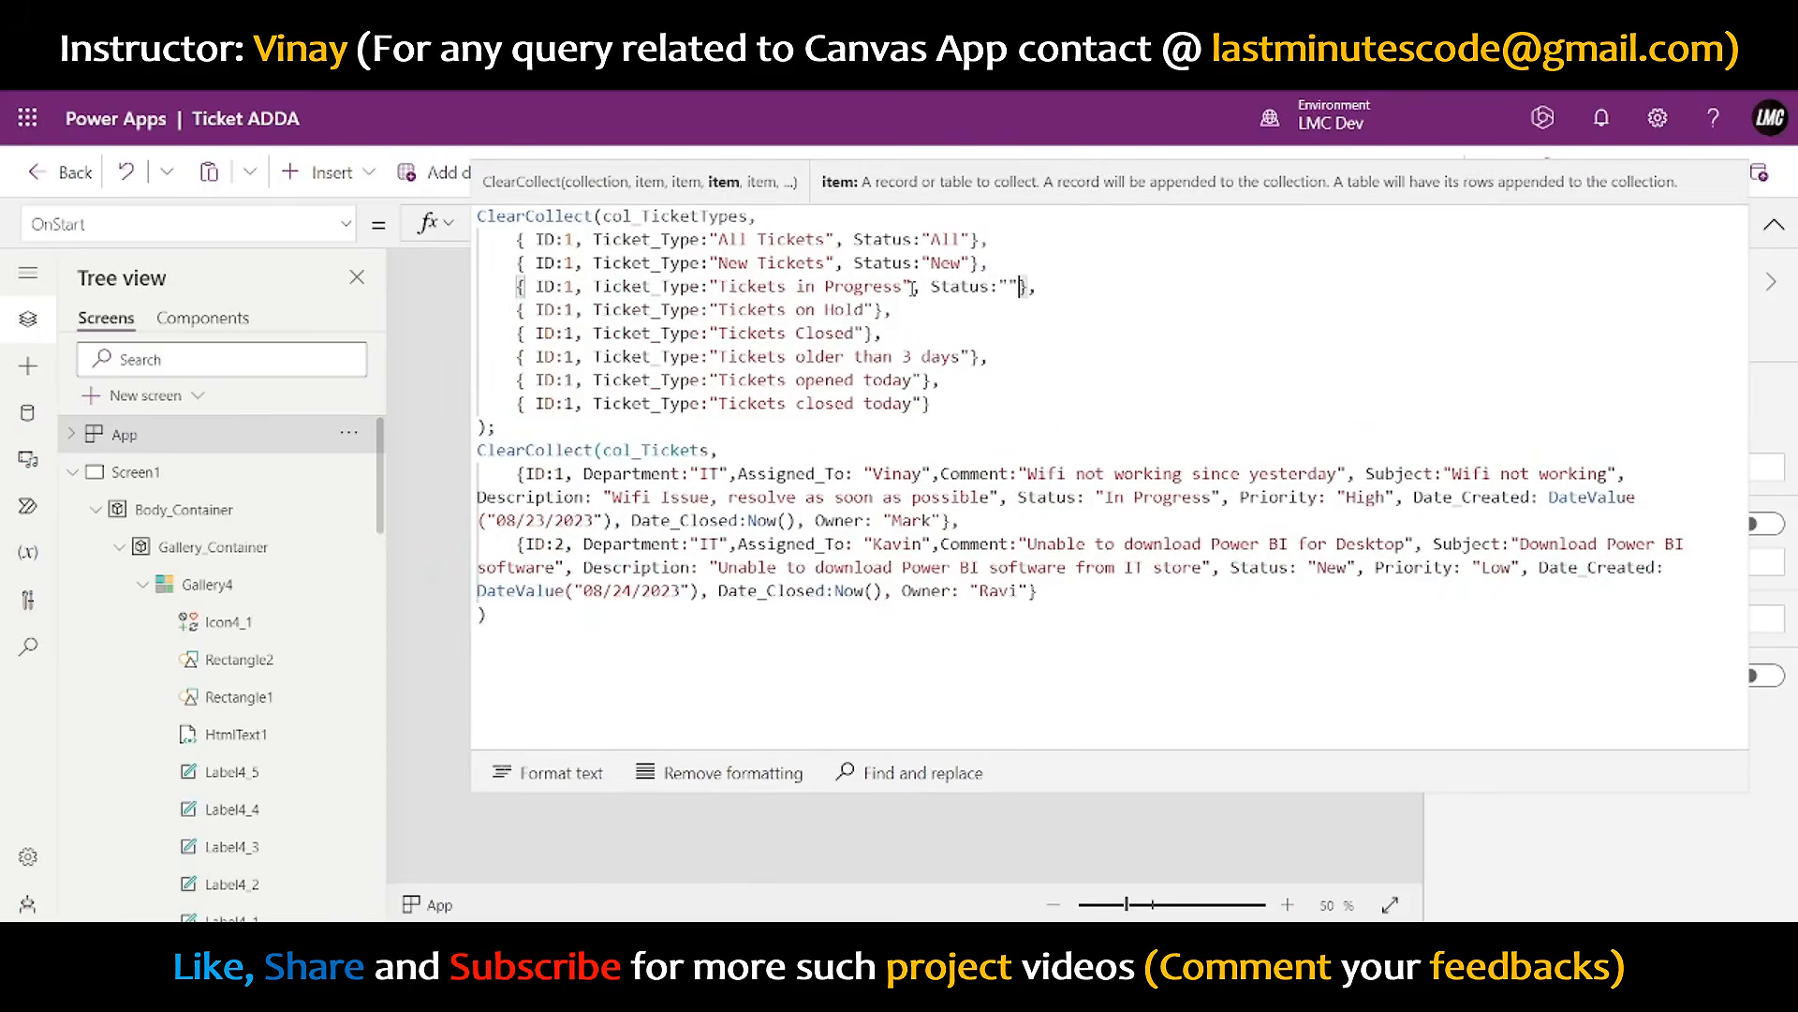
{"action": "type", "text": "I"}
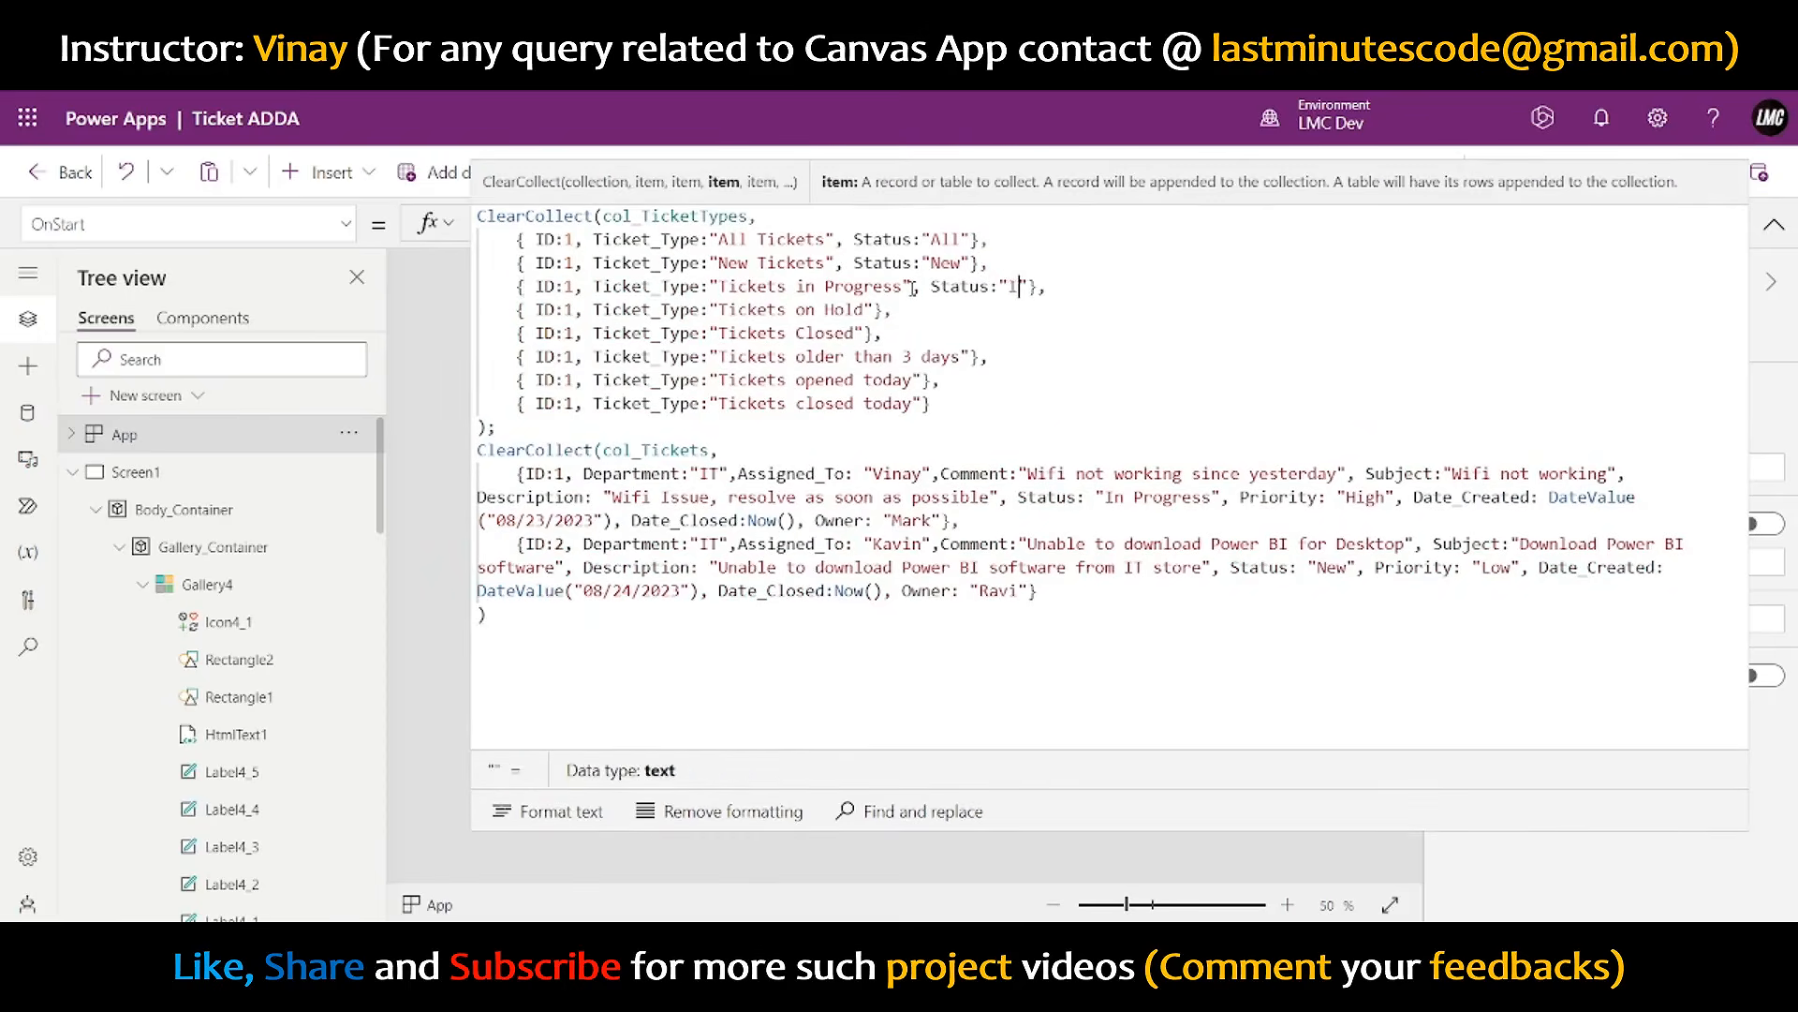
{"action": "type", "text": "n Progress"}
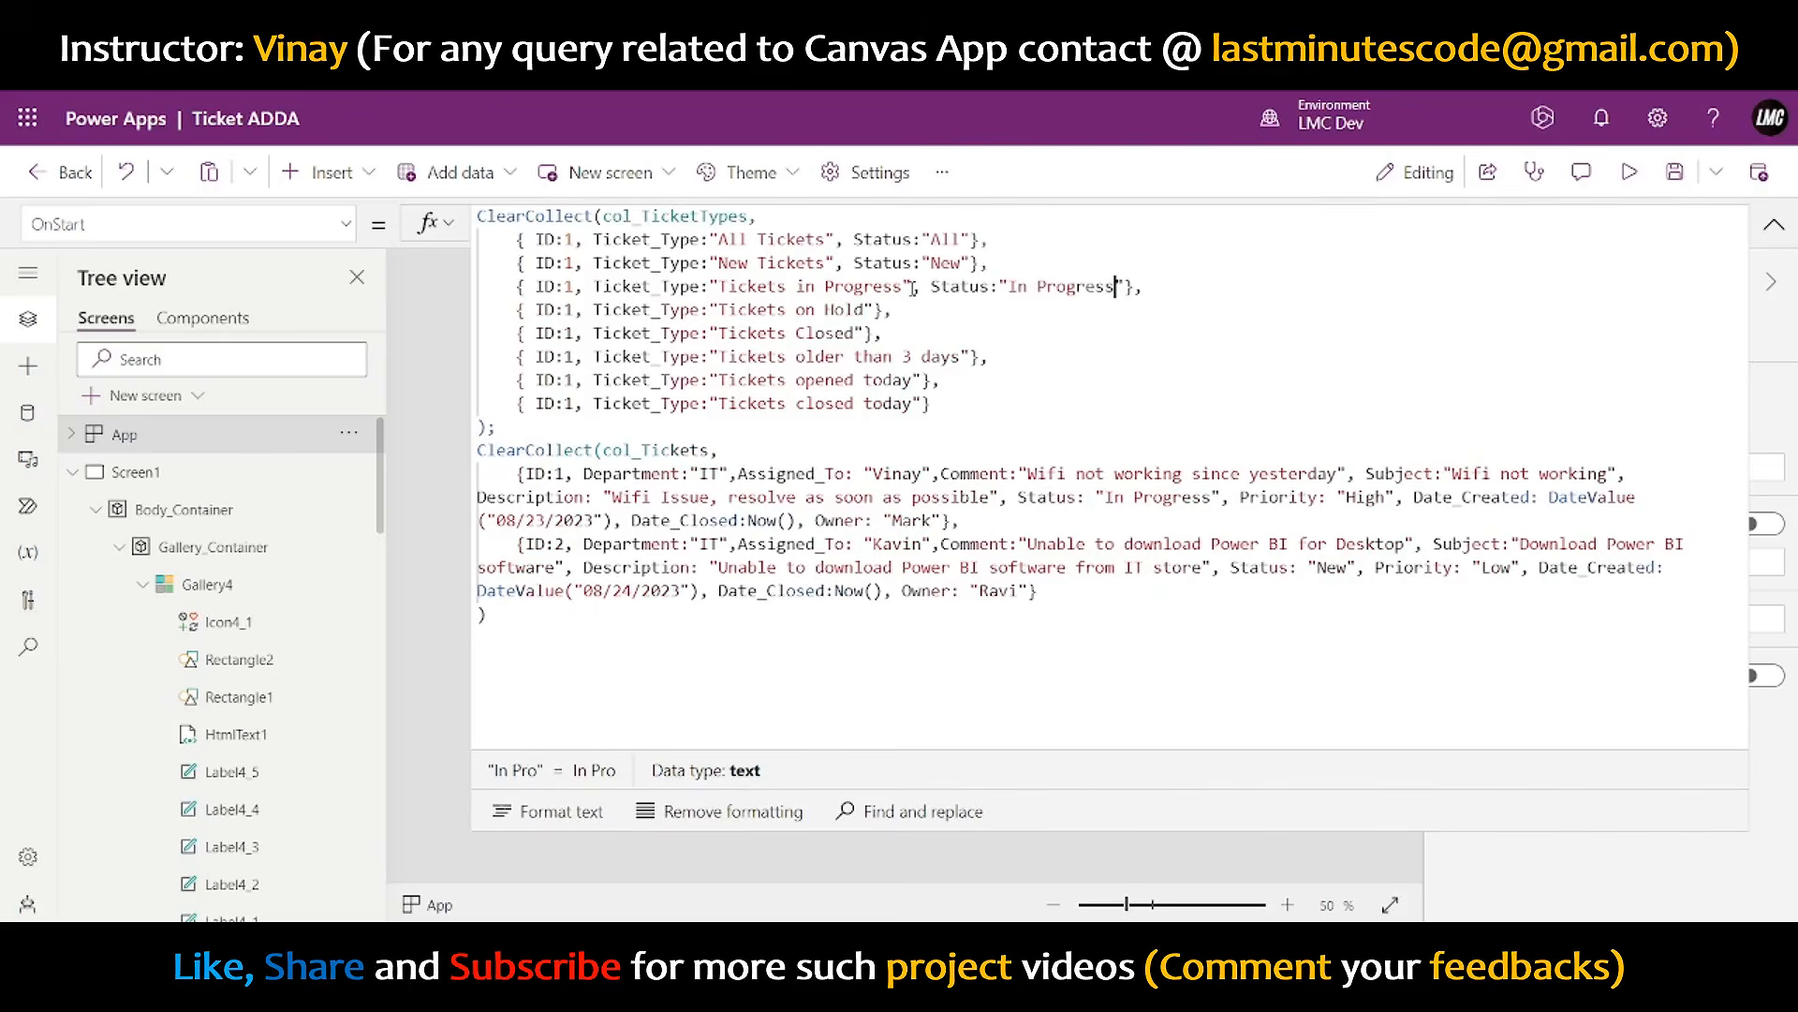
- Add Status: "On Hold" to the Tickets on Hold record of col_TicketTypes
{"action": "key", "text": "Down"}
{"action": "key", "text": "Left"}
{"action": "key", "text": "Left"}
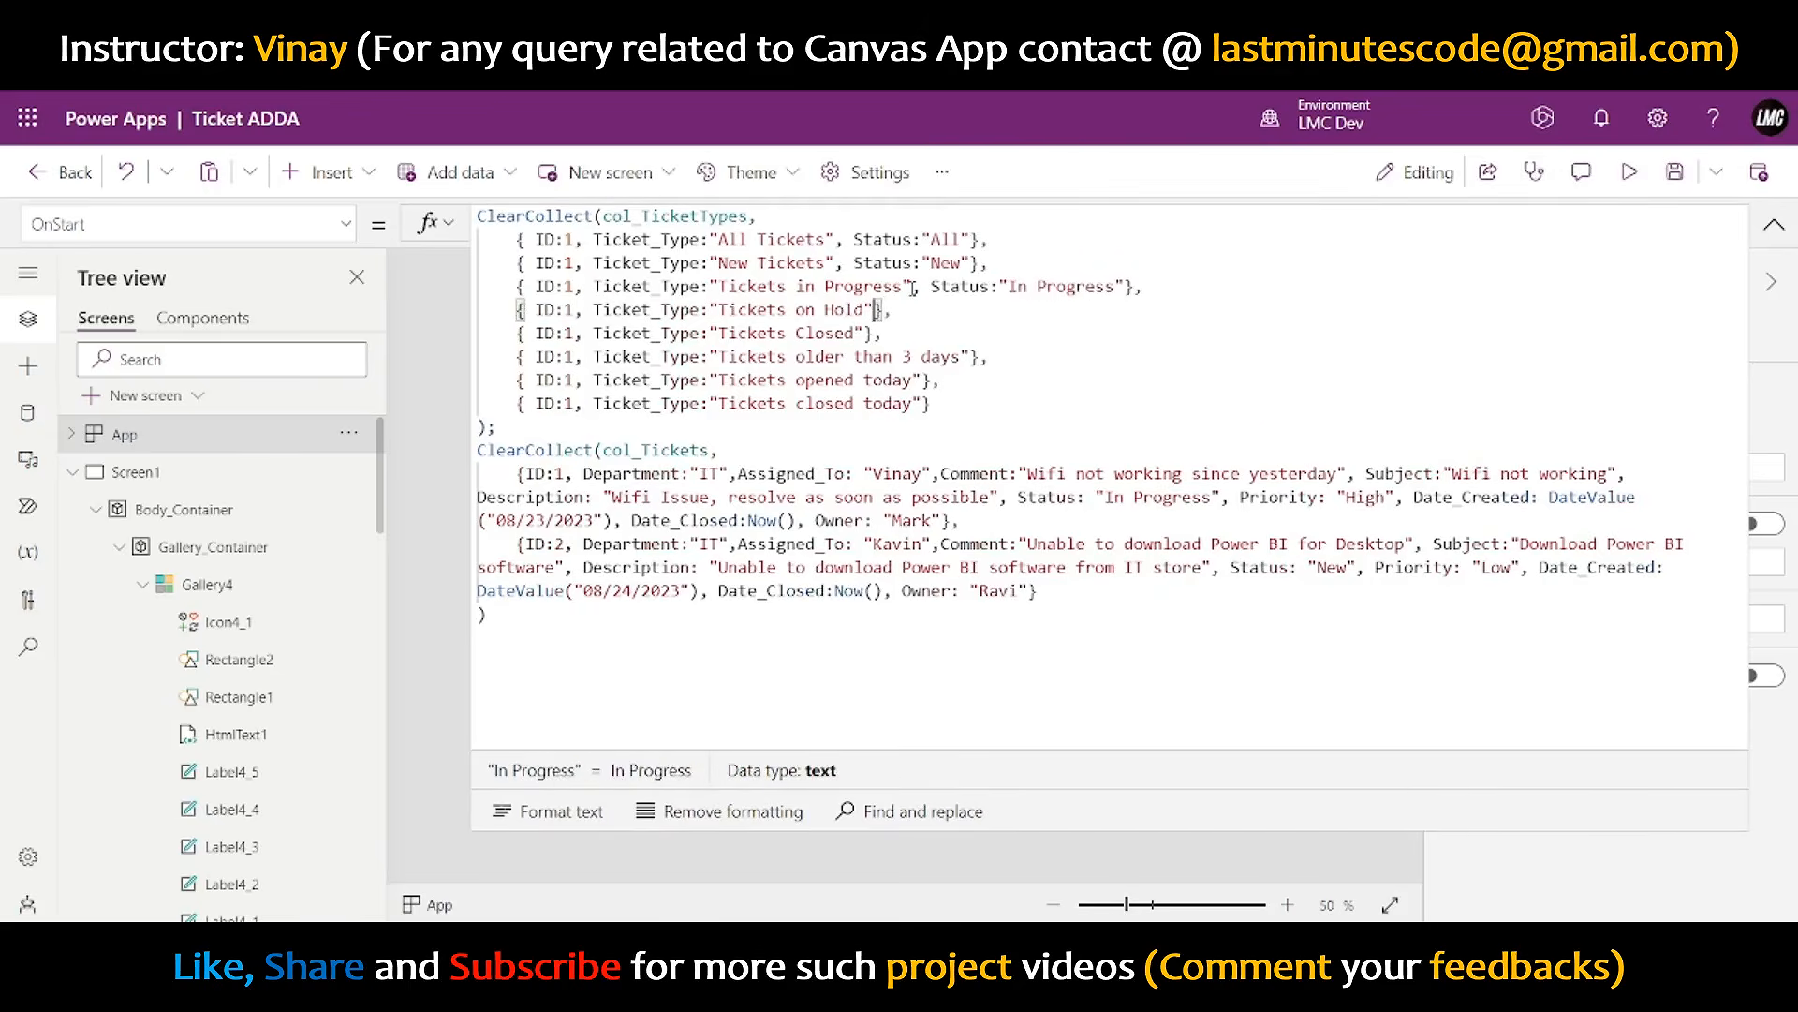
{"action": "type", "text": ", Status: "}
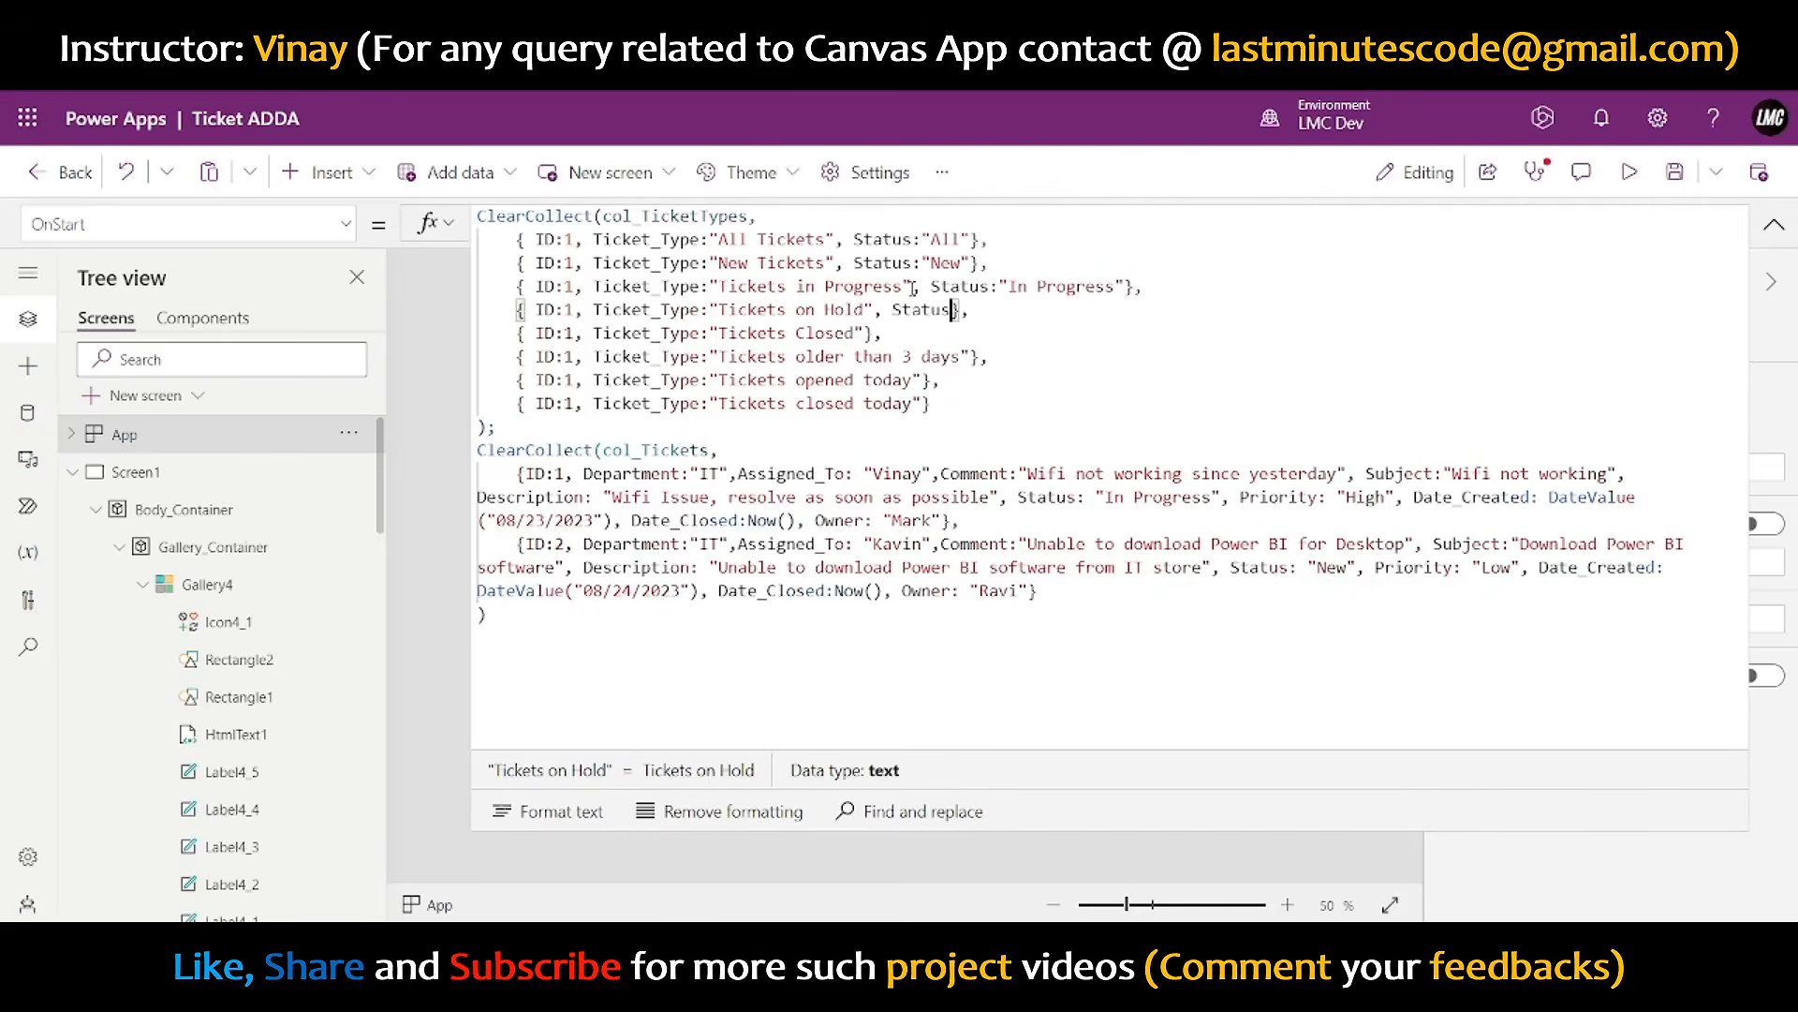
{"action": "type", "text": "\"On"}
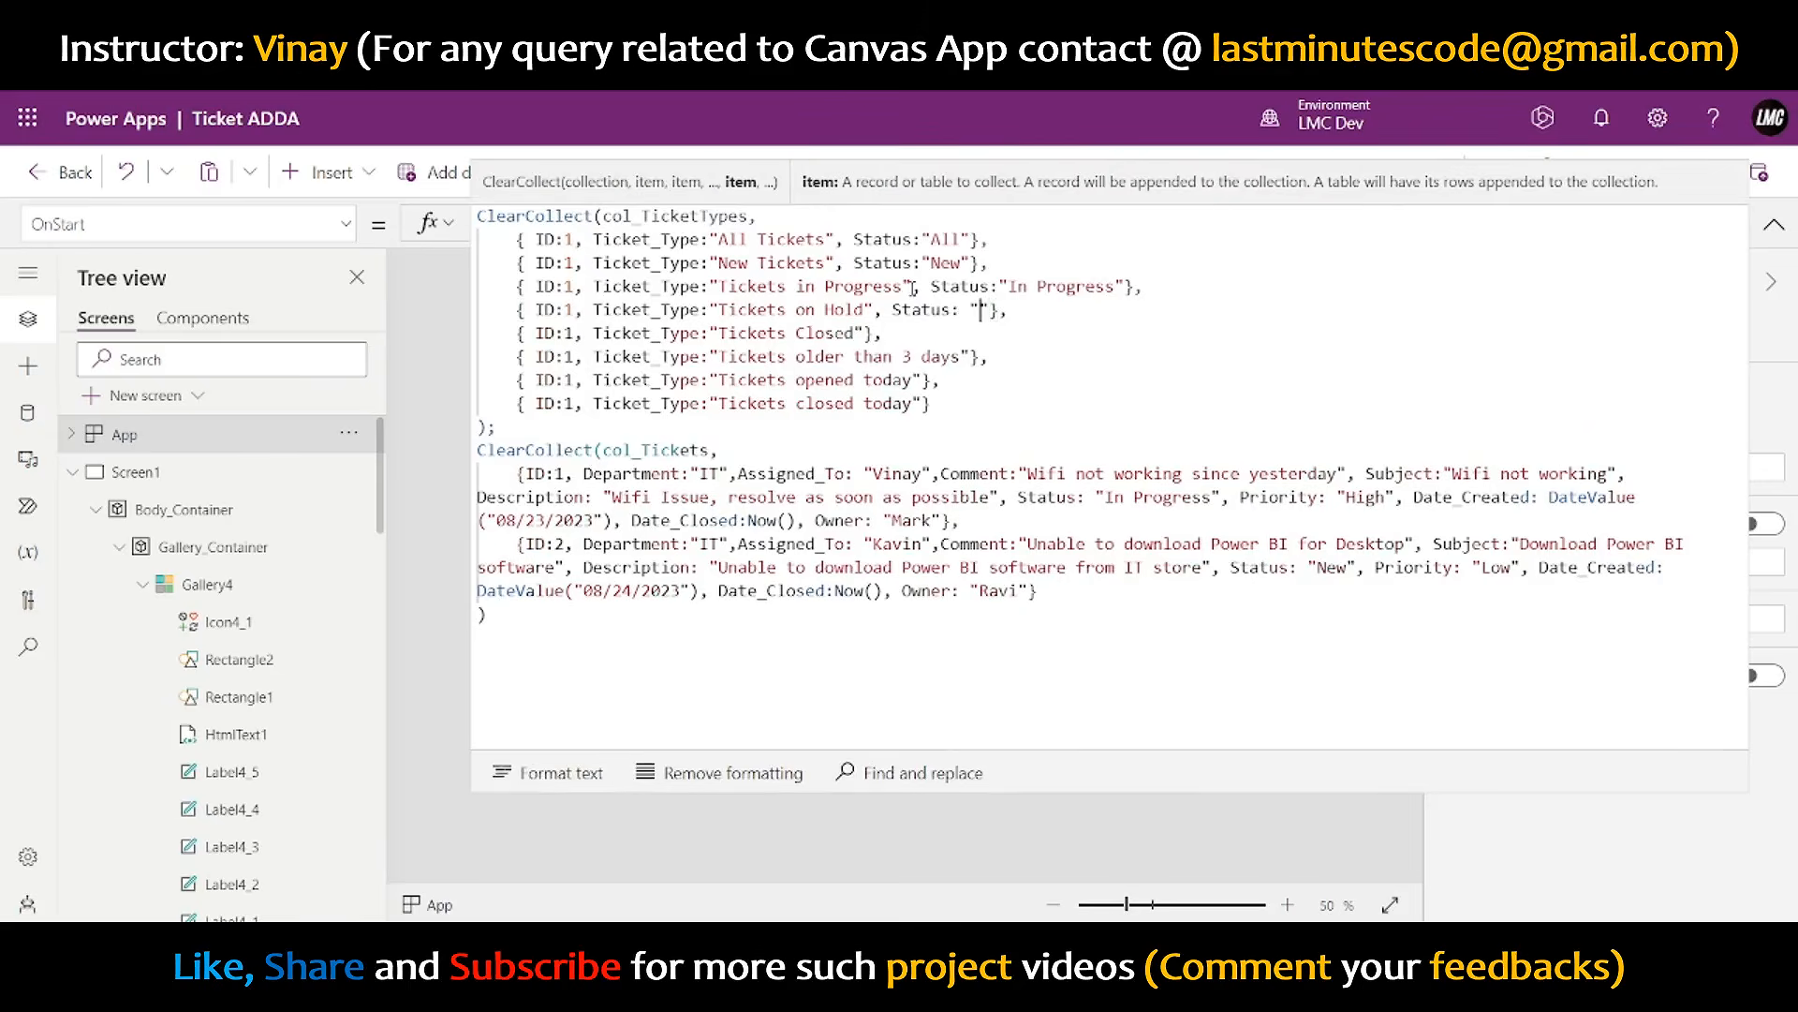
{"action": "type", "text": " Hold"}
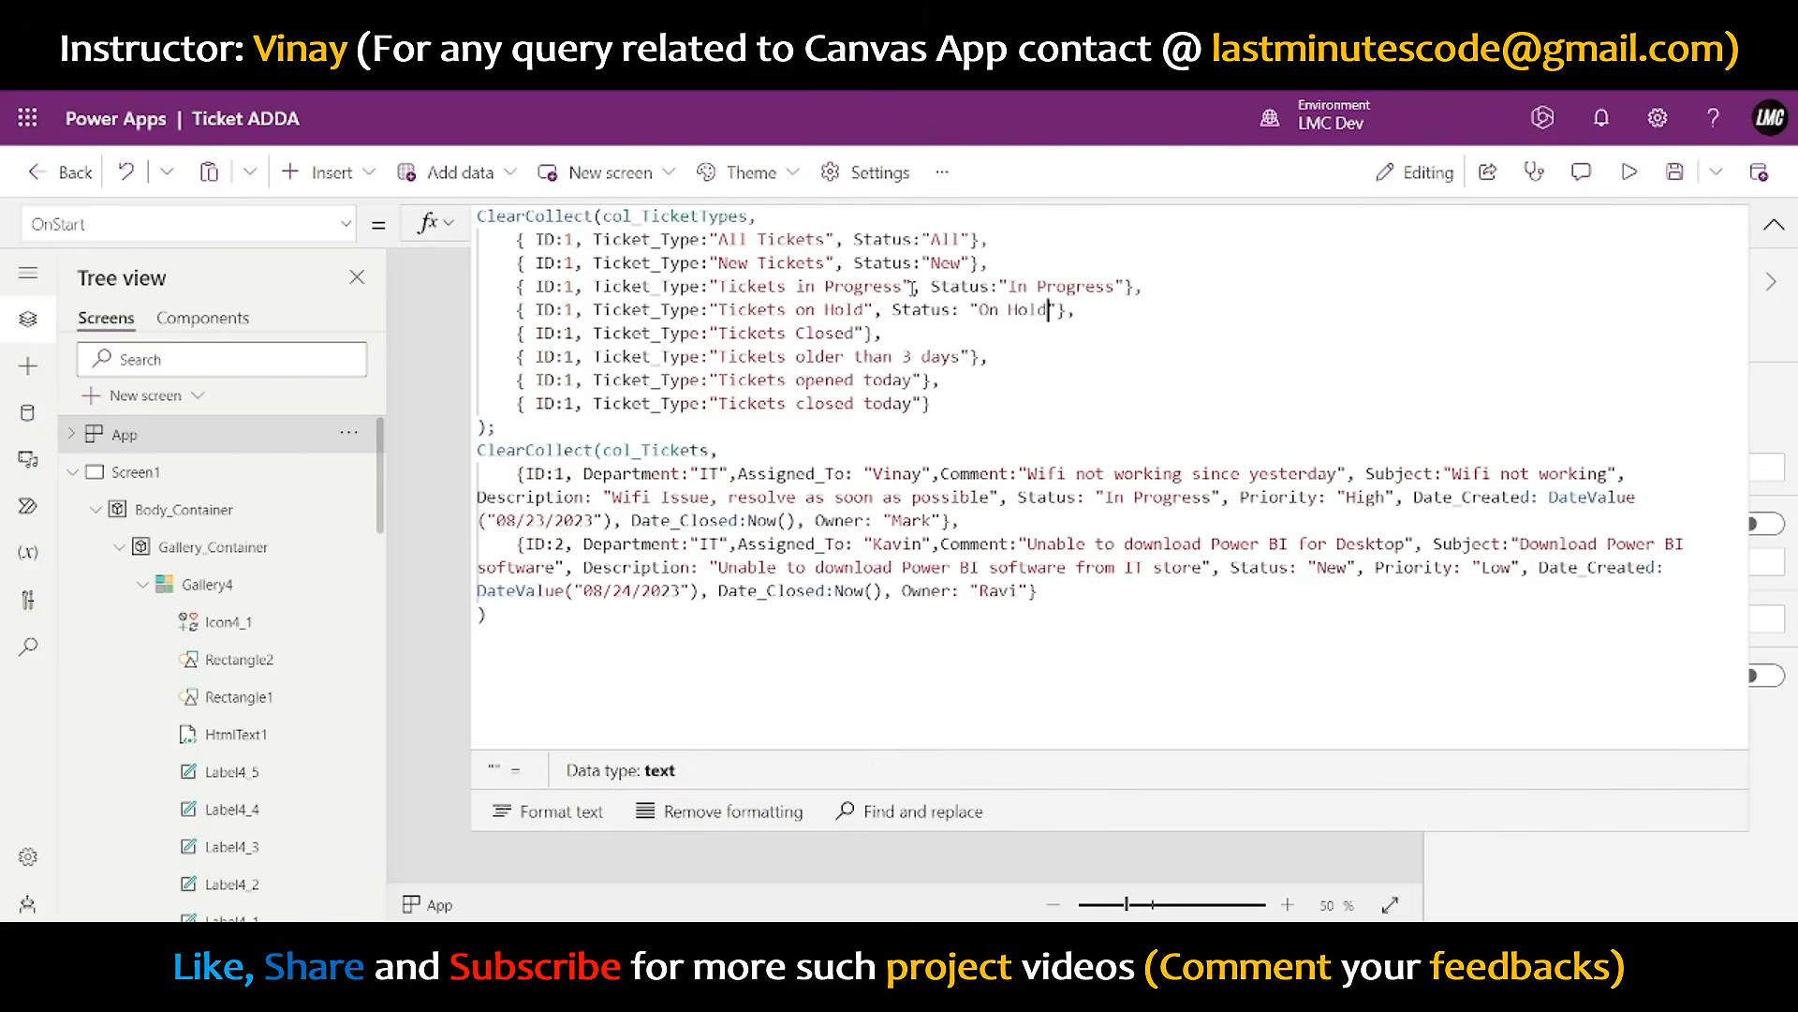
- Copy the Status field of the Tickets on Hold record into the Tickets Closed record and set its value to "Closed"
{"action": "left_click", "coordinate": [870, 333]}
{"action": "left_click_drag", "start_coordinate": [874, 309], "coordinate": [1058, 310]}
{"action": "key", "text": "ctrl+c"}
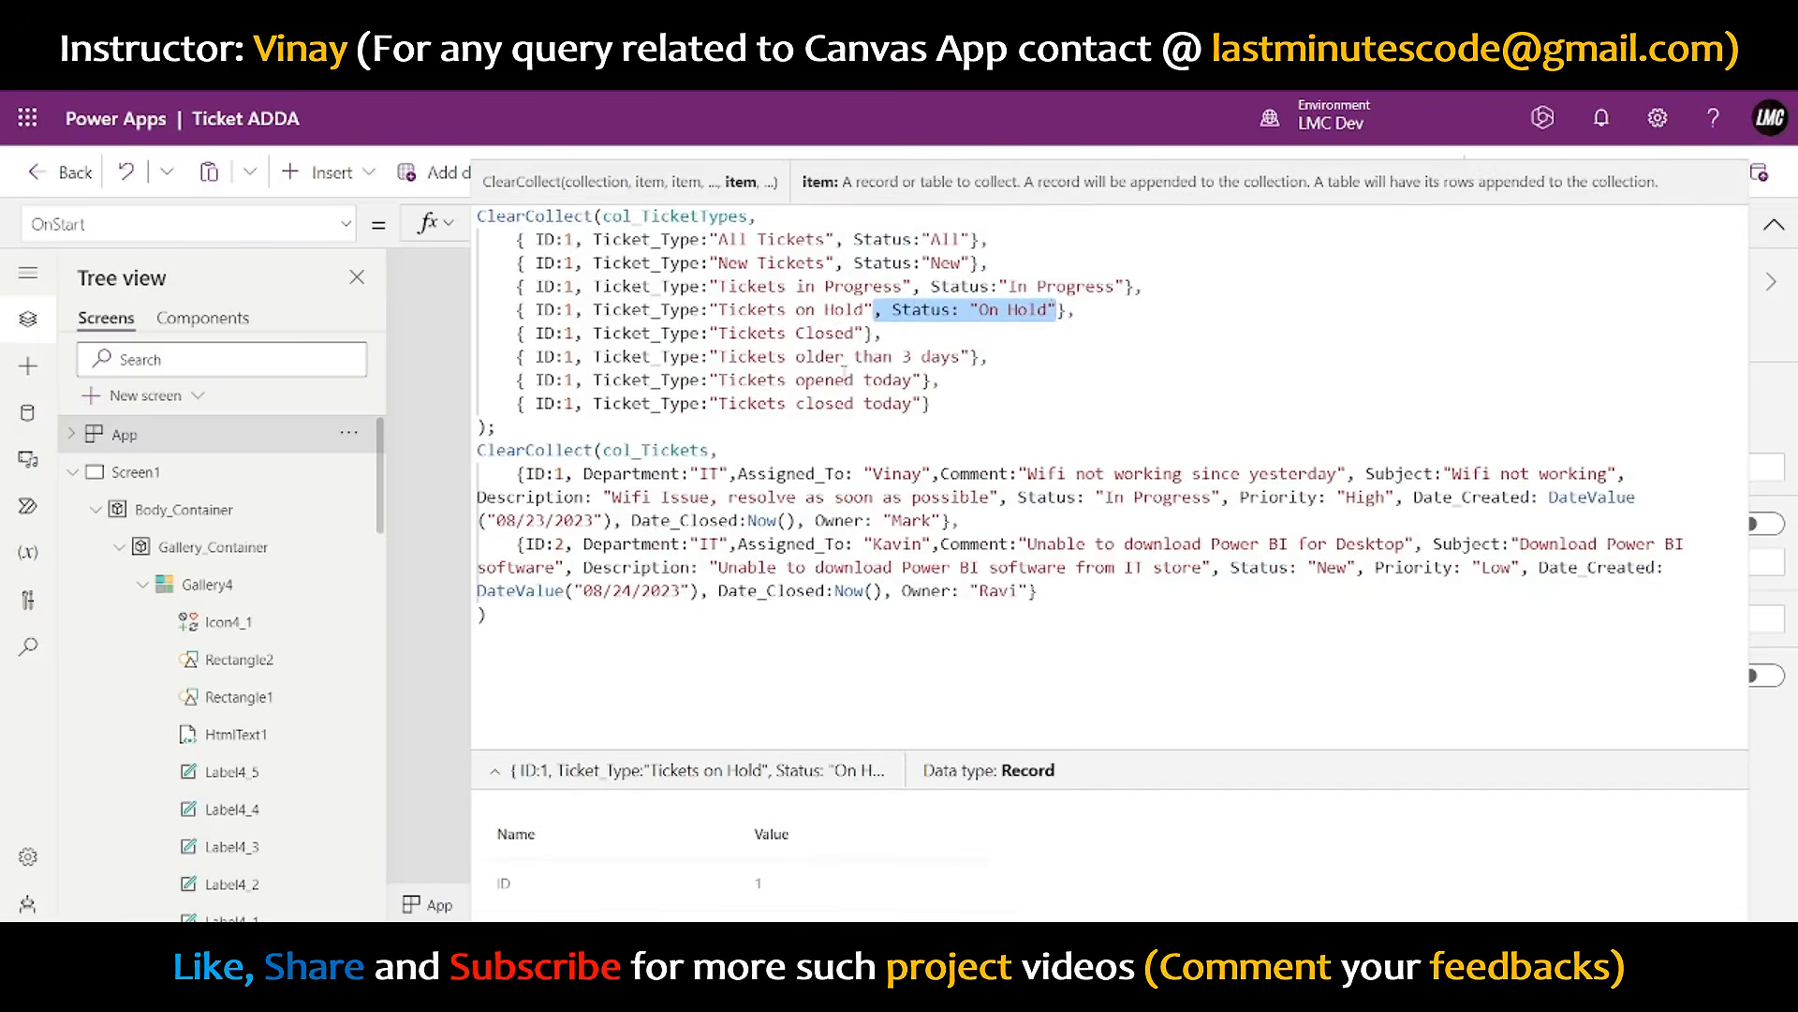
{"action": "left_click", "coordinate": [867, 332]}
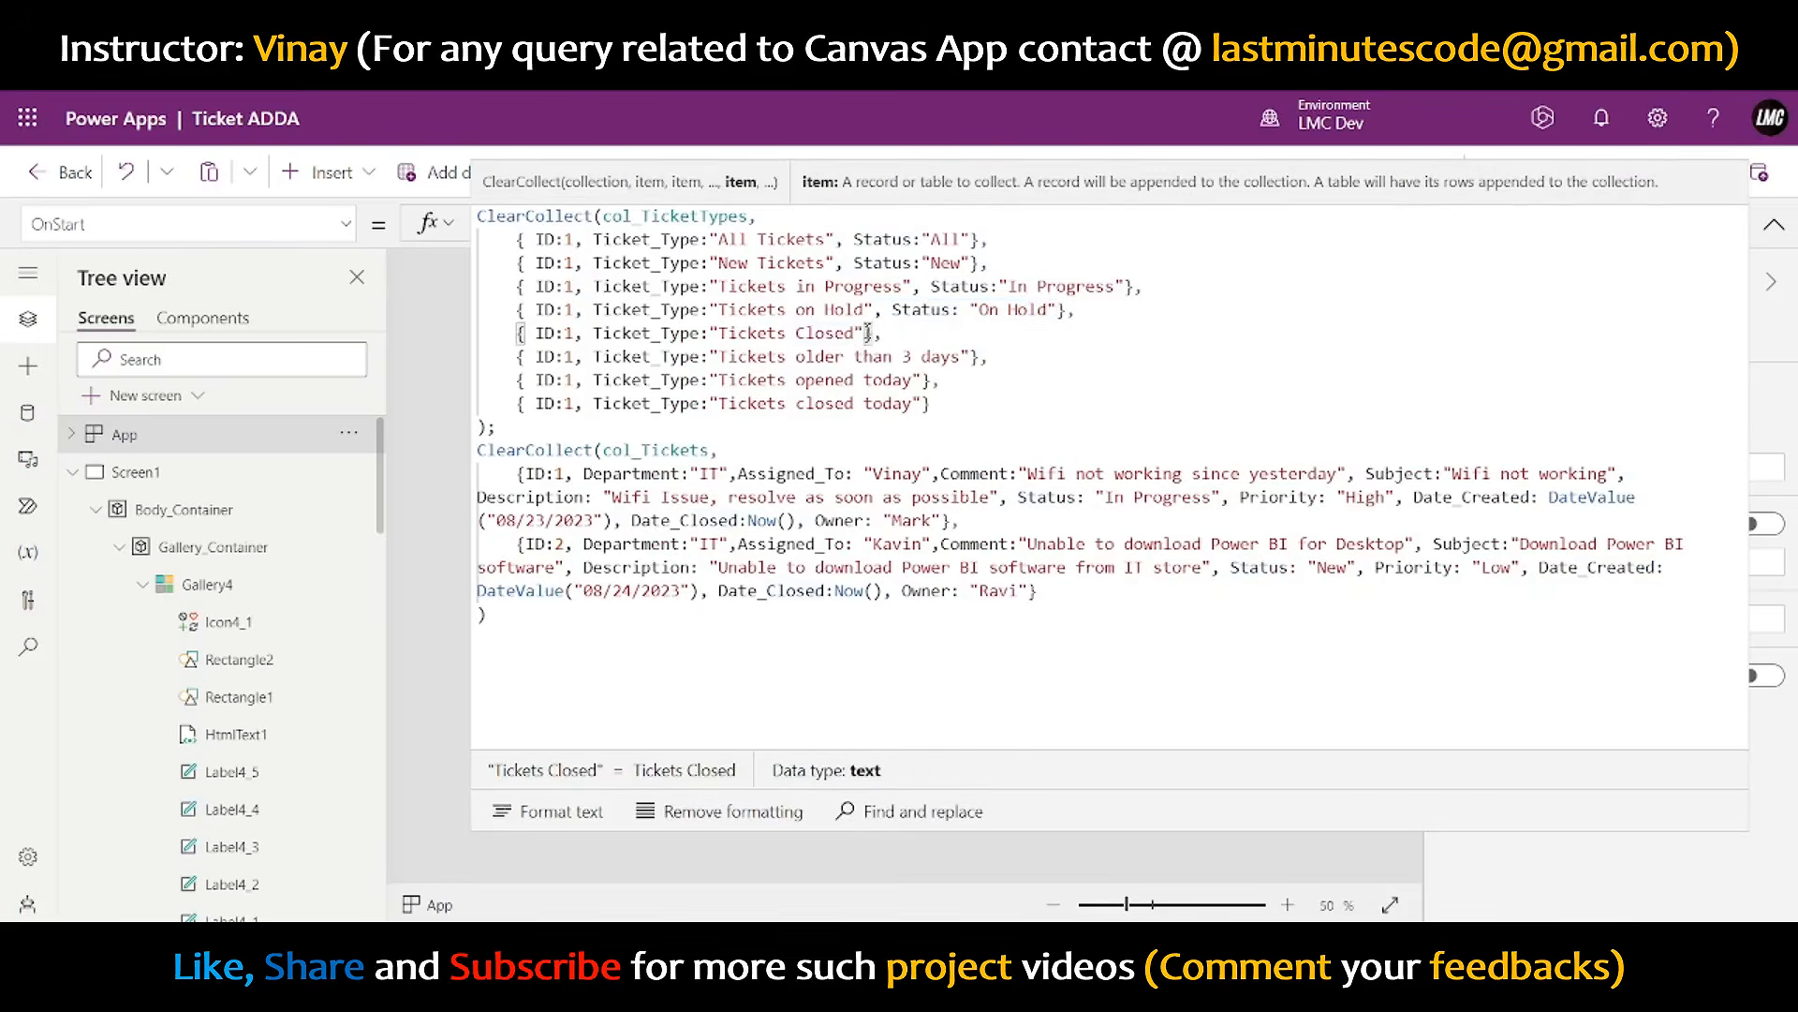
{"action": "key", "text": "ctrl+v"}
{"action": "left_click_drag", "start_coordinate": [971, 333], "coordinate": [1038, 336]}
{"action": "type", "text": "Closed"}
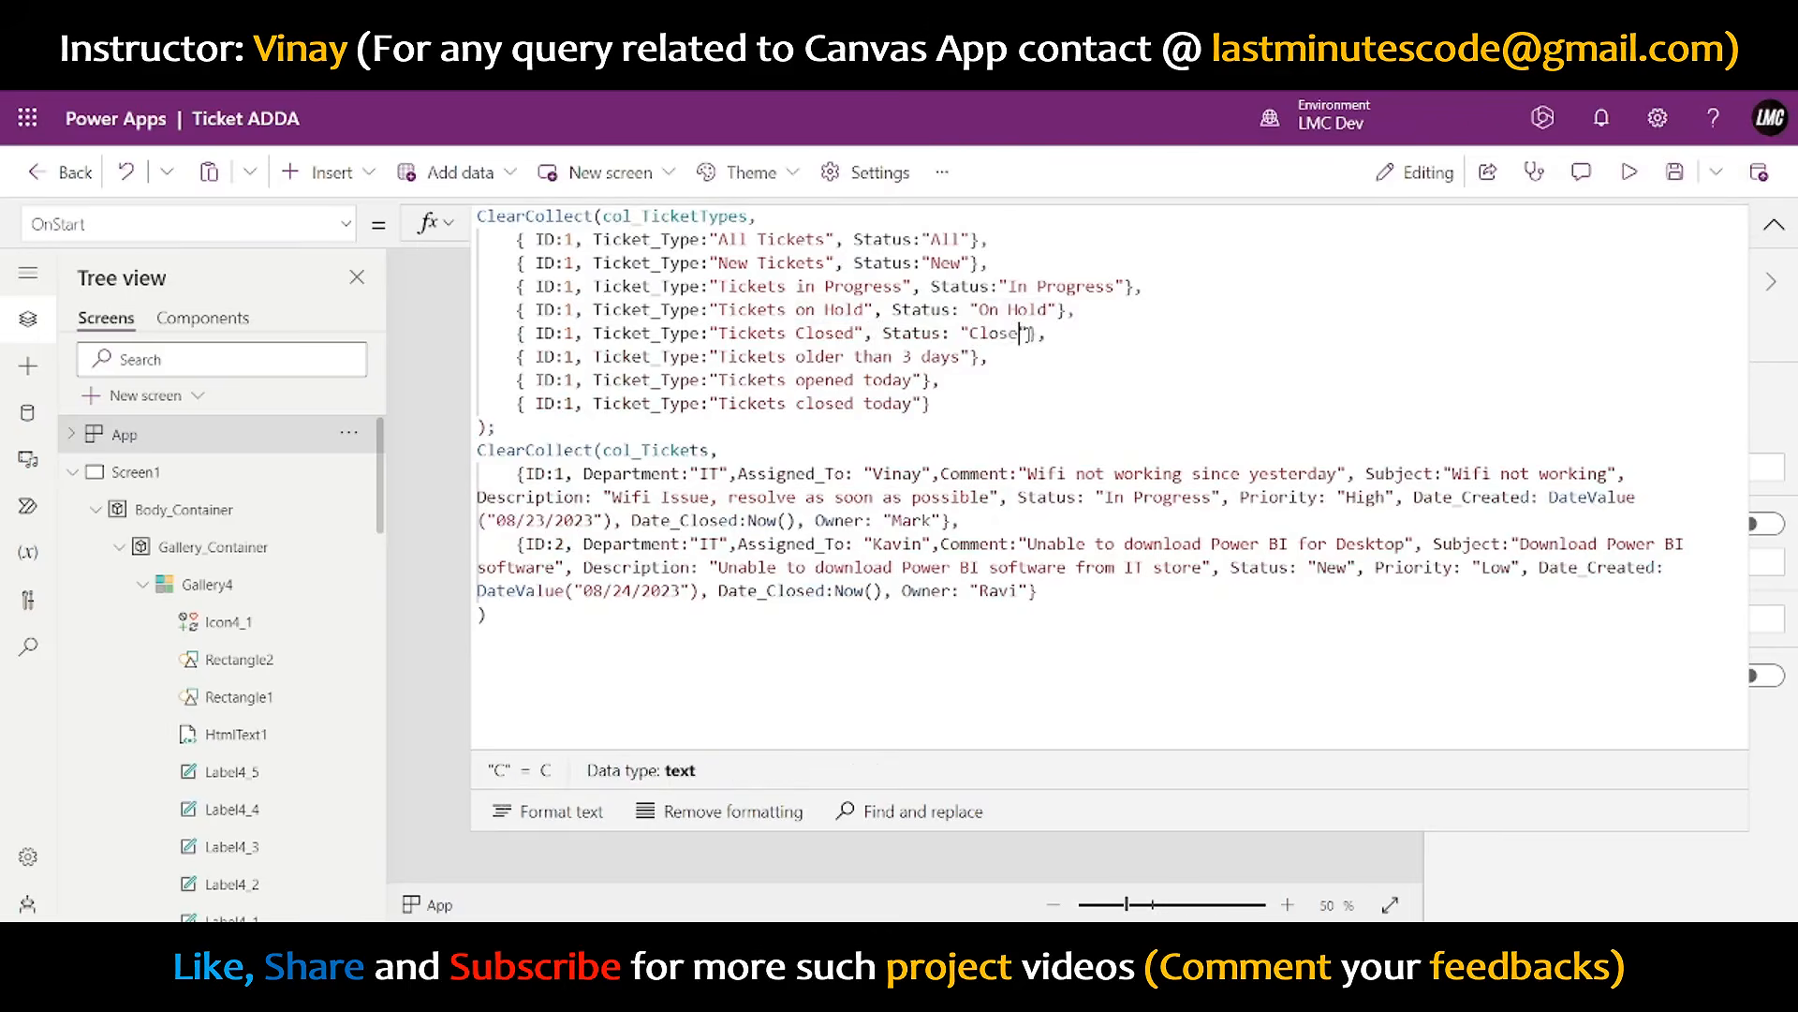
- Add the copied Status field to the Tickets older than 3 days record with the value "Older"
{"action": "left_click", "coordinate": [974, 355]}
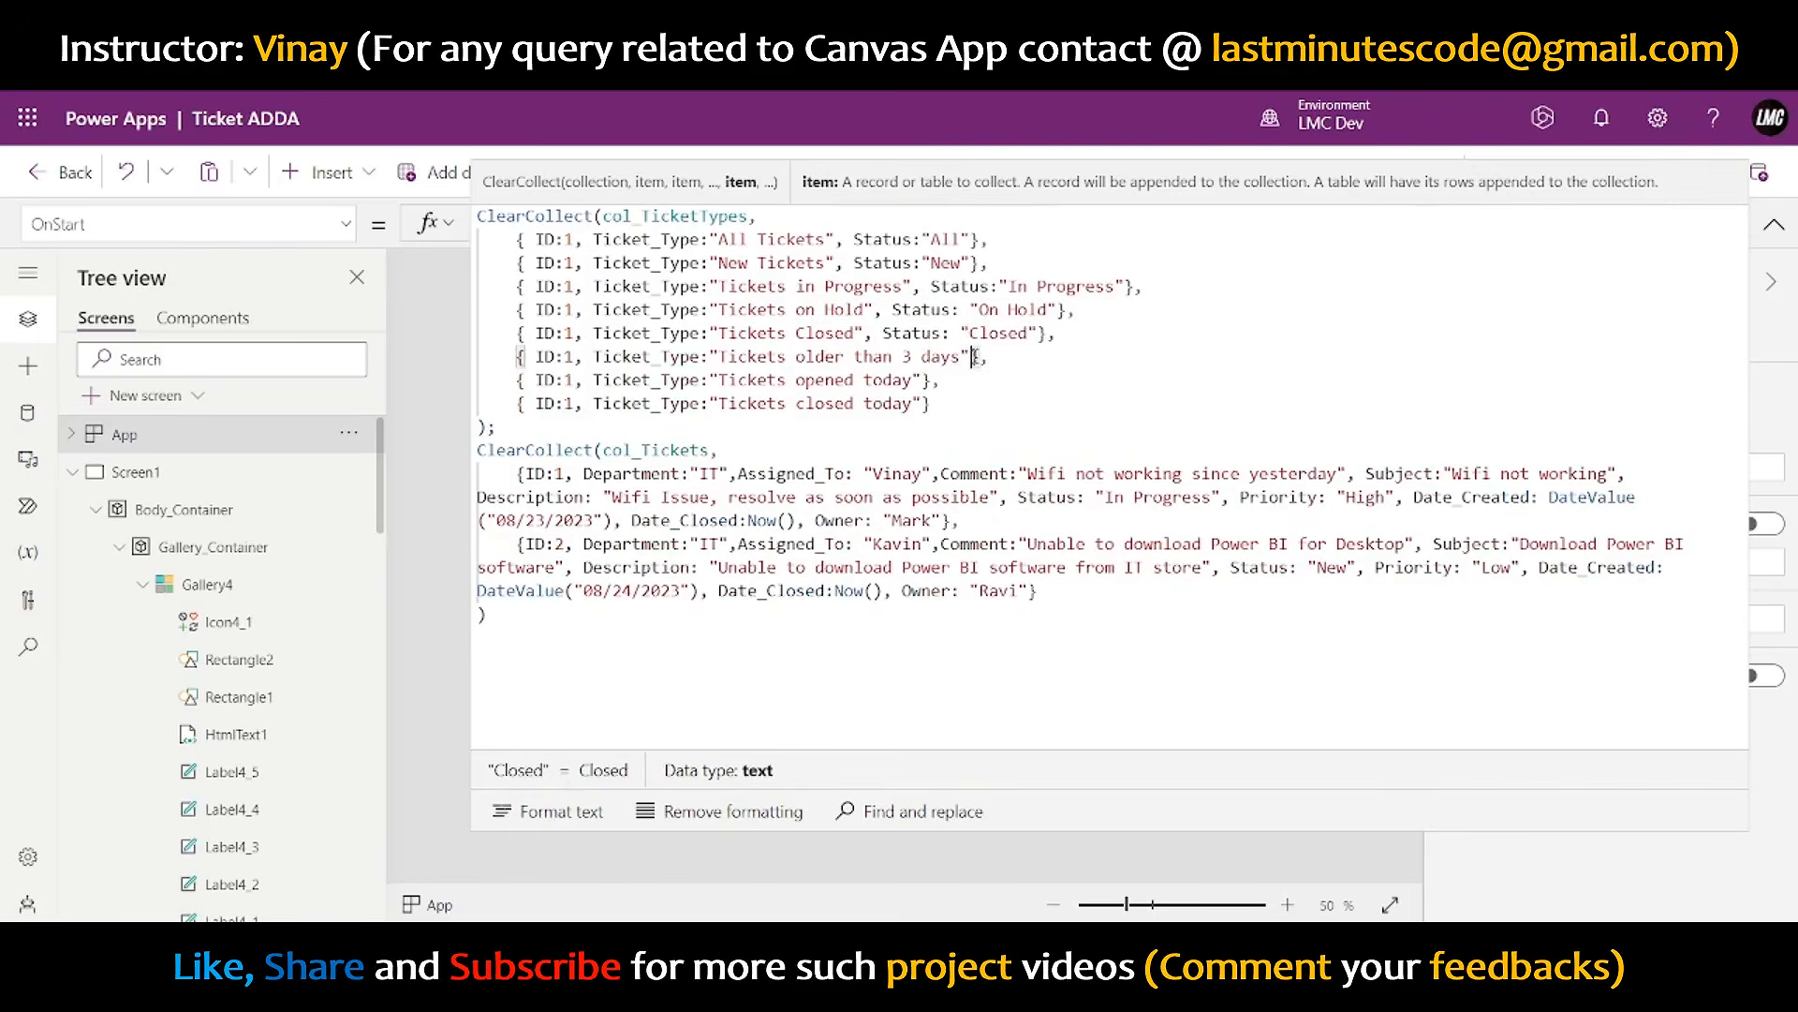
{"action": "key", "text": "Left"}
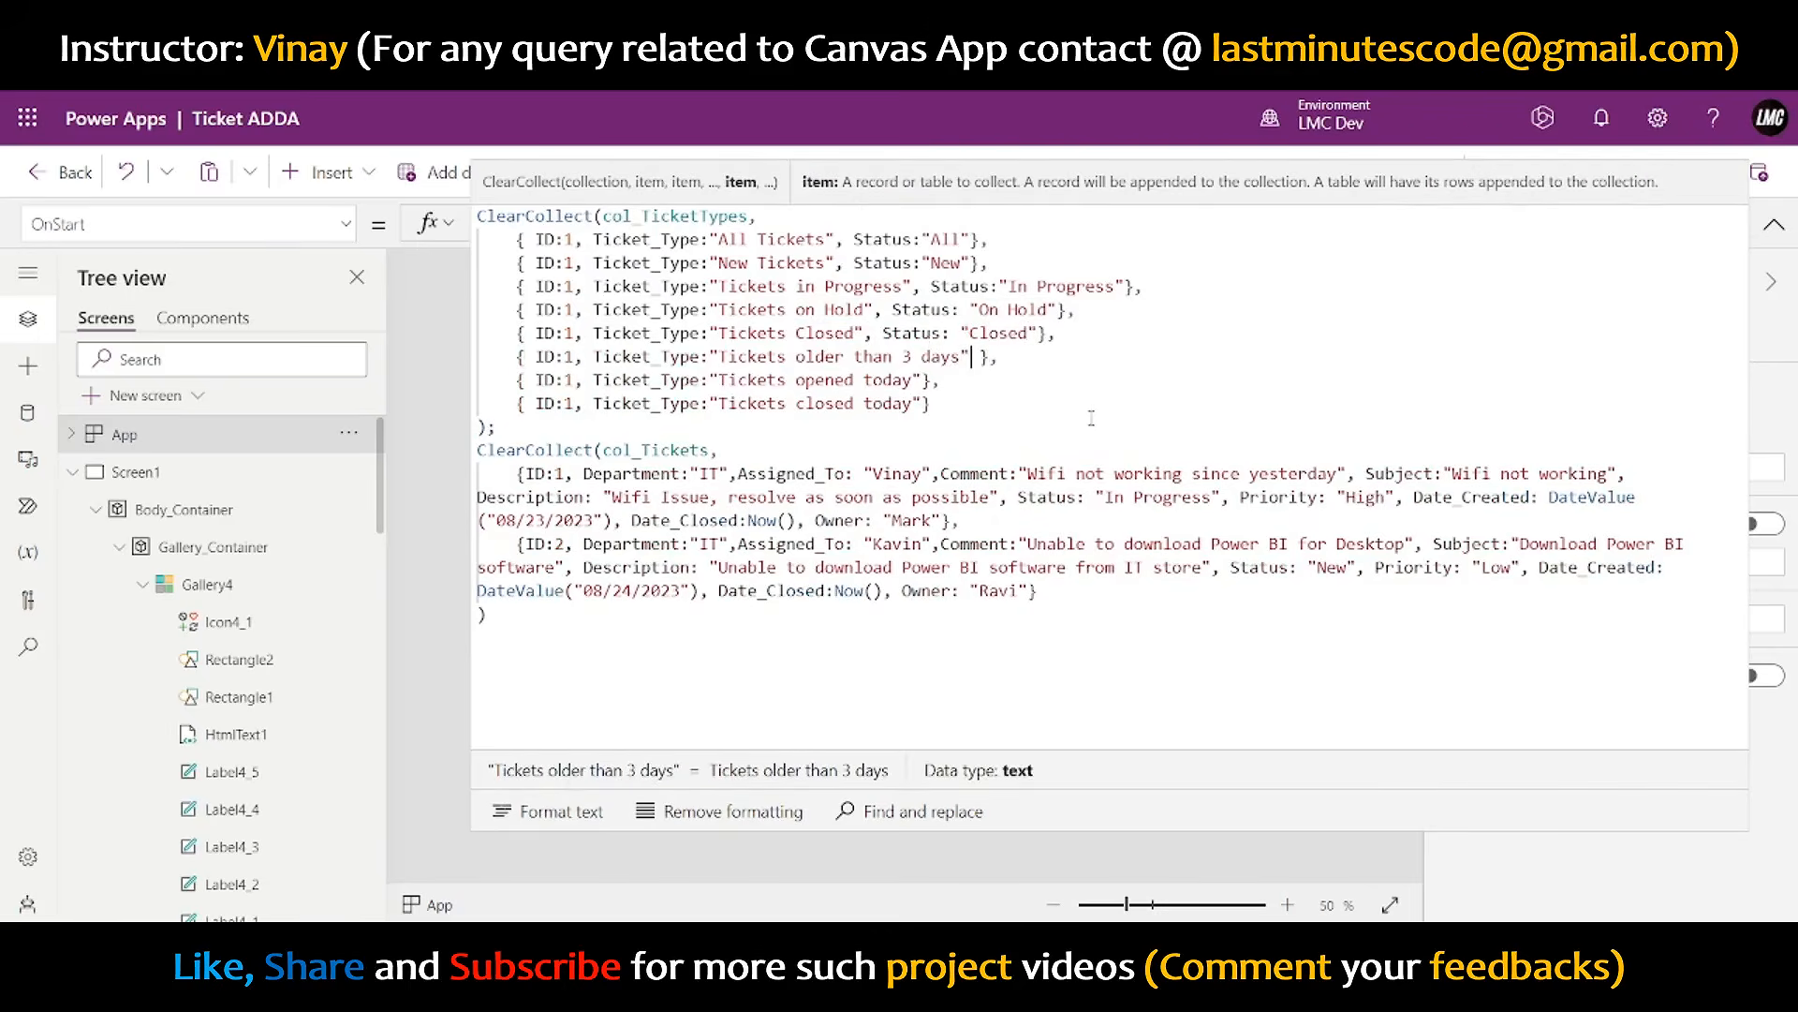
{"action": "key", "text": "ctrl+v"}
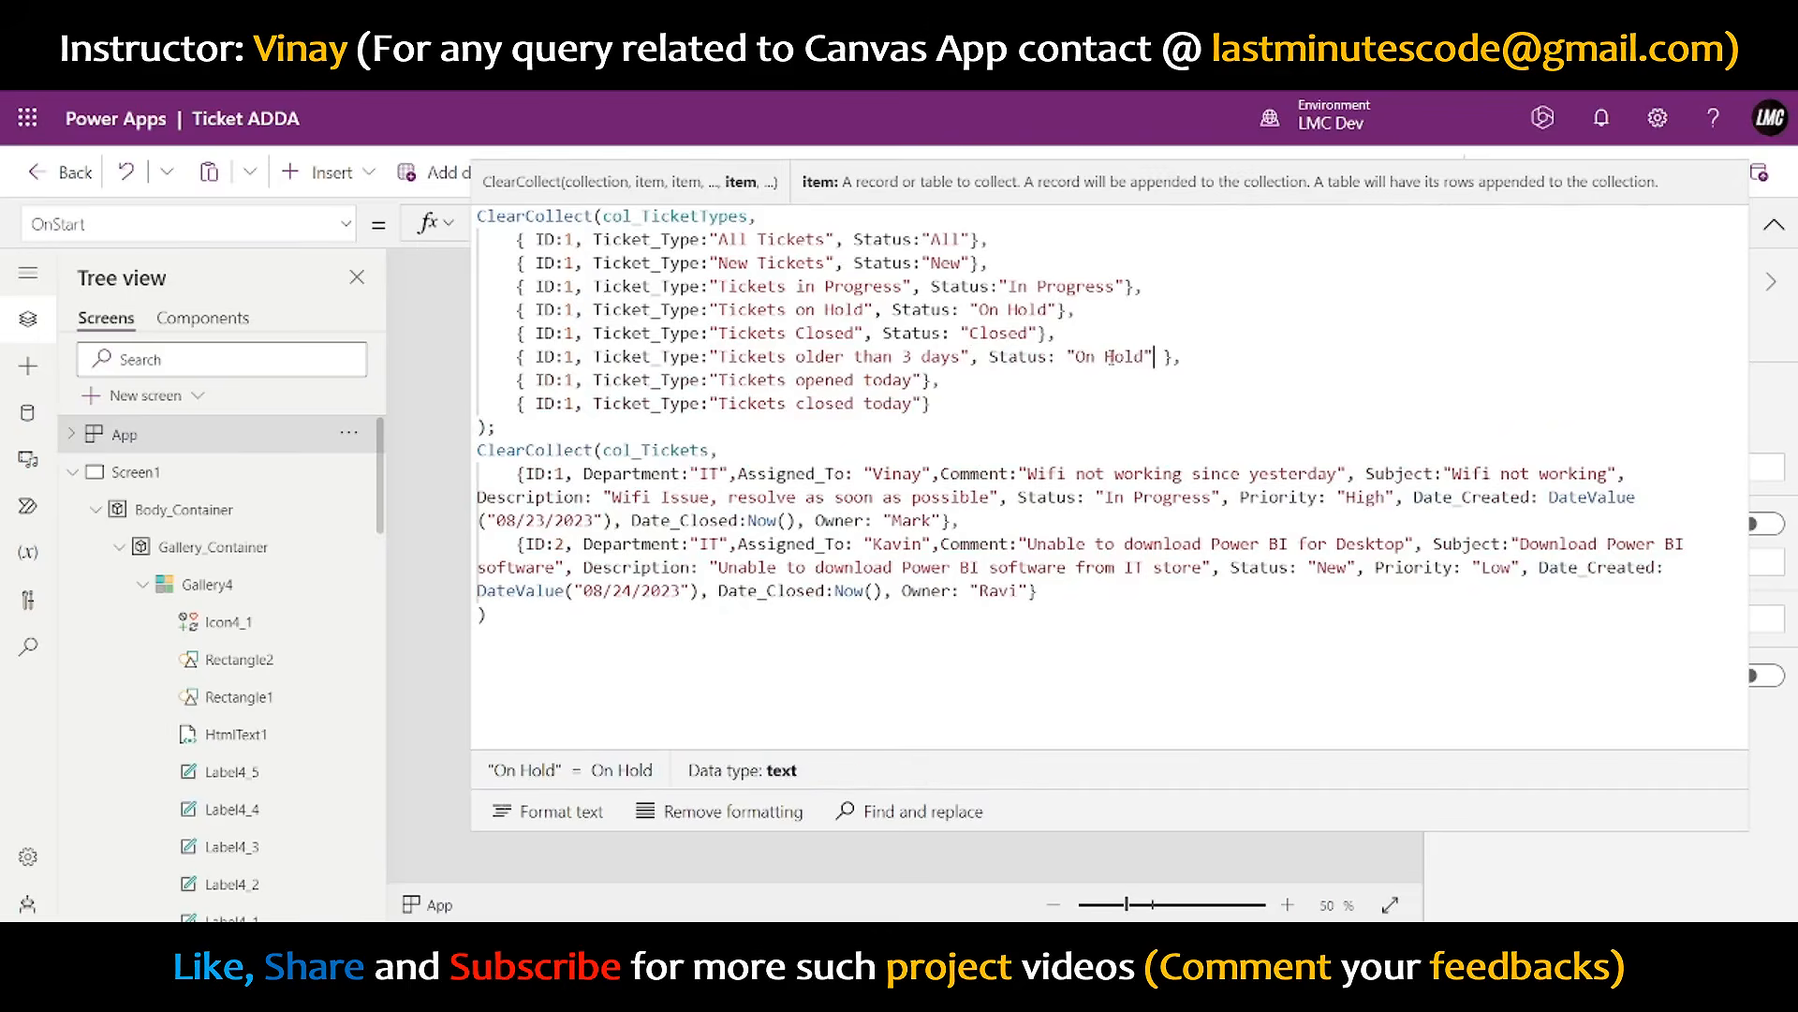
{"action": "left_click_drag", "start_coordinate": [1077, 357], "coordinate": [1138, 357]}
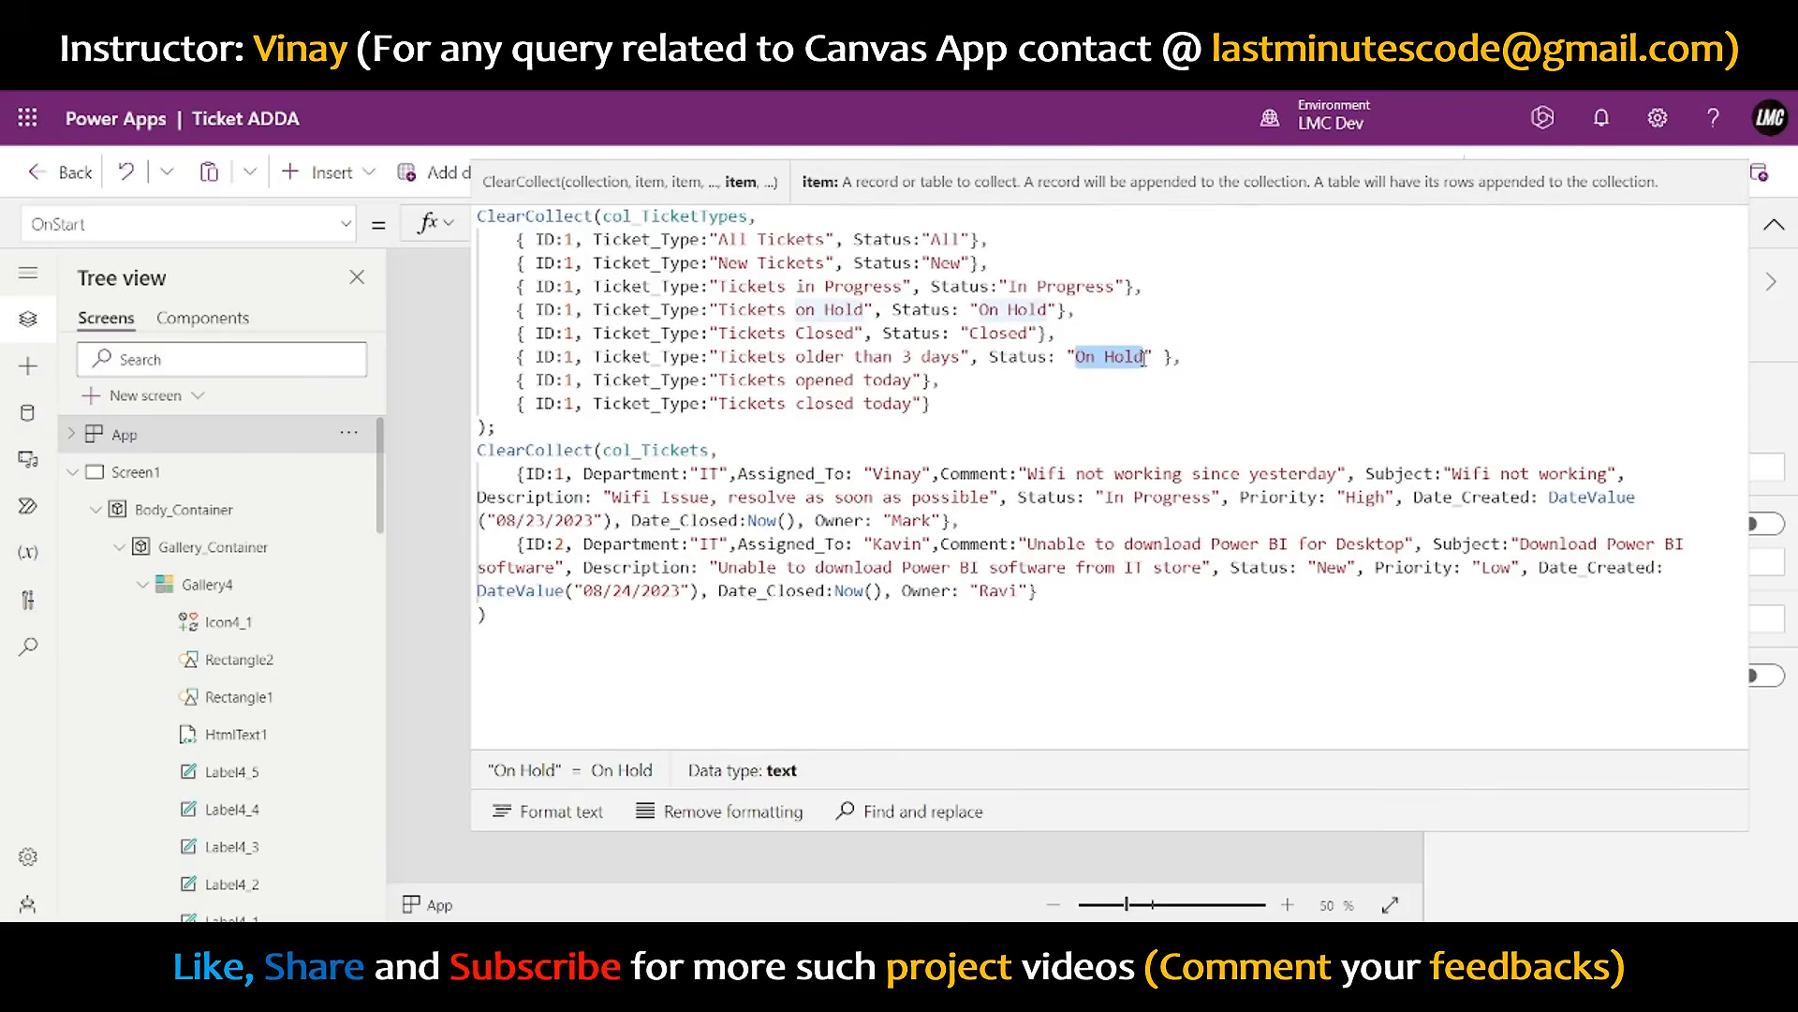
{"action": "type", "text": "Older"}
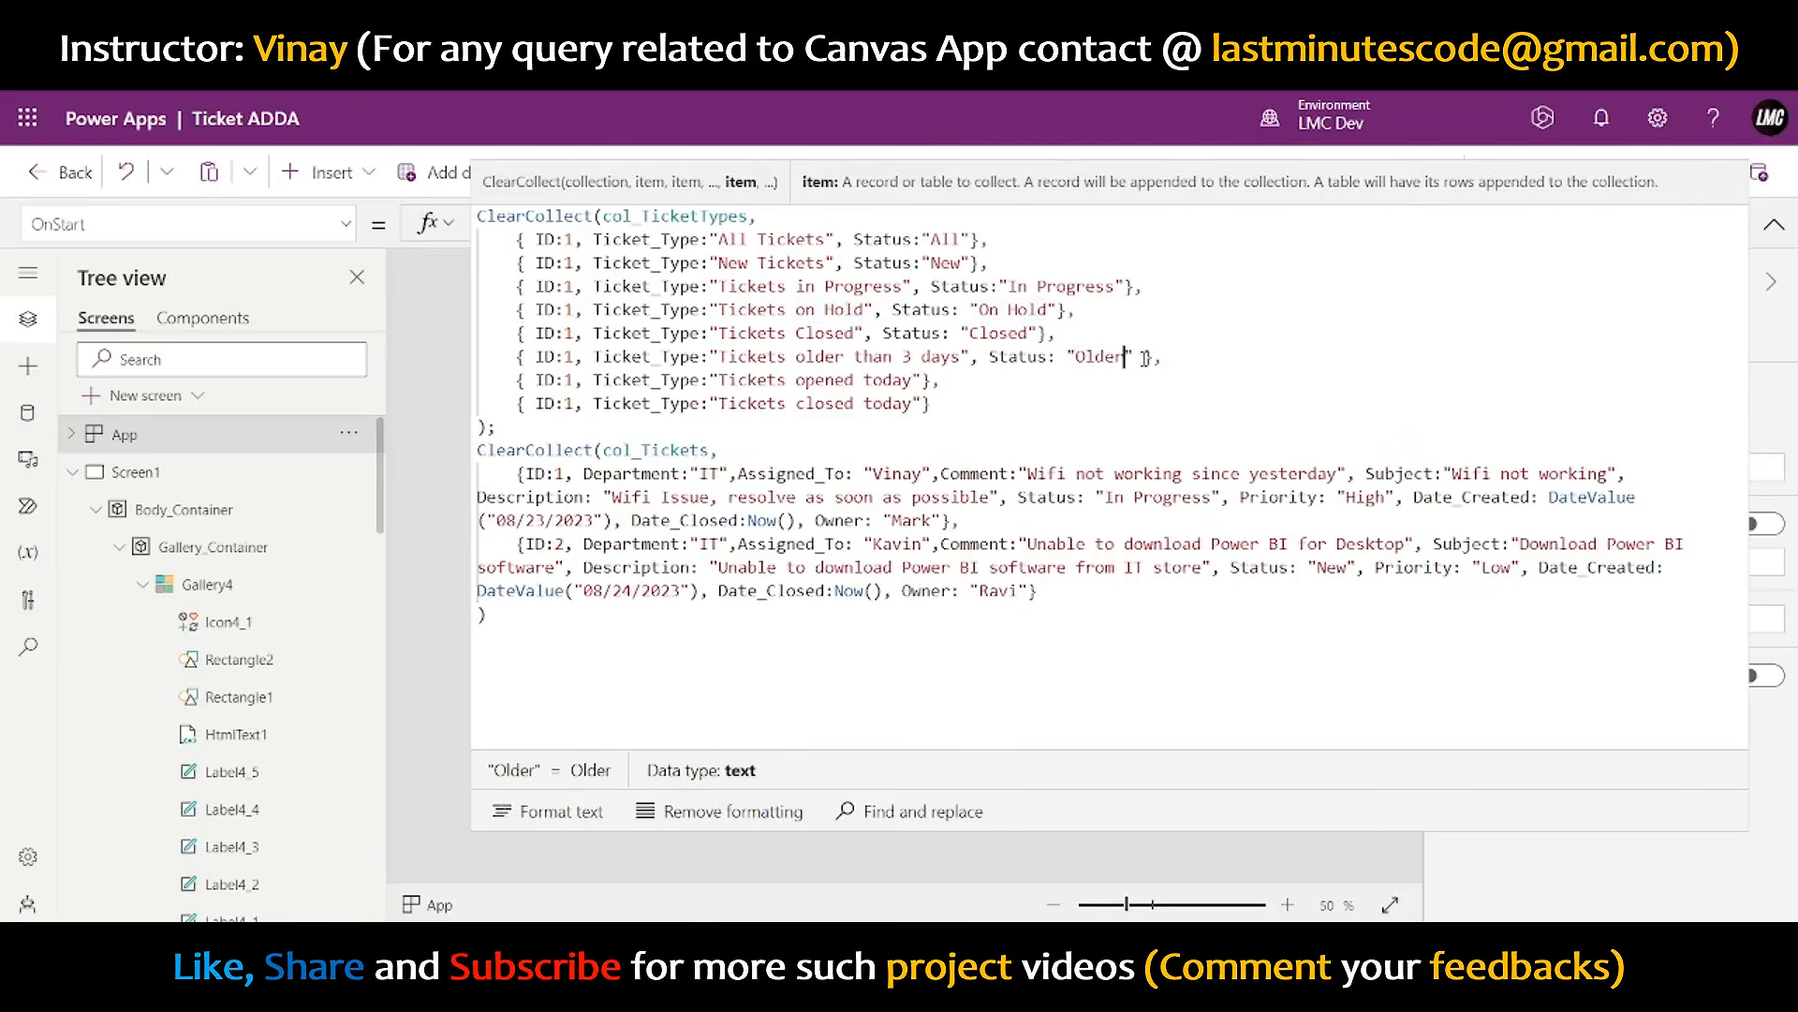
- Replace the Status value of the Tickets older than 3 days record with "Other_1"
{"action": "type", "text": " then"}
{"action": "key", "text": "BackSpace"}
{"action": "key", "text": "BackSpace"}
{"action": "key", "text": "BackSpace"}
{"action": "key", "text": "BackSpace"}
{"action": "key", "text": "BackSpace"}
{"action": "key", "text": "BackSpace"}
{"action": "key", "text": "BackSpace"}
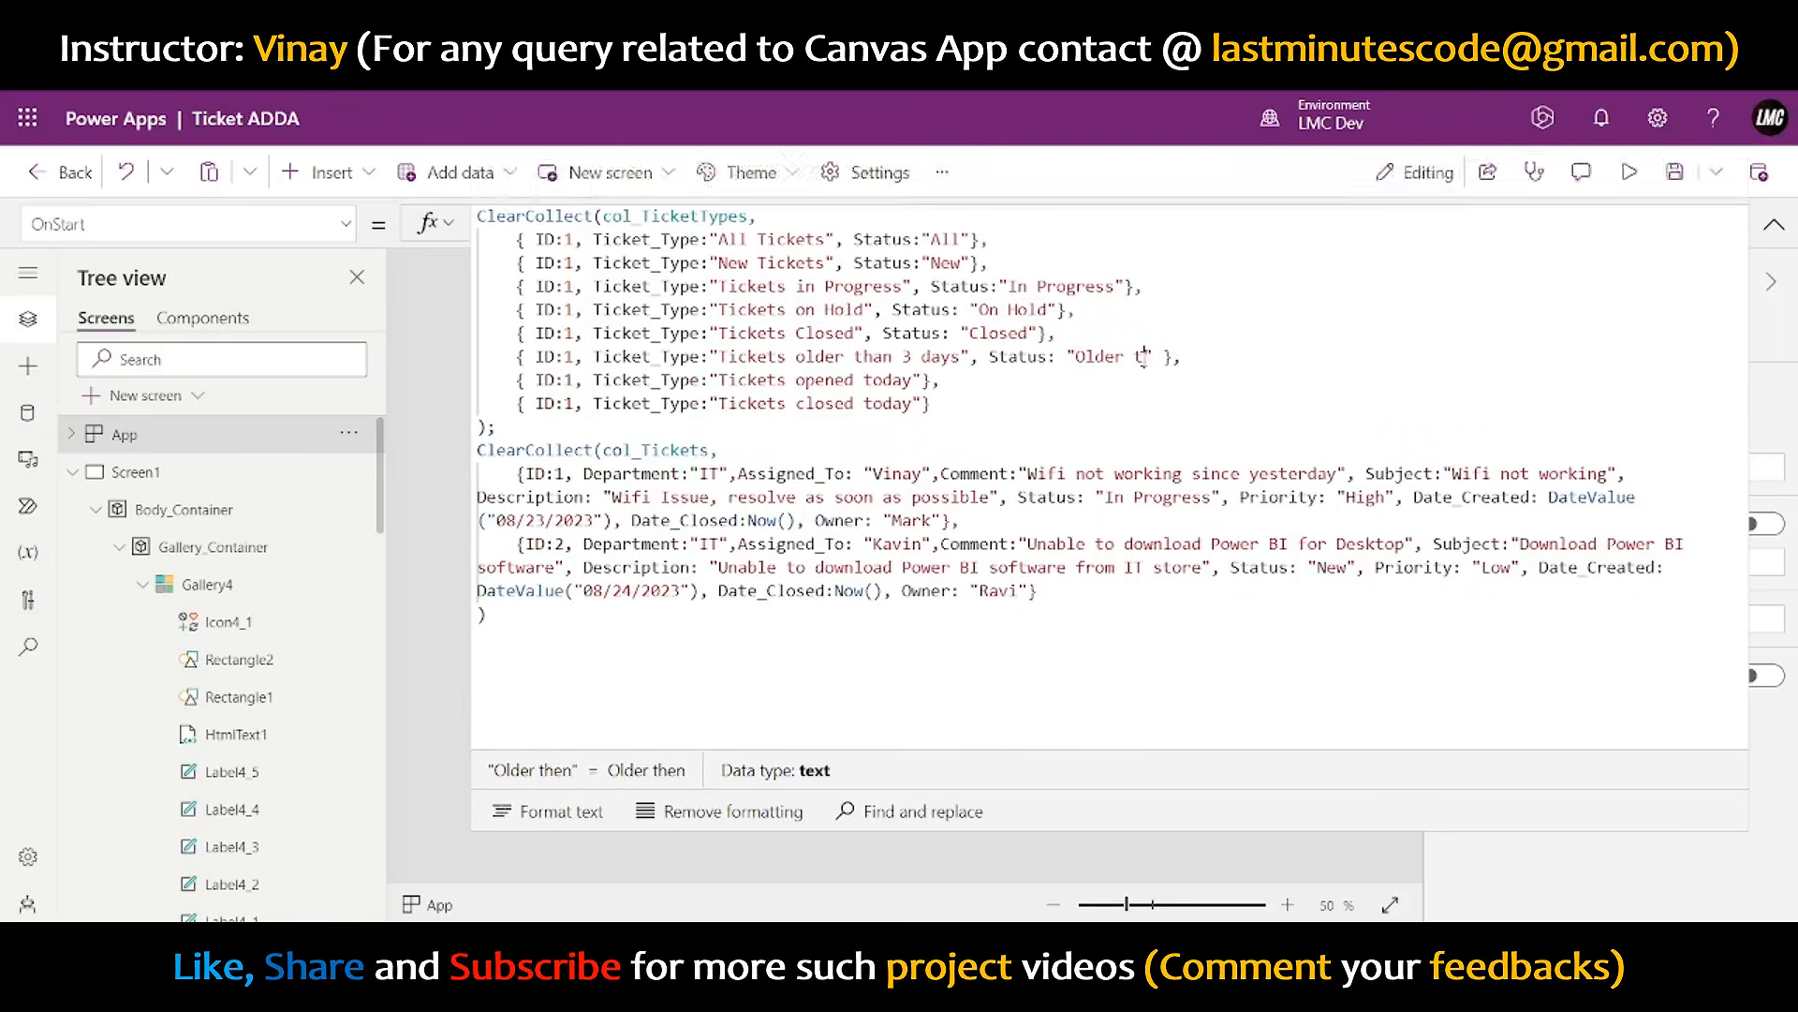
{"action": "key", "text": "BackSpace"}
{"action": "key", "text": "BackSpace"}
{"action": "key", "text": "BackSpace"}
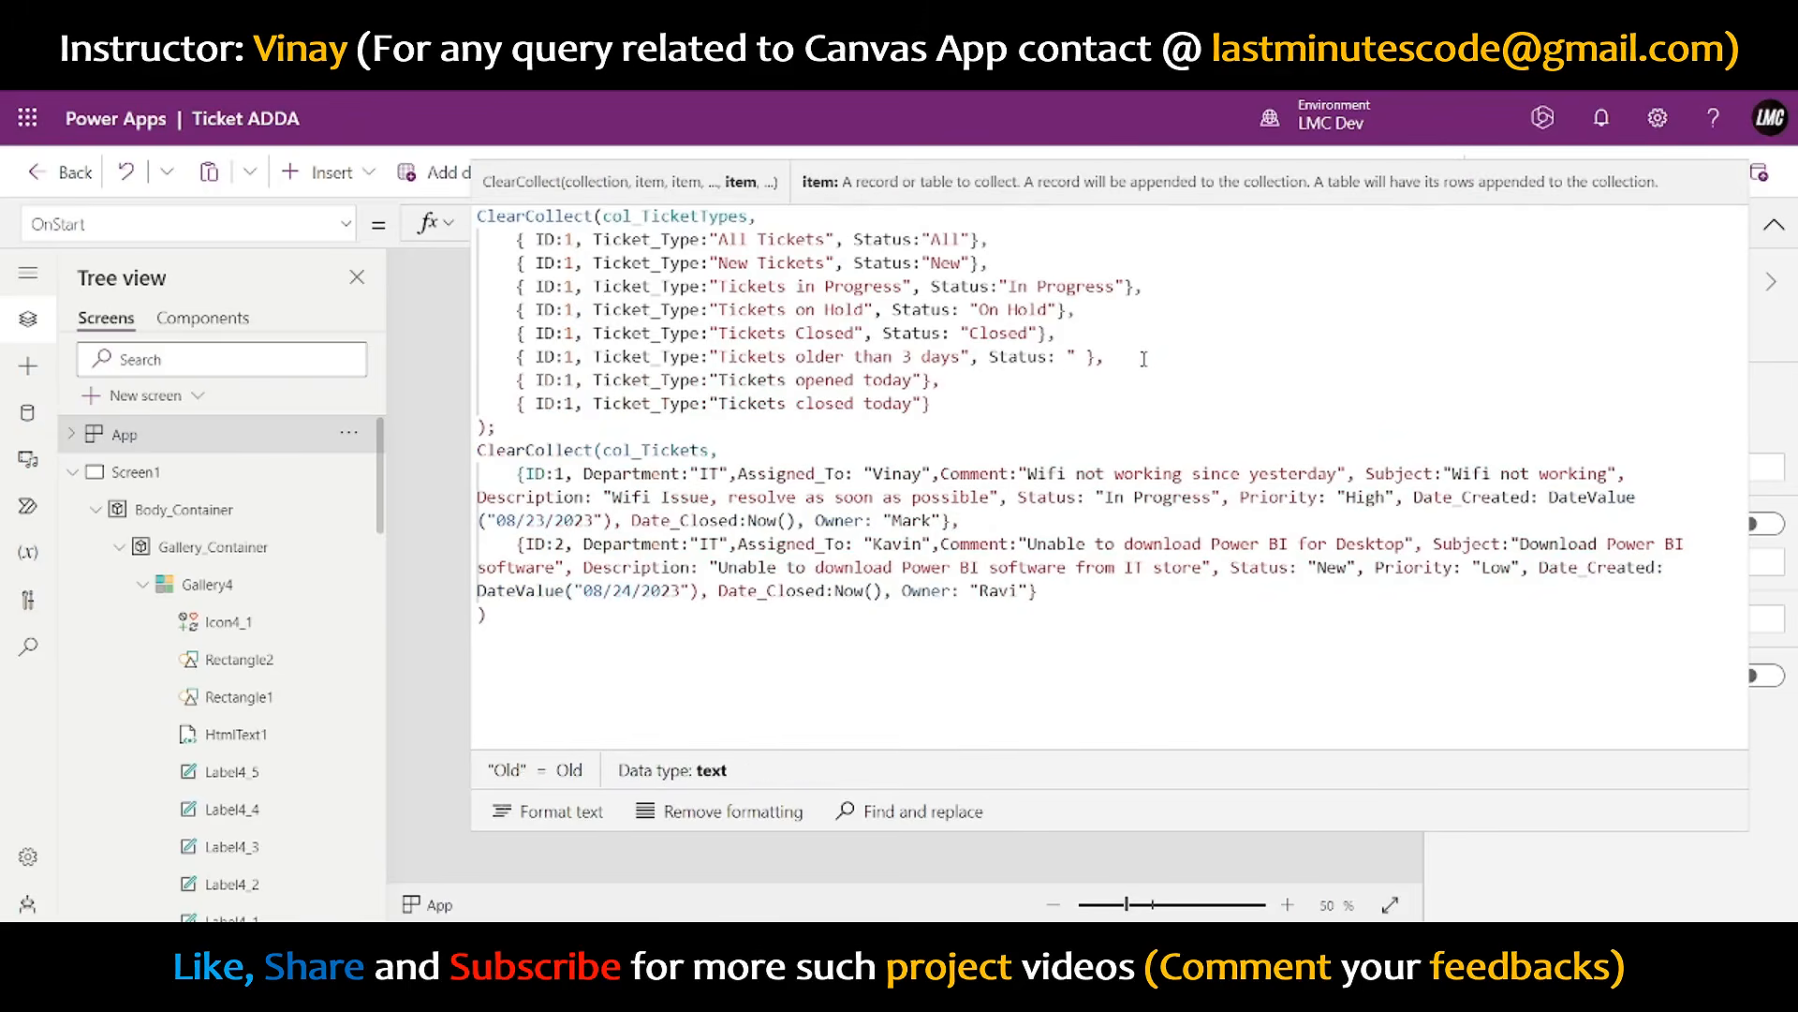
{"action": "type", "text": "Thr"}
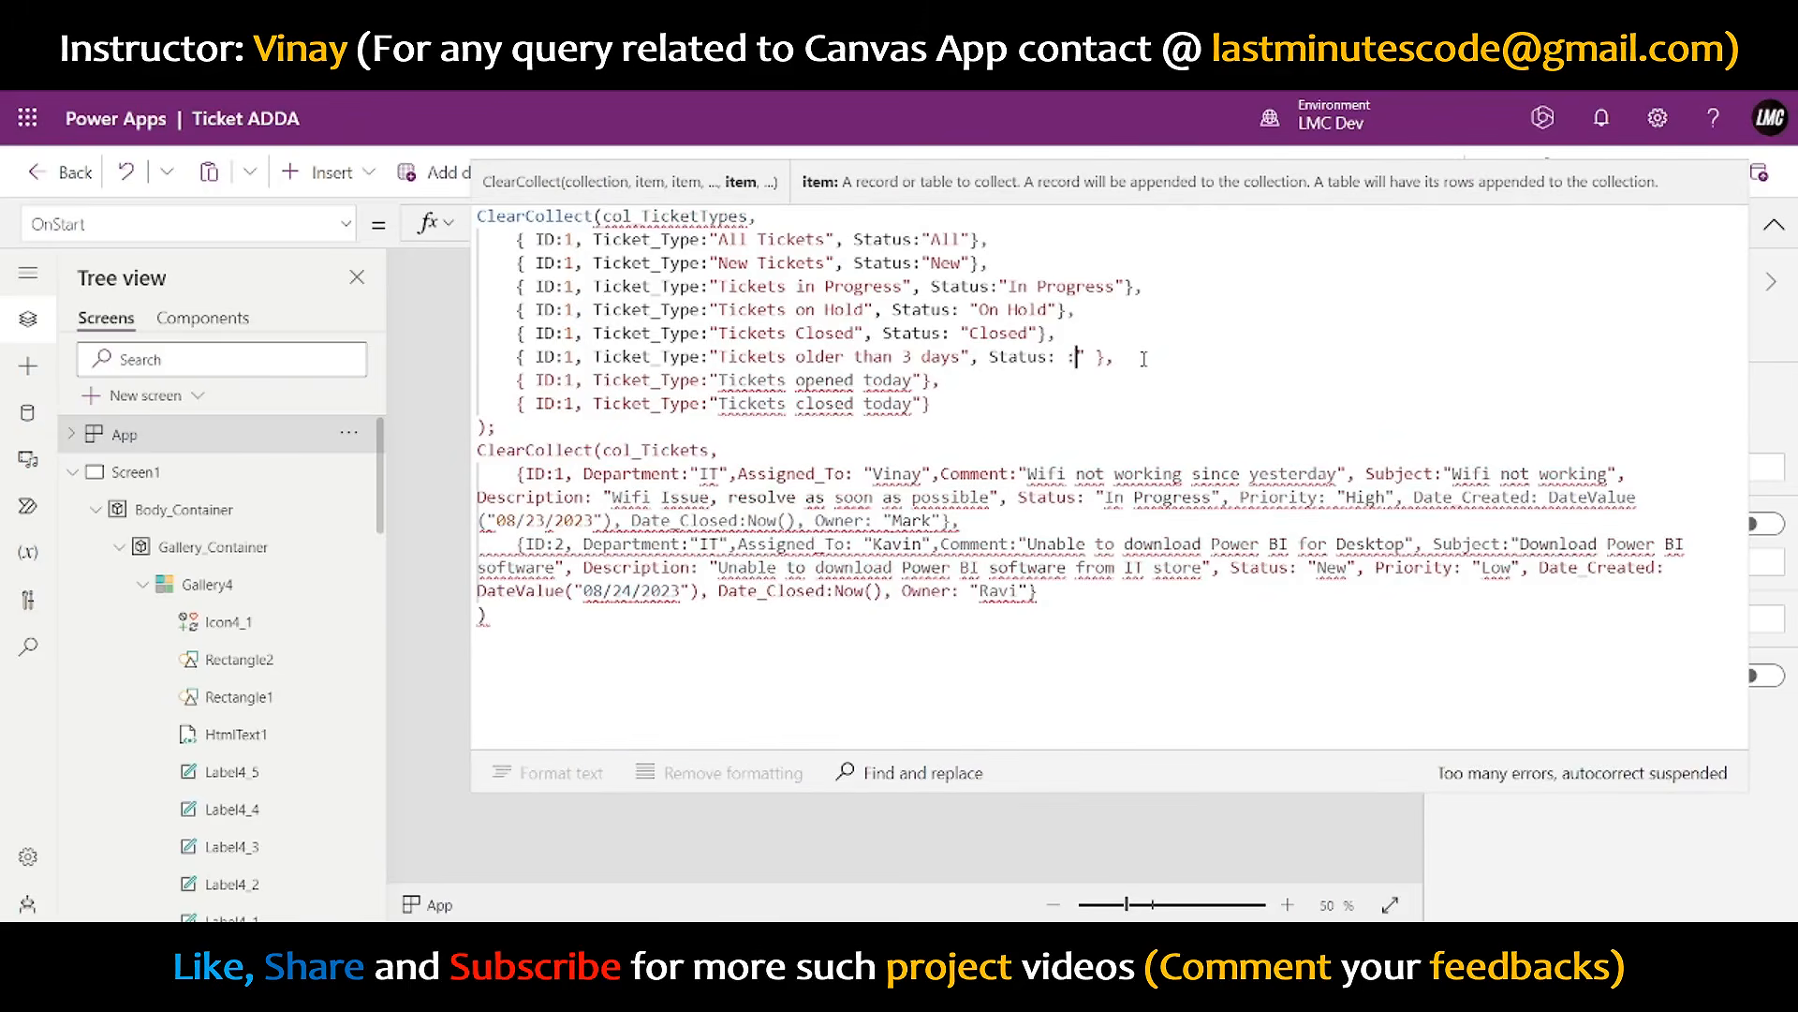
{"action": "type", "text": "ee"}
{"action": "key", "text": "BackSpace"}
{"action": "key", "text": "BackSpace"}
{"action": "key", "text": "BackSpace"}
{"action": "key", "text": "BackSpace"}
{"action": "key", "text": "BackSpace"}
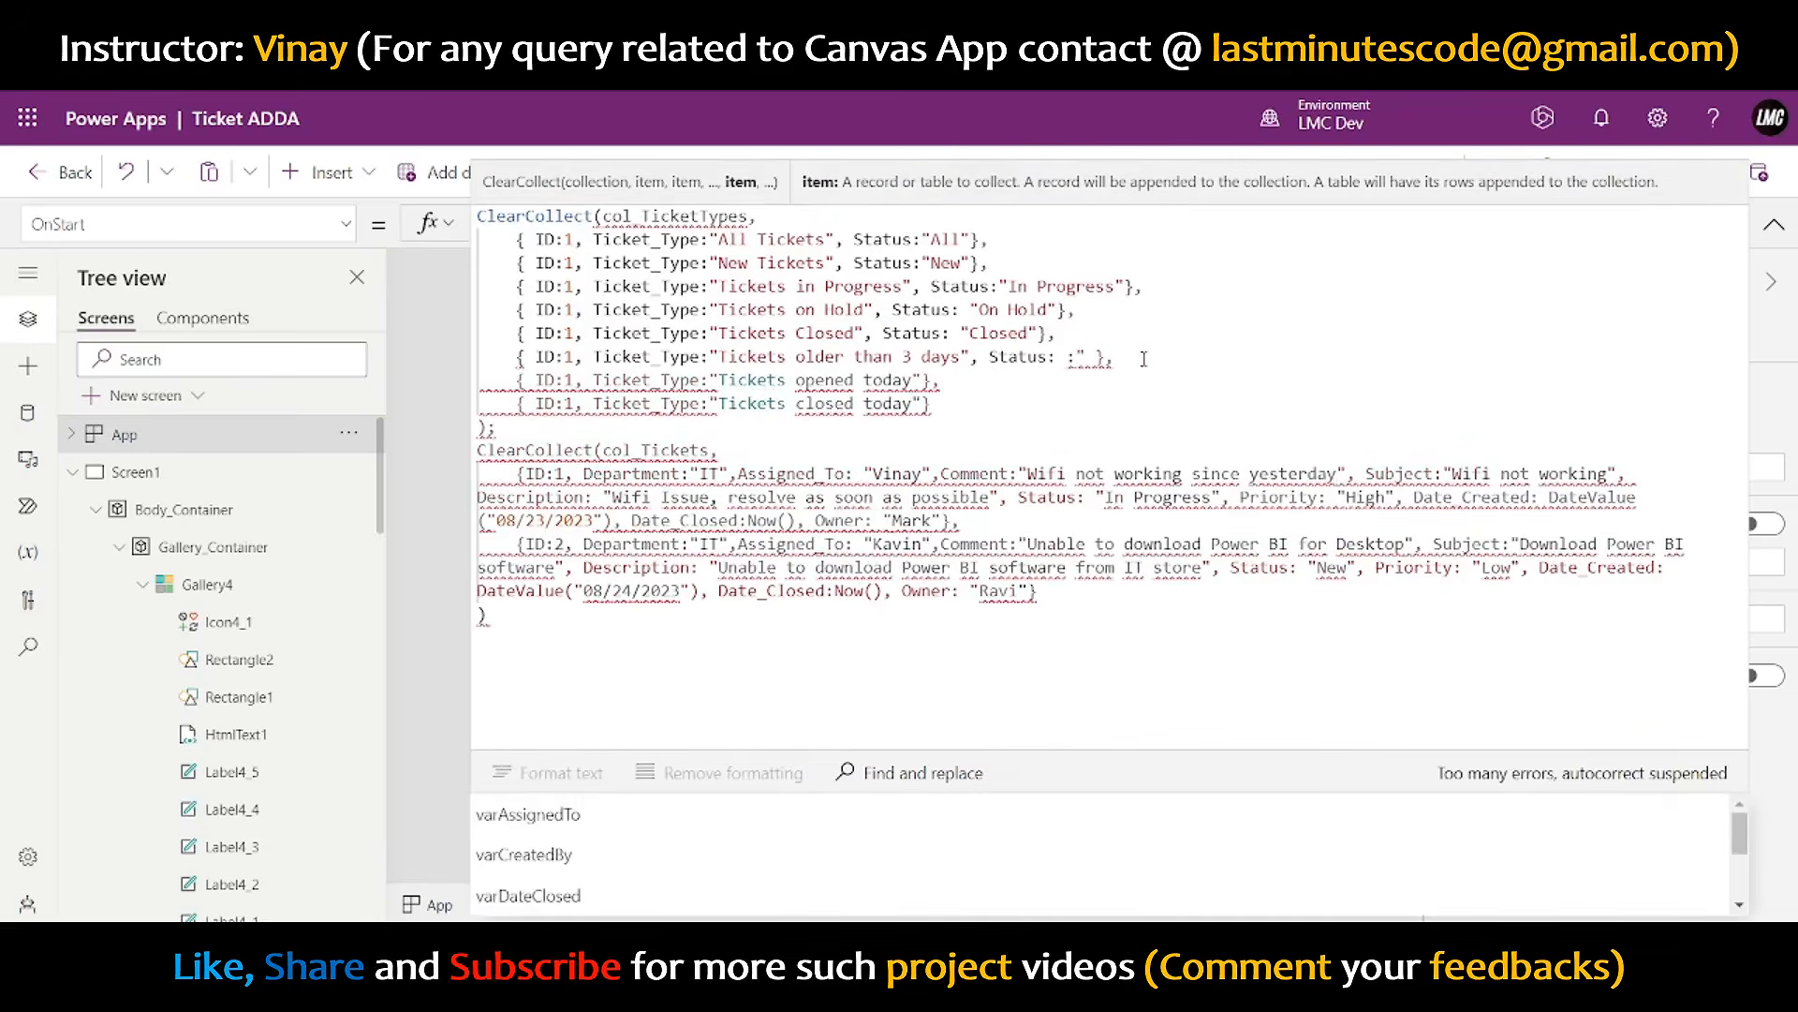
{"action": "type", "text": "\""}
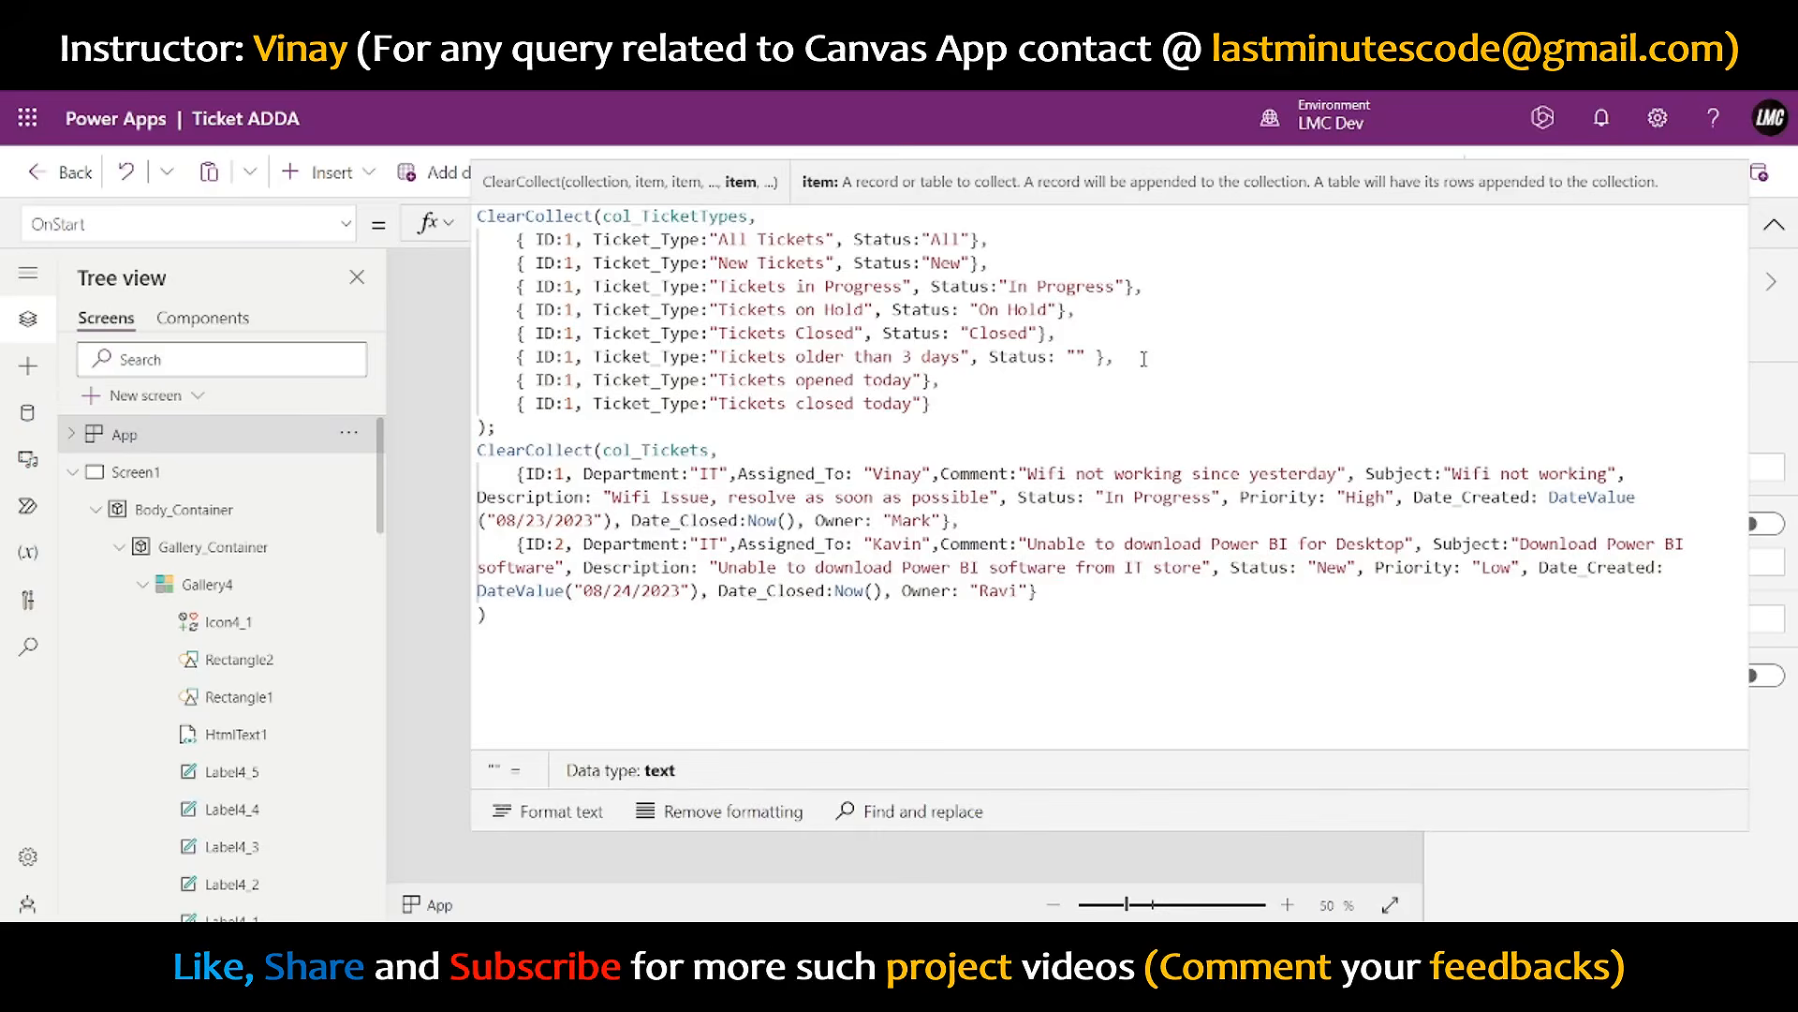
{"action": "type", "text": "Other_1"}
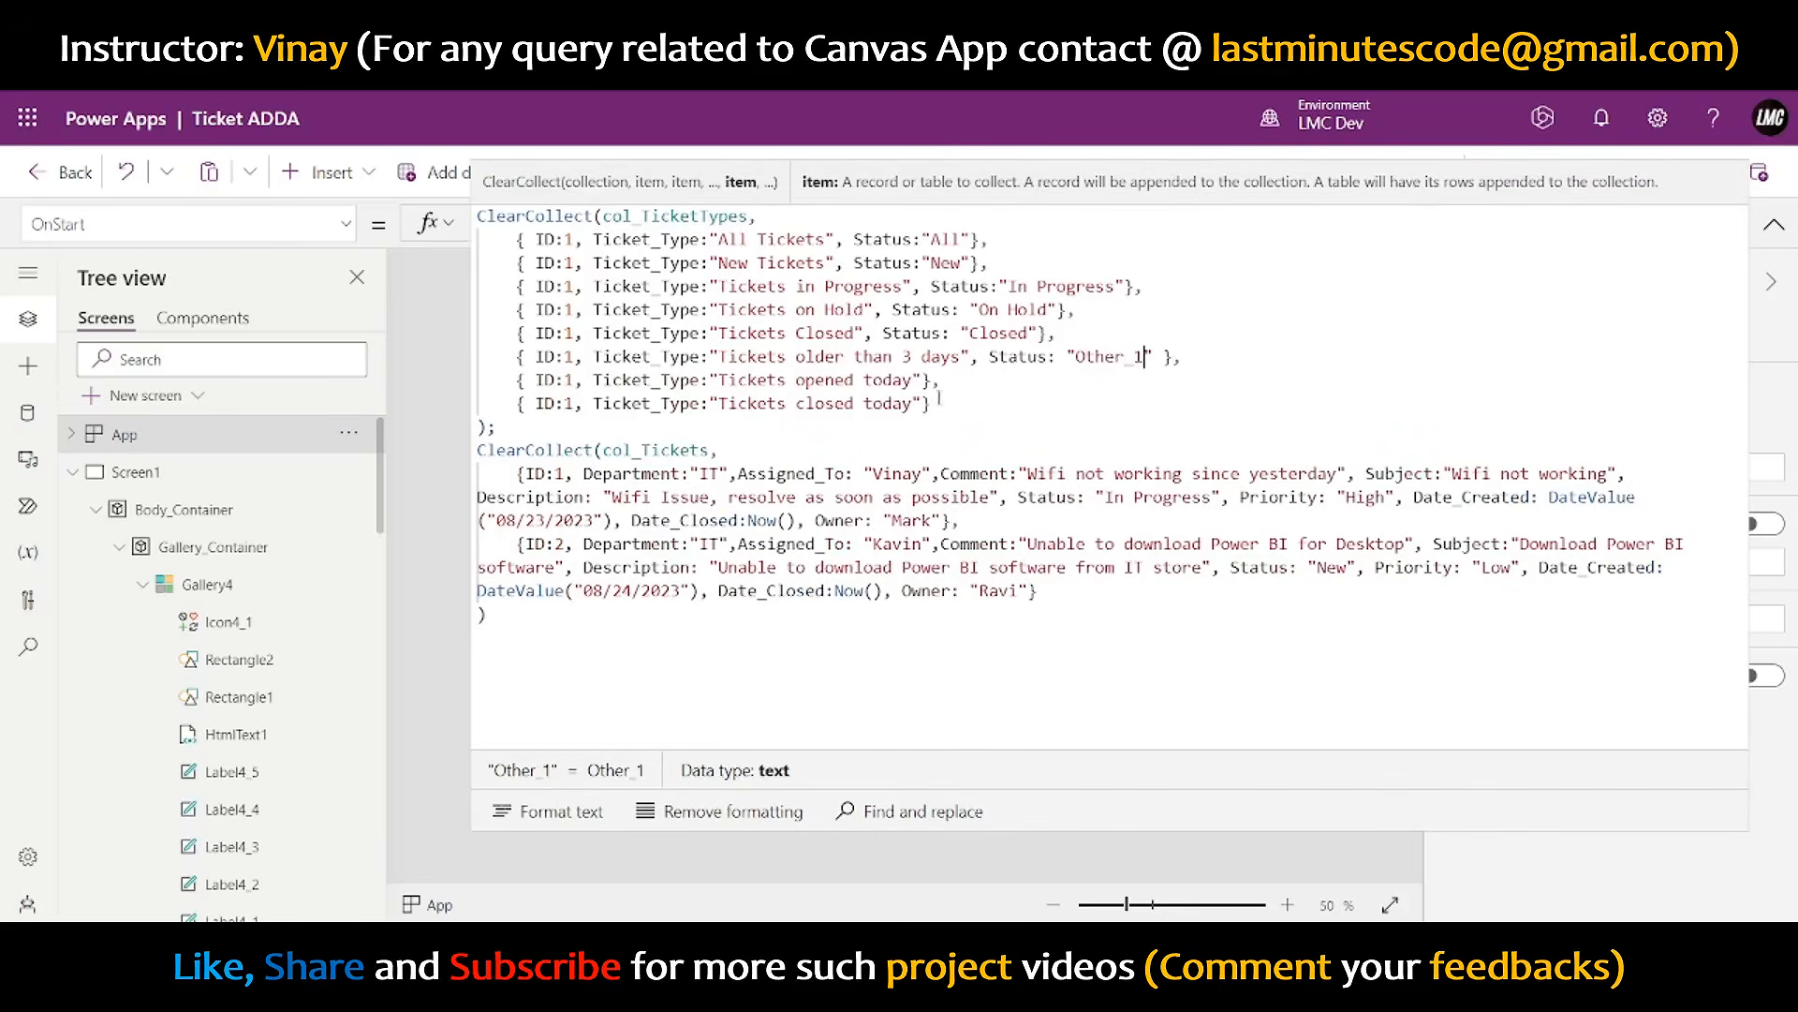
- Copy the Status field of the Tickets older than 3 days record into the Tickets opened today record and set it to "Opened Today"
{"action": "left_click_drag", "start_coordinate": [976, 354], "coordinate": [1161, 354]}
{"action": "key", "text": "ctrl+c"}
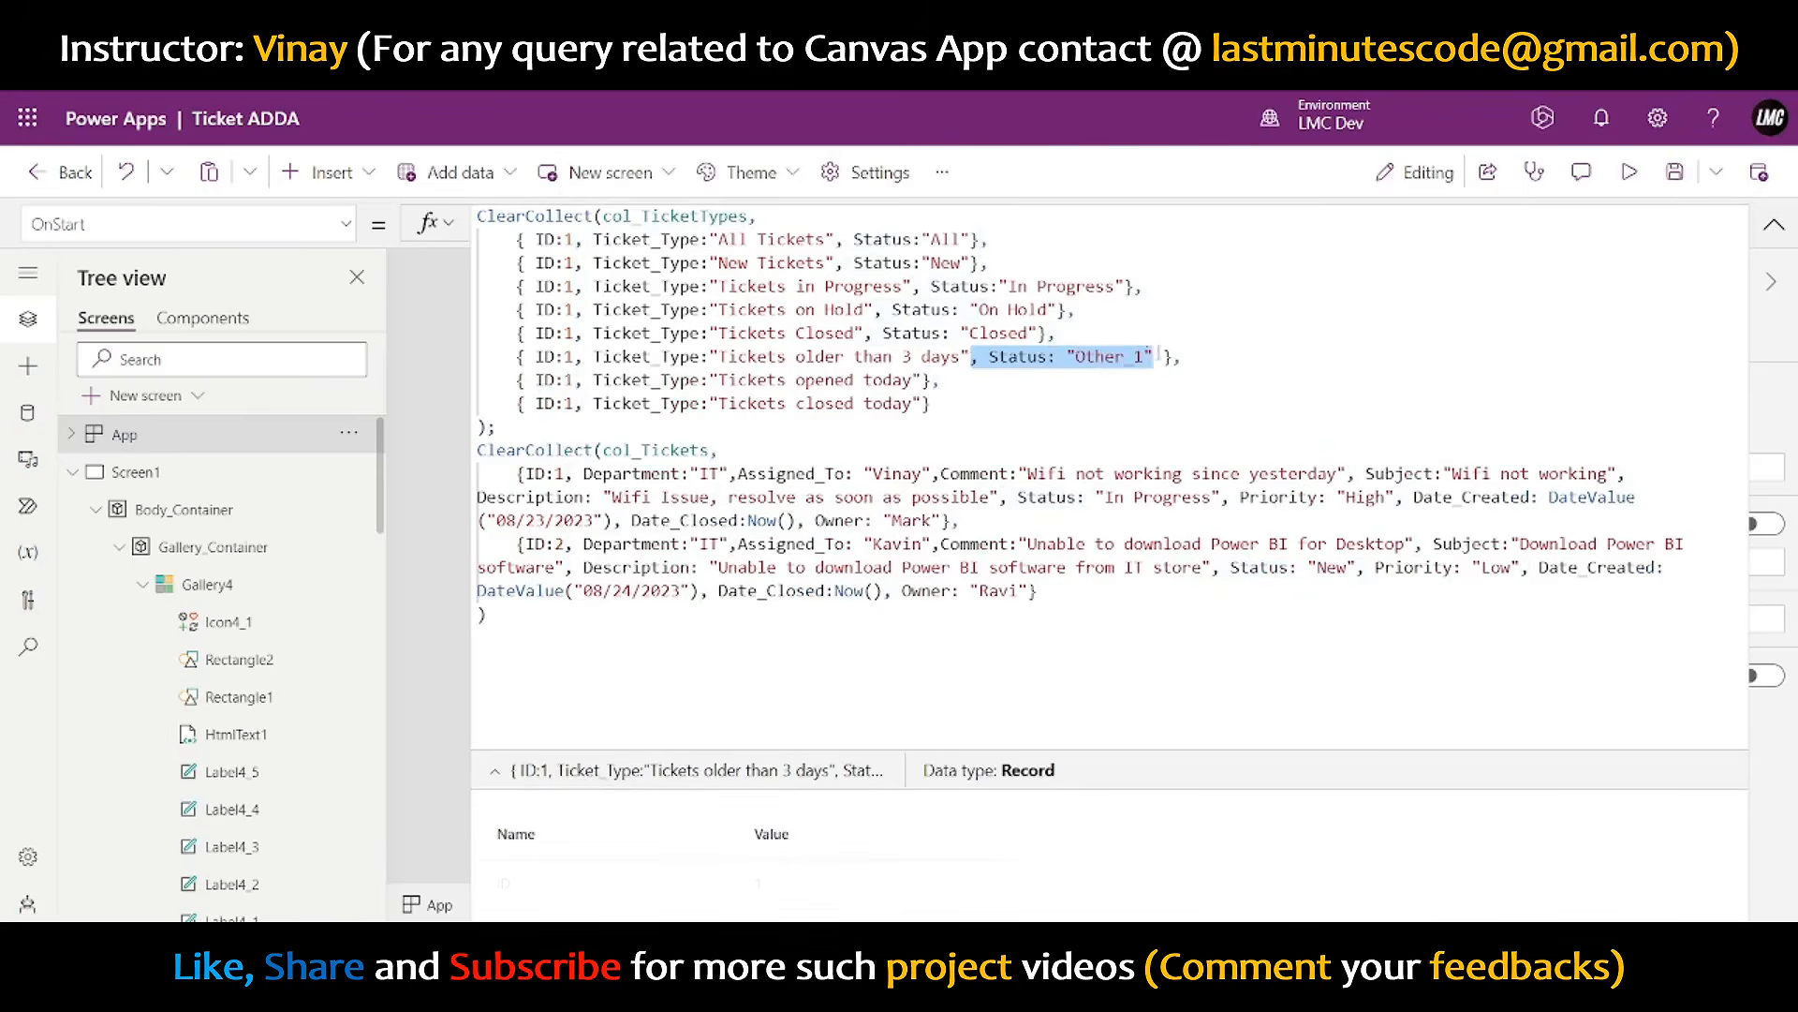
{"action": "left_click", "coordinate": [925, 381]}
{"action": "key", "text": "ctrl+v"}
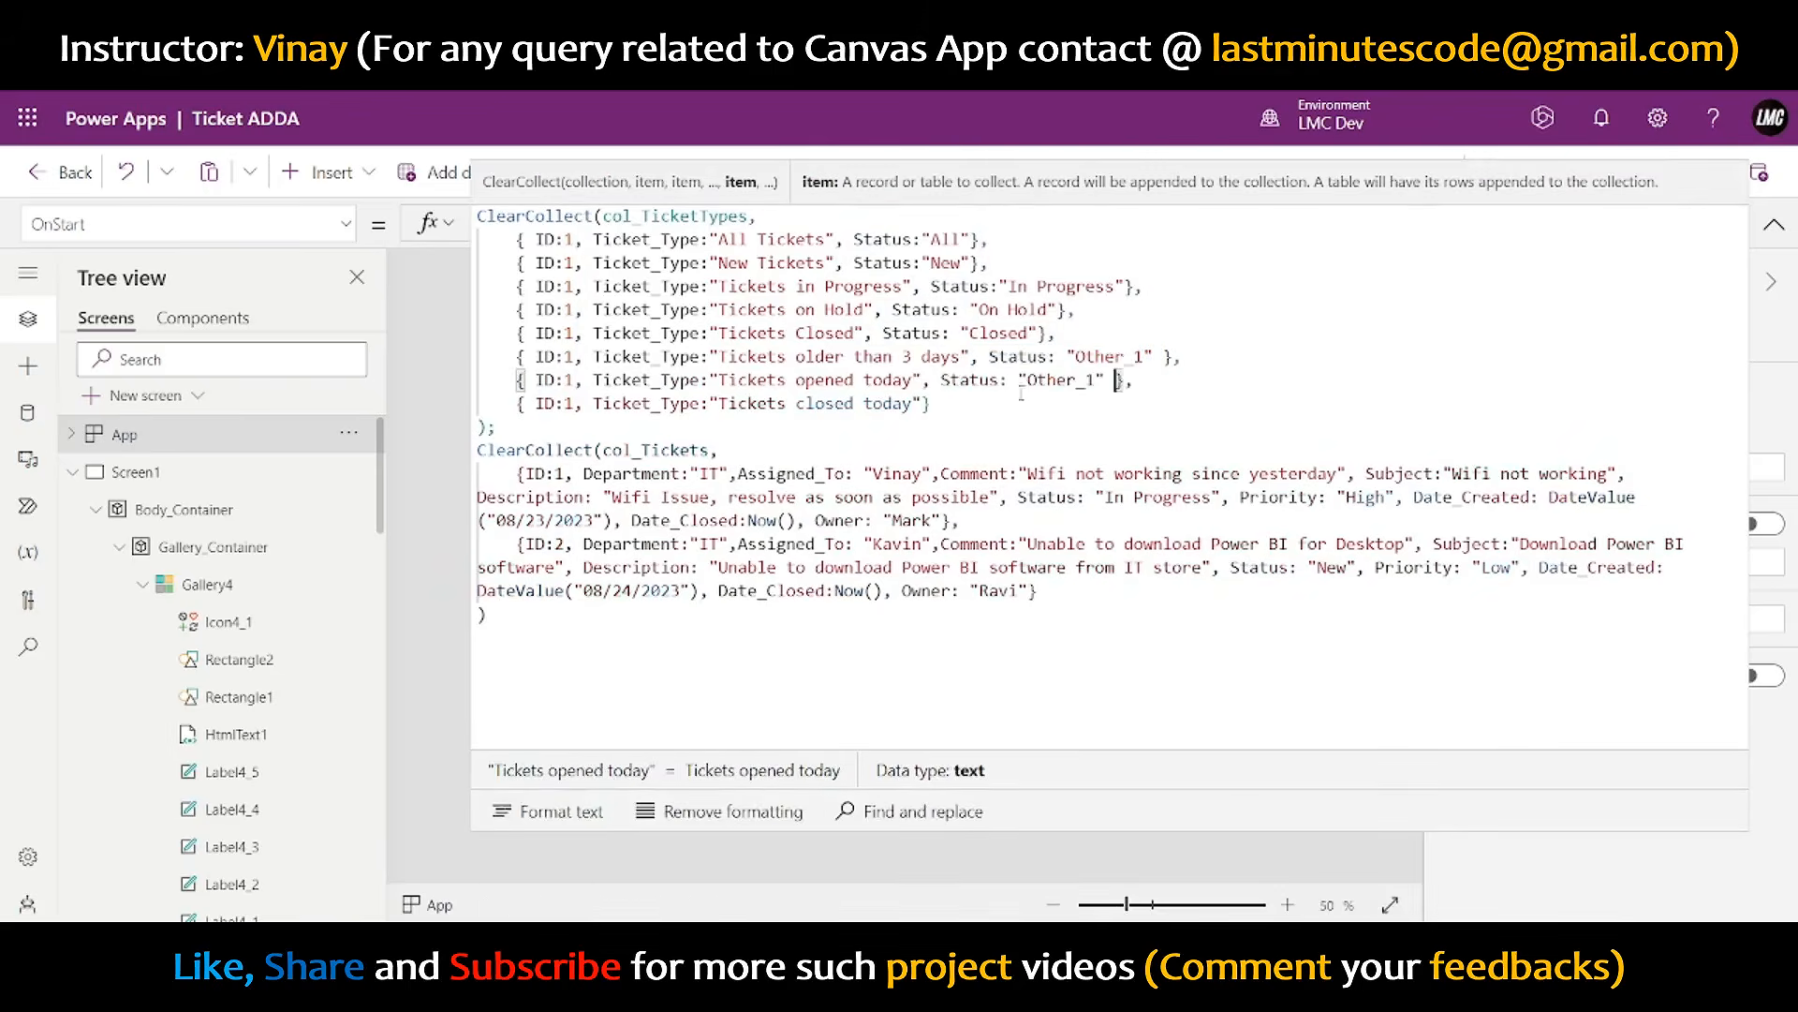
{"action": "left_click_drag", "start_coordinate": [1028, 380], "coordinate": [1088, 379]}
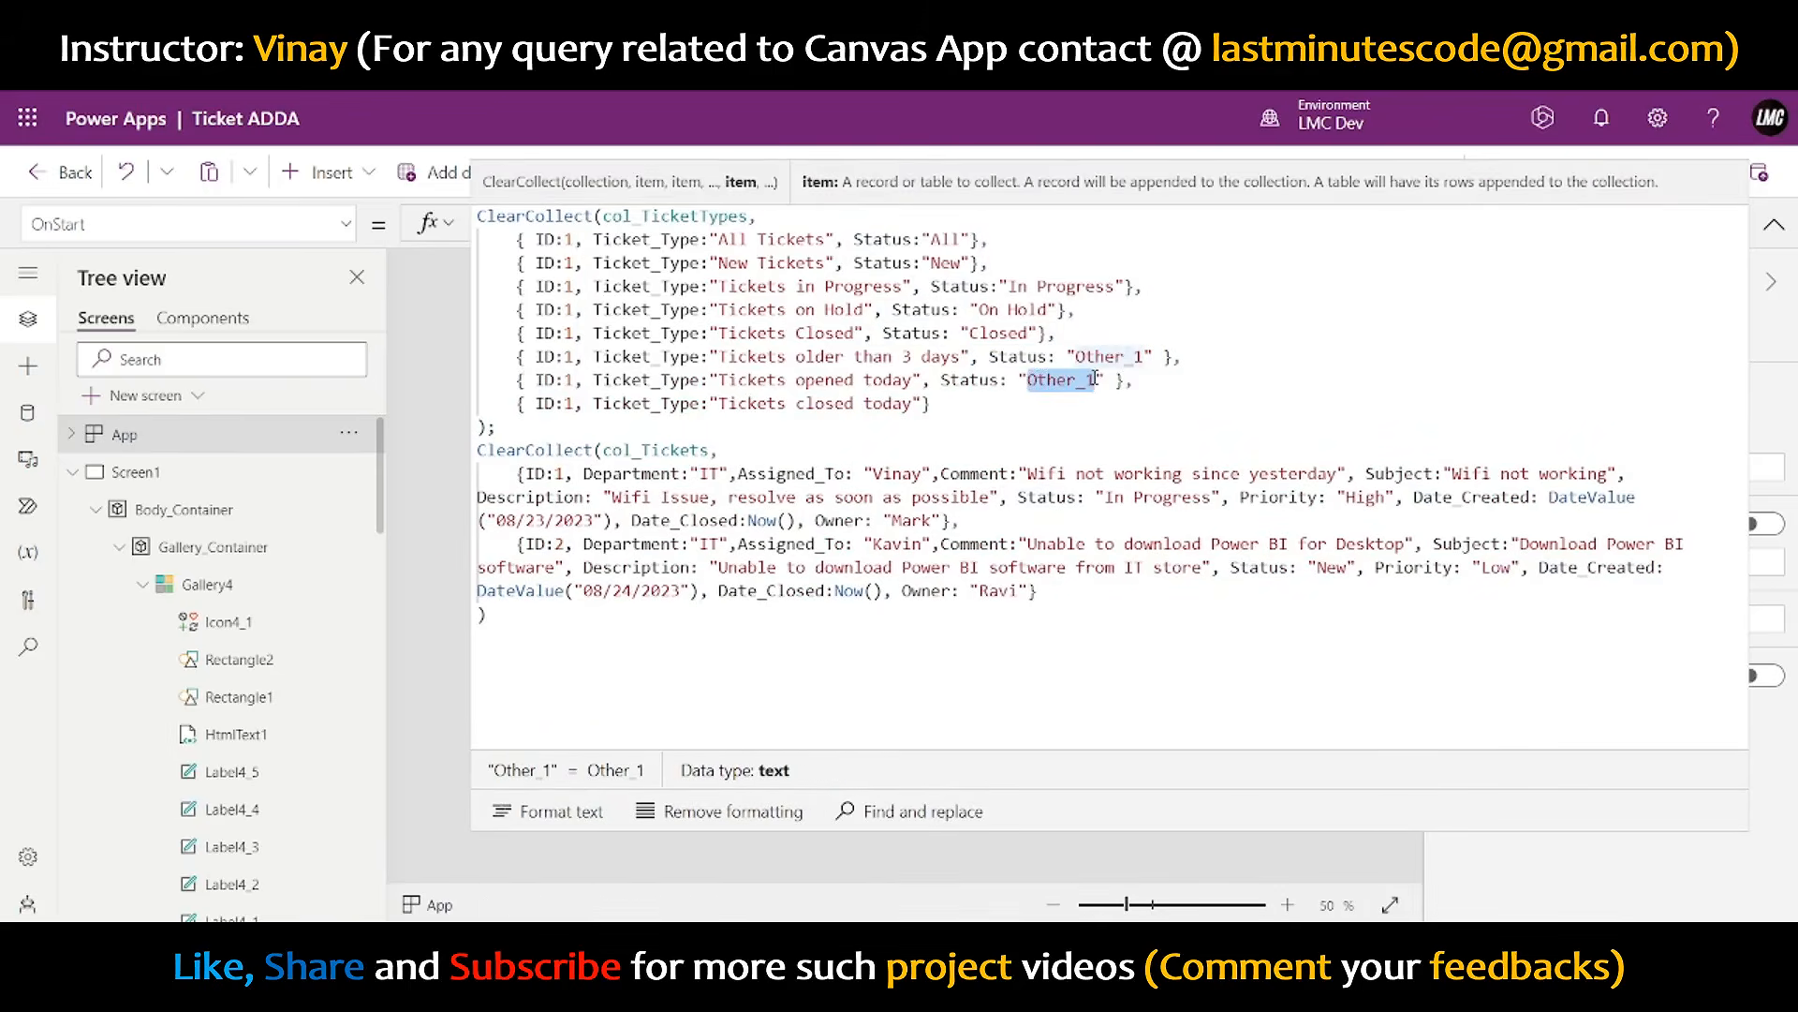
{"action": "type", "text": "Opened Today"}
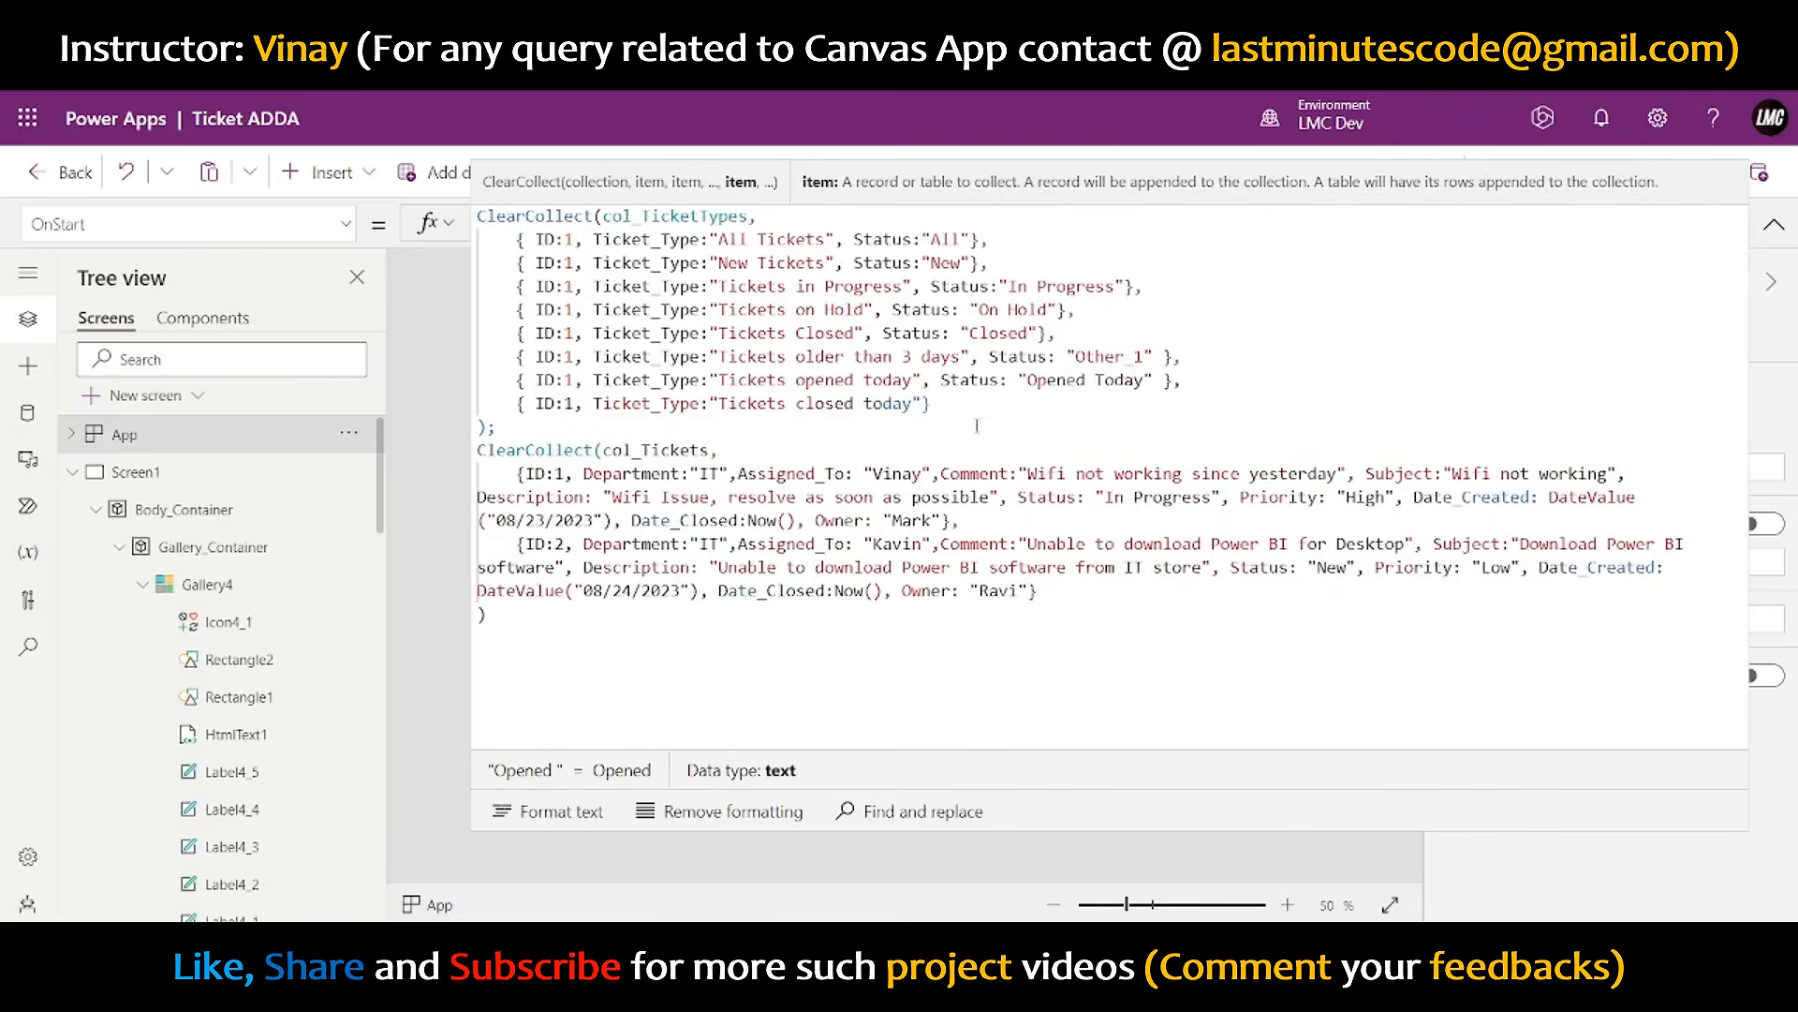
- Add the copied Status field to the Tickets closed today record and set its value to "Closed Today"
{"action": "left_click", "coordinate": [920, 402]}
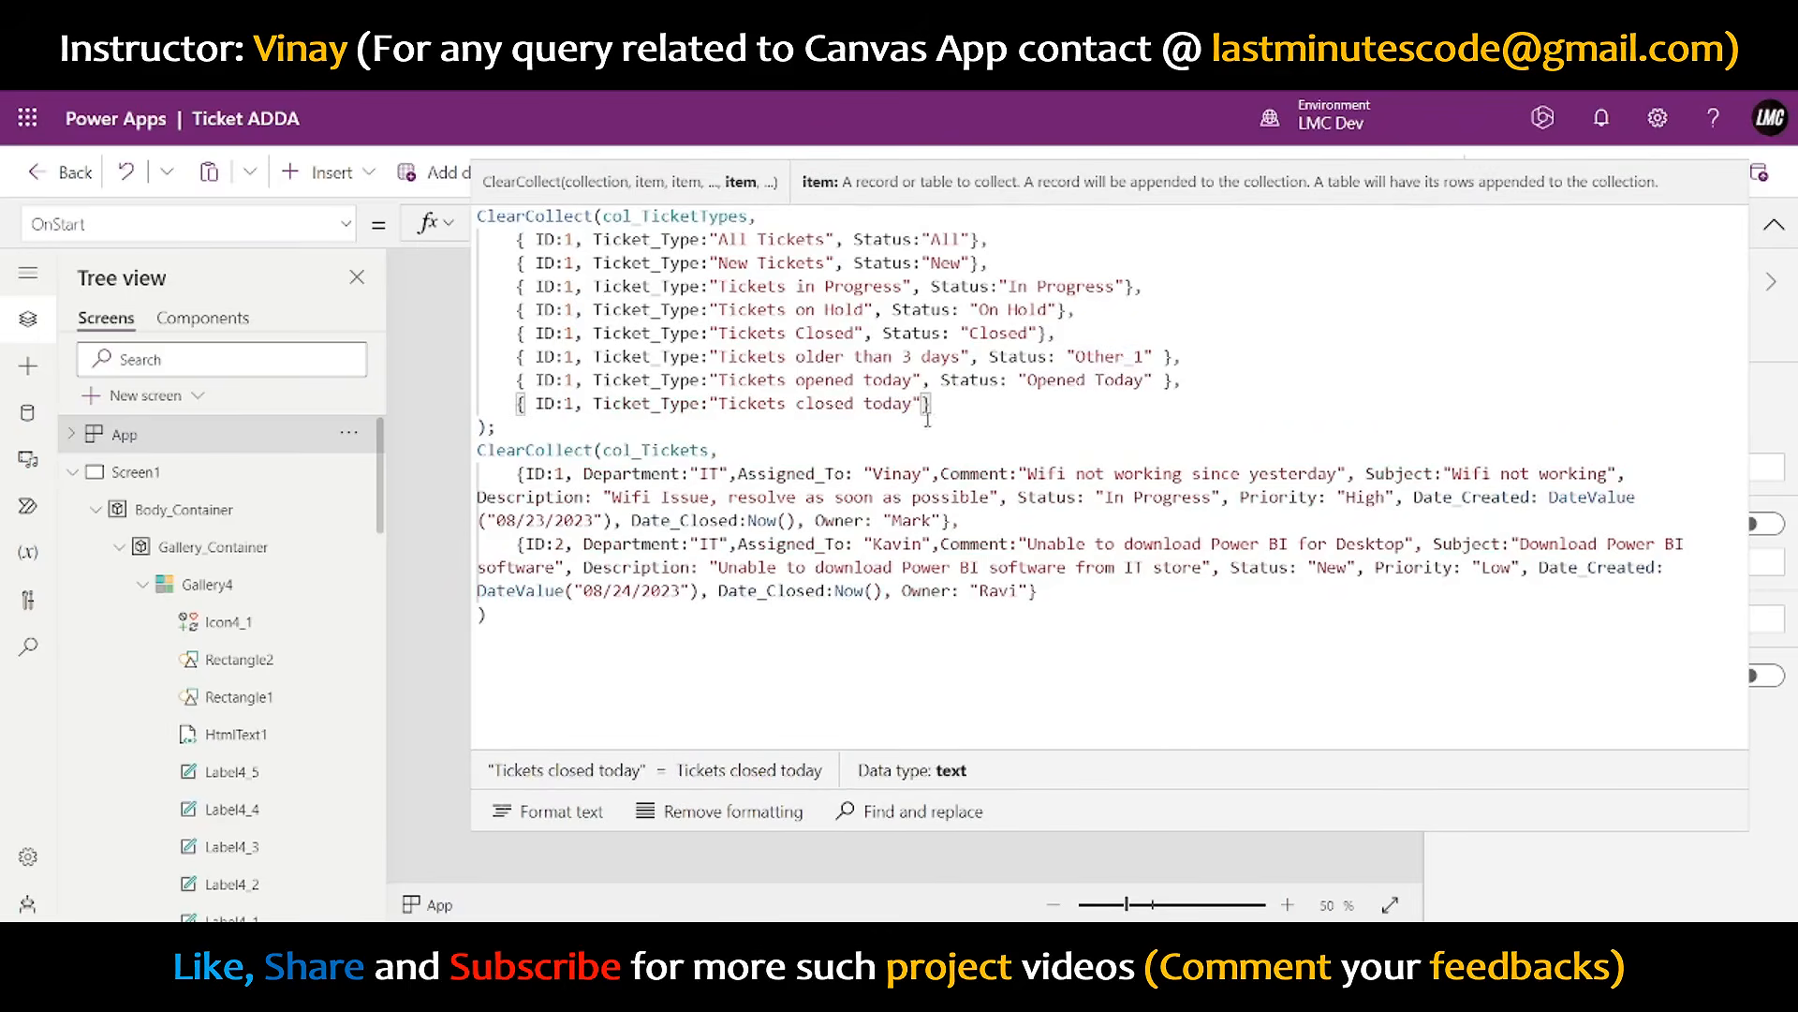
{"action": "type", "text": ", Status: \"Other_1\" }"}
{"action": "left_click_drag", "start_coordinate": [1037, 404], "coordinate": [1096, 404]}
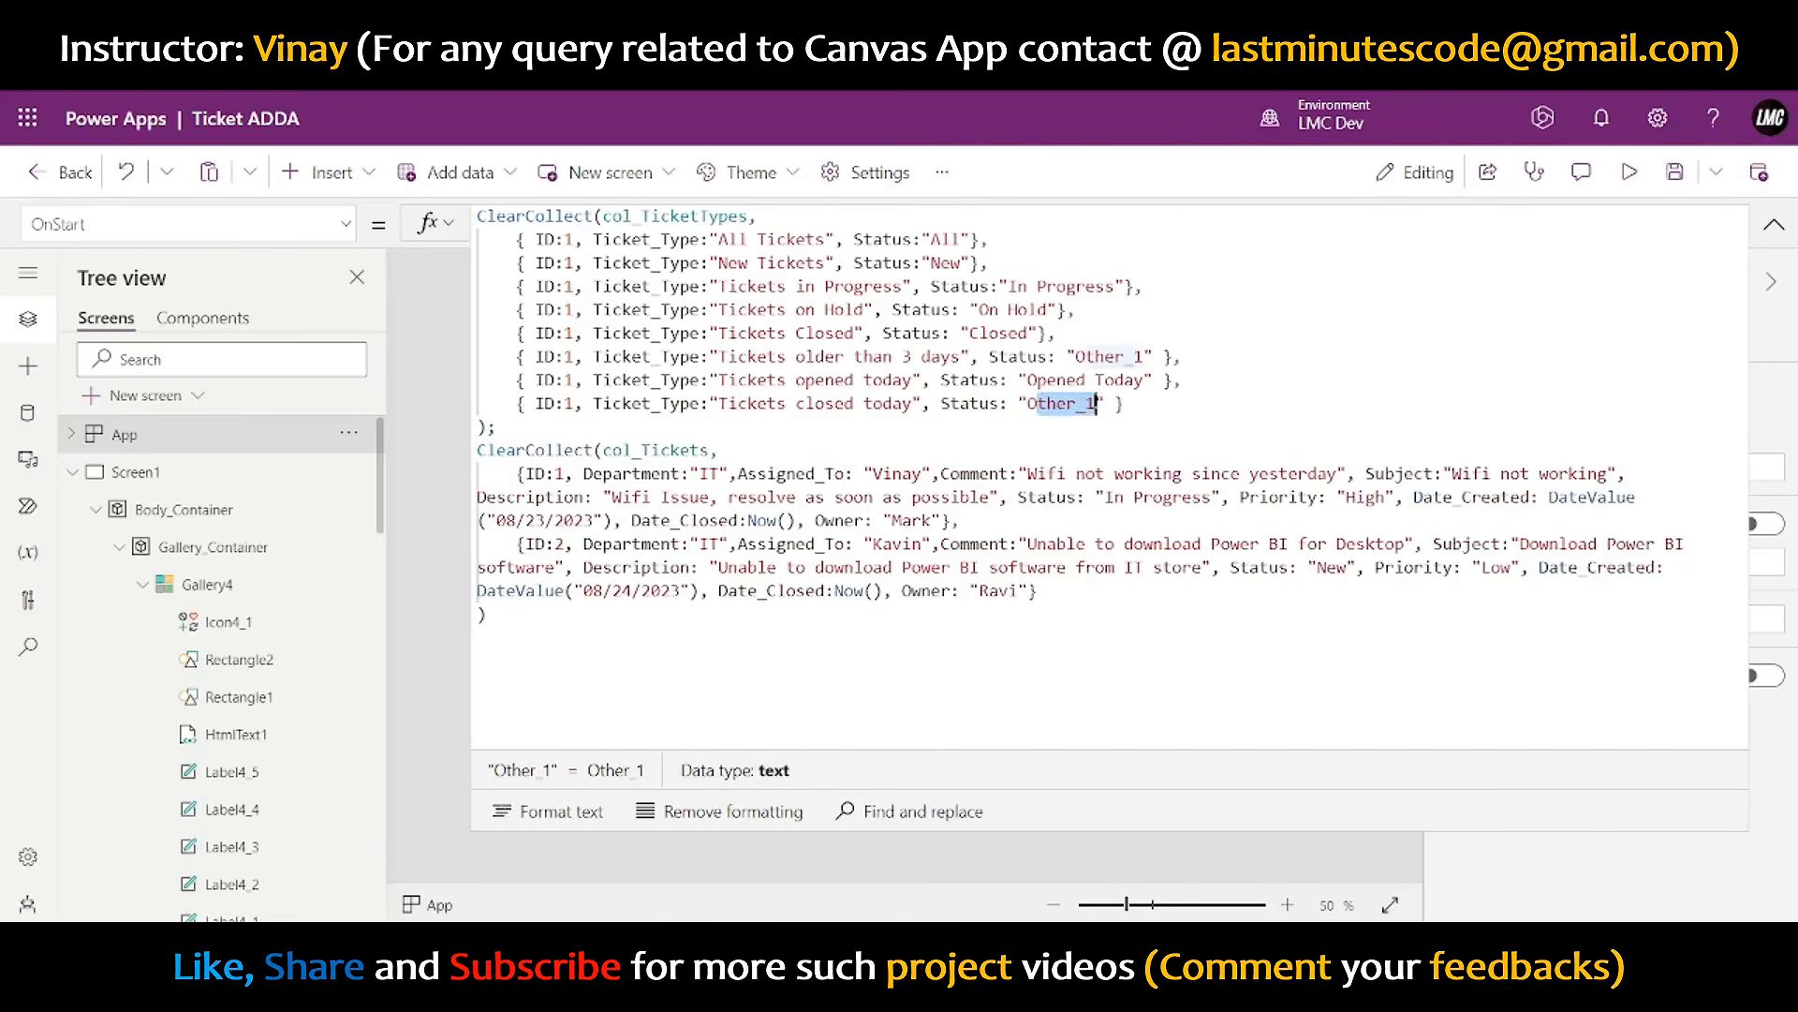
{"action": "key", "text": "BackSpace"}
{"action": "key", "text": "BackSpace"}
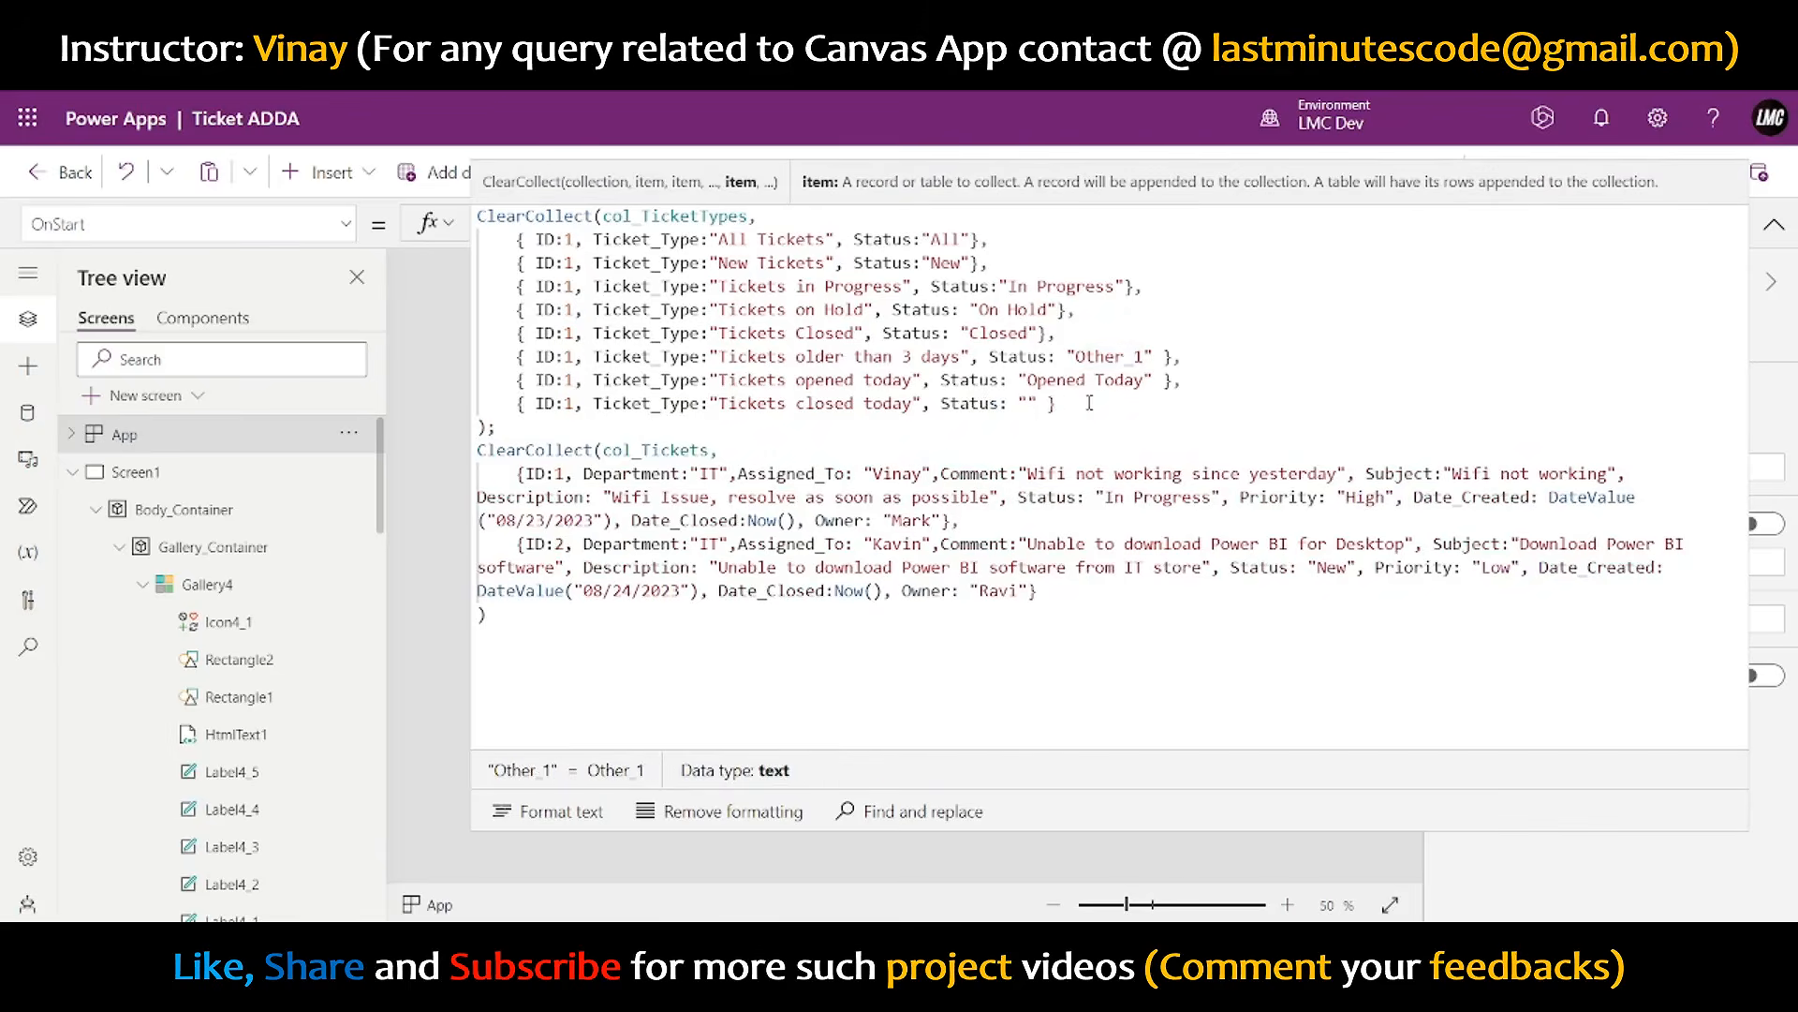
{"action": "type", "text": "Closed Today"}
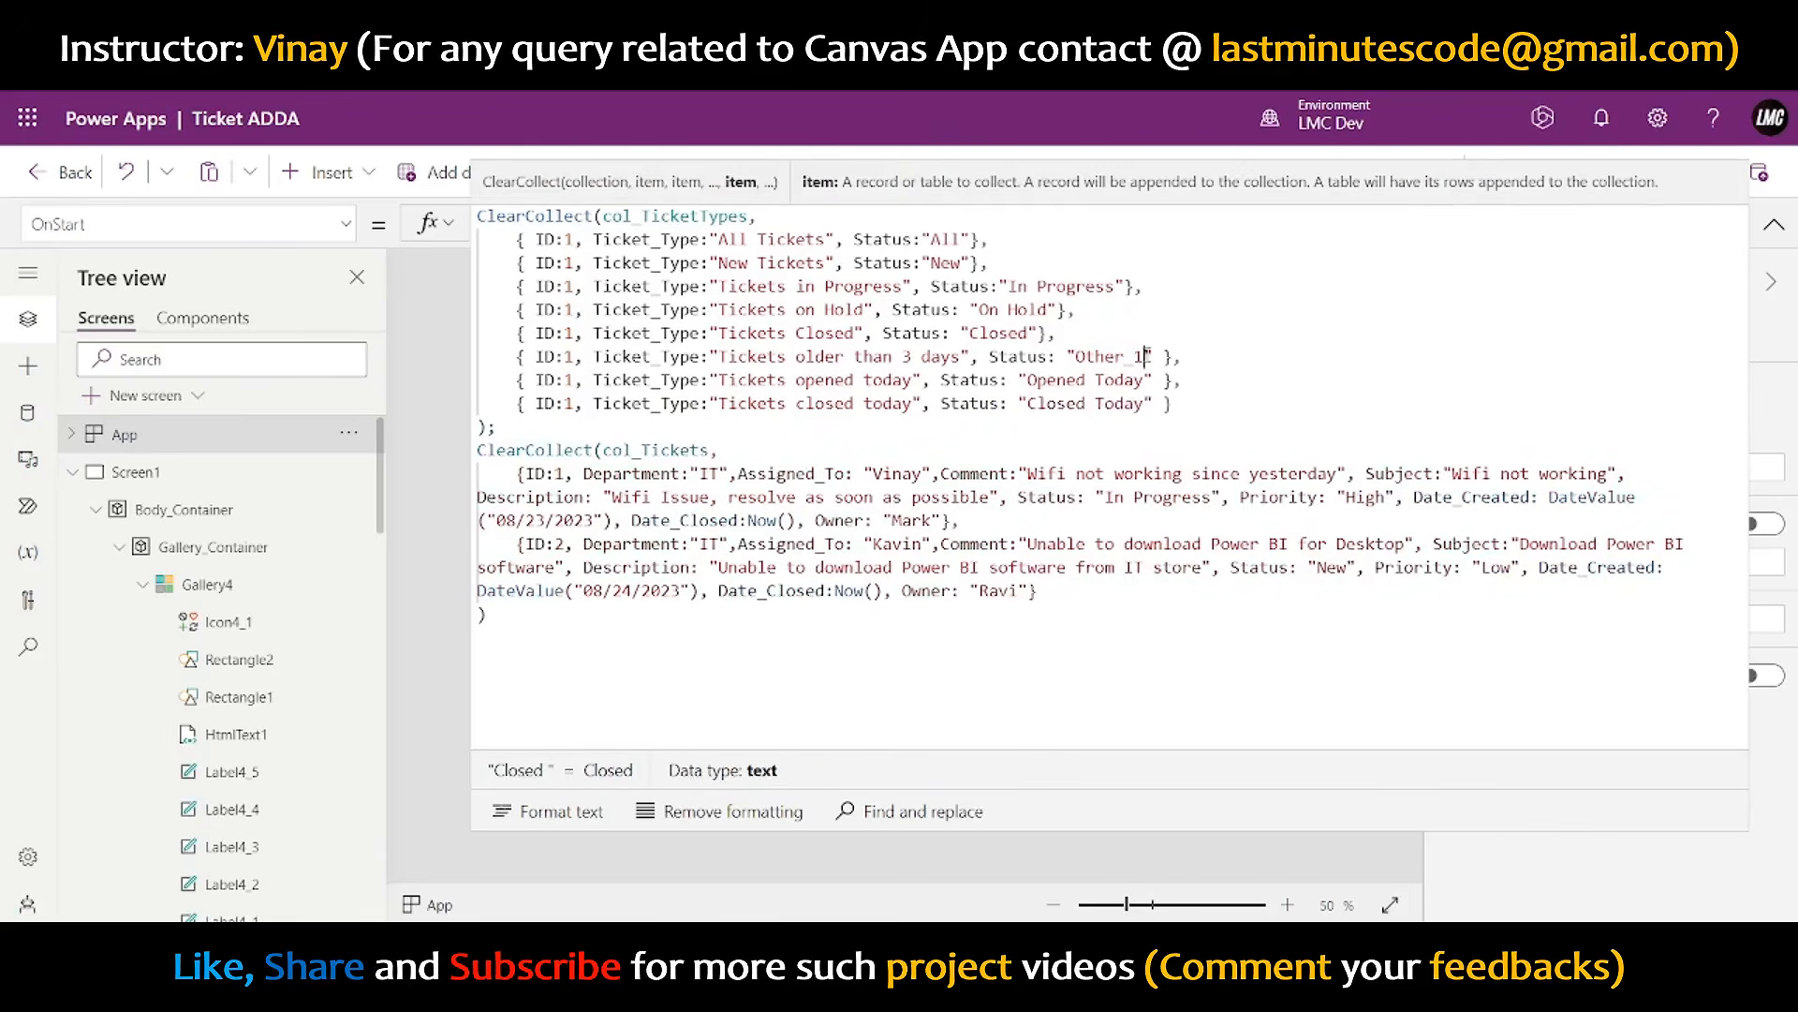
- Shorten the Status value of the Tickets older than 3 days record to "Other"
{"action": "left_click", "coordinate": [1130, 357]}
{"action": "key", "text": "Delete"}
{"action": "key", "text": "Delete"}
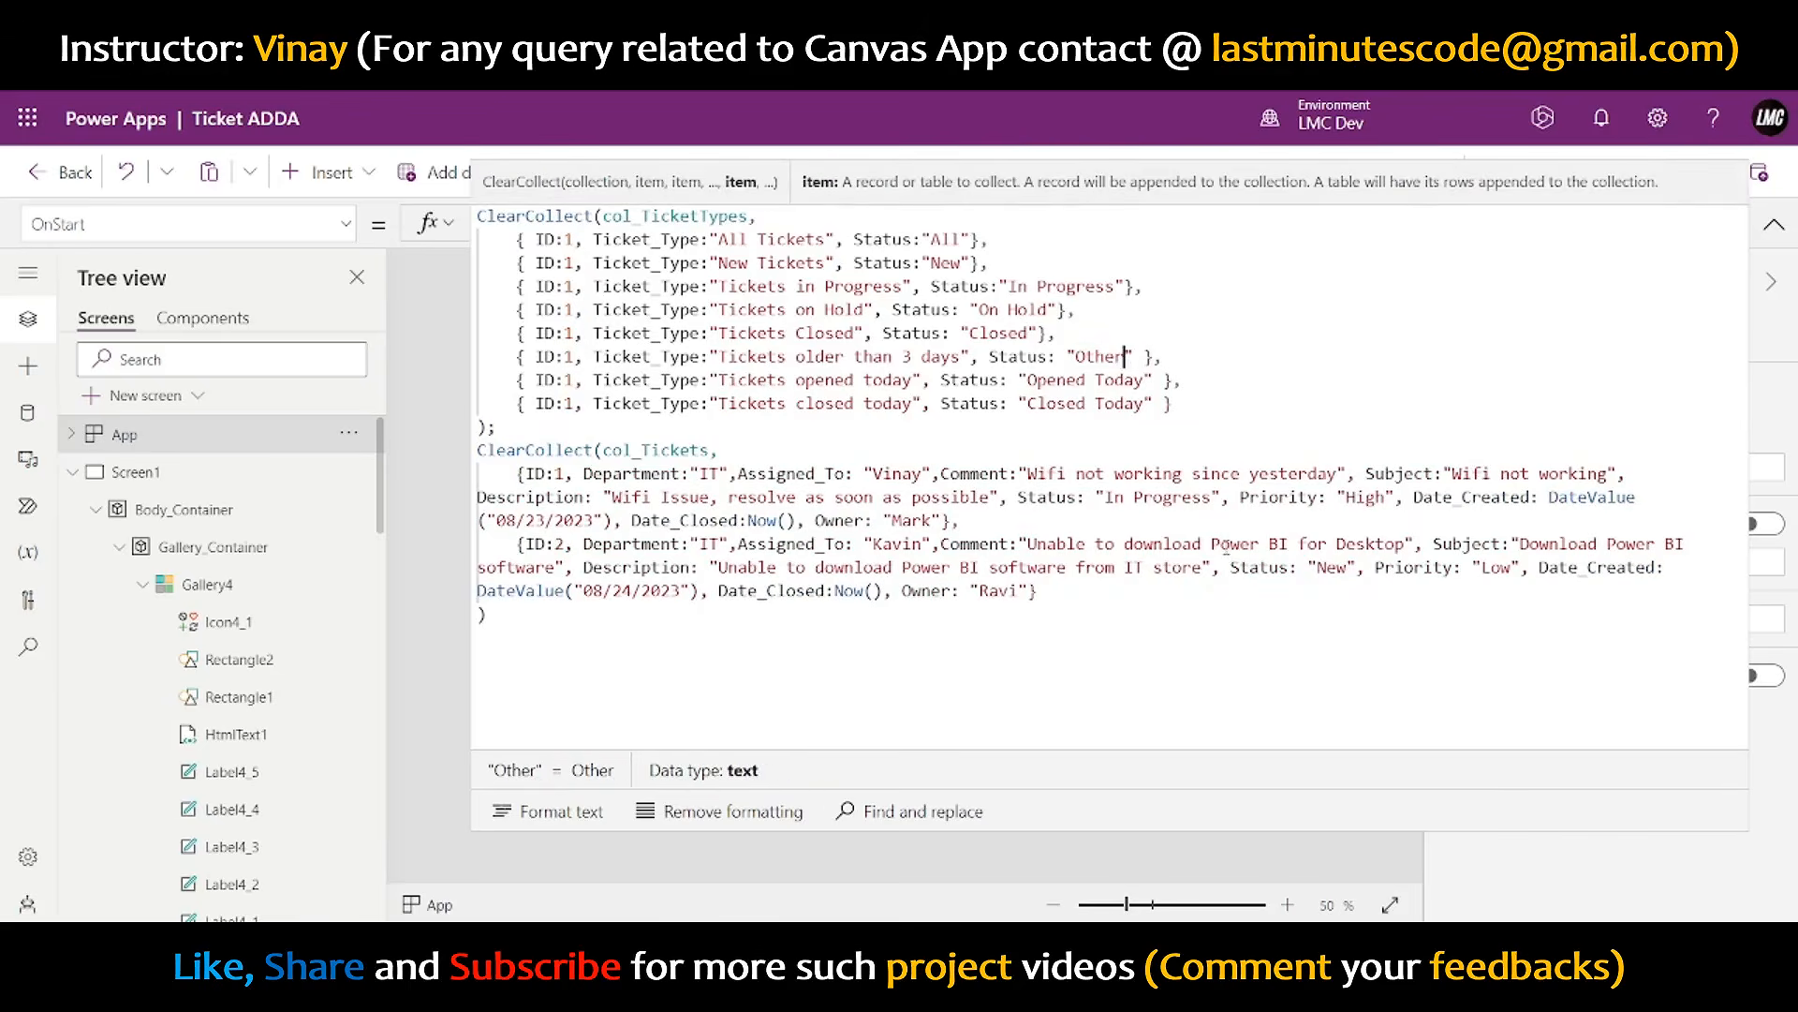
{"action": "left_click_drag", "start_coordinate": [1174, 354], "coordinate": [517, 357]}
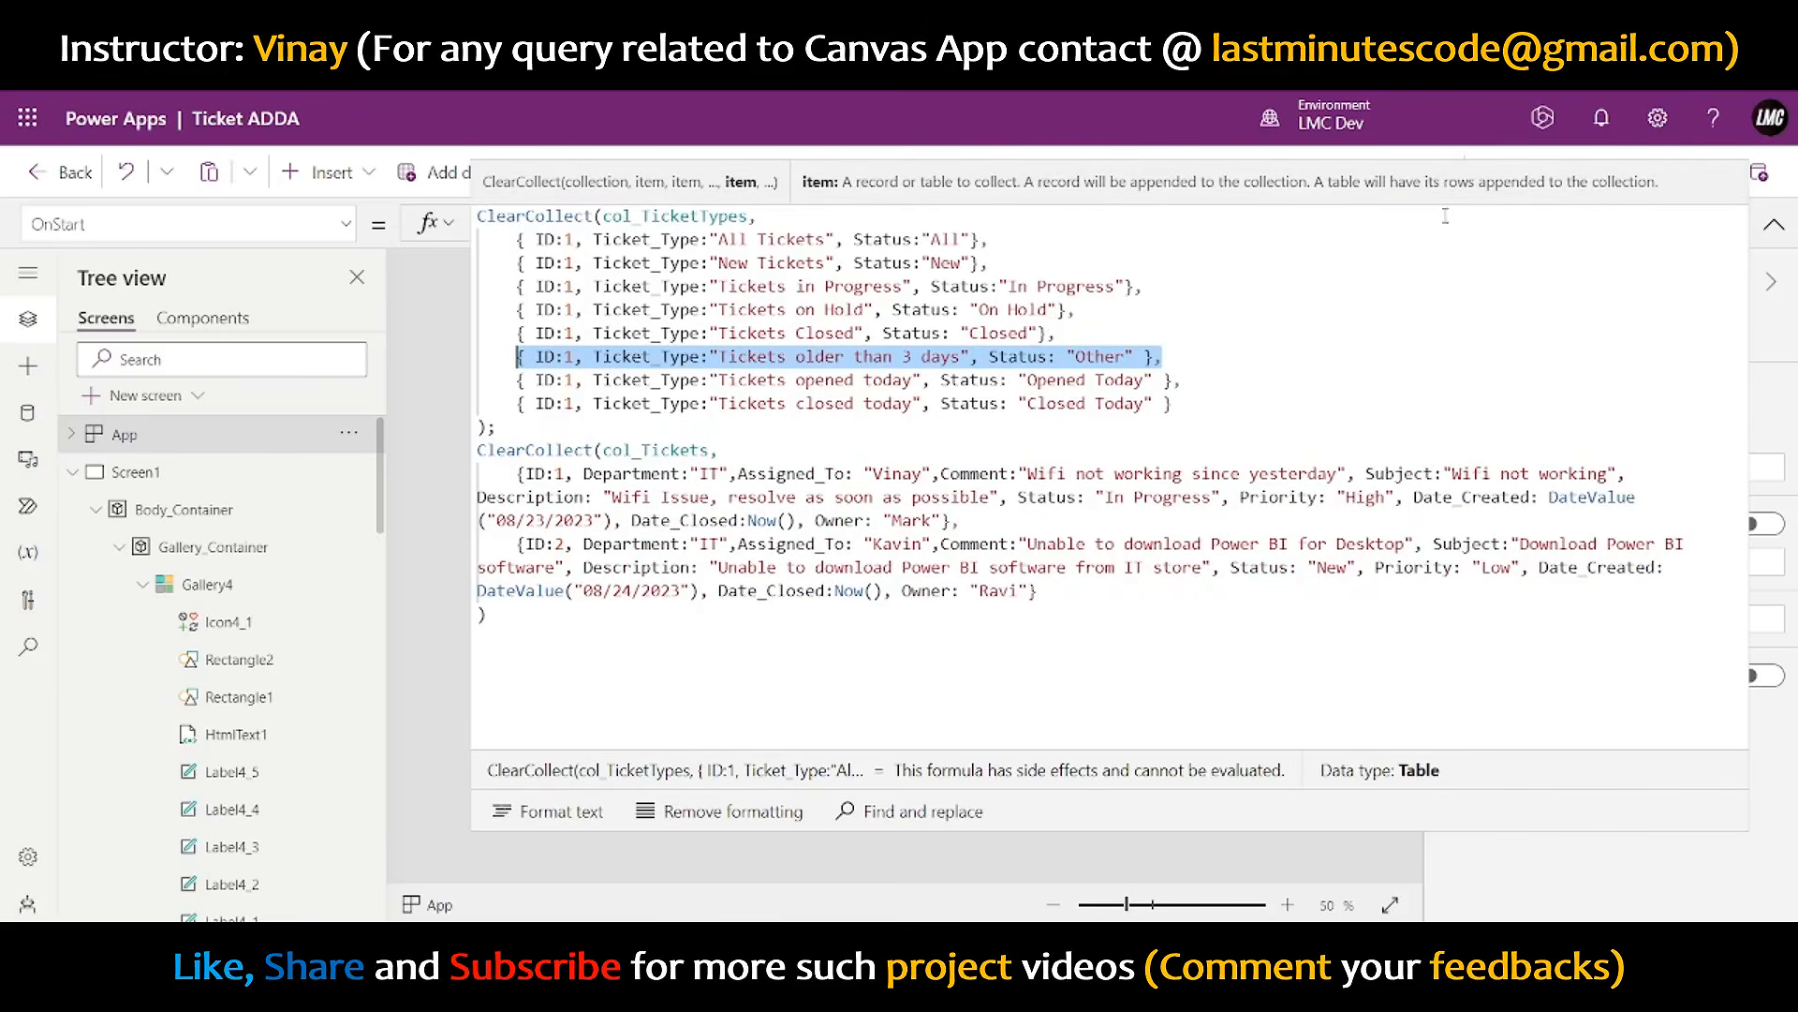
- Run the App's OnStart, check the rows of the col_TicketTypes collection and collapse the formula bar
{"action": "left_click", "coordinate": [349, 432]}
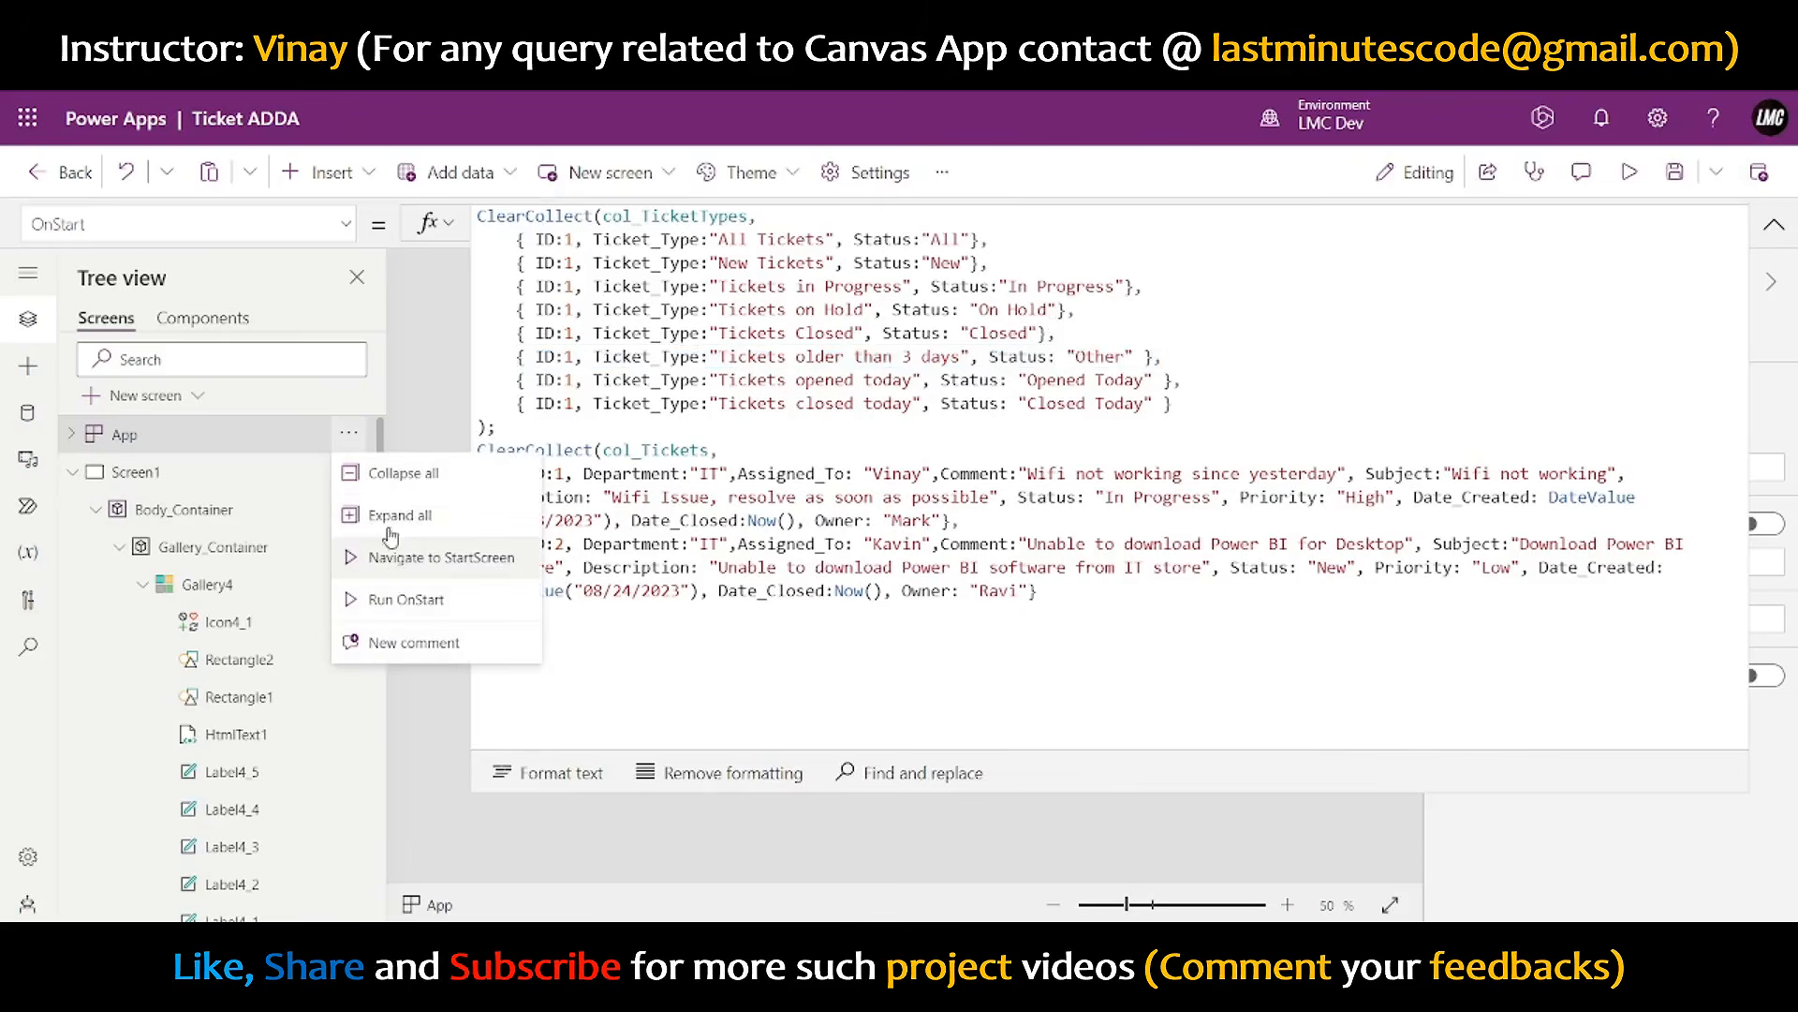
{"action": "left_click", "coordinate": [417, 597]}
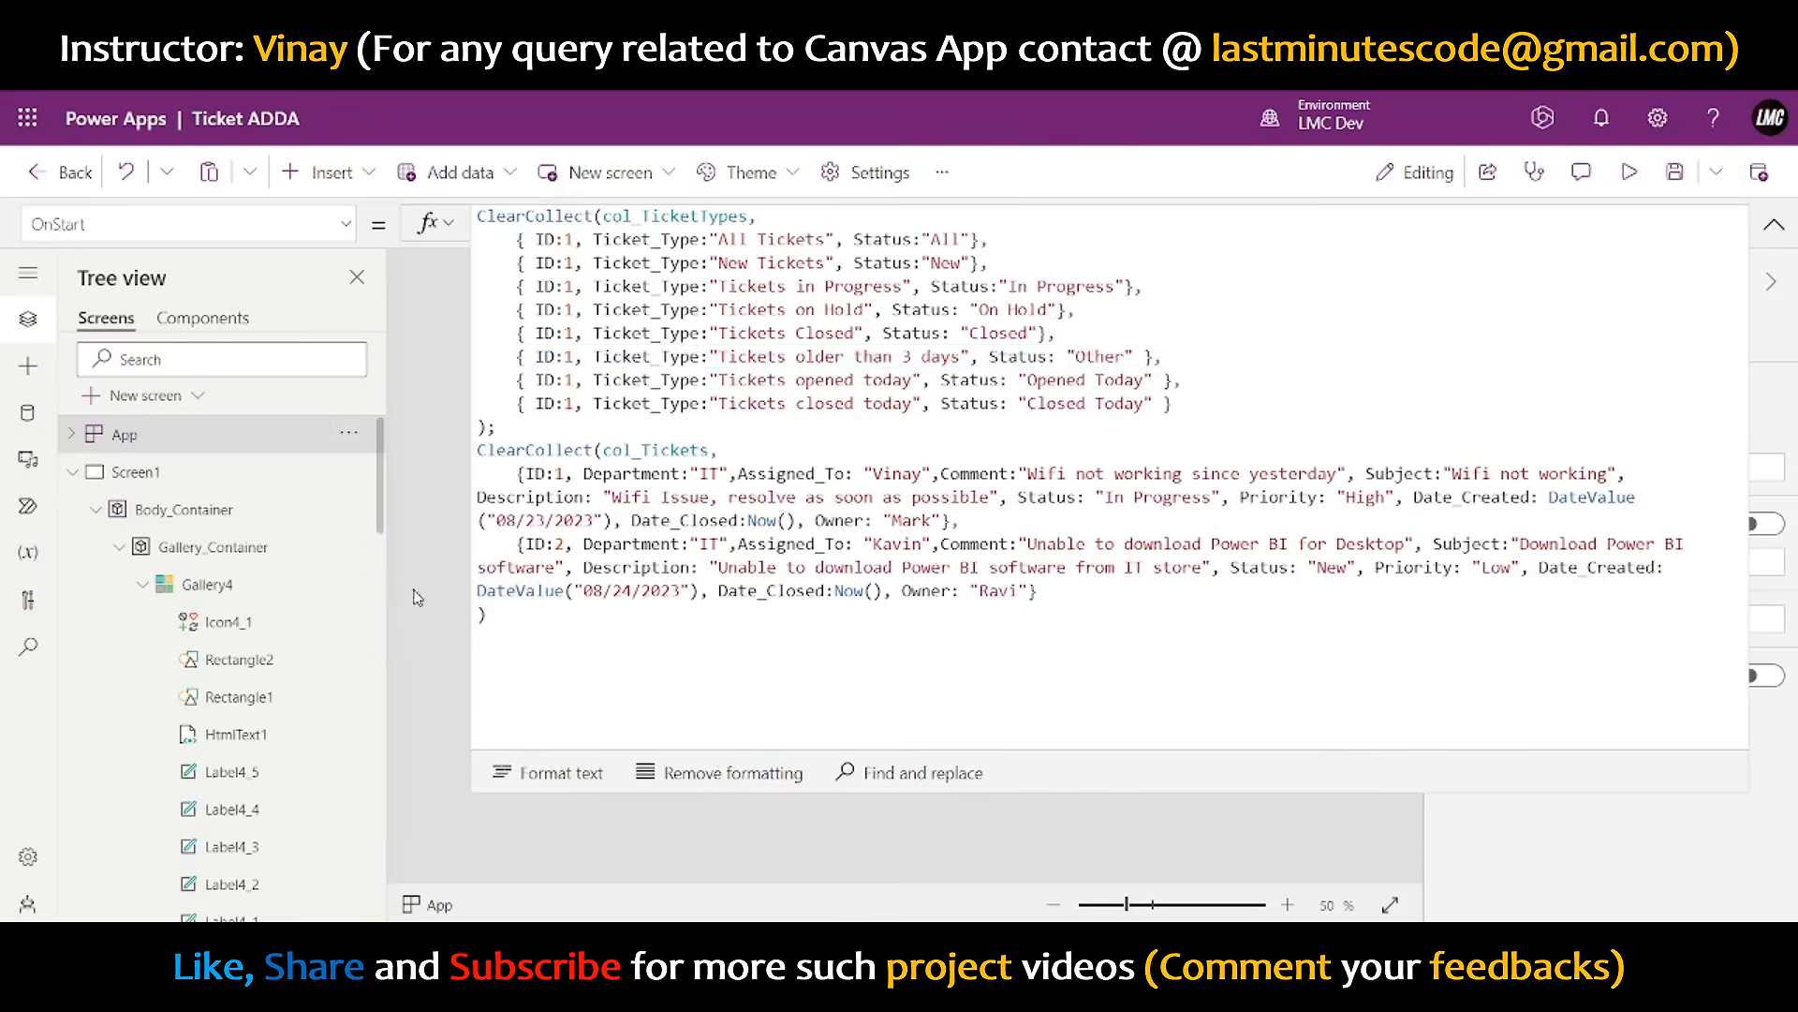
{"action": "double_click", "coordinate": [651, 217]}
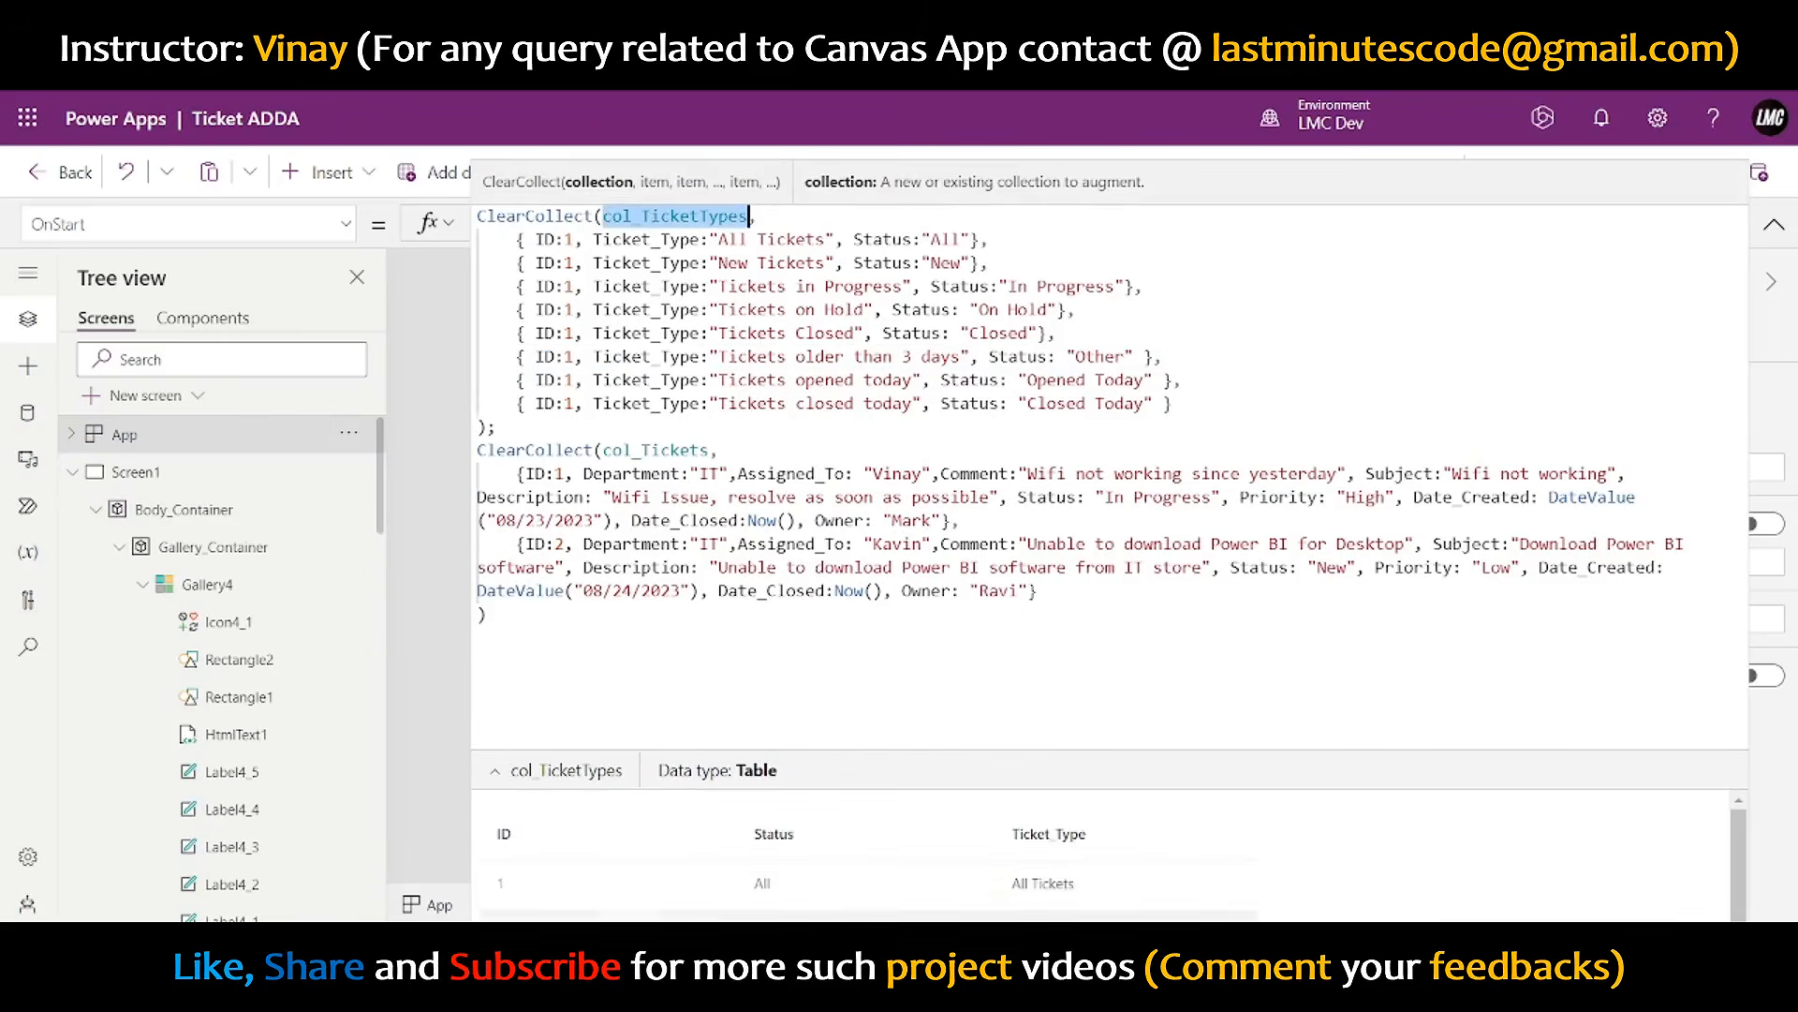
{"action": "scroll", "coordinate": [843, 861], "scroll_direction": "down", "scroll_amount": 3}
{"action": "left_click", "coordinate": [1773, 224]}
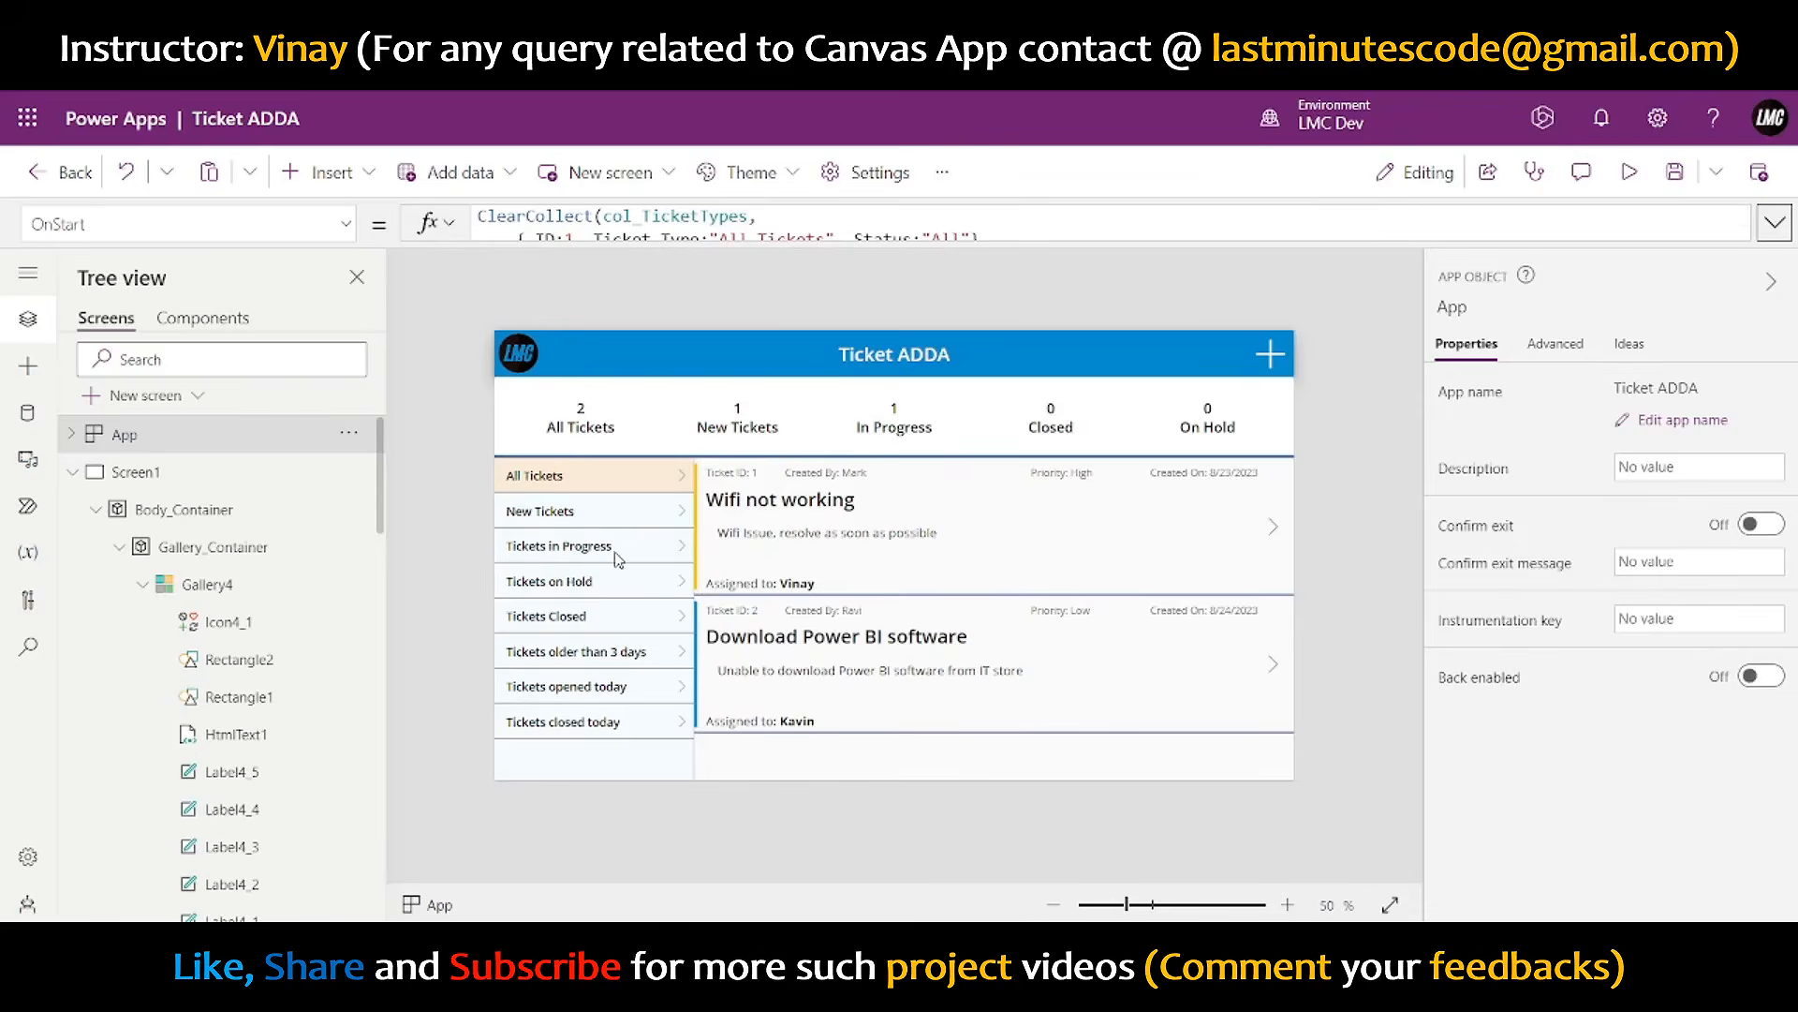
- Replace the OnSelect formula of the filter gallery's button with Set(varCurrentStatus, ThisItem.Status)
{"action": "left_click", "coordinate": [659, 488]}
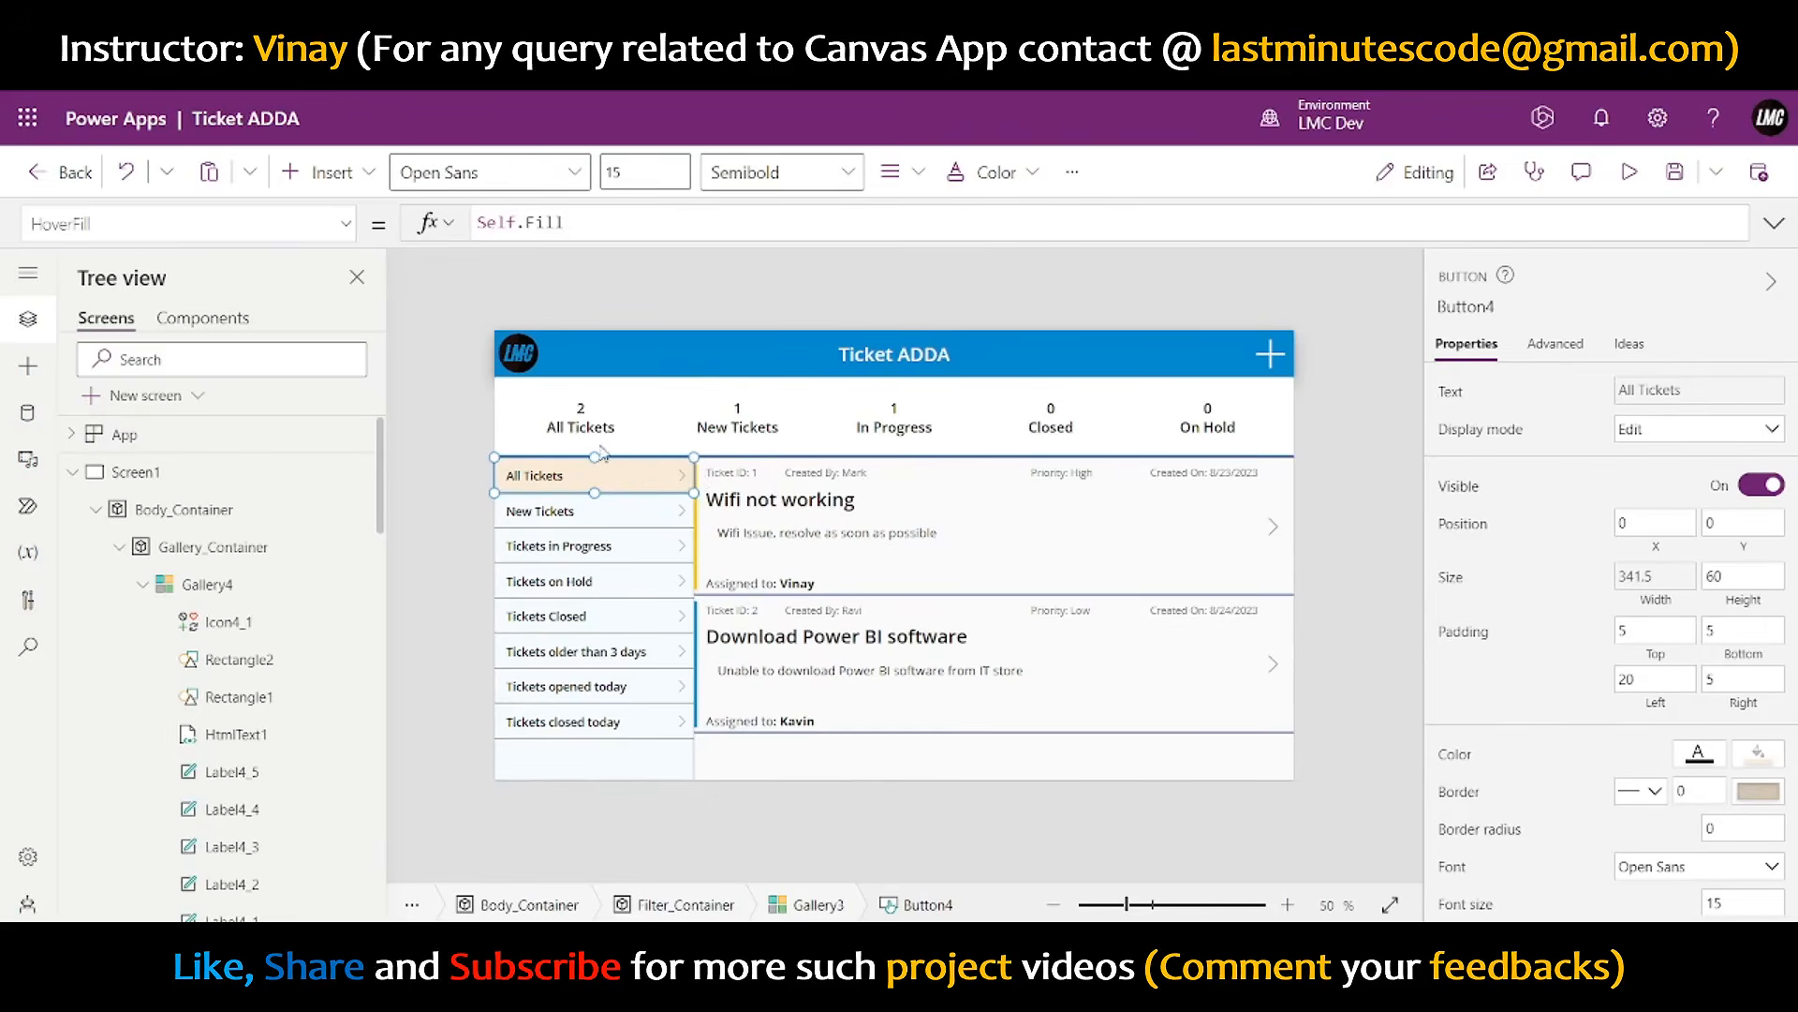
{"action": "left_click", "coordinate": [346, 223]}
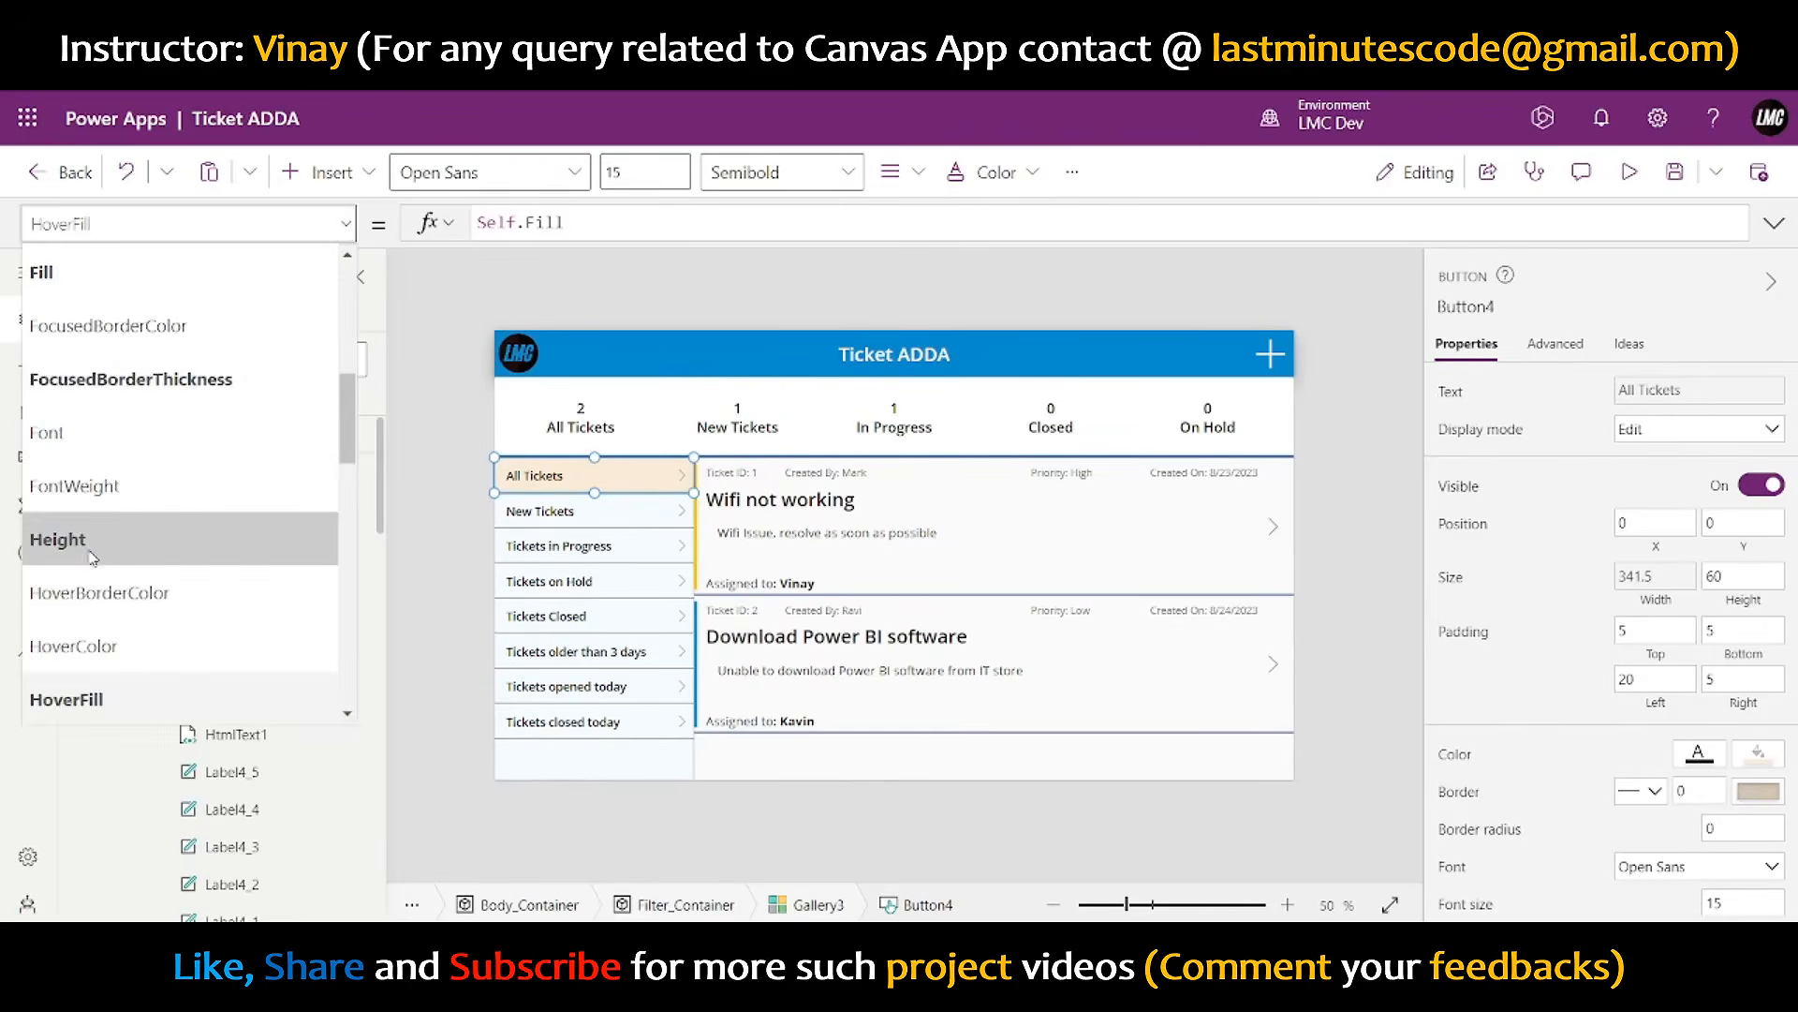
{"action": "scroll", "coordinate": [88, 562], "scroll_direction": "down", "scroll_amount": 3}
{"action": "left_click", "coordinate": [65, 454]}
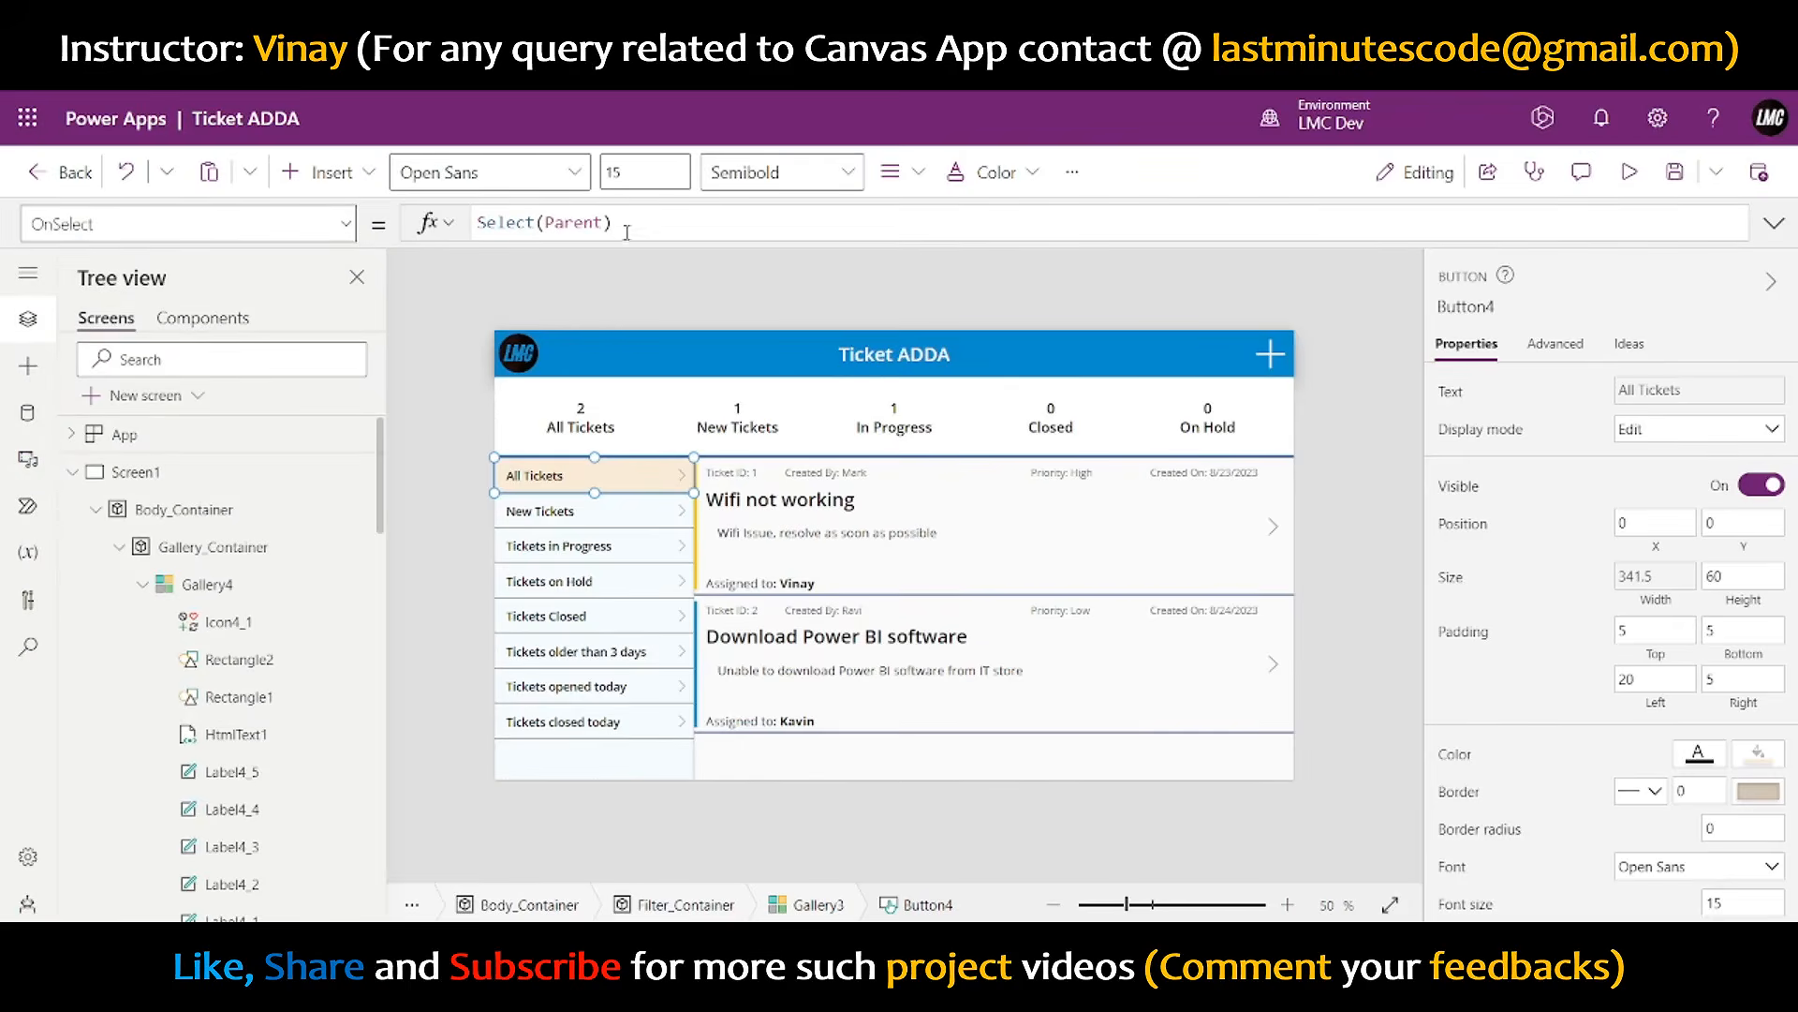
{"action": "left_click_drag", "start_coordinate": [627, 225], "coordinate": [422, 222]}
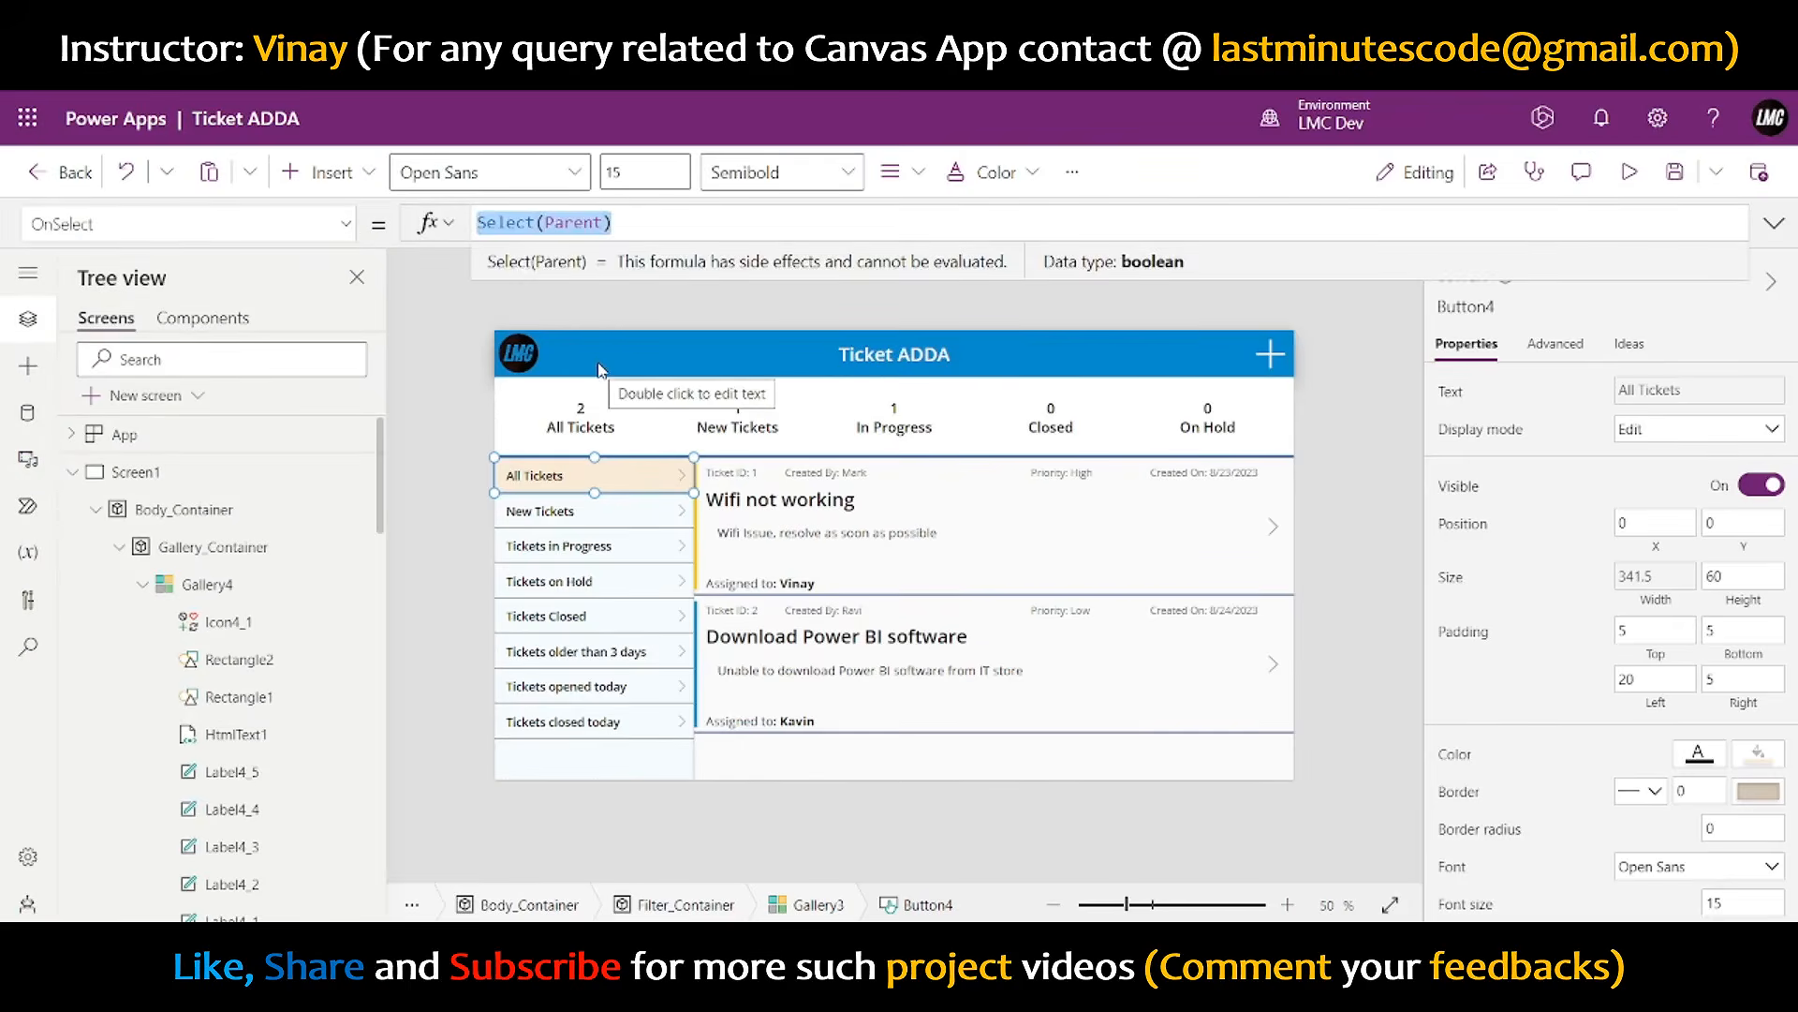
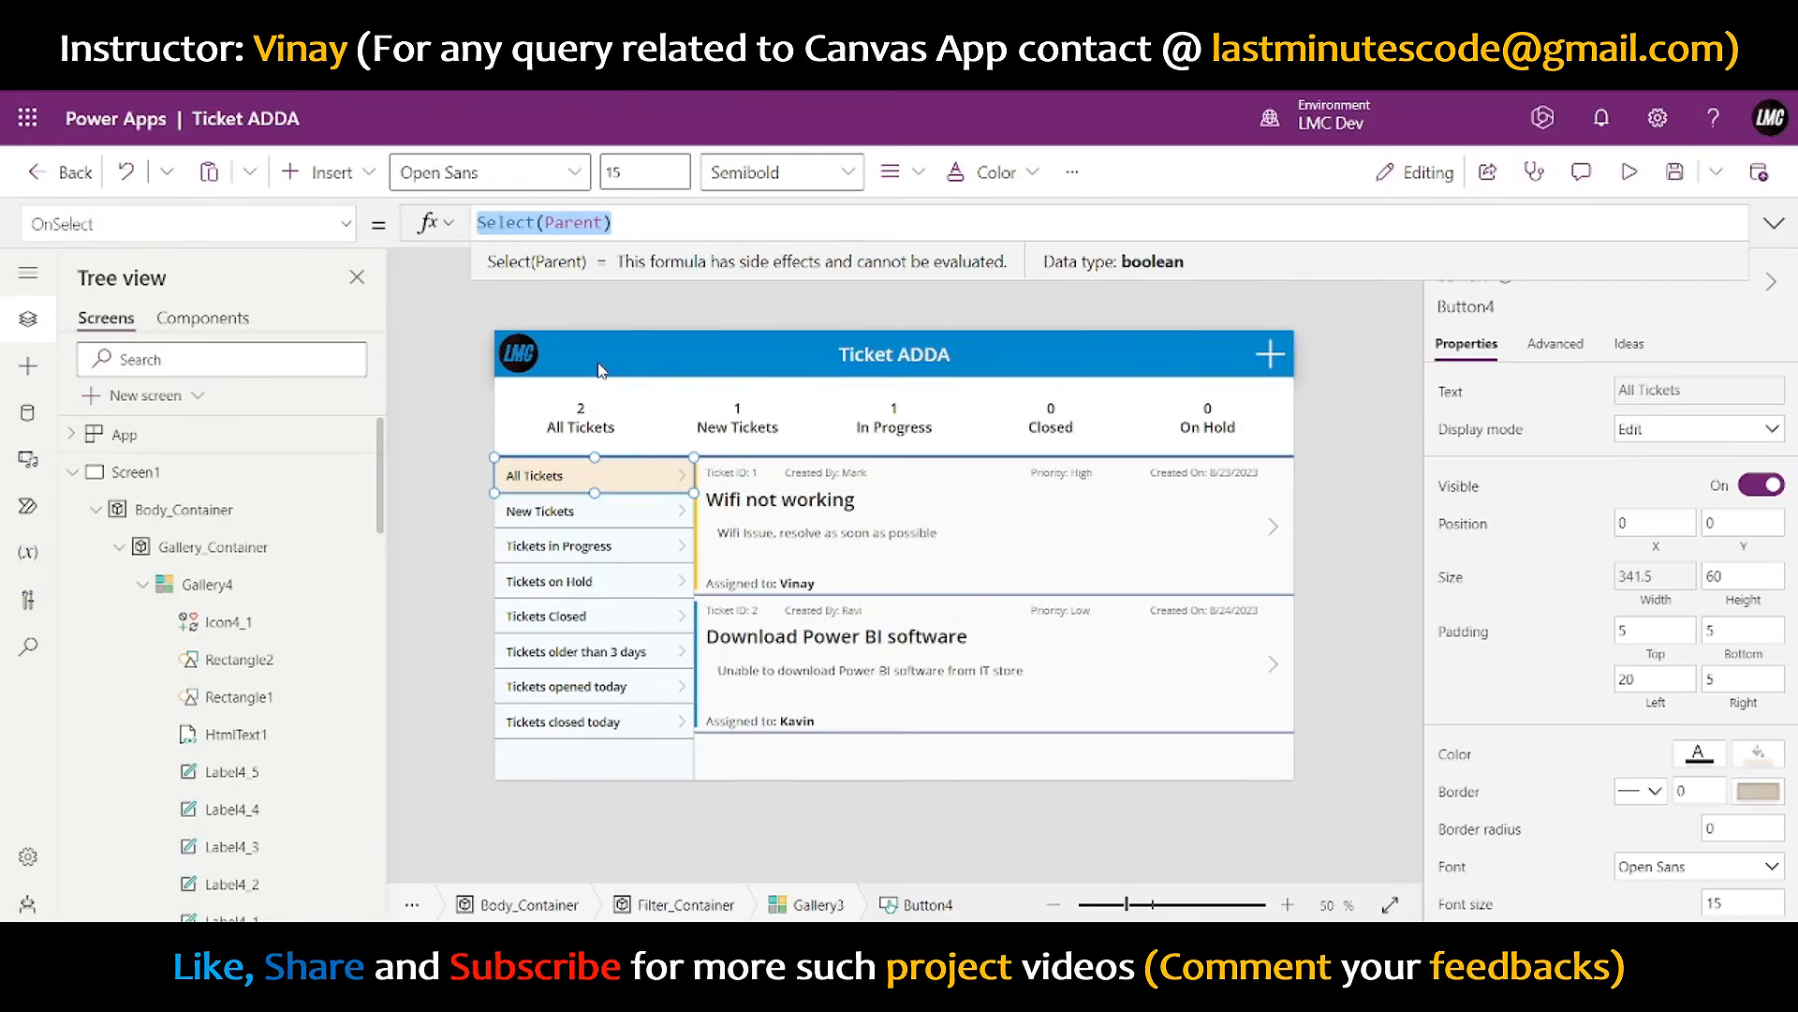
{"action": "type", "text": "Set"}
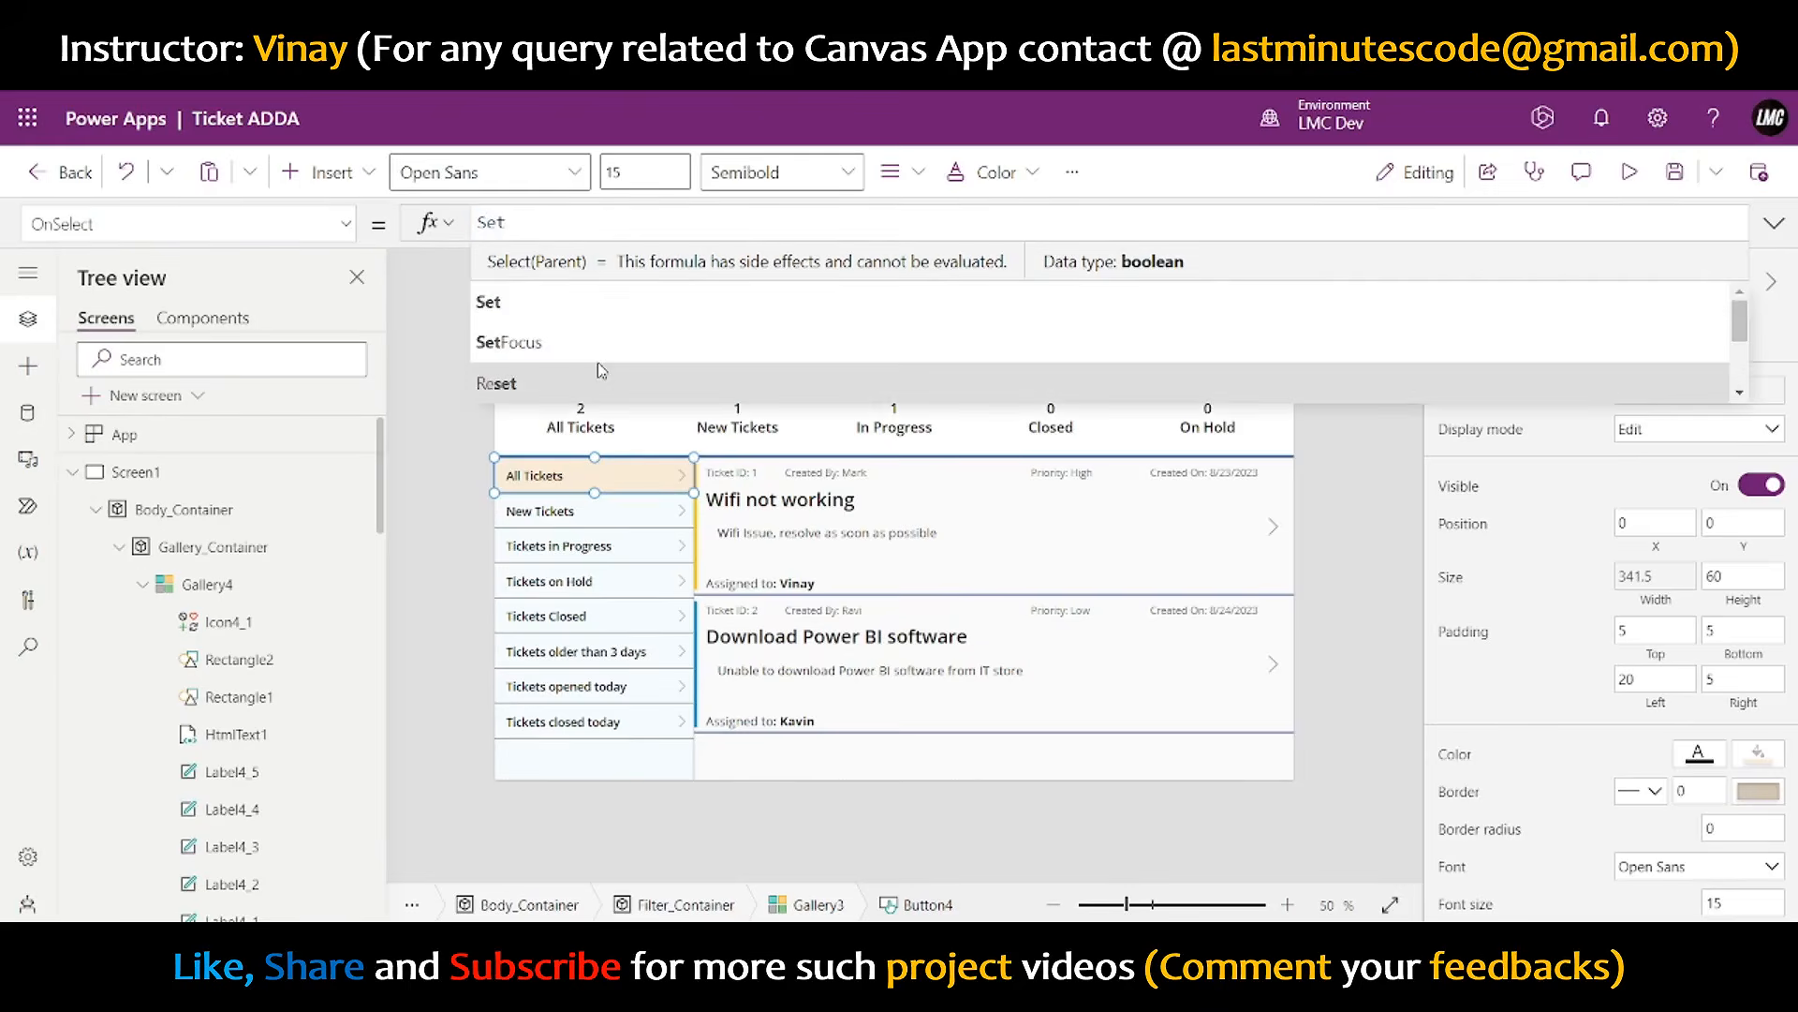
{"action": "type", "text": "(v"}
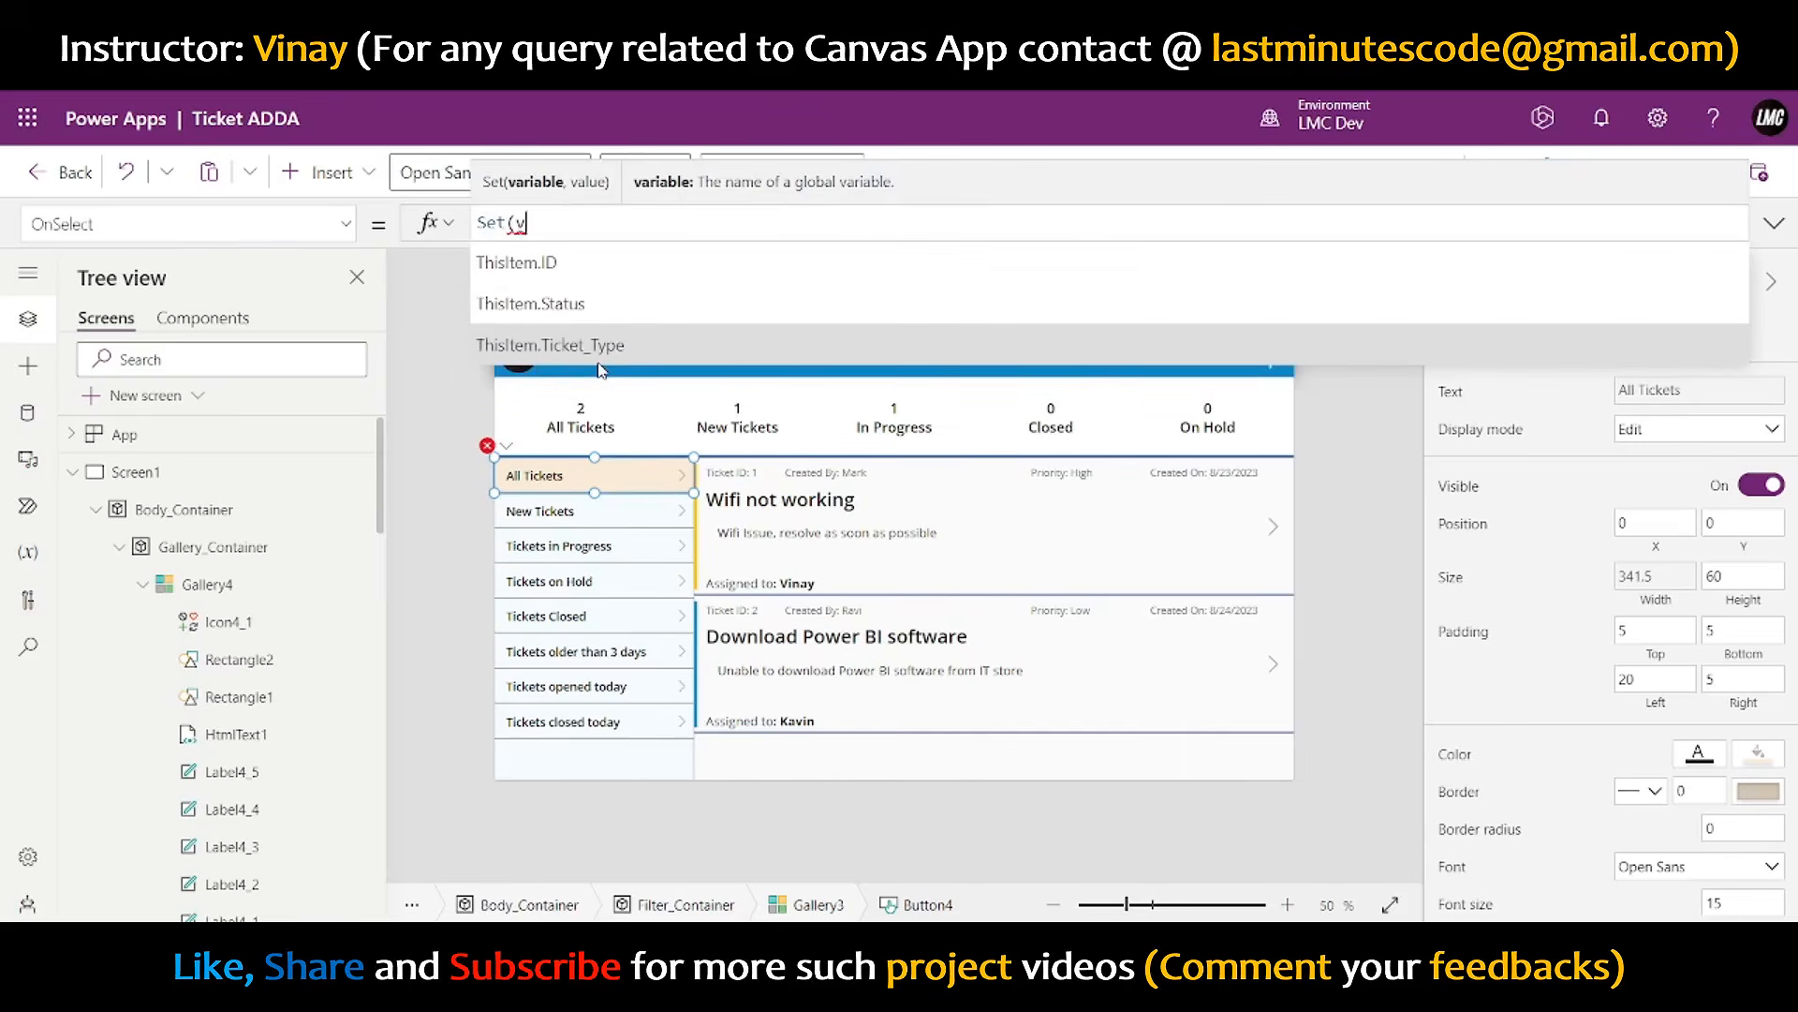
{"action": "type", "text": "arCurre"}
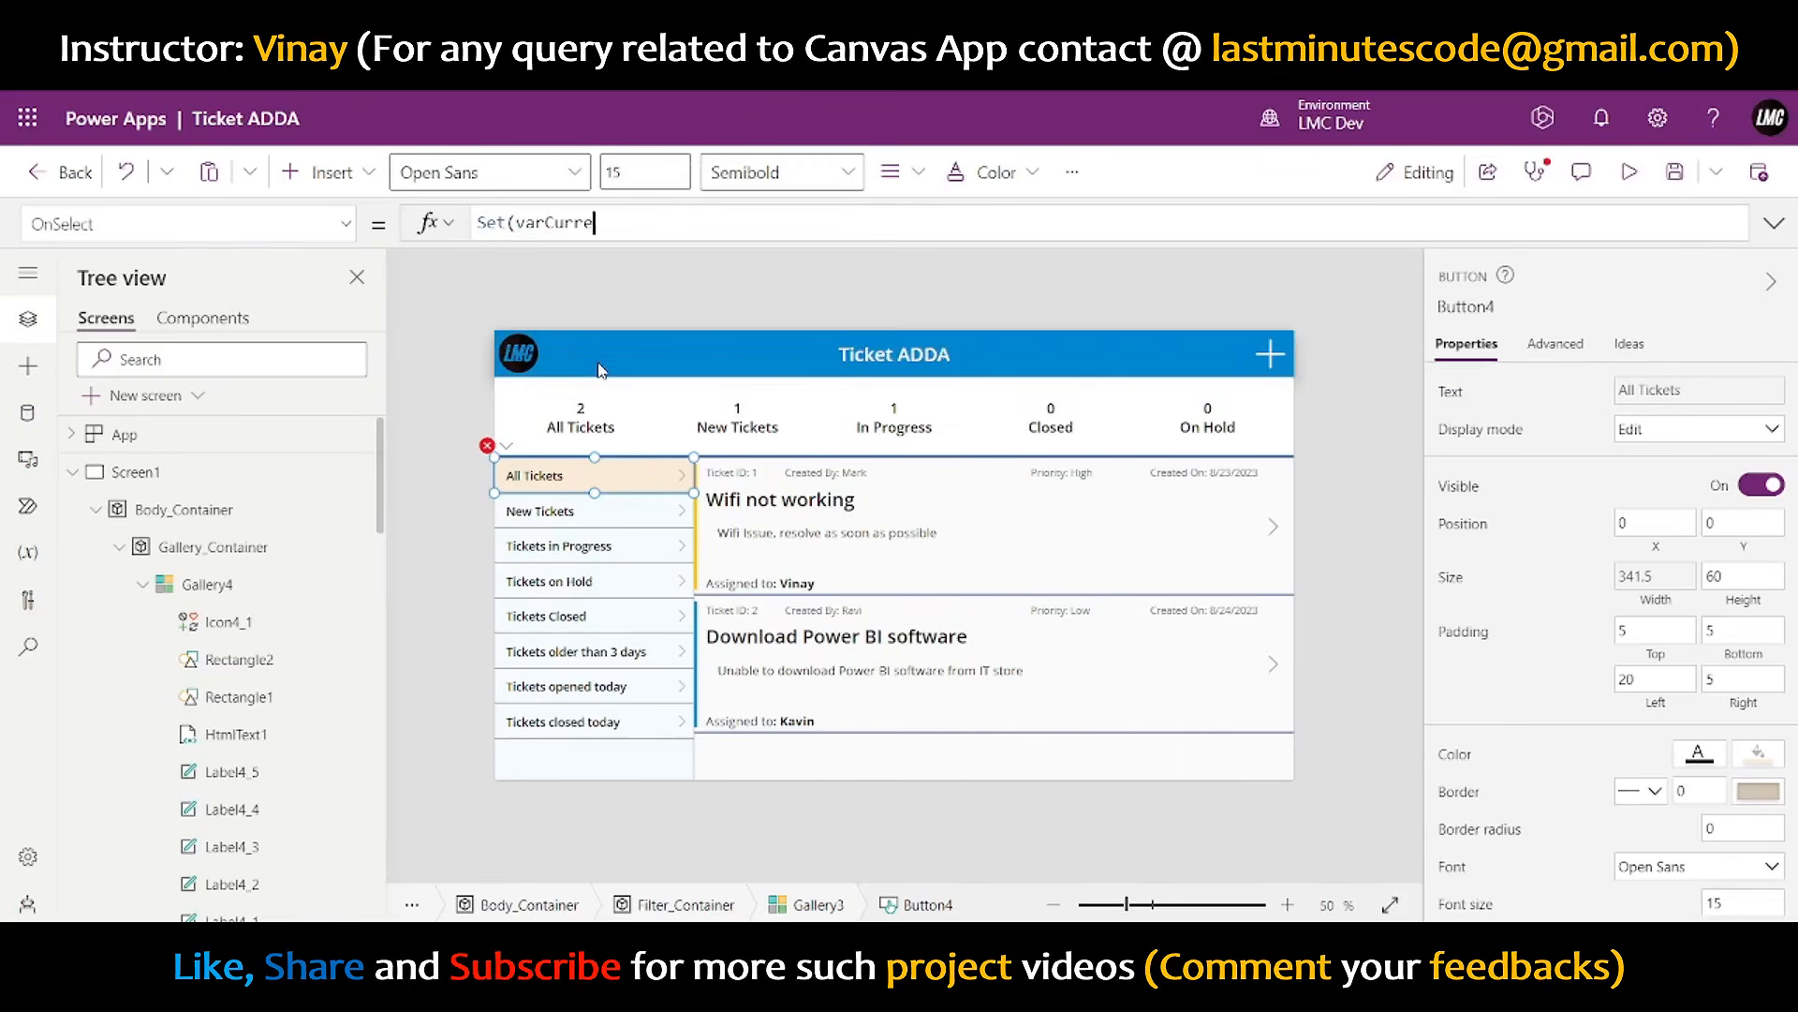
{"action": "type", "text": "ntStat"}
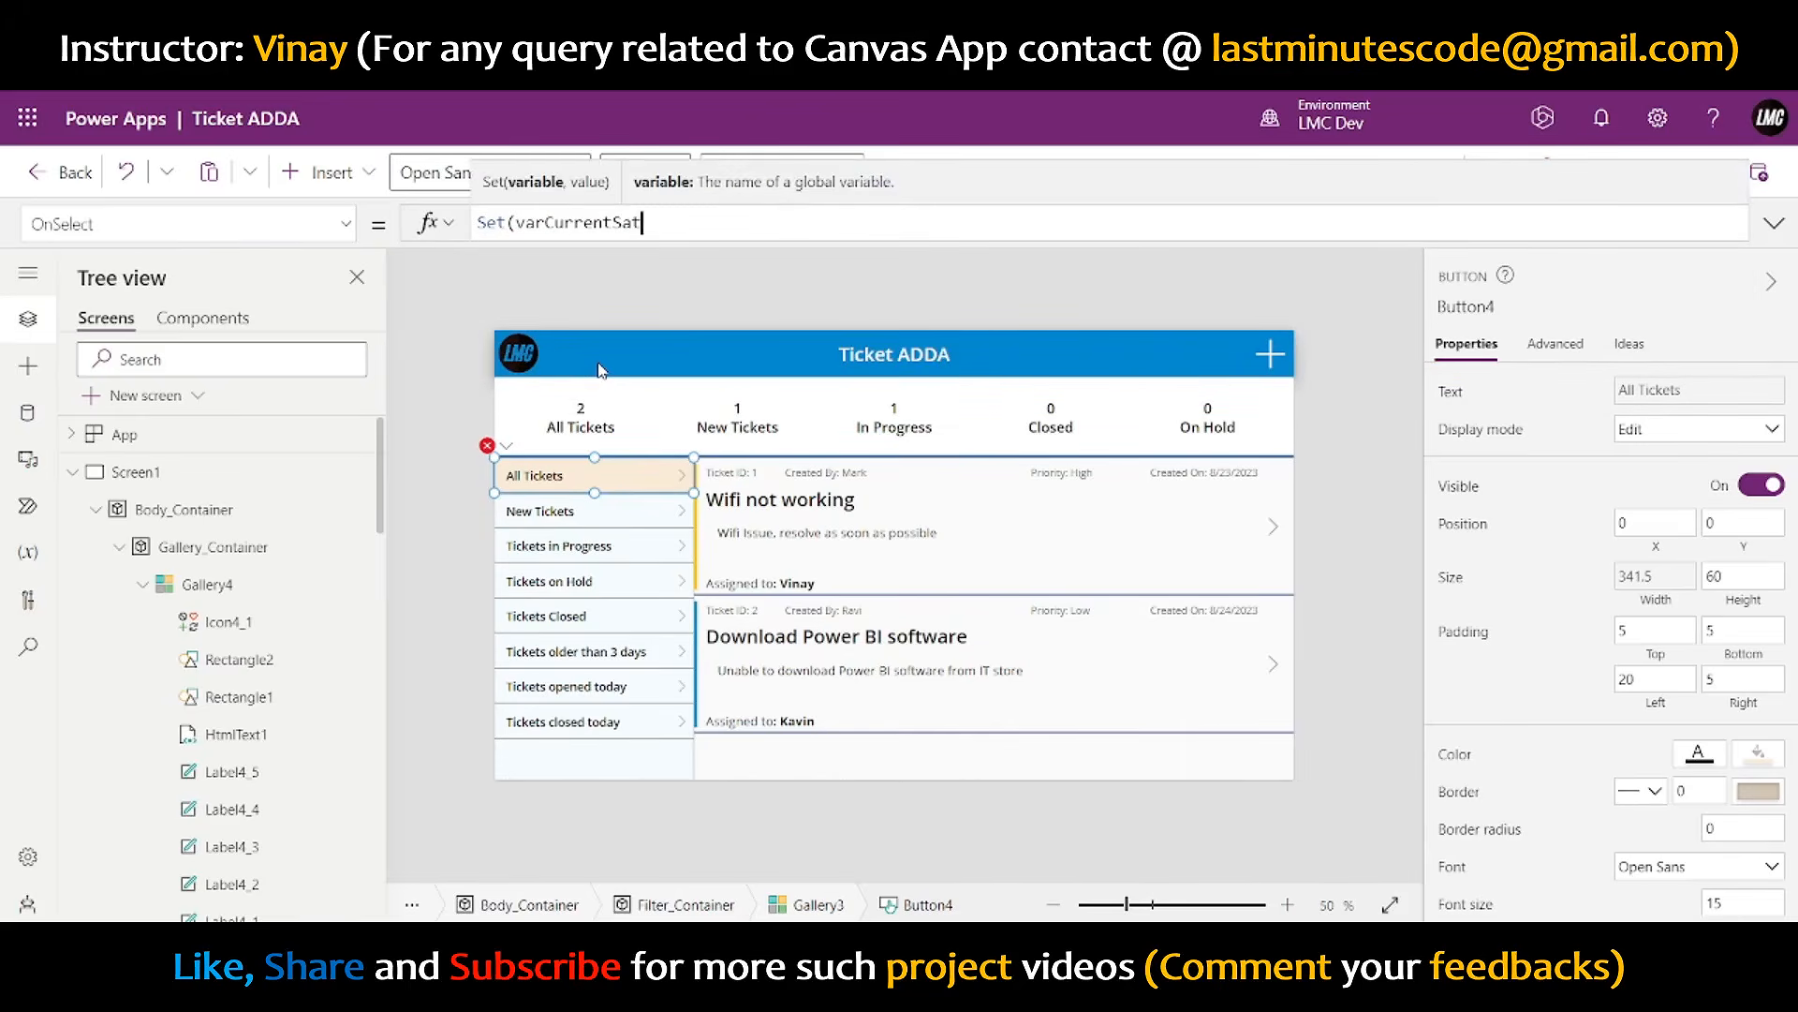
{"action": "key", "text": "BackSpace"}
{"action": "key", "text": "BackSpace"}
{"action": "type", "text": "tatus, "}
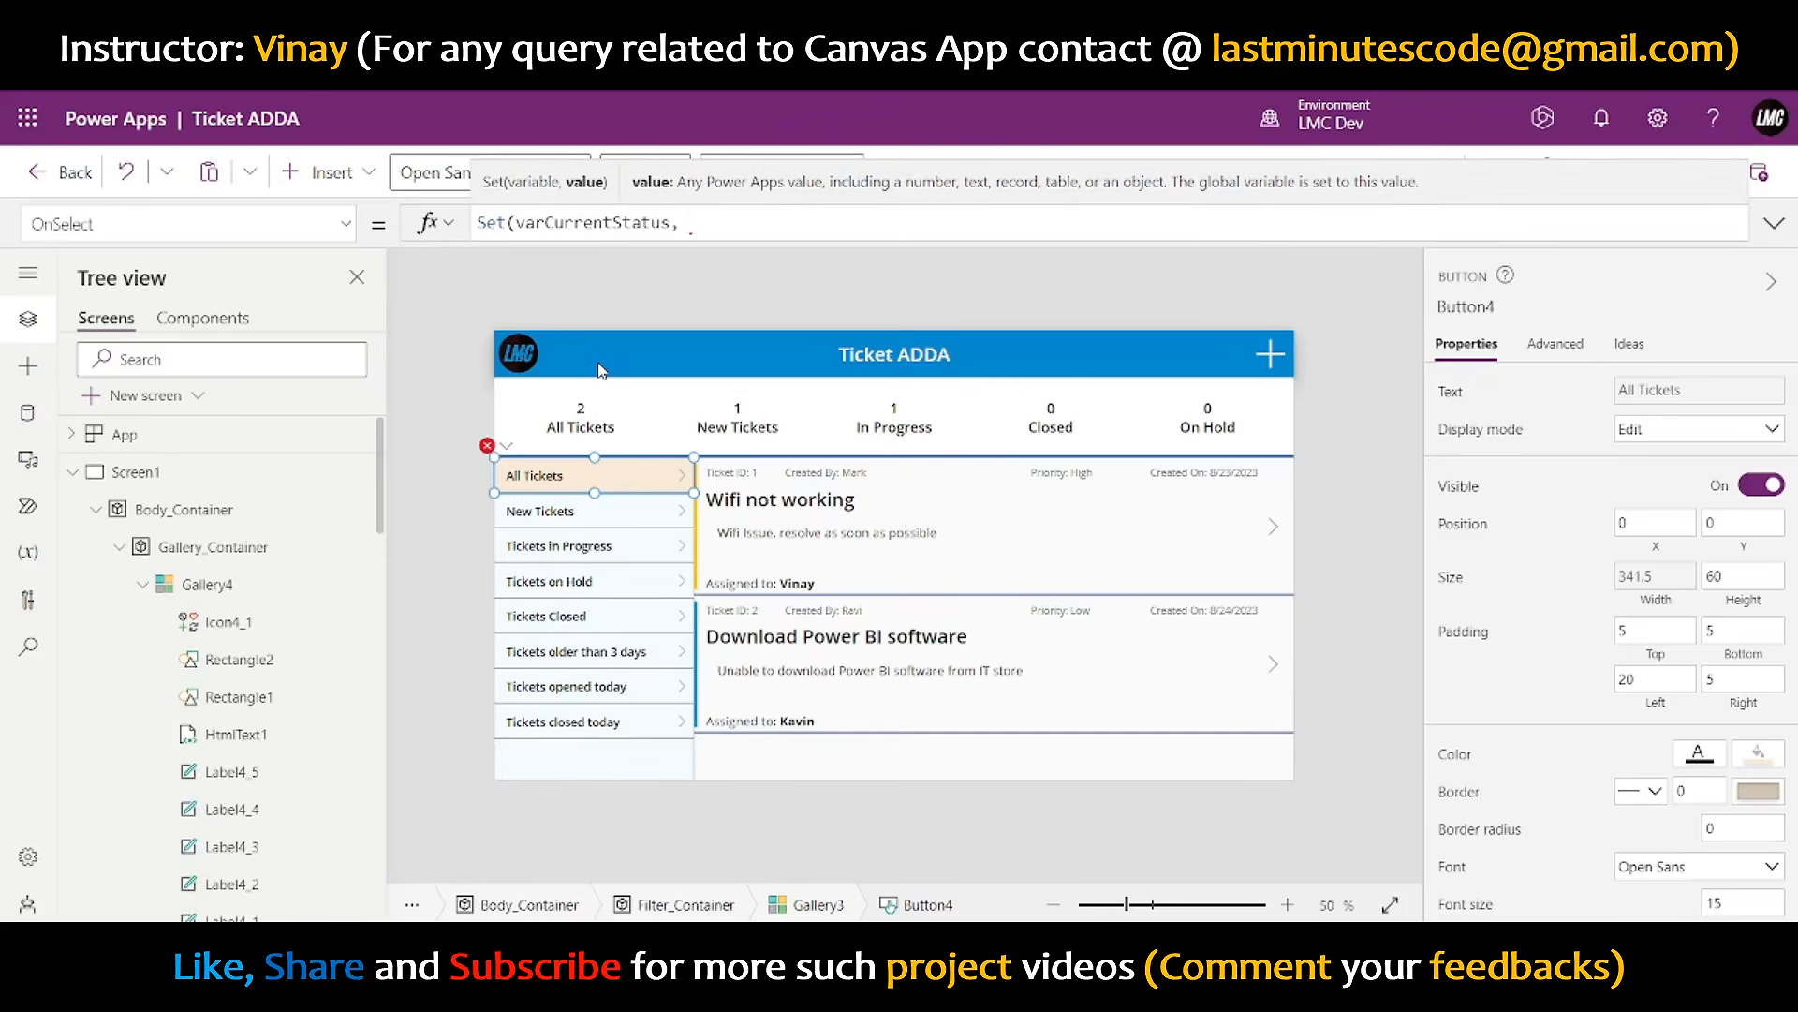
{"action": "type", "text": "ThisItem."}
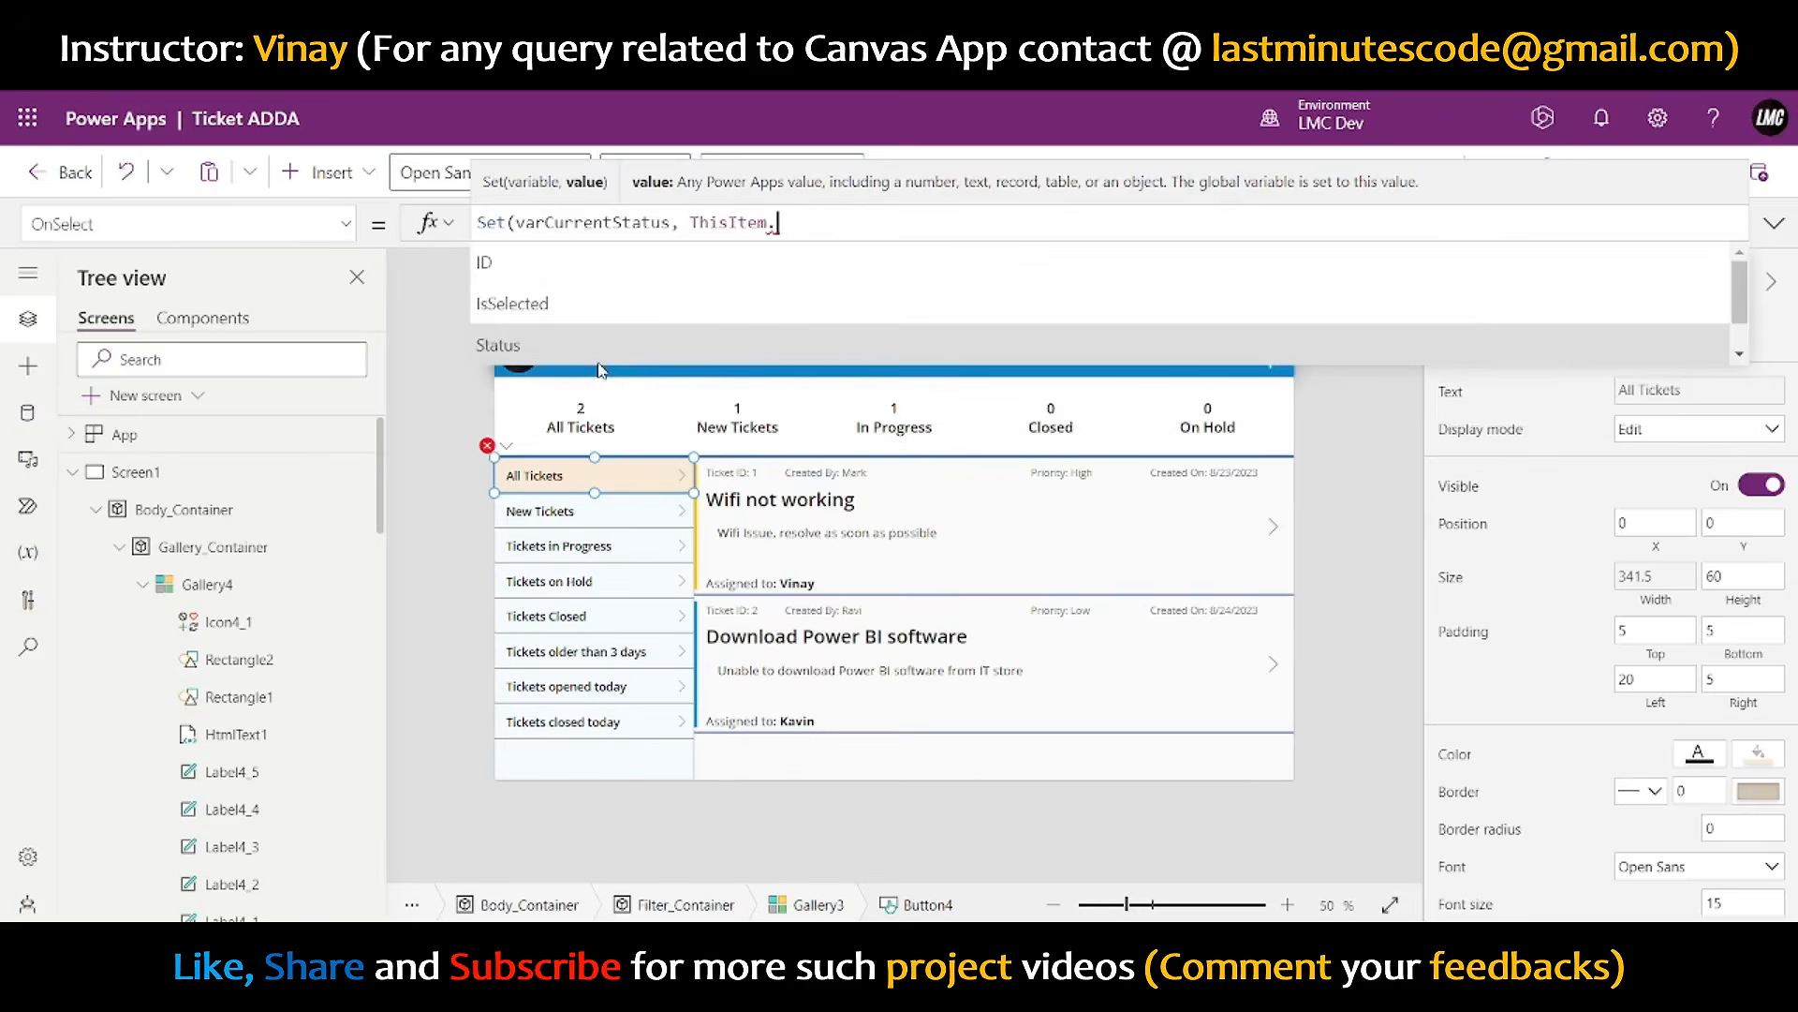
{"action": "key", "text": "Return"}
{"action": "type", "text": ")"}
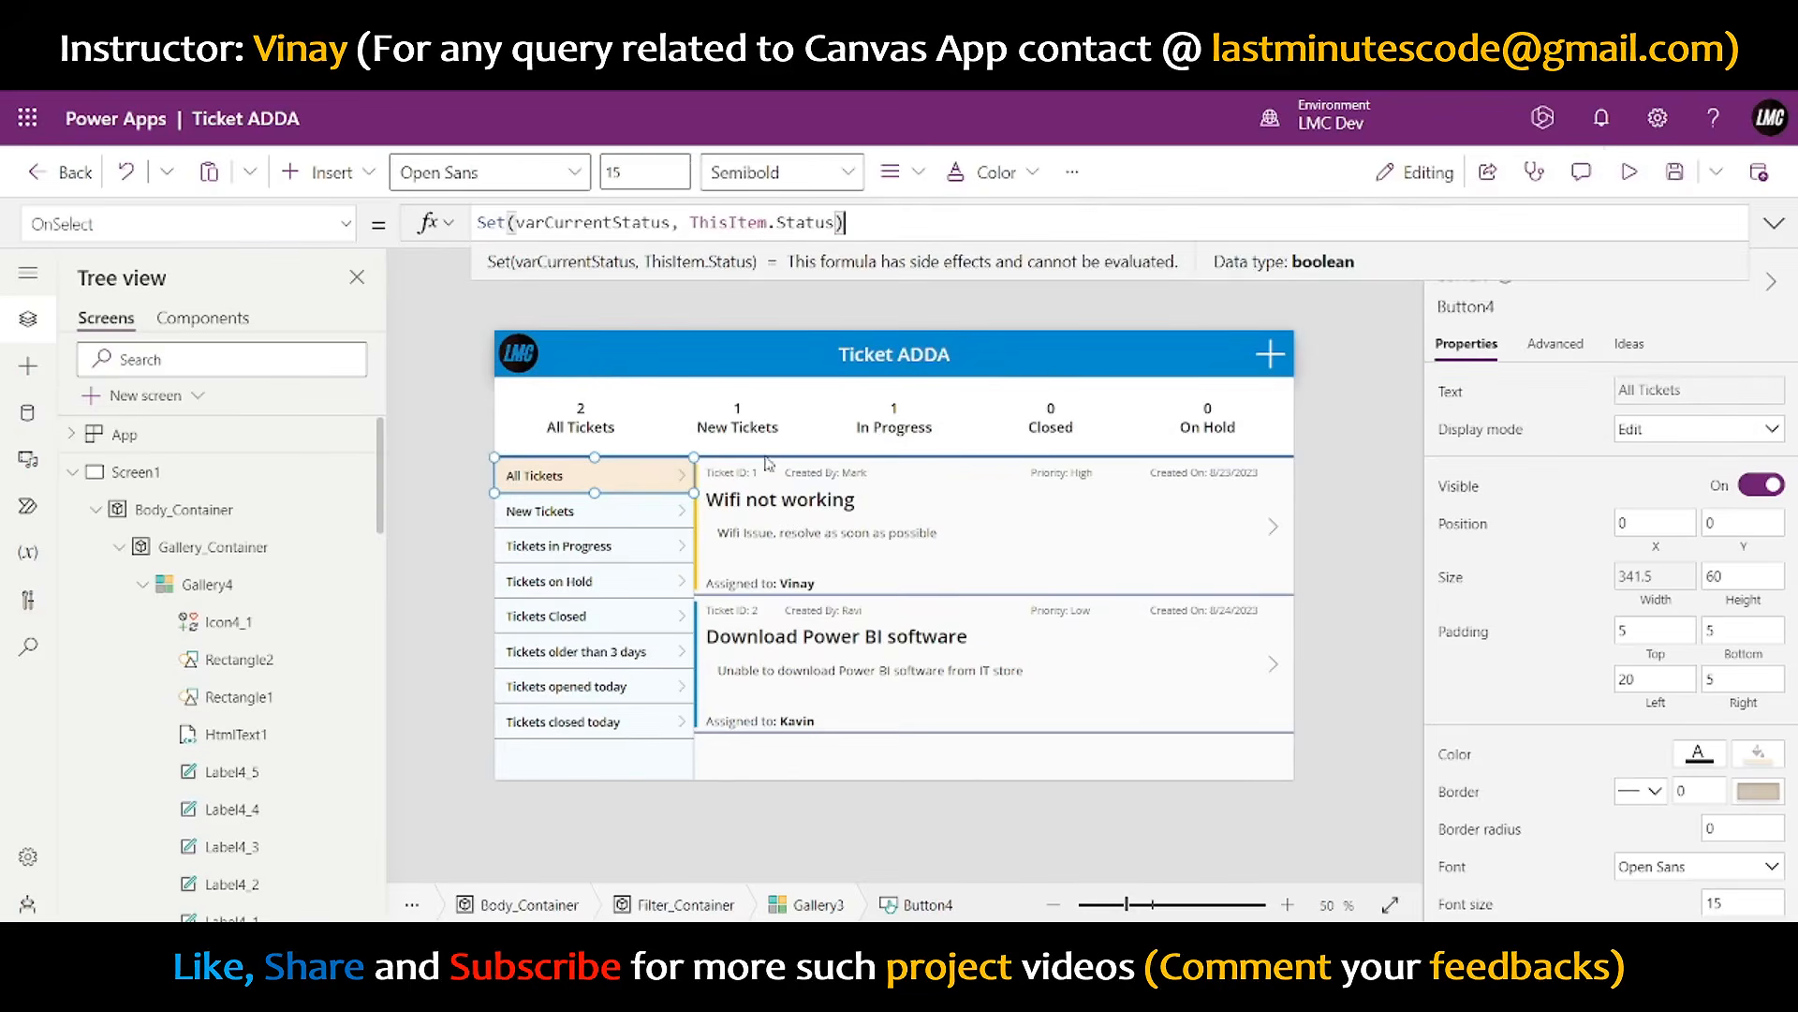
- Trigger the Tickets in Progress filter entry and inspect the value of varCurrentStatus in the formula
{"action": "left_click", "coordinate": [681, 554], "text": "alt"}
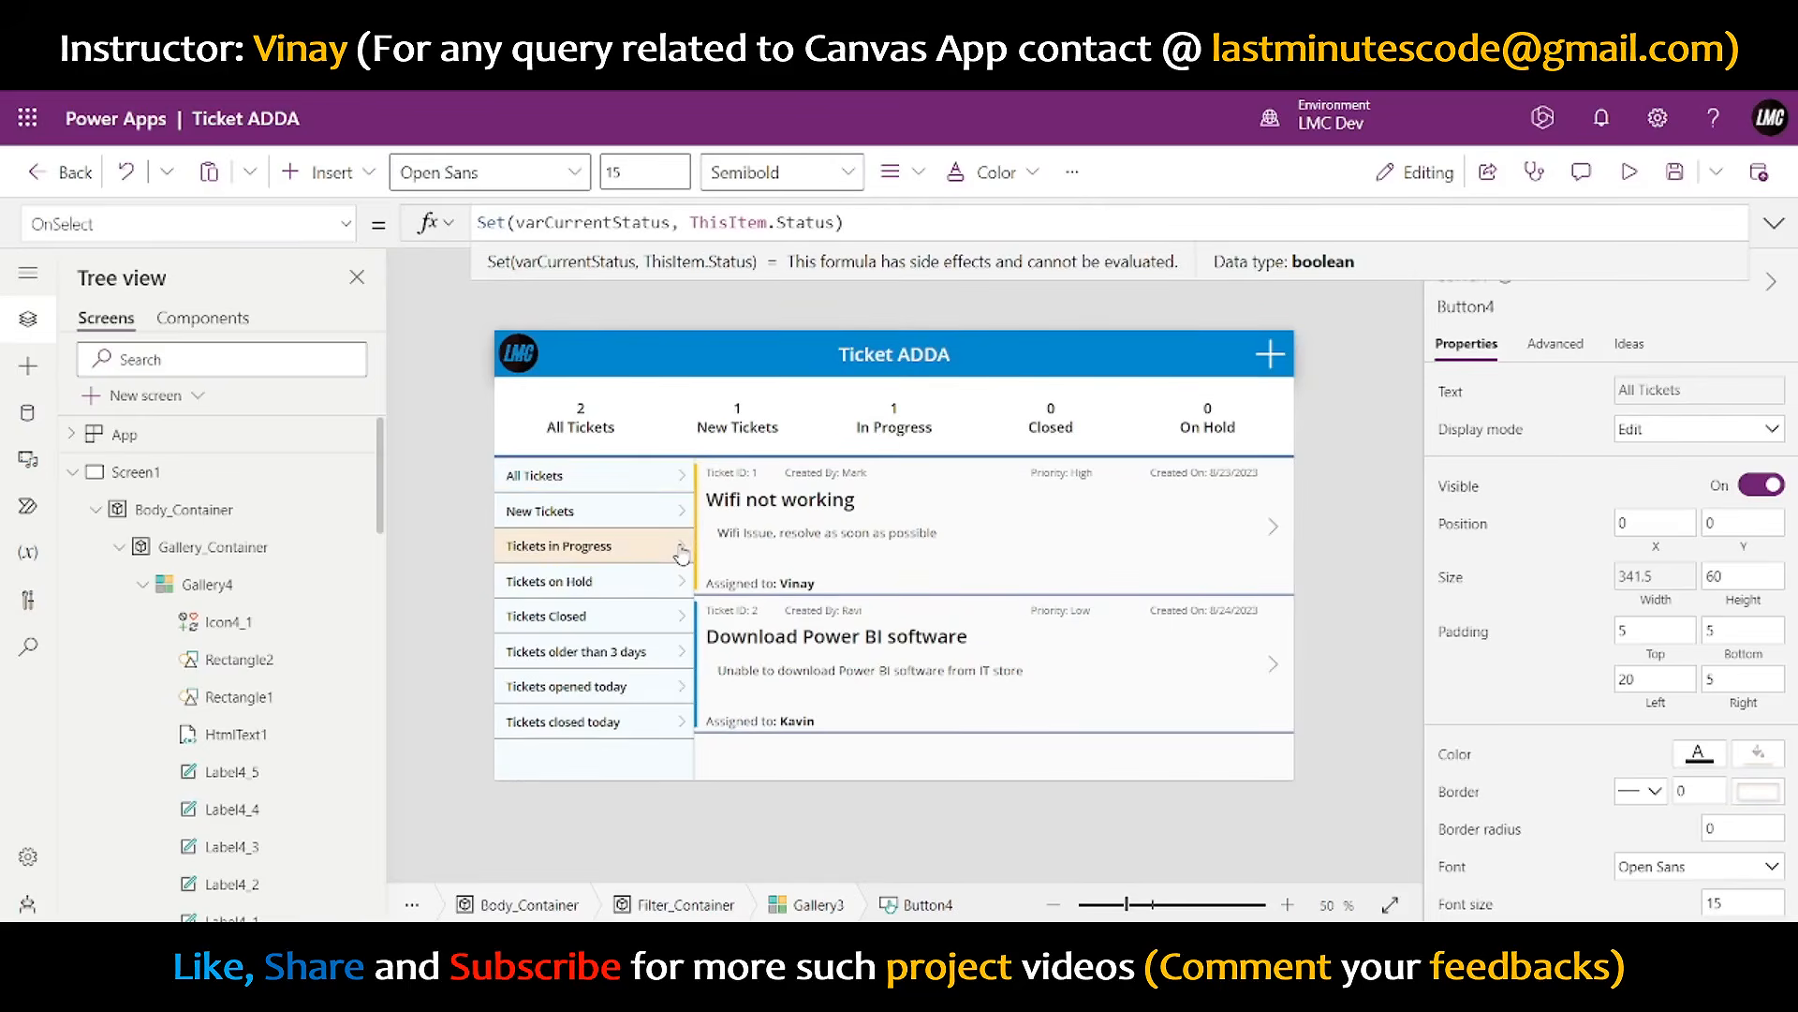
{"action": "double_click", "coordinate": [626, 223]}
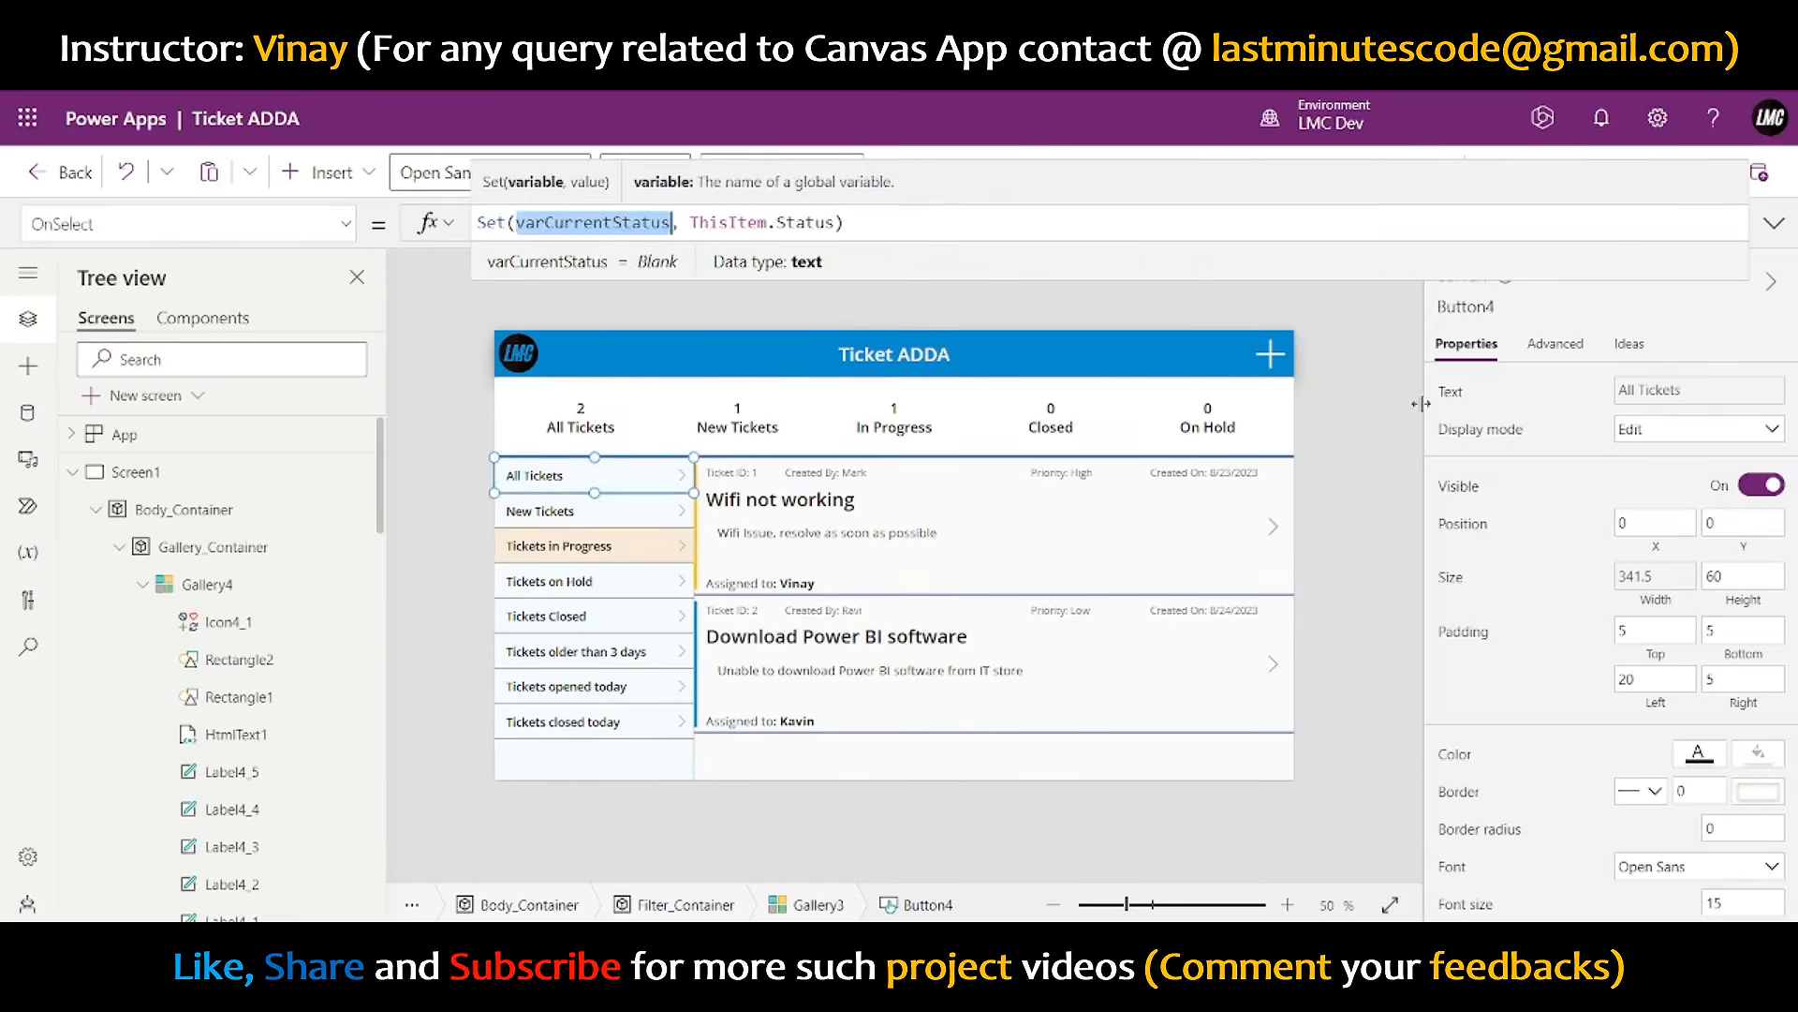
{"action": "left_click", "coordinate": [1389, 417]}
- Preview the app, choose the Tickets in Progress entry, and check the value of varCurrentStatus in the button's OnSelect formula
{"action": "left_click", "coordinate": [1631, 172]}
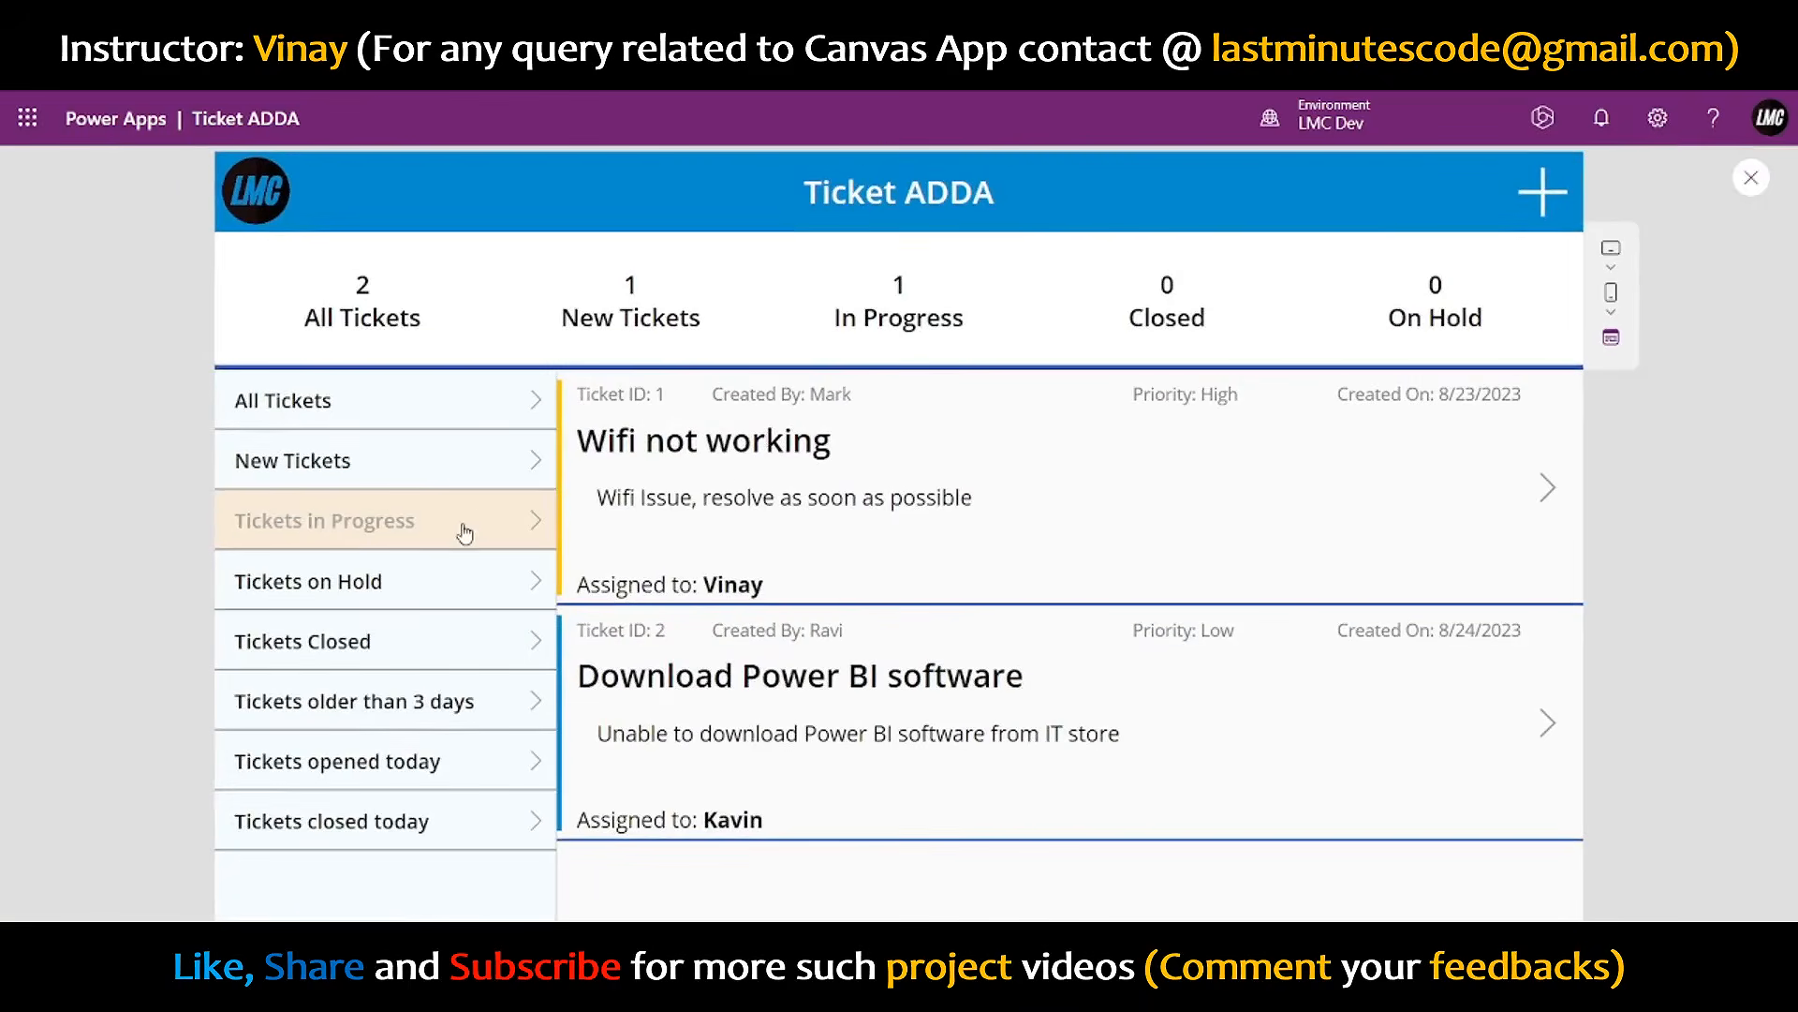
{"action": "left_click", "coordinate": [380, 521]}
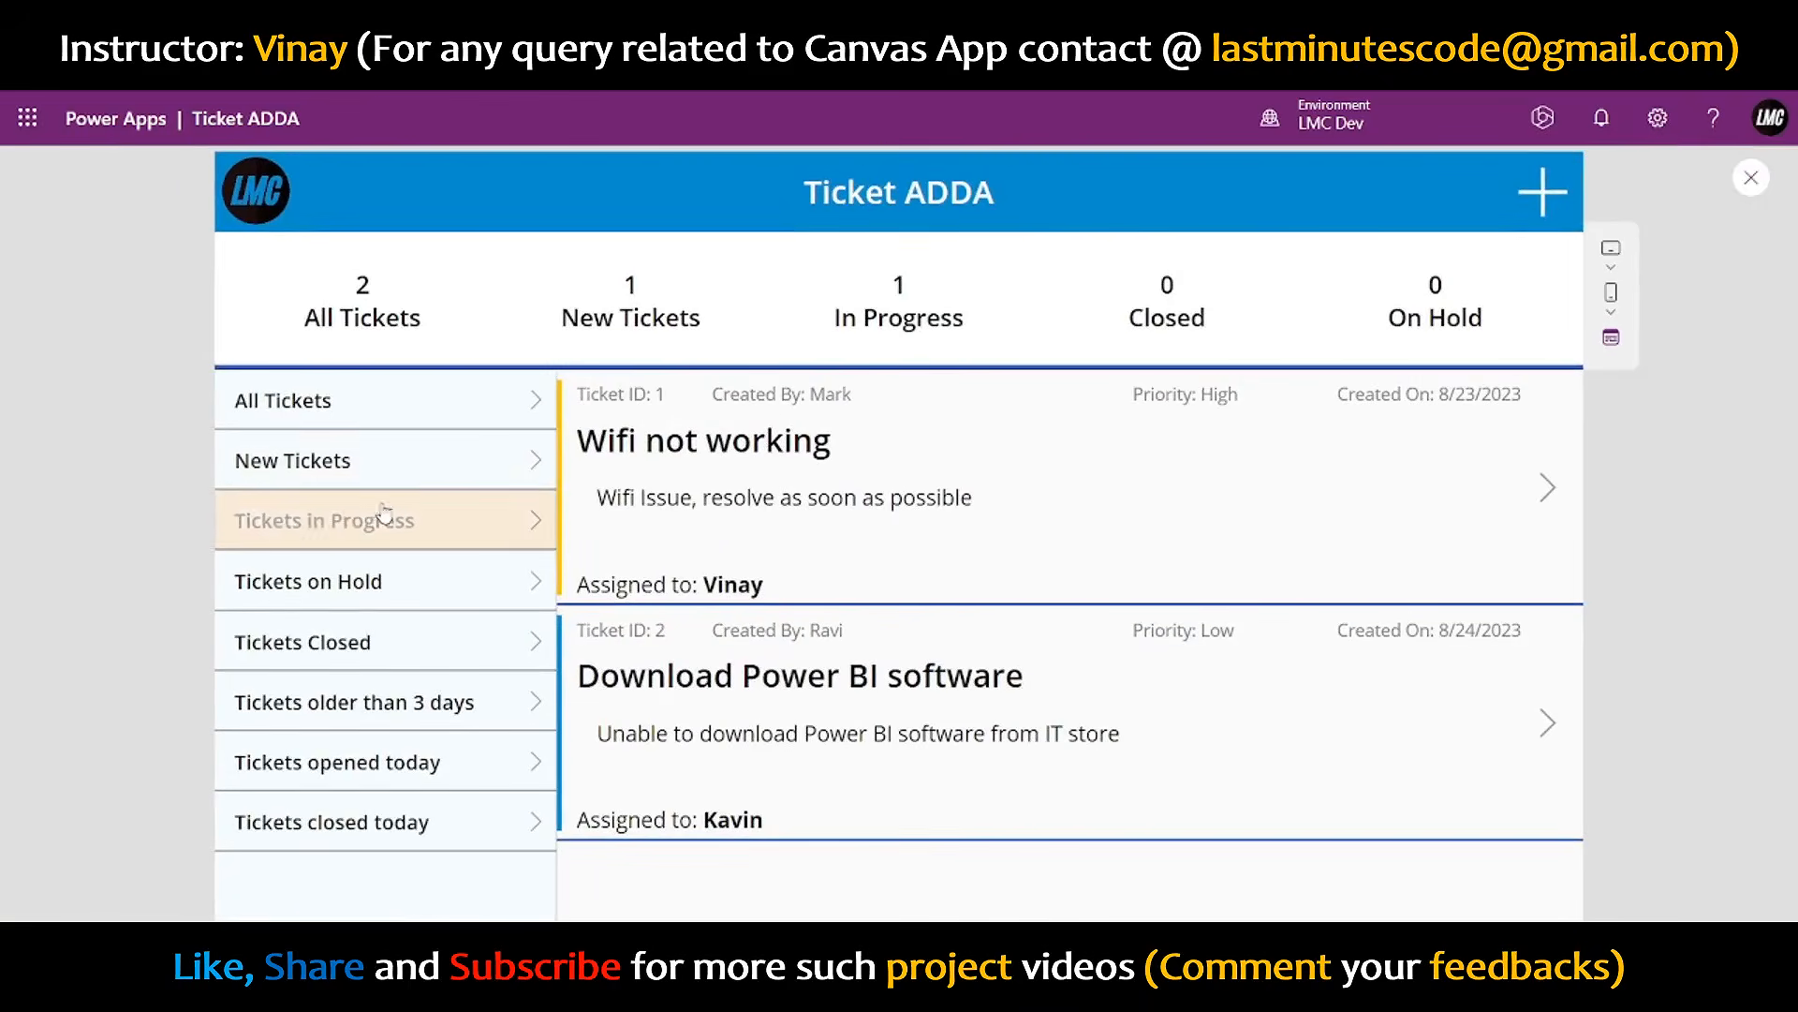
{"action": "key", "text": "Escape"}
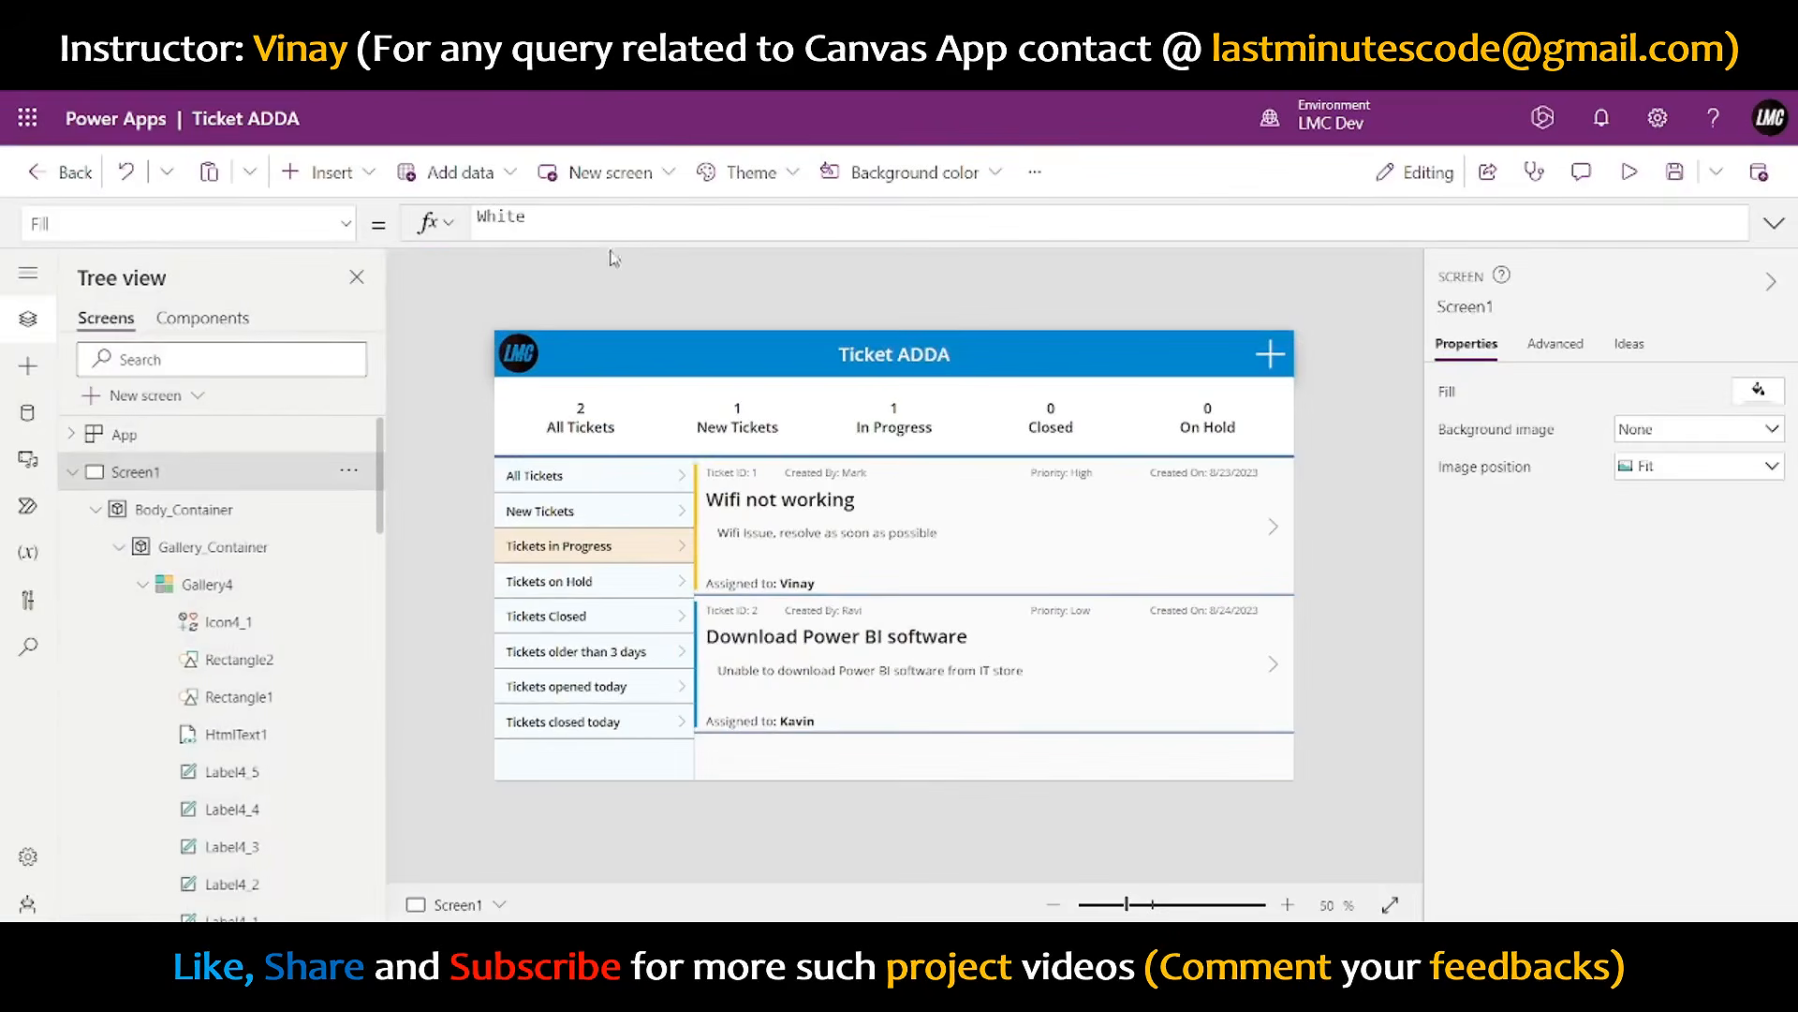
{"action": "left_click", "coordinate": [573, 560]}
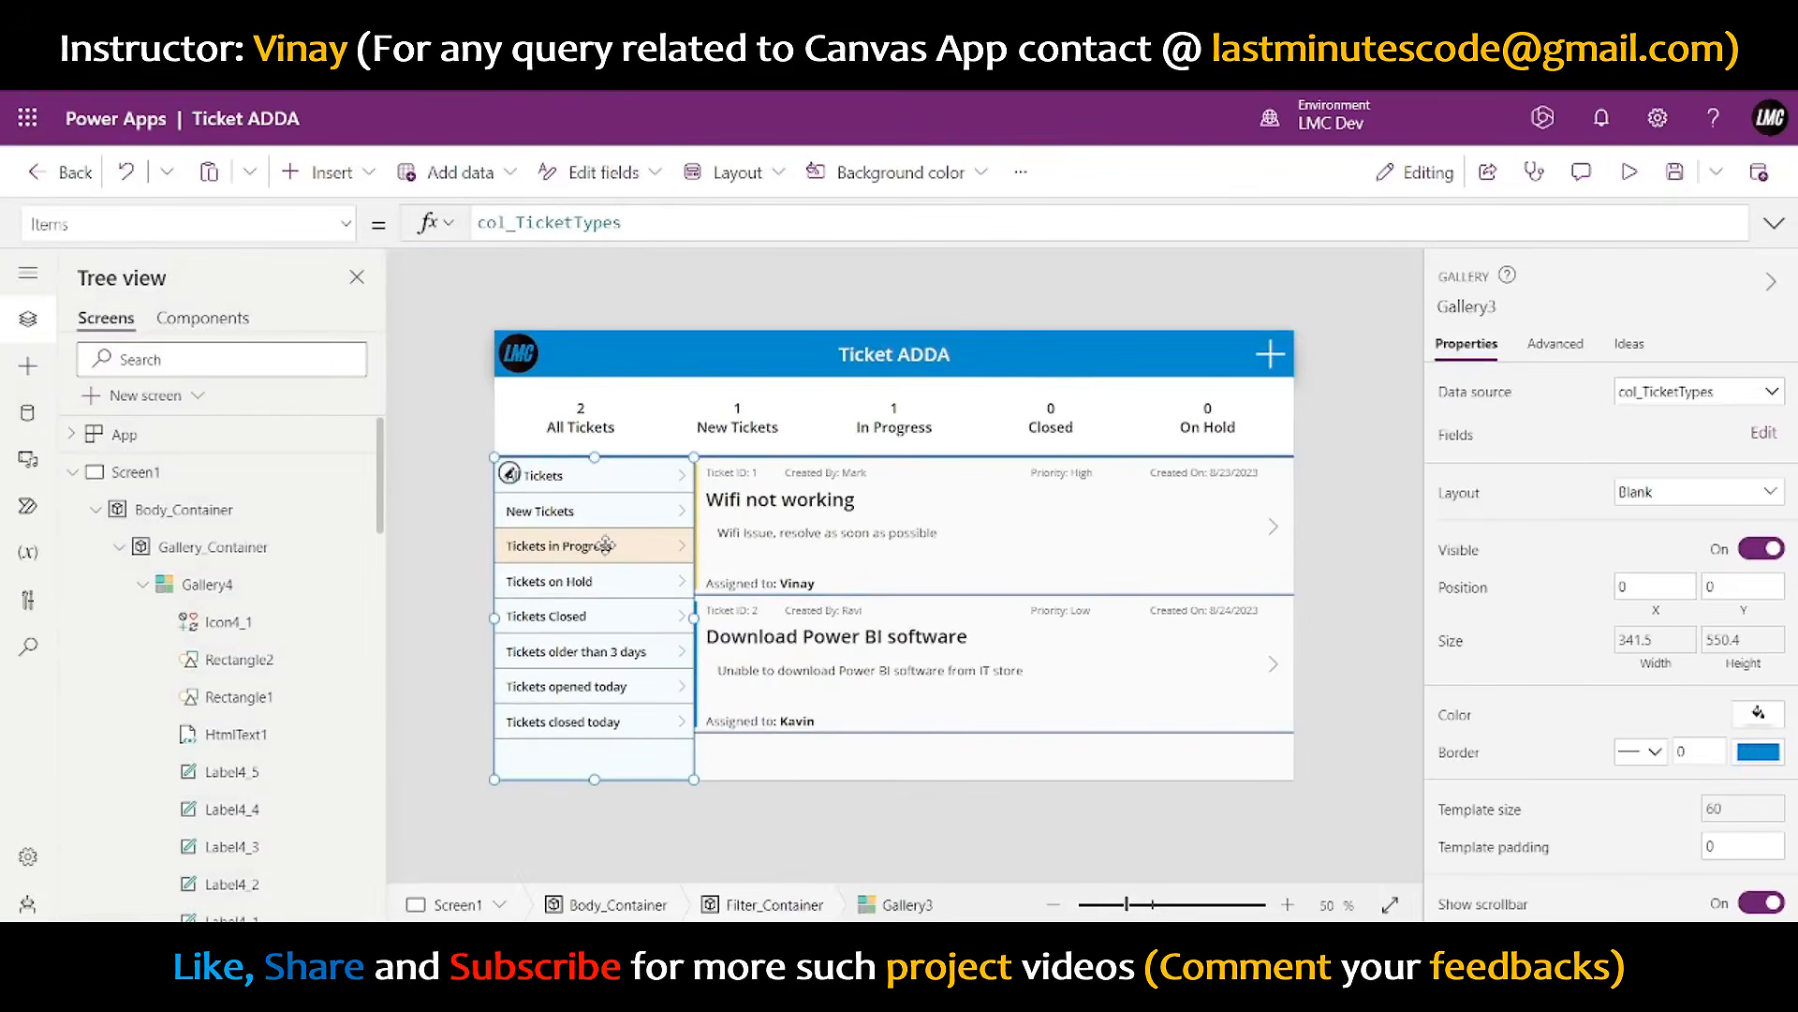
{"action": "left_click", "coordinate": [546, 476]}
{"action": "left_click", "coordinate": [617, 225]}
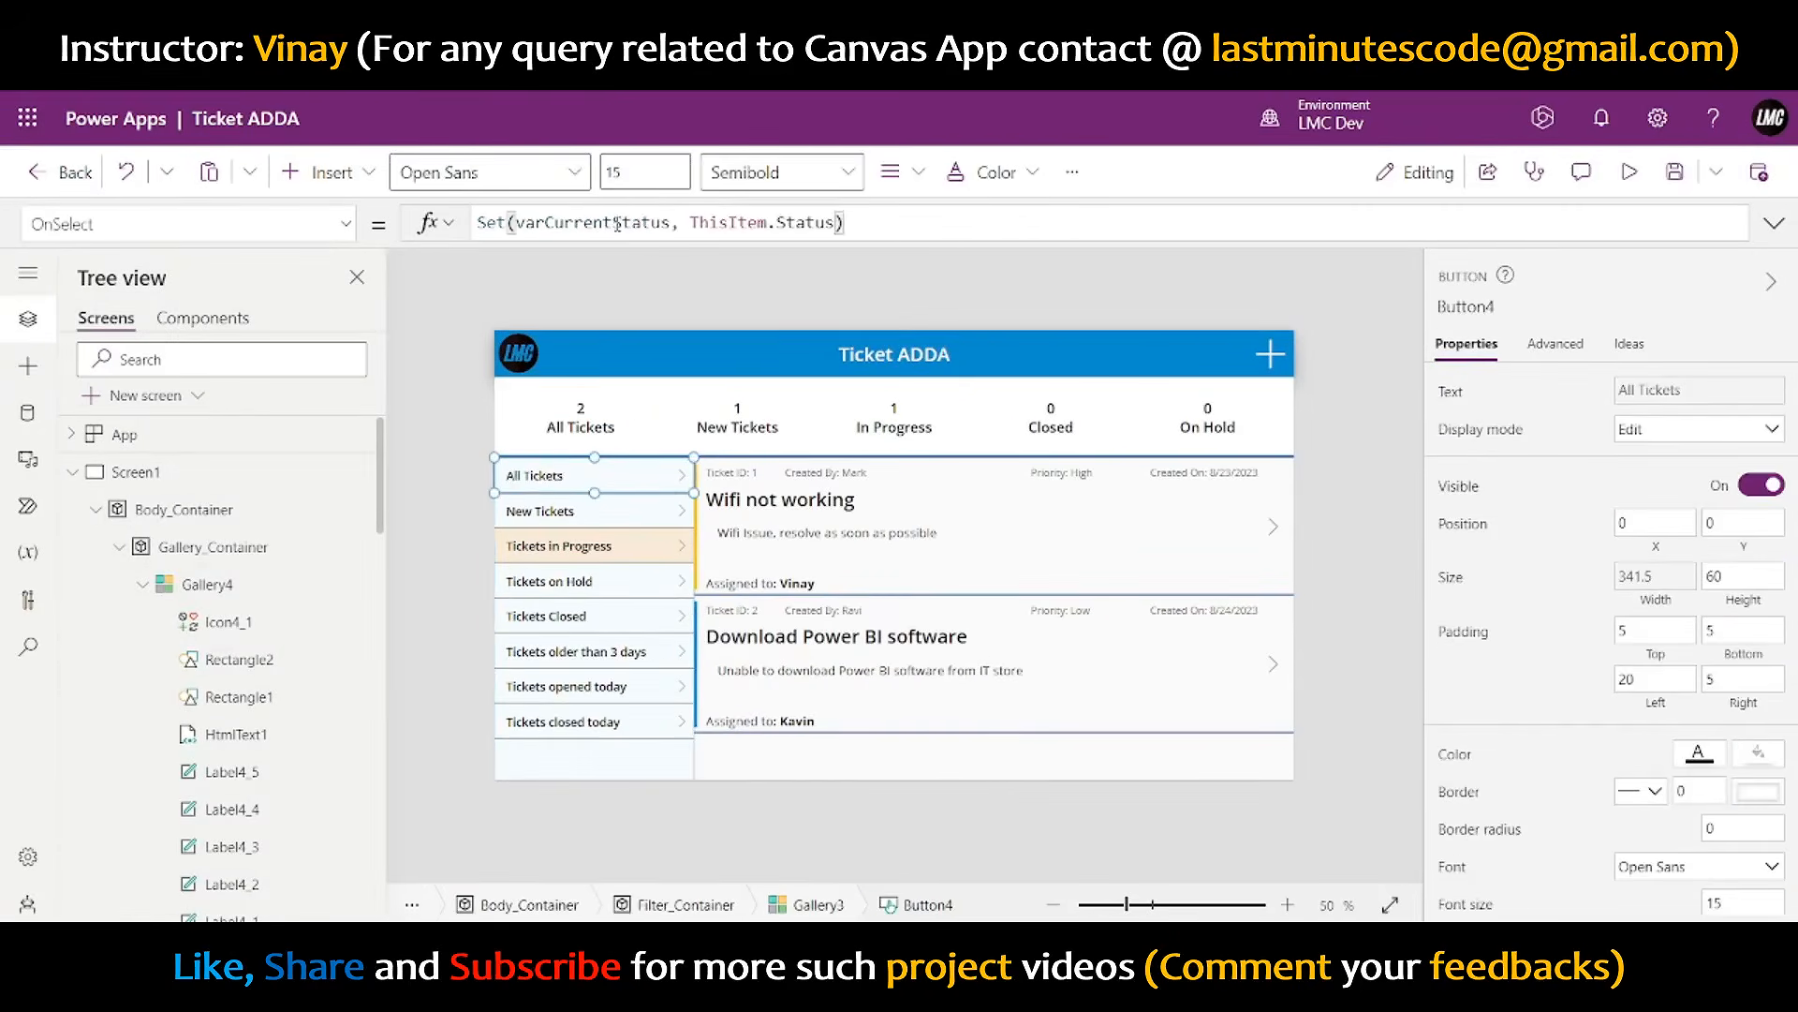
{"action": "double_click", "coordinate": [618, 225]}
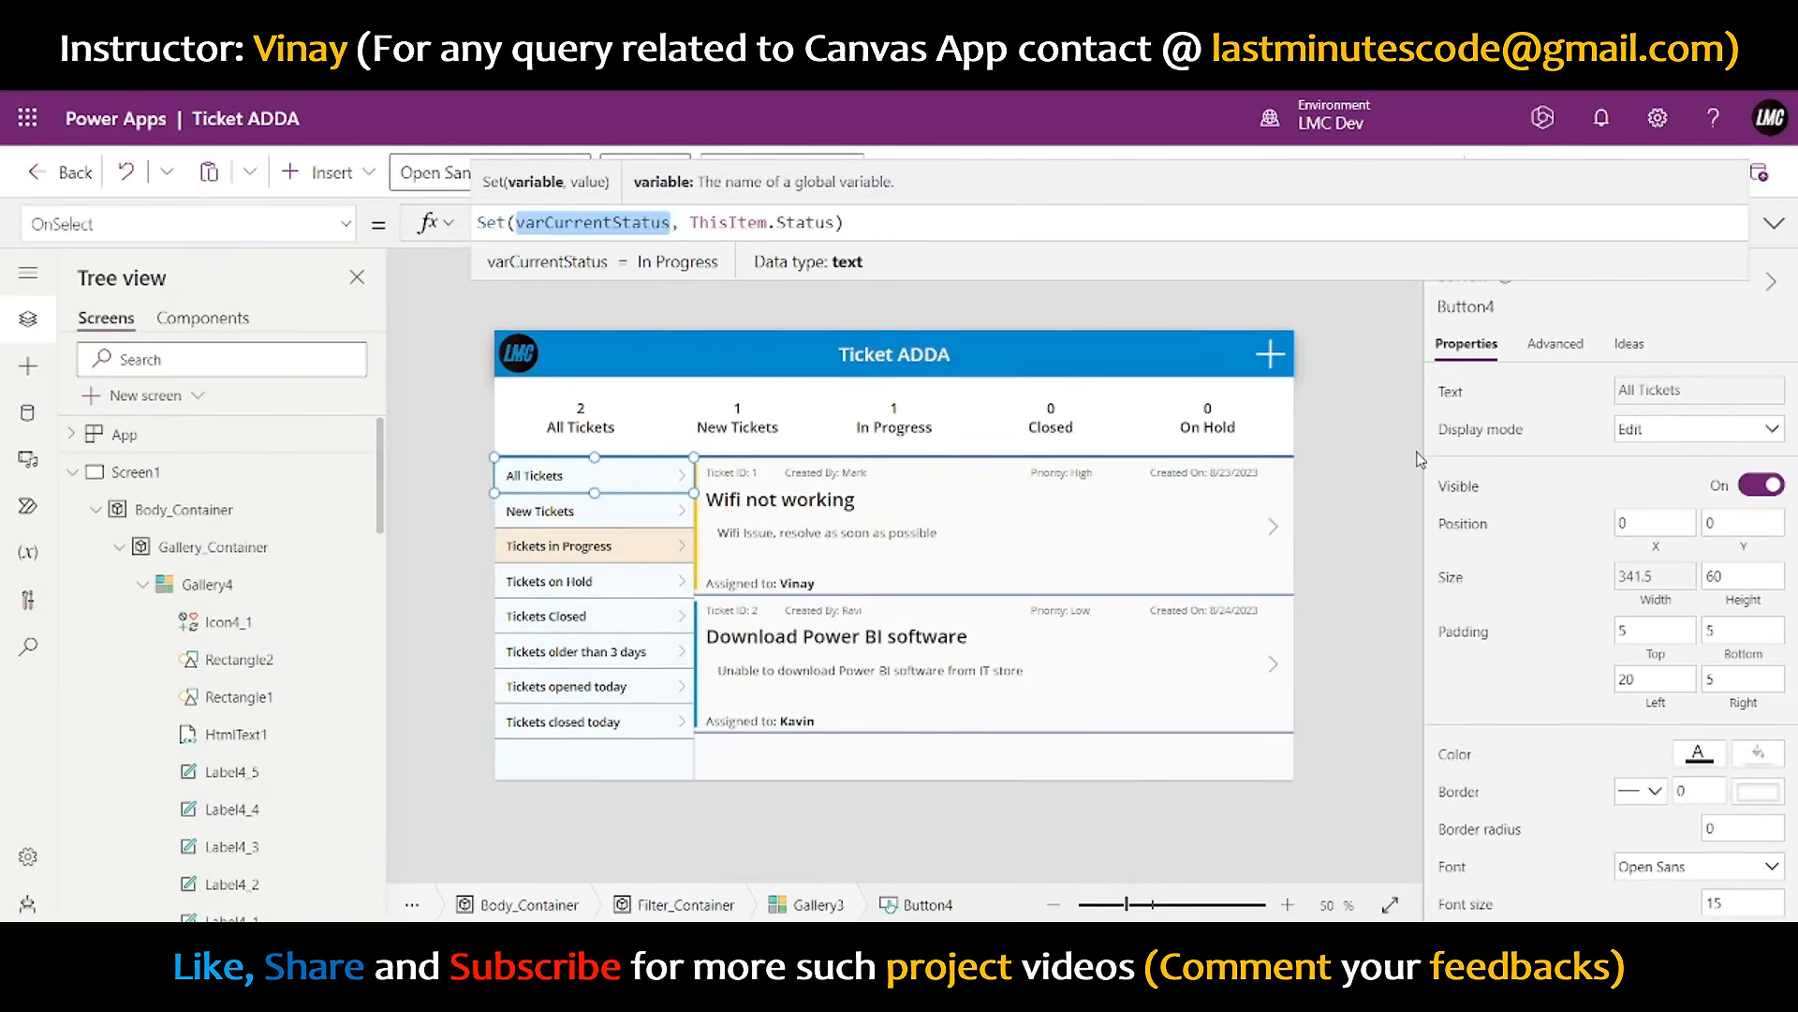
{"action": "left_click", "coordinate": [1372, 457]}
- Begin an If formula before col_Tickets in the ticket gallery's Items, with varCurrentStatus and an equals sign as the condition
{"action": "left_click", "coordinate": [1198, 539]}
{"action": "left_click", "coordinate": [1203, 640]}
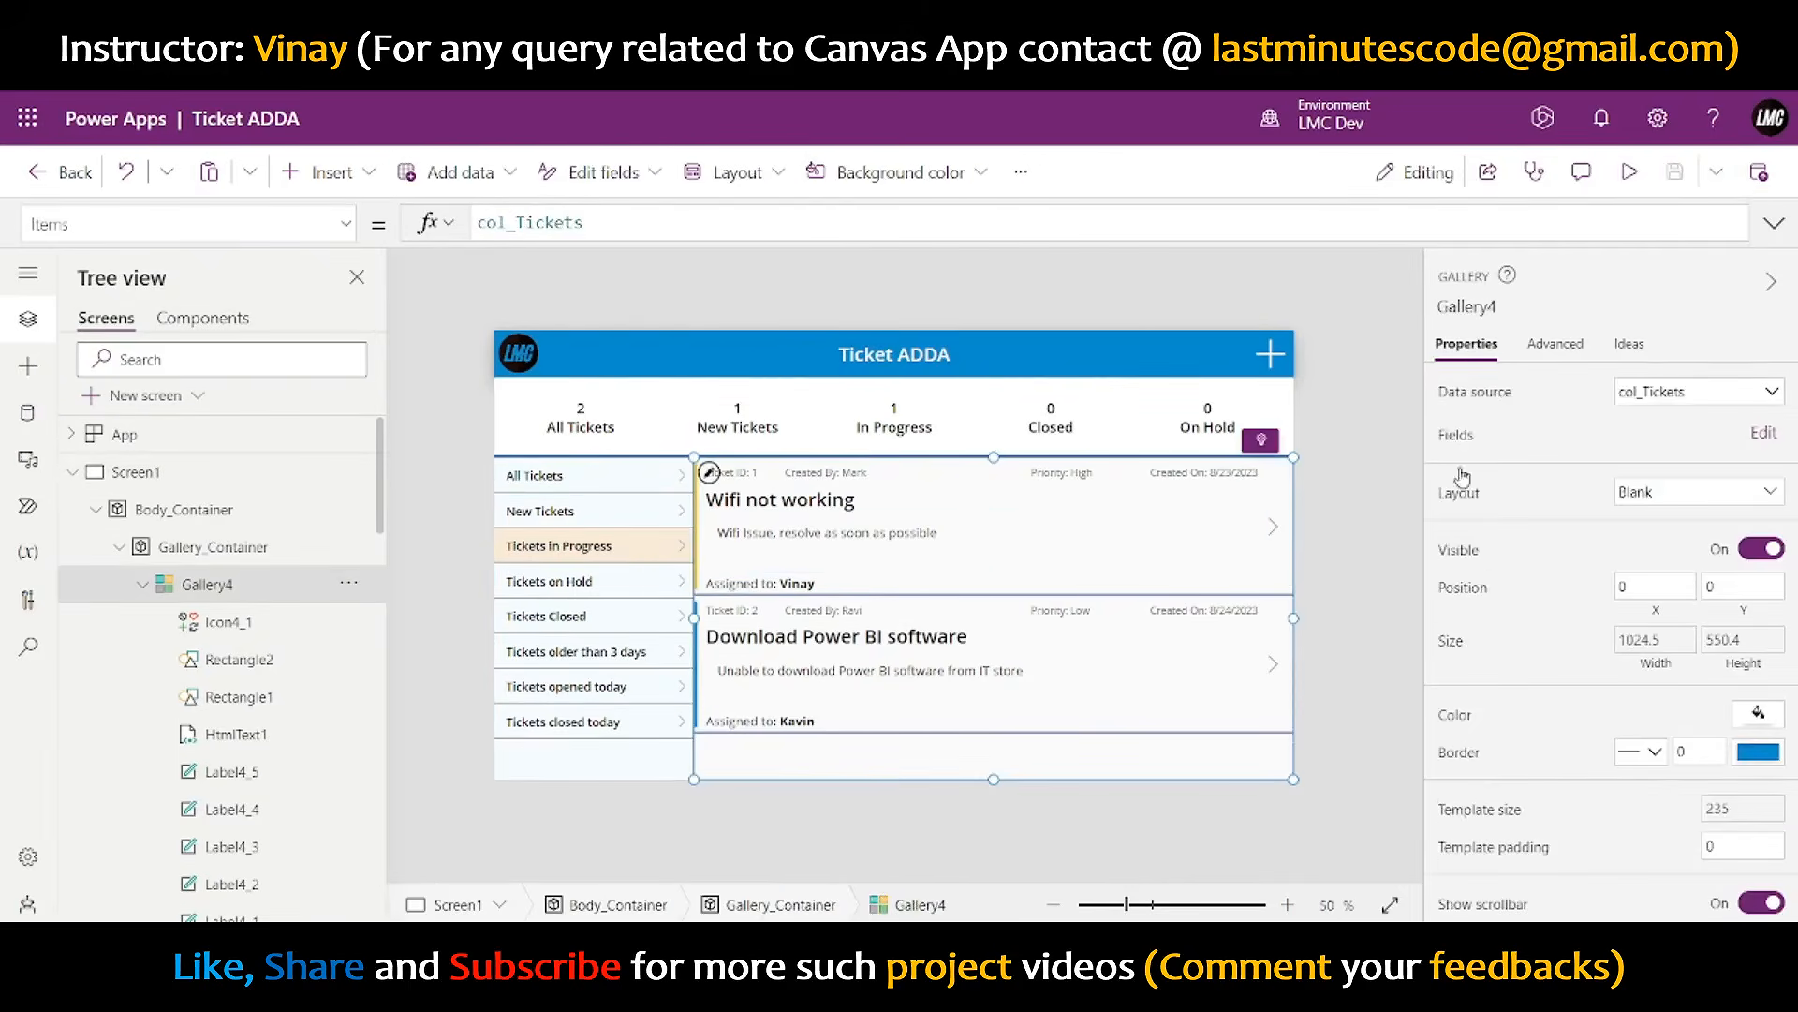
{"action": "left_click", "coordinate": [1776, 225]}
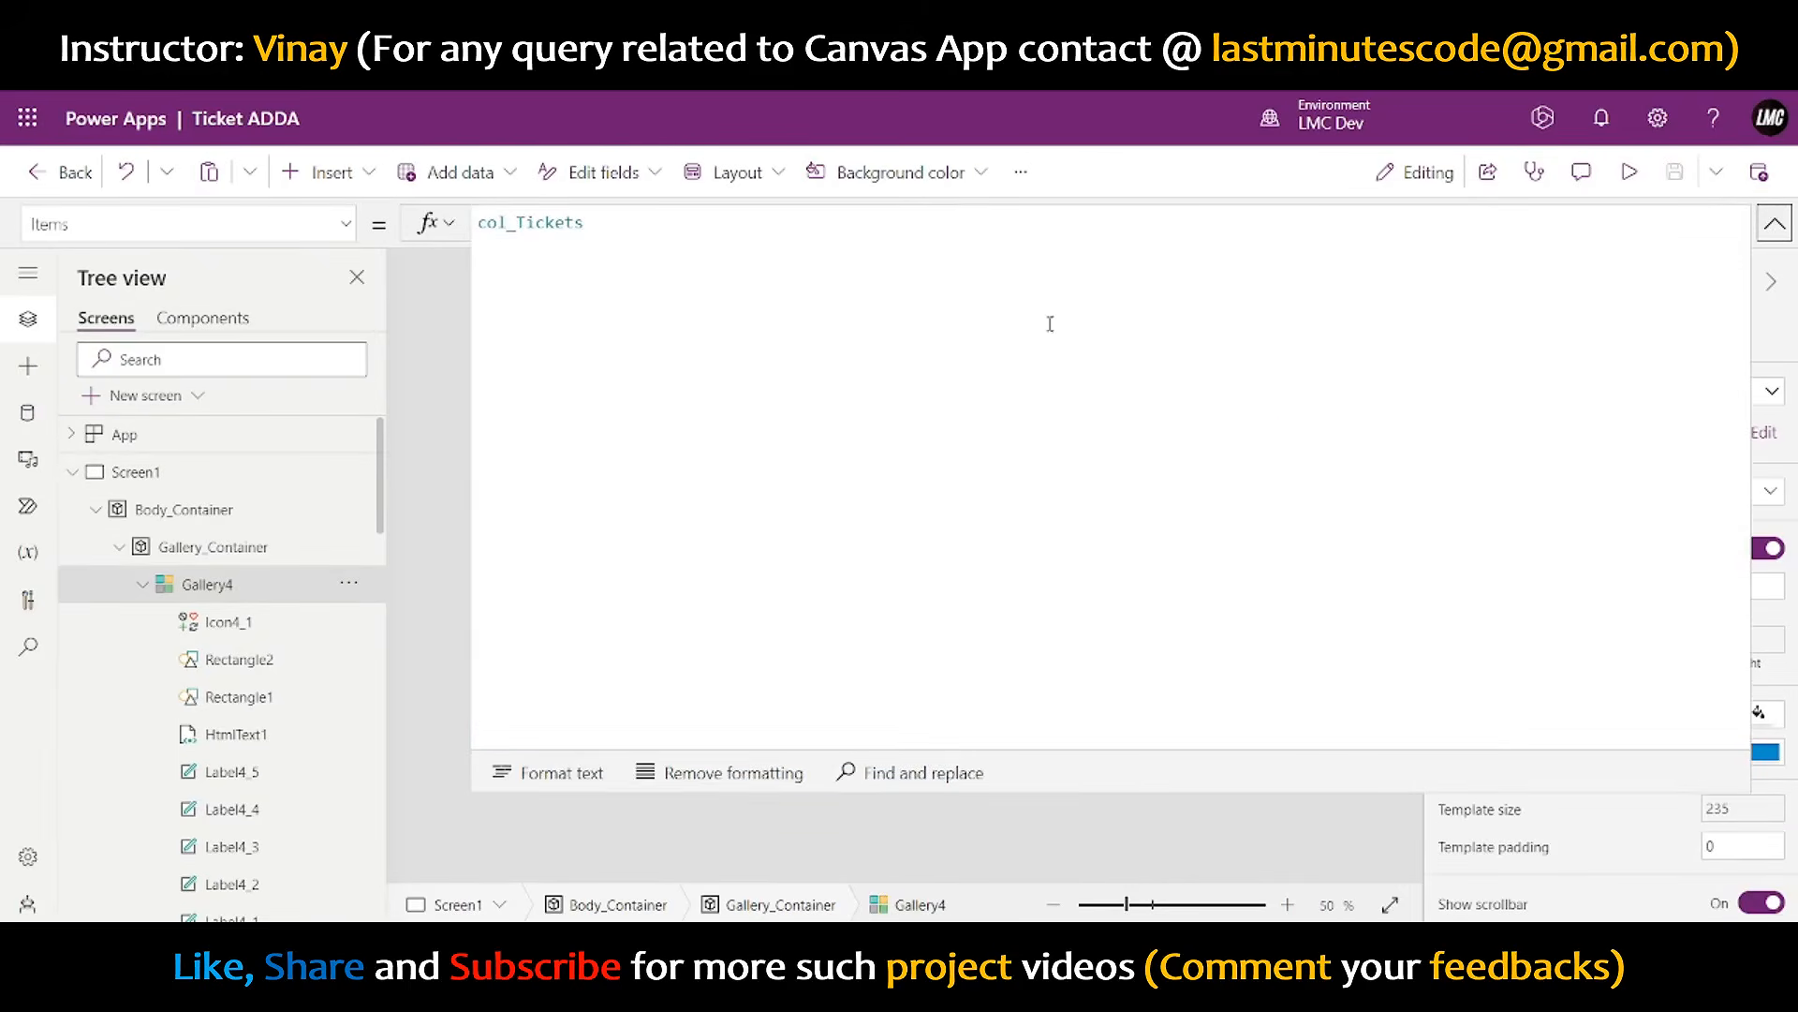
{"action": "left_click", "coordinate": [478, 222]}
{"action": "left_click_drag", "start_coordinate": [477, 222], "coordinate": [635, 258]}
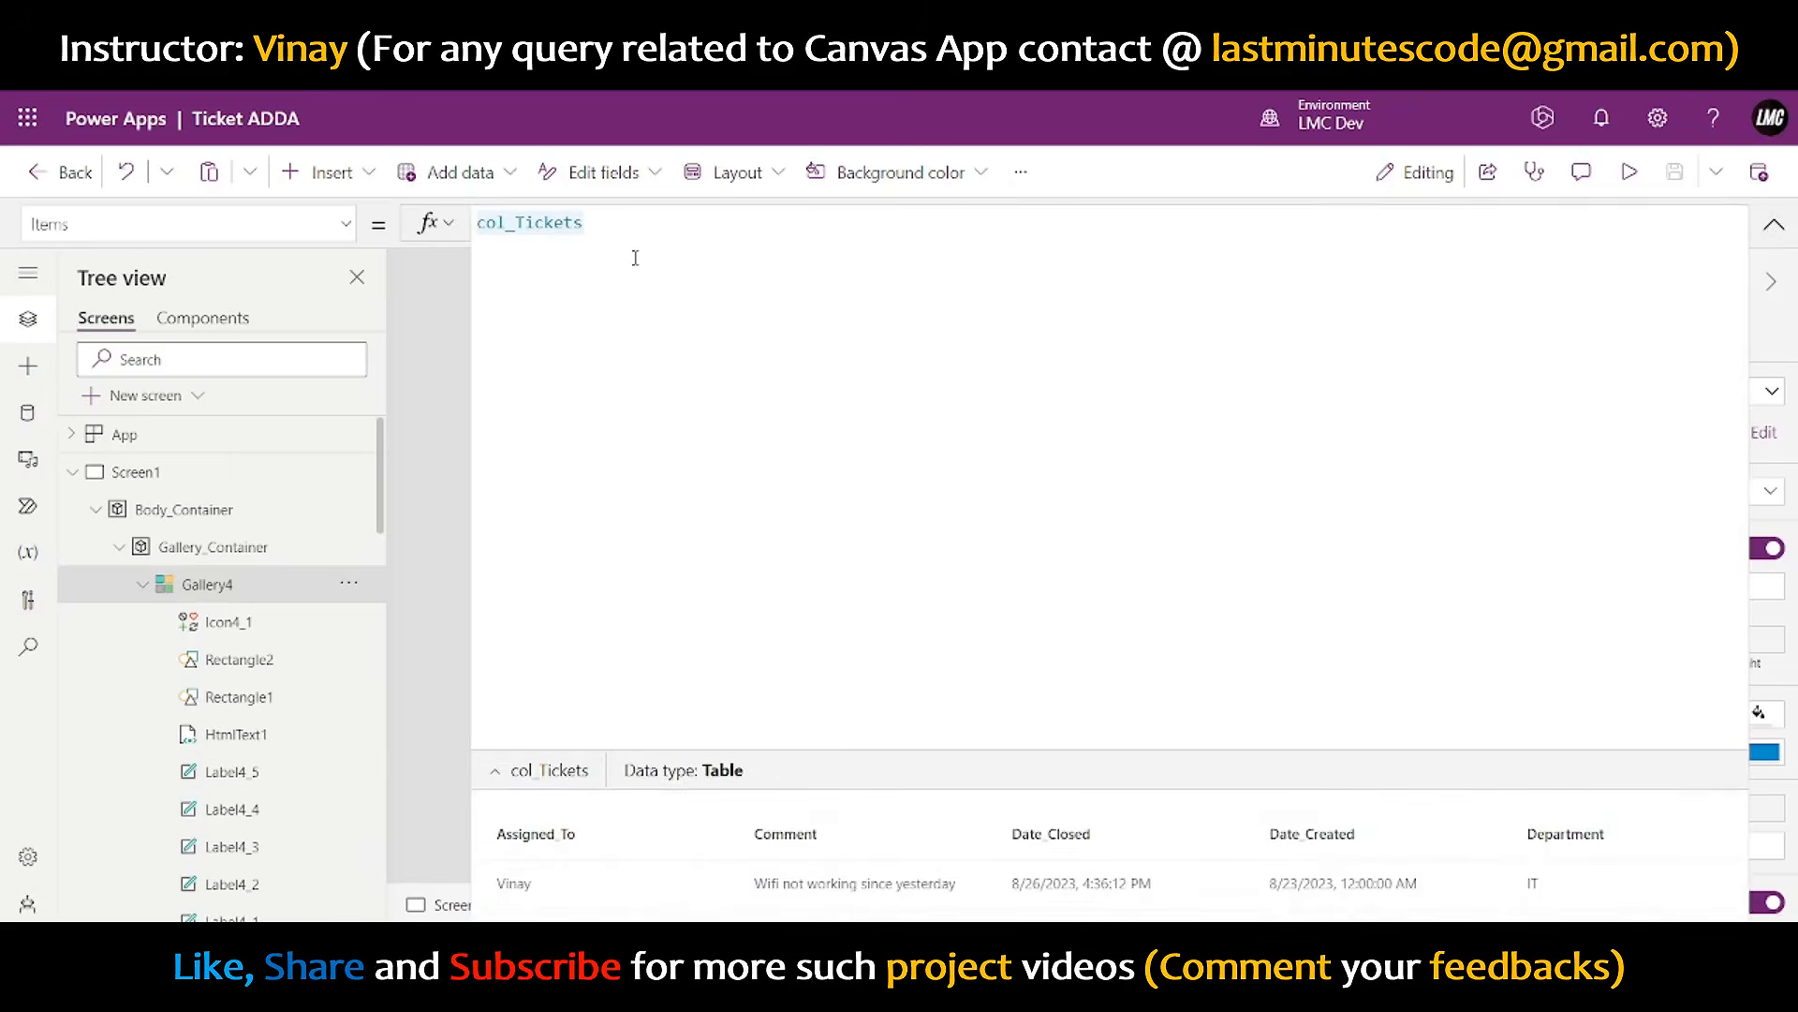
{"action": "type", "text": "If"}
{"action": "type", "text": "(Status"}
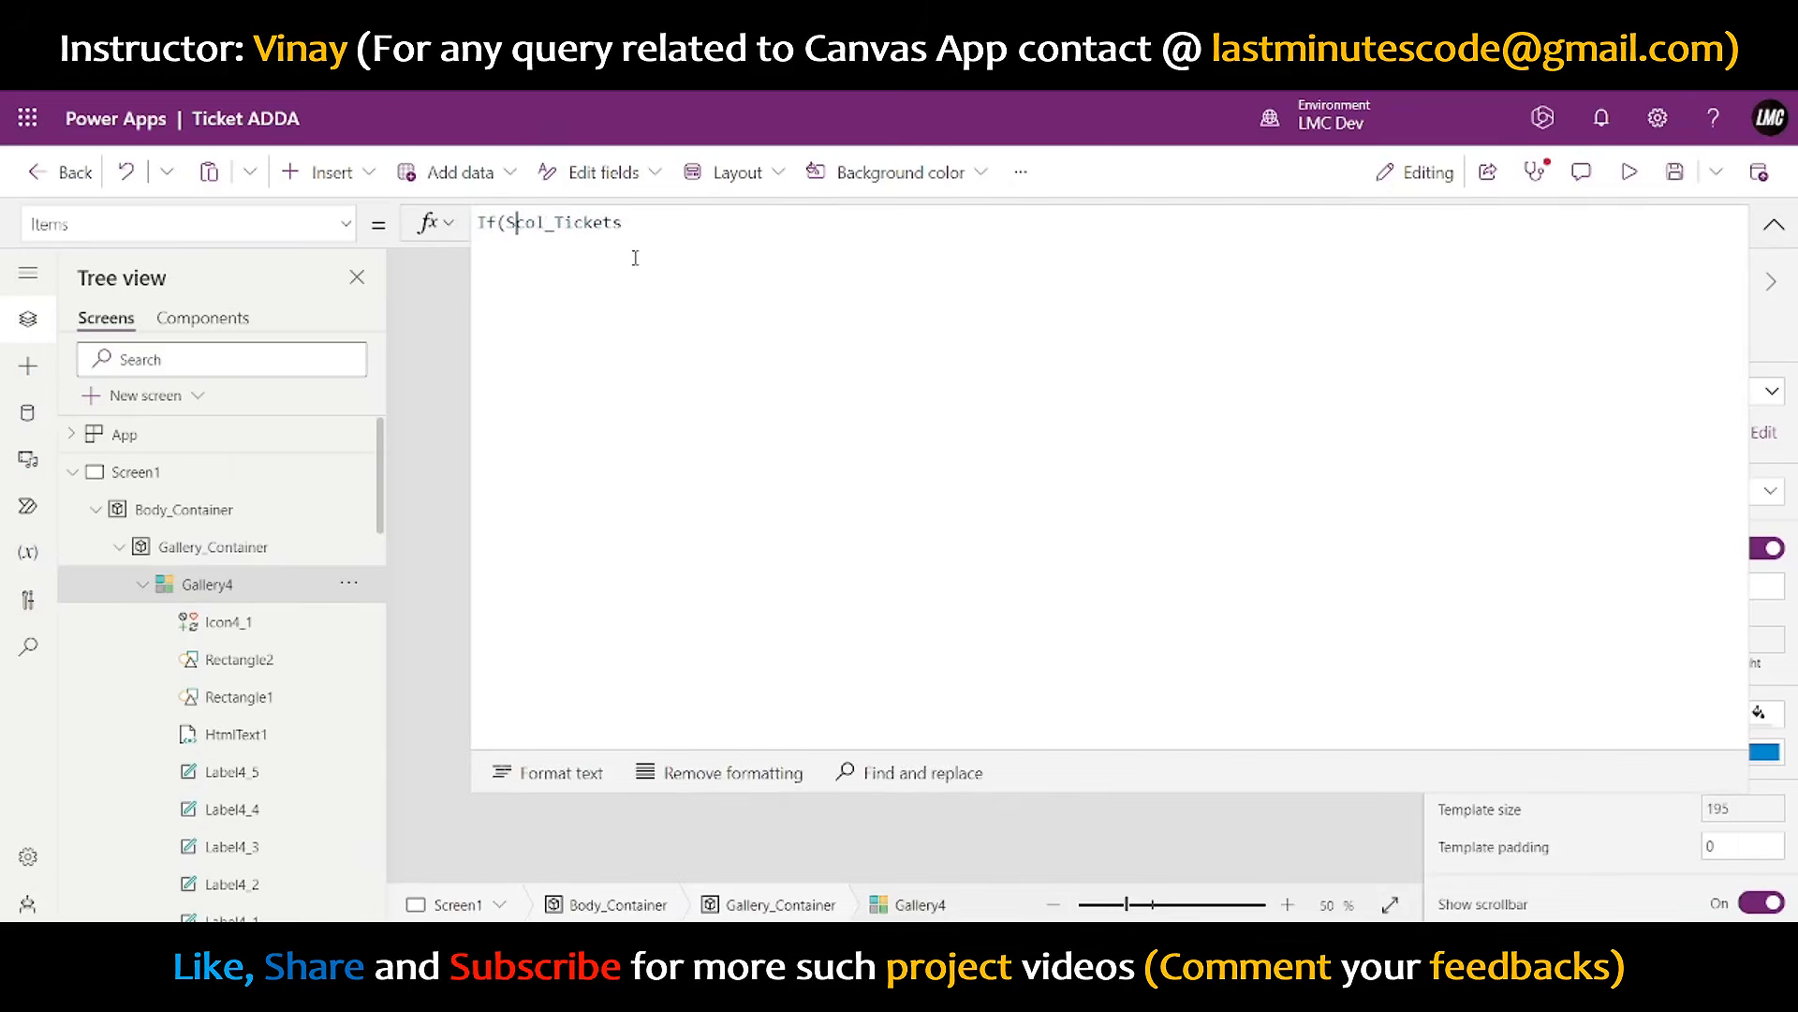
{"action": "key", "text": "BackSpace"}
{"action": "key", "text": "BackSpace"}
{"action": "key", "text": "BackSpace"}
{"action": "key", "text": "BackSpace"}
{"action": "key", "text": "BackSpace"}
{"action": "key", "text": "BackSpace"}
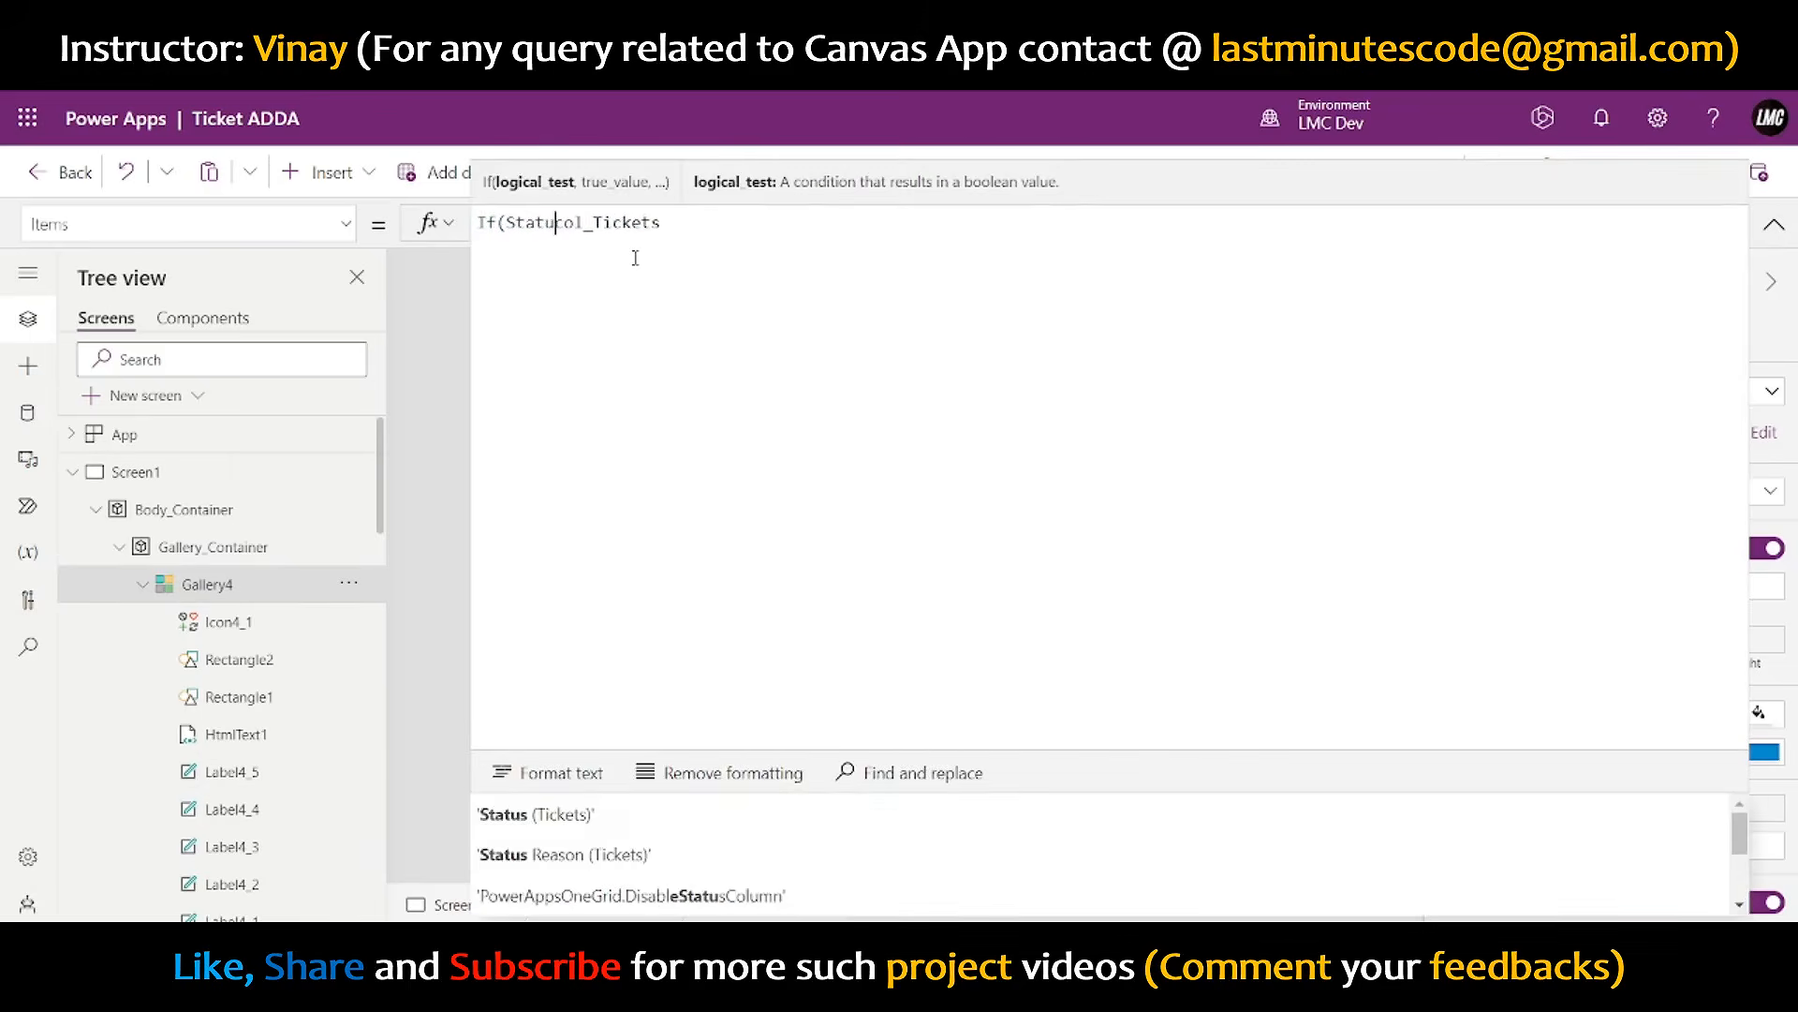
{"action": "type", "text": "varCu"}
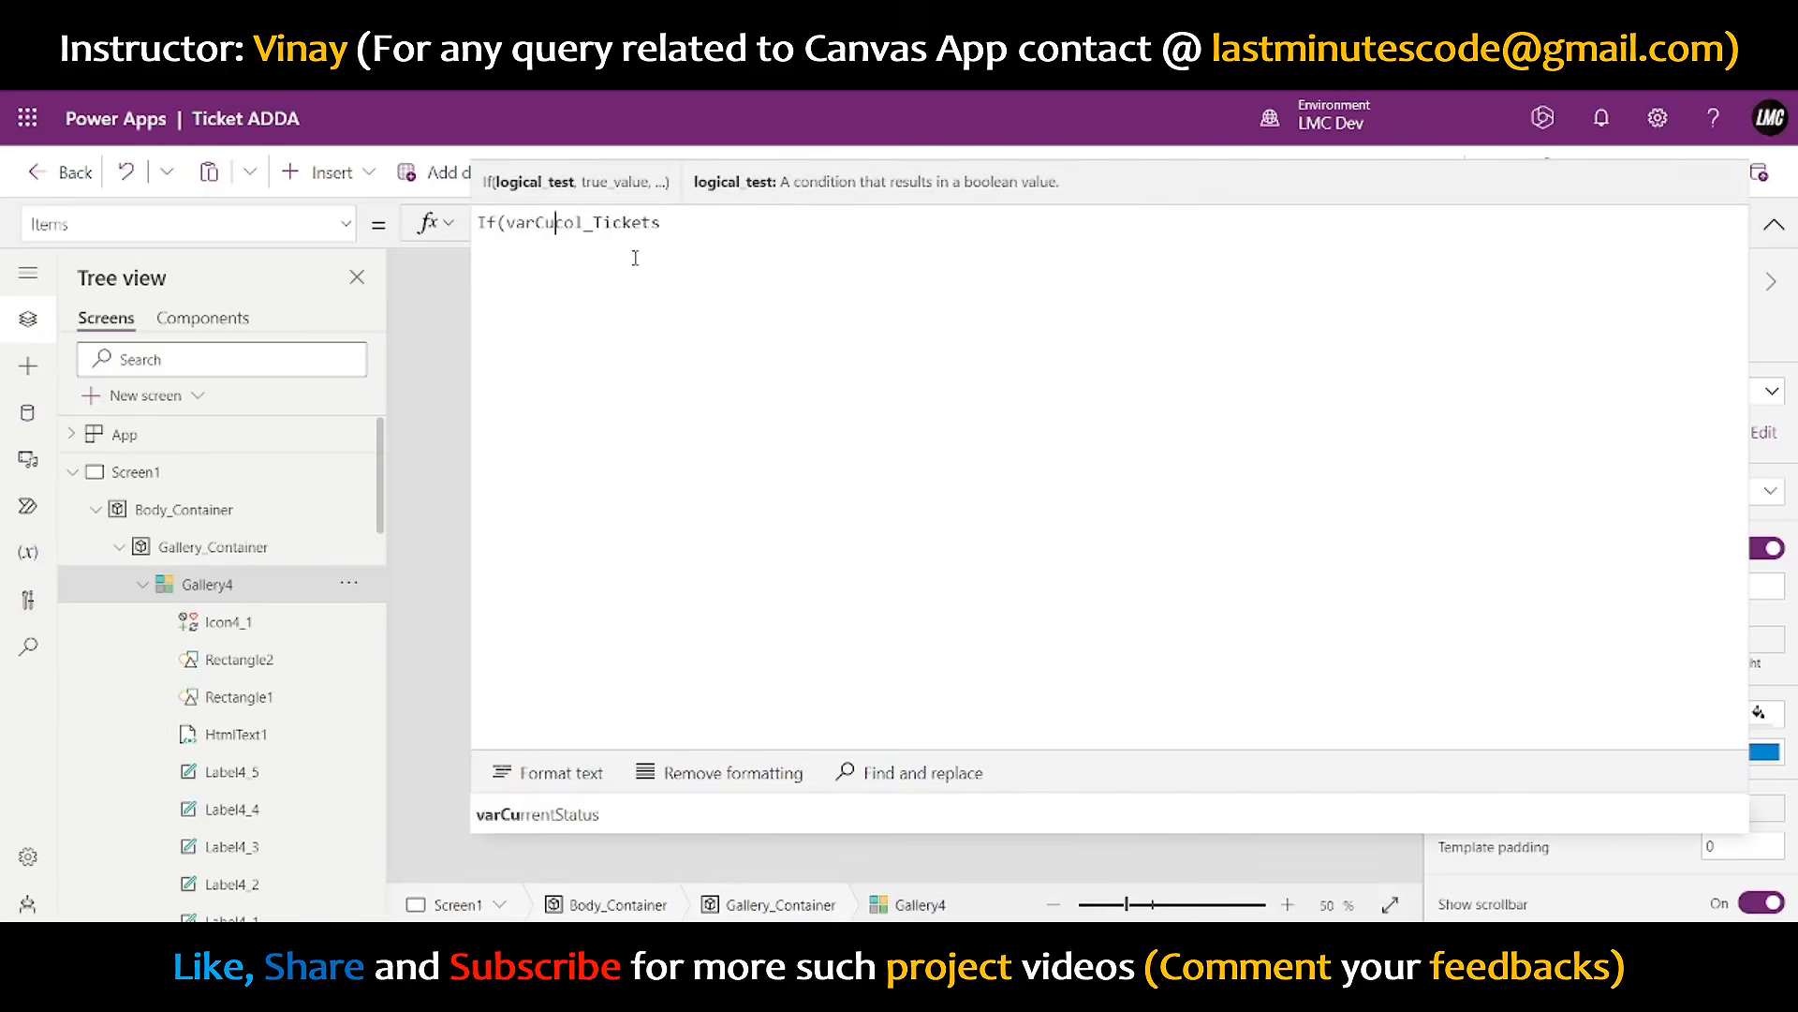
{"action": "key", "text": "Tab"}
{"action": "type", "text": ","}
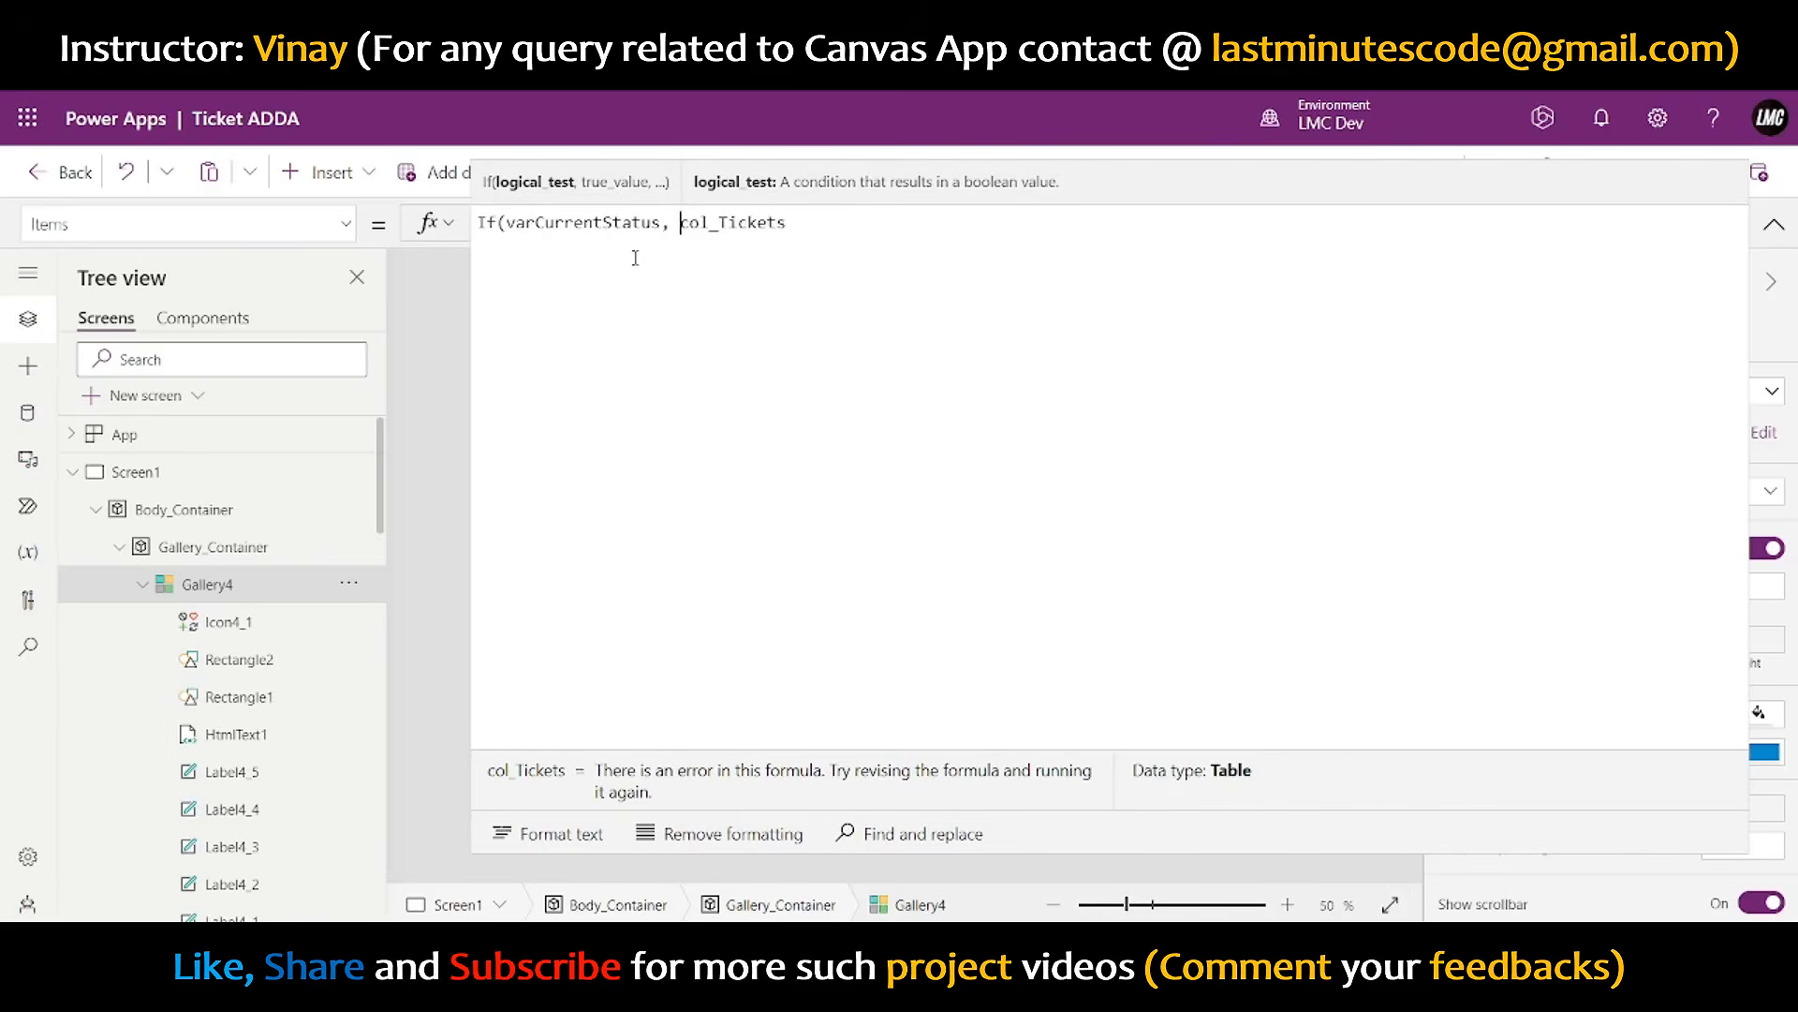
{"action": "key", "text": "shift+Return"}
{"action": "key", "text": "Left"}
{"action": "key", "text": "Left"}
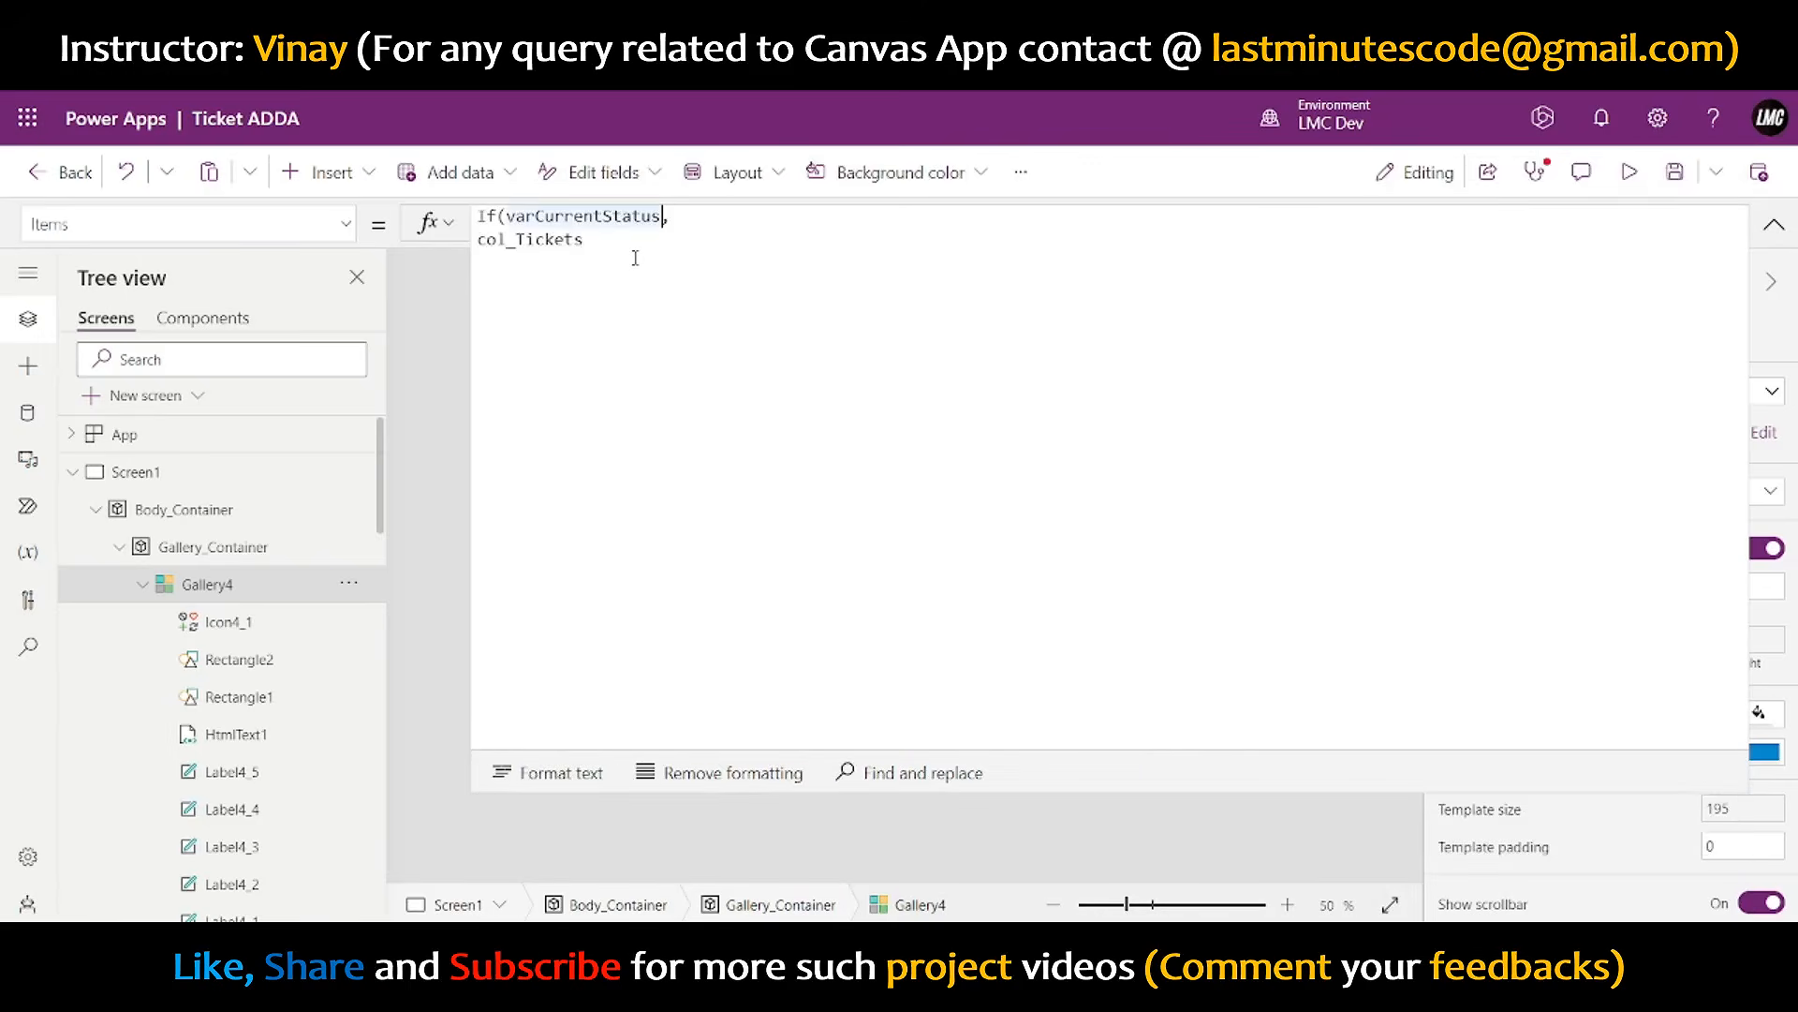
{"action": "type", "text": "= \""}
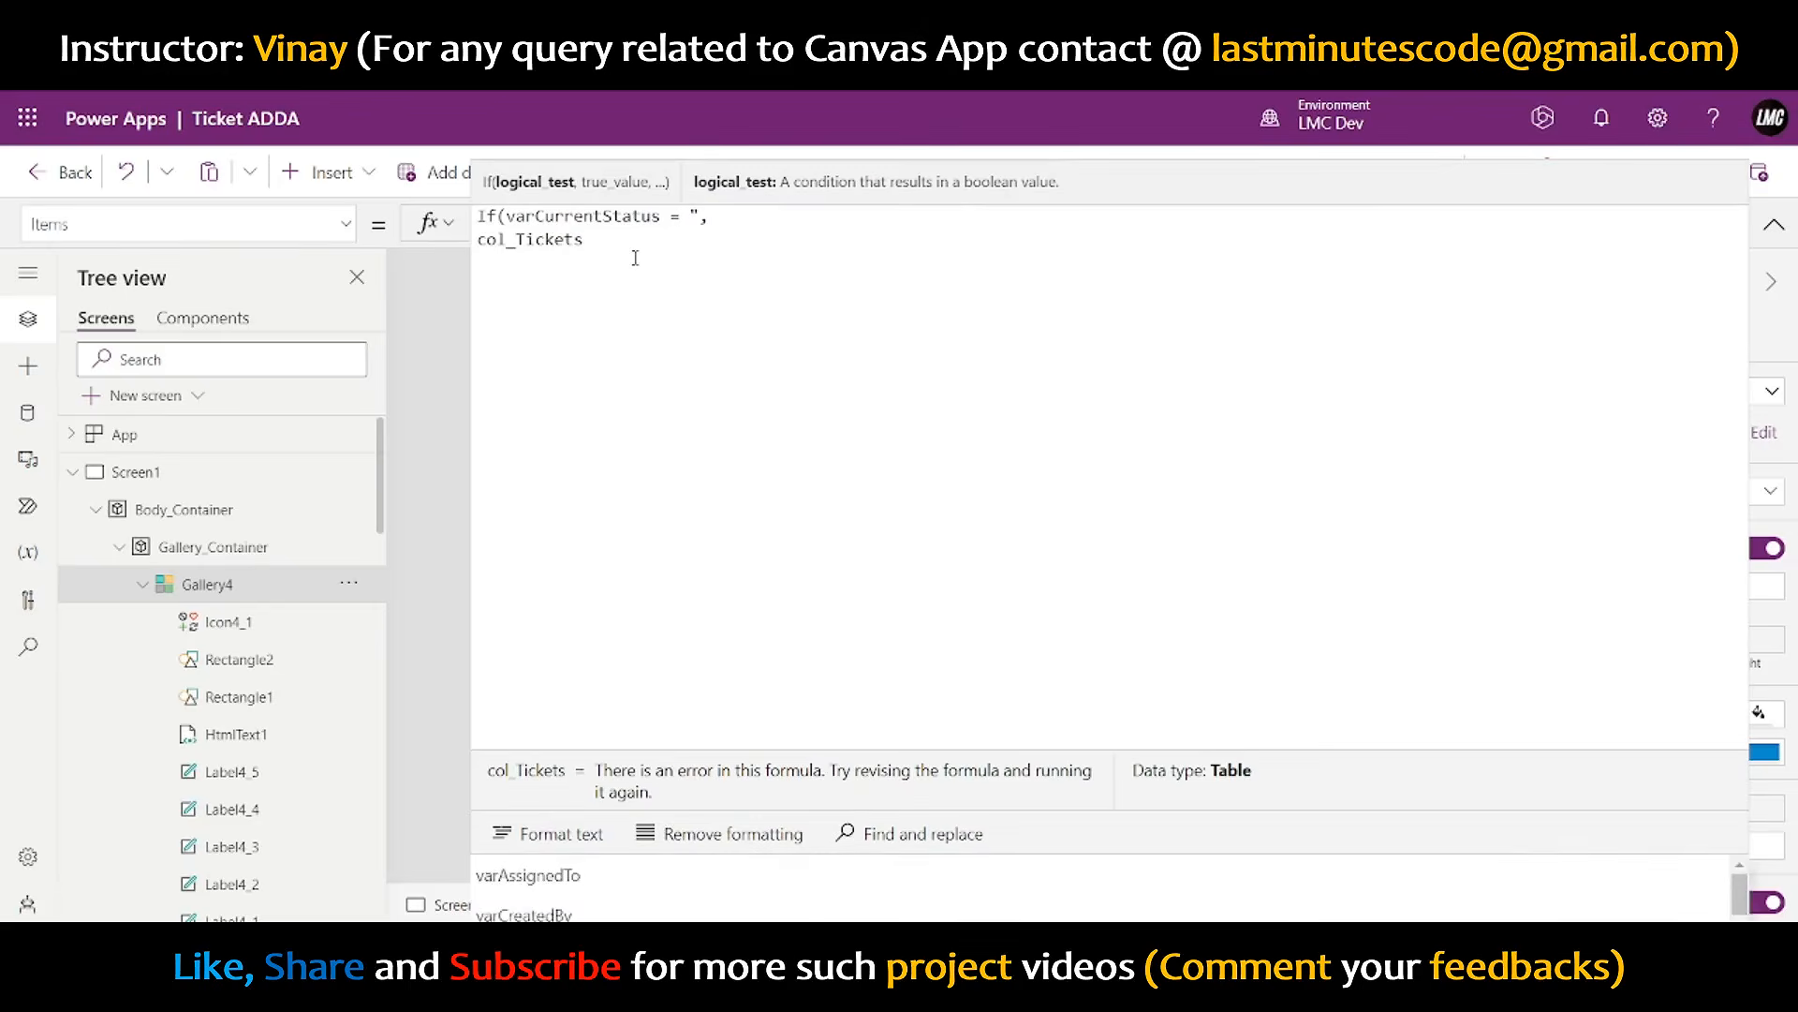
- Turn the If in the ticket gallery's Items formula into Switch(varCurrentStatus, and remove the equals comparison
{"action": "key", "text": "BackSpace"}
{"action": "key", "text": "BackSpace"}
{"action": "key", "text": "Left"}
{"action": "key", "text": "Left"}
{"action": "key", "text": "Left"}
{"action": "key", "text": "Left"}
{"action": "key", "text": "Left"}
{"action": "key", "text": "Left"}
{"action": "key", "text": "Left"}
{"action": "key", "text": "Left"}
{"action": "key", "text": "Left"}
{"action": "key", "text": "Left"}
{"action": "key", "text": "Left"}
{"action": "key", "text": "Left"}
{"action": "key", "text": "Left"}
{"action": "key", "text": "Left"}
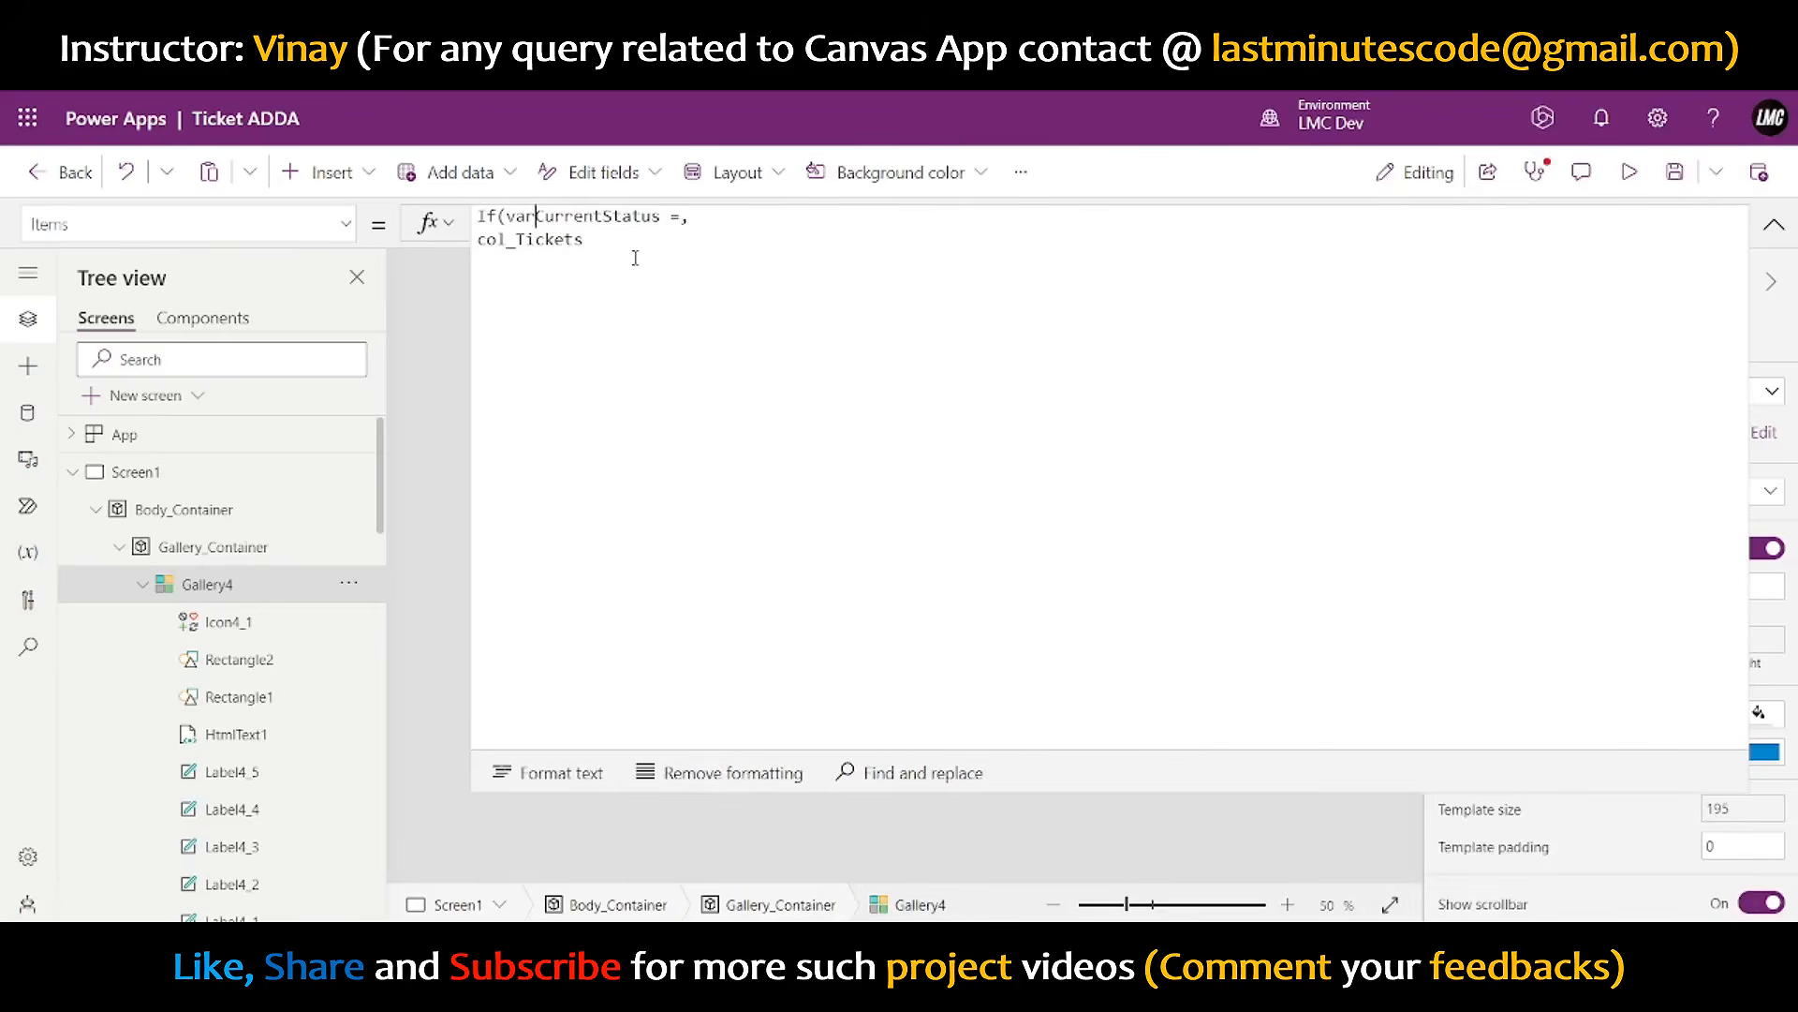
{"action": "key", "text": "BackSpace"}
{"action": "key", "text": "BackSpace"}
{"action": "type", "text": "Switc"}
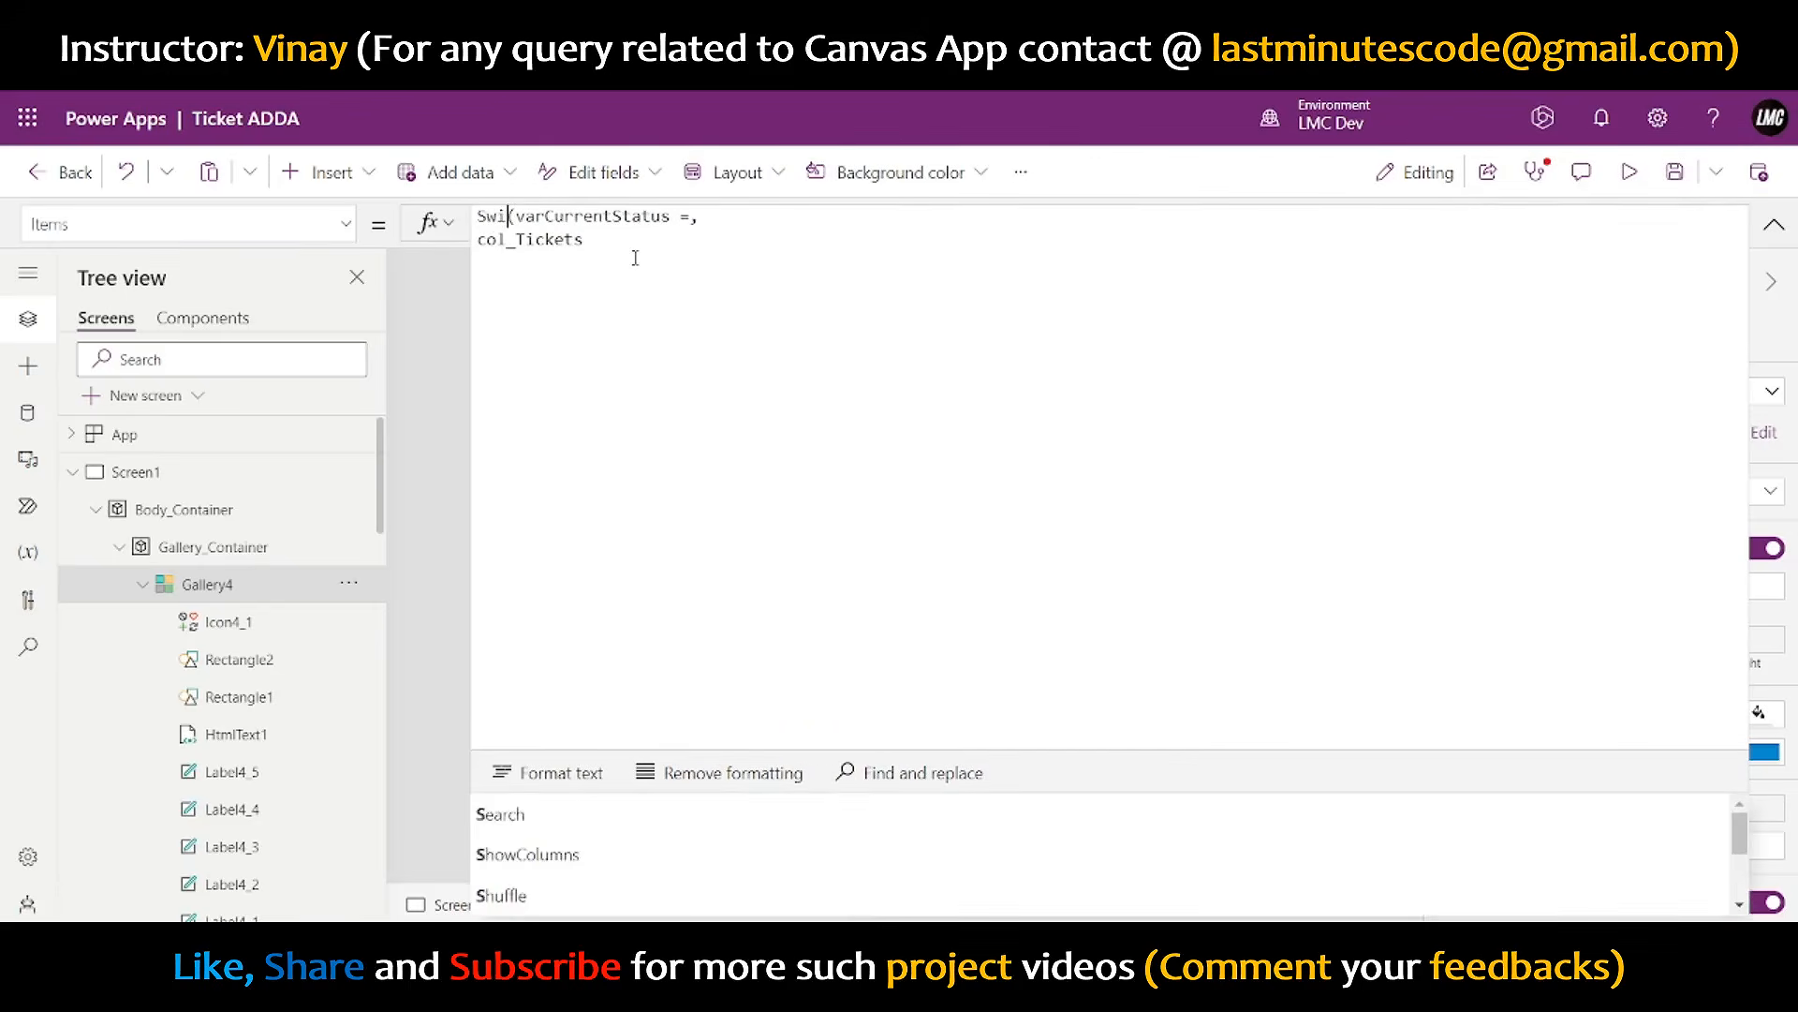
{"action": "type", "text": "h"}
{"action": "key", "text": "Right"}
{"action": "key", "text": "Right"}
{"action": "key", "text": "Right"}
{"action": "key", "text": "Right"}
{"action": "key", "text": "Right"}
{"action": "key", "text": "Right"}
{"action": "key", "text": "Right"}
{"action": "key", "text": "Right"}
{"action": "key", "text": "Right"}
{"action": "key", "text": "Right"}
{"action": "key", "text": "Right"}
{"action": "key", "text": "Right"}
{"action": "key", "text": "Right"}
{"action": "key", "text": "Right"}
{"action": "key", "text": "Right"}
{"action": "key", "text": "Right"}
{"action": "key", "text": "Right"}
{"action": "key", "text": "Right"}
{"action": "key", "text": "Right"}
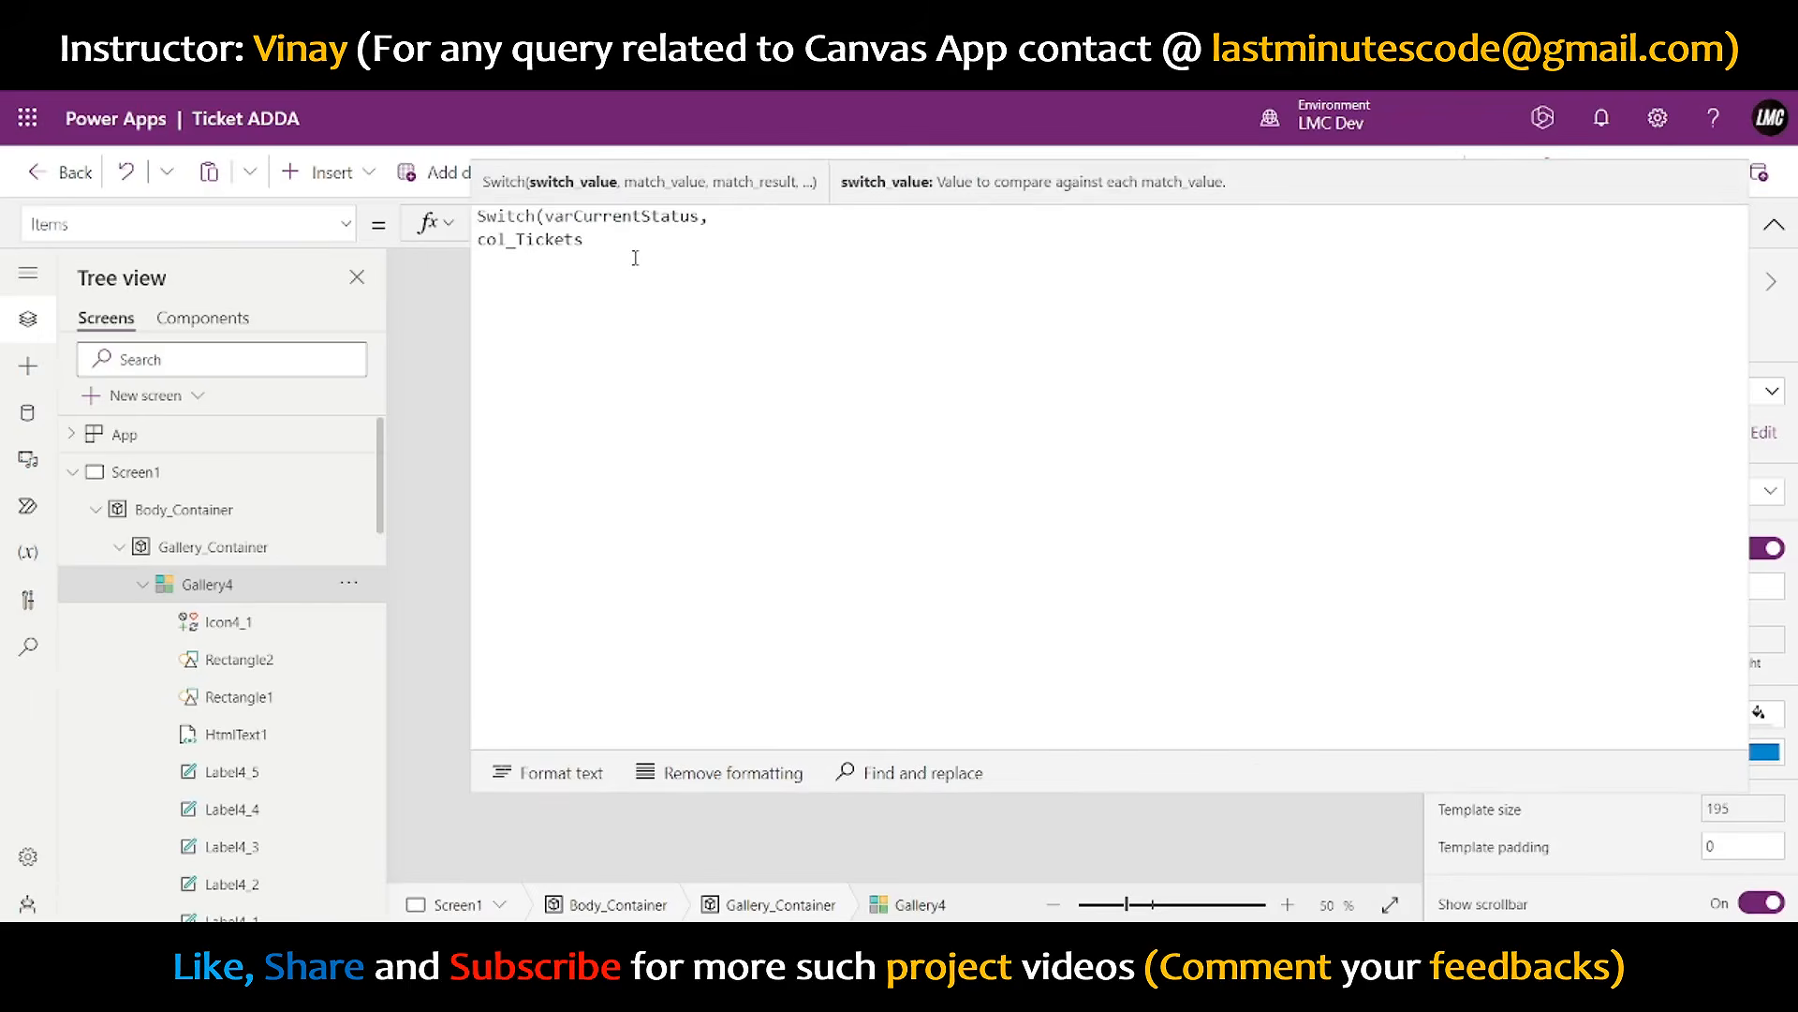
- Add the match value "All" to the Switch with col_Tickets as its result on the same line
{"action": "key", "text": "Return"}
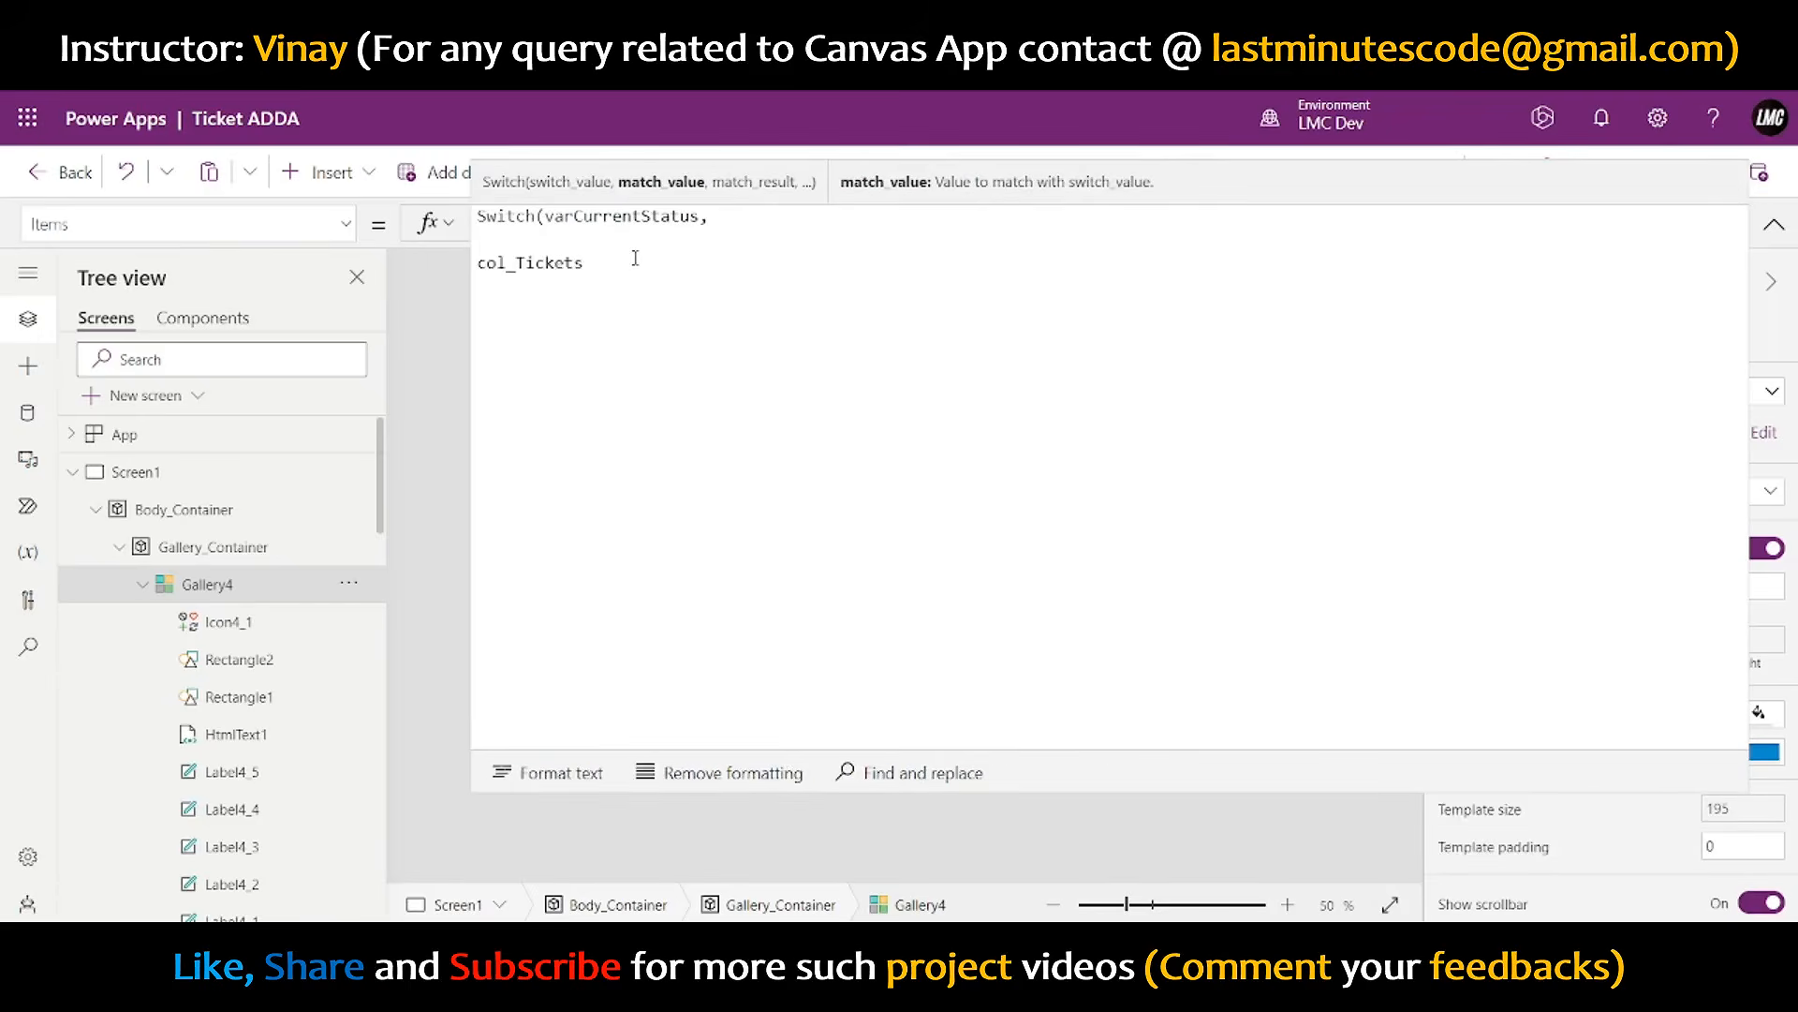
{"action": "type", "text": "\"All\","}
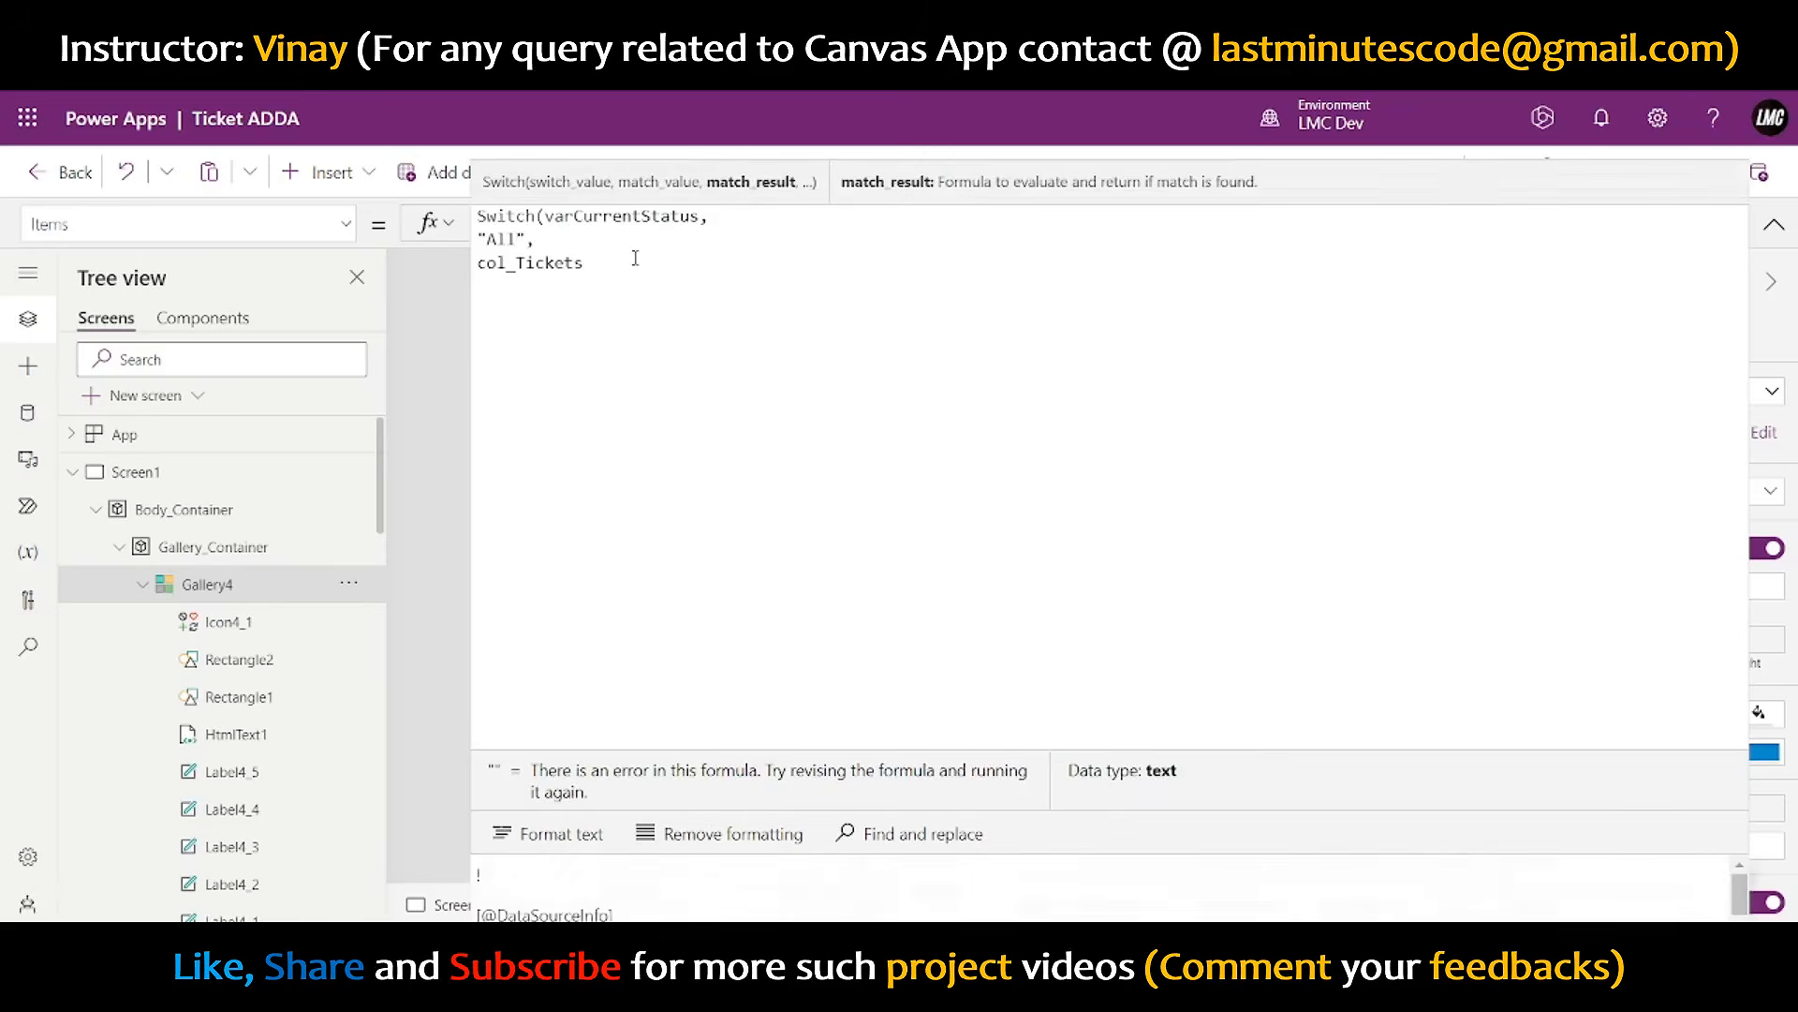
{"action": "key", "text": "Delete"}
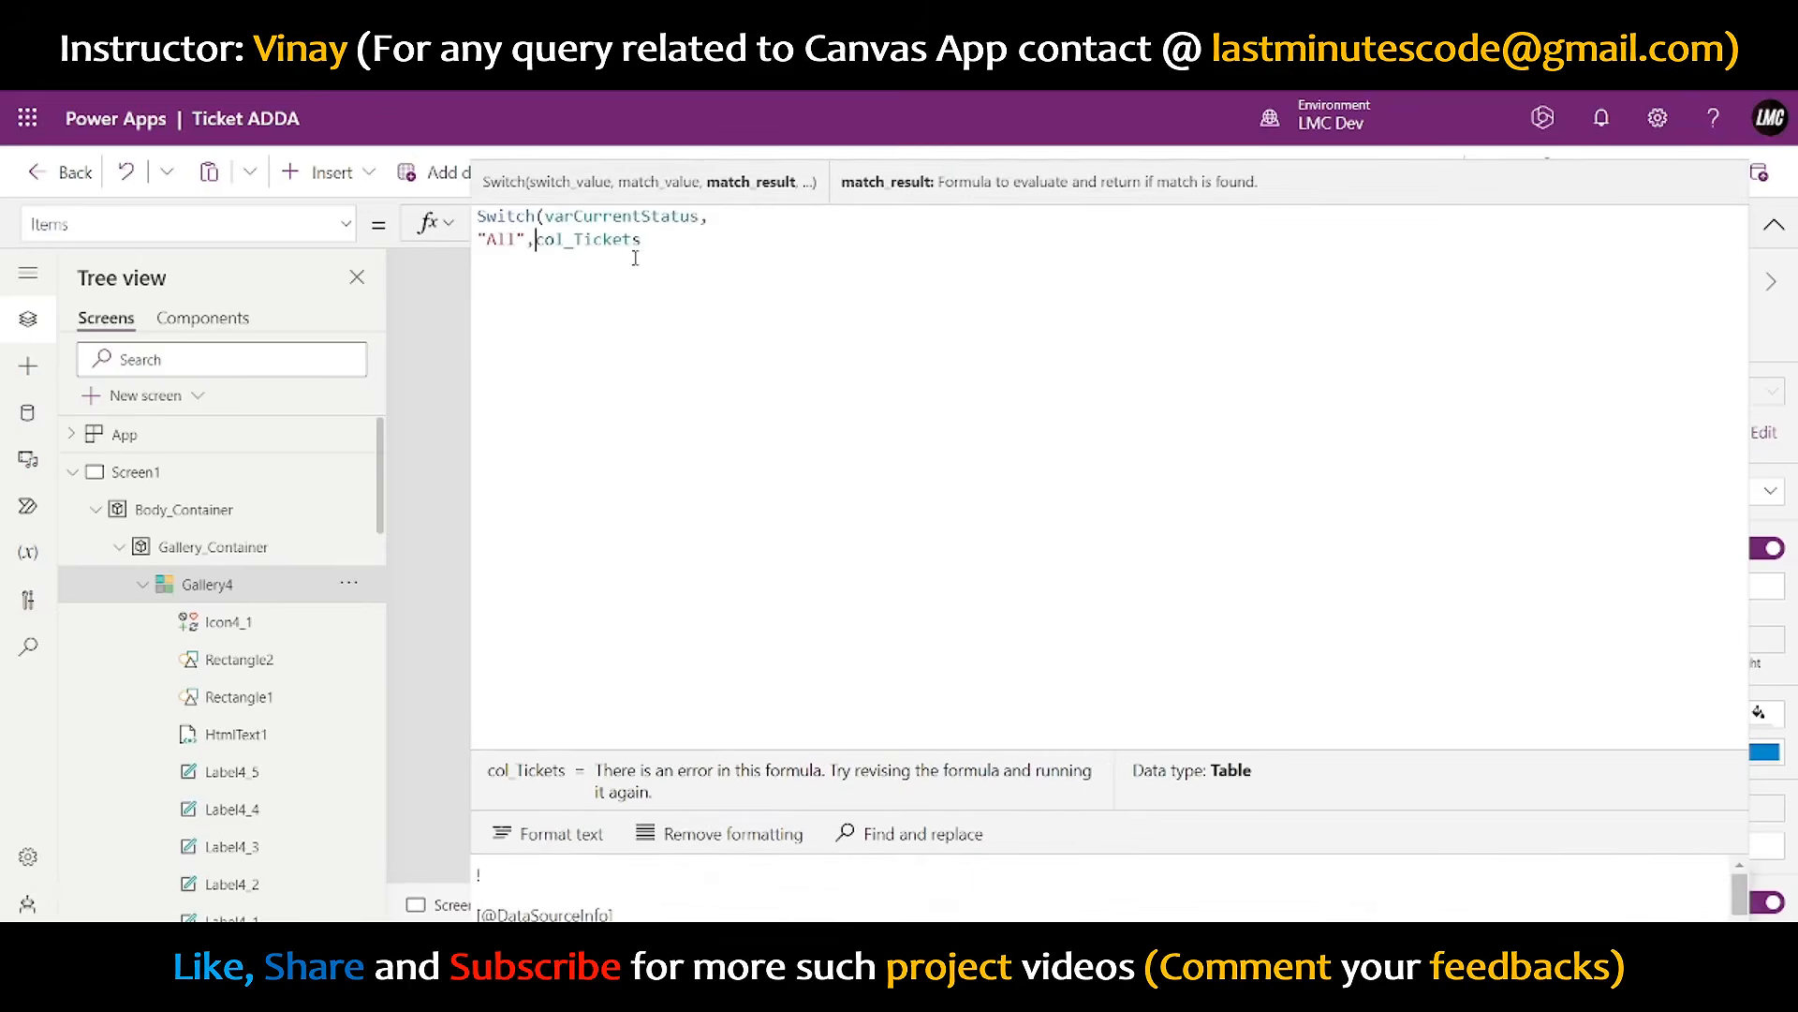
- Add the match value "In Progress" on a new line after the "All" case and begin a Filter as its result
{"action": "key", "text": "Right"}
{"action": "key", "text": "Right"}
{"action": "key", "text": "Right"}
{"action": "key", "text": "Right"}
{"action": "key", "text": "Right"}
{"action": "key", "text": "Right"}
{"action": "key", "text": "Right"}
{"action": "key", "text": "Right"}
{"action": "key", "text": "Right"}
{"action": "key", "text": "Right"}
{"action": "key", "text": "Right"}
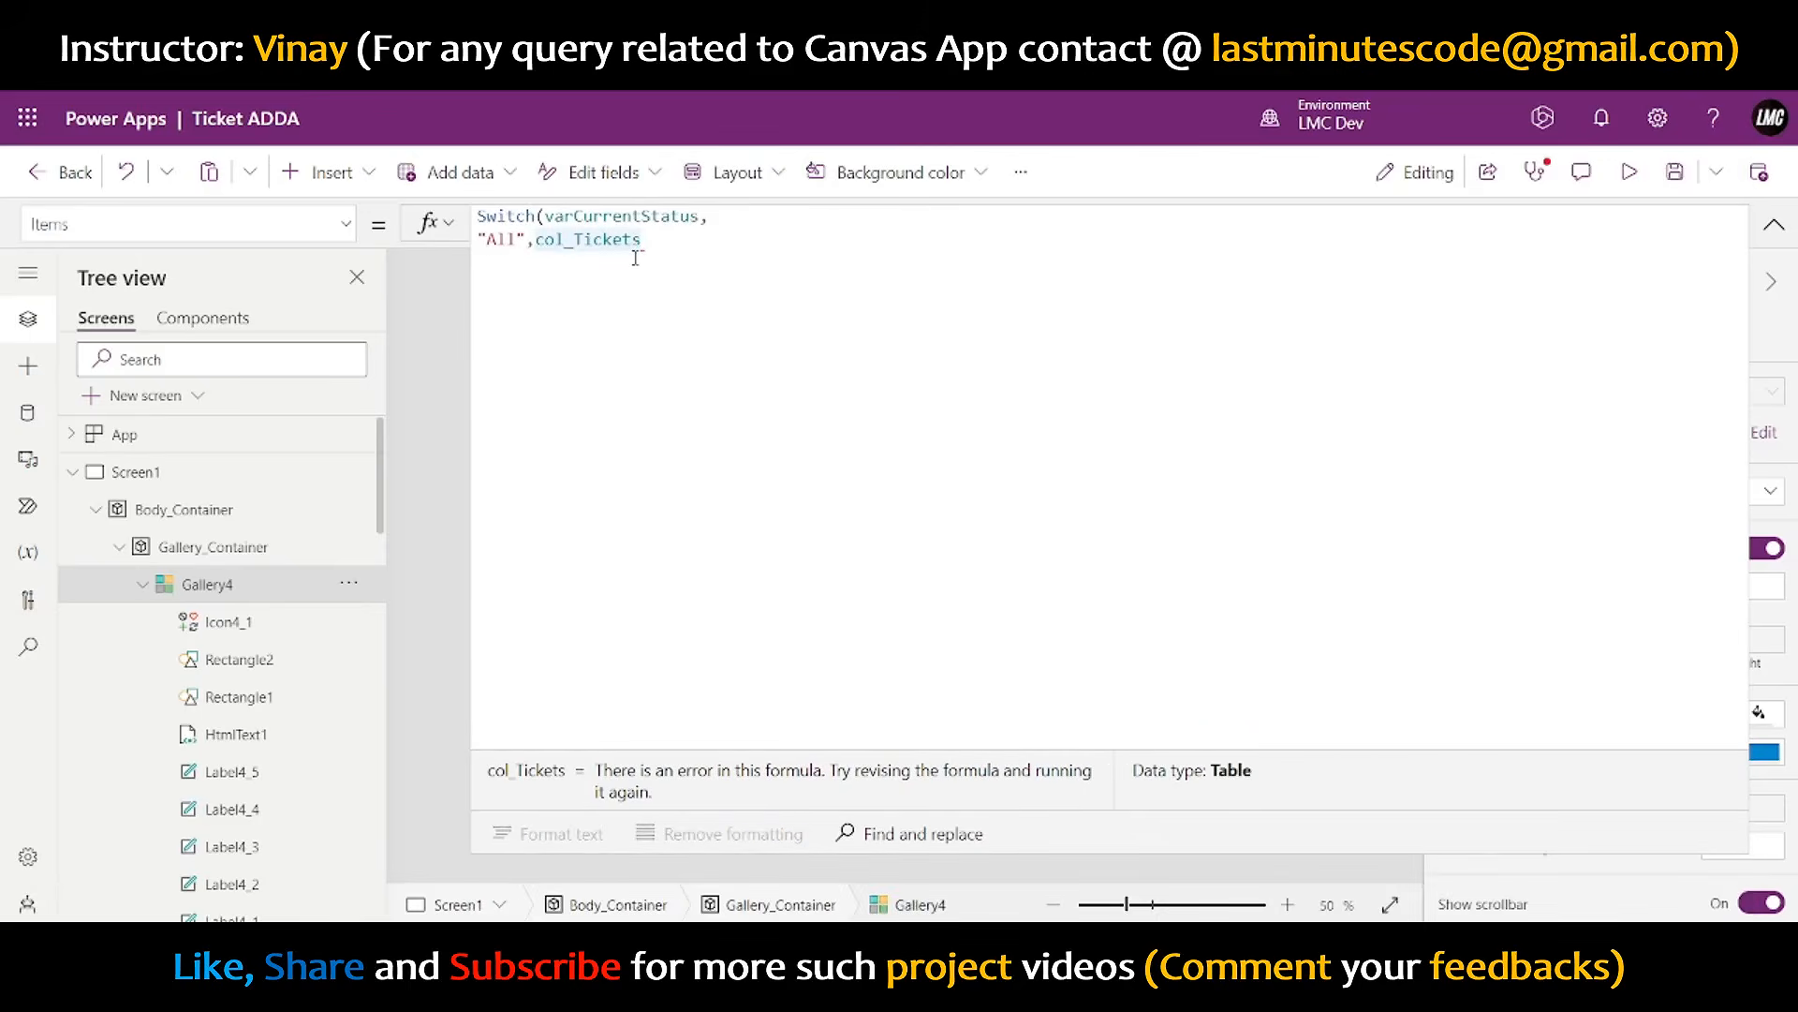
{"action": "type", "text": ","}
{"action": "key", "text": "Return"}
{"action": "type", "text": "\"In"}
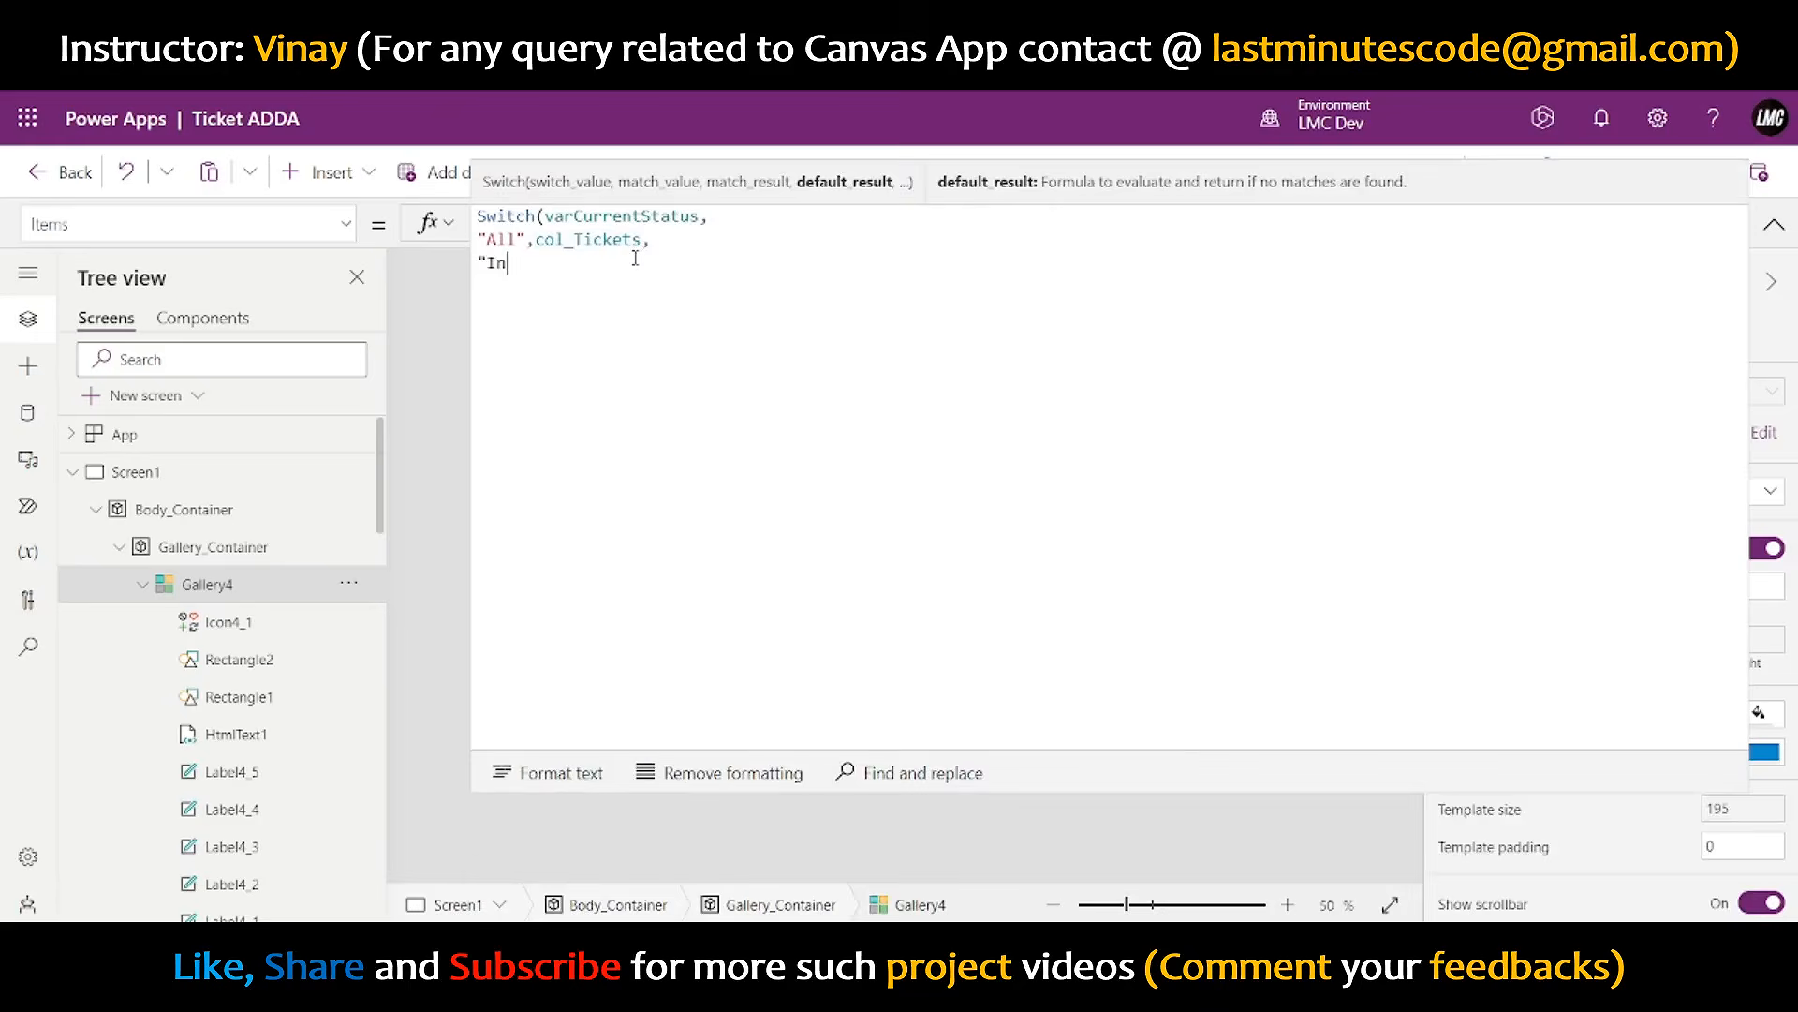
{"action": "type", "text": " Progres"}
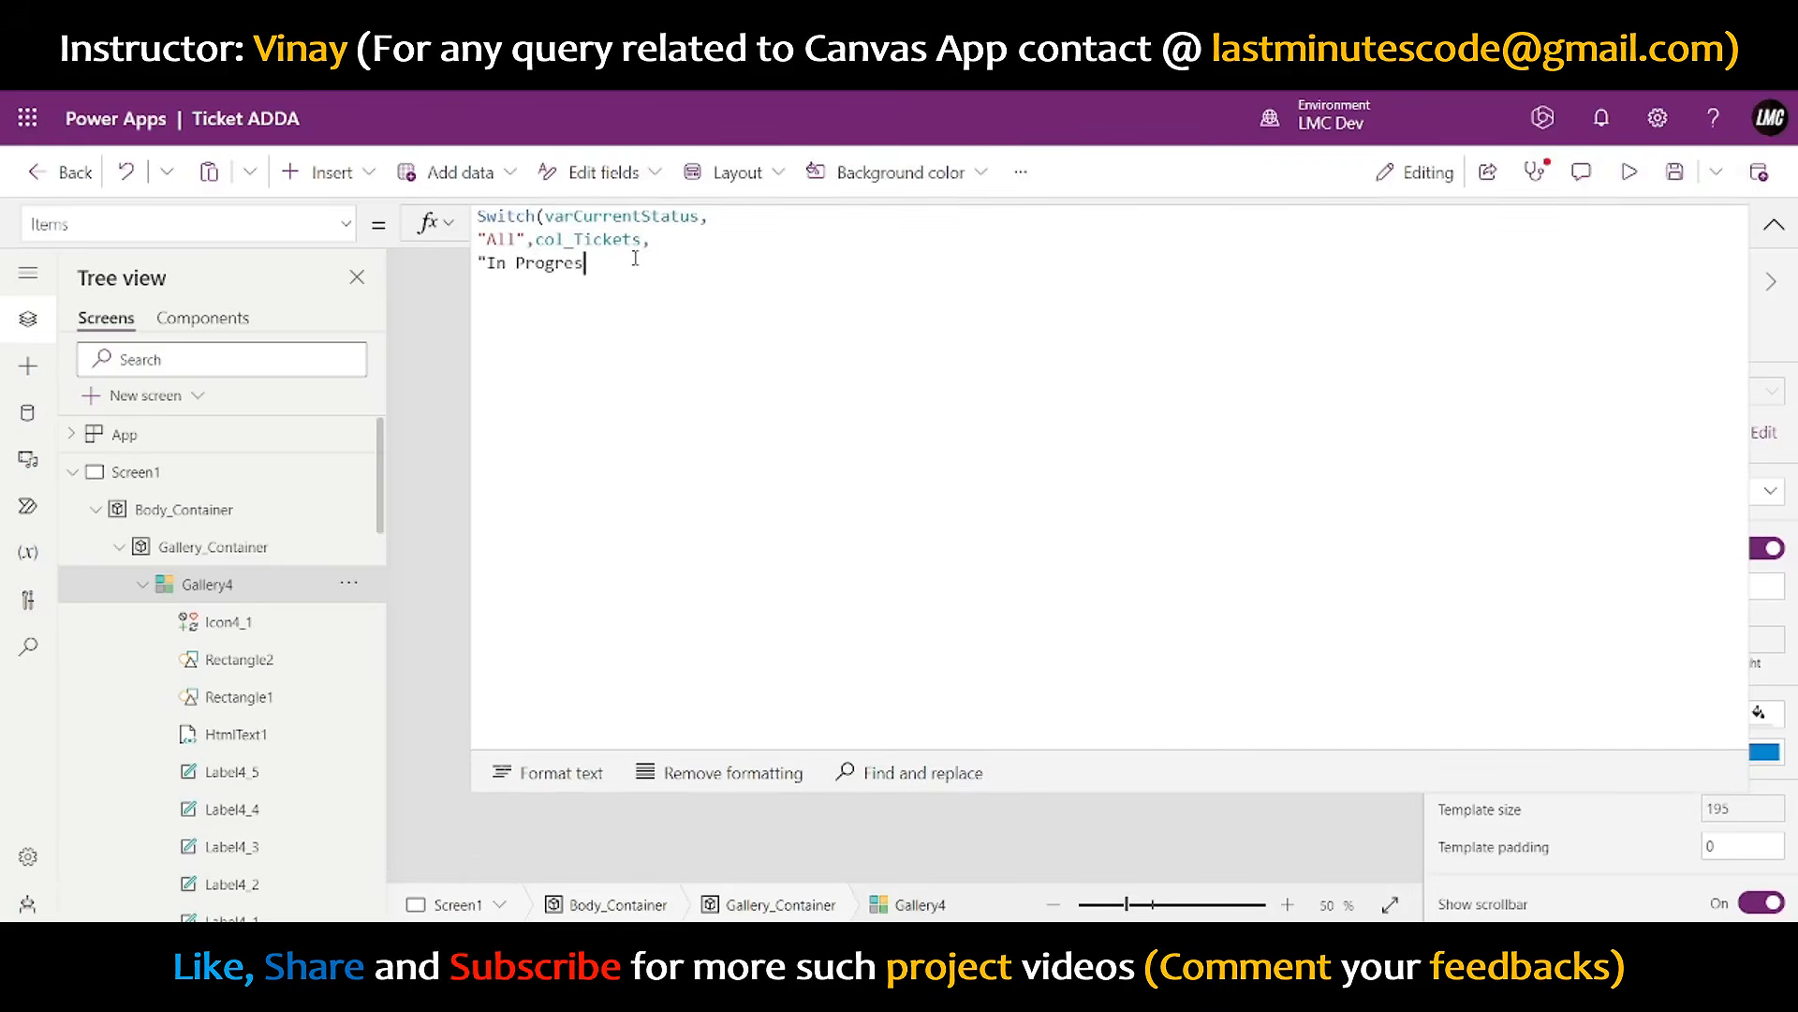
{"action": "type", "text": "s\", Filter"}
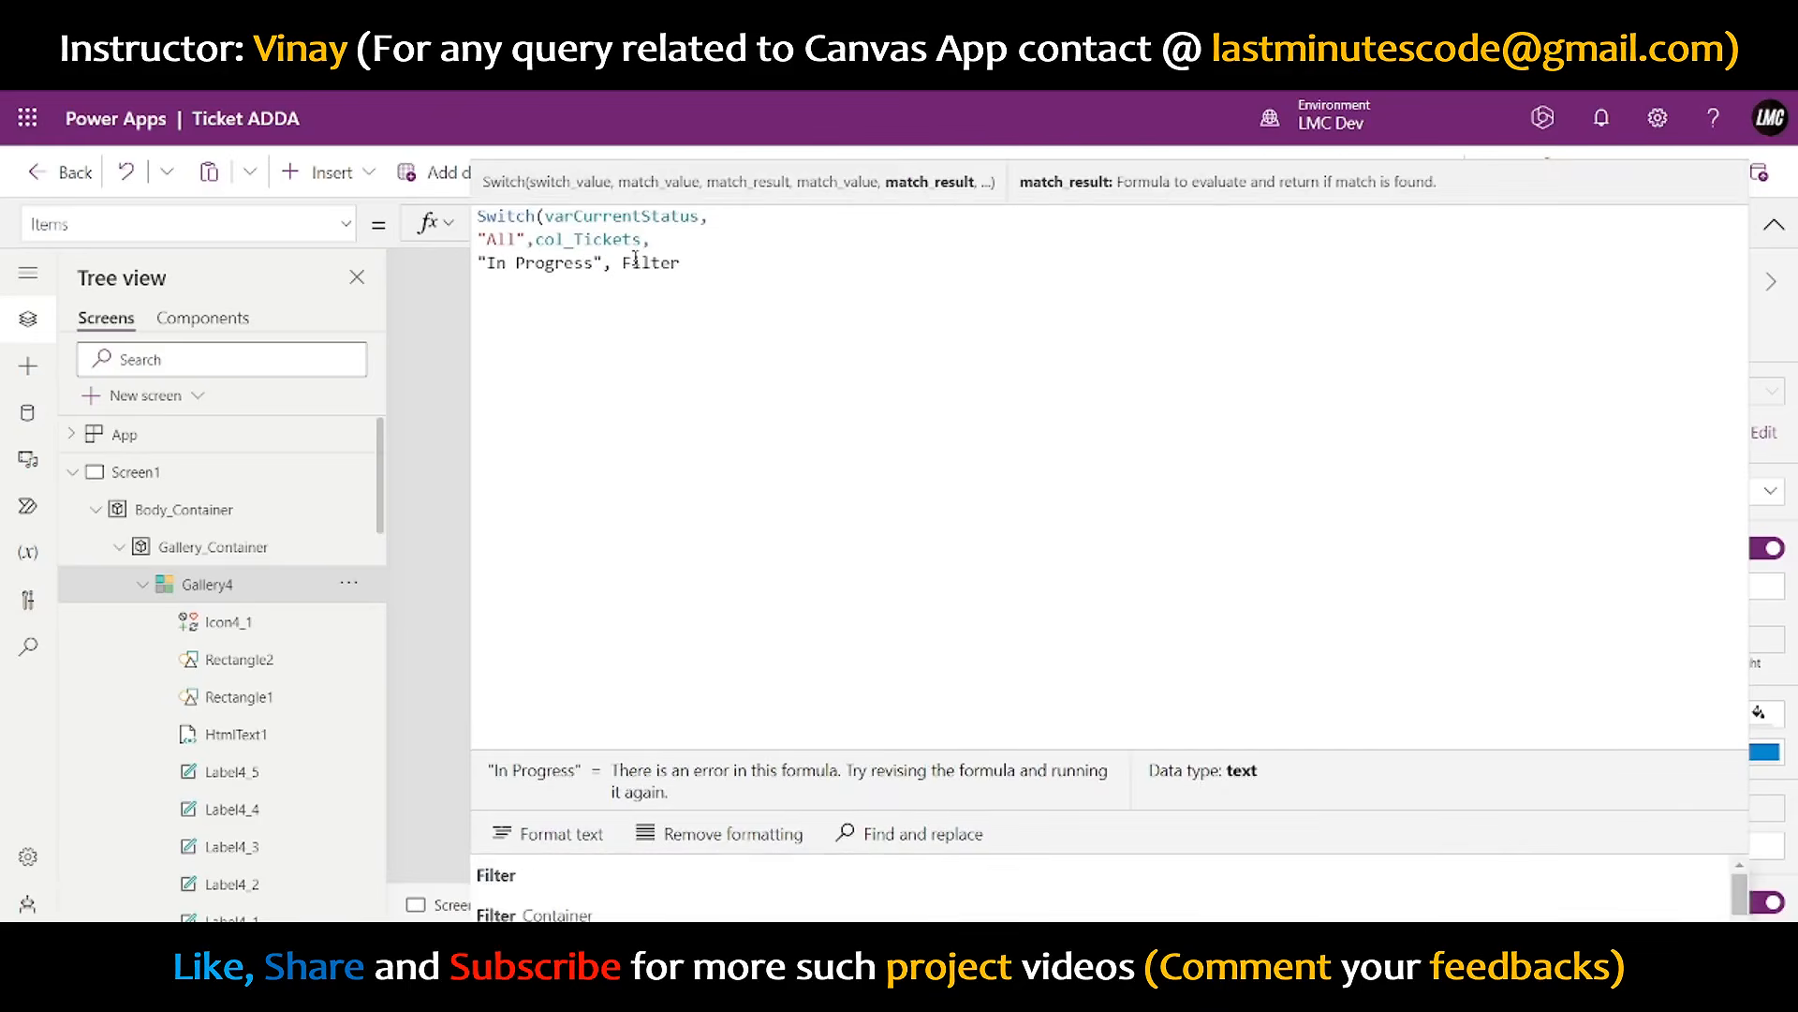
- Complete the "In Progress" result as Filter(col_Tickets, Status = varCurrentStatus), followed by a comma and a new line
{"action": "type", "text": "(col_Tick"}
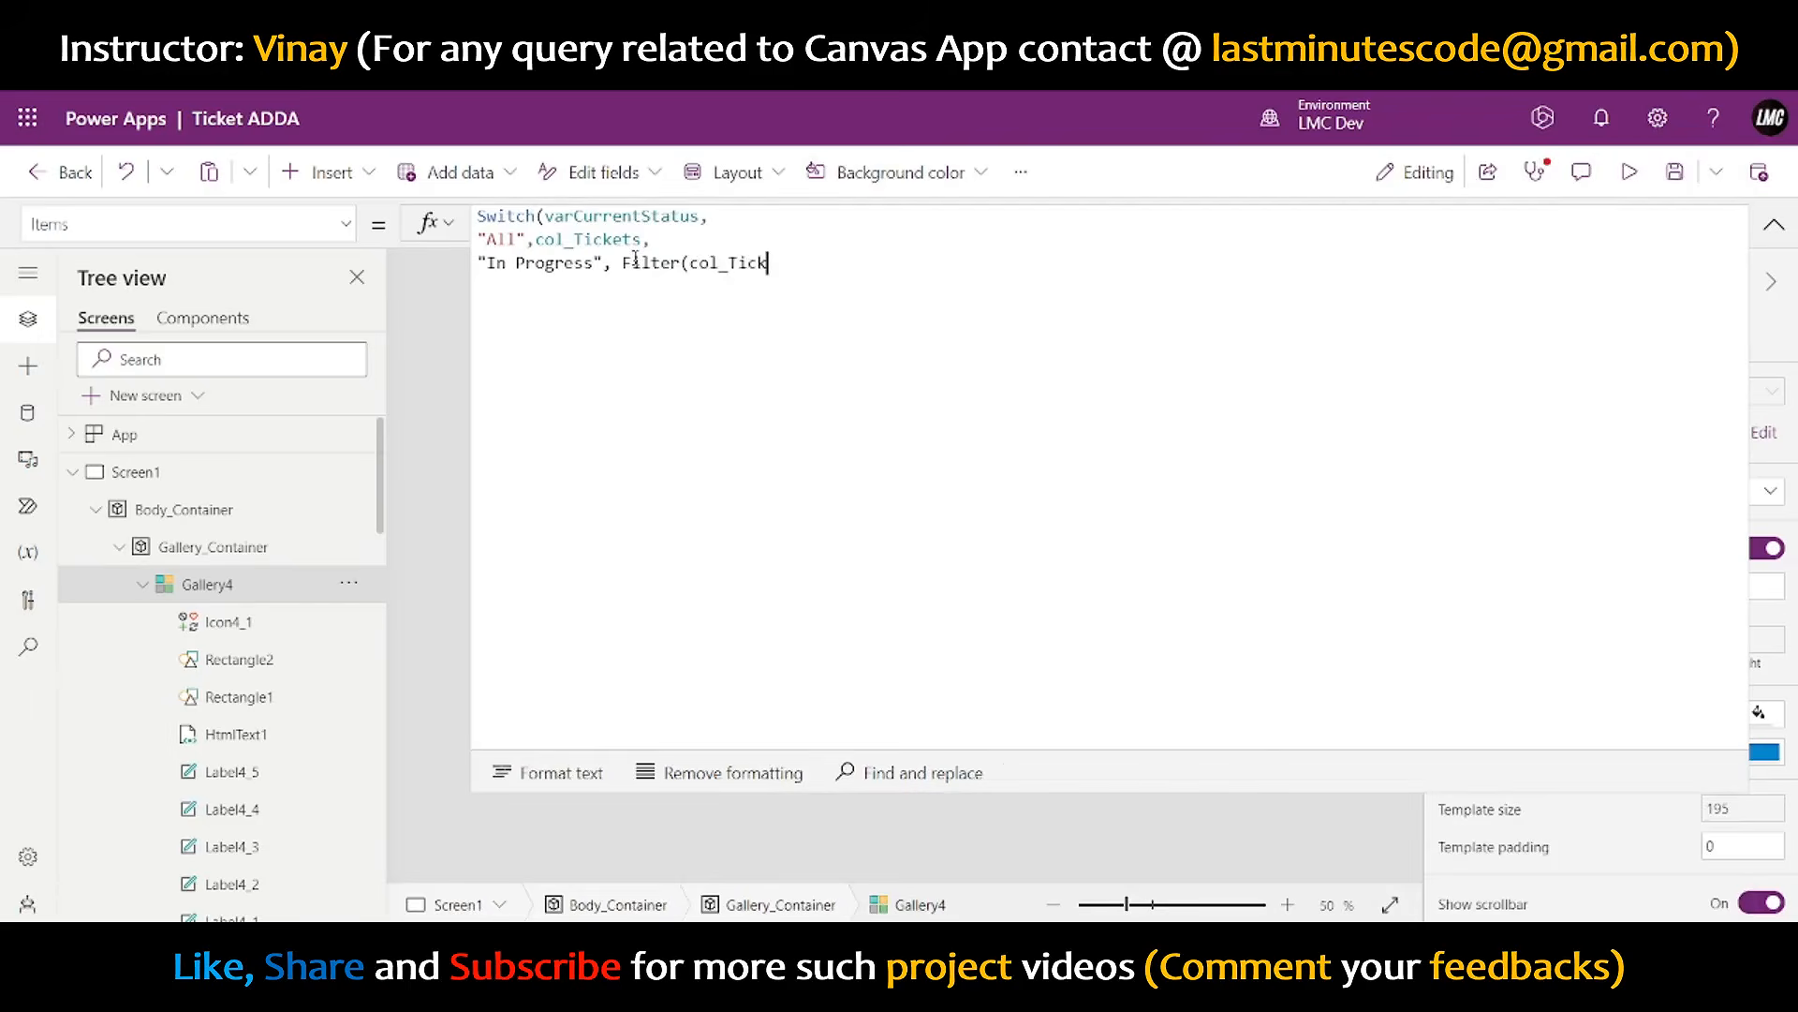
{"action": "type", "text": "ets"}
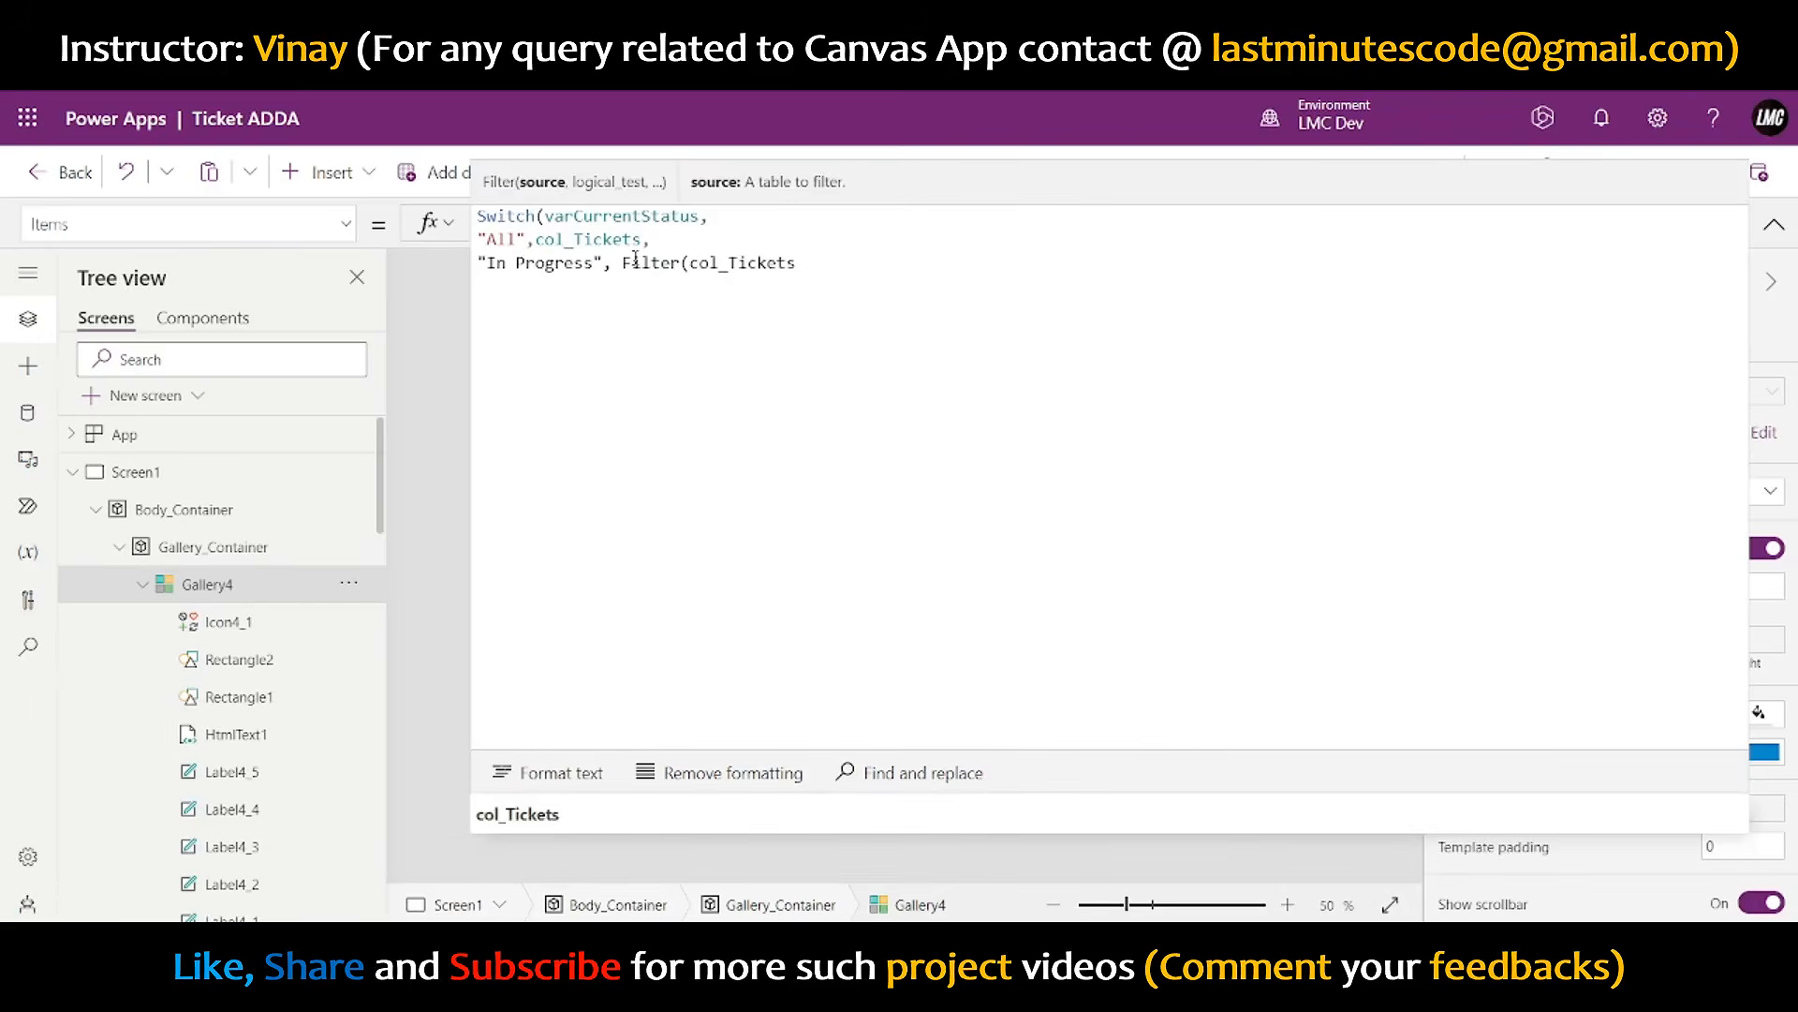
{"action": "type", "text": ", S"}
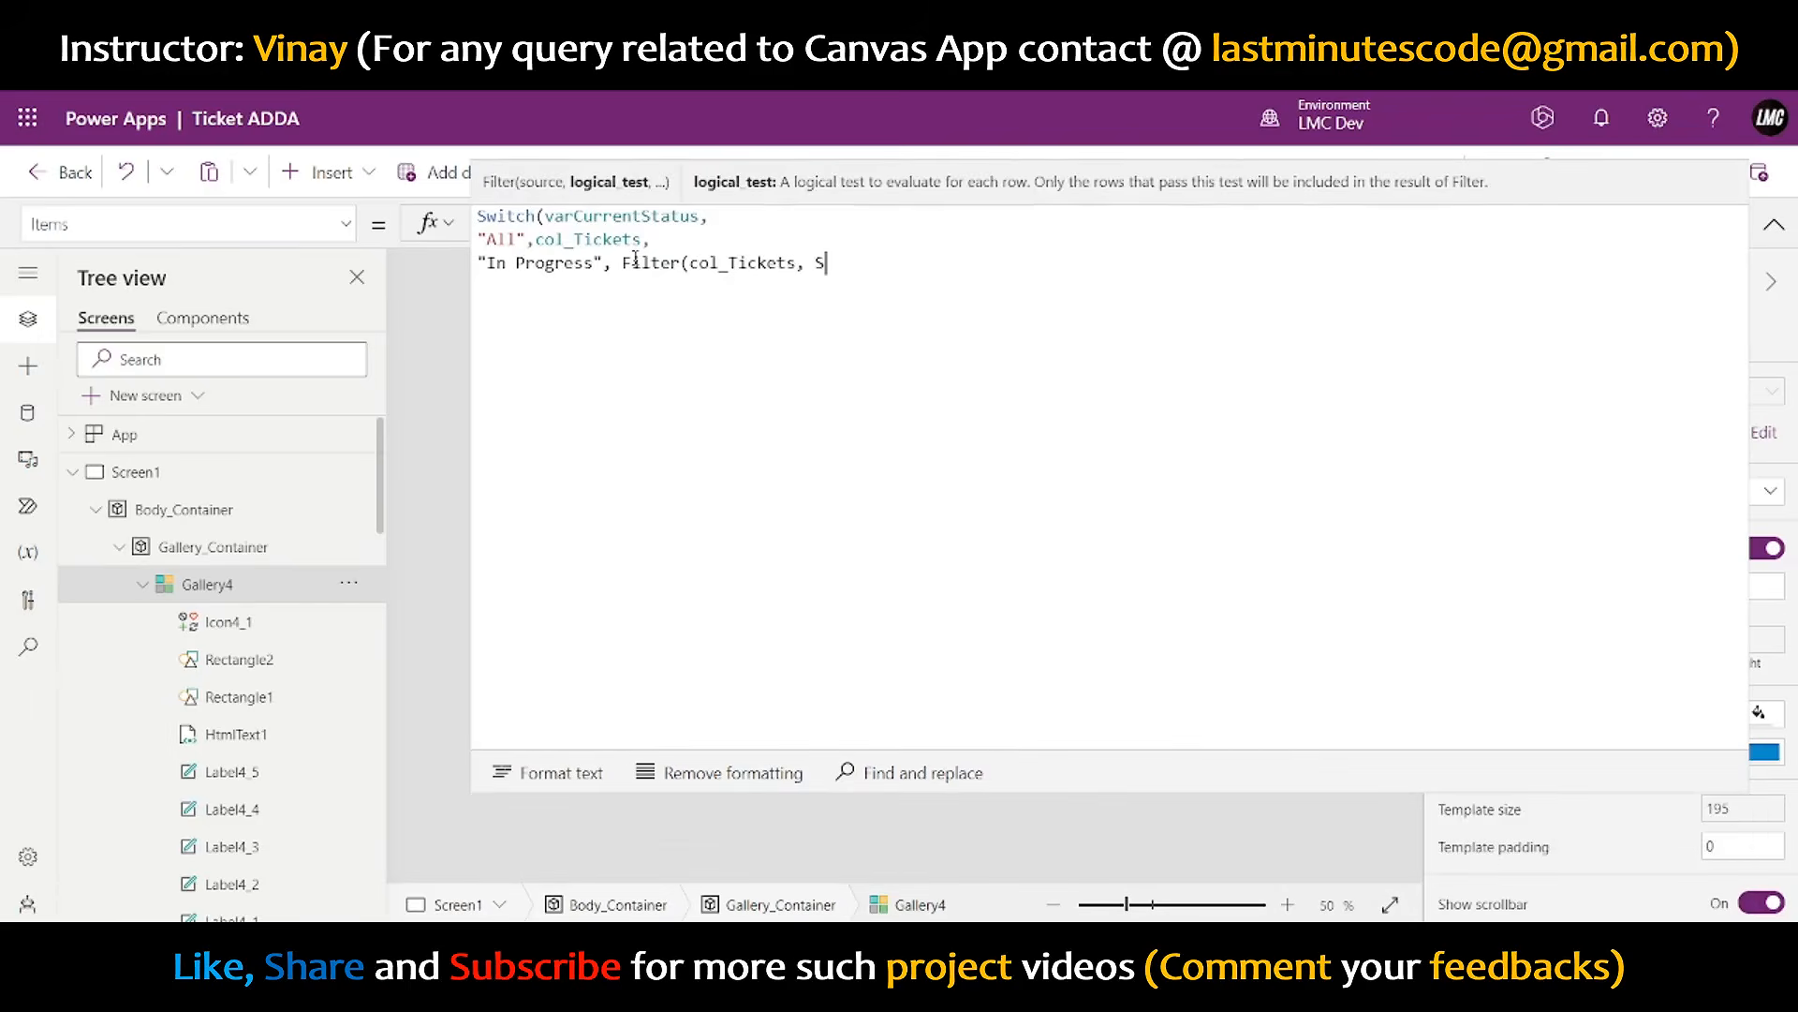
{"action": "type", "text": "tatus = "}
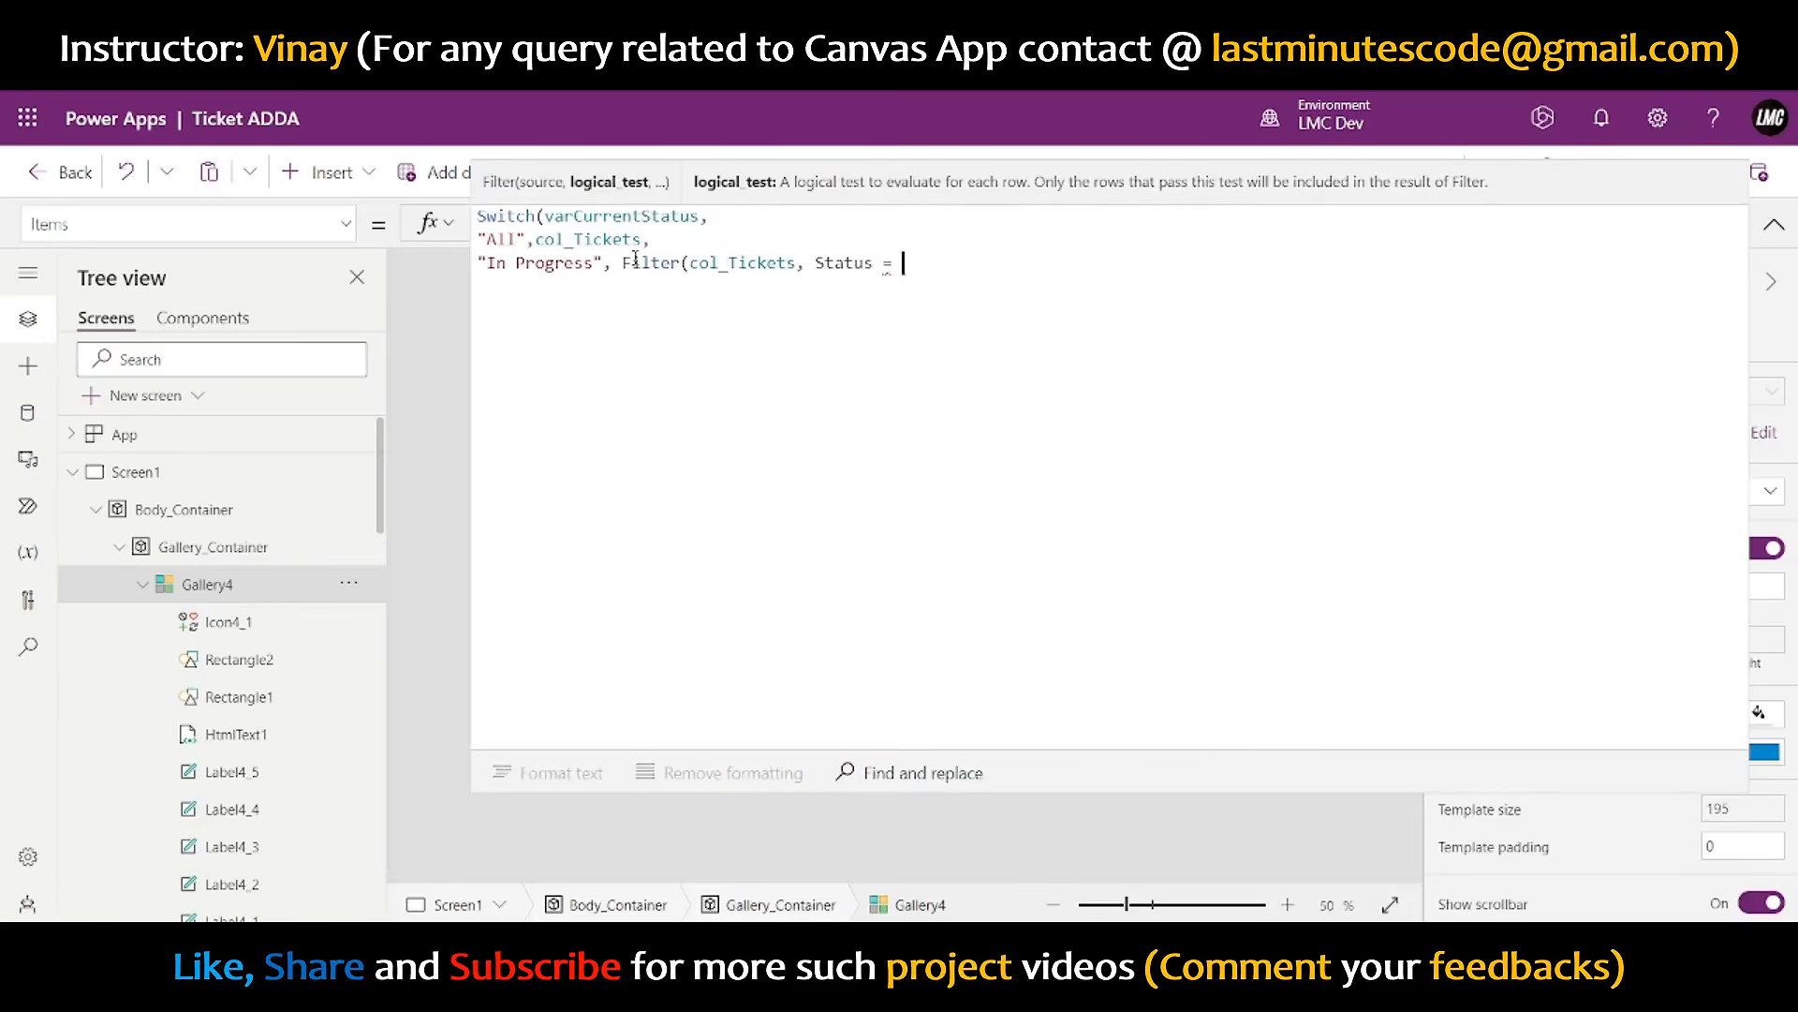
{"action": "type", "text": "va"}
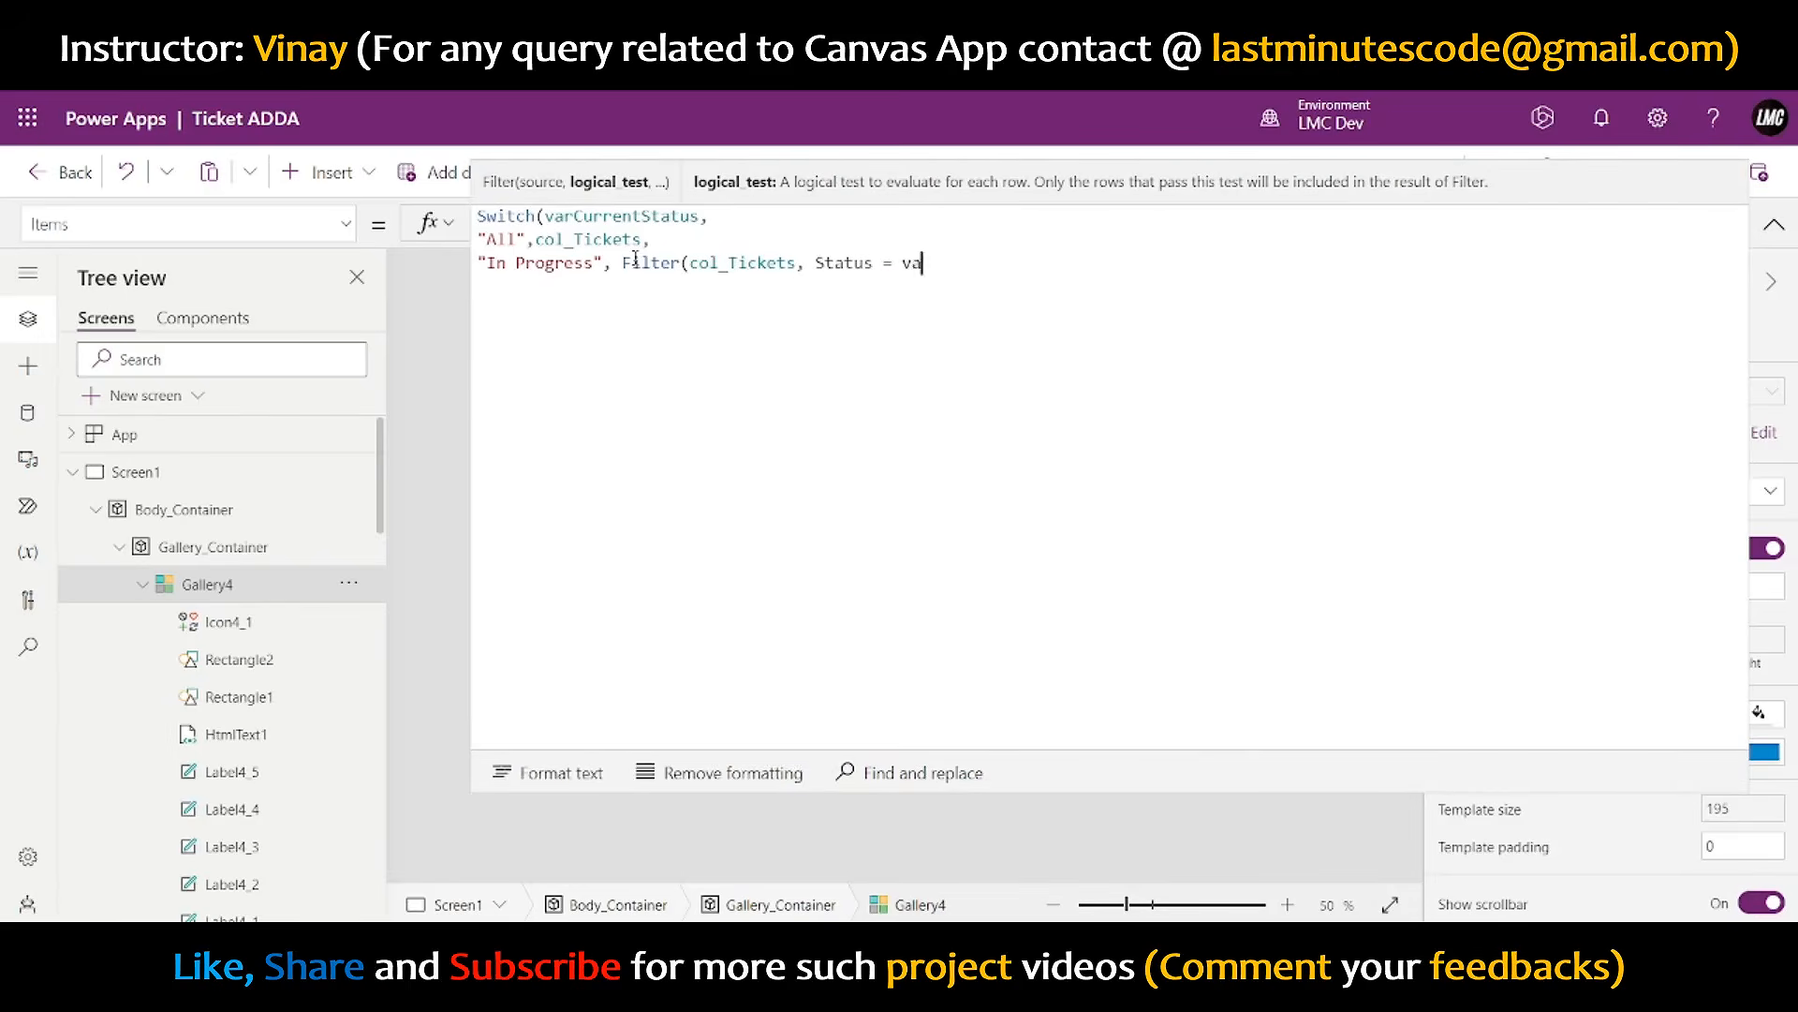
{"action": "type", "text": "rCurrentStatus"}
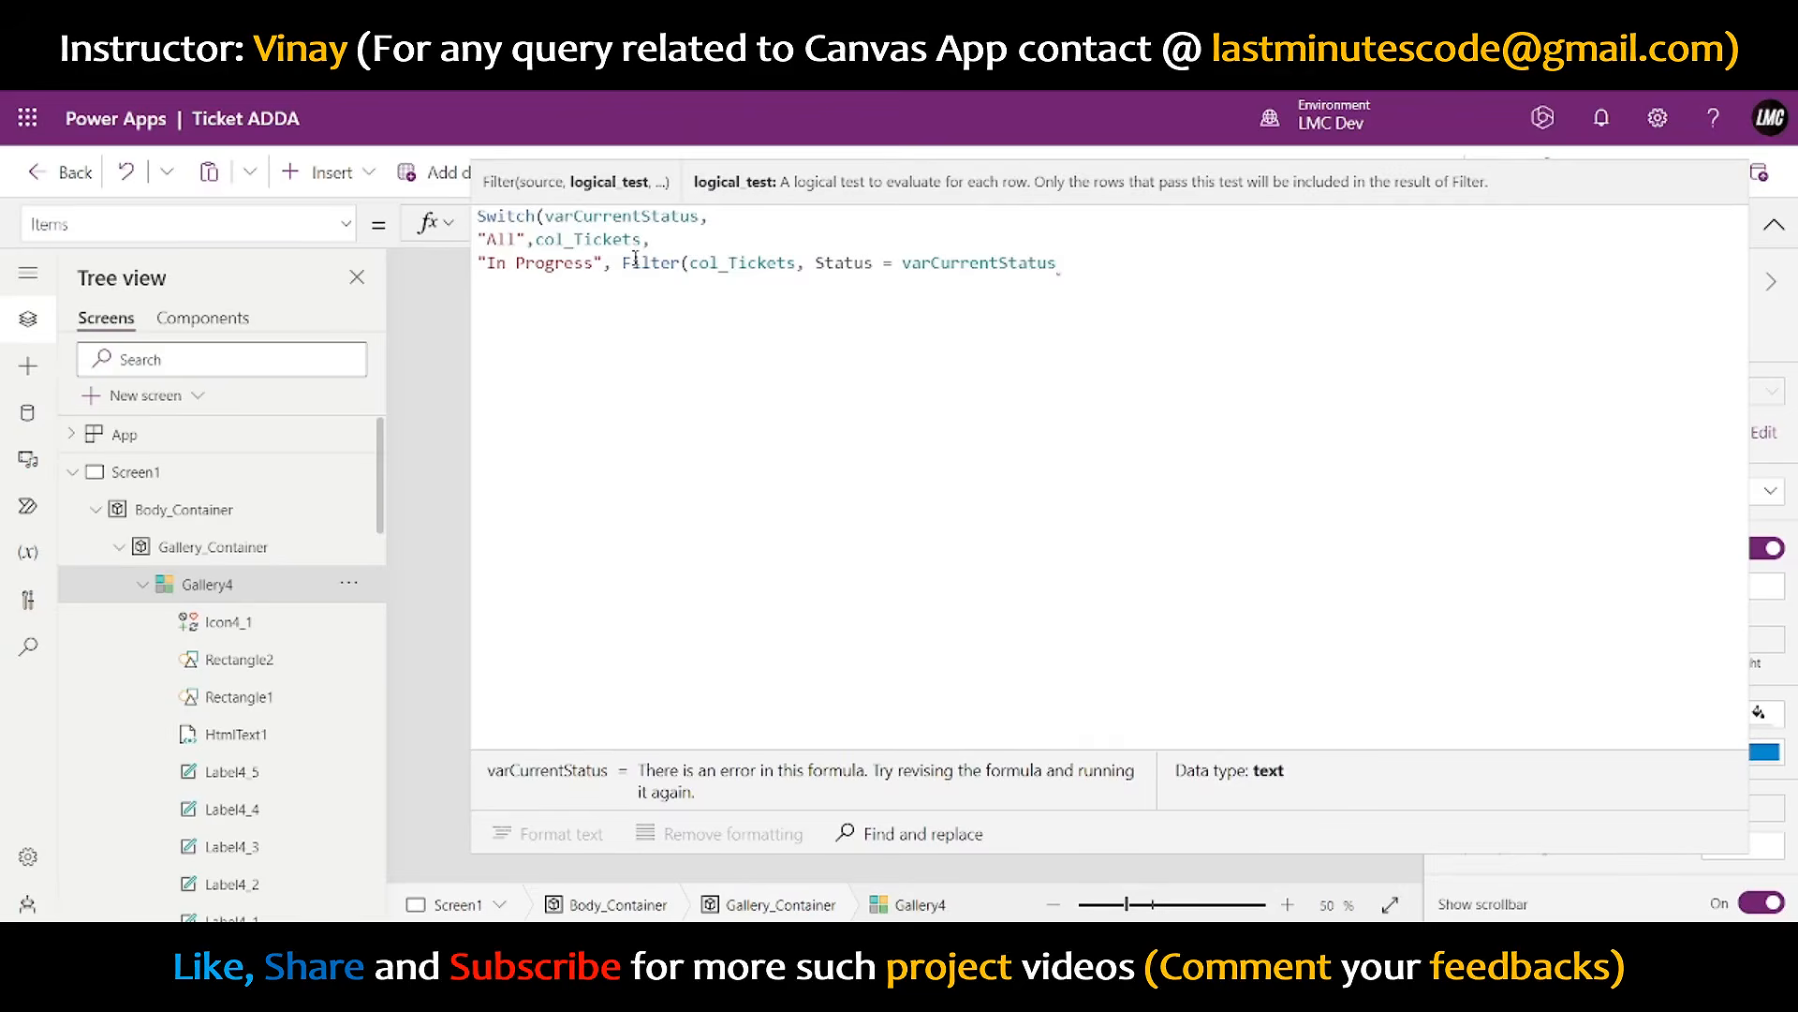
{"action": "type", "text": "),"}
{"action": "key", "text": "shift+Return"}
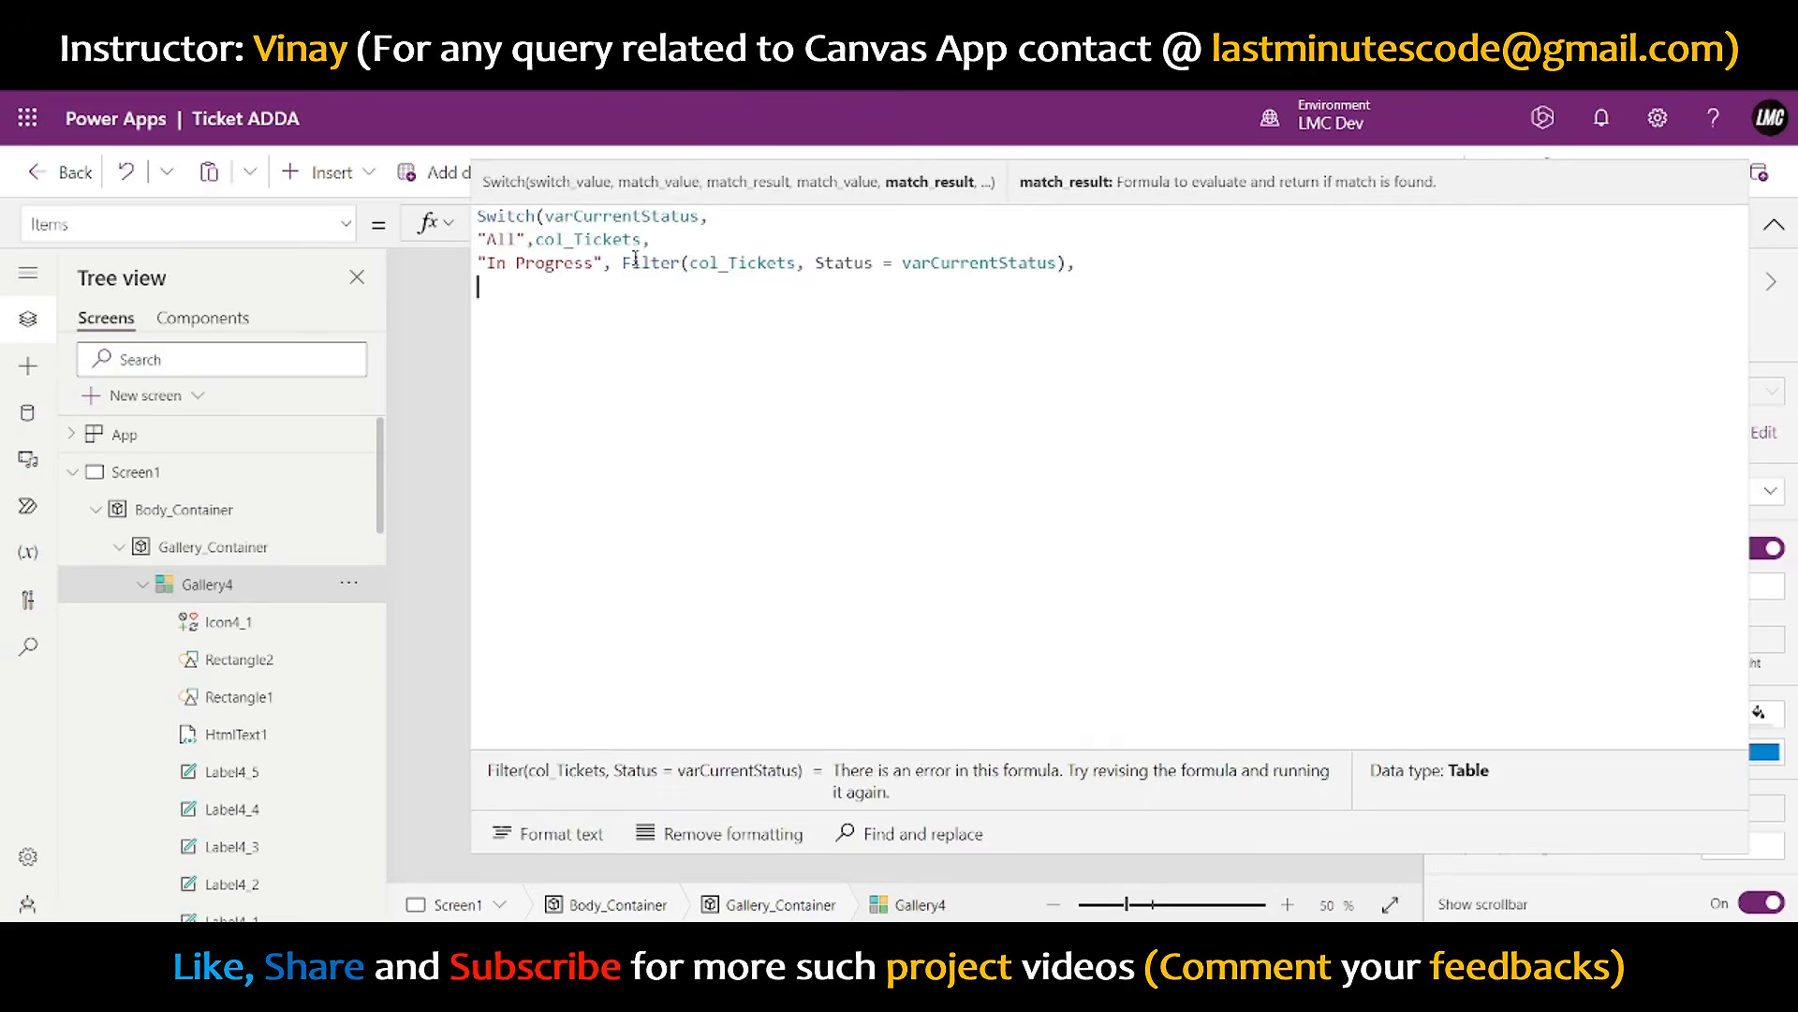
- Duplicate the "In Progress" case five times, remove the last copy's trailing comma and close the Switch with a parenthesis
{"action": "triple_click", "coordinate": [636, 258]}
{"action": "key", "text": "ctrl+c"}
{"action": "key", "text": "Right"}
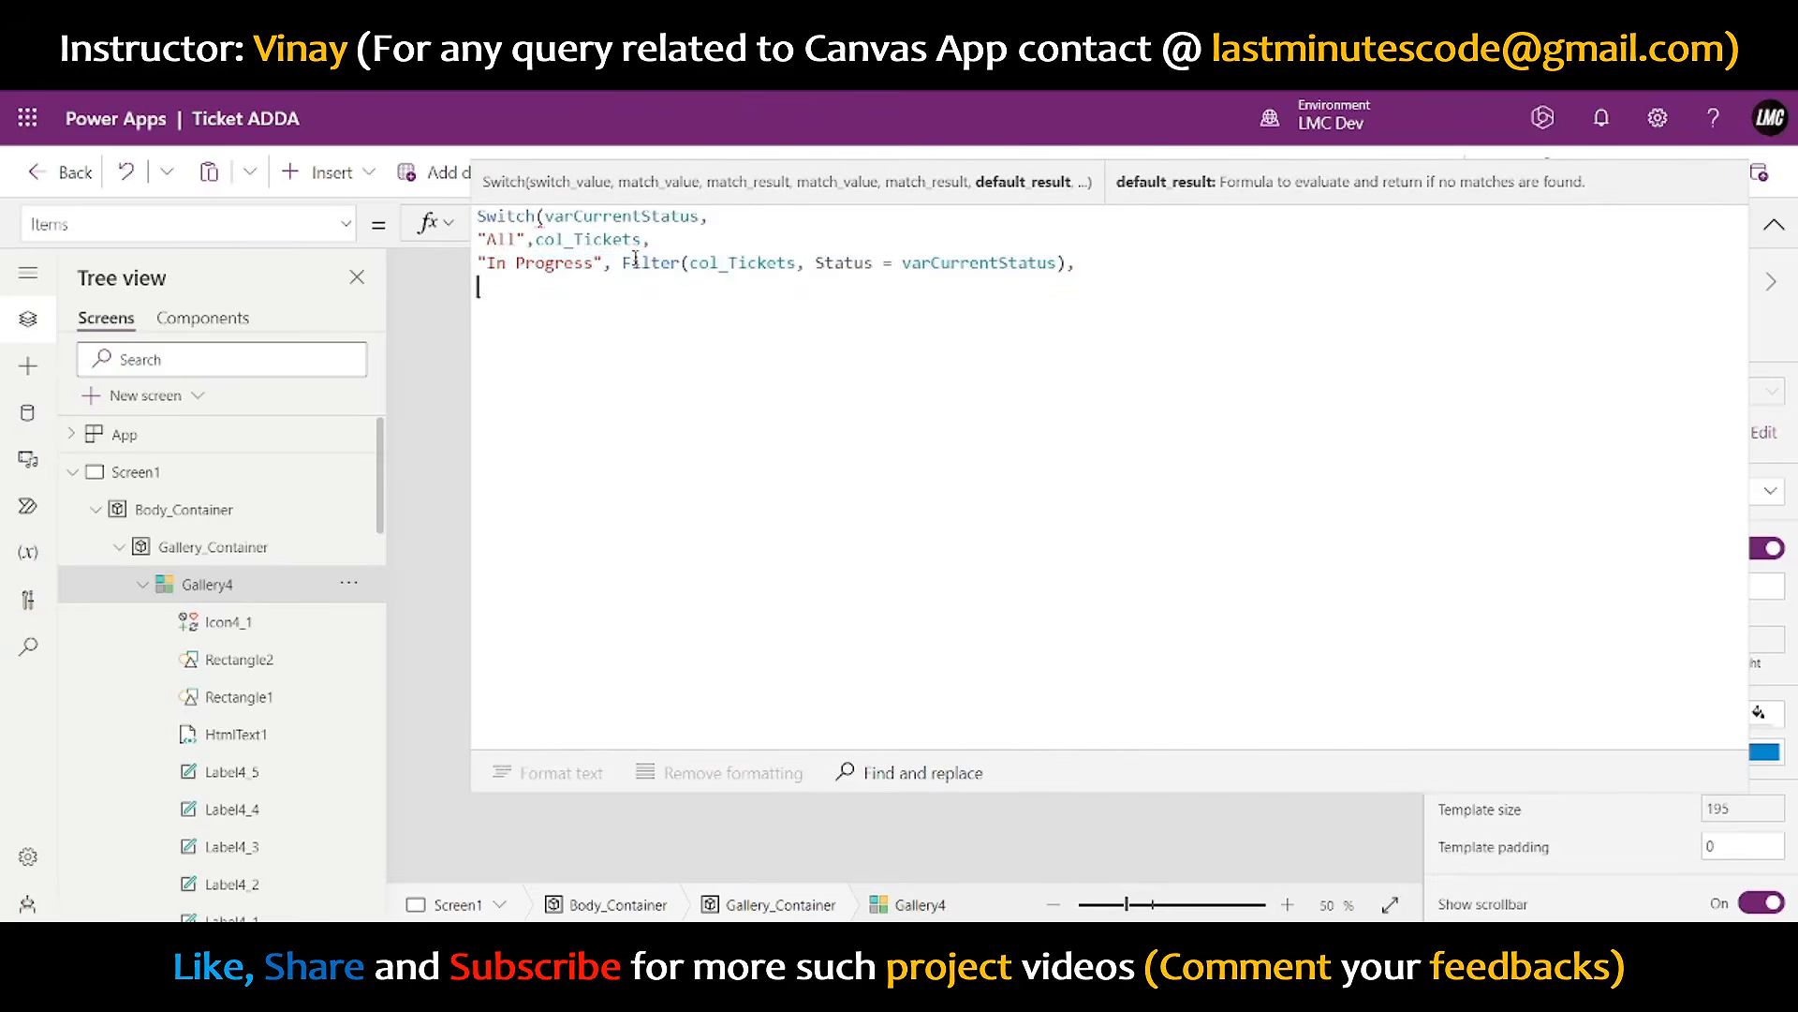
{"action": "key", "text": "ctrl+v"}
{"action": "key", "text": "ctrl+v"}
{"action": "key", "text": "ctrl+v"}
{"action": "key", "text": "ctrl+v"}
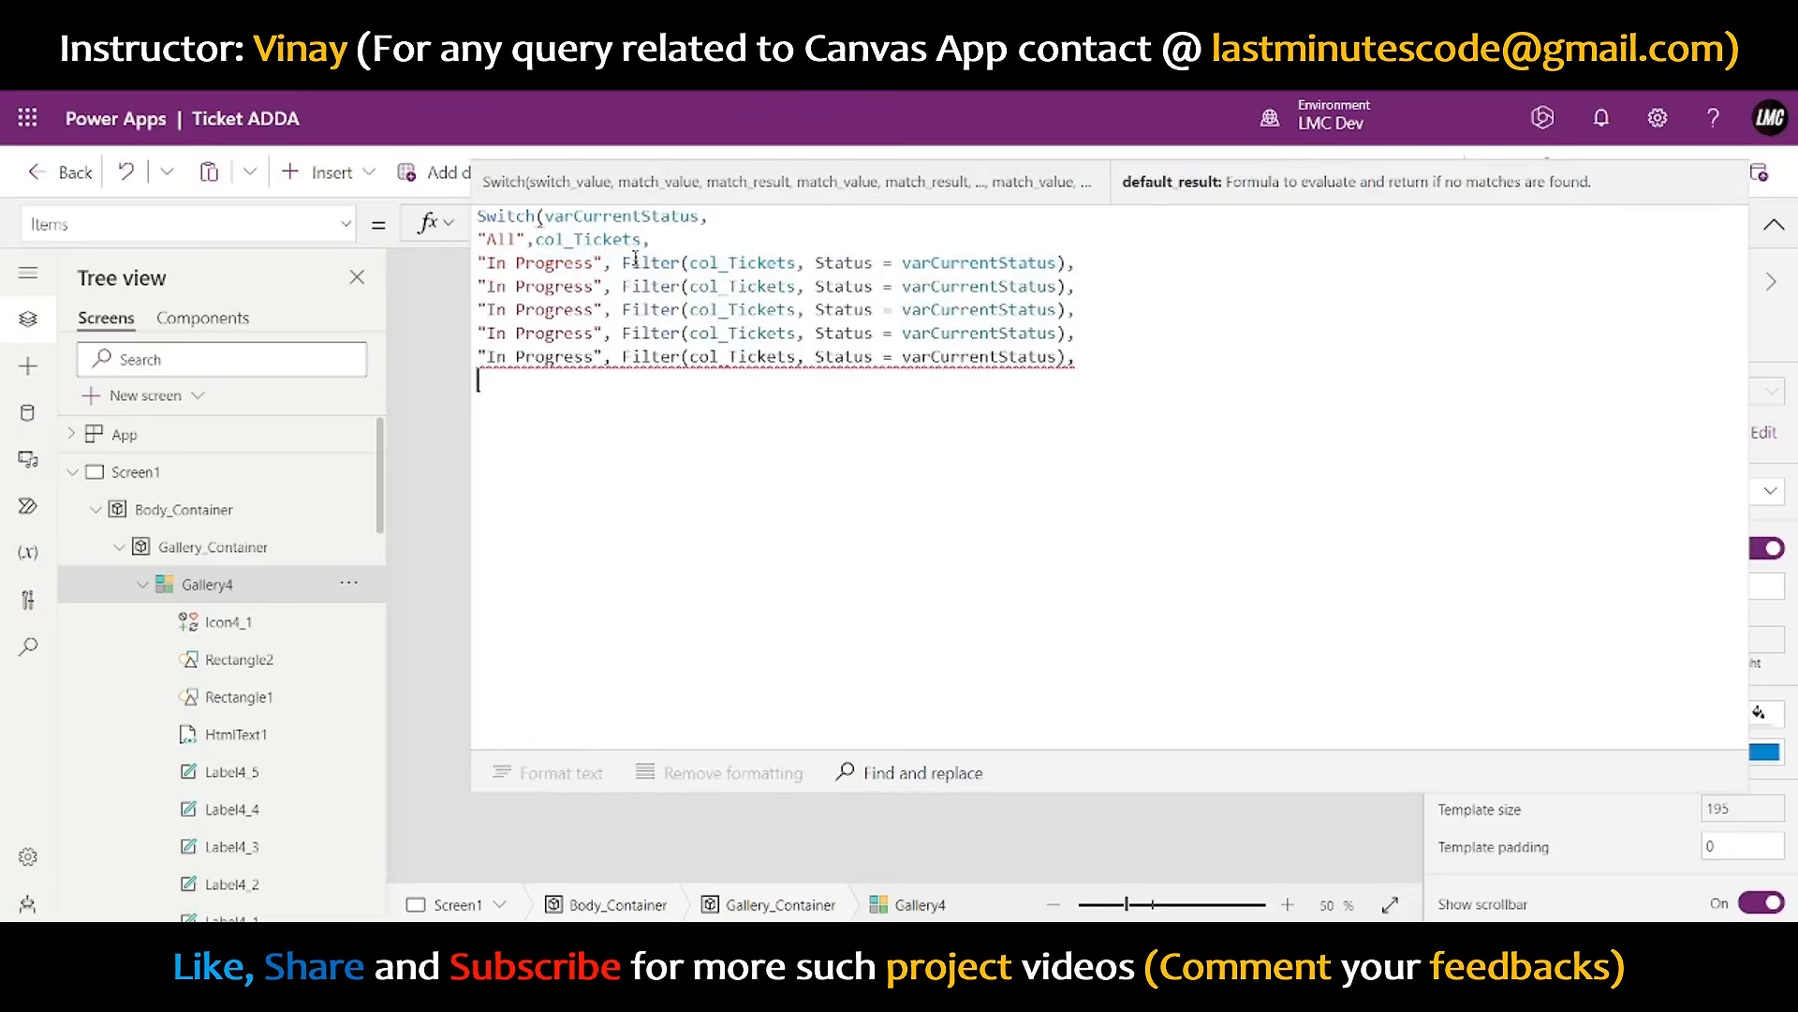
{"action": "key", "text": "ctrl+v"}
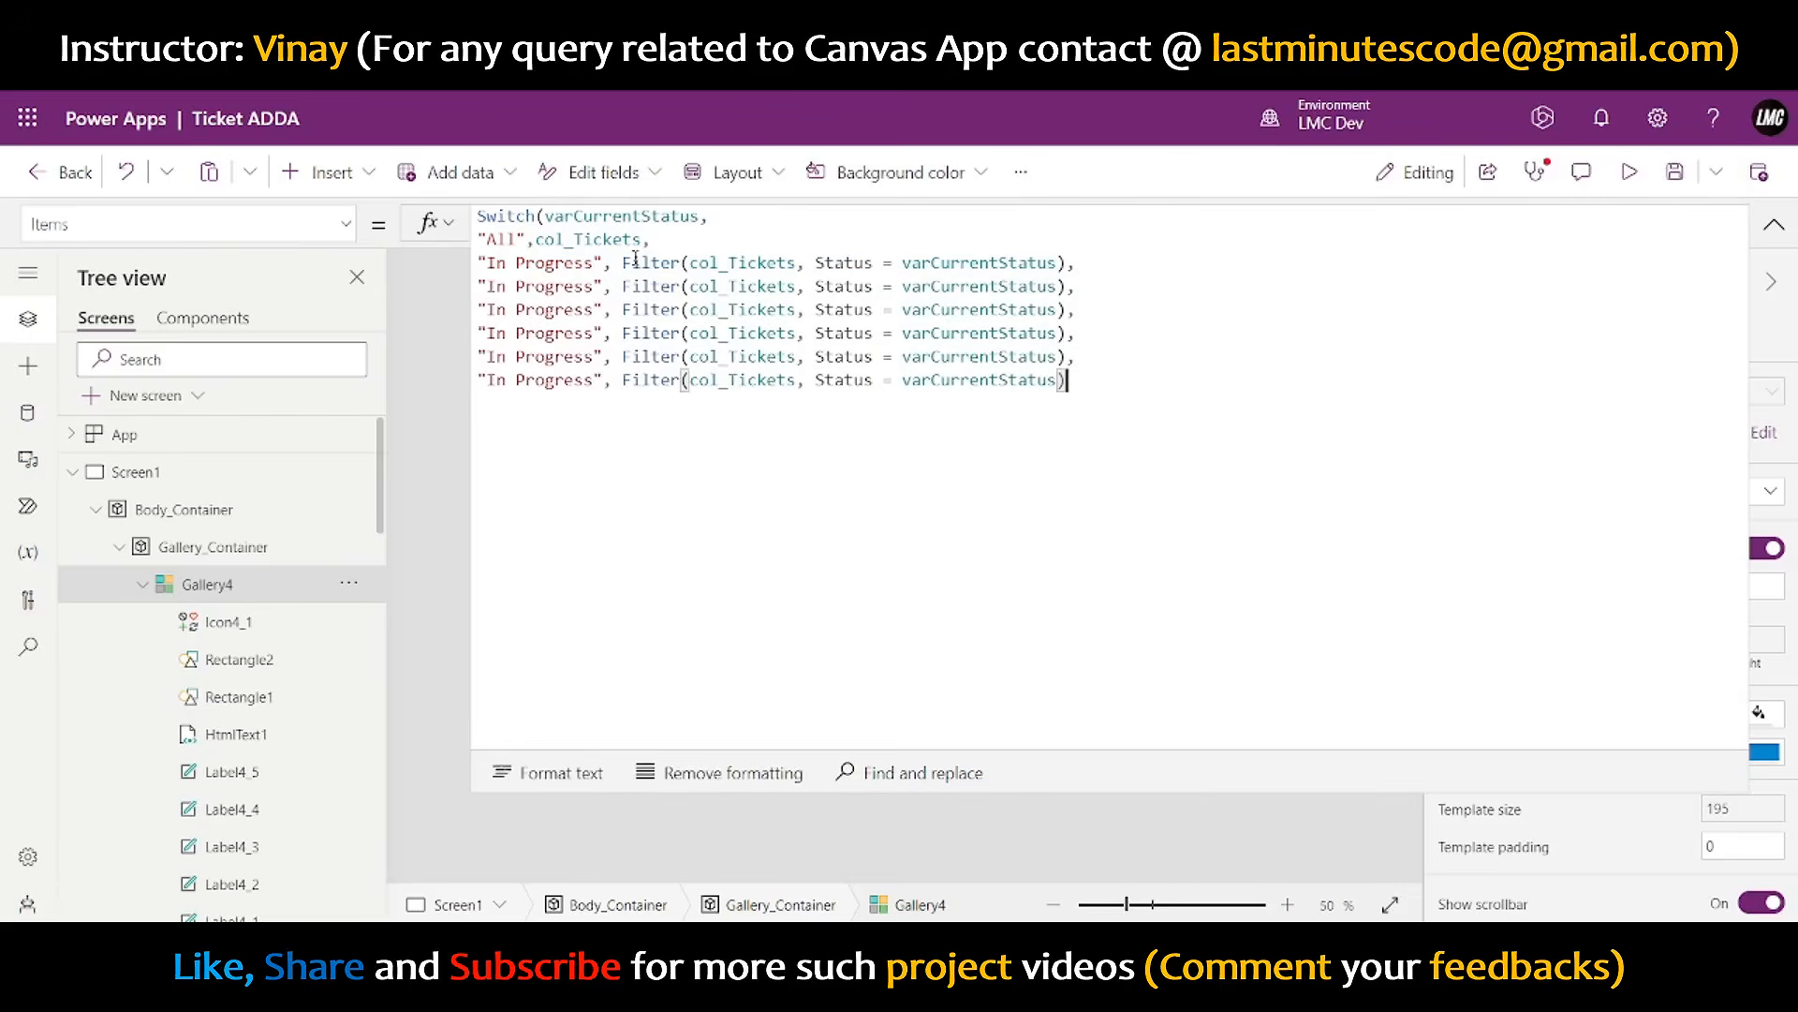
{"action": "key", "text": "BackSpace"}
{"action": "key", "text": "Return"}
{"action": "type", "text": ")"}
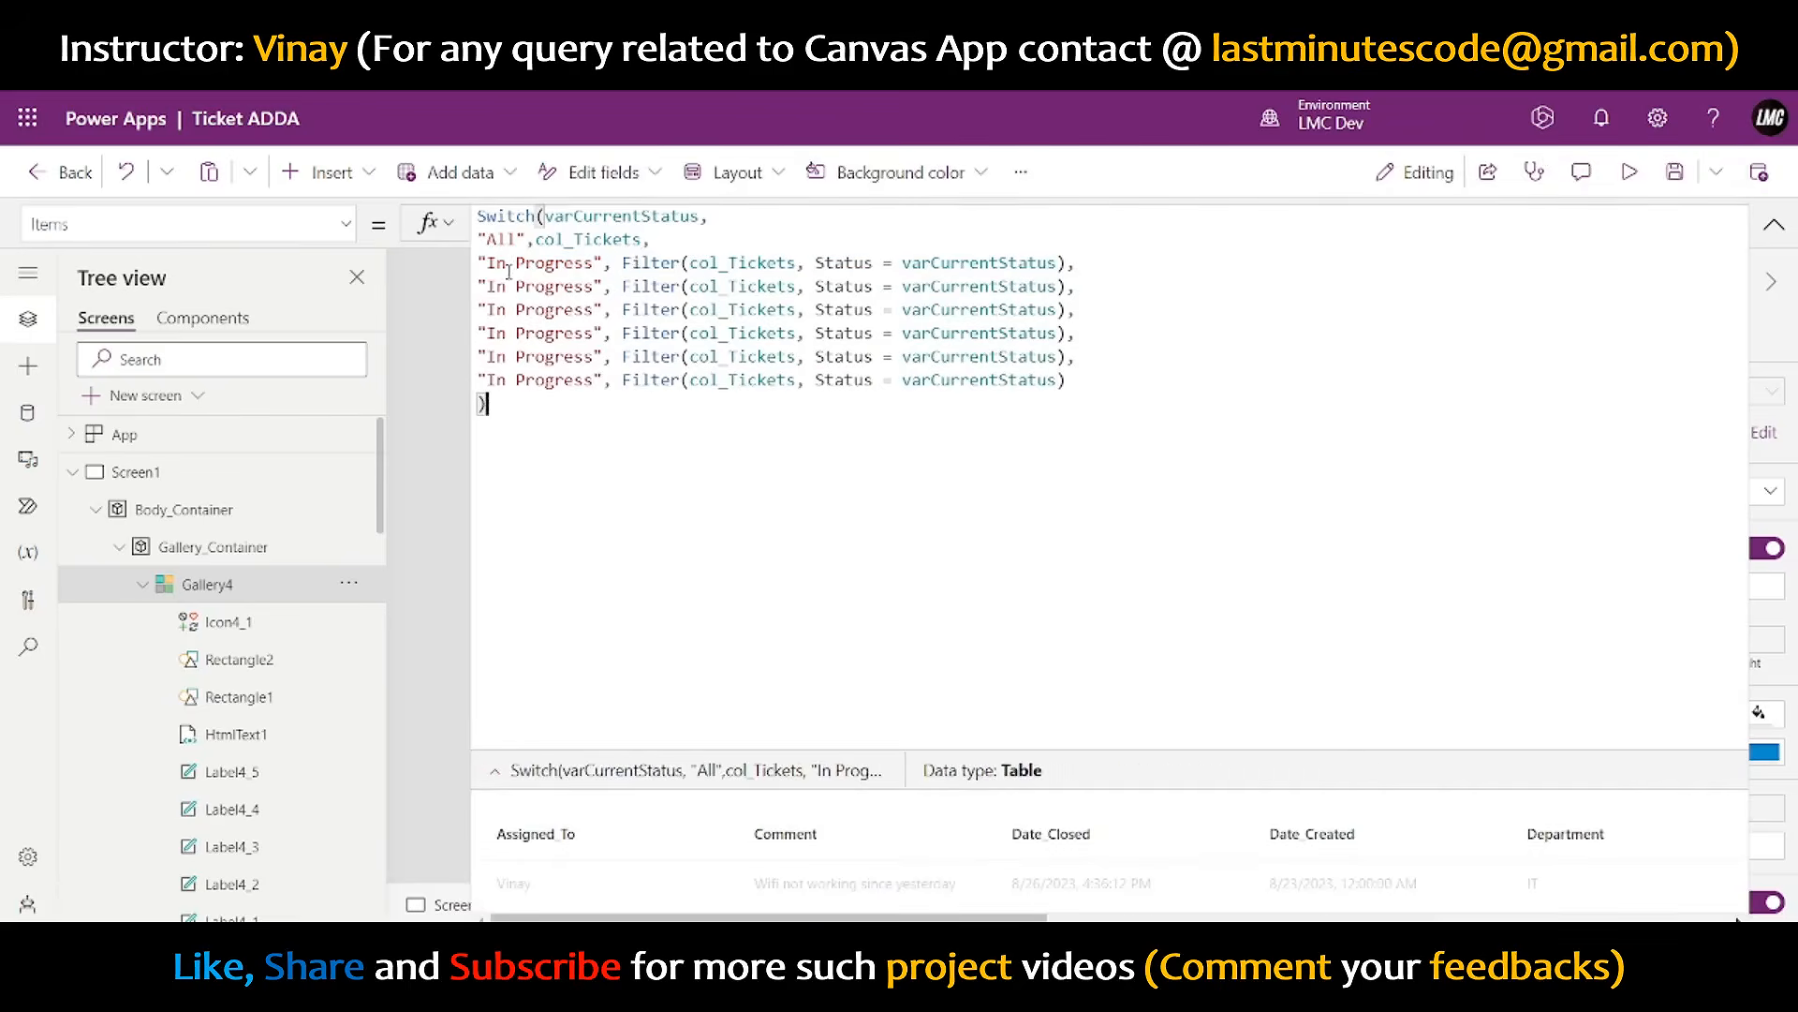
- Change the match values of the first two duplicated cases to "On Hold" and "Closed"
{"action": "left_click_drag", "start_coordinate": [486, 286], "coordinate": [594, 286]}
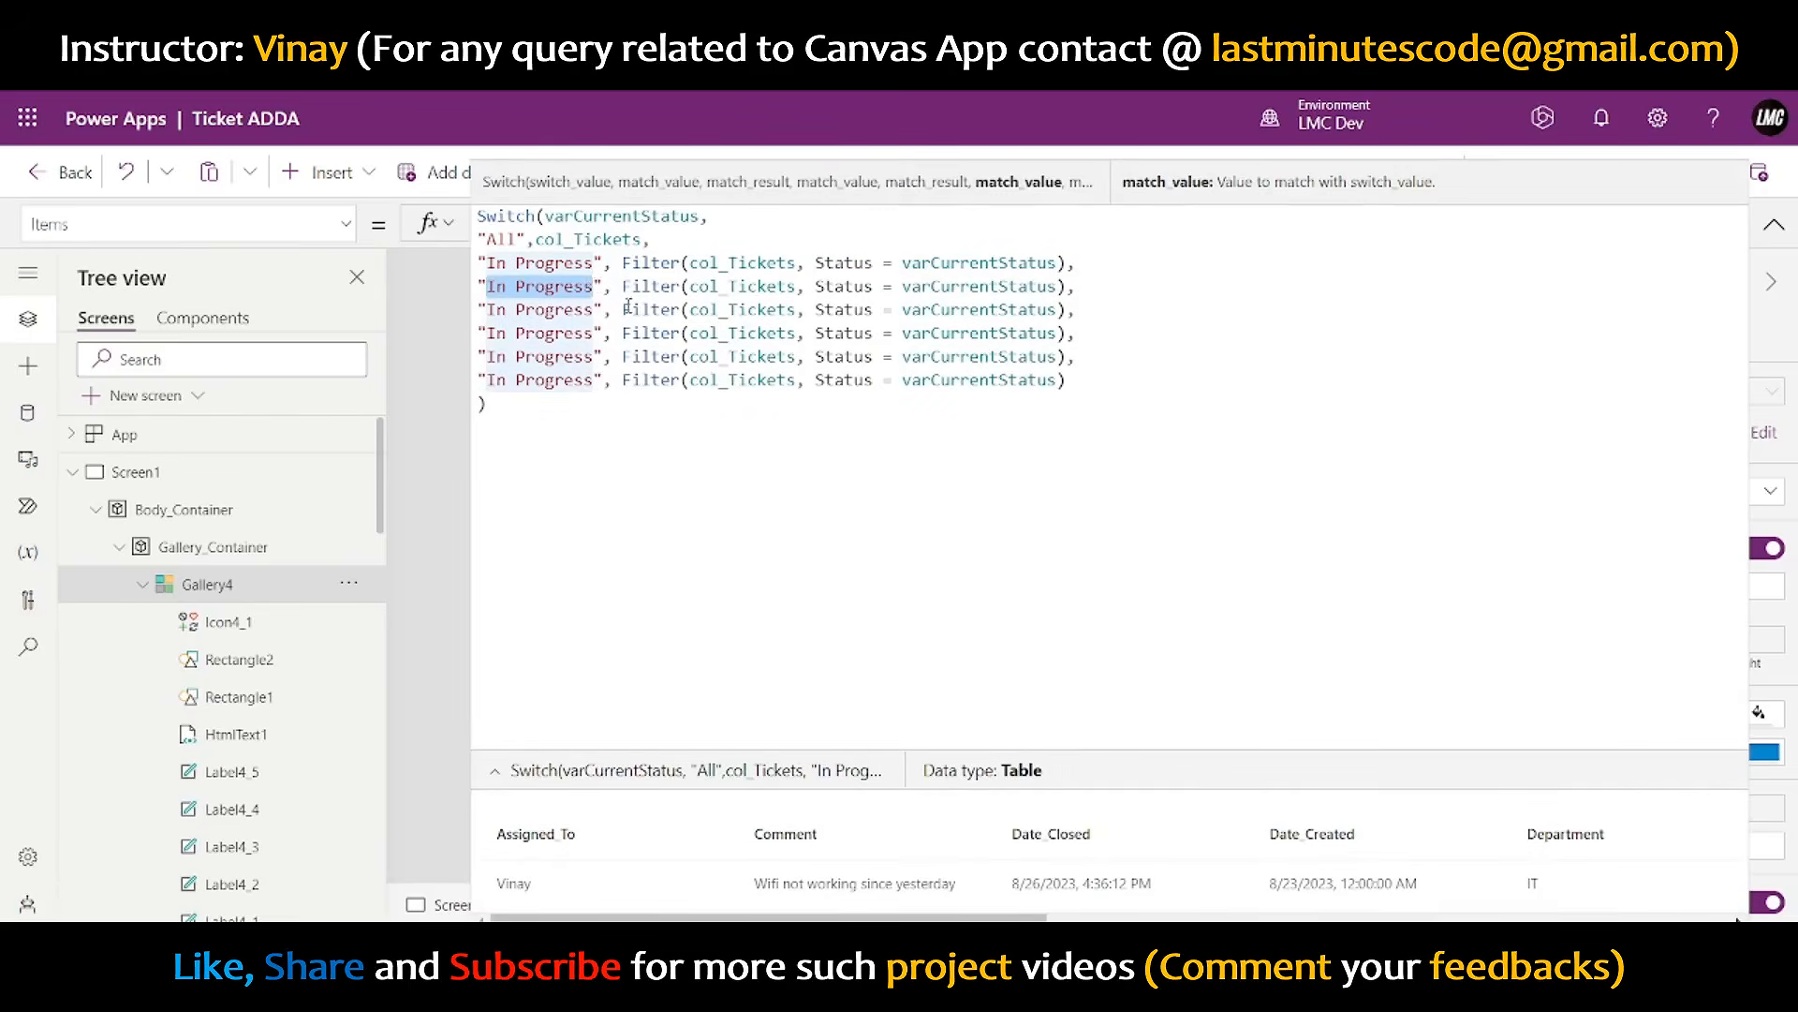
{"action": "type", "text": "On Hold"}
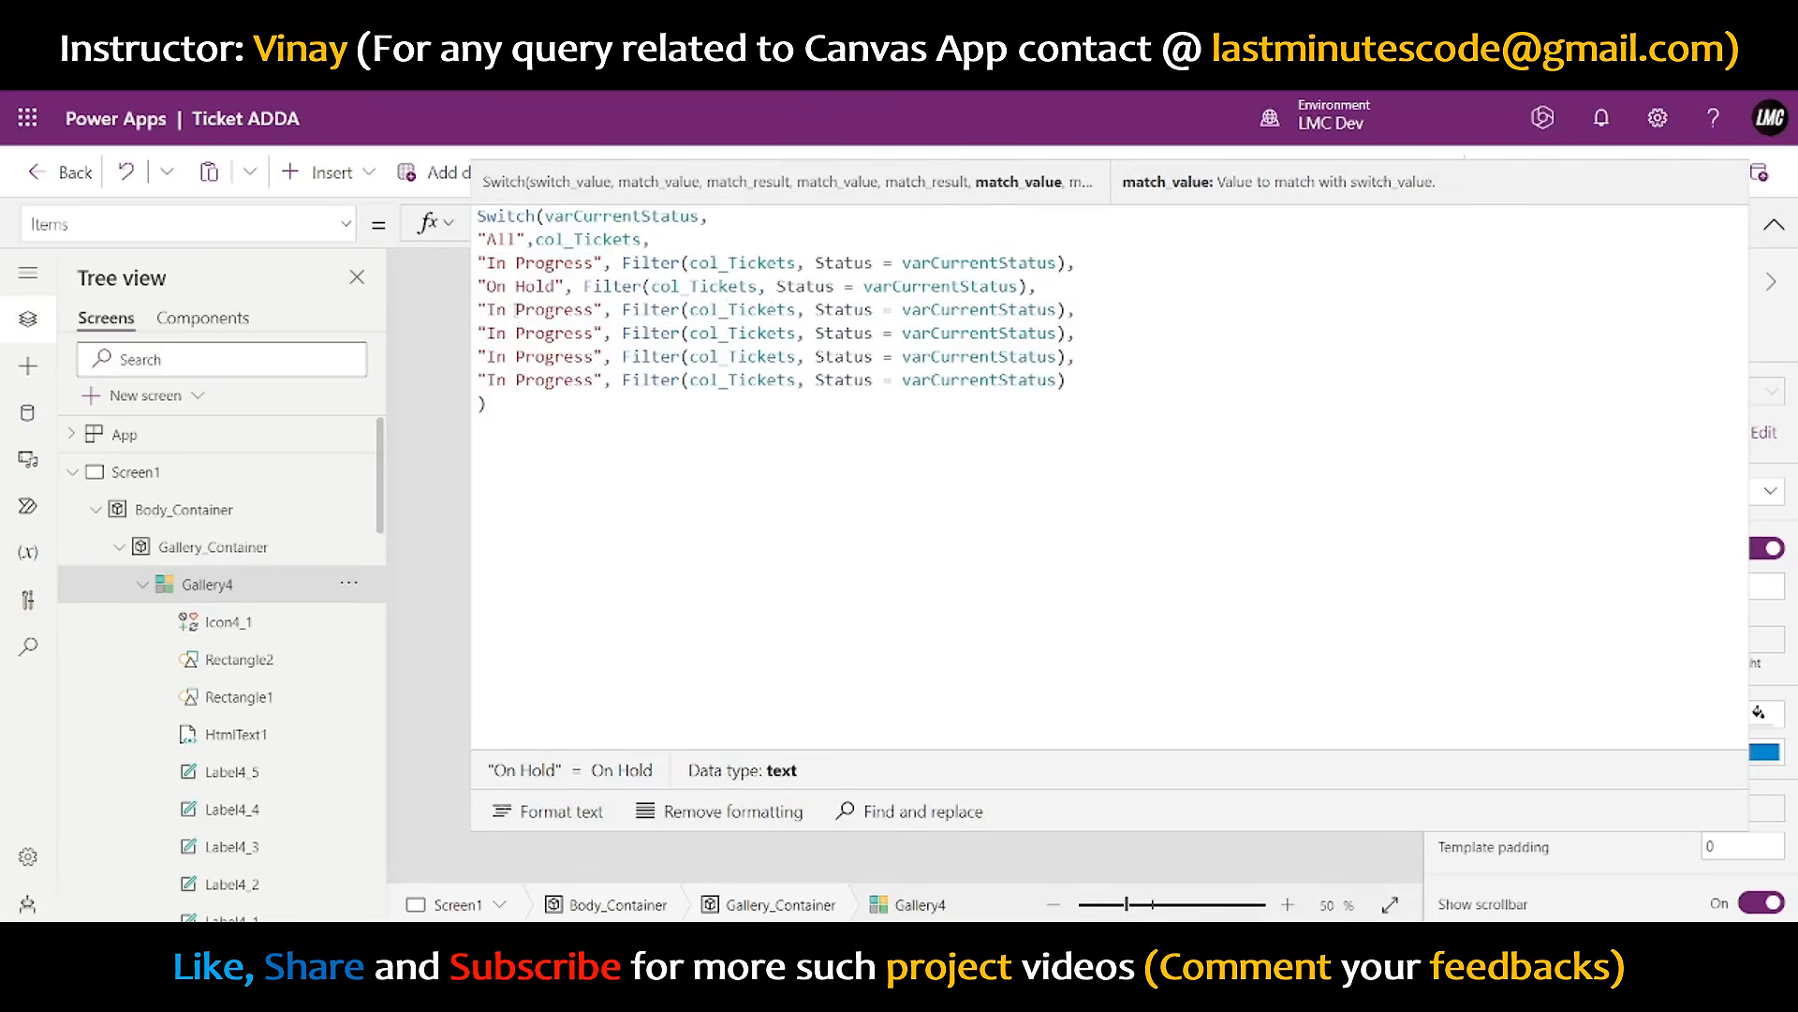
{"action": "left_click_drag", "start_coordinate": [516, 309], "coordinate": [594, 312]}
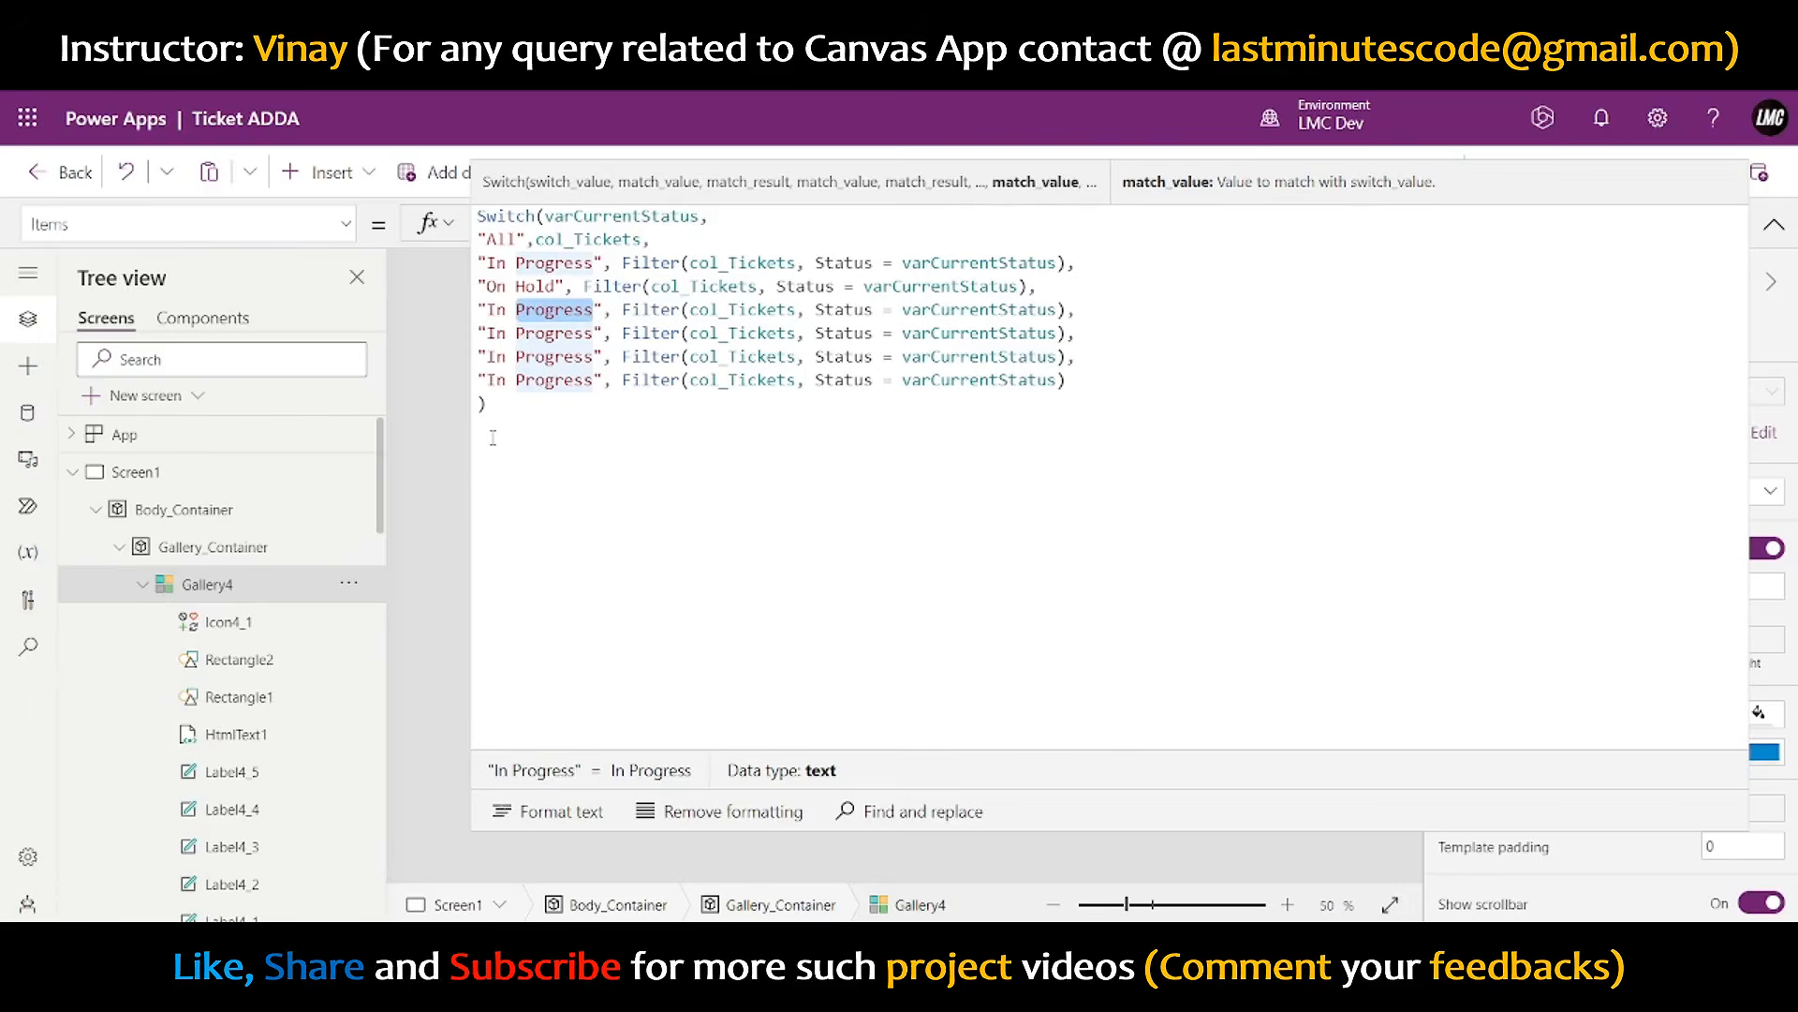
{"action": "key", "text": "BackSpace"}
{"action": "key", "text": "BackSpace"}
{"action": "key", "text": "BackSpace"}
{"action": "key", "text": "BackSpace"}
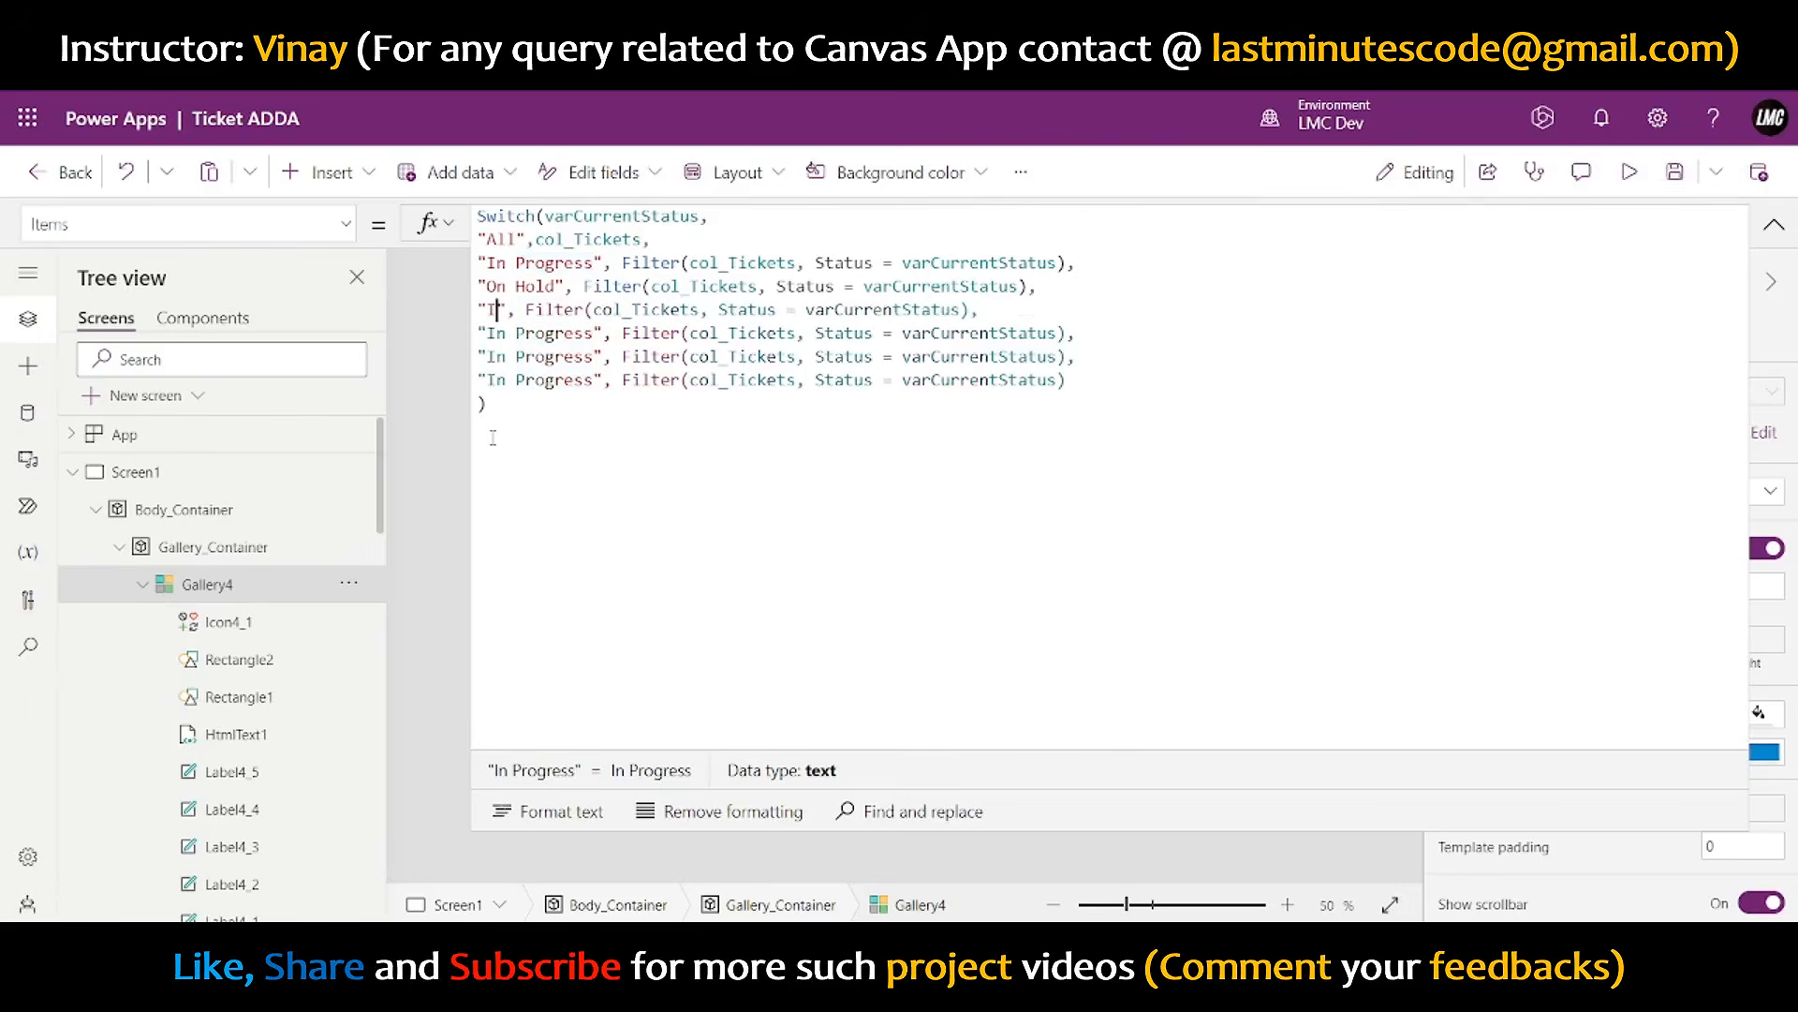
{"action": "type", "text": "Closed"}
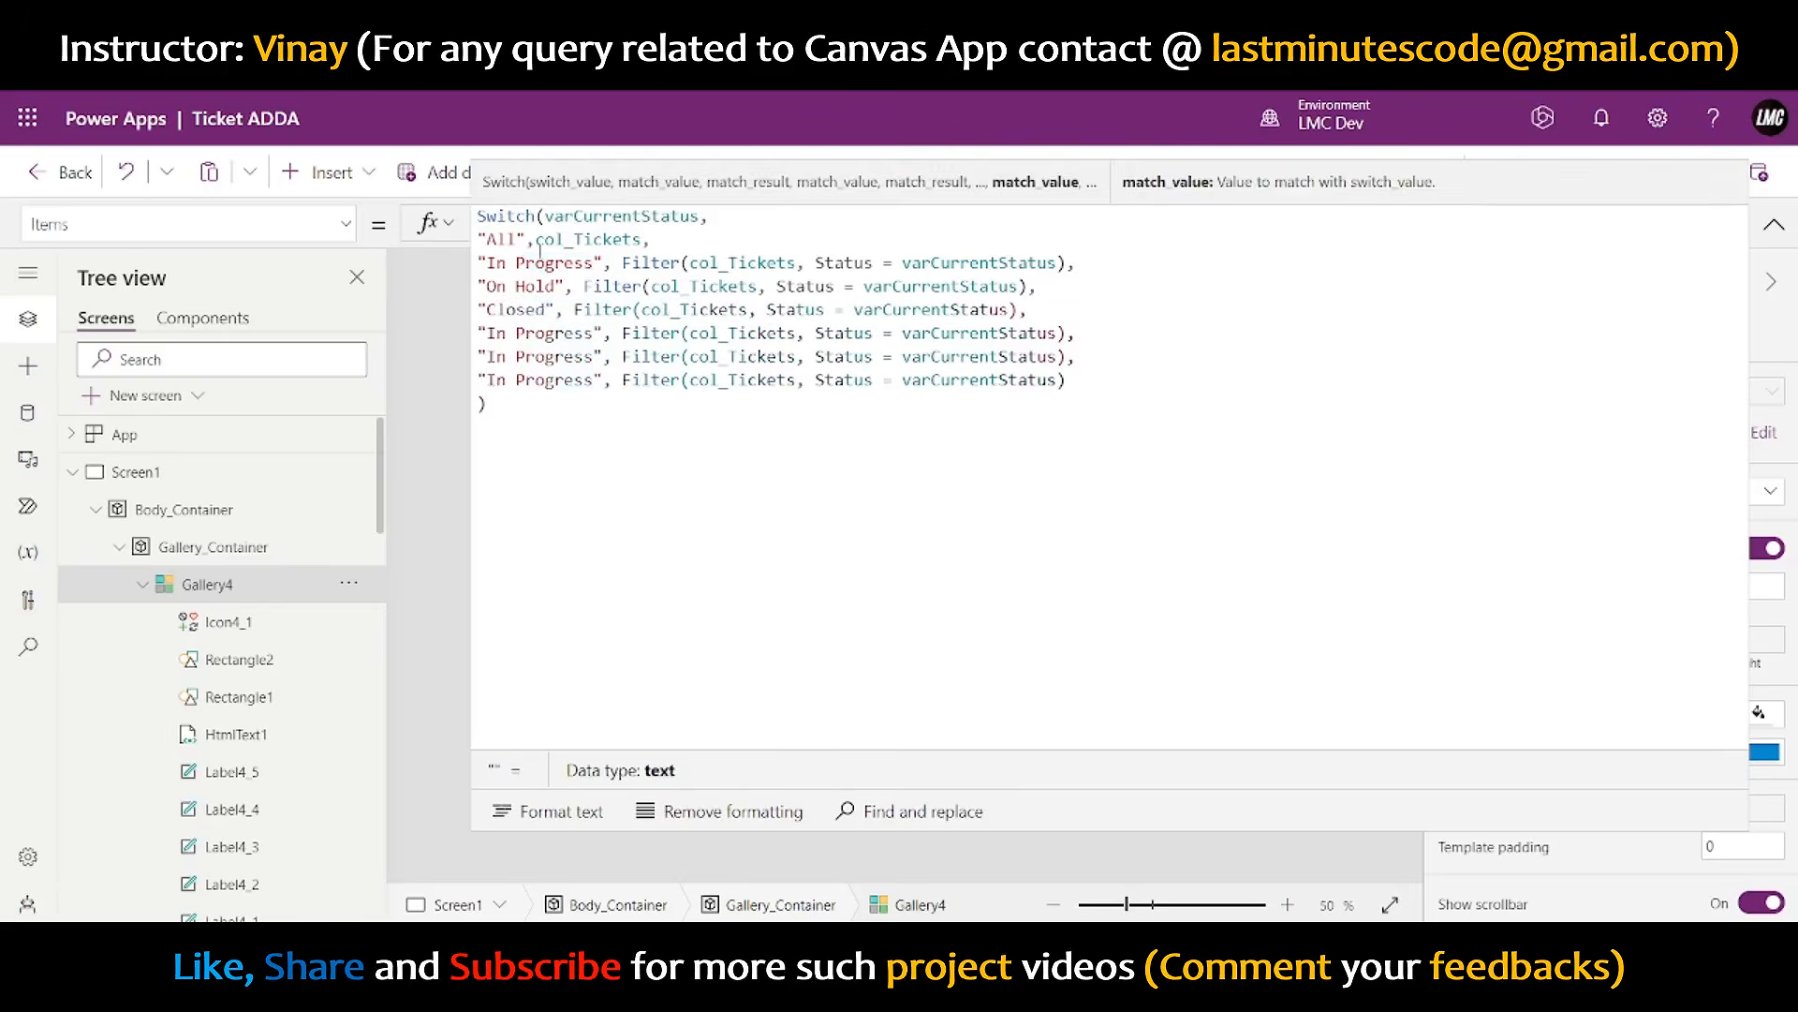
- Replace the match value in the case below "Closed" with "New"
{"action": "left_click_drag", "start_coordinate": [494, 333], "coordinate": [593, 333]}
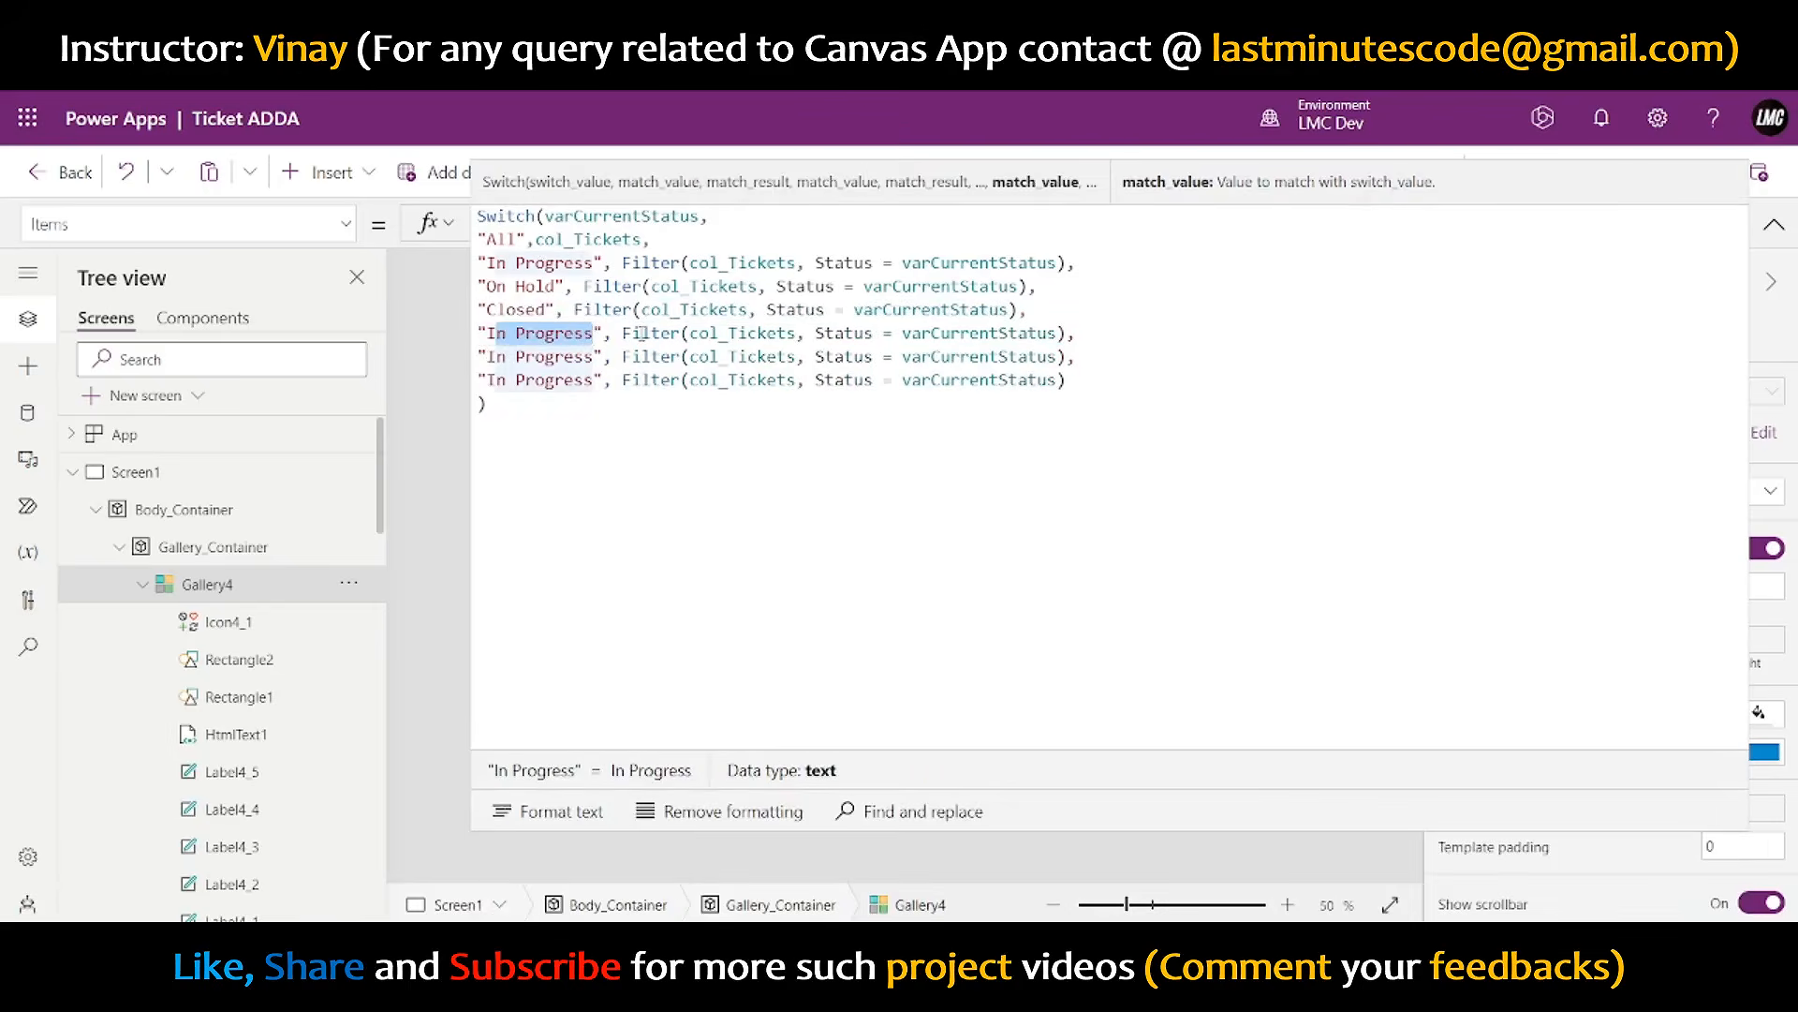
{"action": "key", "text": "BackSpace"}
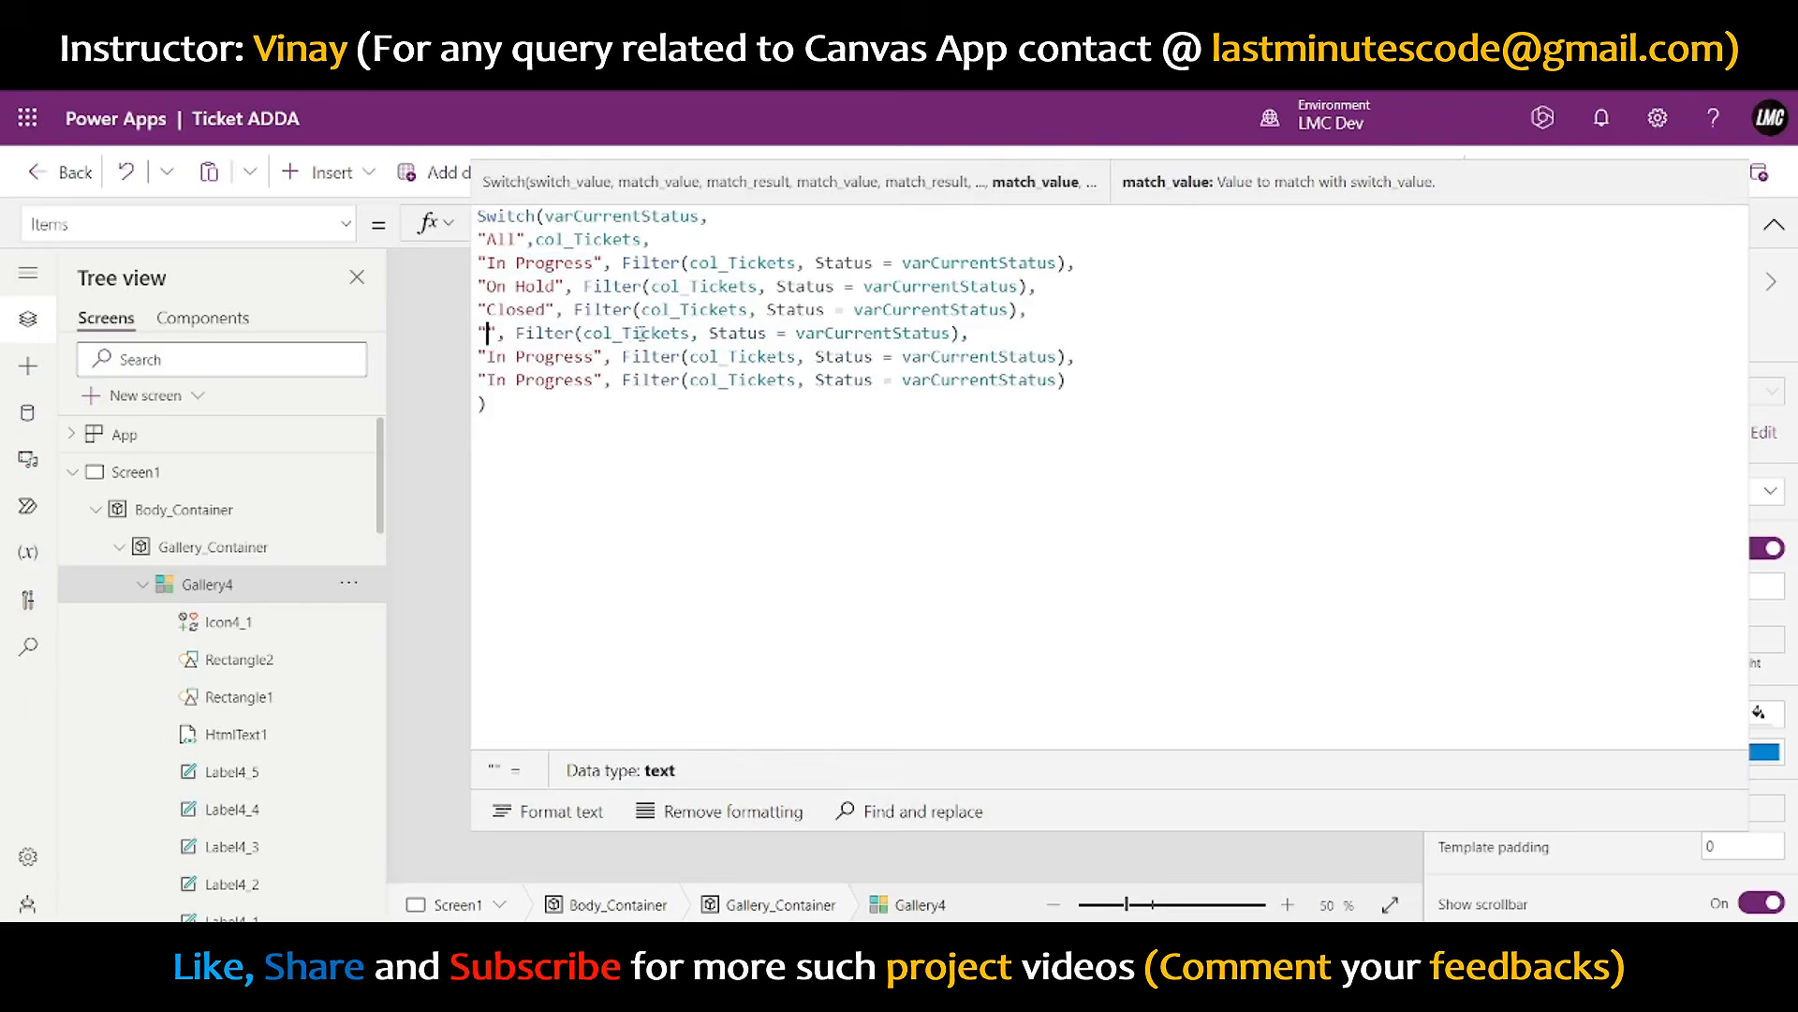
{"action": "left_click", "coordinate": [1773, 226]}
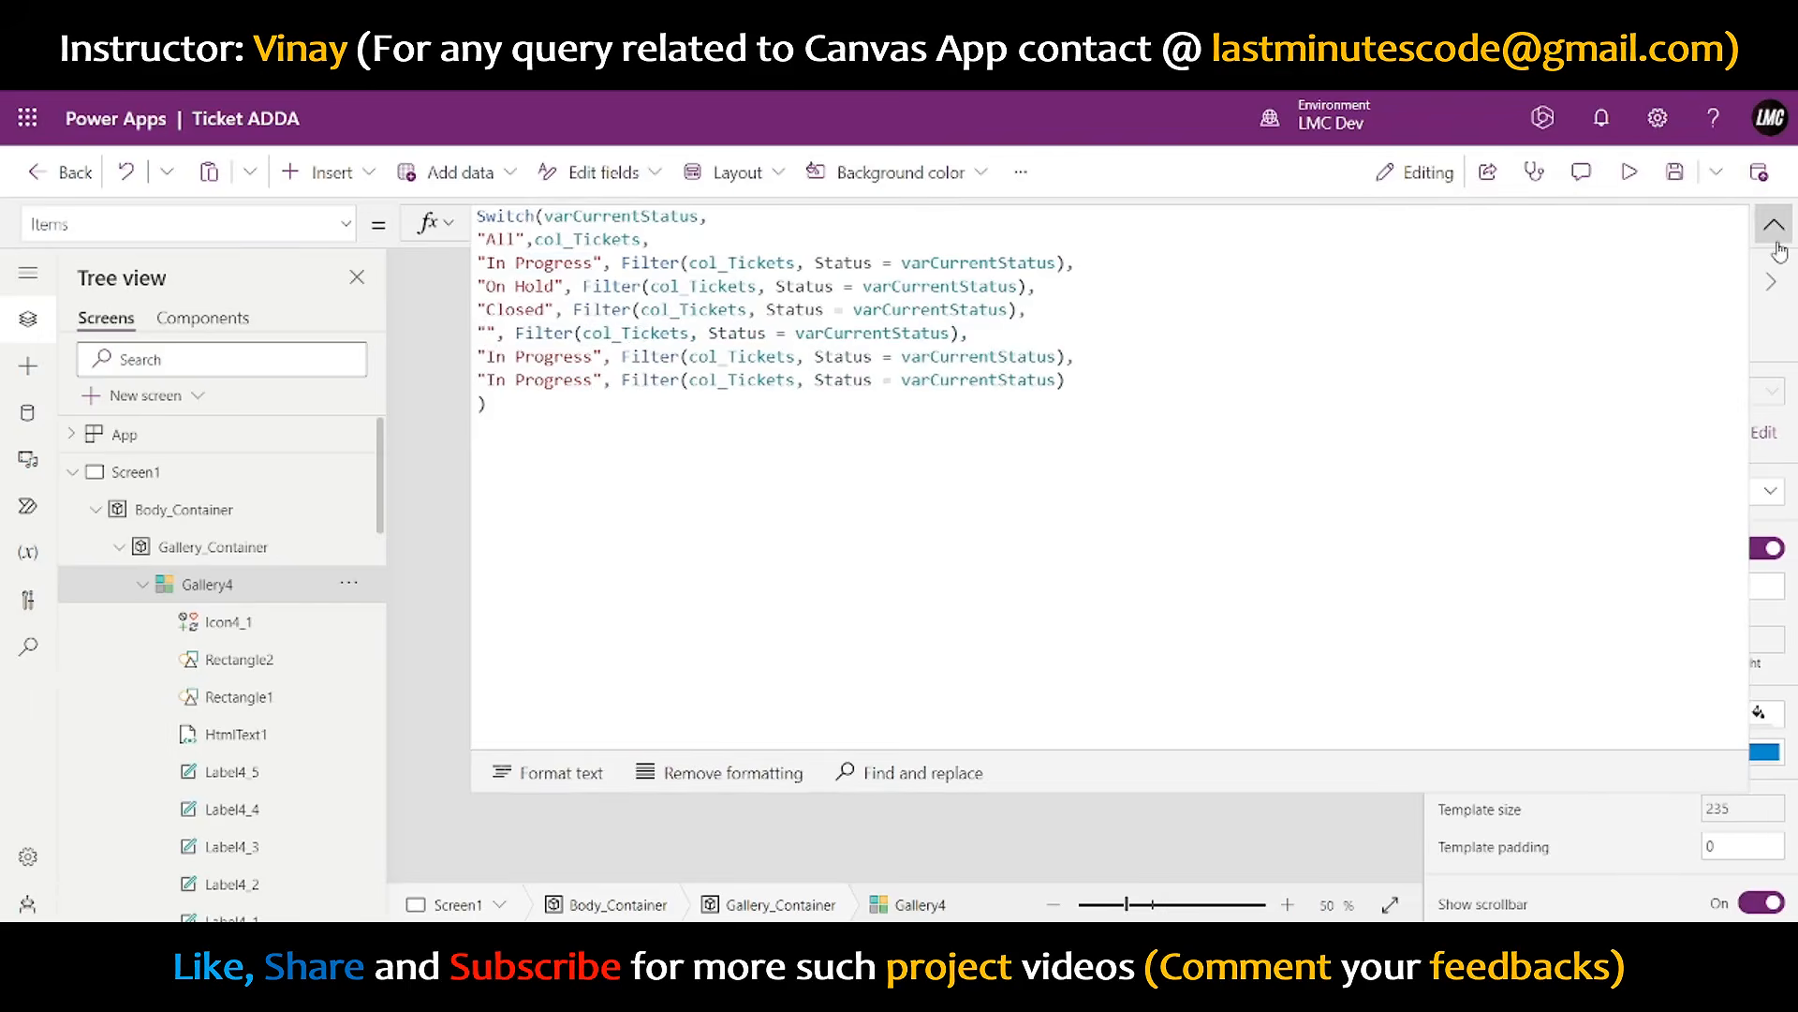
{"action": "left_click", "coordinate": [1773, 223]}
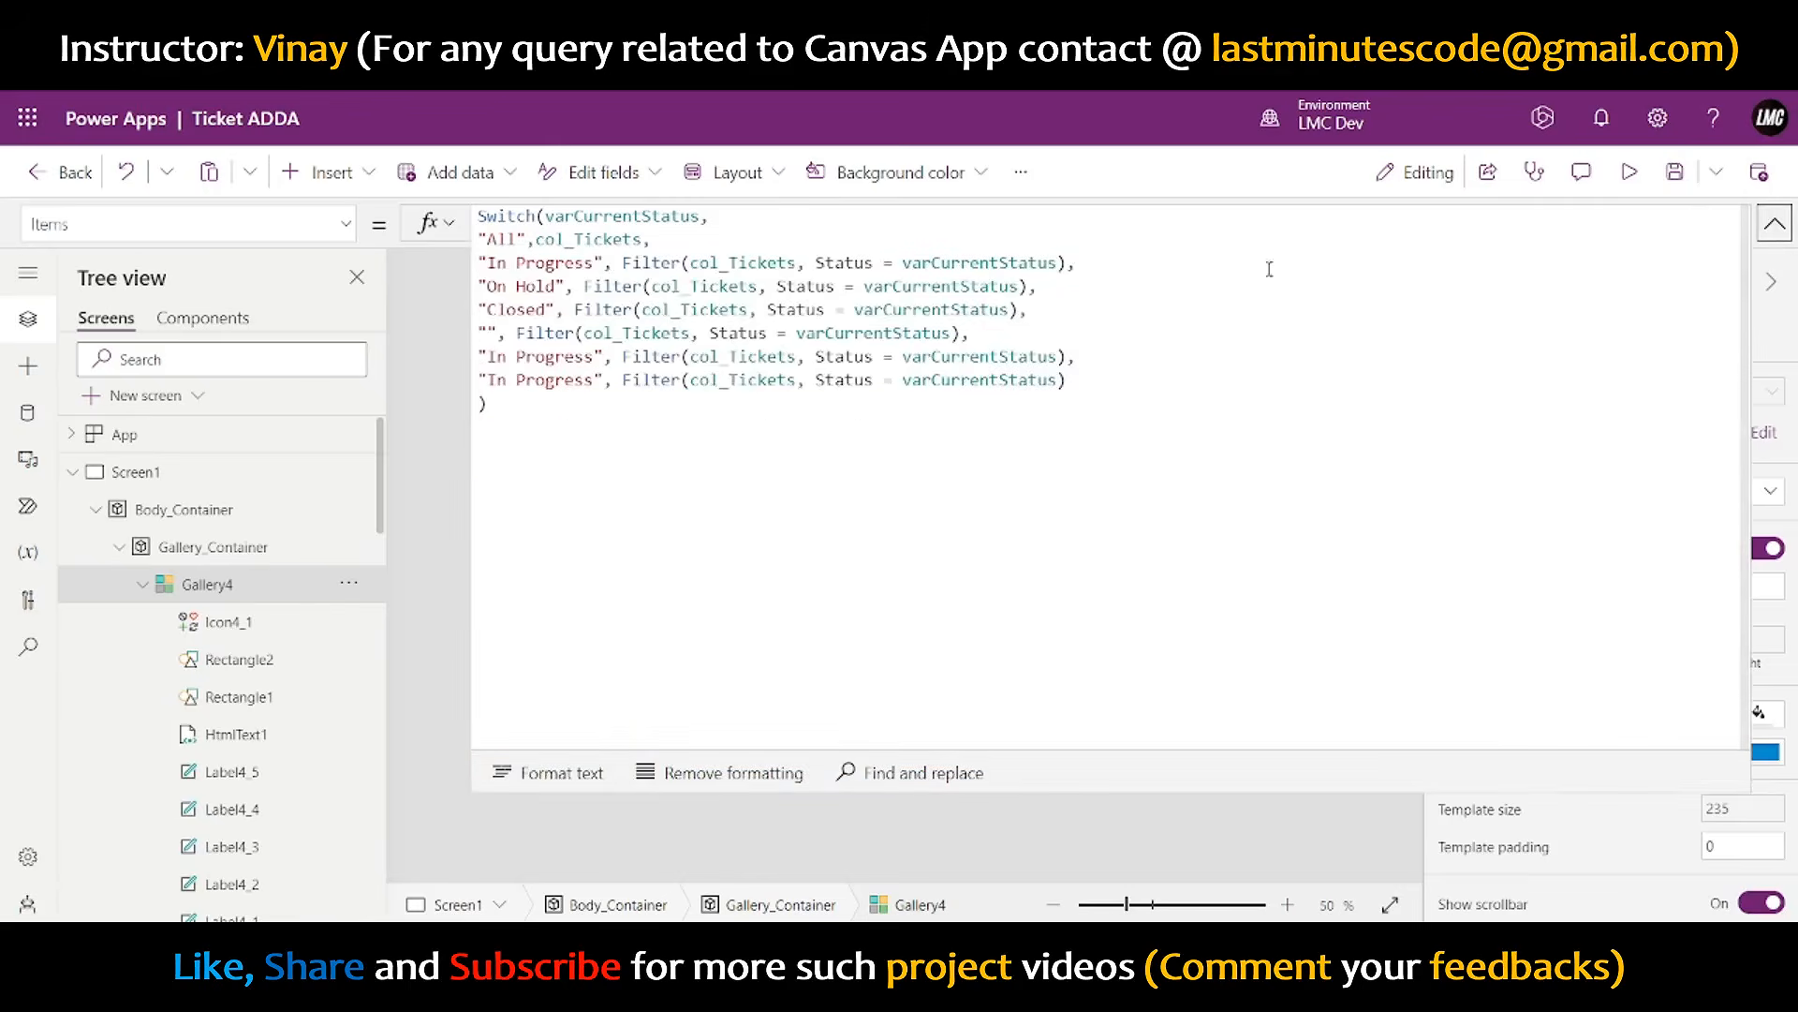
{"action": "left_click", "coordinate": [1774, 223]}
{"action": "left_click", "coordinate": [491, 333]}
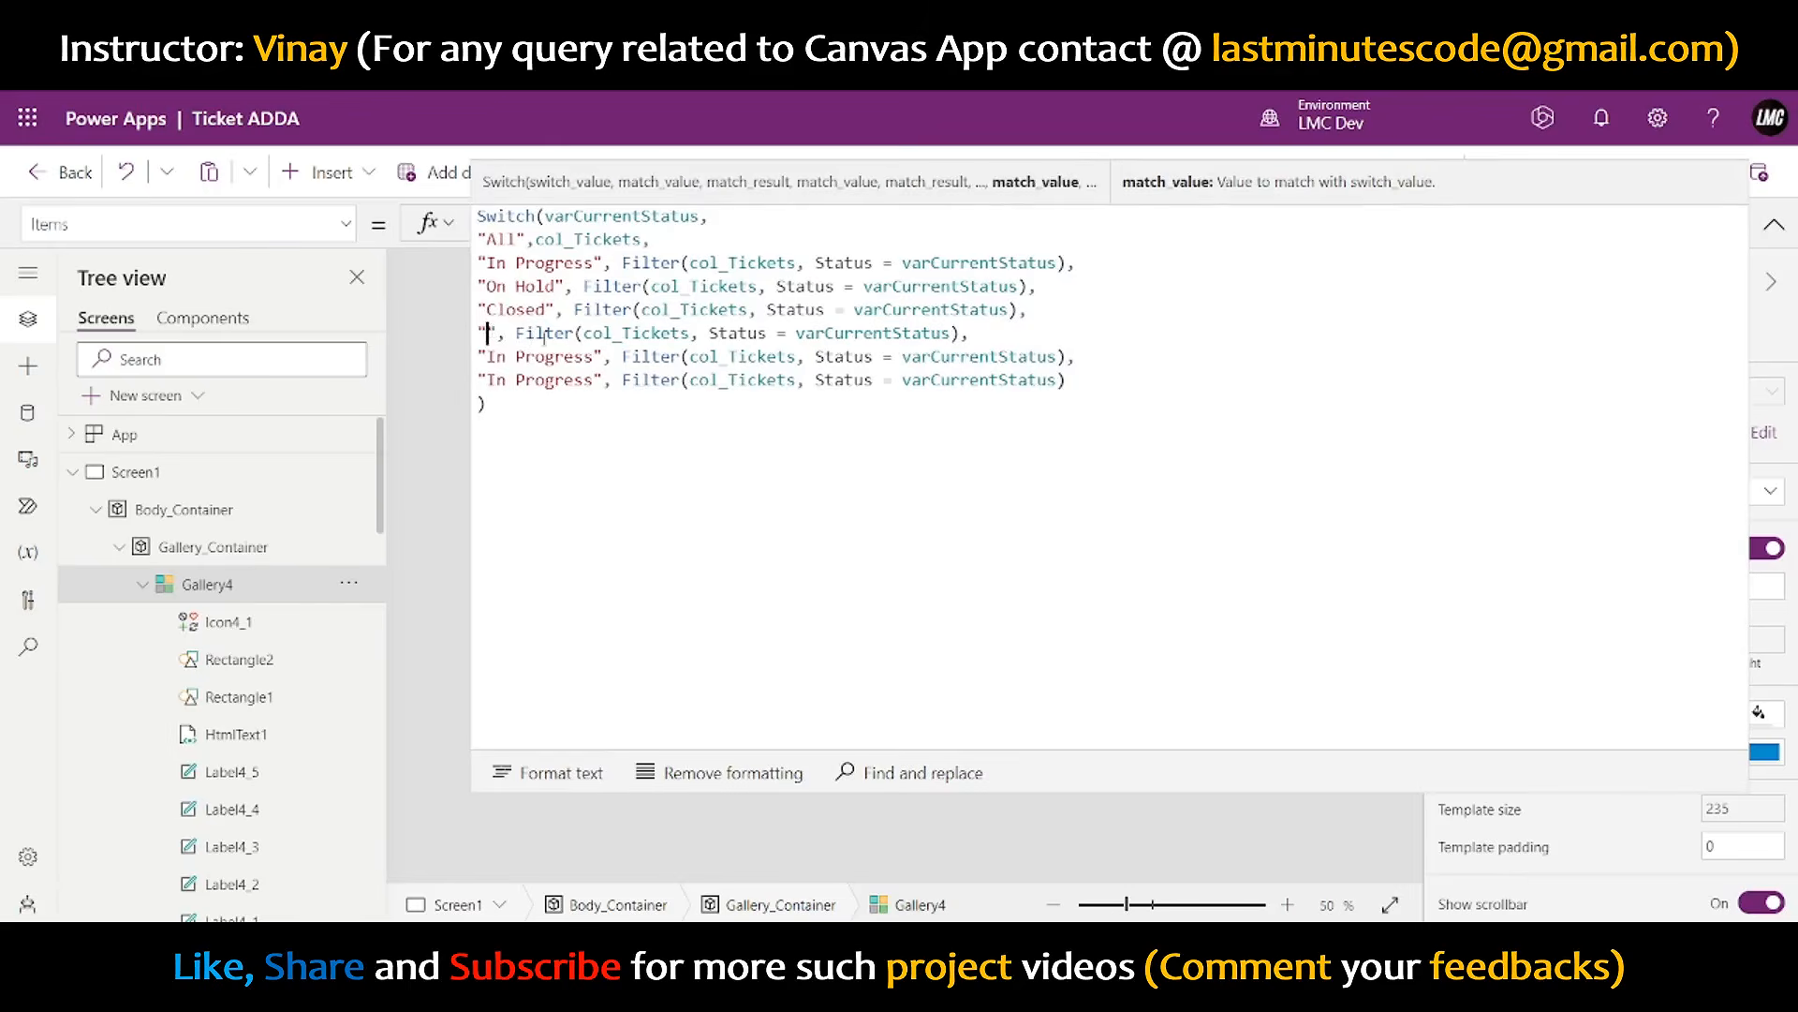
{"action": "type", "text": "New"}
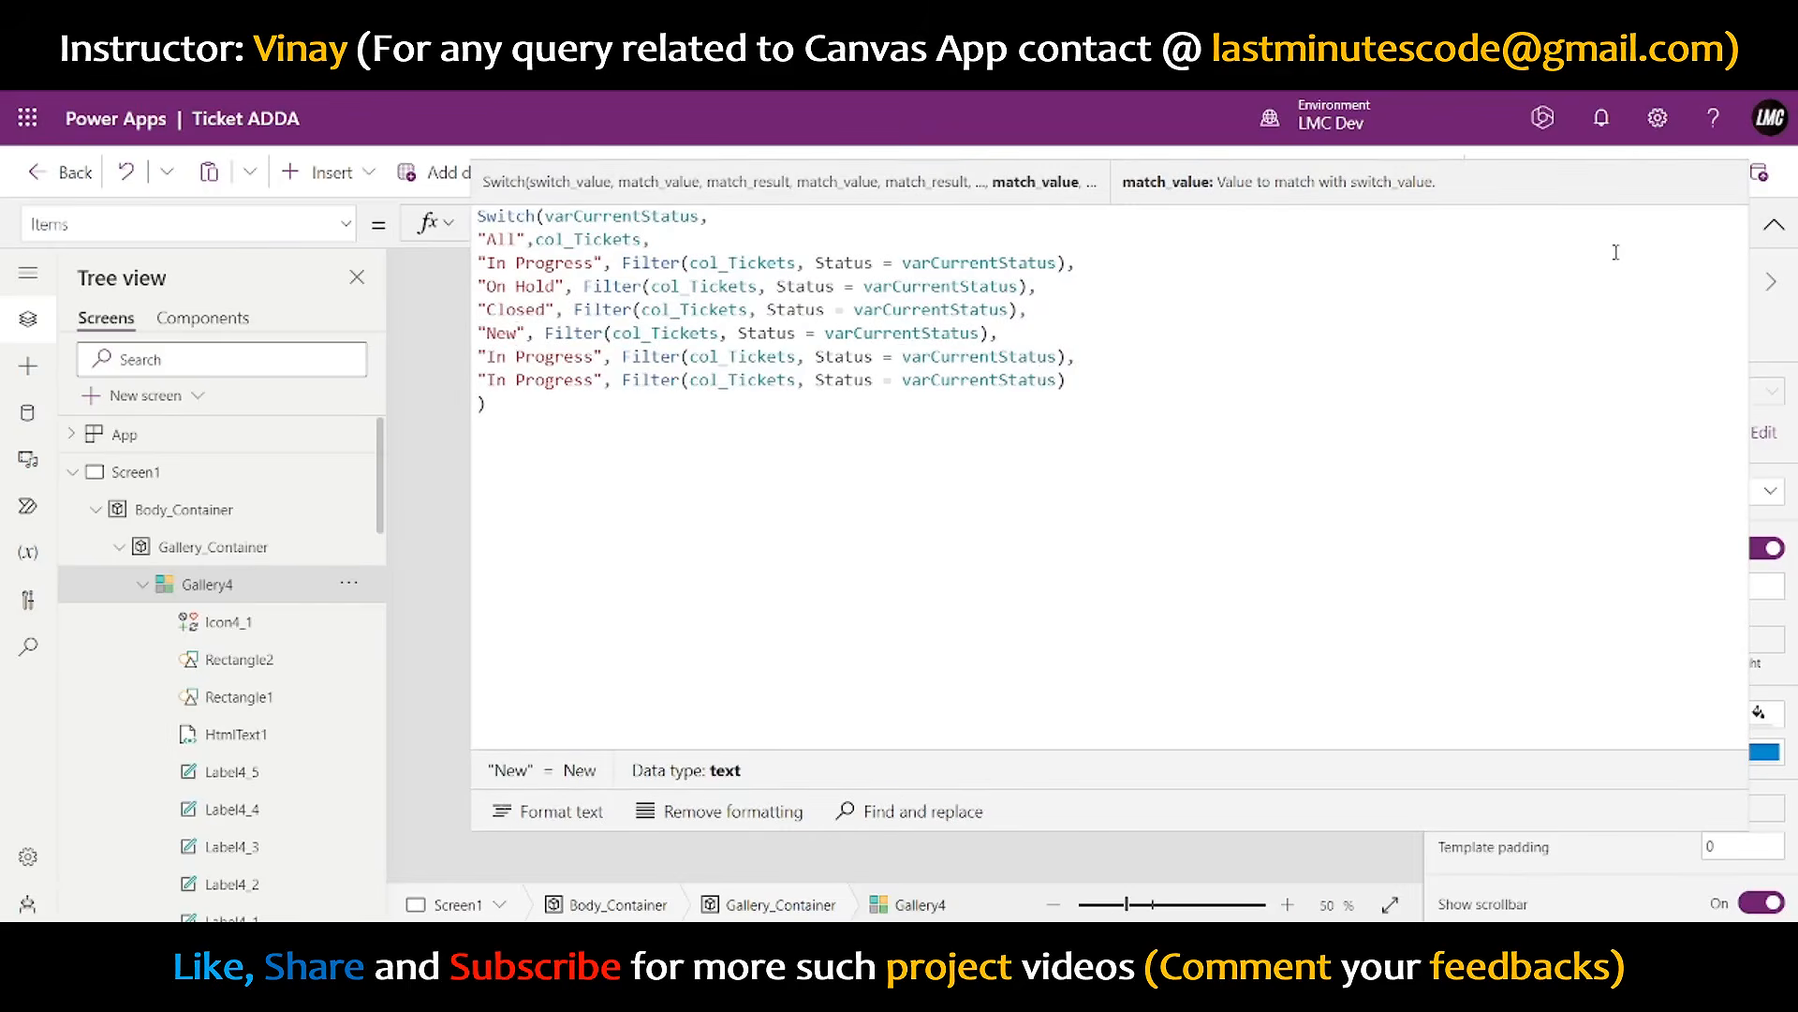
- Change the match value in the case below "New" to "Other" and check the filter entries in the app
{"action": "left_click", "coordinate": [1773, 228]}
{"action": "left_click", "coordinate": [1773, 227]}
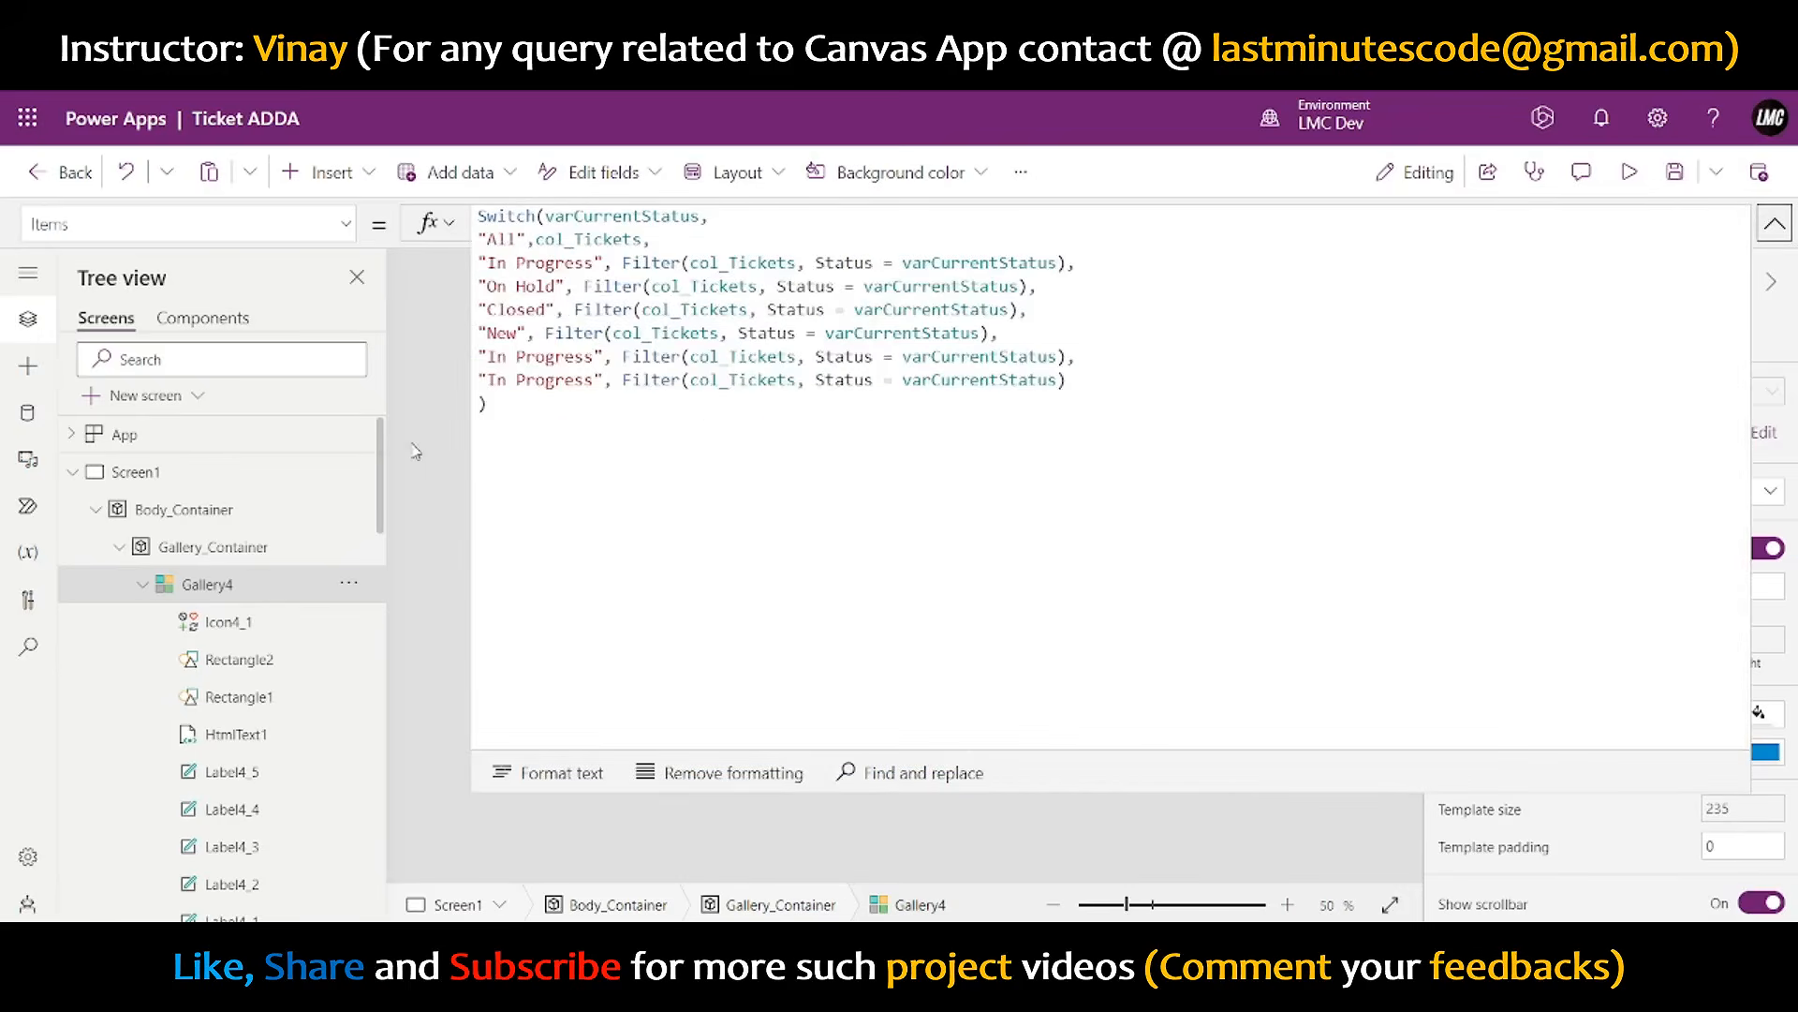
{"action": "left_click_drag", "start_coordinate": [488, 356], "coordinate": [591, 354]}
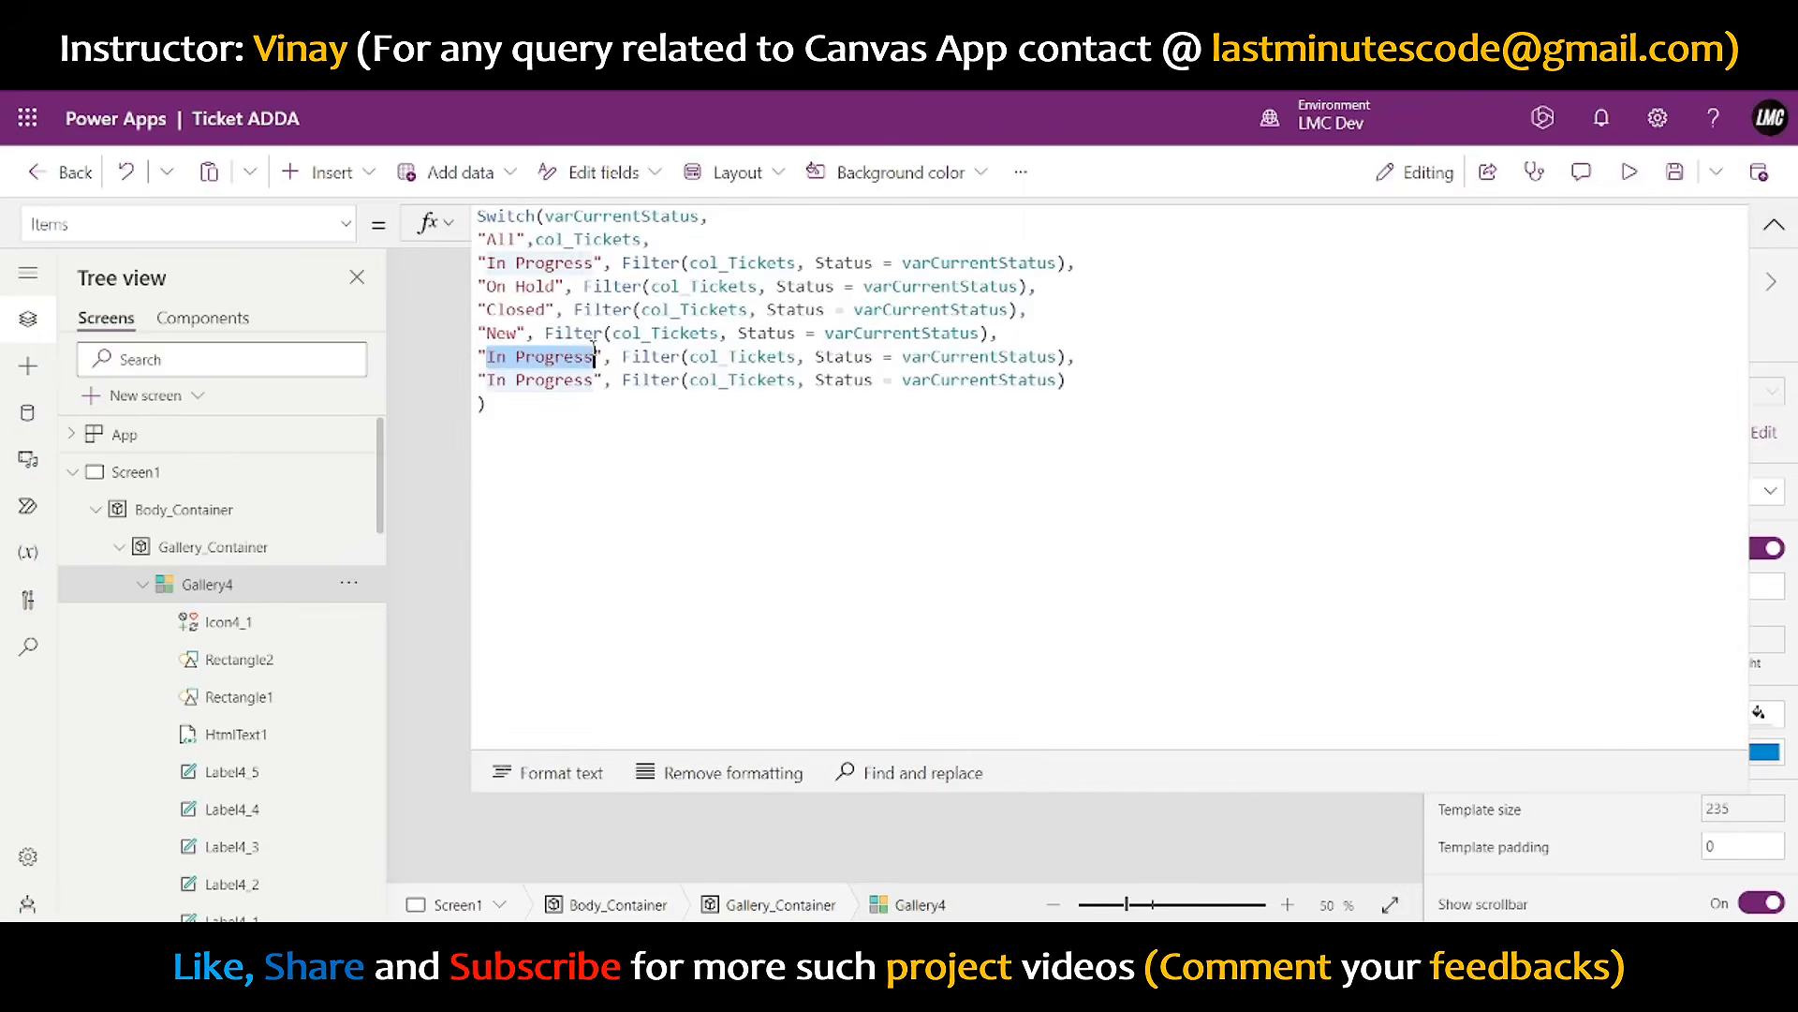
{"action": "type", "text": "Other"}
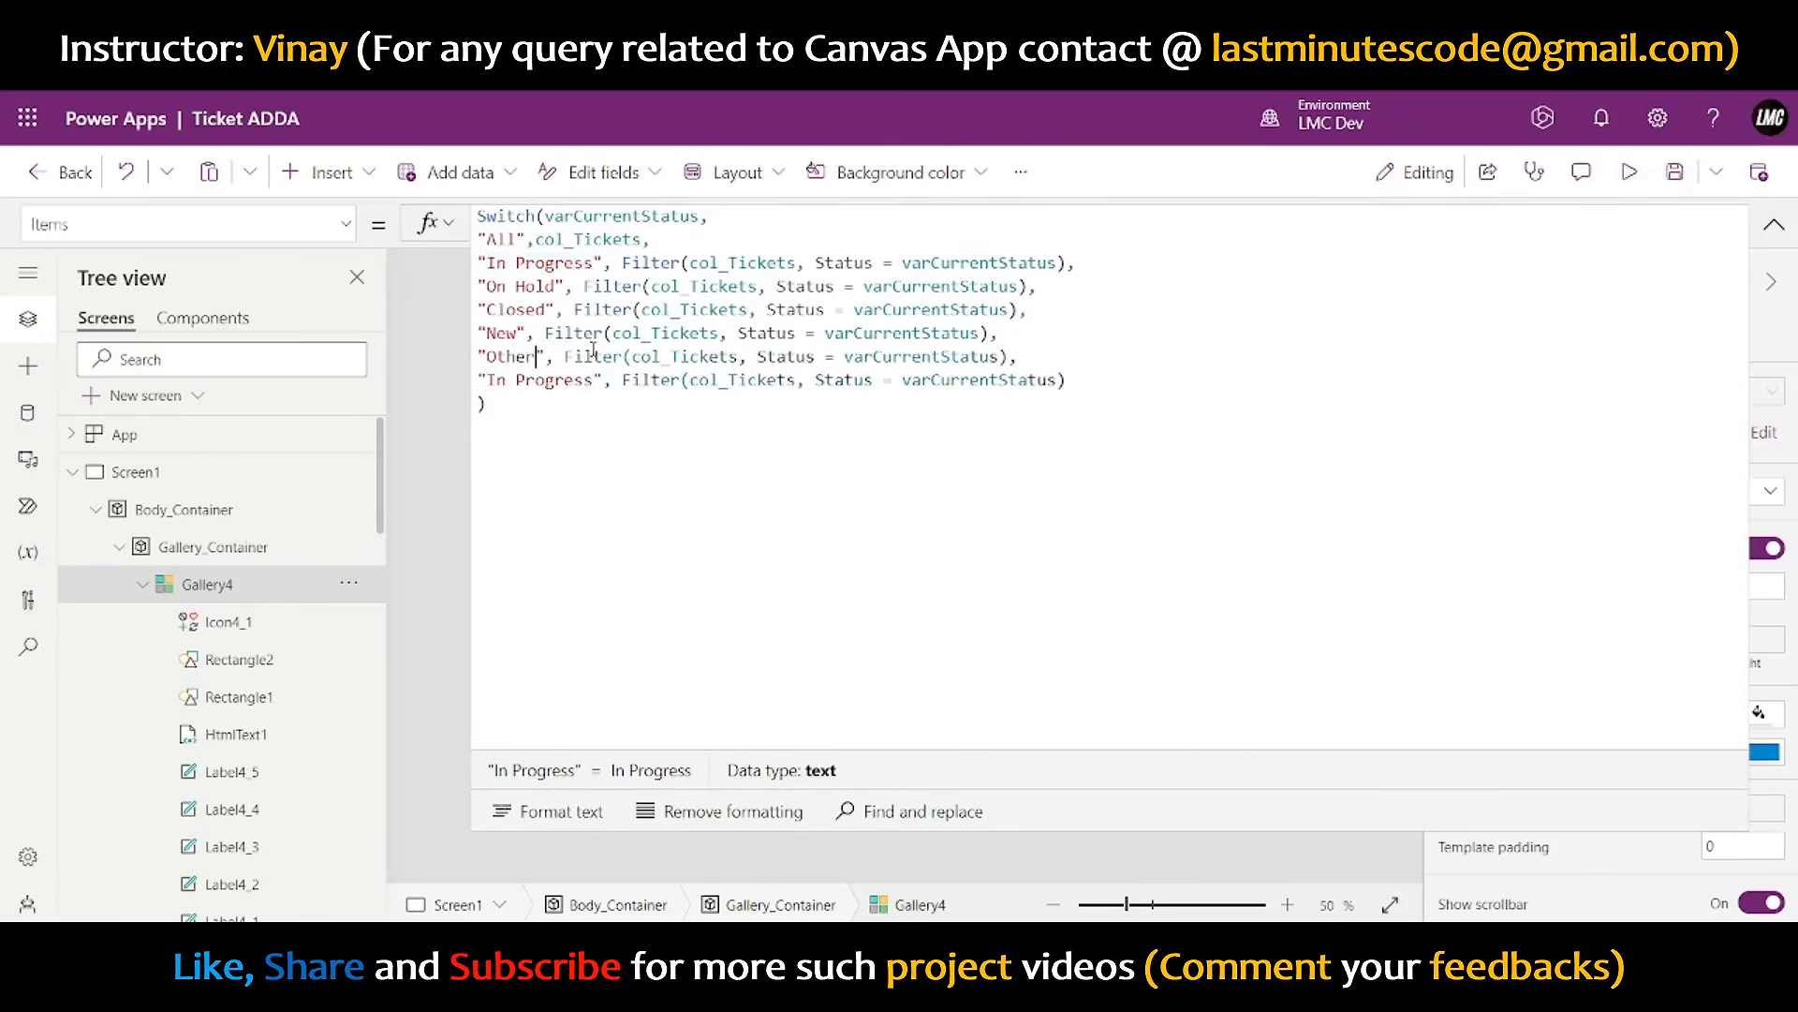
{"action": "left_click", "coordinate": [1755, 221]}
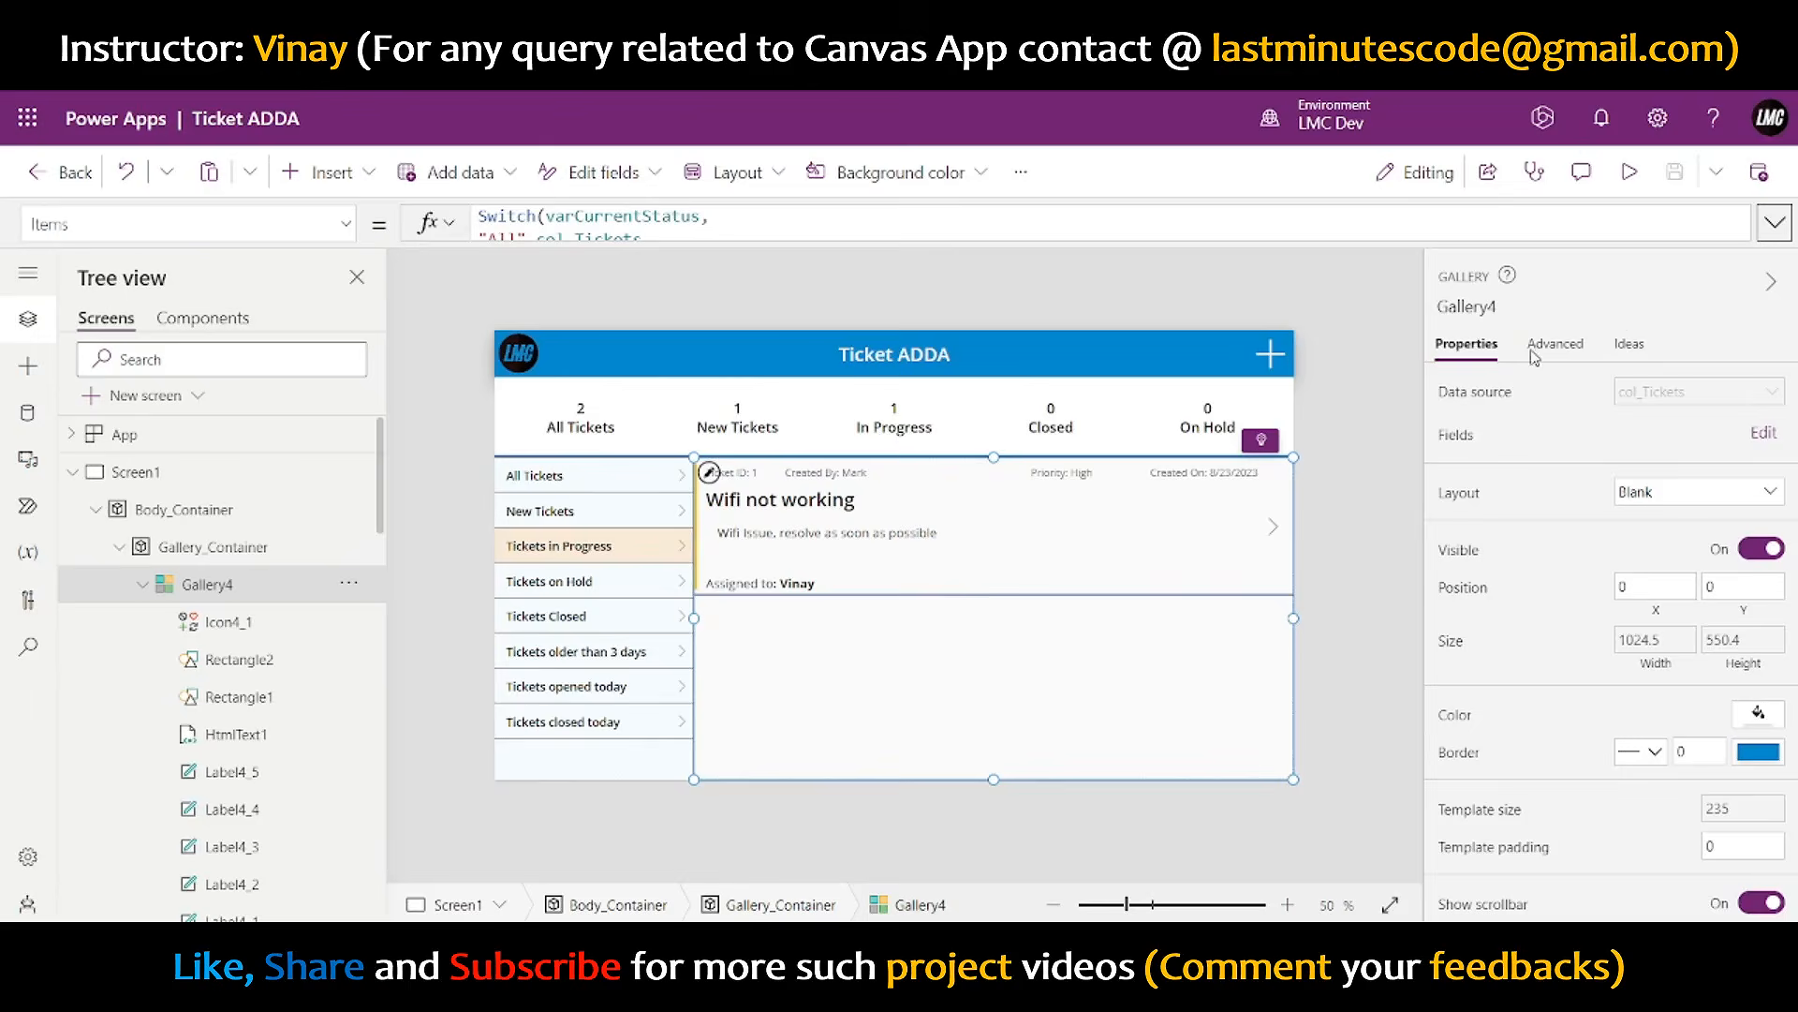
- Delete the "Other" case from the ticket gallery's Switch formula and recheck the remaining filter entries
{"action": "left_click", "coordinate": [1774, 222]}
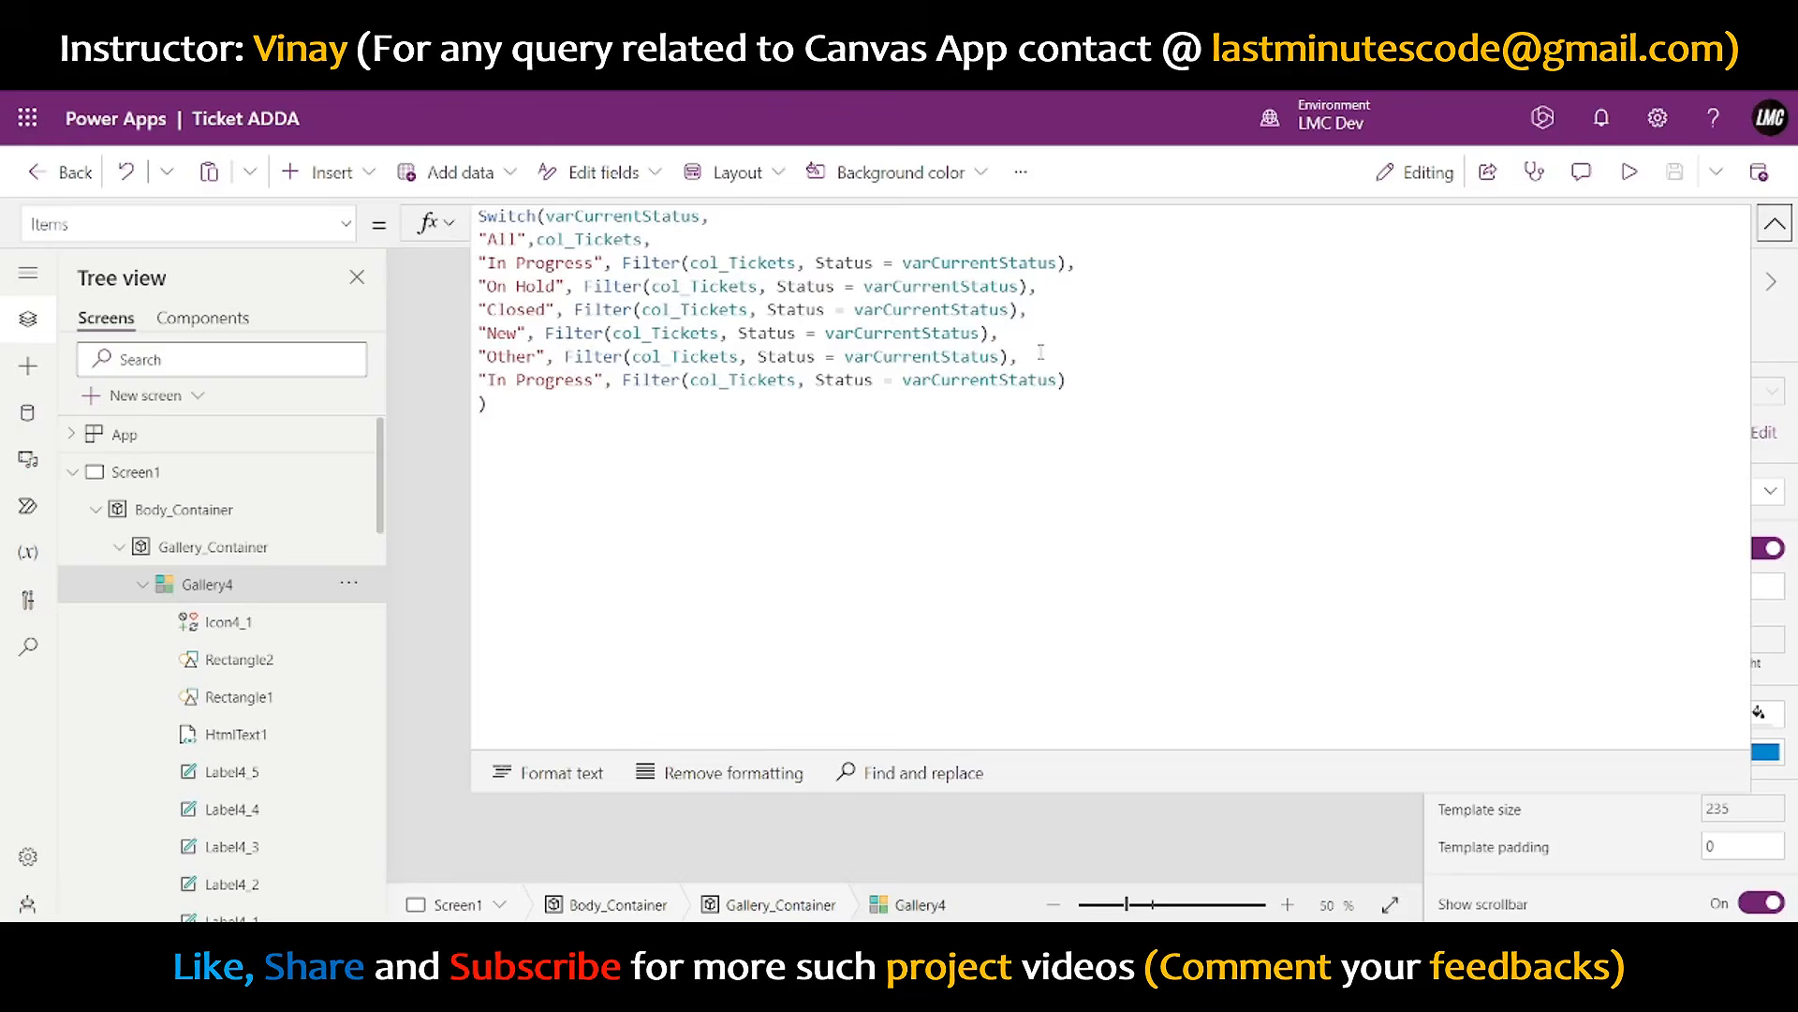
{"action": "left_click_drag", "start_coordinate": [1040, 352], "coordinate": [998, 334]}
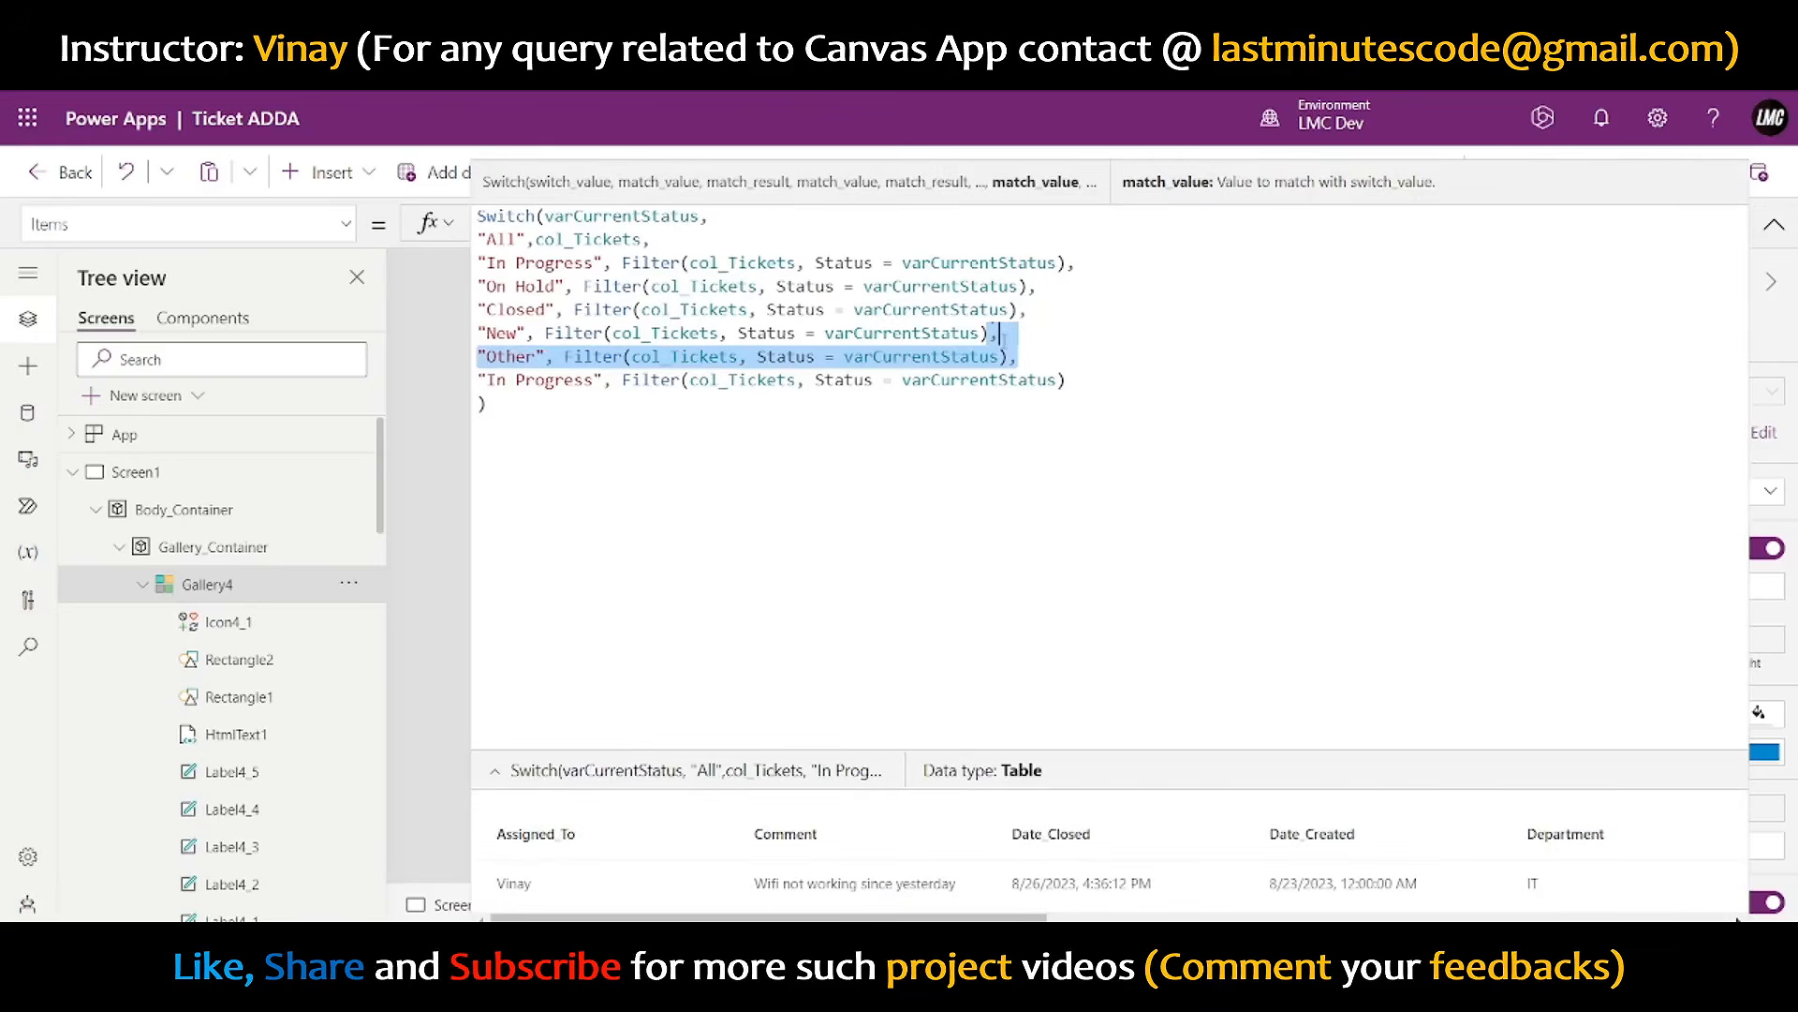
{"action": "key", "text": "BackSpace"}
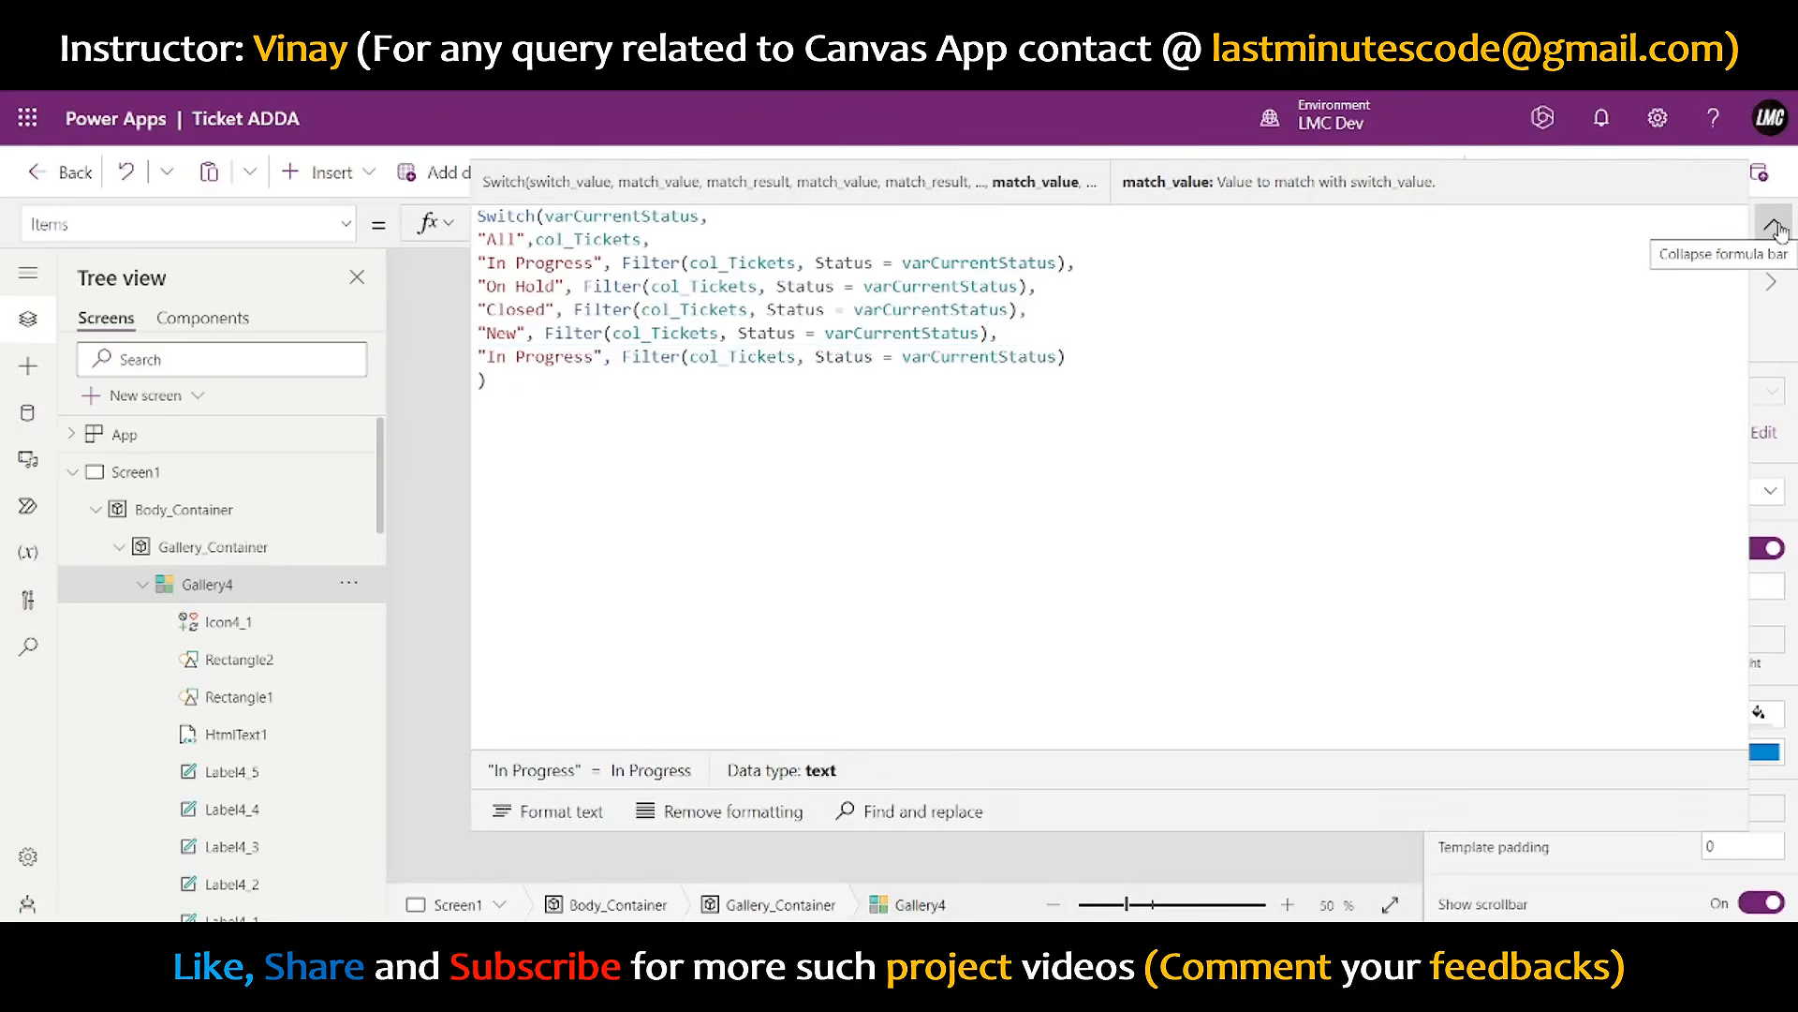
{"action": "left_click", "coordinate": [1776, 228]}
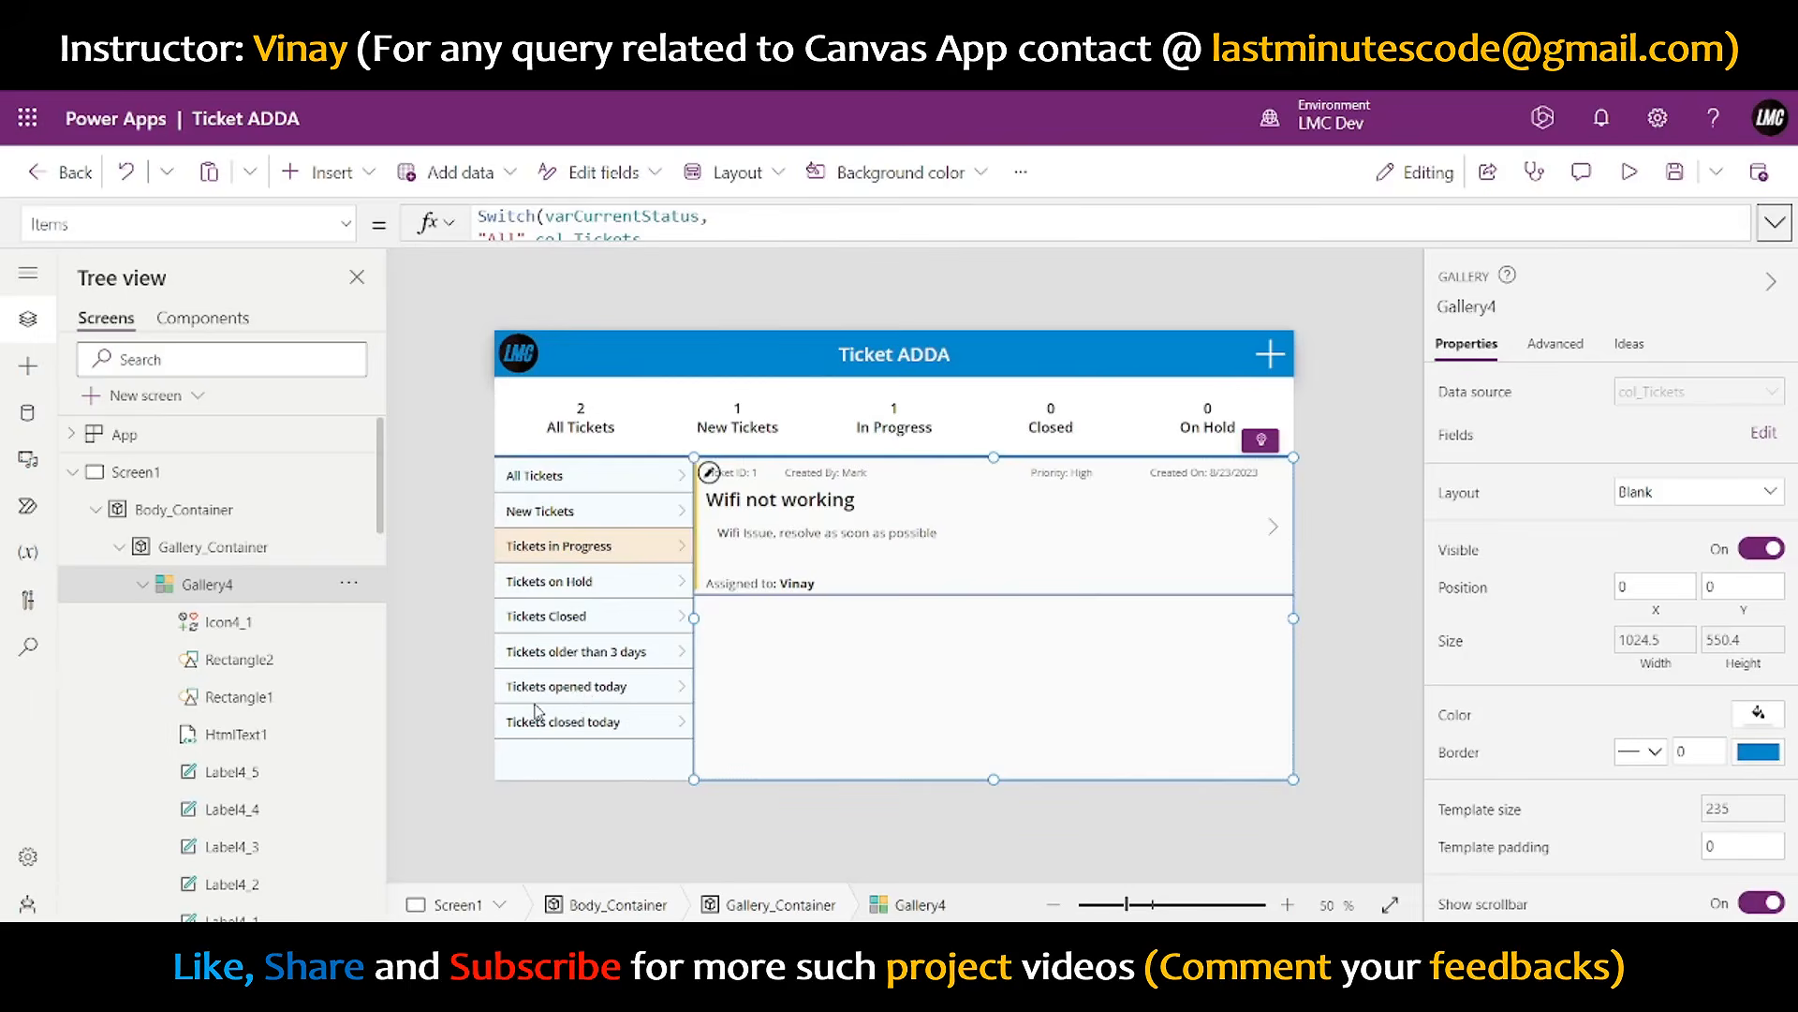
{"action": "left_click", "coordinate": [1774, 223]}
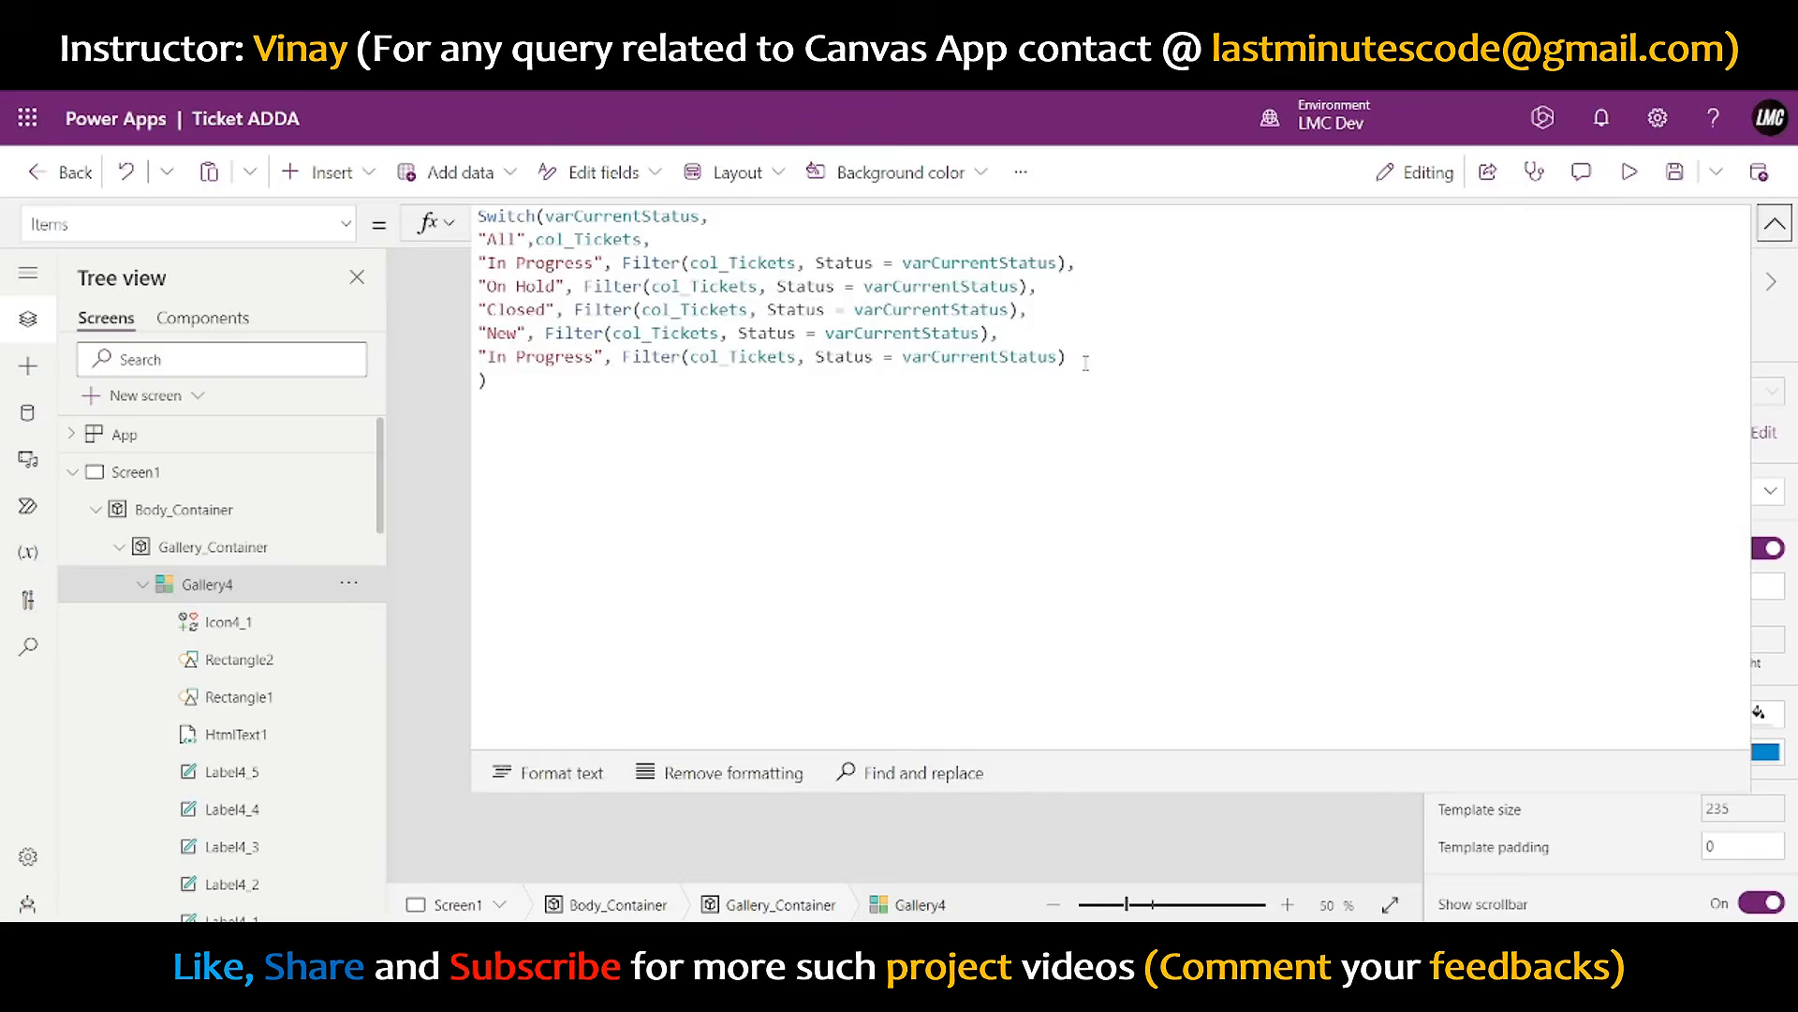
- Delete the duplicated last "In Progress" case and the comma before it from the ticket gallery's Switch formula
{"action": "left_click", "coordinate": [1774, 223]}
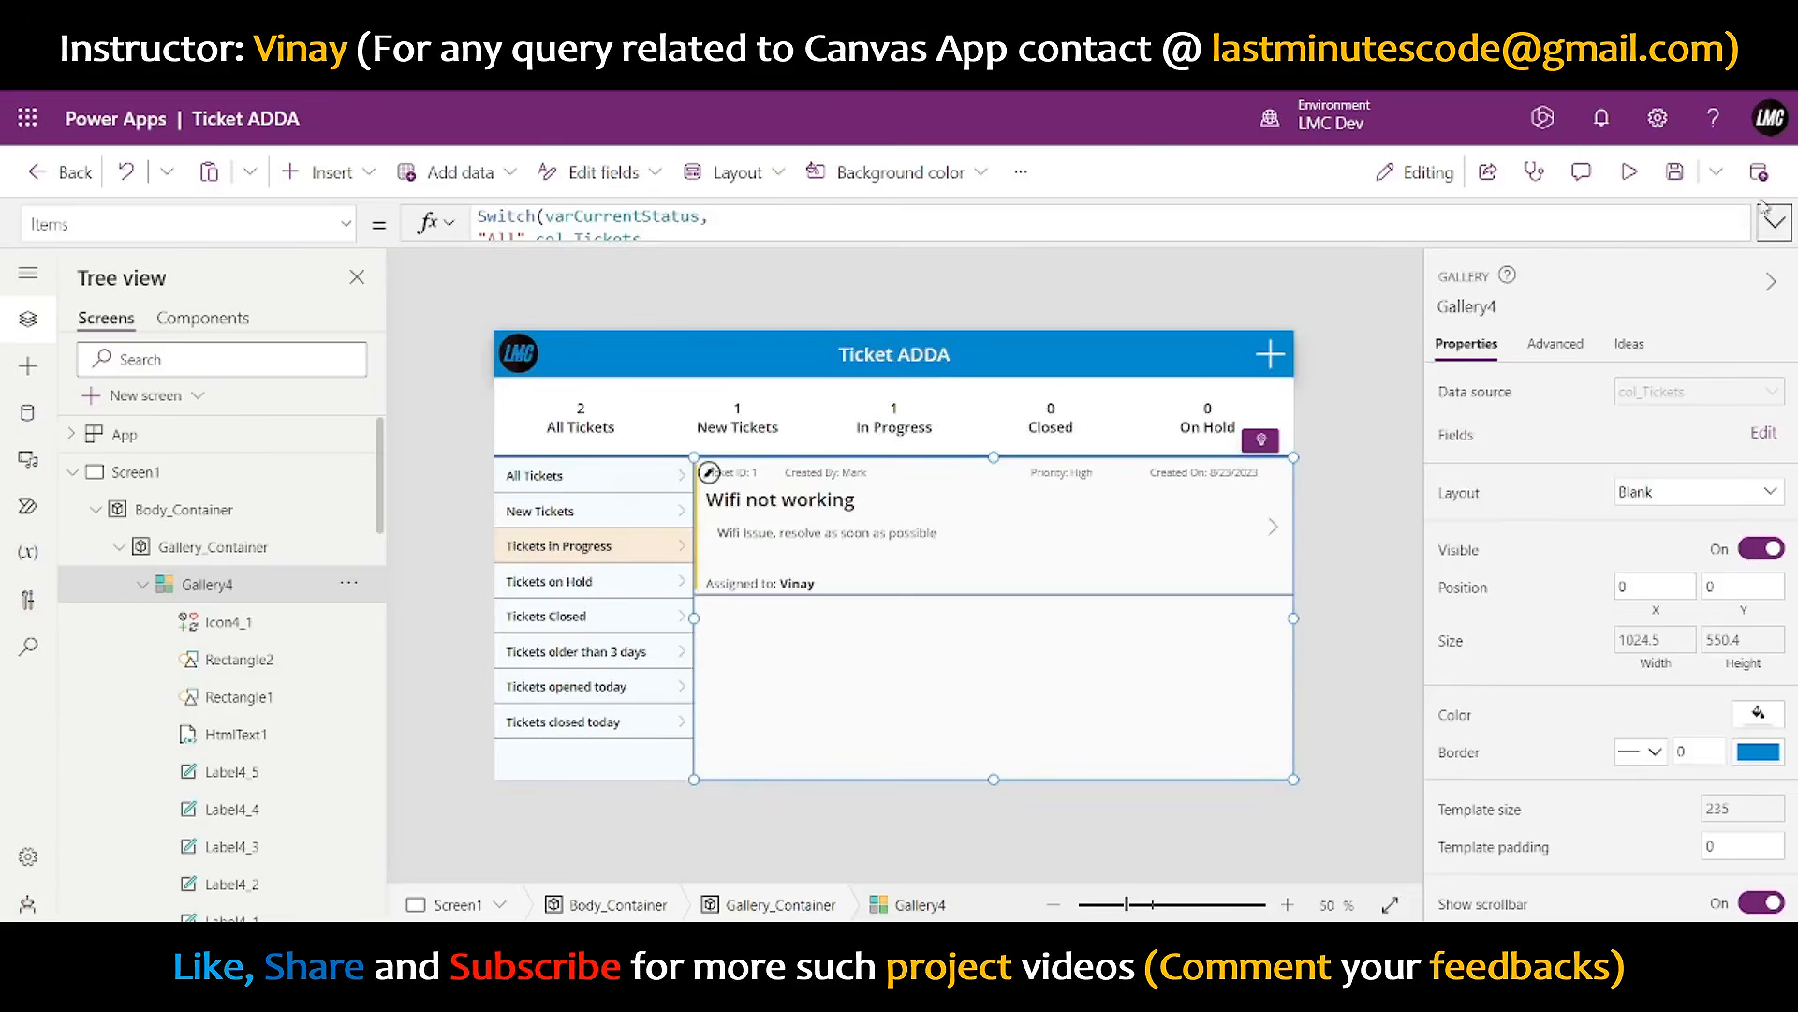
{"action": "left_click", "coordinate": [1774, 223]}
{"action": "left_click_drag", "start_coordinate": [1084, 357], "coordinate": [990, 337]}
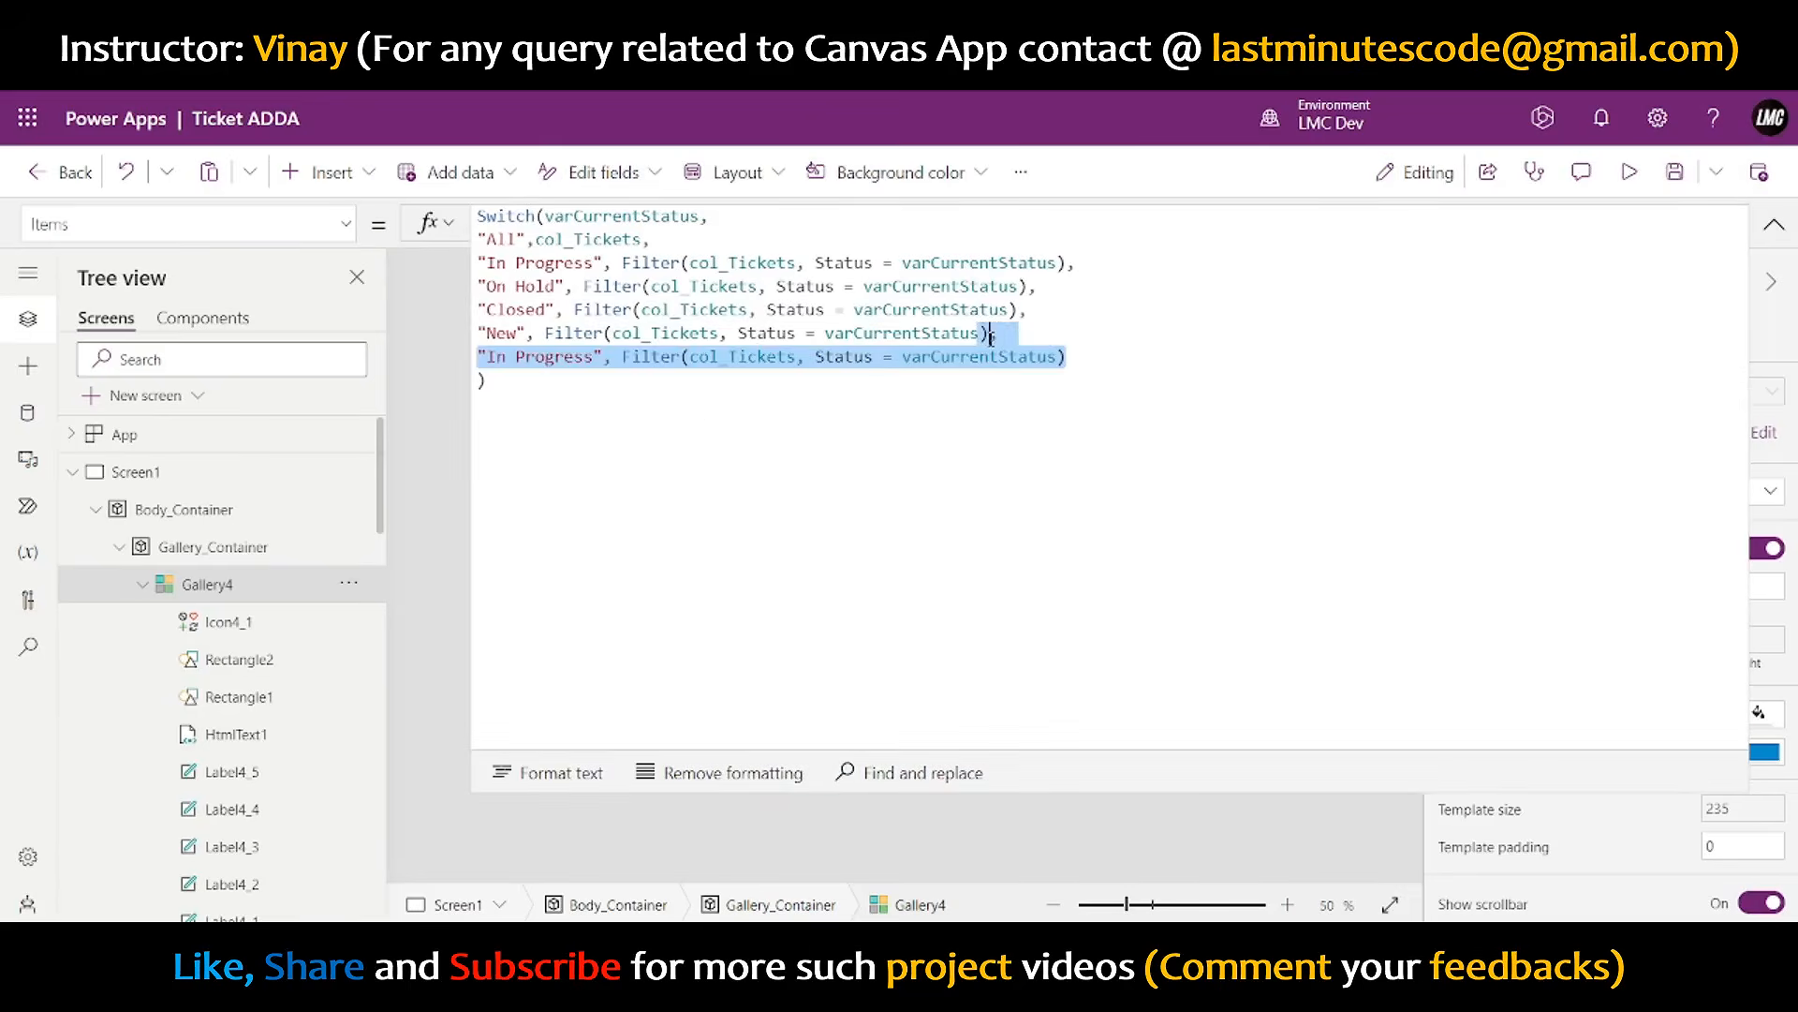
{"action": "key", "text": "BackSpace"}
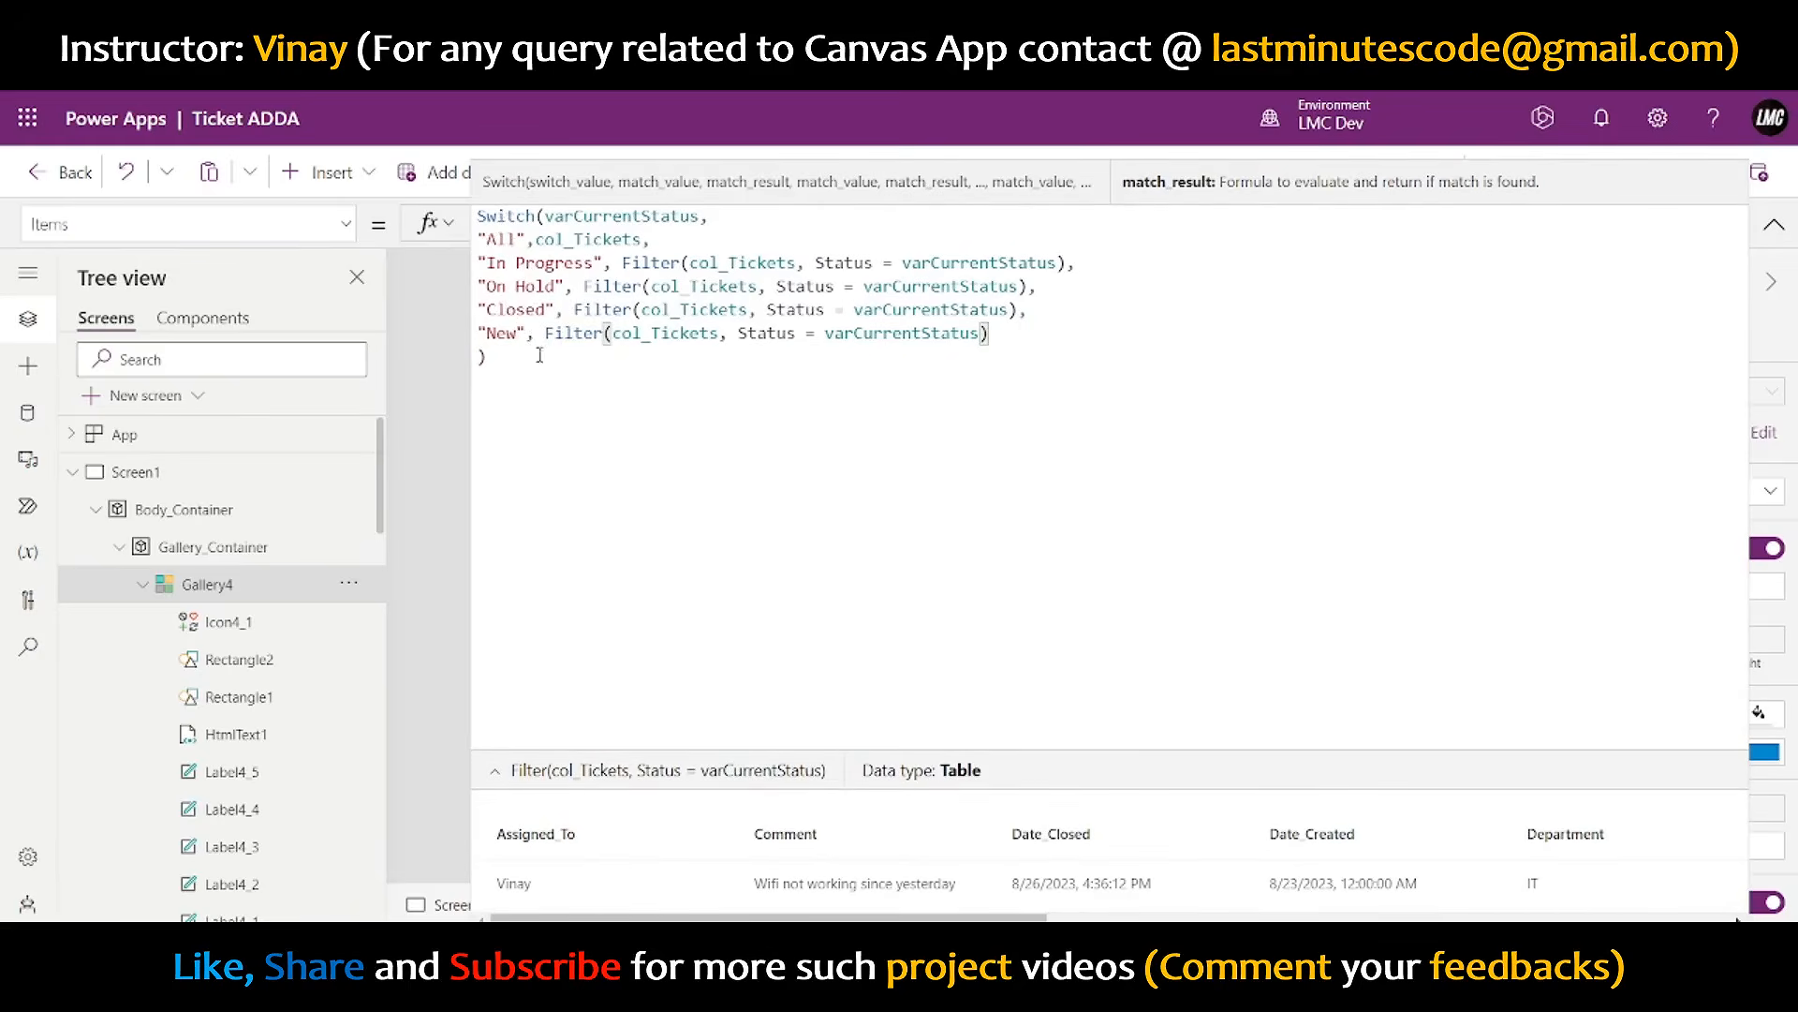
{"action": "left_click", "coordinate": [1774, 224]}
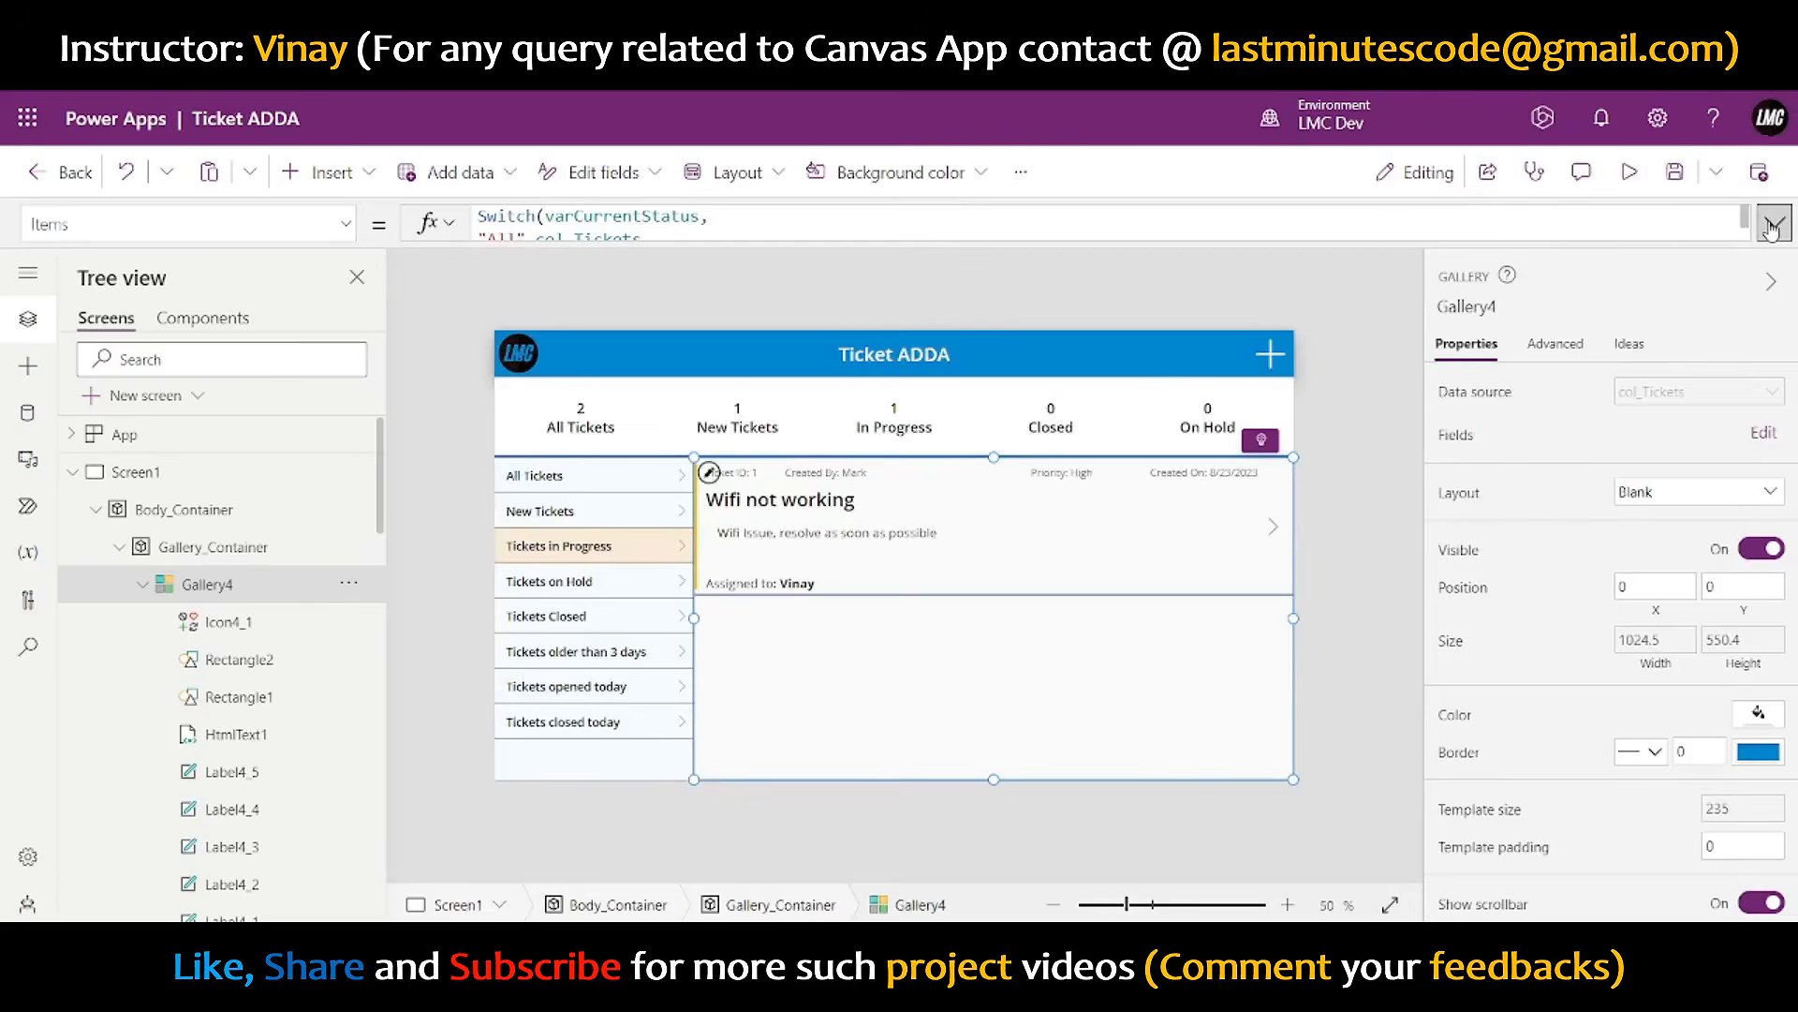
- Preview the app and test the Tickets in Progress, Tickets on Hold and New Tickets filters
{"action": "left_click", "coordinate": [1629, 171]}
{"action": "left_click", "coordinate": [471, 532]}
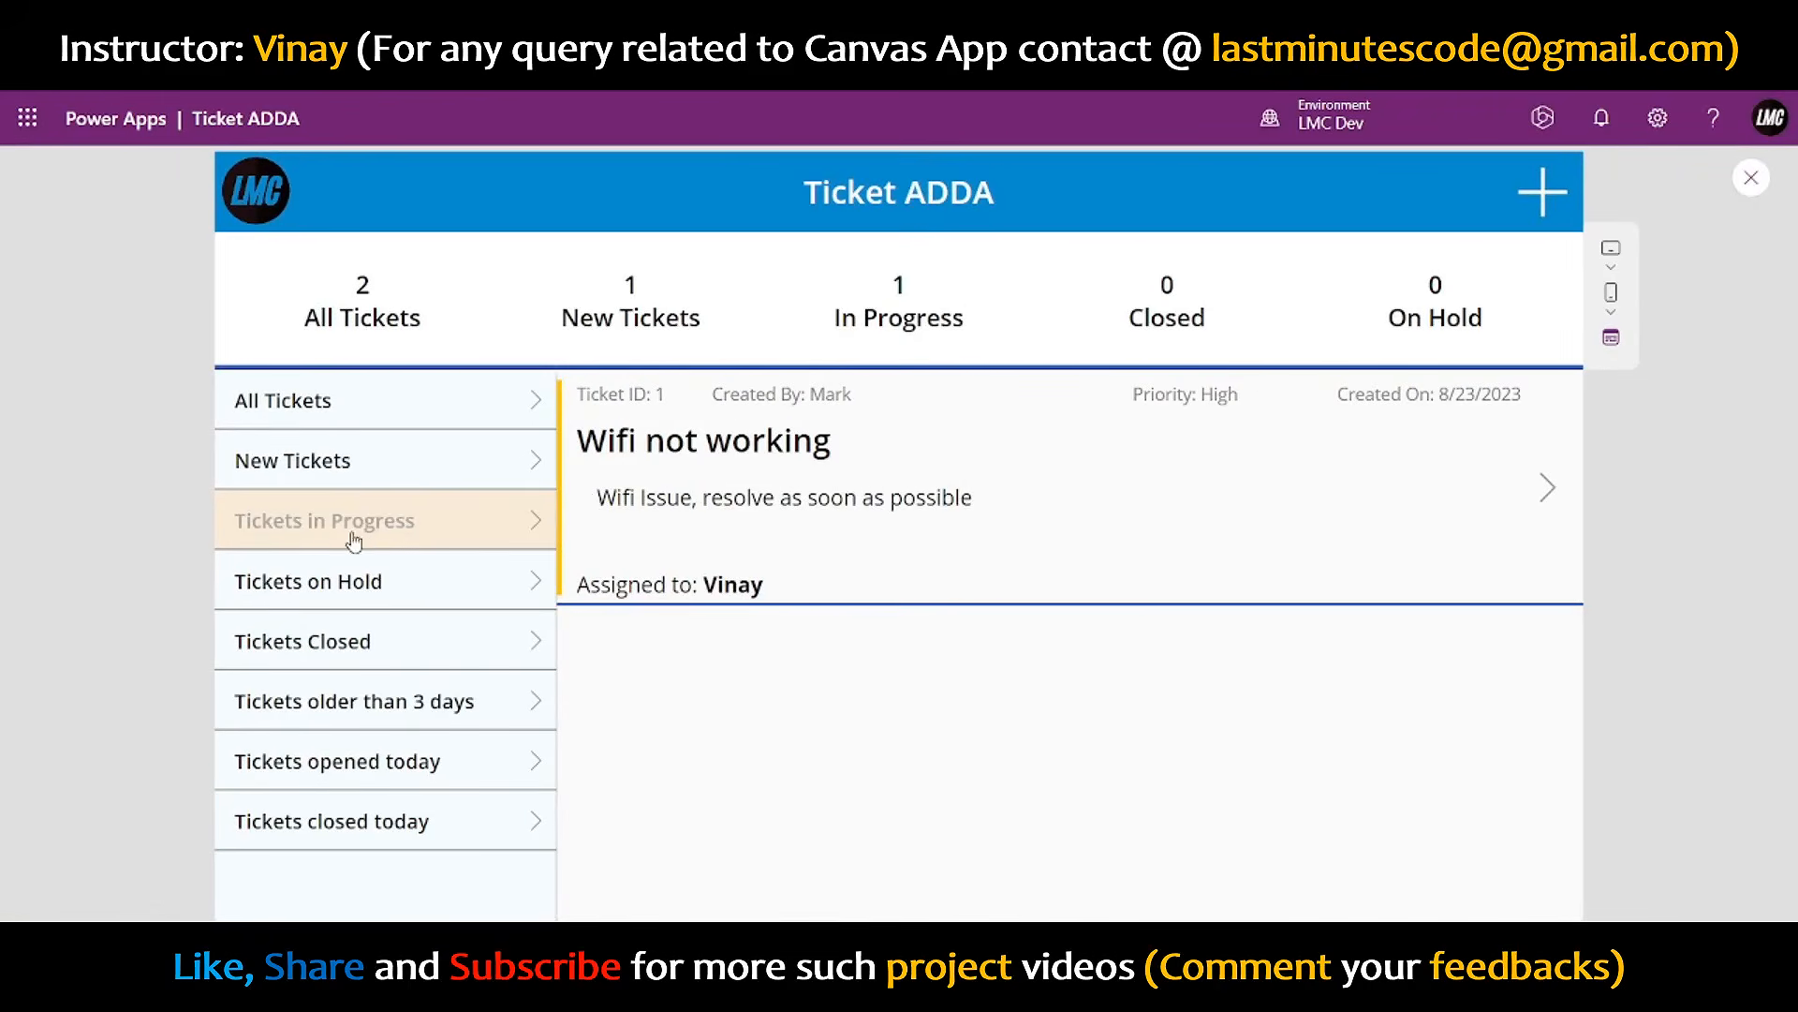
{"action": "left_click", "coordinate": [354, 576]}
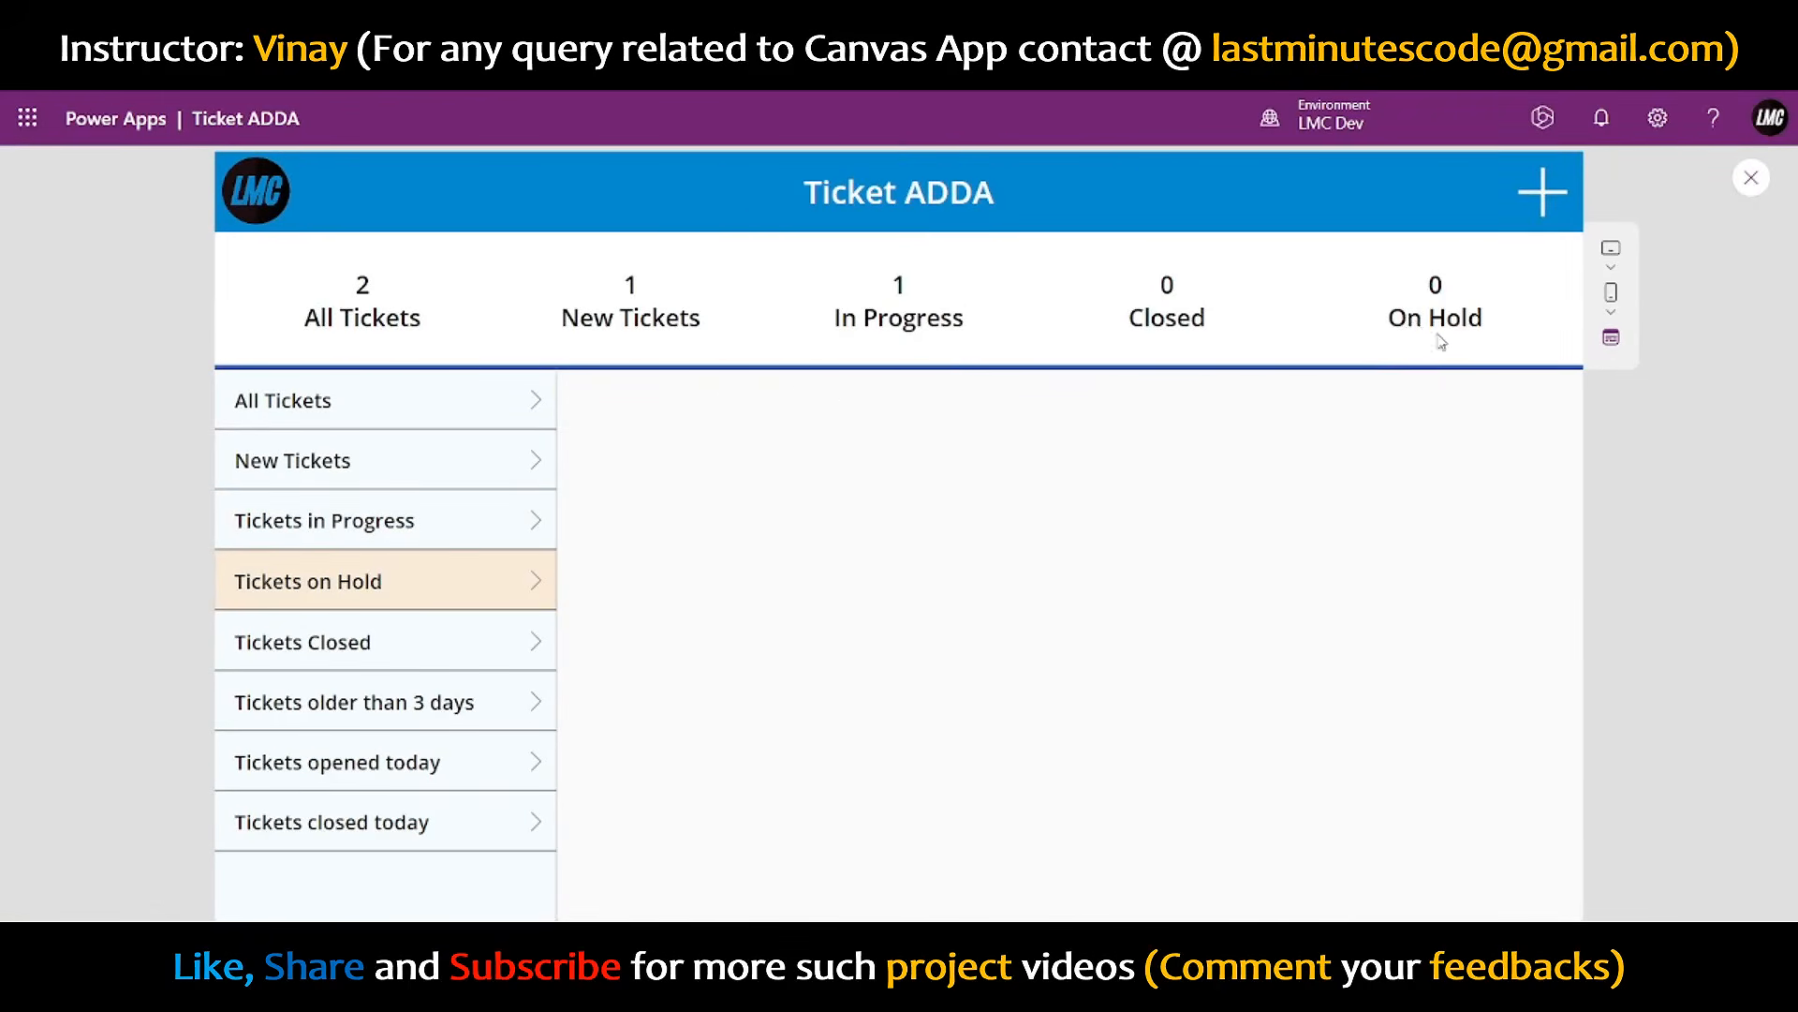
{"action": "left_click", "coordinate": [442, 480]}
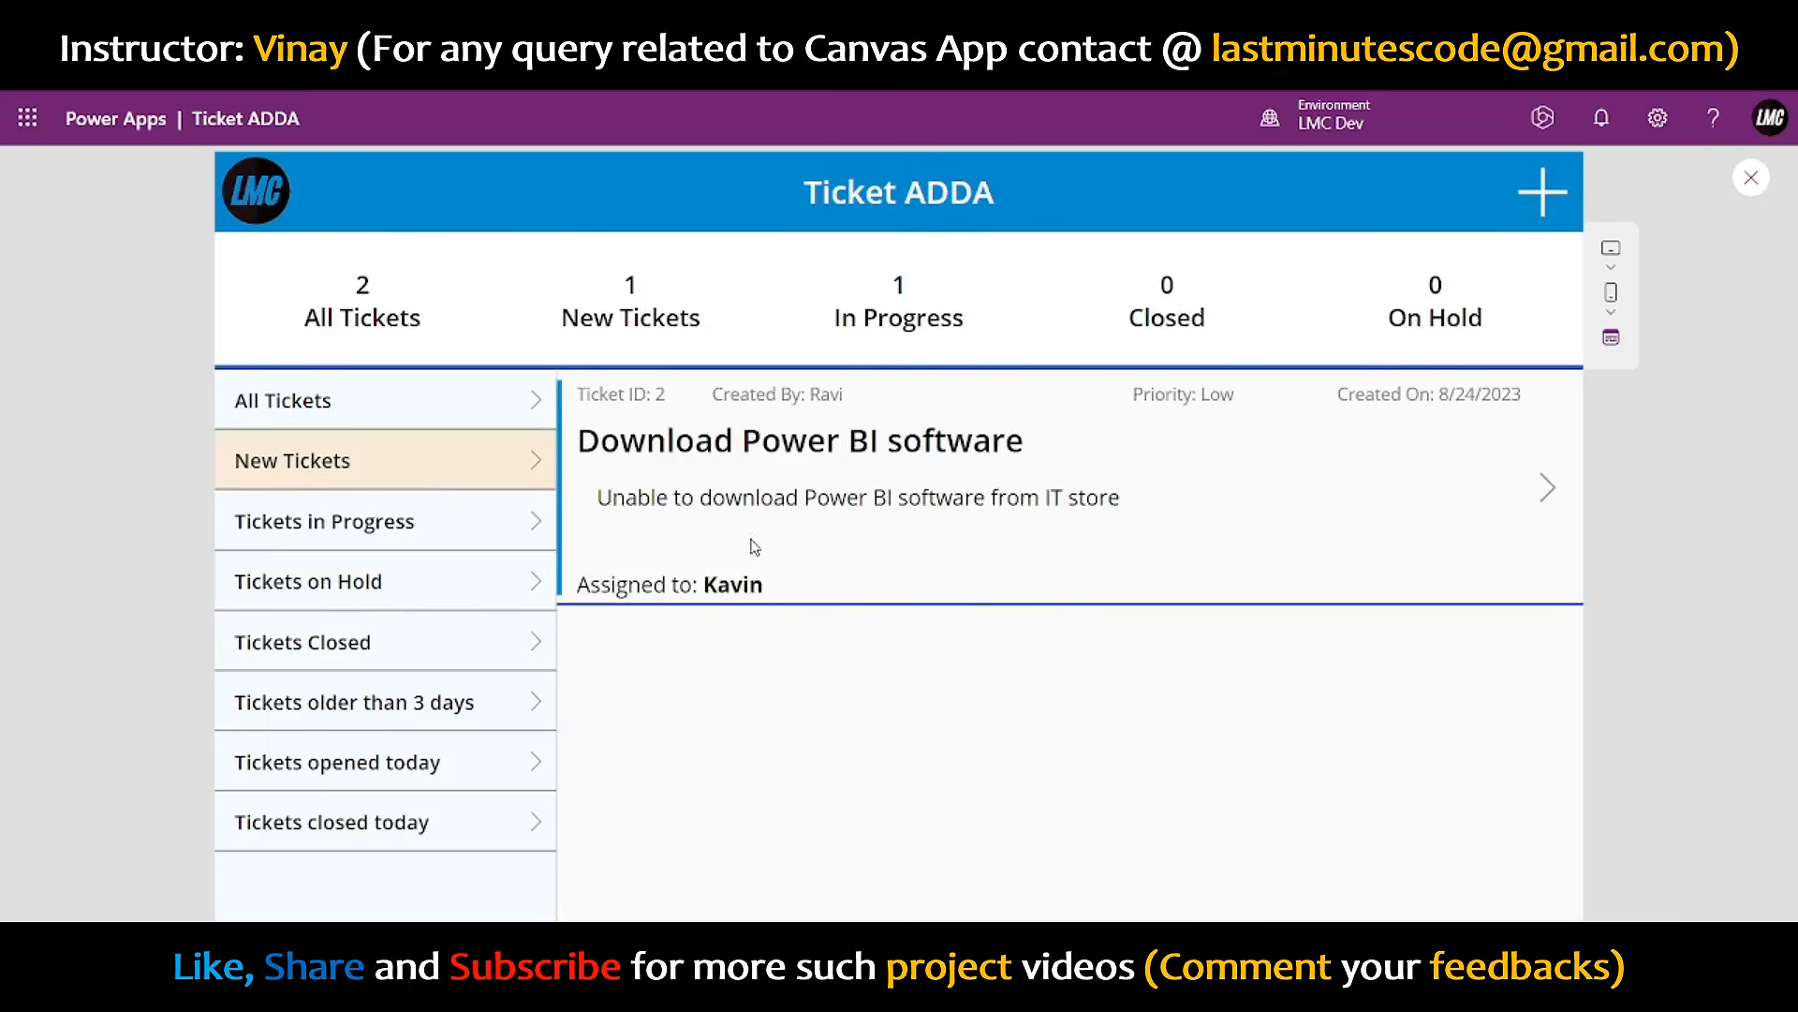
{"action": "left_click", "coordinate": [413, 538]}
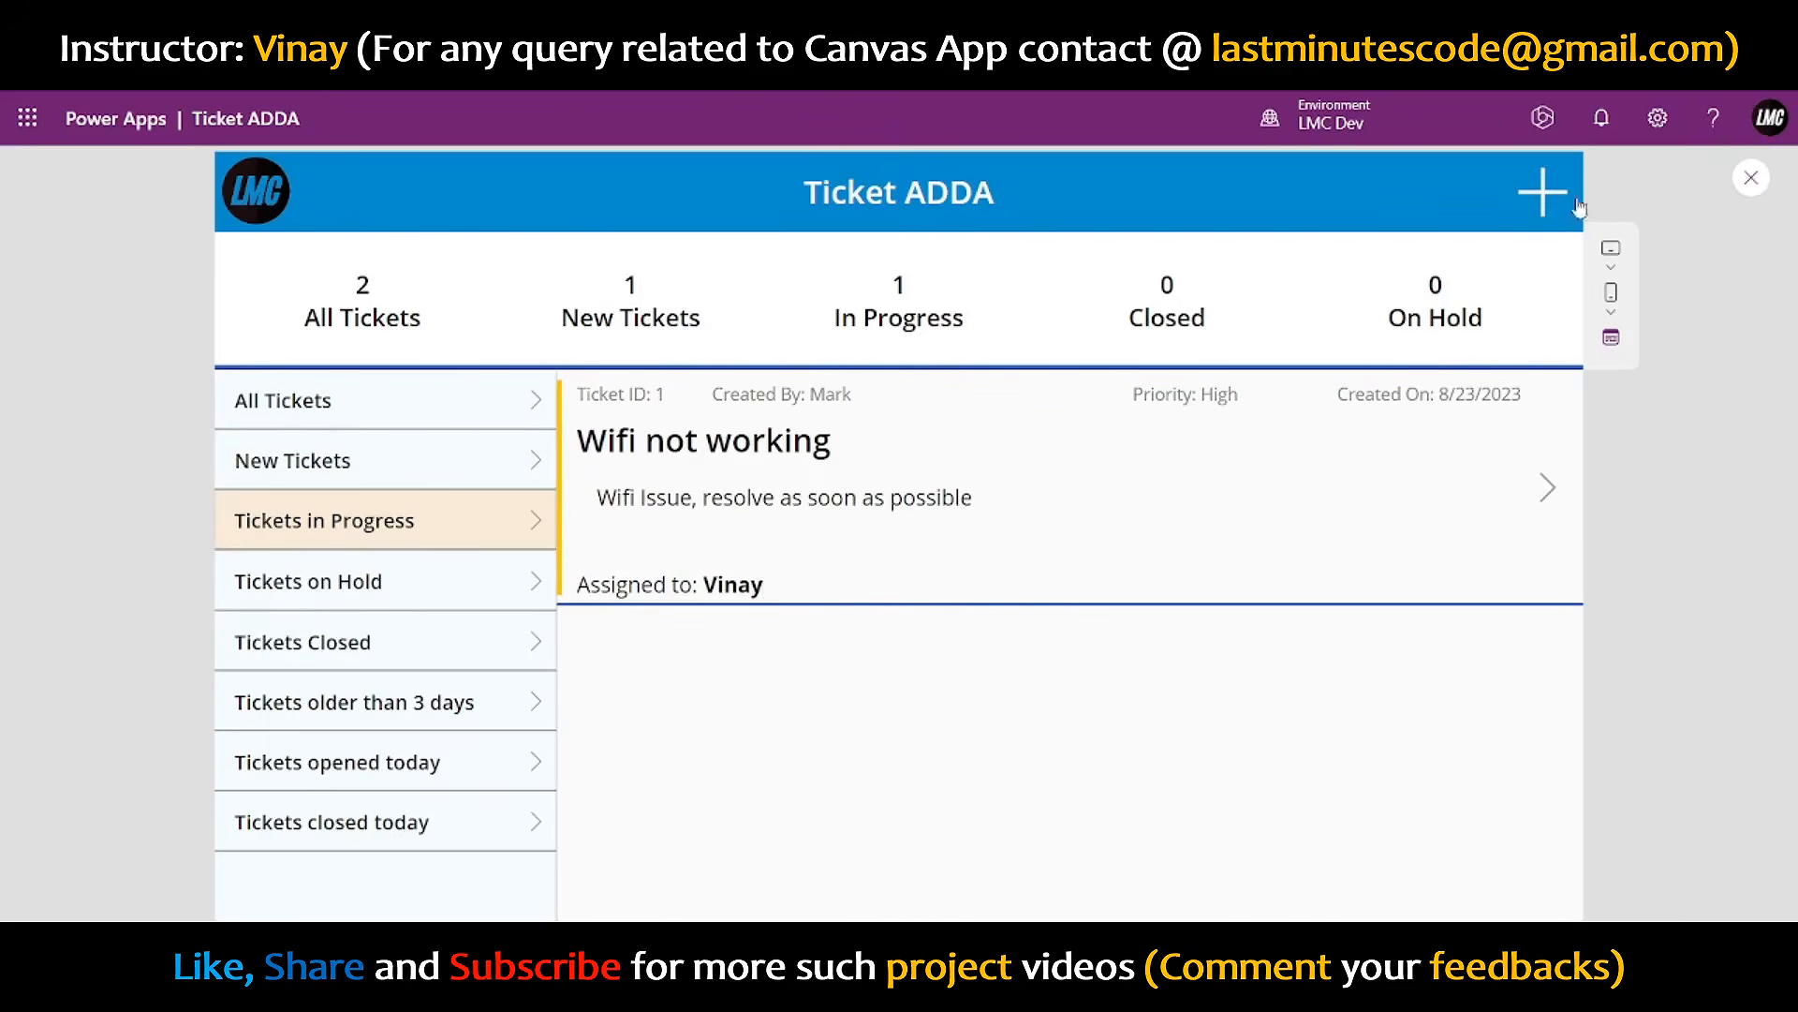
{"action": "left_click", "coordinate": [1751, 178]}
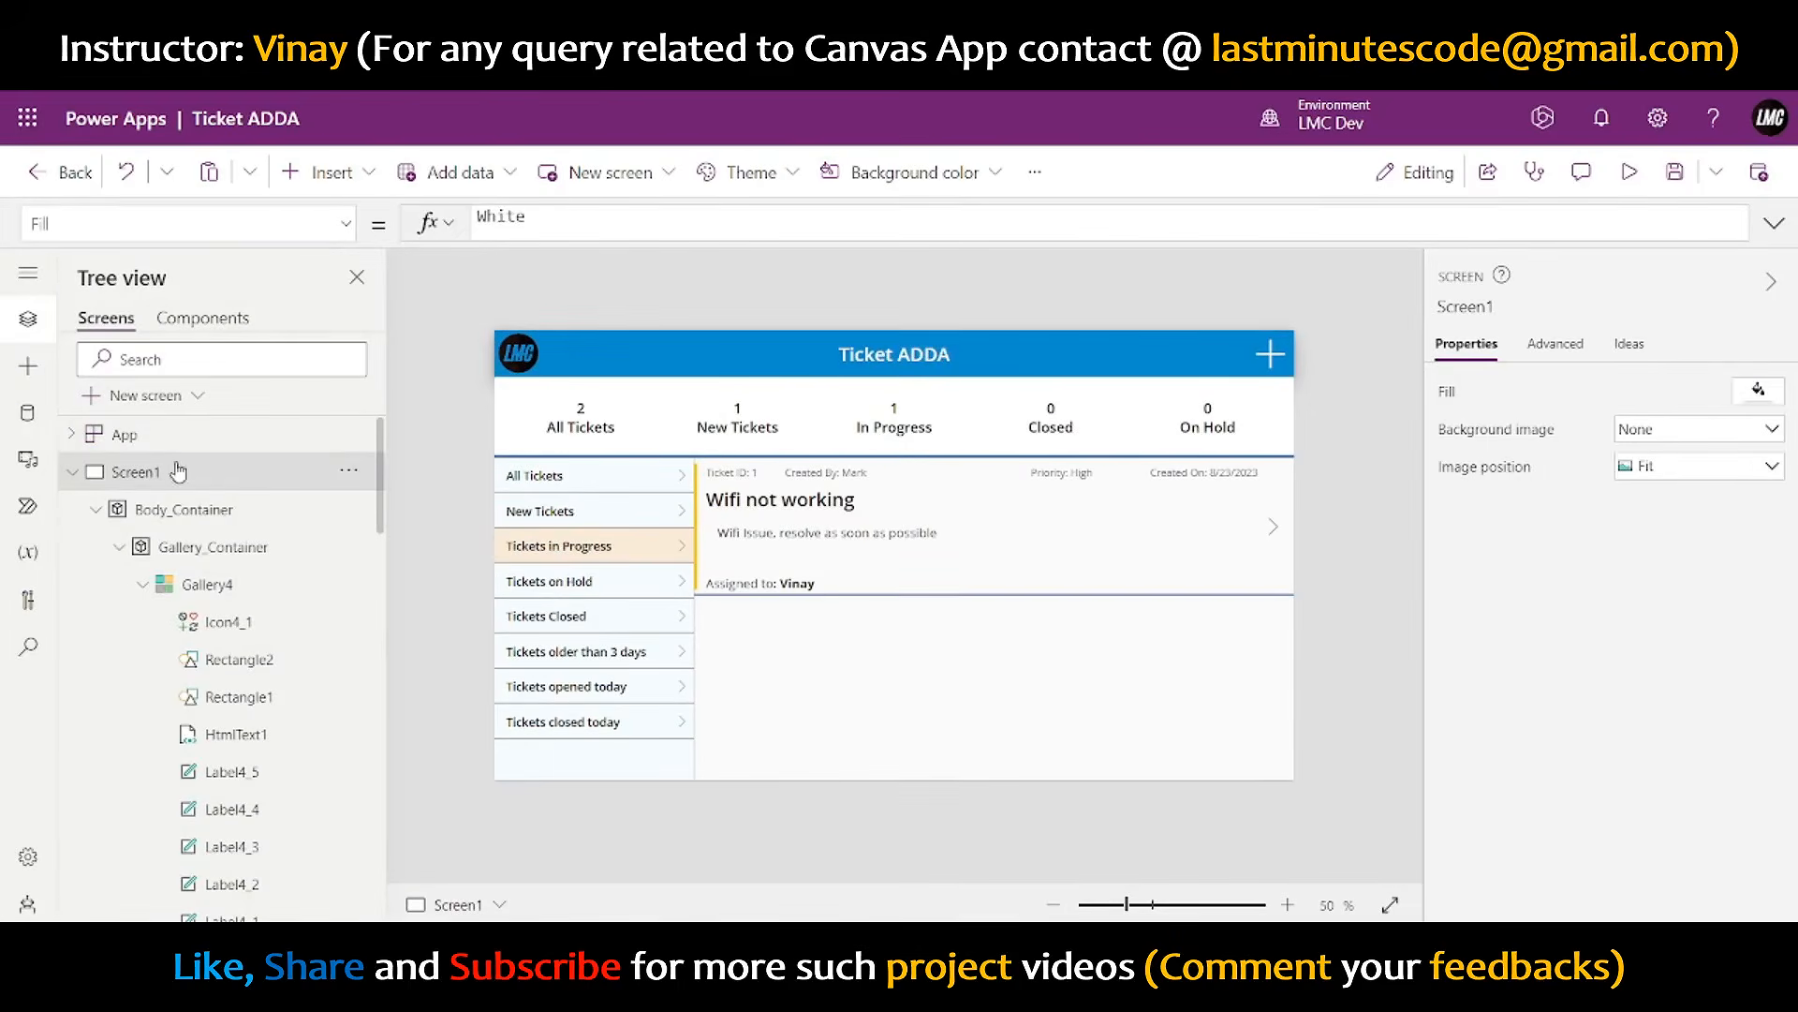
- Run the app's OnStart and apply the All Tickets filter
{"action": "left_click", "coordinate": [349, 433]}
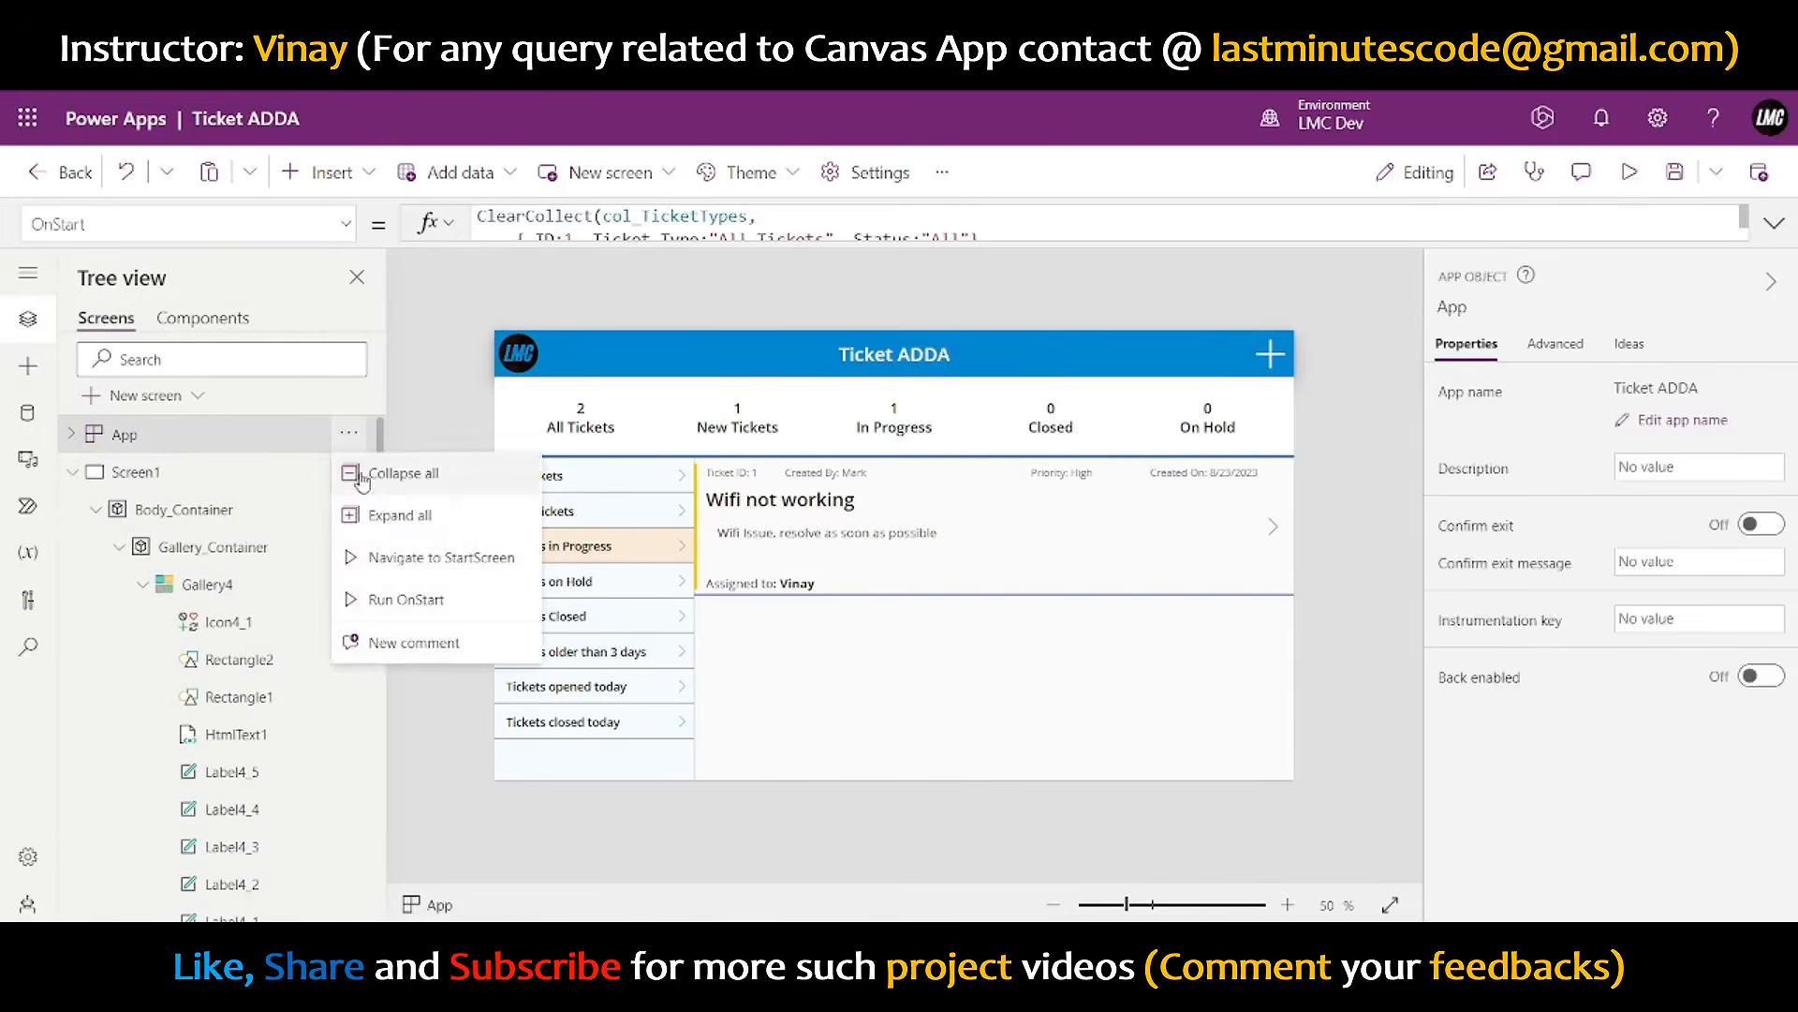
{"action": "left_click", "coordinate": [412, 613]}
{"action": "left_click", "coordinate": [600, 481]}
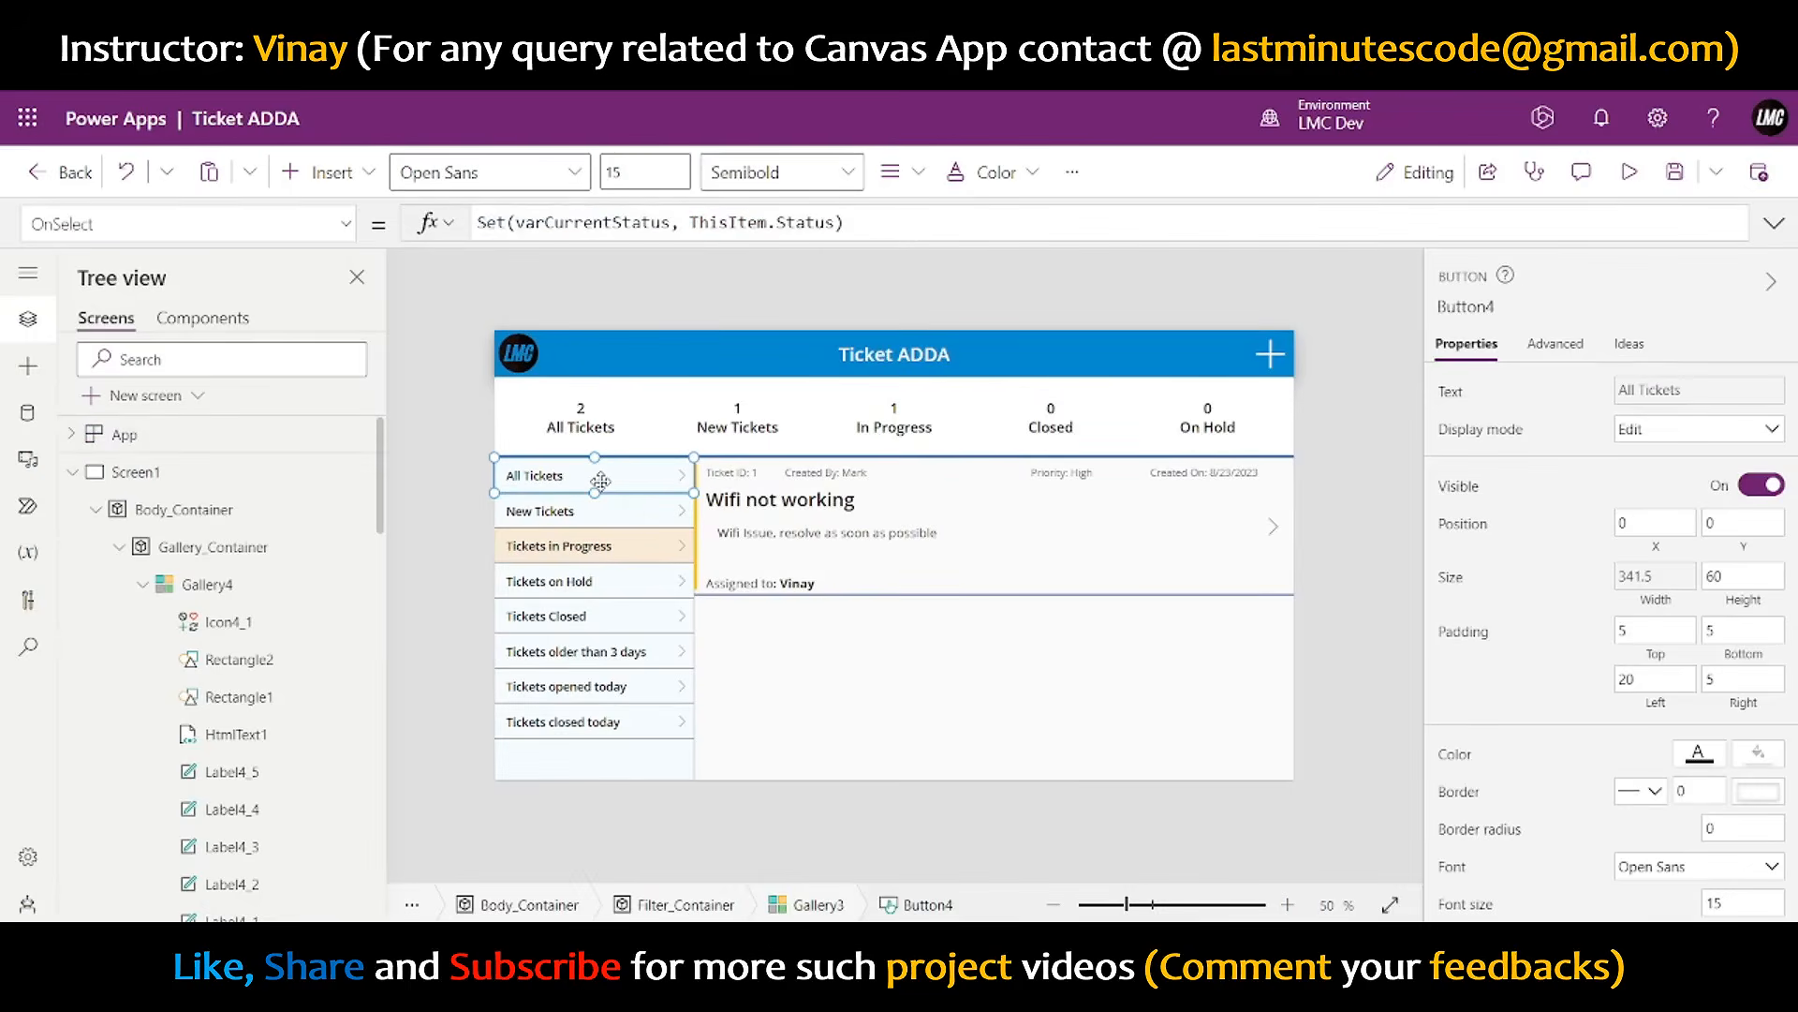
{"action": "left_click", "coordinate": [600, 481], "text": "alt"}
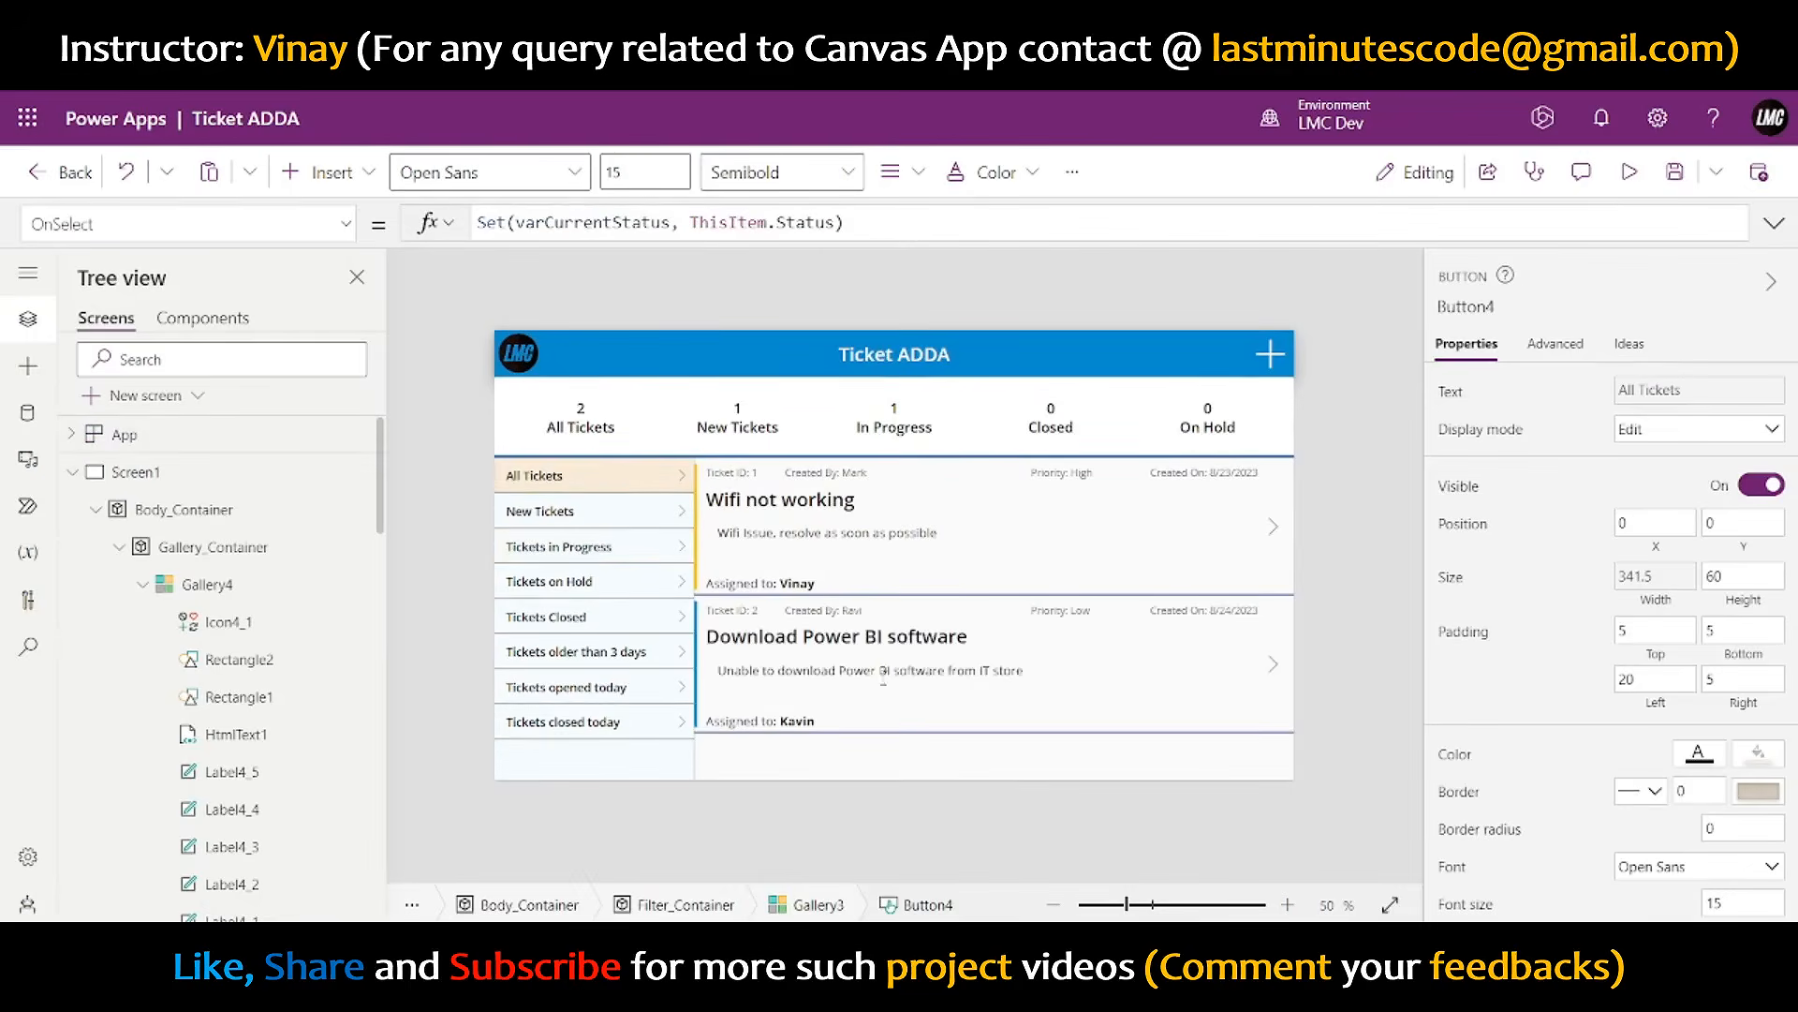
- Preview the app and create a new ticket with the prefilled Outlook Issue details
{"action": "left_click", "coordinate": [1274, 360]}
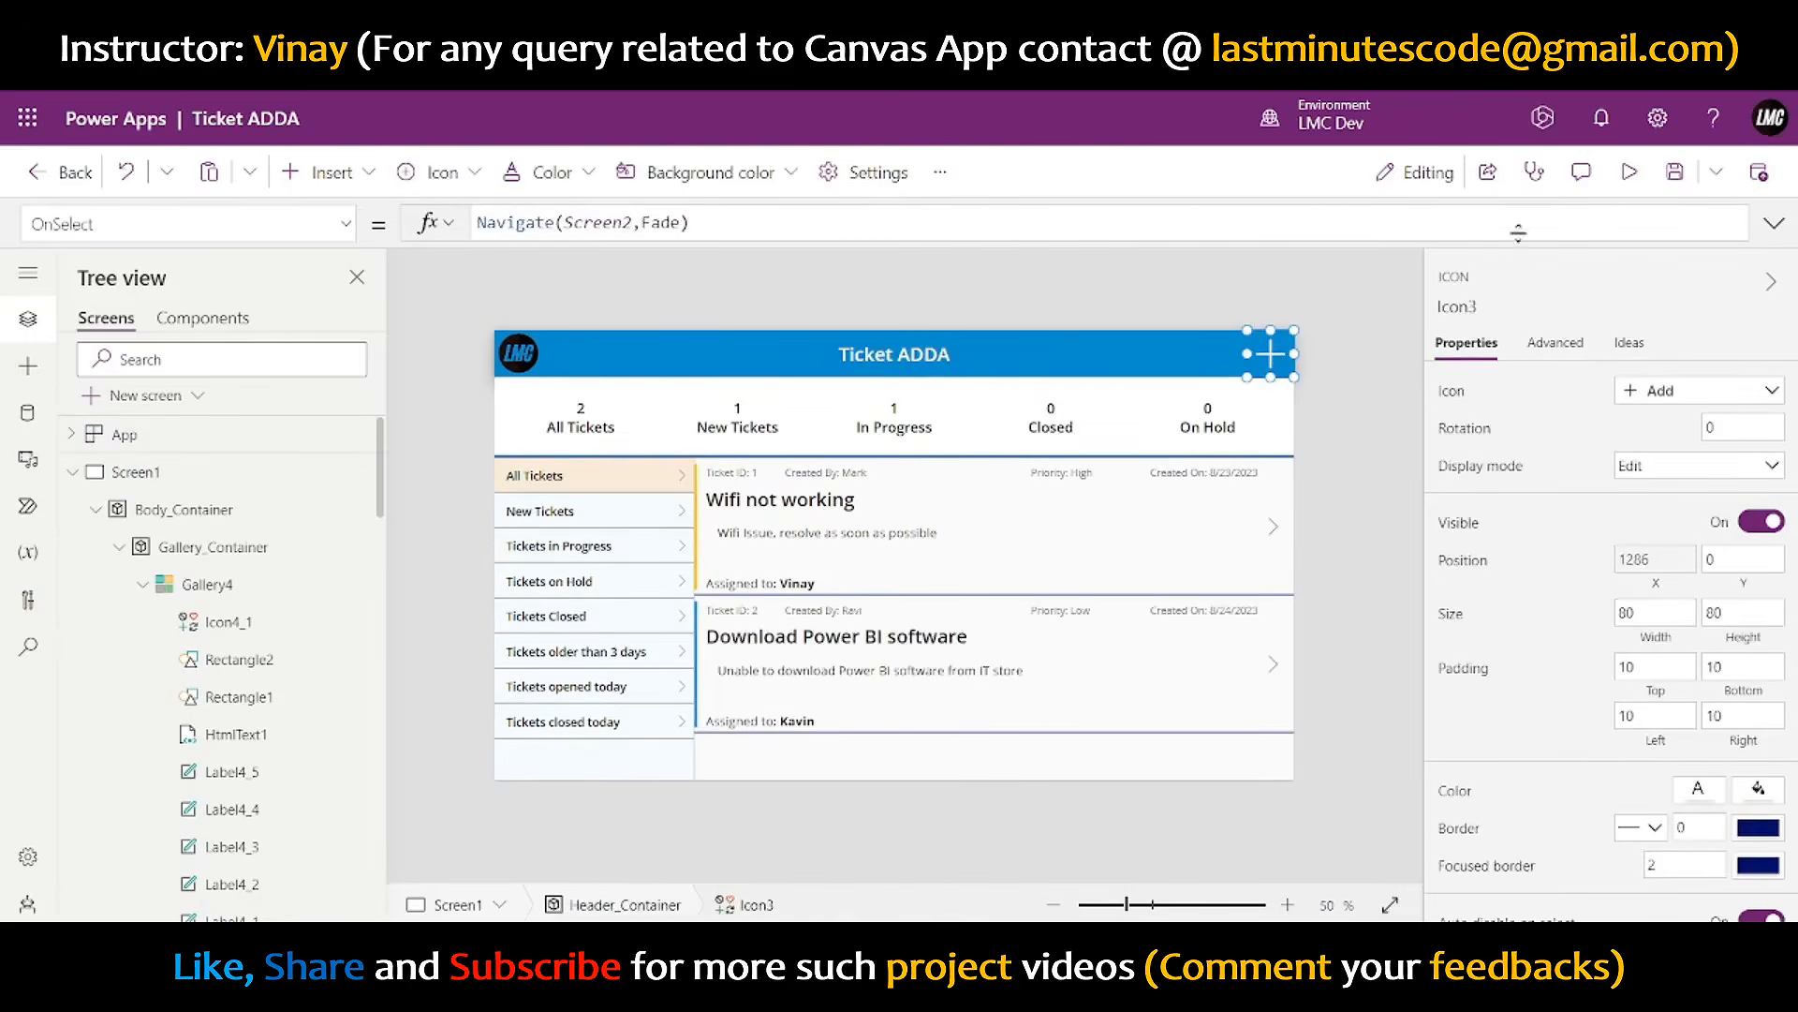
{"action": "left_click", "coordinate": [1628, 172]}
{"action": "left_click", "coordinate": [1541, 192]}
{"action": "left_click", "coordinate": [967, 862]}
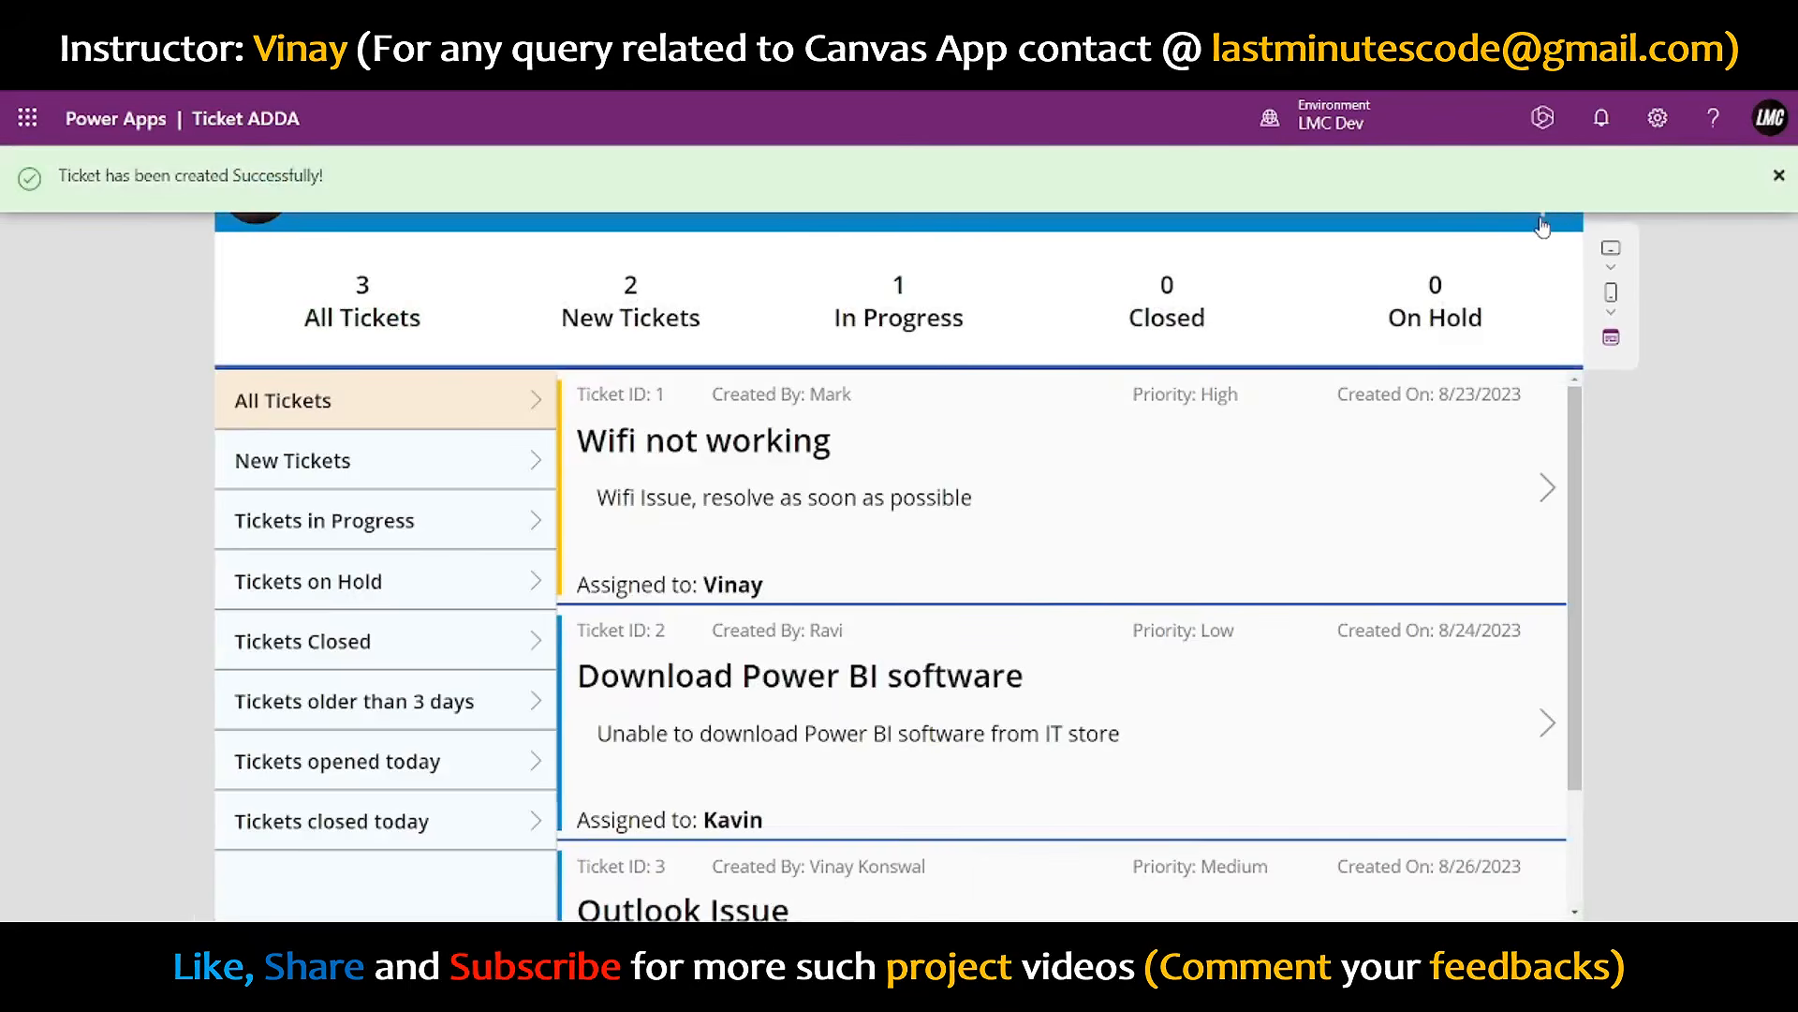
- Start another new ticket with priority High and department HR
{"action": "left_click", "coordinate": [1543, 192]}
{"action": "left_click", "coordinate": [590, 615]}
{"action": "left_click", "coordinate": [408, 743]}
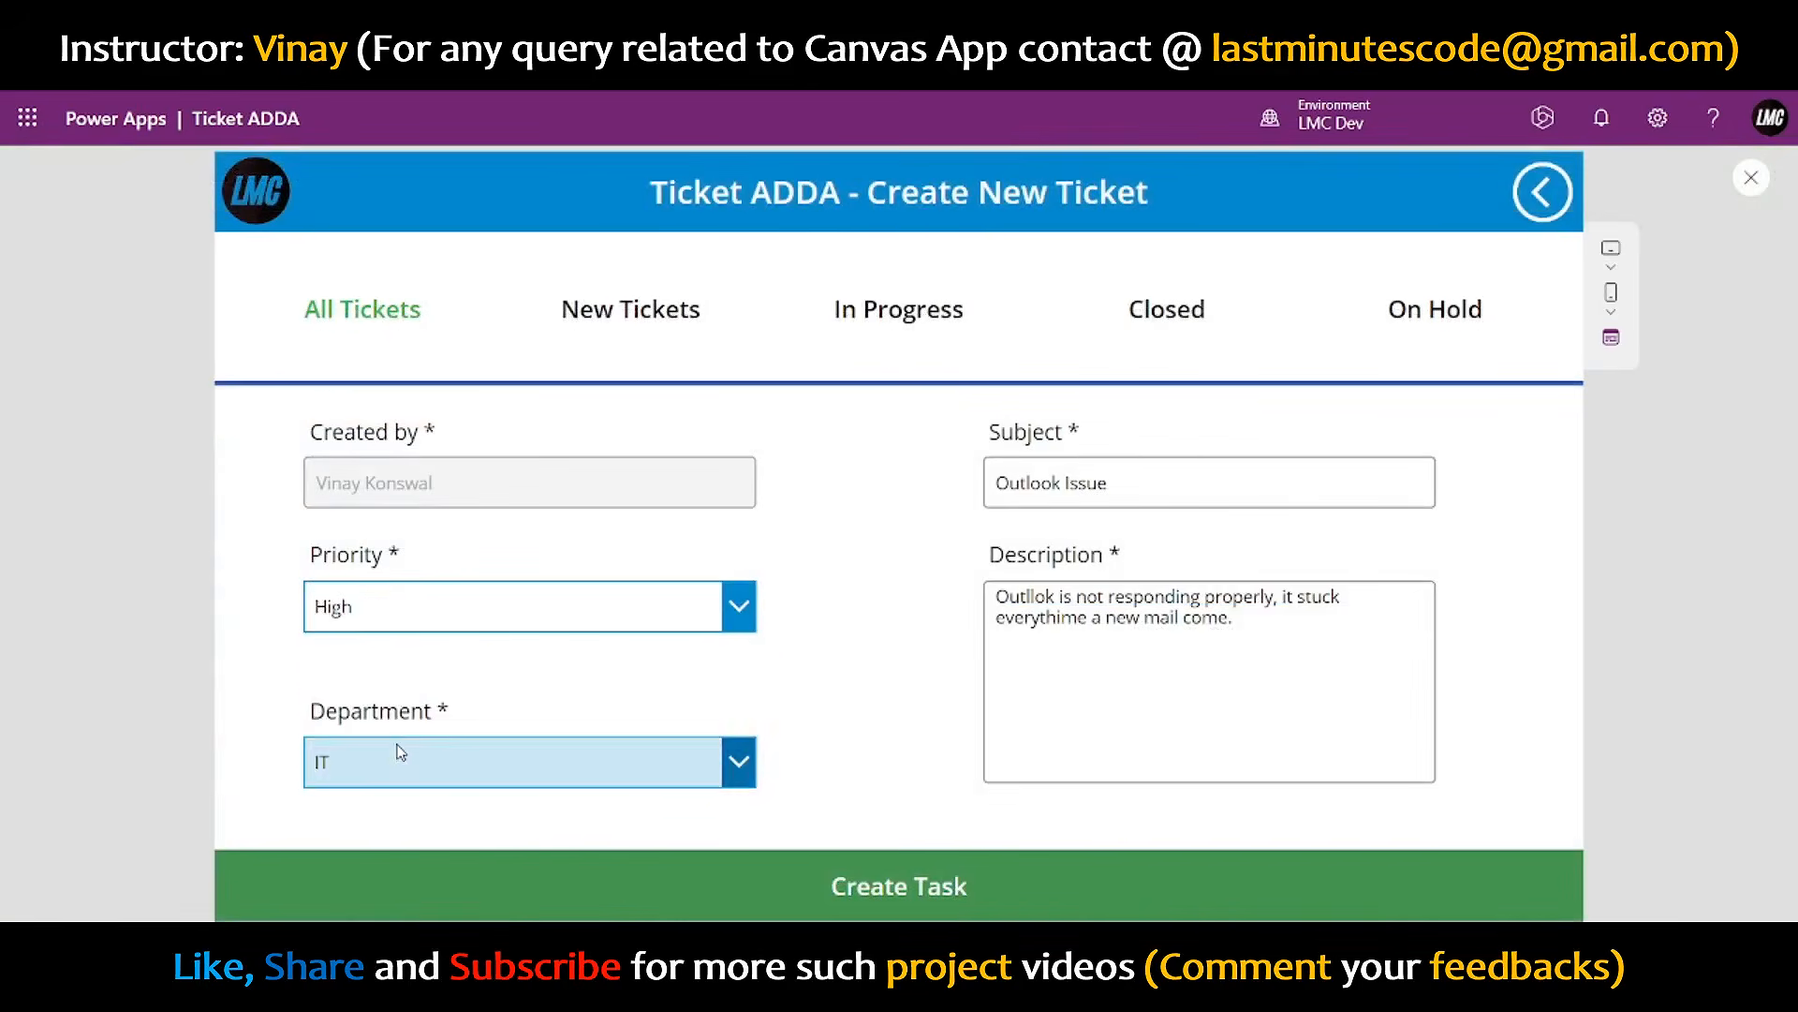
{"action": "left_click", "coordinate": [440, 783]}
{"action": "left_click", "coordinate": [356, 854]}
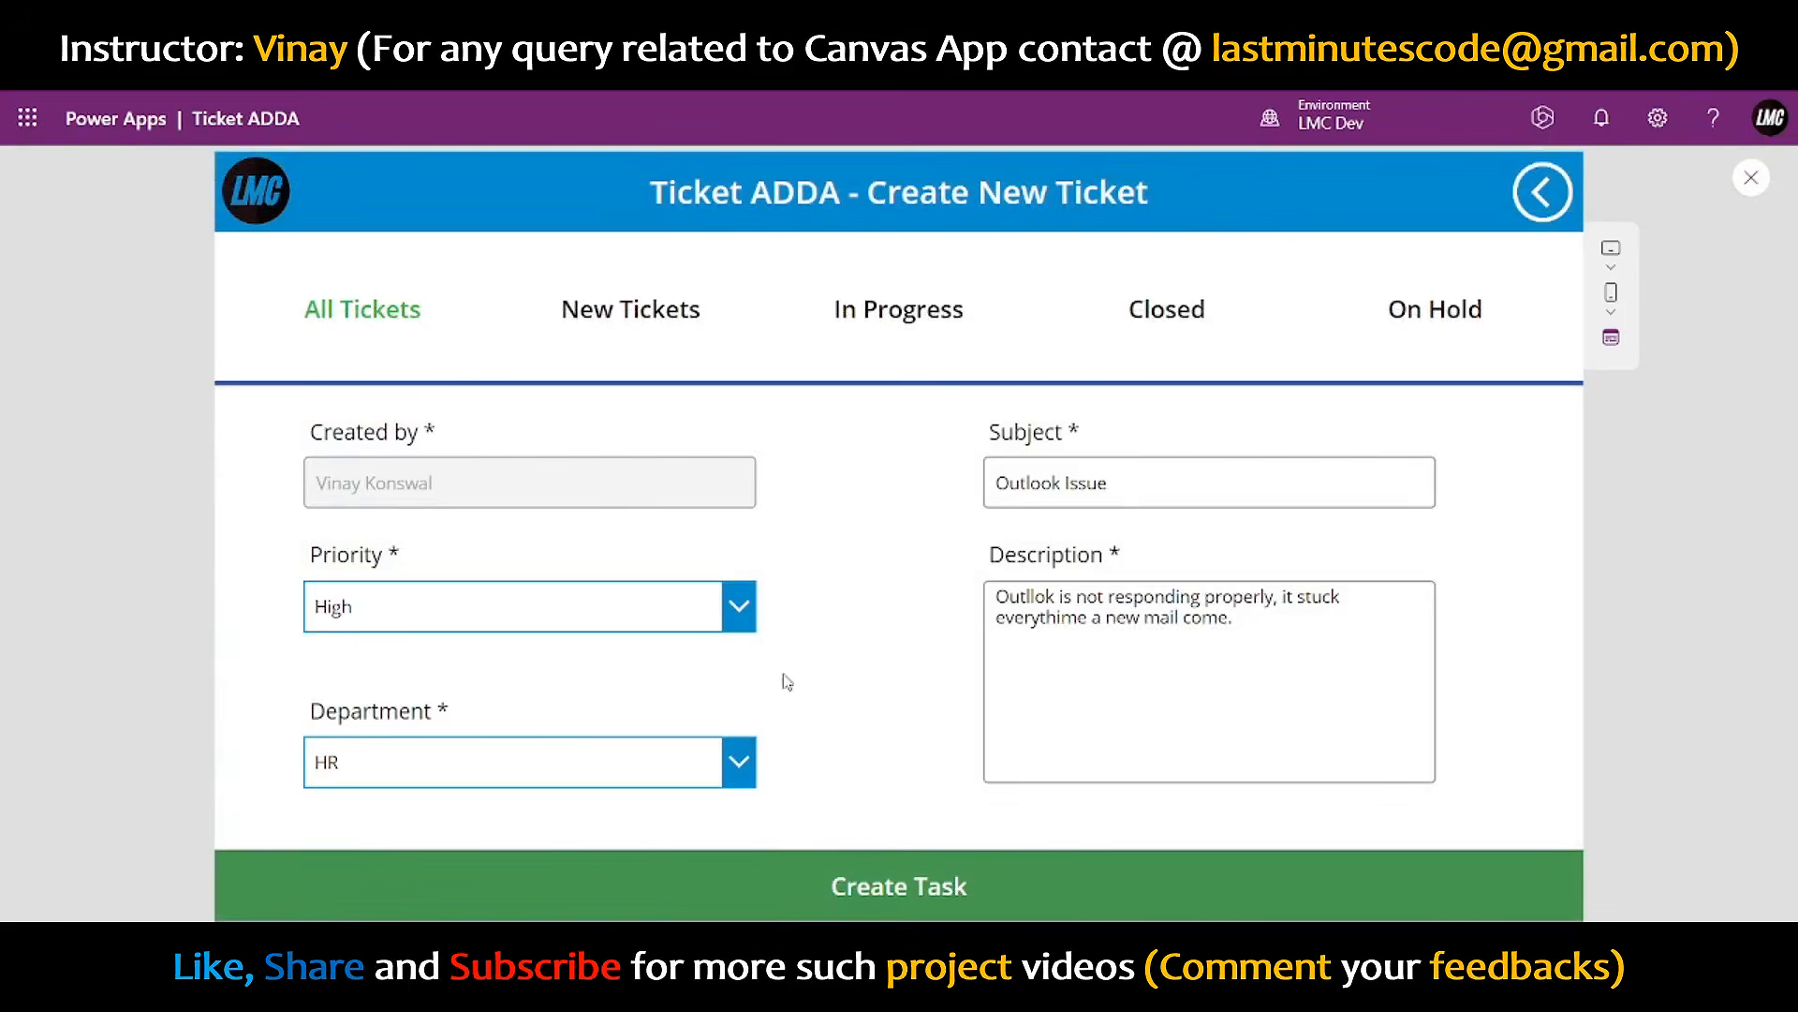
- Replace "Outlook" in the subject and the first word of the description with "Teams", and create the ticket
{"action": "double_click", "coordinate": [1039, 484]}
{"action": "type", "text": "Teams"}
{"action": "double_click", "coordinate": [1030, 596]}
{"action": "type", "text": "Teams"}
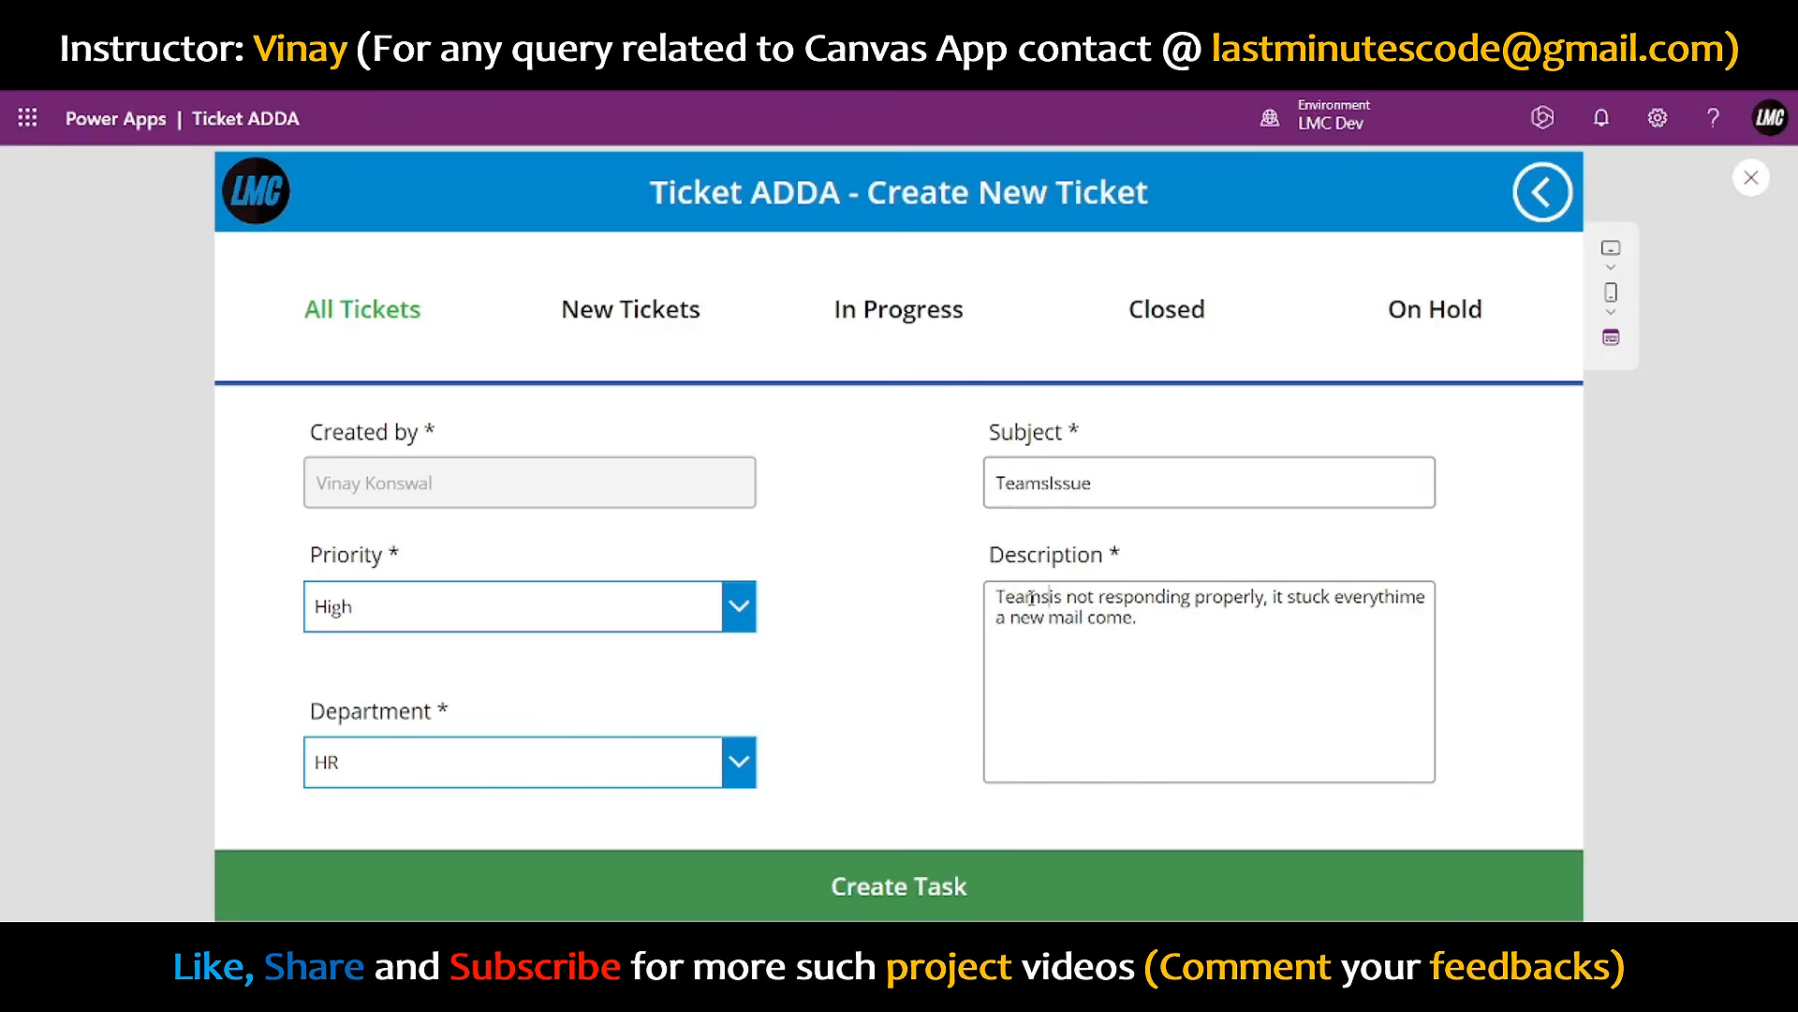
{"action": "left_click", "coordinate": [808, 901]}
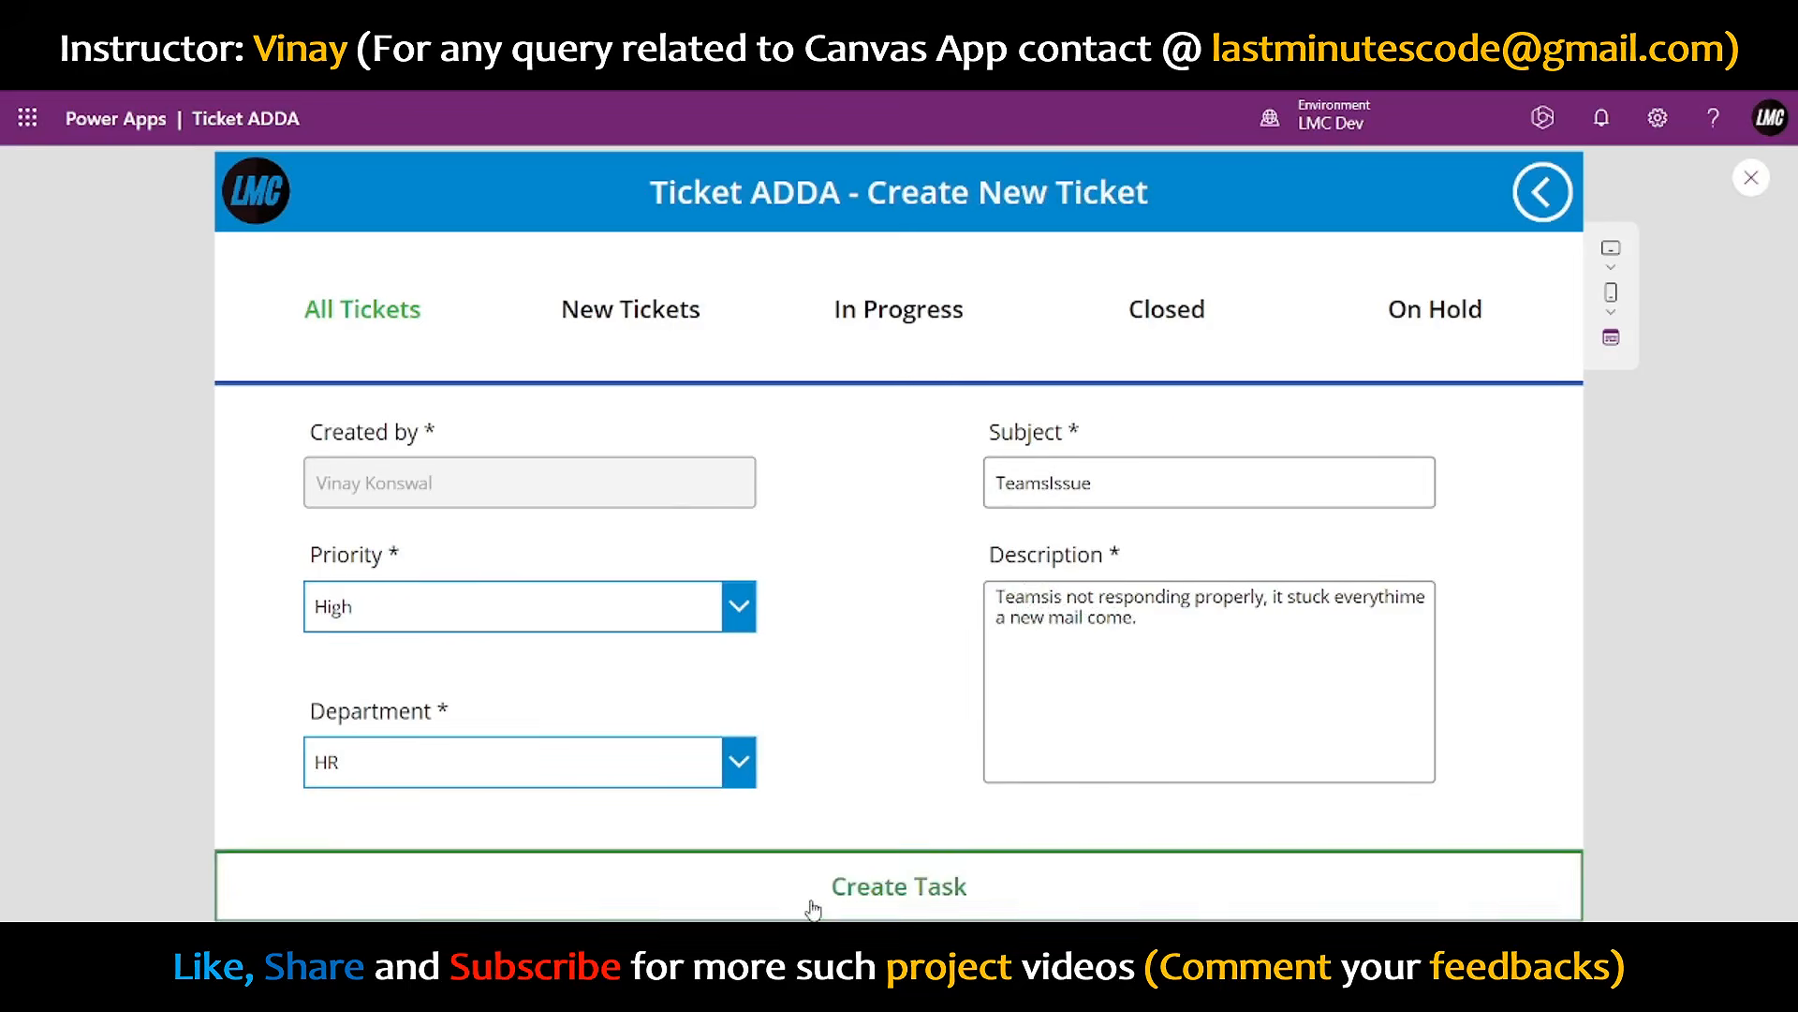
- Set the TeamsIssue ticket's status to On Hold, choose an assignee and save it
{"action": "scroll", "coordinate": [903, 678], "scroll_direction": "down", "scroll_amount": 4}
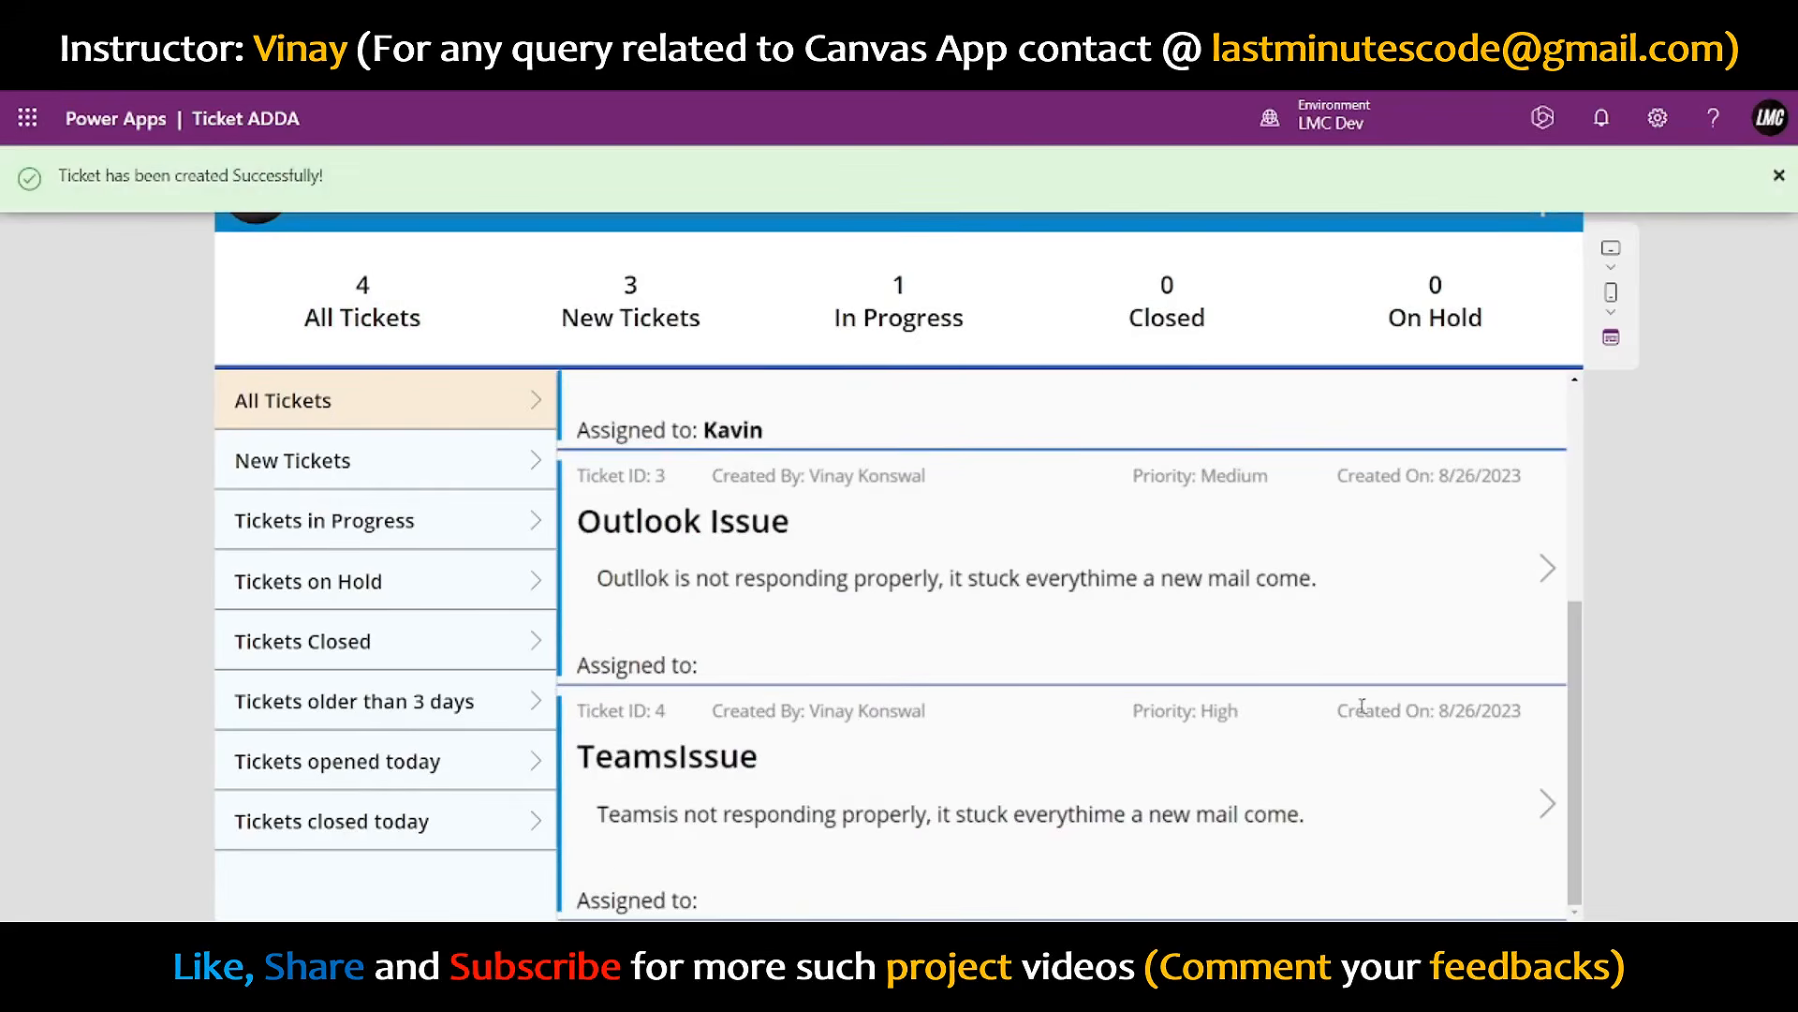
{"action": "left_click", "coordinate": [1544, 799]}
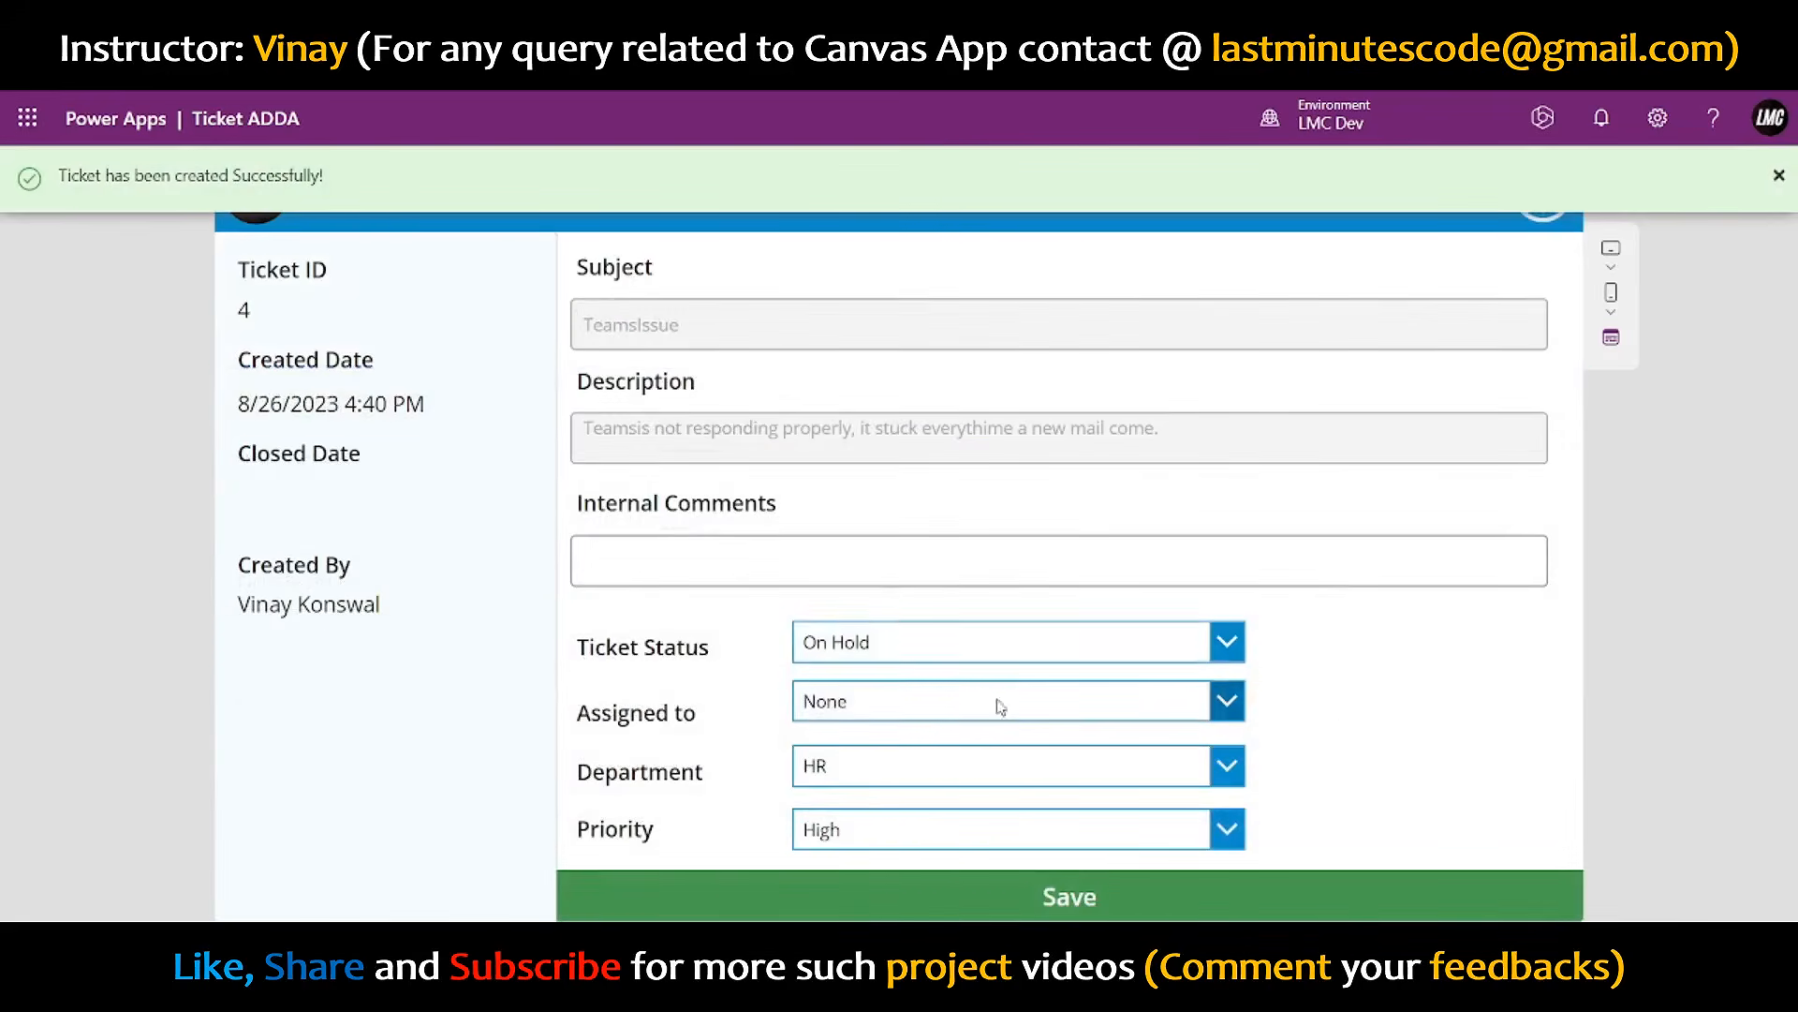
{"action": "left_click", "coordinate": [946, 642]}
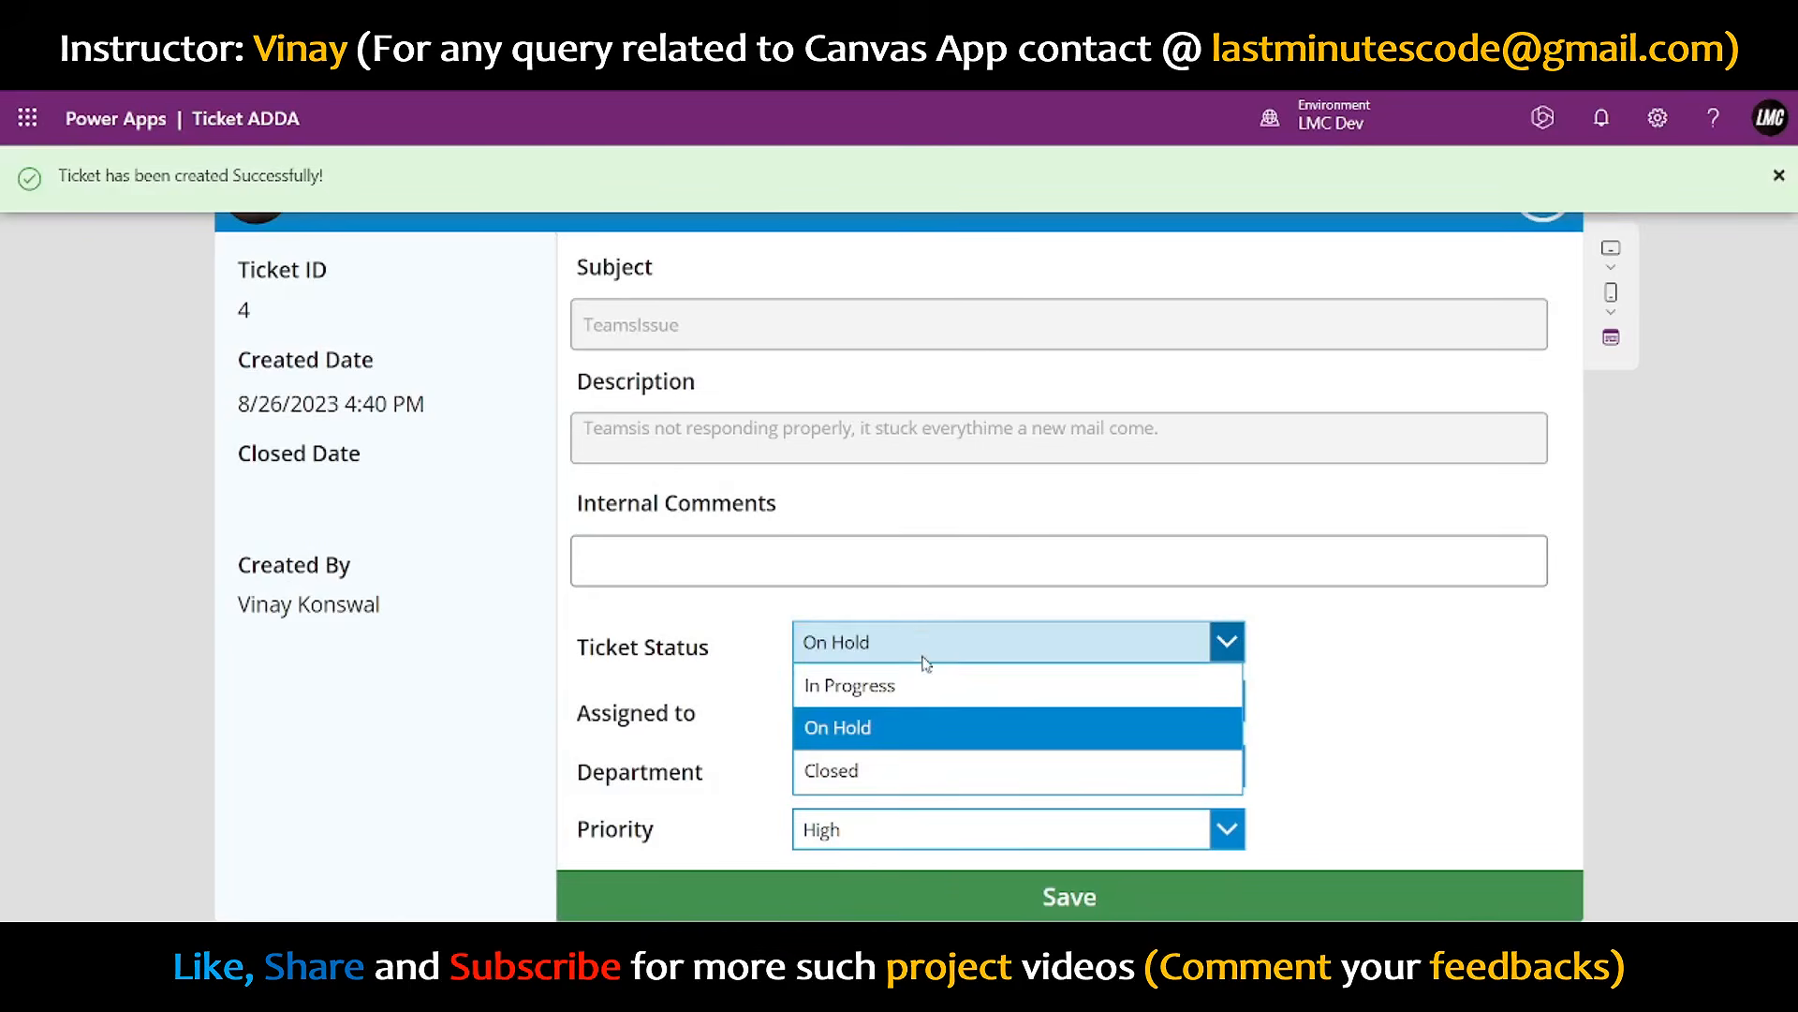
{"action": "left_click", "coordinate": [874, 729]}
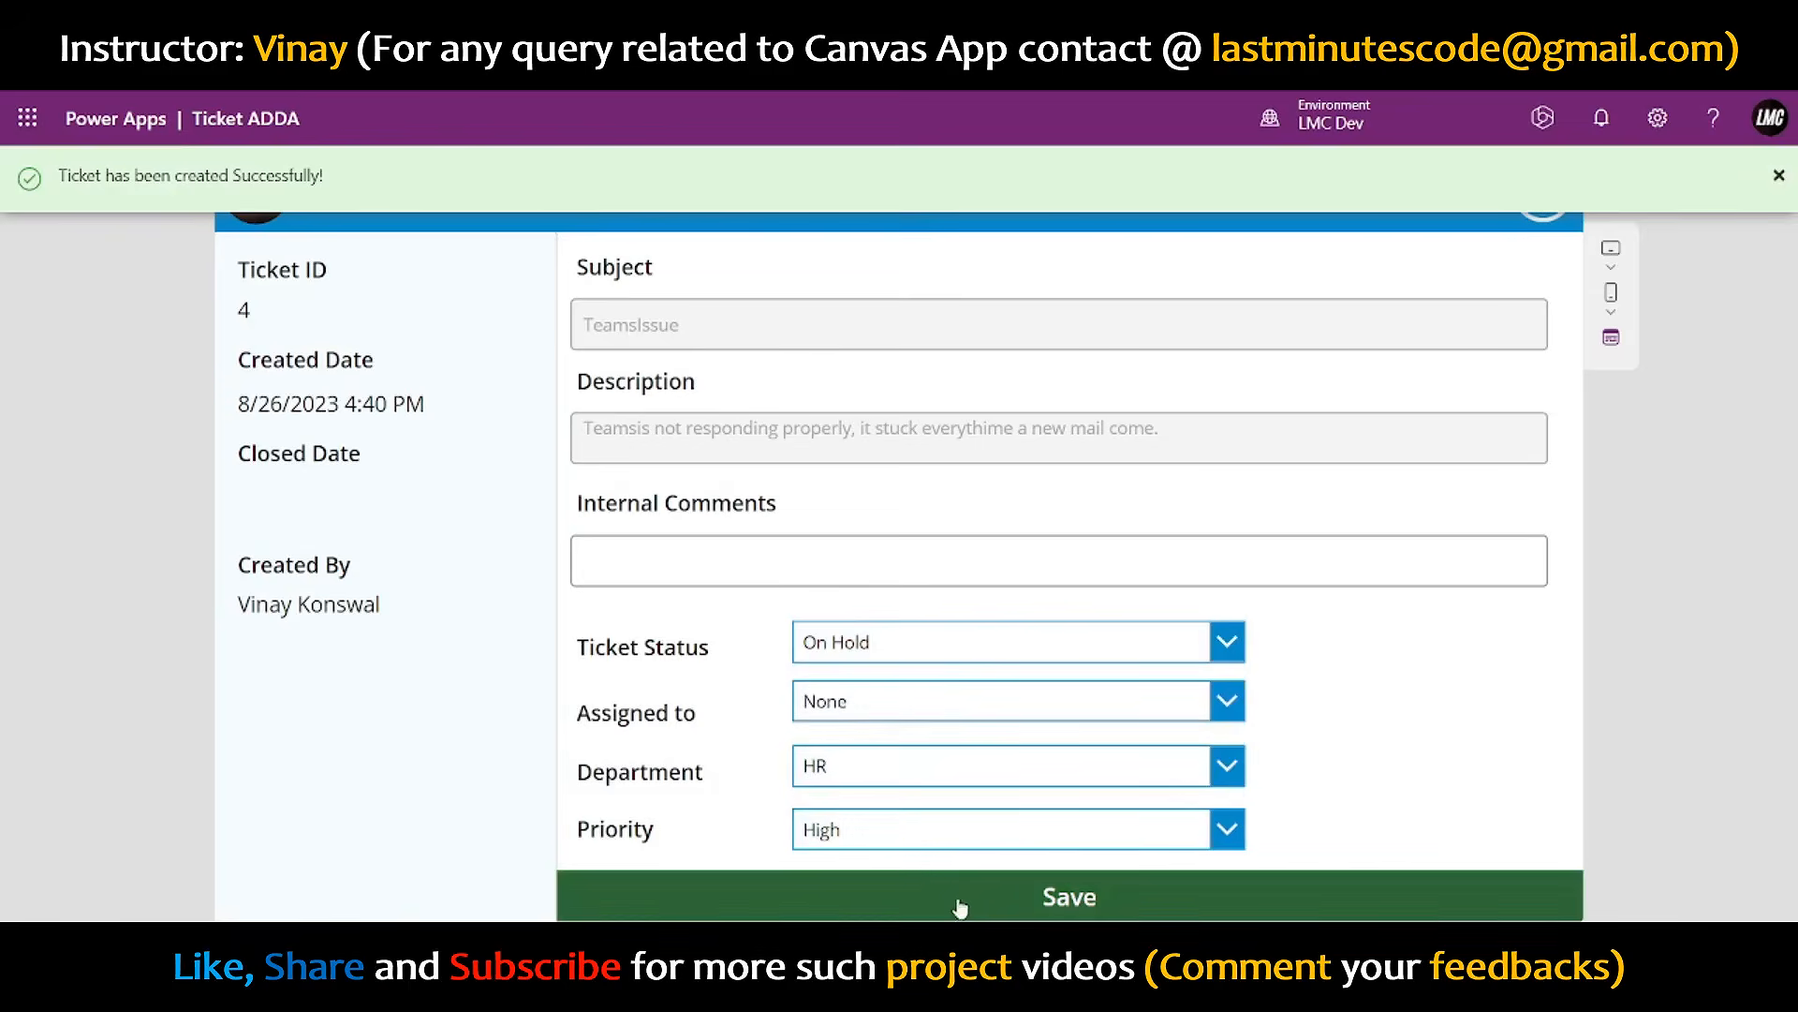
{"action": "left_click", "coordinate": [904, 698]}
{"action": "left_click", "coordinate": [879, 570]}
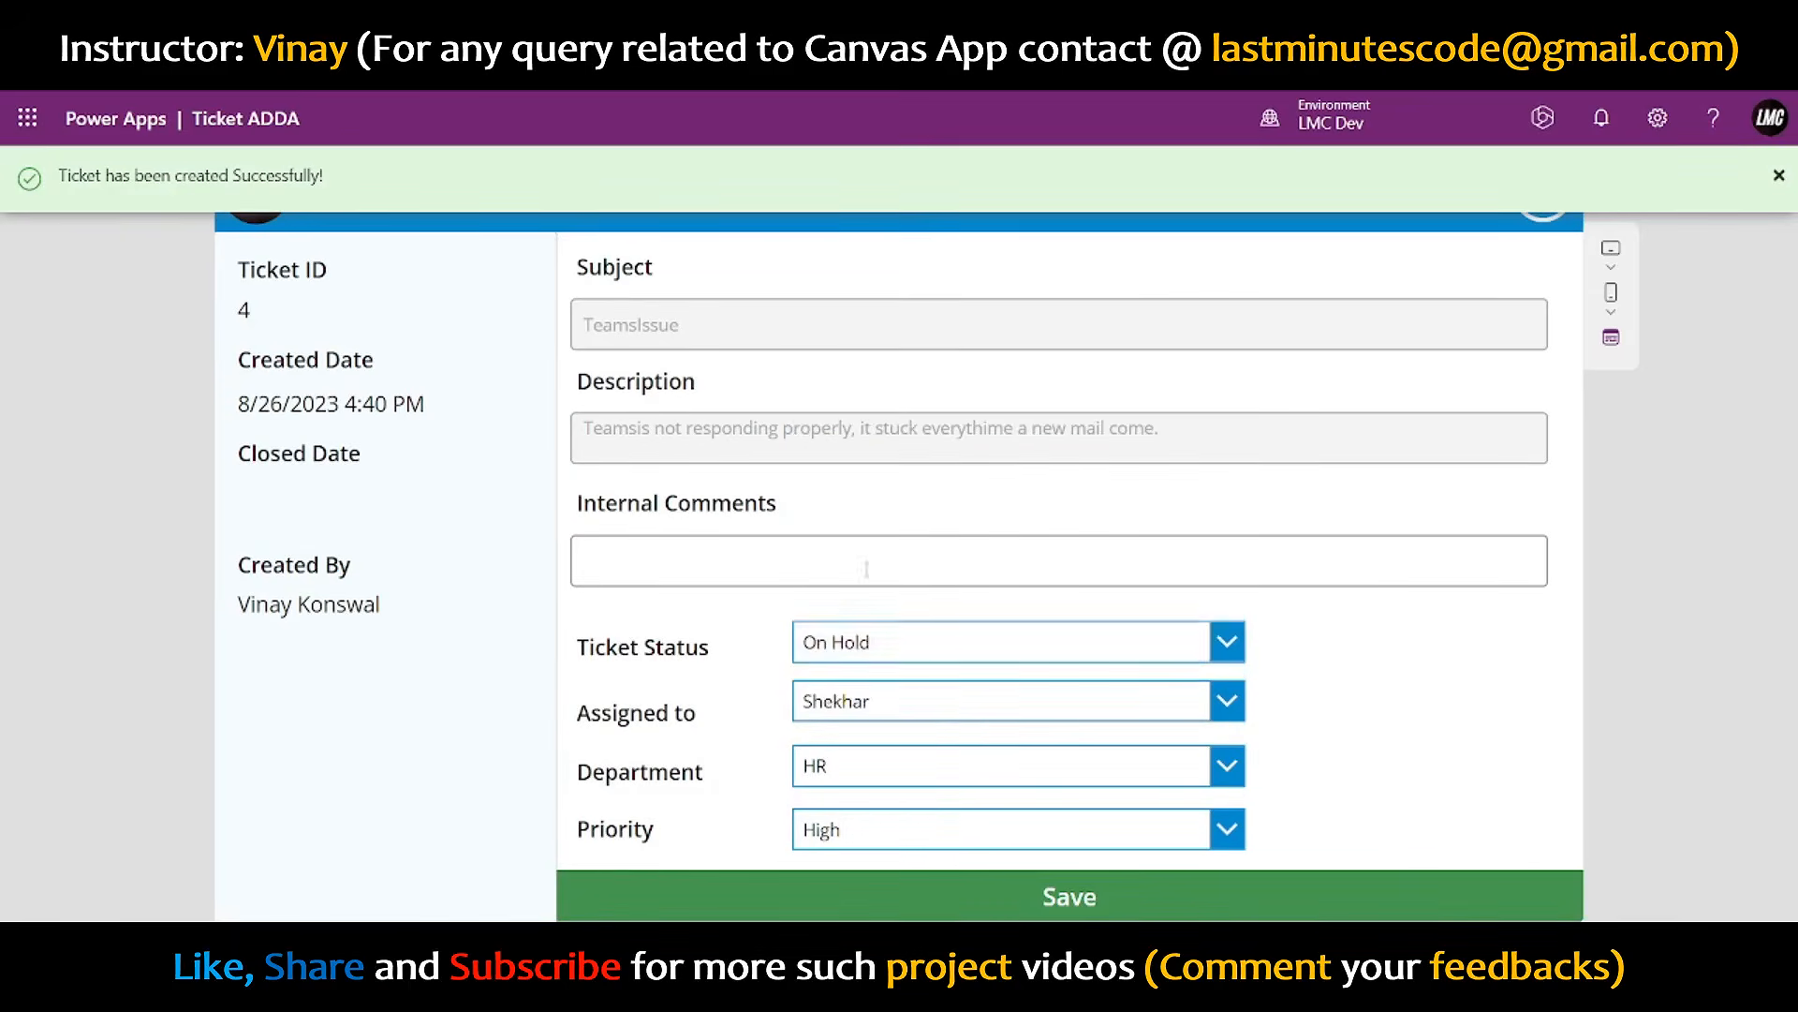
{"action": "left_click", "coordinate": [961, 911]}
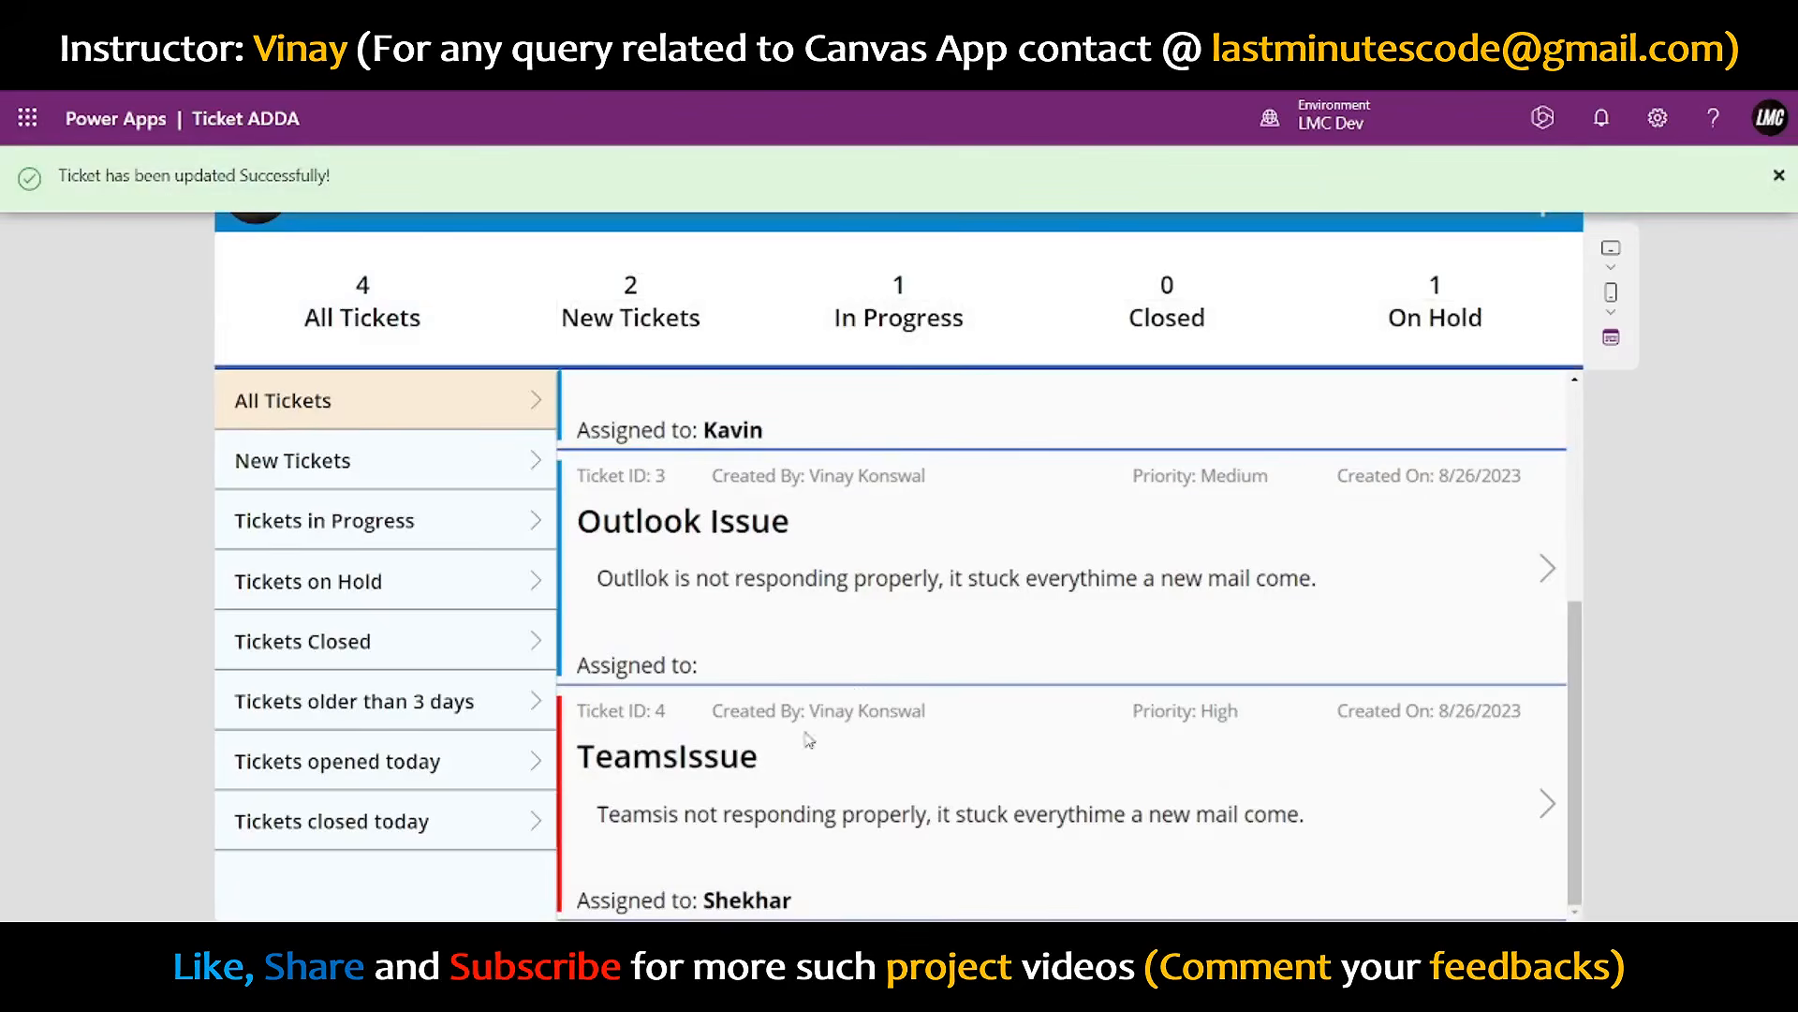
- Set the Outlook Issue ticket's status to In Progress, assign it to a different person and save it
{"action": "scroll", "coordinate": [750, 756], "scroll_direction": "up", "scroll_amount": 1}
{"action": "left_click", "coordinate": [1537, 667]}
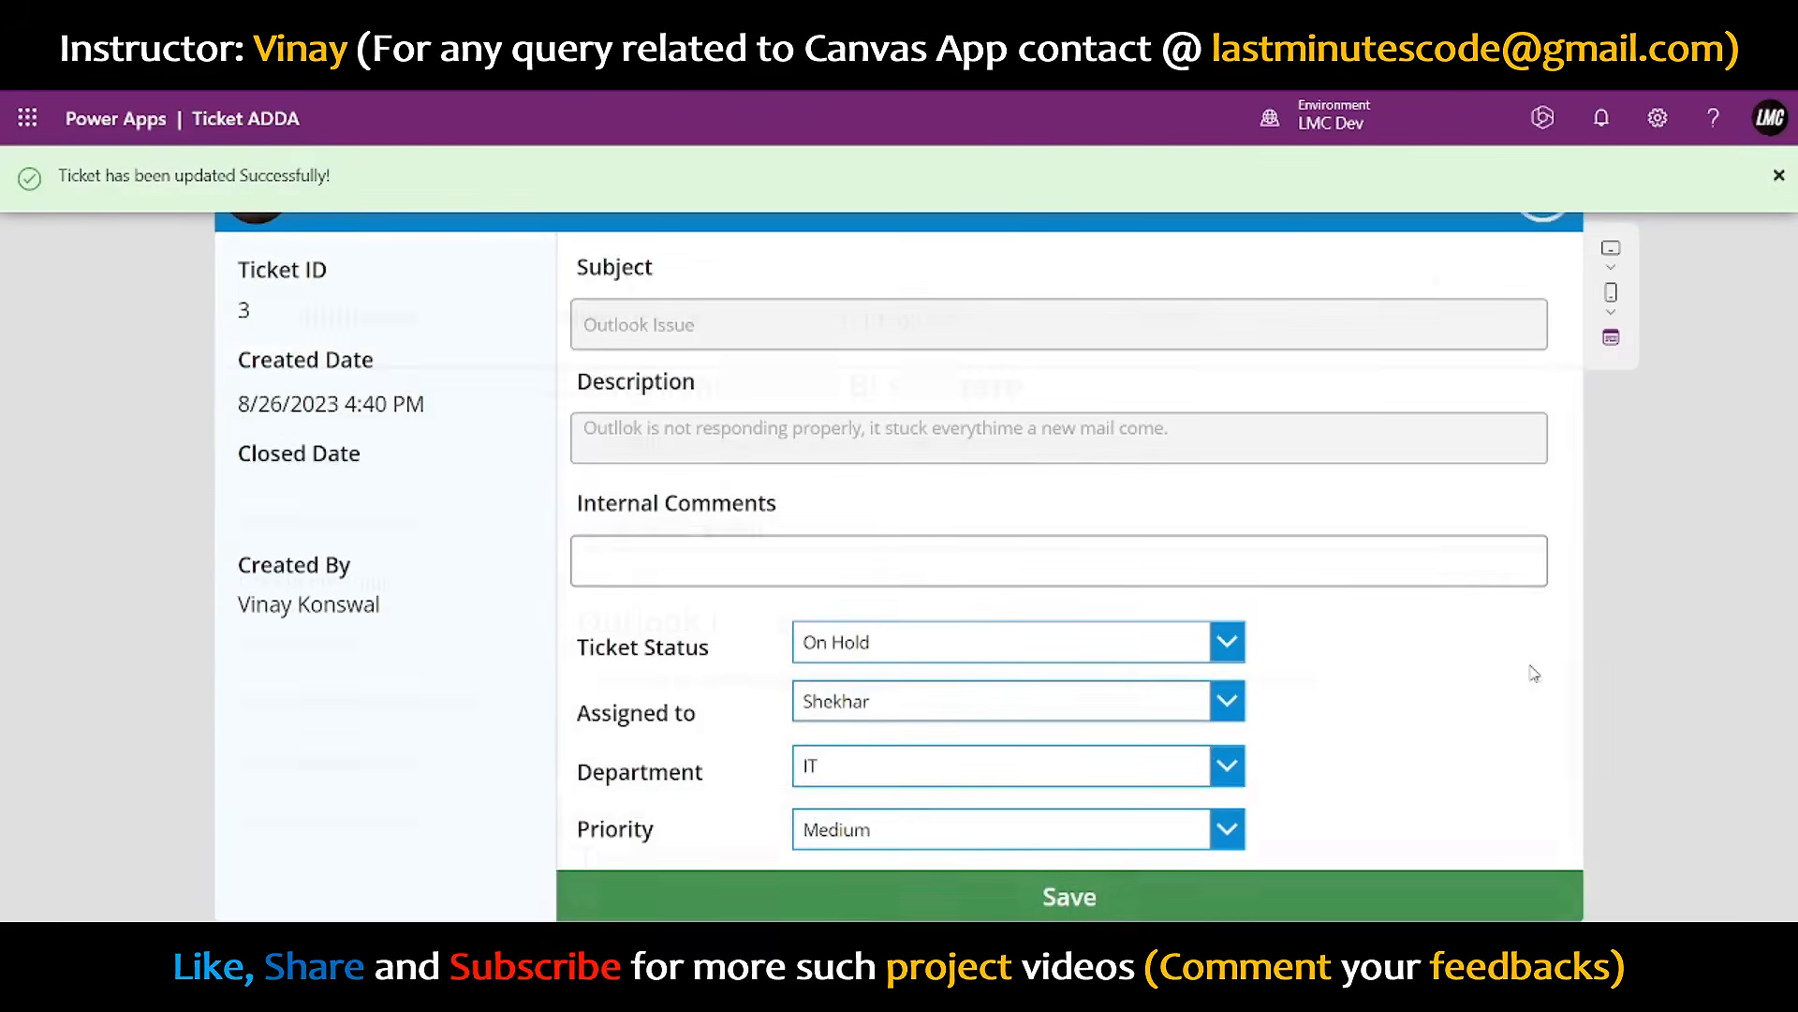
{"action": "left_click", "coordinate": [890, 644]}
{"action": "left_click", "coordinate": [885, 681]}
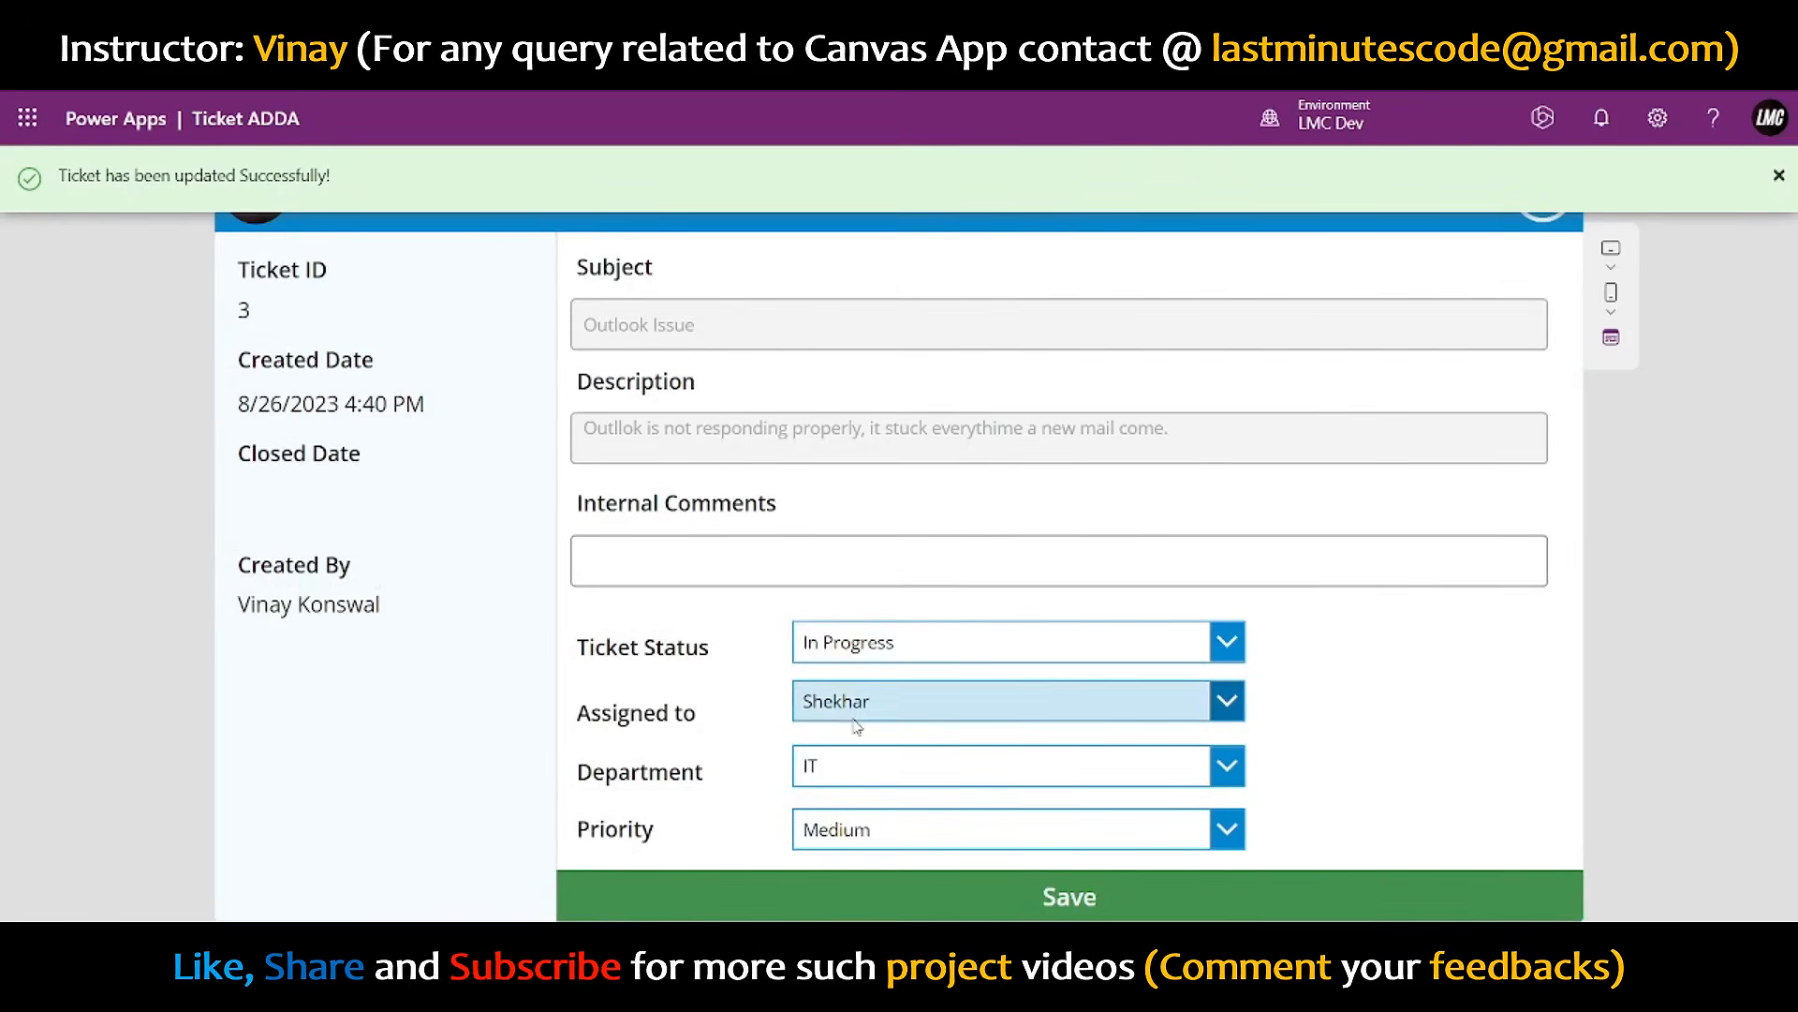
{"action": "left_click", "coordinate": [854, 702]}
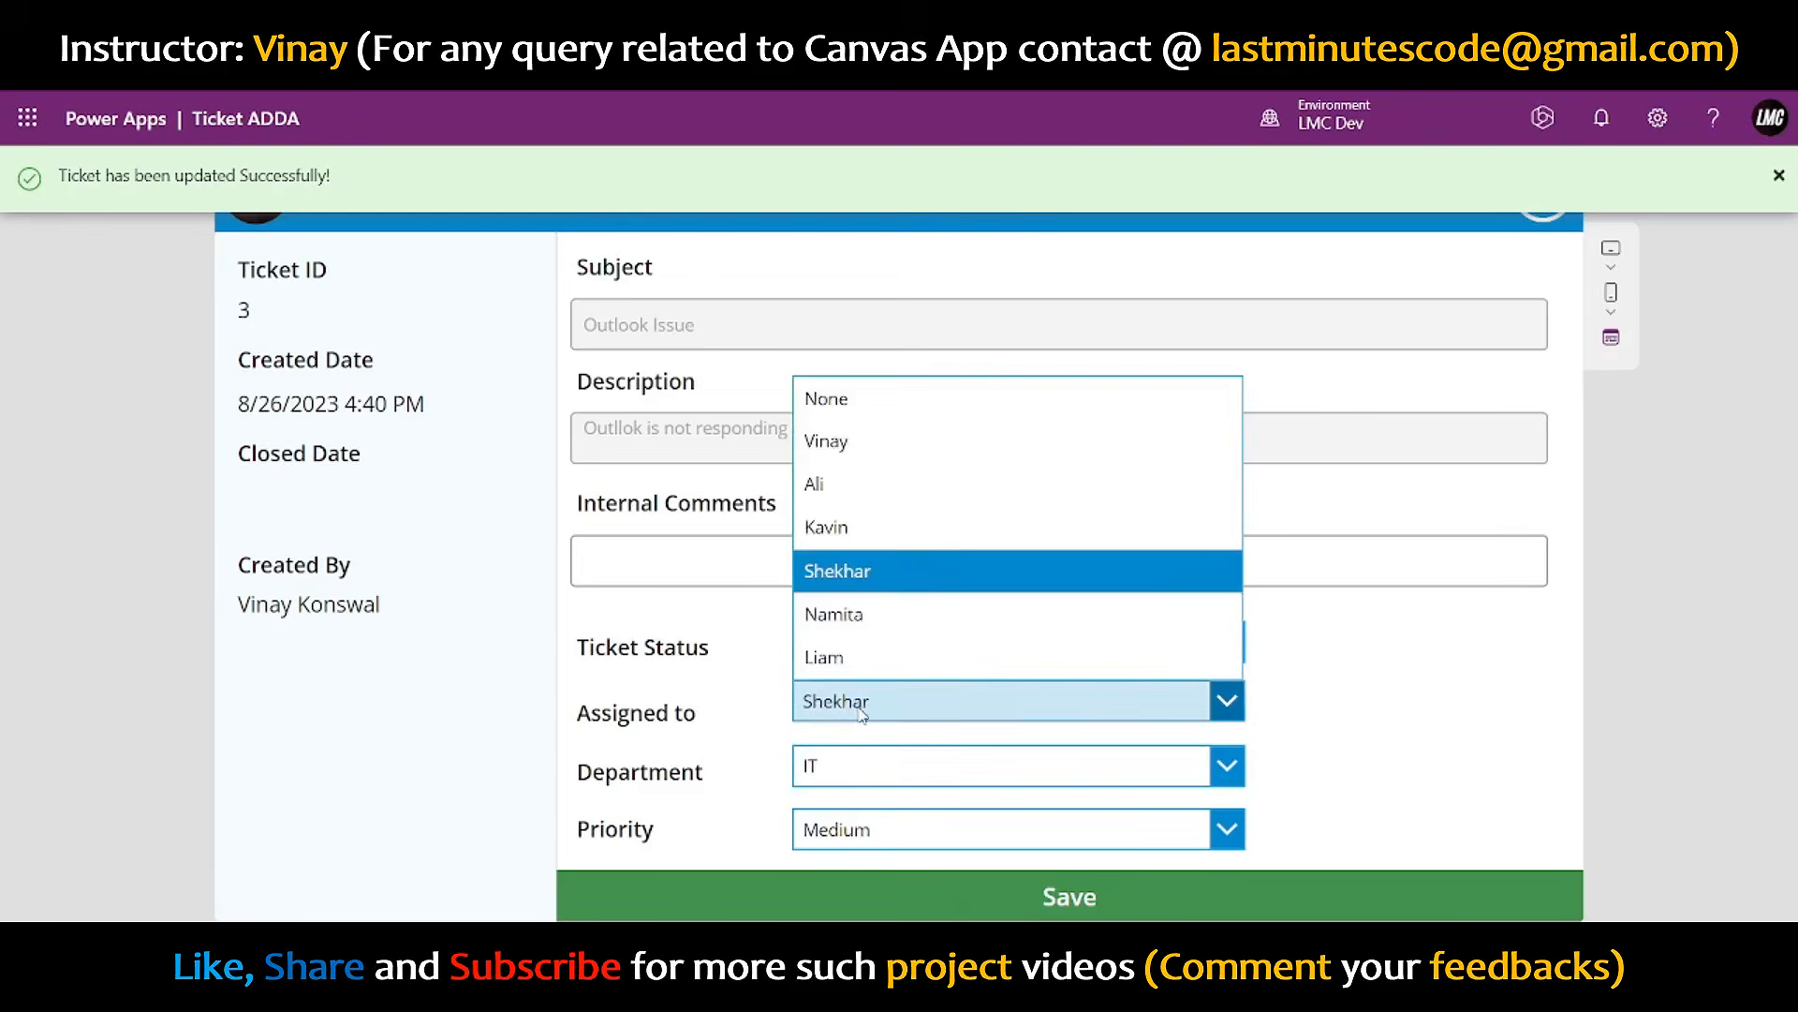
{"action": "left_click", "coordinate": [861, 482]}
{"action": "left_click", "coordinate": [1035, 894]}
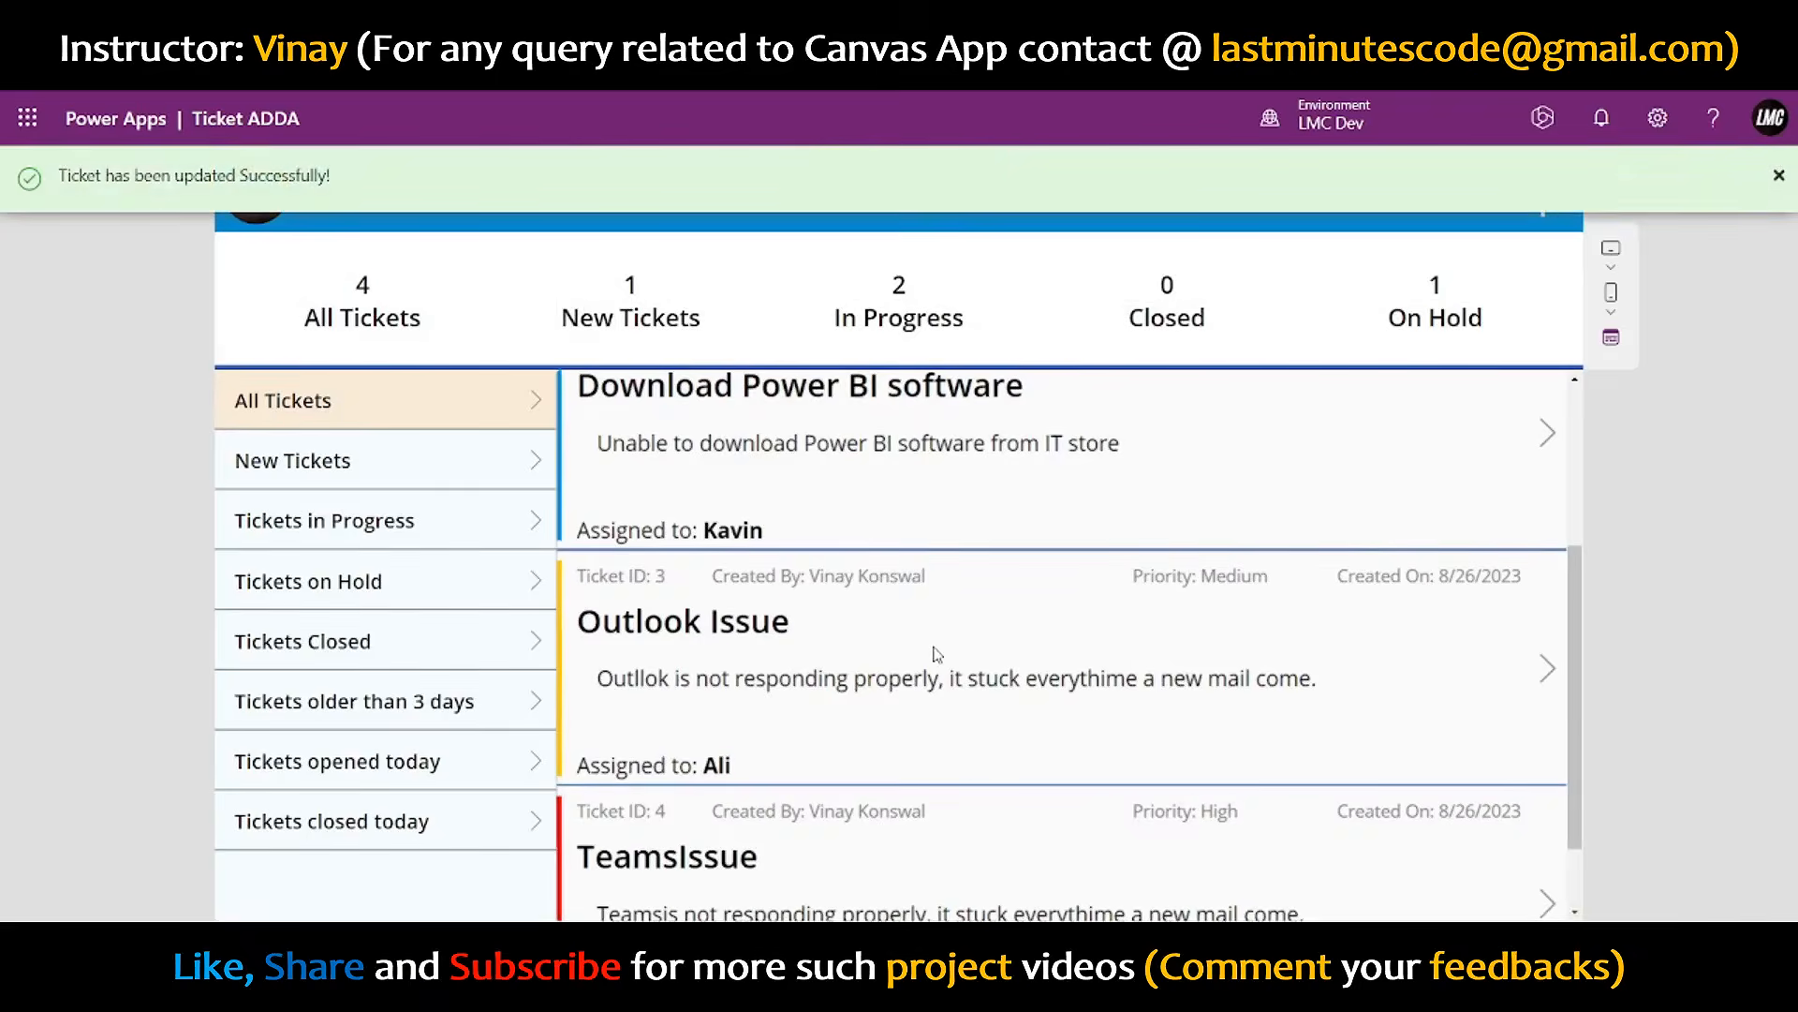
- Review the updated tickets in the gallery and dismiss the success notification
{"action": "scroll", "coordinate": [937, 654], "scroll_direction": "down", "scroll_amount": 1}
{"action": "scroll", "coordinate": [871, 572], "scroll_direction": "up", "scroll_amount": 4}
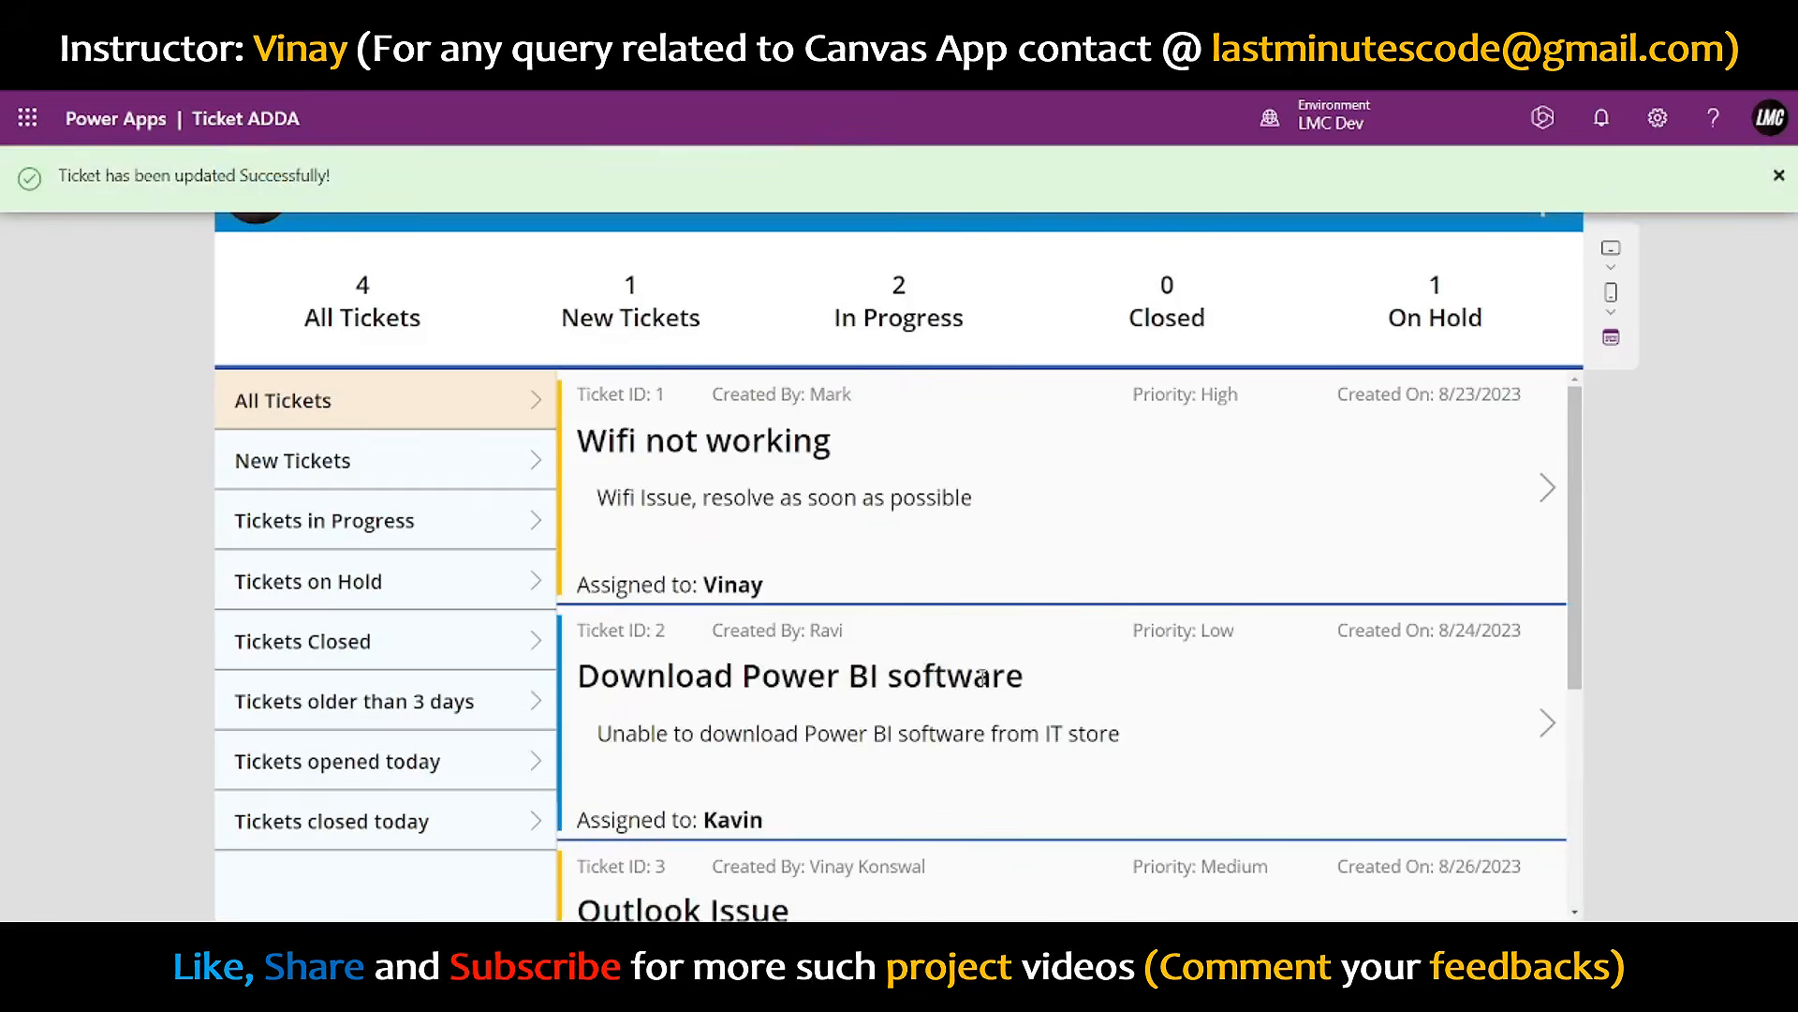
{"action": "scroll", "coordinate": [981, 676], "scroll_direction": "down", "scroll_amount": 5}
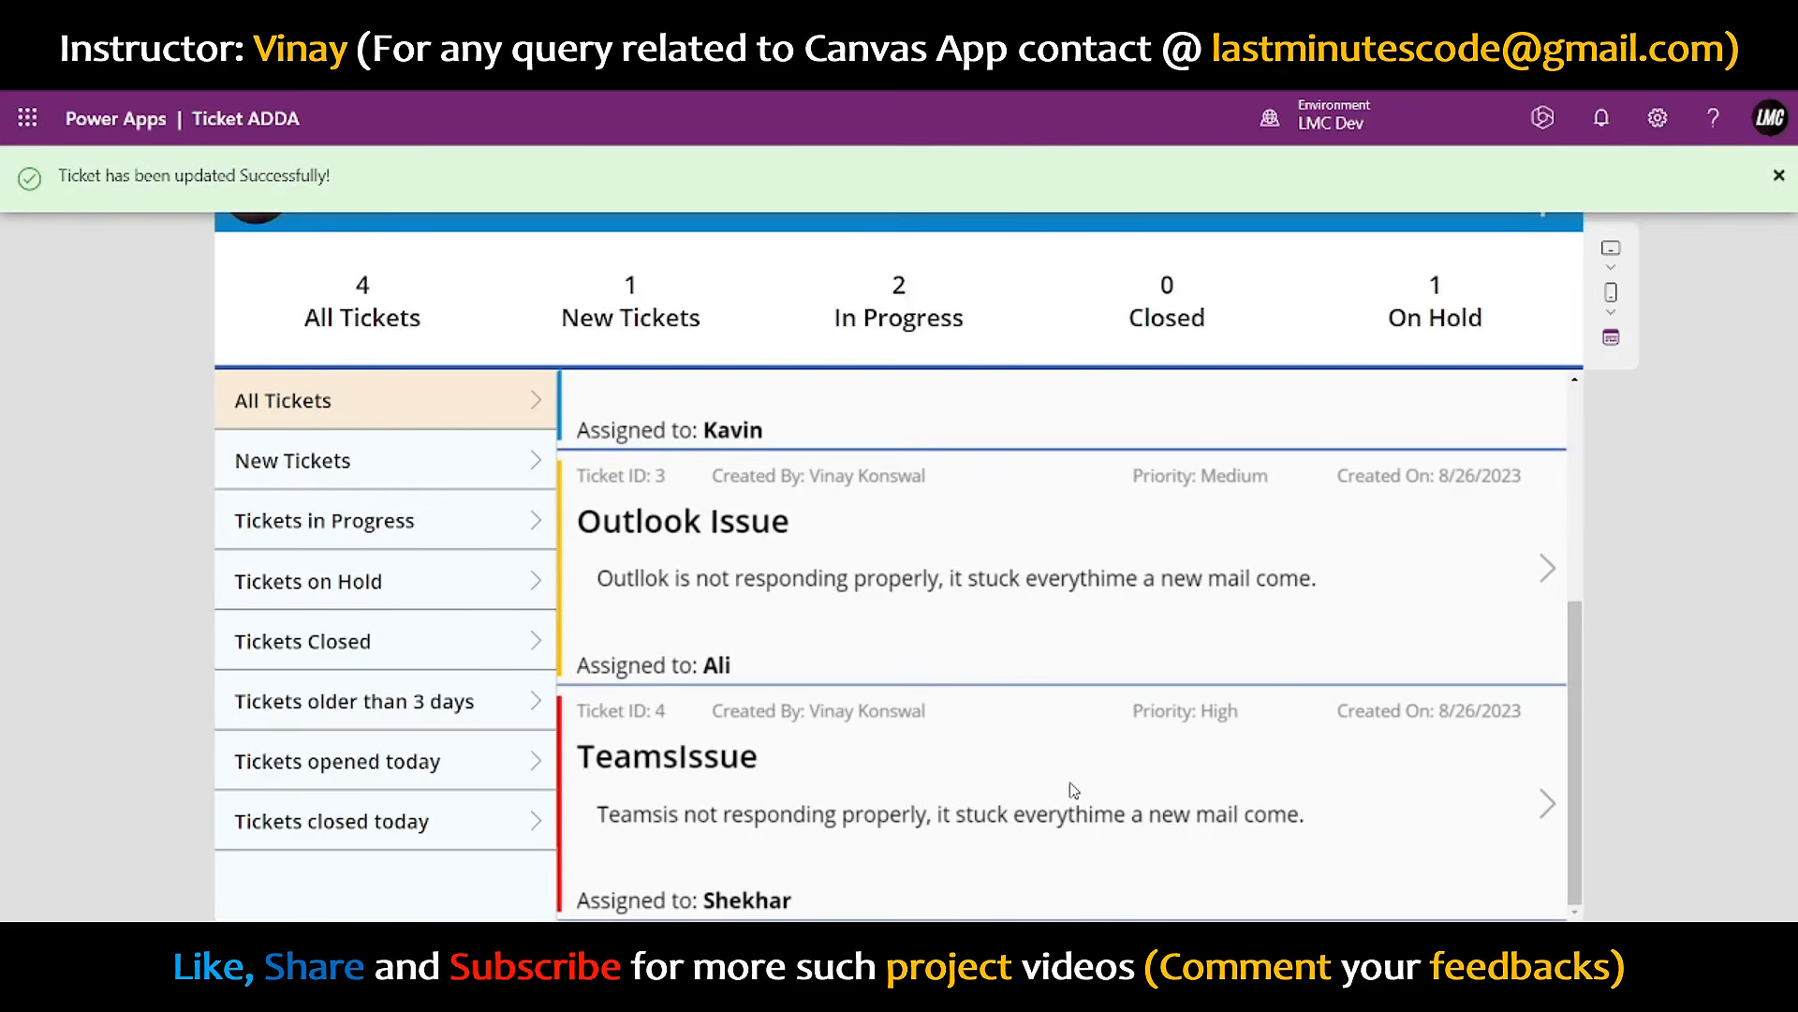
{"action": "scroll", "coordinate": [1072, 788], "scroll_direction": "up", "scroll_amount": 5}
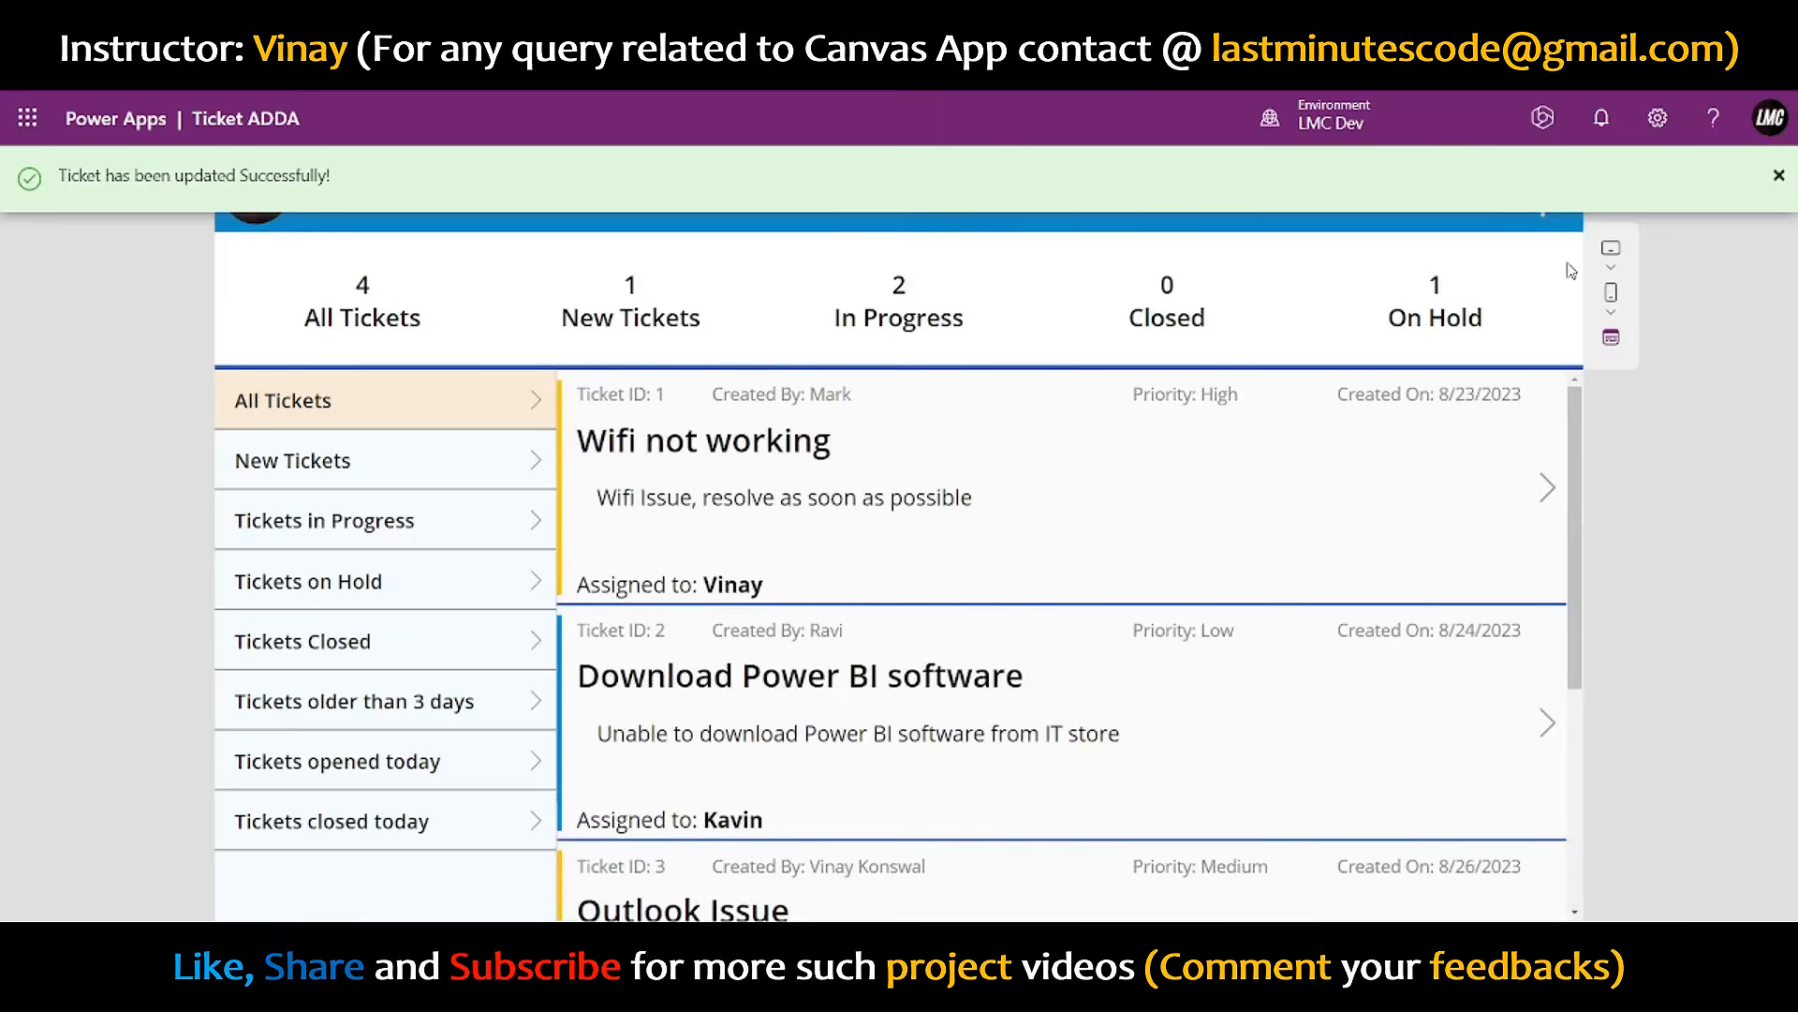
{"action": "left_click", "coordinate": [1779, 176]}
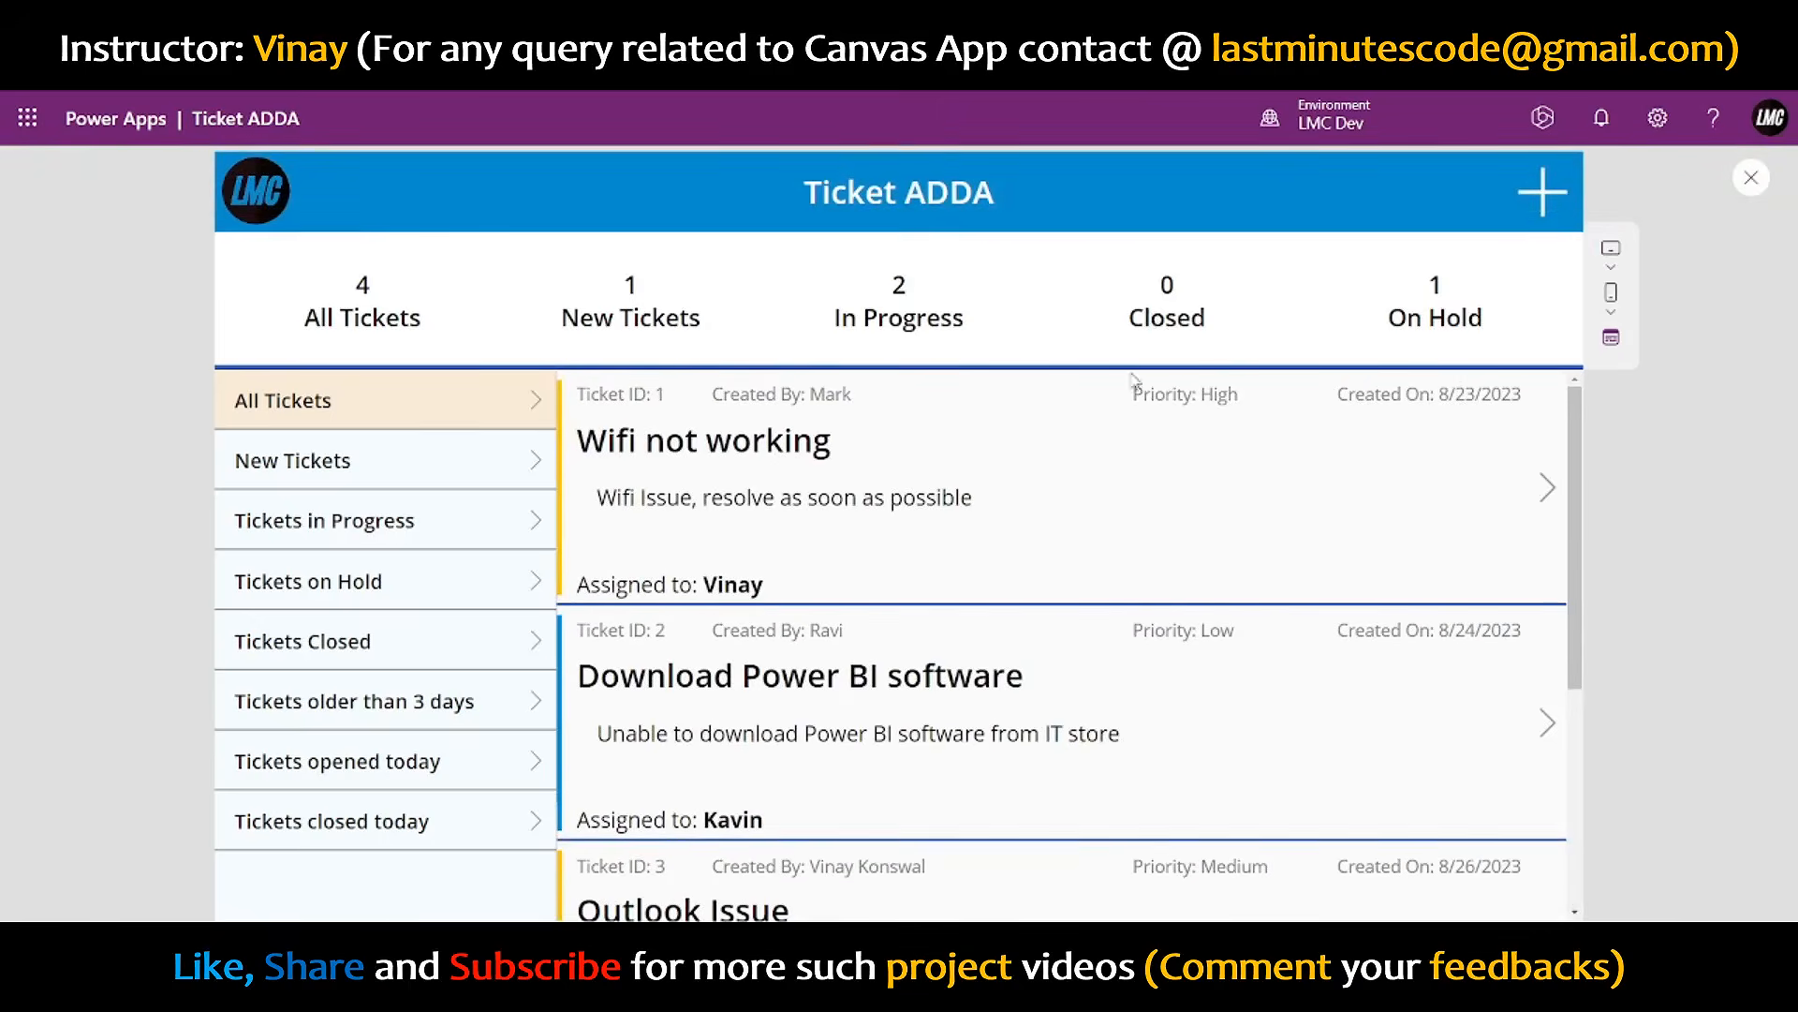
- Check the full ticket list and test the New Tickets, Tickets in Progress, Tickets on Hold and Tickets Closed filters
{"action": "scroll", "coordinate": [991, 608], "scroll_direction": "down", "scroll_amount": 5}
{"action": "scroll", "coordinate": [991, 608], "scroll_direction": "up", "scroll_amount": 5}
{"action": "left_click", "coordinate": [323, 461]}
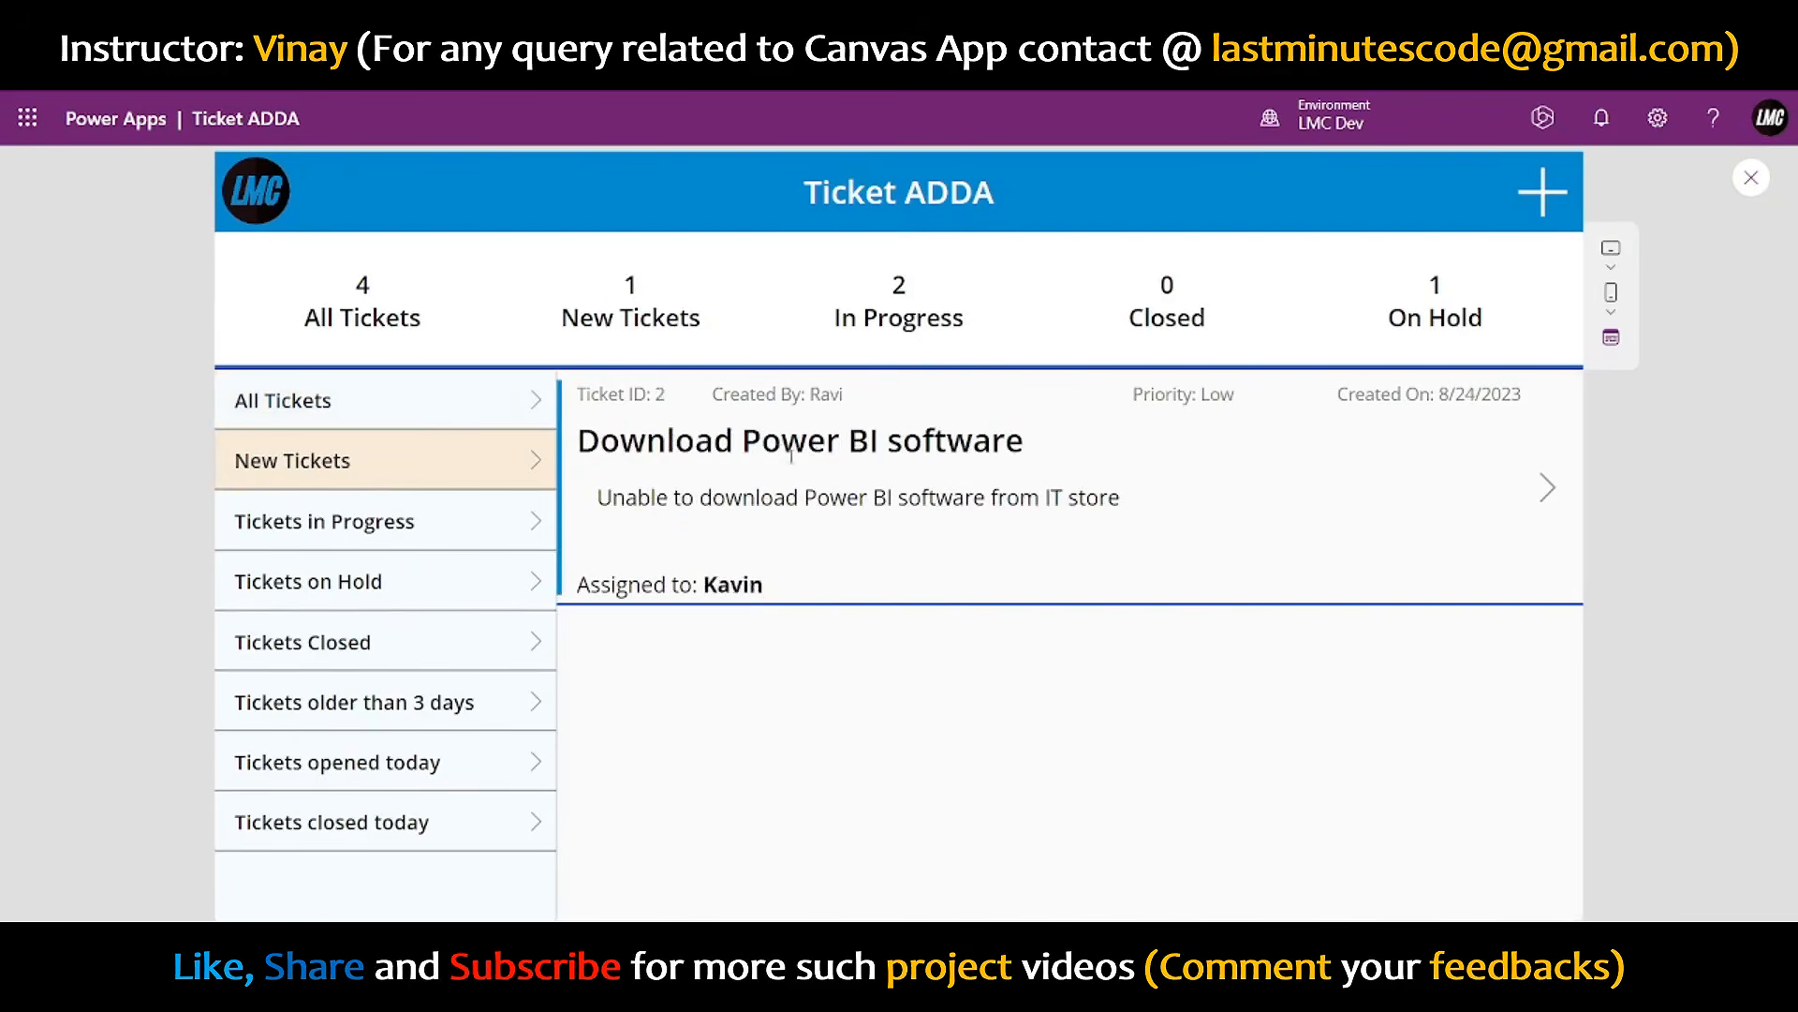
{"action": "left_click", "coordinate": [332, 530]}
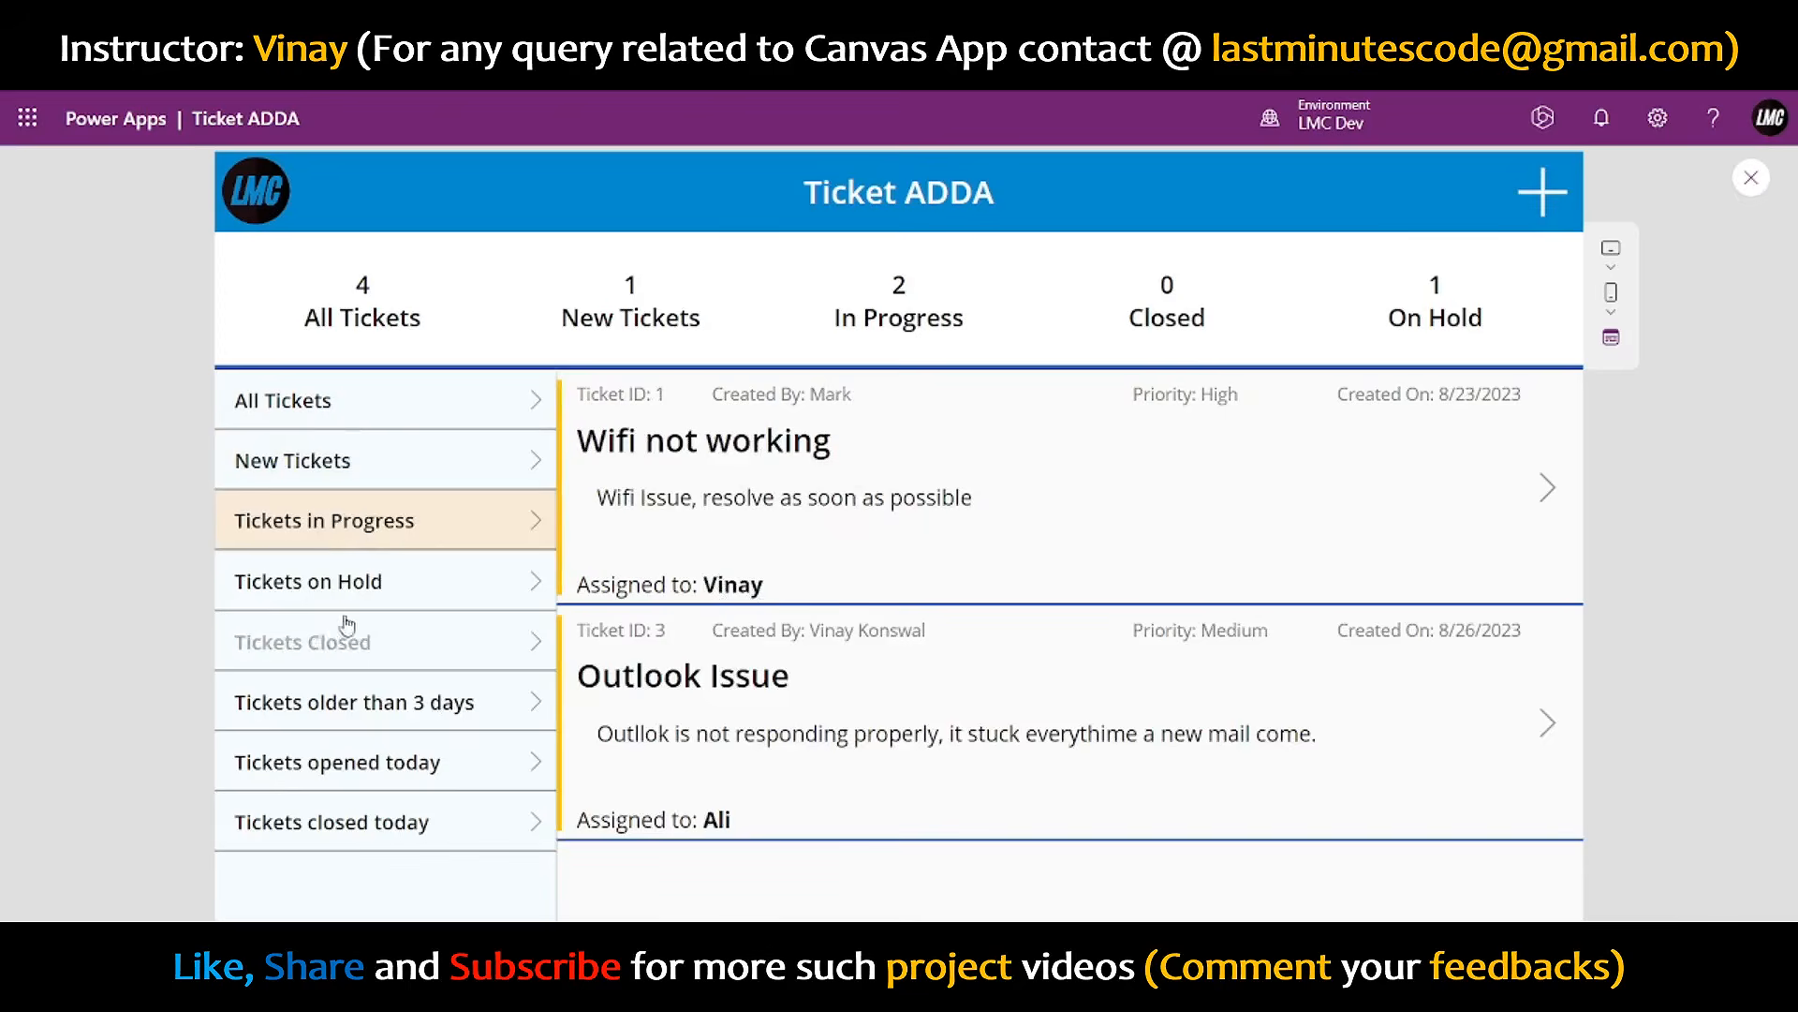
{"action": "left_click", "coordinate": [459, 583]}
{"action": "left_click", "coordinate": [518, 657]}
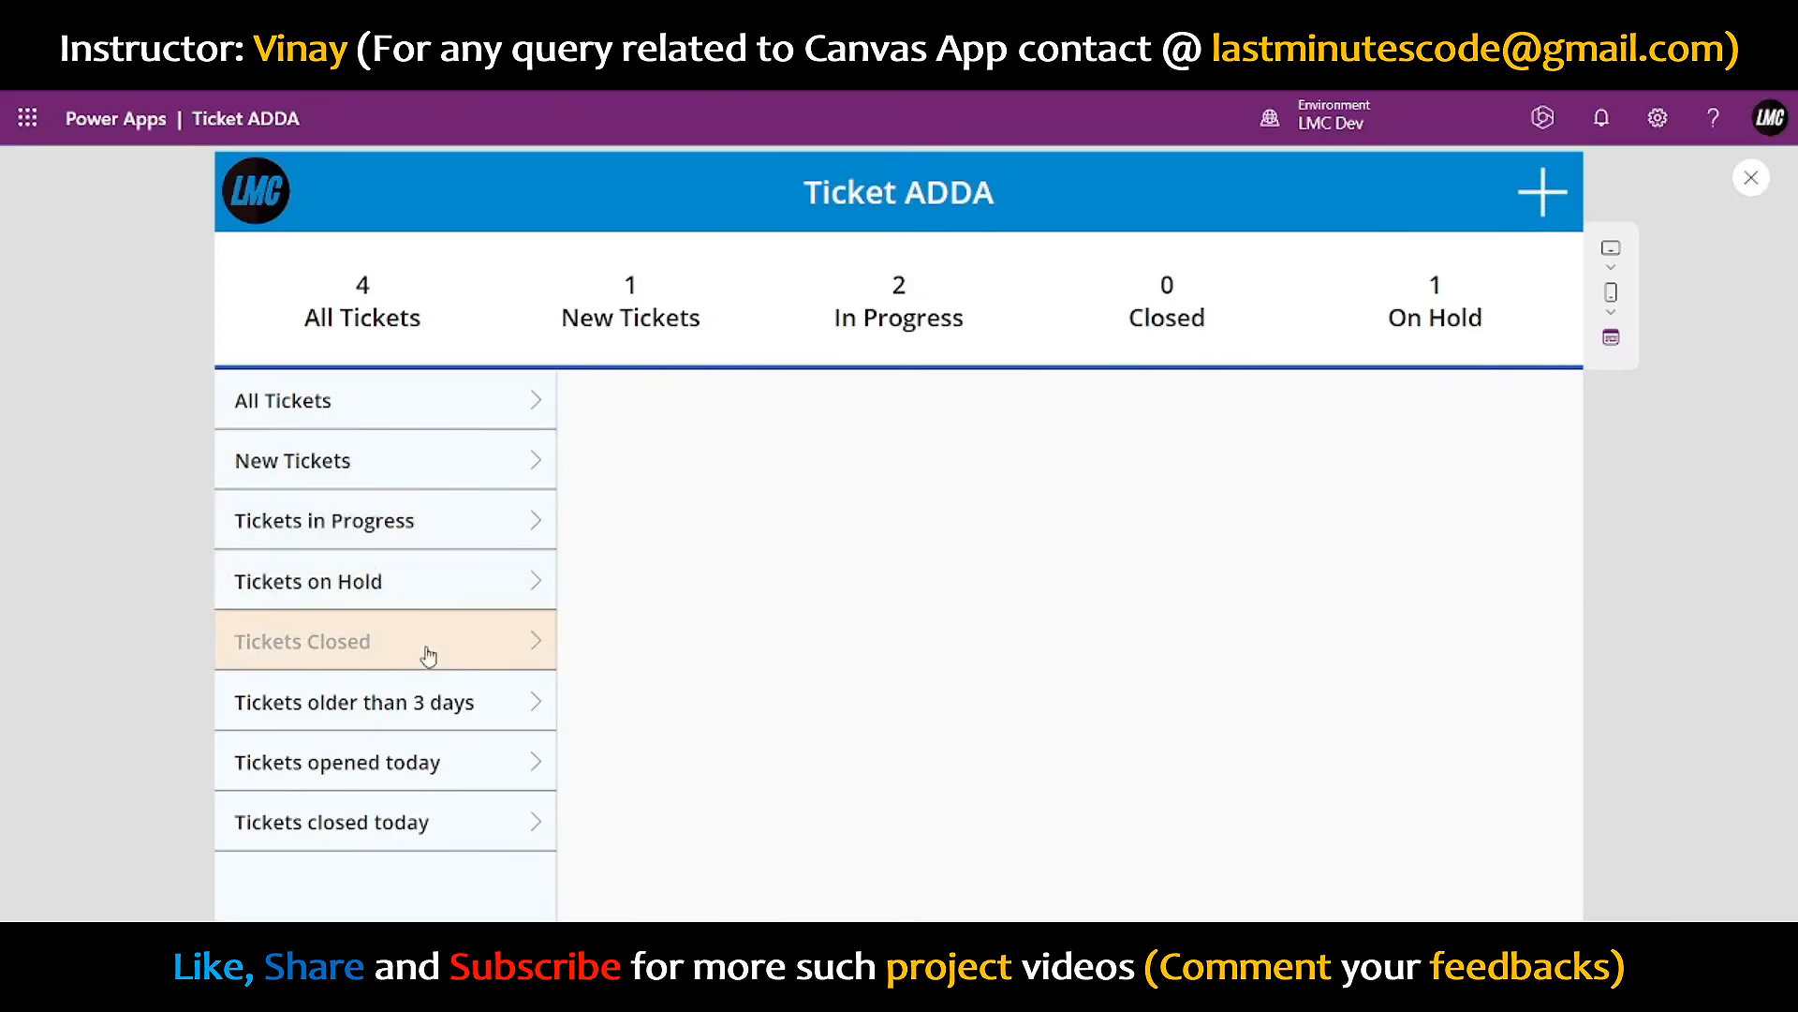
- Review the full ticket list, then check the Tickets Closed, Tickets on Hold and Tickets in Progress filters
{"action": "left_click", "coordinate": [431, 411]}
{"action": "scroll", "coordinate": [979, 618], "scroll_direction": "down", "scroll_amount": 5}
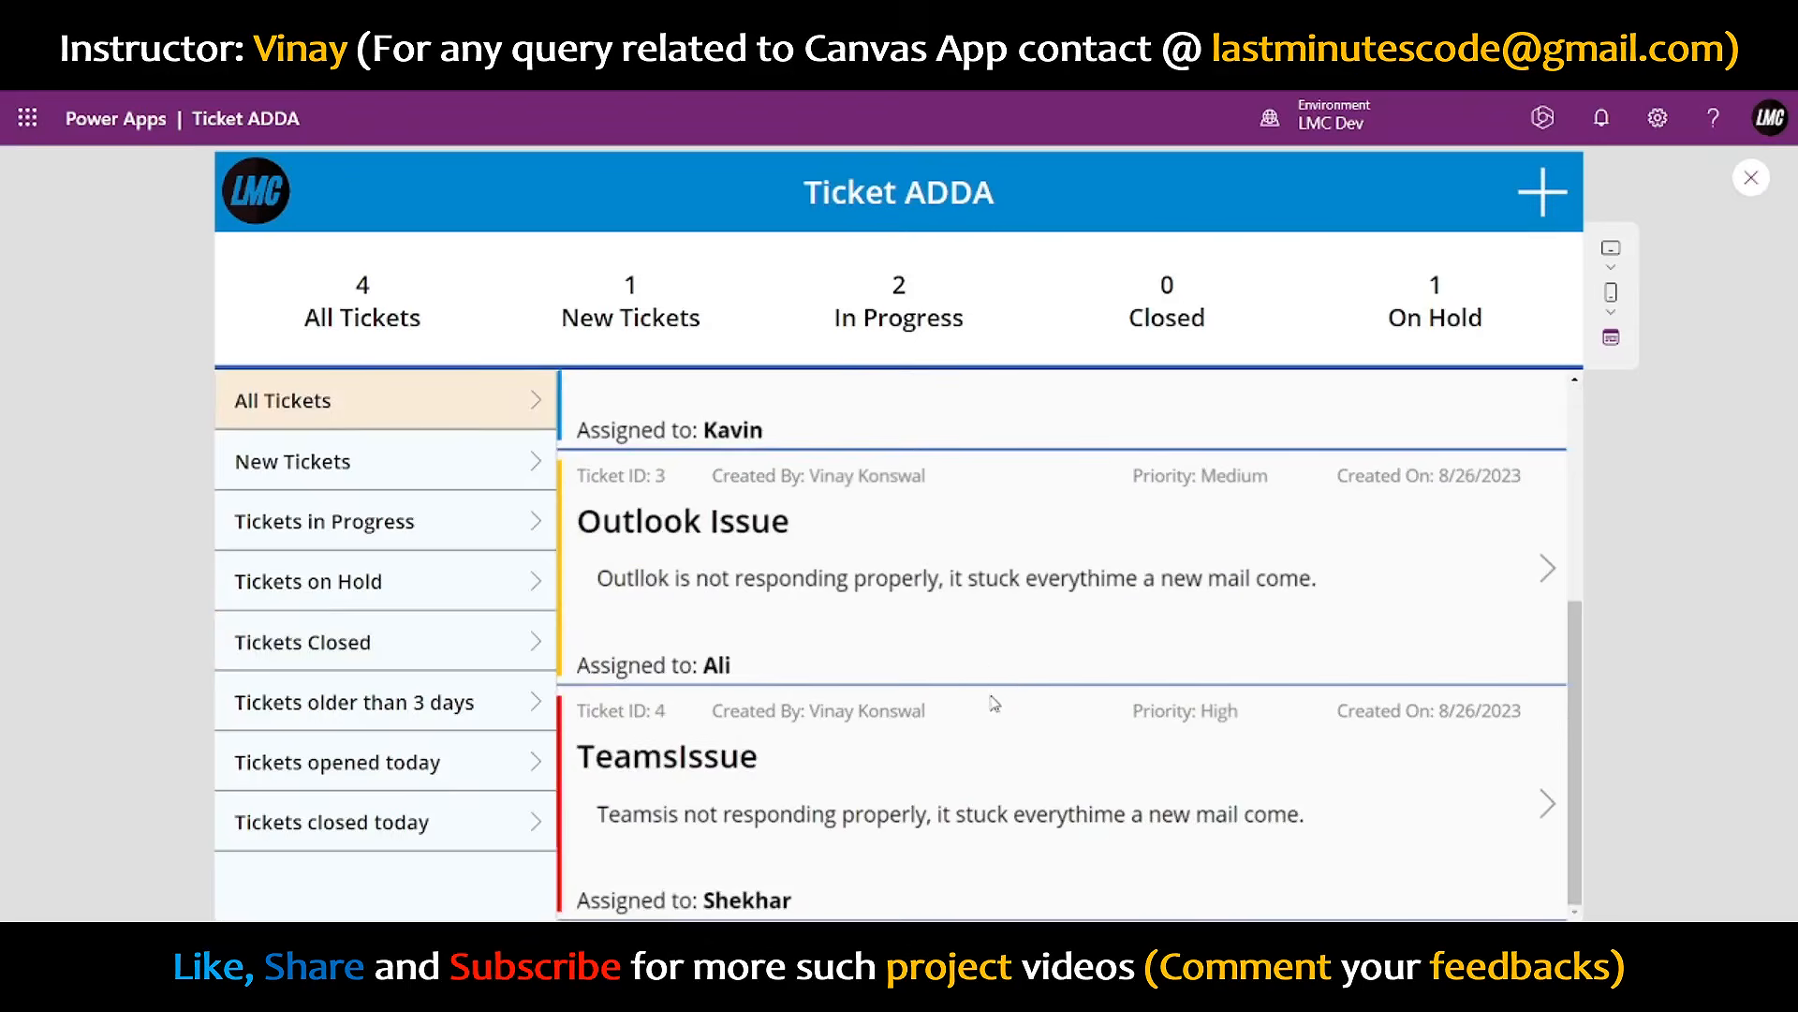
{"action": "scroll", "coordinate": [996, 703], "scroll_direction": "up", "scroll_amount": 5}
{"action": "scroll", "coordinate": [993, 703], "scroll_direction": "down", "scroll_amount": 4}
{"action": "scroll", "coordinate": [987, 602], "scroll_direction": "up", "scroll_amount": 4}
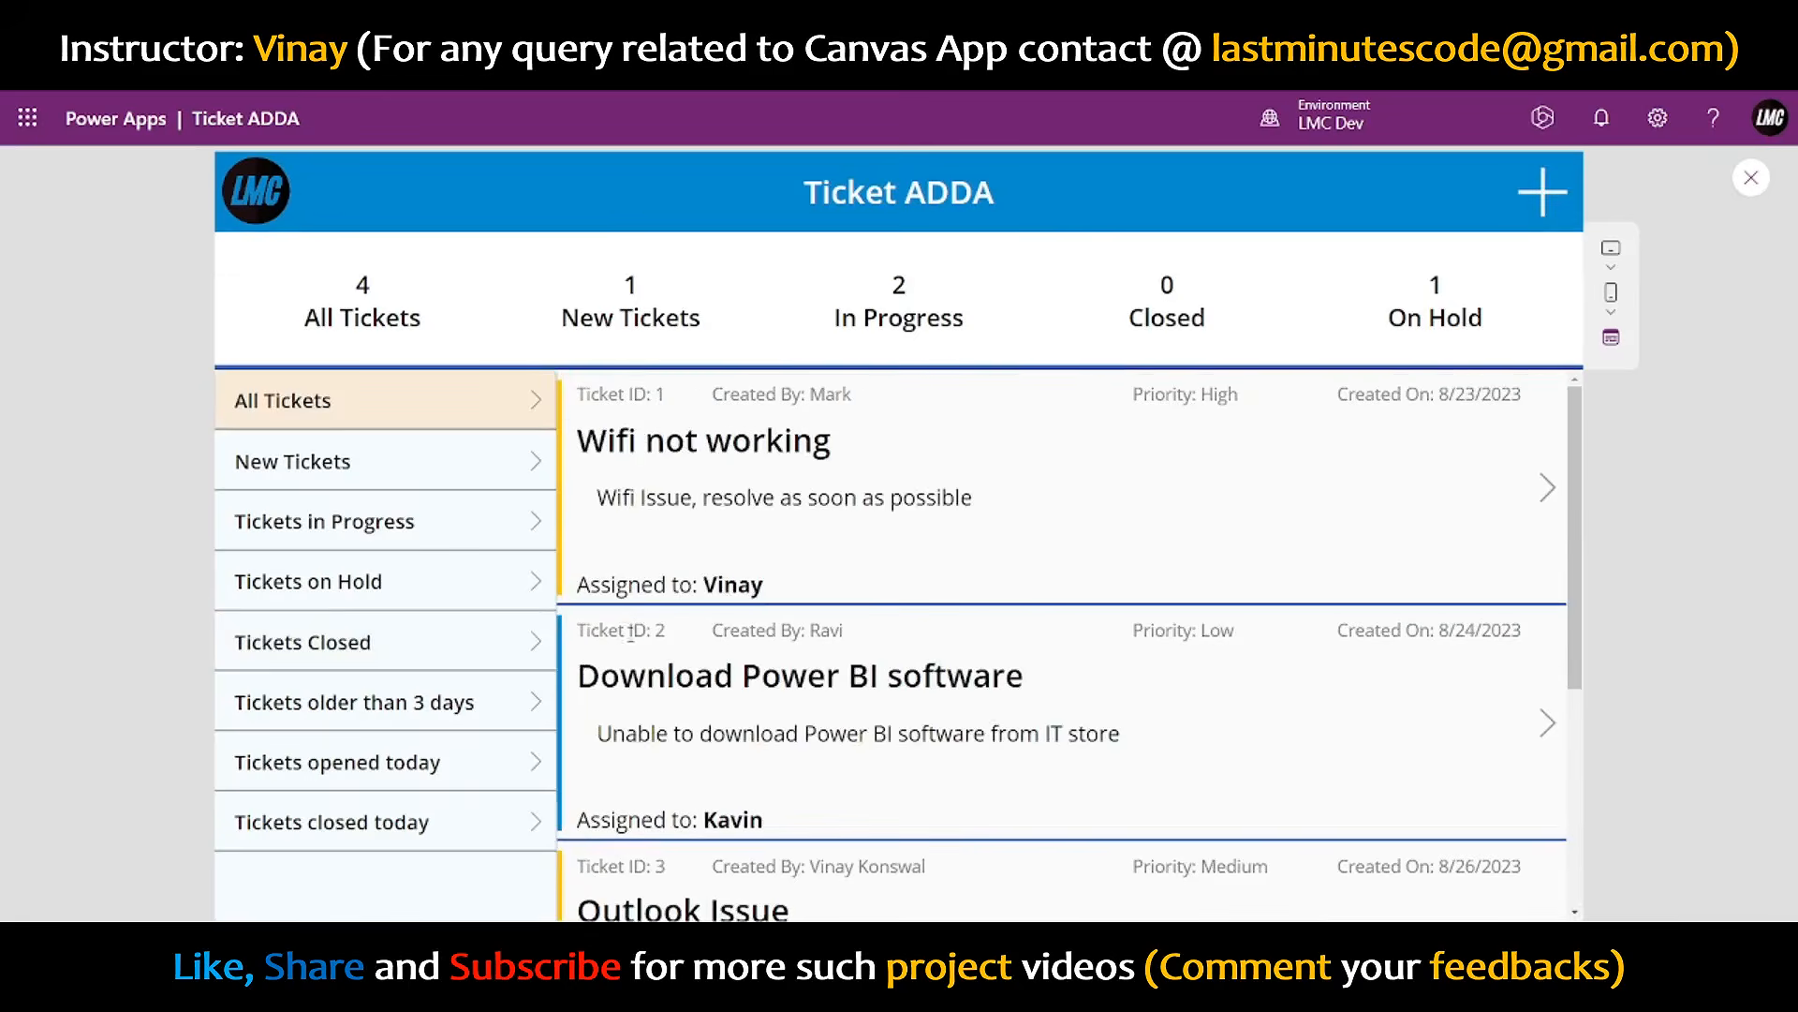
{"action": "left_click", "coordinate": [432, 644]}
{"action": "left_click", "coordinate": [427, 582]}
{"action": "left_click", "coordinate": [427, 521]}
- Test the date-based filters: Tickets older than 3 days, Tickets opened today and Tickets closed today
{"action": "left_click", "coordinate": [428, 723]}
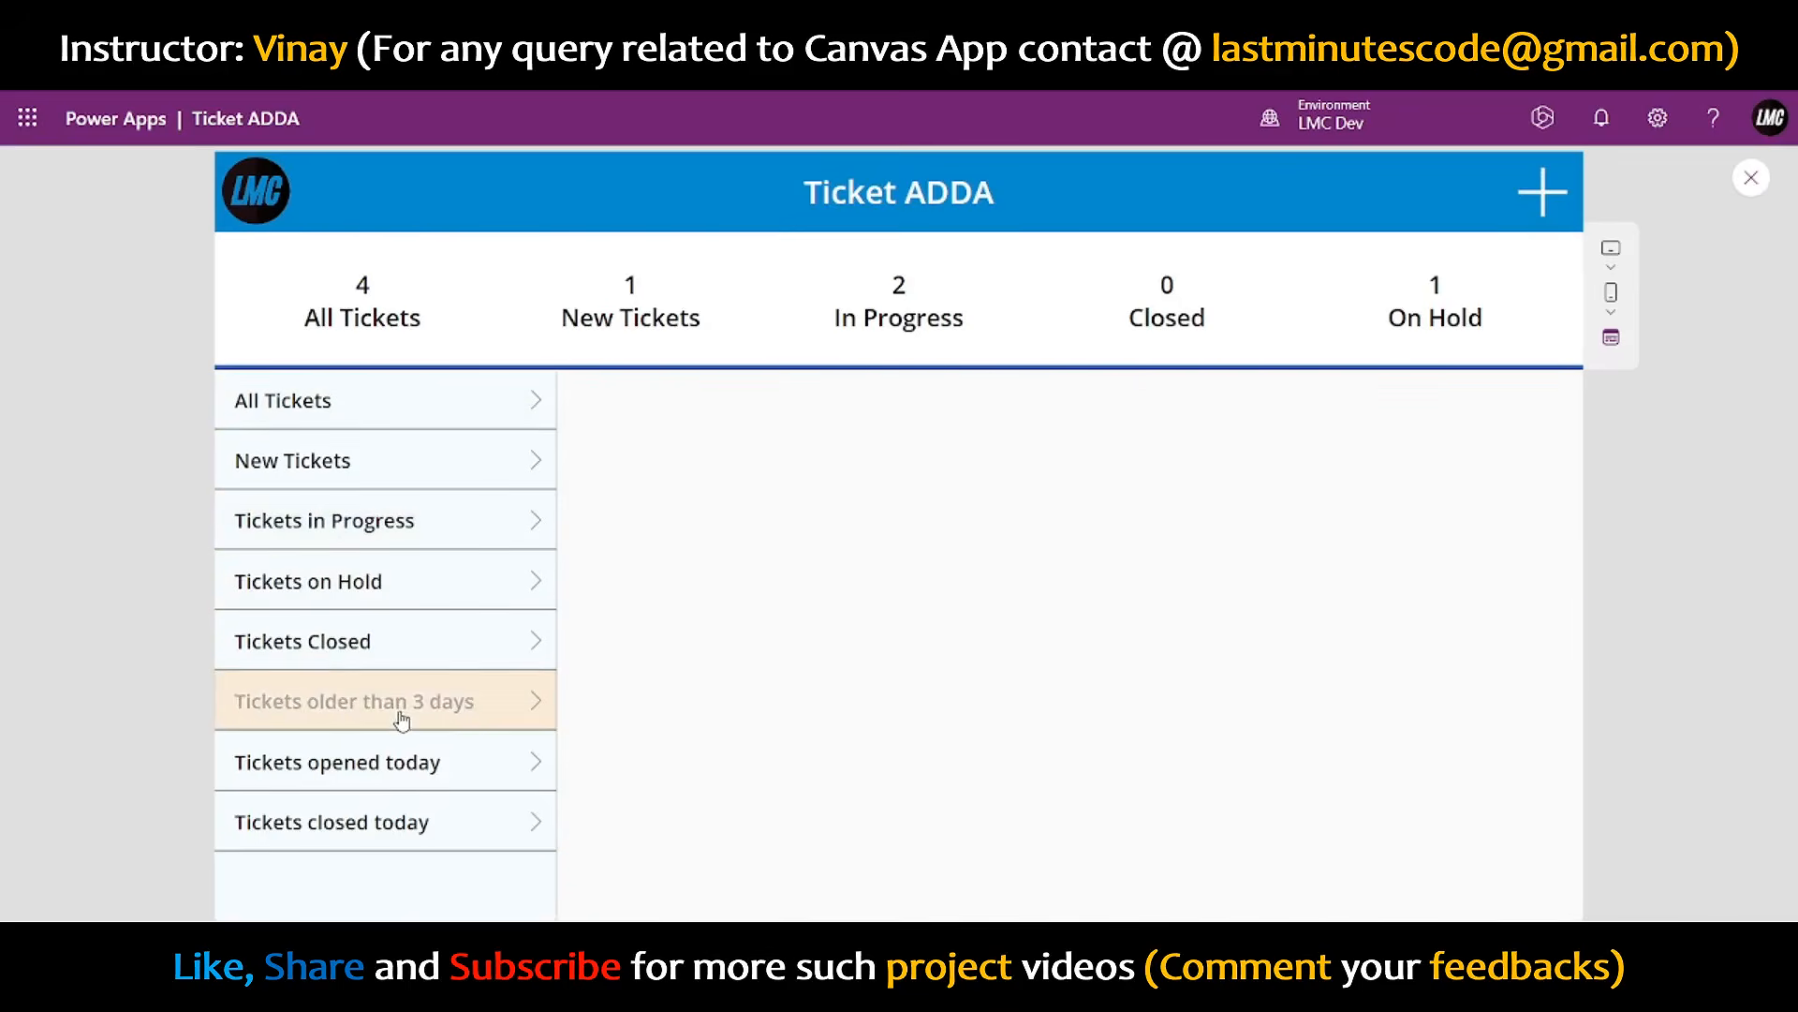
{"action": "left_click", "coordinate": [423, 766]}
{"action": "left_click", "coordinate": [401, 829]}
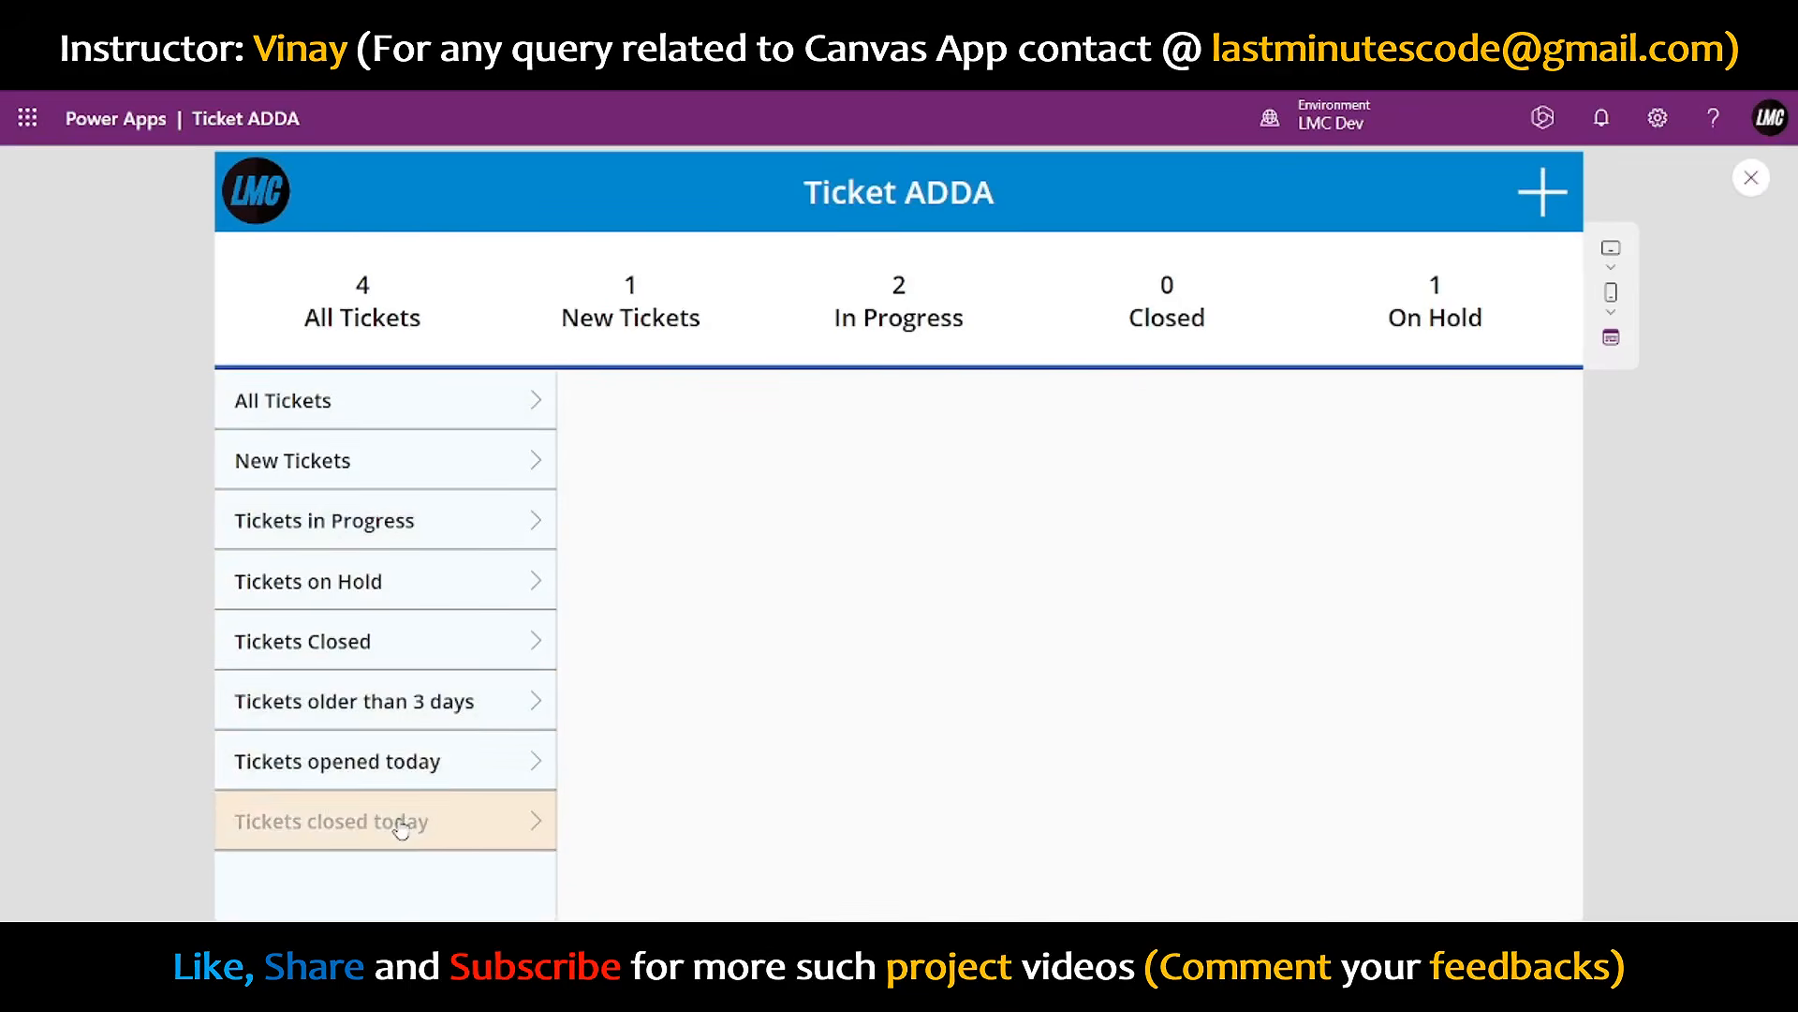
{"action": "left_click", "coordinate": [412, 760]}
{"action": "left_click", "coordinate": [413, 723]}
{"action": "left_click", "coordinate": [412, 763]}
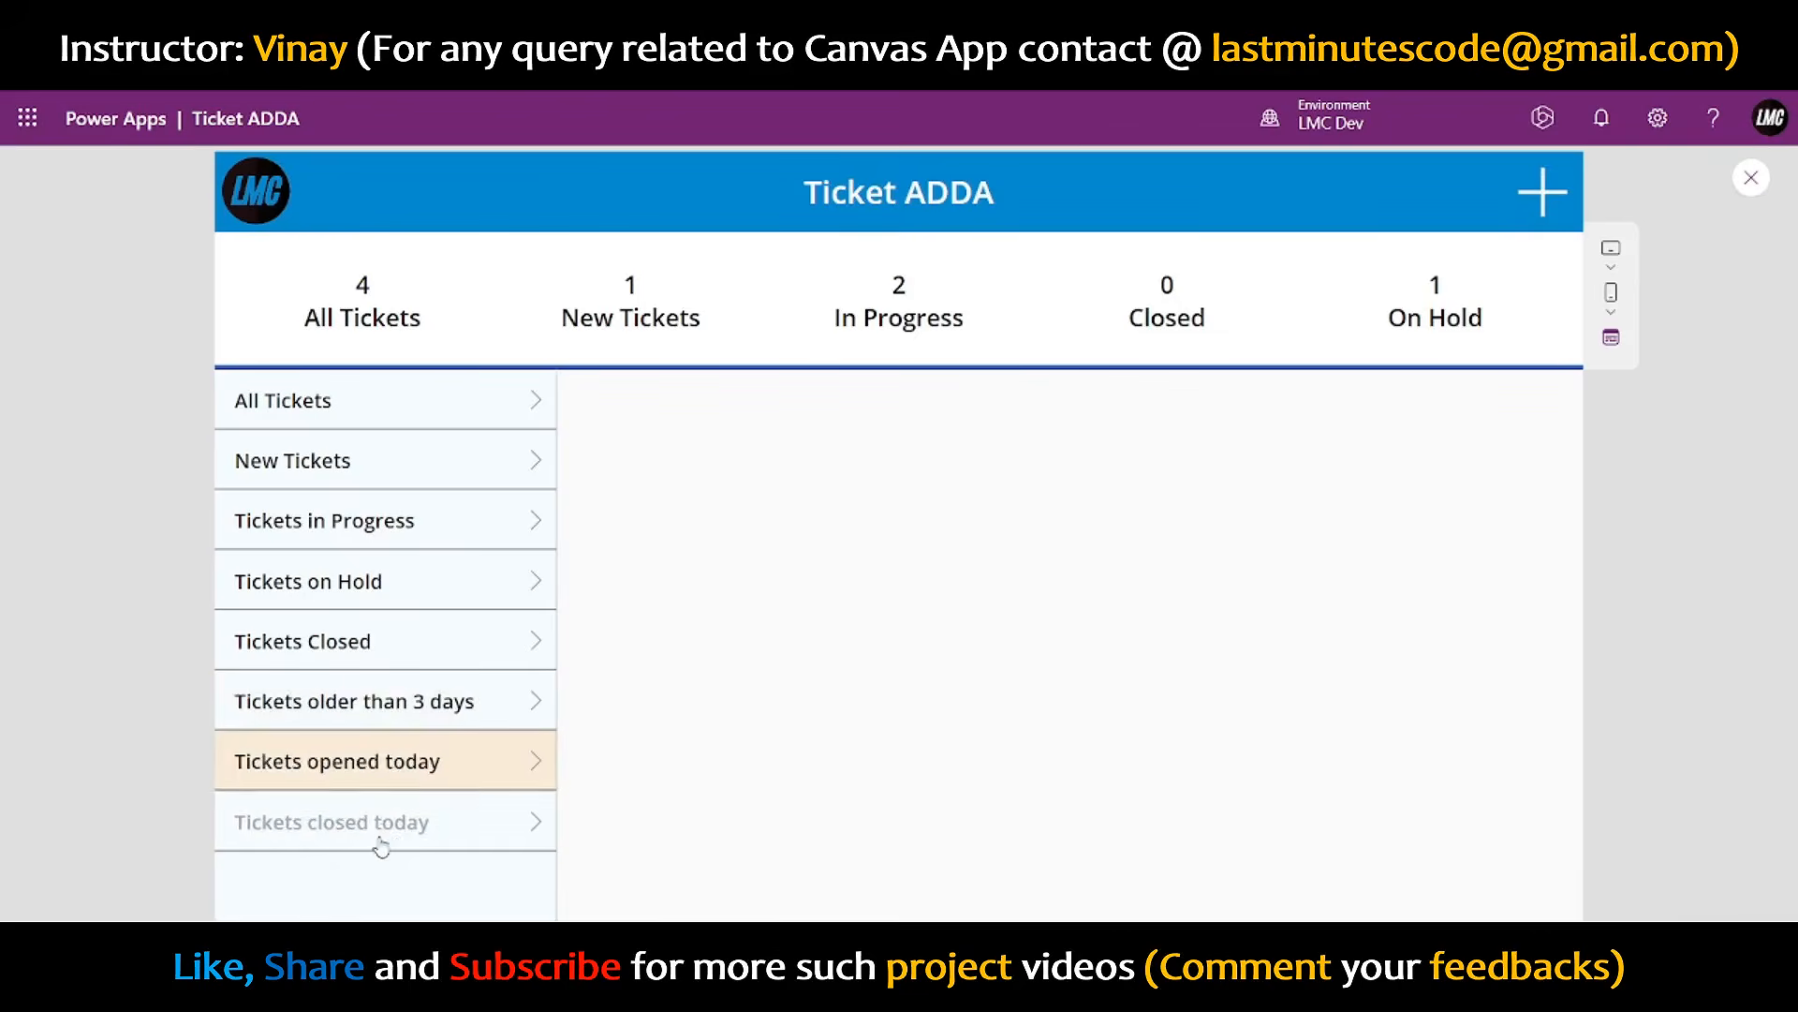
{"action": "left_click", "coordinate": [379, 829]}
{"action": "left_click", "coordinate": [398, 712]}
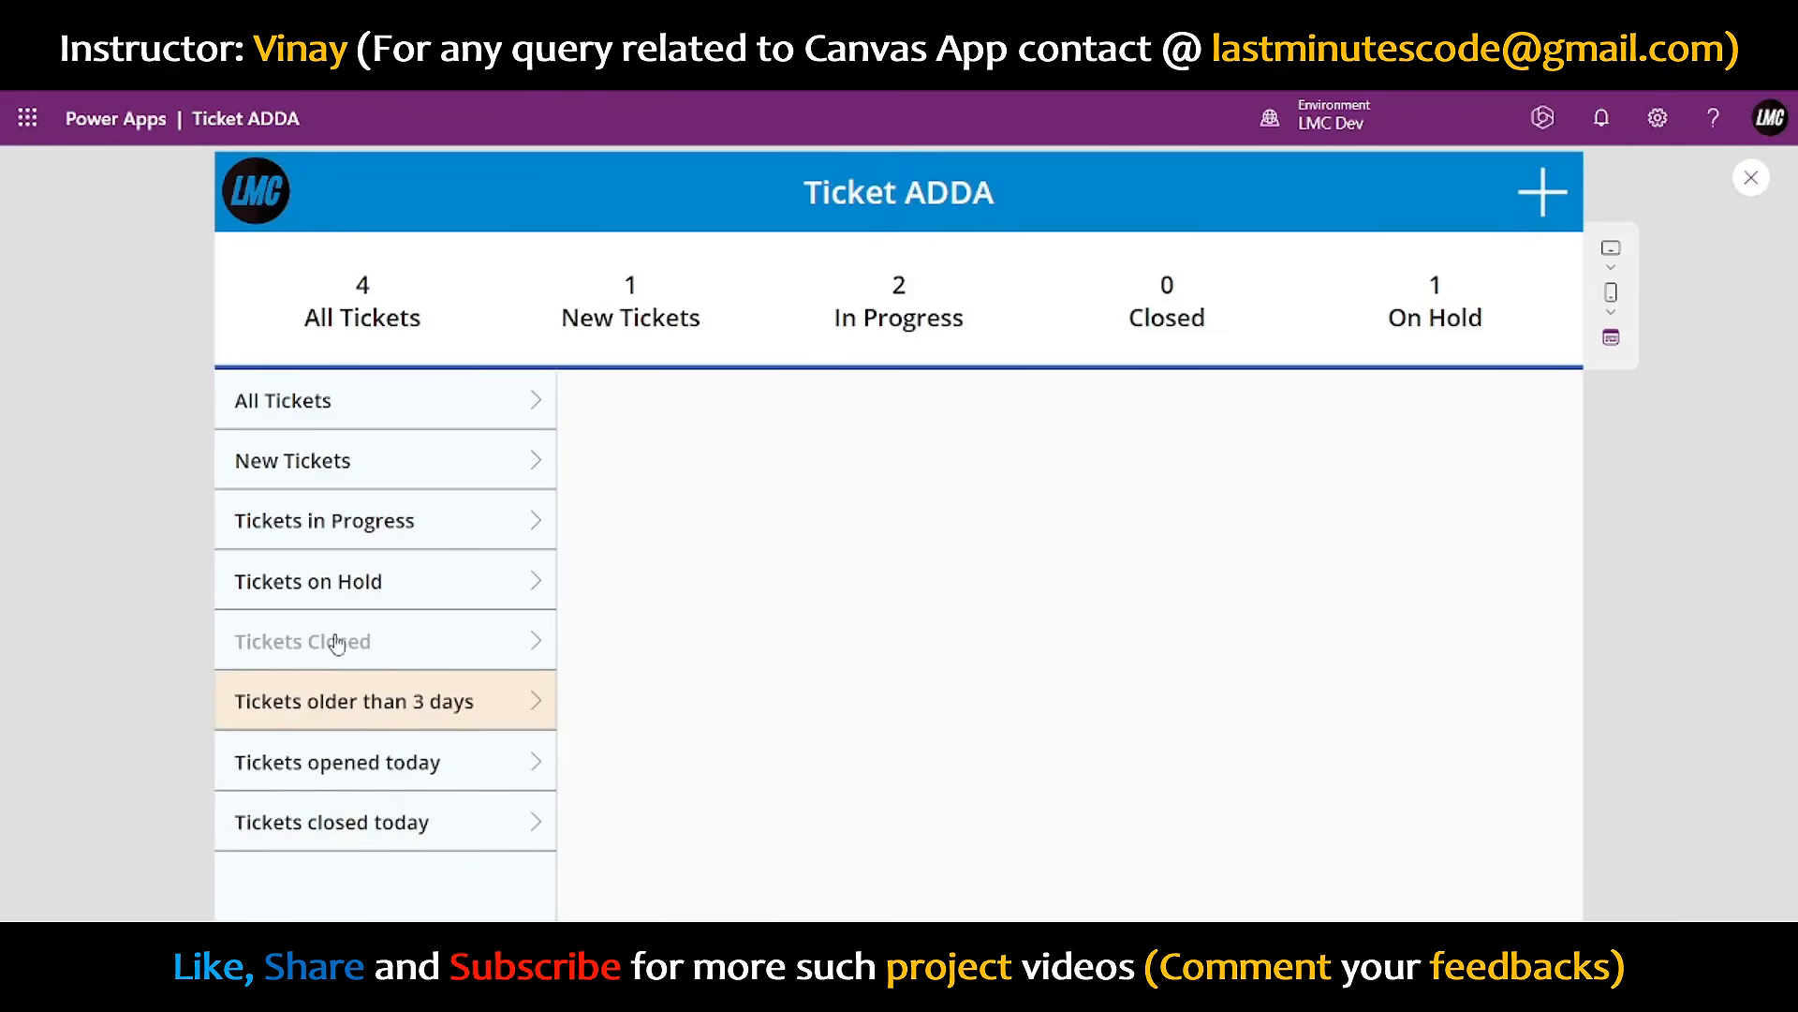
- Recheck the status filters from Tickets Closed through New Tickets and return to the All Tickets view
{"action": "left_click", "coordinate": [436, 643]}
{"action": "left_click", "coordinate": [440, 582]}
{"action": "left_click", "coordinate": [430, 520]}
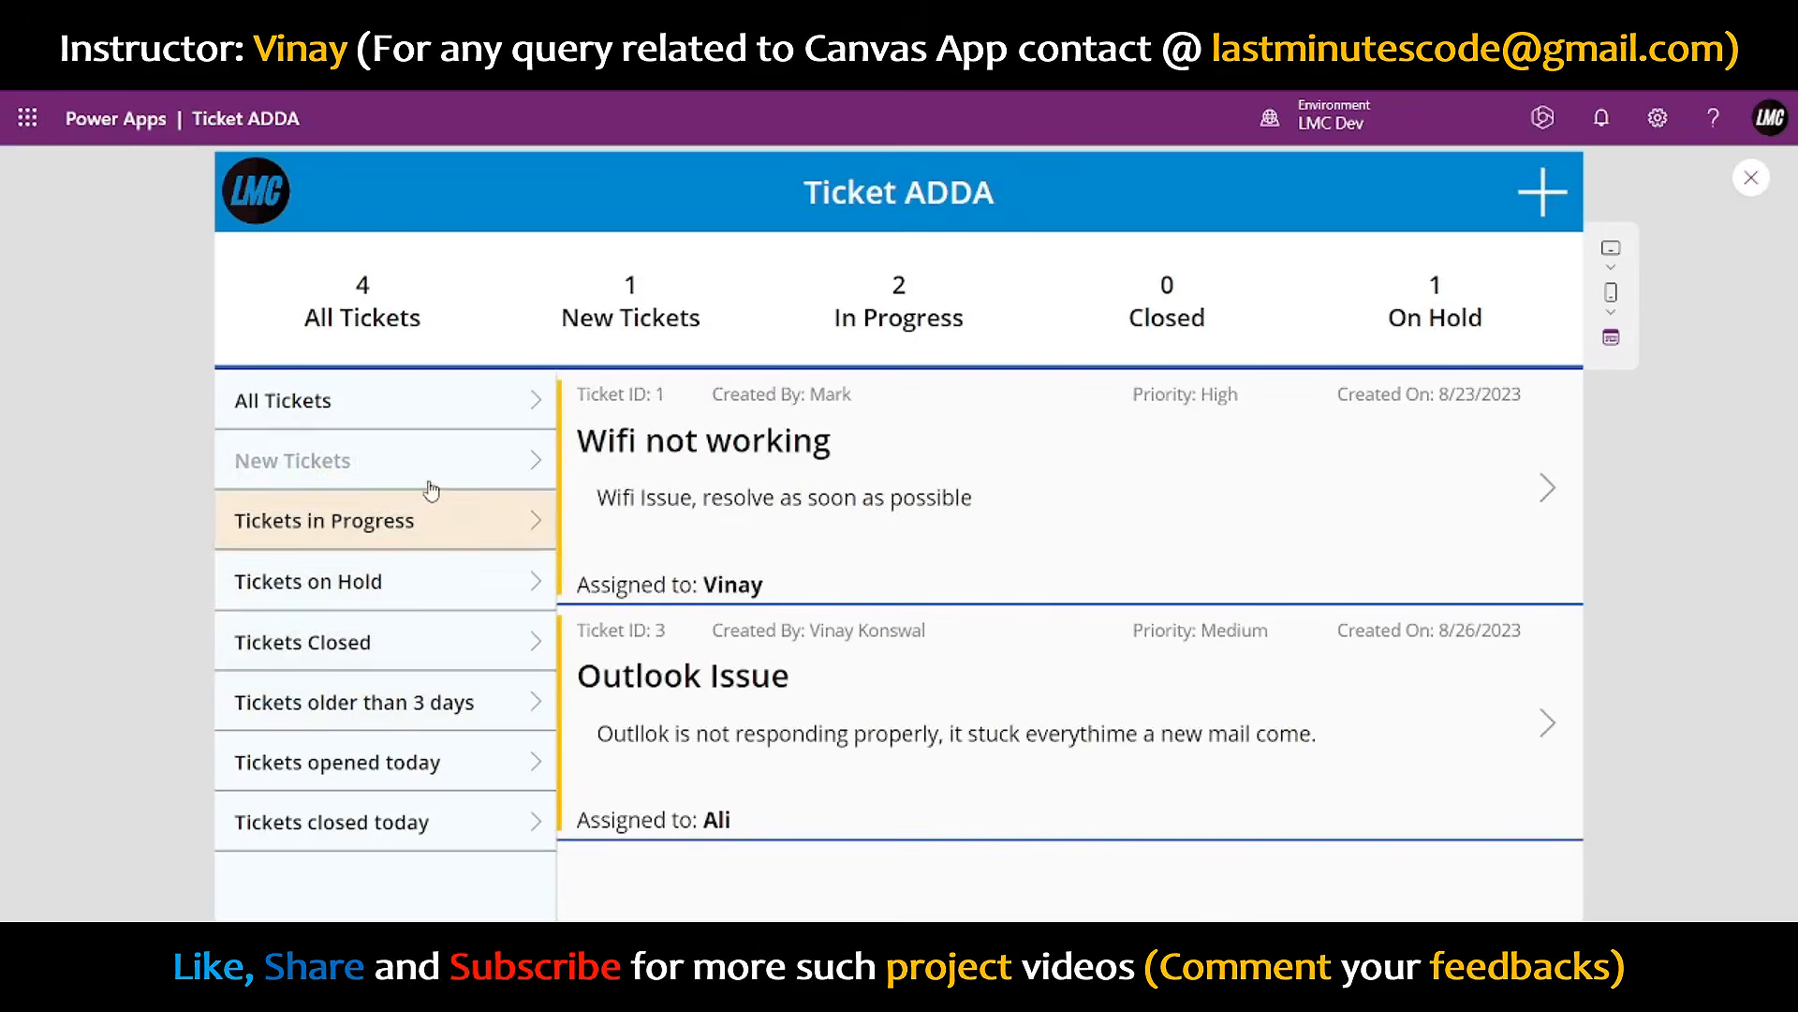
{"action": "left_click", "coordinate": [418, 461]}
{"action": "left_click", "coordinate": [406, 413]}
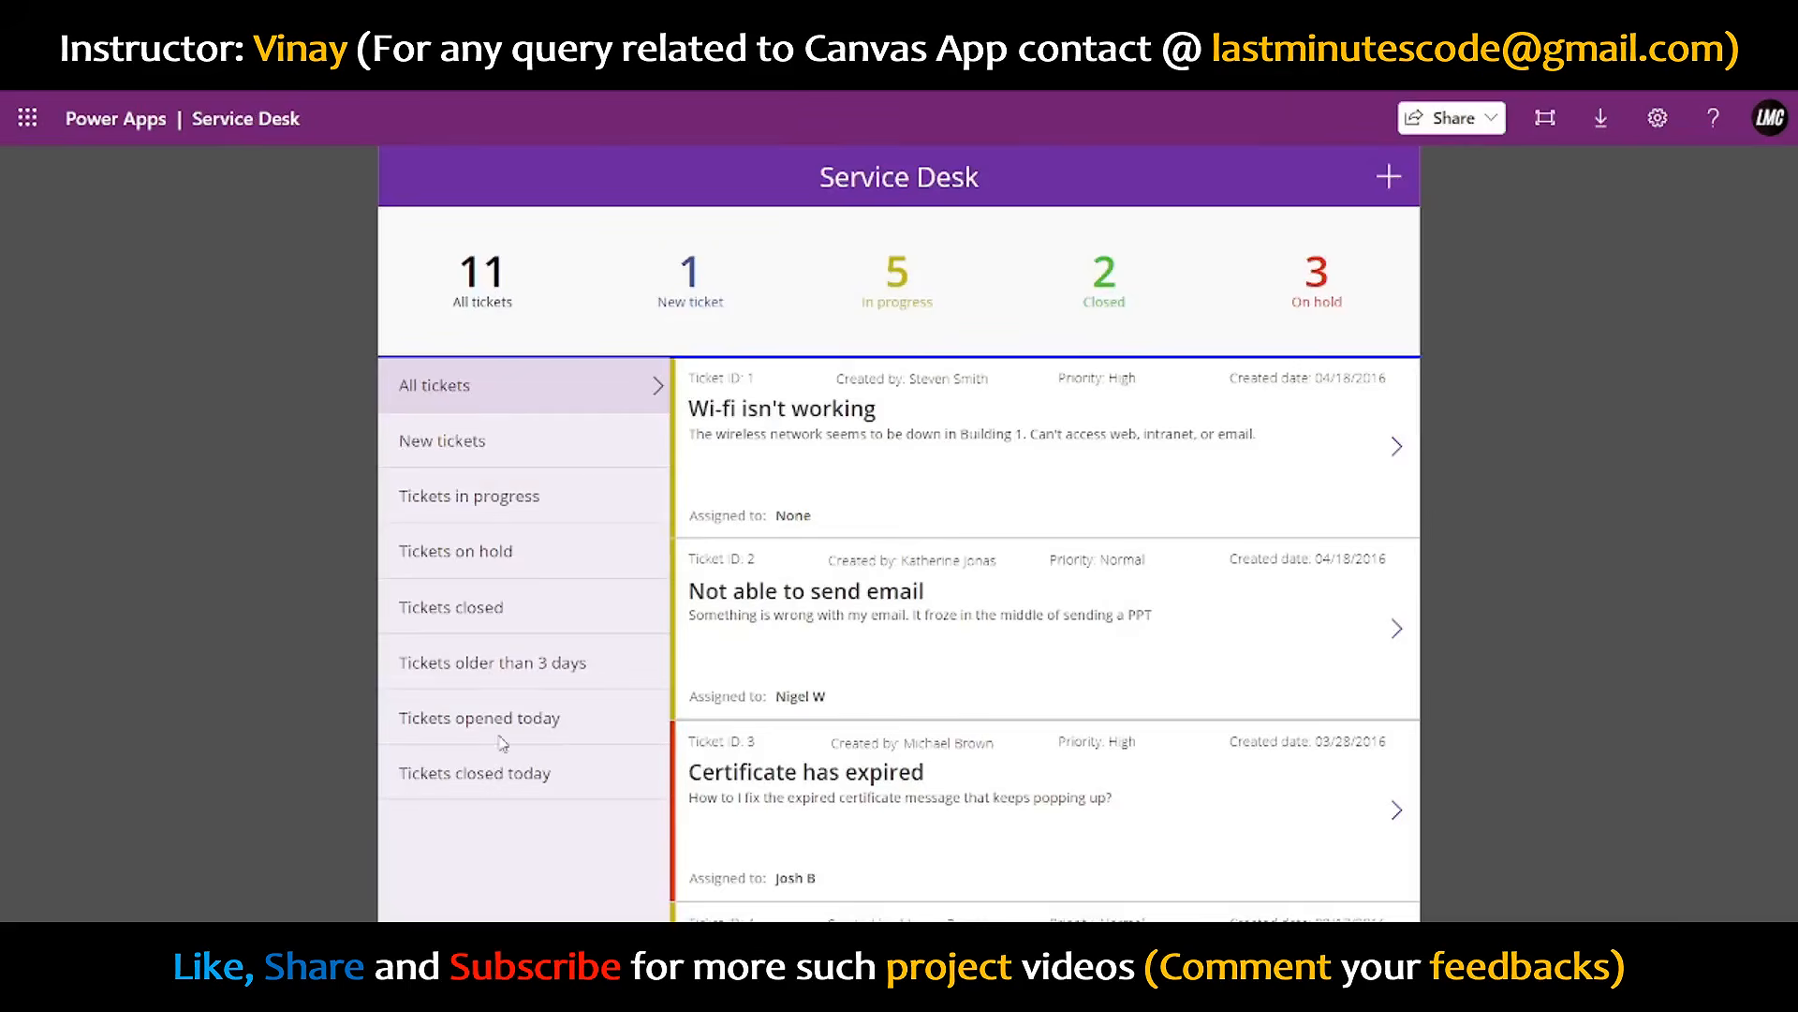
- Switch to the Service Desk sample app and examine its date and status filters, all-tickets view and new-ticket option for comparison
{"action": "left_click", "coordinate": [499, 738]}
{"action": "left_click", "coordinate": [488, 763]}
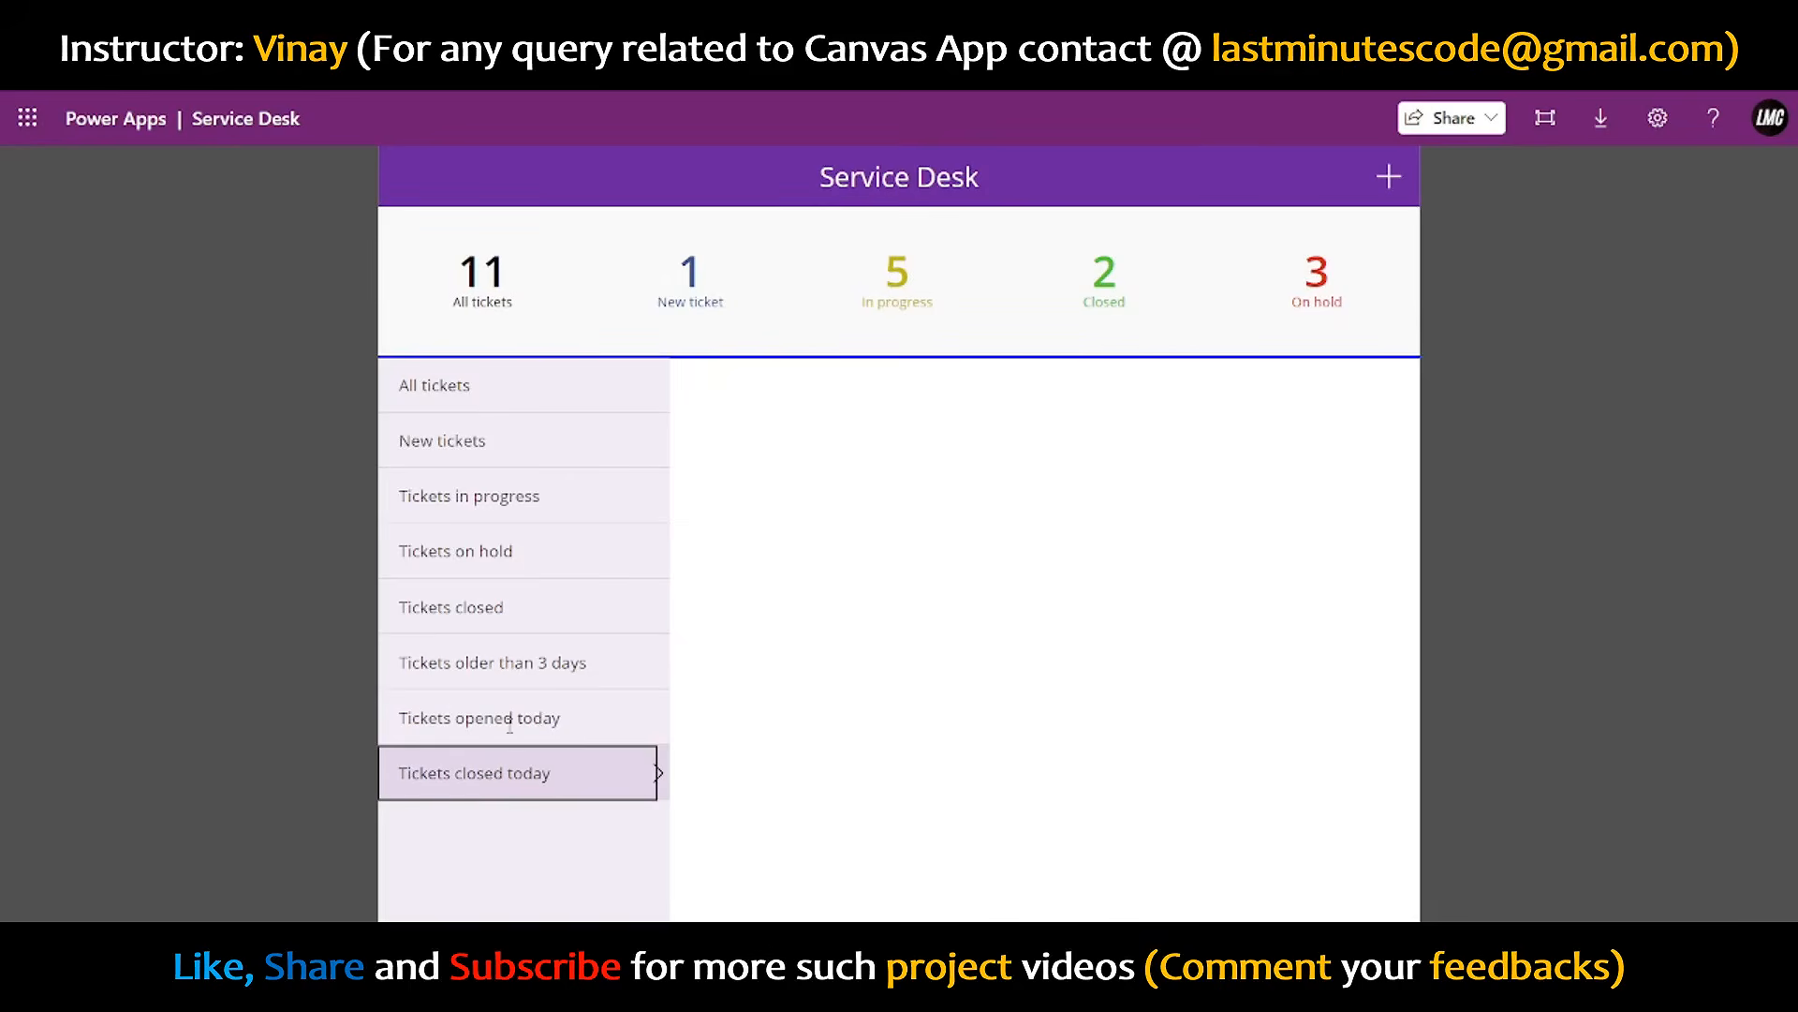
{"action": "left_click", "coordinate": [509, 723]}
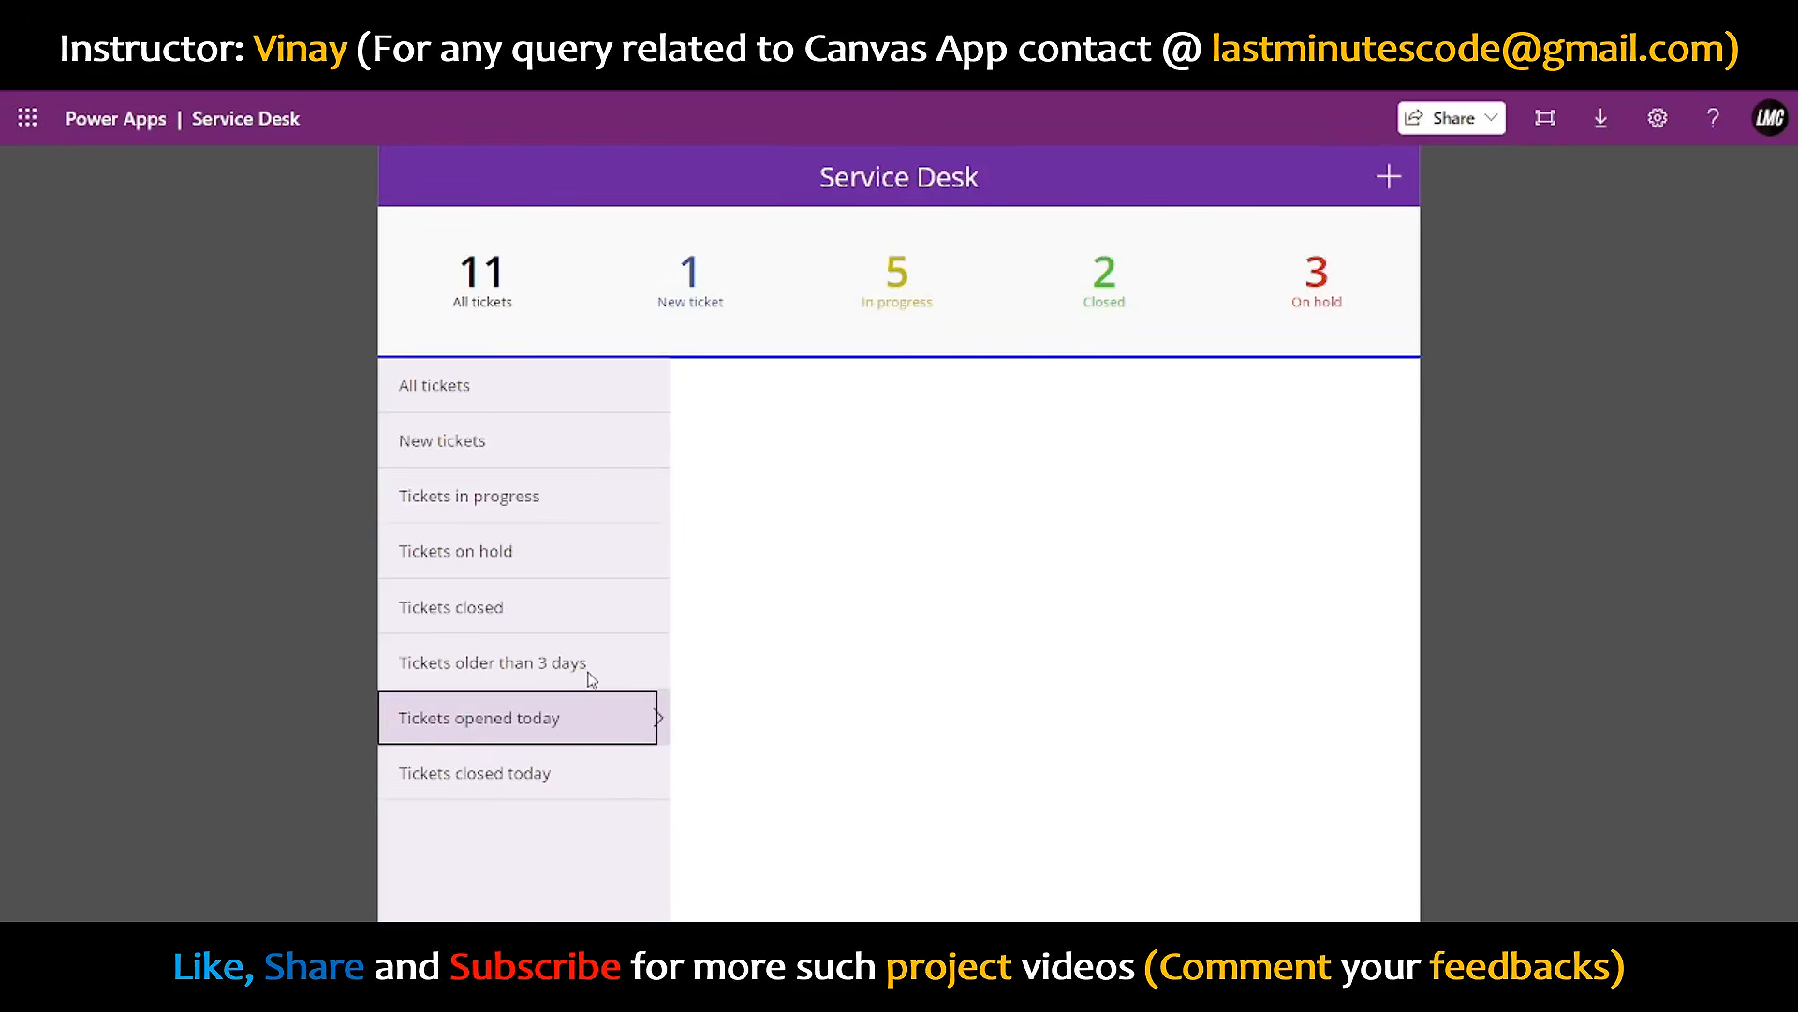
{"action": "left_click", "coordinate": [591, 680]}
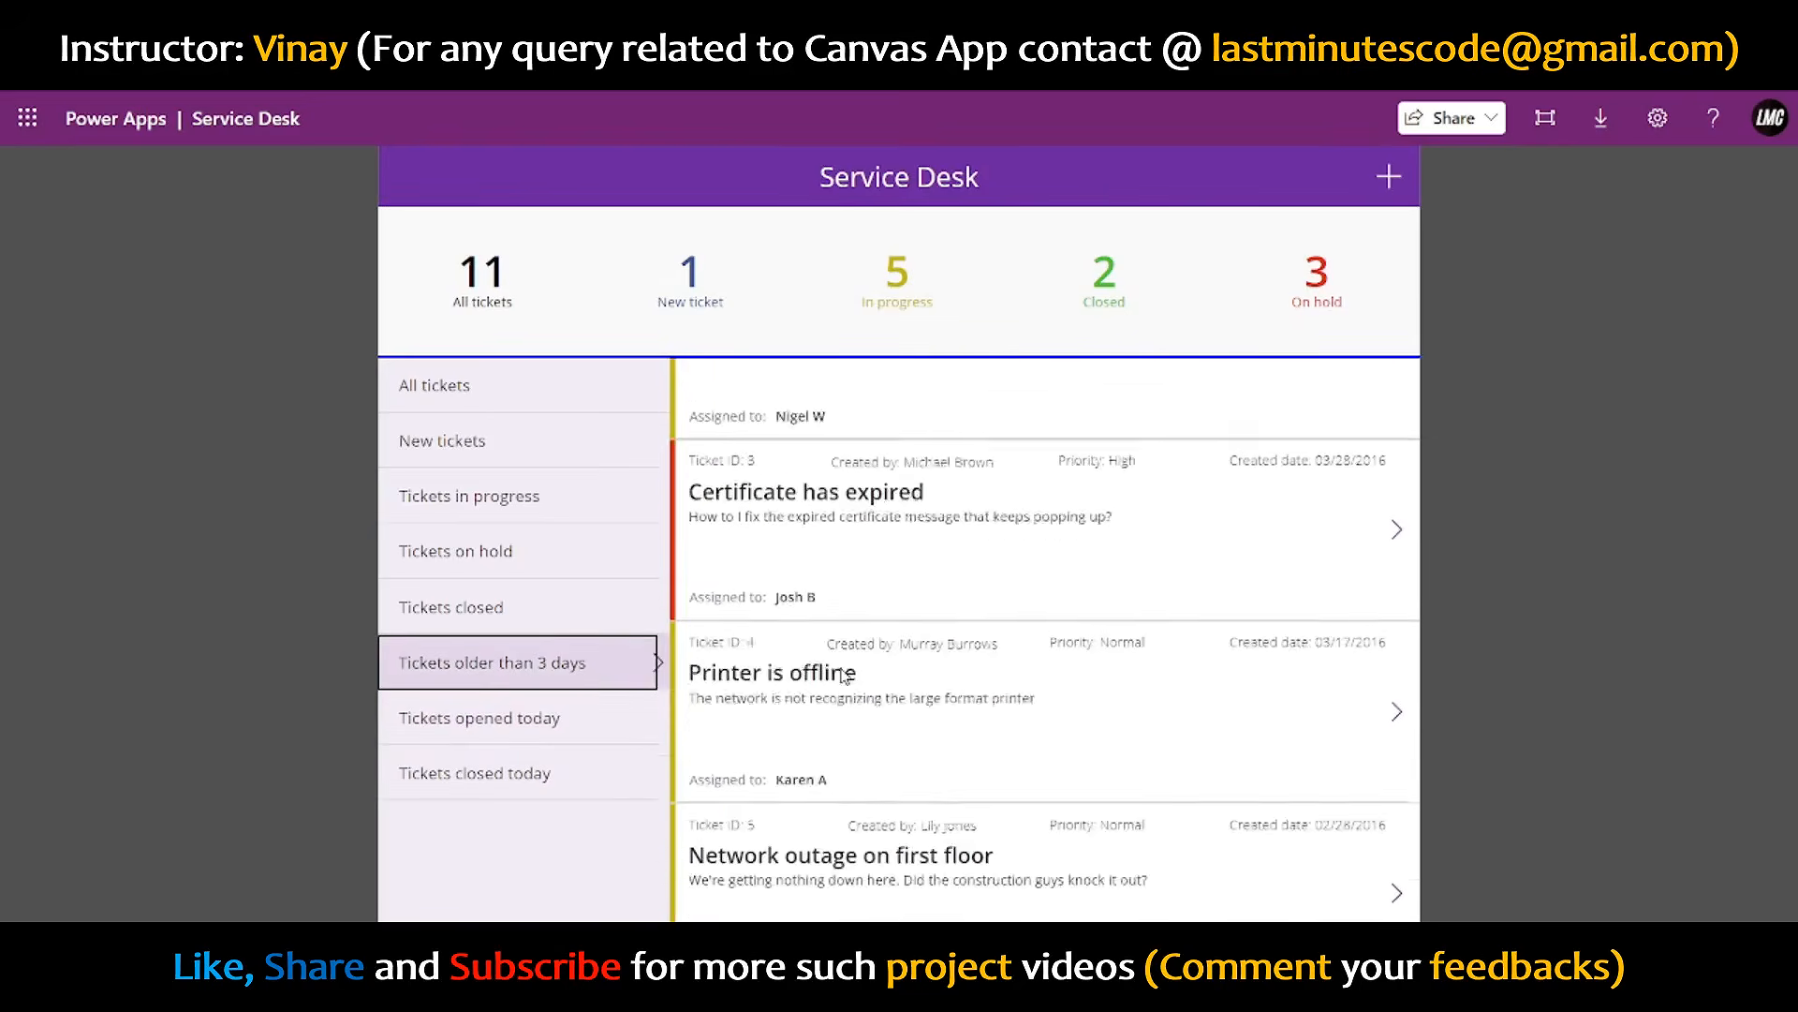
{"action": "left_click", "coordinate": [471, 609]}
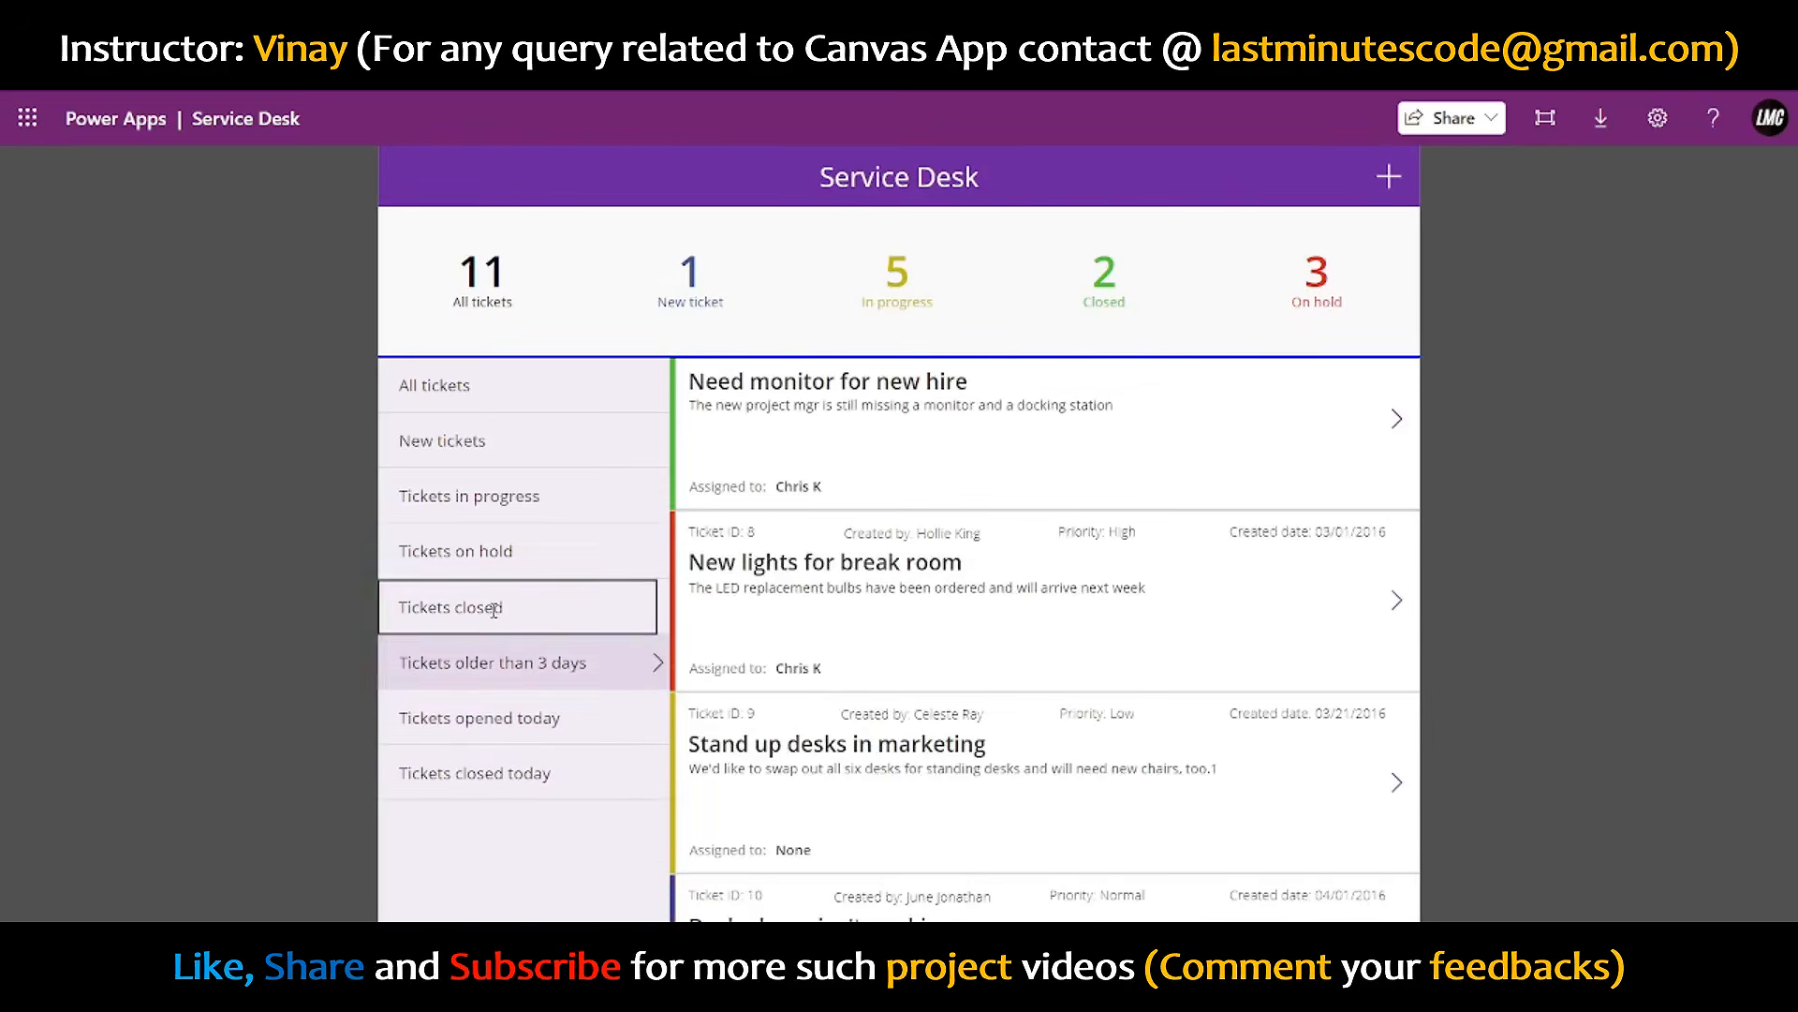
{"action": "left_click", "coordinate": [487, 552]}
{"action": "left_click", "coordinate": [510, 482]}
{"action": "left_click", "coordinate": [508, 444]}
{"action": "left_click", "coordinate": [495, 393]}
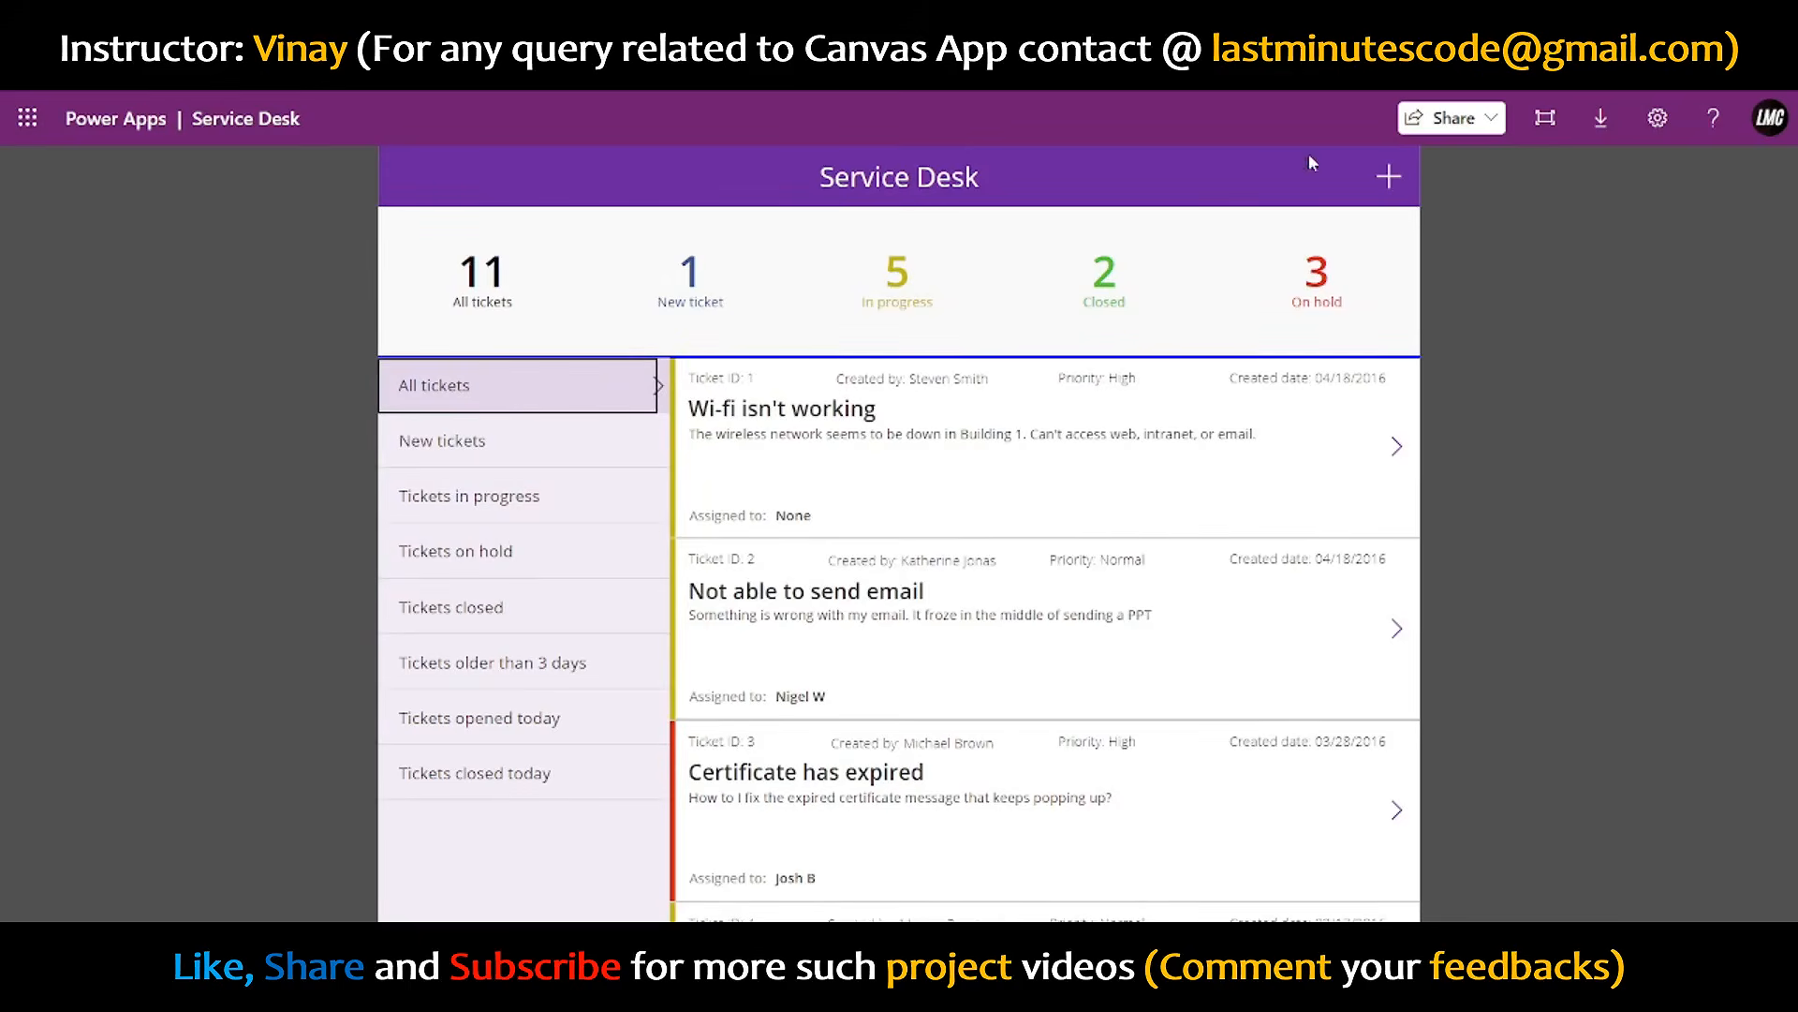
{"action": "left_click", "coordinate": [1388, 177]}
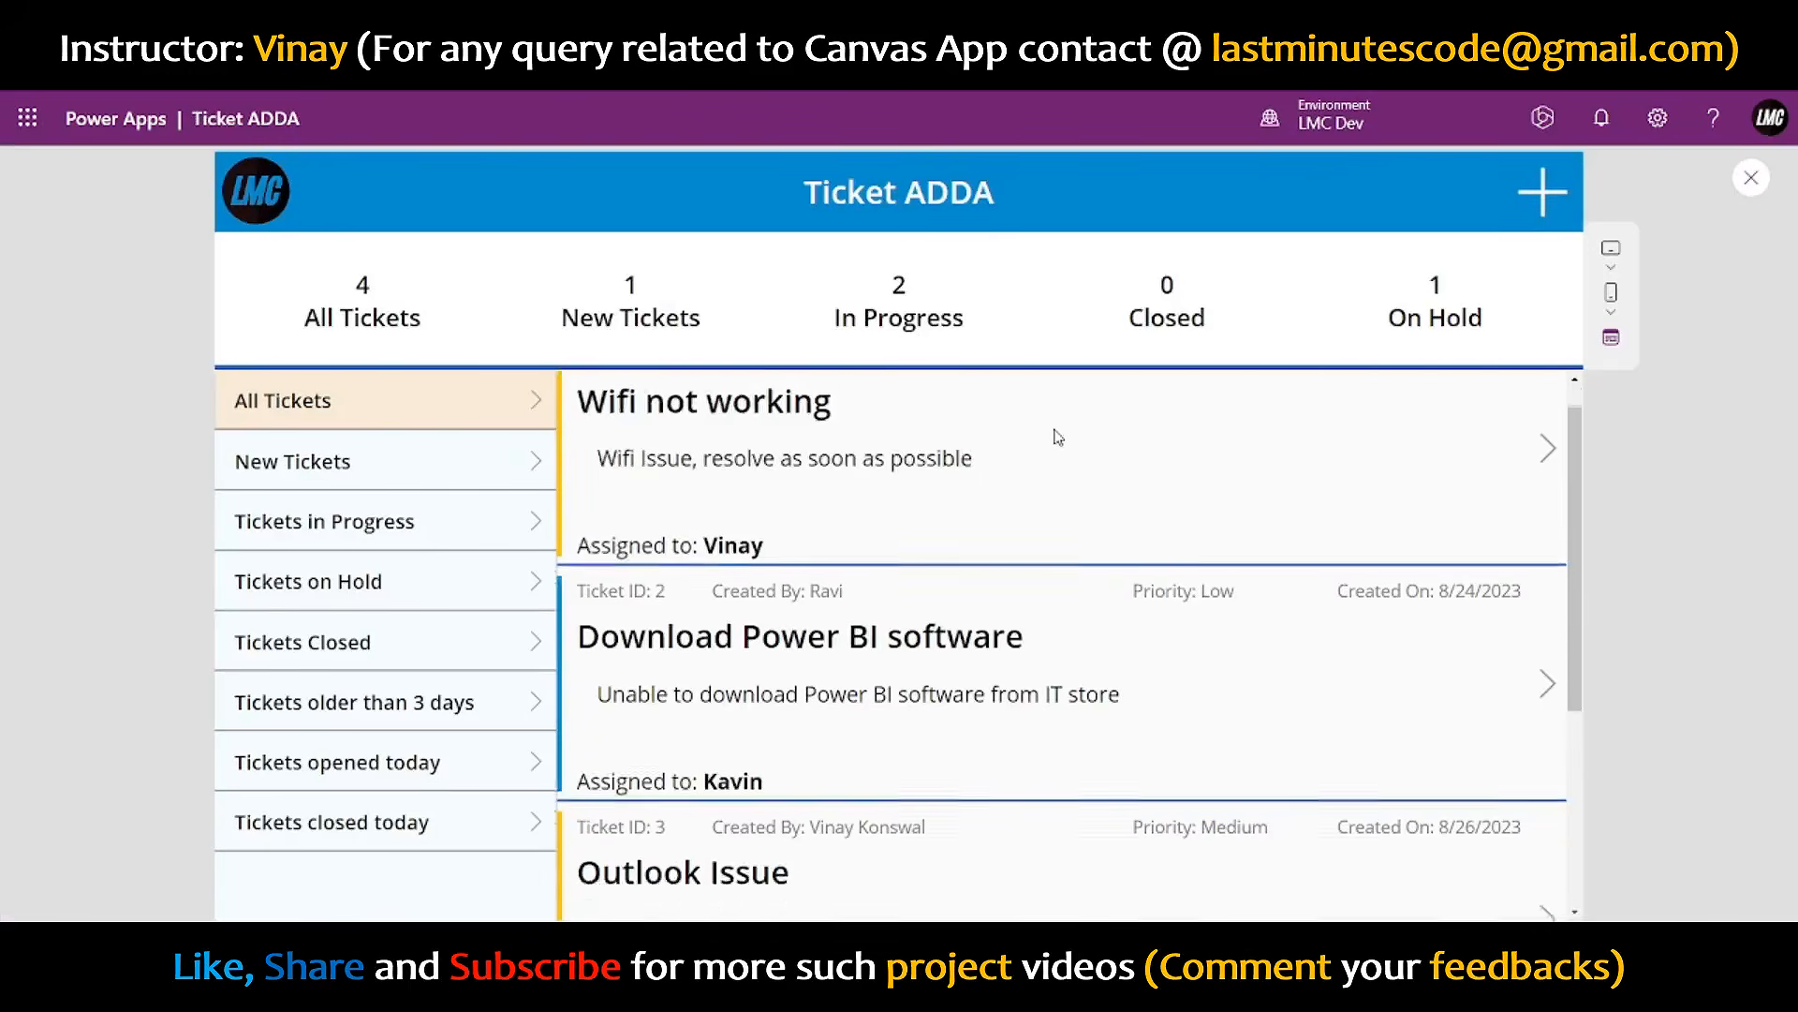
- Switch back to Ticket ADDA, view the Create New Ticket form and return to the ticket list
{"action": "scroll", "coordinate": [1049, 436], "scroll_direction": "down", "scroll_amount": 4}
{"action": "scroll", "coordinate": [1217, 459], "scroll_direction": "up", "scroll_amount": 4}
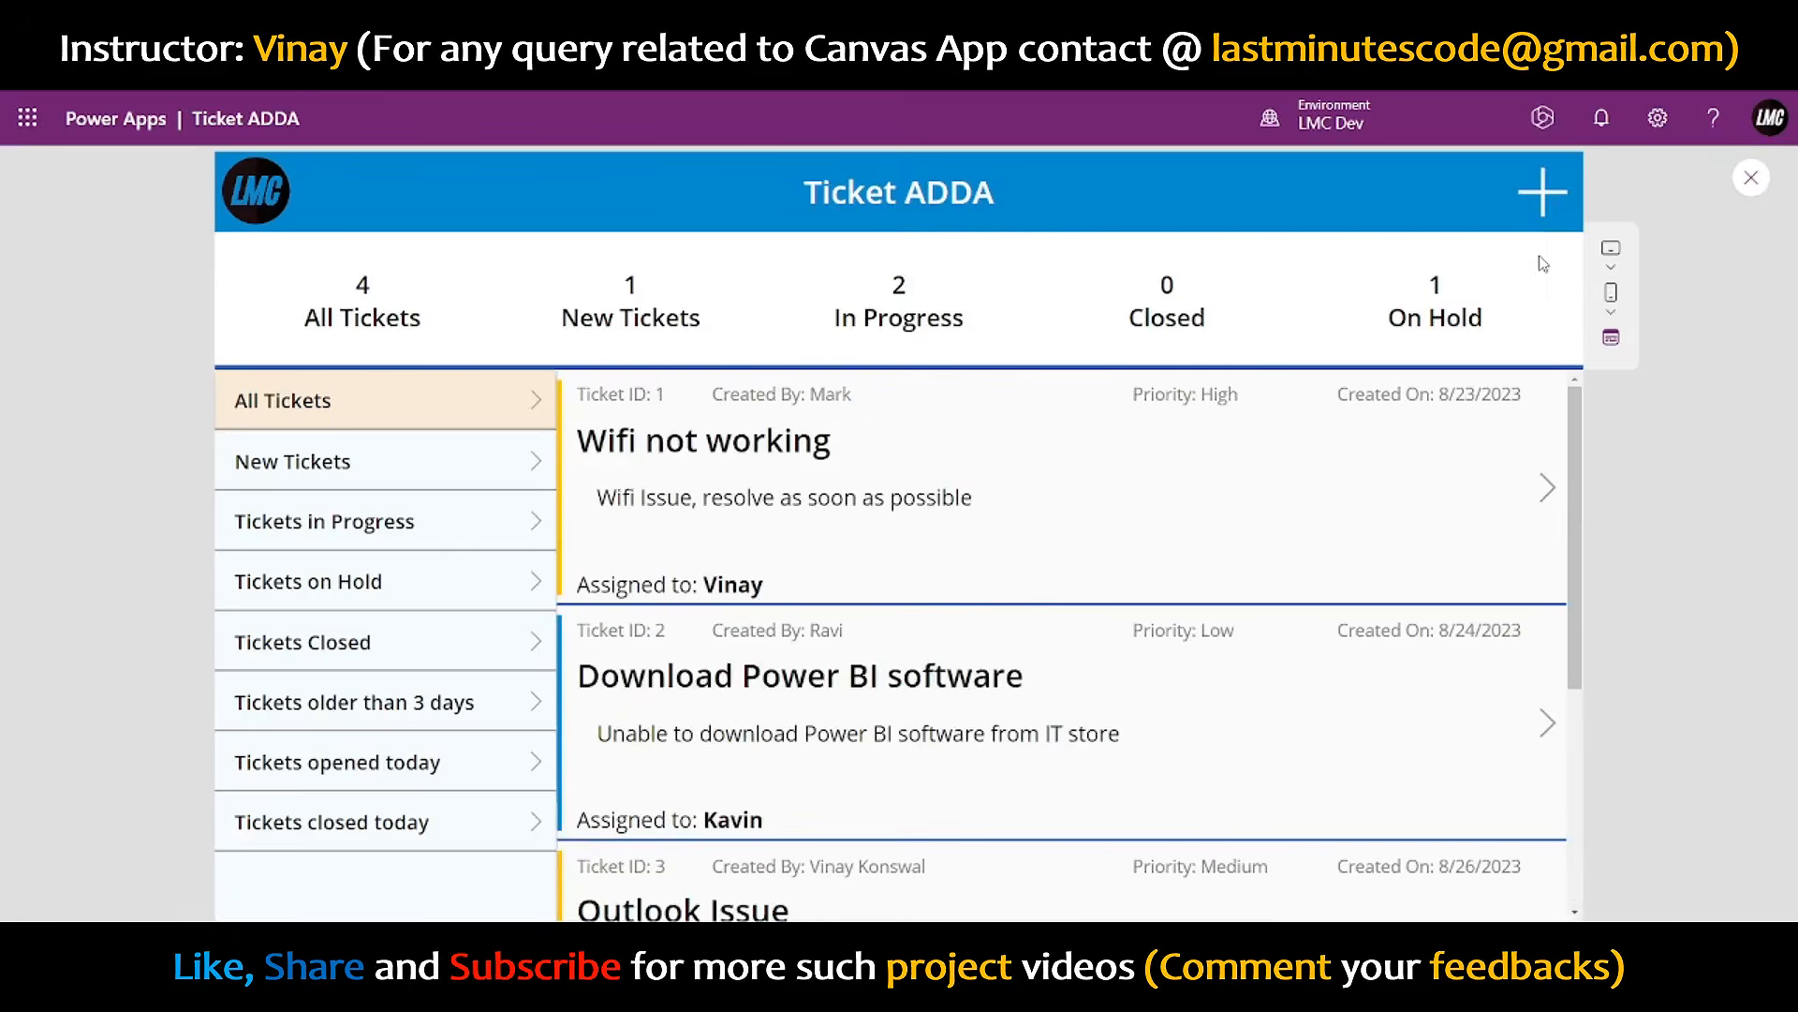
{"action": "left_click", "coordinate": [1543, 194]}
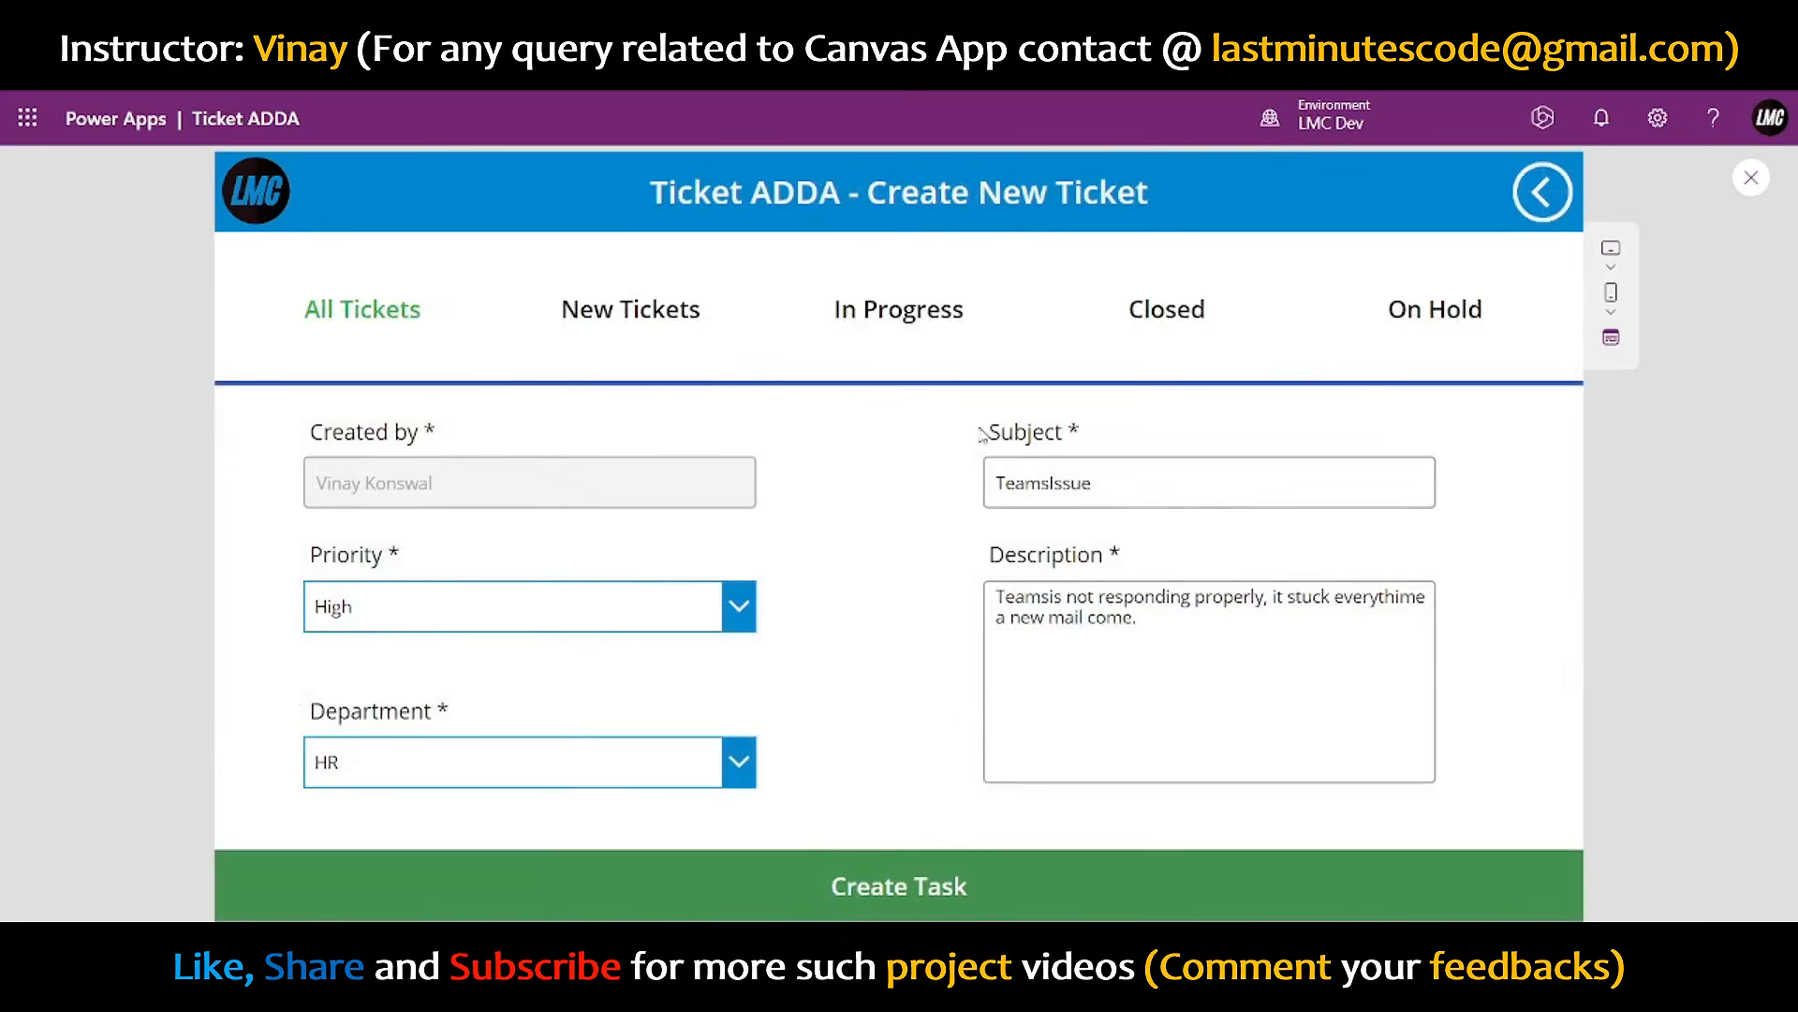
{"action": "left_click", "coordinate": [1541, 194]}
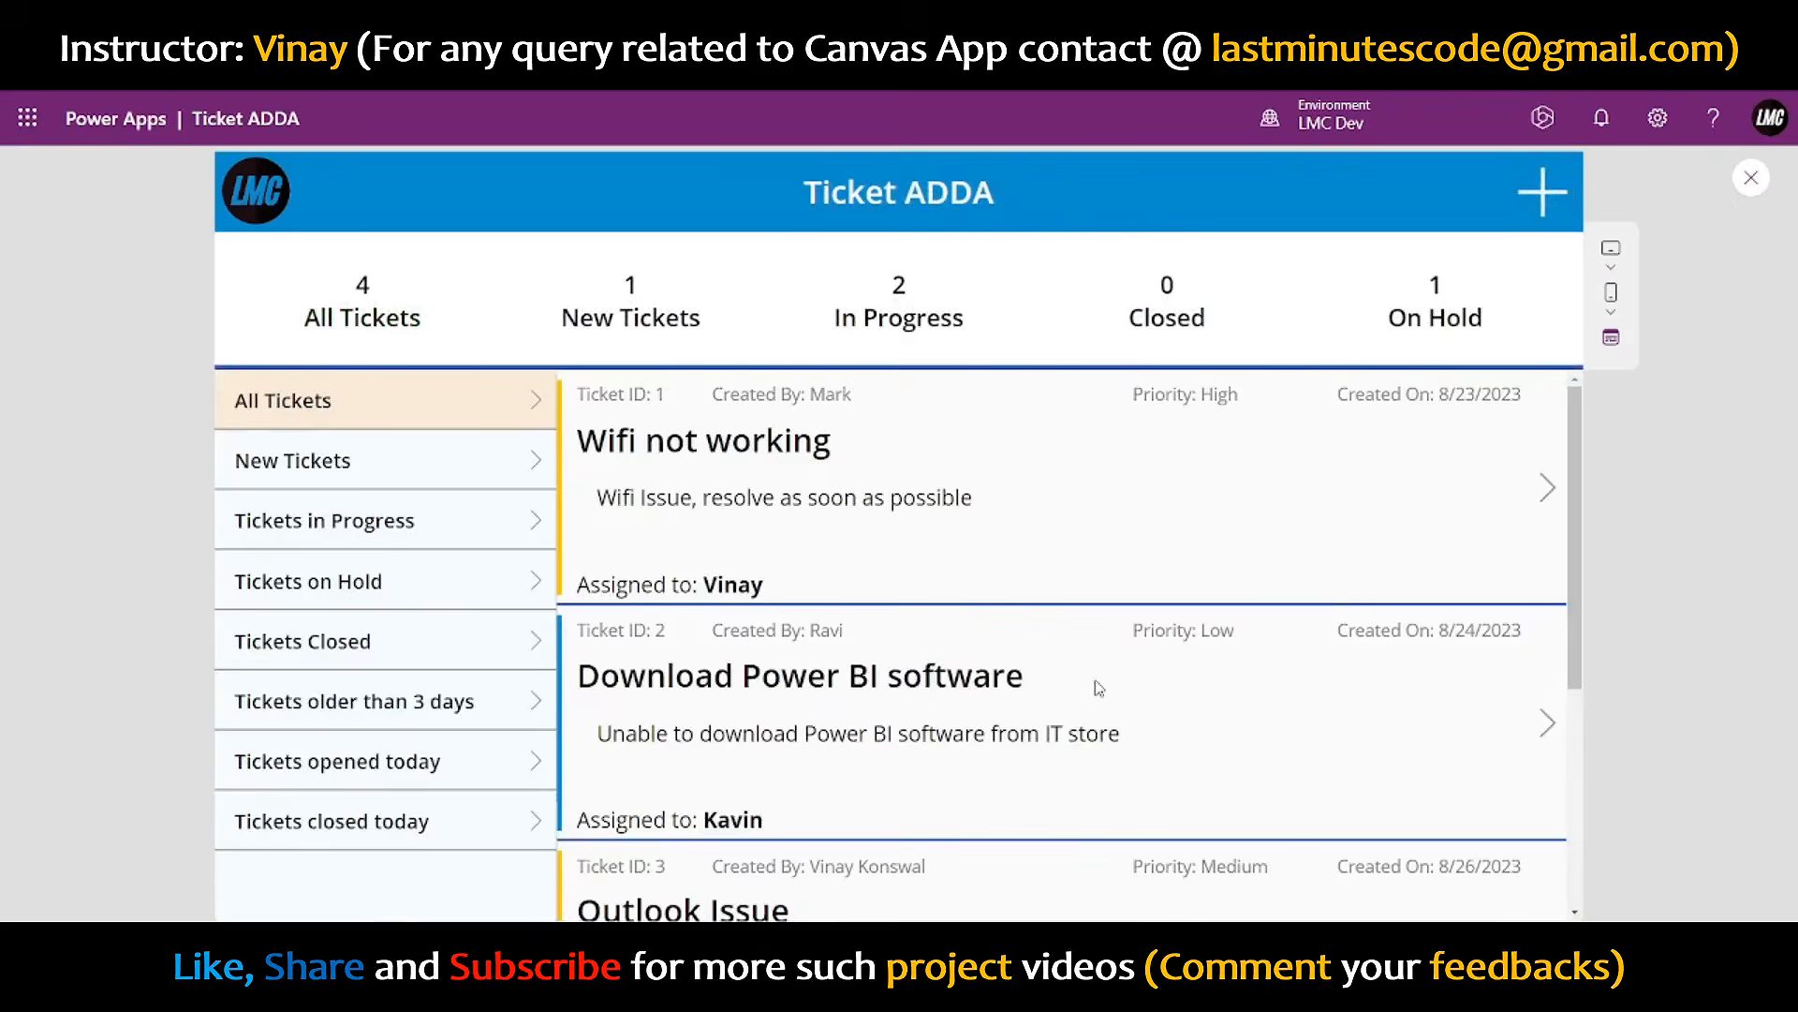
- View the details of the "Wifi not working" ticket and return to the ticket list
{"action": "scroll", "coordinate": [1116, 708], "scroll_direction": "down", "scroll_amount": 1}
{"action": "scroll", "coordinate": [1160, 570], "scroll_direction": "up", "scroll_amount": 1}
{"action": "left_click", "coordinate": [1548, 489]}
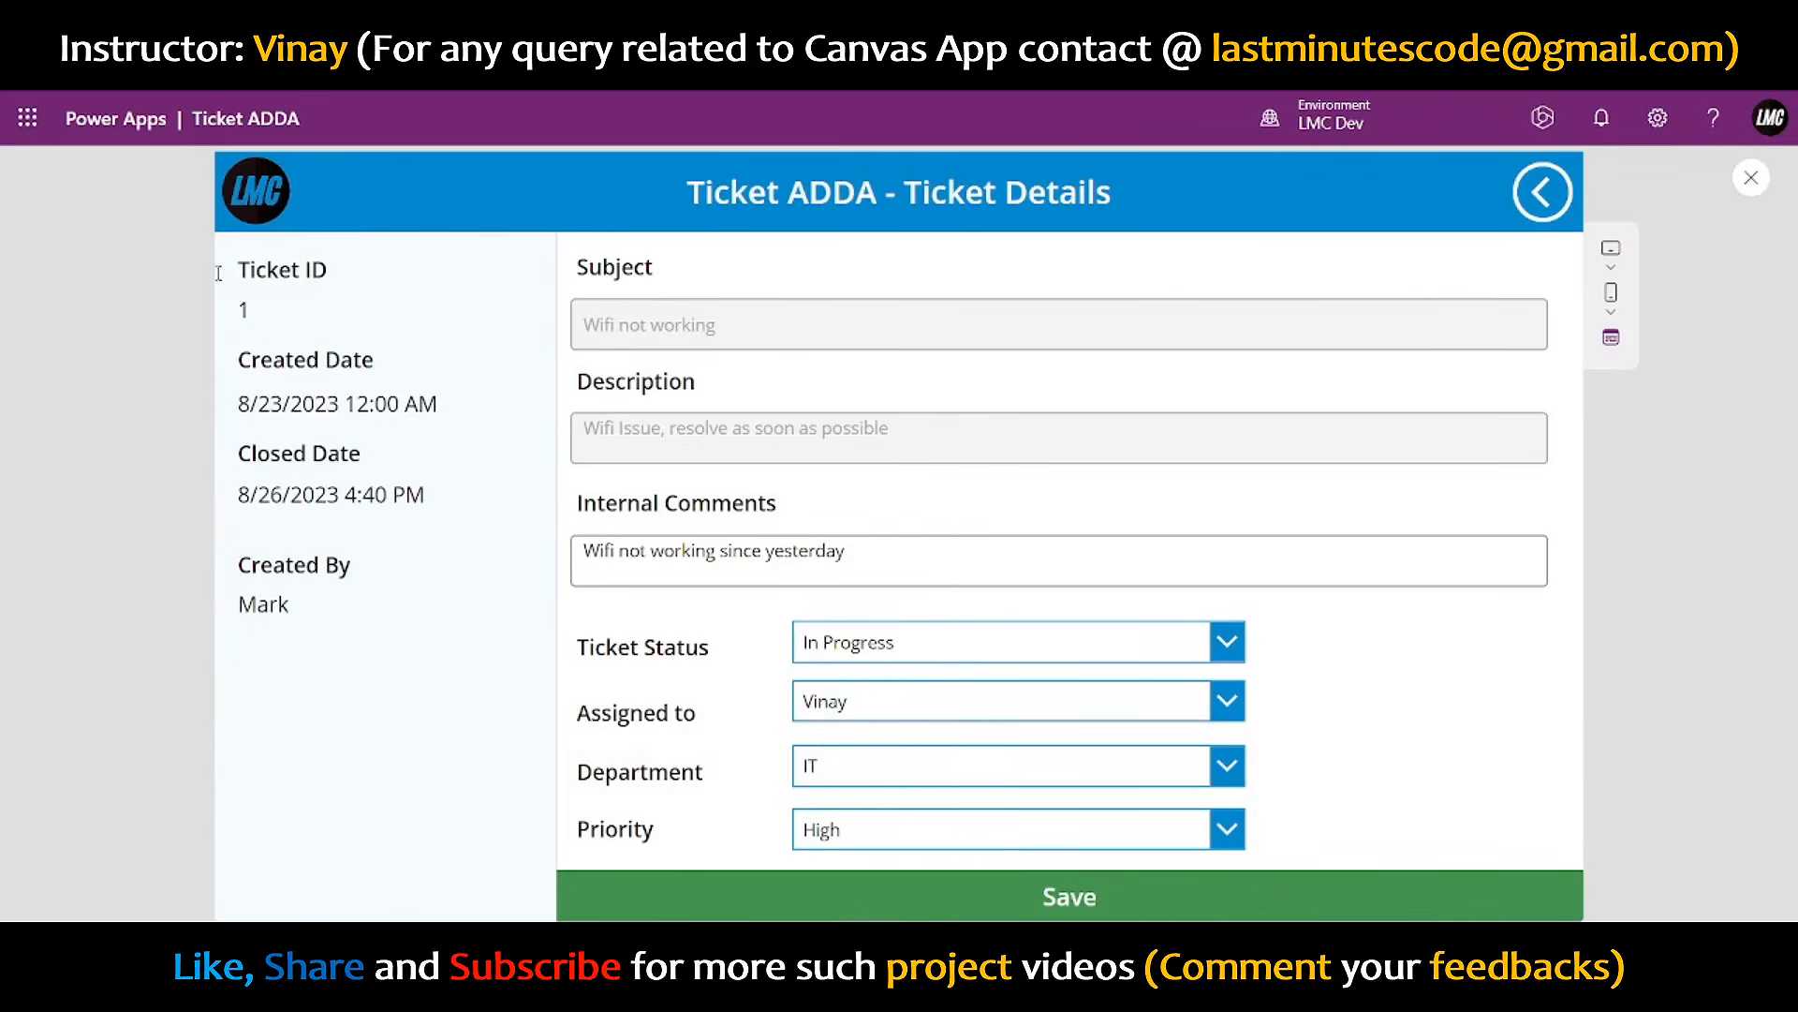
{"action": "left_click", "coordinate": [1537, 196]}
{"action": "scroll", "coordinate": [1141, 593], "scroll_direction": "down", "scroll_amount": 3}
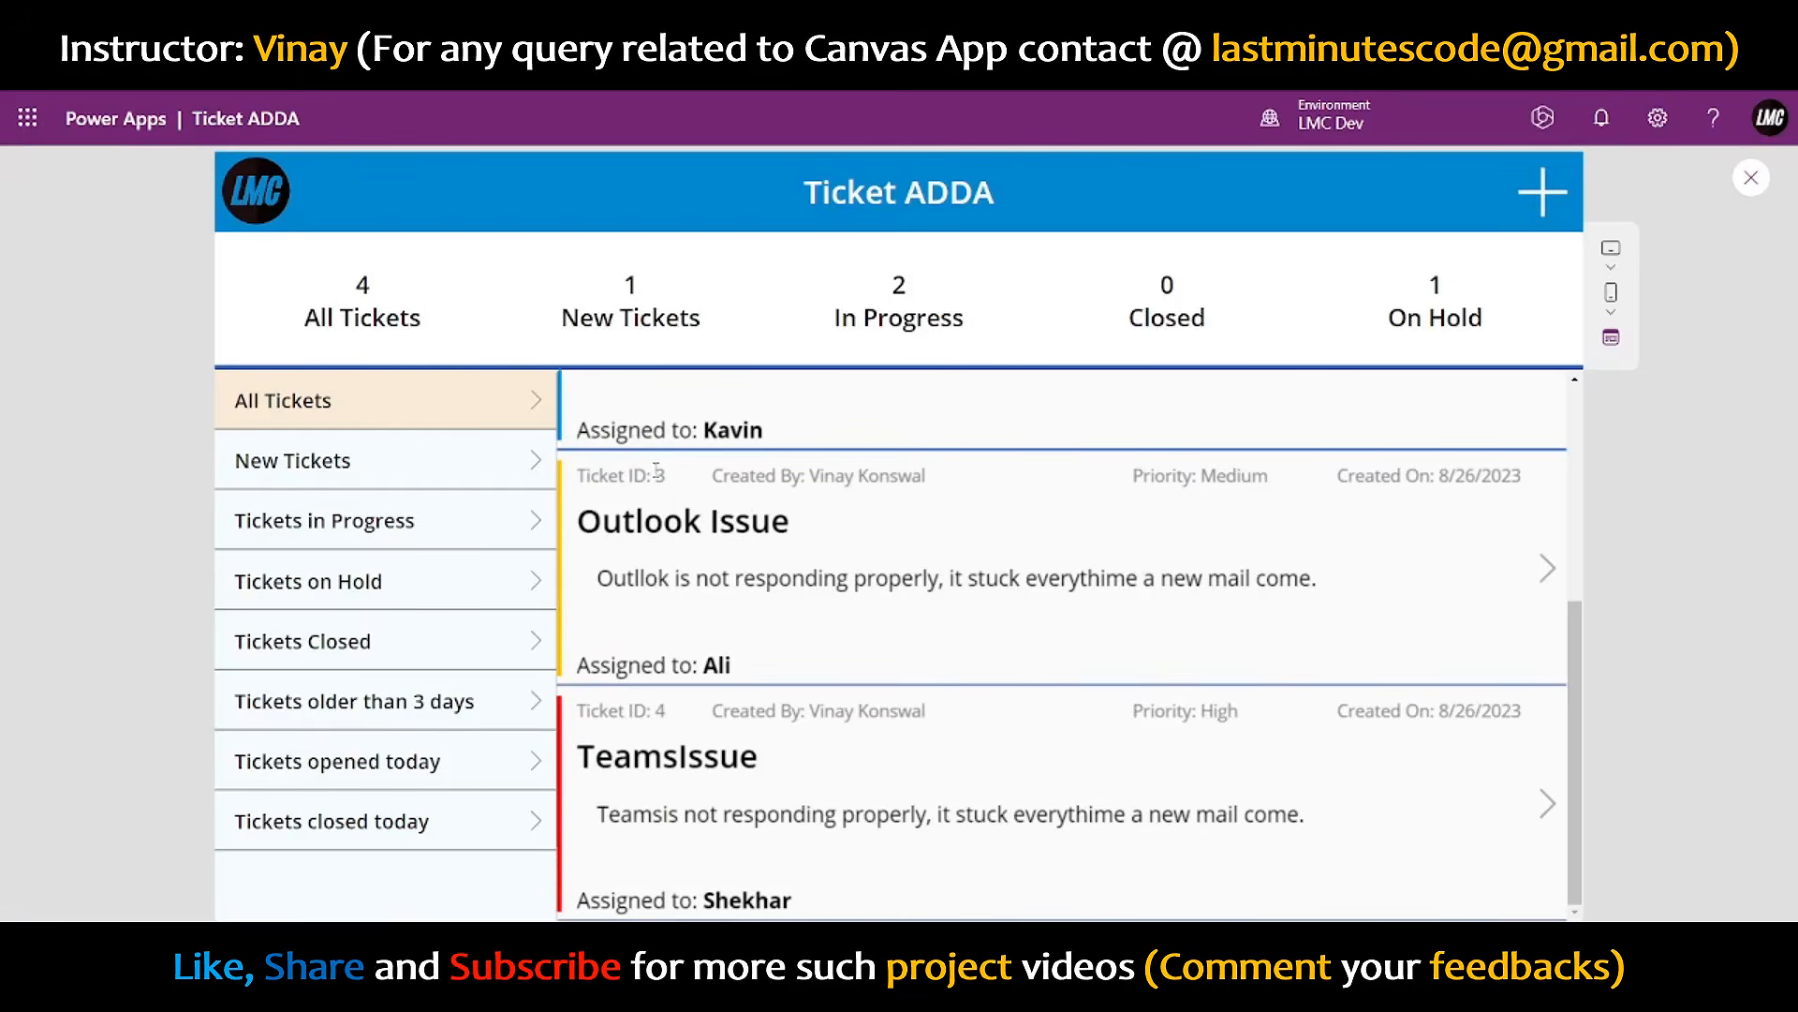
{"action": "scroll", "coordinate": [1005, 674], "scroll_direction": "up", "scroll_amount": 4}
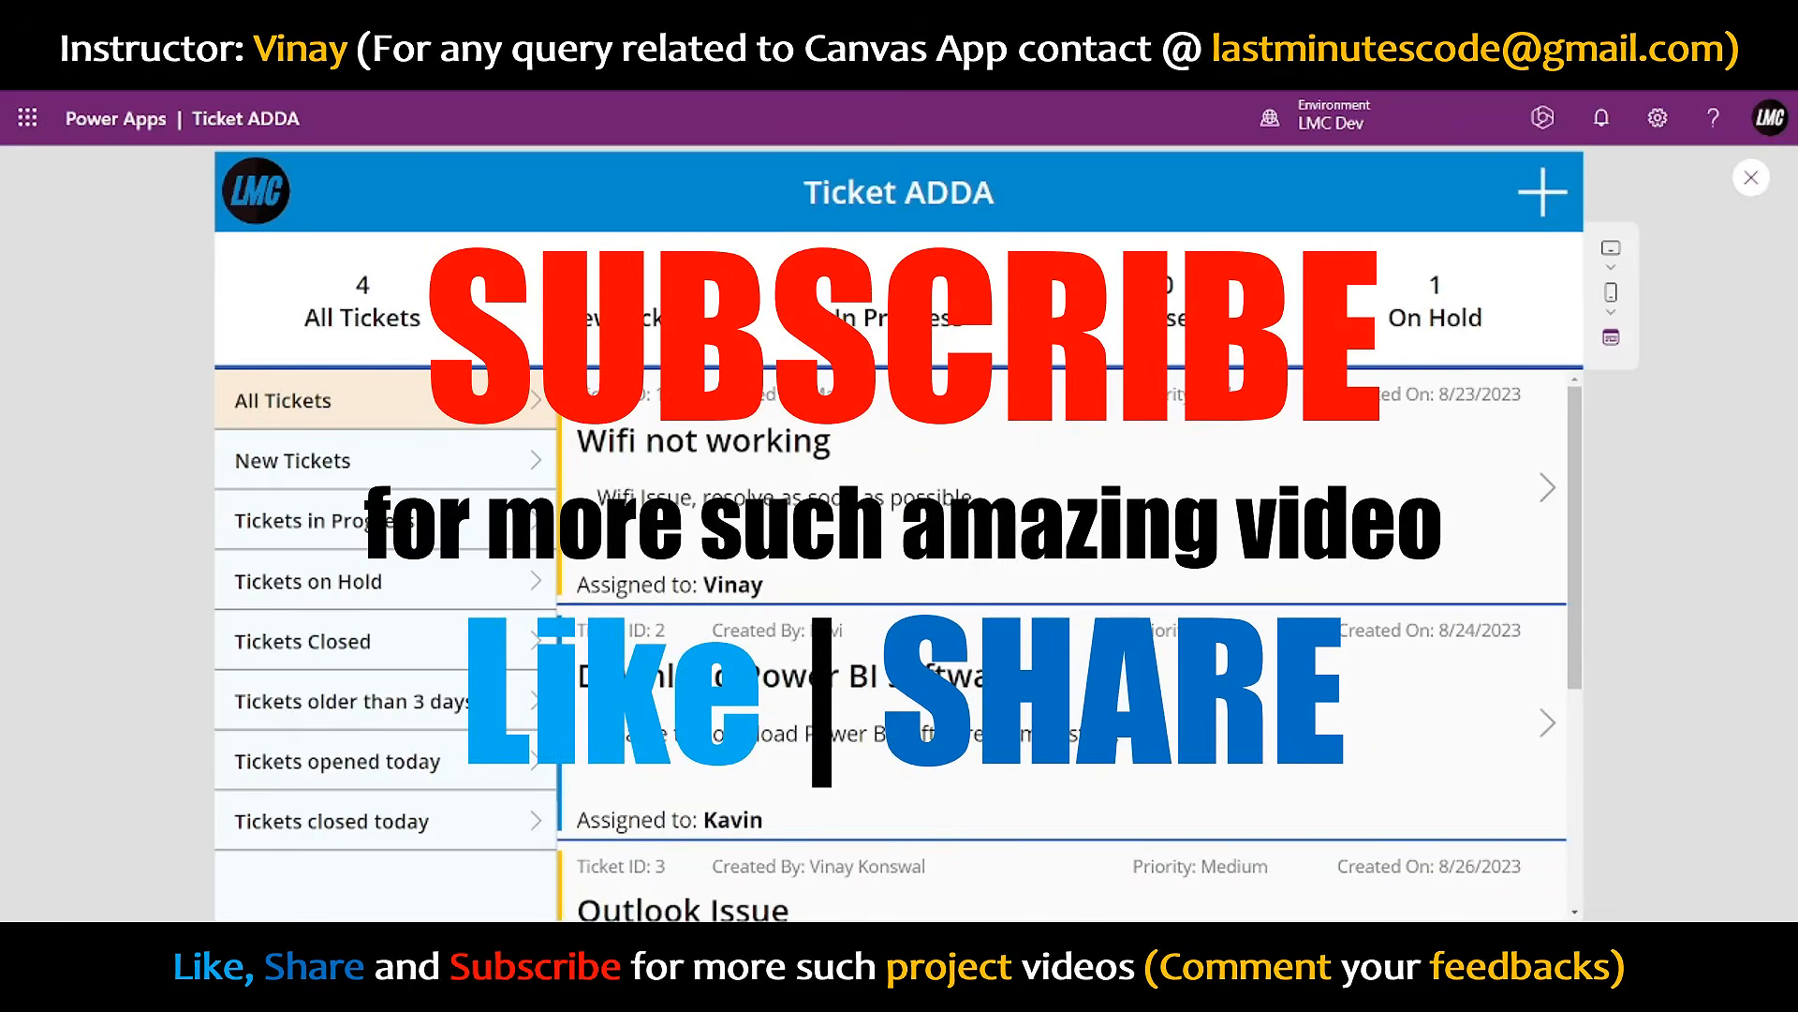
{"action": "scroll", "coordinate": [1465, 475], "scroll_direction": "down", "scroll_amount": 2}
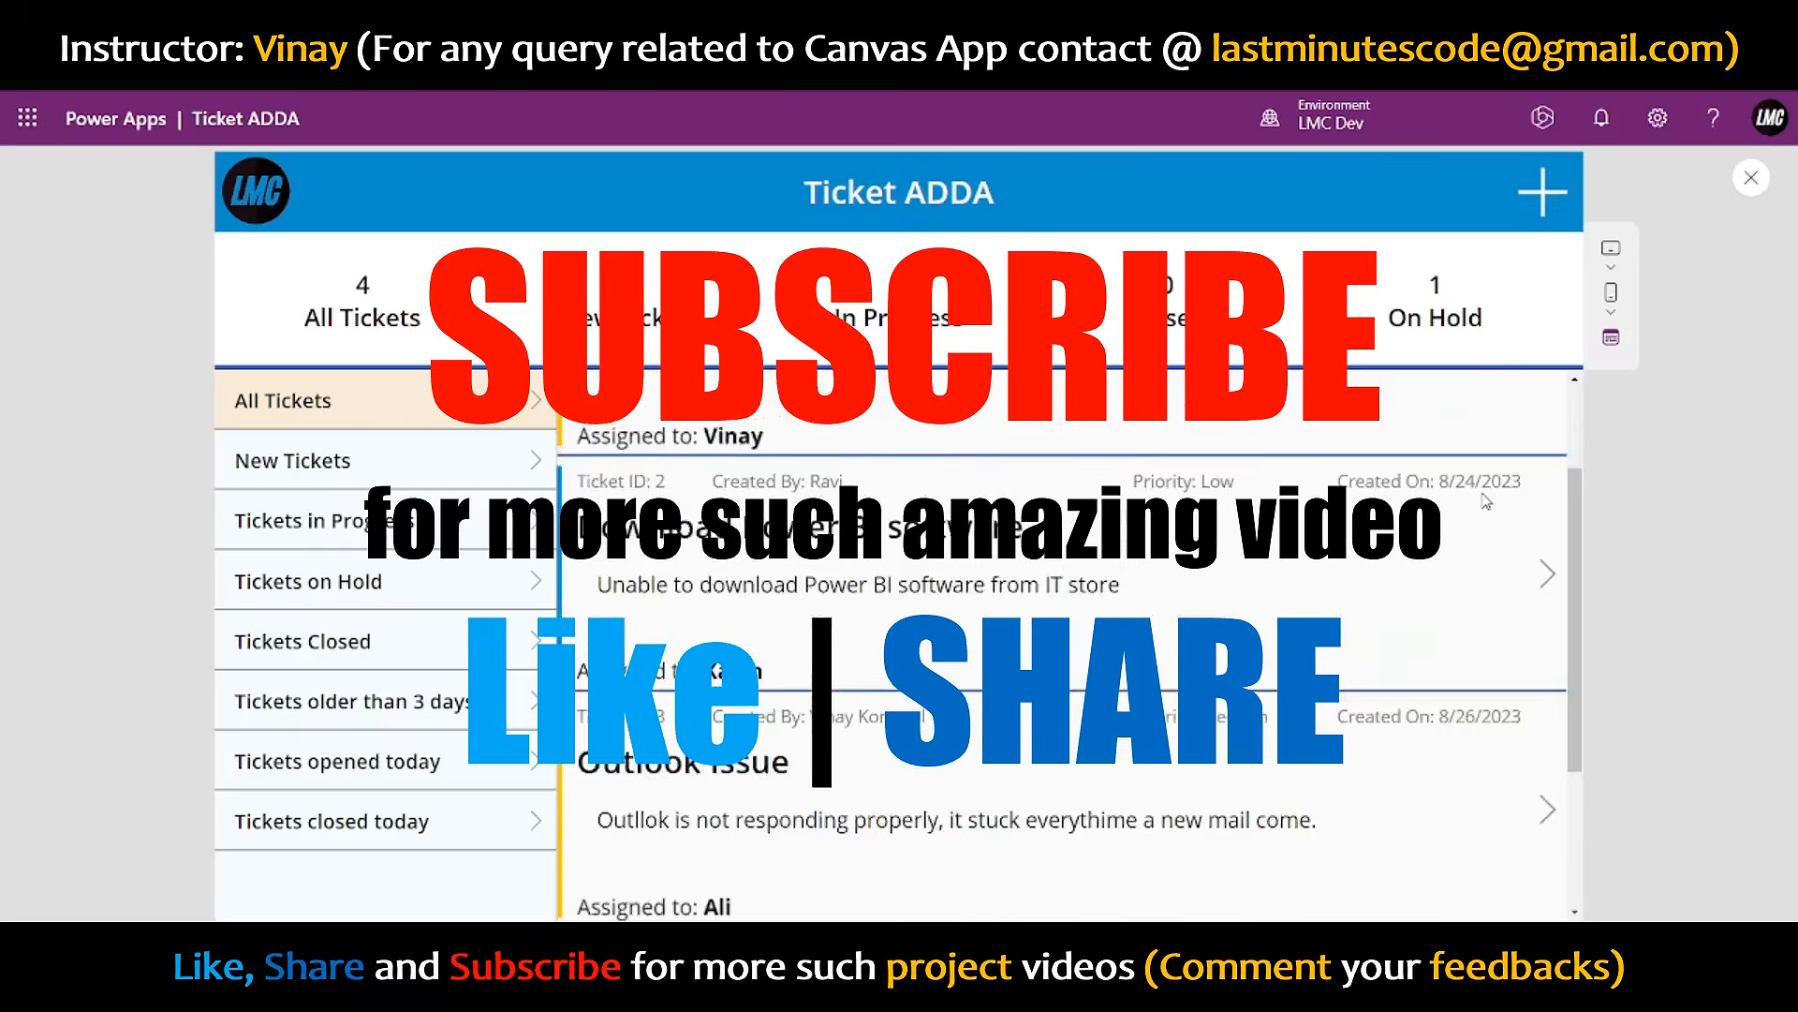
{"action": "scroll", "coordinate": [1465, 476], "scroll_direction": "up", "scroll_amount": 2}
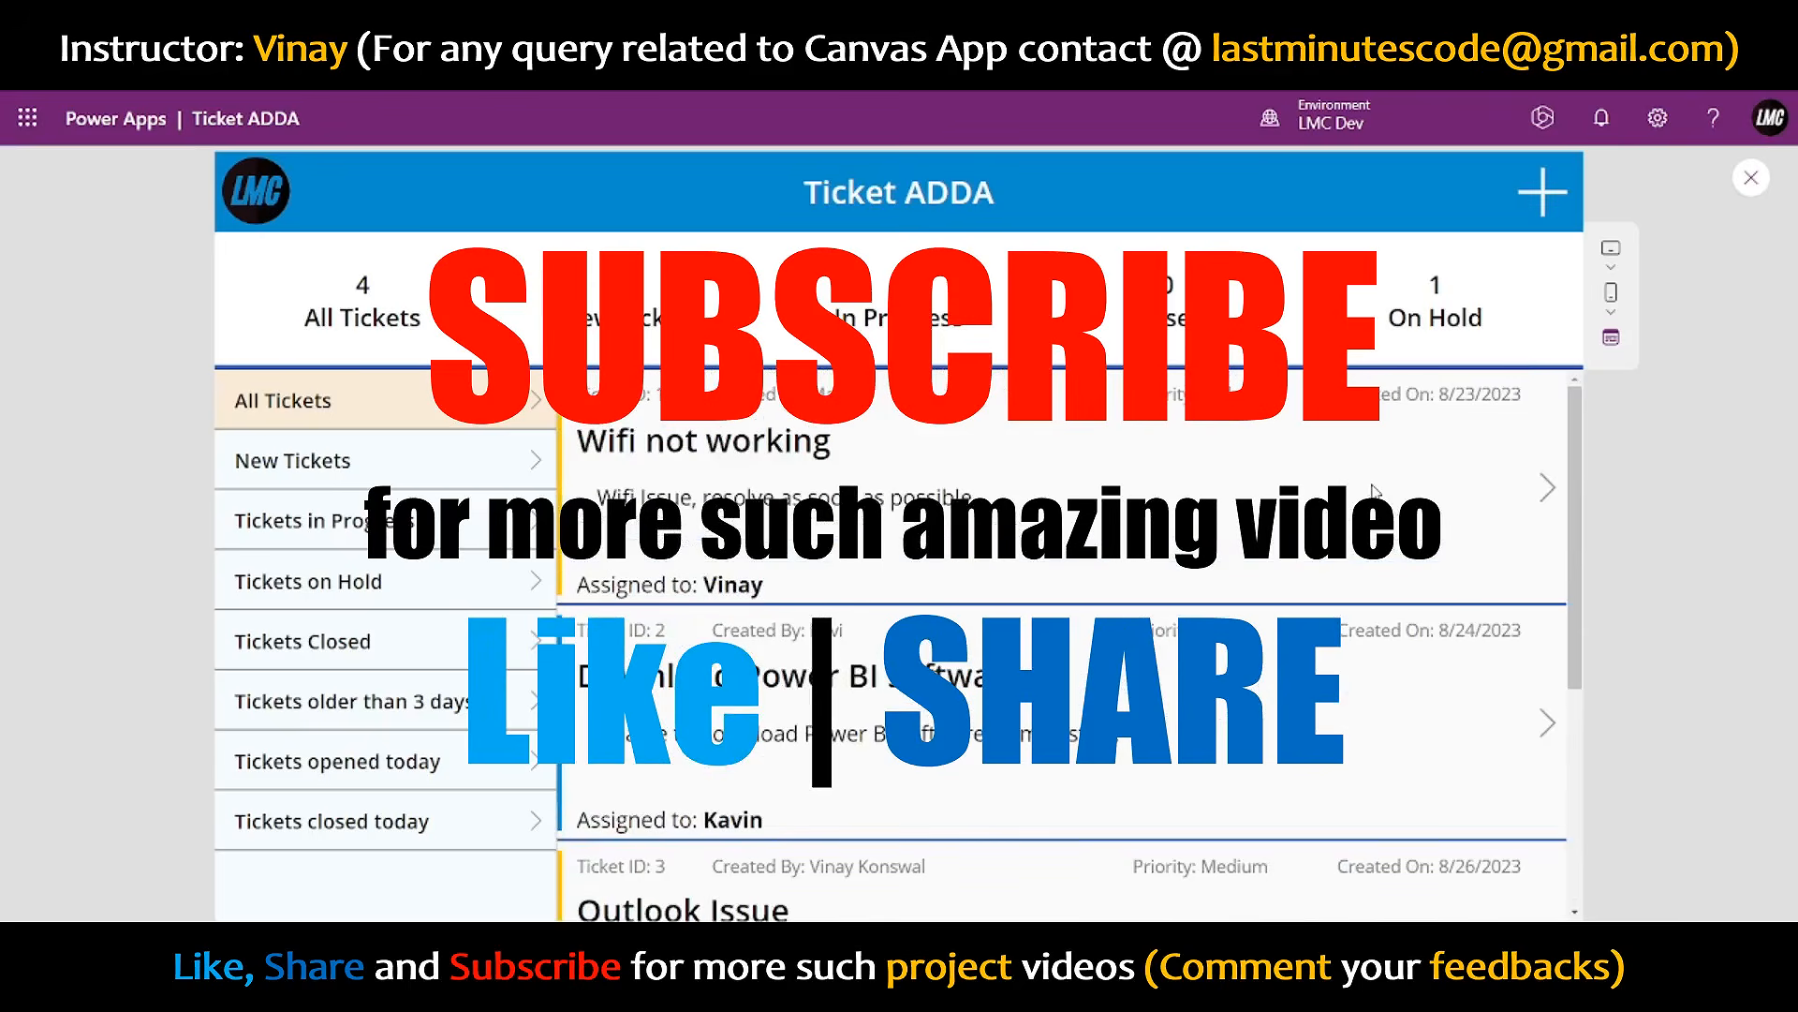